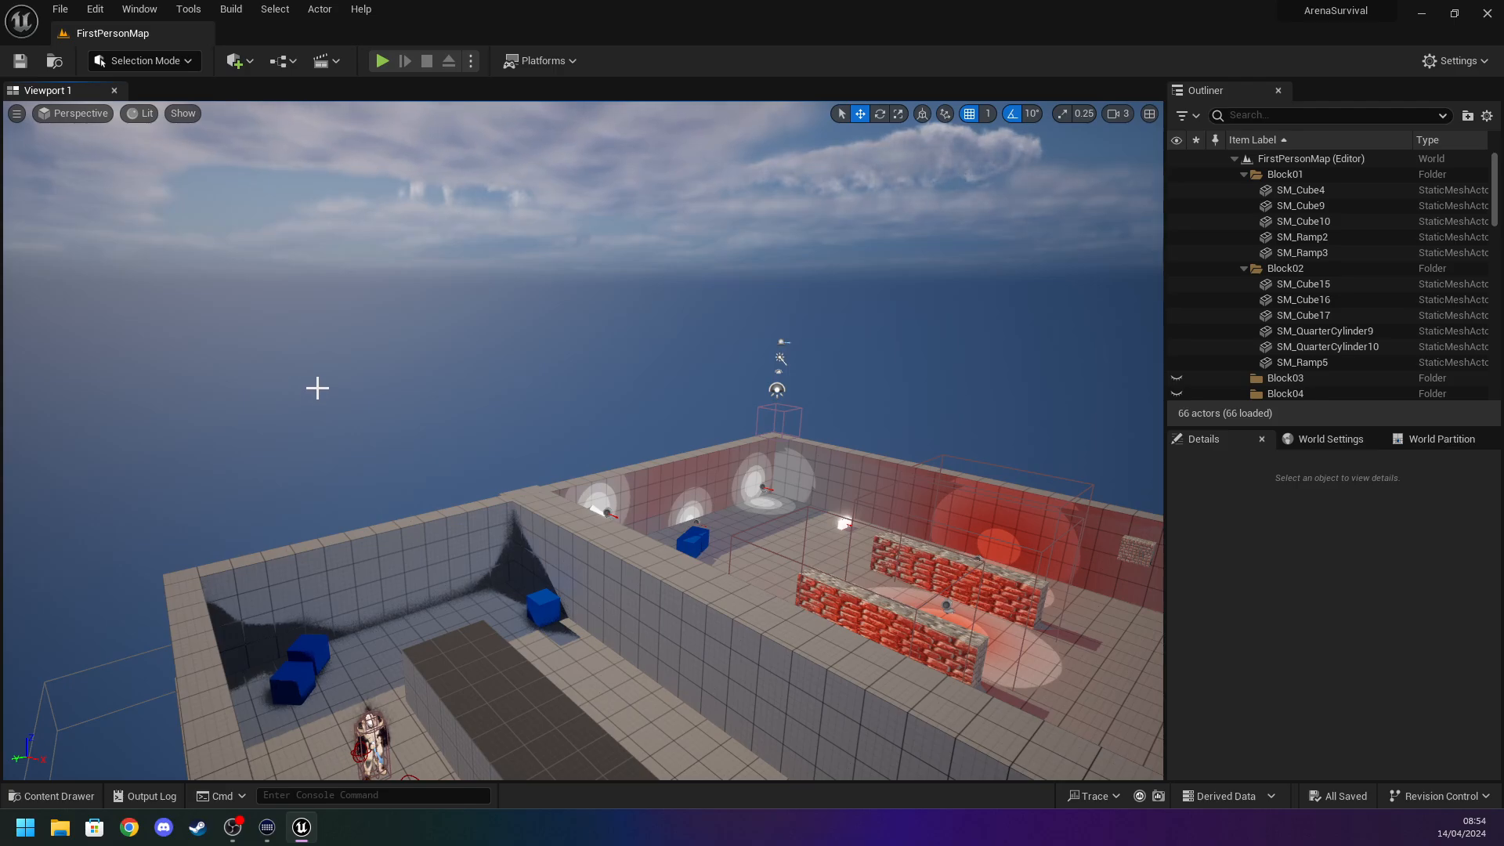
Look over the arena level's walled rooms, blue cubes and lit areas.
key("s")
mouse_move(318, 388)
right_mouse_down()
mouse_move(257, 395)
mouse_move(317, 388)
mouse_move(297, 390)
right_mouse_up()
key("w")
key("s")
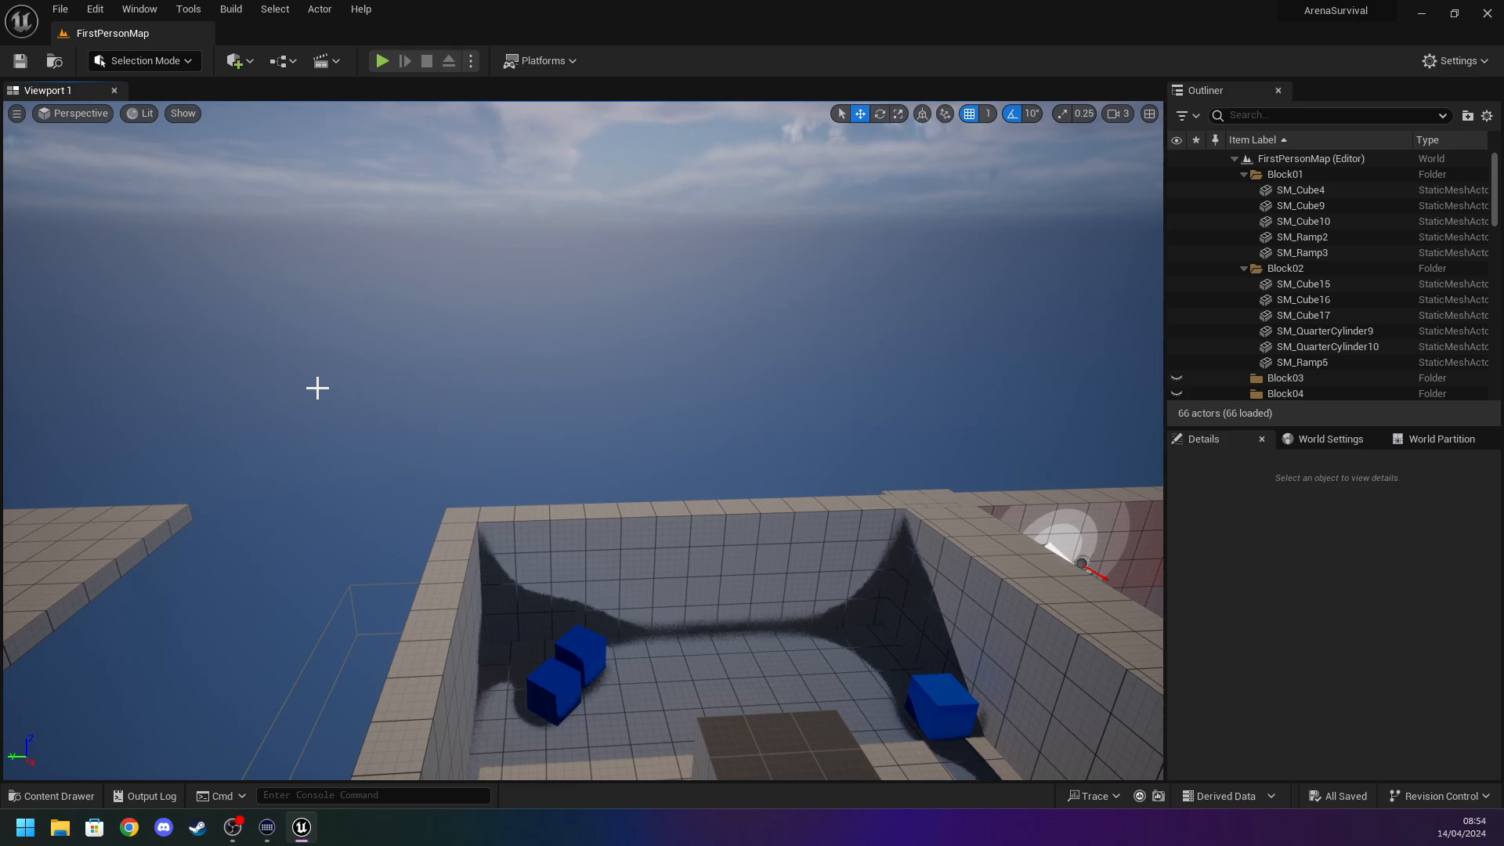
mouse_move(317, 387)
right_mouse_down()
mouse_move(364, 407)
mouse_move(607, 408)
mouse_move(526, 379)
mouse_move(315, 388)
right_mouse_up()
key("s")
key("w")
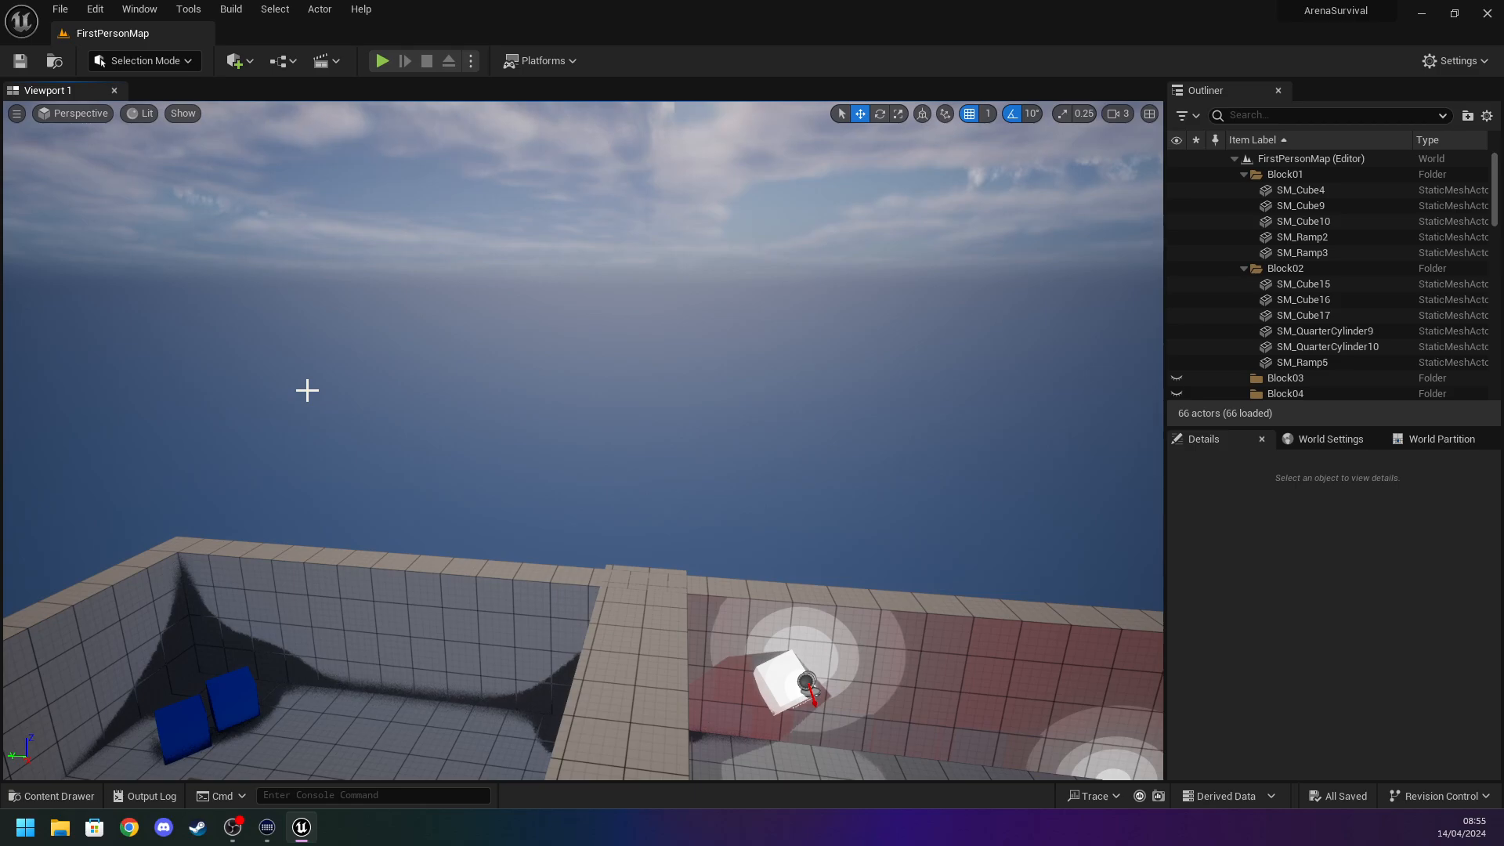
Inspect the open tiled platform and the characters standing on it beside the walled arena.
right_click_drag(319, 380, 70, 365)
key("w")
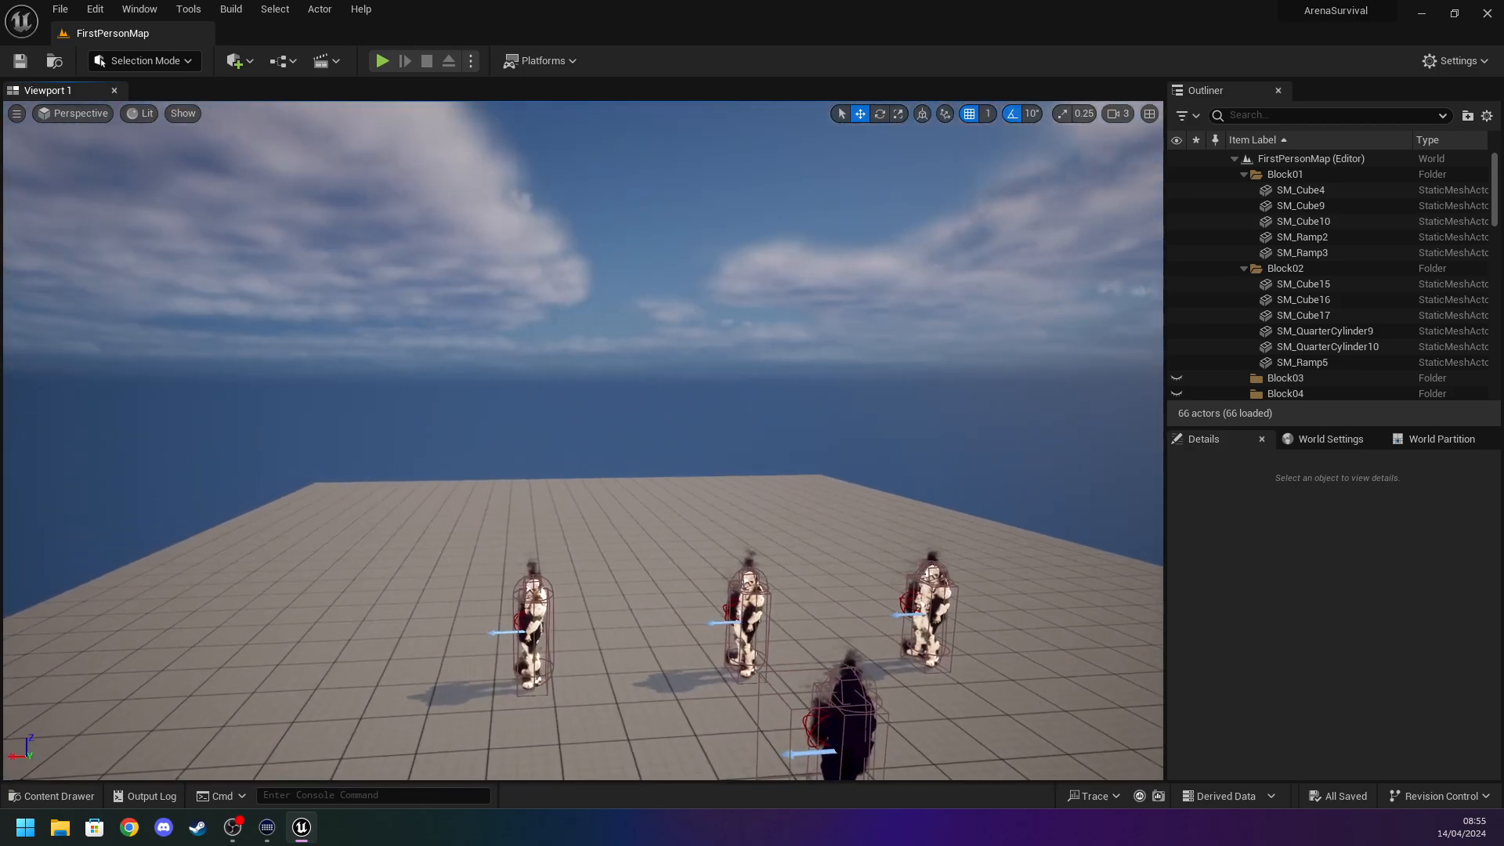
key("a")
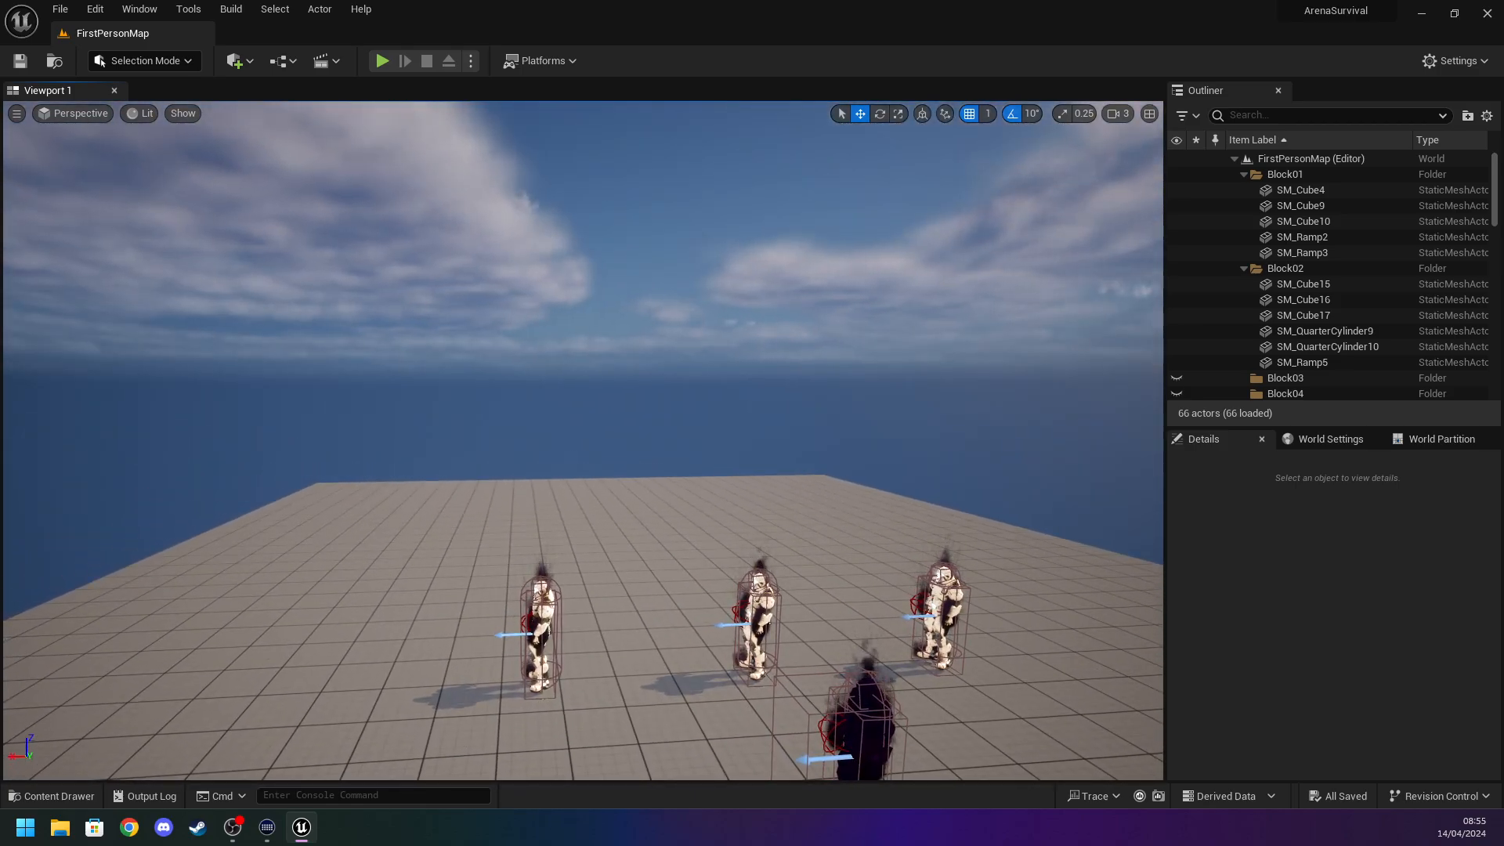
key("s")
key("a")
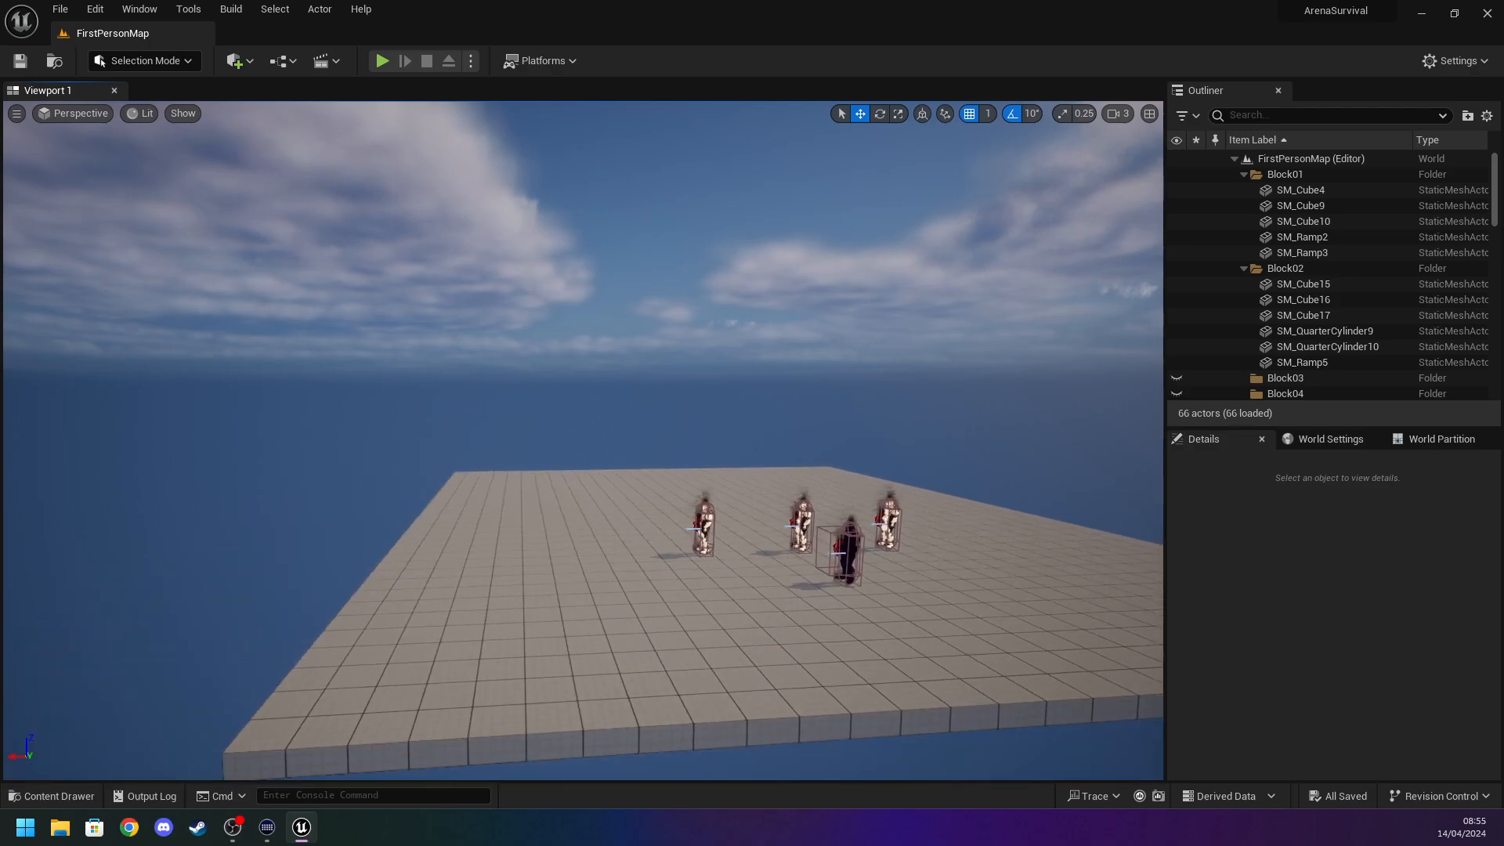
key("w")
key("w")
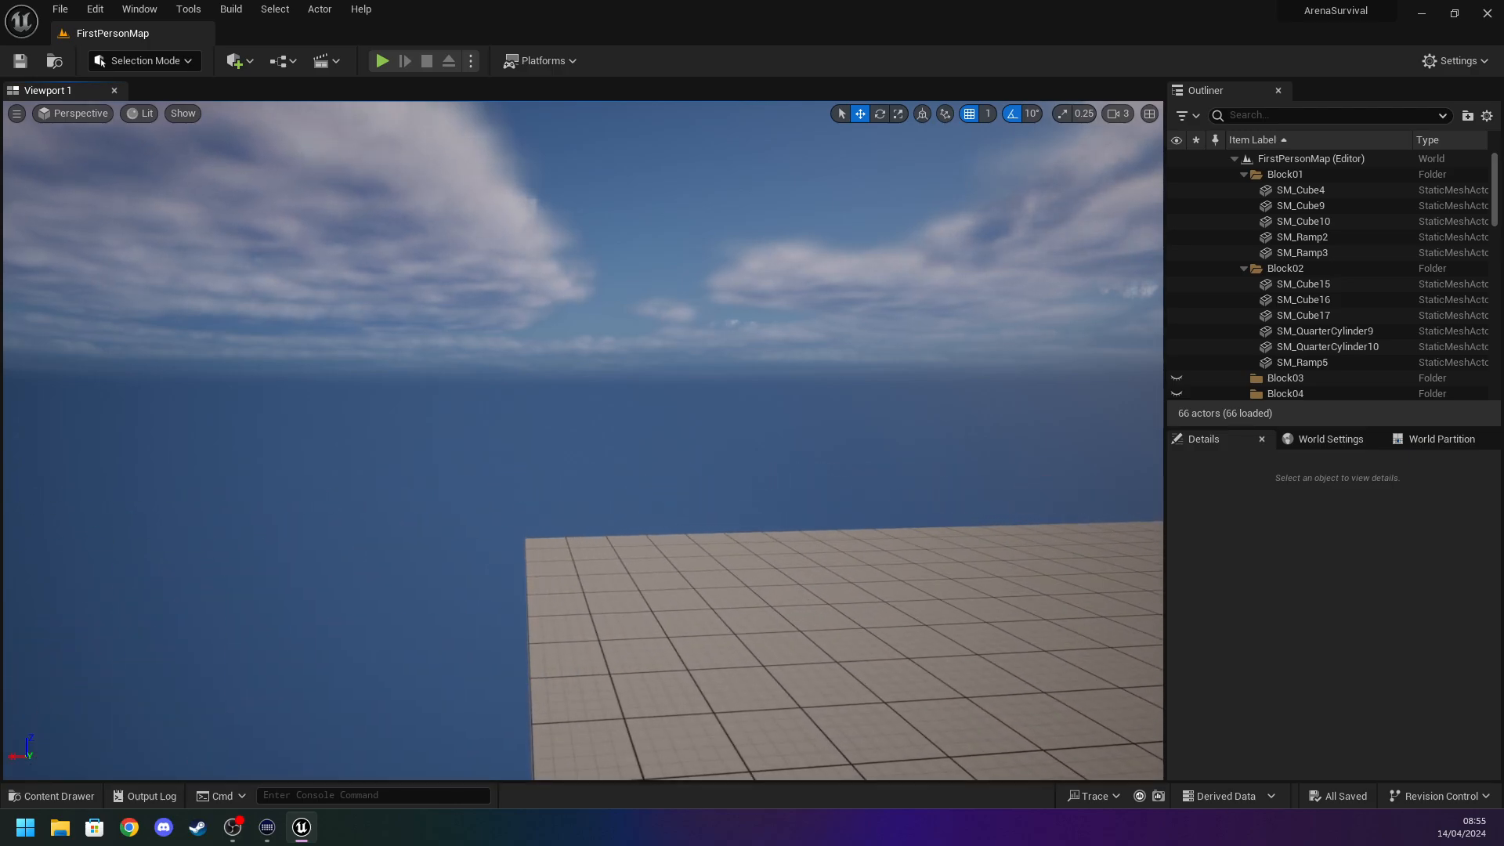
right_click_drag(582, 440, 311, 378)
key("w")
key("s")
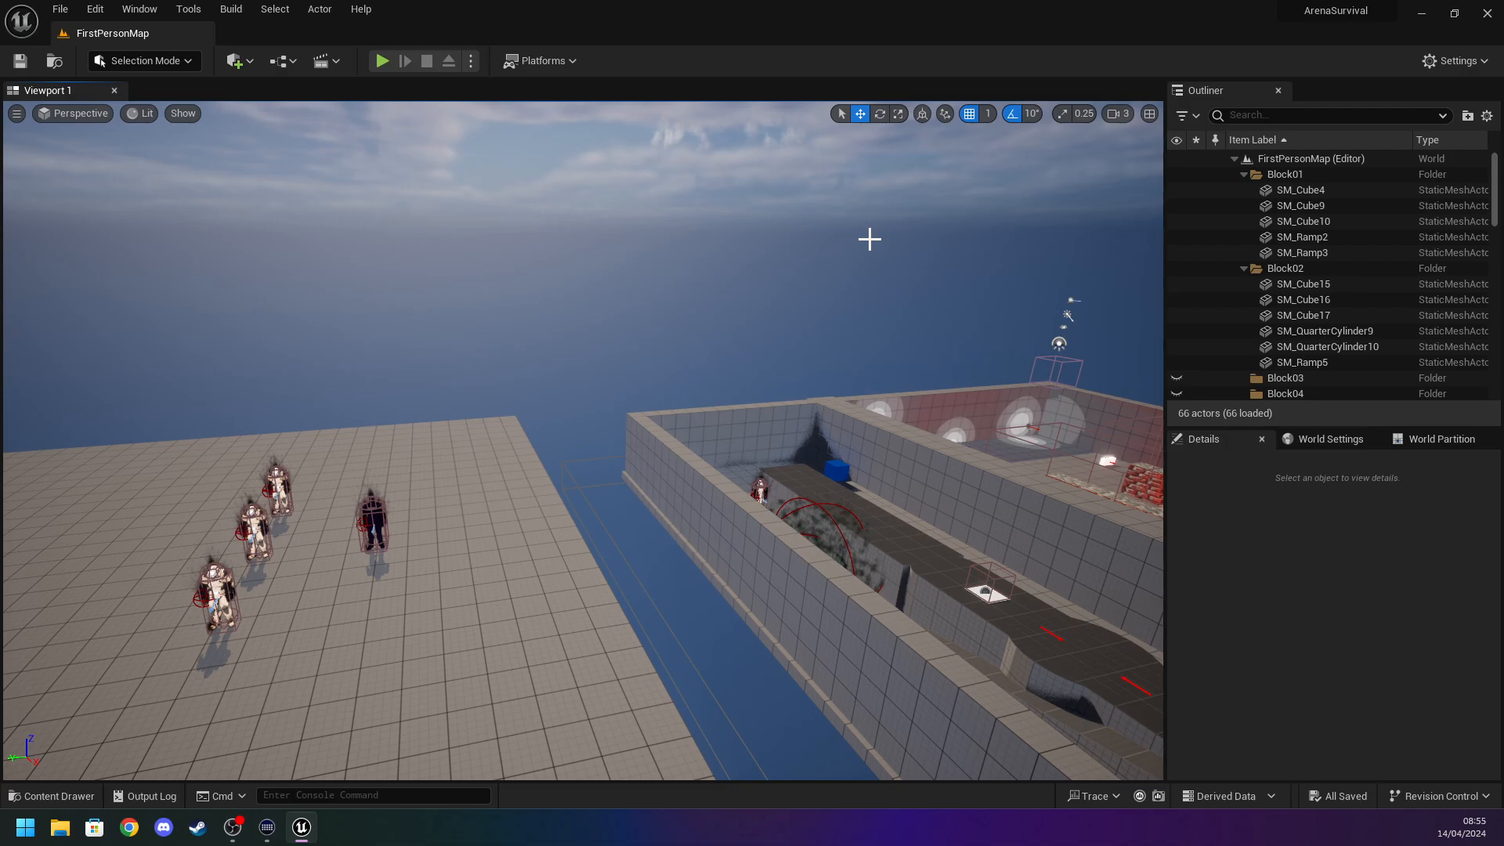
right_click(869, 239)
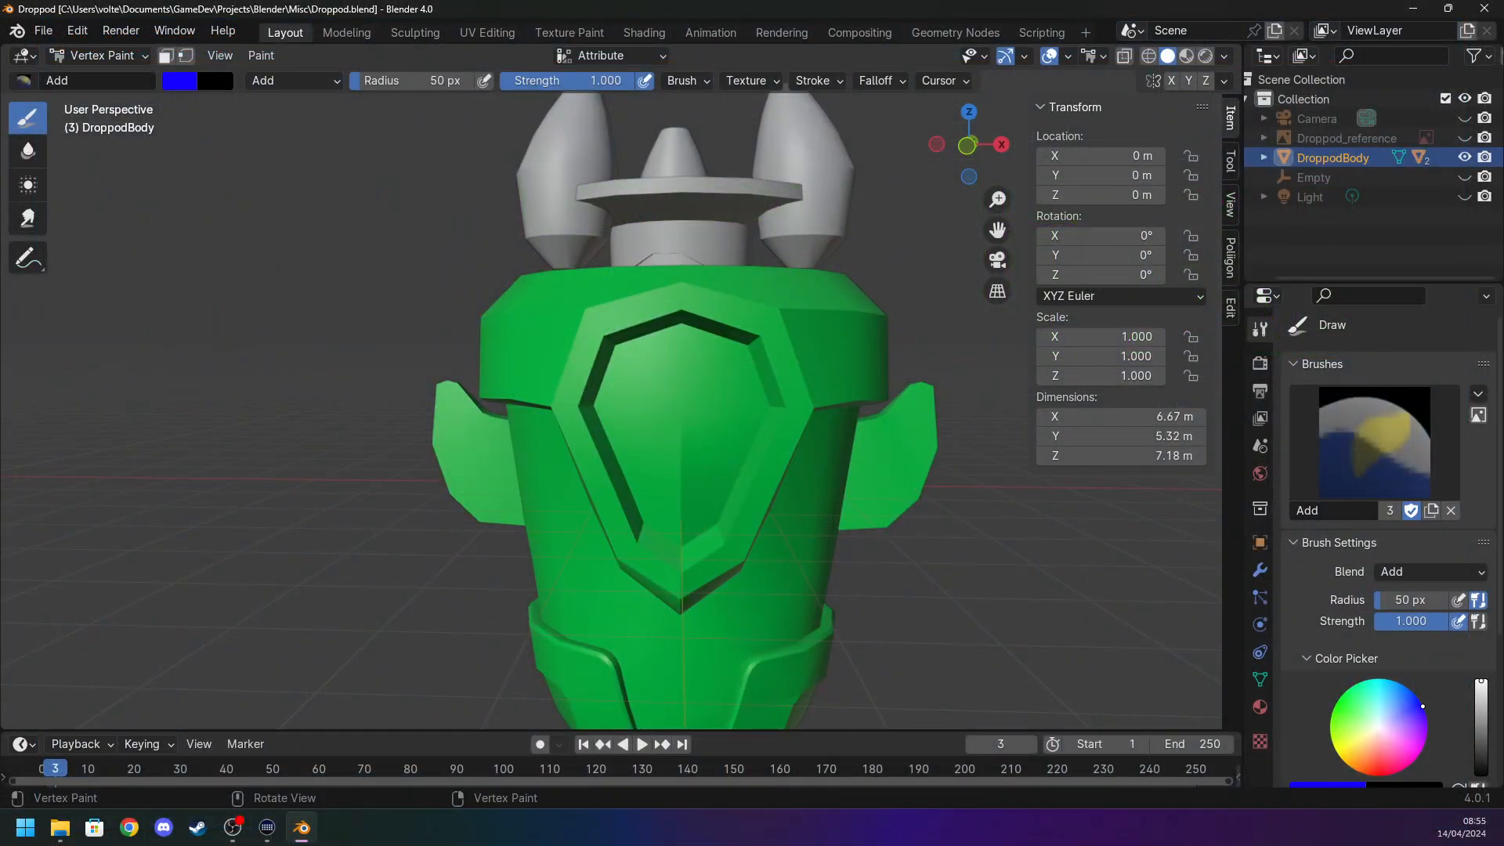
Try painting the drop pod's recessed front panel blue with the Add brush and undo the strokes.
scroll(470, 466, "down", 2)
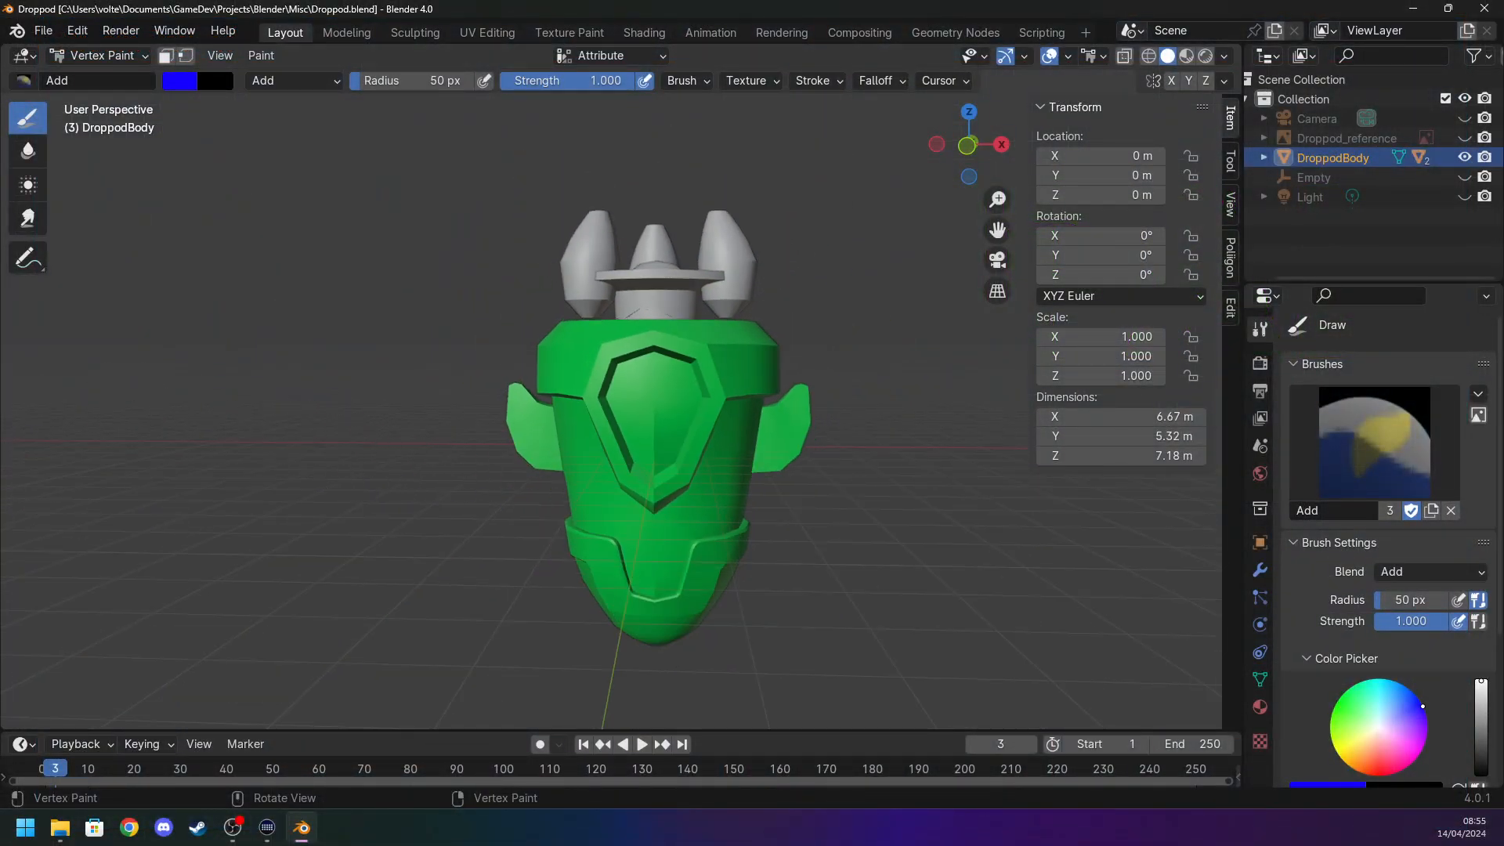
mouse_move(410, 350)
middle_mouse_down()
mouse_move(389, 259)
mouse_move(438, 369)
middle_mouse_up()
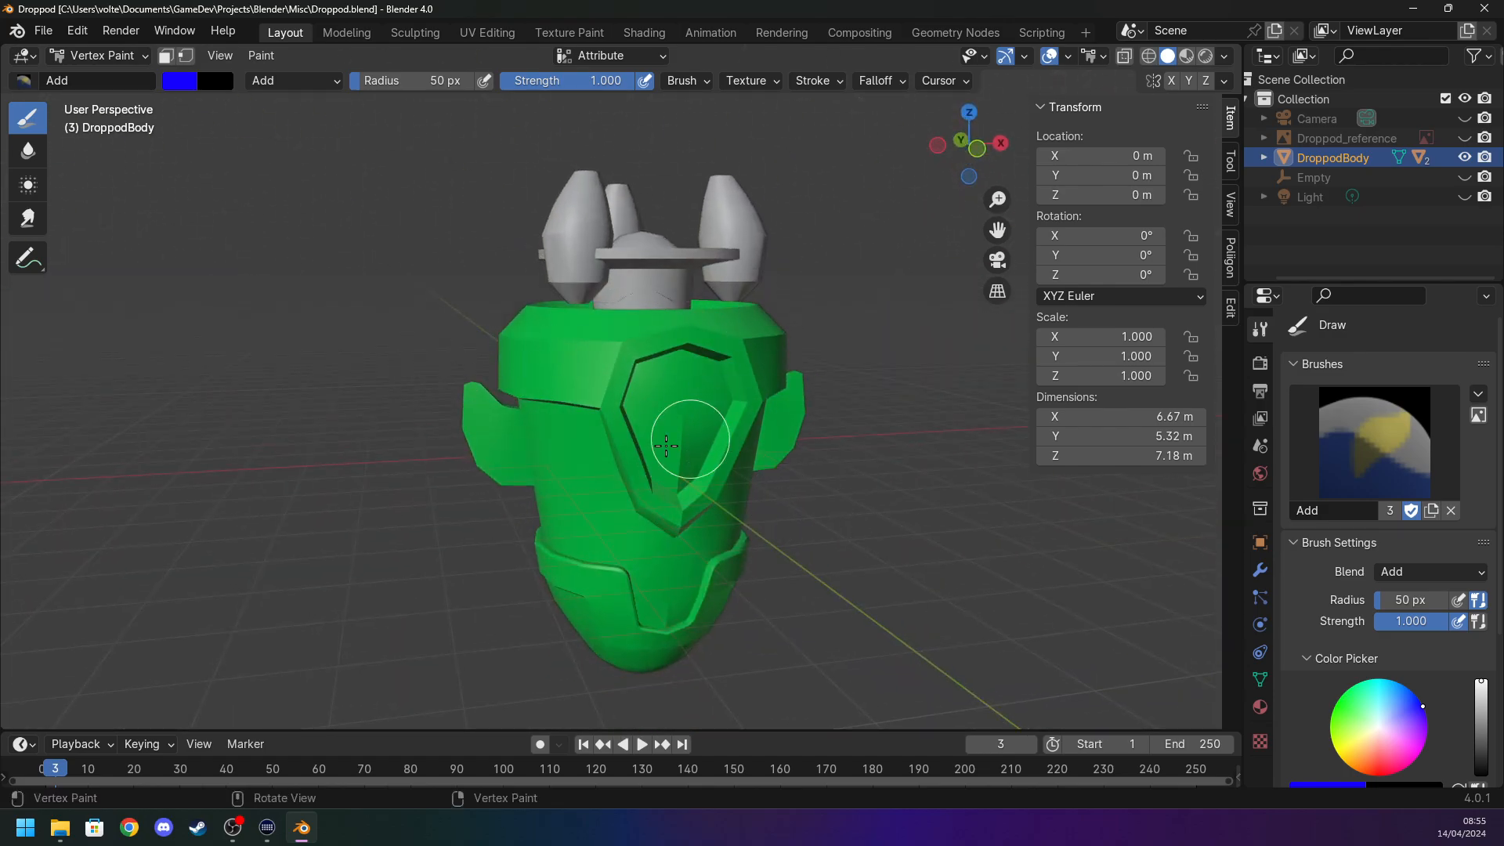
scroll(662, 411, "up", 6)
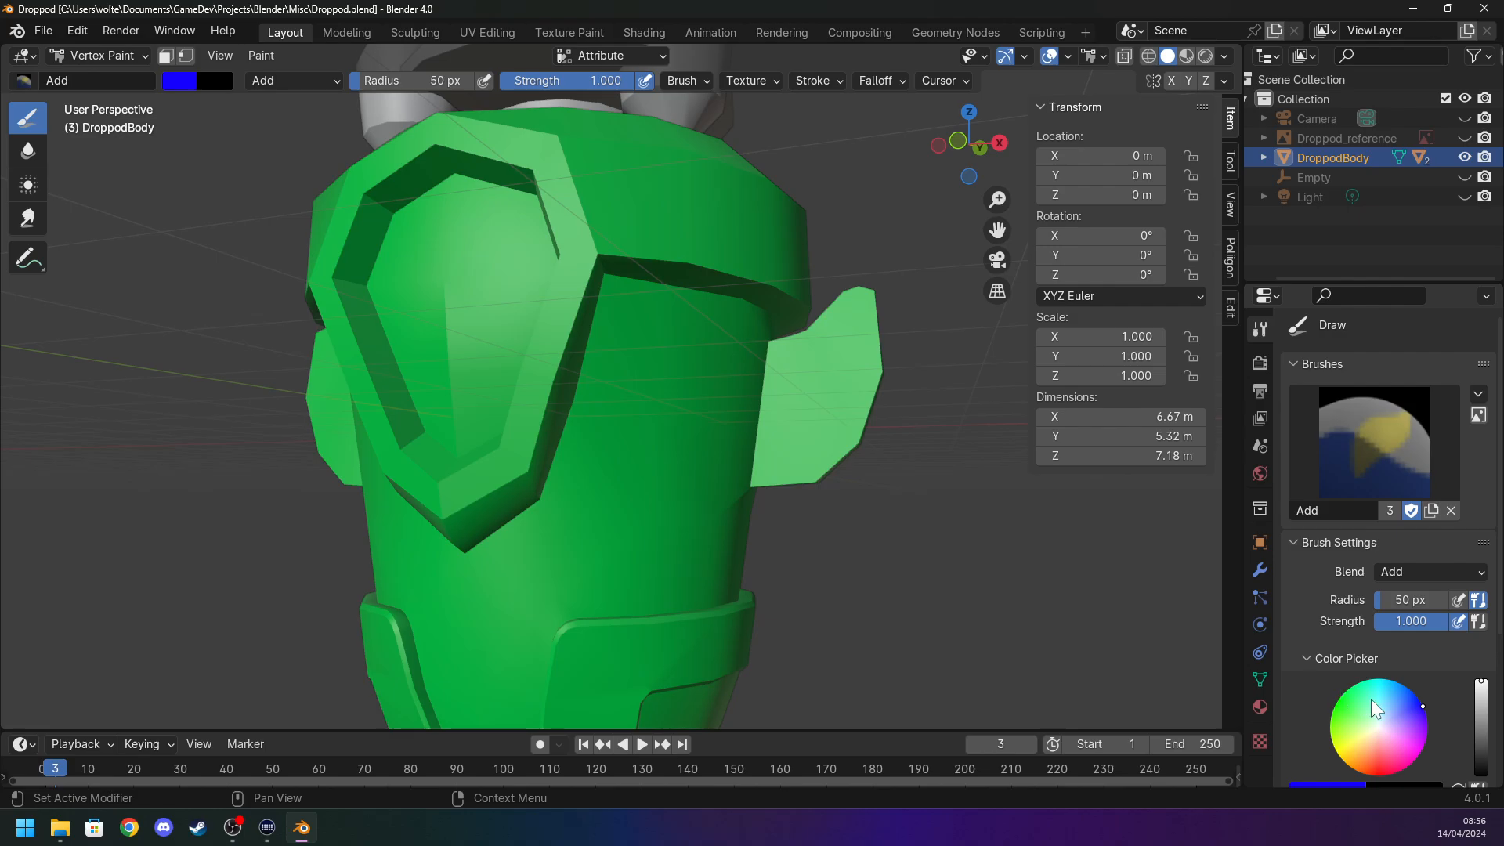
mouse_move(456, 343)
left_mouse_down()
mouse_move(440, 261)
mouse_move(449, 376)
mouse_move(386, 252)
mouse_move(440, 224)
left_mouse_up()
scroll(497, 322, "up", 6)
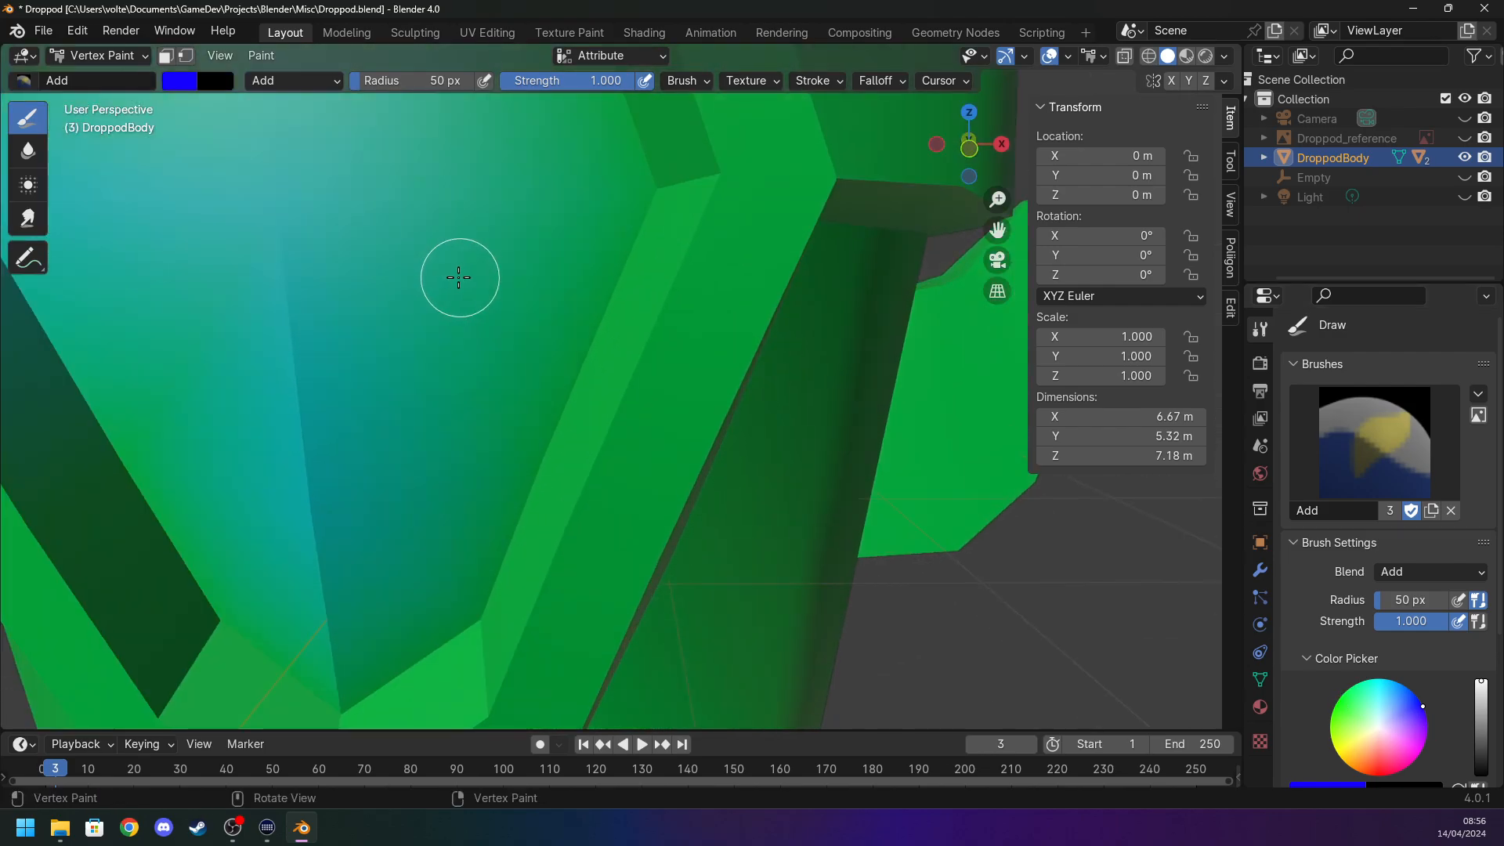
left_click(653, 191)
scroll(529, 254, "down", 6)
middle_click_drag(491, 289, 591, 253)
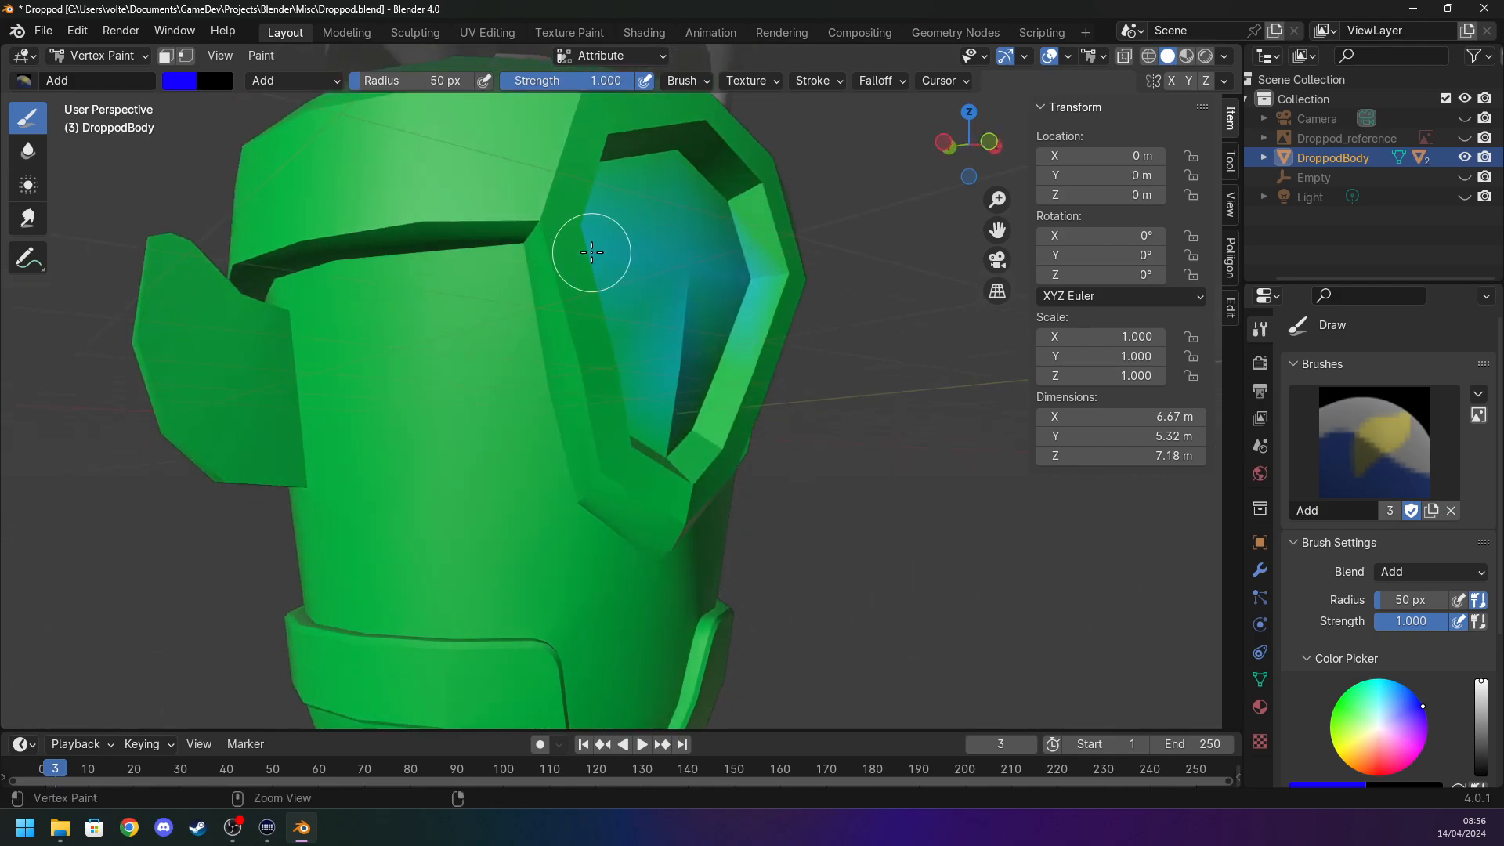
key("ctrl+z")
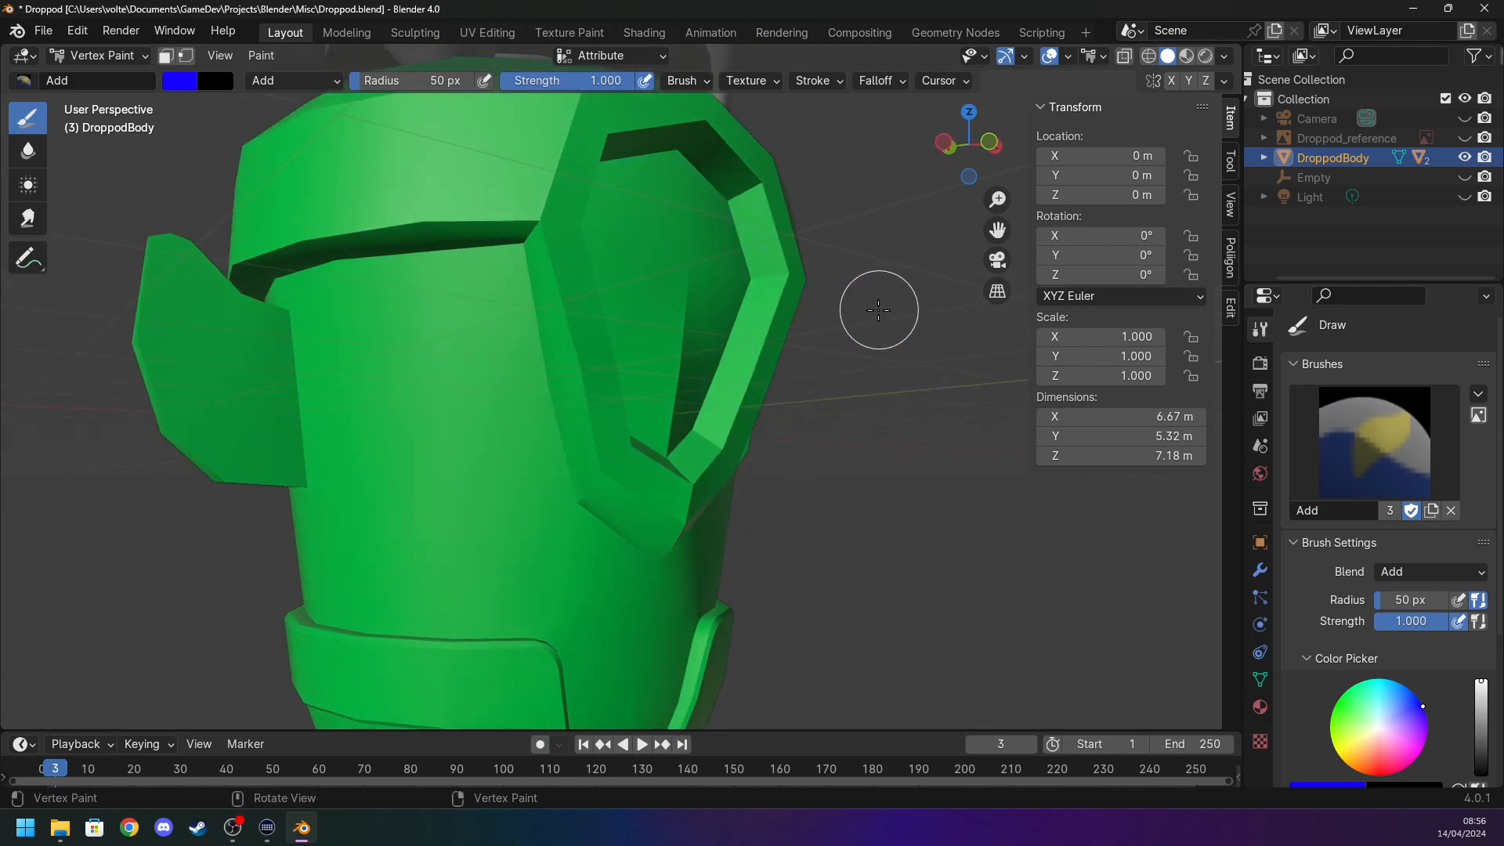
left_click(651, 56)
left_click(651, 58)
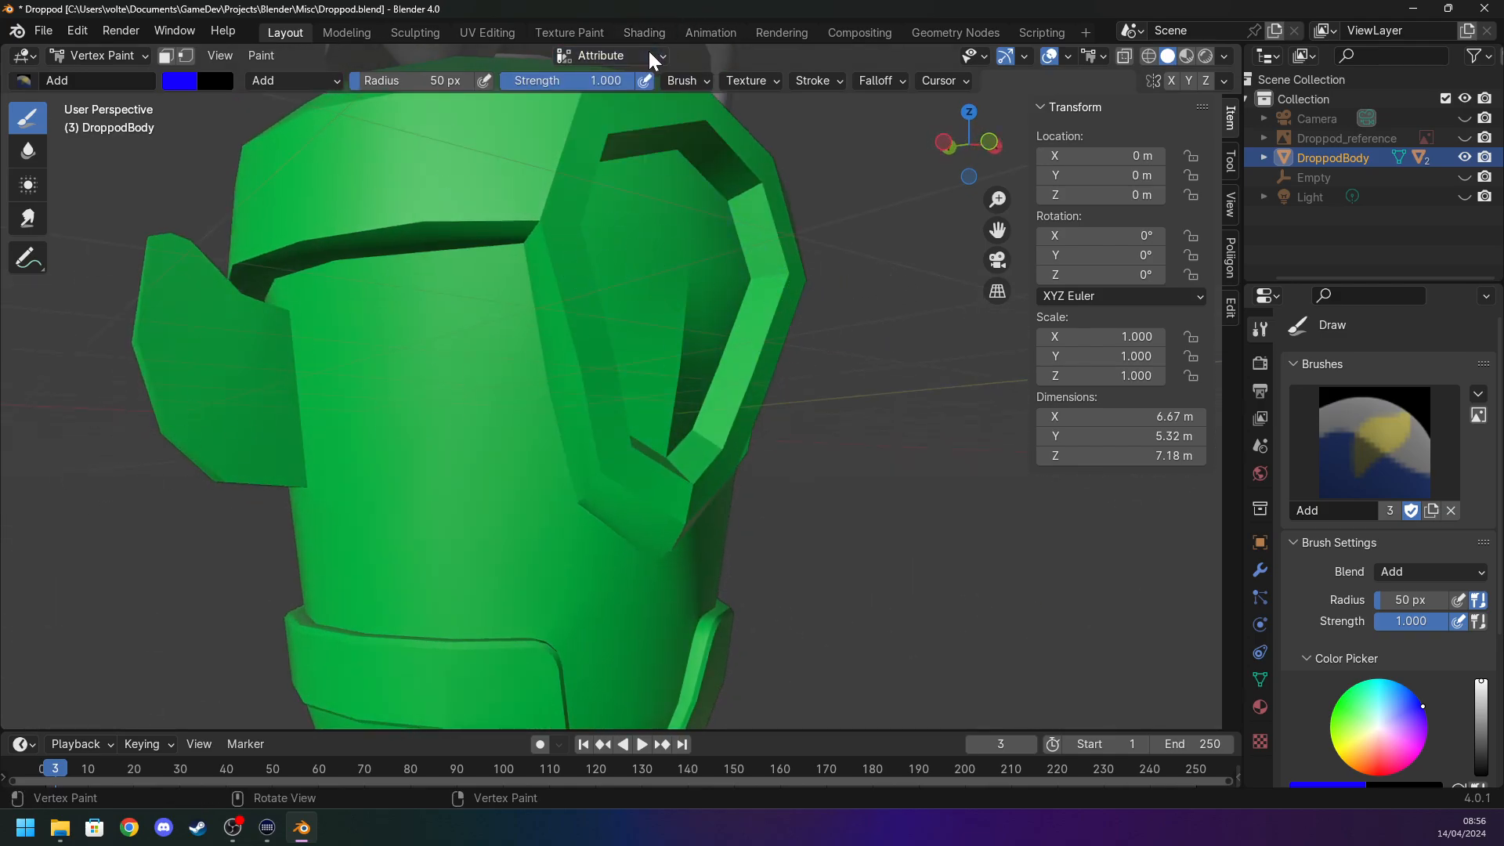
left_click(129, 56)
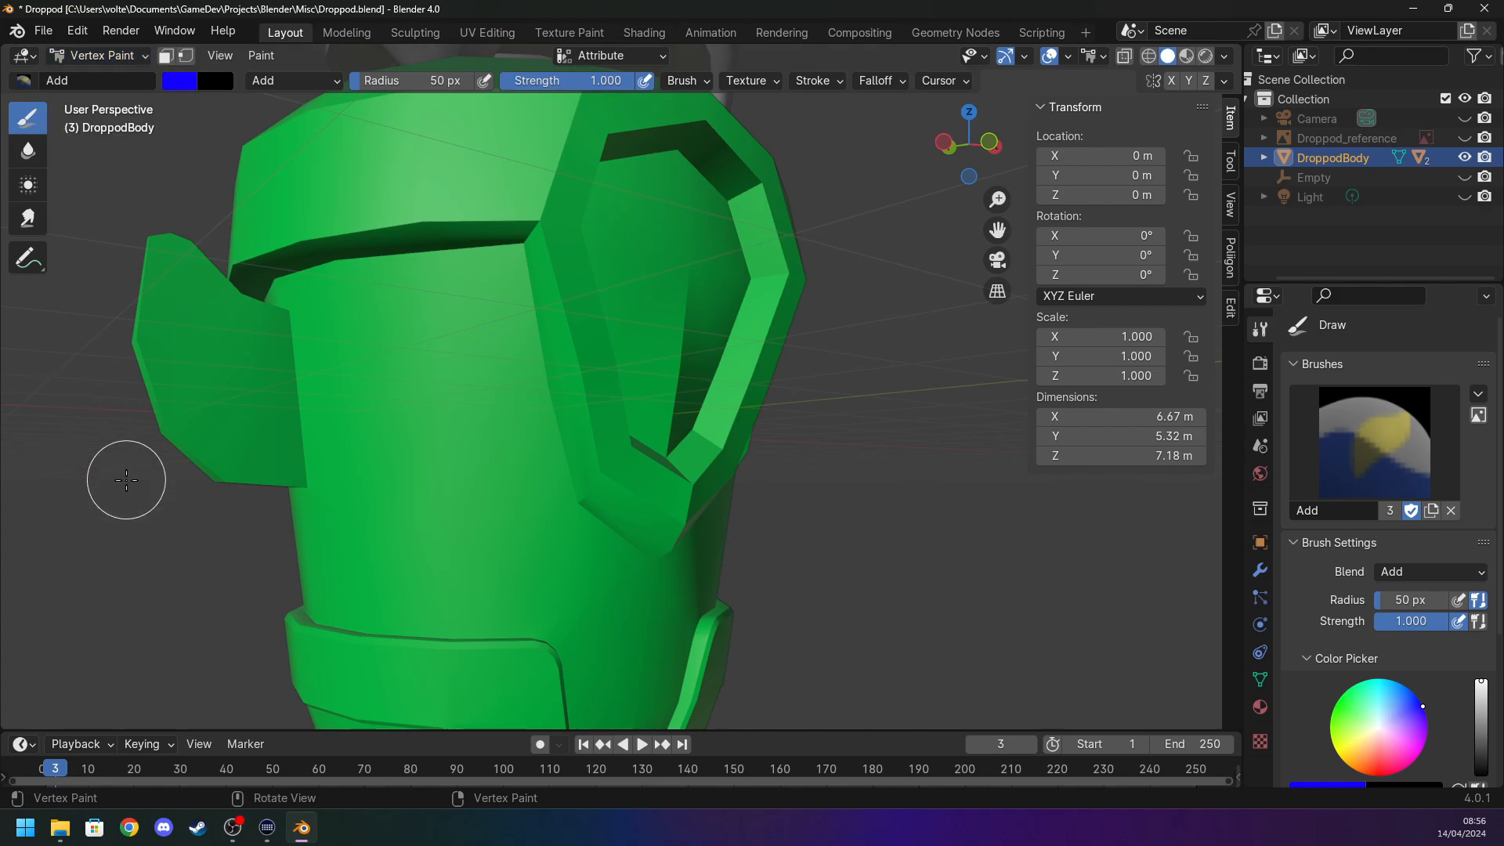
middle_click_drag(97, 506, 33, 520)
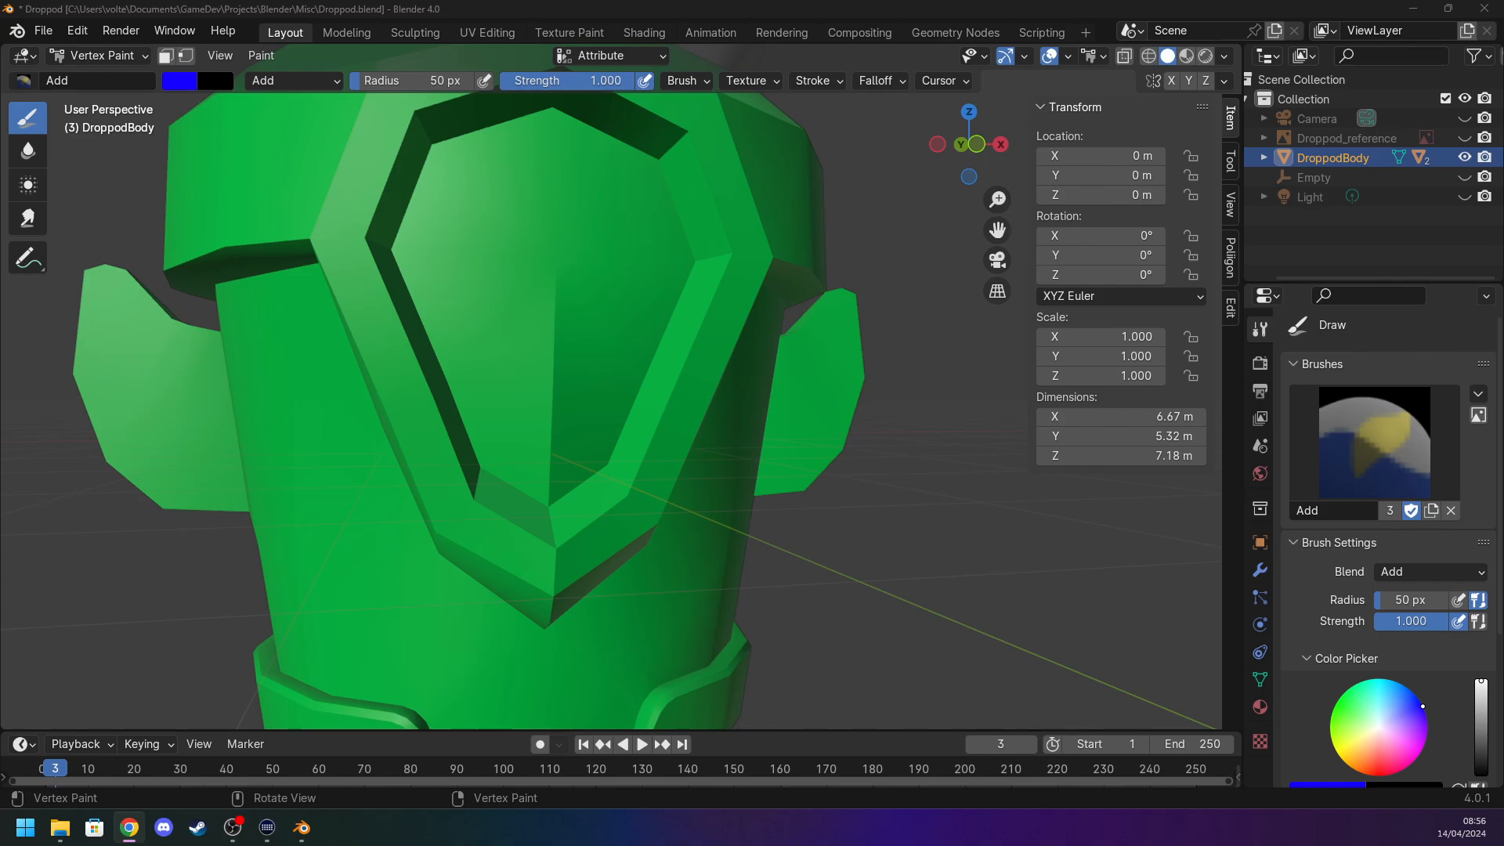
key("alt+Tab")
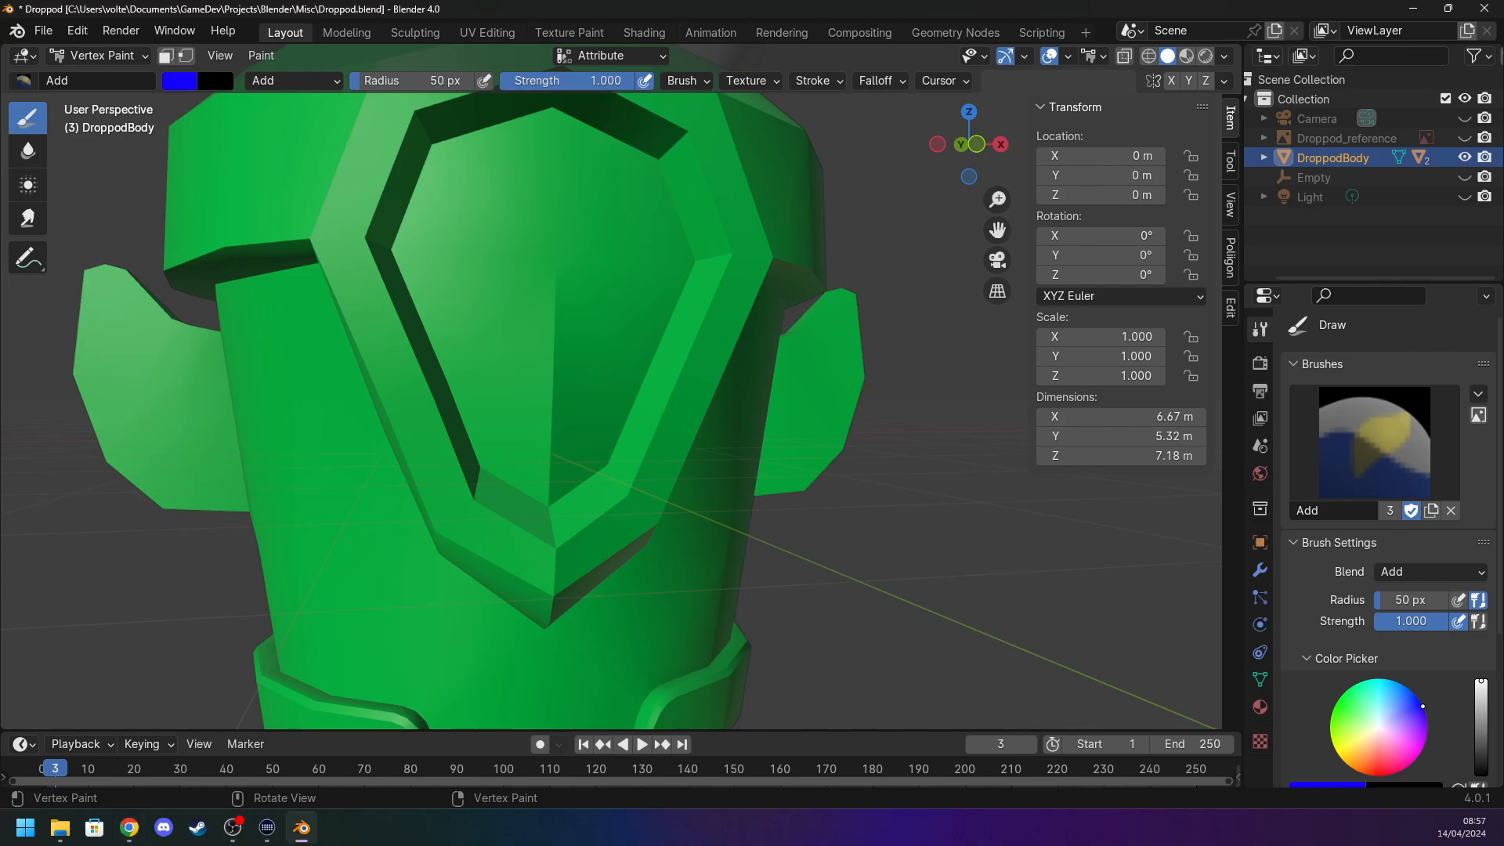
key("alt+Tab")
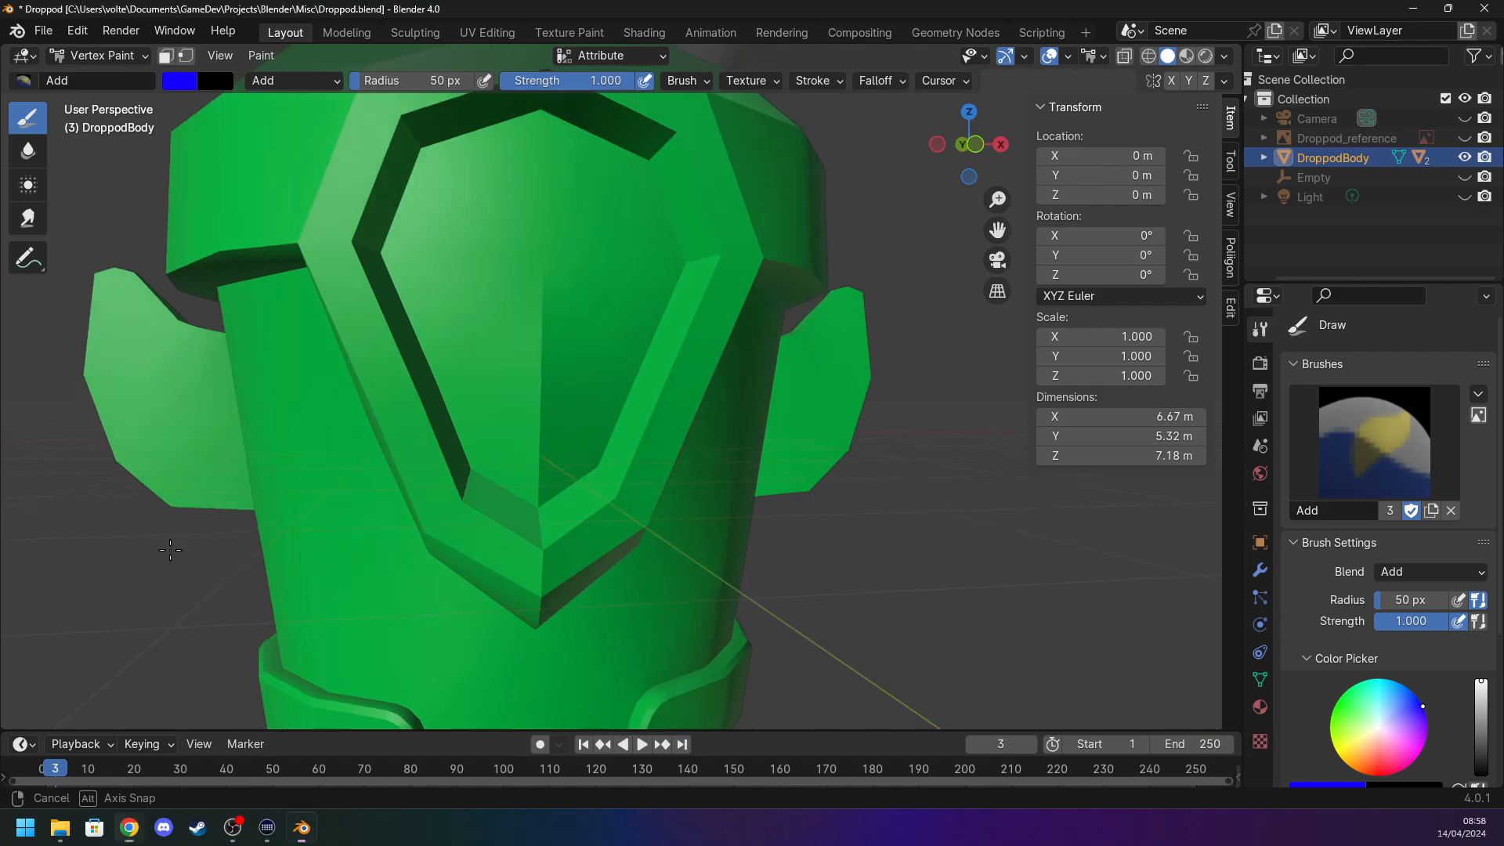
Select one upper face of the recessed front panel in Edit Mode and enable the face selection paint mask in Vertex Paint.
key("Tab")
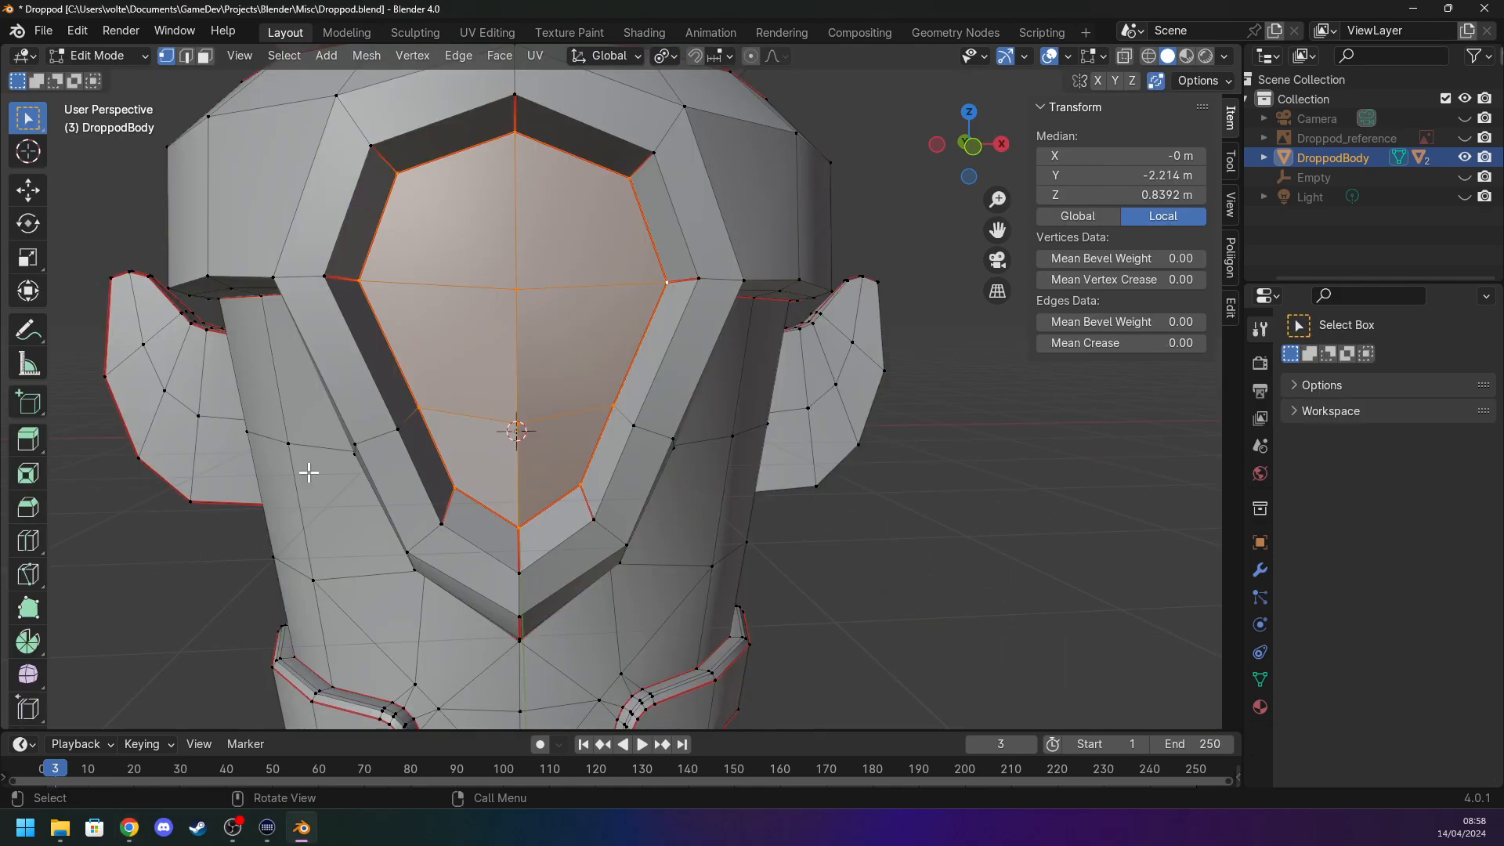
left_click(104, 540)
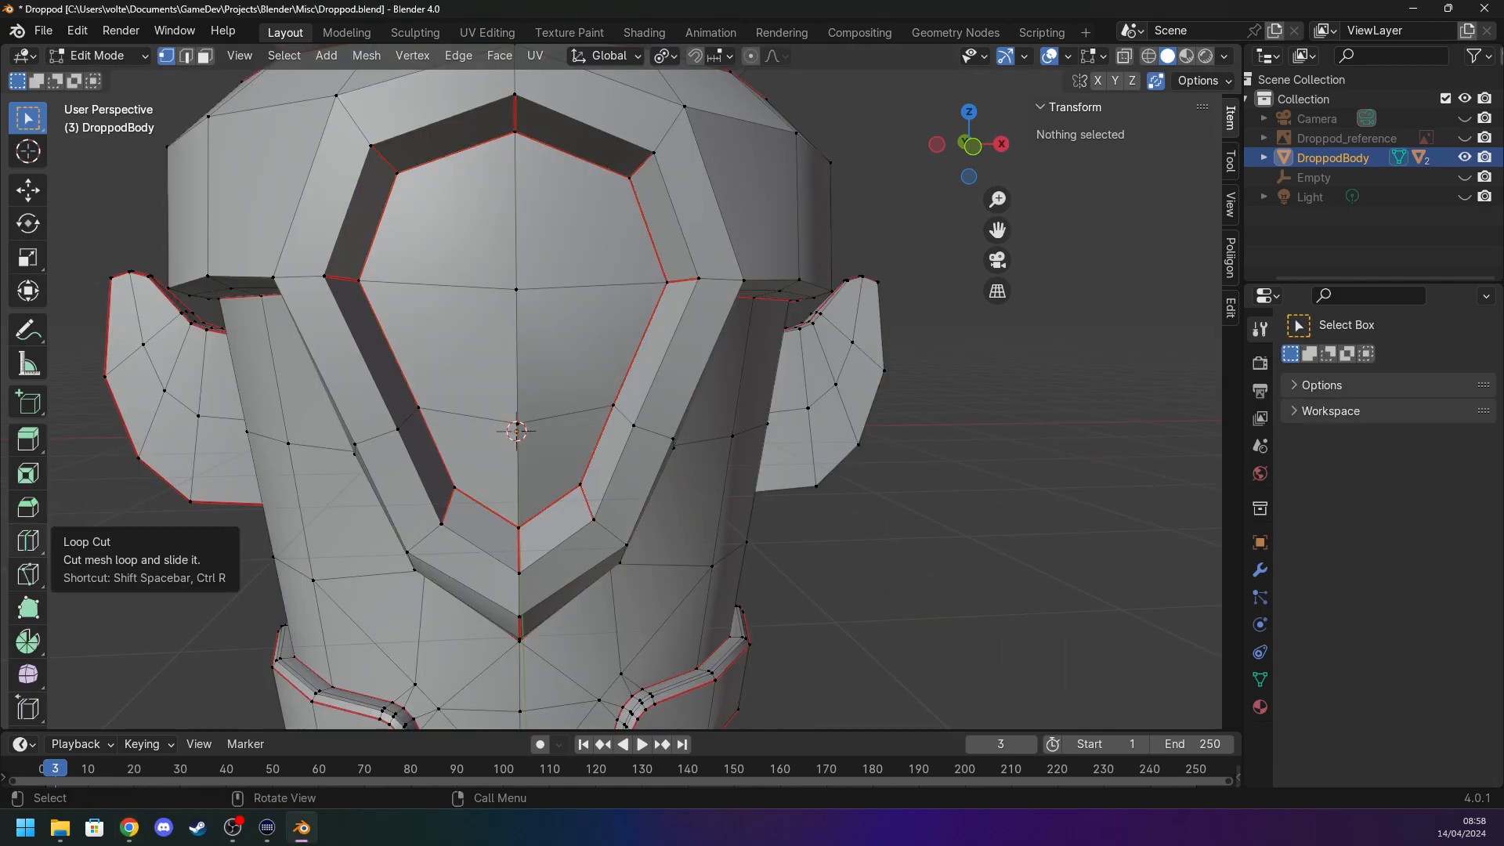
key("3")
left_click(502, 205)
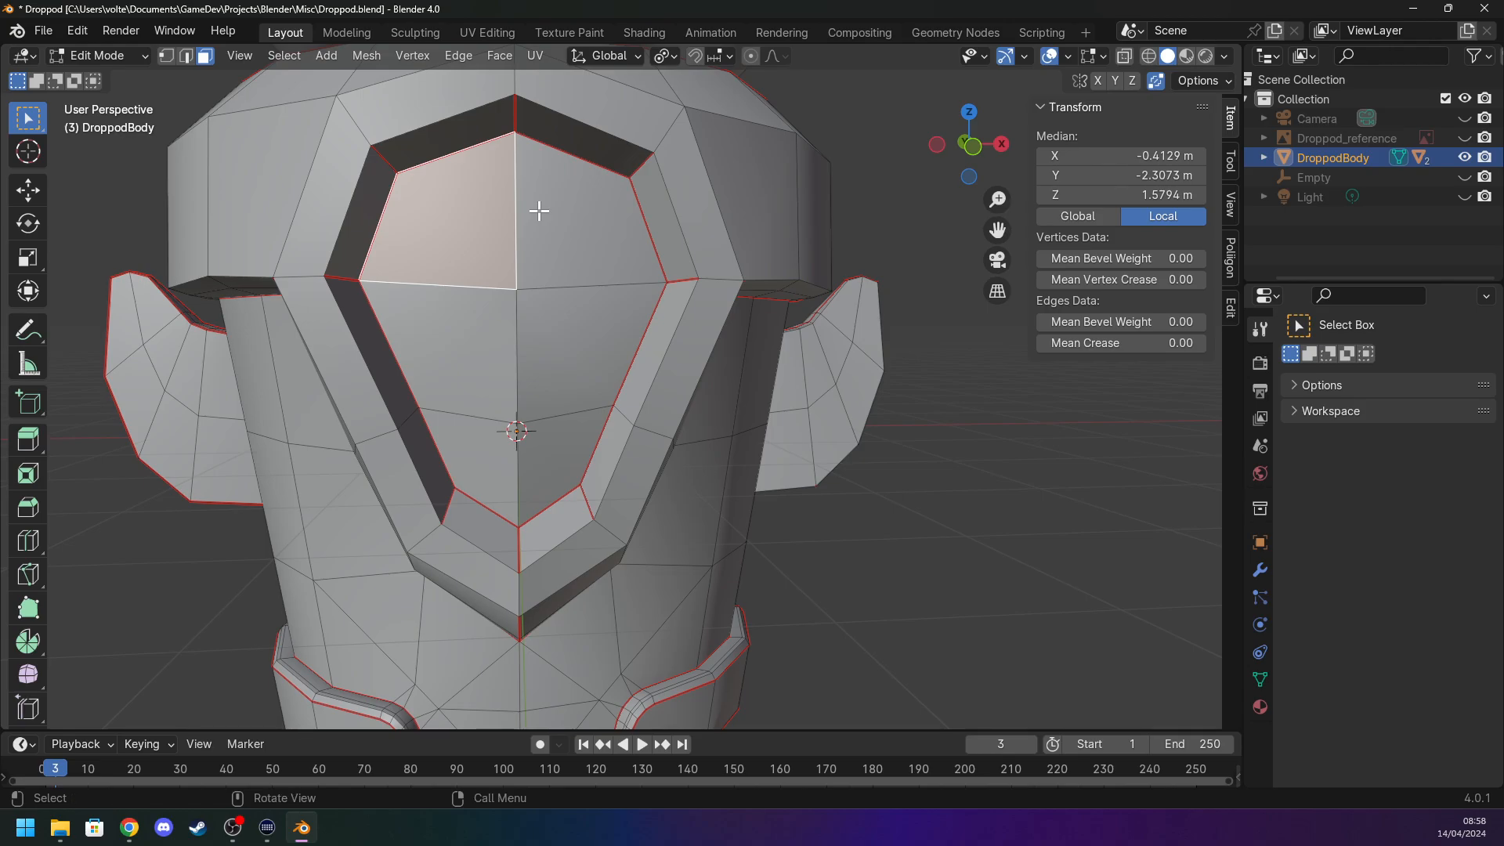
key("Tab")
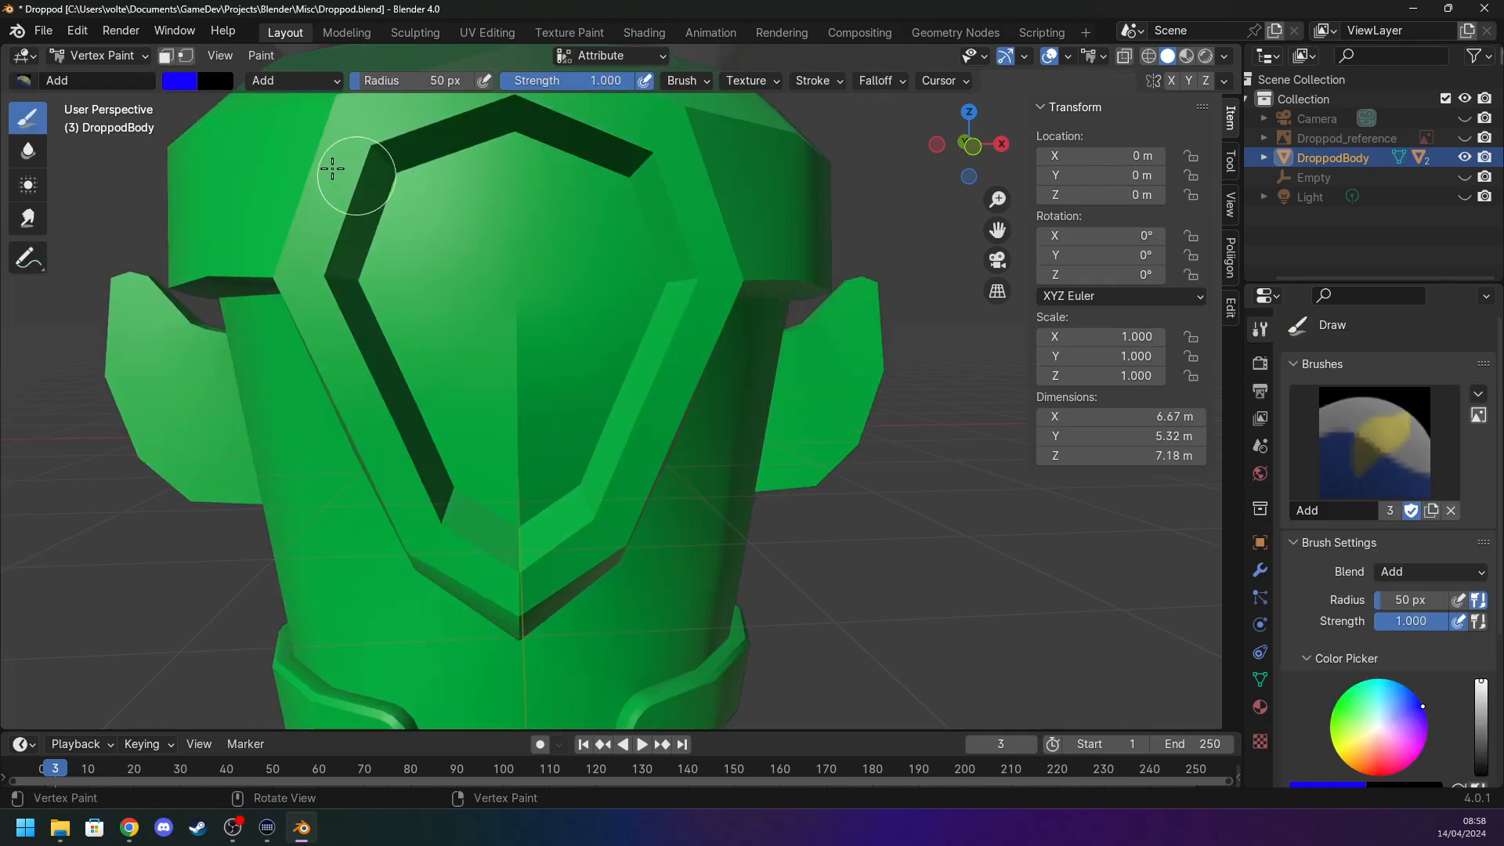
left_click(168, 57)
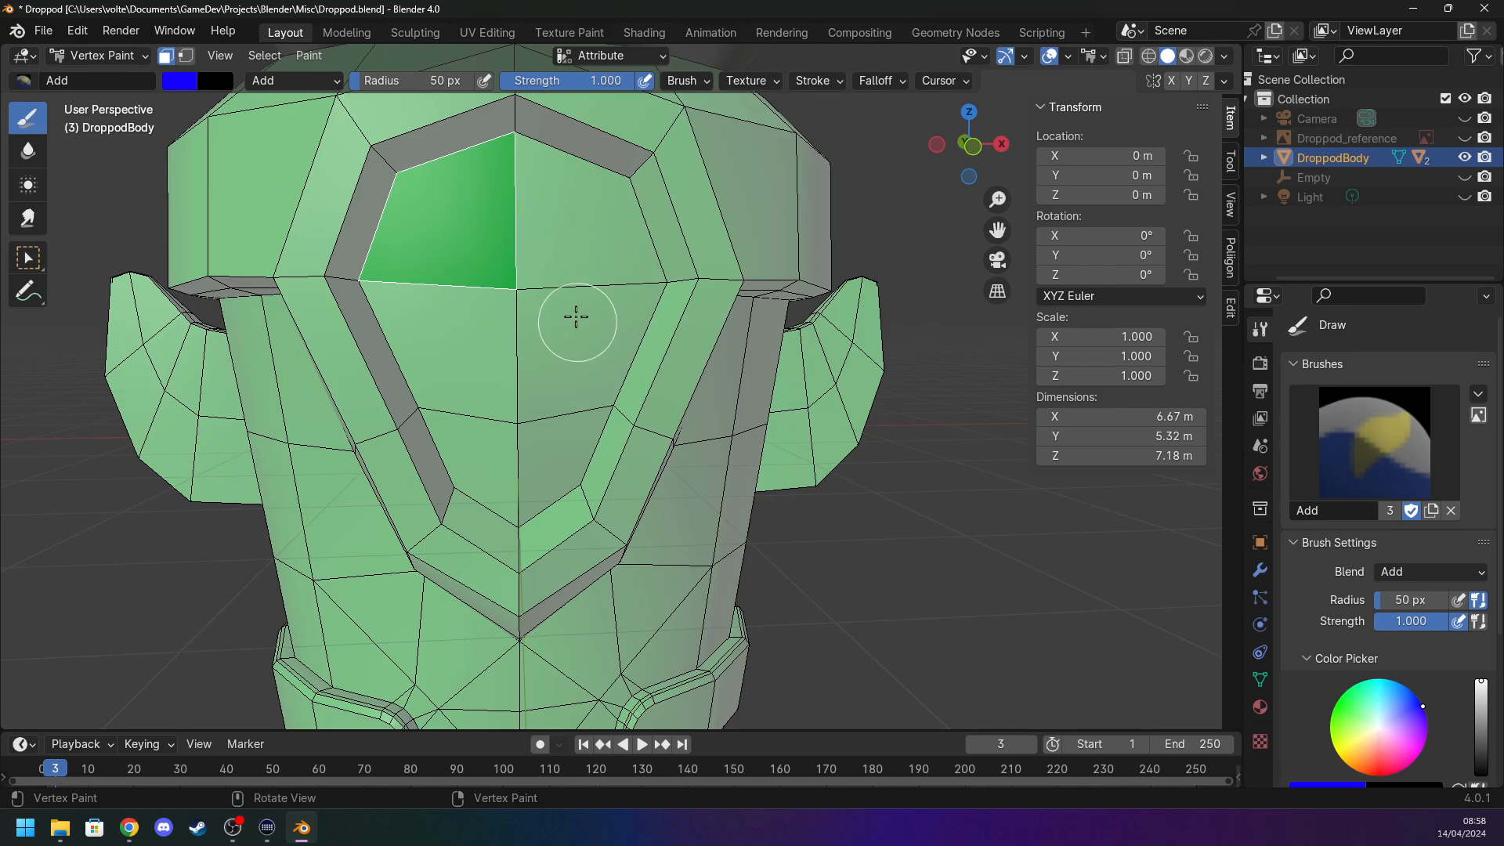
Deselect all faces in Edit Mode and turn off the paint mask back in Vertex Paint.
key("Tab")
key("a")
left_click(963, 356)
key("Tab")
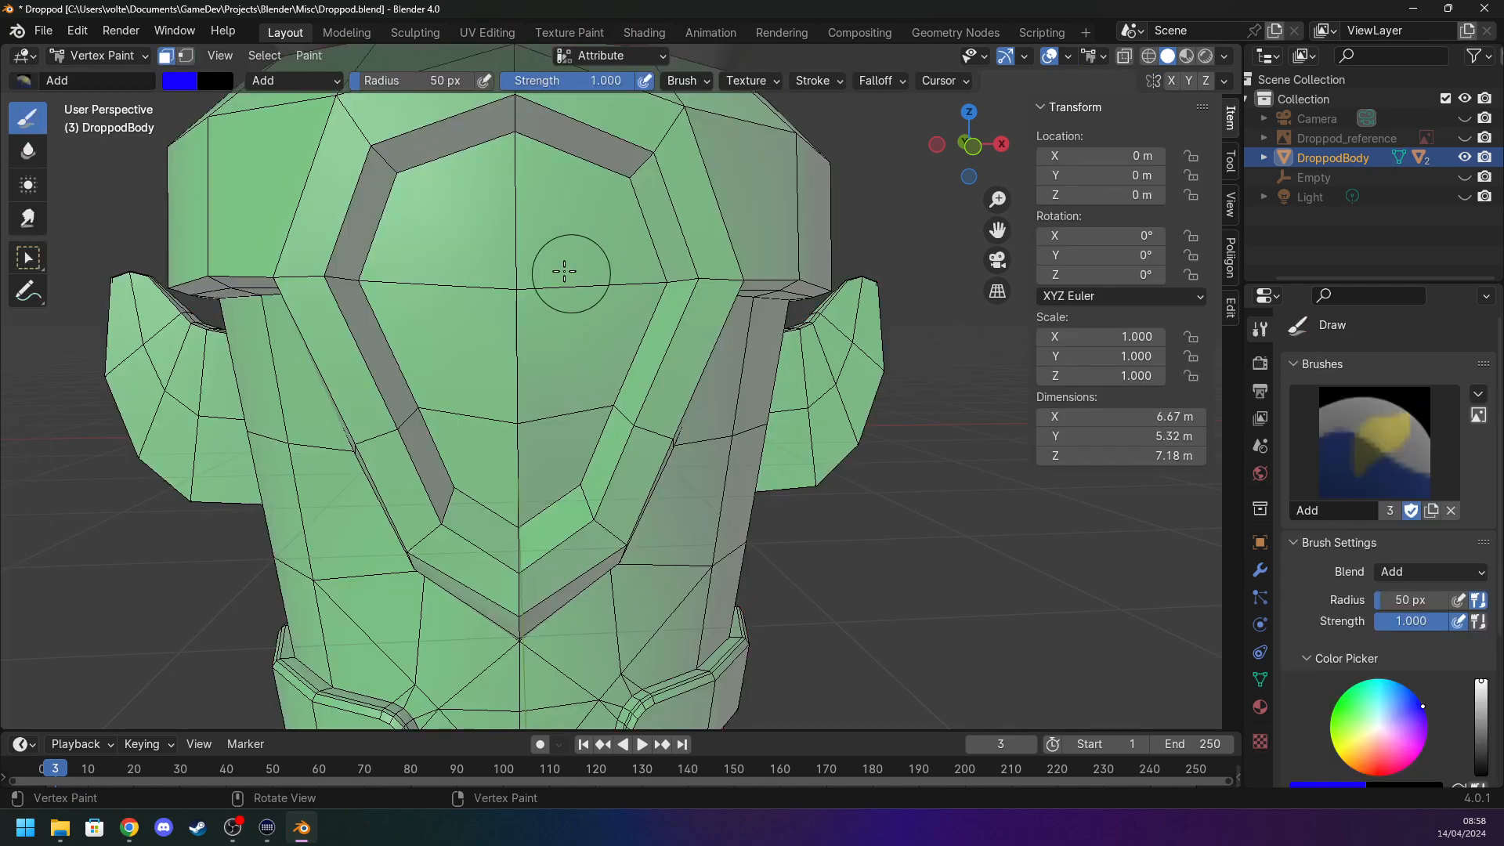
key("m")
key("m")
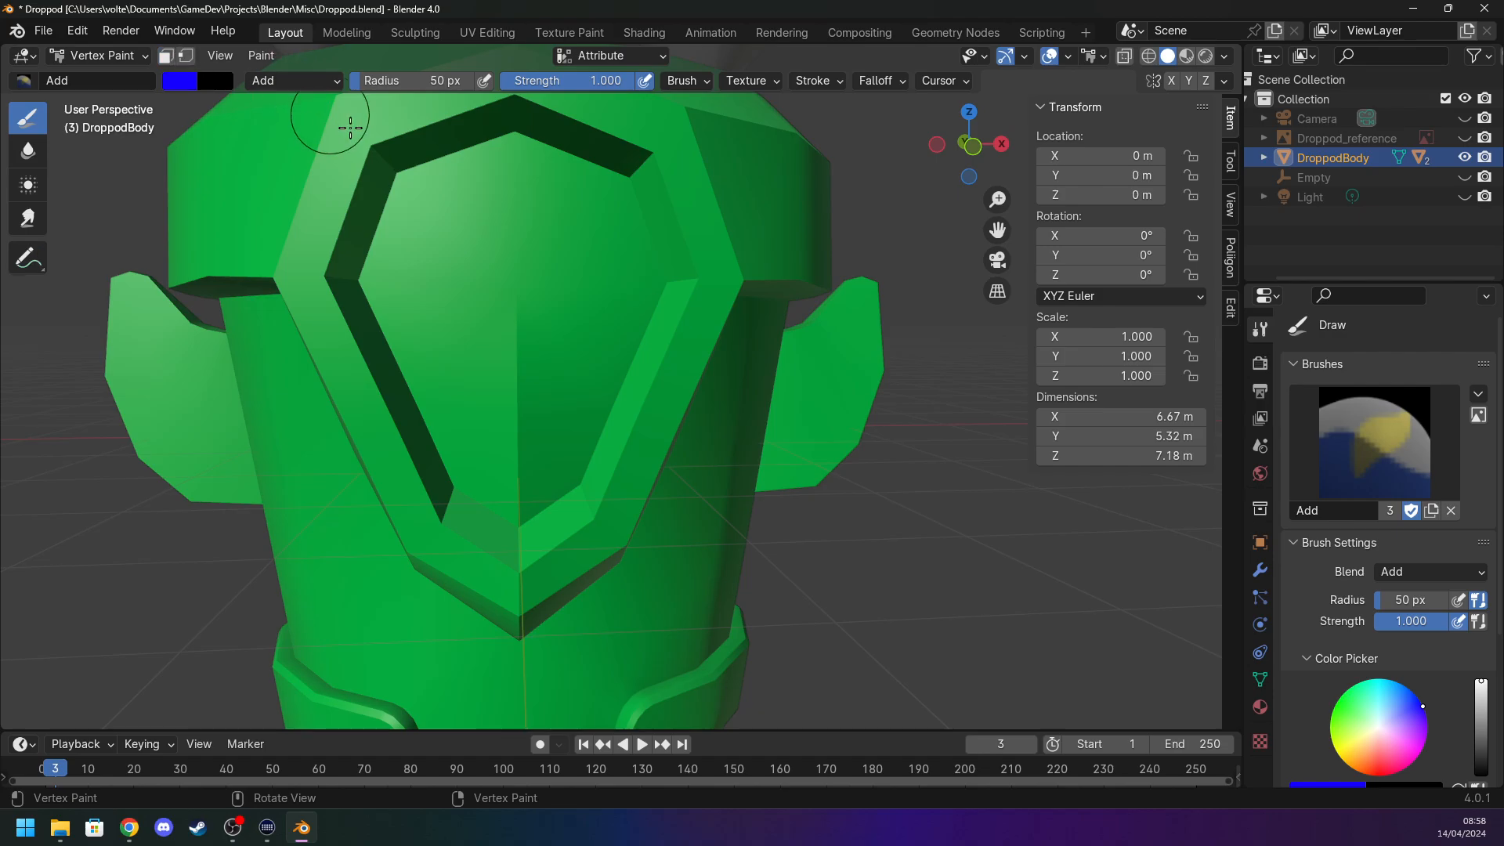
Turn on the face selection paint mask and make sure no faces are selected in Edit Mode.
left_click(165, 54)
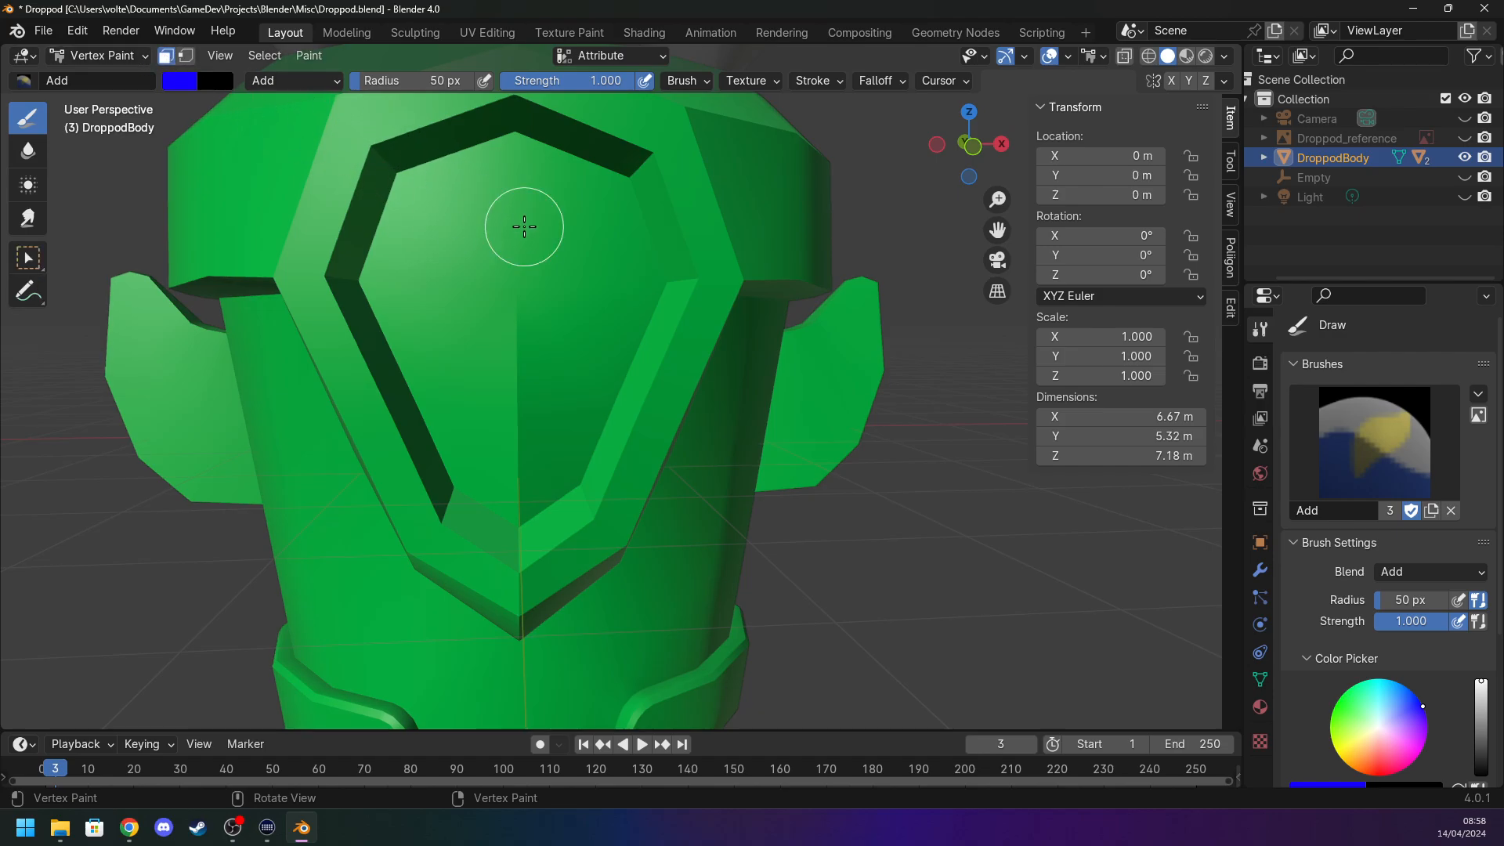
left_click(187, 58)
left_click(163, 55)
key("Tab")
left_click(137, 509)
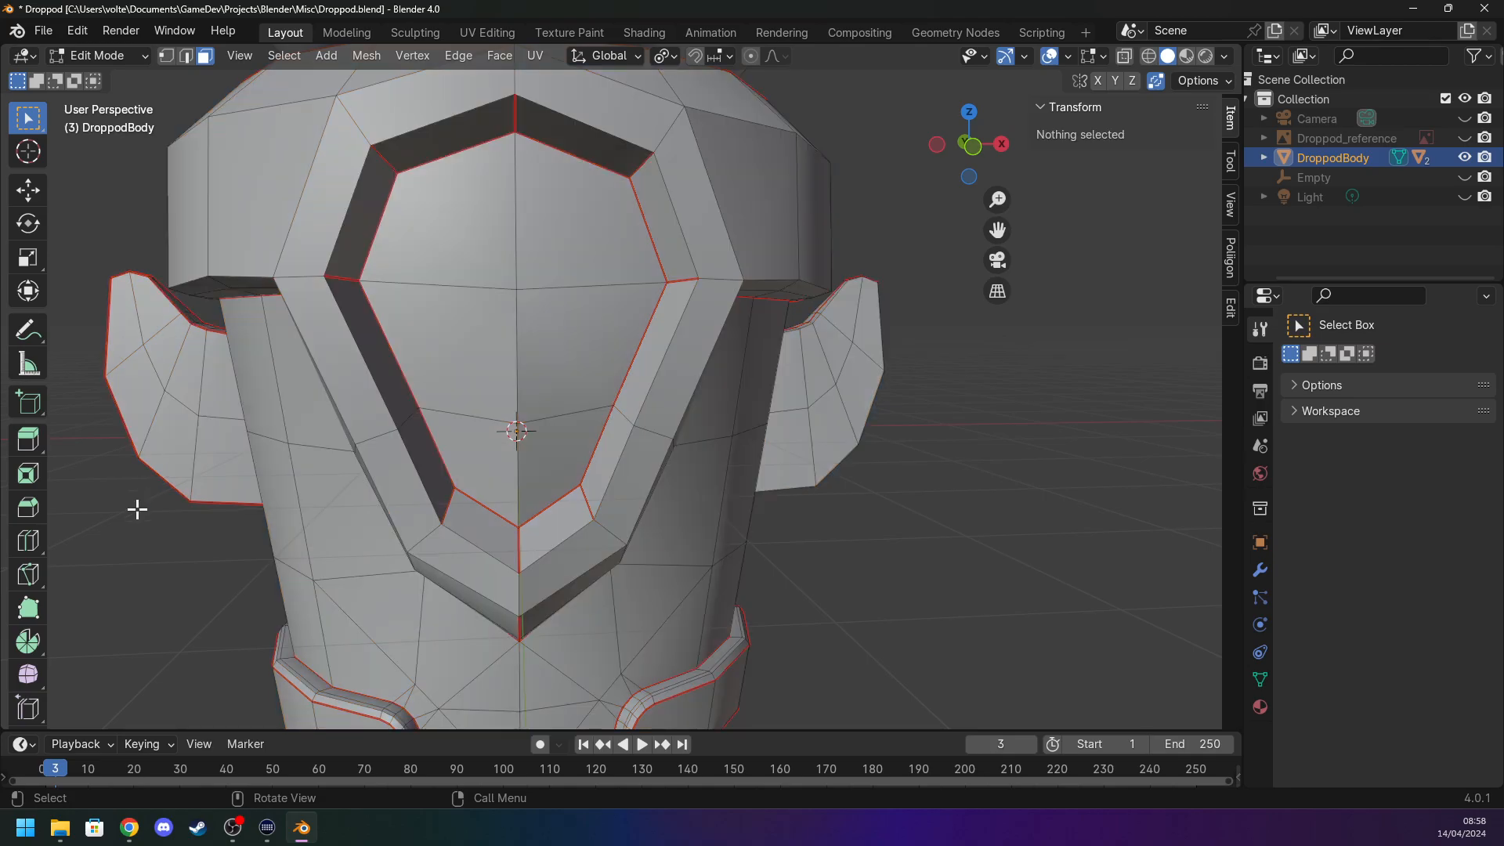
key("Tab")
key("Tab")
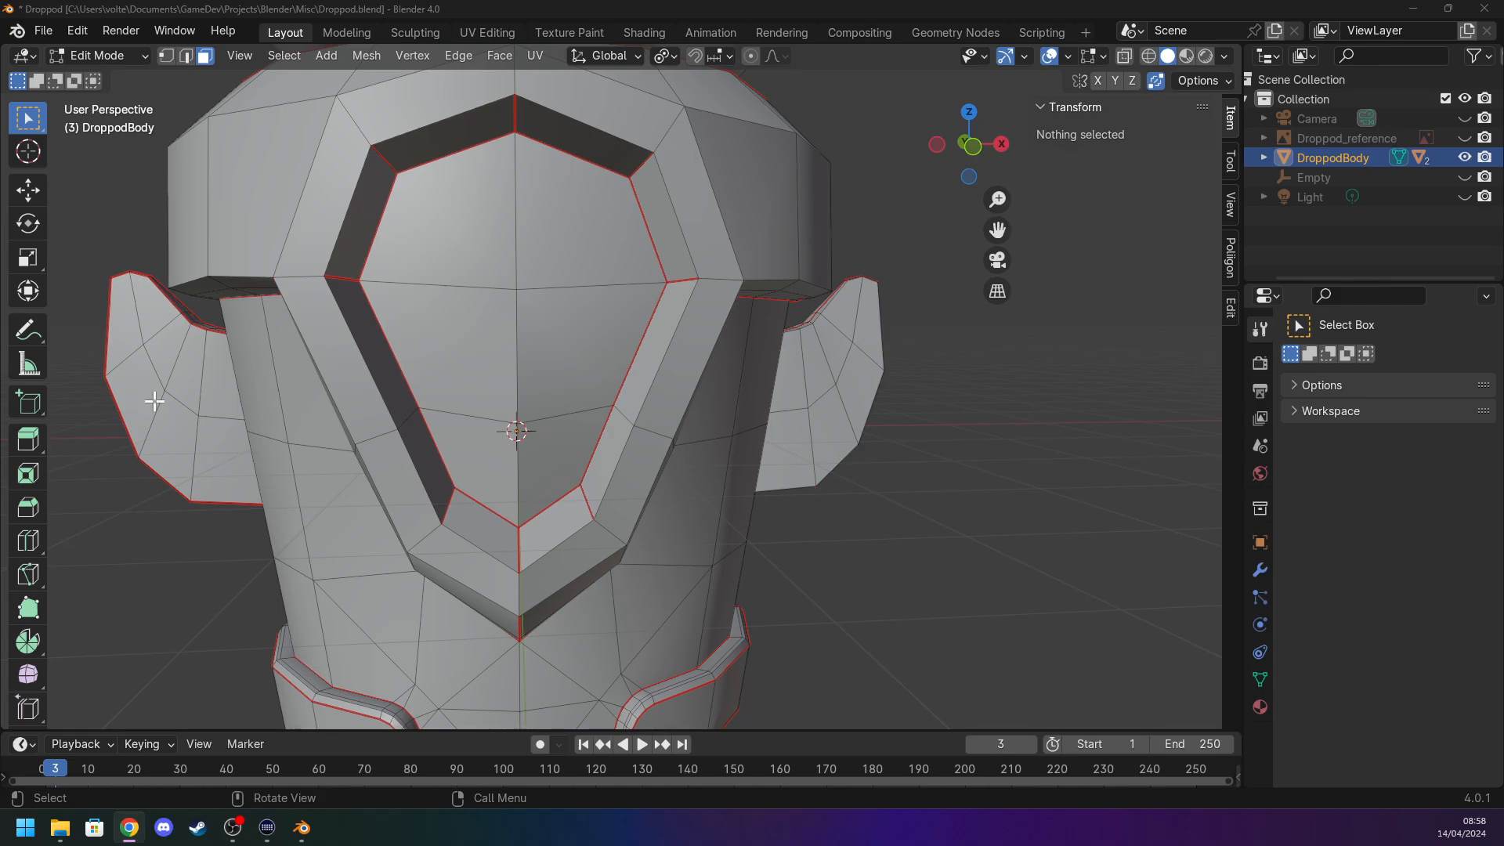
Return the drop pod body to Vertex Paint mode with the face selection paint mask enabled.
middle_click_drag(137, 312, 131, 353)
key("ctrl+Tab")
left_click(166, 55)
left_click(166, 55)
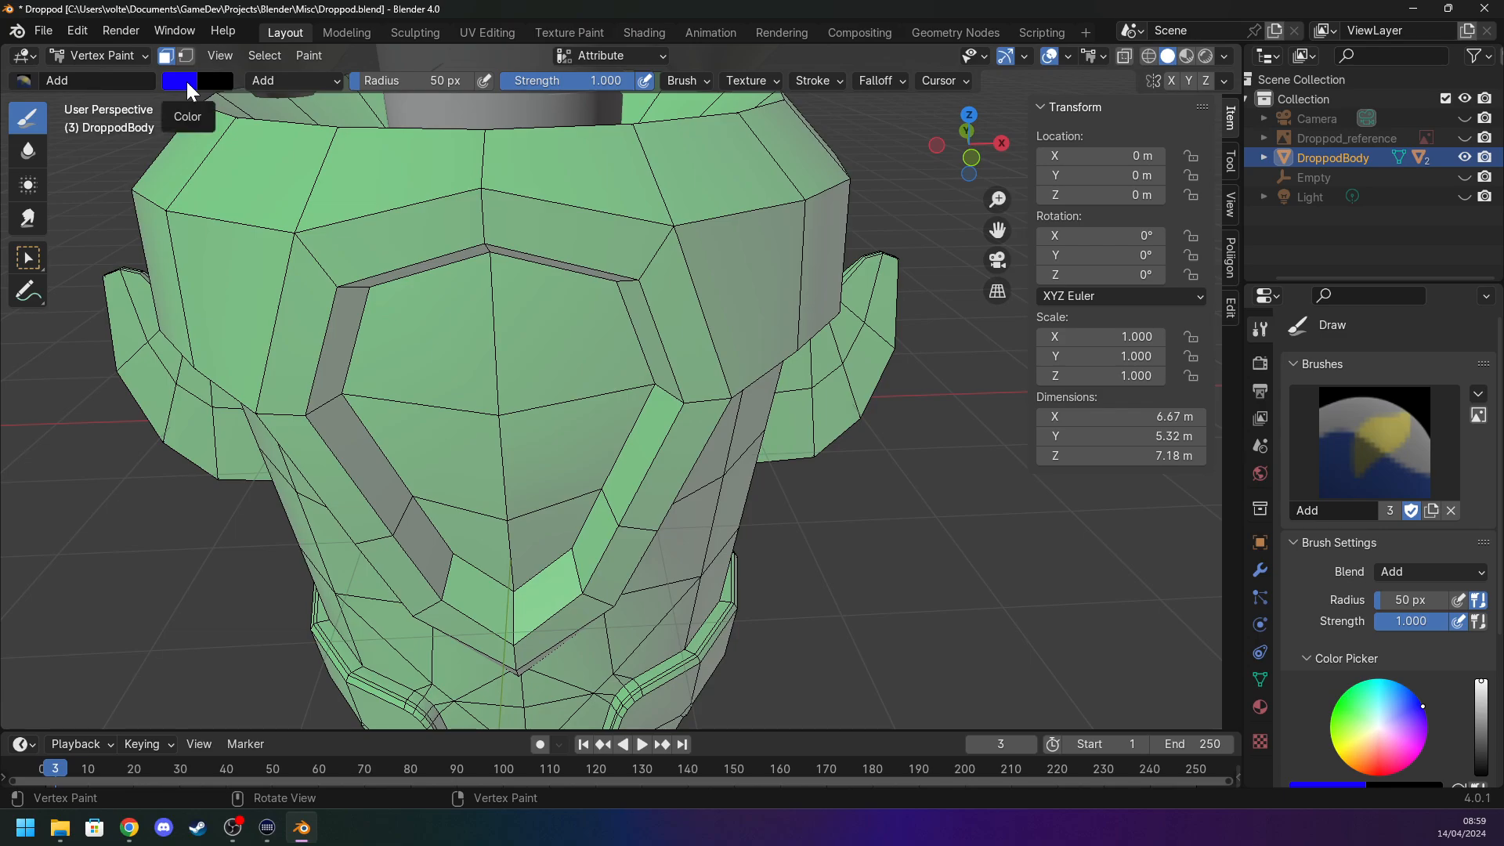
key("Tab")
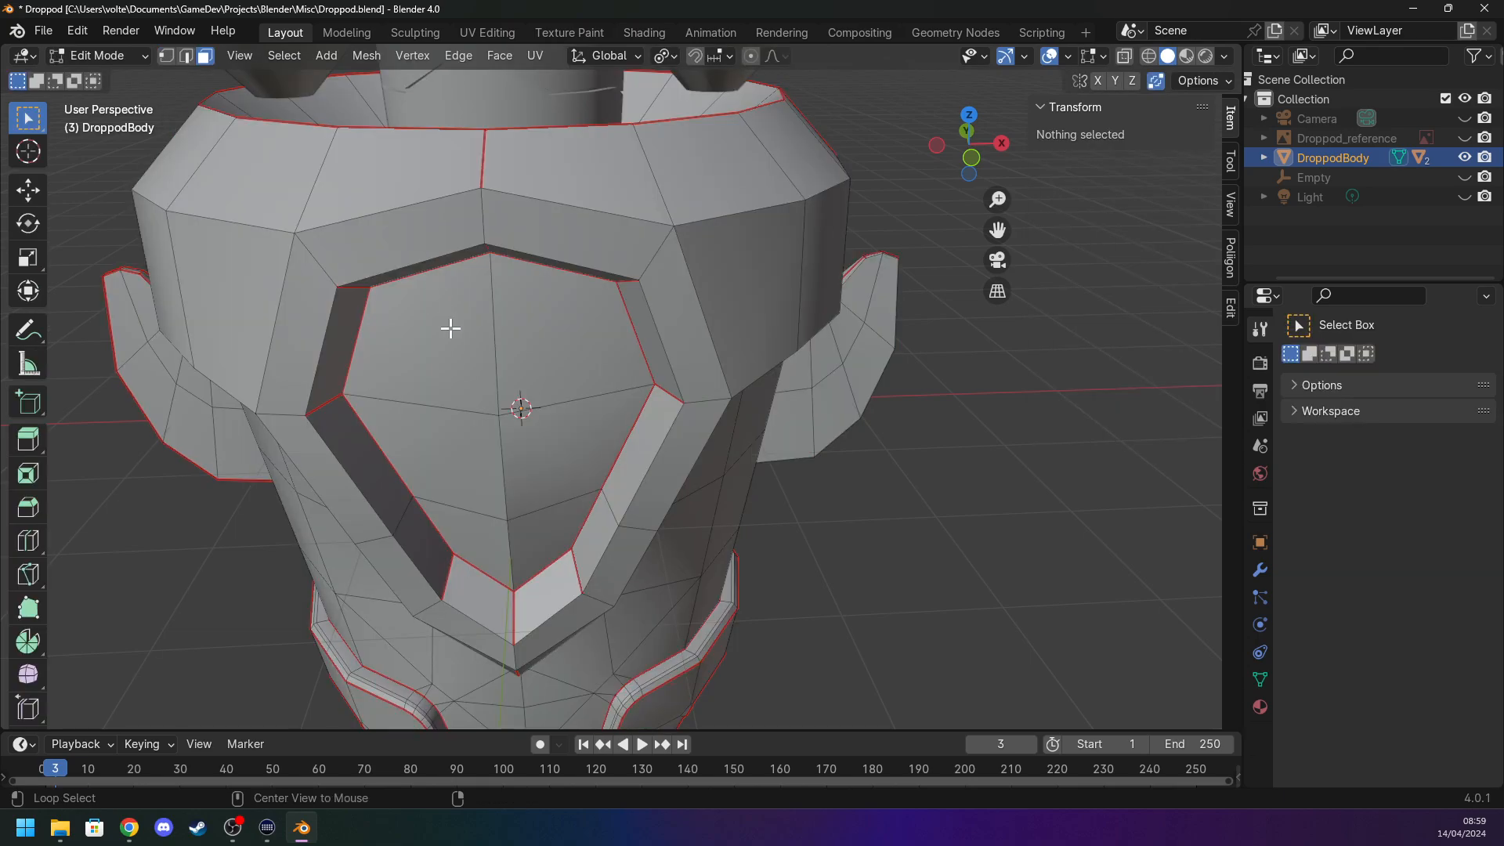
key("Tab")
Select all faces of the drop pod's recessed front panel with the Select Box tool in Vertex Paint.
middle_click_drag(161, 213, 236, 189)
scroll(264, 195, "down", 5)
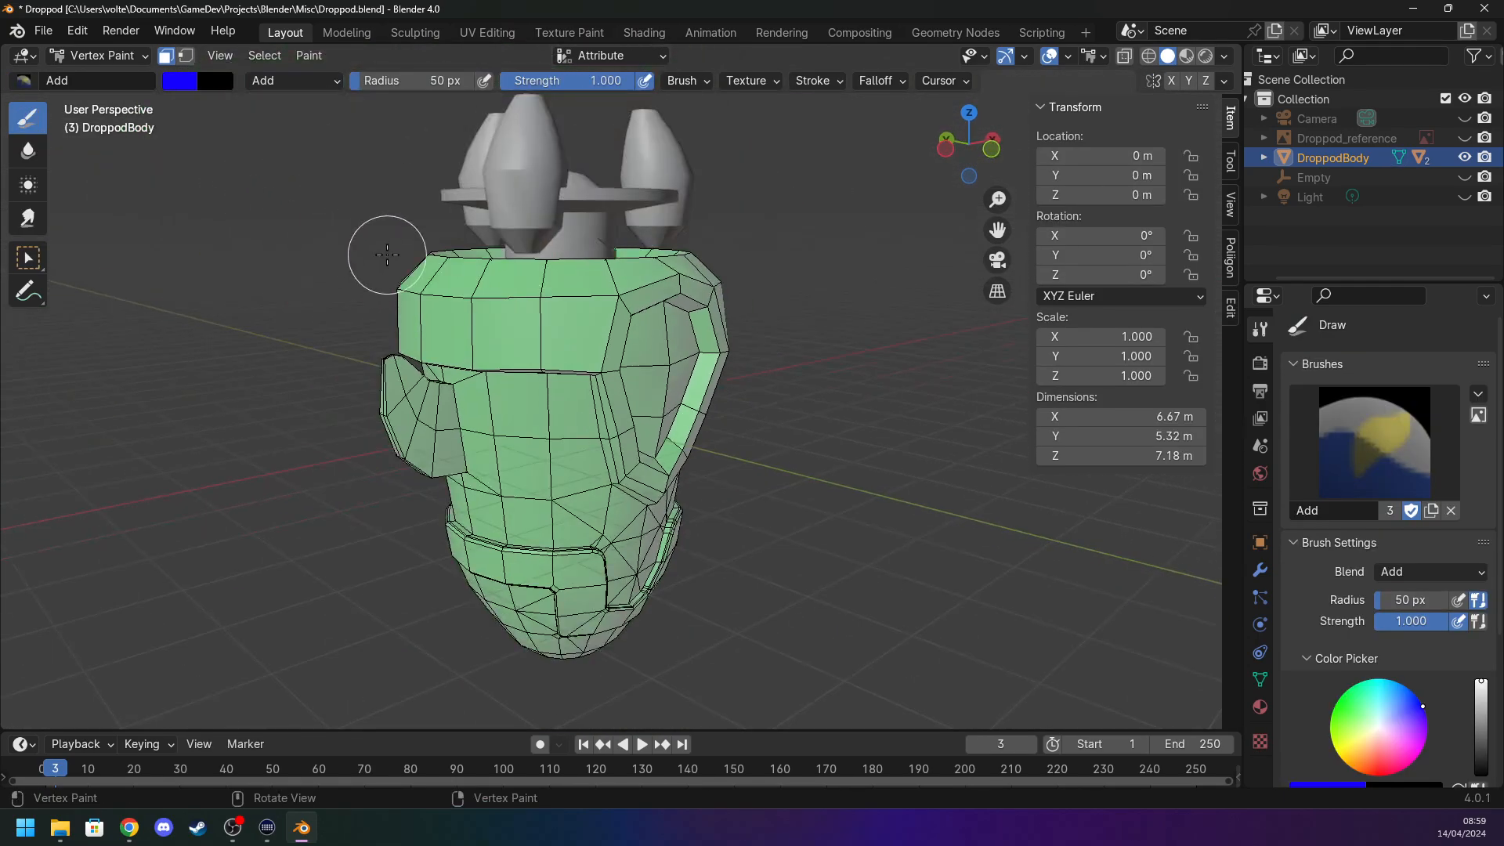
middle_click_drag(386, 255, 279, 259)
left_click(28, 258)
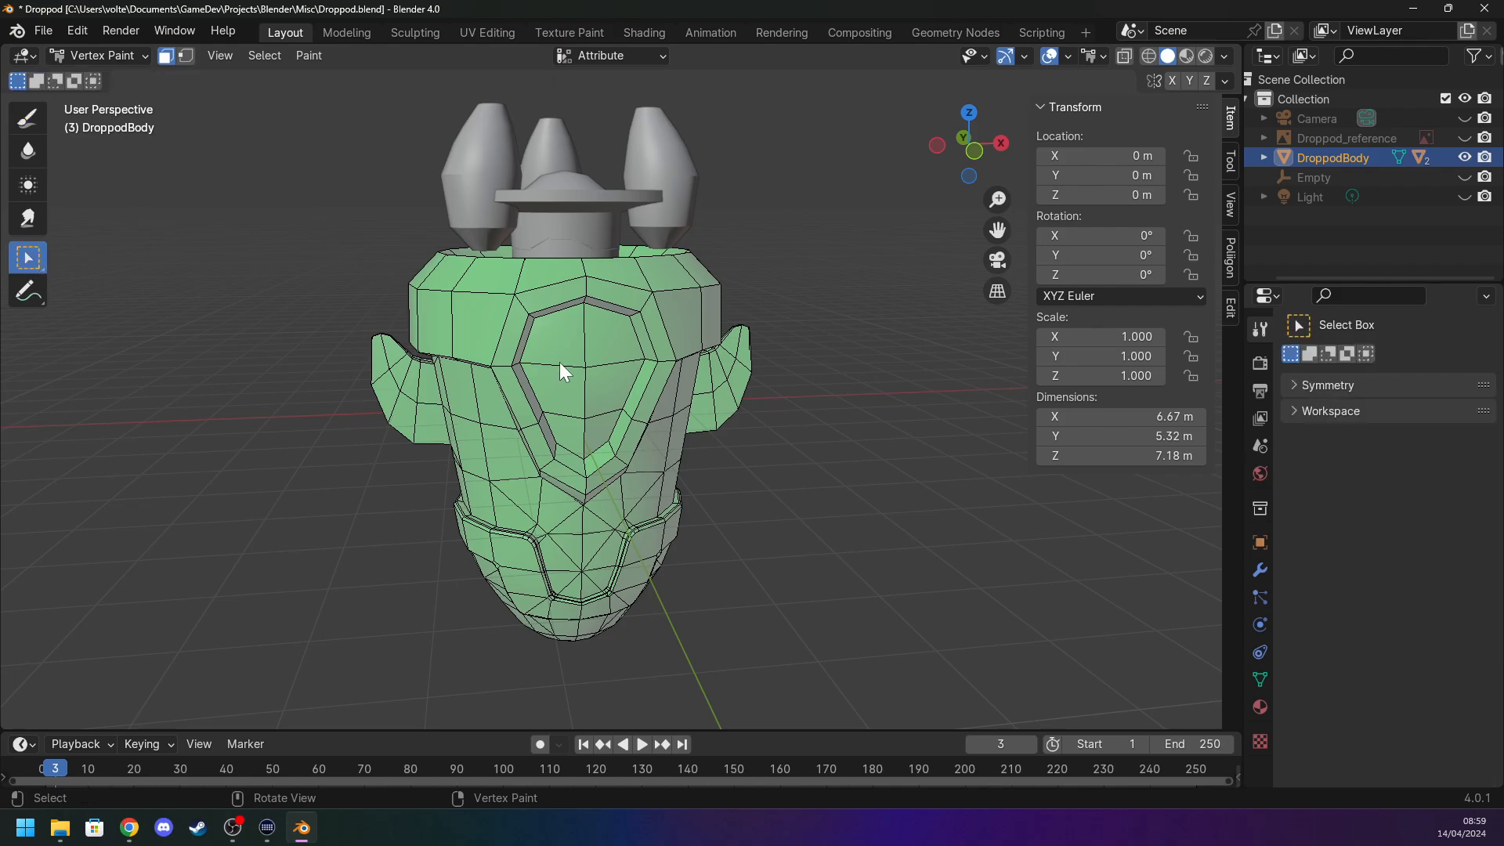
left_click(603, 343)
left_click(599, 429, "shift")
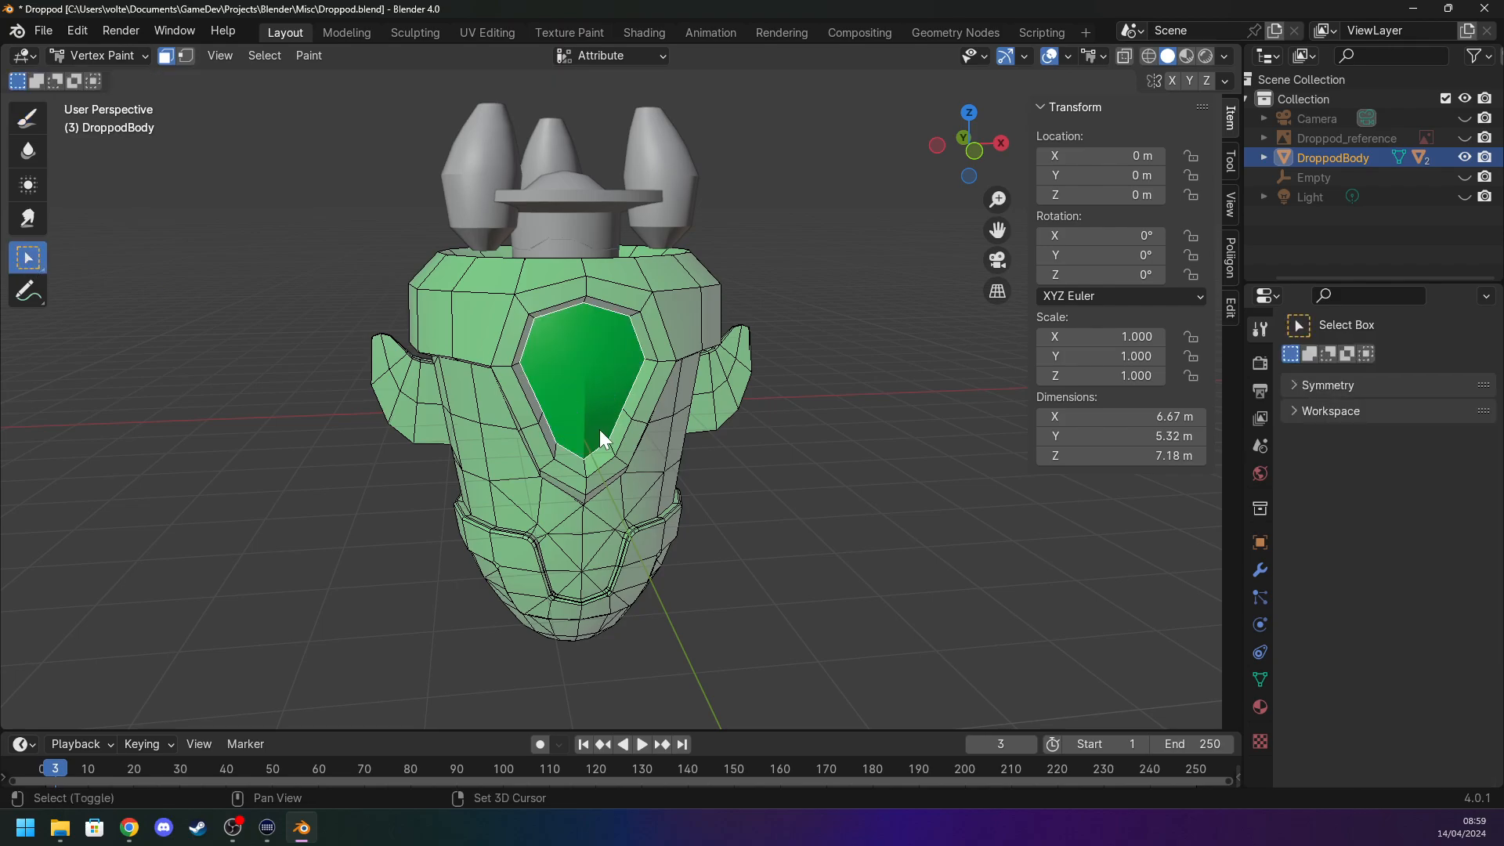
scroll(608, 387, "up", 3)
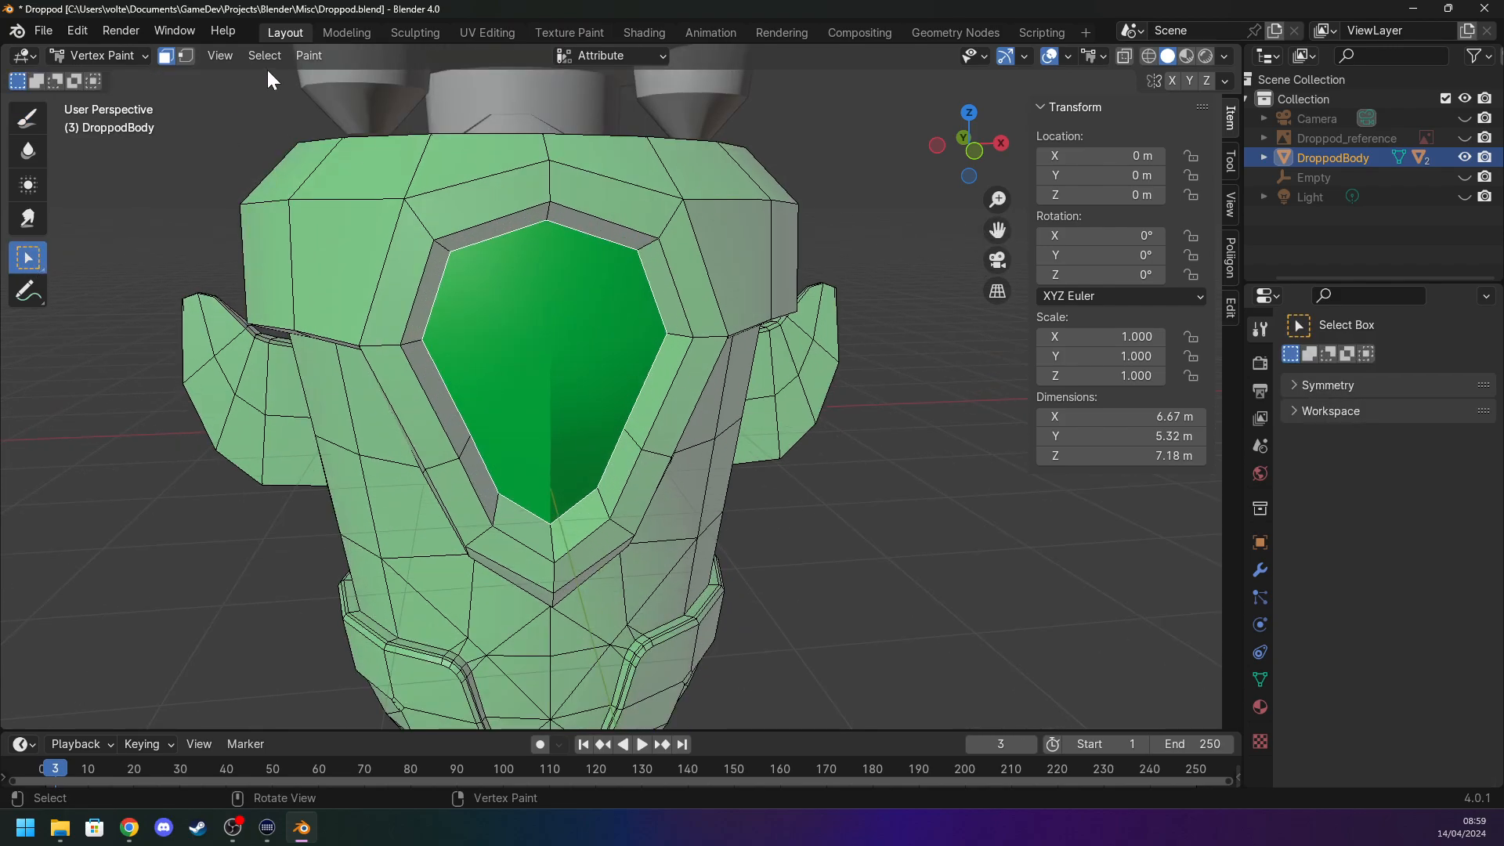
Fill the selected faces of the recessed front panel with the blue brush colour using Set Vertex Colors.
left_click(309, 56)
left_click(309, 56)
mouse_move(600, 345)
middle_mouse_down()
mouse_move(473, 341)
mouse_move(460, 337)
mouse_move(589, 321)
mouse_move(416, 294)
mouse_move(604, 312)
middle_mouse_up()
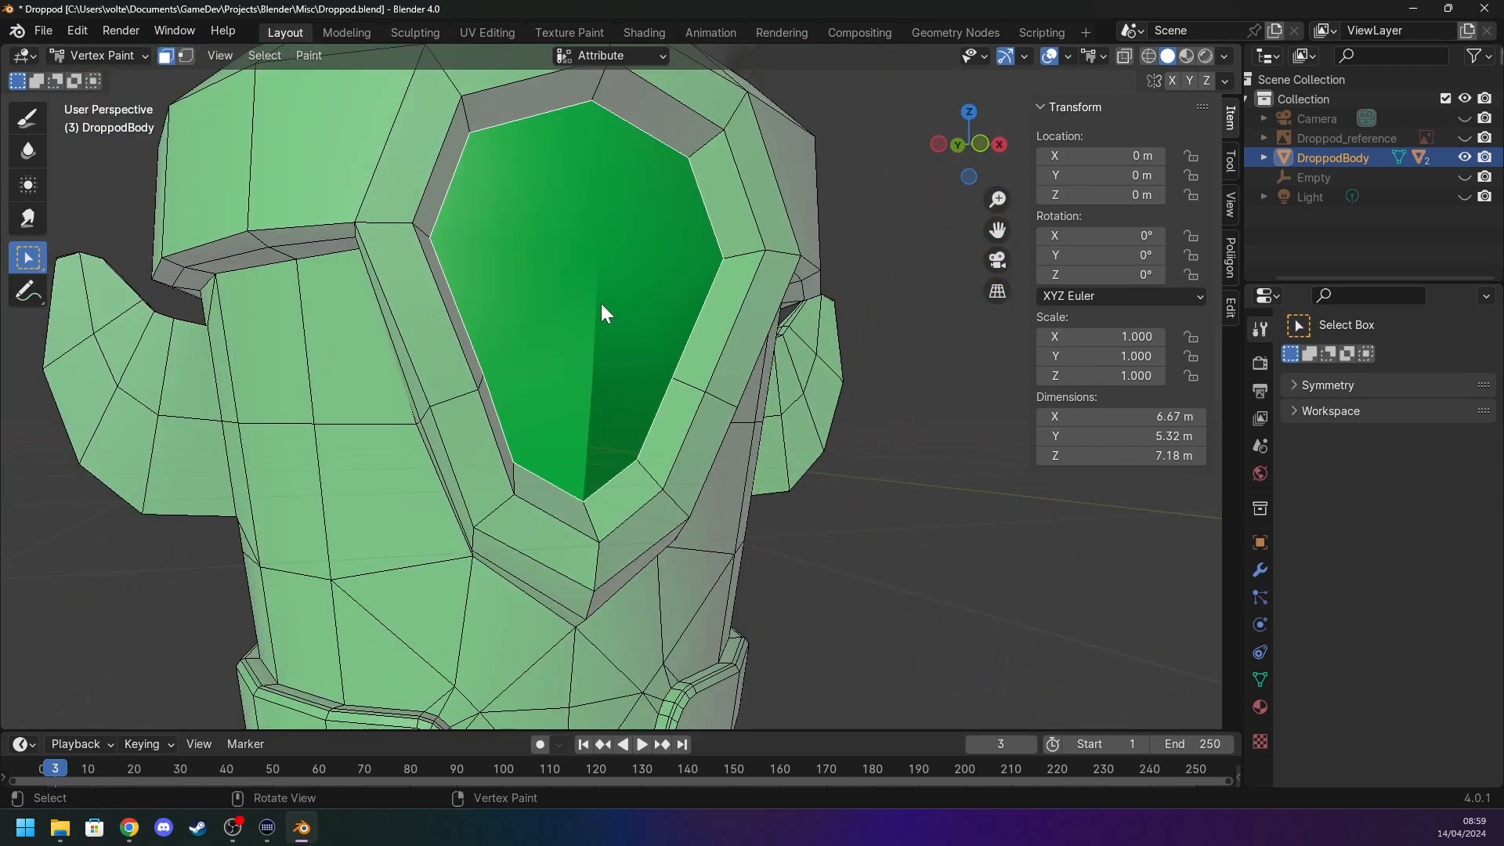
left_click(266, 57)
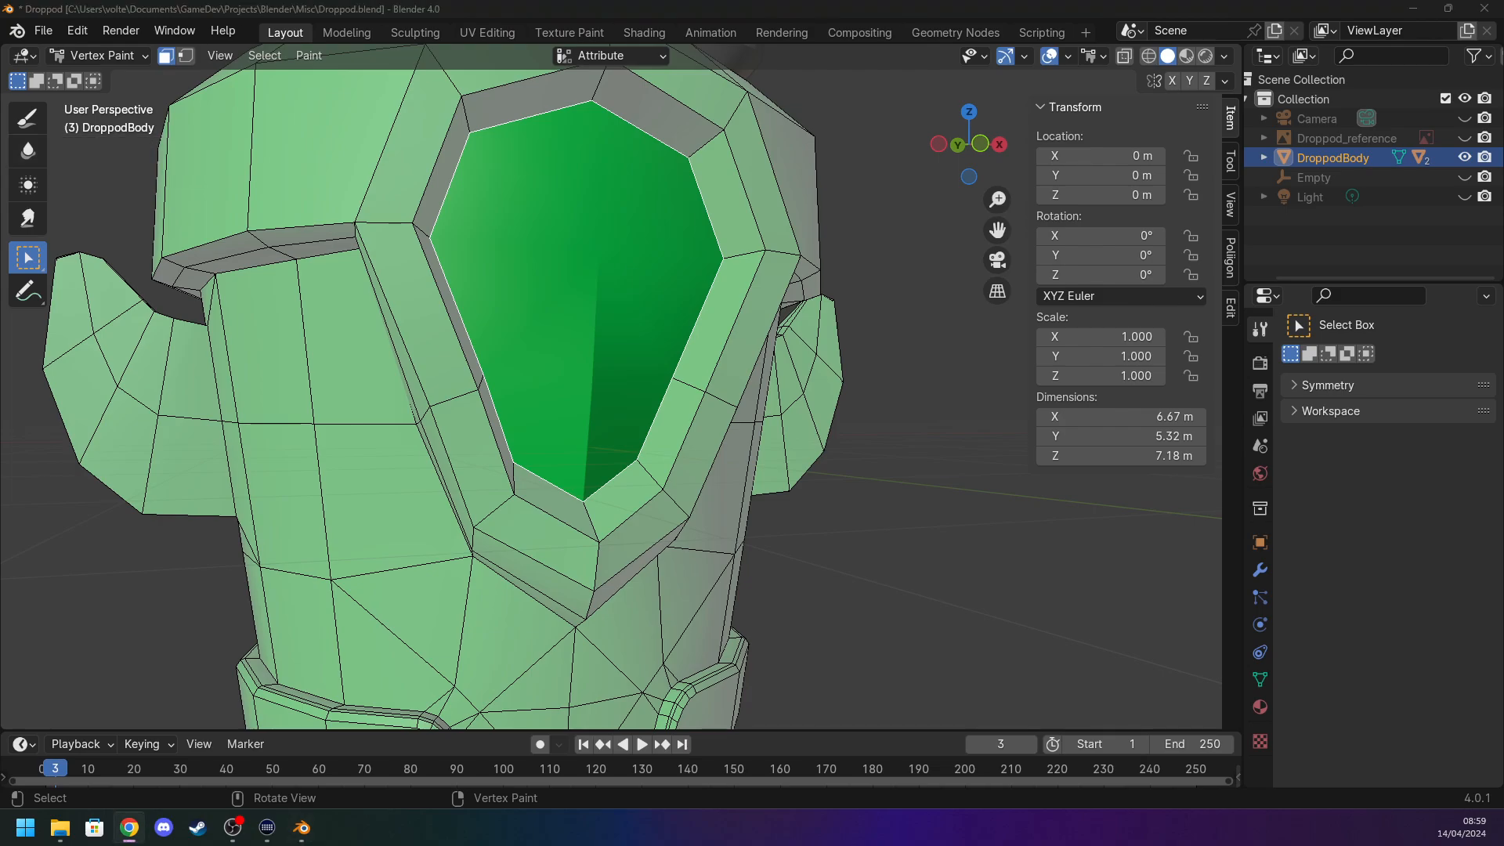
middle_click_drag(376, 391, 288, 340)
left_click(28, 117)
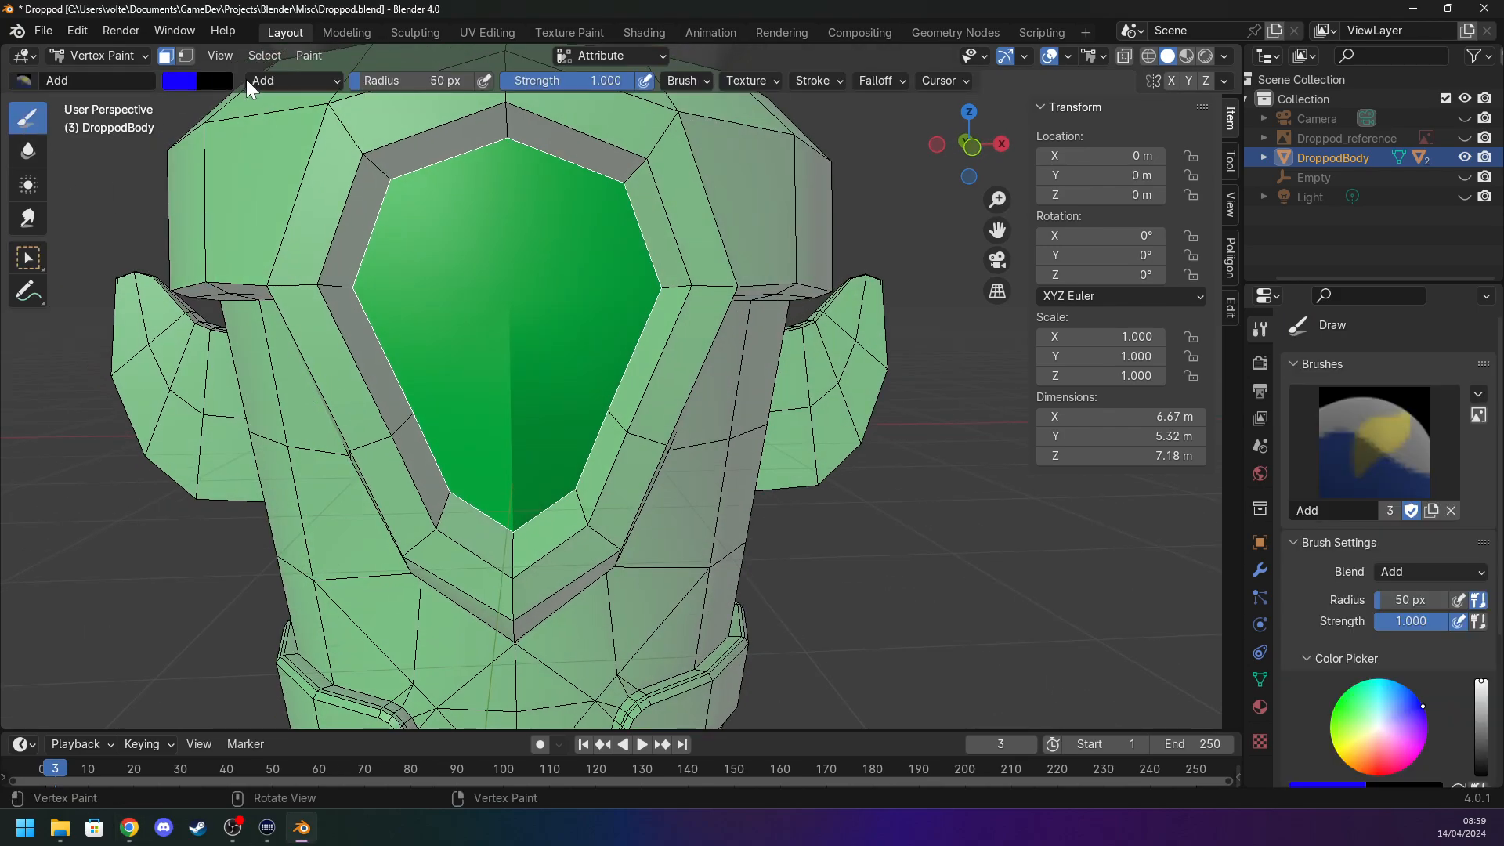
left_click(192, 86)
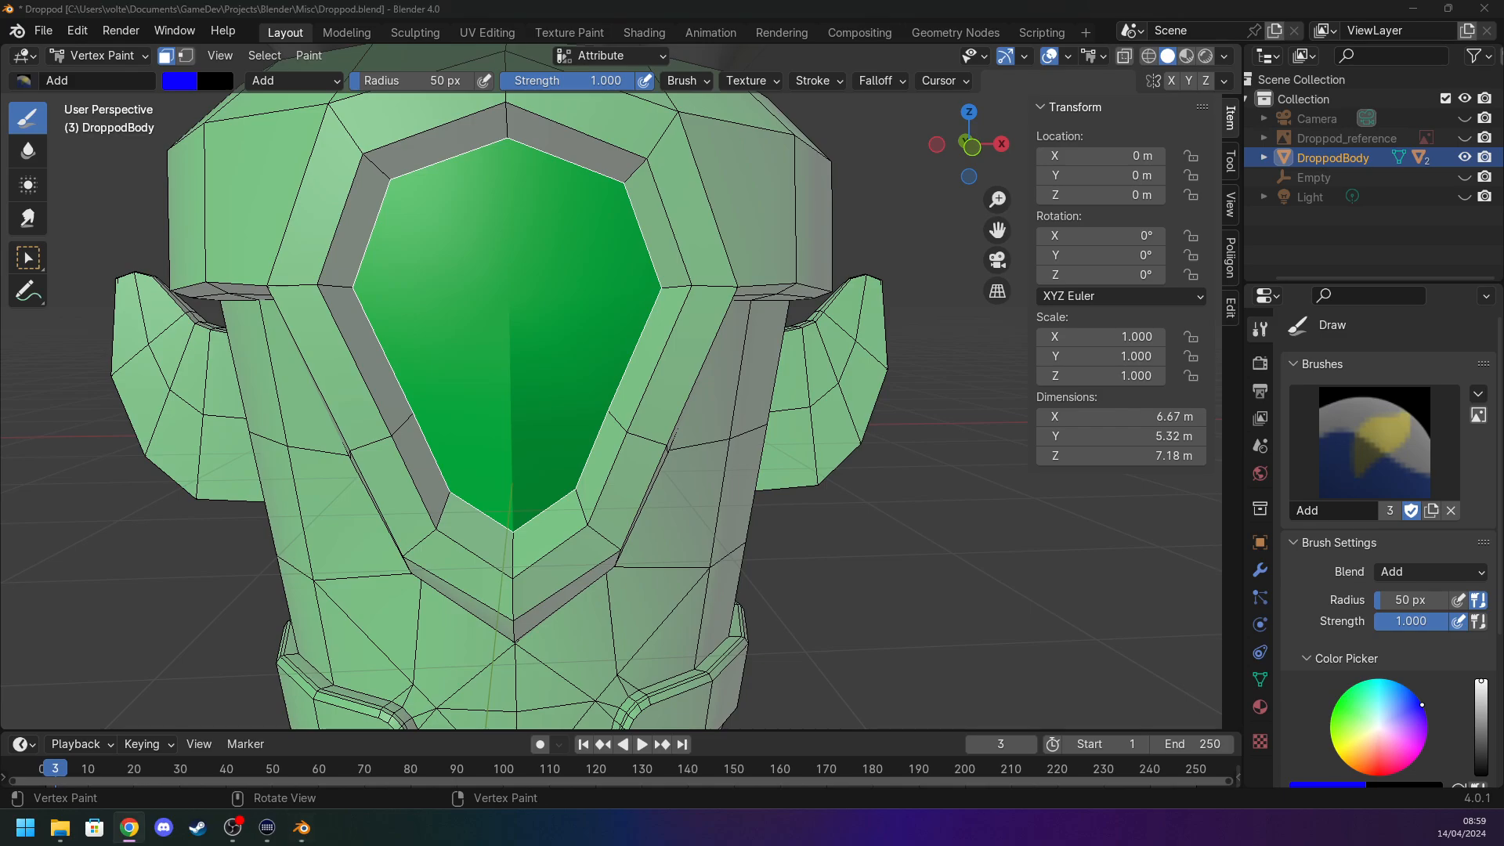
left_click(307, 56)
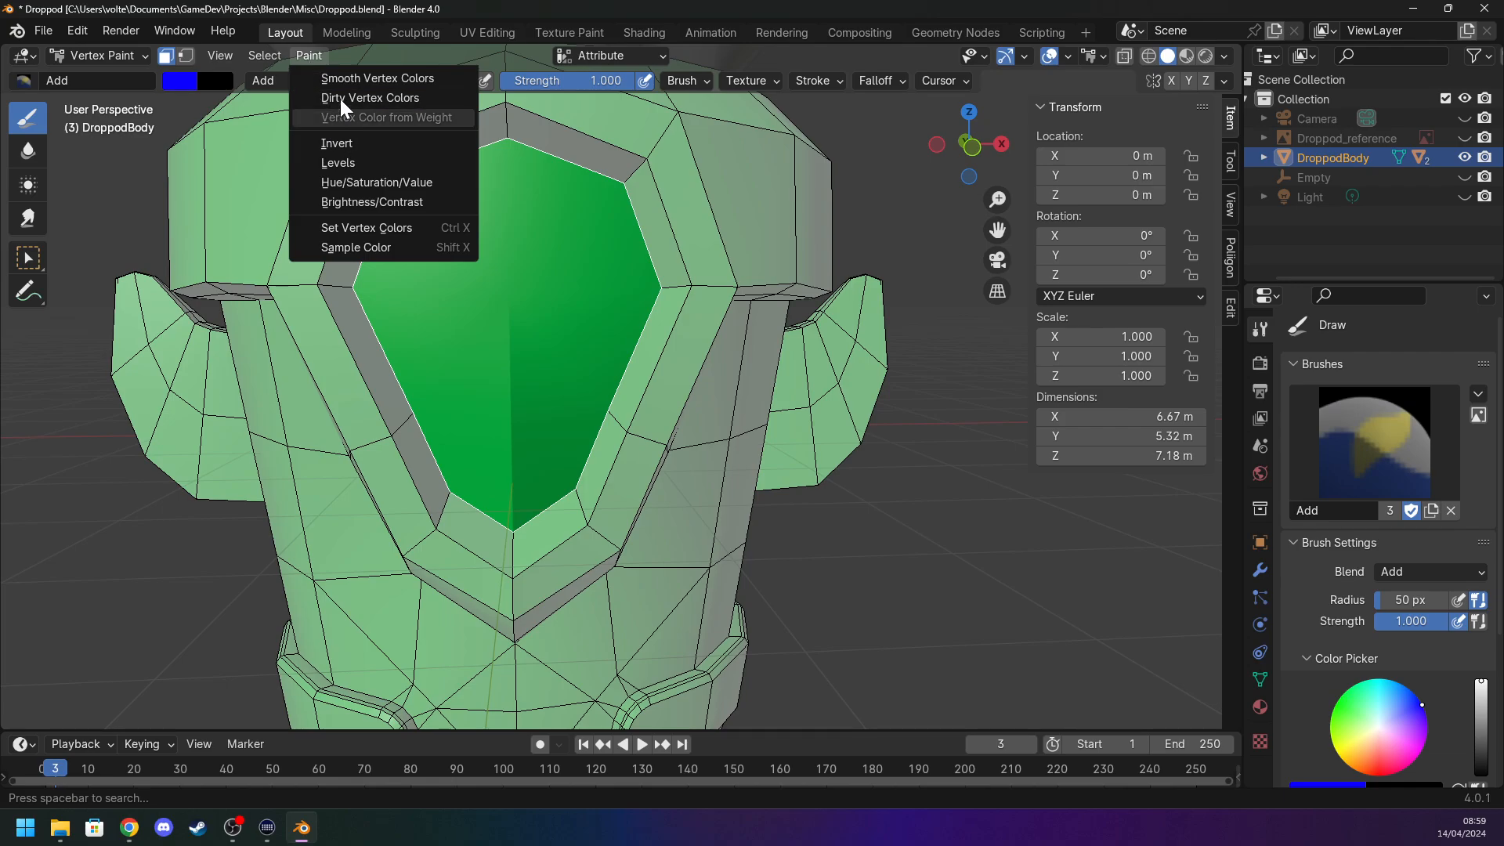
left_click(351, 228)
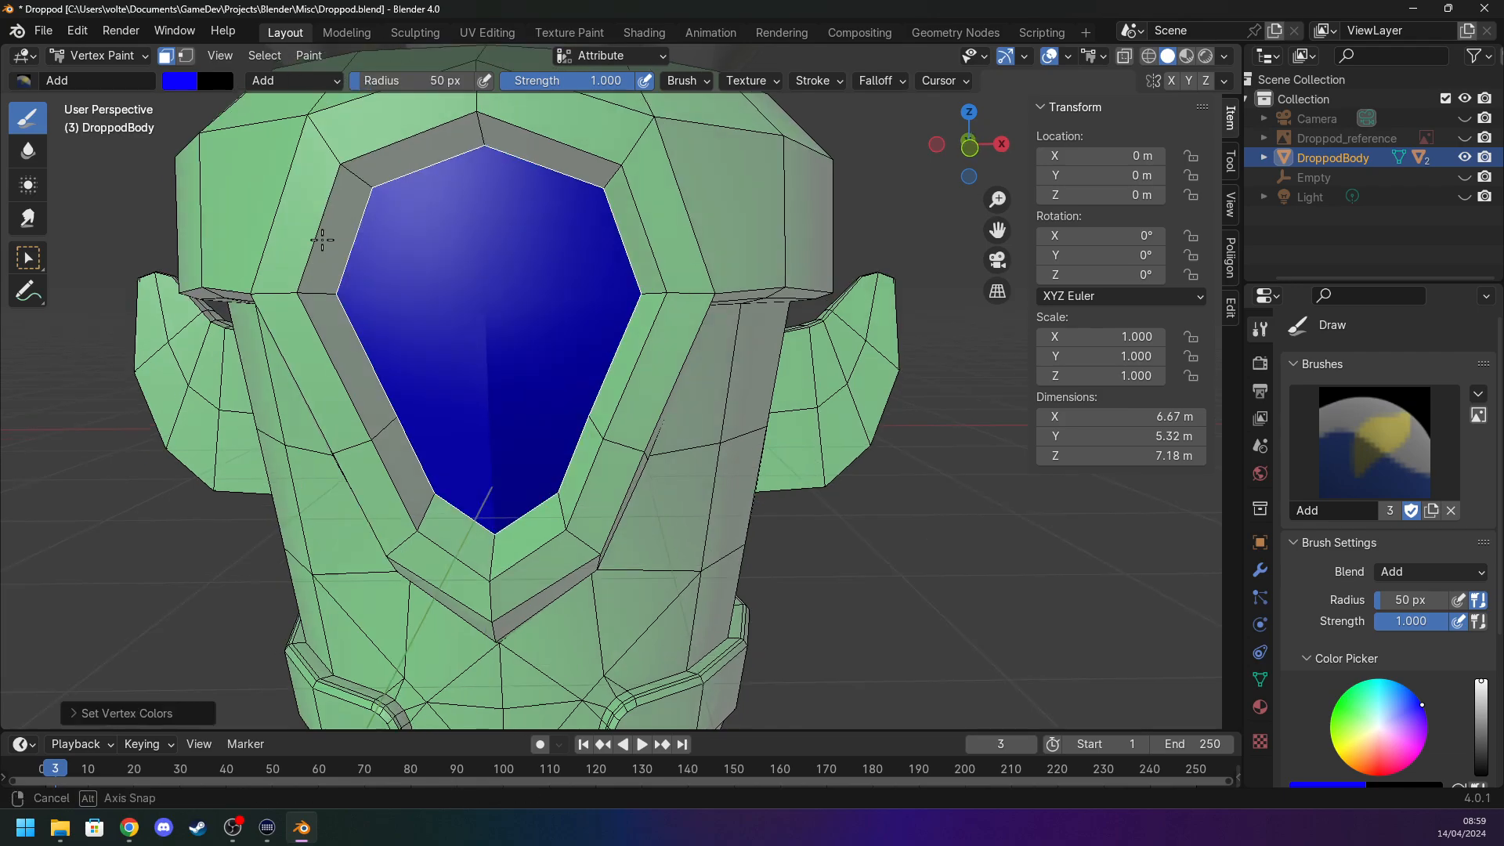
Undo the blue fill on the front panel and keep its faces selected with the Select Box tool active.
key("Tab")
middle_click_drag(351, 235, 233, 272)
key("Tab")
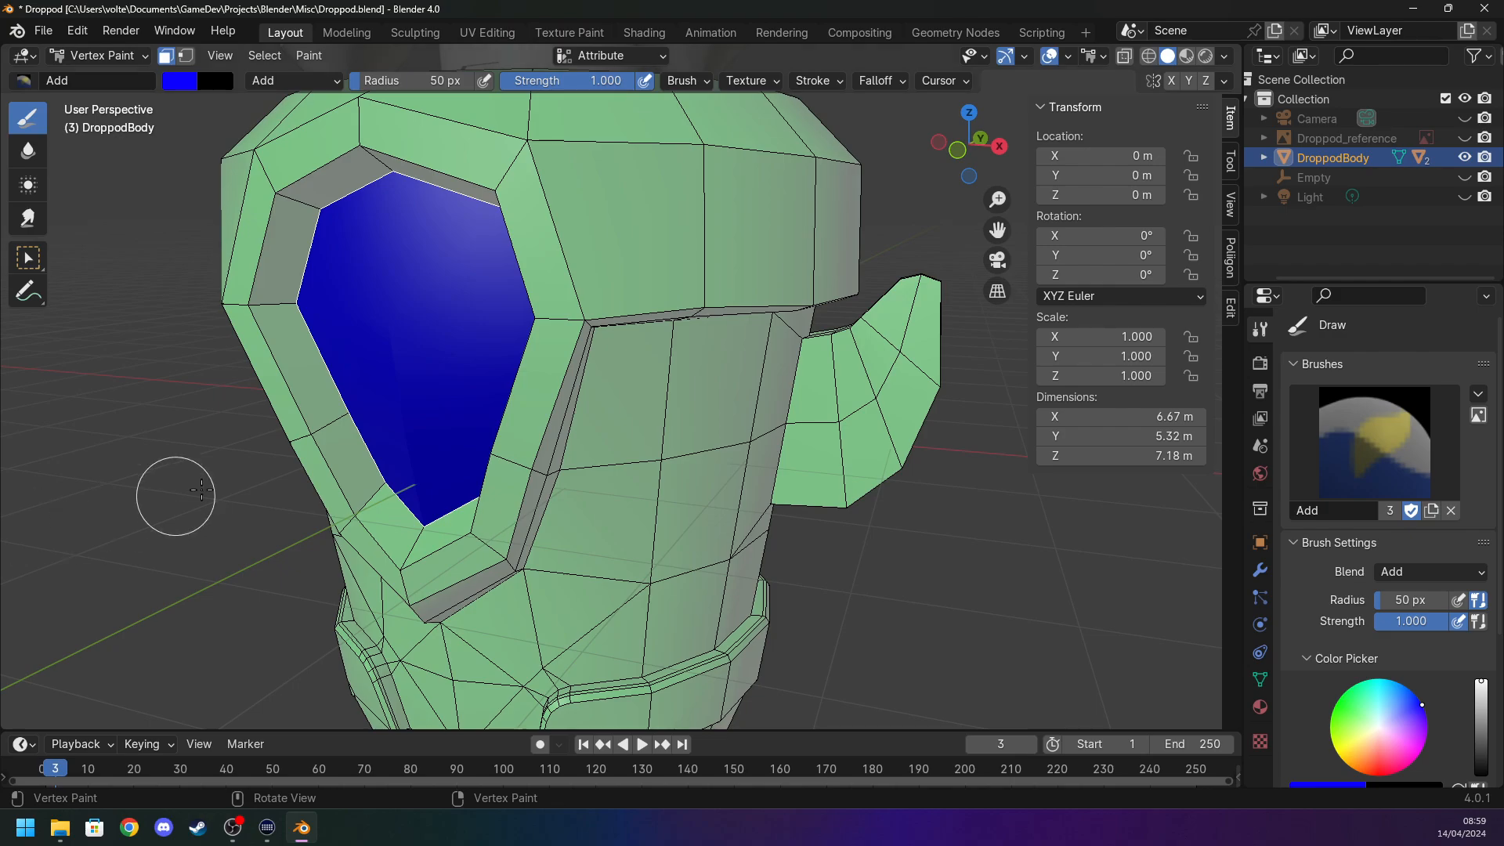
scroll(125, 509, "down", 2)
key("Tab")
key("Tab")
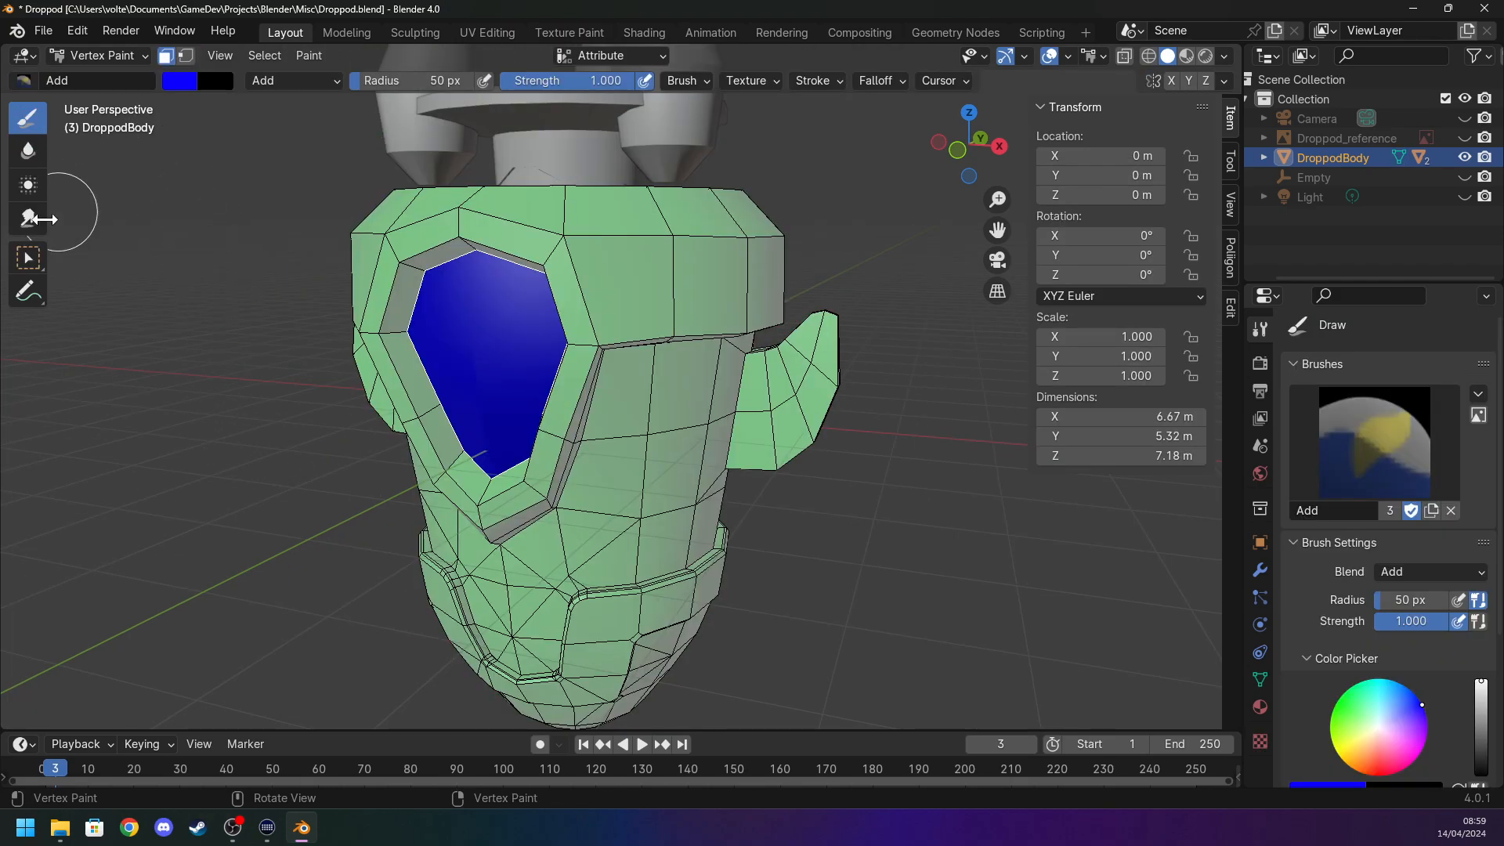
left_click(25, 260)
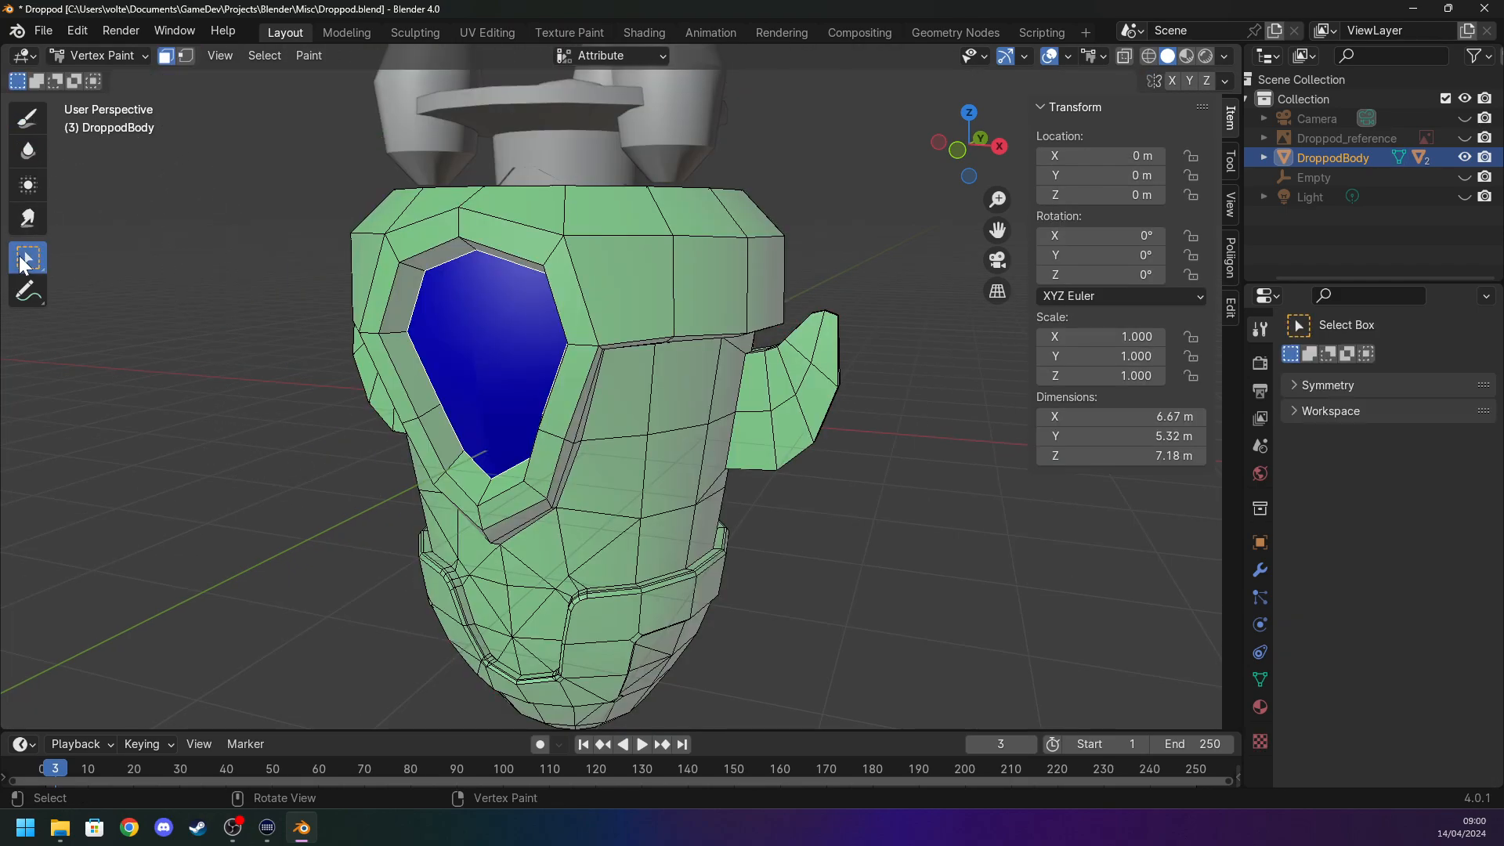
mouse_move(937, 356)
middle_mouse_down()
mouse_move(679, 172)
mouse_move(476, 229)
mouse_move(473, 257)
mouse_move(553, 280)
mouse_move(535, 299)
mouse_move(548, 228)
middle_mouse_up()
mouse_move(548, 228)
left_mouse_down()
mouse_move(641, 222)
mouse_move(598, 313)
mouse_move(603, 398)
mouse_move(524, 377)
left_mouse_up()
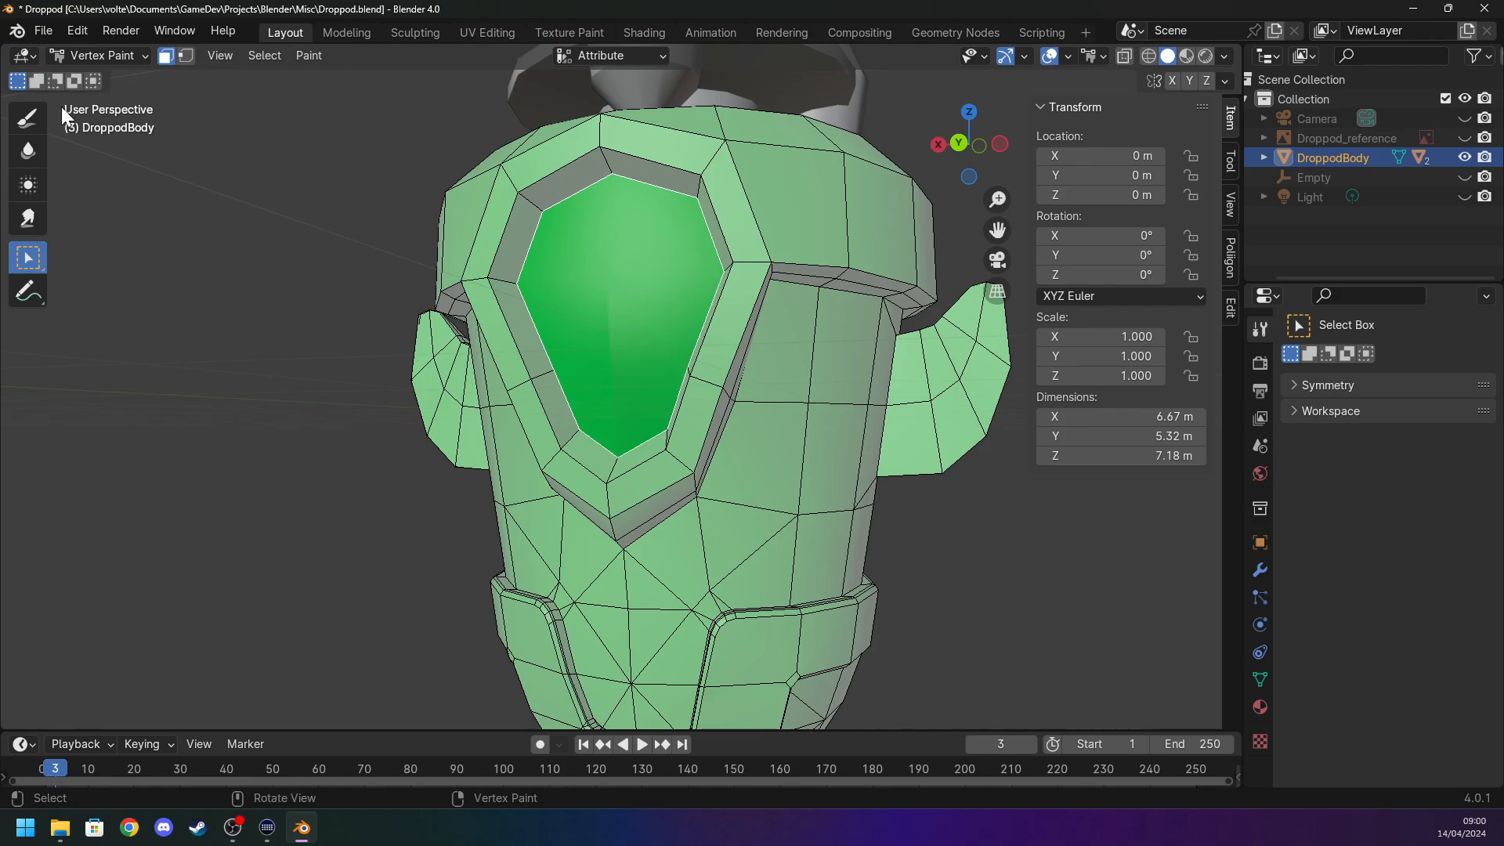
Apply Set Vertex Colors again to colour the selected front panel blue.
left_click(25, 119)
left_click(307, 55)
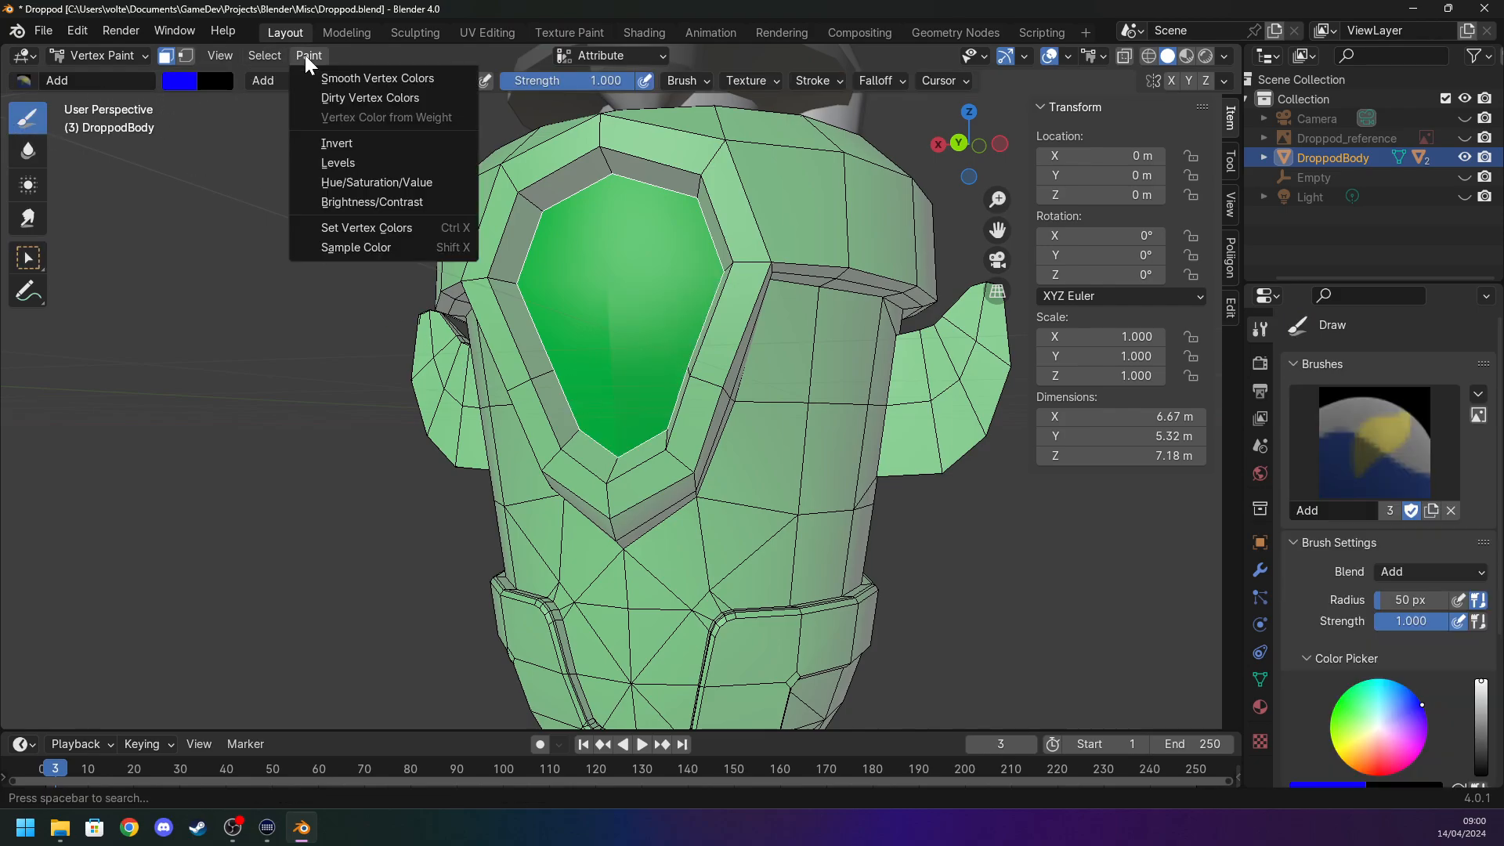
left_click(365, 226)
left_click(26, 296)
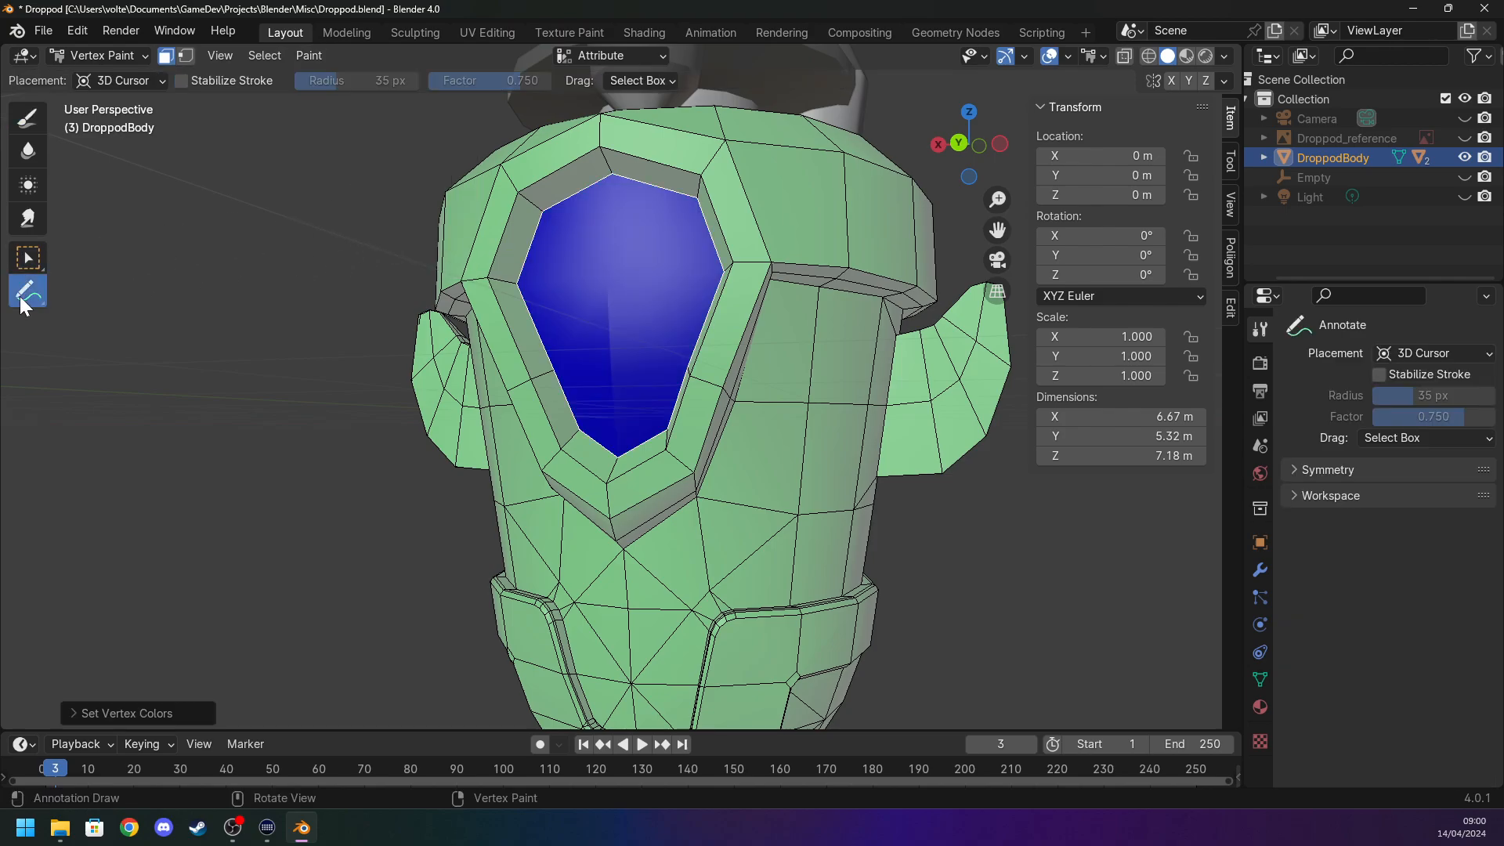
middle_click_drag(261, 287, 336, 313)
key("Tab")
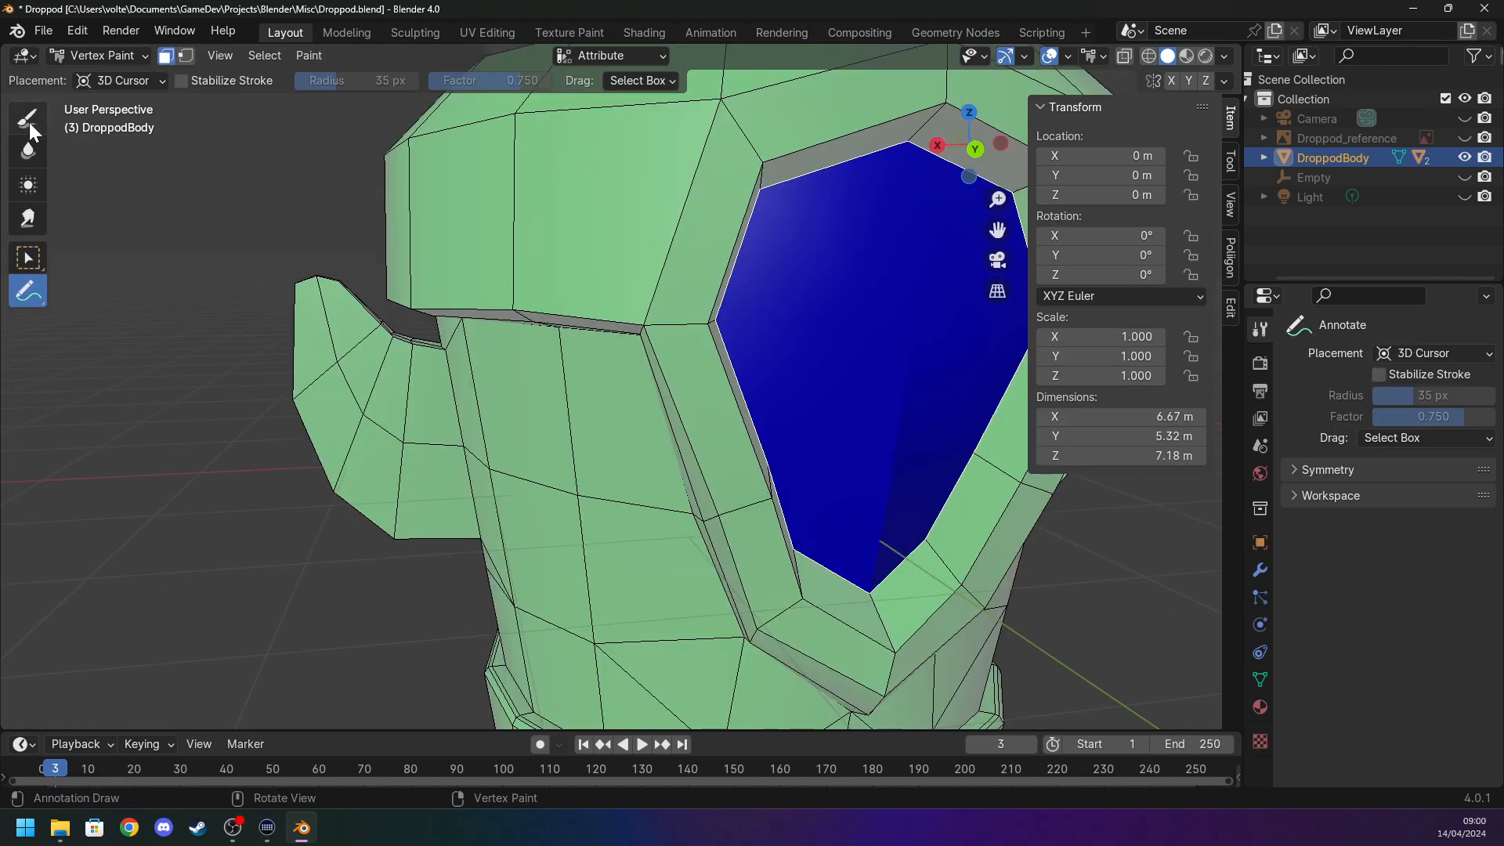
Try selecting individual faces of the raised lower plate with the Select Box tool.
left_click(30, 123)
left_click(28, 259)
middle_click_drag(617, 335, 646, 172)
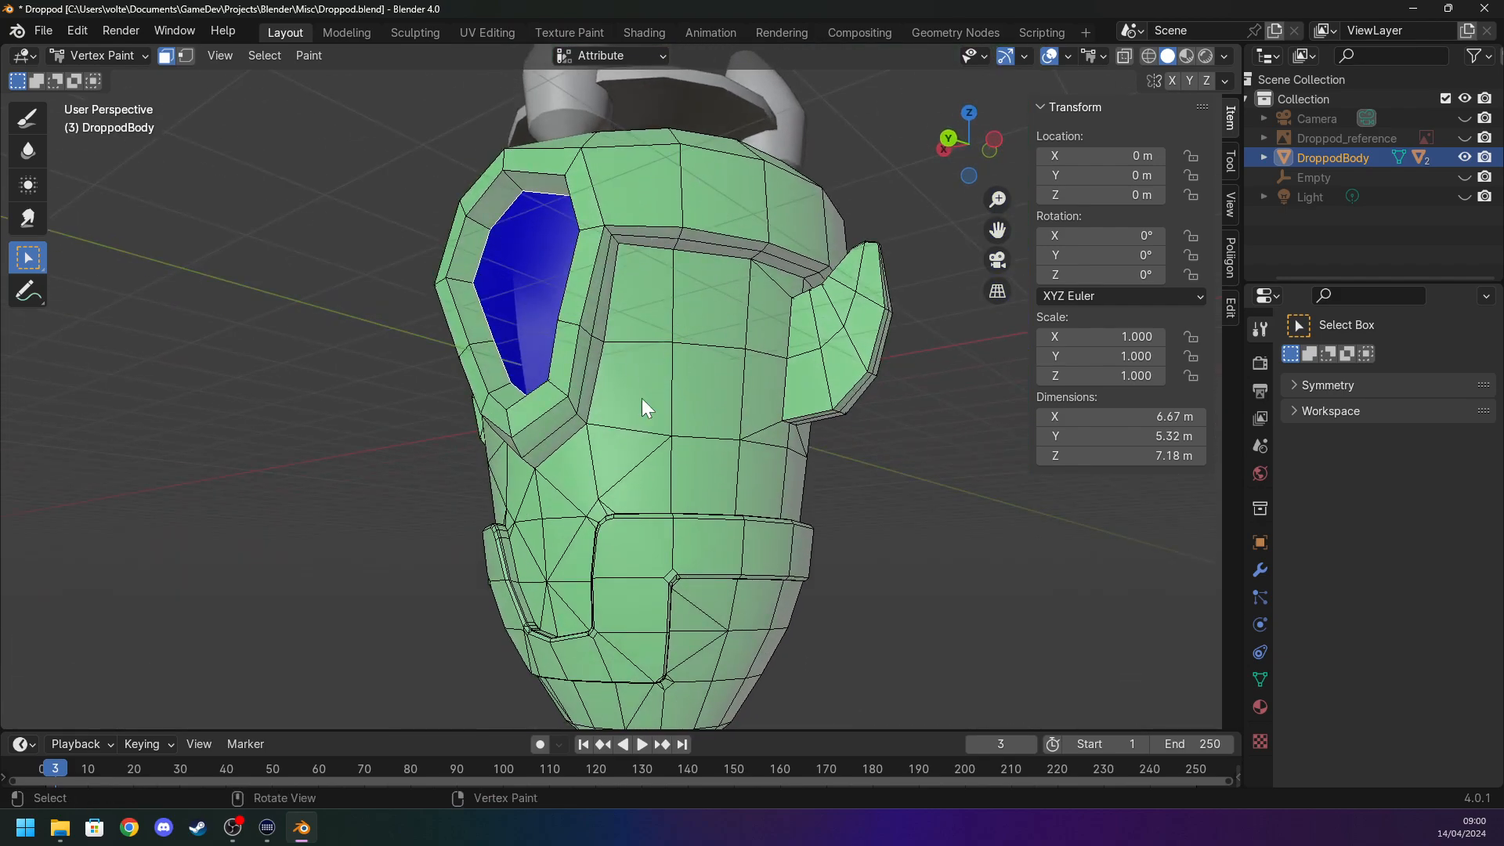
mouse_move(574, 562)
middle_mouse_down()
mouse_move(614, 512)
mouse_move(845, 599)
mouse_move(902, 565)
mouse_move(740, 487)
mouse_move(603, 459)
mouse_move(520, 509)
middle_mouse_up()
left_click(581, 435)
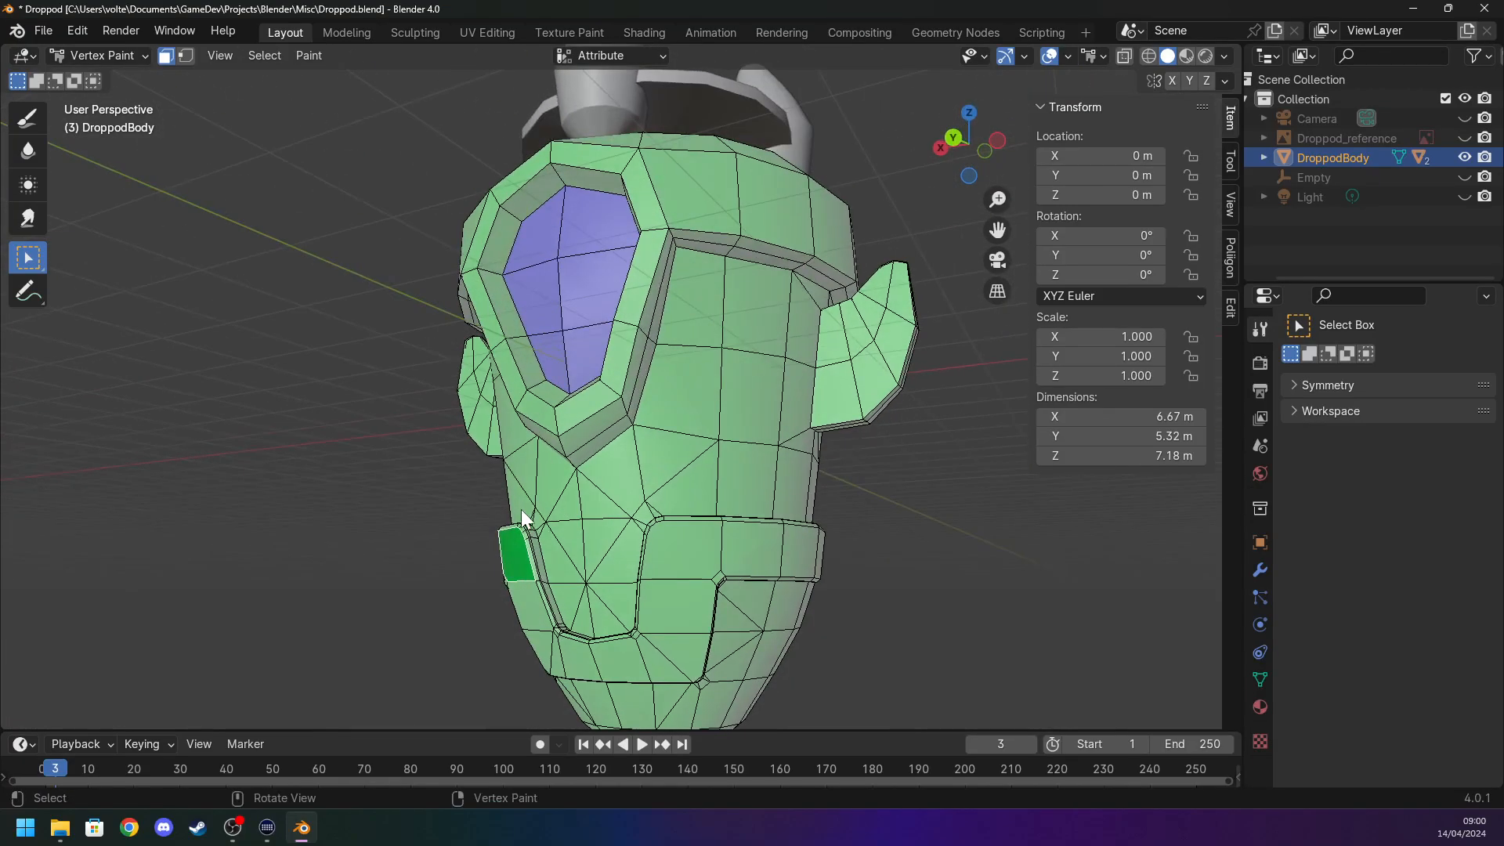
scroll(520, 509, "up", 4)
middle_click_drag(521, 564, 555, 454)
left_click(541, 427)
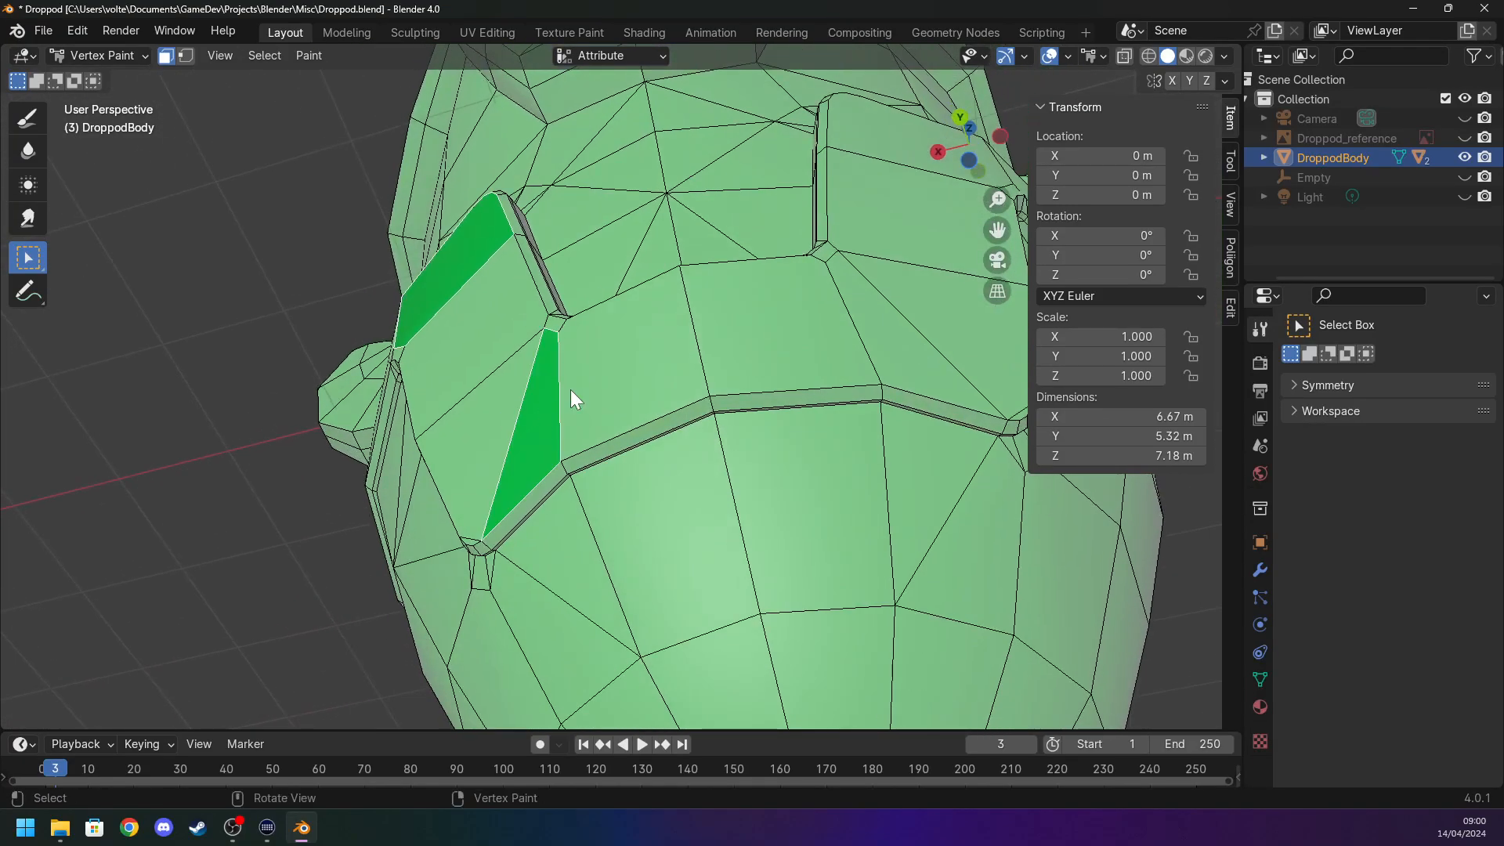
Select the thin face loop that outlines the side panel below the raised lower plate.
left_click(811, 345, "alt")
left_click(845, 386, "shift")
left_click(911, 374, "alt")
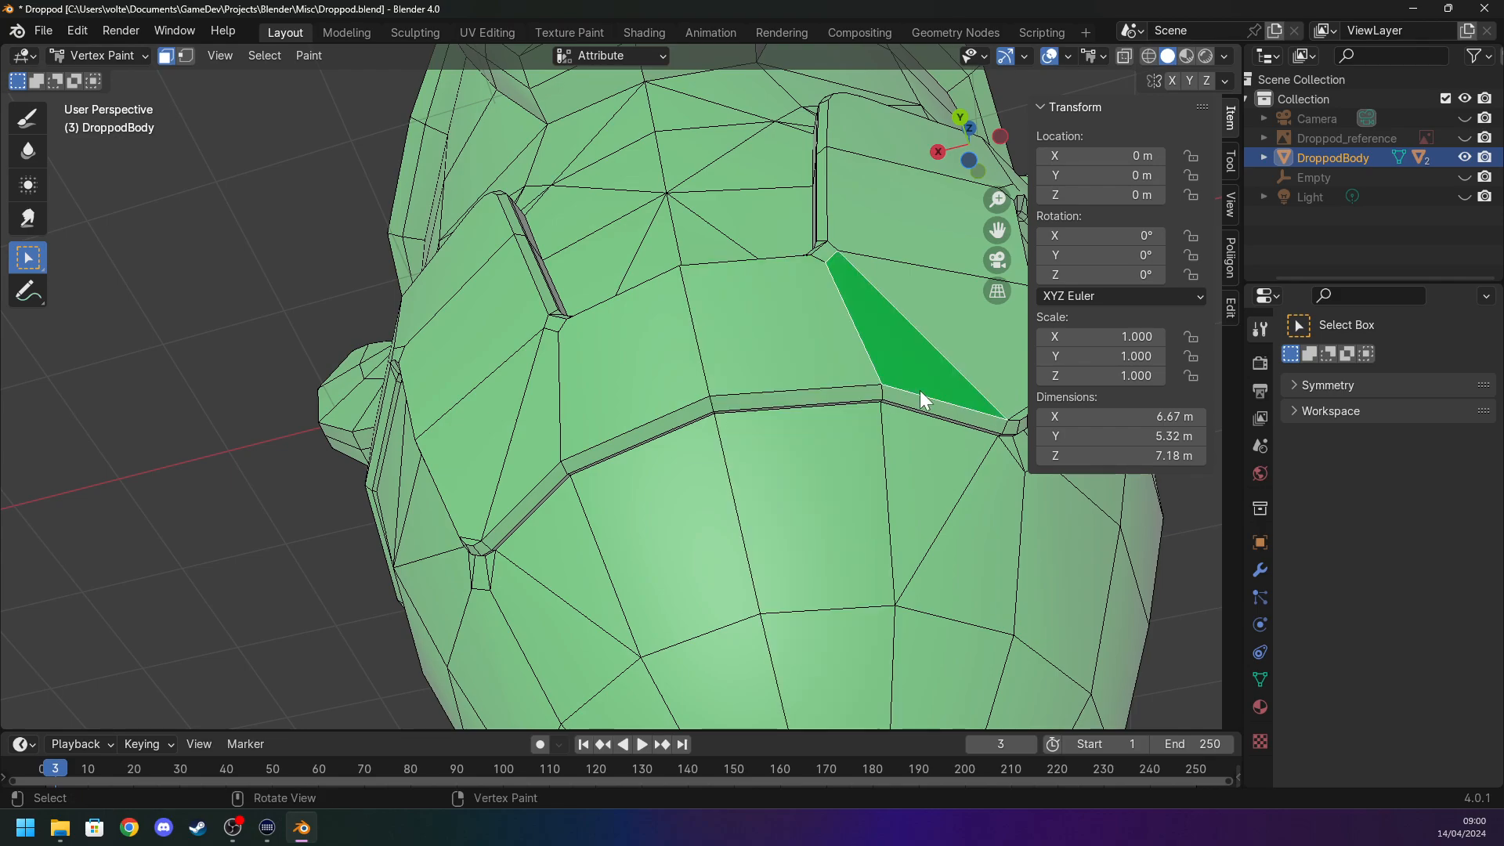
left_click(911, 396, "alt")
middle_click_drag(885, 402, 518, 494)
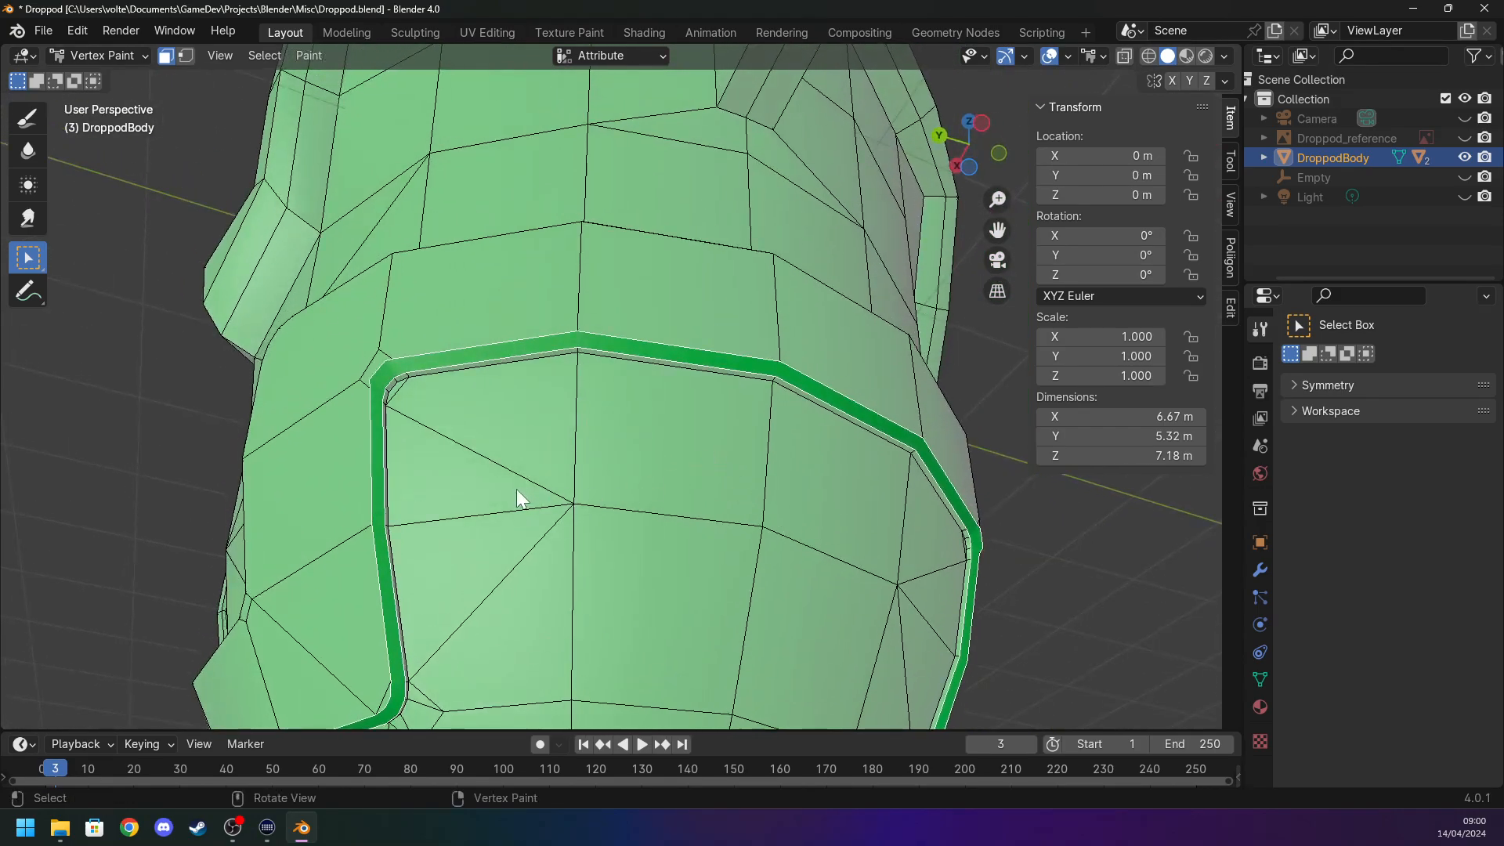
left_click(324, 553, "alt")
left_click(338, 533)
left_click(383, 544, "alt")
middle_click_drag(384, 545, 453, 607)
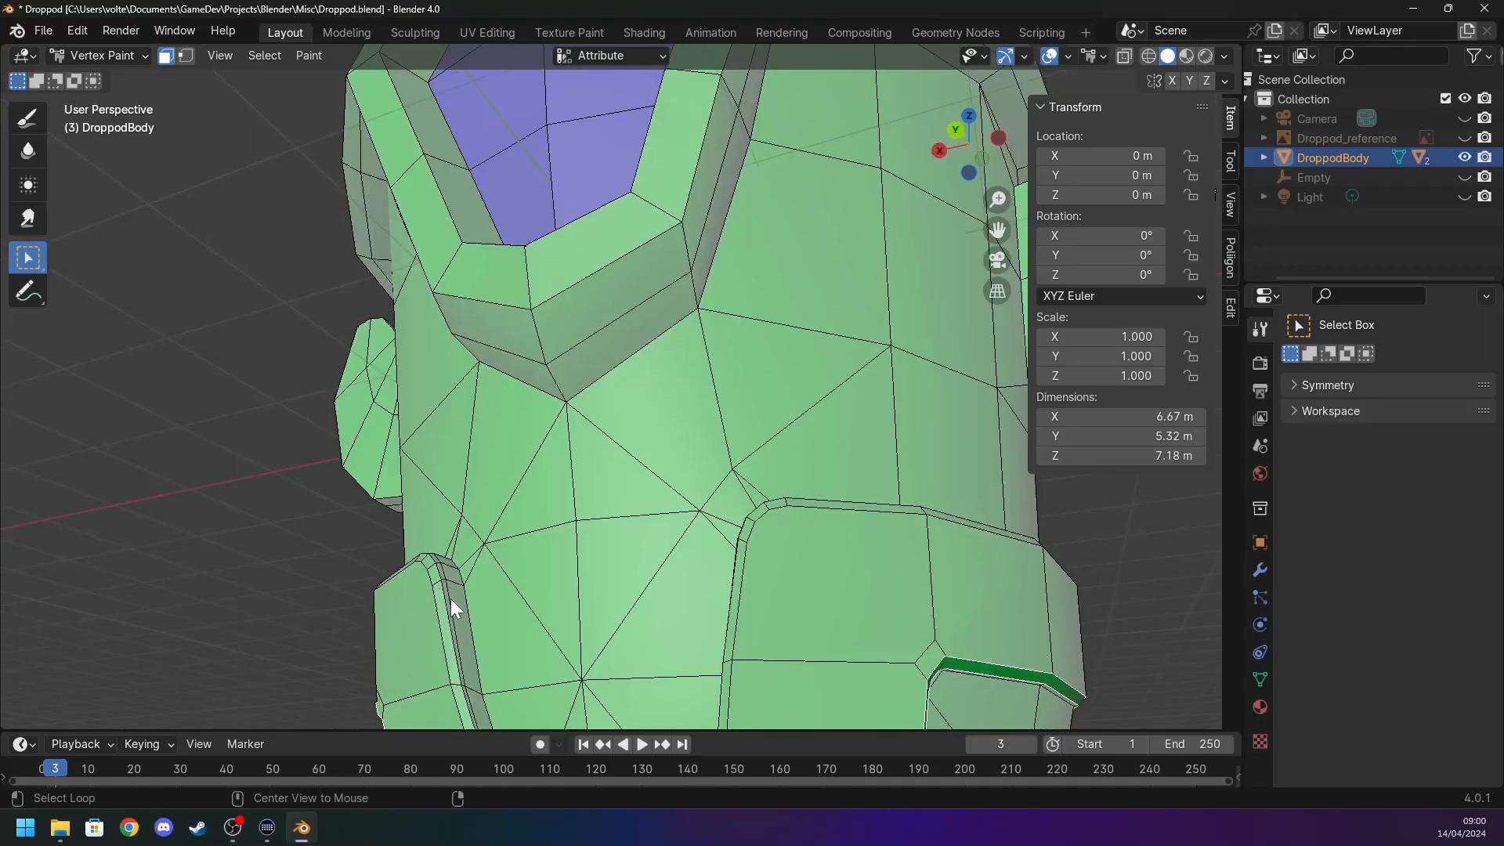
Select the narrow face strips along the edge of the raised lower plate beside its front notch.
left_click(446, 604, "alt")
key("ctrl+z")
left_click(439, 586, "alt")
left_click(443, 589, "alt")
left_click(447, 590, "alt+shift")
middle_click_drag(442, 602, 483, 517)
Add the thin face loop along the lower edge of the raised plate to the selection.
left_click(558, 381, "alt+shift")
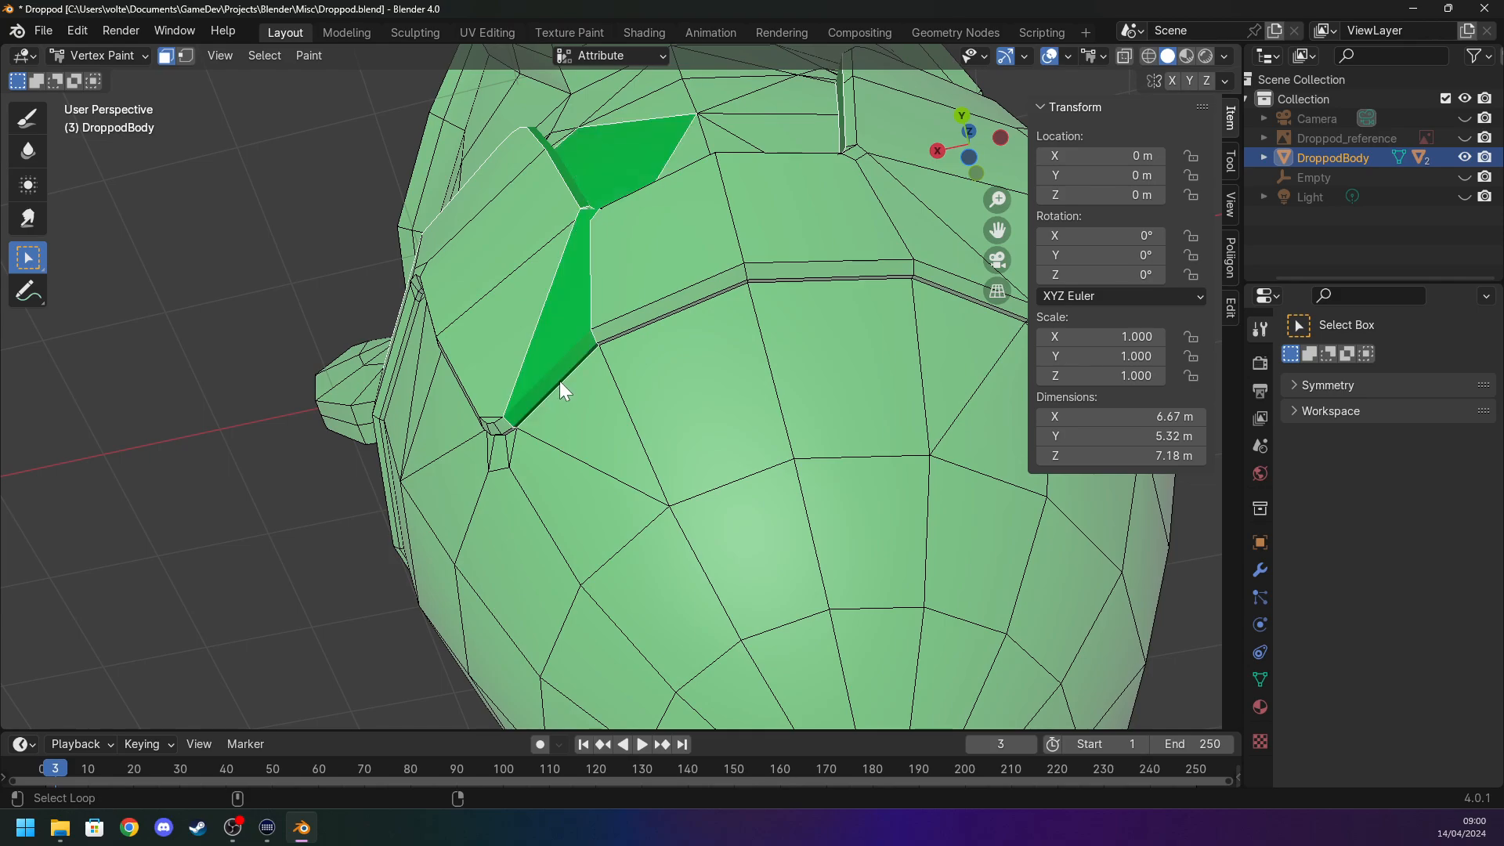
left_click(599, 364, "alt+shift")
left_click(613, 333, "alt+shift")
left_click(619, 337, "alt+shift")
key("ctrl+z")
left_click(619, 335, "alt+shift")
middle_click_drag(619, 335, 505, 644)
scroll(740, 546, "down", 3)
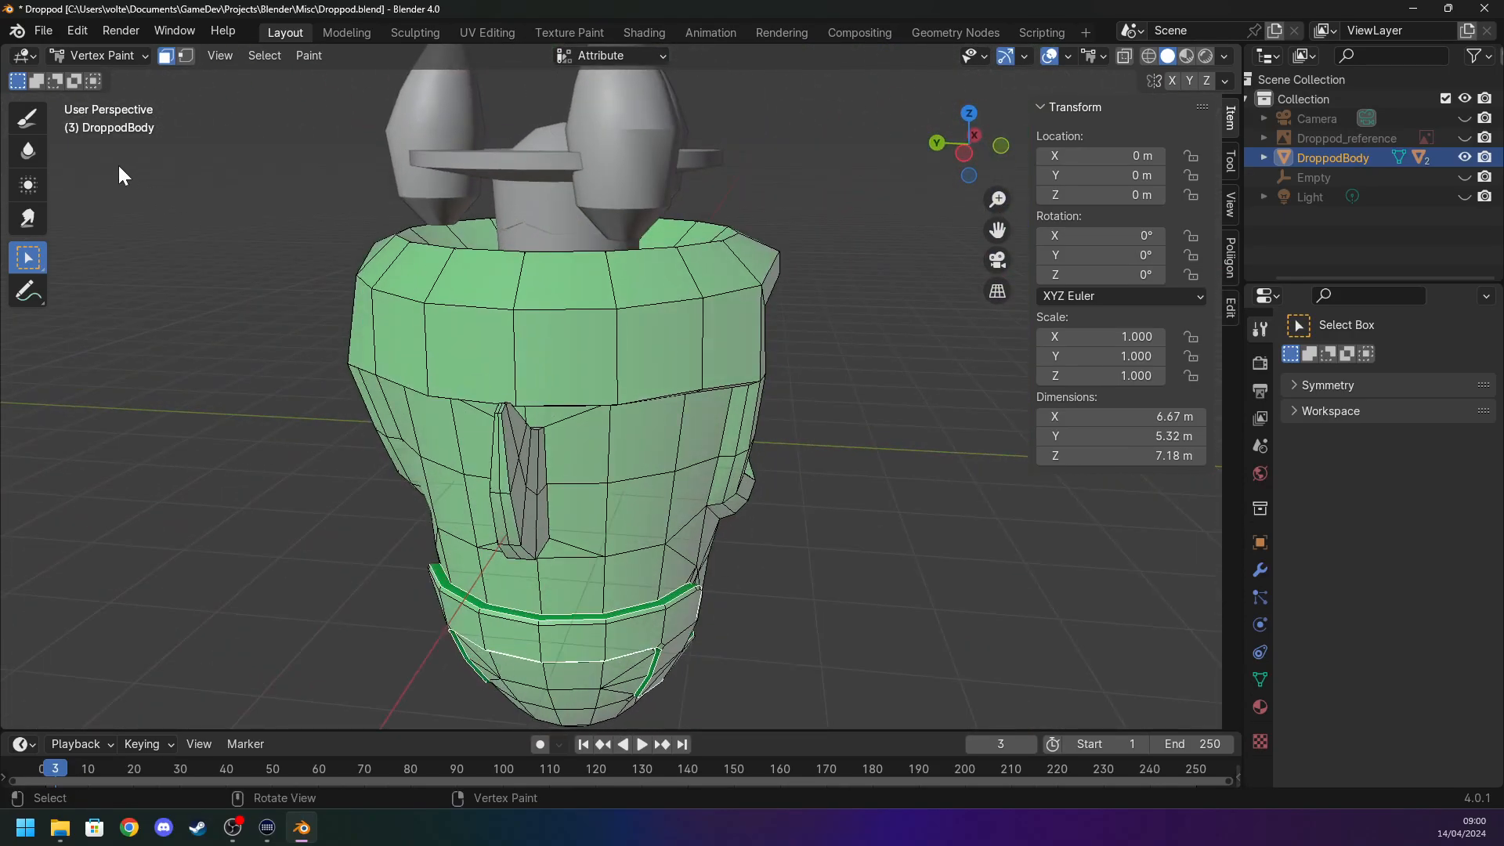
Fill the selected edge strips with red, hue 0.009, using Set Vertex Colors.
left_click(30, 119)
left_click(182, 81)
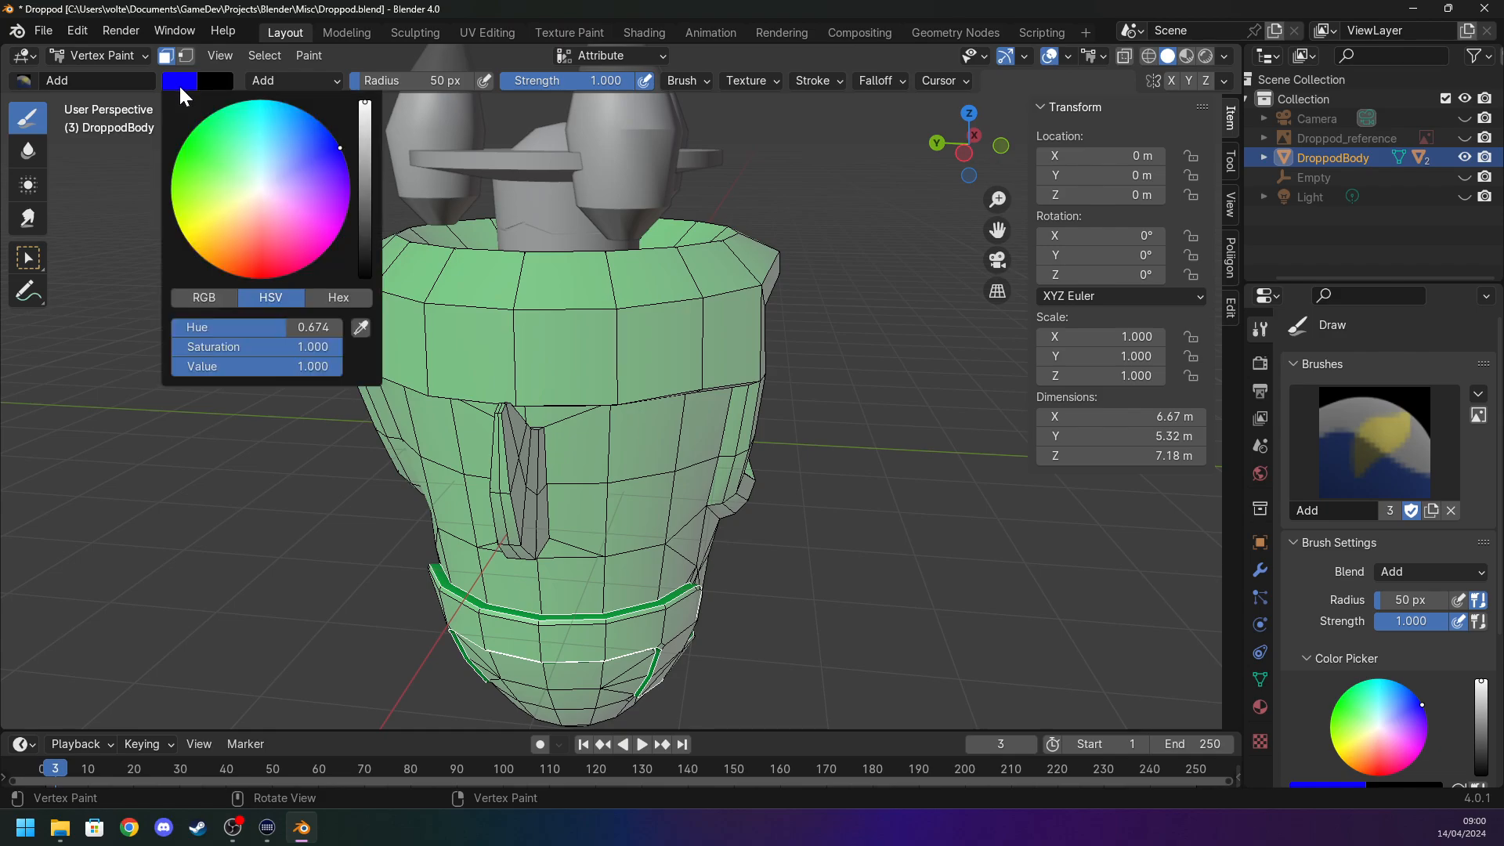
left_click_drag(297, 251, 258, 280)
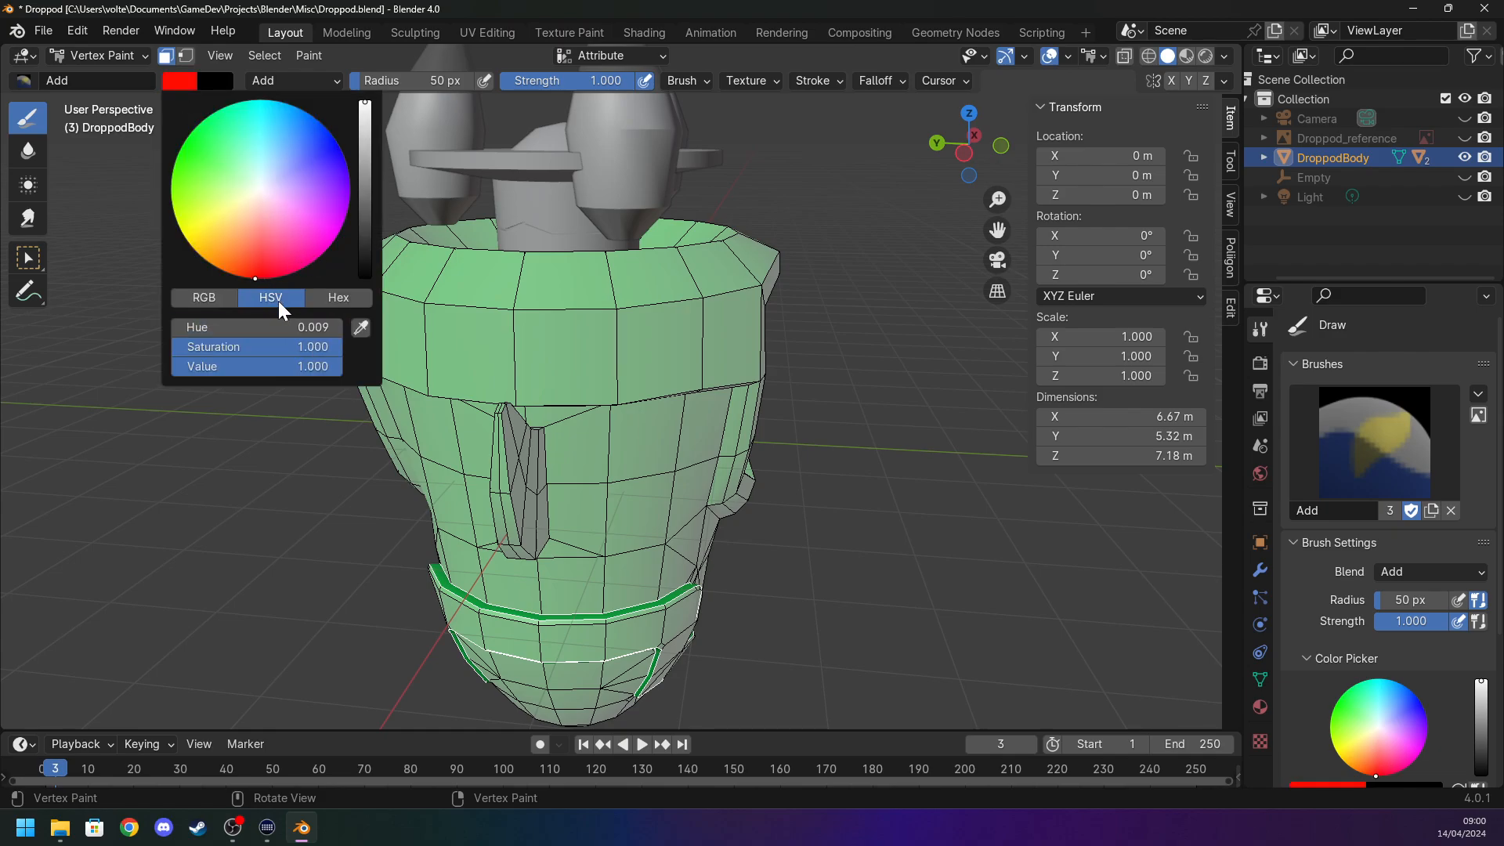
middle_click_drag(397, 293, 337, 266)
left_click(308, 55)
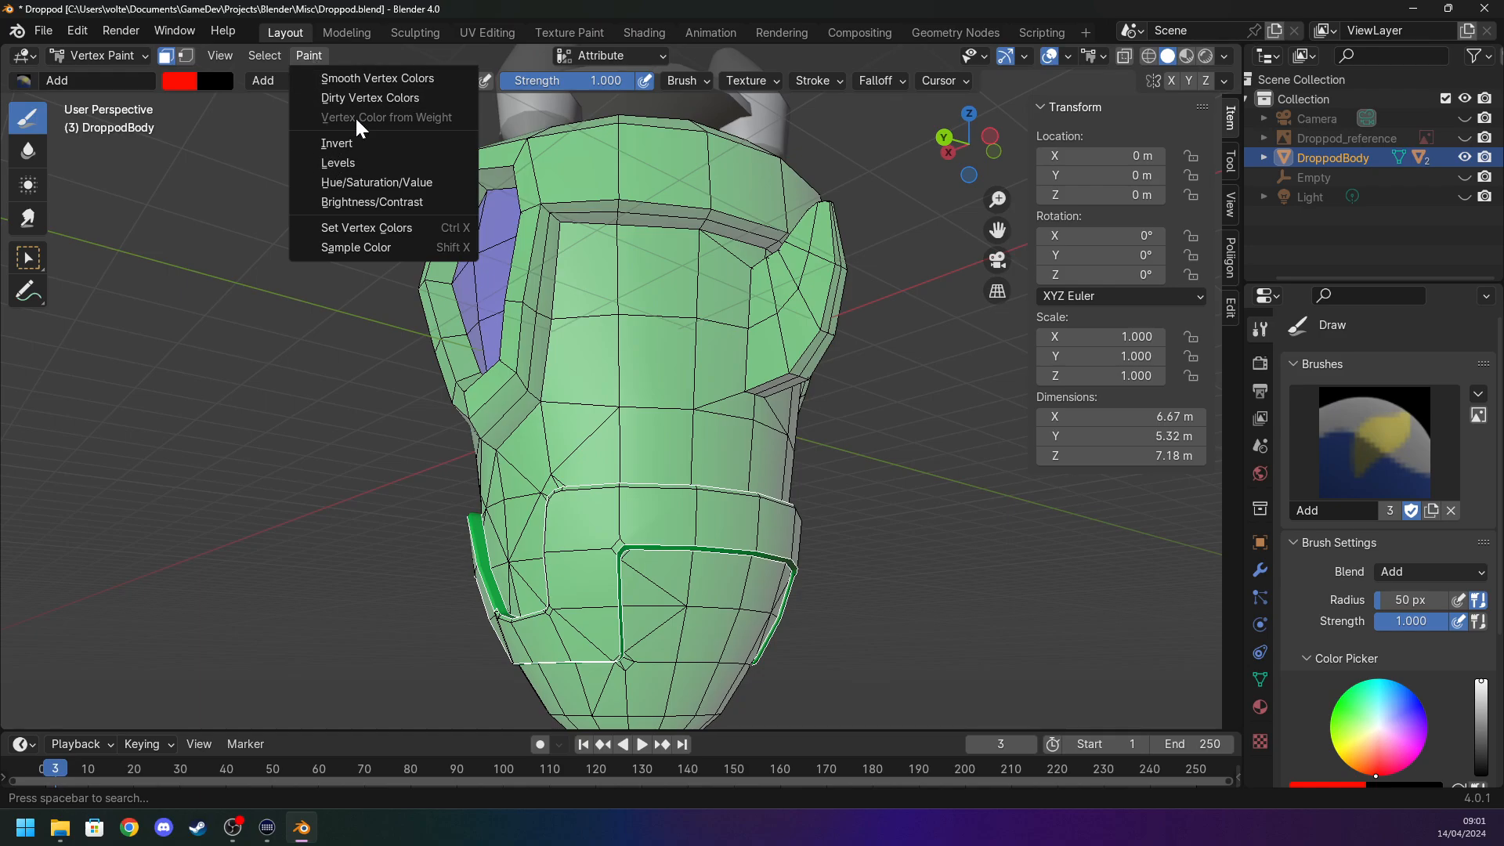
left_click(384, 228)
middle_click_drag(462, 302, 576, 405)
key("Tab")
key("Tab")
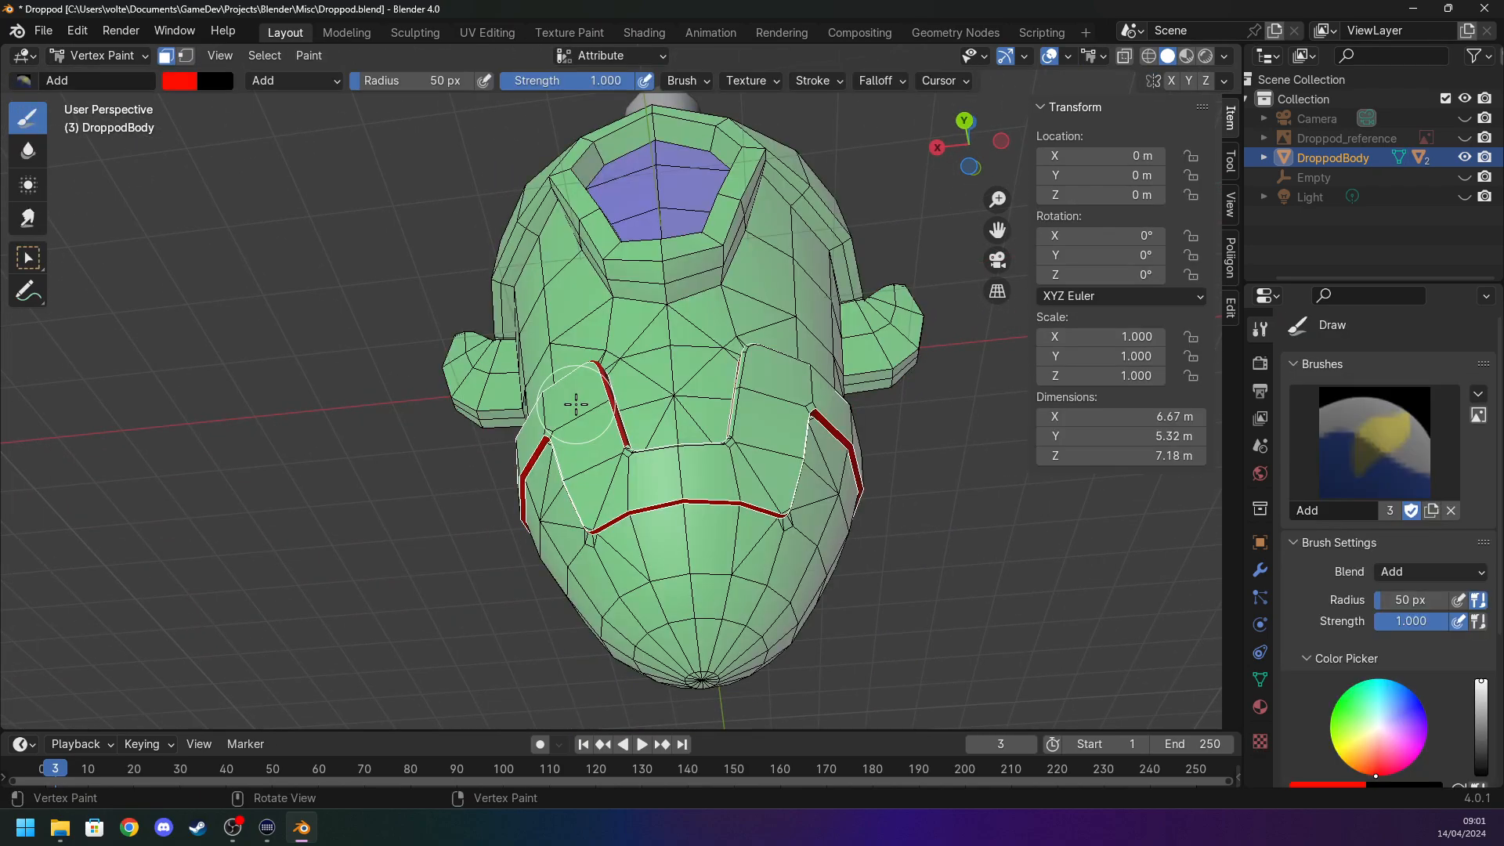
Select the broad faces on one half of the raised lower plate with the Select Box tool.
left_click(40, 252)
left_click(578, 394)
scroll(579, 394, "up", 1)
middle_click_drag(578, 394, 635, 412)
left_click(657, 400, "alt")
left_click(656, 400)
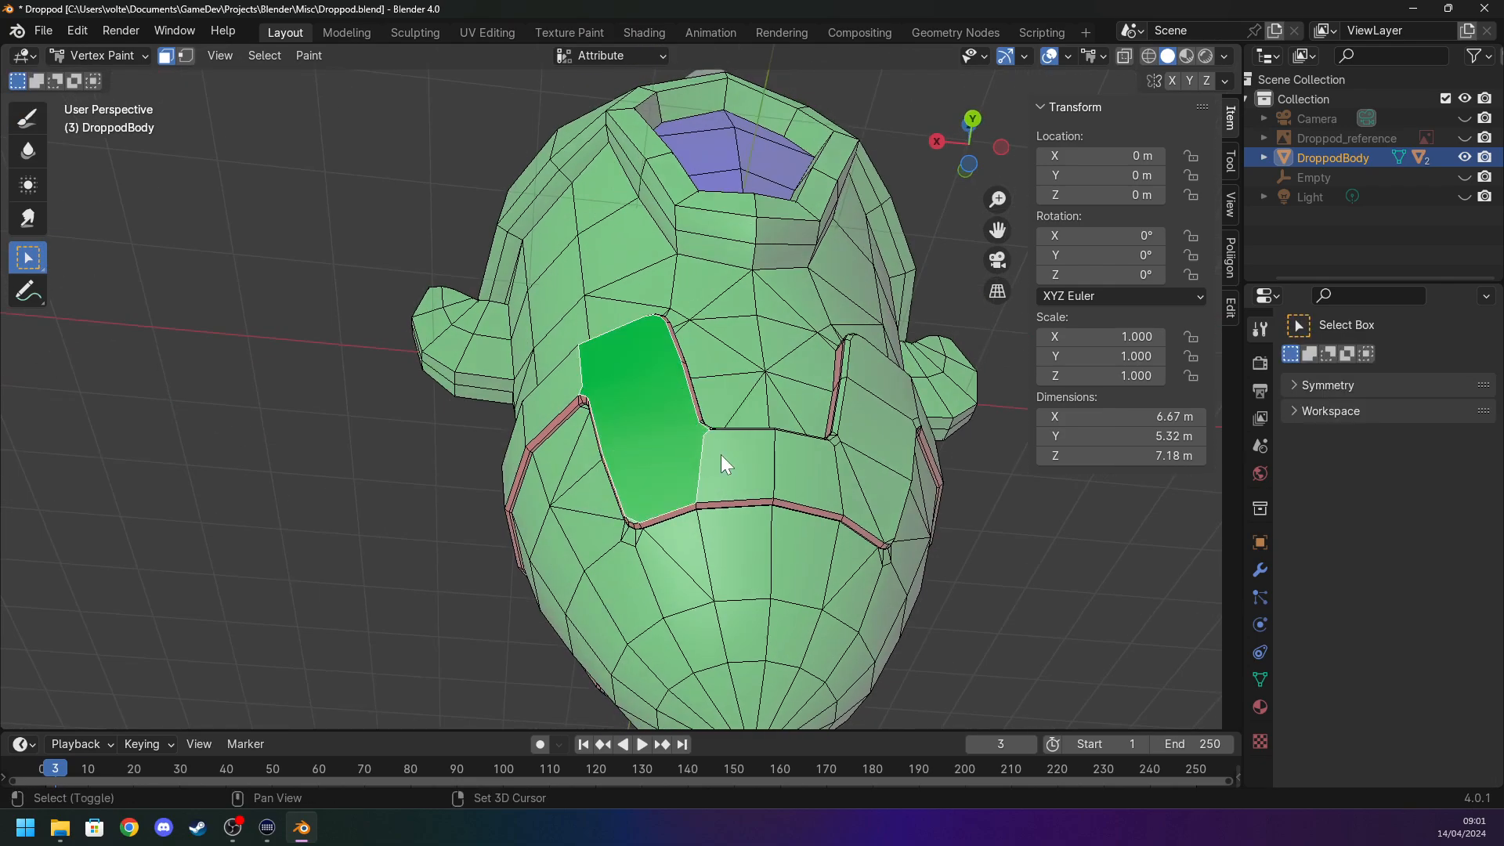
middle_click_drag(834, 444, 753, 598)
scroll(753, 598, "up", 4)
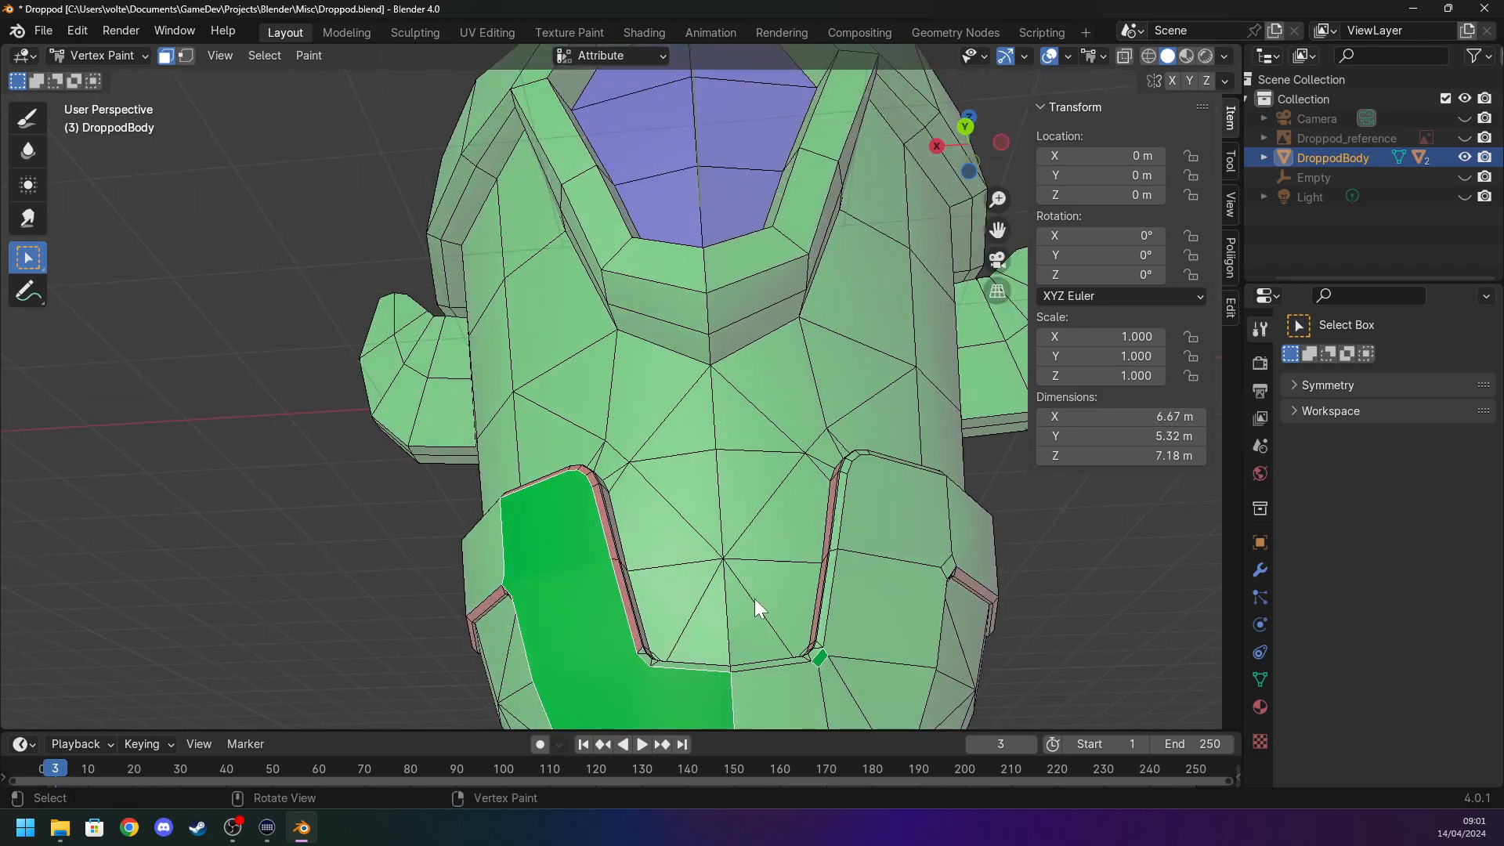
Try selecting the rim face loop beside the front notch and a single triangular face of the raised plate.
left_click(920, 530, "alt")
left_click(923, 535, "alt")
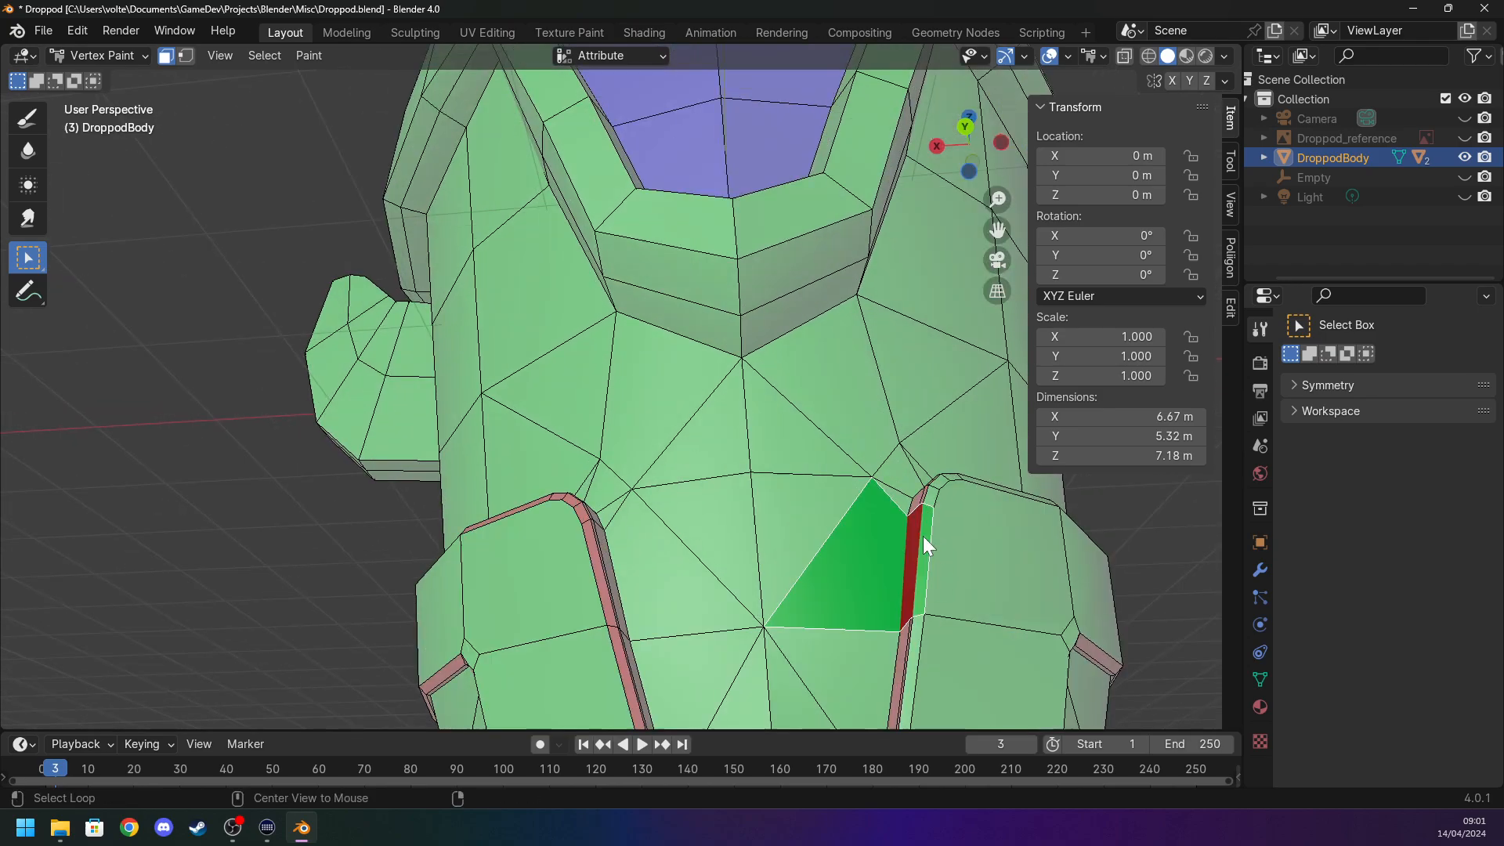
left_click(937, 491, "alt")
left_click(941, 482, "alt")
middle_click_drag(942, 481, 872, 491)
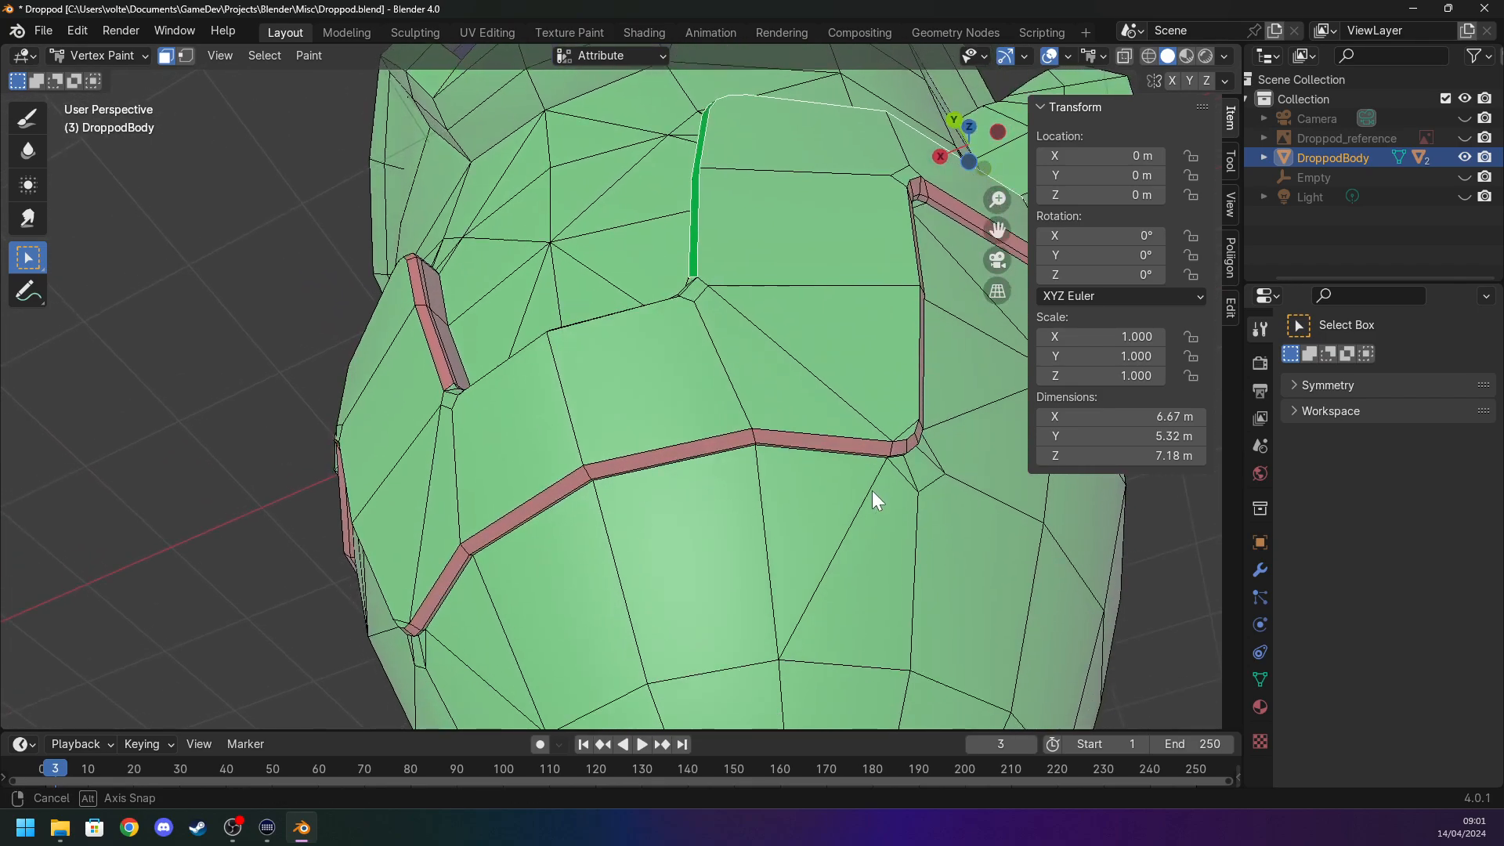
left_click(772, 342, "shift")
left_click(772, 345, "shift")
left_click(701, 308)
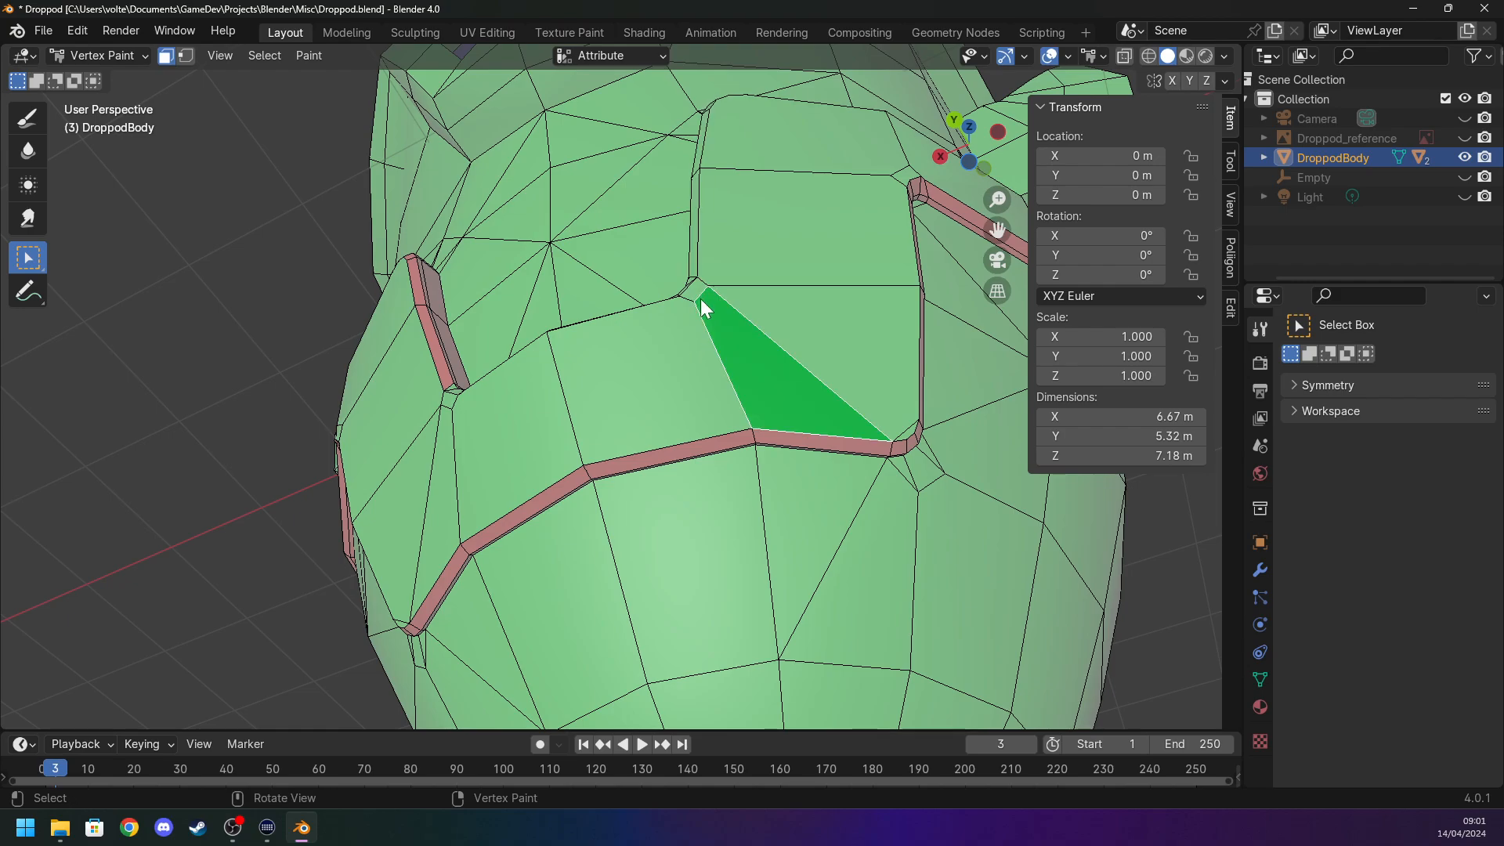
Select the outer rim face loops of the raised plate on both sides of the front notch.
middle_click_drag(688, 315, 779, 318)
left_click(786, 315, "alt")
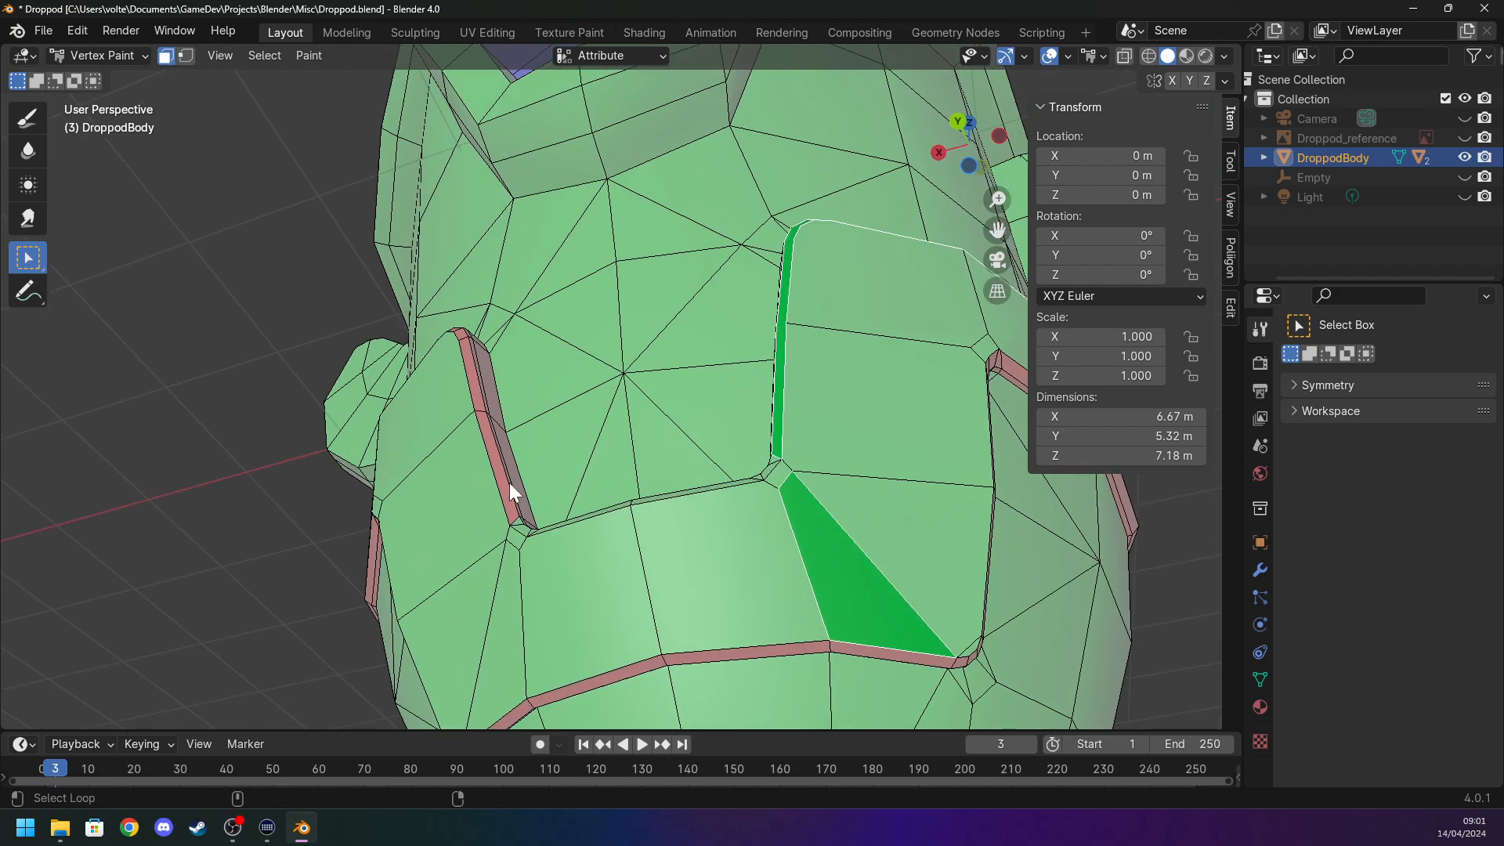
left_click(516, 519, "alt+shift")
middle_click_drag(516, 519, 190, 616)
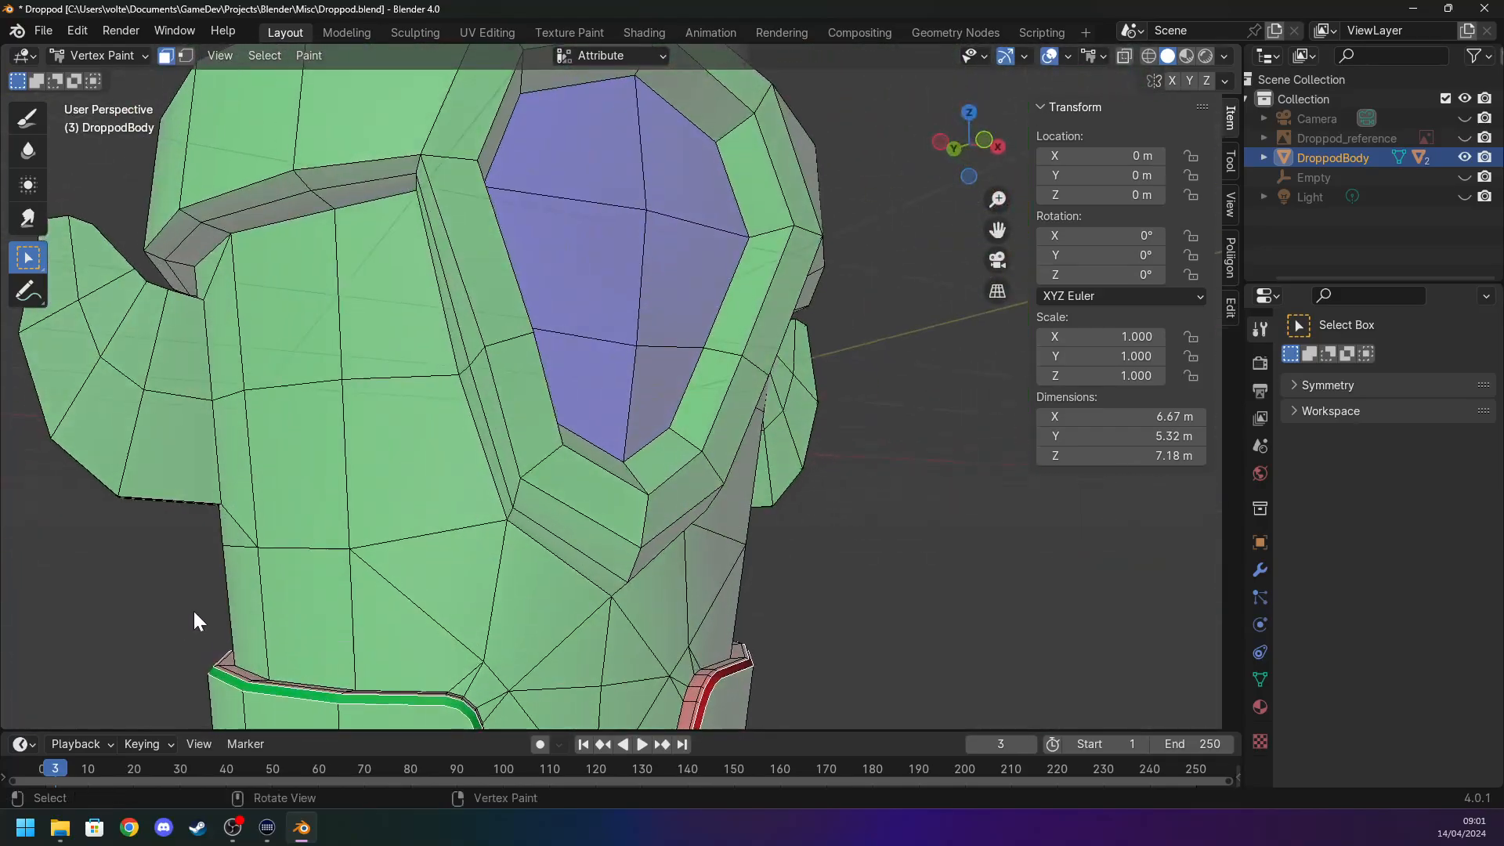
Try to add a face loop at the lower corner of the front notch and undo the attempts.
middle_click_drag(451, 611, 658, 479)
scroll(630, 559, "up", 1)
left_click(608, 605, "alt")
key("ctrl+z")
left_click(595, 602, "alt")
key("ctrl+z")
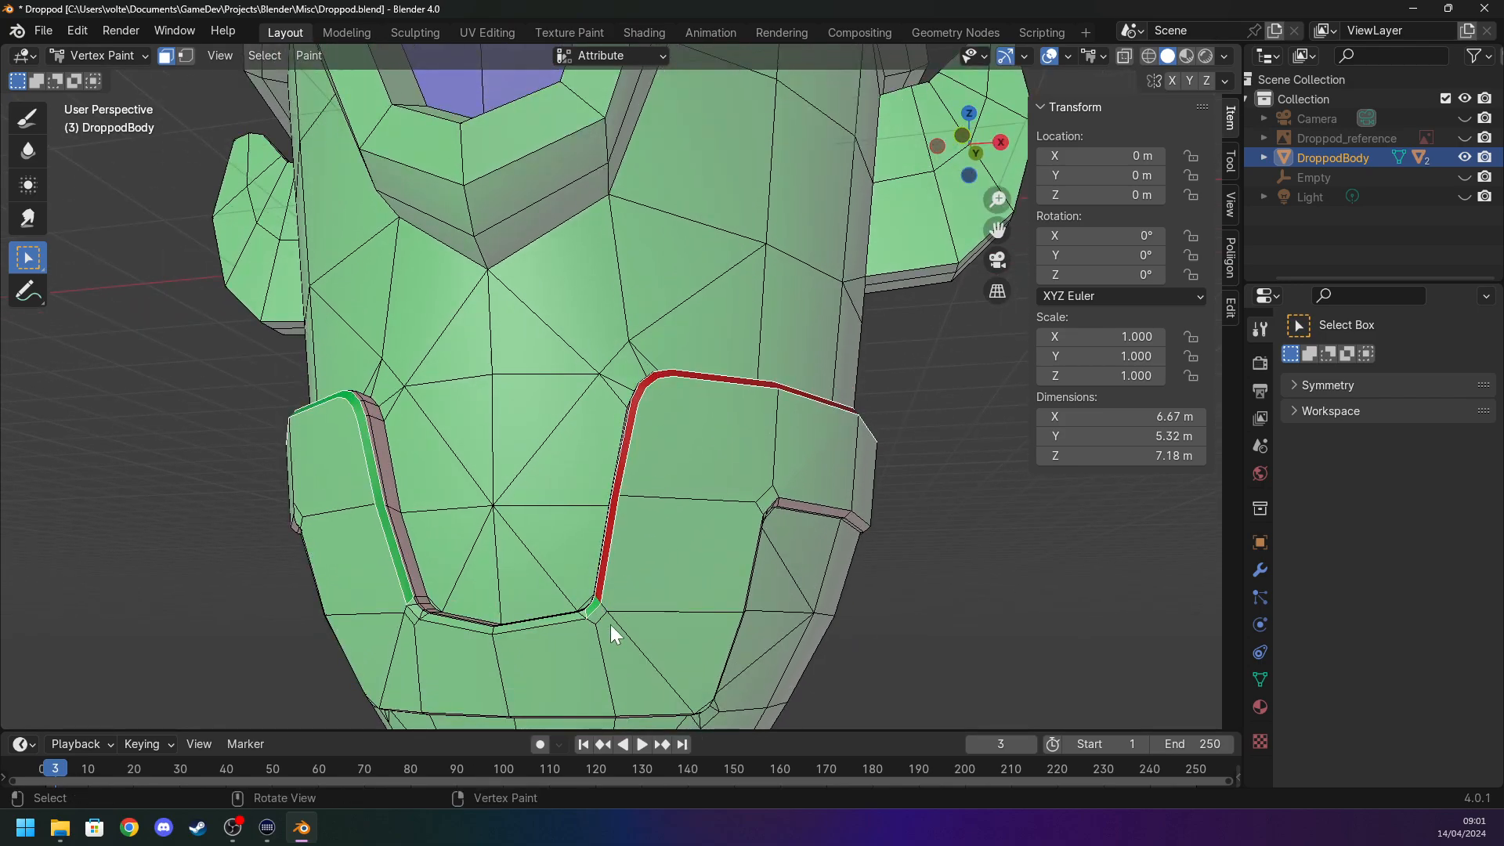
Add the corner faces, the lower rim strip and the broad faces beneath the front notch to the selection.
middle_click_drag(604, 622, 697, 658, "shift")
left_click(699, 668, "shift")
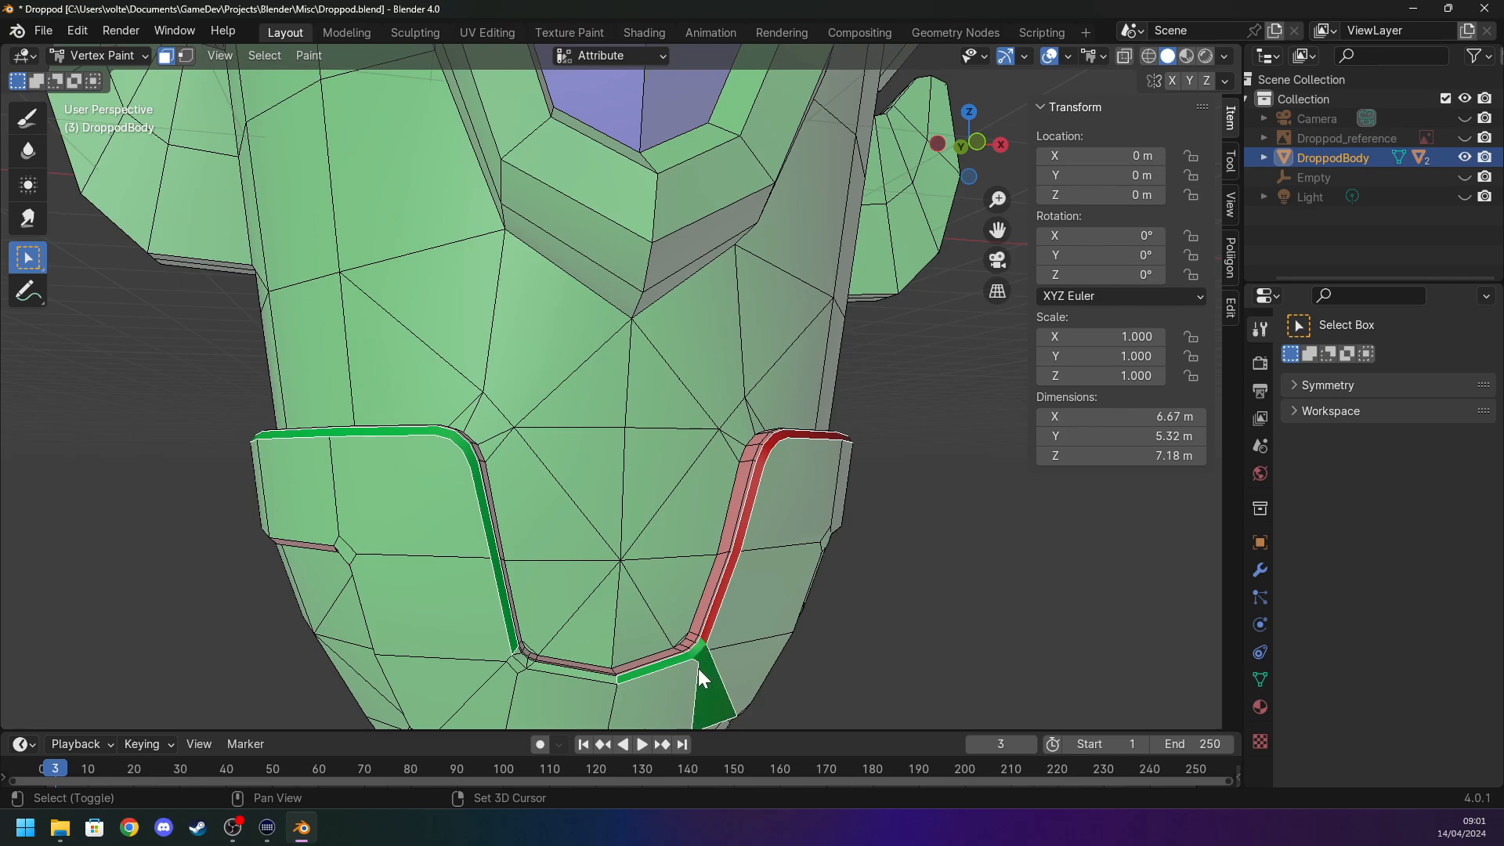
left_click(566, 679, "shift")
left_click(561, 670, "shift")
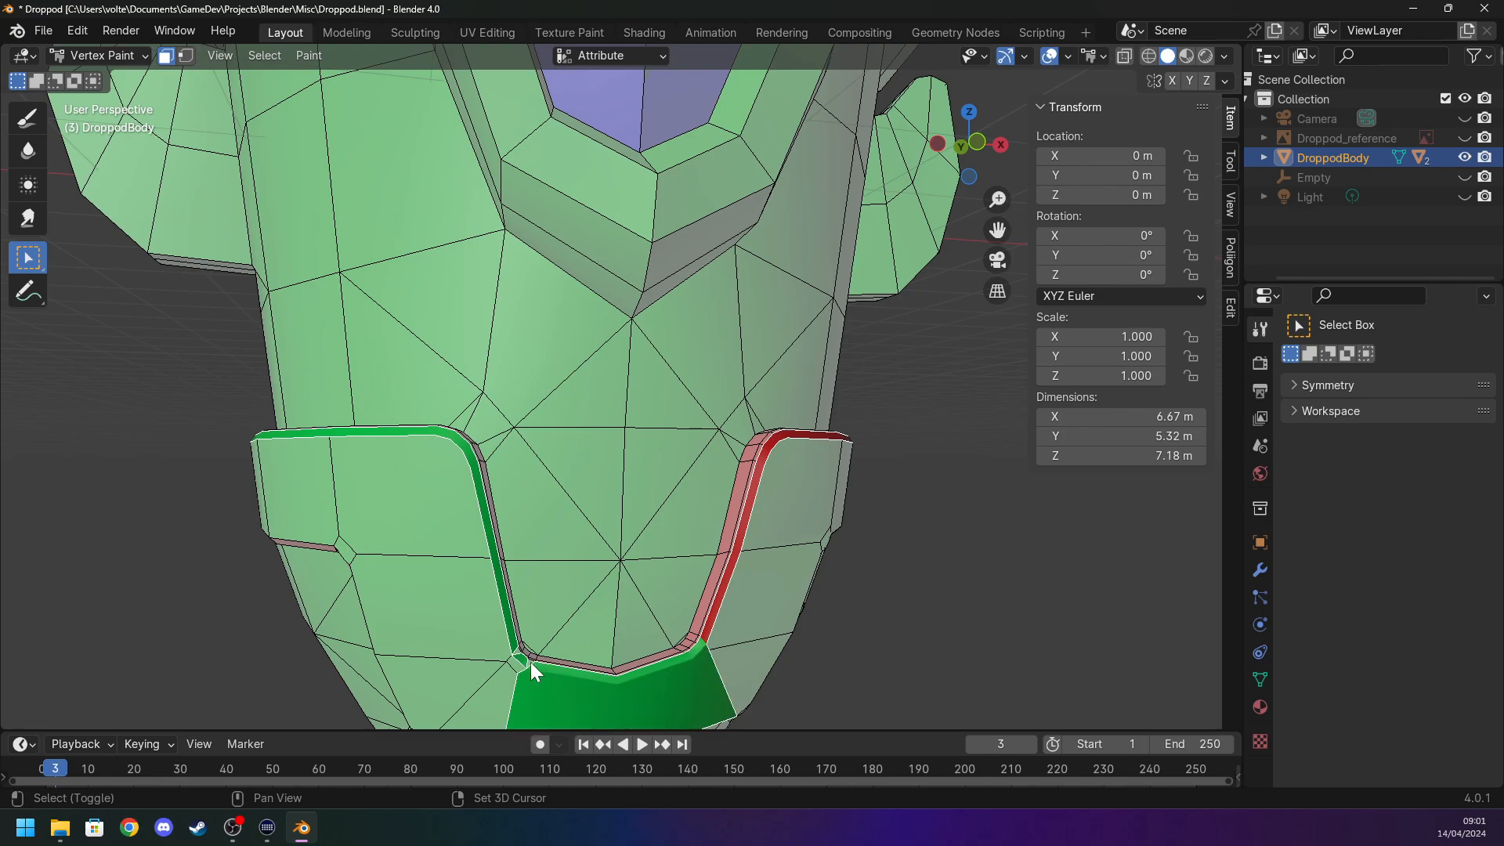
left_click(511, 660, "shift")
left_click(501, 649, "shift")
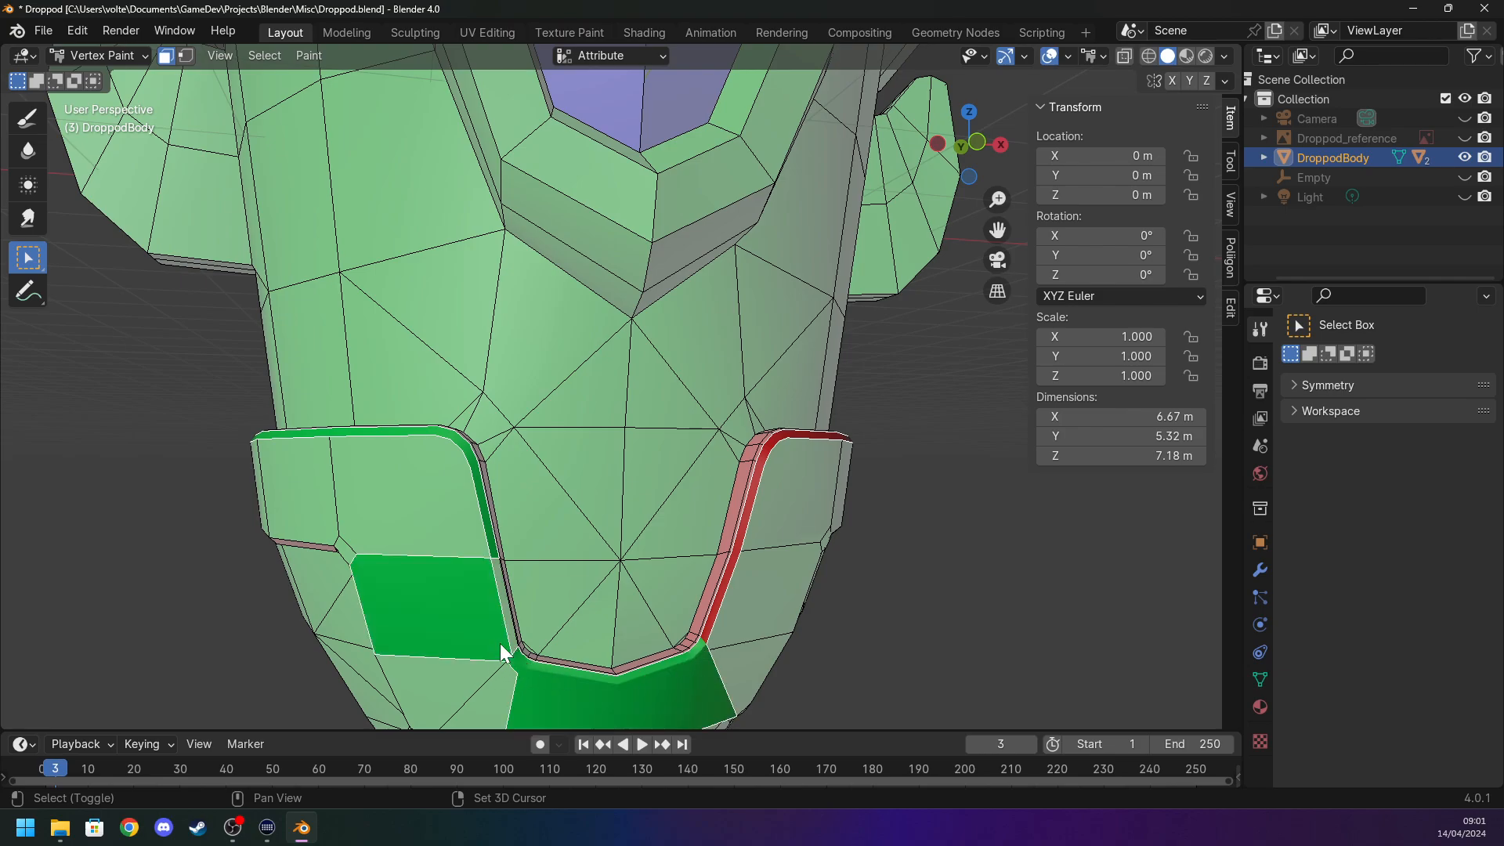
Add the broad faces beside the front notch and the first side band faces of the raised plate to the selection.
left_click(458, 511, "shift")
middle_click_drag(436, 546, 475, 503)
left_click(519, 542, "shift")
left_click(553, 580, "shift")
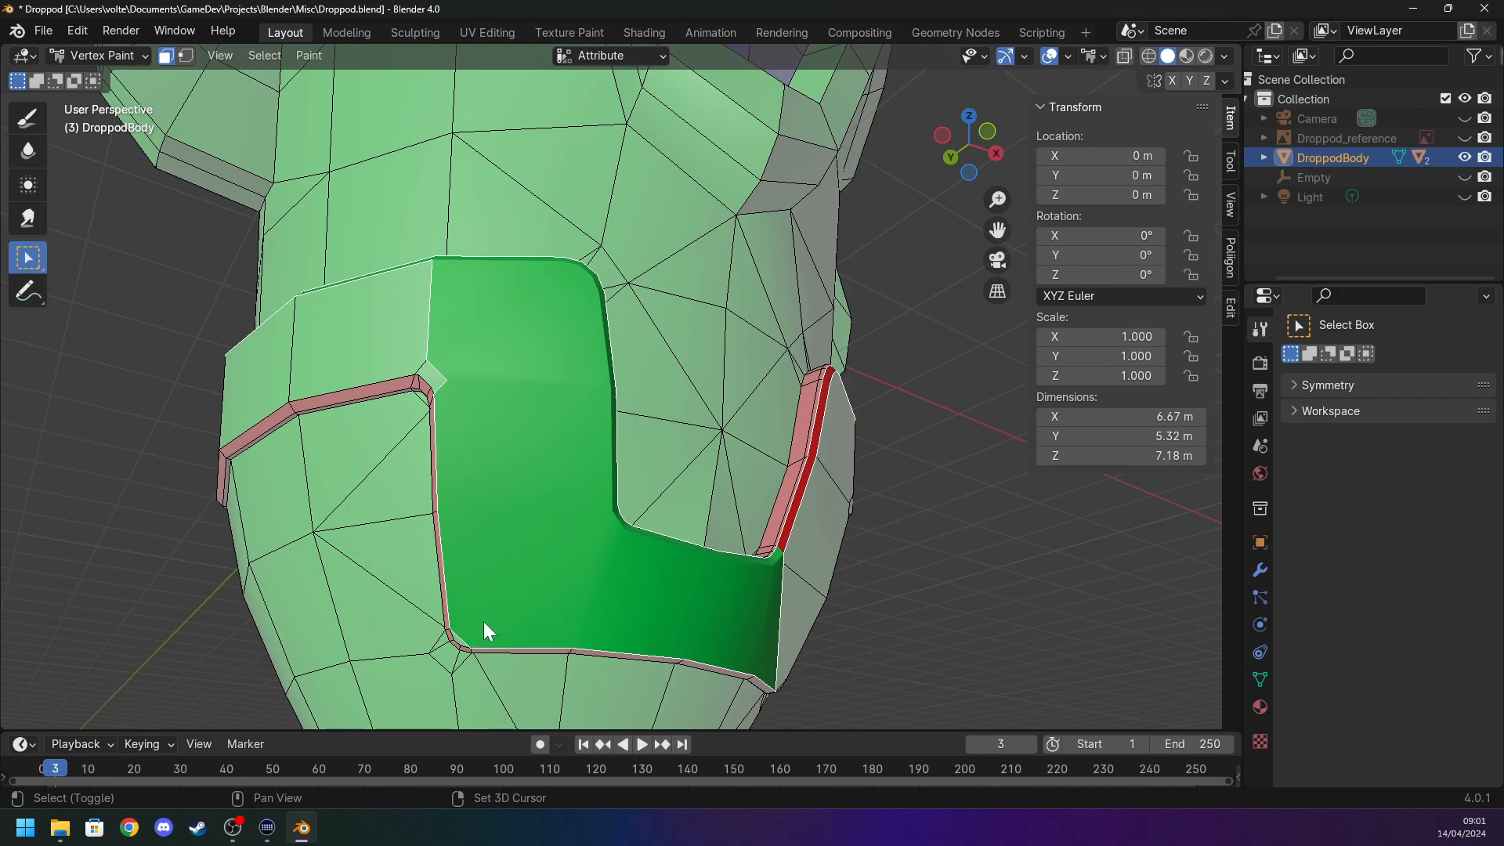
left_click(436, 373, "shift")
left_click(367, 351, "shift")
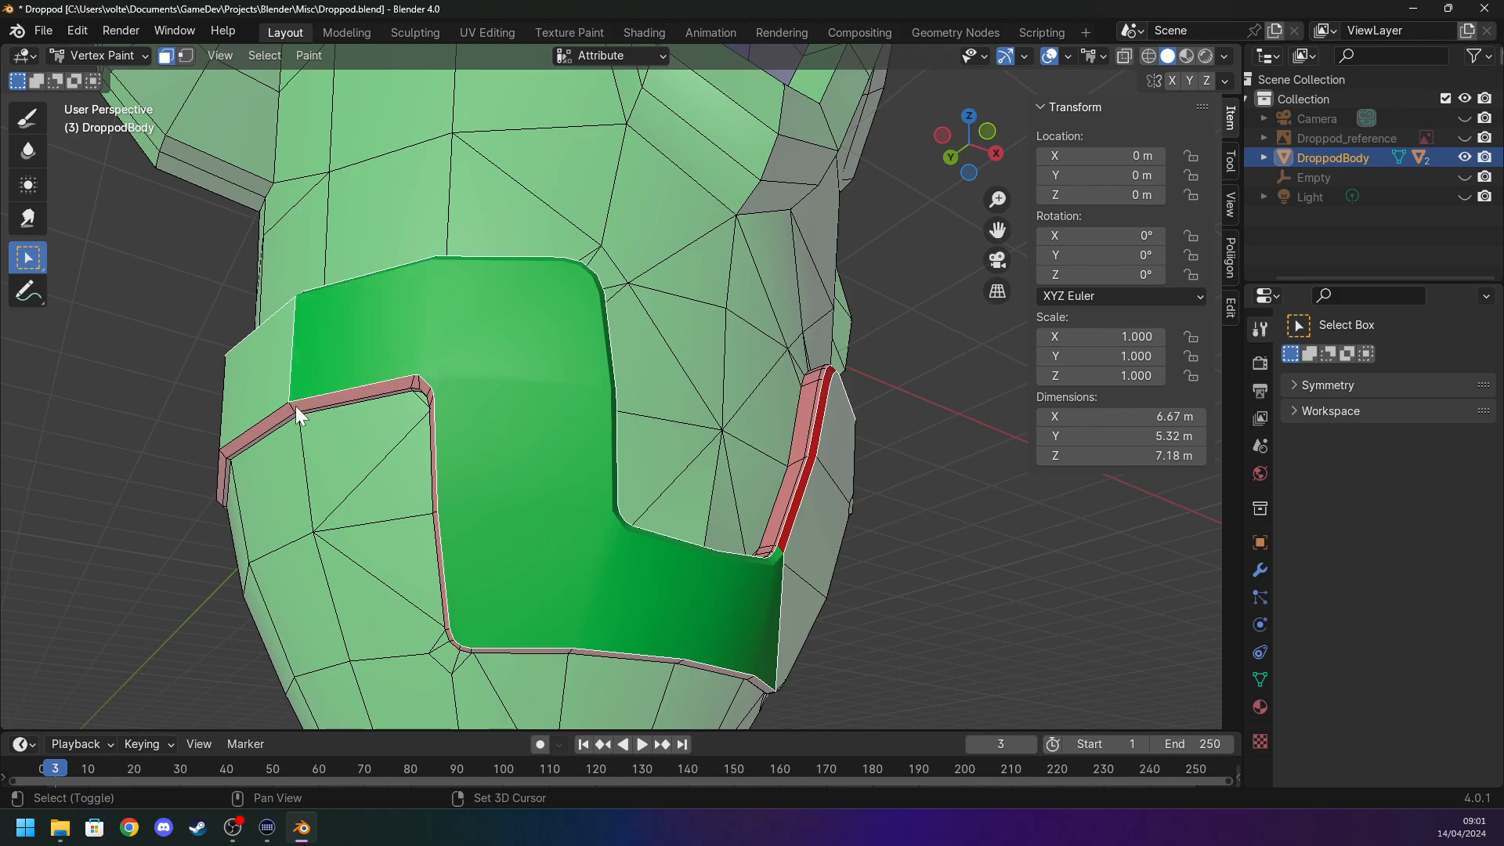
Extend the selection along the raised plate's side band towards the back notch.
middle_click_drag(318, 398, 442, 453)
left_click(489, 444, "shift")
left_click(389, 425, "shift")
middle_click_drag(332, 433, 429, 468)
left_click(661, 457, "shift")
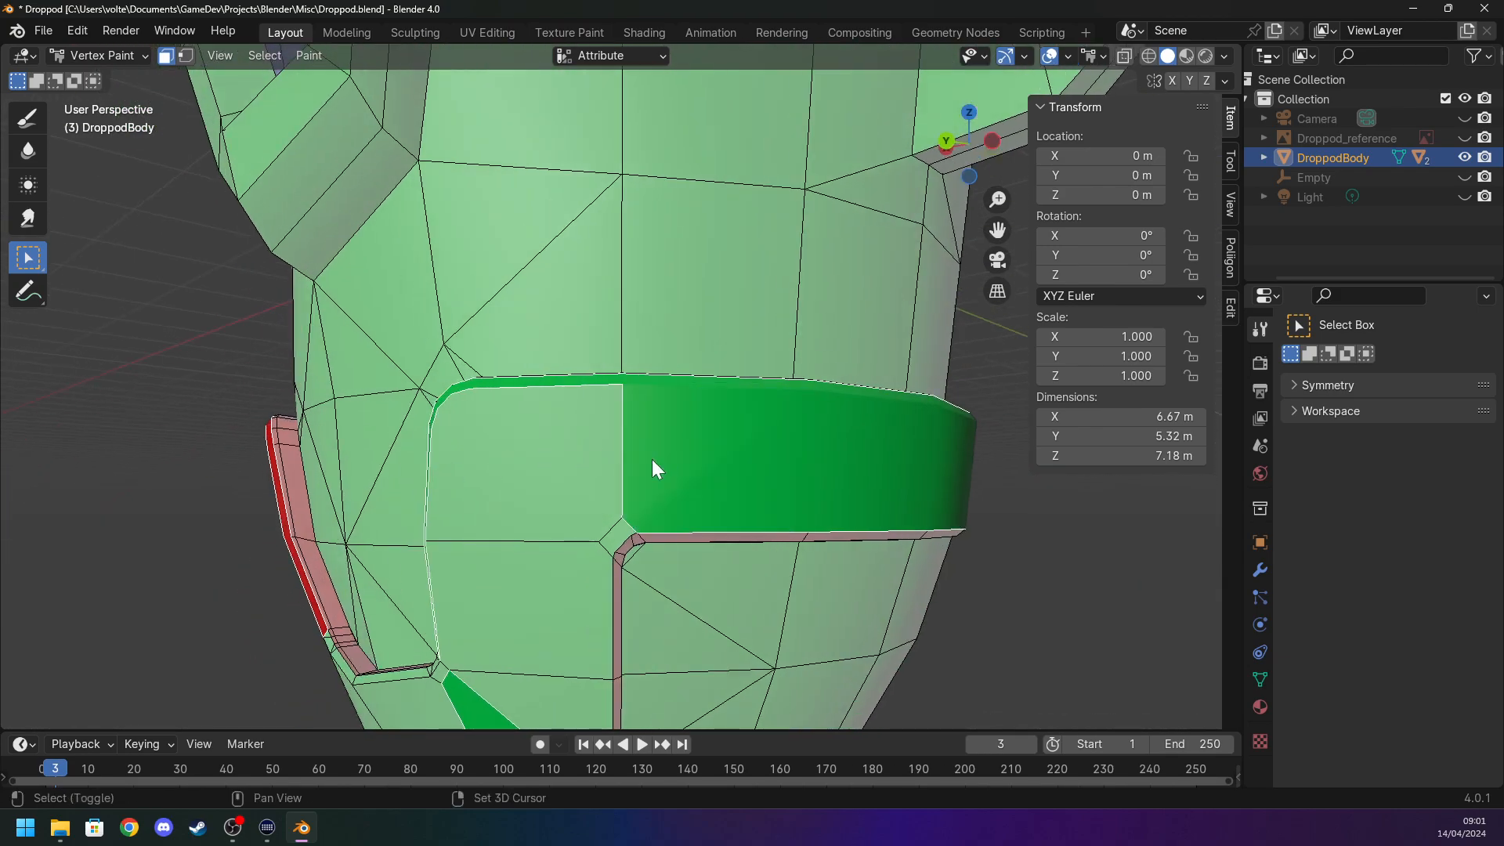
Add the broad faces beside and beneath the back notch of the raised plate to the selection.
left_click(564, 519, "shift")
left_click(565, 570, "shift")
middle_click_drag(566, 570, 672, 523)
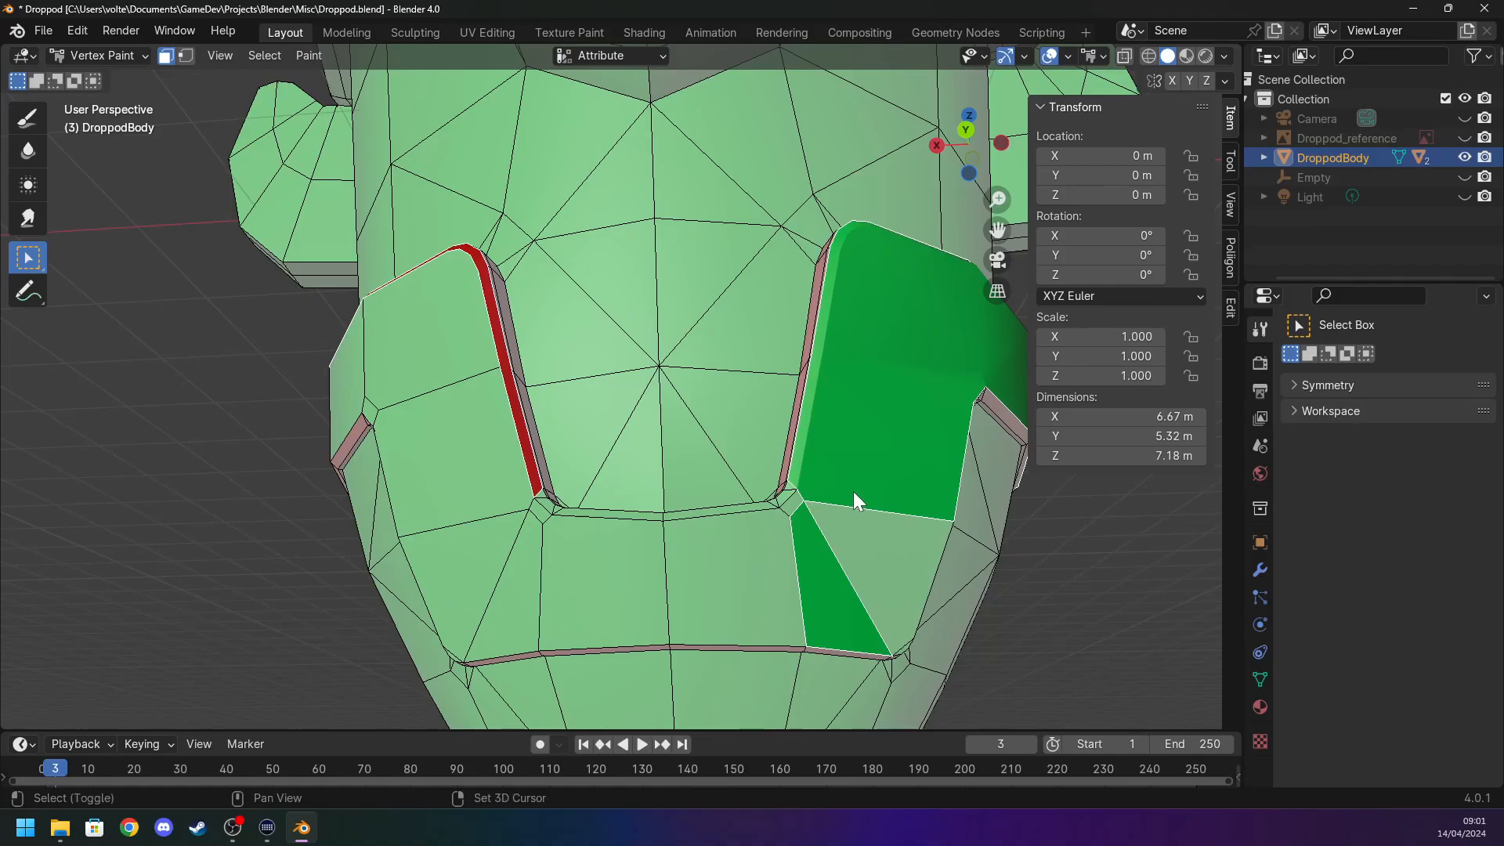
left_click(829, 524, "shift")
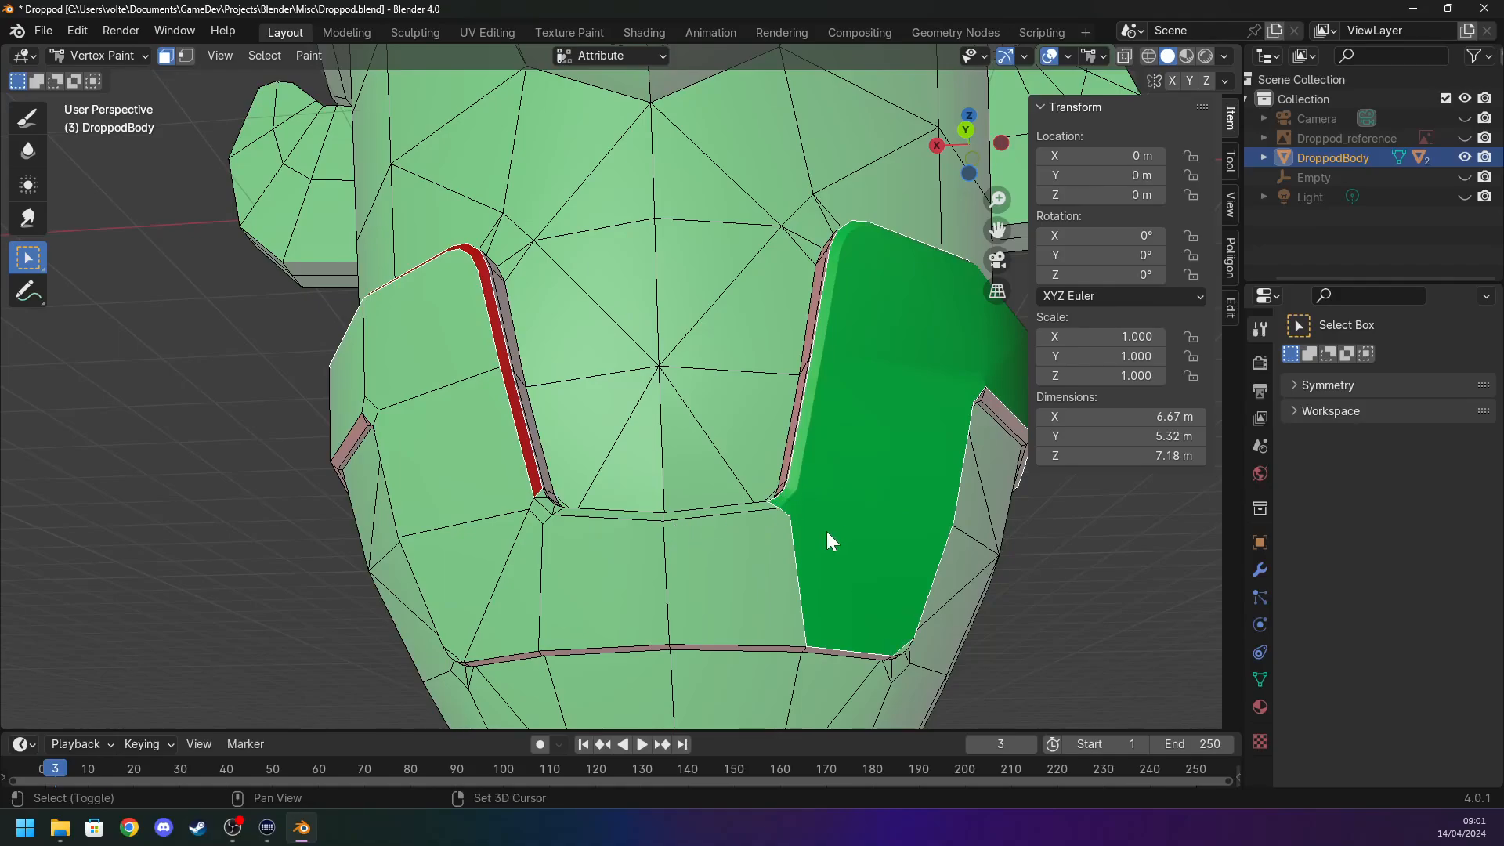
left_click(772, 521, "shift")
left_click(625, 521, "shift")
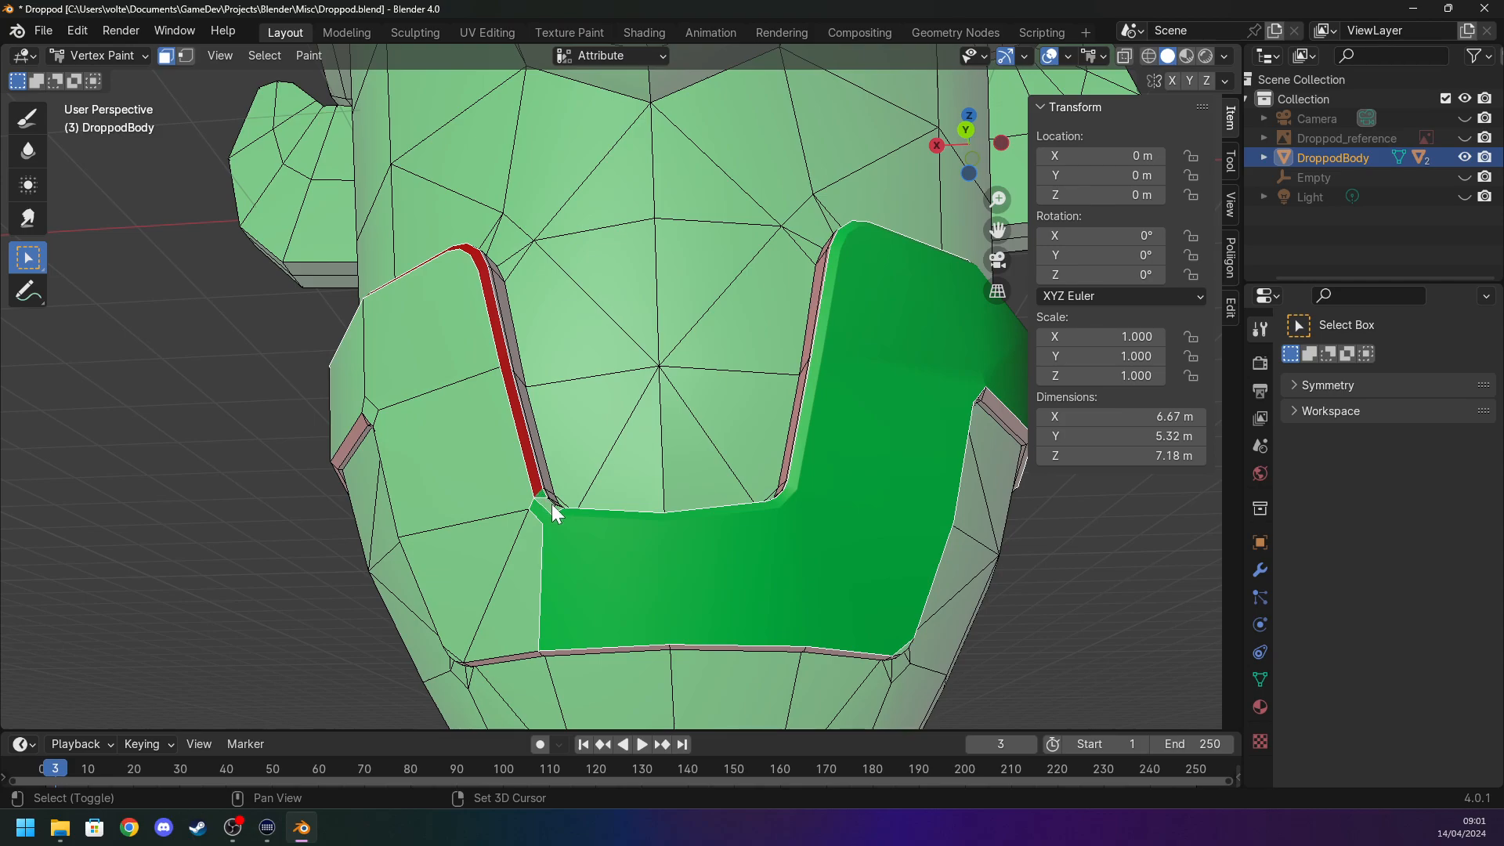
Add the faces on the far side of the back notch and the opposite side band to the selection.
middle_click_drag(540, 531, 628, 467)
scroll(600, 319, "up", 3)
left_click(537, 387, "shift")
left_click(613, 488, "shift")
left_click(583, 420, "shift")
left_click(518, 449, "shift")
left_click(468, 419, "shift")
left_click(550, 439, "shift")
left_click(470, 480, "shift")
middle_click_drag(314, 491, 575, 499)
left_click(694, 548, "shift")
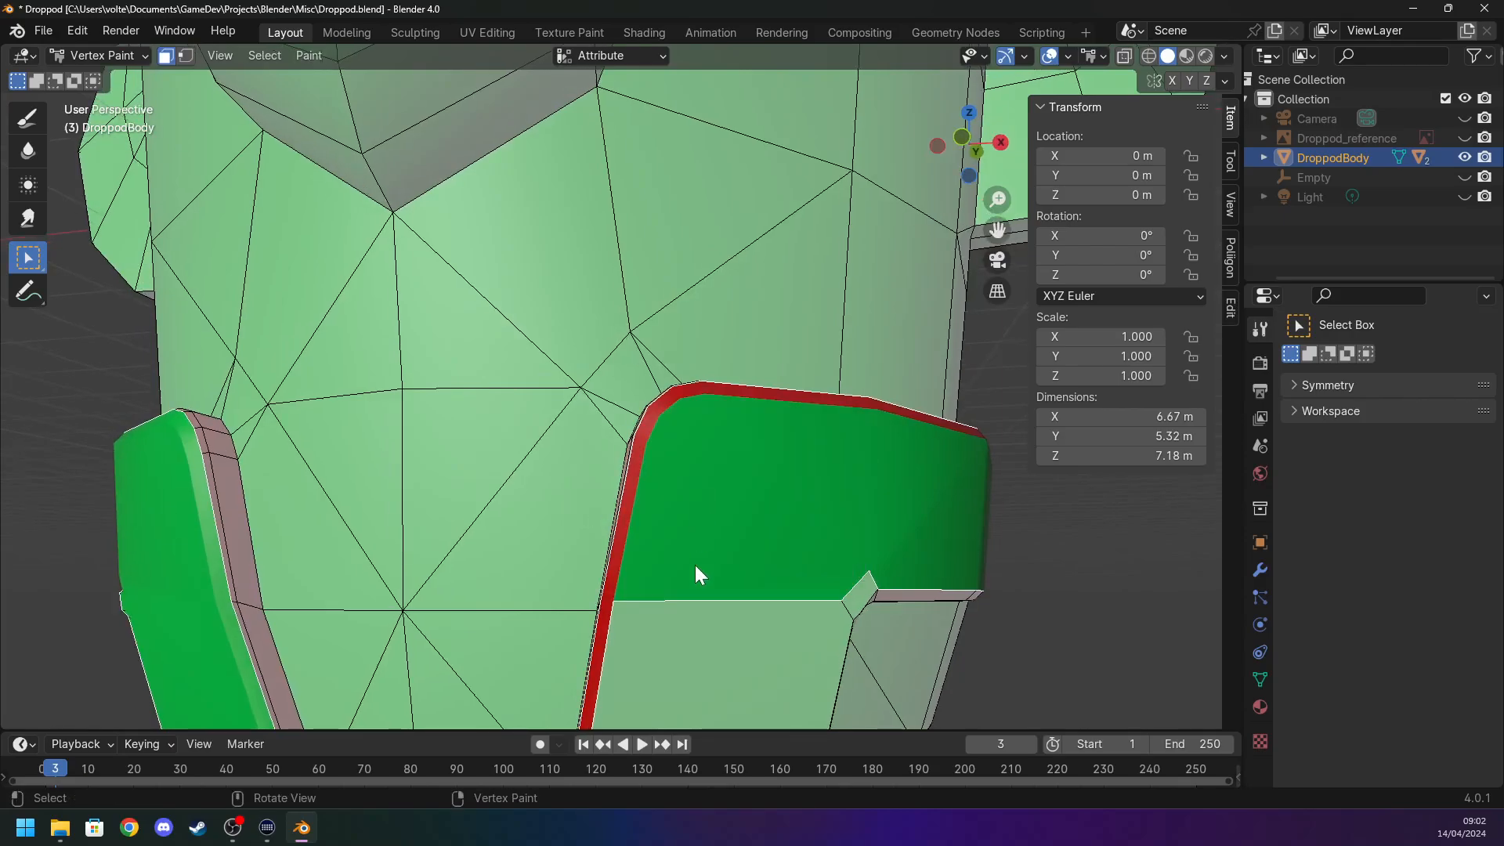
Complete the raised plate selection with the remaining broad and corner faces on the unselected side of the front notch.
middle_click_drag(694, 549, 698, 464)
left_click(697, 435, "shift")
left_click(694, 408, "shift")
left_click(824, 252, "shift")
left_click(769, 357, "shift")
left_click(757, 486, "shift")
left_click(774, 629, "shift")
left_click(746, 566, "shift")
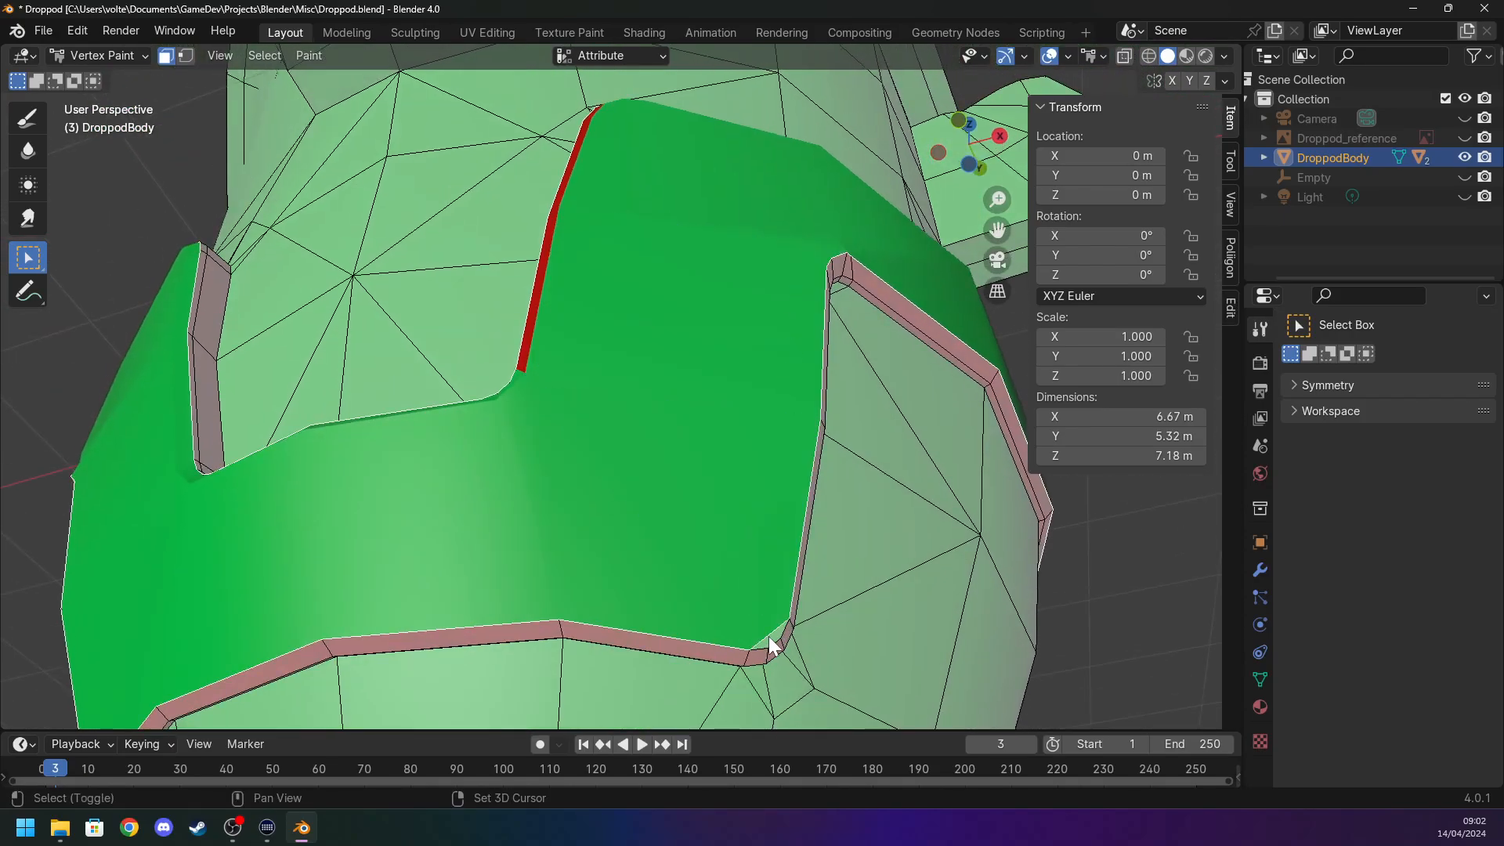
Activate the Draw brush and apply Smooth Vertex Colors to the selected plate faces.
scroll(769, 636, "down", 6)
middle_click_drag(727, 553, 679, 613)
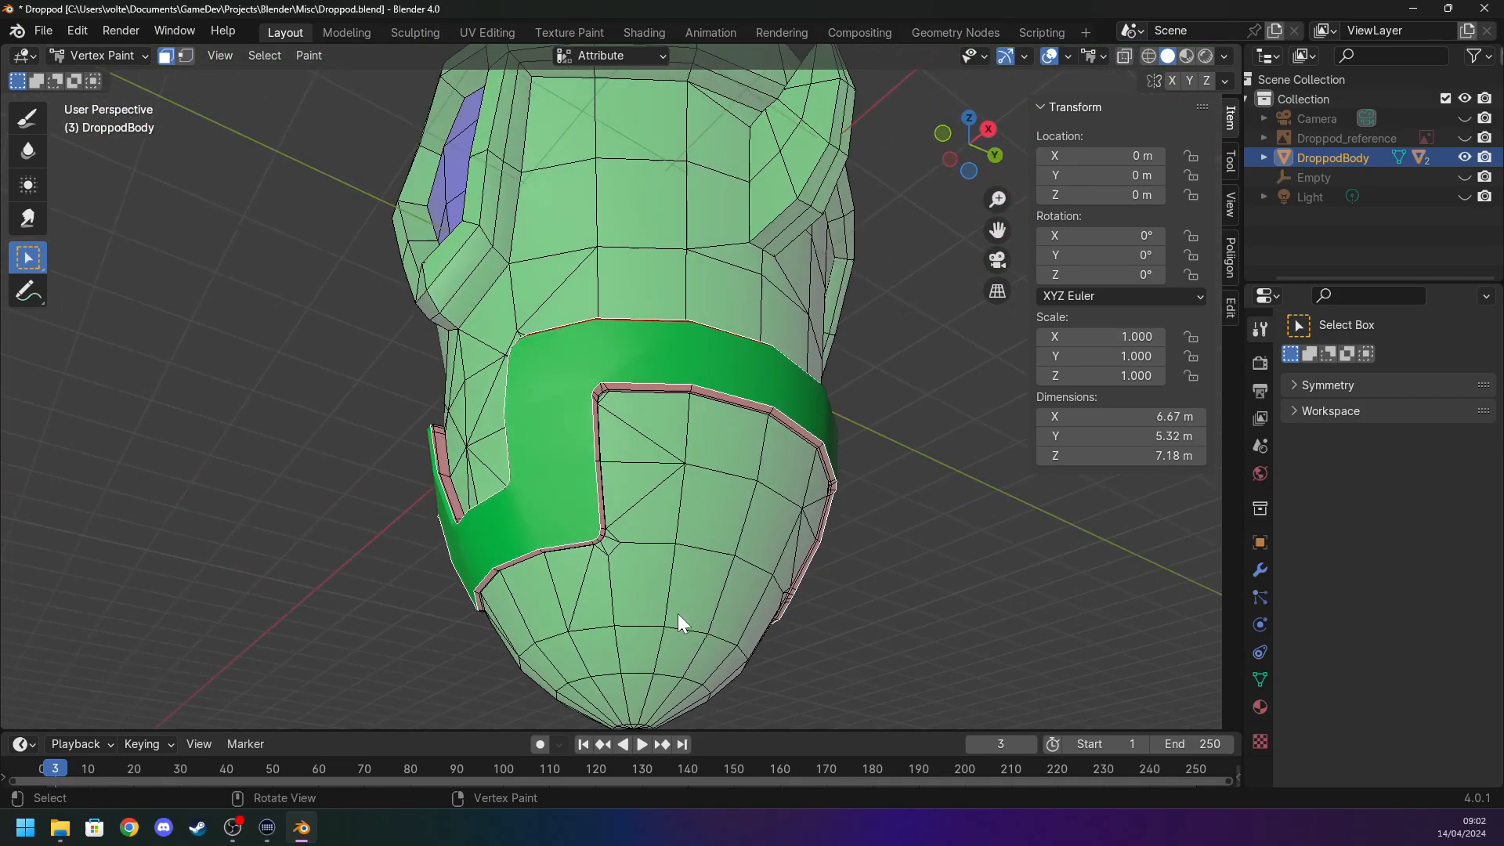
left_click(33, 124)
left_click(309, 57)
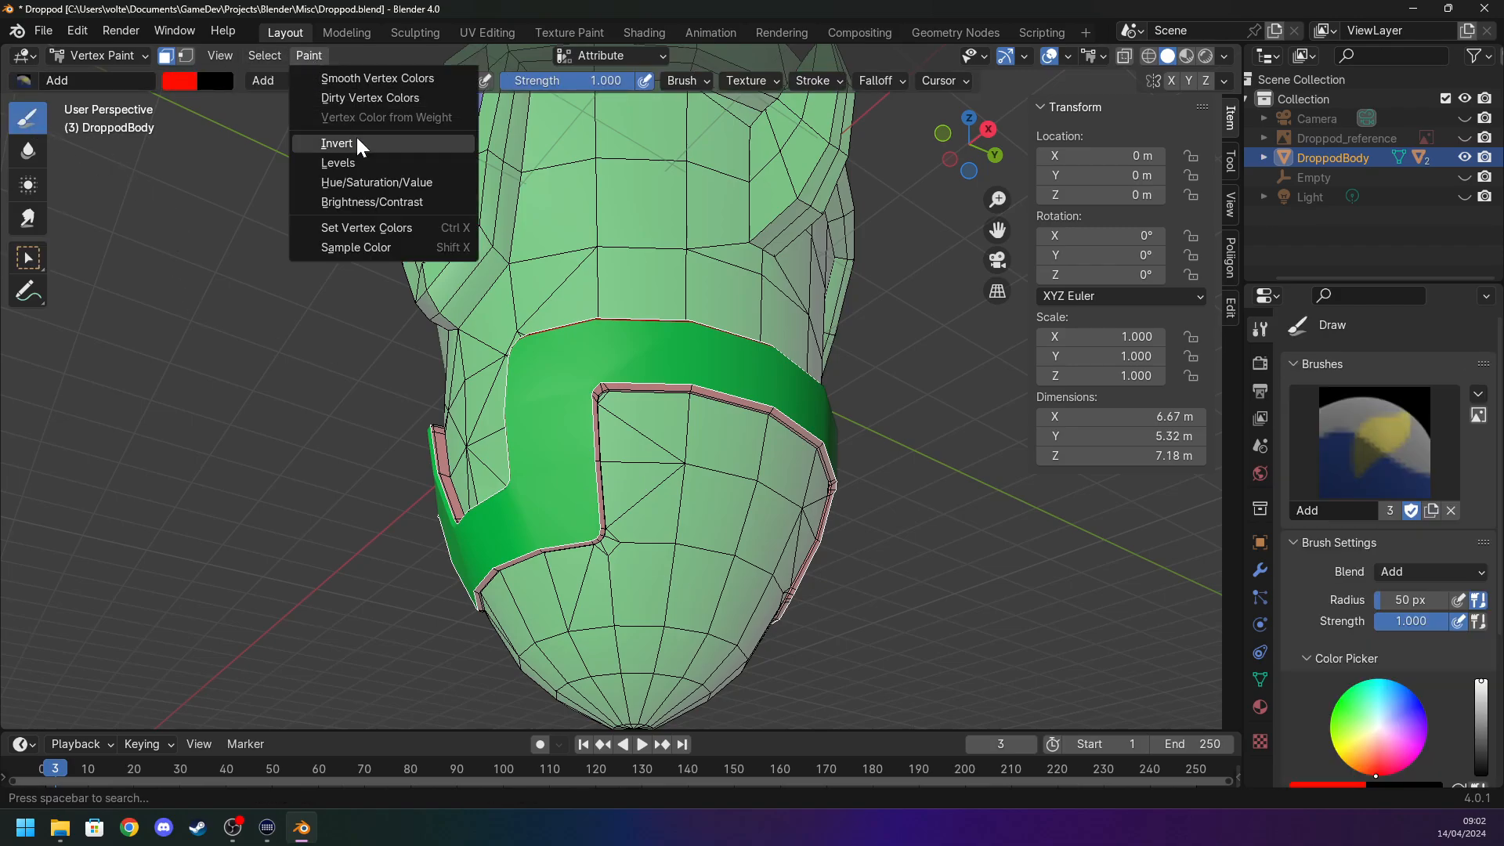
left_click(379, 87)
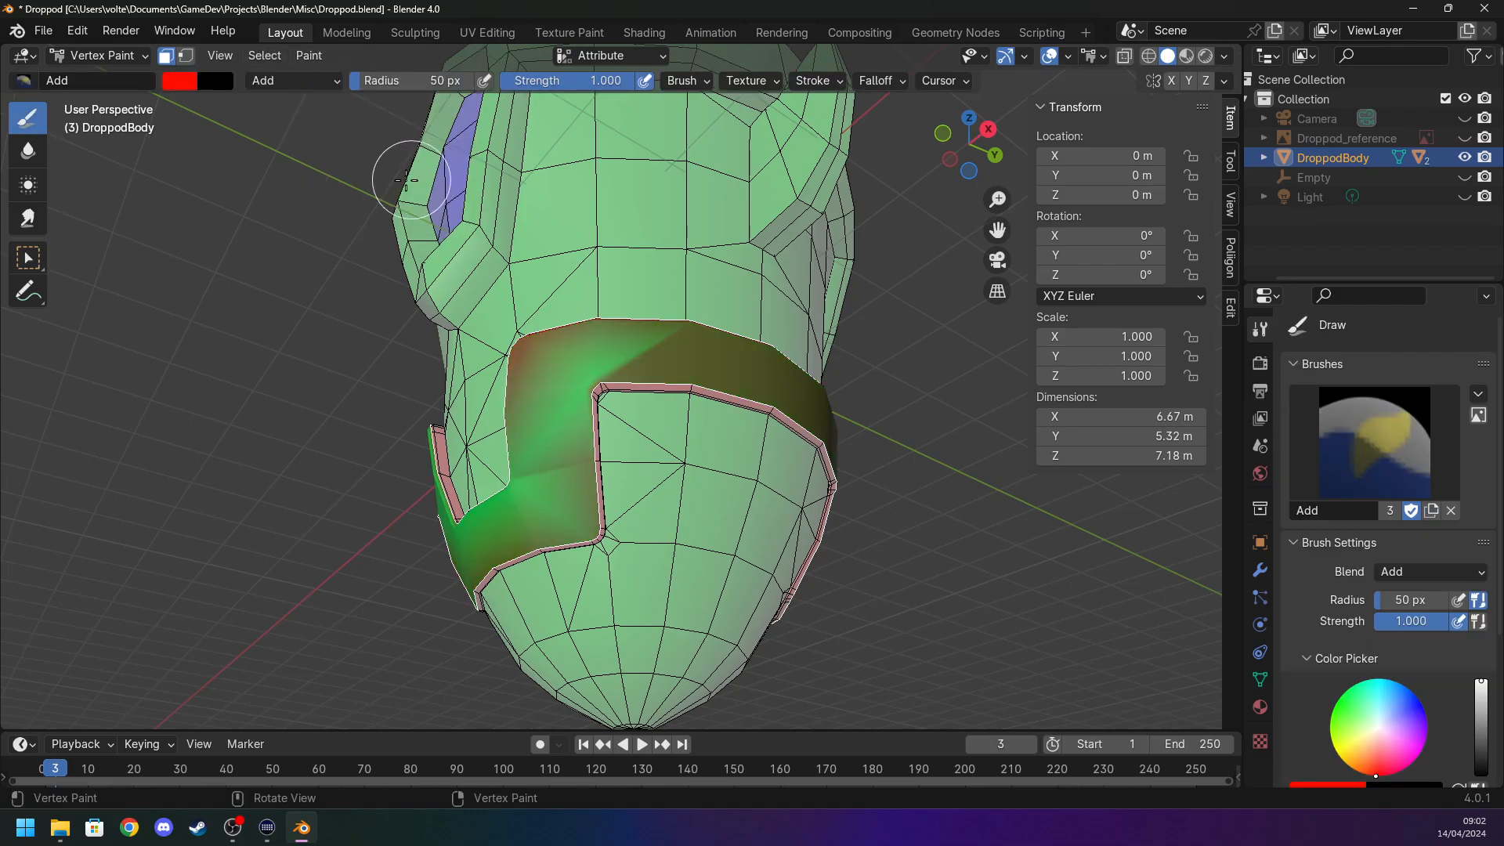
Inspect the plate selection in Edit Mode, clear it, and undo the deselection.
mouse_move(423, 318)
middle_mouse_down()
mouse_move(171, 381)
mouse_move(90, 427)
middle_mouse_up()
key("Tab")
key("Tab")
key("Tab")
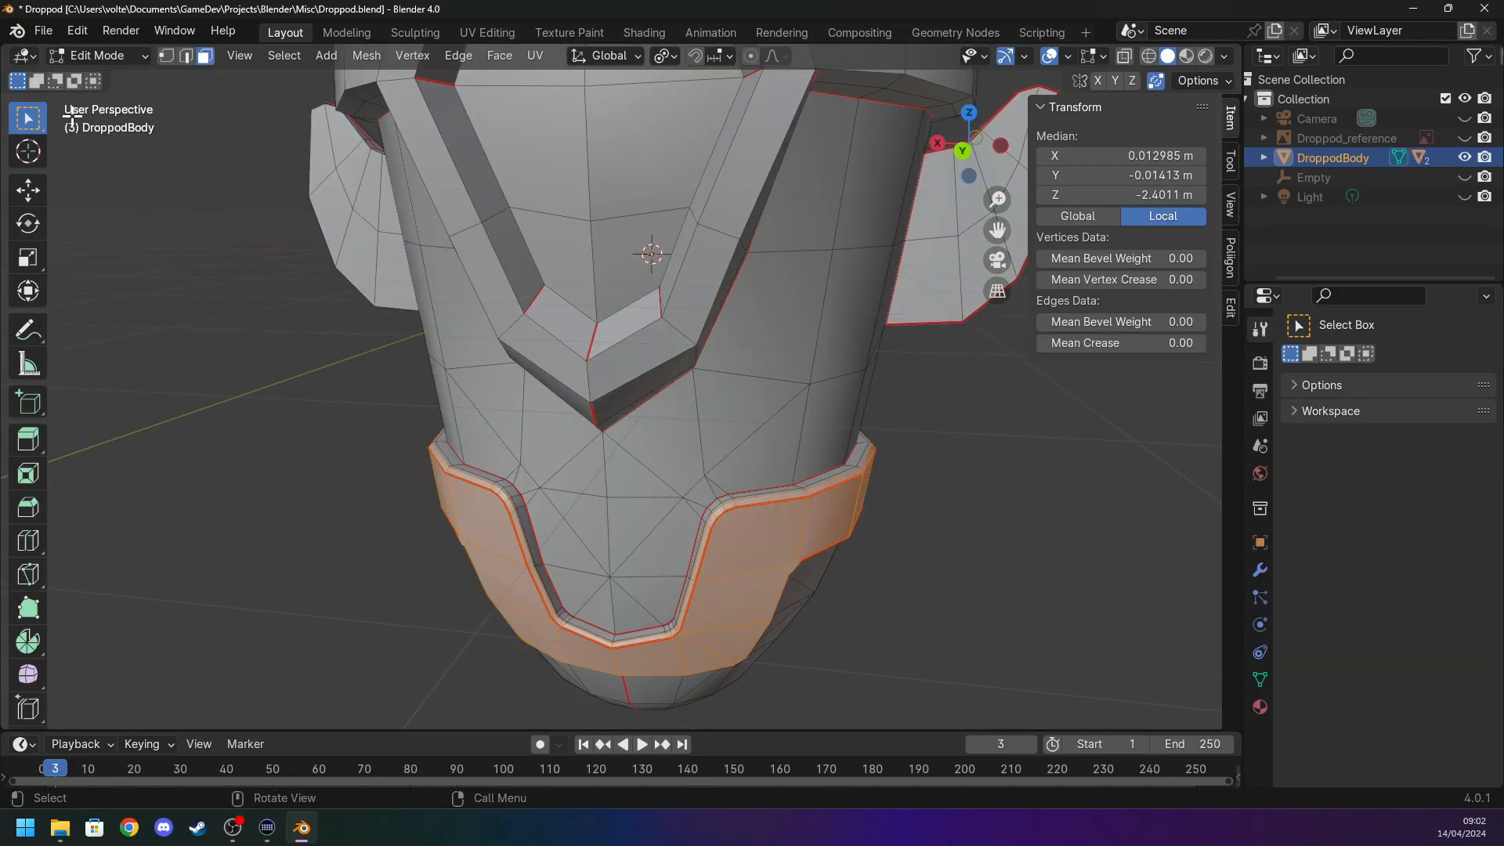
left_click(202, 286)
key("Tab")
middle_click_drag(214, 245, 266, 253)
key("Tab")
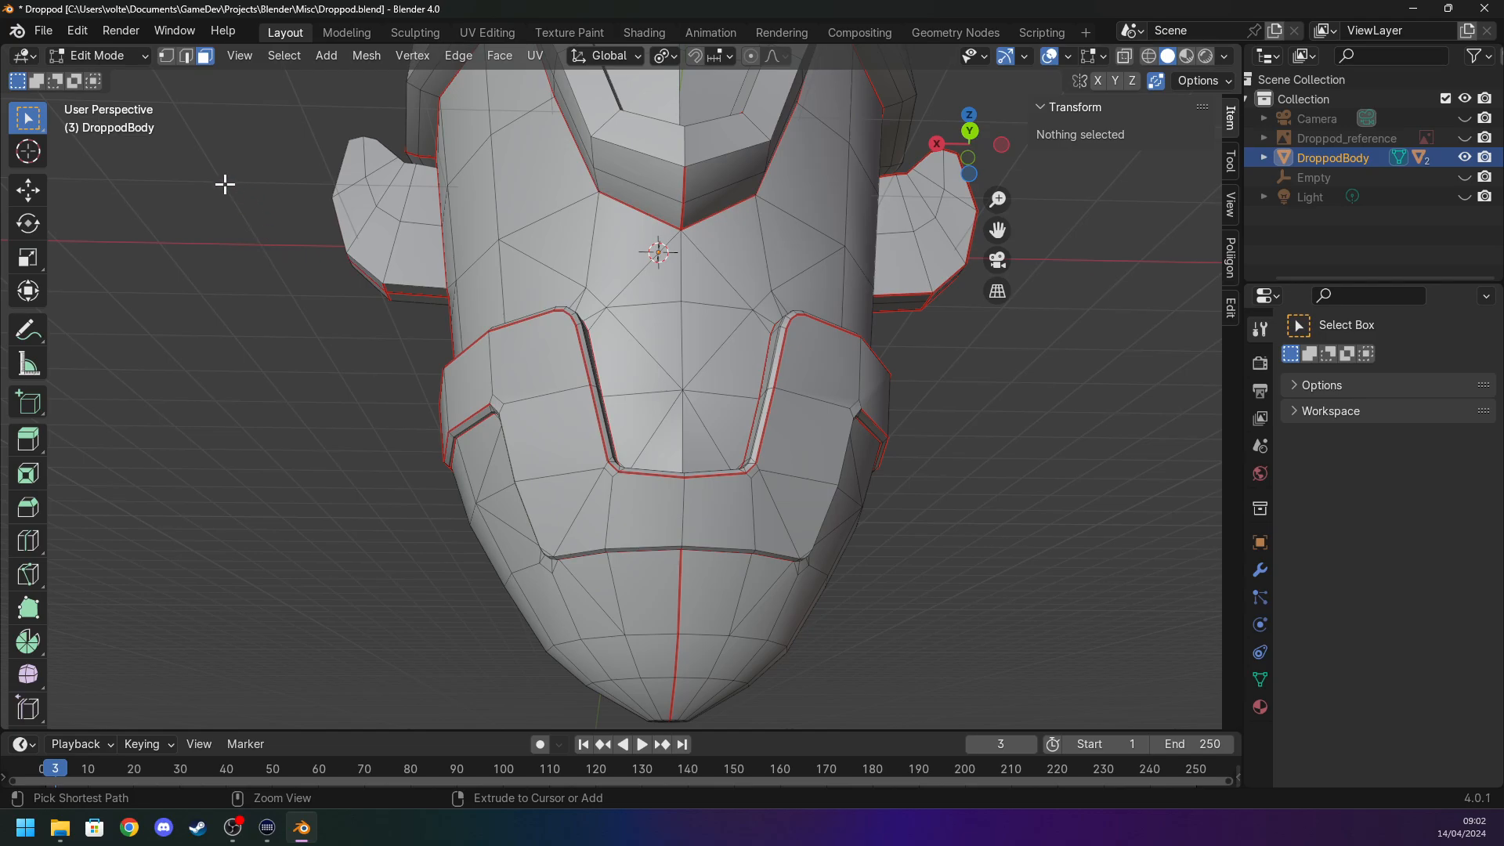
key("ctrl+z")
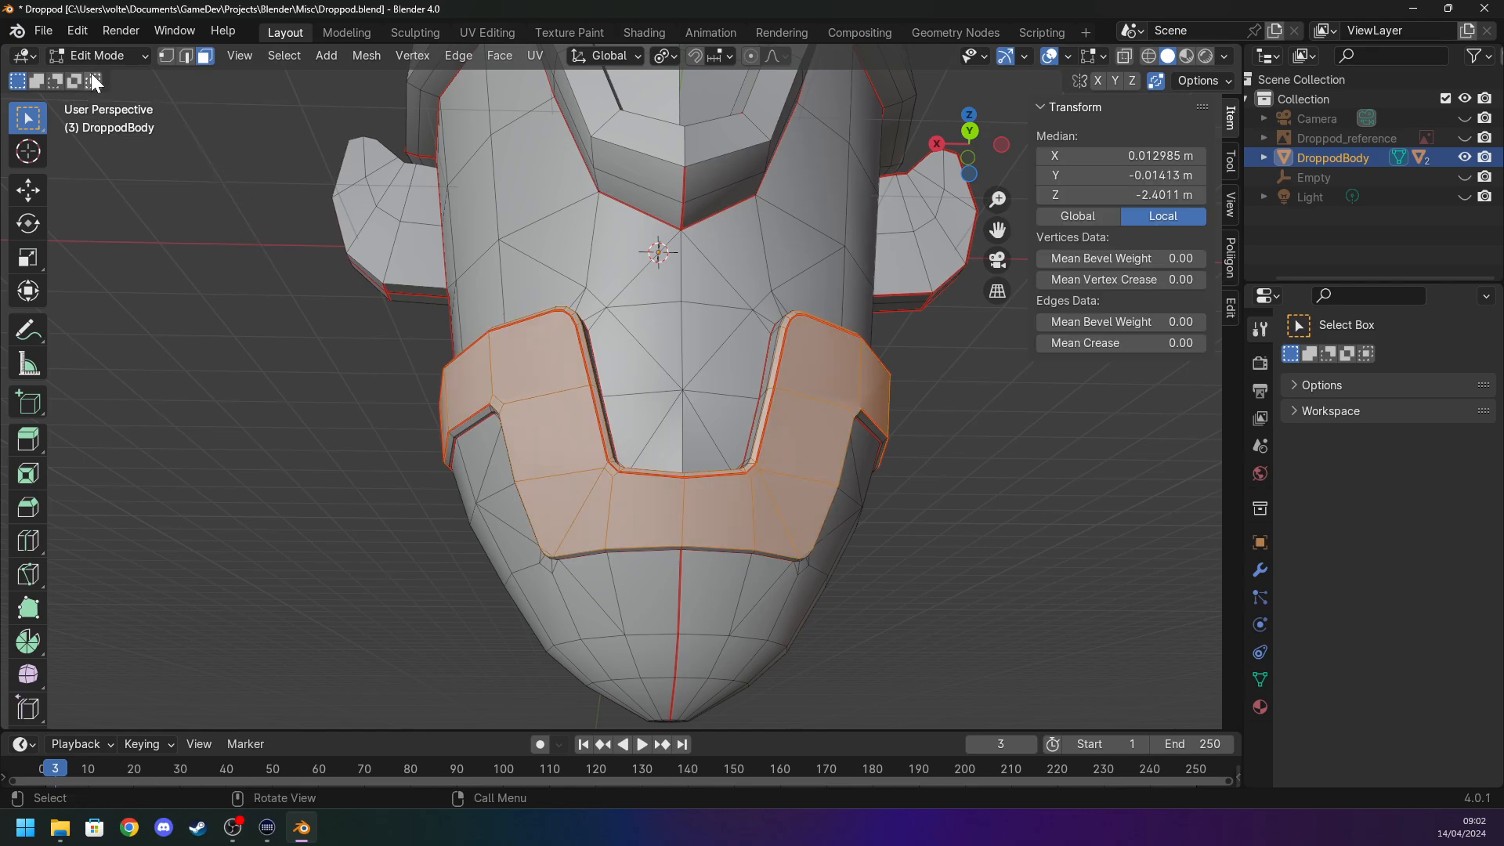
Return to Vertex Paint mode and fill the selected raised plate faces with red using Set Vertex Colors.
key("Tab")
left_click(188, 83)
left_click(264, 56)
left_click(263, 59)
left_click(268, 59)
mouse_move(311, 58)
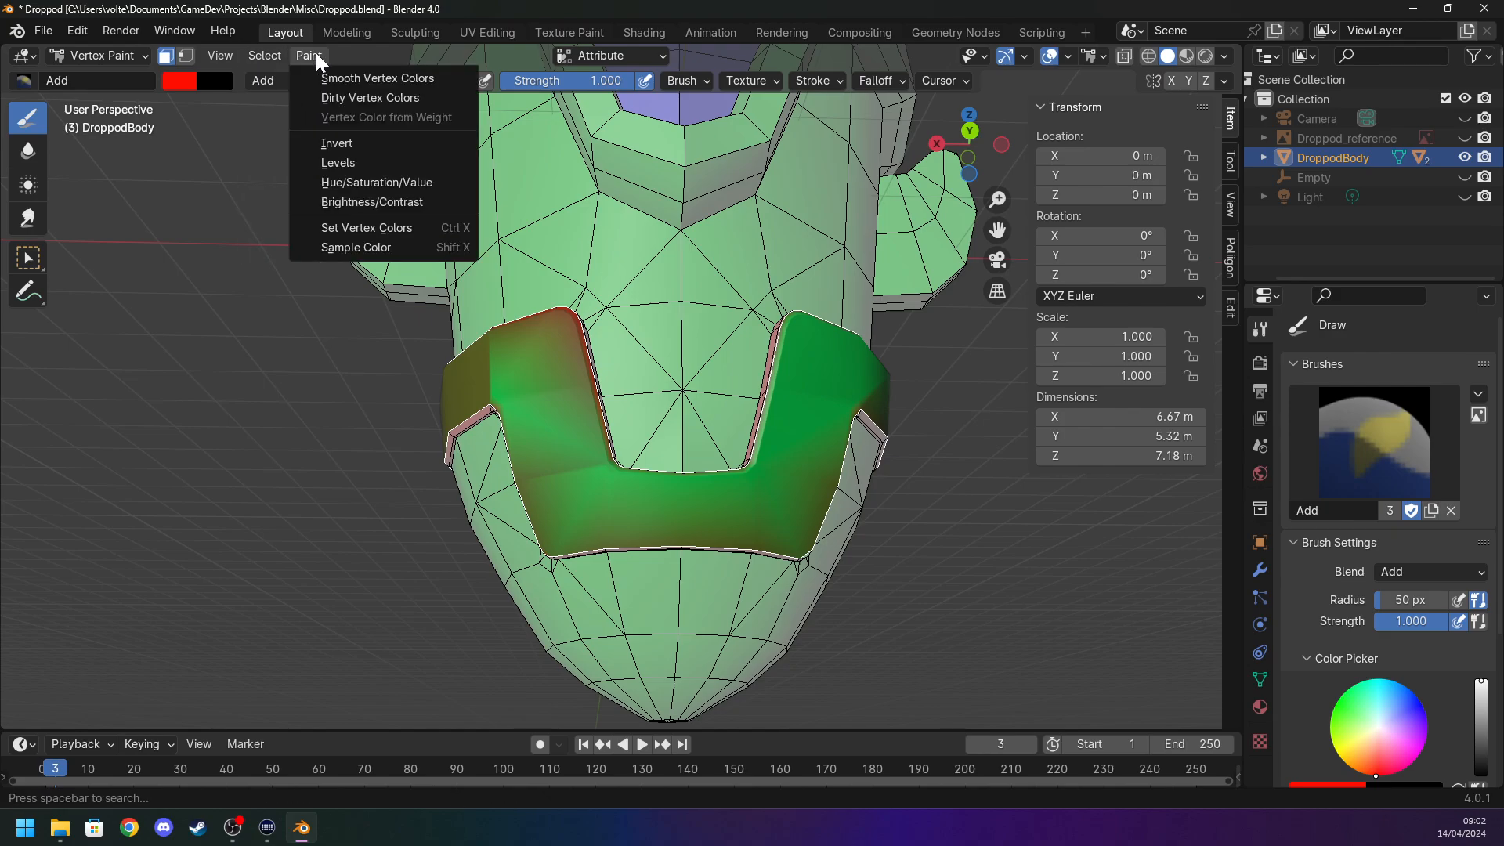
left_click(366, 227)
middle_click_drag(368, 235, 158, 335)
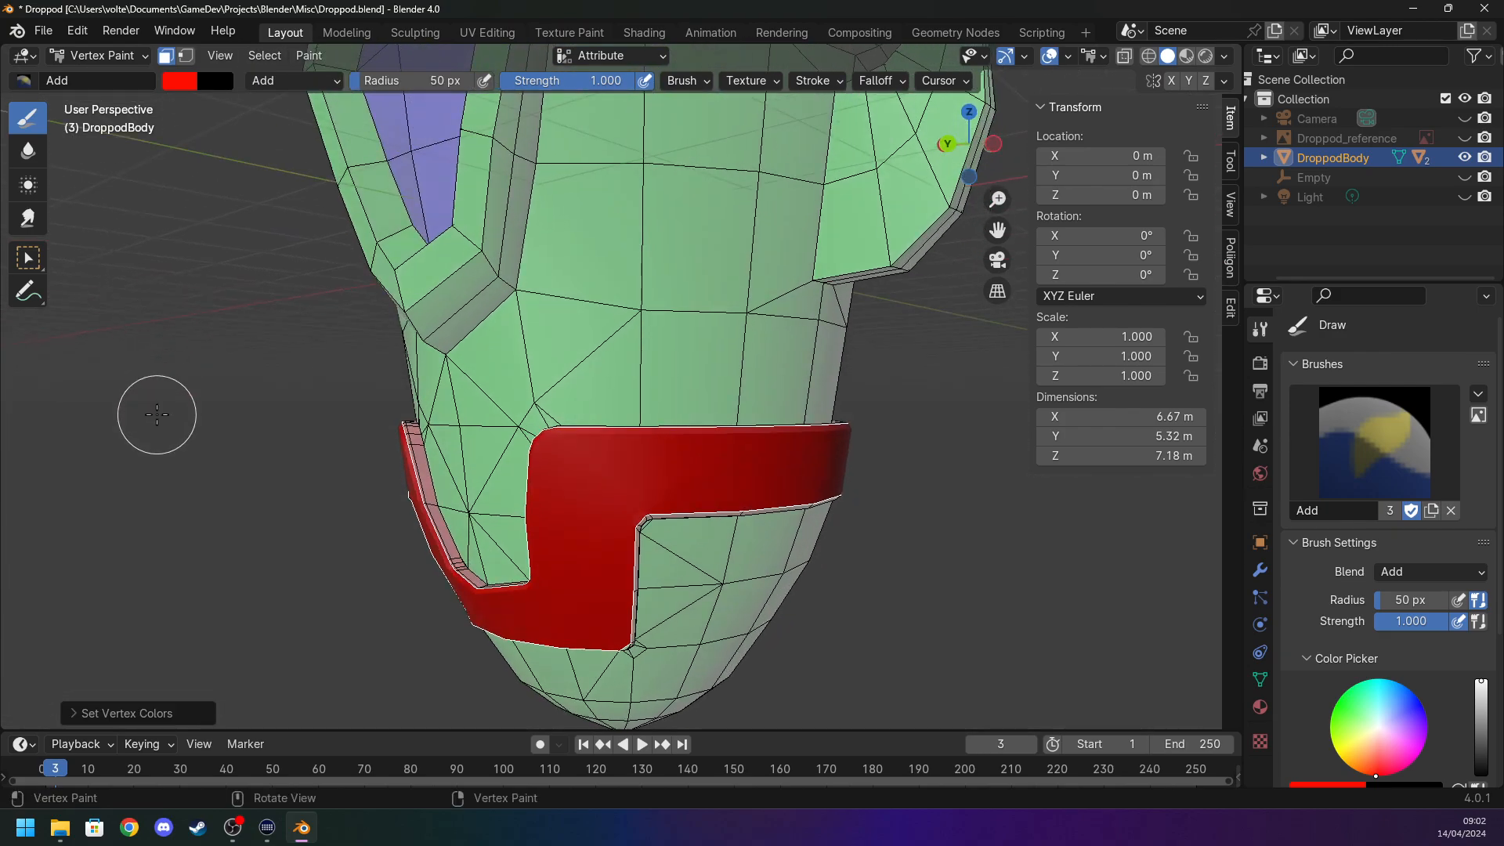
Replace the plate selection with a single body face using the Select Box tool and bring the boosters into view.
left_click(29, 266)
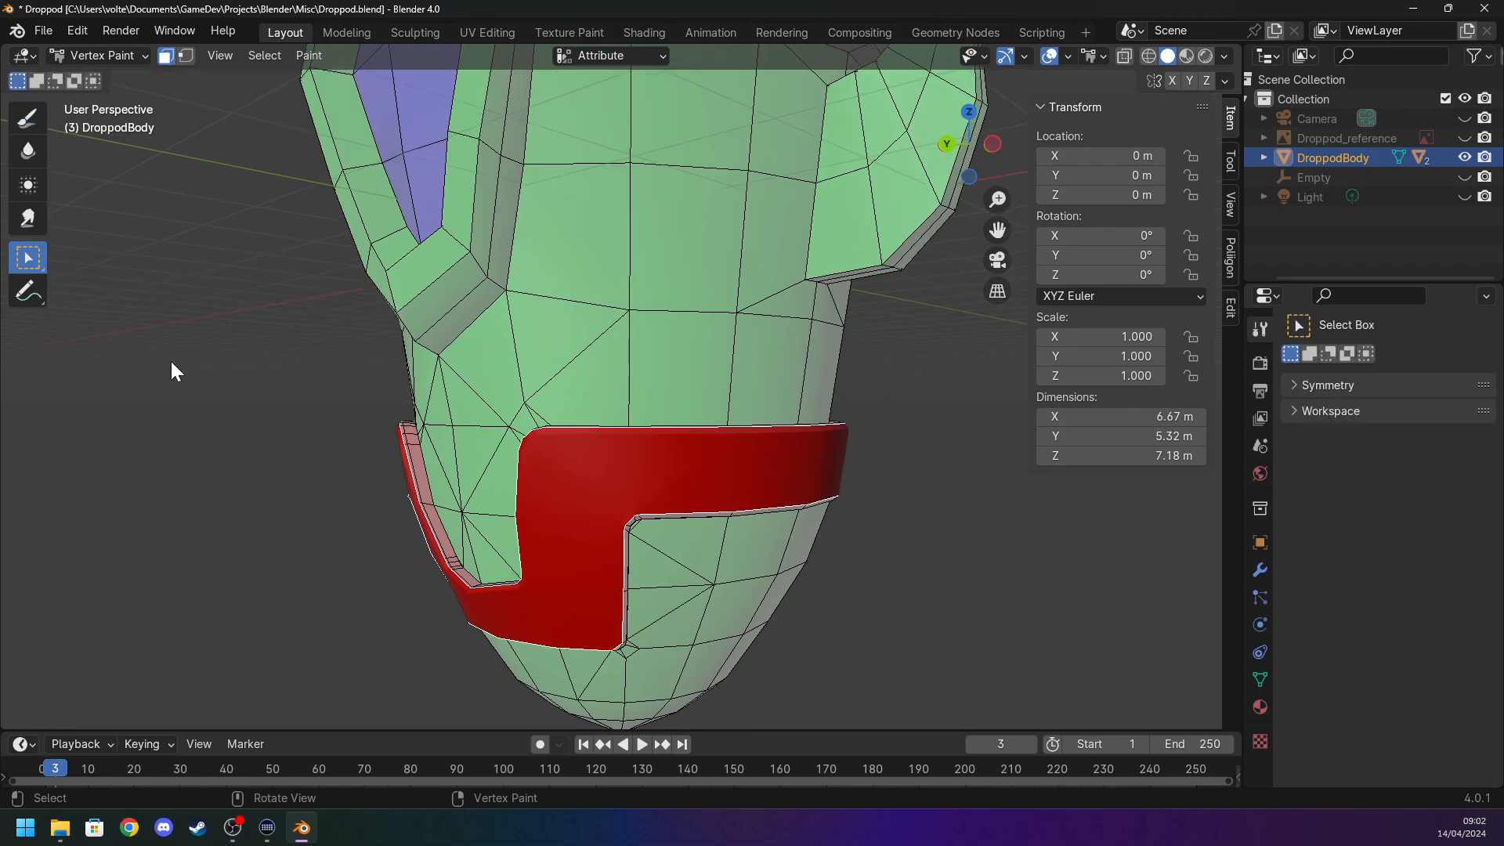
scroll(188, 380, "down", 2)
left_click(514, 321)
middle_click_drag(514, 321, 290, 273)
middle_click_drag(478, 247, 448, 459, "shift")
scroll(455, 450, "up", 3)
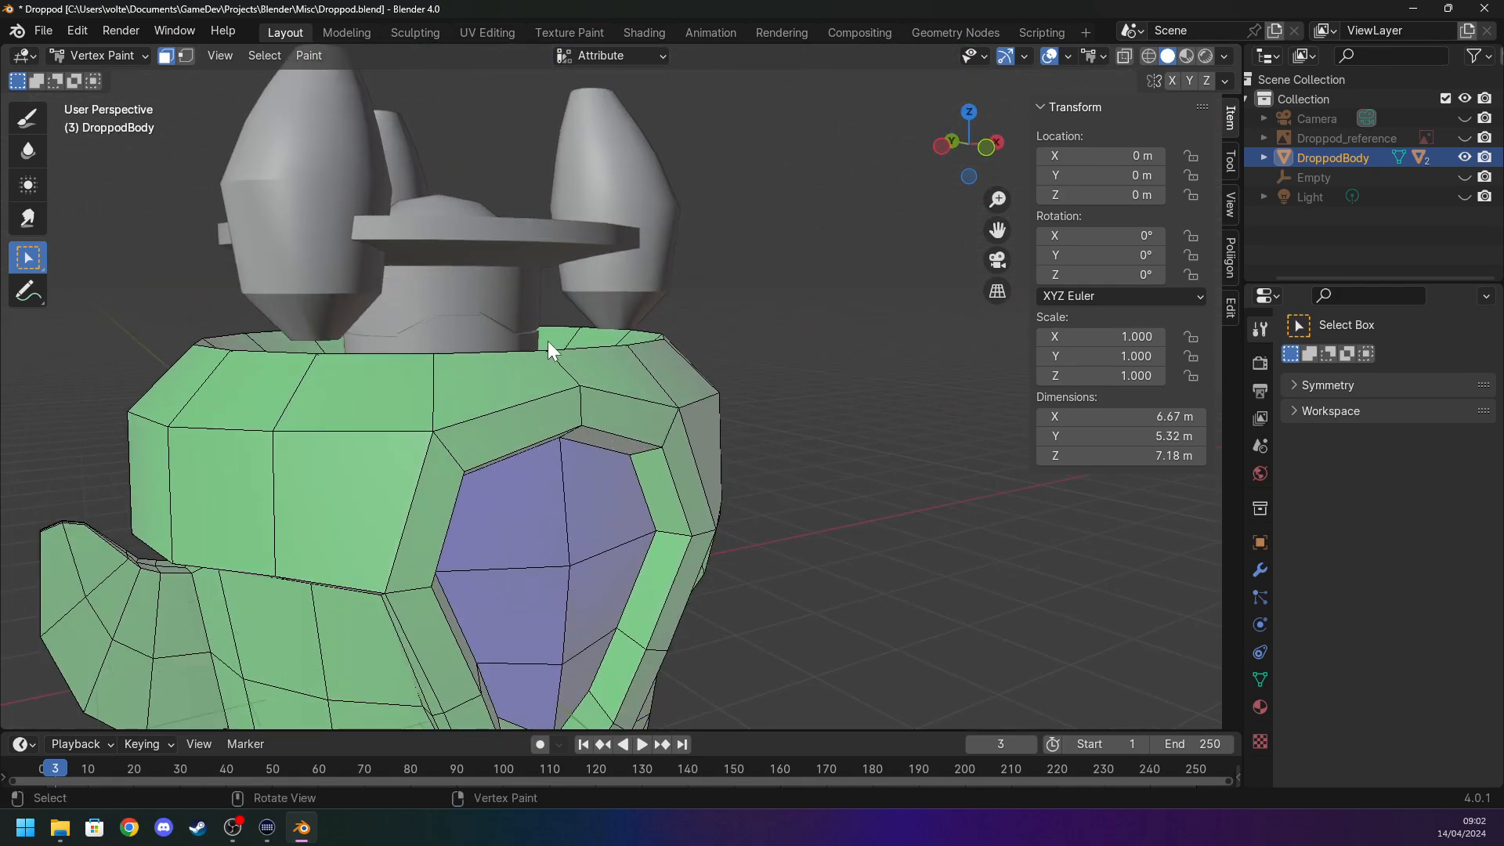
middle_click_drag(553, 338, 444, 304)
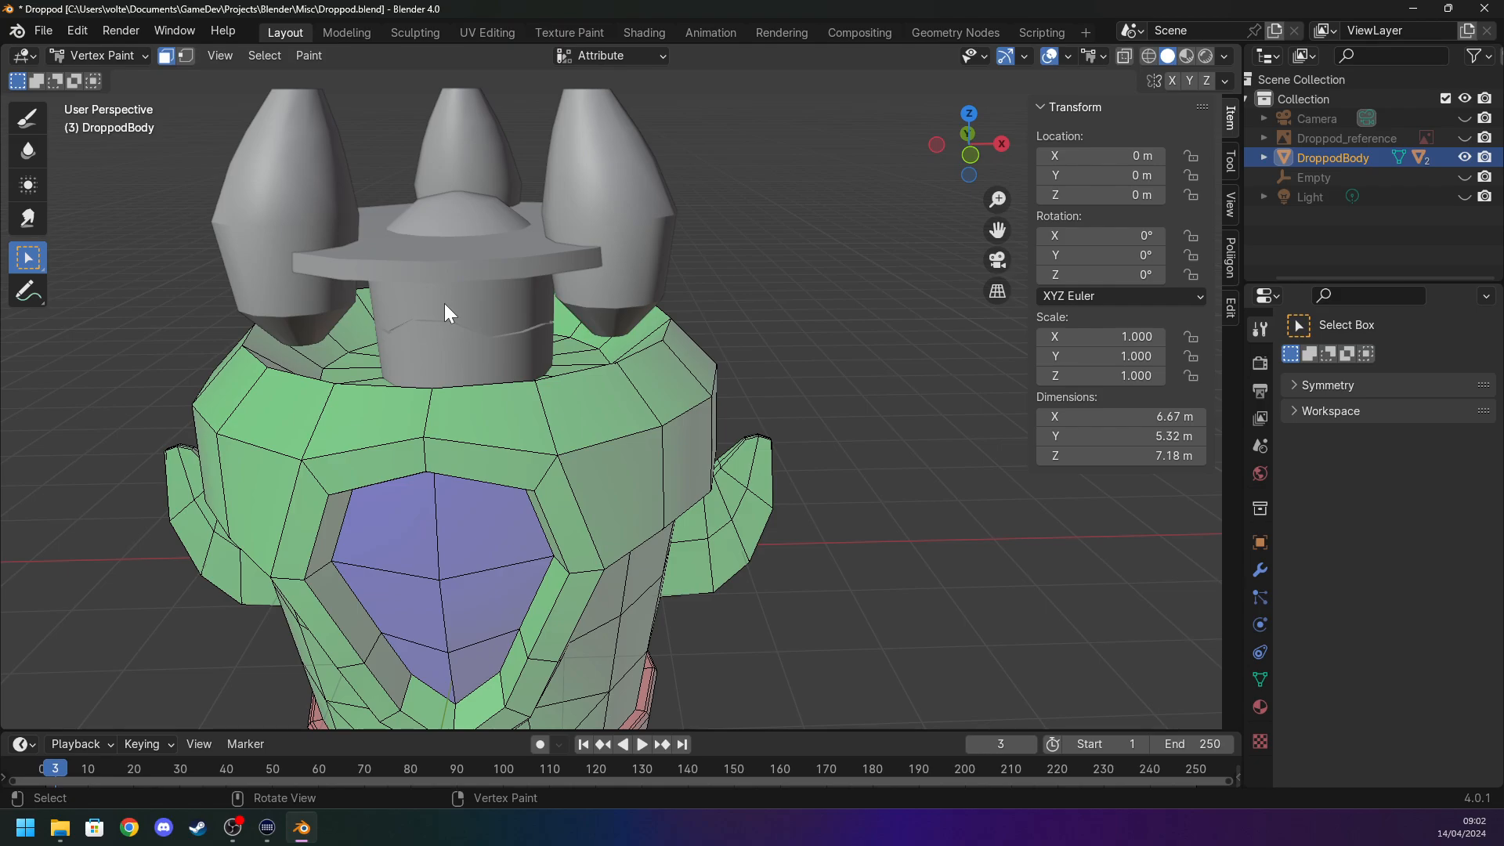
Clear the pod body's face selection in Edit Mode and switch to Object Mode.
key("Tab")
key("Tab")
key("Tab")
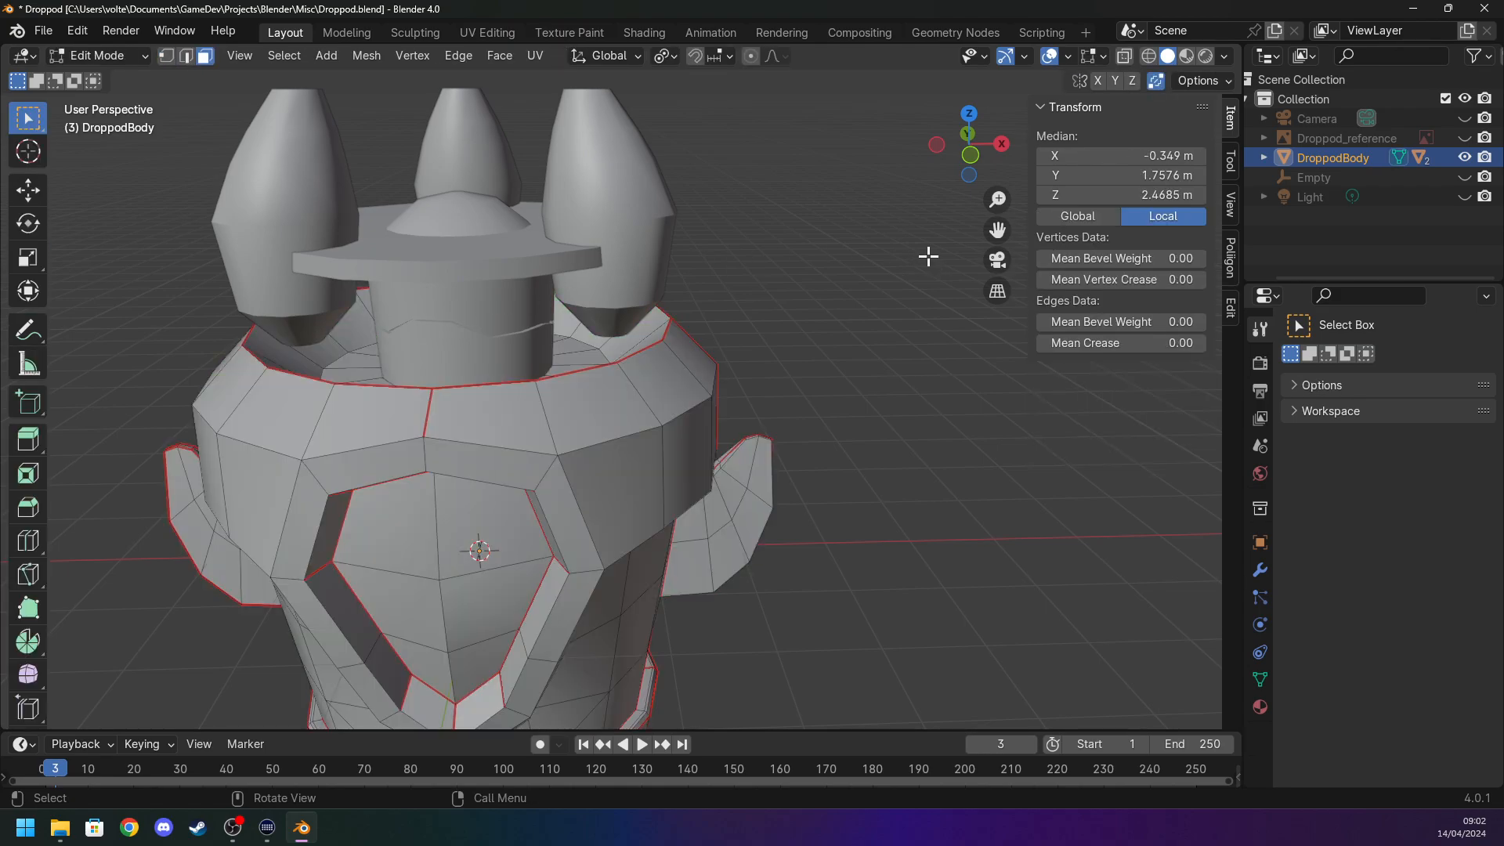
key("a")
left_click(928, 256)
key("Tab")
key("Tab")
left_click(102, 59)
left_click(102, 77)
key("Tab")
key("Tab")
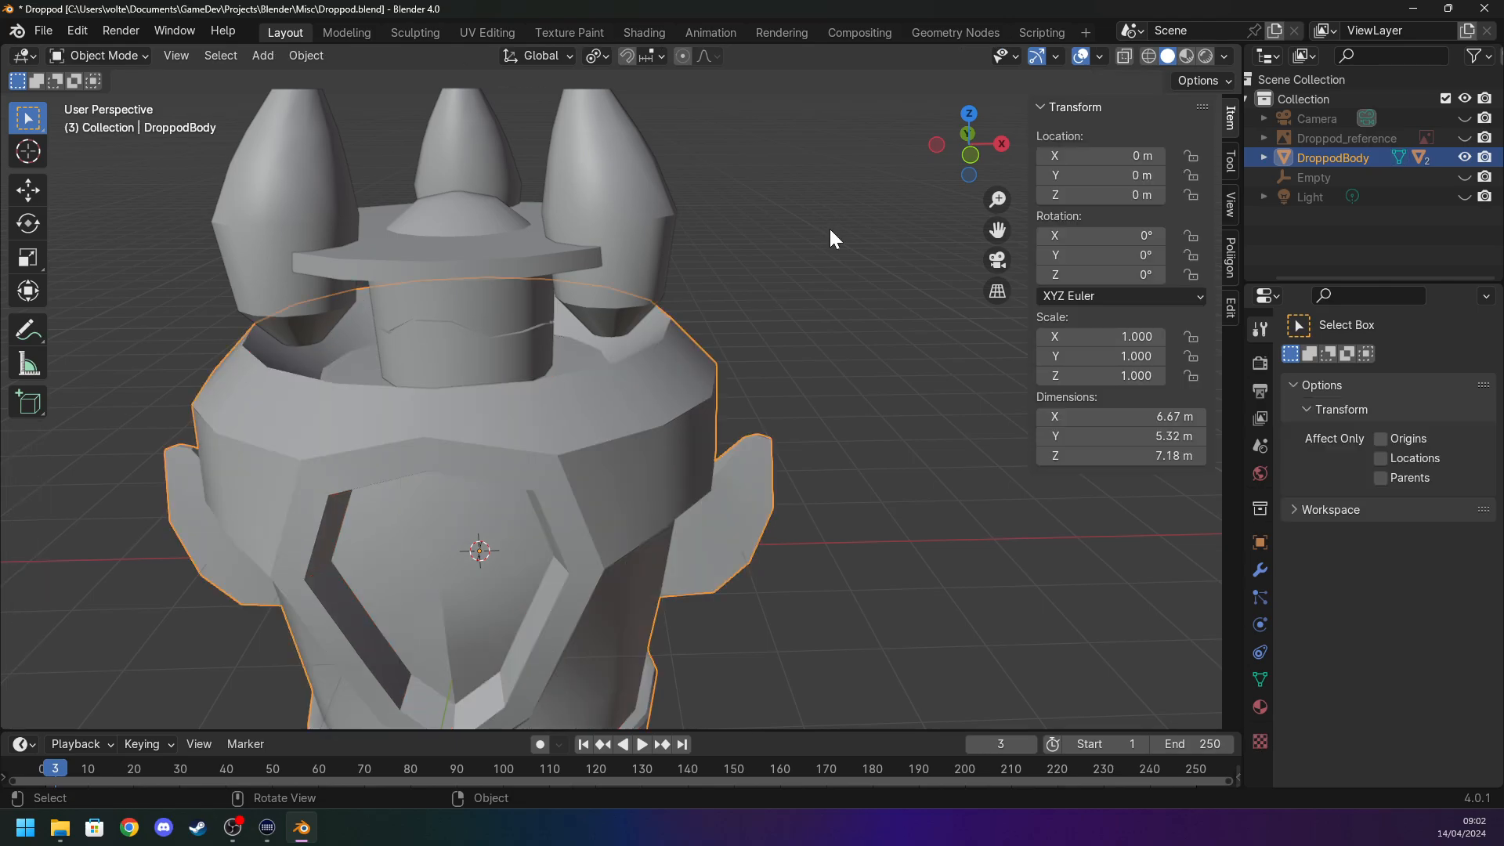
Try to vertex paint the body and booster parts together by entering Vertex Paint mode with all objects selected.
left_click(65, 55)
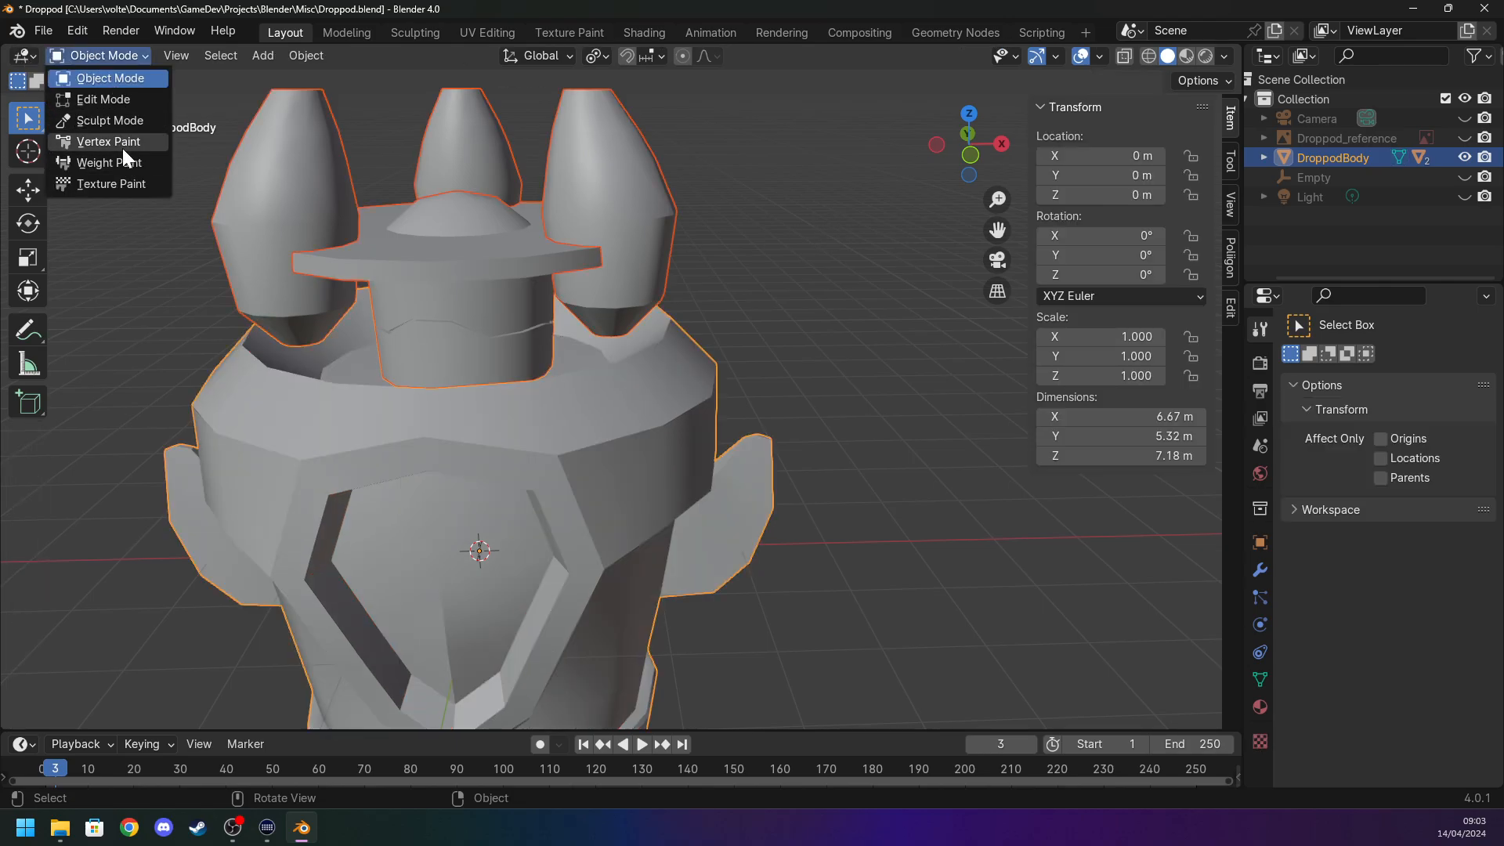
left_click(108, 142)
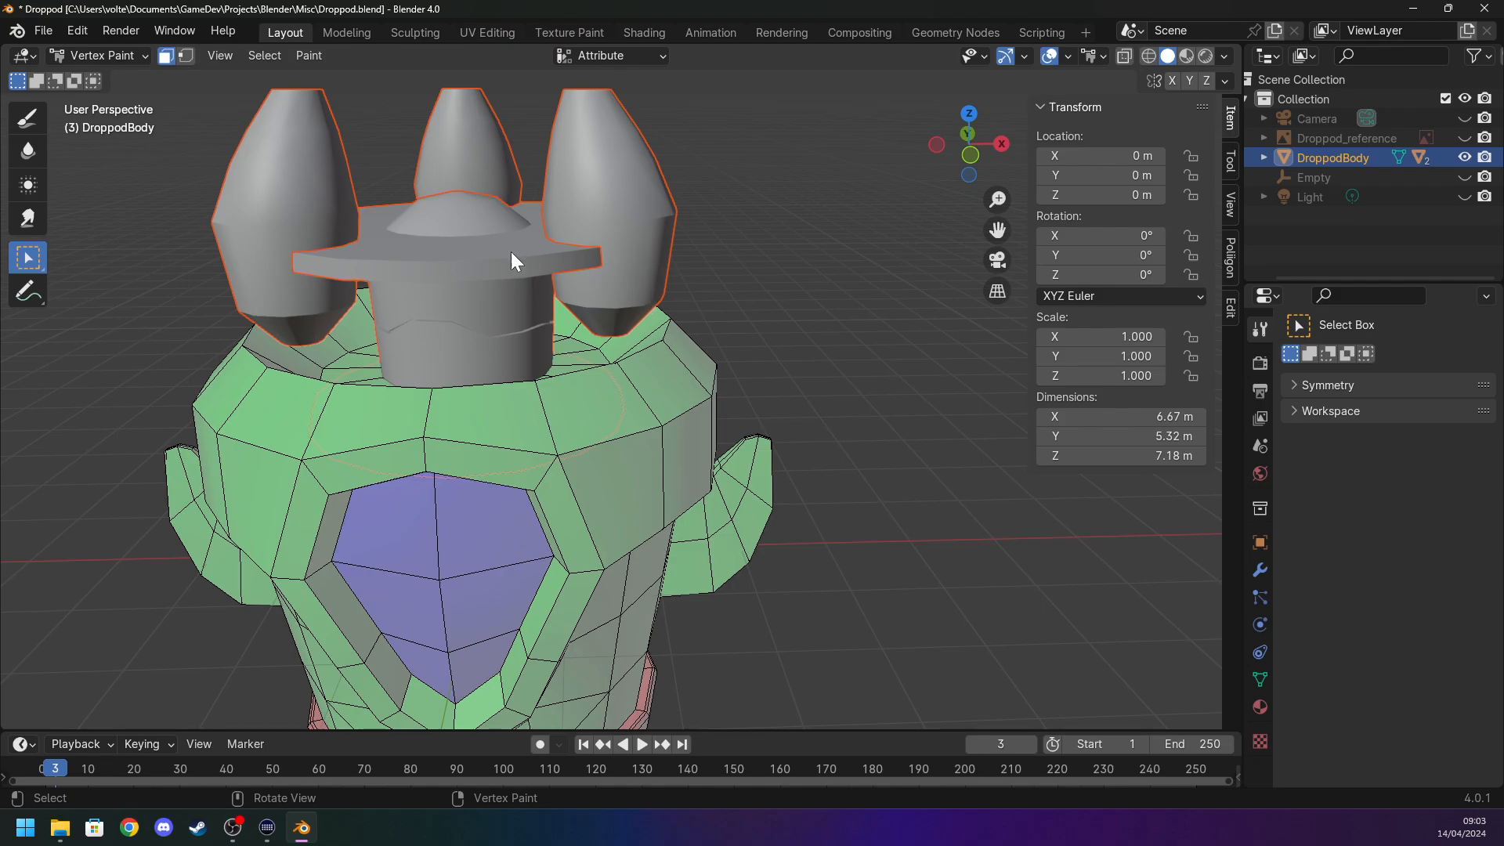
mouse_move(498, 252)
middle_mouse_down()
mouse_move(486, 186)
mouse_move(551, 299)
middle_mouse_up()
key("Tab")
key("Tab")
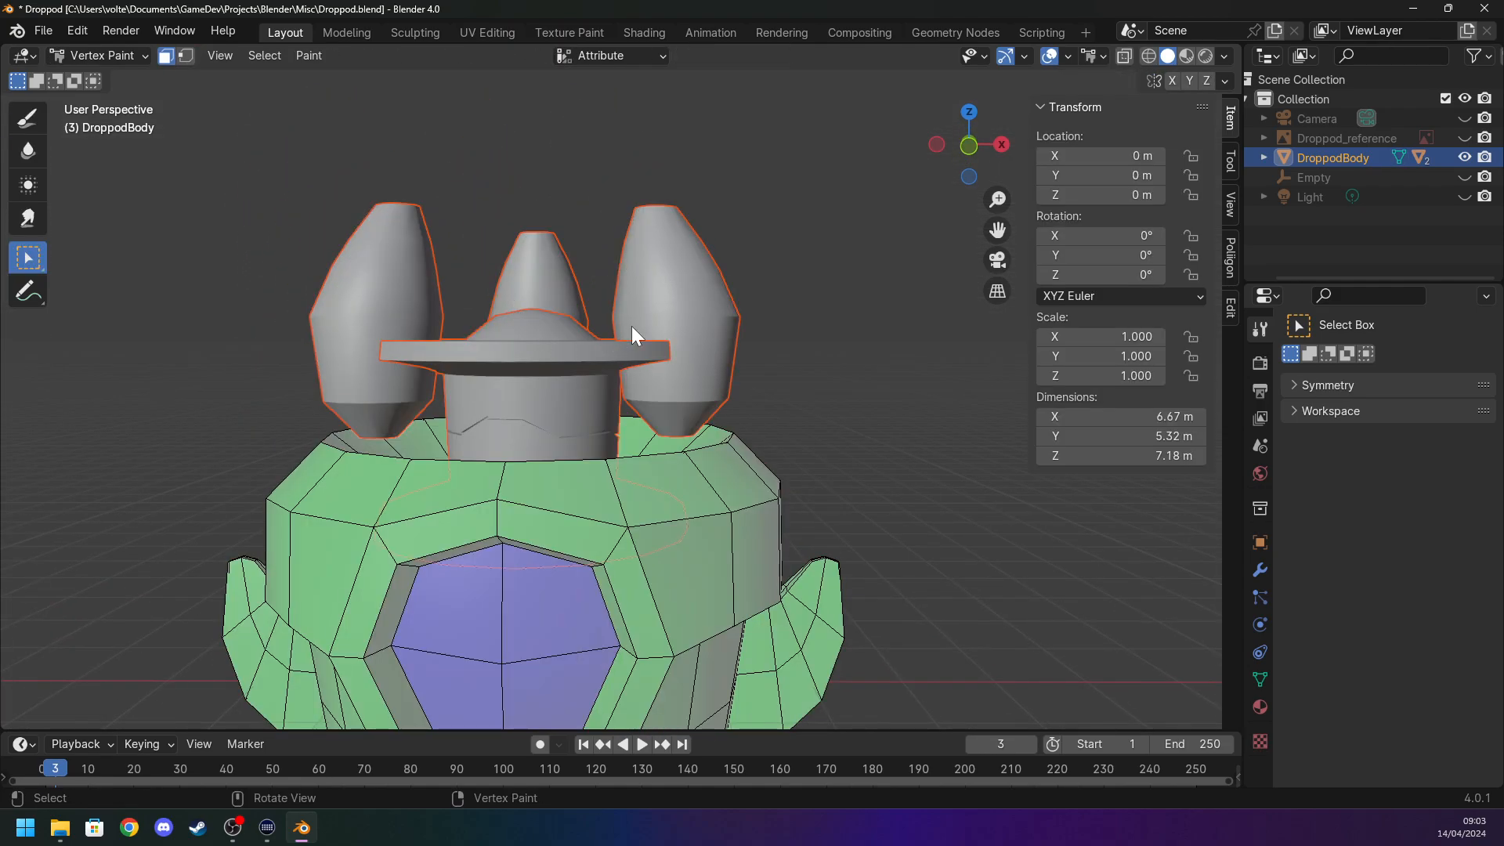
key("Tab")
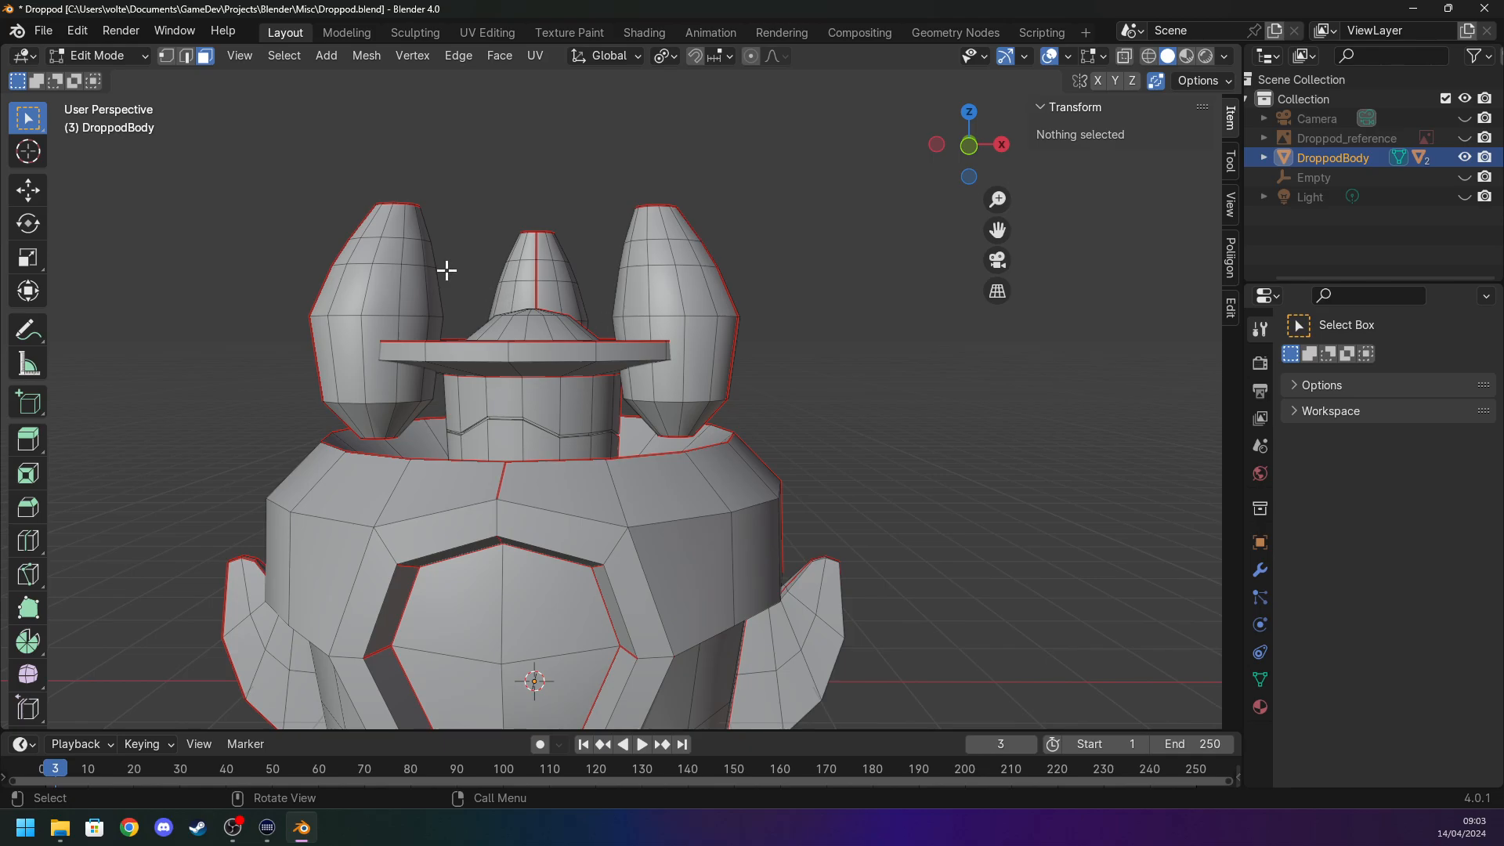
key("Tab")
Return to Object Mode, select only the booster base, and enter Vertex Paint mode for it.
left_click(97, 54)
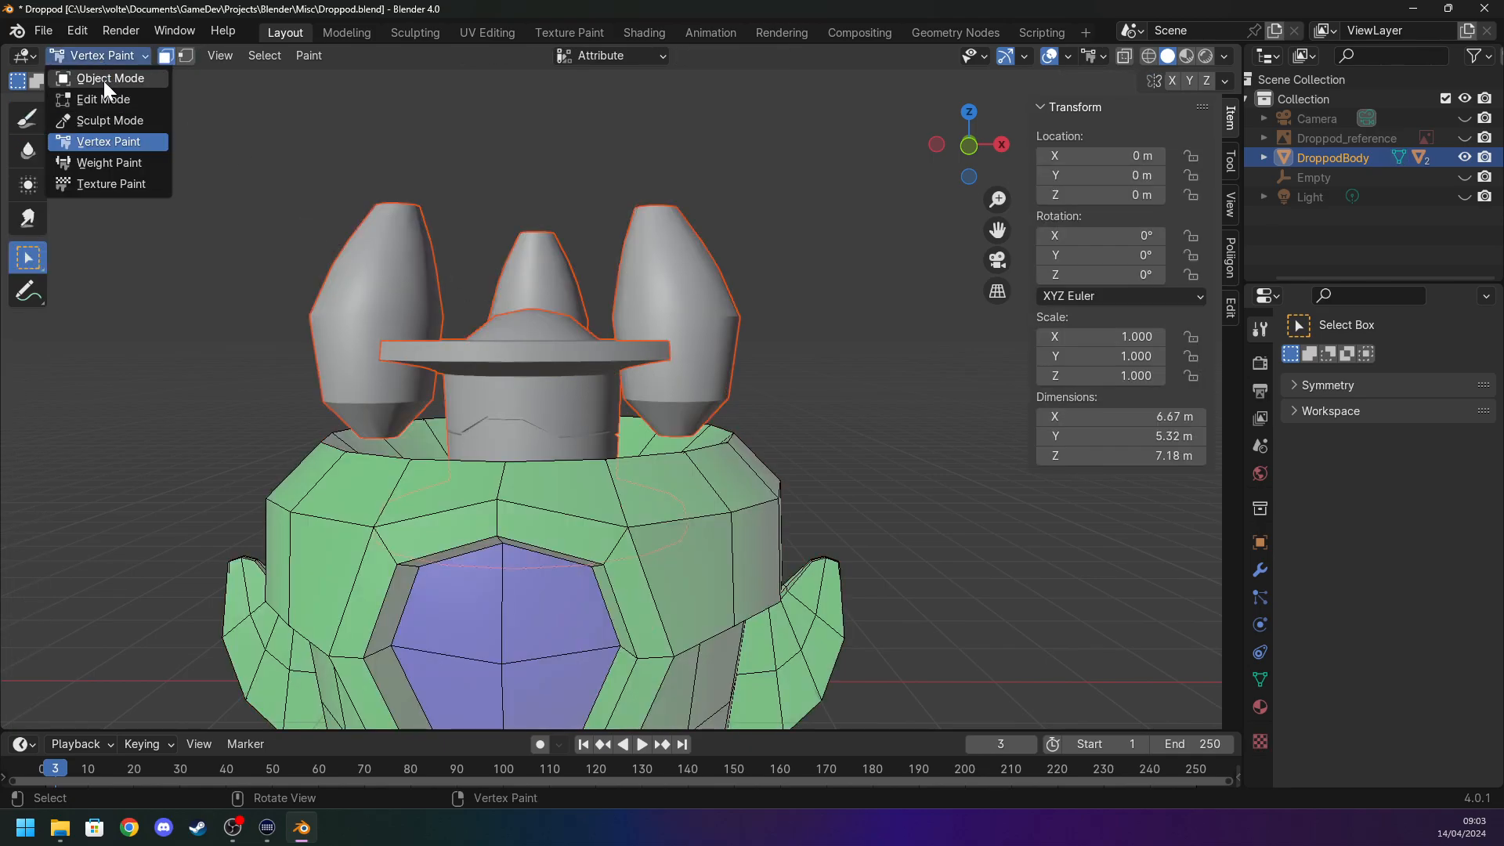
left_click(103, 78)
left_click(544, 339)
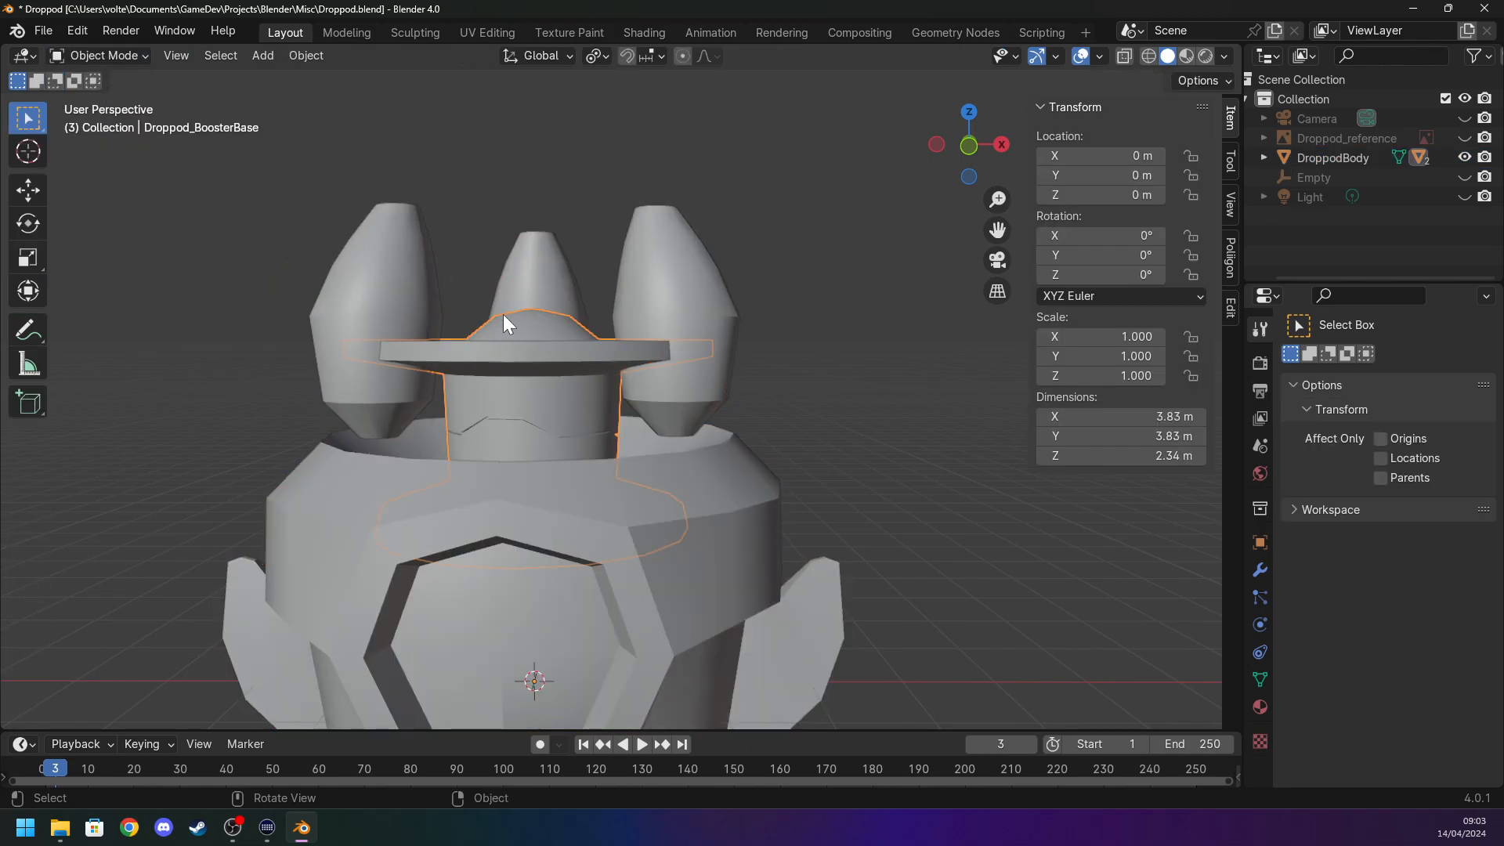
key("Tab")
left_click(118, 55)
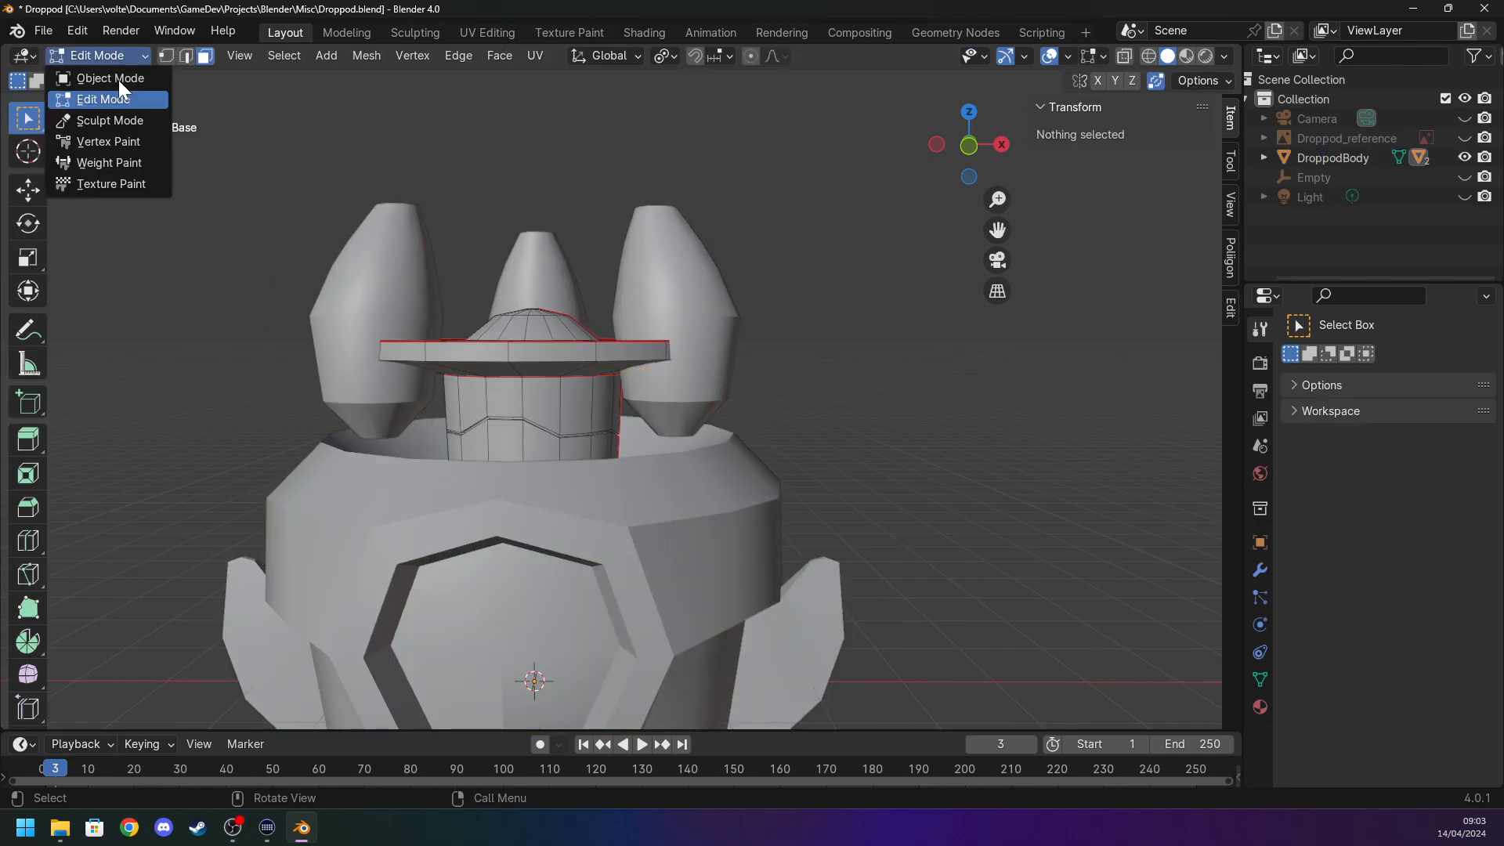
left_click(128, 140)
Switch the booster base to Edit Mode and select one face on top of its flat disc.
middle_click_drag(505, 317, 495, 345)
key("Tab")
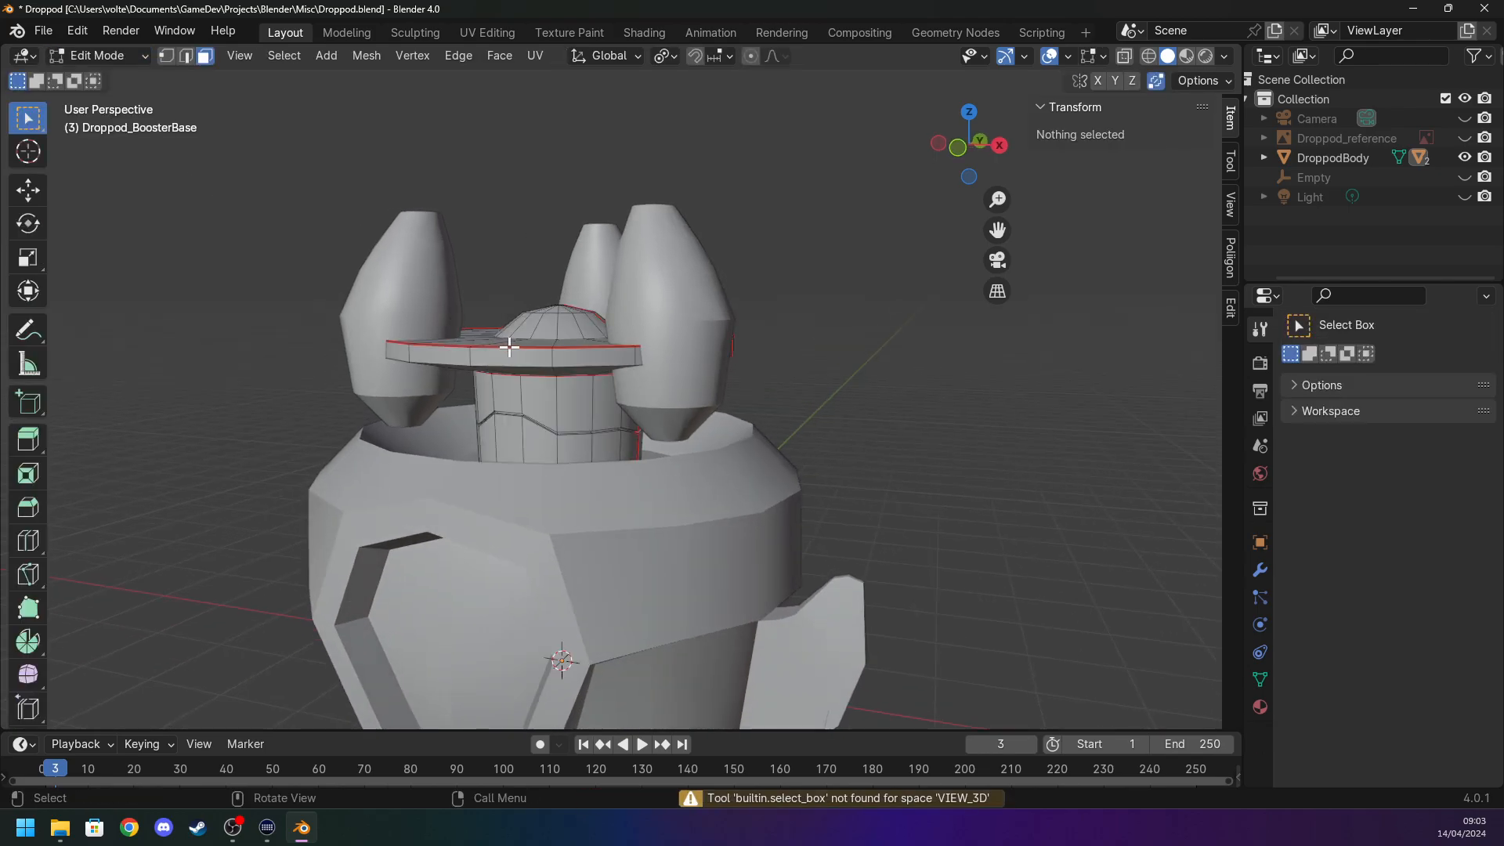
key("Tab")
scroll(510, 347, "up", 3)
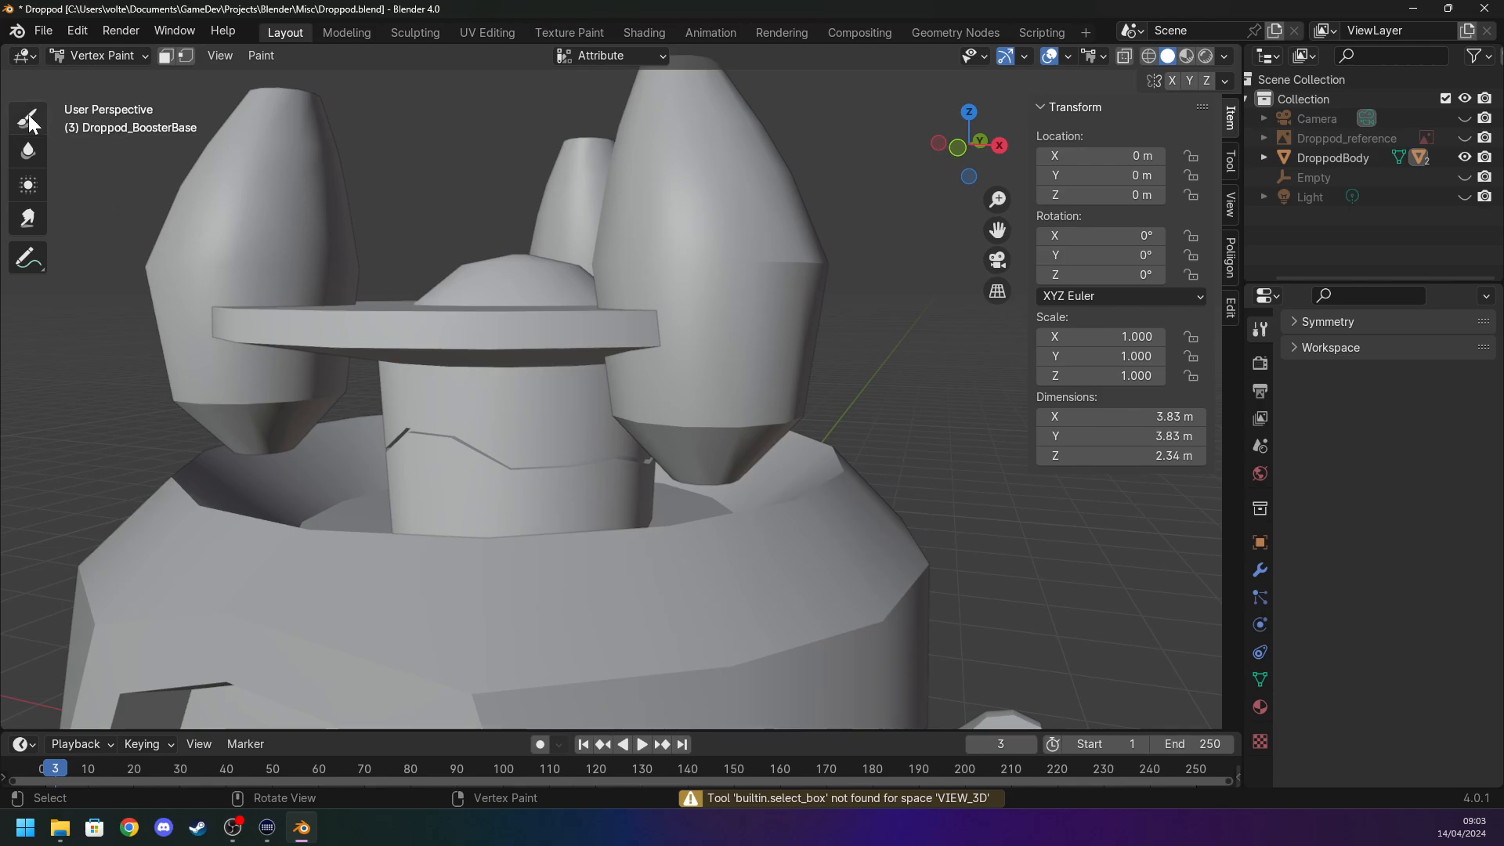
middle_click_drag(253, 222, 288, 255)
key("Tab")
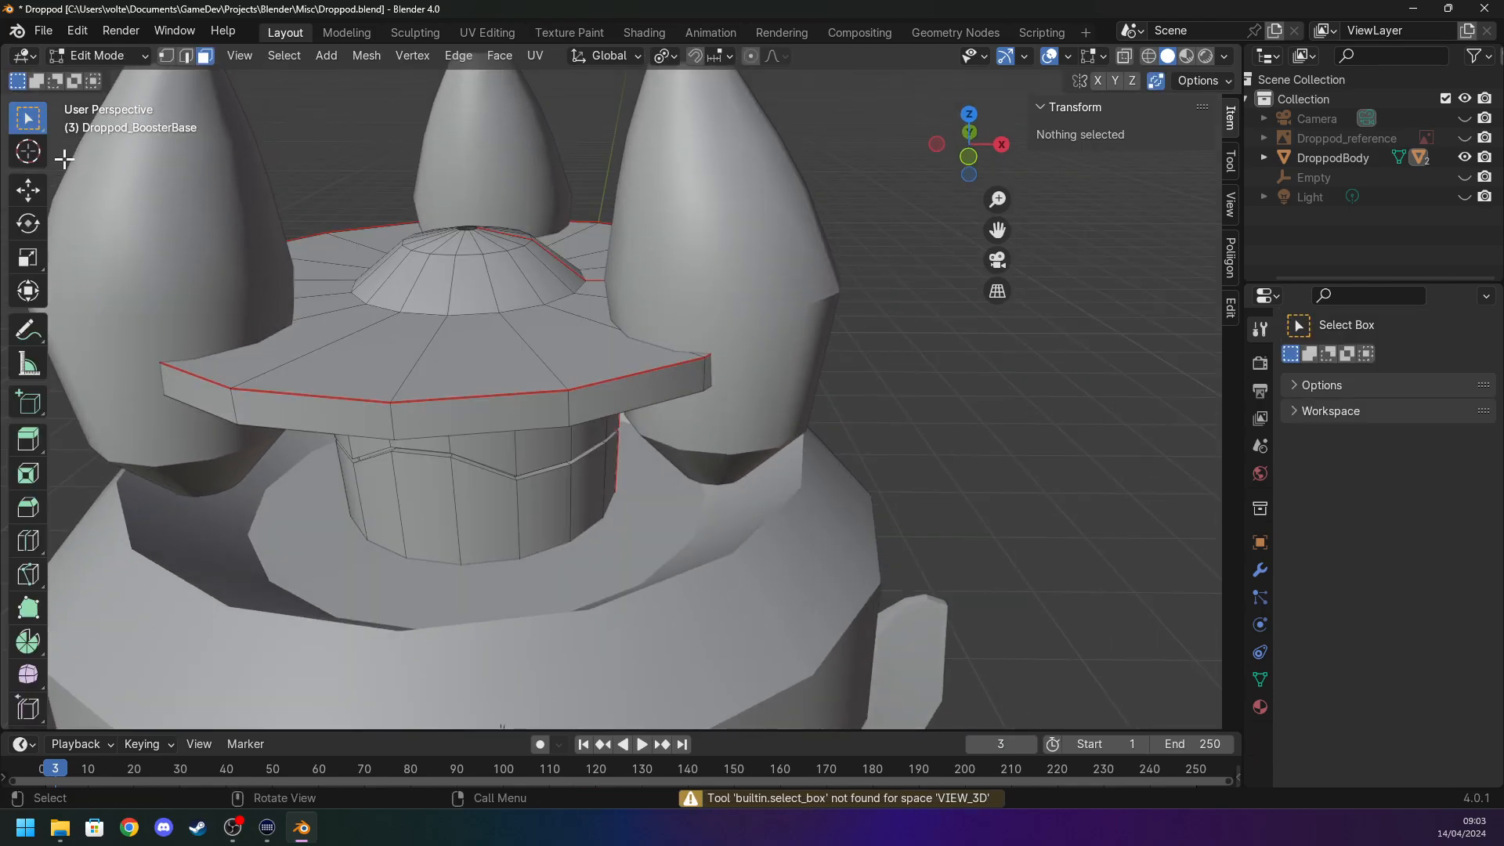
left_click(139, 55)
left_click(102, 90)
left_click(536, 316)
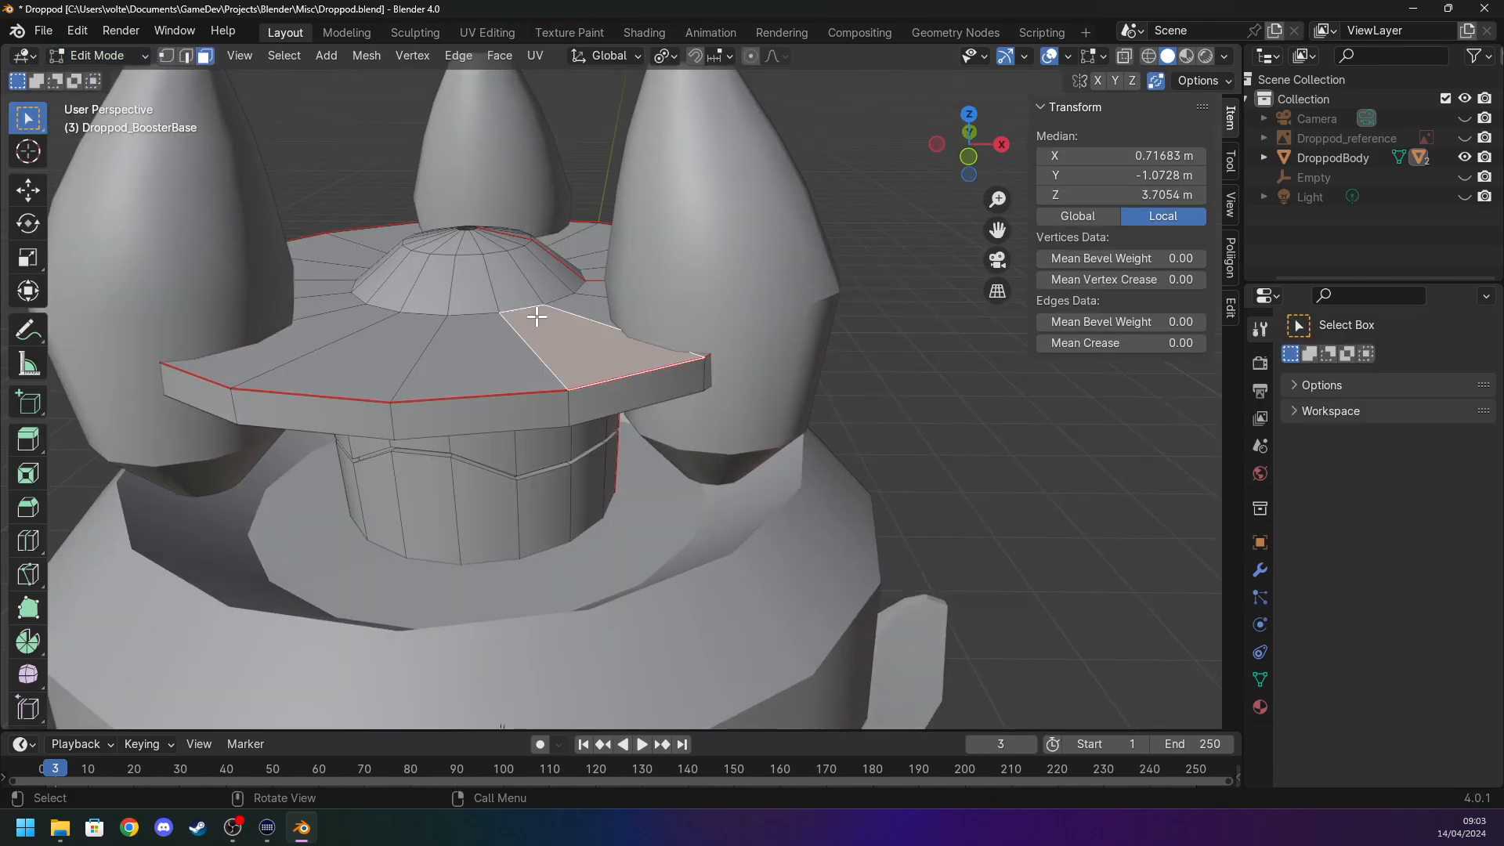
Activate the Draw brush for the booster base in Vertex Paint mode and switch the booster base back to Edit Mode.
key("Tab")
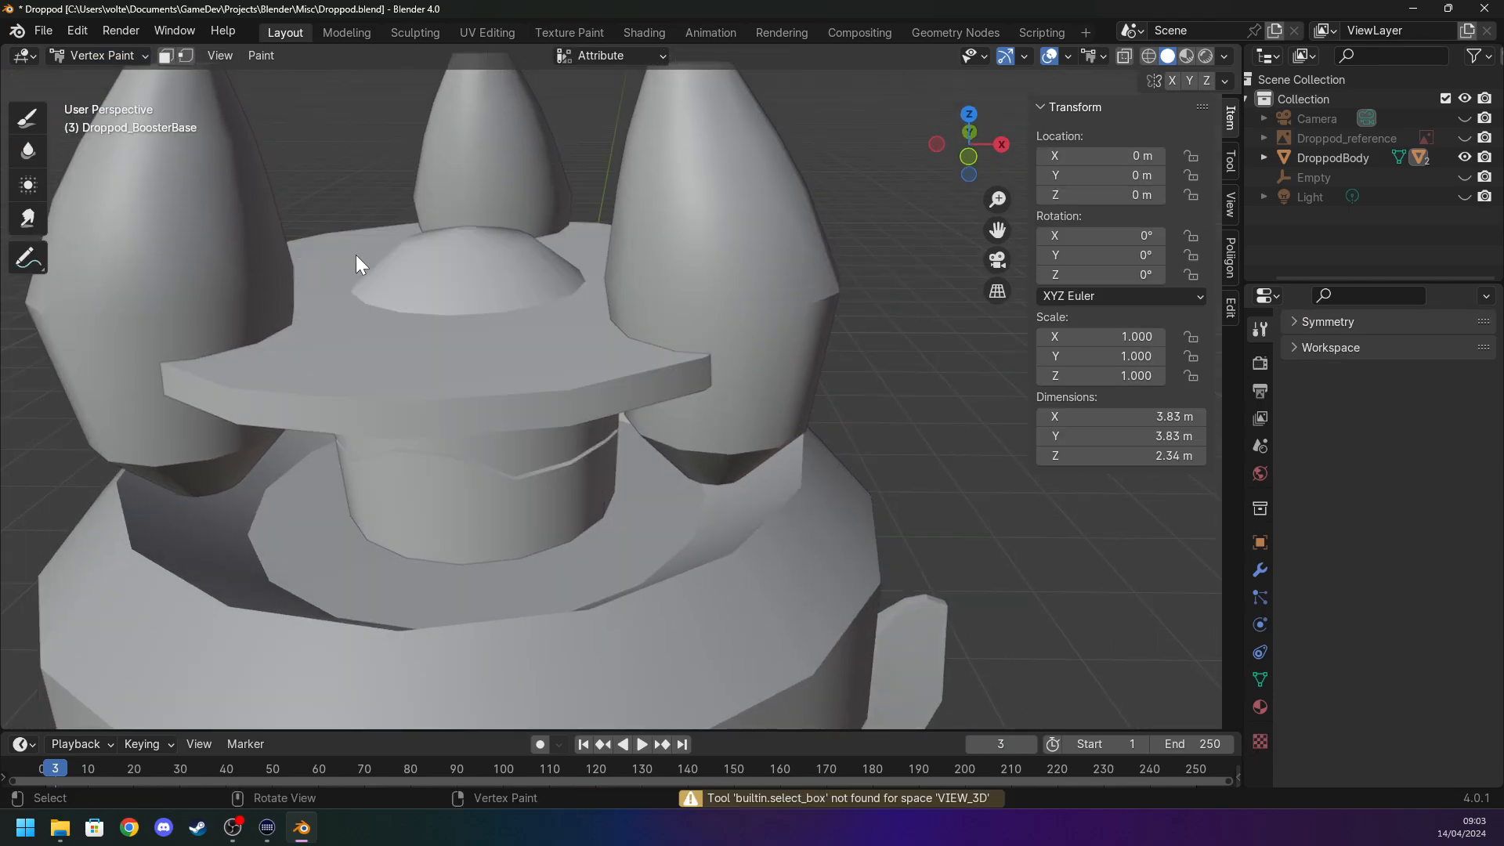
left_click(36, 114)
scroll(508, 337, "down", 4)
mouse_move(504, 332)
middle_mouse_down()
mouse_move(410, 254)
mouse_move(495, 309)
middle_mouse_up()
key("Tab")
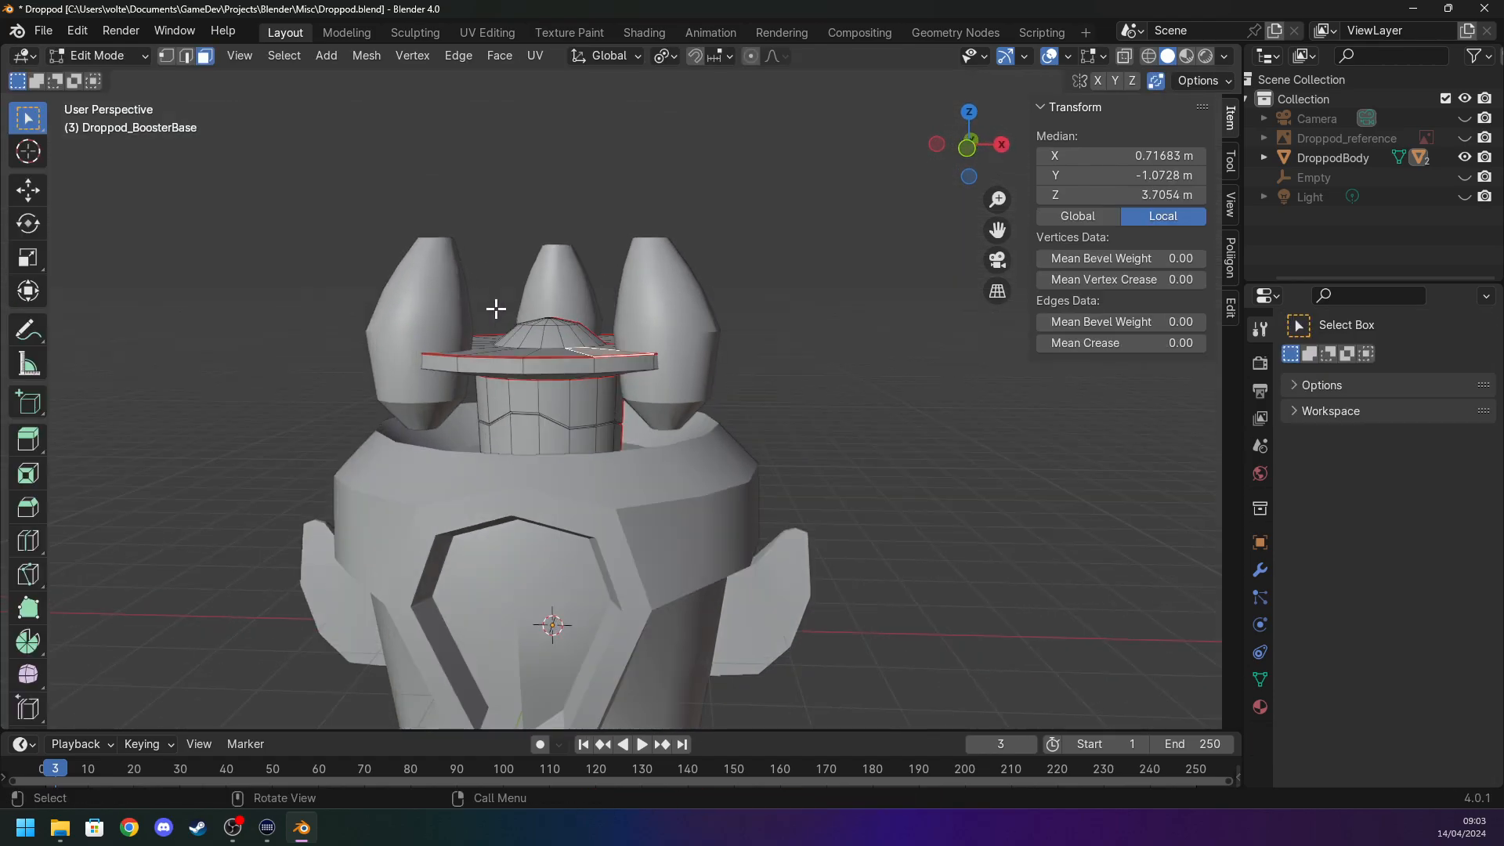
Expand the DroppodBody hierarchy down to the boosters' mesh data and return the booster base to Object Mode.
left_click(1264, 158)
left_click(1284, 197)
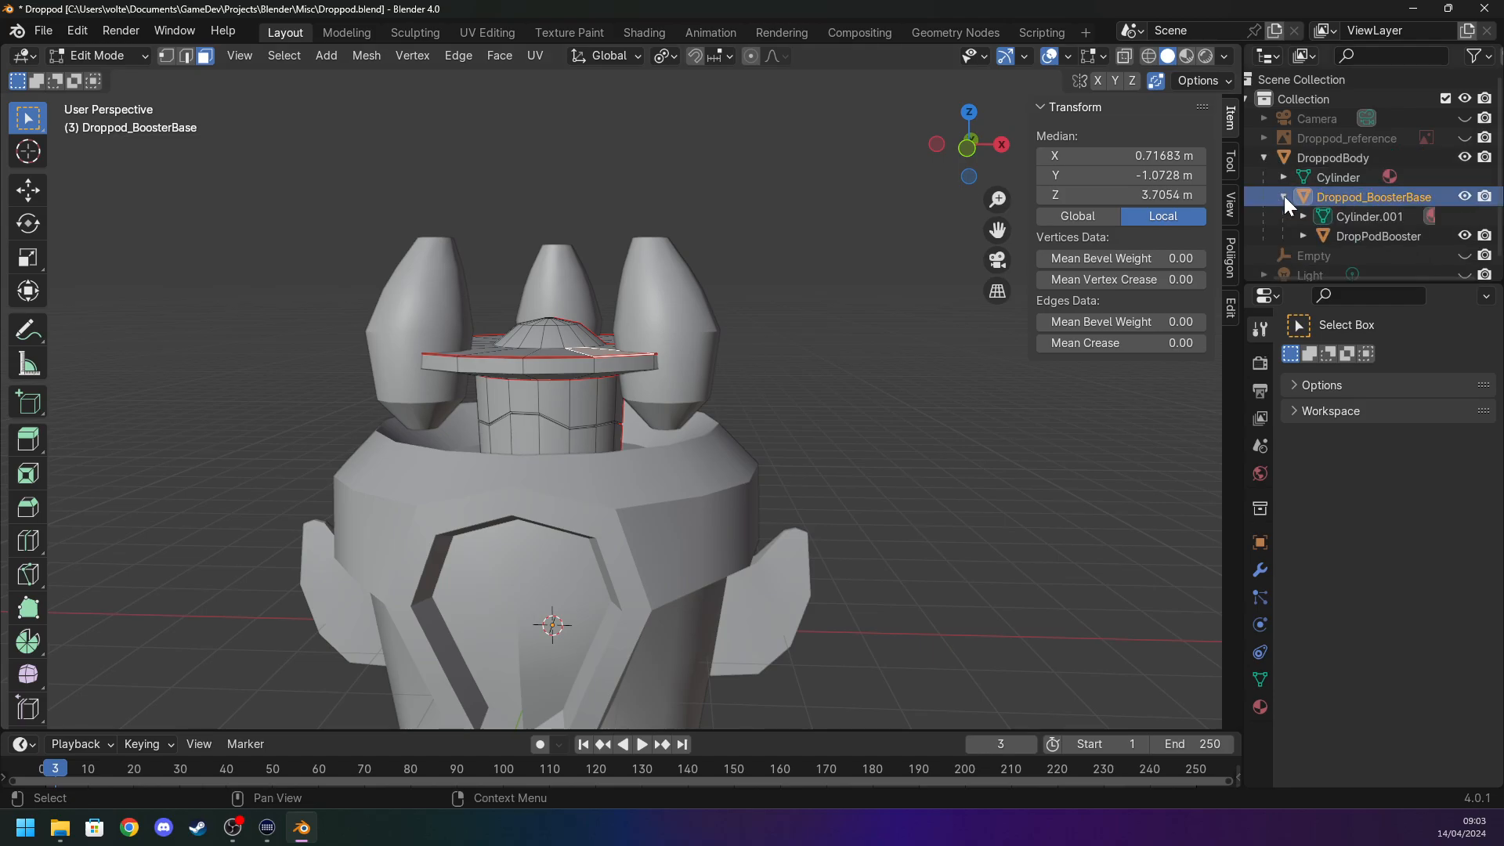
left_click(1303, 236)
left_click(1335, 236)
left_click(1375, 198)
key("Tab")
key("Tab")
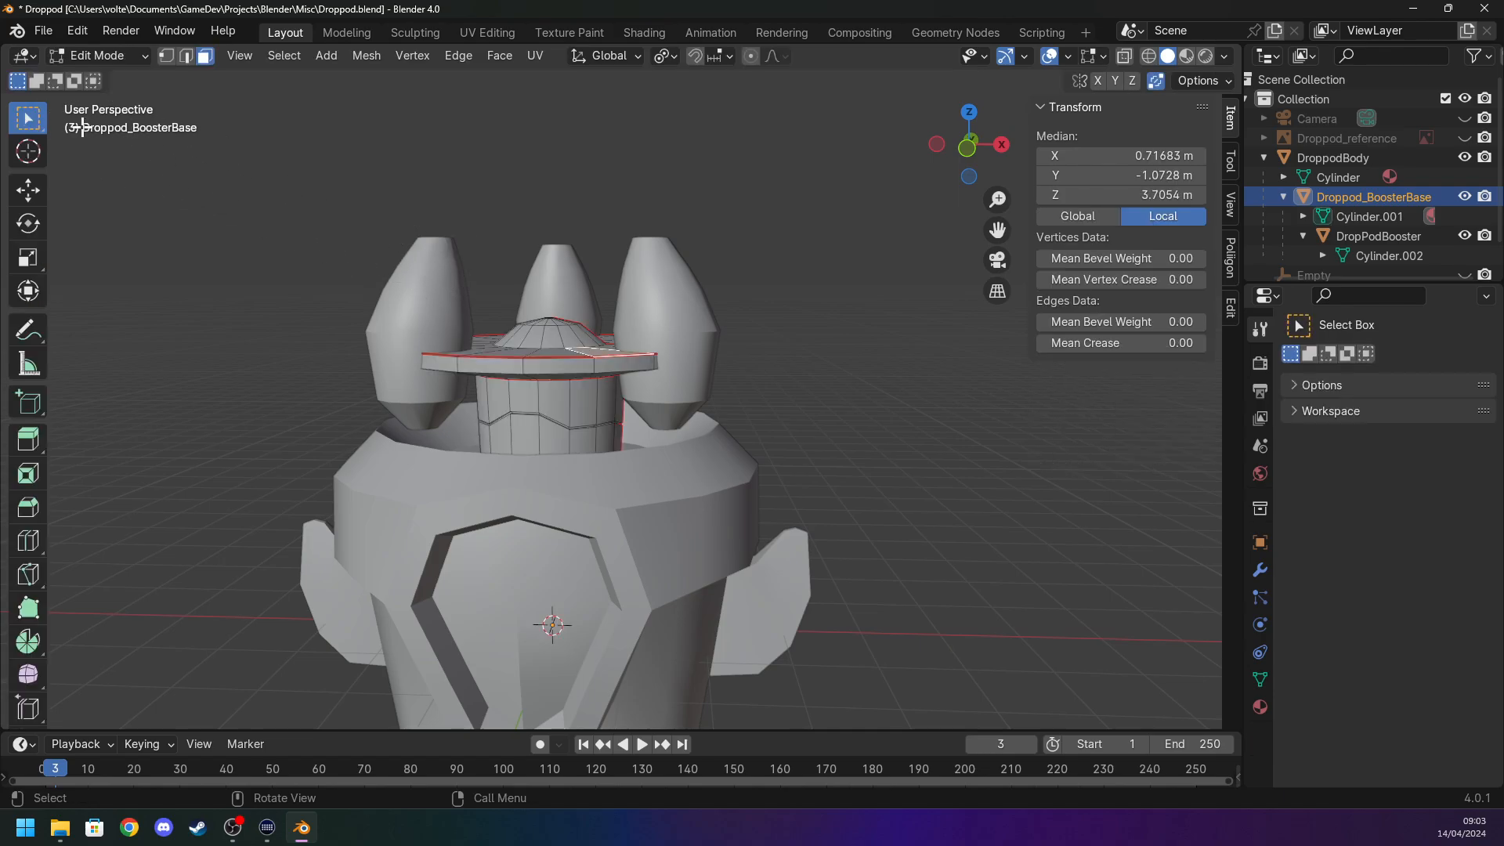
left_click(107, 60)
left_click(115, 88)
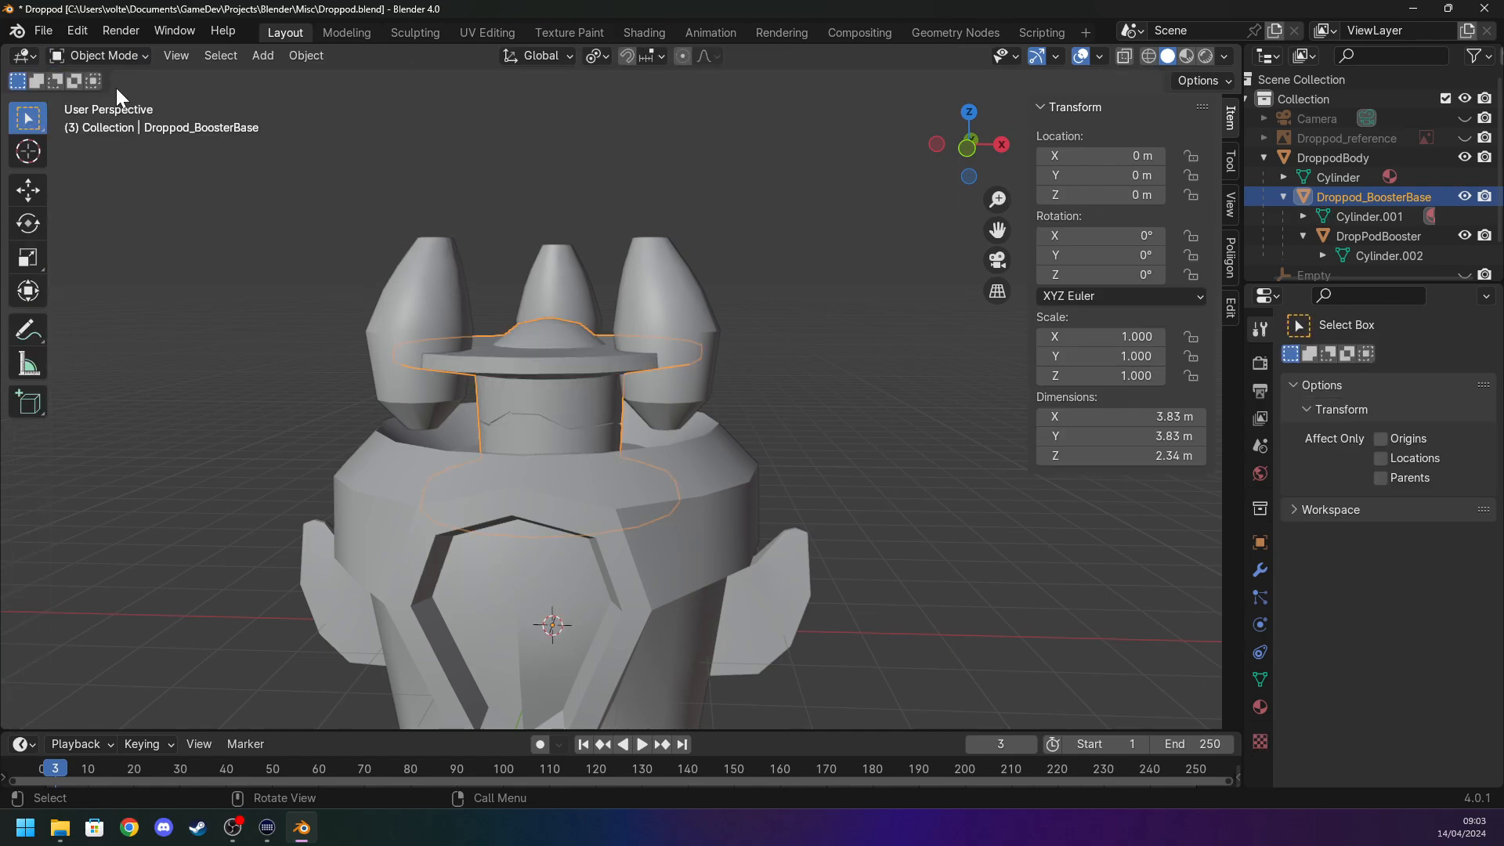
Select the body, booster base and boosters together with the body active, and enter Vertex Paint mode.
left_click(1391, 237)
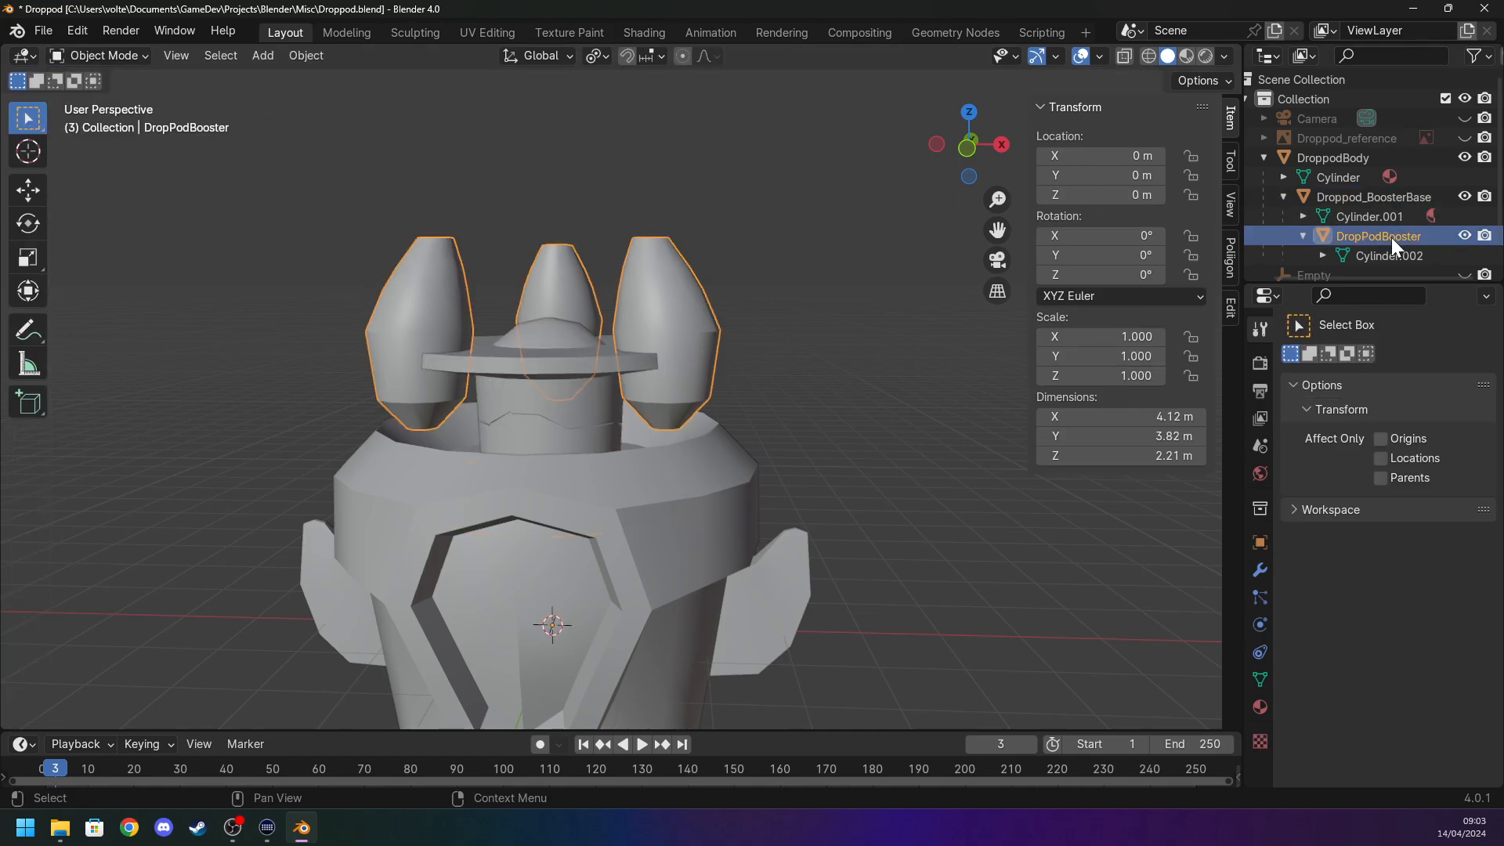
left_click(443, 511)
left_click(94, 53)
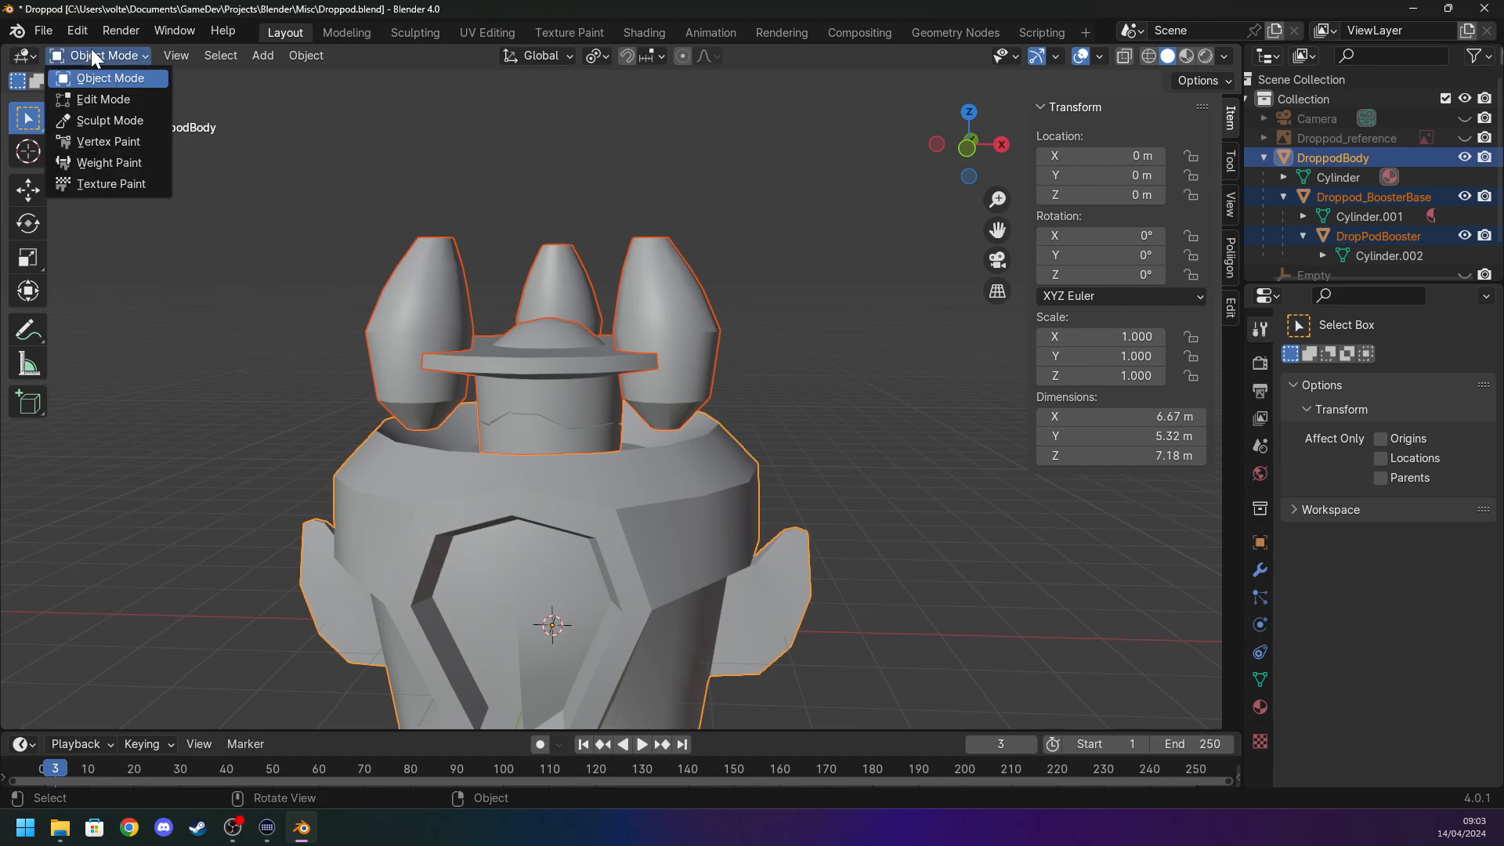
left_click(120, 143)
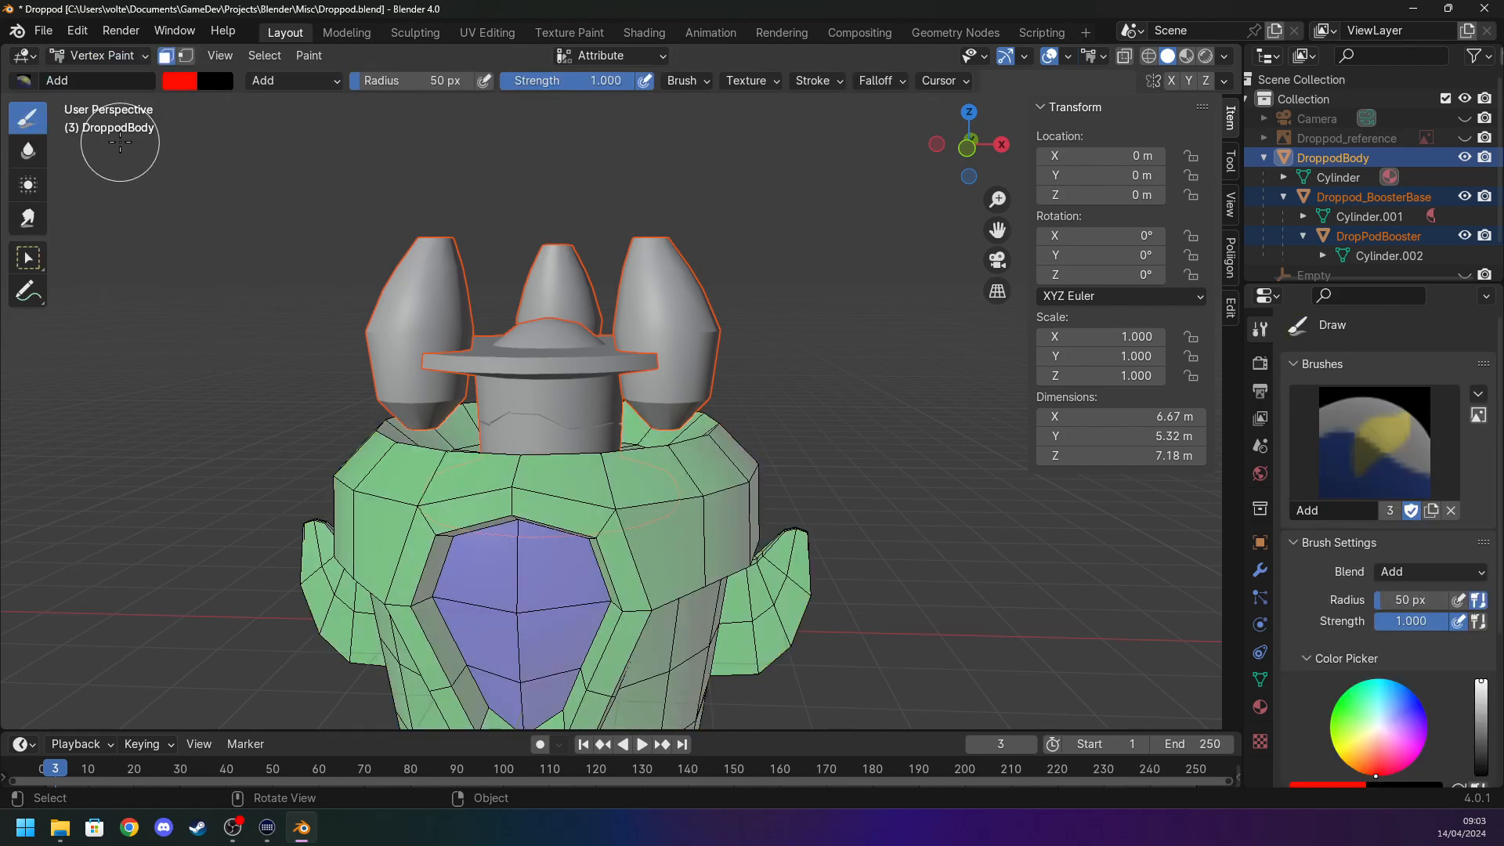
mouse_move(766, 436)
middle_mouse_down()
mouse_move(396, 392)
mouse_move(507, 416)
mouse_move(594, 366)
mouse_move(592, 416)
middle_mouse_up()
scroll(589, 412, "up", 5)
Try selecting faces across all three objects in Edit Mode, clear the selection, and return to Object Mode.
key("Tab")
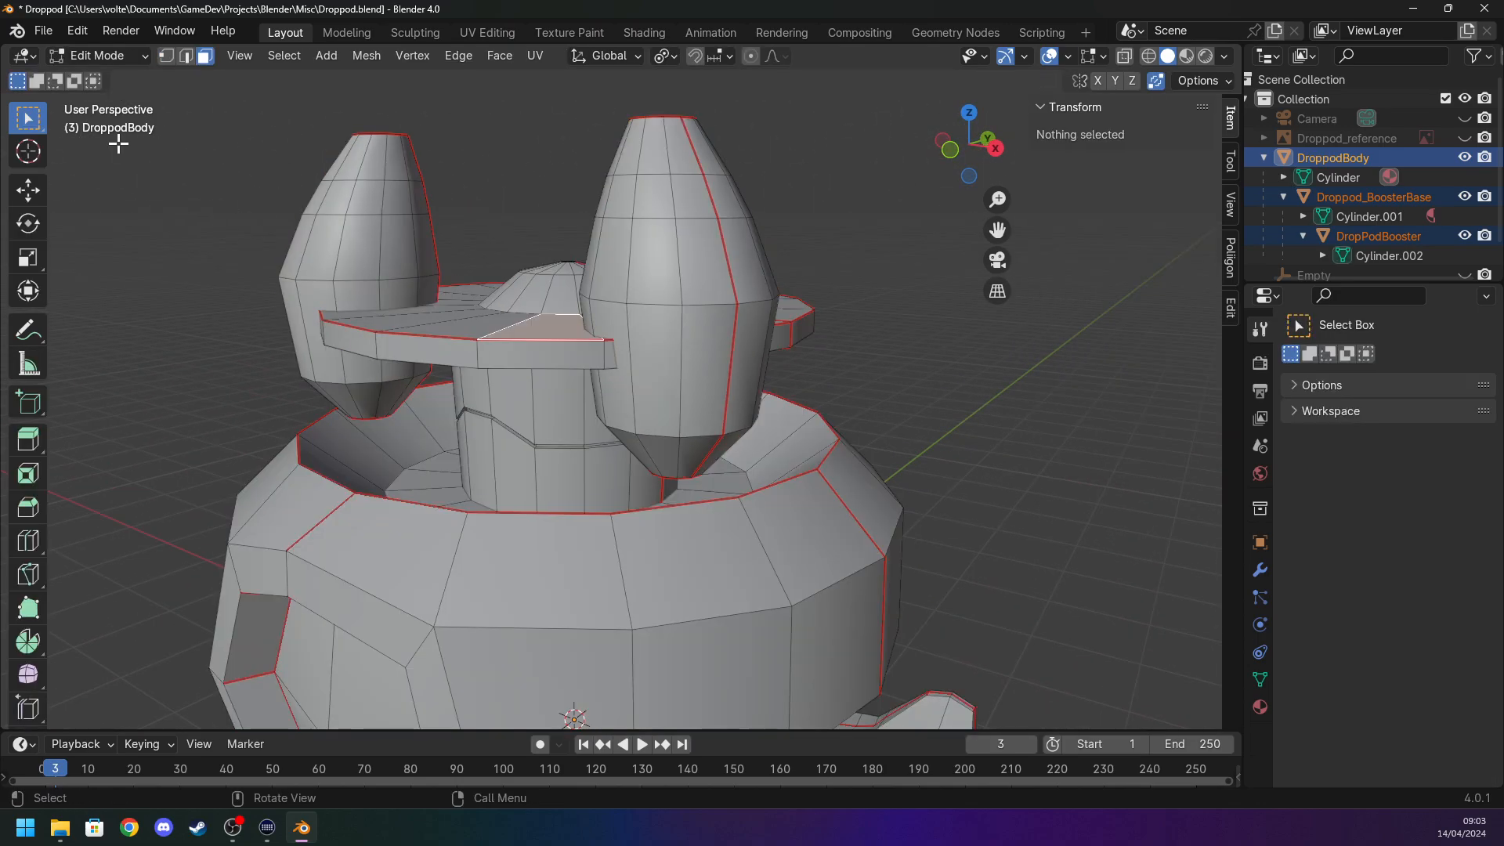
left_click(574, 520)
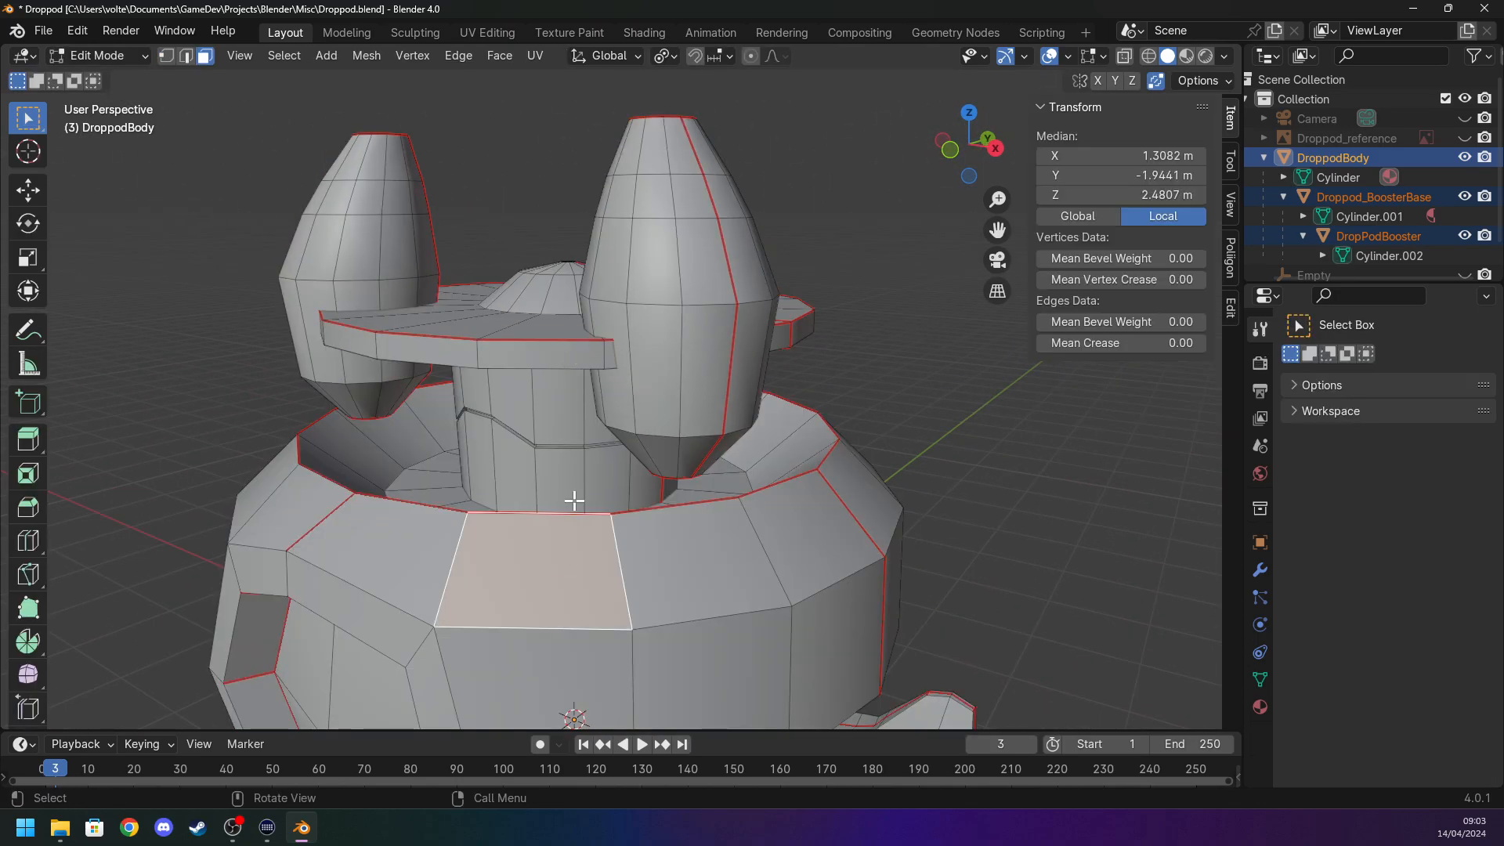
left_click(575, 470)
key("1")
left_click(871, 382)
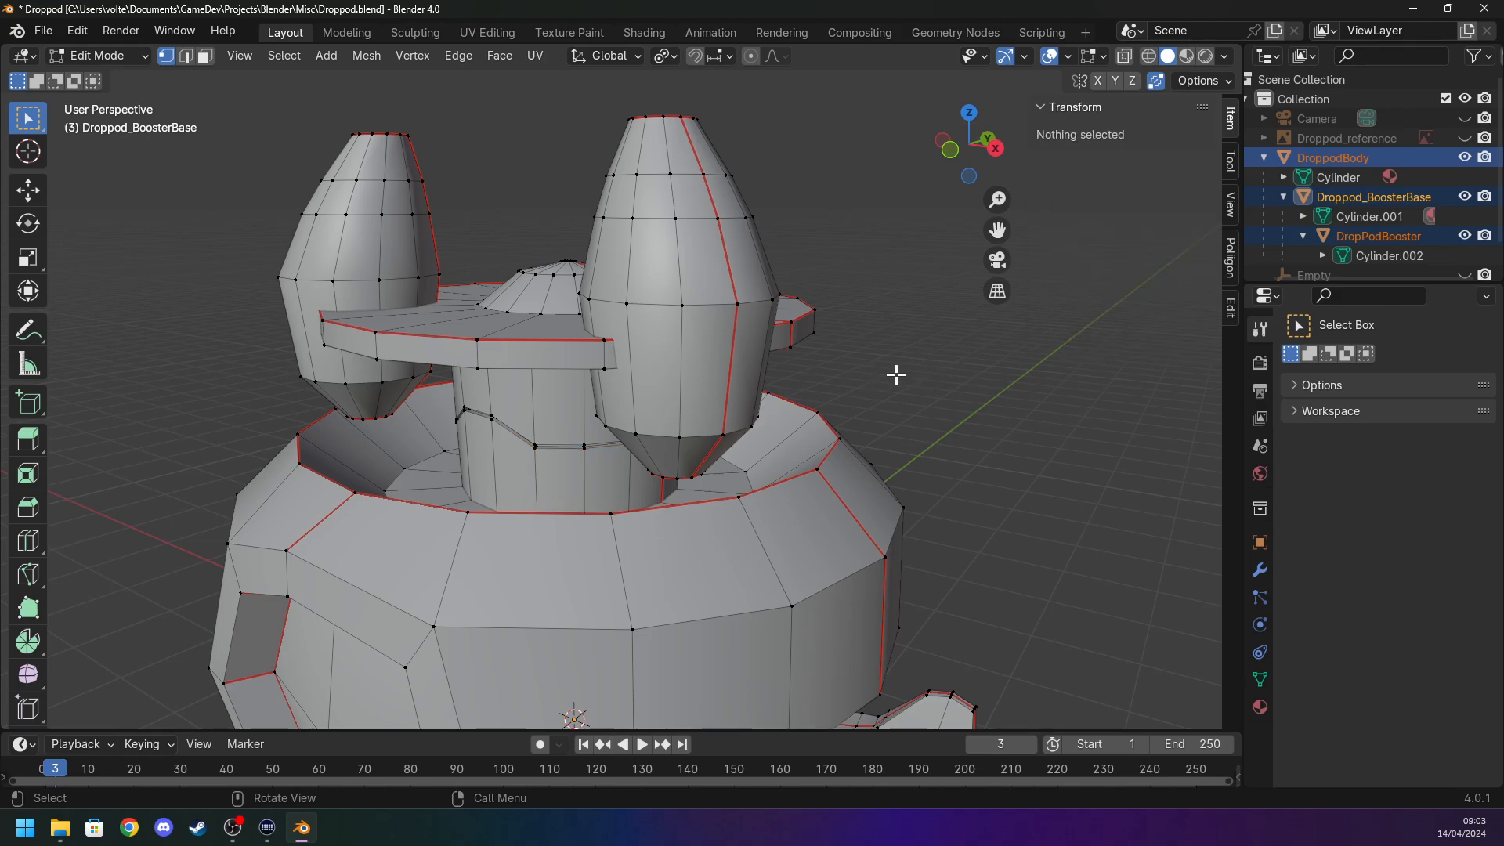
left_click(86, 56)
left_click(110, 77)
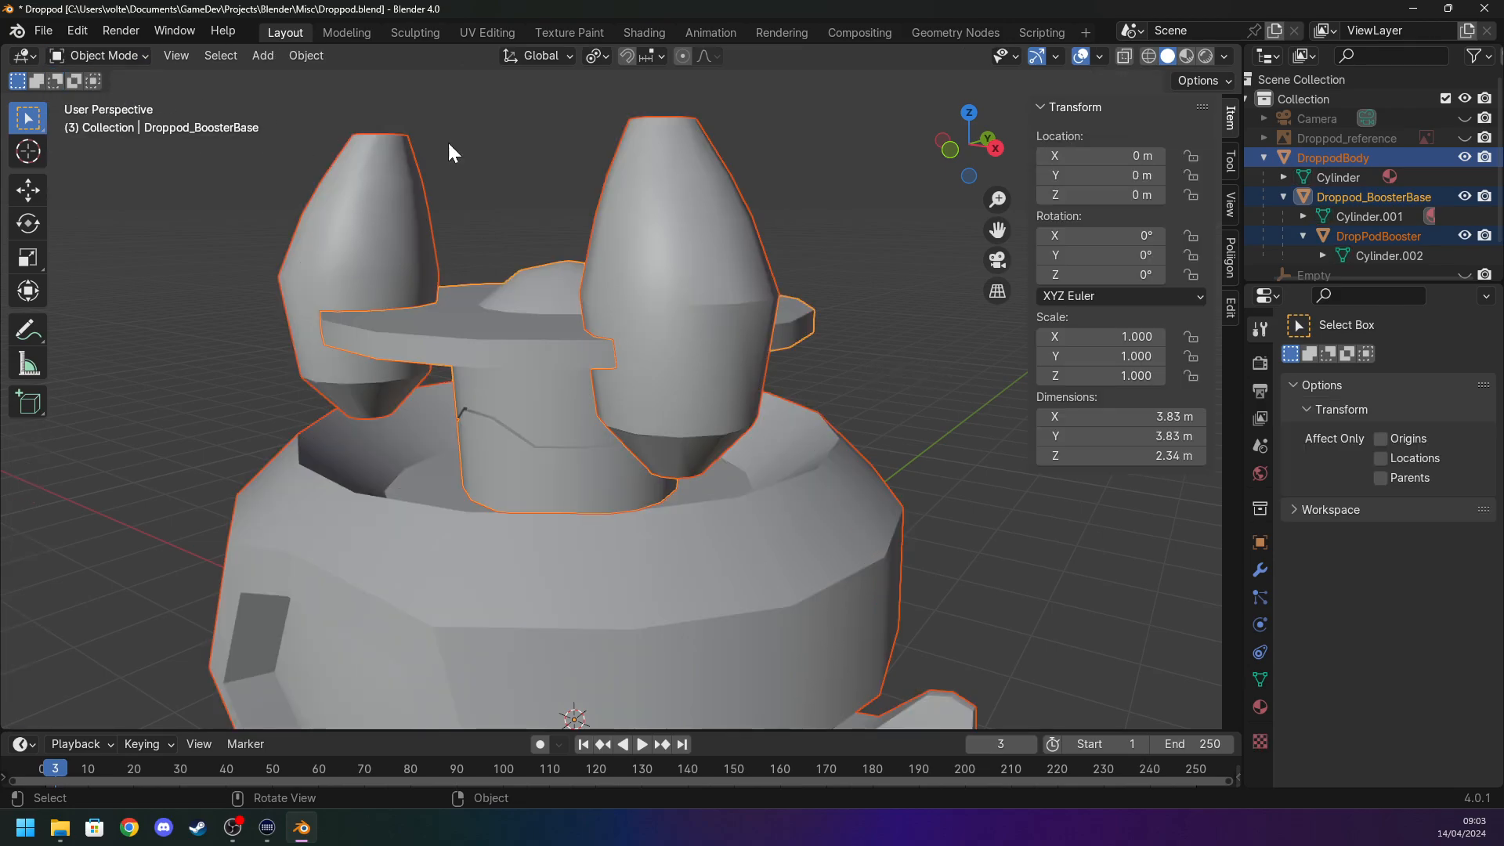
Deselect everything, select only the booster base, and enter Vertex Paint mode for it.
left_click(923, 304)
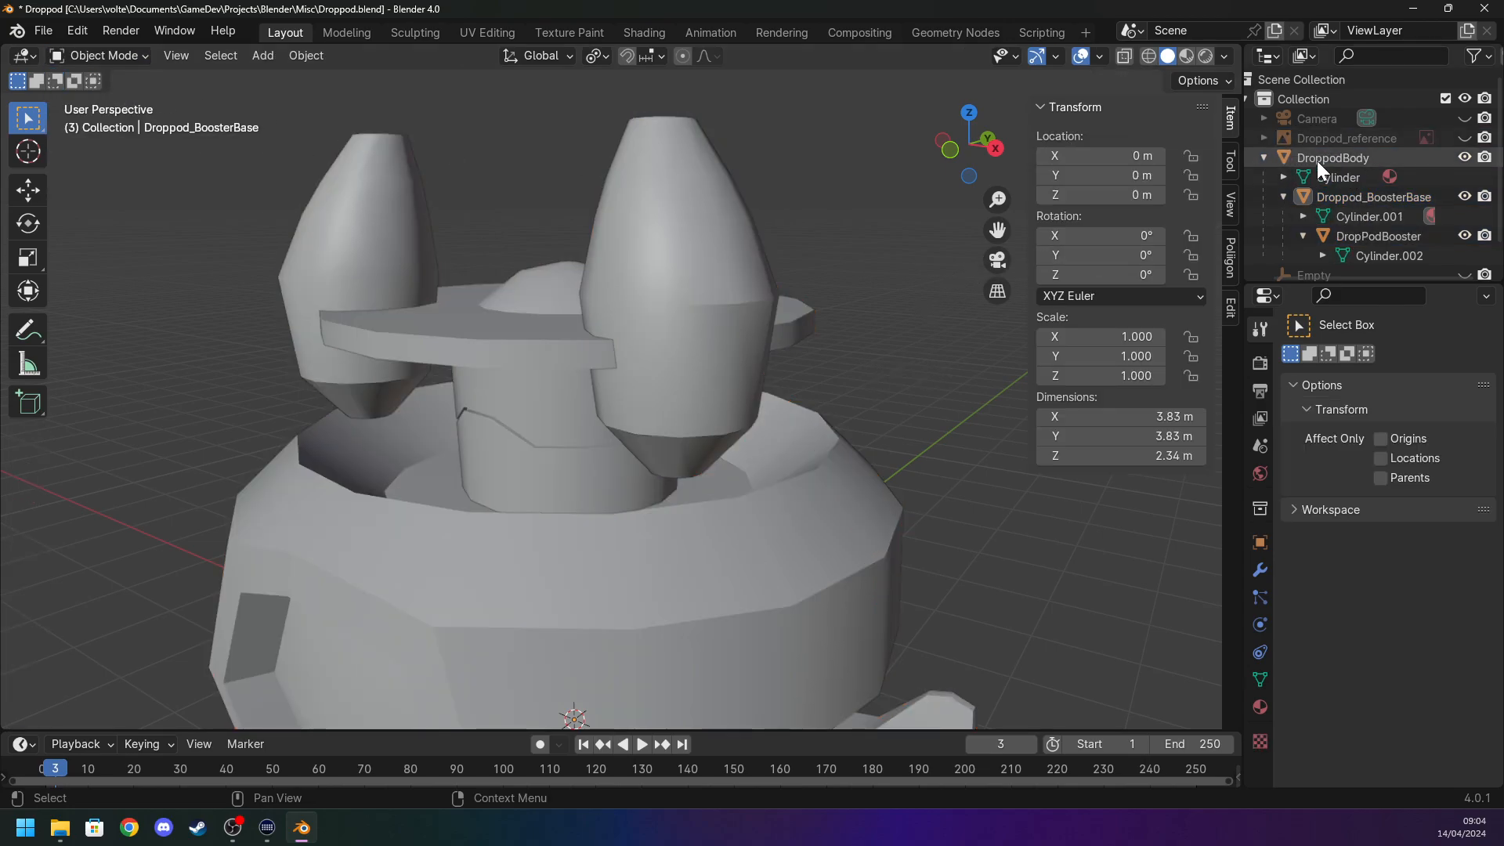
left_click(1318, 162)
left_click(1367, 200)
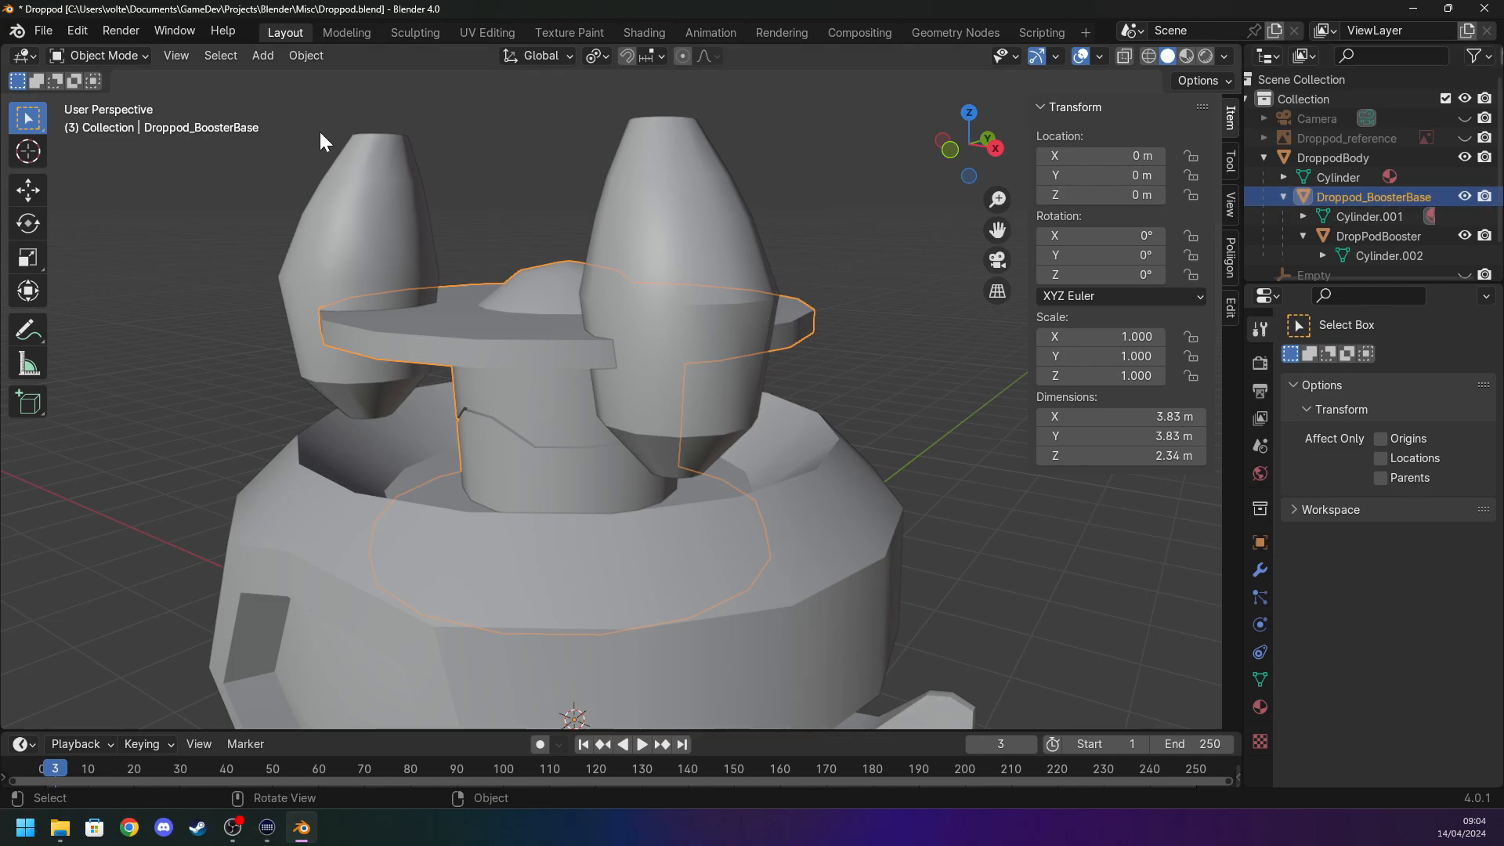
left_click(88, 56)
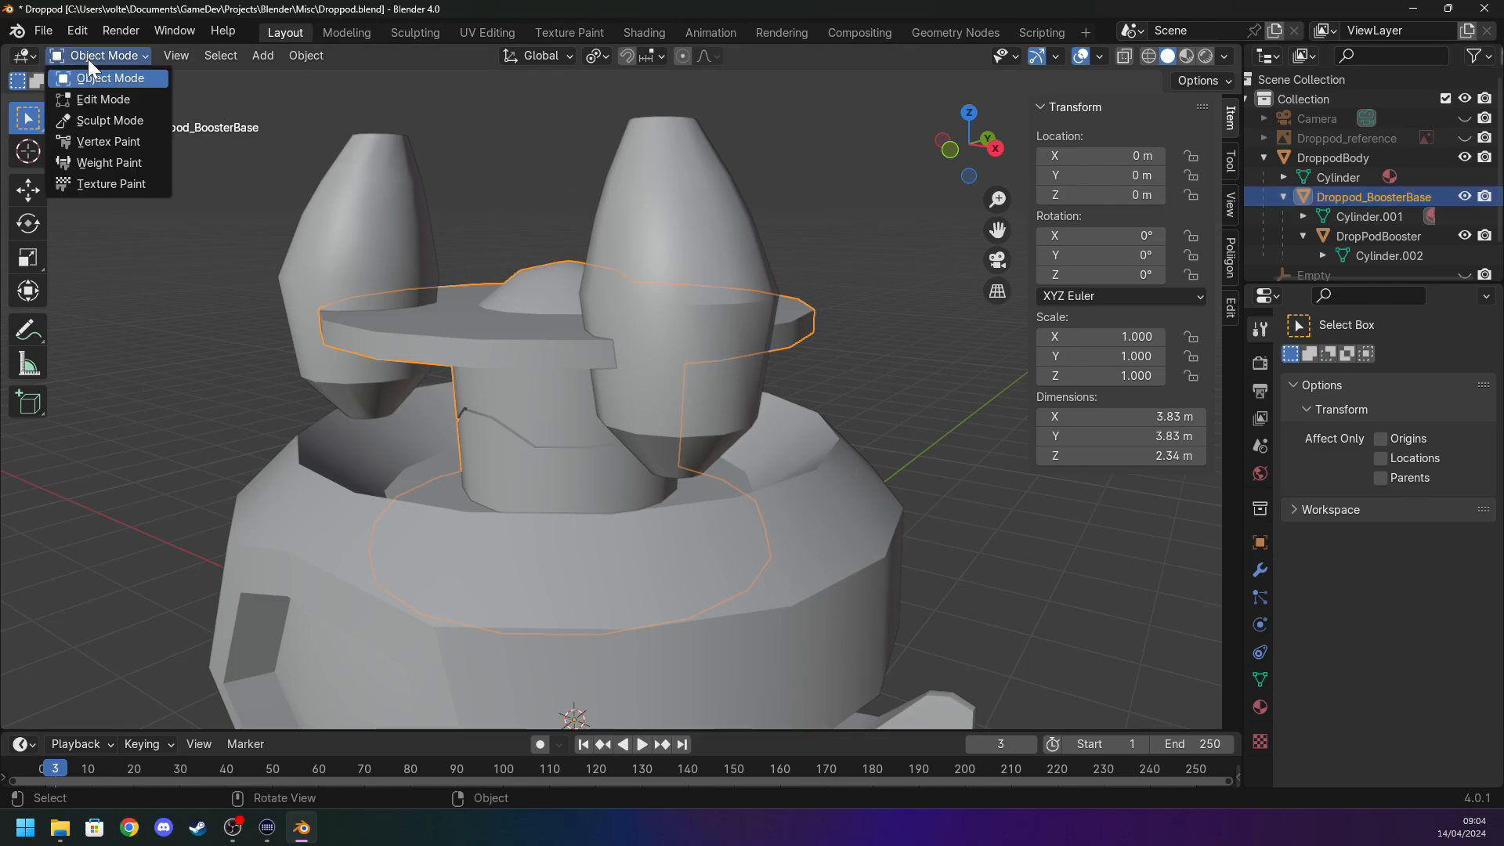
left_click(105, 148)
scroll(196, 110, "up", 1)
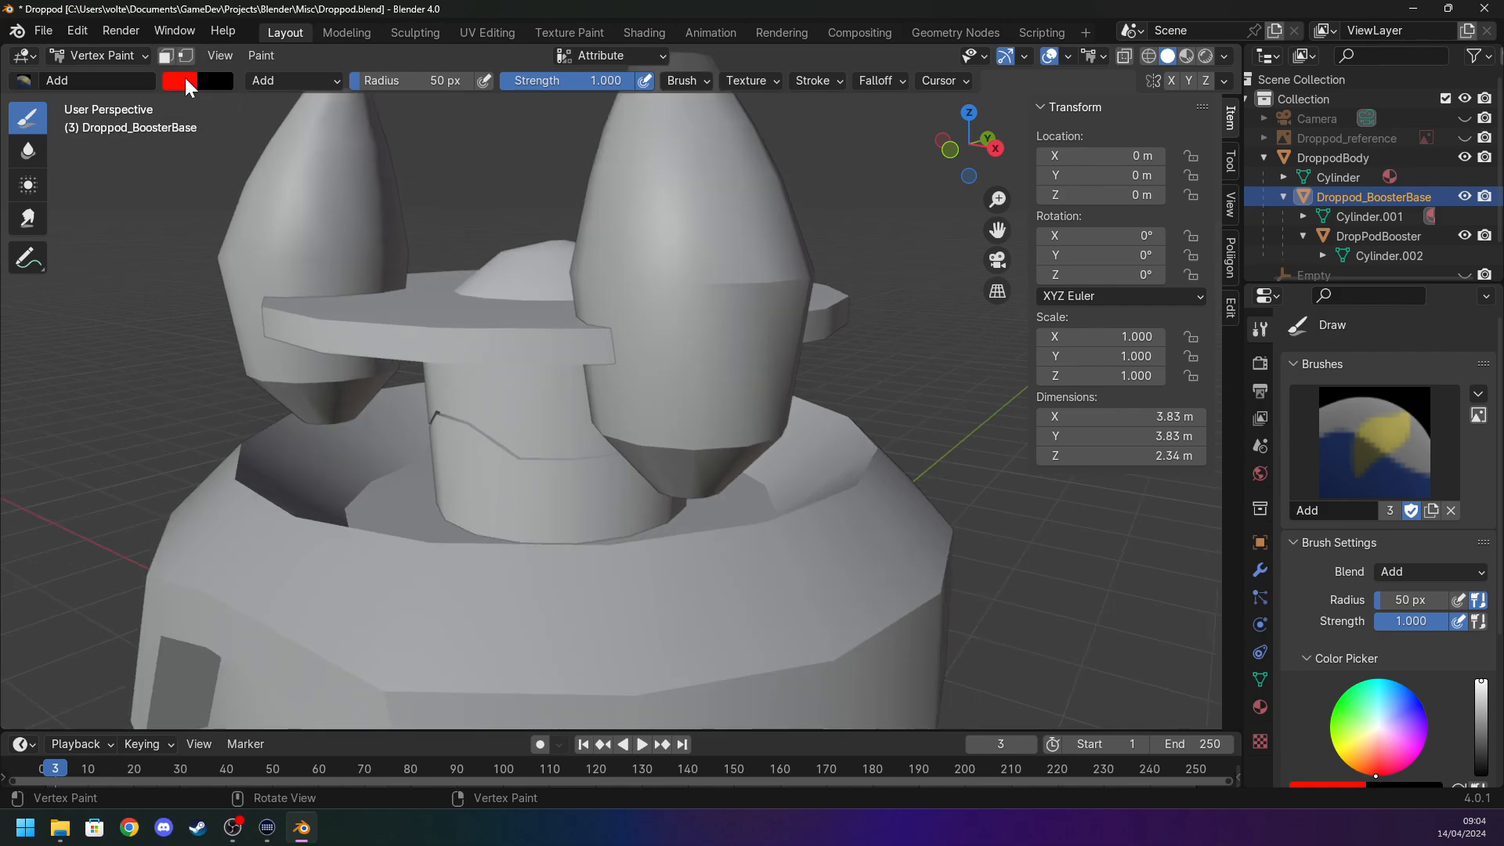
Set the vertex paint brush colour to yellow and return the booster base to Object Mode.
left_click(185, 79)
mouse_move(244, 166)
left_mouse_down()
mouse_move(349, 182)
mouse_move(258, 104)
mouse_move(185, 239)
left_mouse_up()
key("Tab")
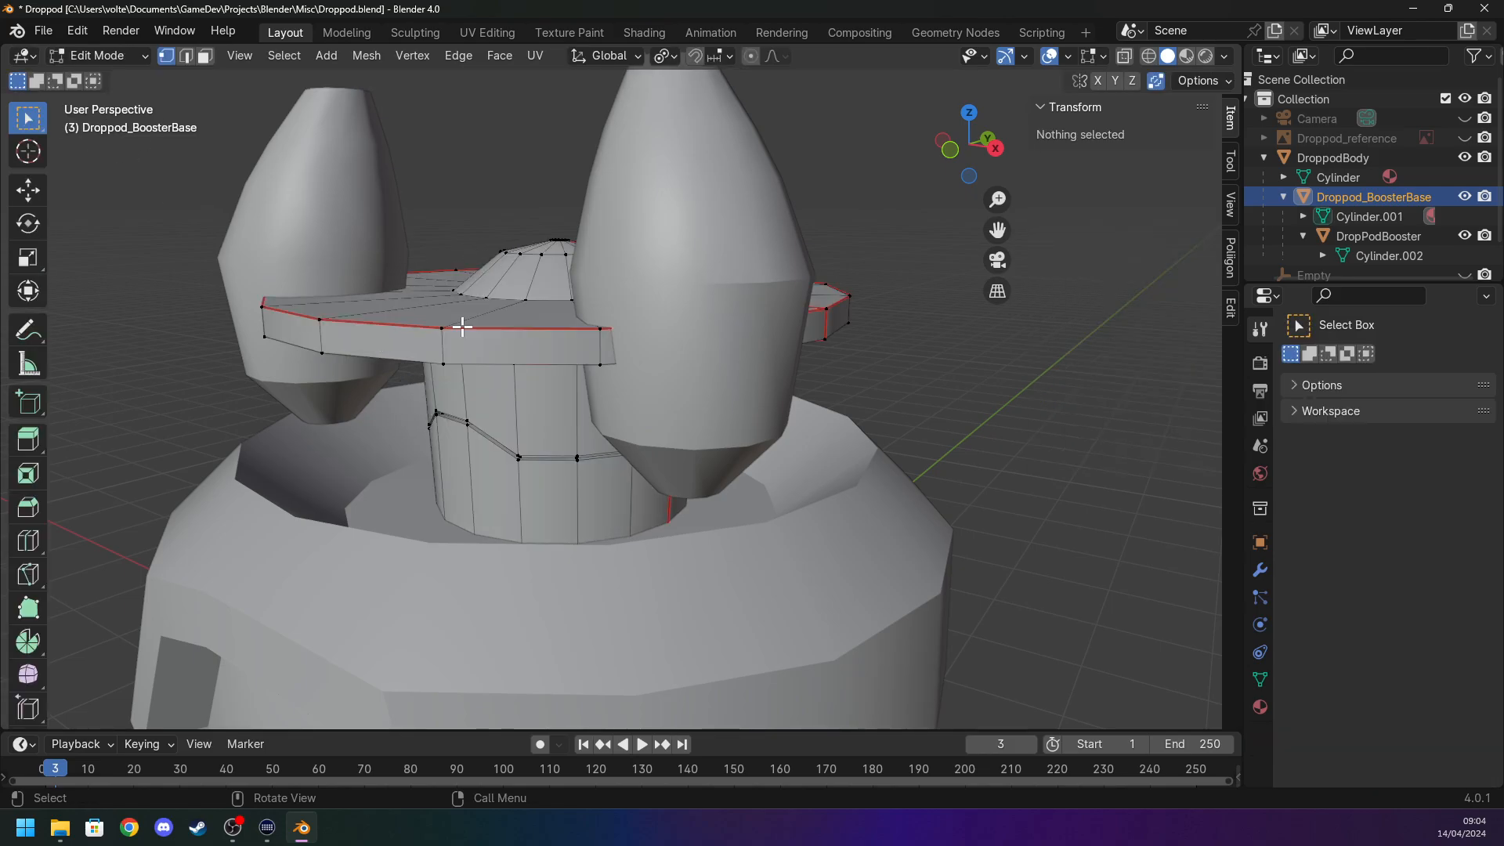
left_click(83, 58)
left_click(103, 83)
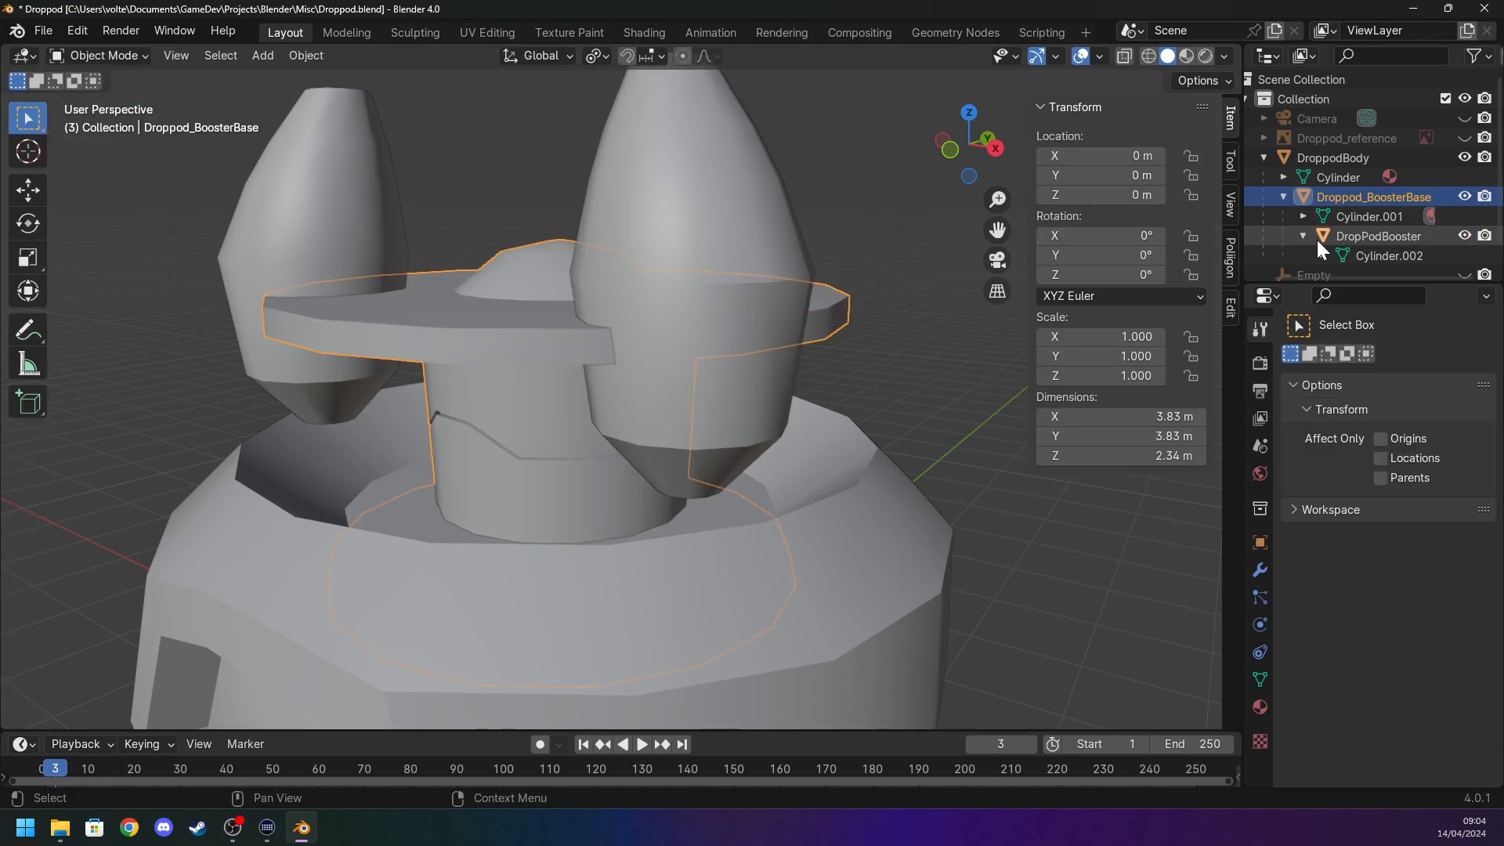
Try to separate the booster base from the pod body by unlinking it.
right_click(1327, 191)
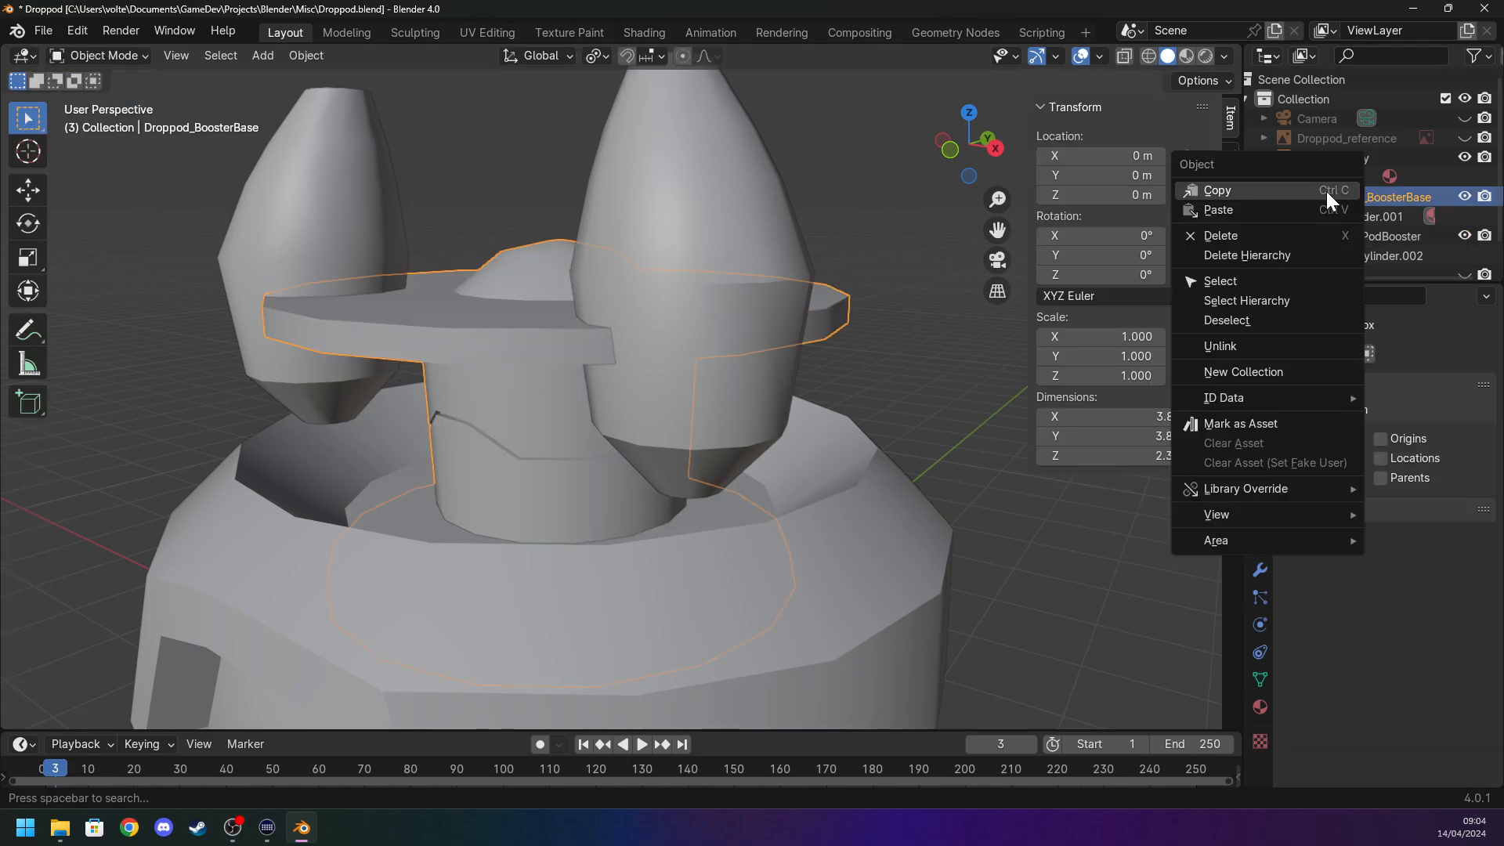
left_click(1297, 348)
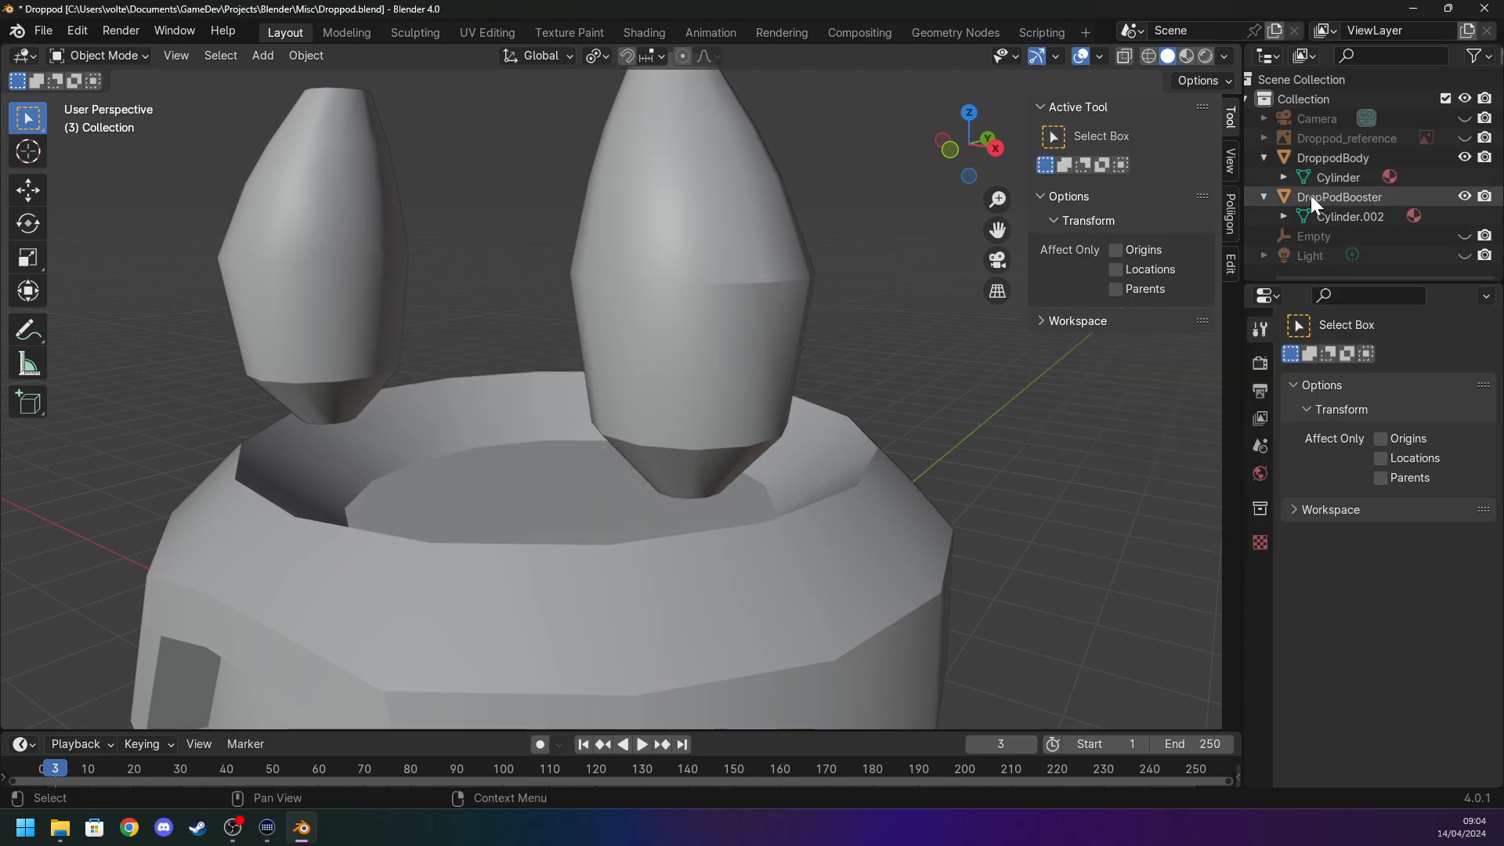
scroll(536, 414, "down", 5)
scroll(538, 414, "down", 3)
middle_click_drag(542, 413, 449, 418)
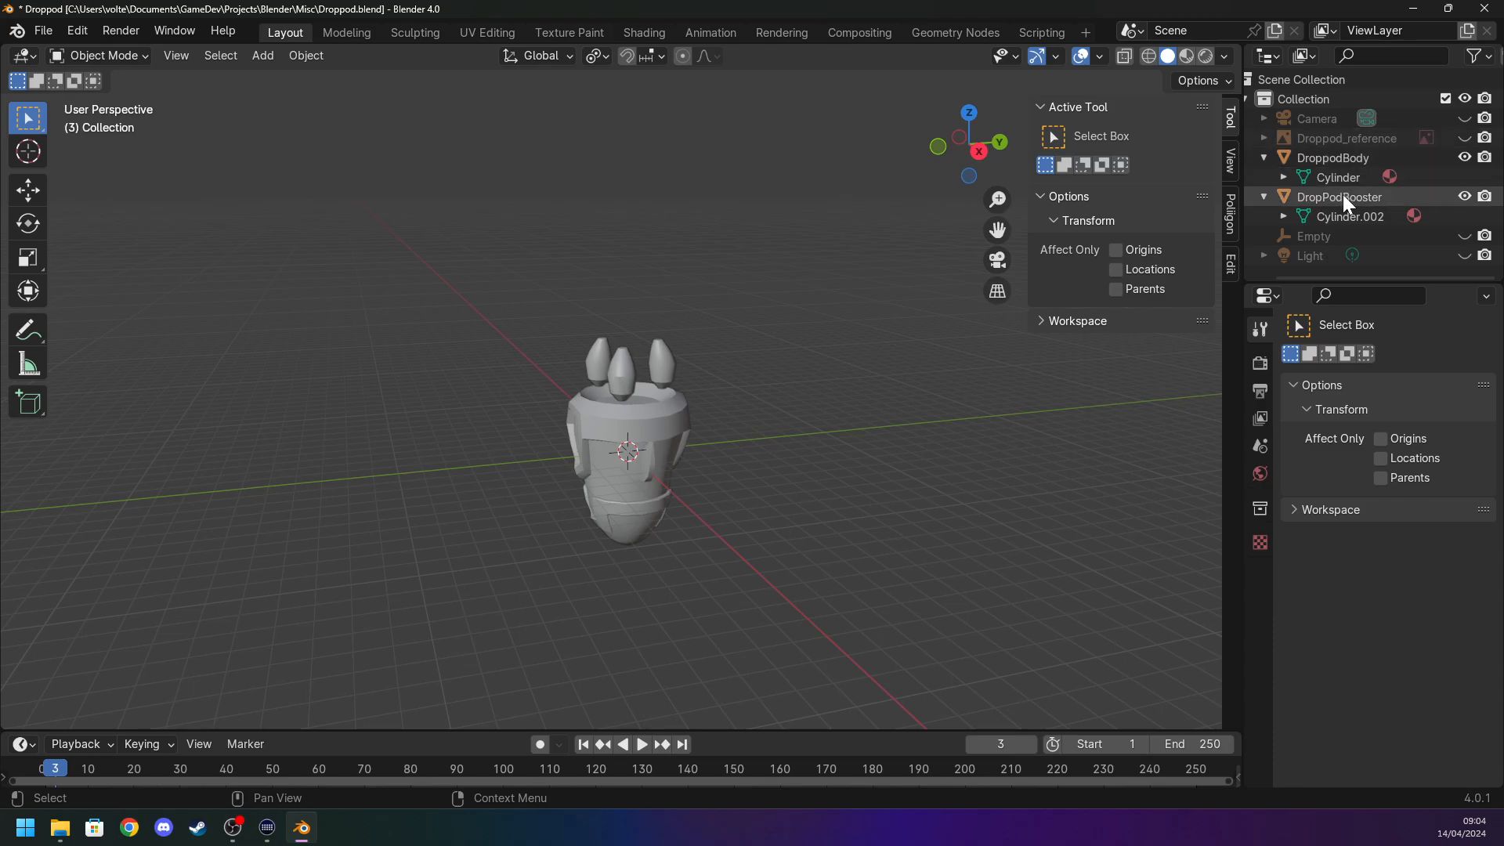
left_click_drag(1342, 202, 1258, 156)
Restore the unlinked booster base and return it to Object Mode.
key("Tab")
scroll(621, 379, "up", 6)
key("ctrl+Tab")
key("Tab")
left_click(71, 55)
left_click(101, 77)
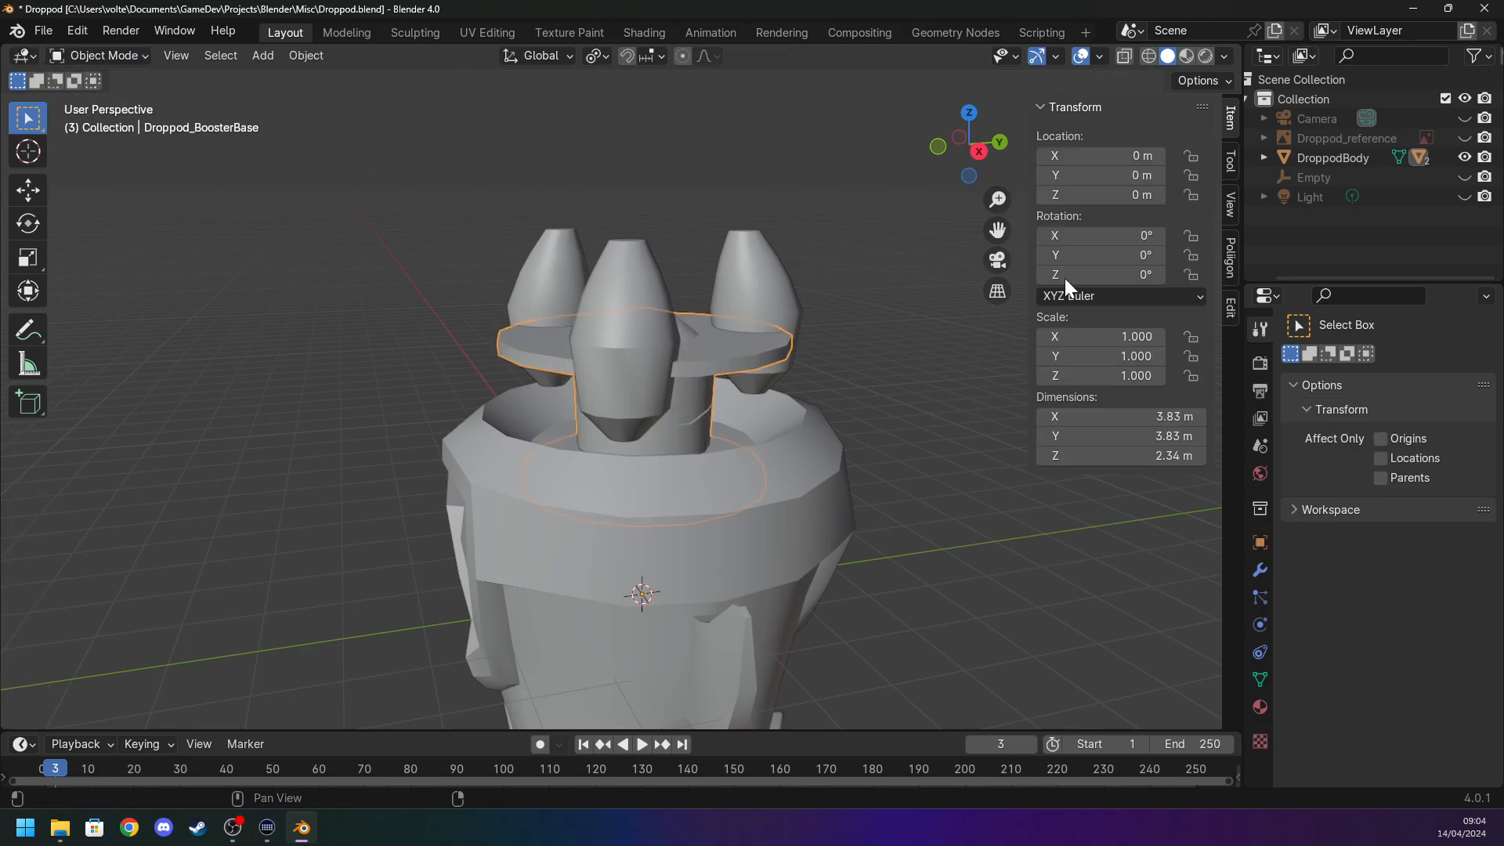
Try again to take the booster base out of the DroppodBody hierarchy, and undo the attempt.
left_click(1263, 157)
left_click(1284, 196)
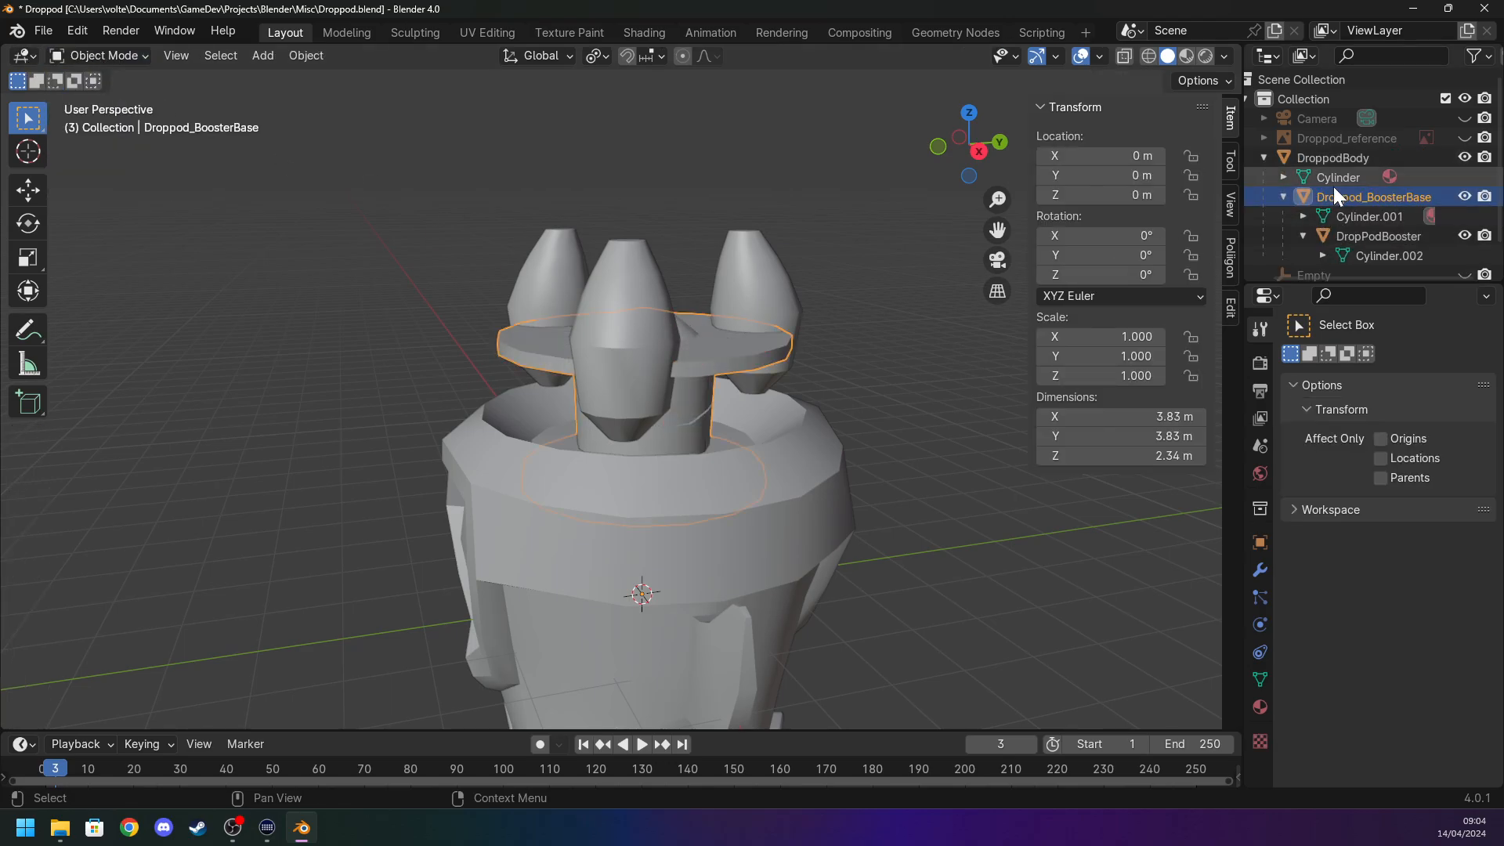
right_click(1336, 196)
left_click(1313, 223)
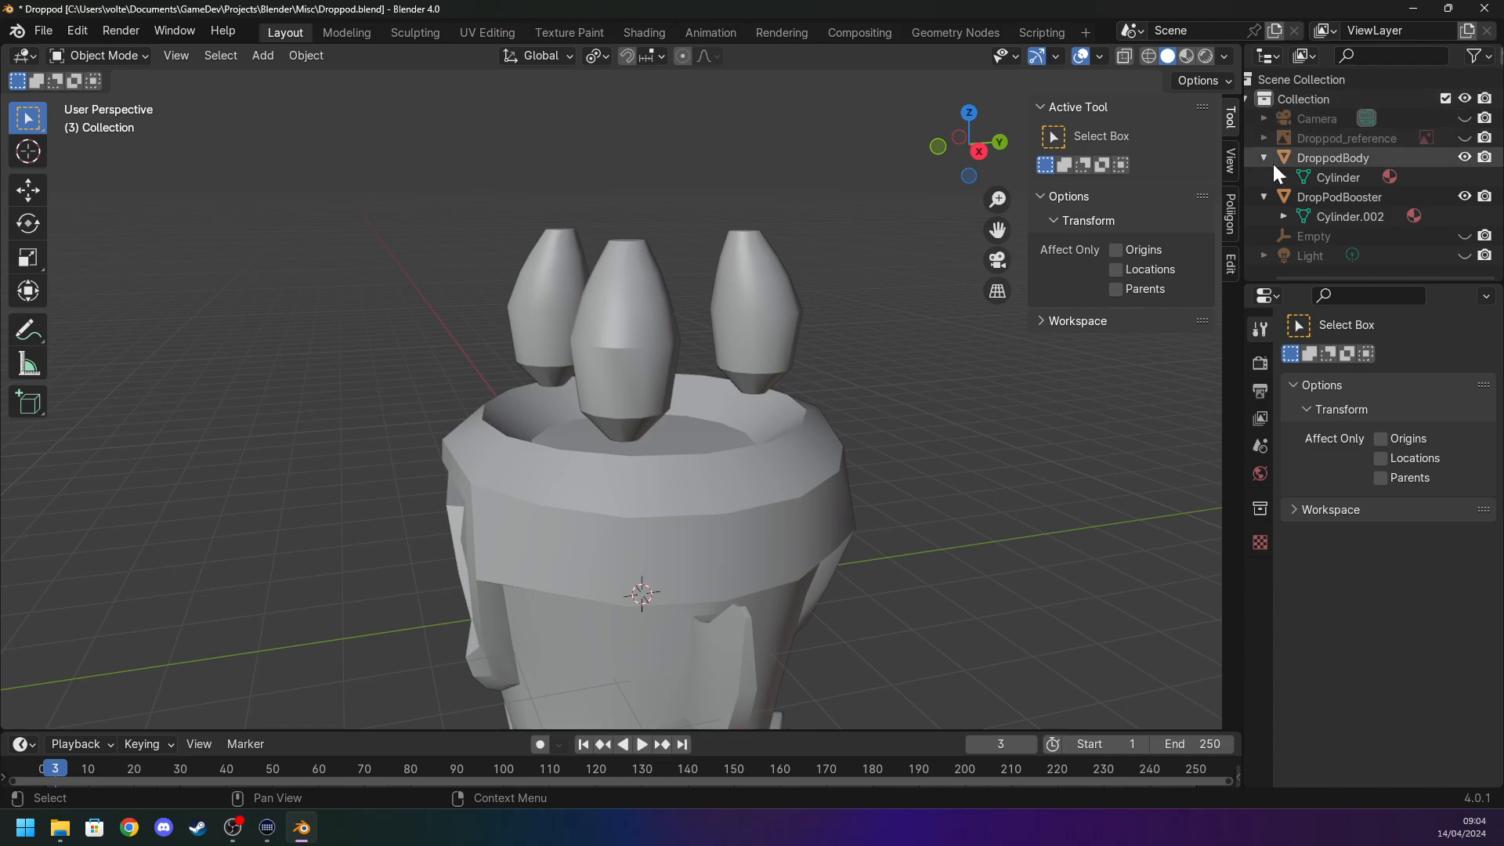
key("ctrl+z")
right_click(728, 331)
middle_click_drag(717, 362, 677, 353)
scroll(684, 363, "up", 1)
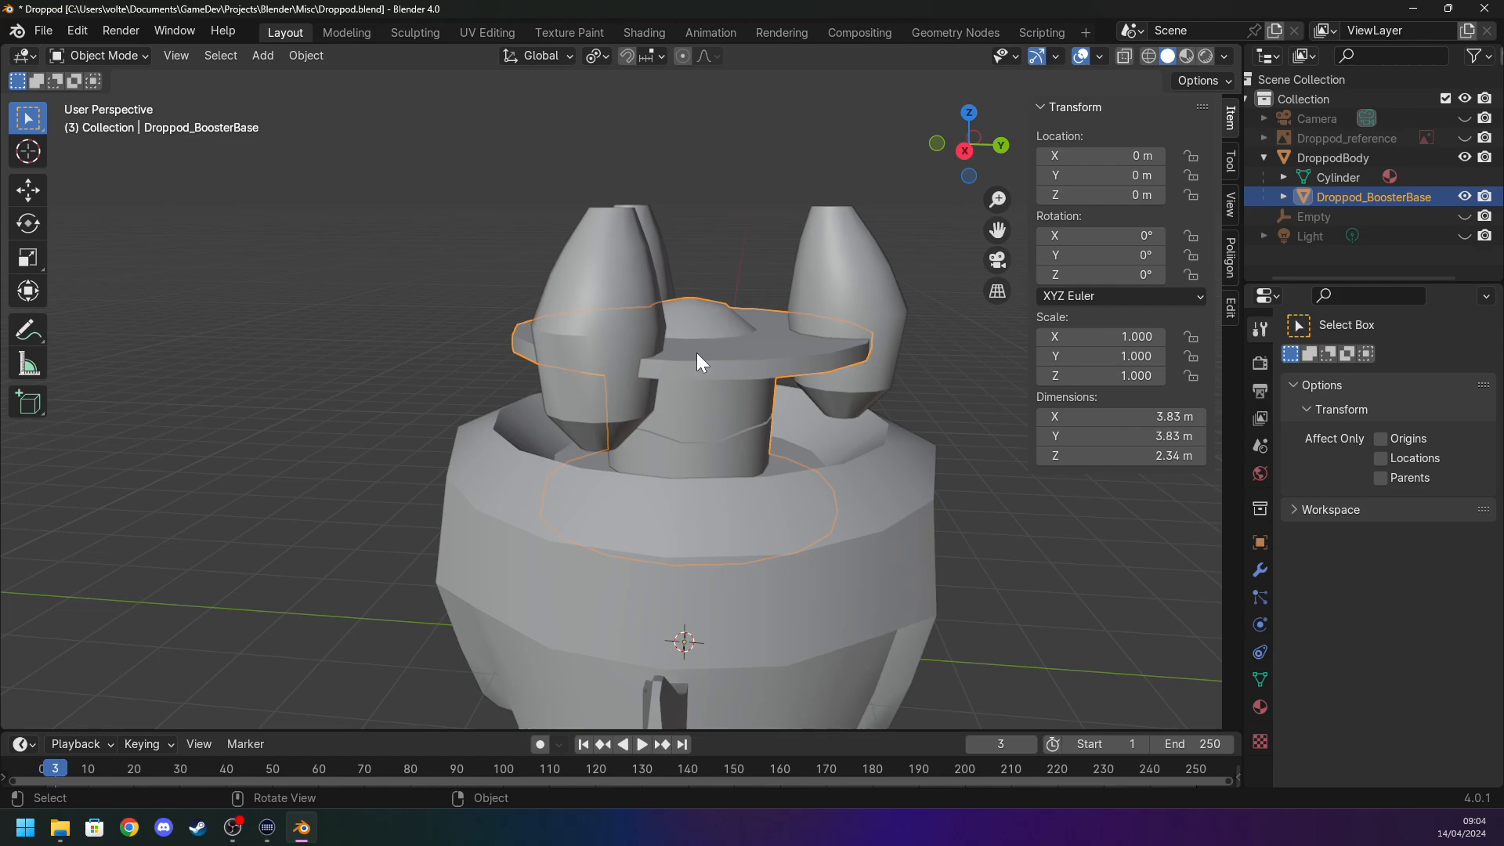
key("ctrl+p")
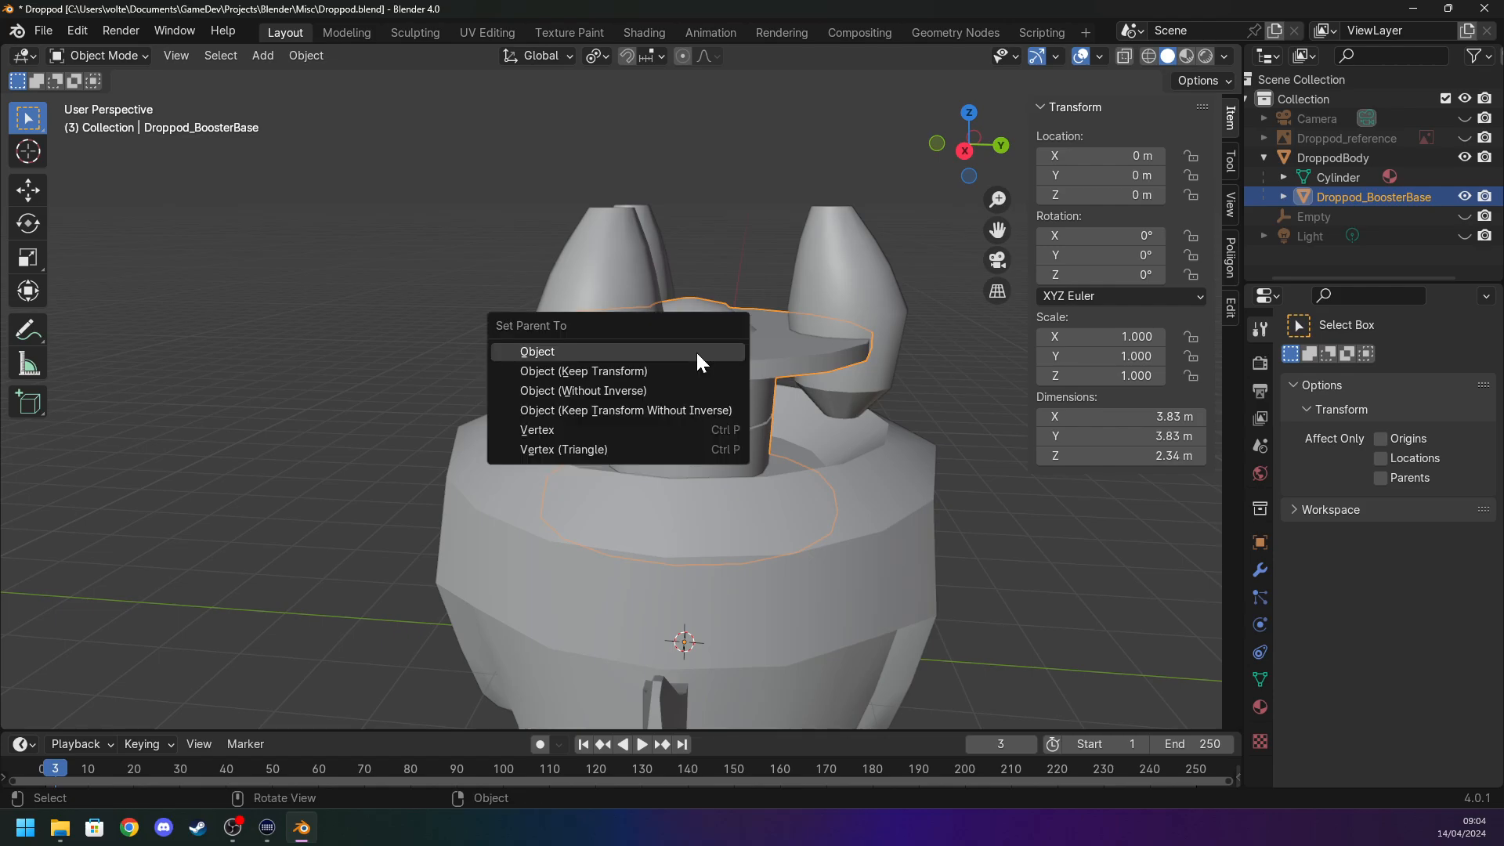
left_click(1284, 197)
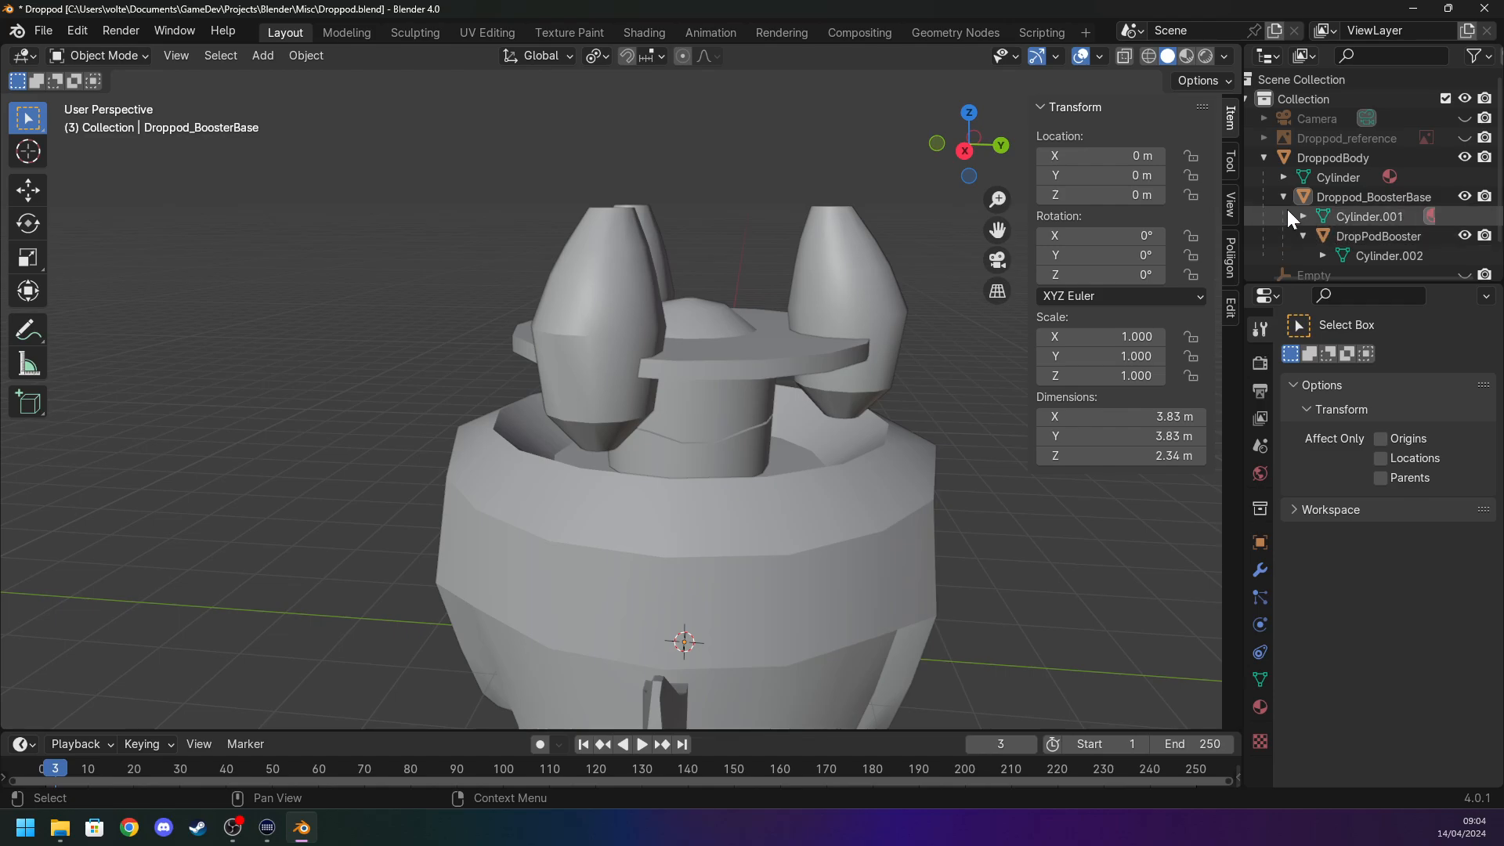
Move the booster base out of the collection into the Scene Collection and select it in the viewport.
left_click(1284, 197)
left_click_drag(1331, 196, 1309, 265)
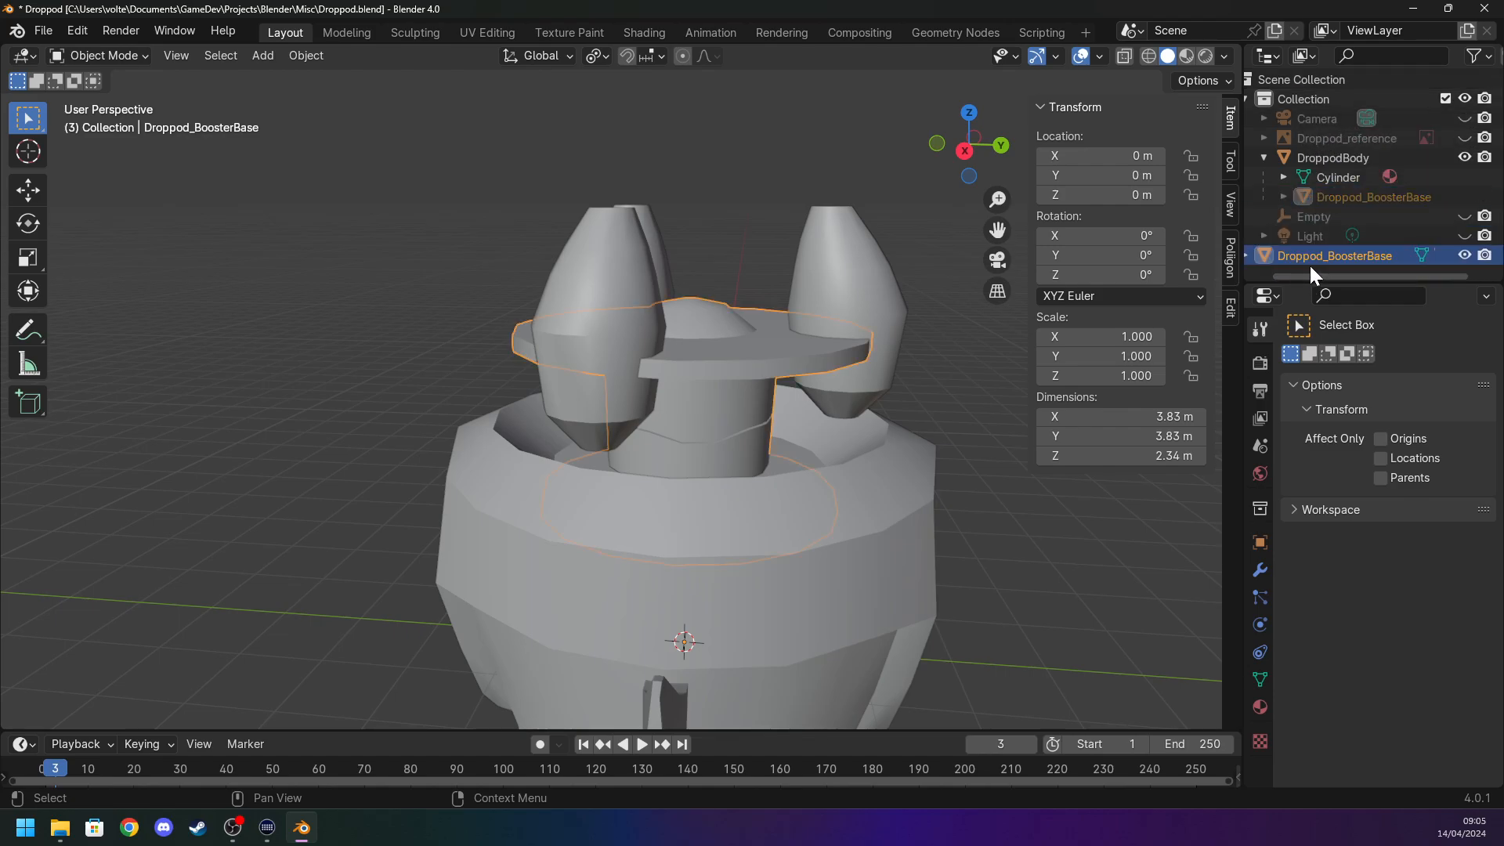
left_click(832, 186)
left_click(707, 341)
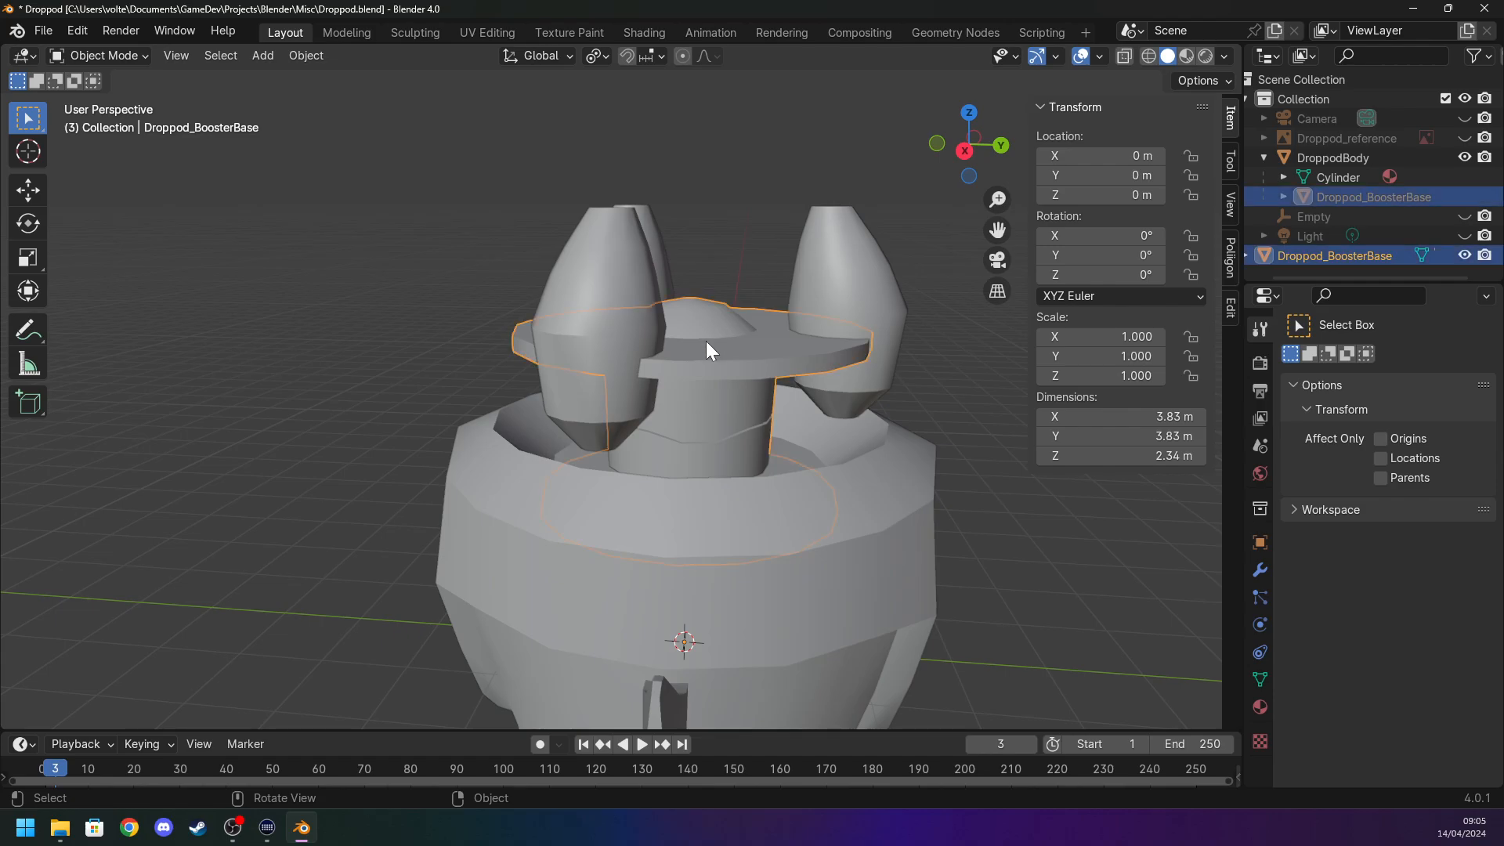
Enter Vertex Paint mode for the booster base placed in the Scene Collection.
key("Tab")
key("Tab")
left_click(100, 55)
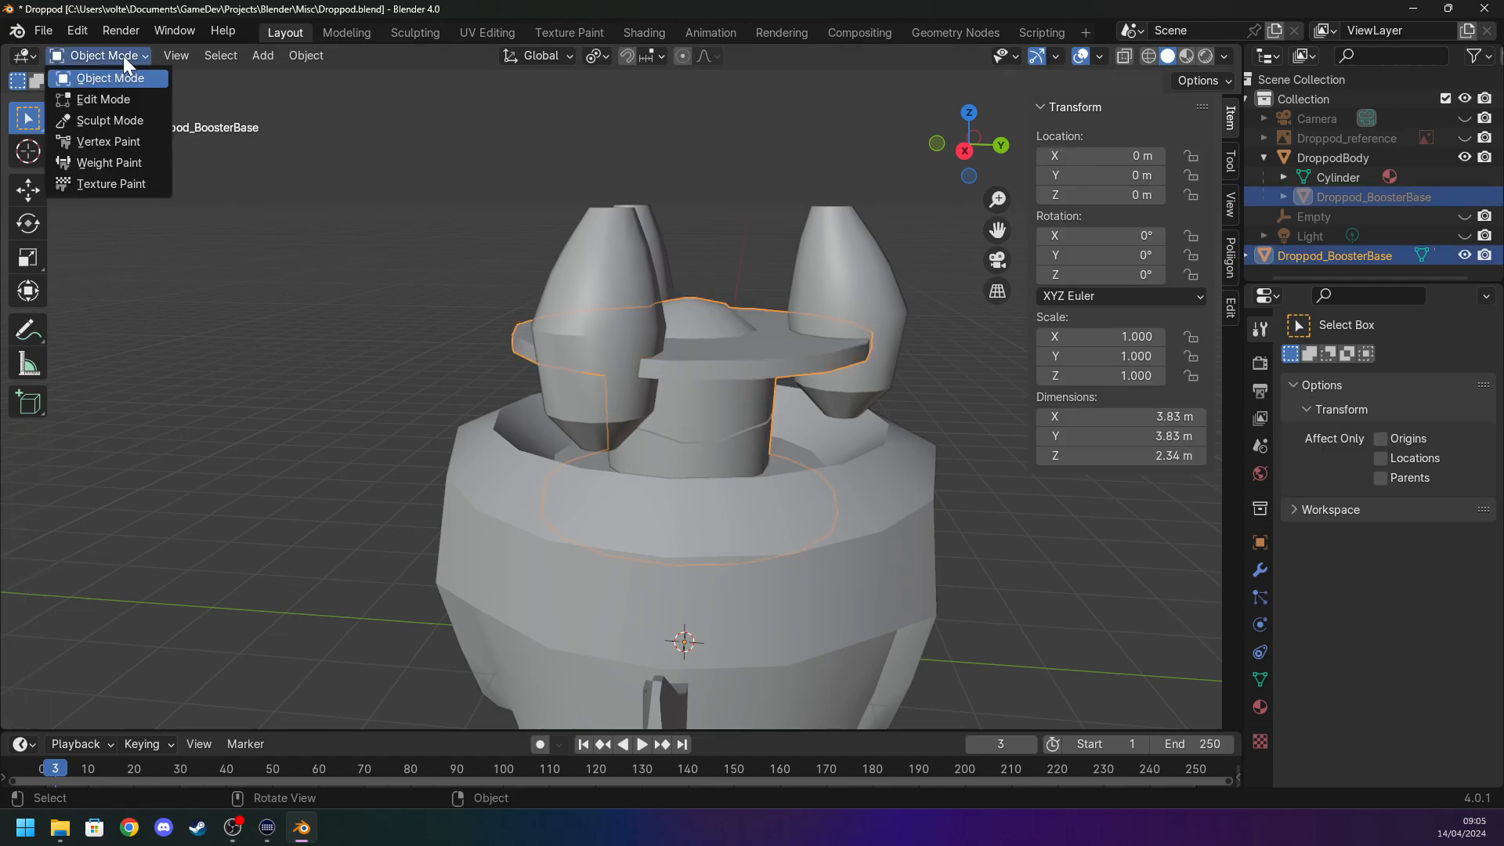
left_click(106, 142)
scroll(780, 336, "up", 4)
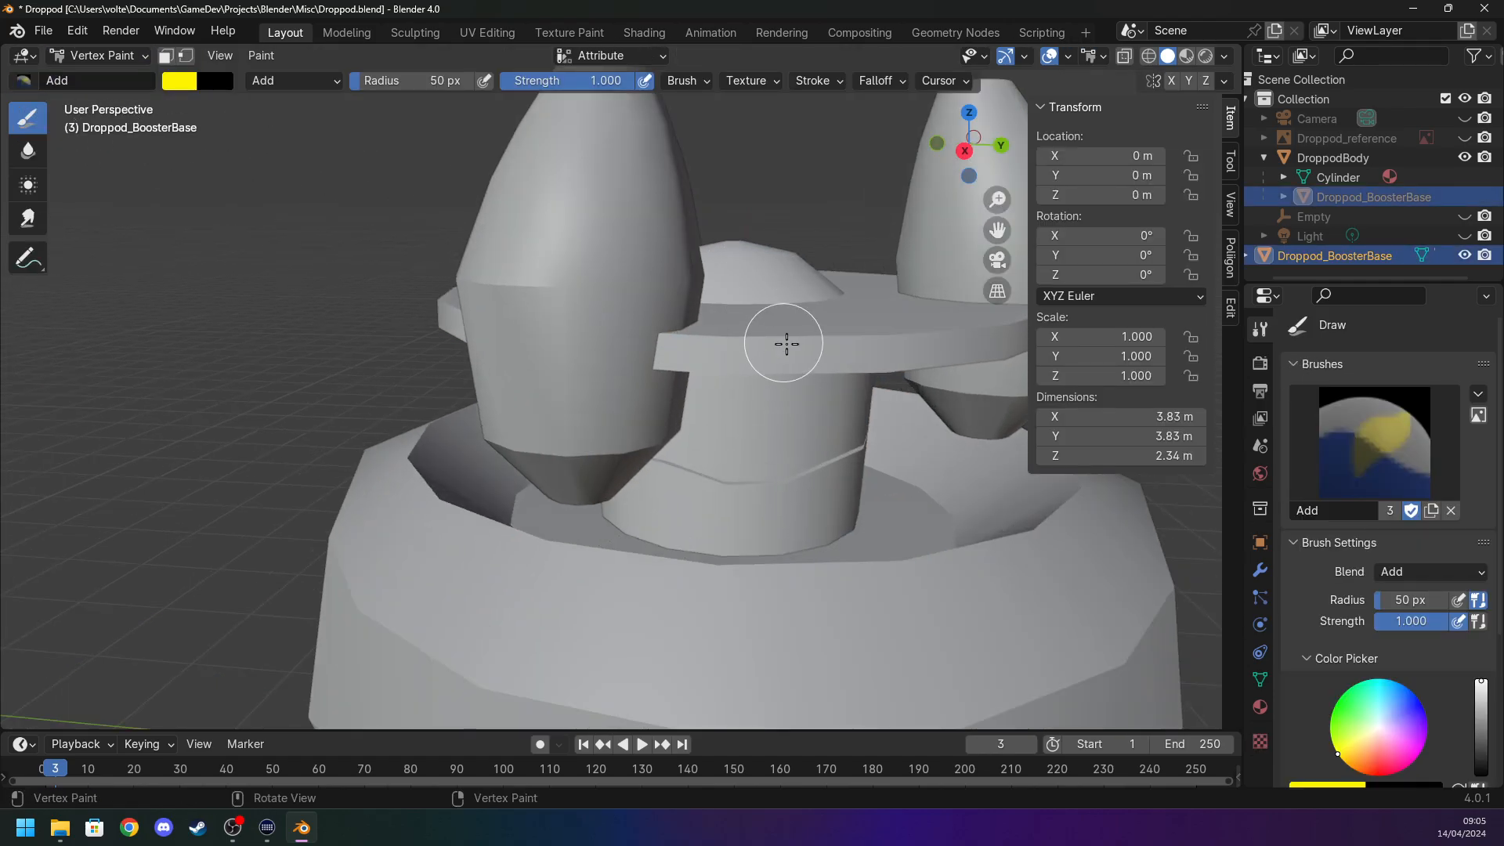
middle_click_drag(781, 315, 571, 342)
scroll(637, 312, "down", 4)
middle_click_drag(896, 242, 831, 235)
Select the pod body, return to Object Mode, and try moving the body freely.
left_click(1309, 153)
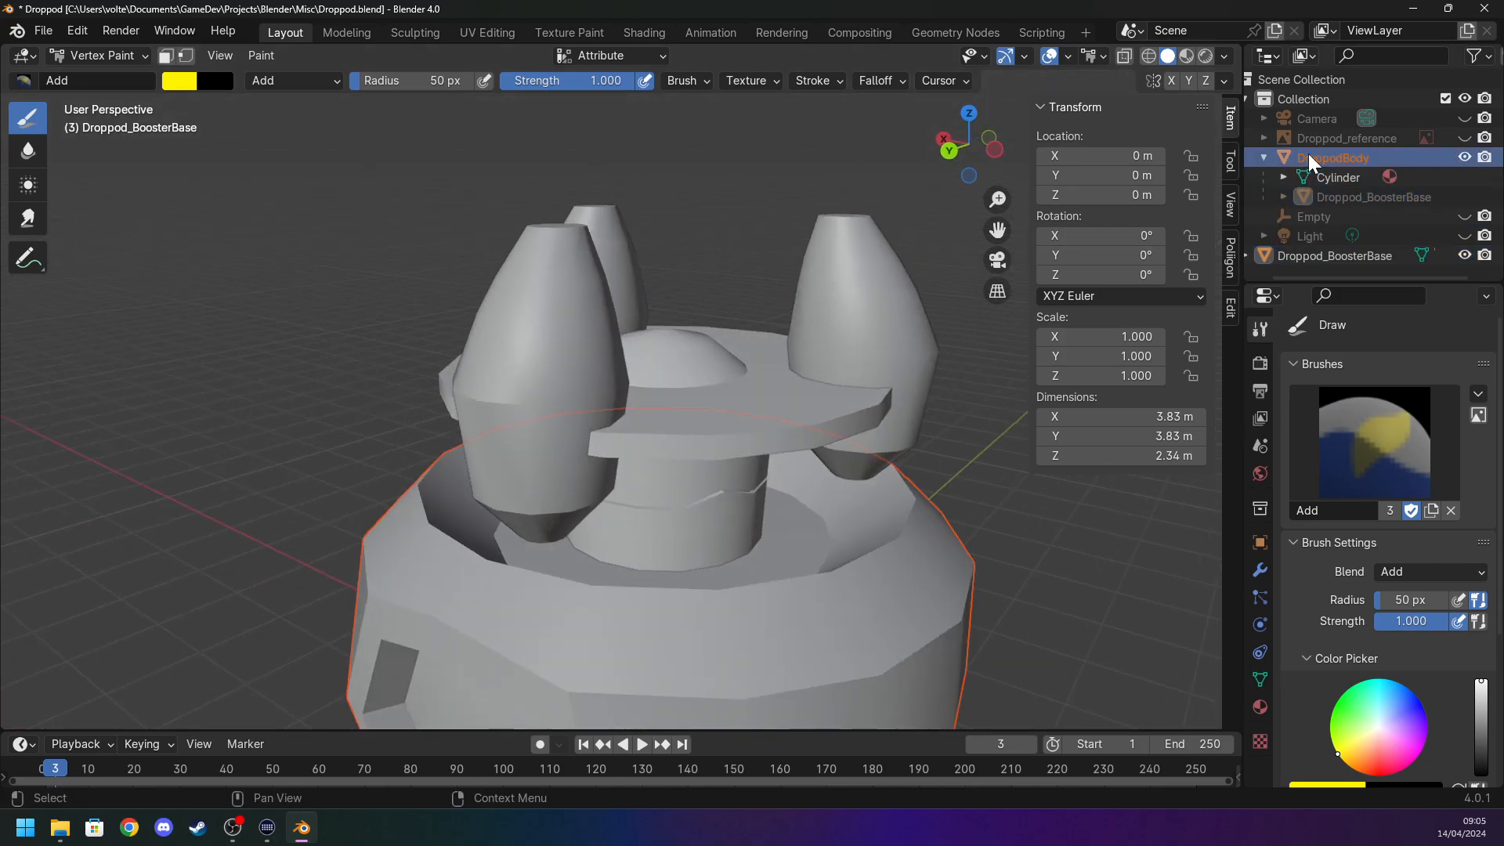
left_click(100, 55)
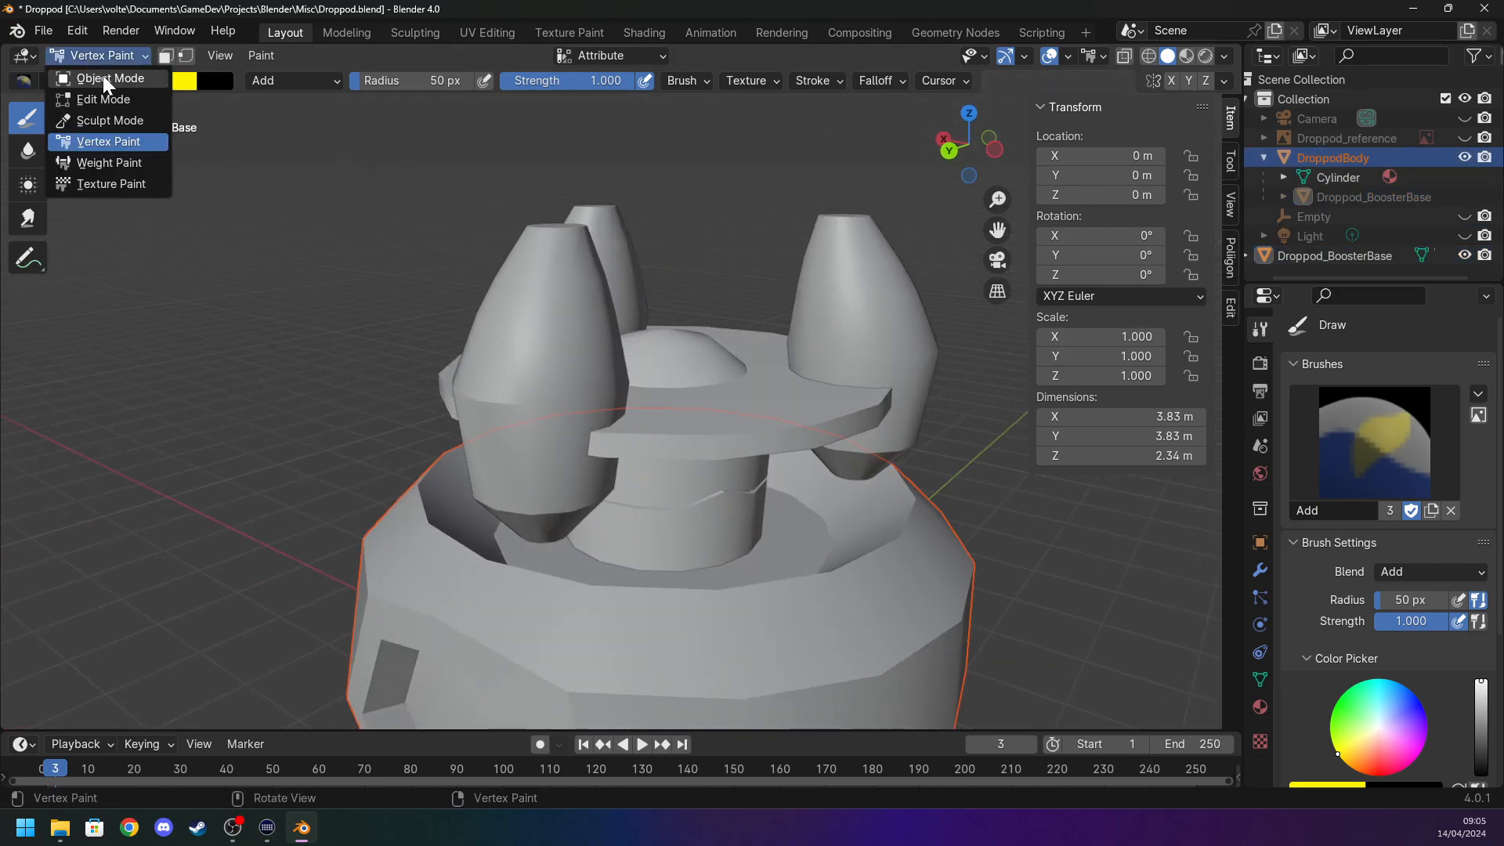
left_click(102, 77)
scroll(576, 345, "down", 3)
key("g")
left_click(719, 515)
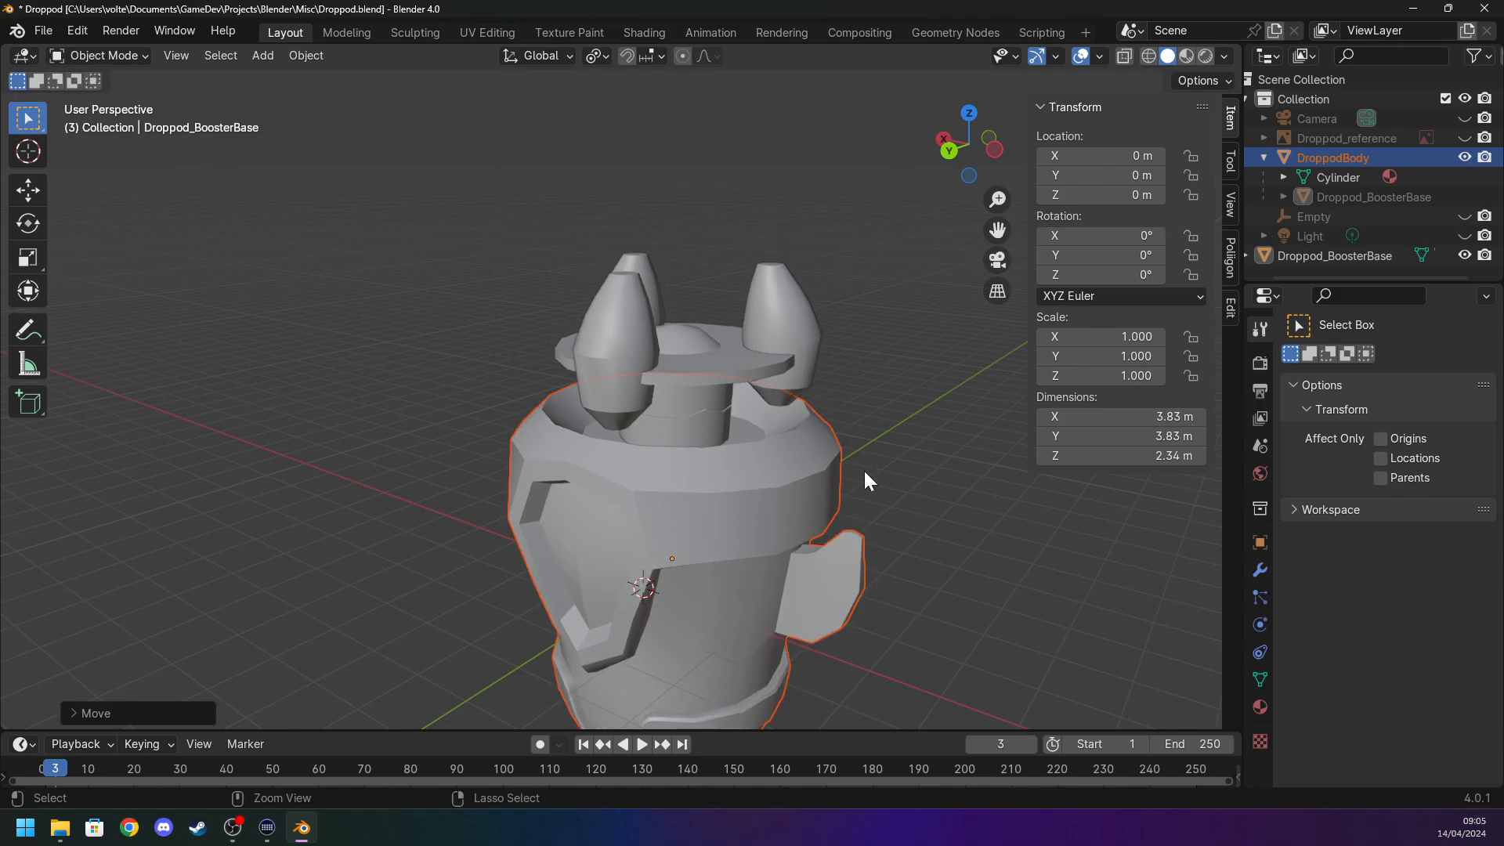
Undo the pod body's move and the mode and selection changes before it.
key("ctrl+z")
key("ctrl+z")
key("ctrl+z")
key("ctrl+z")
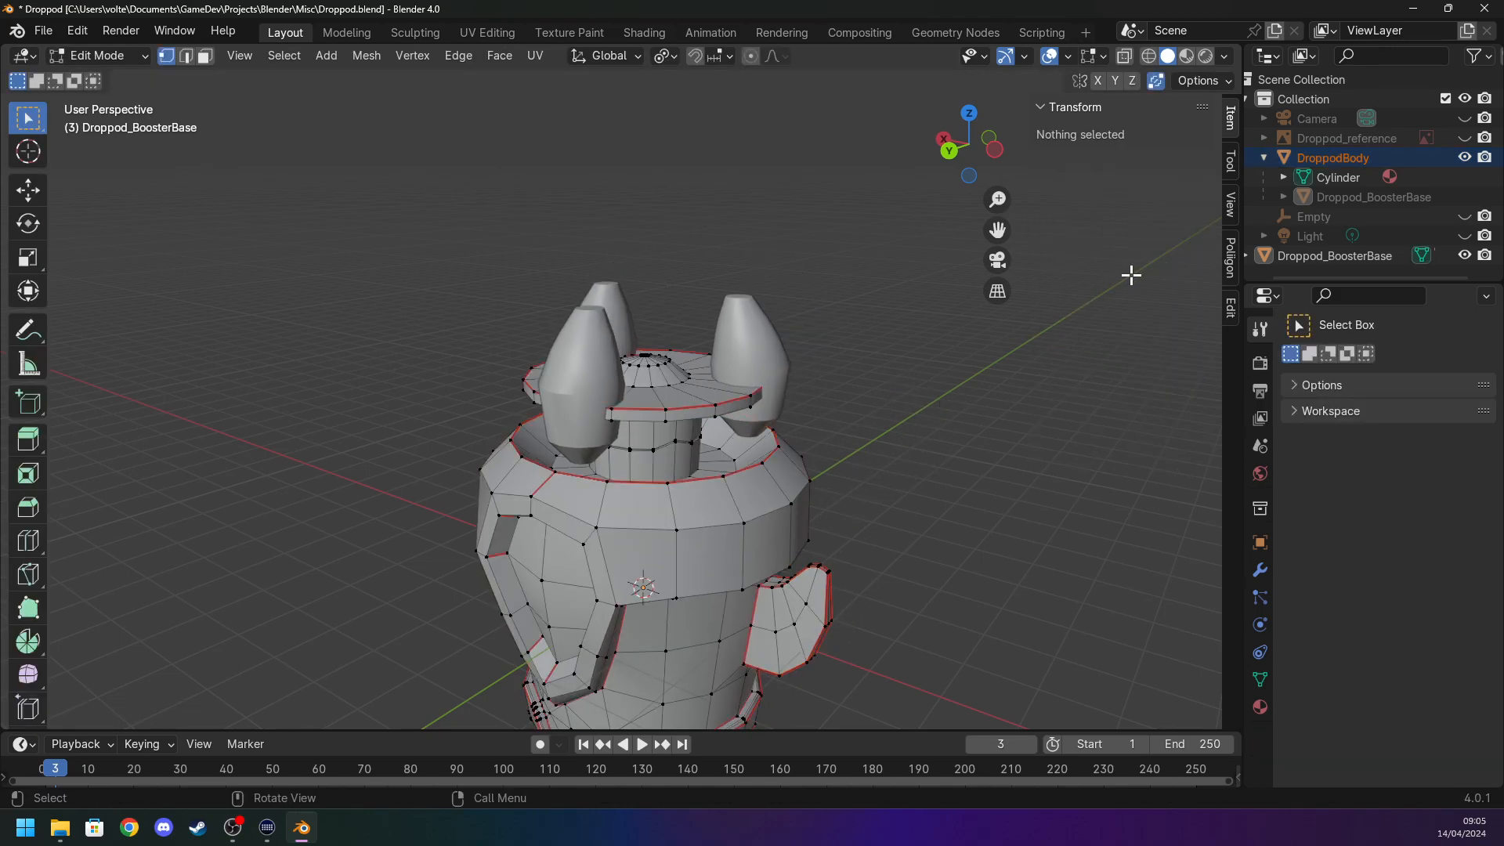
Step back and forth through the undo history to reach Object Mode with the booster base parented only under the pod body.
key("ctrl+shift+z")
key("ctrl+shift+z")
key("ctrl+shift+z")
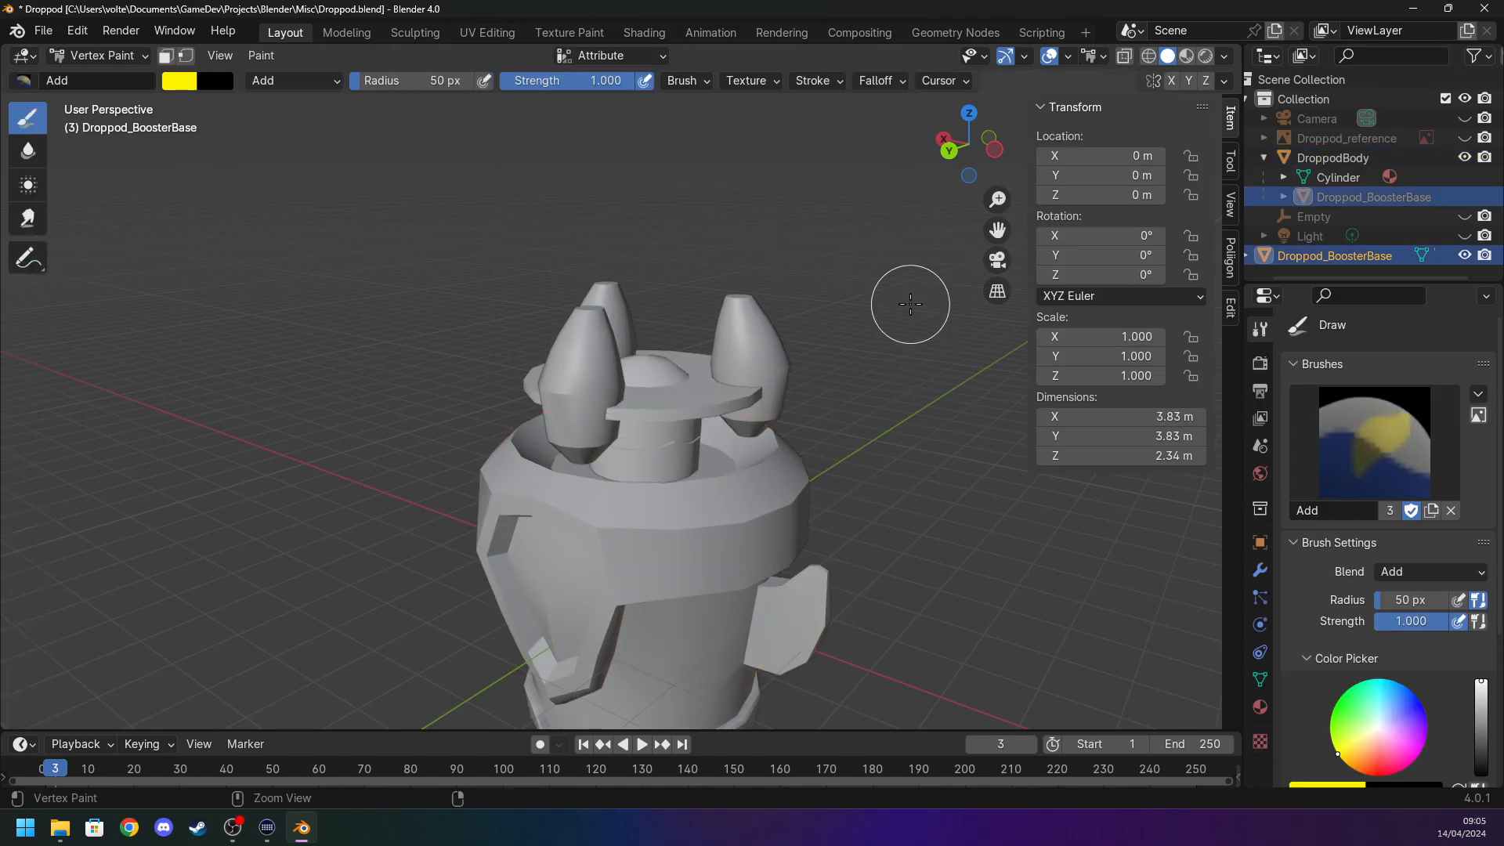
key("ctrl+z")
key("ctrl+shift+z")
key("ctrl+shift+z")
key("ctrl+z")
key("ctrl+shift+z")
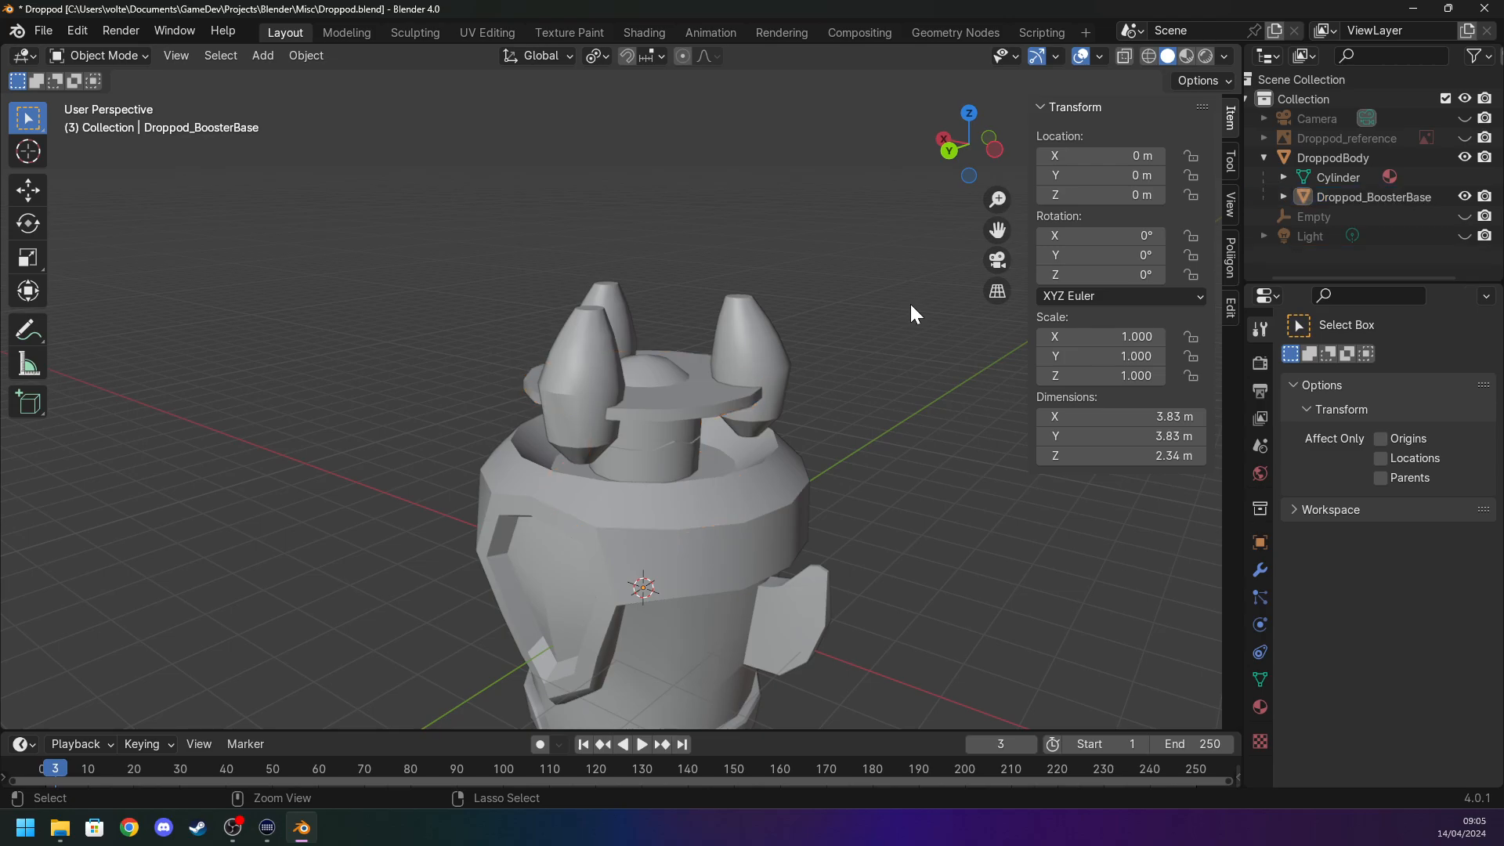
Try deleting the booster base with its whole hierarchy, and undo the deletion.
left_click(1285, 197)
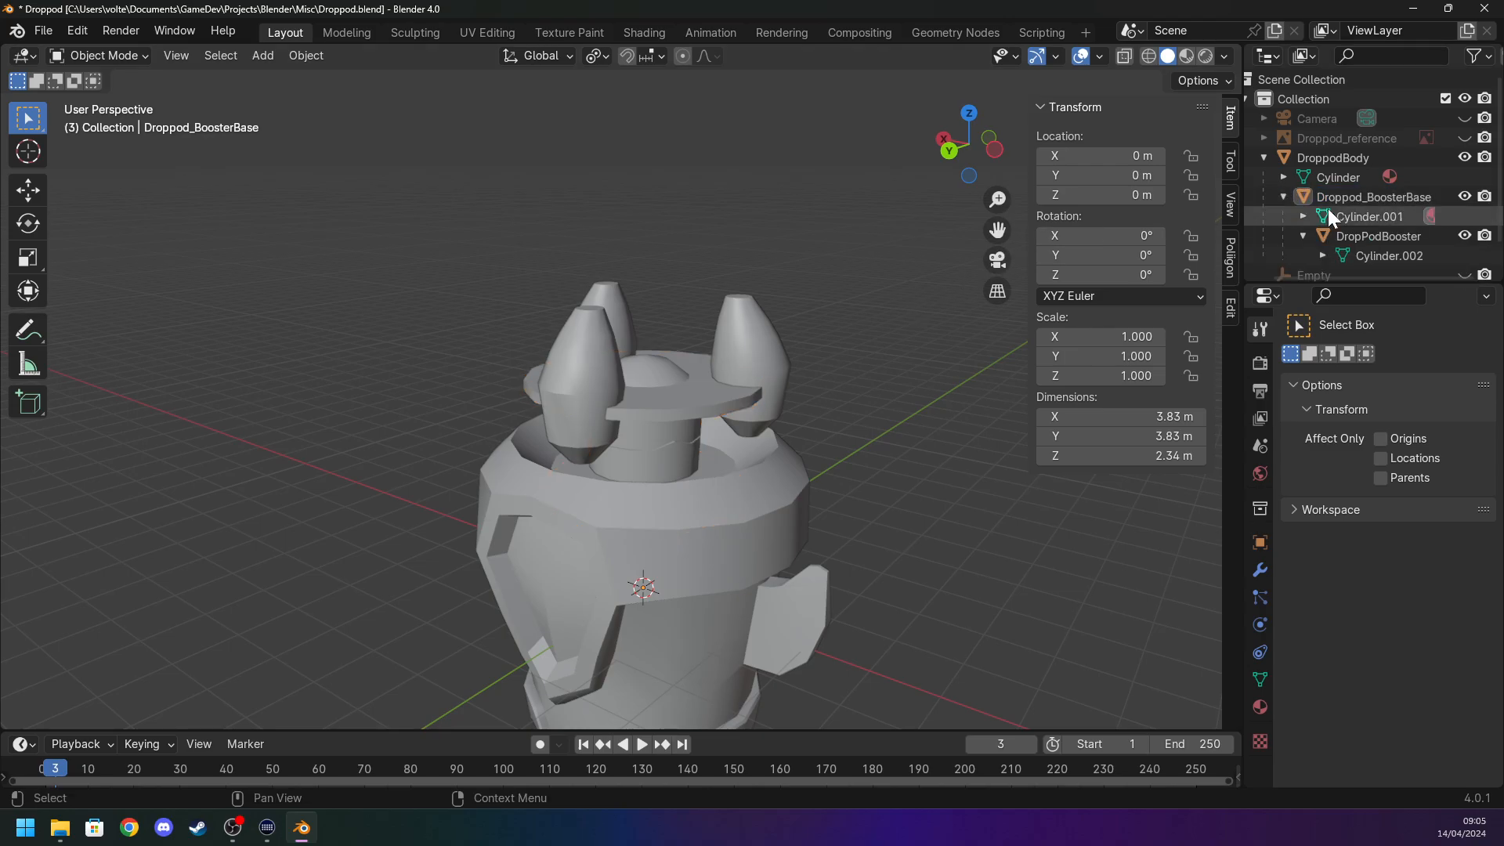
left_click(1389, 236)
right_click(1387, 194)
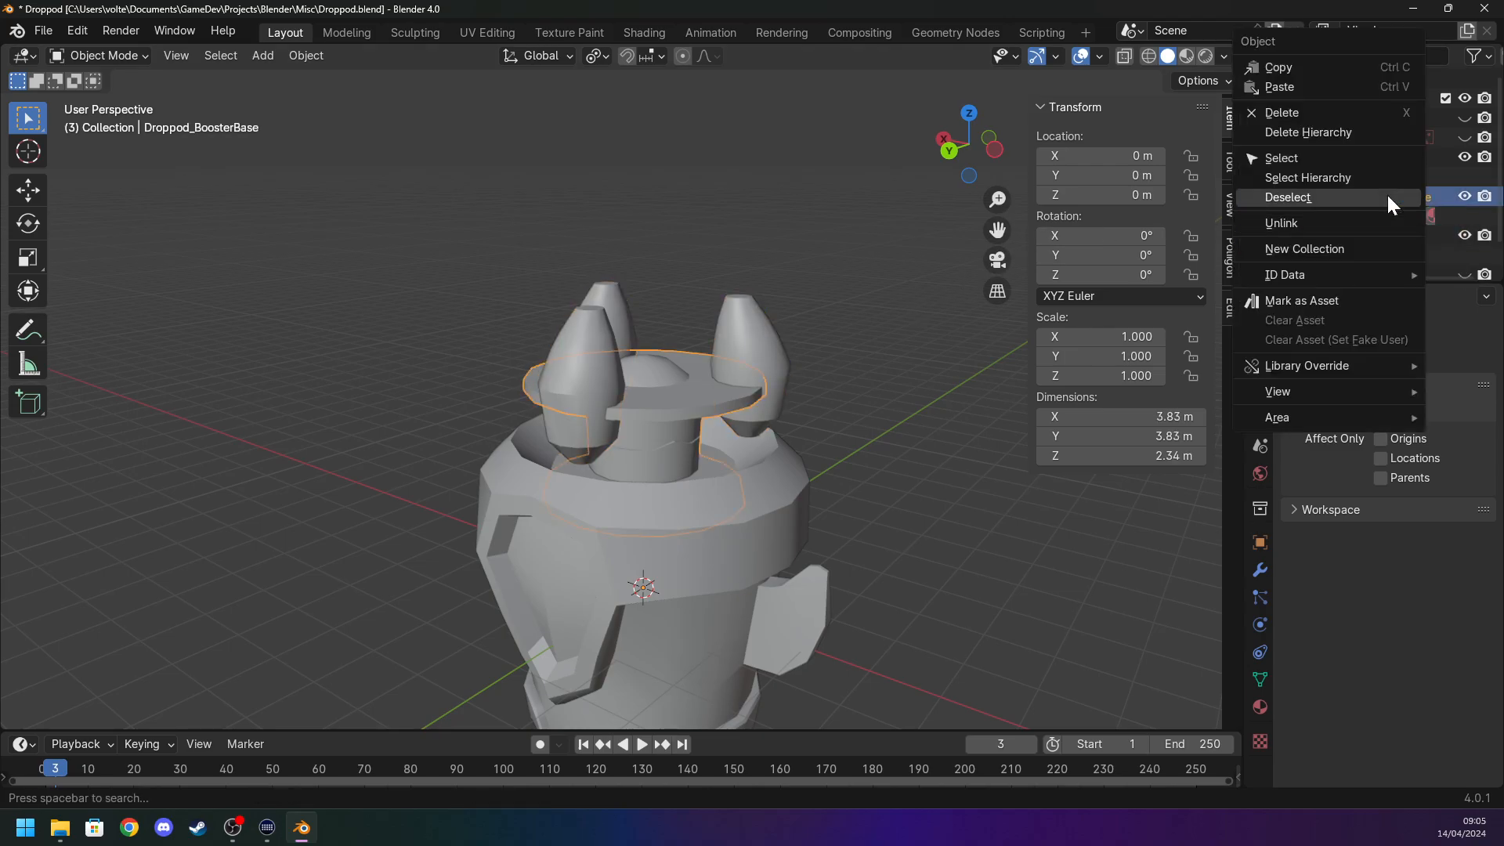
mouse_move(1329, 269)
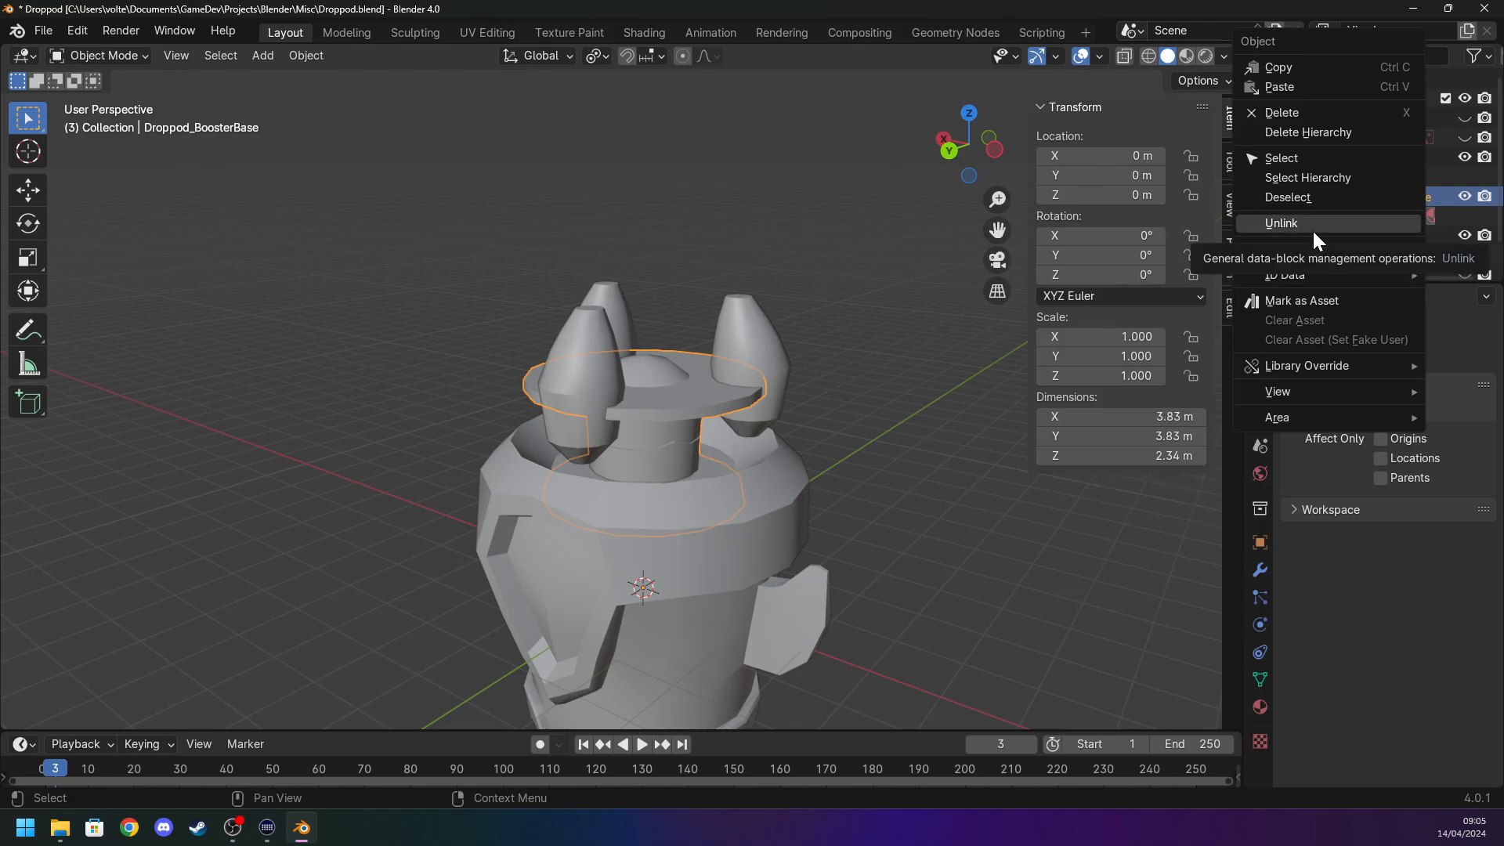
left_click(1319, 135)
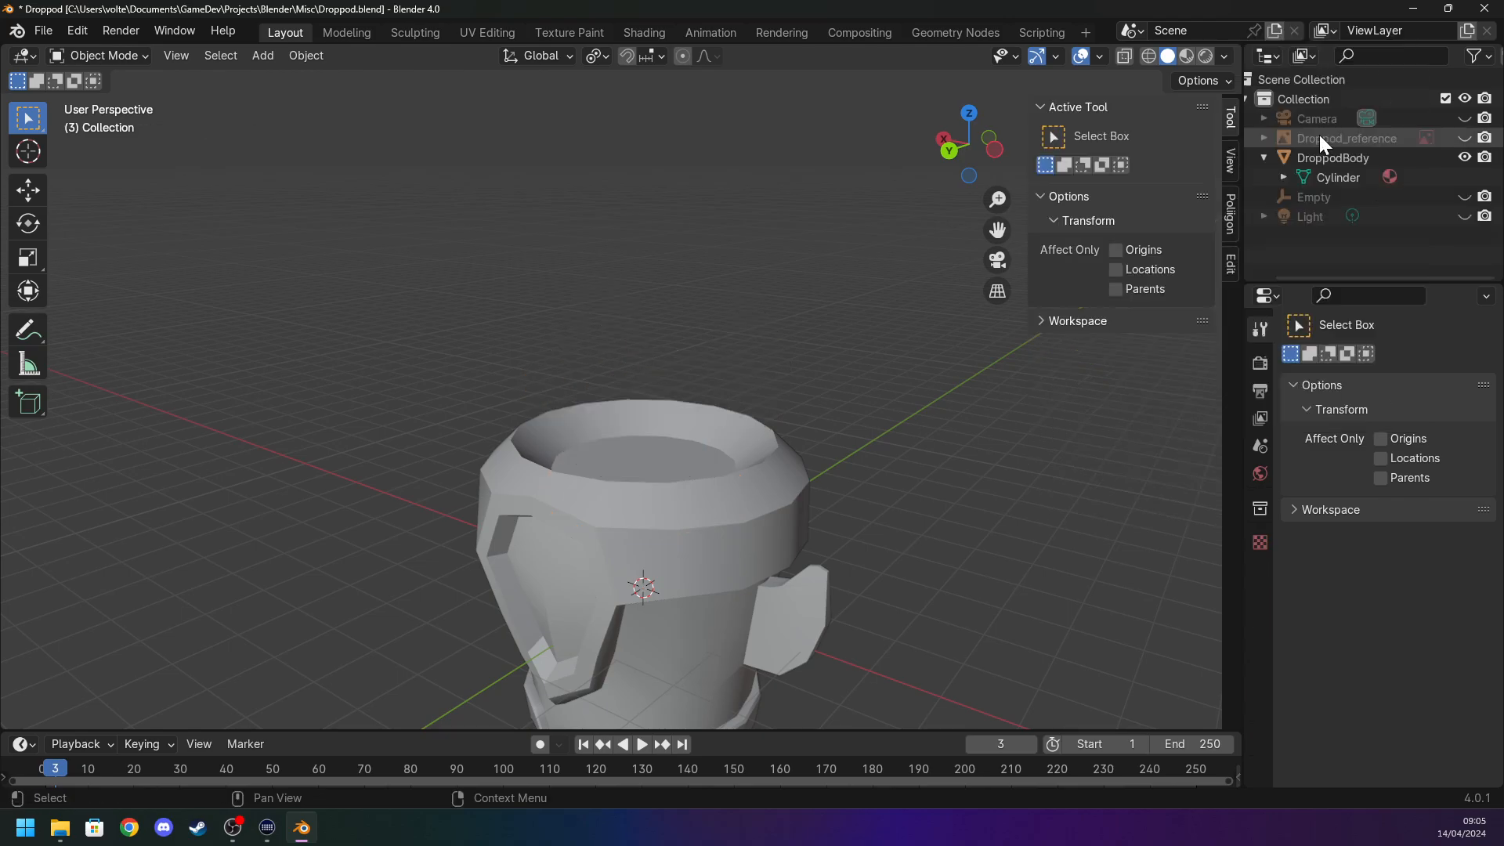
key("ctrl+z")
Try unlinking the booster base and check the outliner's object hierarchy for it, undoing the unlink.
right_click(1327, 198)
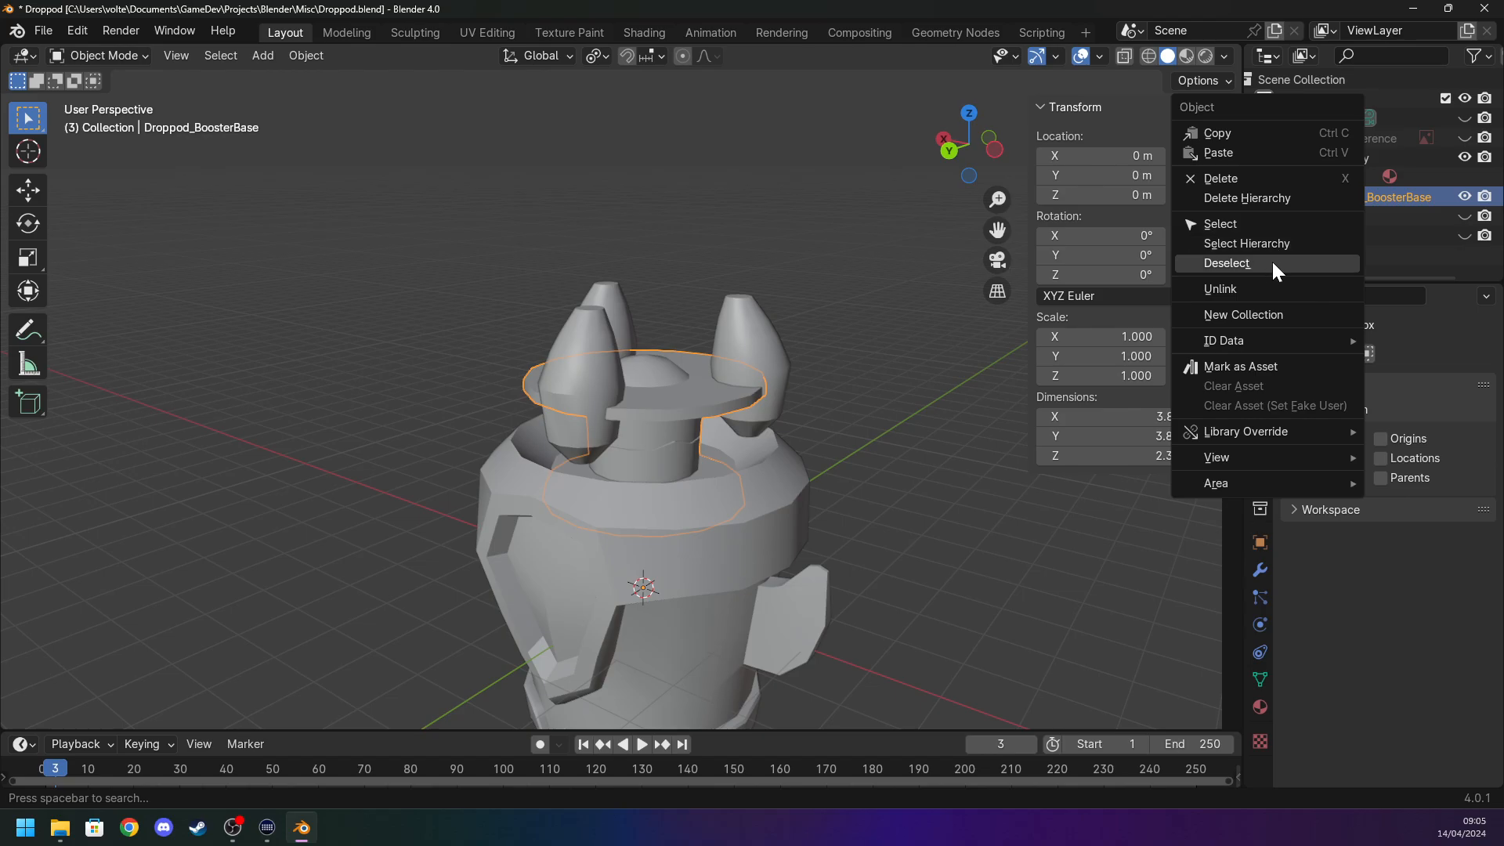
left_click(1265, 287)
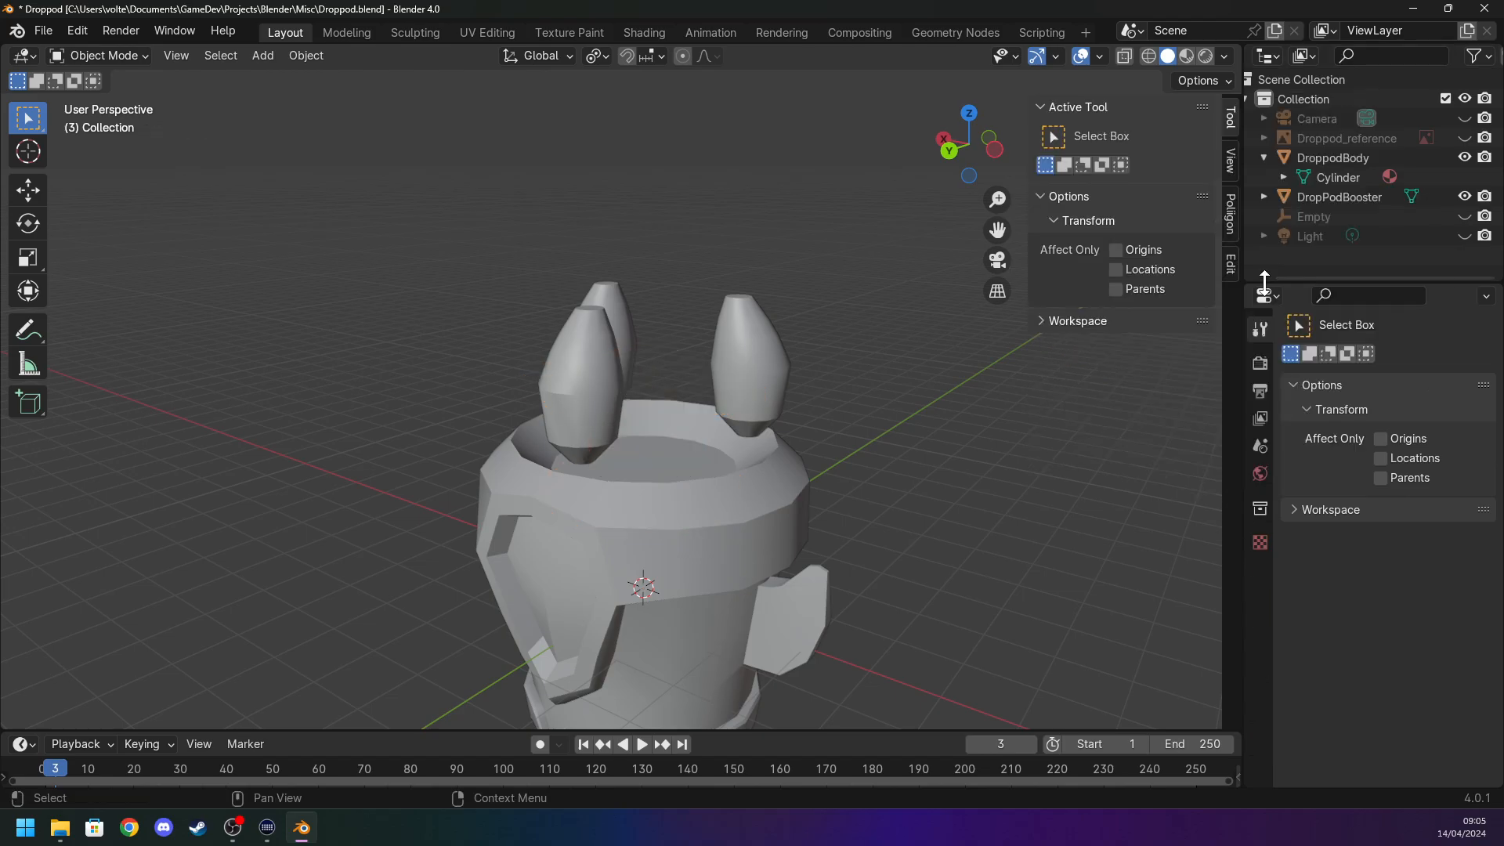
left_click(1264, 196)
left_click(1283, 178)
left_click(1283, 177)
left_click(1264, 159)
left_click(1263, 136)
left_click(1263, 136)
left_click(1263, 117)
left_click(1264, 255)
scroll(1263, 242, "down", 1)
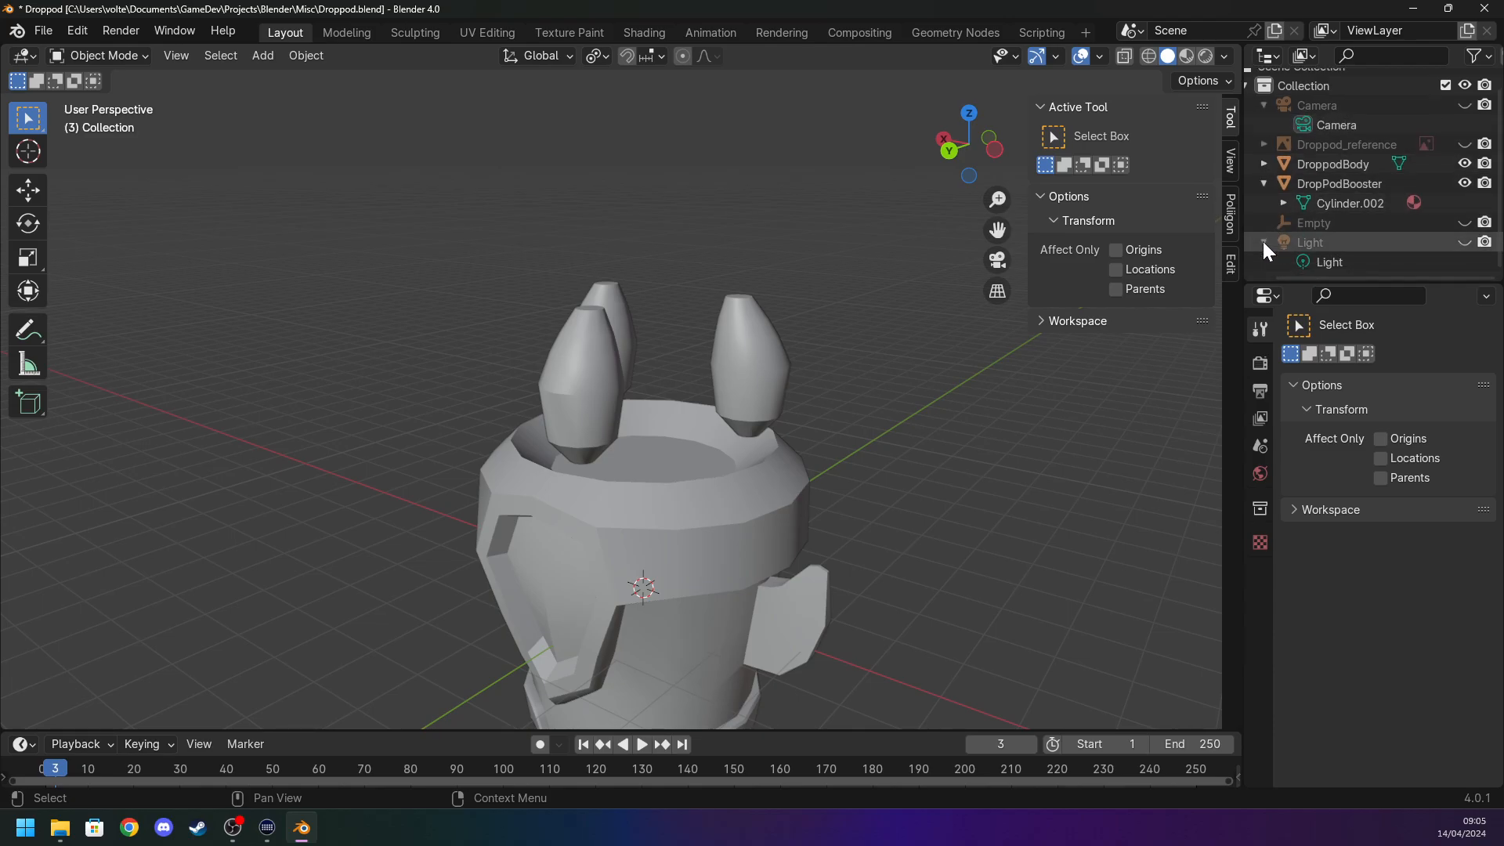
left_click(1263, 240)
key("ctrl+z")
left_click(876, 289)
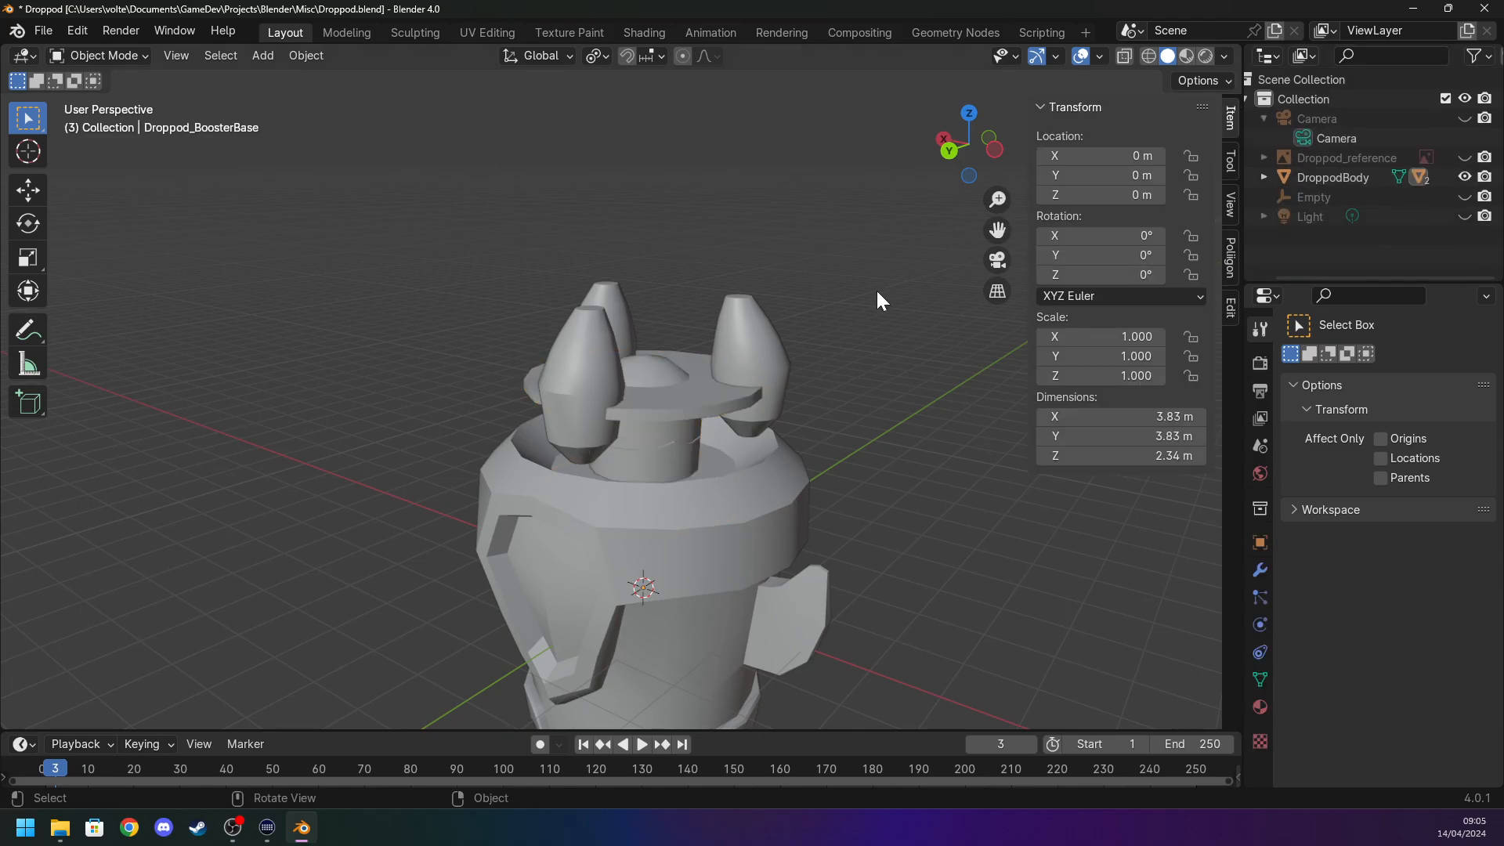
Try unlinking the pod body from its collection, and undo the unlink.
left_click(683, 577)
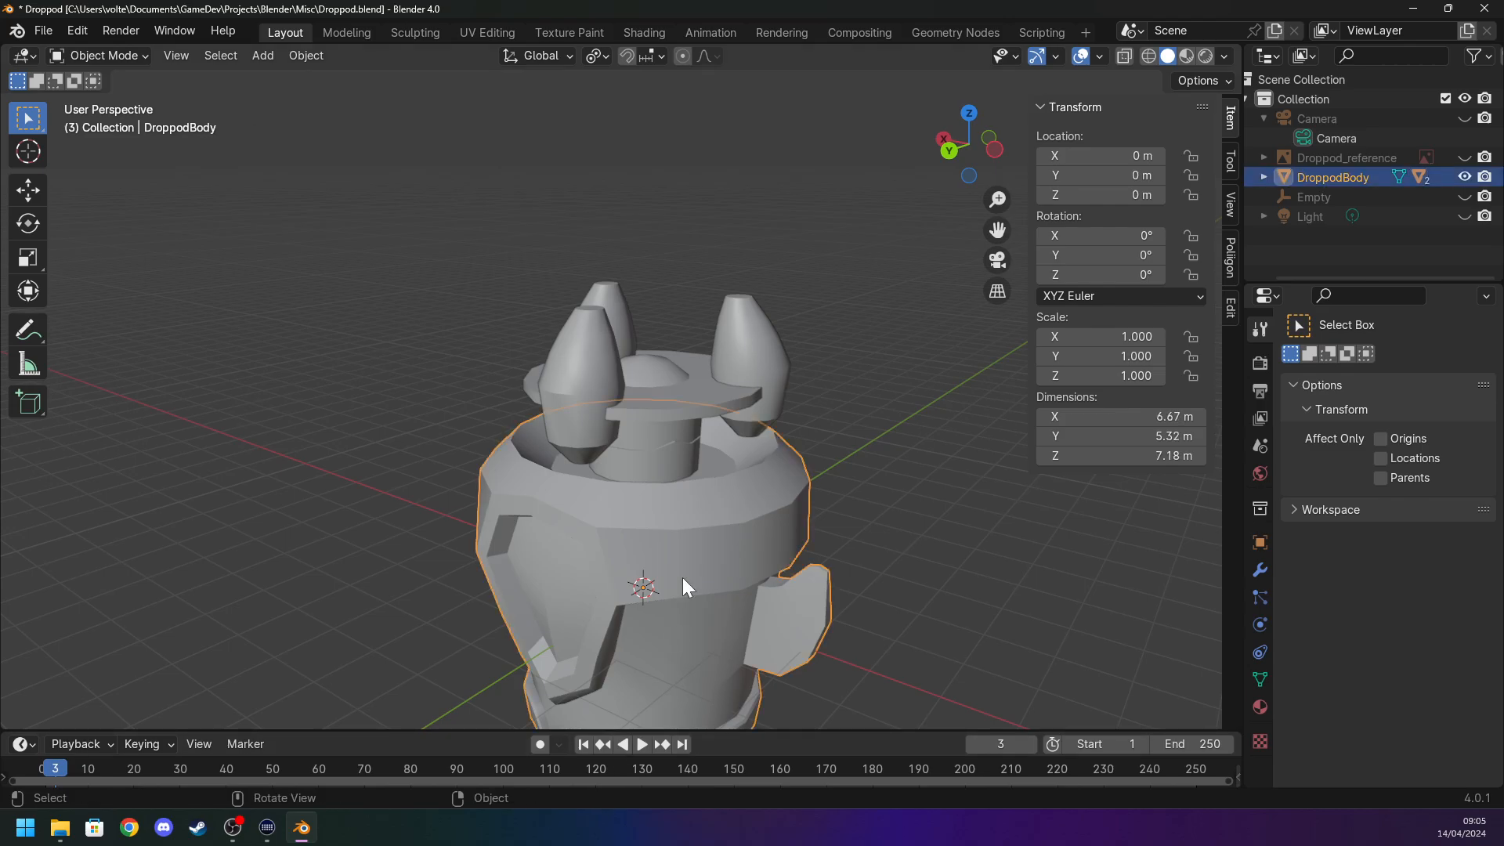
left_click(1264, 177)
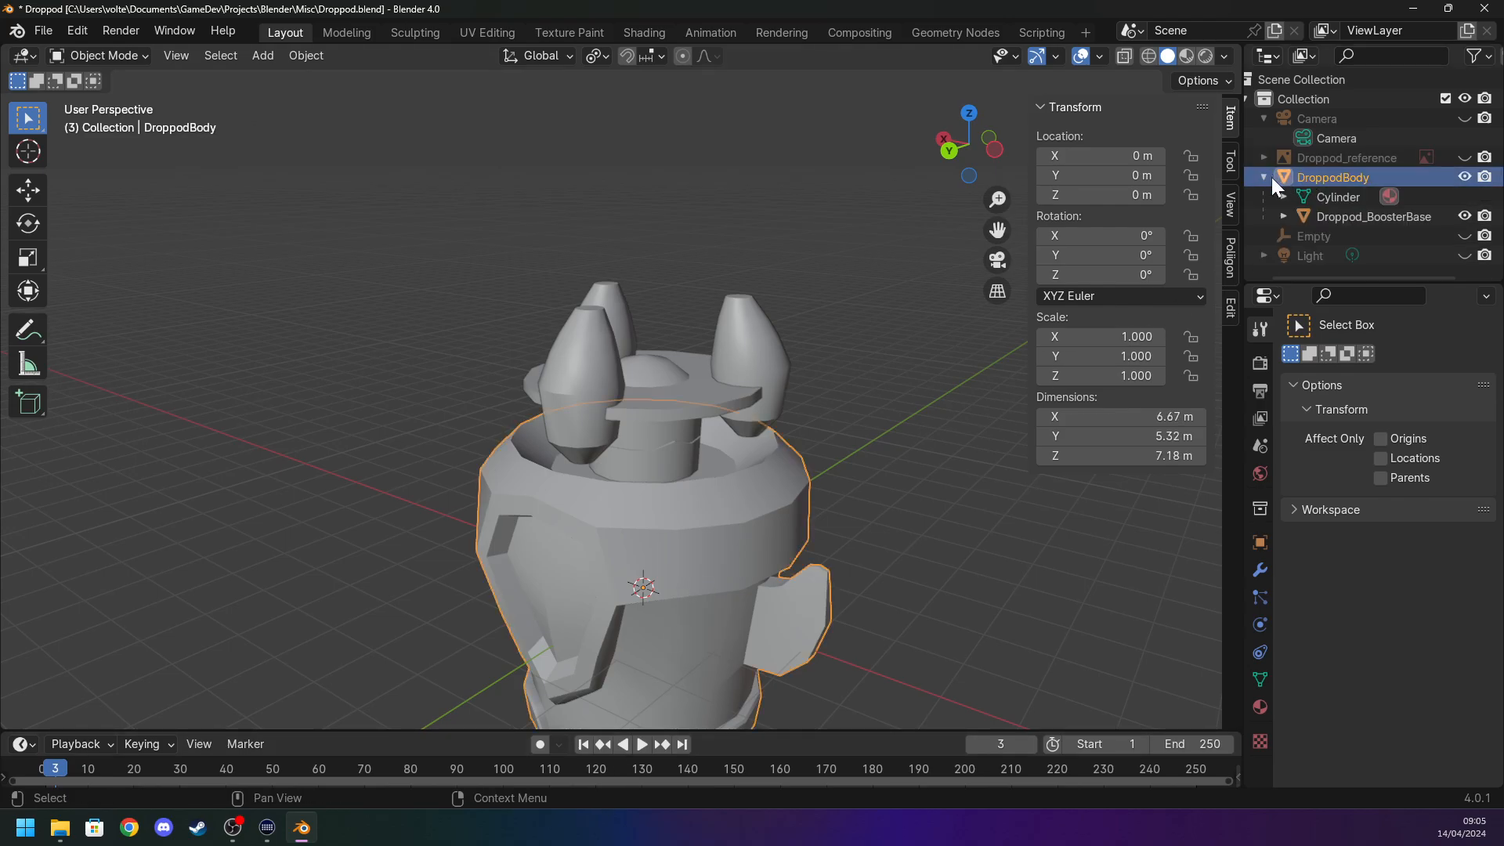
right_click(1274, 177)
left_click(1266, 220)
key("ctrl+z")
left_click(156, 328)
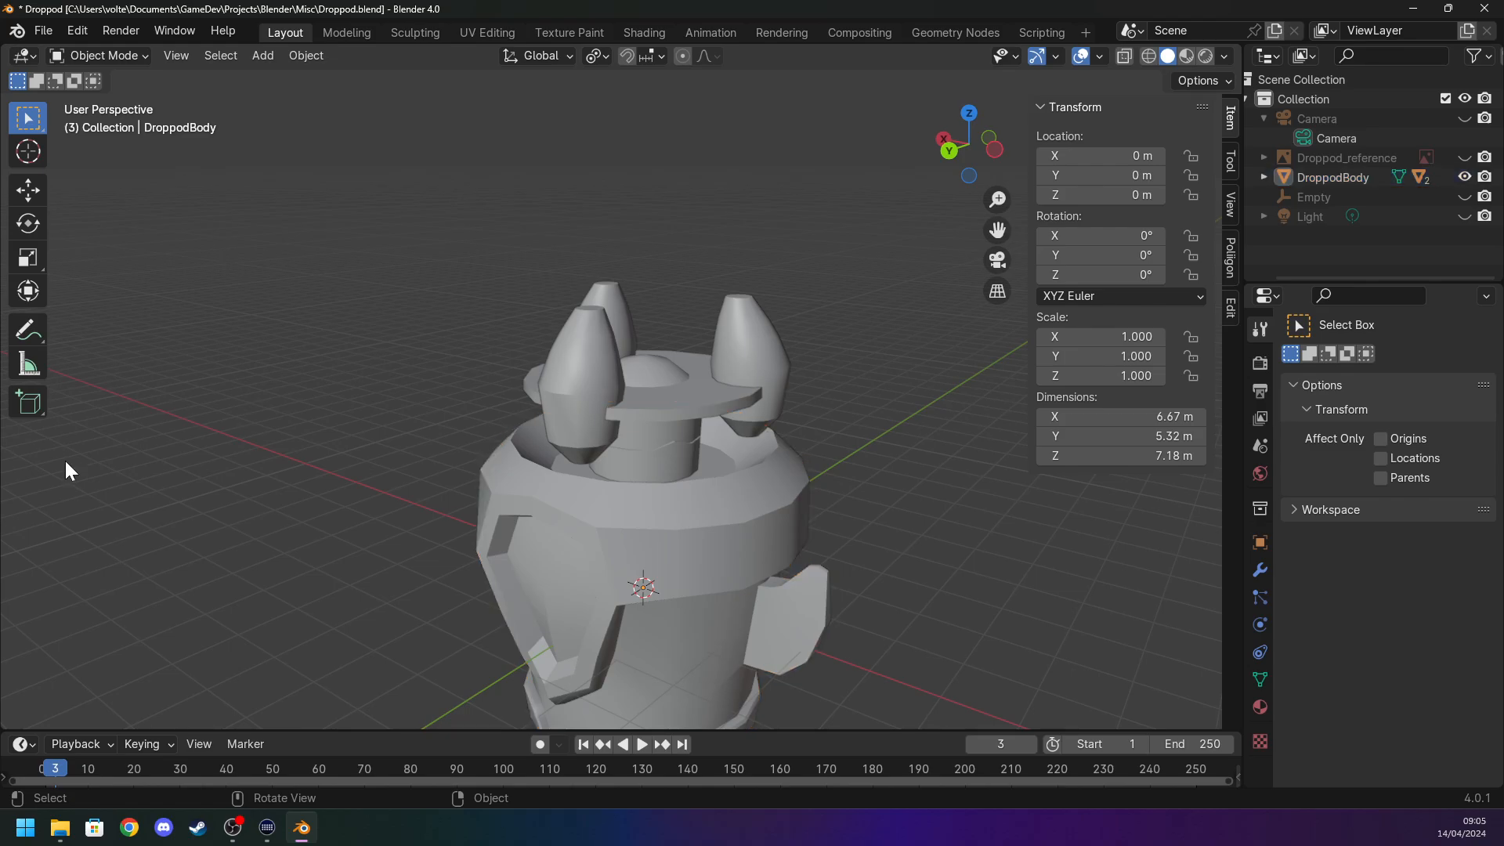
left_click(129, 828)
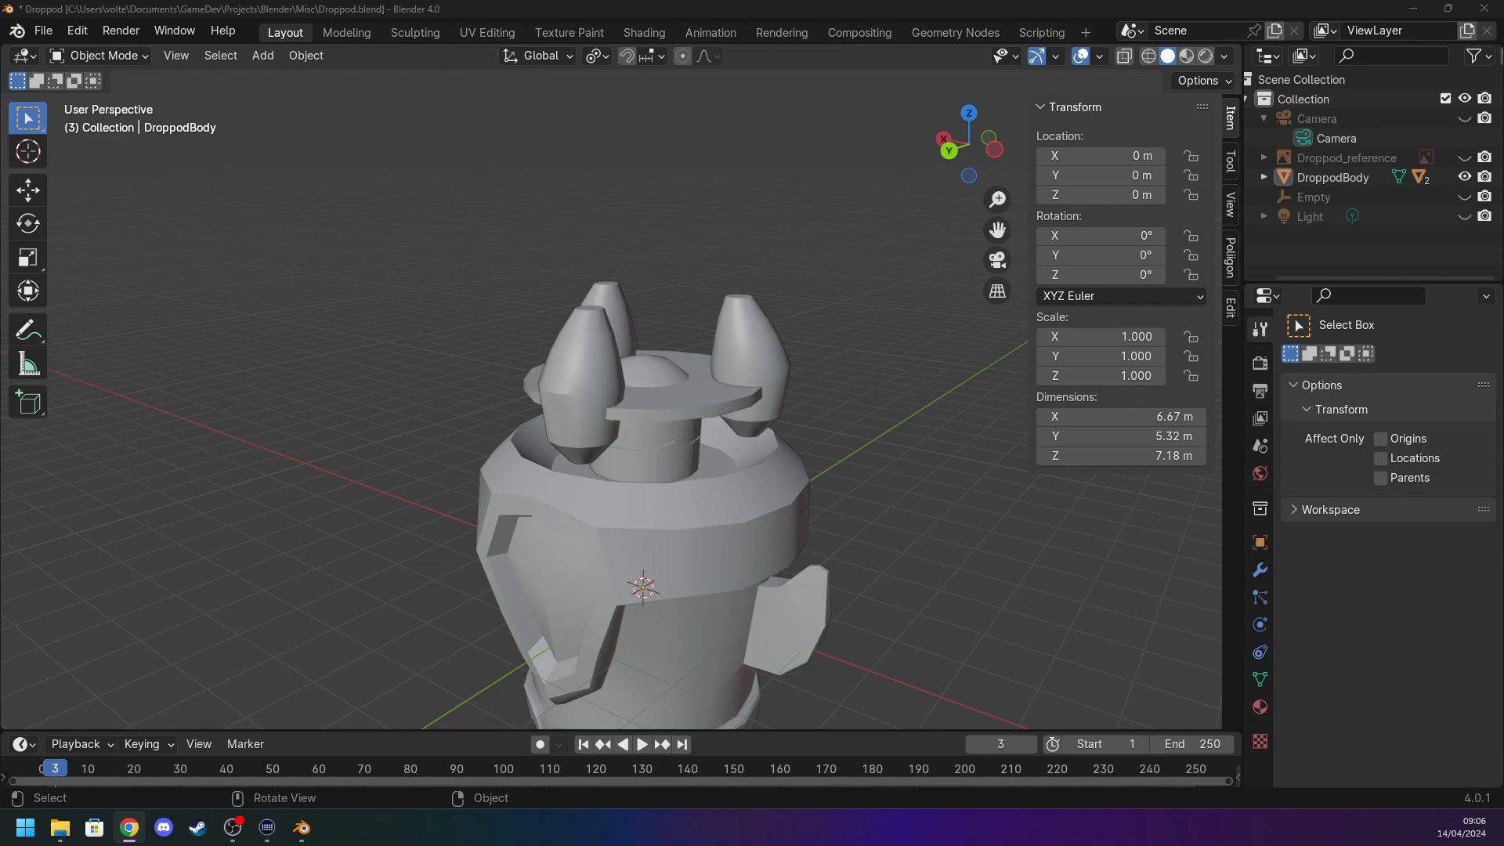
Select the booster base and unlink Material.001 from it in the Shading workspace.
left_click(642, 440)
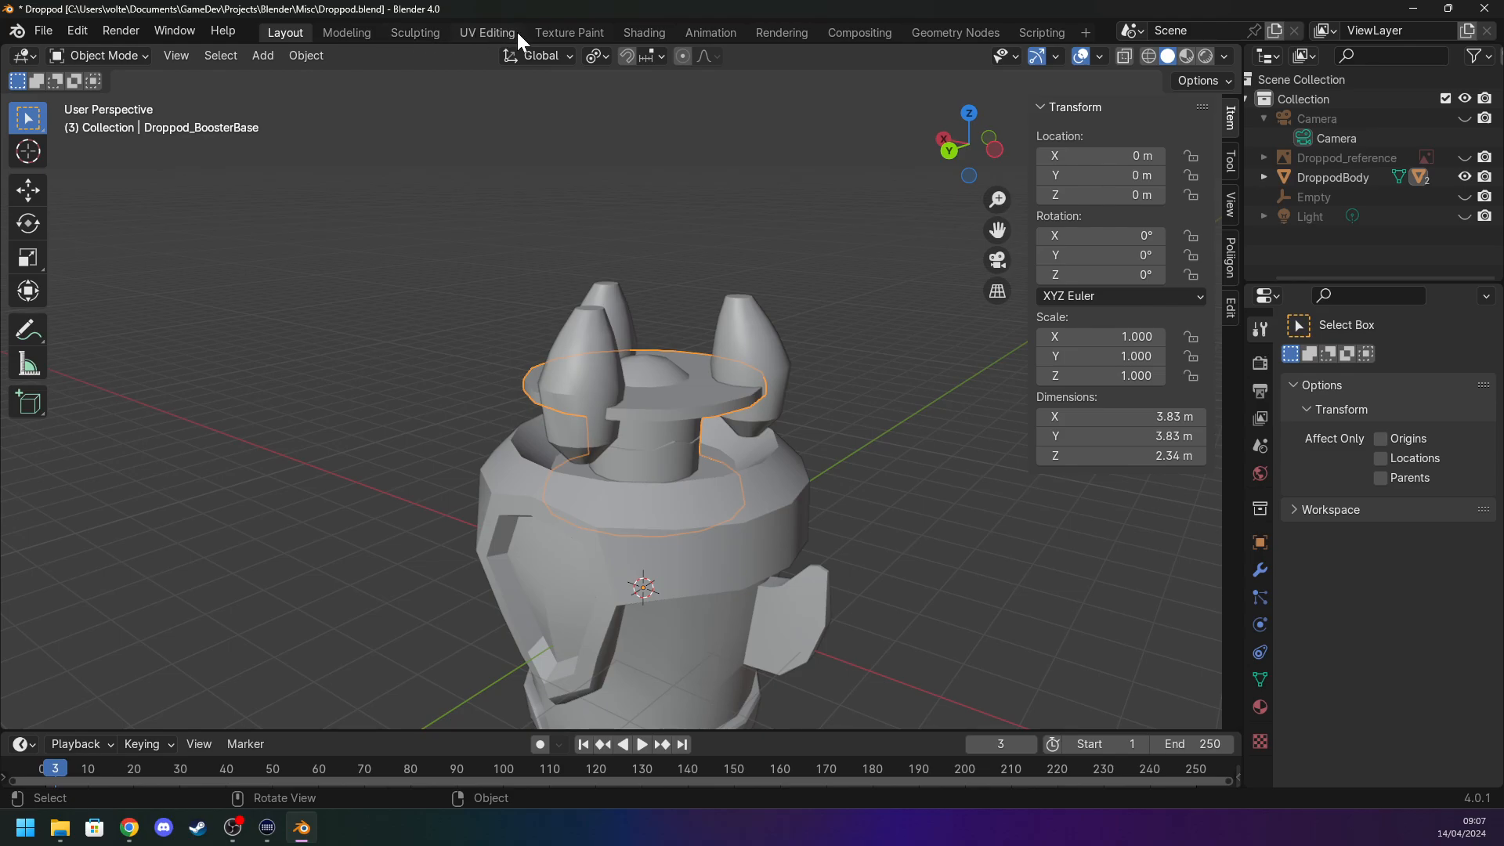
left_click(582, 30)
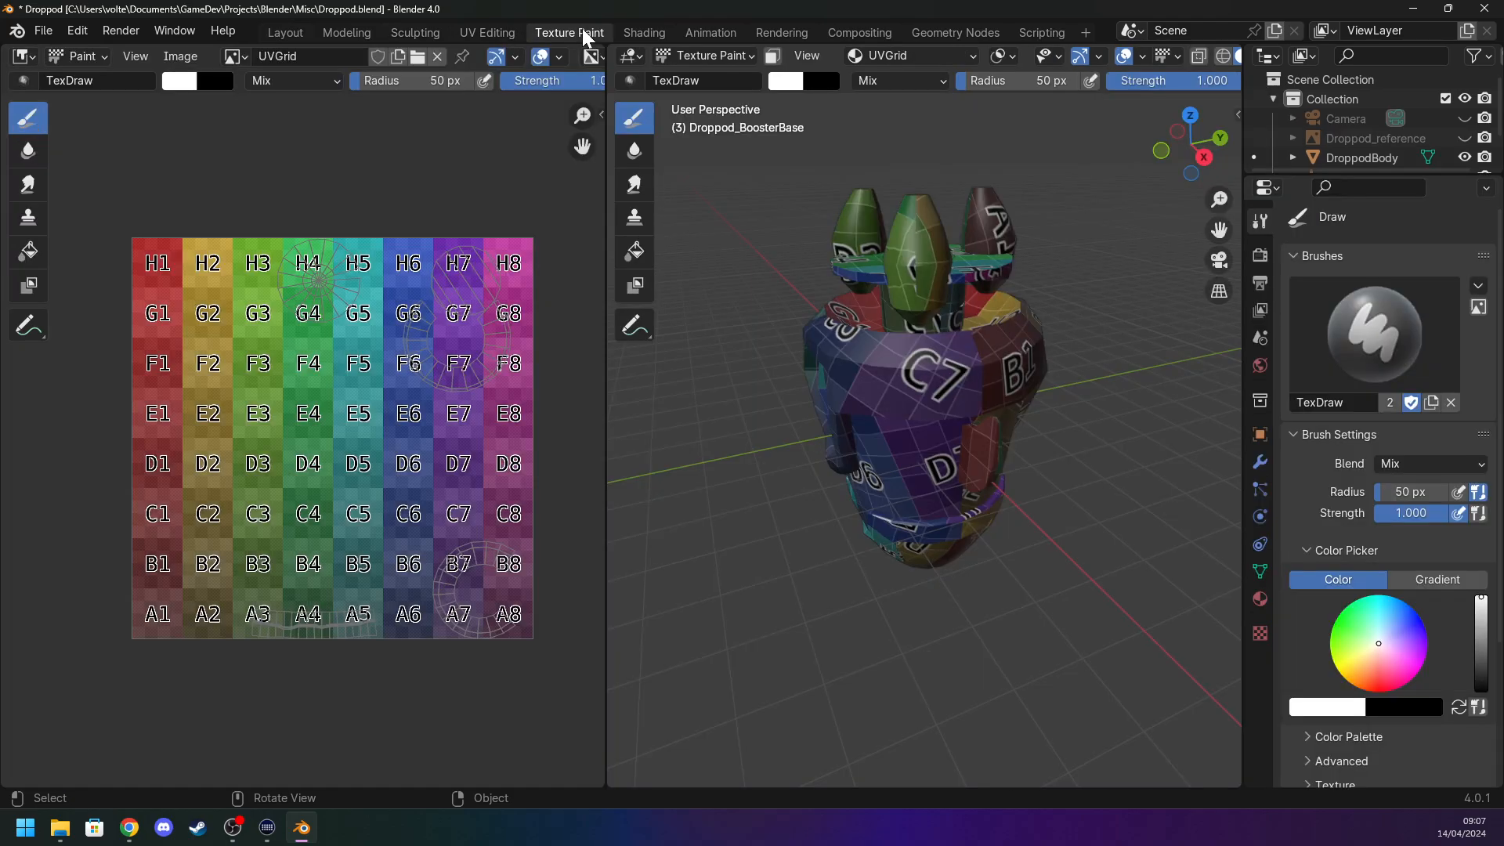
left_click(634, 24)
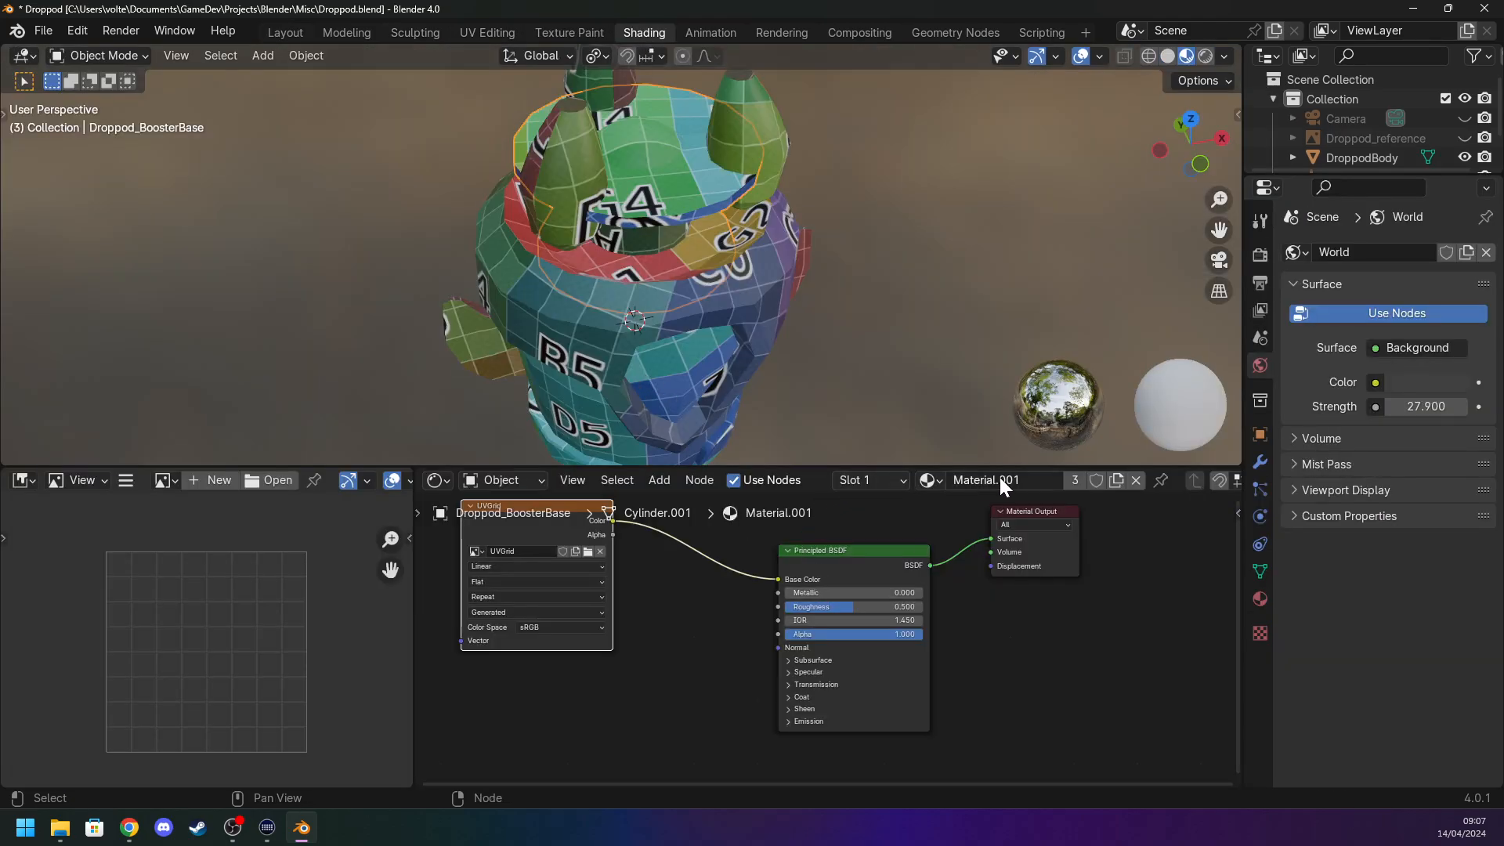
scroll(852, 572, "up", 3)
middle_click_drag(718, 569, 650, 641)
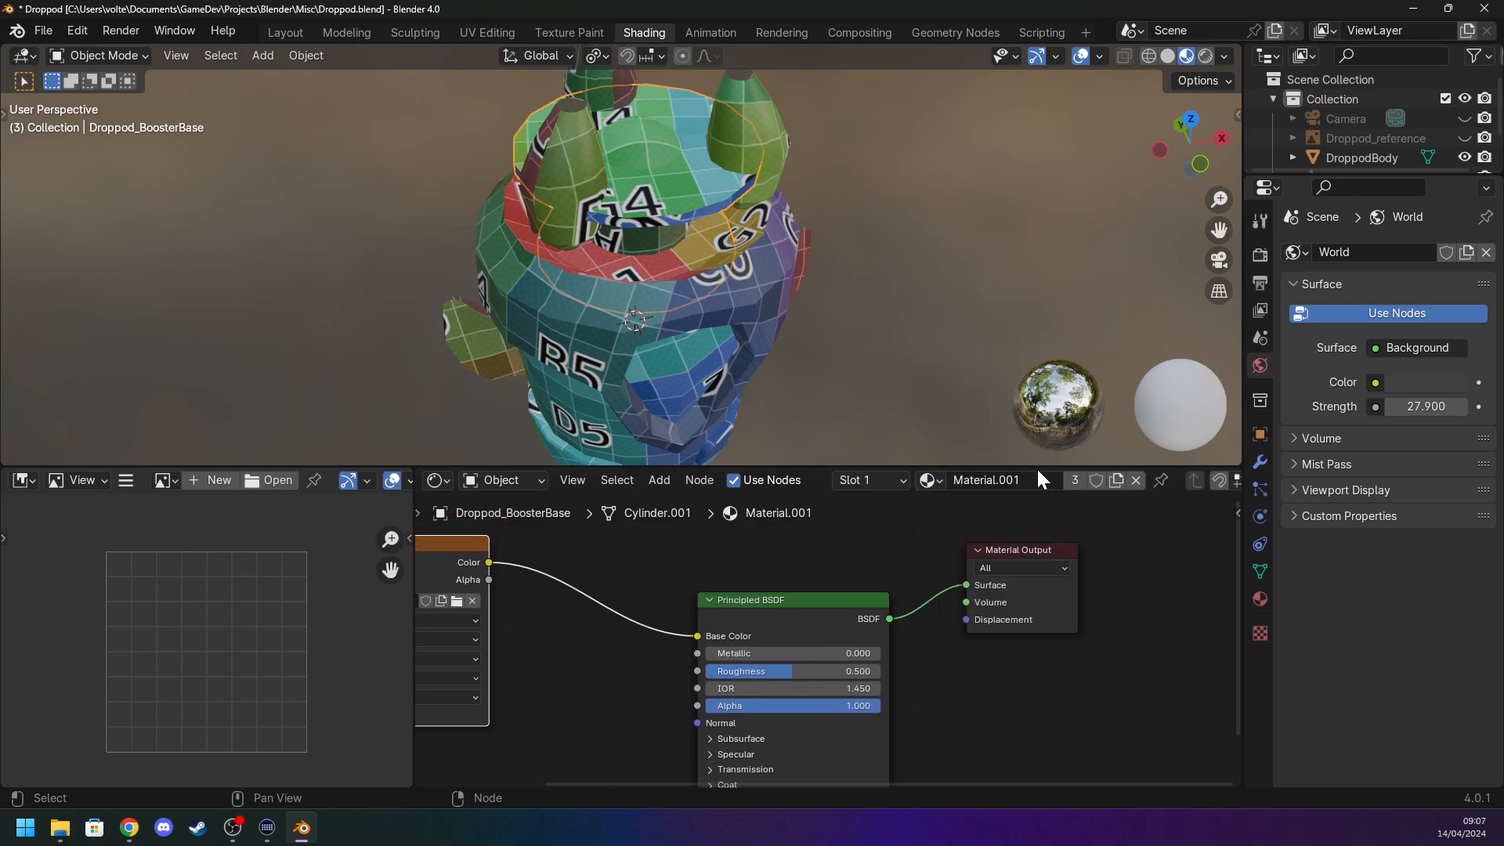
left_click(1135, 479)
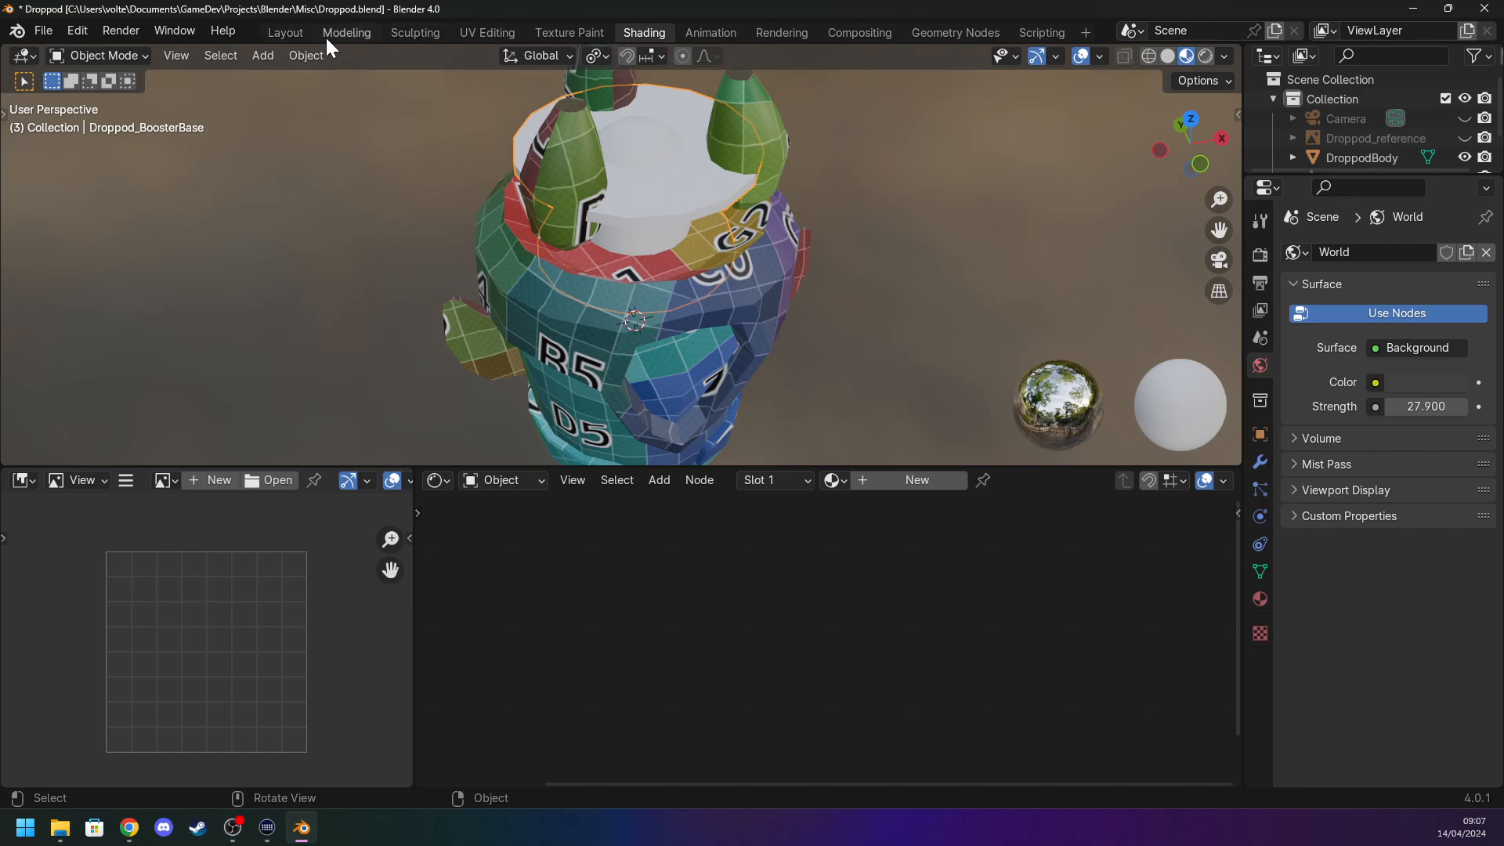
Return to the Layout workspace and check the booster base in Vertex Paint mode, finishing in Object Mode.
left_click(299, 35)
scroll(619, 365, "up", 2)
left_click(125, 55)
left_click(119, 145)
scroll(682, 390, "up", 3)
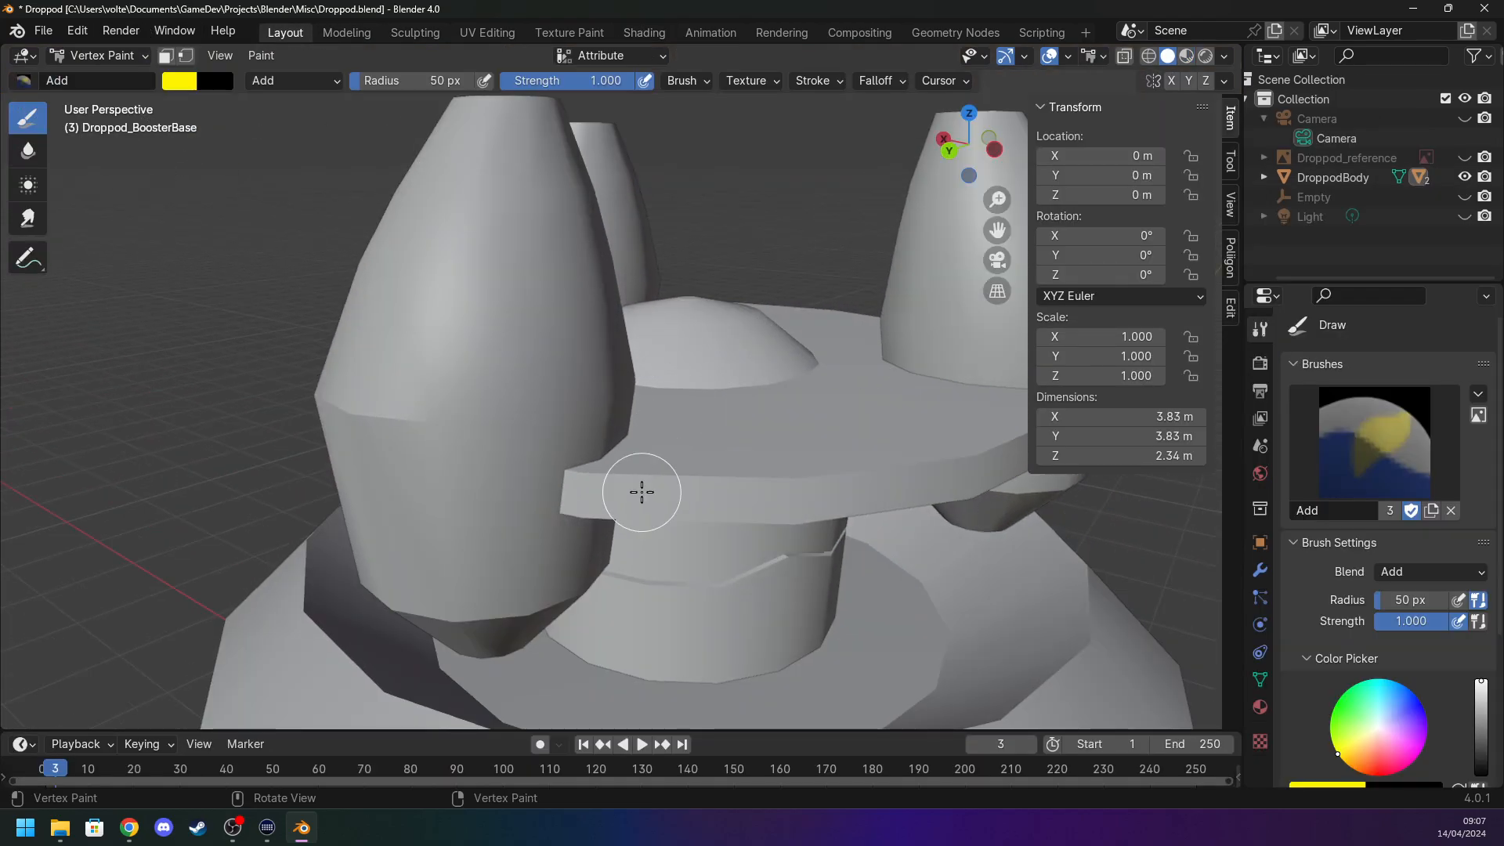
key("ctrl+Tab")
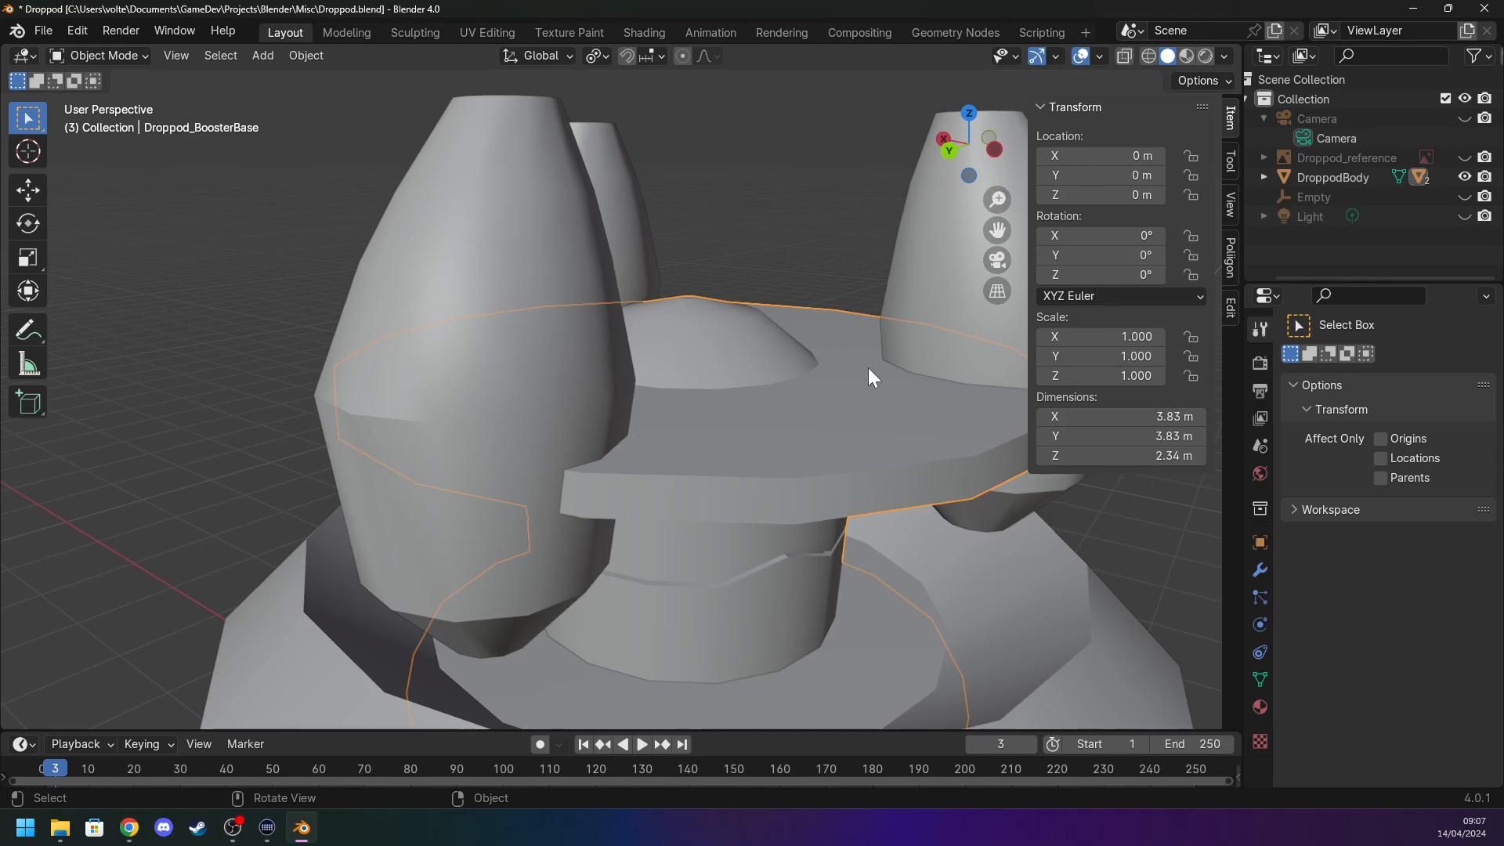
left_click(1259, 568)
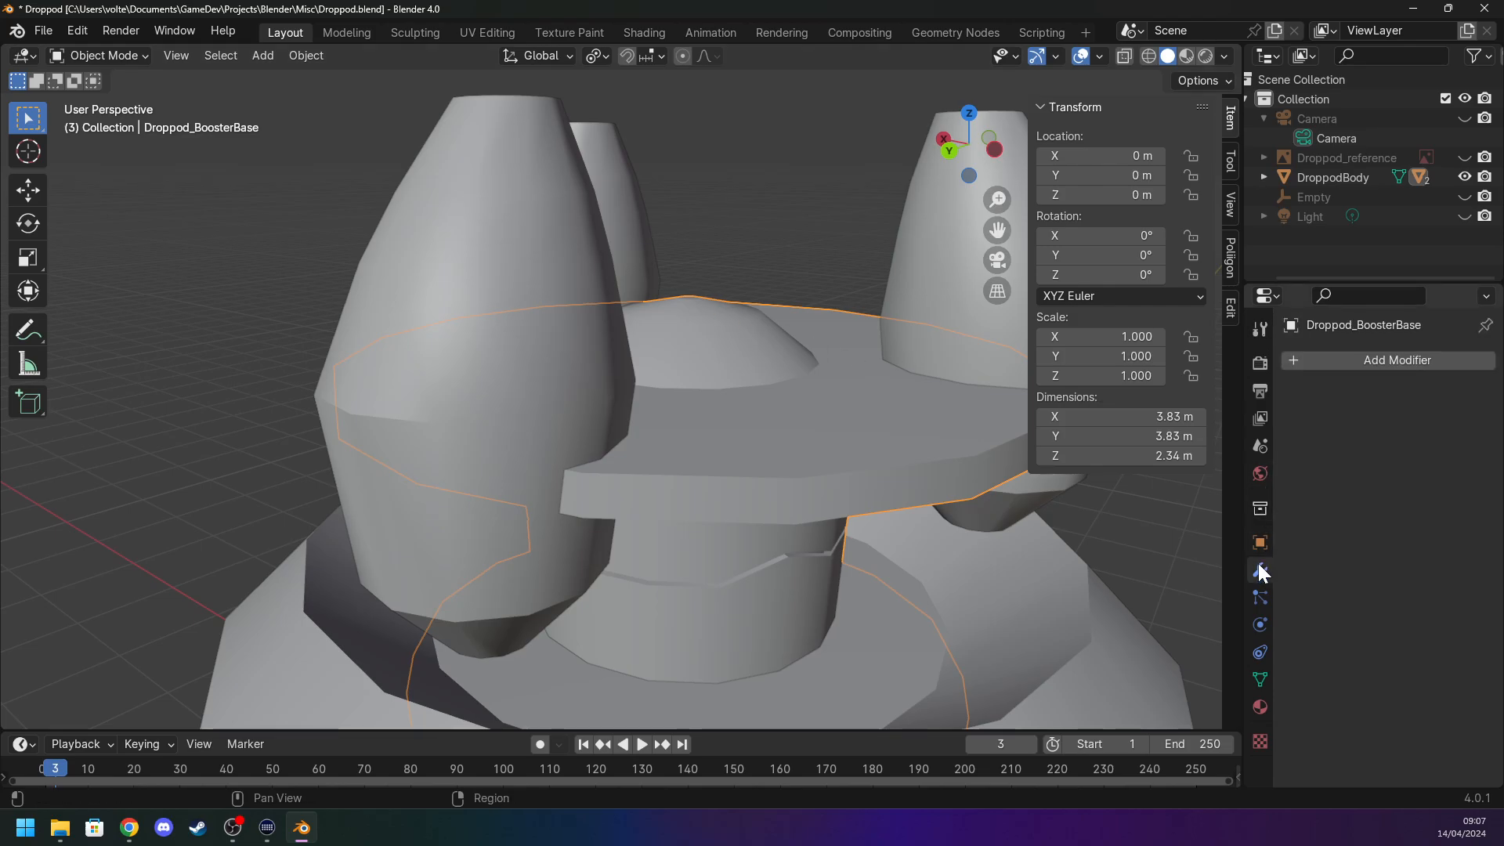
left_click(1305, 363)
type("atgr")
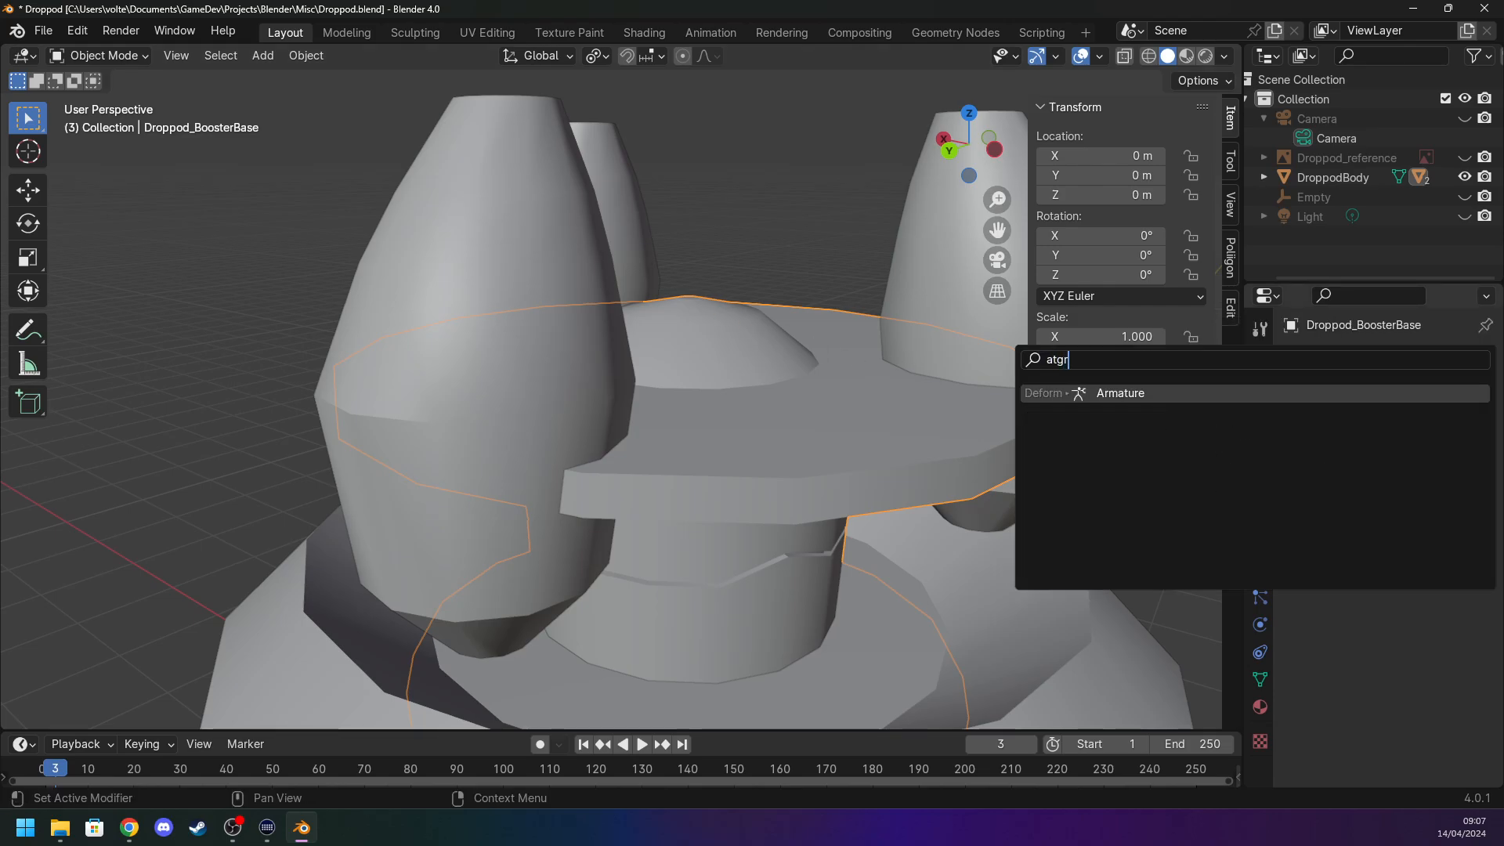
key("BackSpace")
key("BackSpace")
type("r")
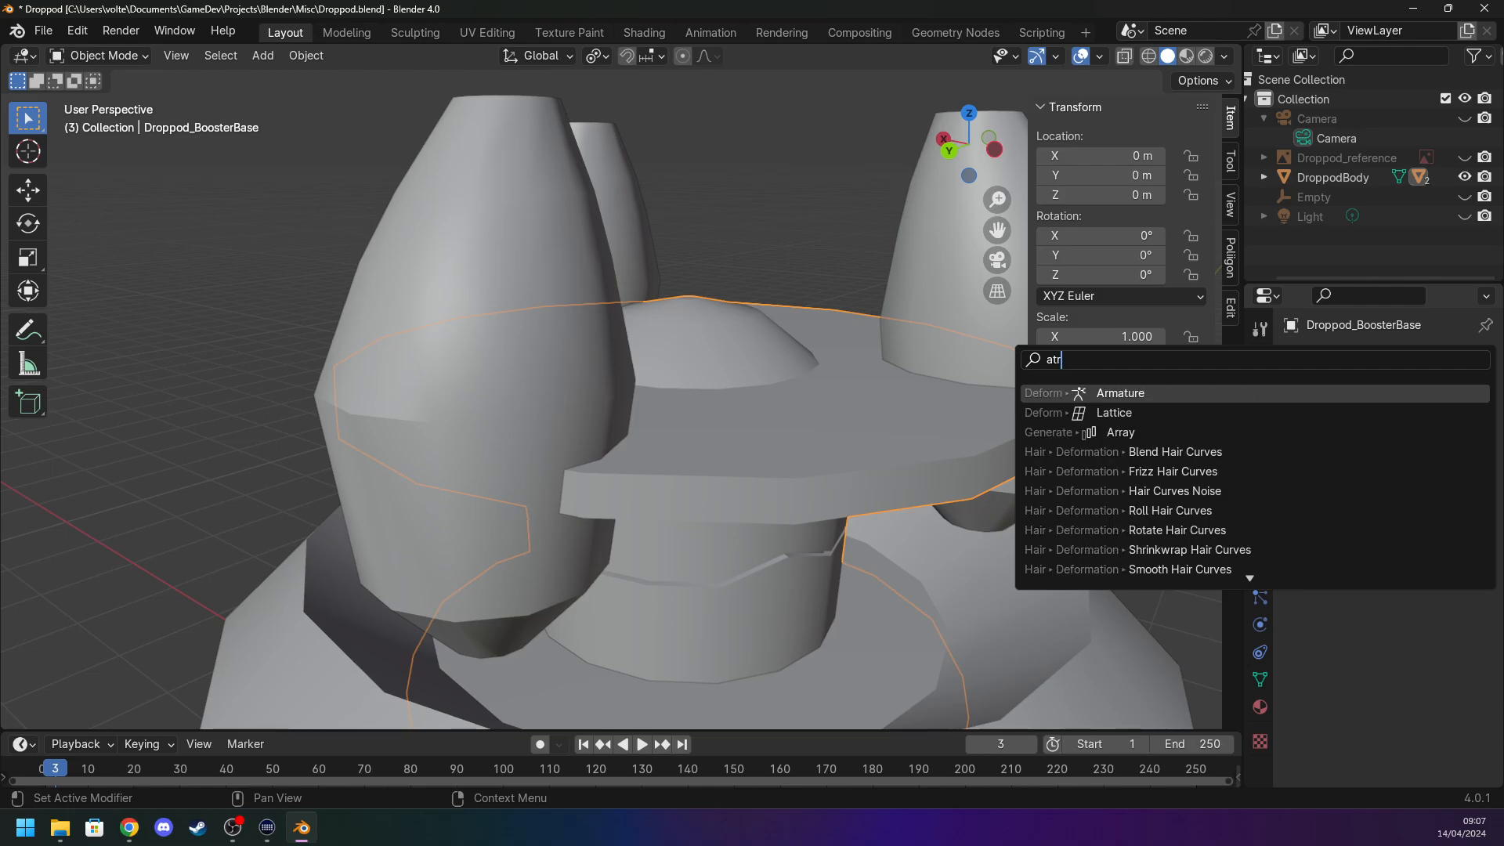
key("BackSpace")
key("BackSpace")
key("BackSpace")
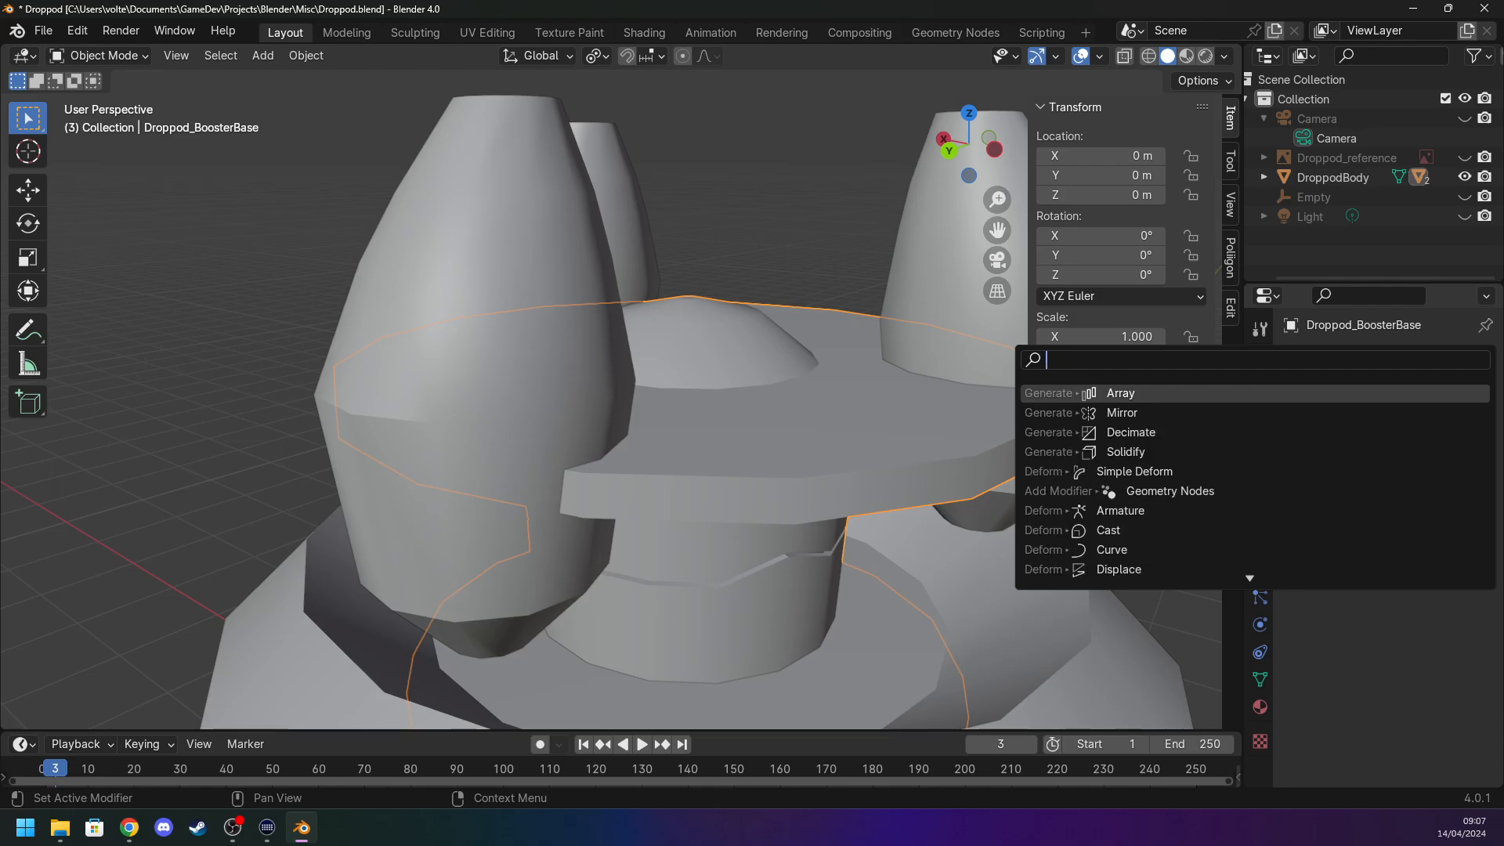
key("Escape")
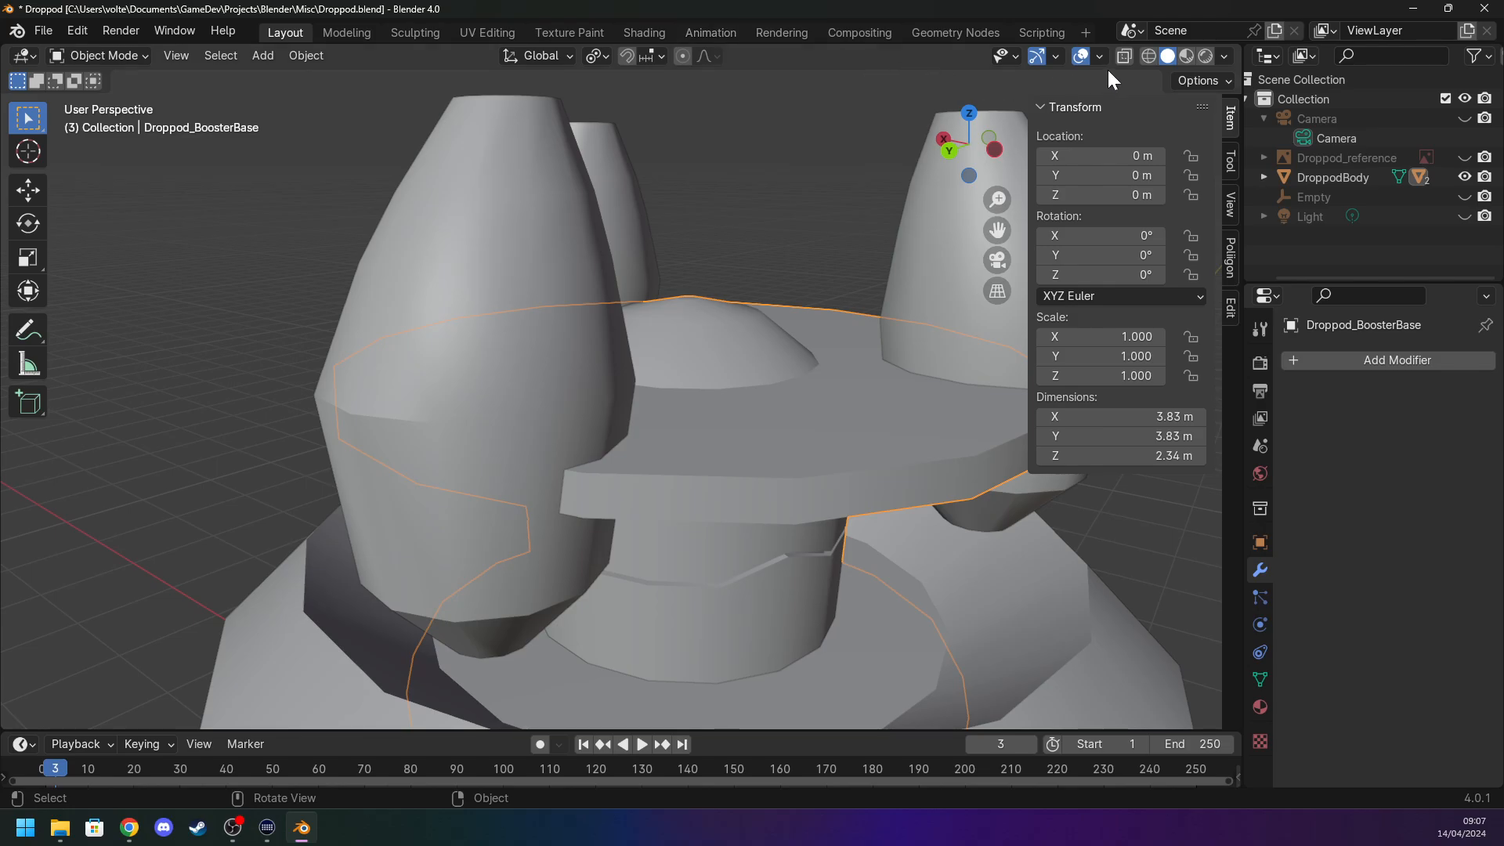
Inspect the materials on the drop pod in Material Preview shading and return to Solid shading.
left_click(1187, 53)
scroll(794, 221, "down", 5)
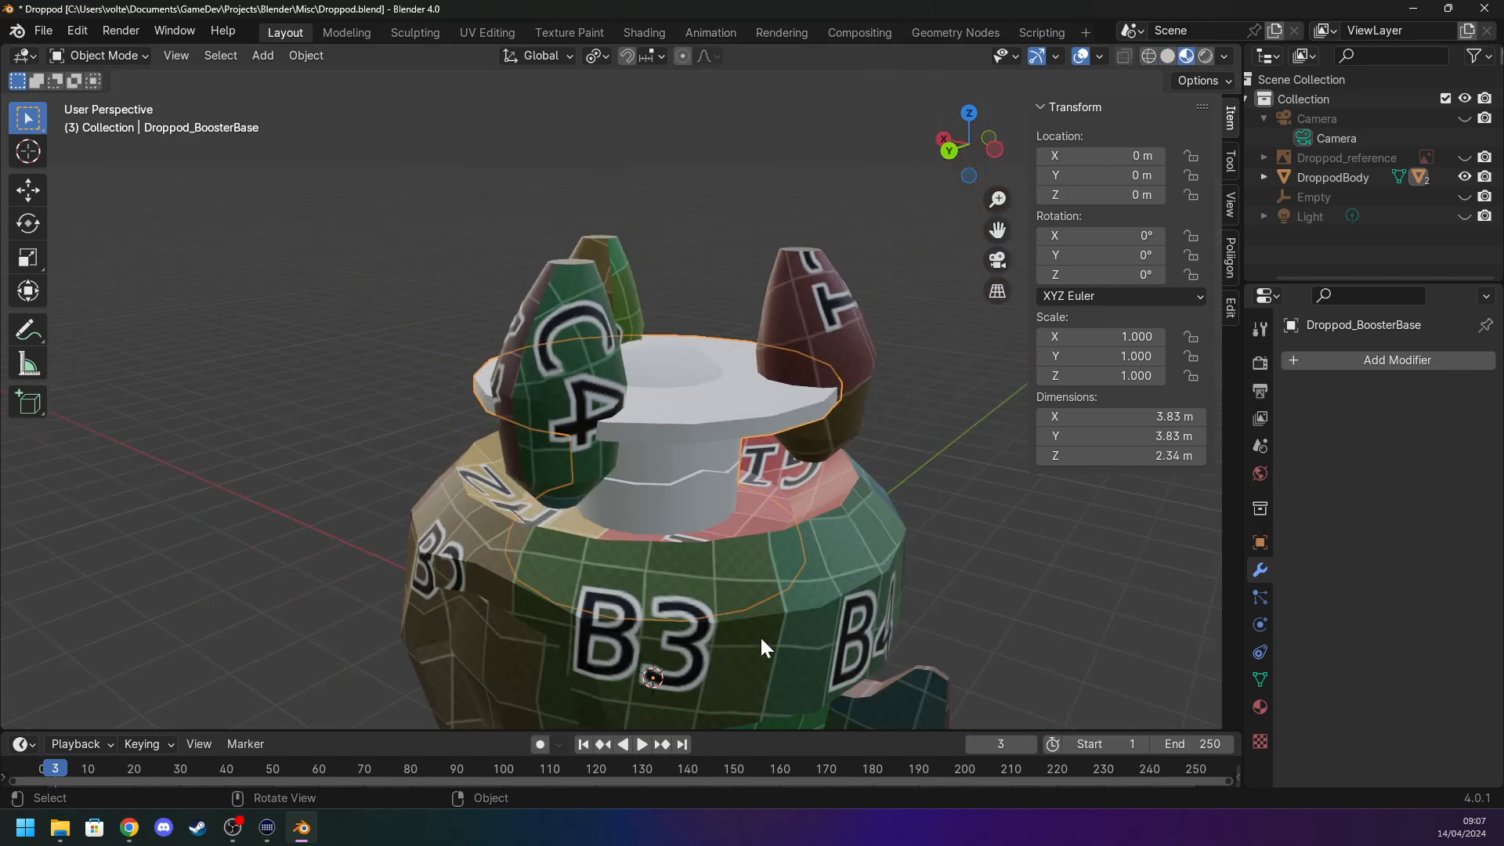
left_click(1167, 56)
scroll(777, 463, "down", 3)
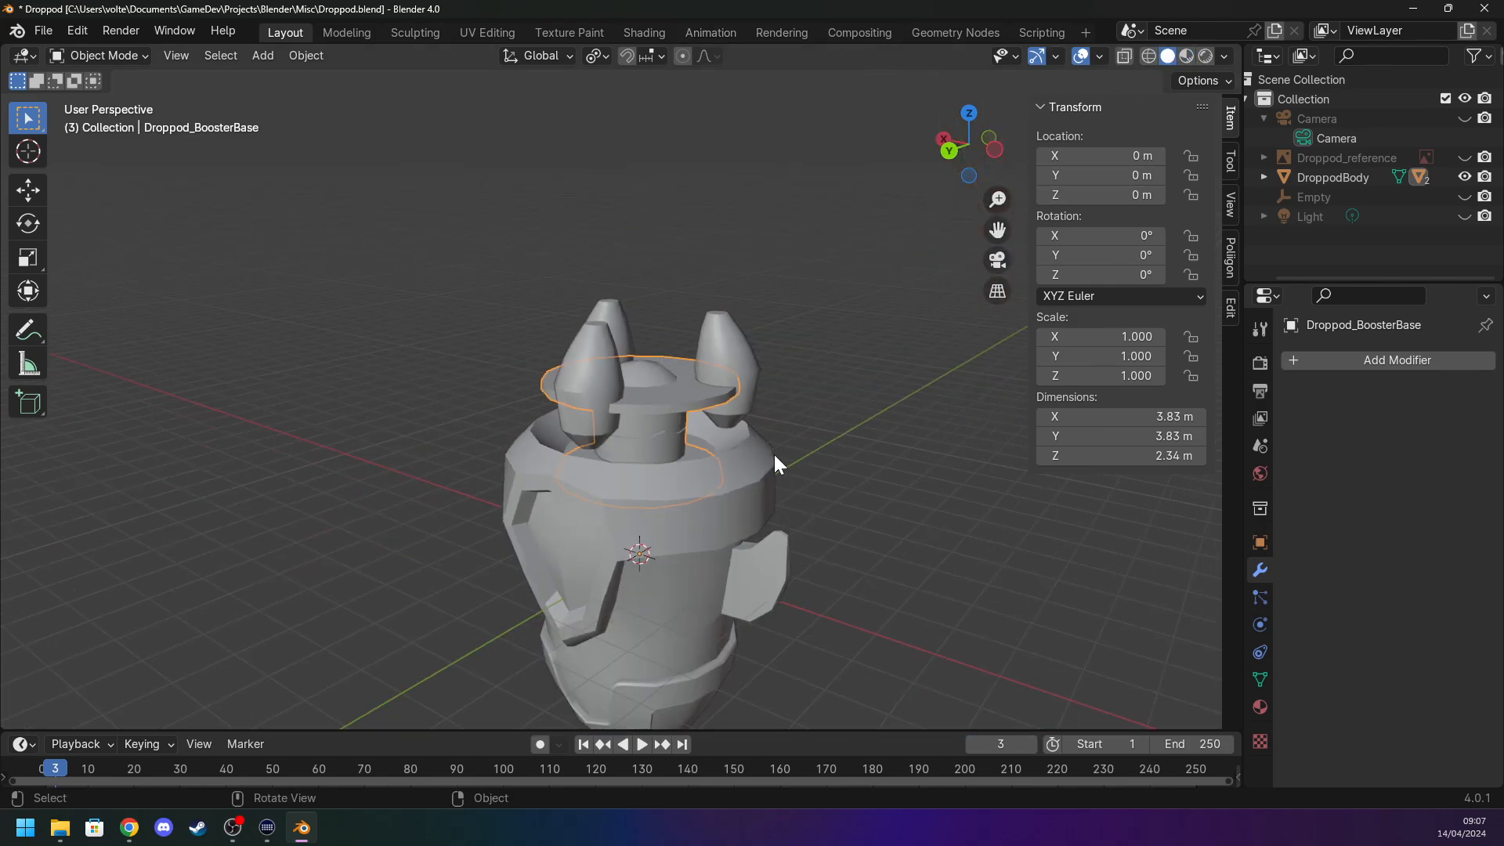
Check the pod body's painted colours in Vertex Paint mode and return to Object Mode.
left_click(692, 510)
left_click(109, 57)
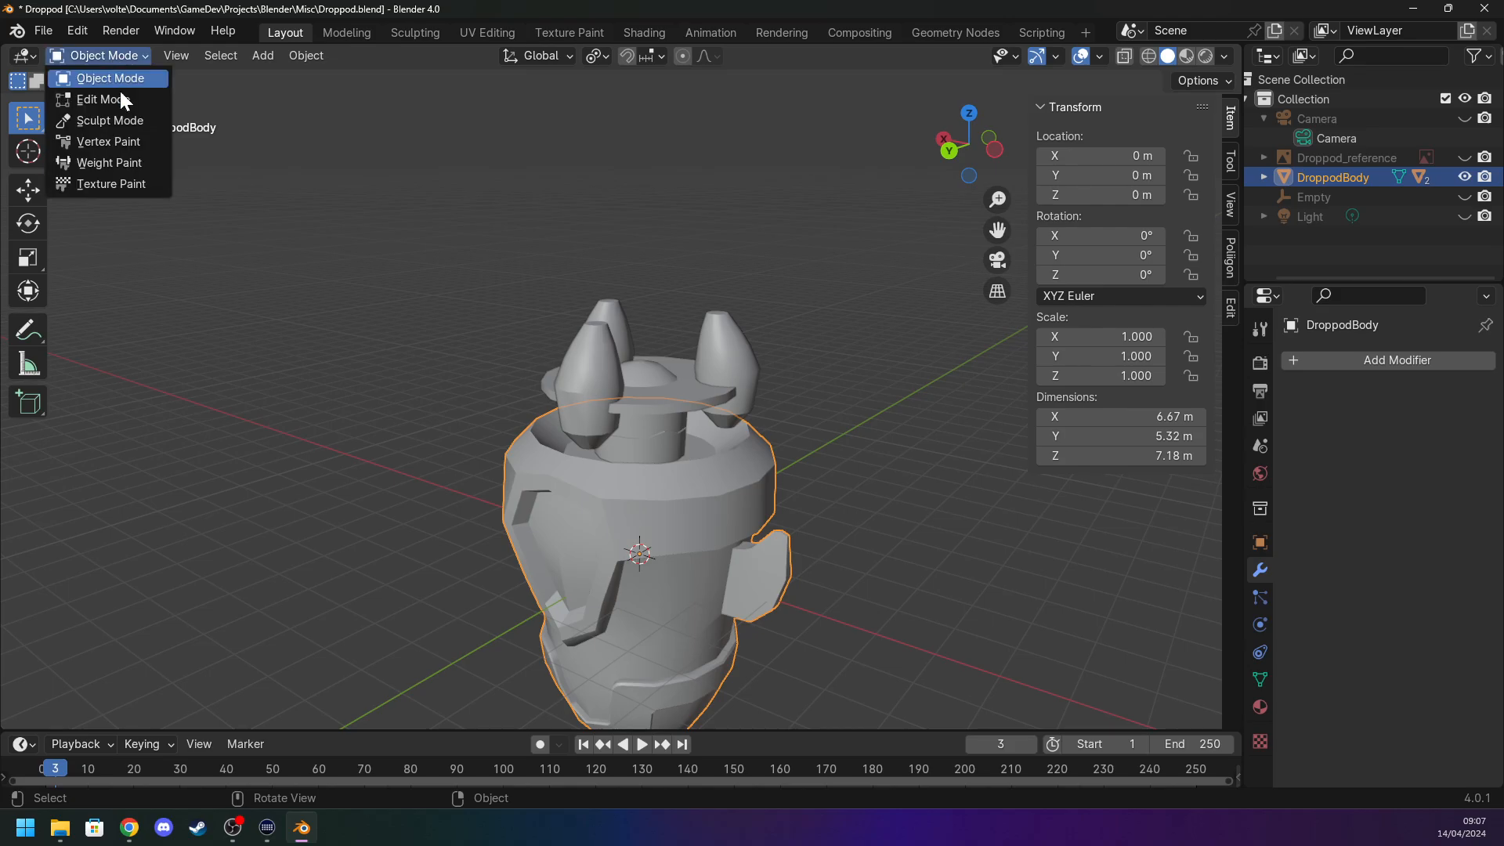
left_click(108, 142)
left_click(92, 53)
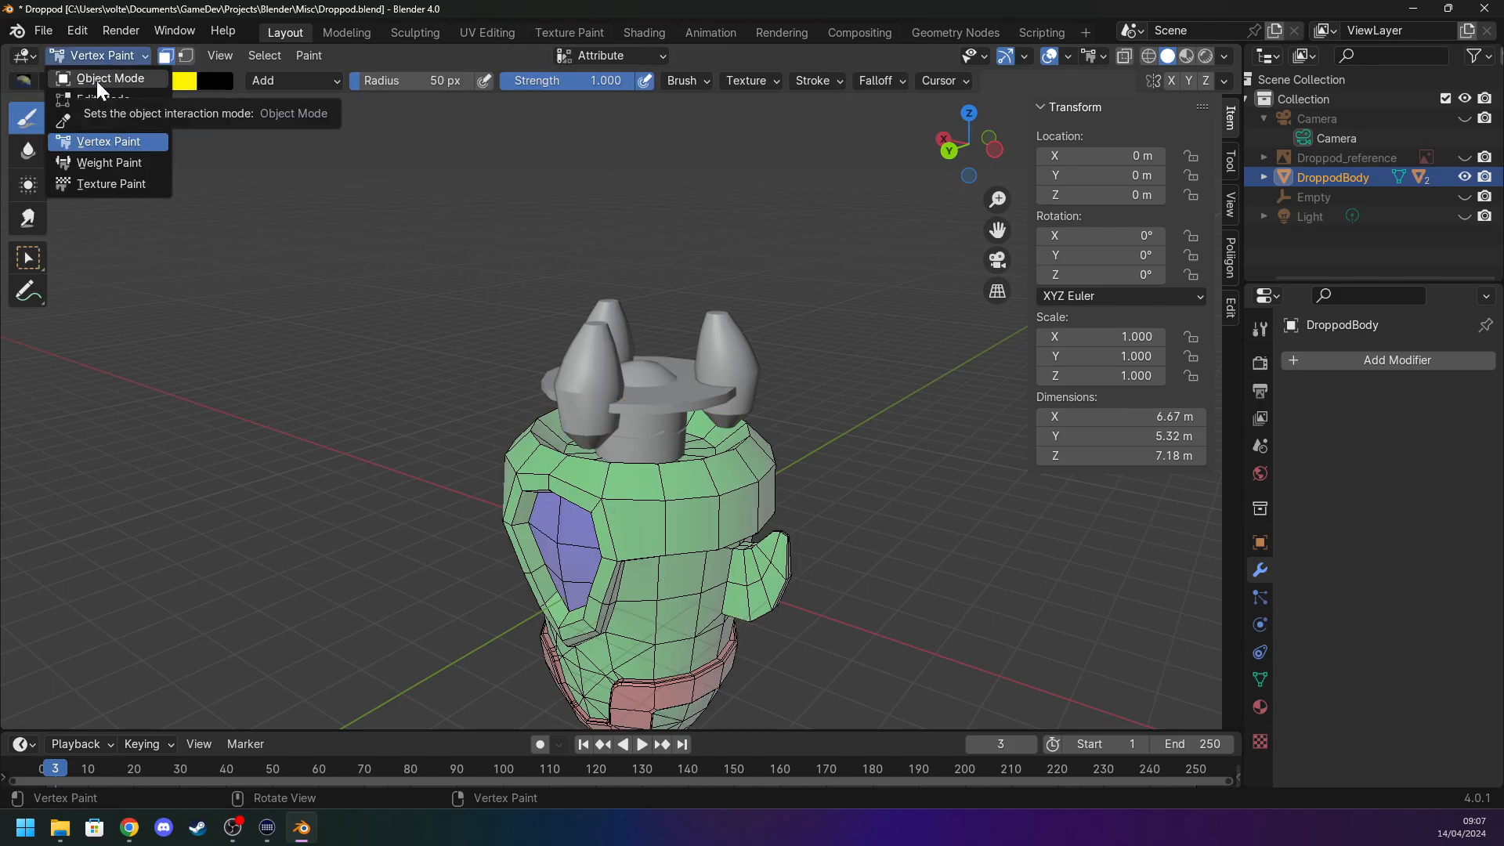
left_click(96, 81)
In Vertex Paint mode, add a black color attribute named Color to the booster base, with Vertex domain and Color data type.
left_click(683, 389)
left_click(102, 61)
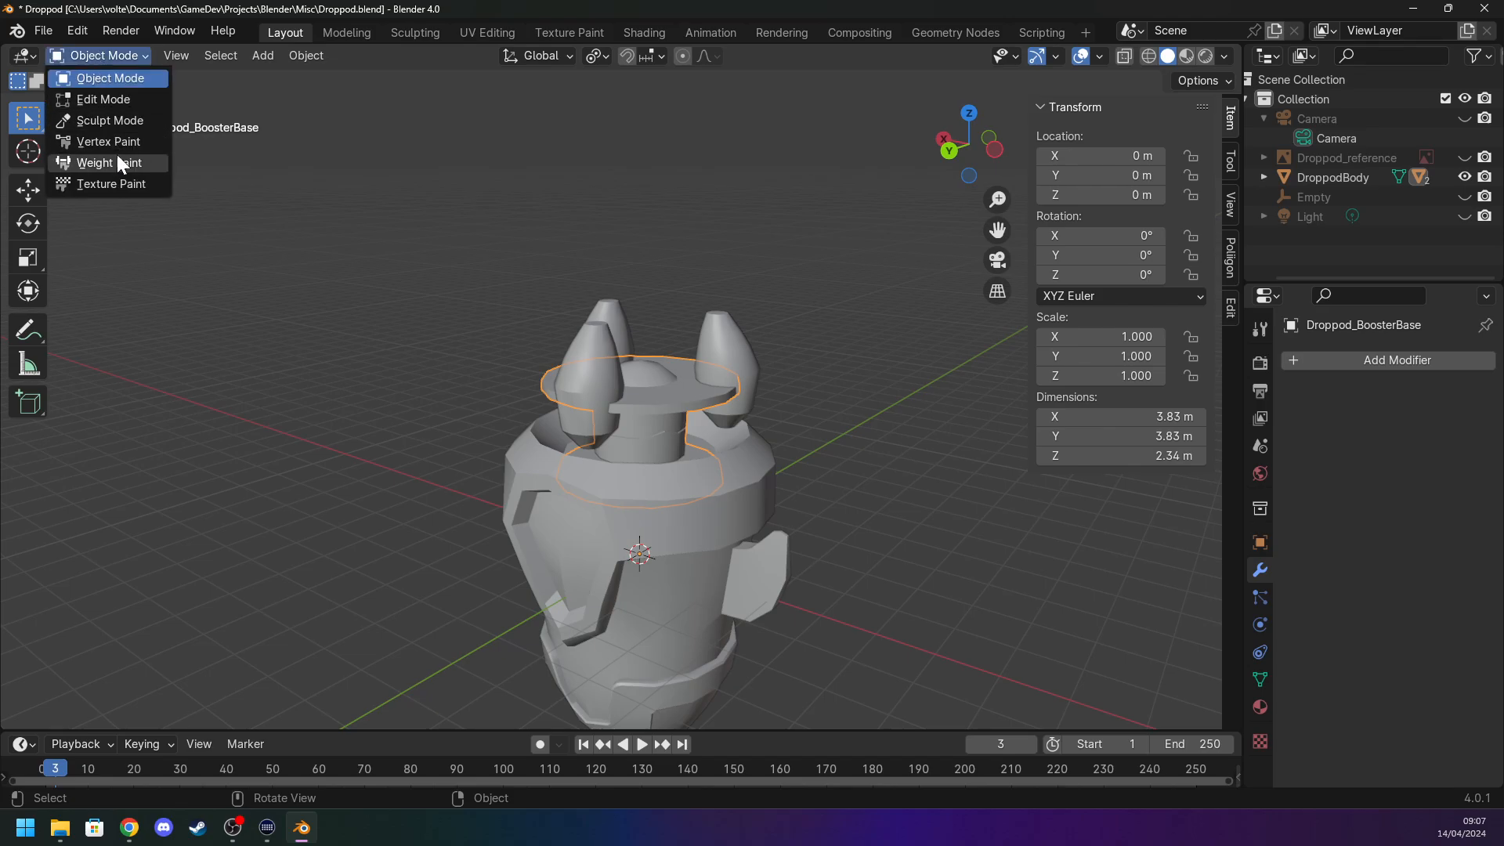
left_click(110, 142)
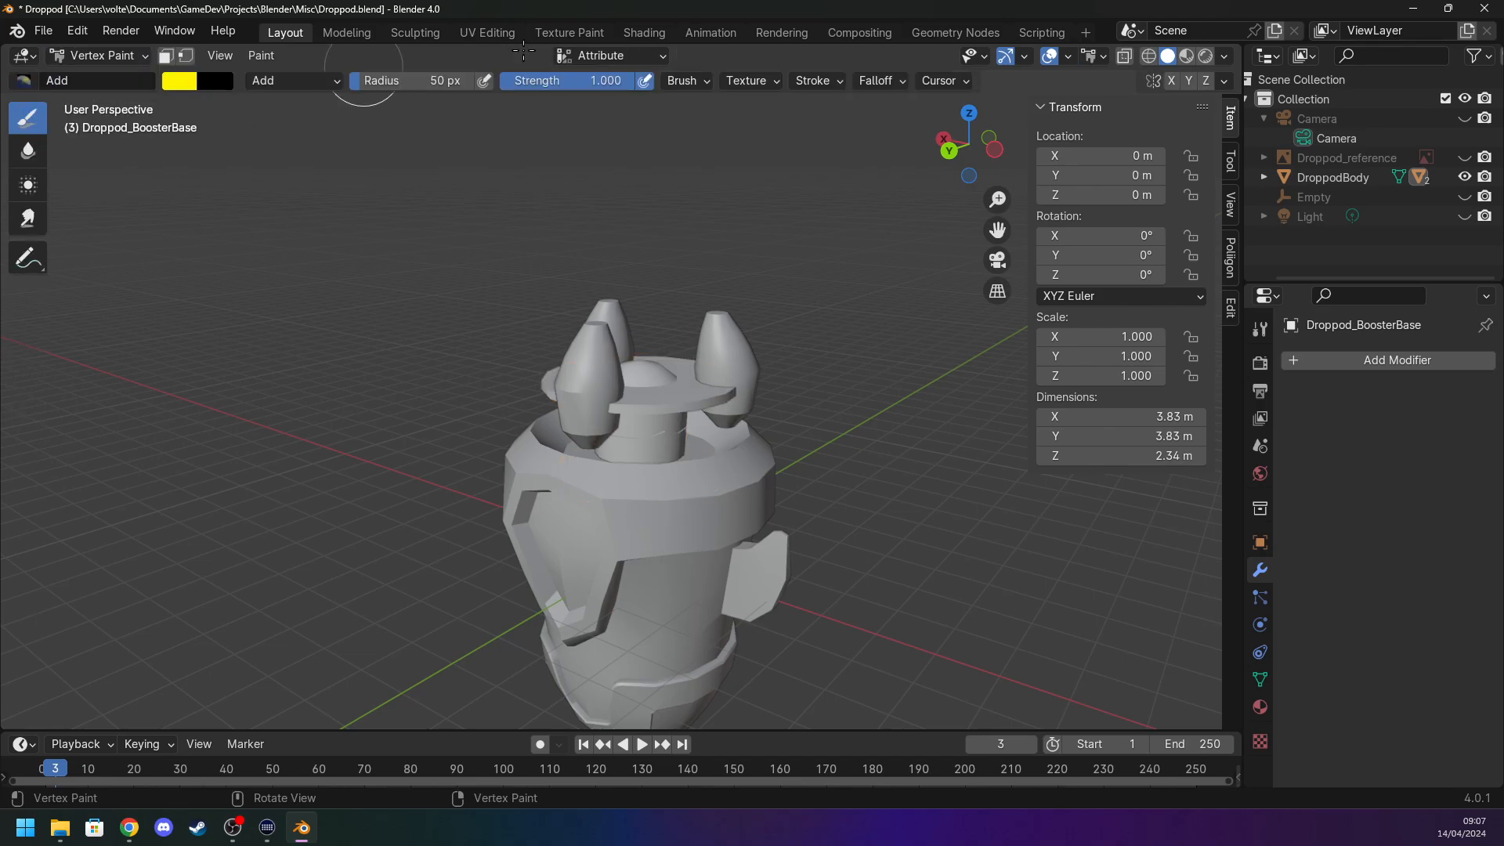
left_click(647, 53)
left_click(716, 95)
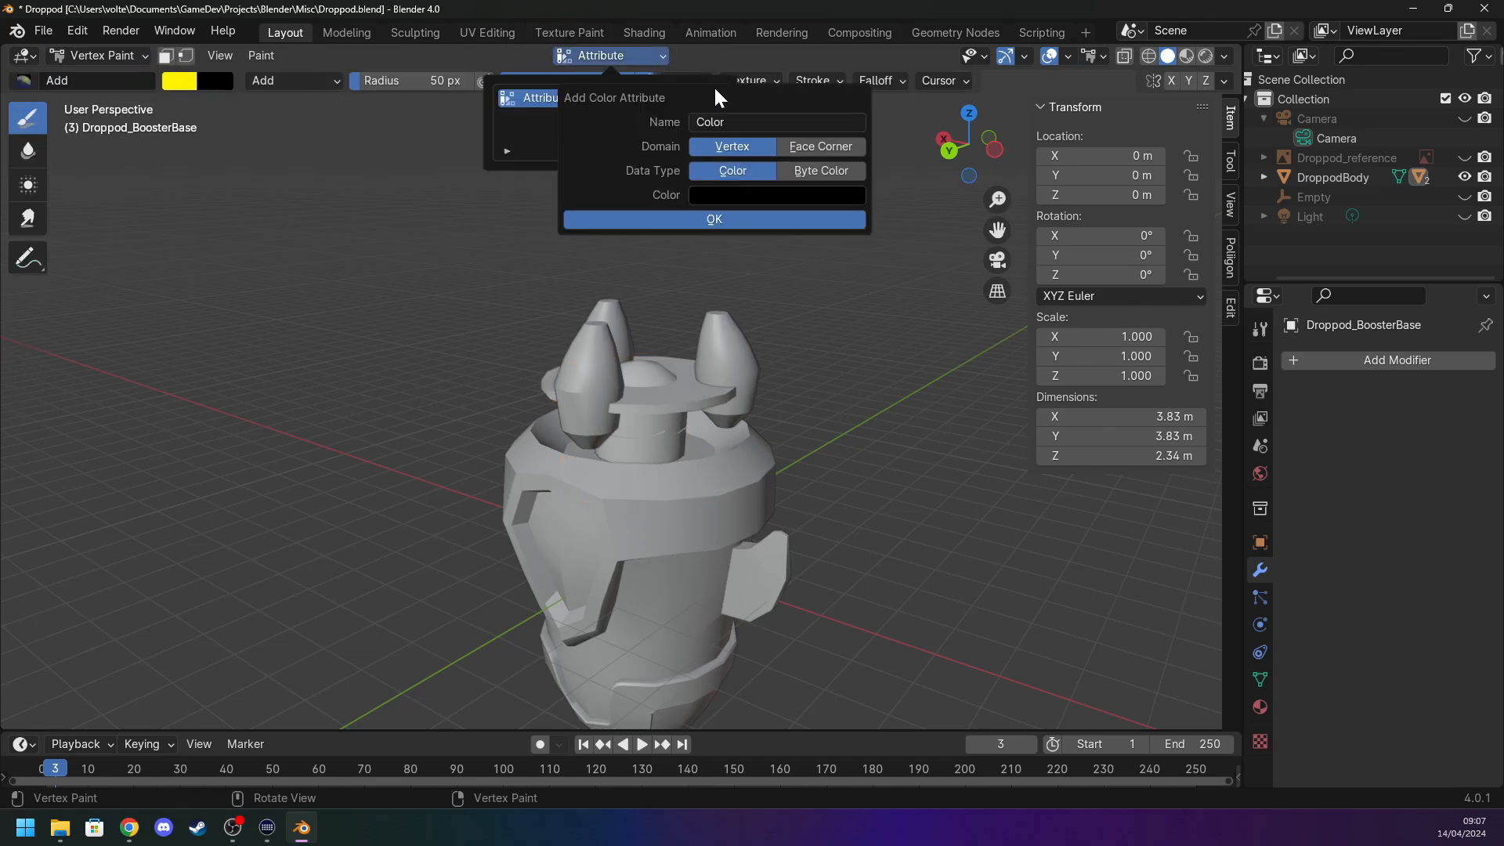
left_click(740, 218)
Expand the new color attribute's settings and brush a yellow Add stroke onto the booster base's disc.
scroll(167, 148, "up", 6)
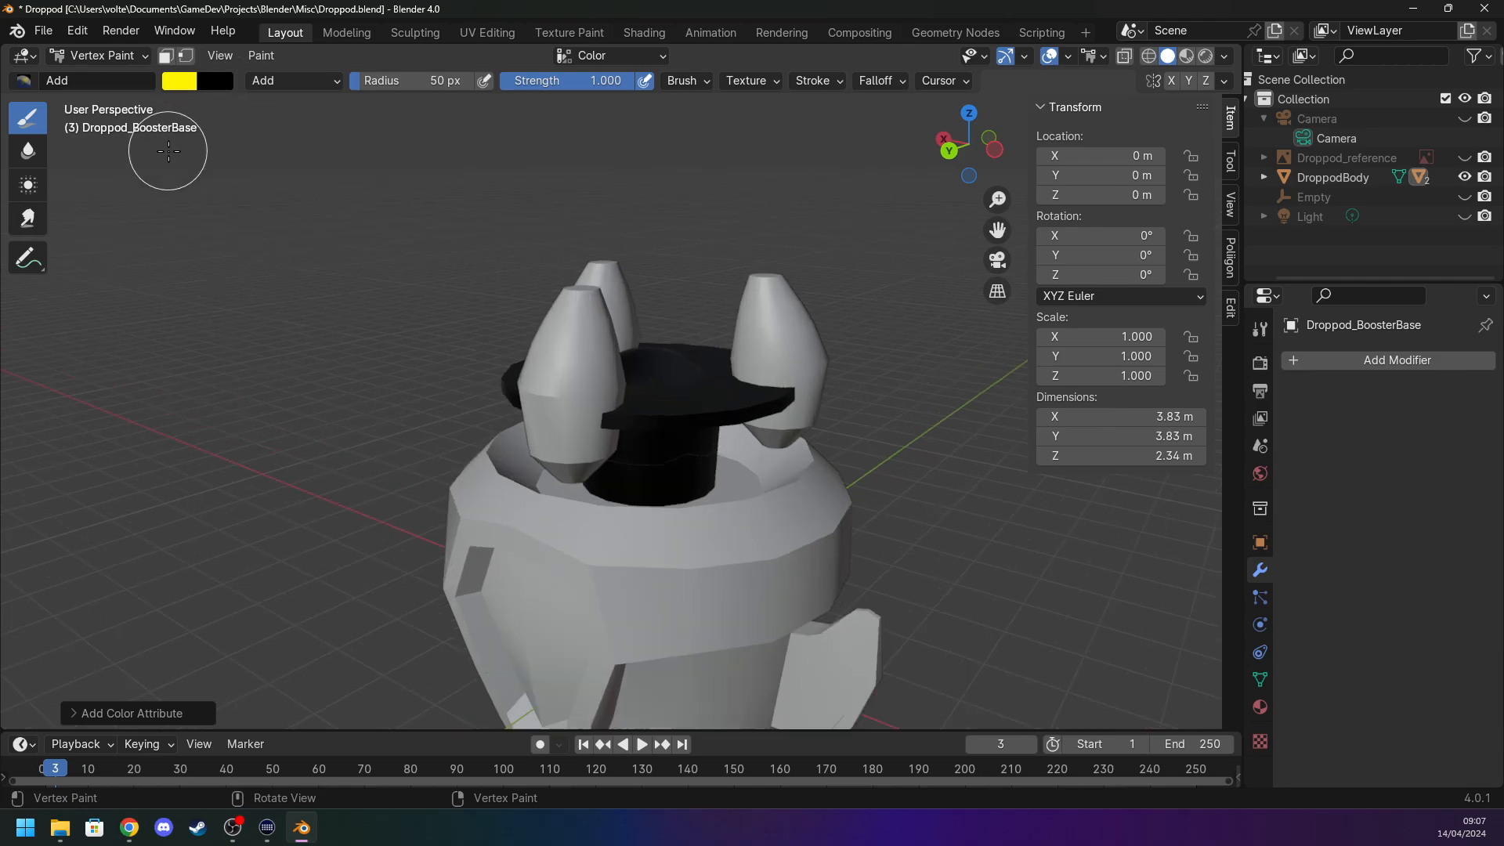
left_click(83, 712)
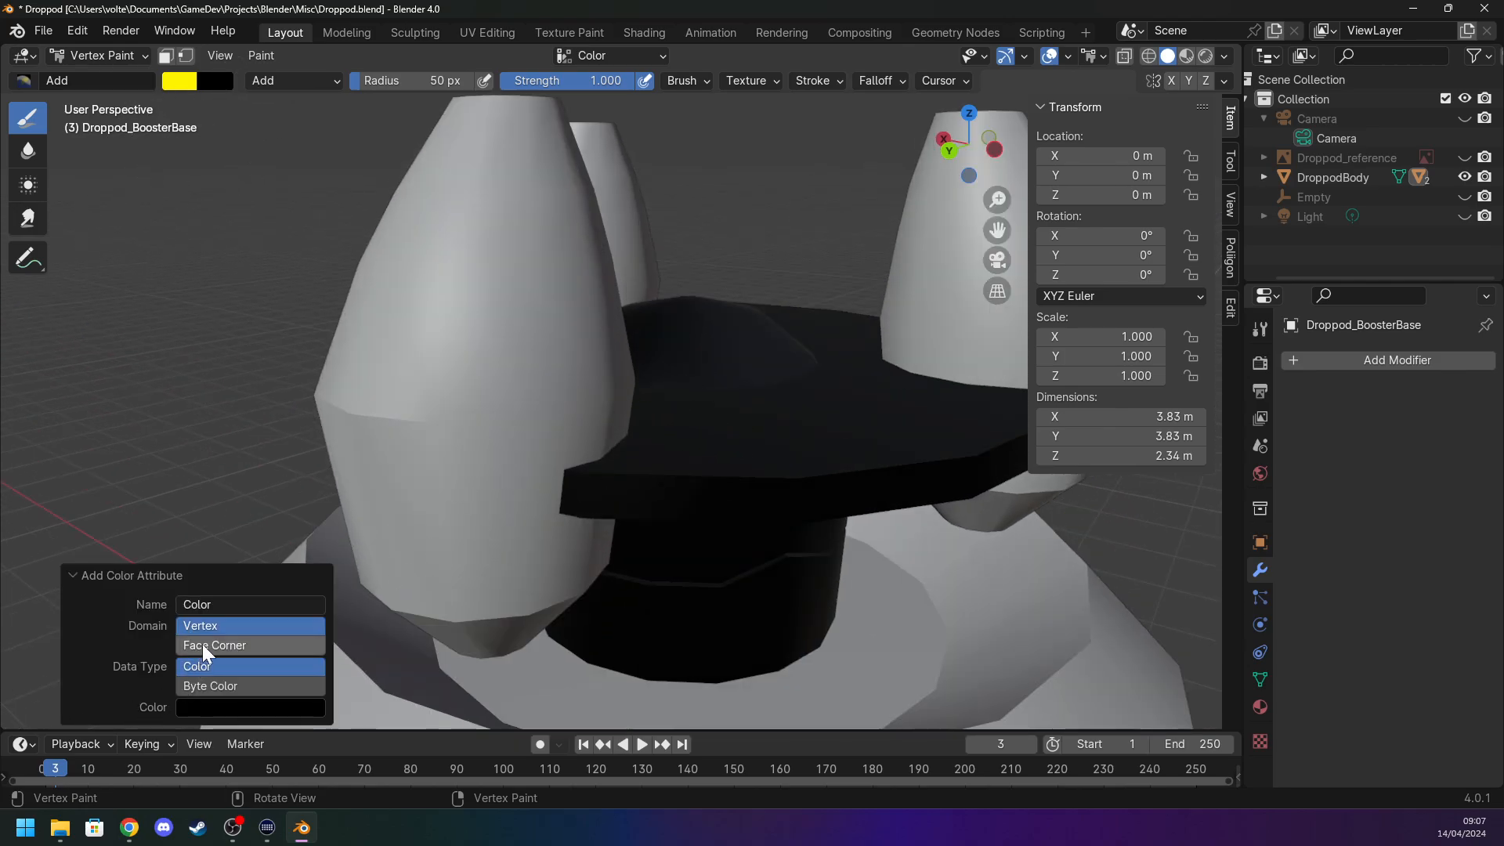
mouse_move(684, 376)
left_mouse_down()
mouse_move(730, 496)
mouse_move(712, 357)
left_mouse_up()
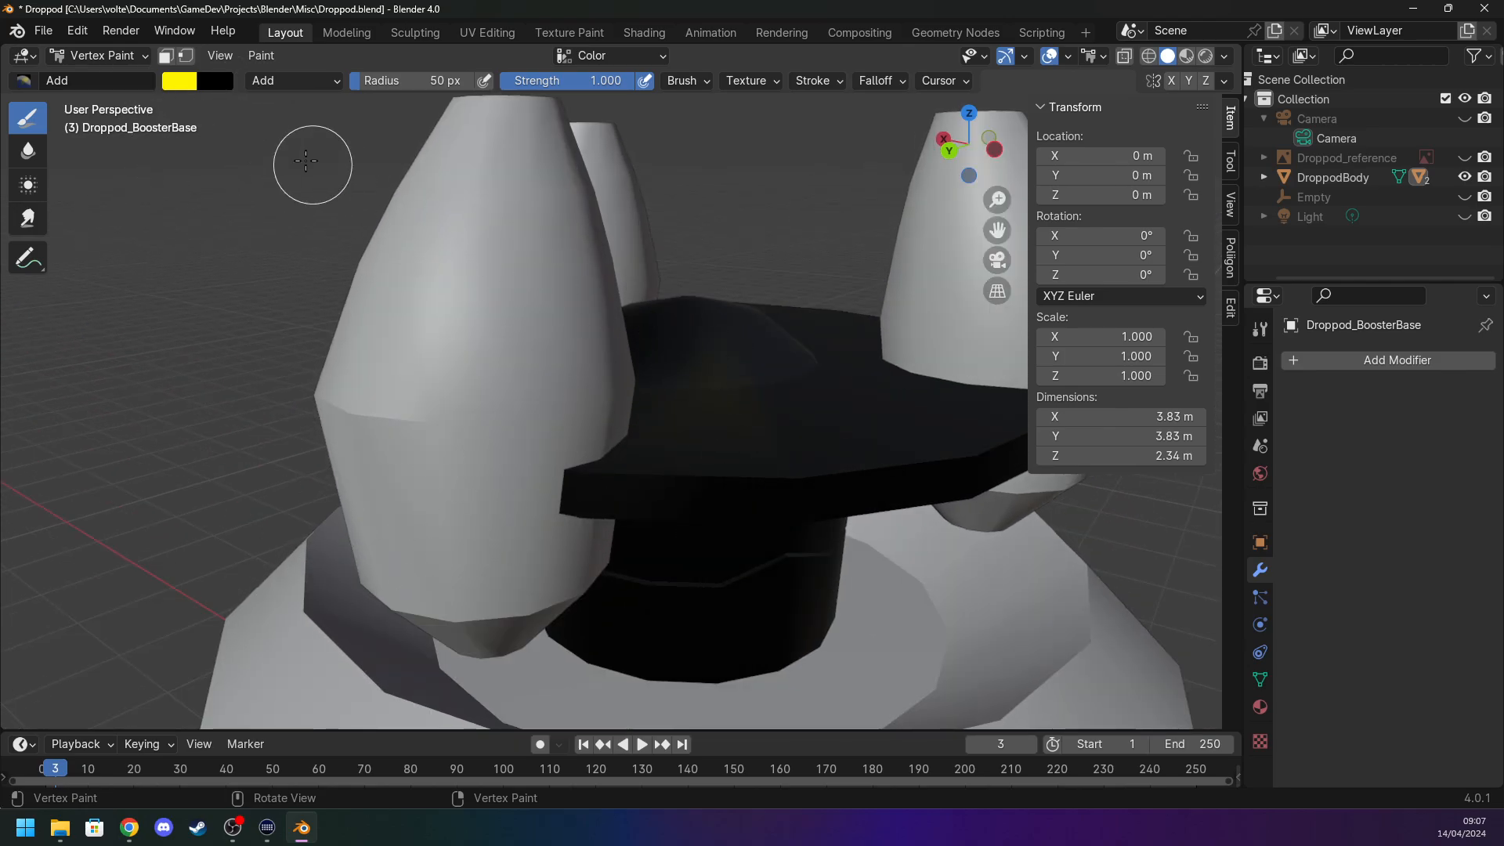
Switch the booster base between its Color and Attribute color attributes and try to remove Attribute.
left_click(624, 53)
left_click(541, 116)
left_click(539, 97)
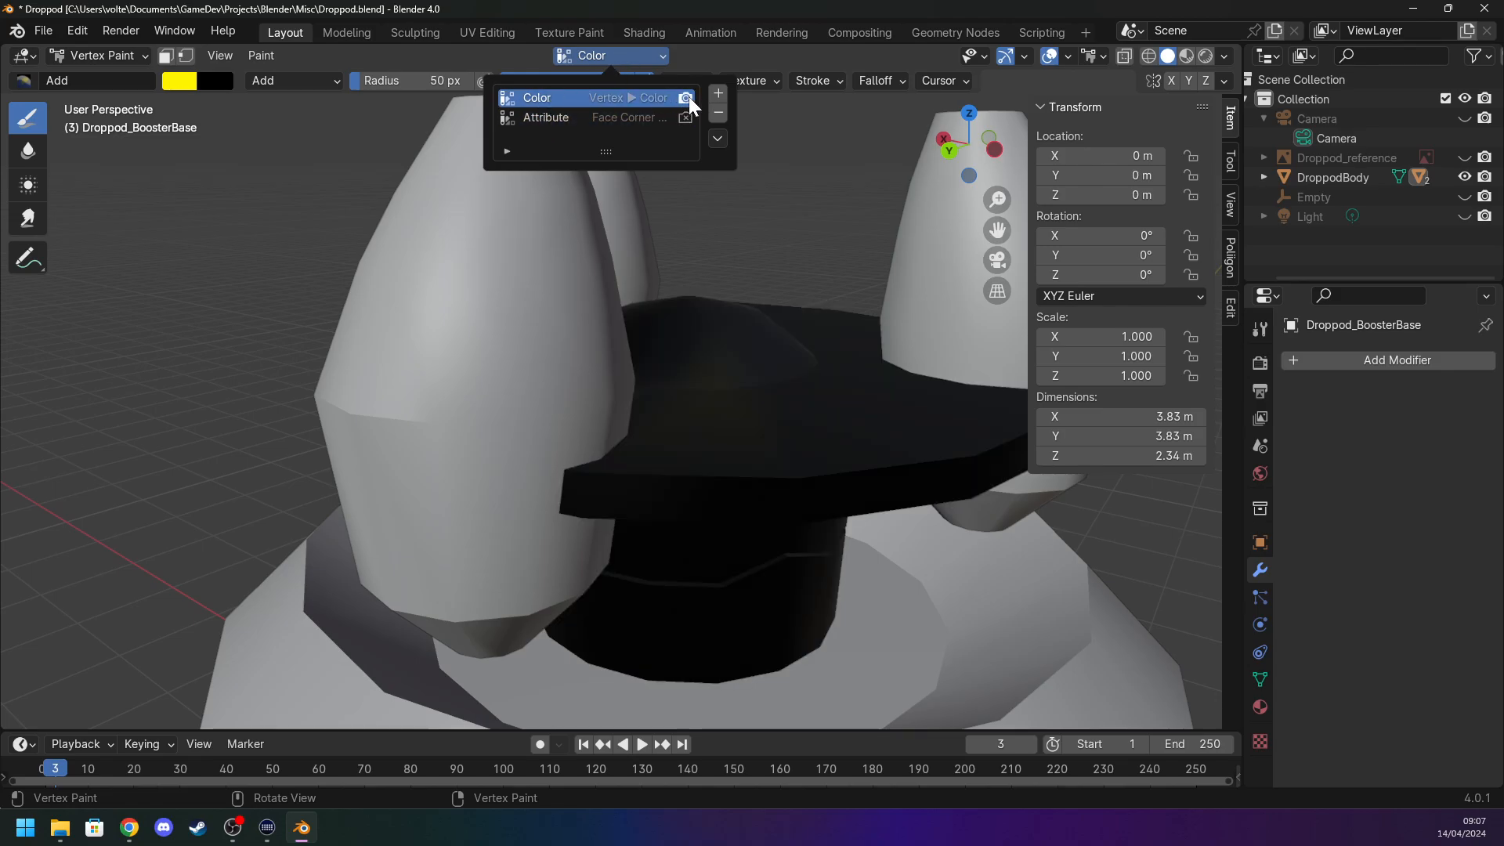
left_click(546, 118)
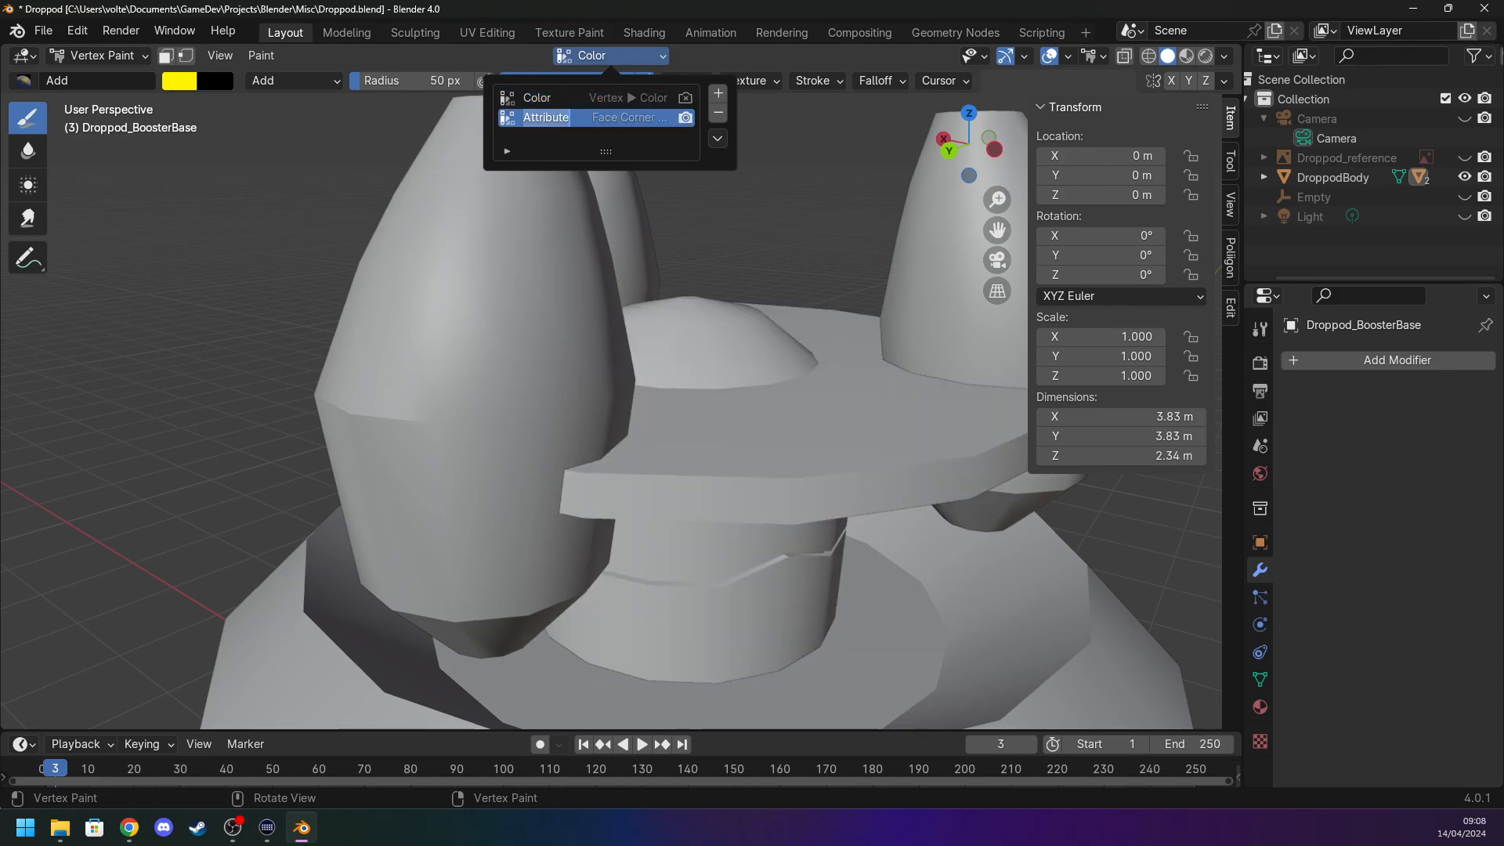
left_click(718, 139)
left_click(718, 139)
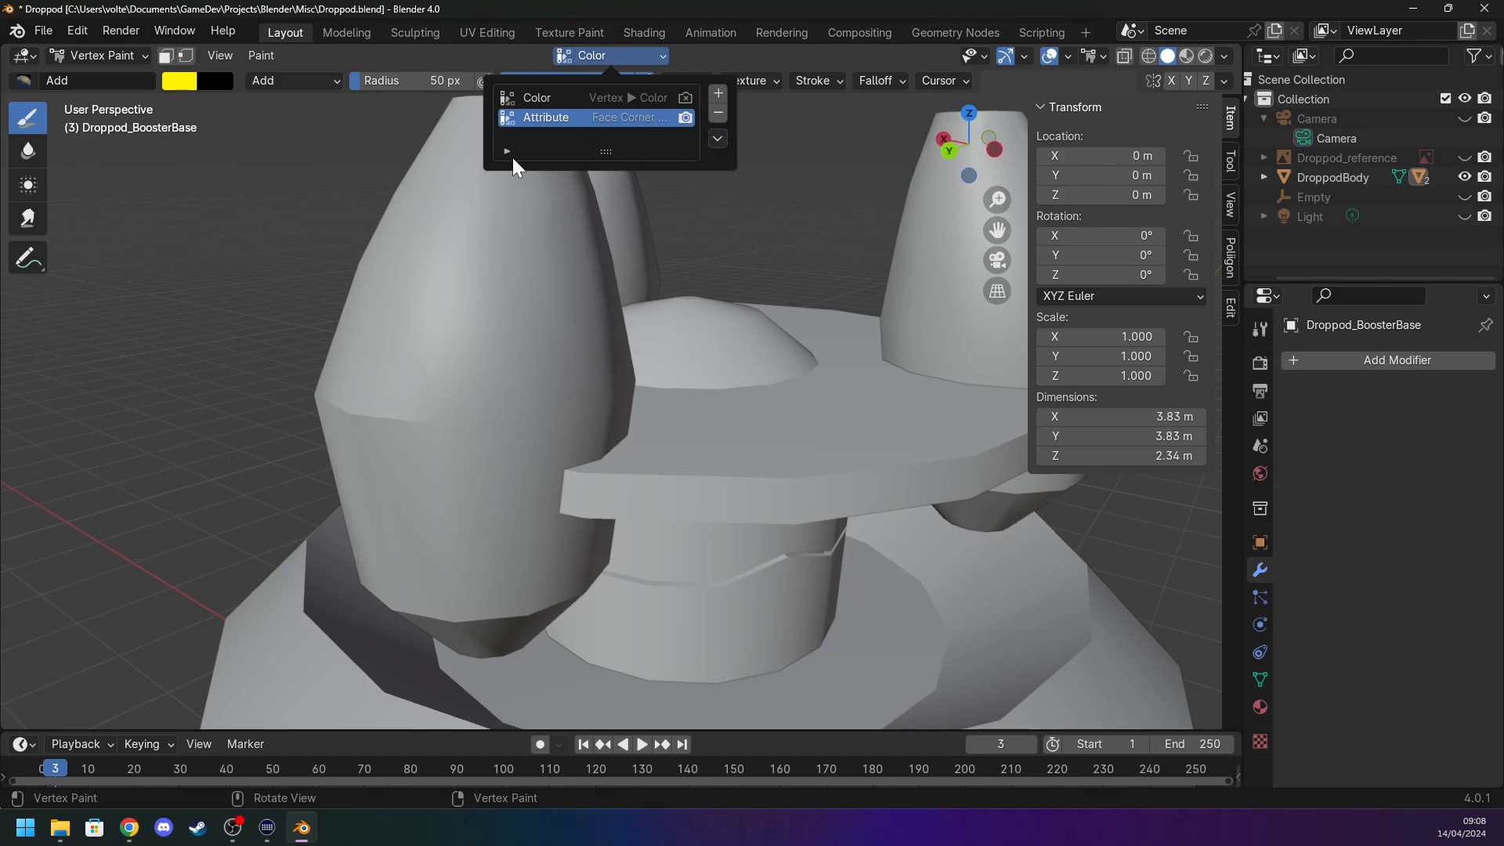
left_click(719, 113)
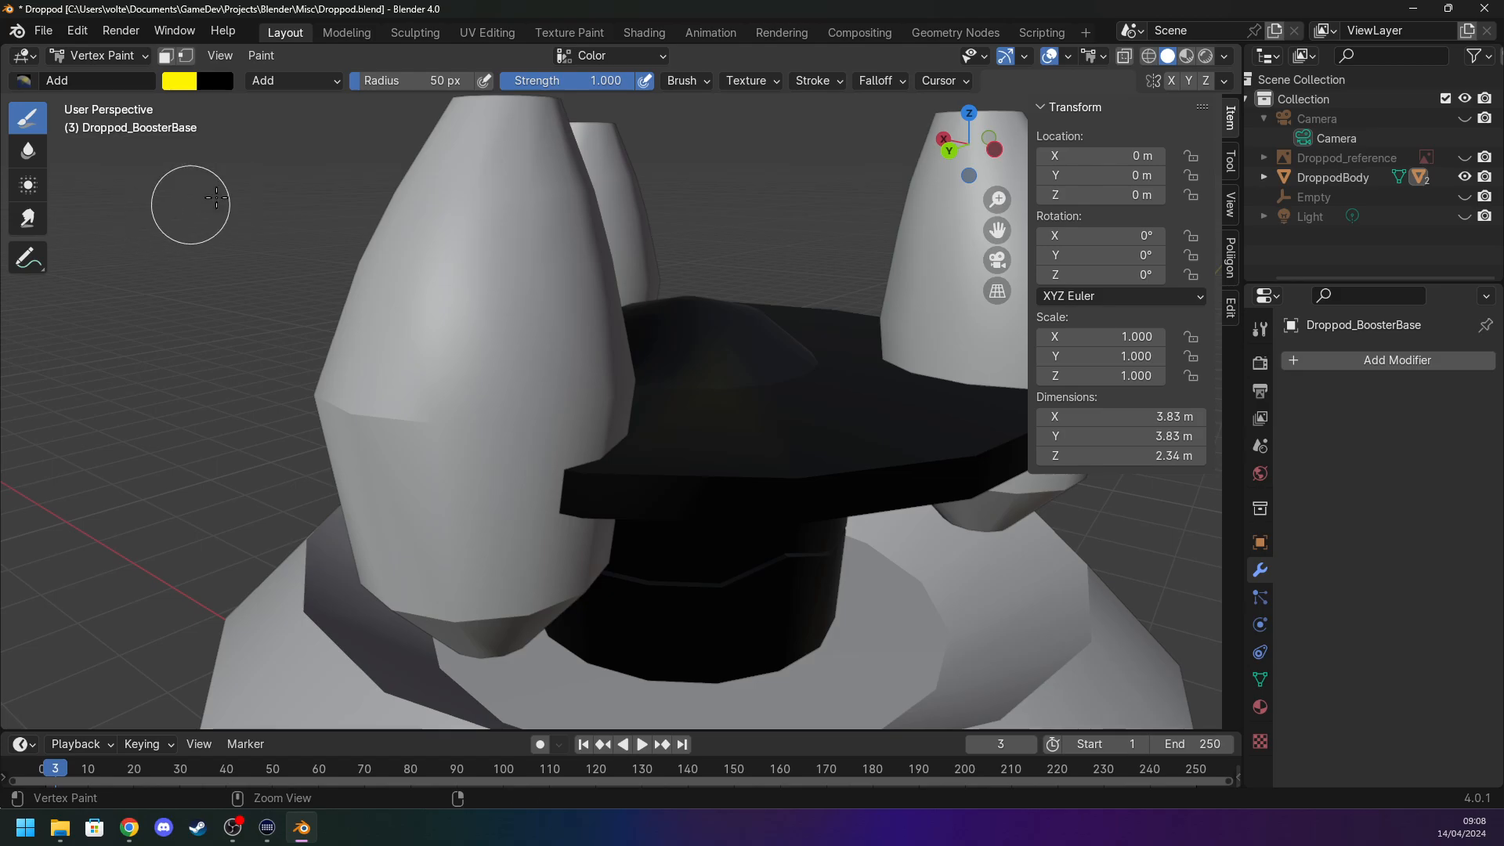
Convert the booster base's color attribute named Attribute to Vertex domain and Color data type.
left_click(637, 56)
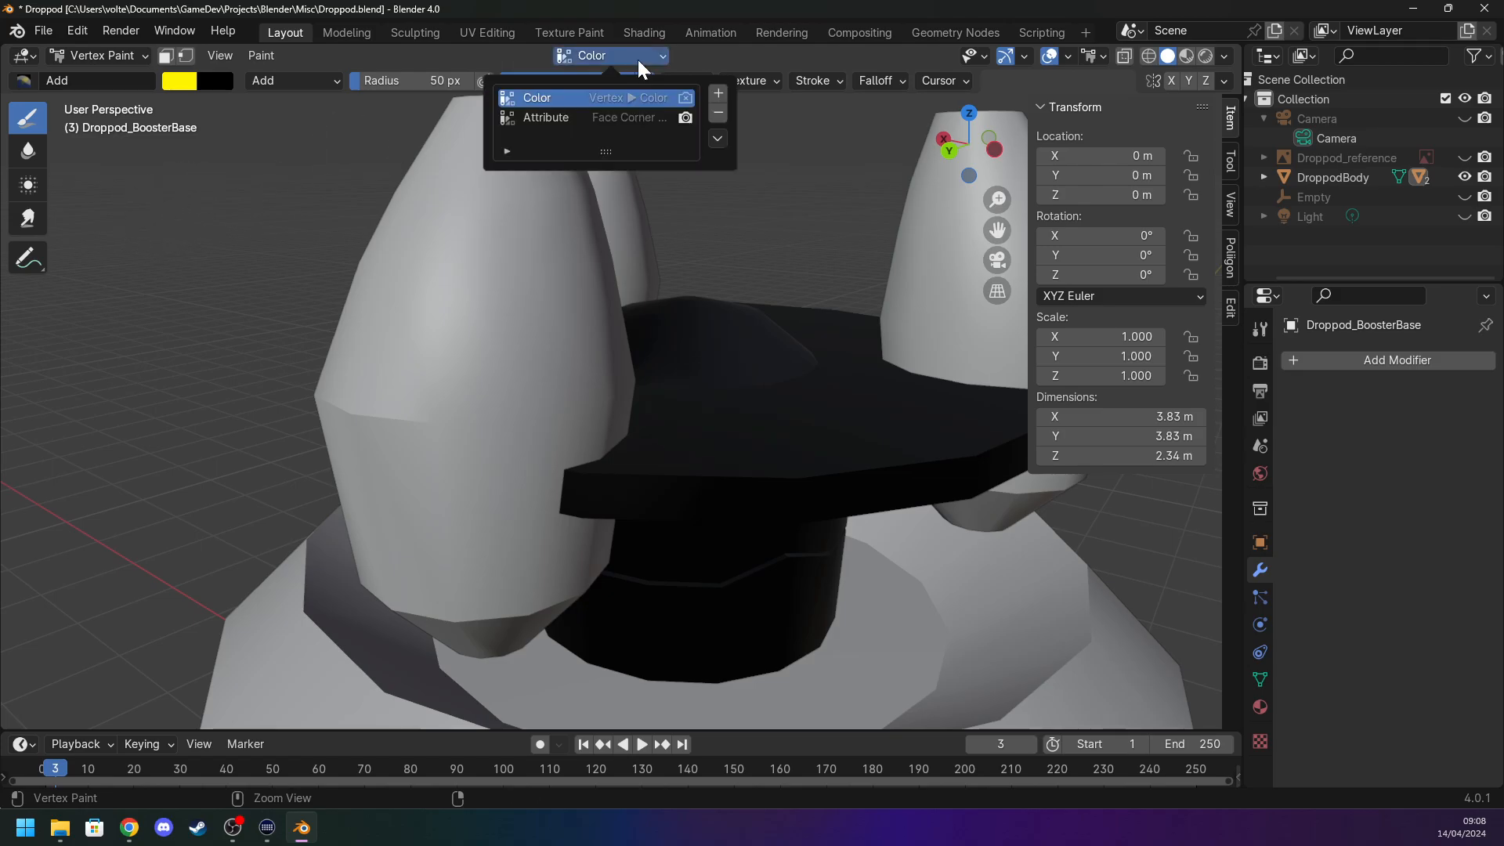
left_click(576, 117)
left_click(718, 138)
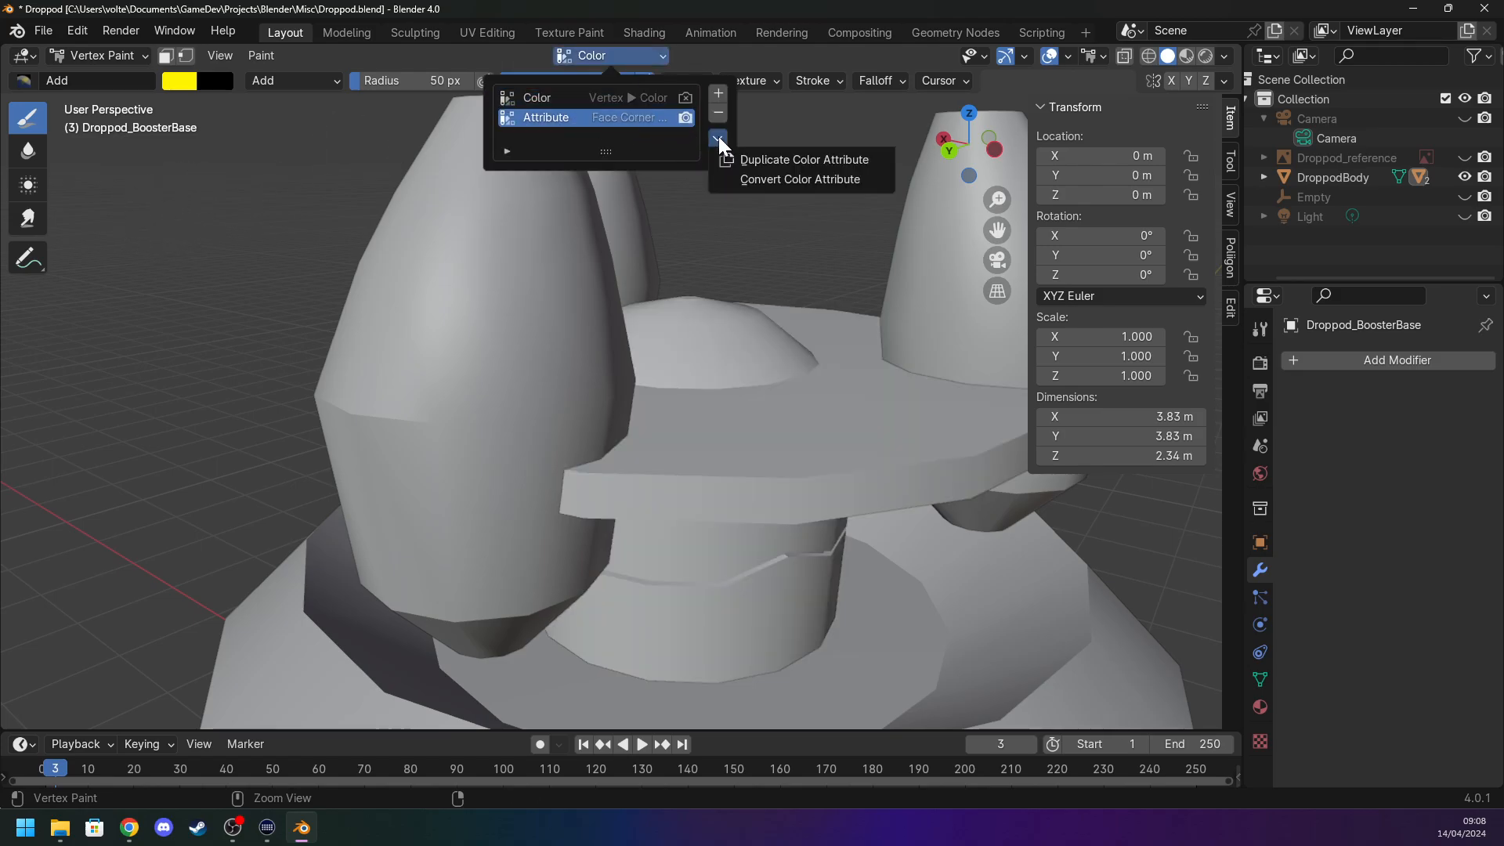
left_click(750, 180)
left_click(766, 215)
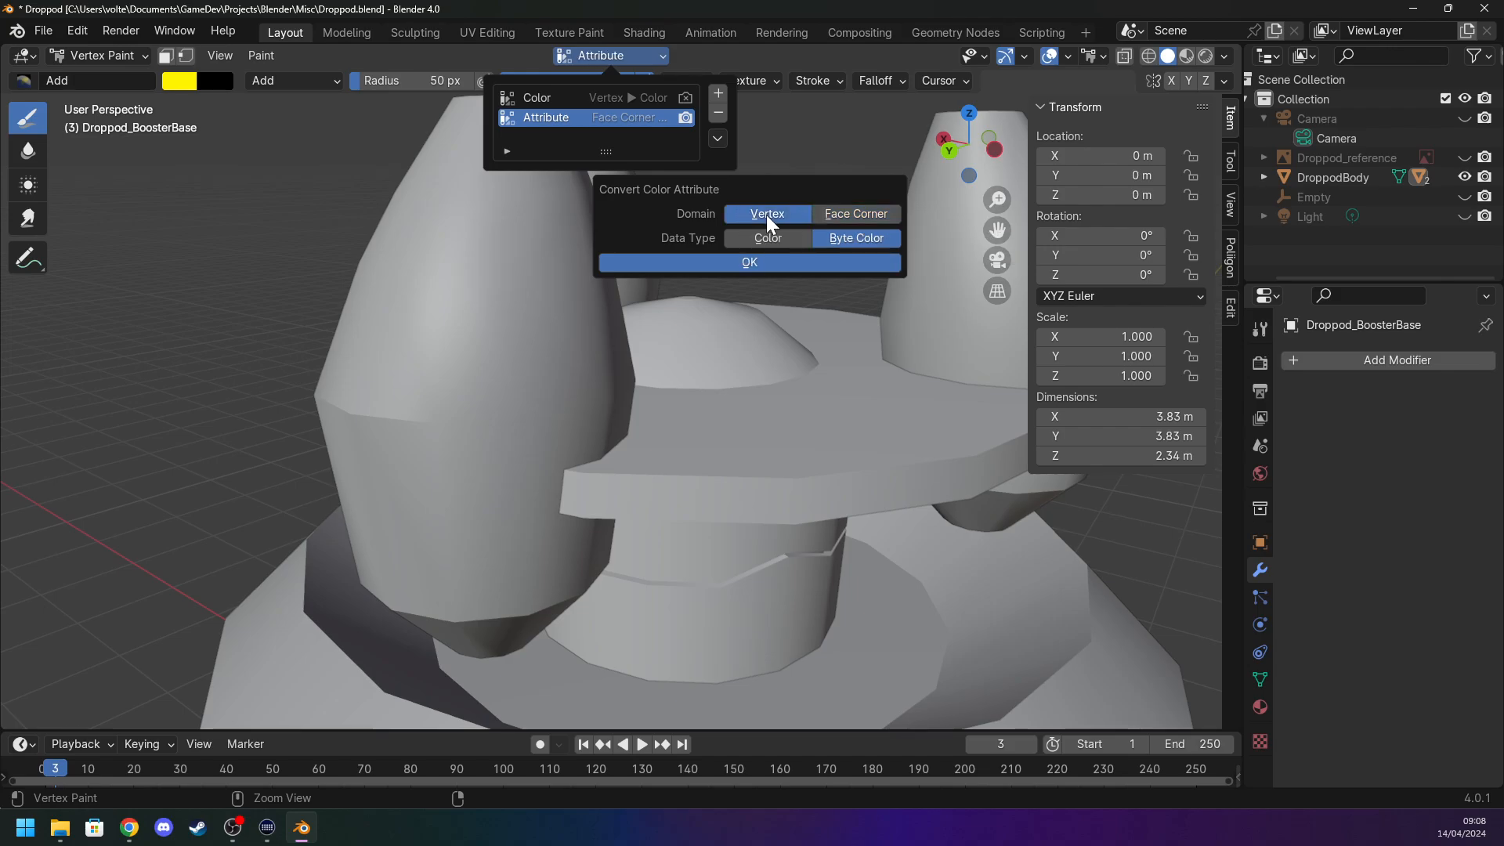
left_click(773, 243)
left_click(772, 262)
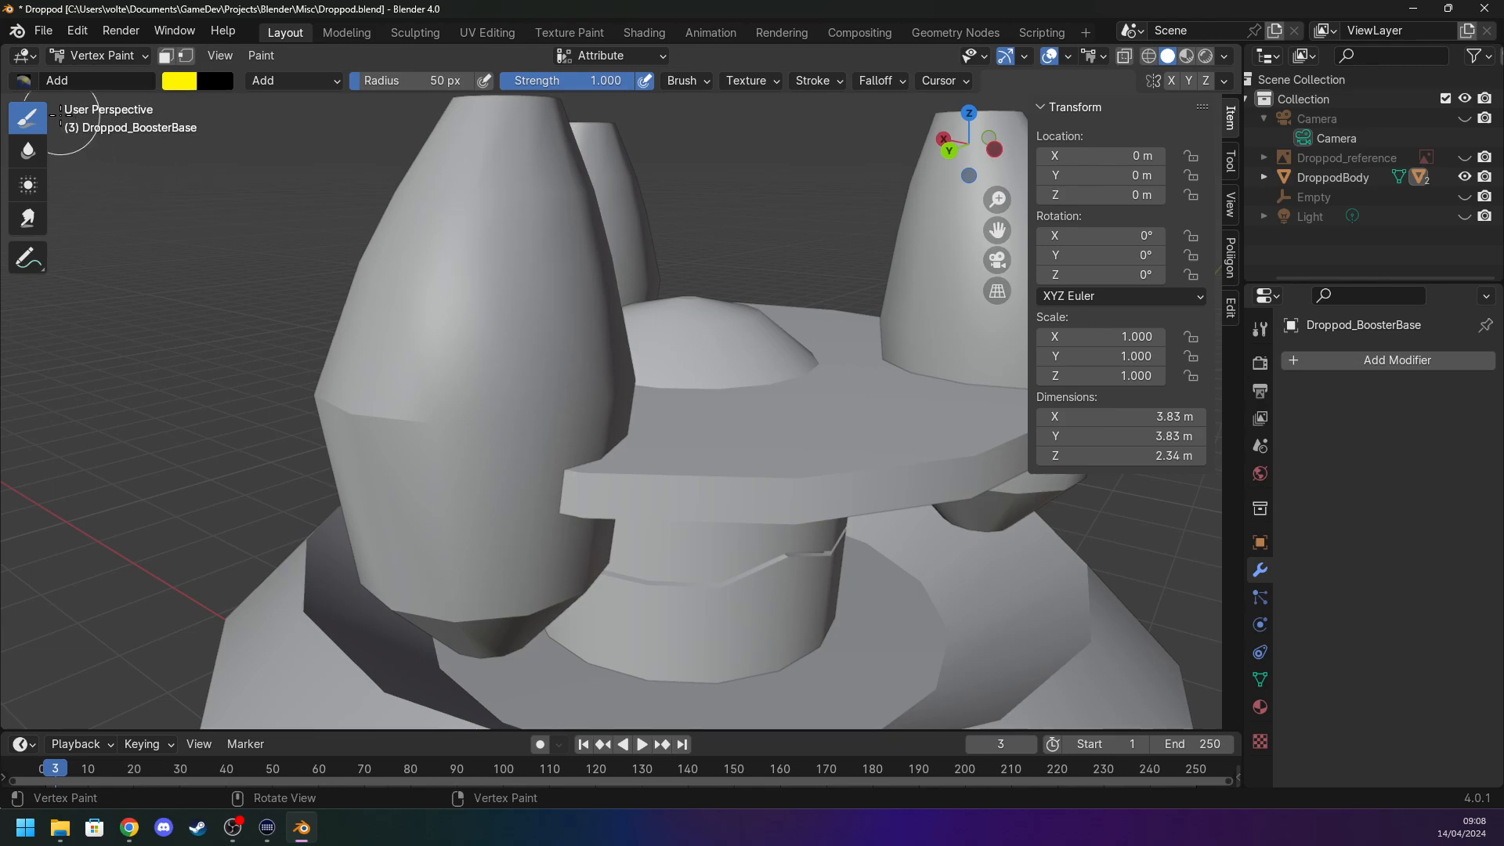
Try the Smear tool, go back to the Draw brush, and return the booster base to Object Mode.
left_click(27, 219)
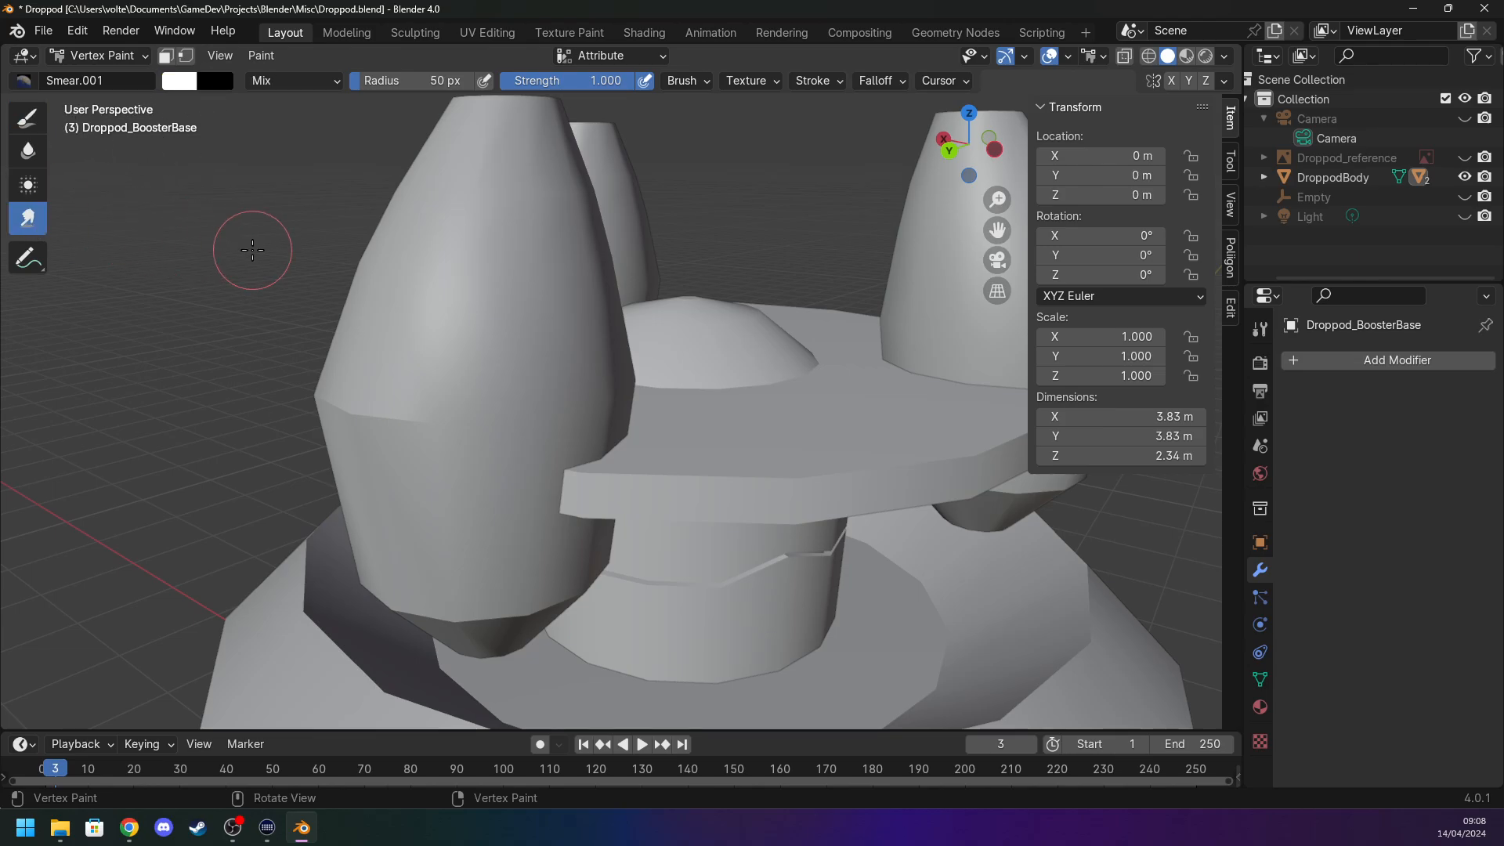
left_click(26, 128)
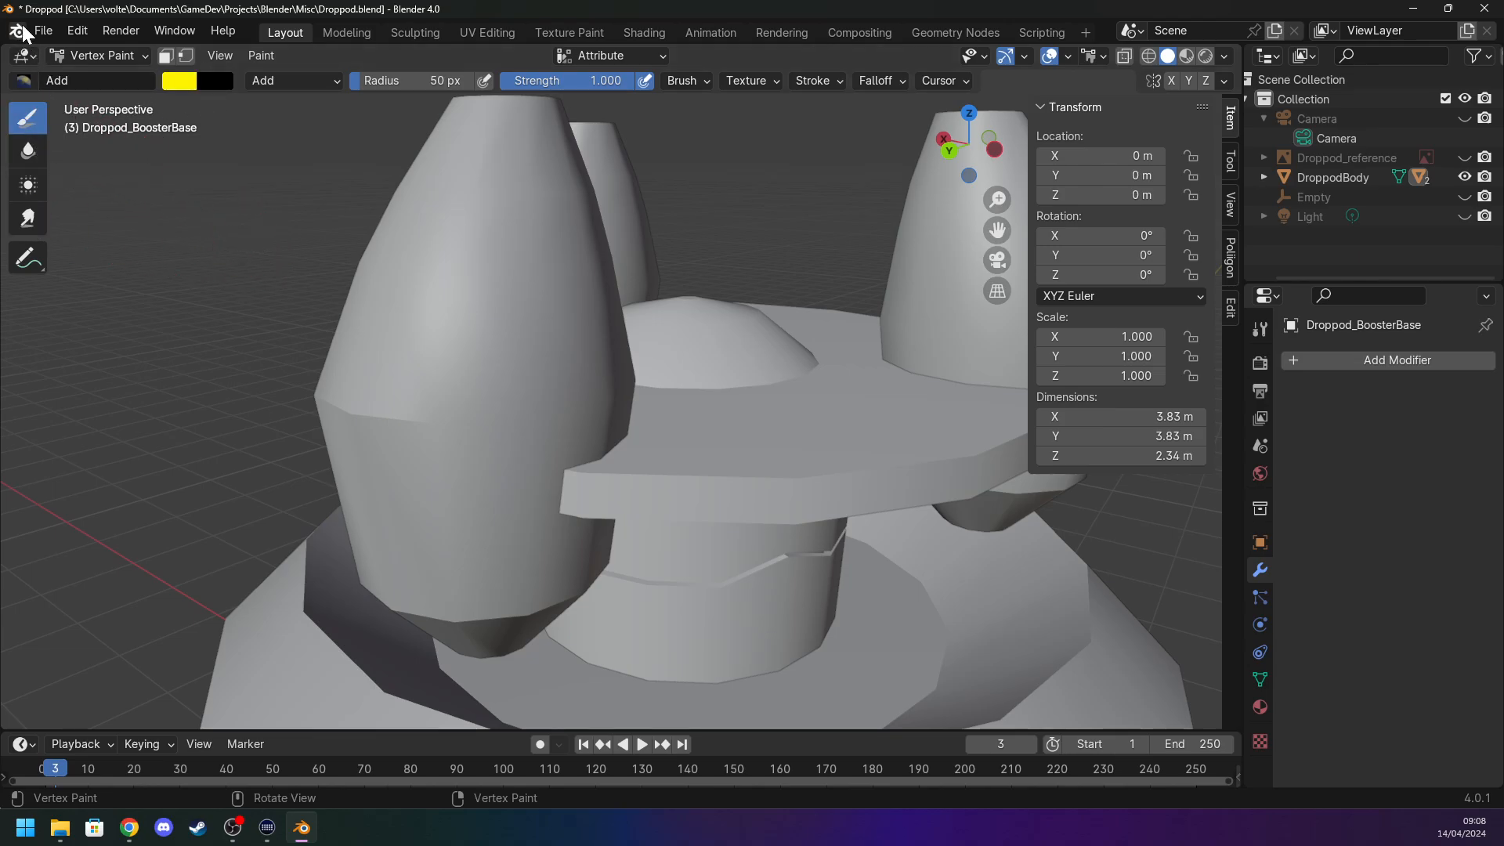
middle_click_drag(252, 228, 210, 228)
left_click(67, 51)
left_click(81, 82)
scroll(504, 562, "down", 6)
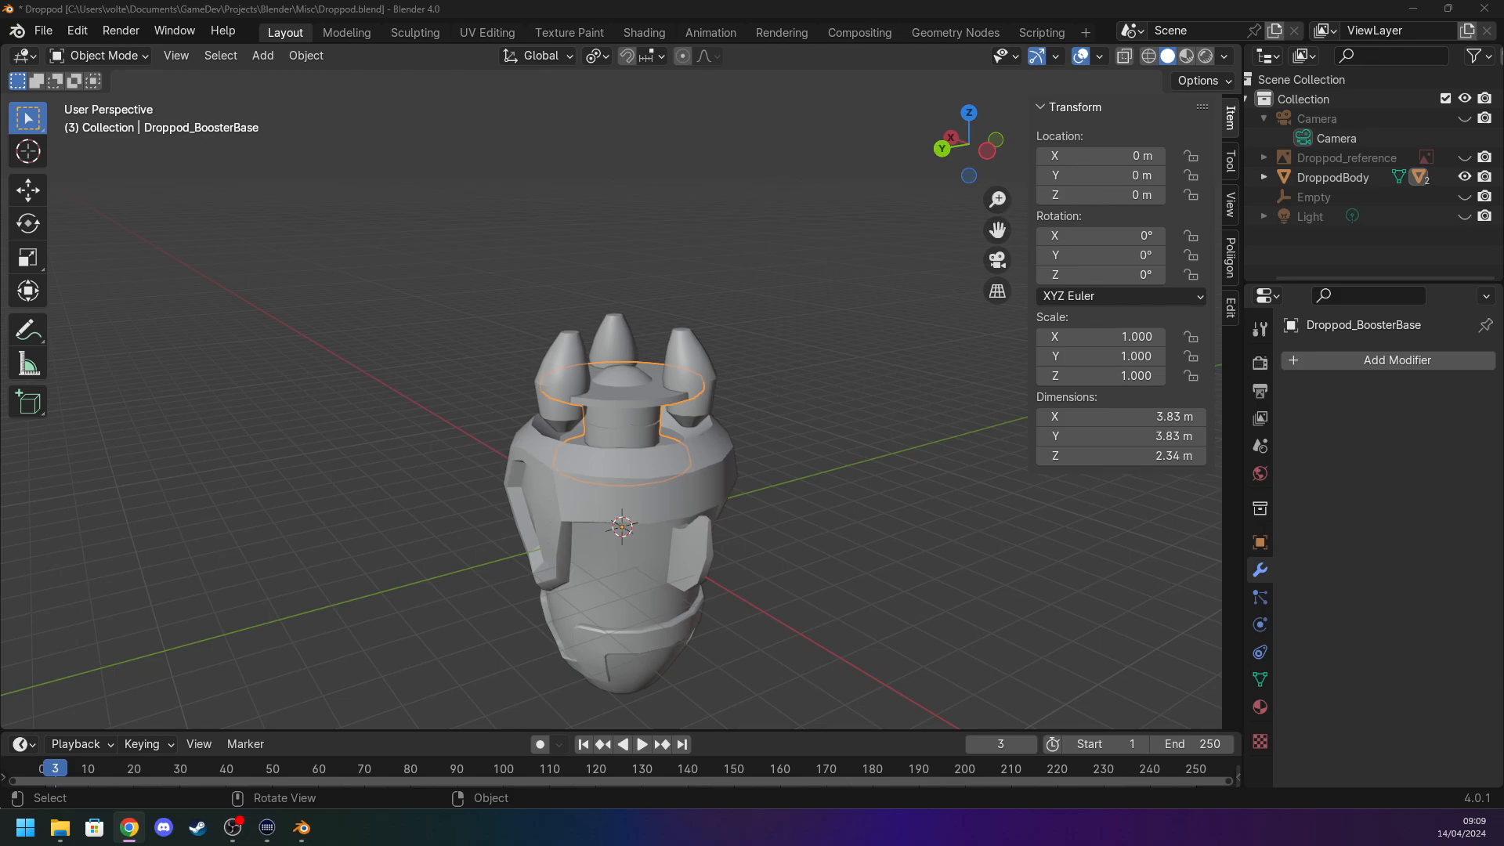
Select all drop pod parts and compare them in Edit Mode and Vertex Paint mode from several sides.
key("a")
key("Tab")
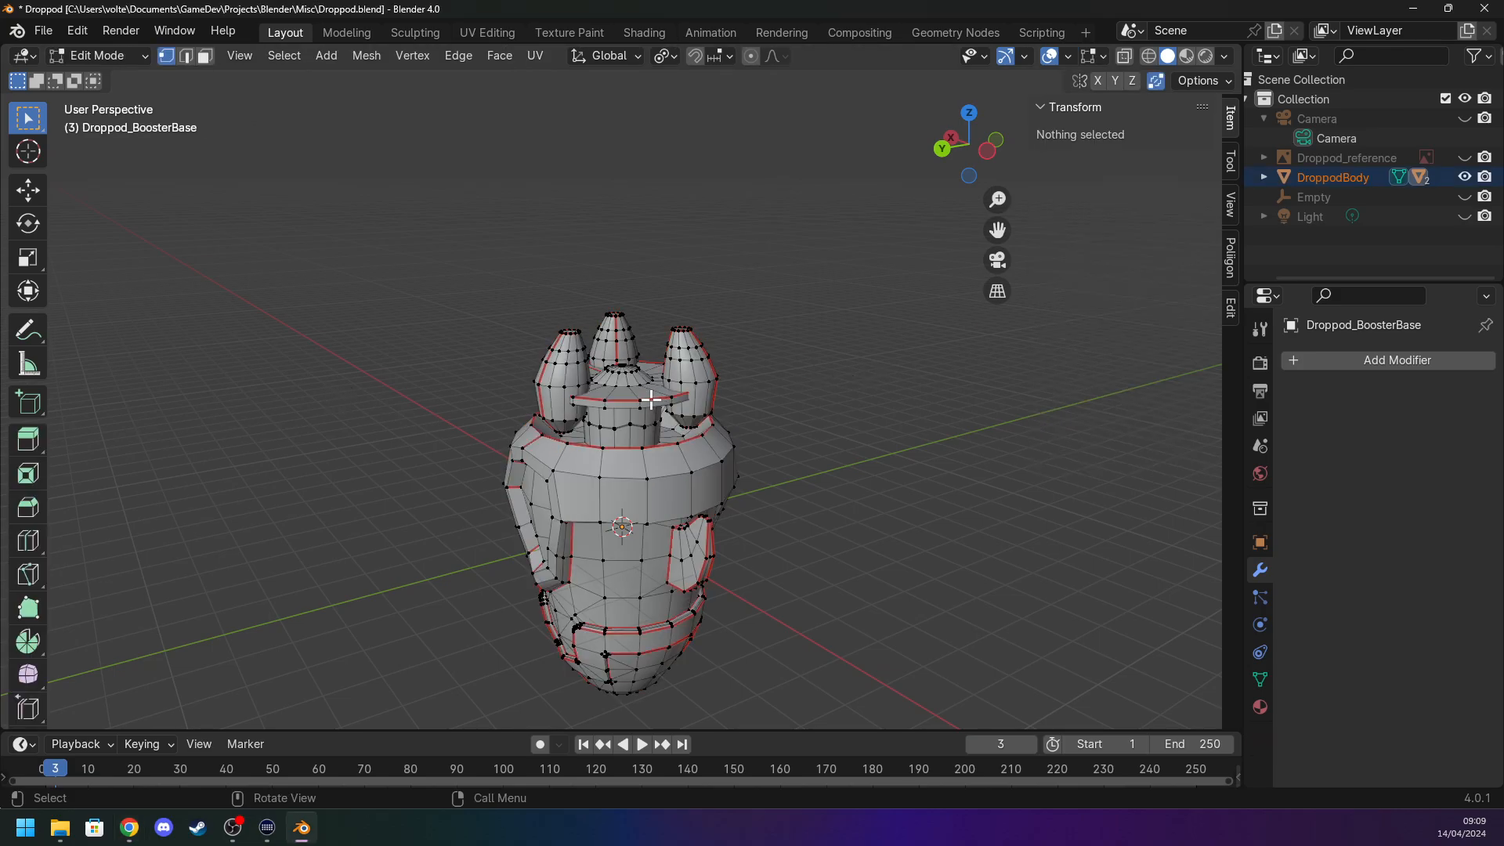
scroll(656, 400, "up", 4)
left_click(94, 56)
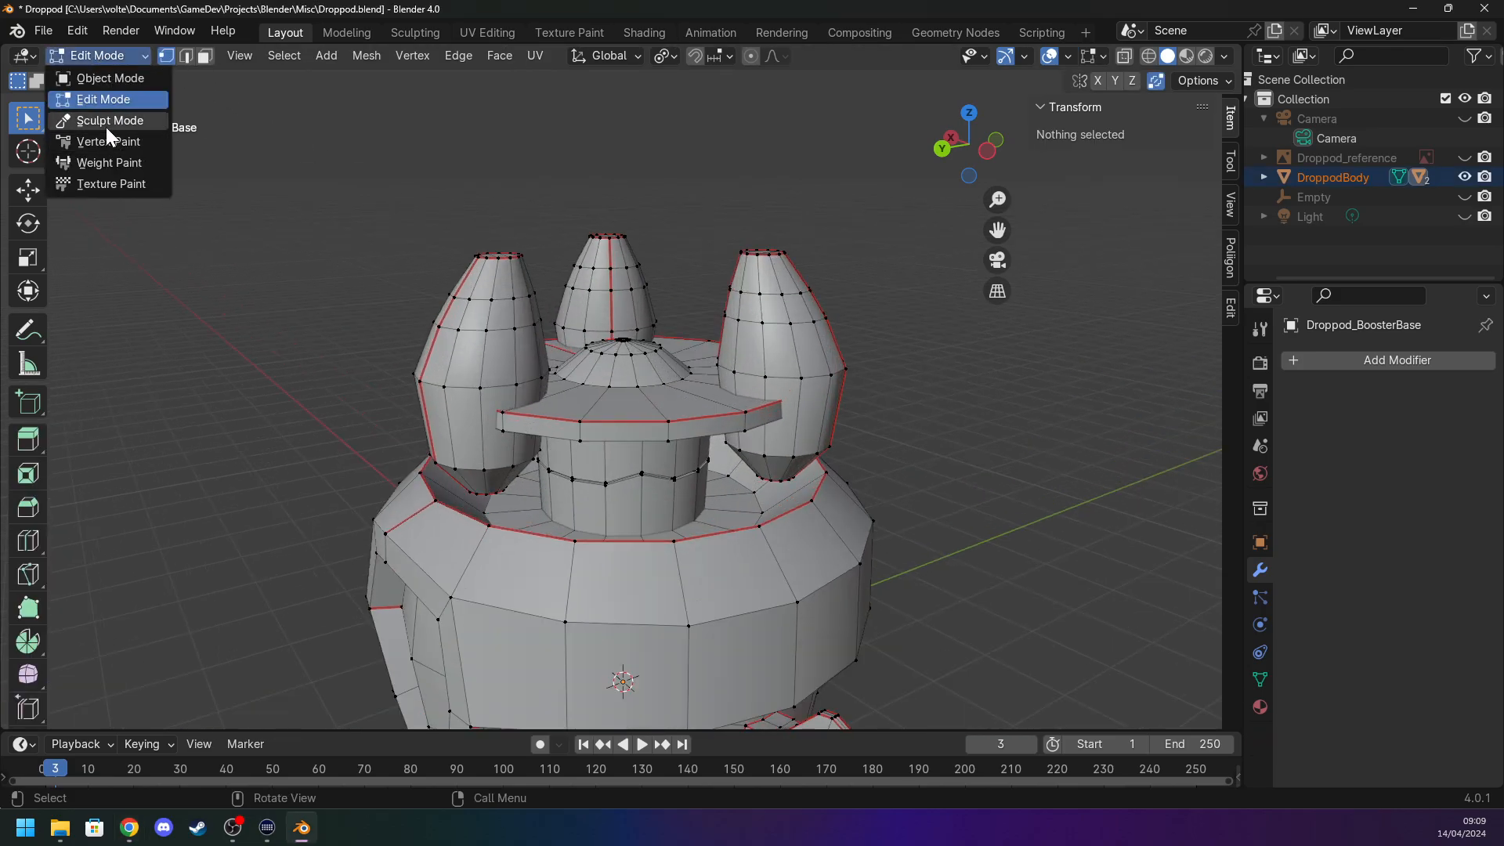
left_click(109, 142)
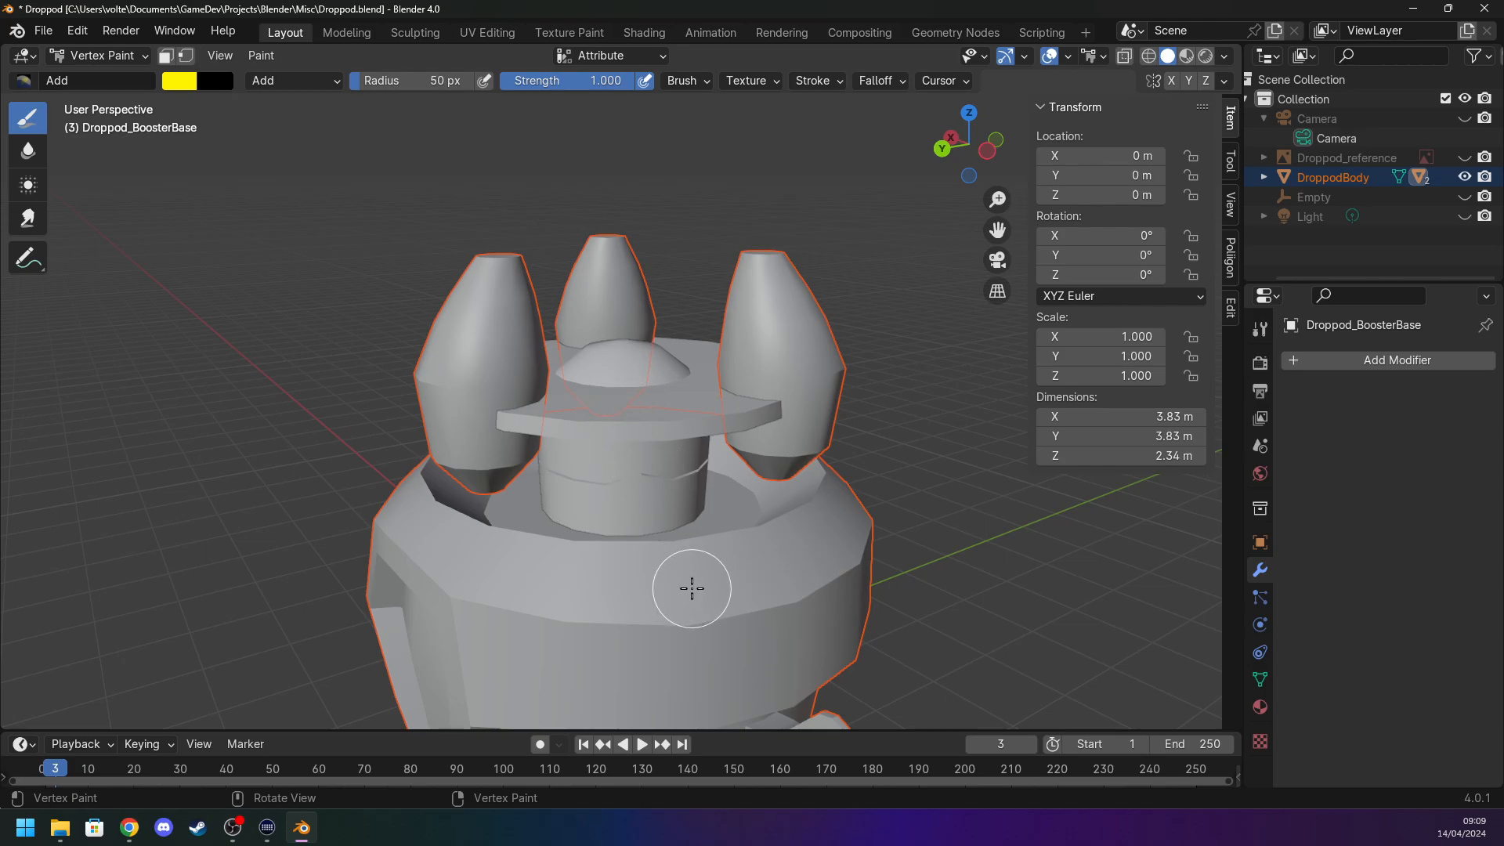
middle_click_drag(731, 548, 829, 423)
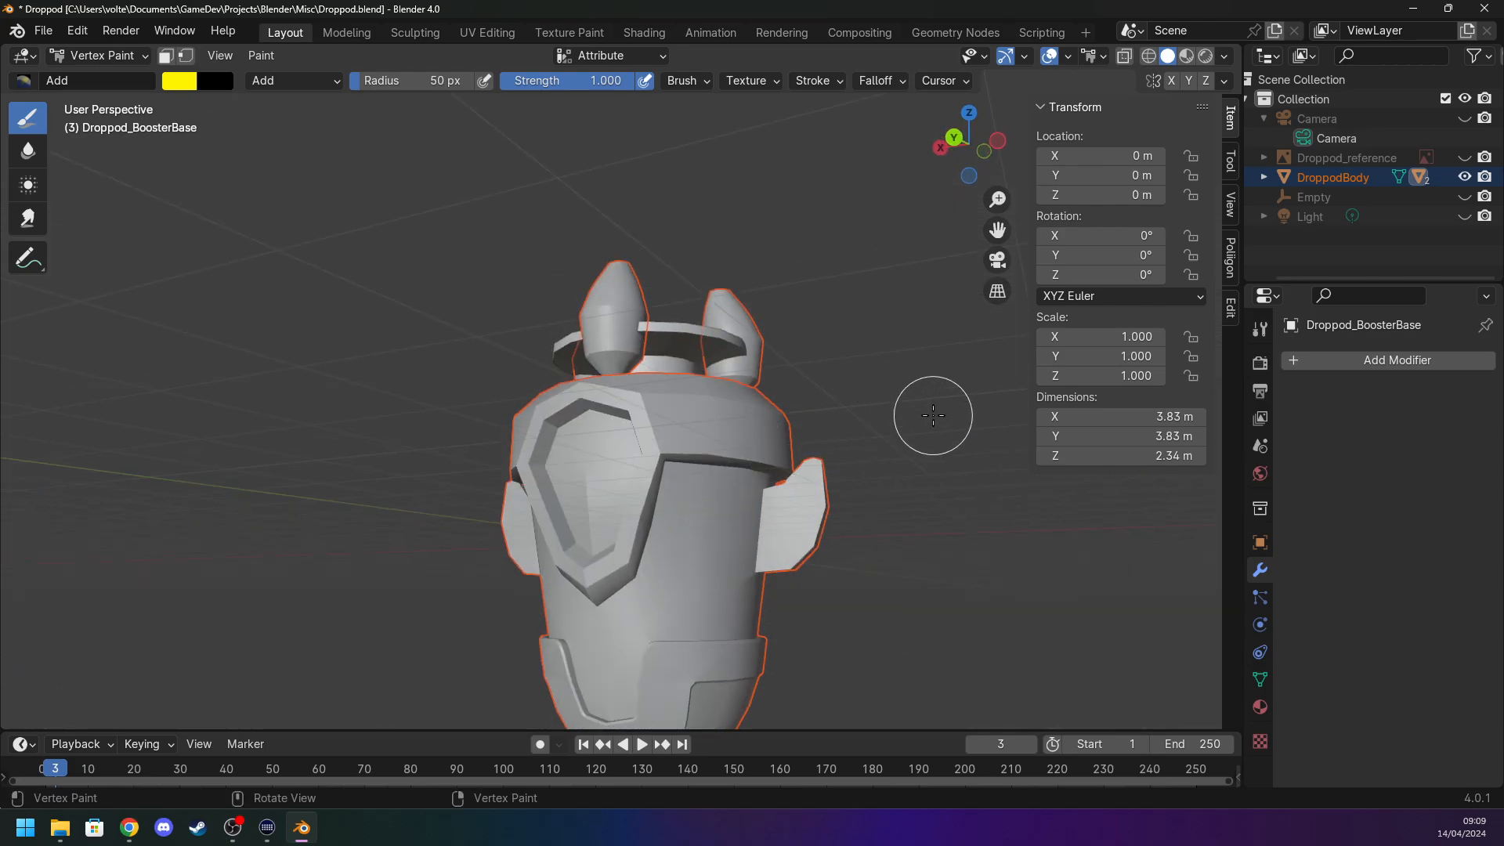
middle_click_drag(933, 415, 807, 460)
key("Tab")
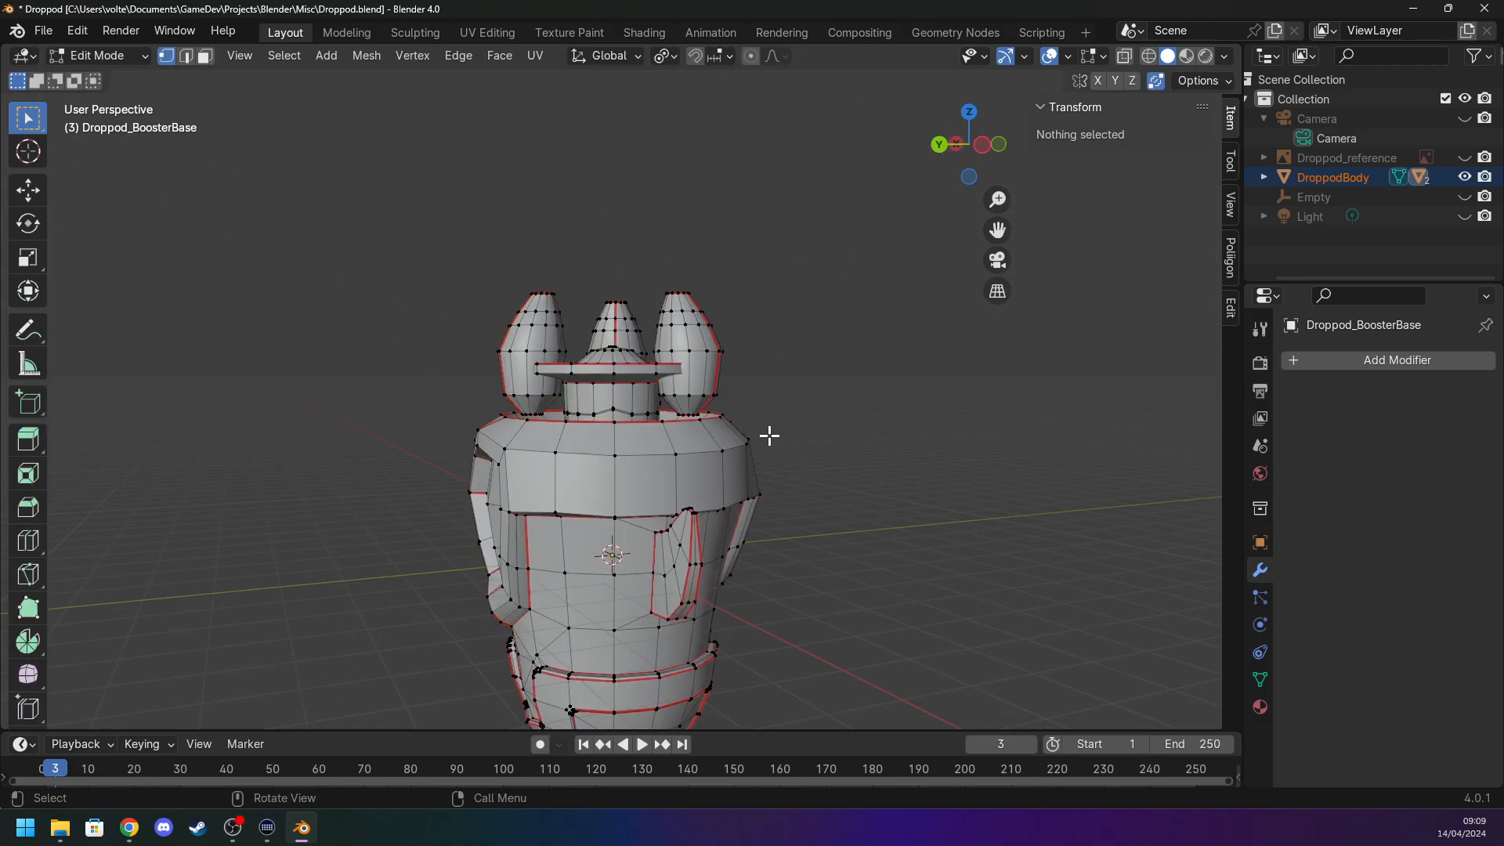
key("Tab")
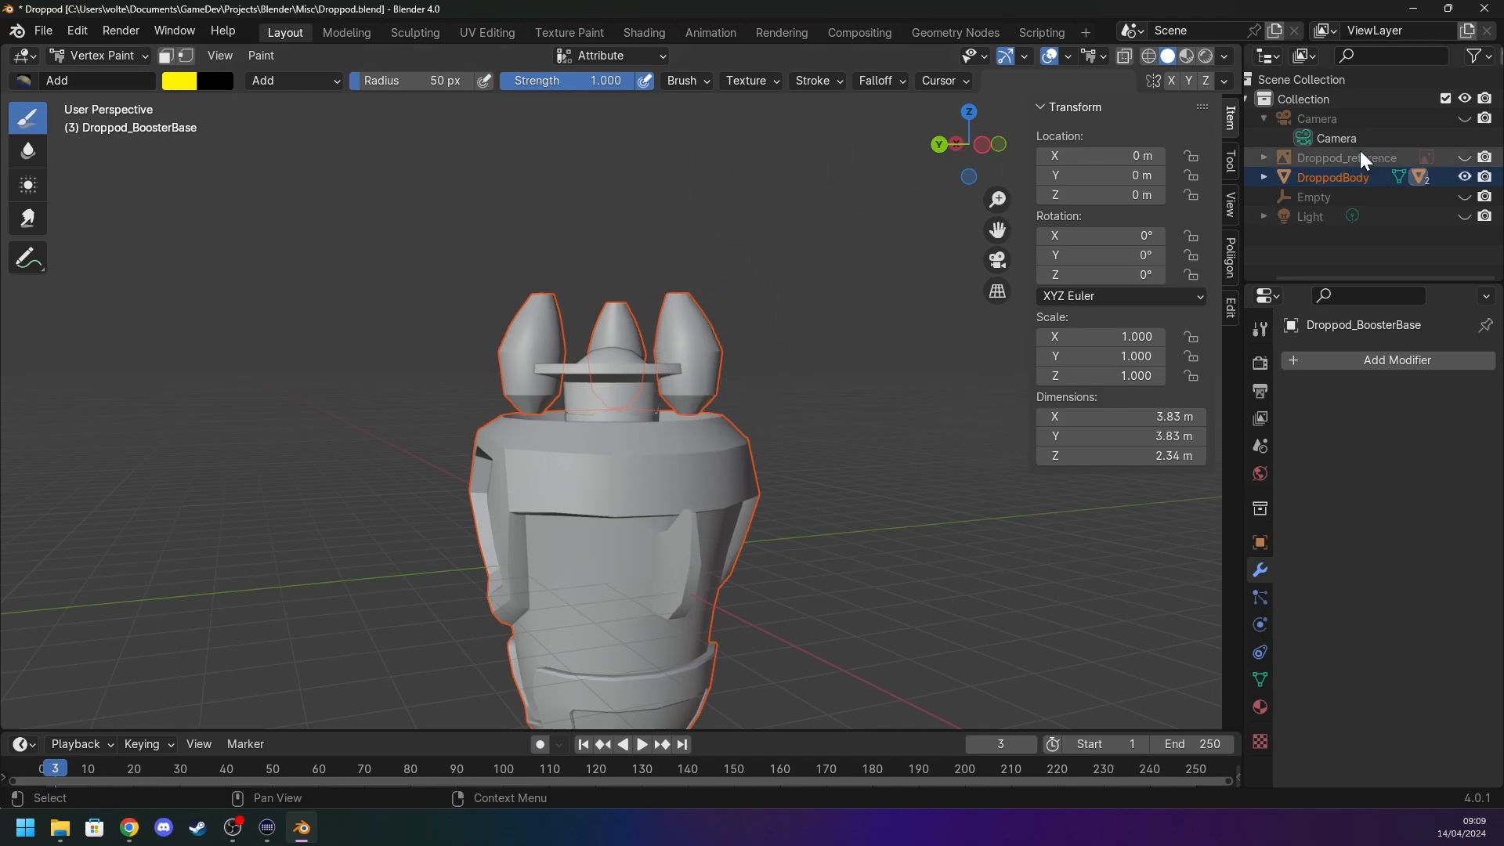
middle_click_drag(702, 381, 813, 379)
key("Tab")
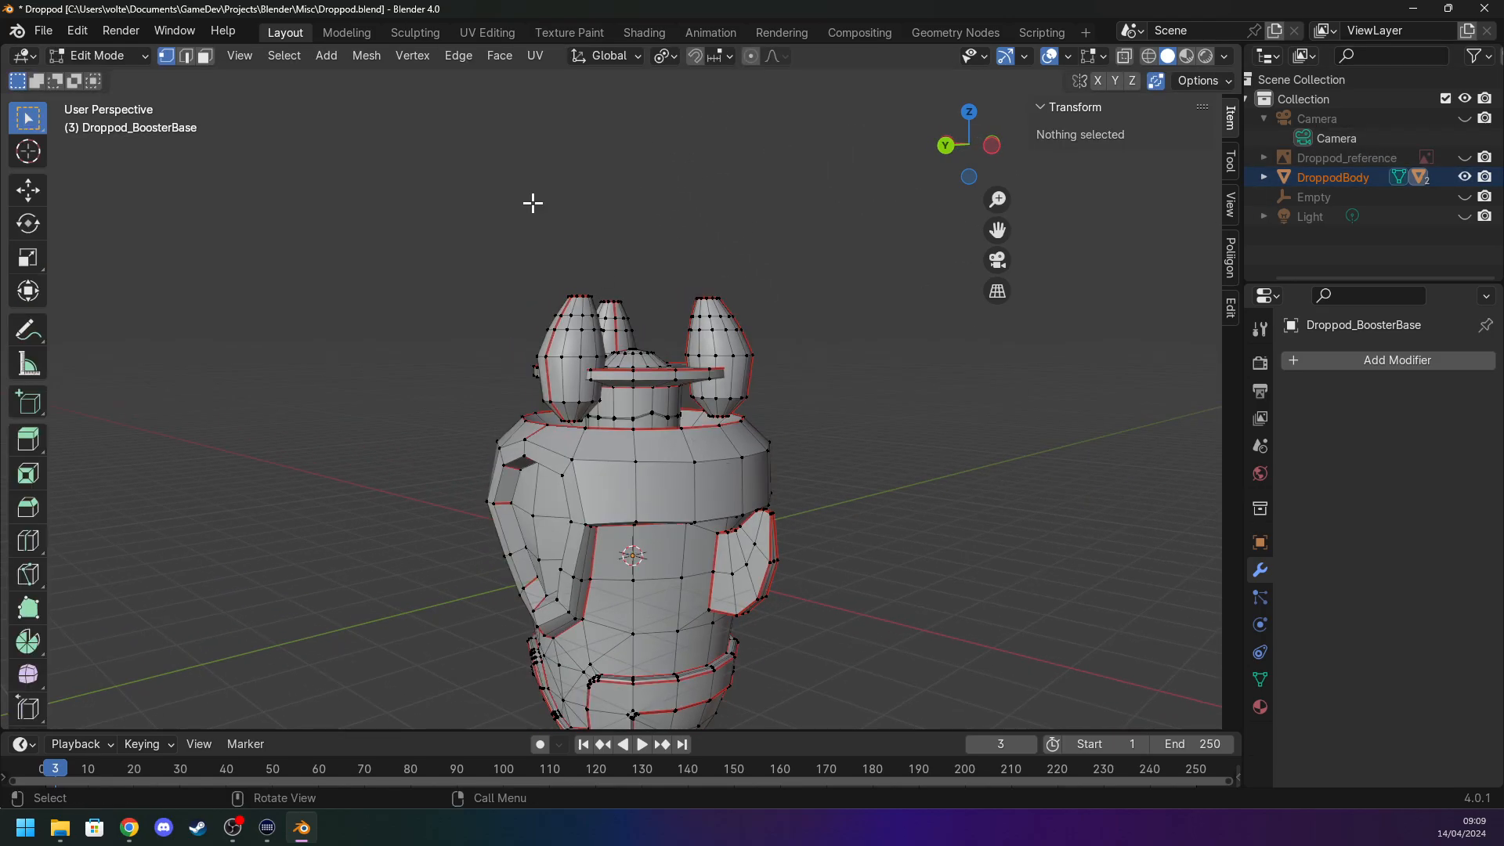
Select only the drop pod body in Object Mode and view its painted colours in Vertex Paint mode.
left_click(98, 56)
left_click(123, 77)
left_click(711, 511)
key("Tab")
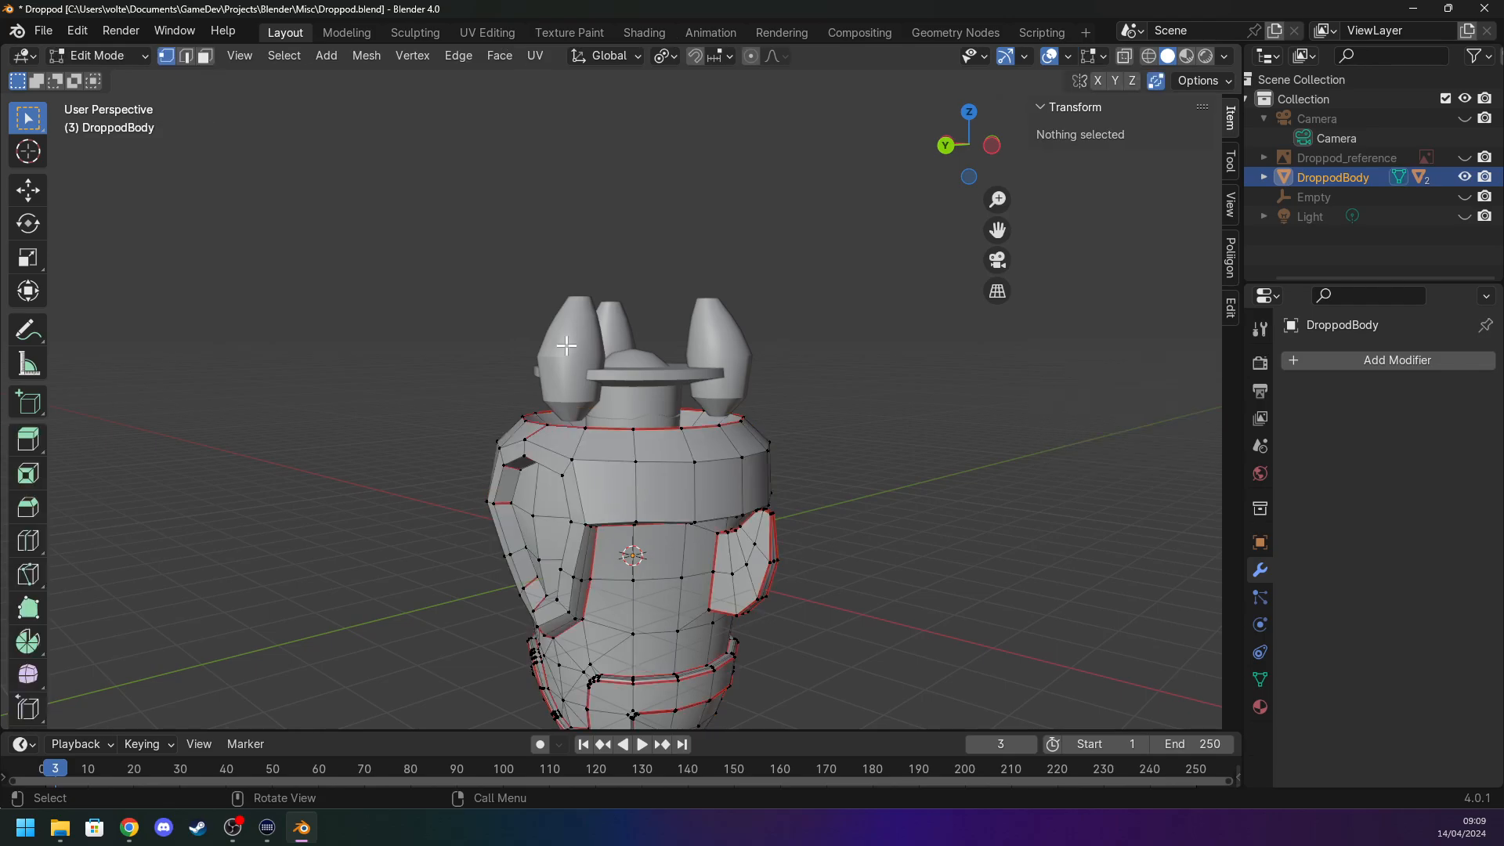
left_click(125, 57)
left_click(116, 142)
middle_click_drag(548, 368, 3, 360)
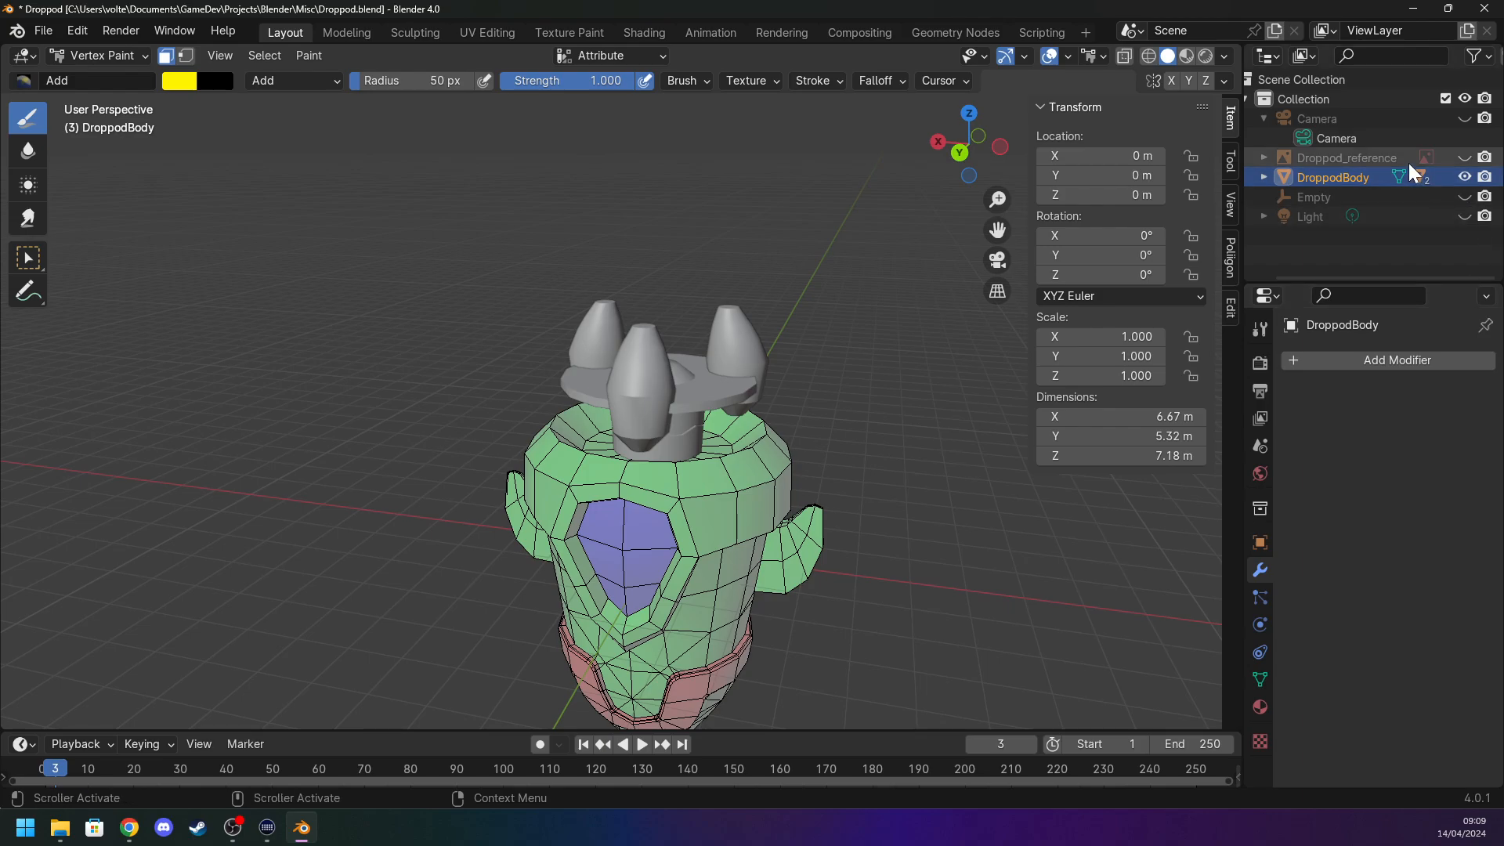
Inspect the drop pod body's child objects, its material and its list of color attributes.
left_click(1263, 178)
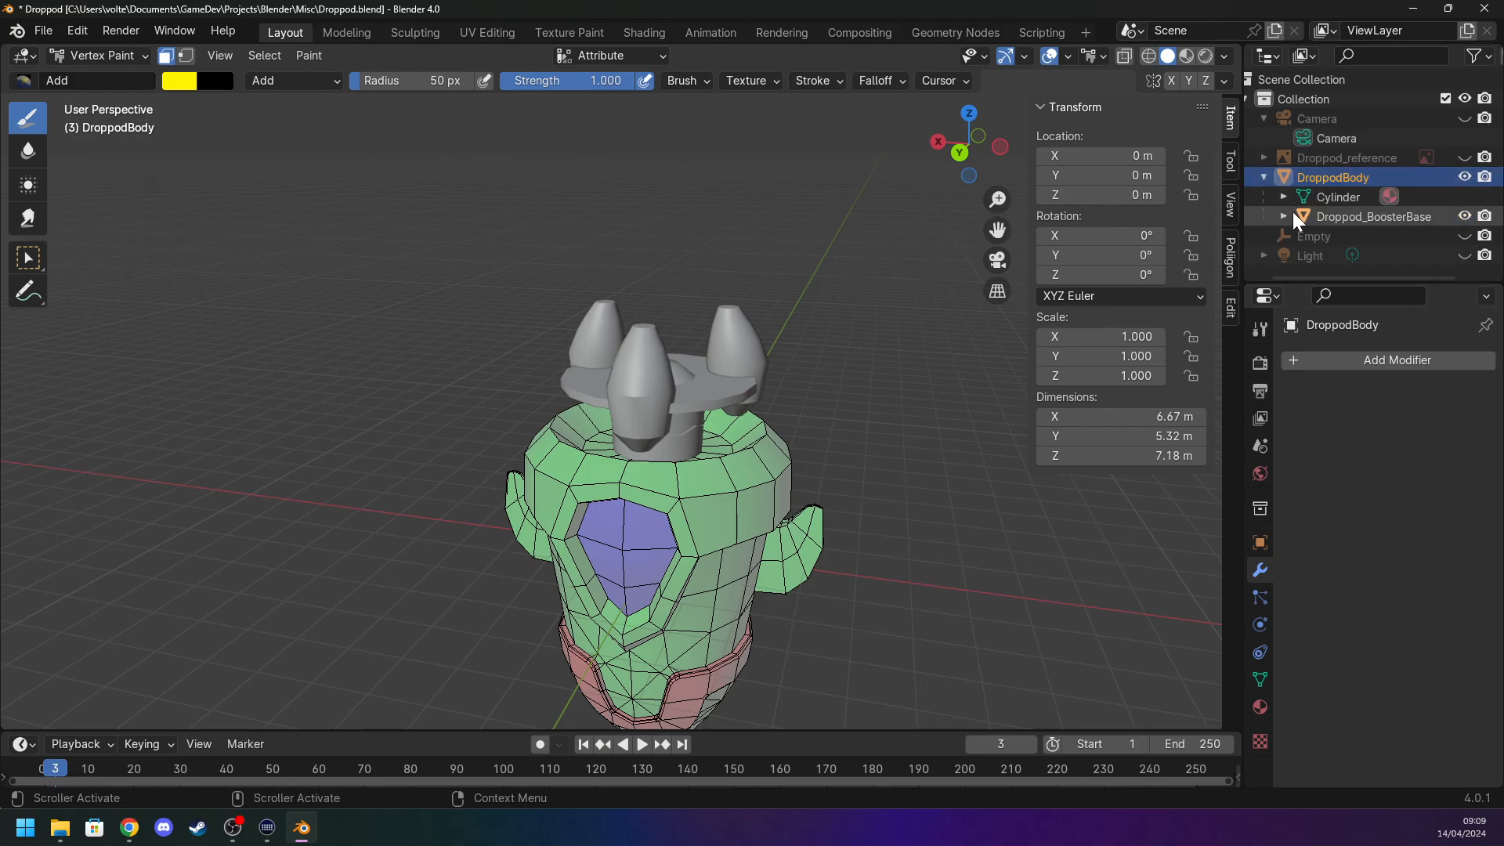
left_click(1385, 197)
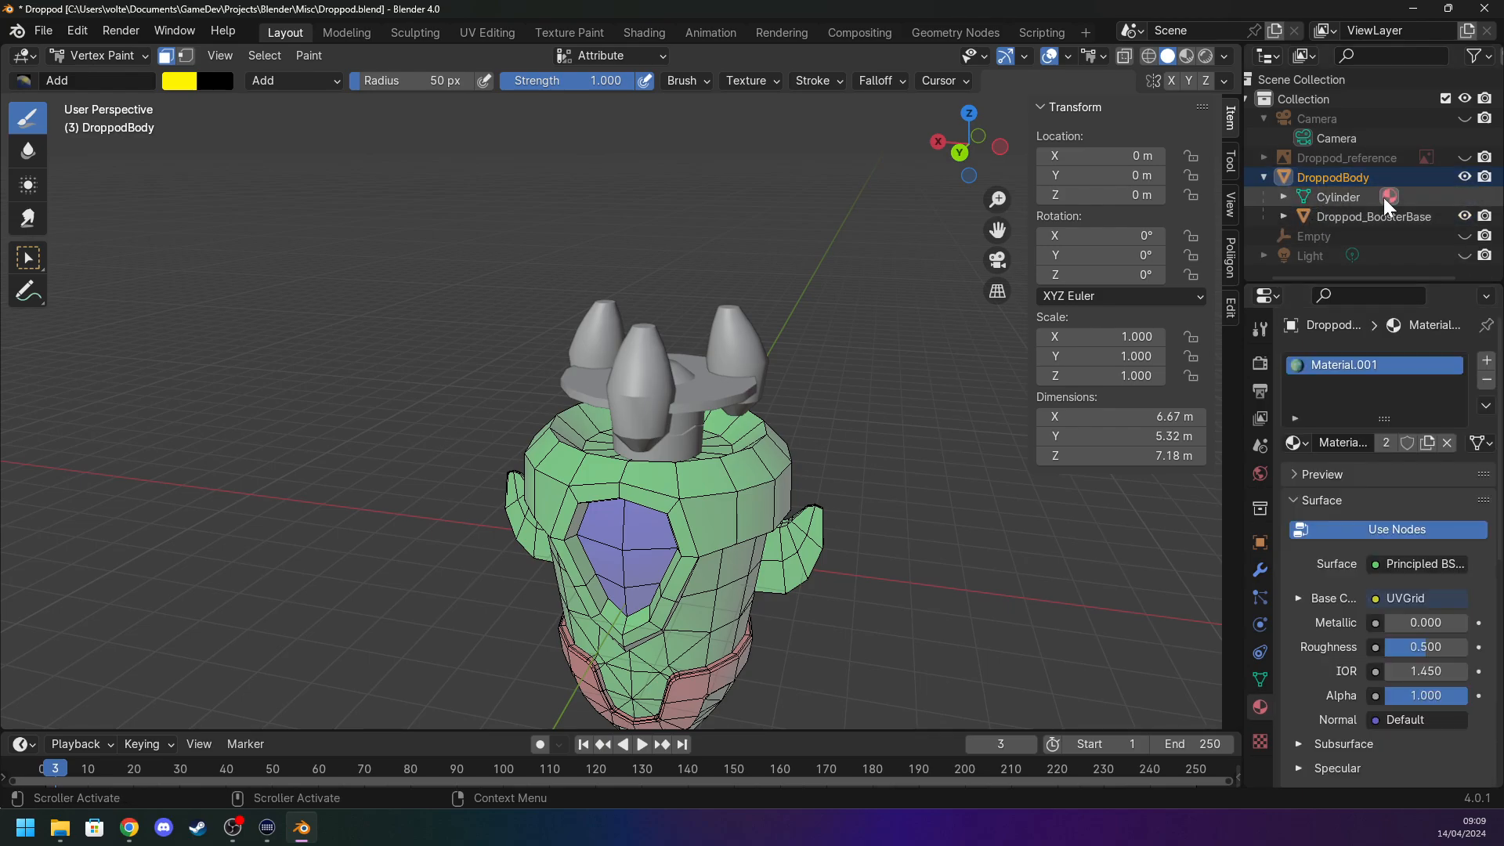
left_click(1282, 217)
left_click(1282, 216)
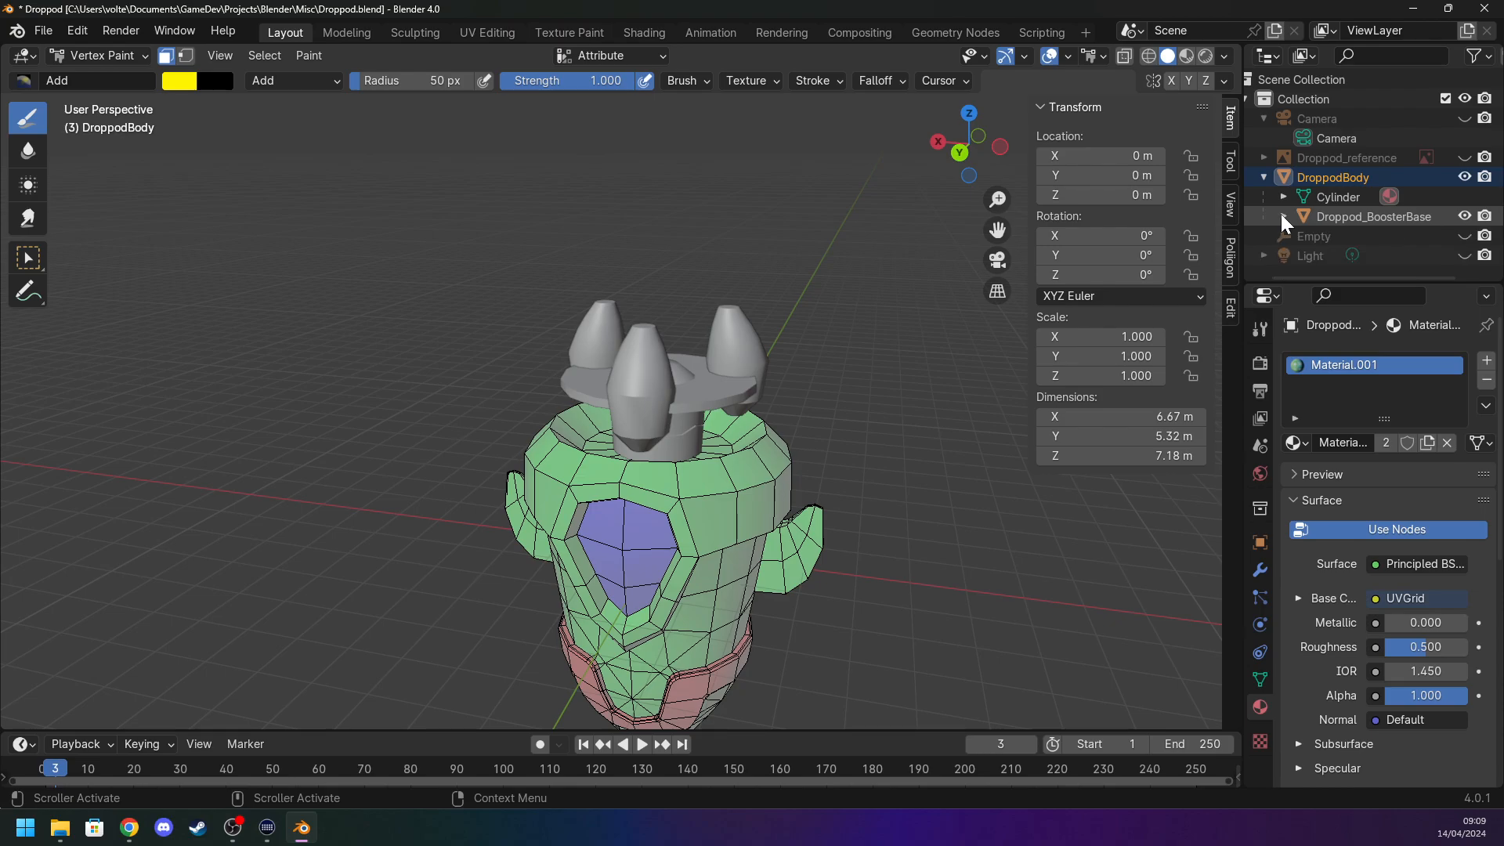
left_click(615, 55)
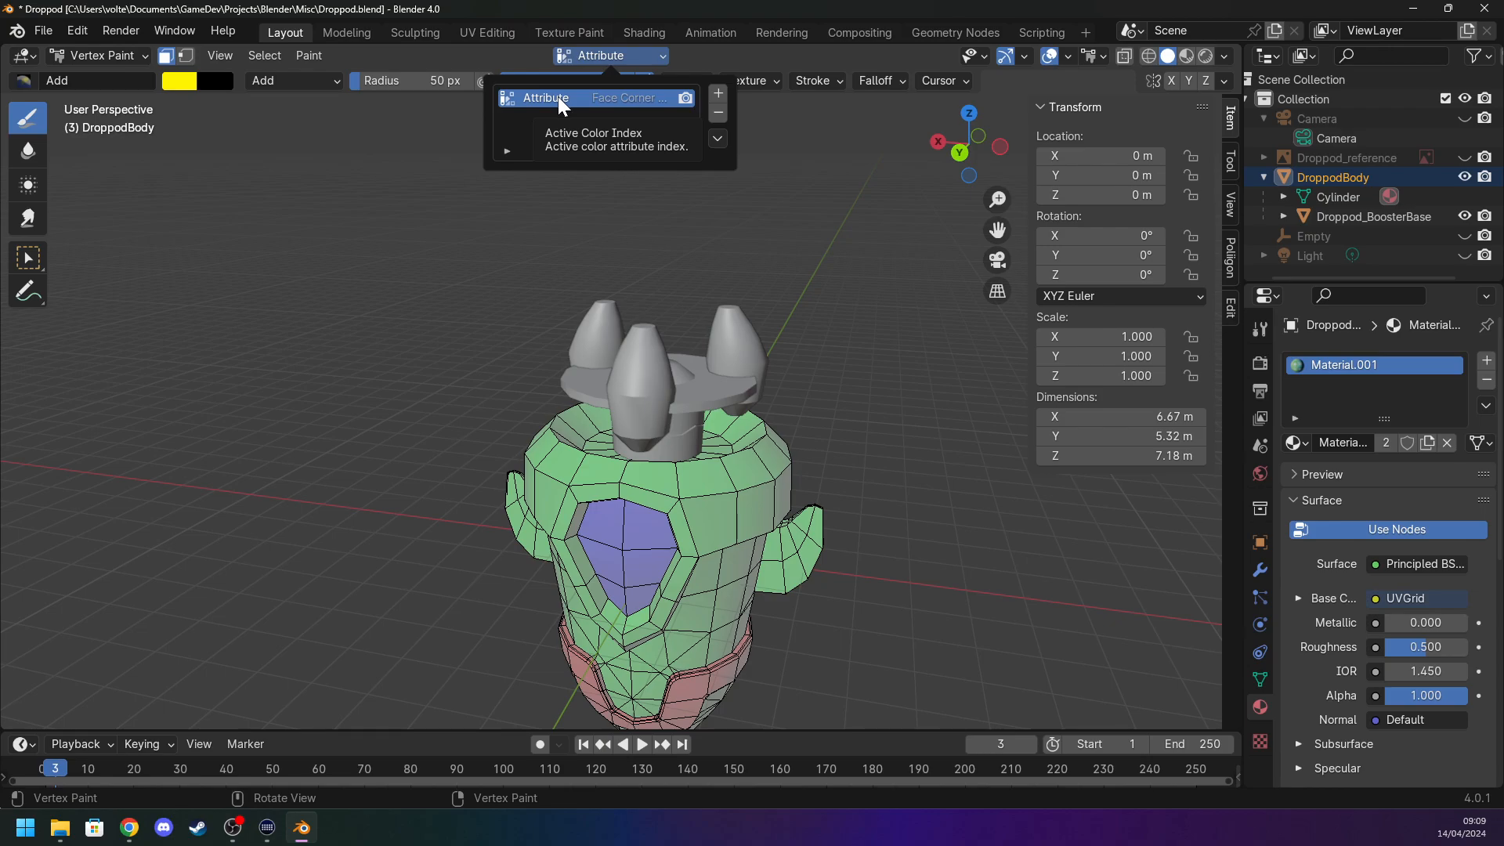
Return to Object Mode and select the boosters.
left_click(96, 55)
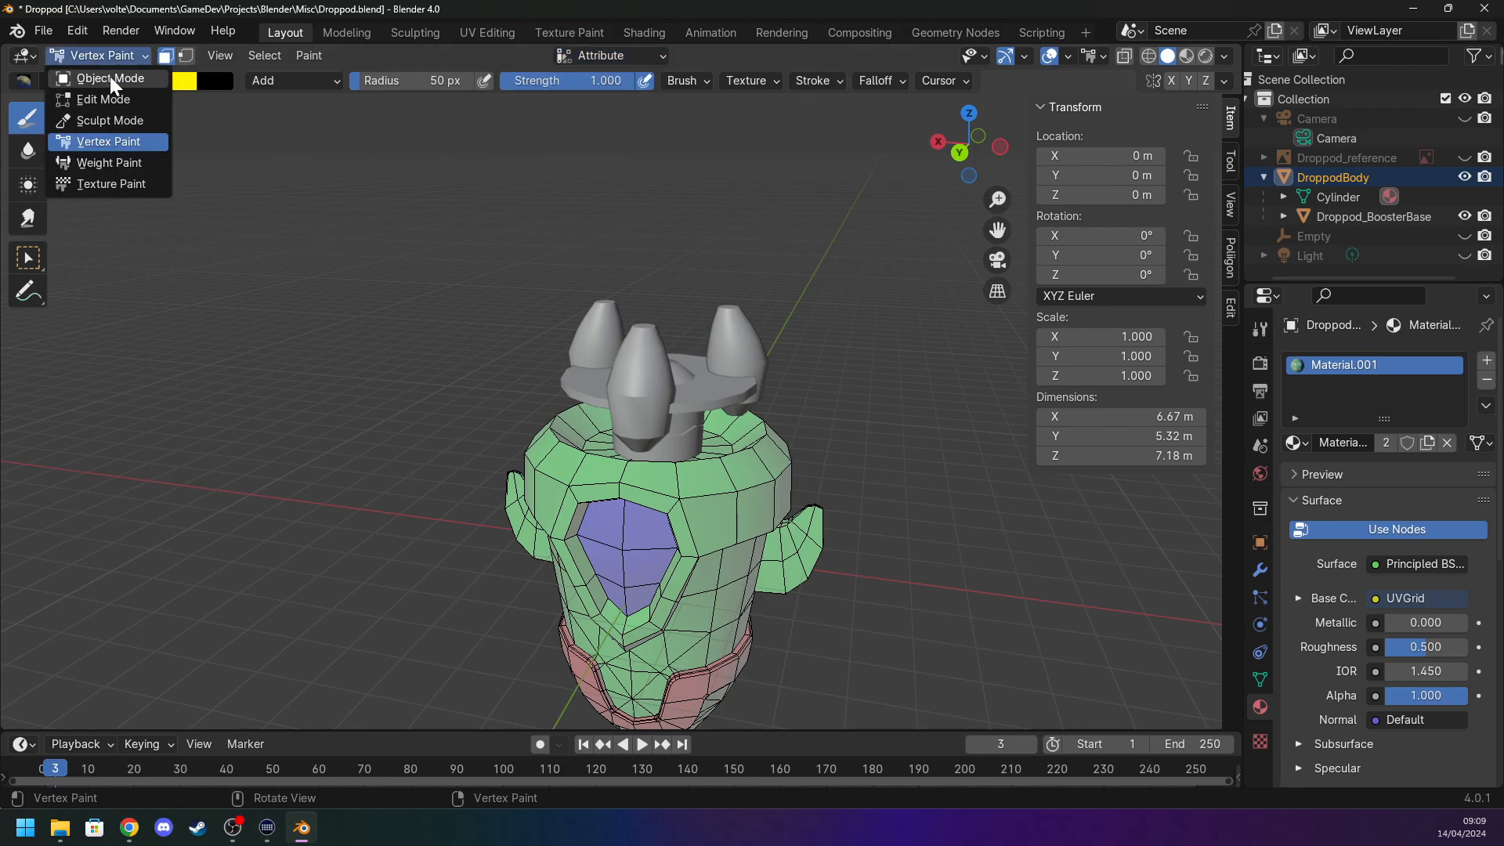
left_click(110, 74)
left_click(665, 382)
Enter Weight Paint mode on the boosters, try a brush stroke, and undo it.
left_click(105, 58)
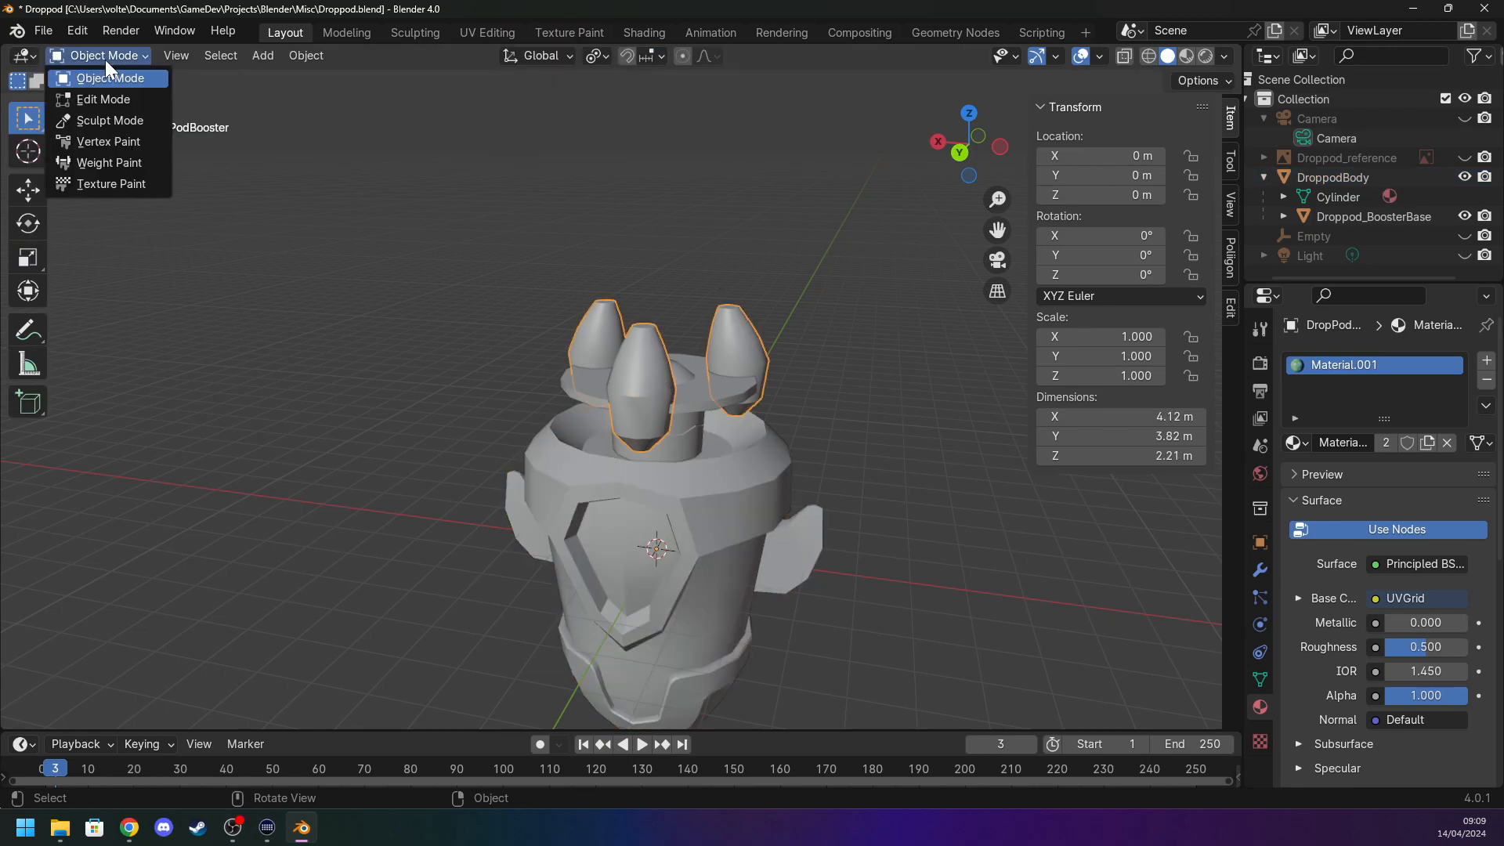
left_click(105, 59)
left_click(114, 55)
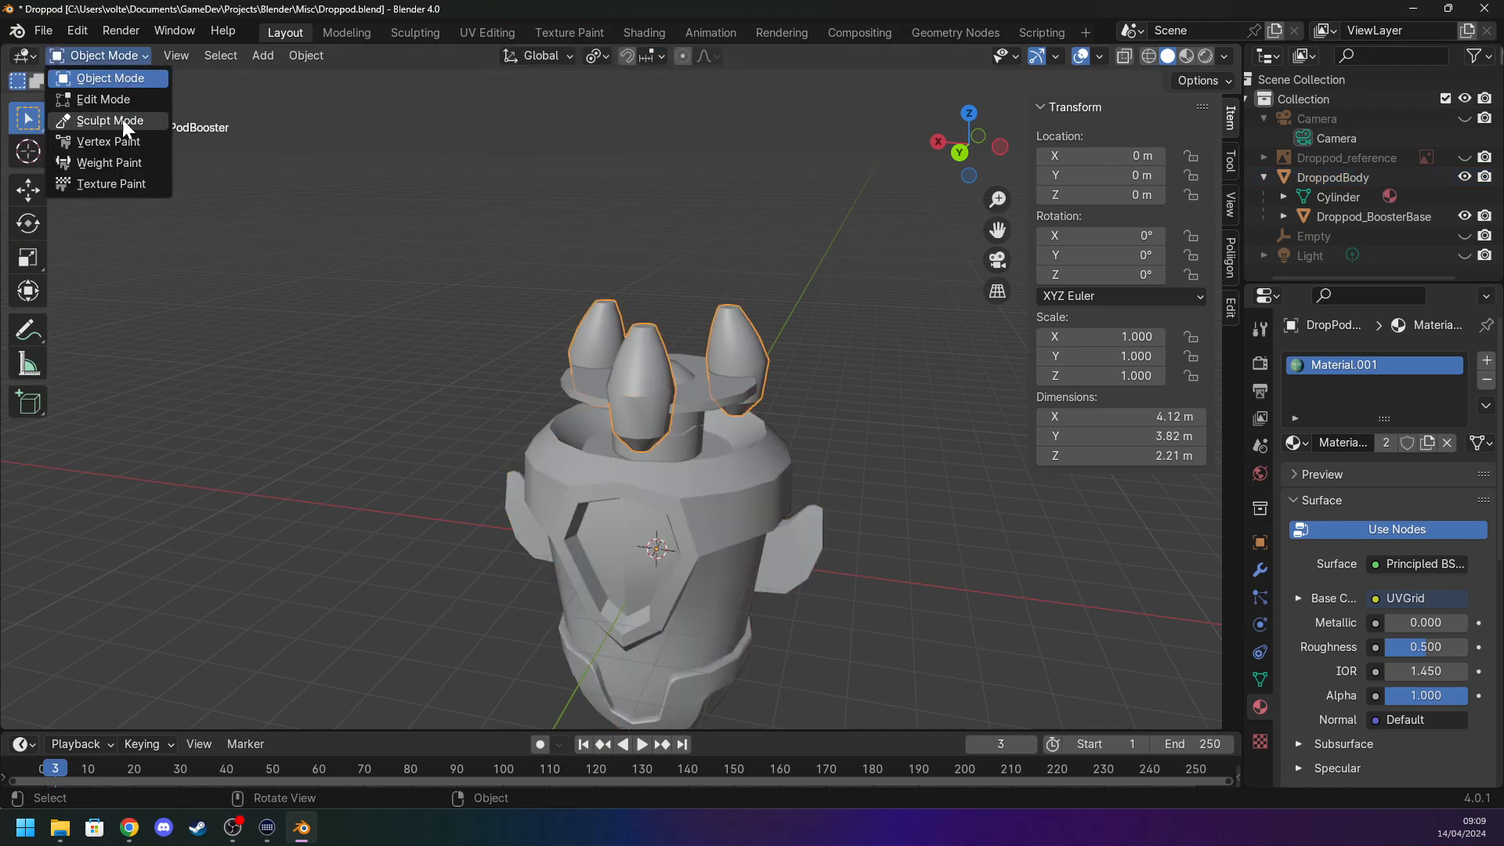
left_click(121, 162)
scroll(667, 329, "up", 3)
middle_click_drag(667, 329, 446, 297)
left_click_drag(447, 297, 467, 323)
middle_click_drag(502, 325, 608, 340)
scroll(592, 316, "up", 1)
key("ctrl+z")
Switch the boosters to Texture Paint mode for a look, and change them to Vertex Paint mode.
left_click(115, 60)
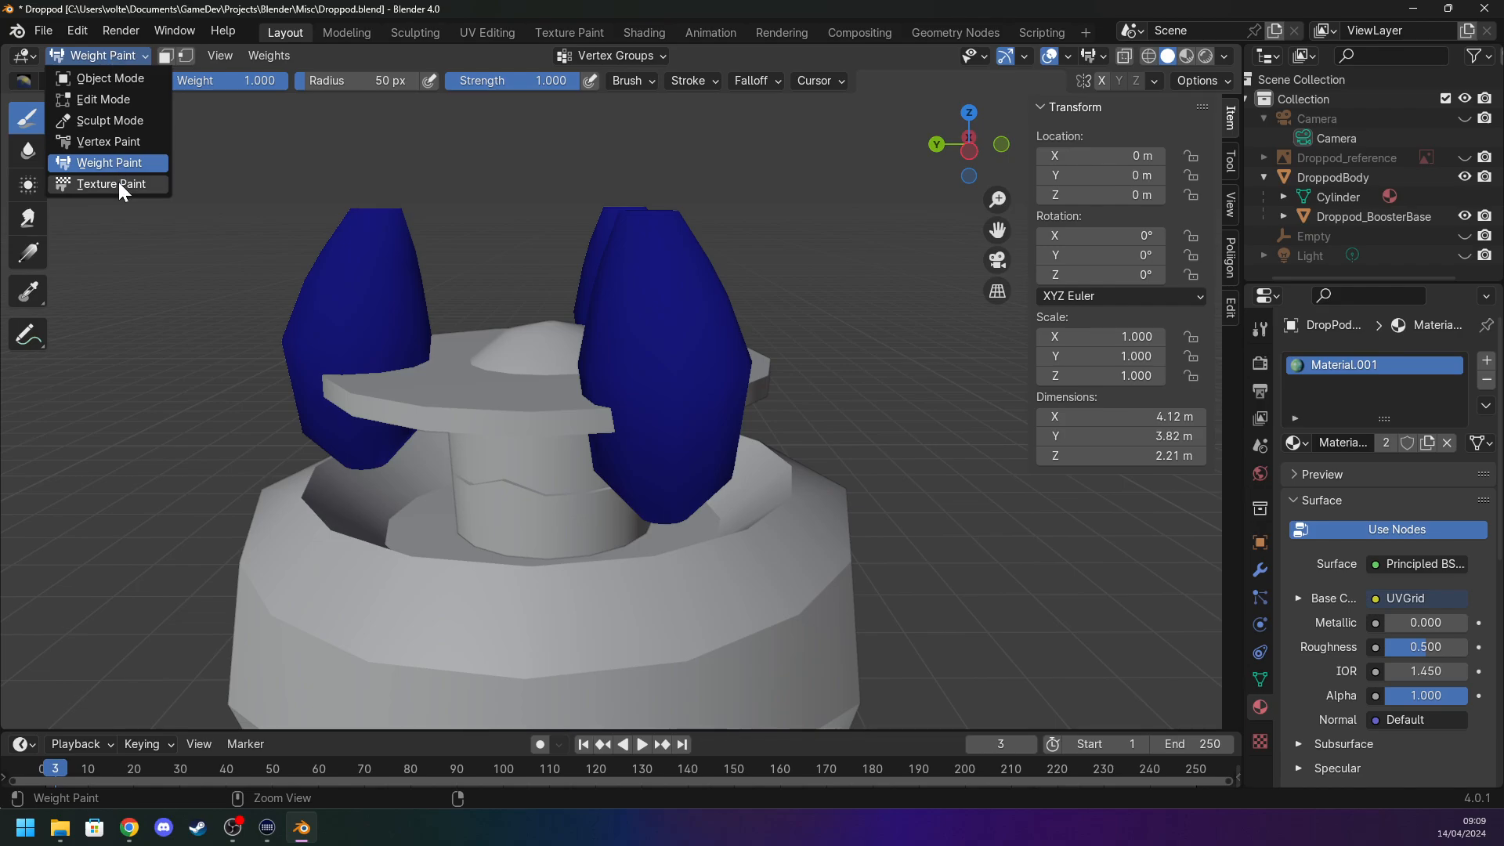
left_click(110, 183)
left_click(59, 61)
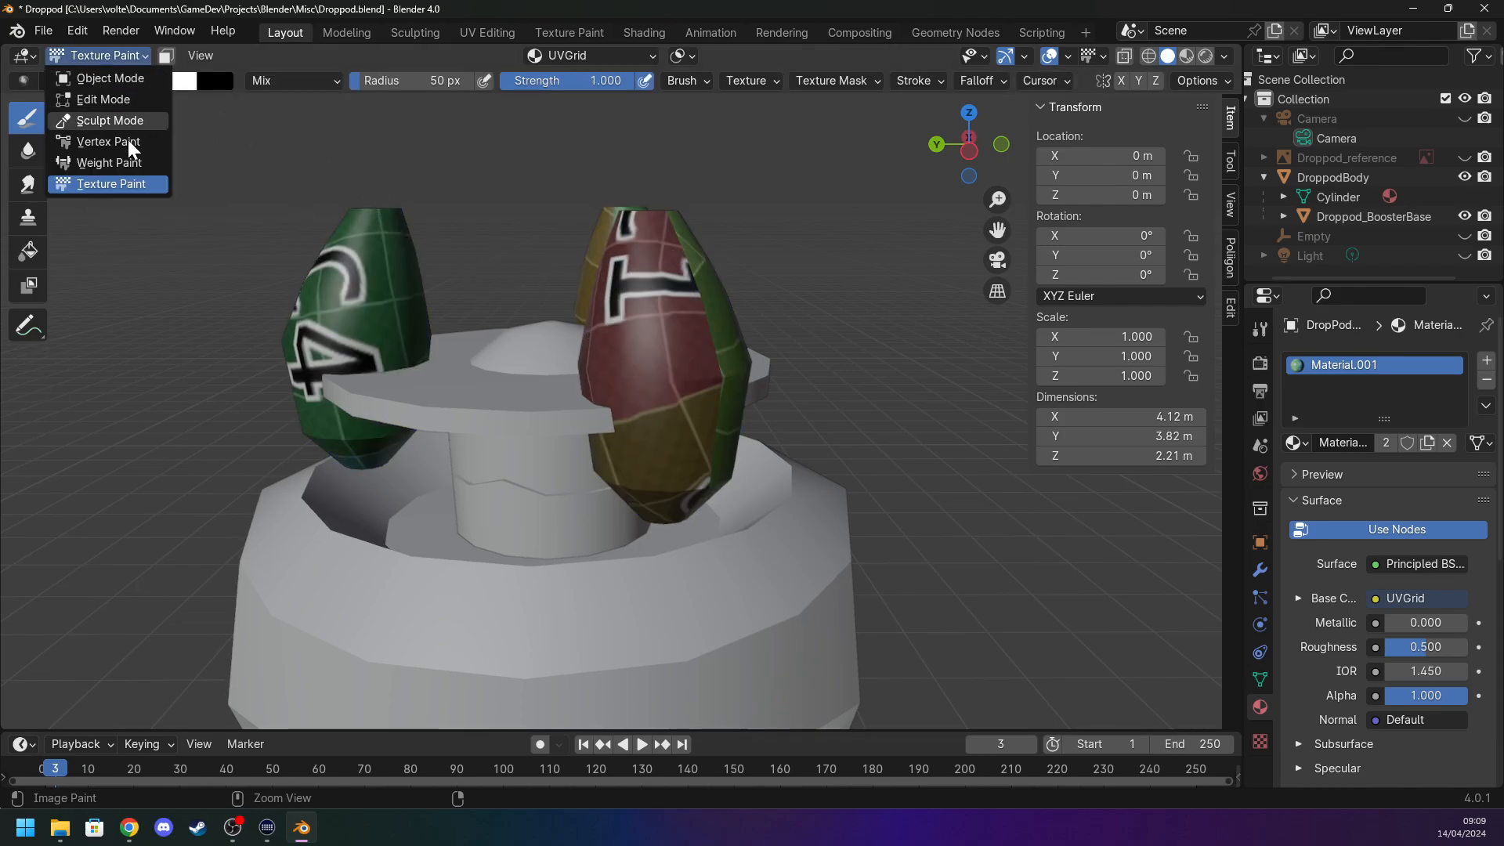
left_click(92, 128)
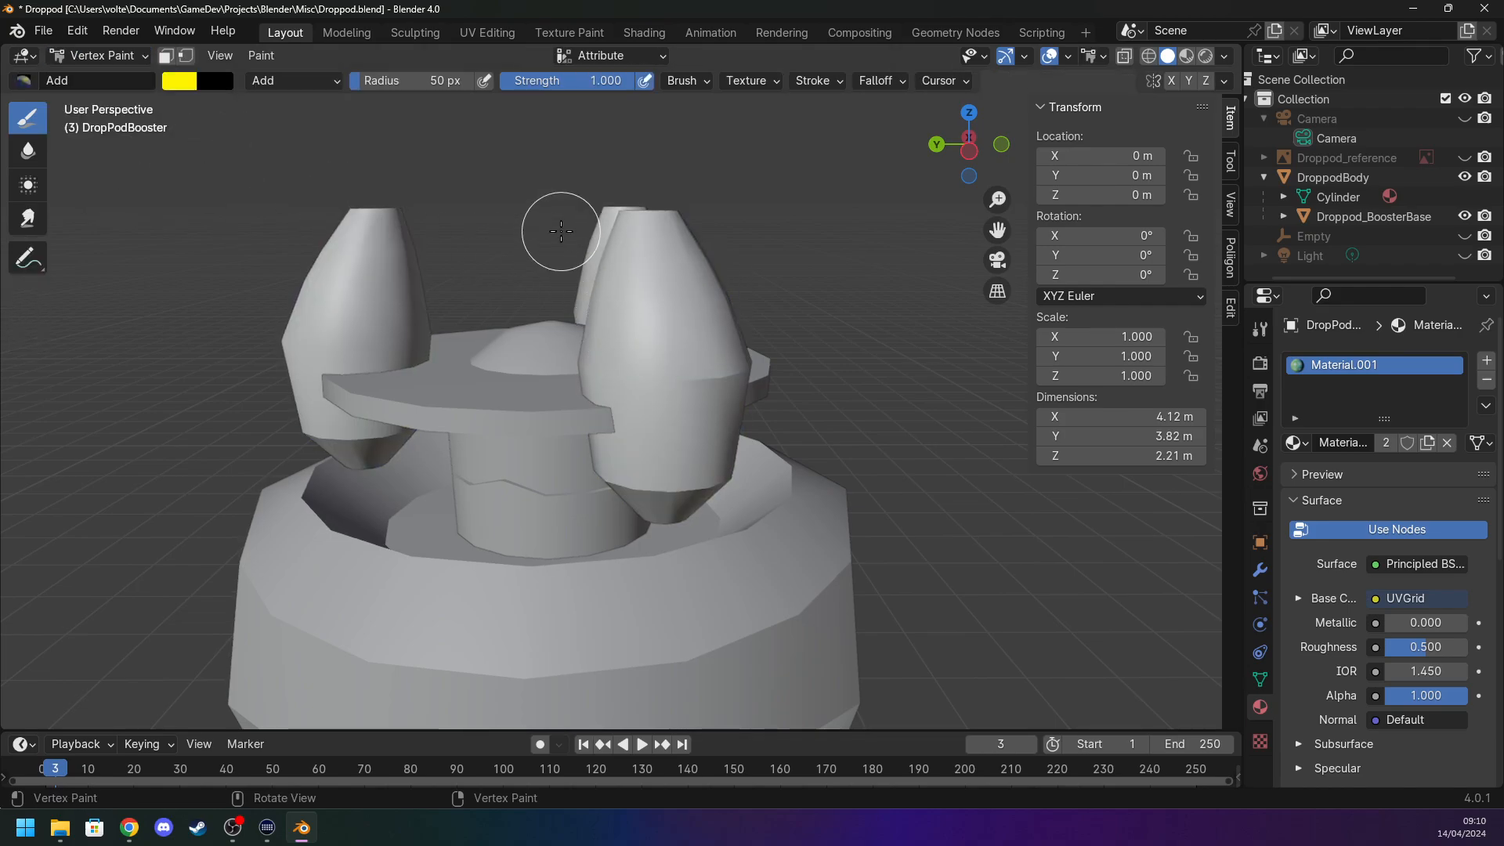
Inspect the boosters' color attribute list and reset the active color index to its default value.
left_click(609, 51)
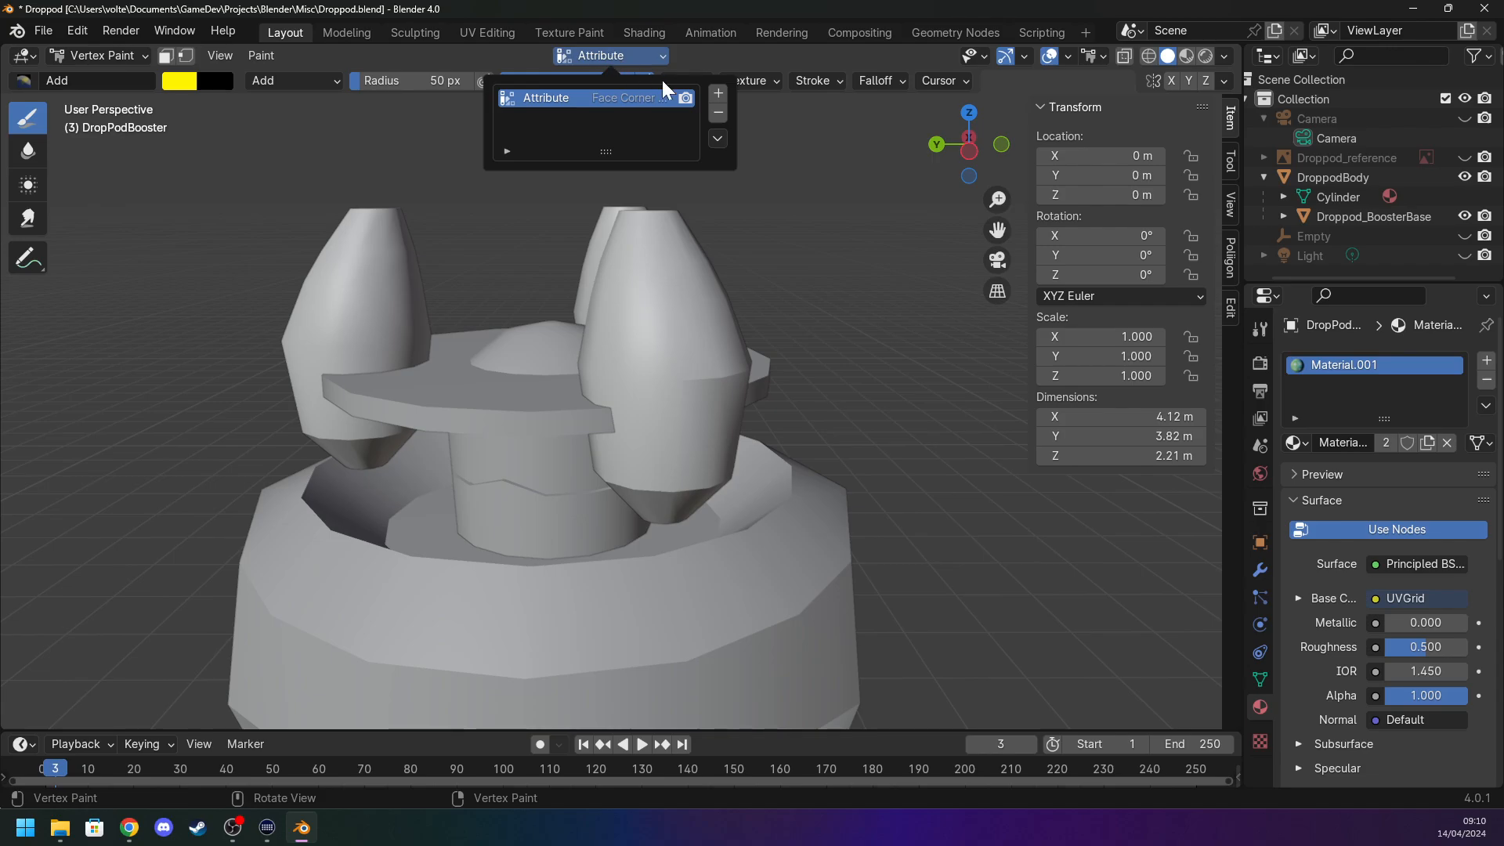
right_click(651, 105)
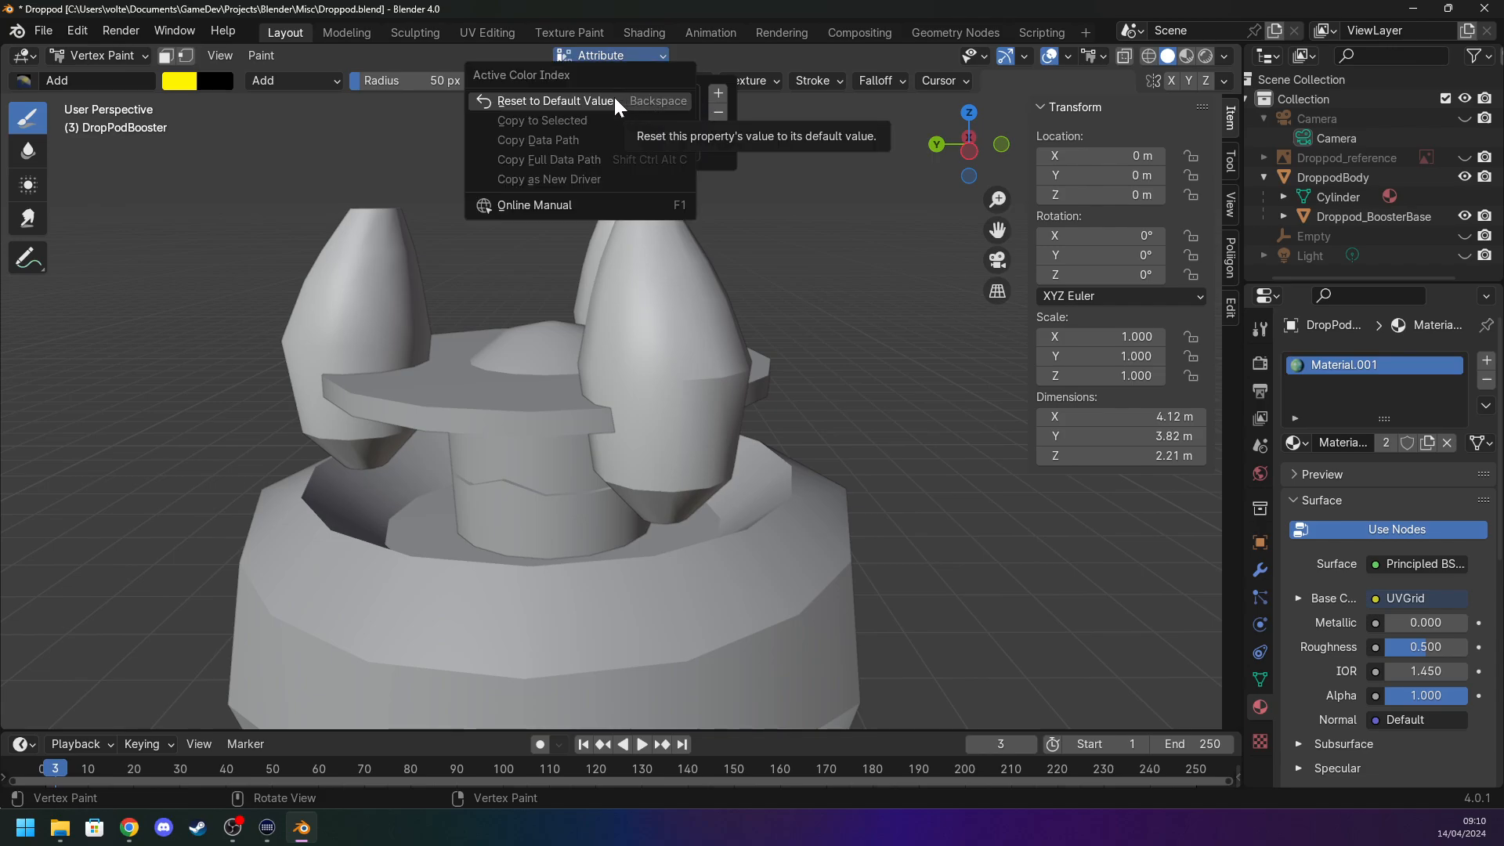
left_click(537, 102)
right_click(655, 274)
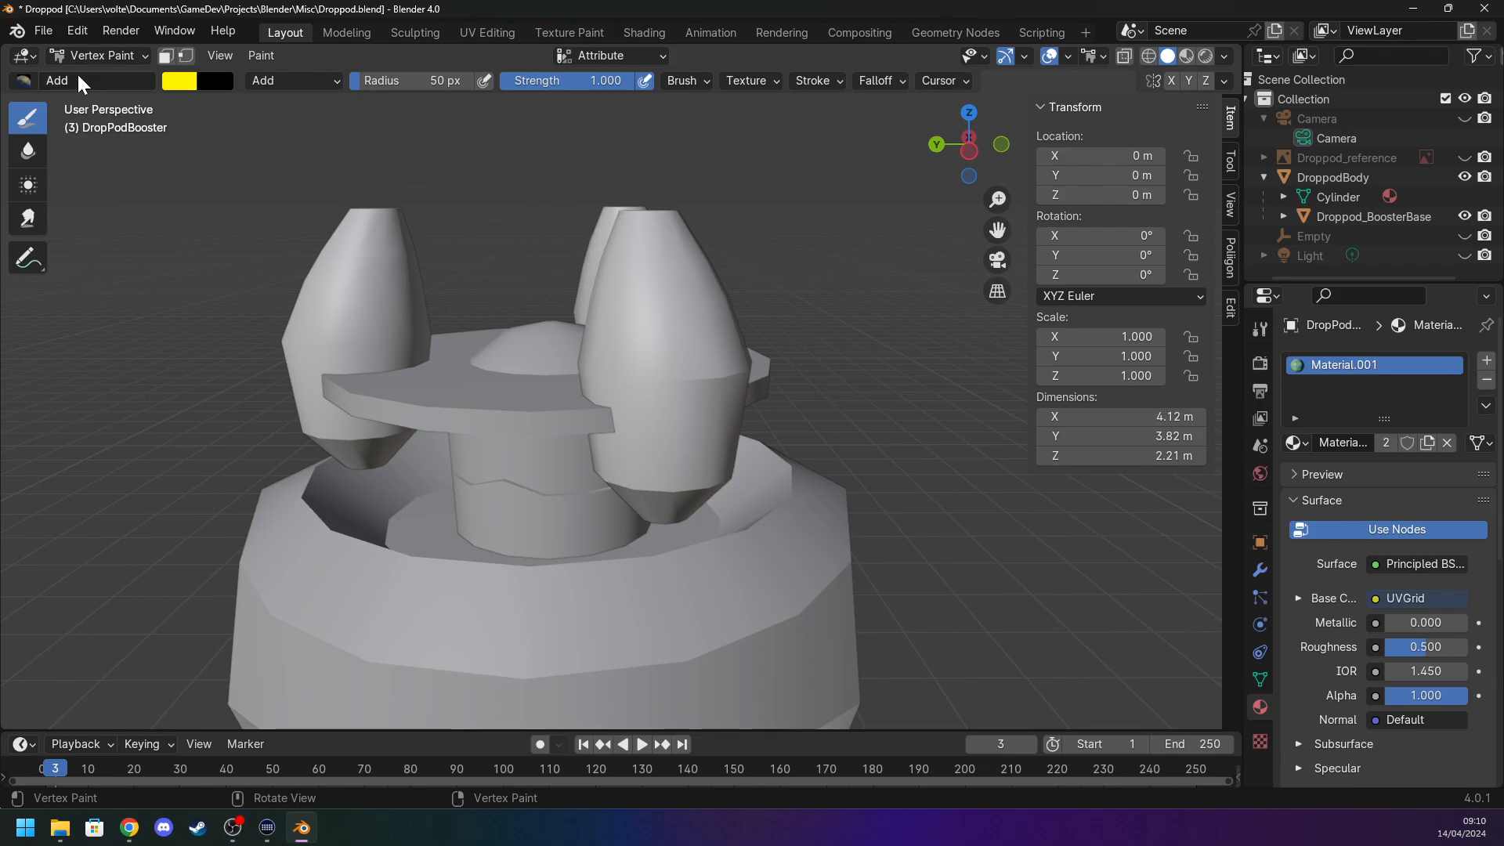
left_click(31, 81)
left_click(35, 77)
left_click(35, 61)
left_click(35, 60)
Enable face selection masking and select two adjacent faces on the upper part of the front booster.
left_click(166, 56)
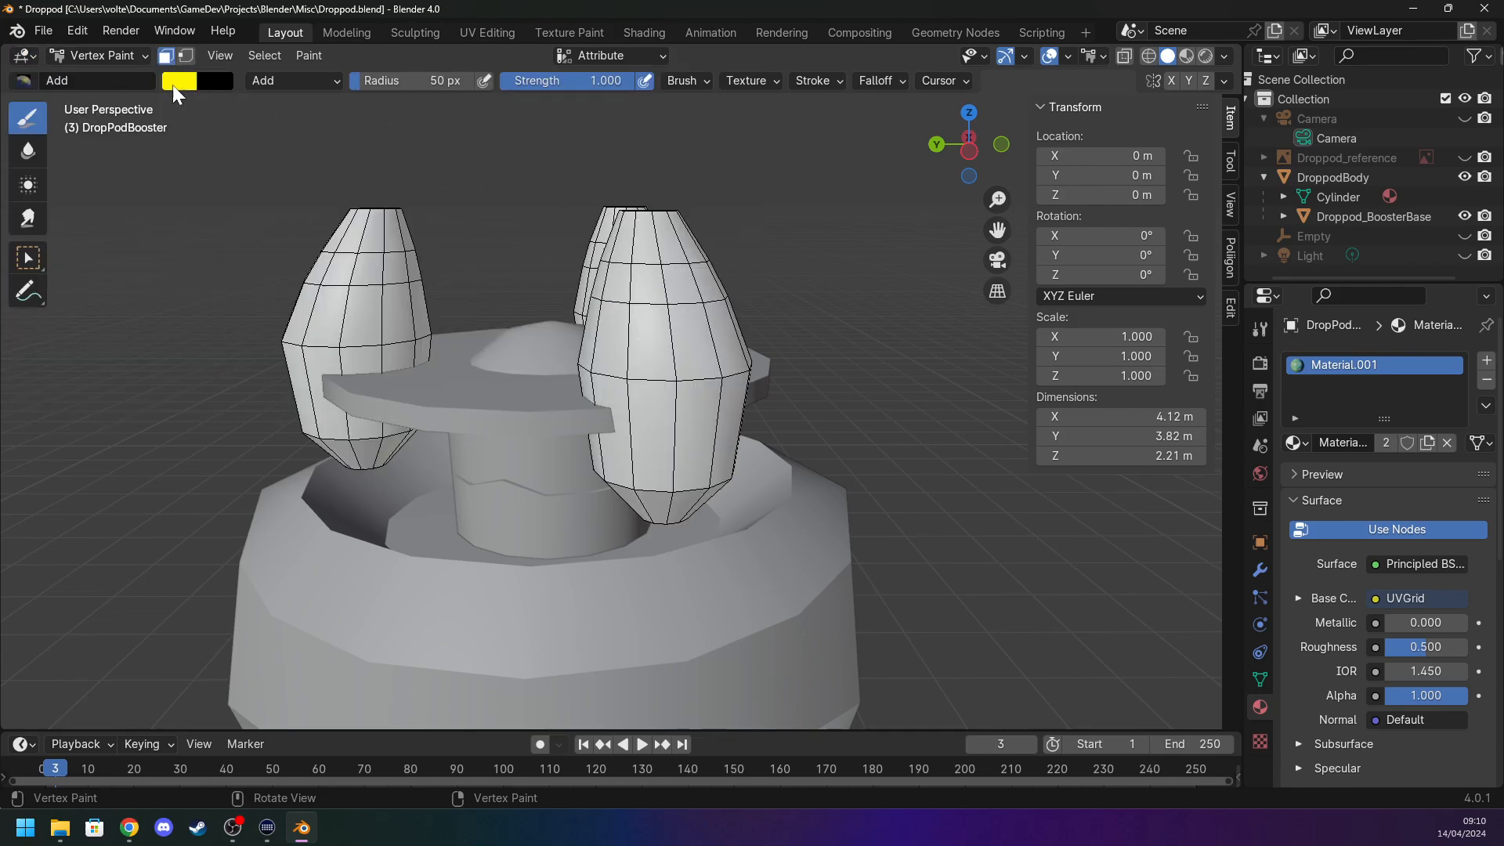
left_click(19, 244)
left_click(670, 285)
left_click(647, 281, "shift")
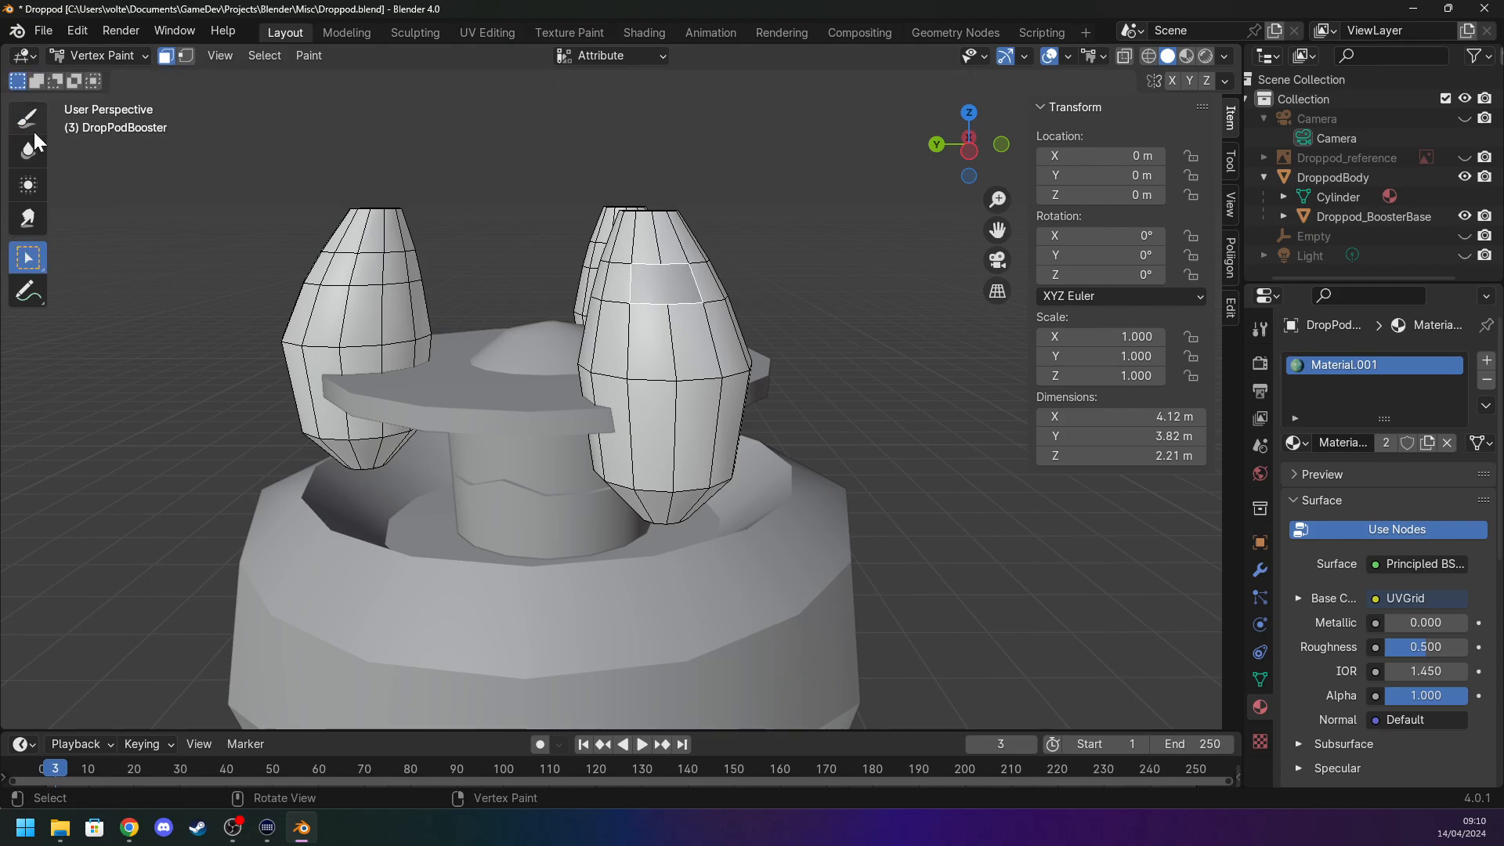
left_click(27, 118)
Fill the two selected booster faces with yellow using Set Vertex Colors, and inspect the painted area.
left_click(186, 79)
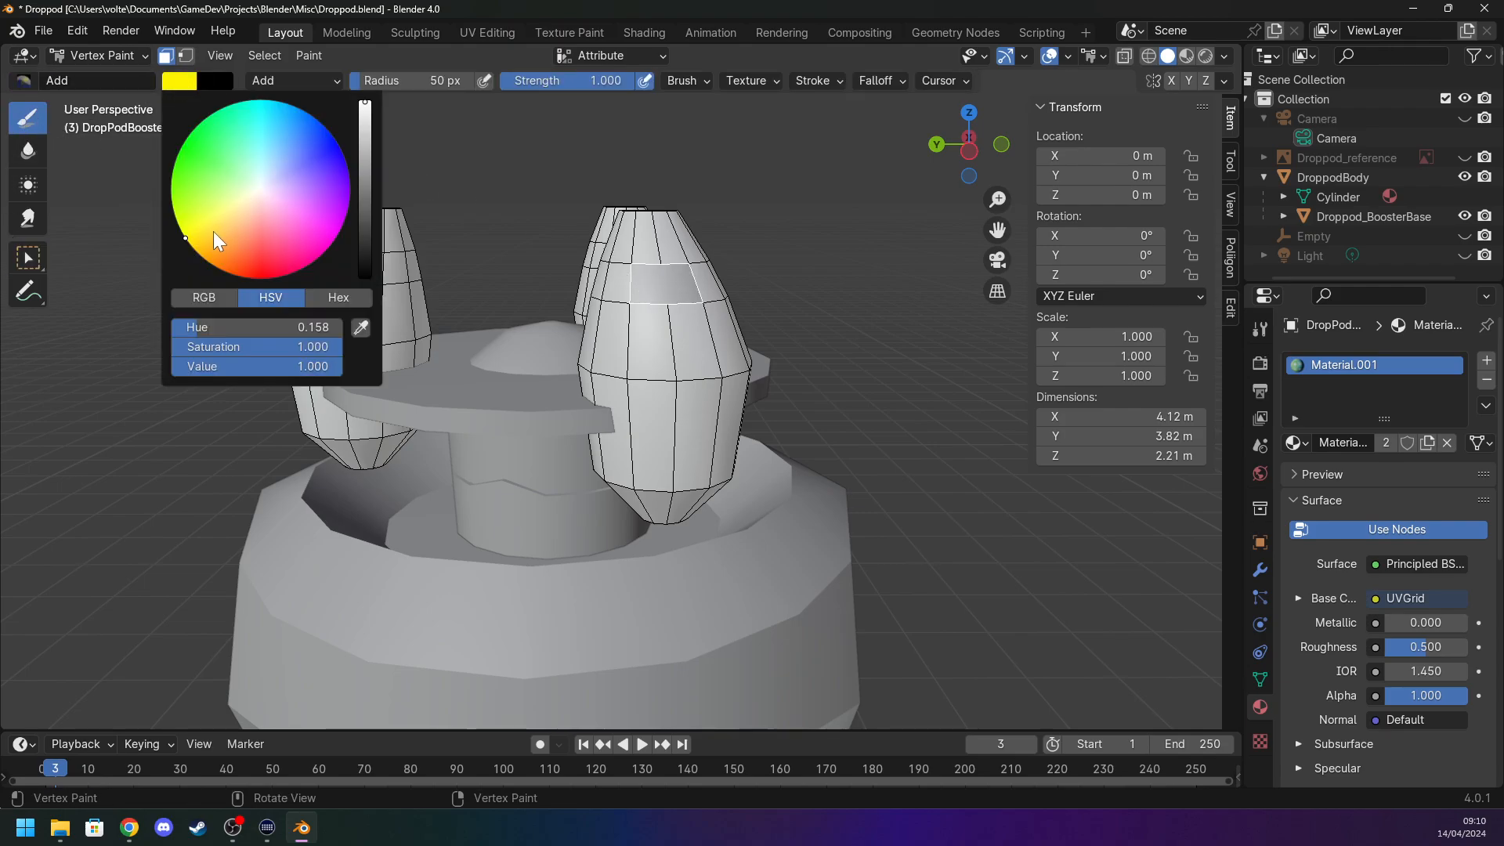
left_click(297, 55)
left_click(363, 233)
left_click(749, 237)
scroll(564, 274, "up", 2)
middle_click_drag(533, 282, 508, 303)
scroll(462, 306, "up", 2)
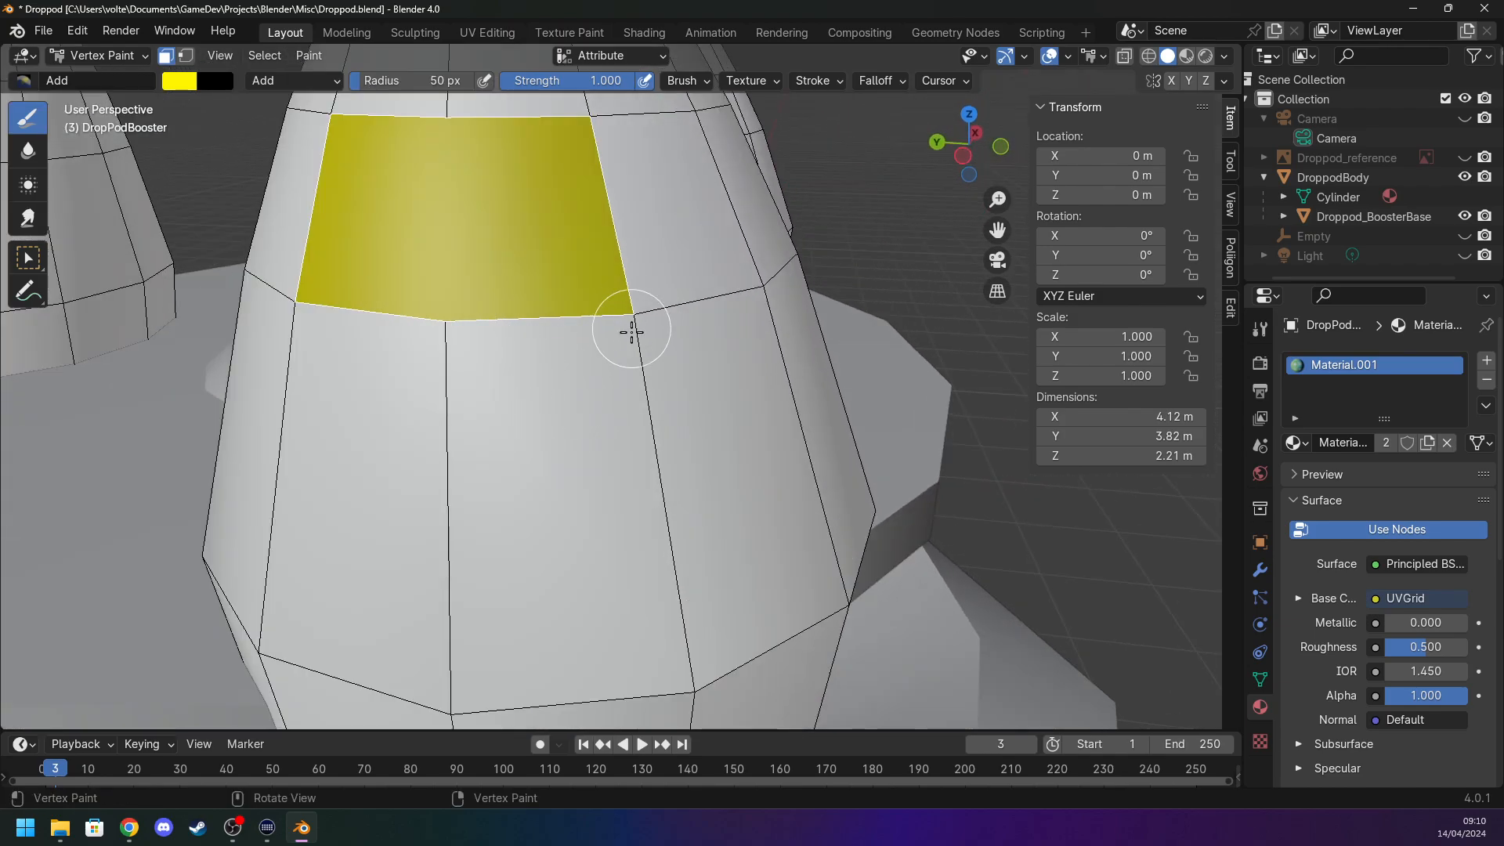
scroll(627, 325, "down", 5)
mouse_move(396, 201)
middle_mouse_down()
mouse_move(348, 181)
mouse_move(352, 145)
mouse_move(306, 135)
mouse_move(356, 192)
middle_mouse_up()
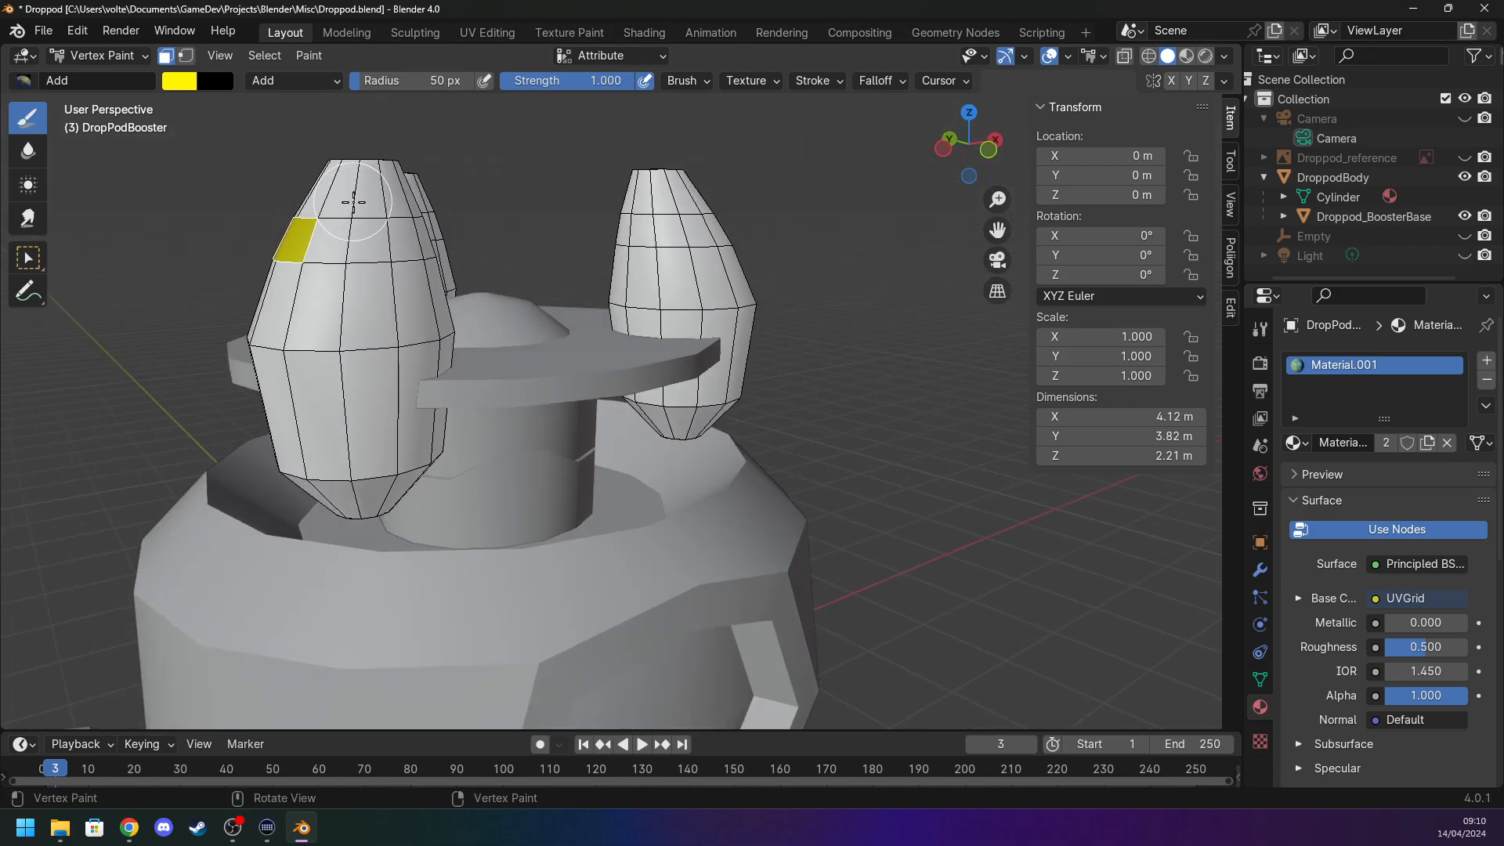
Try a blue-violet secondary brush colour with hue 0.702, saturation 0.920 and value 0.734, and restore black.
left_click(213, 83)
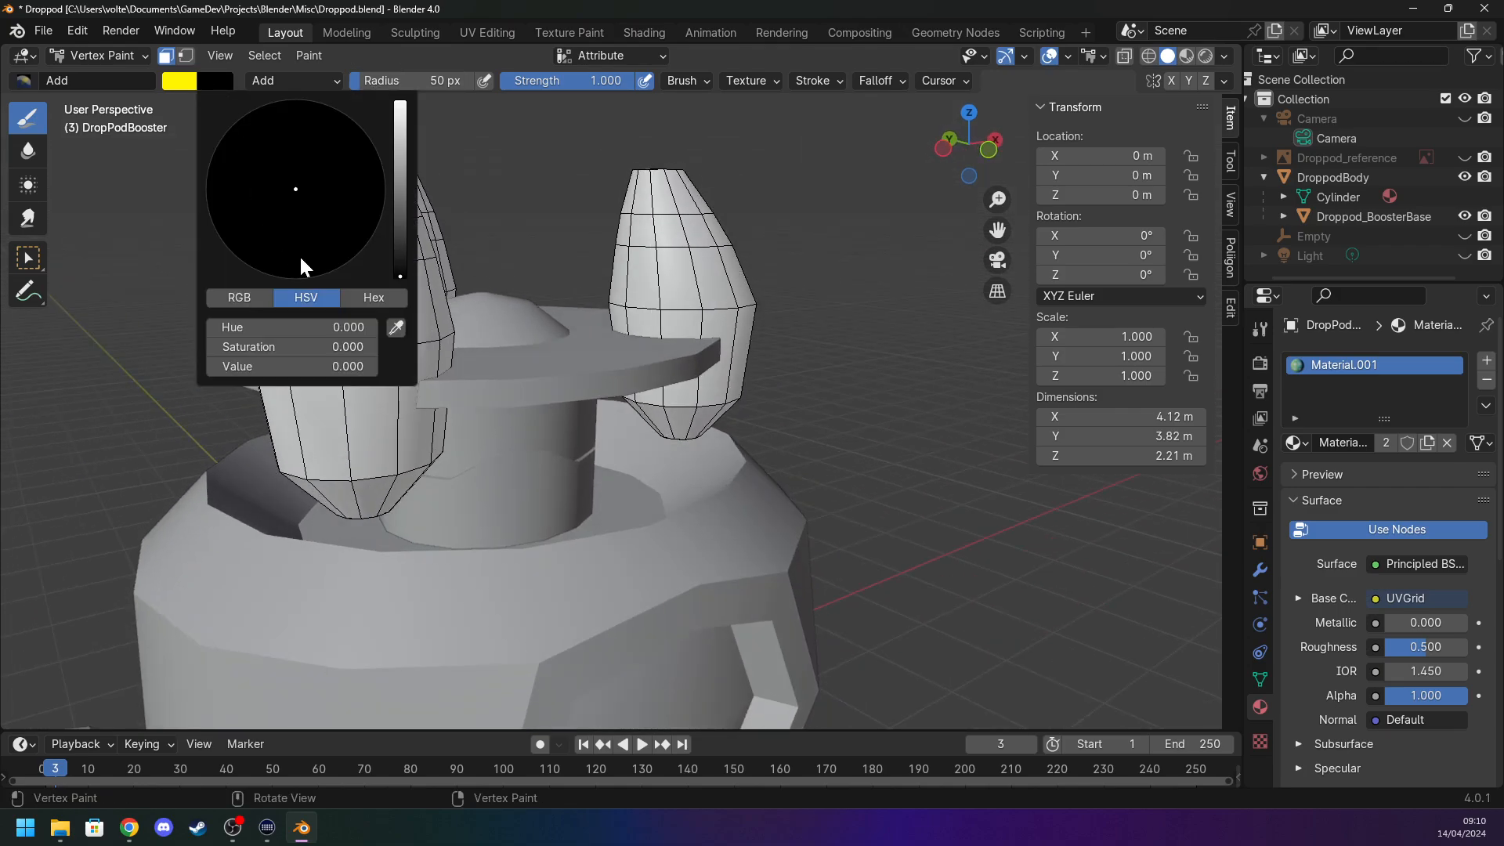
left_click_drag(400, 275, 401, 146)
left_click_drag(349, 173, 373, 165)
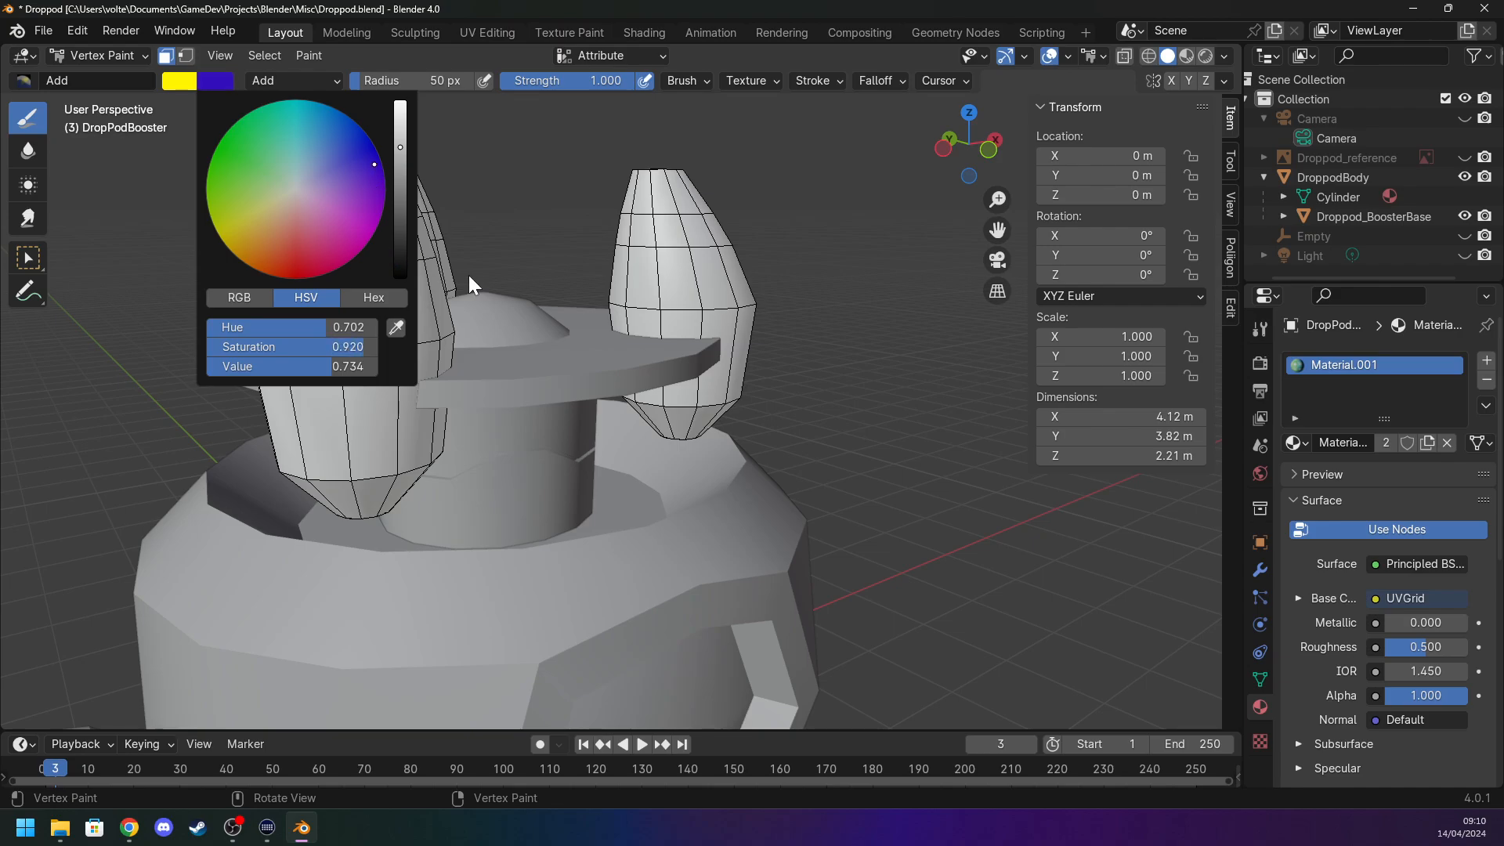
left_click(213, 58)
left_click(200, 83)
left_click_drag(401, 190, 402, 279)
left_click(293, 239)
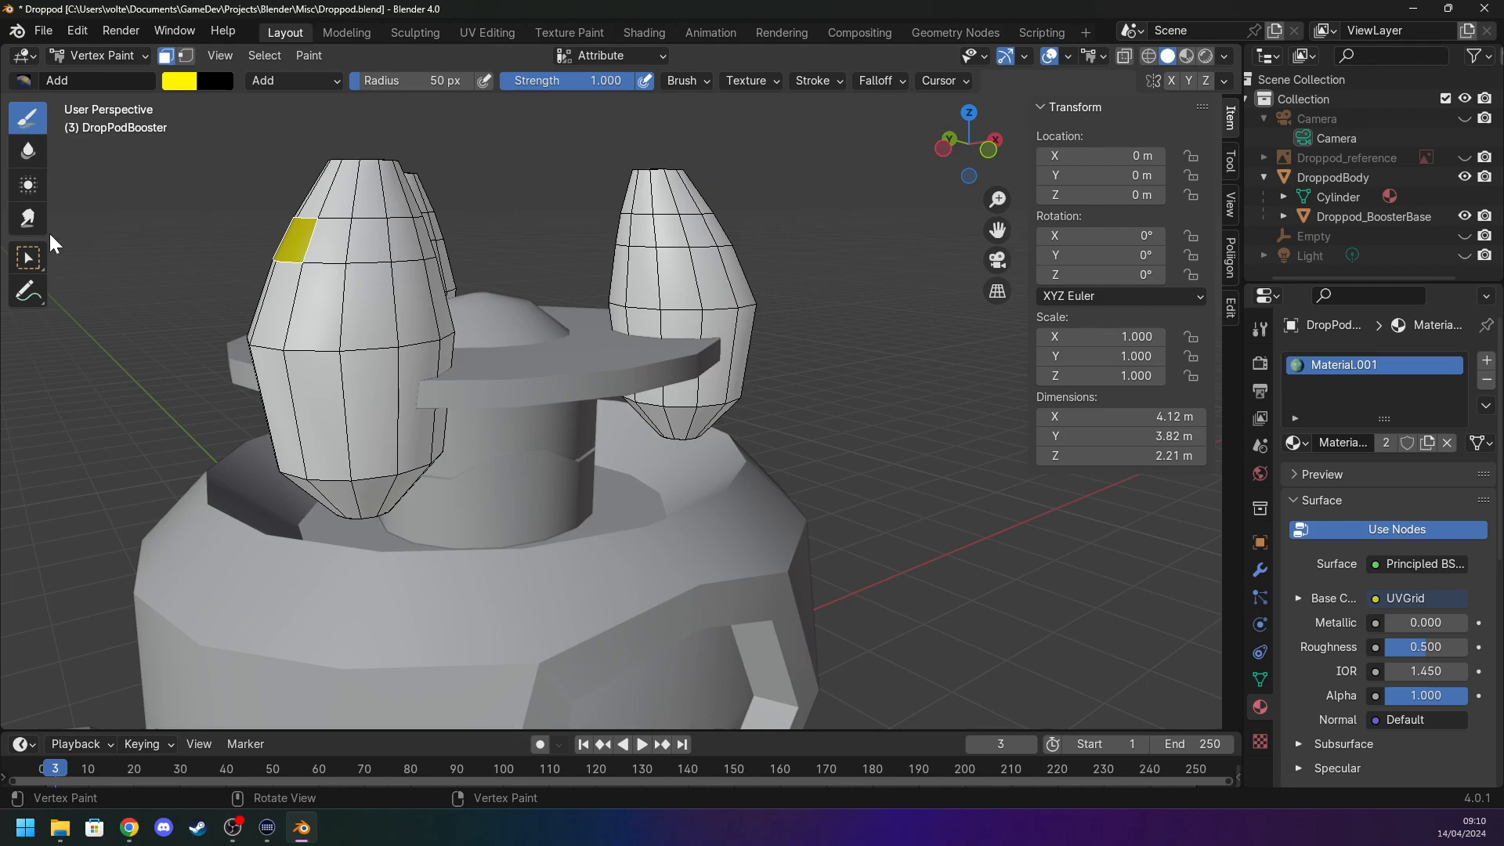
Try selecting booster faces with X-ray display on, and select all of them by way of Edit Mode.
left_click(27, 257)
left_click(333, 228)
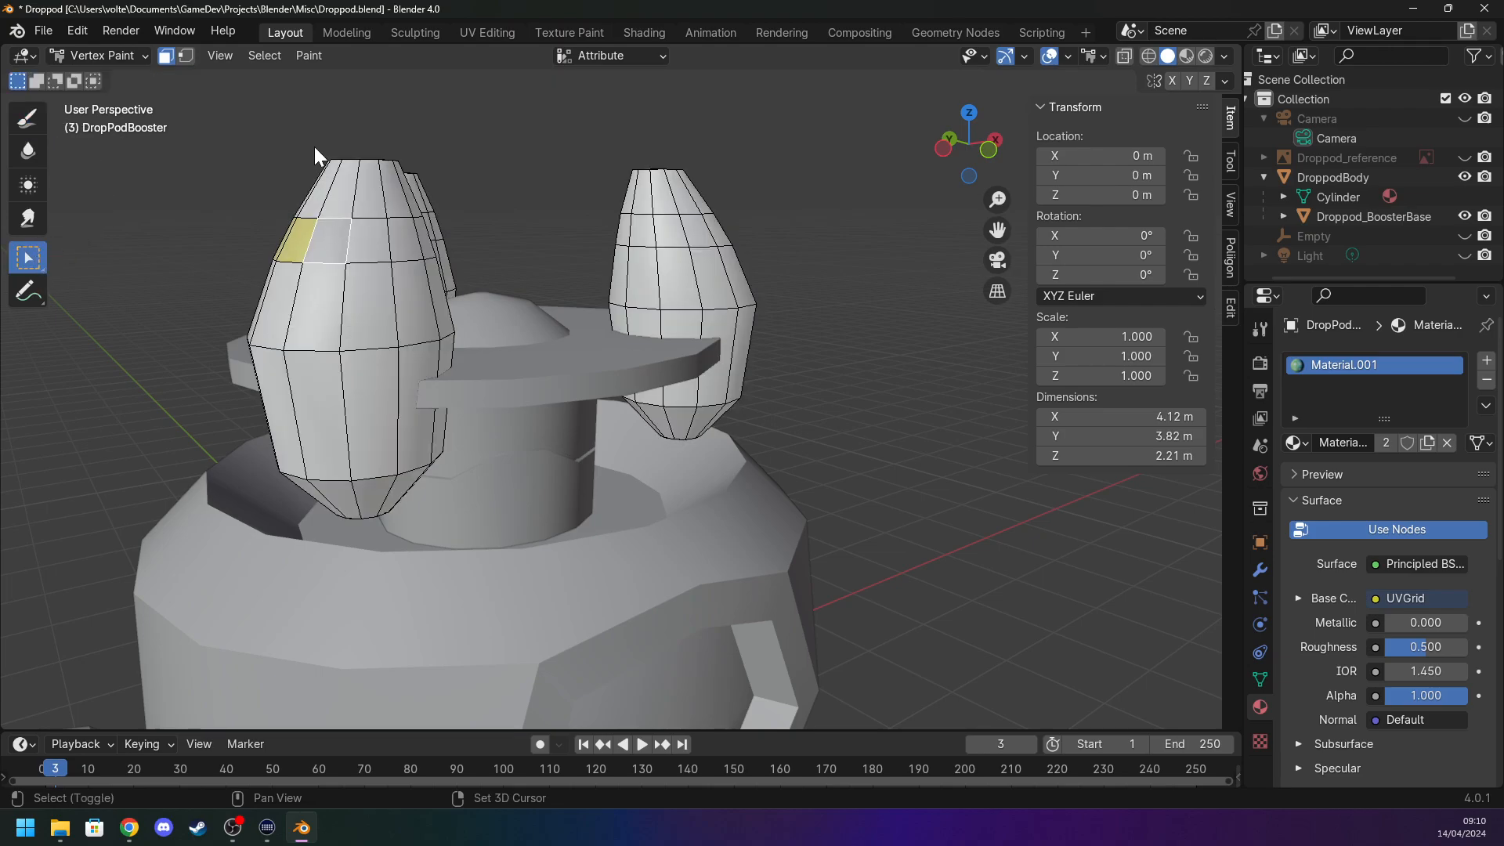
middle_click_drag(303, 186, 418, 295)
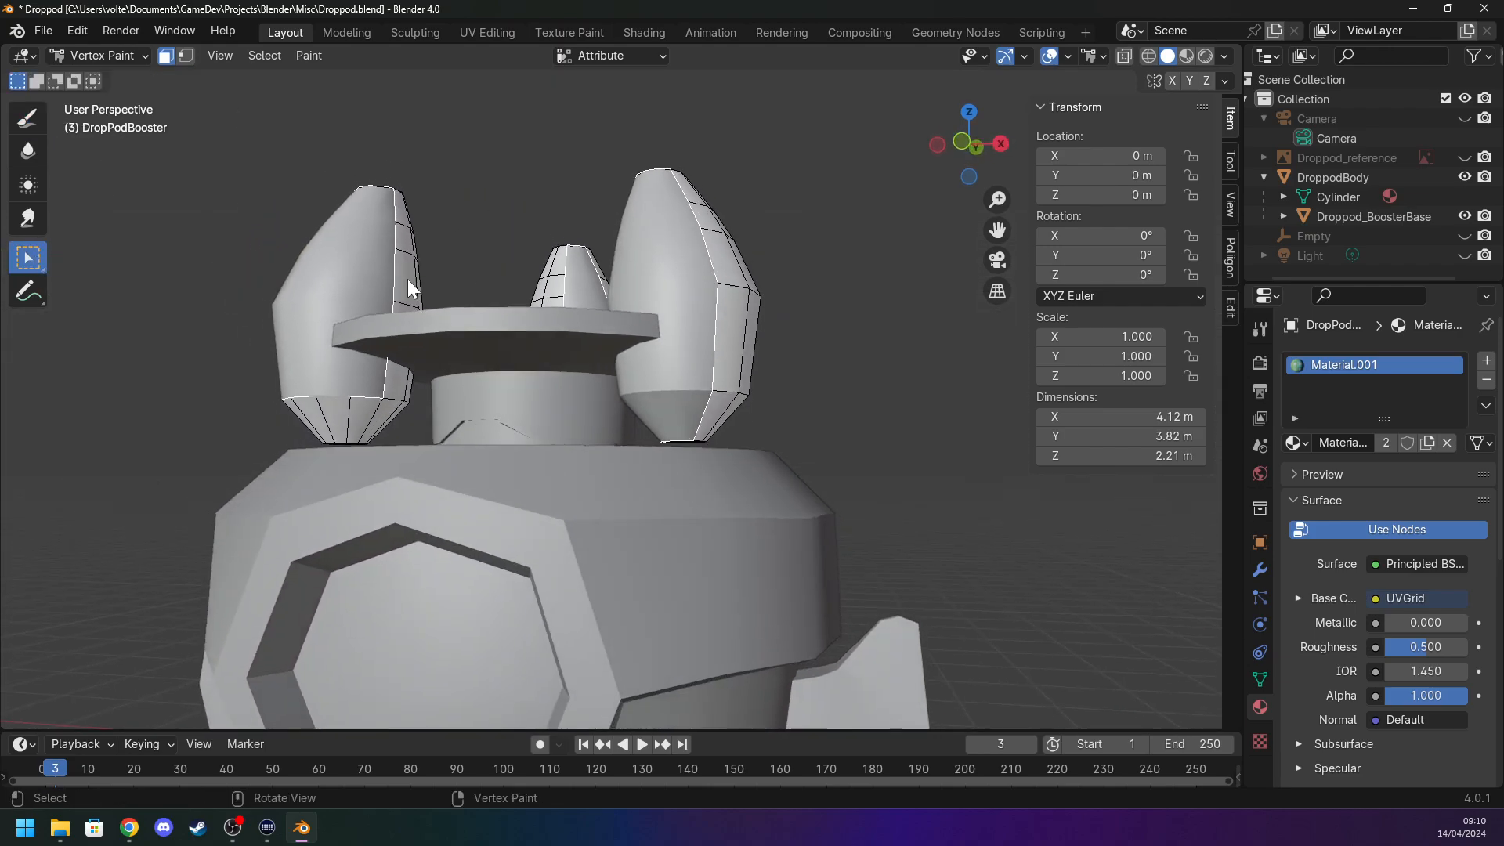
left_click(1125, 55)
middle_click_drag(548, 290, 541, 462)
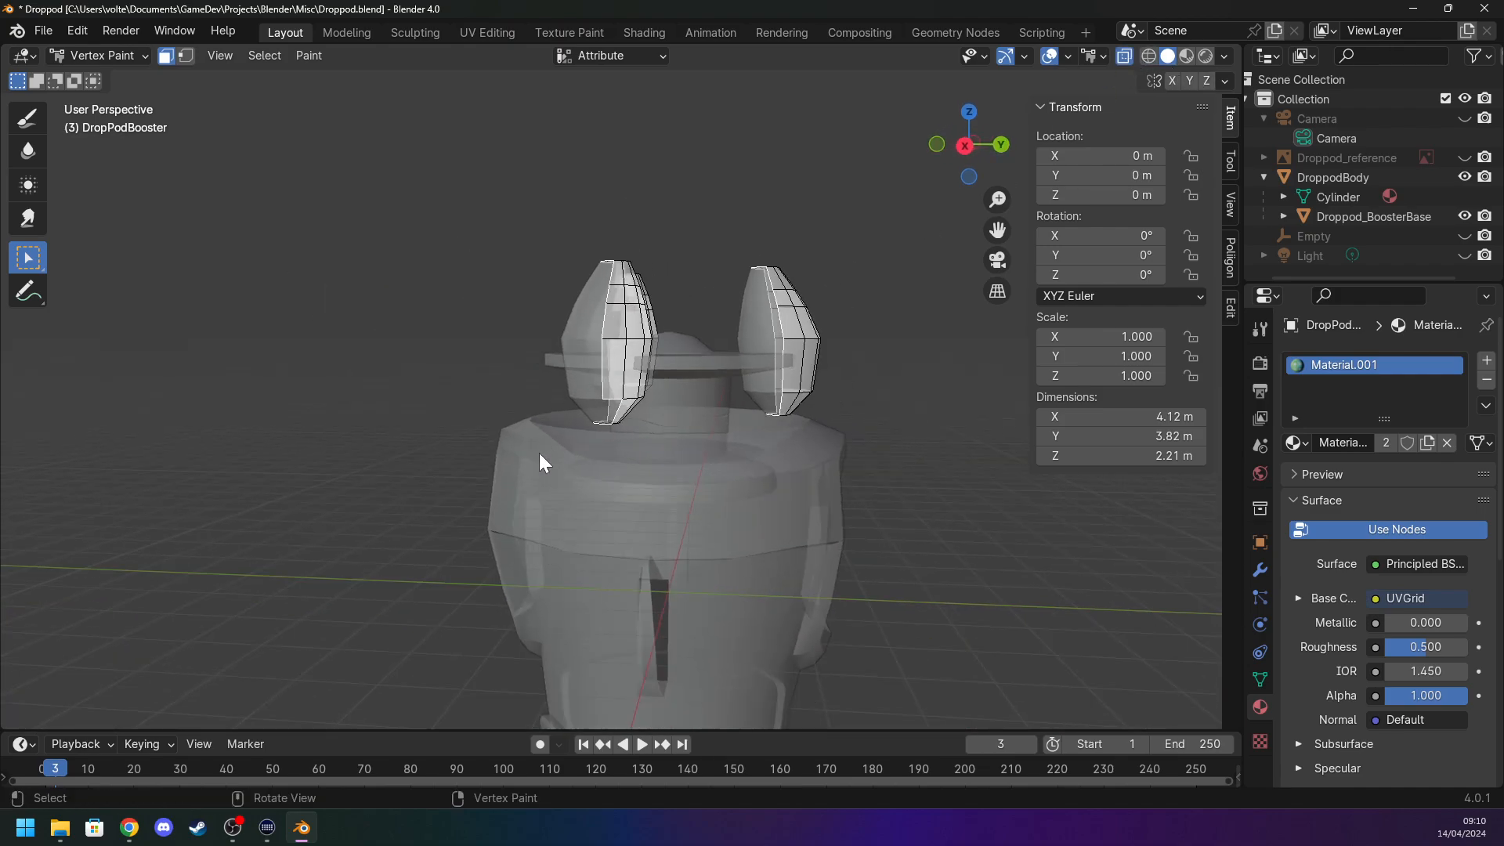
key("Tab")
key("Tab")
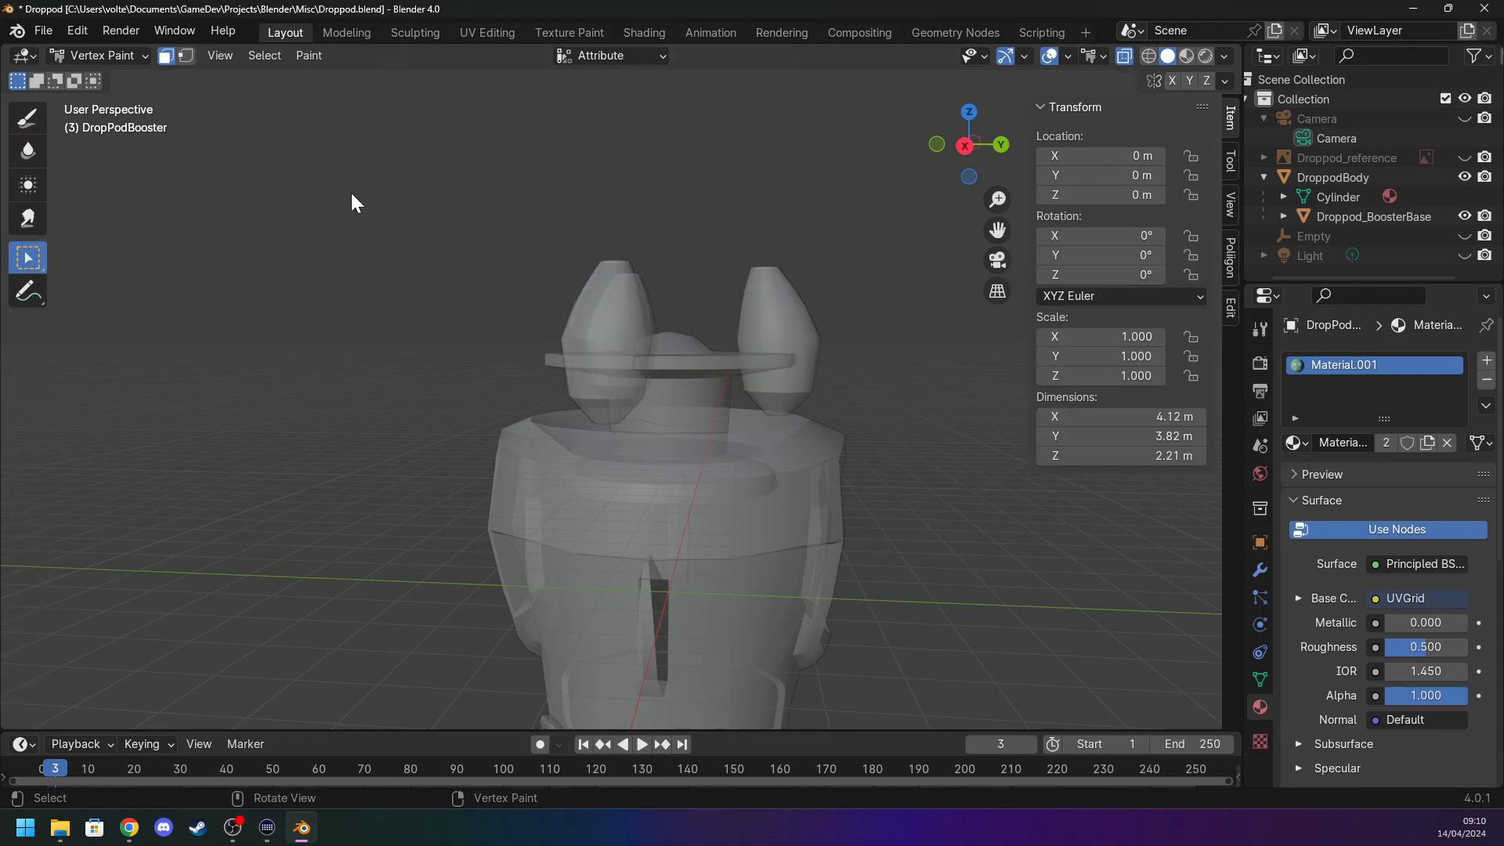
Deselect all of the boosters' faces in Edit Mode and return to Vertex Paint mode.
left_click(27, 117)
mouse_move(337, 329)
middle_mouse_down()
mouse_move(384, 352)
mouse_move(591, 339)
middle_mouse_up()
scroll(590, 339, "up", 3)
key("Tab")
key("Tab")
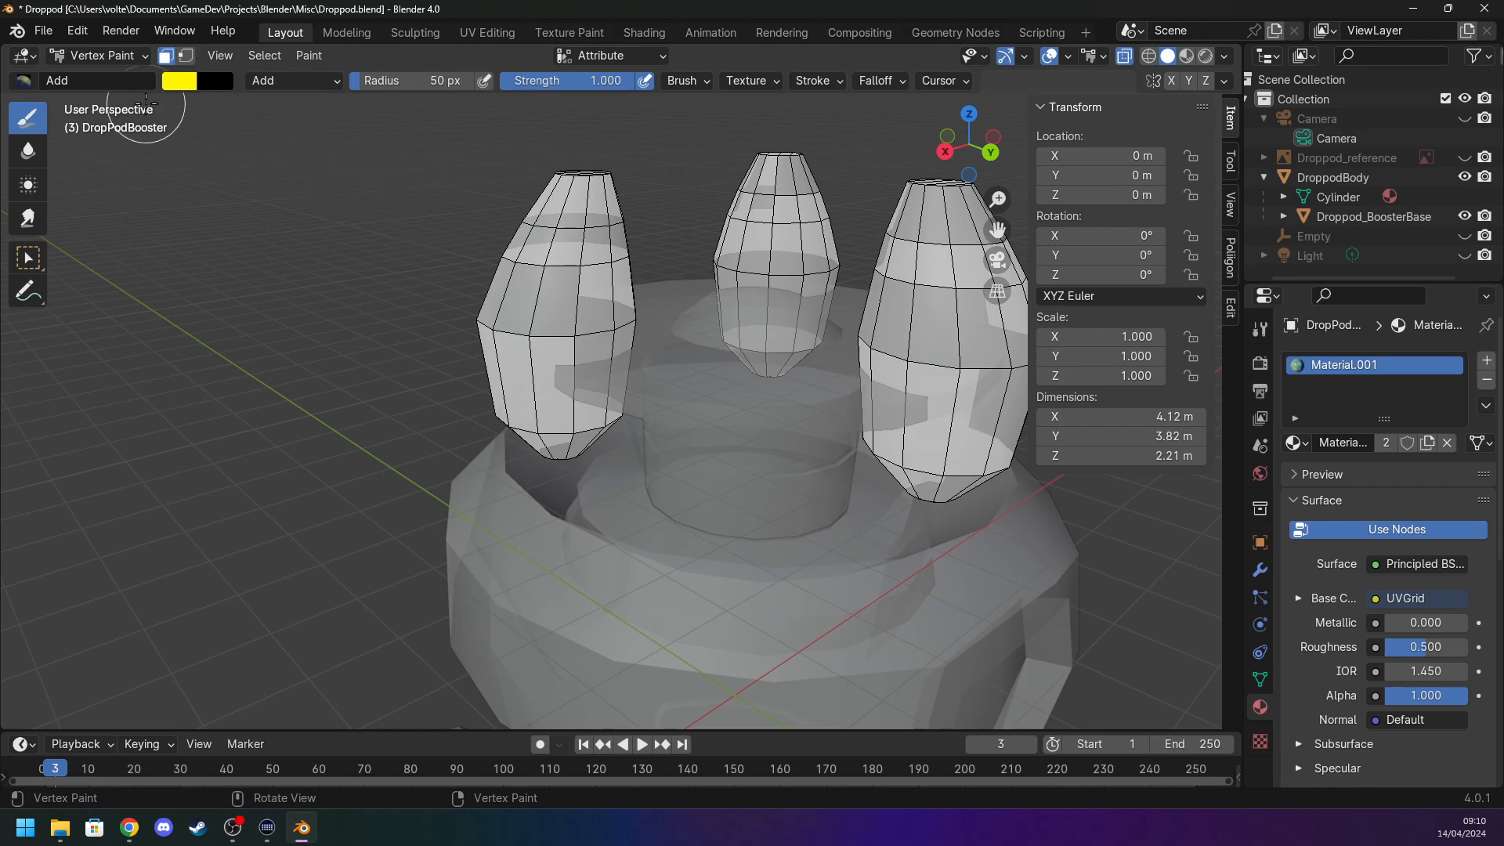
Turn off X-ray display and select all faces of the three boosters.
left_click(28, 258)
middle_click_drag(255, 256, 831, 148)
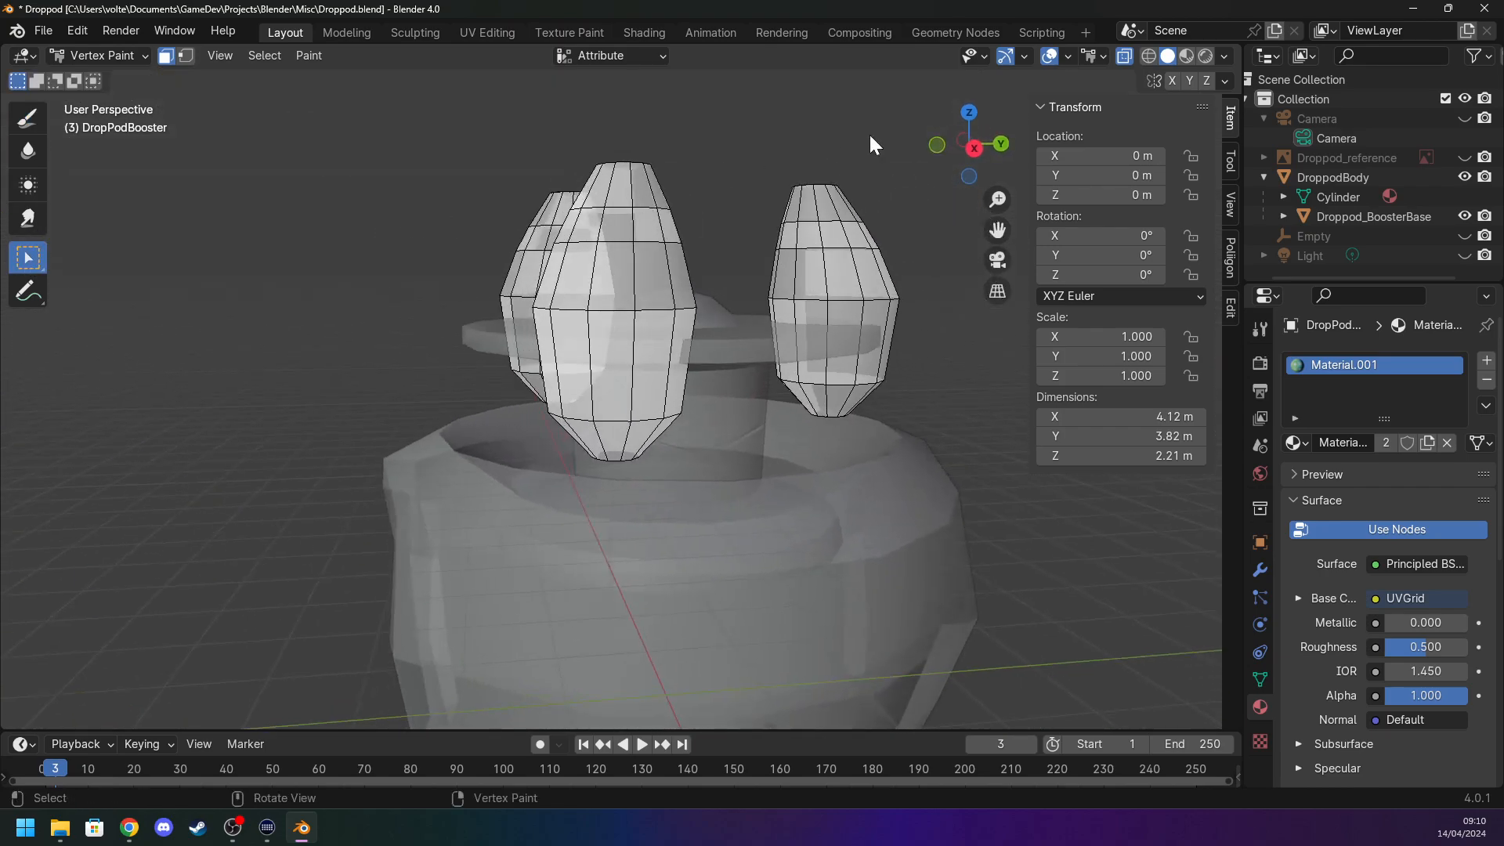
left_click(1125, 56)
middle_click_drag(704, 210, 925, 246)
middle_click_drag(595, 224, 639, 227)
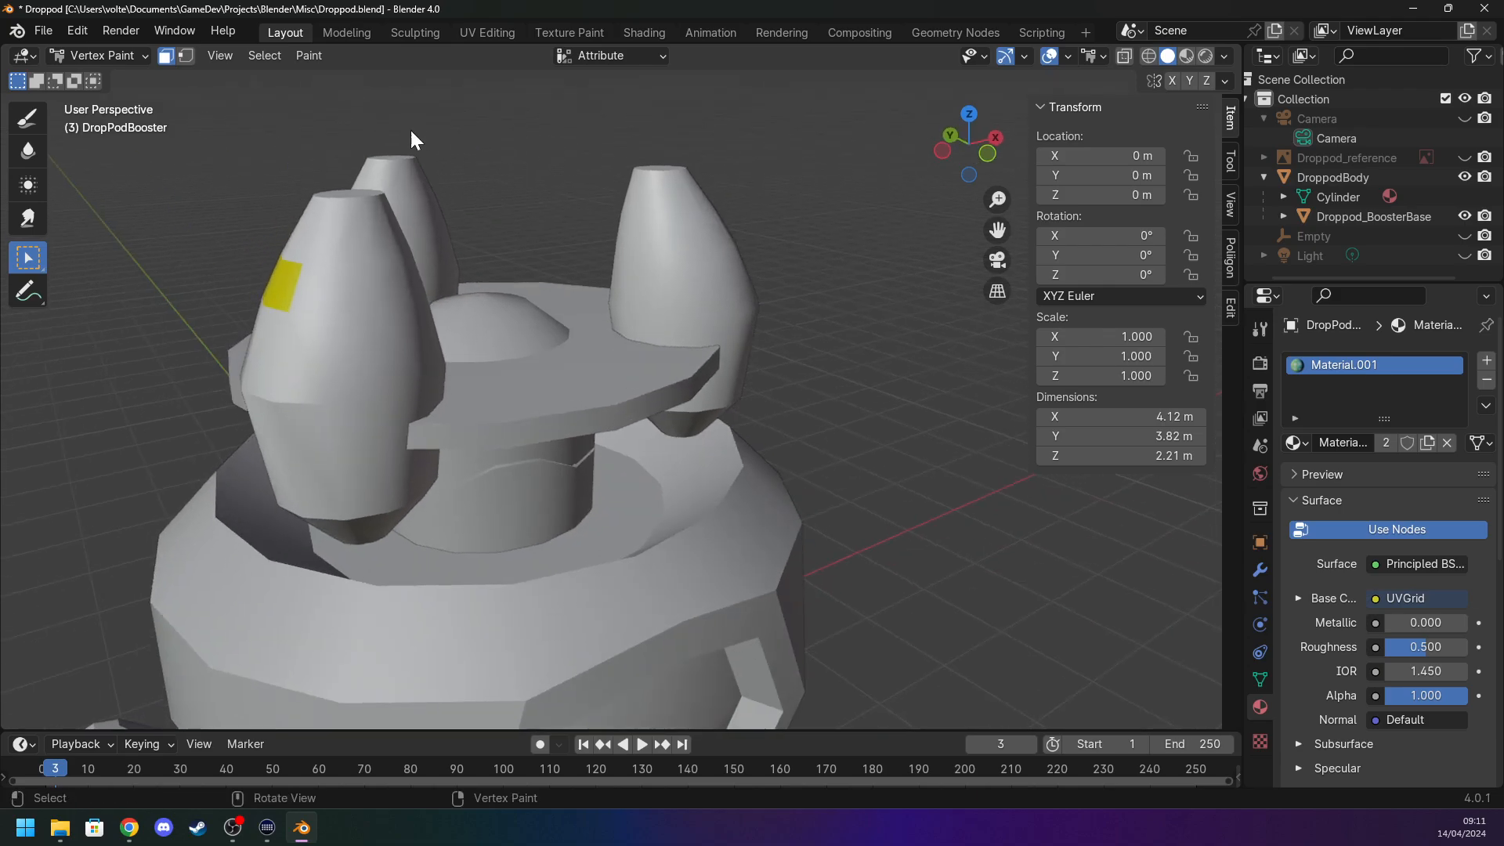
Fill all three boosters with yellow using Set Vertex Colors.
left_click(21, 120)
left_click(309, 55)
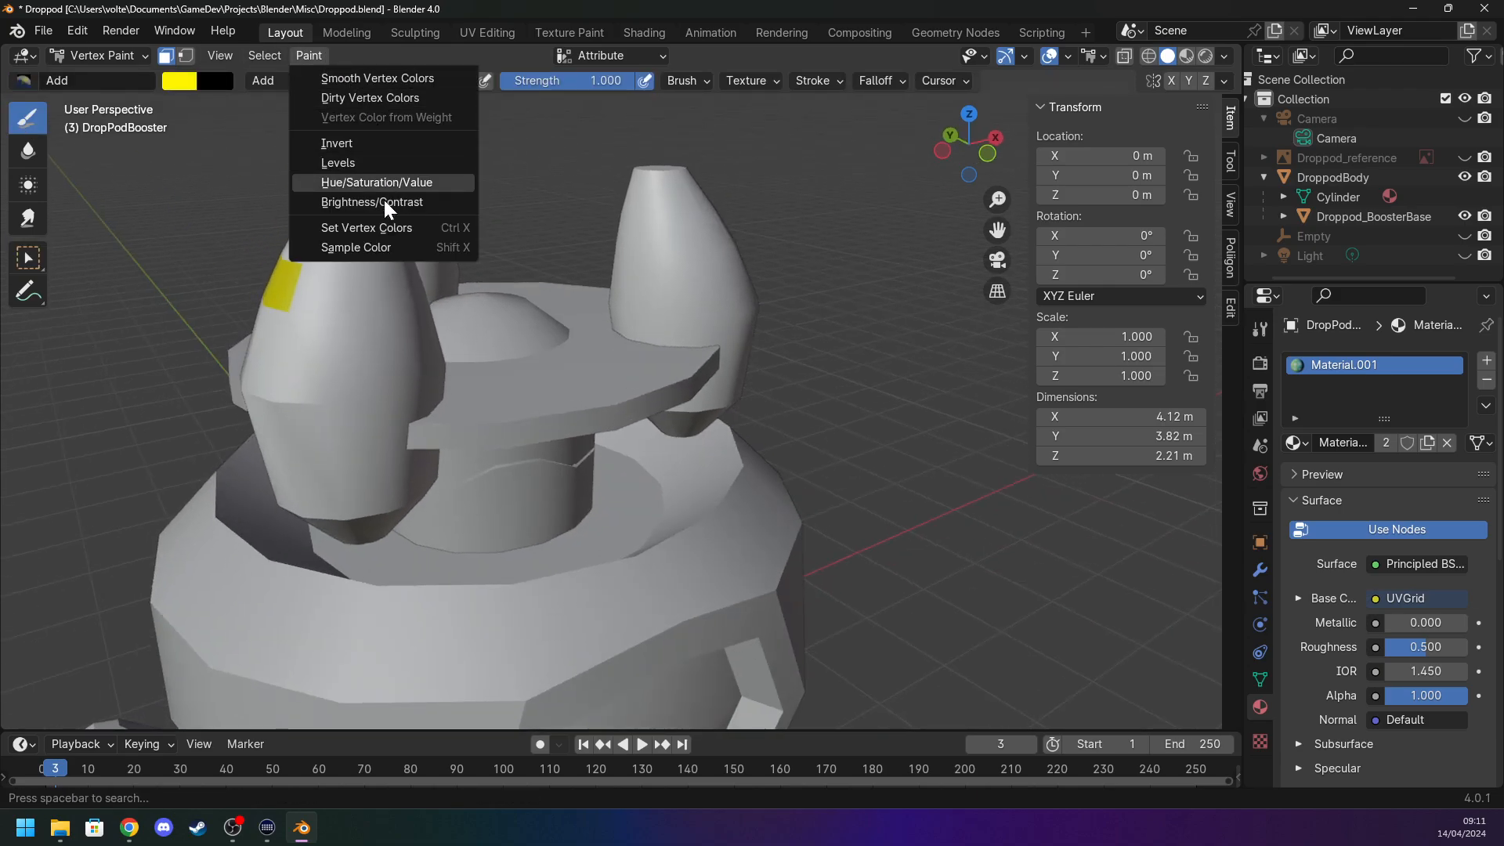
left_click(384, 226)
middle_click_drag(384, 225, 1175, 231)
middle_click_drag(286, 246, 181, 238)
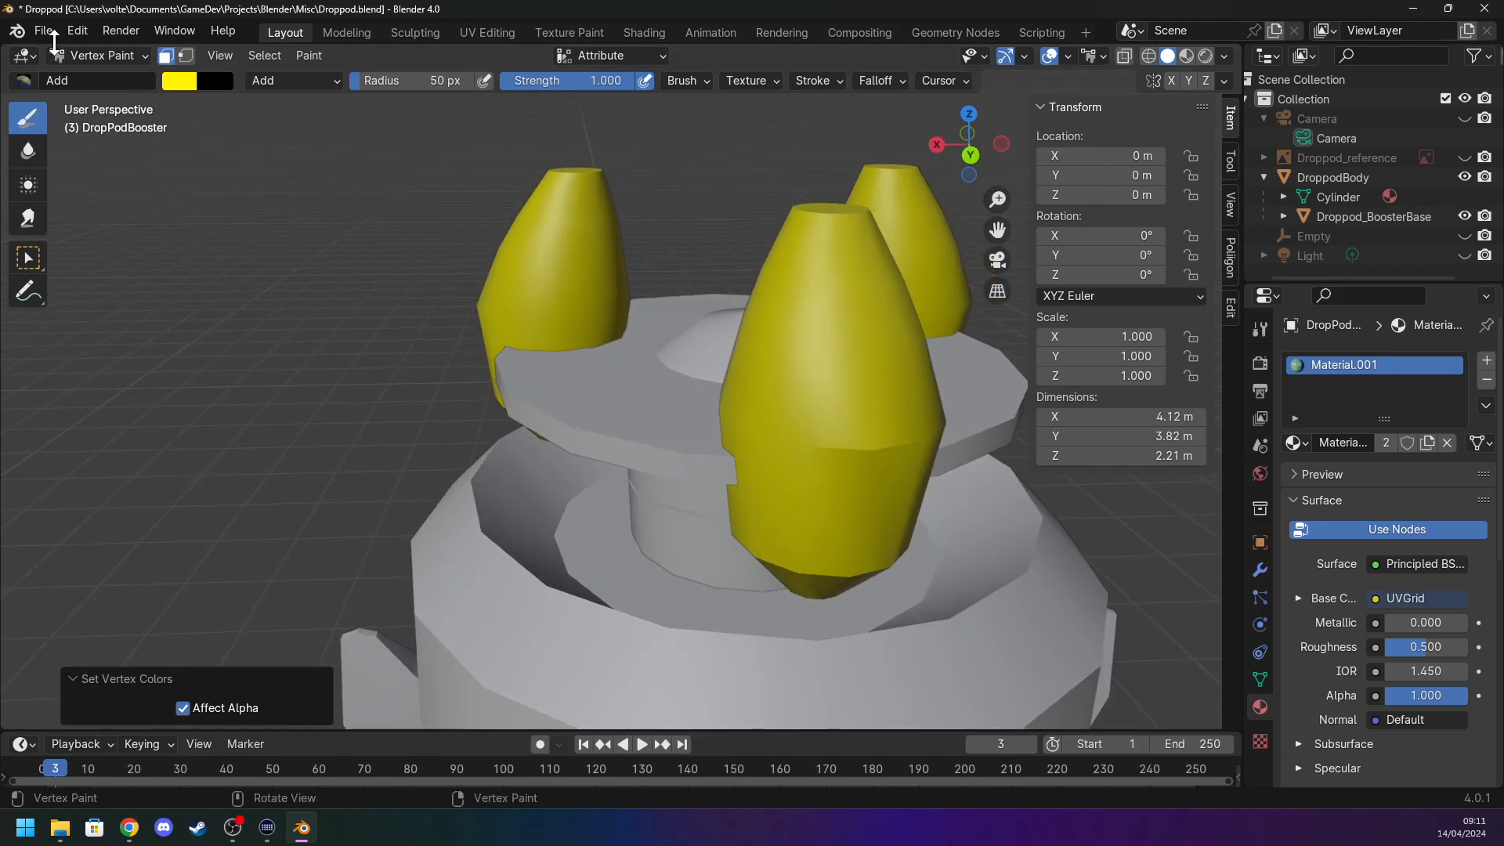
Return to Object Mode with the booster base selected, and collapse the DroppodBody hierarchy.
left_click(101, 55)
left_click(91, 80)
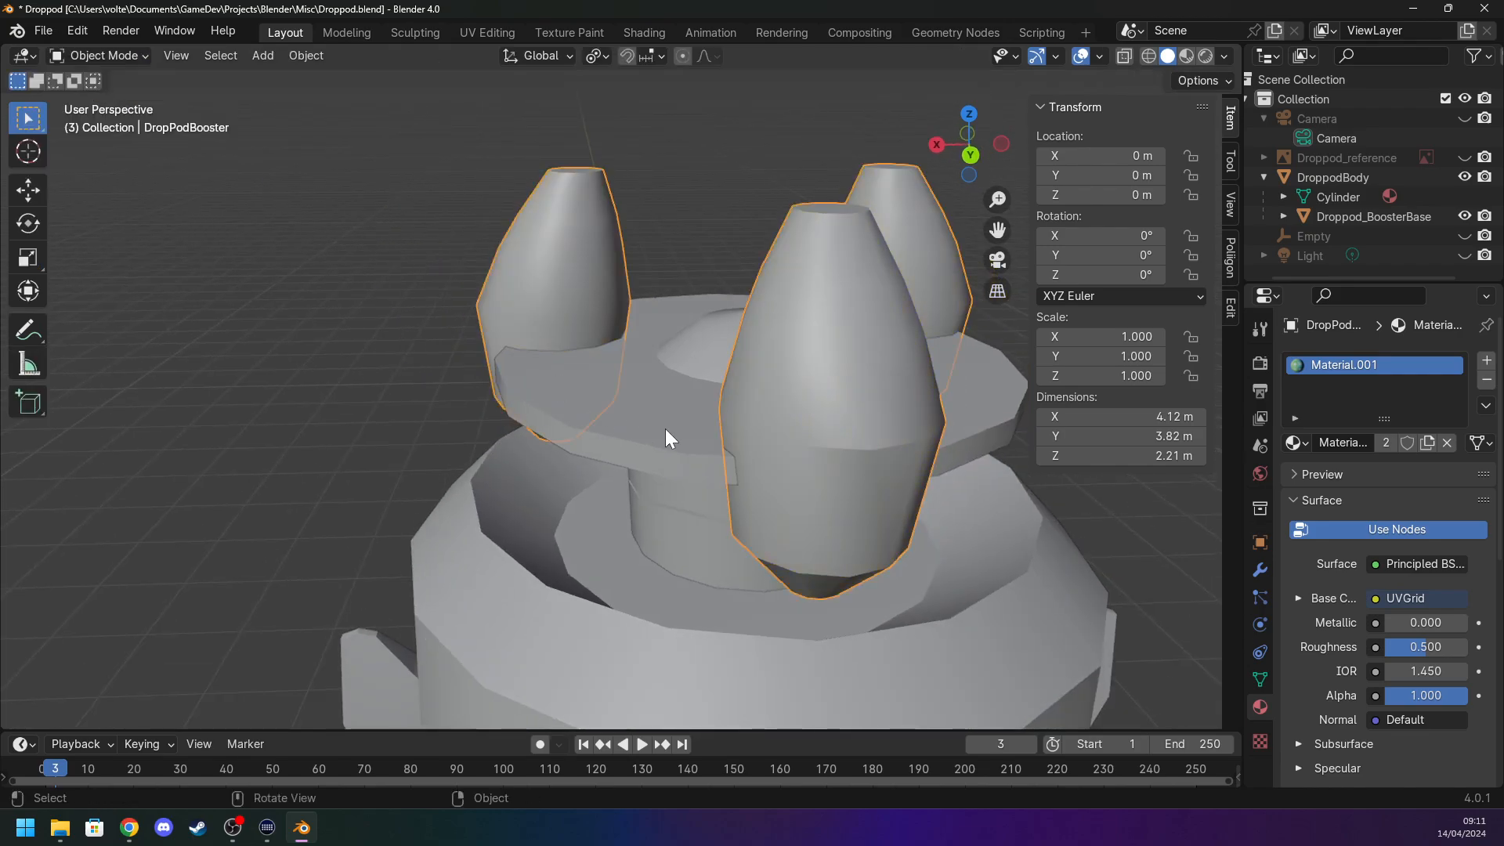
left_click(665, 429)
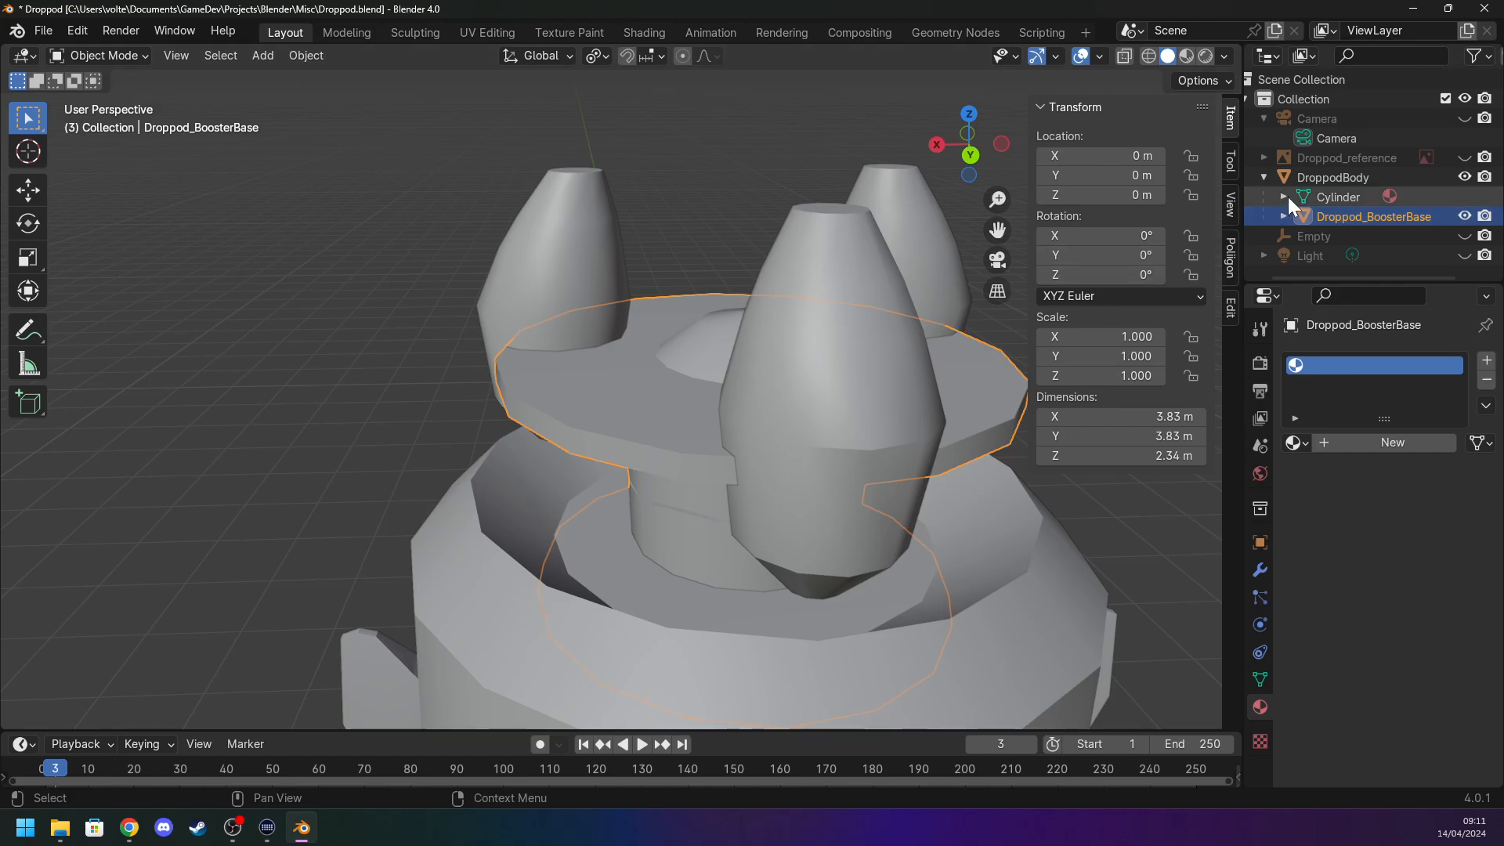
left_click(1266, 177)
left_click(1265, 177)
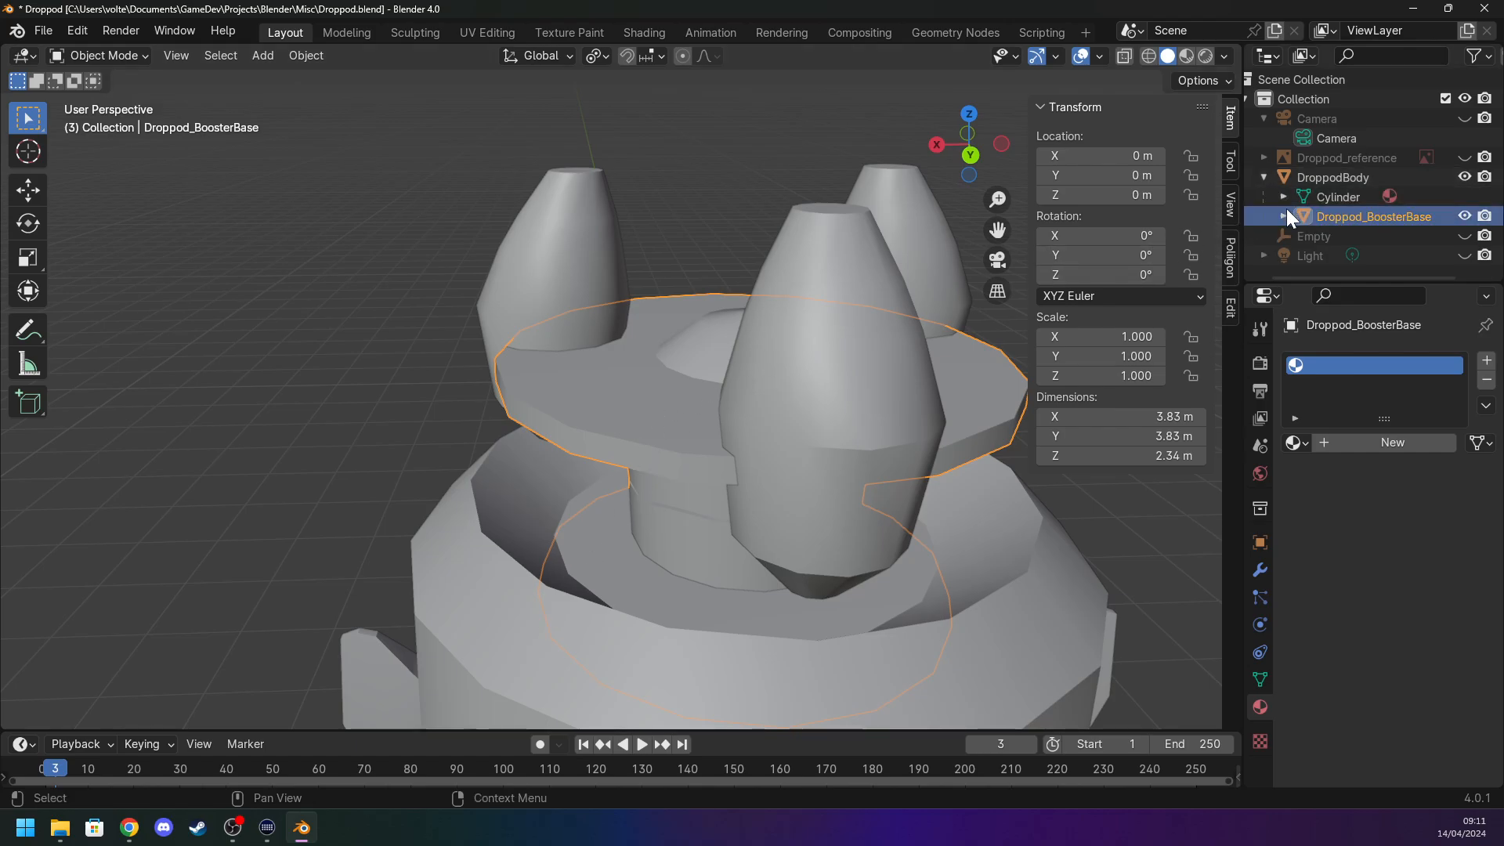
left_click(1263, 176)
scroll(713, 512, "down", 4)
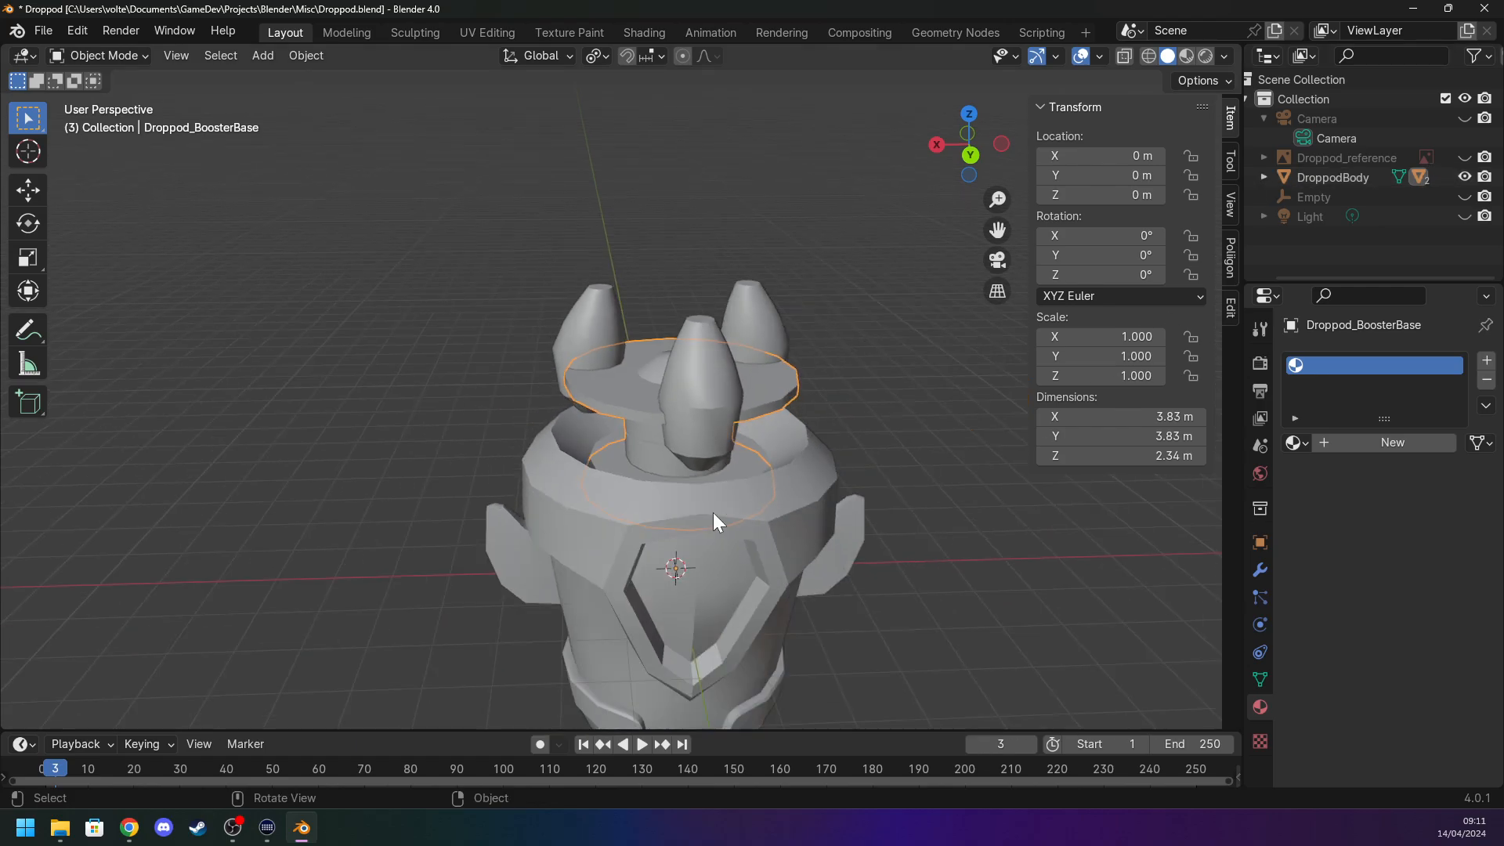
Try moving the drop pod body, and undo the move.
left_click(713, 512)
key("g")
left_click(664, 409)
key("ctrl+z")
left_click(890, 428)
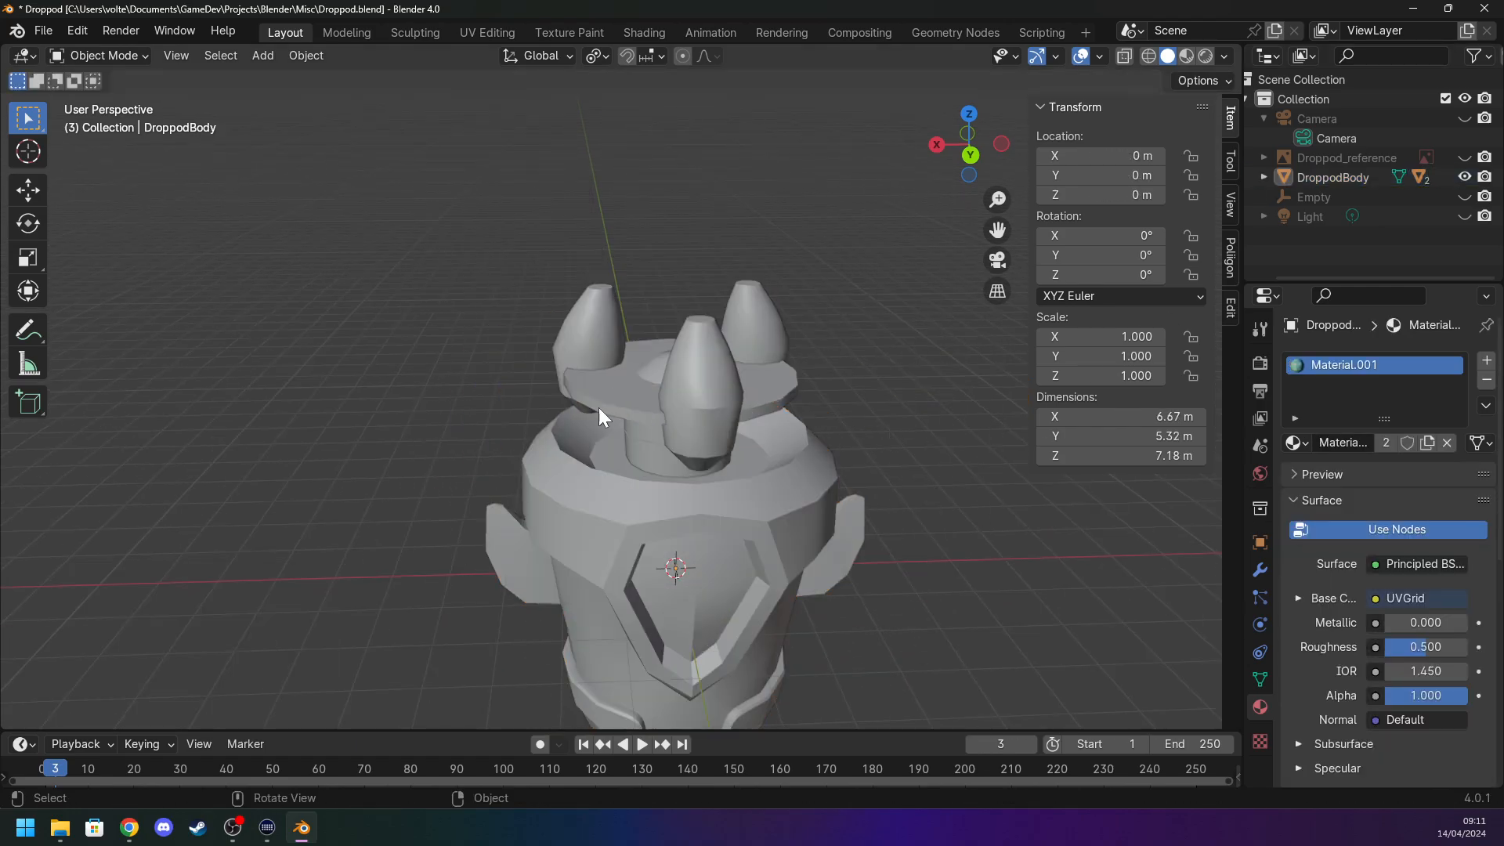
Select the booster base and switch it to Vertex Paint mode.
left_click(599, 408)
middle_click_drag(600, 475, 651, 456)
key("Tab")
scroll(477, 276, "up", 2)
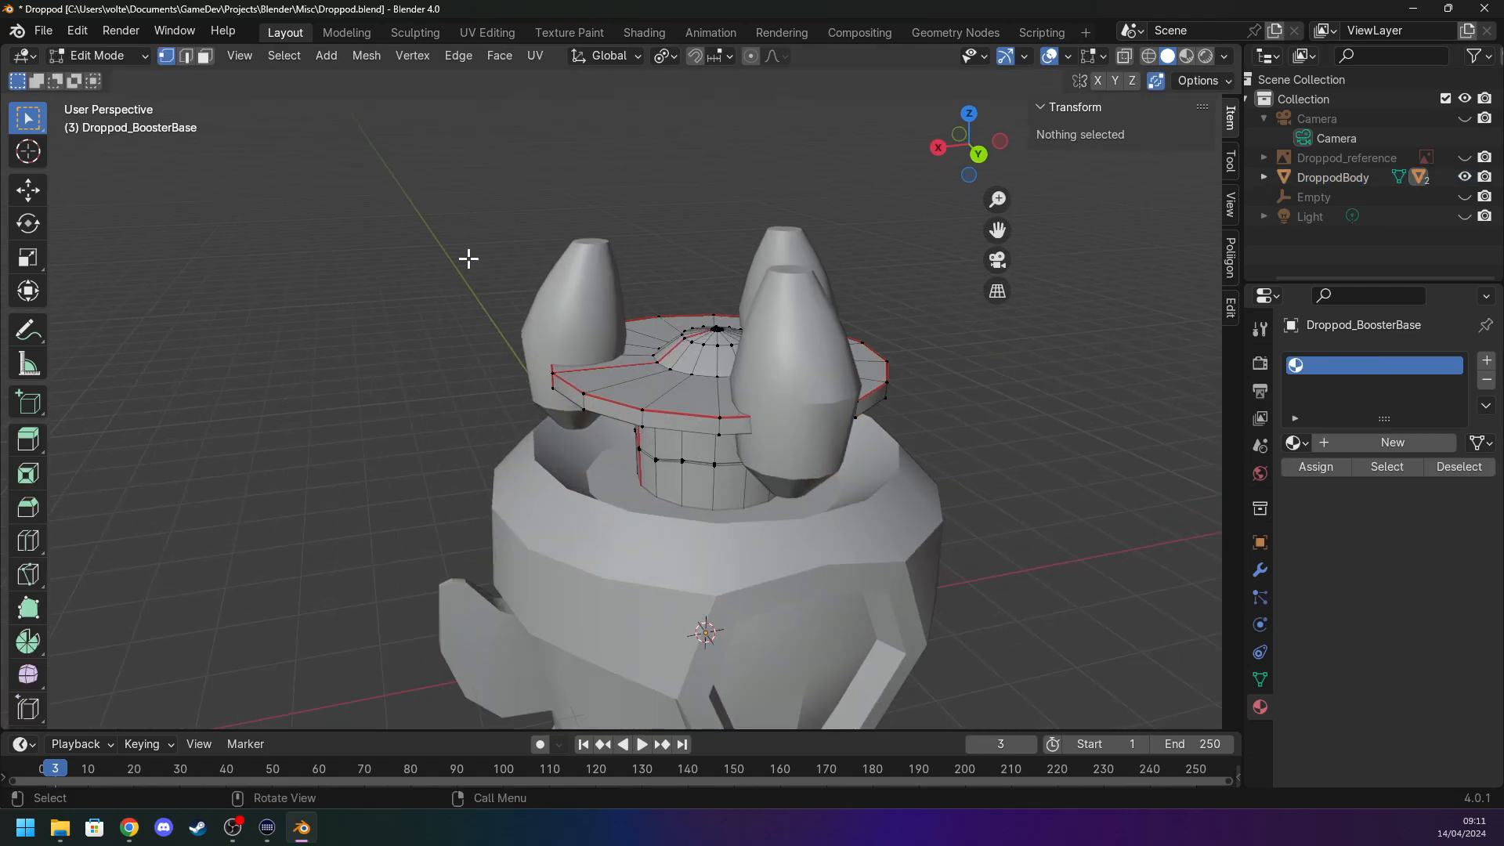
left_click(146, 57)
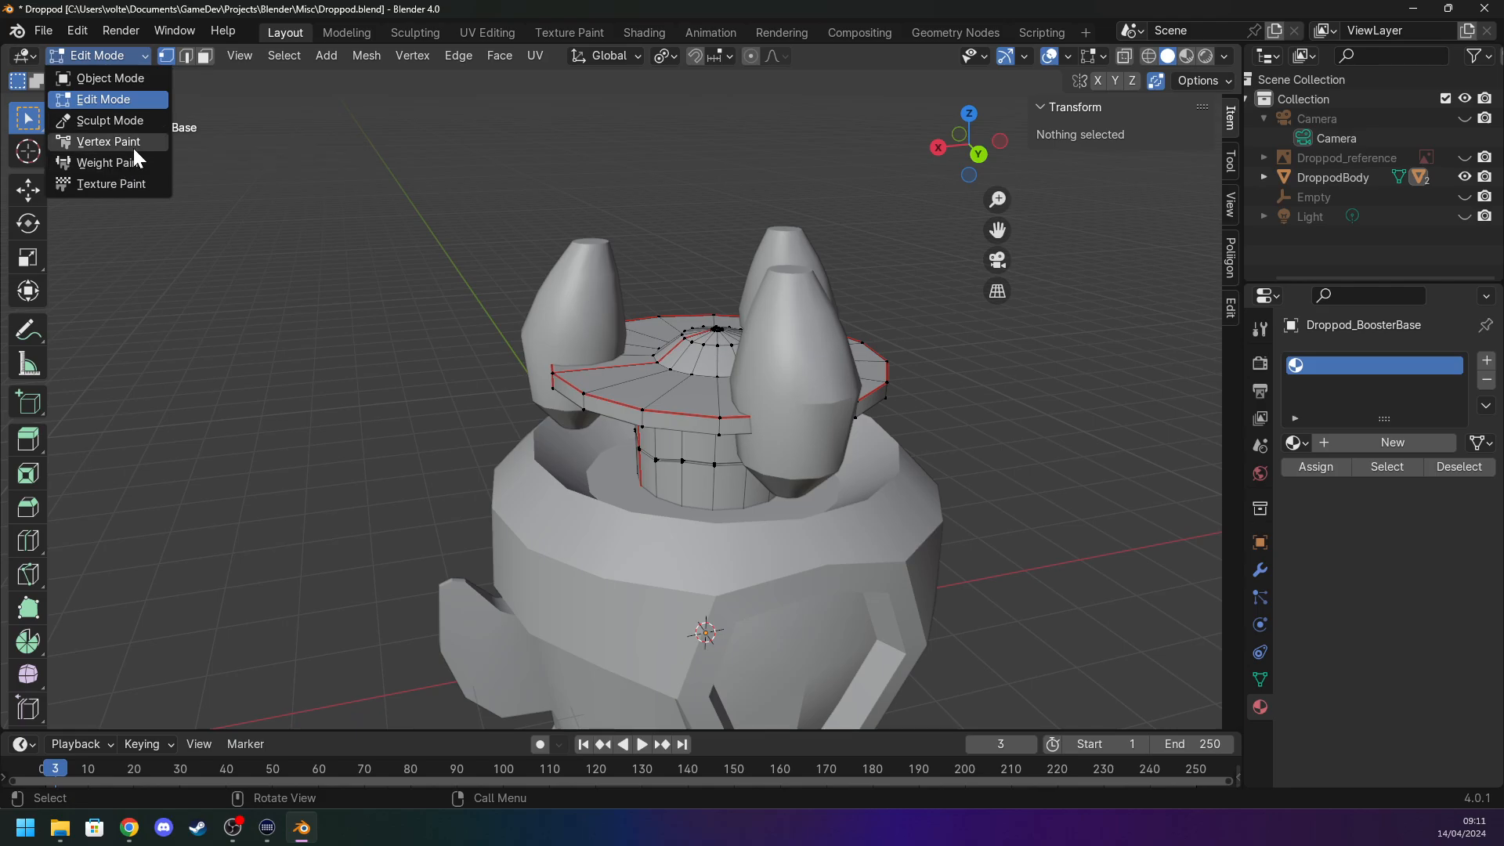
left_click(129, 142)
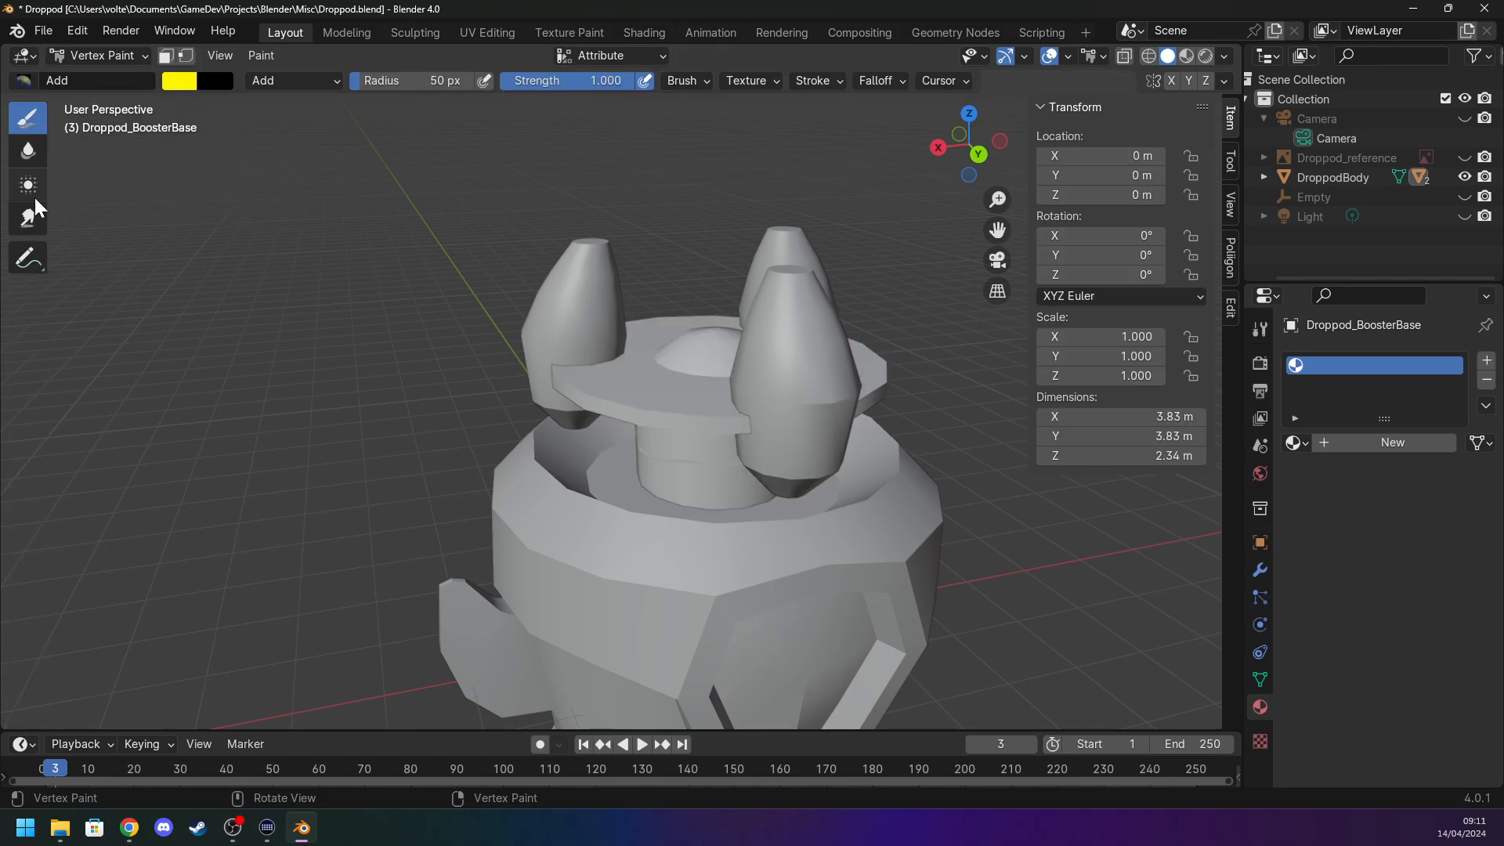
Select the booster base's entire mesh in Edit Mode and return to Vertex Paint with the Draw brush active.
key("Tab")
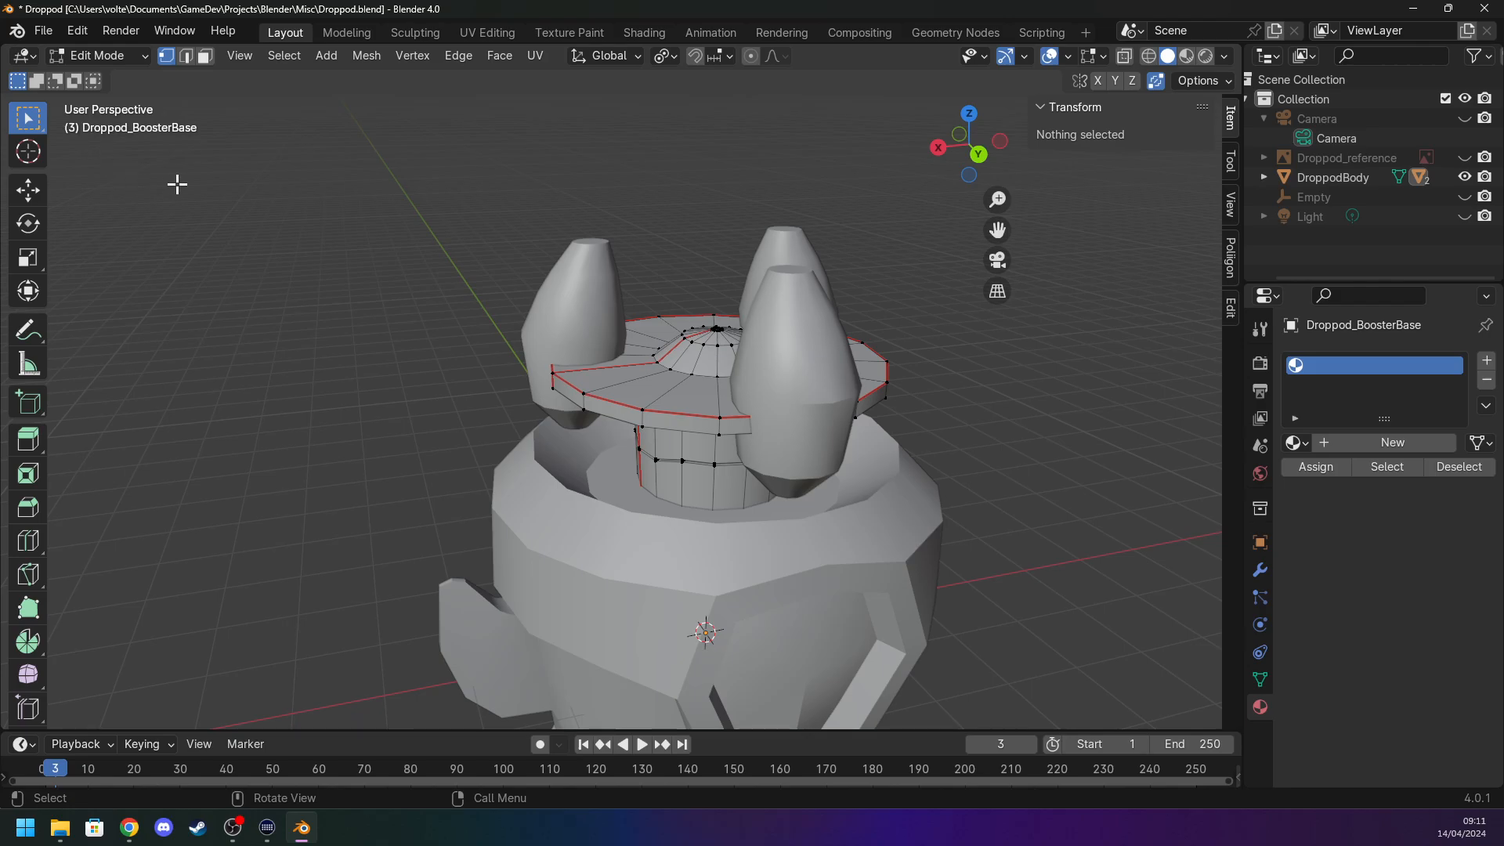
key("a")
key("Tab")
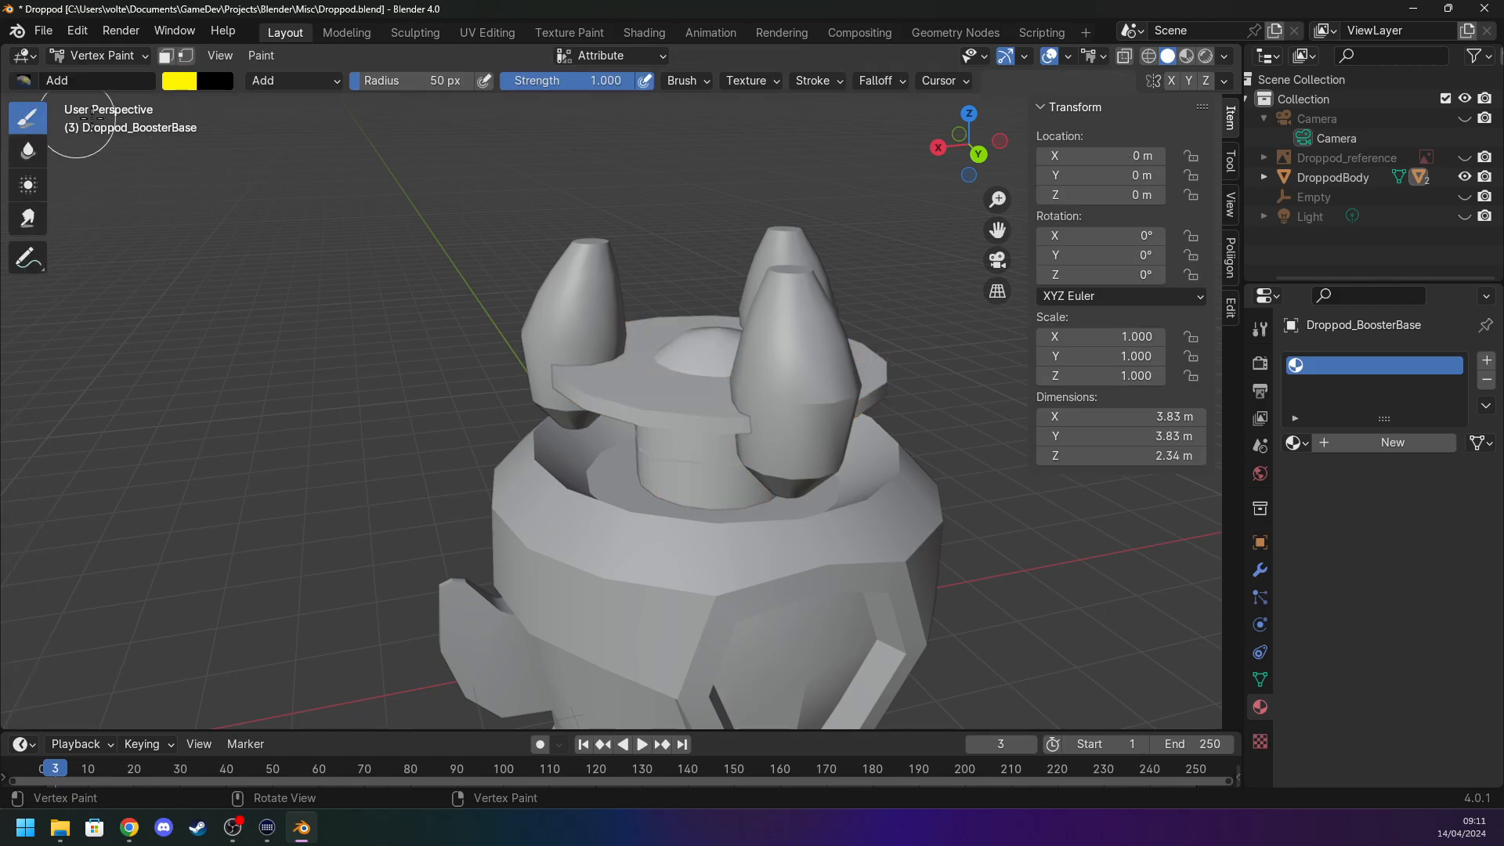
scroll(688, 369, "up", 4)
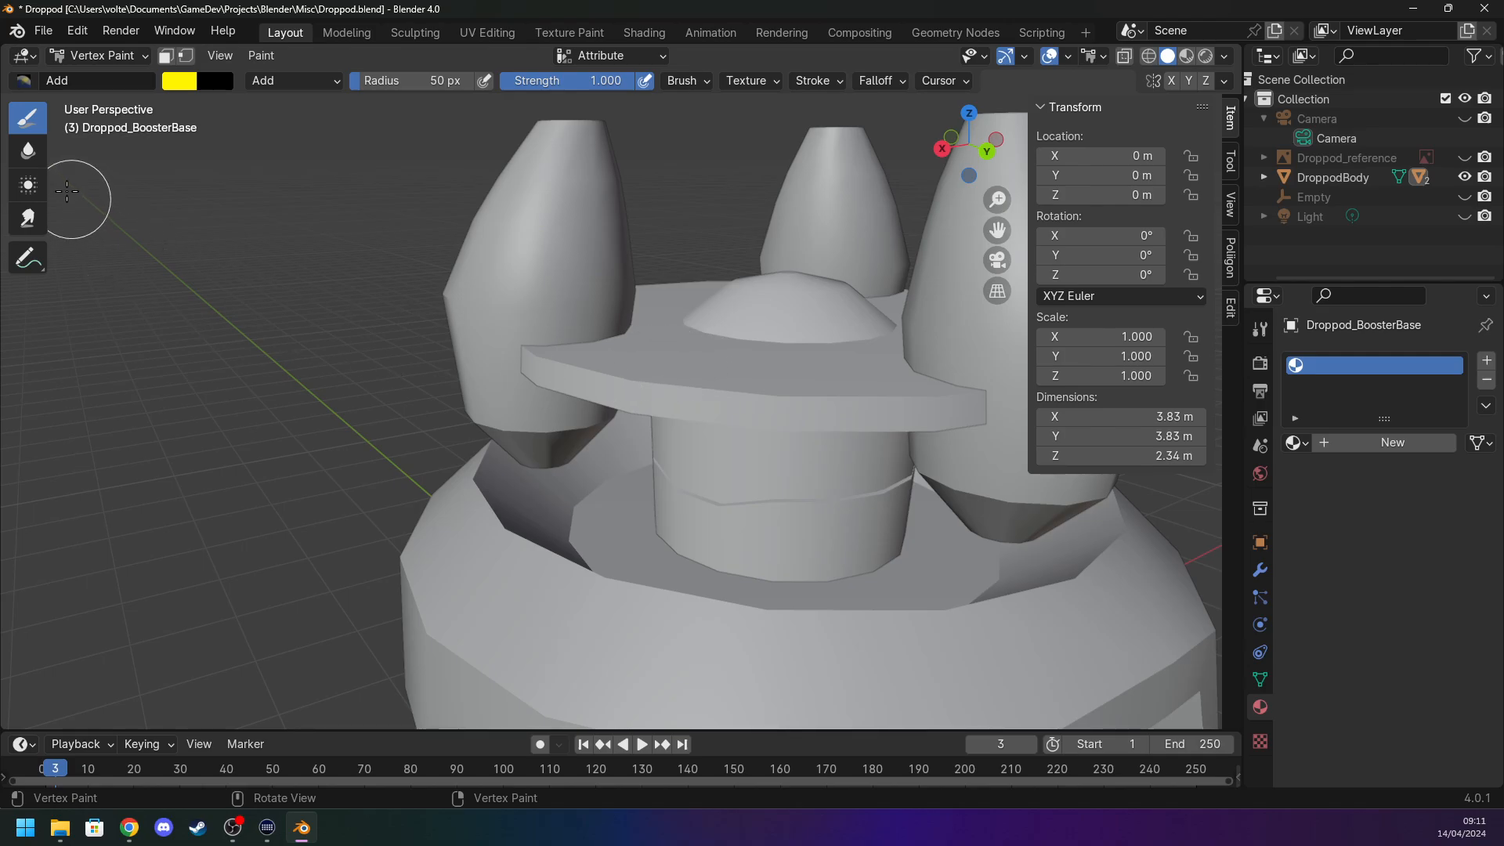
left_click(28, 186)
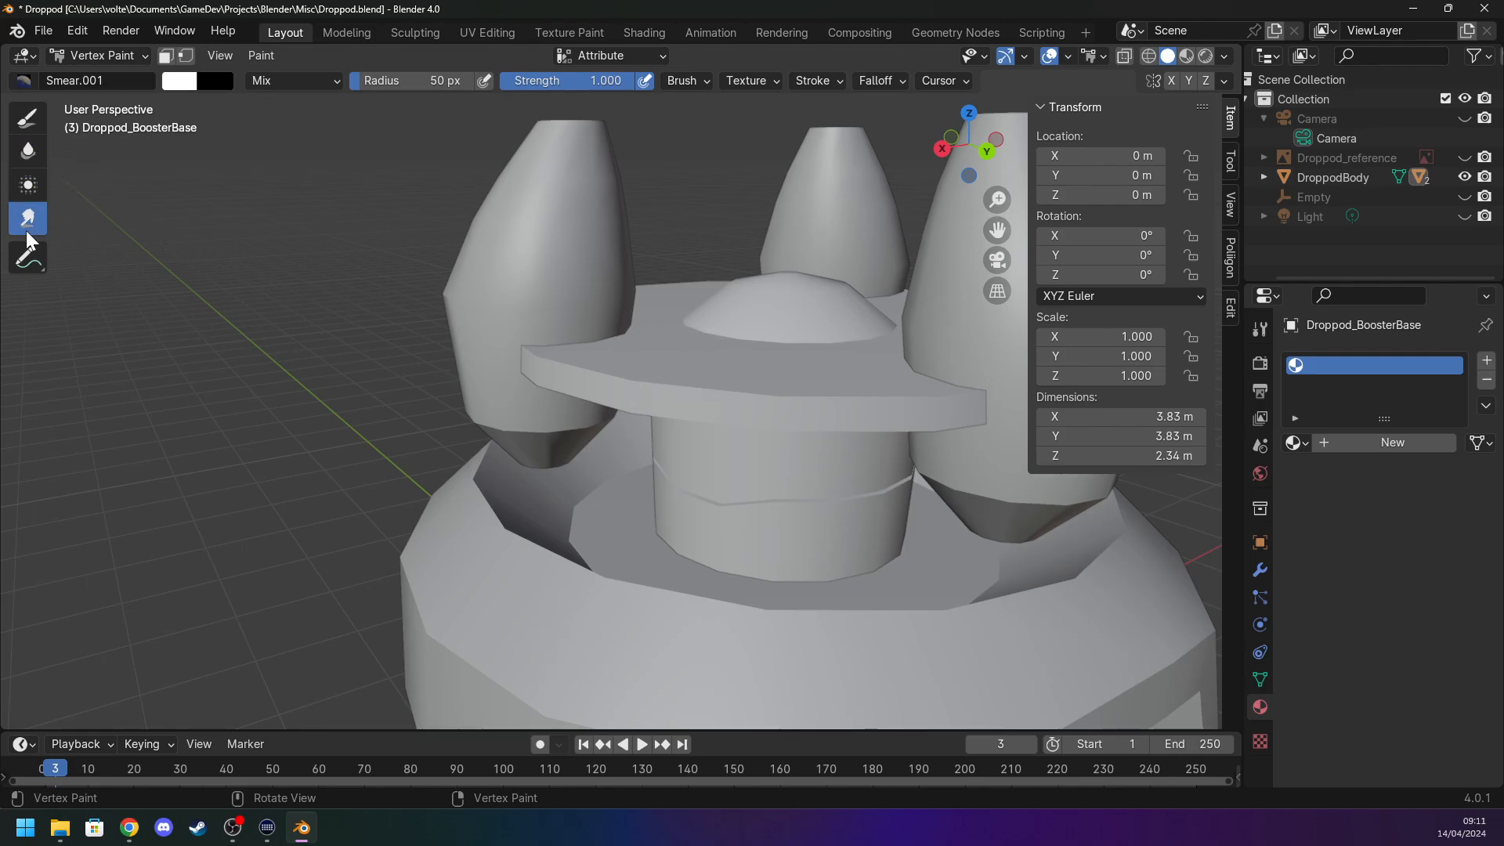
left_click(31, 125)
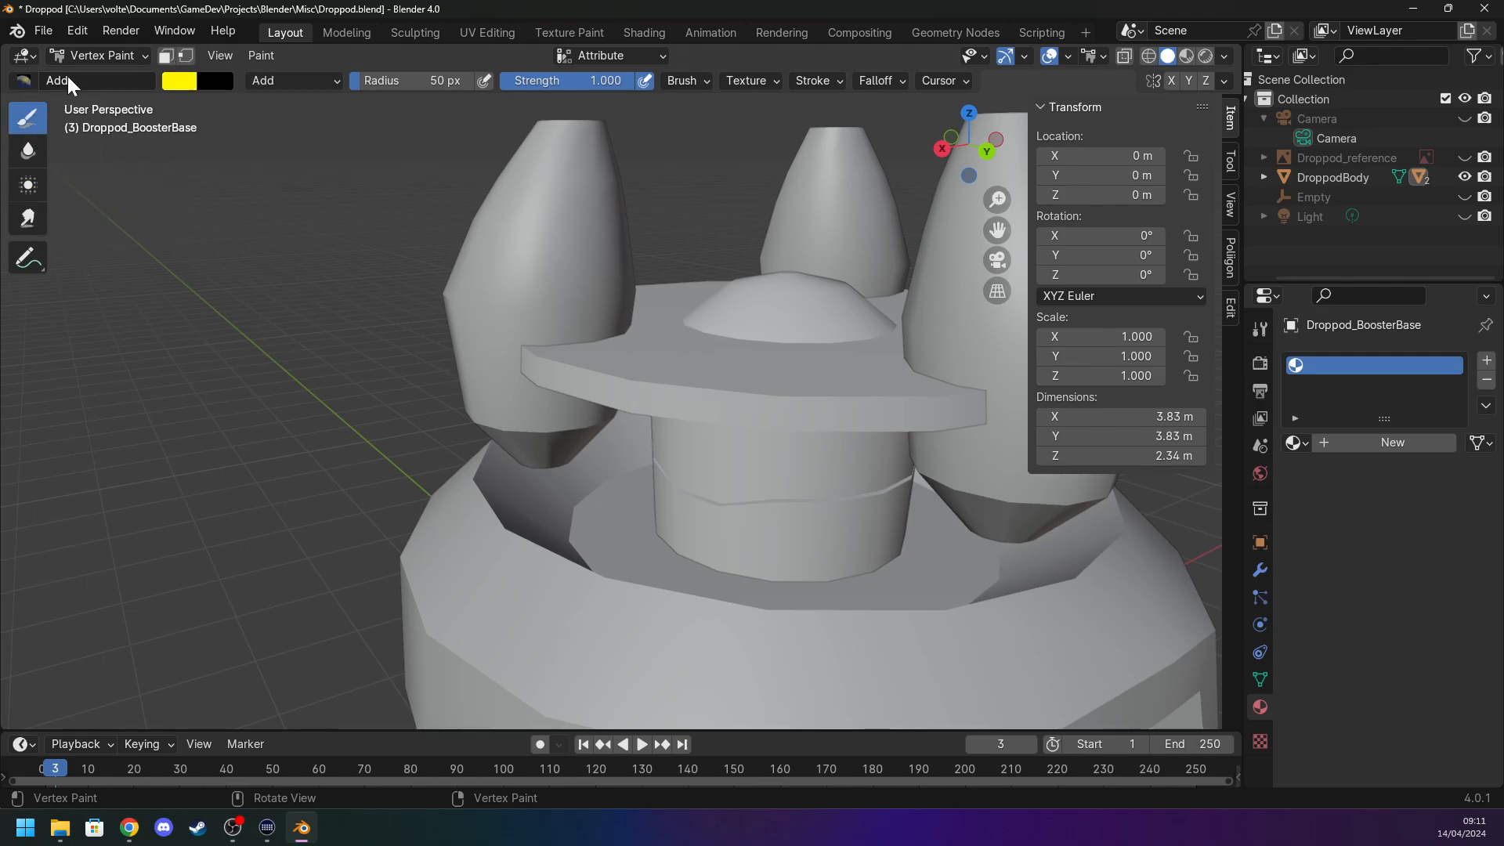
Return to Object Mode and open the booster base's modifier properties.
left_click(87, 59)
left_click(100, 75)
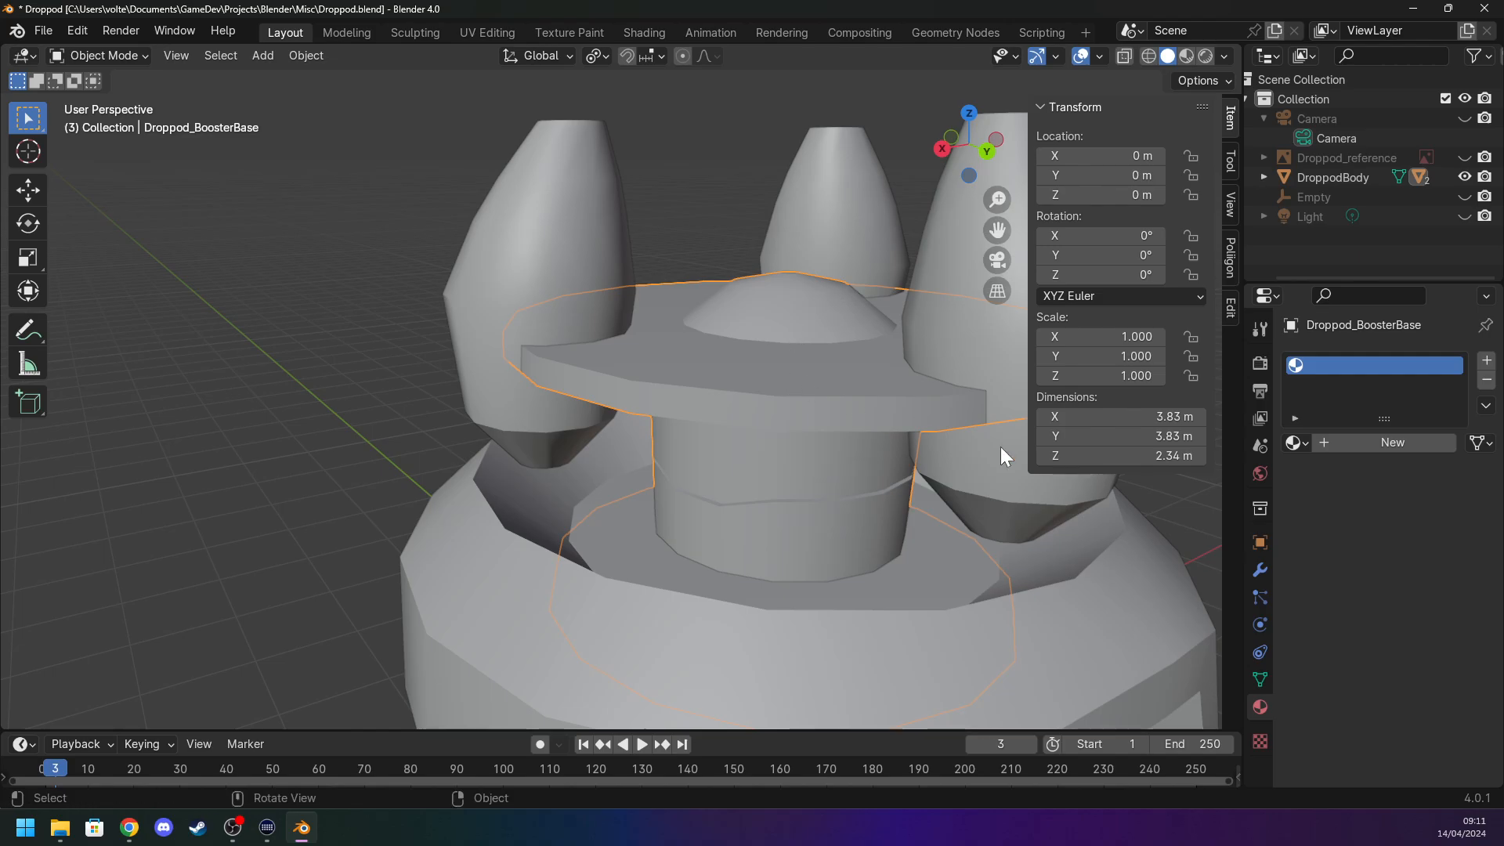
left_click(1260, 570)
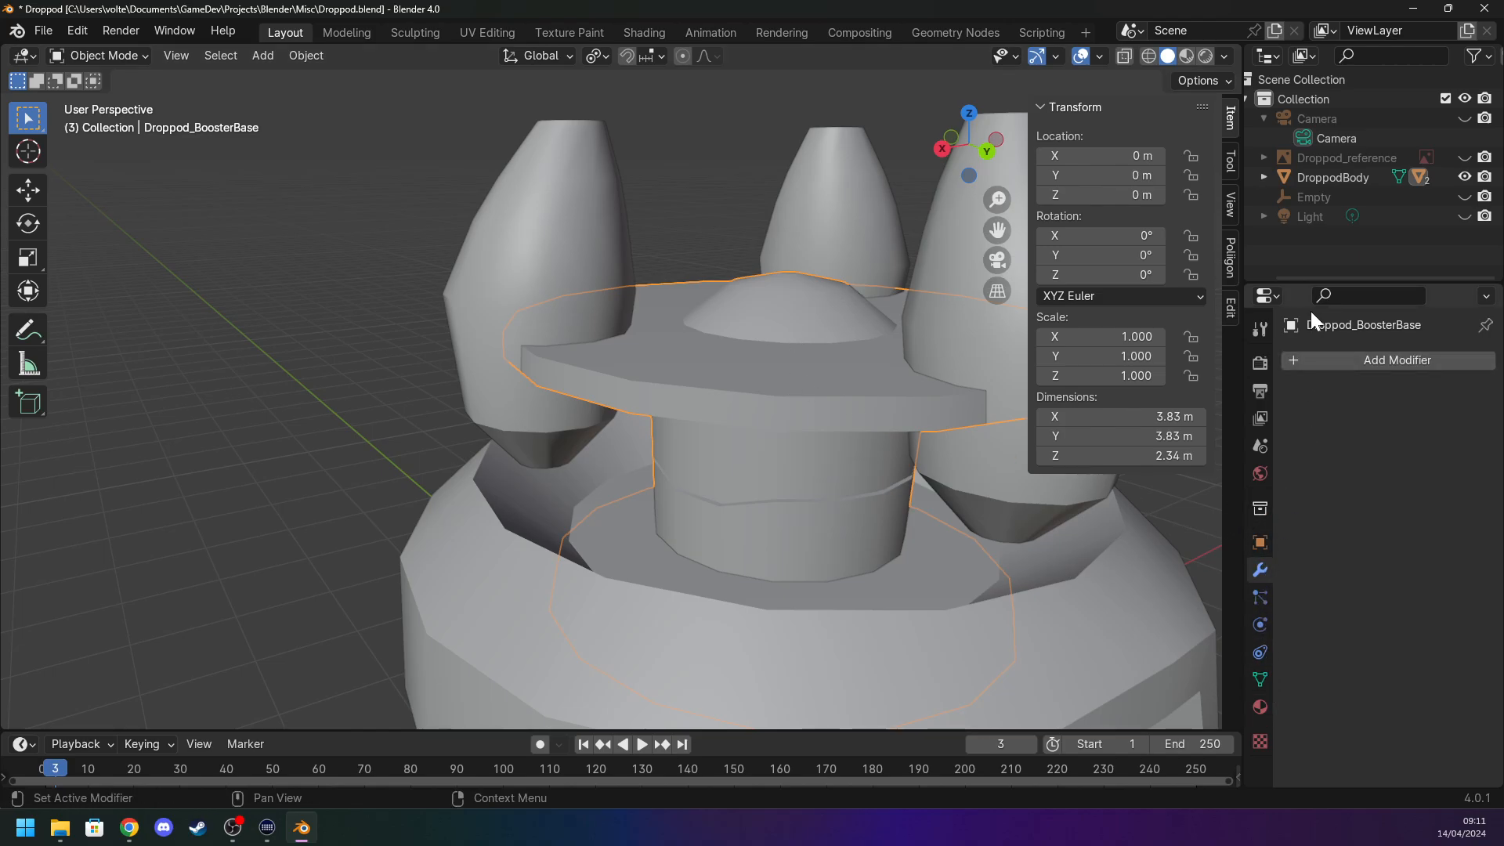
View the boosters in Vertex Paint mode to check their setup, and return to Object Mode.
left_click(553, 233)
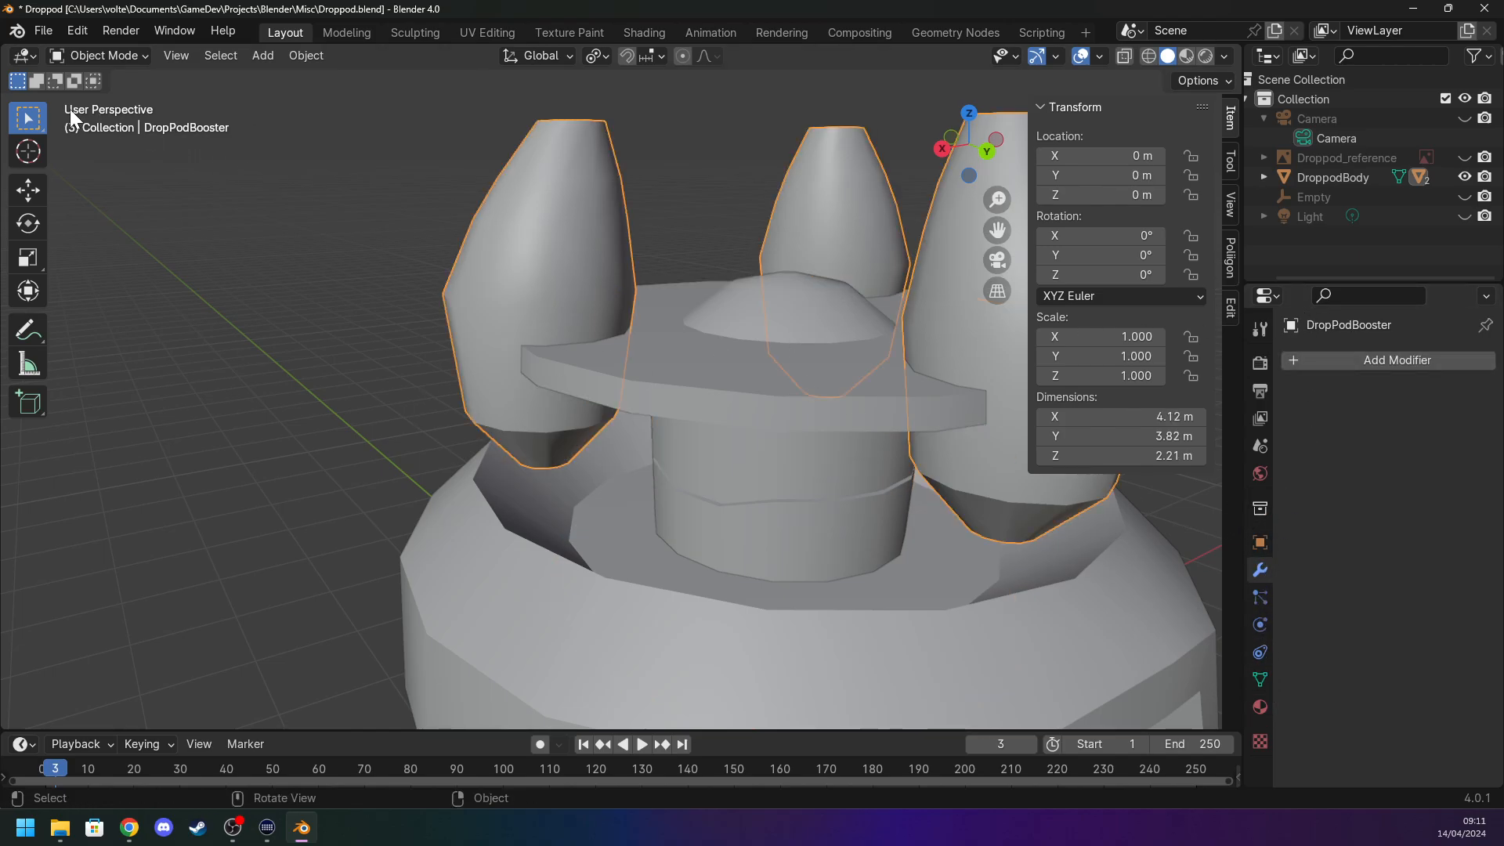
key("Tab")
left_click(90, 52)
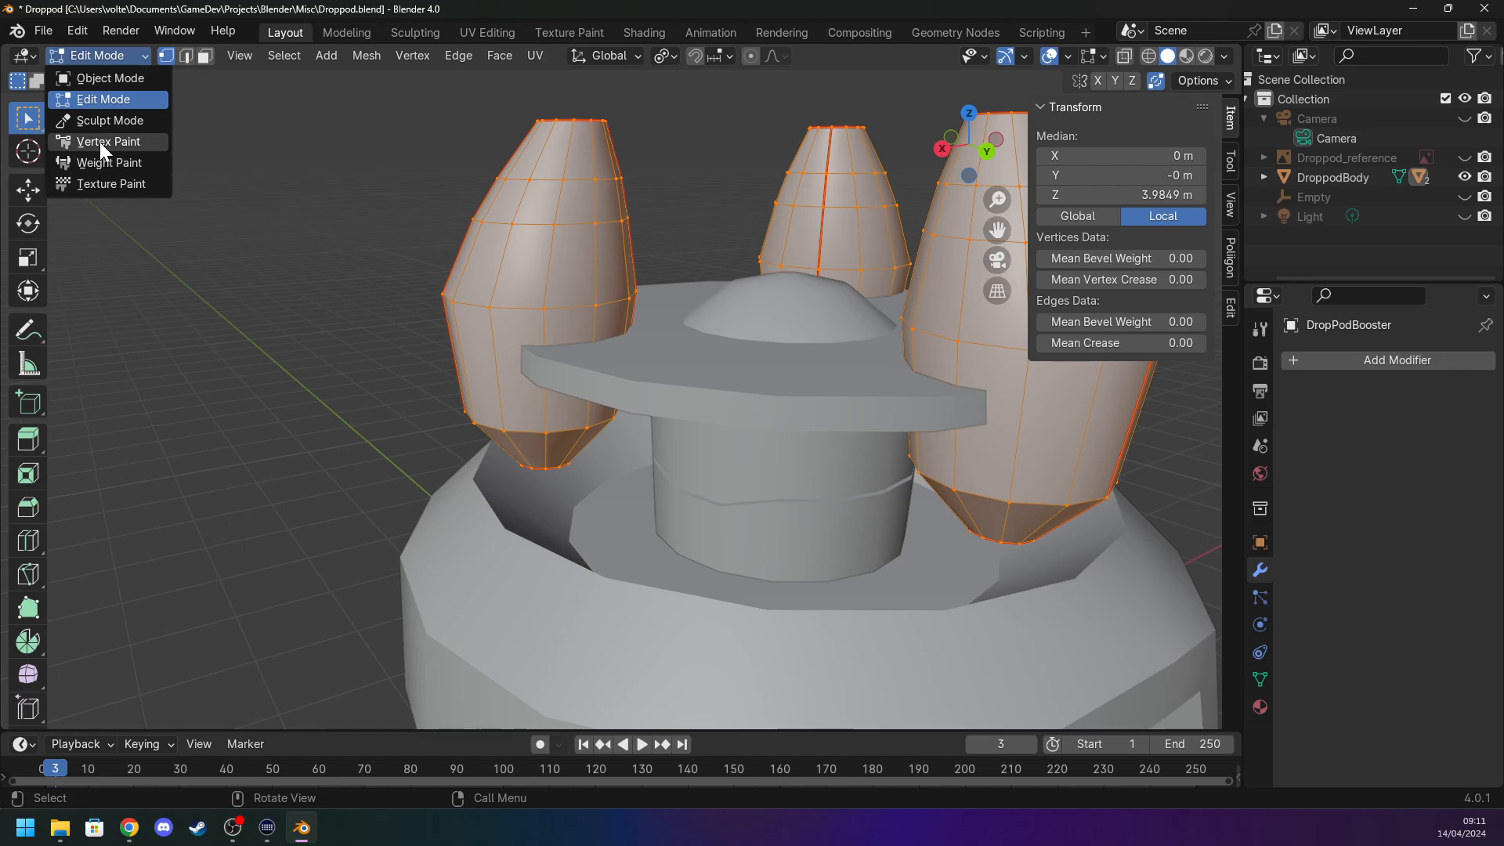
left_click(101, 143)
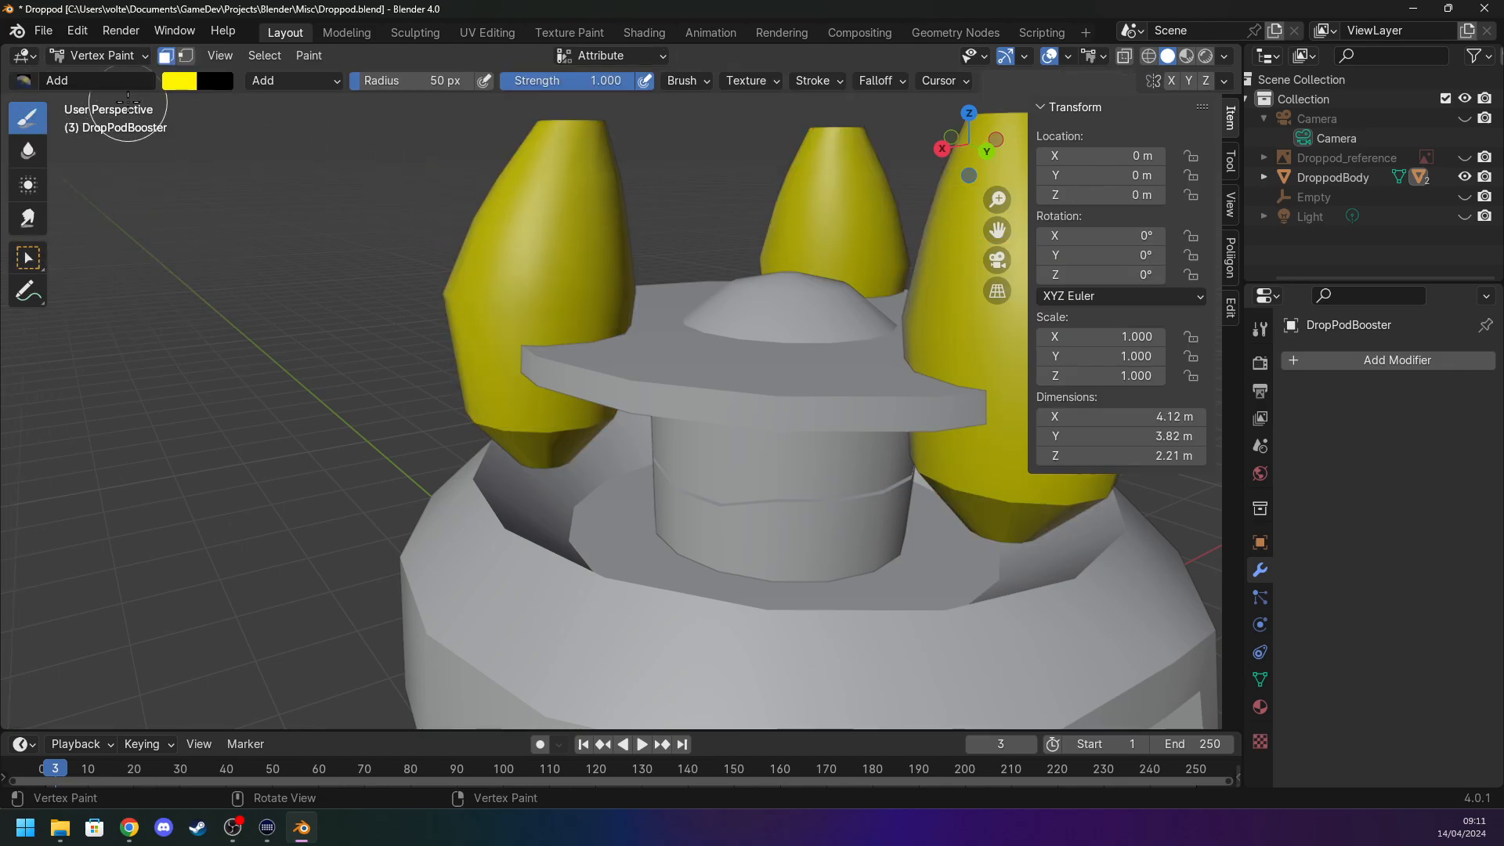
left_click(111, 55)
left_click(112, 72)
Switch the booster base to Vertex Paint with face selection masking and the Select tool, and apply Set Vertex Colors.
left_click(778, 336)
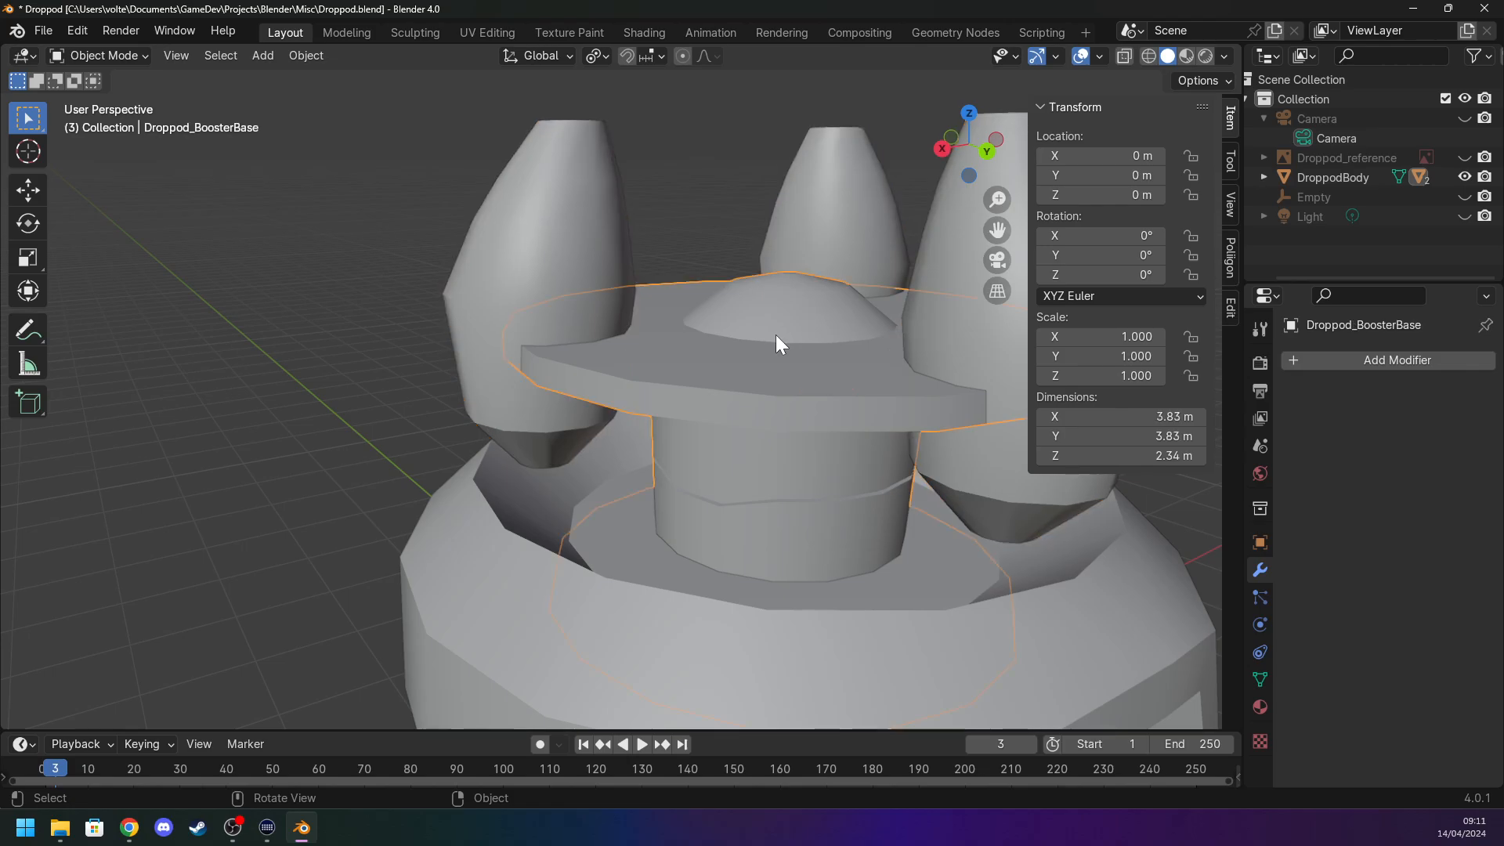
left_click(87, 55)
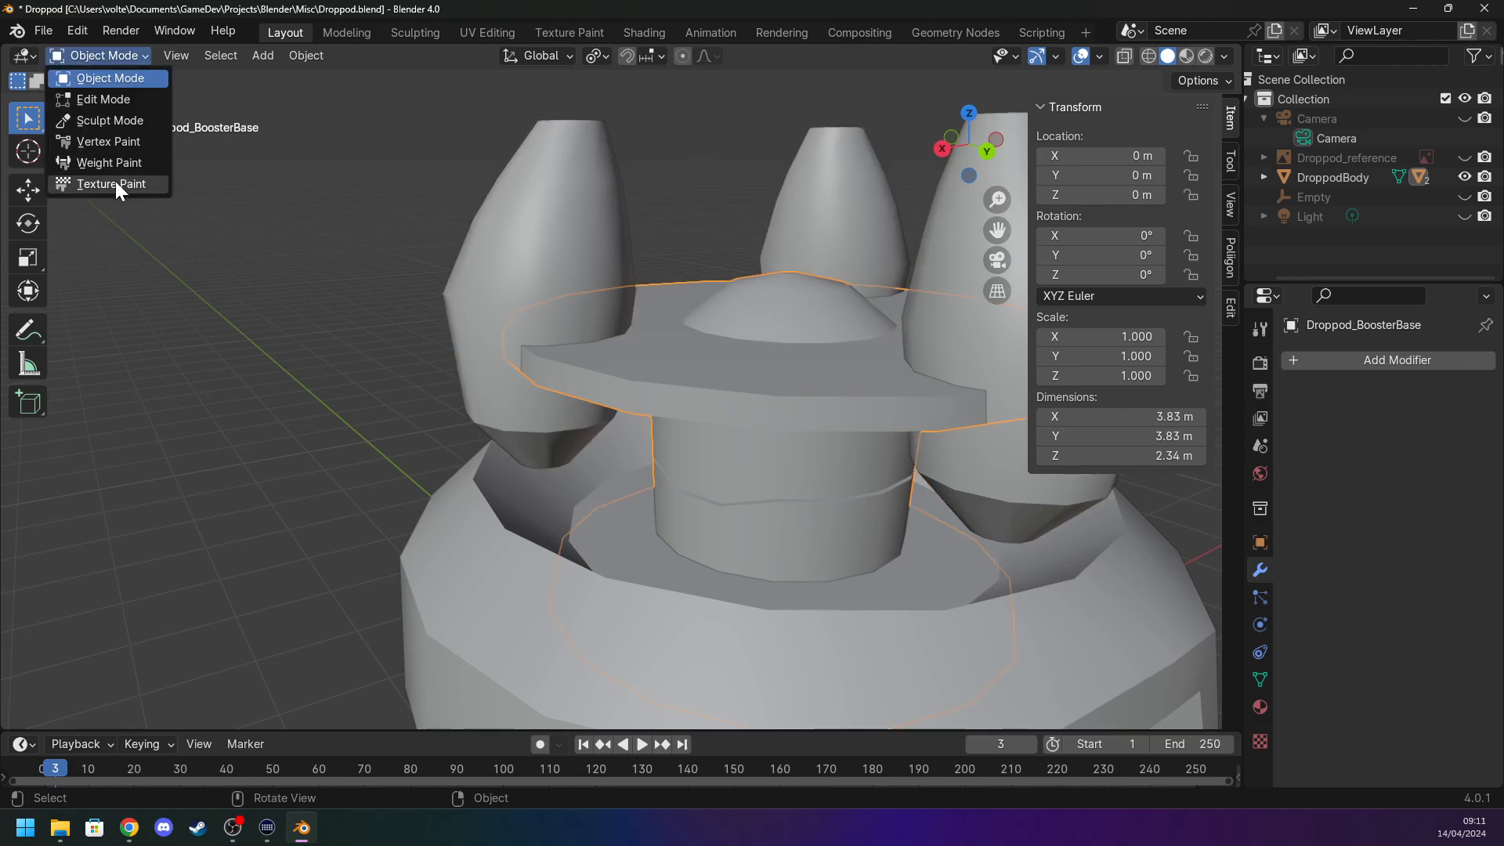
left_click(101, 141)
left_click(166, 57)
left_click(27, 259)
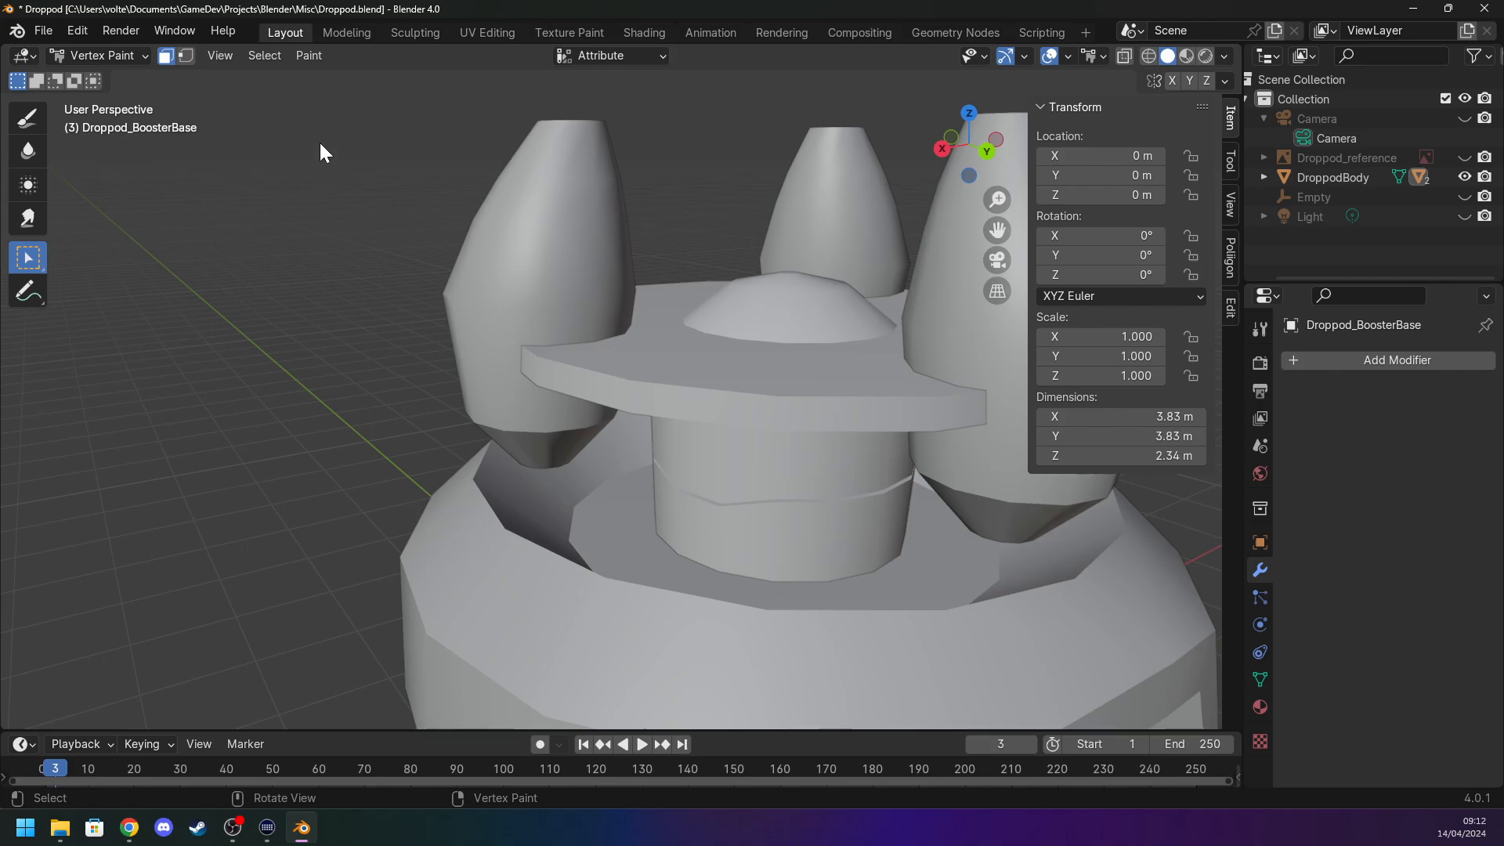
left_click(308, 54)
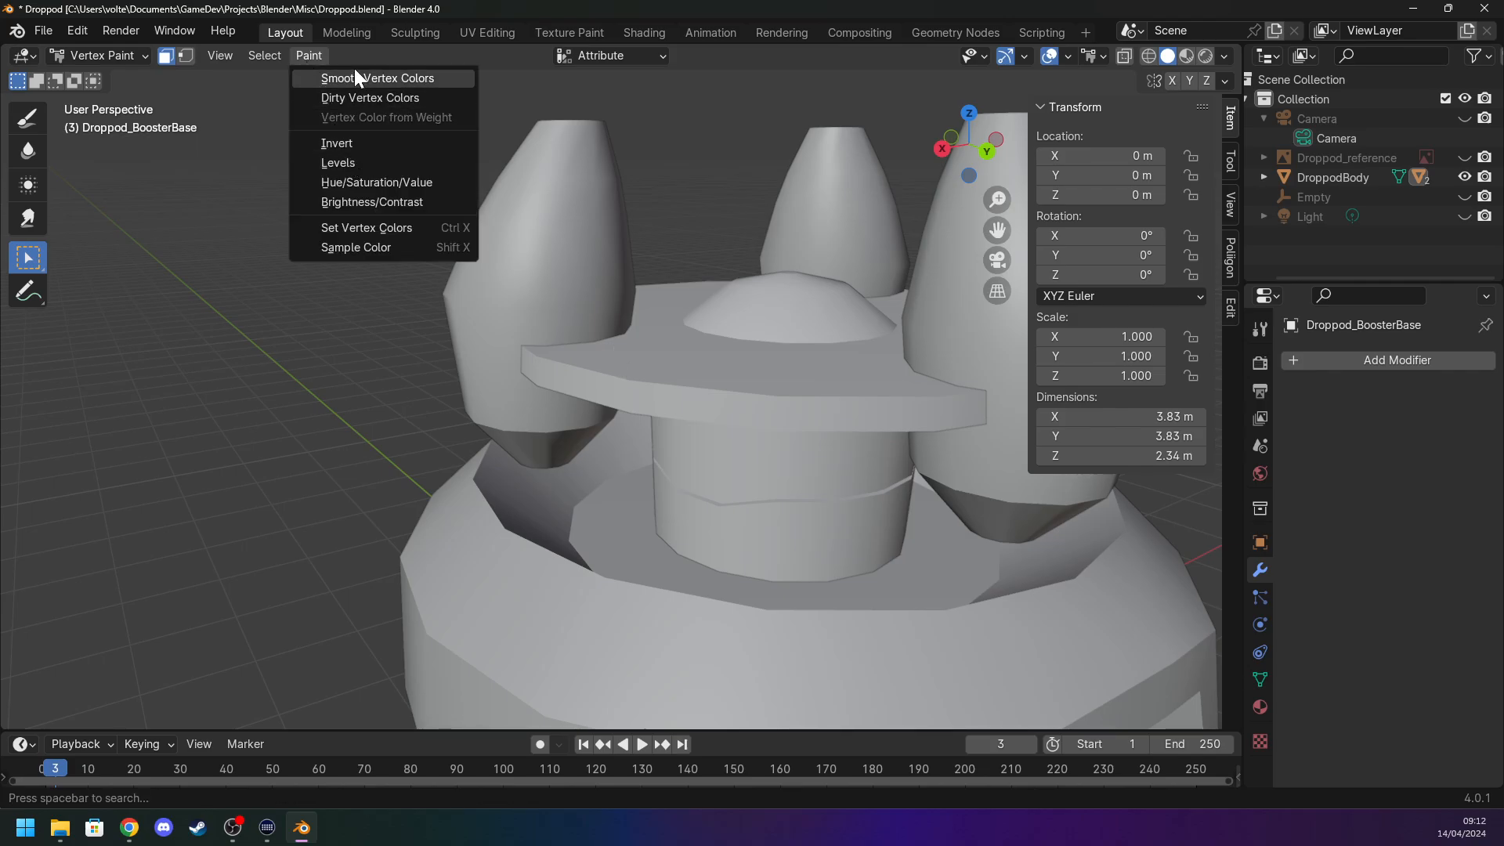
left_click(378, 224)
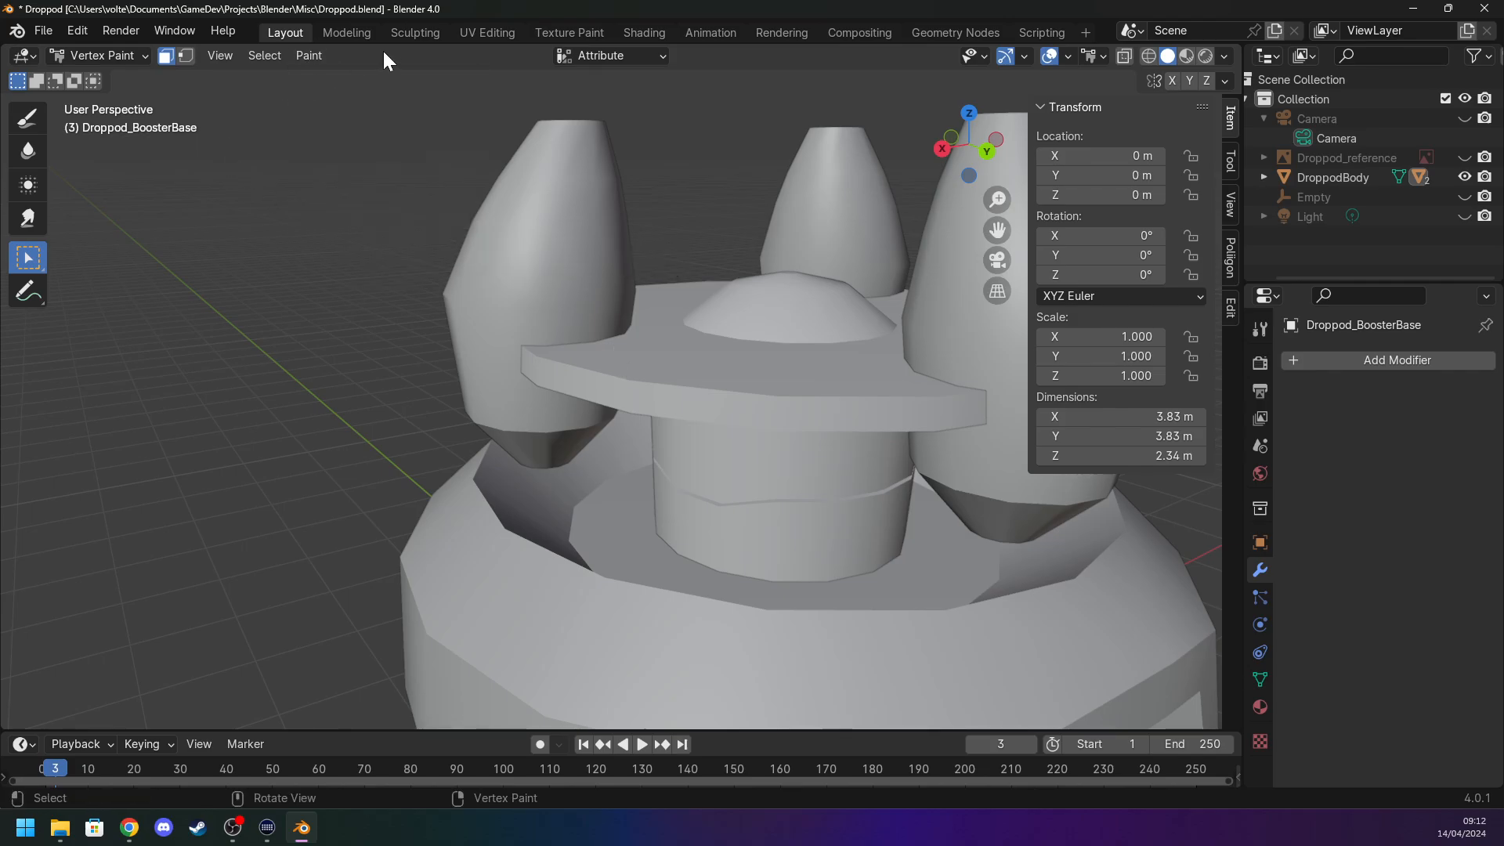
Set the Draw brush colour to magenta with hue 0.834, saturation 1.000 and value 1.000.
left_click(23, 108)
left_click(185, 83)
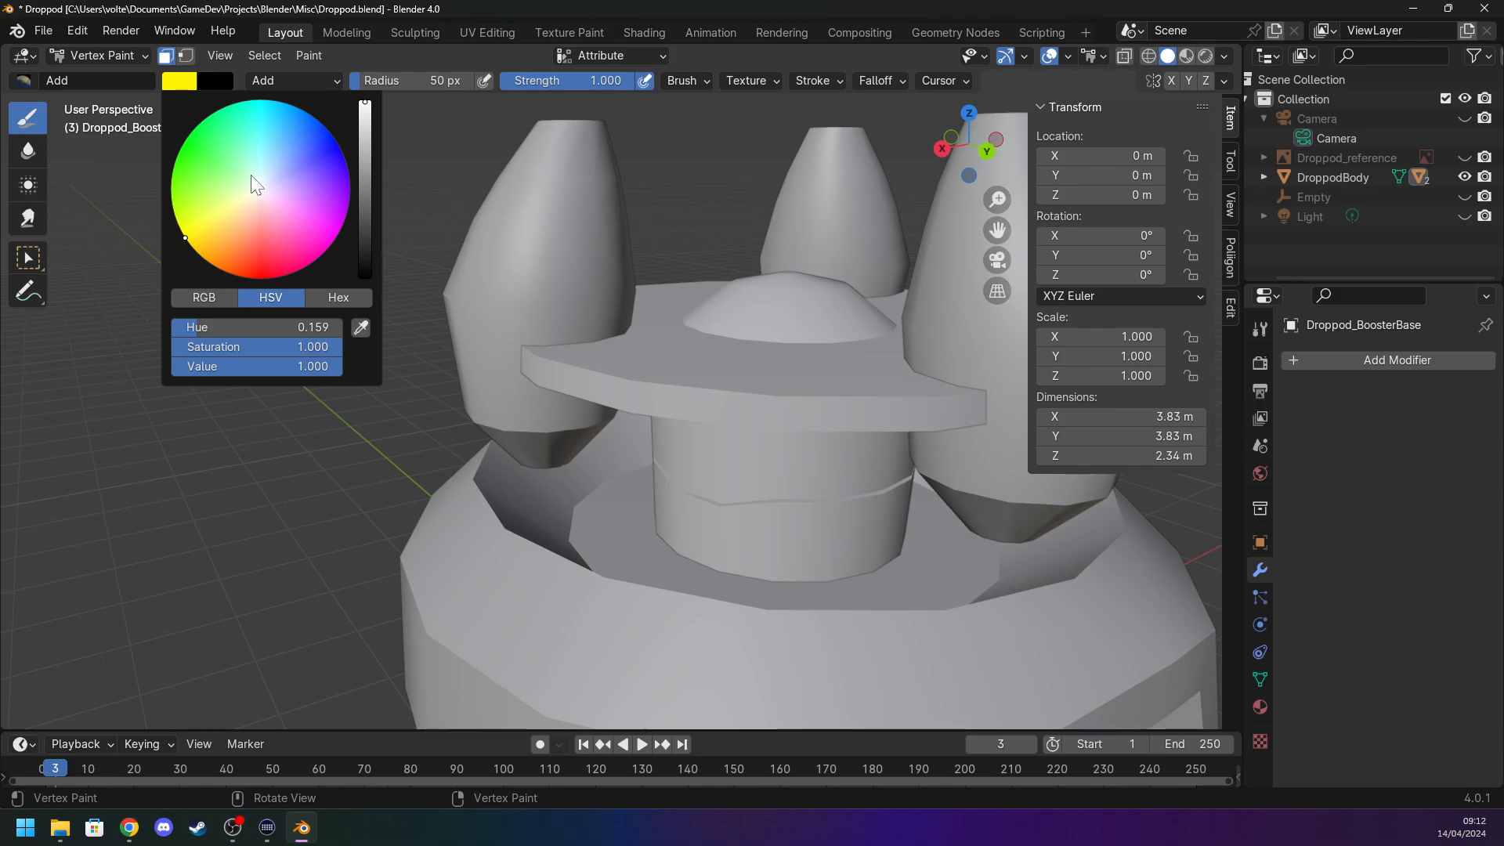
left_click_drag(251, 175, 261, 100)
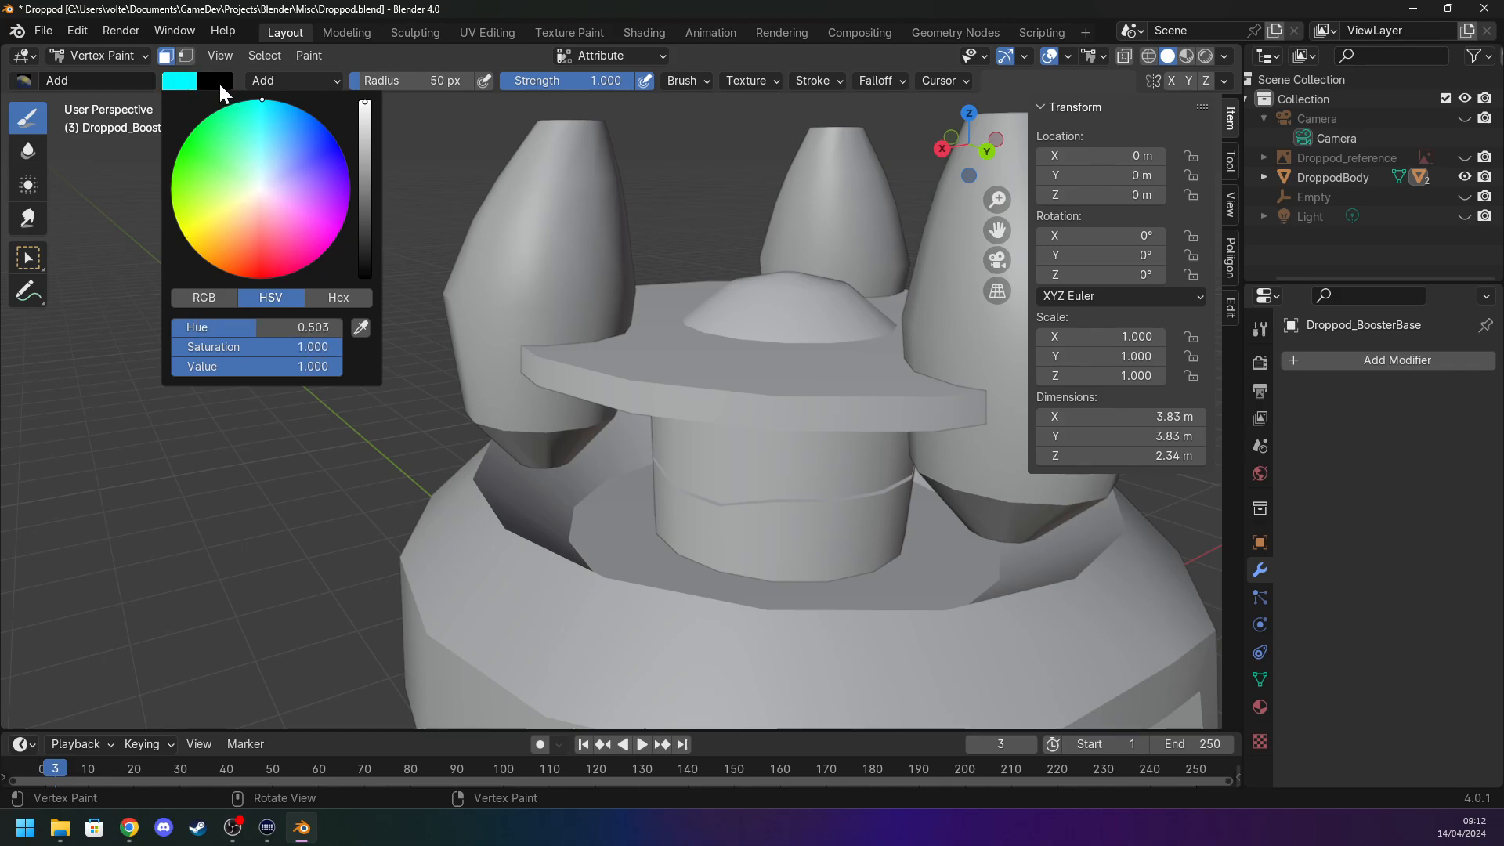
left_click(312, 219)
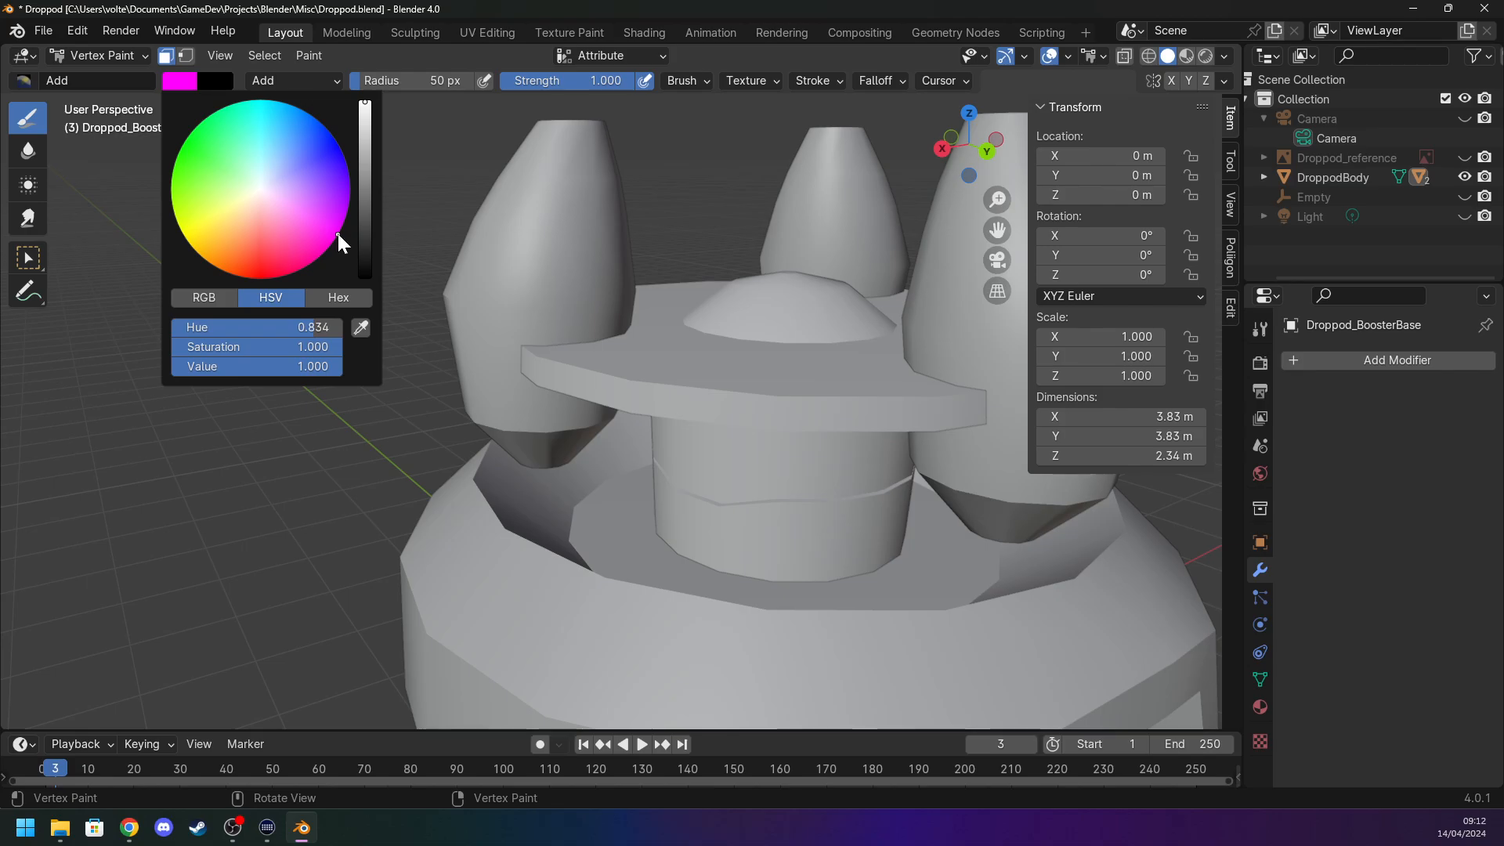
Fill the whole booster base with magenta using Set Vertex Colors.
mouse_move(67, 220)
middle_mouse_down()
mouse_move(185, 247)
mouse_move(396, 251)
middle_mouse_up()
key("Tab")
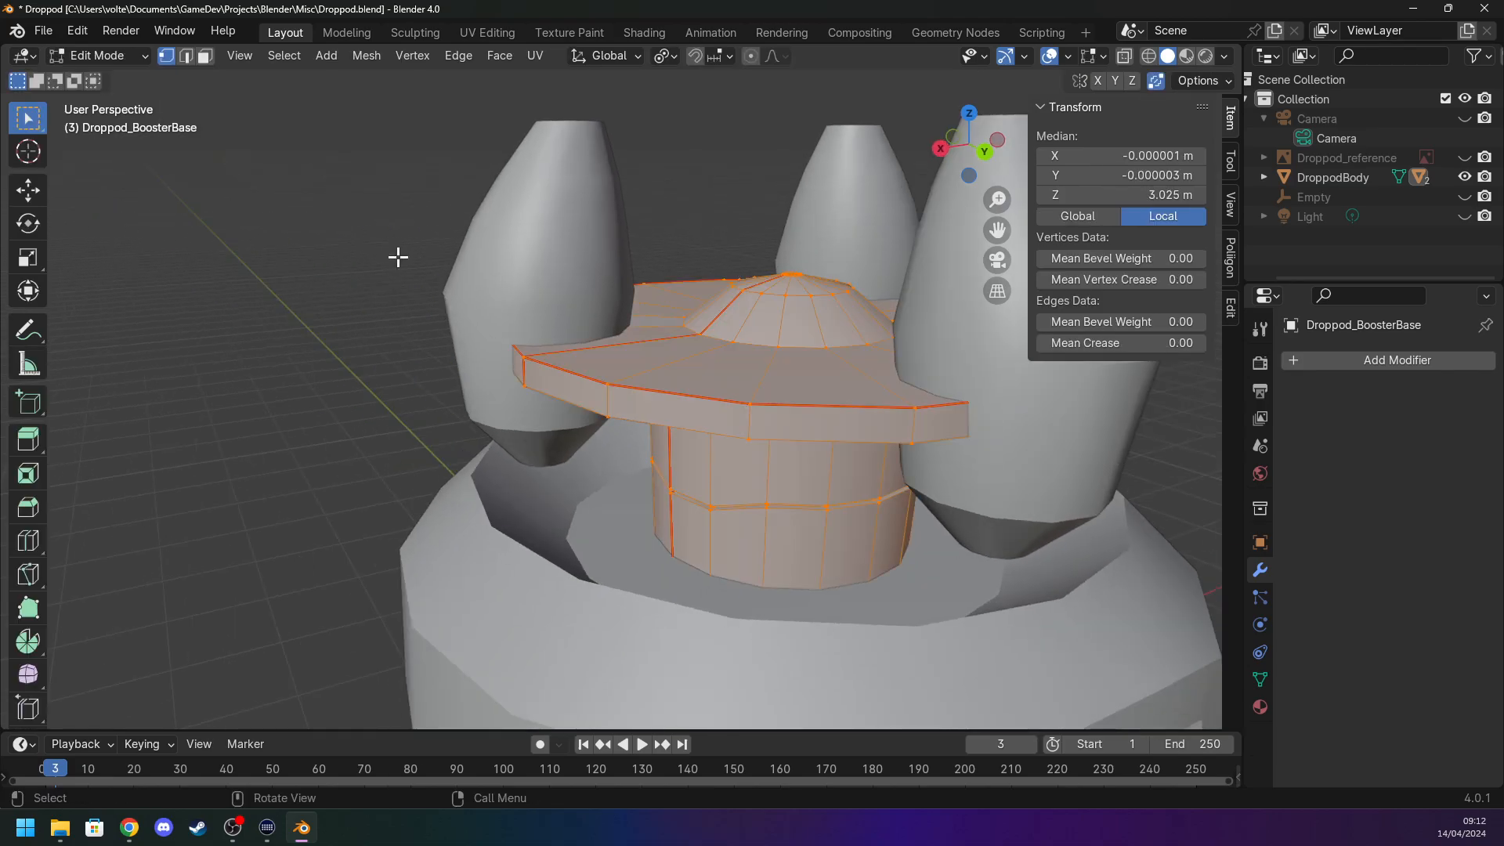
key("Tab")
left_click(105, 54)
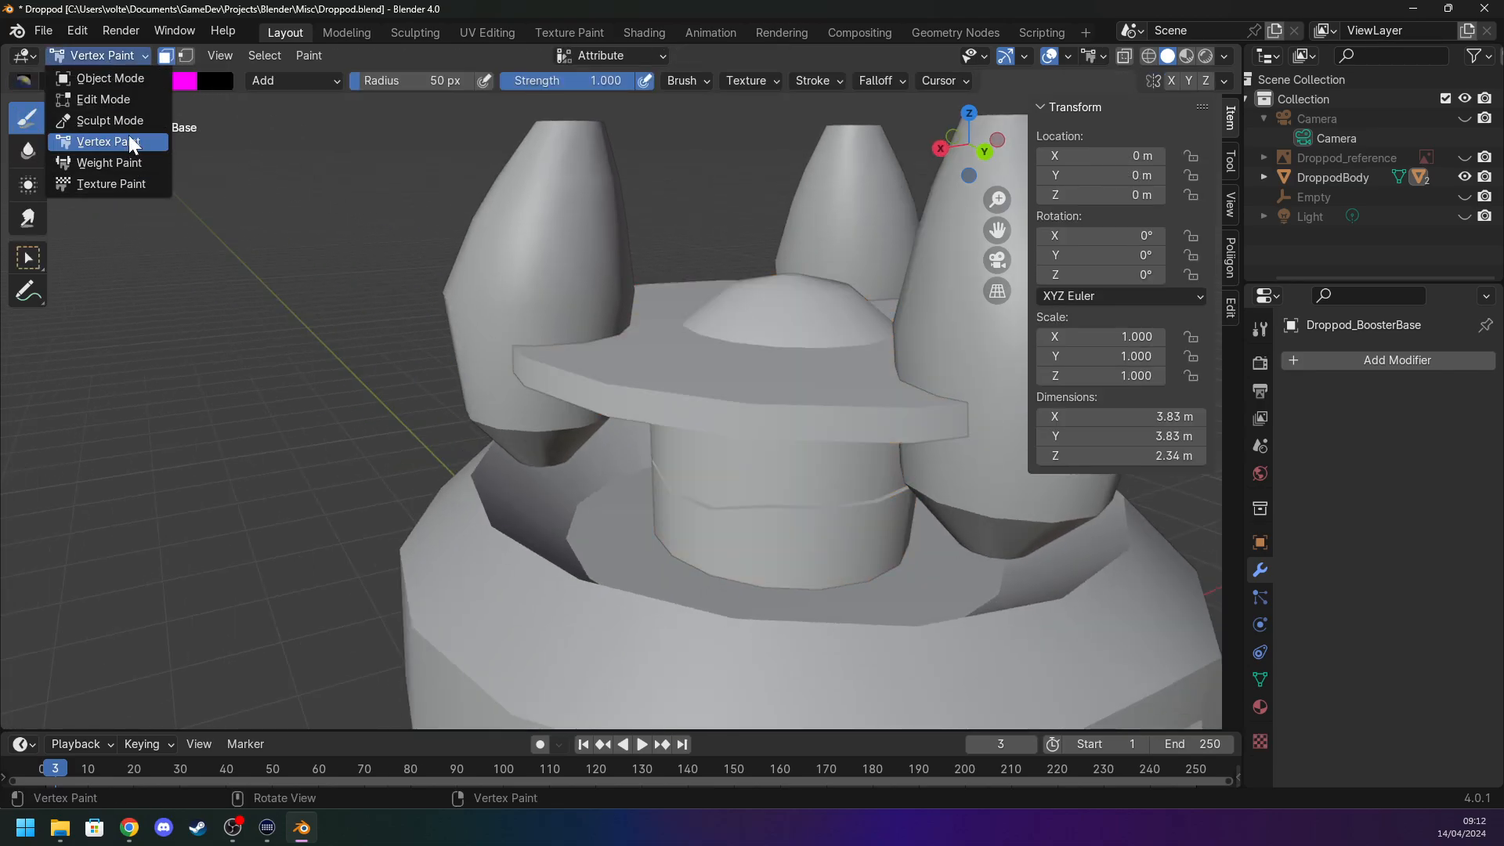
left_click(134, 141)
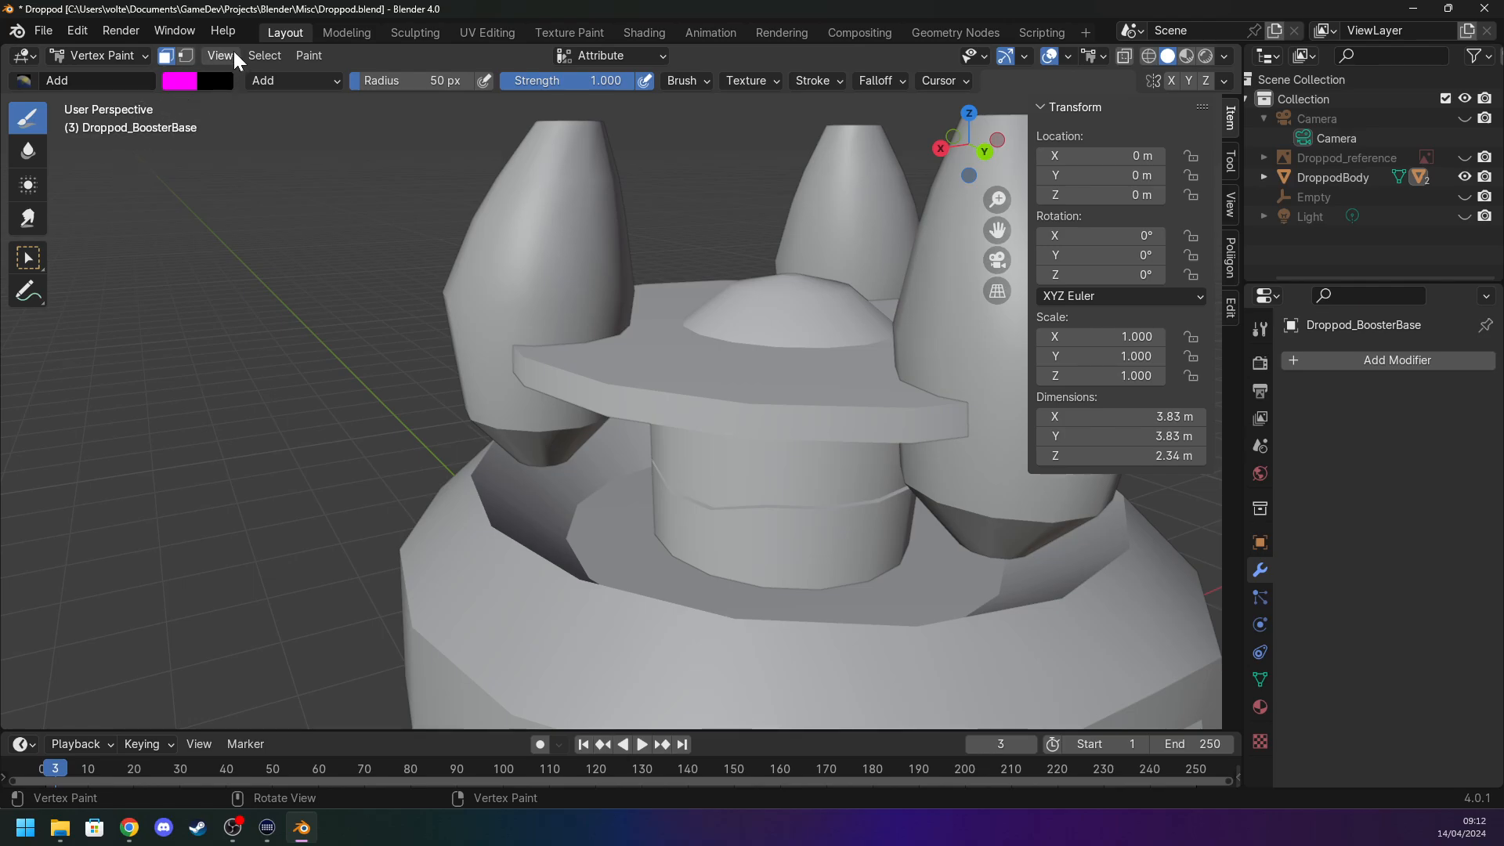
left_click(309, 55)
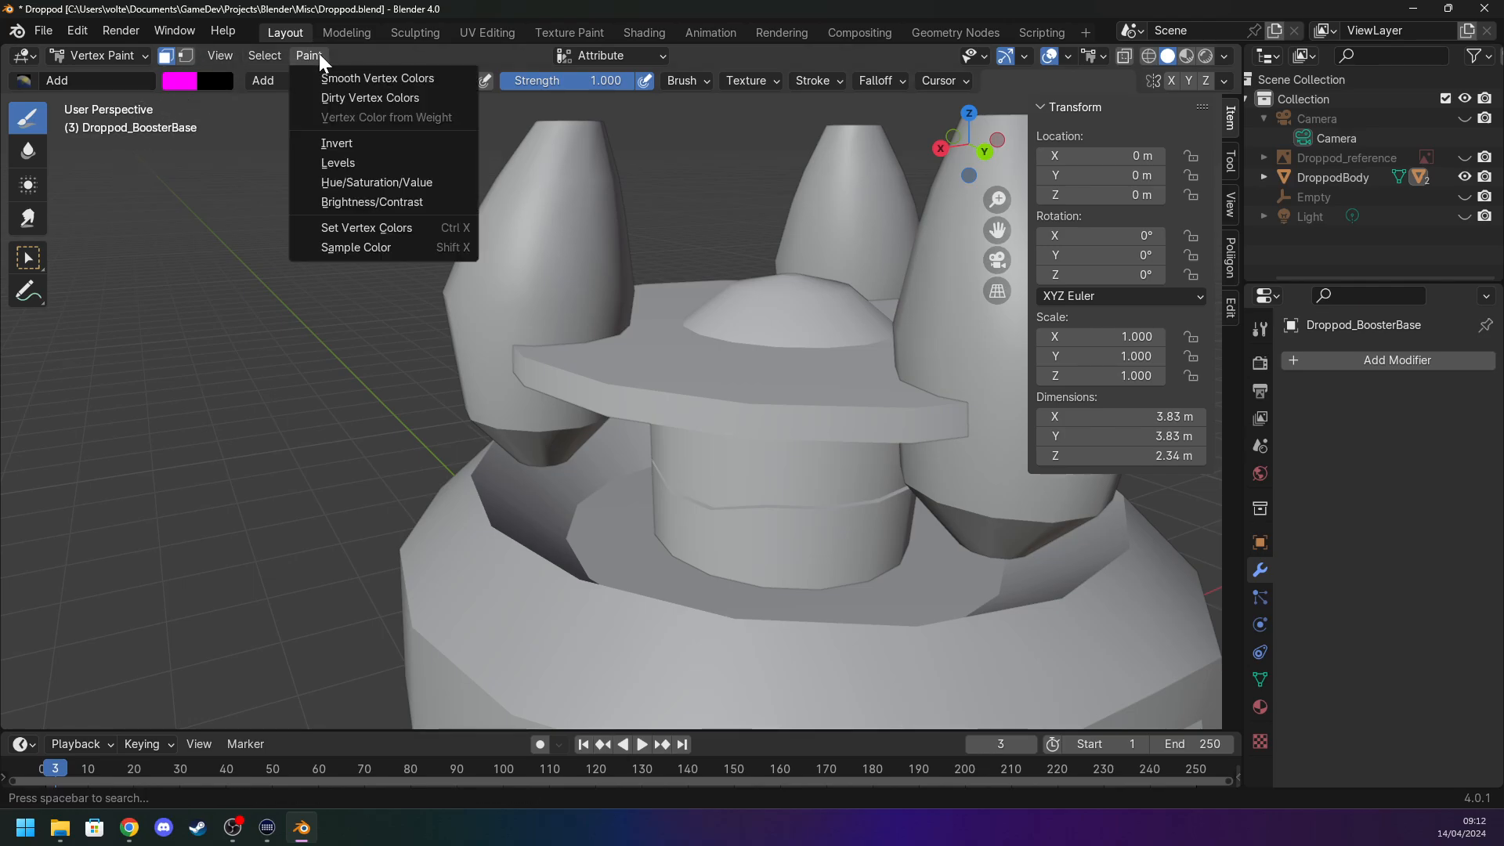
left_click(319, 53)
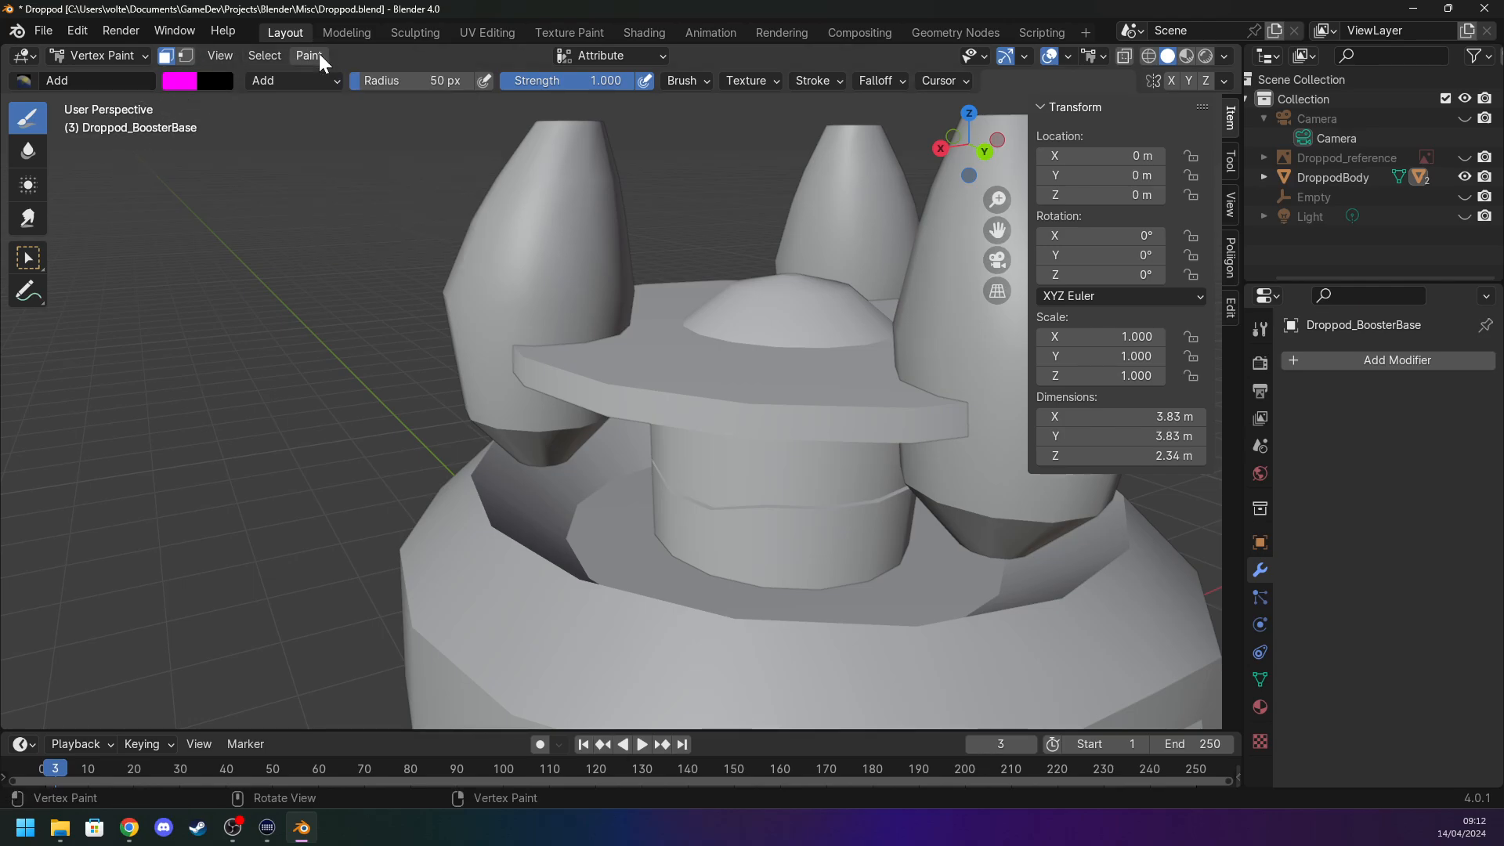
left_click(29, 259)
left_click(305, 55)
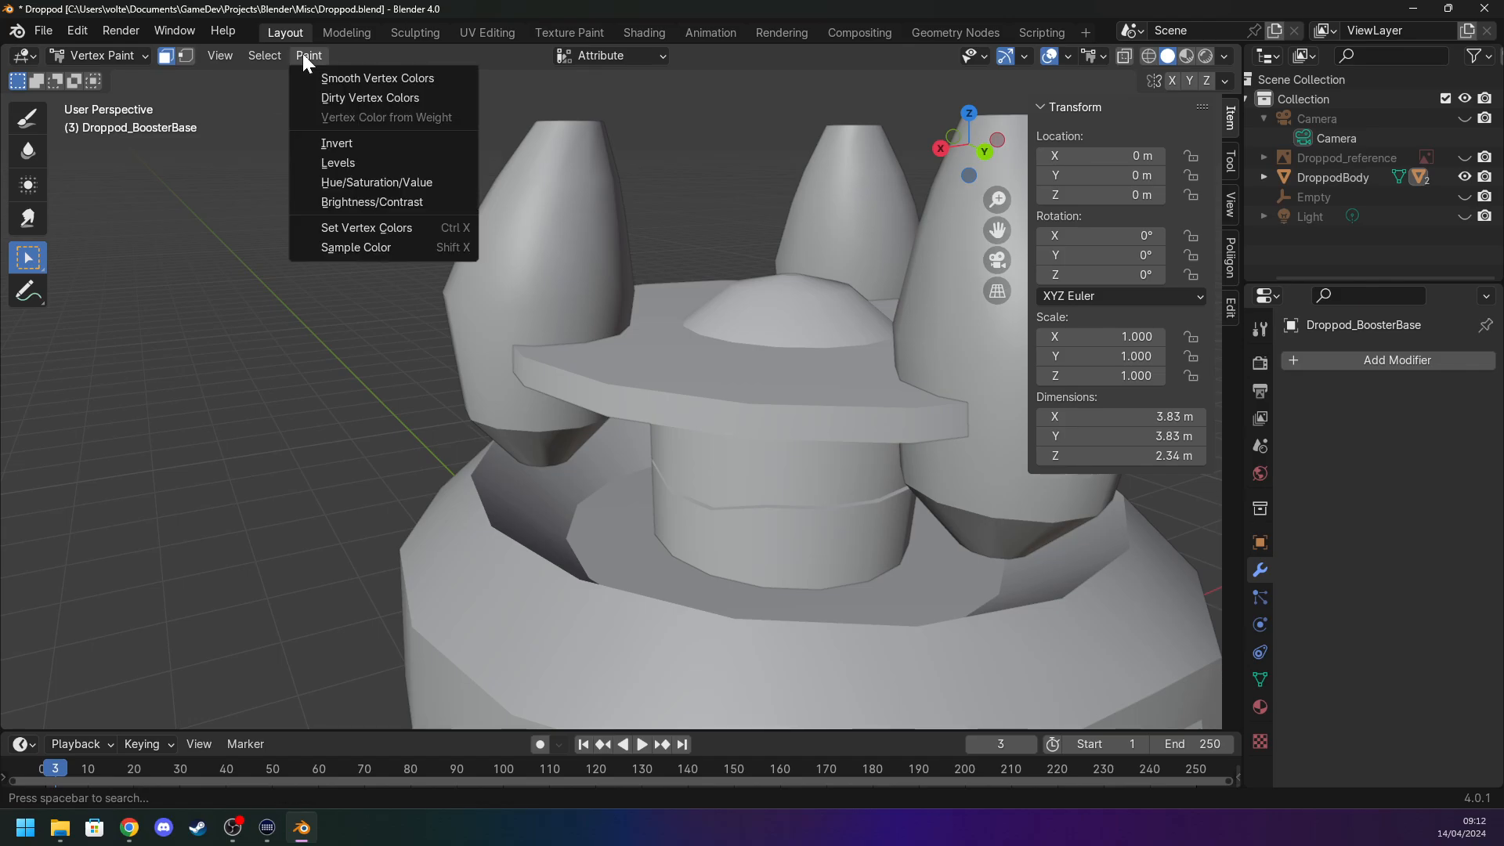
left_click(364, 224)
middle_click_drag(365, 223, 837, 415)
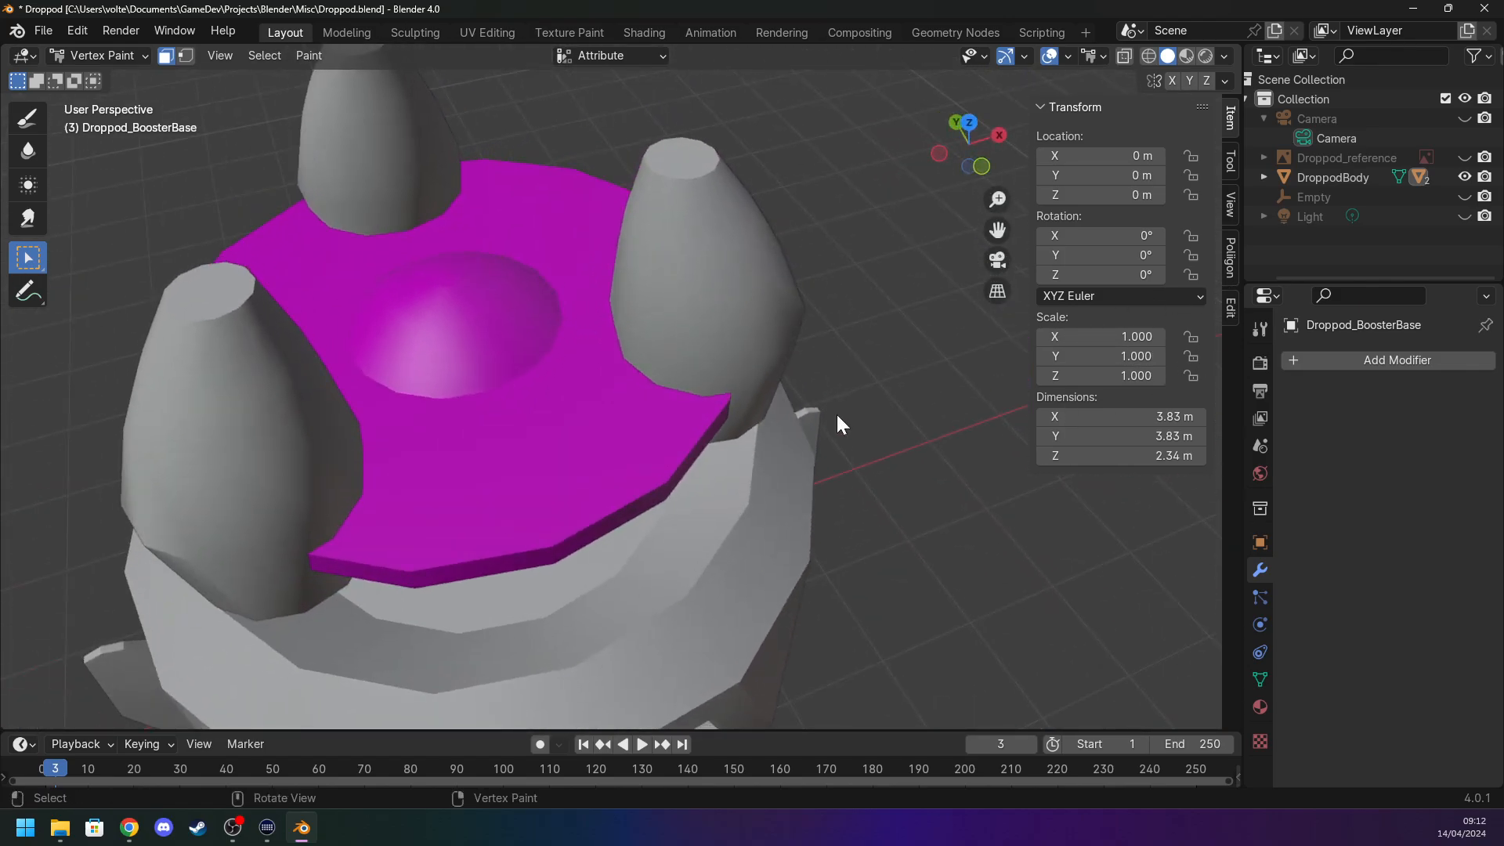
Deselect all faces of the booster base in Edit Mode and return to Vertex Paint.
scroll(837, 418, "down", 6)
left_click(563, 475)
middle_click_drag(580, 468, 570, 405)
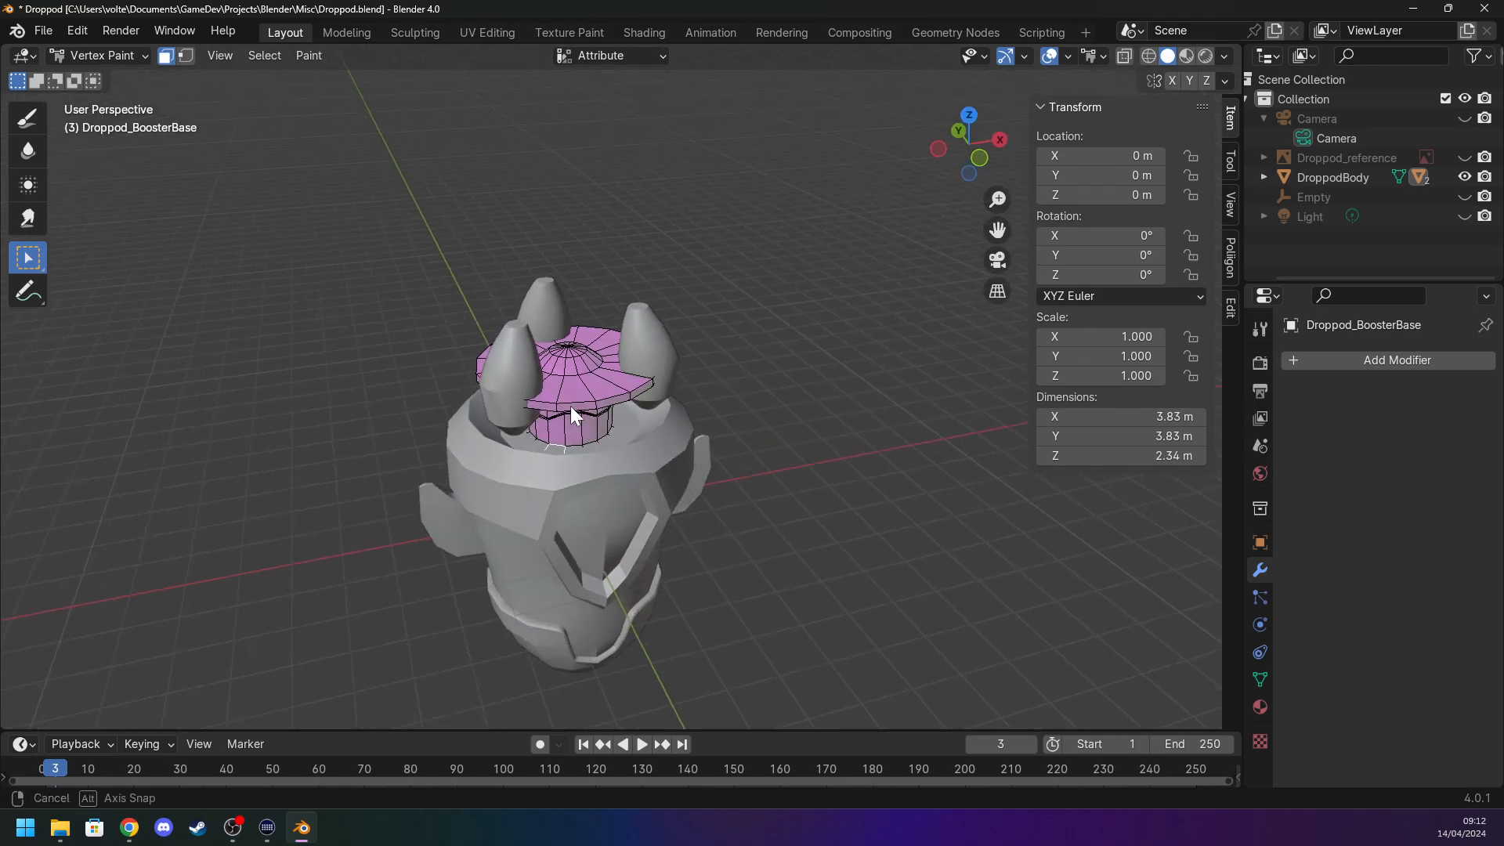
key("Tab")
left_click(963, 507)
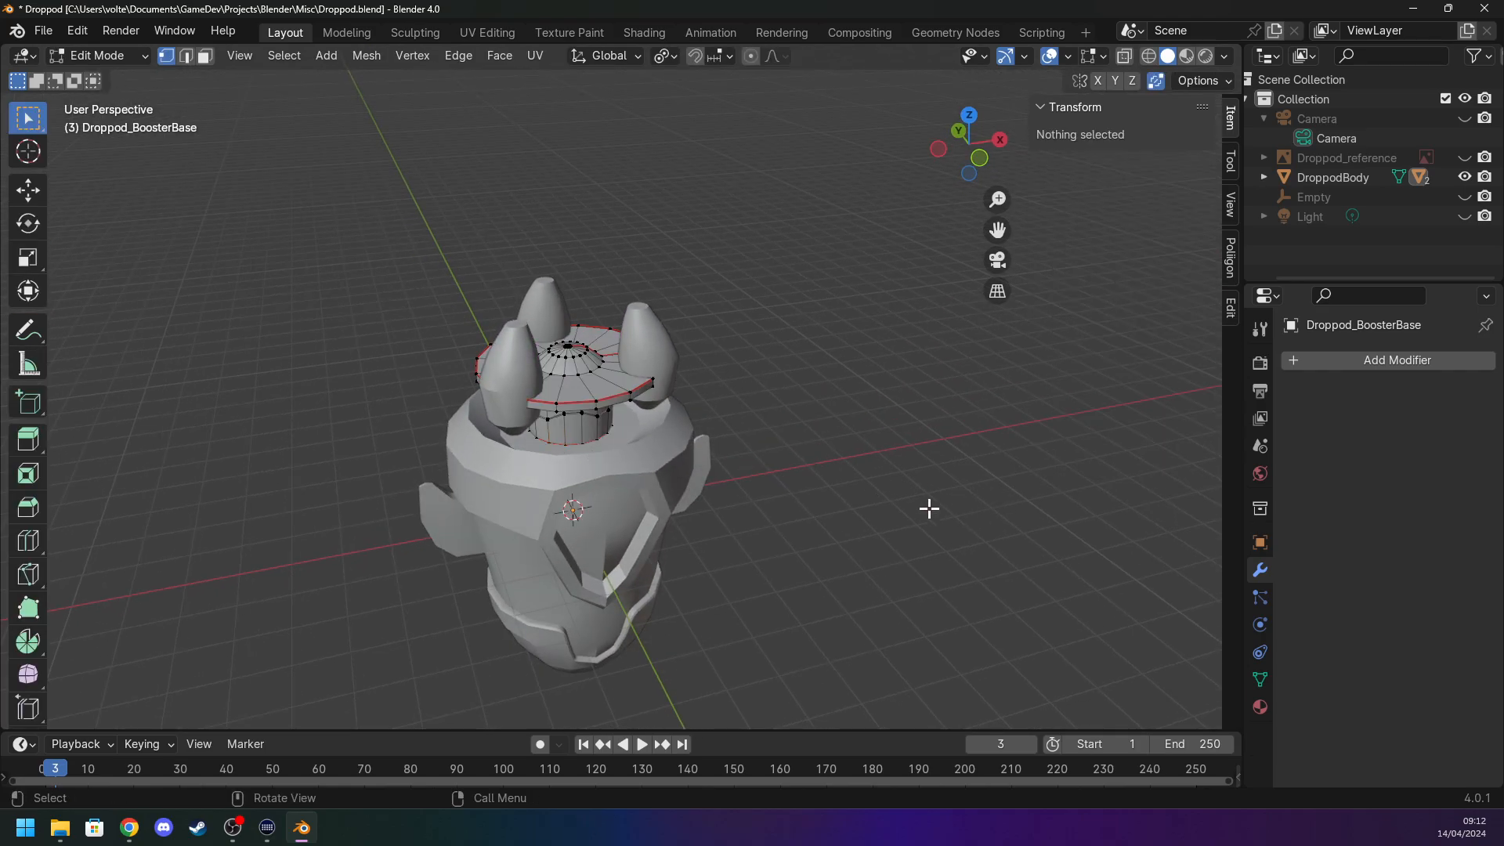
key("Tab")
left_click(112, 55)
middle_click_drag(694, 380, 597, 323)
scroll(591, 383, "up", 7)
middle_click_drag(591, 384, 693, 454)
scroll(702, 474, "down", 3)
Leave Vertex Paint on the booster base and switch the drop pod body to Vertex Paint mode.
left_click(102, 55)
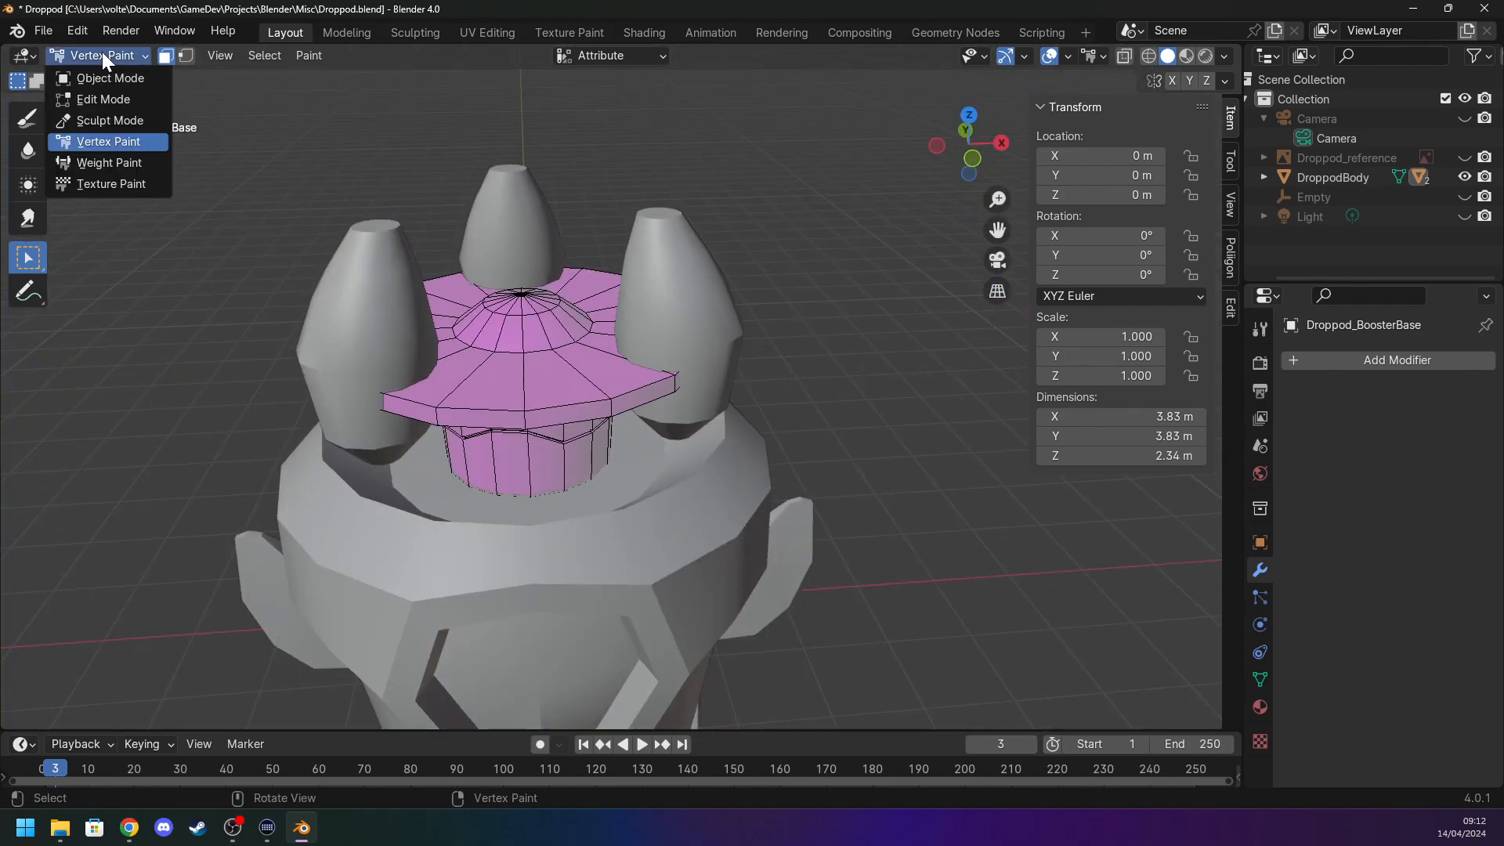
left_click(125, 73)
left_click(536, 605)
left_click(130, 58)
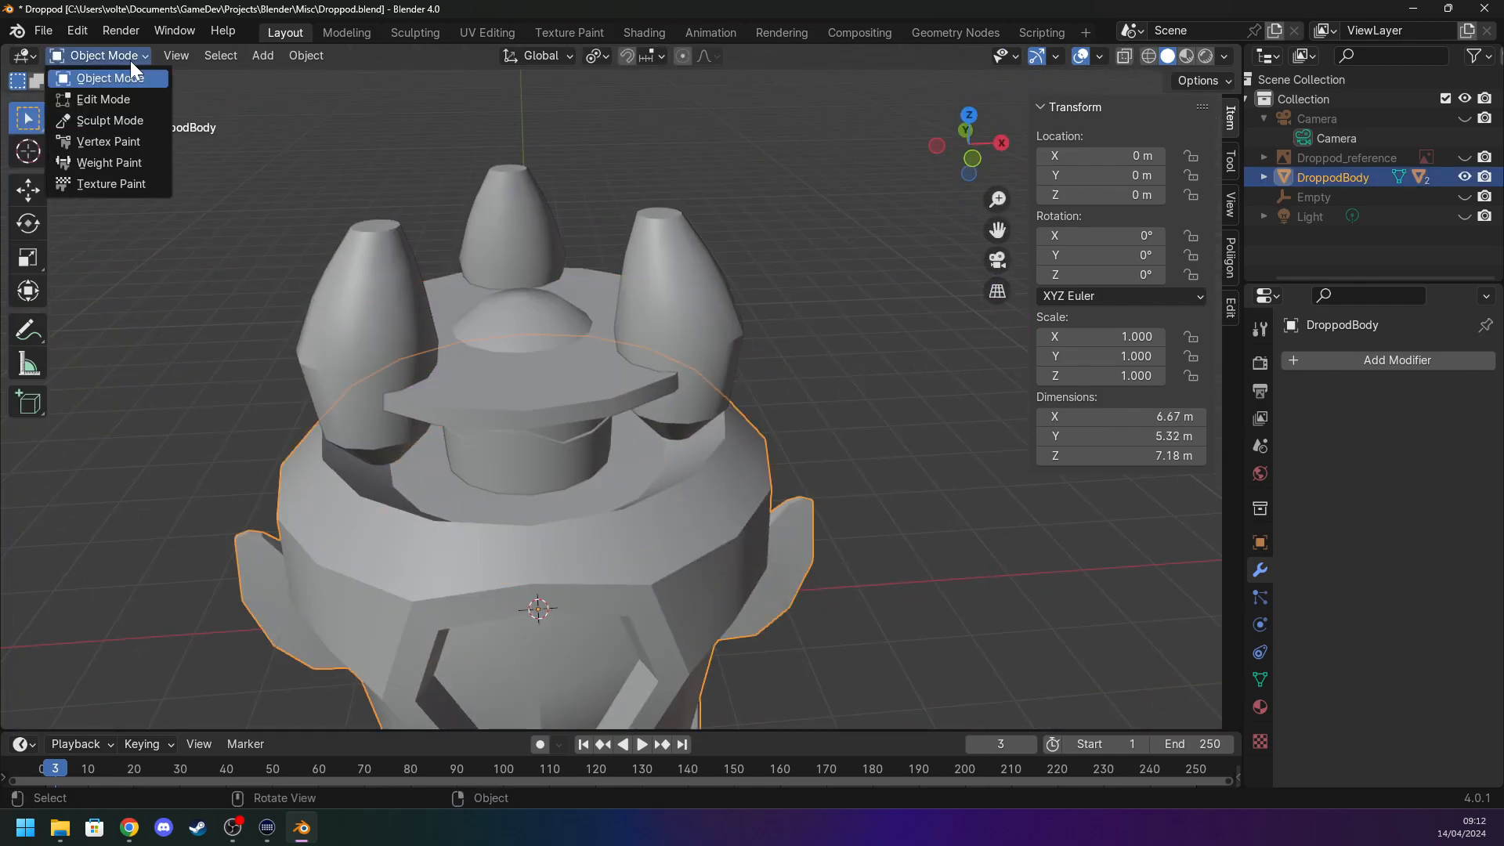
left_click(119, 138)
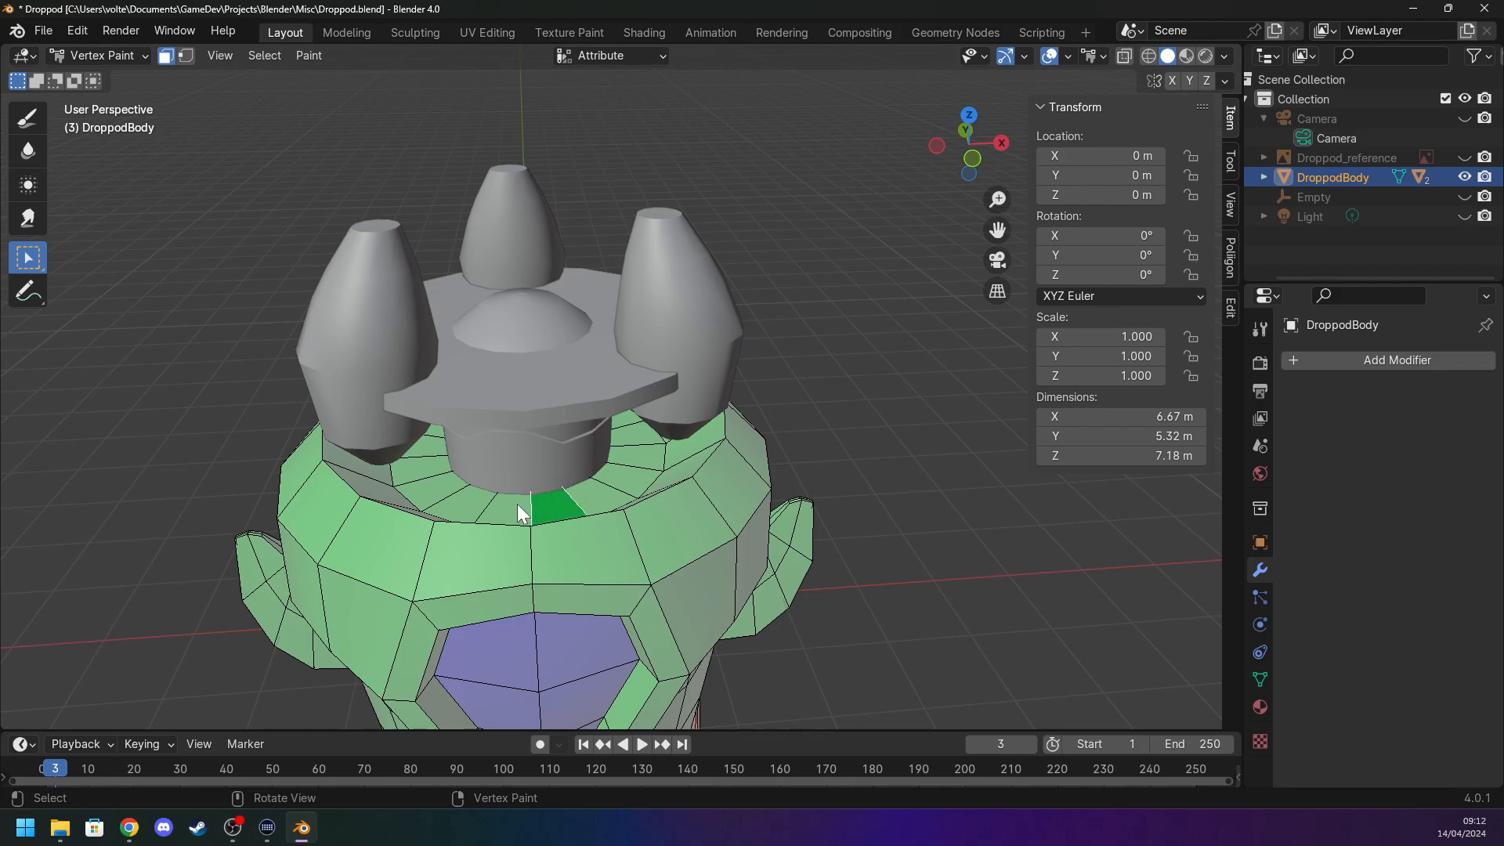
Switch the viewport to orthographic projection, and hide the booster base in the expanded DroppodBody hierarchy.
scroll(517, 504, "up", 5)
key("KP_0")
key("KP_0")
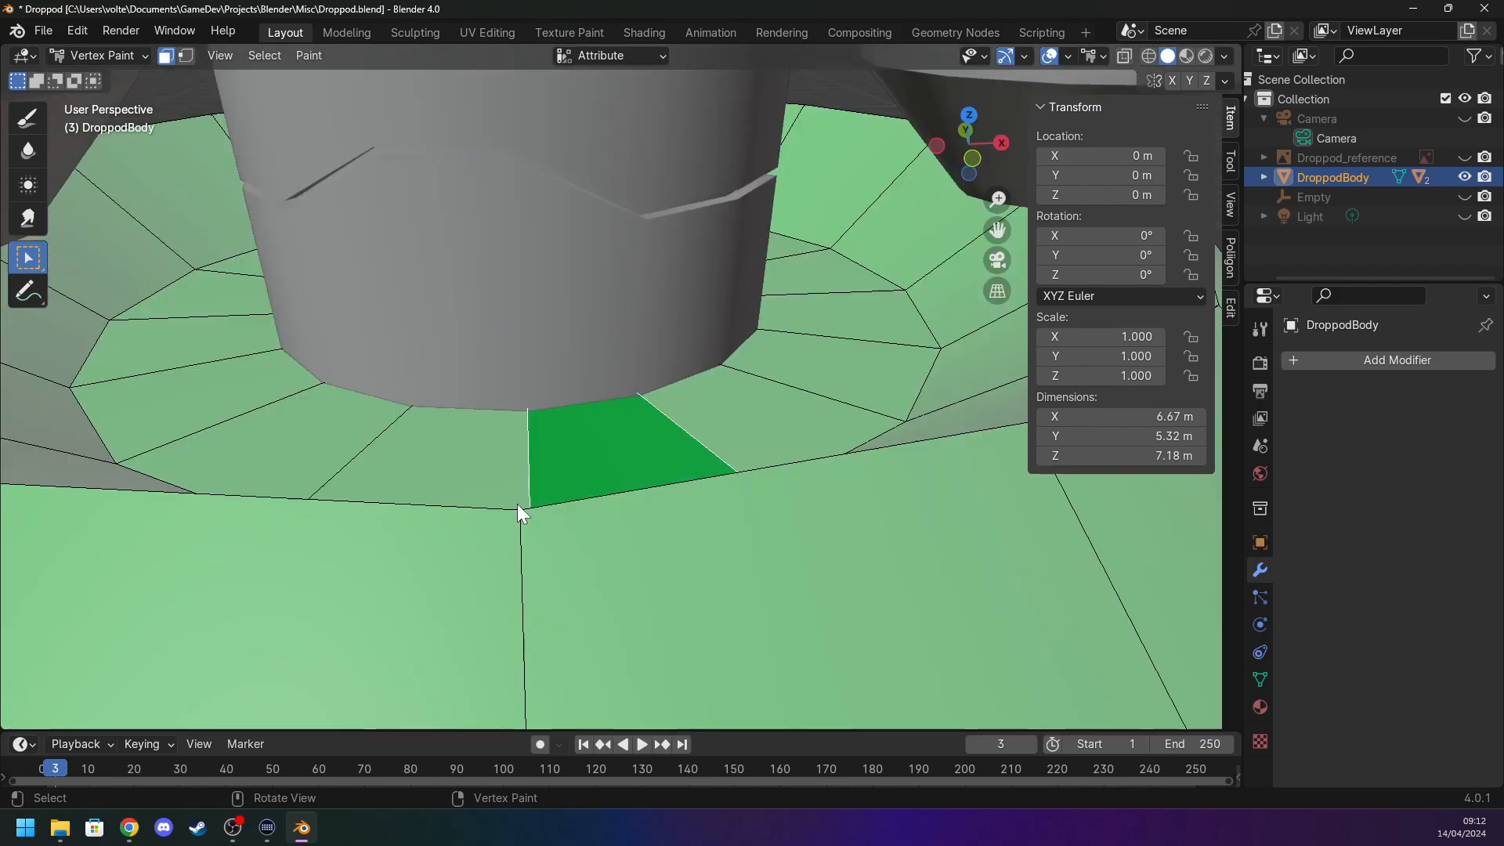
key("KP_5")
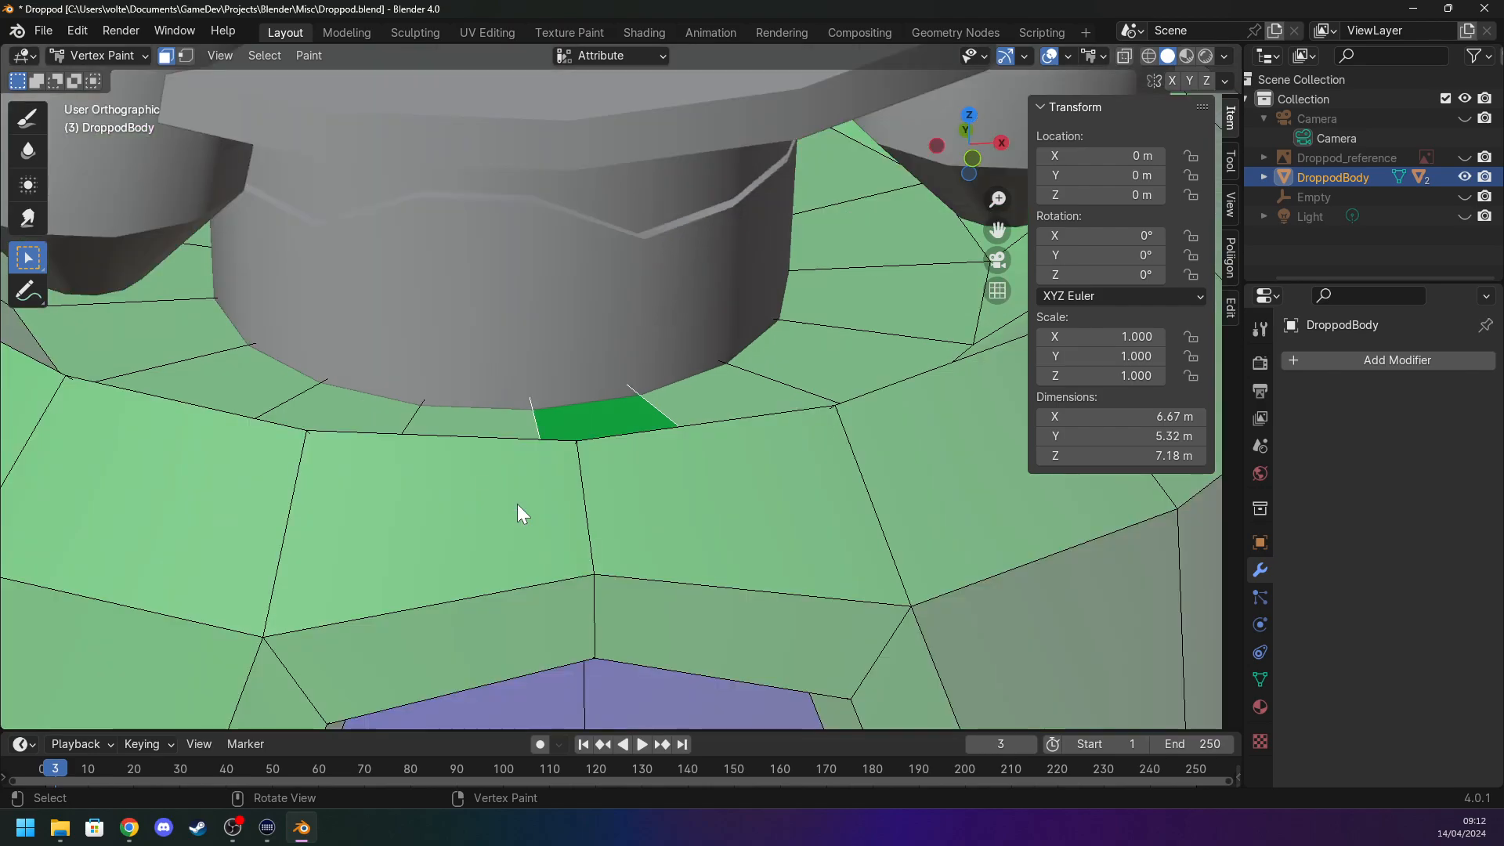
scroll(518, 509, "down", 5)
middle_click_drag(510, 482, 604, 434)
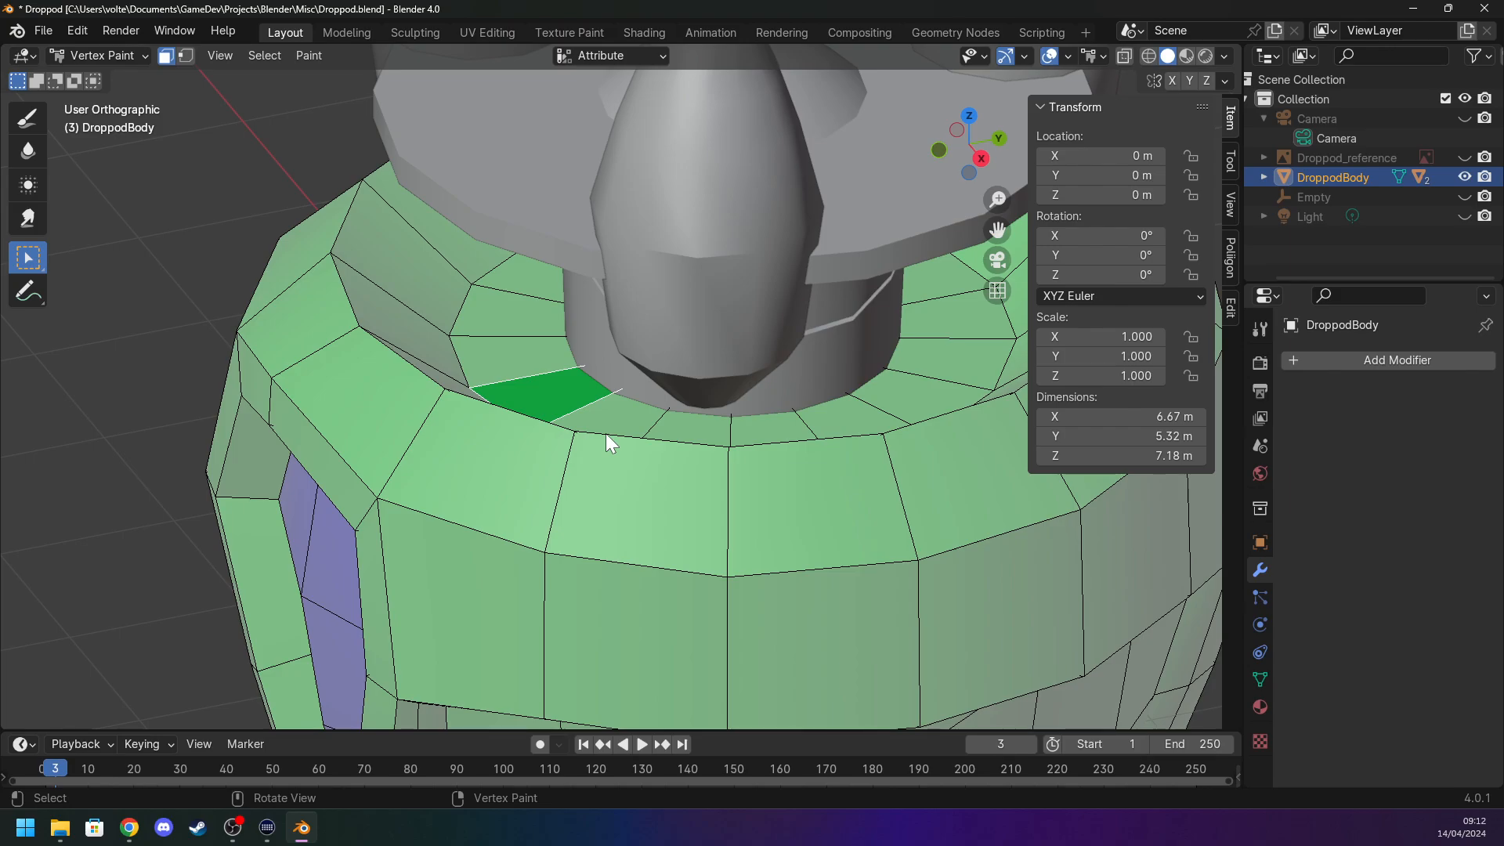
scroll(607, 423, "down", 1)
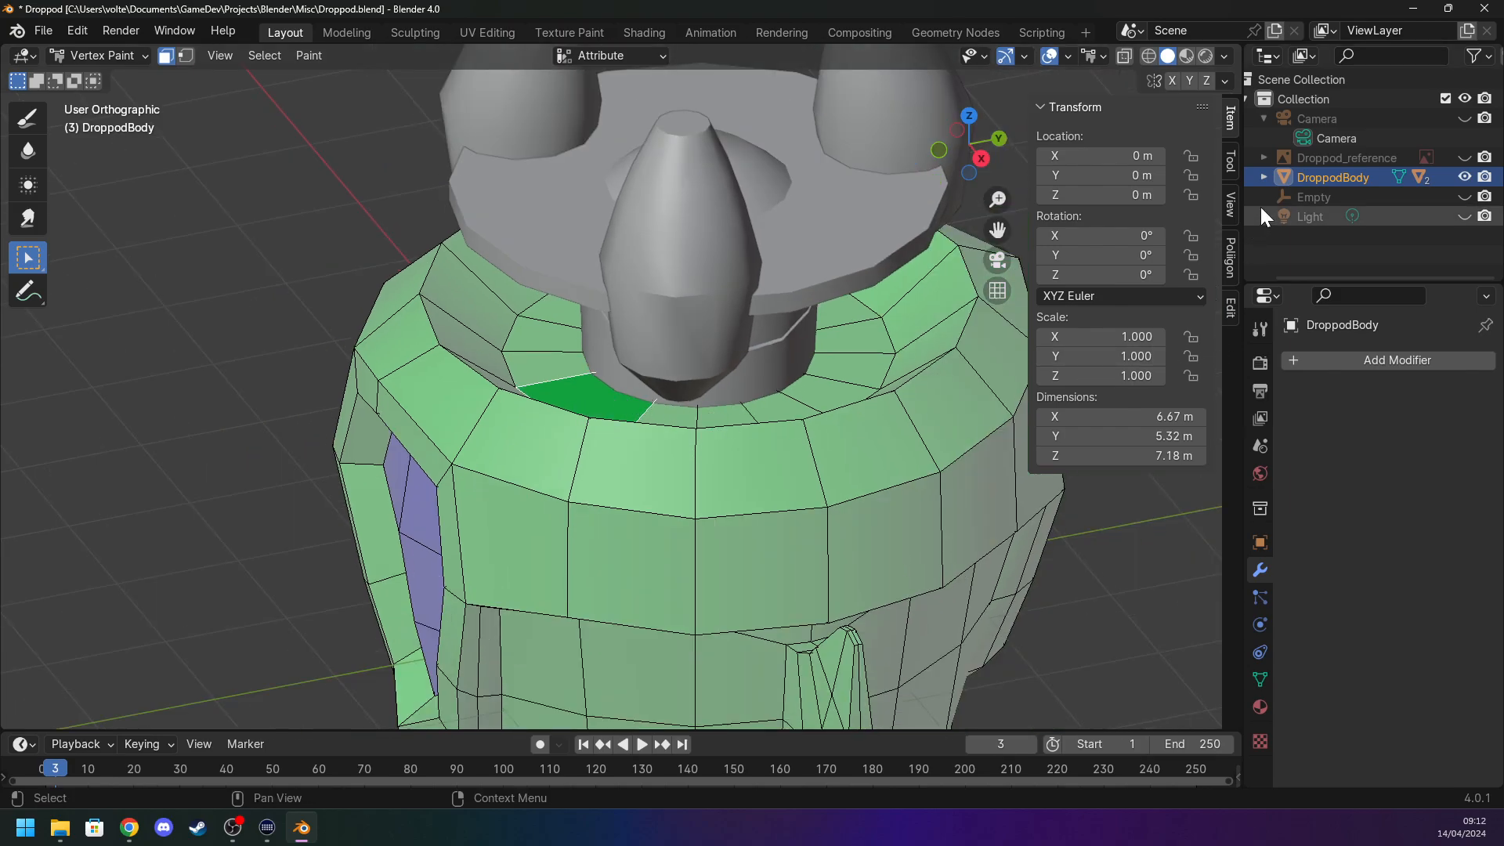
left_click(1265, 177)
left_click(1464, 216)
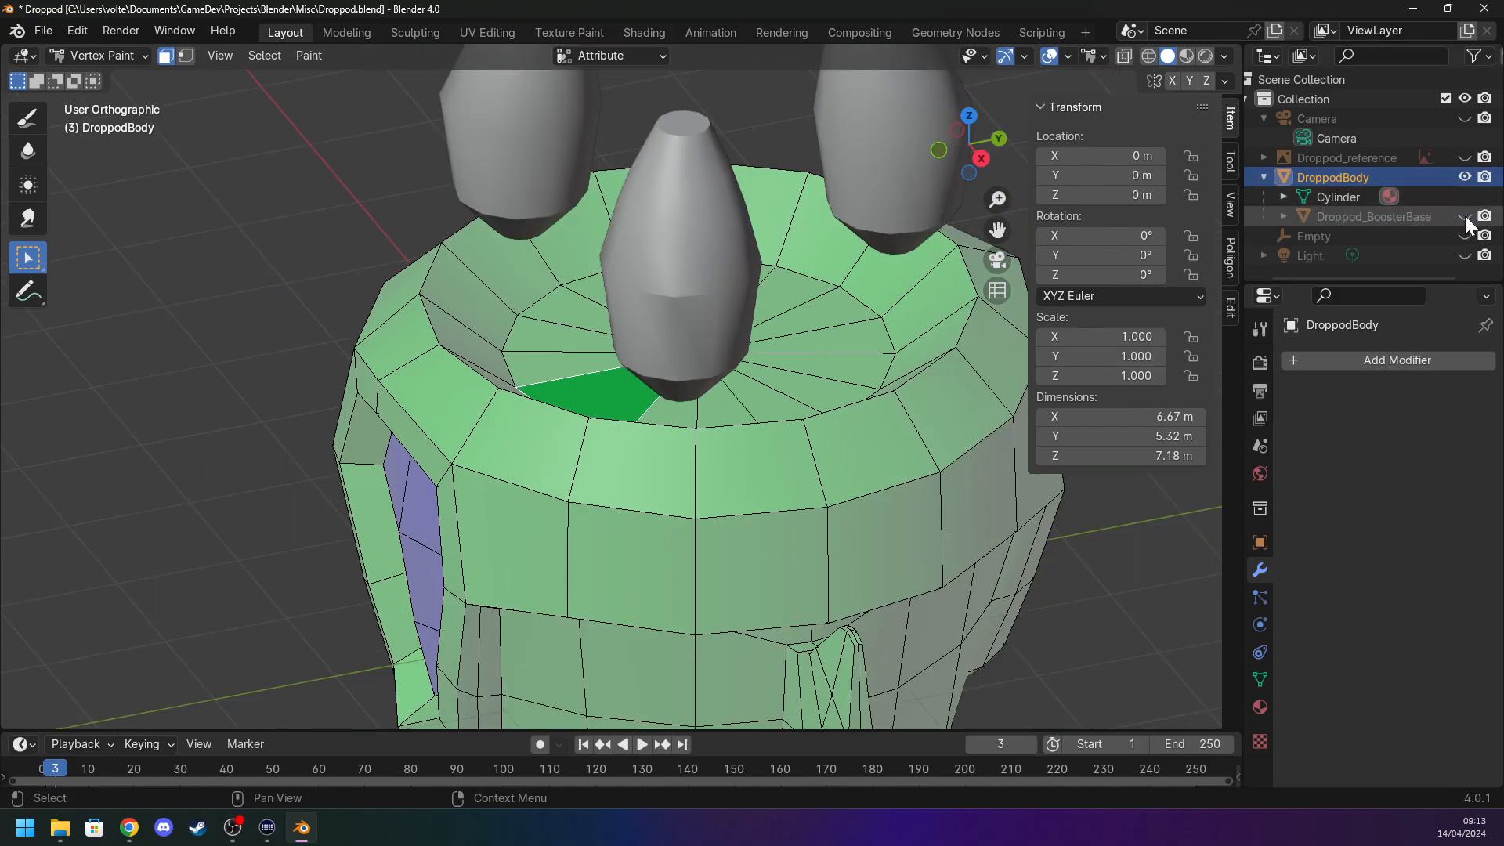
Add the remaining triangular faces of the body's recessed circular top to the face selection.
middle_click_drag(901, 325, 711, 387)
left_click(683, 356, "shift")
left_click(709, 337, "shift")
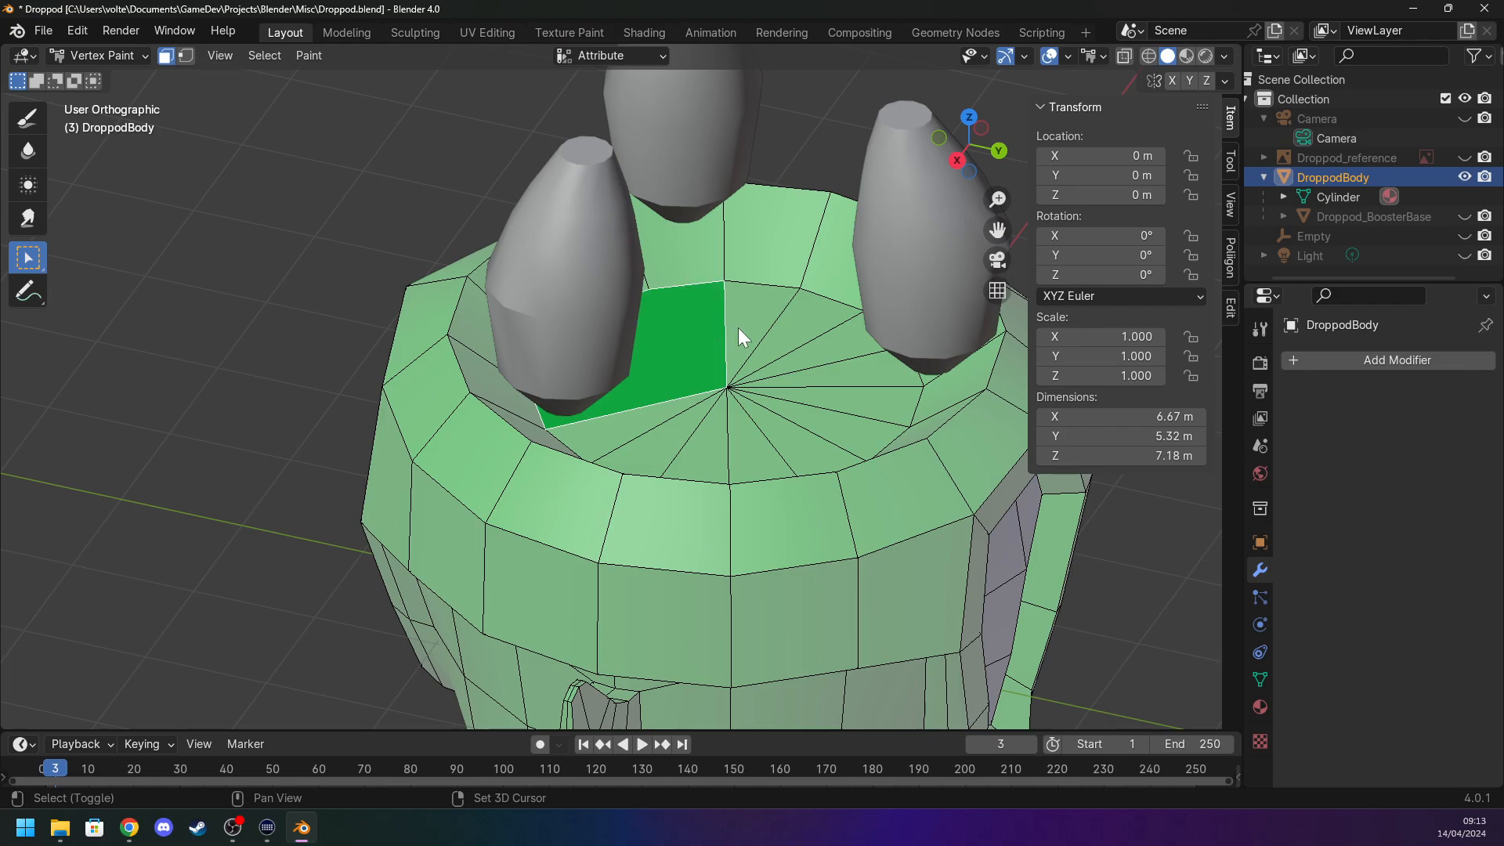
left_click(739, 328, "shift")
left_click(785, 345, "shift")
left_click(791, 348, "shift")
left_click(800, 382, "shift")
left_click(784, 365, "shift")
left_click(779, 351, "shift")
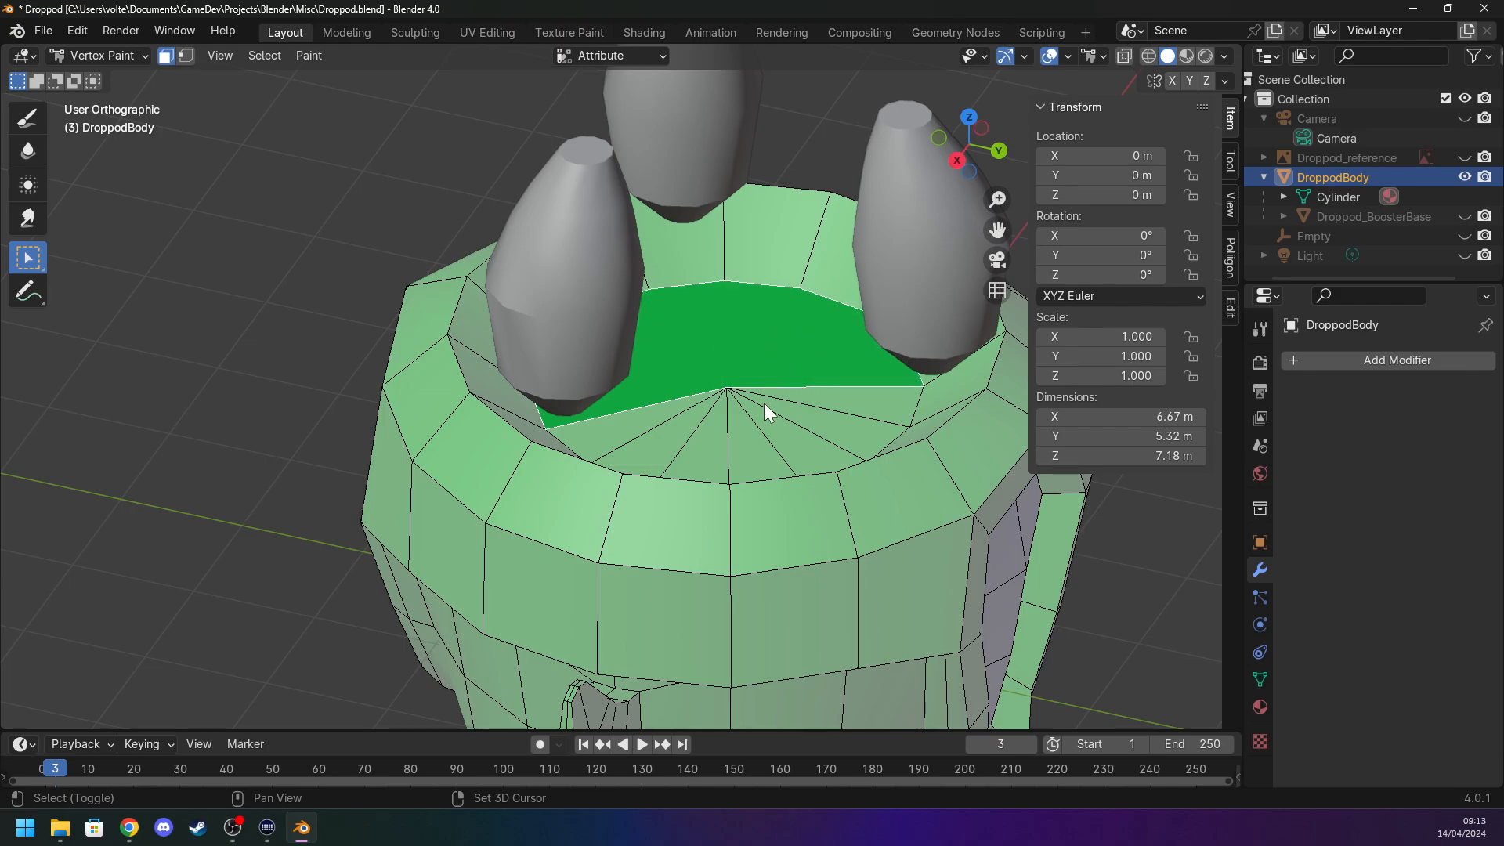
left_click(763, 403, "shift")
left_click(769, 394, "shift")
left_click(764, 422, "shift")
left_click(731, 430, "shift")
left_click(709, 430, "shift")
left_click(673, 426, "shift")
left_click(627, 424, "shift")
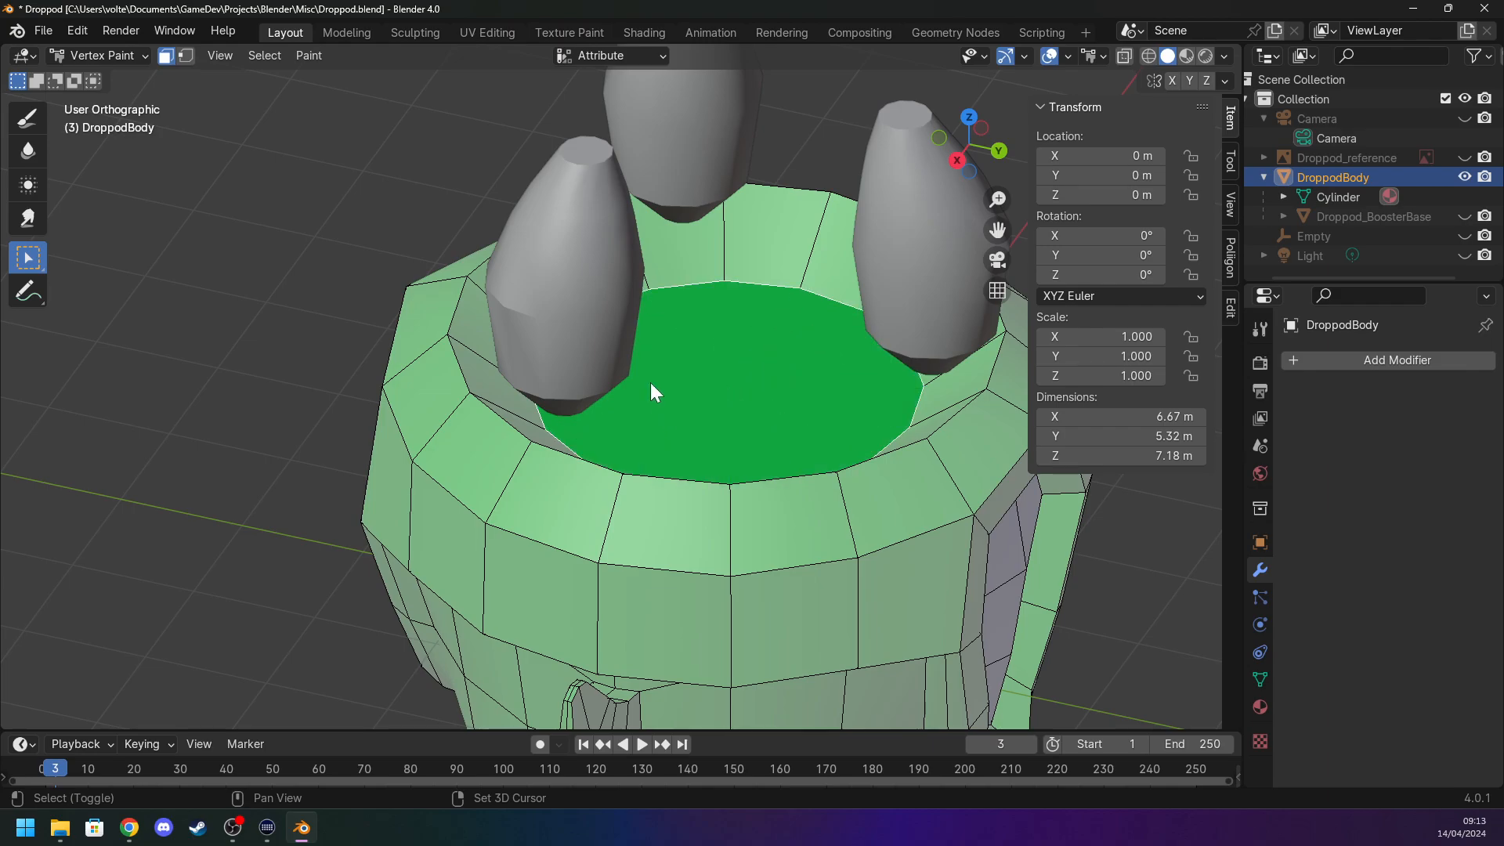
Set the brush colour to cyan and fill the selected top faces using Set Vertex Colors.
left_click(21, 125)
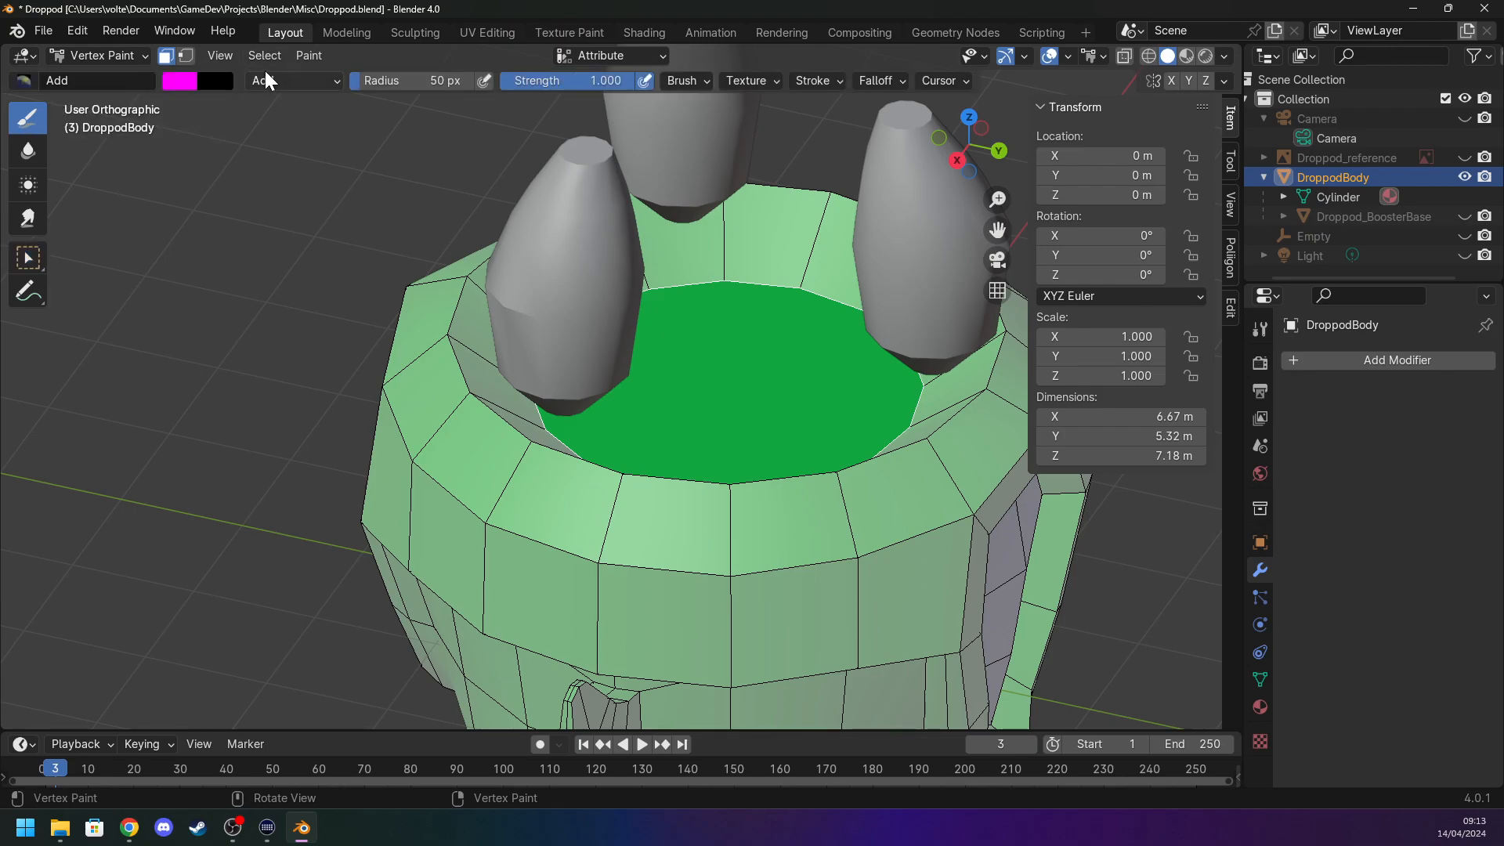
left_click(266, 55)
left_click(181, 84)
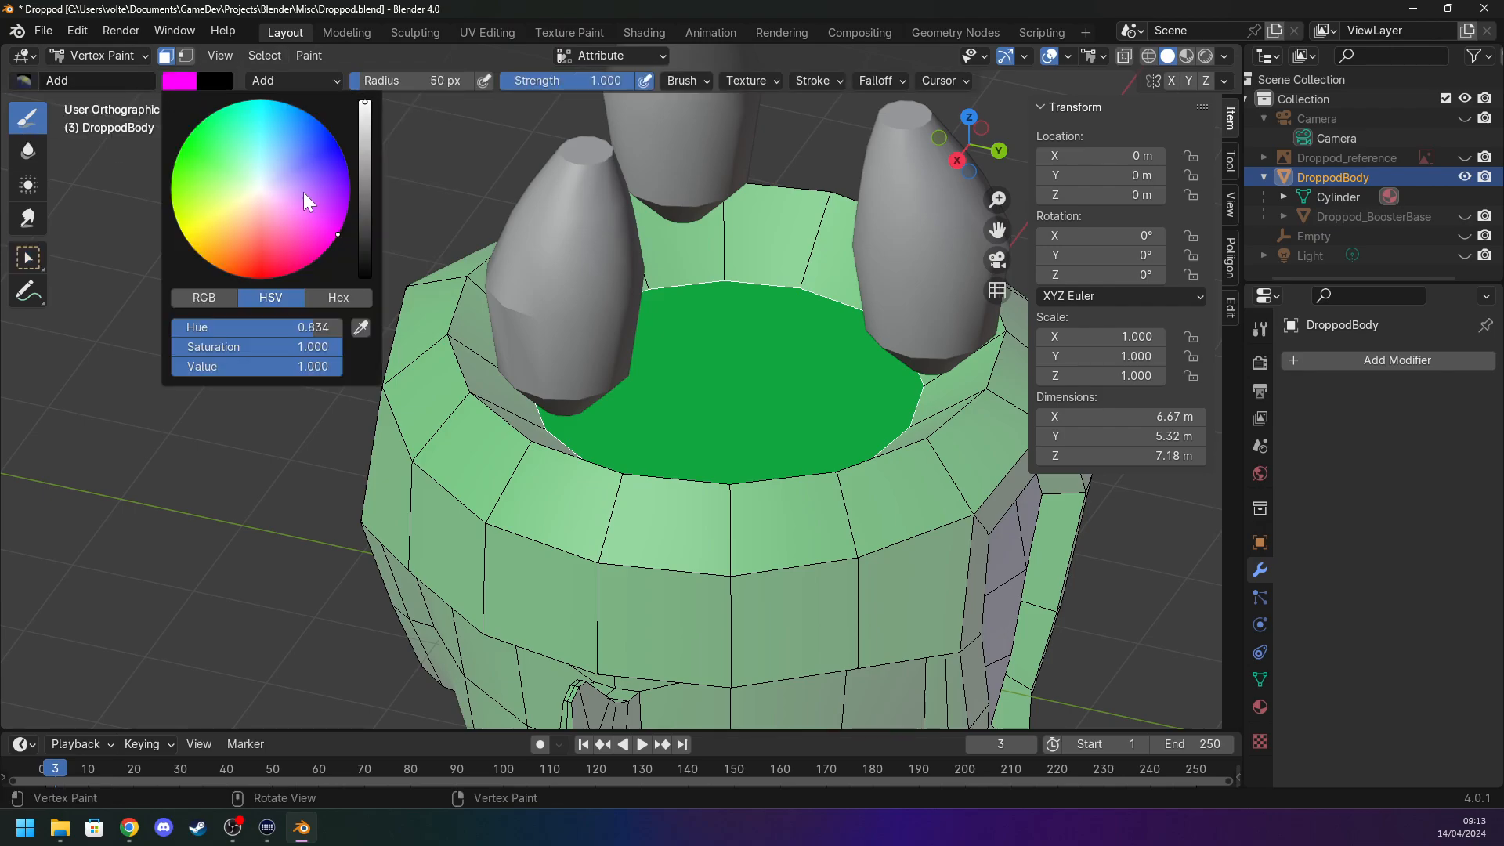
left_click_drag(265, 113, 261, 100)
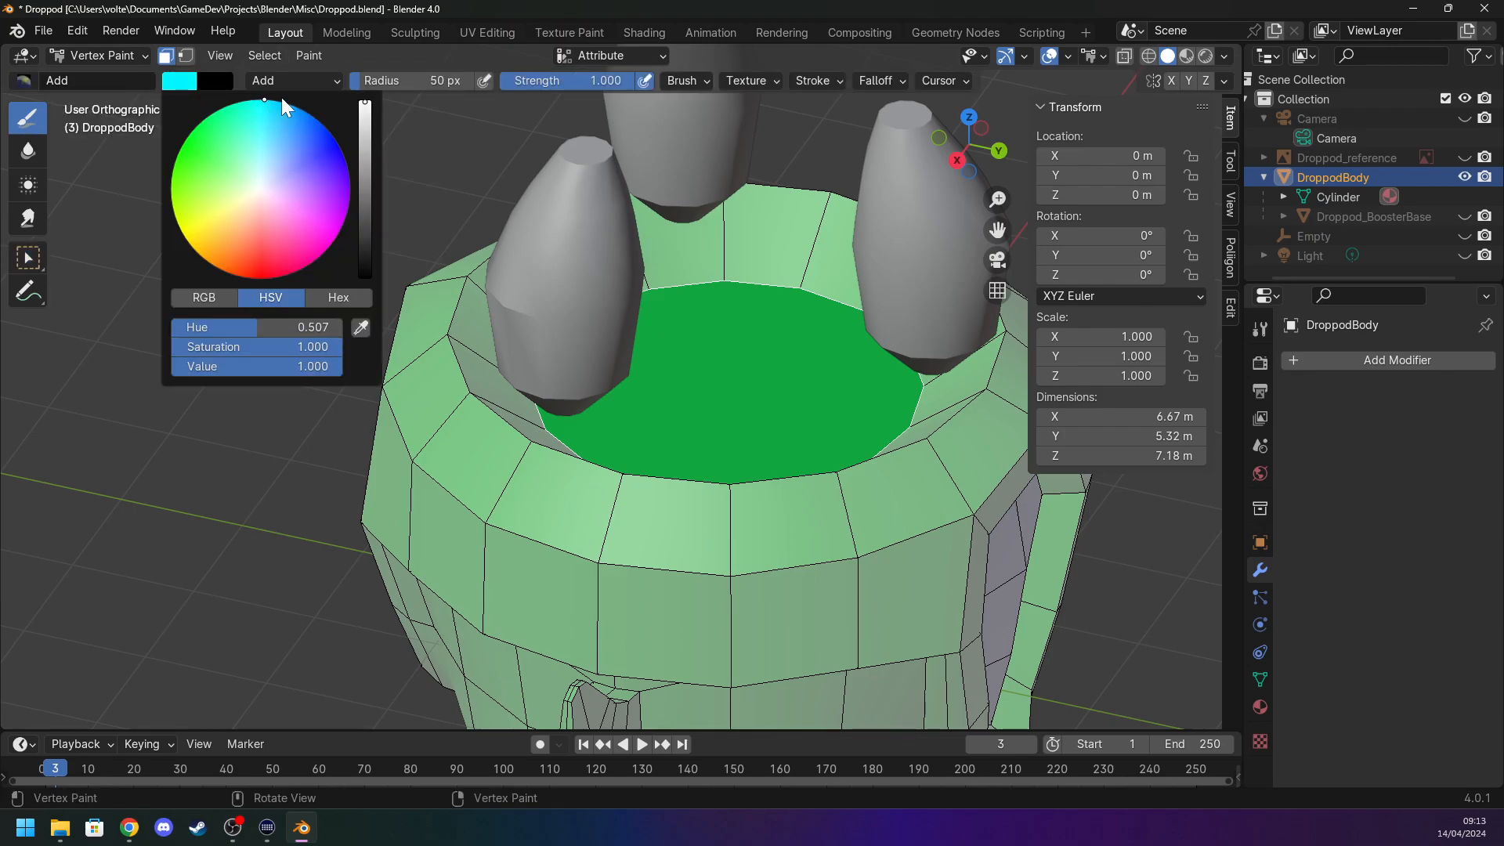
left_click(299, 54)
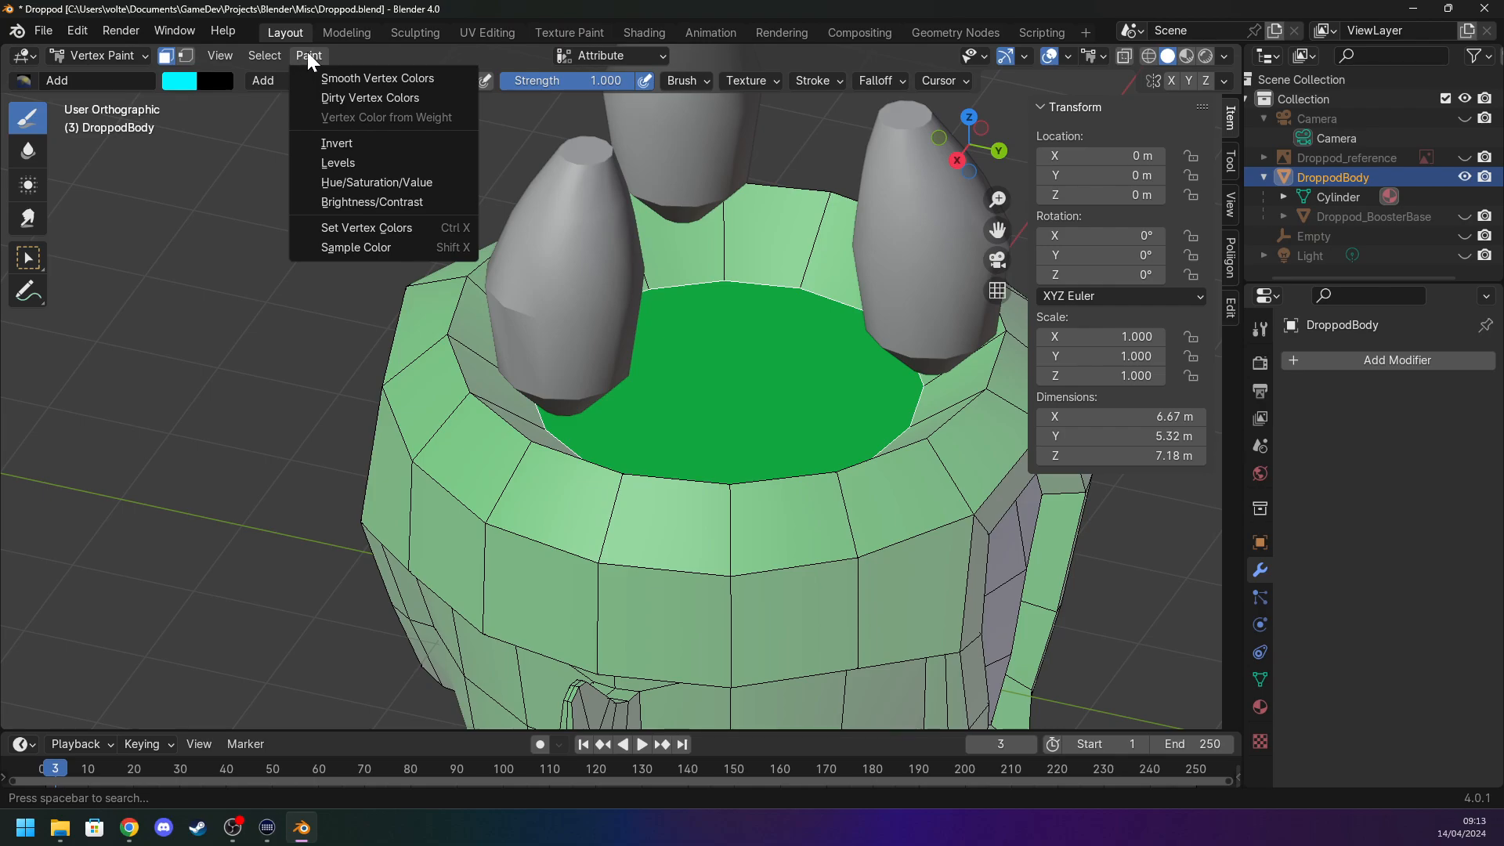
left_click(374, 229)
Return the body to Object Mode, then expand Droppod_BoosterBase in the hierarchy and unhide it.
left_click(99, 54)
left_click(96, 79)
middle_click_drag(203, 276, 389, 166)
scroll(415, 274, "down", 6)
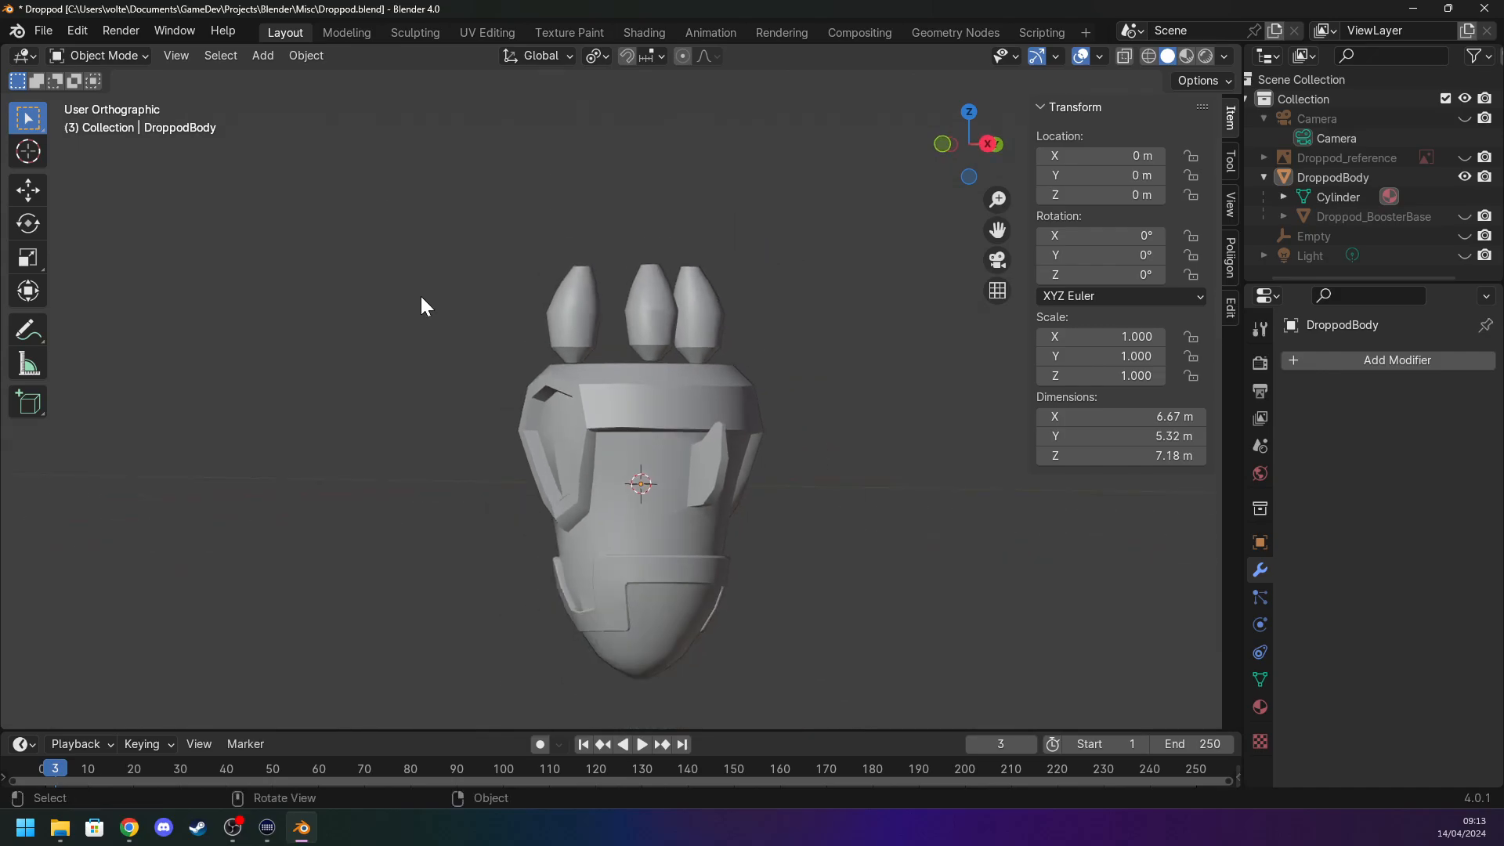
scroll(611, 291, "up", 2)
left_click(1283, 216)
left_click(1465, 217)
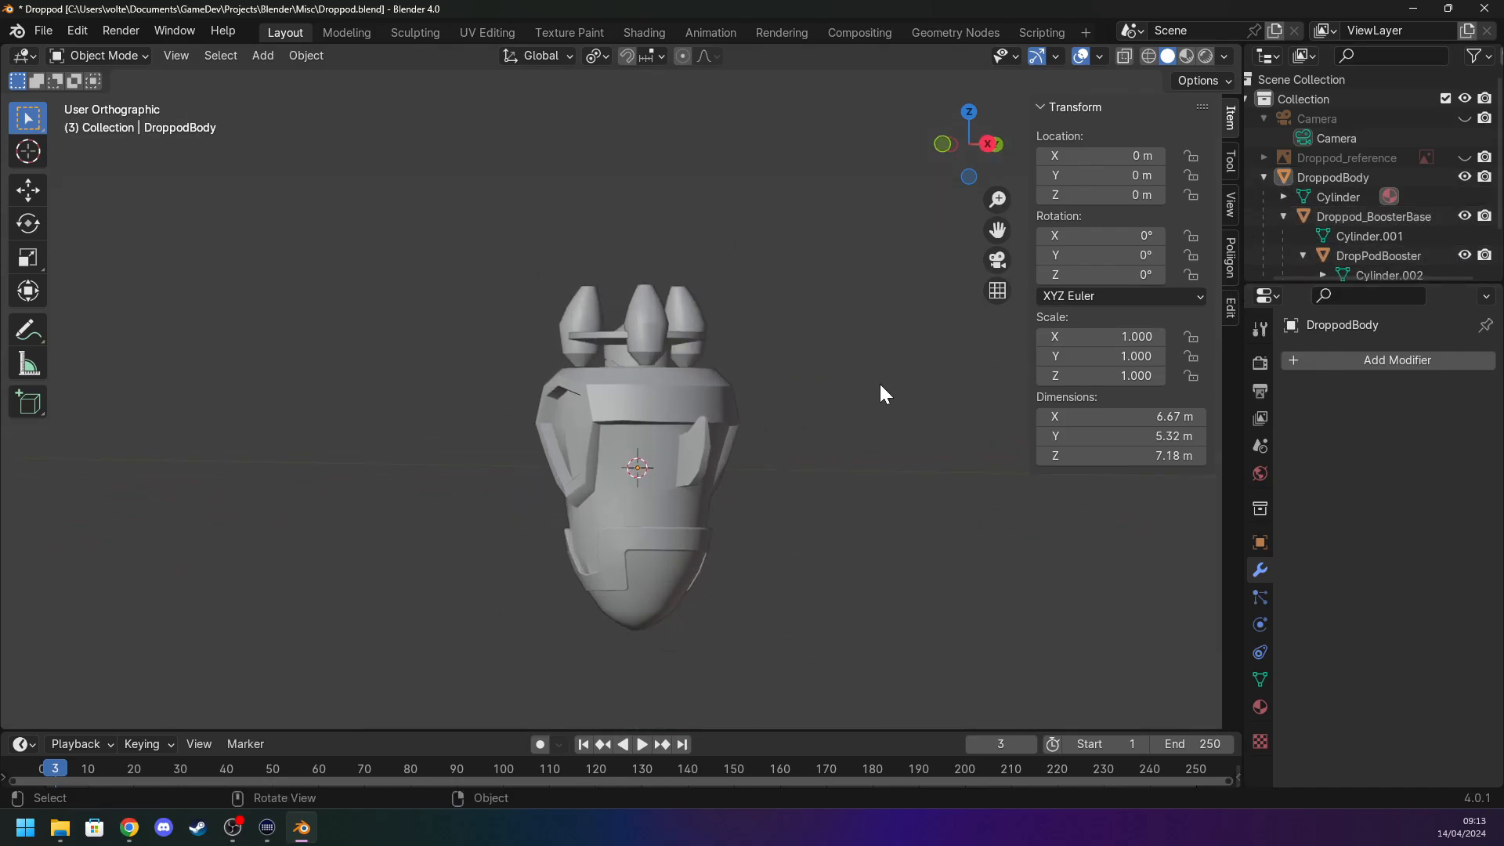
Collapse the DroppodBody hierarchy and select DroppodBody together with its booster parts.
key("a")
middle_click_drag(821, 382, 273, 416)
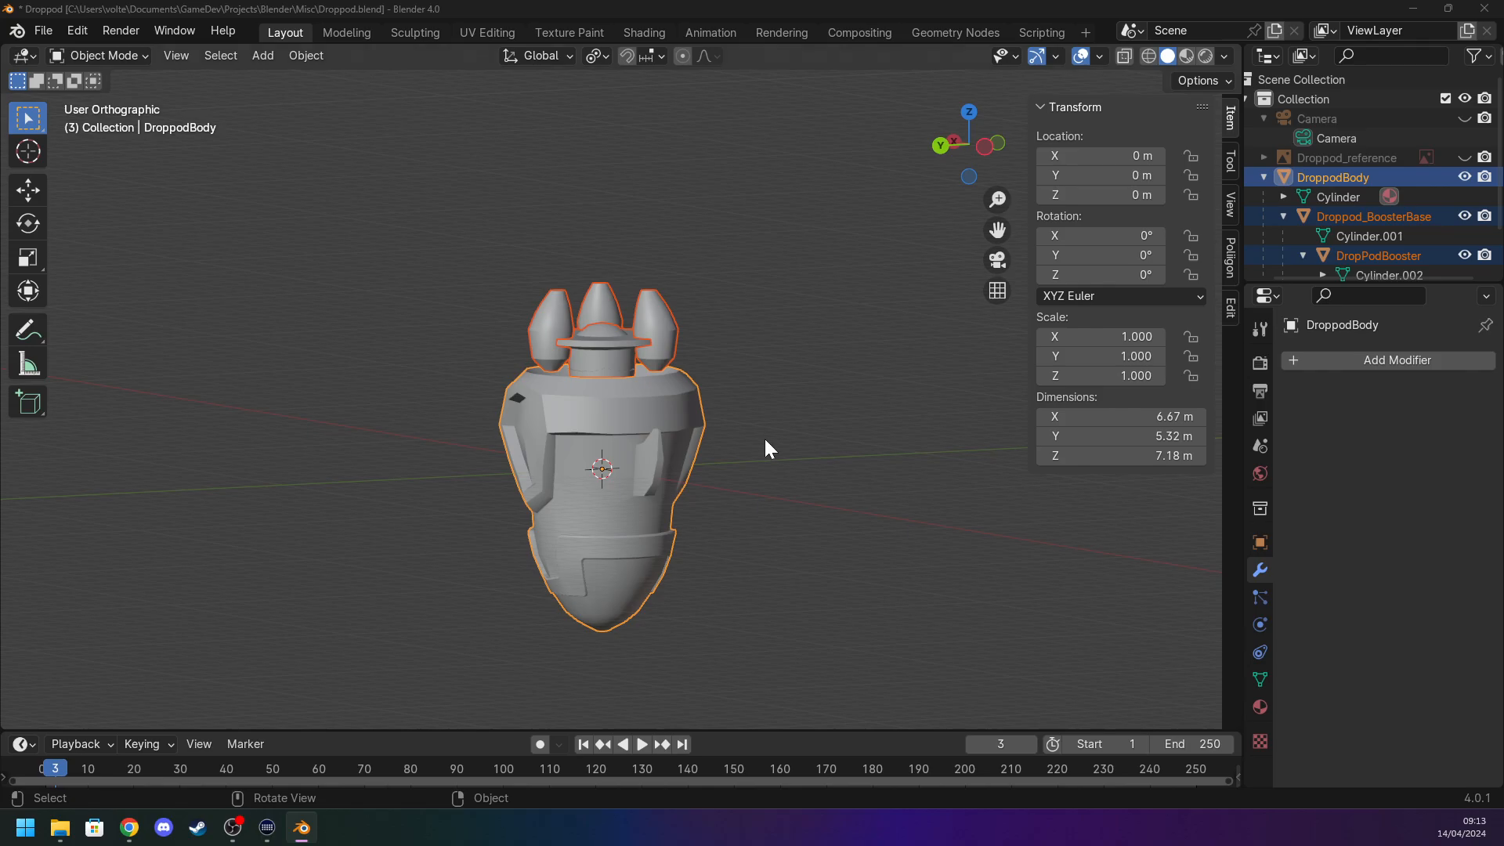
left_click(1265, 157)
left_click(1266, 159)
left_click(1380, 157)
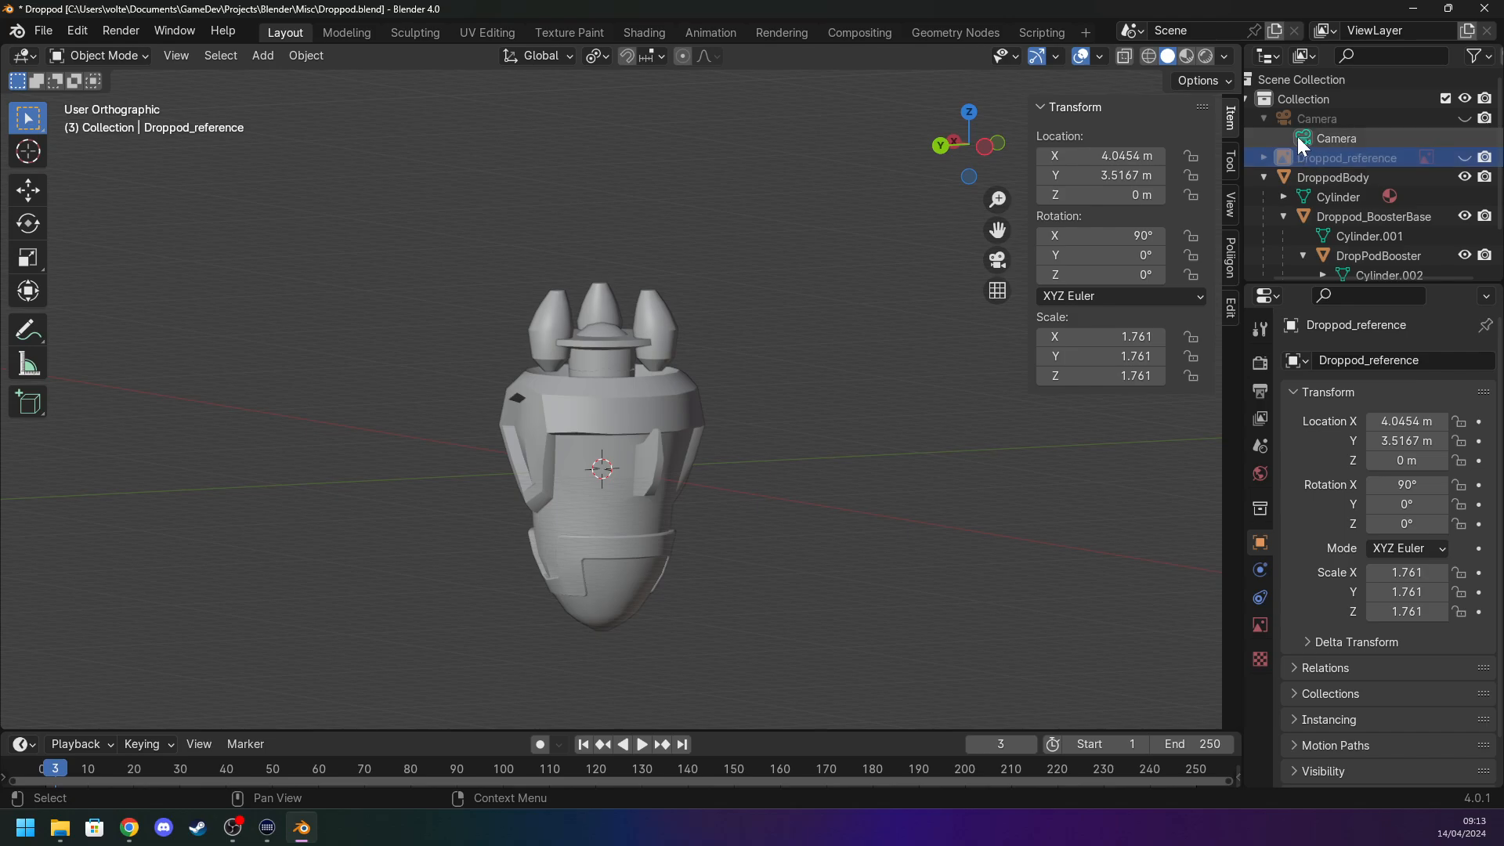
left_click(1264, 177)
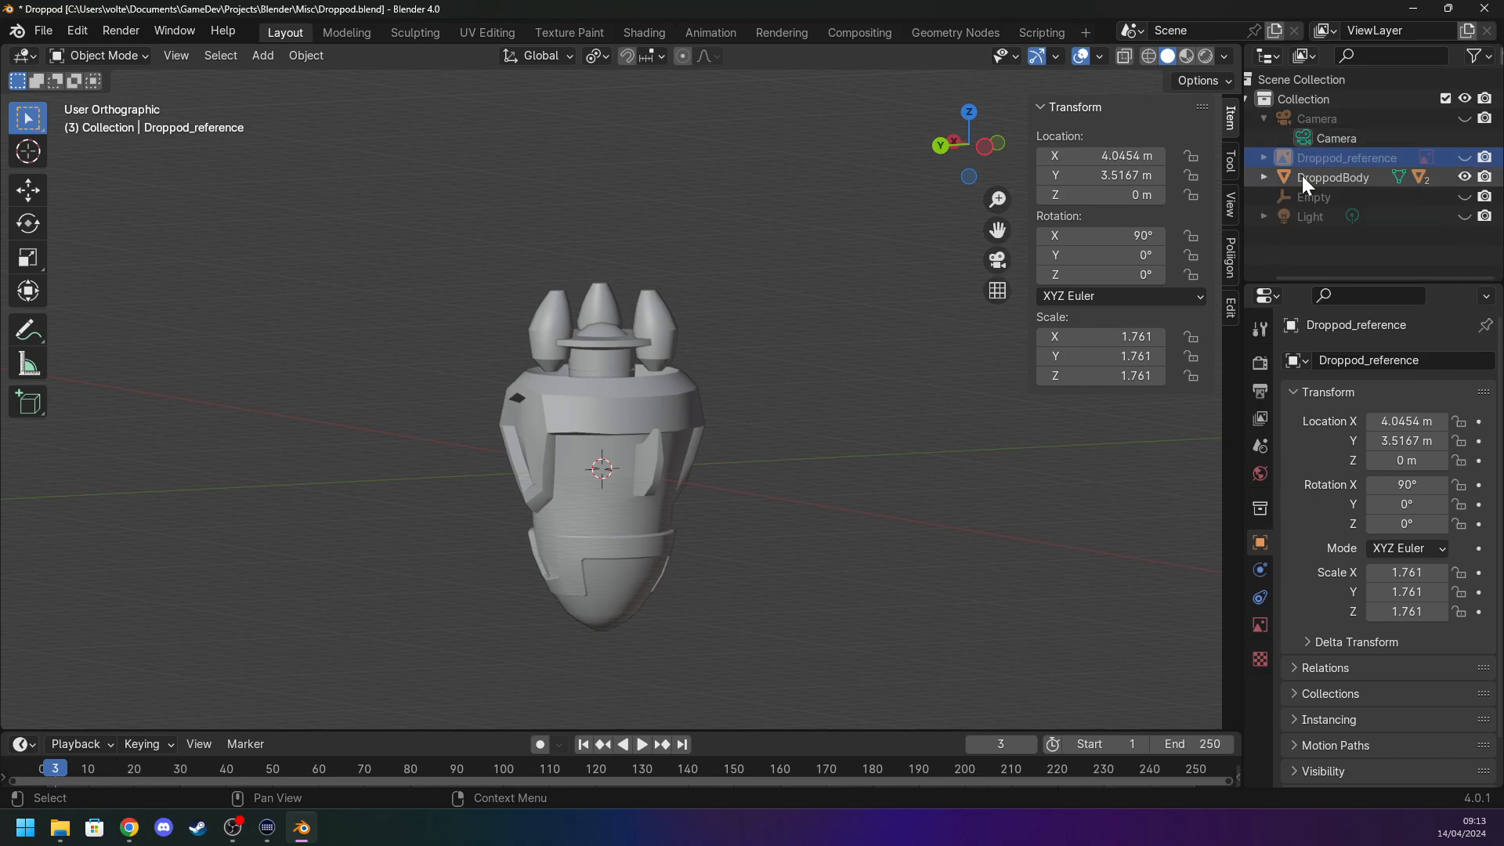
left_click(1302, 175)
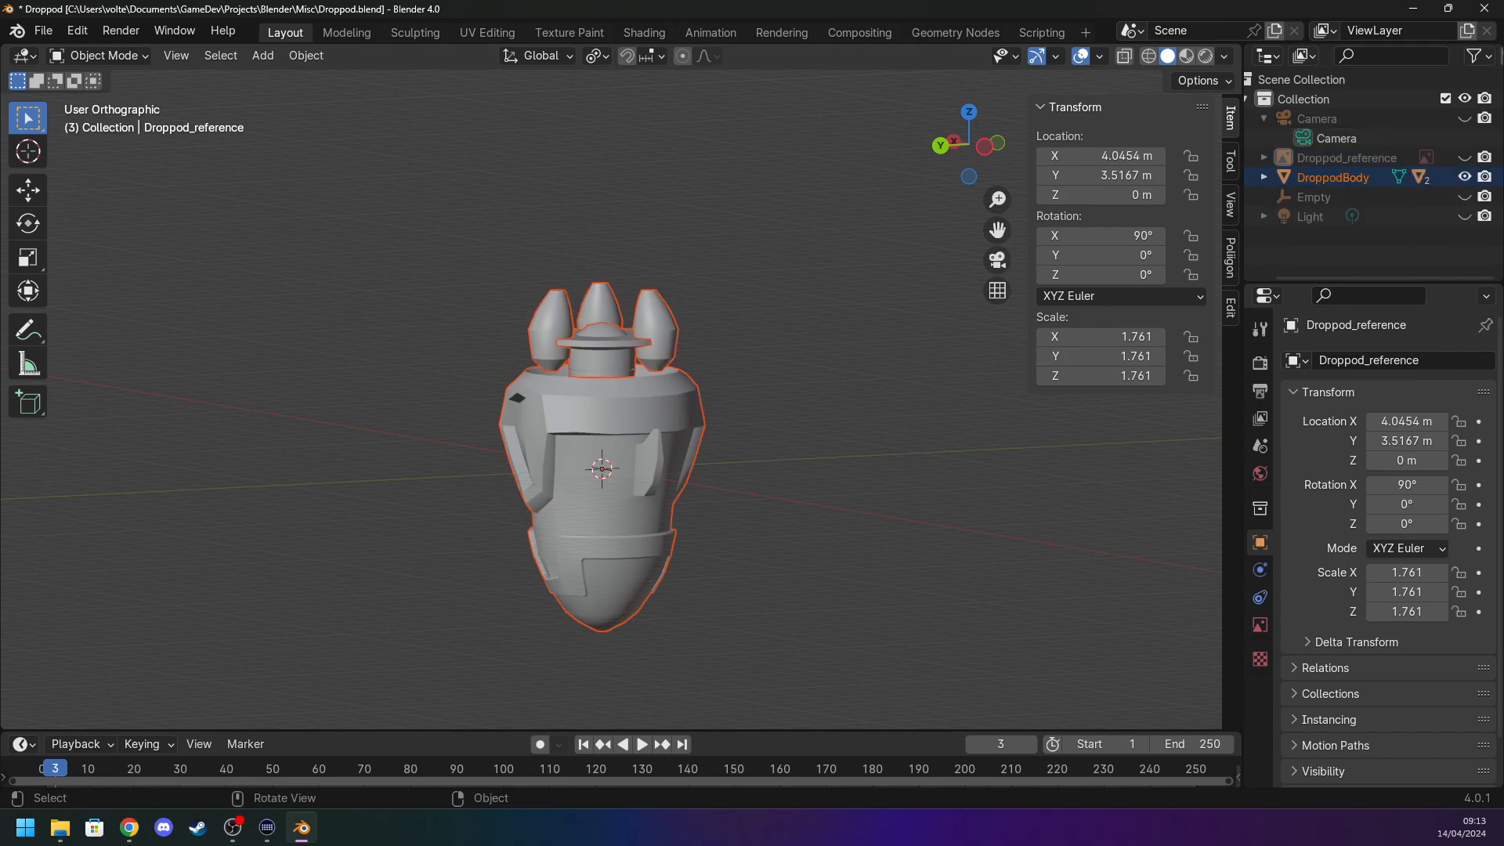
key("alt+Tab")
key("alt+Tab")
key("alt+Tab")
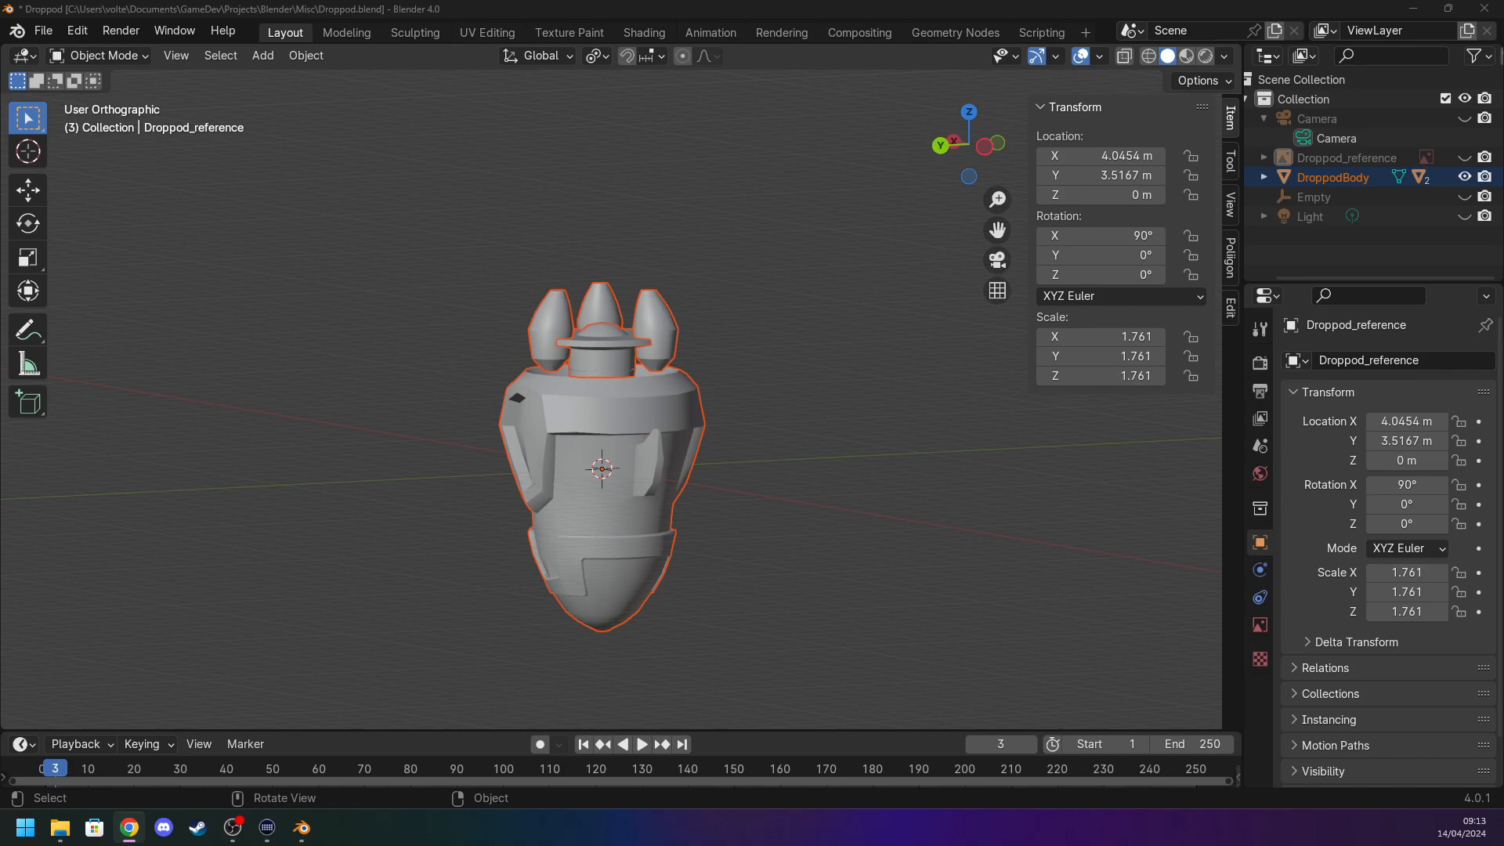
Save Droppod.blend and start an FBX export with Droppod.fbx as the target file.
left_click(43, 31)
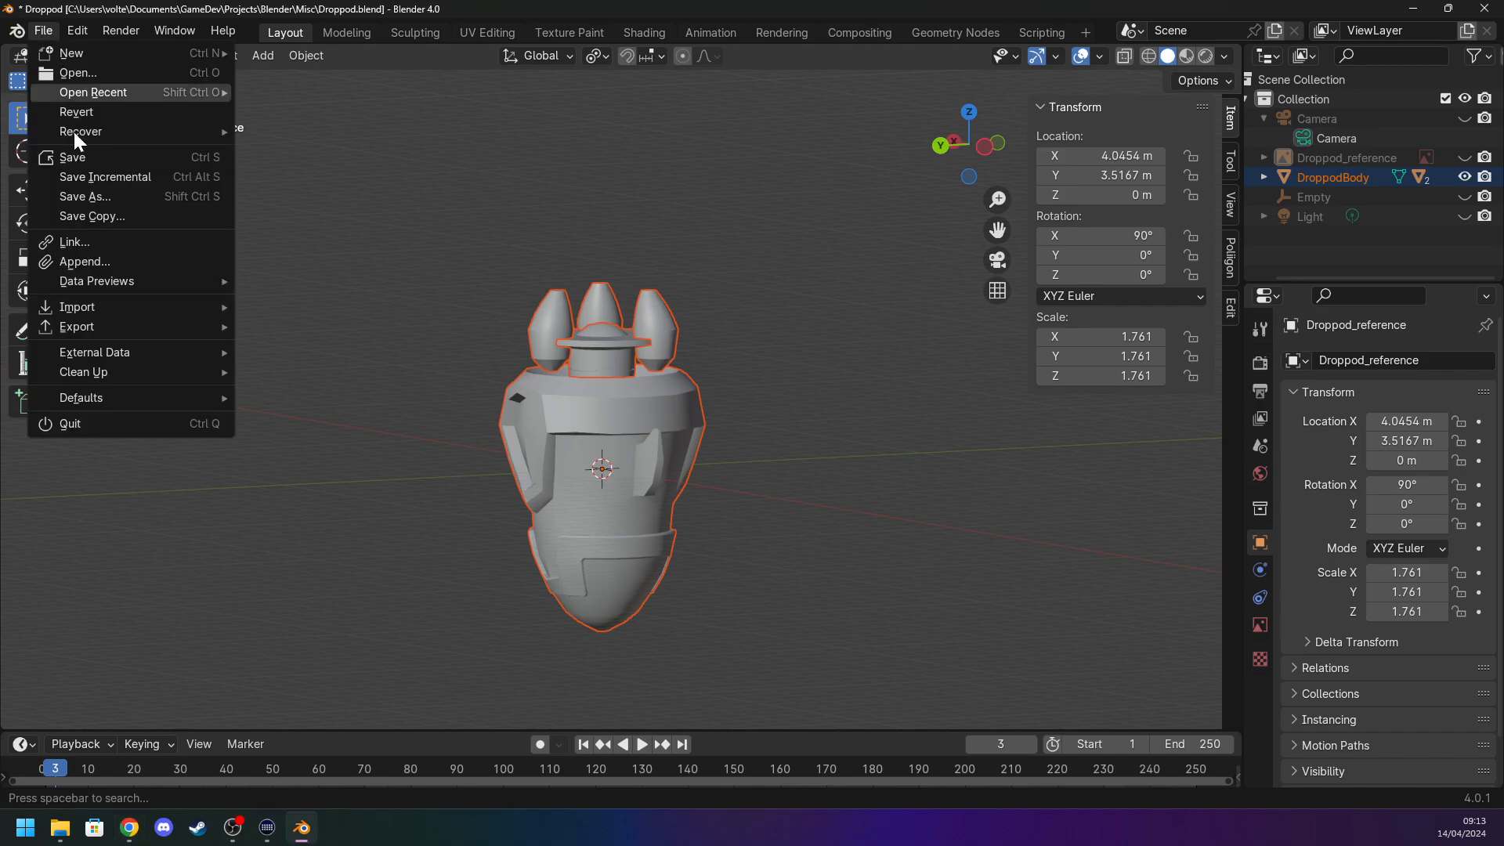
left_click(94, 157)
left_click(44, 31)
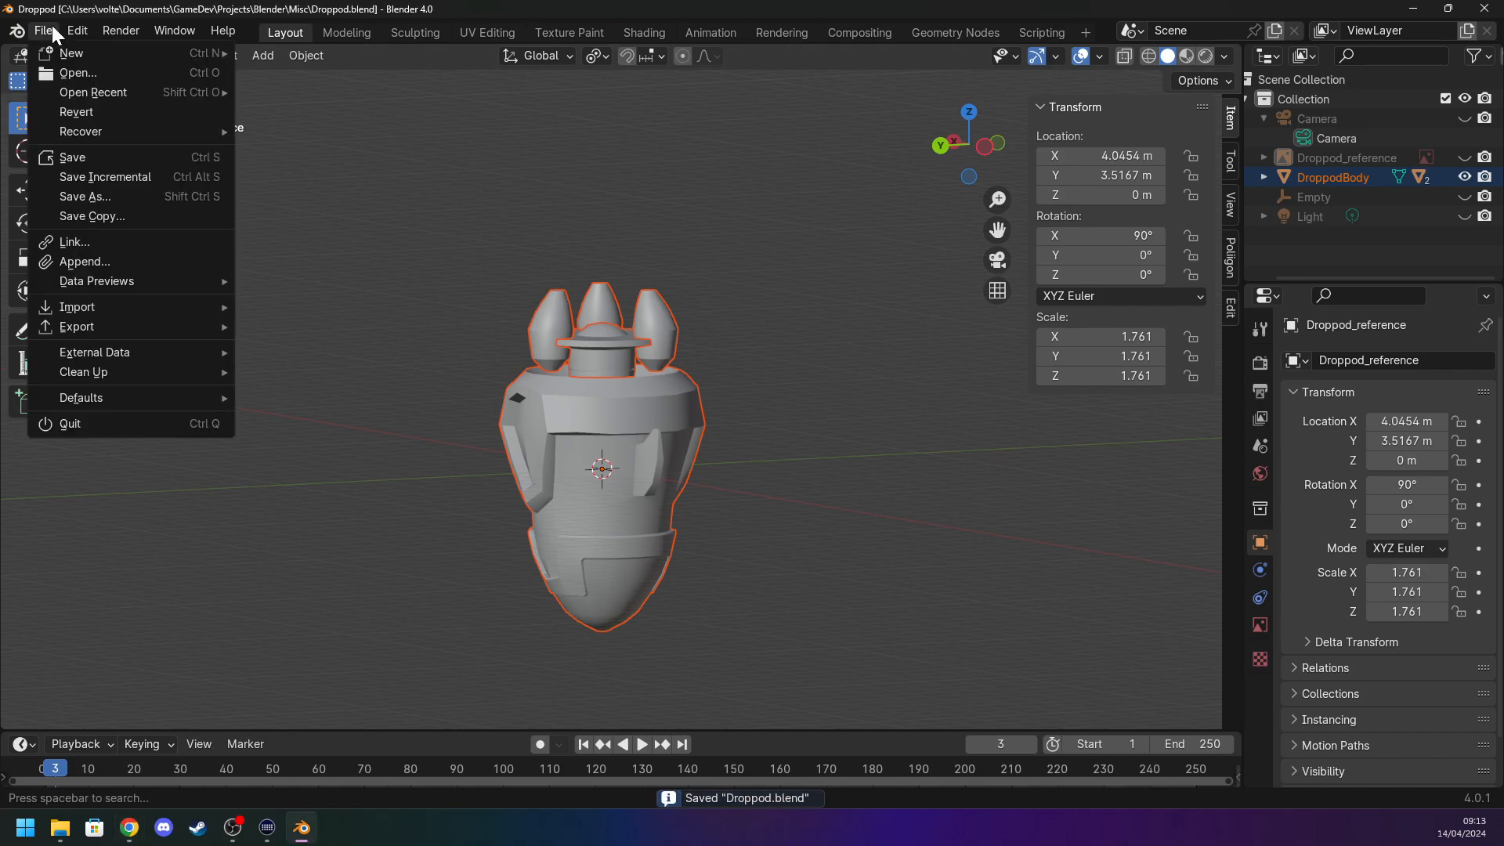
mouse_move(122, 327)
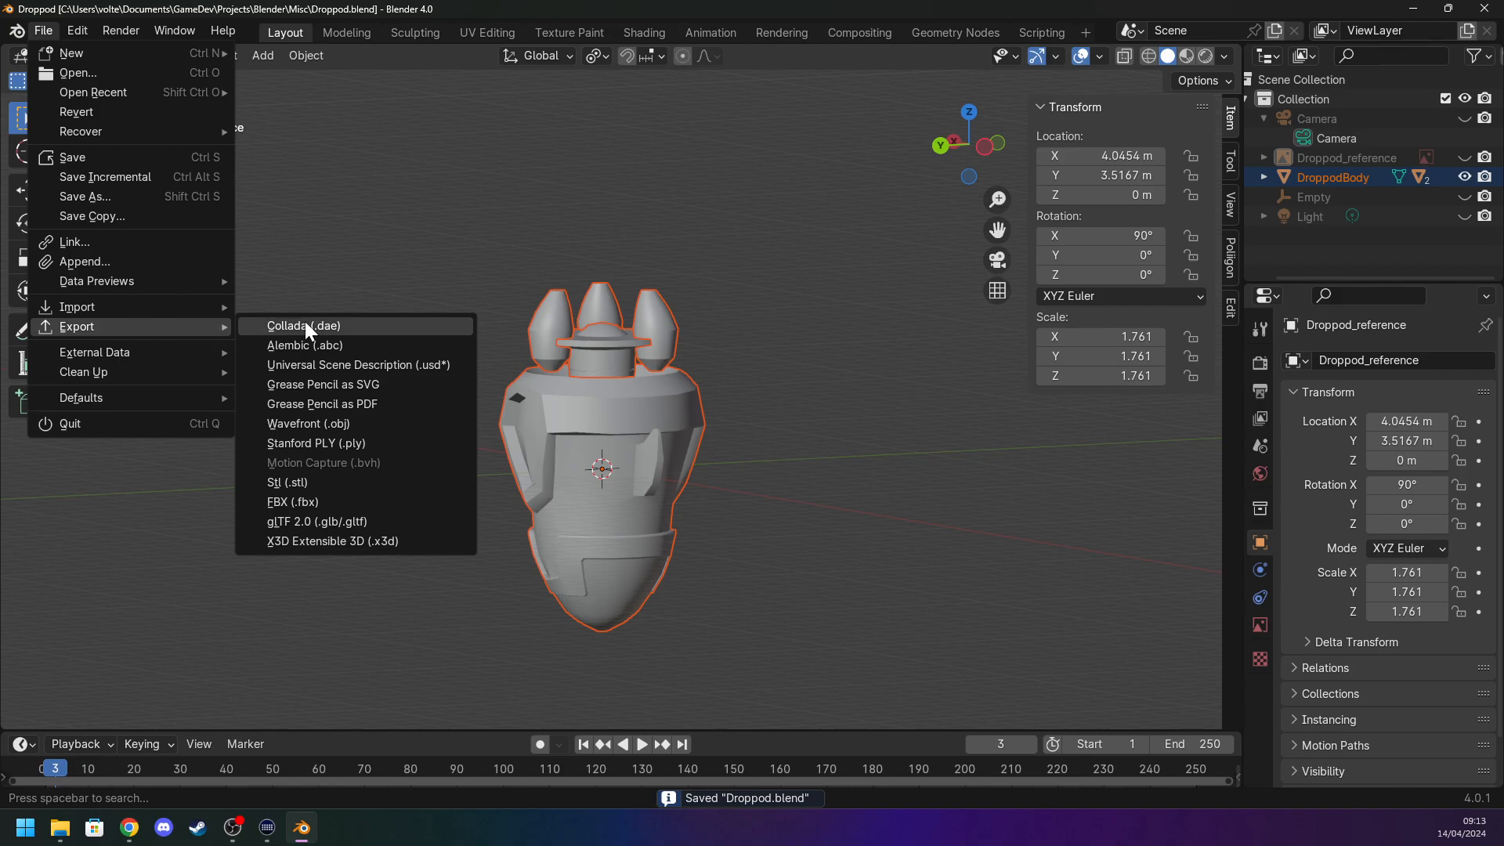
left_click(292, 502)
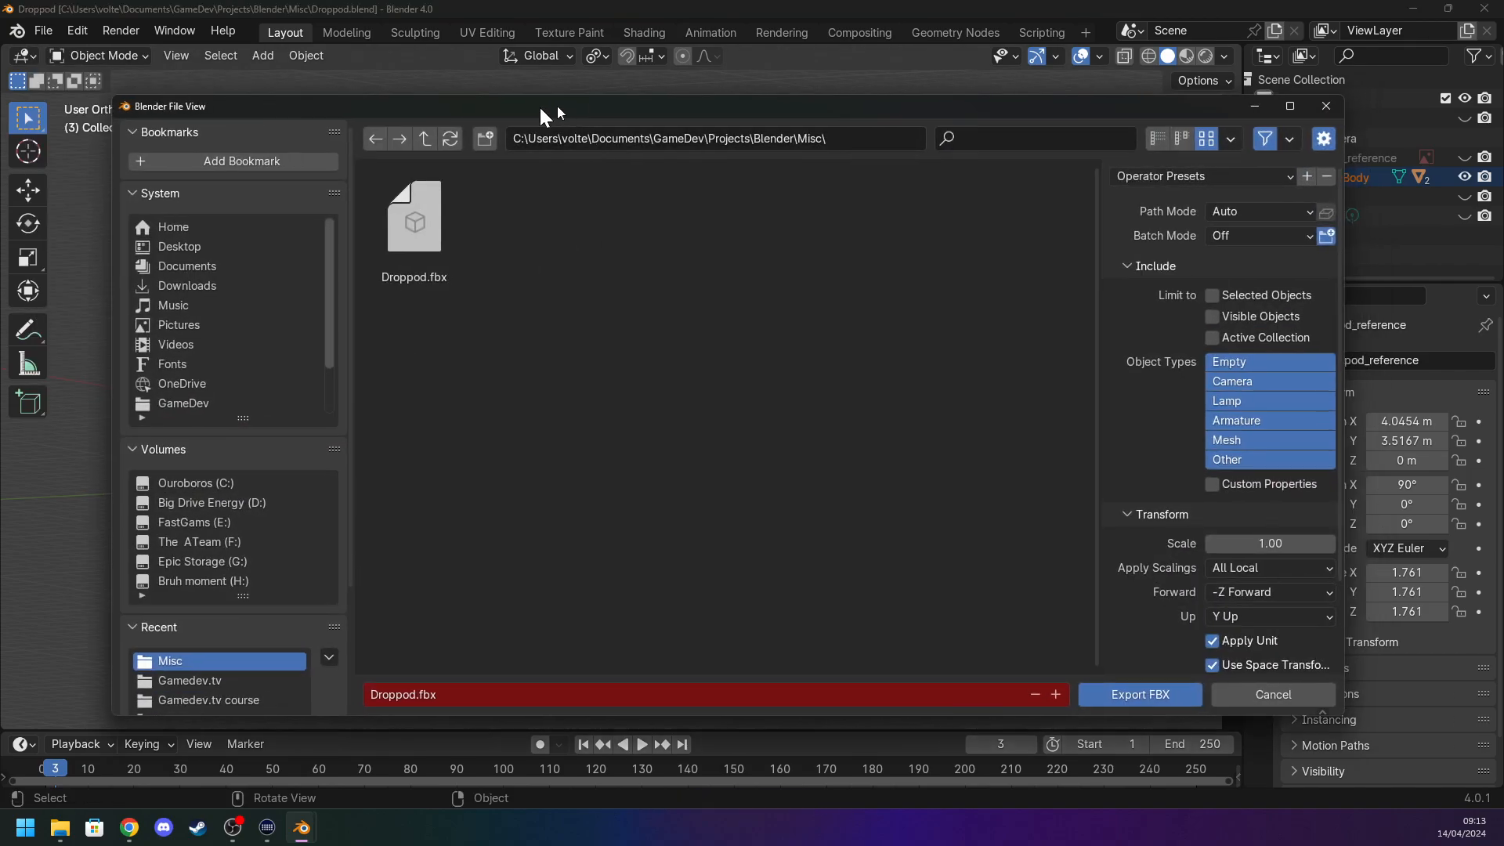
key("Escape")
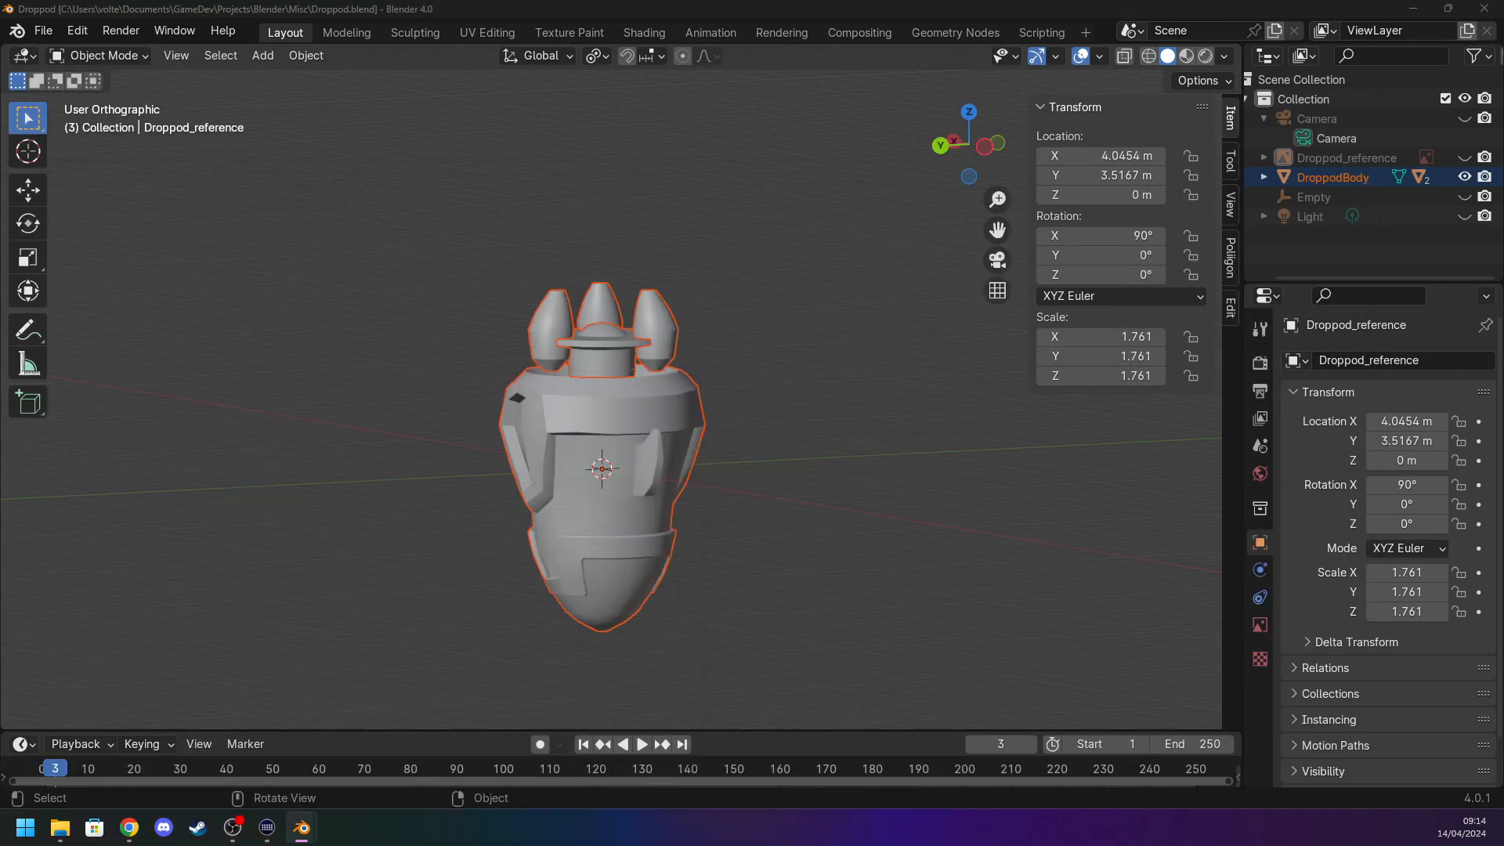
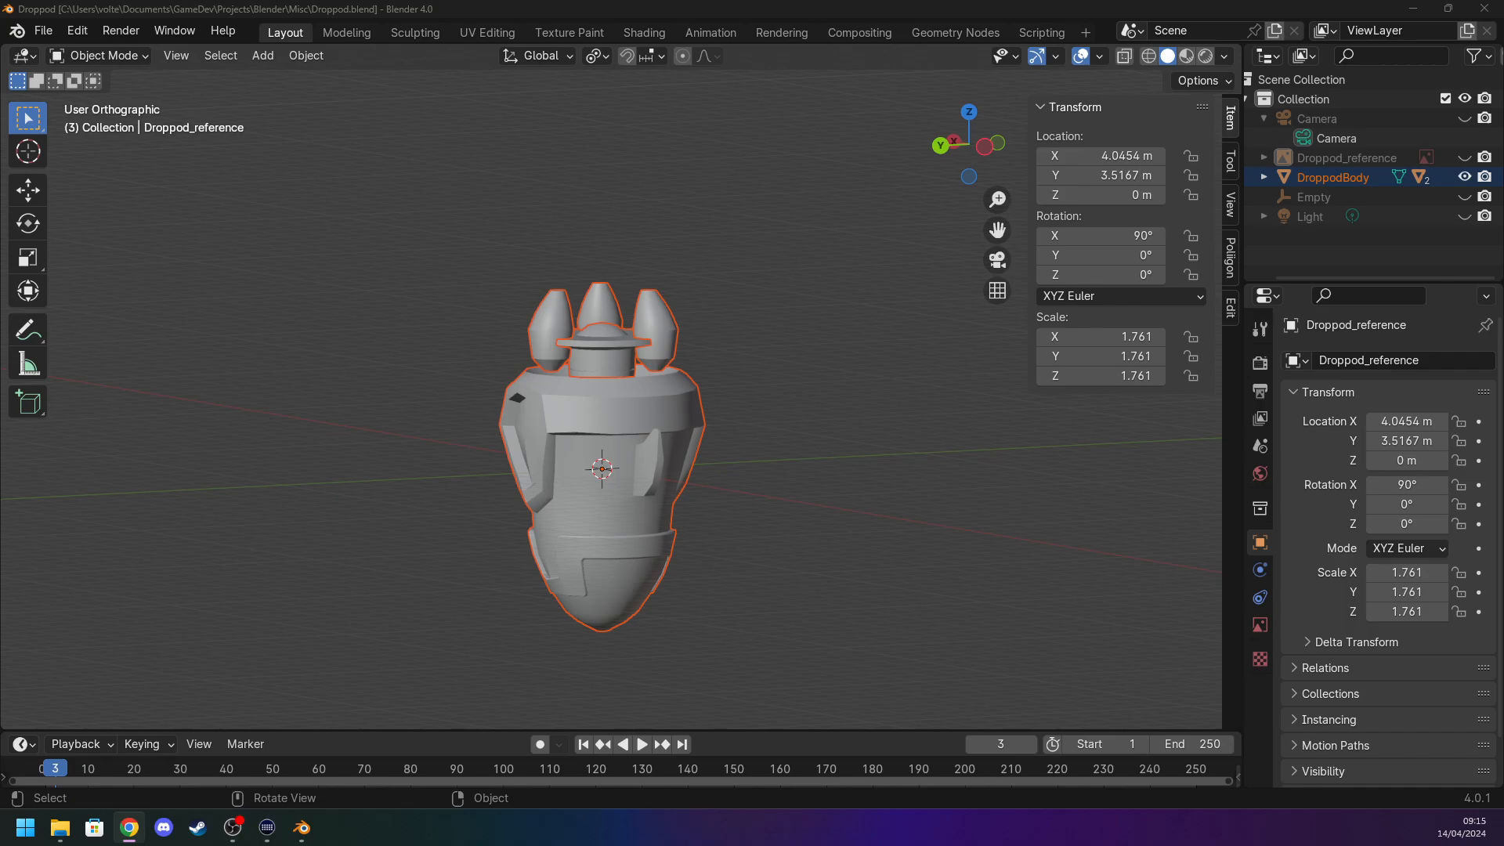
key("alt+Tab")
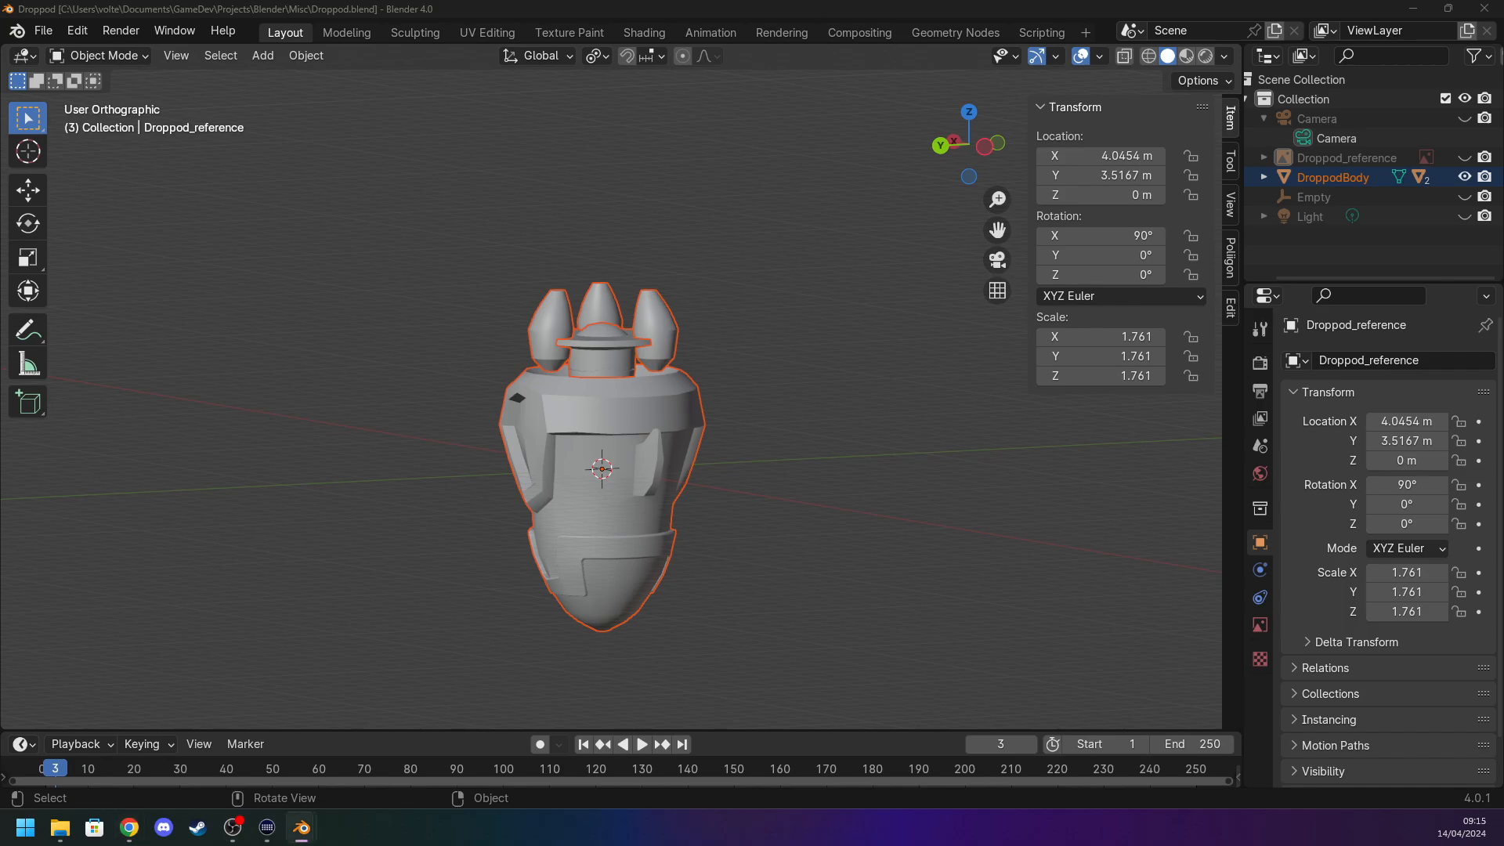
key("a")
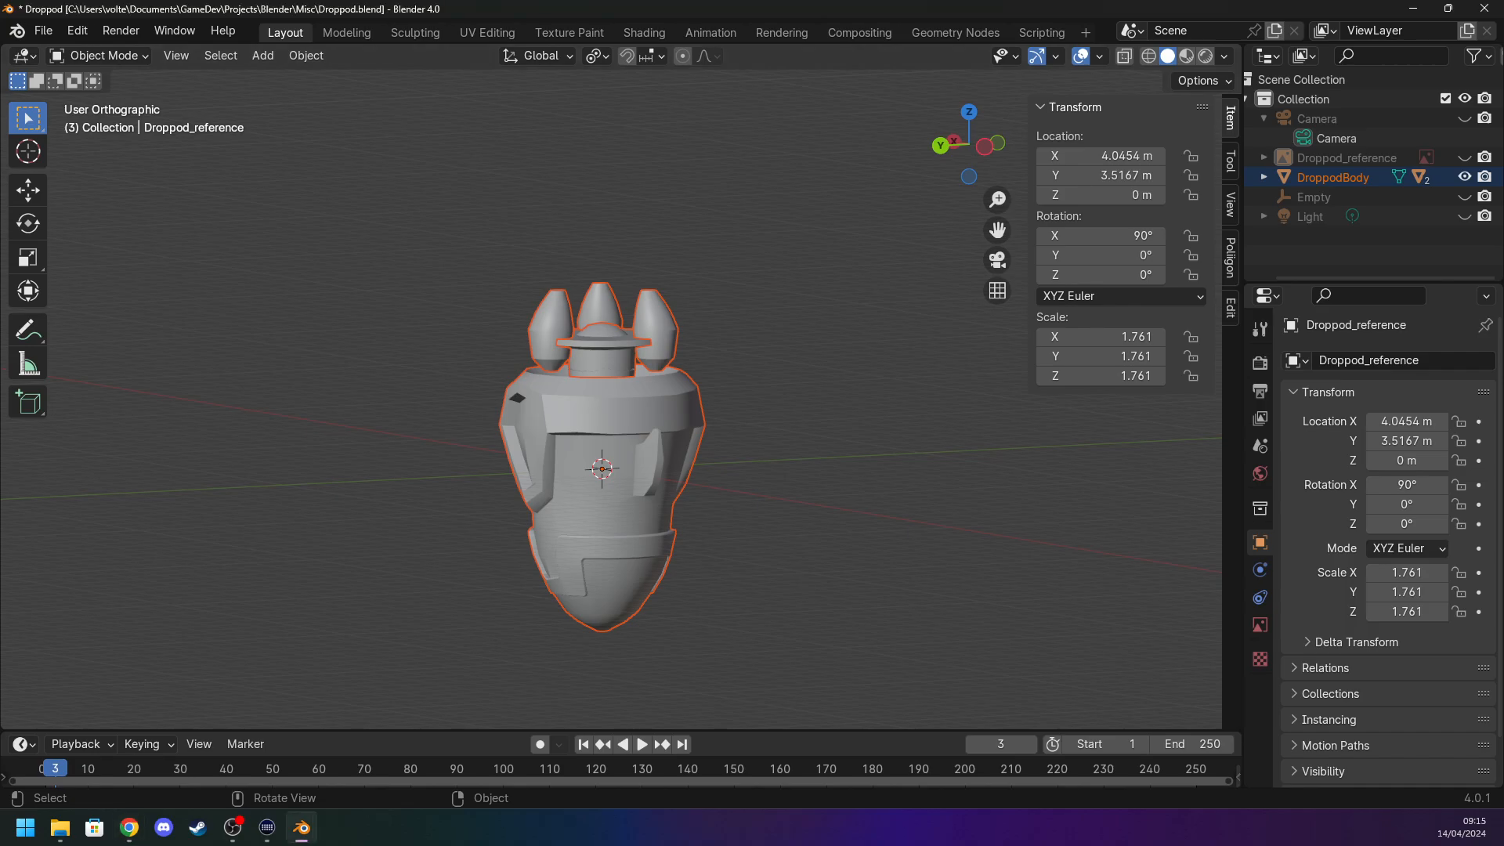
Switch to Adobe Substance 3D Painter, close its home screen and create a new project with the drop pod mesh.
key("super")
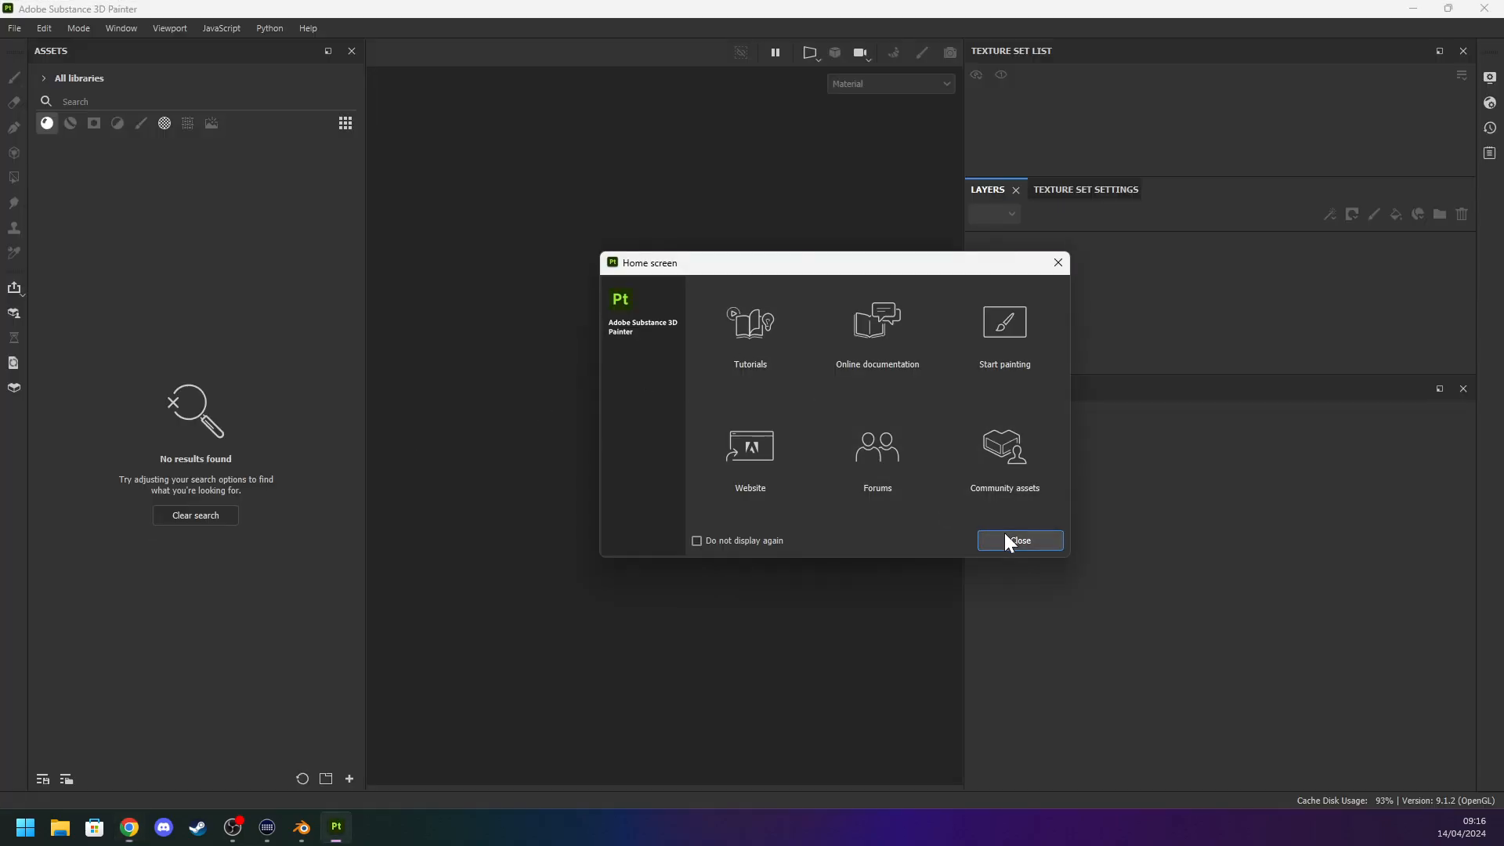
left_click(1010, 540)
left_click(17, 29)
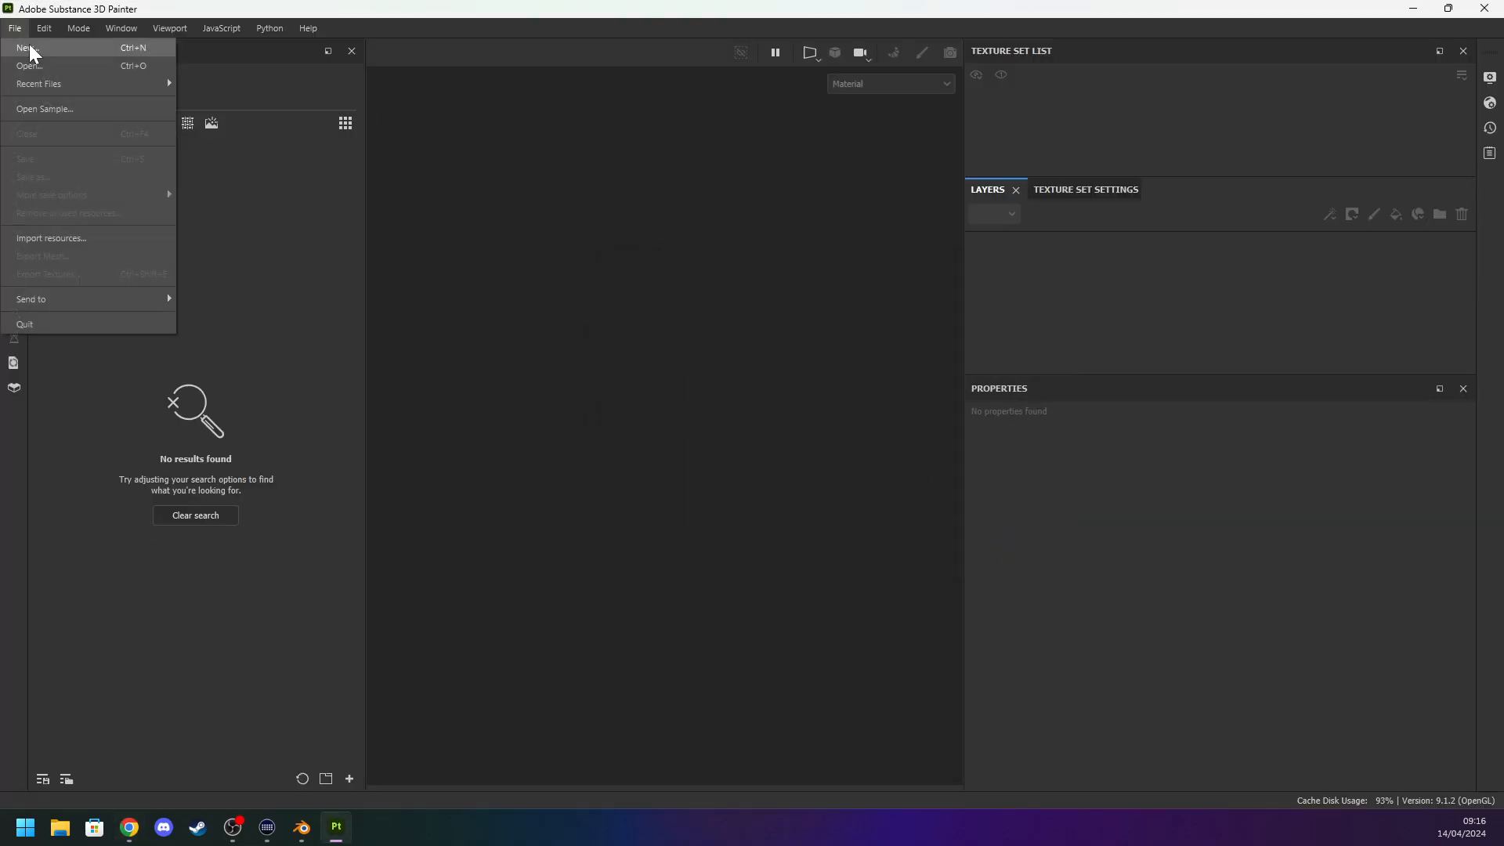
left_click(28, 48)
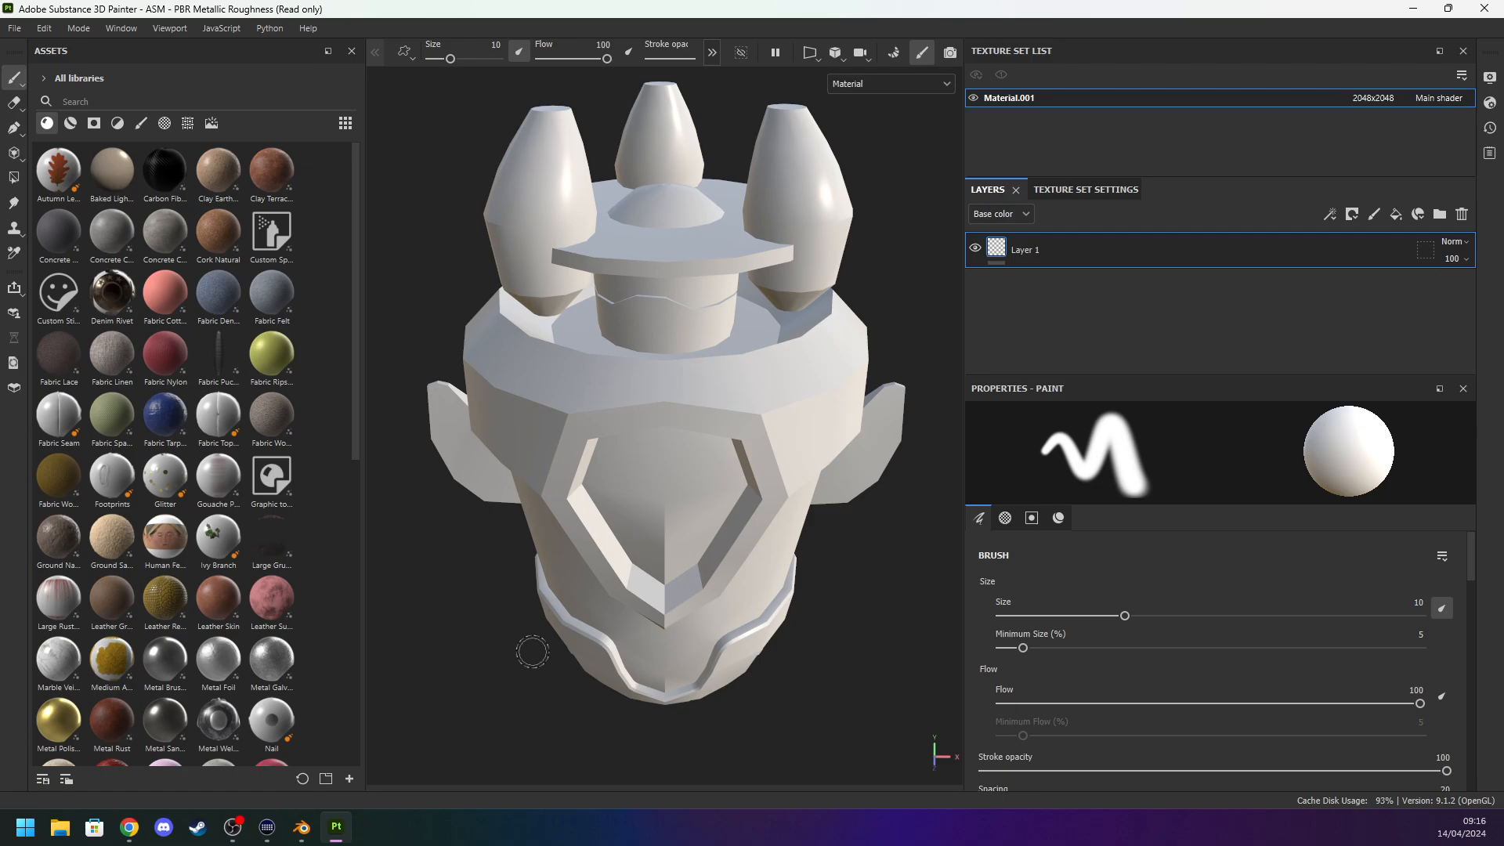
key("alt+Tab")
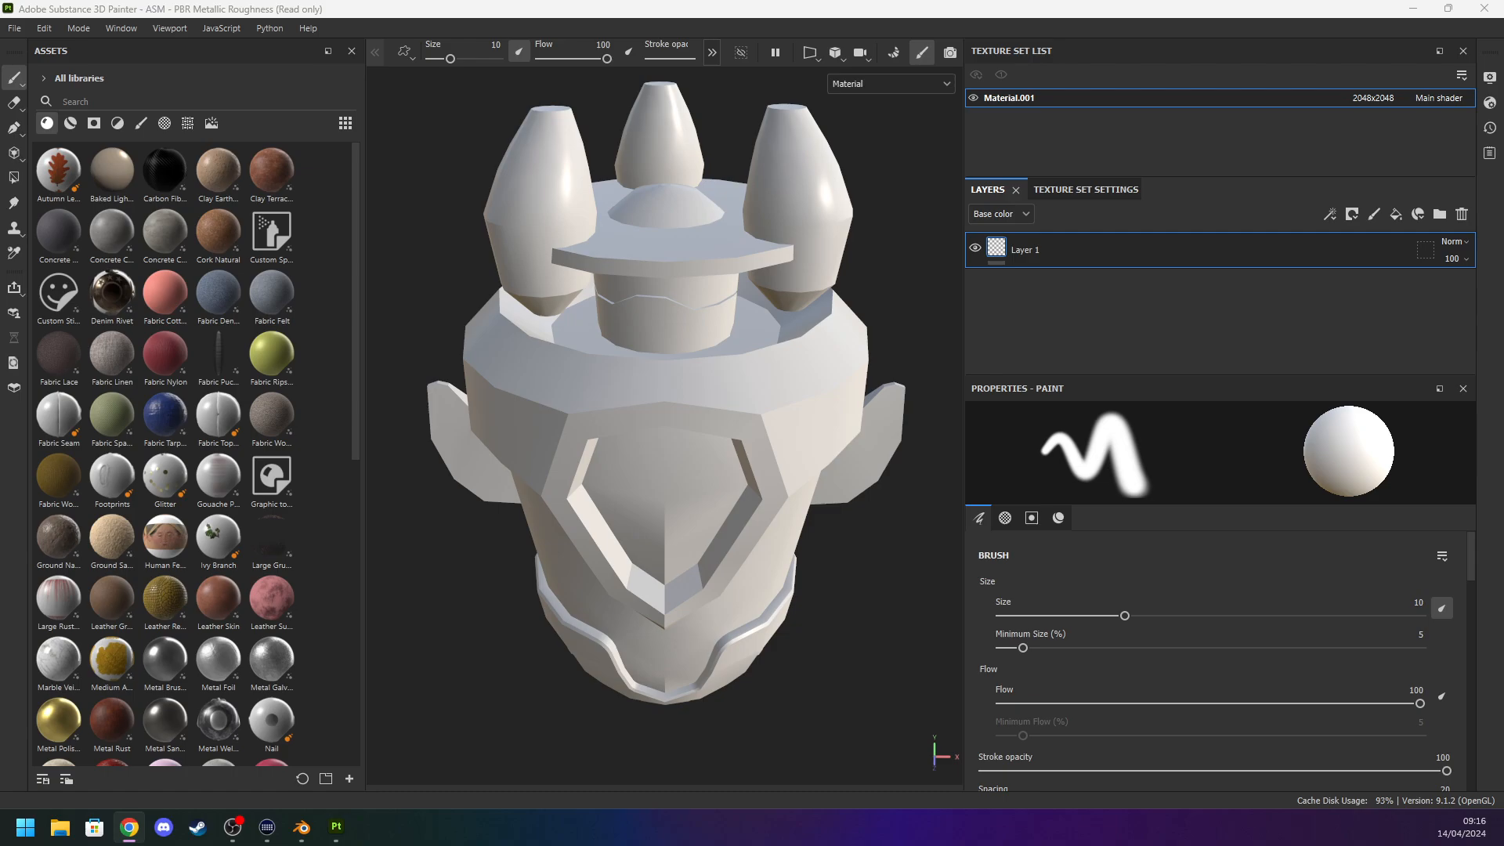
key("alt+Tab")
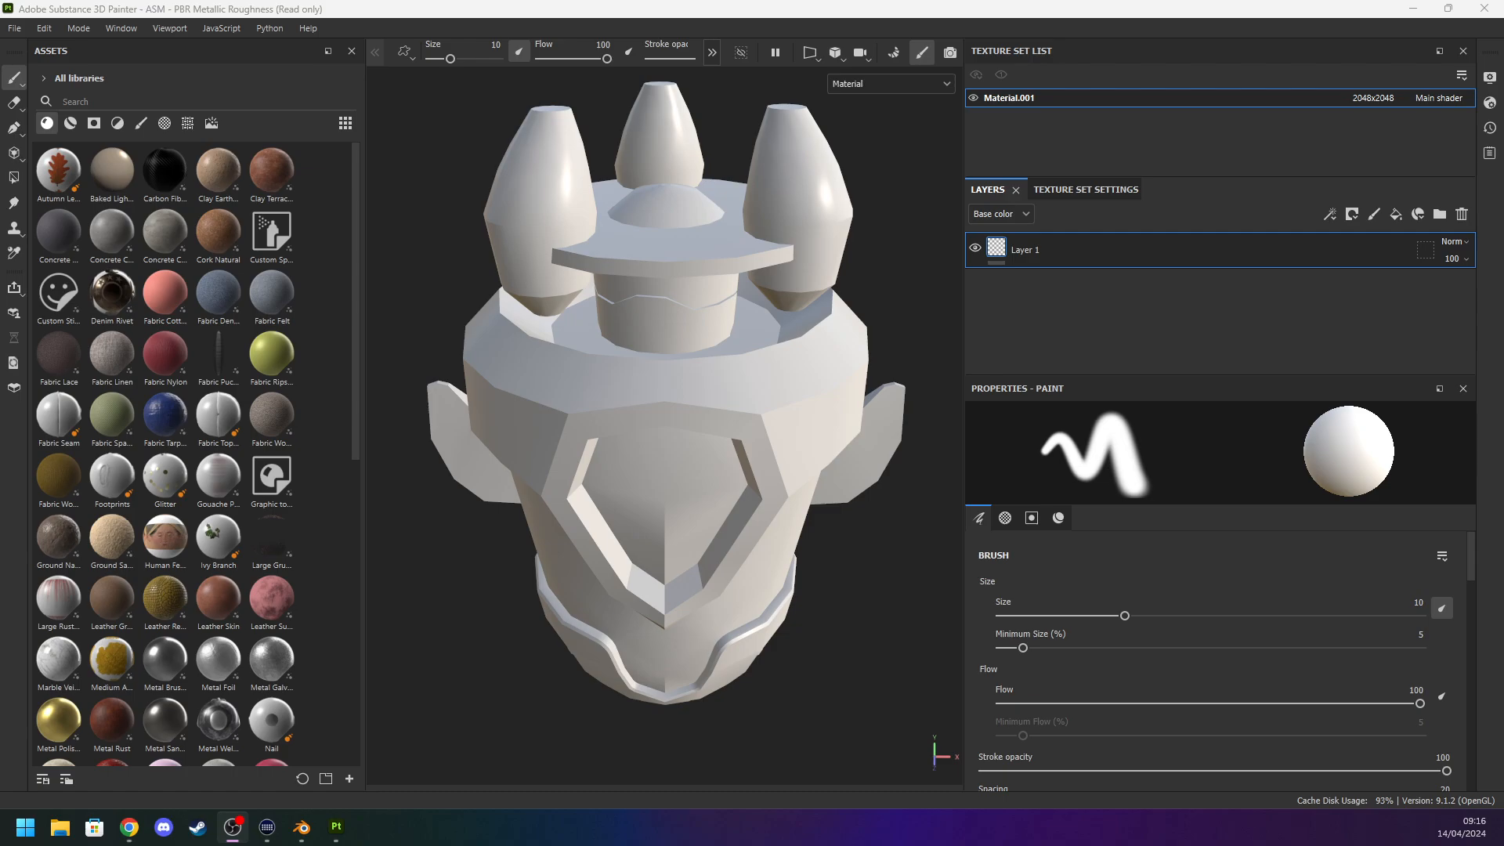
Rotate the environment lighting around the drop pod.
scroll(579, 541, "down", 2)
left_click(486, 463)
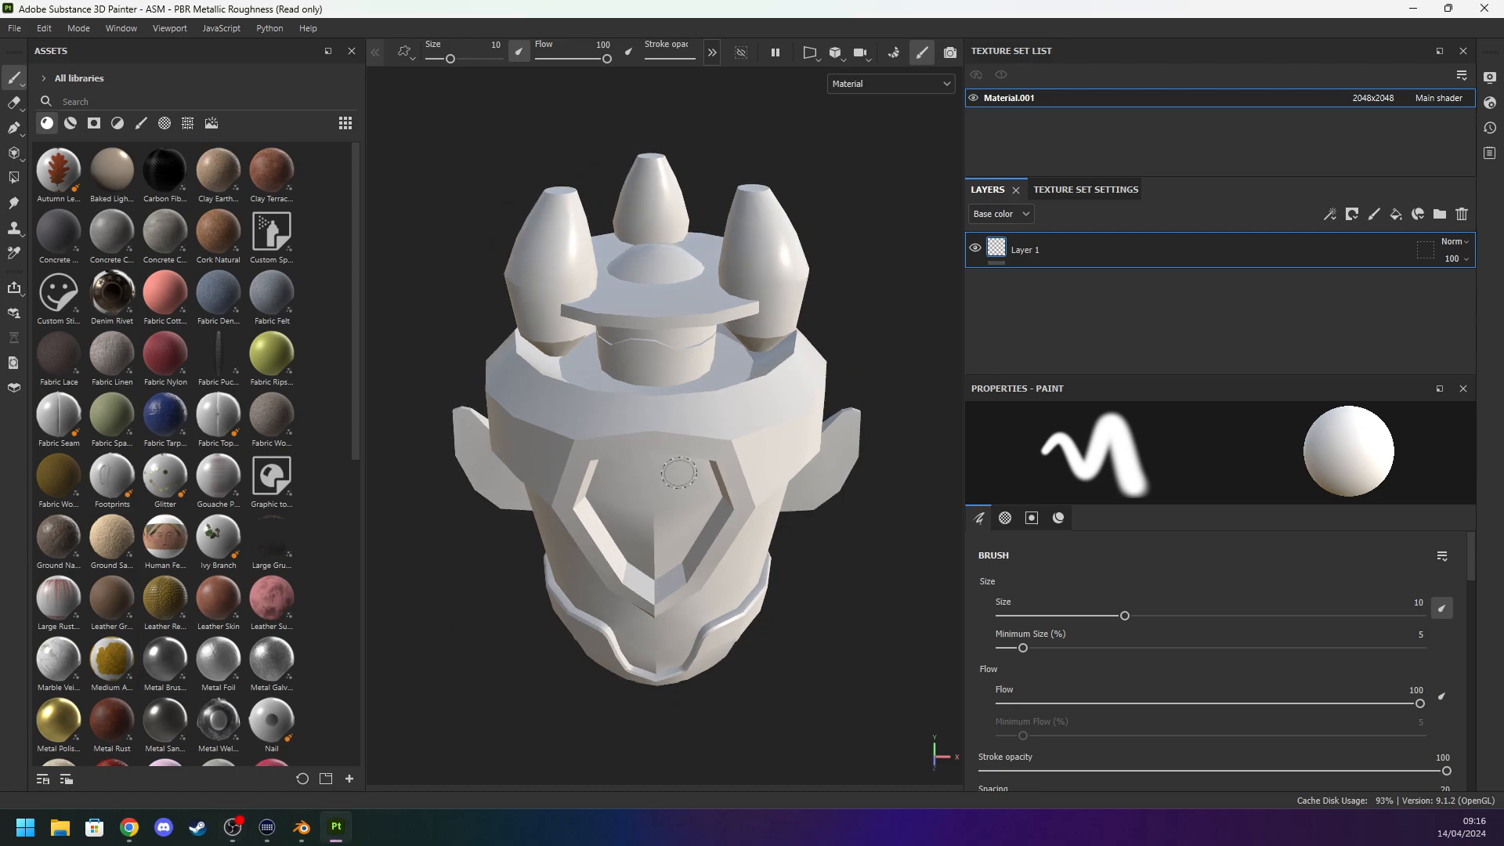
scroll(729, 483, "down", 3)
right_click_drag(730, 463, 896, 494, "shift")
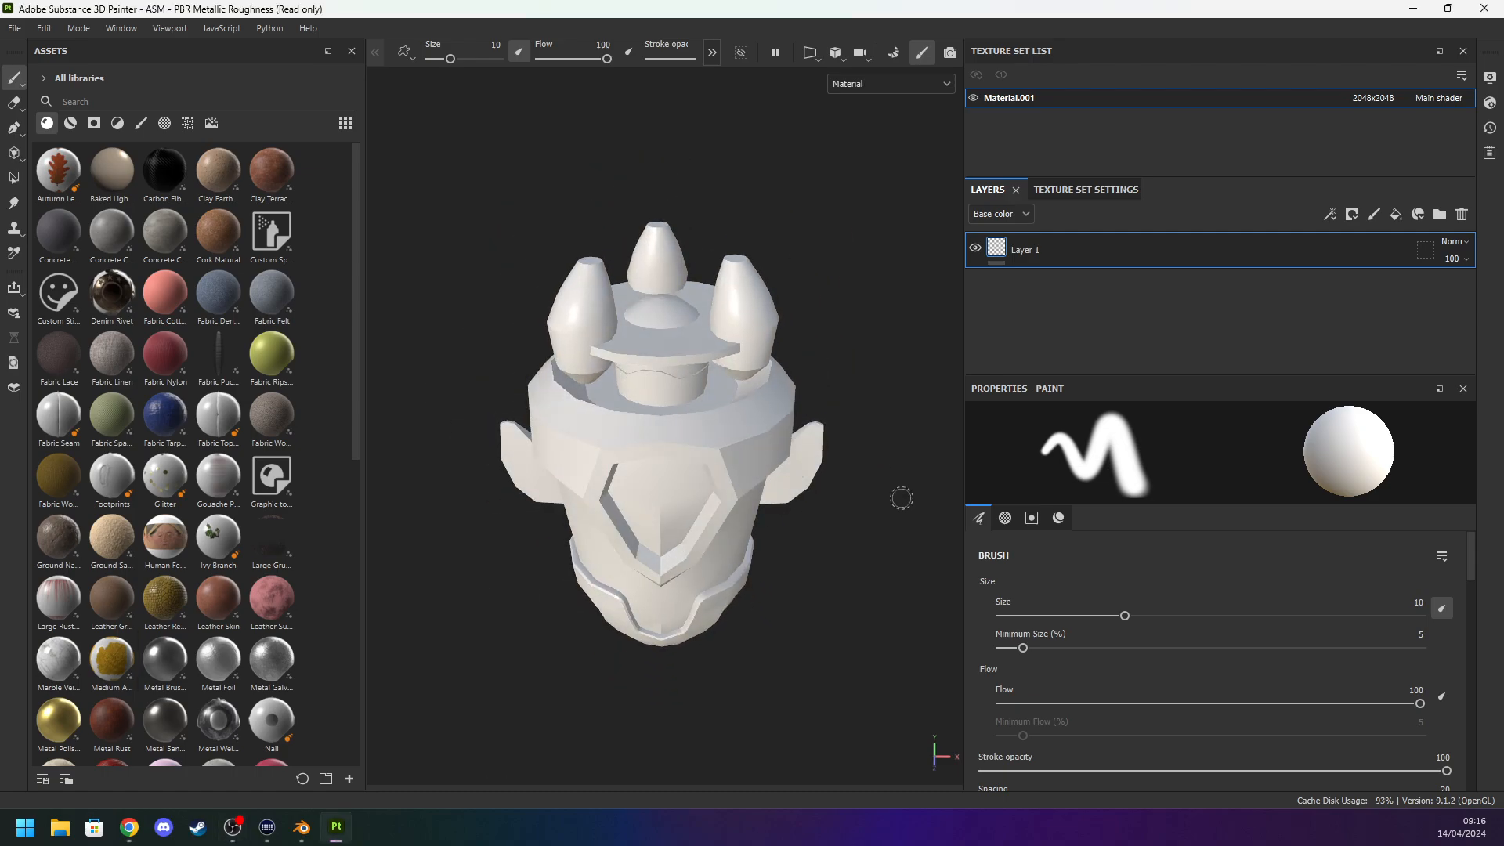
Try brush strokes across the drop pod's top with the flow at 73, and undo them.
left_click_drag(850, 406, 846, 426, "ctrl")
left_click_drag(713, 385, 642, 340)
key("ctrl+z")
right_click(811, 370)
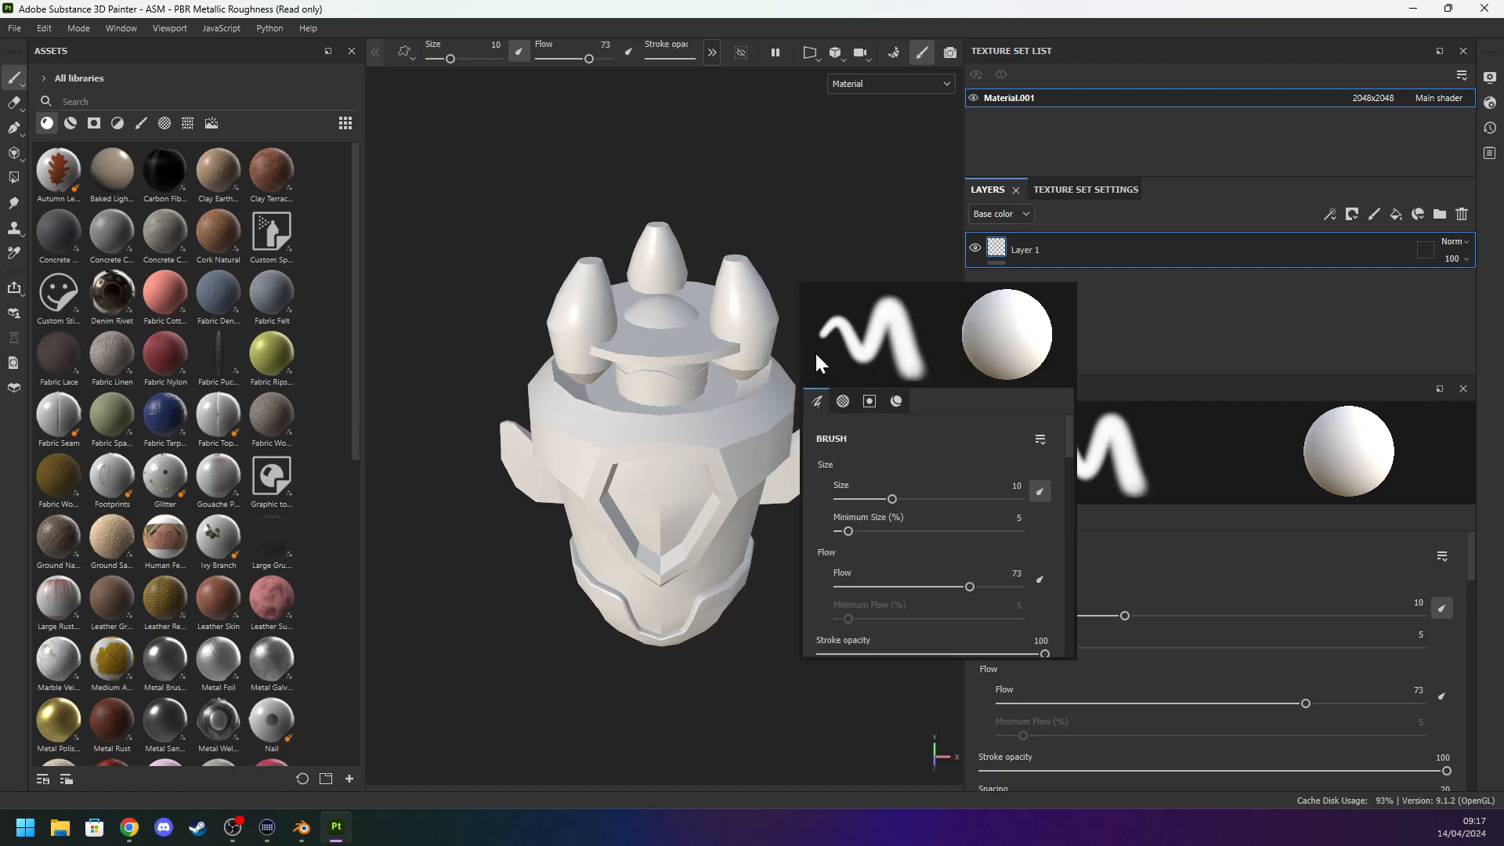
left_click_drag(644, 343, 763, 350)
key("ctrl+z")
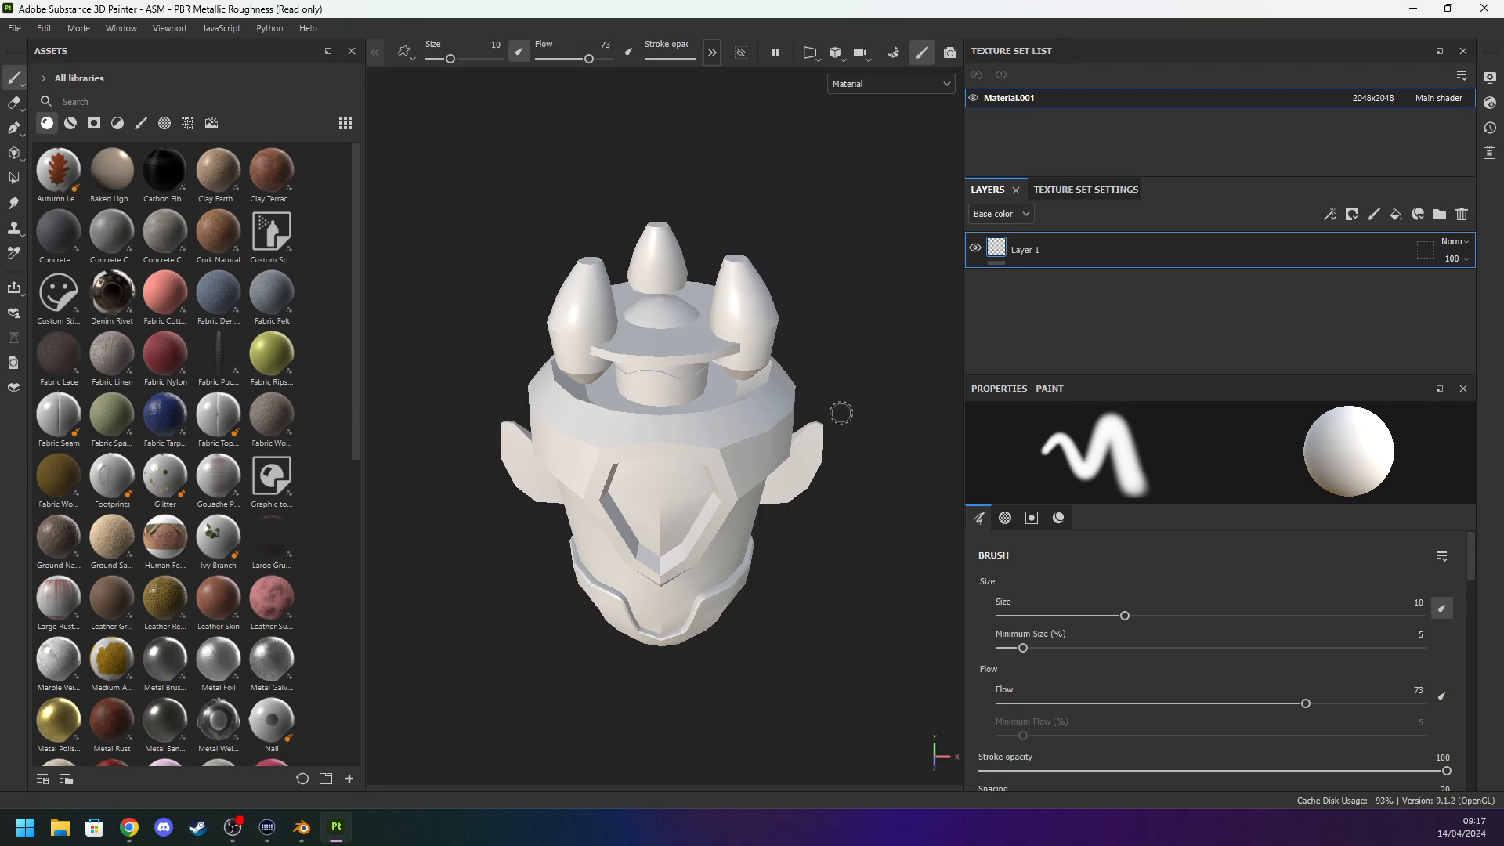
Set the brush flow to 47 and inspect the drop pod's body from several sides.
left_click_drag(841, 411, 839, 408, "ctrl")
left_click_drag(817, 445, 696, 380, "alt")
middle_click_drag(696, 380, 634, 444, "alt")
scroll(564, 472, "up", 4)
left_click_drag(635, 445, 671, 449, "alt")
middle_click_drag(672, 449, 775, 367, "alt")
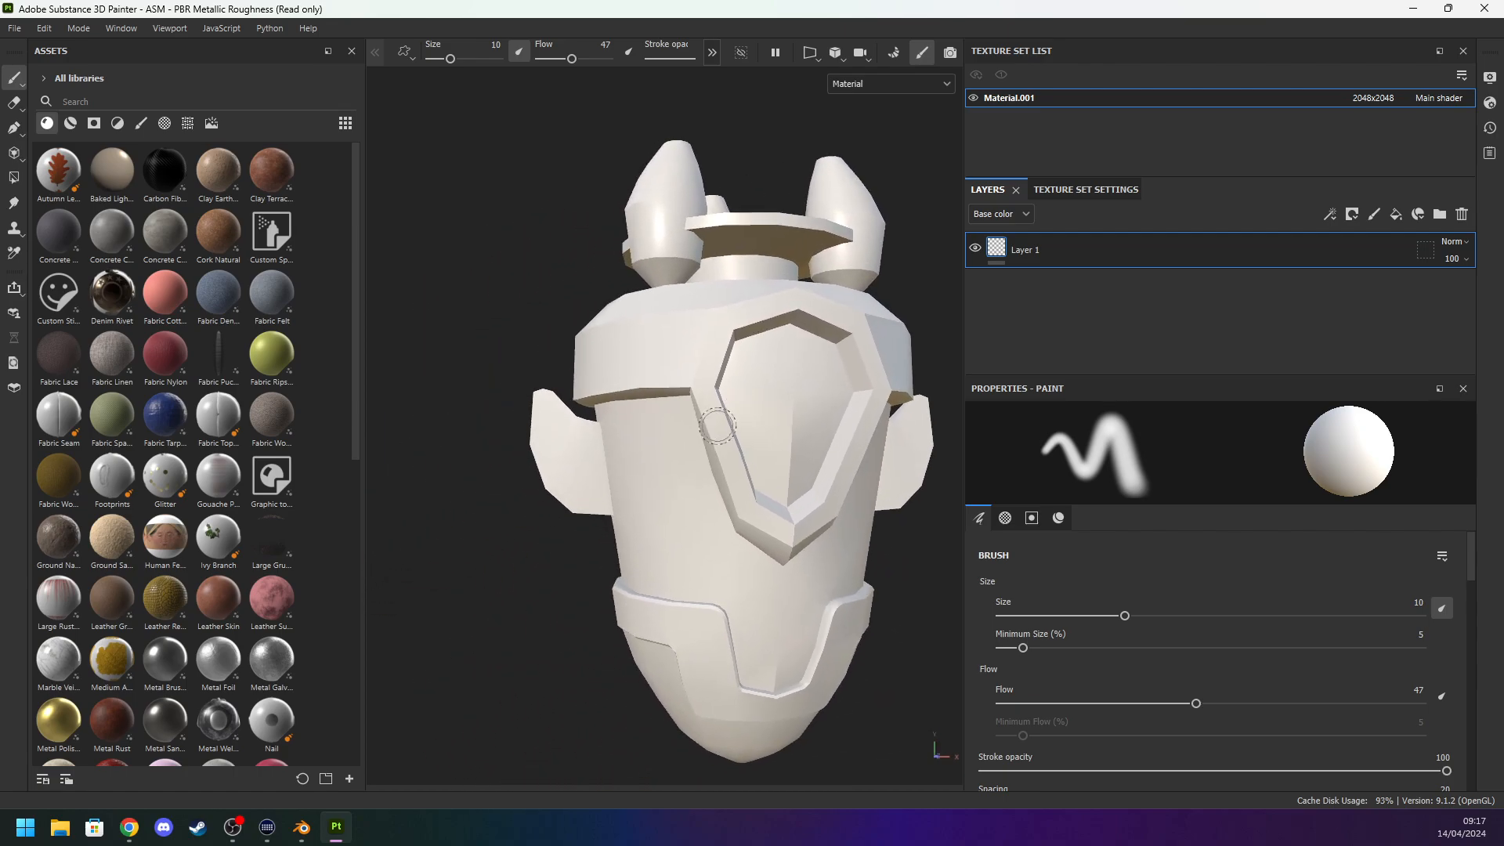
left_click_drag(726, 426, 805, 449, "alt")
middle_click_drag(767, 448, 666, 488, "alt")
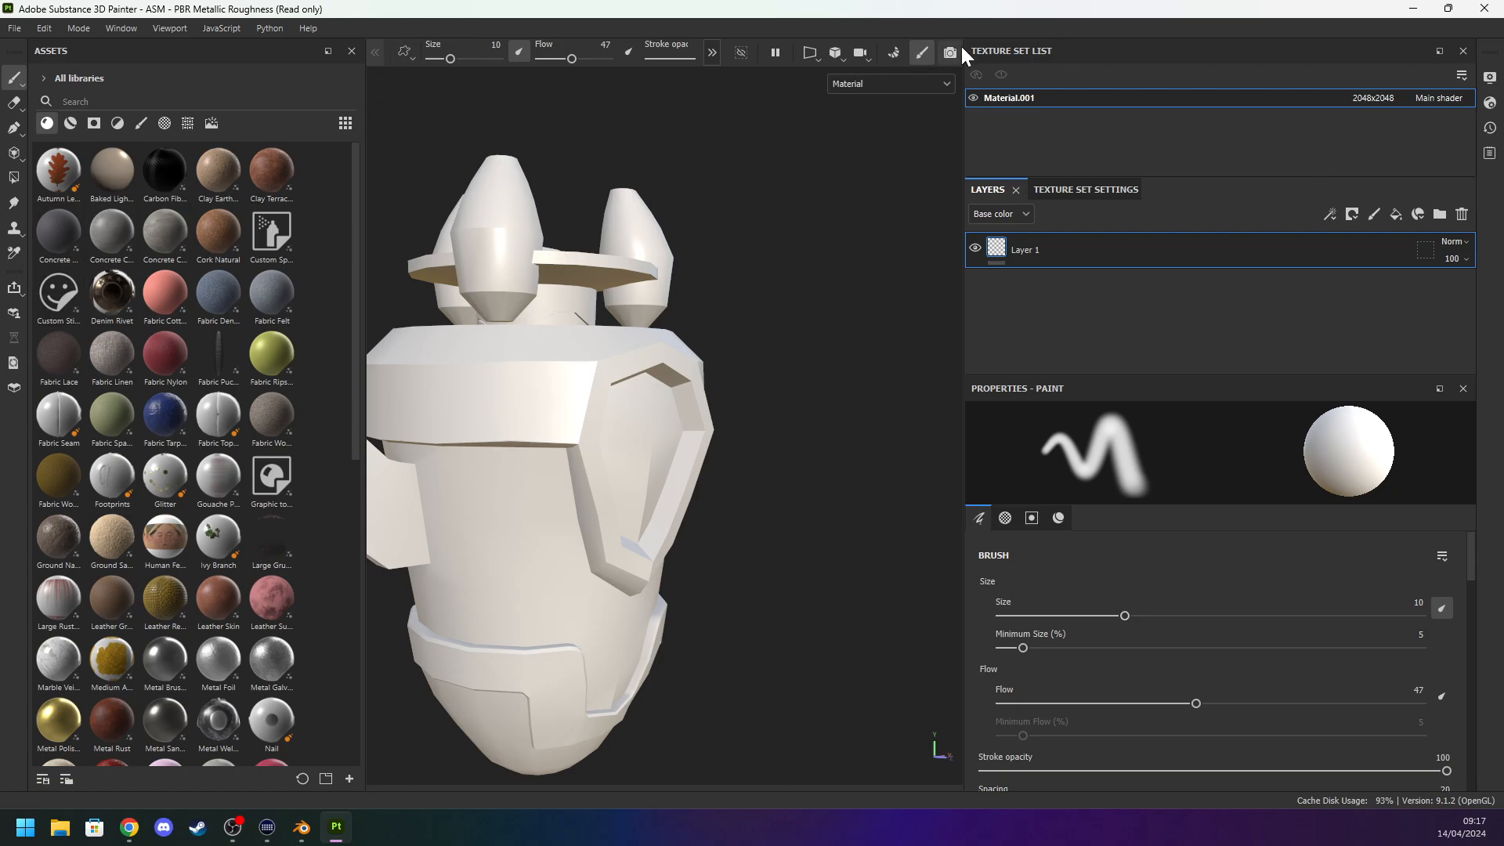
Look through the display settings and the texture set's general, channel and mesh map settings, and return to the layers.
left_click(1490, 76)
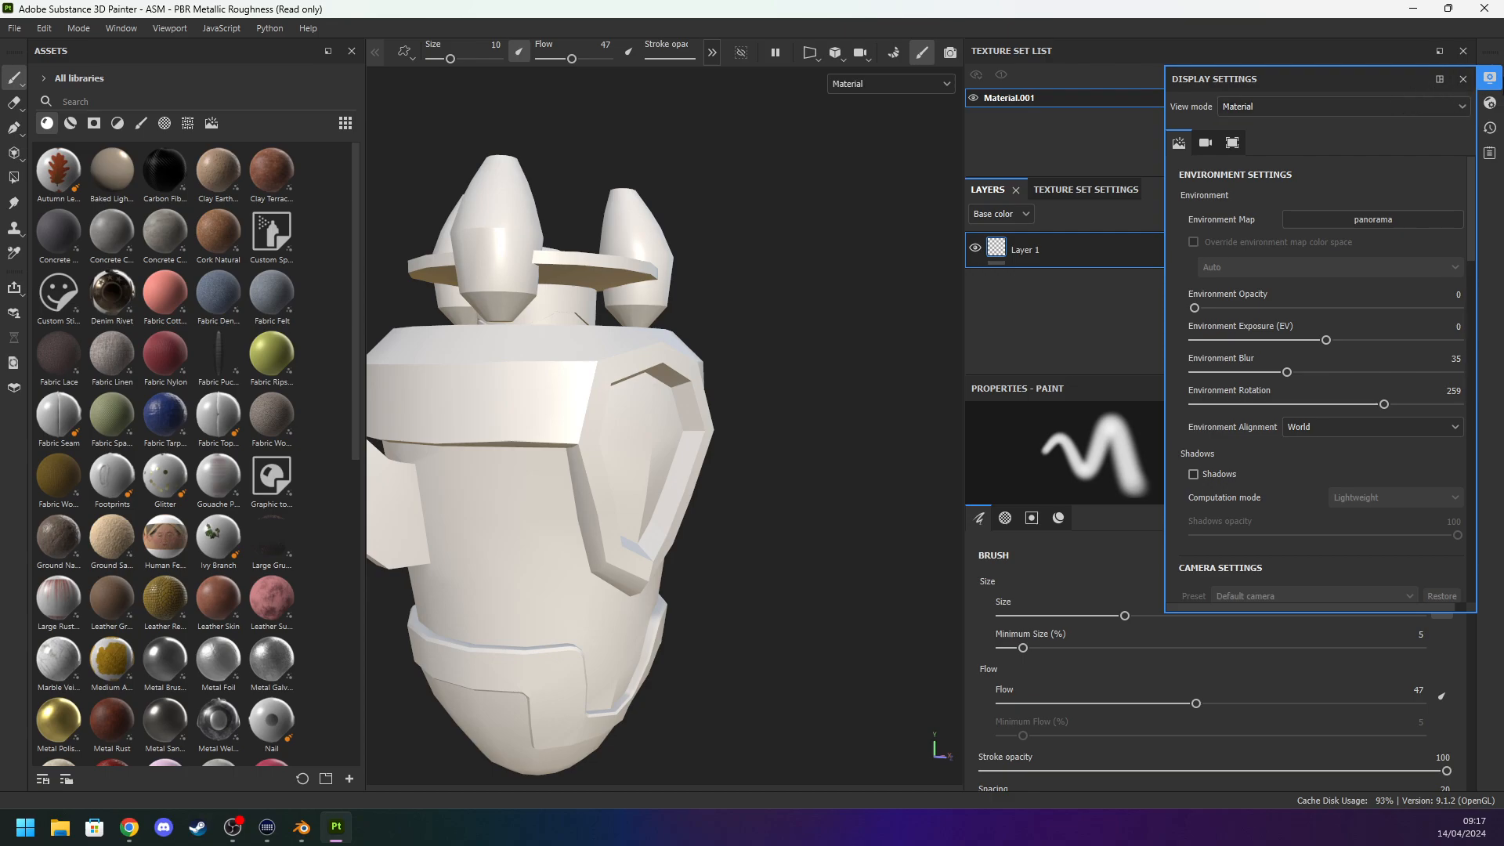
left_click(1492, 80)
left_click(1071, 189)
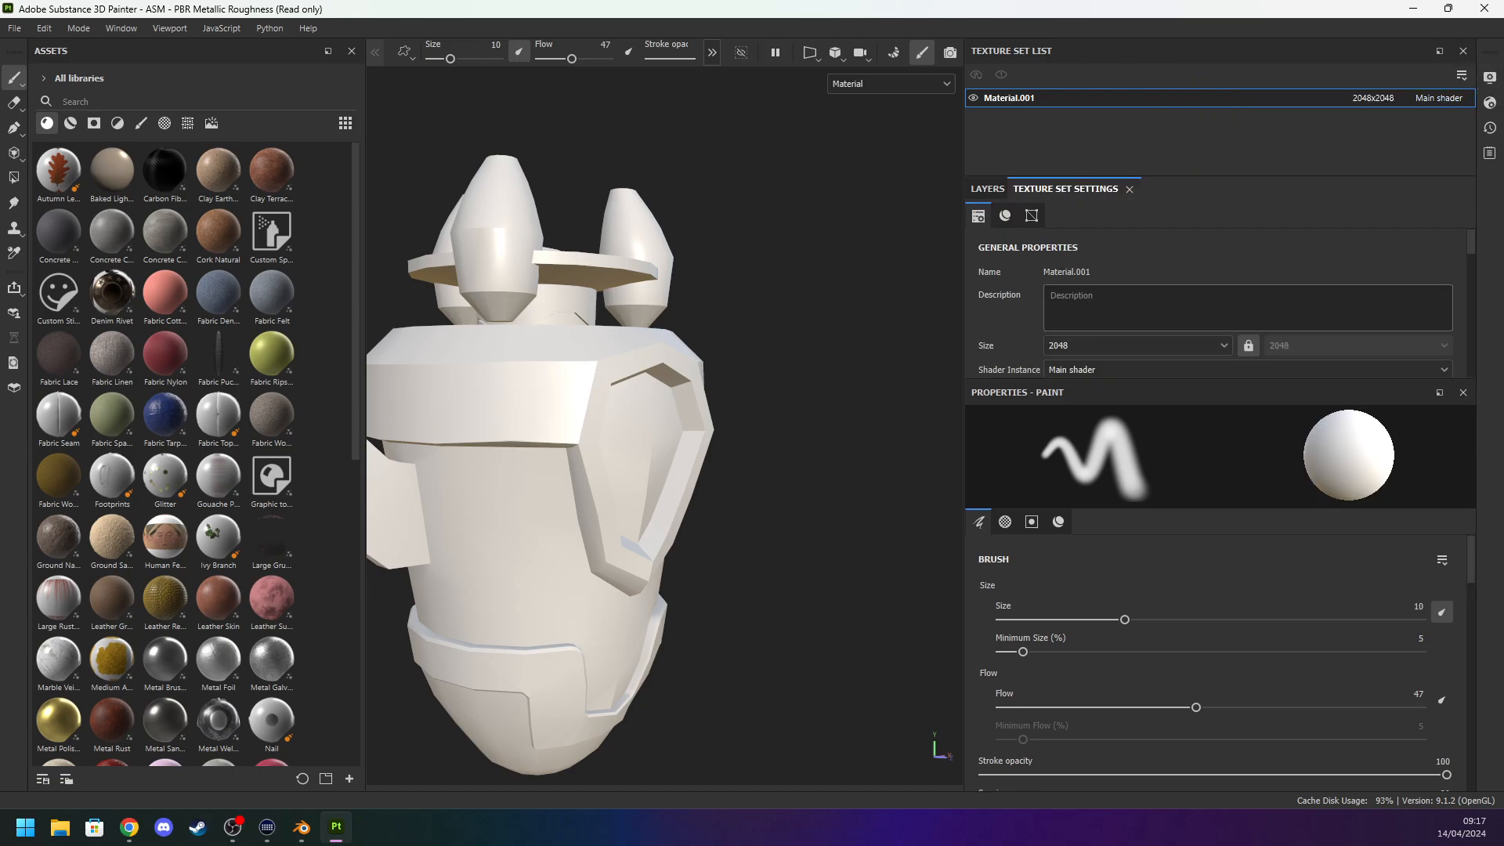
left_click(1006, 217)
scroll(1055, 300, "down", 2)
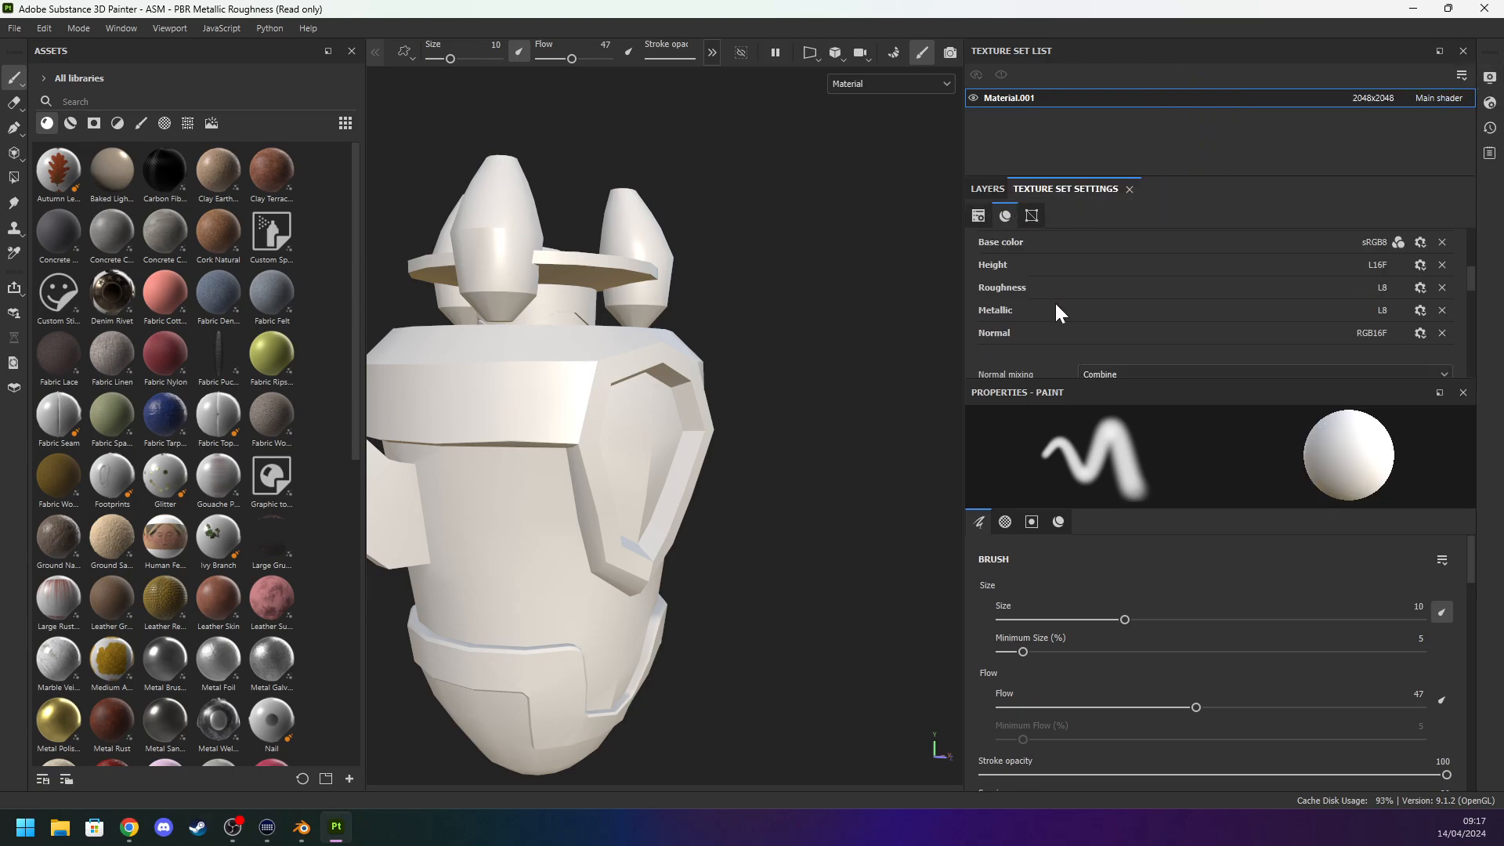
left_click(1032, 218)
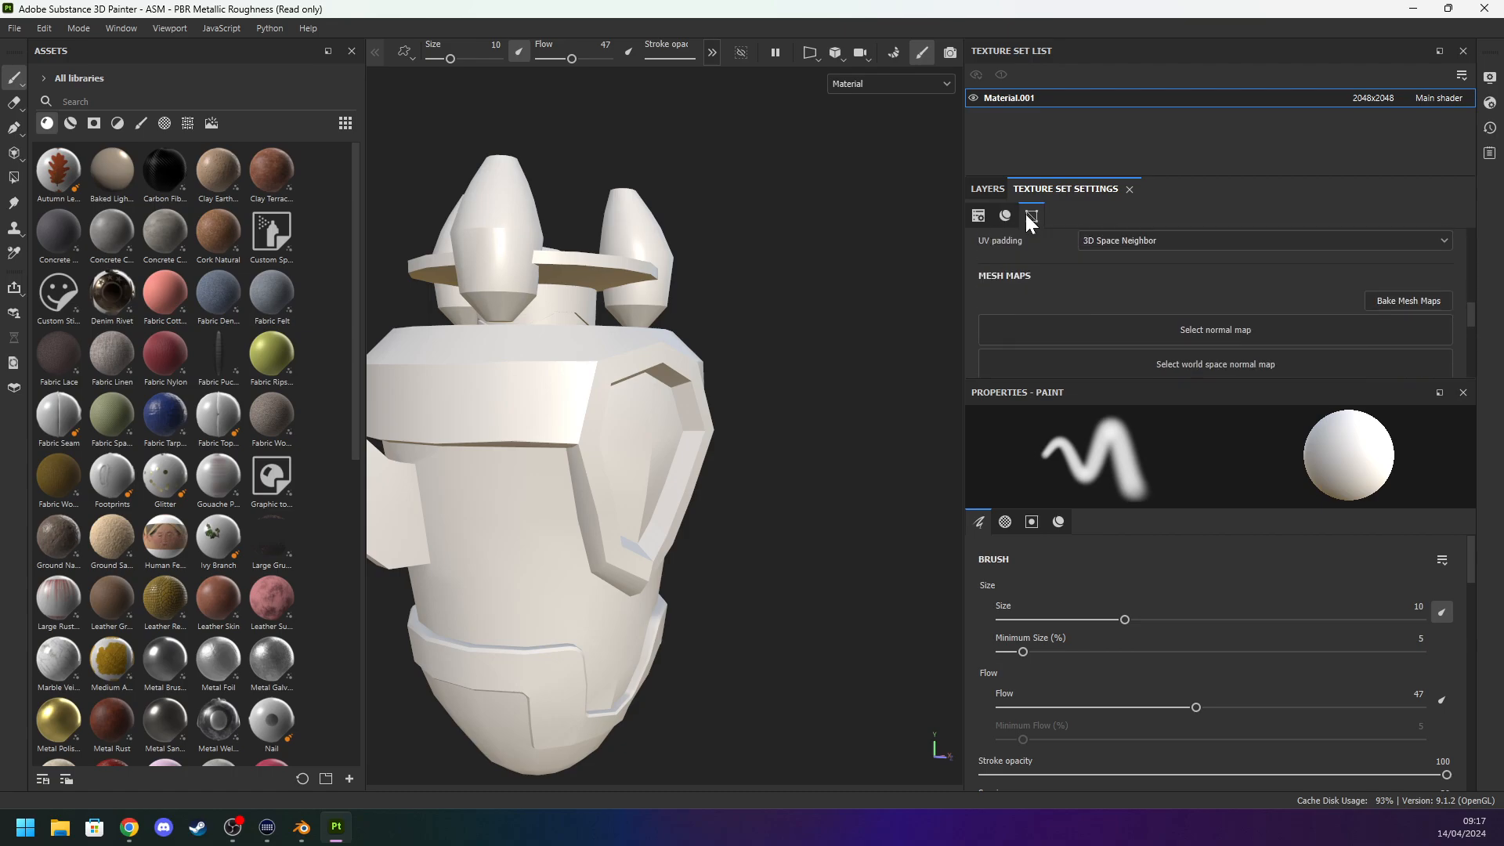
left_click(979, 215)
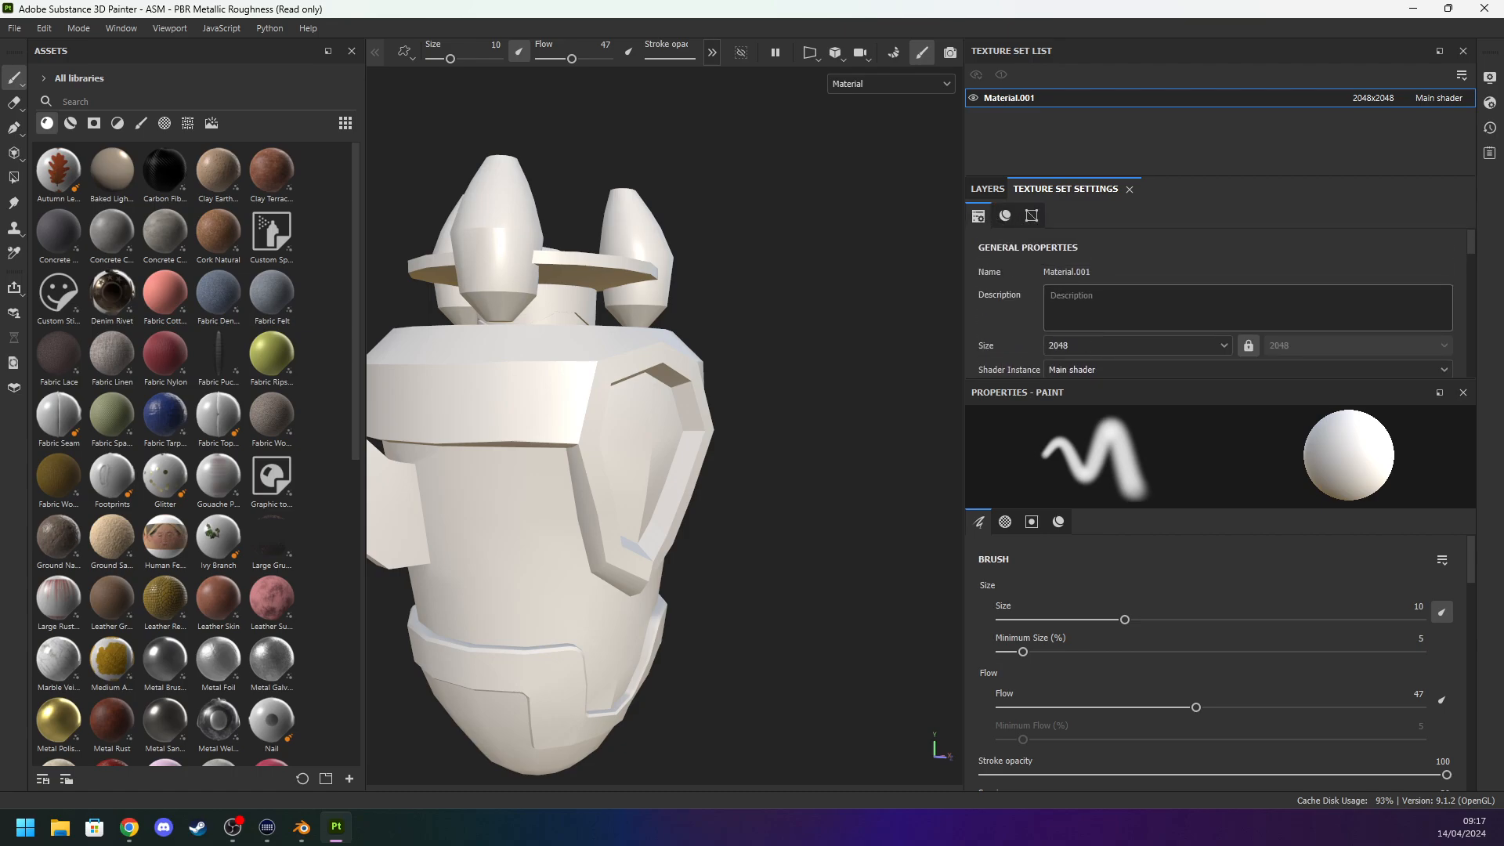
left_click(989, 189)
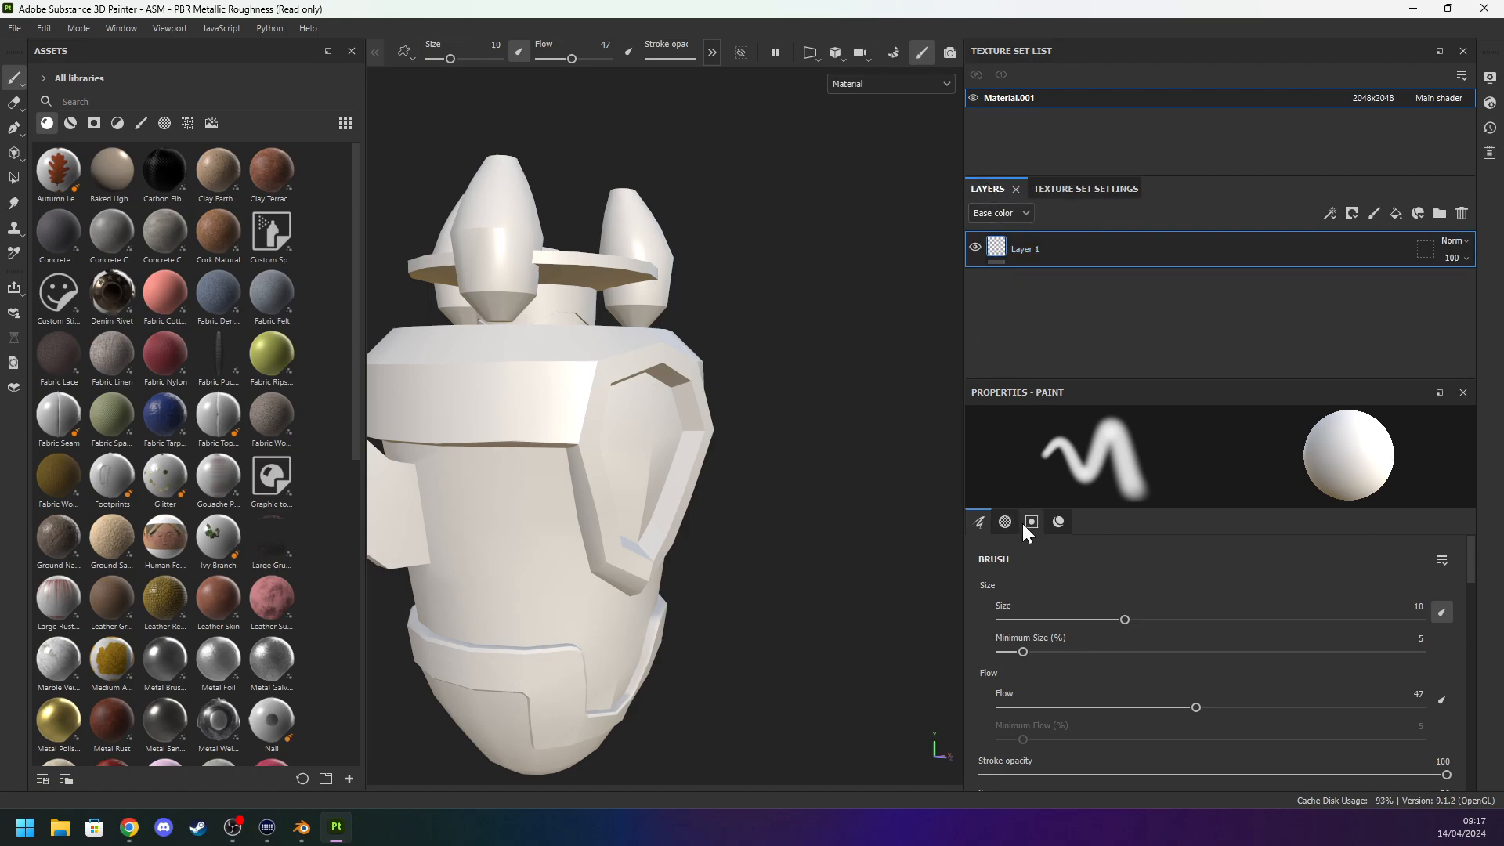
Look through the paint brush's properties down to the material channels and back.
scroll(1203, 619, "down", 5)
scroll(1204, 627, "down", 3)
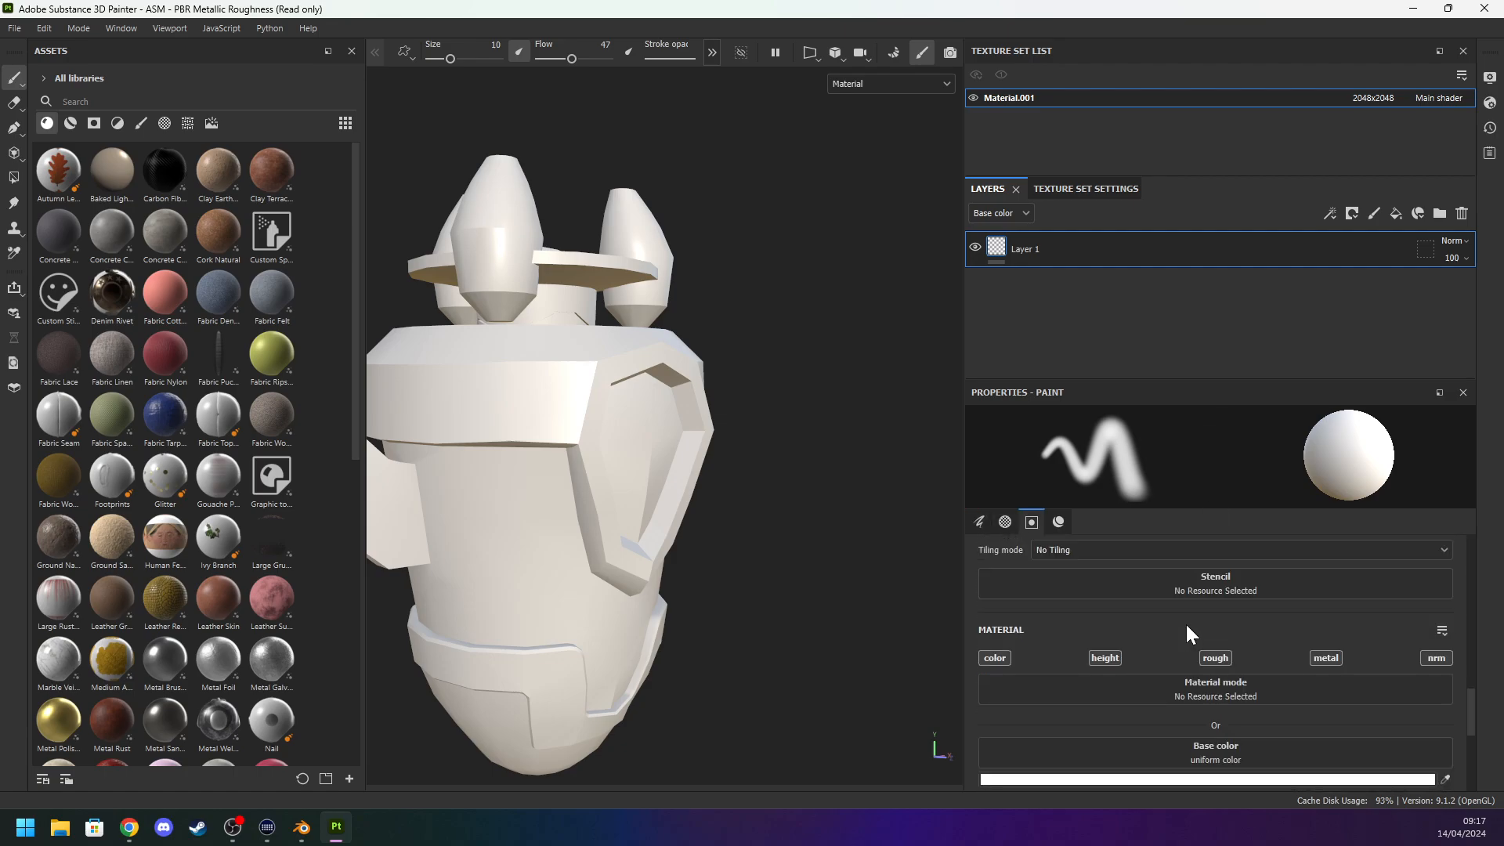
scroll(1182, 627, "down", 4)
scroll(1147, 671, "up", 3)
scroll(1148, 672, "up", 3)
scroll(1155, 698, "up", 4)
scroll(1156, 699, "up", 6)
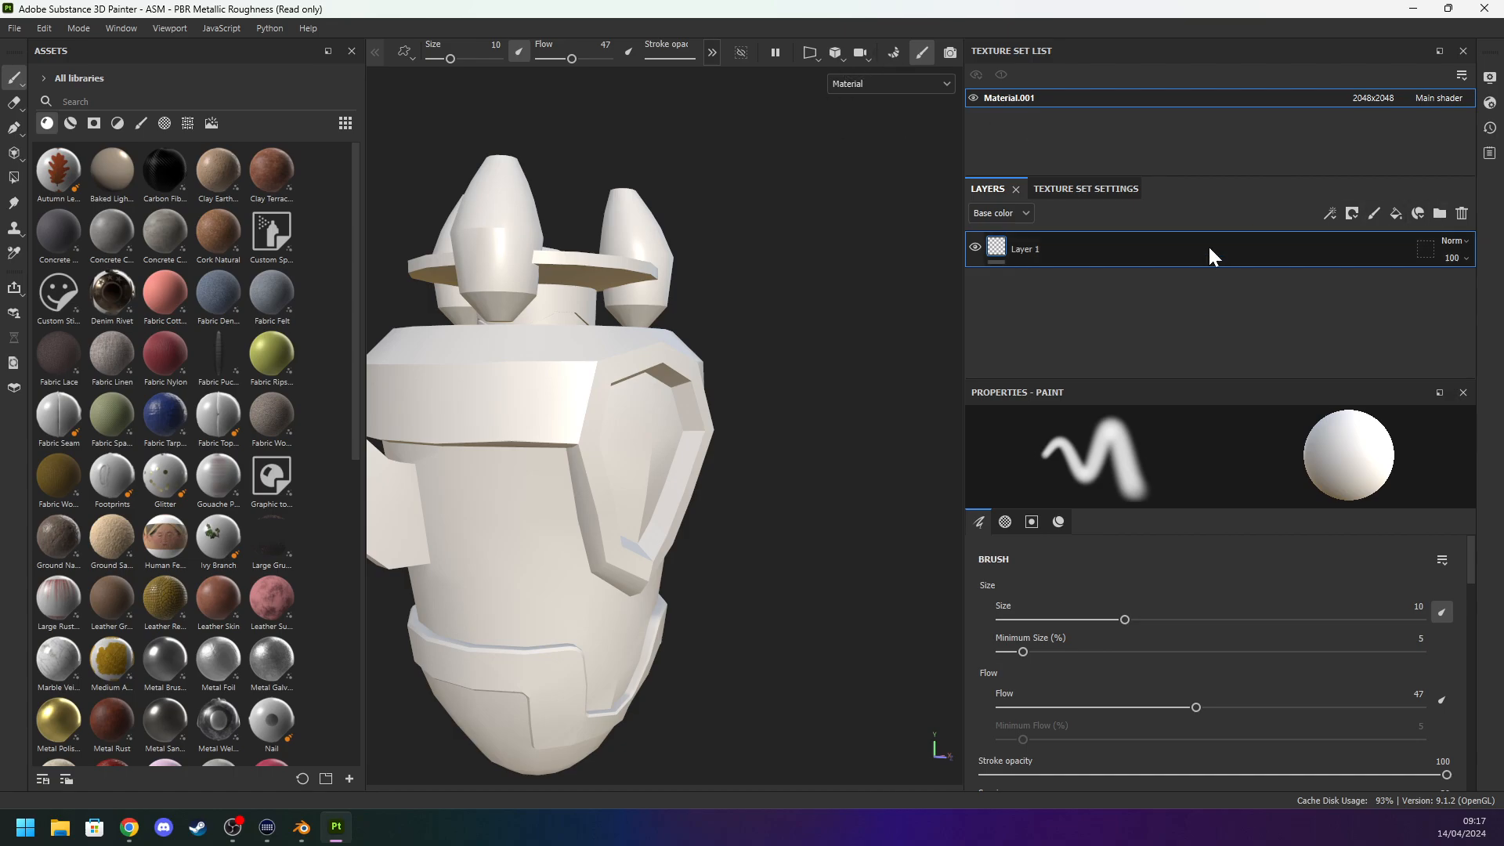
Bake Material.001's normal, world space normal, ID, ambient occlusion, curvature, position and thickness maps at 1024, and check the baked ID map.
left_click(1092, 186)
left_click(1003, 214)
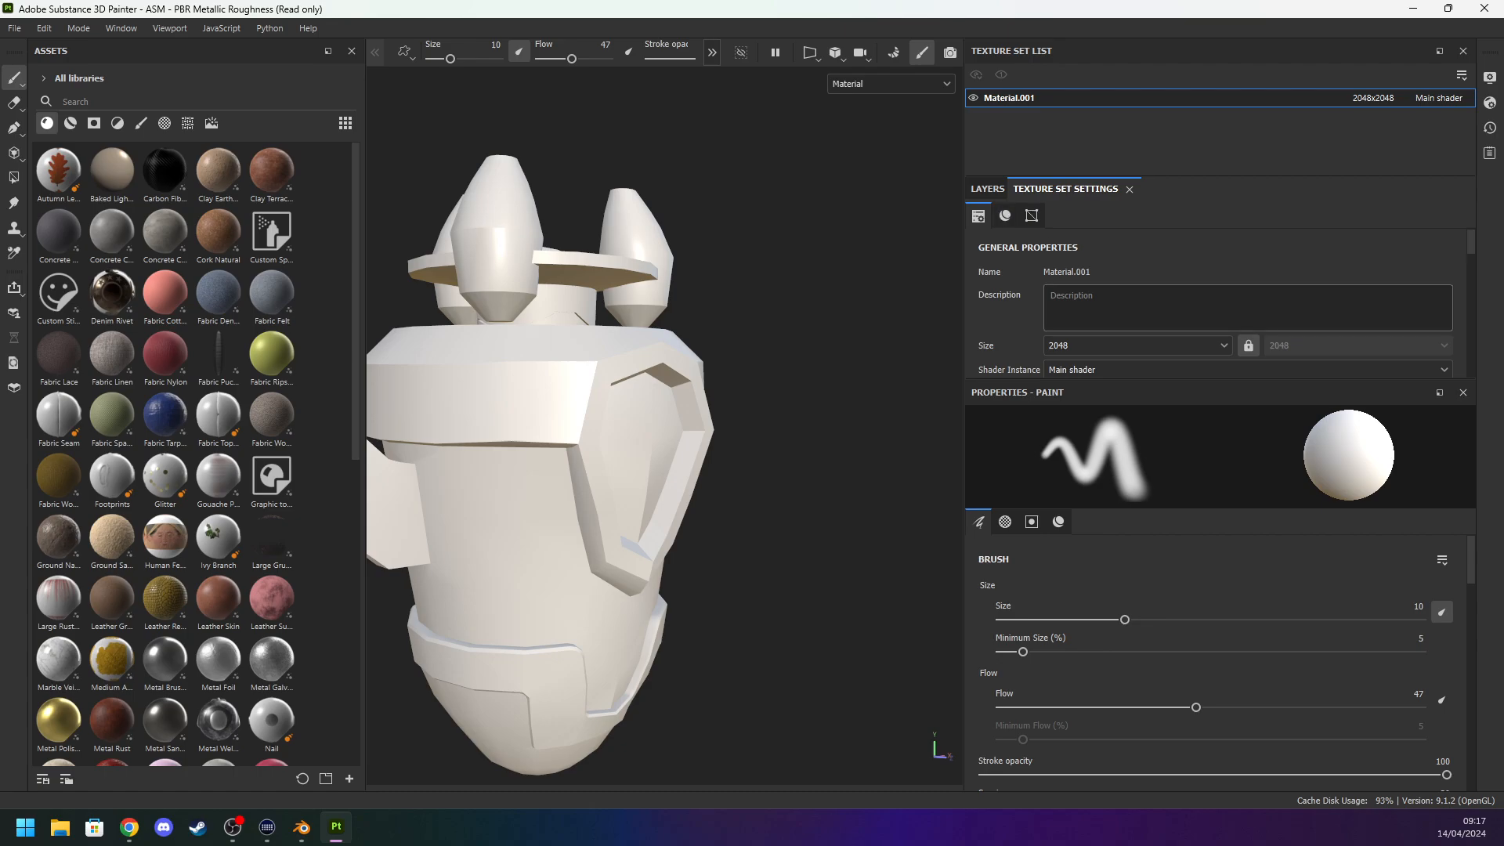
scroll(1214, 303, "down", 2)
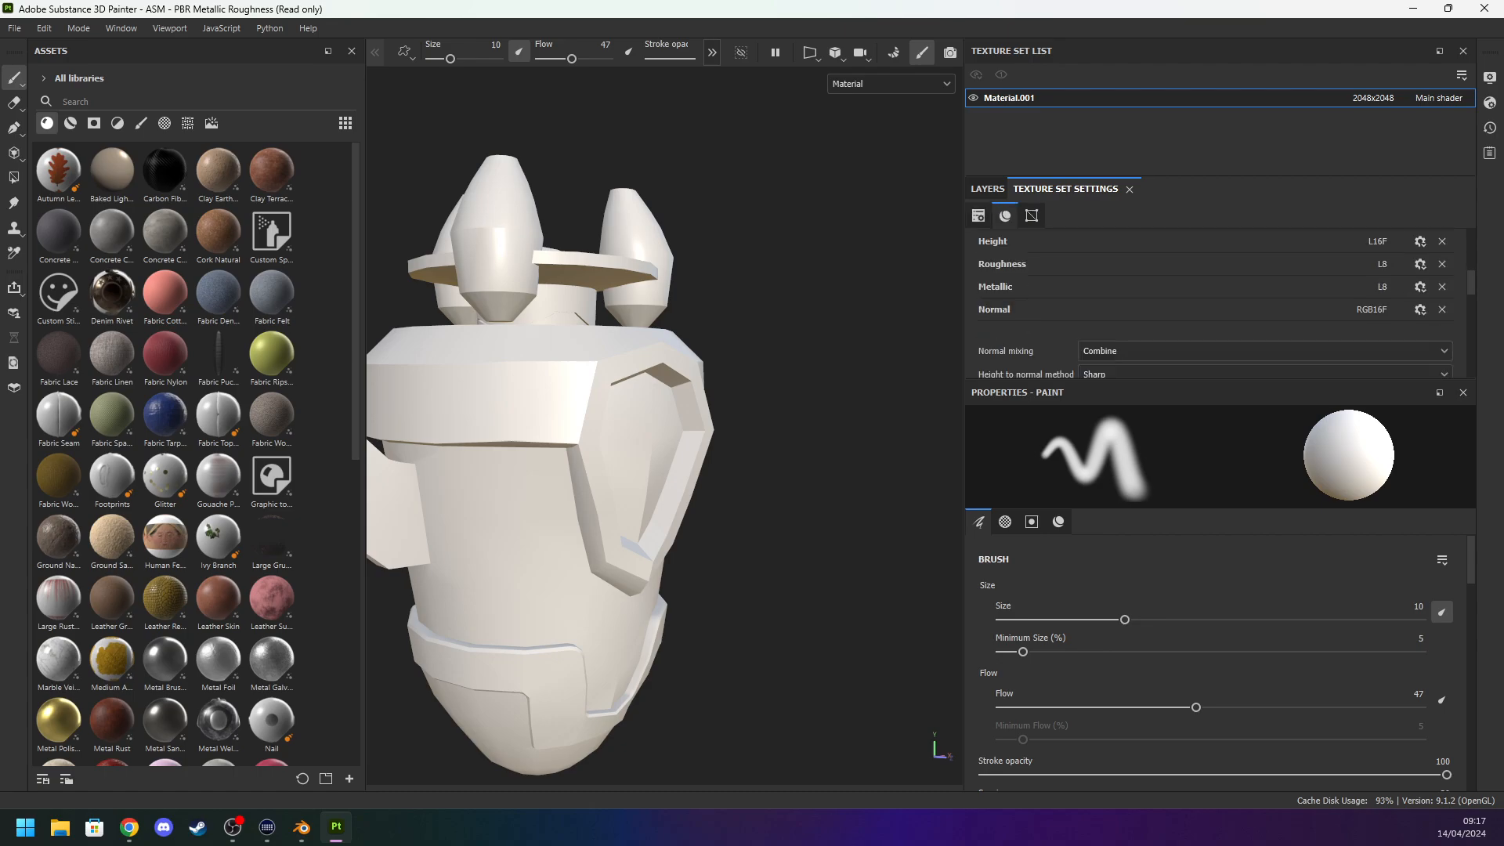
left_click_drag(1059, 386, 1051, 509)
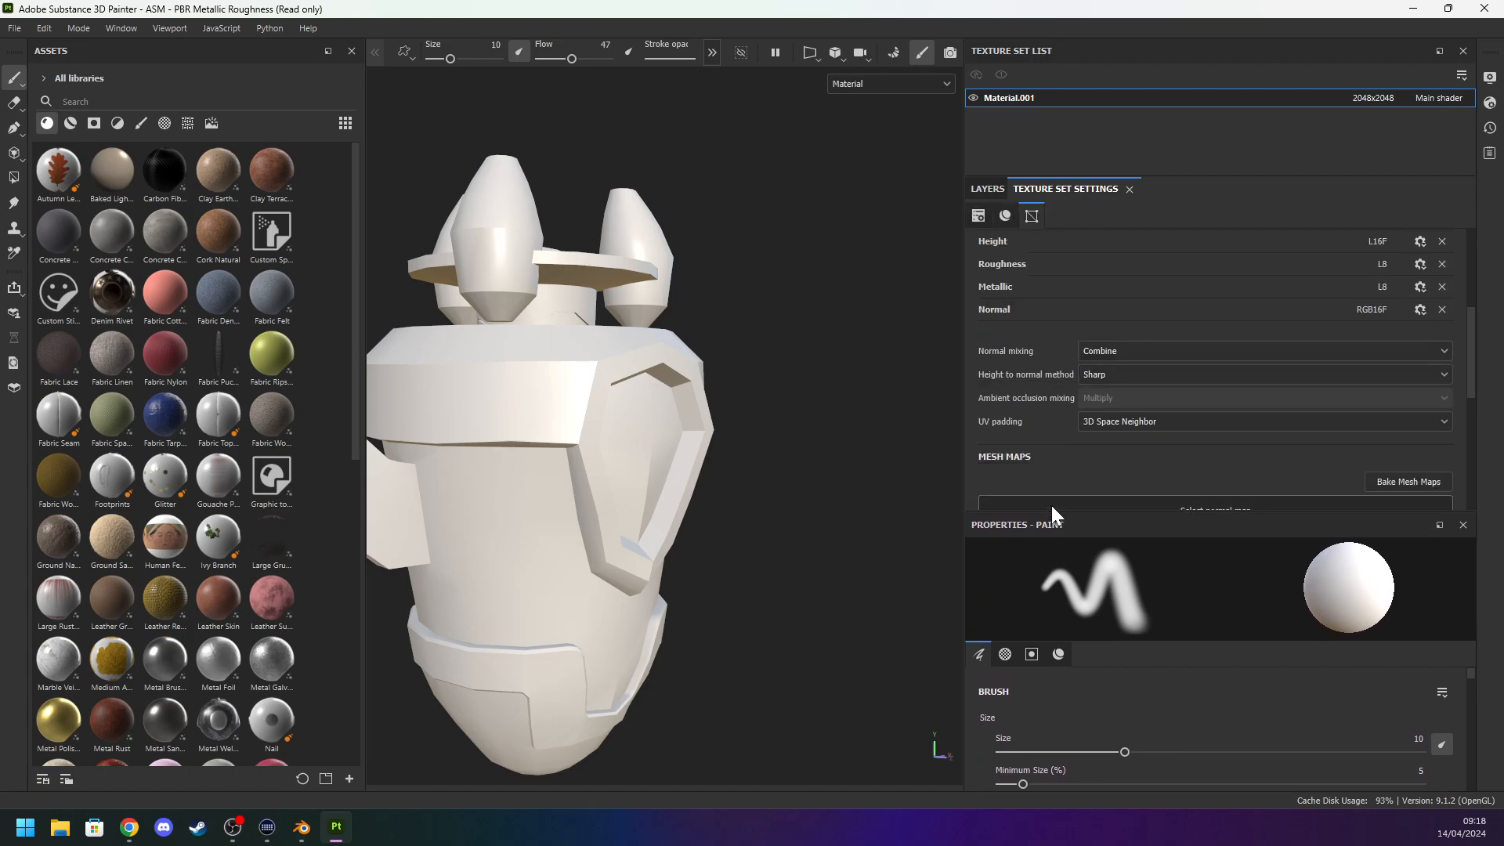
scroll(1054, 437, "down", 2)
scroll(1291, 427, "down", 1)
scroll(1272, 444, "down", 3)
scroll(1267, 439, "up", 2)
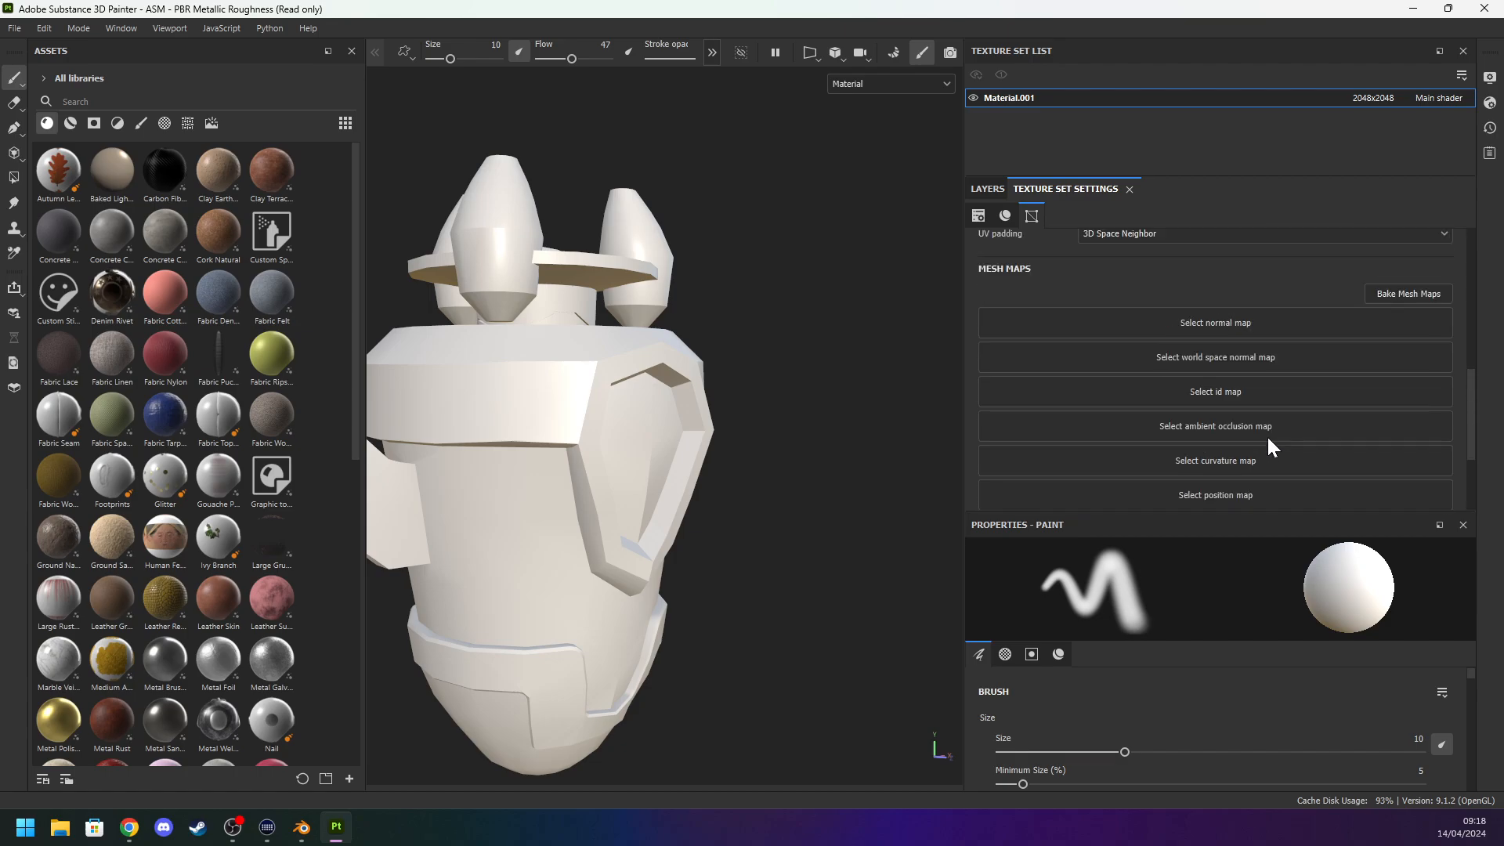
left_click(1402, 293)
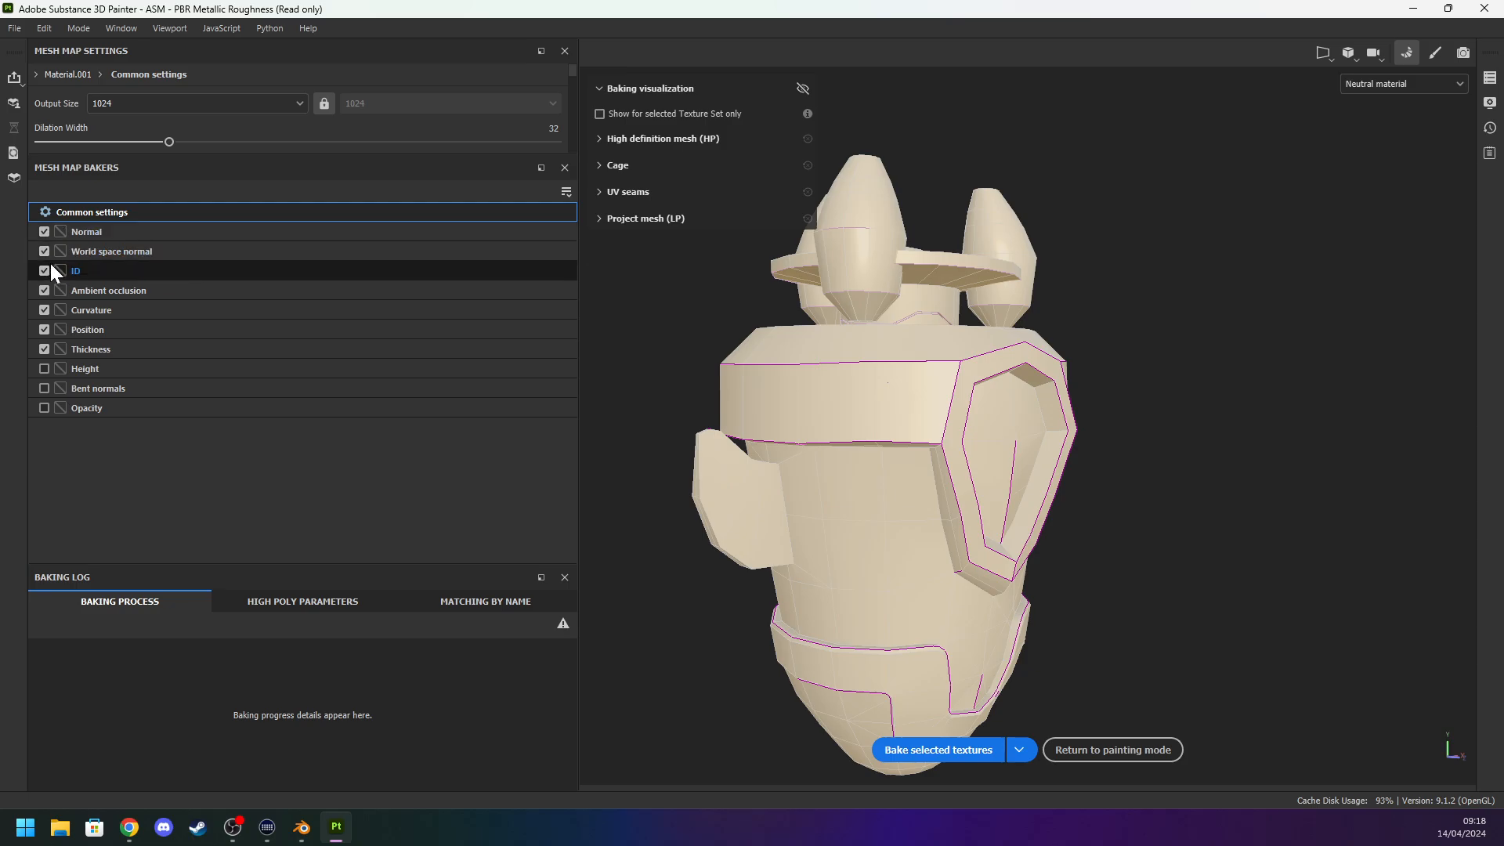
left_click(932, 748)
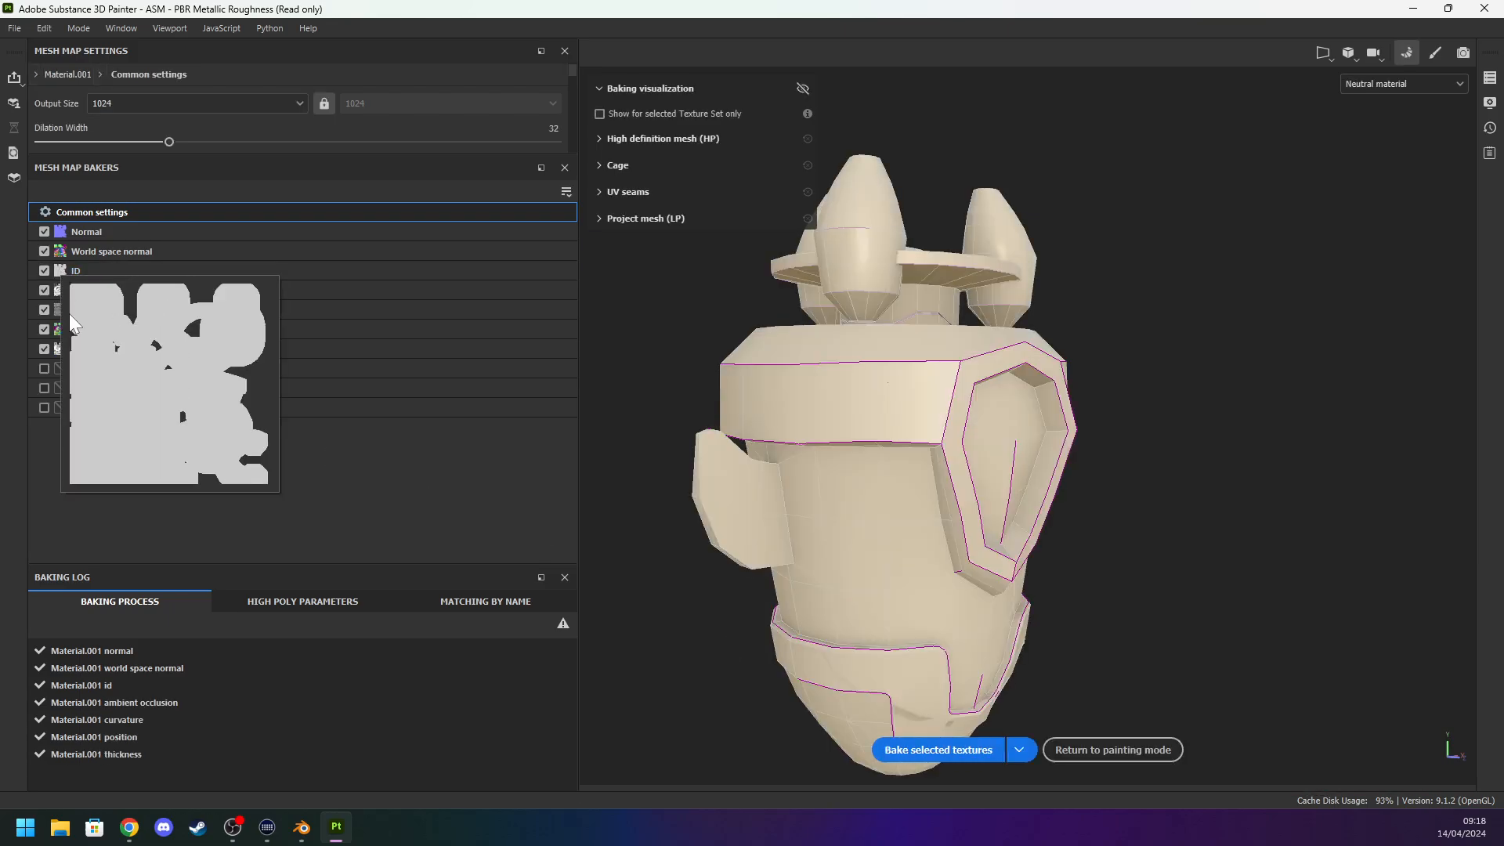
left_click(59, 266)
left_click(59, 250)
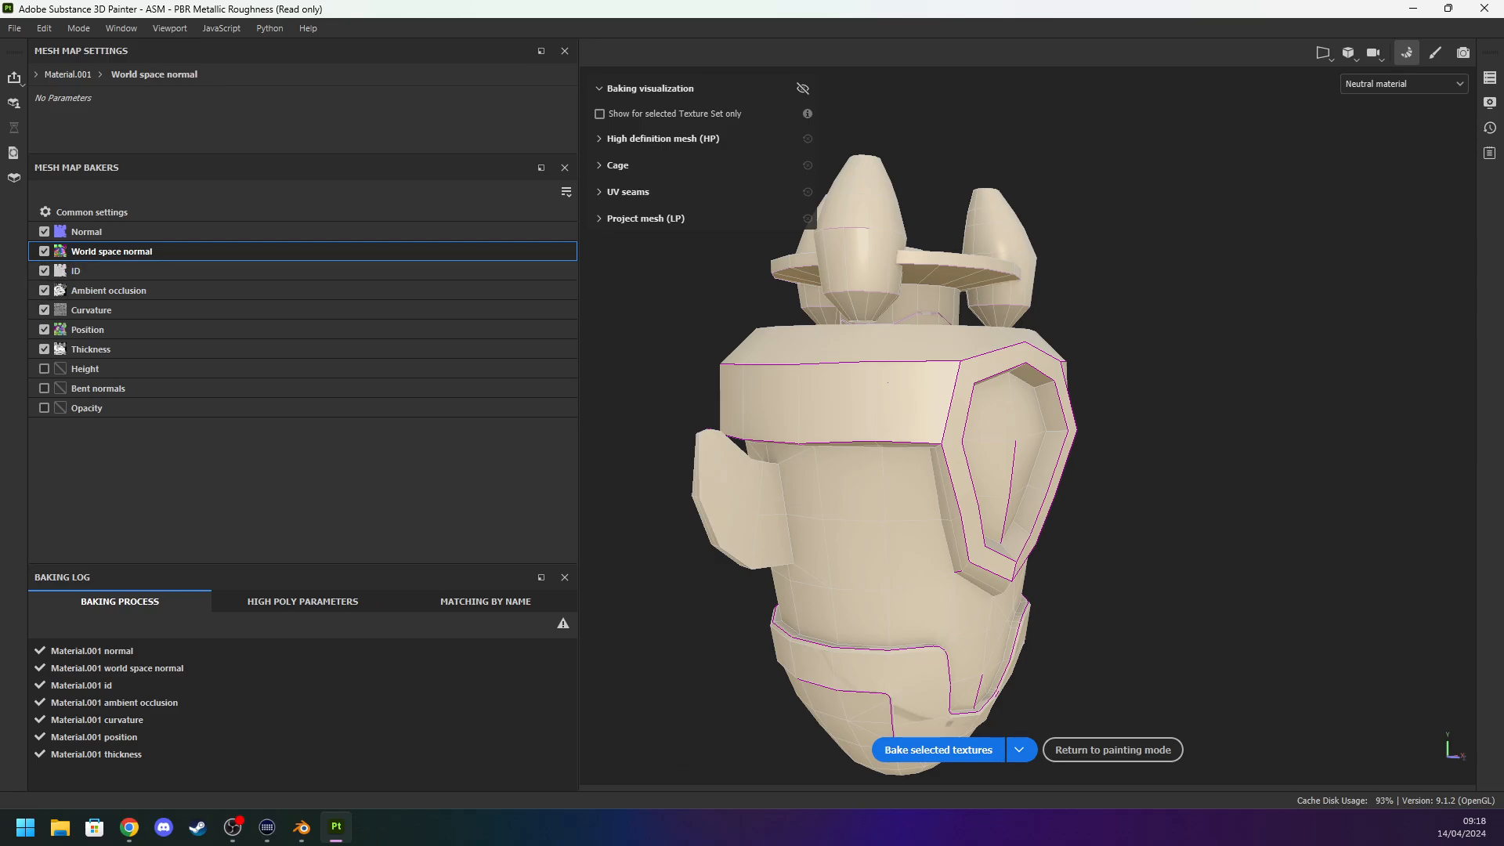
Switch to Blender, look at the drop pod in the Texture Paint workspace and return to the Layout workspace.
key("alt+Tab")
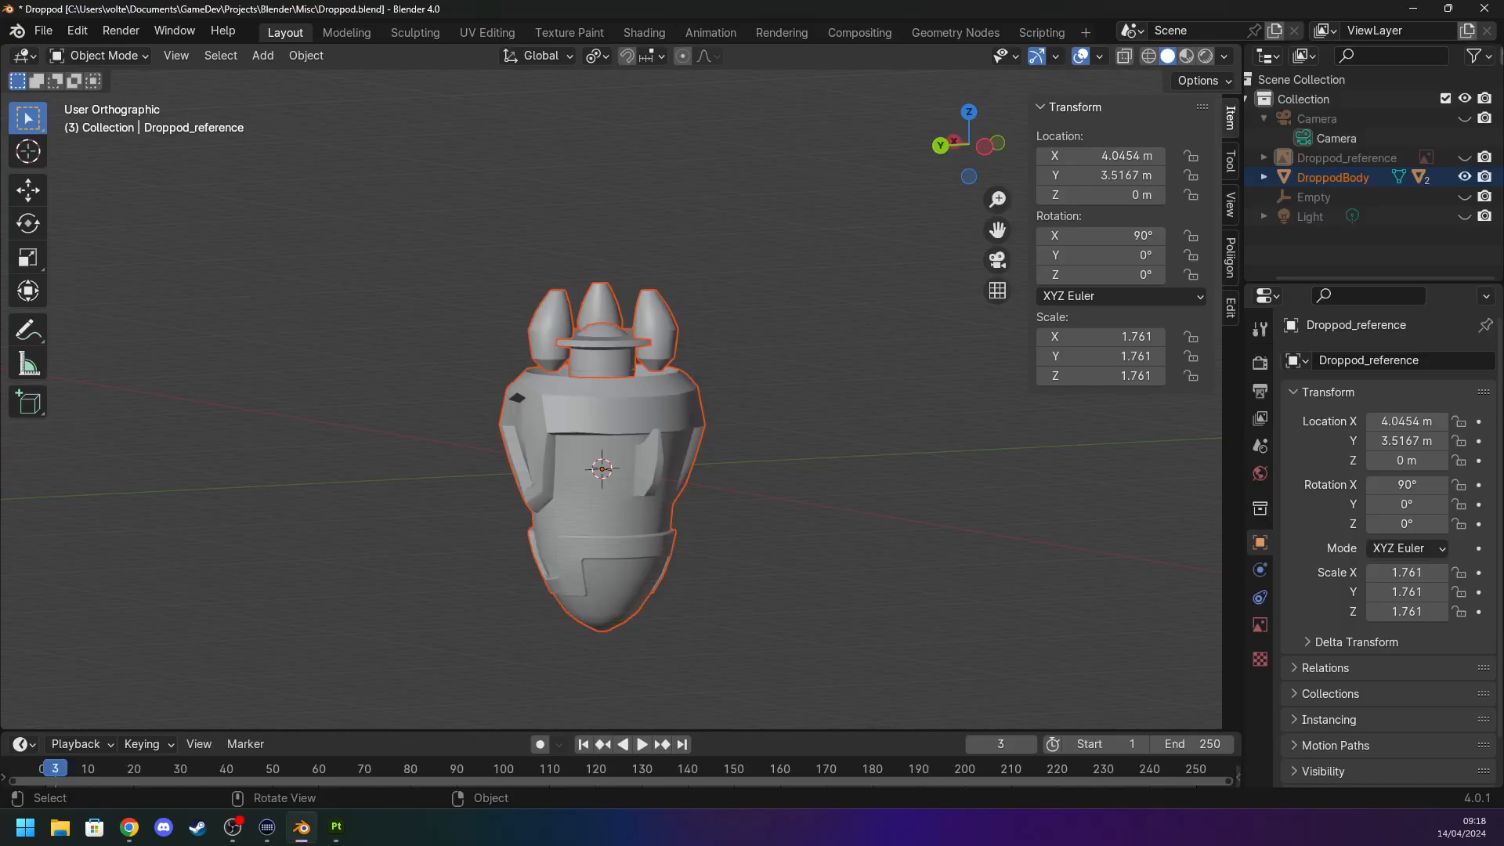
left_click(197, 450)
key("ctrl+z")
left_click(45, 31)
left_click(558, 33)
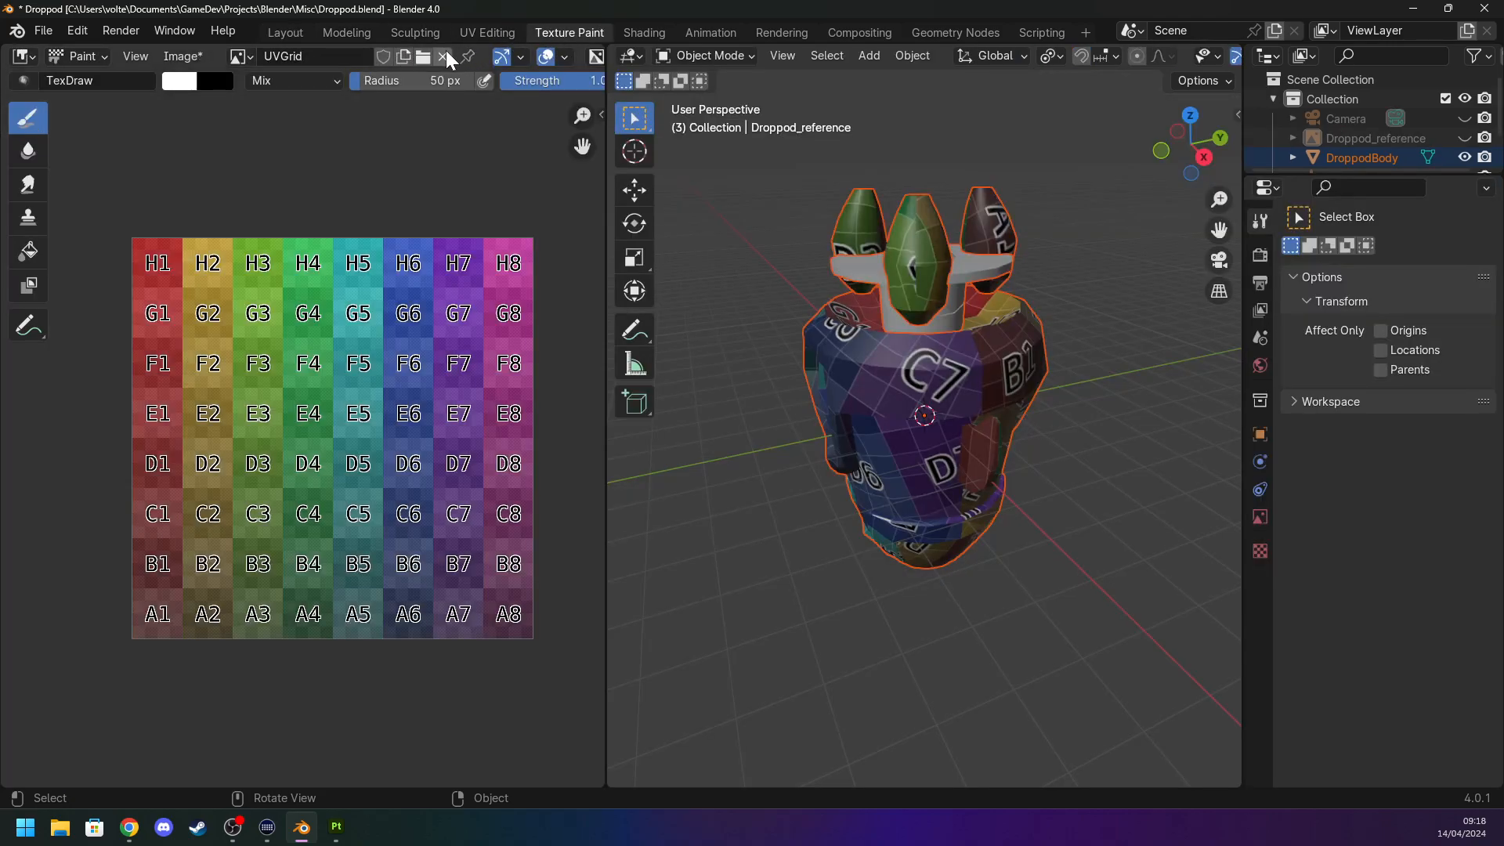
left_click(282, 33)
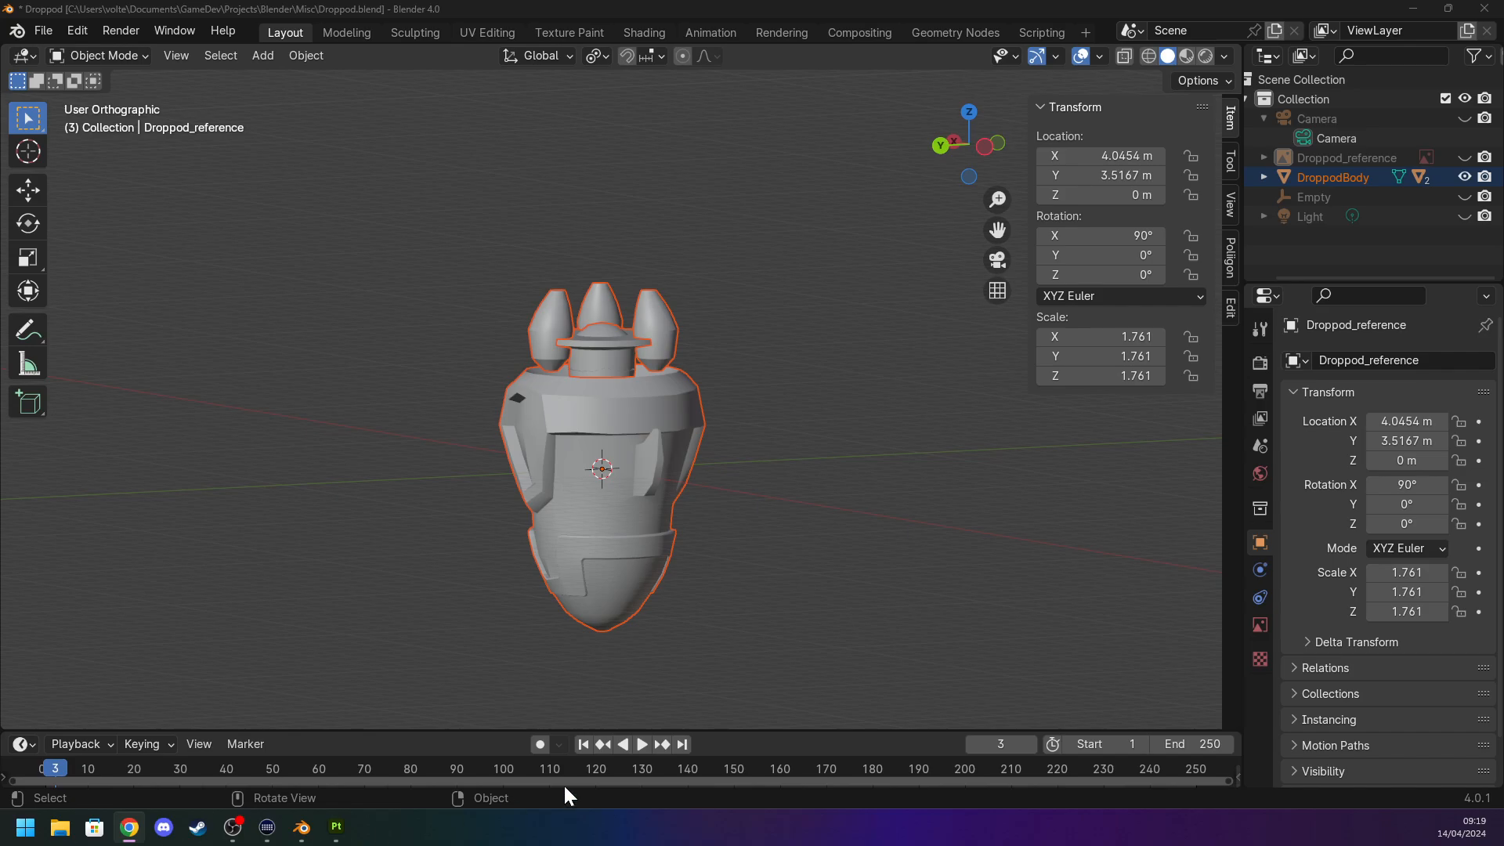
Select the drop pod's body and look through its object, modifier, particle, physics and material properties.
scroll(1336, 503, "down", 2)
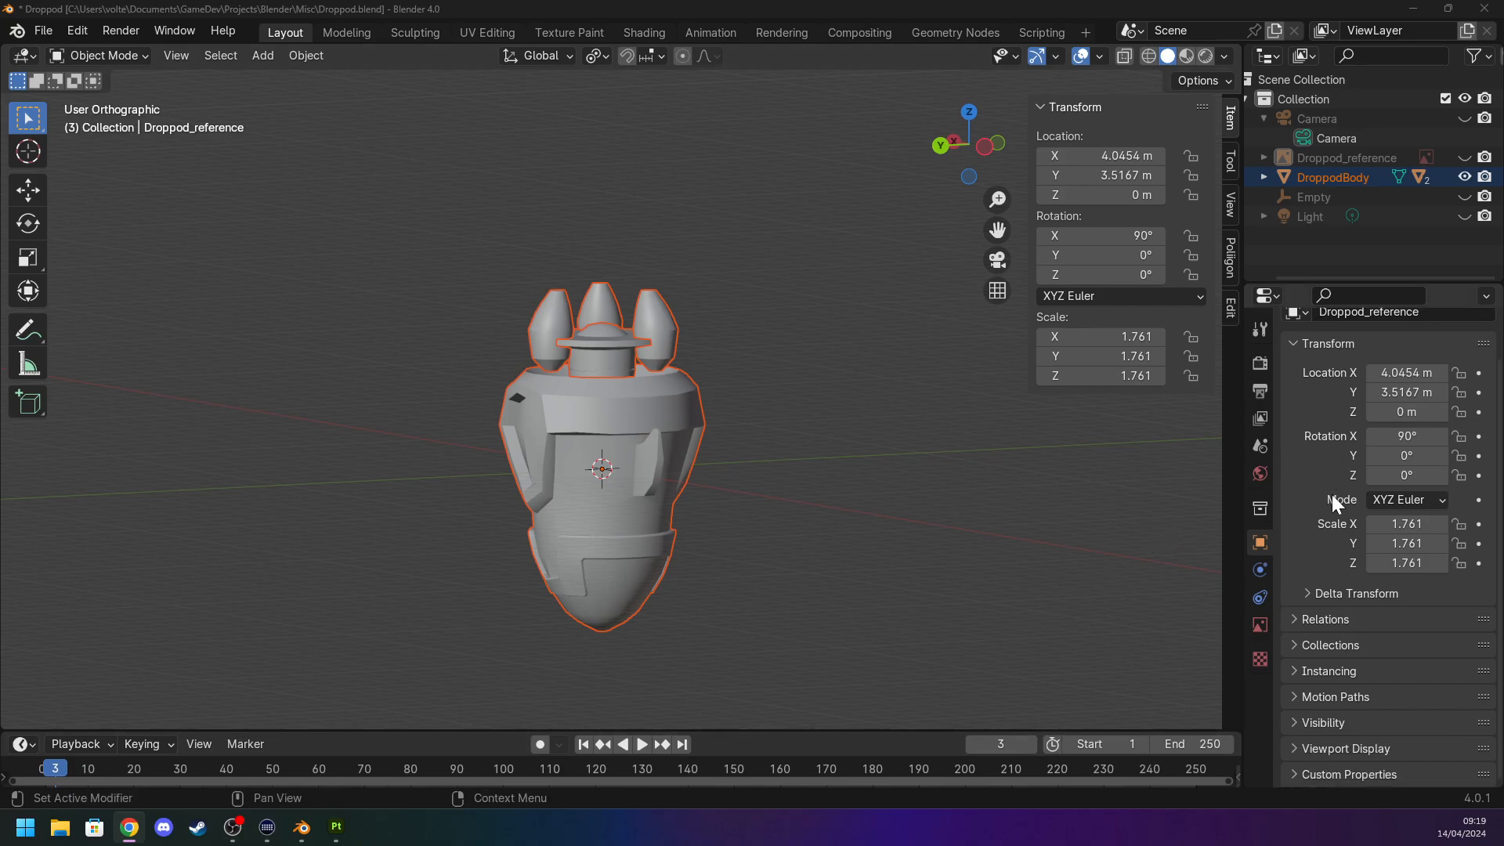
scroll(1323, 490, "up", 2)
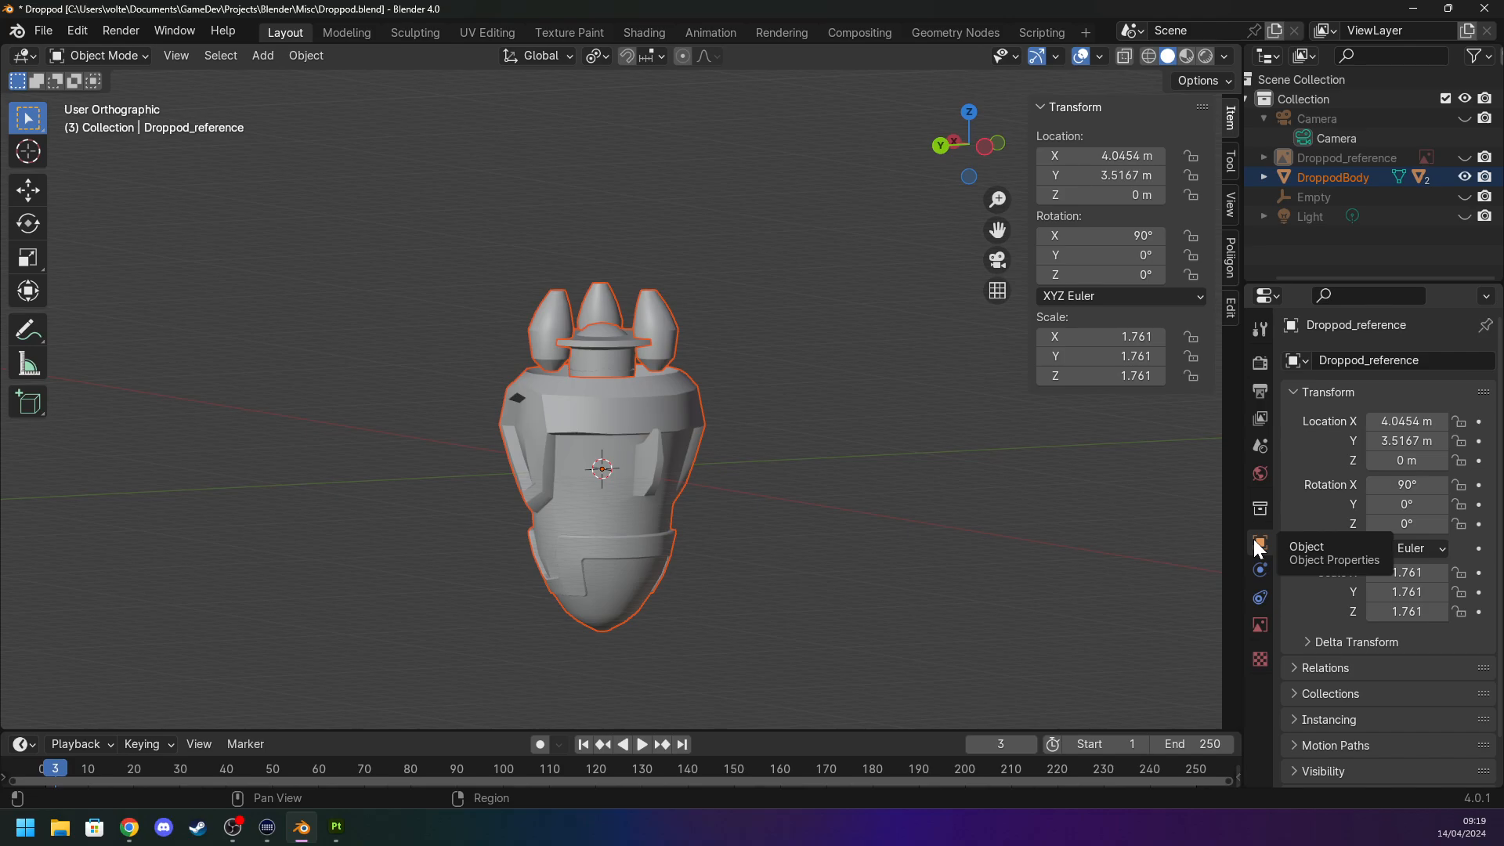
scroll(1346, 547, "down", 2)
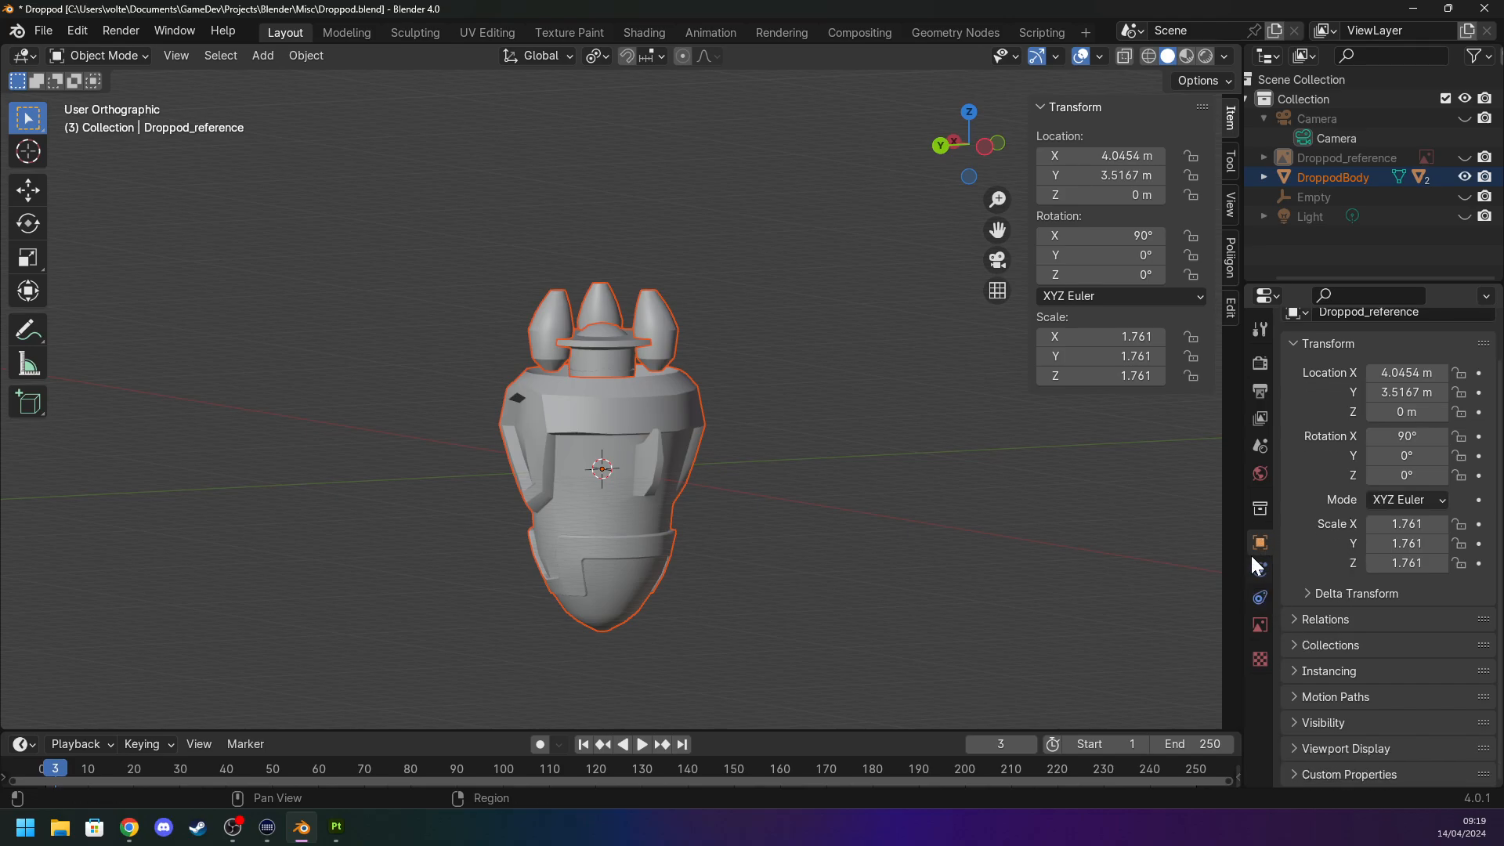
left_click(1258, 597)
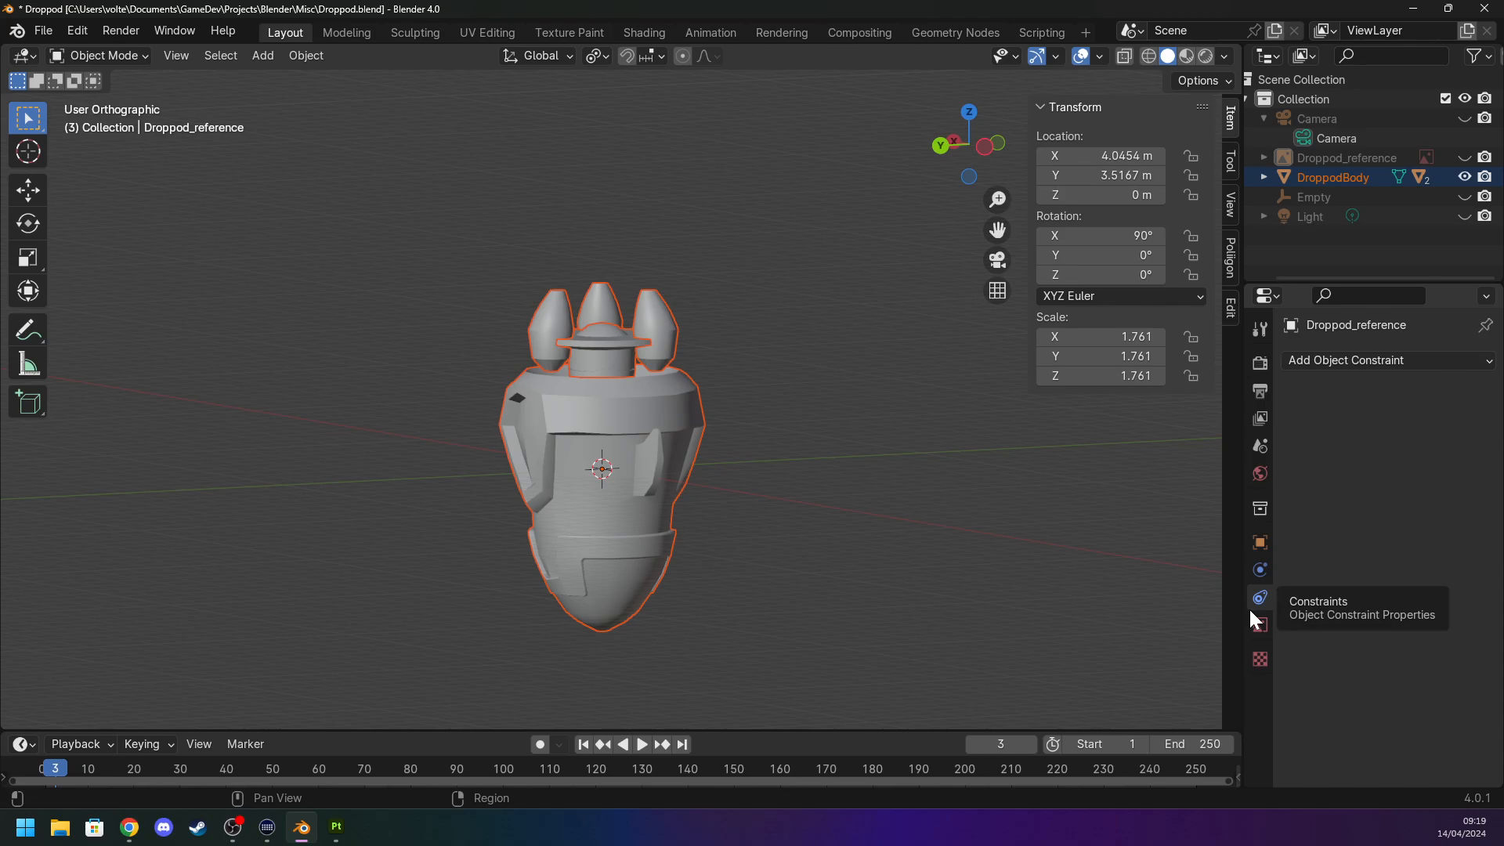
left_click(529, 445)
left_click(1260, 542)
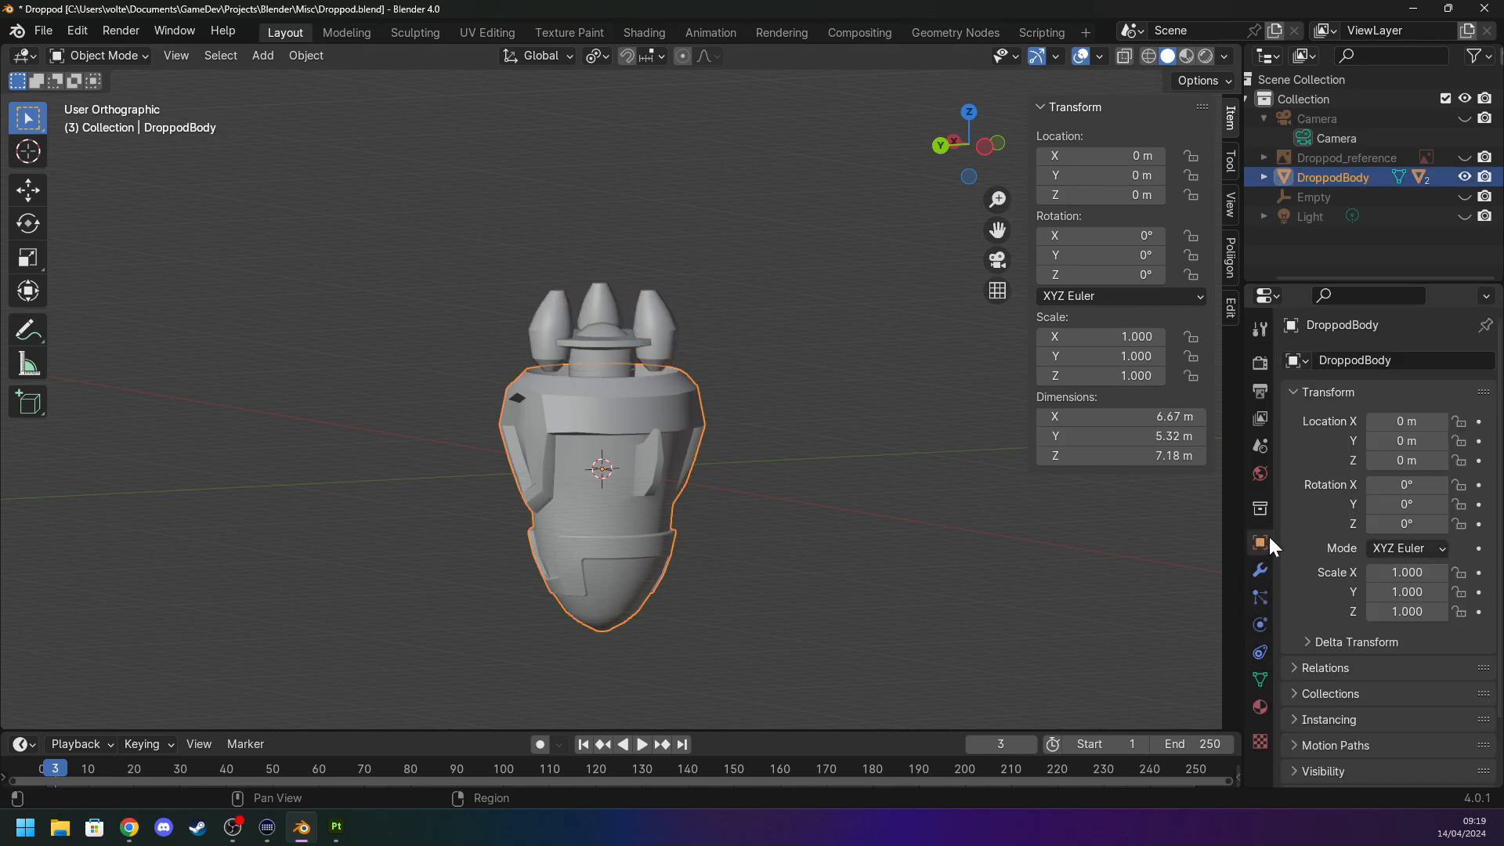
scroll(1353, 575, "down", 2)
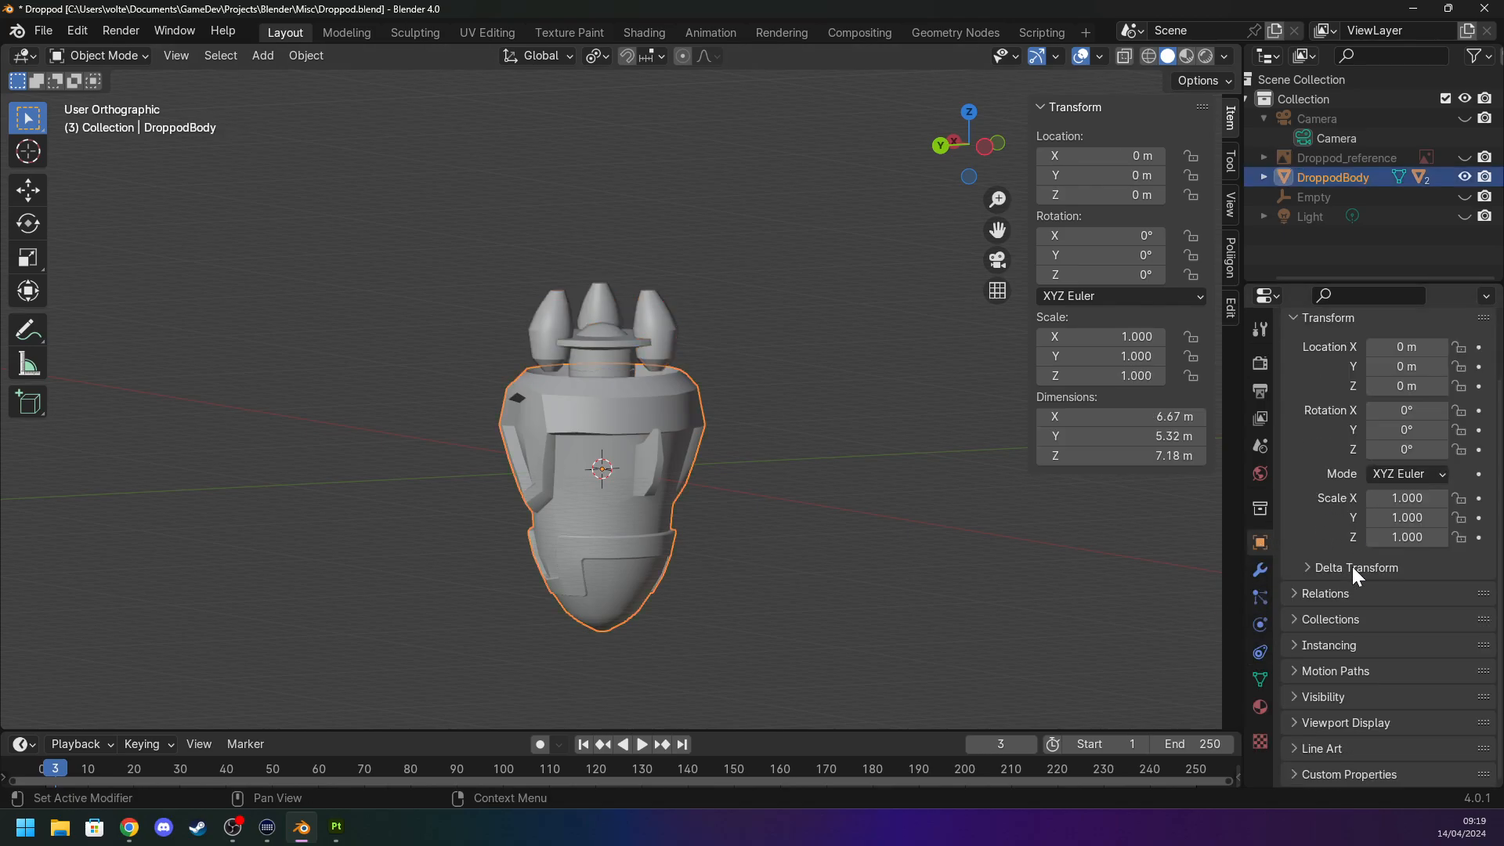
left_click(1260, 570)
left_click(1260, 597)
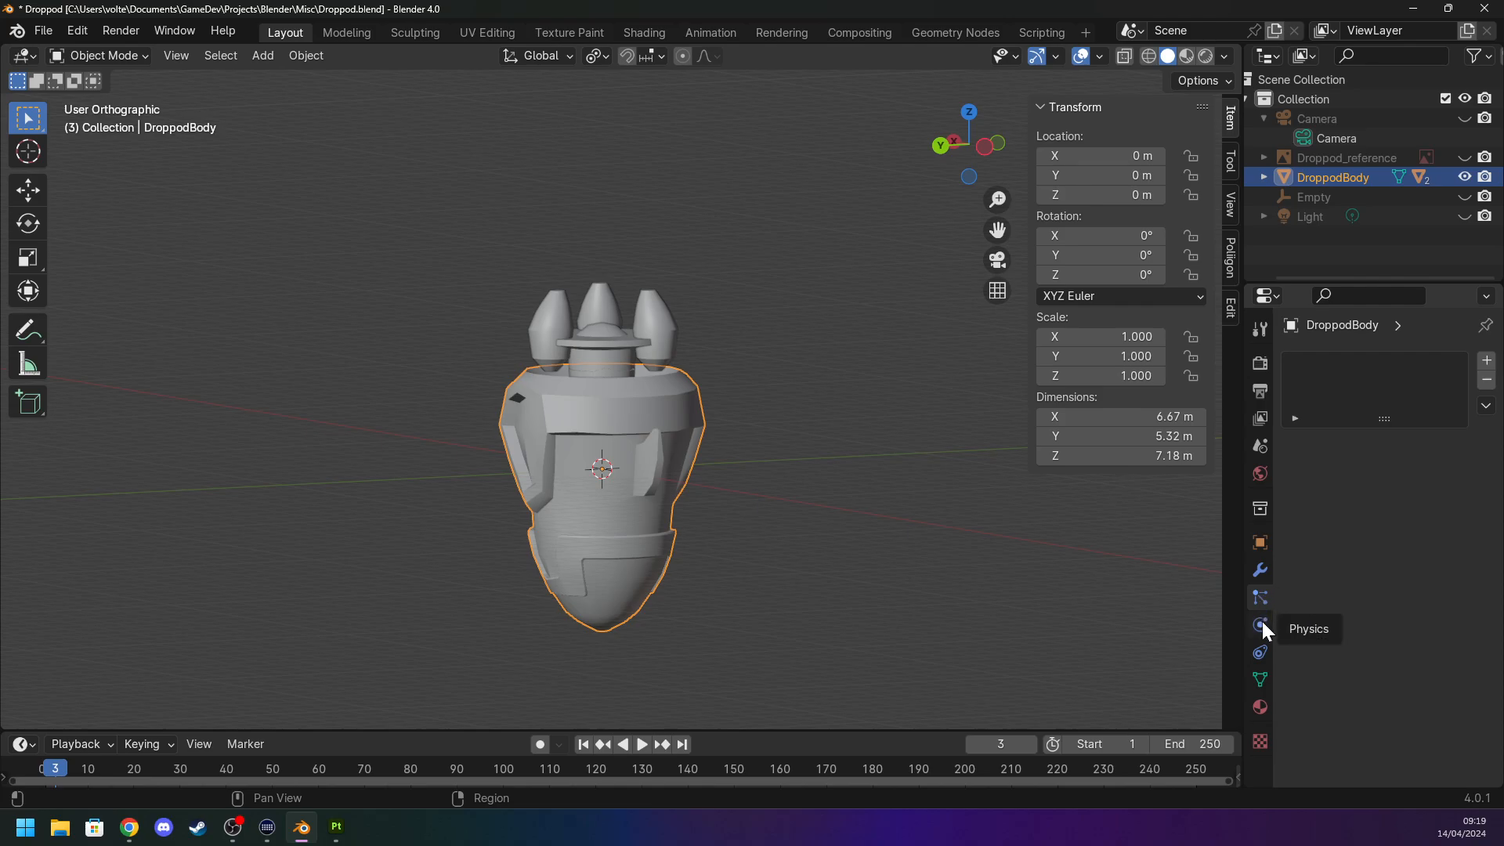
left_click(1259, 624)
left_click(1260, 707)
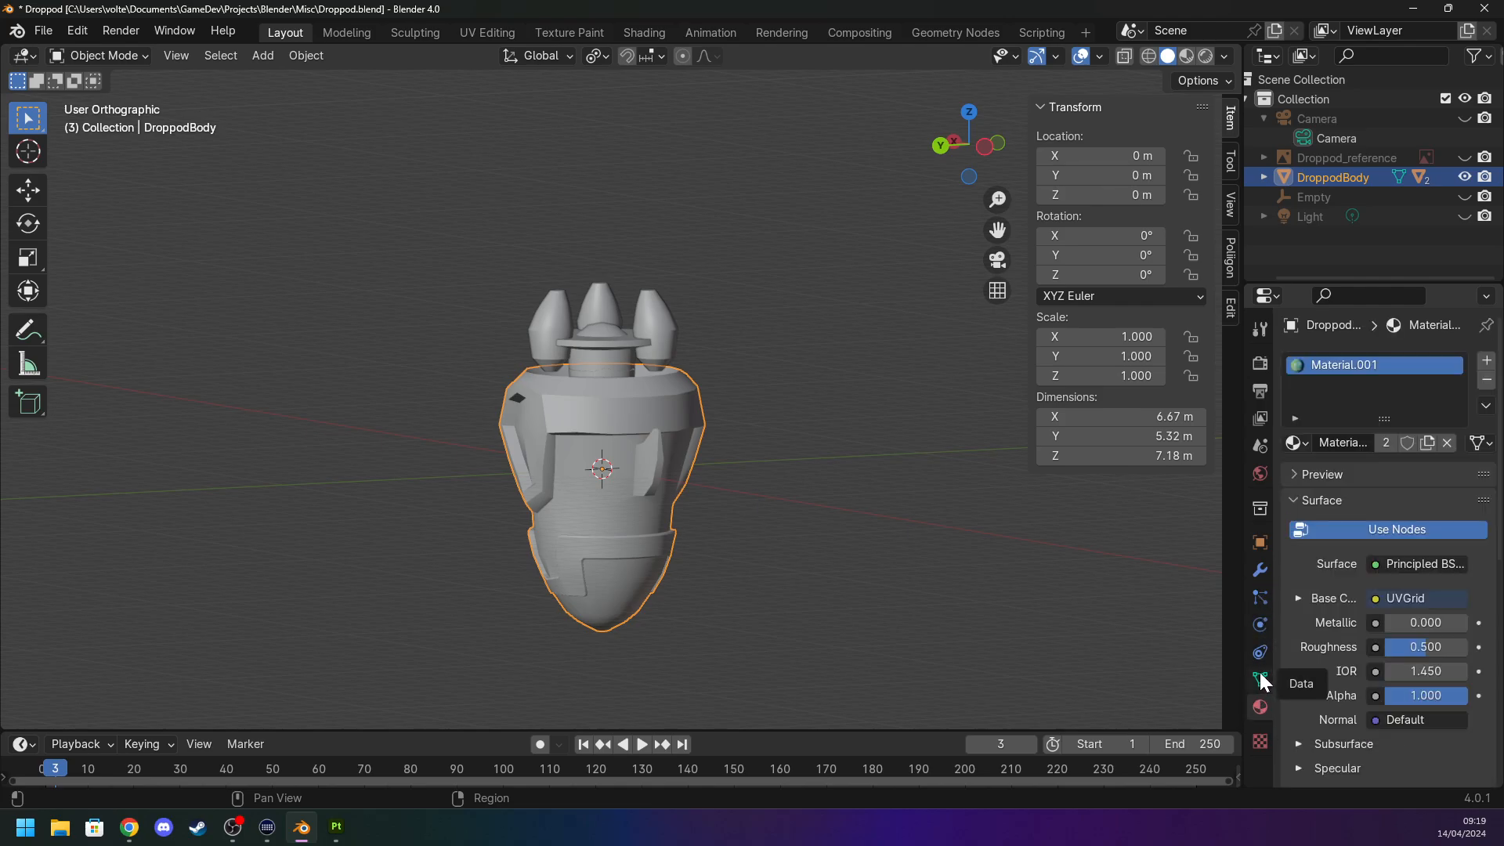
Open the mesh data properties of the drop pod's body and expand its color attributes.
left_click(1260, 679)
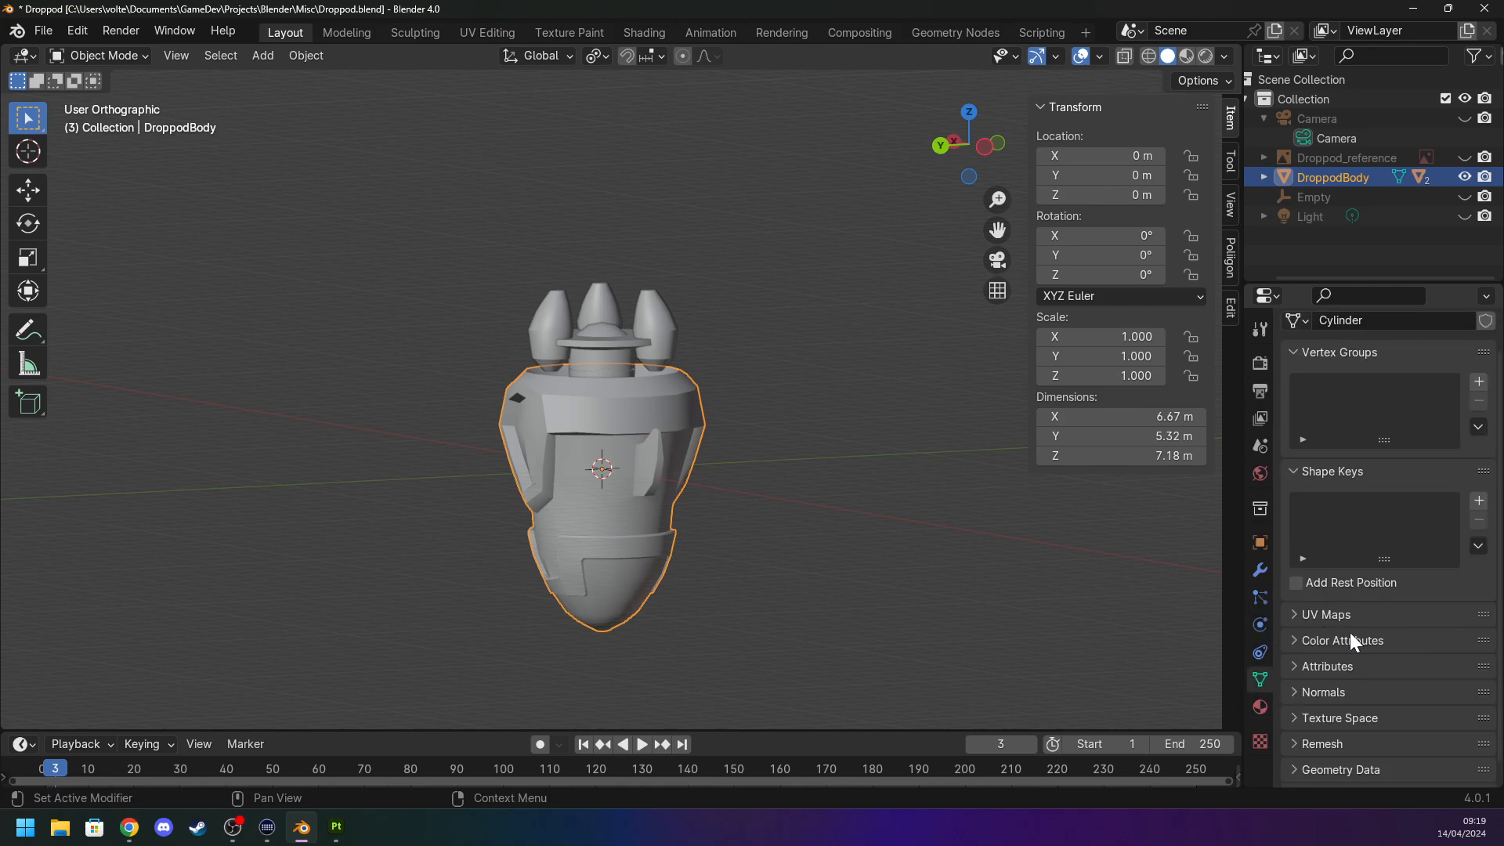
left_click(1295, 641)
left_click(1295, 641)
scroll(1295, 641, "down", 1)
scroll(1295, 641, "up", 2)
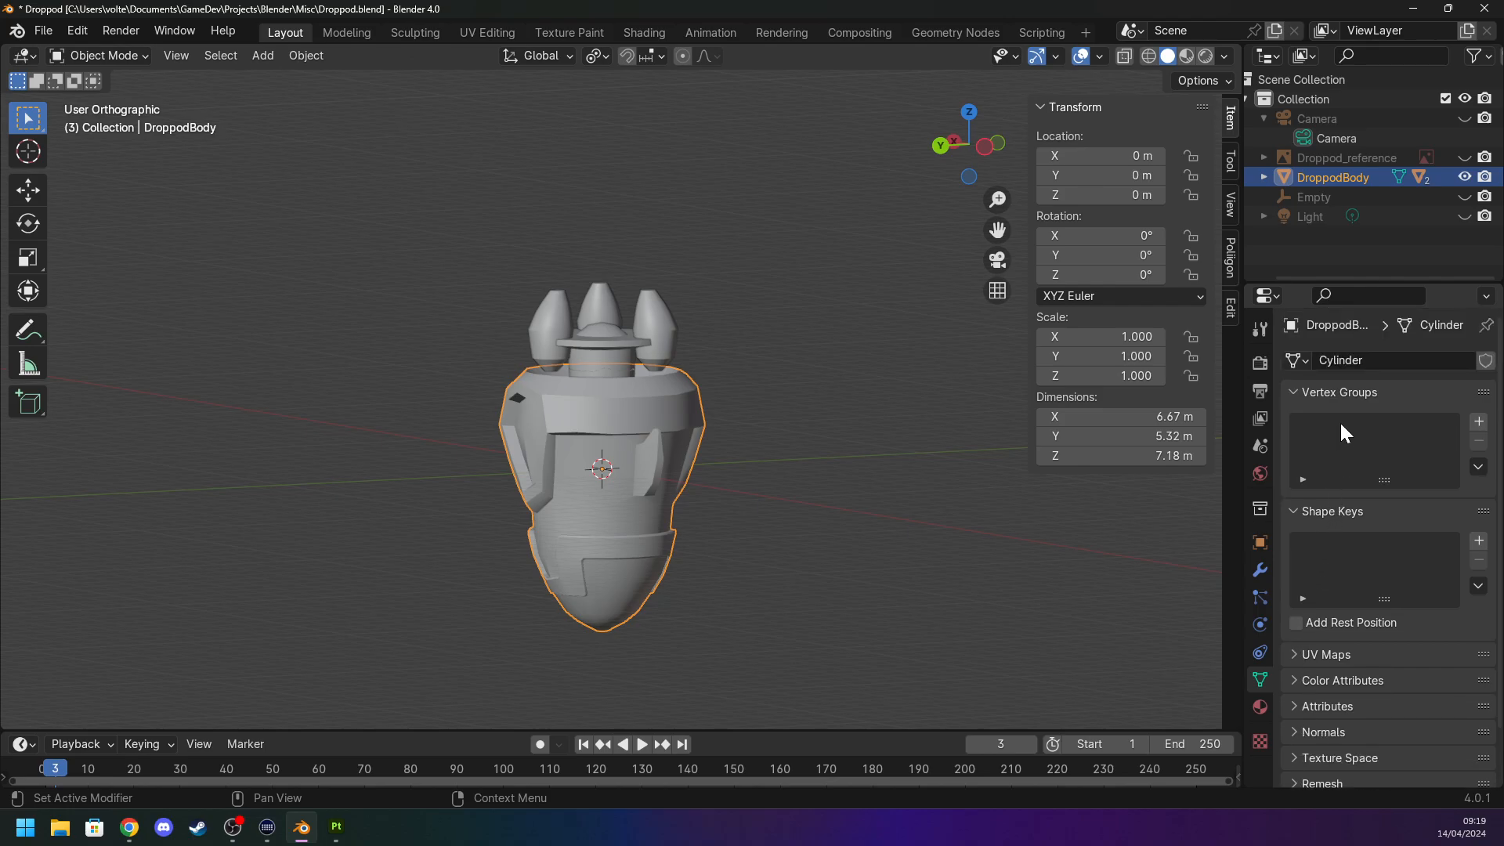
scroll(1331, 579, "down", 2)
left_click(1297, 619)
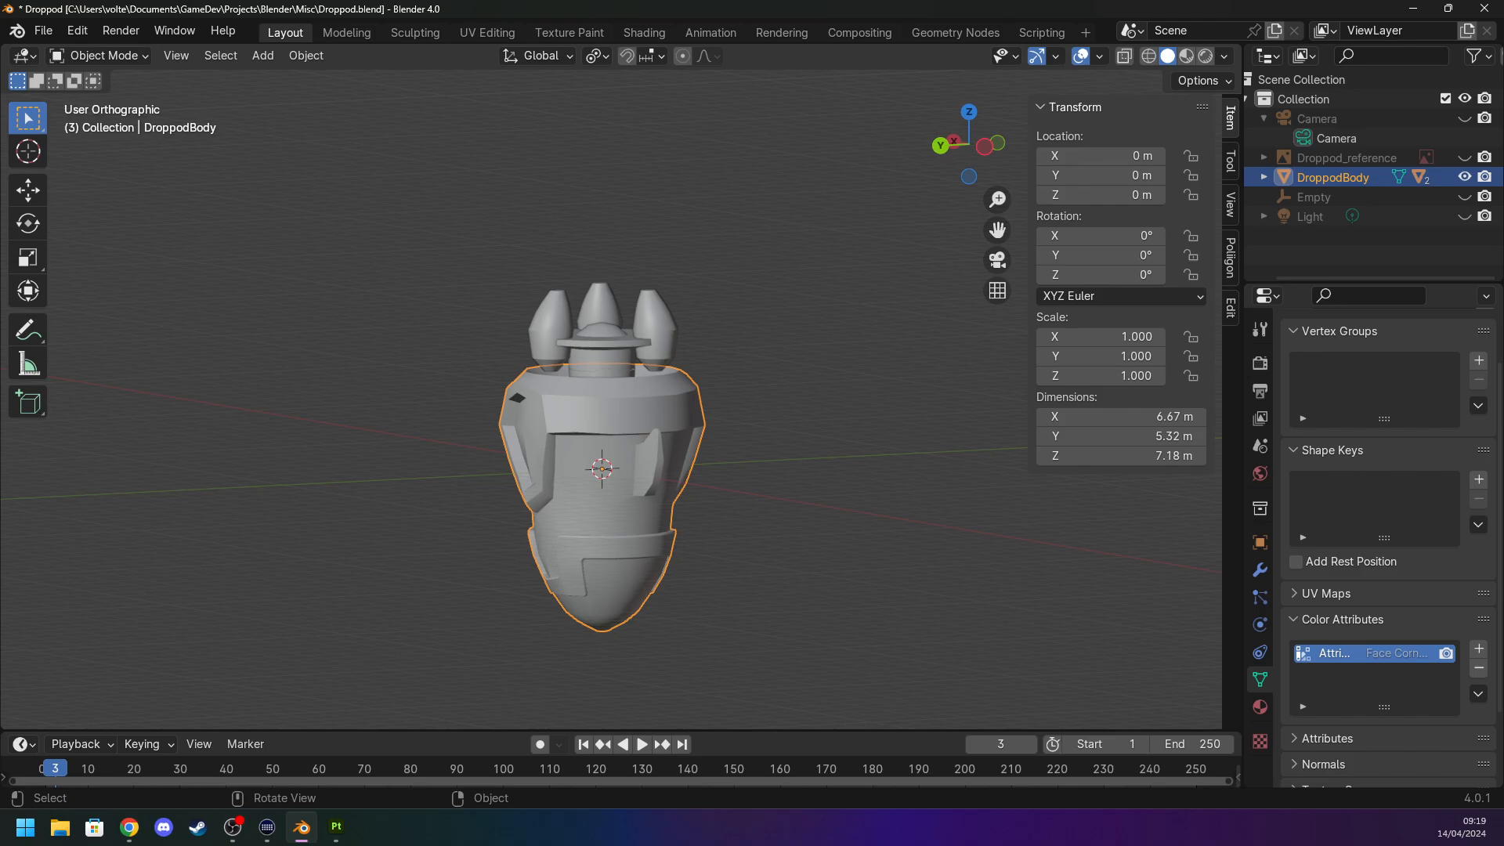
Run Convert Color Attribute on the body's attribute with the Face Corner domain and the Byte Color data type.
right_click(1372, 652)
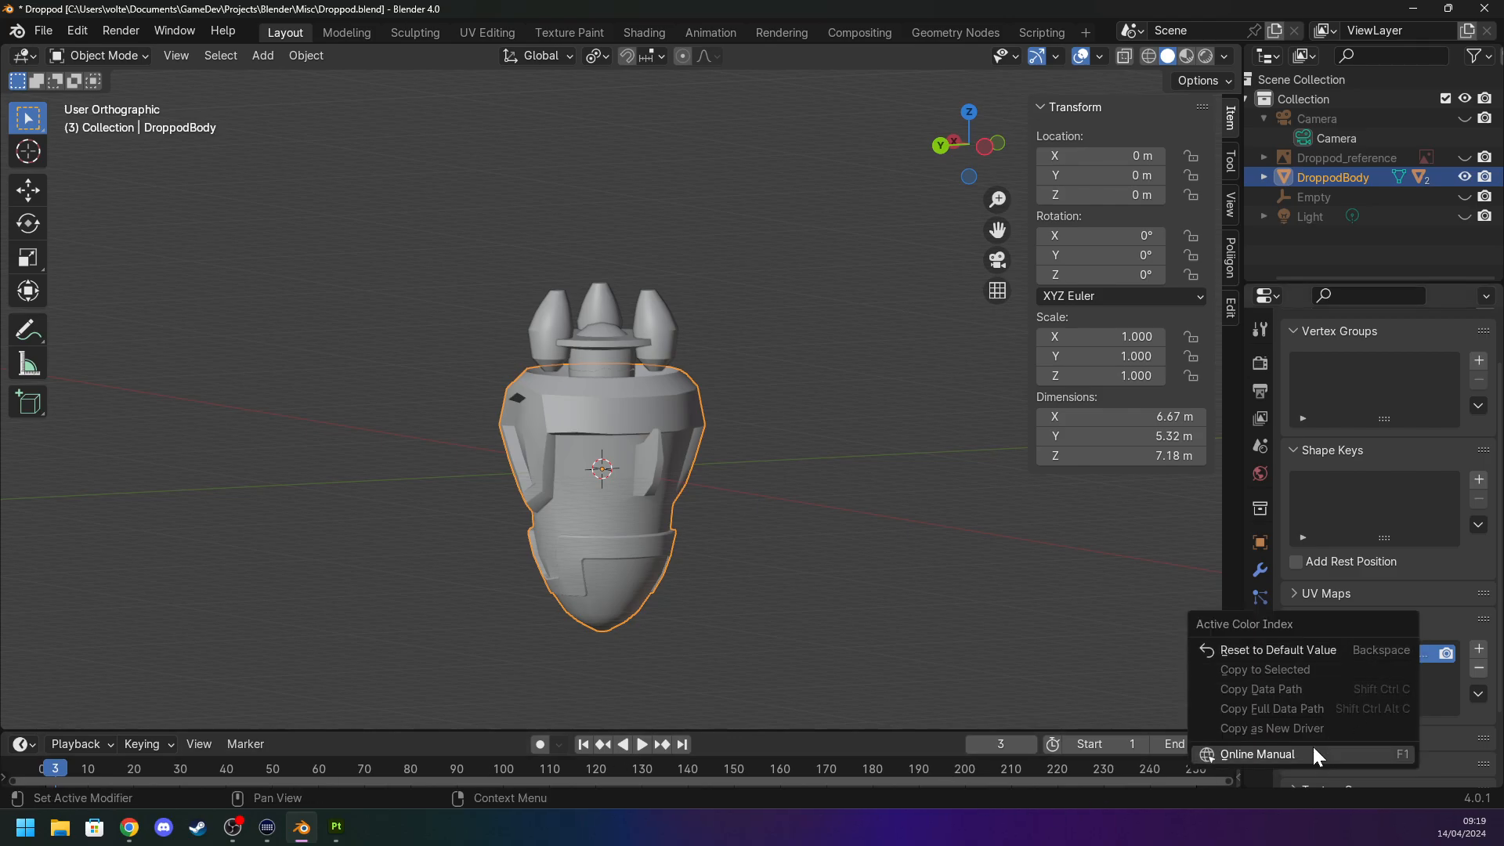
left_click(1478, 693)
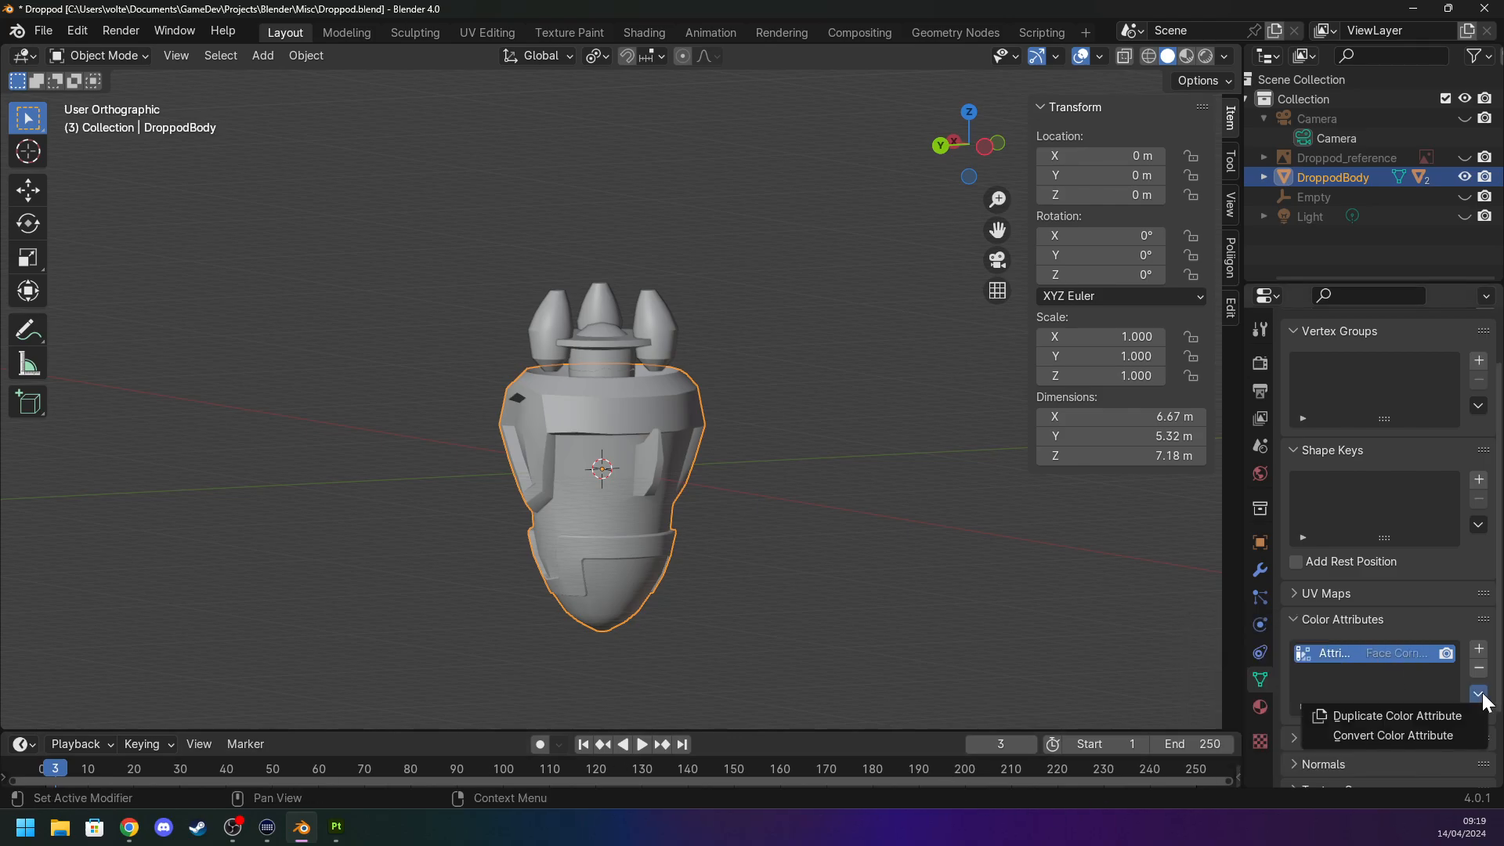
left_click(1427, 734)
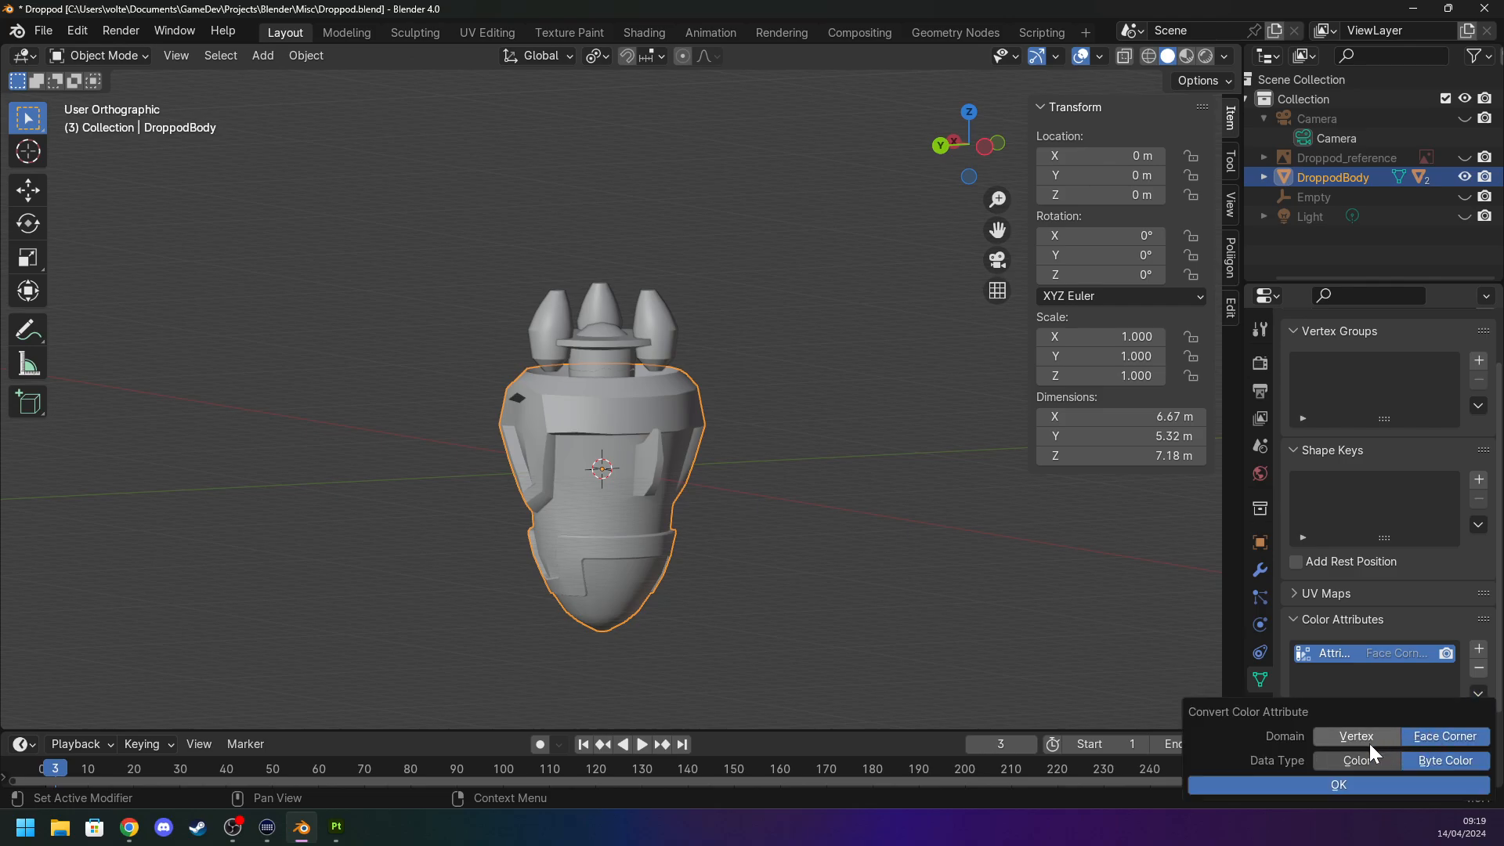
left_click(1430, 785)
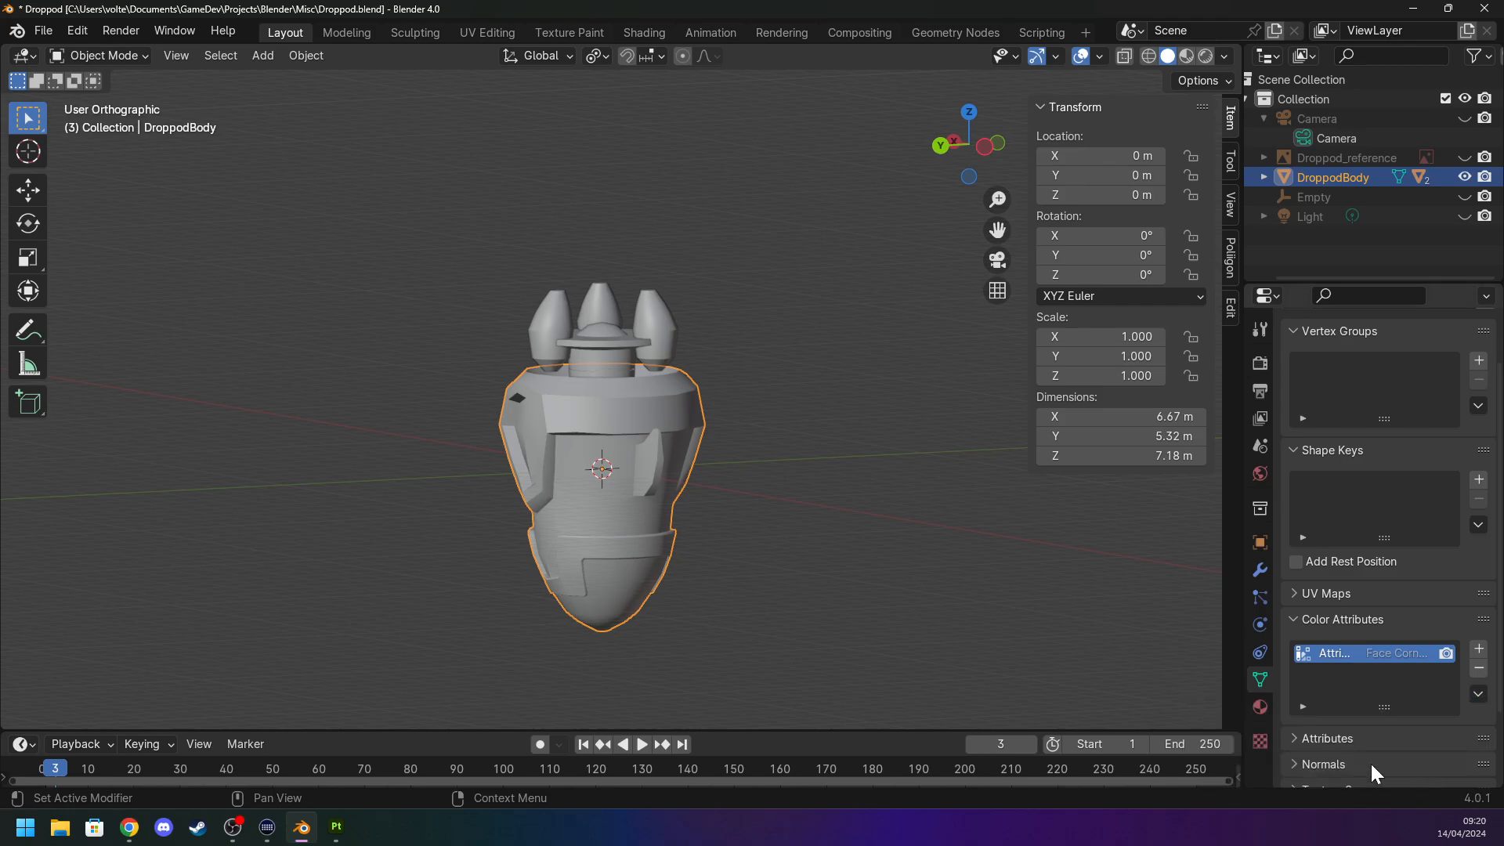
Check the drop pod's body in Vertex Paint mode and return to Object Mode.
left_click(94, 59)
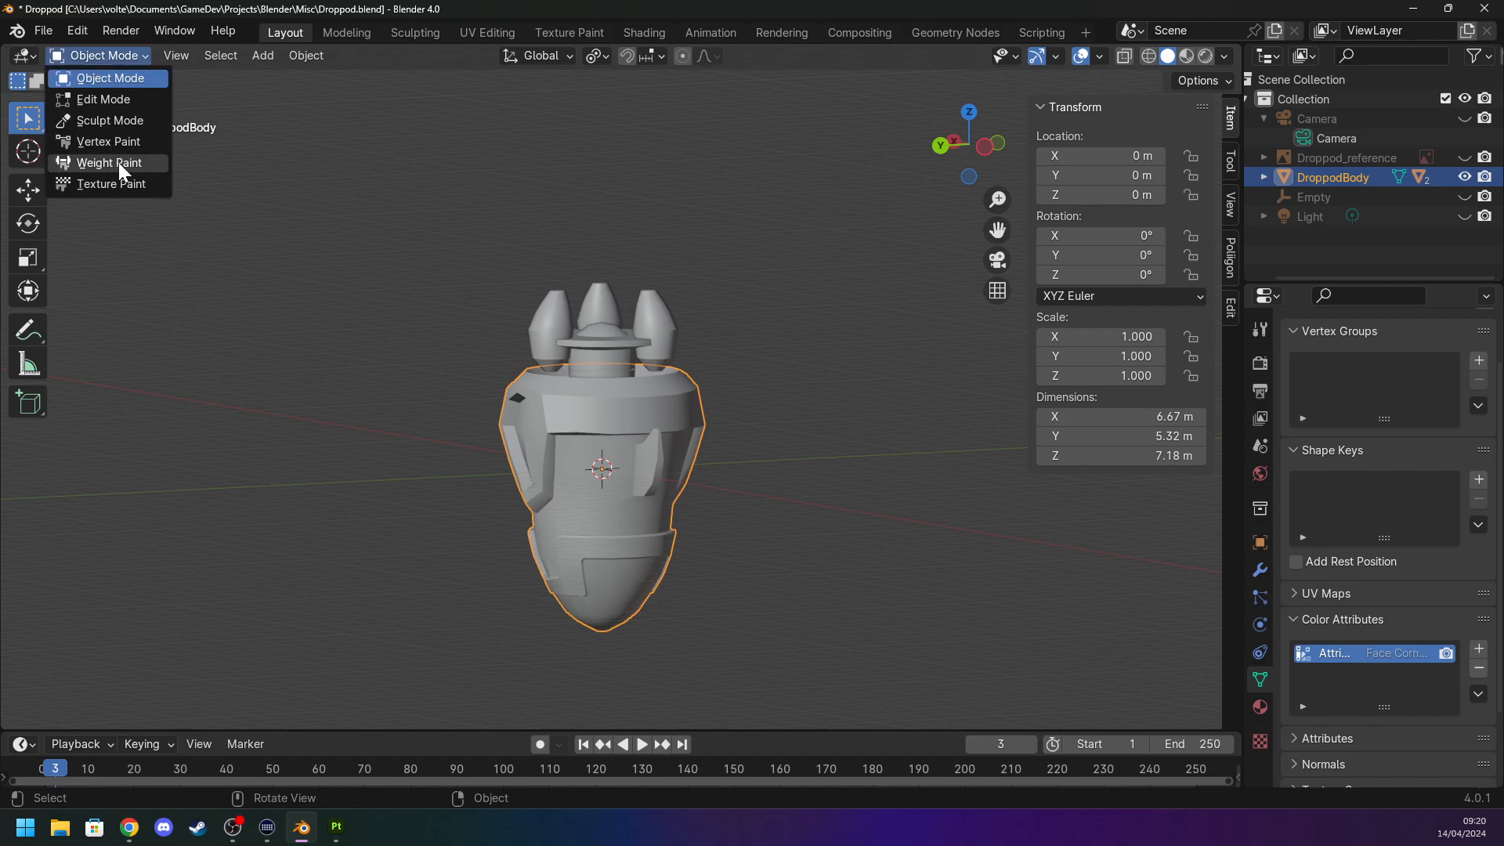
left_click(115, 144)
left_click(101, 59)
left_click(104, 80)
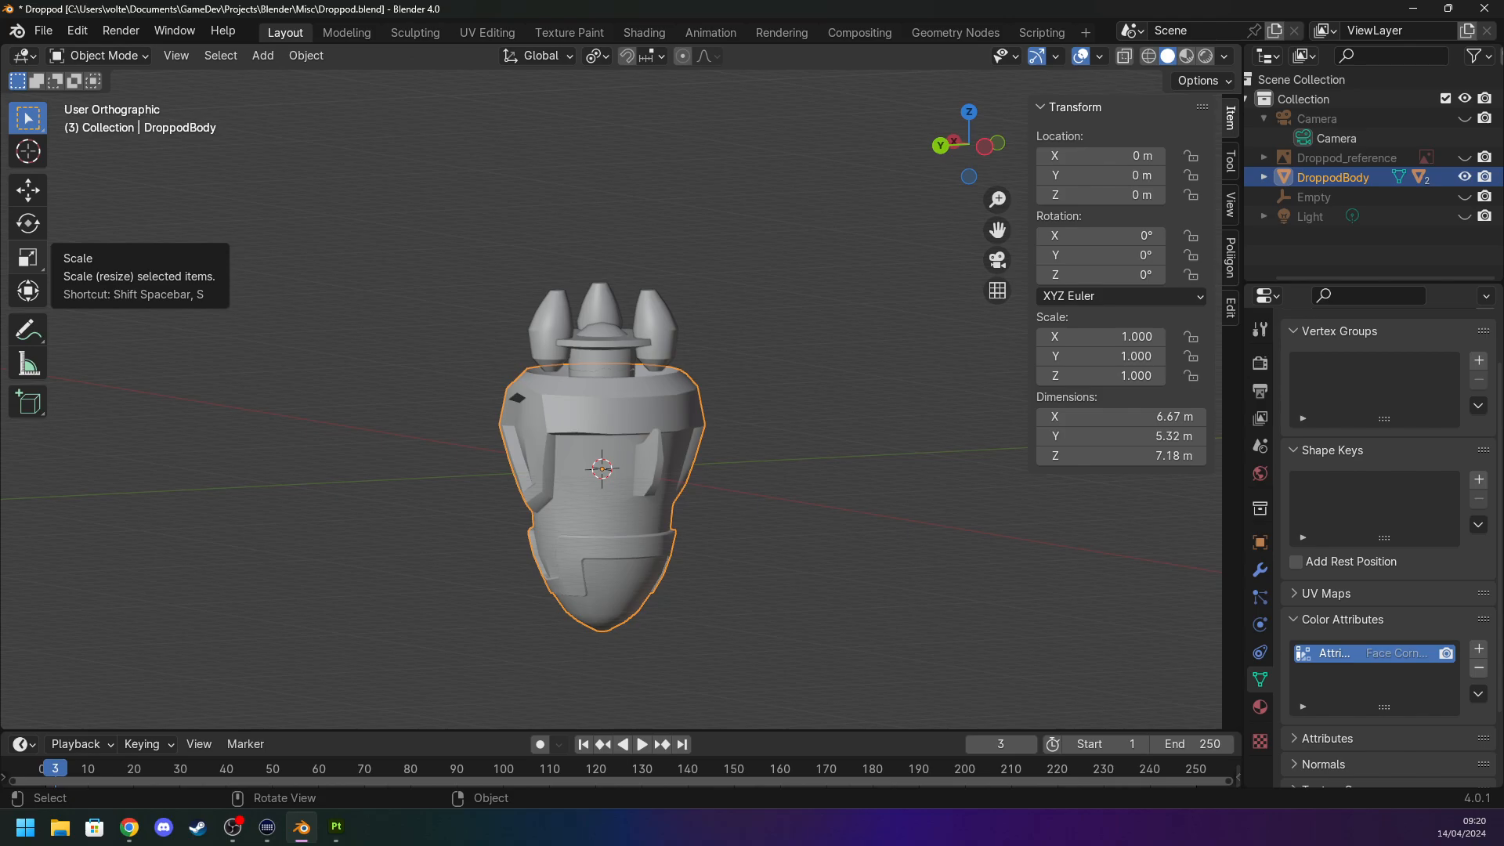
Convert the booster base's active color attribute to the Face Corner domain and the Byte Color data type.
scroll(650, 557, "up", 3)
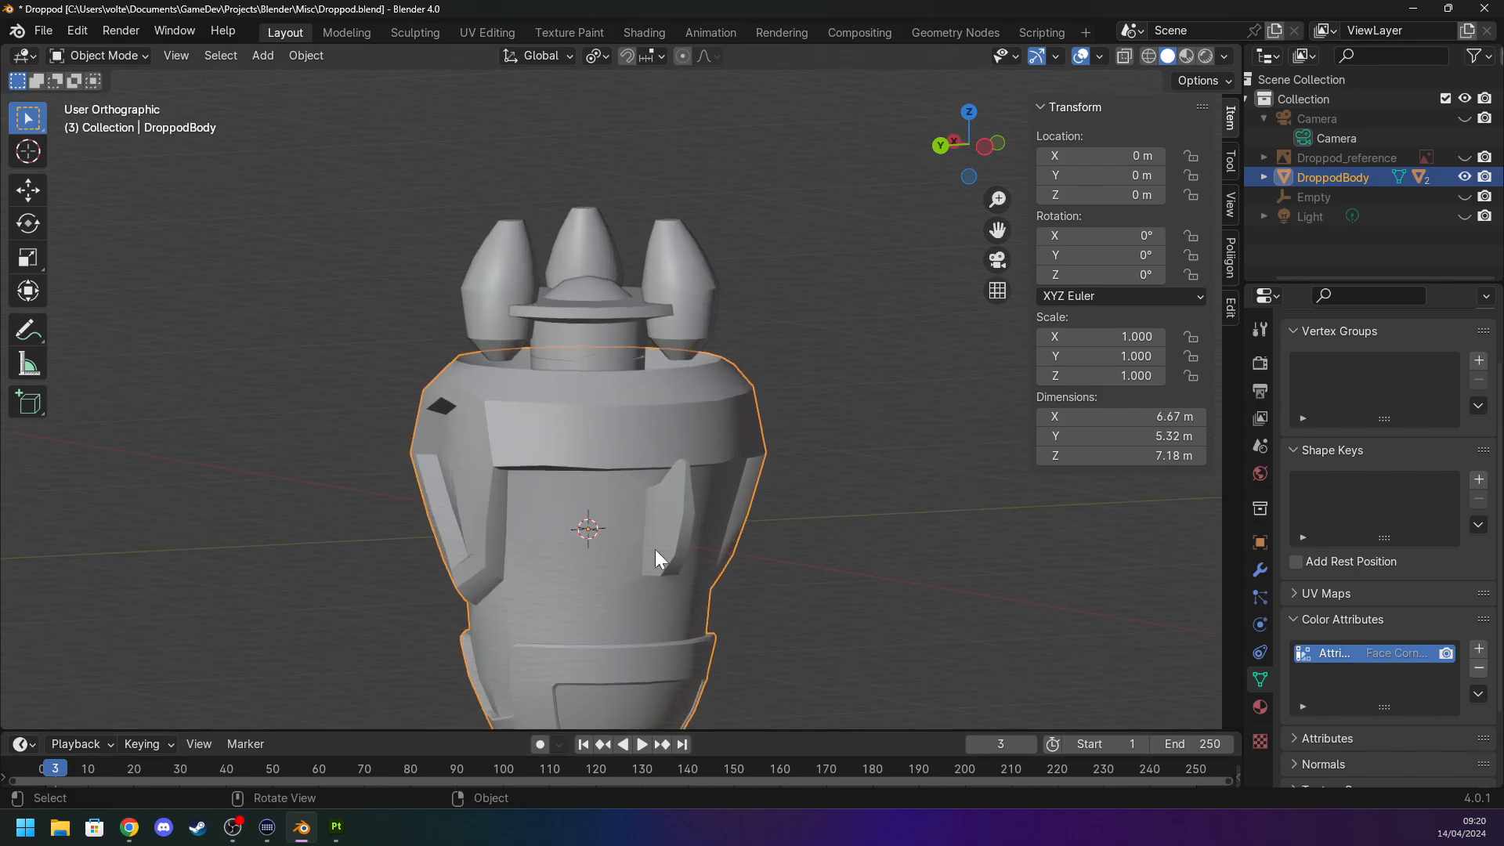
left_click(578, 335)
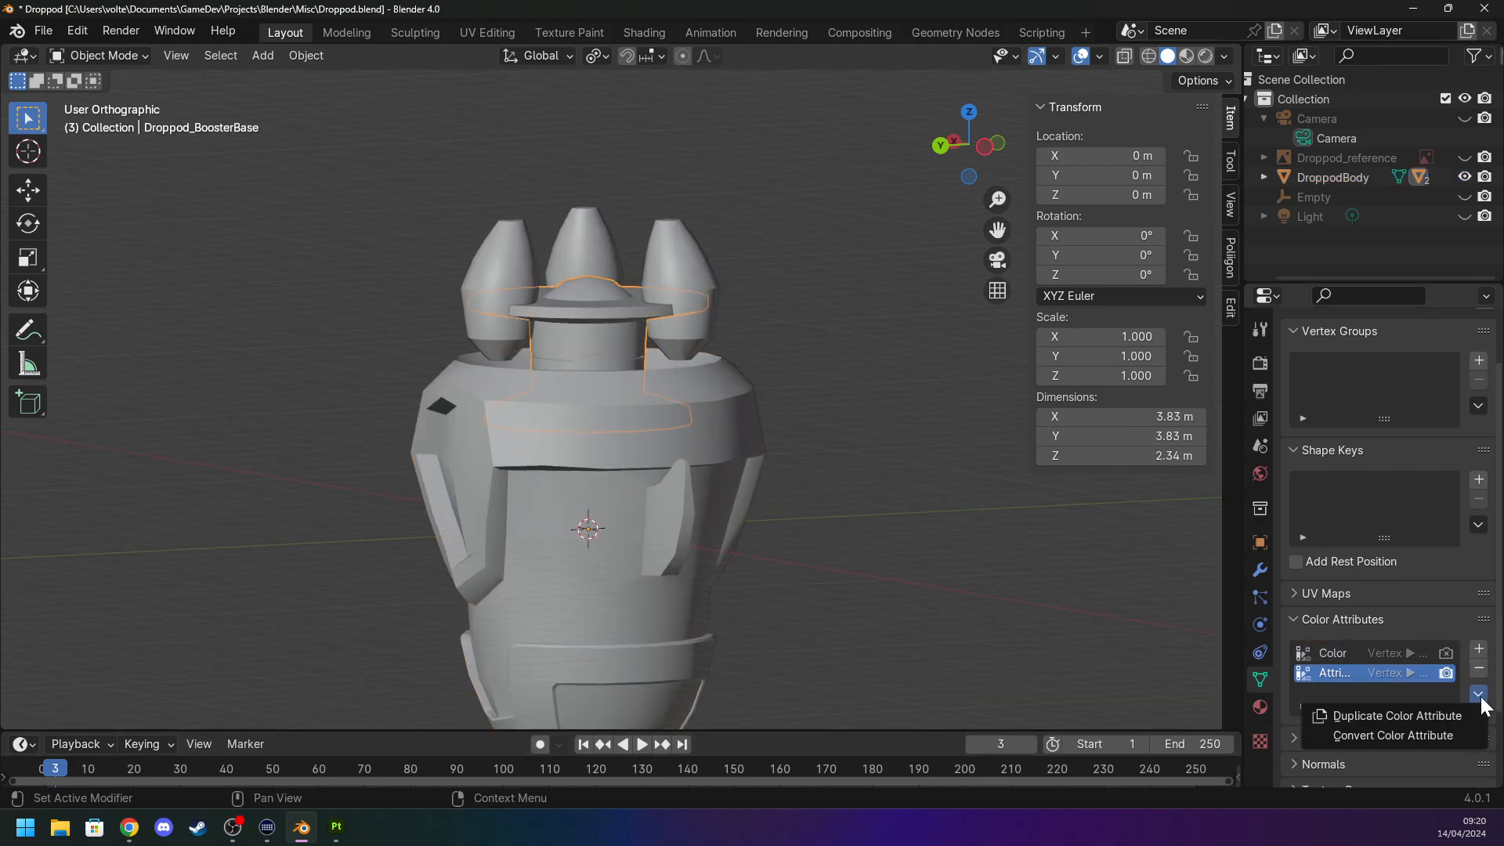
left_click(1423, 733)
left_click(1444, 759)
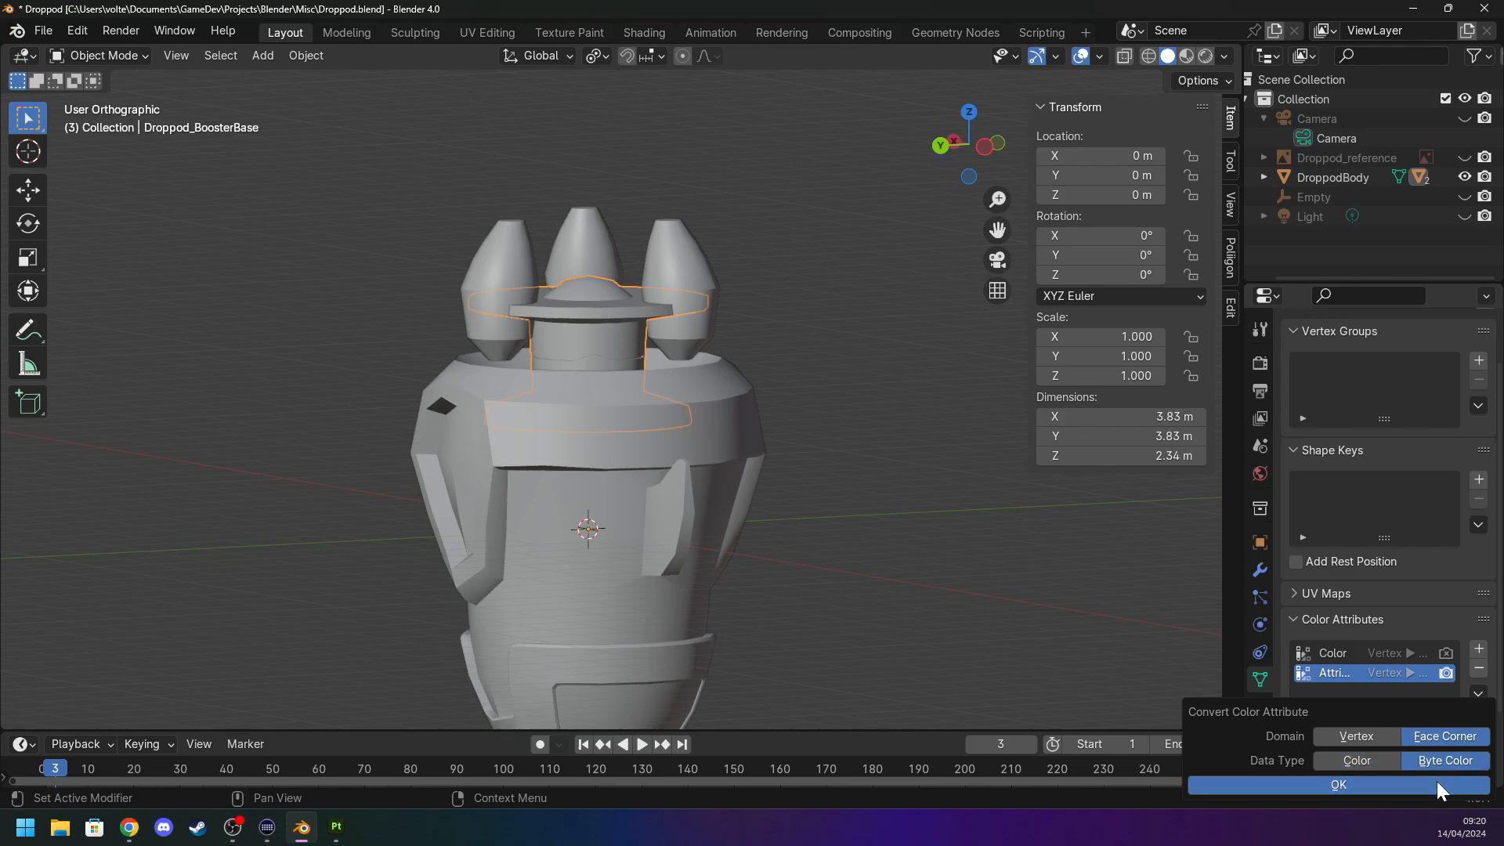
left_click(1437, 783)
Convert the booster base's other color attribute, named Color, to Face Corner and Byte Color as well.
left_click(1357, 655)
left_click(1478, 693)
left_click(1446, 737)
left_click(1434, 732)
left_click(1441, 758)
left_click(1437, 783)
Convert the three boosters' color attribute to Face Corner and Byte Color and save the Blender file.
left_click(689, 261)
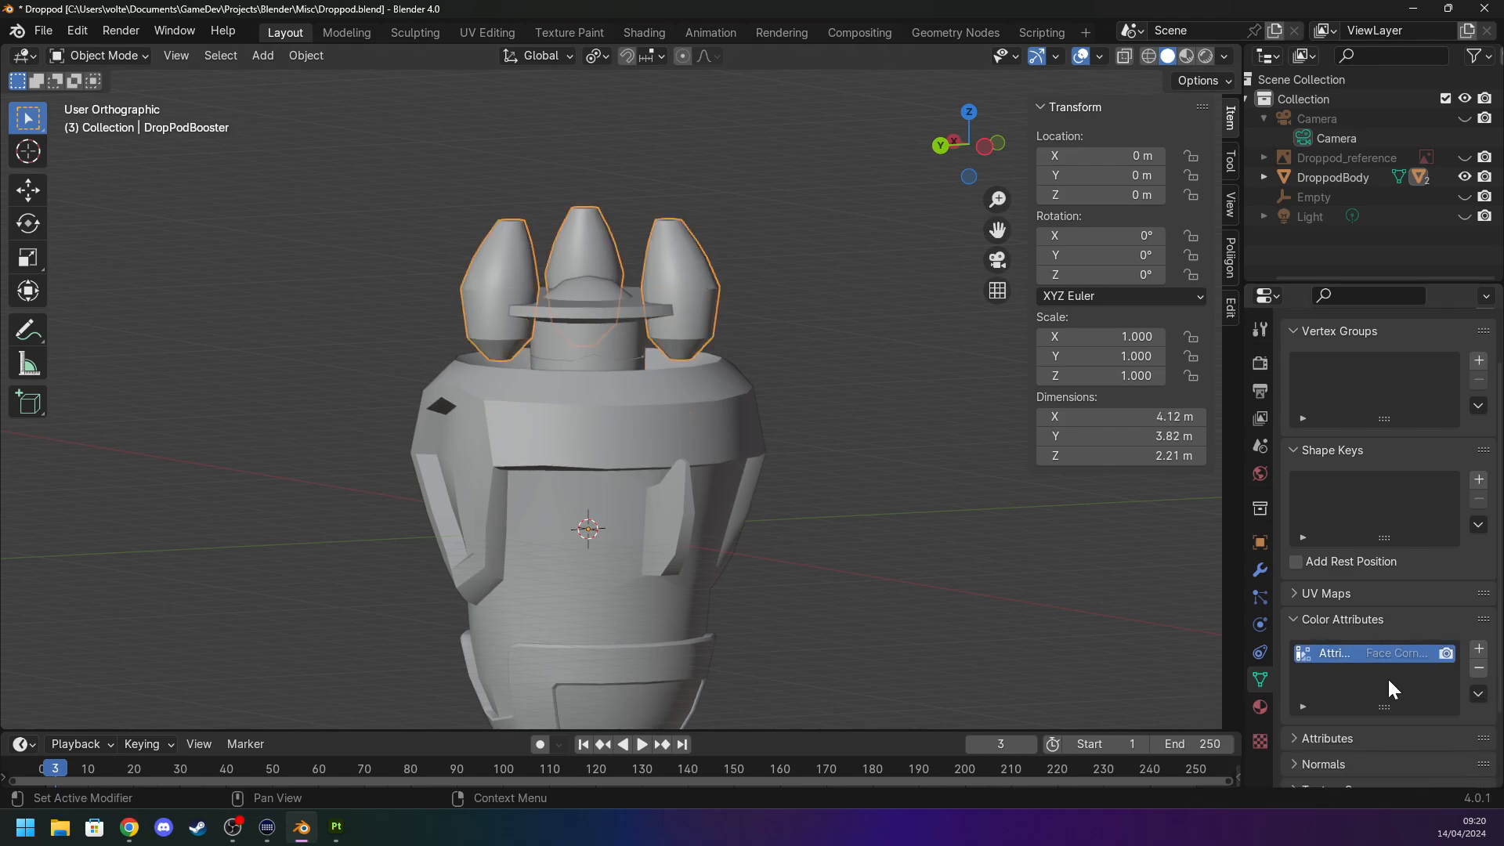
left_click(1478, 693)
left_click(1415, 734)
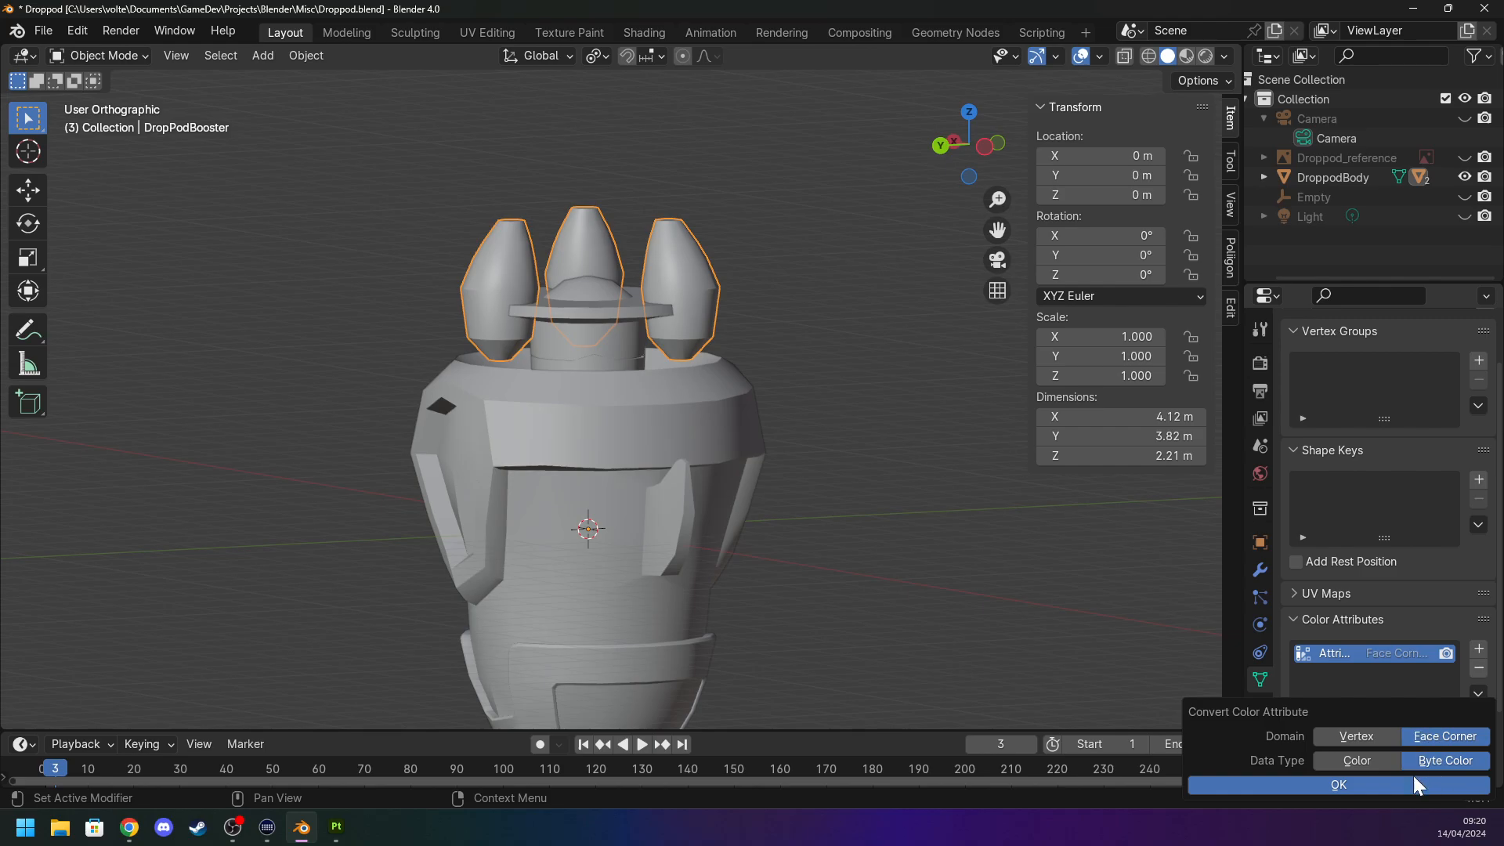
left_click(1367, 785)
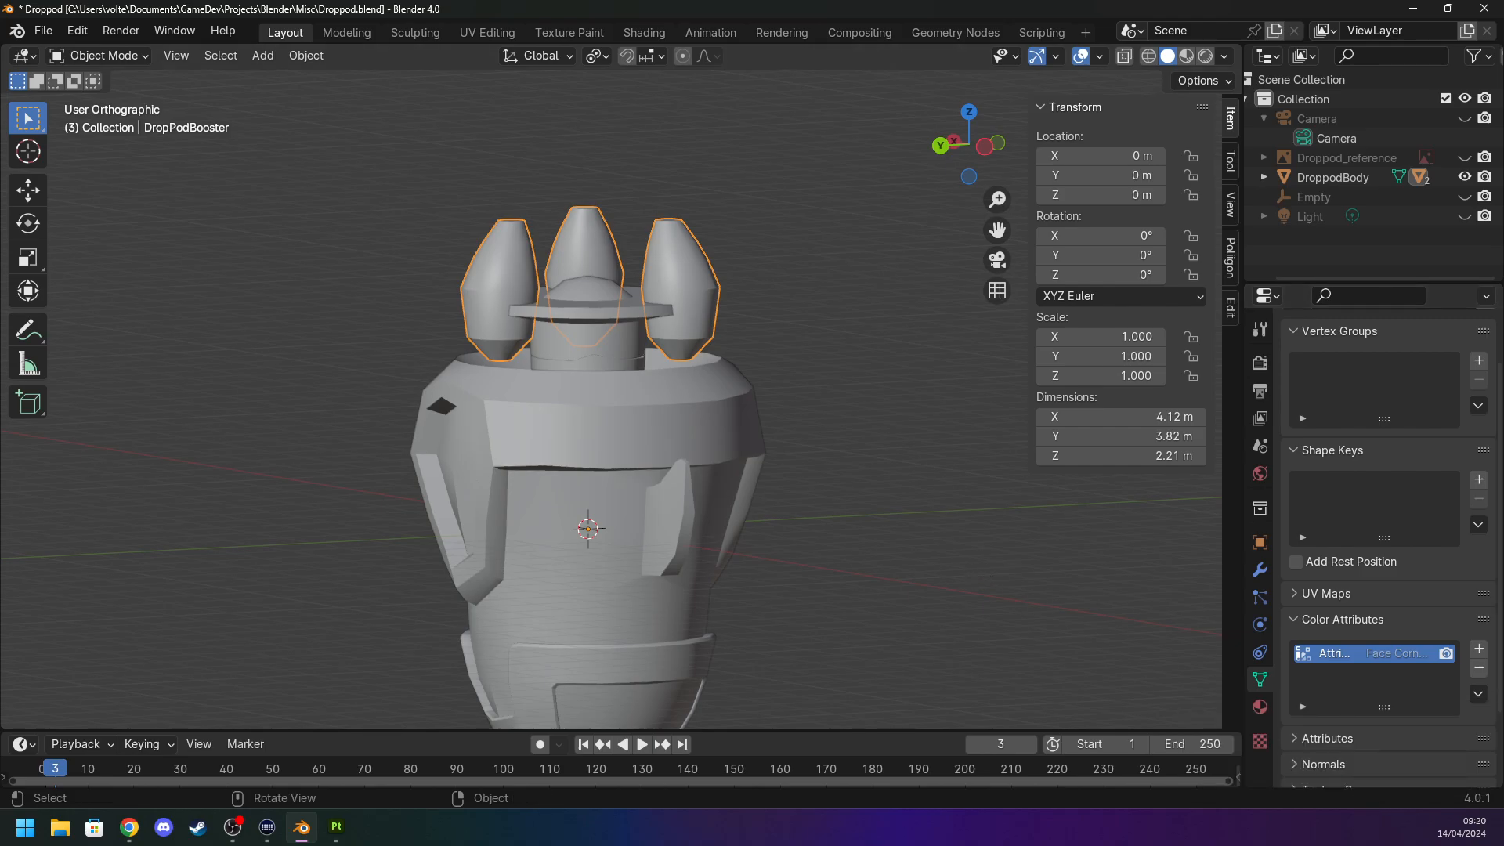
left_click(43, 30)
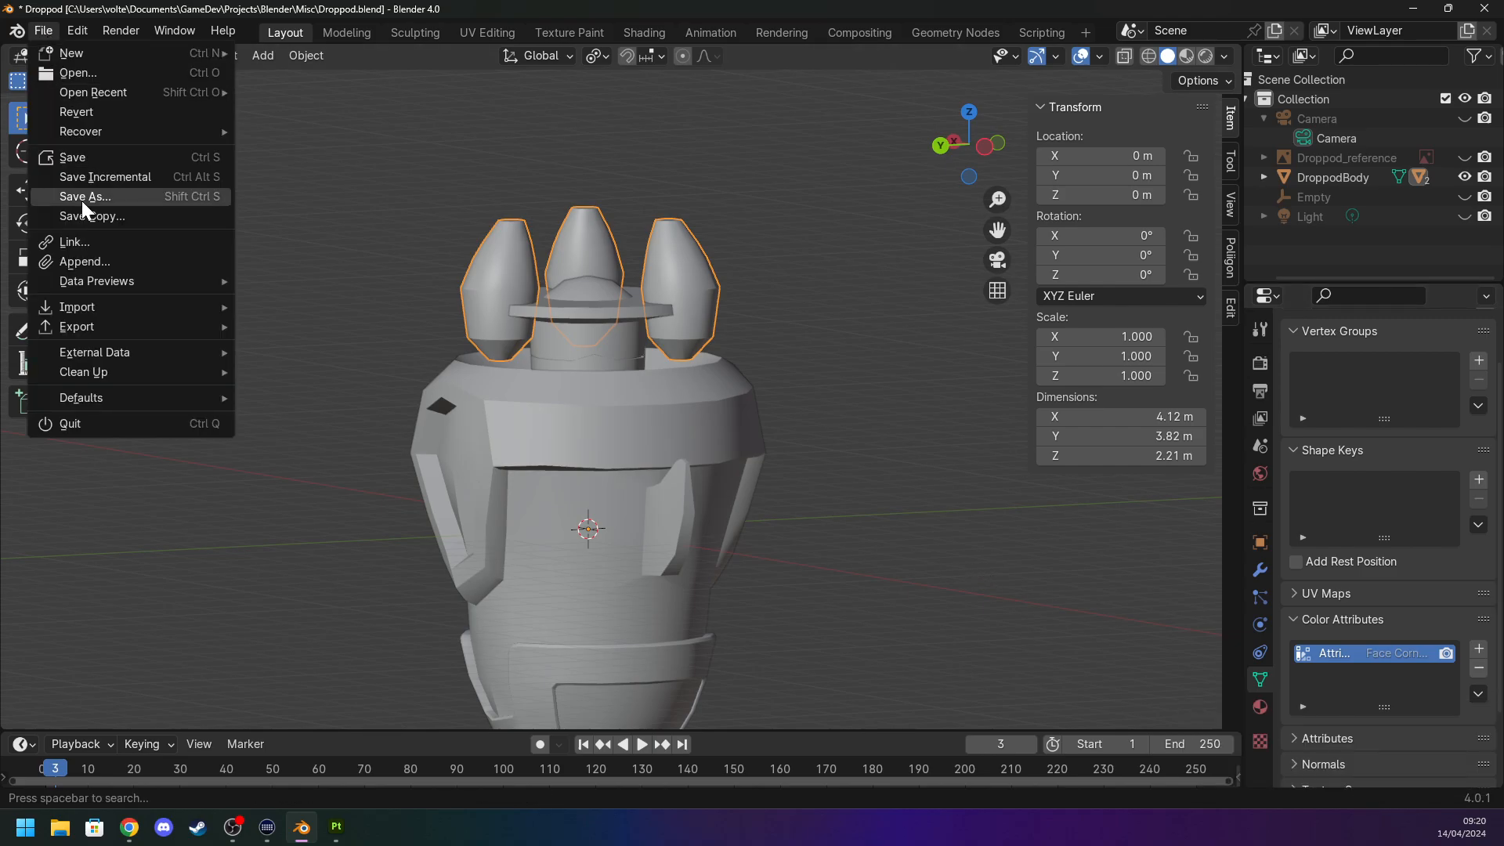
left_click(81, 159)
left_click(55, 31)
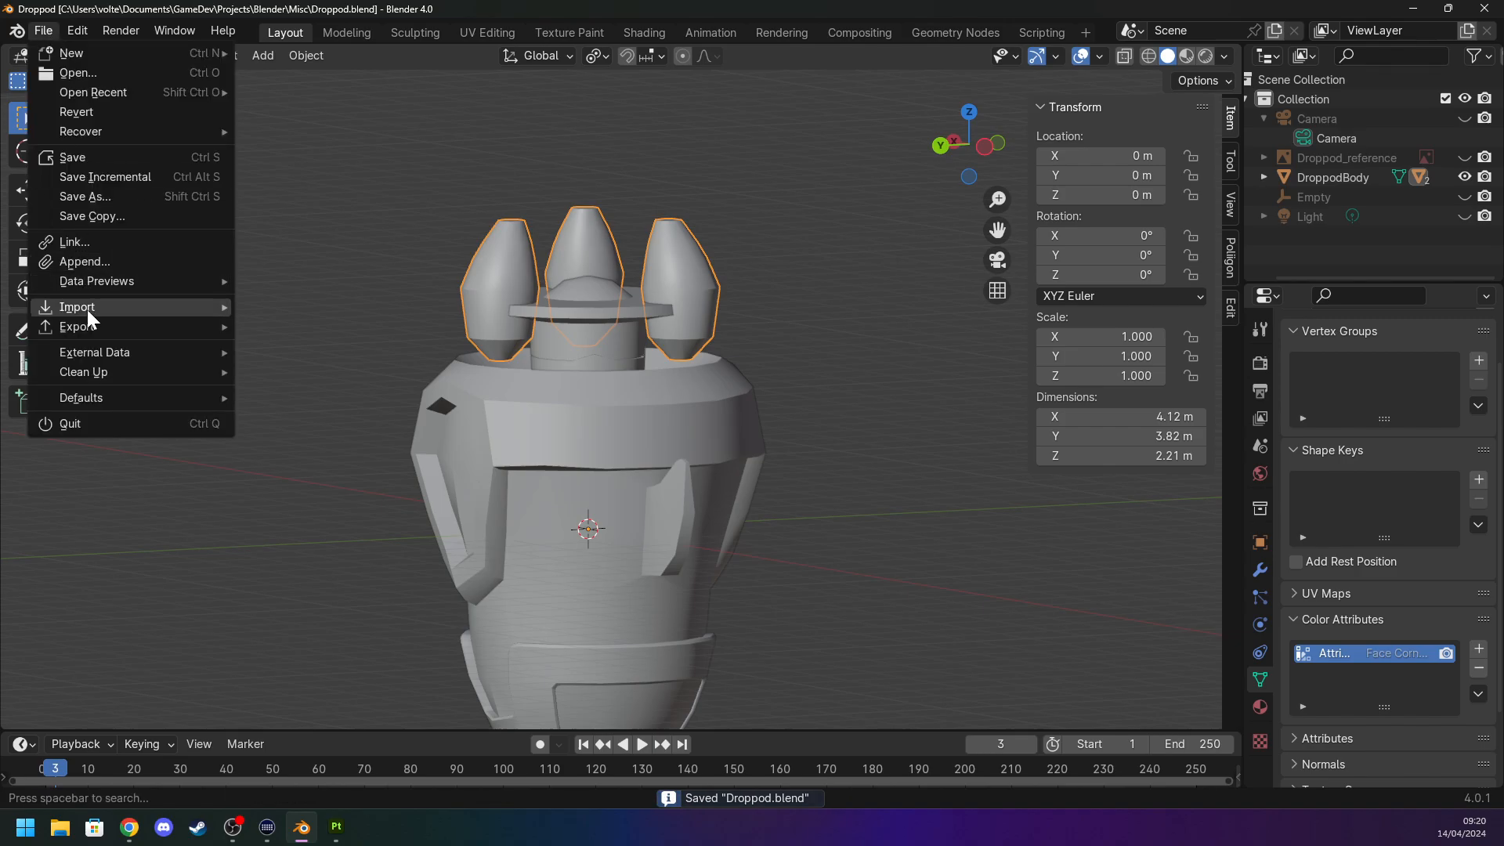
mouse_move(163, 327)
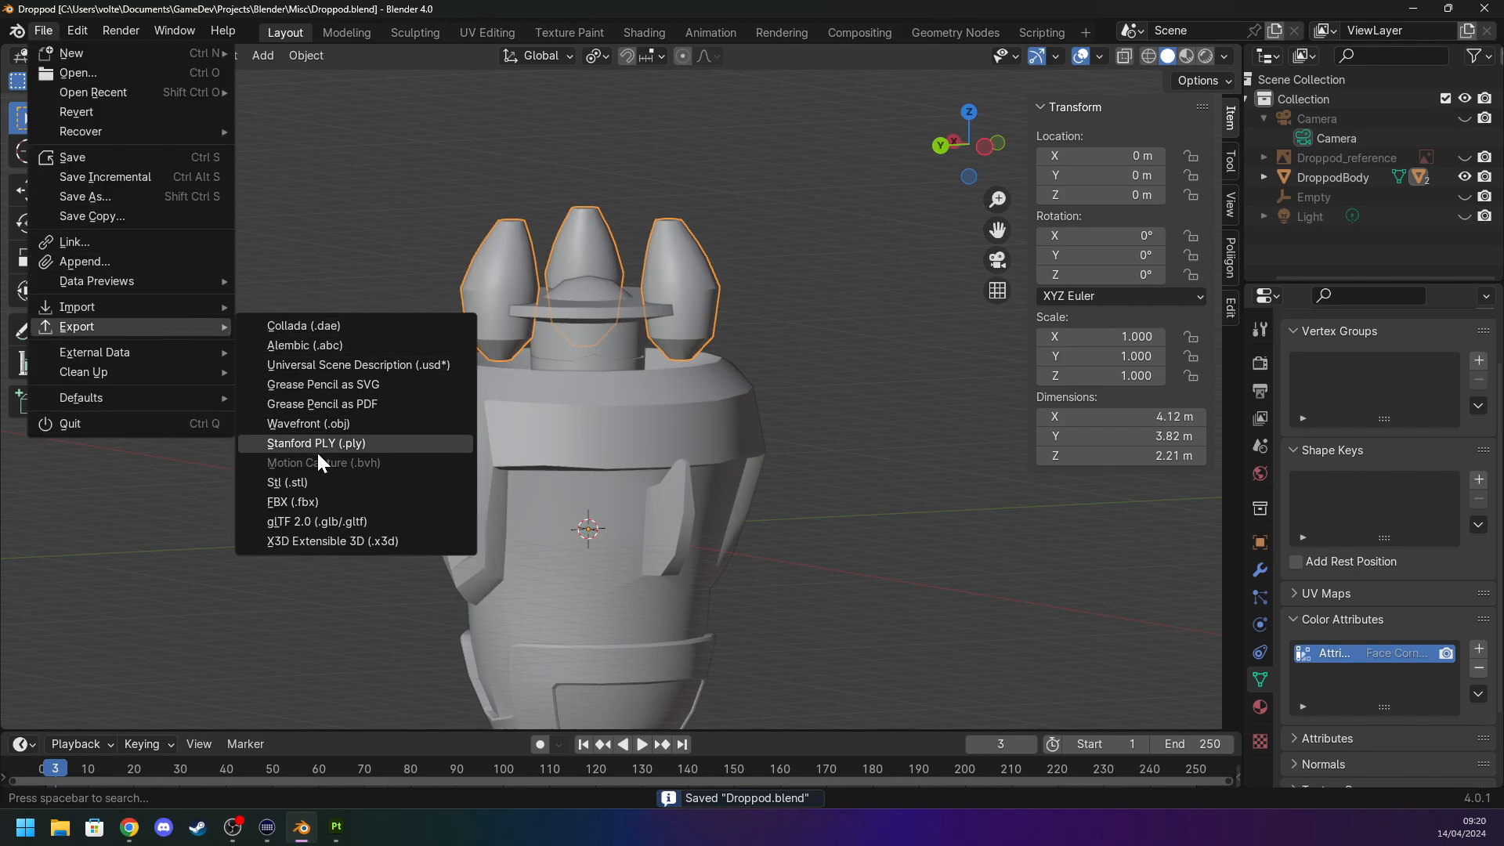
left_click(321, 501)
key("Escape")
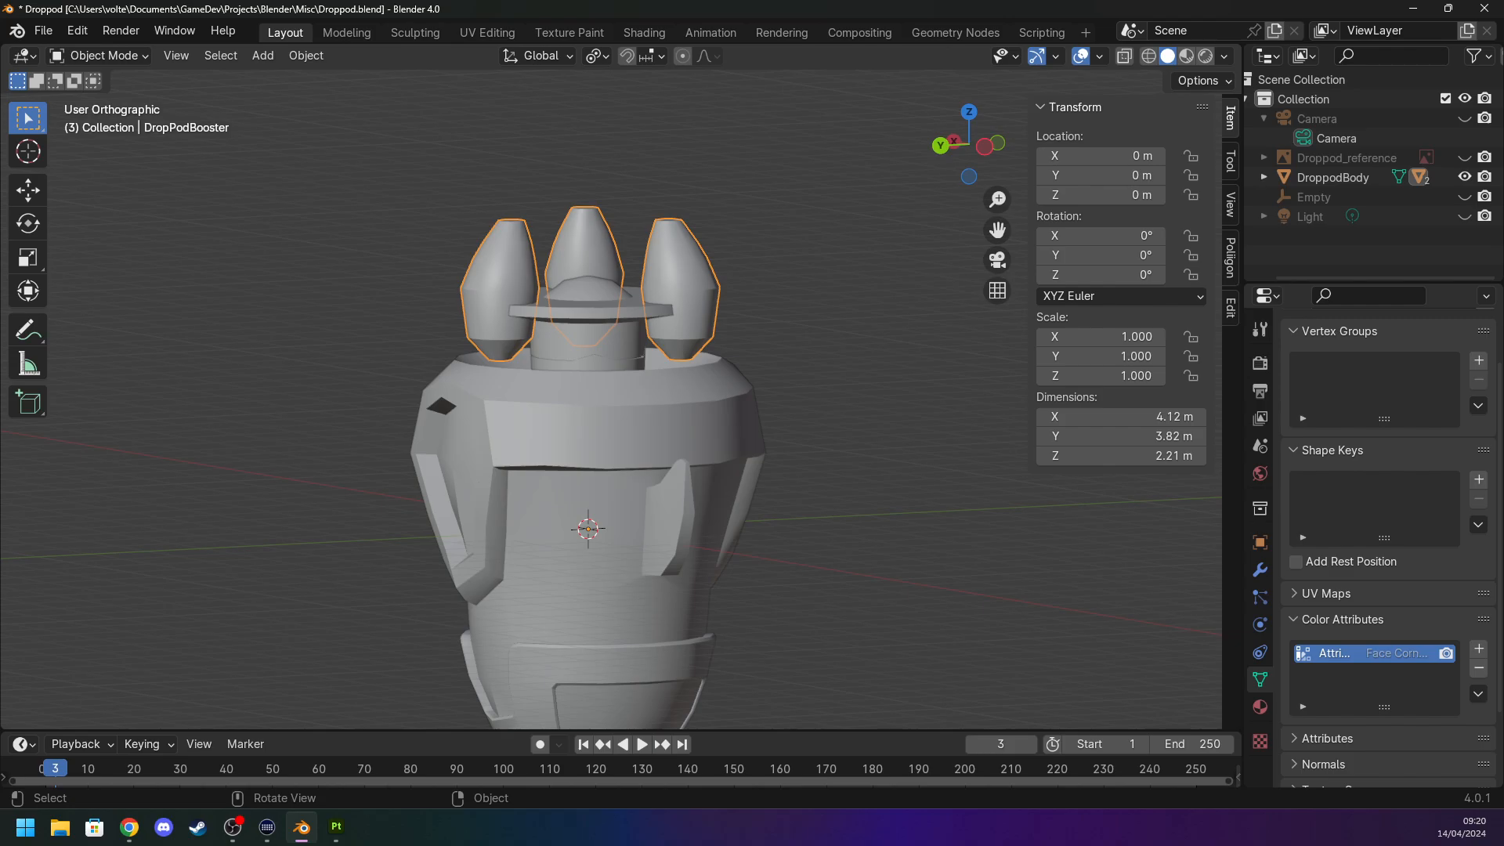
Select all drop pod parts and export the meshes as FBX over the existing Droppod.fbx in the Misc folder.
key("ctrl+z")
left_click(43, 30)
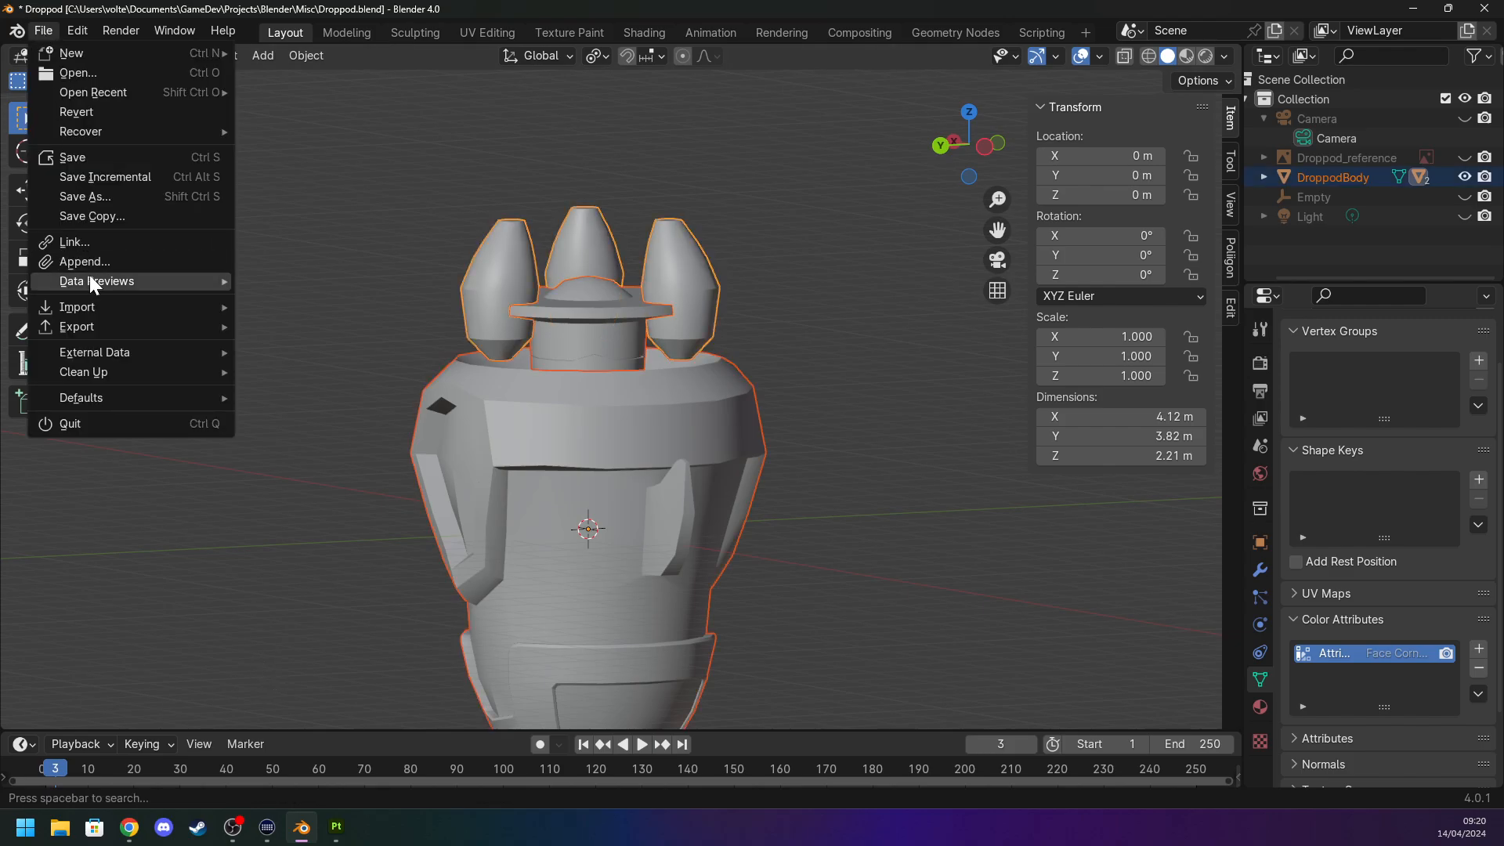
mouse_move(101, 330)
left_click(341, 496)
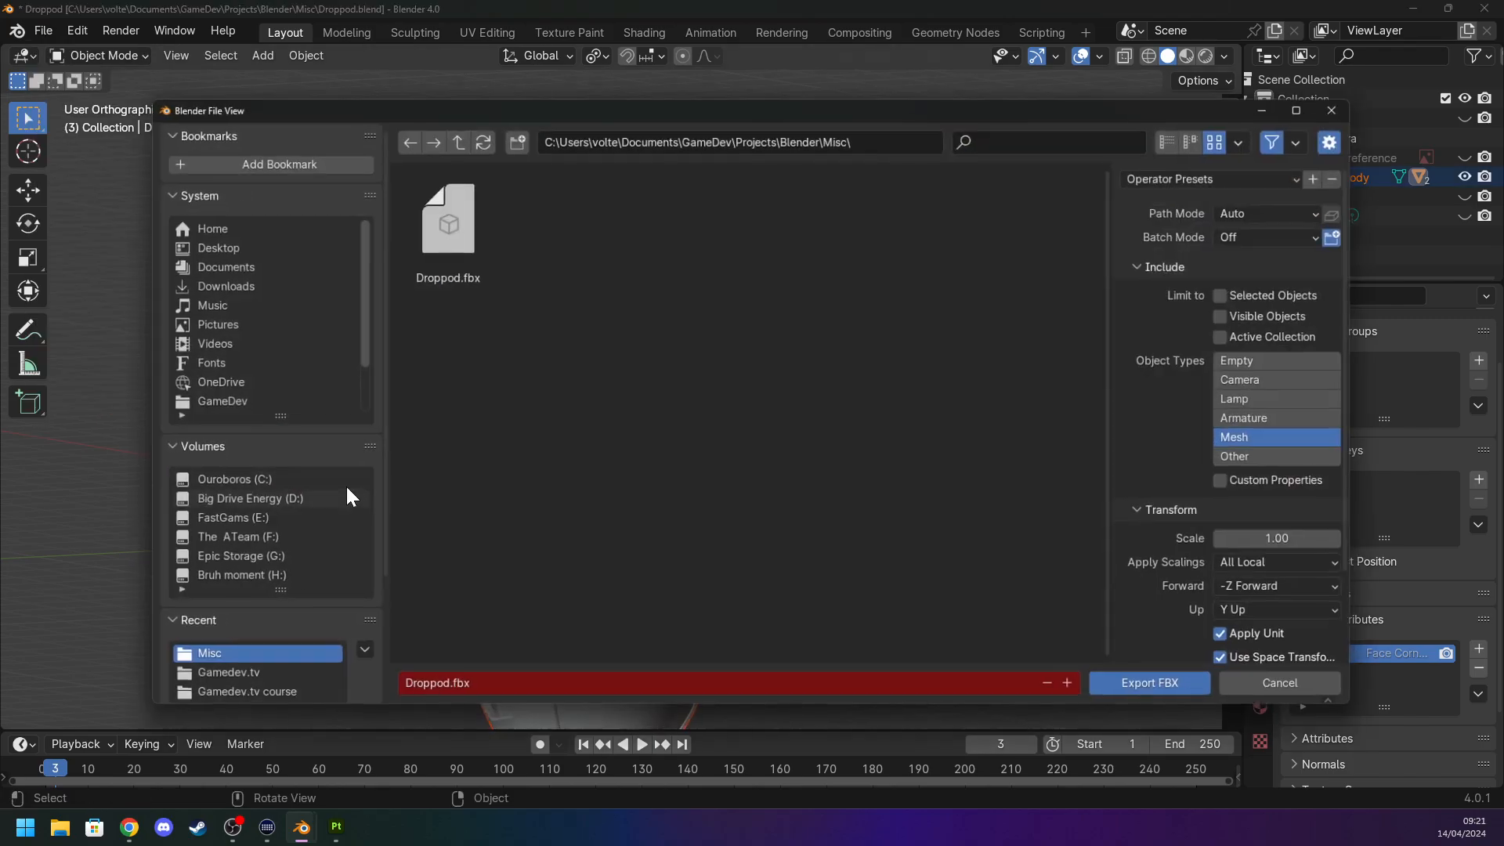
key("Return")
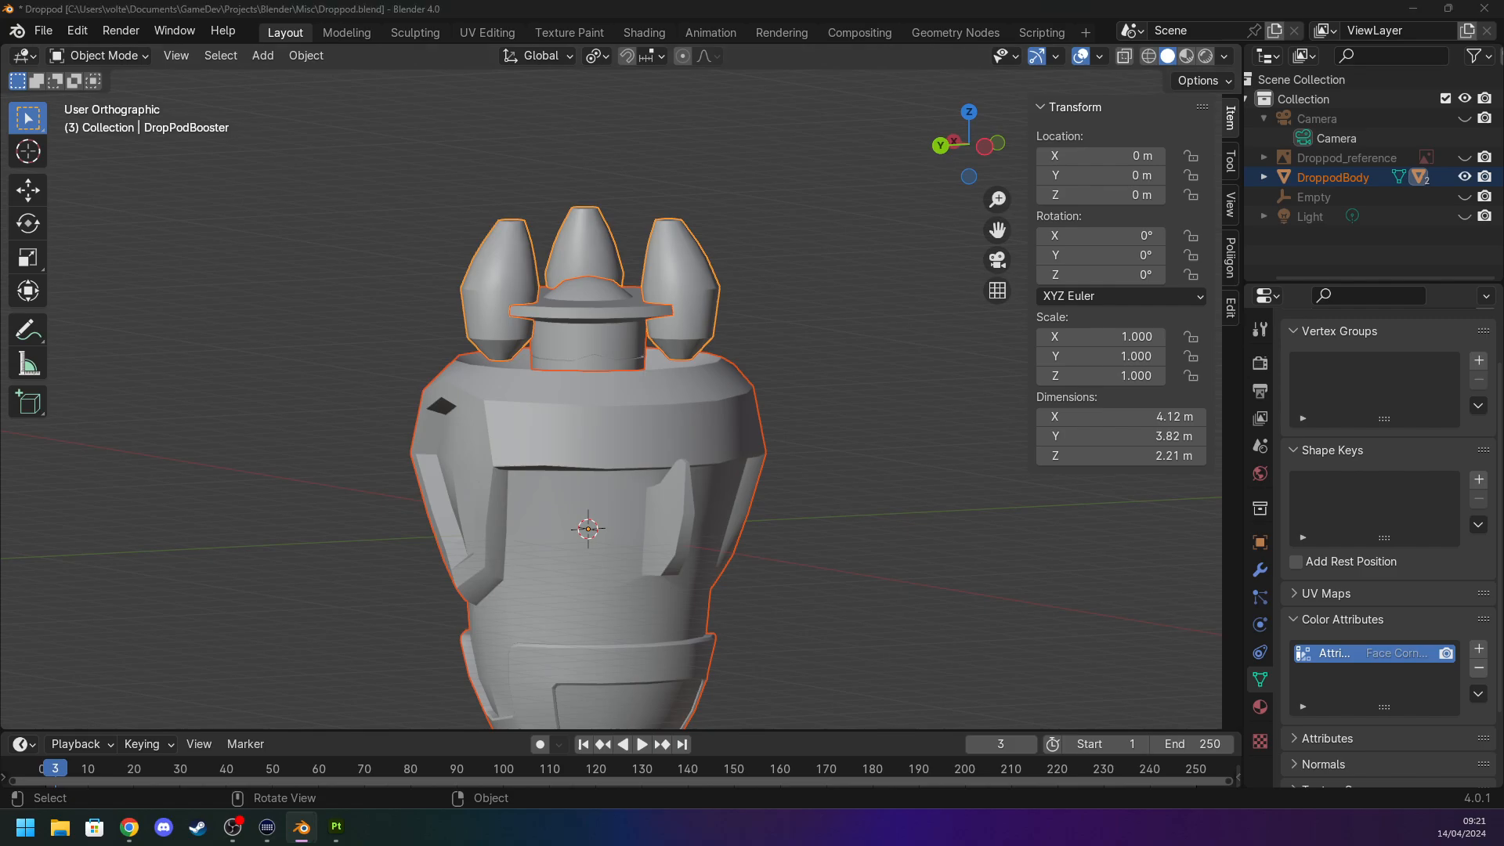
Switch to Substance 3D Painter and bake the drop pod's selected mesh maps again.
key("alt+Tab")
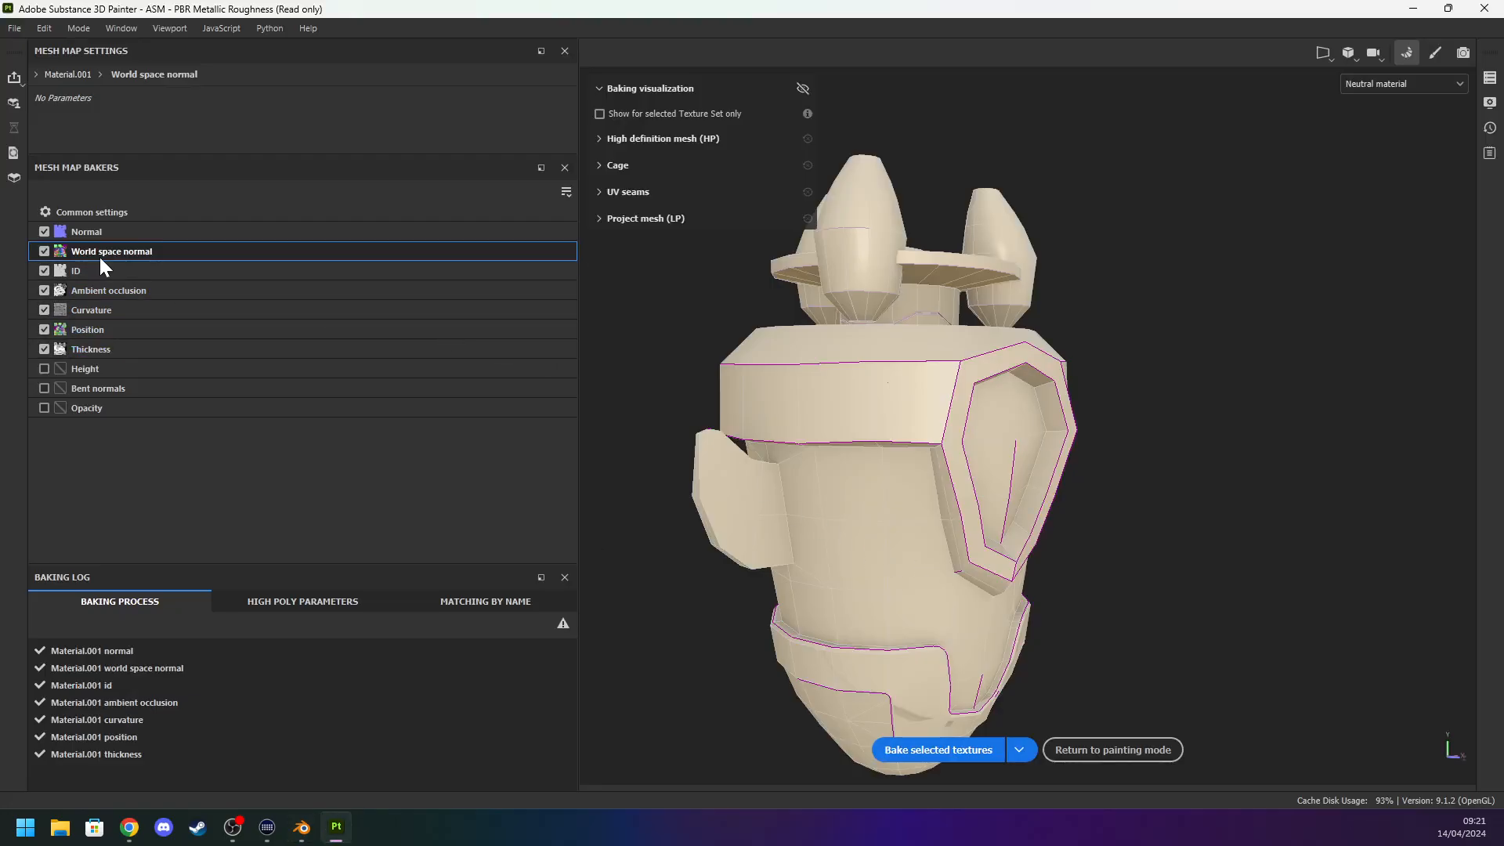
left_click(14, 28)
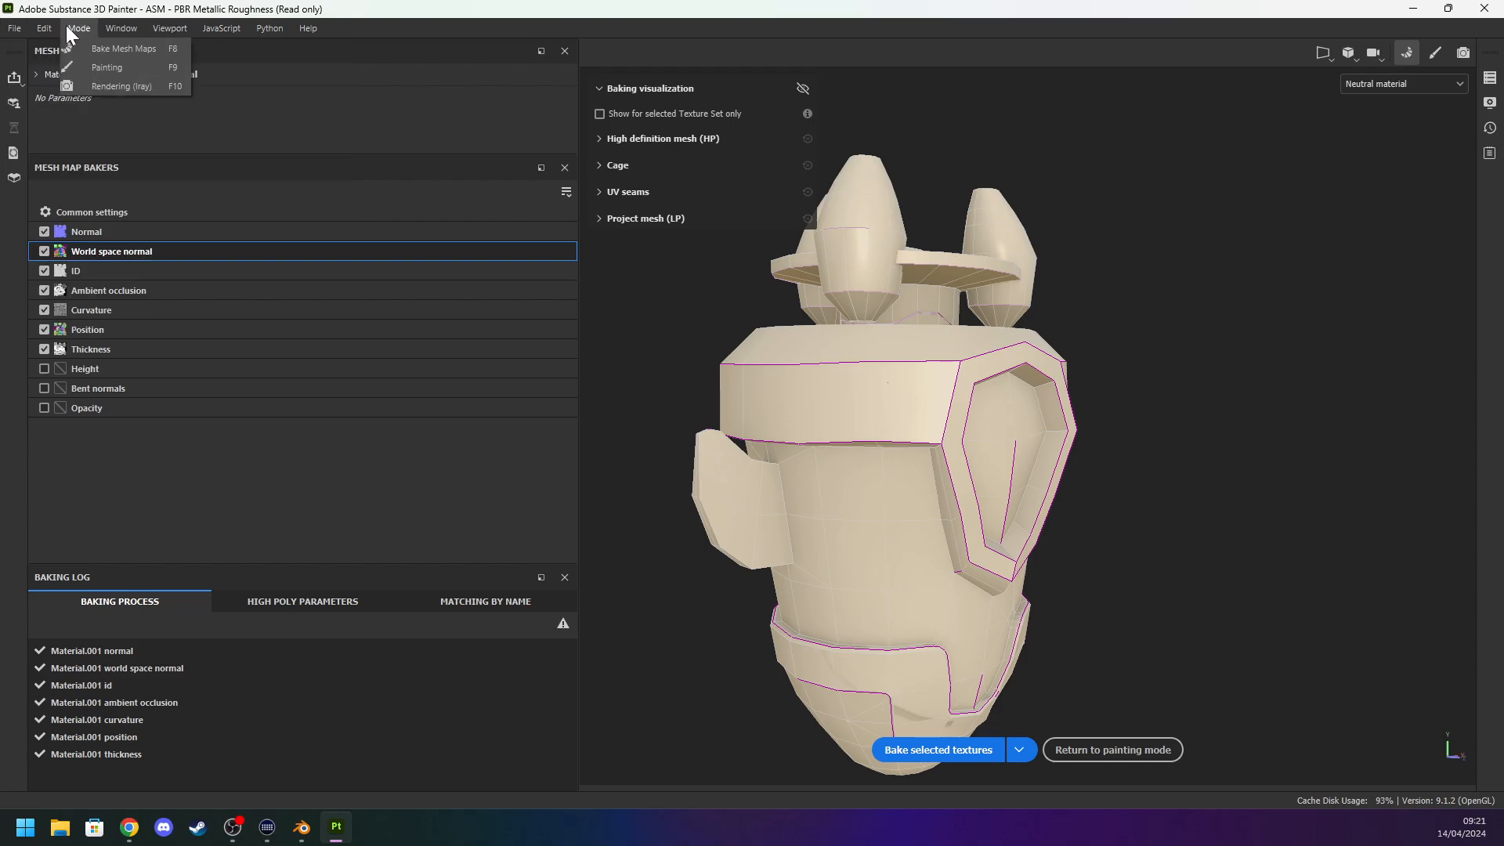
mouse_move(49, 28)
left_click(82, 106)
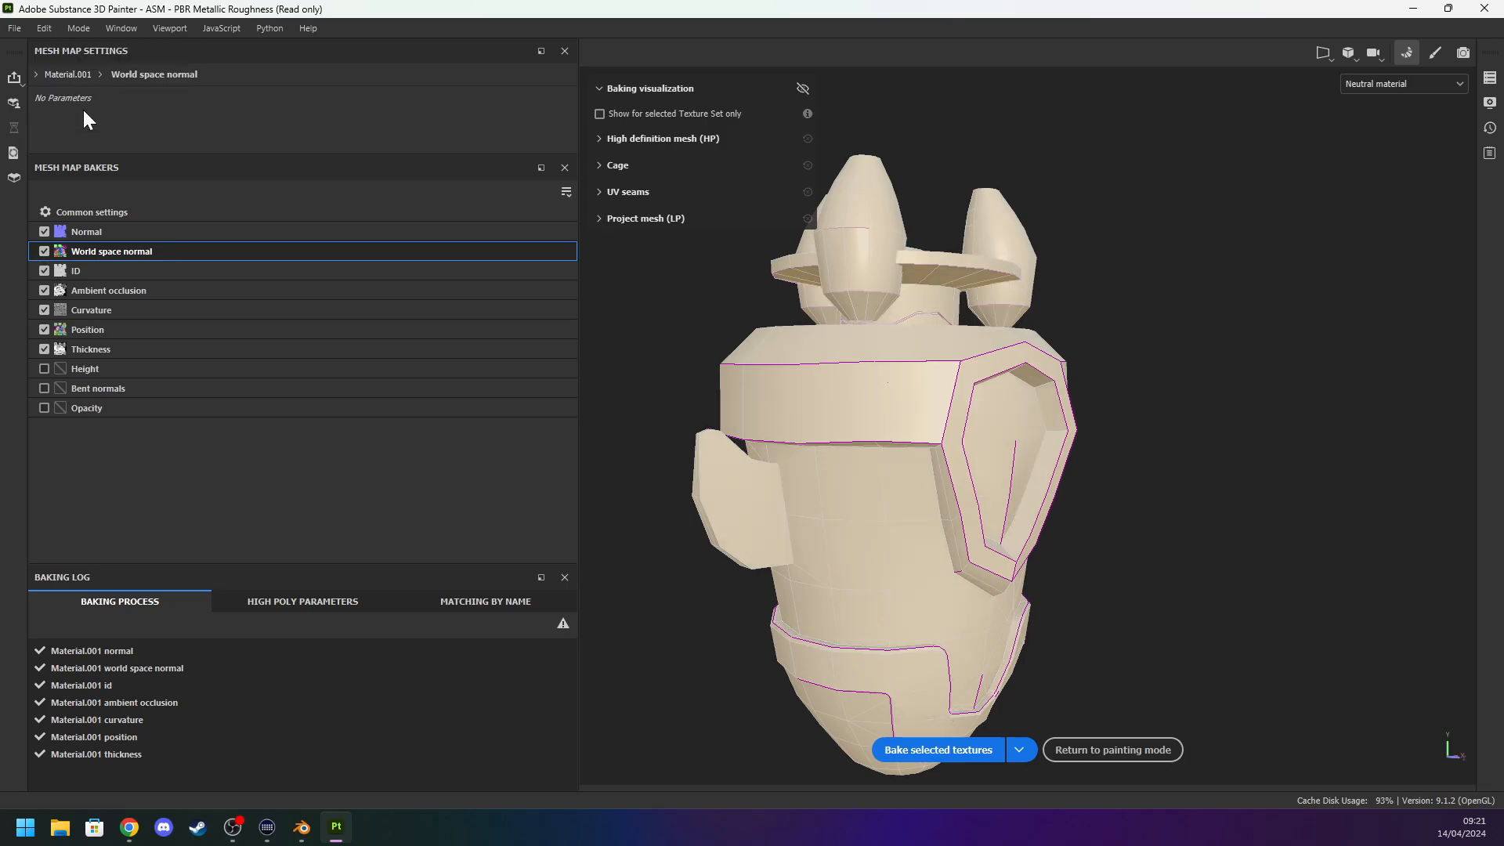
left_click(956, 751)
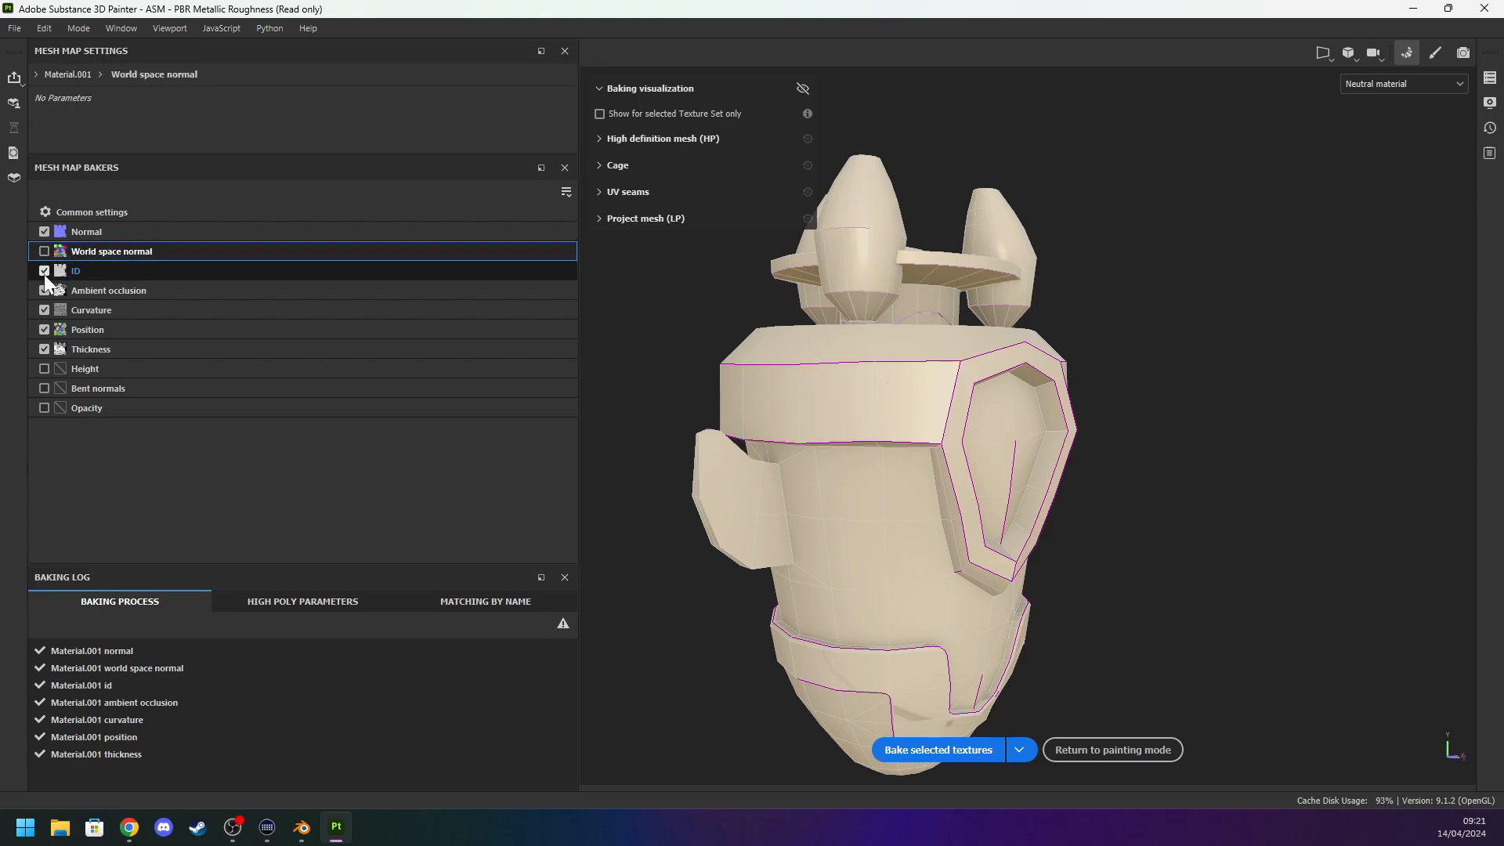
Bake the selected mesh maps without World space normal, using Vertex Color as the ID map's color source.
left_click(130, 828)
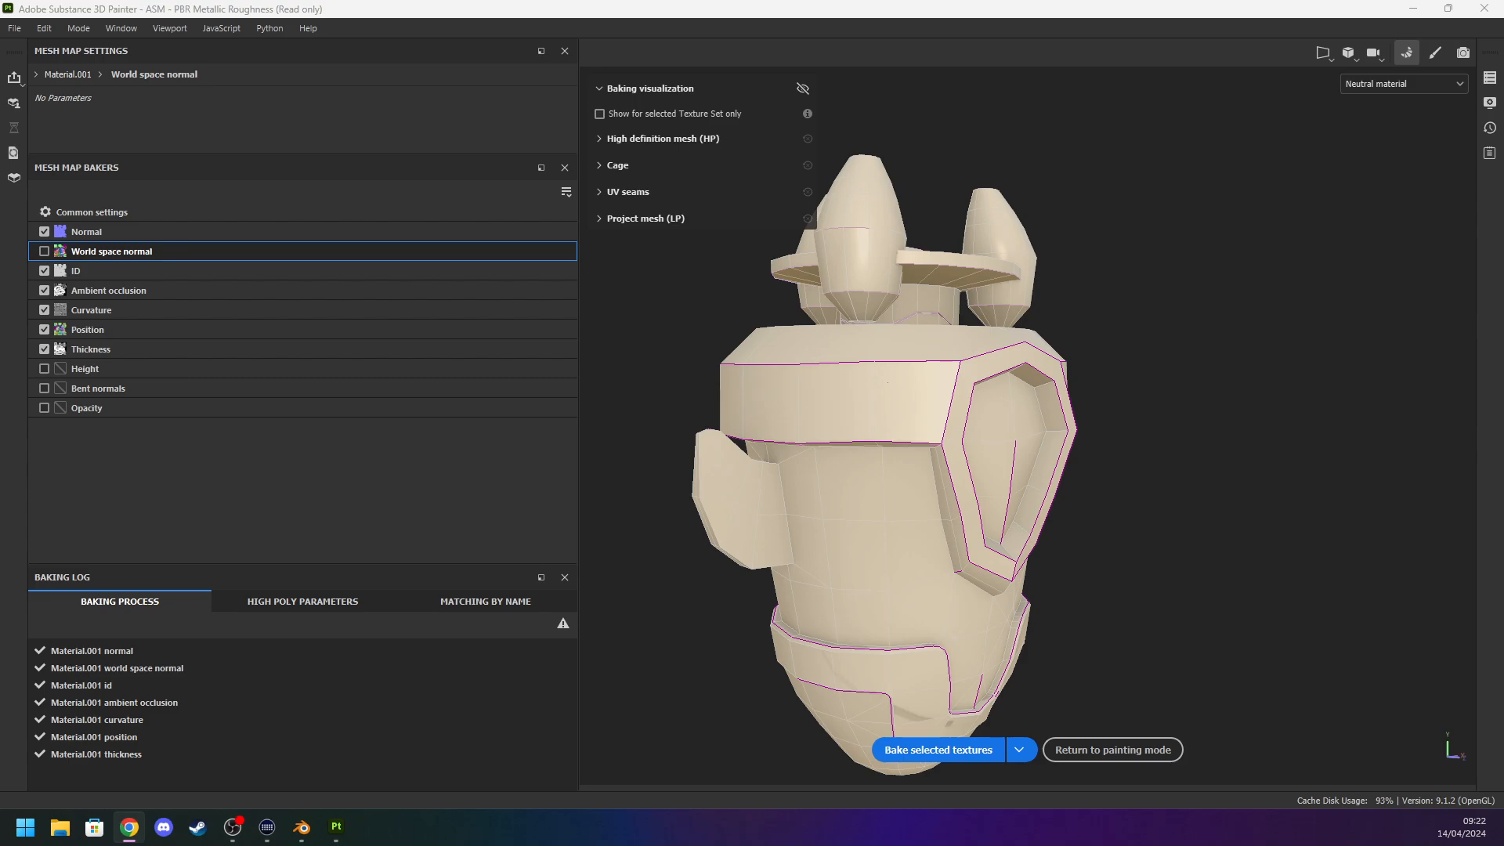
left_click(129, 273)
left_click(175, 102)
left_click(157, 123)
left_click(961, 749)
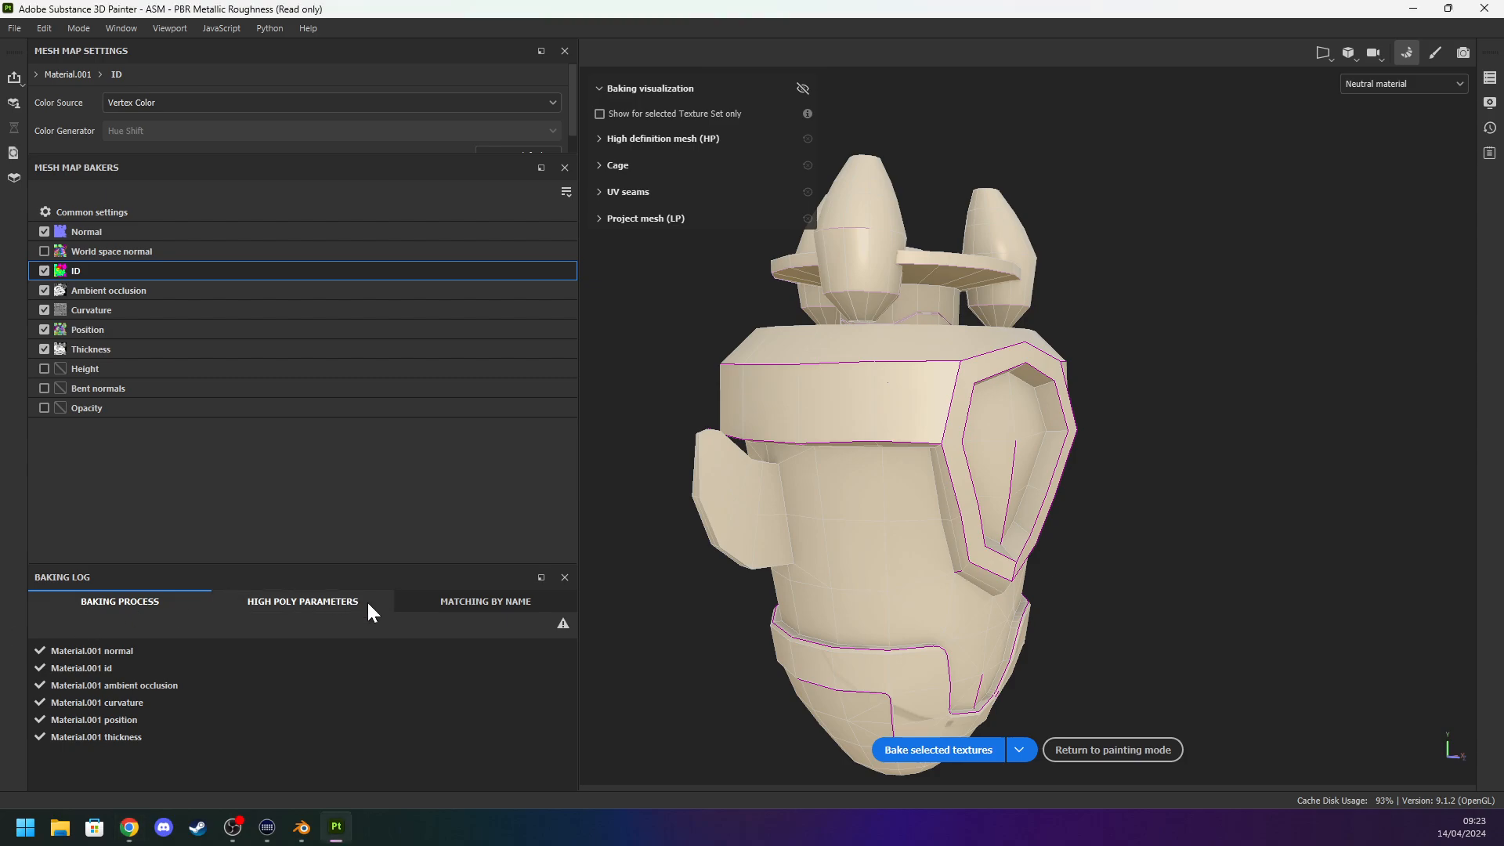
Return to painting mode, show the layer stack and turn the drop pod to its front.
scroll(727, 433, "down", 1)
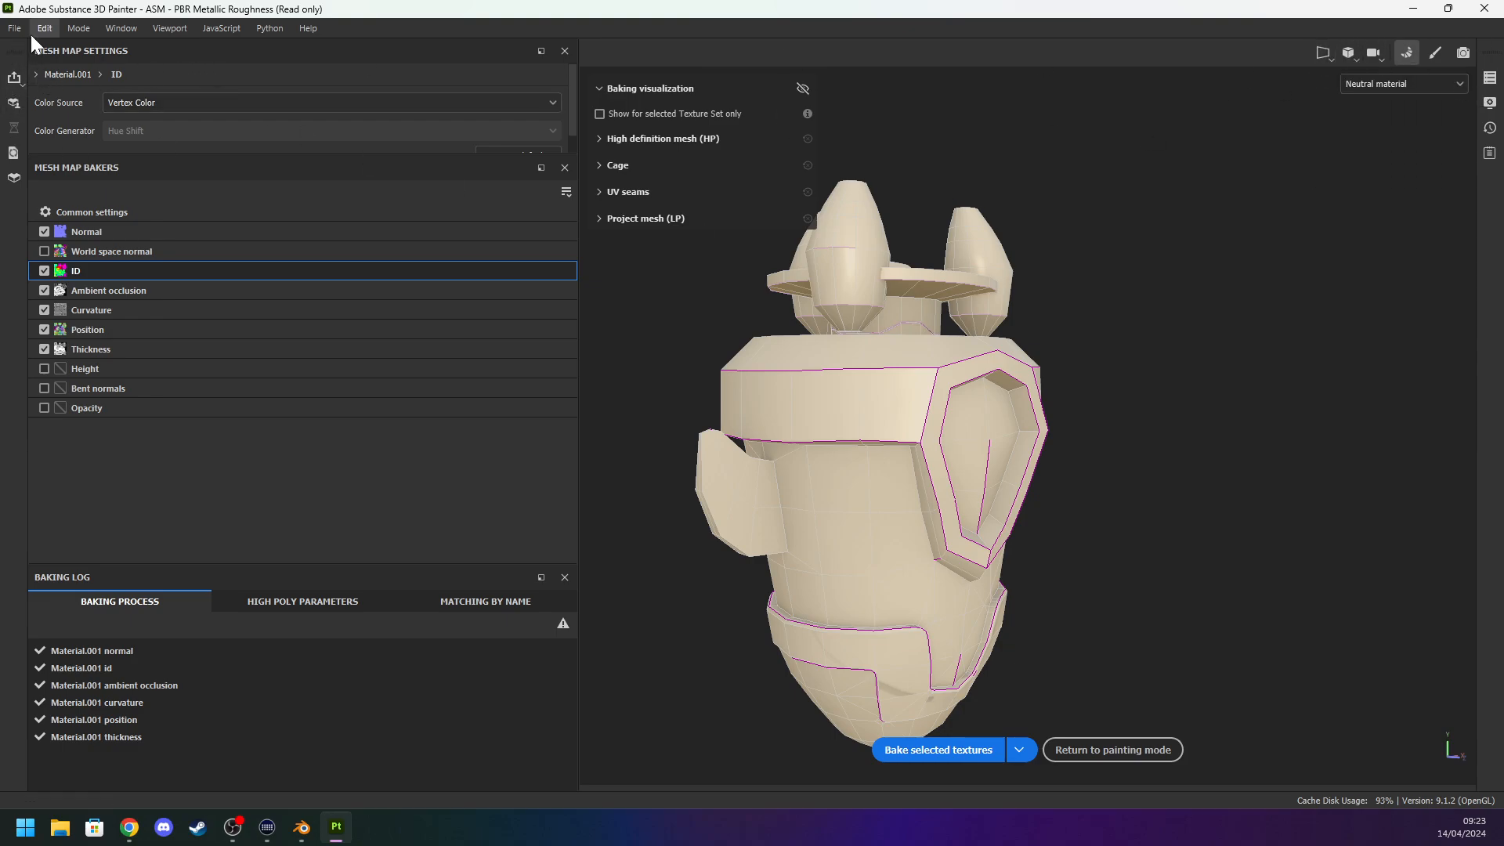
left_click(1433, 54)
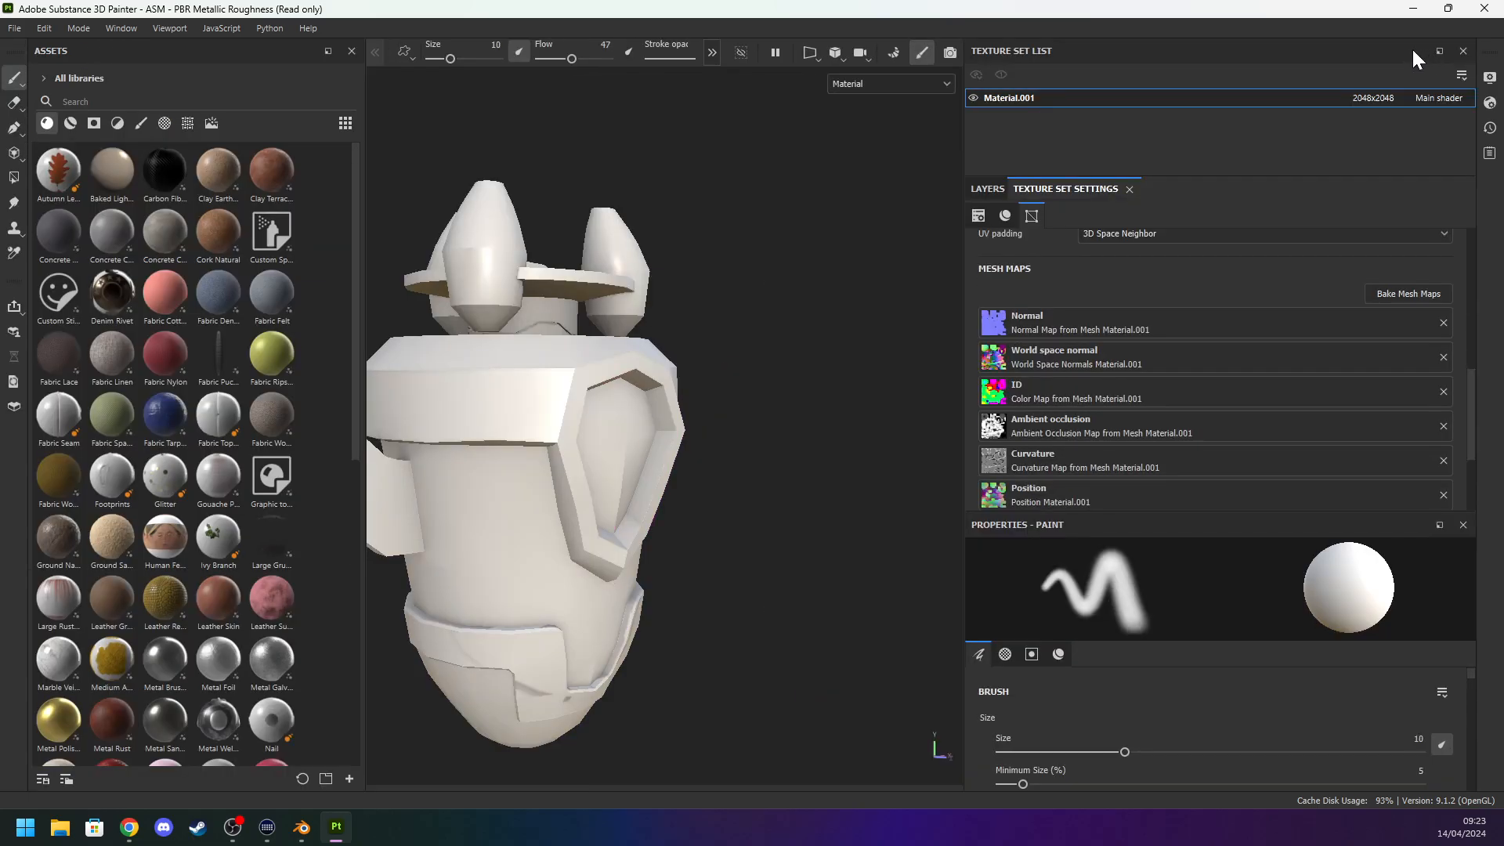
left_click(981, 190)
right_click(732, 389)
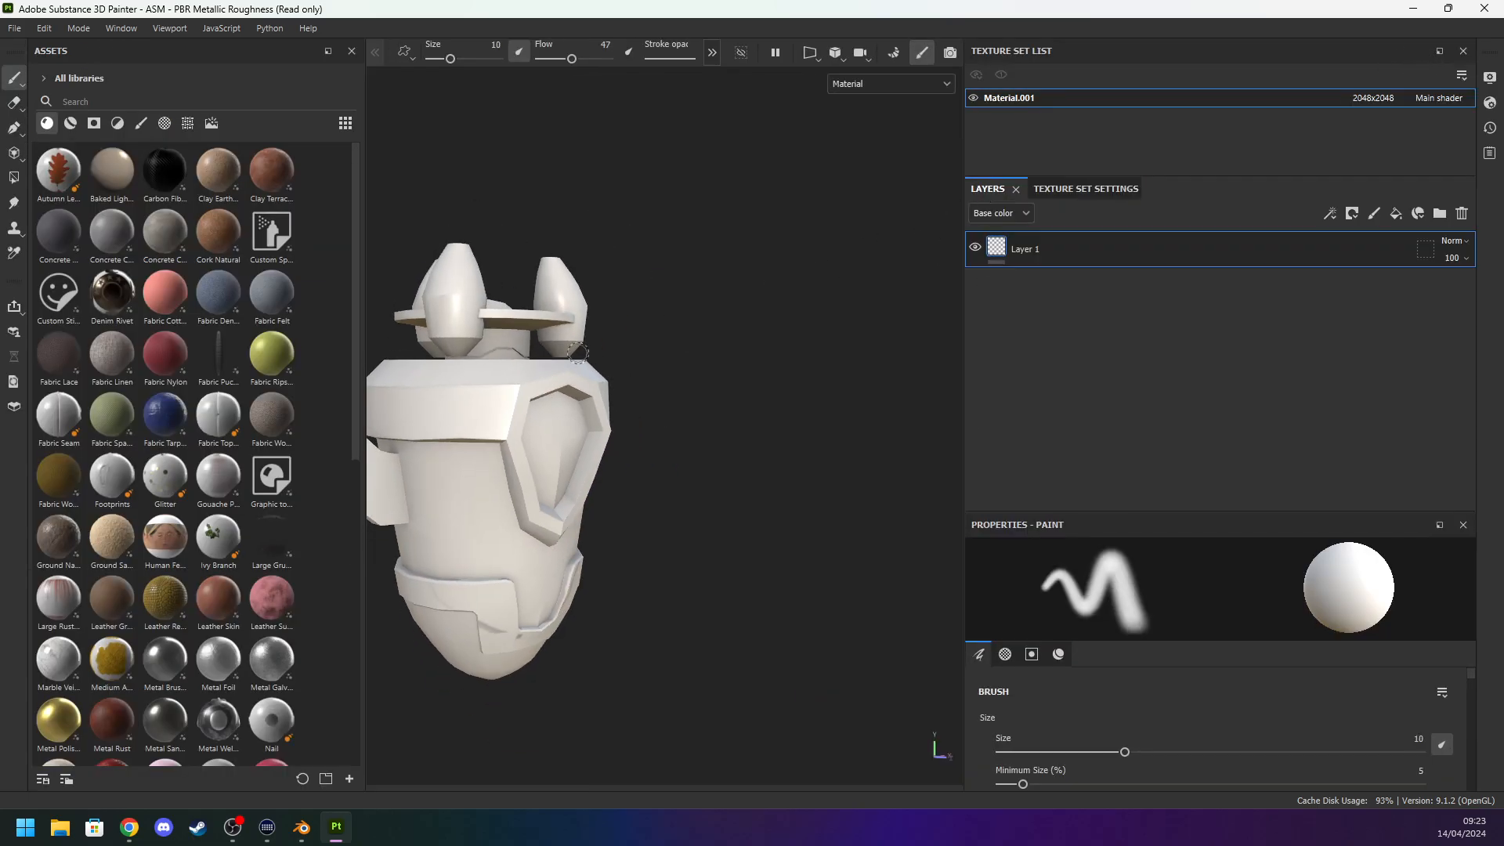
left_click_drag(677, 396, 727, 436, "alt")
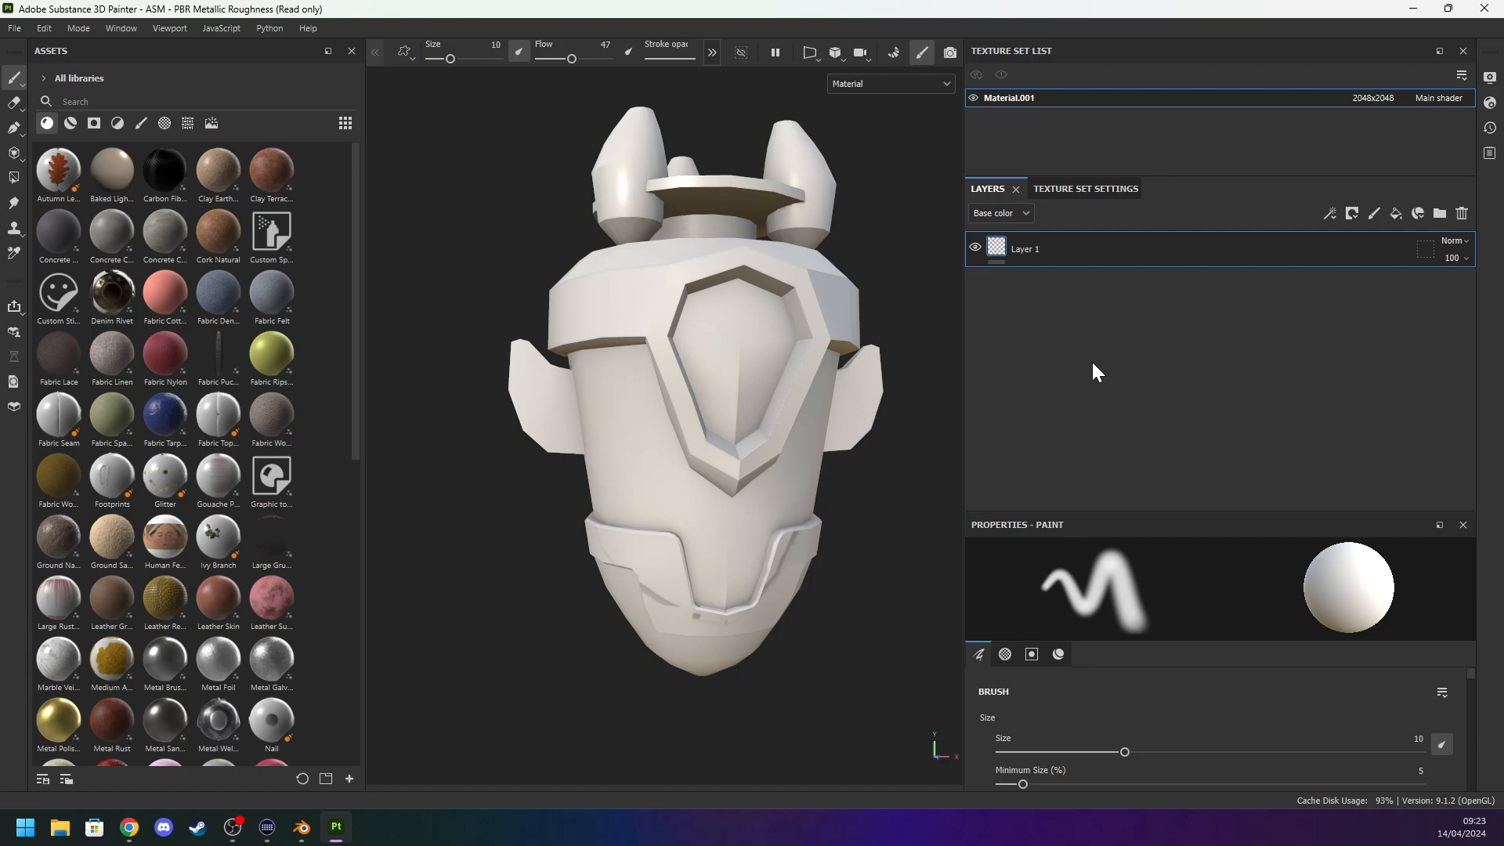
Search the asset library's materials for "metal".
scroll(159, 576, "down", 10)
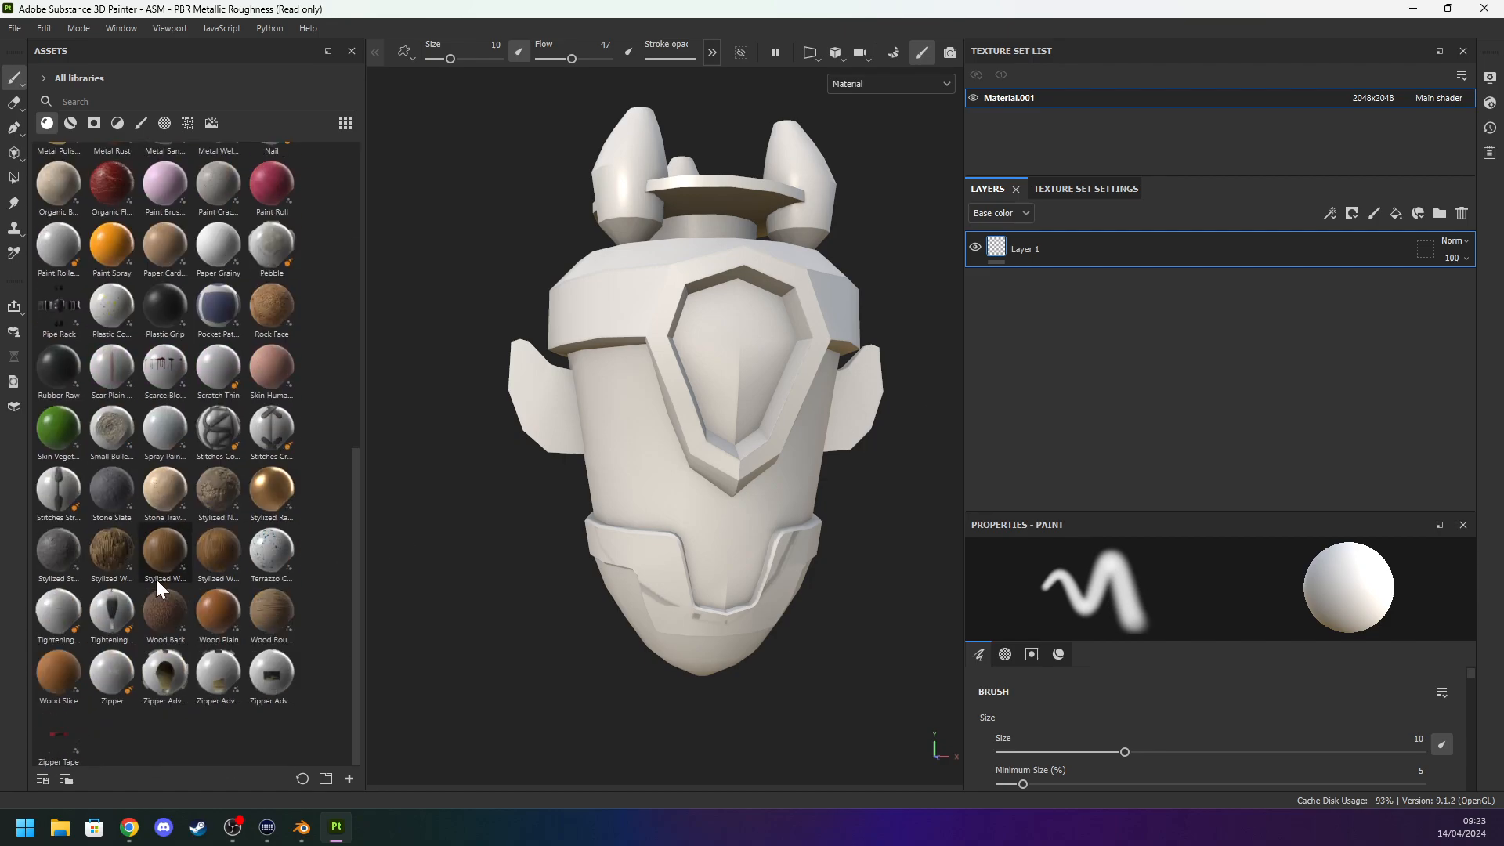
scroll(159, 607, "up", 10)
left_click(63, 101)
type("metal")
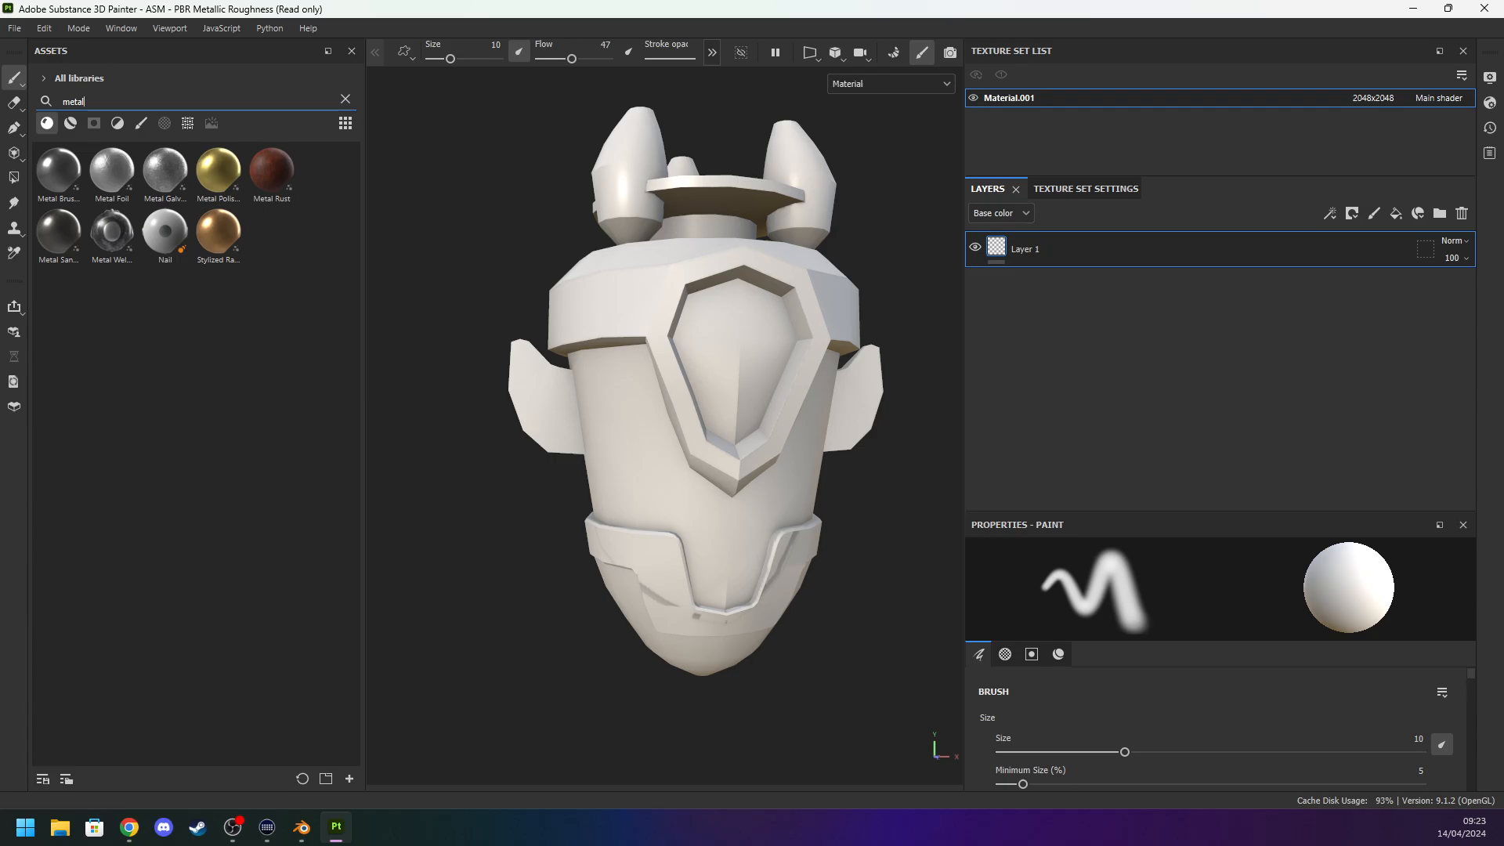
Try the Metal Rust material on the whole drop pod and undo it.
left_click(276, 185)
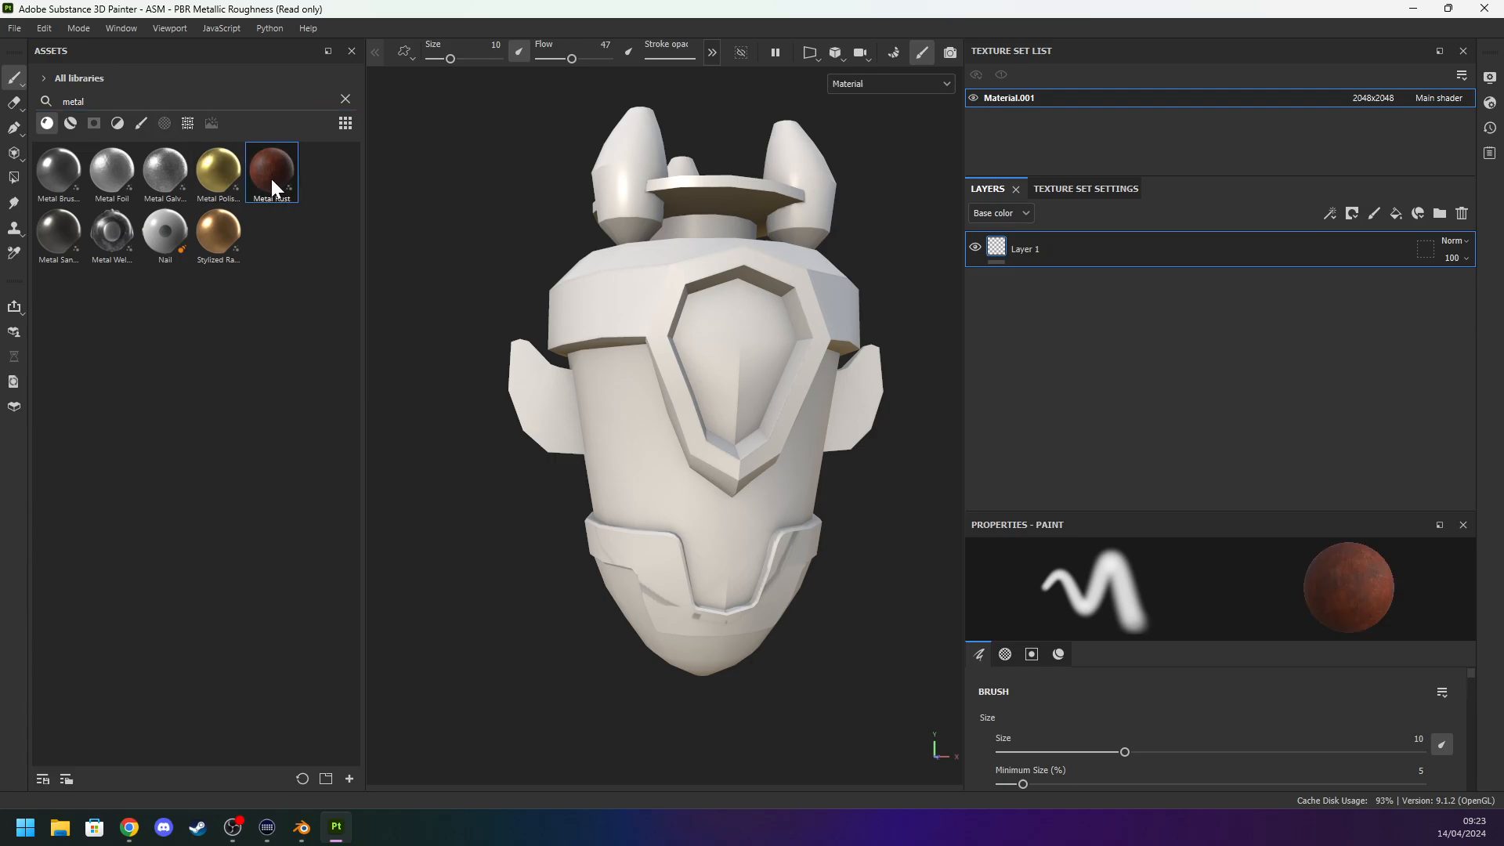
left_click_drag(274, 185, 740, 428)
scroll(645, 413, "up", 4)
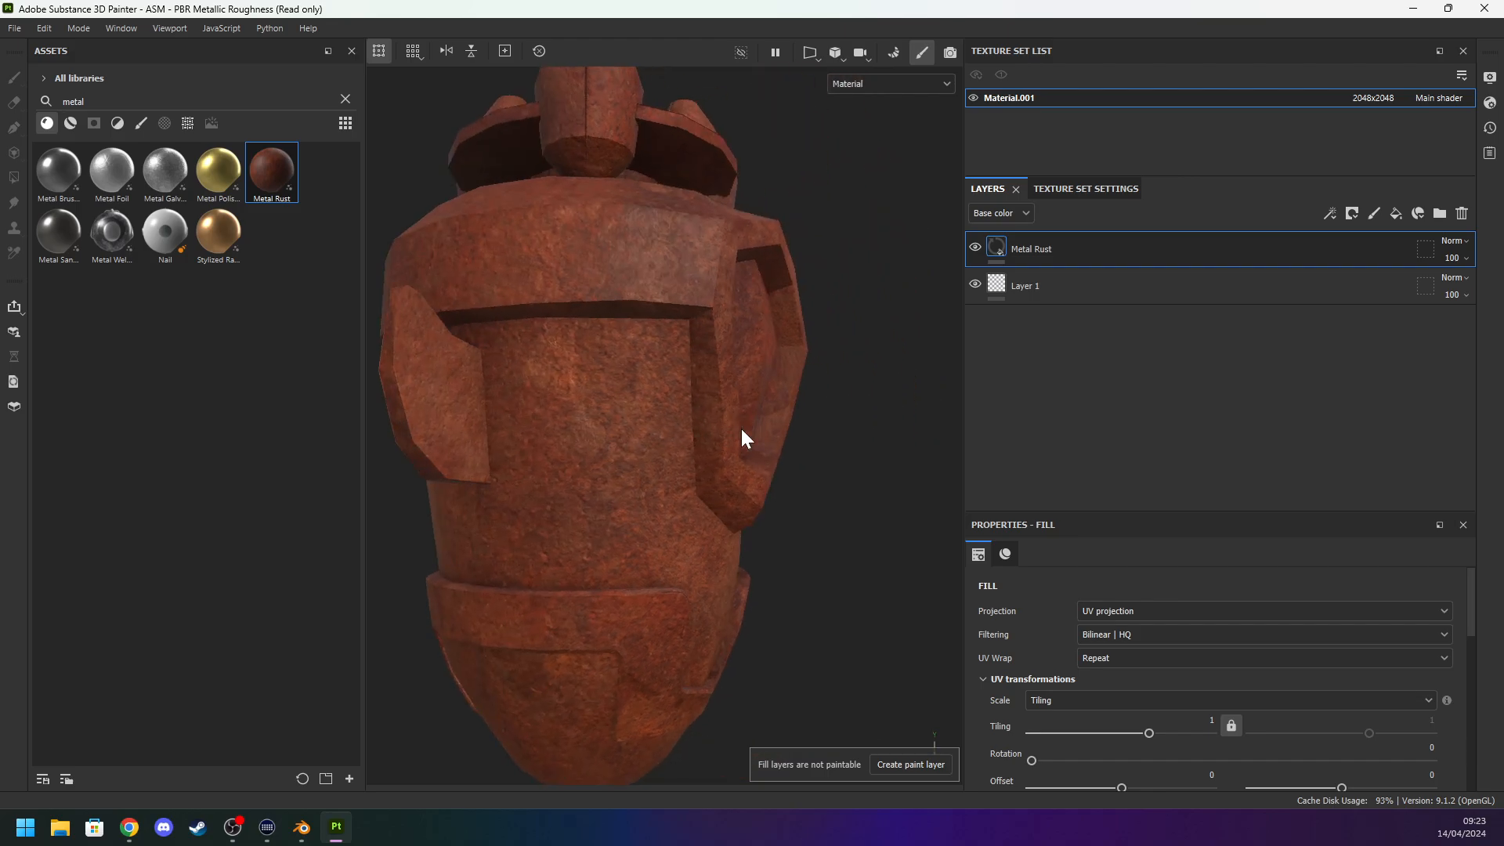
key("ctrl+z")
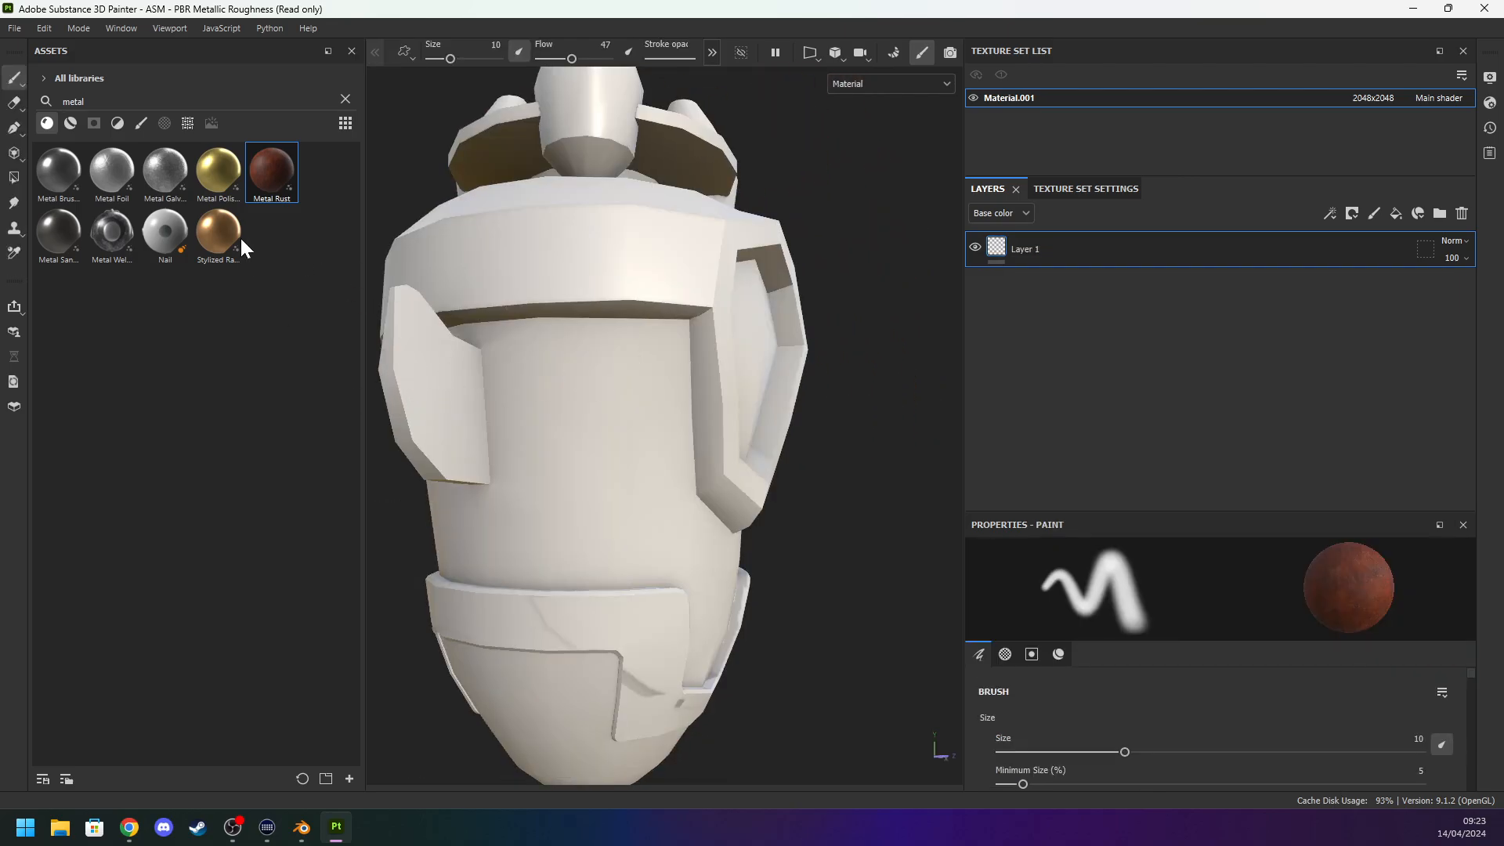
Try the red aluminium and Steel Painted smart materials on the drop pod and settle on Steel Painted Scraped Dirty.
left_click(72, 124)
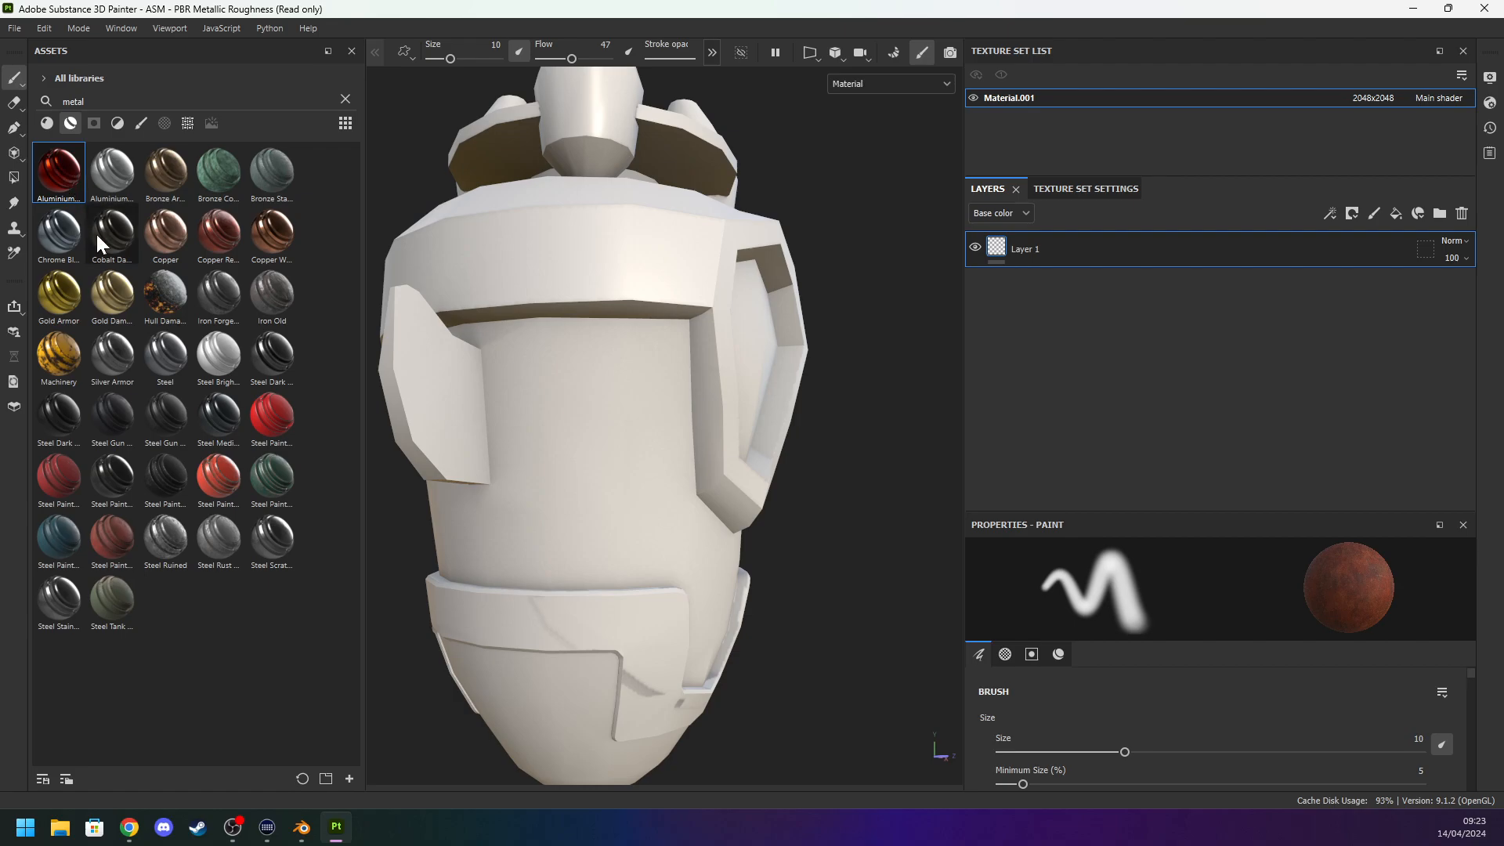
left_click_drag(59, 171, 436, 373)
key("ctrl+z")
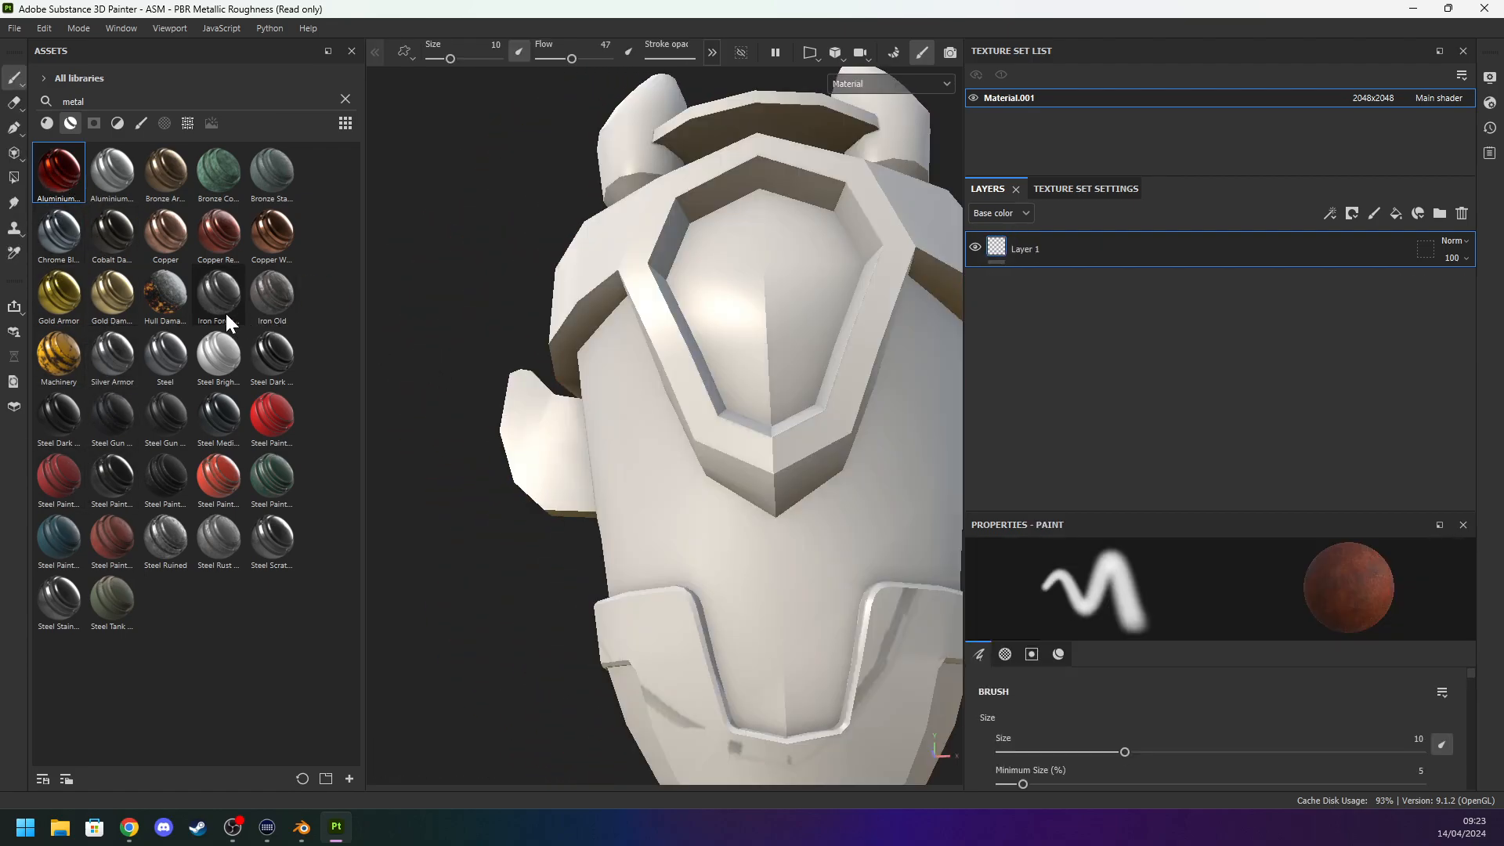
left_click_drag(270, 422, 690, 498)
left_click_drag(469, 514, 598, 575, "alt")
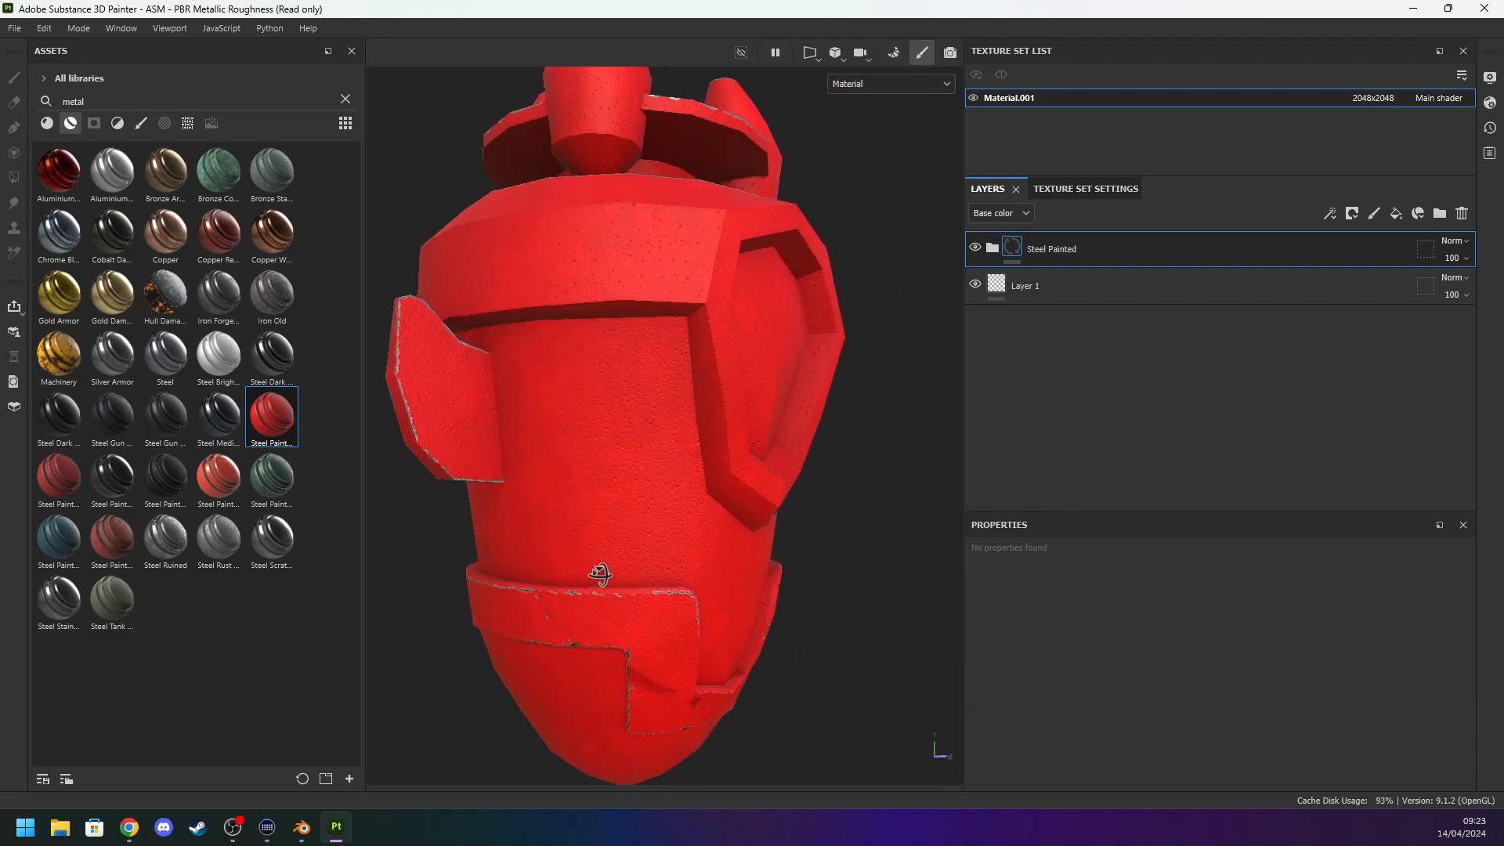
key("ctrl+z")
mouse_move(221, 479)
left_mouse_down()
mouse_move(257, 492)
mouse_move(582, 456)
left_mouse_up()
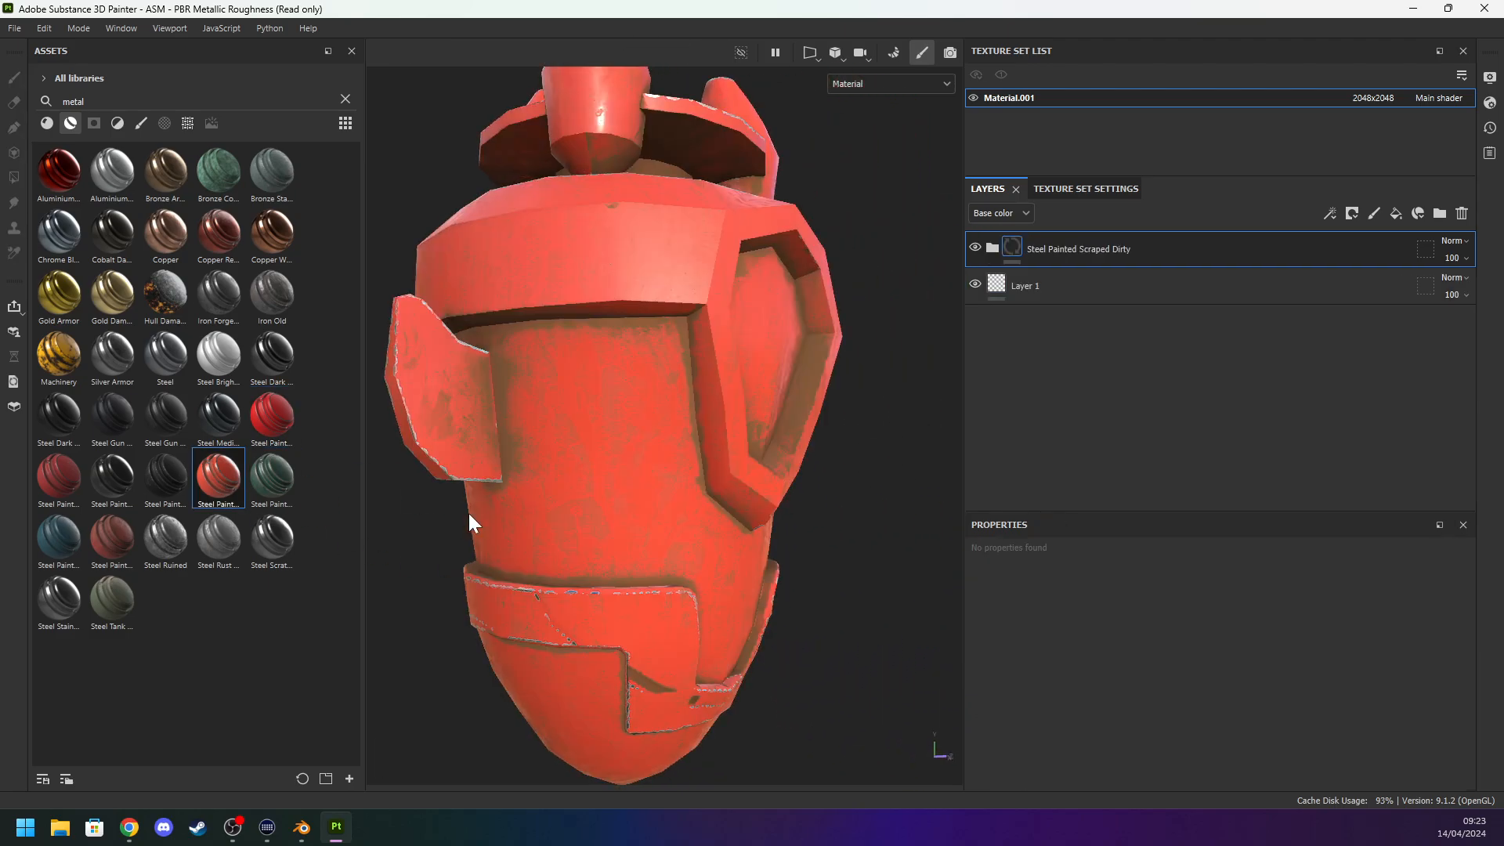
Mask the Steel Painted Scraped Dirty layer by colour selection, picking the green ID colour of the main head shell.
mouse_move(453, 520)
left_mouse_down("alt")
mouse_move(356, 479)
mouse_move(429, 520)
left_mouse_up("alt")
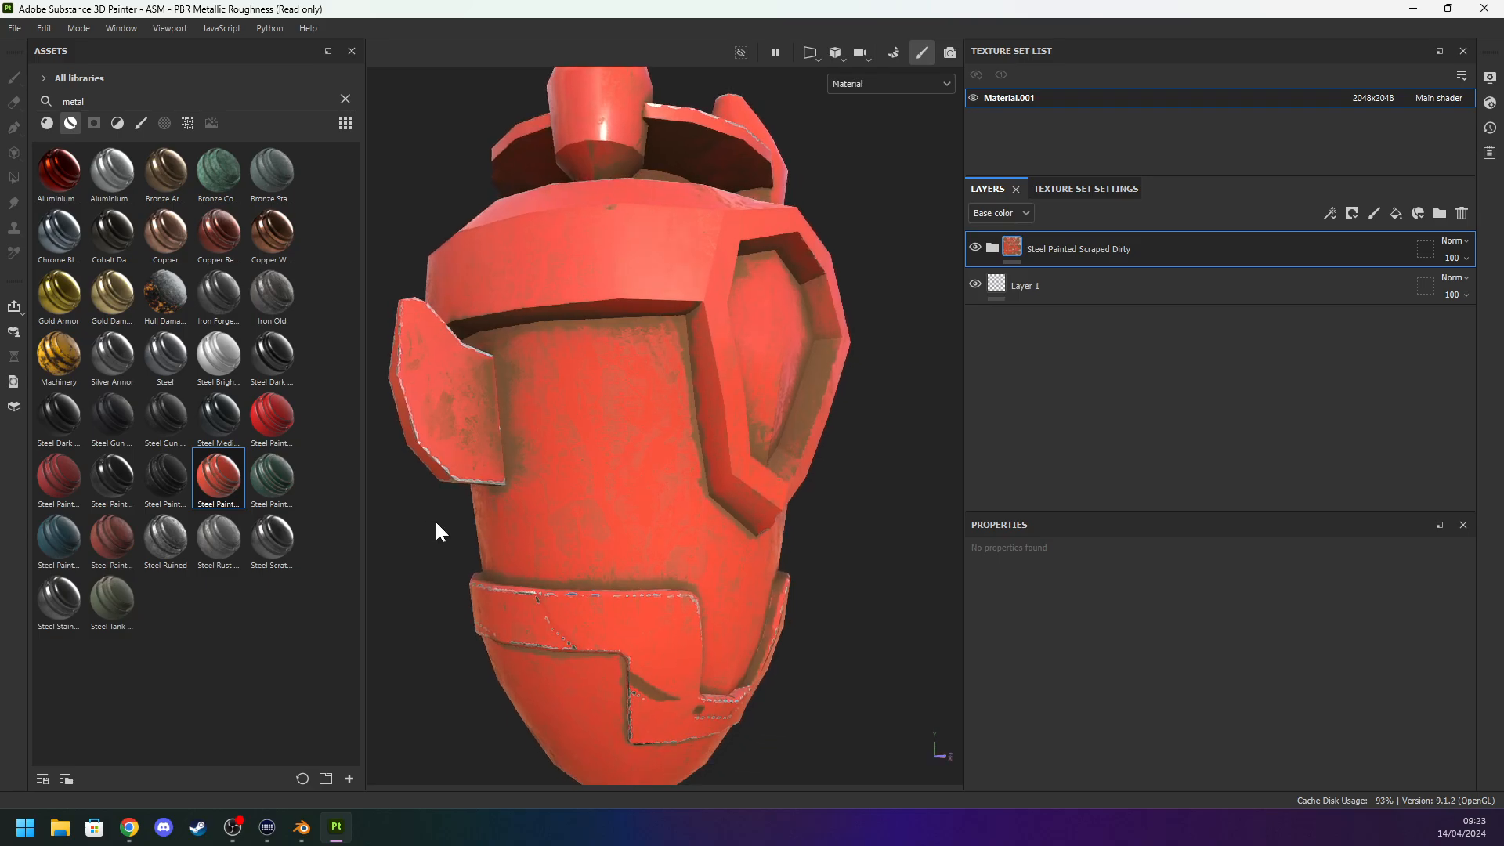
mouse_move(819, 595)
left_mouse_down("alt")
mouse_move(839, 588)
mouse_move(814, 566)
left_mouse_up("alt")
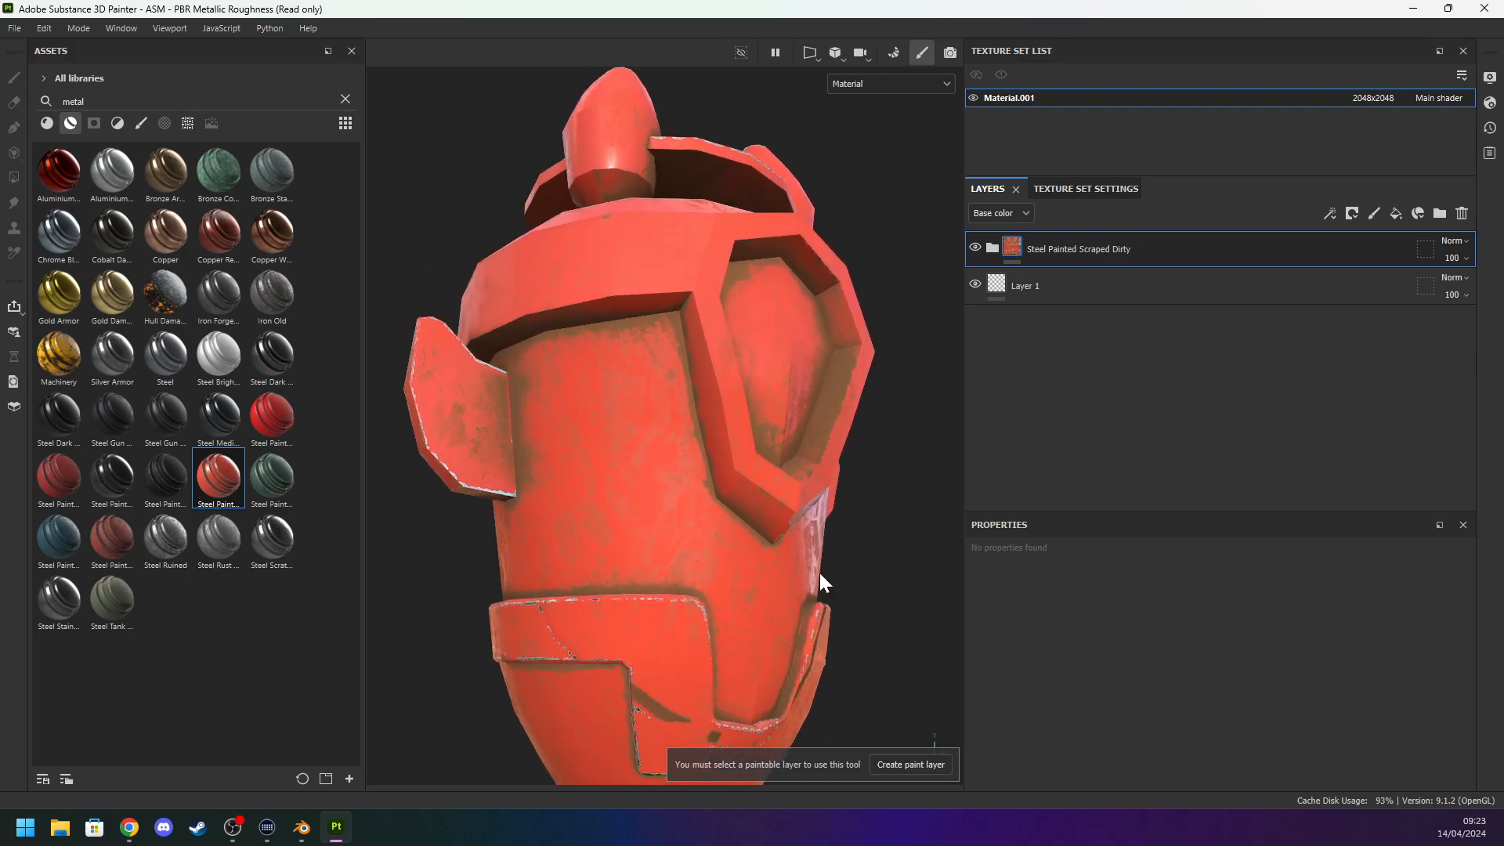
right_click(1022, 249)
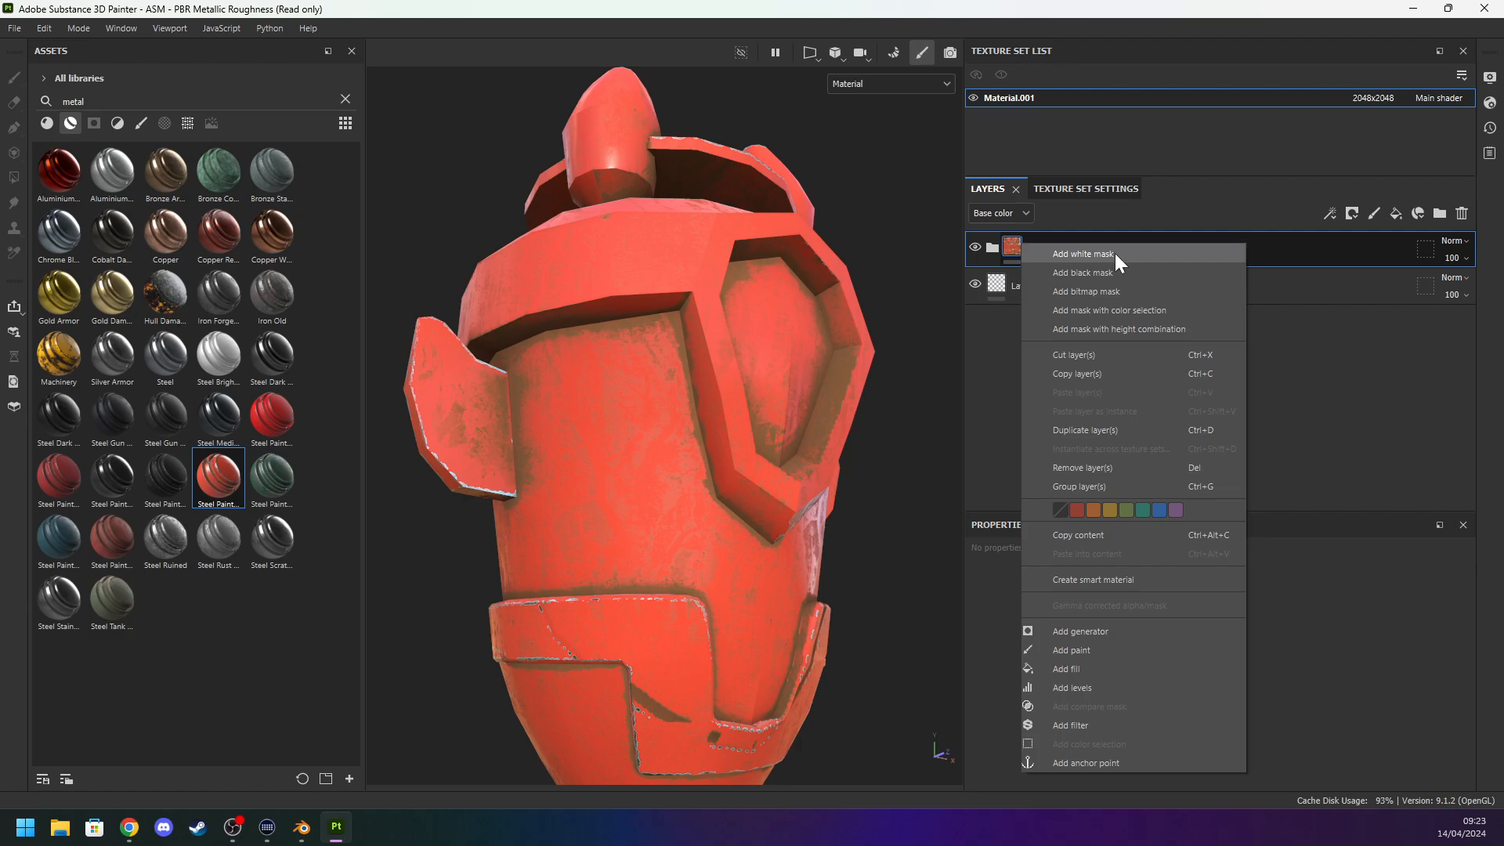
left_click(1130, 313)
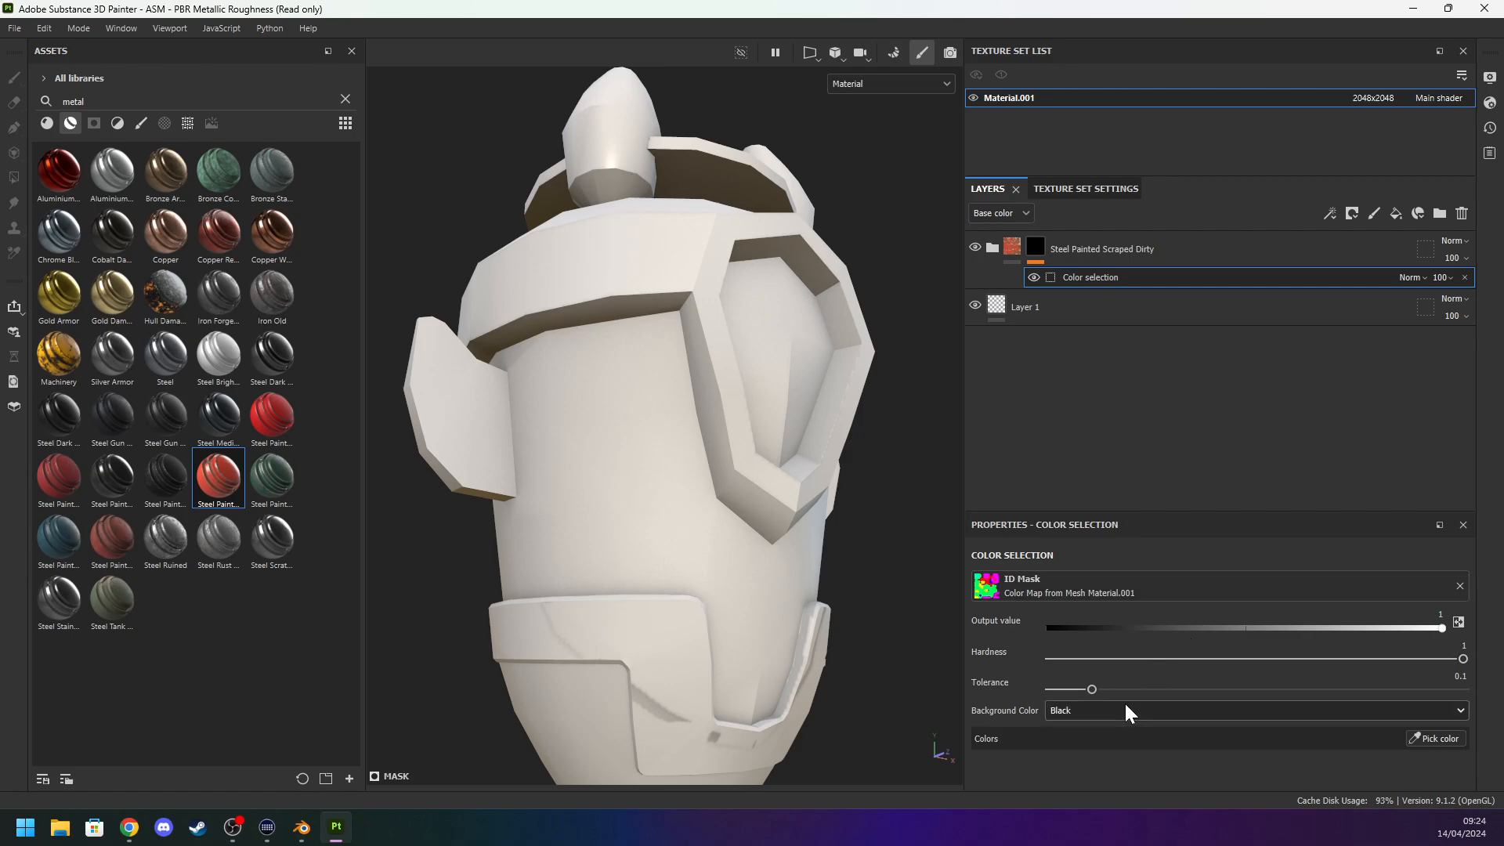
left_click(1430, 737)
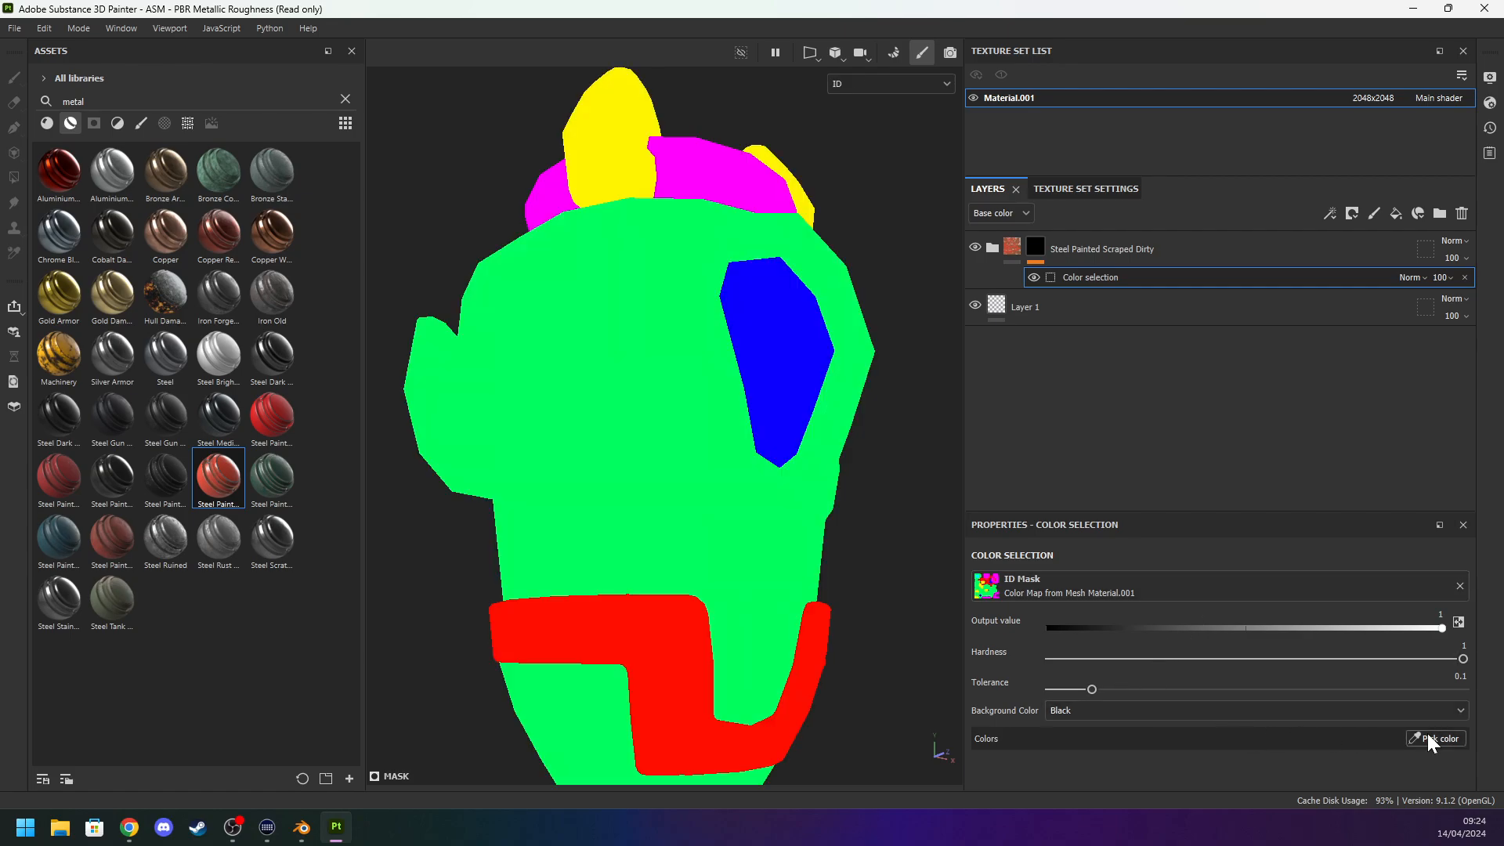
left_click(678, 376)
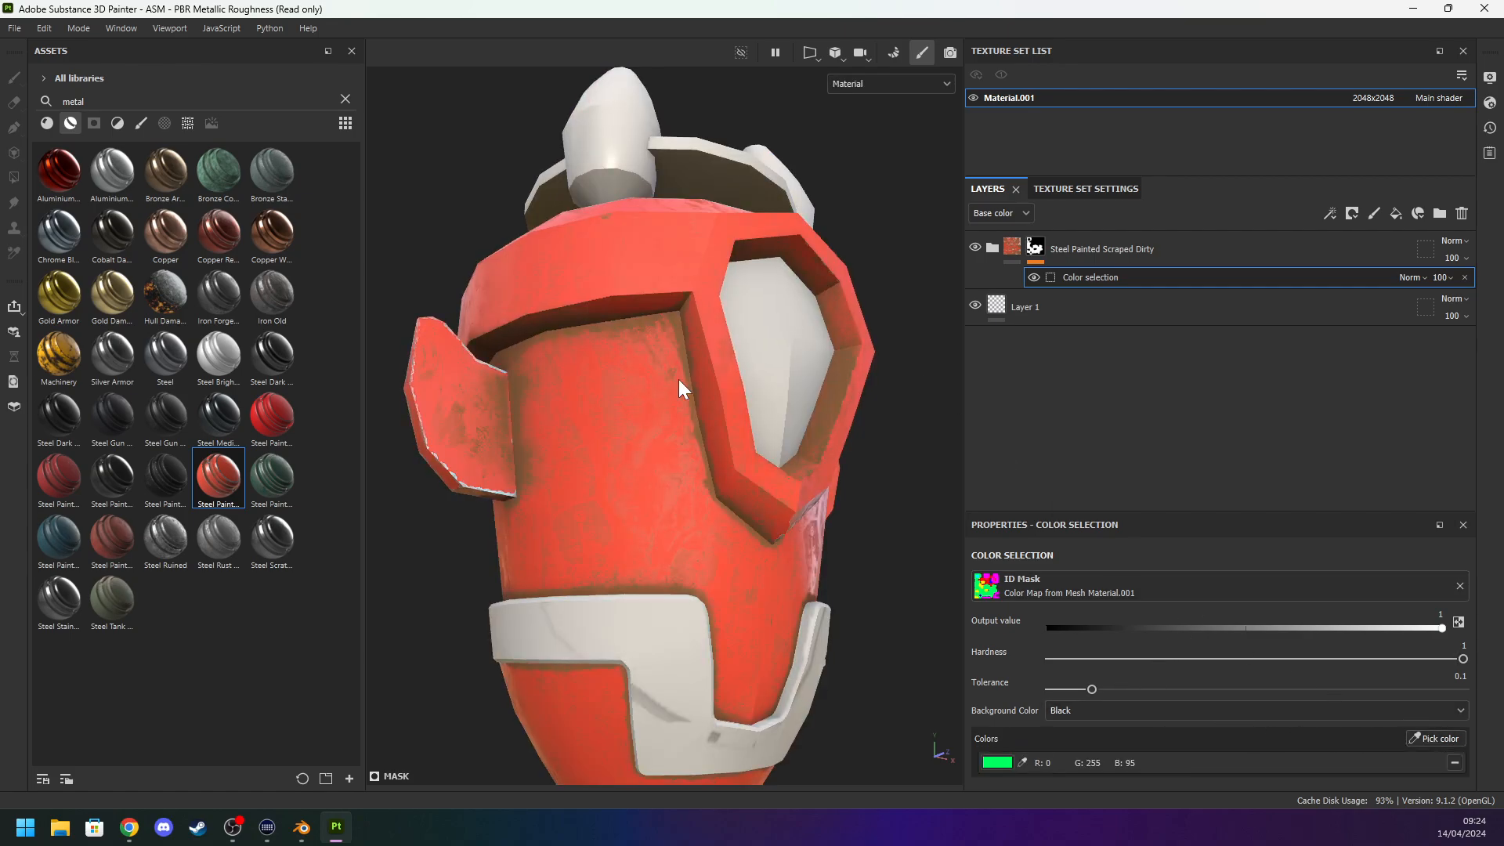
mouse_move(917, 462)
left_mouse_down("alt")
mouse_move(781, 535)
mouse_move(611, 571)
mouse_move(783, 632)
mouse_move(900, 604)
mouse_move(810, 645)
mouse_move(906, 520)
mouse_move(842, 403)
left_mouse_up("alt")
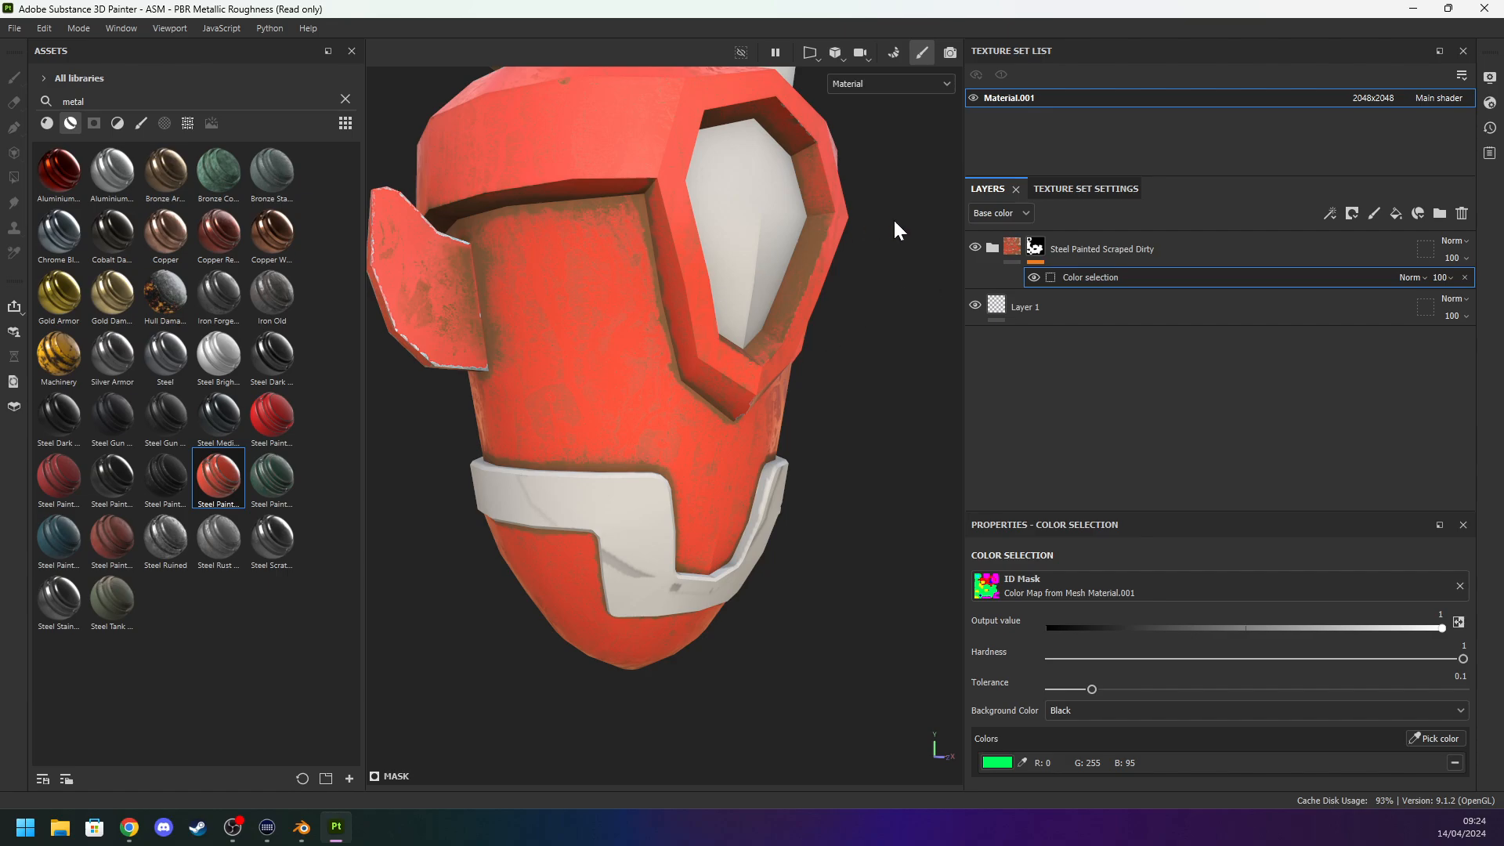
Try the Steel Ruined smart material on the head, above the Steel Painted Scraped Dirty layer.
left_click(36, 169)
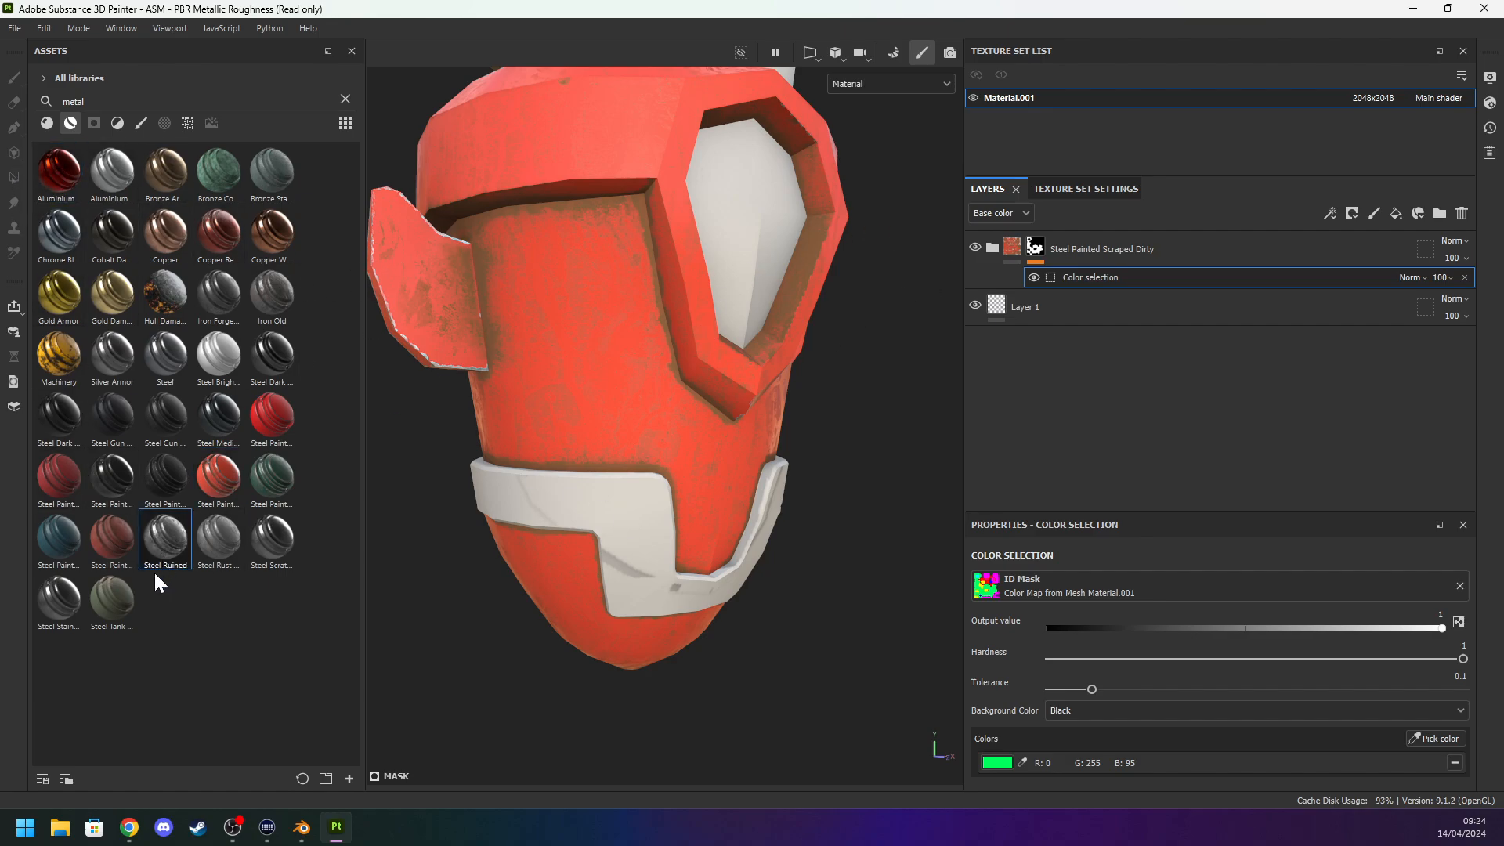
left_click(52, 606)
left_click_drag(182, 546, 618, 402)
mouse_move(791, 448)
left_mouse_down("alt")
mouse_move(721, 325)
mouse_move(671, 320)
mouse_move(1019, 290)
mouse_move(1036, 334)
left_mouse_up("alt")
right_click(1079, 249)
left_click(1039, 244)
left_click(1022, 215)
right_click(1107, 247)
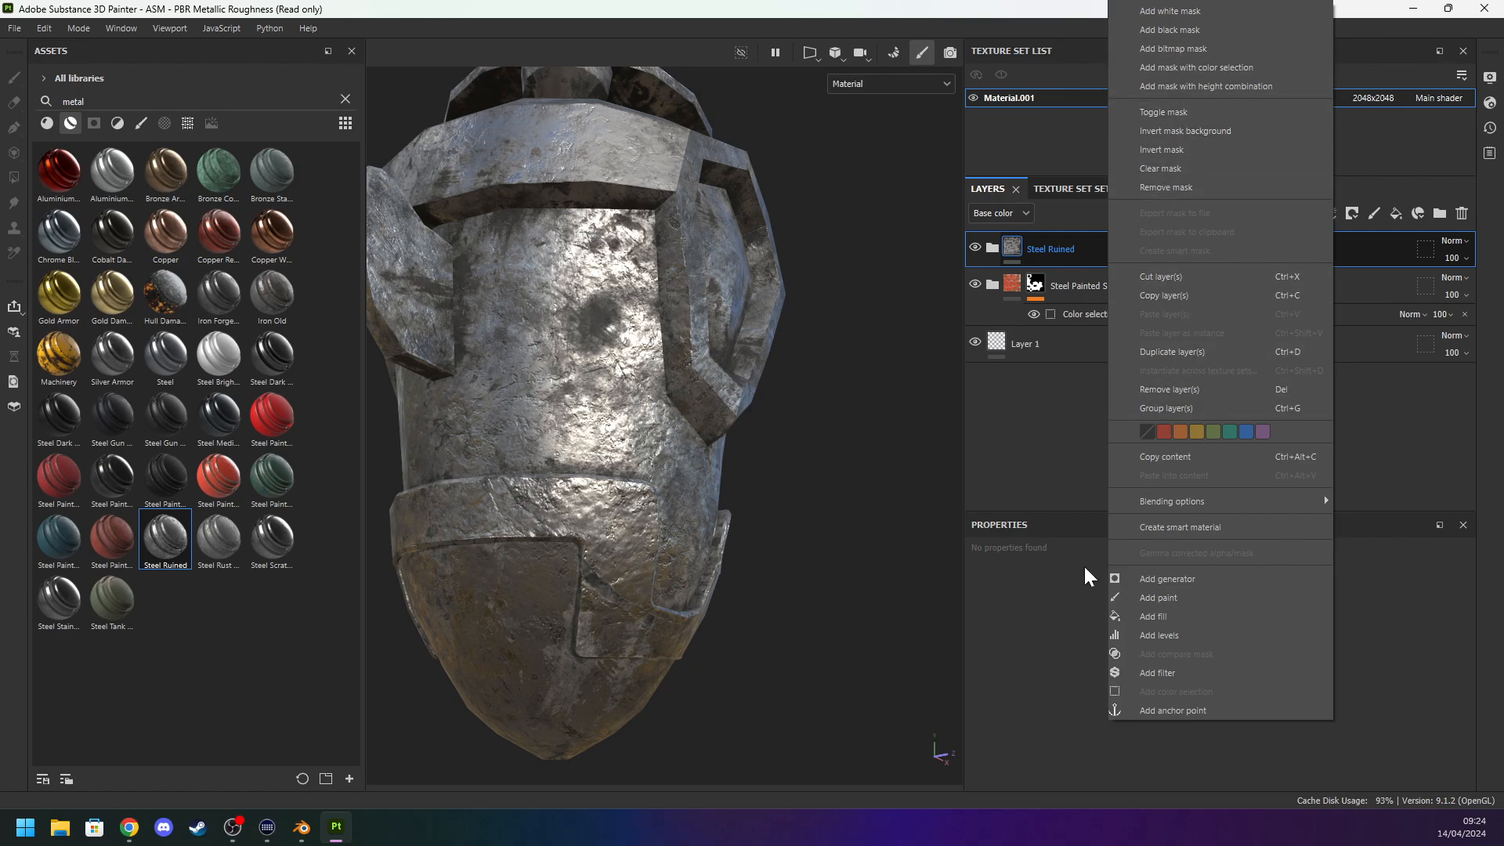
left_click(1071, 644)
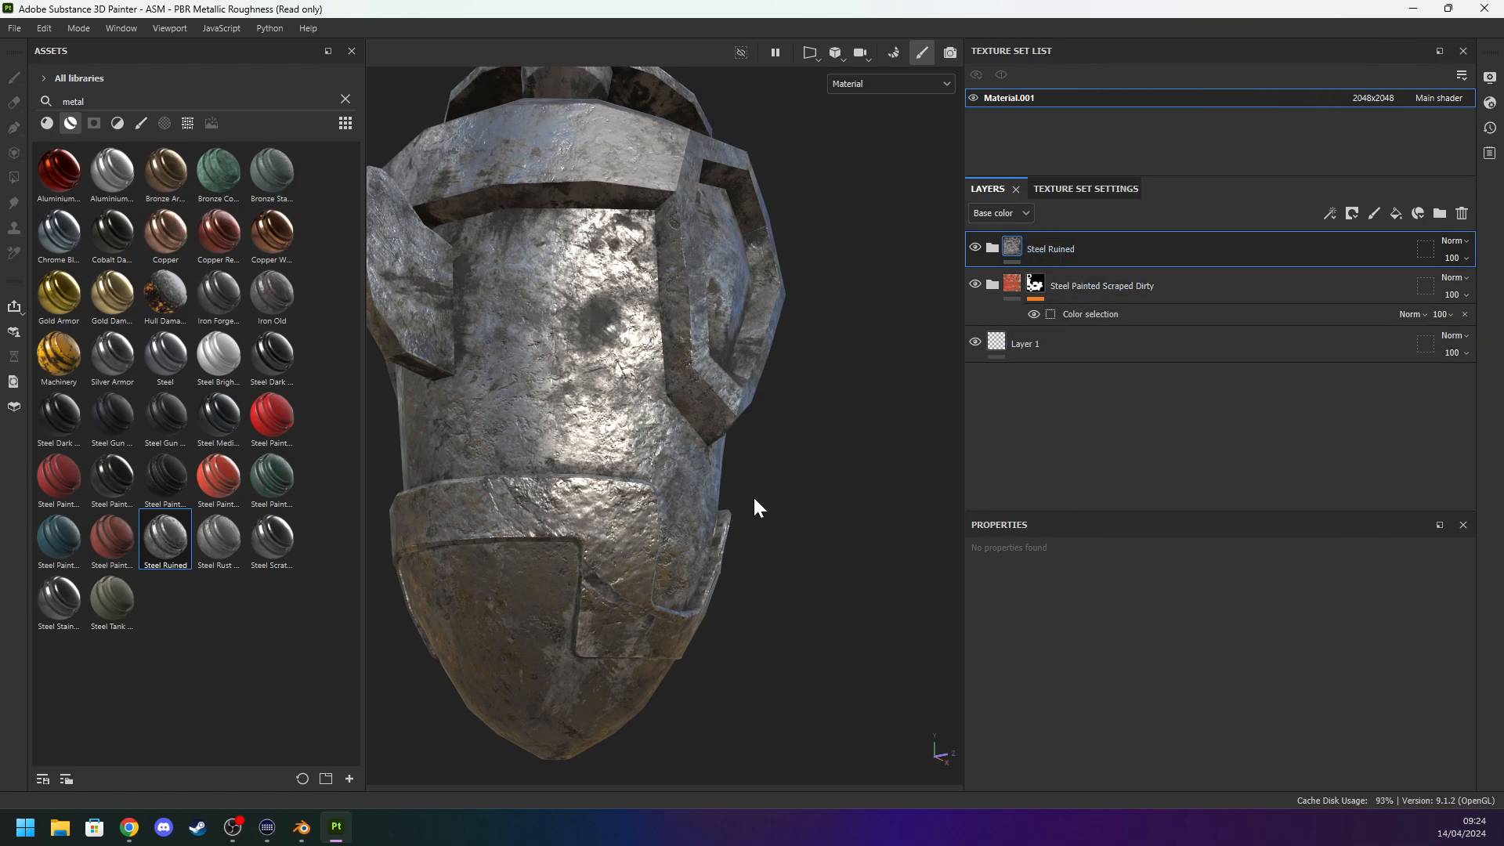
left_click_drag(843, 443, 857, 578, "alt")
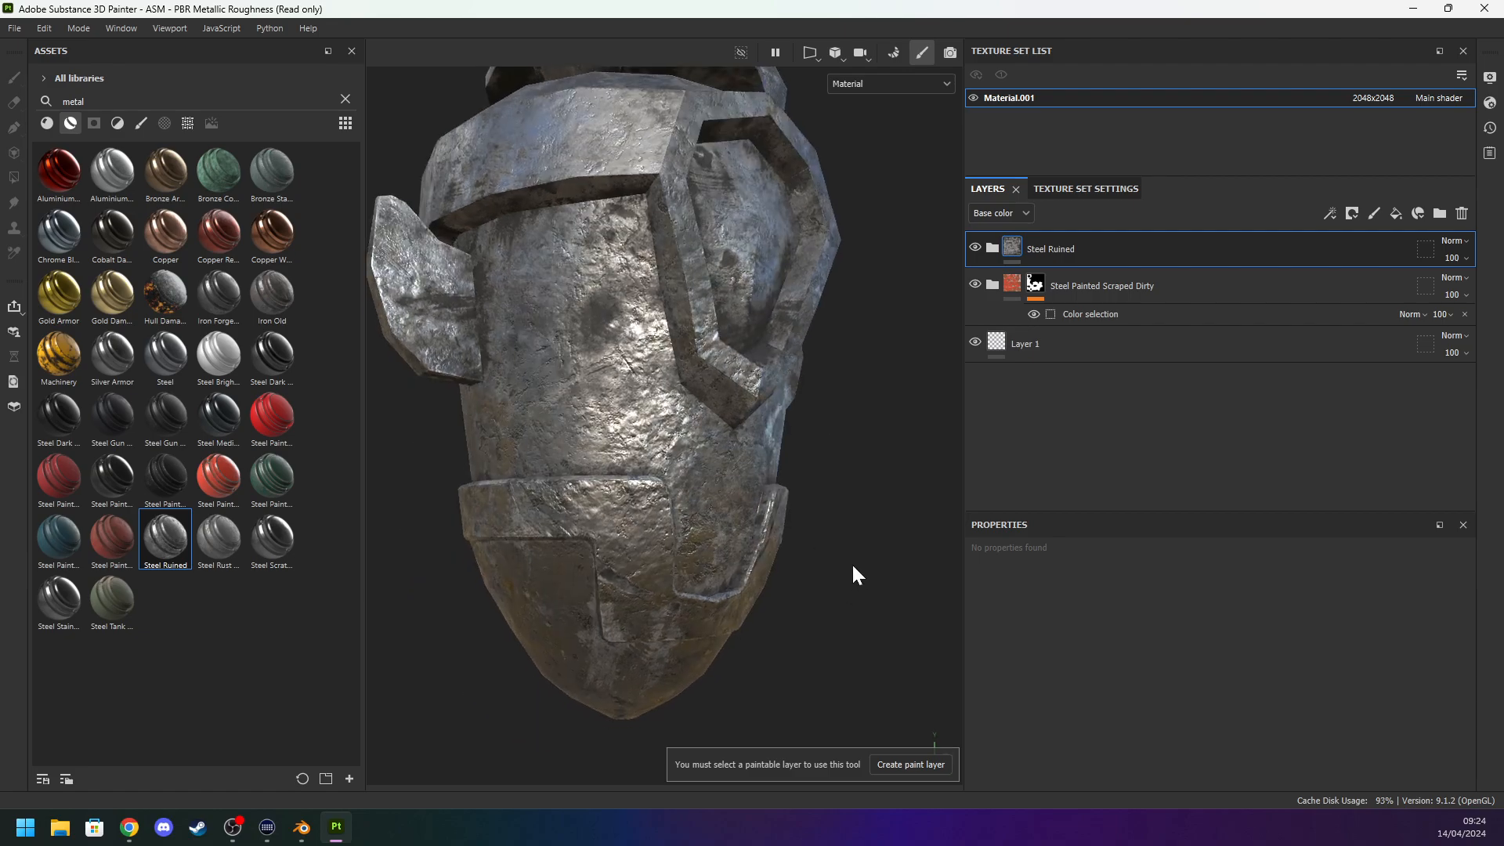
Mask the Steel Ruined layer by colour selection, picking the ID colour of the mouth guard.
right_click(1051, 240)
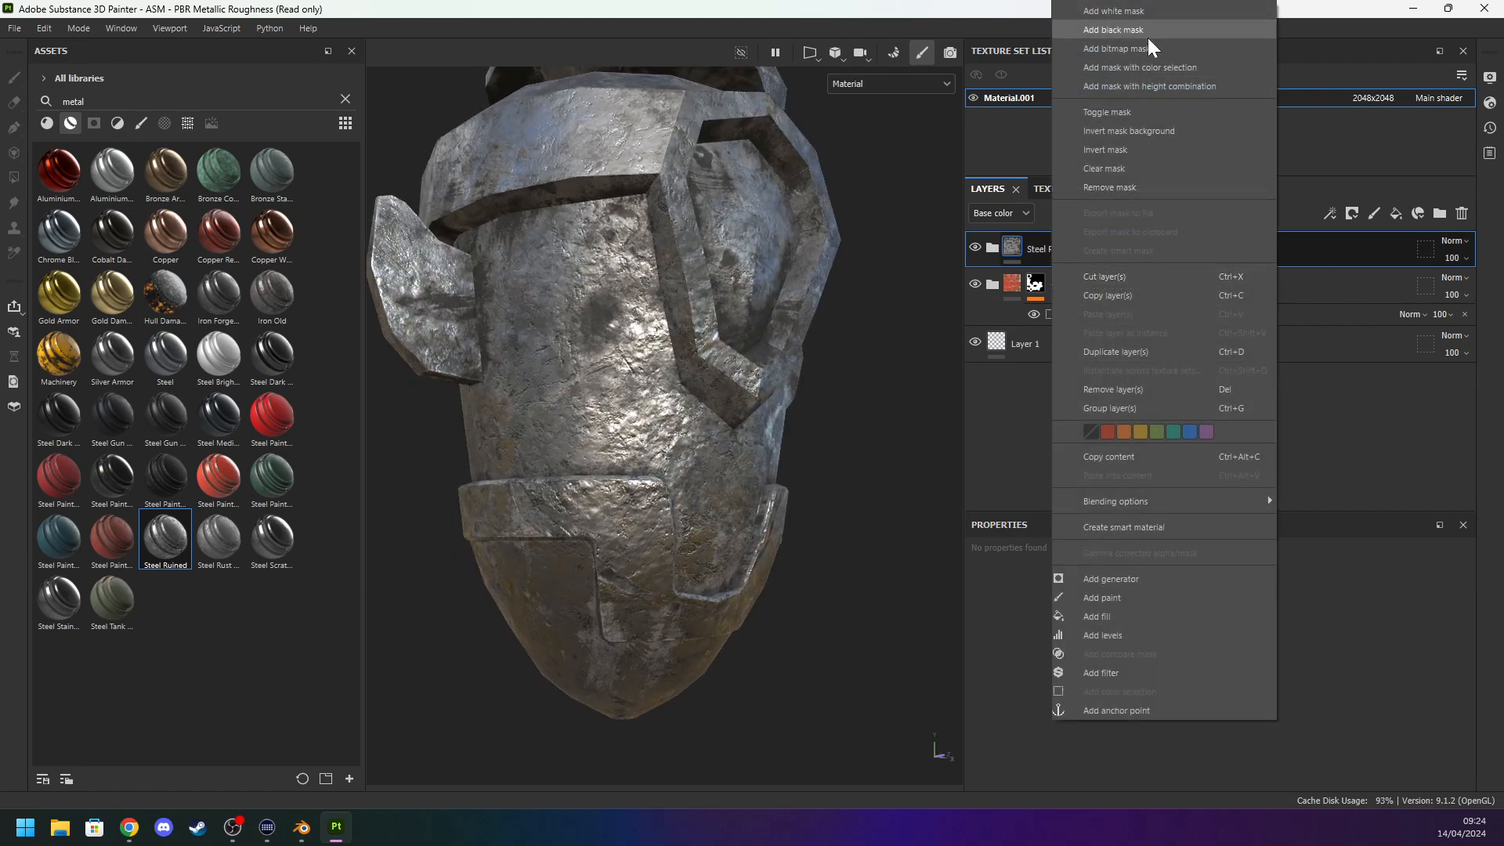
left_click(1154, 67)
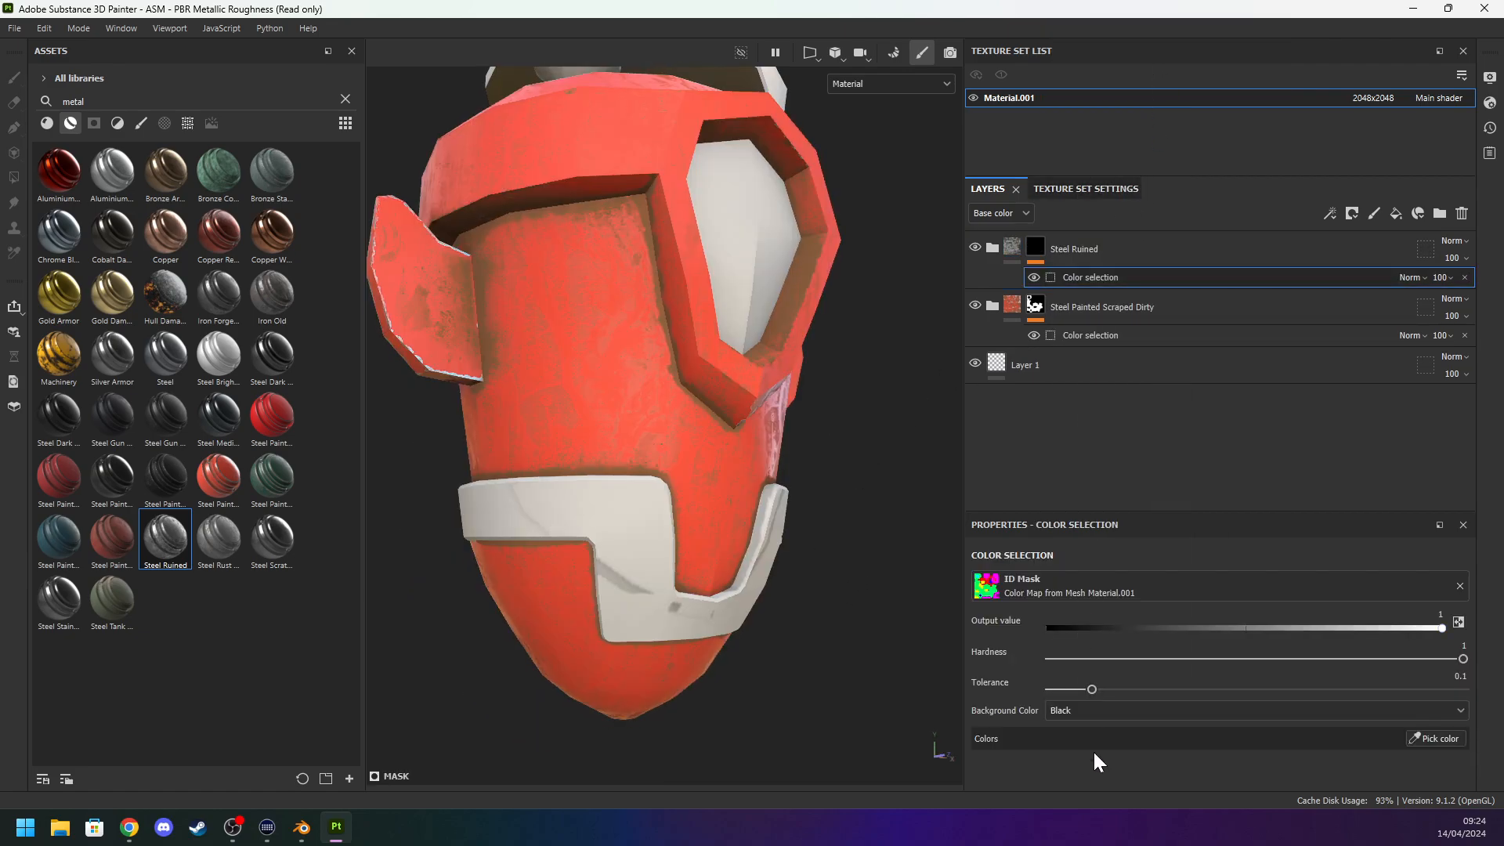
left_click(1408, 735)
left_click(604, 504)
left_click_drag(890, 510, 735, 538, "alt")
Undo the Steel Ruined layer together with its colour selection mask.
key("ctrl+z")
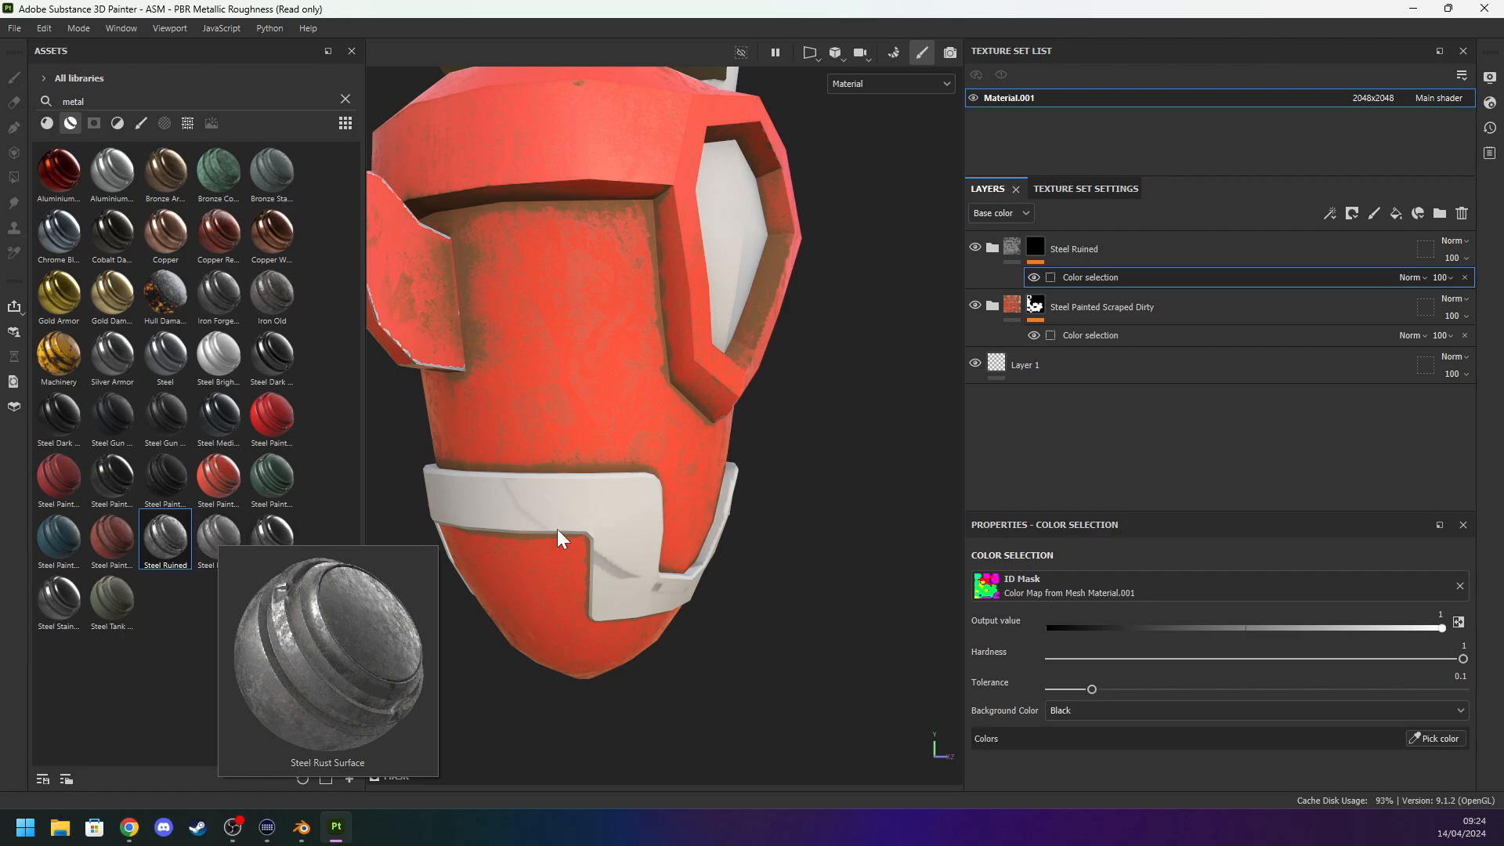
key("ctrl+z")
key("ctrl+z")
Try the Steel Rust Surface smart material on the head and undo it.
left_click_drag(213, 572, 529, 370)
left_click(802, 534)
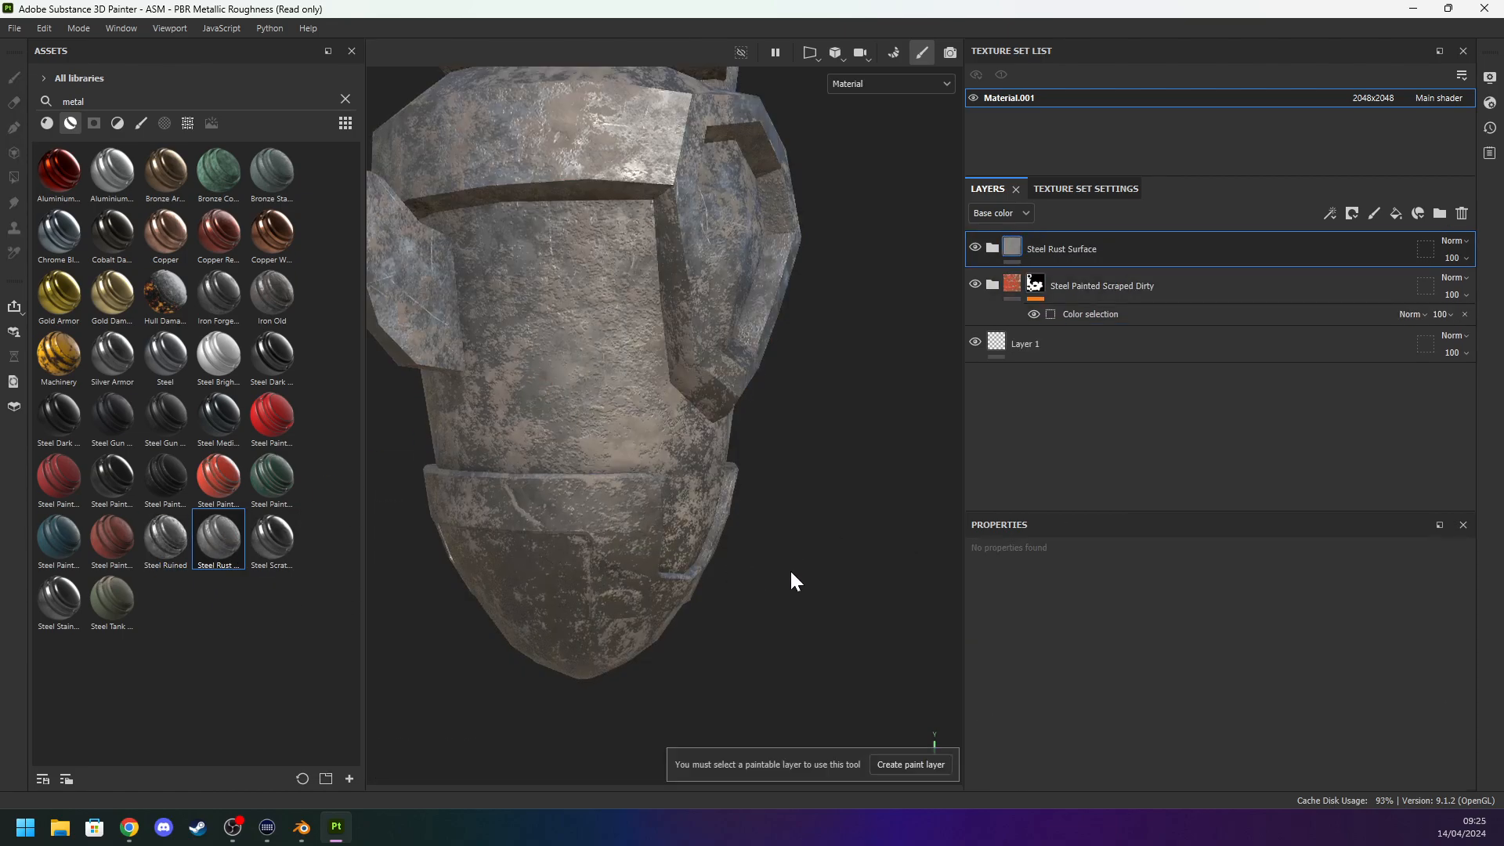
left_click_drag(773, 567, 498, 583, "alt")
key("ctrl+z")
Try the Steel Scratched smart material and a Steel Dark one on the head, undoing each.
left_click_drag(274, 544, 642, 408)
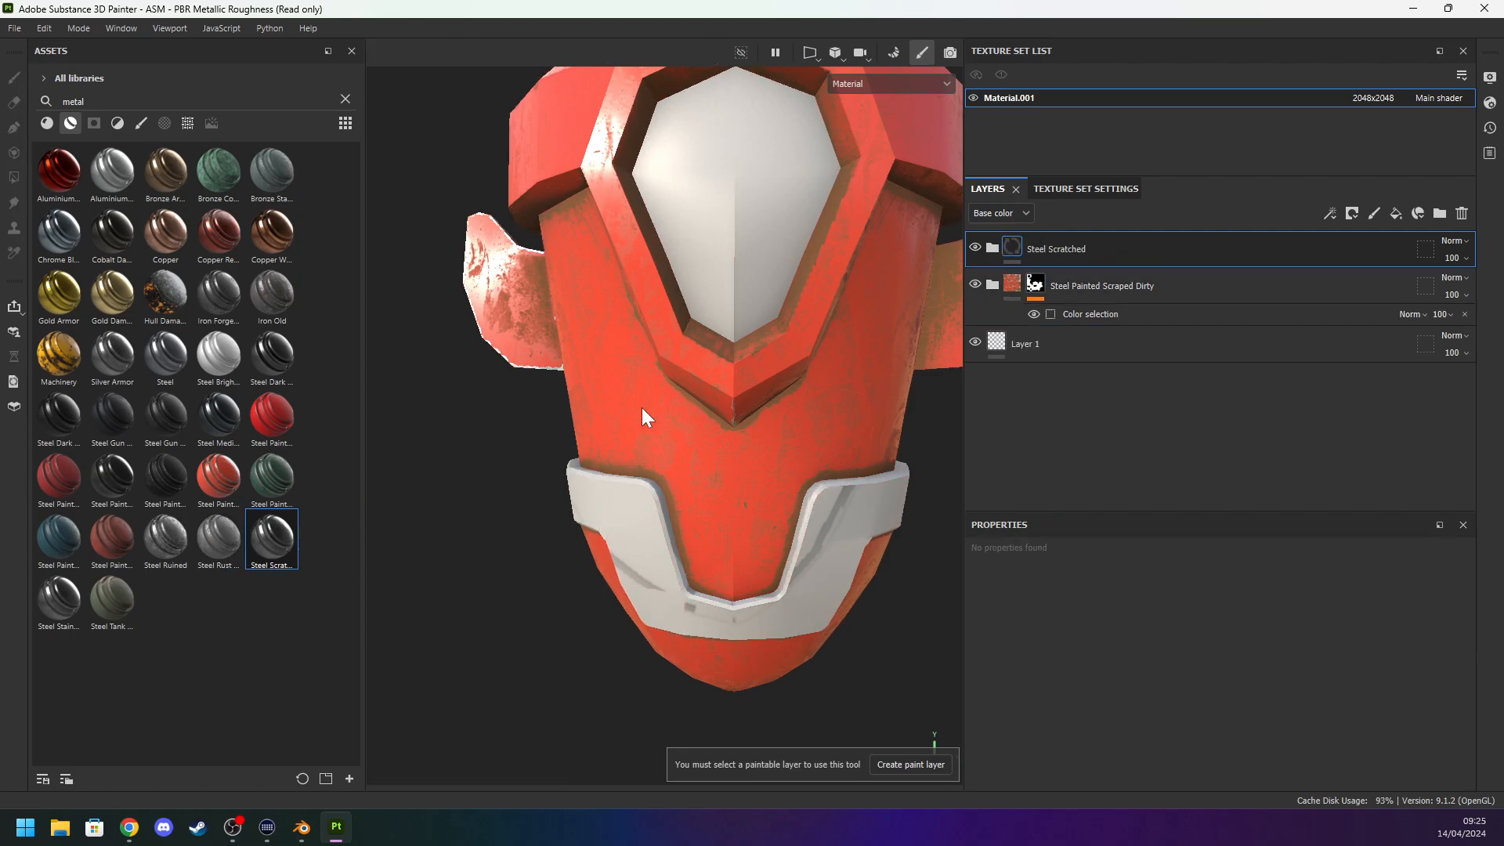
left_click_drag(516, 615, 889, 401, "alt")
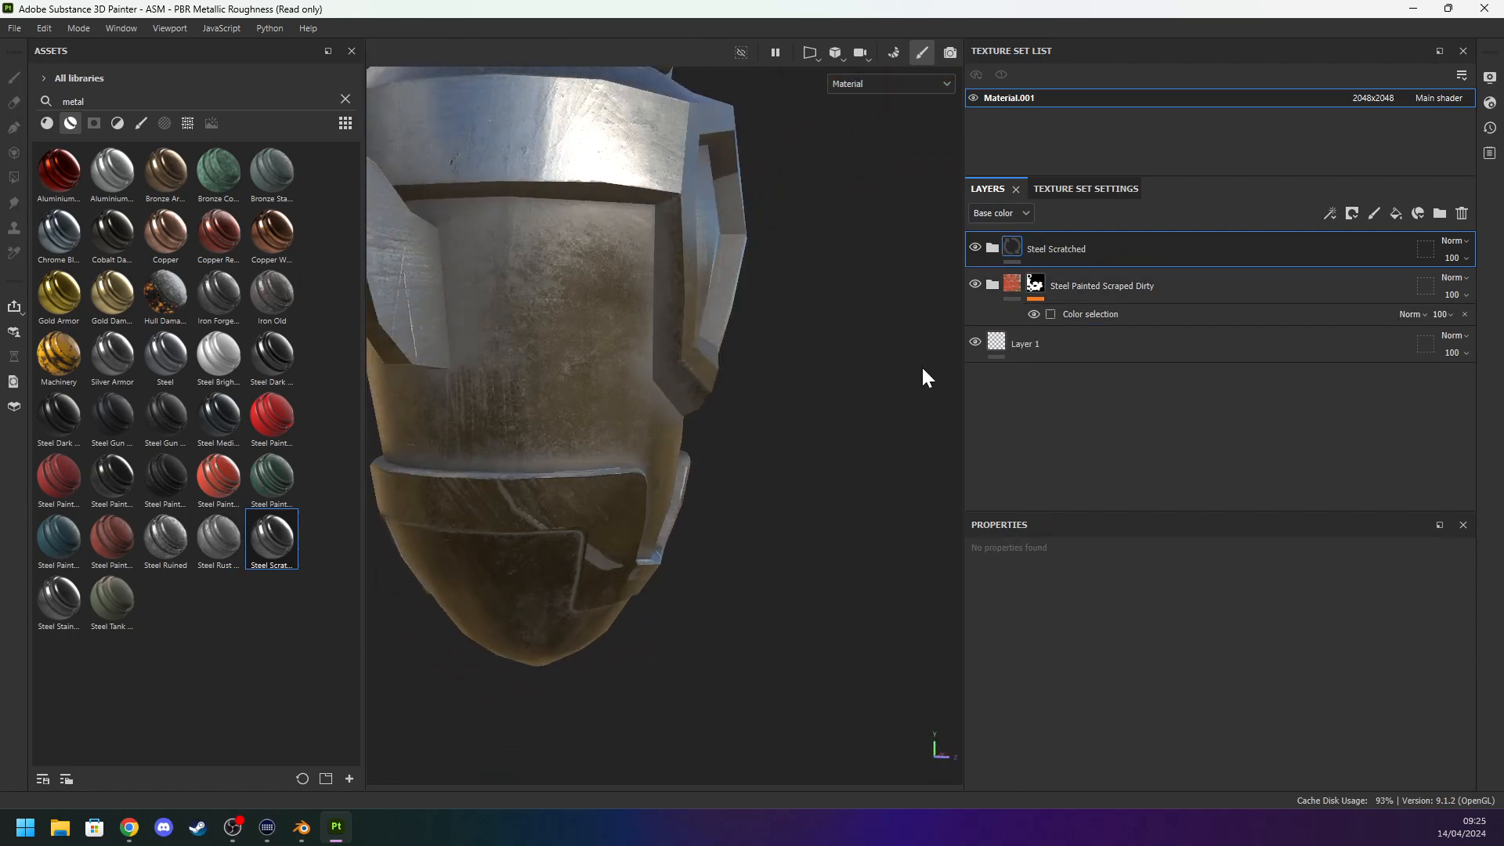
key("ctrl+z")
left_click_drag(280, 382, 595, 376)
left_click_drag(766, 519, 604, 503, "alt")
key("ctrl+z")
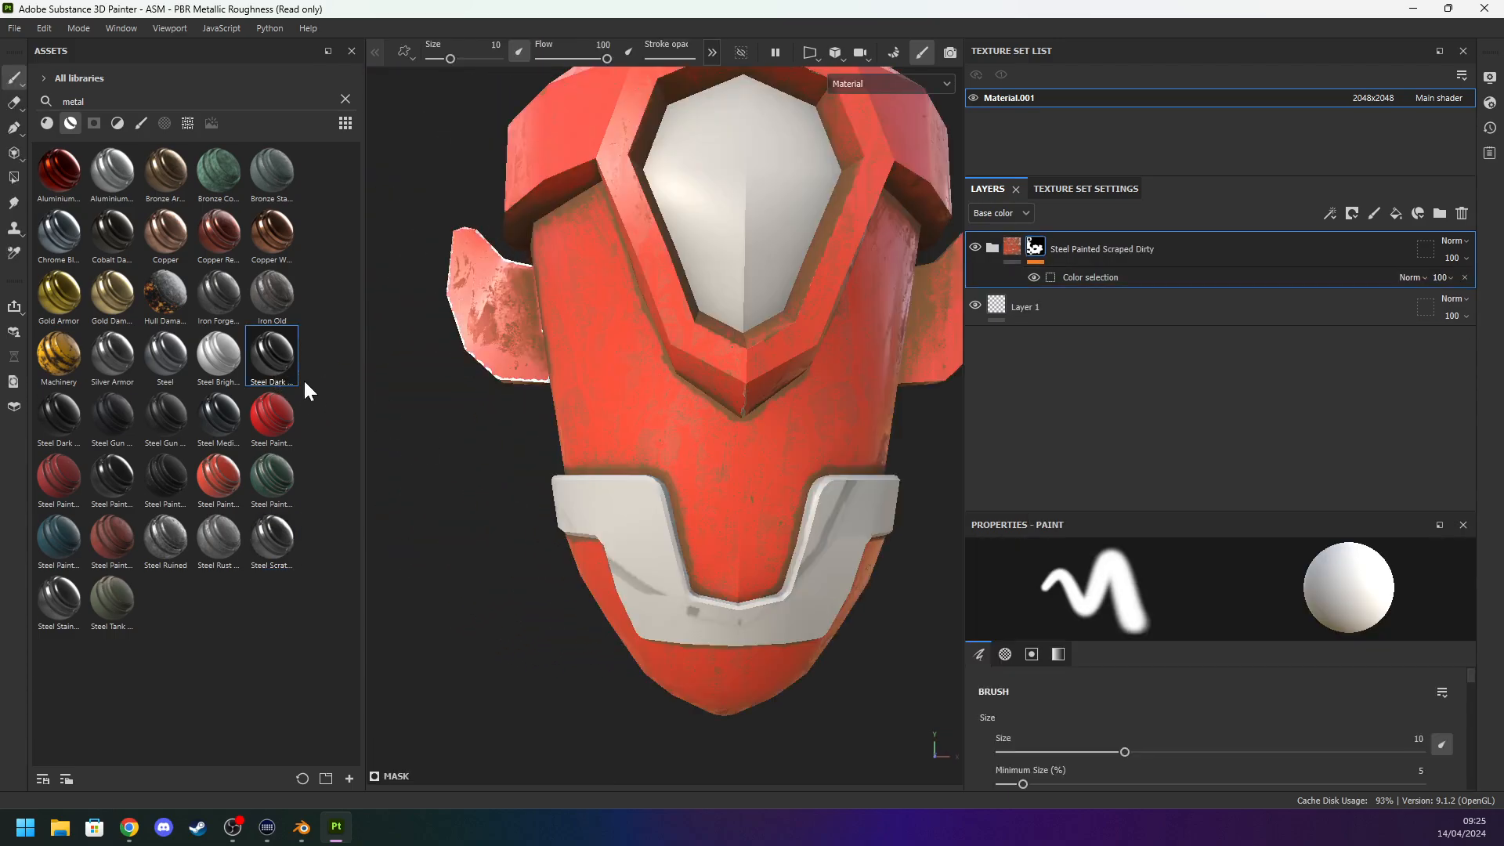
Apply the Silver Armor smart material and mask it by colour selection to the mouth guard's red ID colour.
left_click_drag(112, 356, 586, 393)
left_click_drag(444, 511, 706, 502, "alt")
right_click(1140, 247)
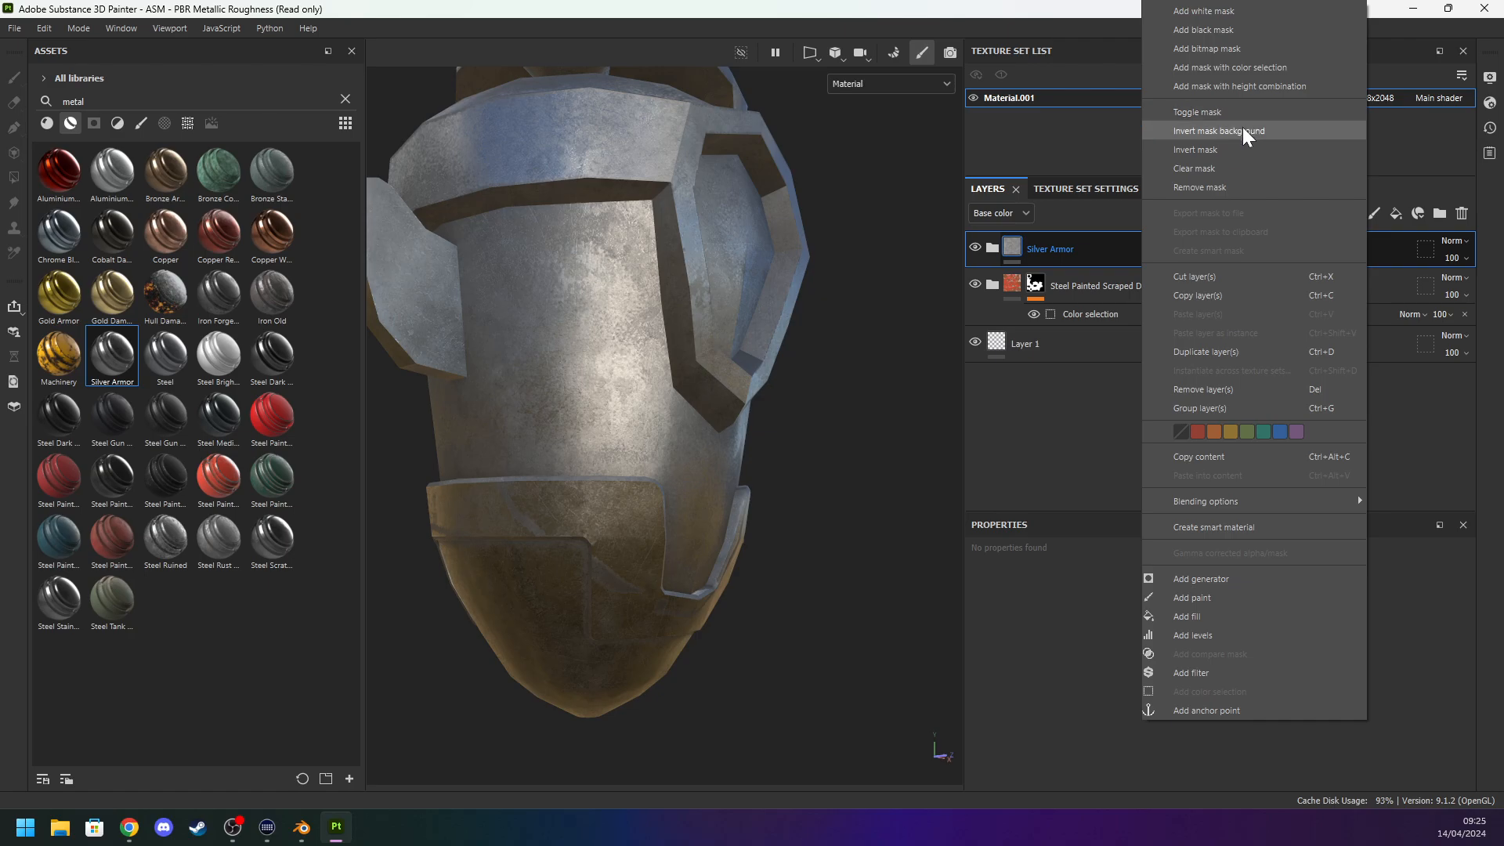
left_click(1247, 69)
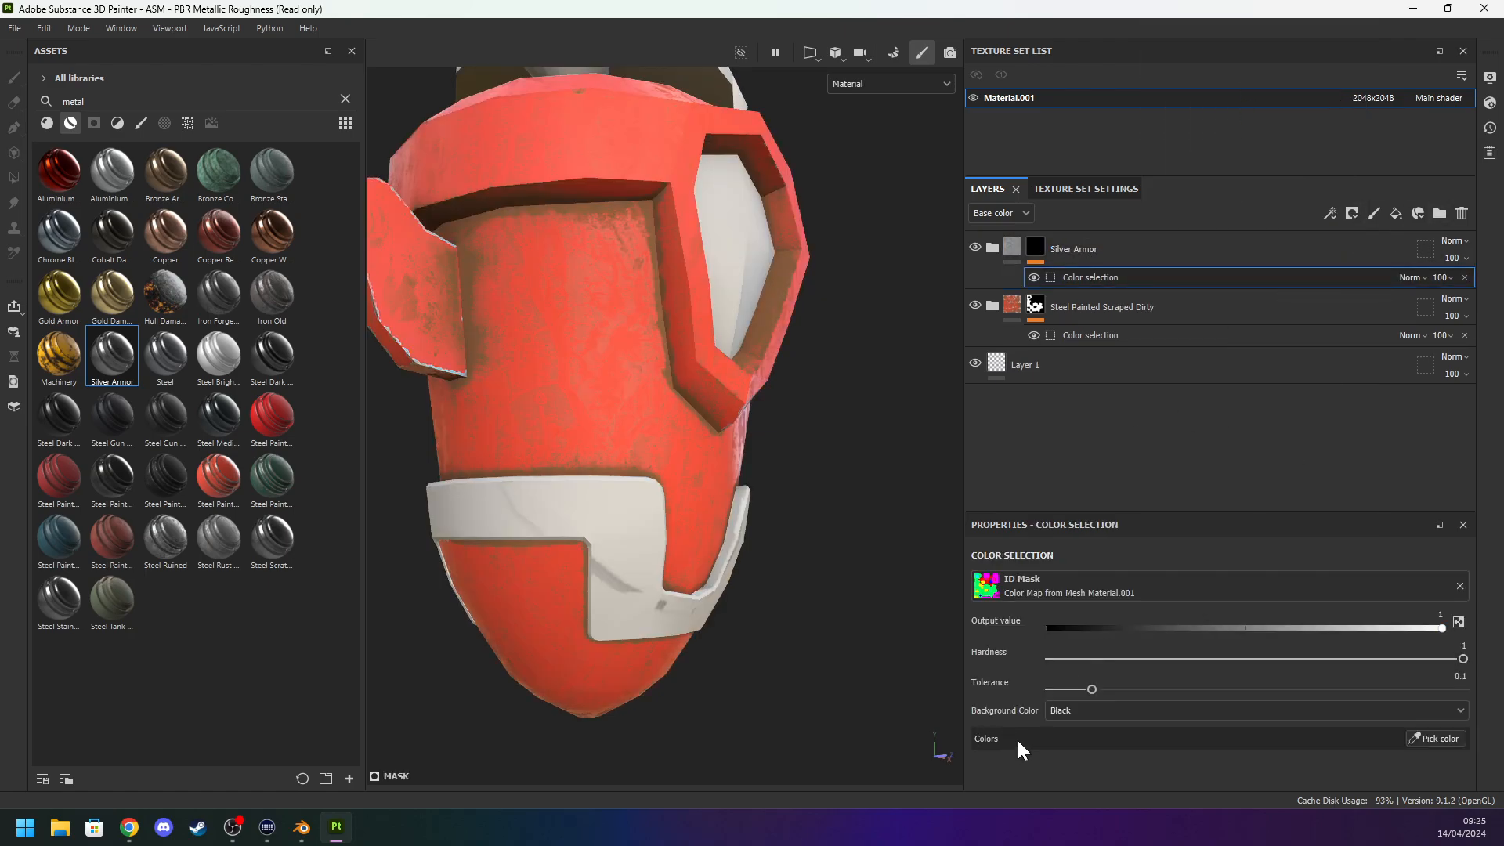
left_click(1434, 732)
left_click(597, 532)
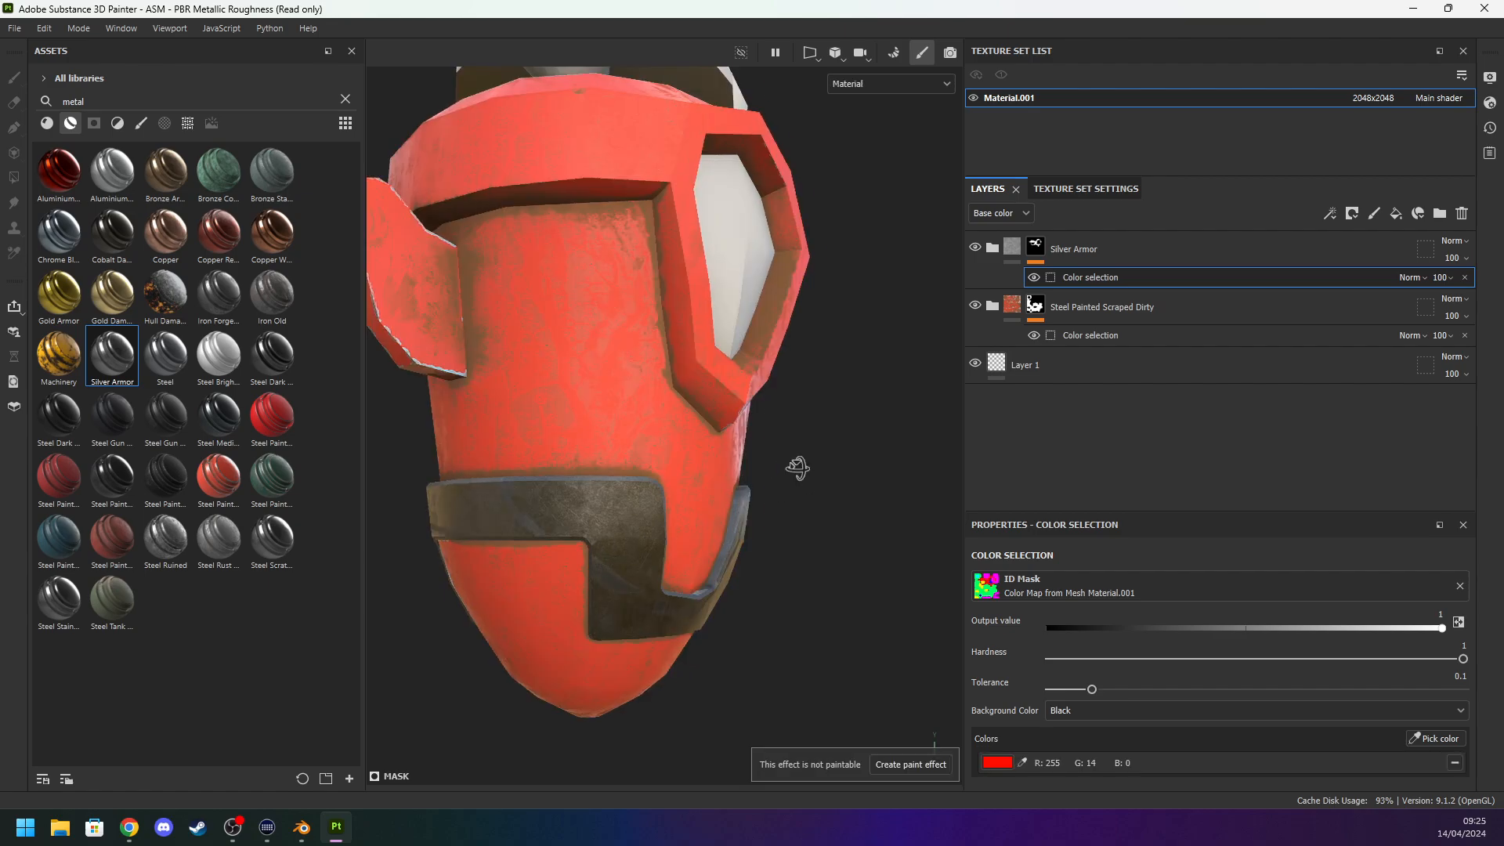
left_click_drag(796, 467, 651, 490, "alt")
Expand the Steel Painted Scraped Dirty group and darken its Paint fill layer's base color to A33527.
left_click(998, 308)
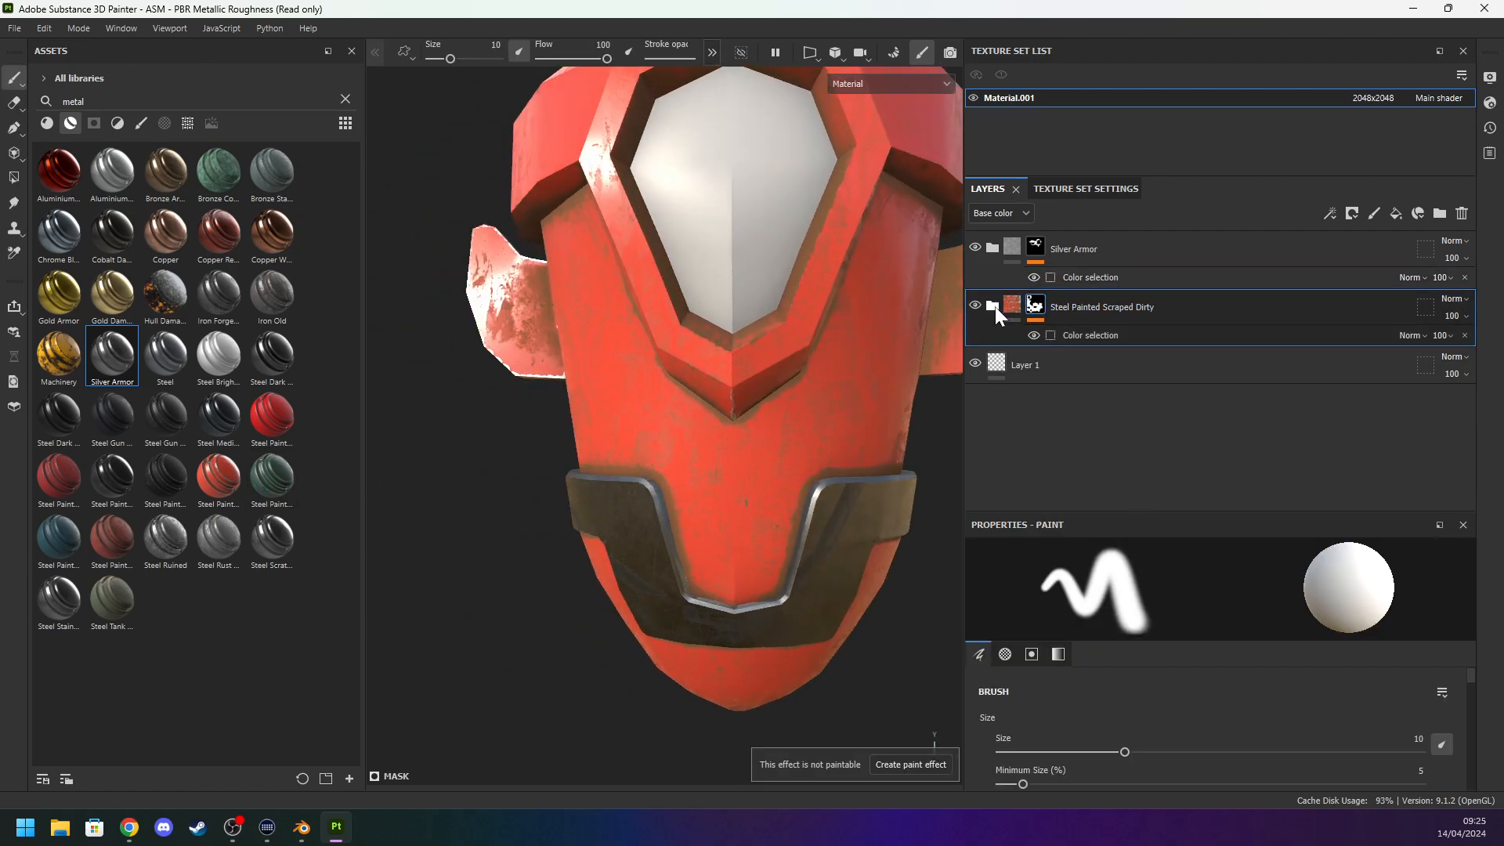
left_click(1014, 302)
left_click(993, 305)
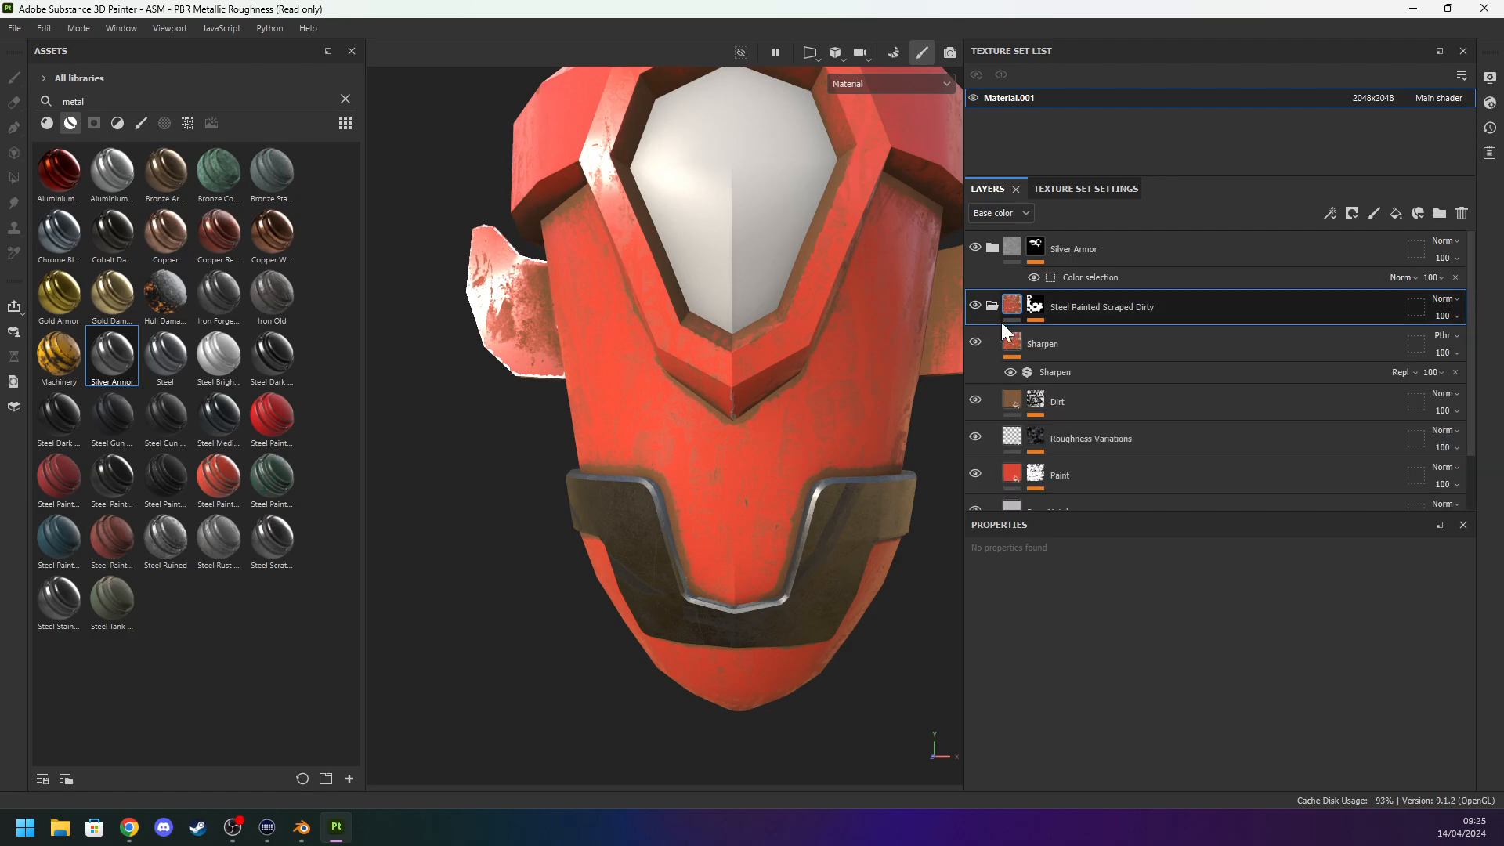
left_click(1012, 473)
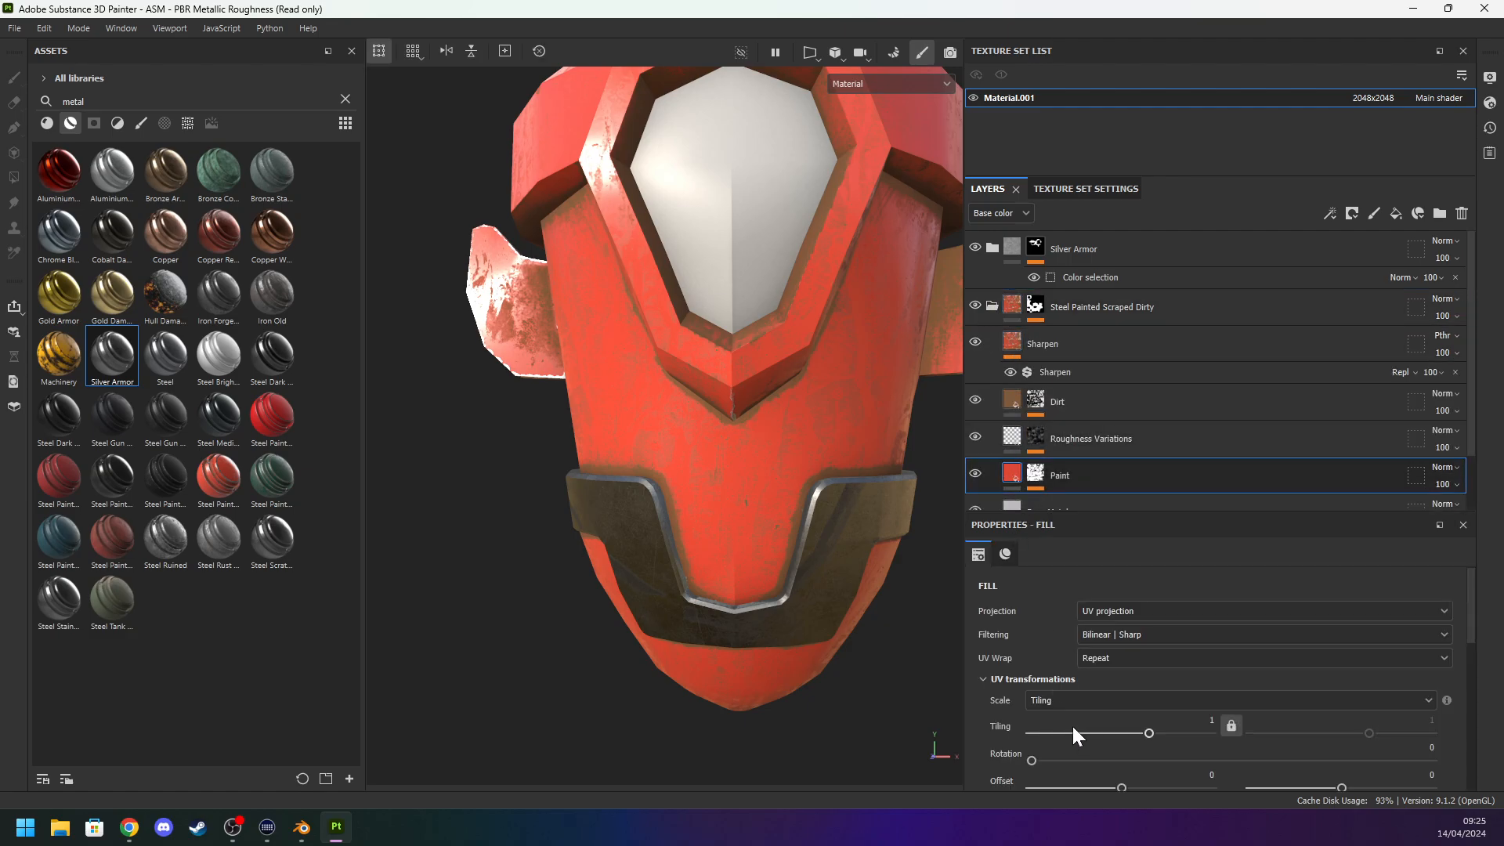
scroll(1071, 724, "down", 5)
left_click(1404, 693)
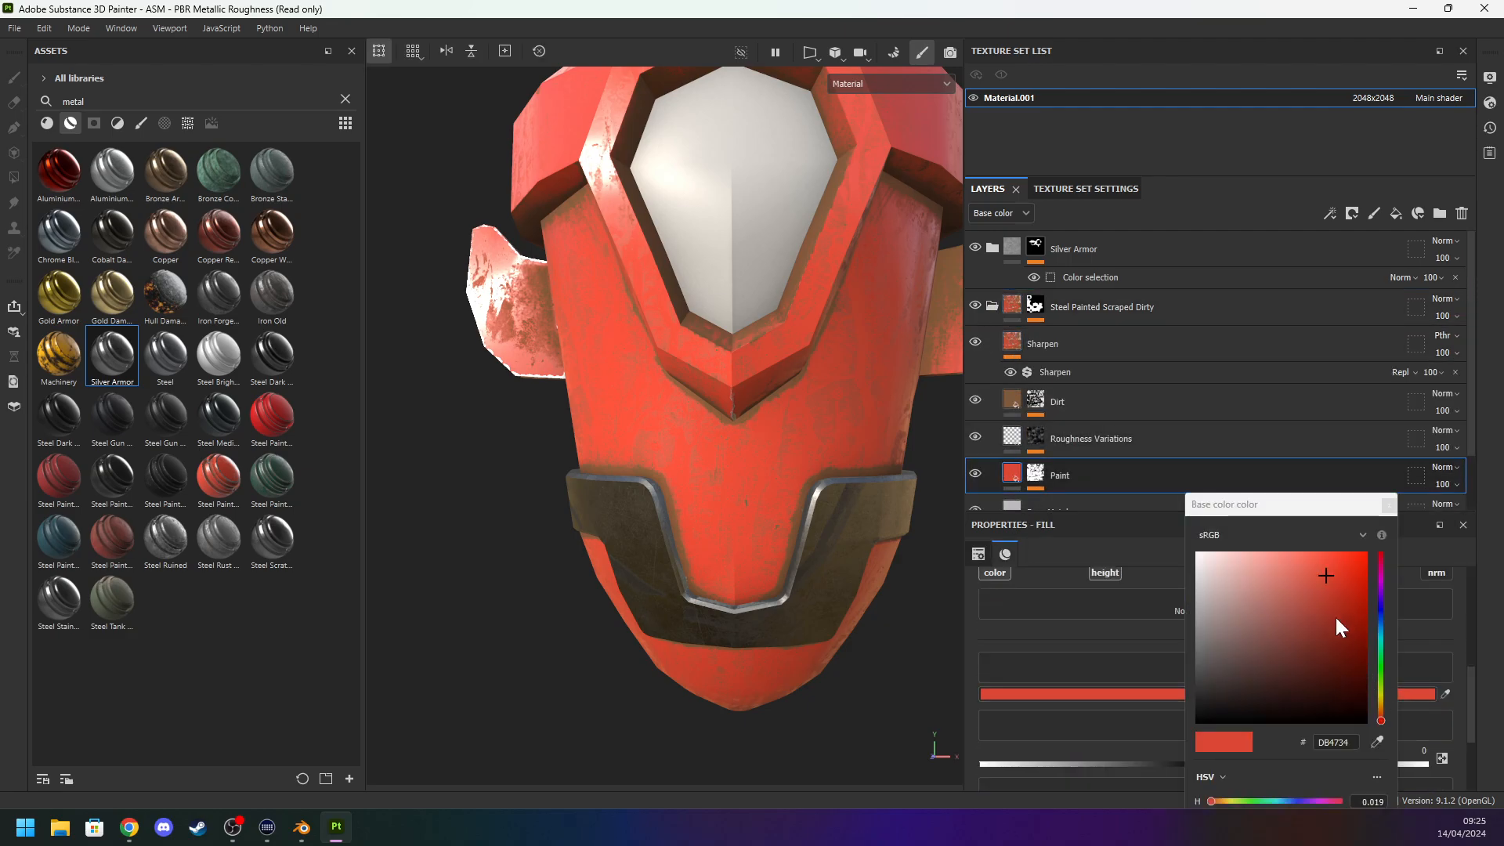
left_click_drag(1328, 590, 1326, 612)
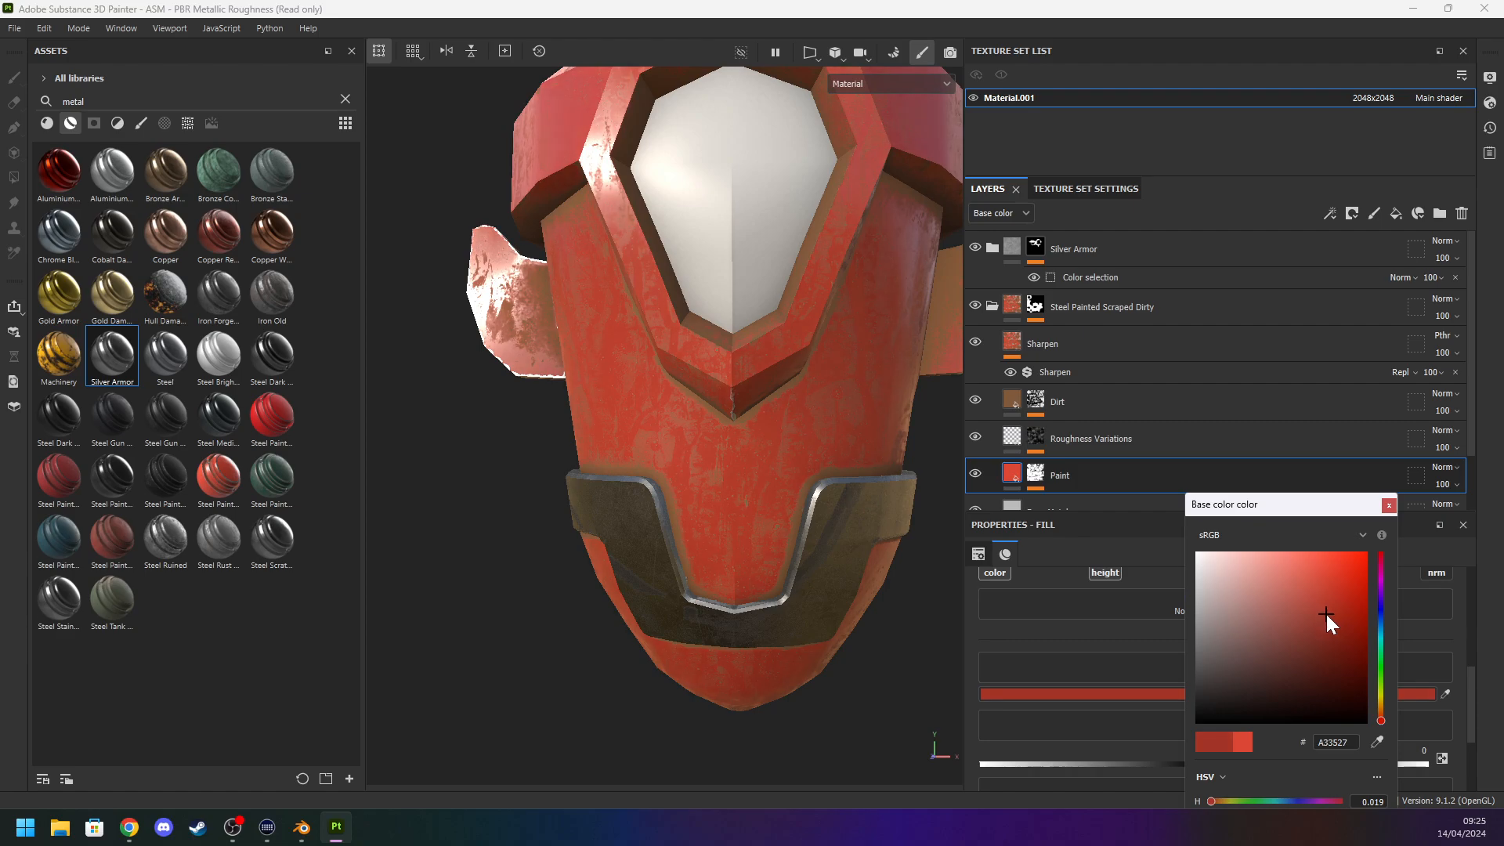
mouse_move(952, 709)
left_mouse_down("alt")
mouse_move(886, 718)
mouse_move(863, 696)
mouse_move(769, 698)
left_mouse_up("alt")
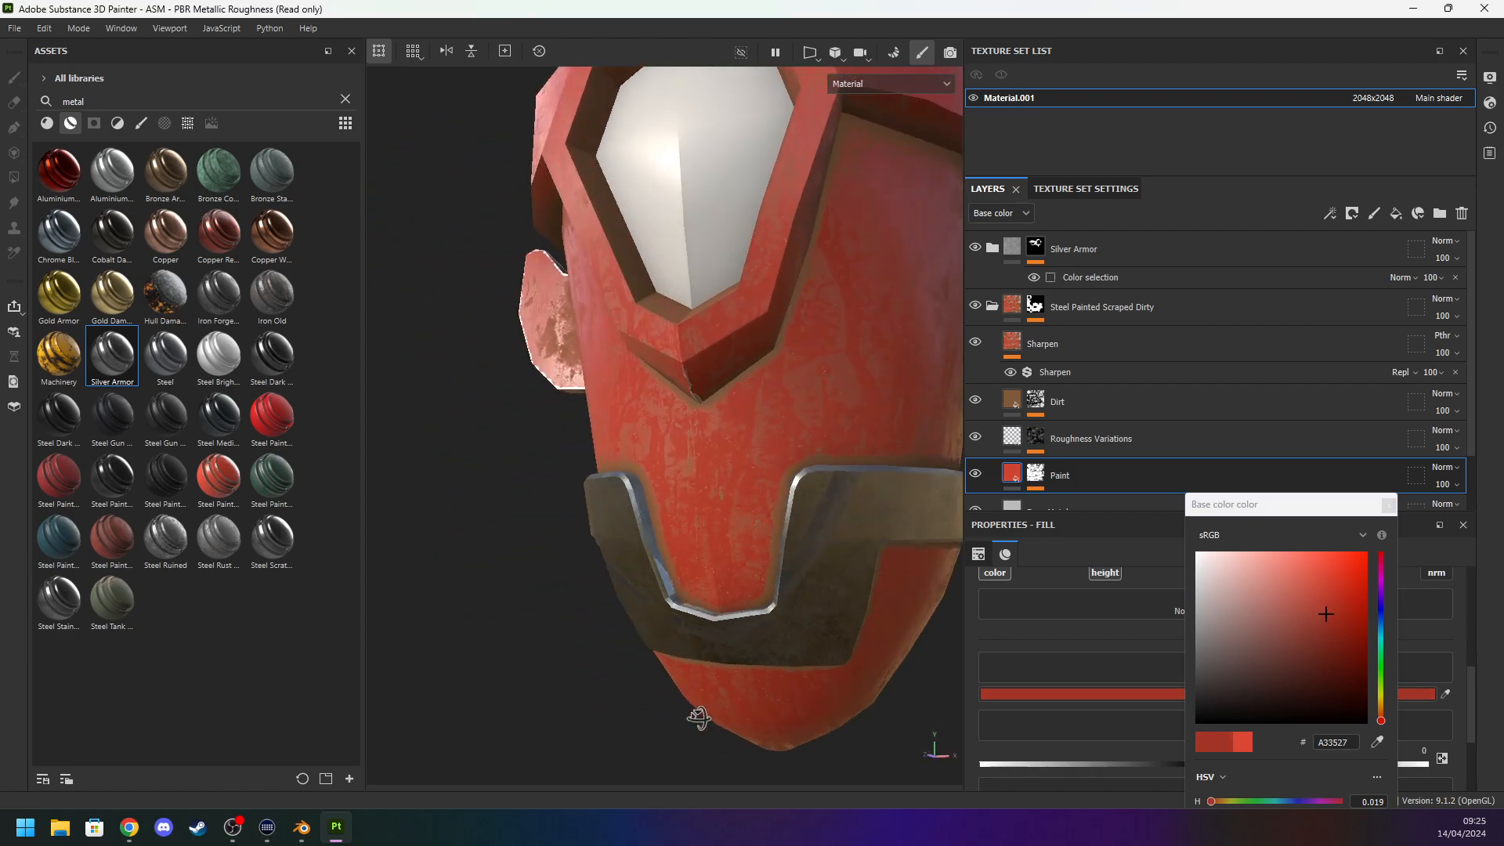
Set the Paint fill layer's base color to B63C2D and close the colour picker.
left_click(1343, 600)
left_click_drag(1343, 599, 1324, 600)
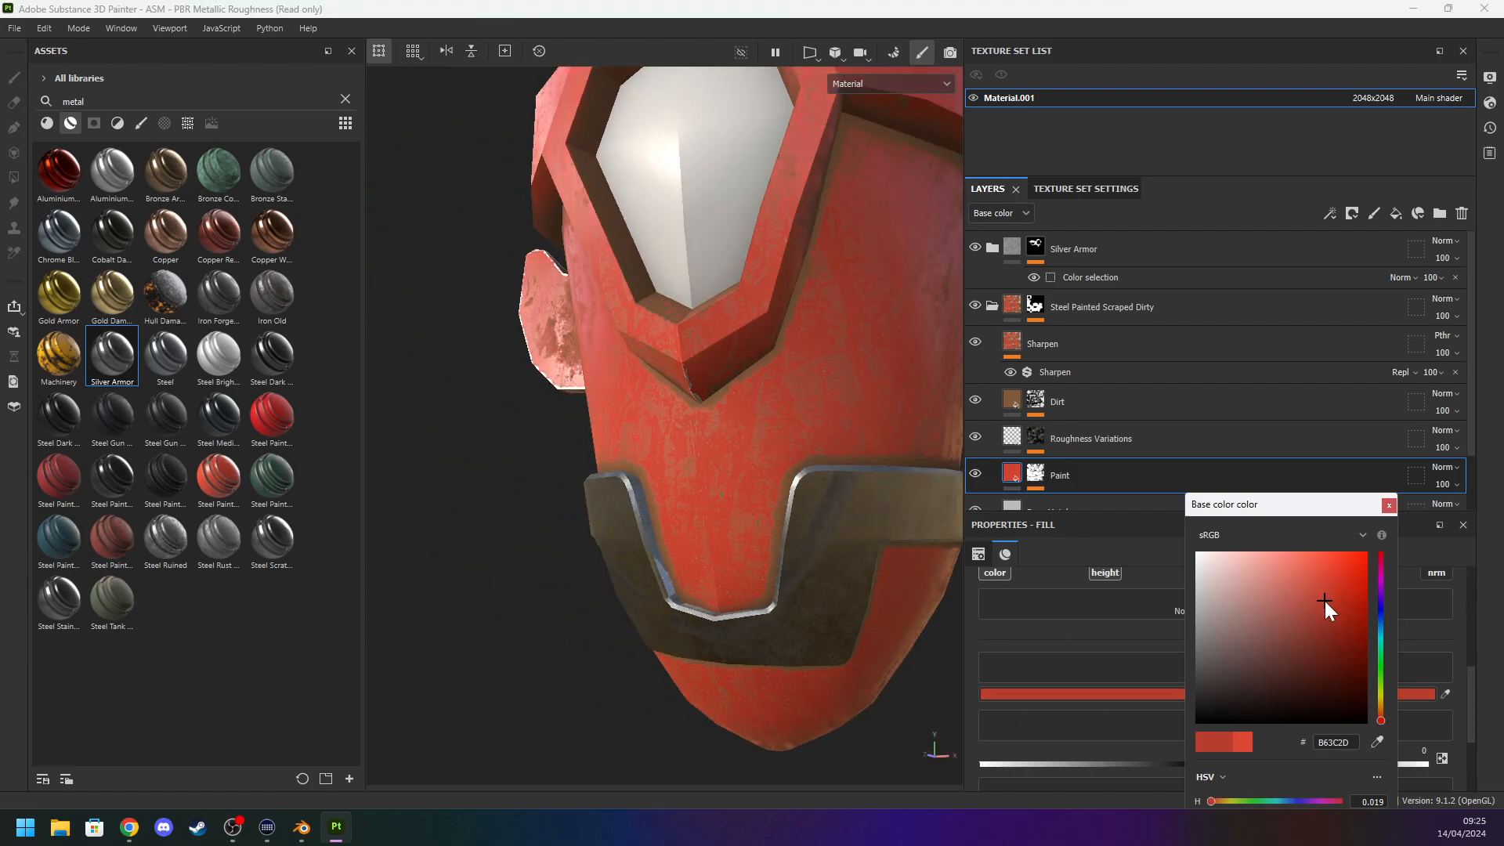
mouse_move(557, 698)
left_mouse_down("alt")
mouse_move(759, 689)
mouse_move(712, 709)
mouse_move(661, 668)
left_mouse_up("alt")
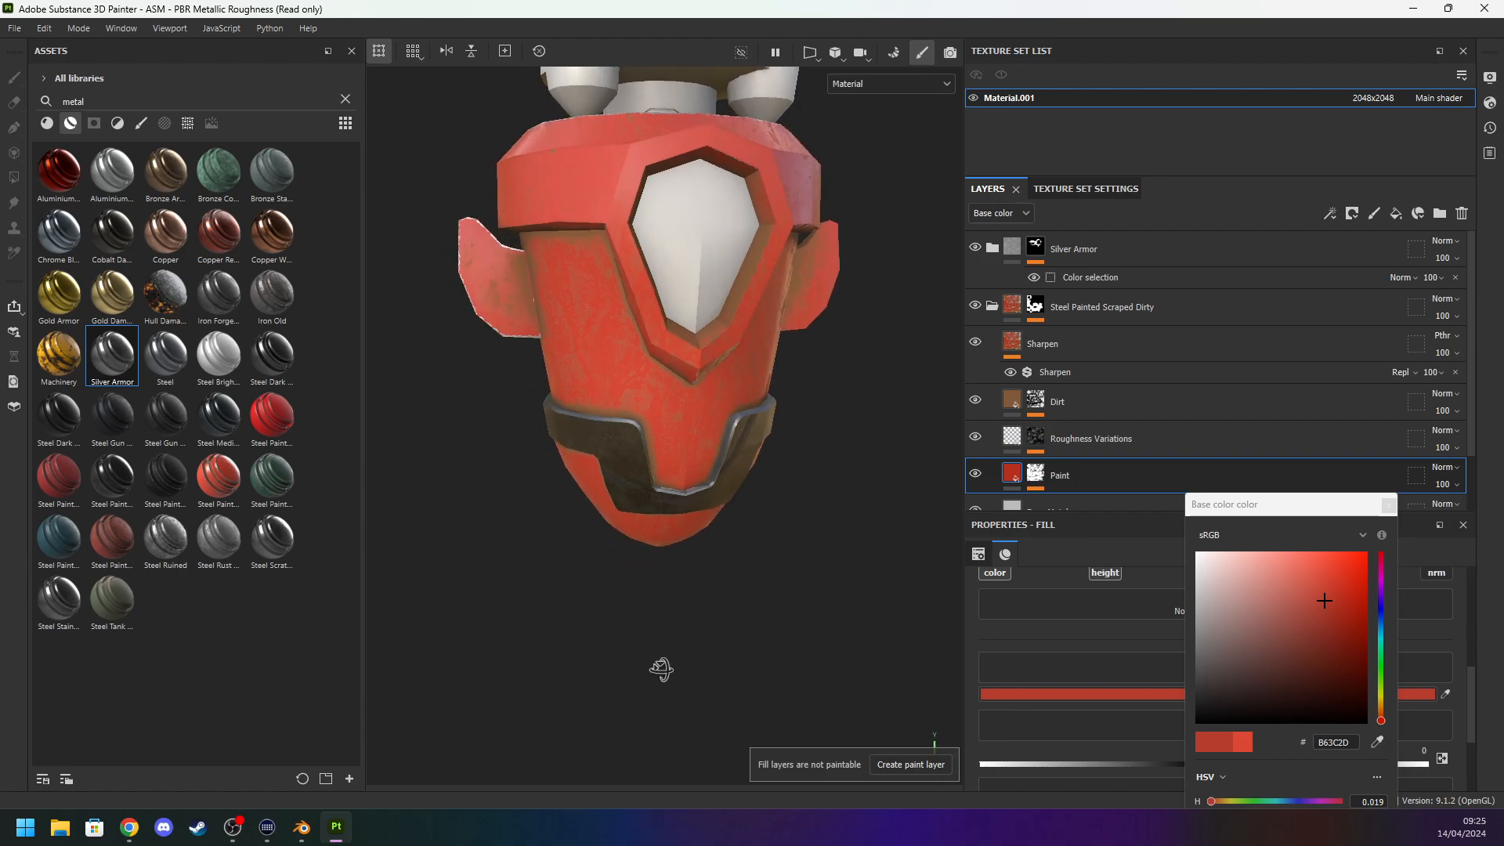
left_click_drag(705, 564, 792, 561, "alt")
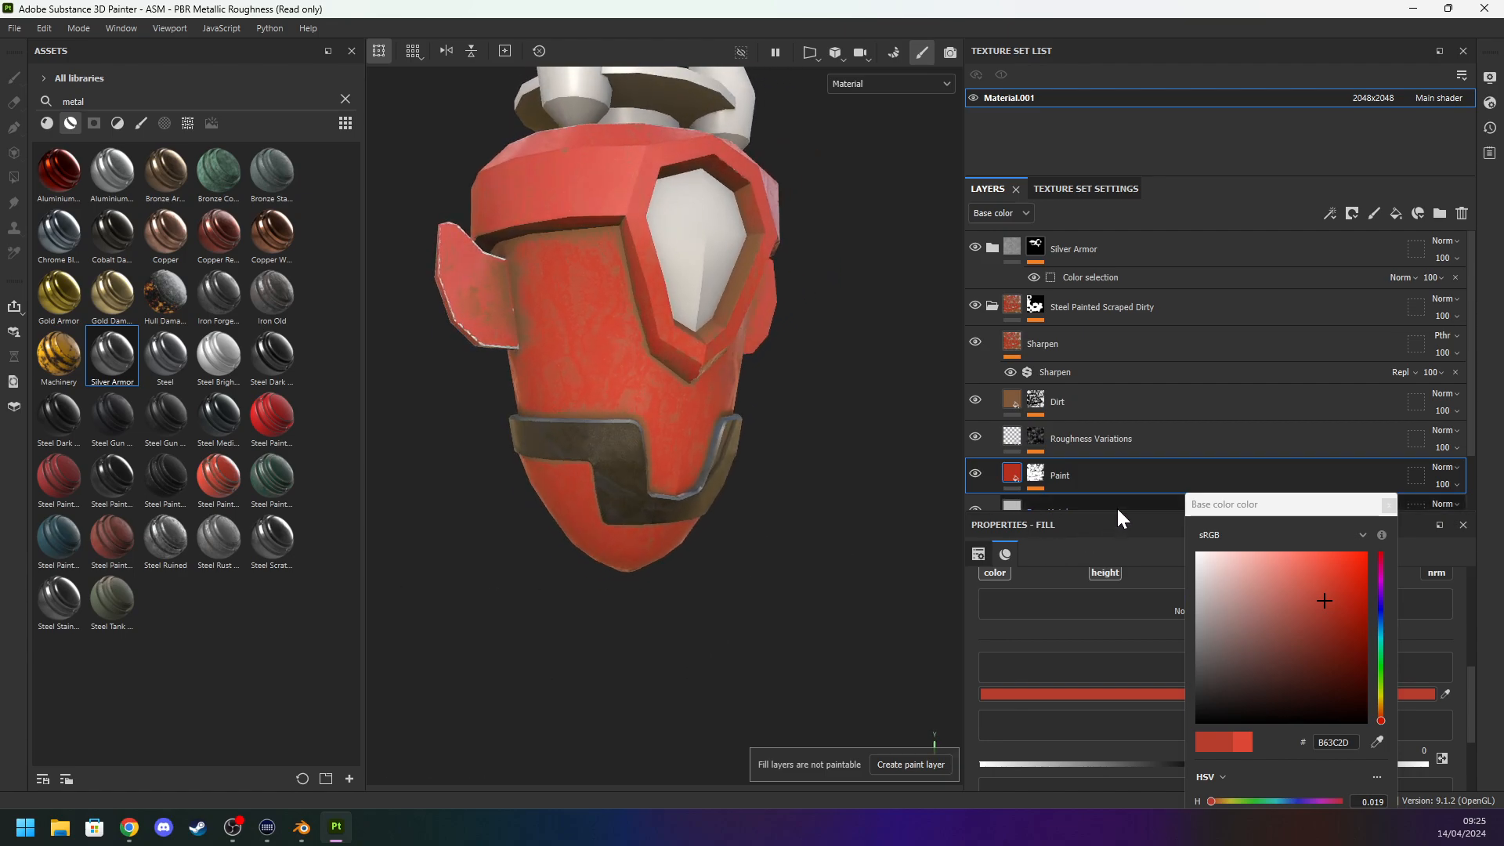
left_click(1388, 506)
Apply the Machinery smart material to the head, above the Silver Armor layer.
mouse_move(789, 410)
left_mouse_down("alt")
mouse_move(826, 365)
mouse_move(839, 553)
mouse_move(852, 522)
mouse_move(727, 478)
left_mouse_up("alt")
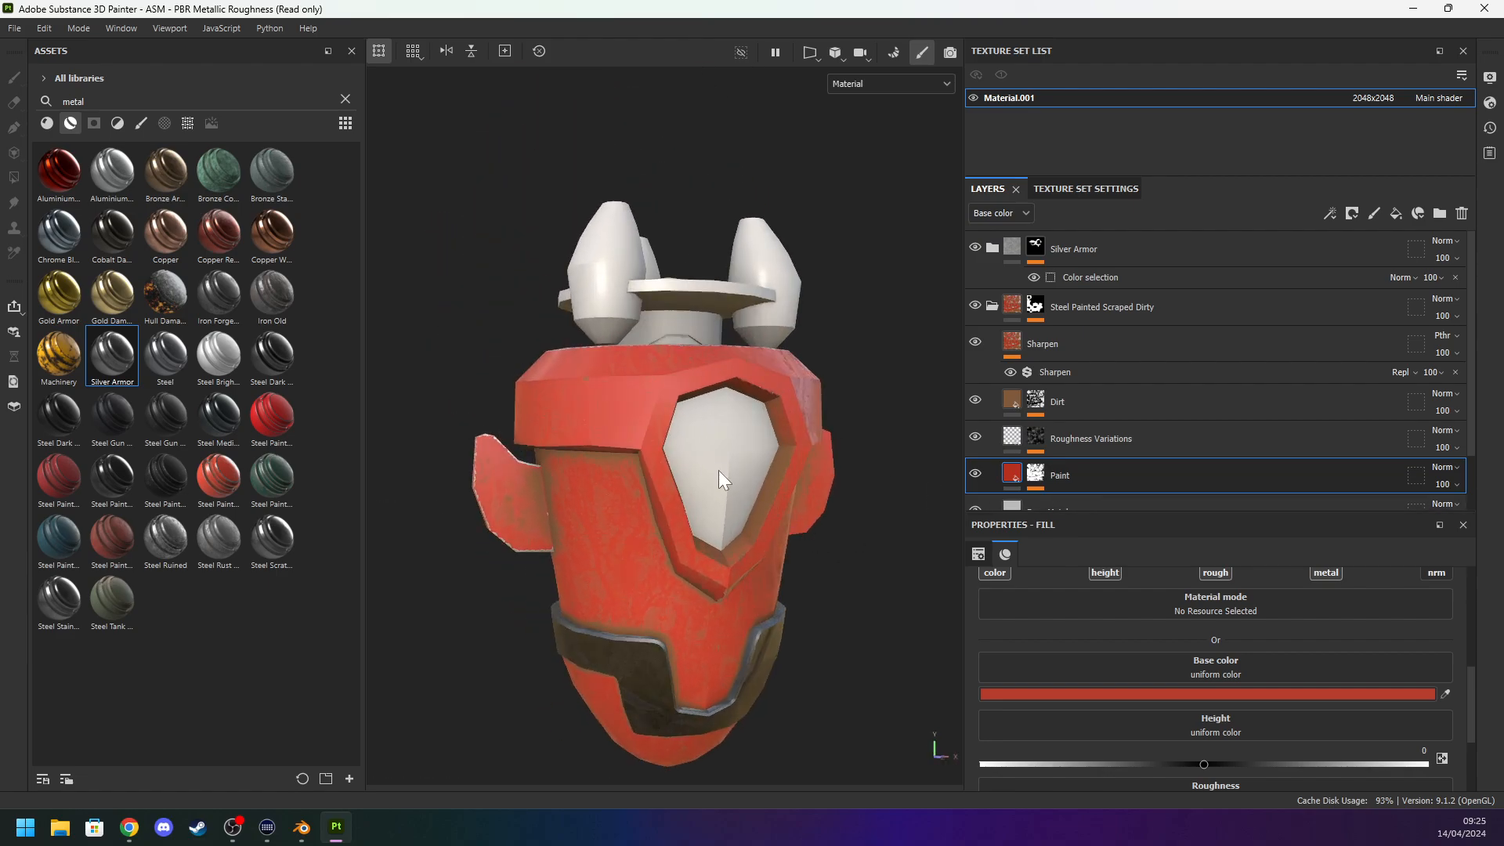
scroll(800, 463, "up", 3)
left_click(1076, 239)
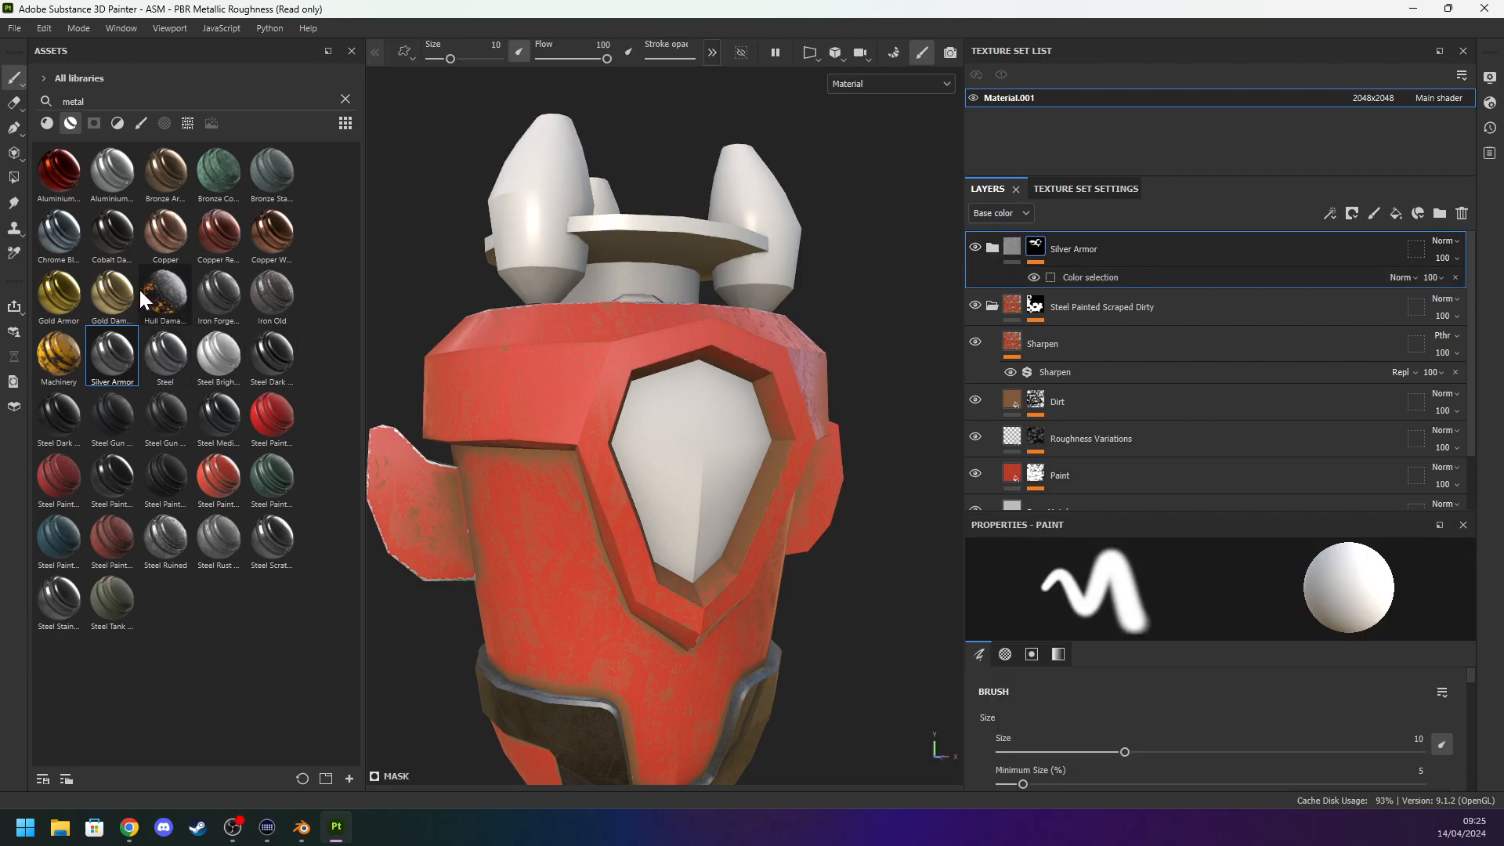
left_click(61, 336)
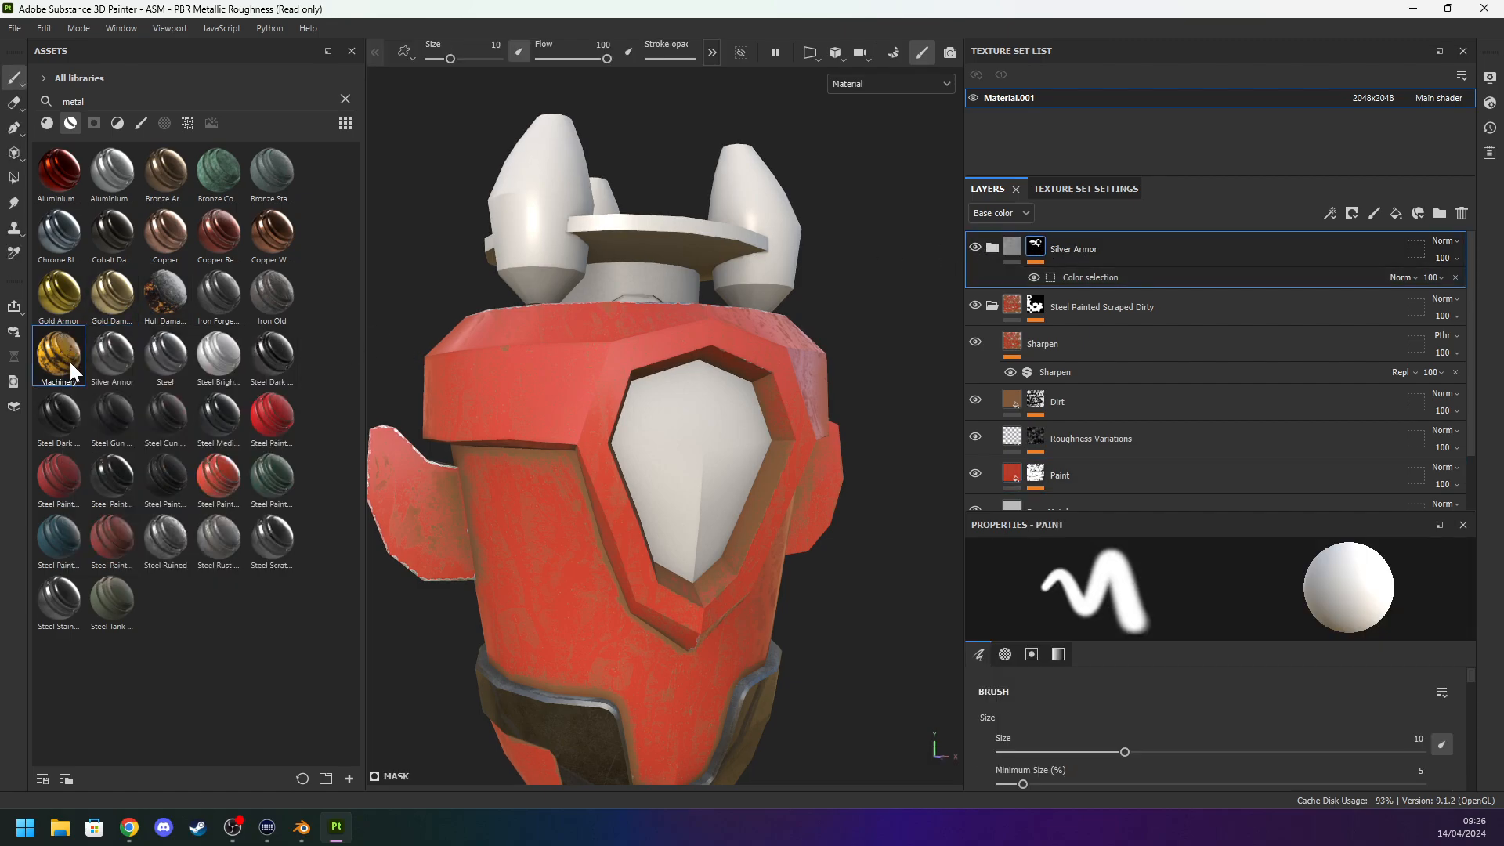
left_click_drag(69, 362, 644, 243)
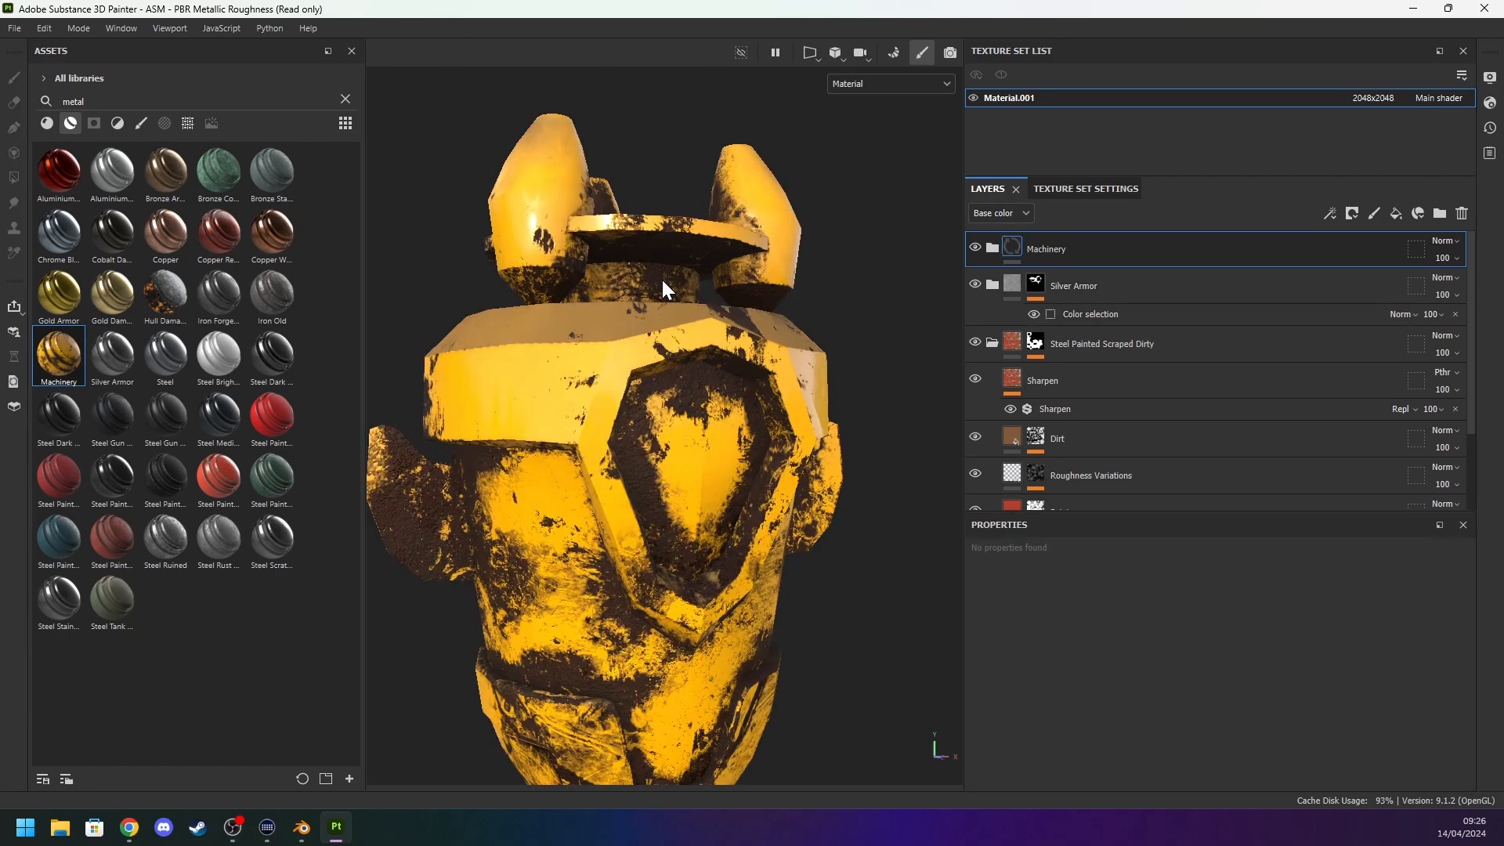
left_click_drag(614, 344, 547, 383, "alt")
scroll(628, 289, "up", 6)
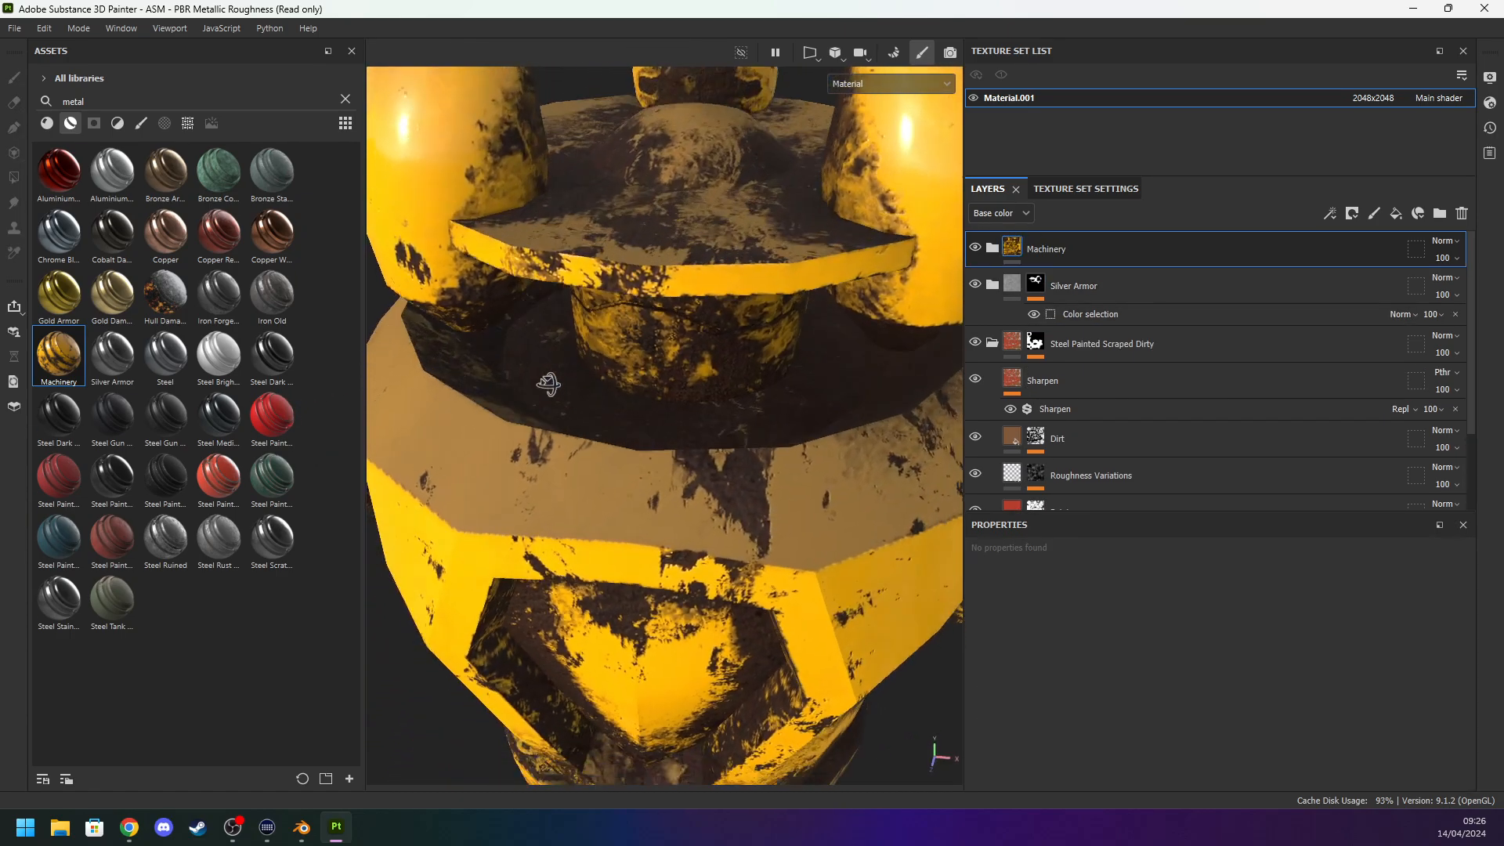
Mask the Machinery layer by colour selection to the magenta ID colour of the central cylinder and the disc on top of it.
middle_click_drag(607, 307, 586, 336, "alt")
left_click_drag(587, 336, 569, 423, "alt")
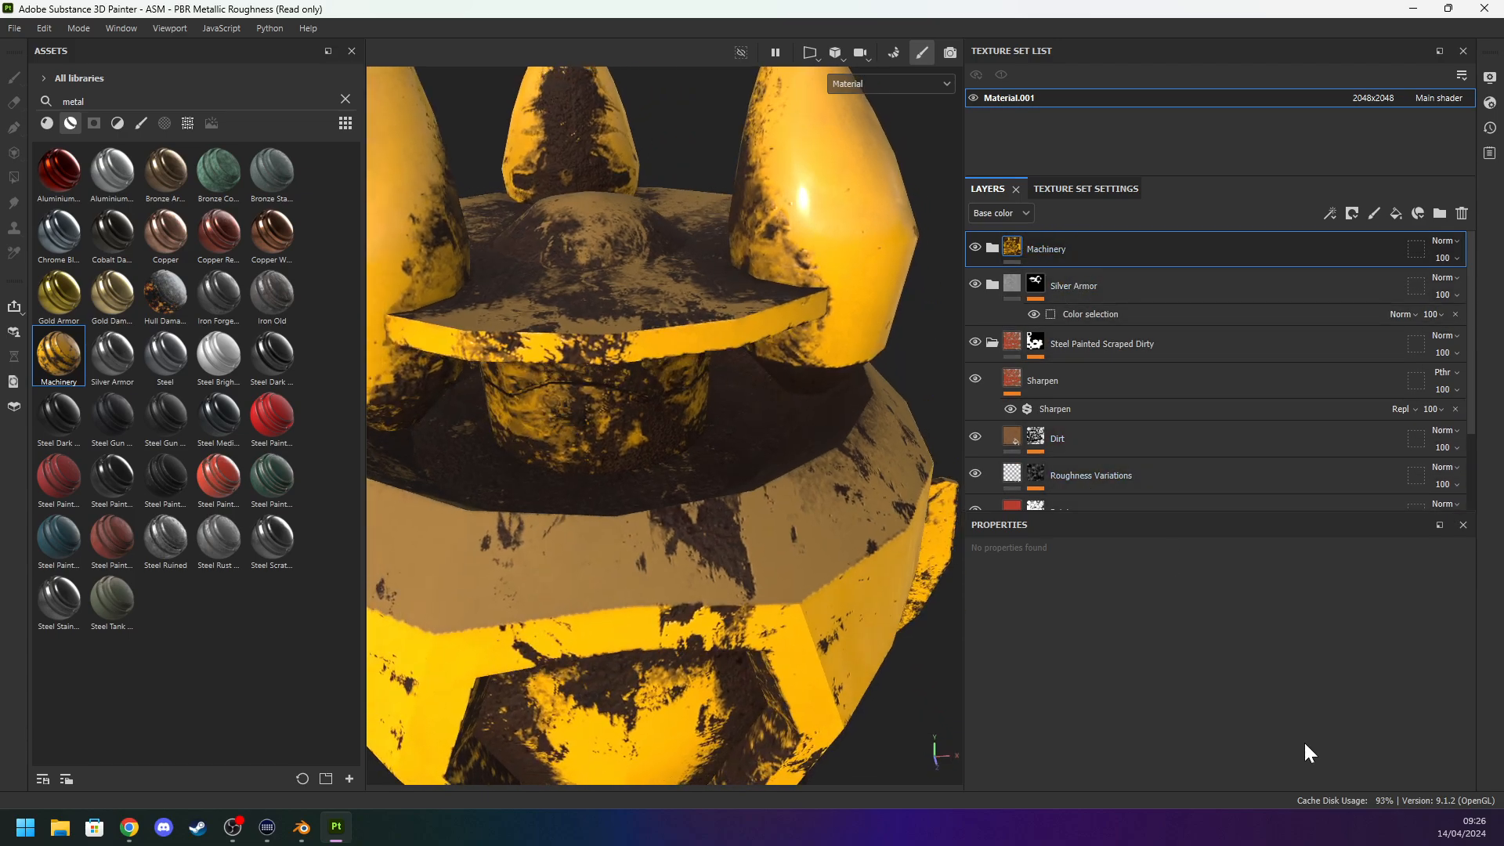
left_click_drag(907, 251, 573, 343, "alt")
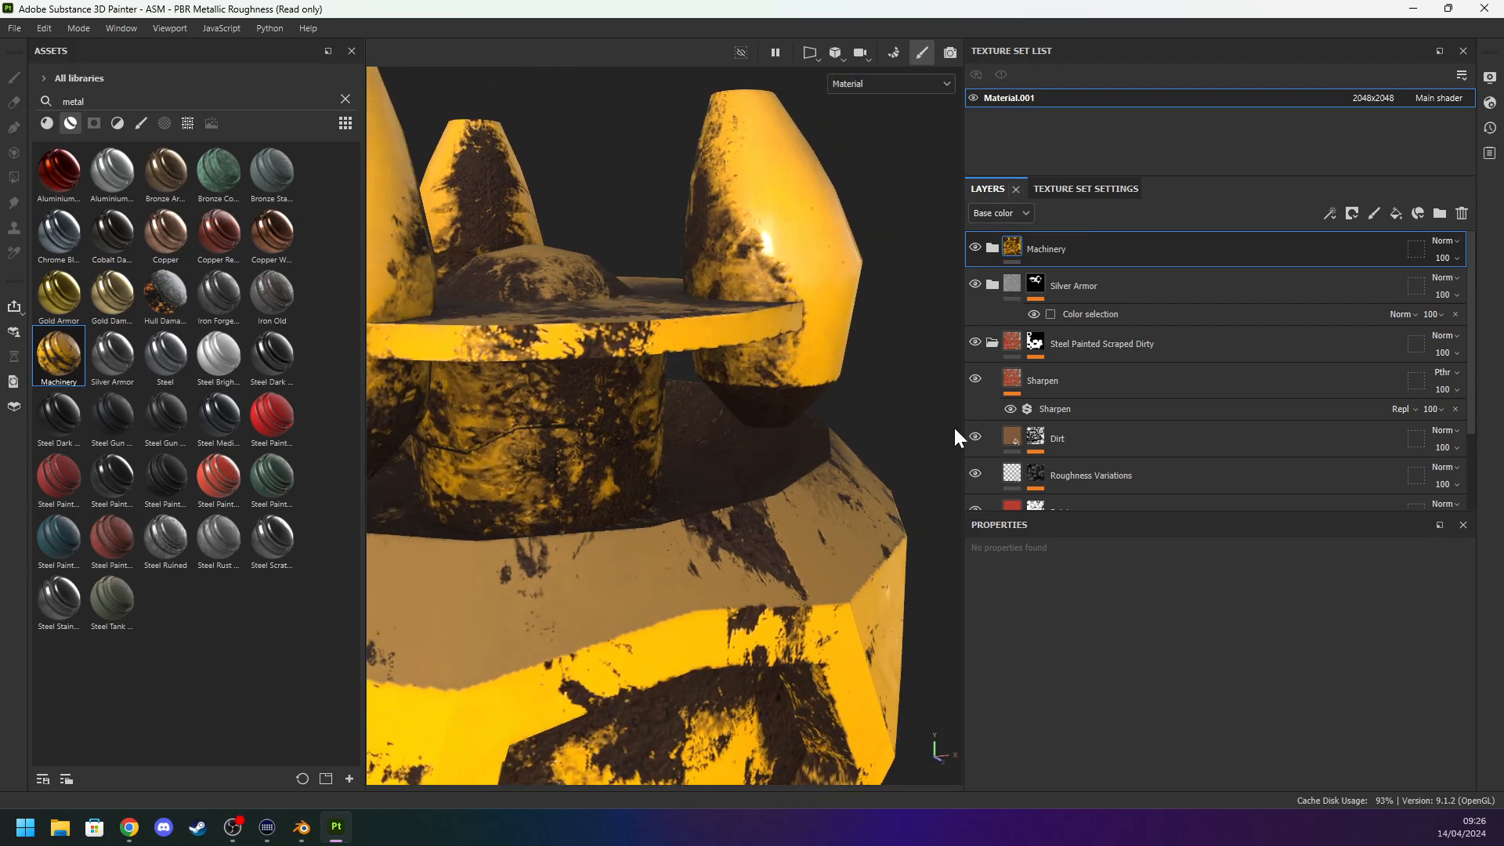
right_click(1134, 248)
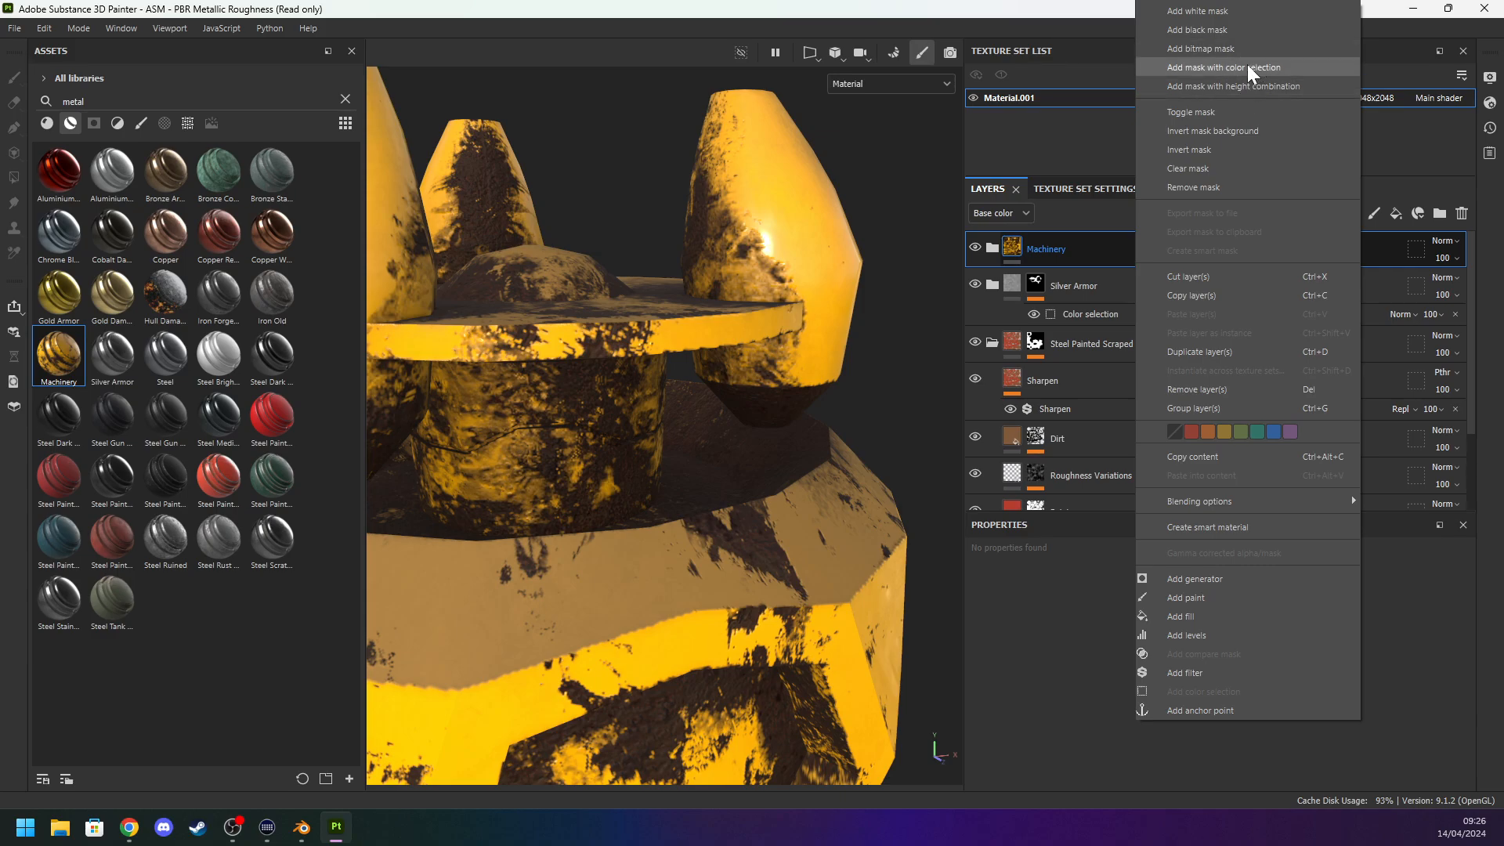
left_click(1248, 67)
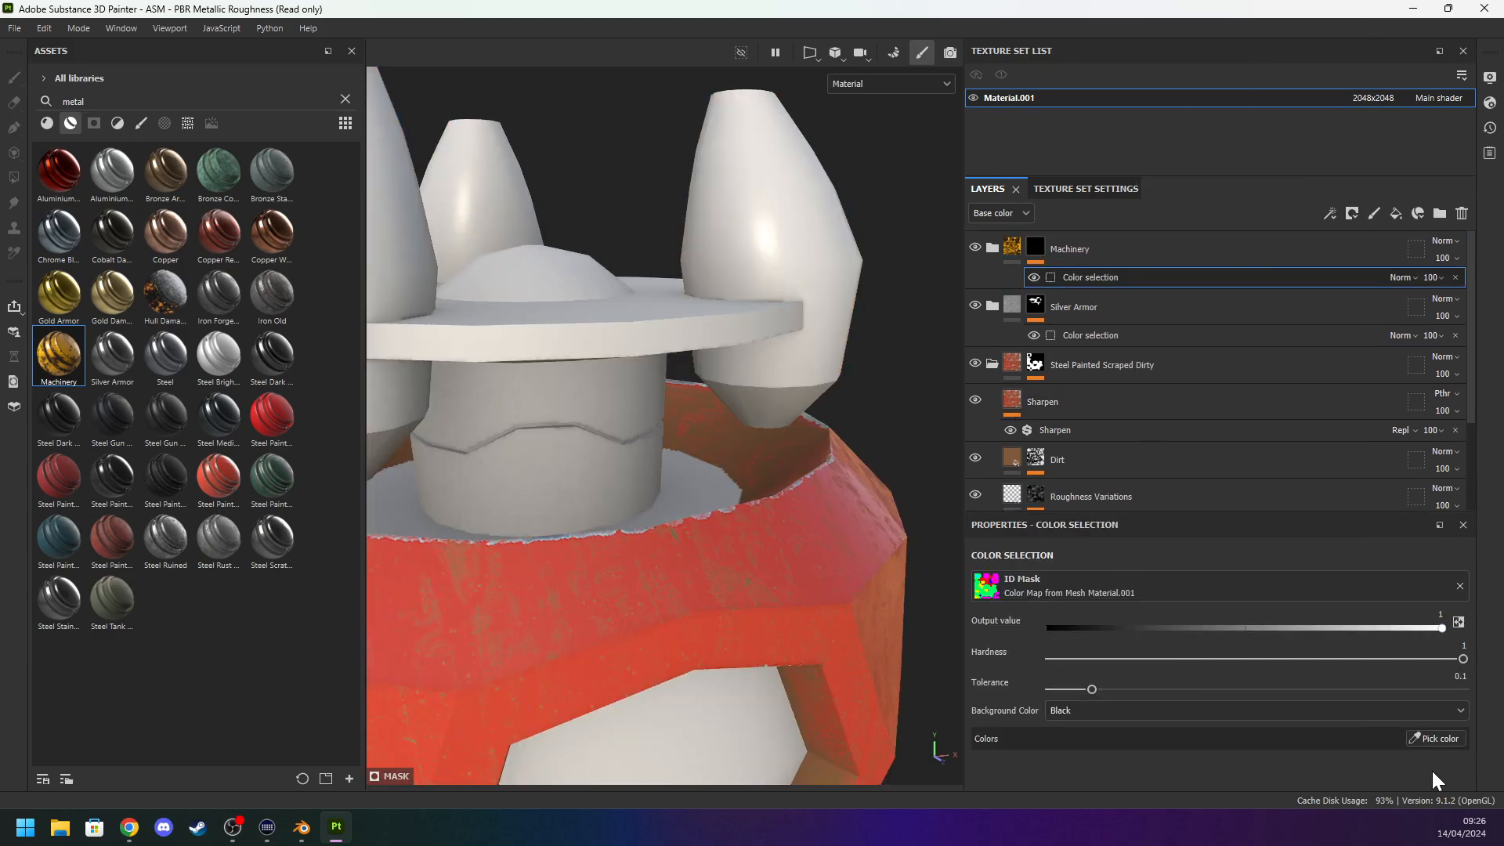
left_click(1438, 738)
left_click(600, 362)
left_click_drag(707, 420, 690, 444, "alt")
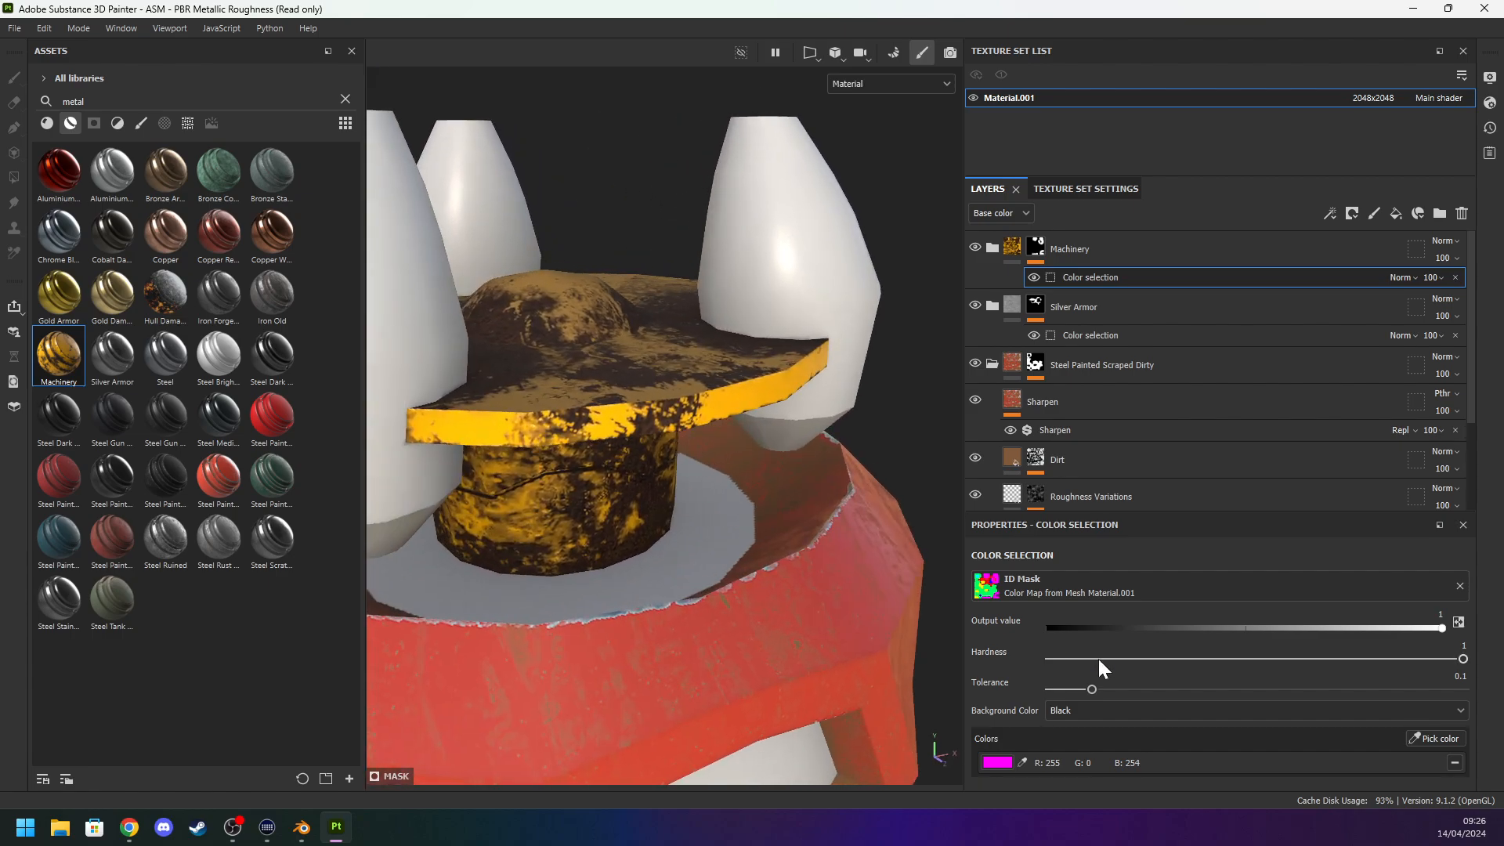
Add the cyan ID colour of the ring around the cylinder's base to the Machinery mask's colour selection.
left_click(1432, 738)
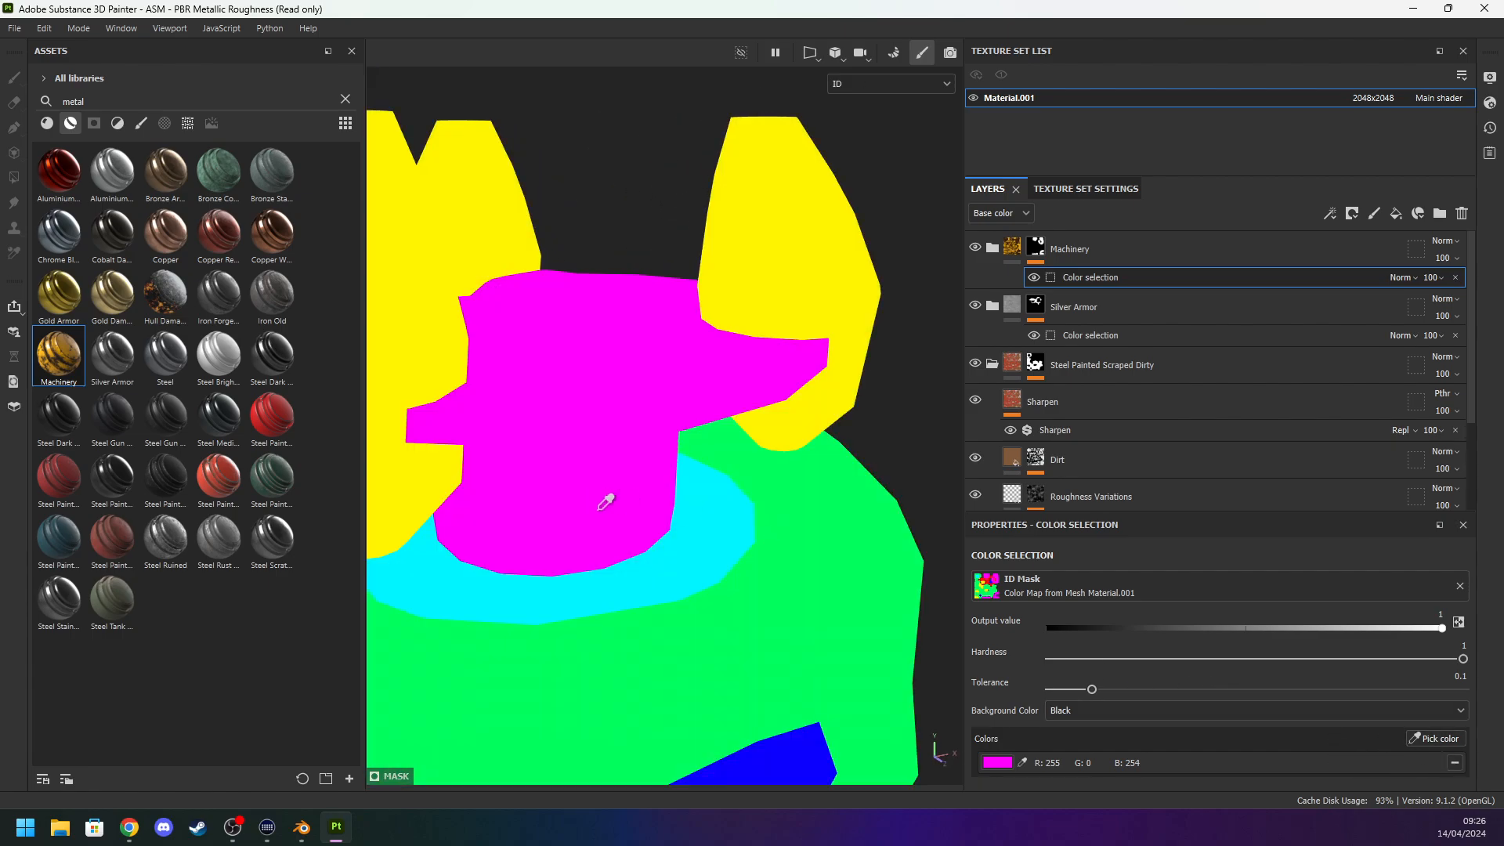
left_click(732, 530)
left_click_drag(761, 546, 689, 552, "alt")
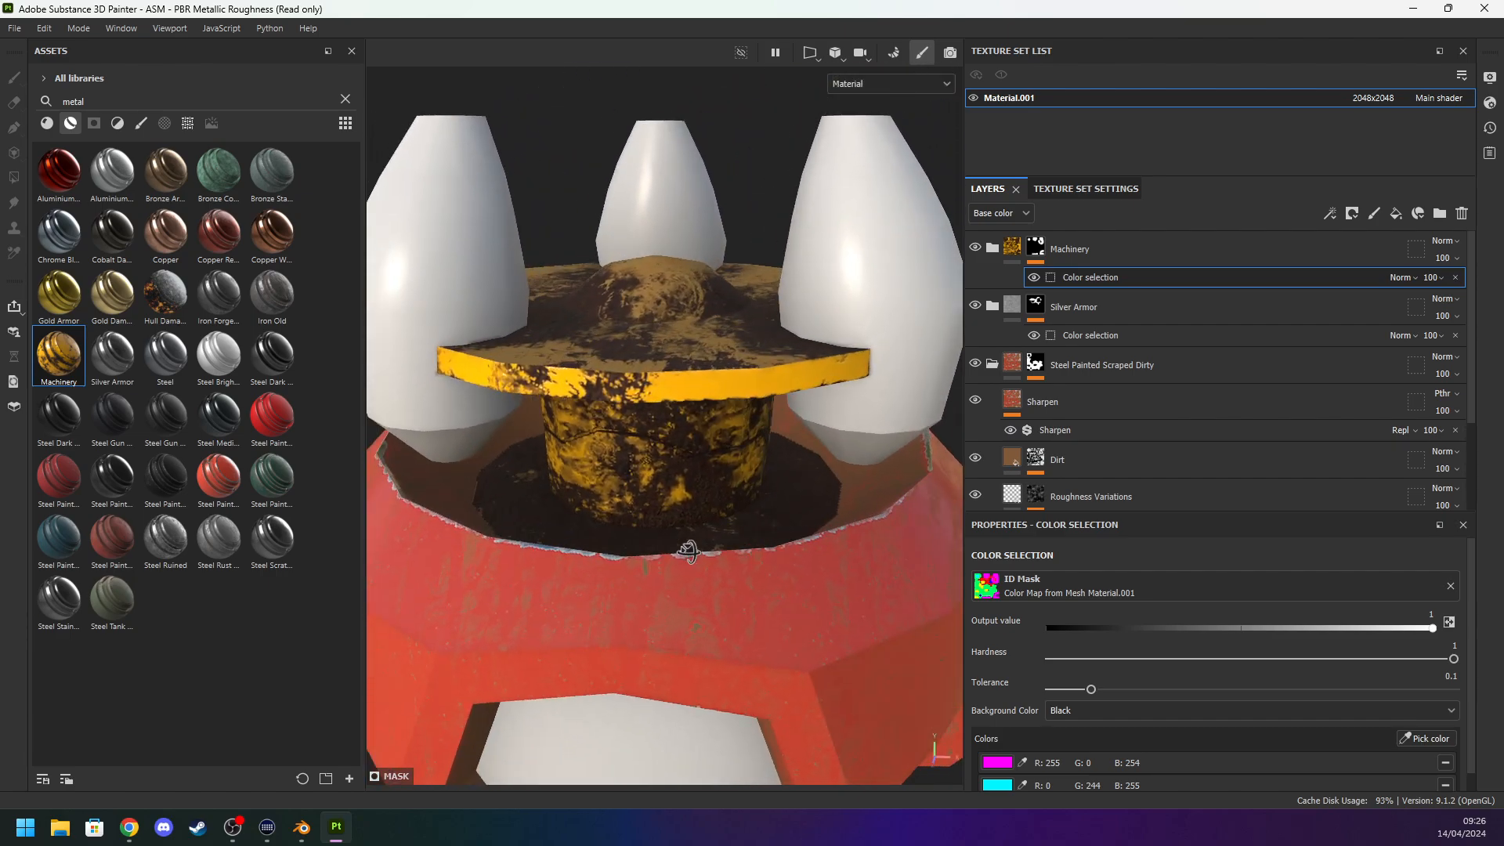
Examine the Machinery group's layers, including the Dust layer's fill and mask settings, and the Steel Painted Scraped Dirty mask.
left_click(1012, 248)
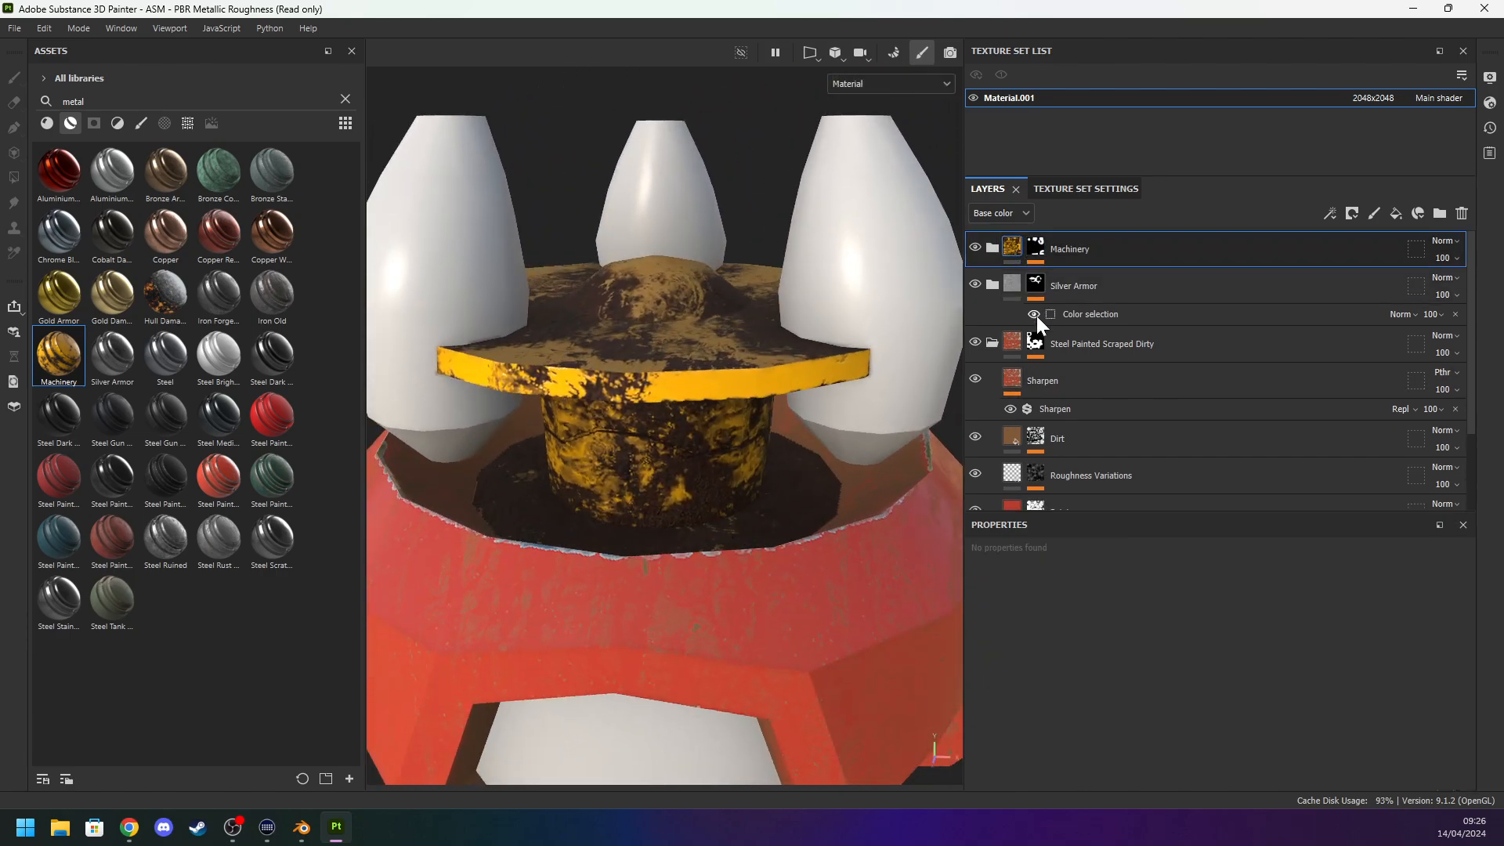
left_click(991, 248)
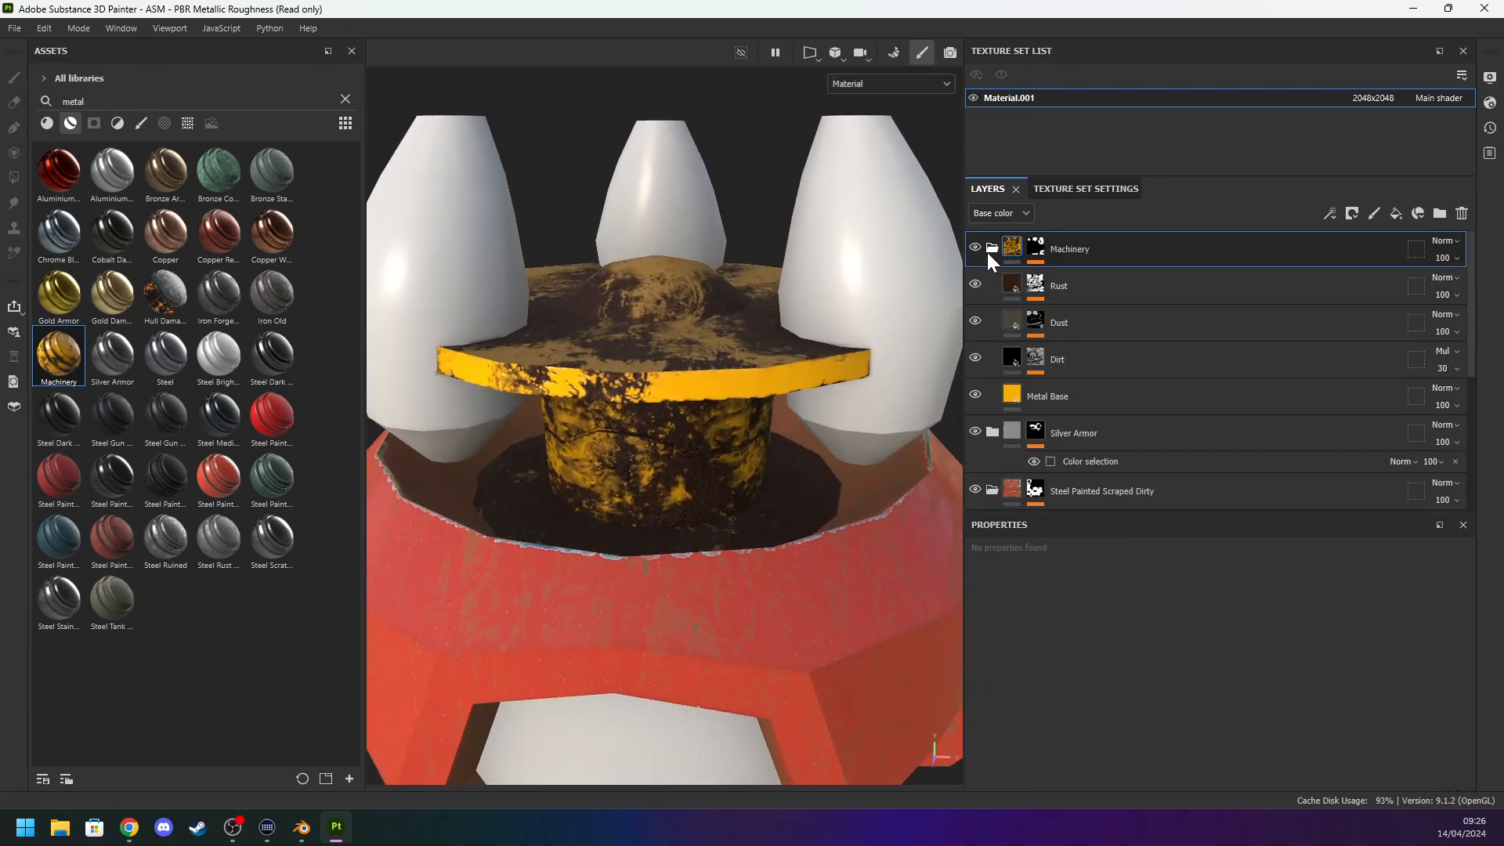
left_click(1012, 323)
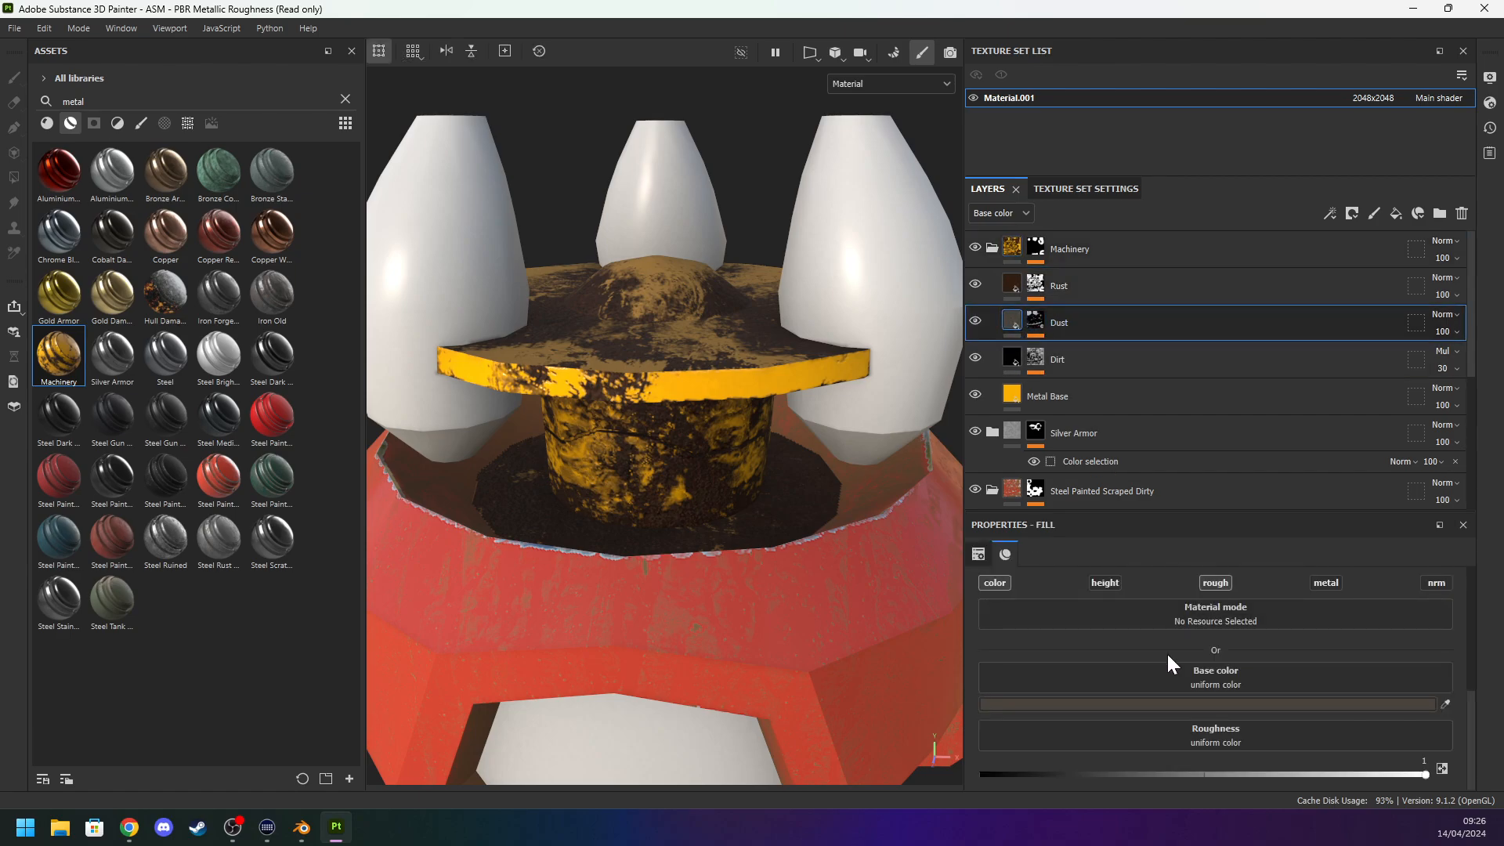
left_click(1036, 321)
scroll(1173, 689, "down", 3)
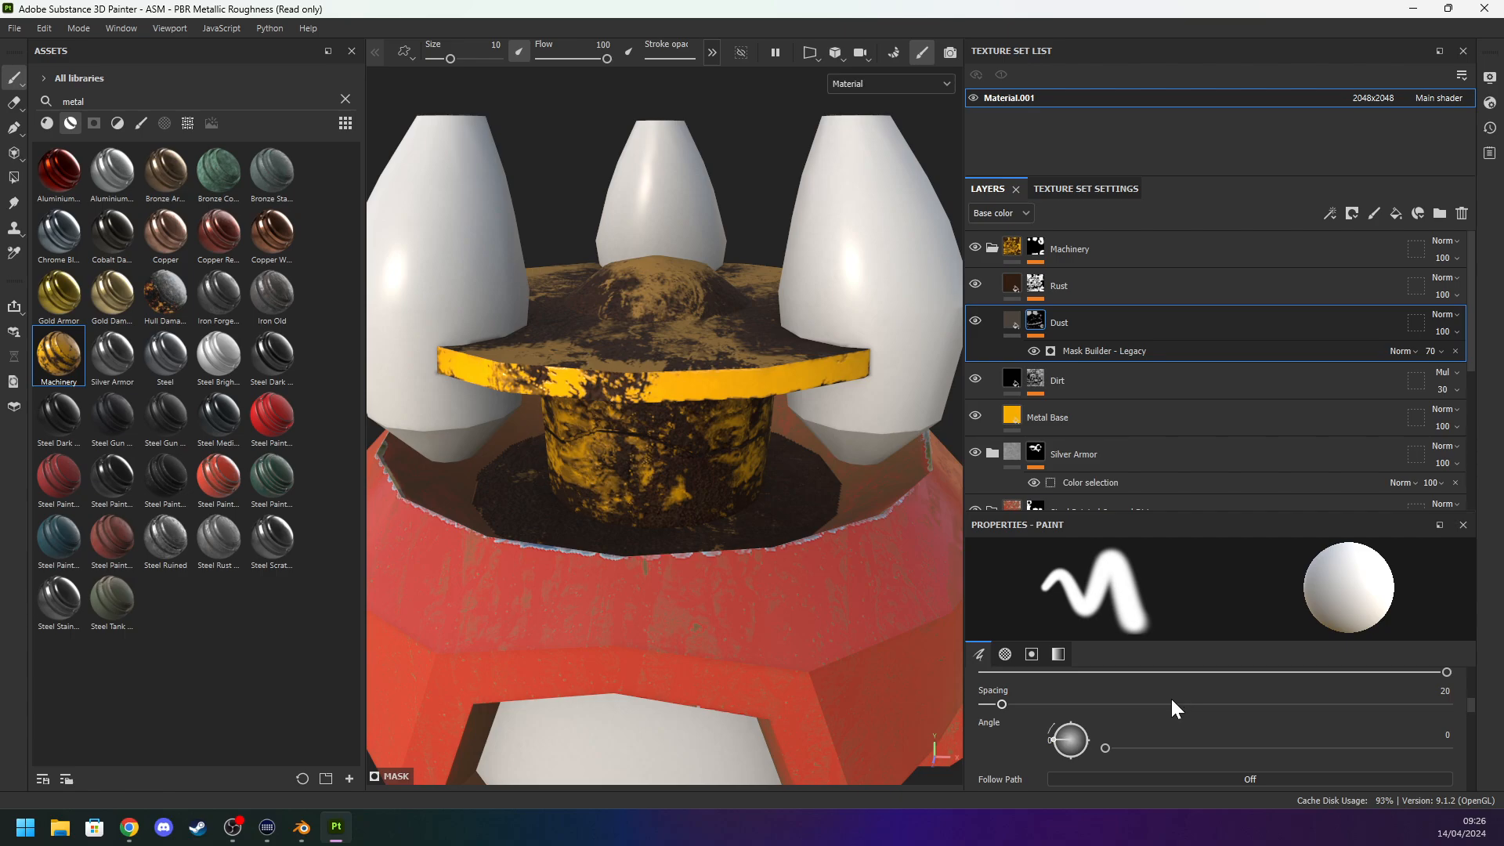
scroll(1174, 701, "up", 1)
mouse_move(1197, 718)
left_mouse_down()
mouse_move(1023, 710)
mouse_move(1458, 680)
left_mouse_up()
scroll(1143, 708, "down", 1)
scroll(1181, 732, "down", 4)
scroll(1120, 729, "up", 3)
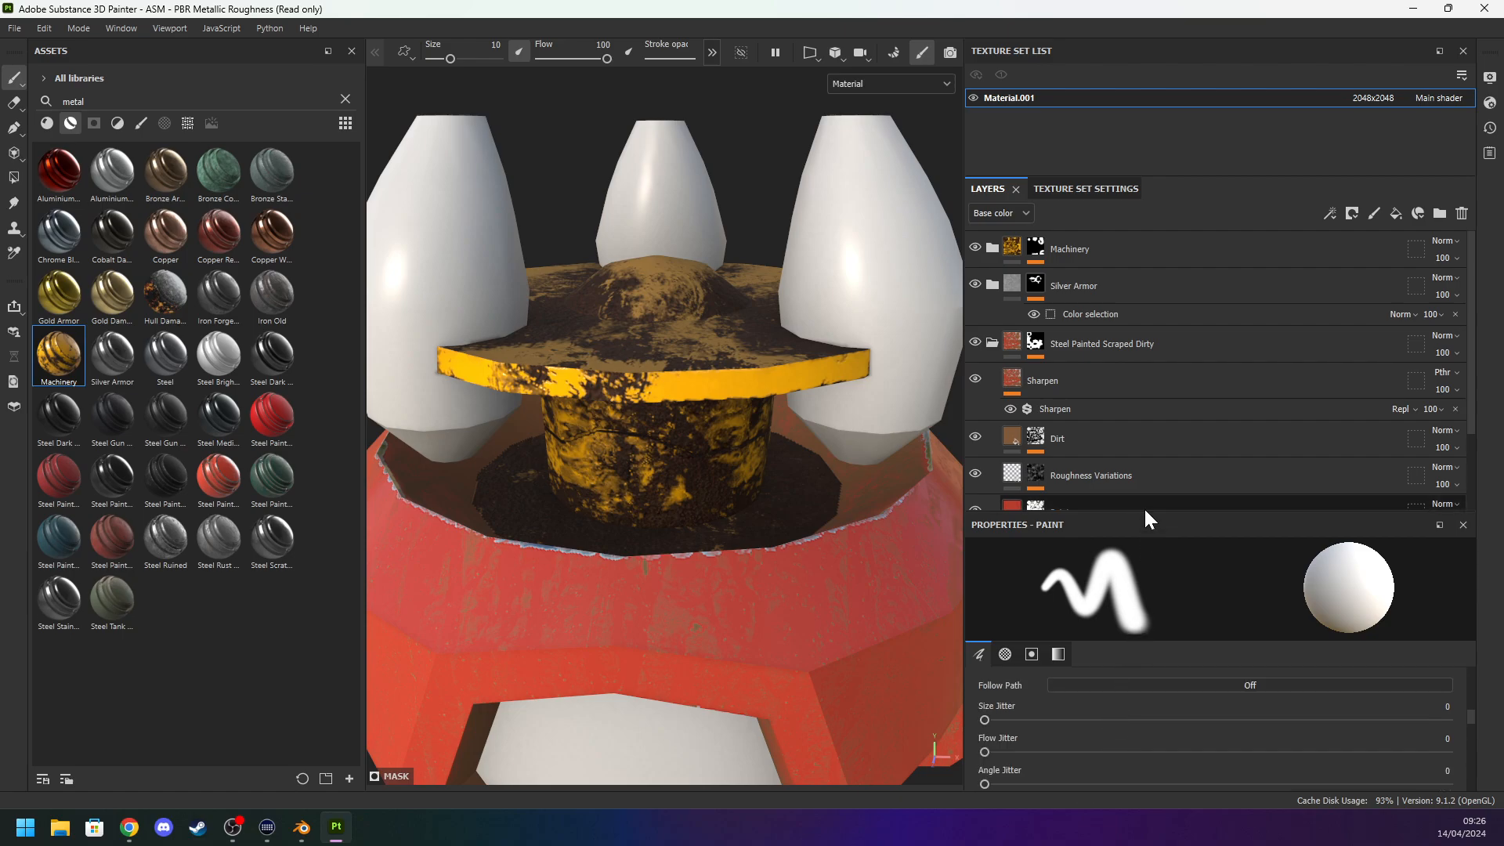
left_click(1037, 341)
left_click(1034, 339)
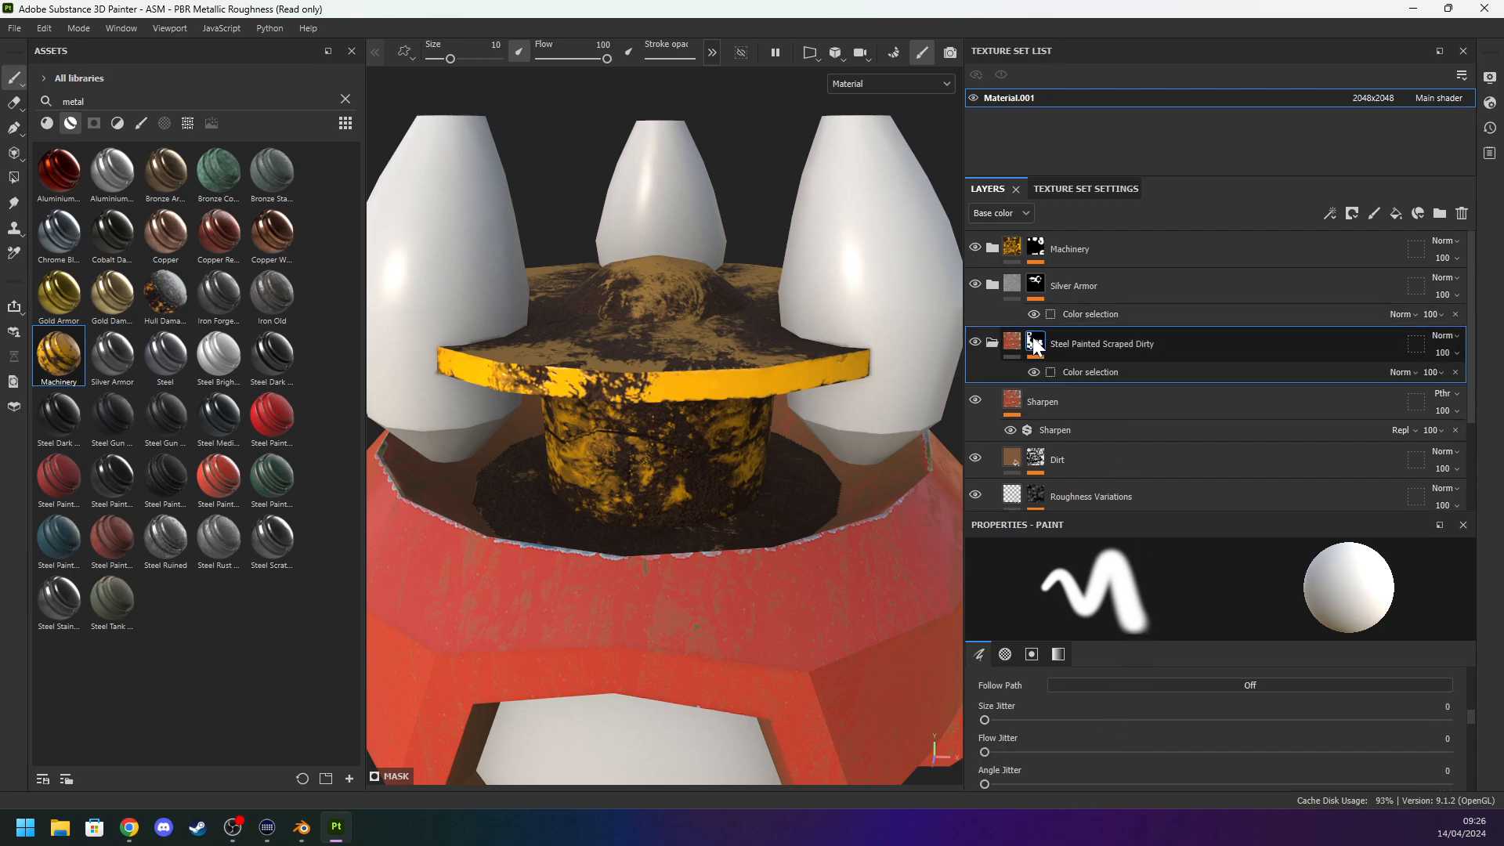
Expand the Machinery group, open the Mask Editor generator on its Dirt layer's mask, and enlarge the properties area.
left_click(993, 247)
left_click(1032, 288)
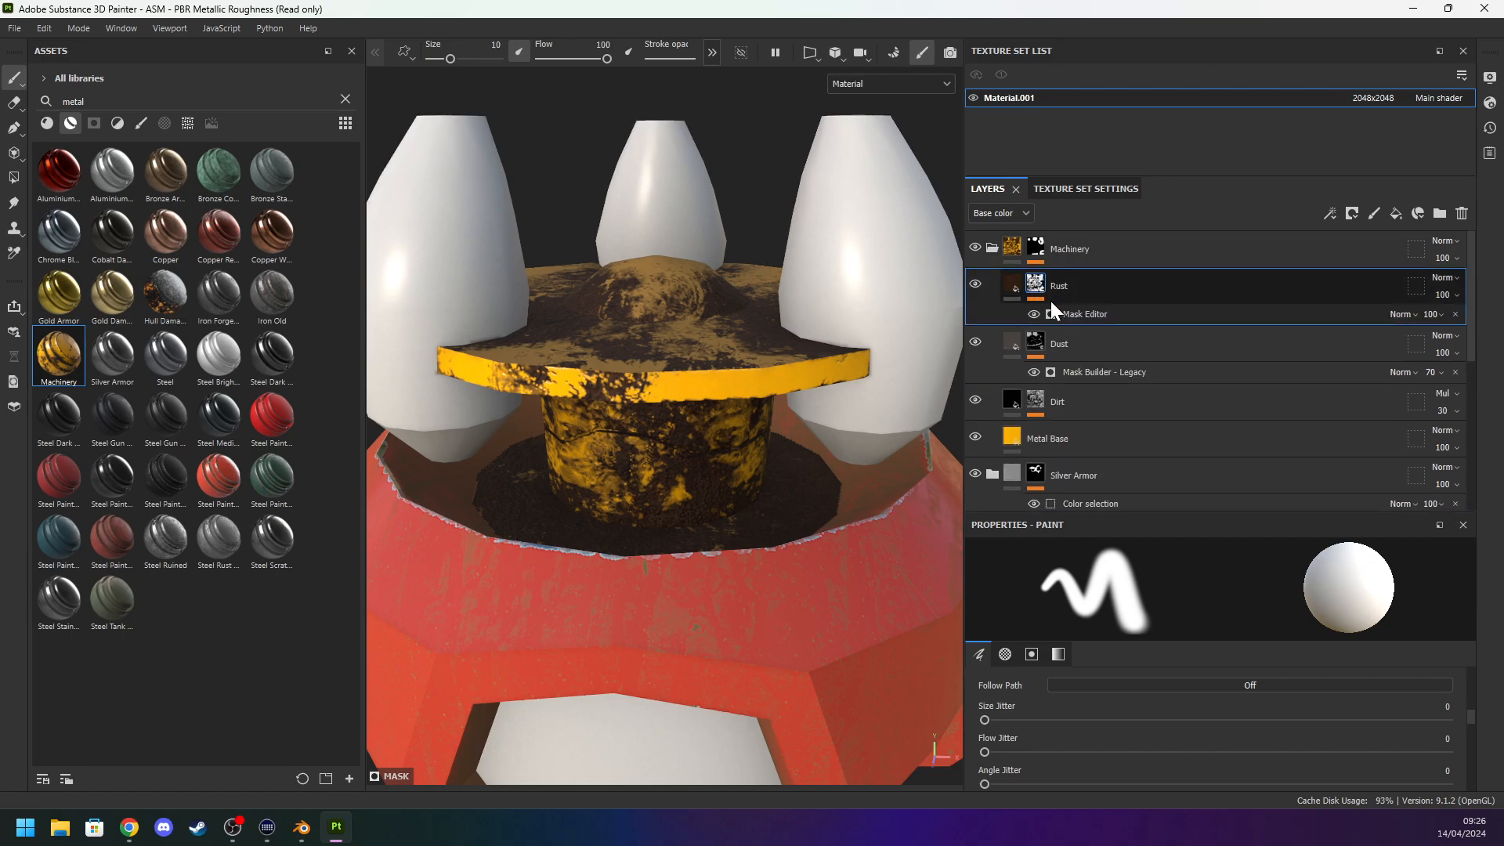
left_click(1038, 398)
left_click(1145, 423)
left_click(1148, 395)
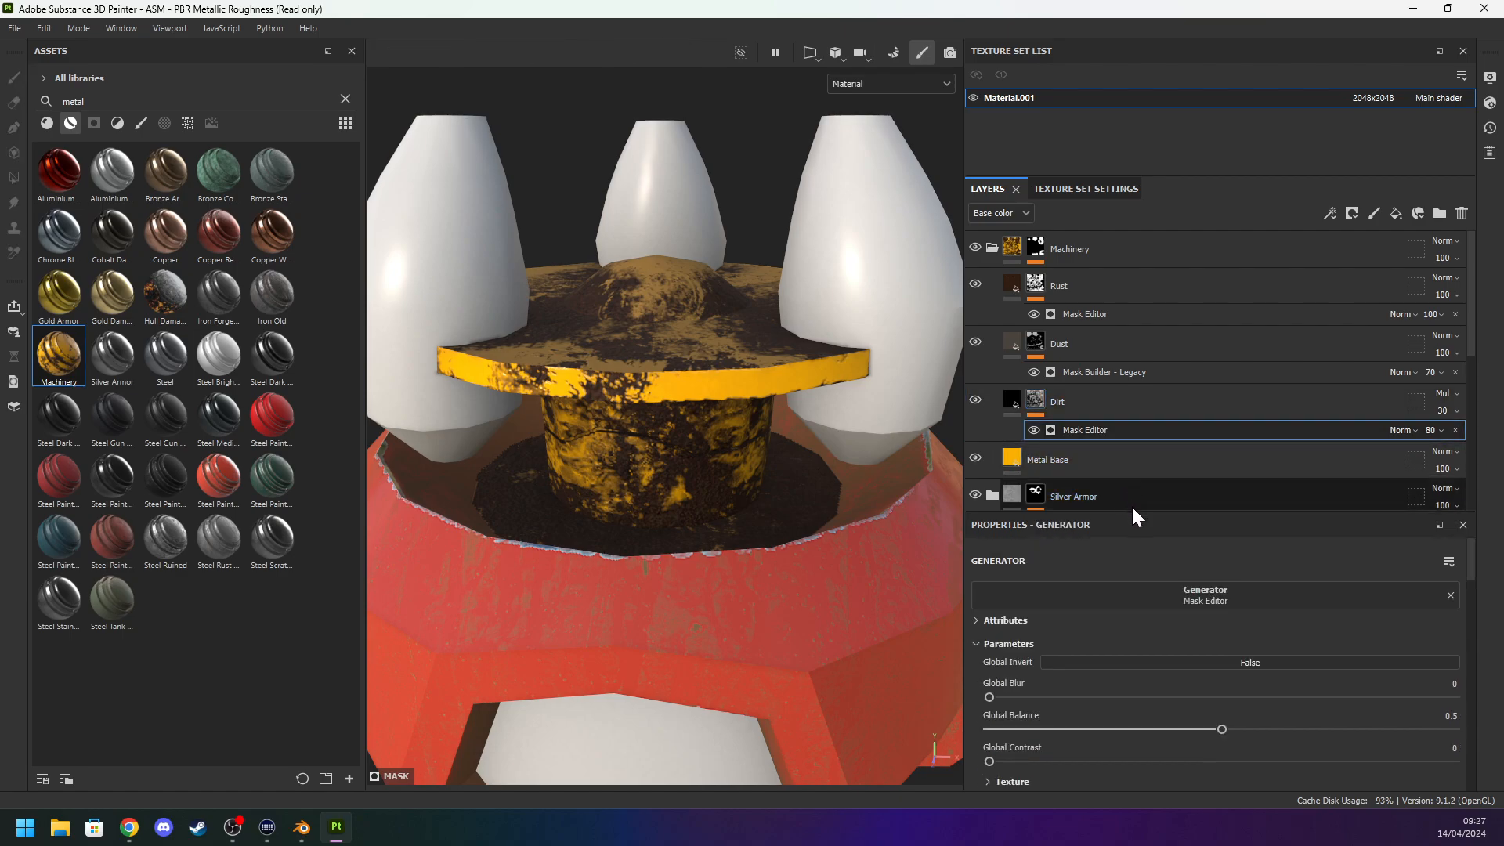
left_click_drag(1133, 513, 1150, 379)
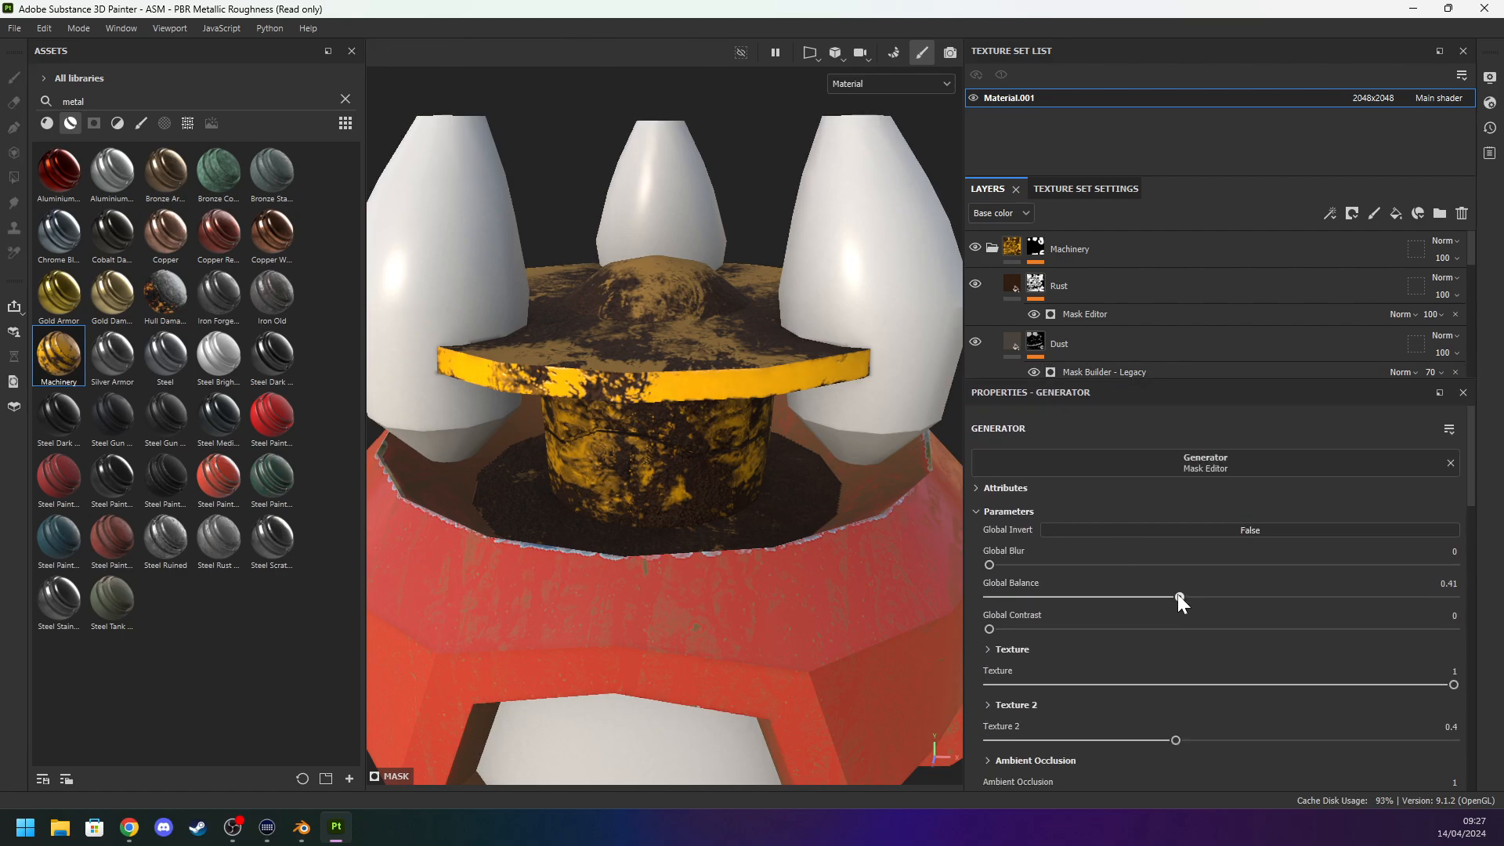
Try a Global Balance of 0.41 and a Curvature of 0.31 in the Dirt mask's generator.
scroll(1192, 619, "down", 2)
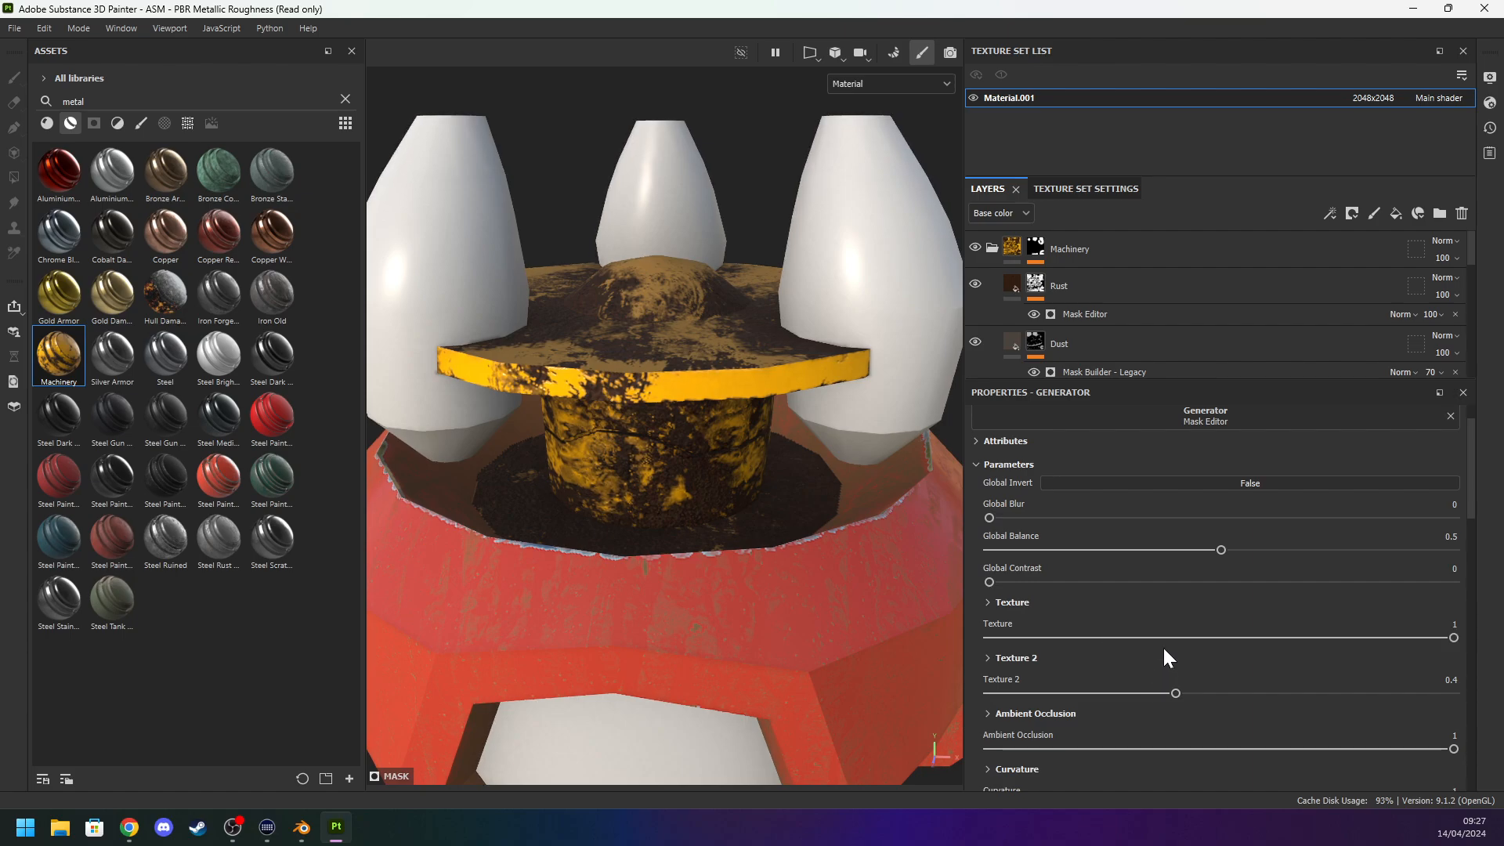
scroll(1164, 651, "down", 2)
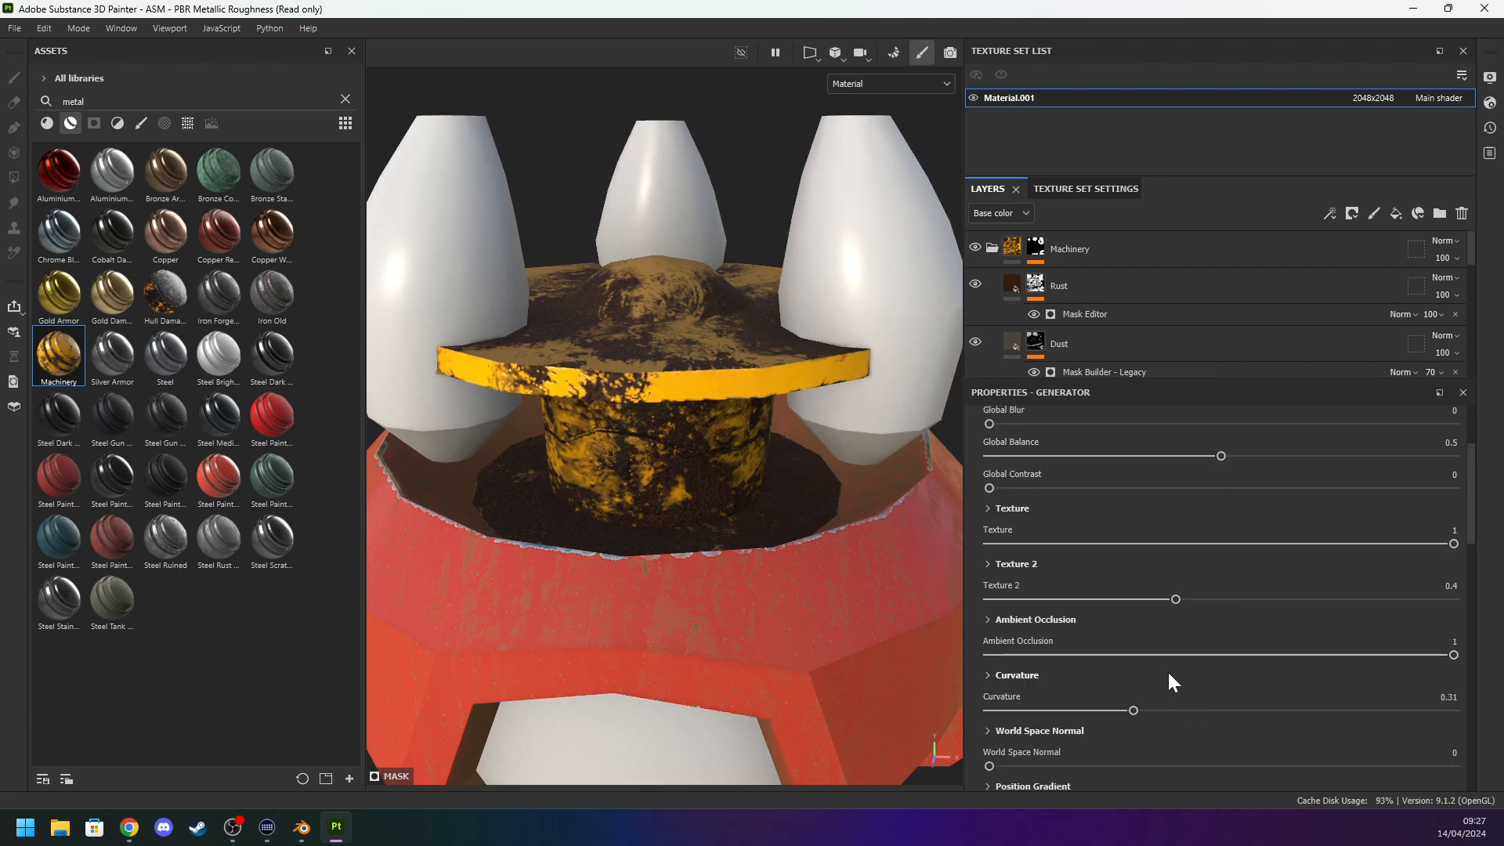
scroll(1141, 697, "down", 5)
scroll(1140, 697, "down", 10)
left_click_drag(1219, 676, 1102, 694)
key("ctrl+z")
scroll(1099, 698, "down", 1)
scroll(1099, 698, "down", 16)
scroll(1098, 701, "up", 11)
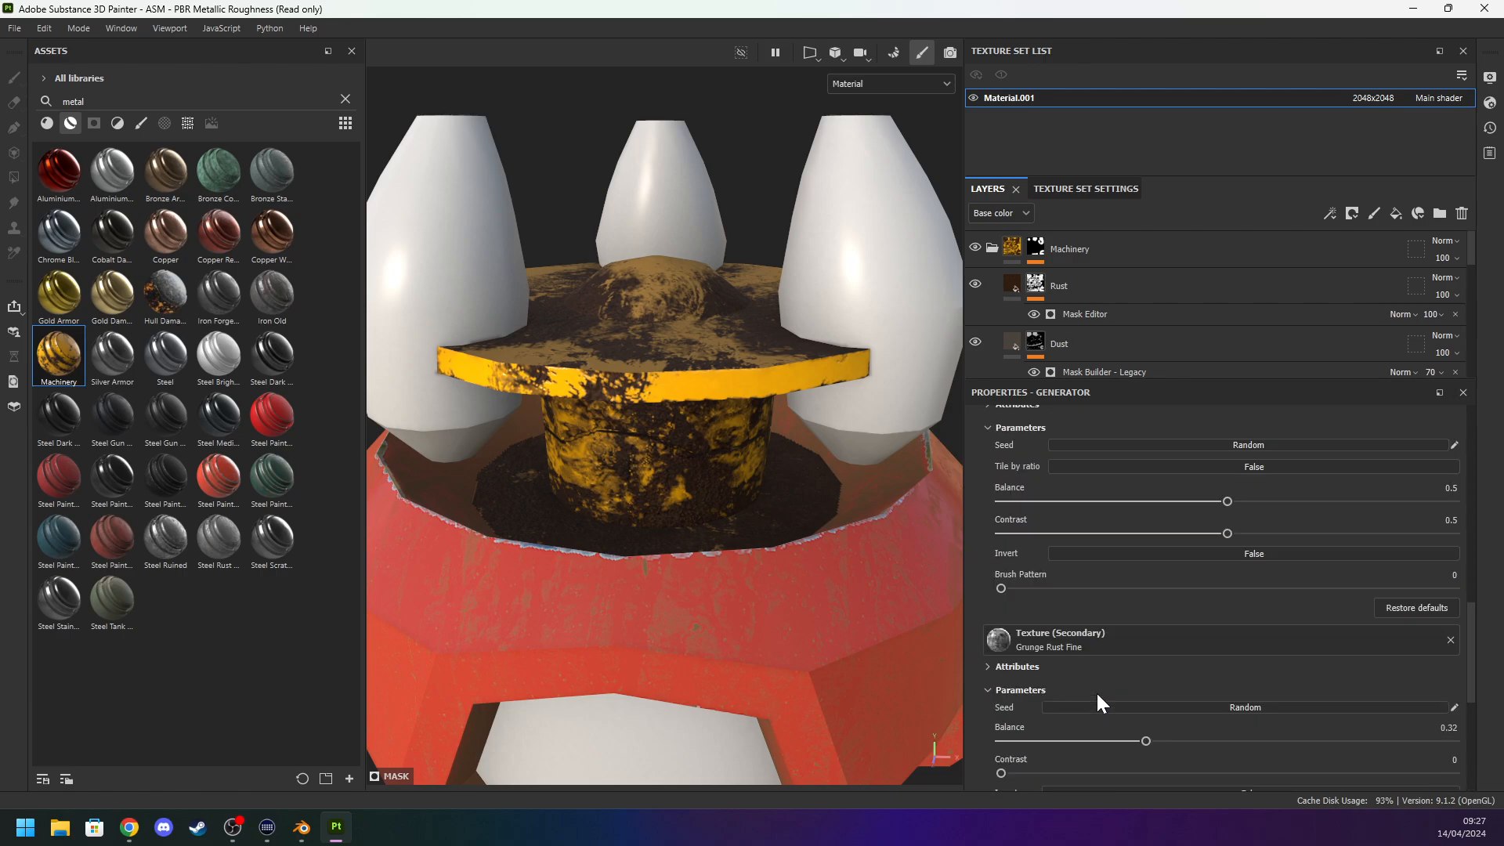
scroll(1097, 691, "up", 1)
scroll(1134, 608, "up", 10)
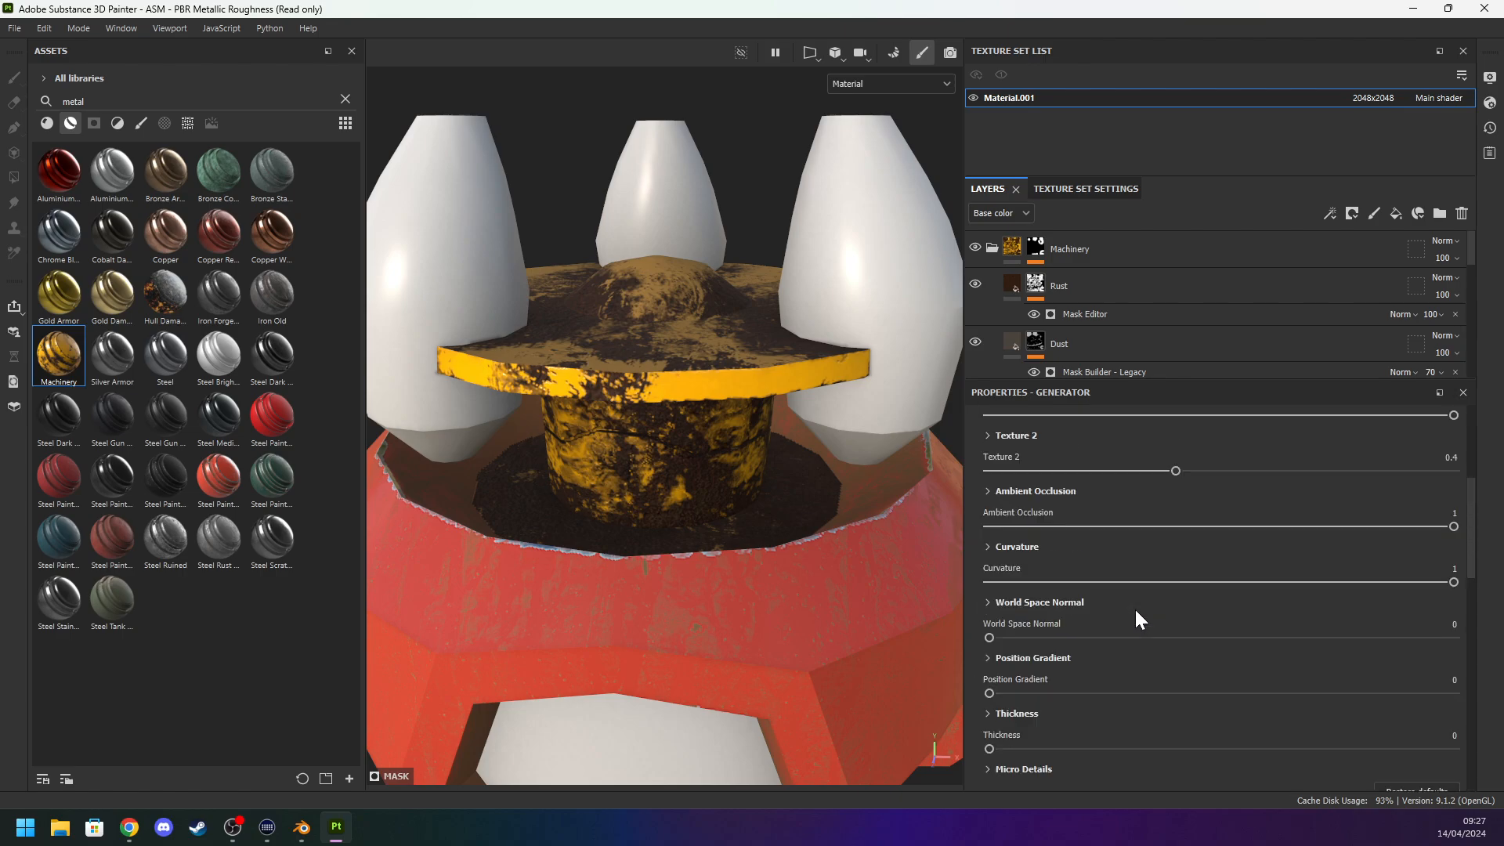
Try inverting the Dirt mask's generator with Global Balance, Texture, Texture 2, Ambient Occlusion and Curvature at 0.
left_click(993, 582)
left_click(989, 526)
left_click(990, 471)
scroll(1018, 495, "up", 1)
left_click(990, 509)
scroll(1012, 511, "up", 1)
left_click_drag(1012, 511, 873, 505)
scroll(1070, 510, "up", 1)
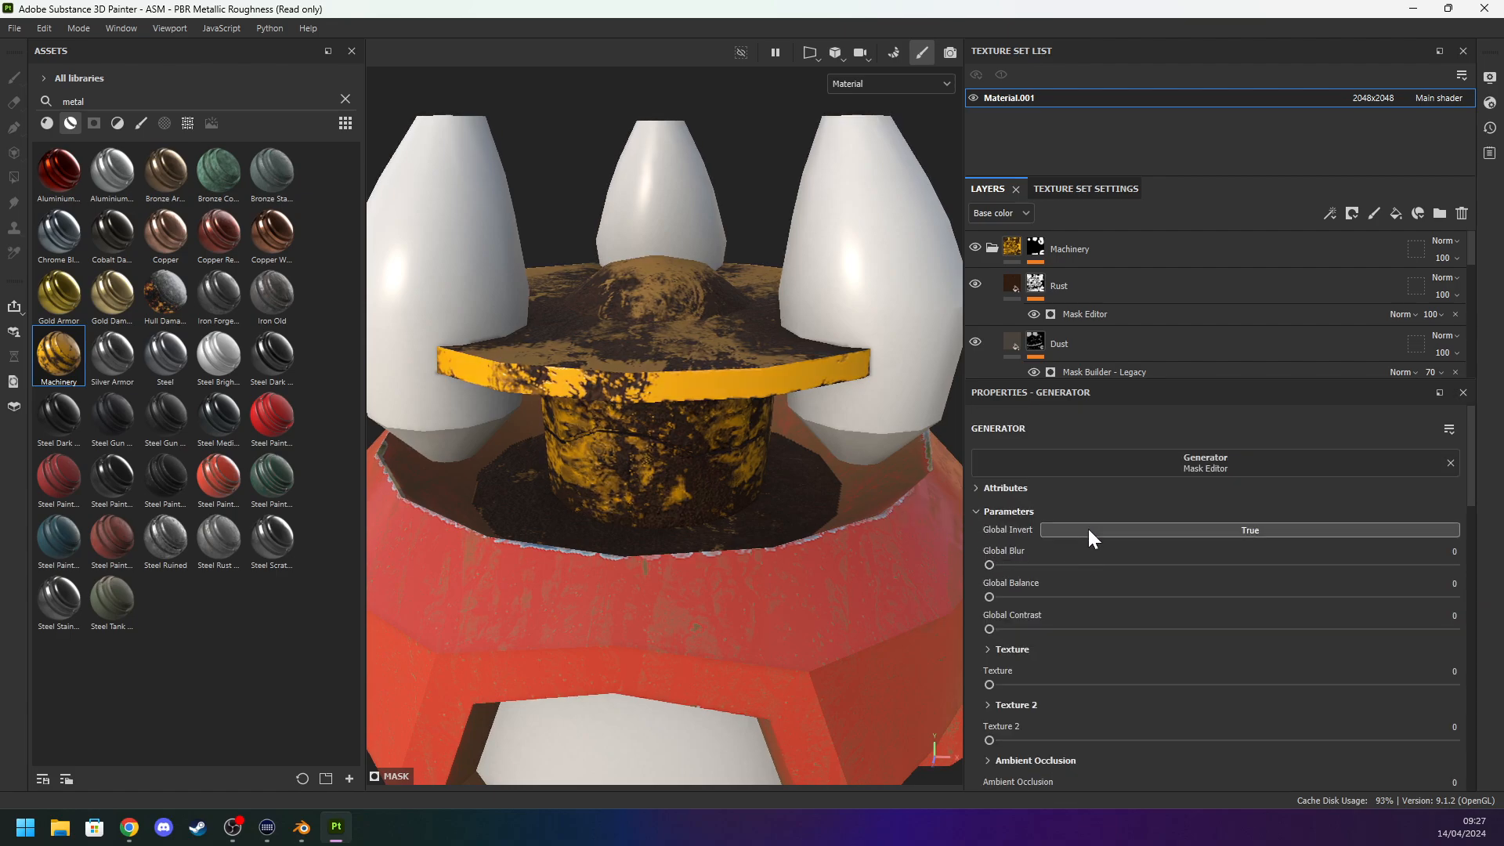
Undo the parameter changes made in the Dirt mask's generator.
key("ctrl+z")
key("ctrl+z")
key("ctrl+z")
key("ctrl+z")
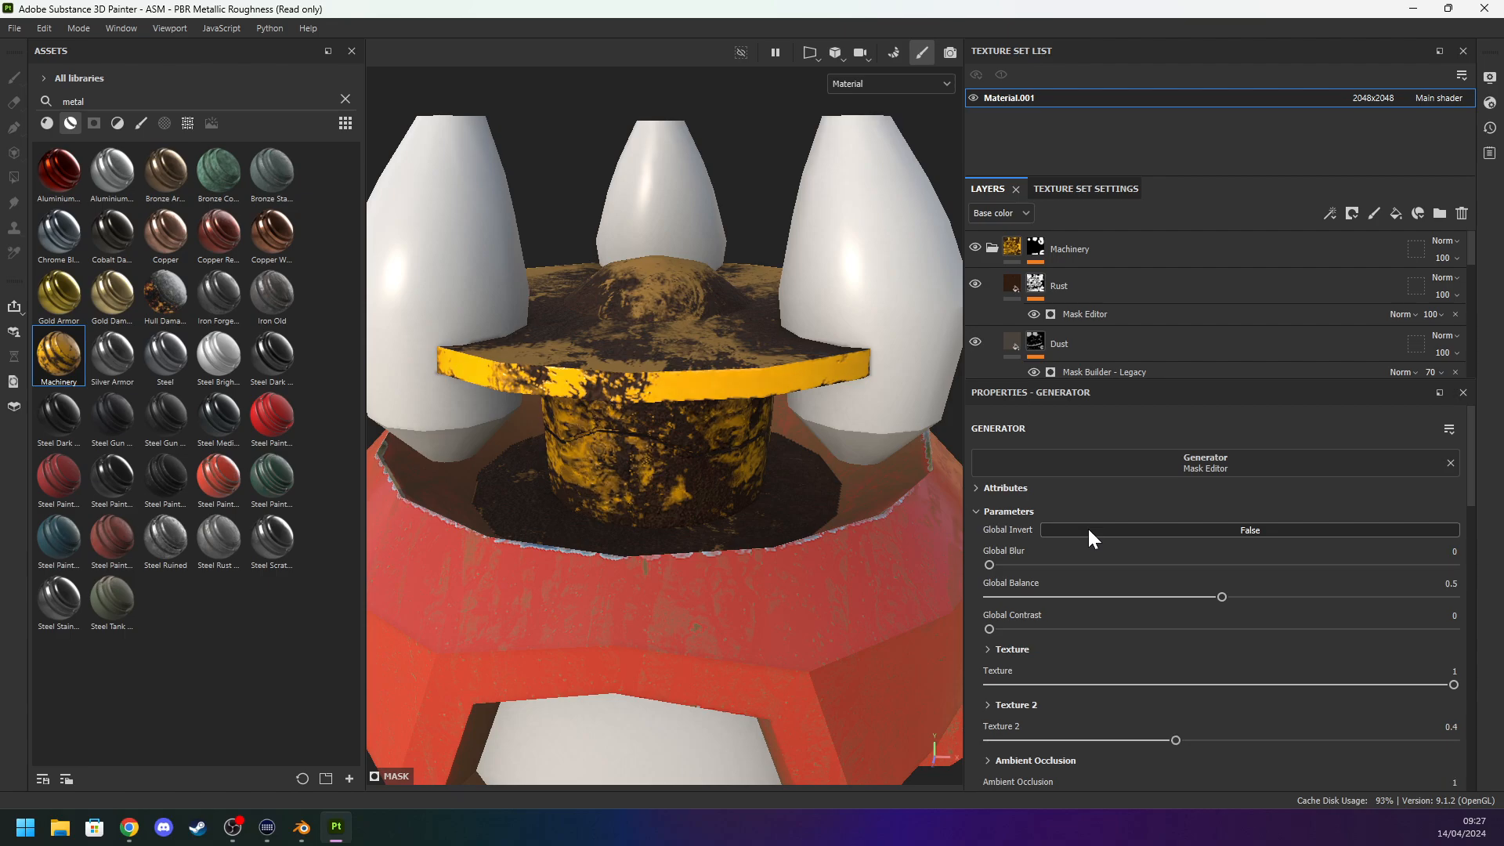
scroll(1153, 627, "down", 5)
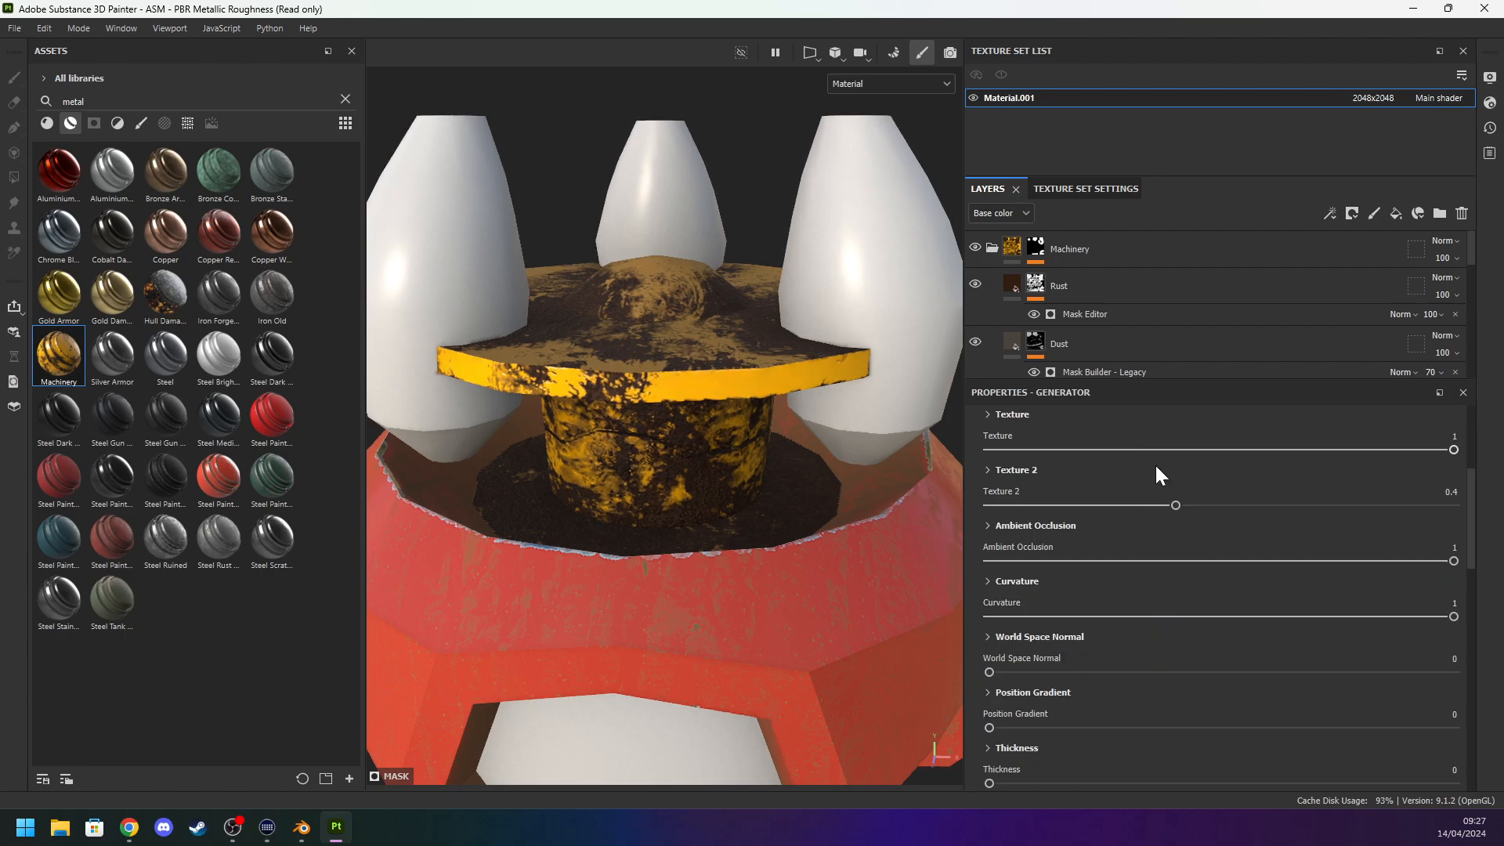
key("ctrl+z")
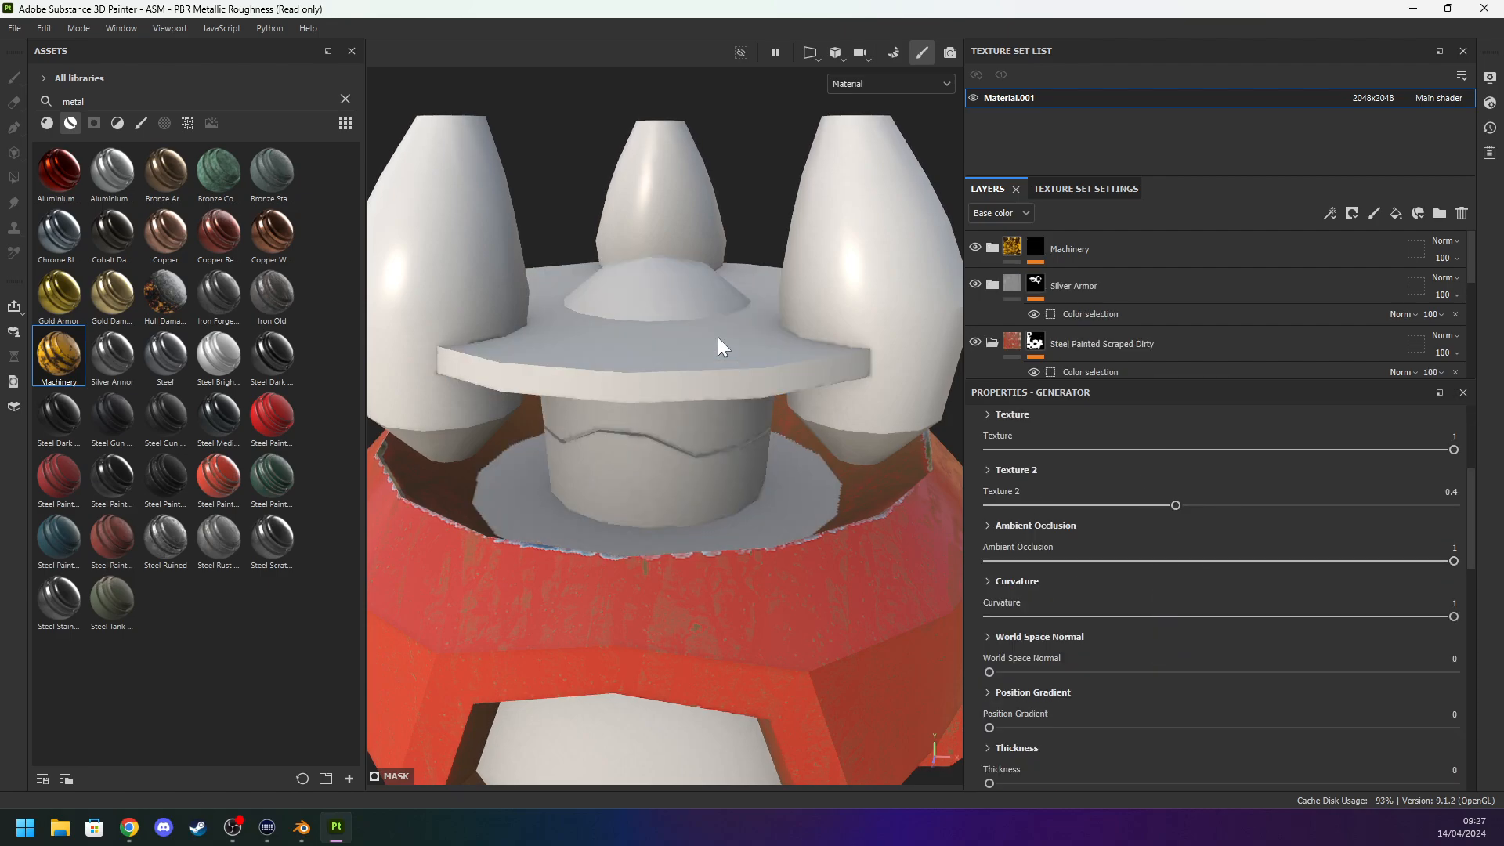
Redo the two colour additions to the Machinery mask's colour selection.
left_click(49, 29)
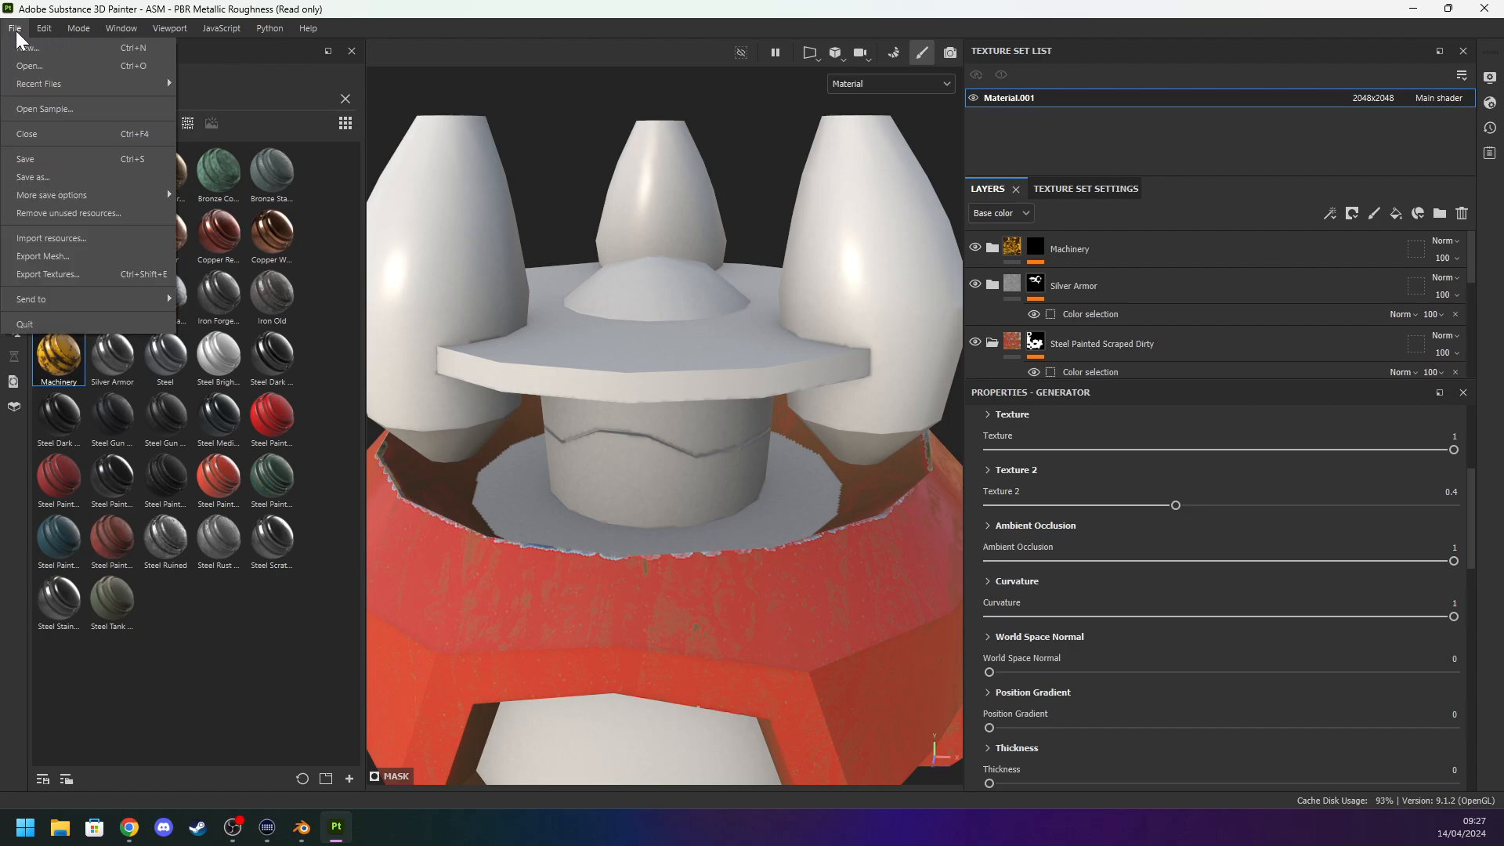
left_click(51, 65)
left_click(44, 30)
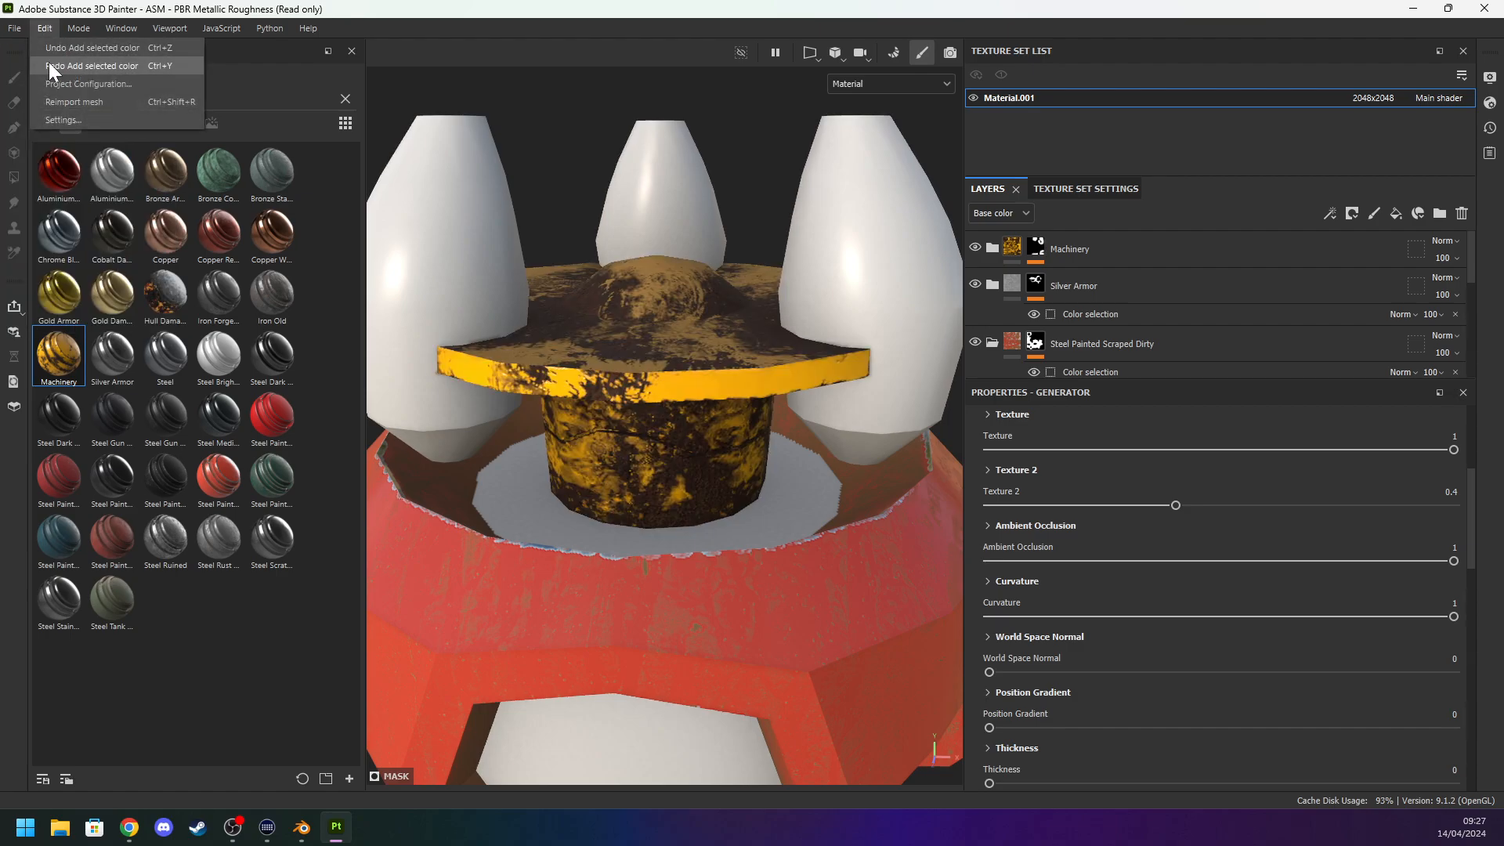
left_click(49, 65)
Set the balance of the generator's secondary texture, Grunge Rust Fine, to 0.17.
scroll(1190, 535, "down", 10)
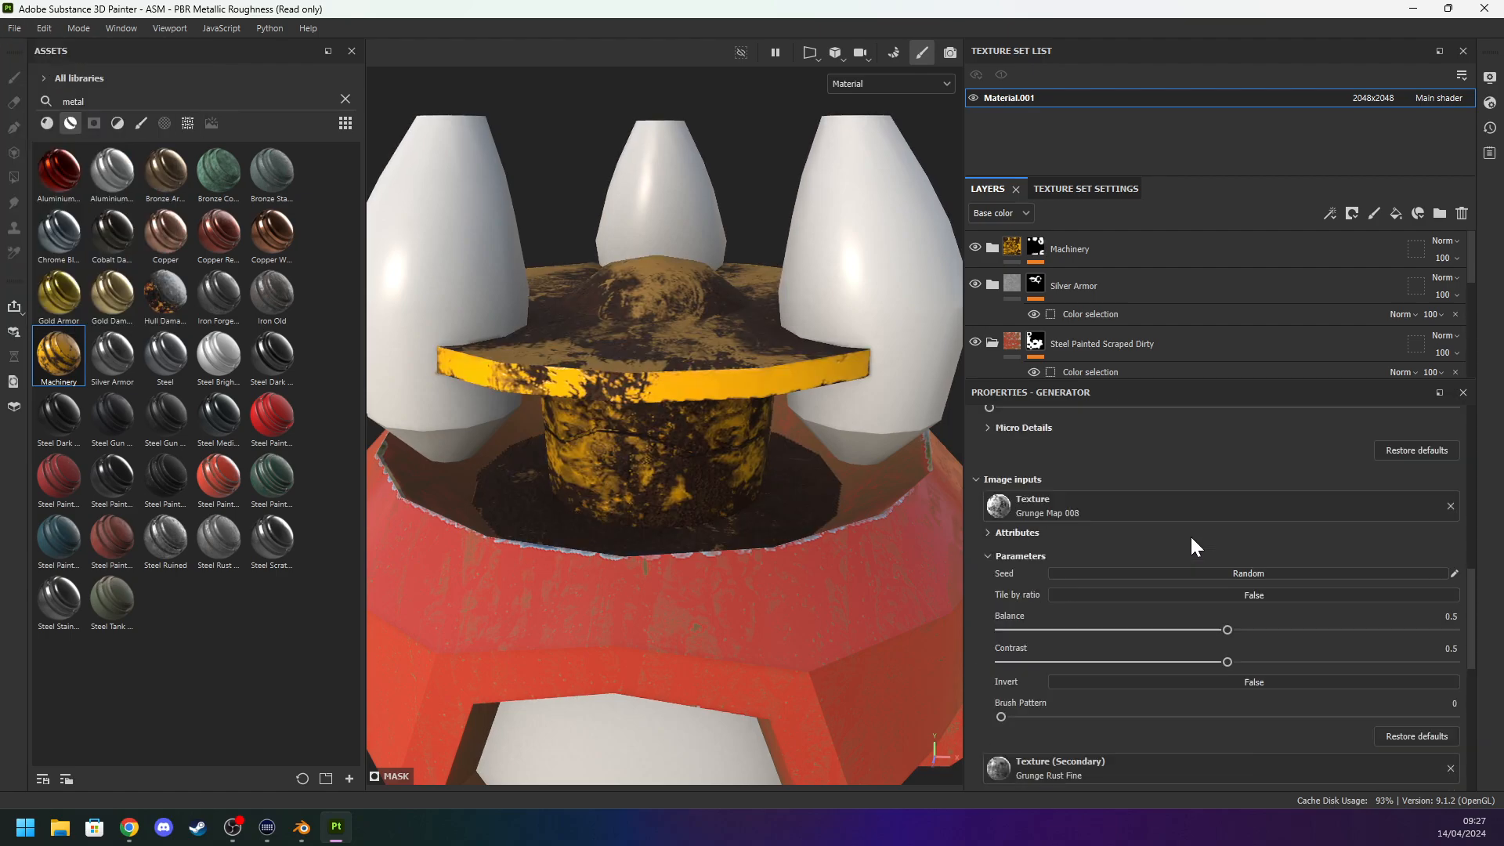
scroll(1191, 546, "up", 1)
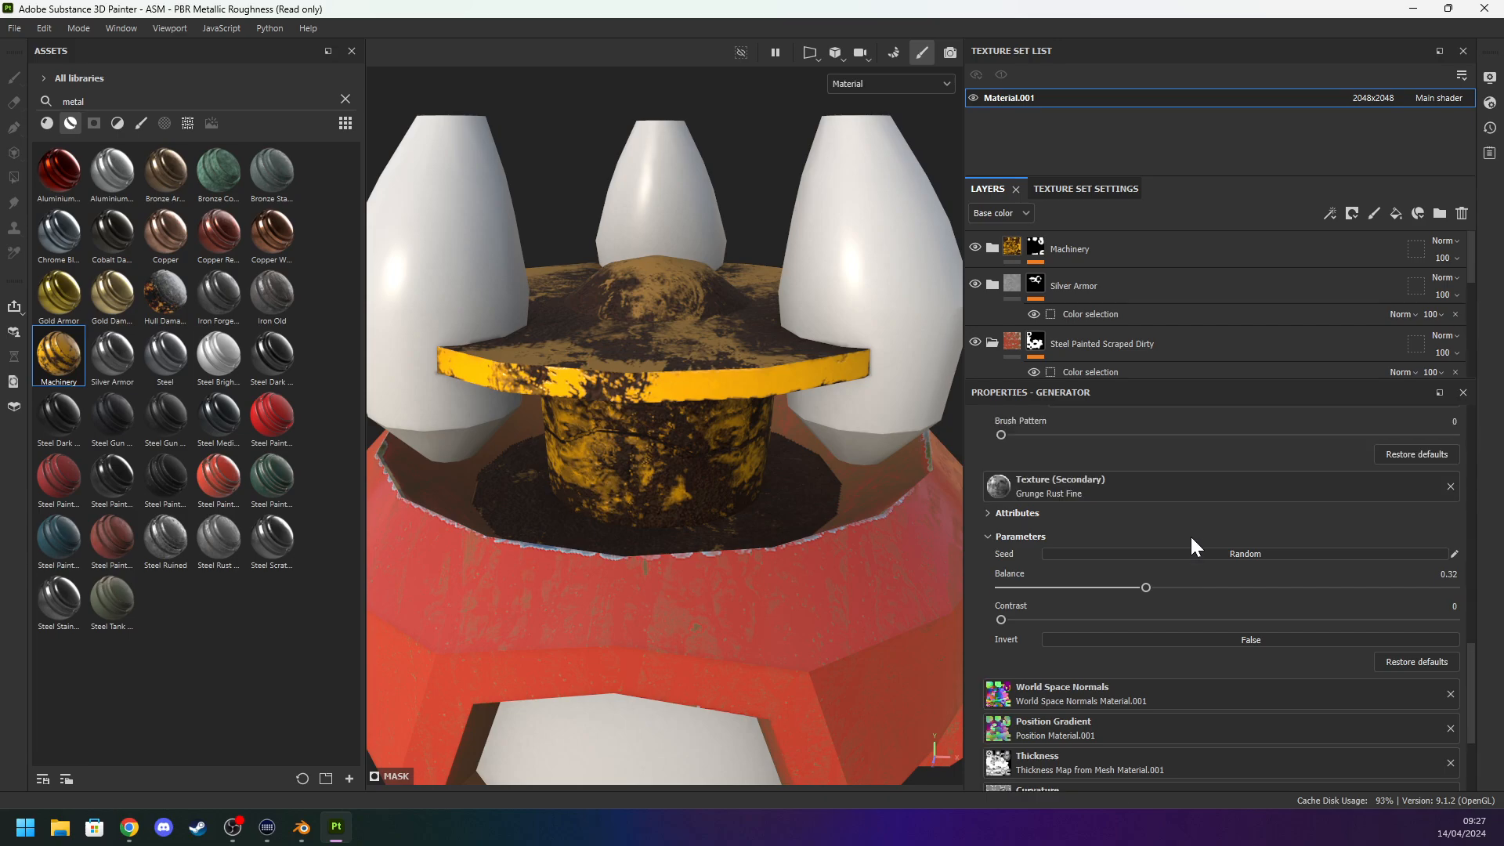
left_click_drag(1146, 587, 1078, 589)
Clear the Curvature map from the generator's image inputs.
scroll(1116, 627, "down", 4)
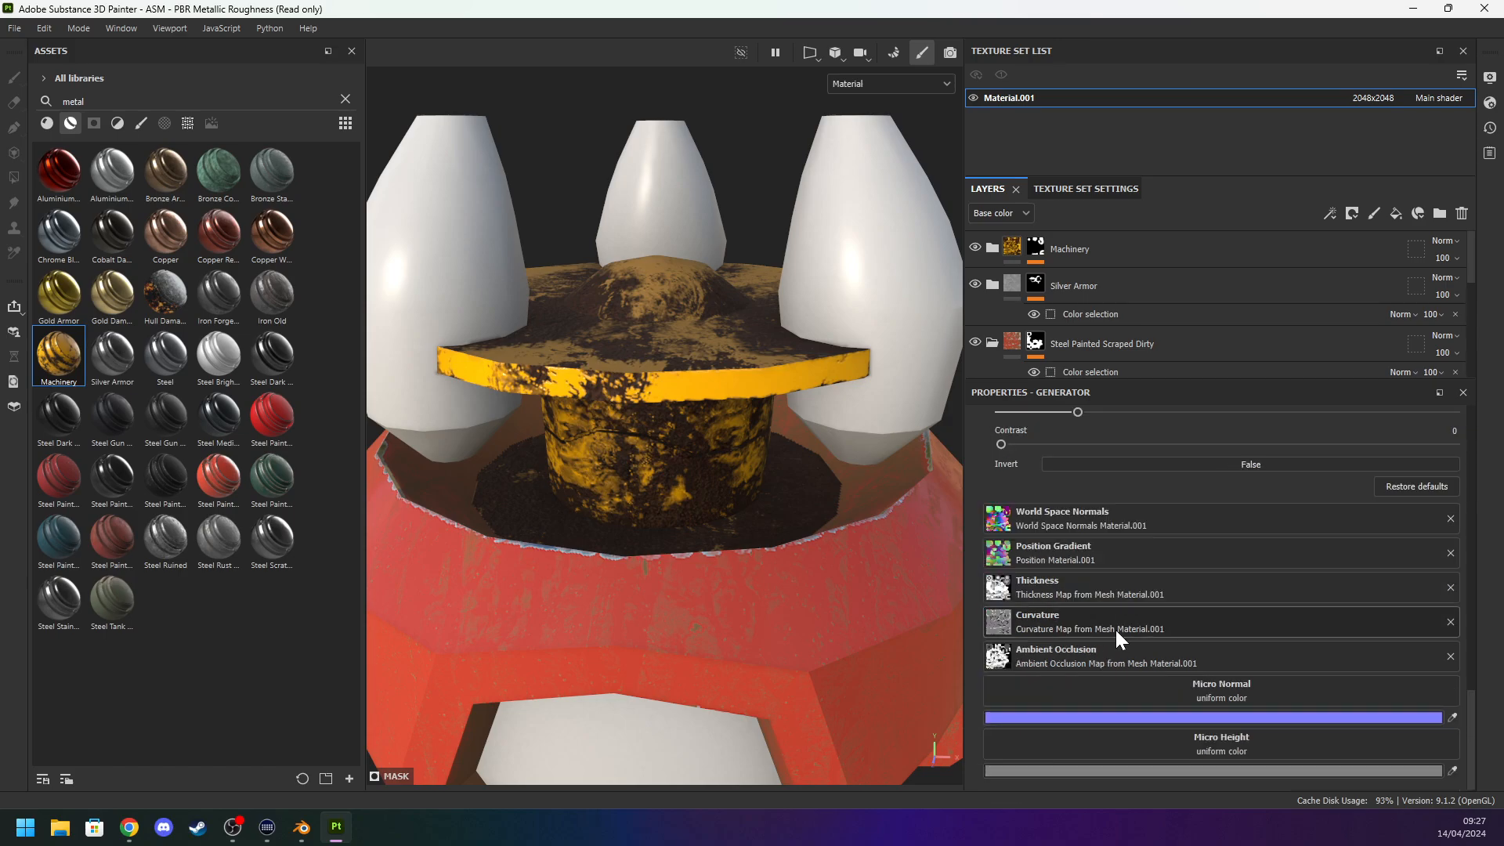
scroll(1145, 666, "up", 4)
scroll(1147, 669, "down", 4)
left_click(1450, 622)
scroll(1253, 571, "up", 4)
scroll(1253, 570, "up", 1)
Expand the Machinery group, select the Dirt layer's mask for painting, and set the brush size to 17.46.
left_click(993, 248)
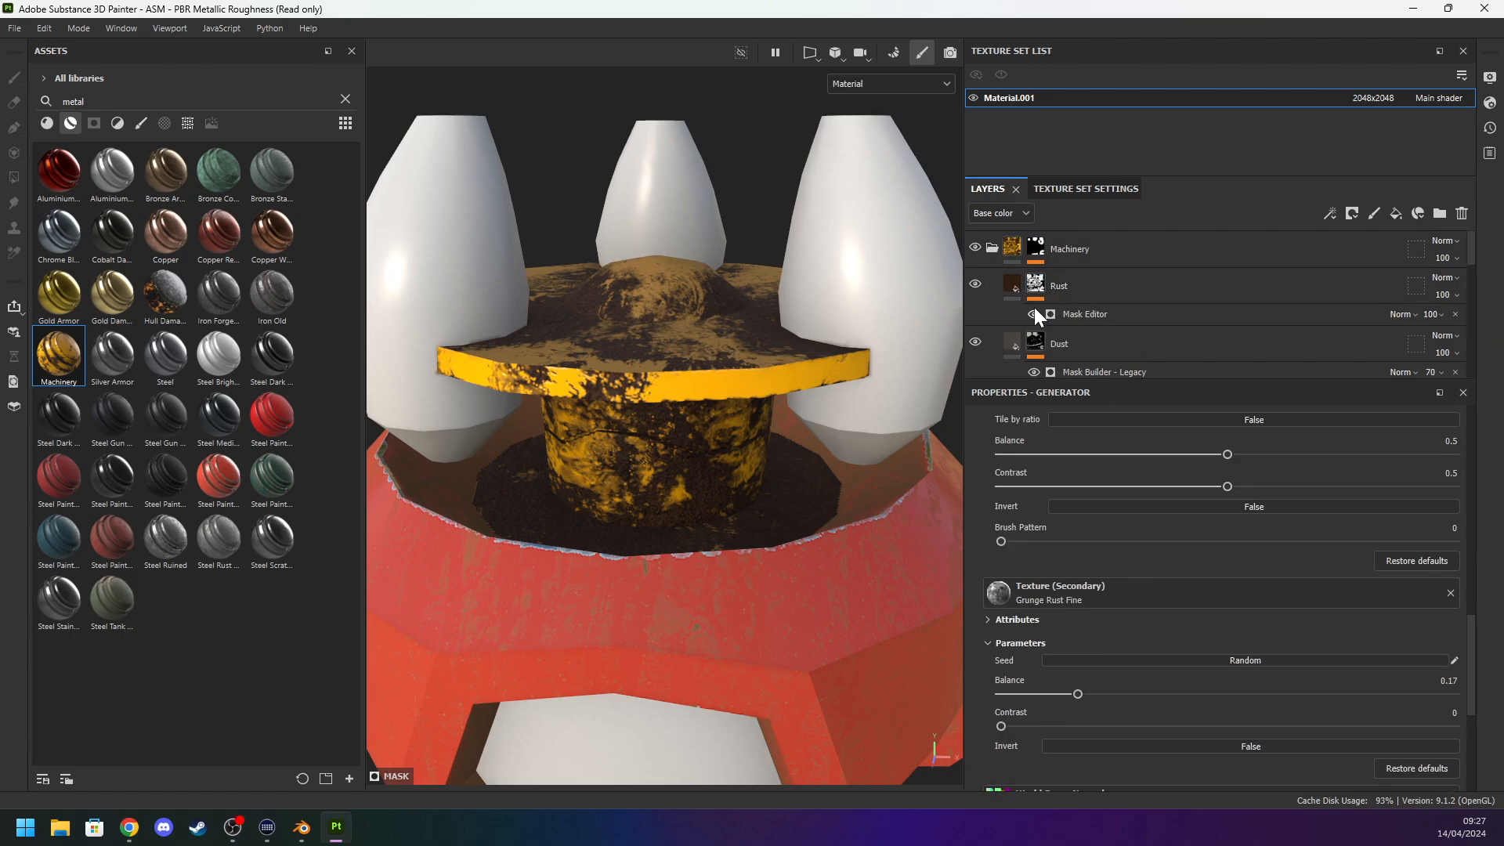
scroll(1050, 322, "down", 3)
left_click(1091, 267)
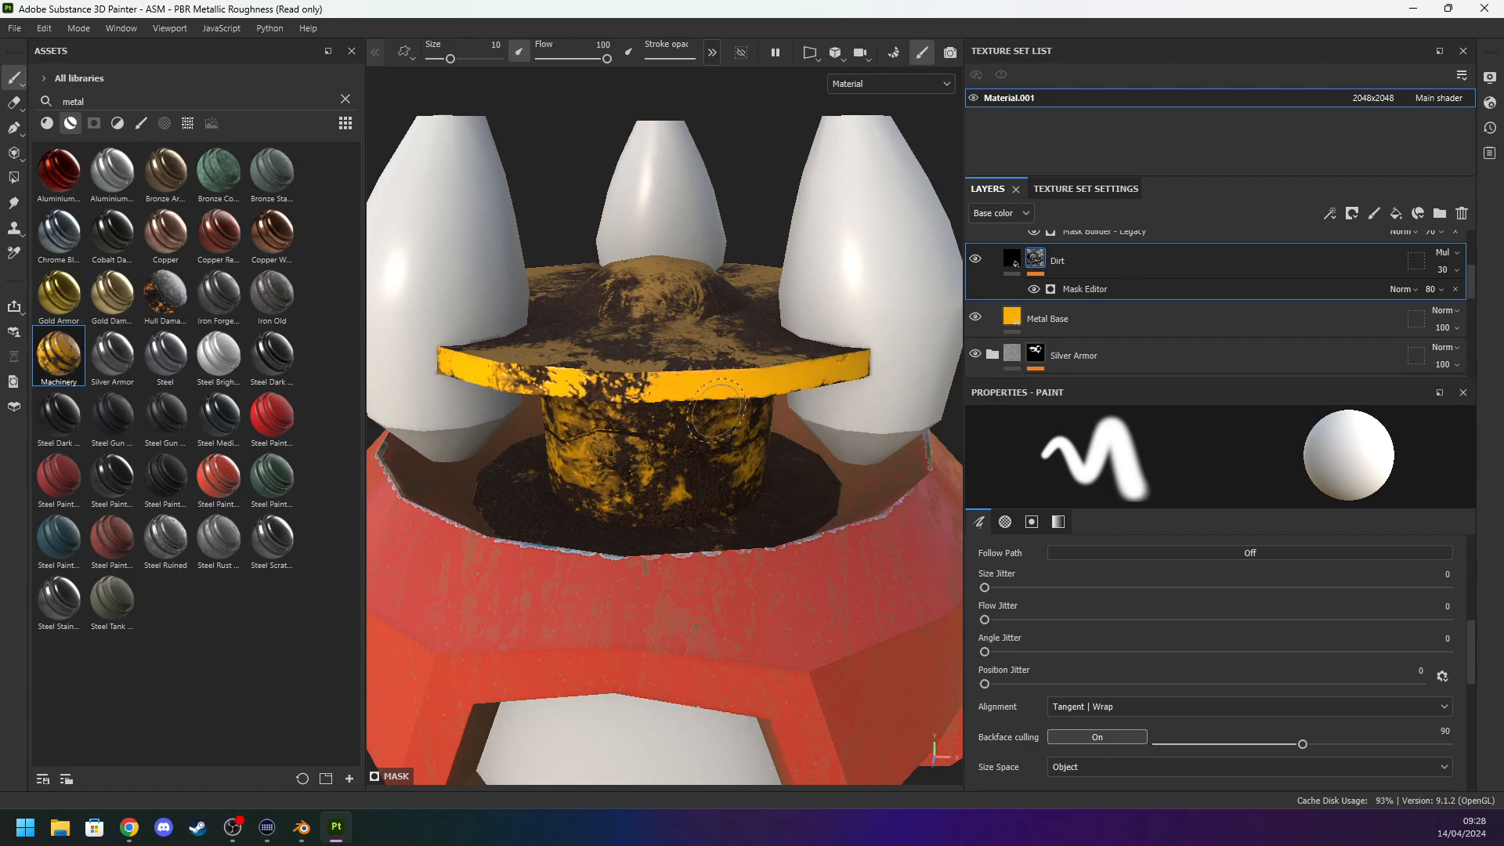
scroll(1181, 704, "up", 5)
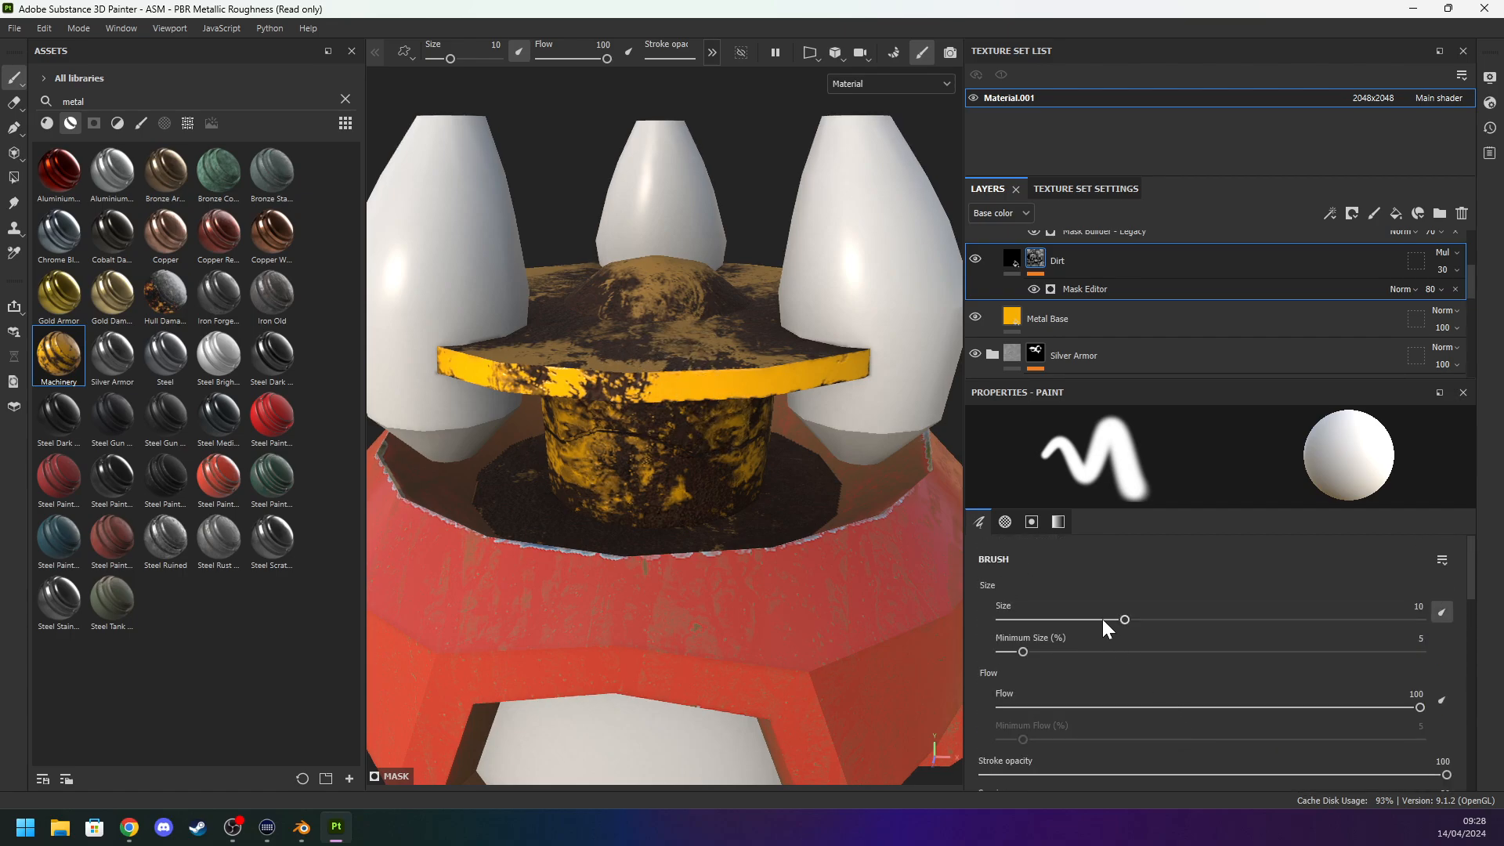
left_click_drag(1125, 620, 1168, 620)
Set the mask brush's flow to 96 and its grayscale value to 0.
right_click(662, 380)
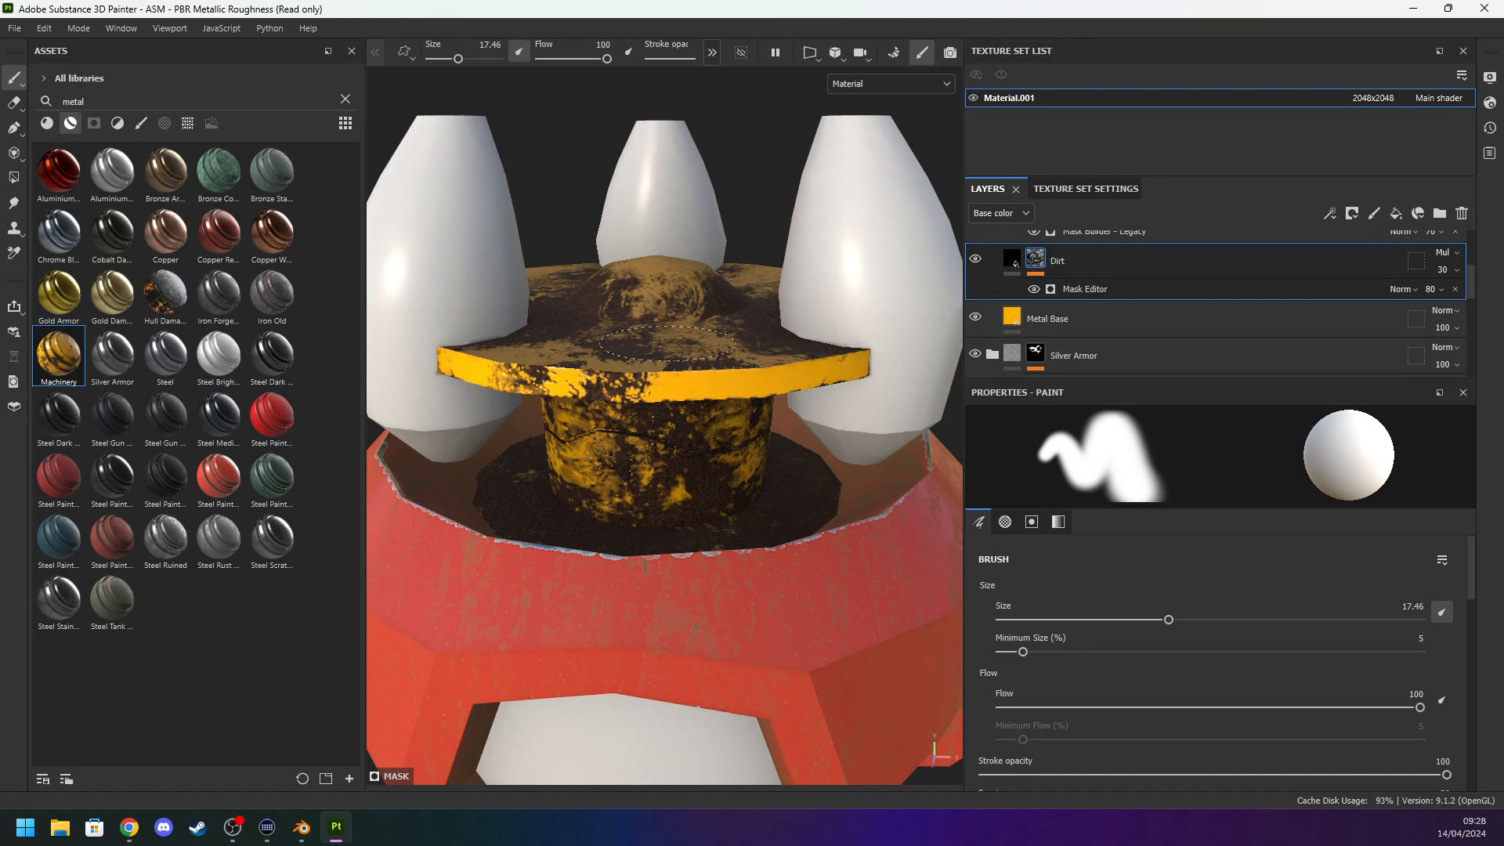
left_click_drag(689, 453, 677, 456, "ctrl")
left_click(1030, 523)
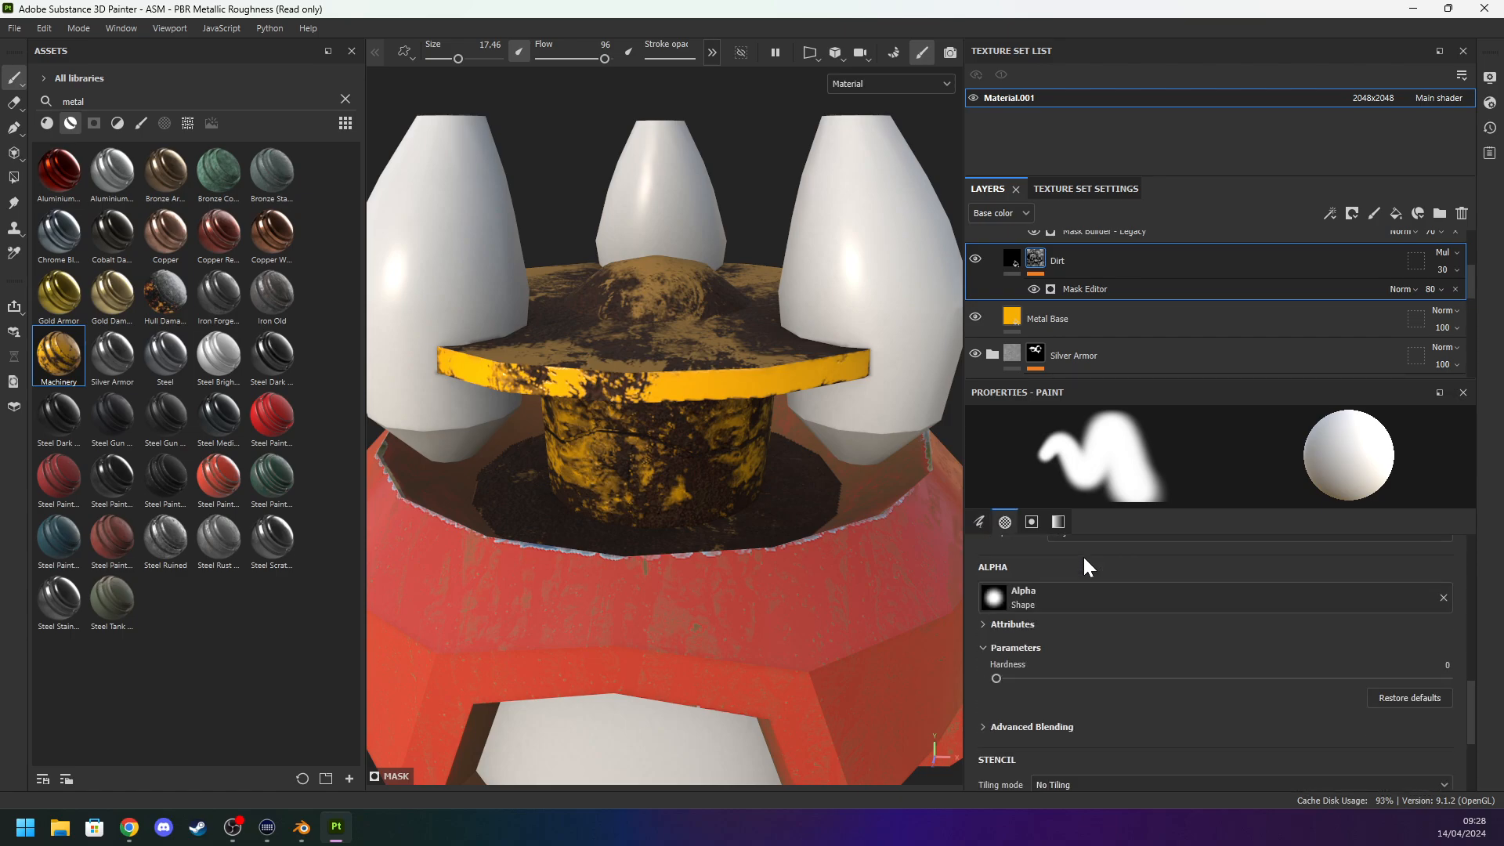
left_click_drag(1219, 707, 981, 710)
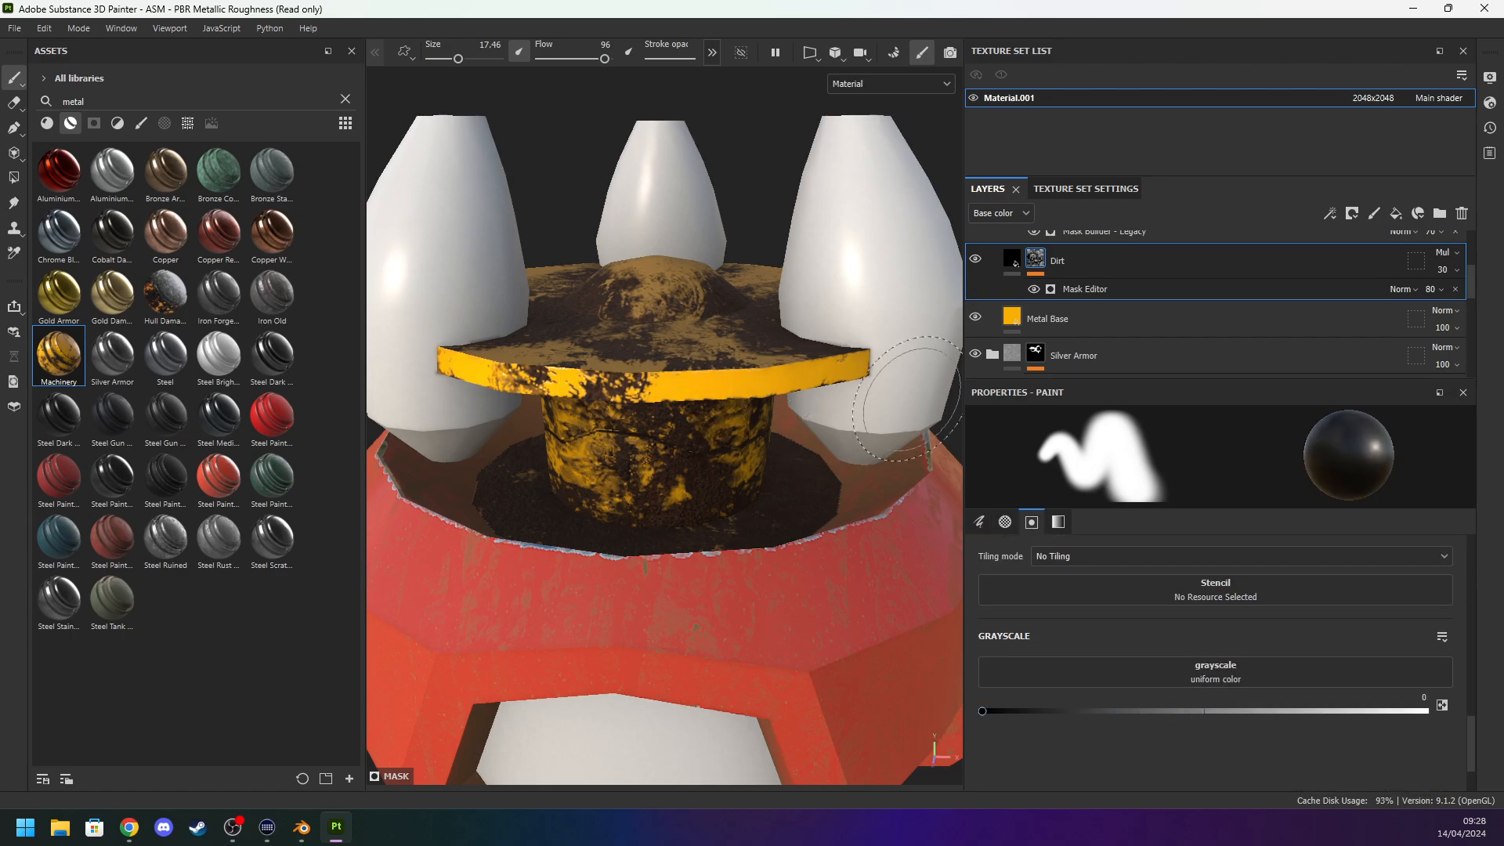
Try removing the Mask Editor generator from the Dirt layer's mask, and undo the removal.
left_click(1059, 283)
scroll(1050, 513, "up", 5)
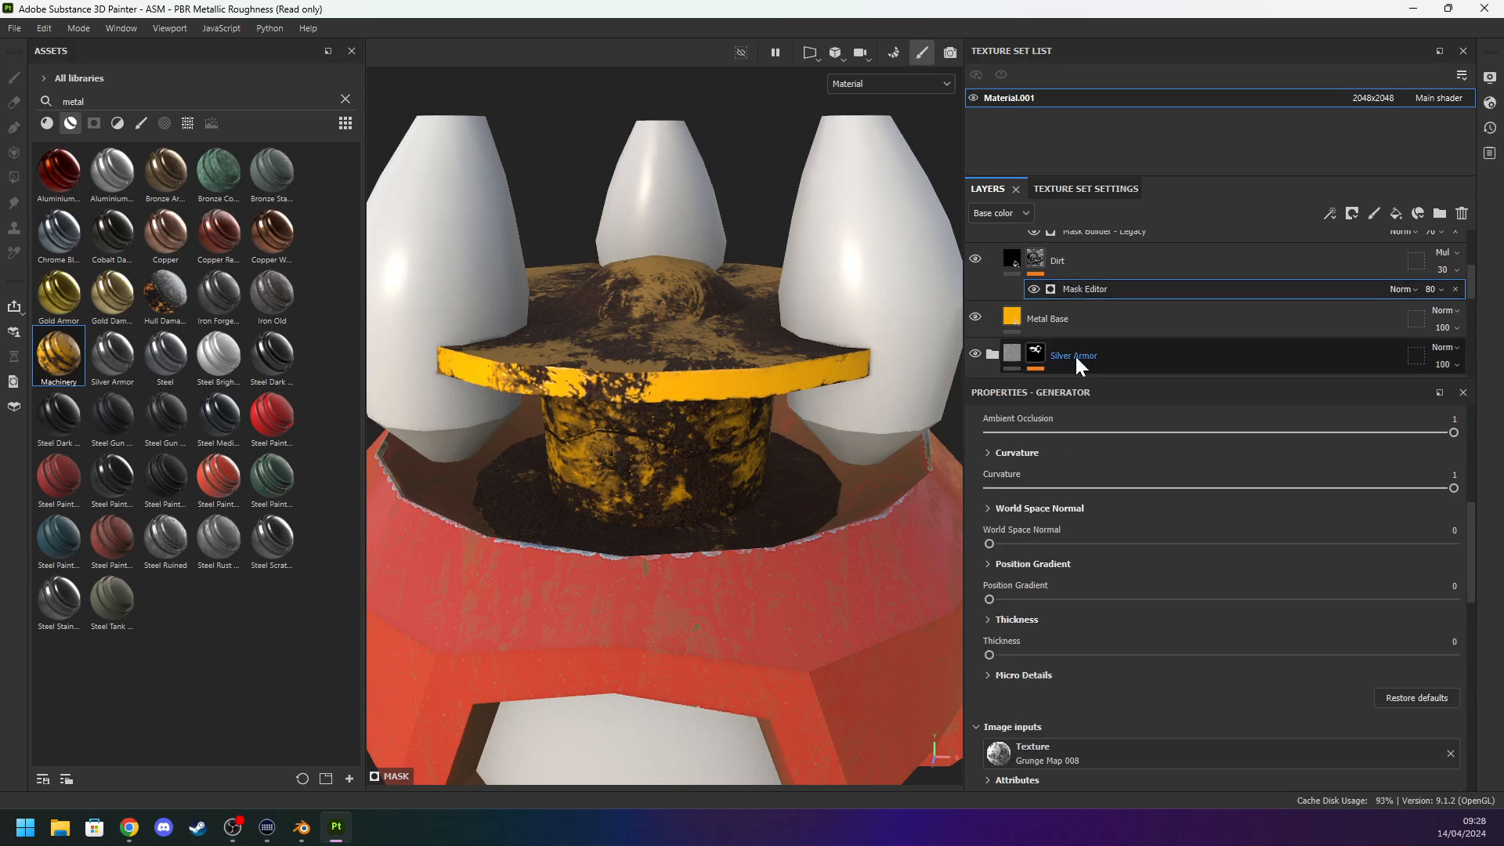
left_click(1456, 288)
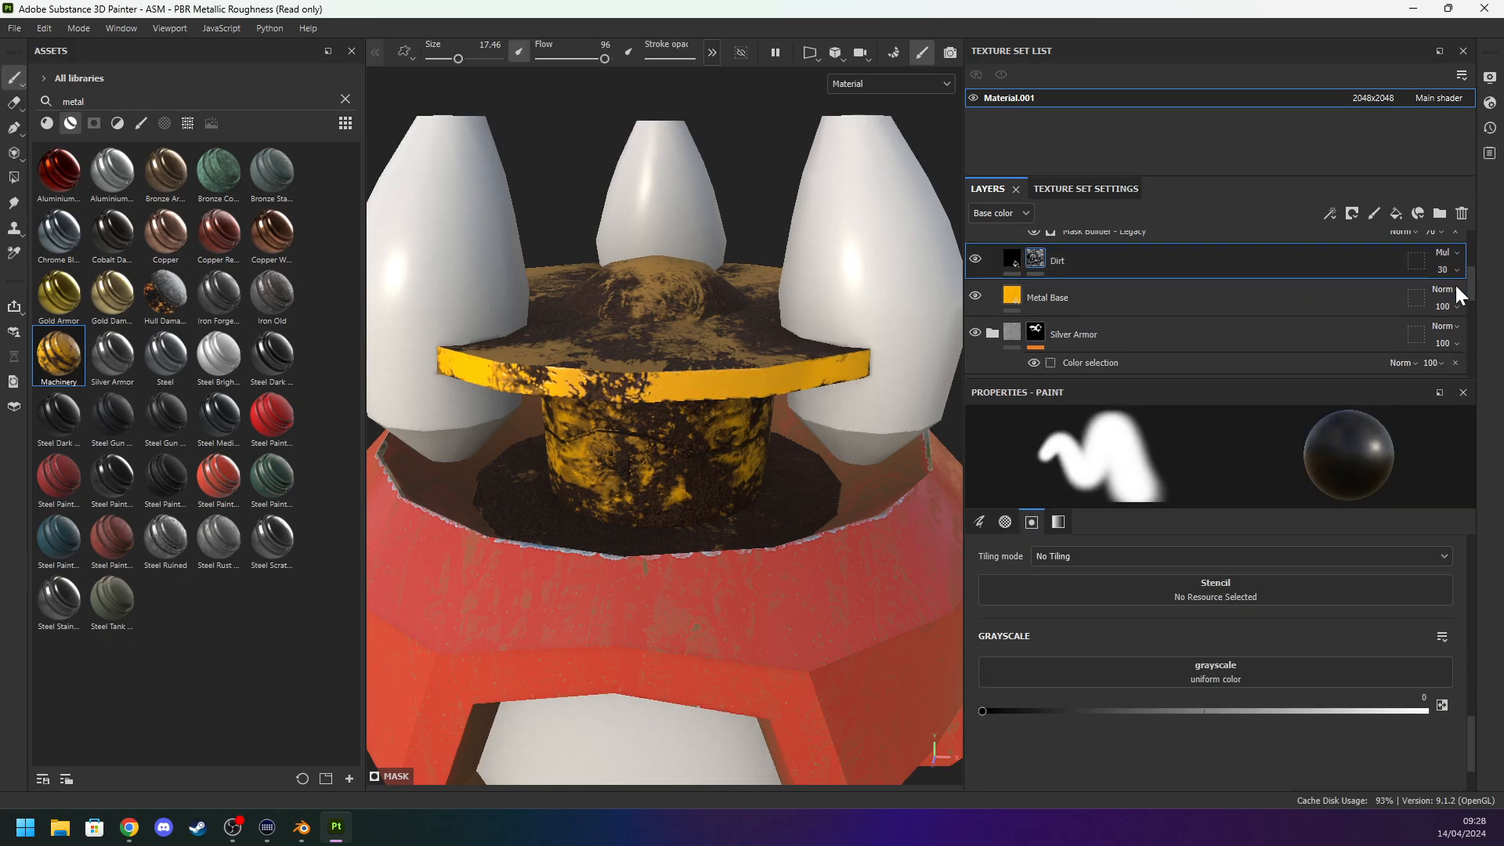
right_click(1035, 261)
key("ctrl+z")
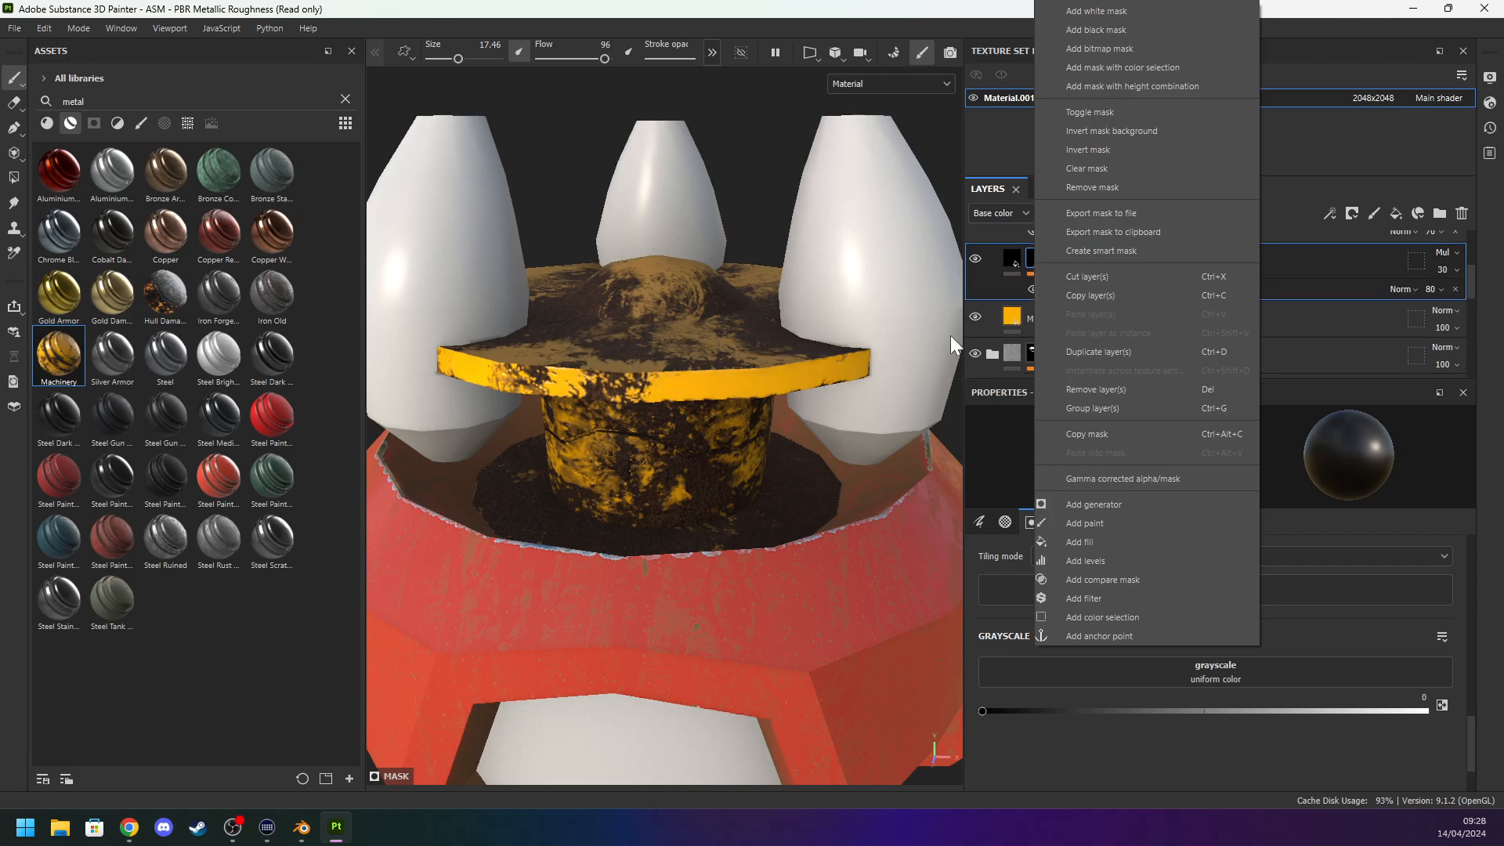
left_click(882, 264)
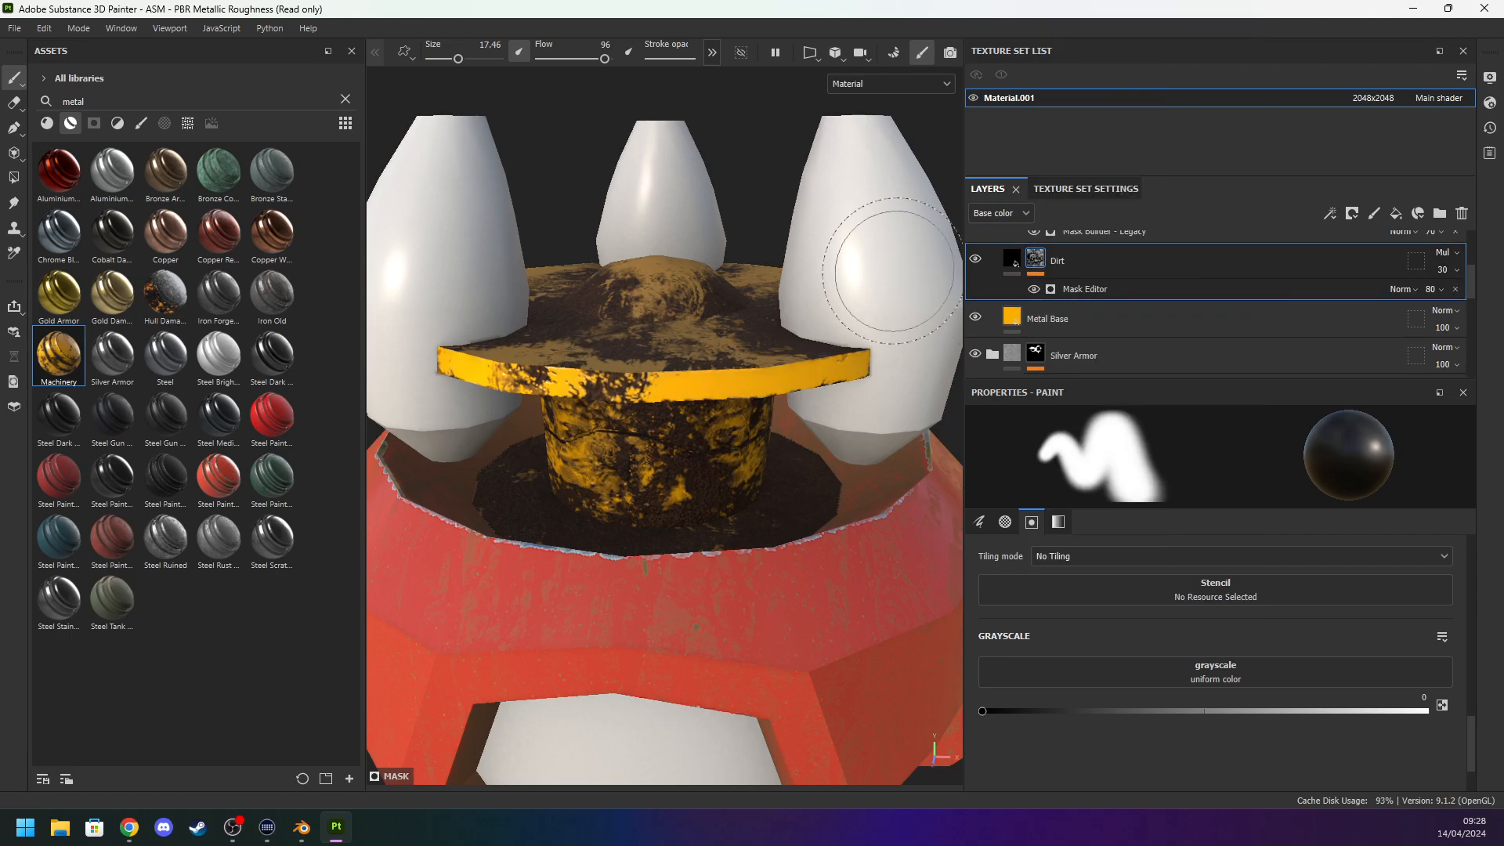
Set the Curvature of the Dirt mask's Mask Editor generator to 0.38.
left_click(1078, 286)
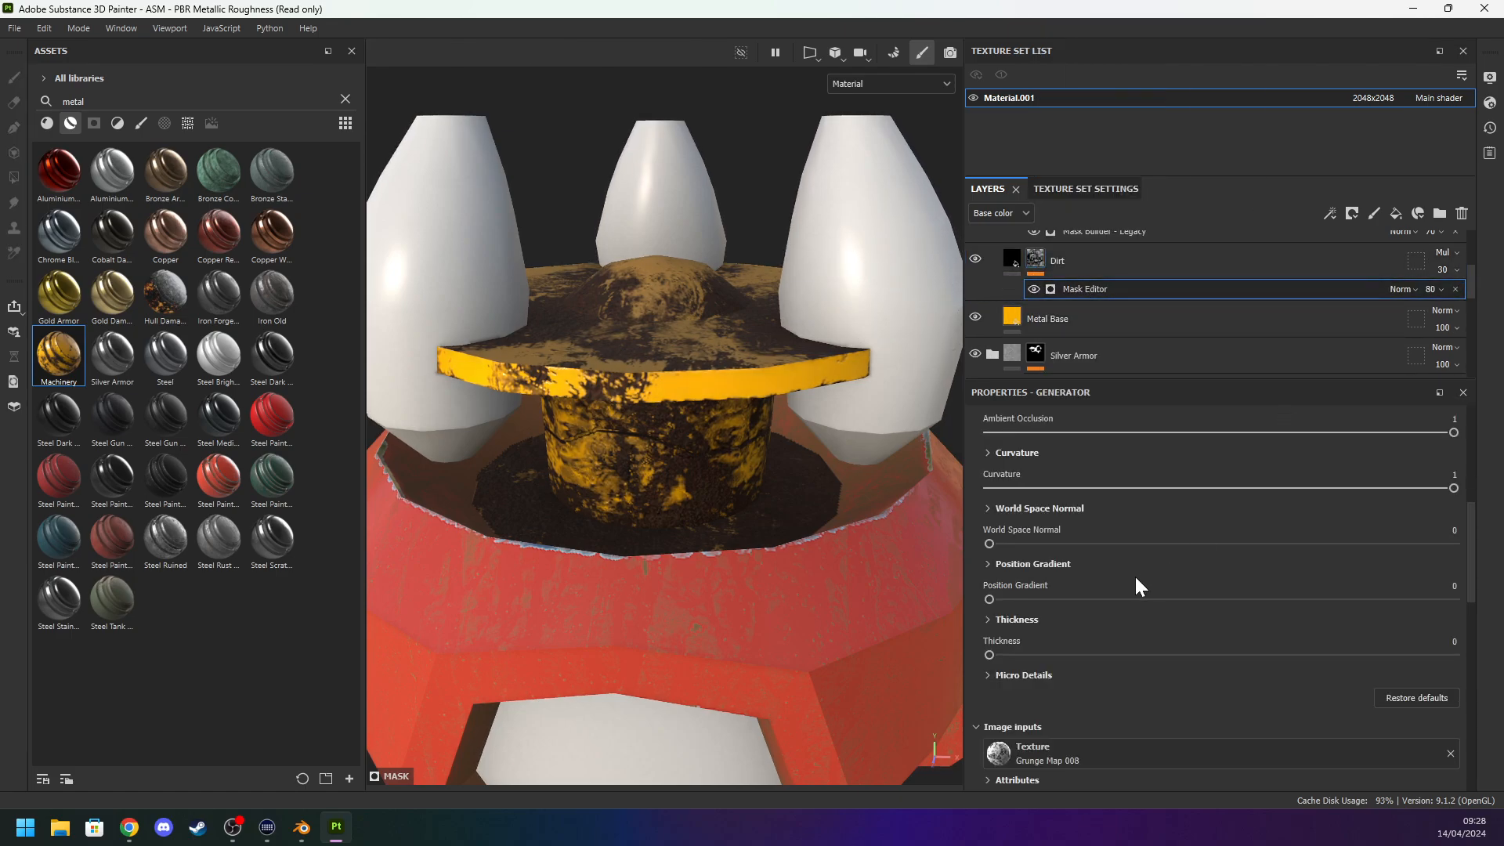
left_click_drag(1060, 487, 1167, 487)
scroll(672, 477, "down", 2)
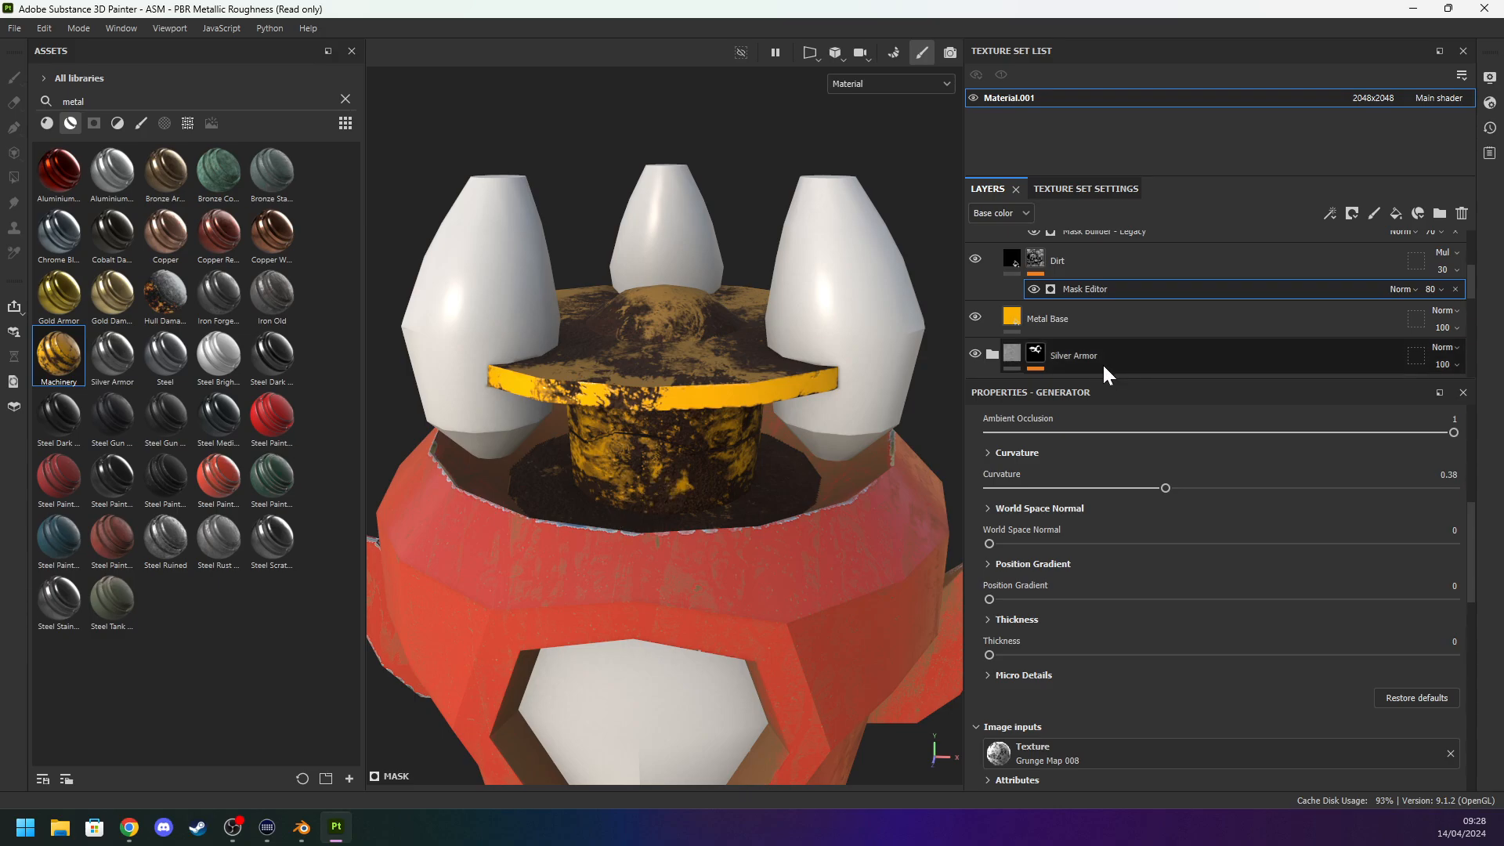
In the Rust mask's Mask Editor generator, set the Position Gradient to 0.88 and the Ambient Occlusion to 0.3.
scroll(1105, 365, "up", 3)
left_click(1036, 292)
scroll(867, 388, "up", 1)
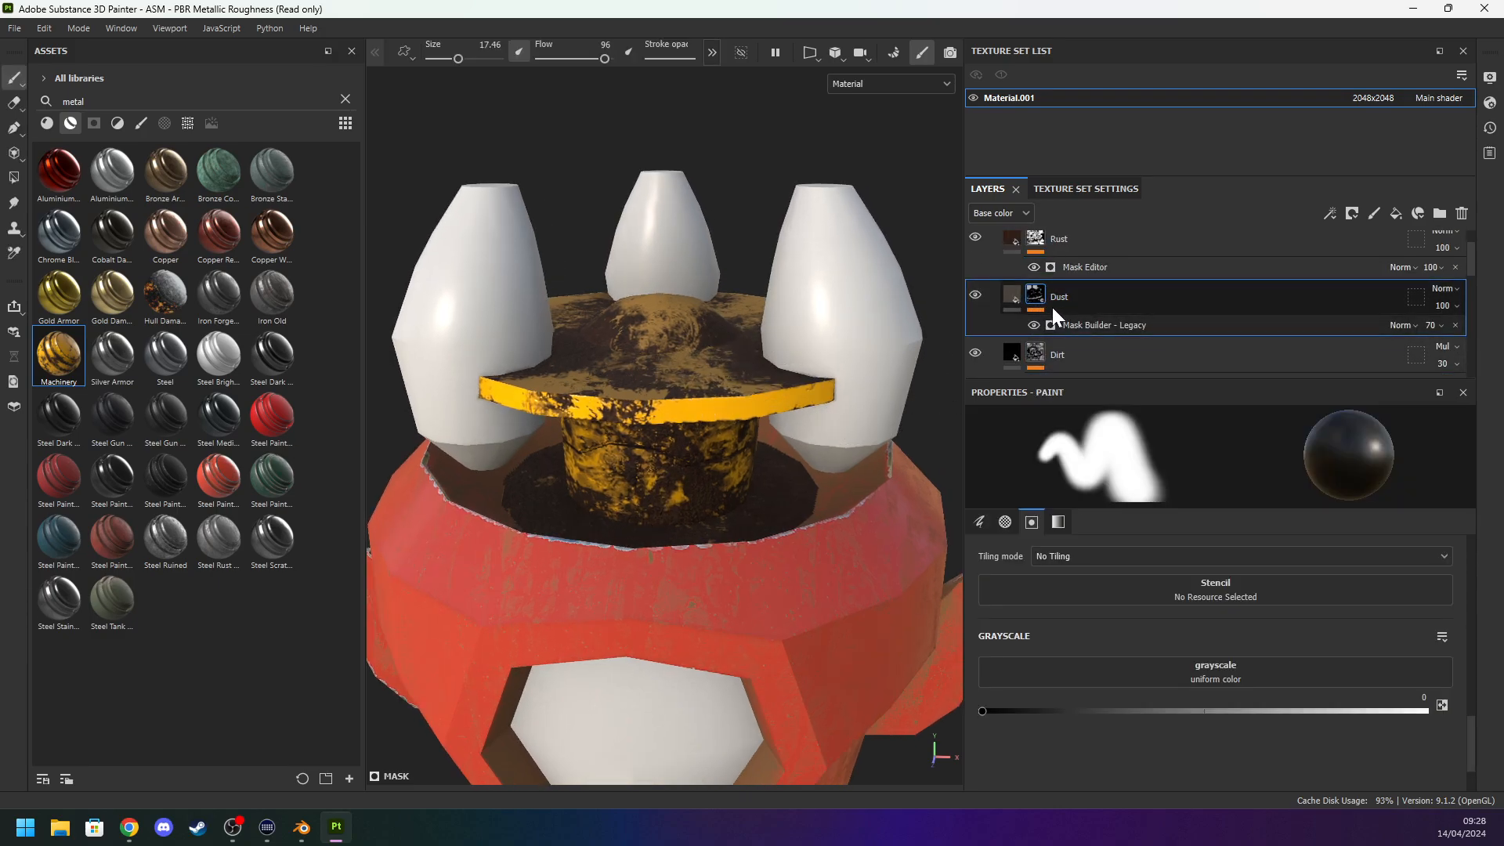
scroll(1053, 310, "up", 1)
left_click(1074, 305)
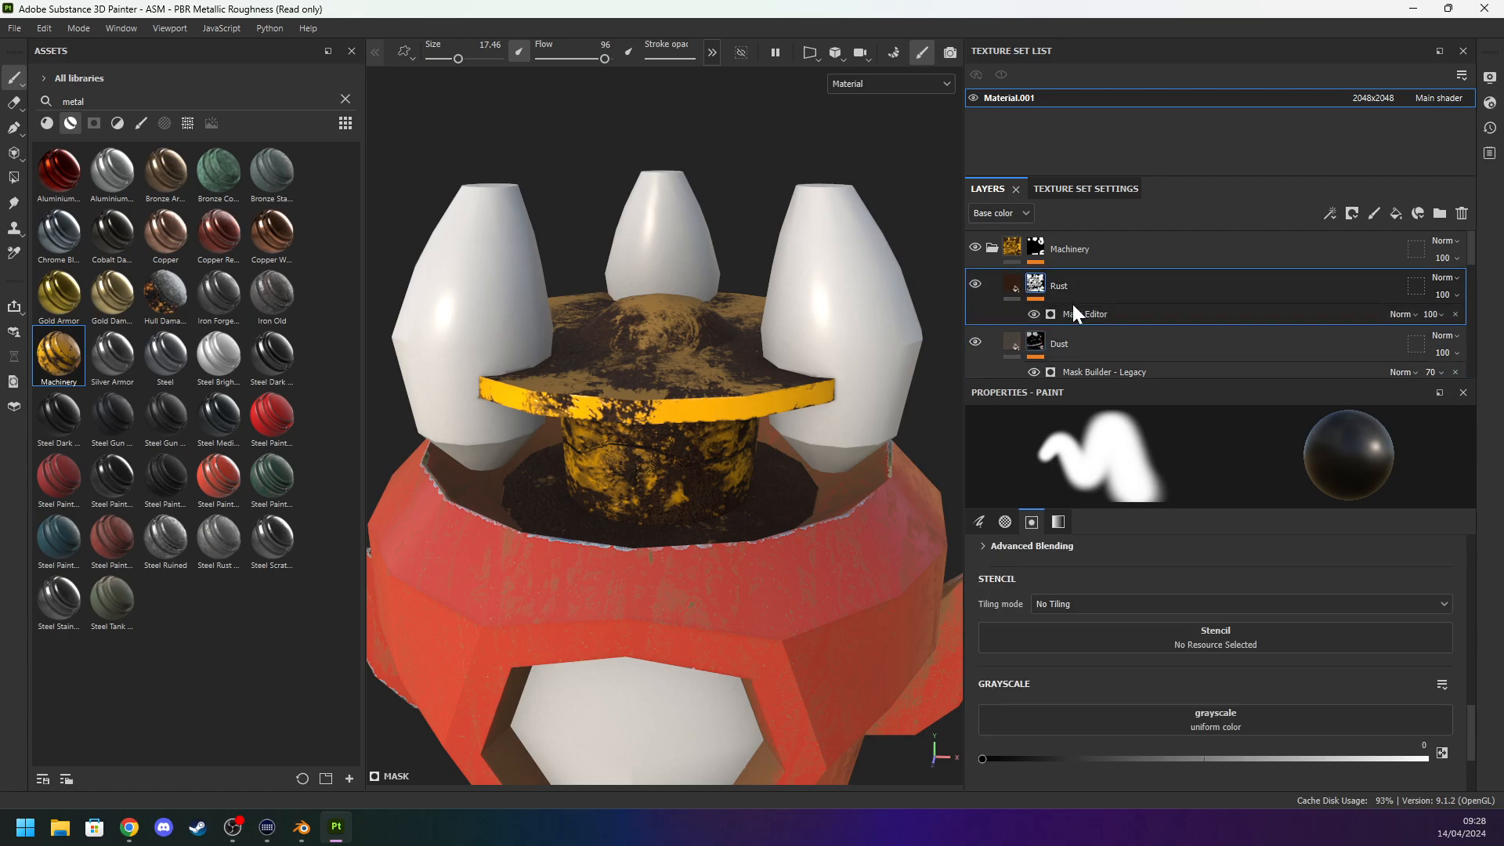
left_click(1081, 312)
left_click_drag(1098, 600, 1031, 598)
mouse_move(1112, 432)
left_mouse_down()
mouse_move(1021, 431)
mouse_move(1206, 428)
mouse_move(1056, 428)
mouse_move(1139, 432)
left_mouse_up()
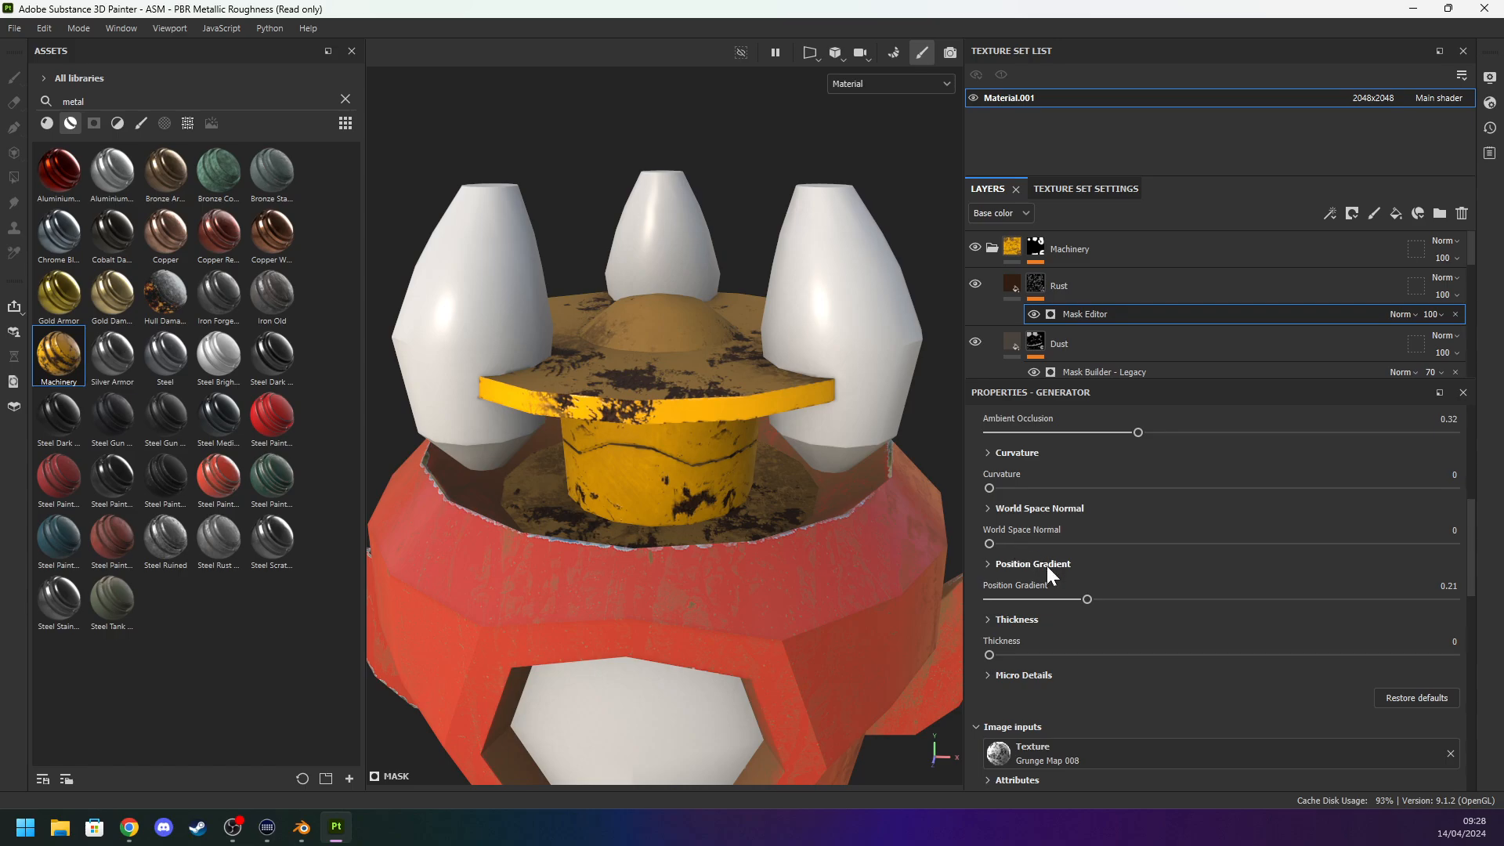
left_click_drag(1178, 600, 1398, 599)
mouse_move(1139, 429)
left_mouse_down()
mouse_move(1323, 430)
mouse_move(1128, 431)
left_mouse_up()
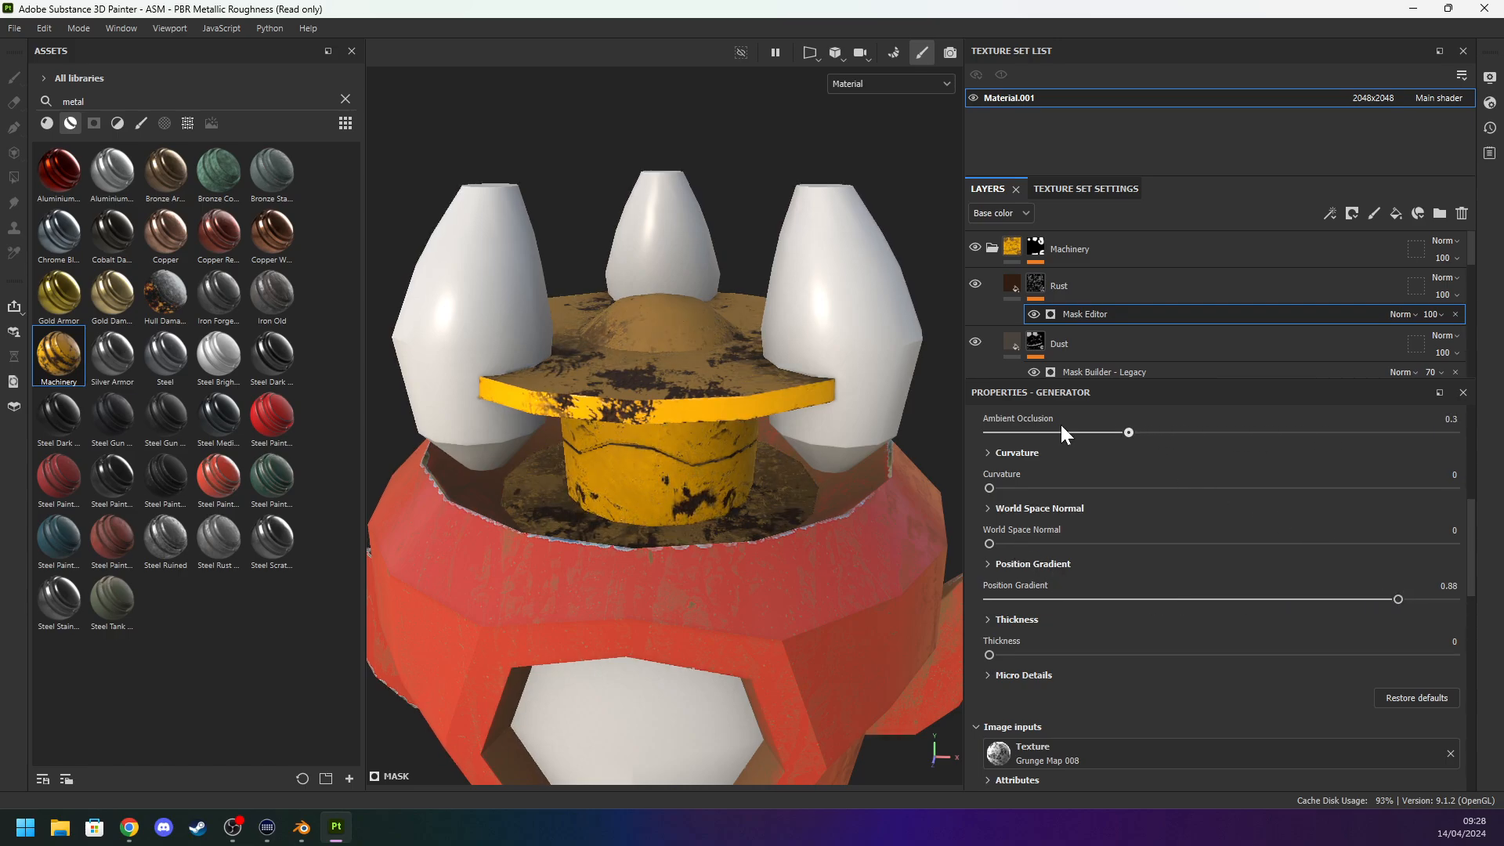
Lower the Curvature of the Dust mask's Mask Builder - Legacy generator to its minimum.
left_click(1042, 351)
scroll(1049, 361, "down", 1)
left_click(1139, 328)
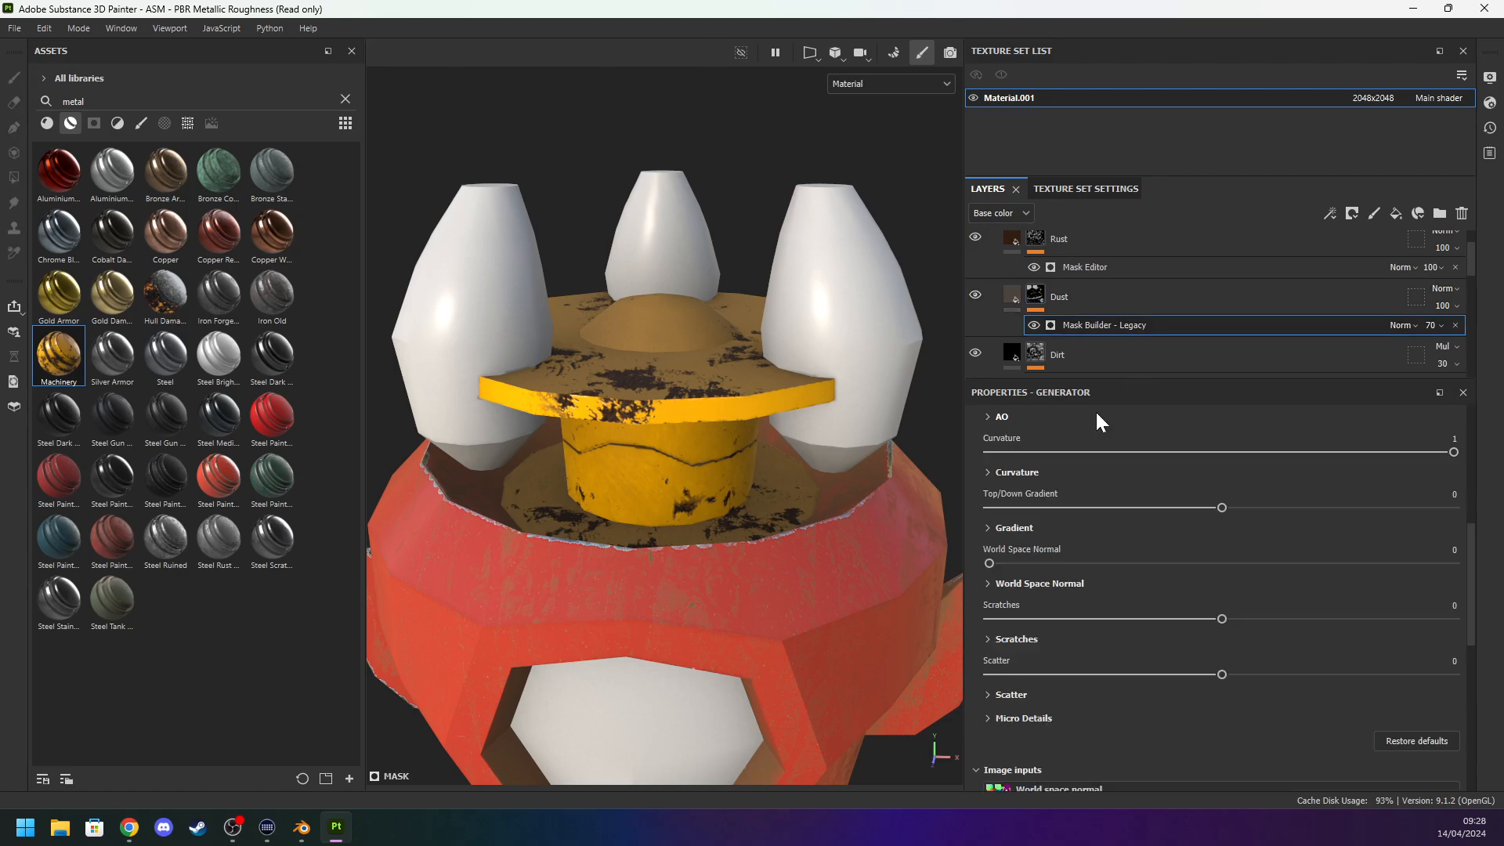
left_click_drag(1063, 454, 910, 449)
Set the Ambient Occlusion of the Dirt mask's Mask Editor generator to 0.17.
left_click(1055, 349)
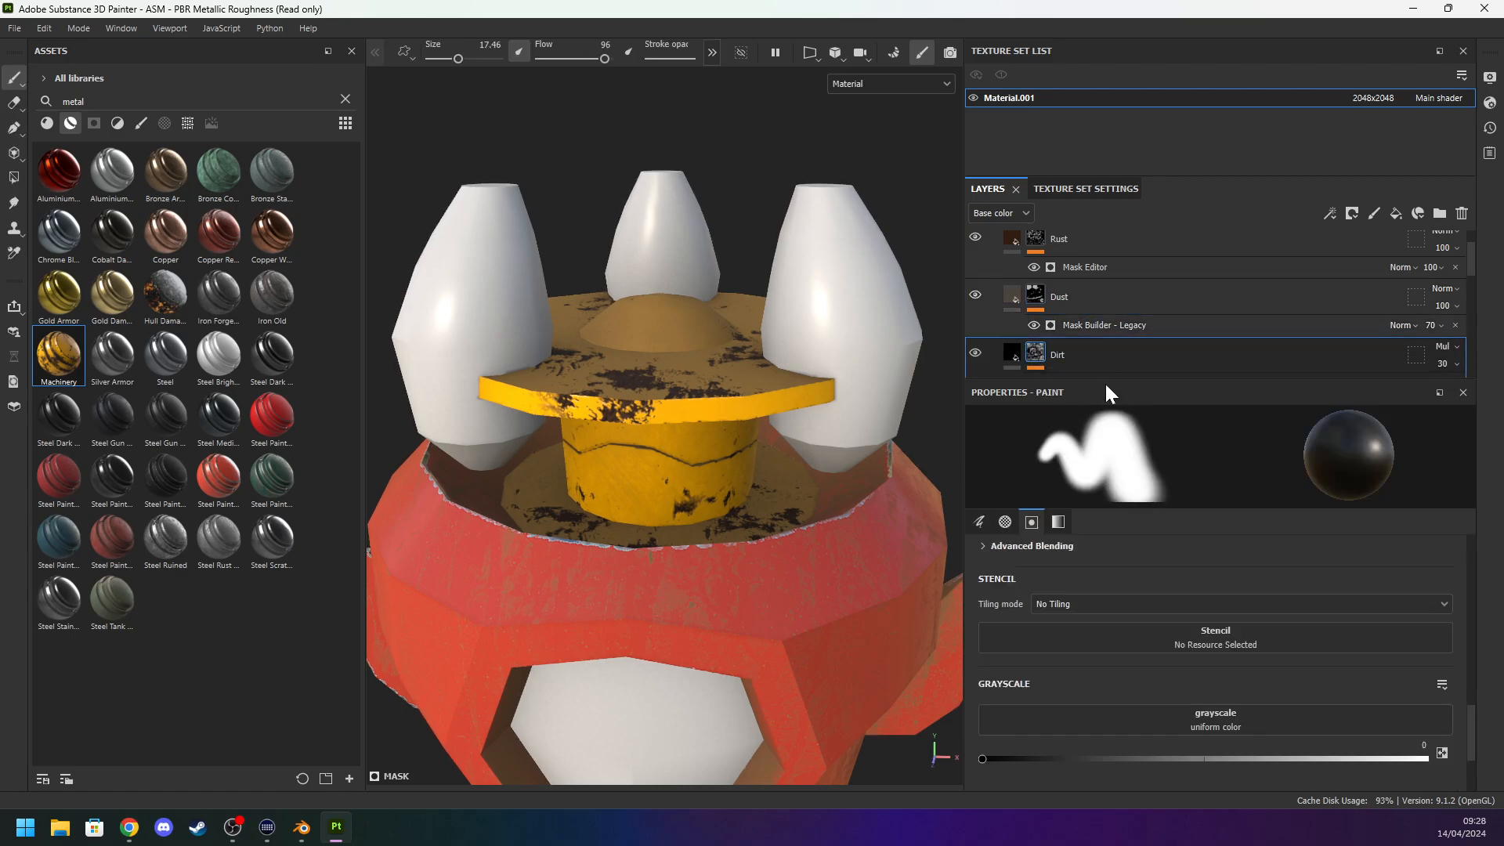
scroll(1173, 624, "down", 2)
scroll(1159, 613, "up", 6)
scroll(1072, 633, "up", 3)
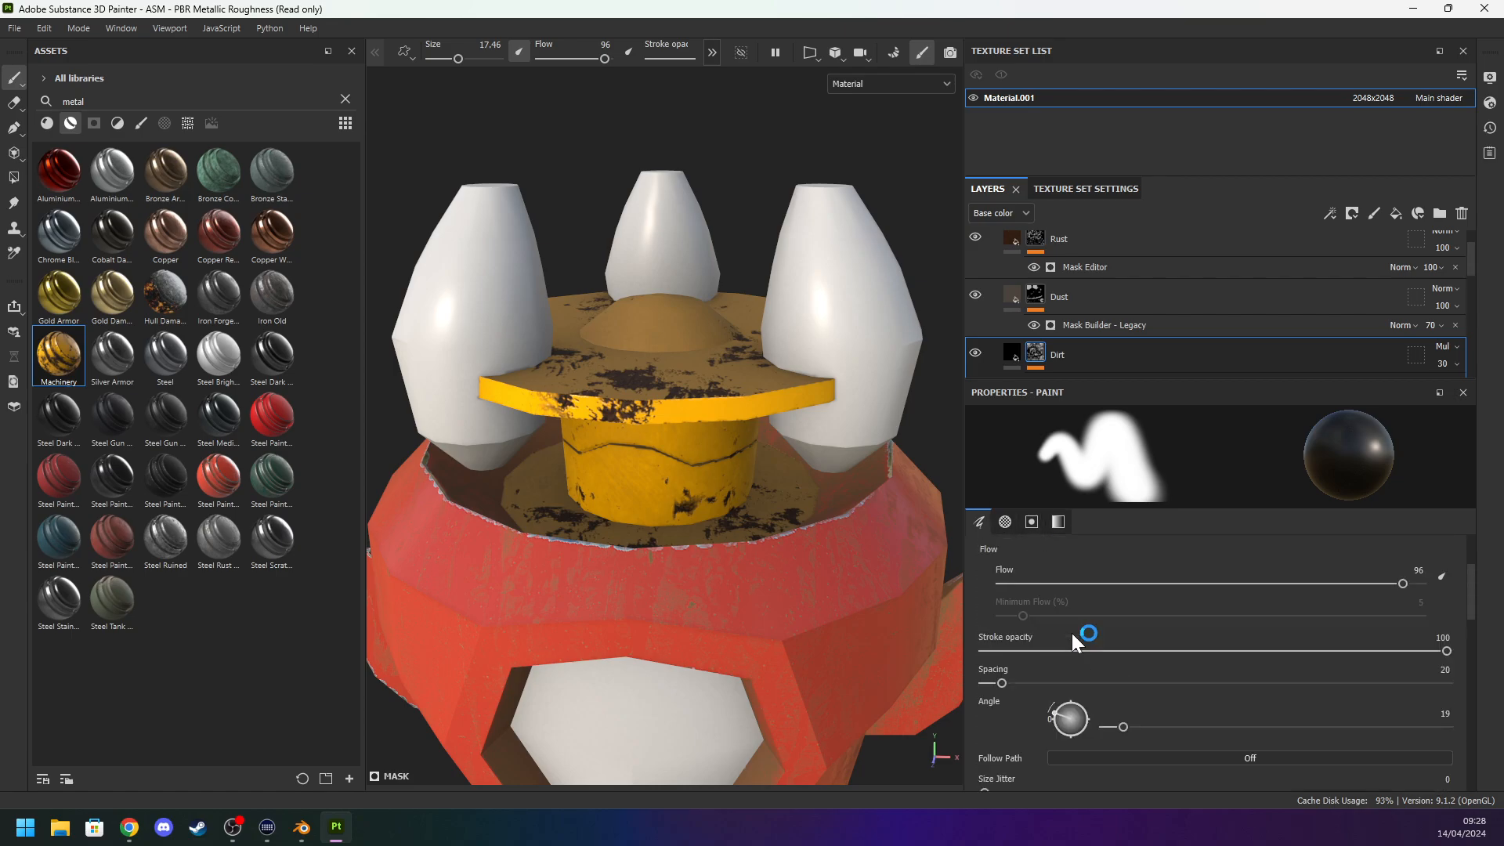
scroll(1083, 341, "down", 1)
left_click(1090, 342)
scroll(1060, 513, "up", 1)
left_click(1087, 479)
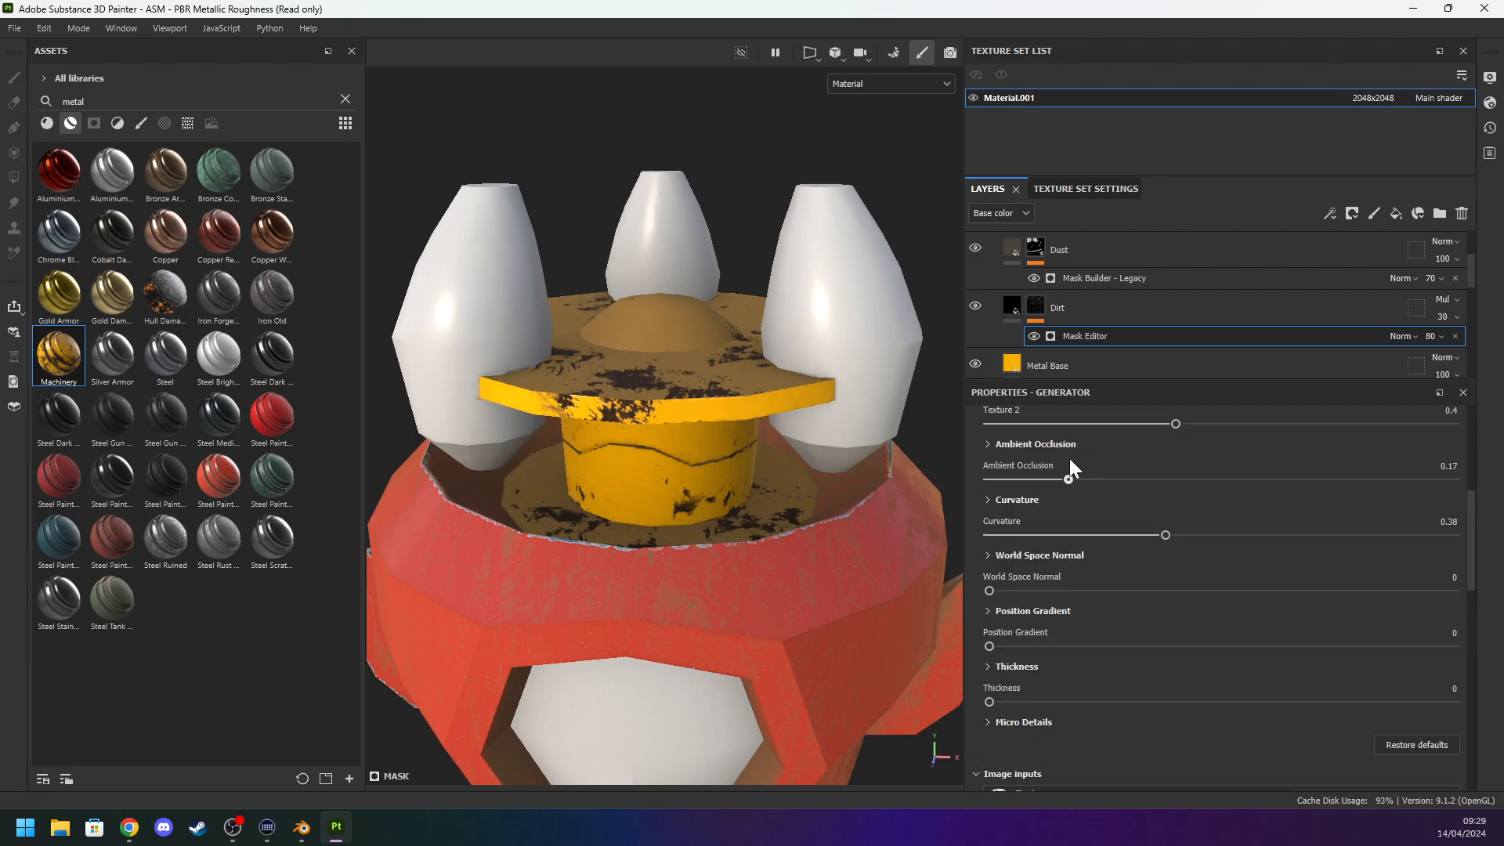
Set the Curvature of the Dust mask's Mask Builder - Legacy generator to 0.51.
left_click(1103, 252)
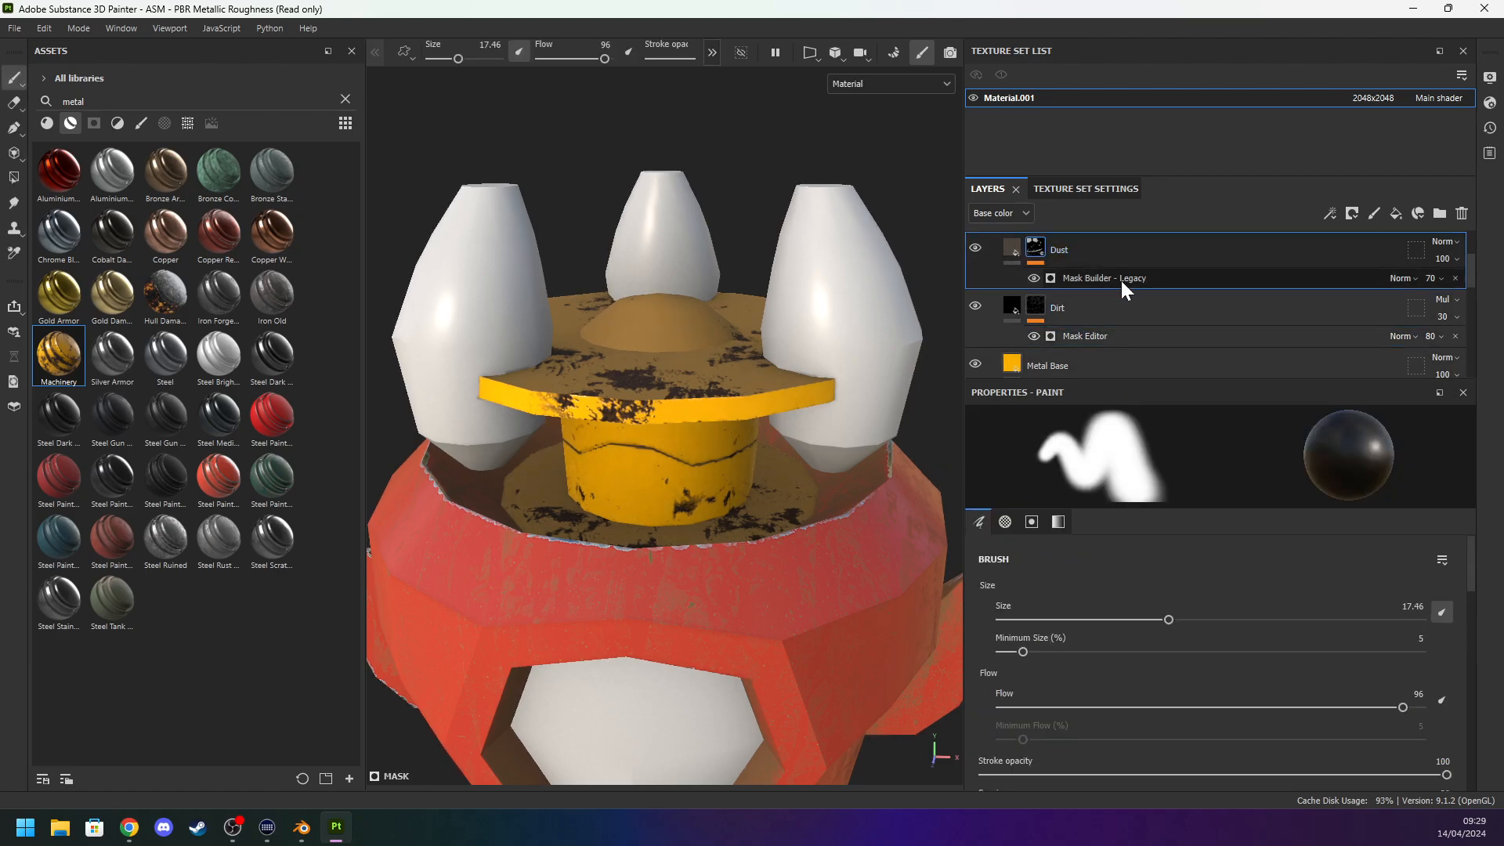
left_click(1120, 279)
left_click_drag(1141, 499, 1227, 499)
left_click_drag(1044, 610, 1202, 605)
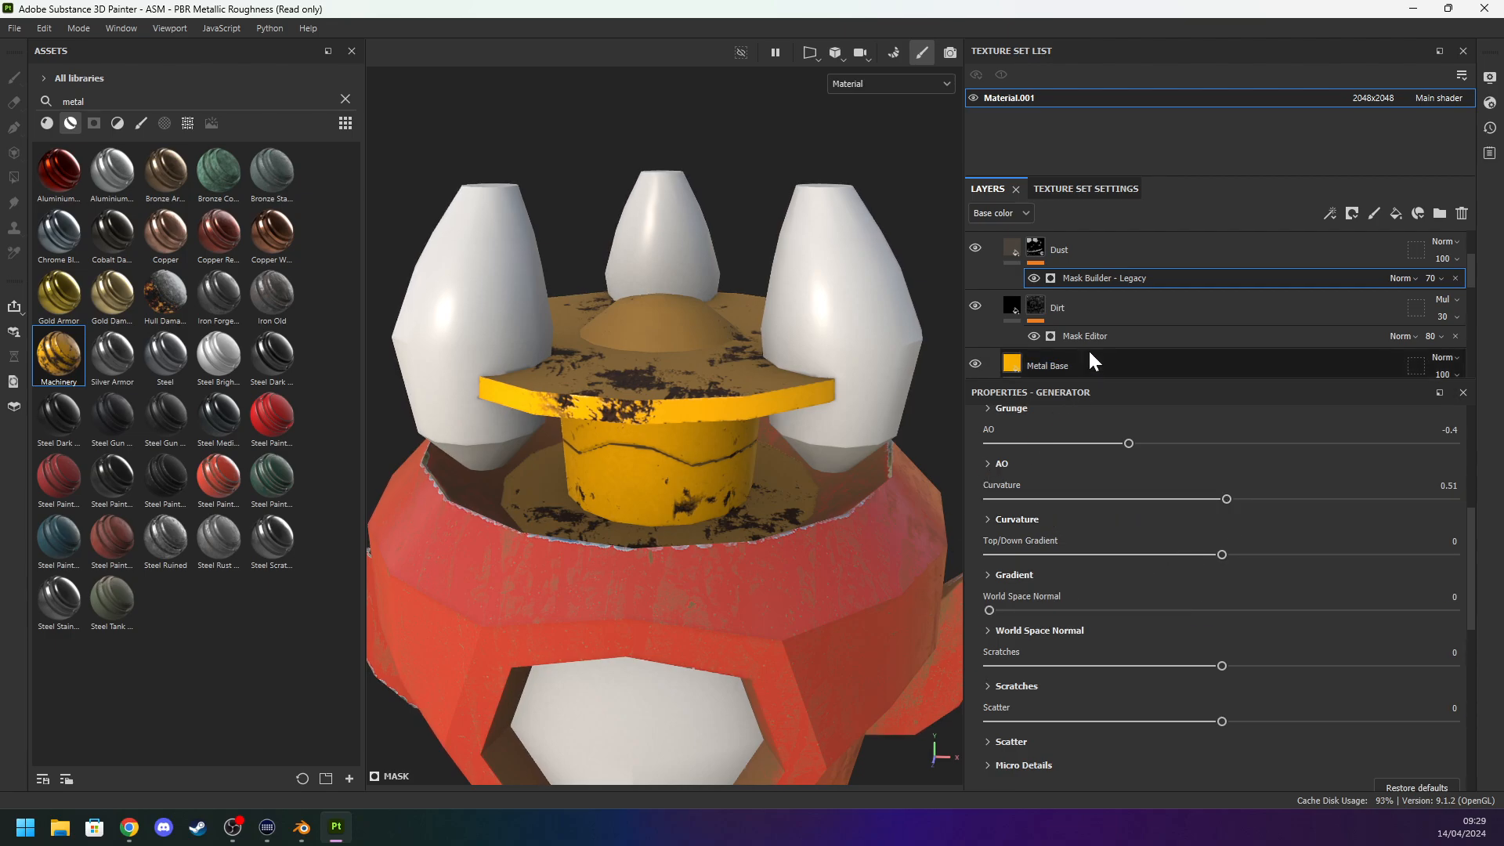
Set the Ambient Occlusion of the Rust mask's Mask Editor generator to 0.41 and check the rust on the model.
scroll(1086, 356, "up", 3)
left_click(1101, 313)
scroll(787, 449, "up", 4)
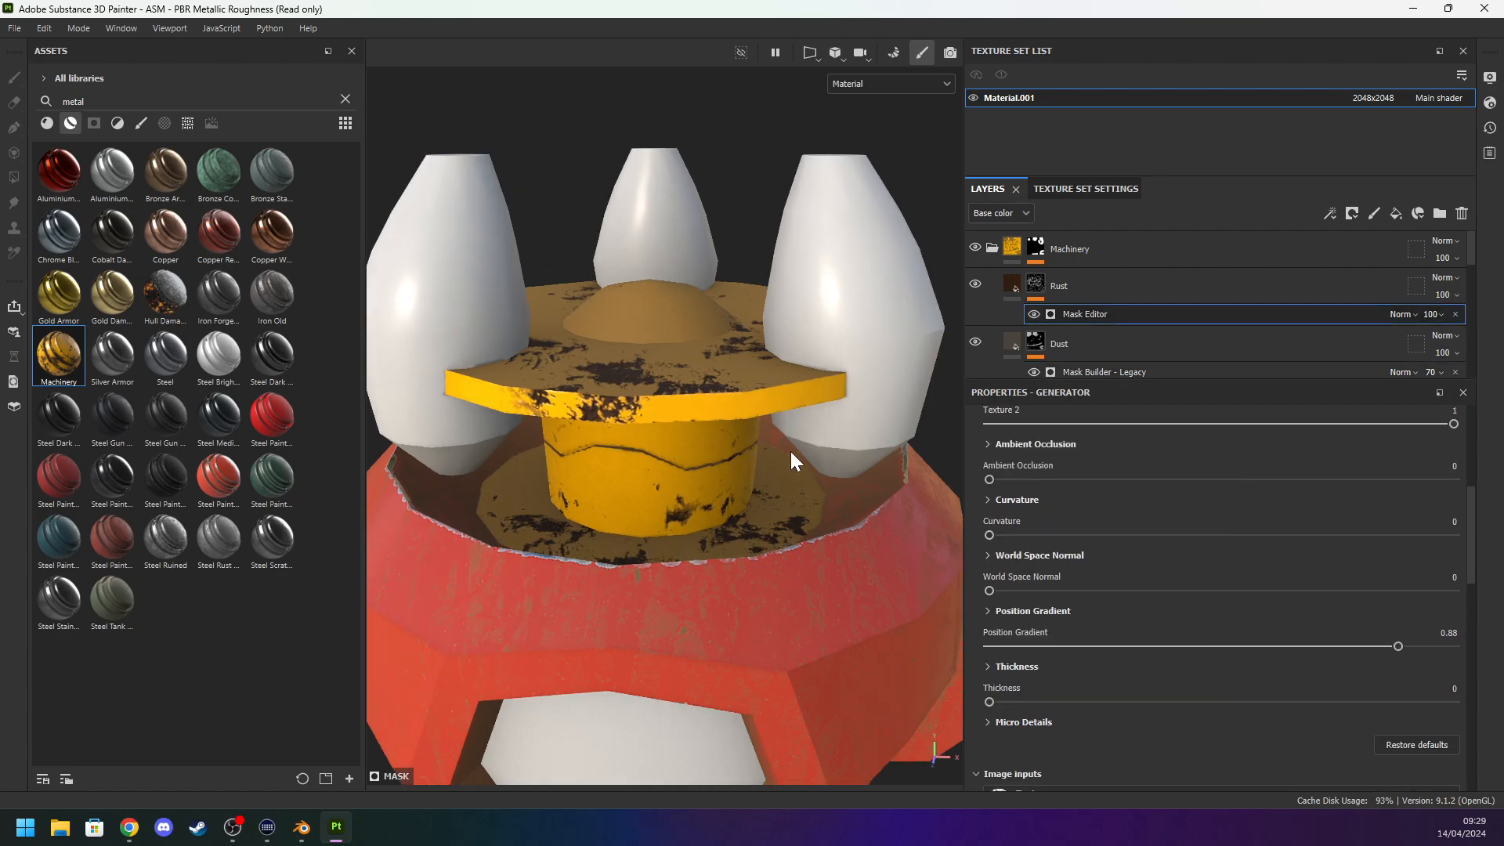
left_click_drag(788, 462, 922, 453, "alt")
left_click_drag(1017, 478, 1179, 481)
left_click_drag(933, 470, 903, 465, "alt")
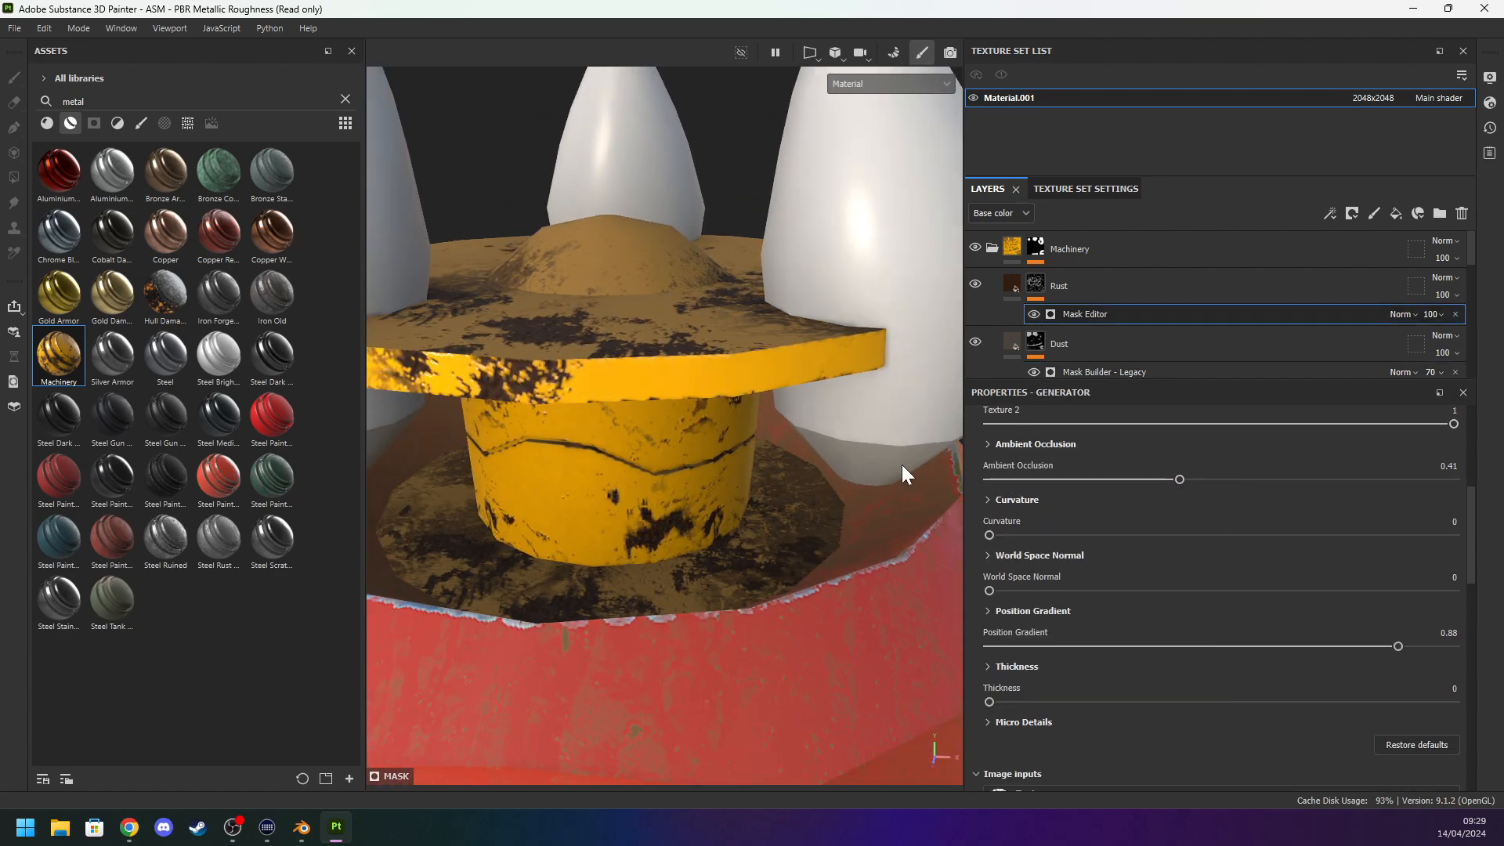
scroll(902, 465, "down", 4)
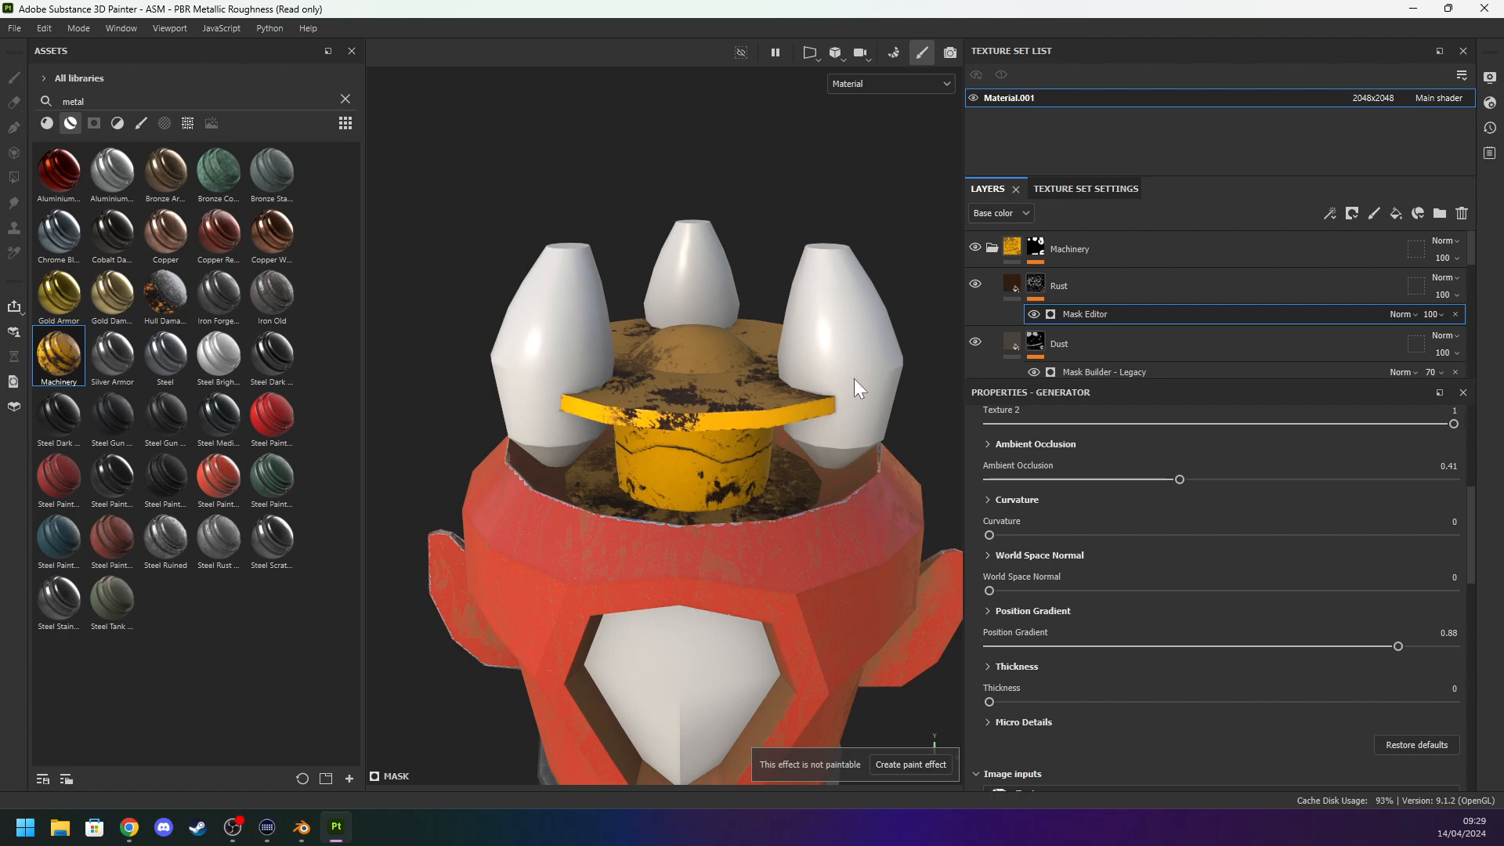
Change the base color of the Machinery group's Metal Base fill to the blue-grey 646569.
left_click(1015, 246)
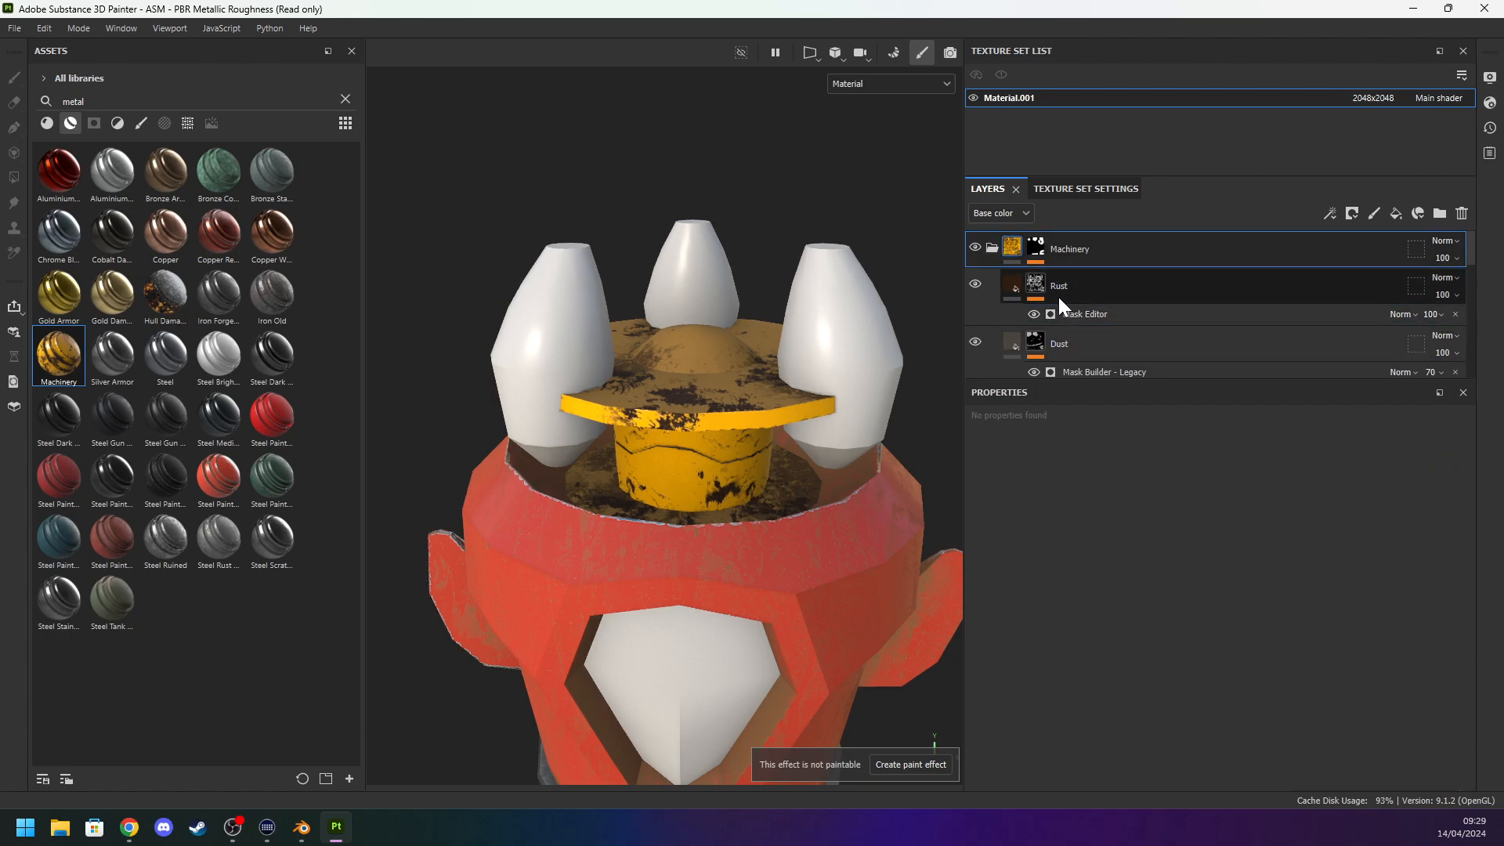
left_click(1037, 246)
left_click(1013, 246)
scroll(1048, 291, "down", 3)
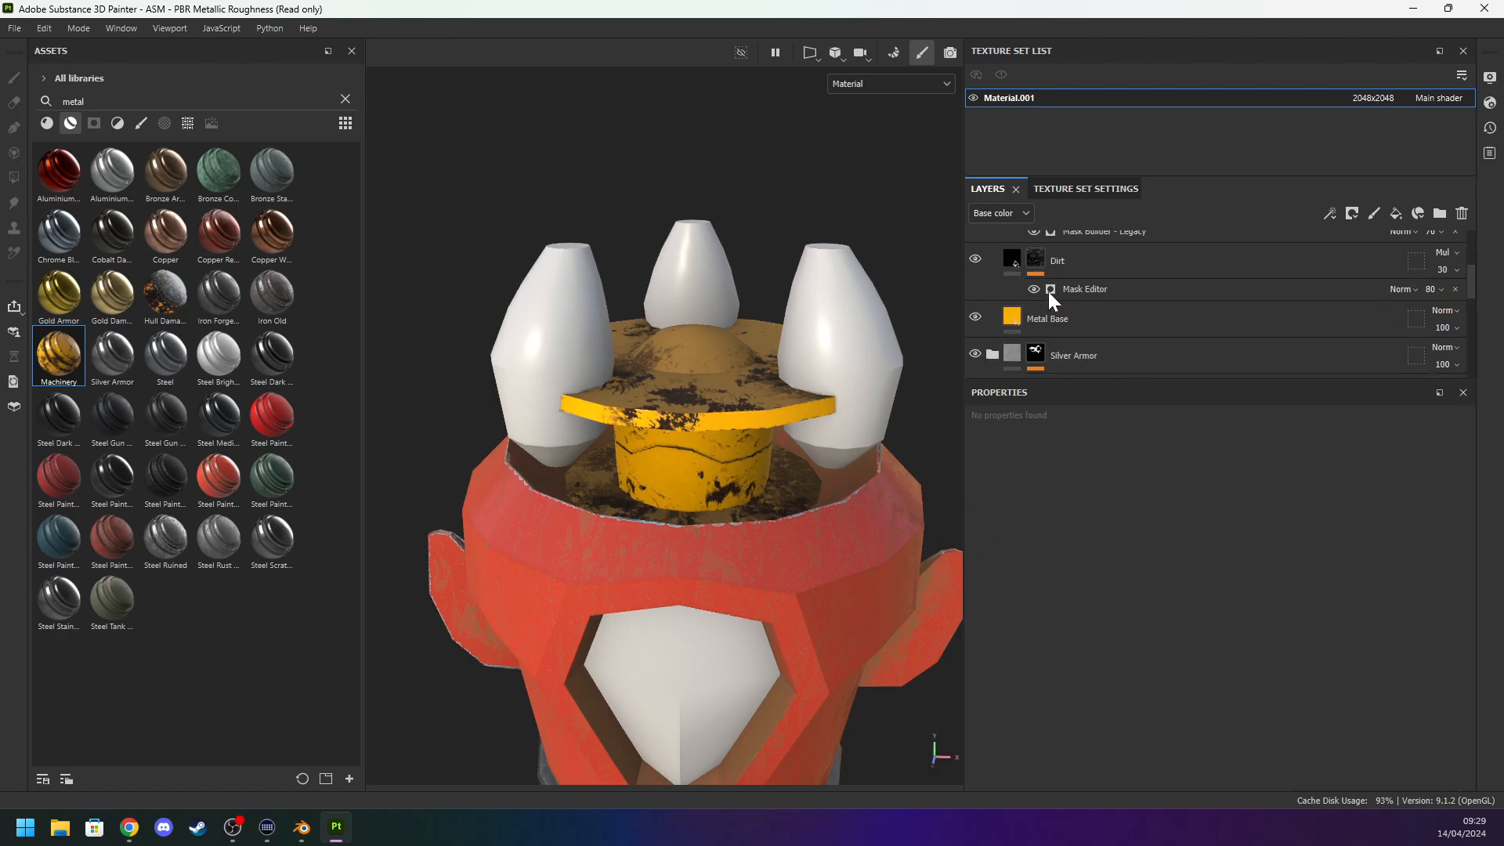
left_click(1015, 314)
left_click(1175, 735)
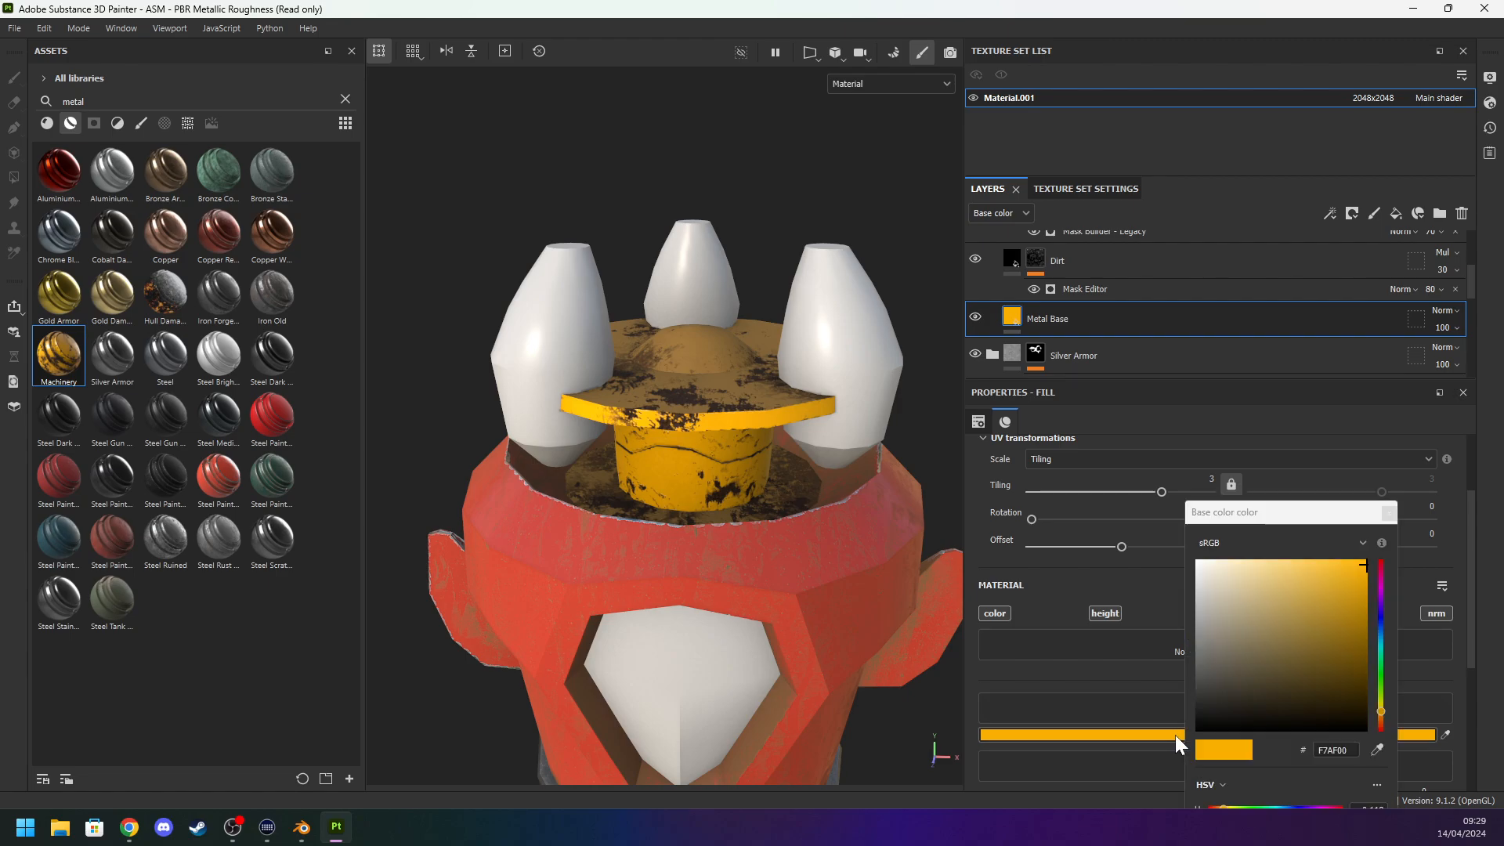
left_click_drag(1381, 701, 1379, 620)
left_click(1202, 660)
Refine the Metal Base color to the neutral grey 6F6F6F, inspect it on the model and close the color picker.
left_click_drag(950, 637, 832, 508, "alt")
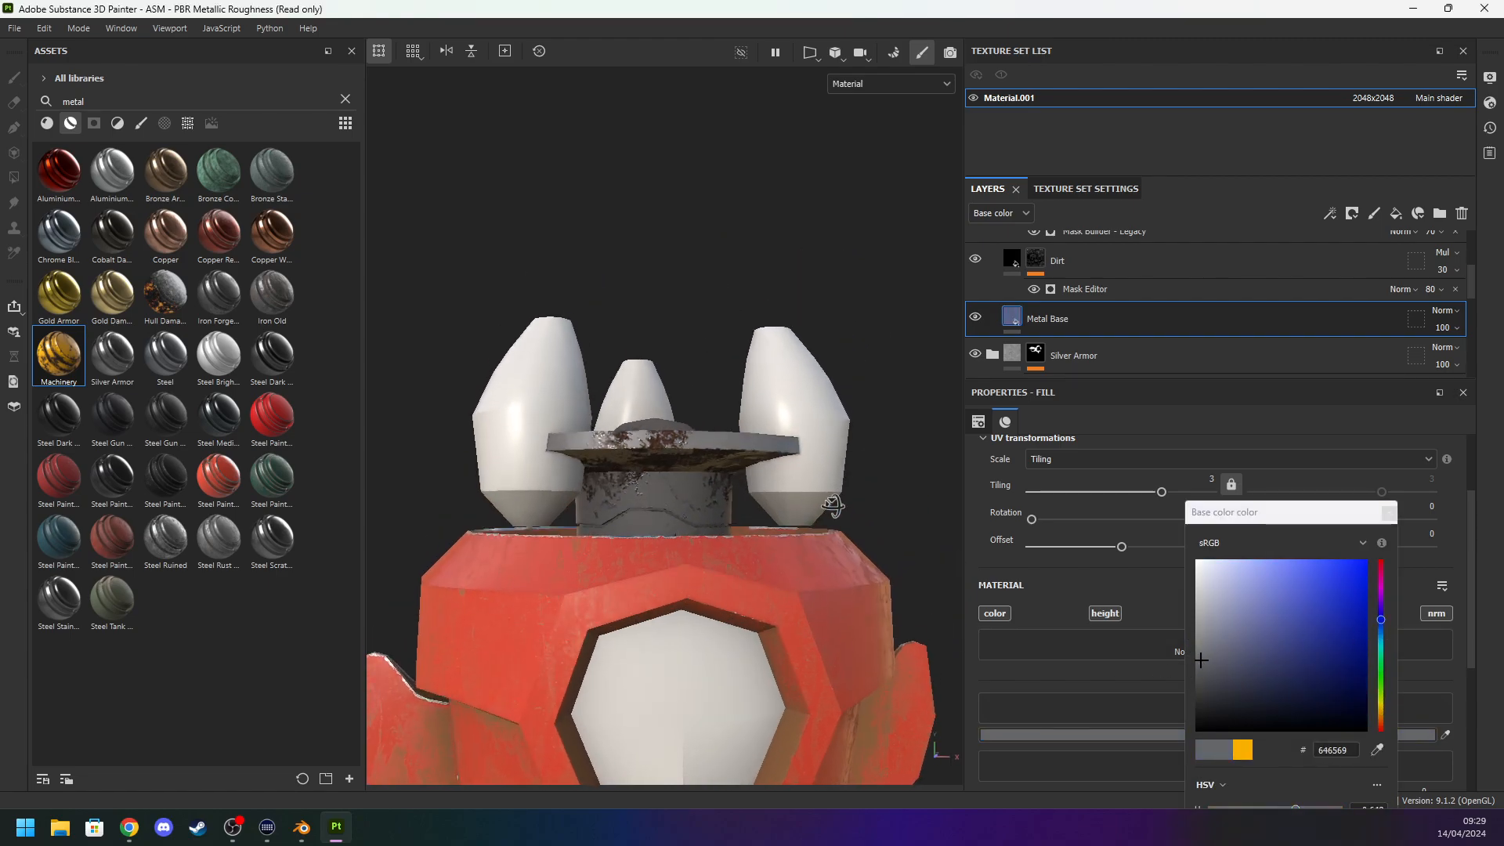
scroll(792, 509, "up", 5)
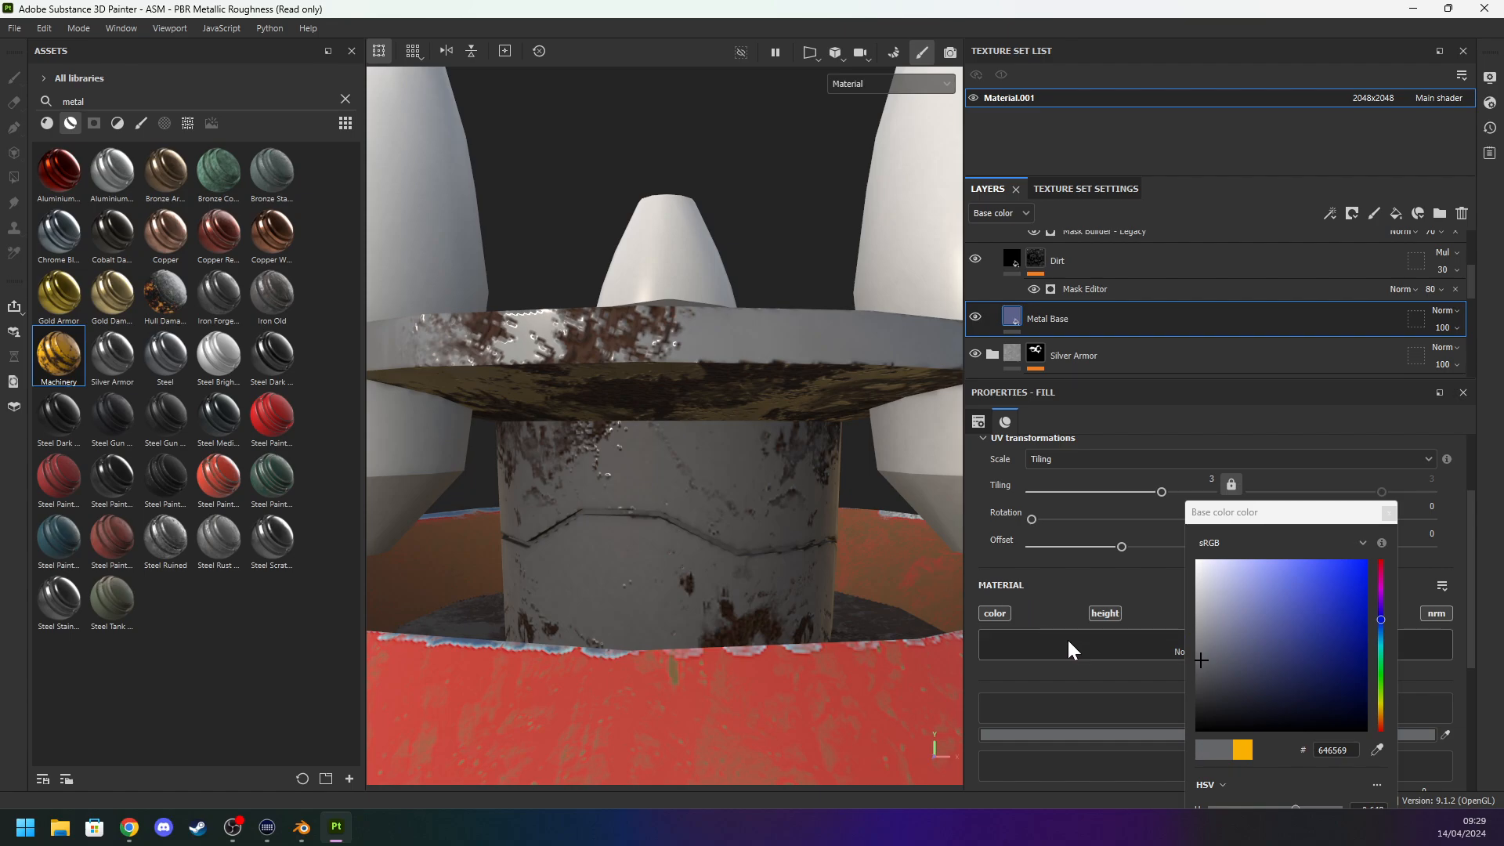
mouse_move(1201, 655)
left_mouse_down()
mouse_move(1182, 673)
mouse_move(1176, 655)
left_mouse_up()
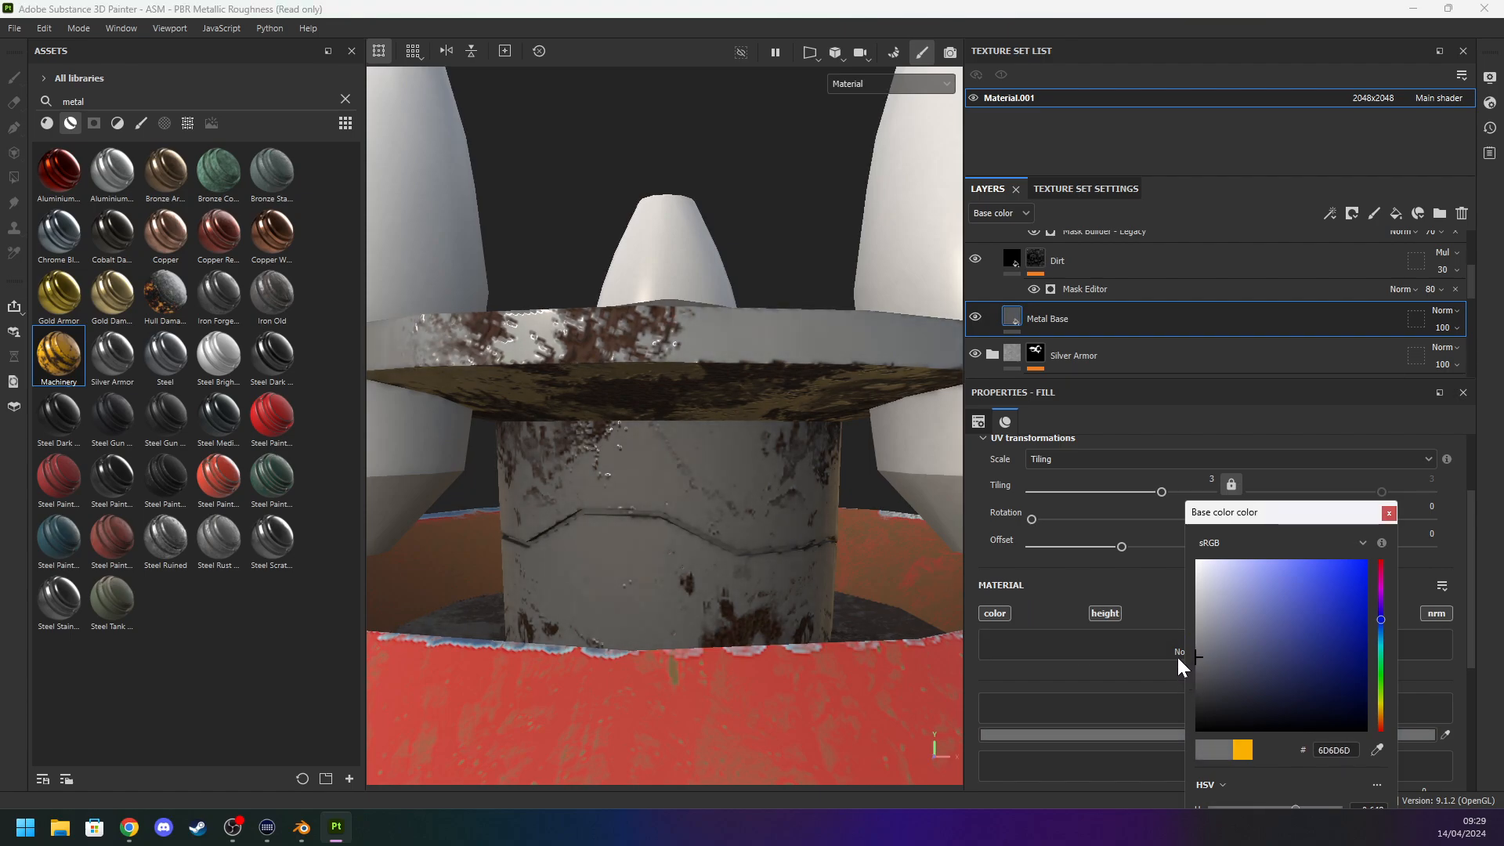
mouse_move(816, 641)
left_mouse_down("alt")
mouse_move(672, 695)
mouse_move(673, 754)
mouse_move(833, 654)
mouse_move(823, 597)
mouse_move(748, 607)
mouse_move(809, 622)
mouse_move(812, 598)
left_mouse_up("alt")
scroll(833, 654, "down", 4)
scroll(812, 599, "up", 2)
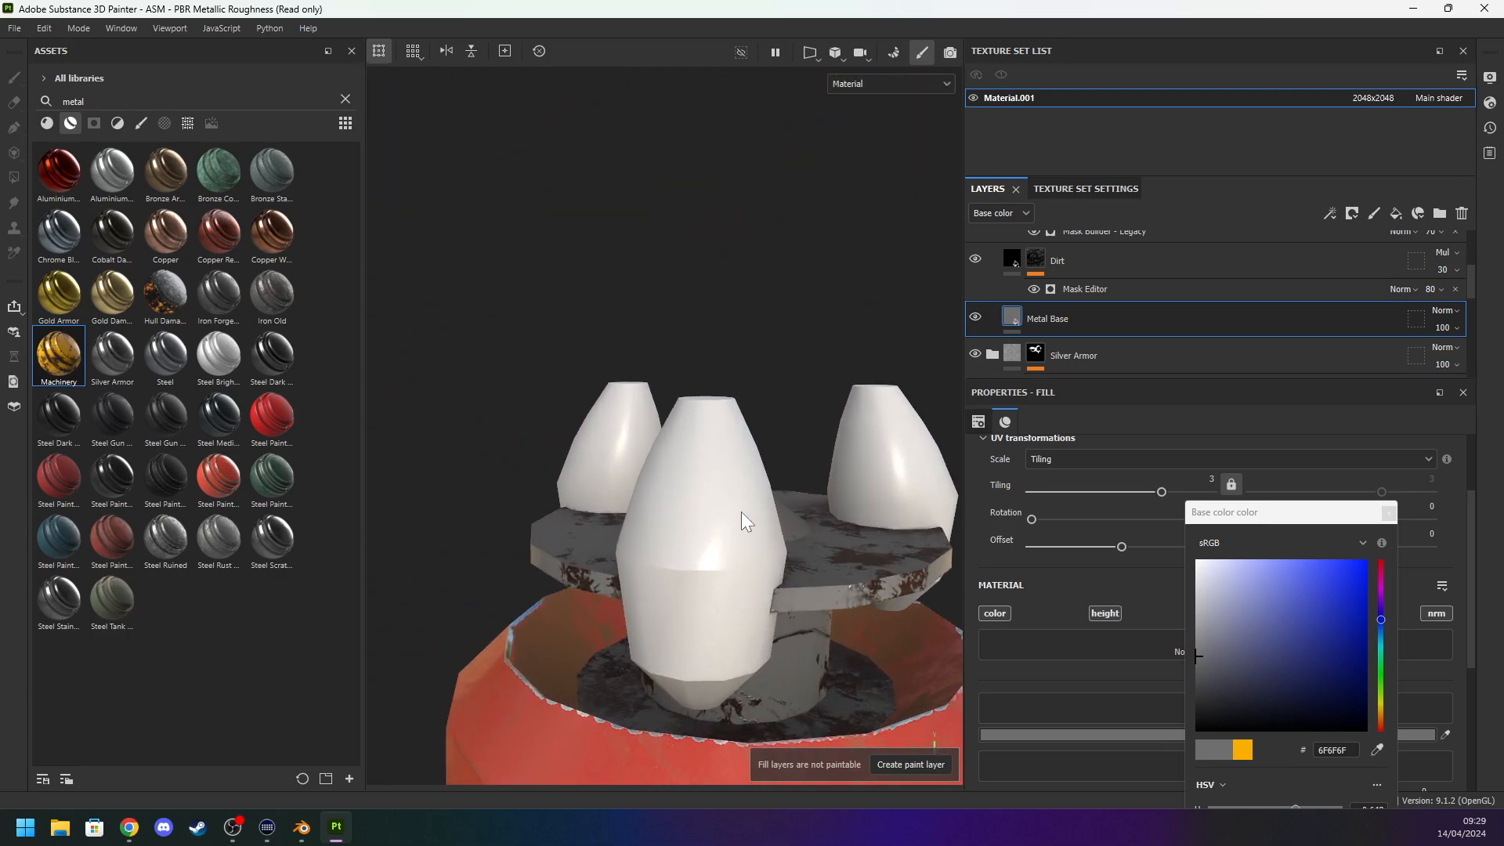
key("Tab")
key("Tab")
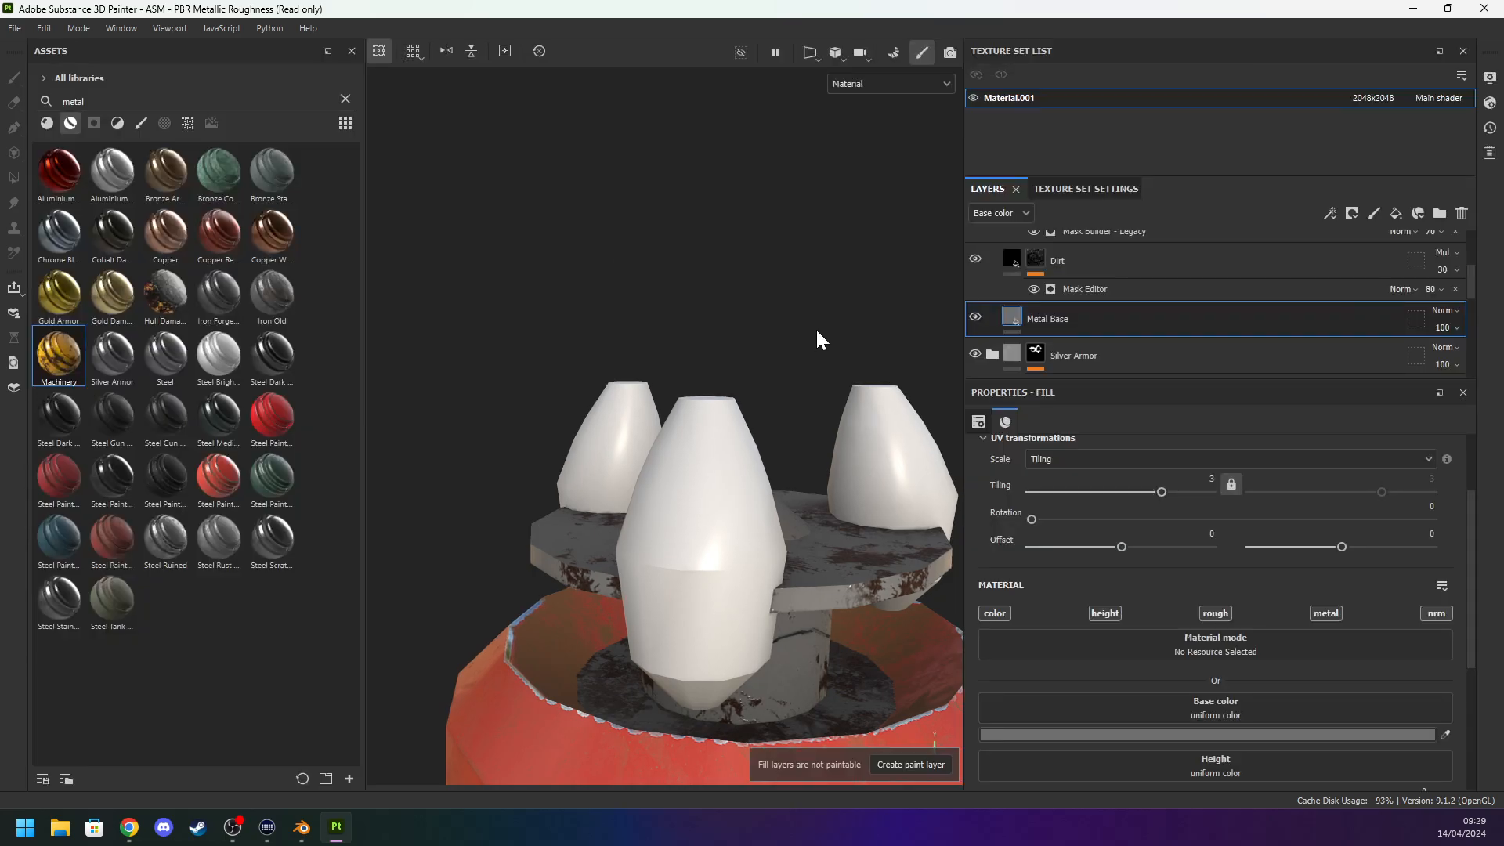
Apply the Hull Damage smart material above the Machinery group, check it on the model and collapse its folder.
scroll(1011, 344, "up", 2)
scroll(1018, 243, "up", 3)
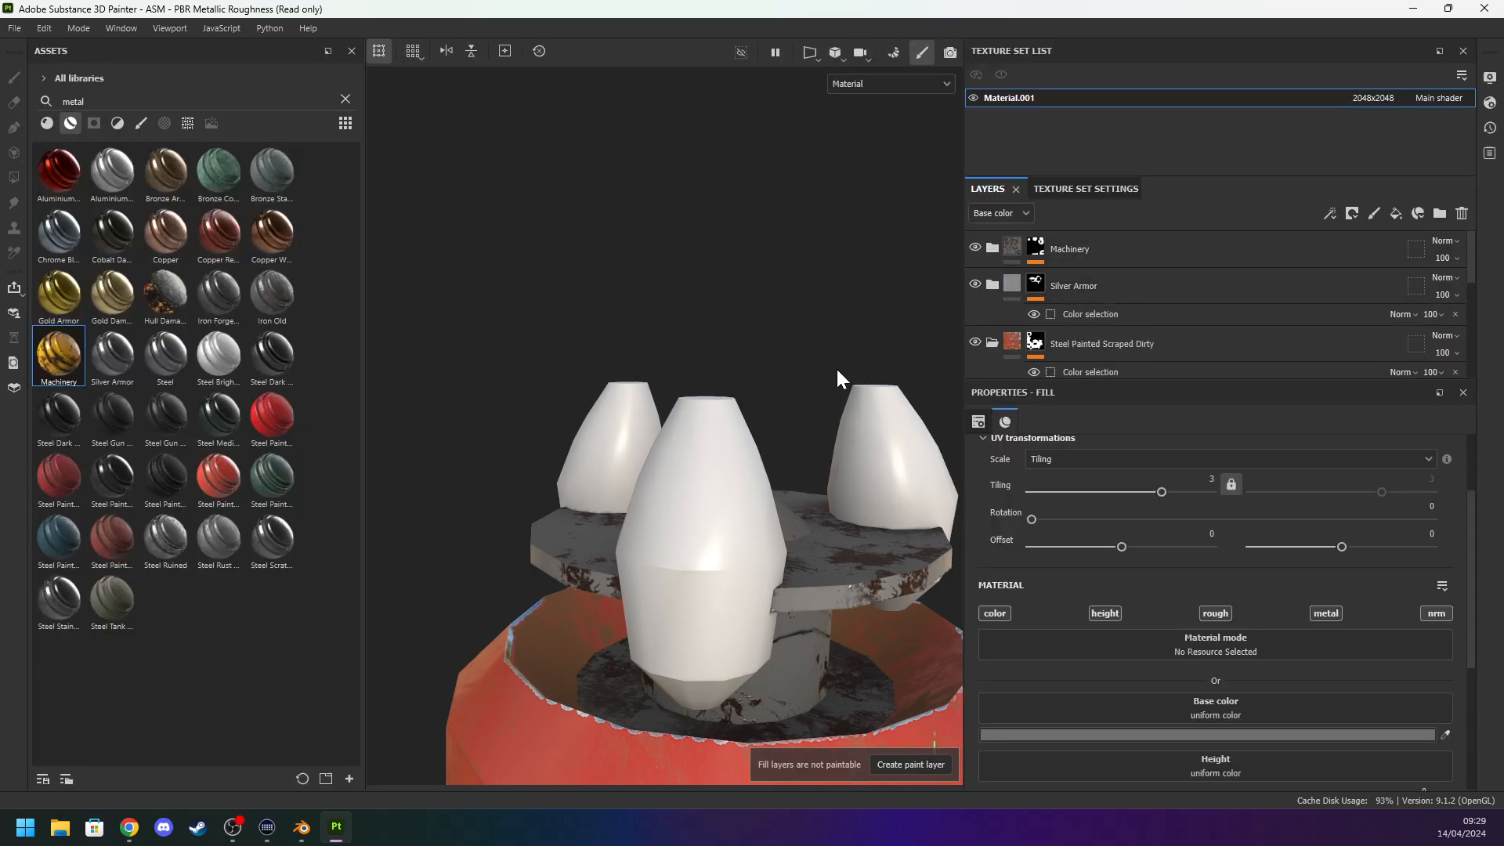
left_click_drag(173, 314, 725, 511)
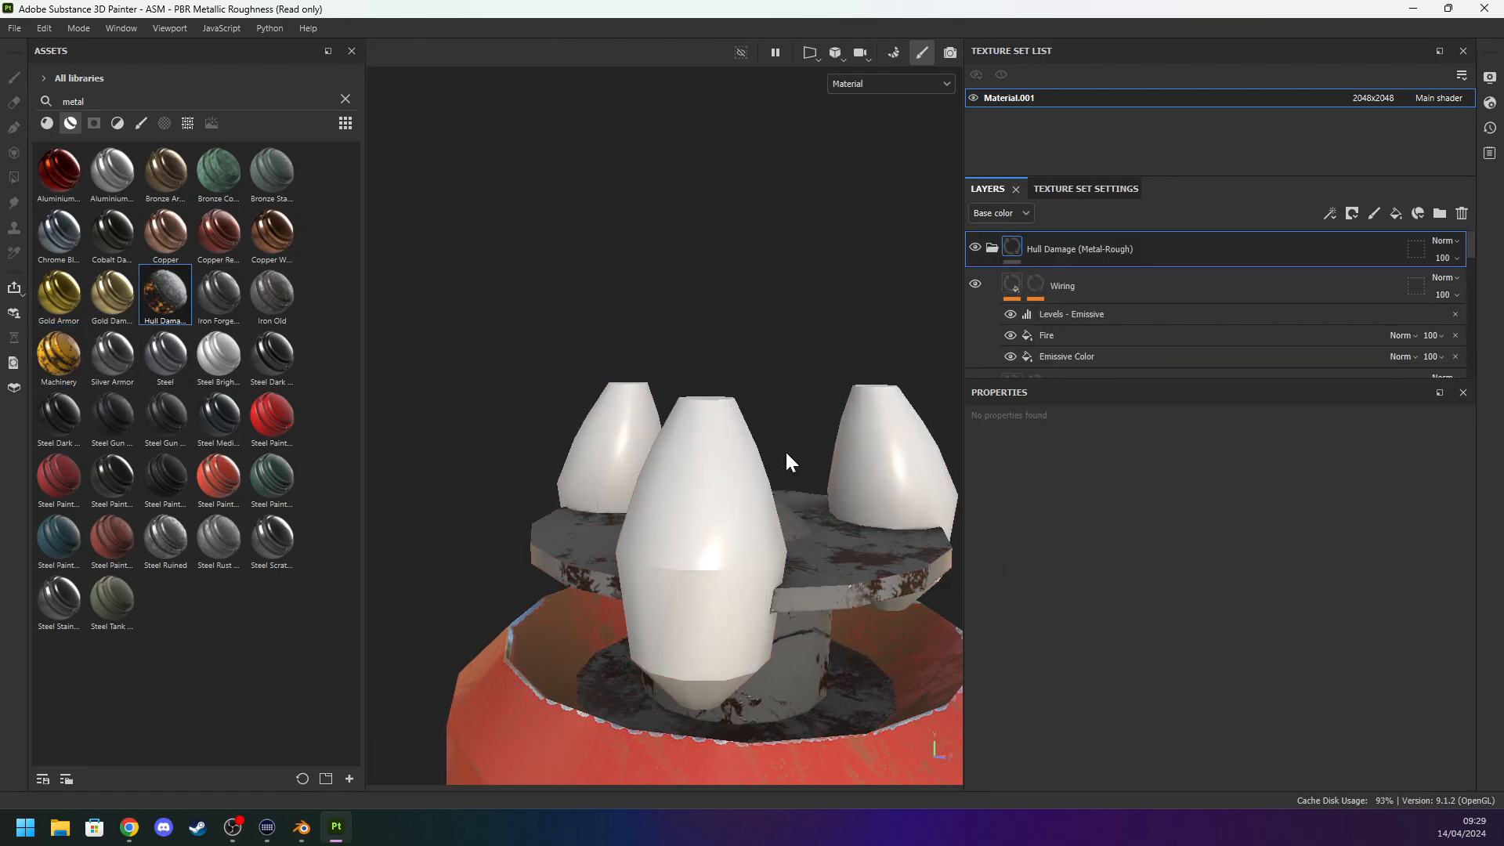
scroll(796, 444, "down", 2)
left_click(747, 420)
left_click_drag(748, 420, 818, 476, "alt")
middle_click_drag(877, 379, 817, 163, "alt")
scroll(852, 266, "up", 1)
left_click(993, 248)
left_click(993, 248)
left_click(994, 247)
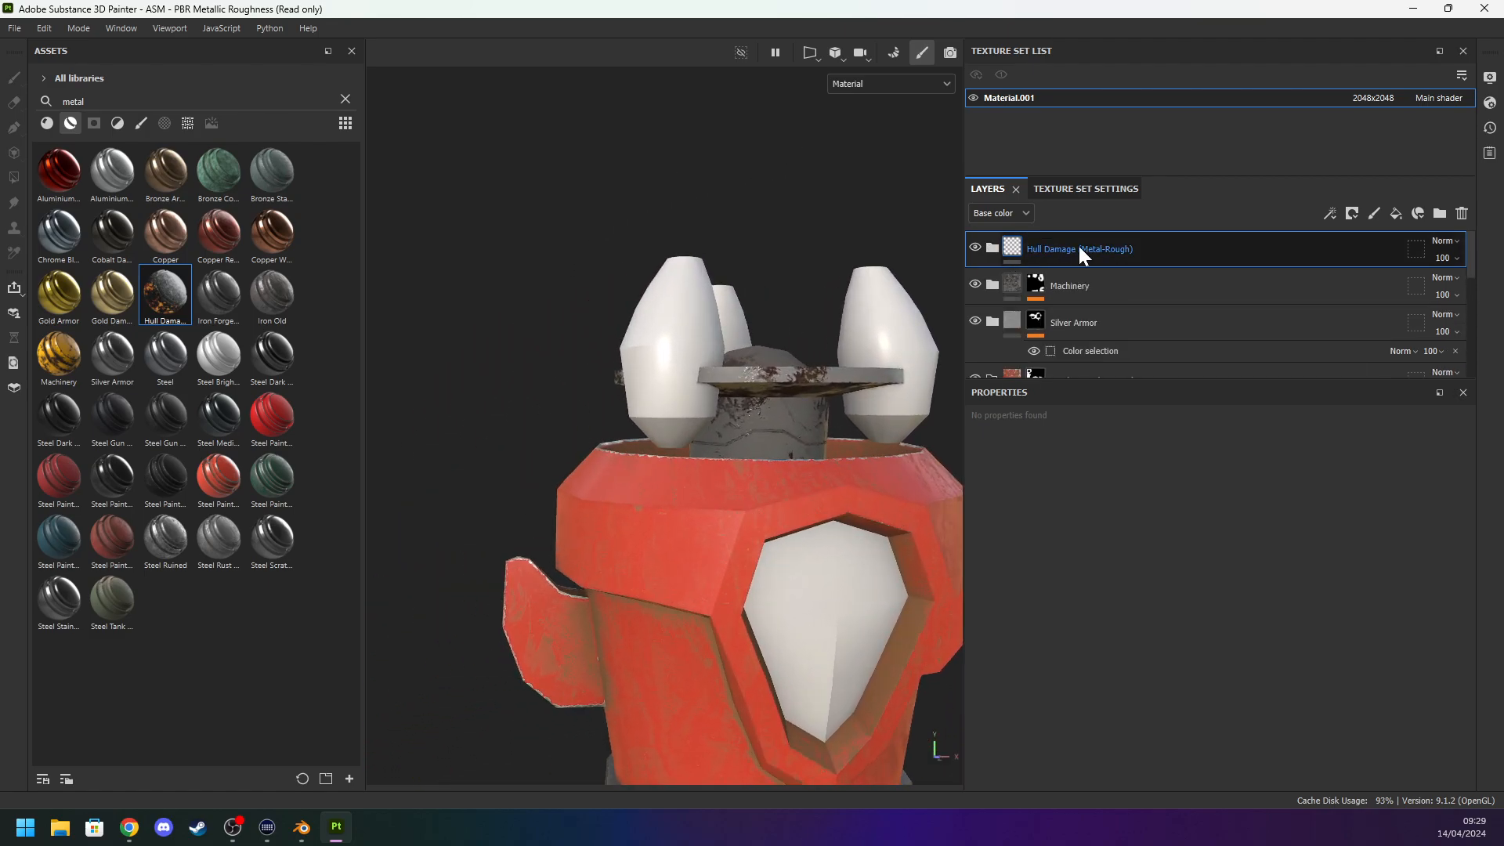
Delete the Hull Damage (Metal-Rough) group from the layer stack.
scroll(711, 336, "down", 5)
scroll(759, 353, "up", 6)
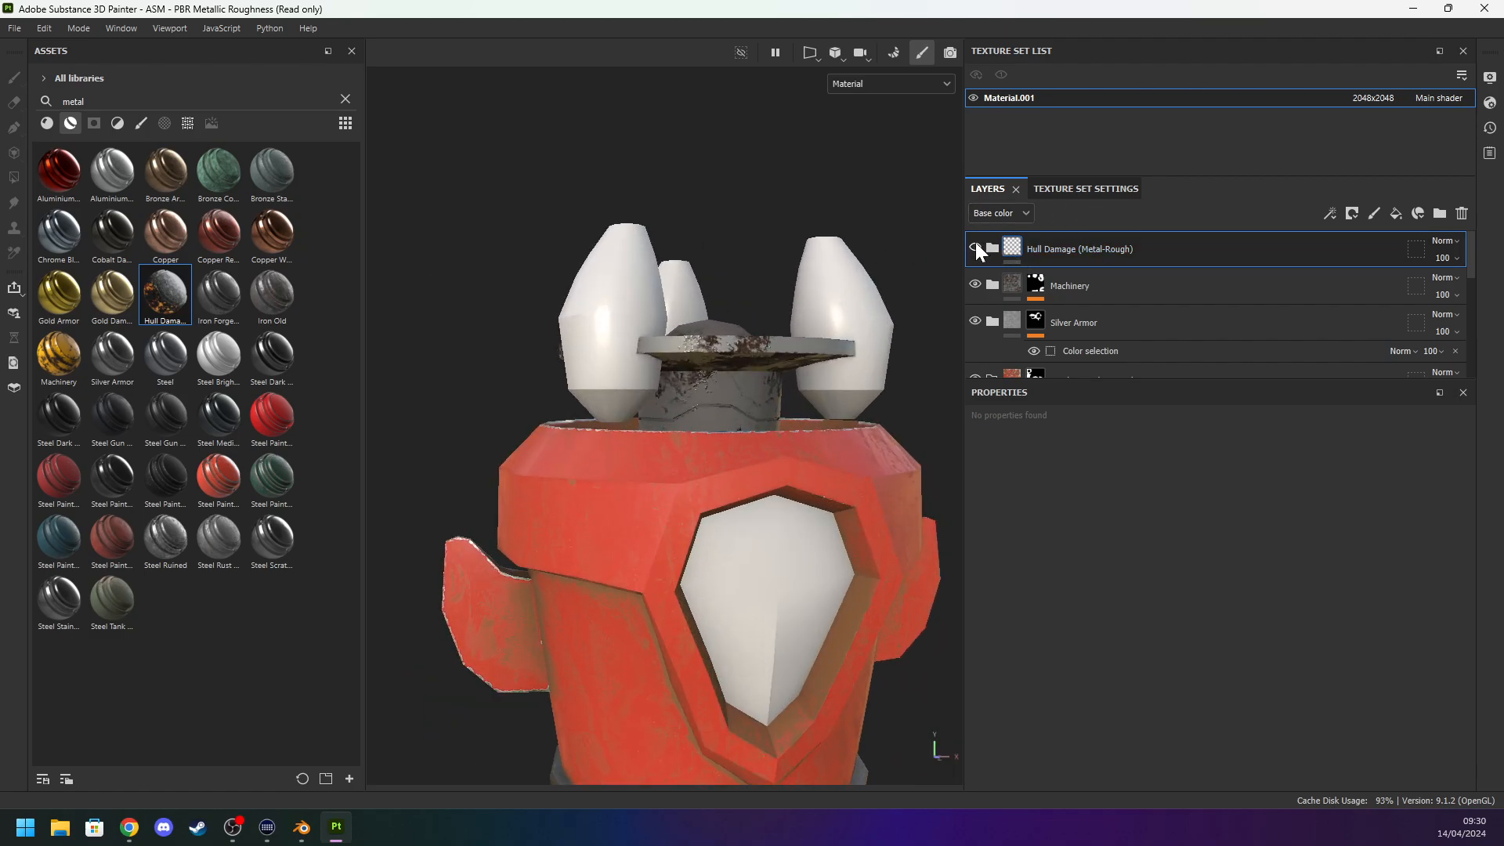
right_click(1162, 243)
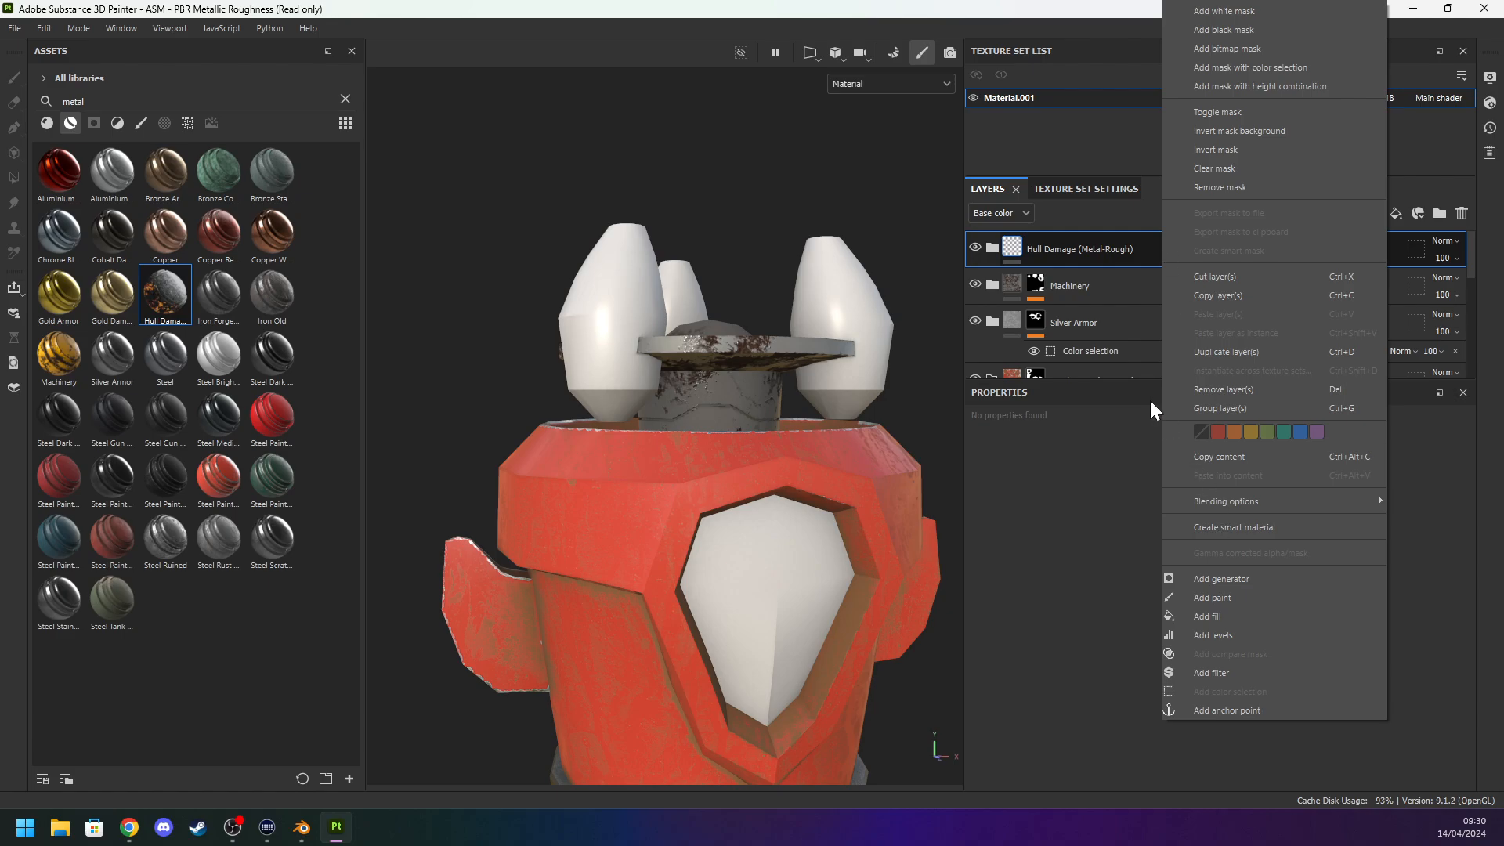
left_click(1078, 538)
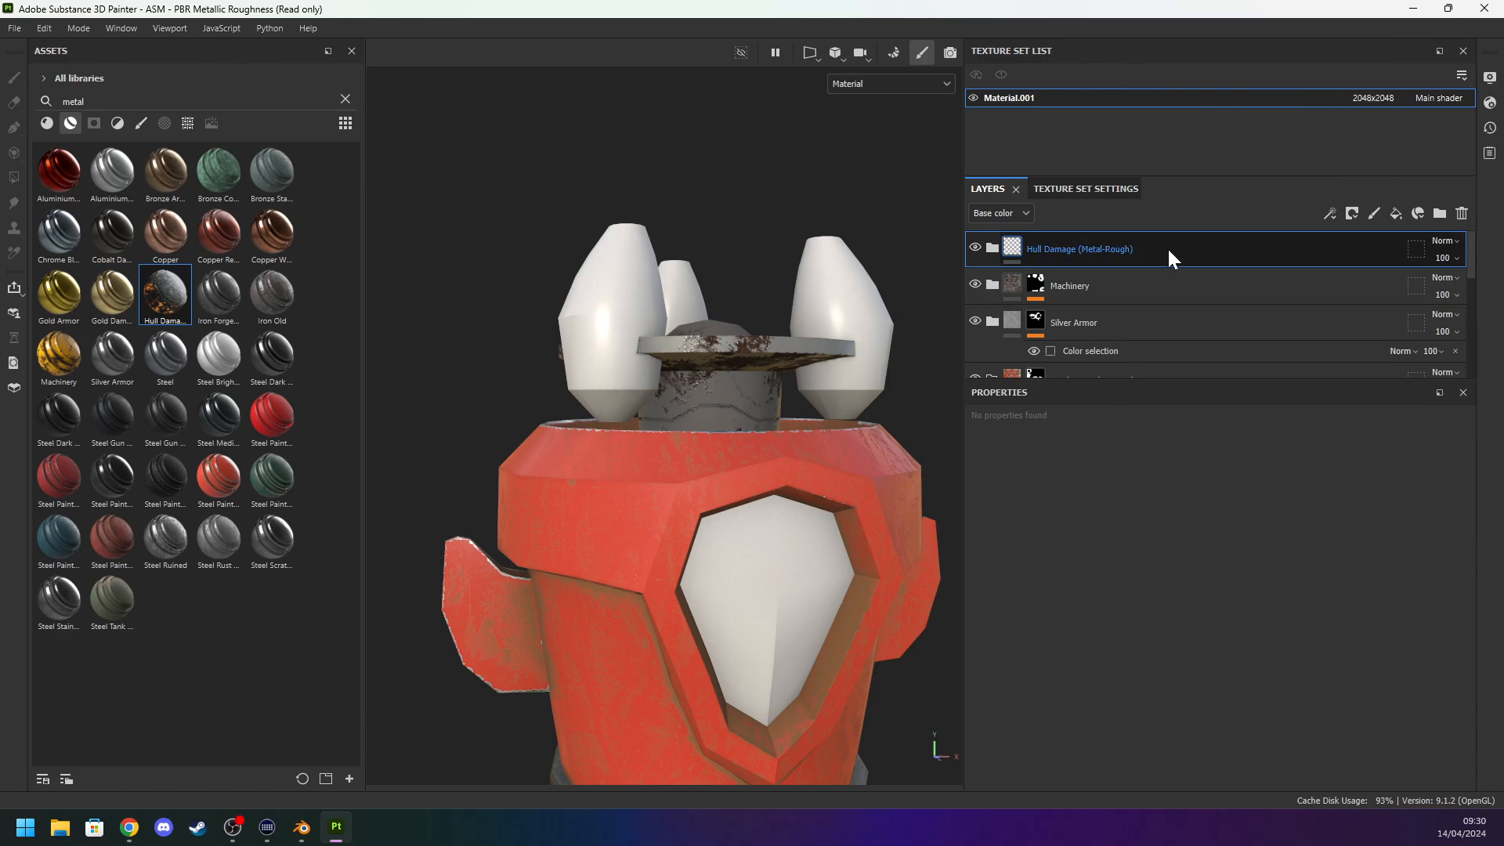
key("Delete")
Apply the Iron Old smart material to the model above the Machinery group.
scroll(658, 246, "up", 5)
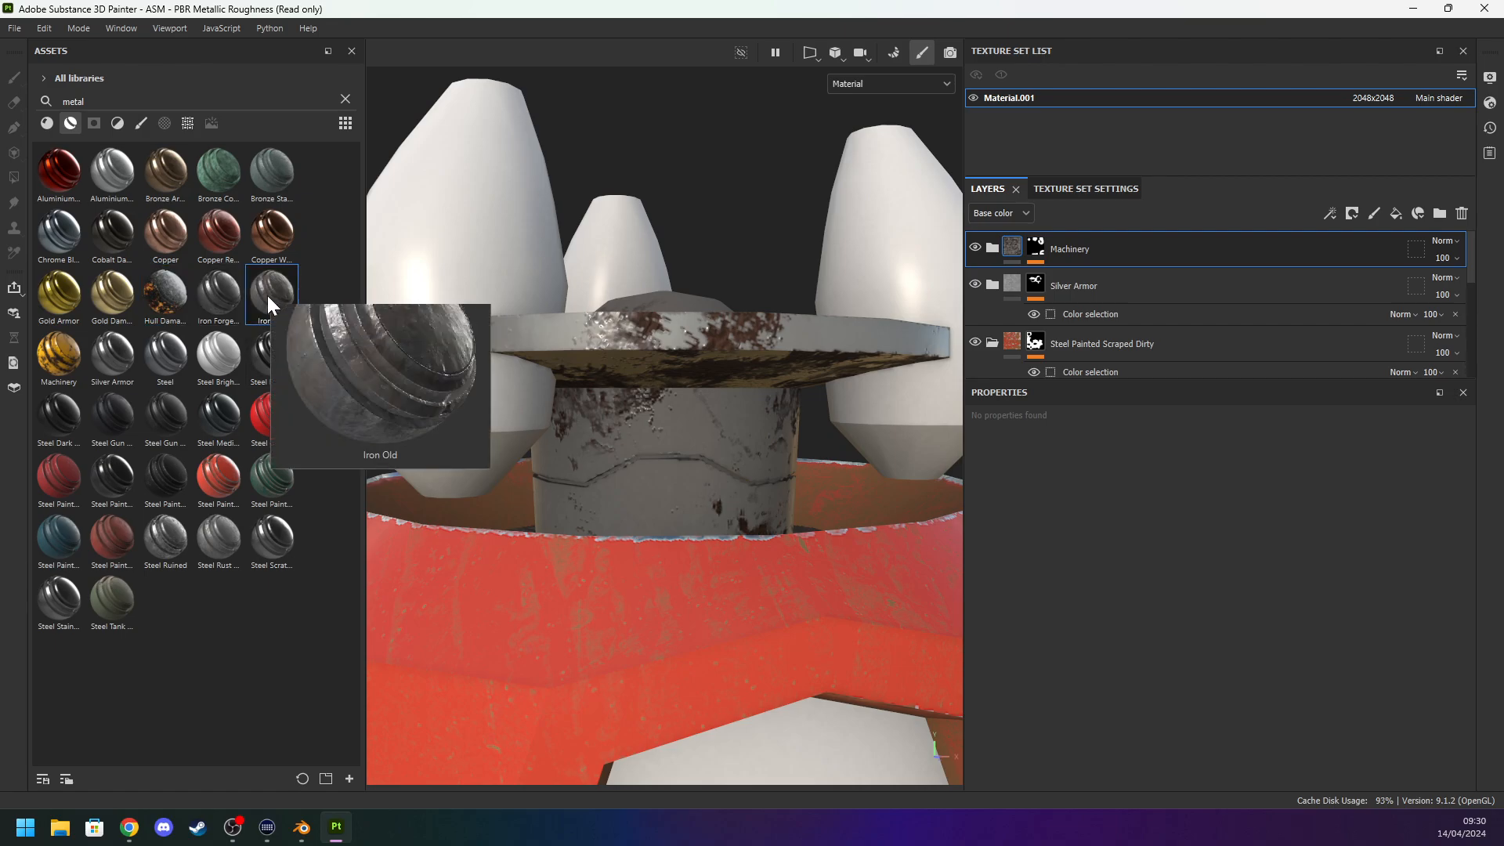
left_click_drag(273, 293, 462, 210)
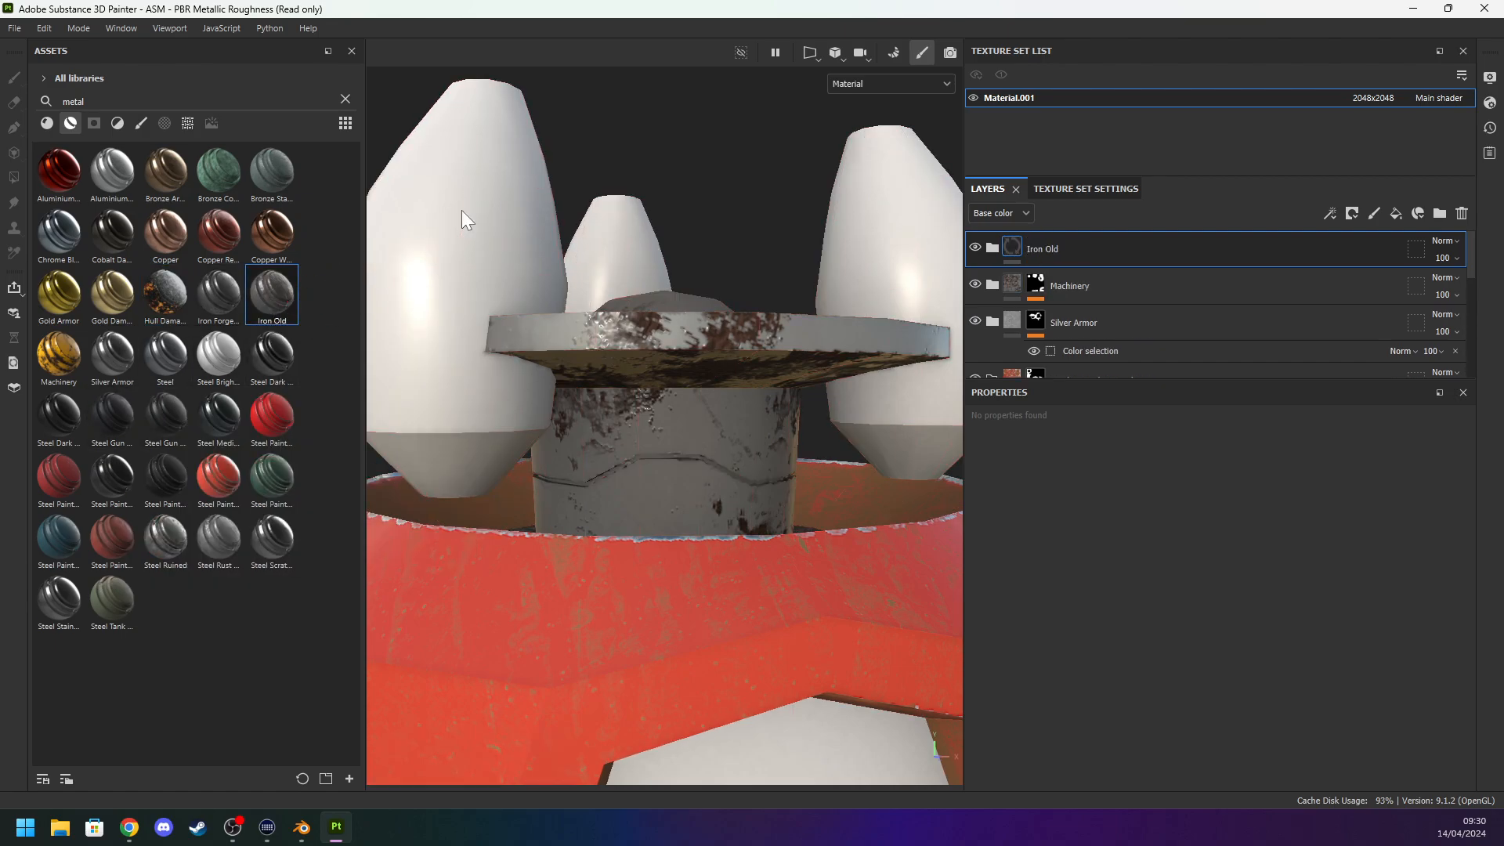
Check the Iron Old smart material on the pods and delete its group from the layer stack.
left_click_drag(576, 261, 613, 302, "alt")
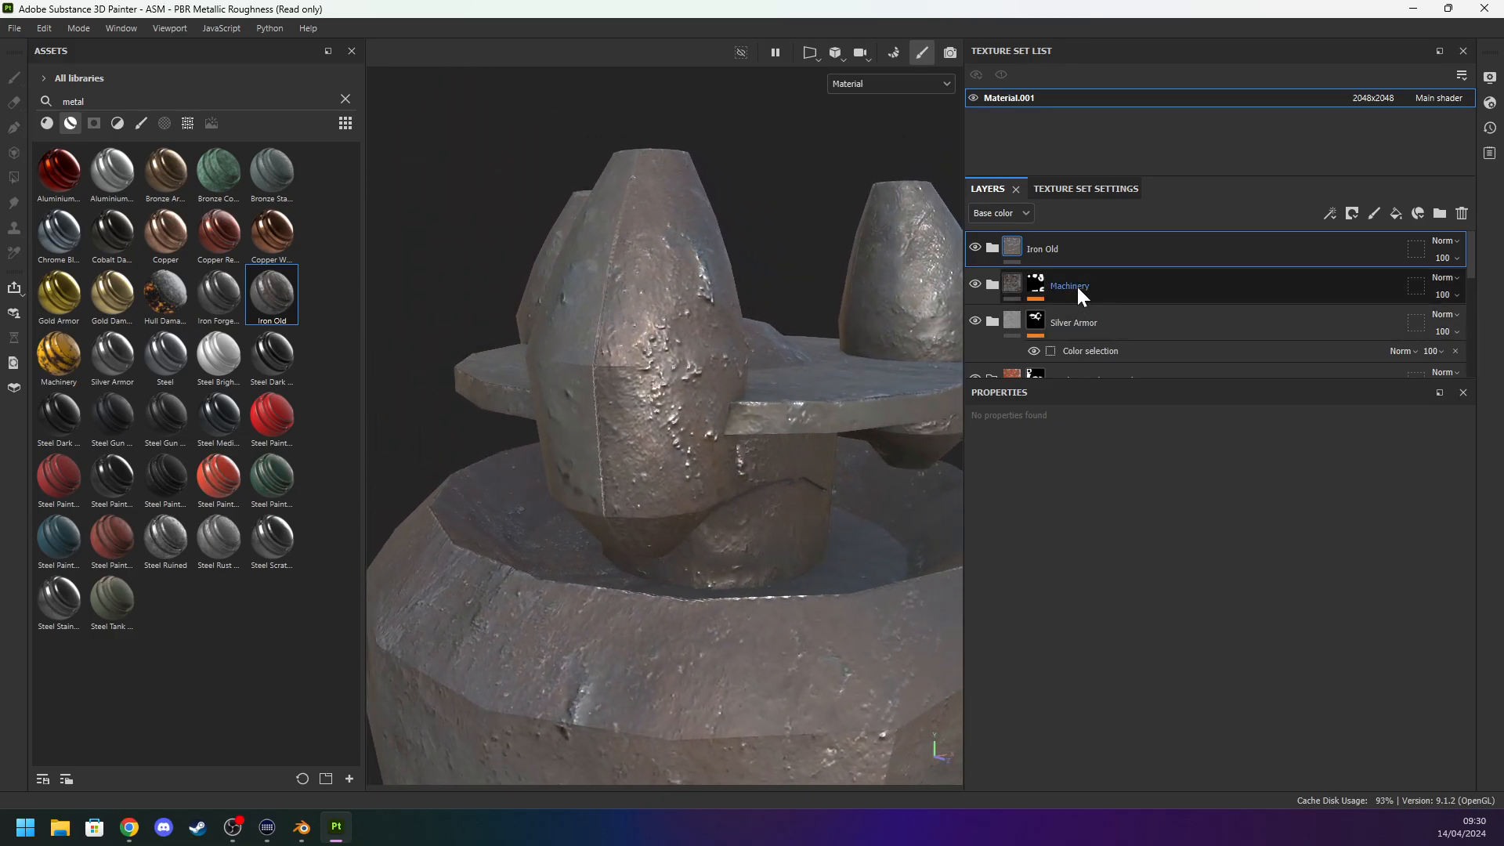
key("Delete")
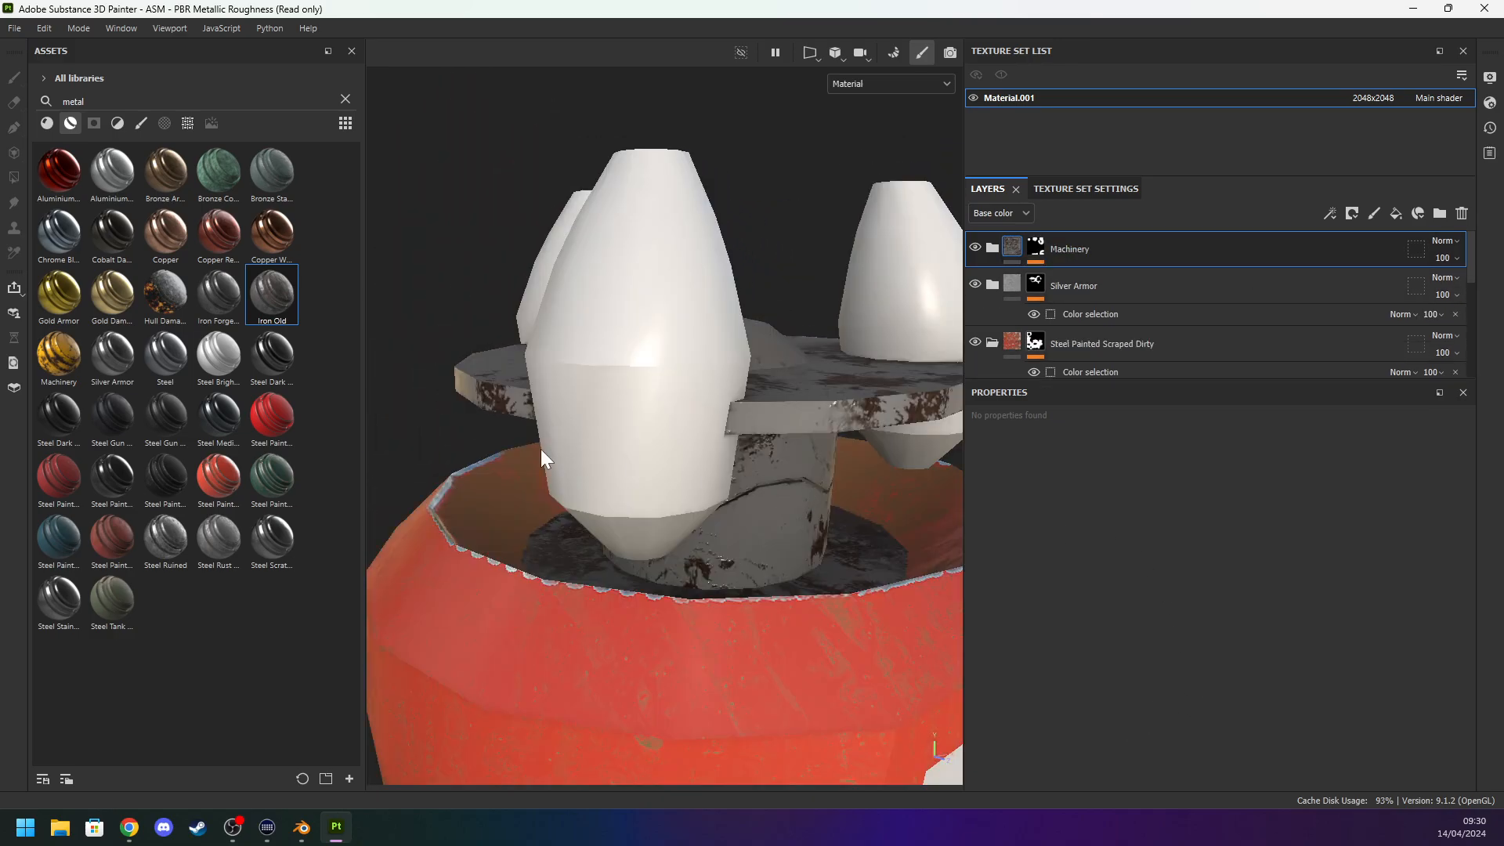
Try the Steel and Steel Dark Stained smart materials on the model, removing each one after checking it.
left_click_drag(167, 354, 470, 312)
key("Delete")
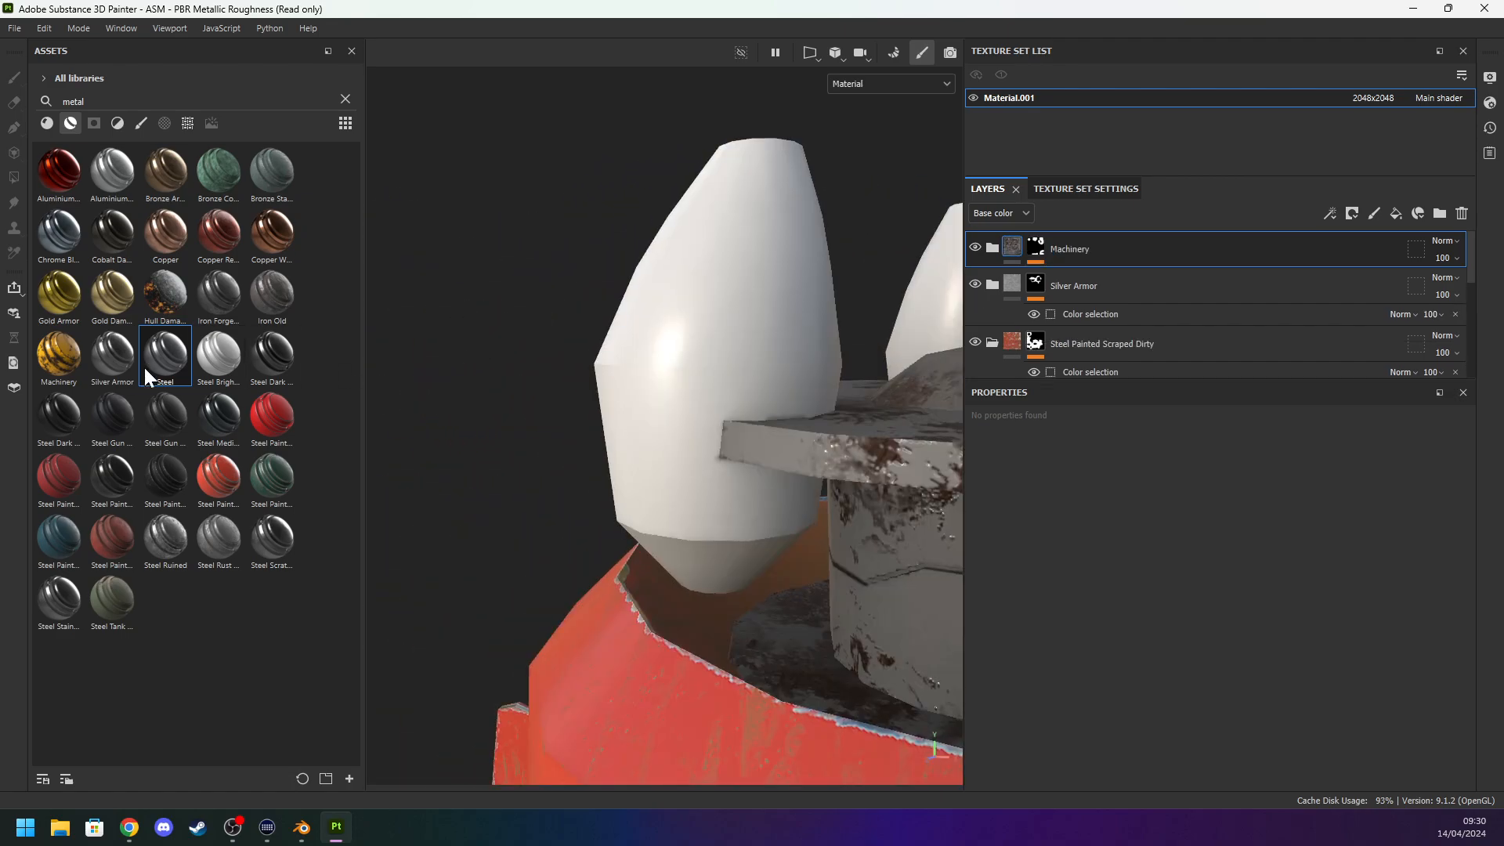
left_click_drag(54, 407, 729, 321)
left_click_drag(472, 367, 518, 373, "alt")
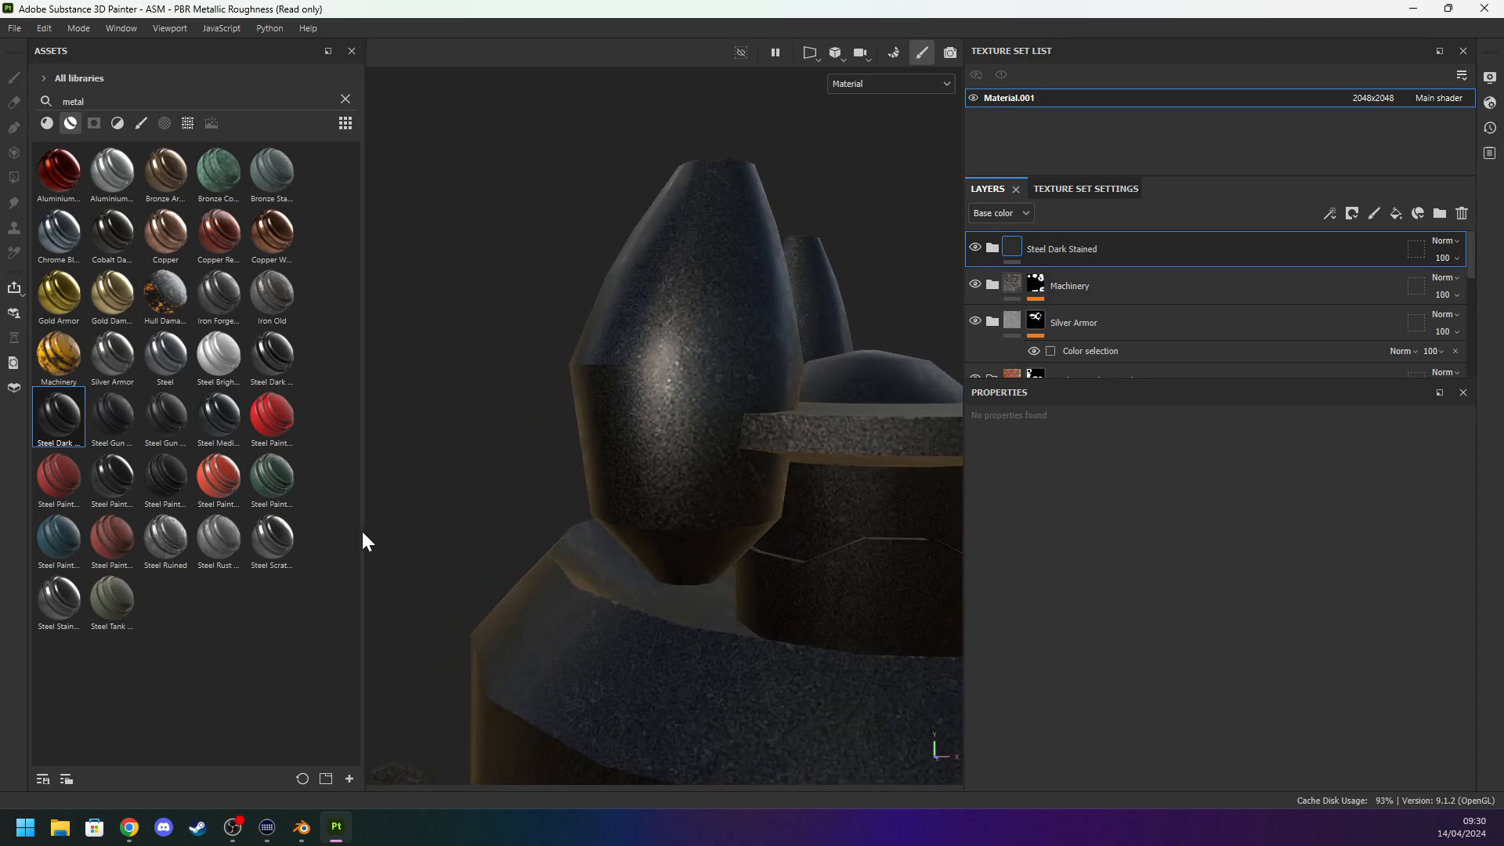
key("Delete")
Try Steel Gun Matte and the other Steel Gun smart material on the model, removing each one.
left_click_drag(126, 427, 730, 375)
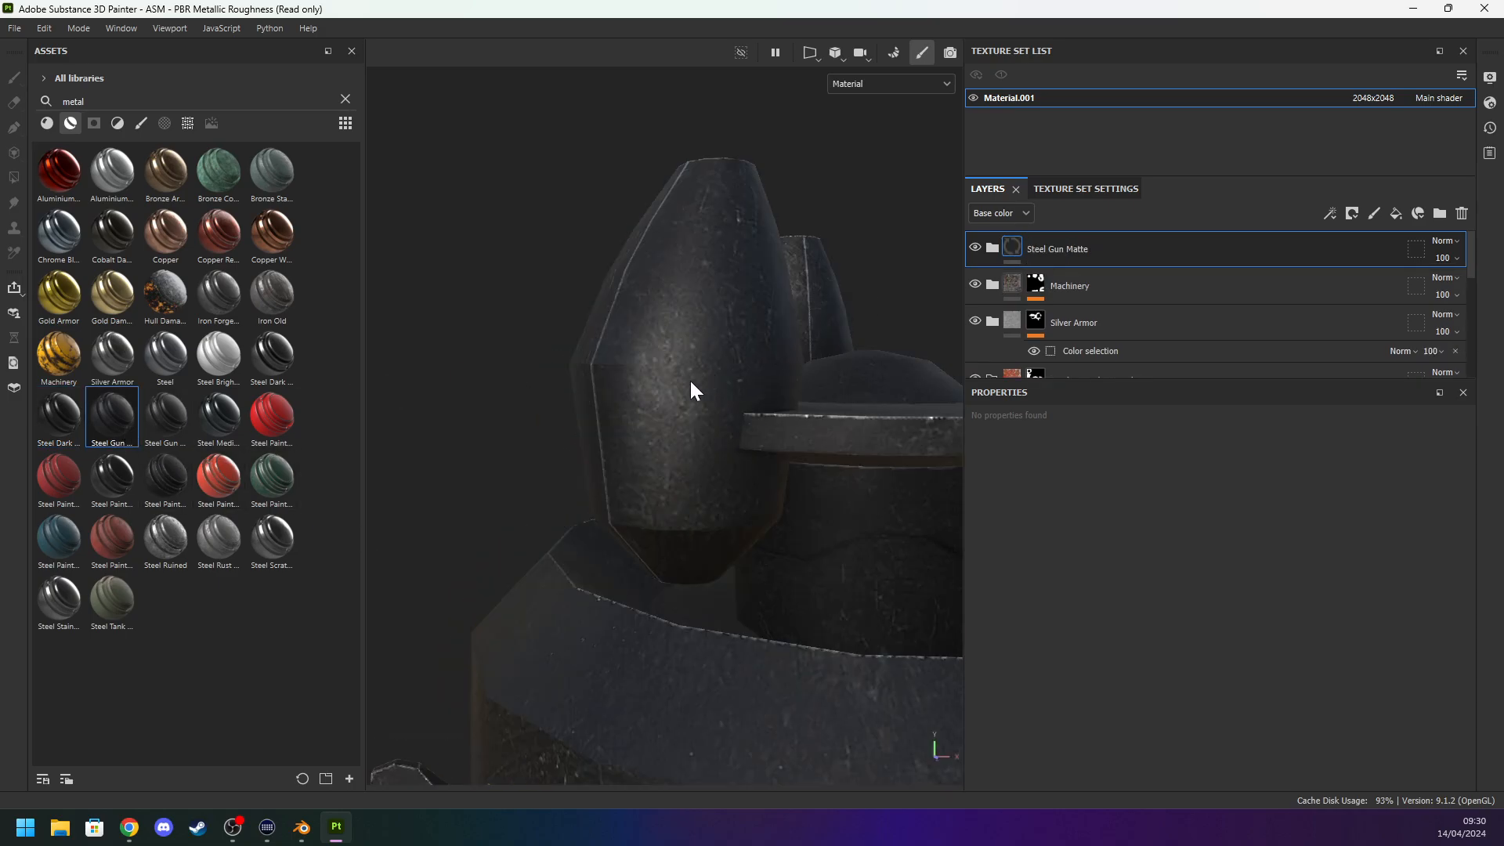
key("Delete")
left_click_drag(153, 419, 716, 350)
left_click_drag(631, 392, 461, 402, "alt")
key("Delete")
Try the Steel Medieval and Steel Painted Rough Damaged smart materials on the model, removing each one.
mouse_move(218, 434)
left_mouse_down()
mouse_move(631, 401)
mouse_move(619, 387)
left_mouse_up()
left_click_drag(781, 248, 698, 261, "alt")
key("Delete")
left_click_drag(165, 474, 712, 362)
key("Delete")
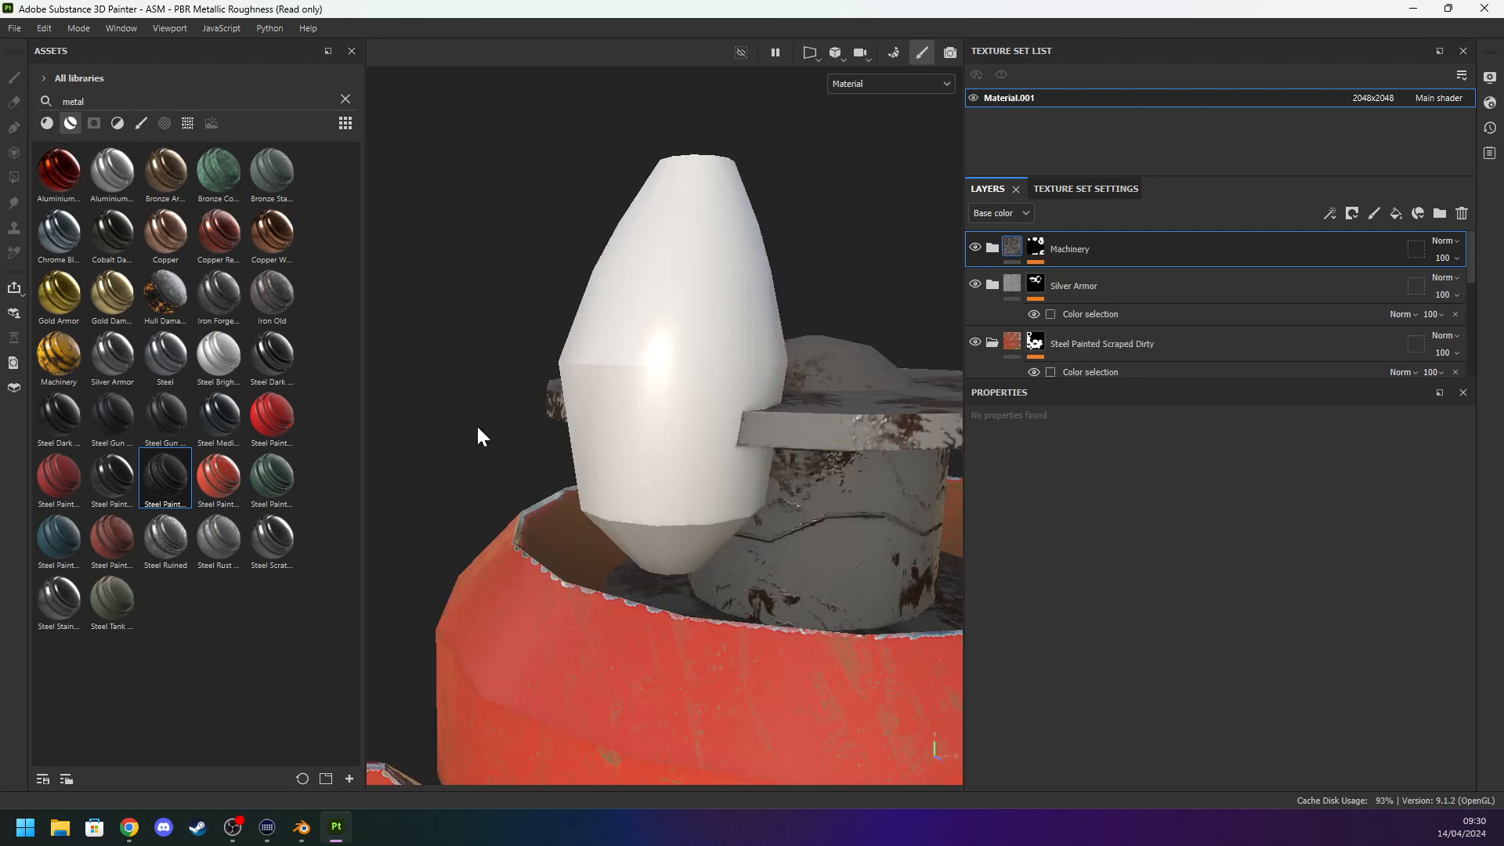
left_click_drag(174, 484, 656, 398)
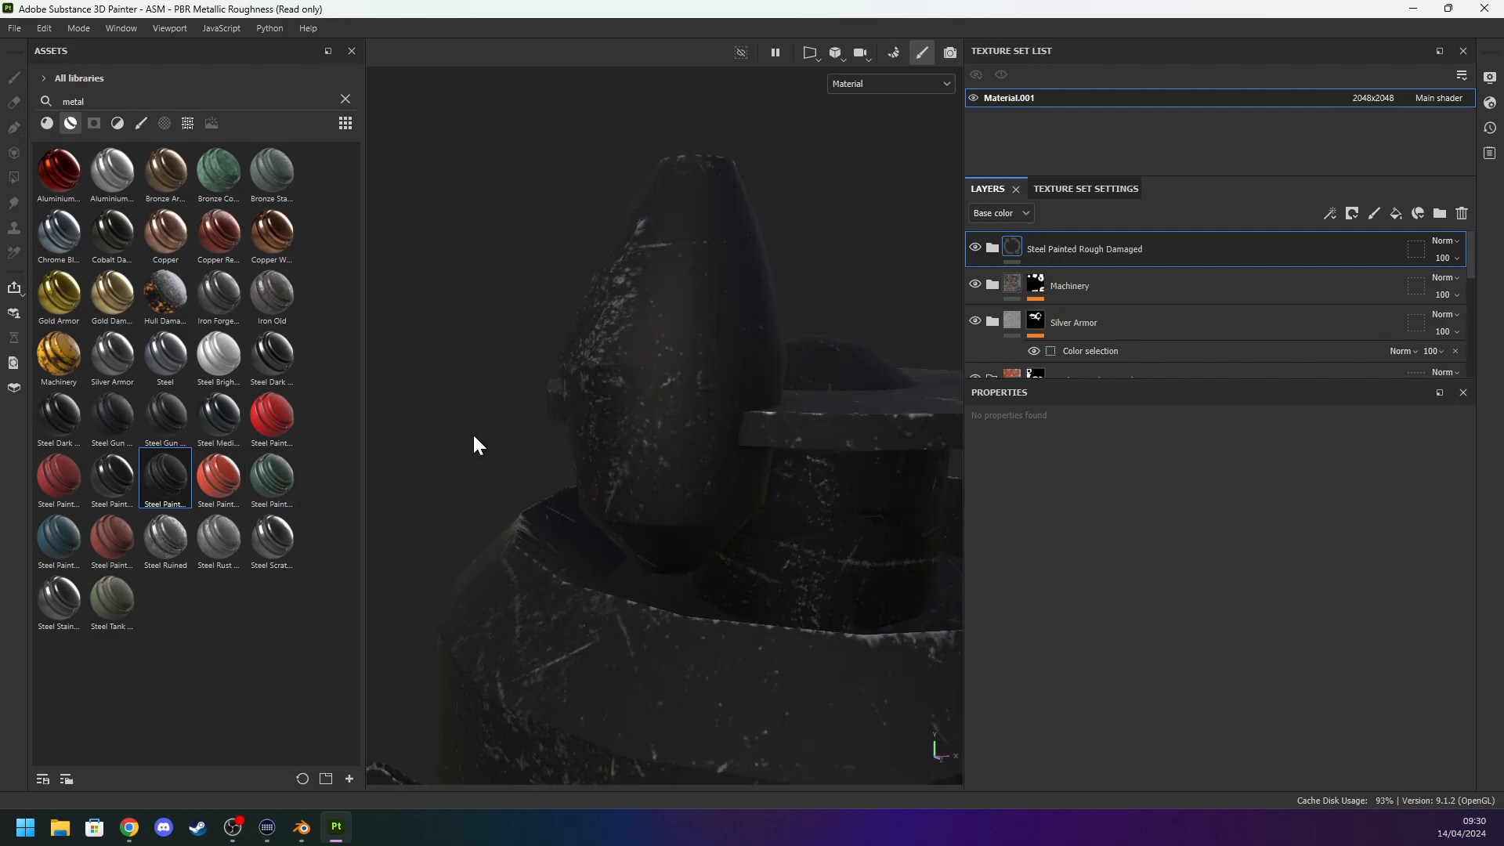
scroll(473, 439, "up", 5)
key("Delete")
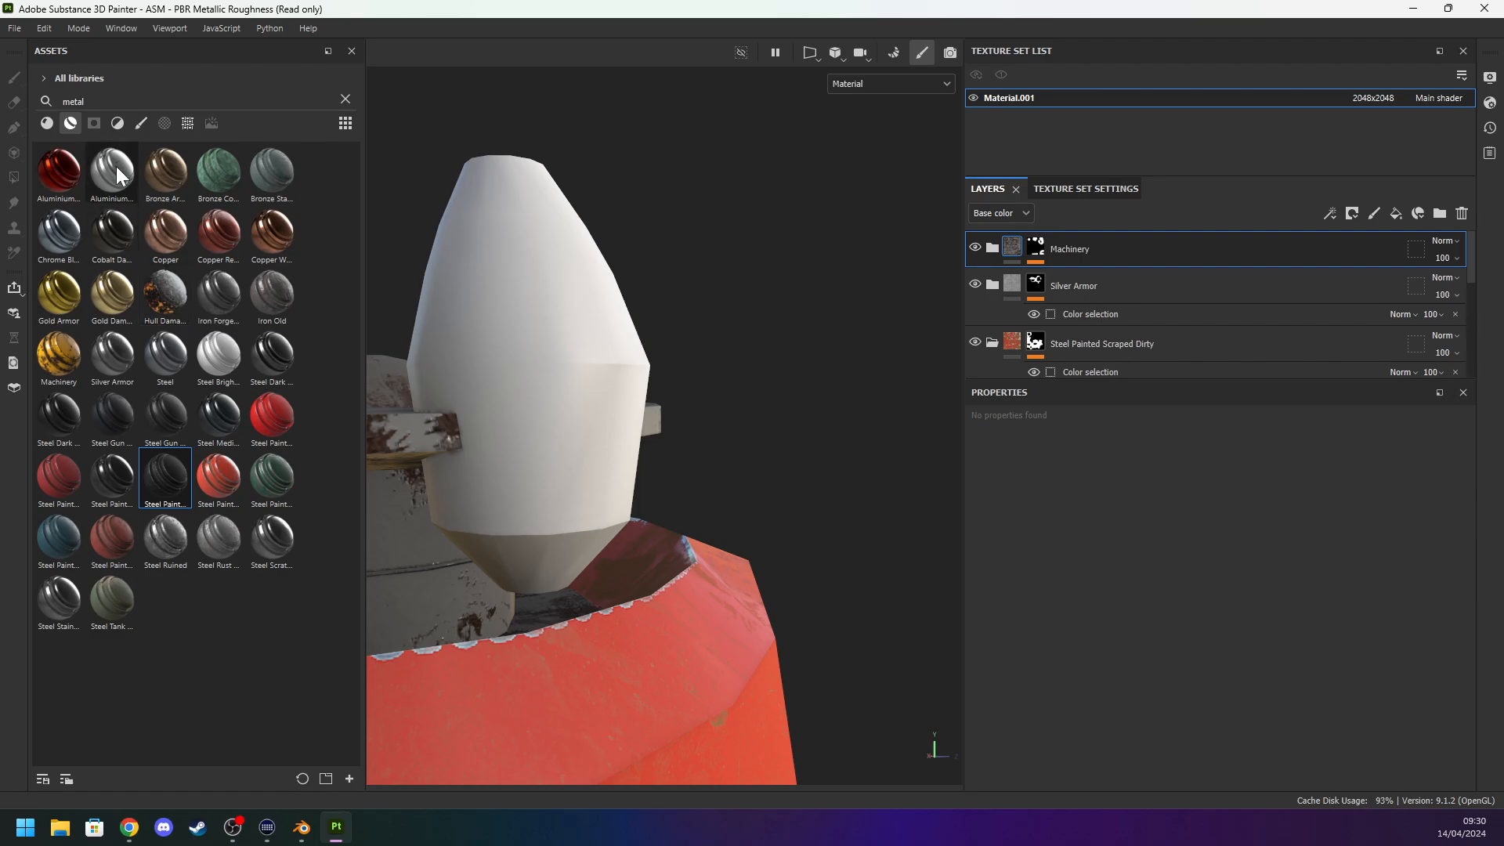
Try the red Aluminium and the green Bronze Corroded smart materials on the model, undoing each application.
left_click_drag(69, 167, 614, 329)
left_click_drag(768, 326, 452, 325, "alt")
key("ctrl+z")
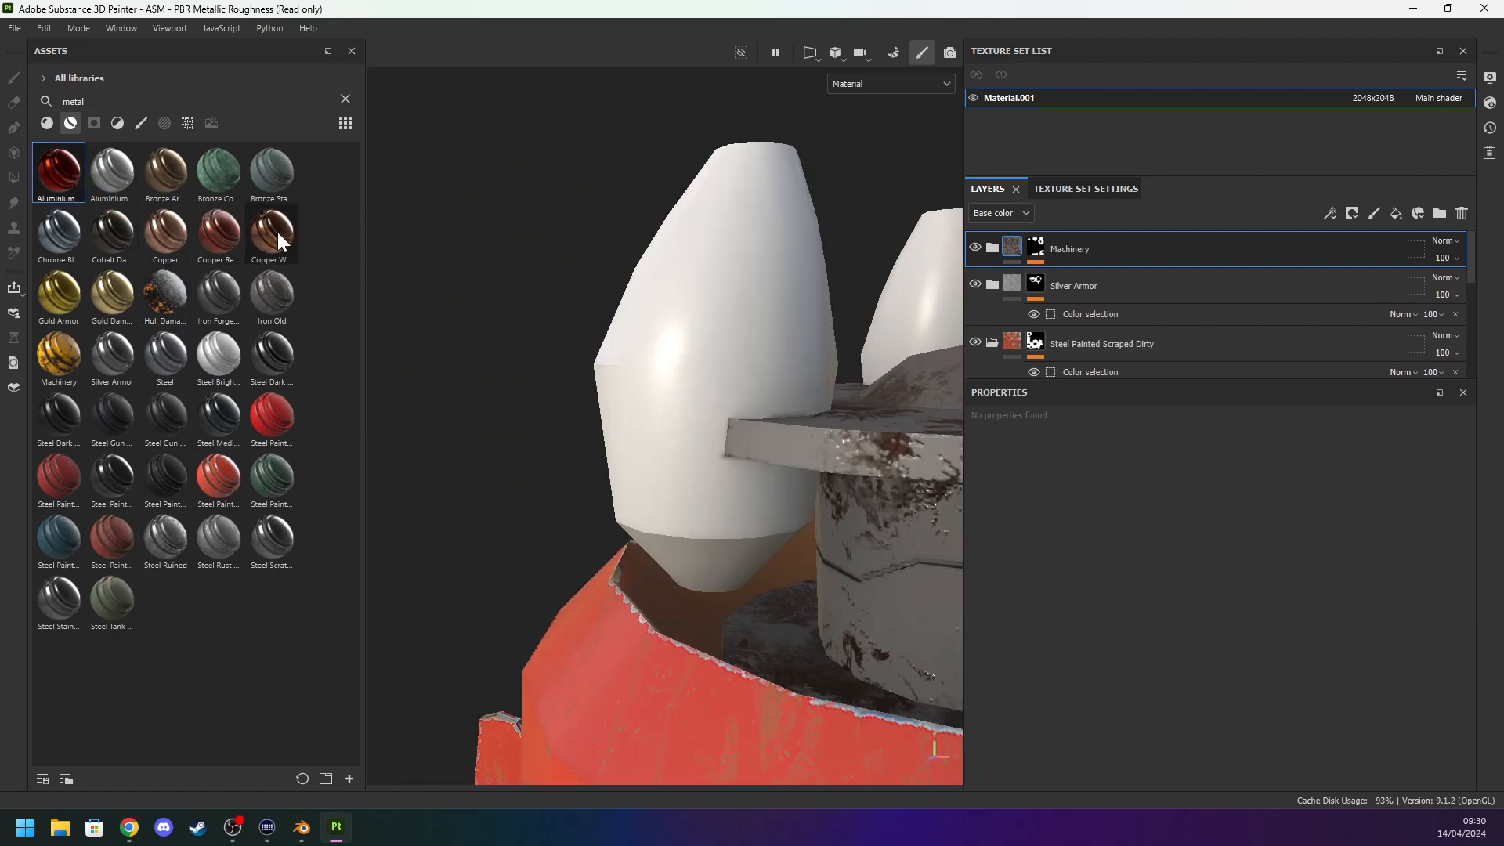
left_click_drag(224, 175, 706, 318)
left_click_drag(610, 382, 415, 364, "alt")
key("ctrl+z")
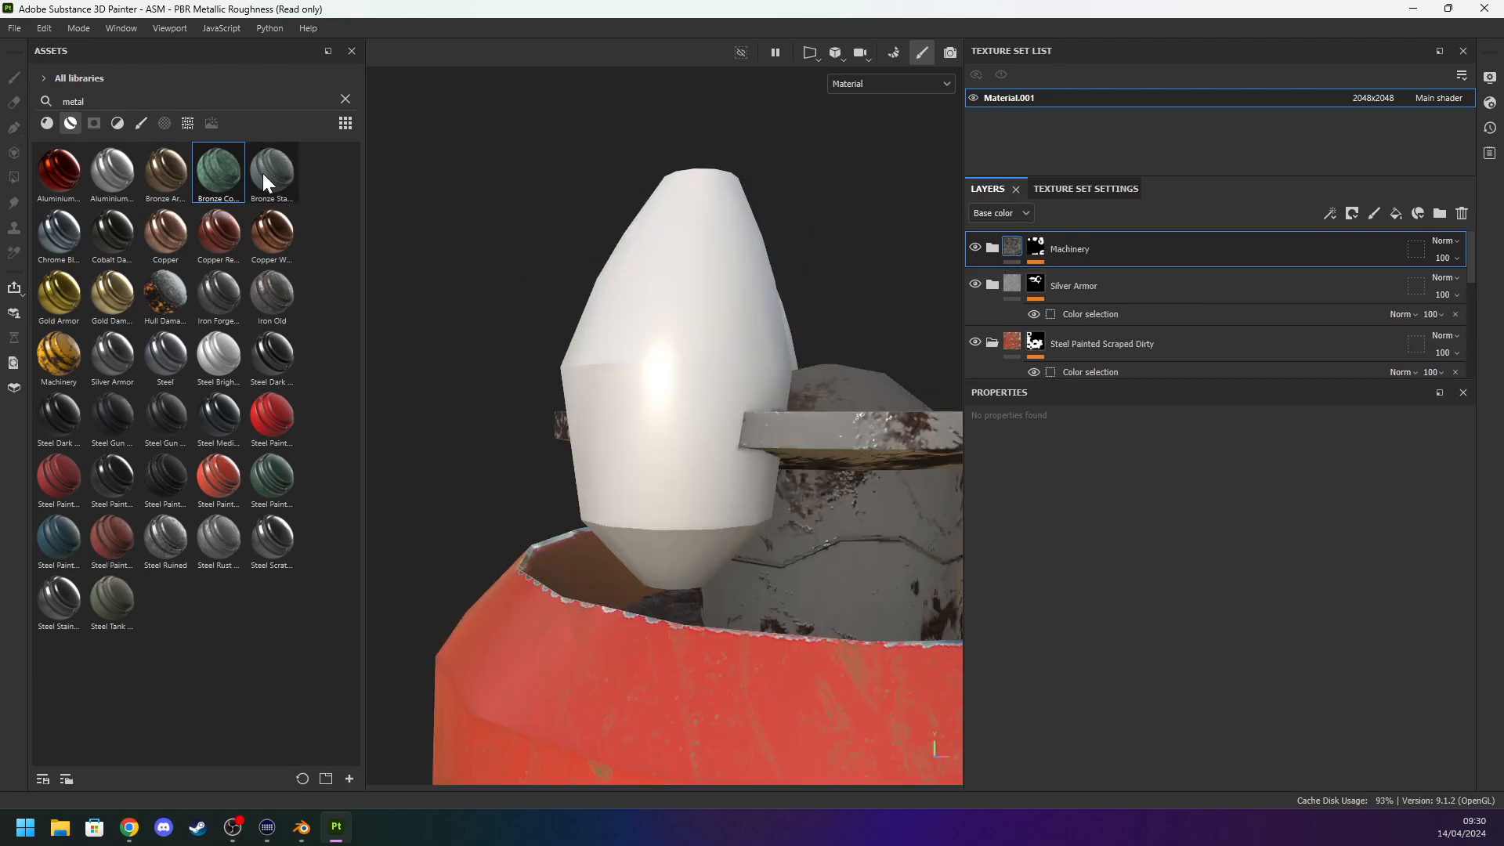
Apply the Iron Forged Old smart material to the model above the Machinery group.
left_click(266, 298)
left_click_drag(232, 298, 532, 434)
scroll(783, 433, "down", 3)
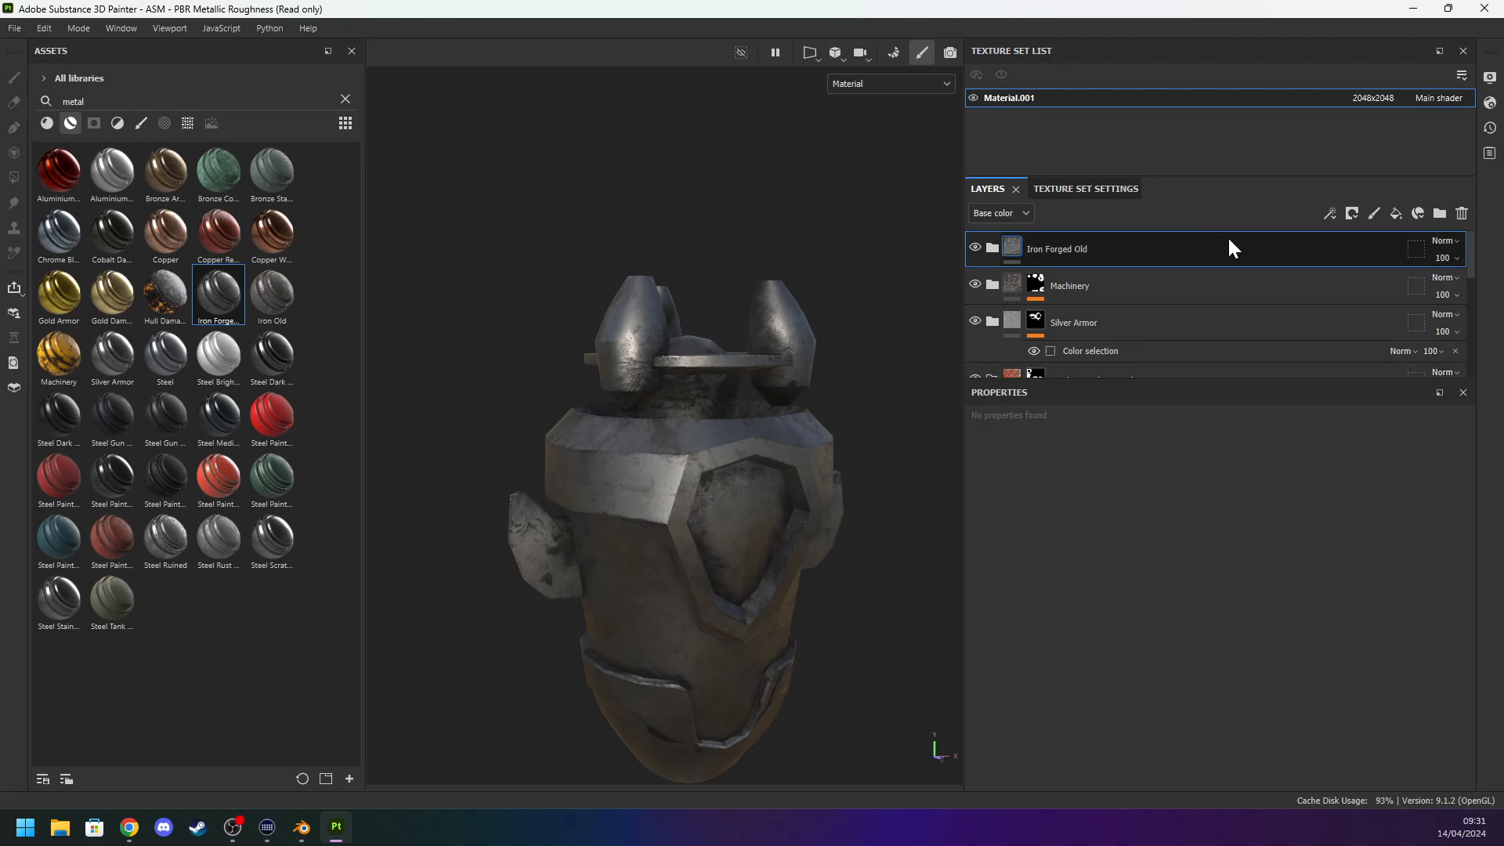
Mask the Iron Forged Old group with a color selection, picking the yellow ID color of the upper pods.
right_click(1087, 245)
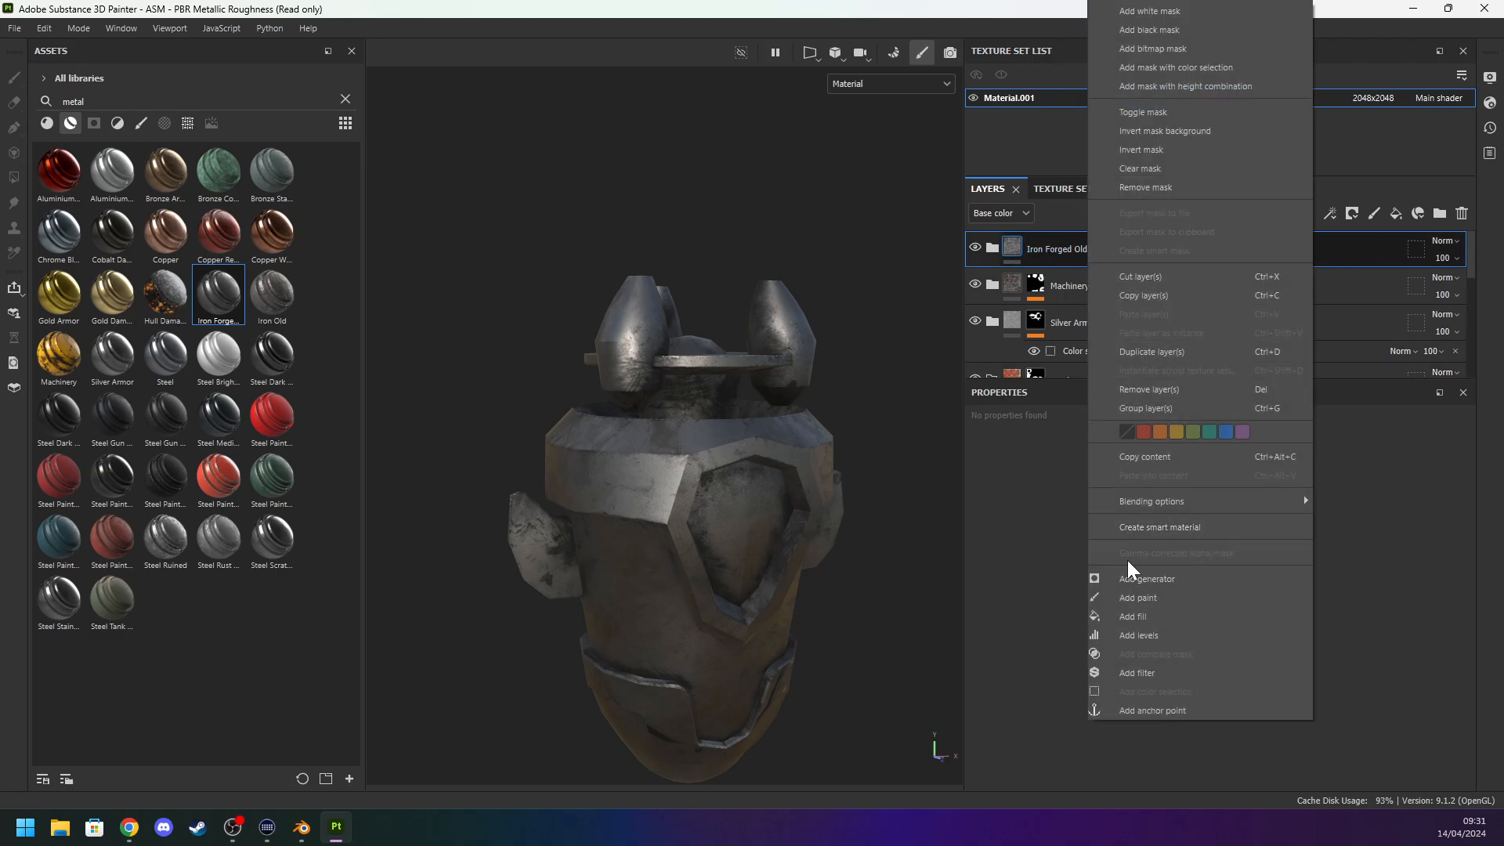
left_click(1212, 67)
scroll(745, 298, "up", 3)
scroll(753, 317, "up", 2)
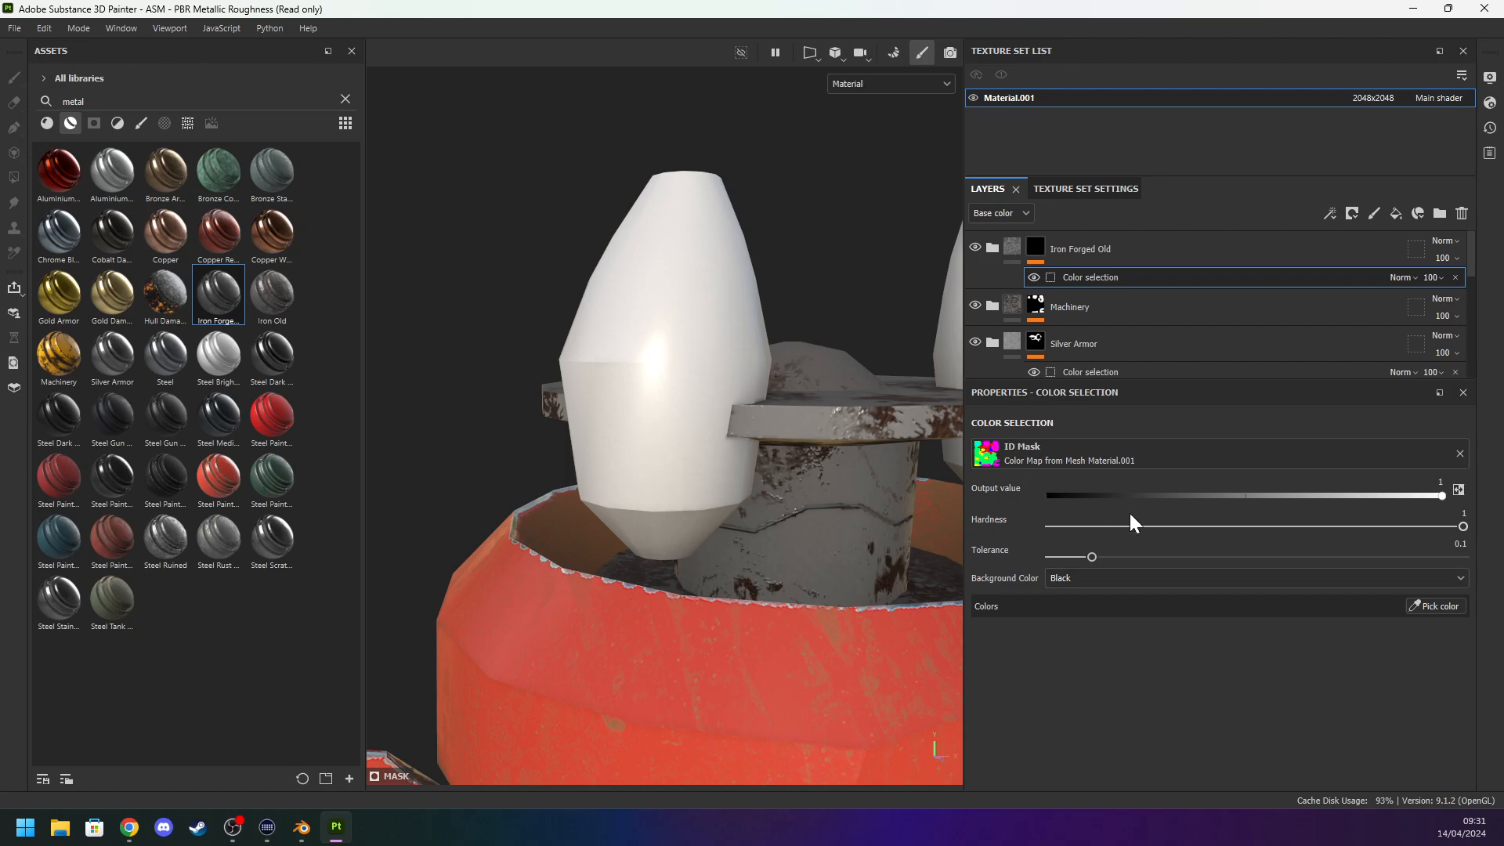
left_click(1438, 608)
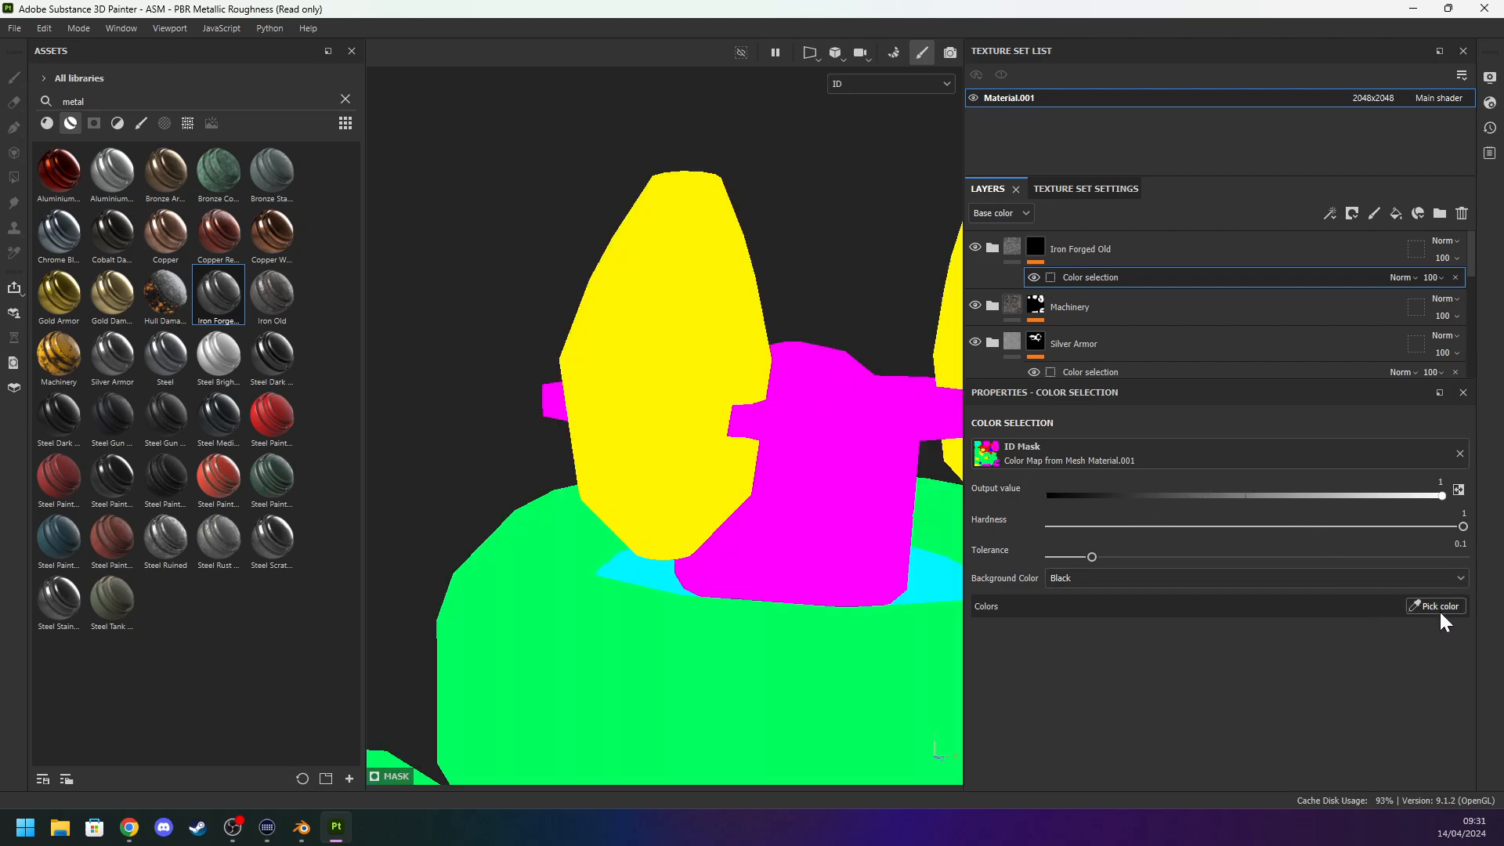
left_click(591, 289)
scroll(702, 337, "down", 2)
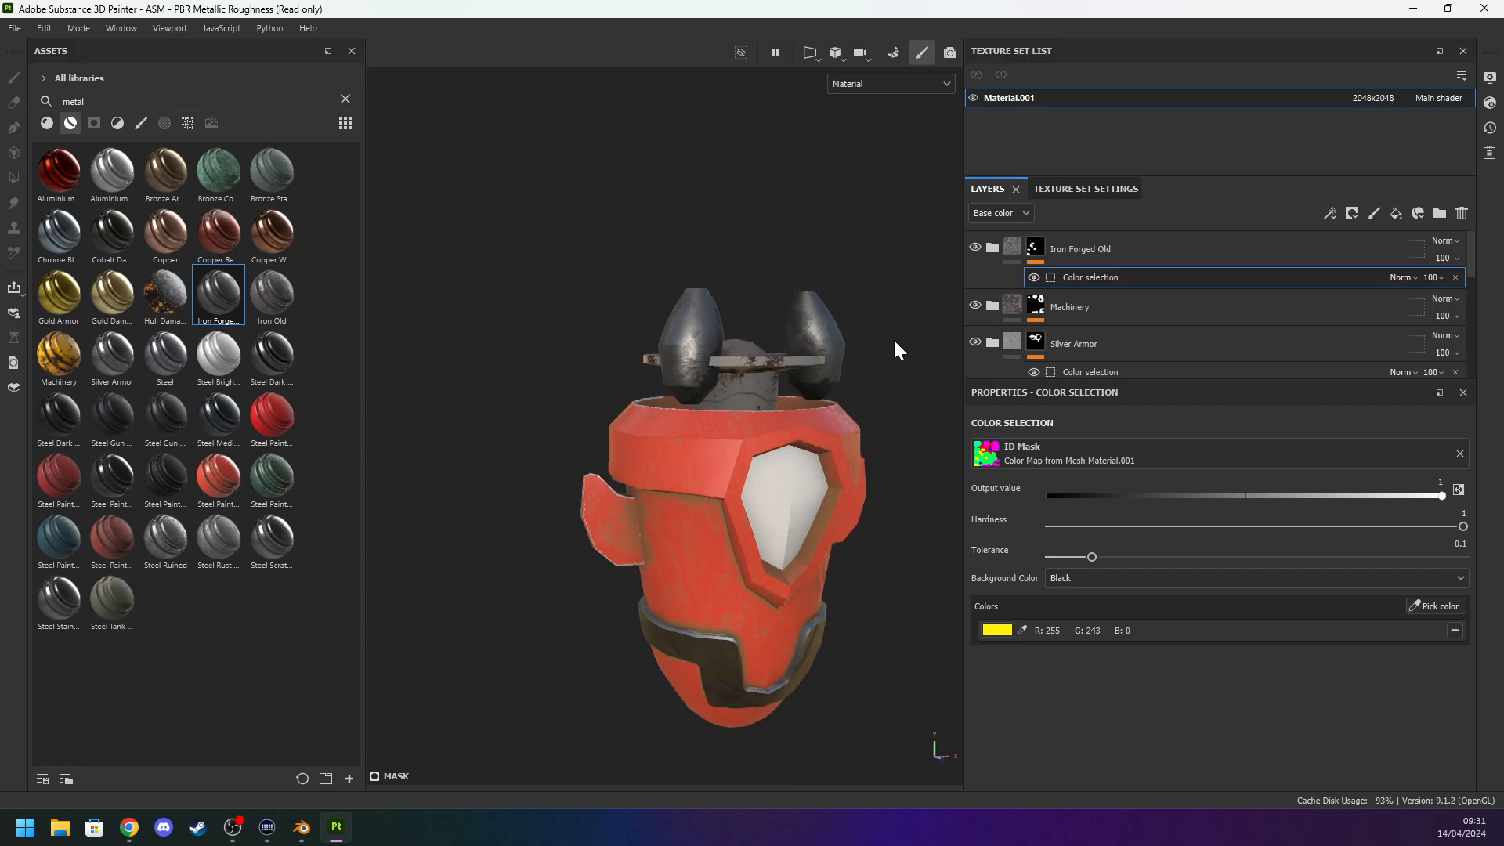
left_click_drag(741, 313, 782, 353, "alt")
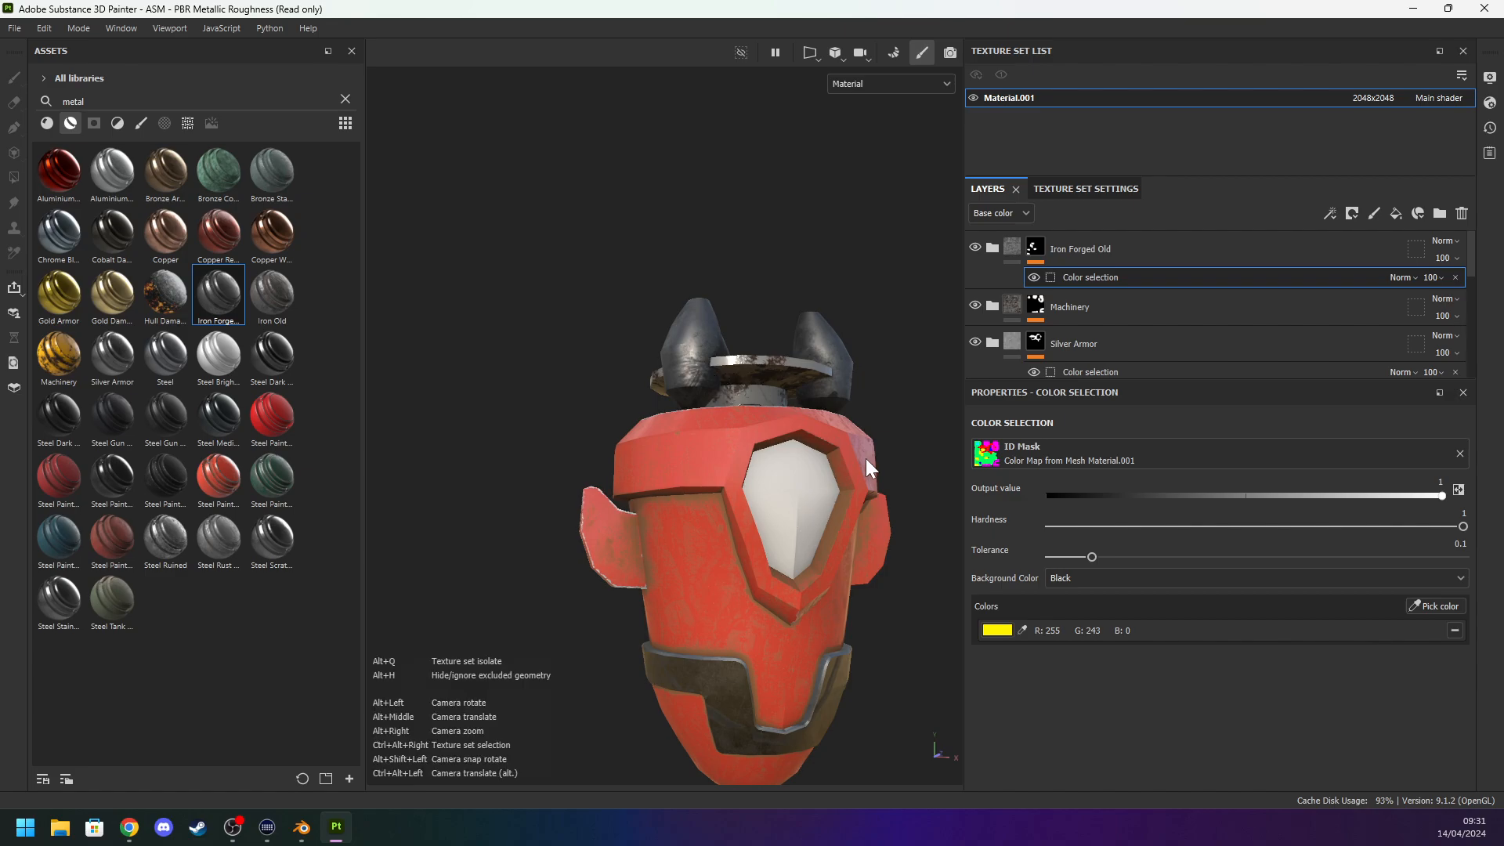
Search the smart materials for glass and apply Glass Visor to the model above Iron Forged Old.
left_click(102, 124)
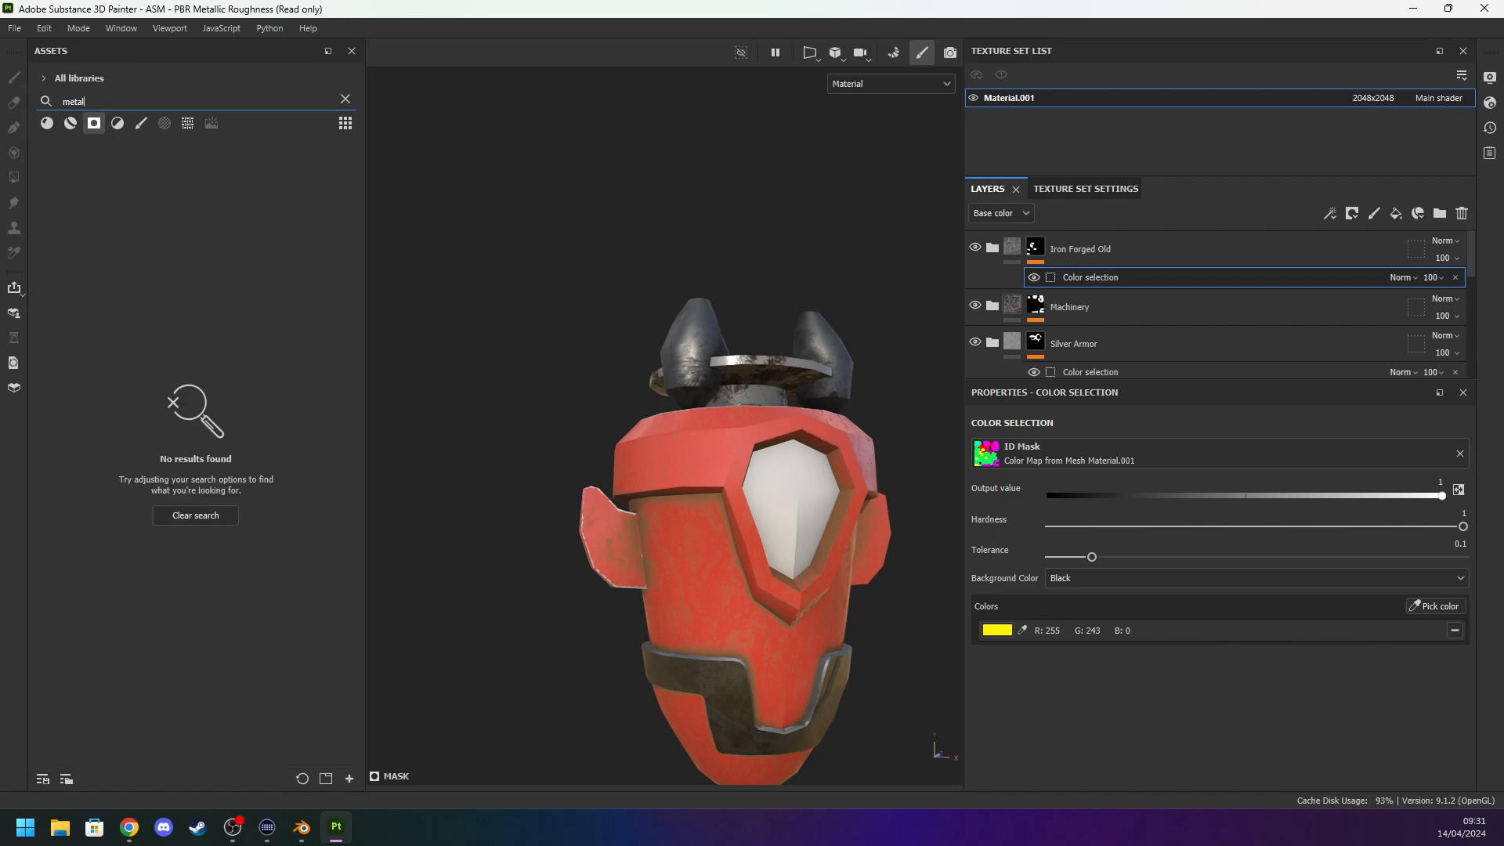
left_click(70, 123)
double_click(74, 102)
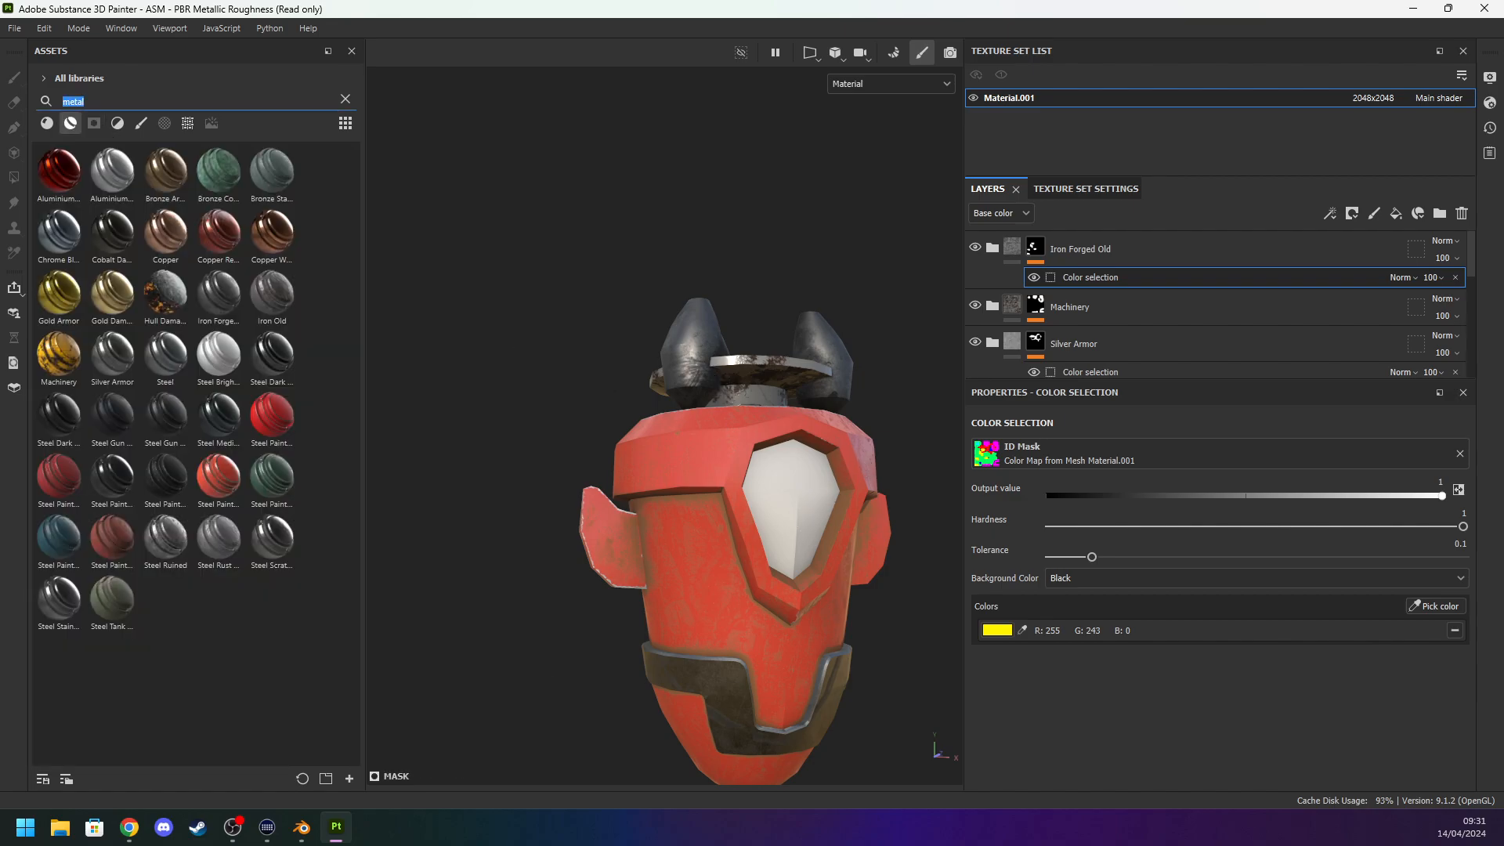
type("glass")
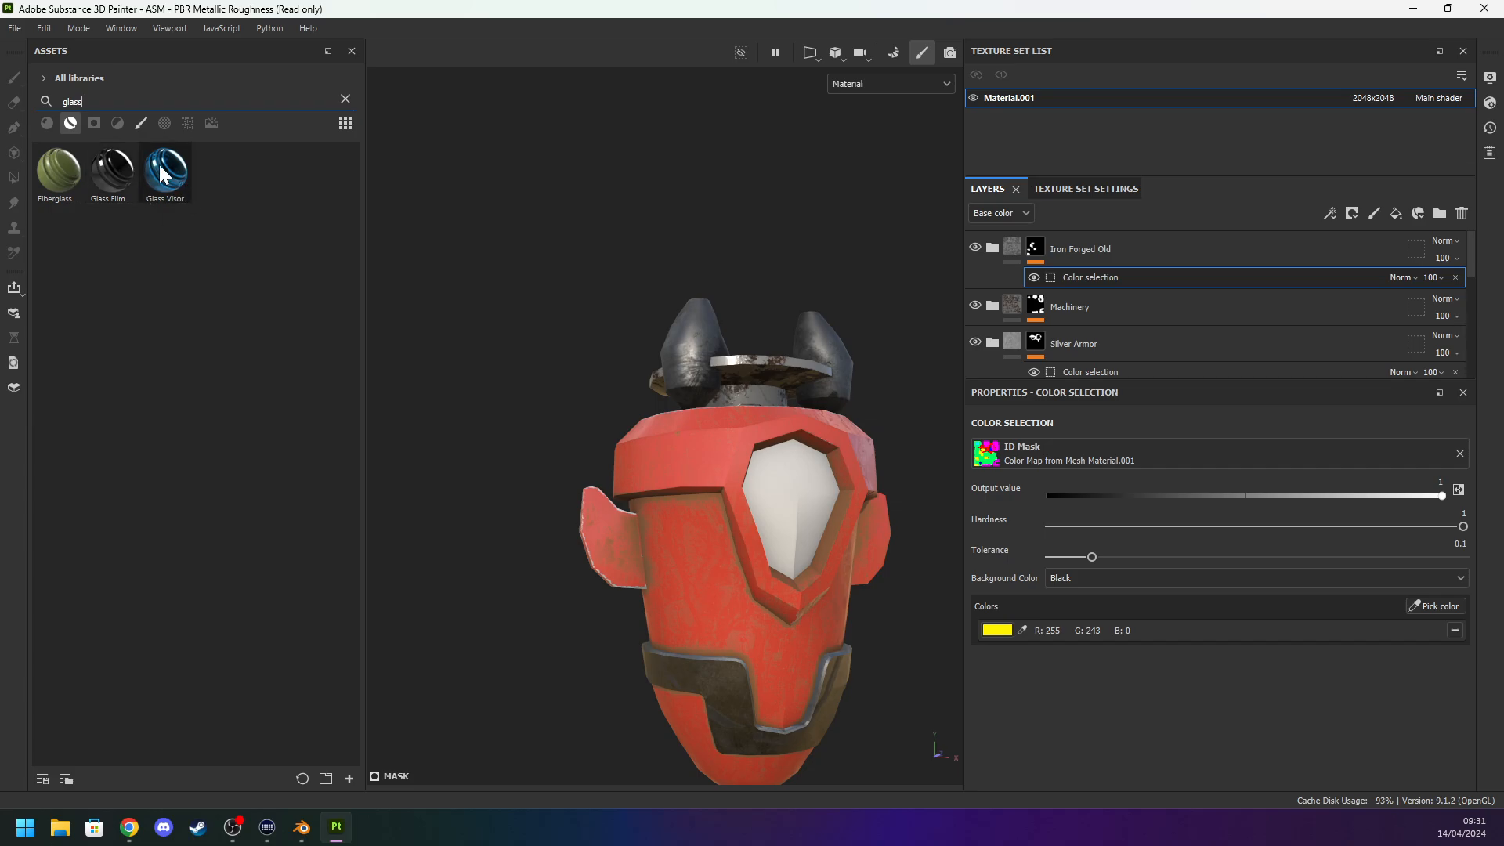
left_click_drag(165, 171, 814, 546)
scroll(813, 544, "up", 6)
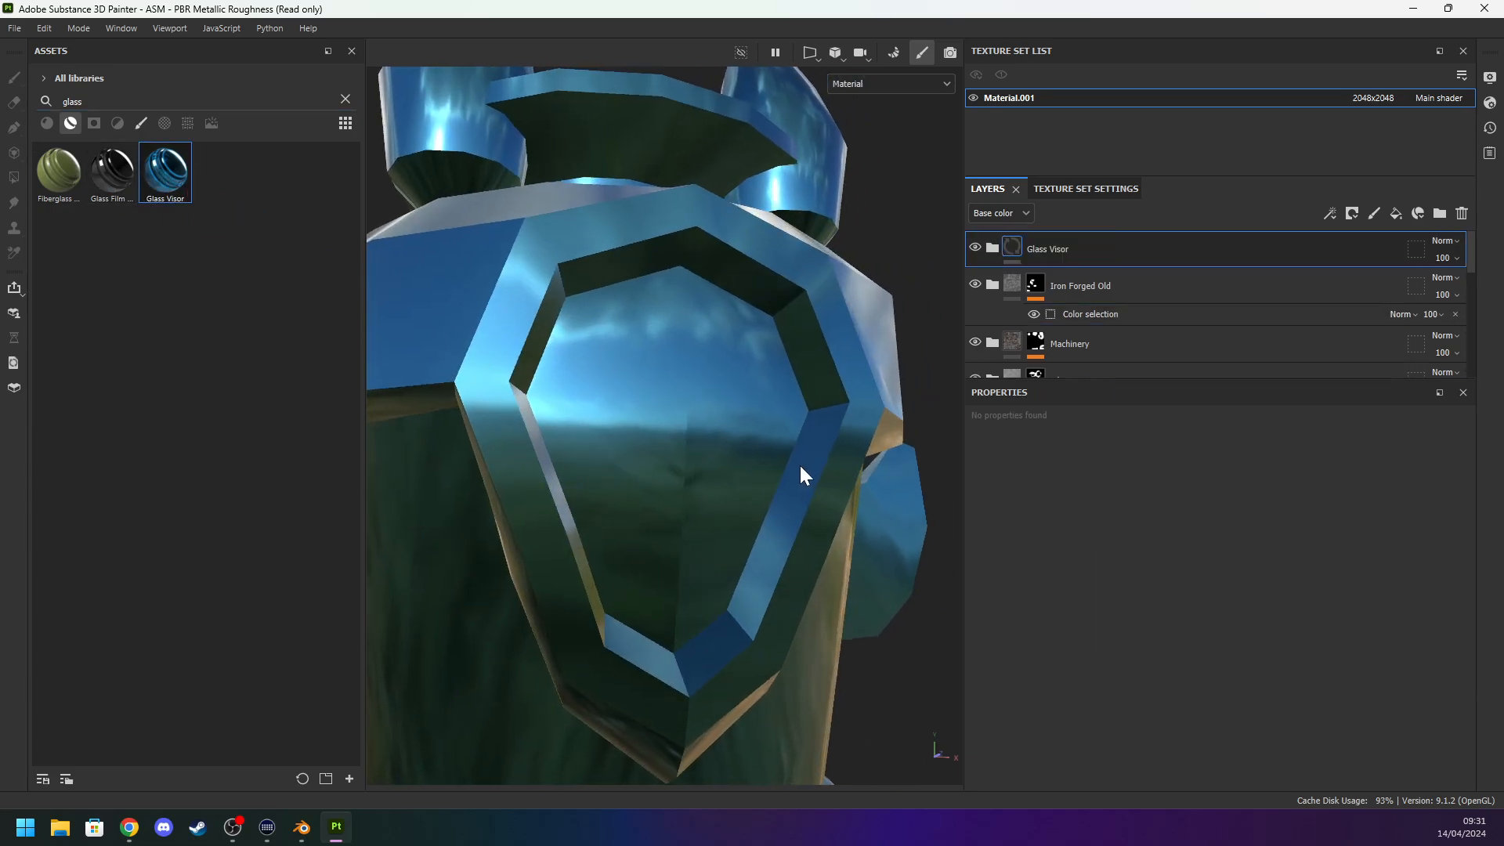
left_click(737, 511)
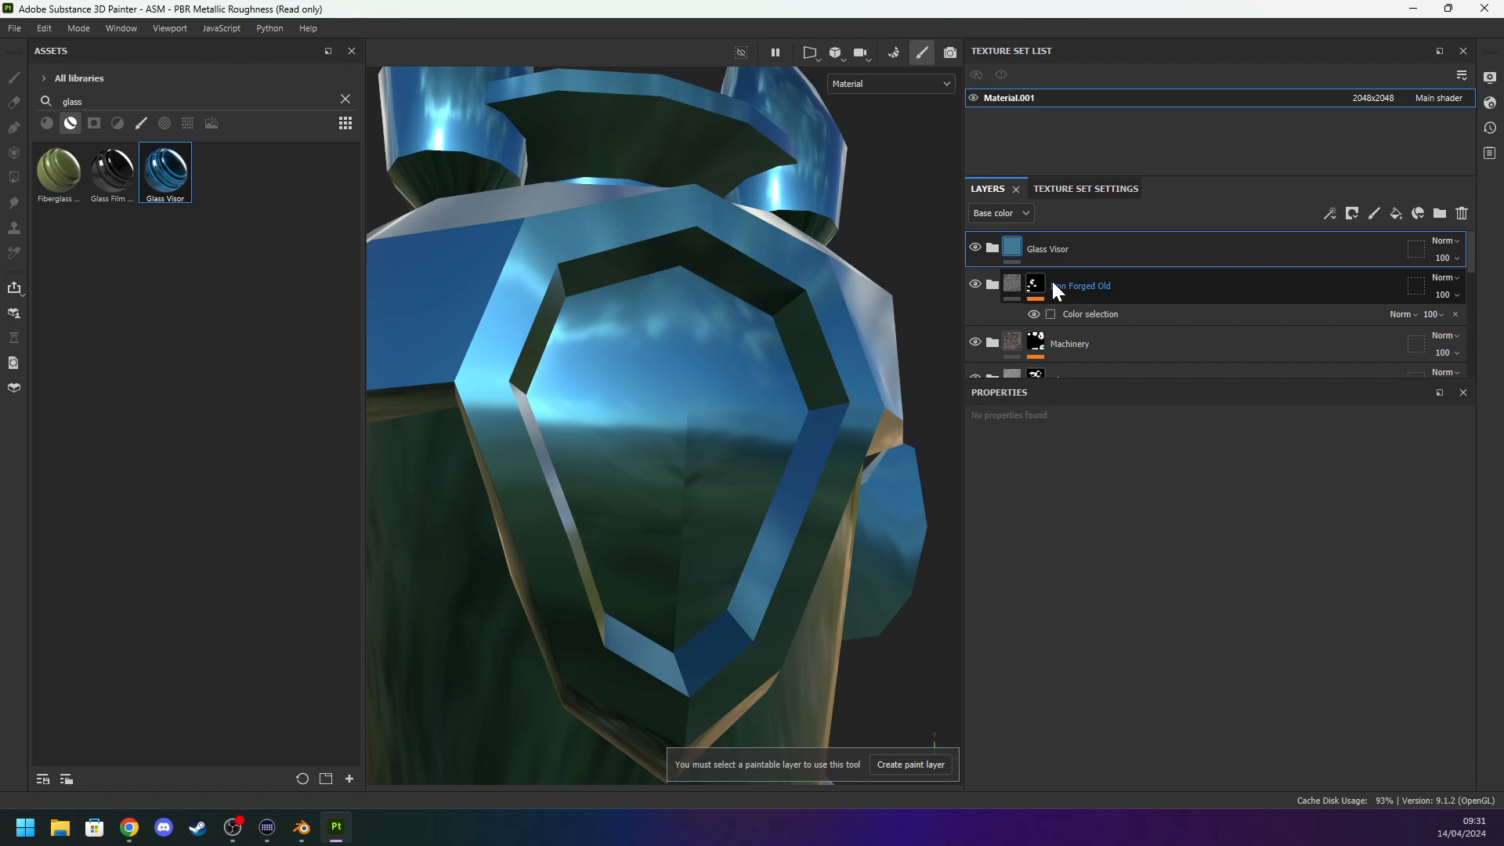
Mask the Glass Visor group with a color selection, picking the blue ID color of the front window.
right_click(1118, 244)
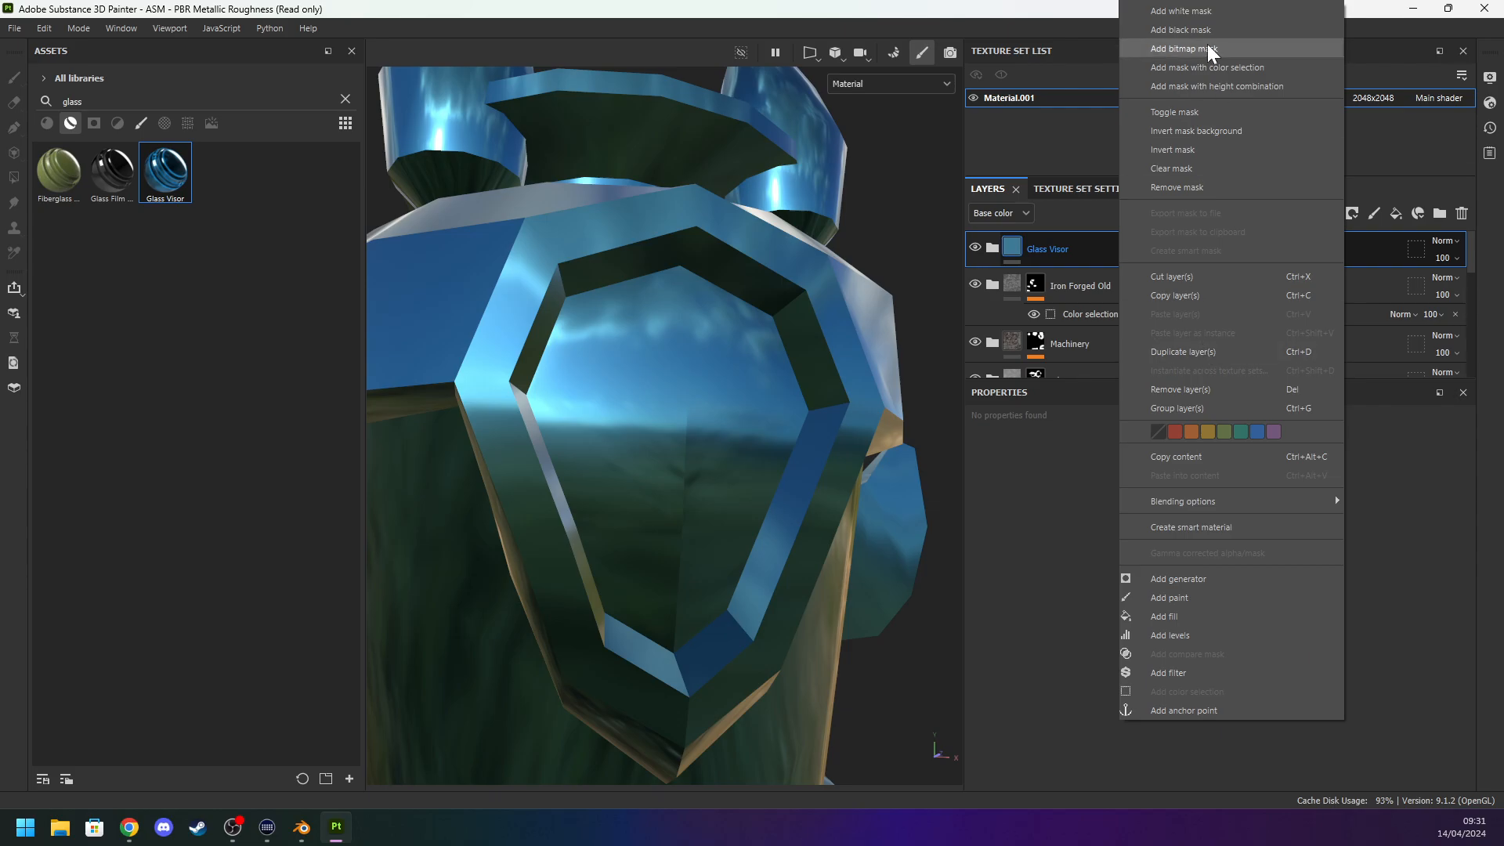
left_click(1229, 66)
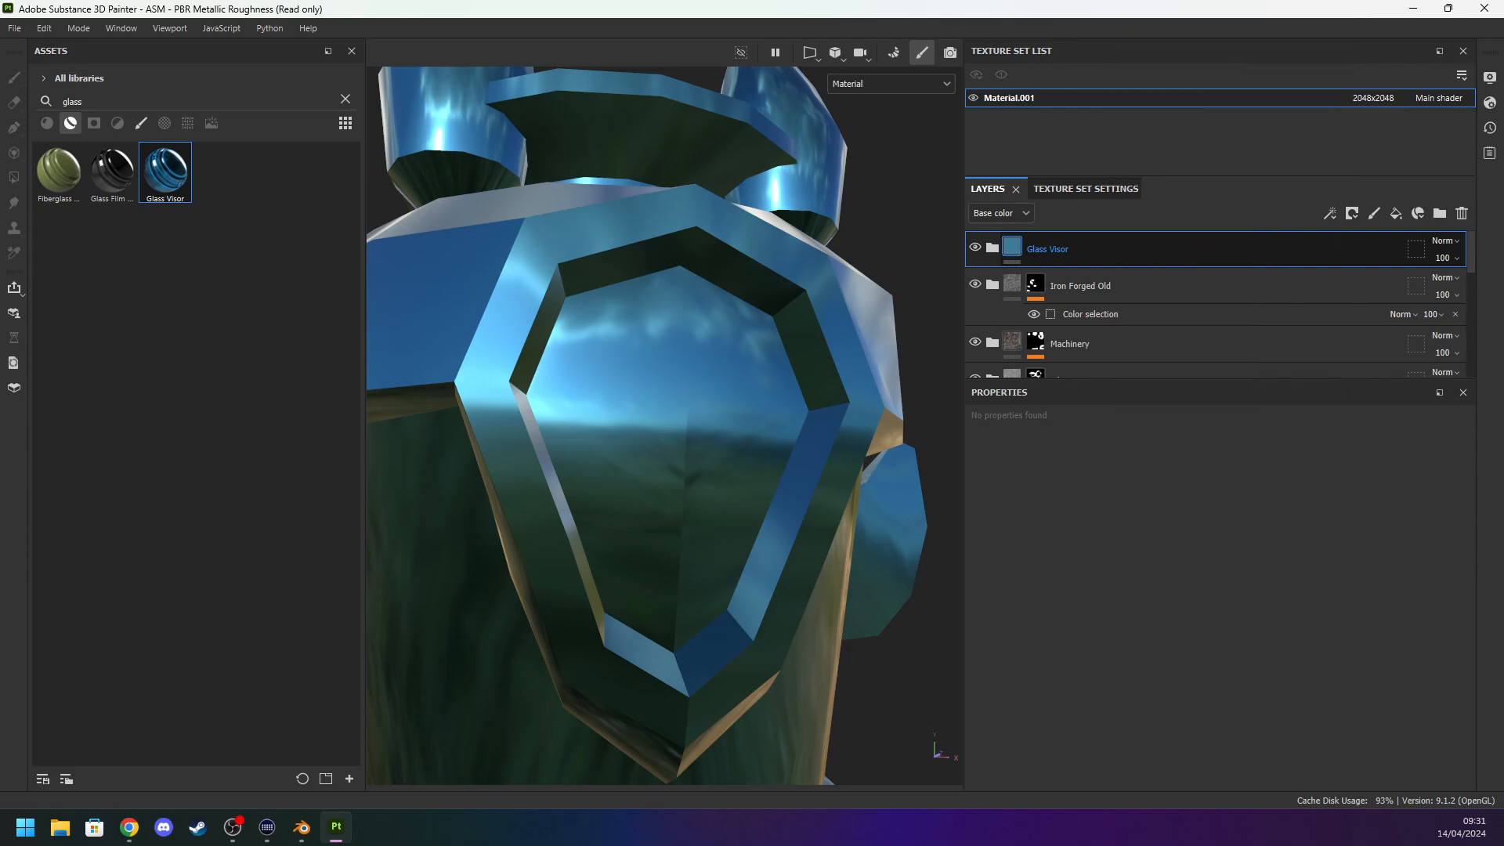
left_click(1435, 606)
left_click(613, 448)
Examine the masked glass window and the metal parts on the whole model from several angles.
scroll(658, 452, "down", 3)
scroll(752, 490, "down", 3)
mouse_move(789, 564)
left_mouse_down("alt")
mouse_move(833, 528)
mouse_move(777, 565)
left_mouse_up("alt")
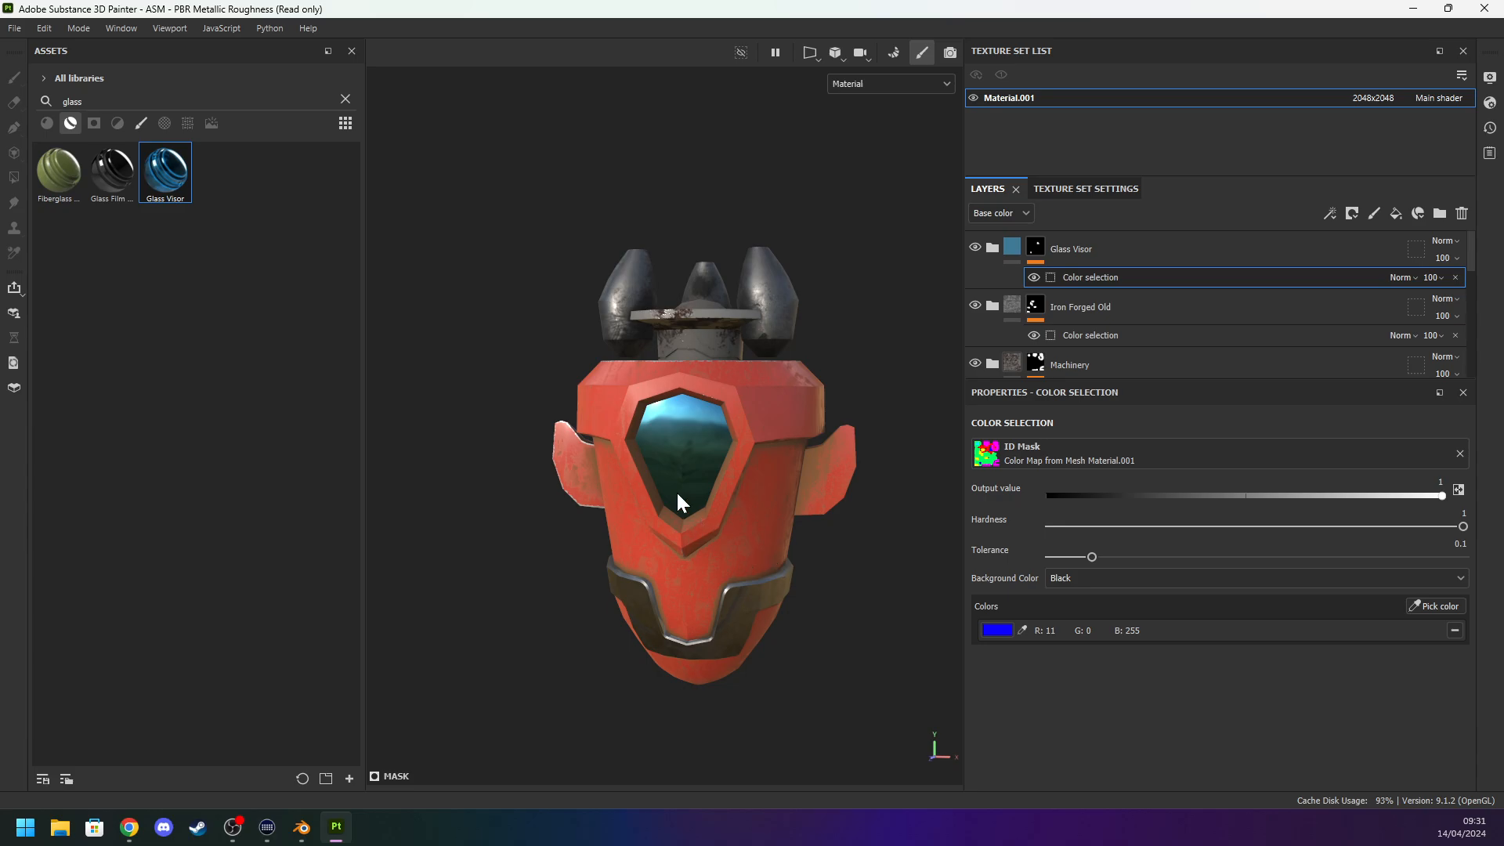
scroll(676, 492, "up", 3)
scroll(675, 490, "down", 3)
left_click_drag(902, 429, 844, 470, "alt")
middle_click_drag(844, 470, 746, 523, "alt")
scroll(729, 531, "up", 2)
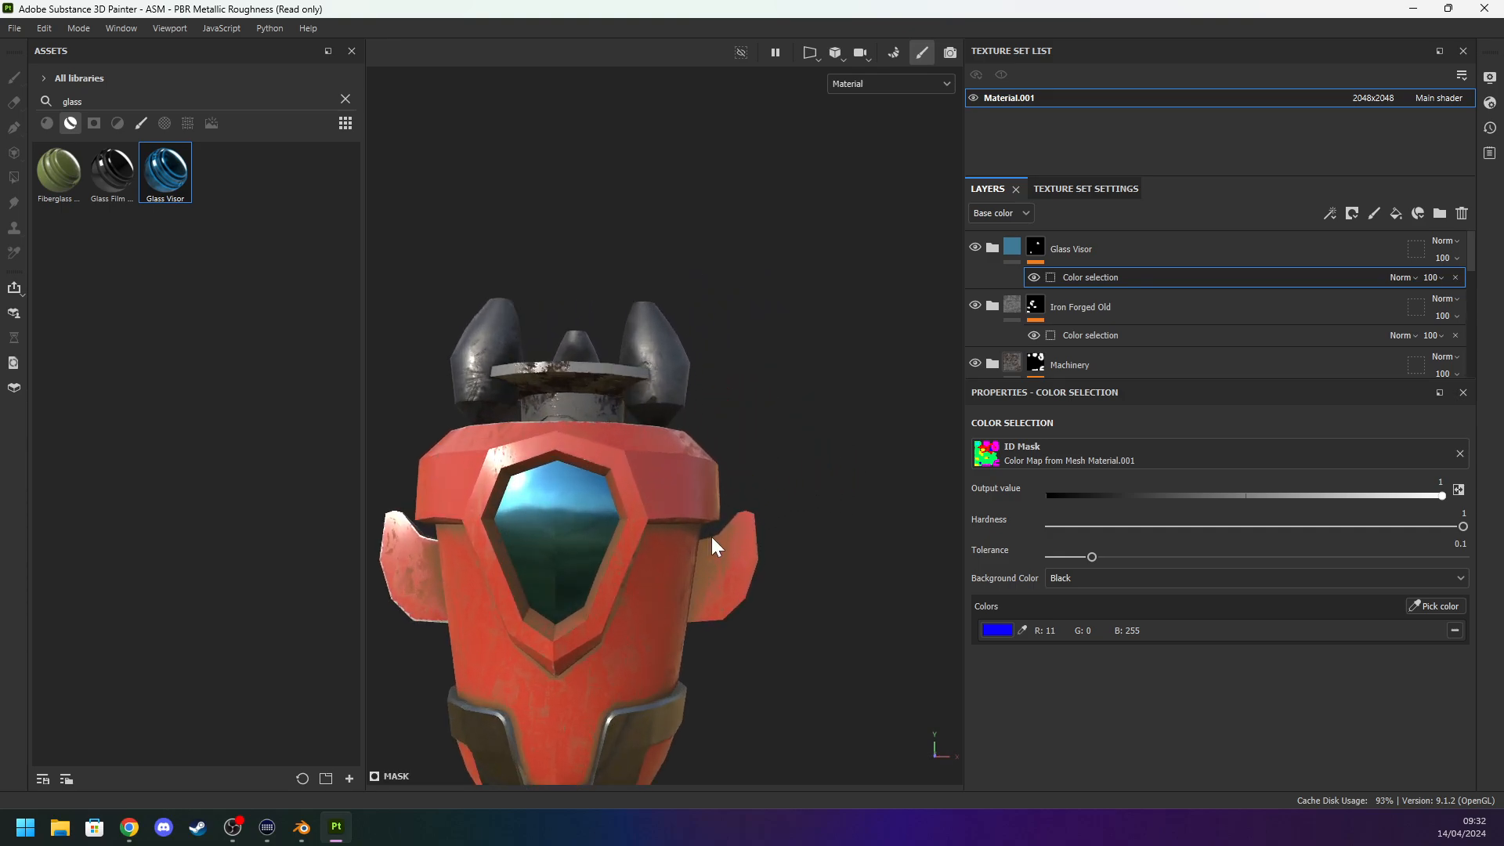
middle_click_drag(707, 460, 745, 345, "alt")
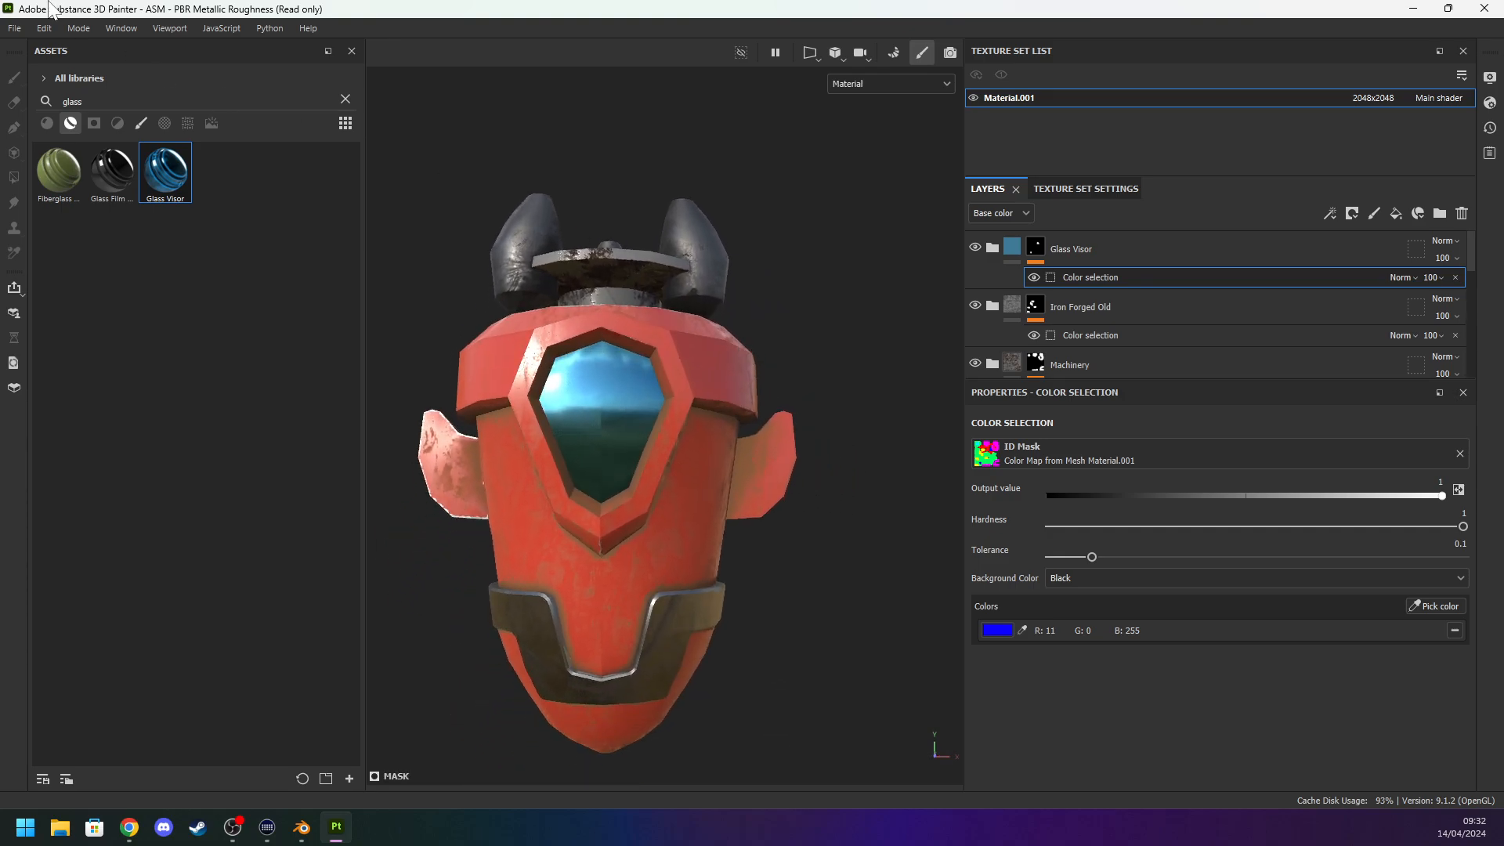
Save the project as DropPodStylized.
left_click(14, 28)
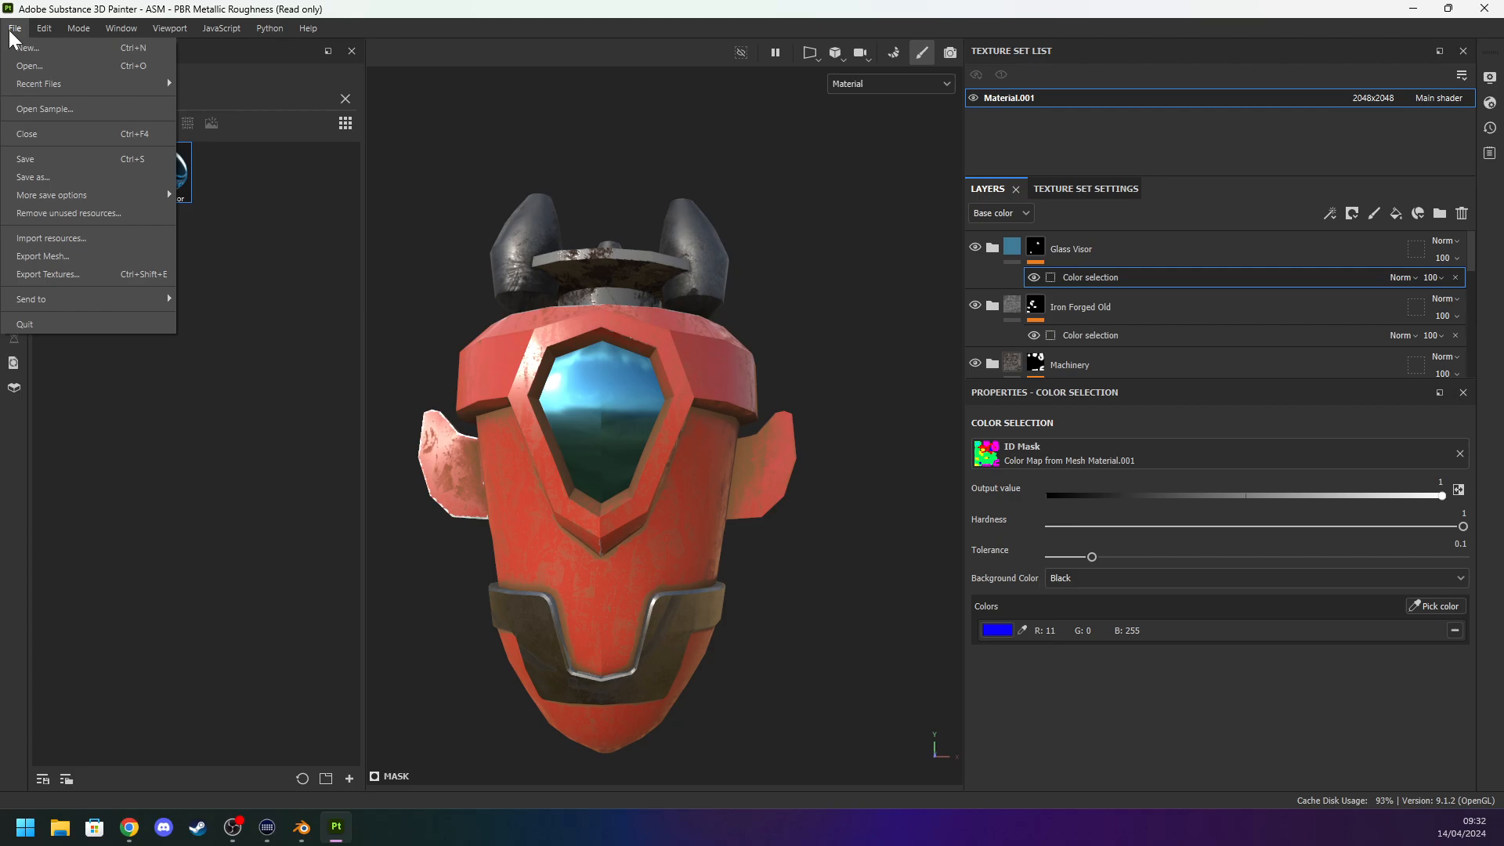
mouse_move(45, 29)
left_click(505, 153)
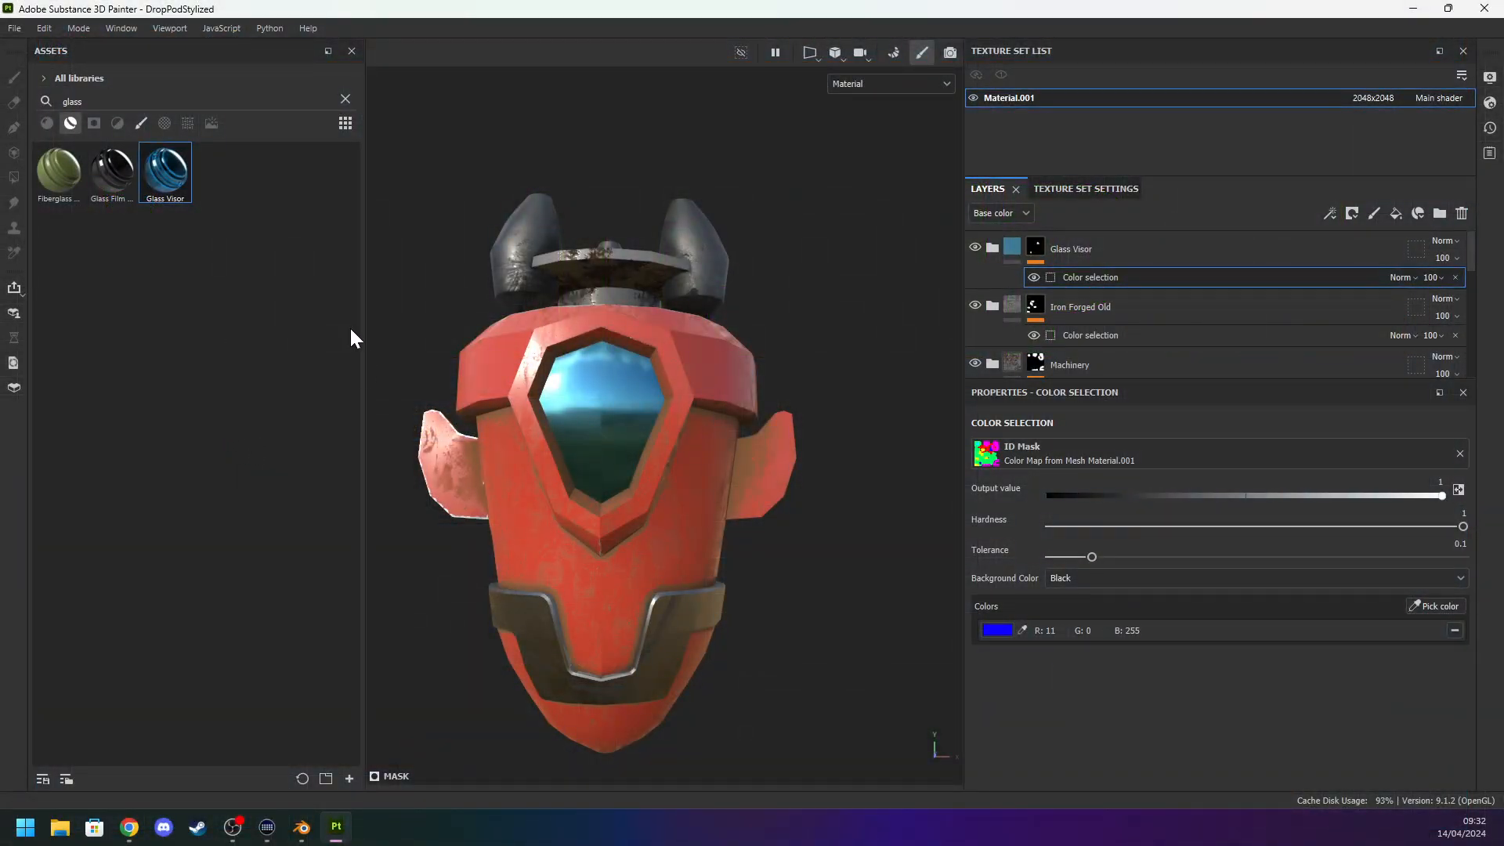
Delete the Glass Visor color selection and all material groups until the layer stack is empty.
scroll(460, 282, "up", 2)
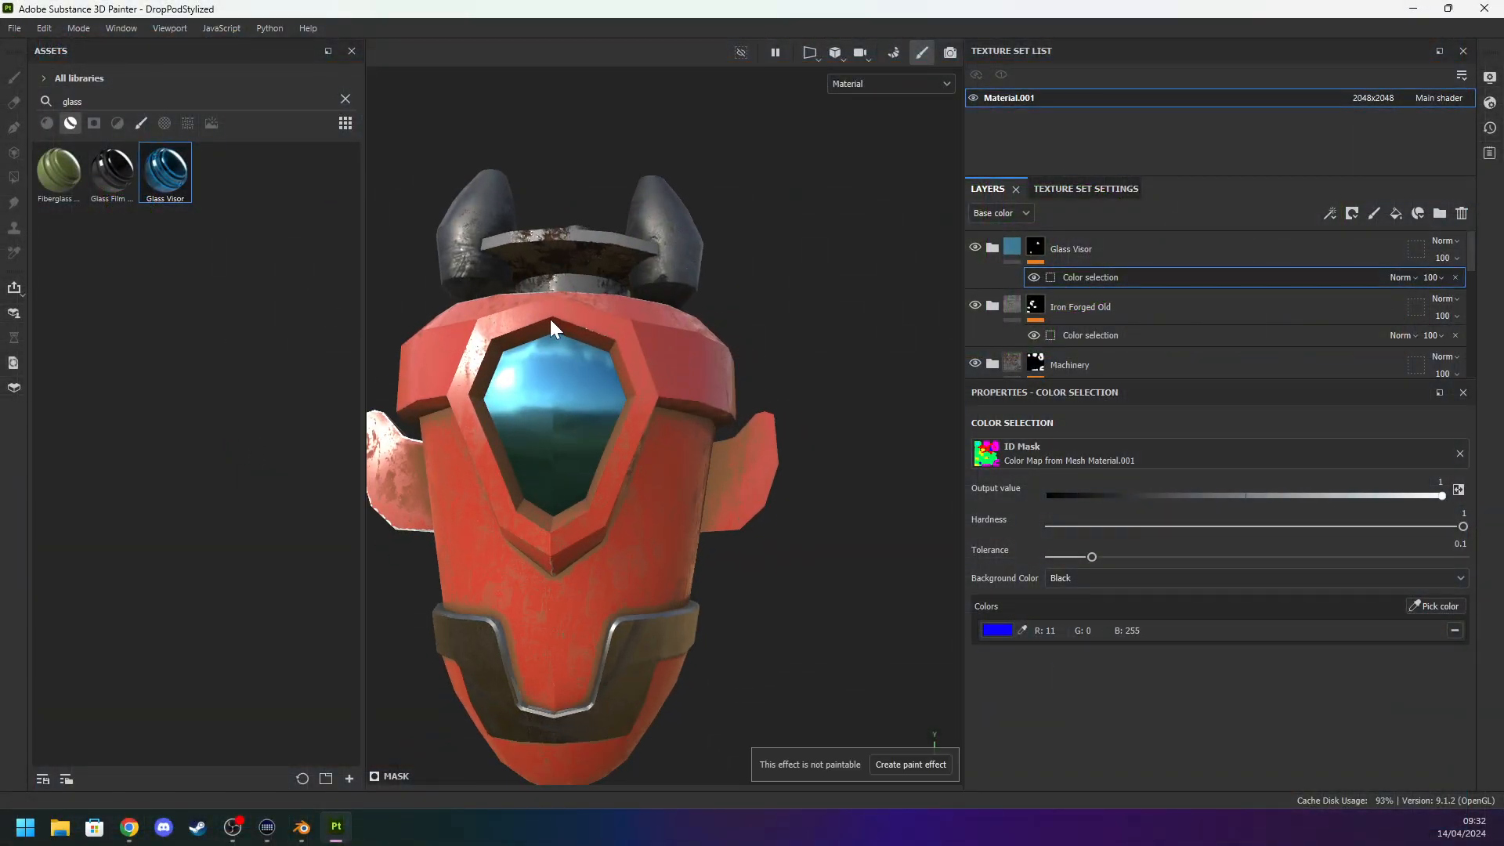
left_click(1465, 214)
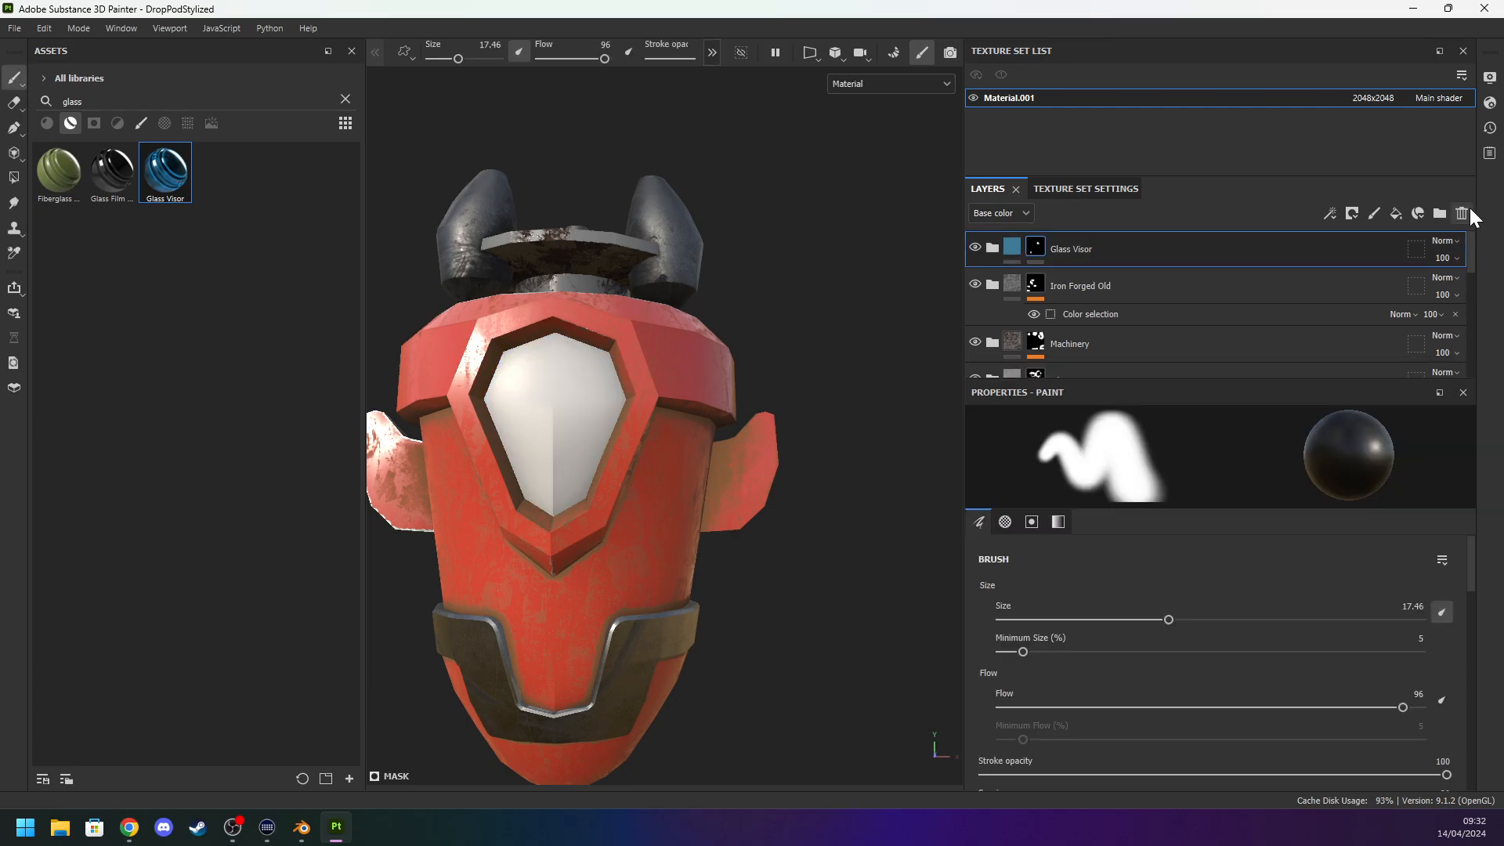
left_click(1471, 210)
left_click(1471, 209)
left_click(1470, 209)
left_click(1470, 210)
left_click(1471, 210)
left_click(1471, 210)
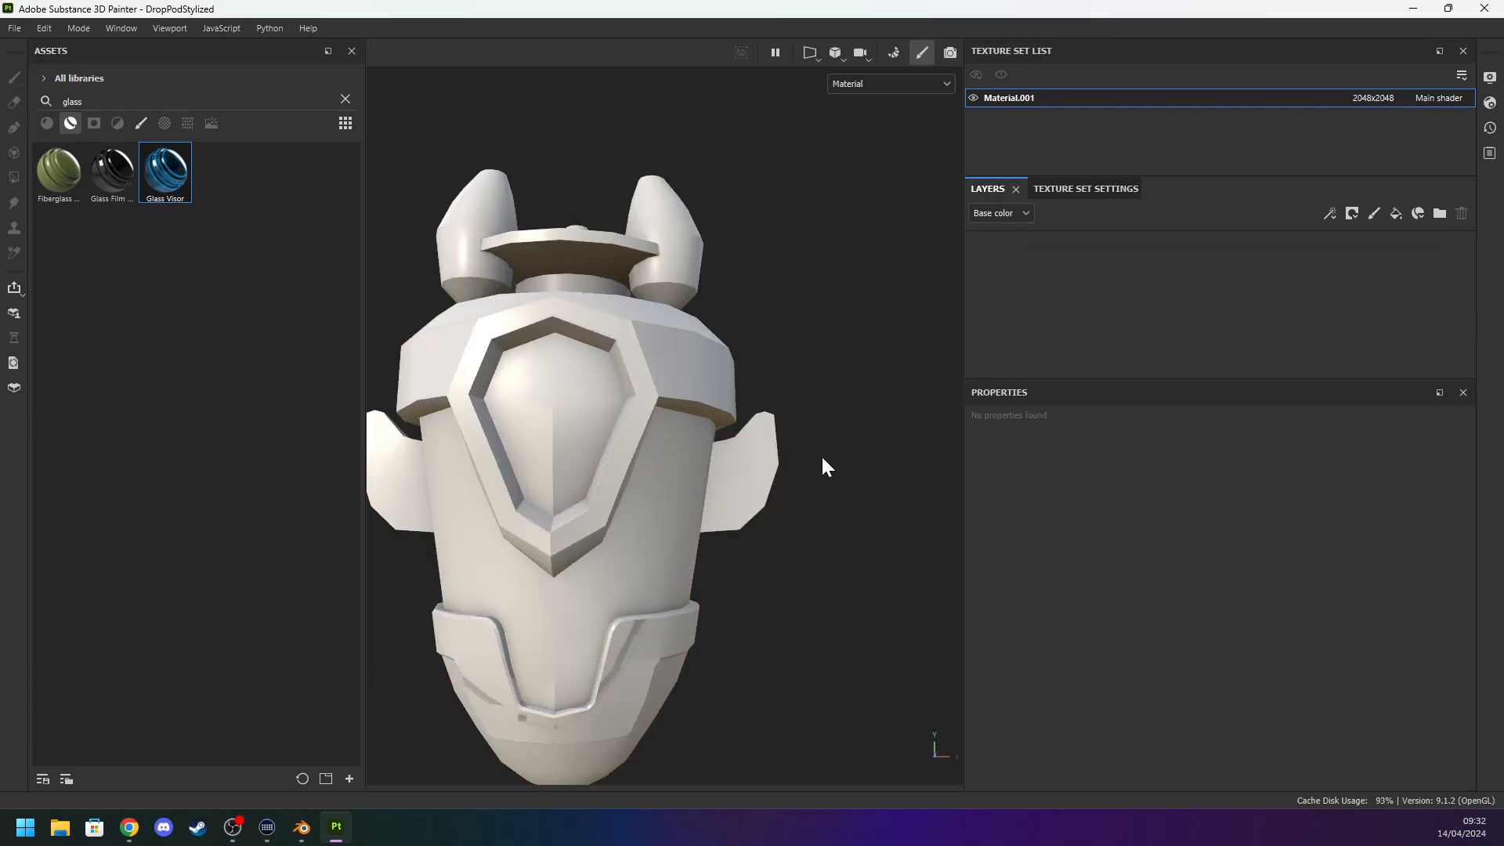
Examine the untextured model and review its mesh maps in the texture set settings.
scroll(694, 361, "up", 3)
scroll(688, 359, "down", 5)
left_click_drag(768, 358, 734, 363, "alt")
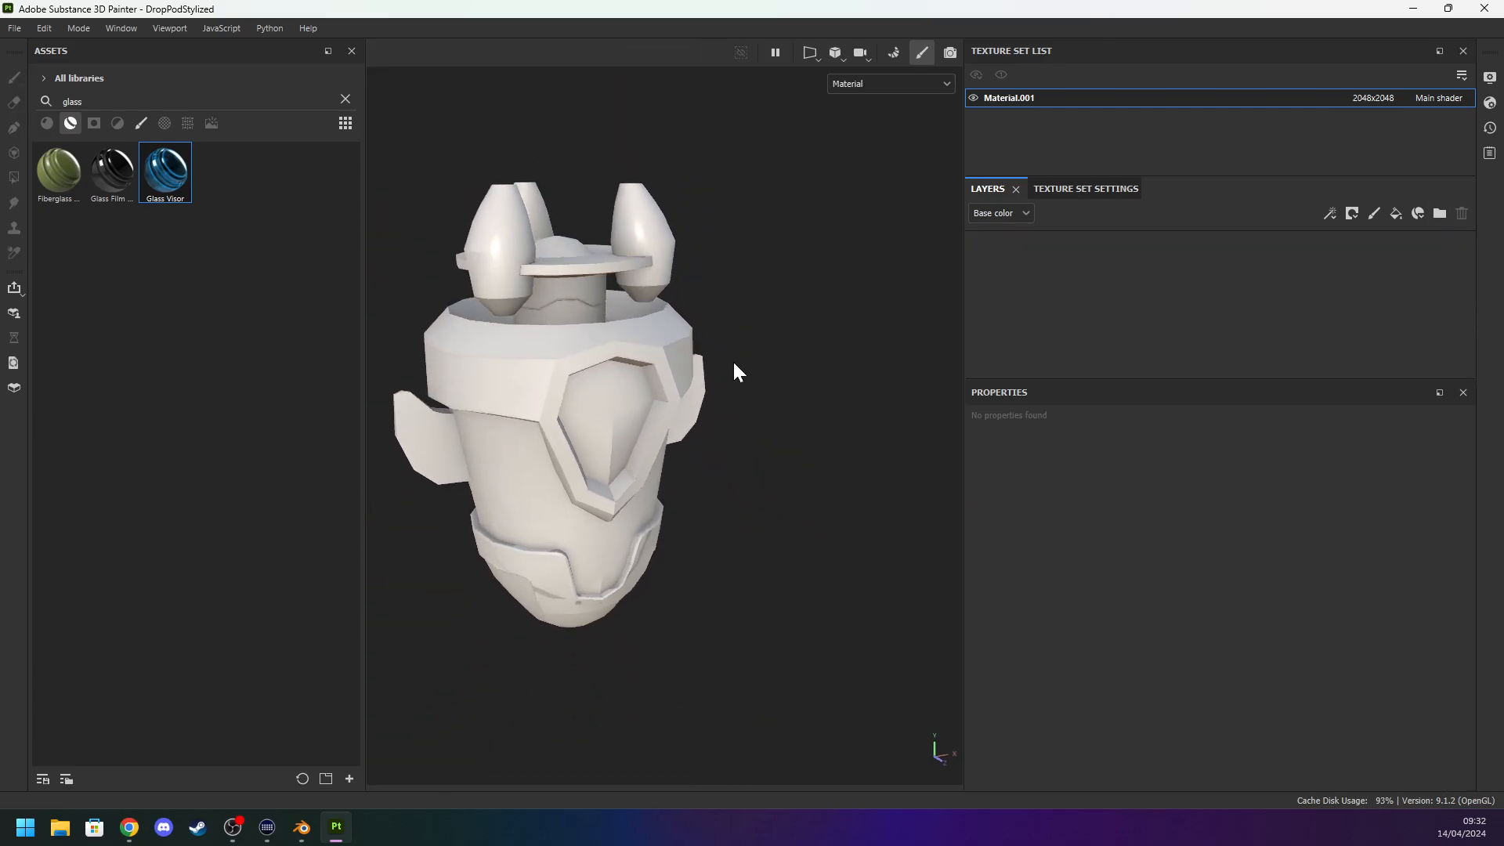
left_click(1062, 188)
scroll(1253, 341, "down", 3)
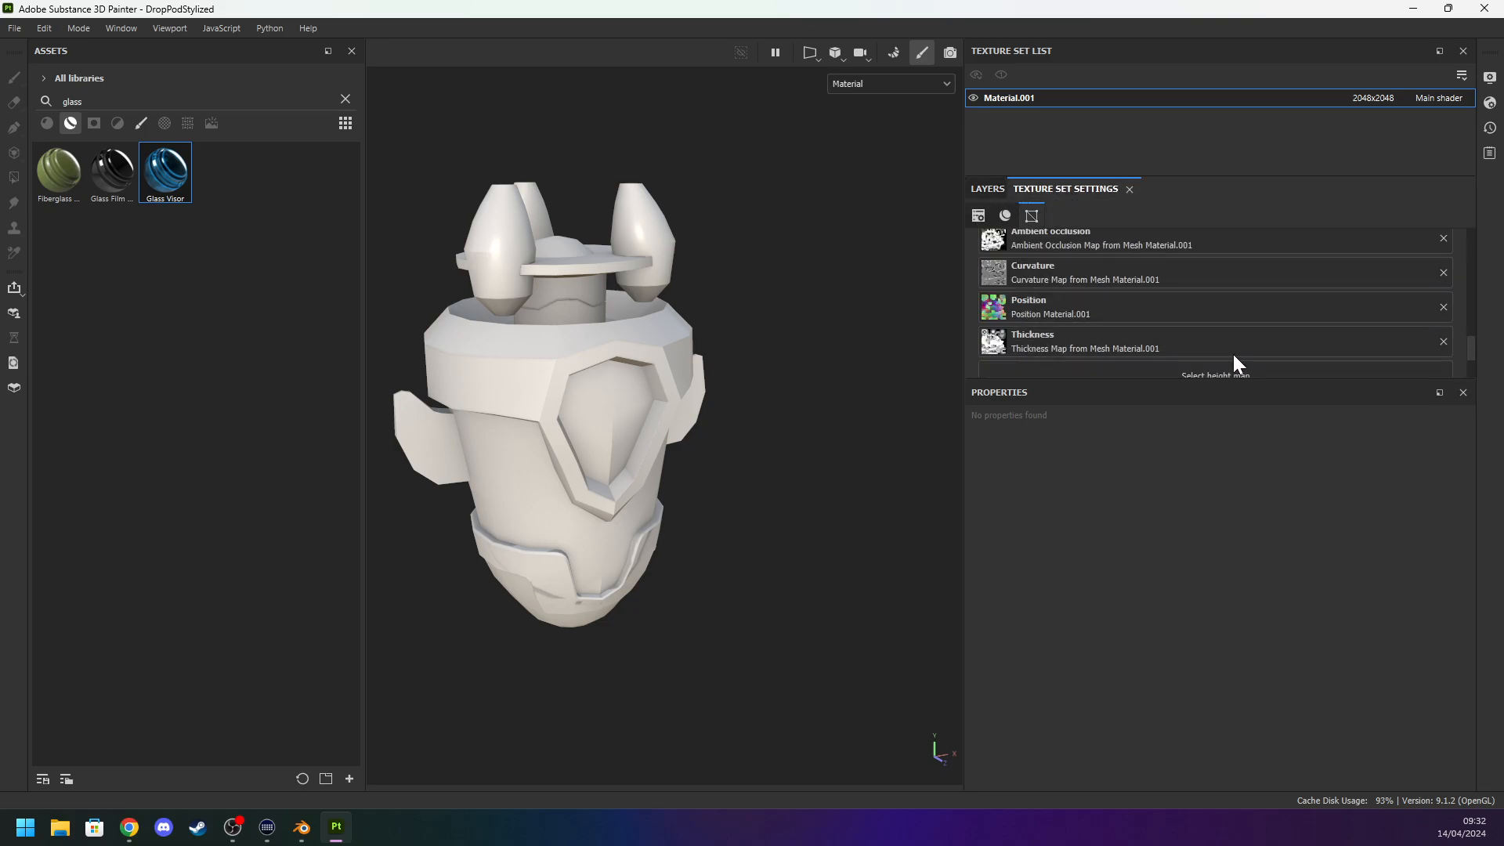
scroll(1403, 329, "down", 2)
scroll(1416, 322, "up", 4)
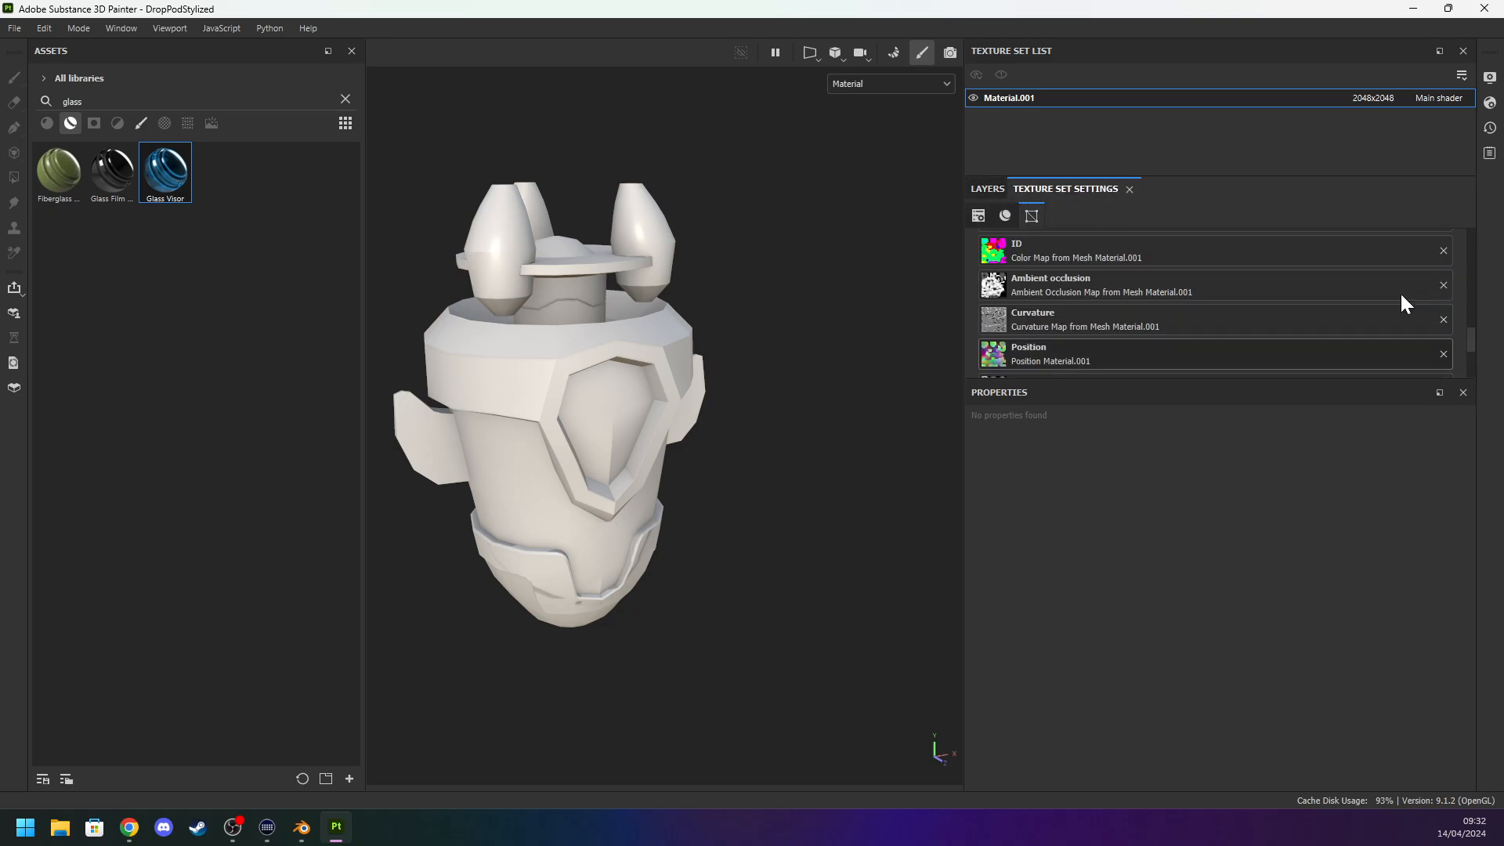
scroll(666, 439, "up", 3)
left_click_drag(666, 439, 791, 454, "alt")
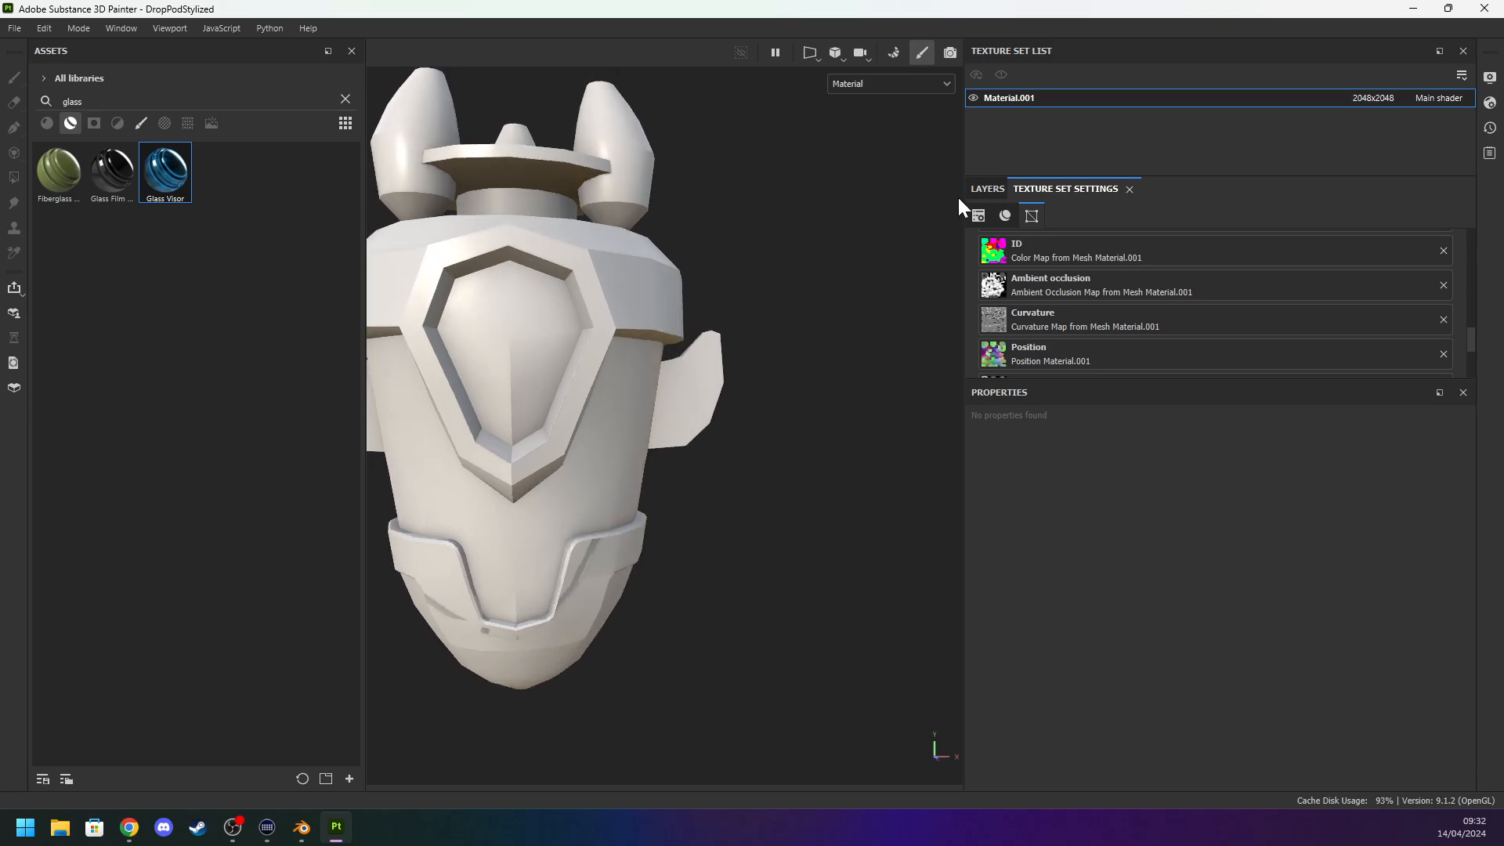
Remove the ambient occlusion map from the Material.001 mesh maps and examine the model without it.
left_click(986, 189)
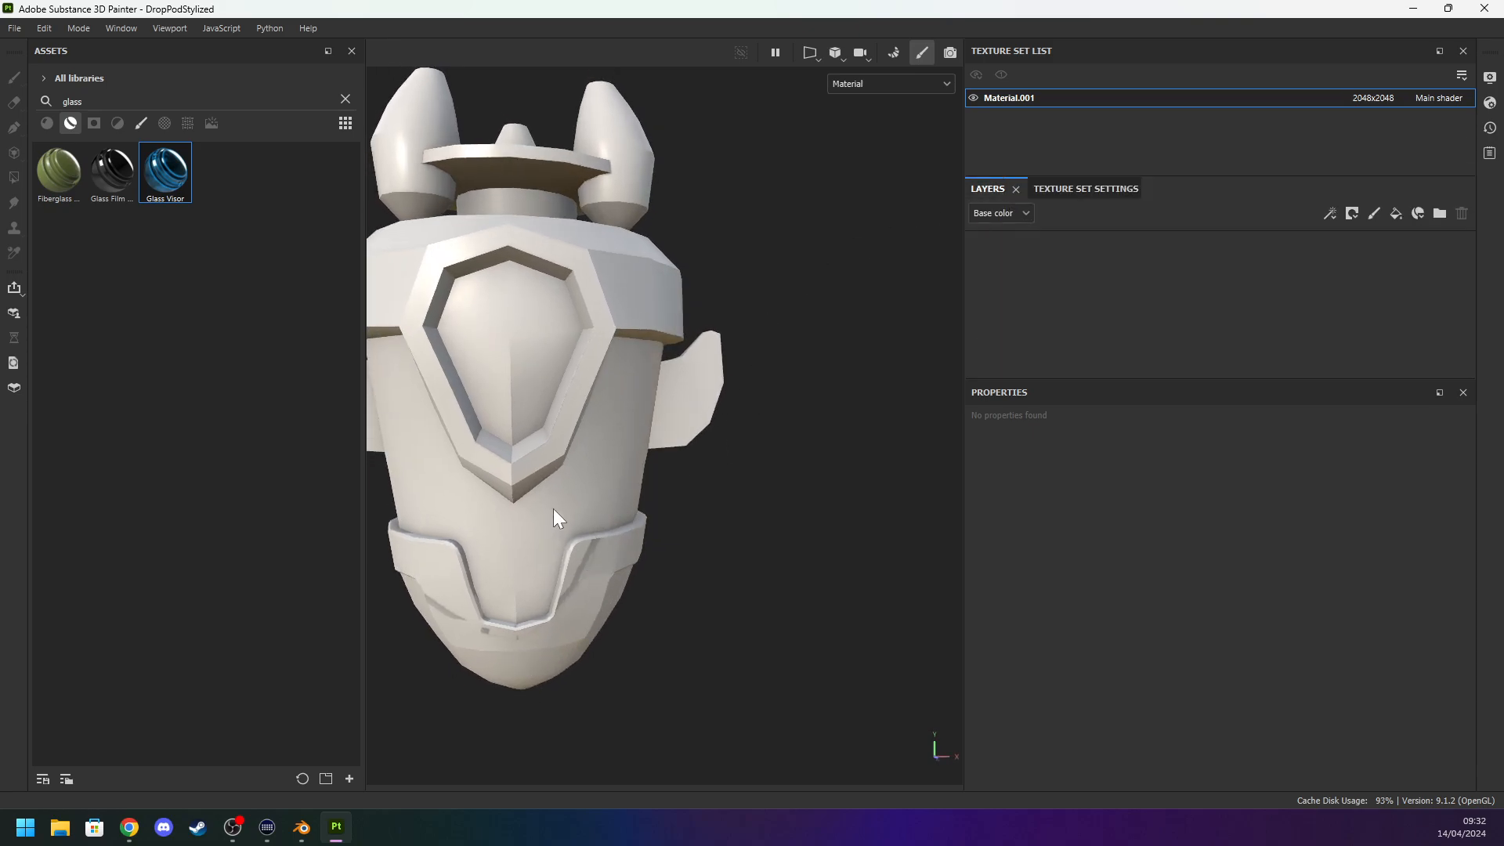
middle_click_drag(557, 503, 717, 503, "alt")
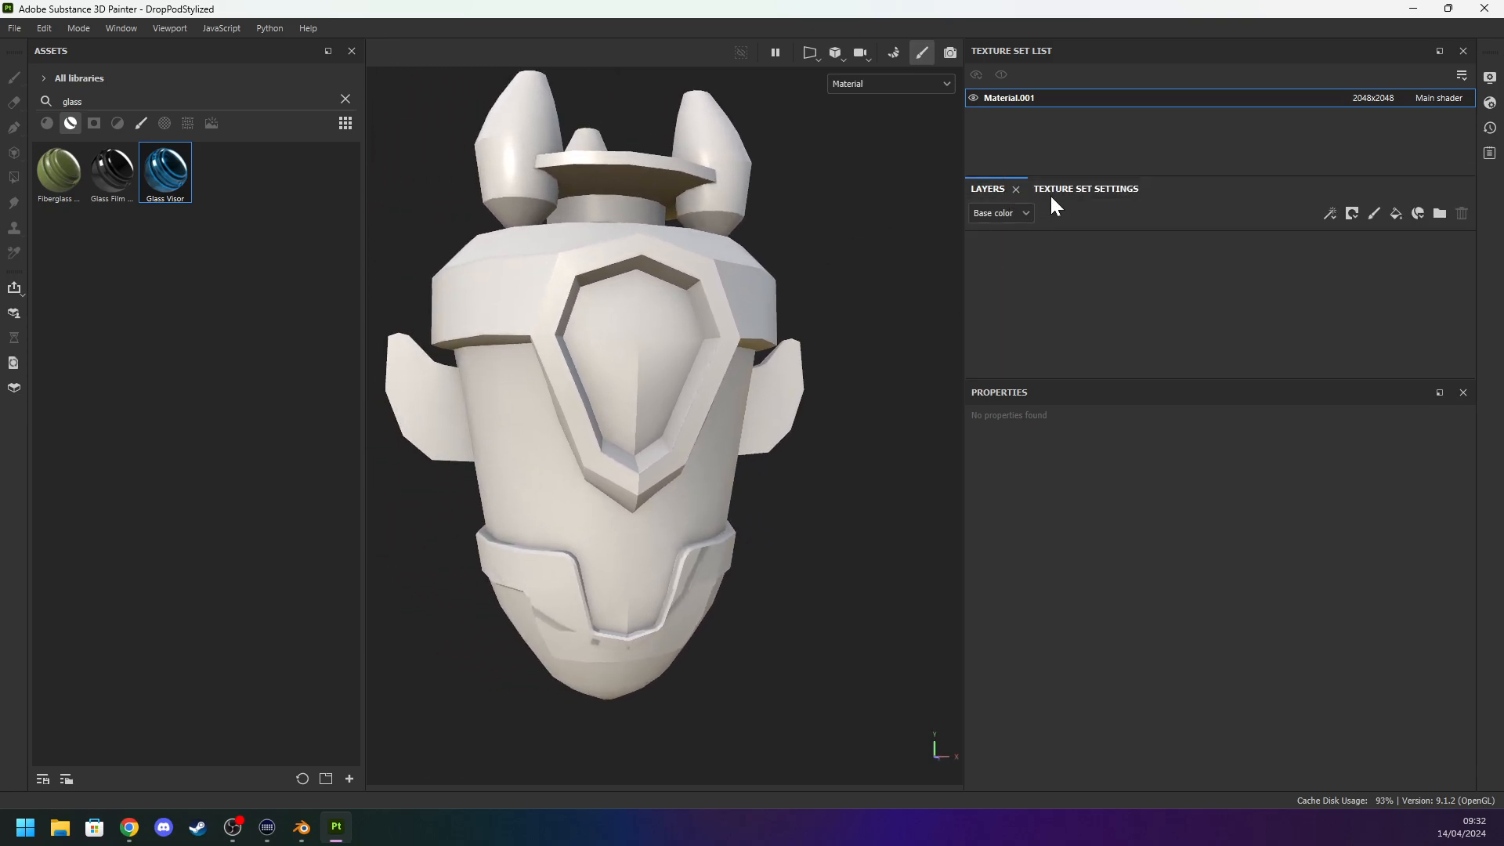
left_click(1086, 189)
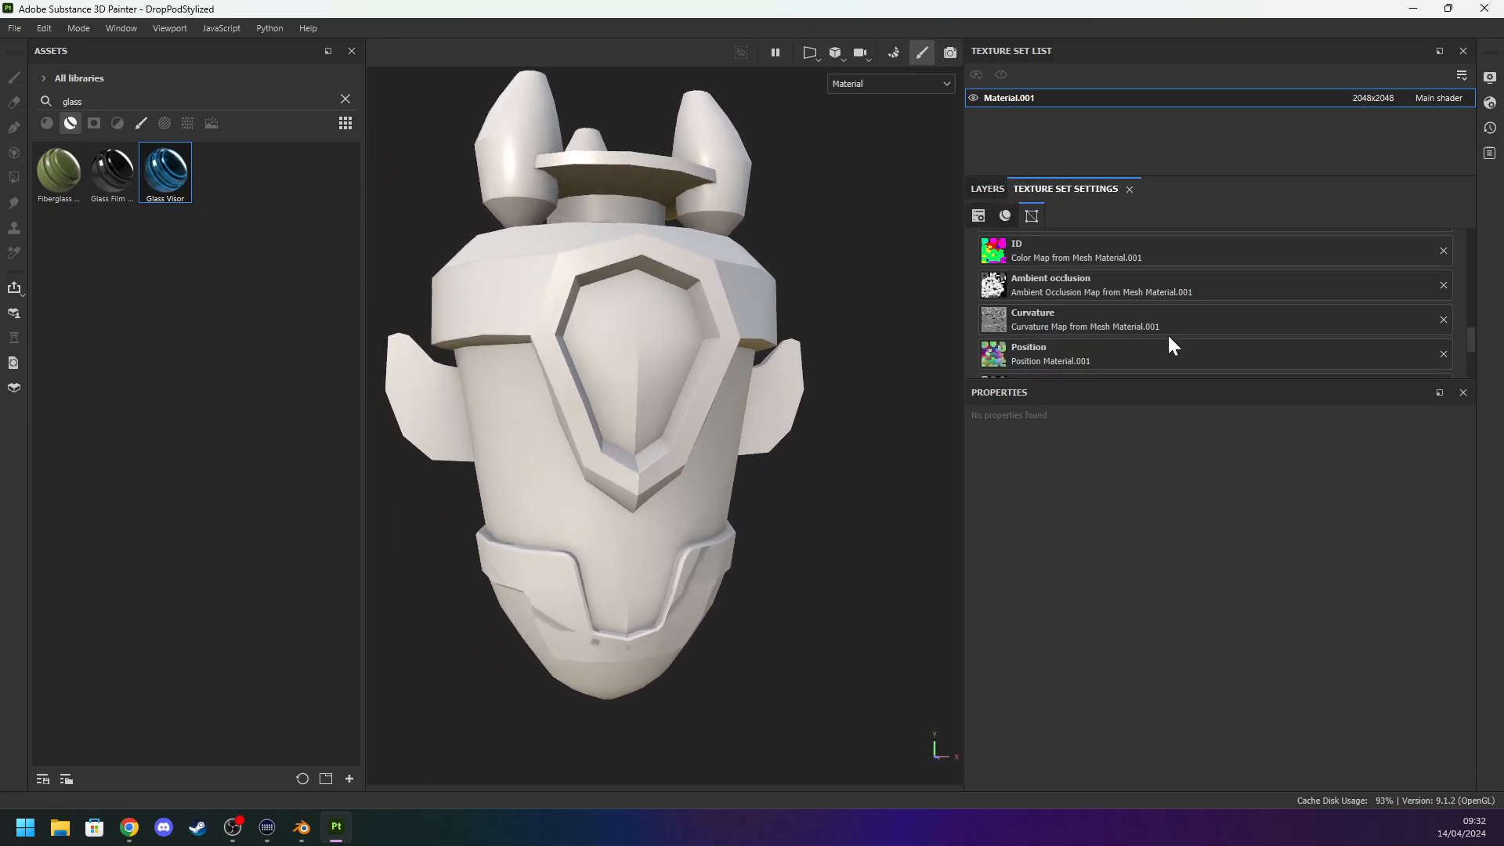
scroll(1432, 336, "up", 3)
left_click(1443, 274)
key("ctrl+z")
scroll(1444, 345, "down", 1)
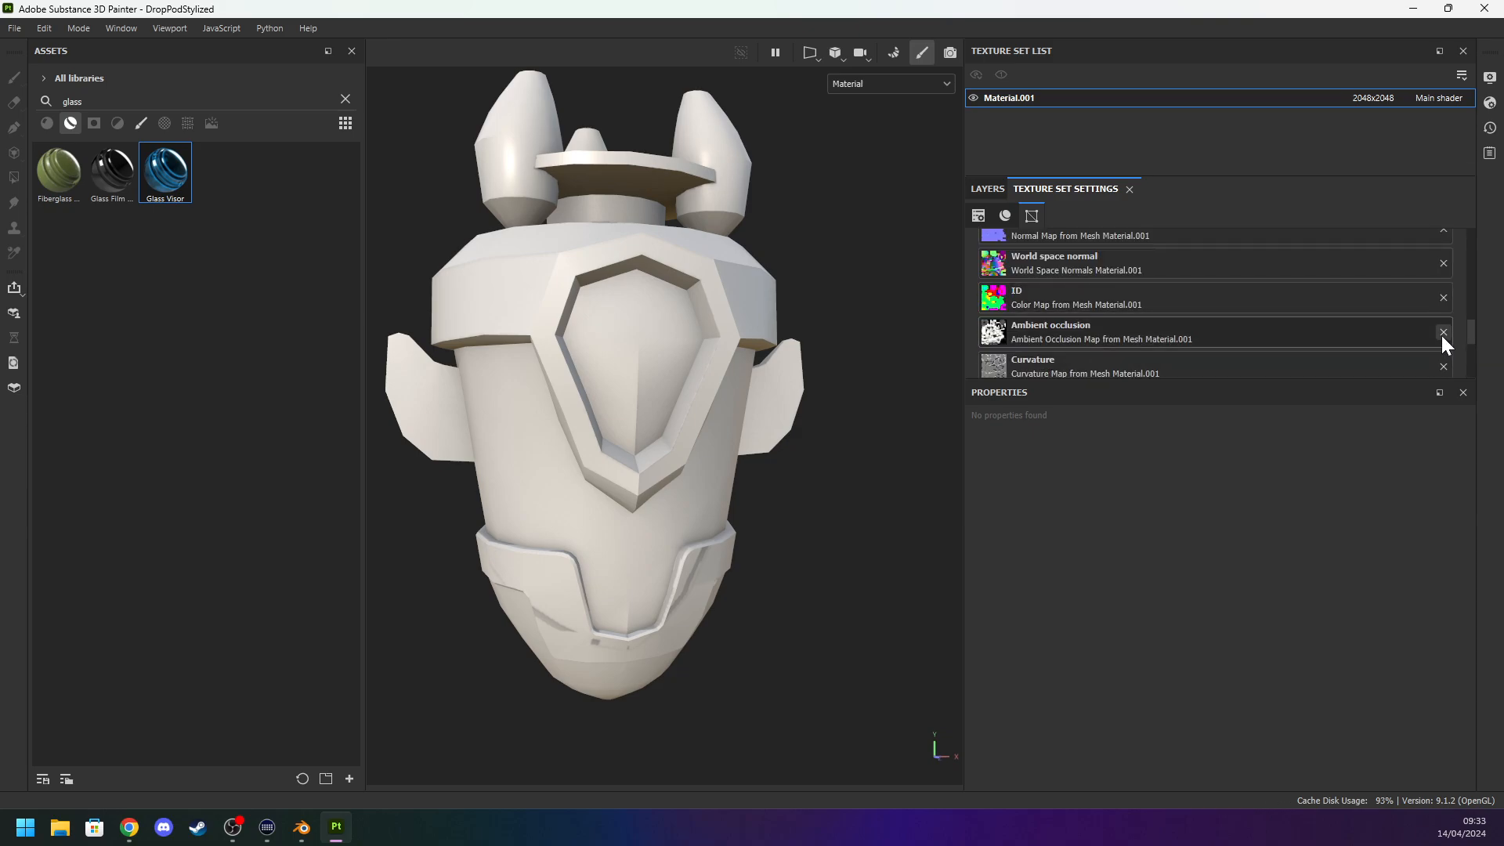
left_click(1444, 332)
left_click_drag(847, 426, 945, 448, "alt")
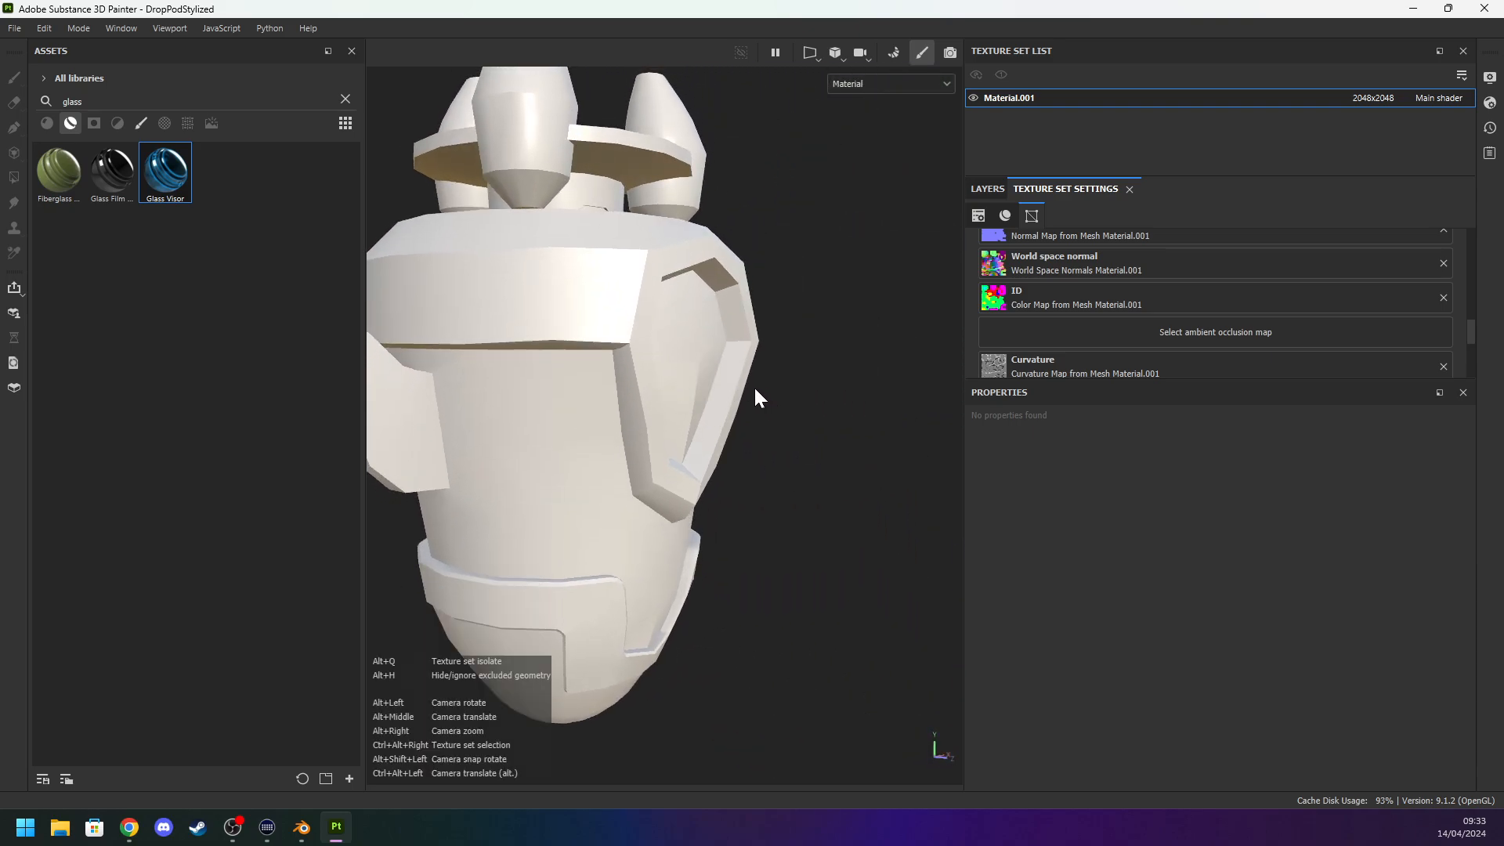
left_click_drag(746, 385, 843, 325, "alt")
Clear the asset search and browse the full list of smart materials.
left_click(987, 189)
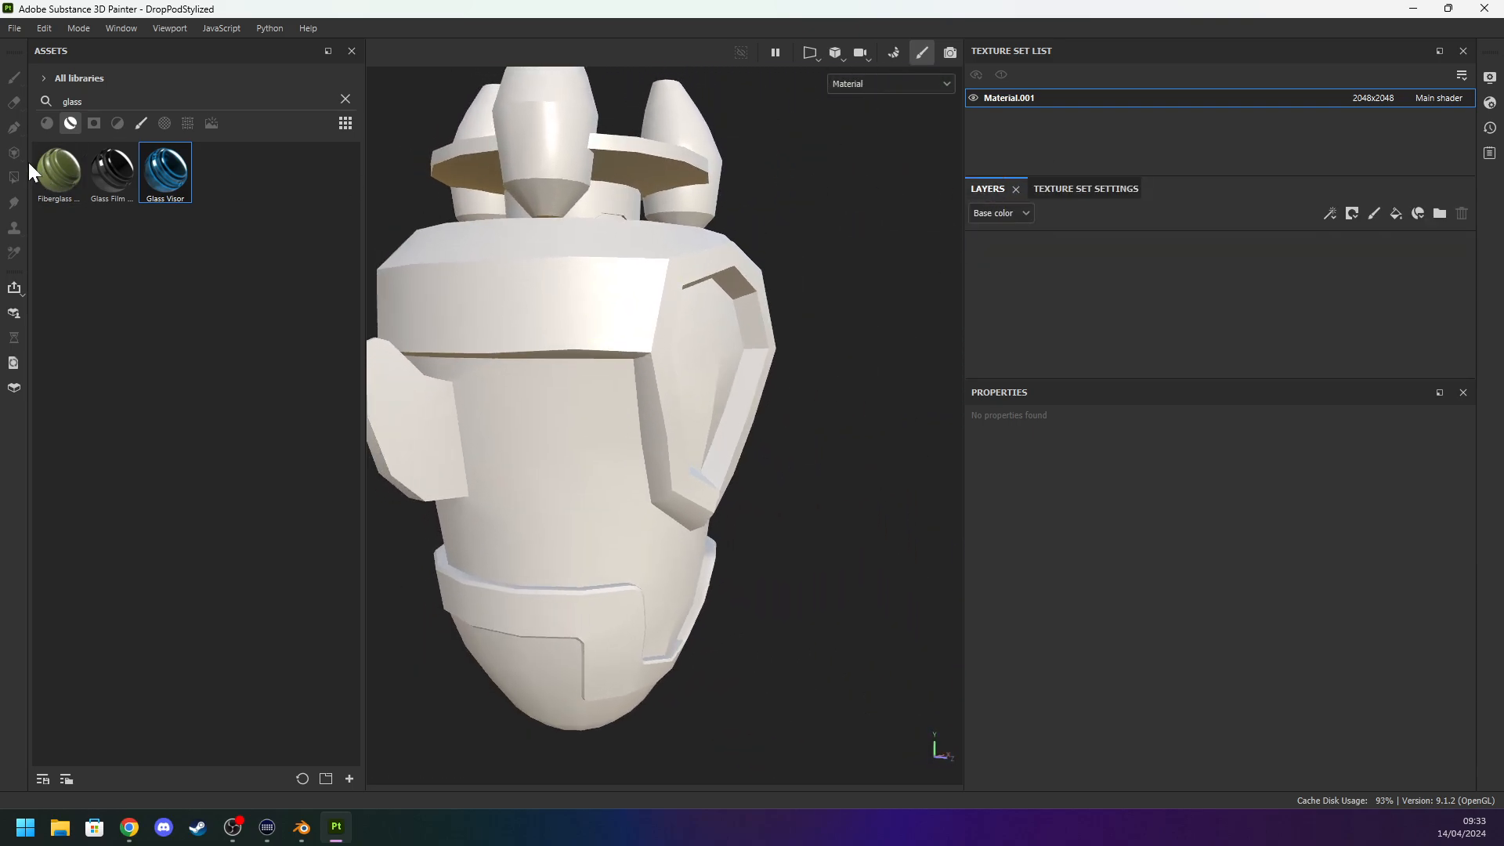
left_click(340, 99)
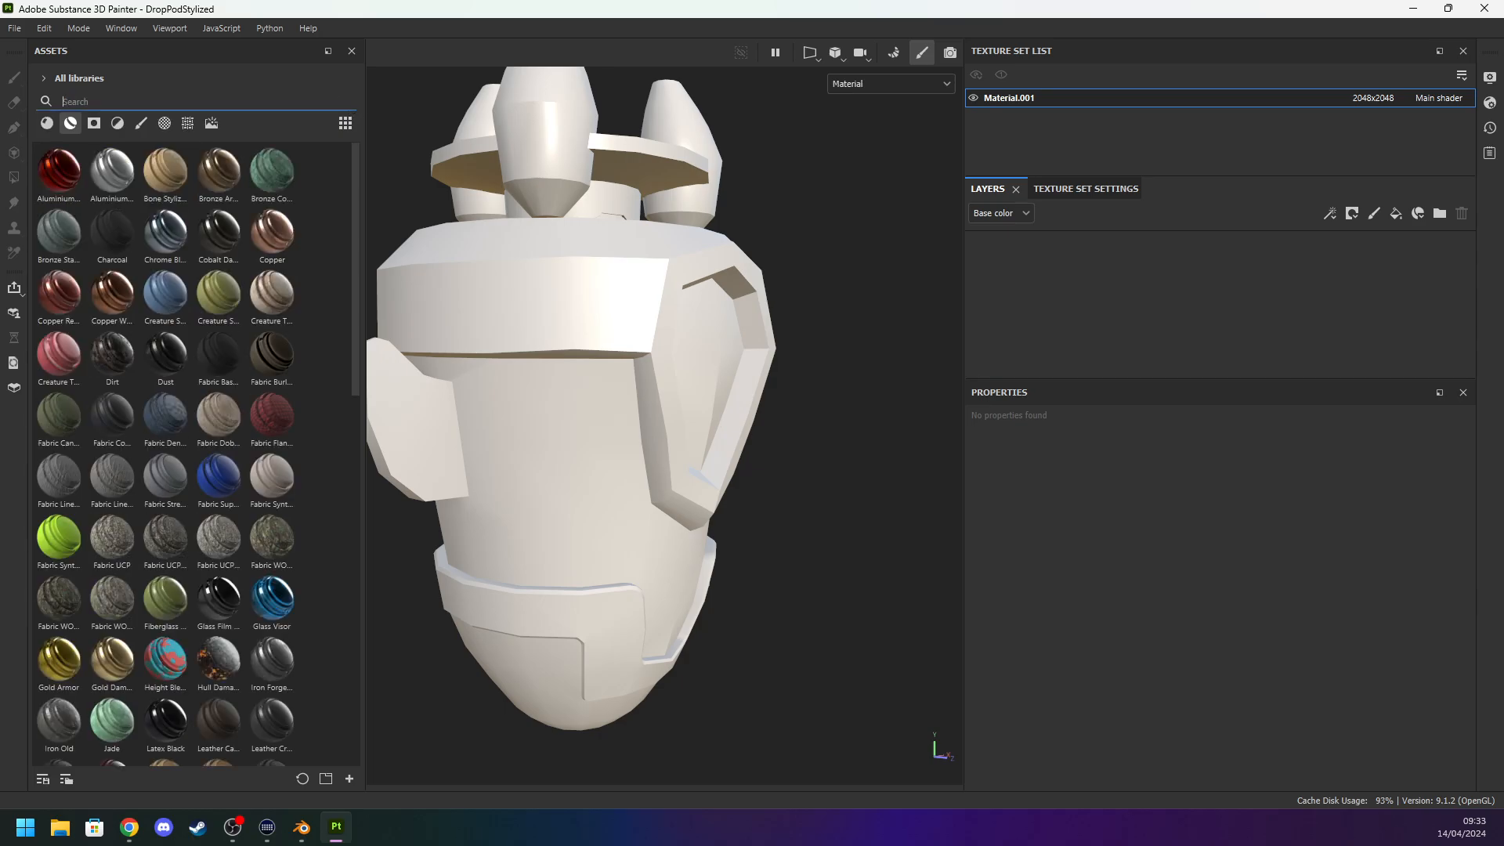
scroll(125, 330, "down", 15)
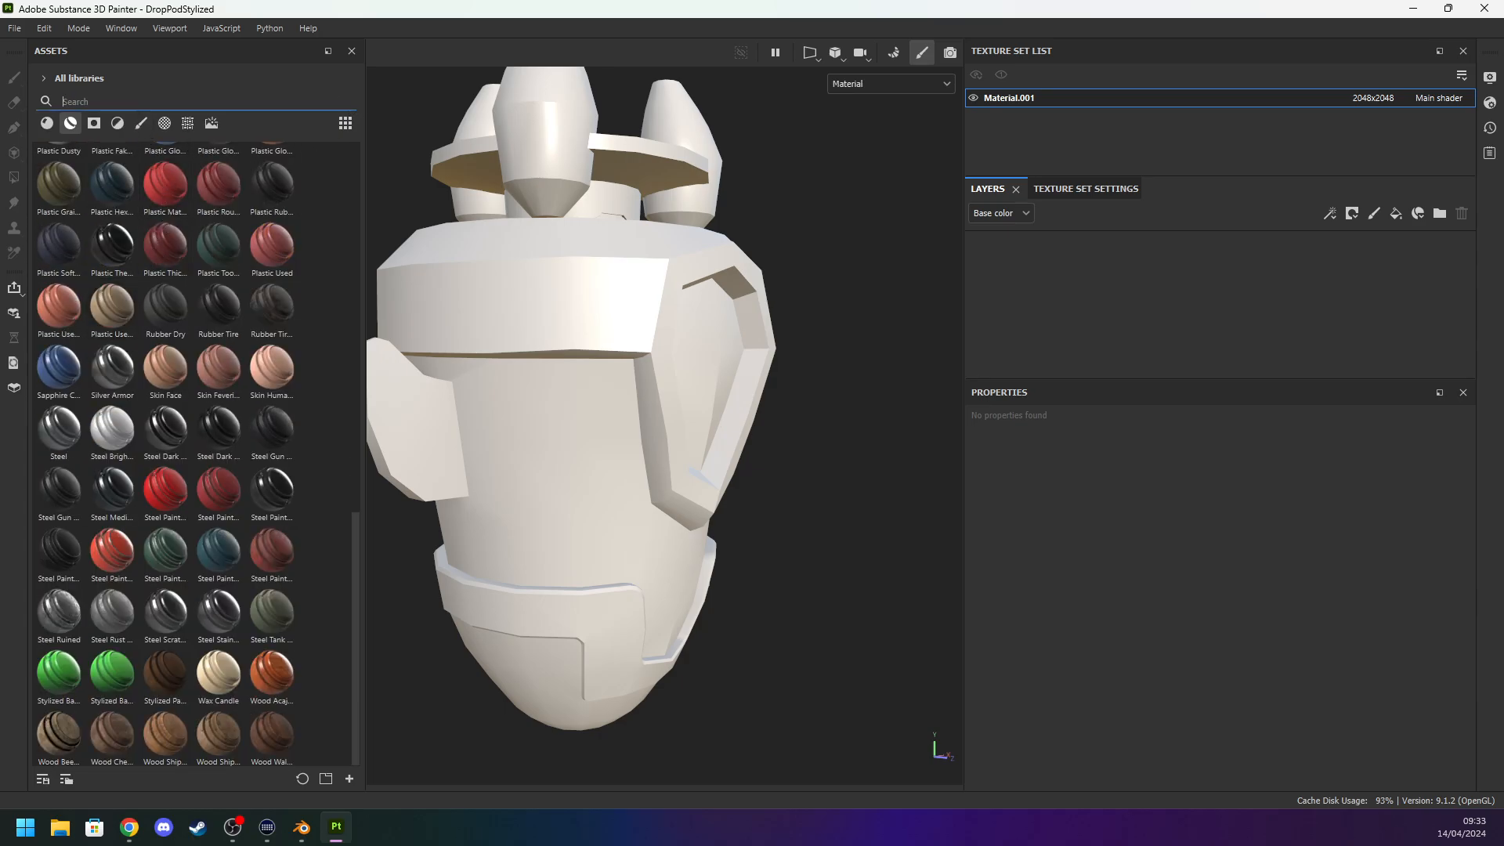
left_click(42, 125)
left_click(73, 124)
left_click(81, 102)
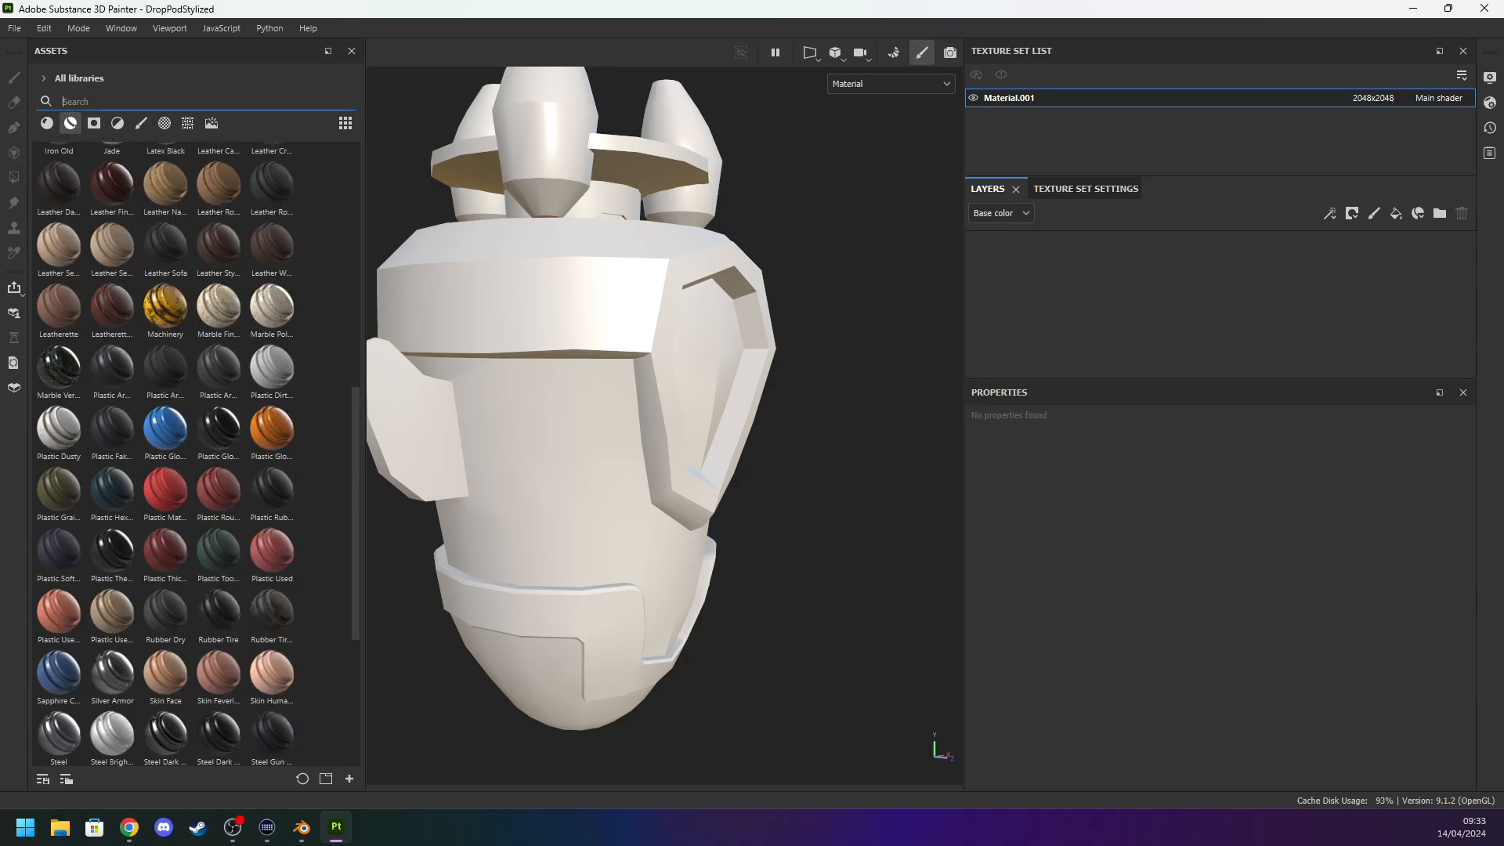
Search the smart materials for "pain" and try Stylized Painted Look Base on the drop pod.
type("sty")
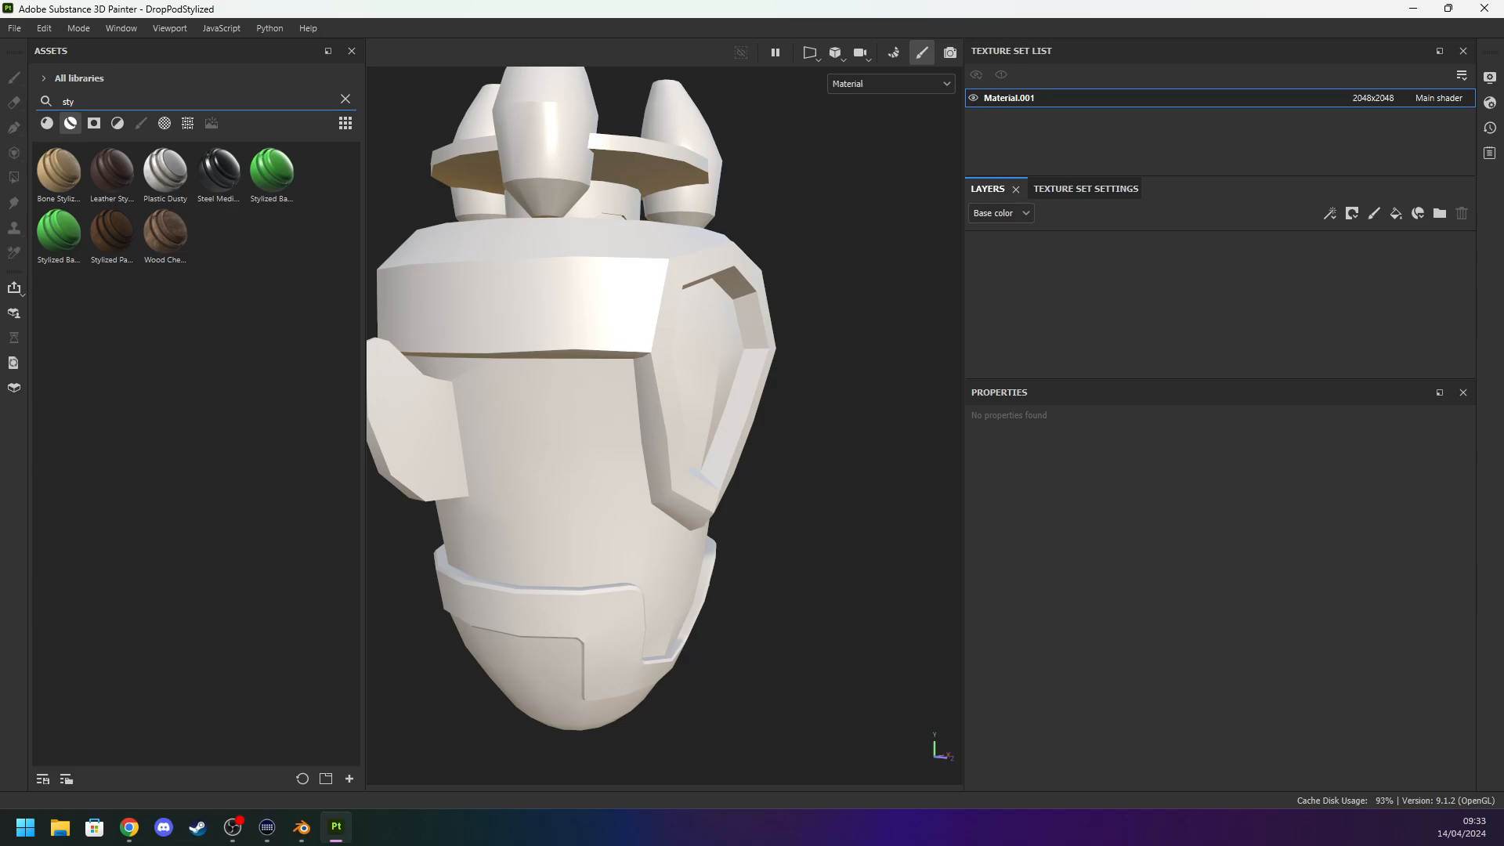
key("BackSpace")
type("ly")
key("BackSpace")
key("BackSpace")
key("BackSpace")
key("BackSpace")
type("pai")
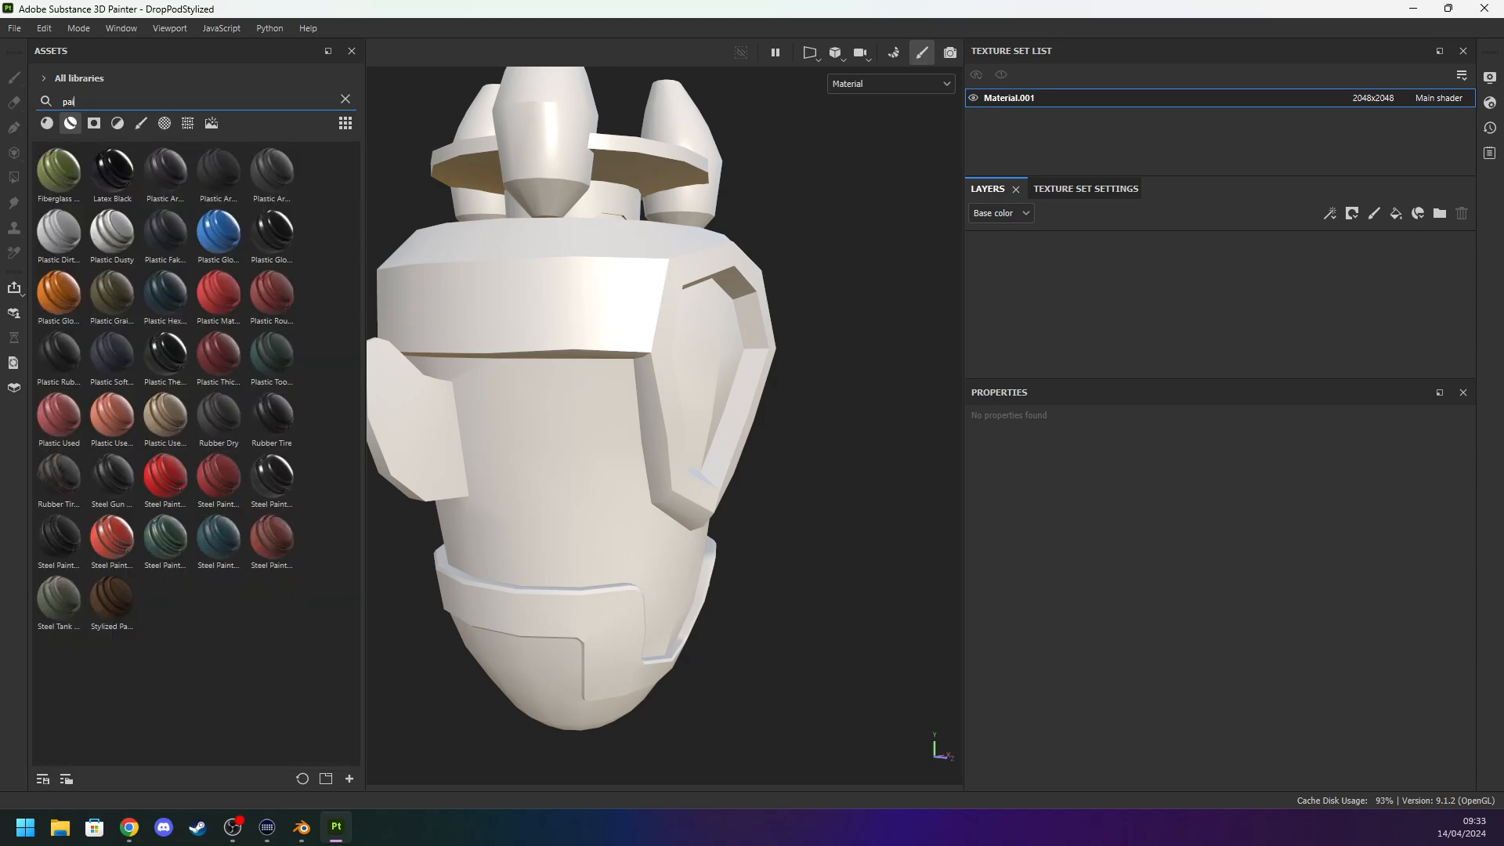
type("n")
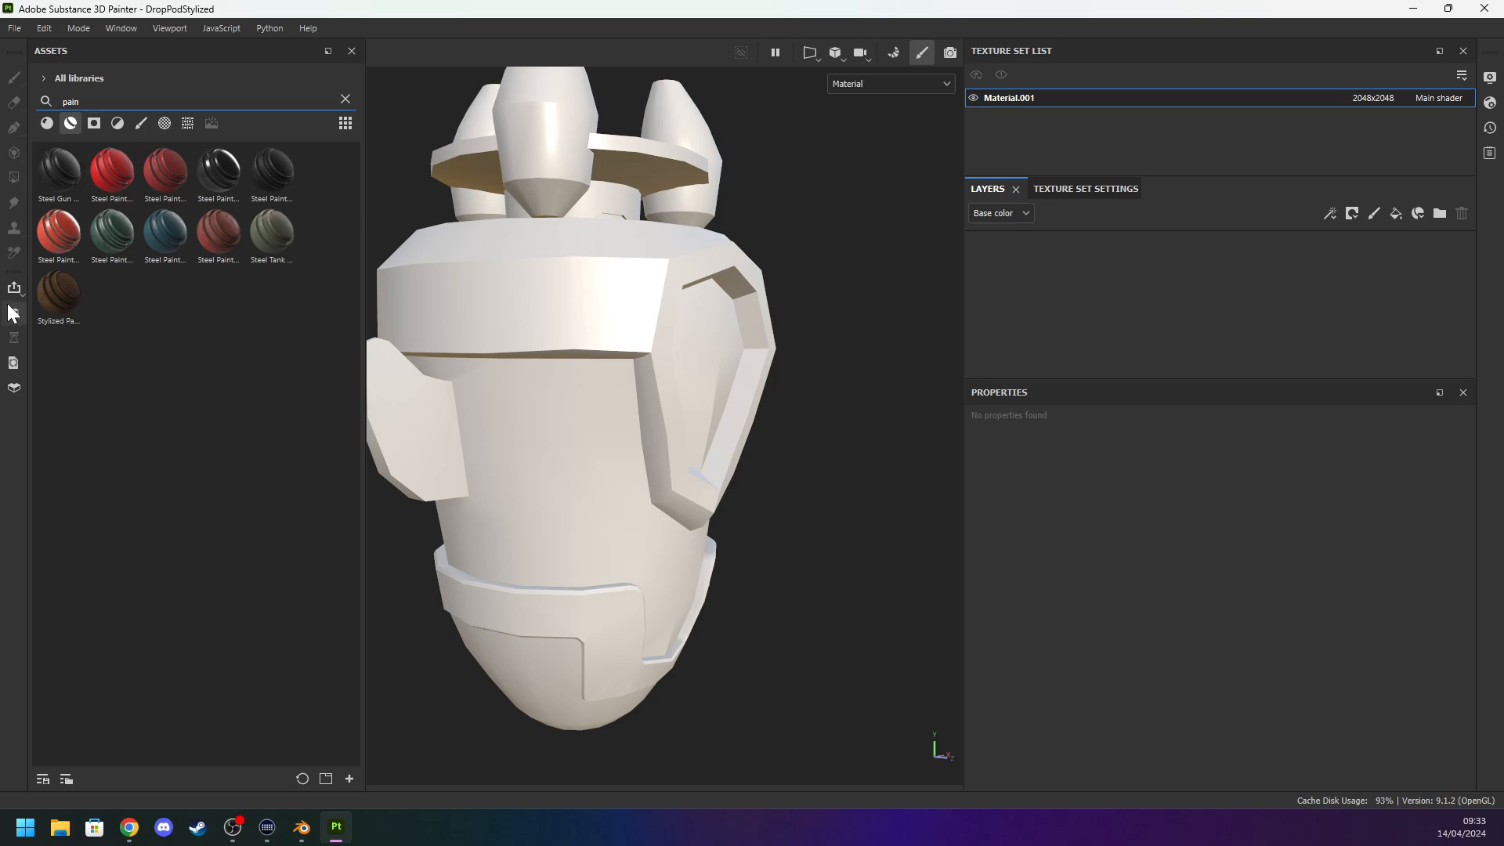
mouse_move(81, 292)
left_mouse_down()
mouse_move(77, 316)
mouse_move(549, 342)
mouse_move(380, 312)
mouse_move(606, 336)
left_mouse_up()
scroll(552, 357, "up", 3)
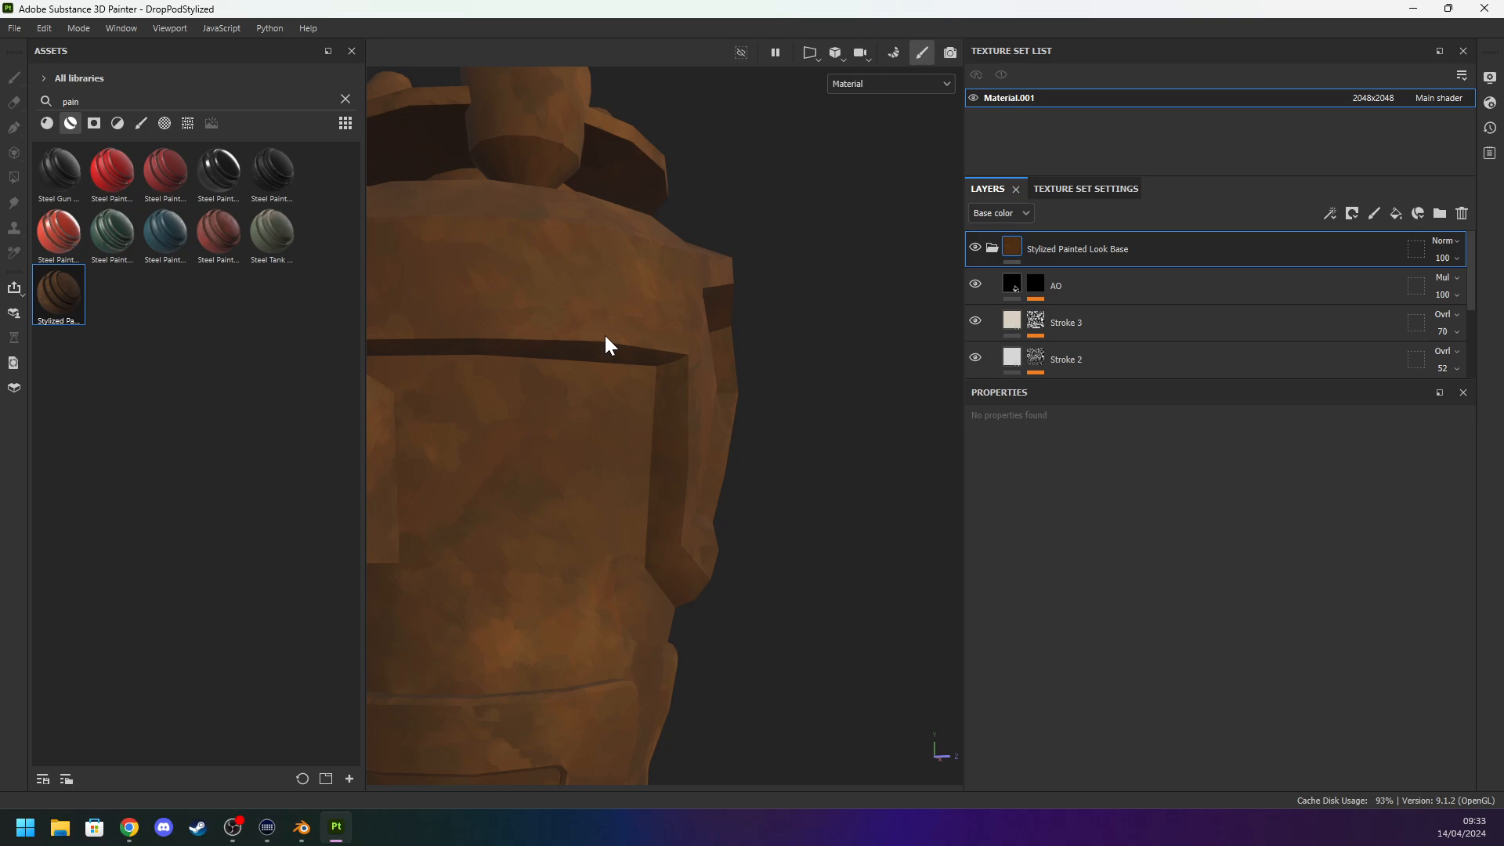
Examine the painted brush strokes up close and delete the Stylized Painted Look Base group.
left_click(992, 248)
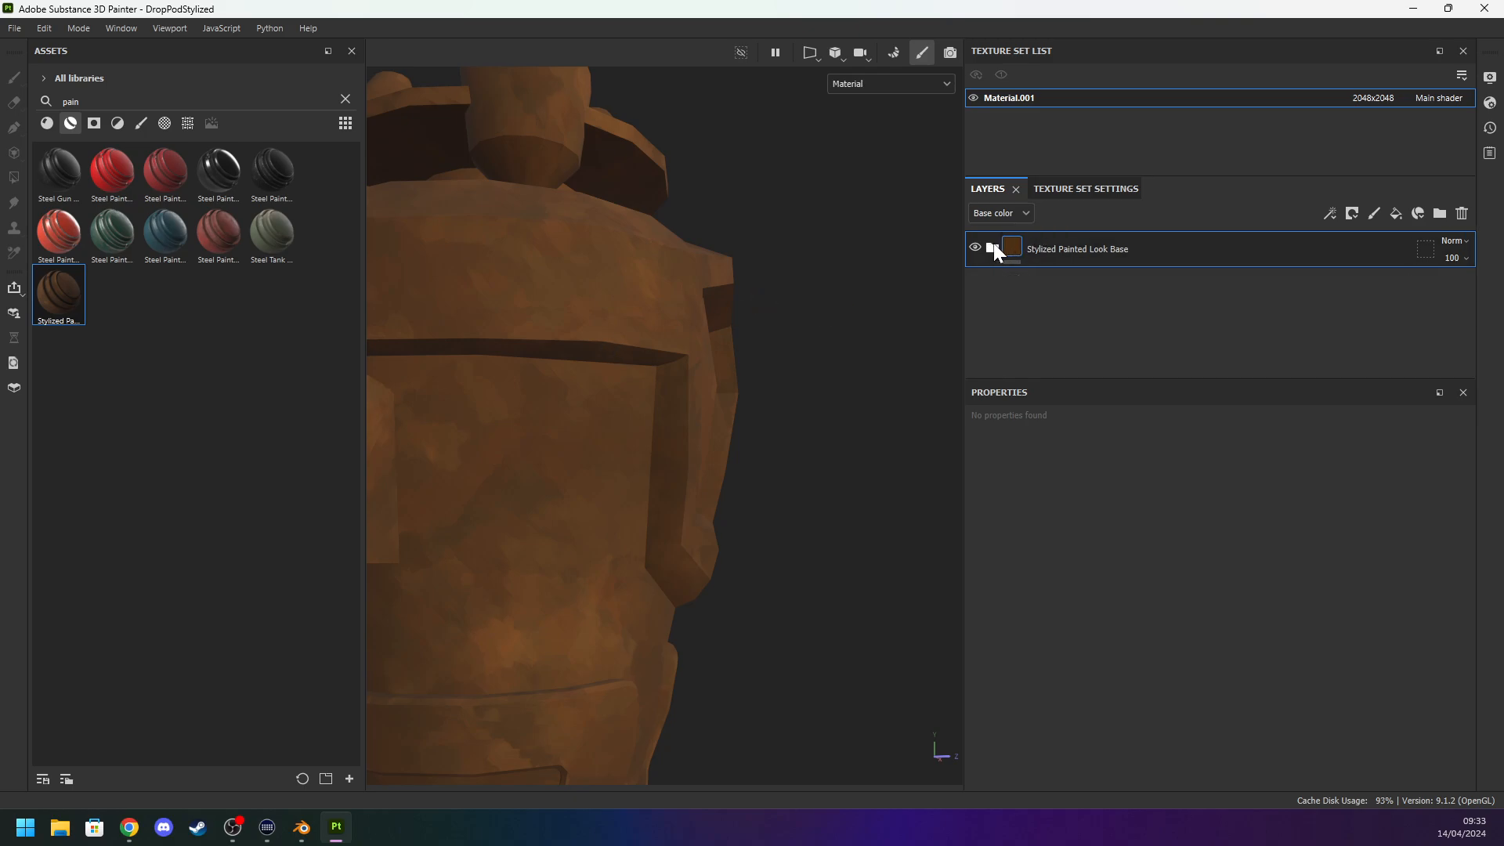
scroll(810, 342, "down", 3)
left_click_drag(810, 341, 551, 389, "alt")
scroll(694, 384, "up", 4)
middle_click_drag(685, 313, 859, 205, "alt")
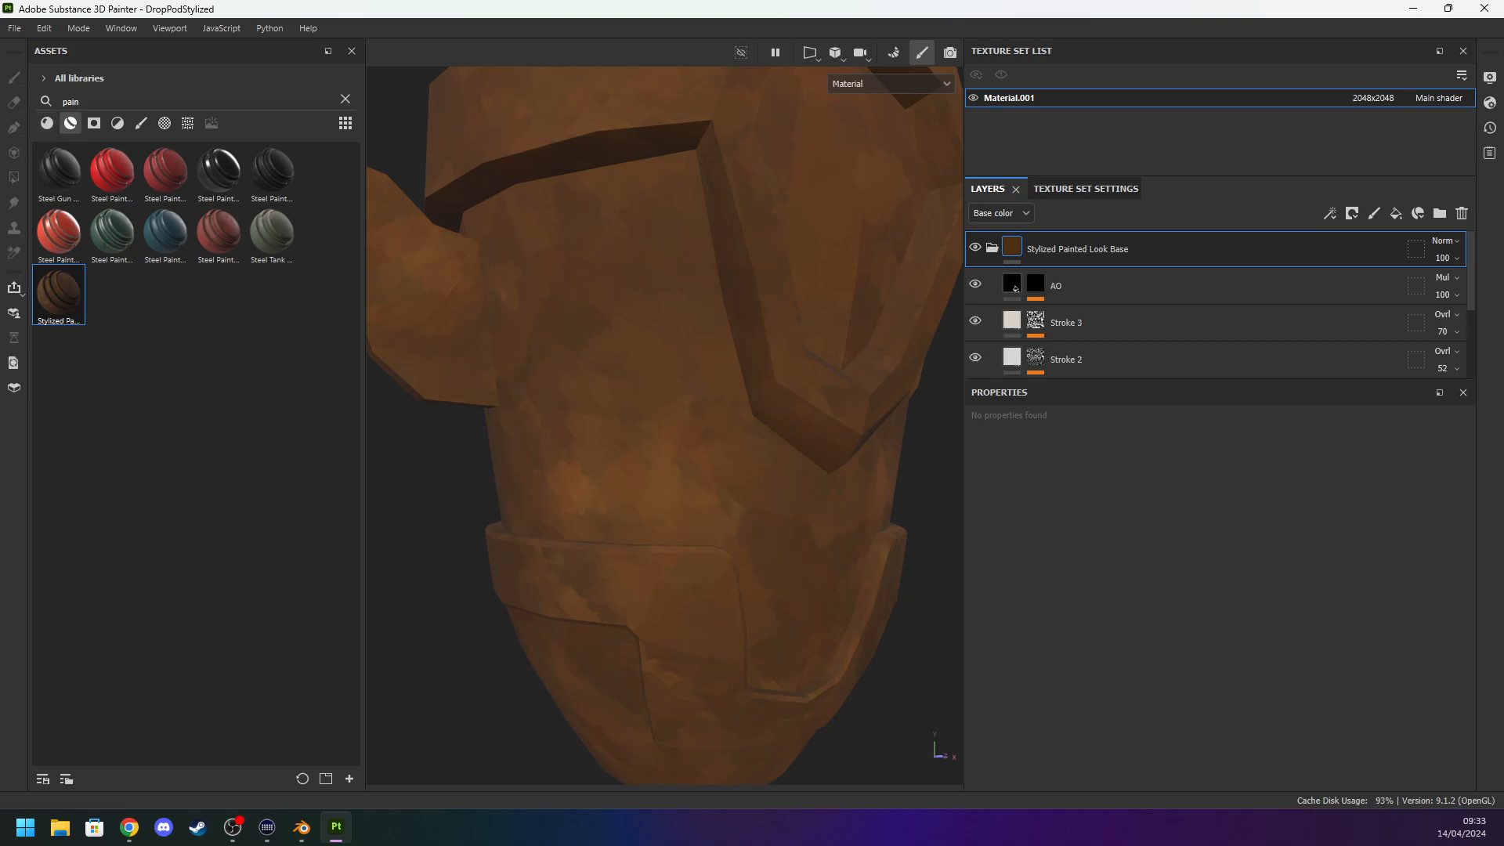
left_click(705, 227)
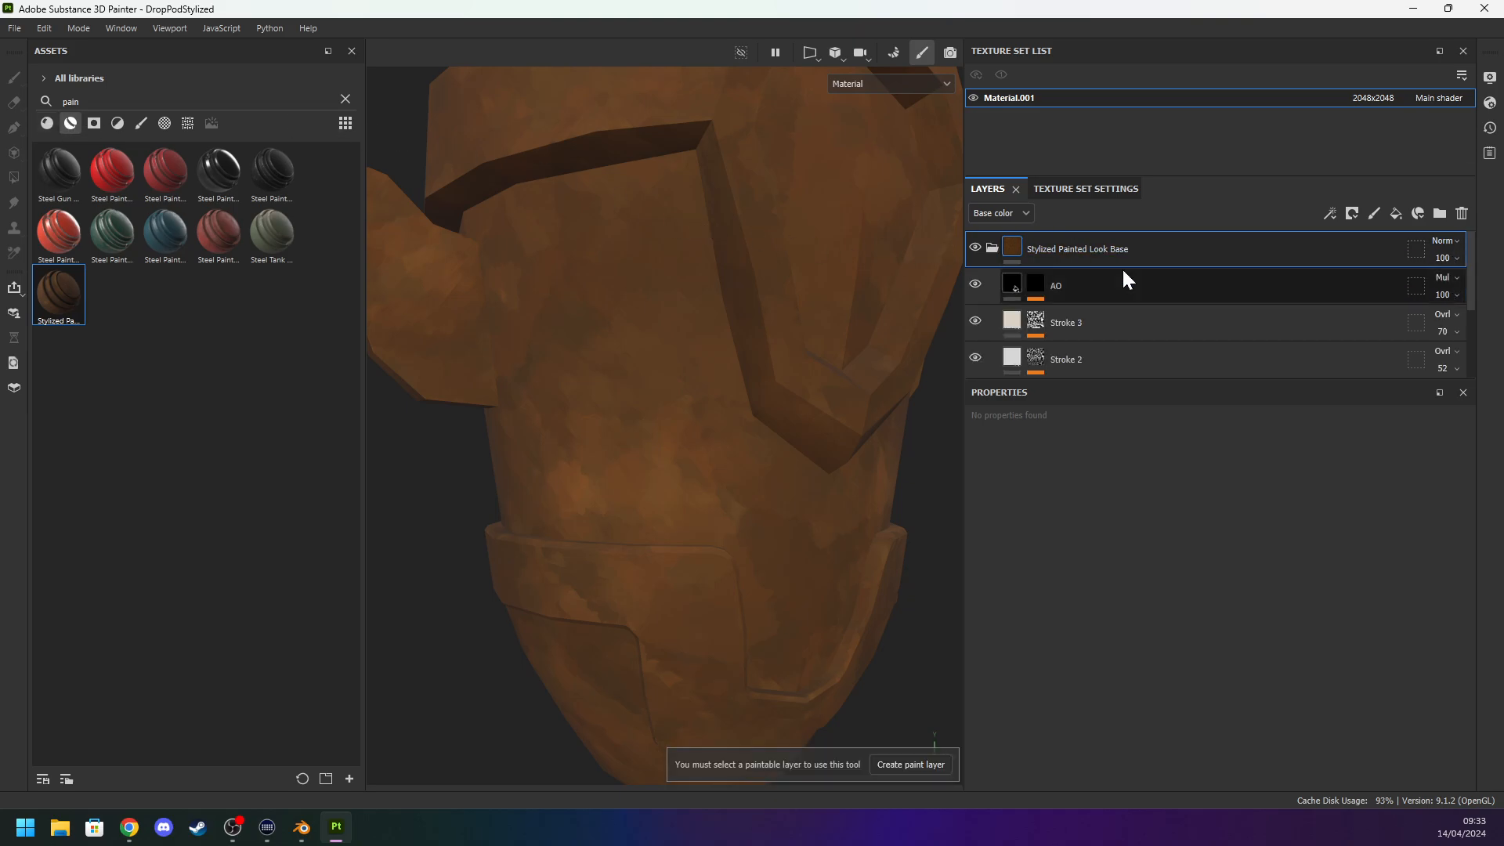
left_click(1462, 213)
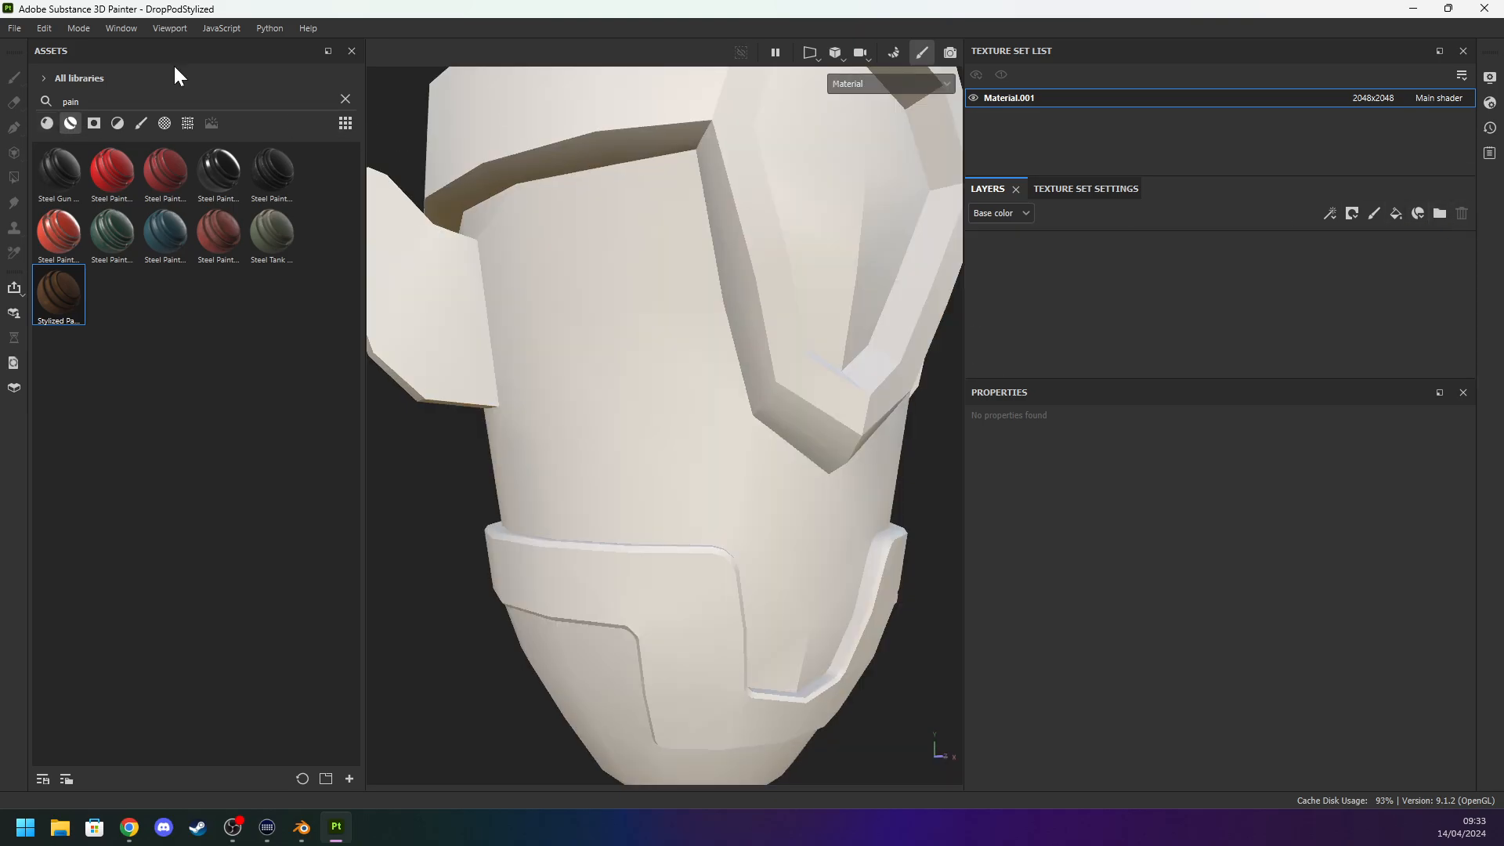
Search the smart materials for "styl".
left_click(82, 102)
key("BackSpace")
type("styl")
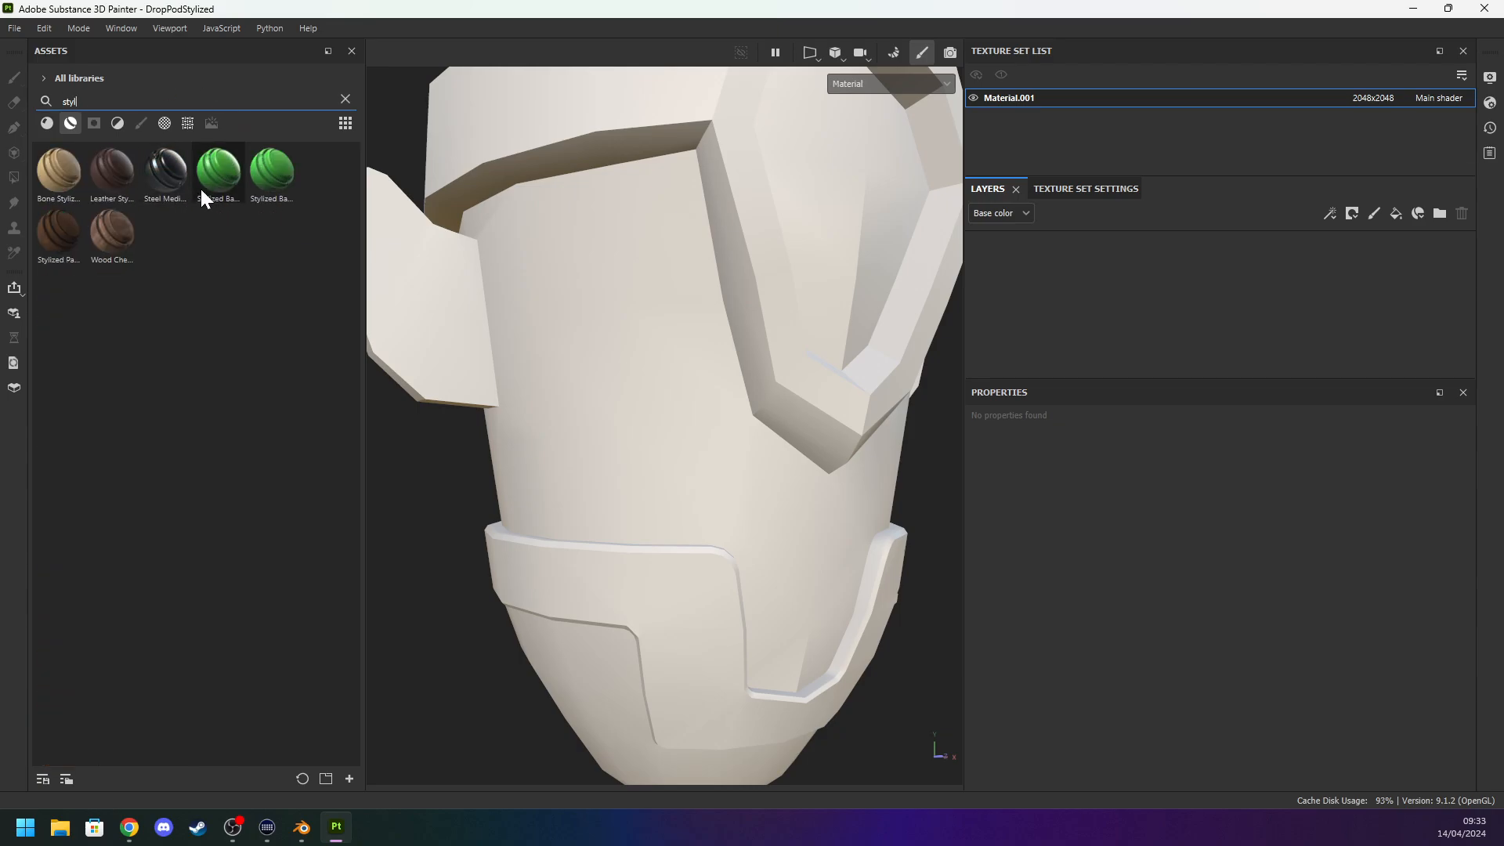
Try the Stylized Base Material (Green) smart material on the drop pod and undo it.
left_click(272, 179)
left_click_drag(239, 177, 641, 229)
scroll(641, 229, "down", 5)
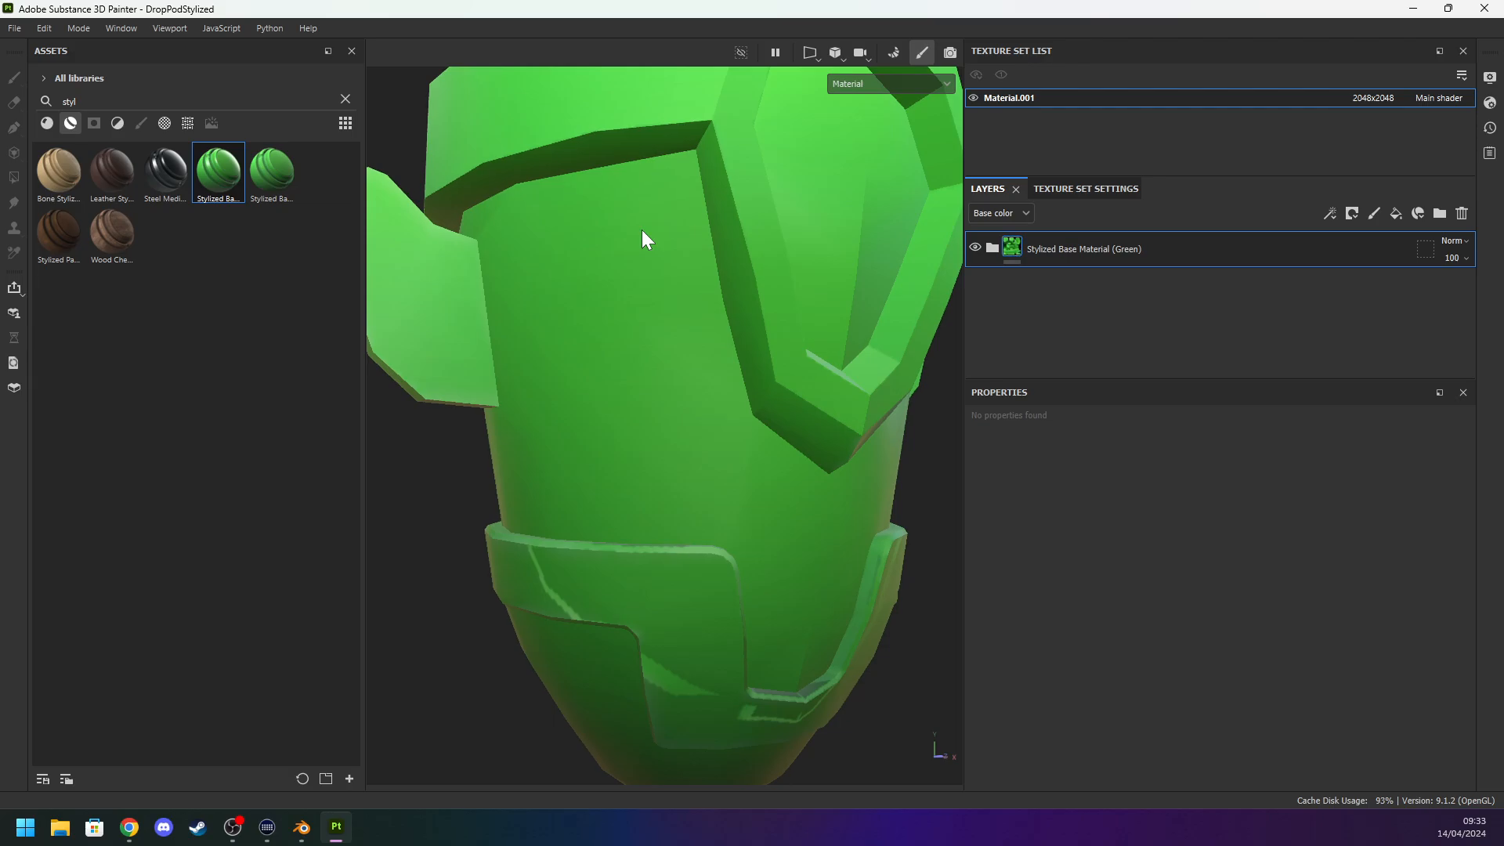
mouse_move(847, 298)
left_mouse_down("alt")
mouse_move(697, 260)
mouse_move(802, 252)
mouse_move(863, 285)
left_mouse_up("alt")
key("ctrl+z")
Try the Stylized Base Material (Green2) smart material on the drop pod, examine it and delete it.
left_click_drag(288, 186, 596, 276)
mouse_move(813, 321)
left_mouse_down("alt")
mouse_move(674, 423)
mouse_move(749, 530)
mouse_move(598, 611)
mouse_move(446, 541)
mouse_move(577, 524)
mouse_move(722, 565)
mouse_move(604, 454)
mouse_move(702, 390)
mouse_move(788, 475)
left_mouse_up("alt")
left_click_drag(705, 449, 720, 492, "alt")
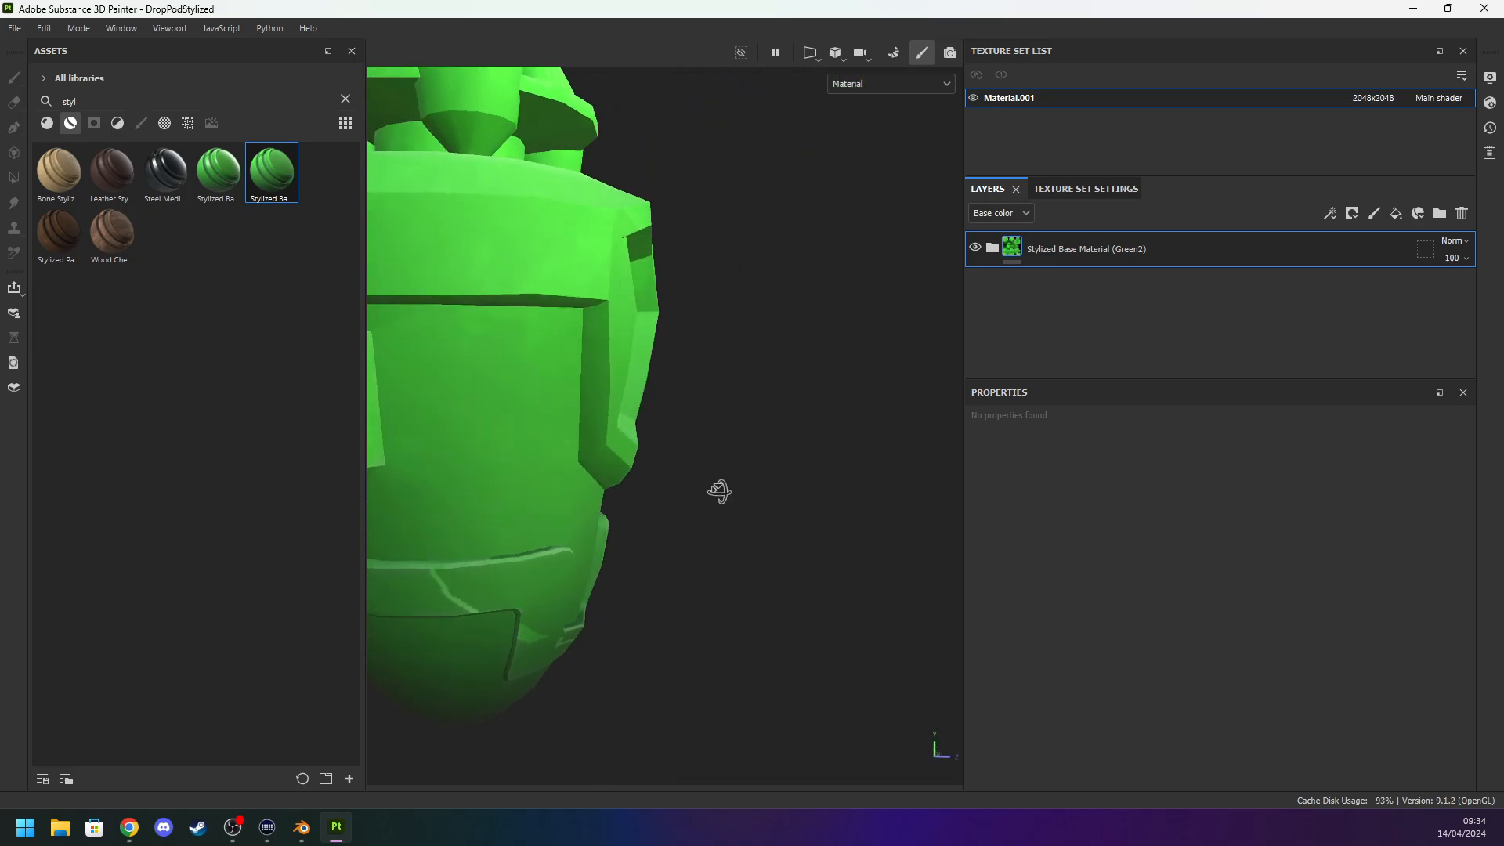
key("Delete")
Apply the Stylized Painted Look Base smart material to the drop pod and examine its brush strokes and Base Colour layer.
left_click_drag(59, 232, 413, 274)
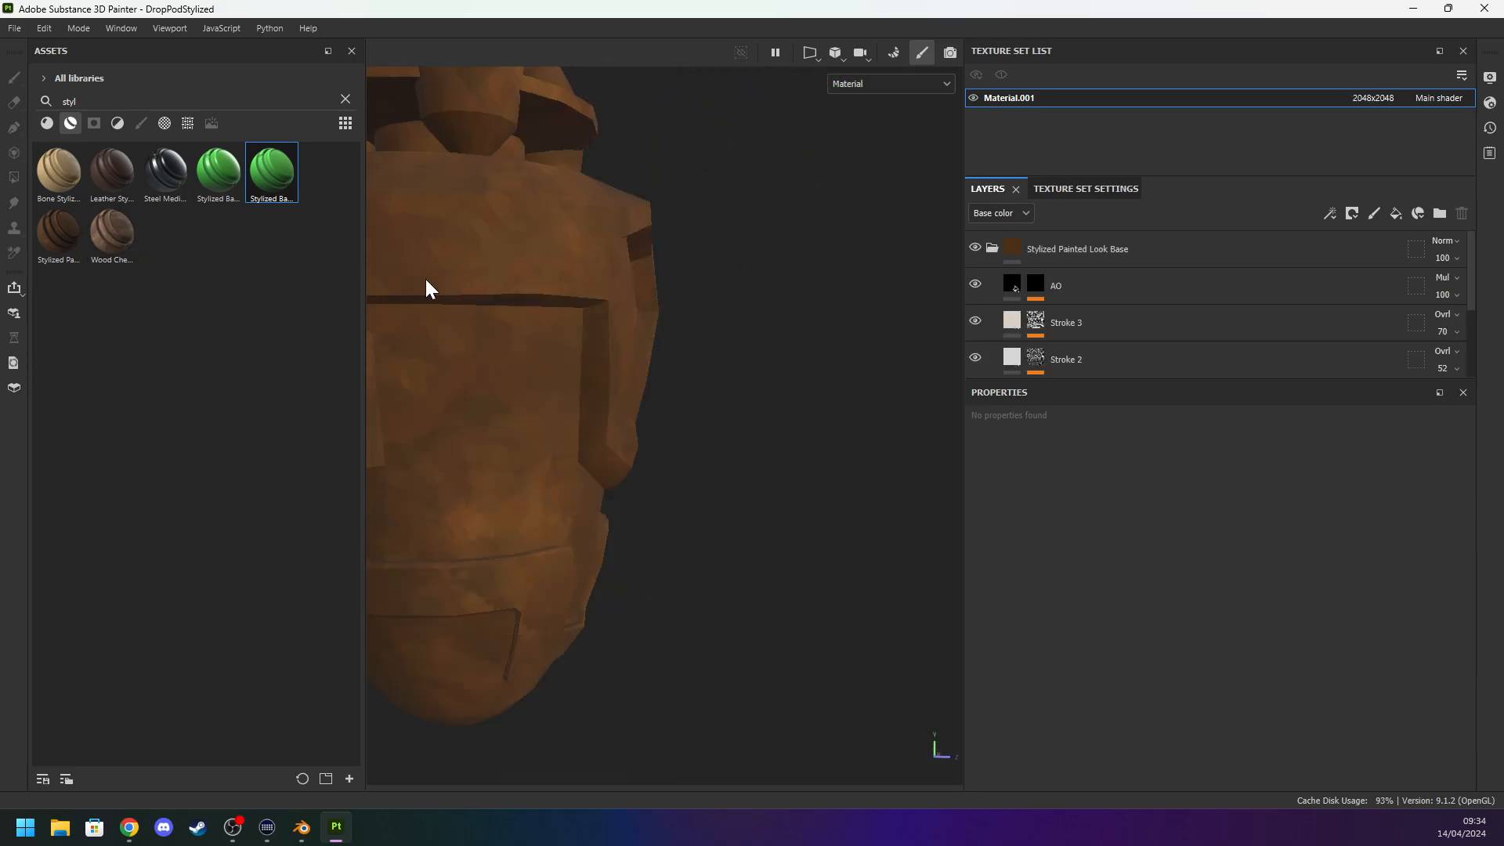
left_click_drag(666, 439, 778, 295, "alt")
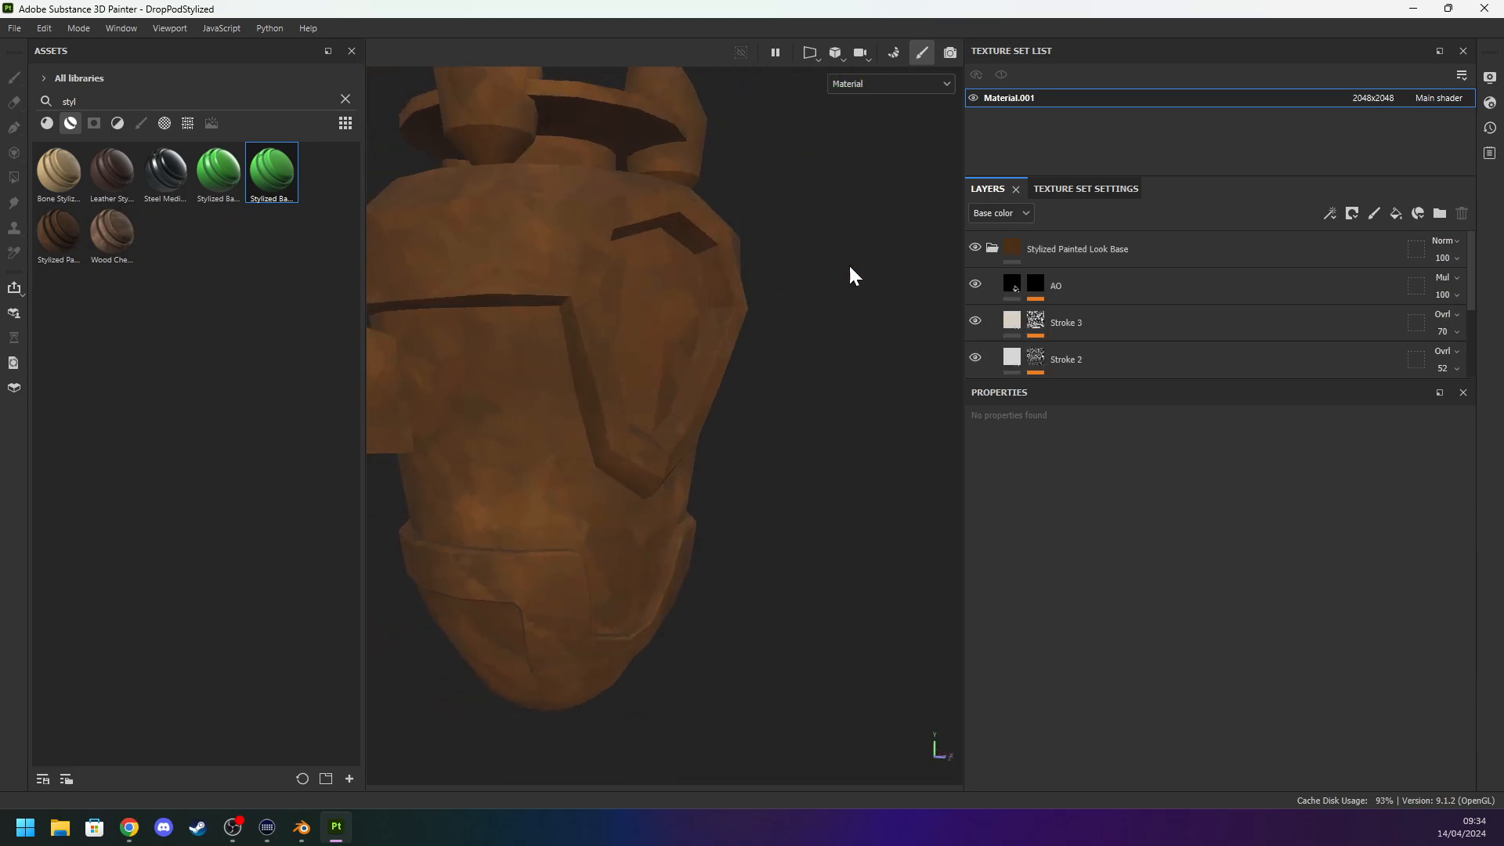
scroll(1092, 307, "down", 3)
left_click(1012, 354)
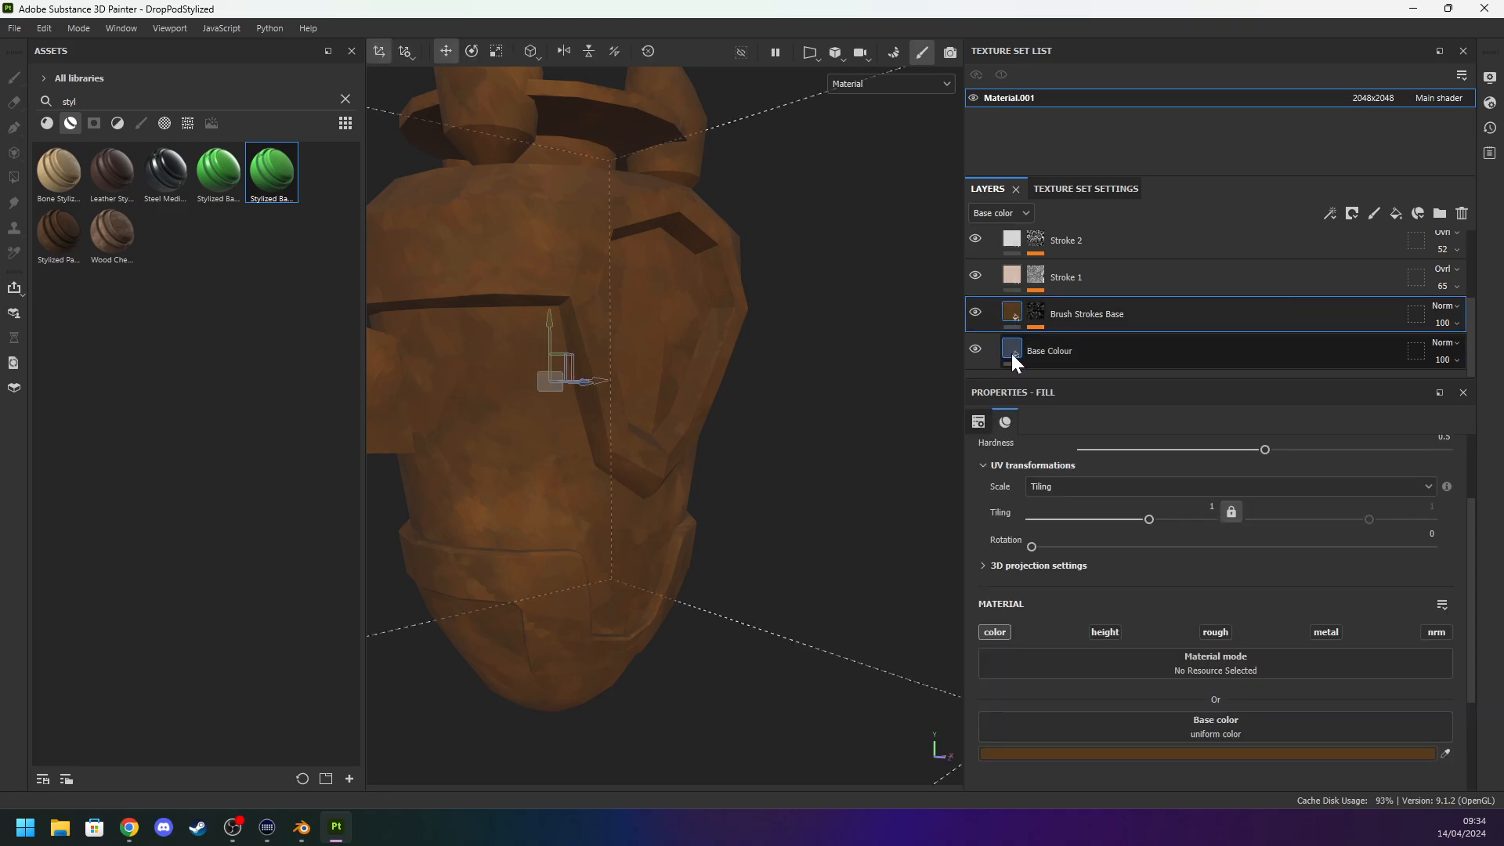
scroll(681, 390, "up", 3)
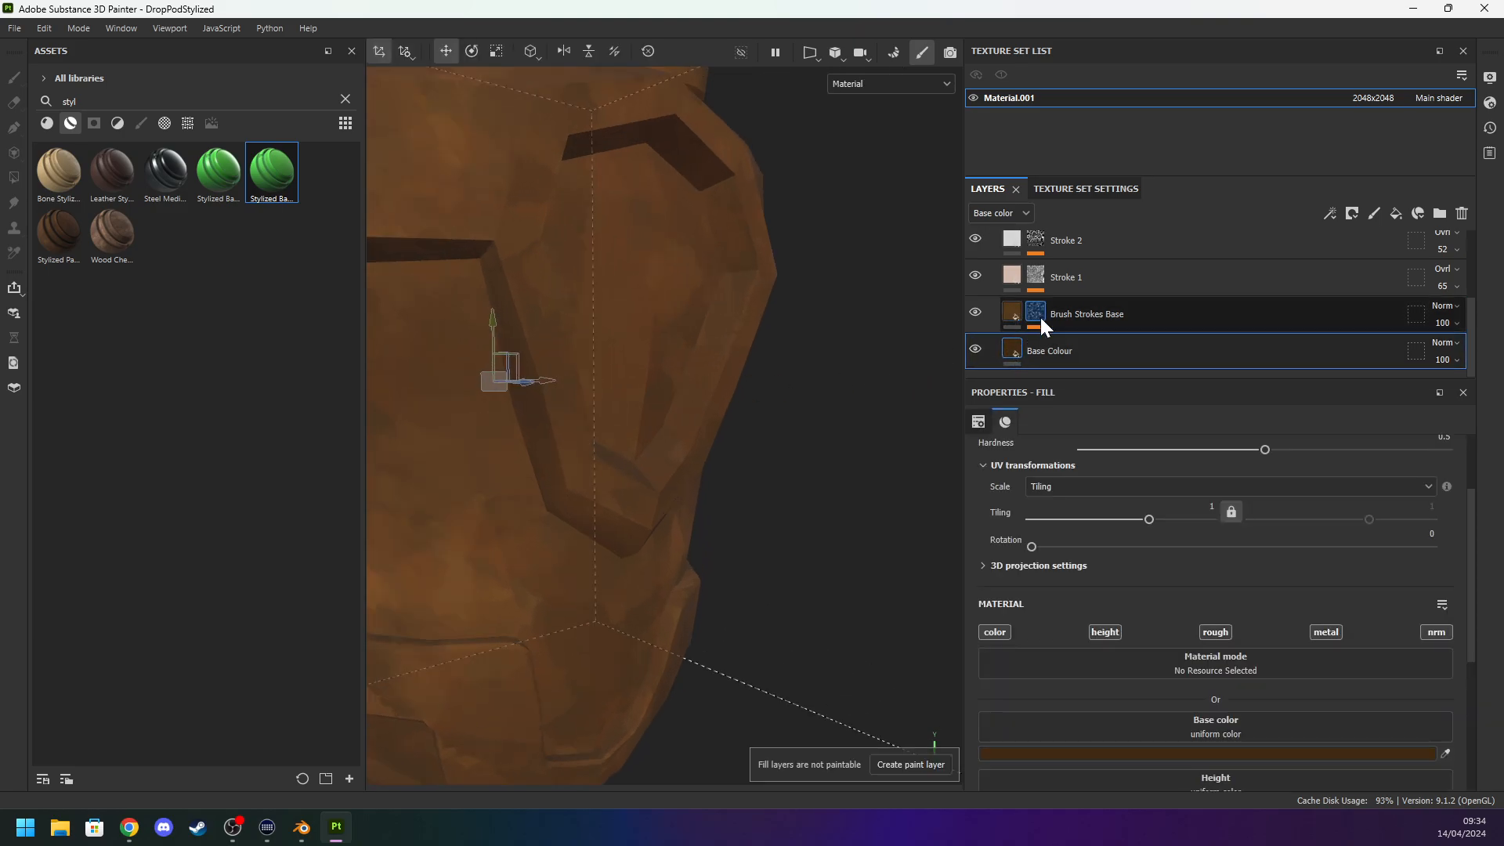
scroll(838, 374, "down", 5)
left_click_drag(696, 398, 599, 393, "alt")
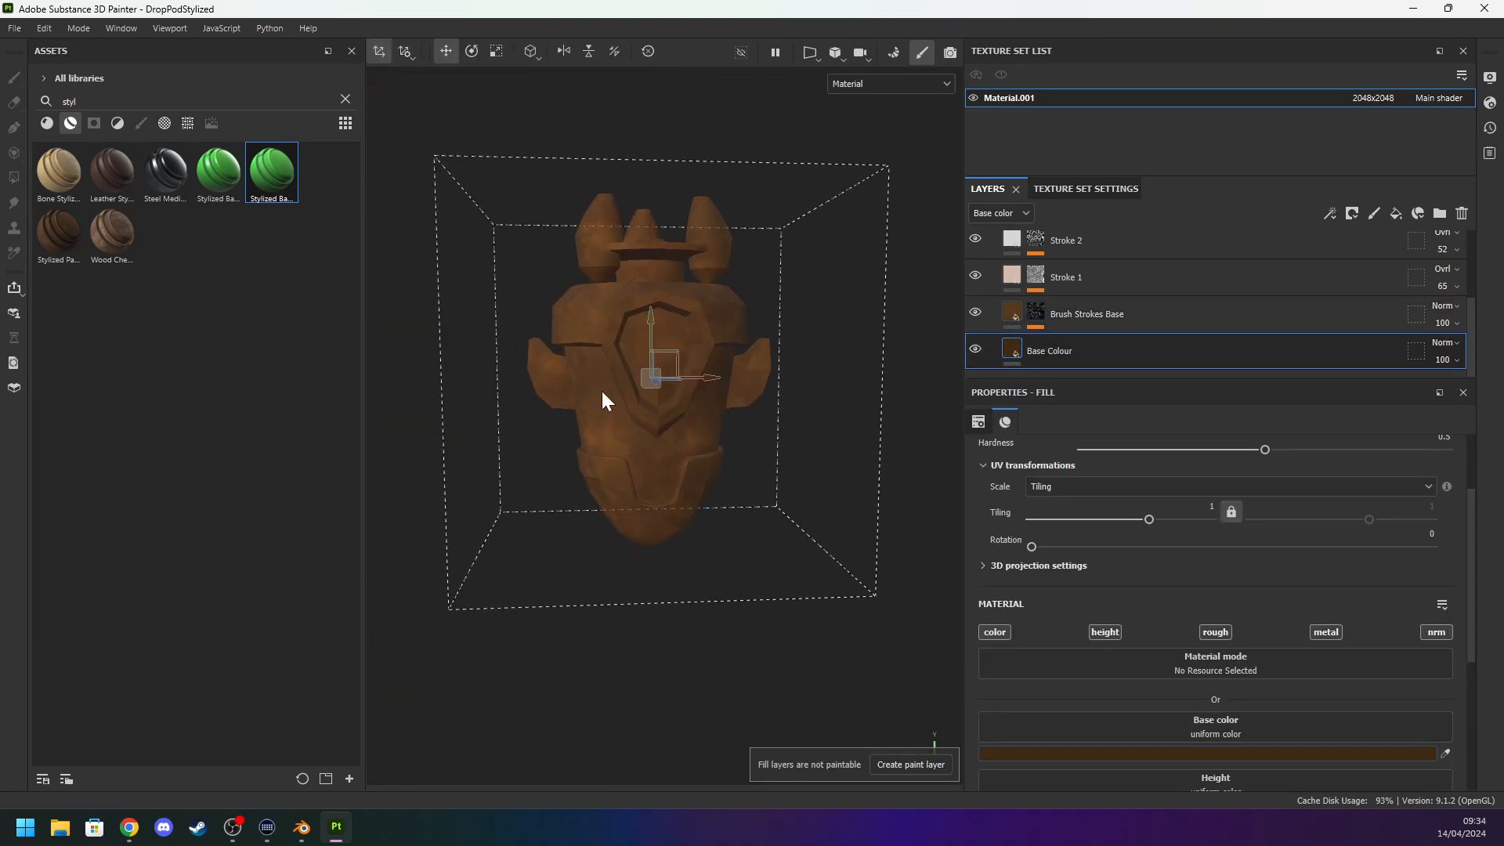
scroll(627, 387, "up", 6)
middle_click_drag(525, 411, 531, 411, "alt")
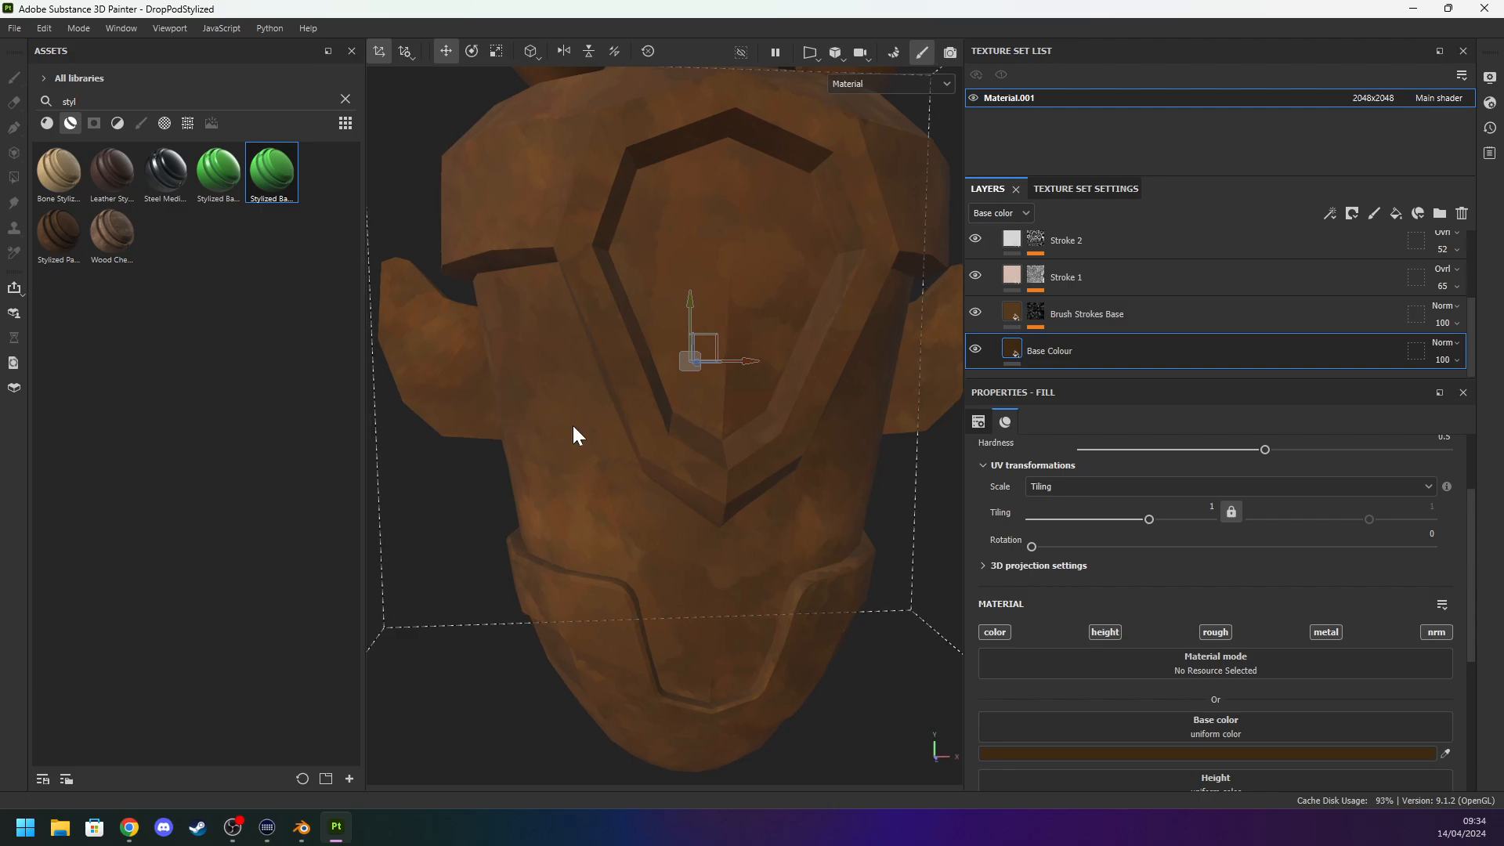
scroll(1069, 336, "up", 3)
Compare the model with the Stylized Painted Look Base group hidden and shown.
left_click(978, 249)
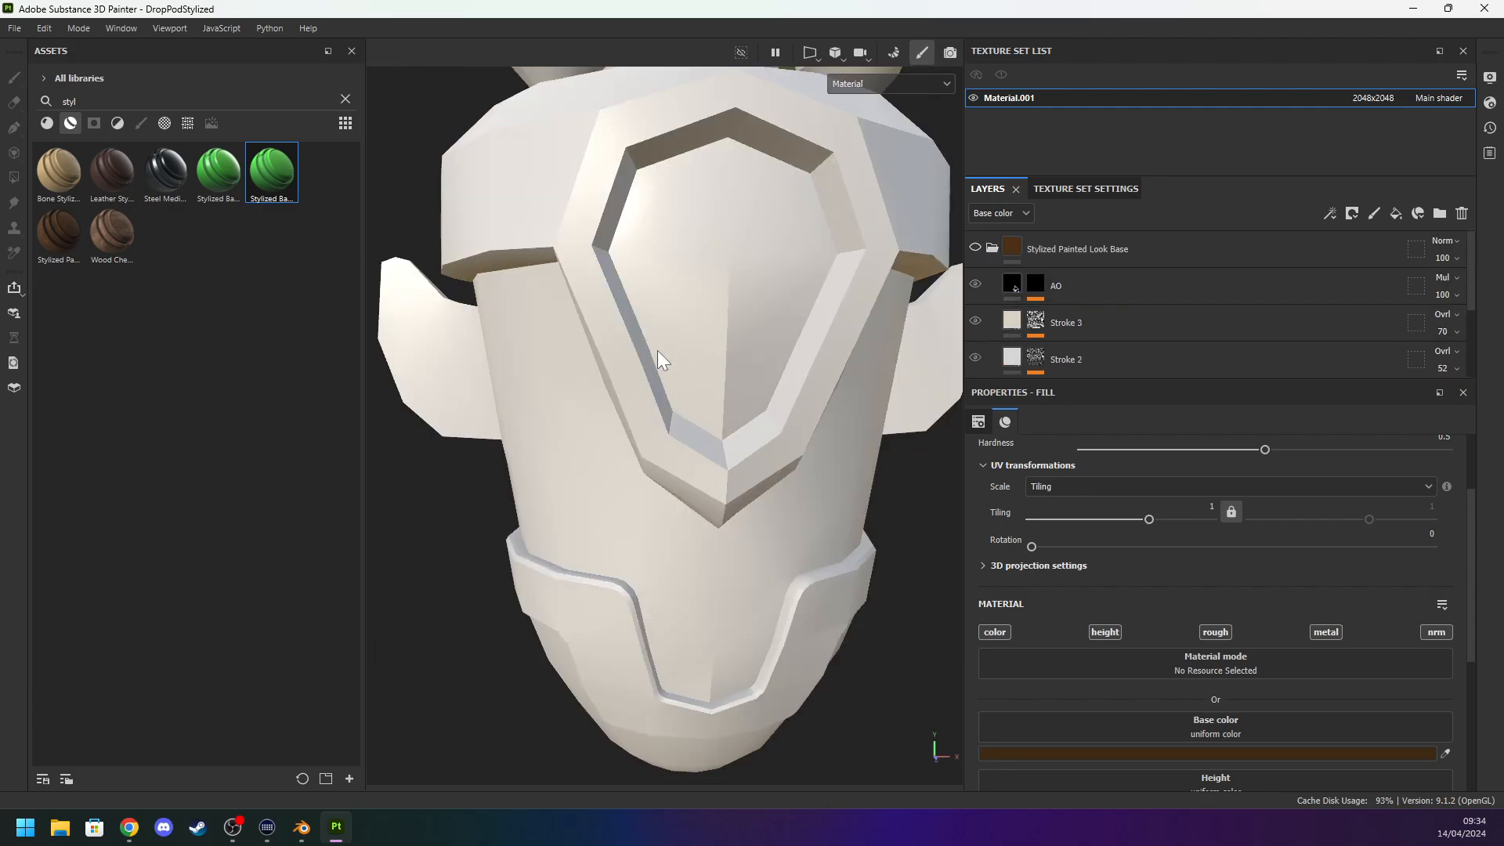
middle_click_drag(657, 351, 719, 353, "alt")
left_click(976, 248)
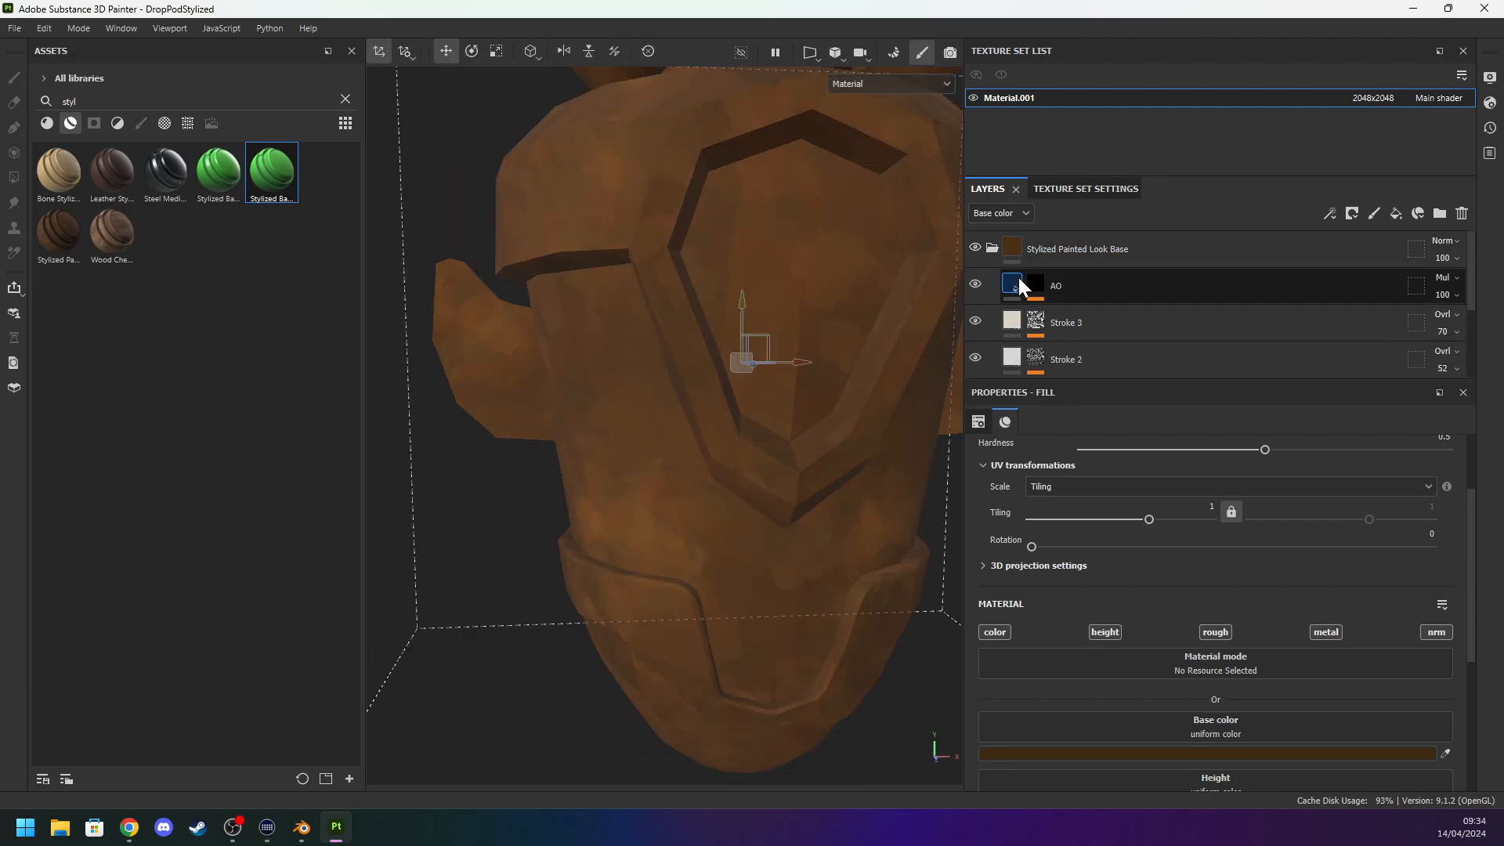
Toggle the visibility of the Base Colour and Brush Strokes Base layers to examine what each contributes to the painted look.
scroll(995, 313, "down", 3)
left_click(976, 348)
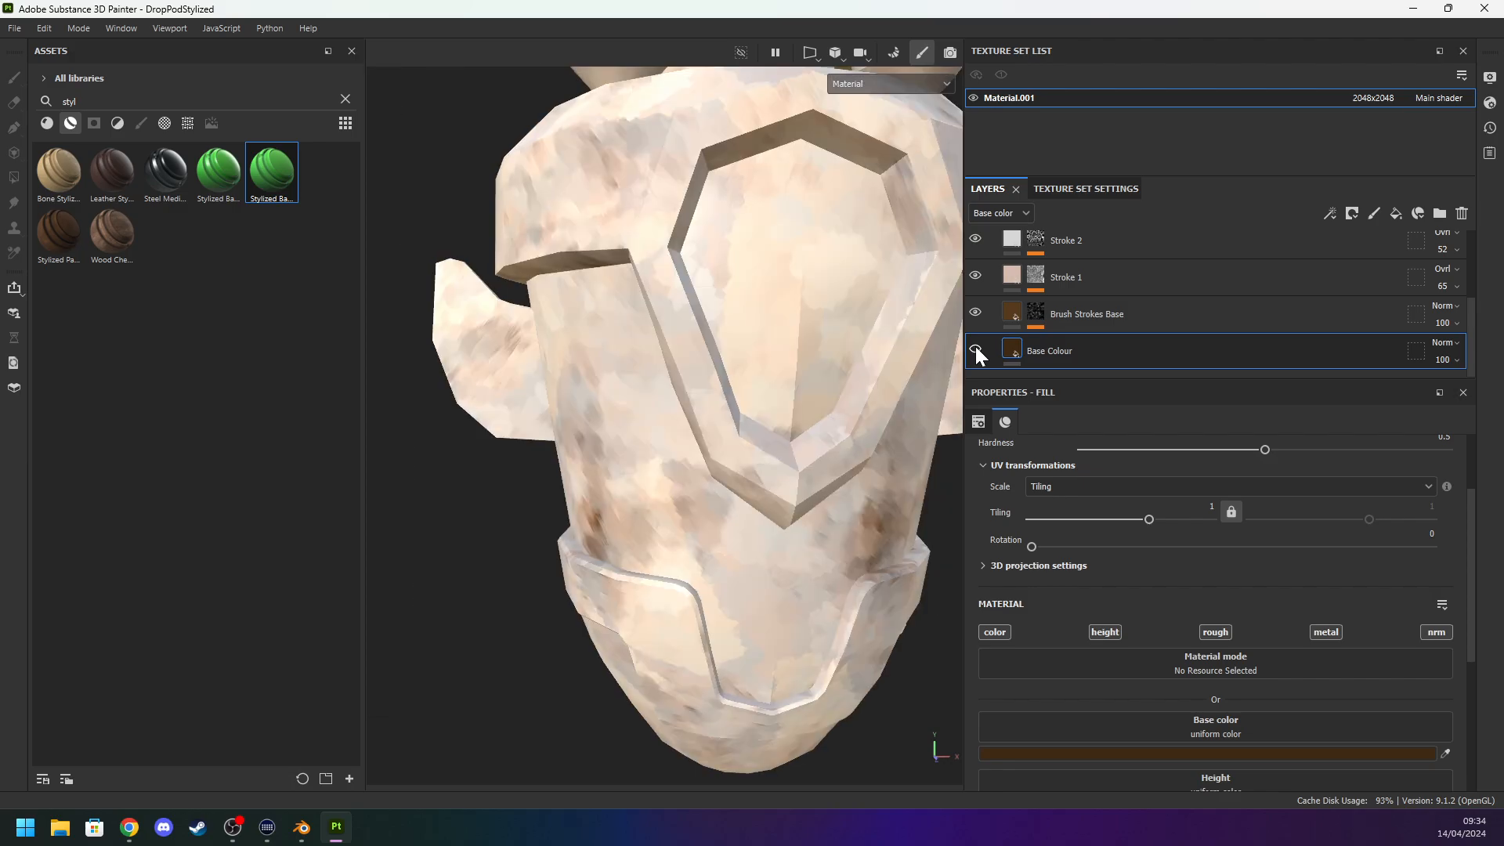
scroll(766, 359, "down", 2)
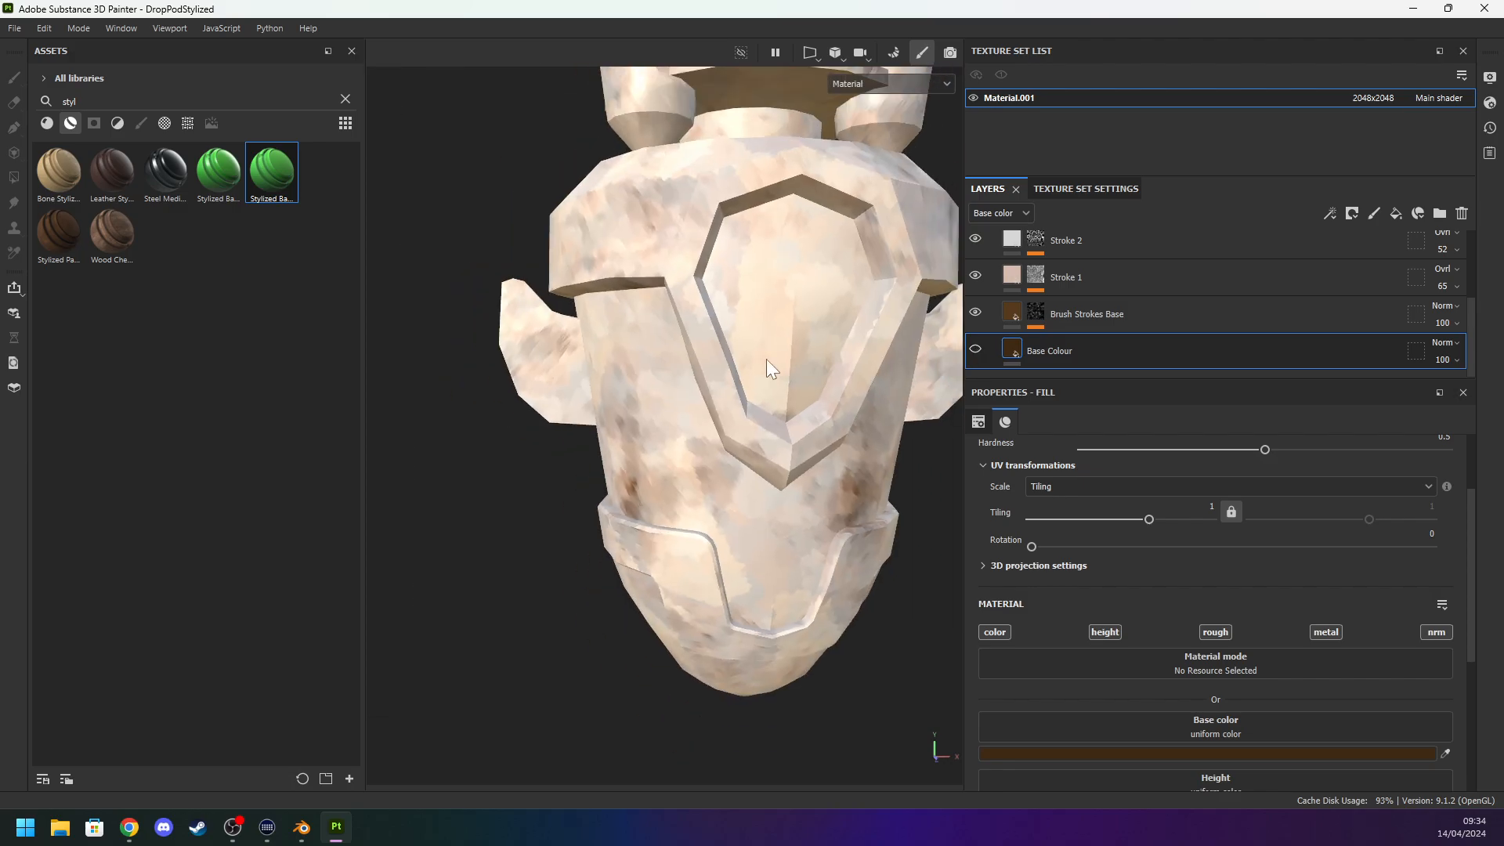
left_click_drag(610, 389, 906, 425, "alt")
left_click(975, 312)
left_click(975, 312)
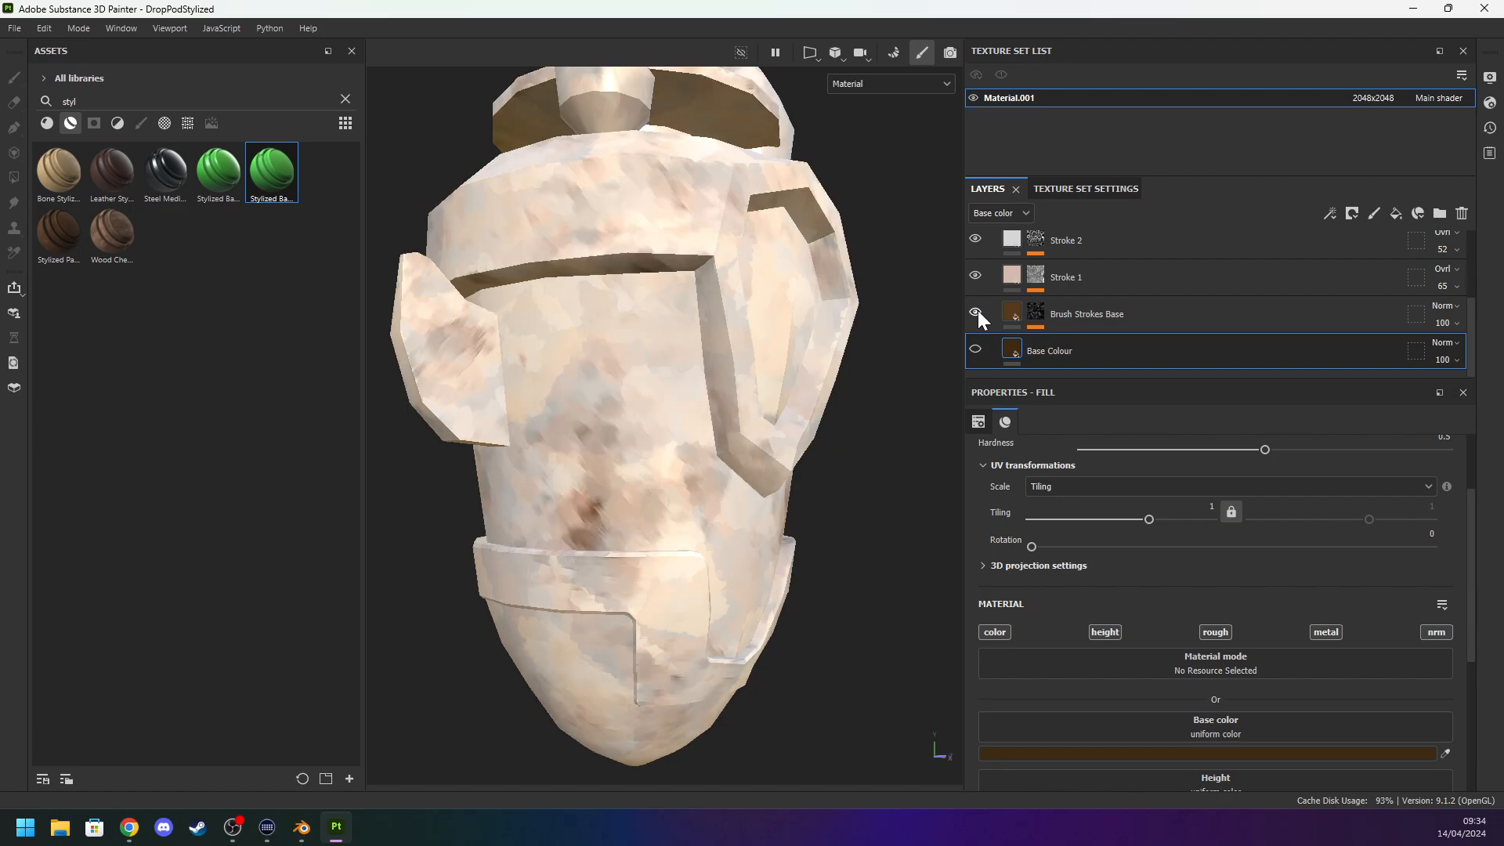
left_click(975, 349)
left_click_drag(888, 392, 846, 454, "alt")
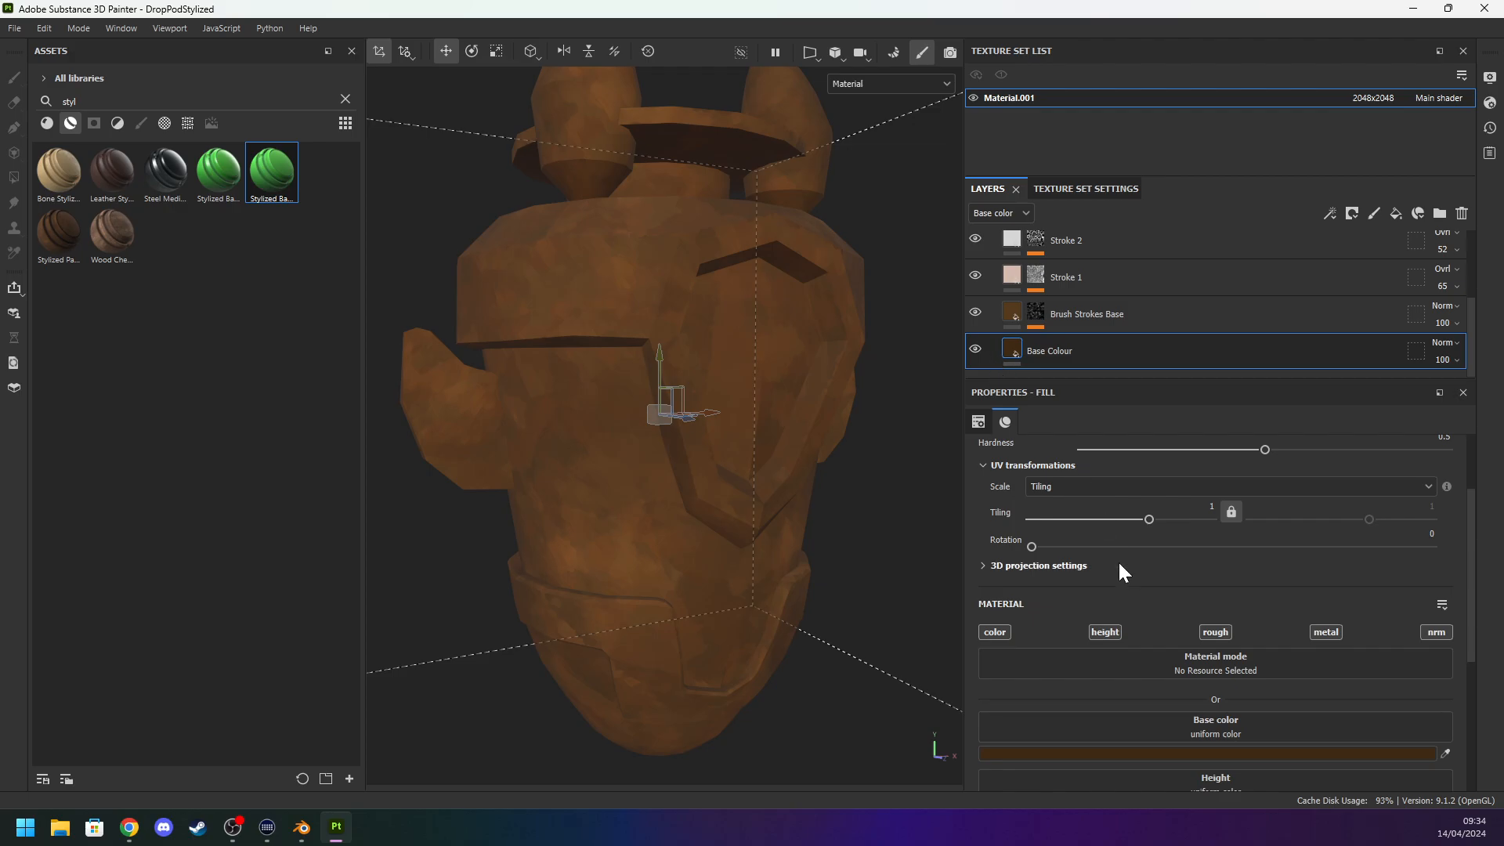
Set the Base Colour layer's base color to dark red (840510) and select the Brush Strokes Base layer's fill.
left_click(1265, 753)
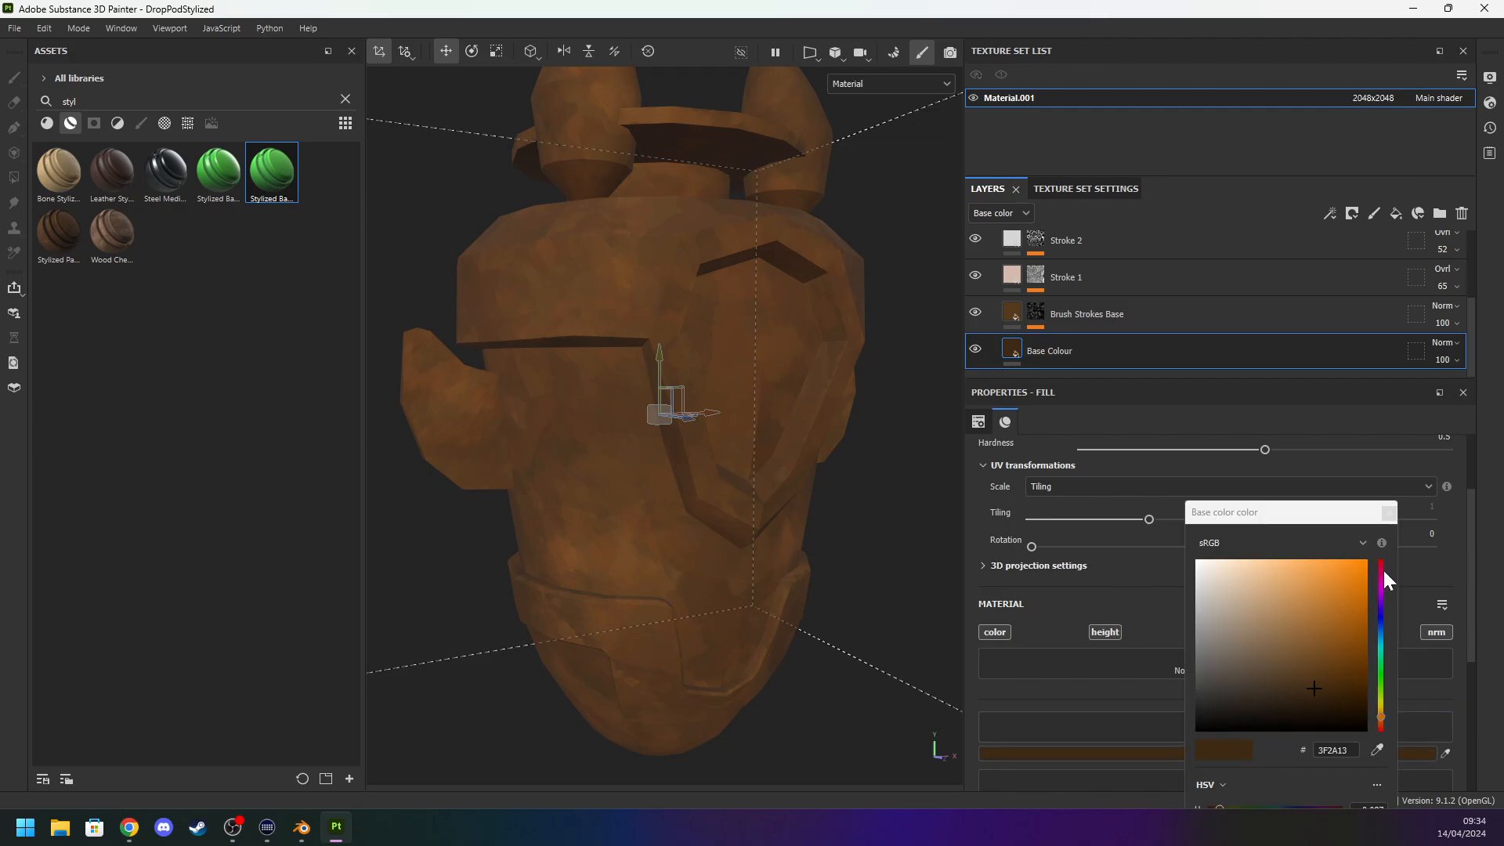
left_click(1383, 571)
left_click_drag(1360, 591, 1358, 639)
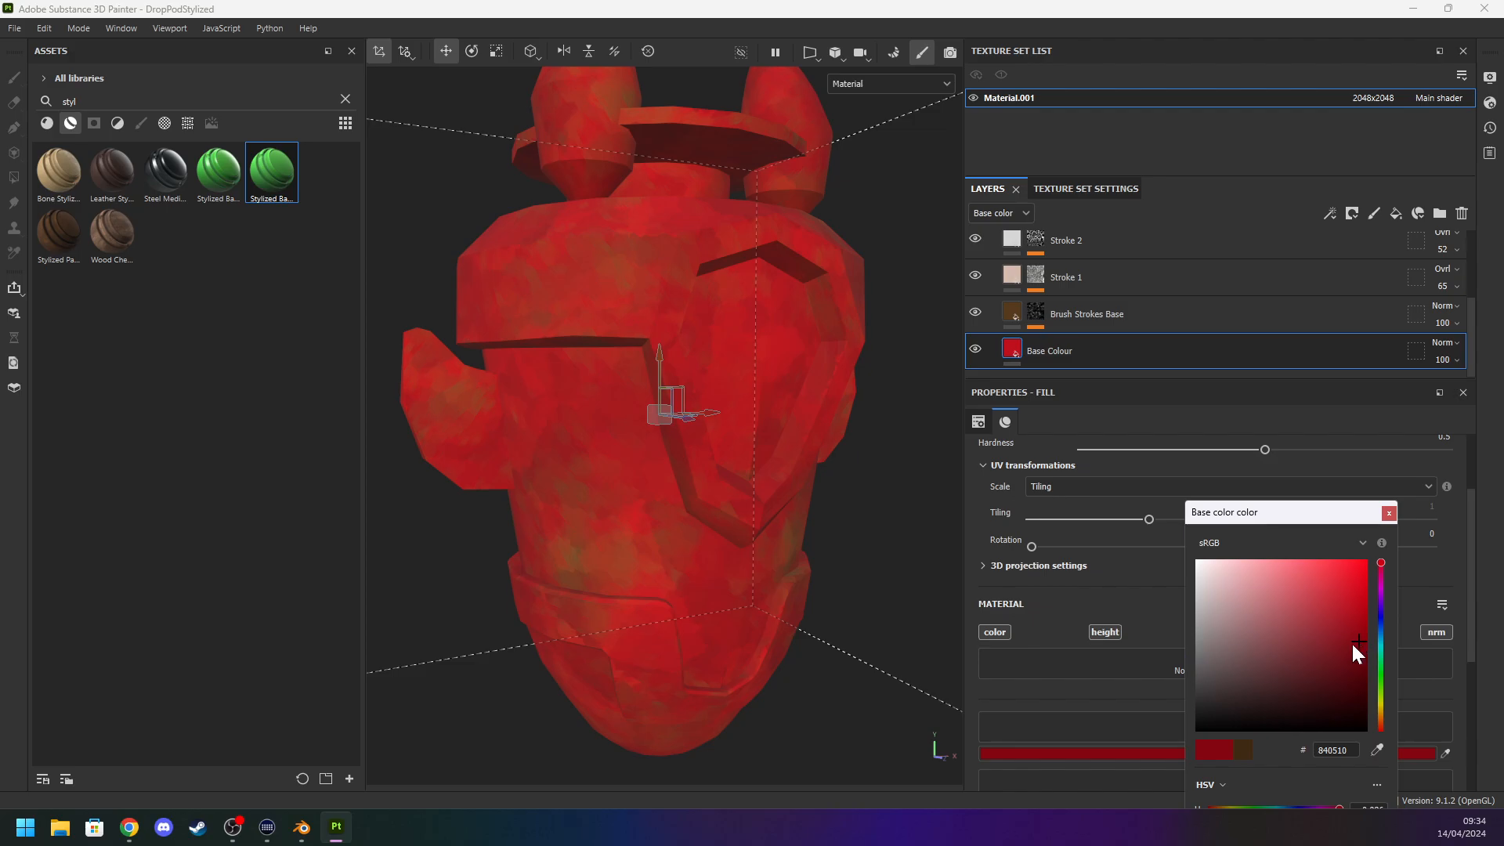
left_click(1019, 315)
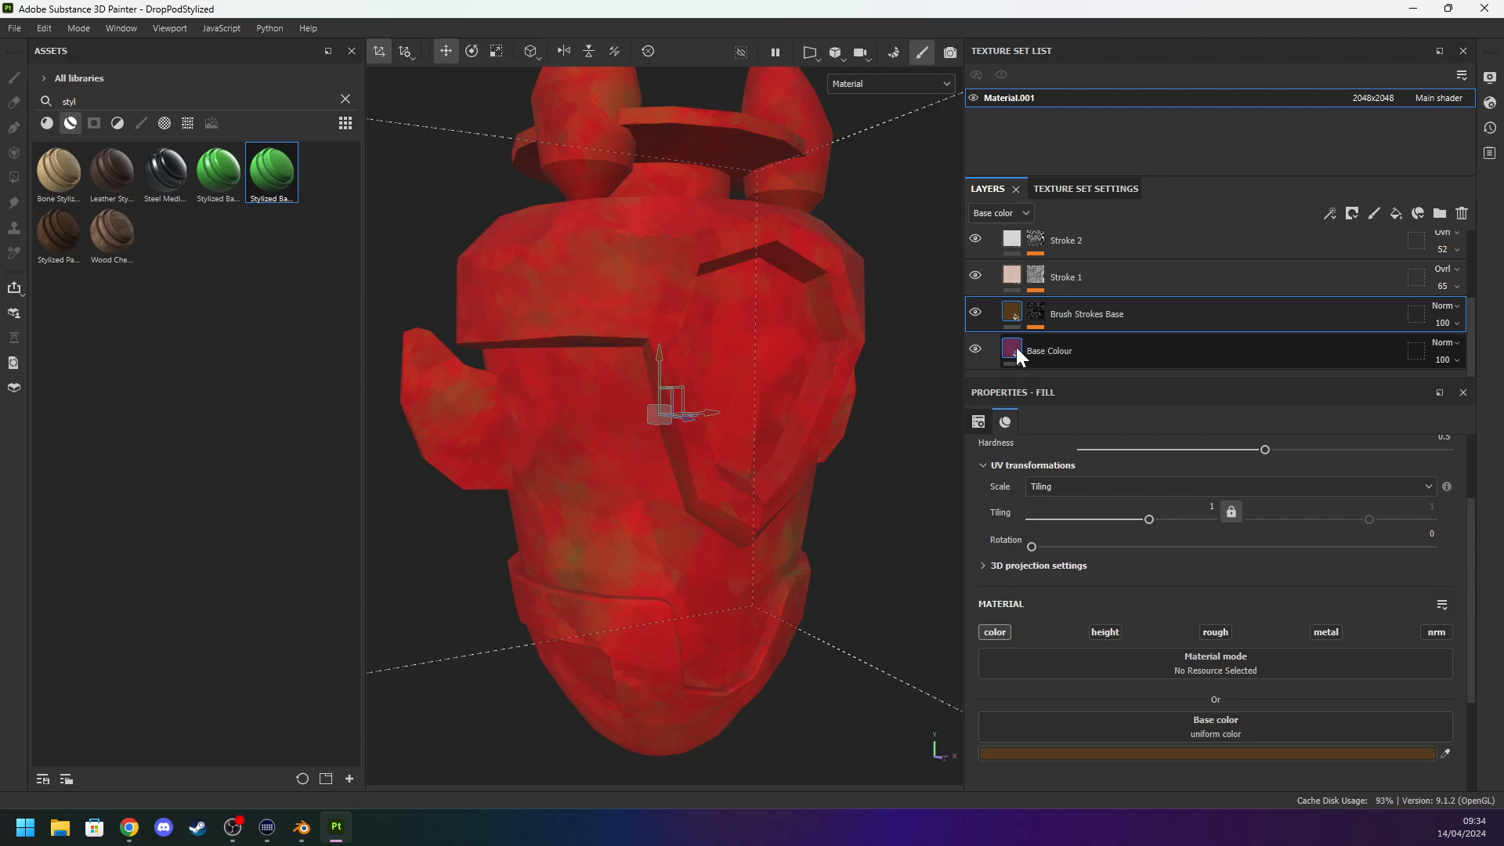
Set the Brush Strokes Base layer's base color to bright red (C40000) and check it on the drop pod.
left_click(1308, 752)
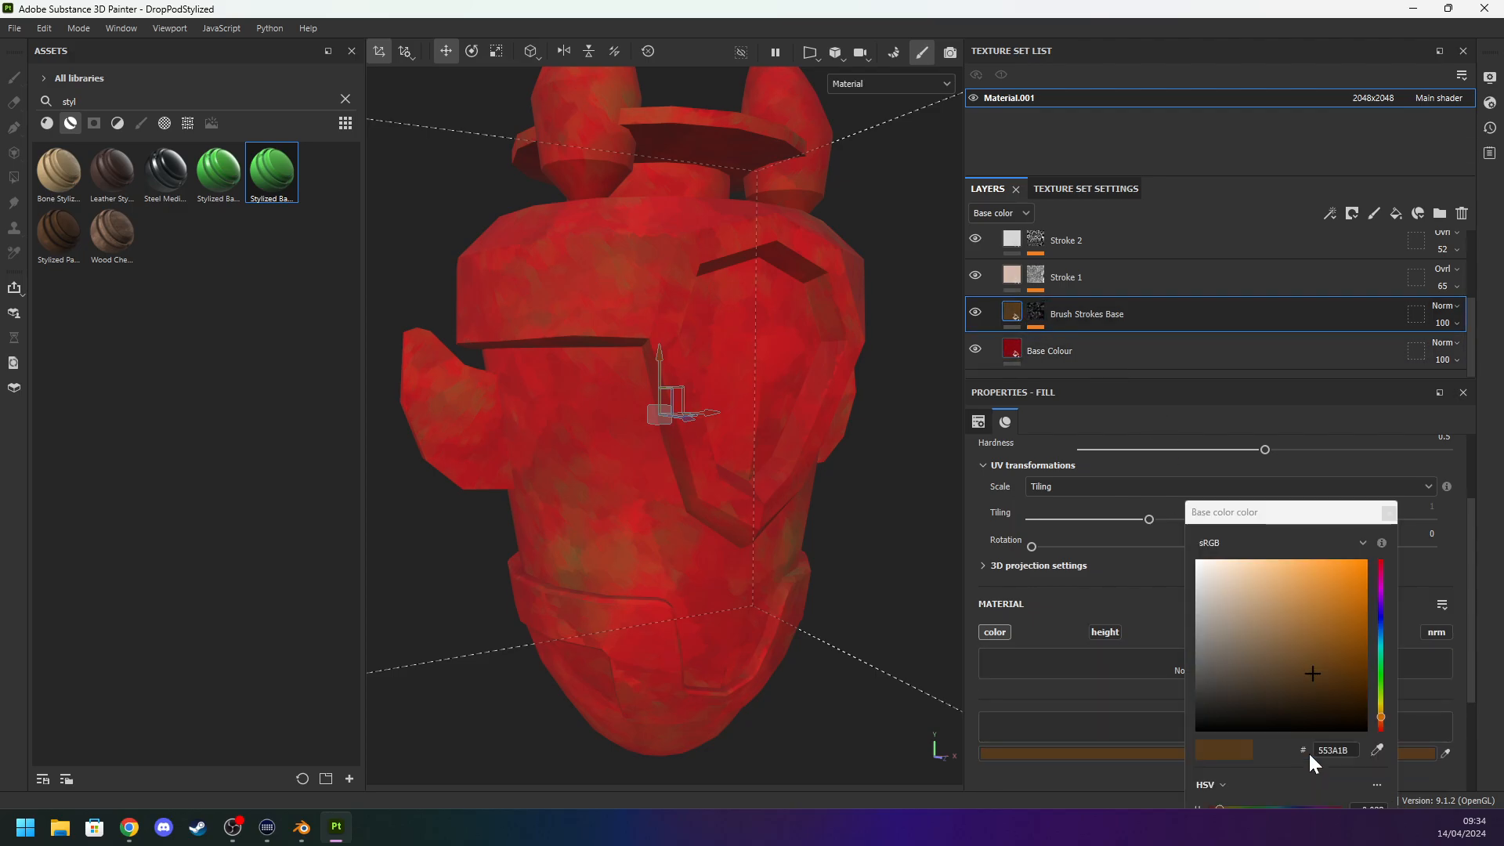
mouse_move(1382, 589)
left_mouse_down()
mouse_move(1390, 544)
mouse_move(1355, 598)
mouse_move(1364, 571)
mouse_move(1373, 599)
left_mouse_up()
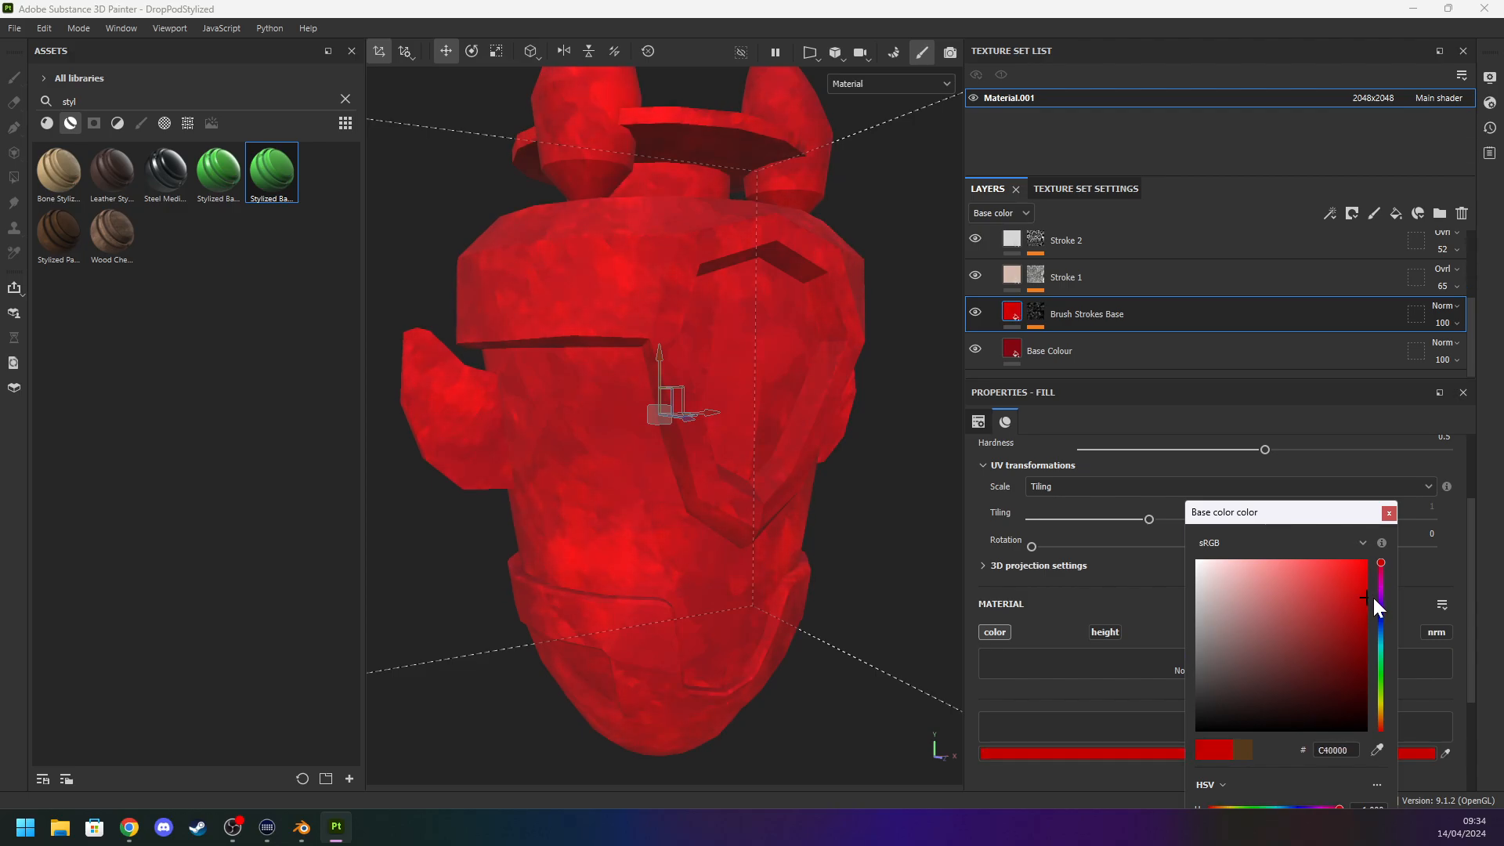
left_click(815, 655)
mouse_move(914, 552)
left_mouse_down("alt")
mouse_move(857, 521)
mouse_move(897, 501)
left_mouse_up("alt")
Open the Stroke 1 layer's base color and examine the brush strokes around the model.
left_click(1017, 276)
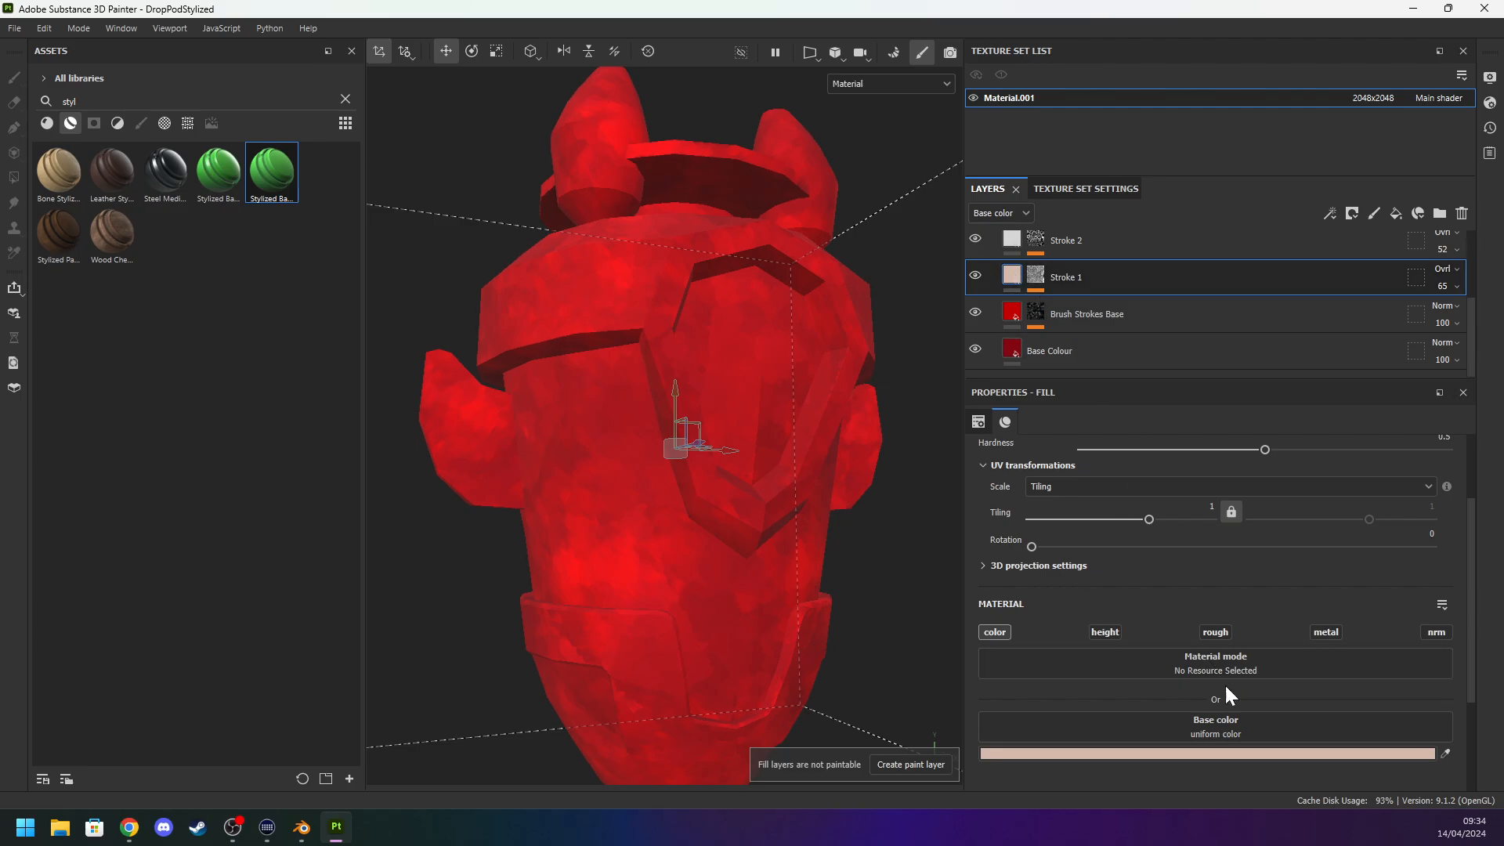
left_click(1268, 752)
left_click_drag(909, 569, 999, 379, "alt")
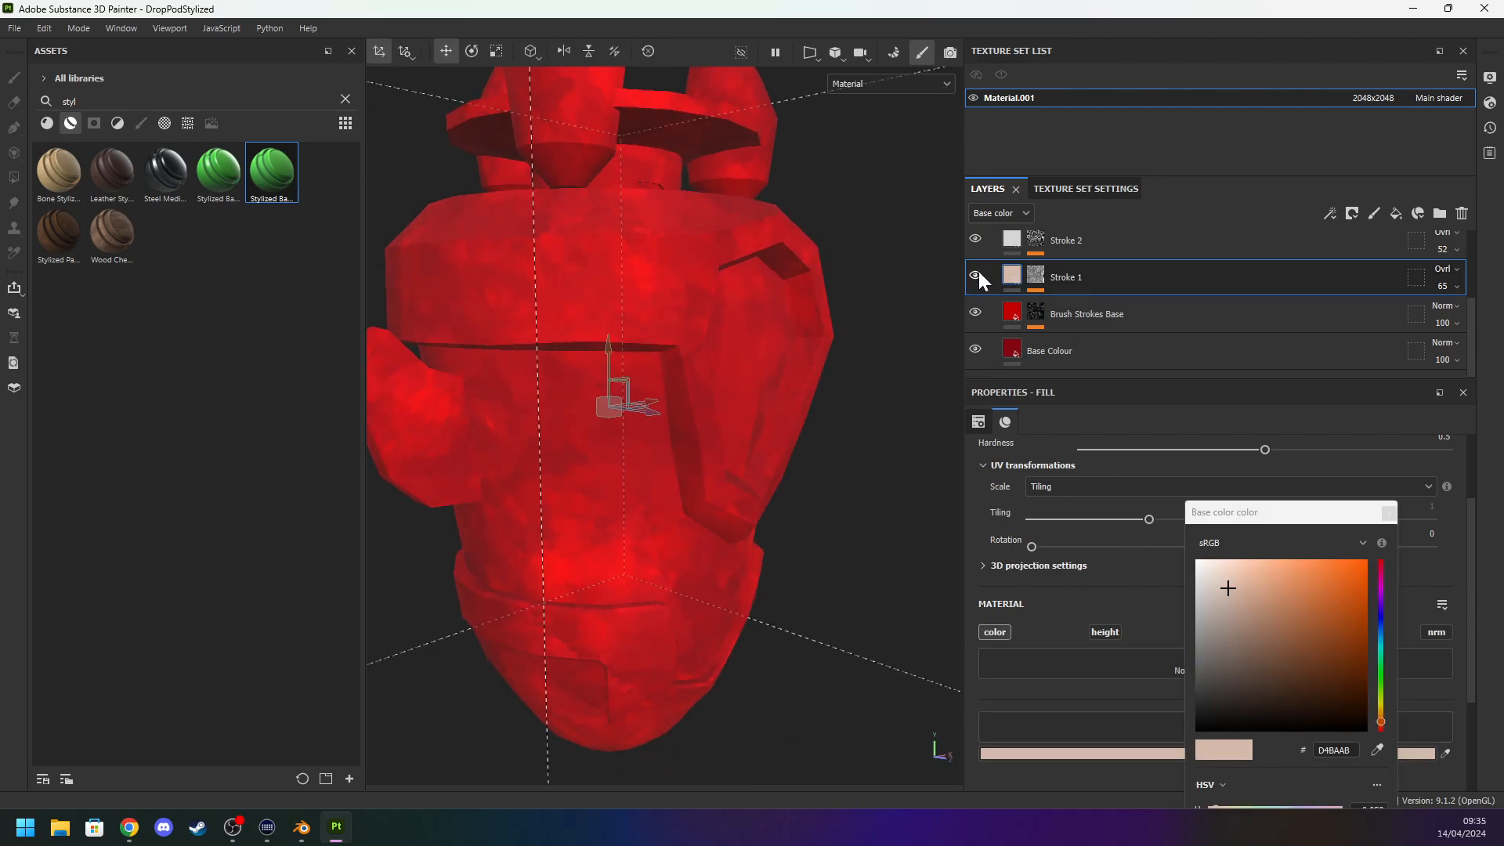
left_click_drag(823, 423, 714, 508, "alt")
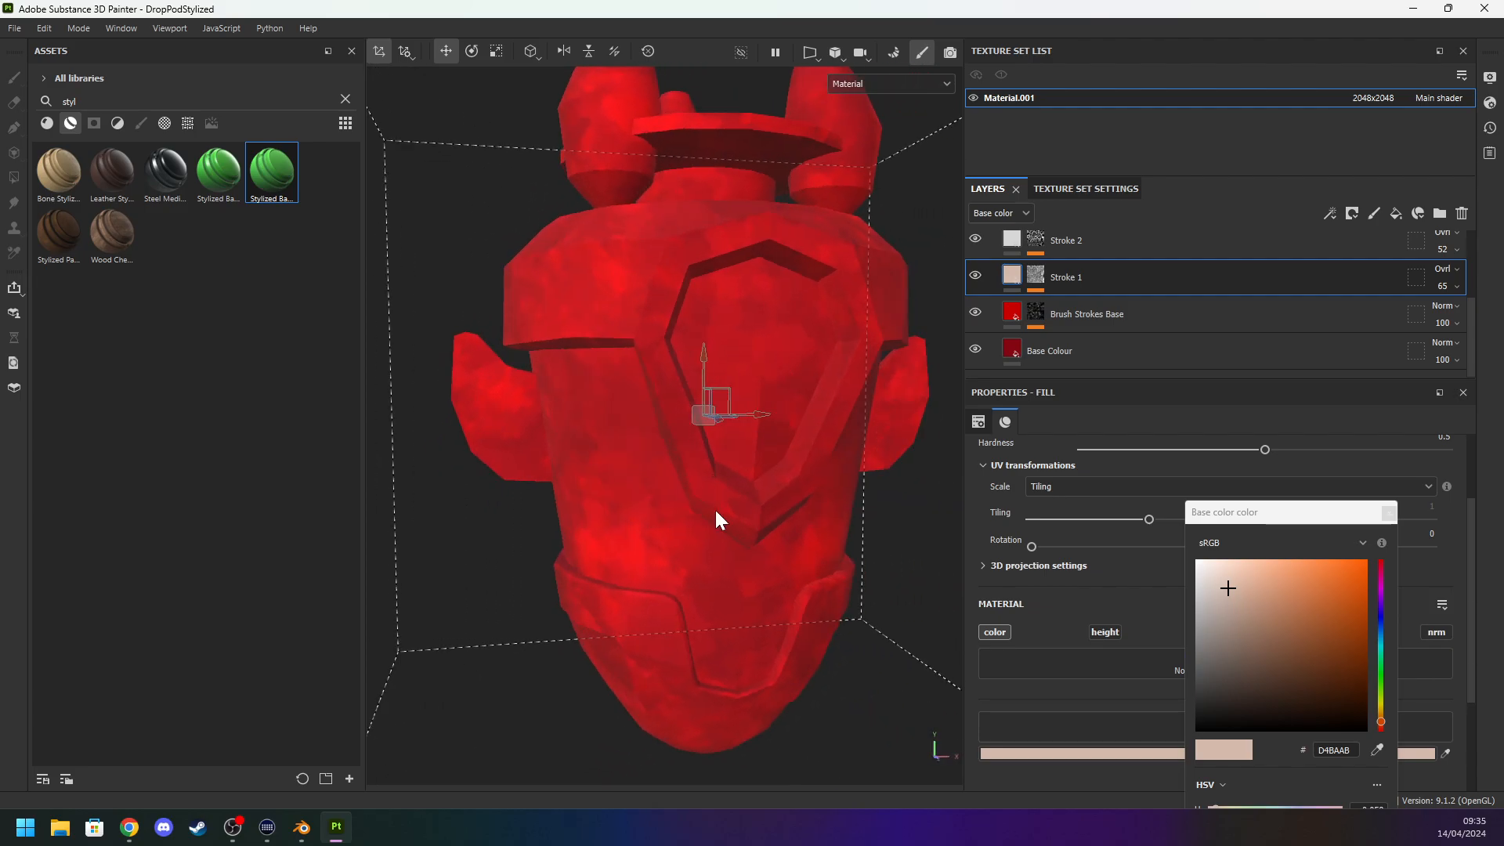
scroll(1017, 271, "up", 3)
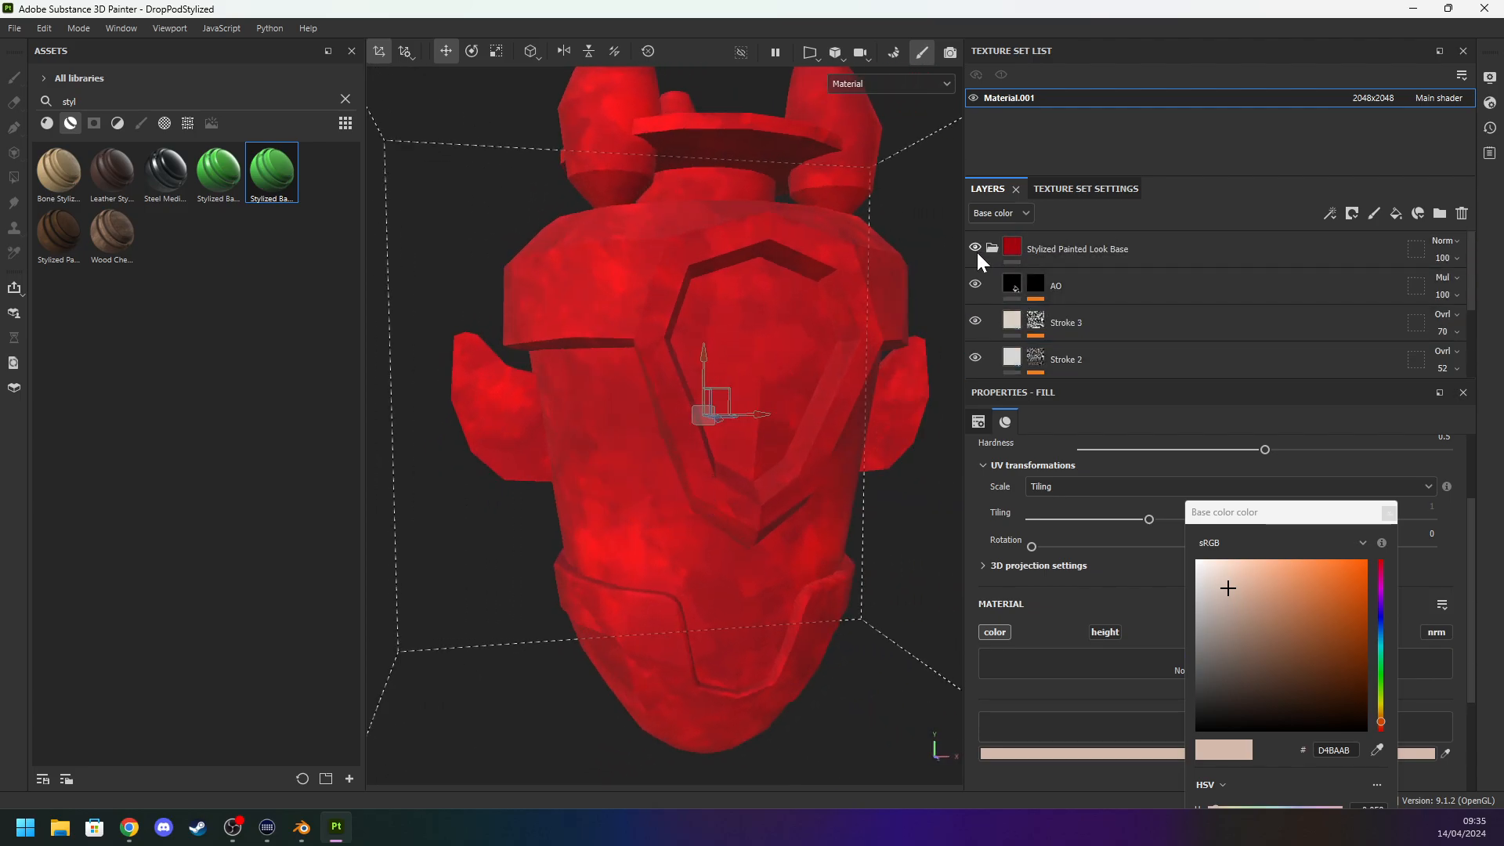
Collapse the Stylized Painted Look Base group and examine the red painted surface up close.
left_click(991, 249)
mouse_move(838, 371)
left_mouse_down("alt")
mouse_move(883, 376)
mouse_move(811, 377)
mouse_move(688, 416)
left_mouse_up("alt")
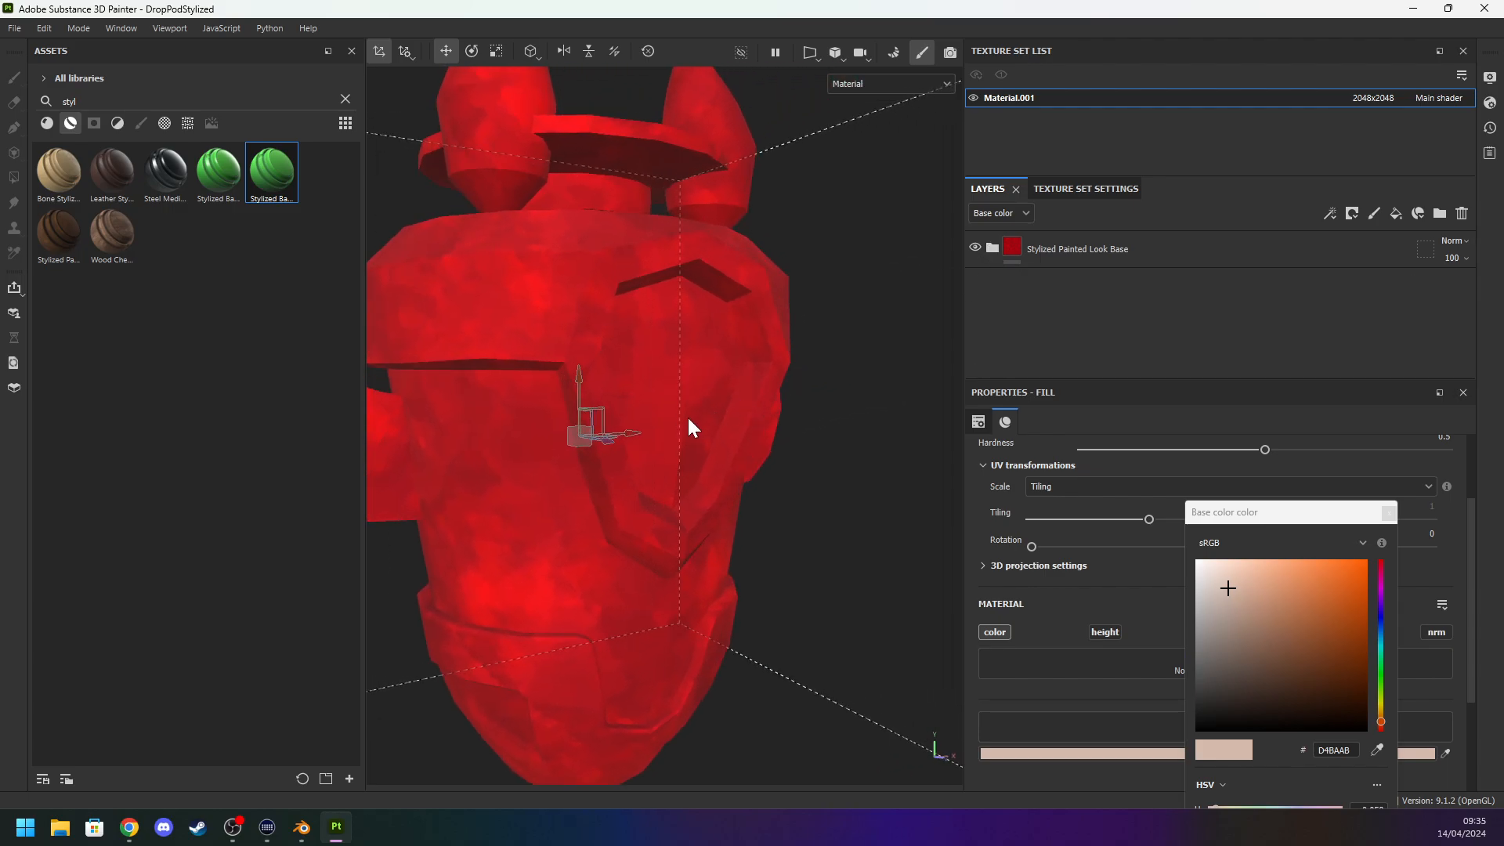
scroll(727, 398, "up", 2)
left_click_drag(644, 280, 841, 289, "alt")
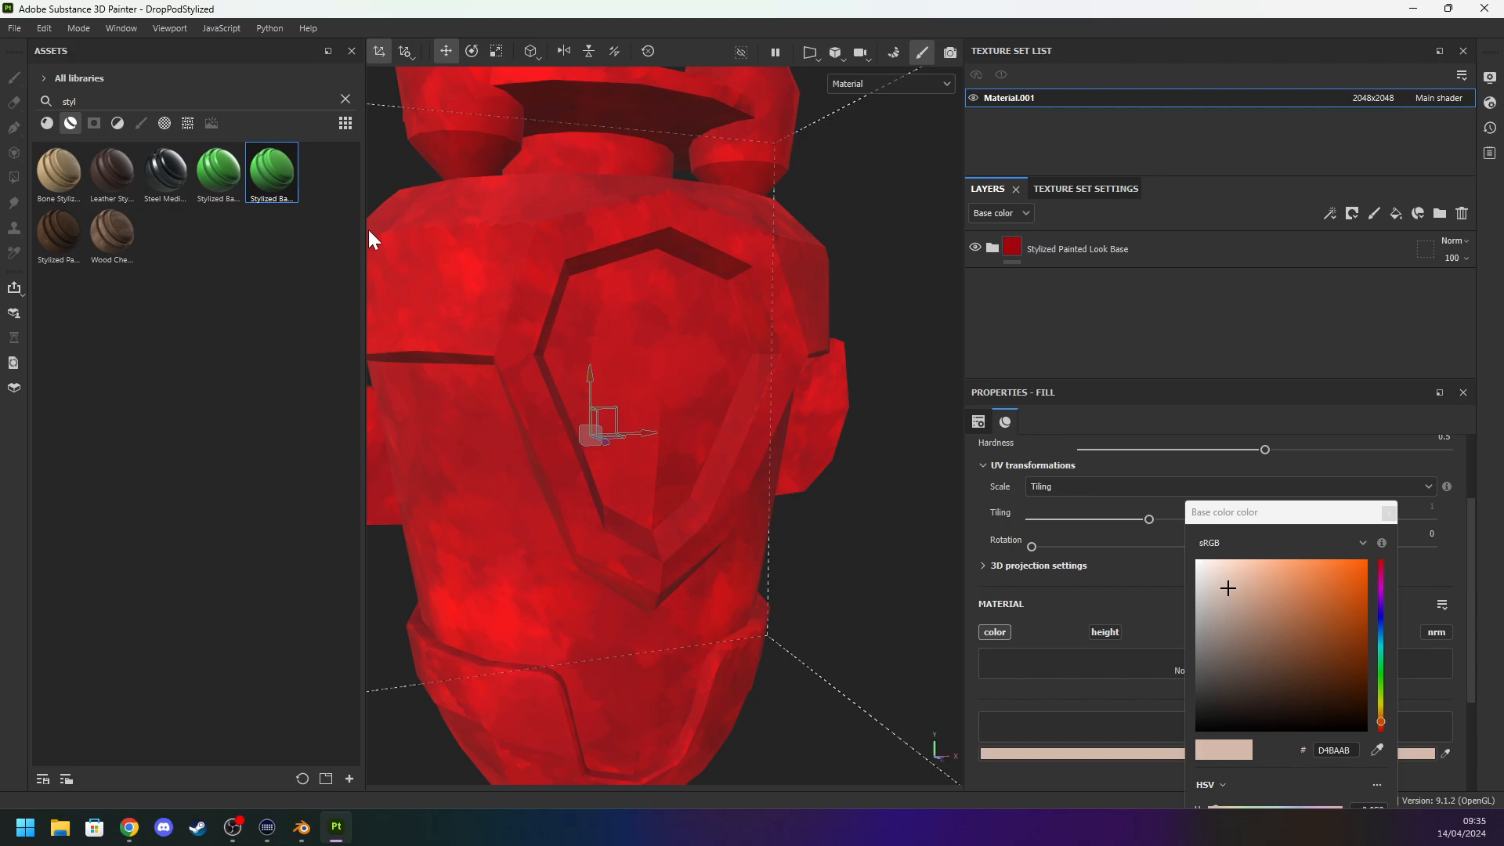
Look through the texture set settings, return to the layer stack and close the base color picker.
left_click(1086, 189)
scroll(1093, 285, "down", 2)
scroll(1090, 285, "up", 3)
left_click(989, 183)
left_click(1389, 512)
left_click_drag(951, 337, 865, 365, "alt")
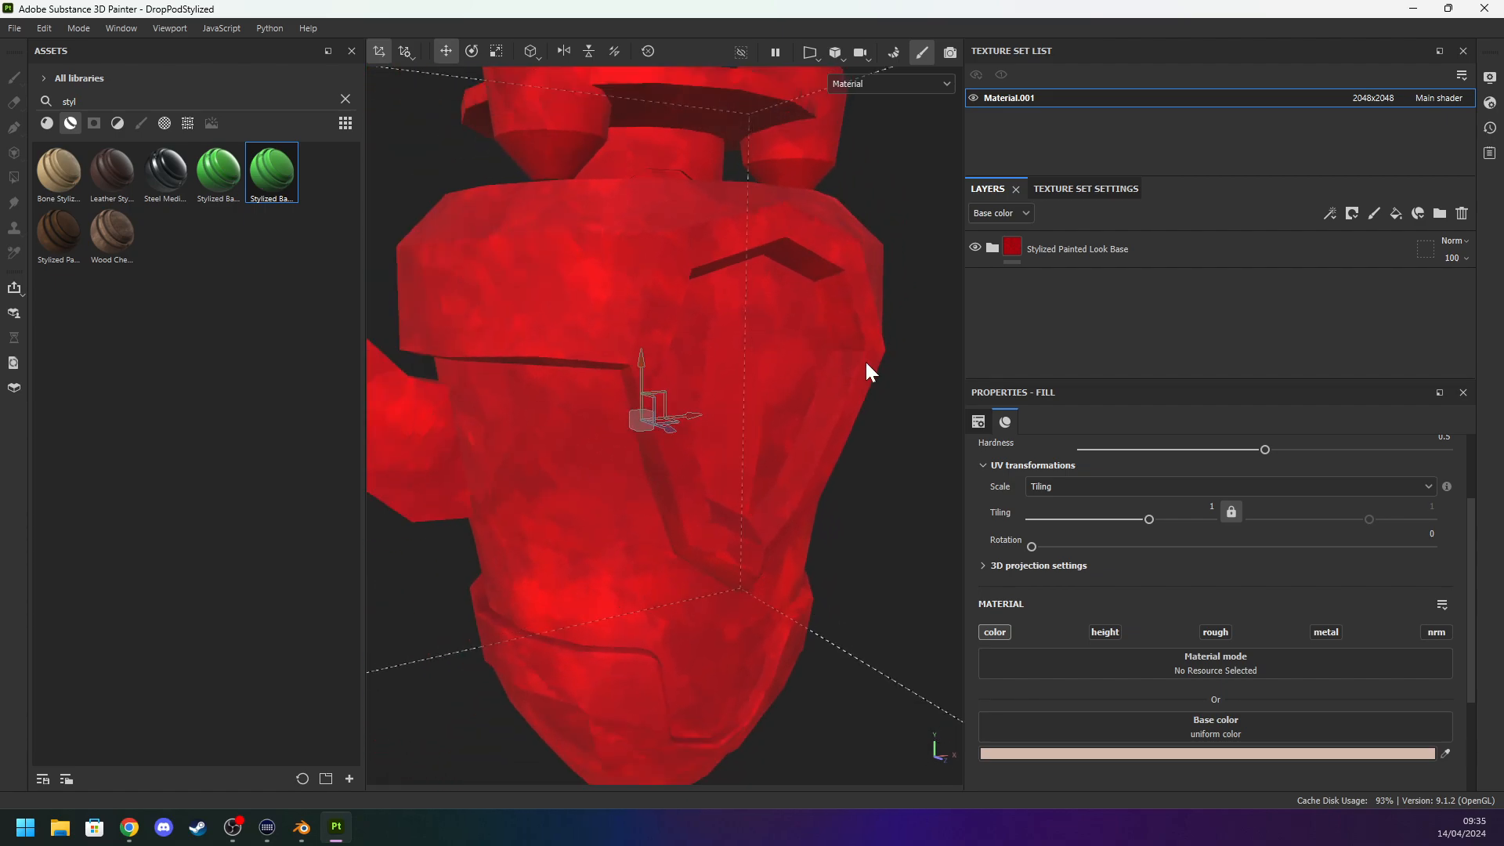
Duplicate the Stylized Painted Look Base group and mask the lower copy by color selection with the body's green ID color (0, 255, 95).
left_click(1014, 248)
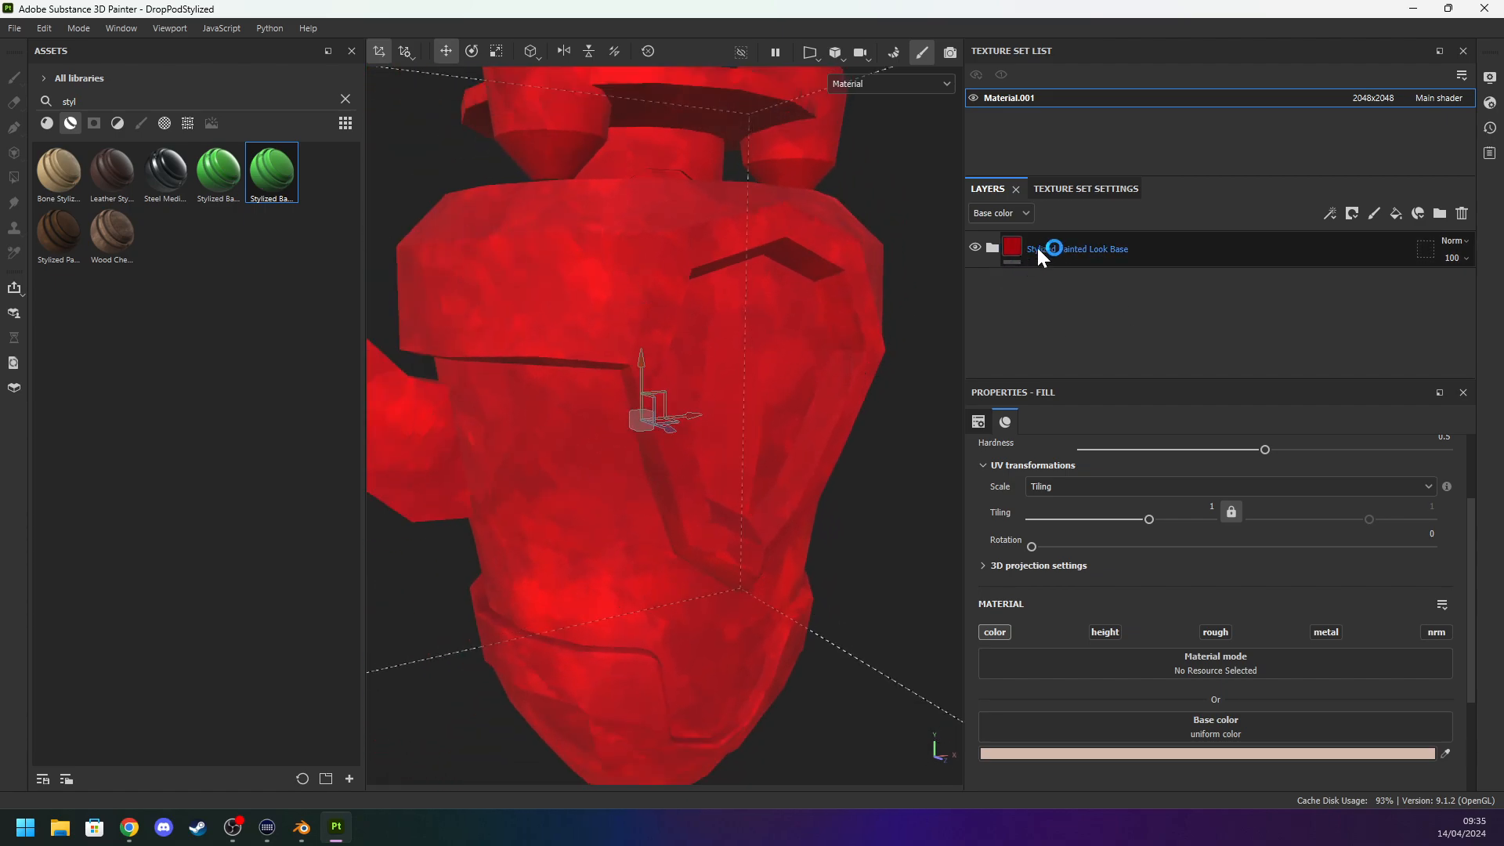
key("ctrl+d")
right_click(1069, 286)
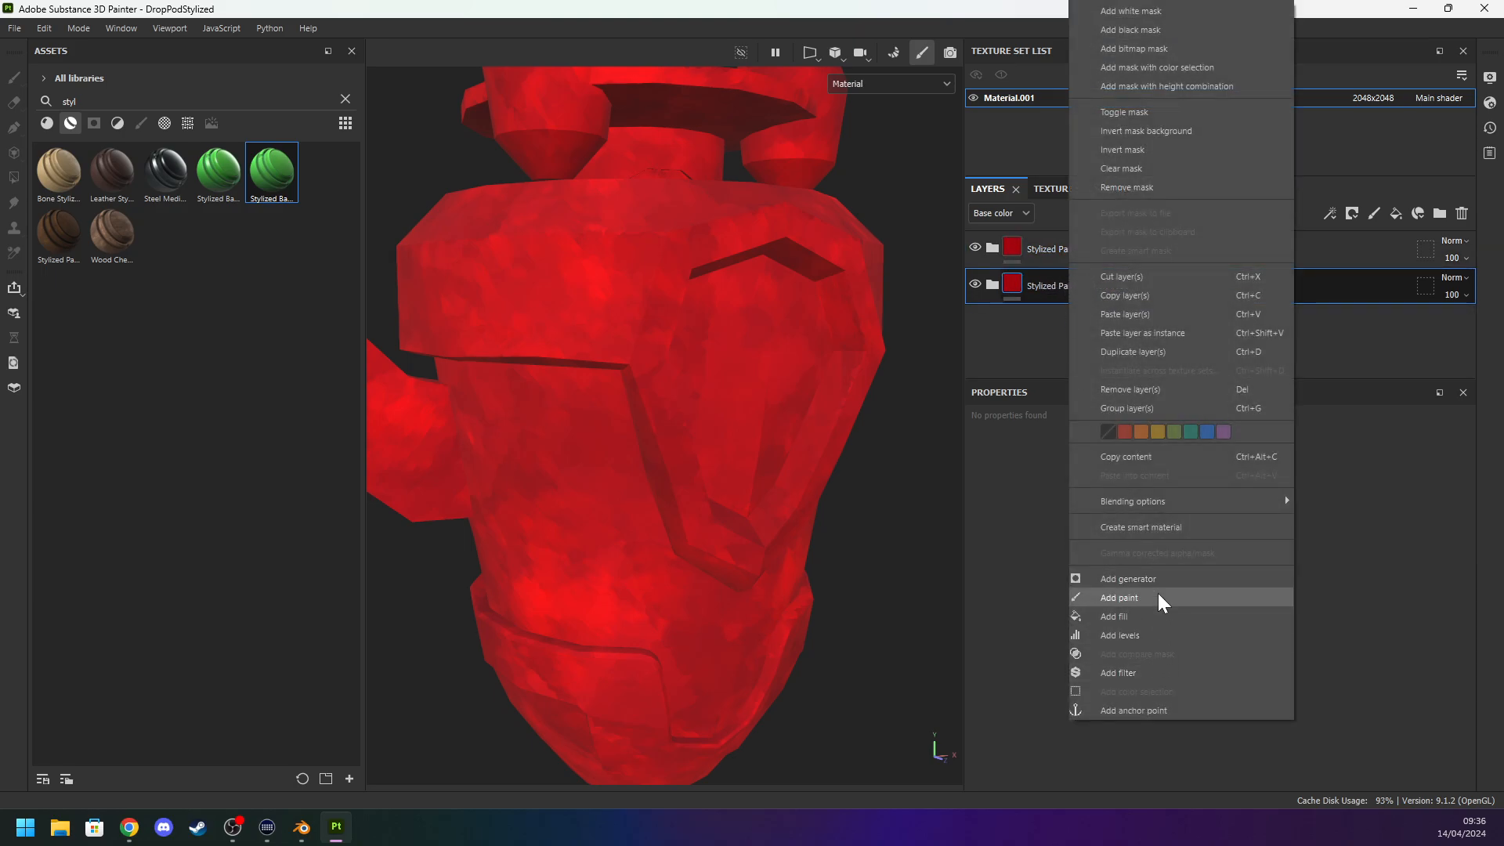
left_click(1197, 69)
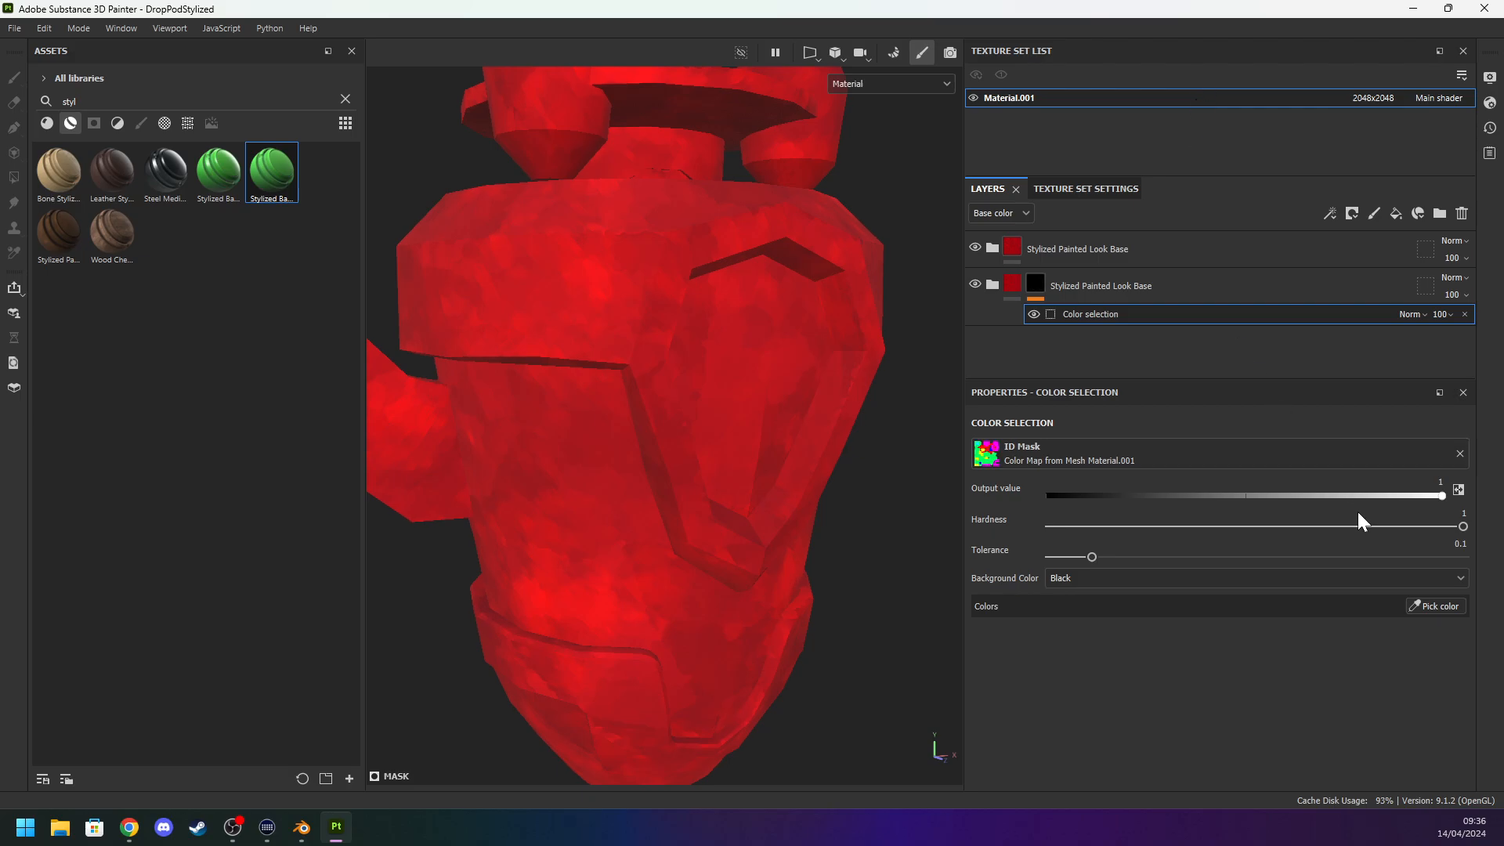
left_click(1436, 607)
left_click(604, 437)
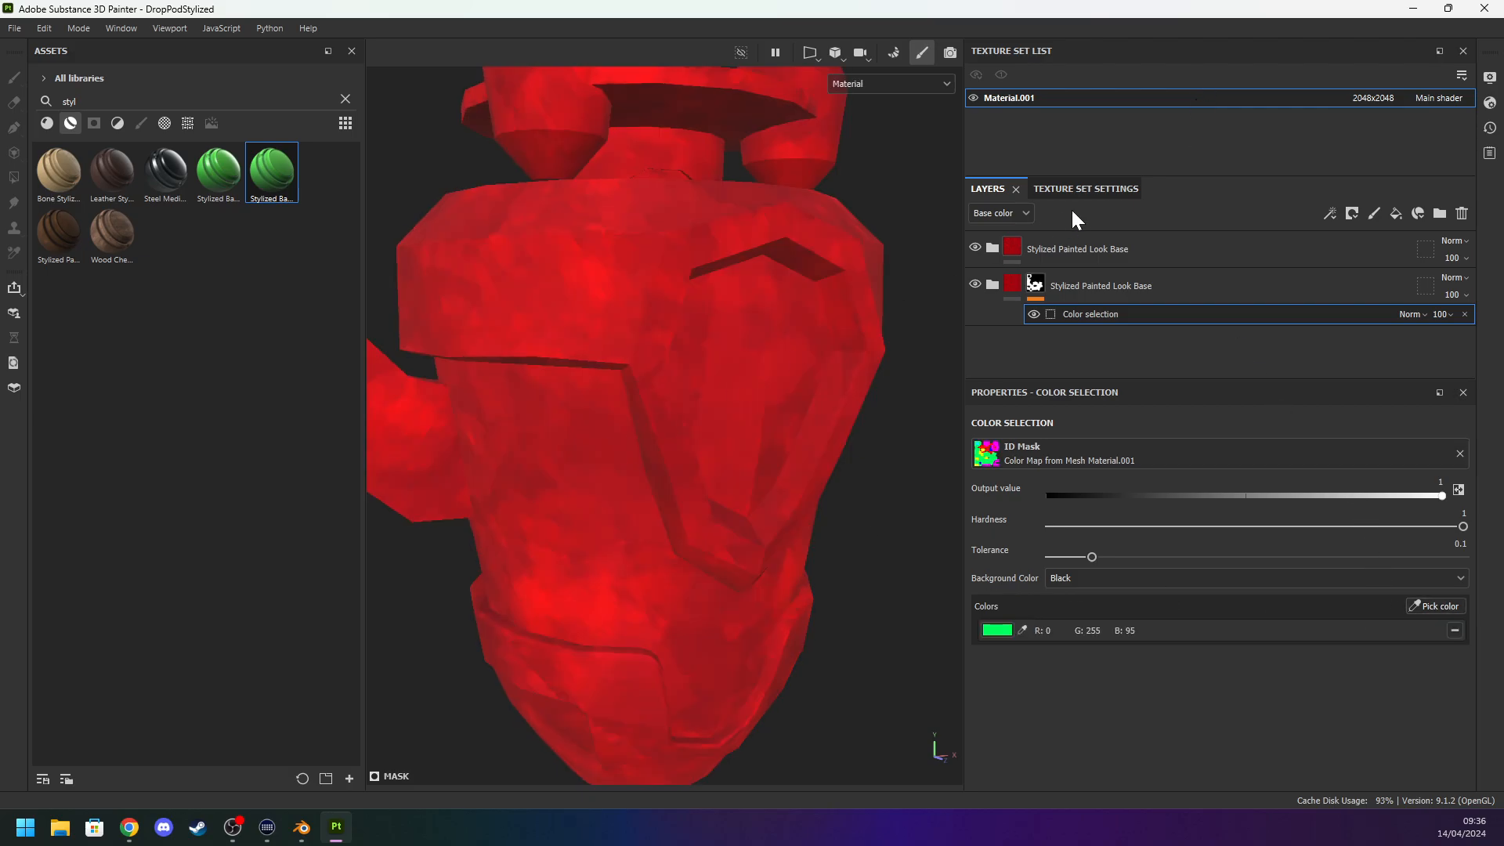
left_click(975, 247)
left_click(975, 248)
middle_click_drag(857, 434, 840, 305)
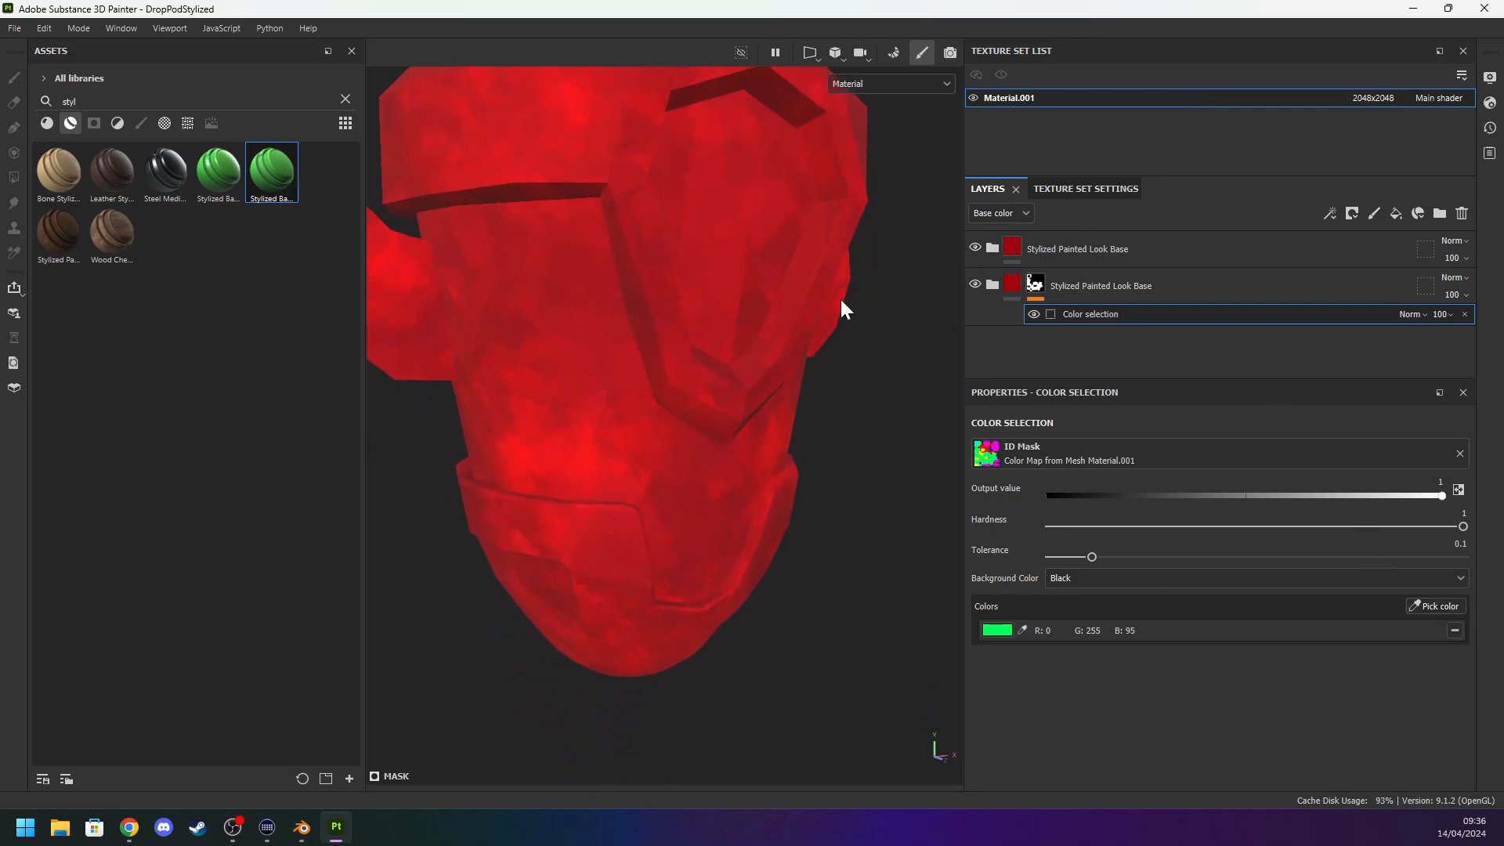
Add a color selection mask to the upper Stylized Painted Look Base group using the lower band's red ID color (255, 14, 0).
left_click(1064, 235)
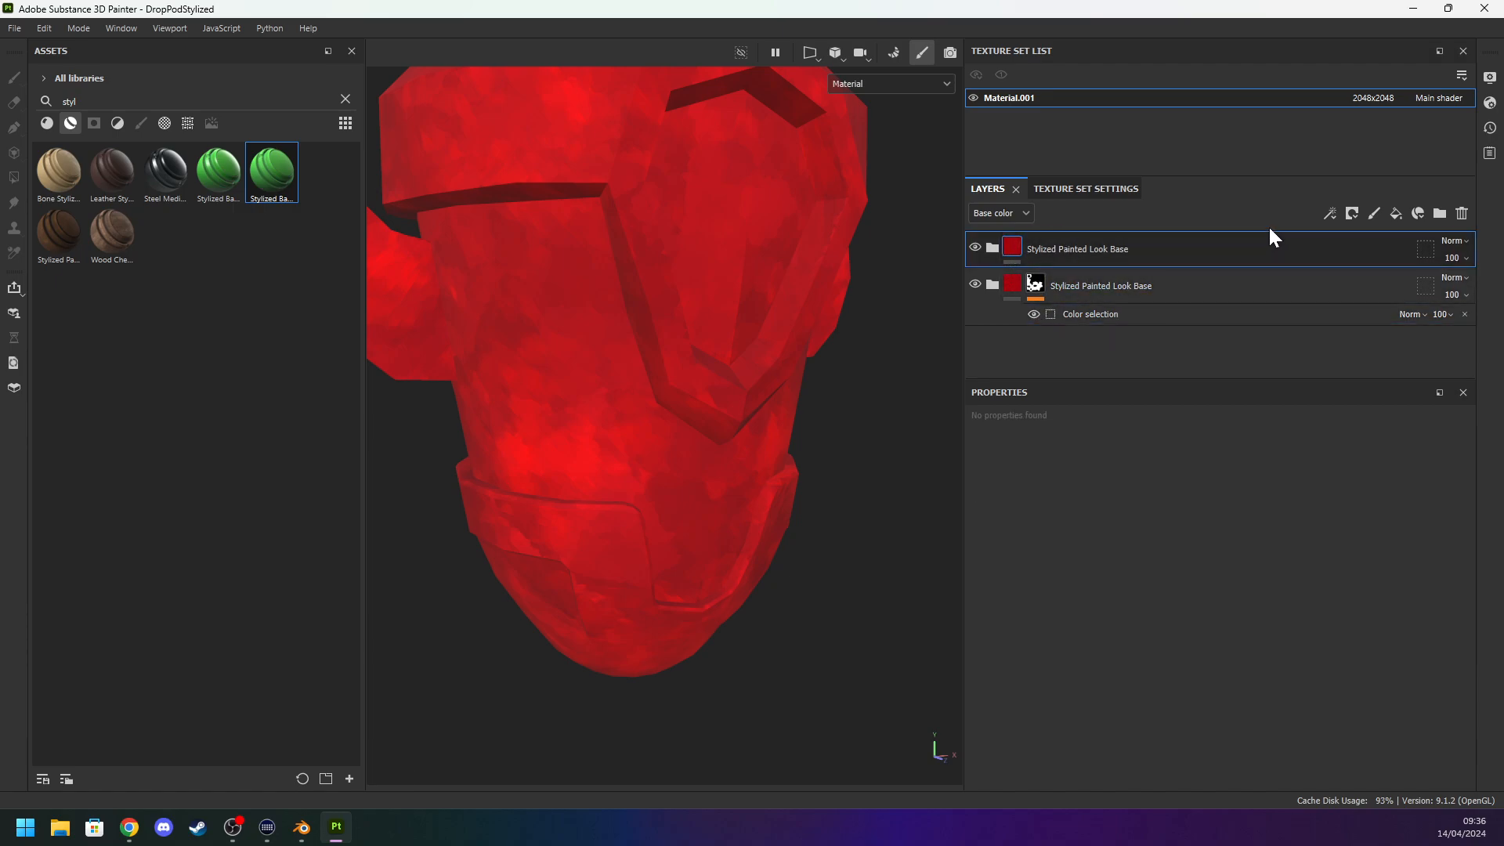
right_click(1104, 252)
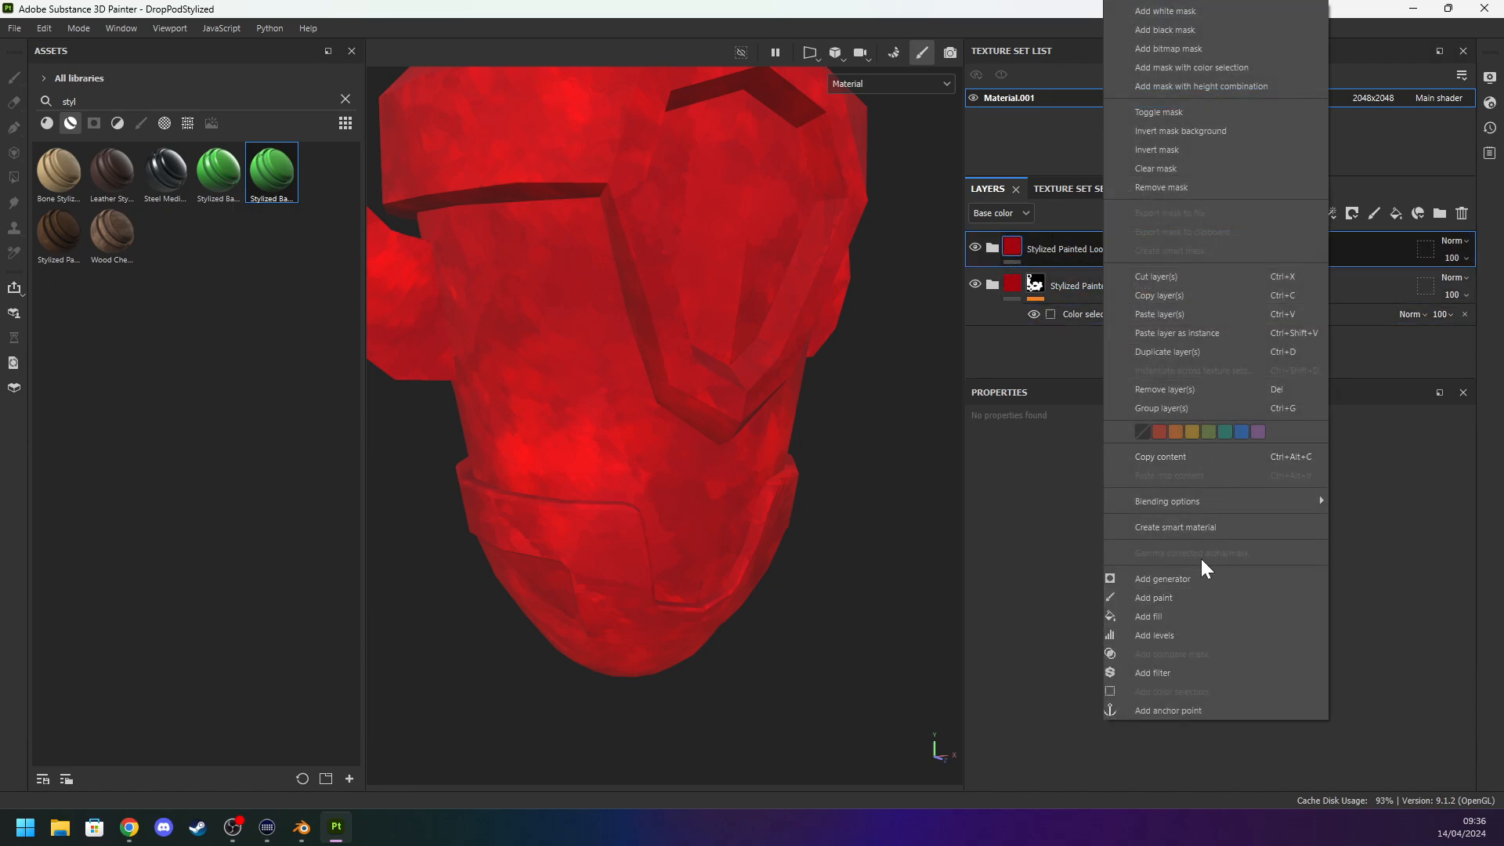
left_click(1191, 68)
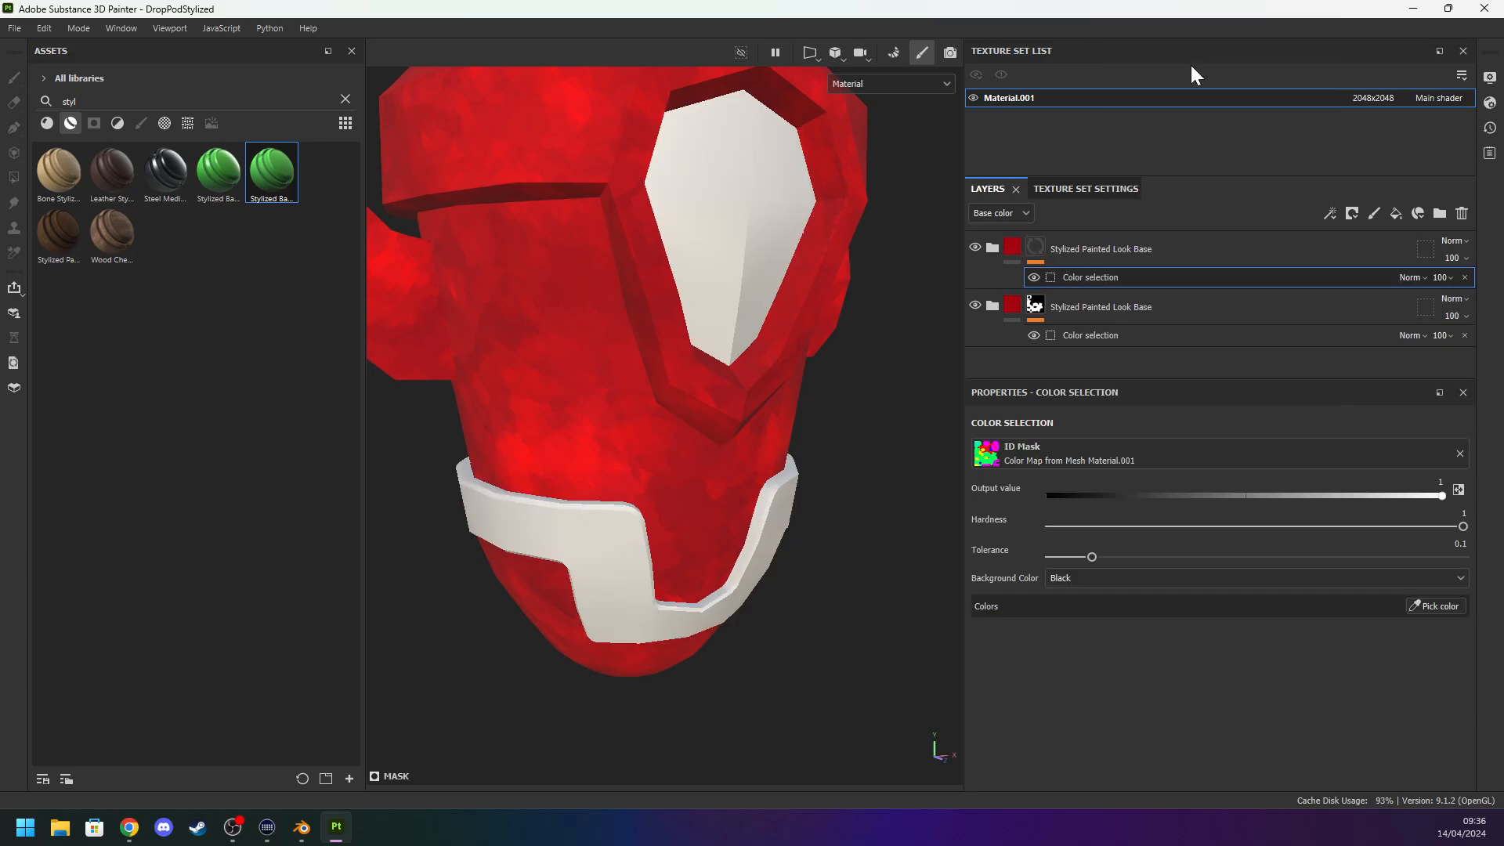
left_click(1435, 605)
left_click(636, 561)
left_click_drag(736, 484, 764, 347, "alt")
left_click_drag(764, 427, 713, 292, "alt")
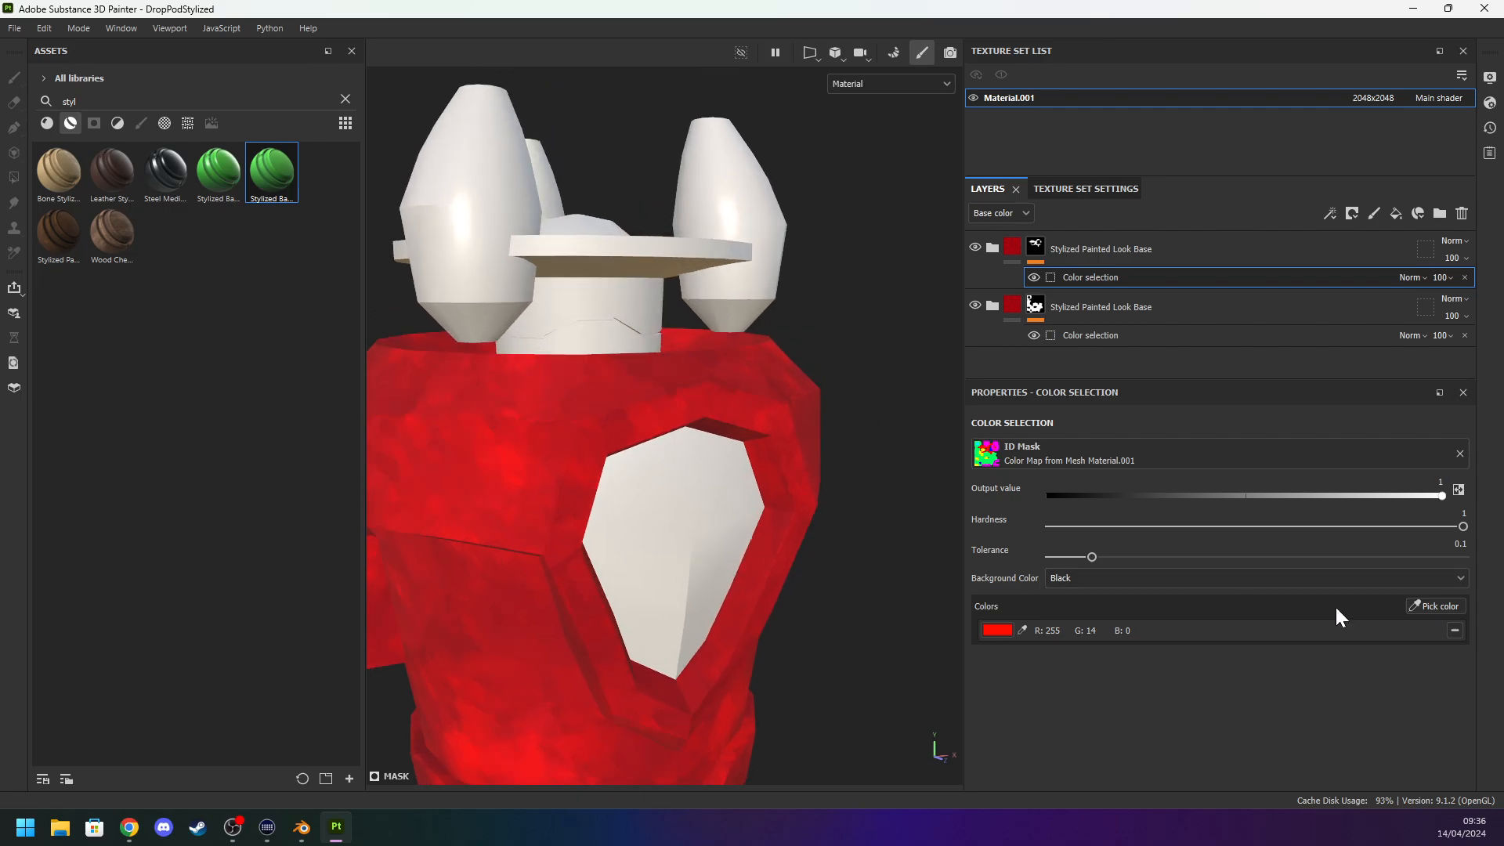
Add the top ring's magenta (255, 0, 254) and the thrusters' yellow ID colors to the upper group's color selection.
left_click(1435, 608)
left_click(641, 228)
left_click(1434, 606)
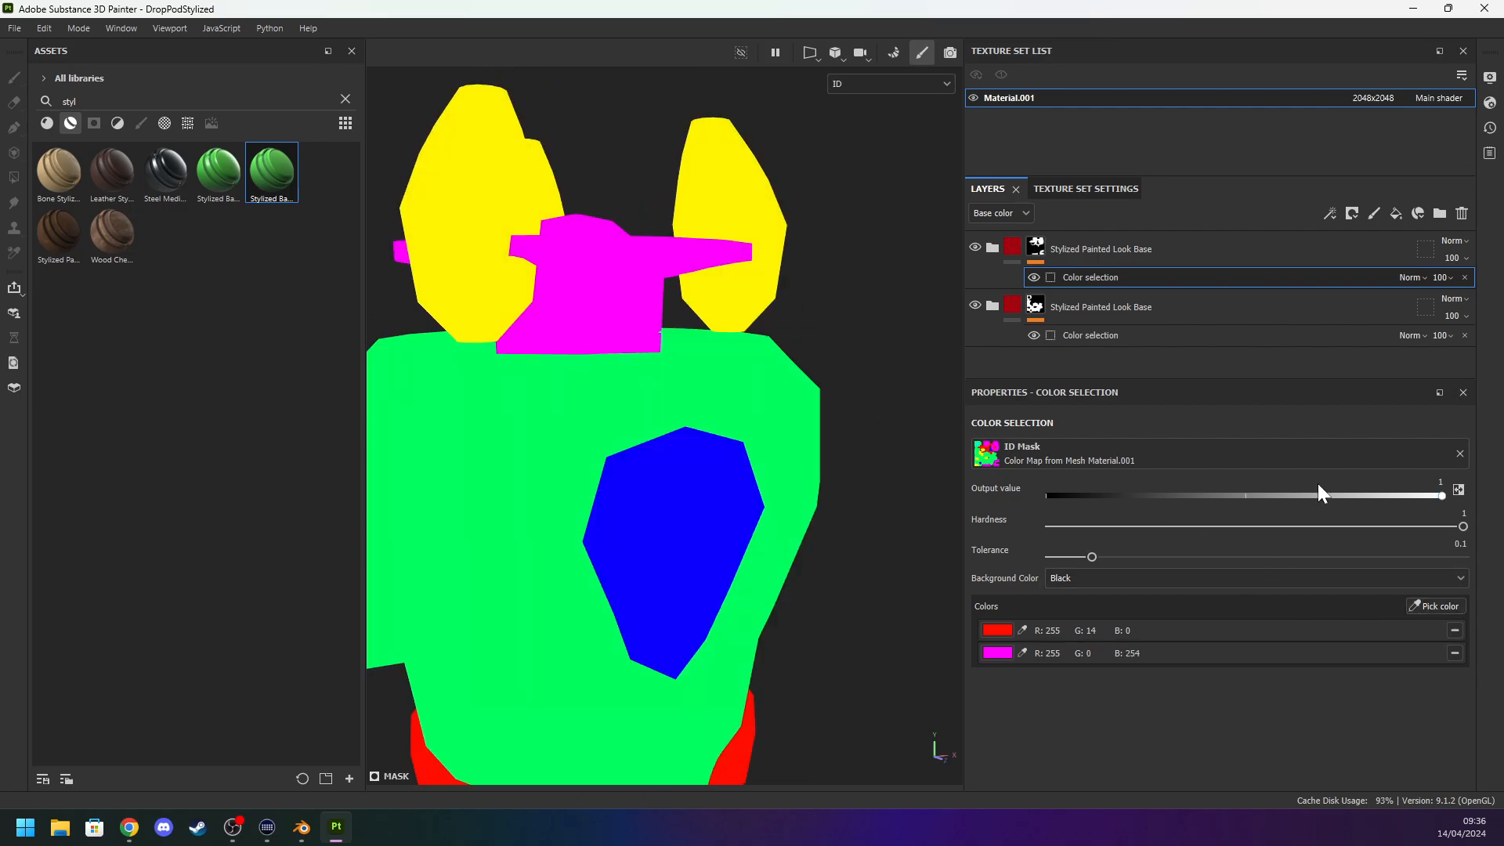
left_click(724, 174)
Expand the upper Stylized Painted Look Base group and set its Base Colour layer's base color to light grey (979797).
left_click(1009, 246)
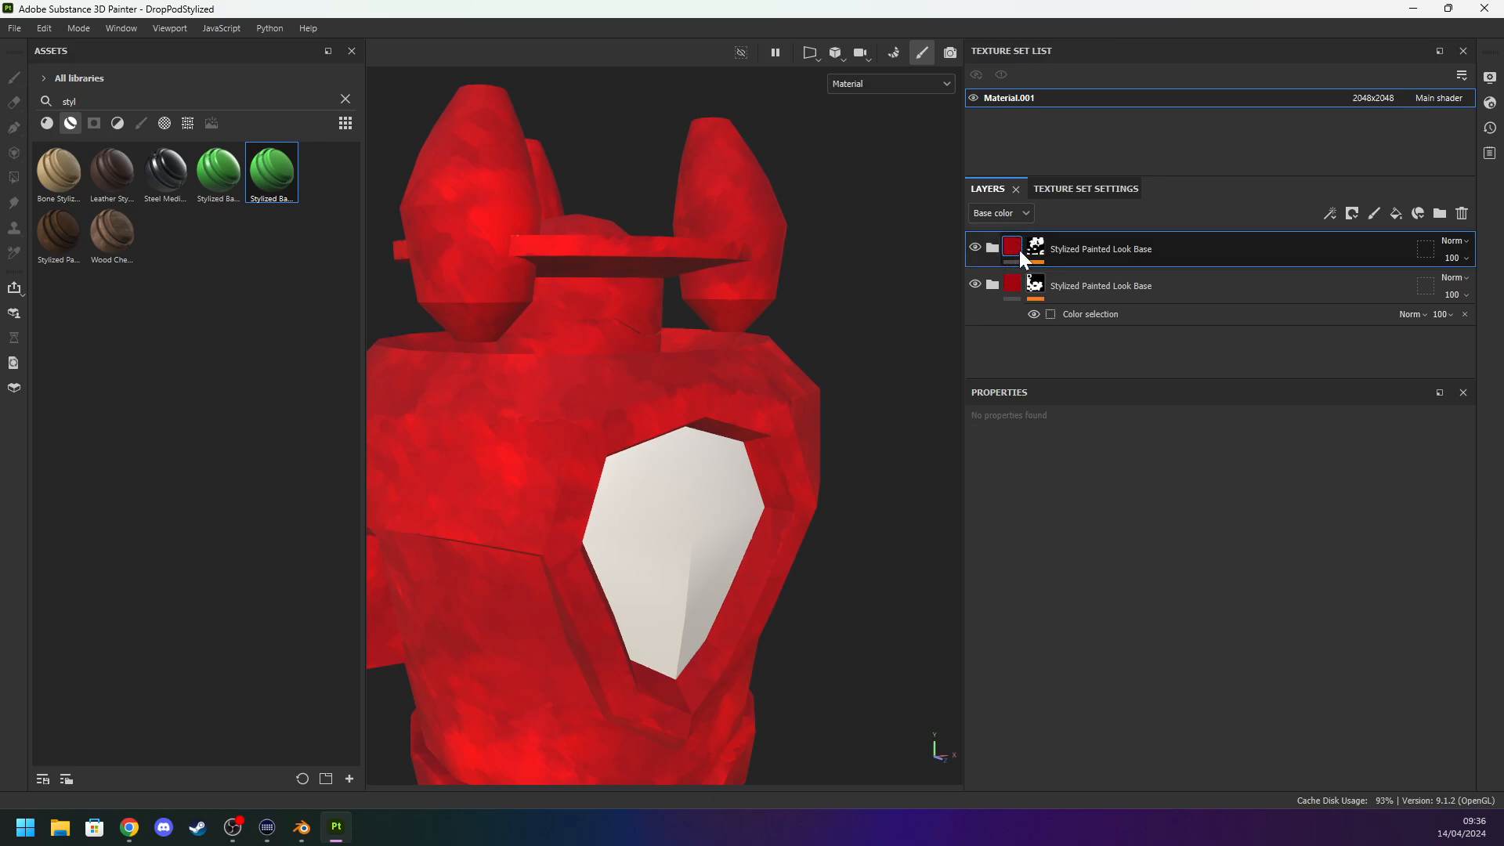
left_click(1008, 247)
scroll(1018, 333, "down", 2)
left_click(1012, 330)
left_click(1241, 753)
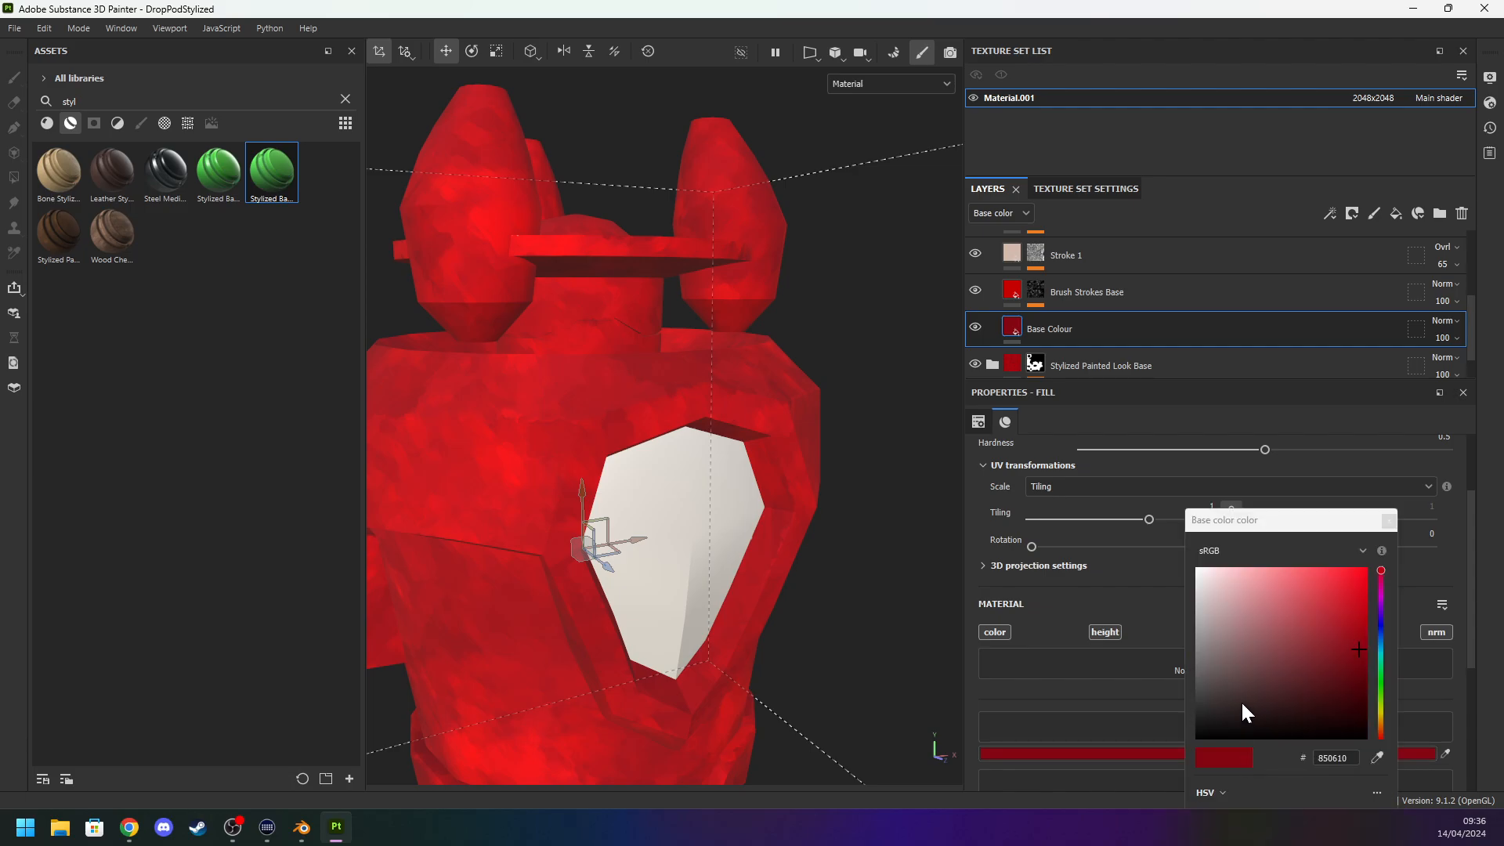
left_click(1213, 641)
middle_click_drag(778, 556, 829, 242, "alt")
right_click_drag(829, 241, 875, 423, "alt")
scroll(877, 406, "up", 2)
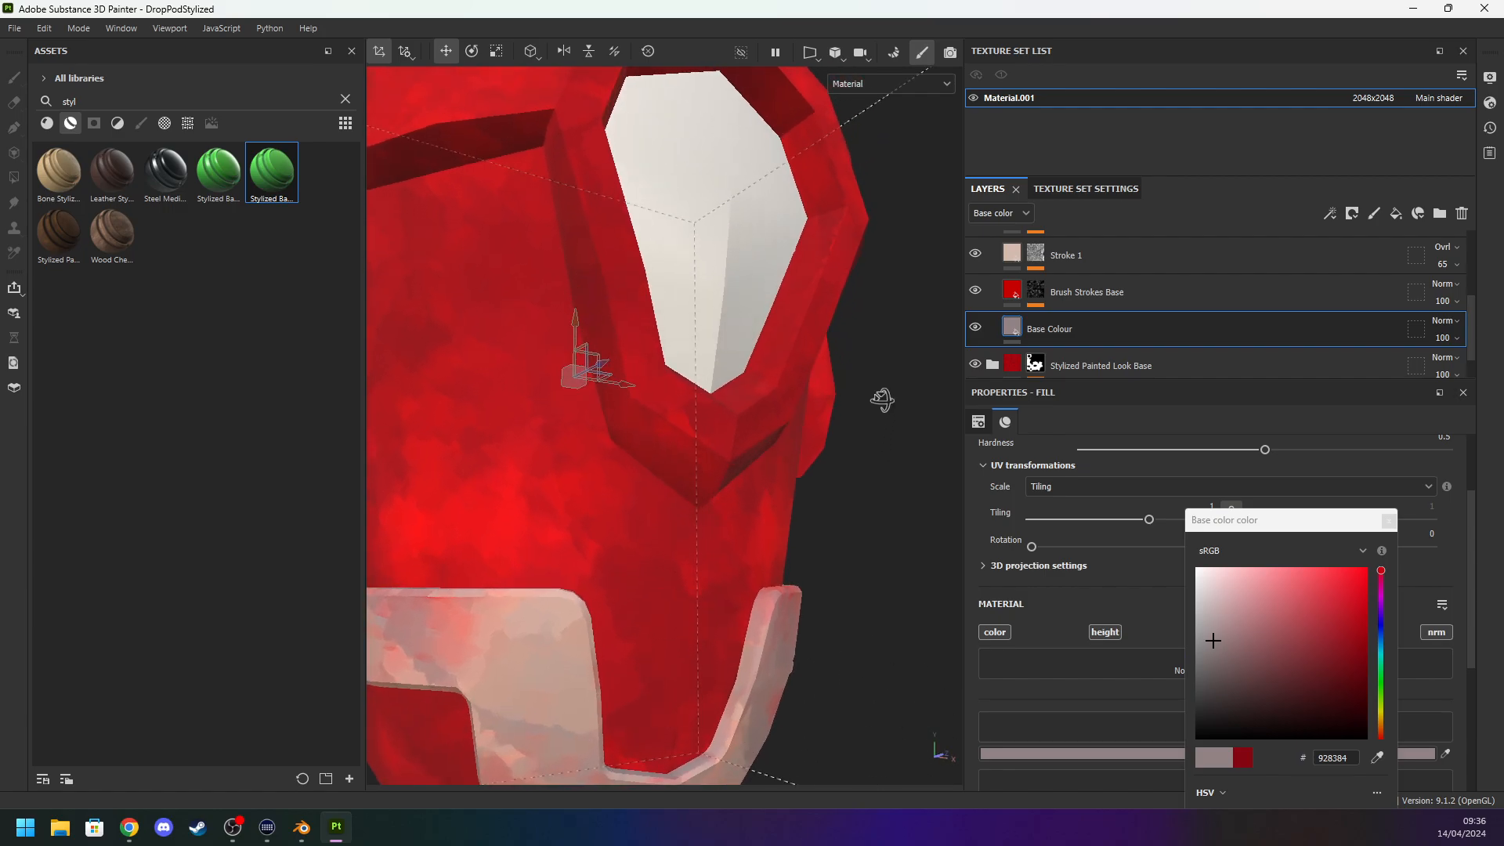
middle_click_drag(907, 522, 951, 397, "alt")
left_click_drag(1200, 635, 1192, 637)
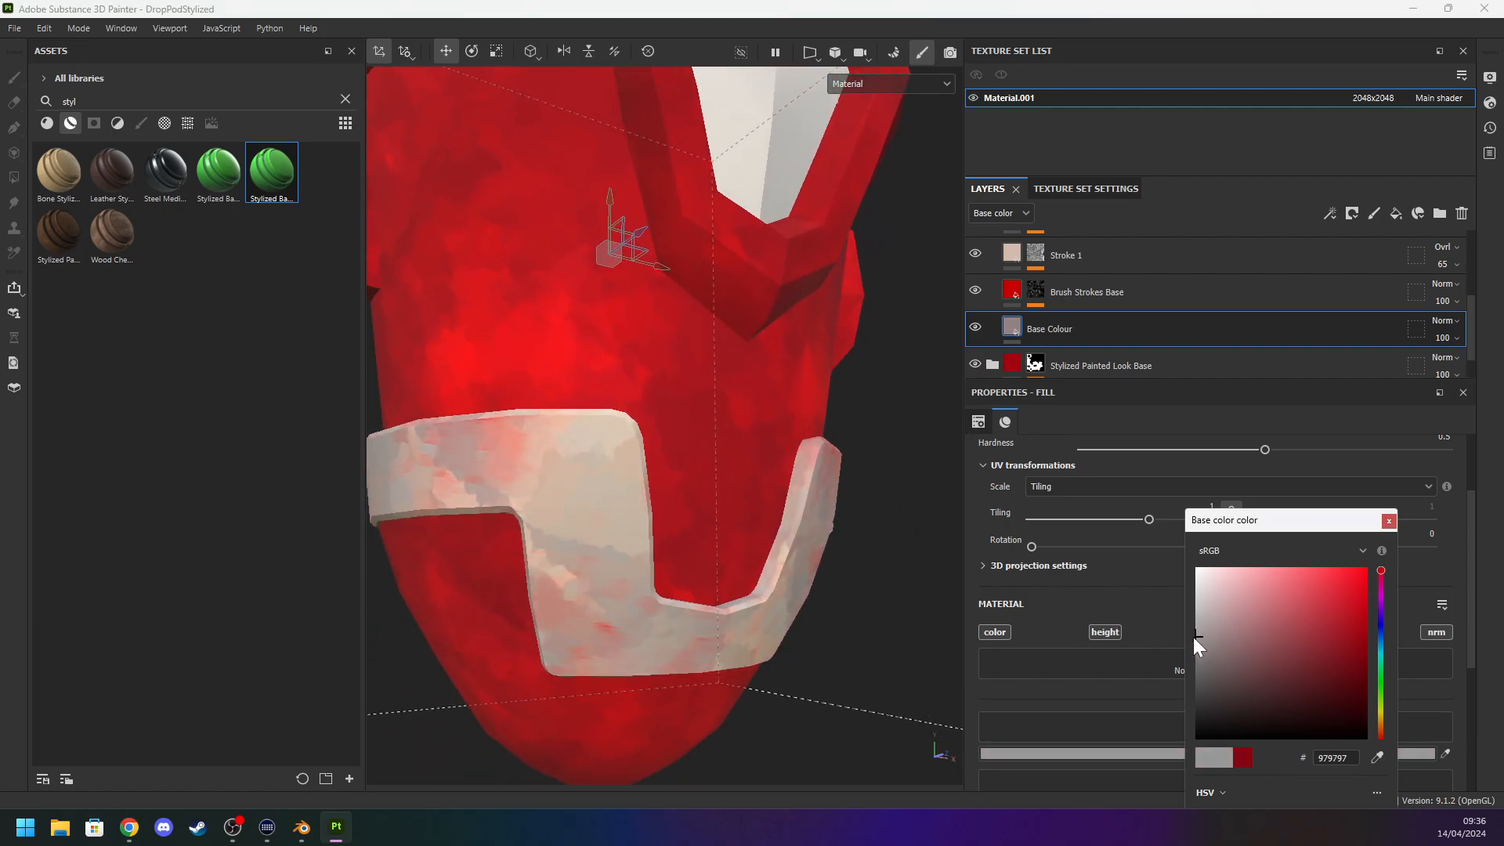
Set the upper group's Brush Strokes Base layer's base color to muted light blue (699EAD).
left_click(1009, 303)
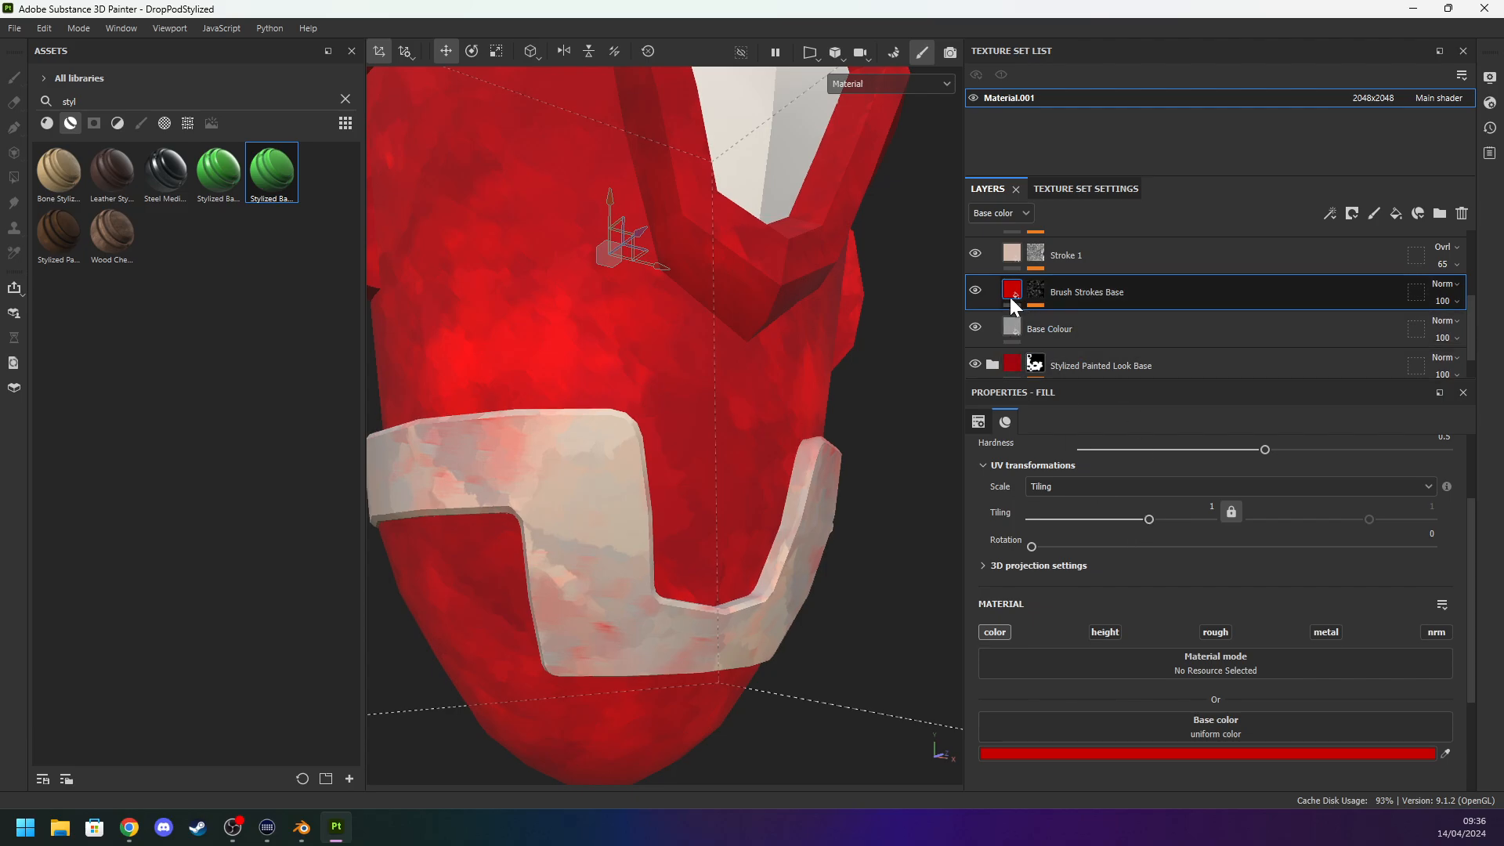
left_click(1220, 755)
mouse_move(1202, 614)
left_mouse_down()
mouse_move(1183, 713)
mouse_move(1141, 572)
mouse_move(1140, 588)
mouse_move(1111, 580)
left_mouse_up()
left_click_drag(1201, 612, 1263, 622)
left_click(1381, 644)
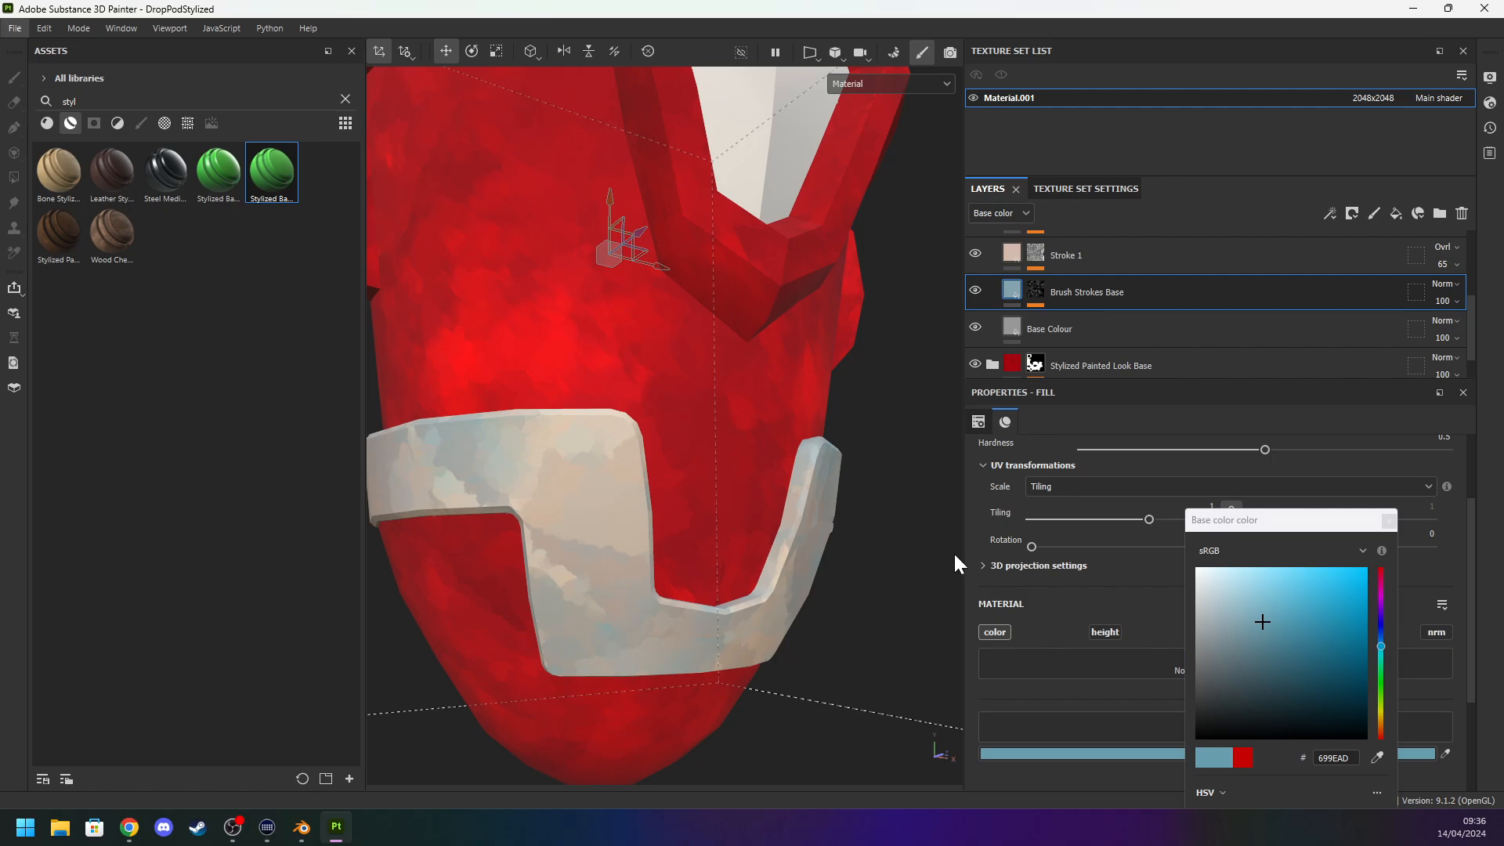
left_click_drag(953, 552, 923, 542, "alt")
Set the upper group's Stroke 1 layer's base color to neutral grey (858281).
left_click(1011, 249)
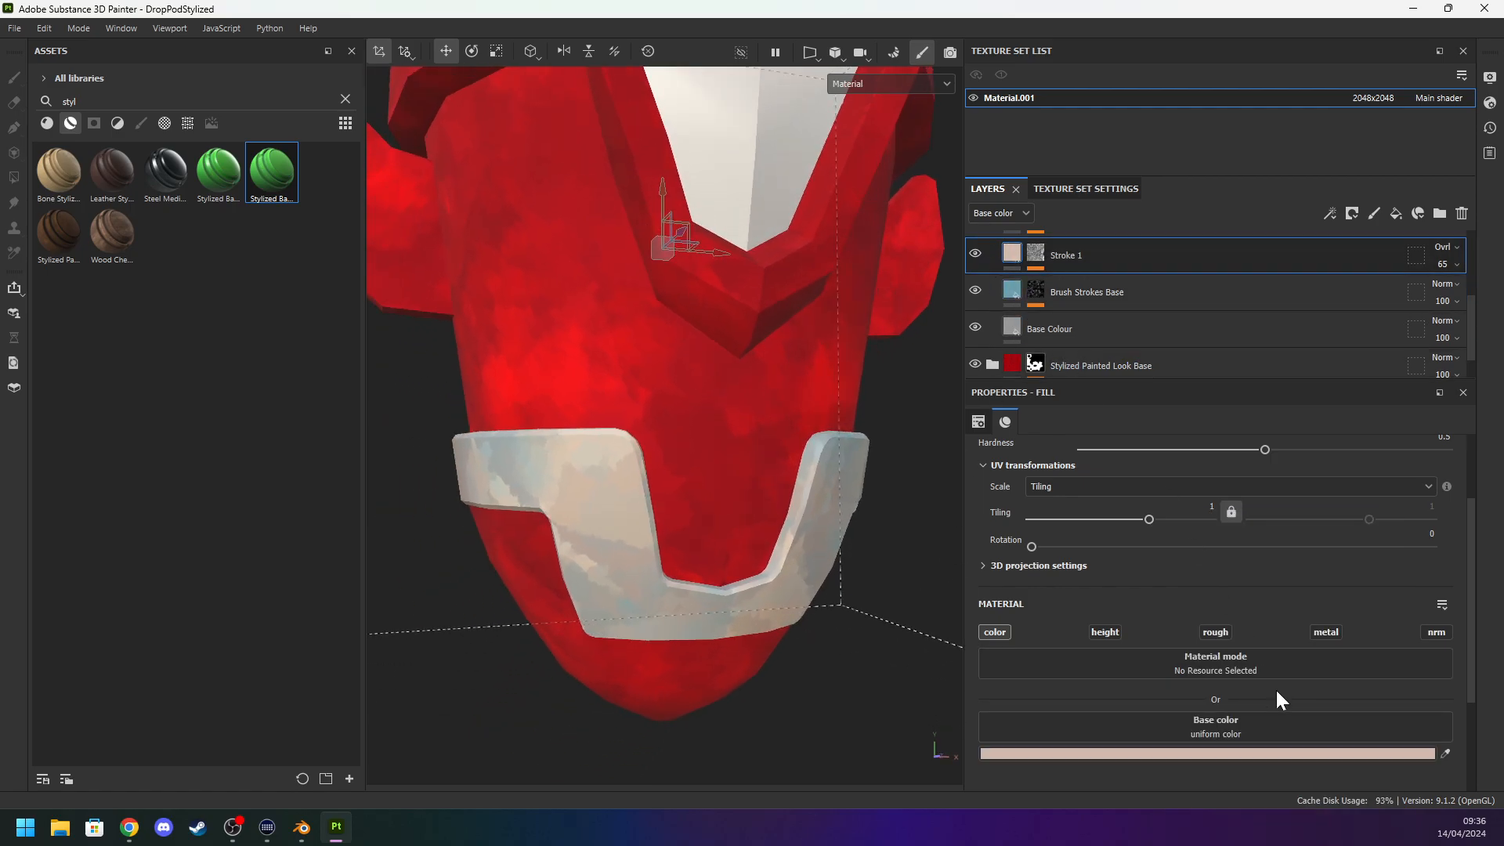
left_click(1299, 755)
mouse_move(1222, 604)
left_mouse_down()
mouse_move(1165, 568)
mouse_move(1211, 674)
mouse_move(1200, 650)
left_mouse_up()
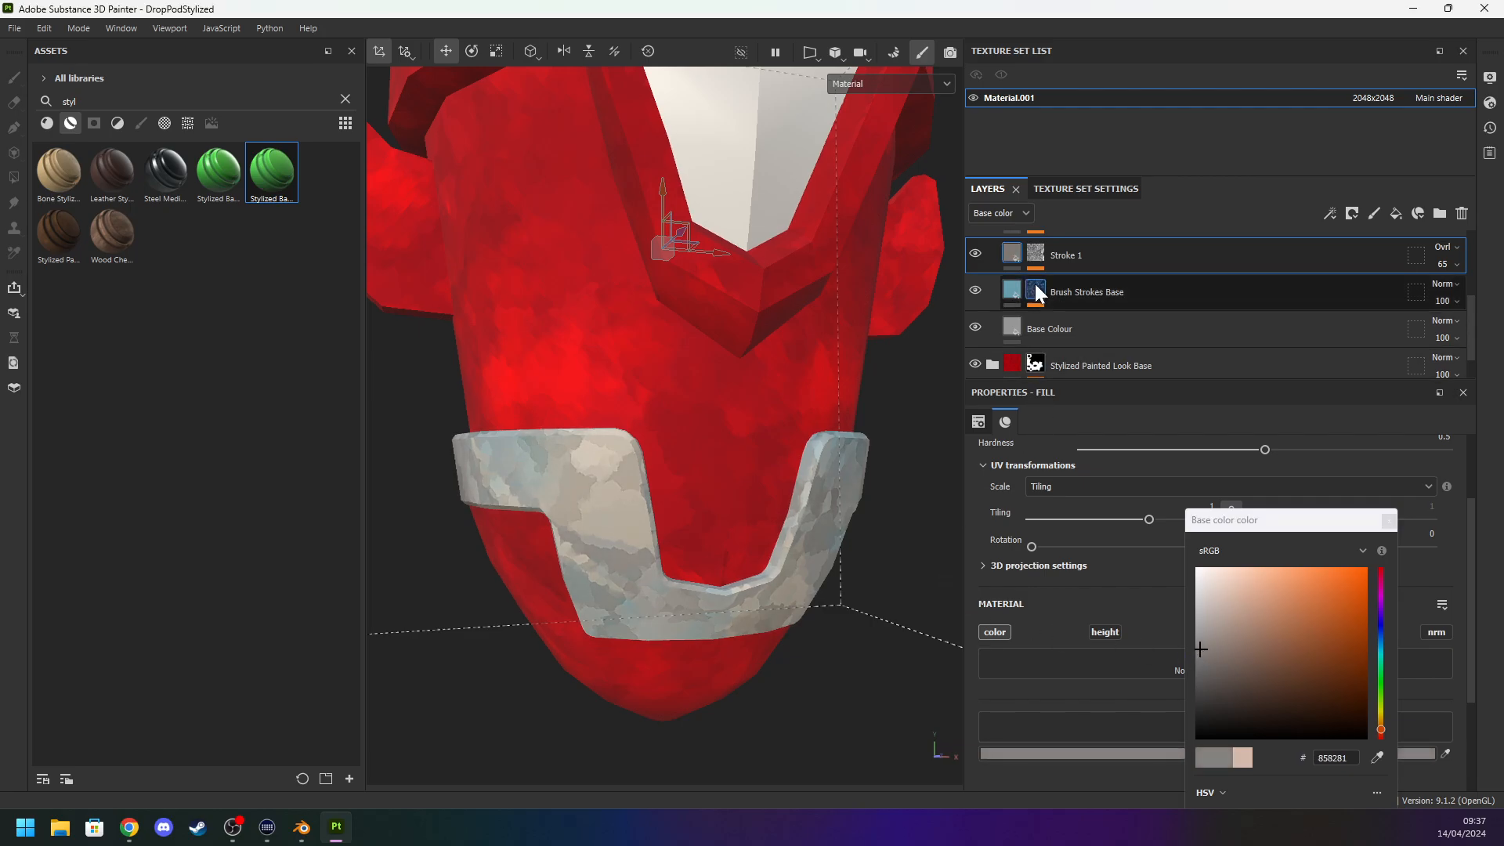
Set the upper group's Stroke 3 layer's base color to pale blue (C4CFDA) and check the whole drop pod.
scroll(1018, 314, "up", 2)
left_click(1012, 316)
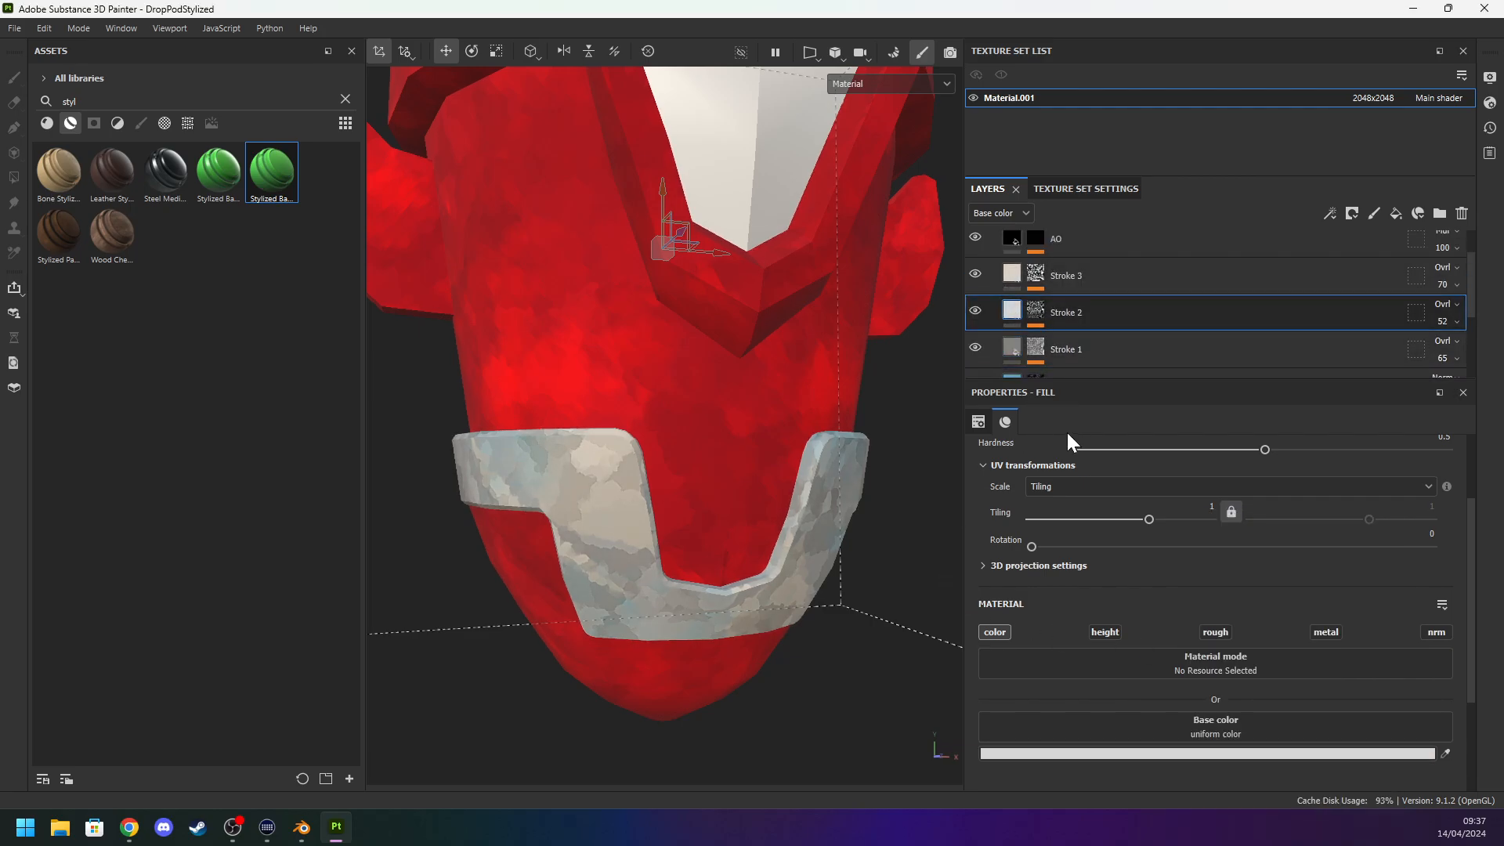
left_click(1021, 270)
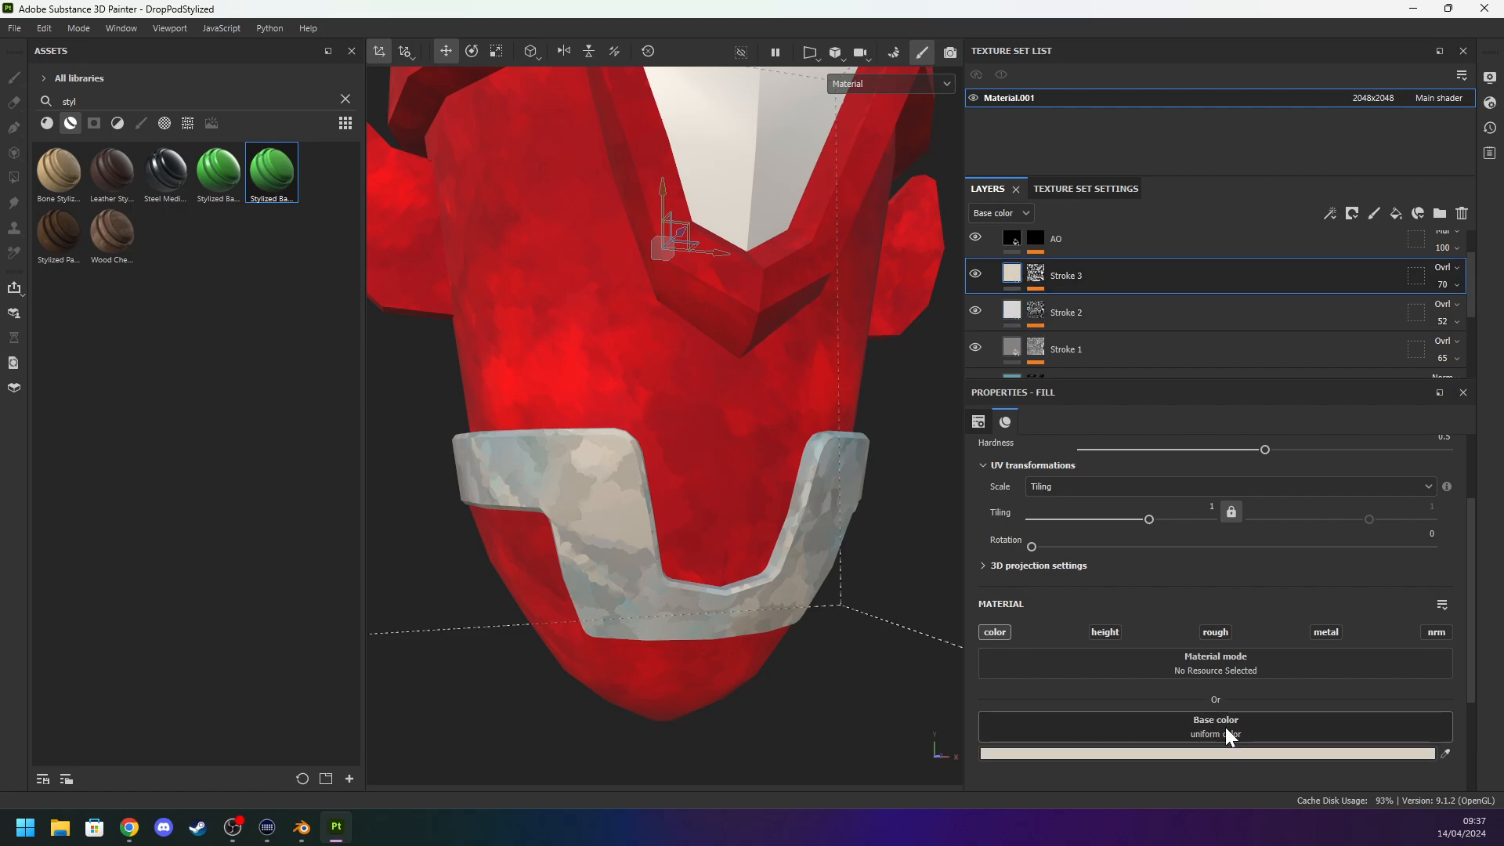
left_click(1217, 754)
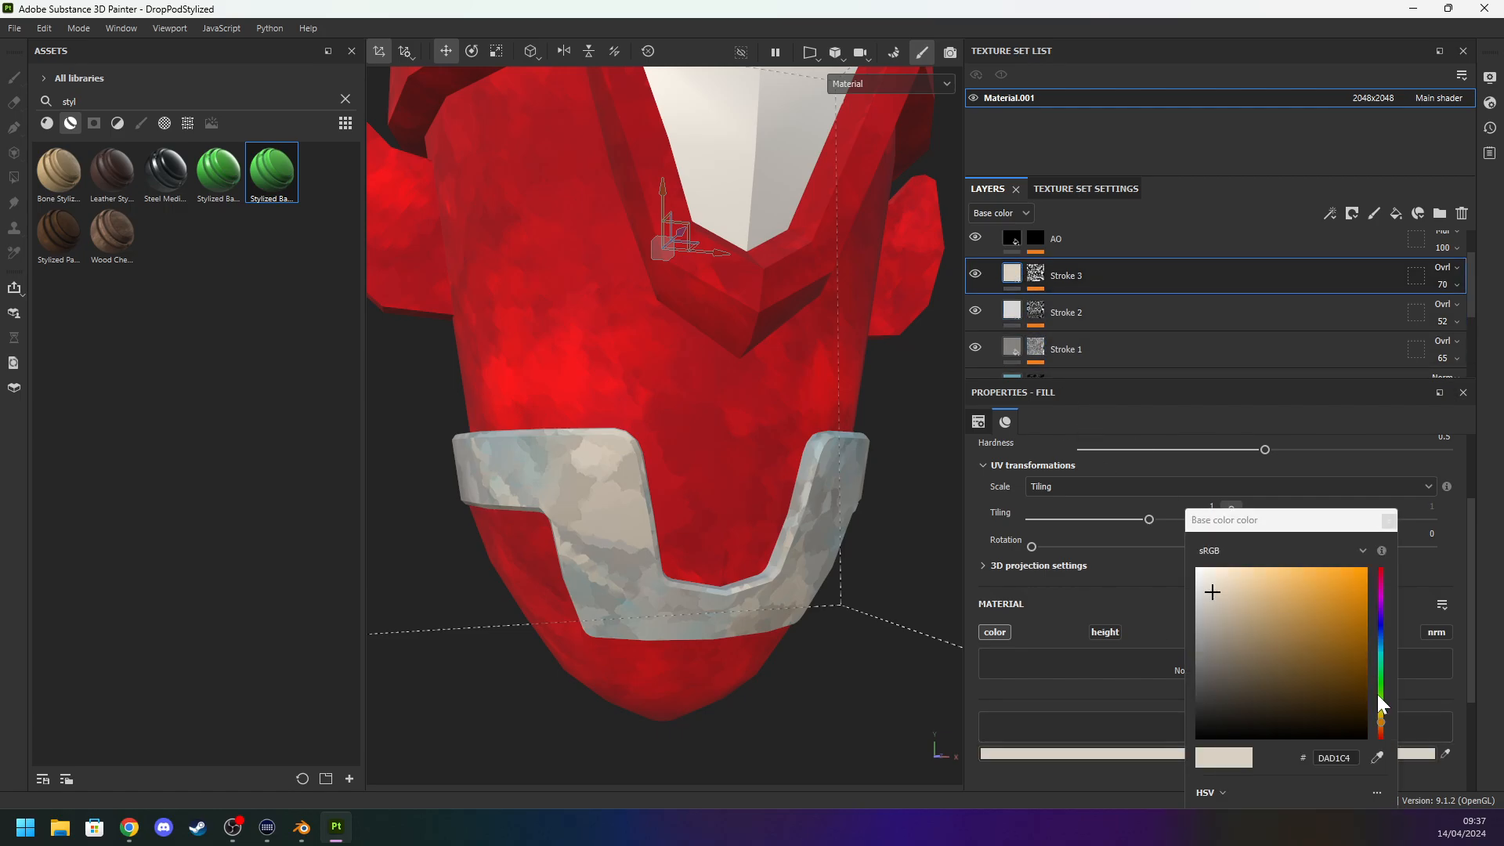
left_click_drag(1380, 705, 1380, 637)
left_click_drag(875, 630, 972, 672, "alt")
right_click_drag(955, 666, 837, 609, "alt")
mouse_move(754, 459)
left_mouse_down("alt")
mouse_move(752, 554)
mouse_move(783, 499)
mouse_move(616, 509)
mouse_move(655, 493)
left_mouse_up("alt")
middle_click_drag(669, 458, 601, 565, "alt")
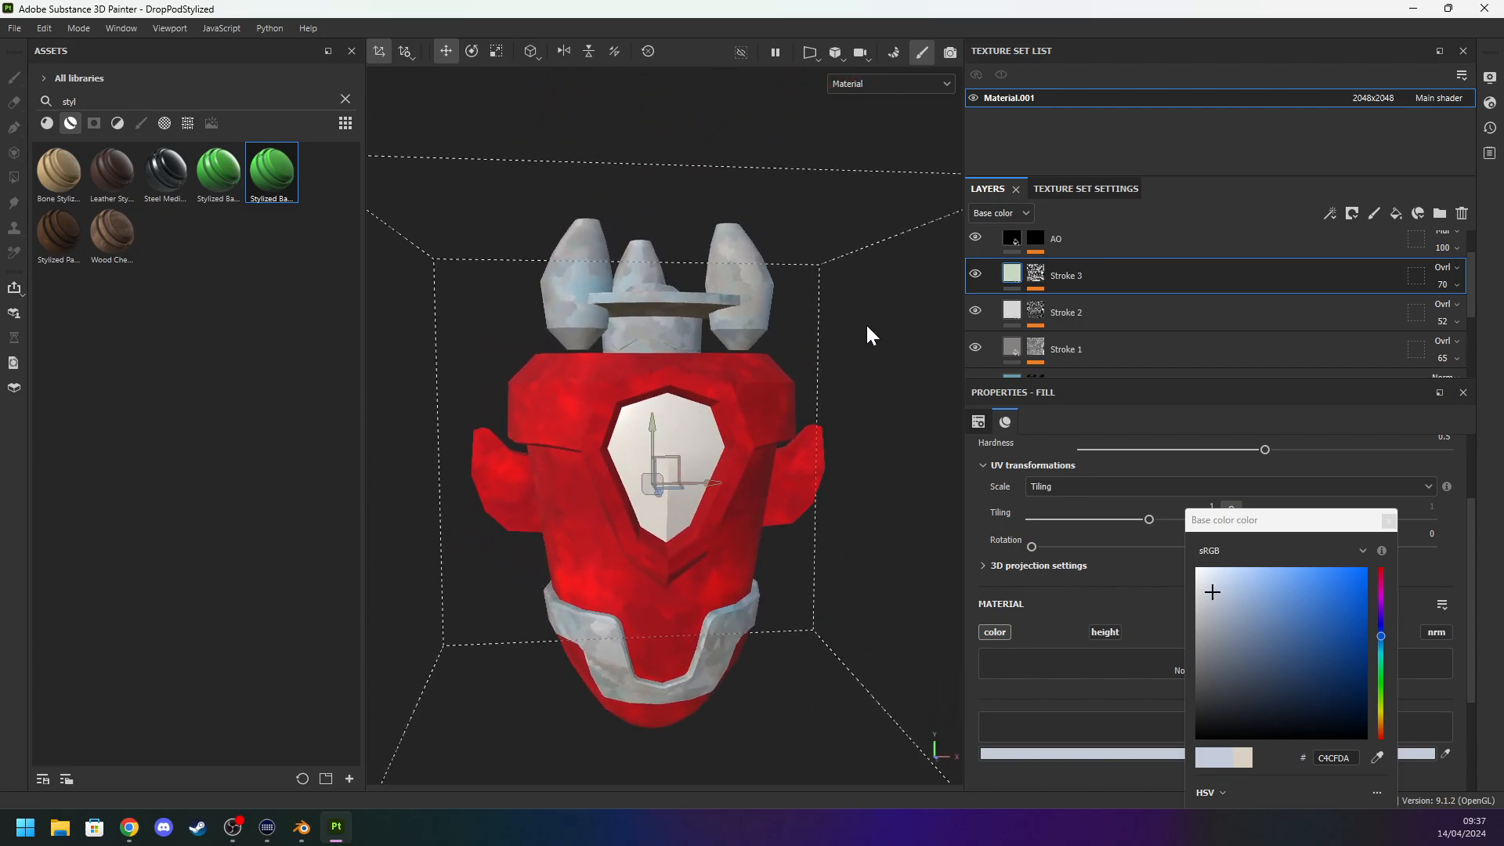
Darken the upper group's Base Colour layer to mid grey (666666).
left_click(1017, 346)
scroll(1009, 368, "down", 3)
left_click(1016, 328)
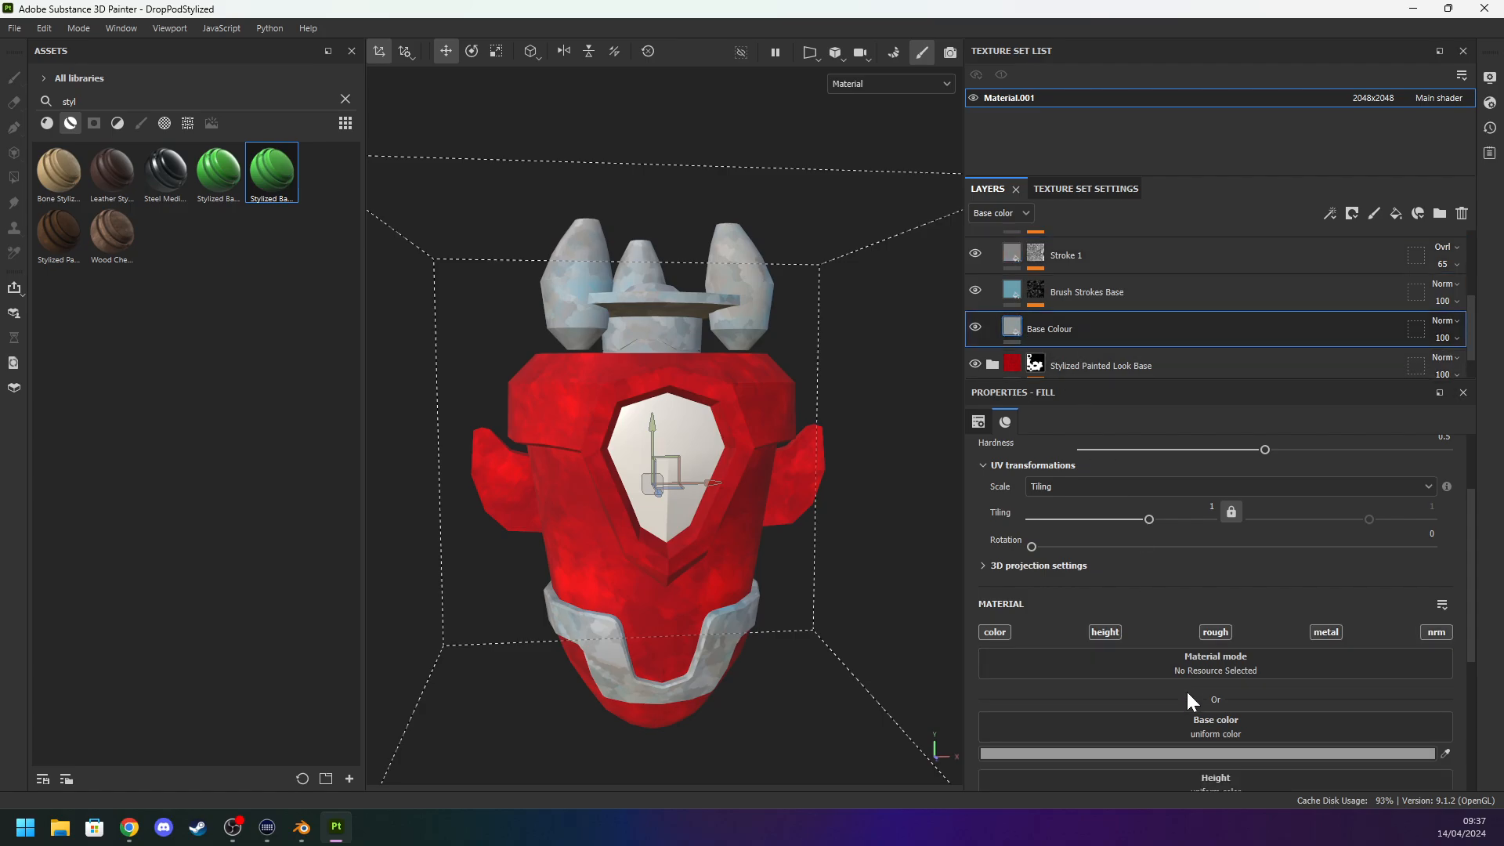
left_click(1225, 753)
left_click(1196, 670)
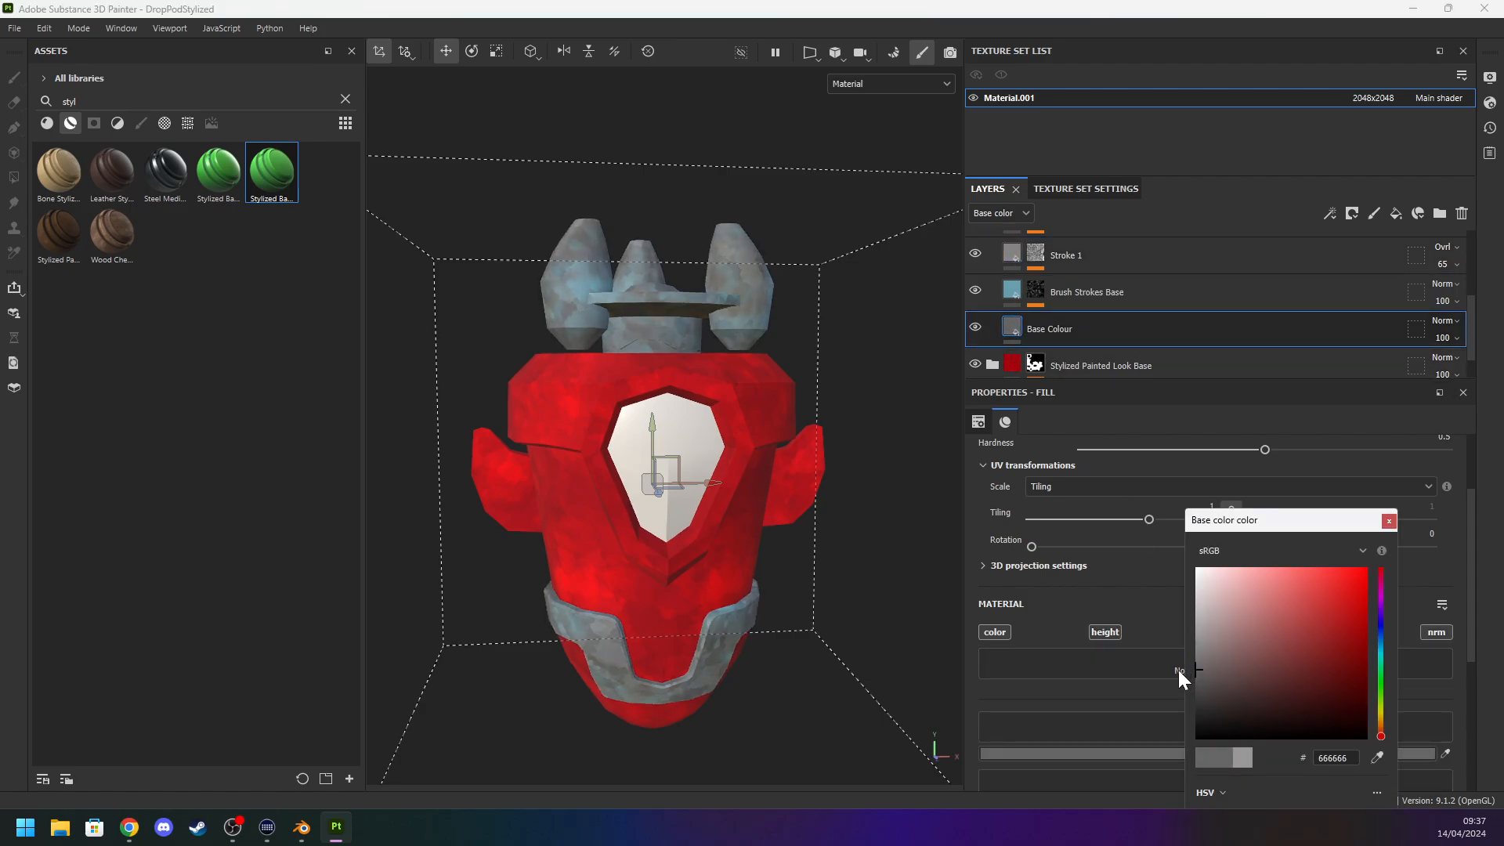
left_click_drag(850, 575, 868, 547, "alt")
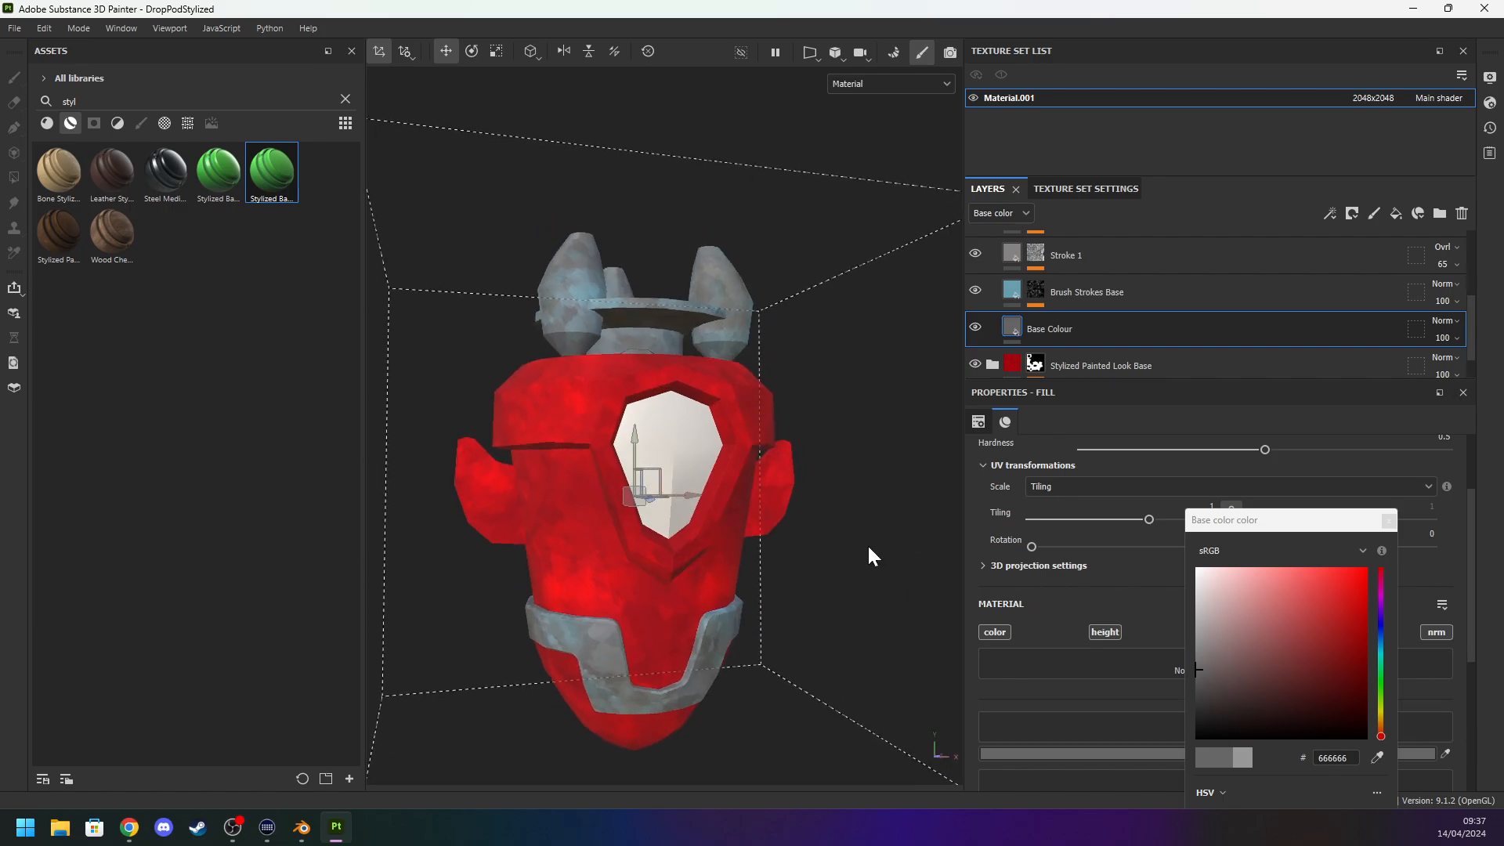
Darken the upper group's Brush Strokes Base layer to grey-blue (557B86) and check it on the model.
left_click(1013, 287)
left_click(1183, 754)
mouse_move(1251, 650)
left_mouse_down()
mouse_move(1262, 636)
mouse_move(1258, 663)
mouse_move(1258, 648)
left_mouse_up()
left_click_drag(842, 560, 824, 648, "alt")
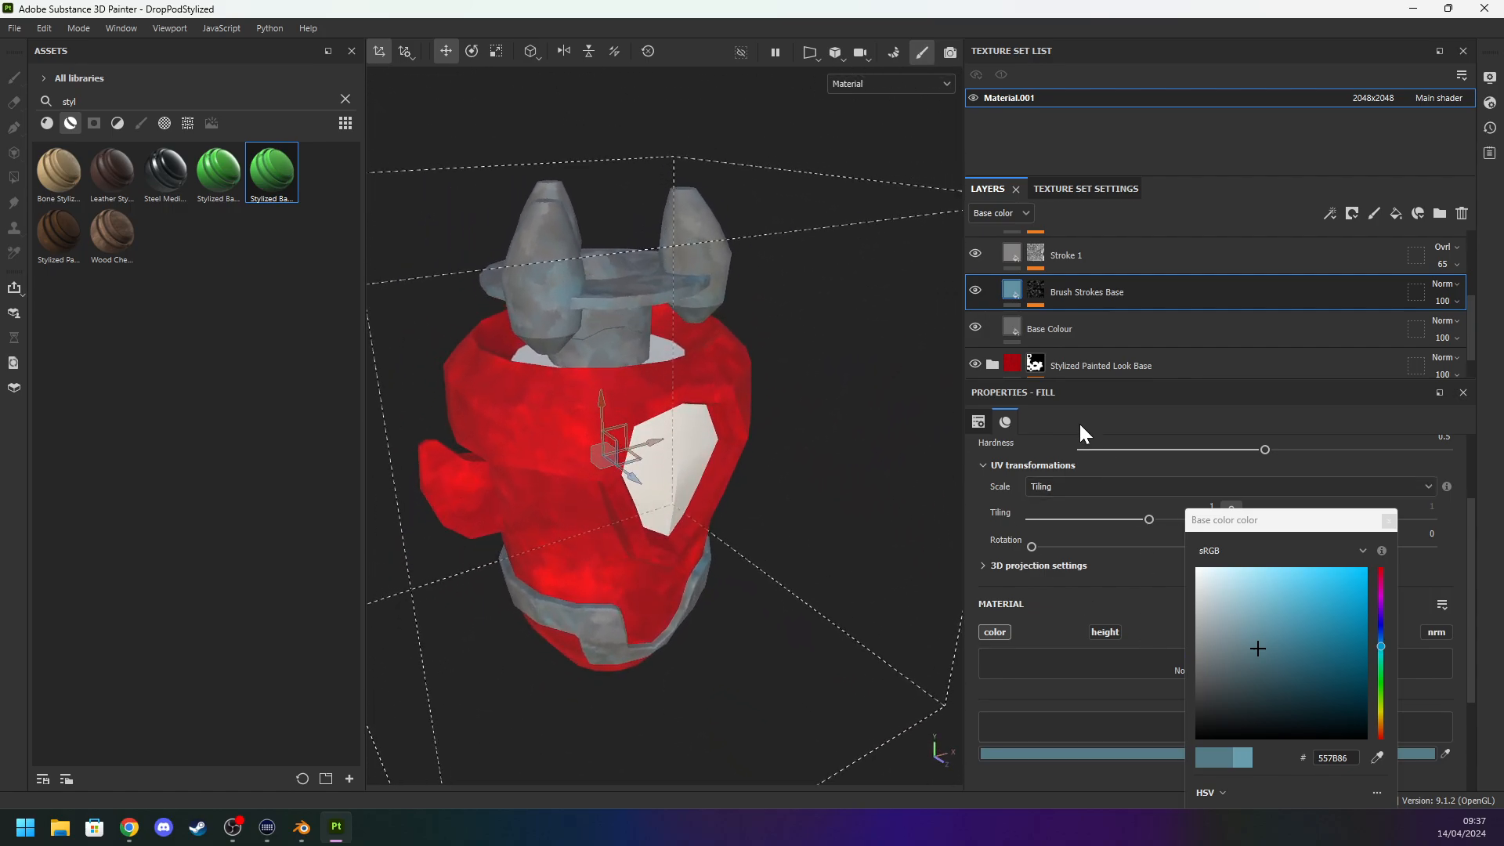
Inspect the blue-grey metal parts at the top of the drop pod from above and close up.
scroll(1073, 309, "up", 5)
left_click(1070, 246)
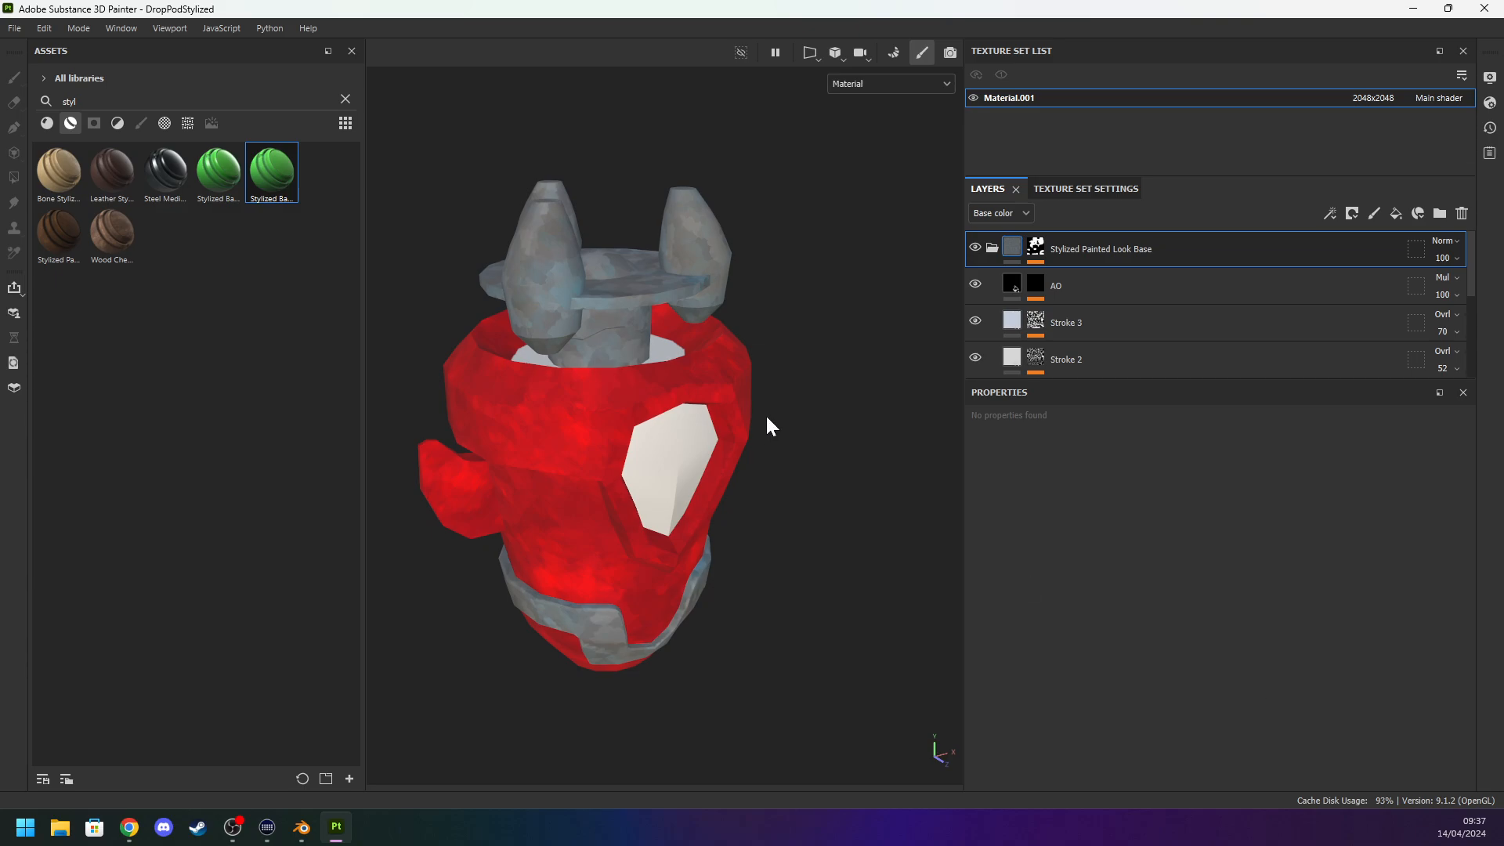
scroll(775, 423, "up", 3)
left_click_drag(782, 426, 836, 595, "alt")
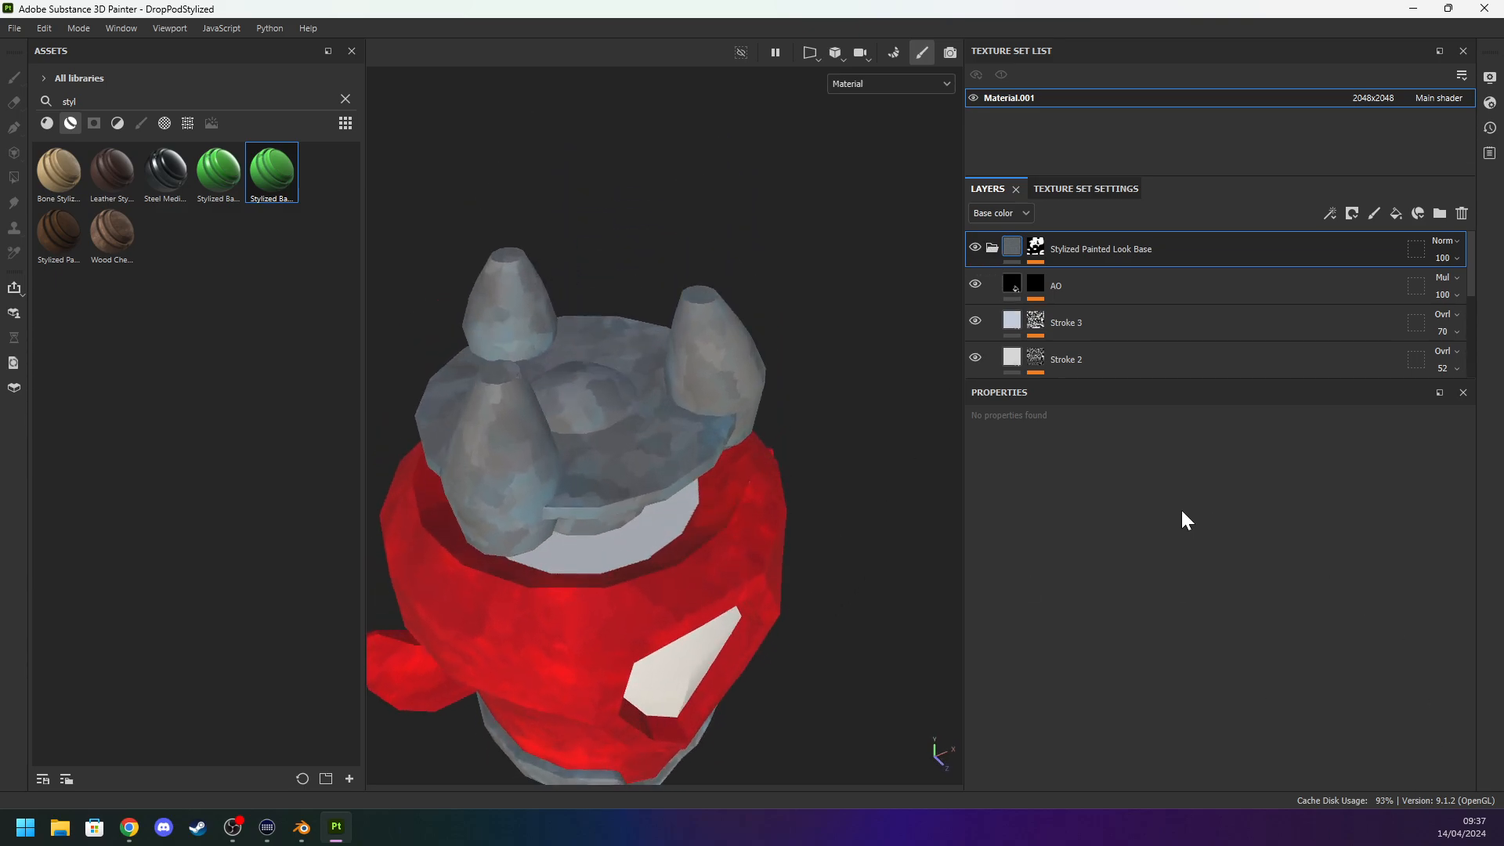
left_click(992, 248)
left_click(992, 249)
scroll(826, 460, "up", 3)
mouse_move(825, 460)
left_mouse_down("alt")
mouse_move(846, 413)
mouse_move(837, 372)
left_mouse_up("alt")
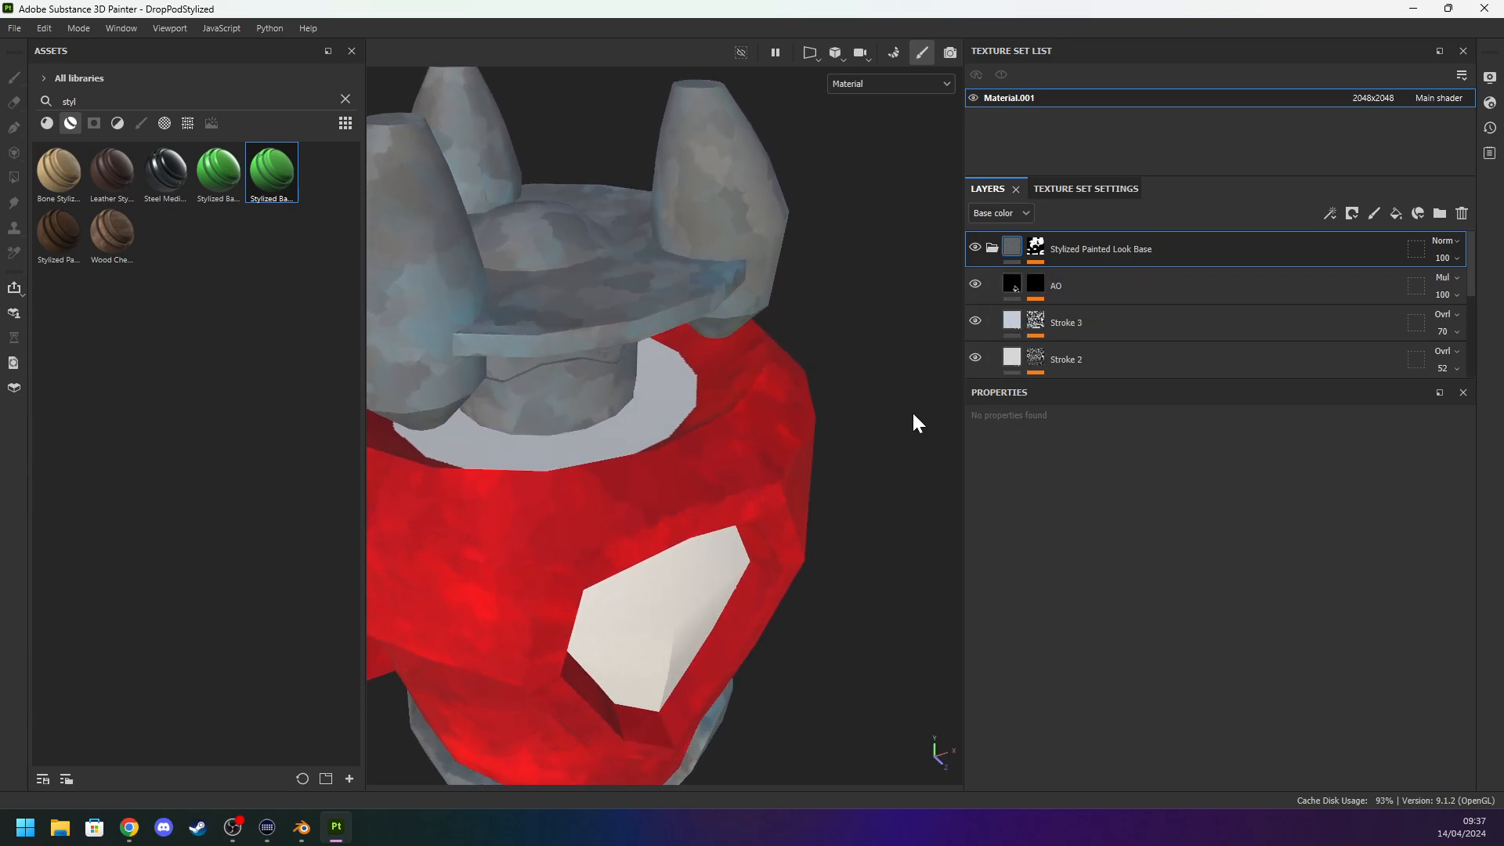
Hide and show the upper Stylized Painted Look Base group to compare its effect, leaving the group collapsed.
left_click(992, 248)
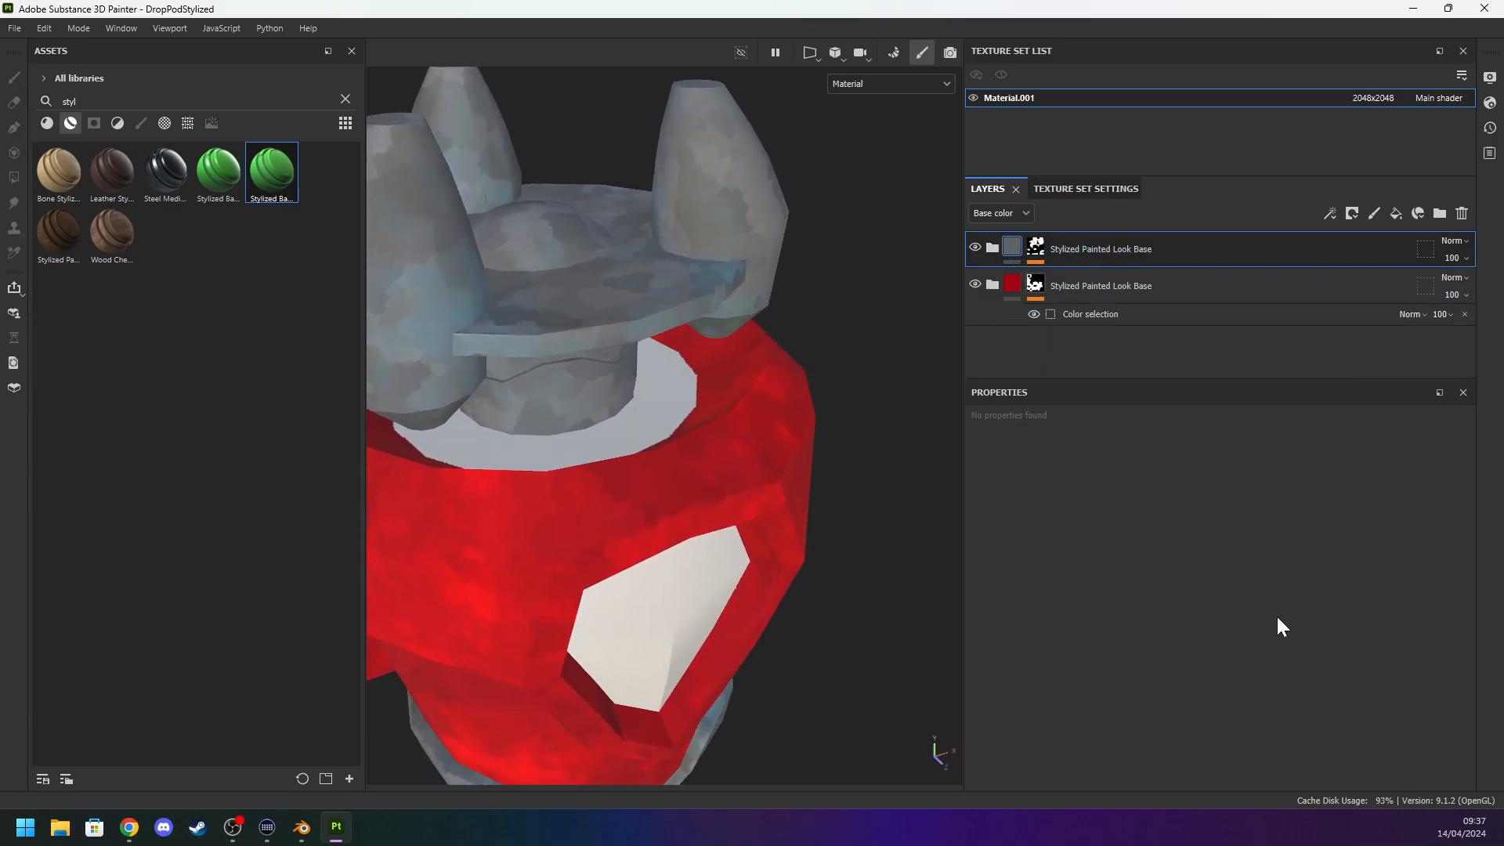
left_click(992, 248)
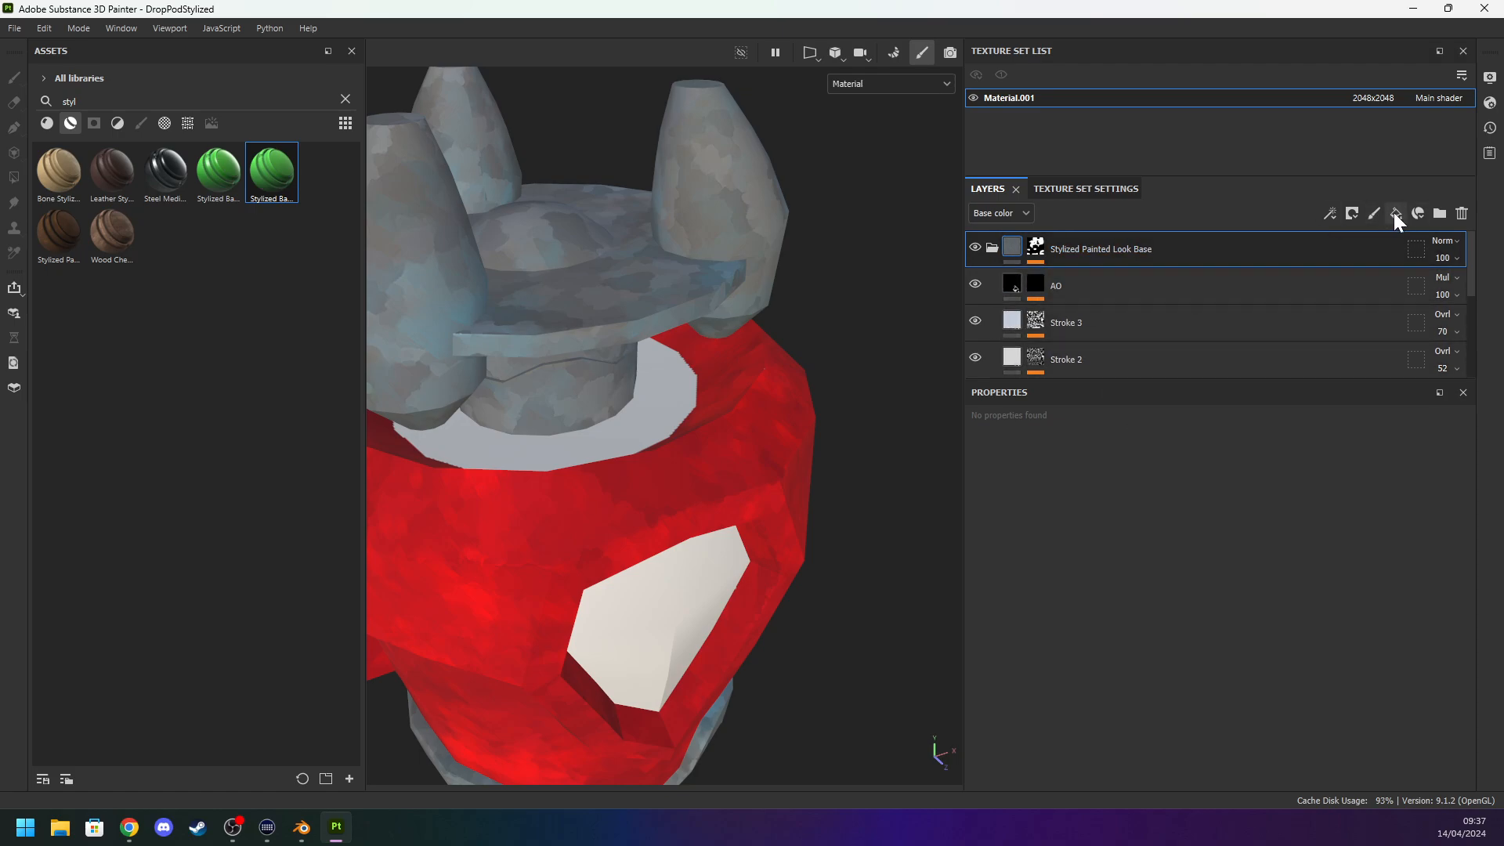
left_click(977, 248)
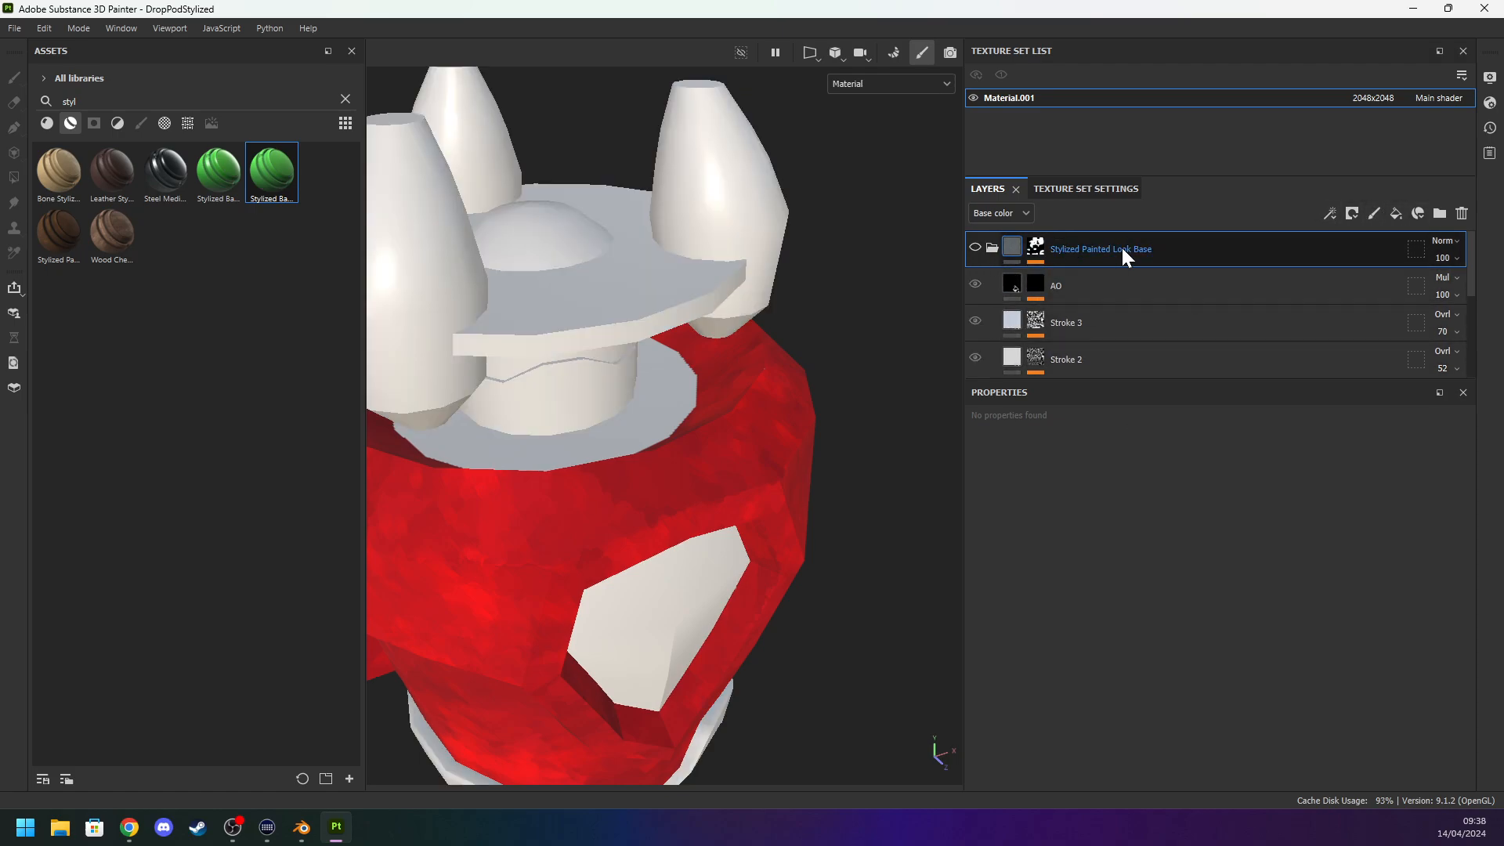
left_click(977, 249)
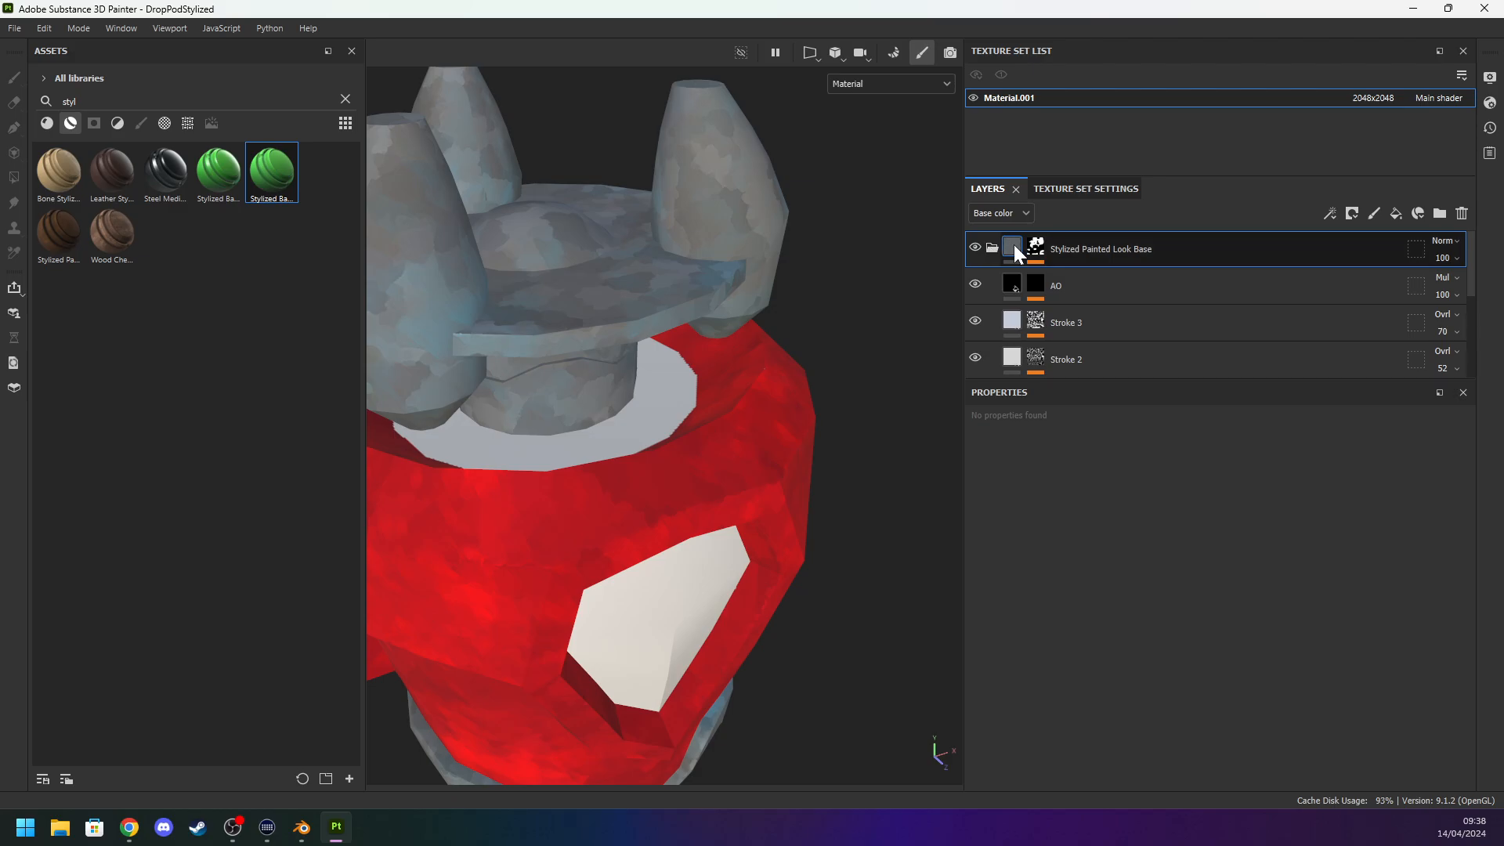
left_click(991, 248)
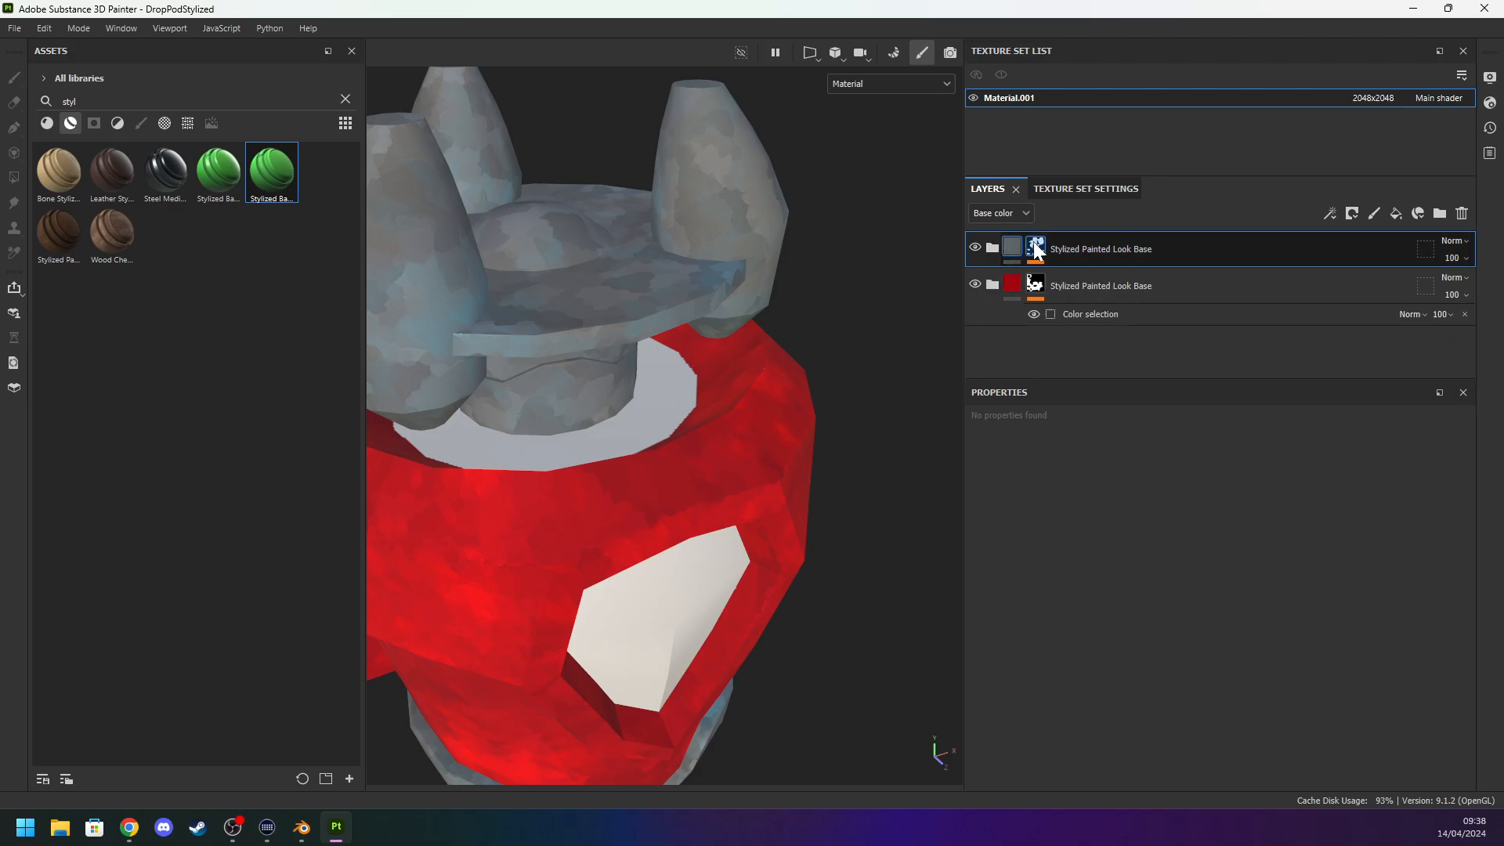
Add the ID color of the ring below the upper metal parts to the blue-grey group's color selection mask.
left_click(1035, 246)
left_click(1087, 279)
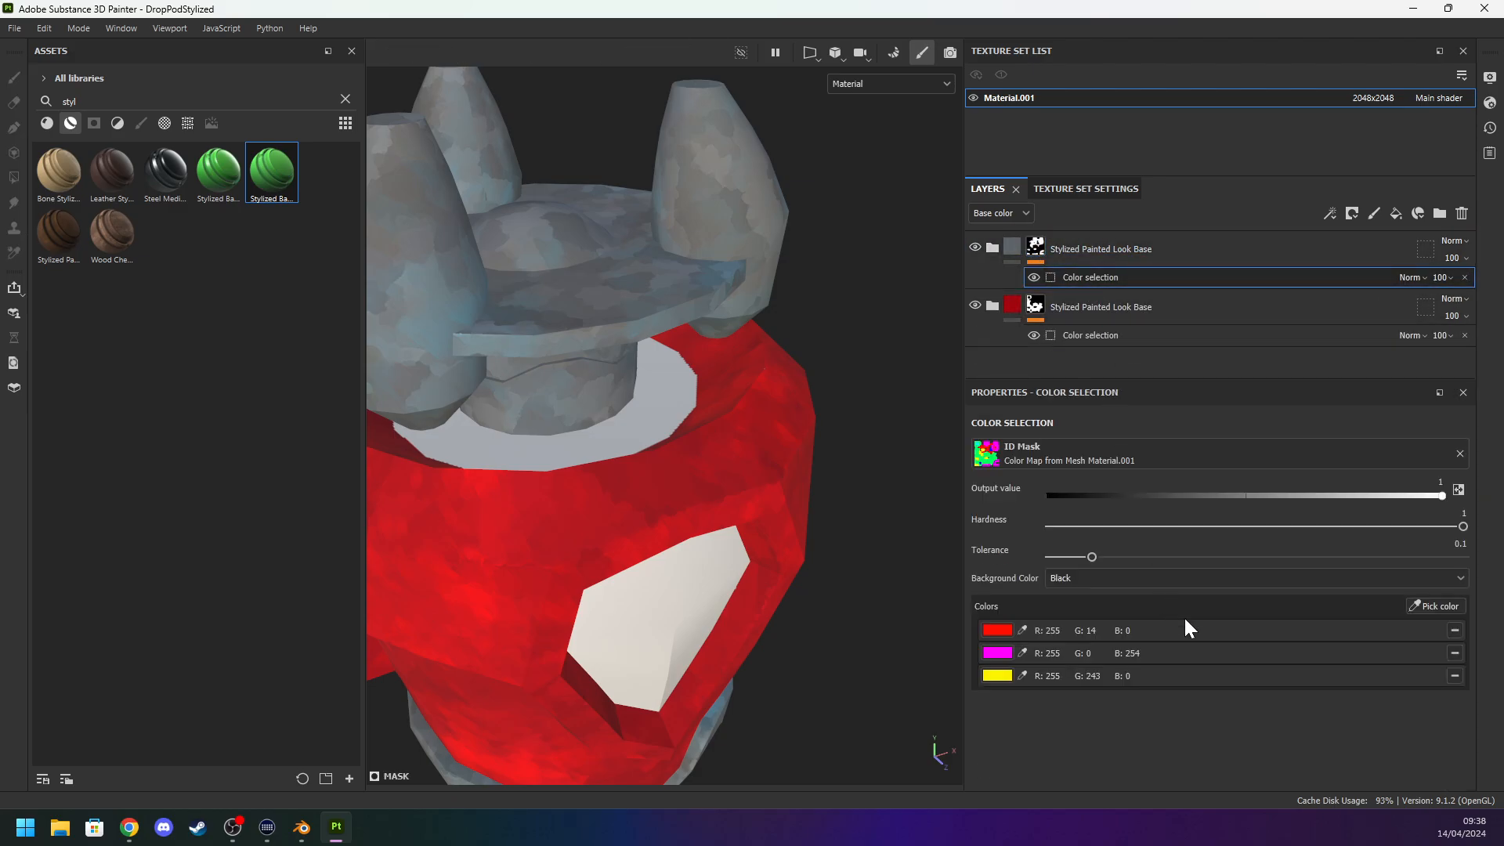
left_click(1432, 605)
left_click(669, 398)
left_click_drag(670, 398, 795, 347, "alt")
left_click_drag(838, 478, 820, 307, "ctrl+alt")
scroll(696, 329, "up", 2)
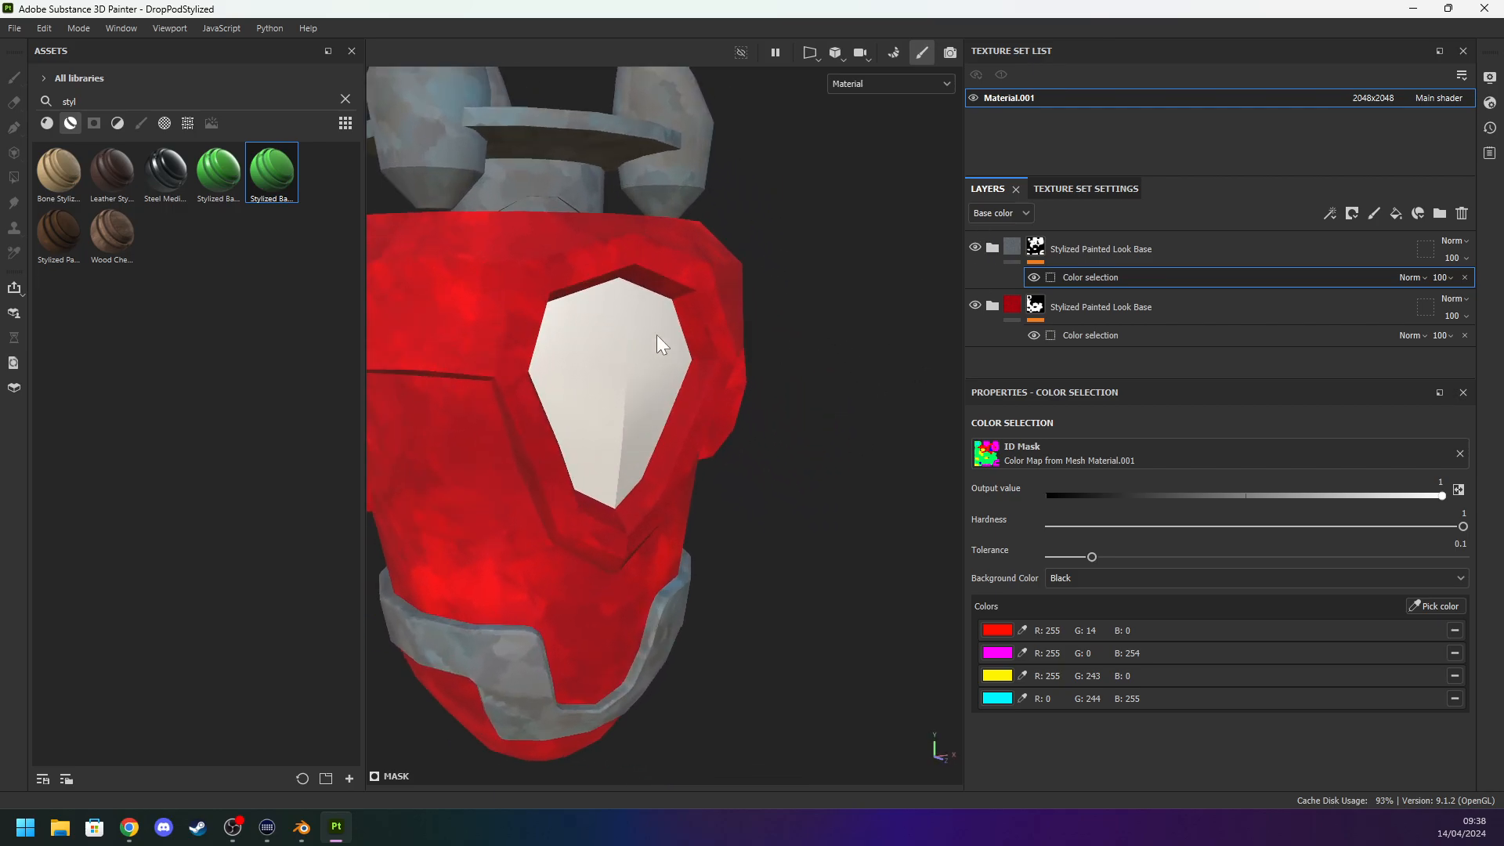
left_click(707, 280)
left_click_drag(803, 304, 861, 297, "alt")
left_click_drag(748, 310, 782, 315, "alt")
right_click(821, 303)
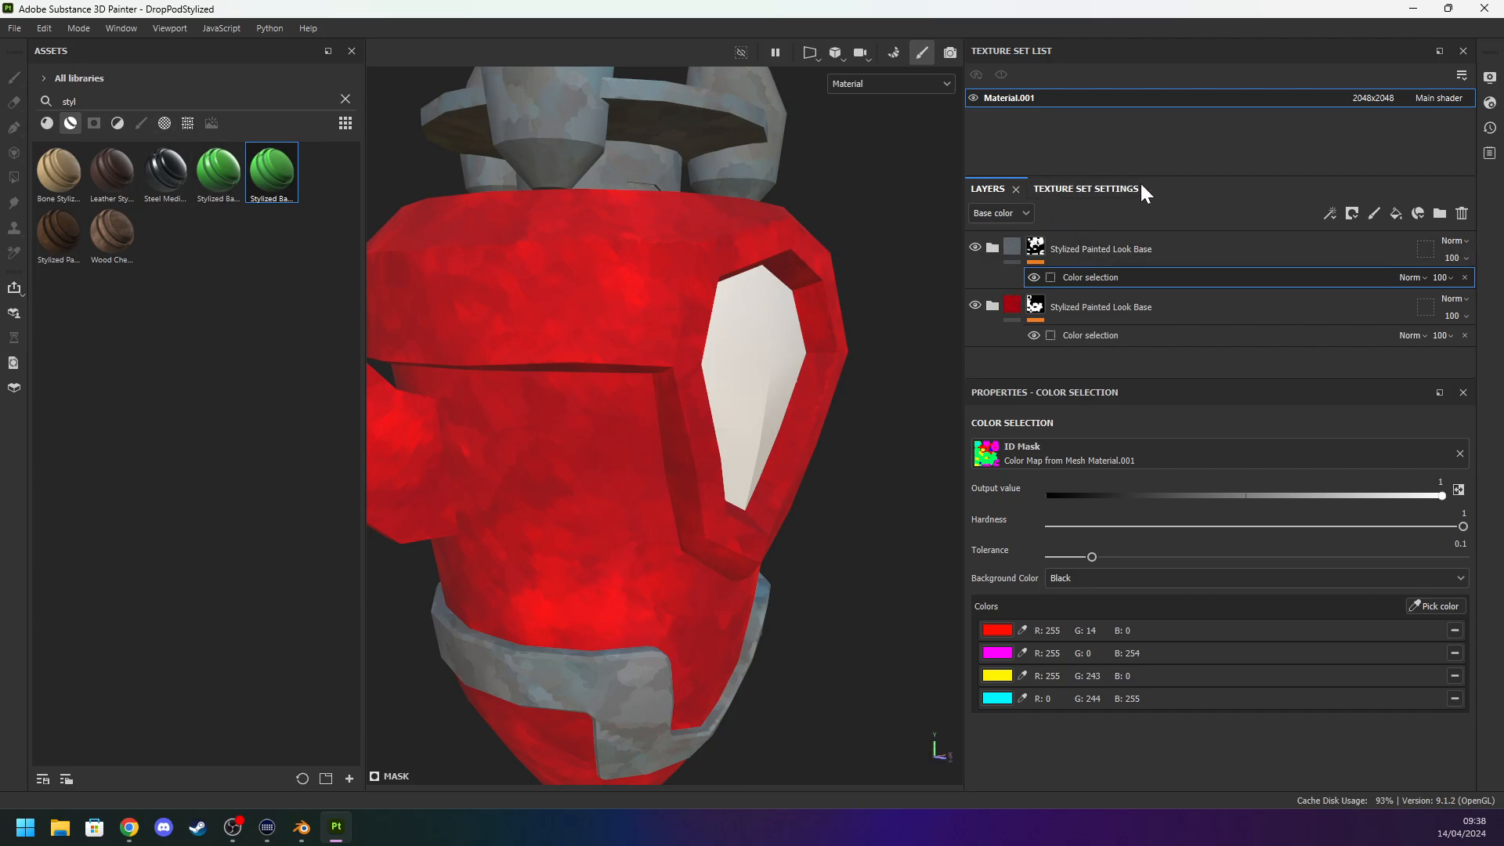
Duplicate the red Stylized Painted Look Base group.
left_click(1117, 247)
left_click(1015, 303)
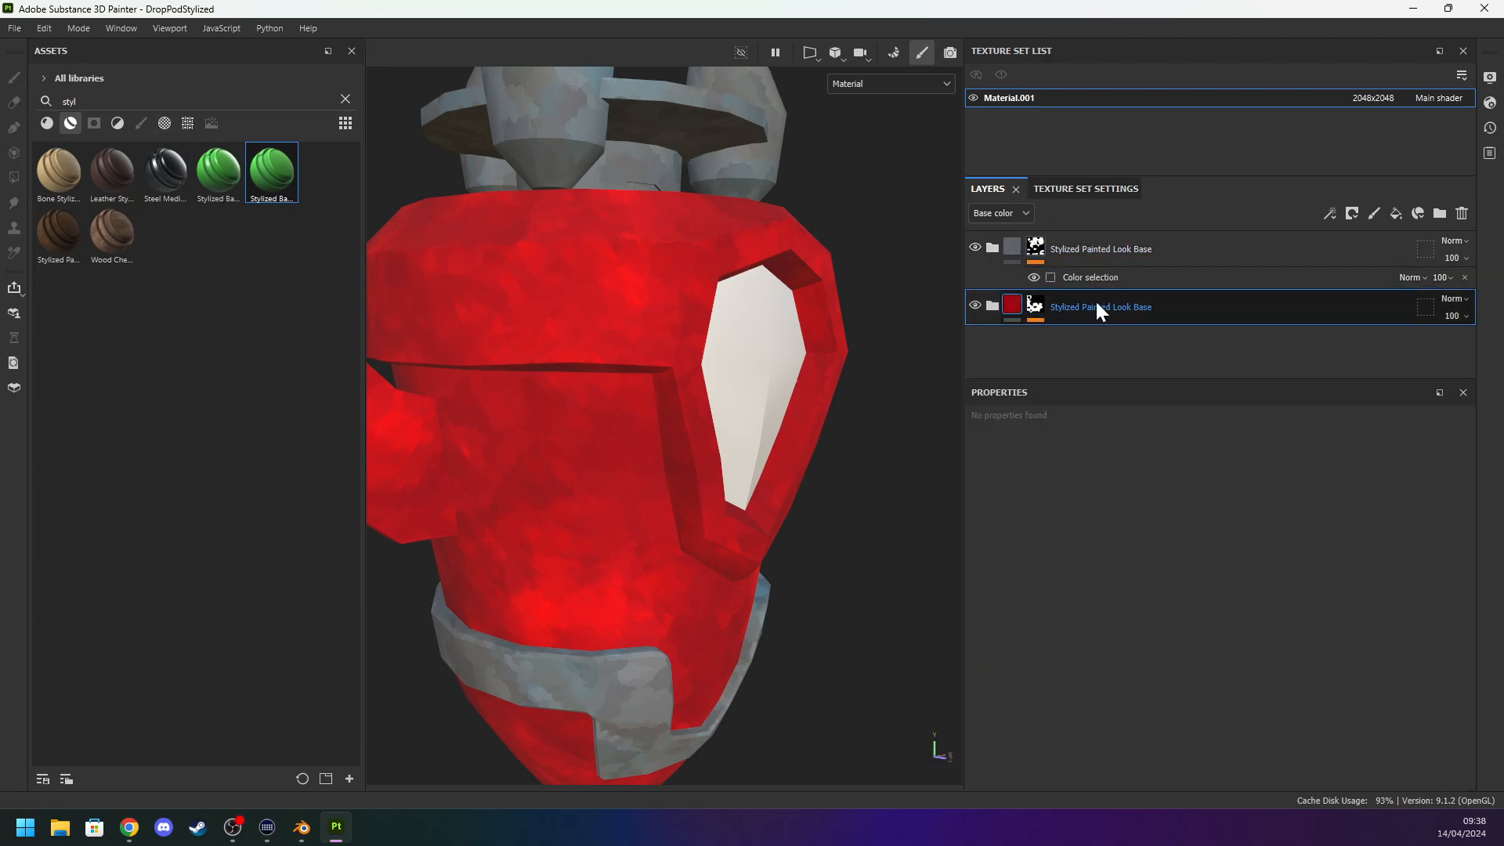
key("ctrl+d")
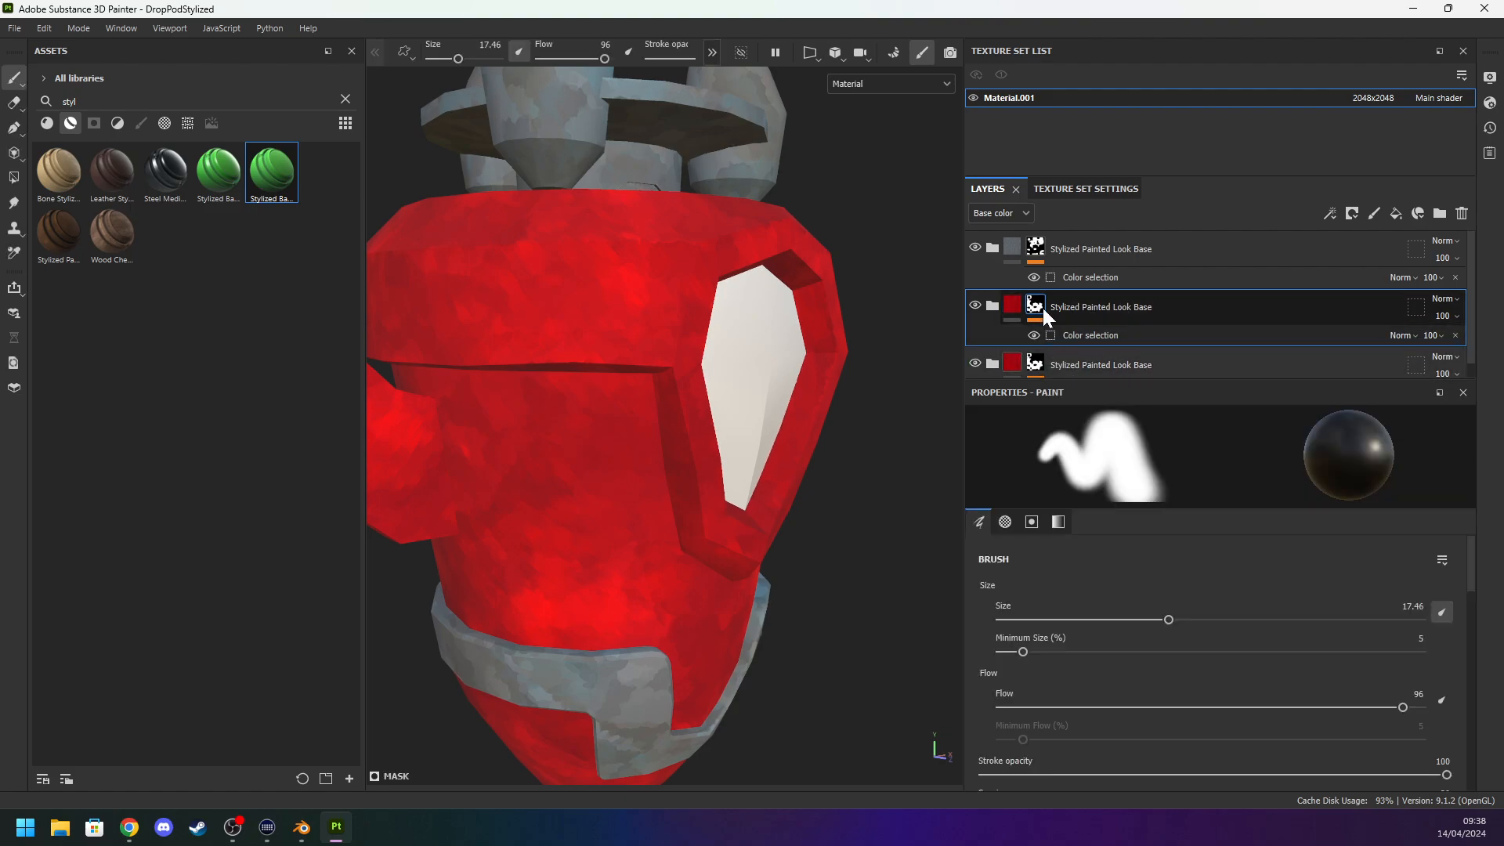
Replace the picked color in the duplicated red group's color selection mask with the window panel's ID color.
right_click(1040, 308)
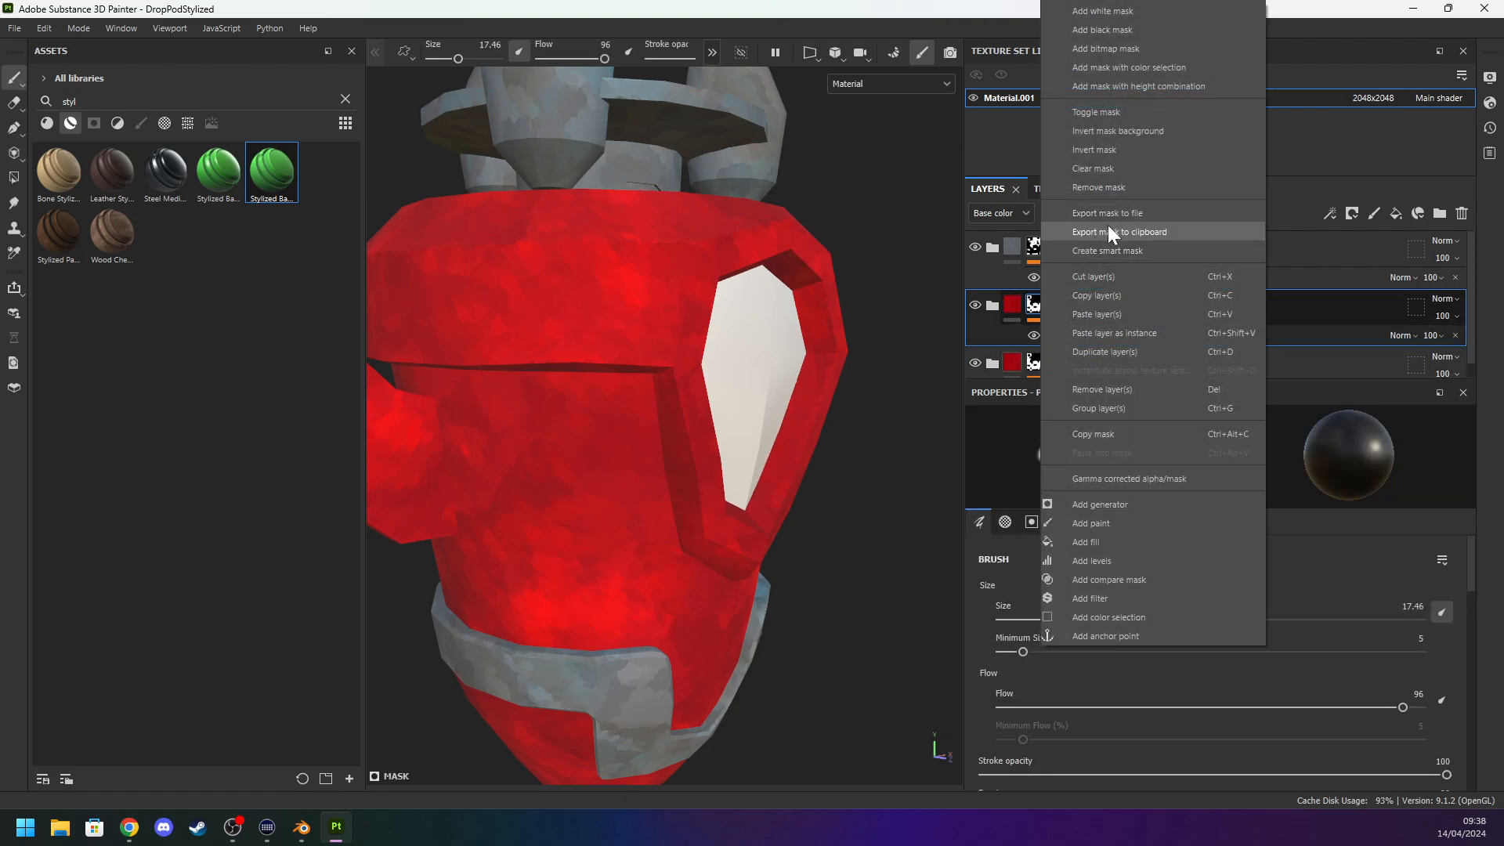
left_click(1073, 333)
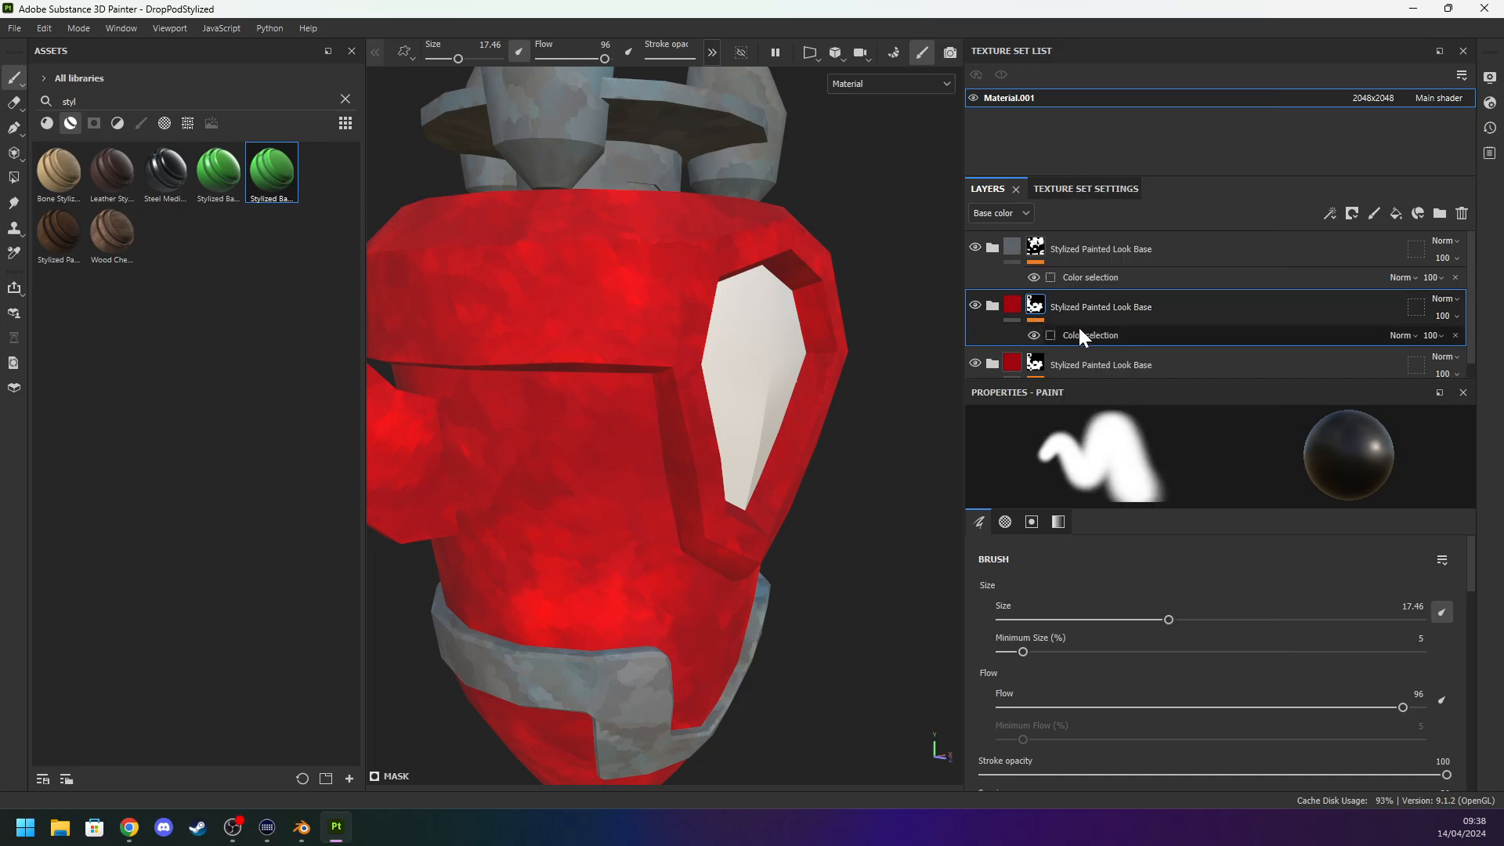
left_click(1455, 630)
left_click(1434, 606)
left_click(771, 326)
Set the Base Colour layer in the duplicated window group to teal blue (066B85).
left_click(1012, 305)
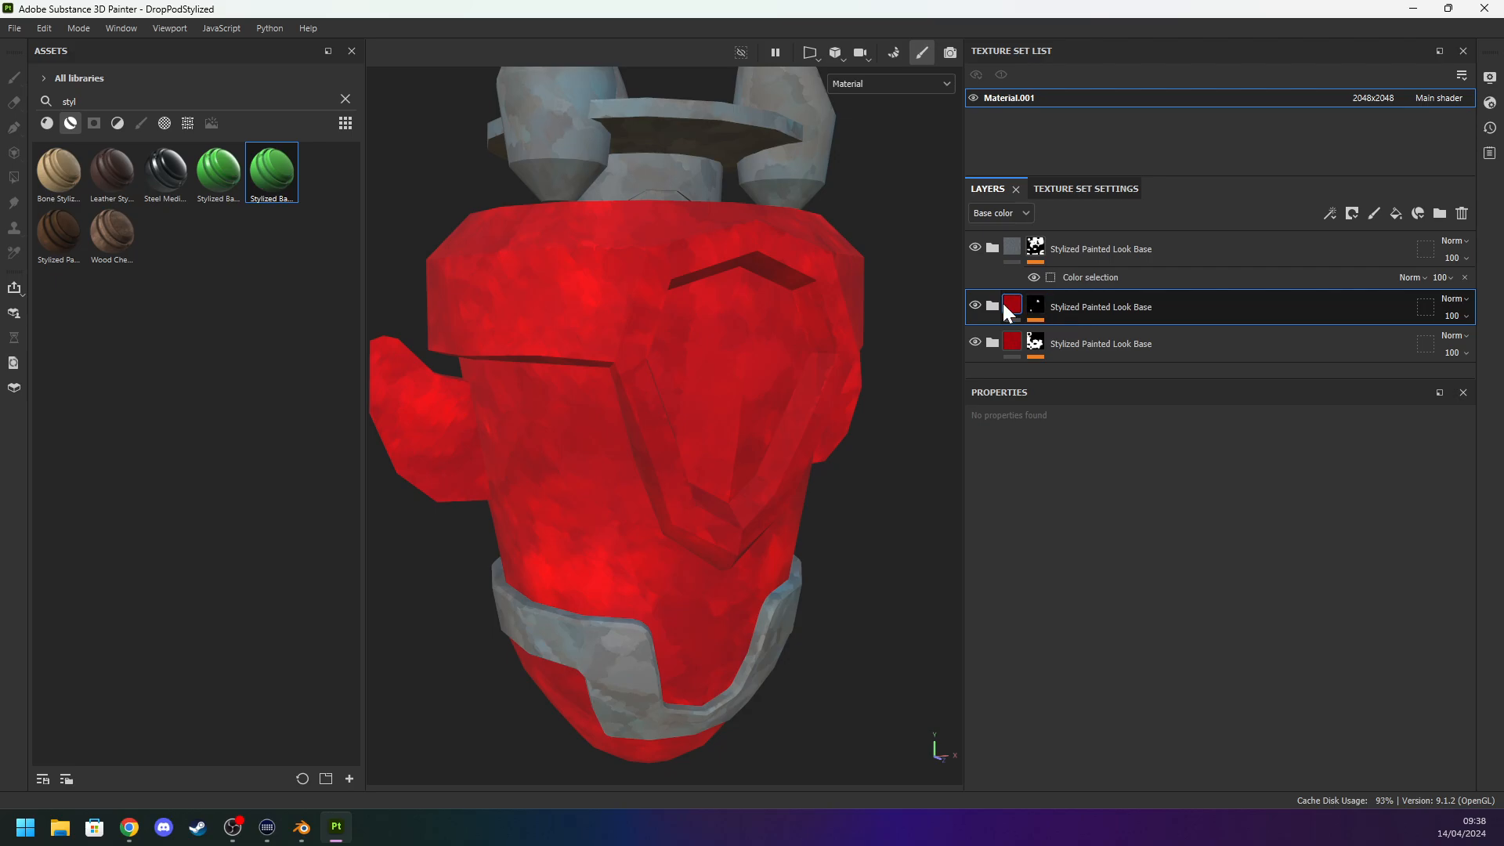
left_click(992, 305)
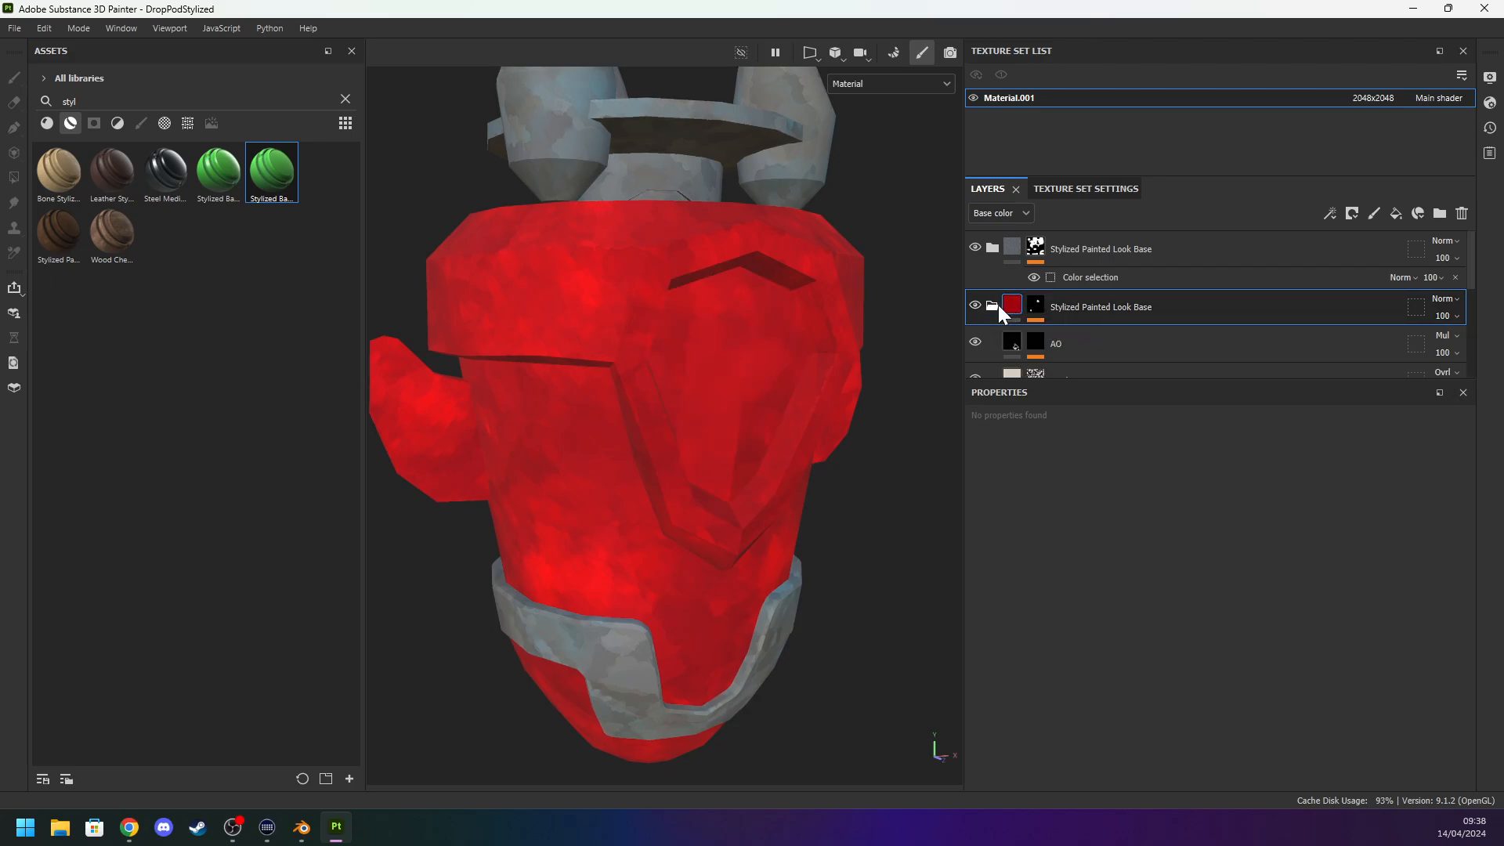
scroll(1020, 348, "down", 3)
left_click(1017, 327)
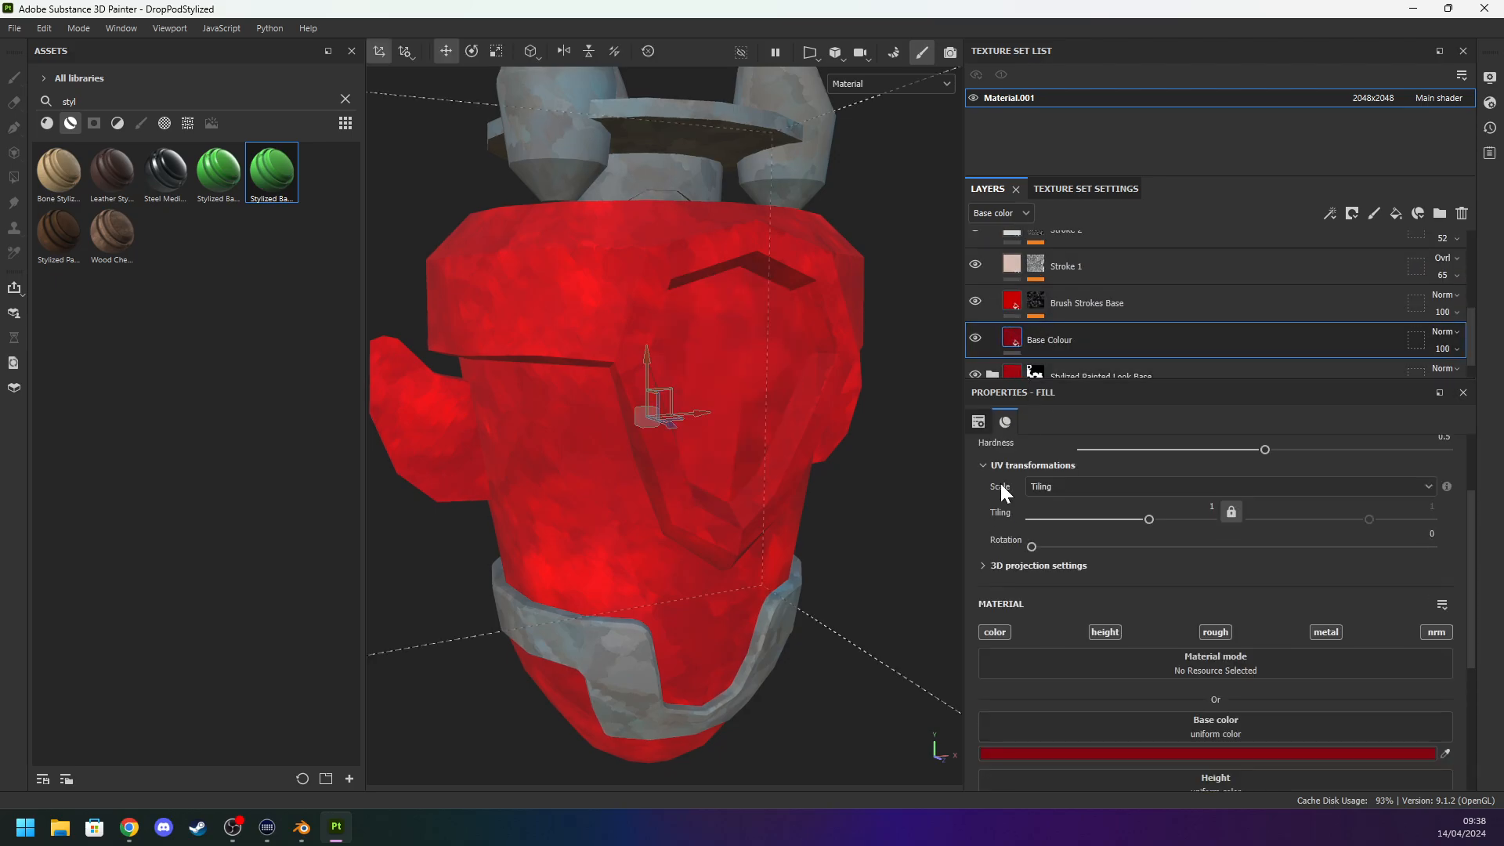
scroll(1150, 666, "down", 1)
left_click(1261, 707)
left_click_drag(1381, 642, 1383, 647)
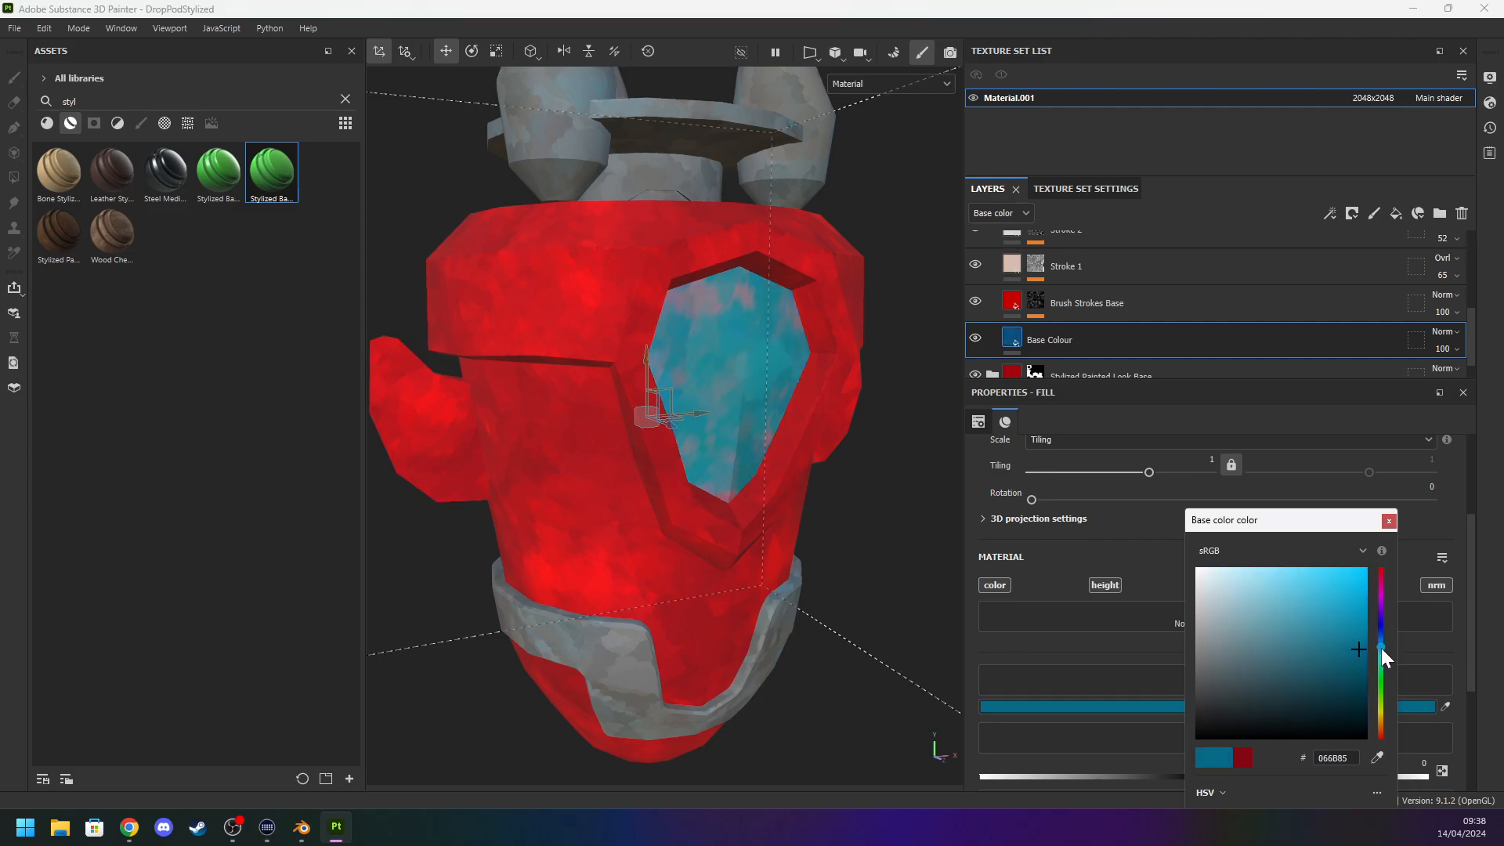
Change the window group's Brush Strokes Base layer to a bright blue and check it on the model.
left_click(1011, 298)
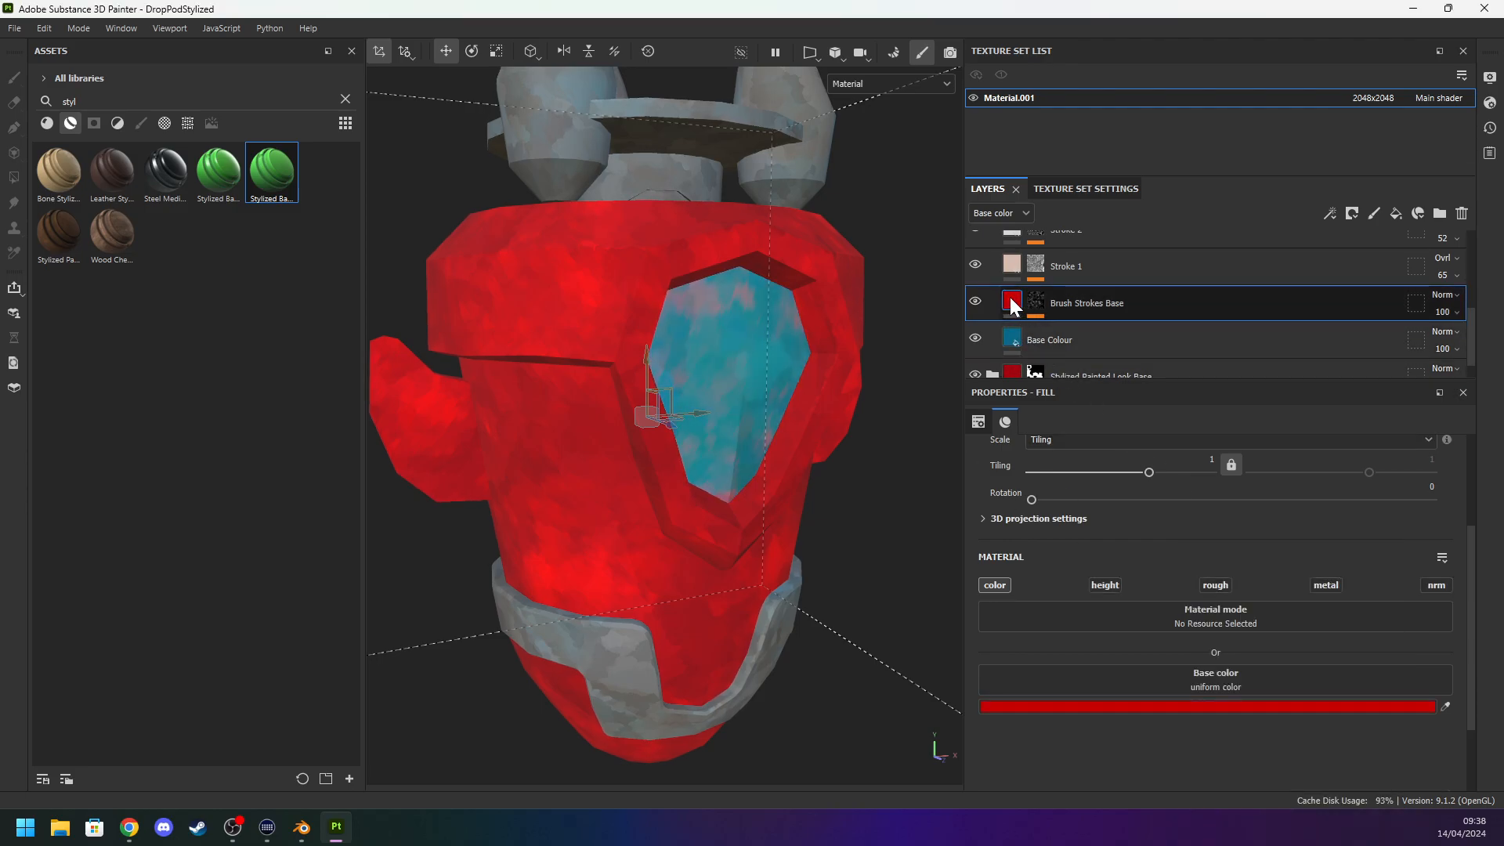
left_click(1216, 706)
left_click_drag(1380, 655, 1382, 633)
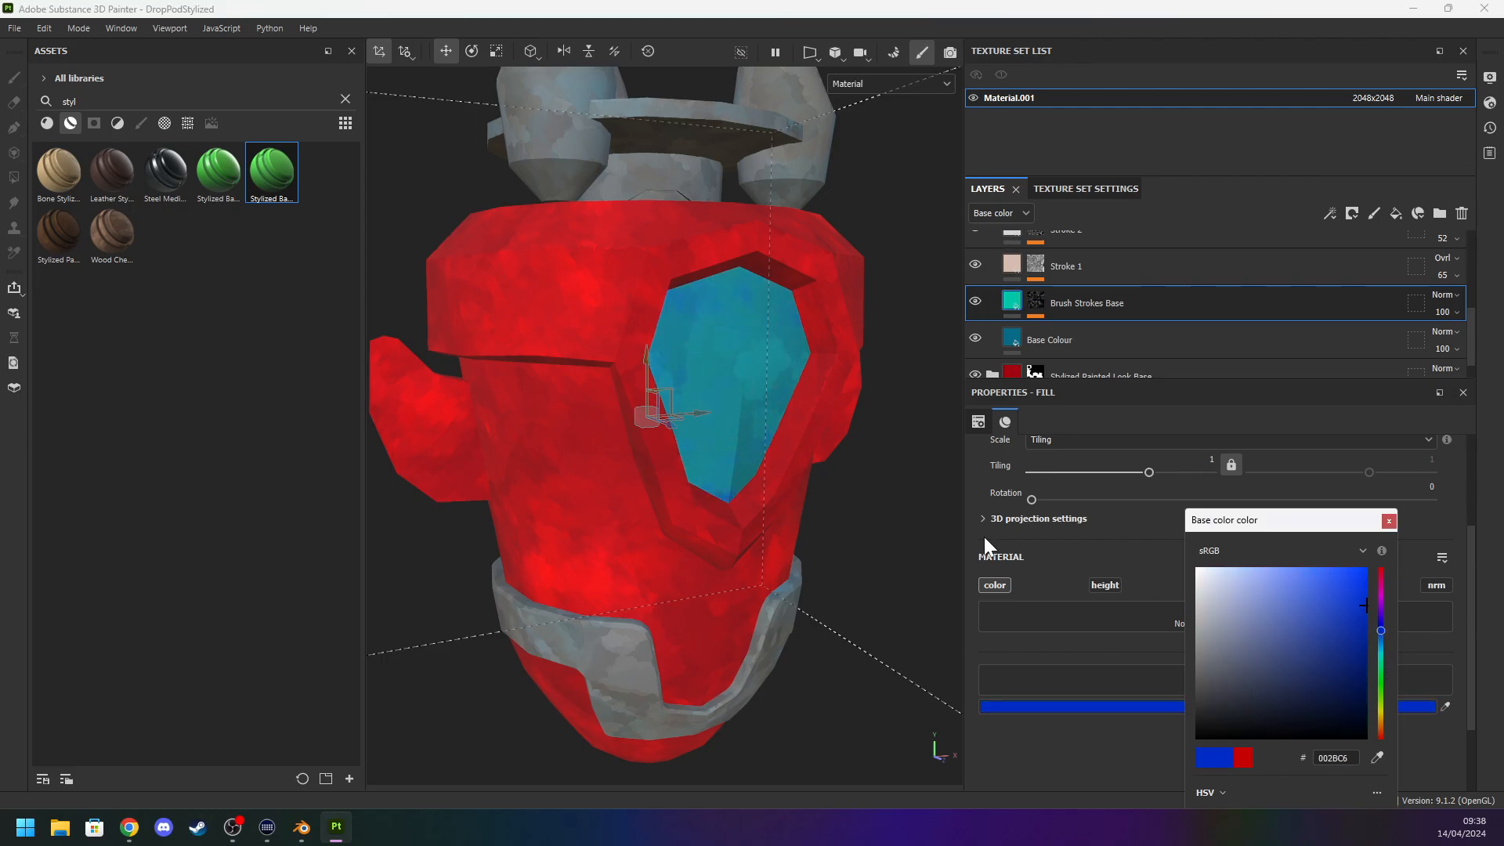
mouse_move(875, 514)
middle_mouse_down("alt")
mouse_move(885, 463)
mouse_move(702, 546)
middle_mouse_up("alt")
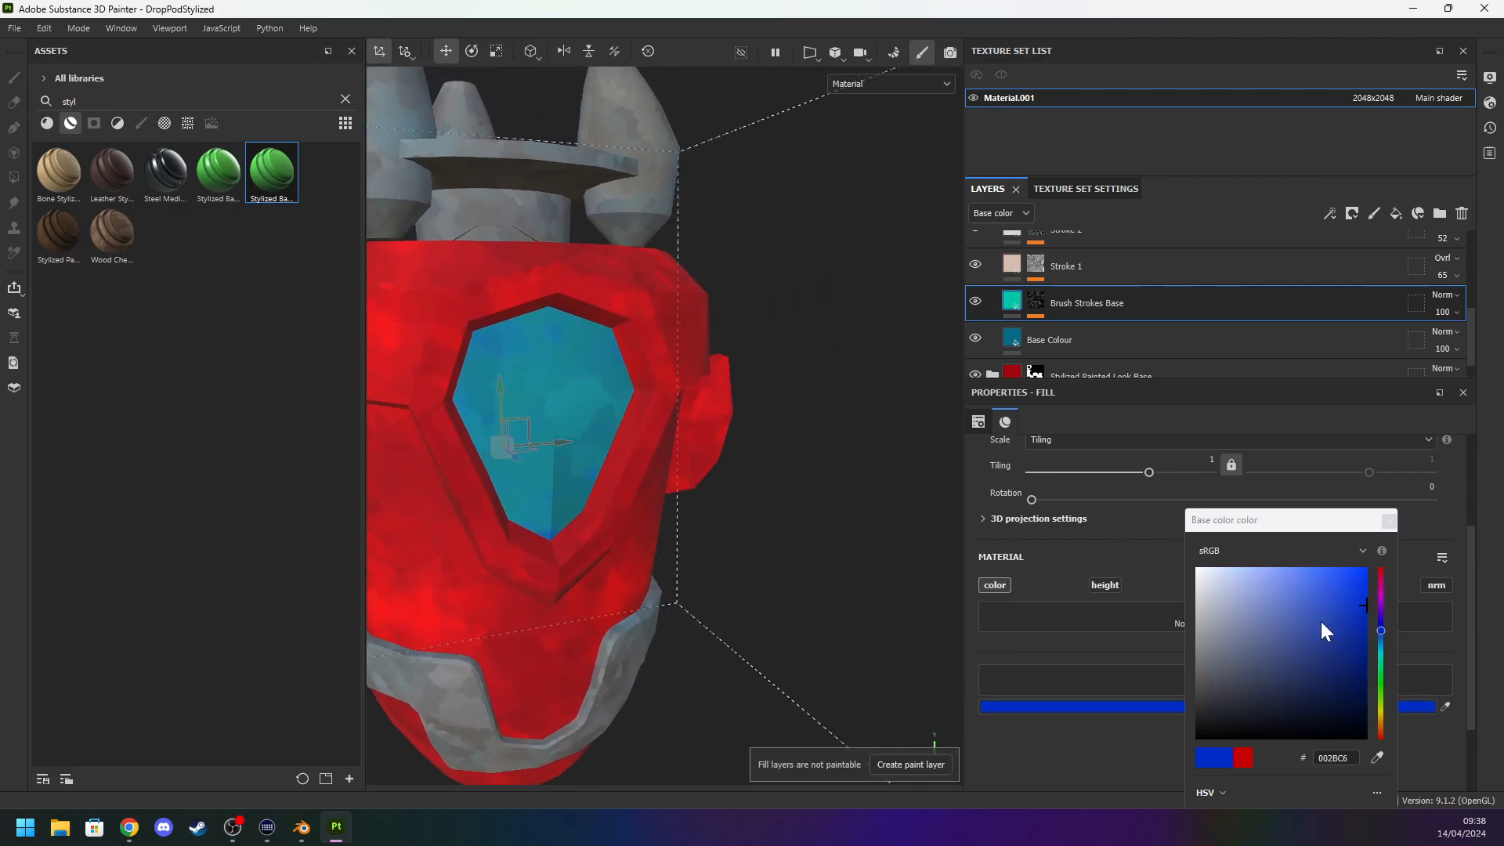
left_click_drag(1381, 637, 1381, 645)
left_click_drag(860, 574, 735, 498, "alt")
Set the window group's Stroke 1 layer's base color to pale blue (ABBAD4).
left_click(1097, 267)
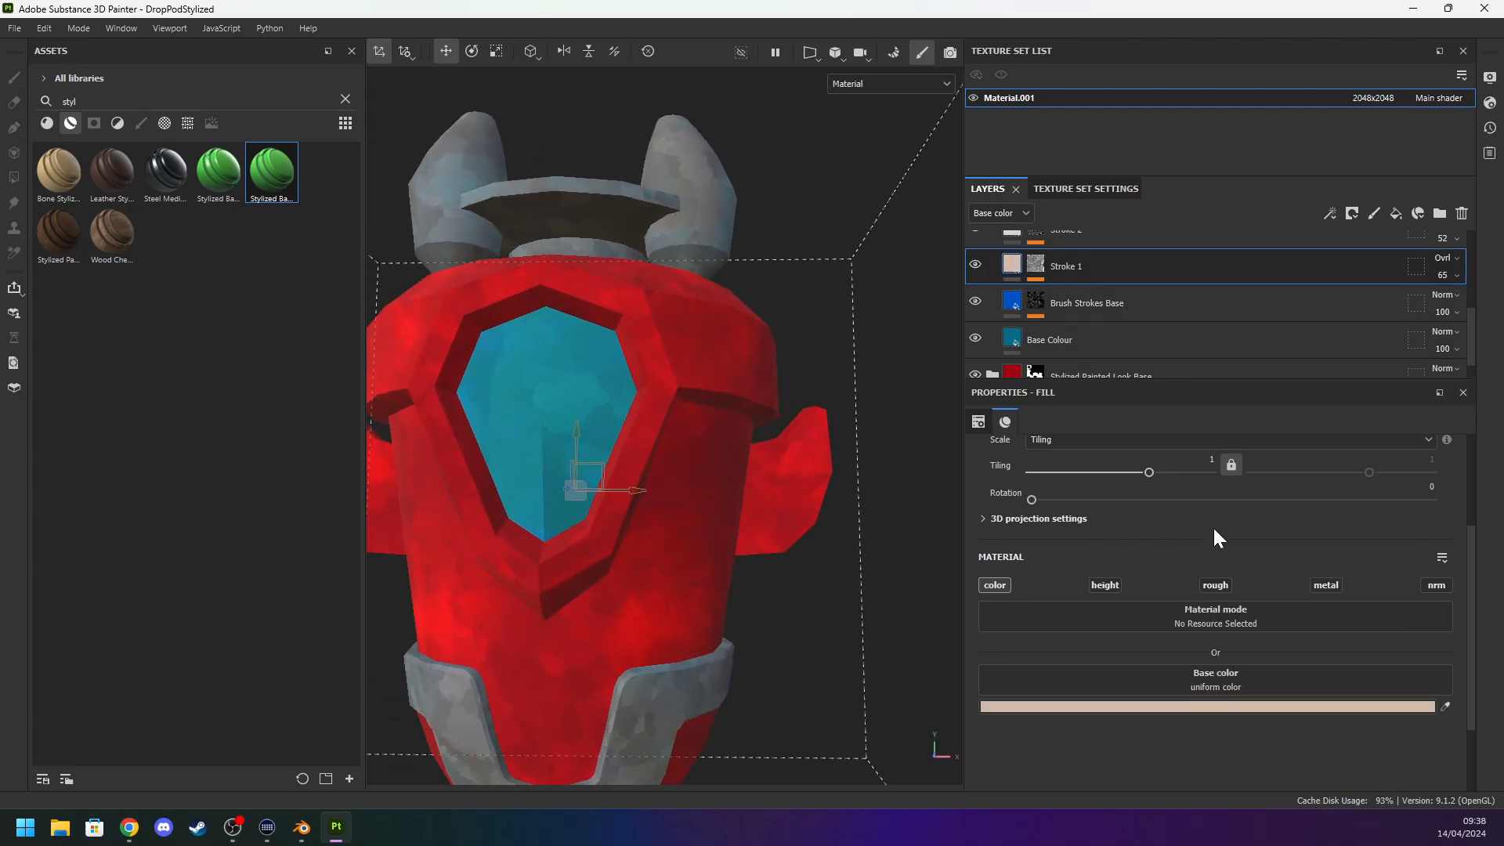
left_click(1408, 707)
left_click_drag(1381, 660, 1360, 632)
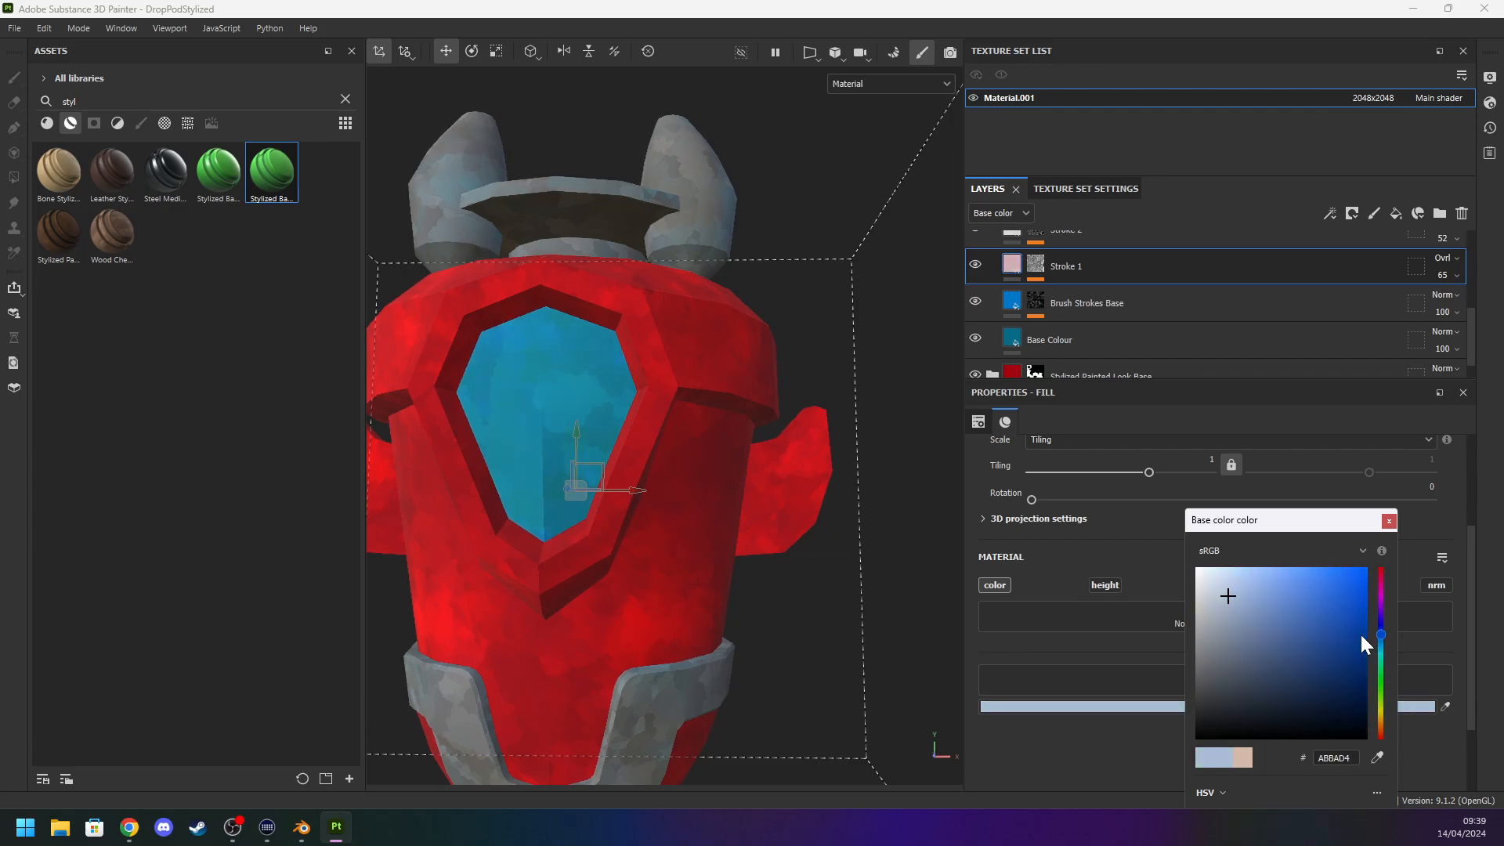
left_click_drag(795, 527, 822, 561, "alt")
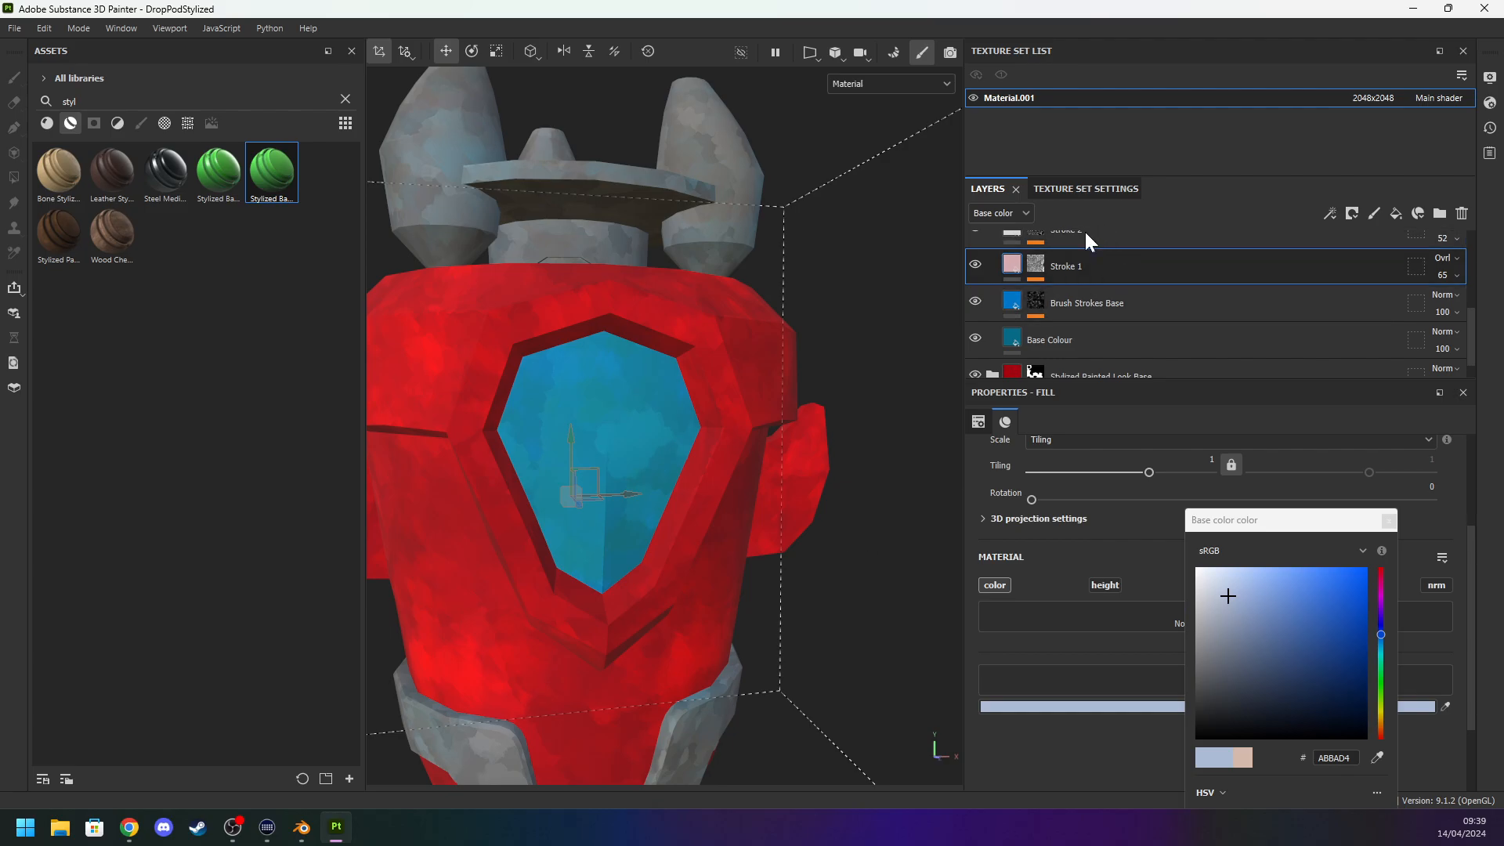
Adjust the window group's Stroke 2 layer's base color to a light neutral grey.
scroll(1017, 270, "up", 1)
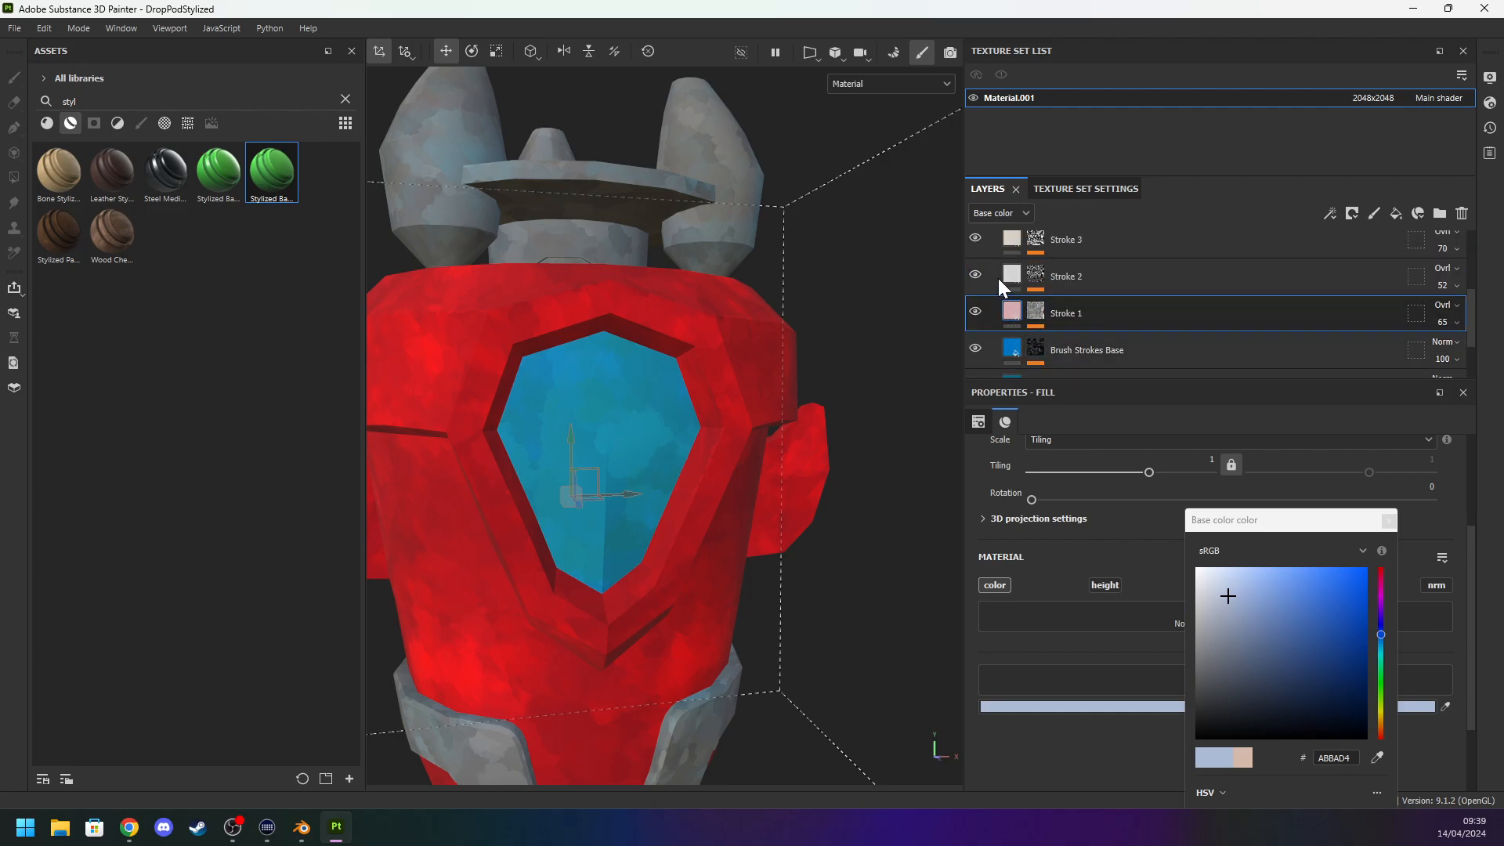
left_click(1018, 280)
left_click(1017, 313)
left_click_drag(1324, 709, 1019, 271)
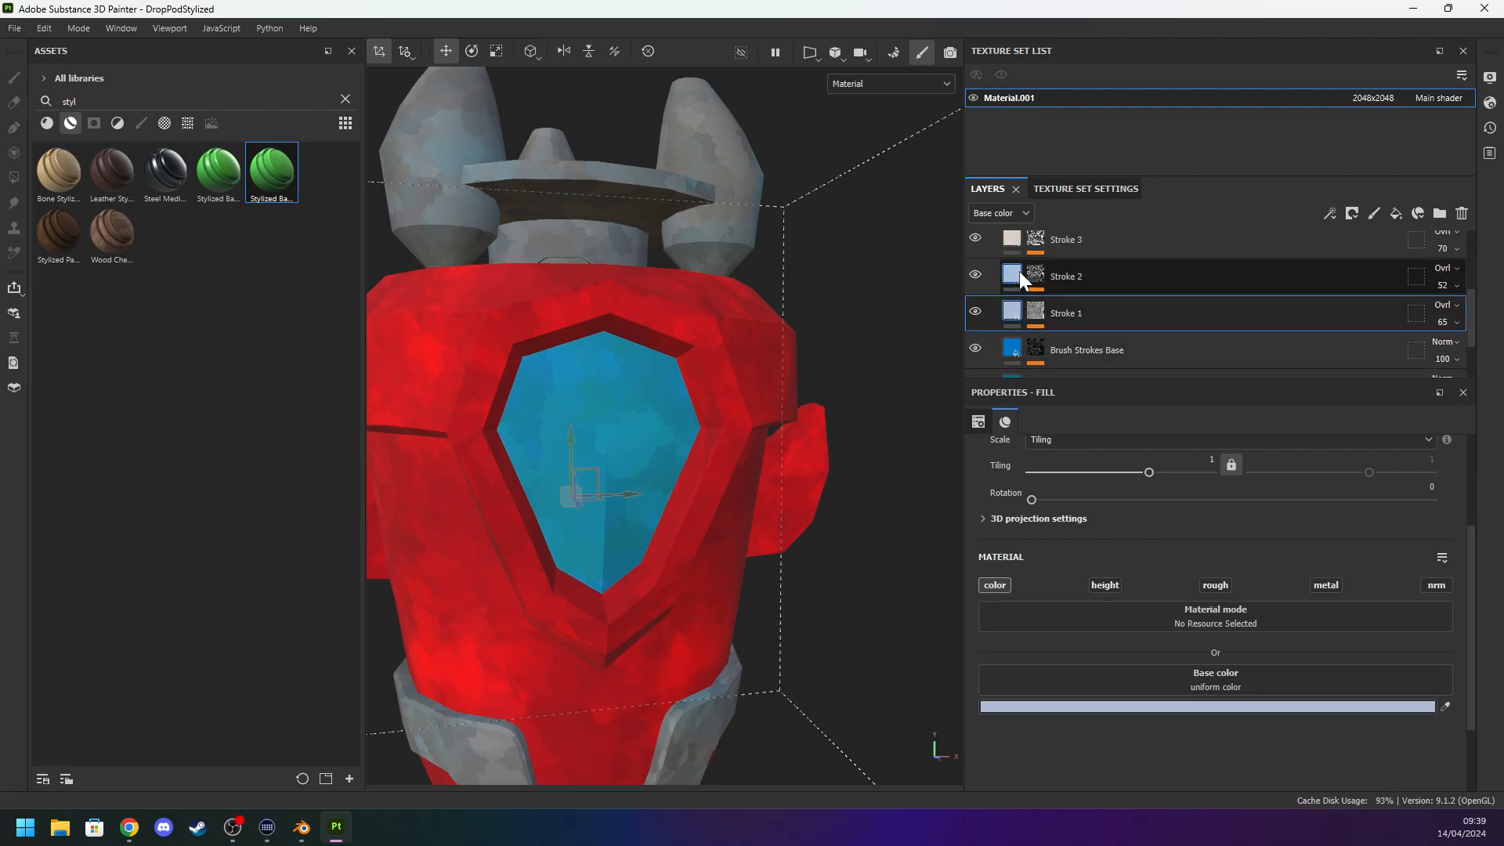
left_click(1018, 271)
left_click(1301, 707)
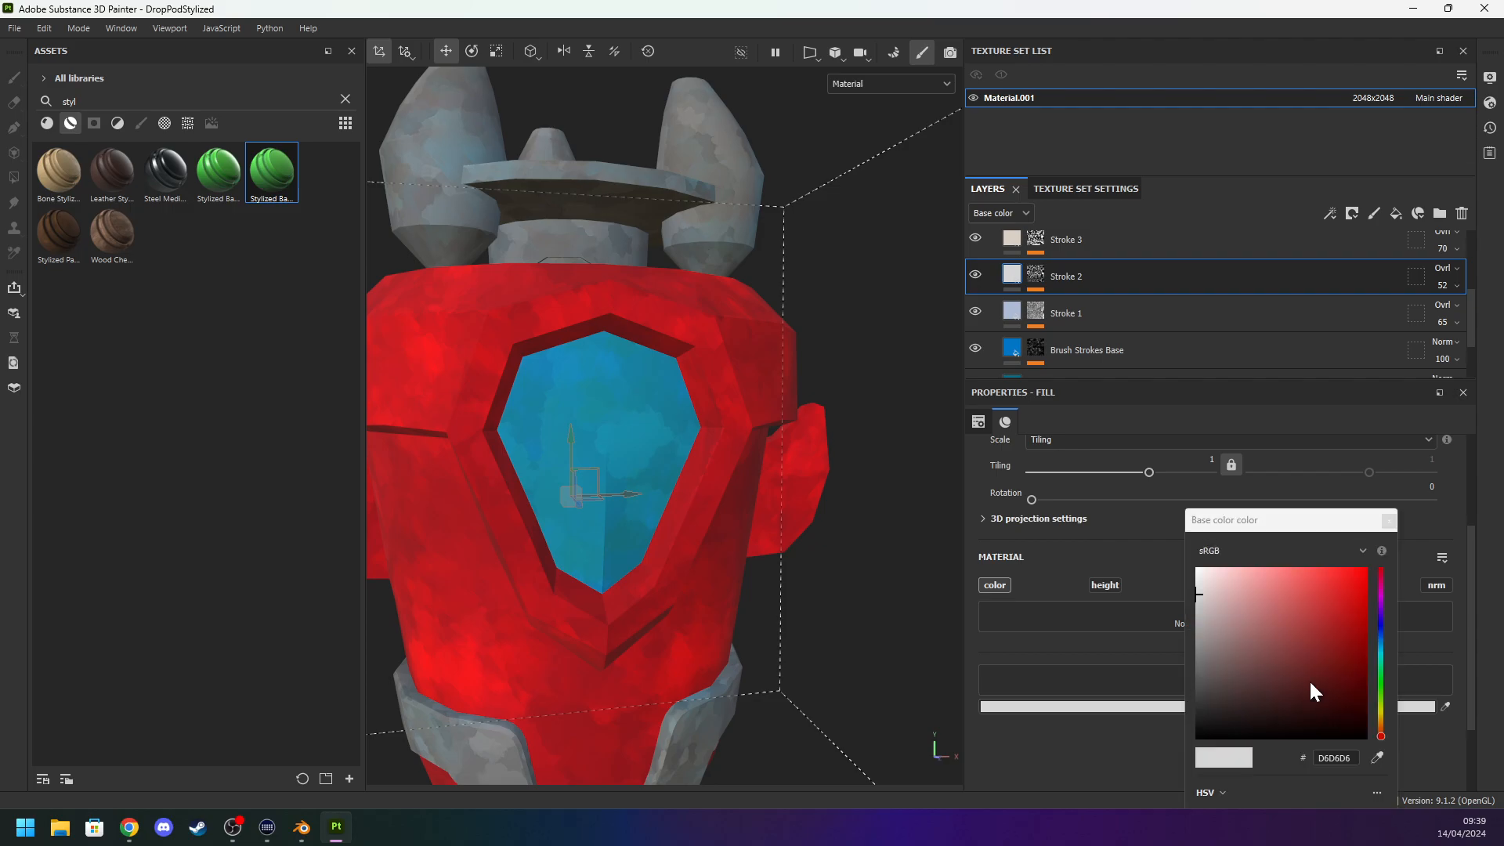
mouse_move(1204, 615)
left_mouse_down()
mouse_move(1196, 652)
mouse_move(1190, 592)
left_mouse_up()
Set the window group's Stroke 3 layer's base color to light blue (93BBCF) and check the whole drop pod.
left_click(1097, 241)
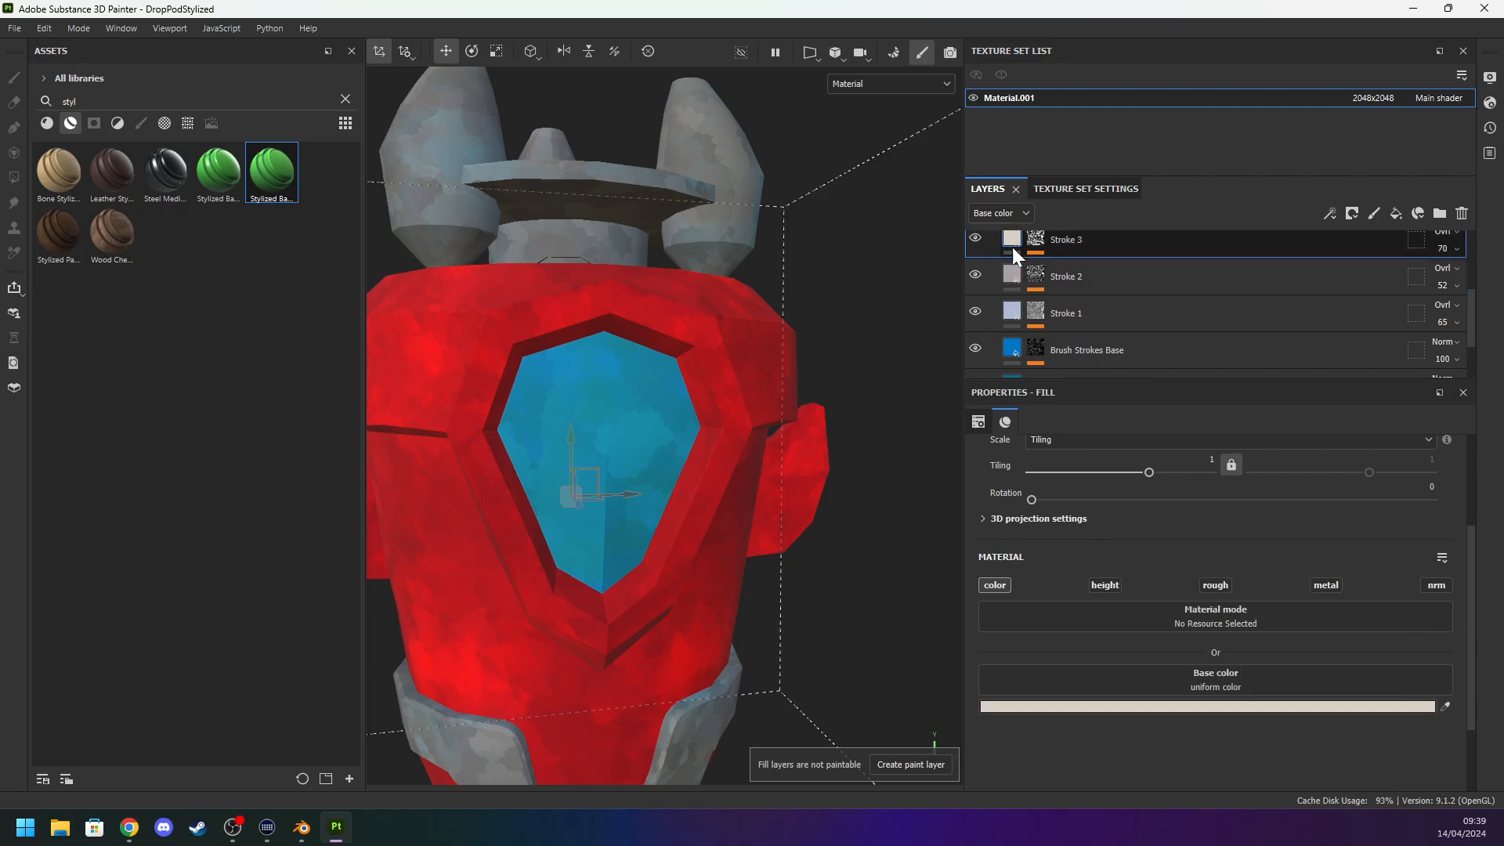
left_click(1393, 709)
mouse_move(1381, 633)
left_mouse_down()
mouse_move(1378, 600)
mouse_move(1380, 657)
mouse_move(1376, 643)
left_mouse_up()
left_click_drag(1229, 598, 1245, 599)
mouse_move(908, 501)
left_mouse_down("alt")
mouse_move(775, 471)
mouse_move(683, 528)
mouse_move(1330, 547)
mouse_move(906, 524)
mouse_move(880, 450)
mouse_move(773, 303)
mouse_move(878, 213)
mouse_move(910, 346)
mouse_move(879, 530)
mouse_move(839, 548)
mouse_move(902, 513)
left_mouse_up("alt")
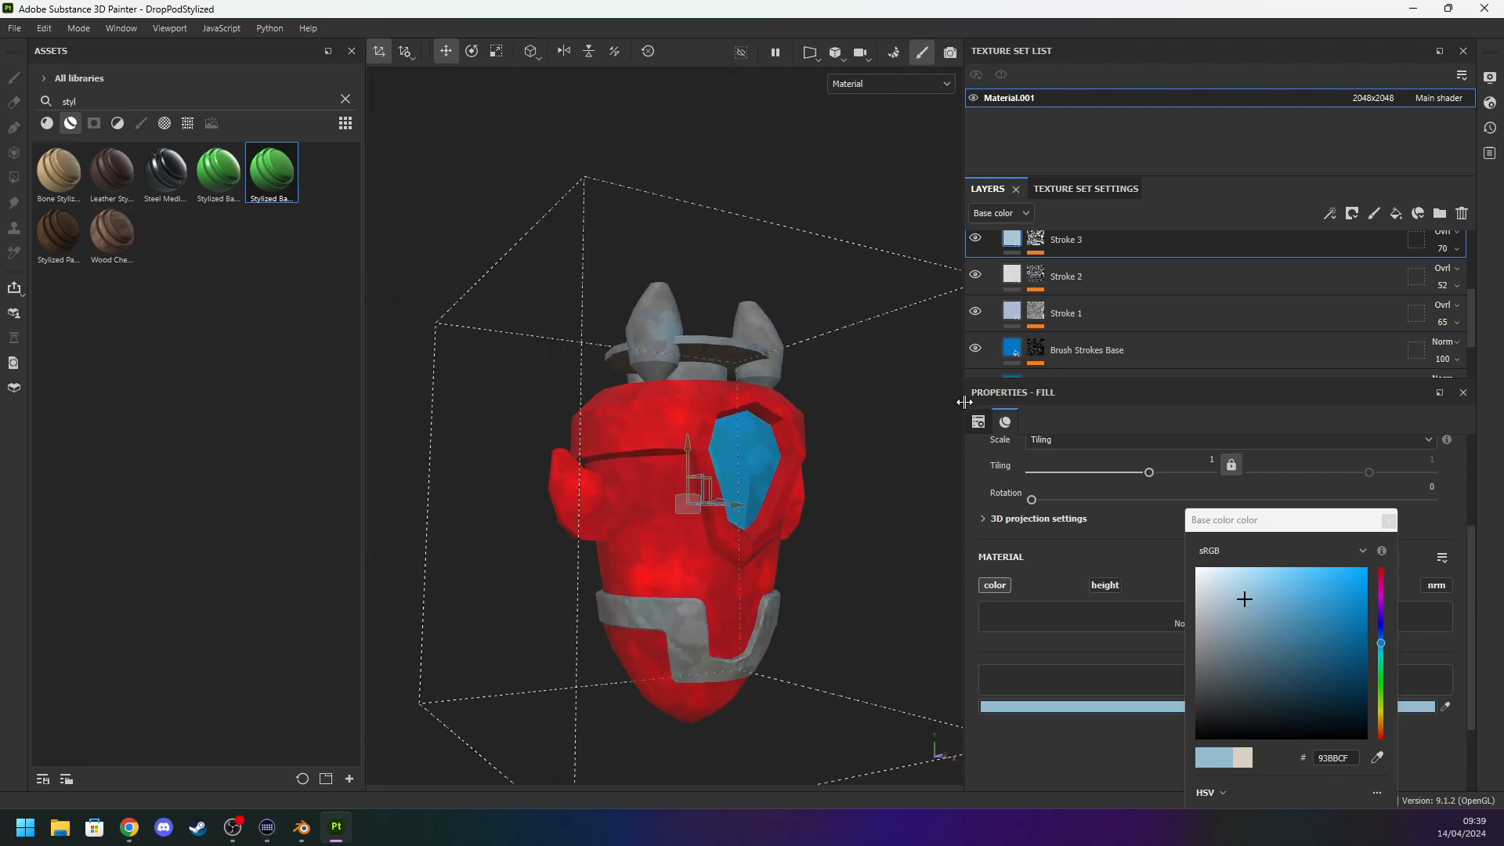
Collapse the blue window group in the layer stack and close the base color picker.
scroll(1030, 270, "up", 3)
left_click(981, 305)
left_click(984, 303)
left_click(990, 305)
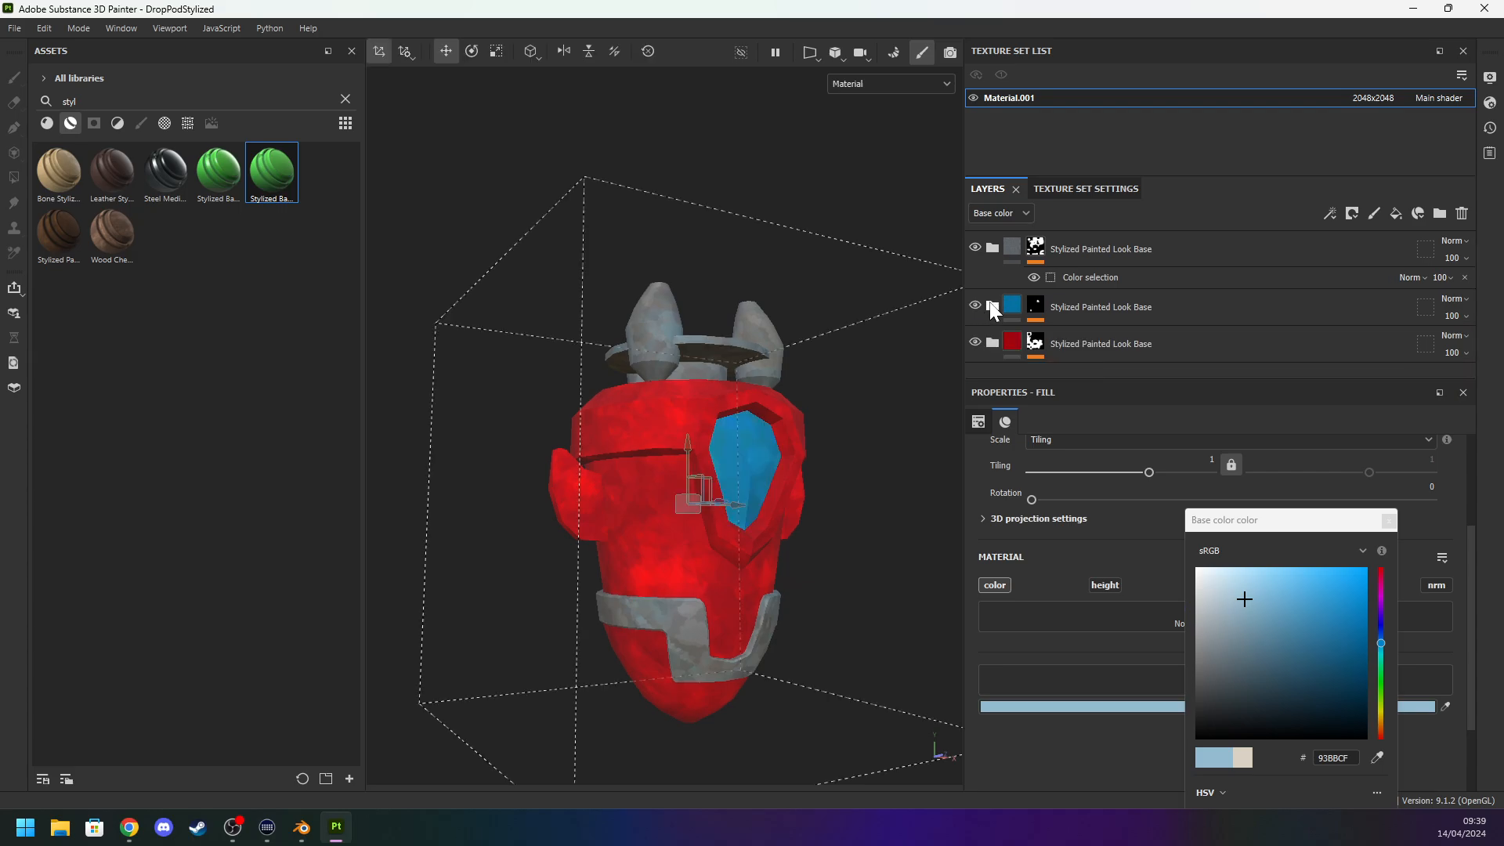
left_click(1389, 520)
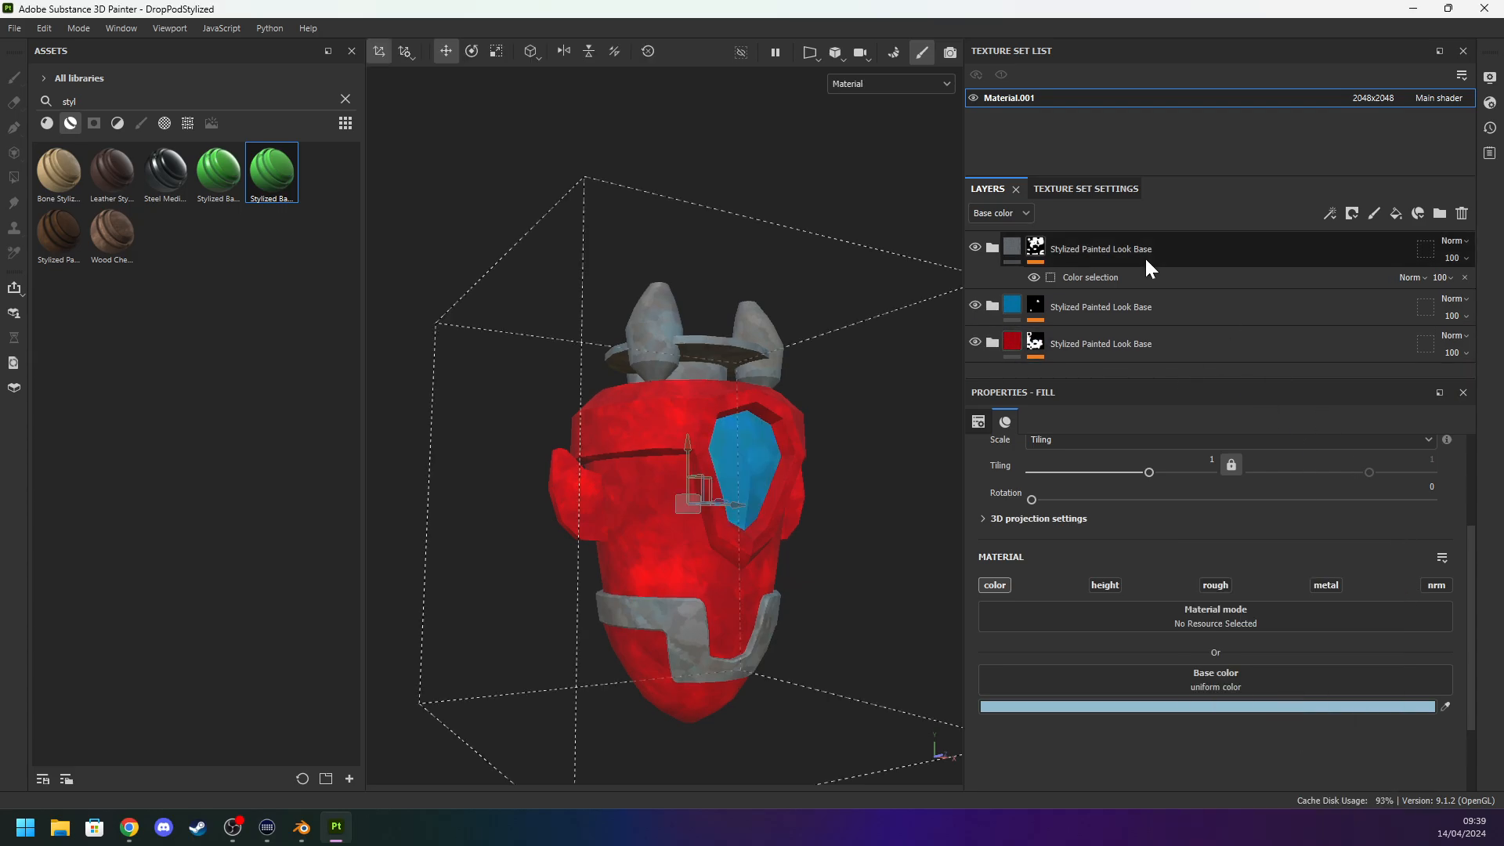
Clear the asset search and show the smart masks library.
left_click(344, 99)
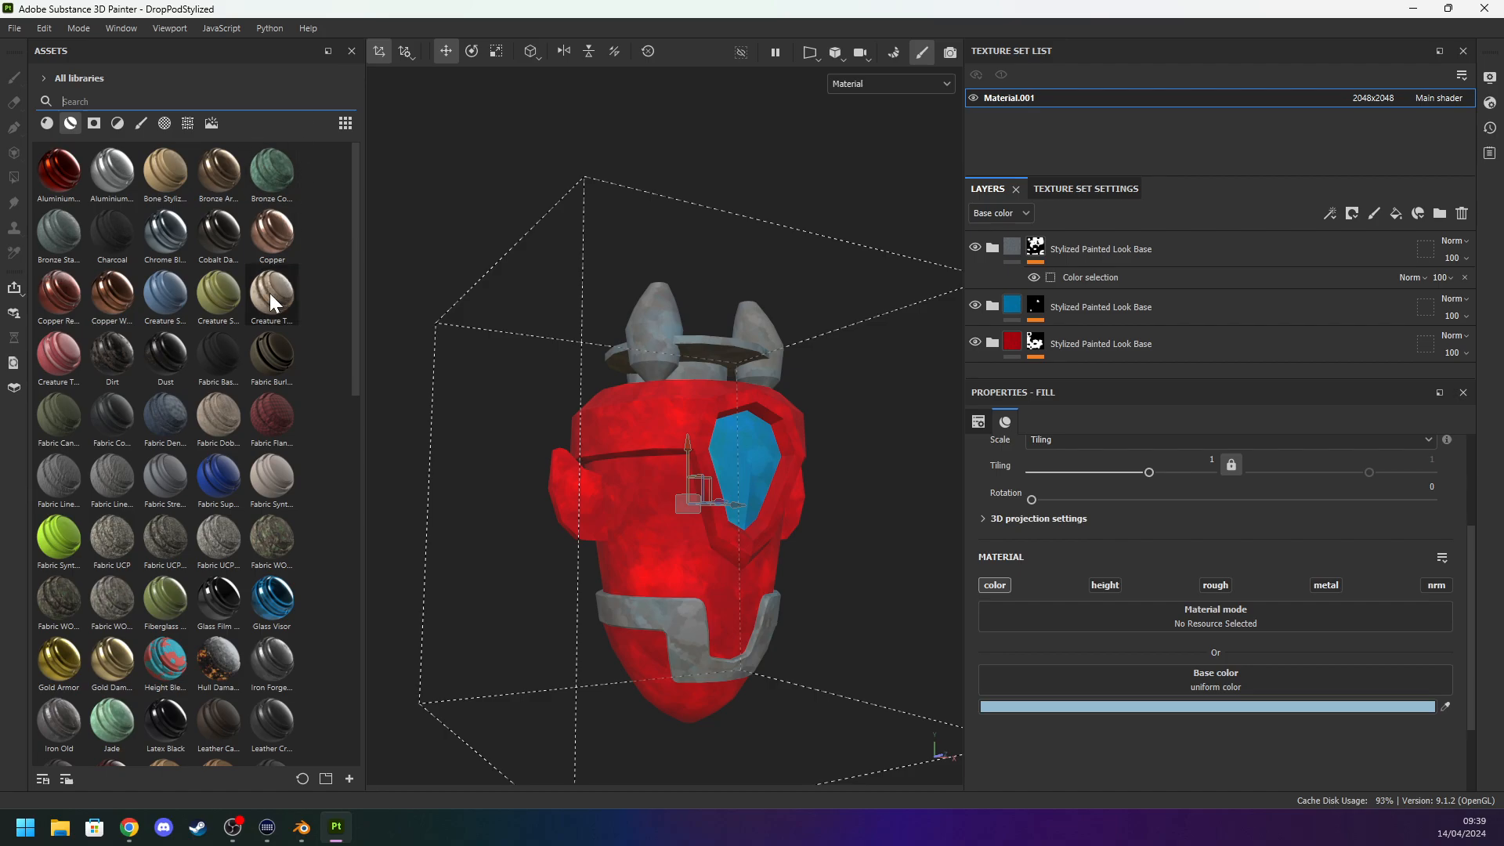
left_click(94, 123)
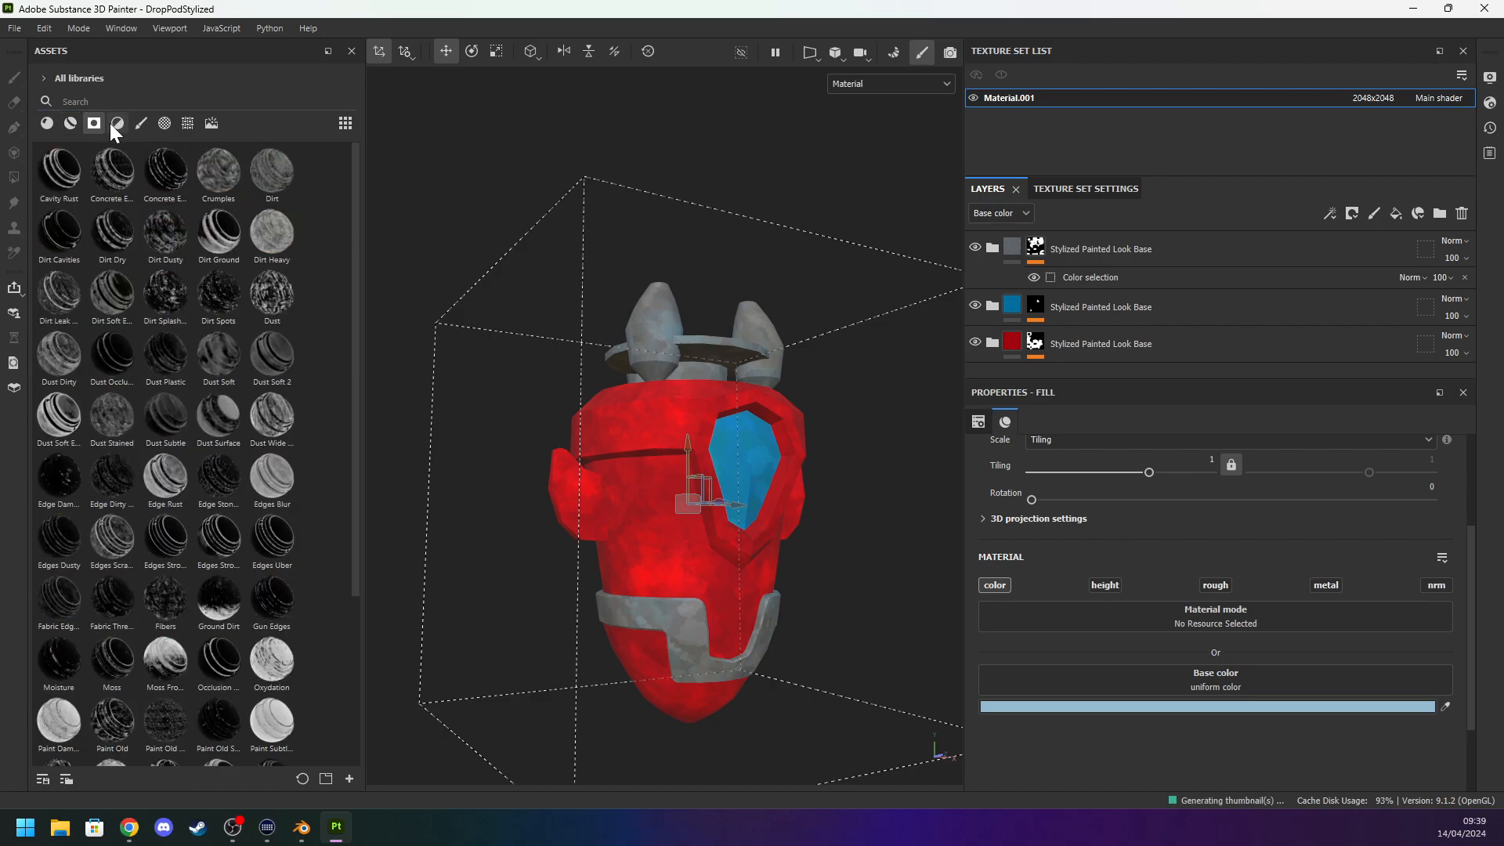
scroll(784, 521, "up", 3)
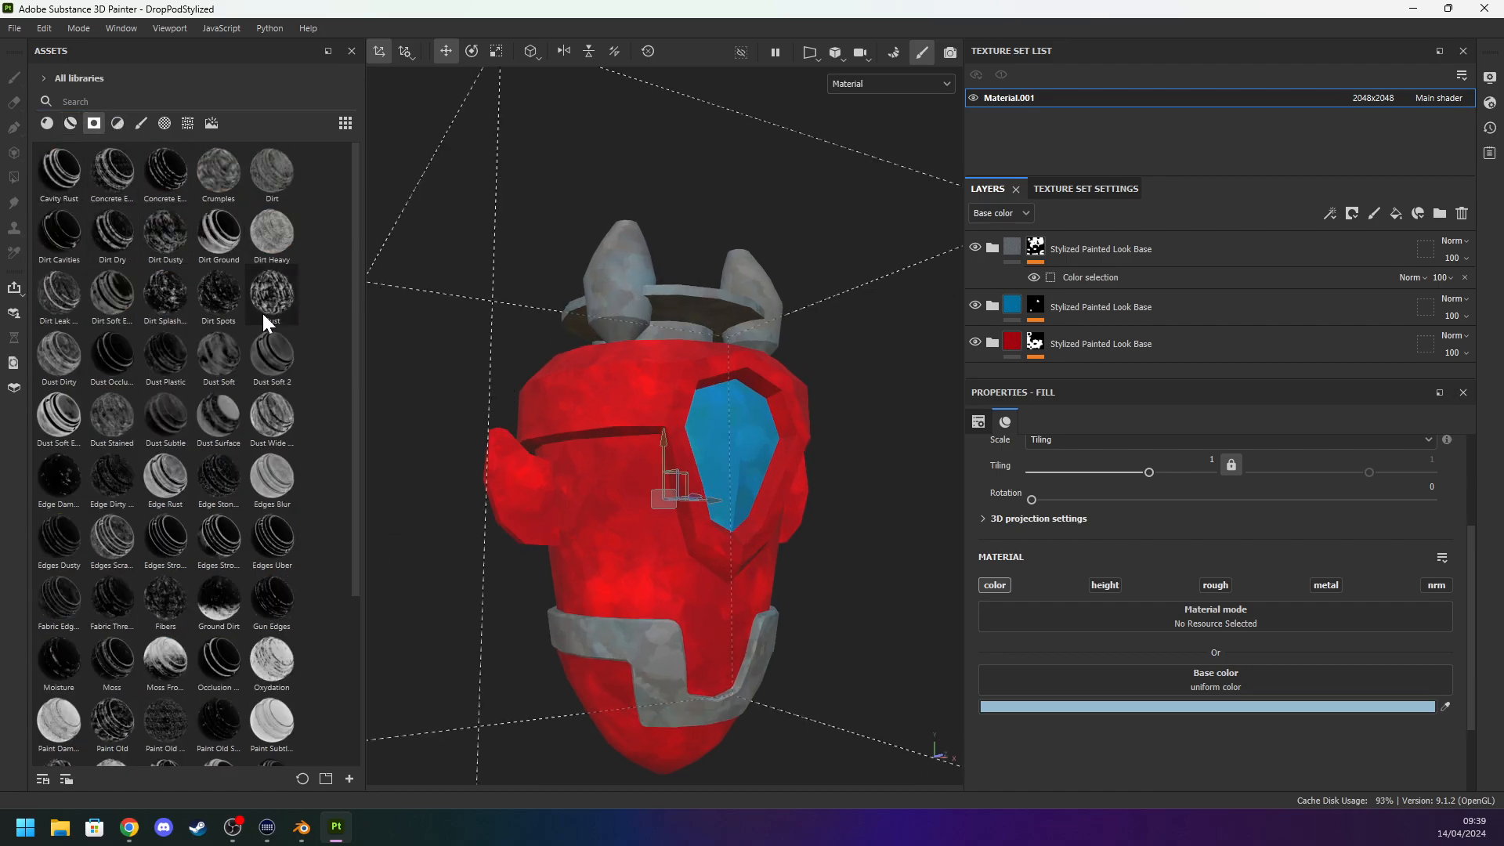
Search the smart masks for "scra" and apply the Edges Scratched smart mask to the drop pod.
scroll(264, 317, "down", 3)
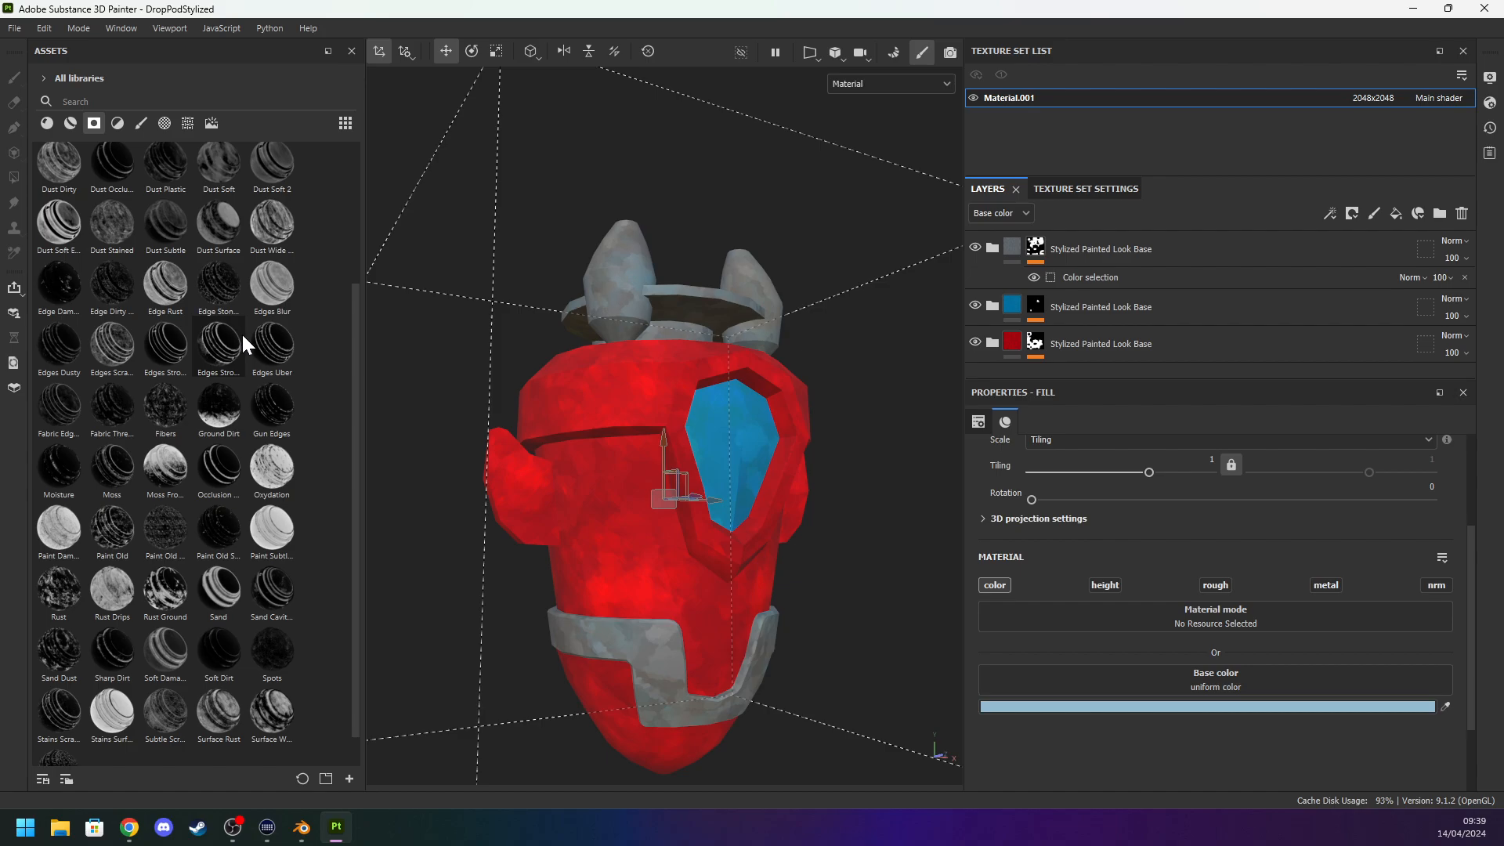
scroll(242, 337, "up", 3)
left_click(188, 102)
type("scra")
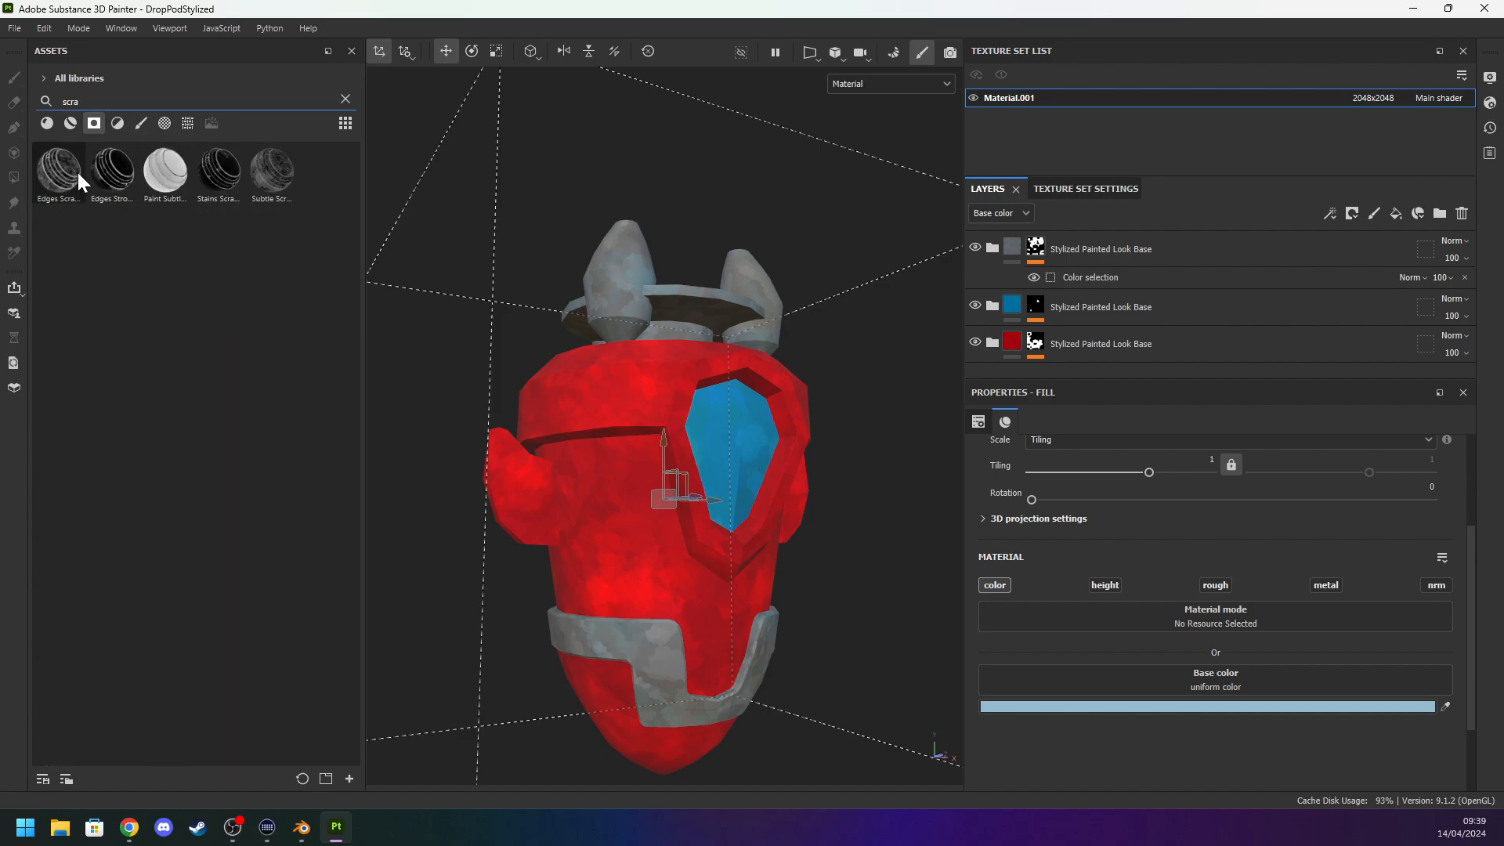
mouse_move(65, 177)
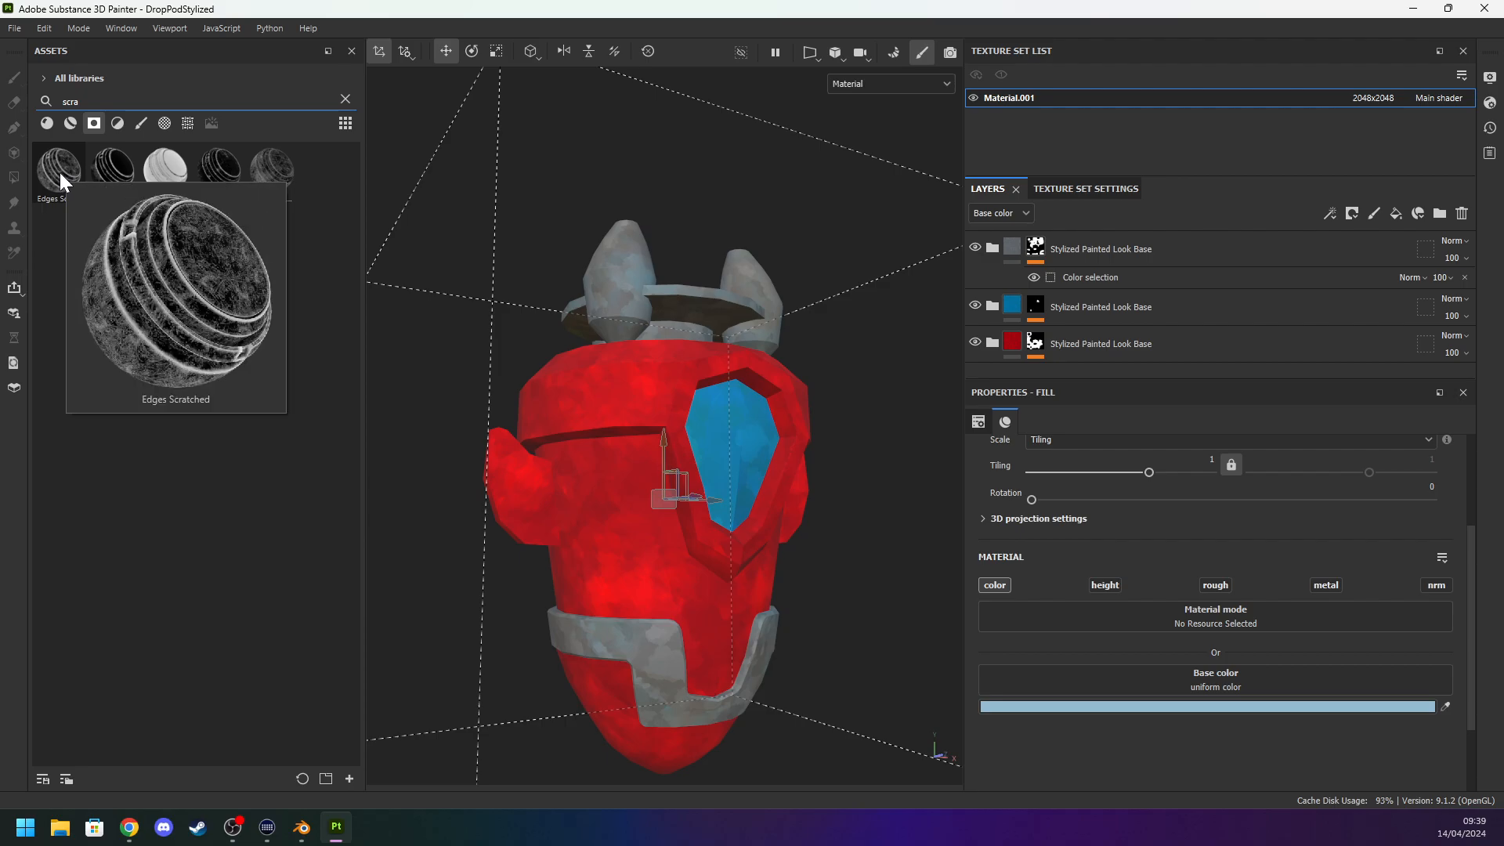
left_click_drag(59, 172, 542, 435)
scroll(597, 478, "up", 6)
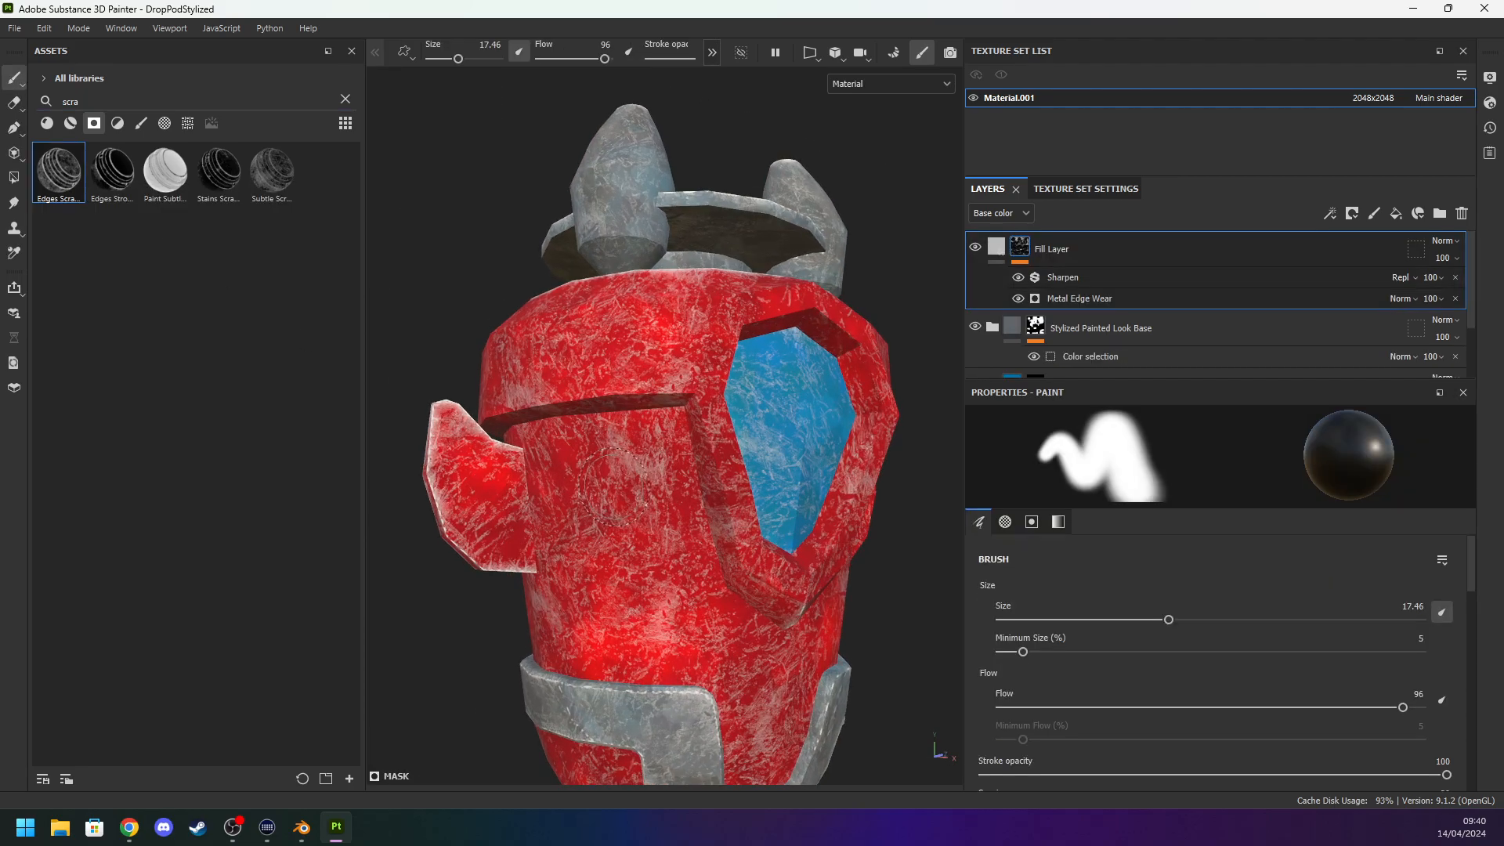
Compare the drop pod with and without the scratches, and try moving the scratch fill layer below the grey metal group.
left_click(976, 247)
left_click(976, 248)
left_click_drag(1122, 249, 1121, 364)
scroll(1108, 315, "down", 2)
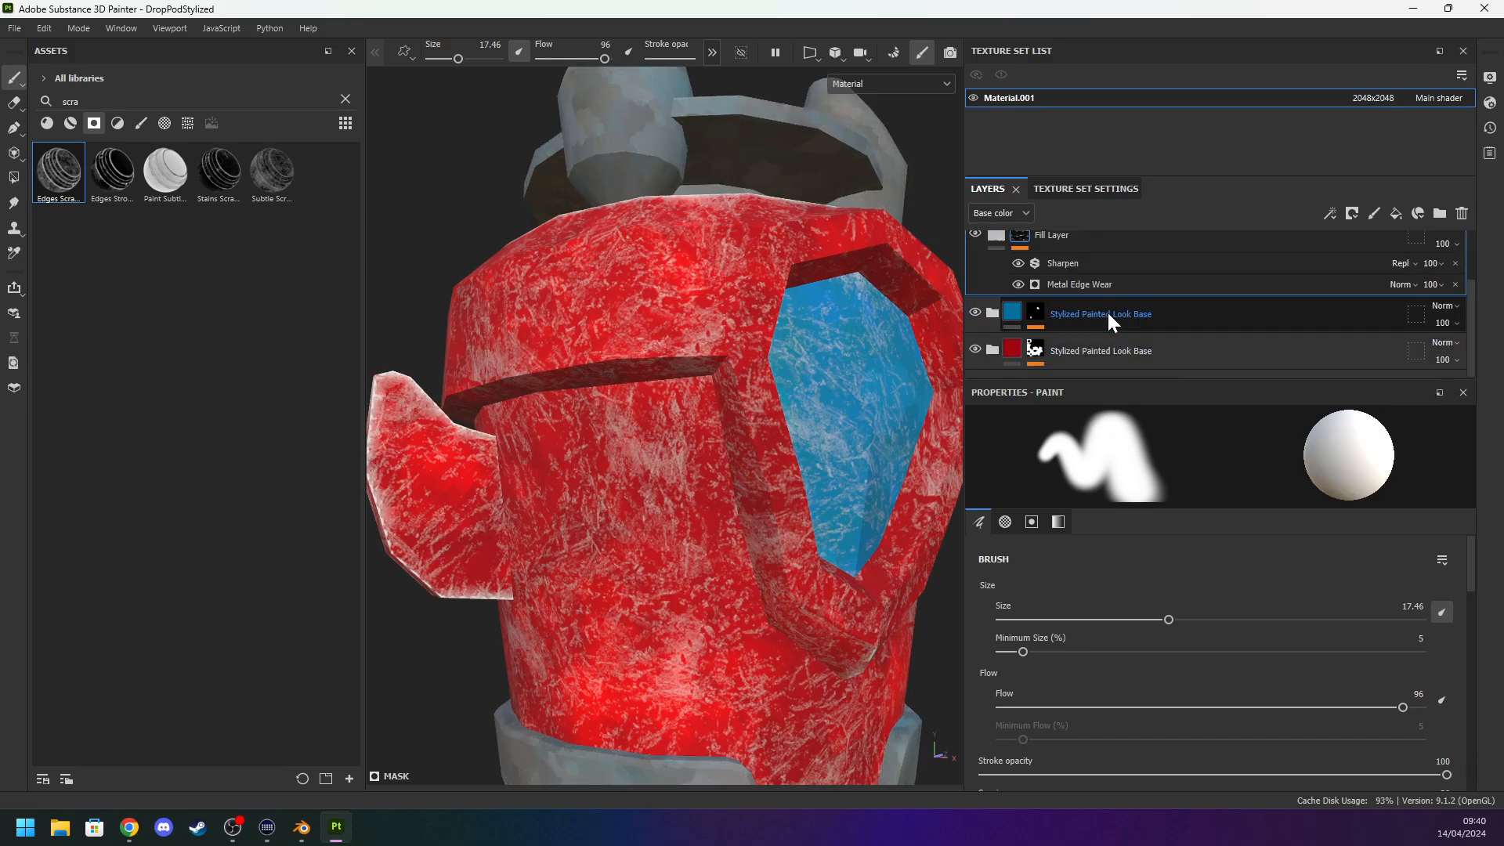
scroll(1108, 315, "up", 2)
scroll(826, 366, "down", 2)
left_click_drag(835, 374, 771, 412, "alt")
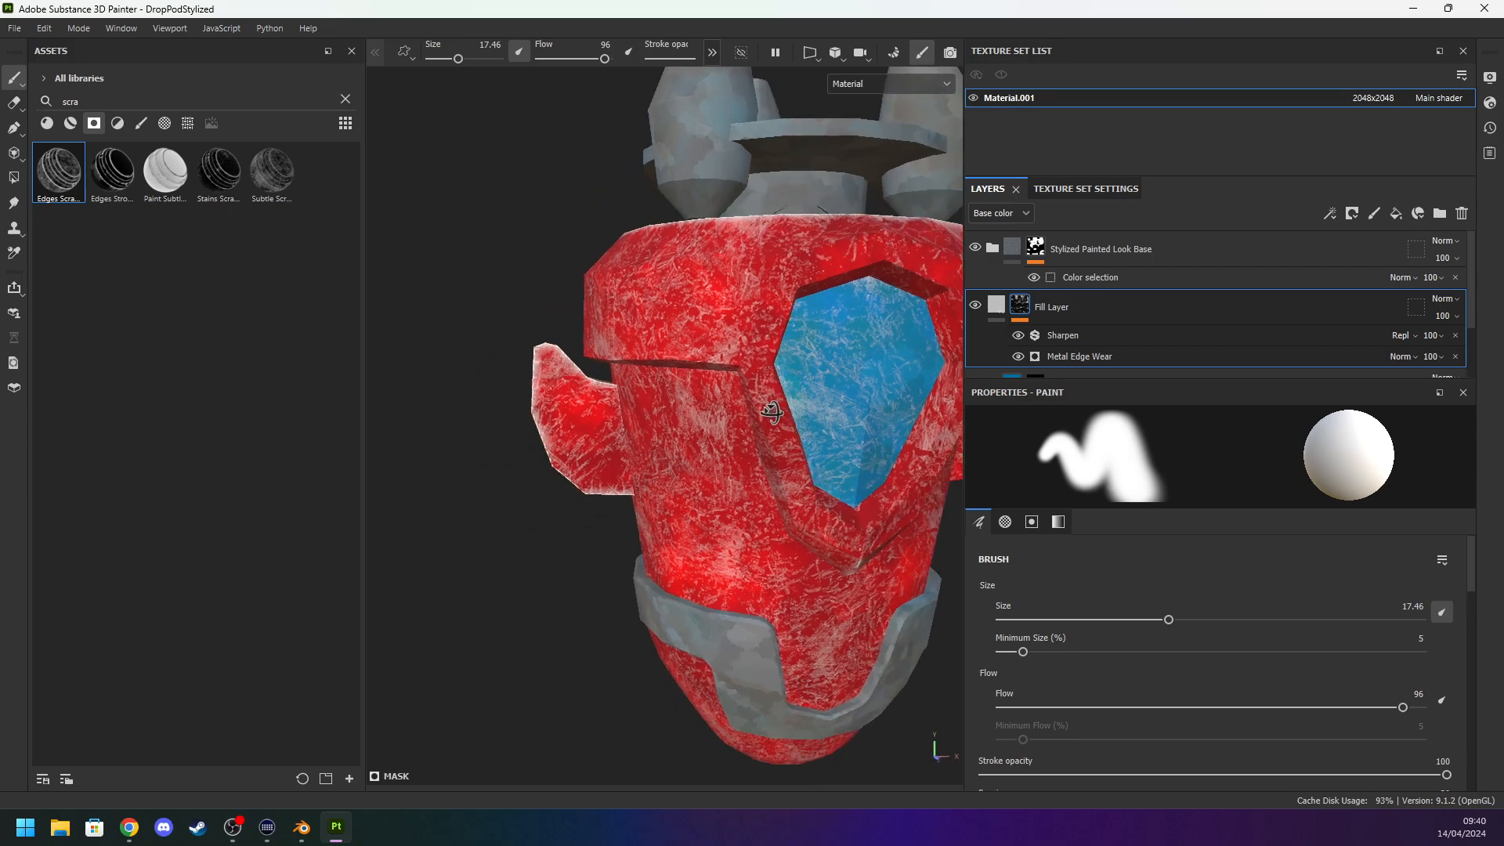
key("ctrl+z")
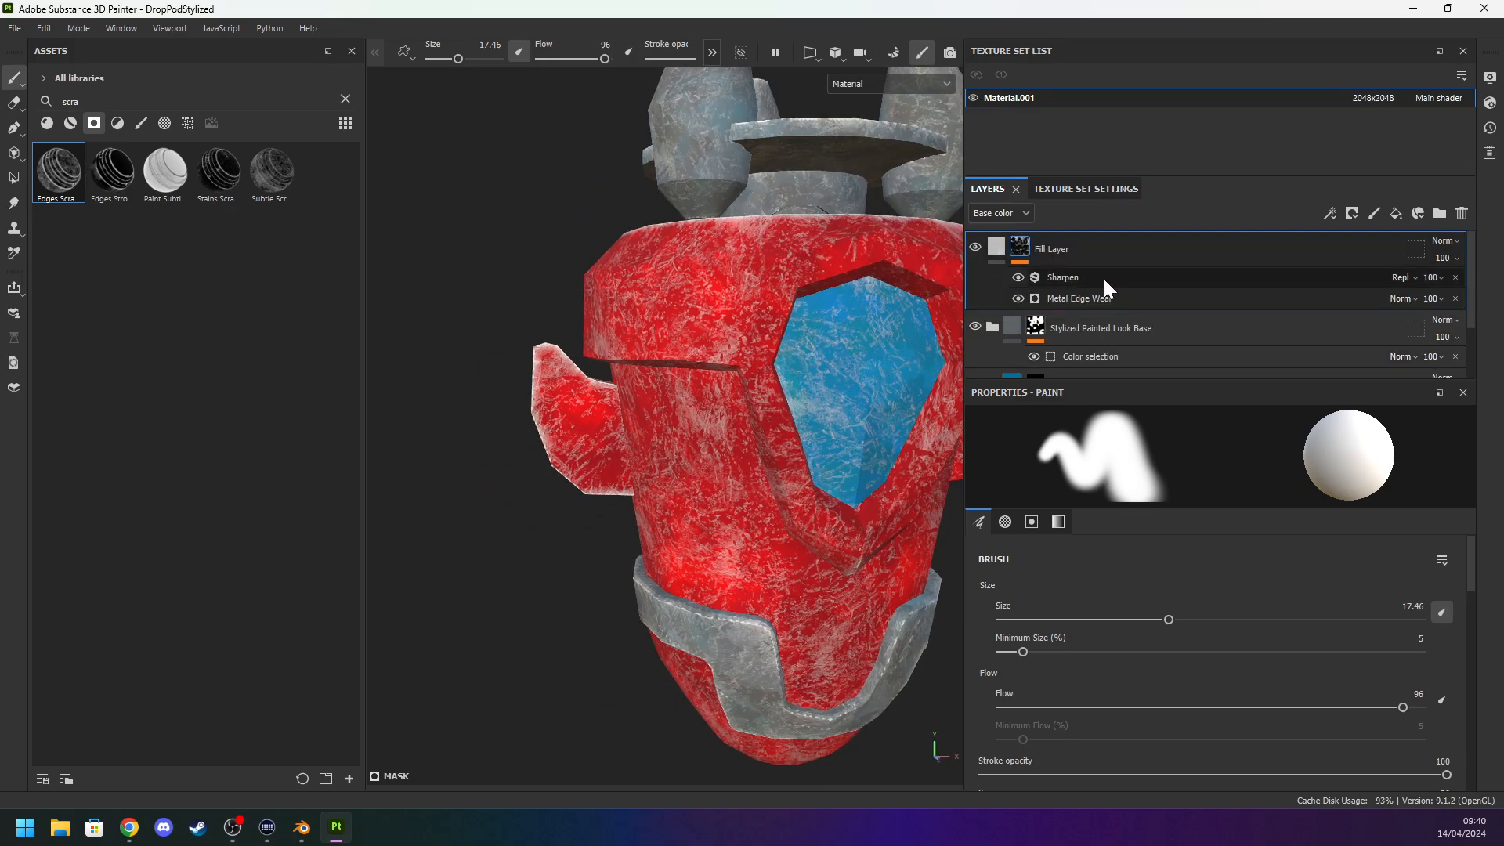
Set the Metal Edge Wear generator's Grunge Amount to 0.04 and Curvature Weight to 0.23, and delete its fill layer.
left_click(1107, 300)
scroll(1021, 479, "up", 1)
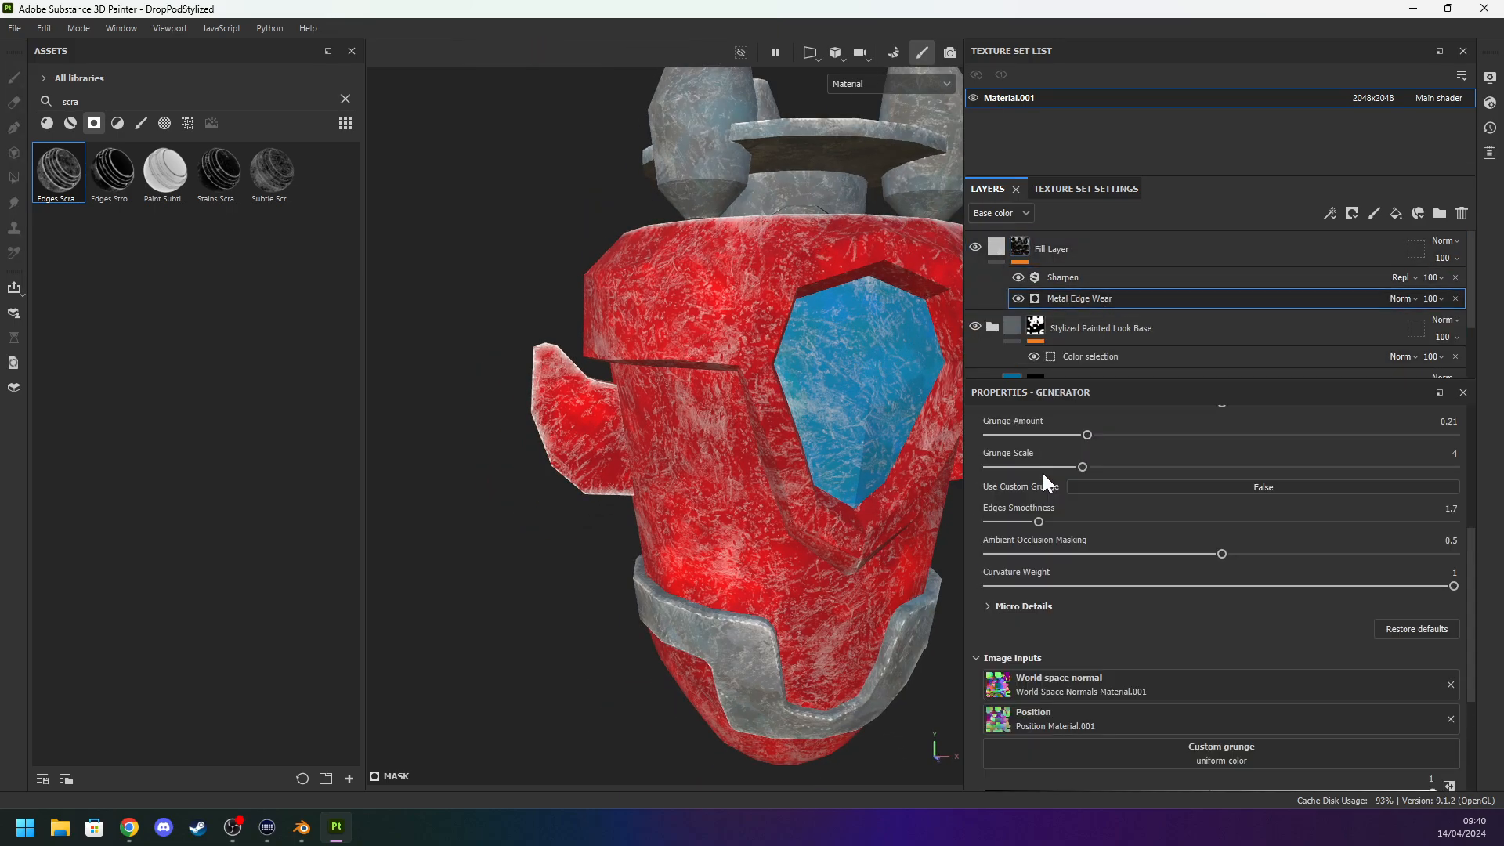
left_click_drag(1085, 434, 1008, 431)
scroll(760, 485, "up", 3)
left_click_drag(760, 486, 888, 453, "alt")
mouse_move(1079, 466)
left_mouse_down()
mouse_move(1177, 462)
mouse_move(980, 464)
mouse_move(1065, 459)
left_mouse_up()
left_click_drag(1078, 548, 1185, 586)
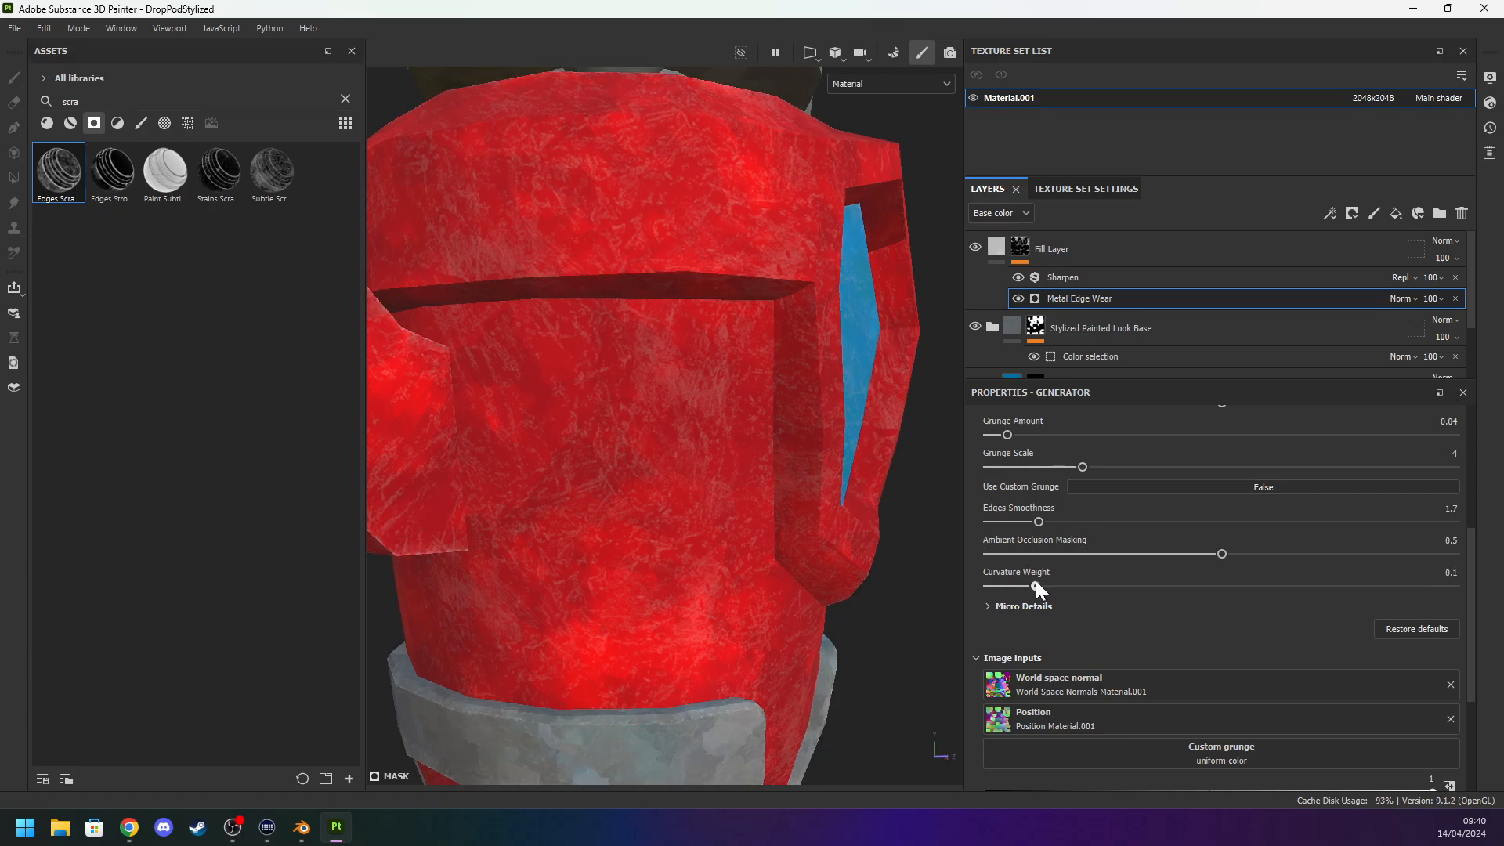
left_click_drag(1070, 436, 1300, 435)
left_click_drag(1049, 586, 1096, 586)
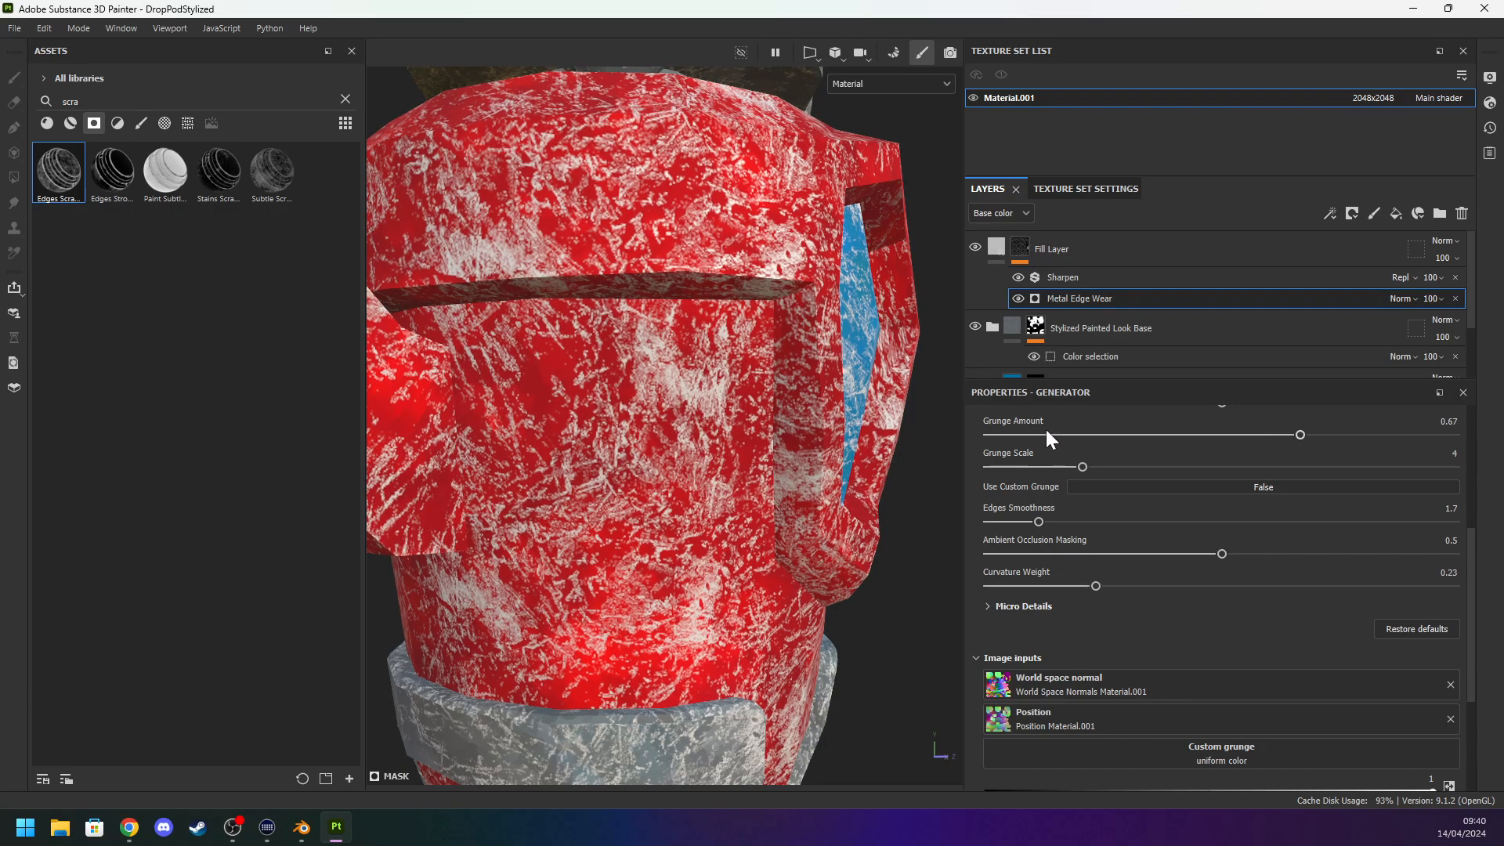
left_click_drag(1046, 435, 1005, 436)
mouse_move(920, 481)
left_mouse_down("alt")
mouse_move(860, 480)
mouse_move(716, 520)
mouse_move(705, 595)
mouse_move(754, 592)
mouse_move(816, 510)
left_mouse_up("alt")
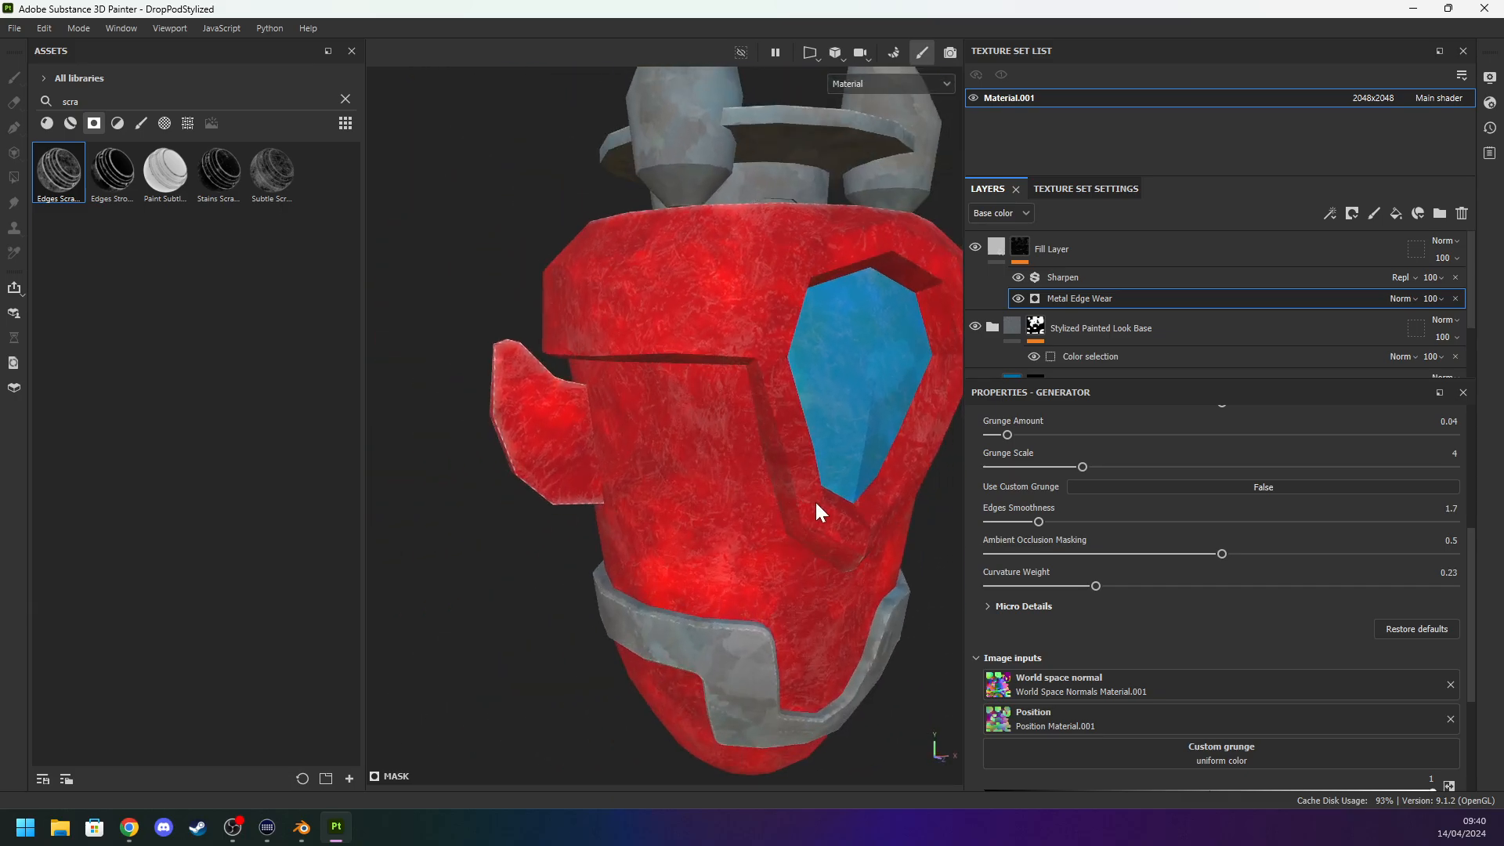
left_click(1070, 241)
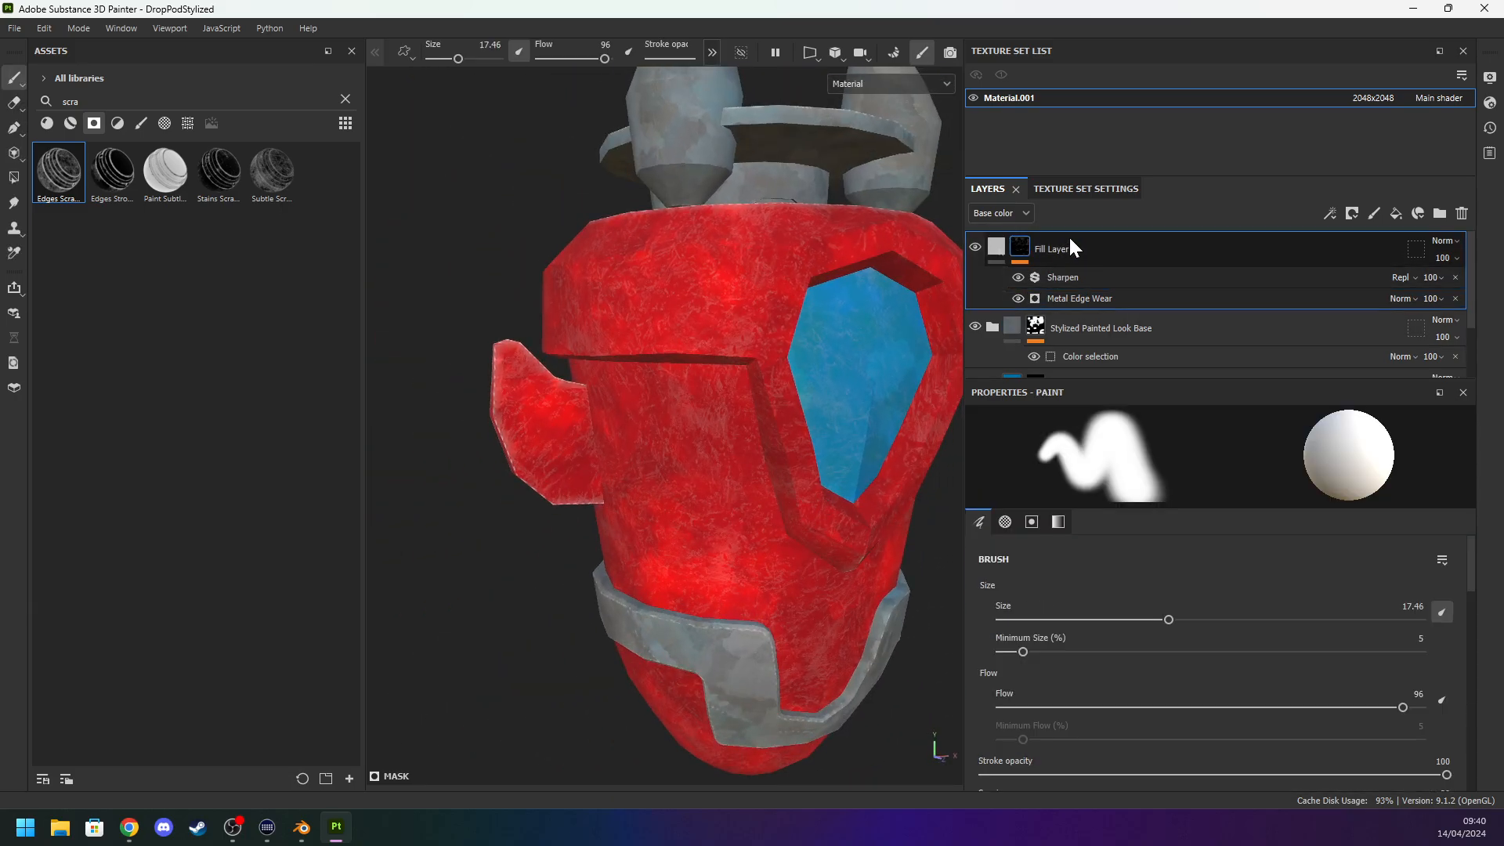
key("Delete")
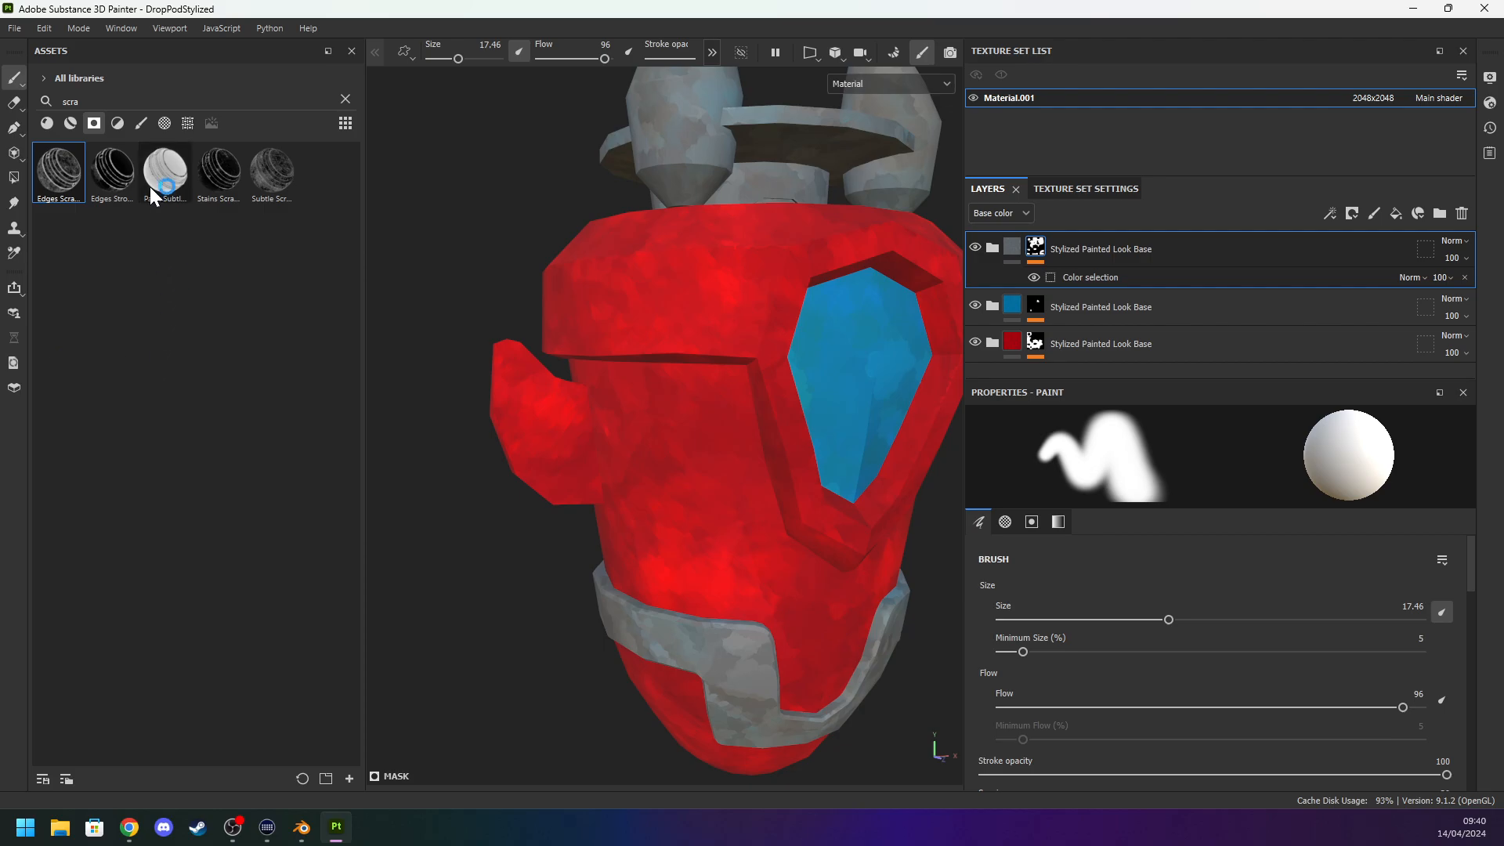
Try the MatFx Detail Edge Wear filter on the drop pod and undo it.
left_click(117, 123)
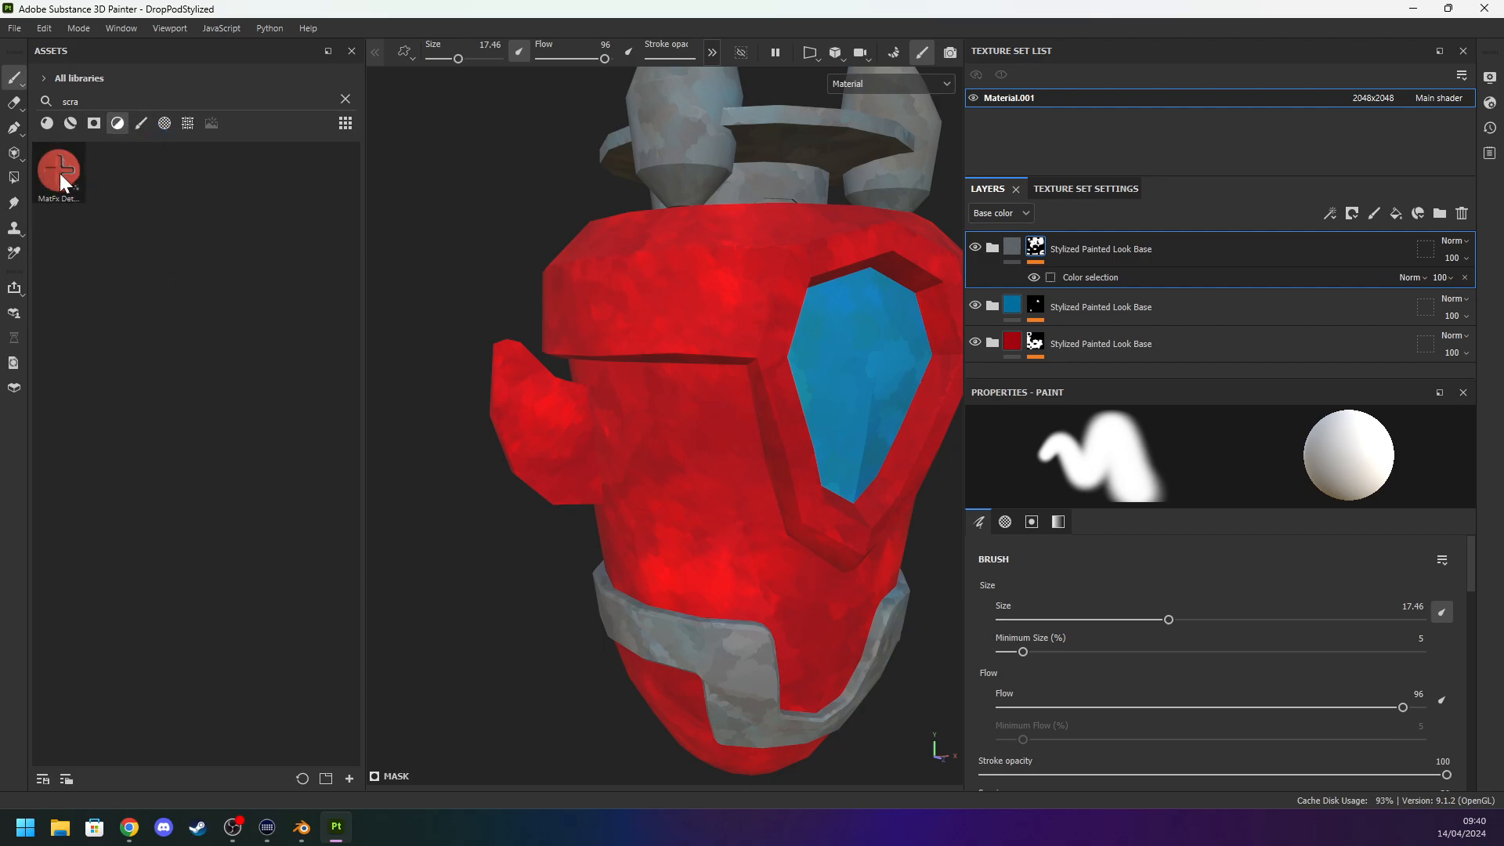
mouse_move(59, 172)
left_click_drag(59, 173, 675, 430)
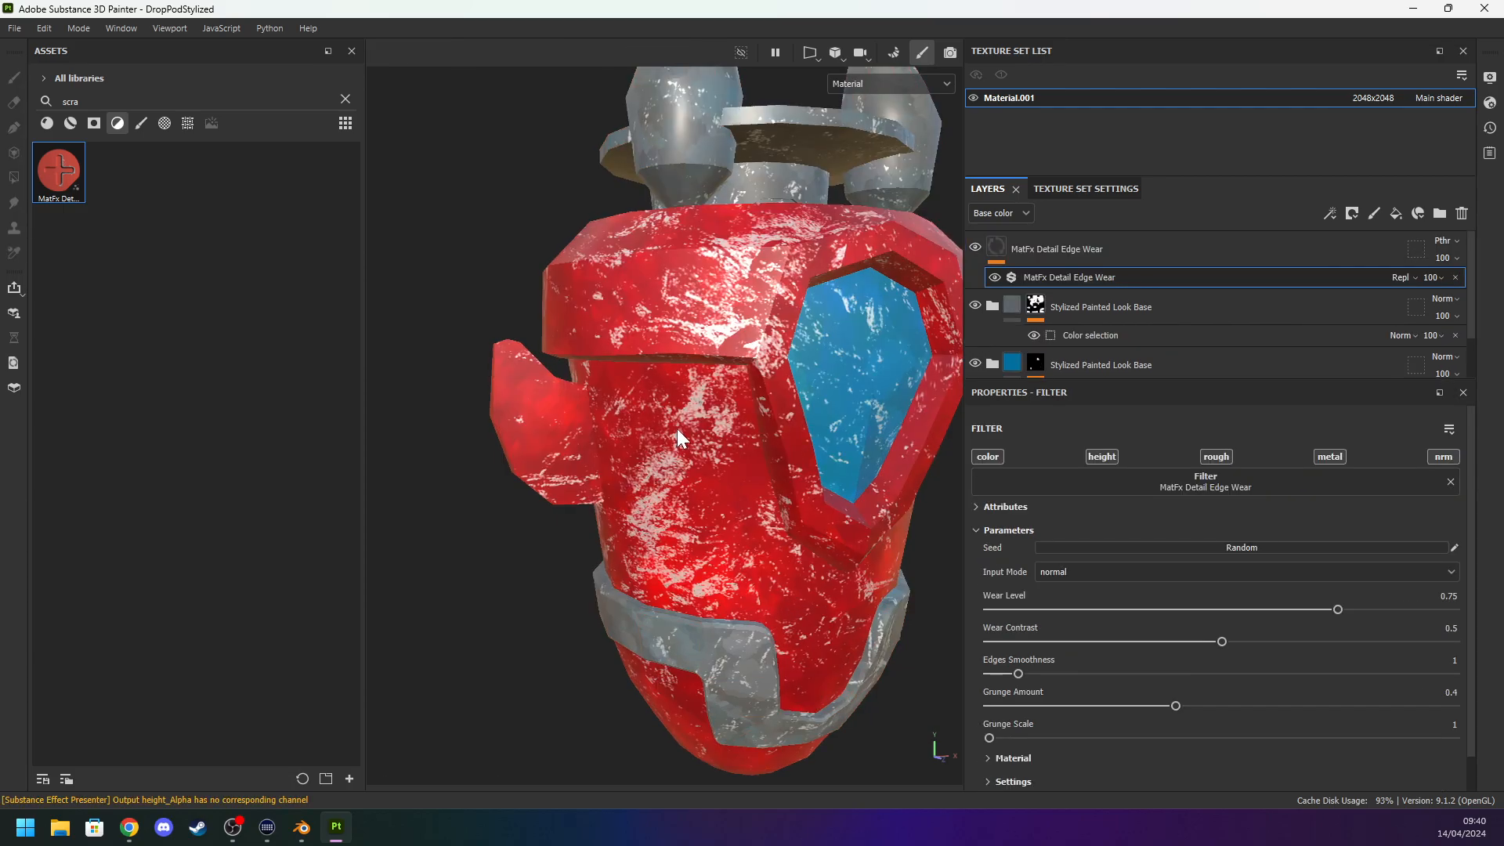
scroll(675, 430, "up", 3)
key("ctrl+z")
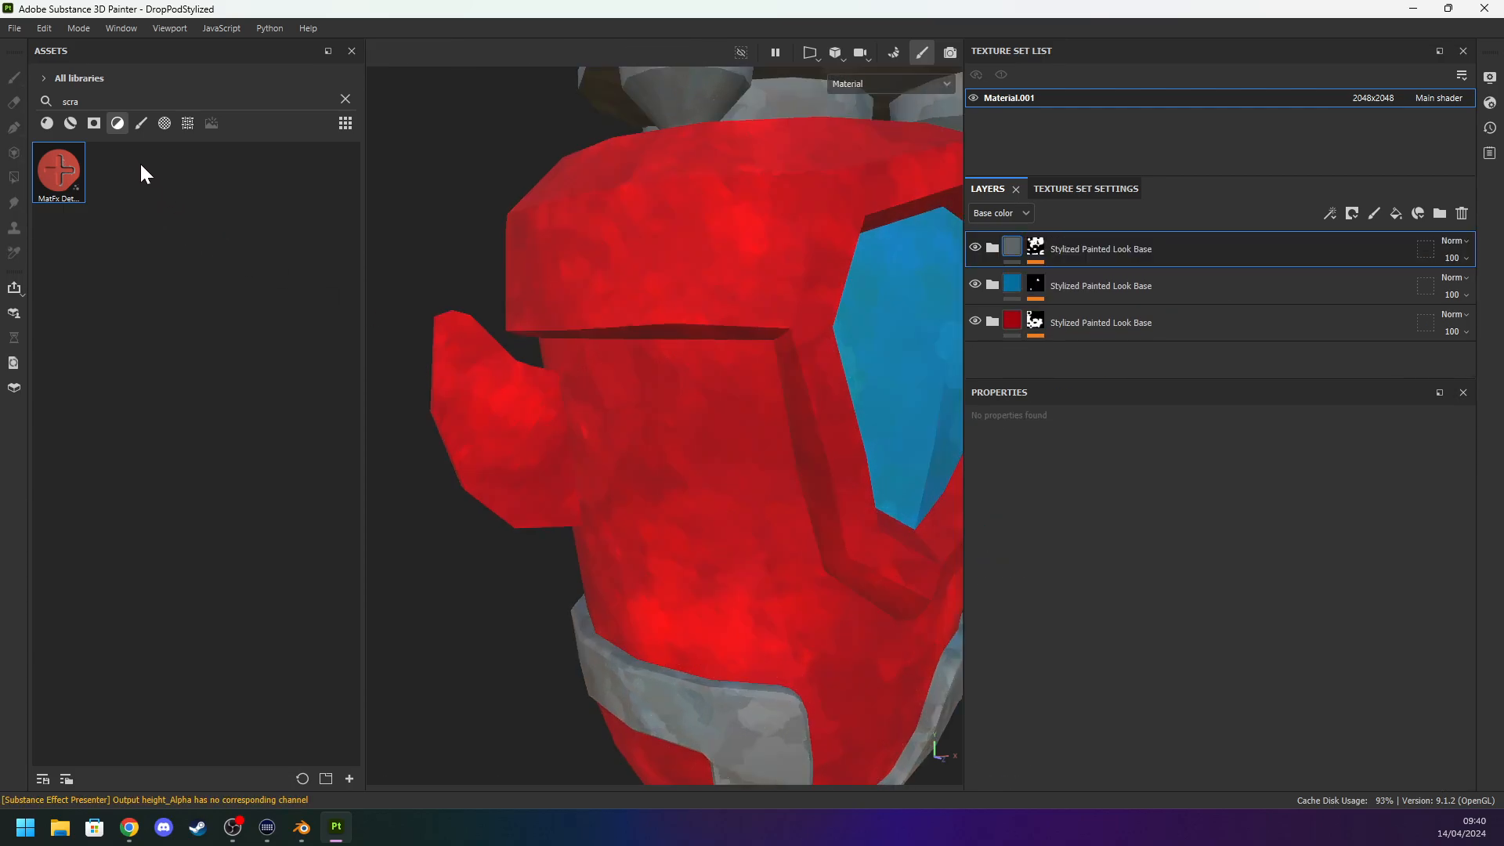
Clear the asset search and apply the MatFx Peeling Paint filter to the drop pod.
left_click(344, 98)
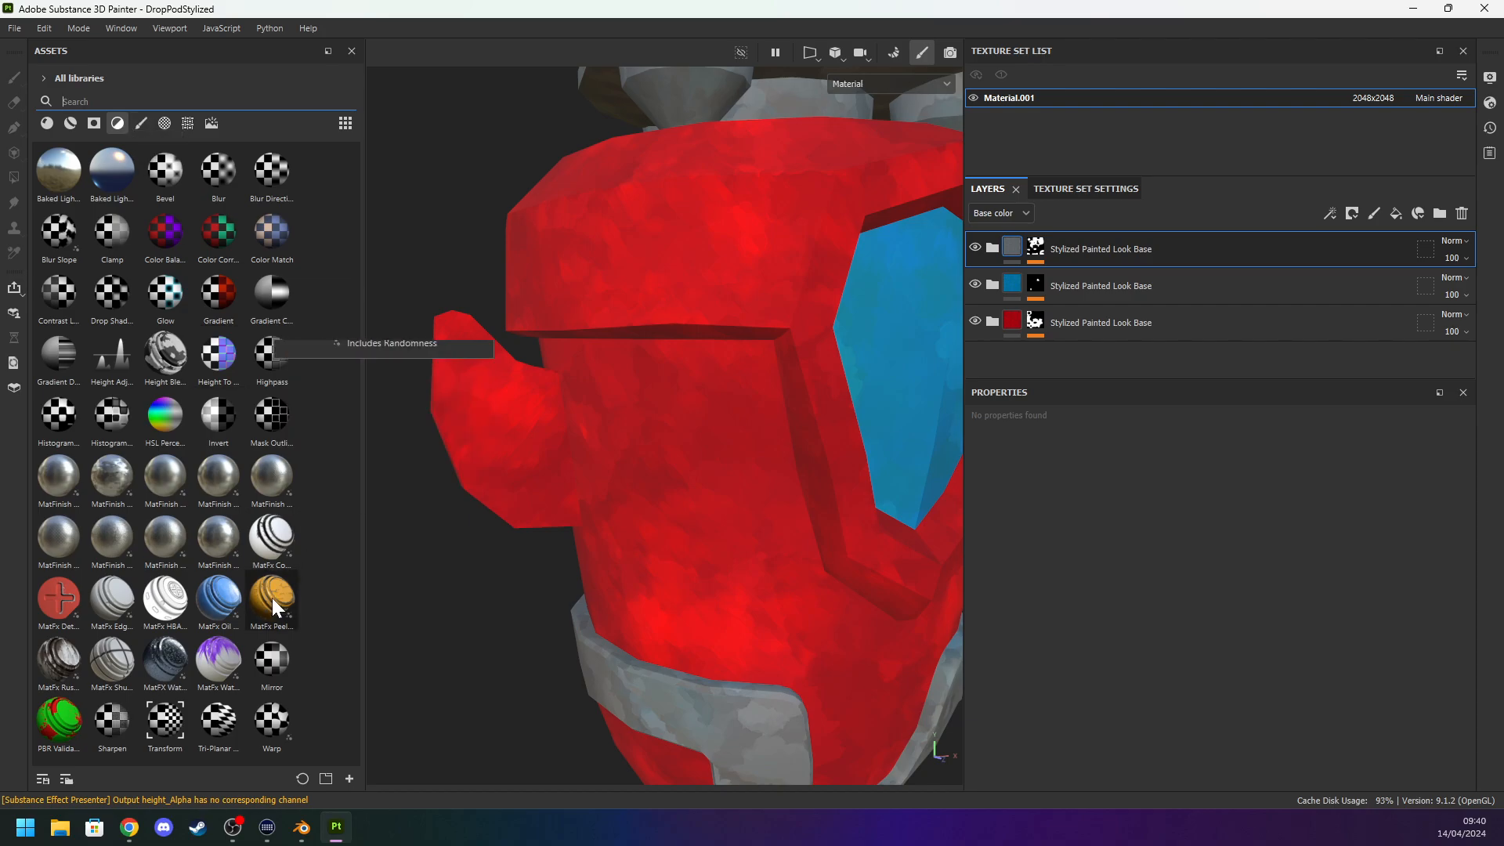
mouse_move(273, 602)
left_click_drag(271, 599, 702, 439)
key("f")
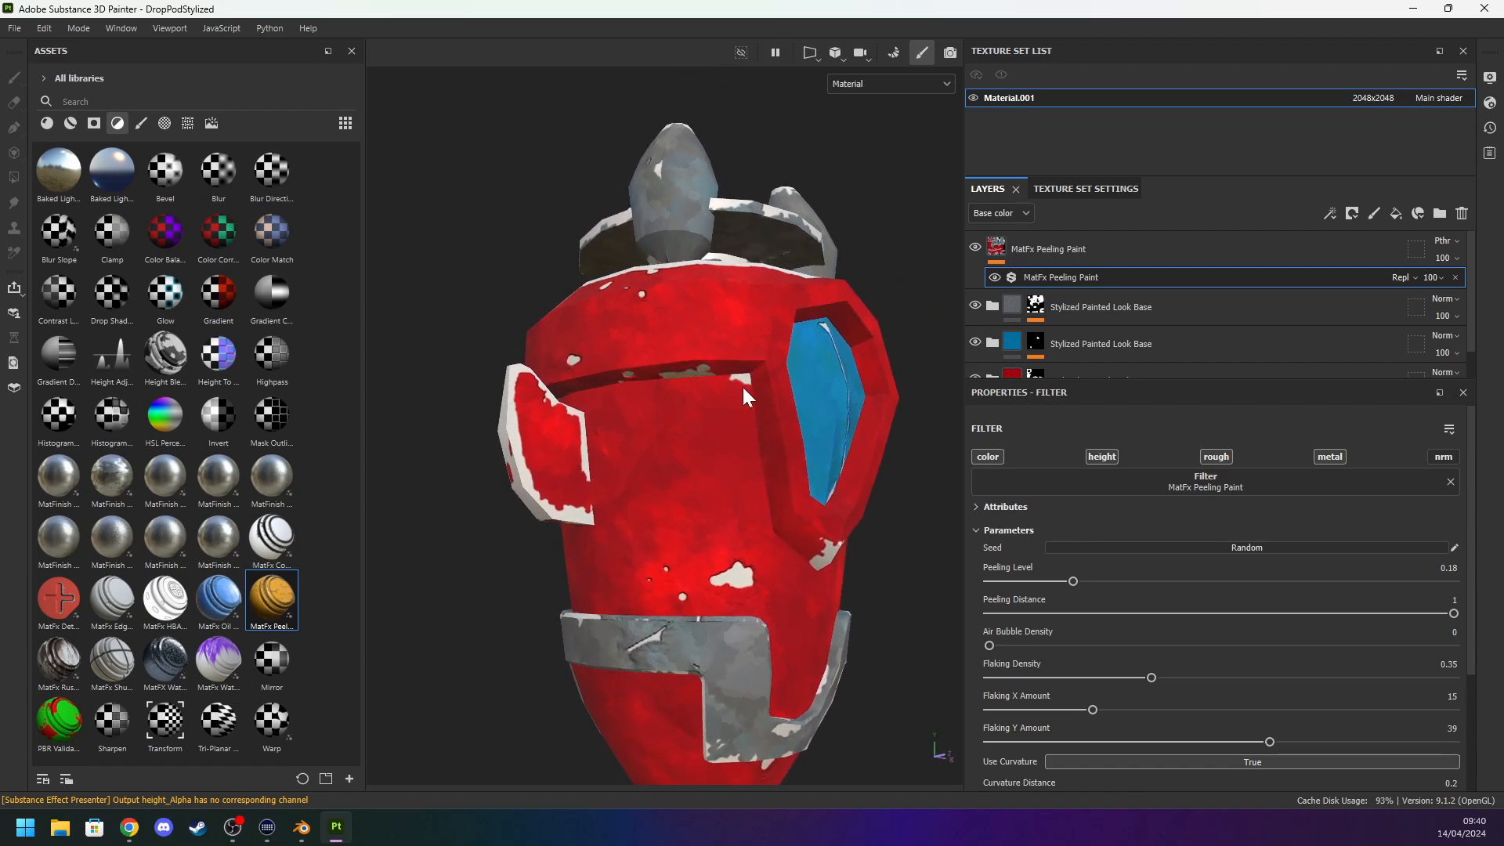
scroll(721, 426, "up", 5)
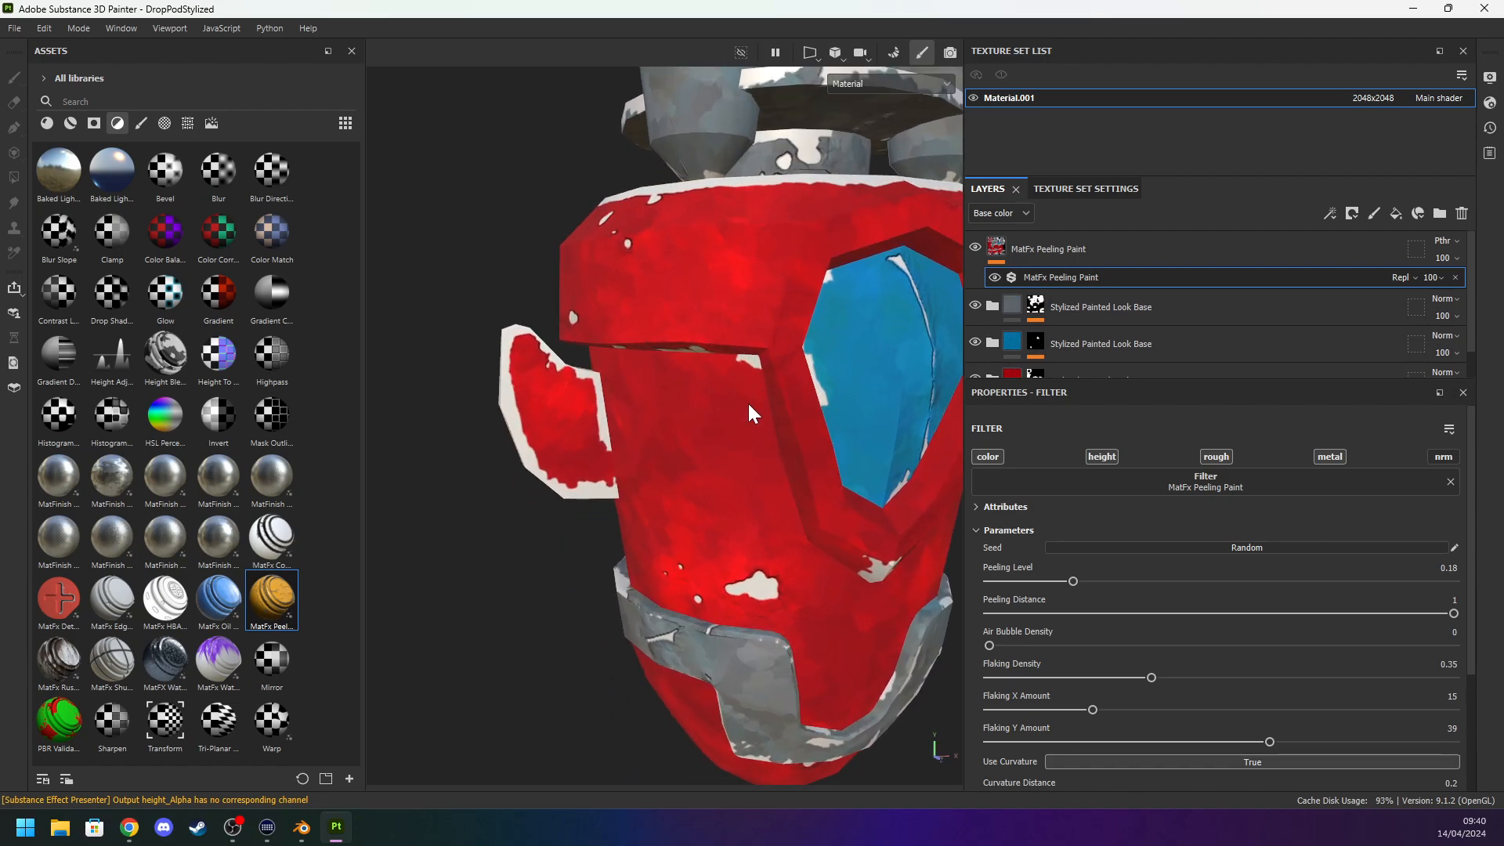
Set the MatFx Peeling Paint filter's Peeling Level to 0.2 and Peeling Distance to 0.12.
left_click_drag(1073, 582, 1171, 612)
left_click_drag(1315, 621, 1046, 613)
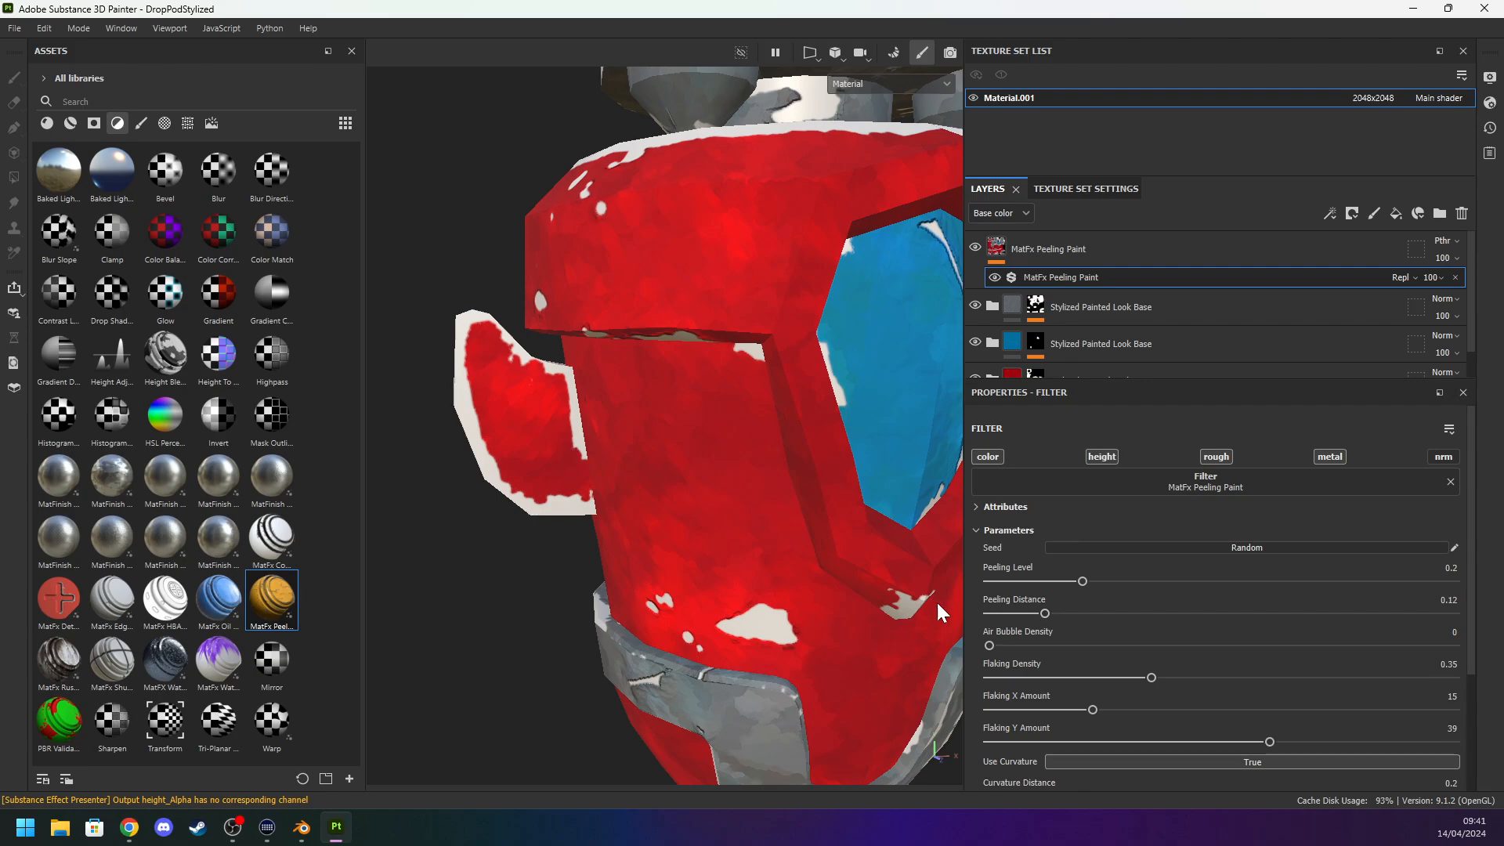
scroll(886, 574, "down", 3)
middle_click_drag(890, 574, 930, 531, "alt")
middle_click_drag(706, 506, 579, 497, "alt")
left_click_drag(578, 497, 625, 443, "alt")
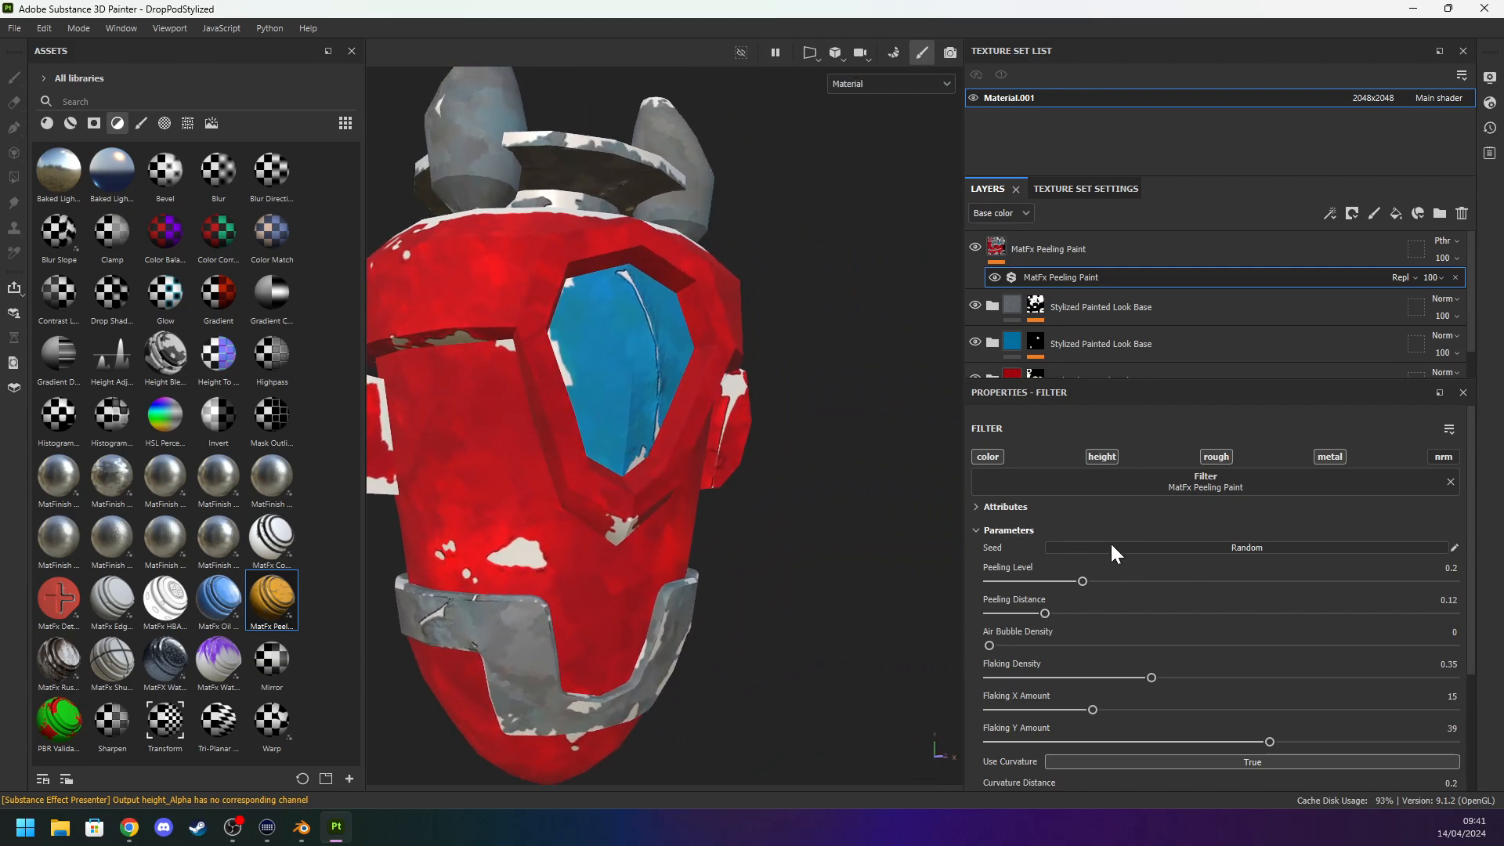
Add a color selection mask to the MatFx Peeling Paint layer and pick the red body's green ID color (0, 255, 95).
left_click(1108, 255)
right_click(1094, 260)
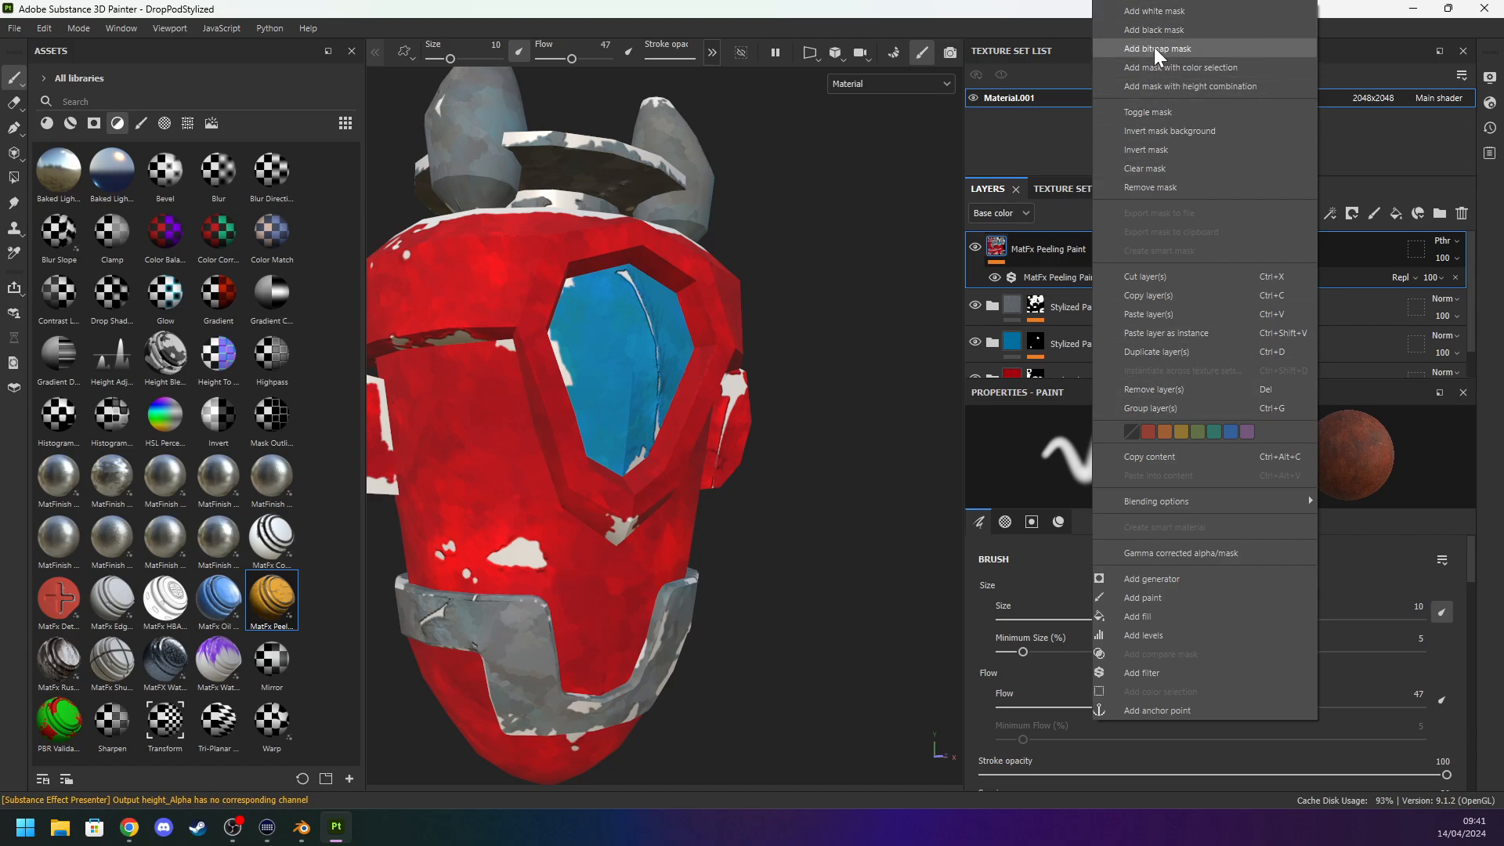
left_click(1176, 68)
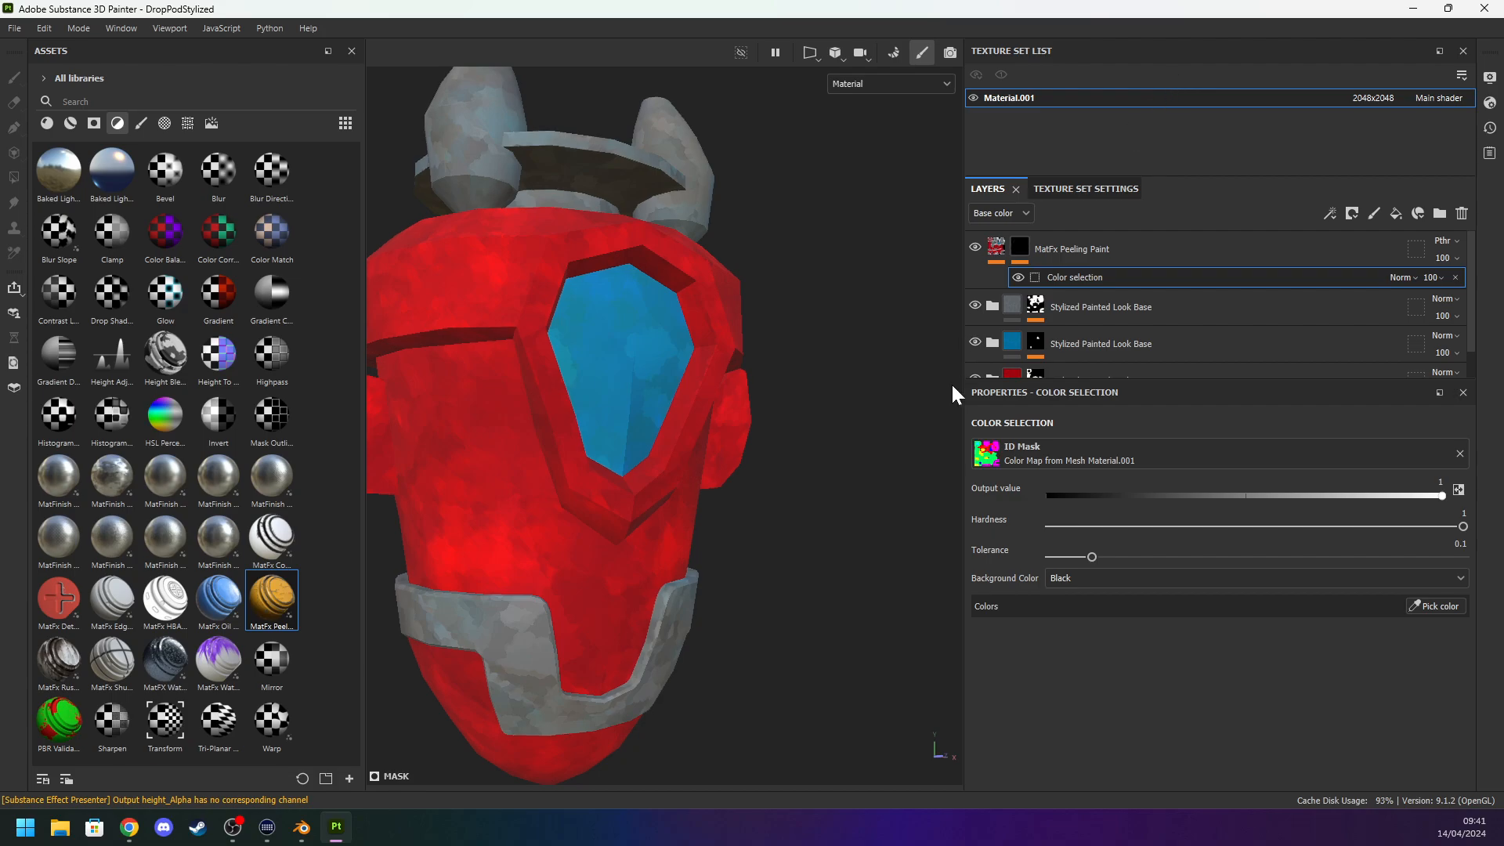
left_click(1432, 606)
left_click(550, 452)
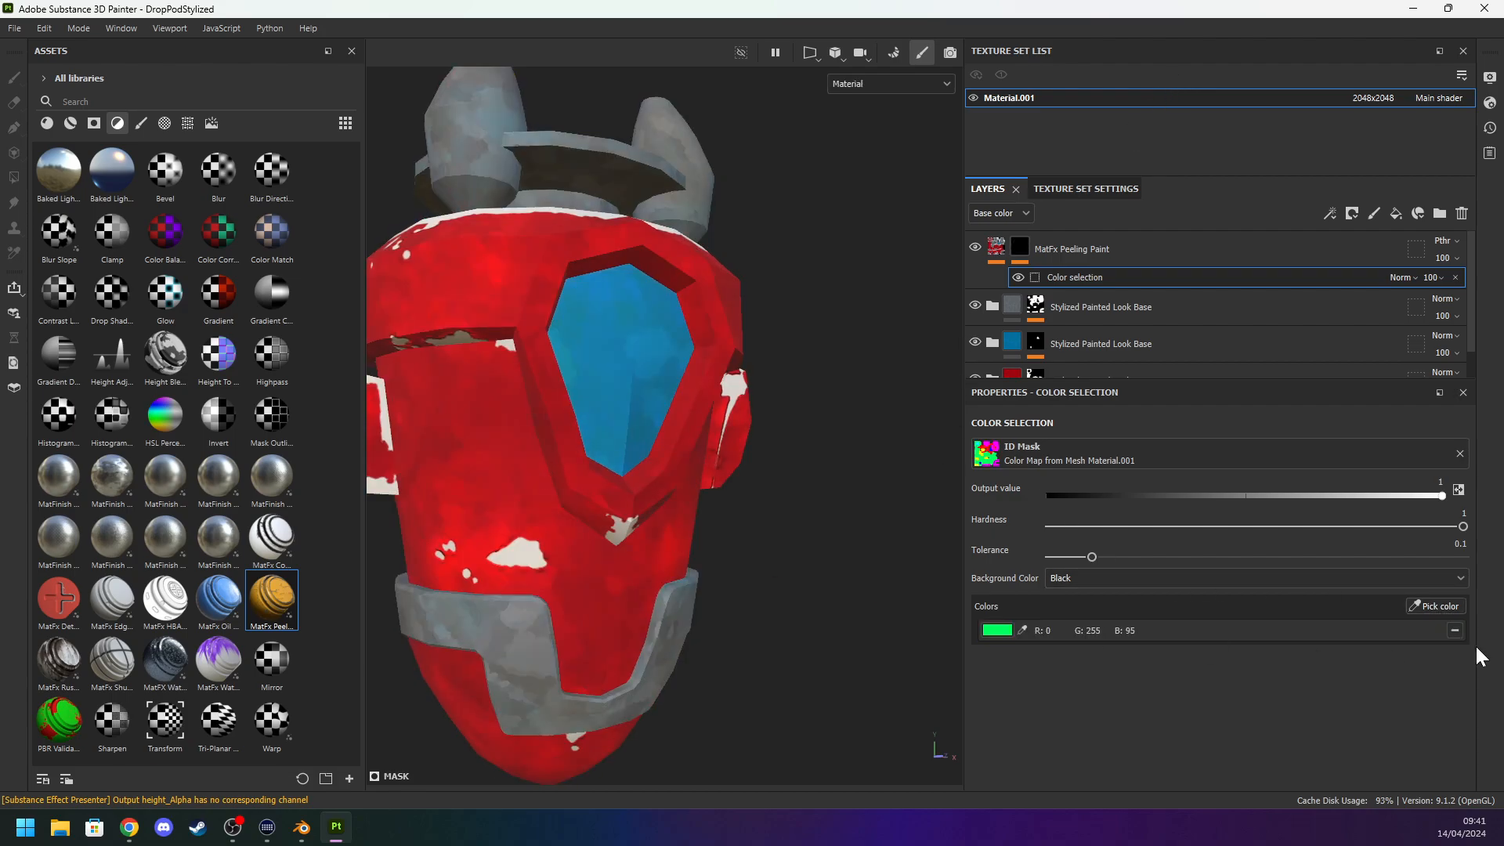
Add the ID colors of the lower metal band (255, 14, 0), the upper disc (255, 0, 254) and the upper fins to the peeling paint mask.
left_click(1441, 608)
left_click(462, 623)
left_click_drag(787, 492, 799, 656, "alt")
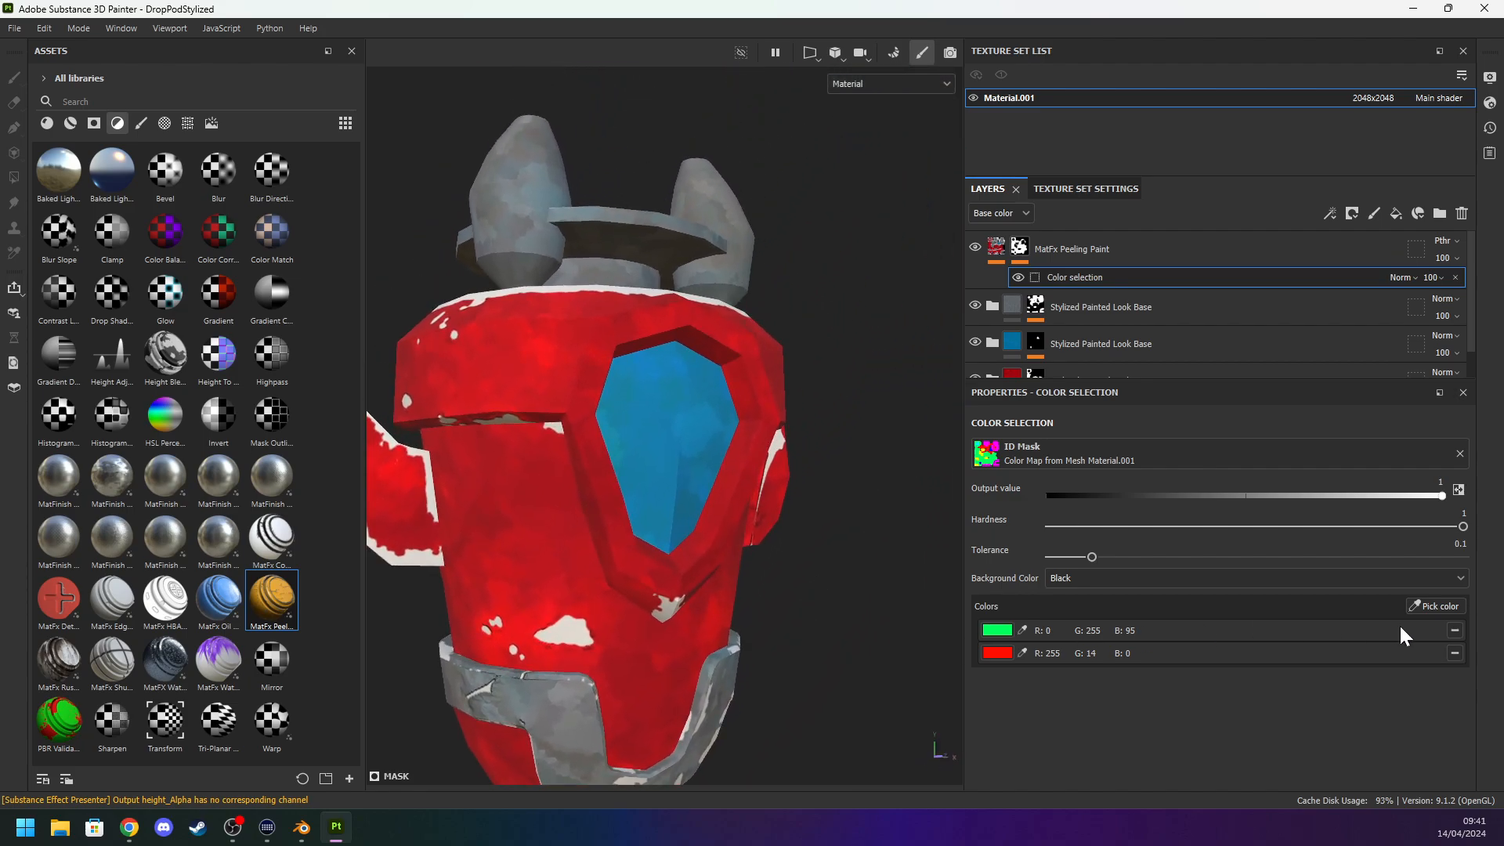
left_click(1434, 607)
left_click(642, 231)
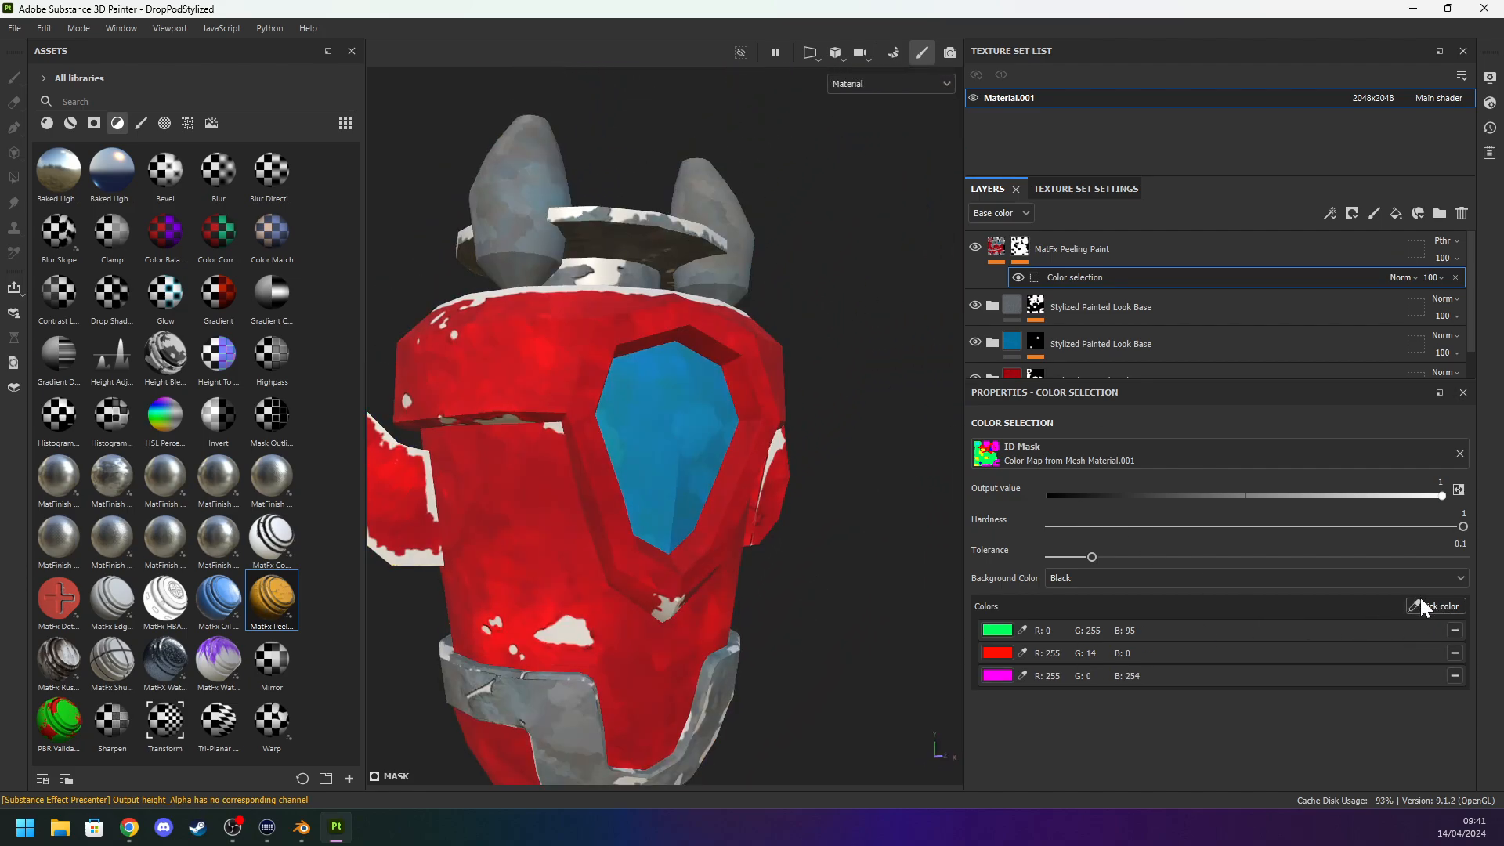
left_click(727, 223)
mouse_move(827, 392)
left_mouse_down("alt")
mouse_move(754, 502)
mouse_move(793, 497)
mouse_move(792, 463)
mouse_move(814, 454)
left_mouse_up("alt")
Set the MatFx Peeling Paint filter's Peeling Level to 0.12 and Flaking Density to 0.36, keeping Flaking Y Amount at 39.
left_click(1062, 252)
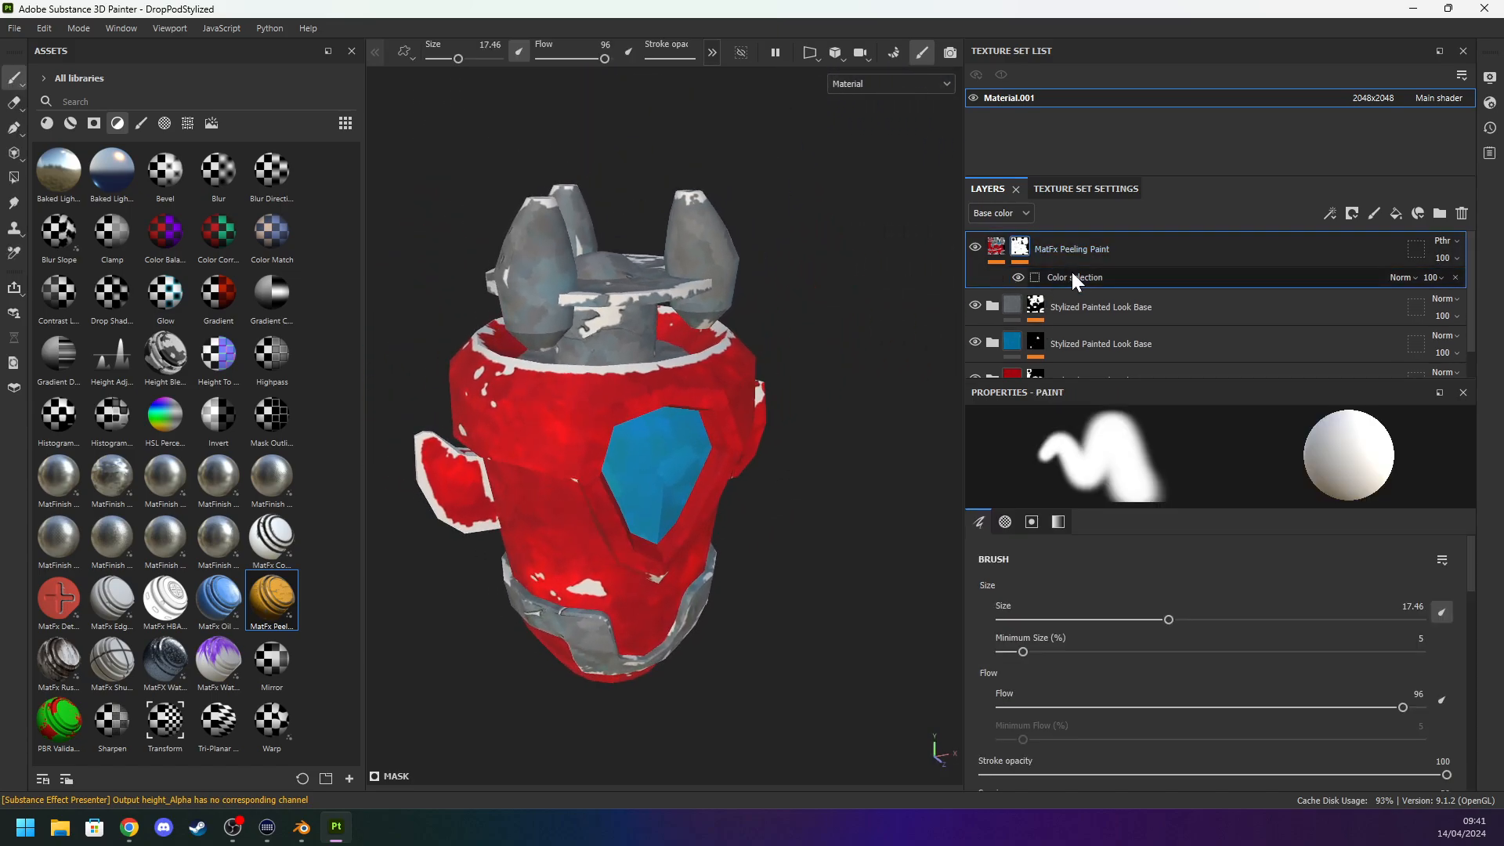
left_click(1057, 246)
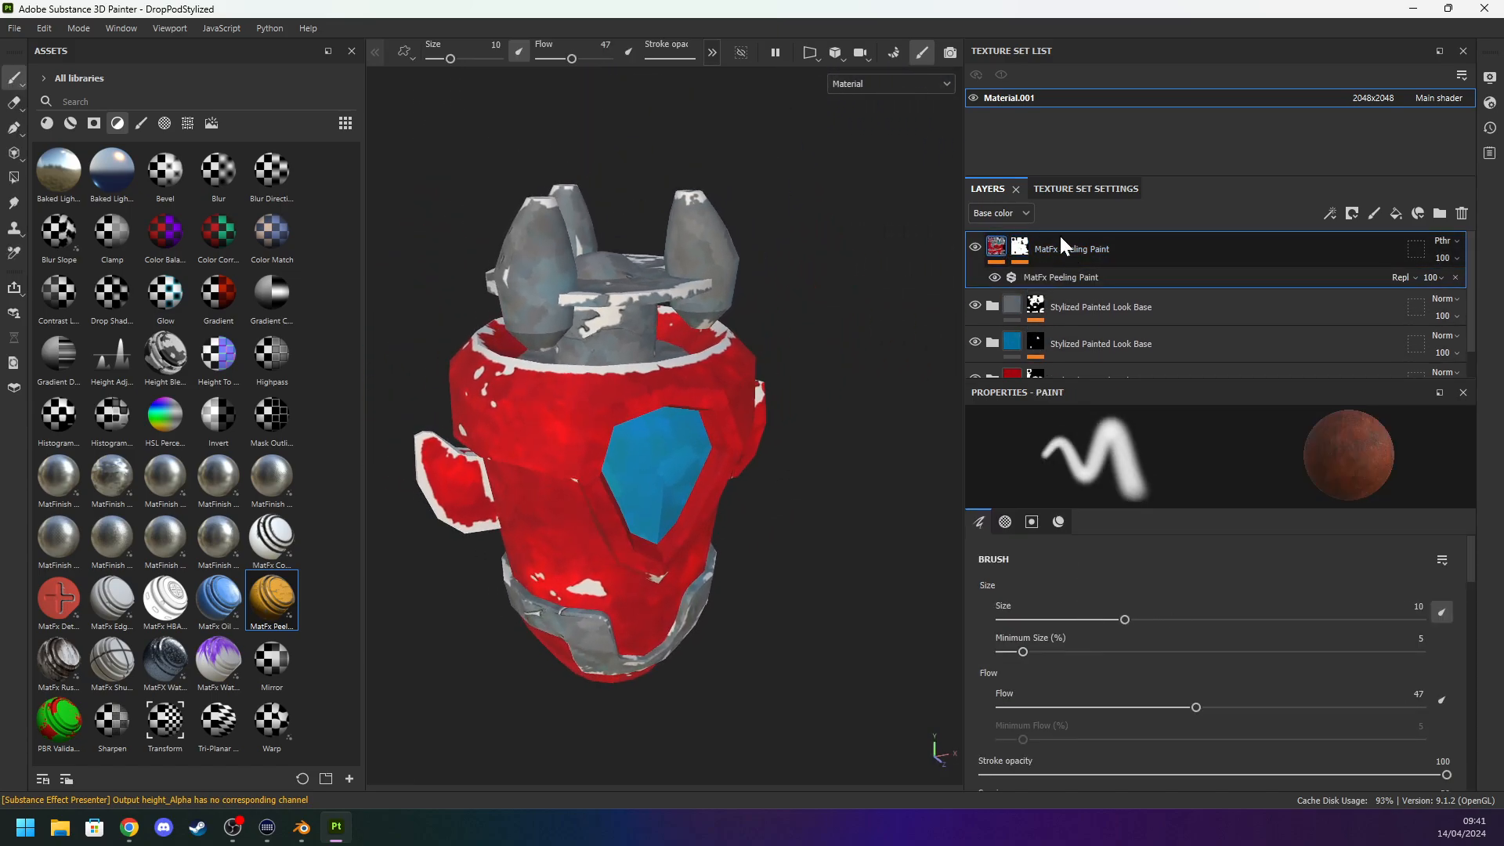
left_click(1088, 277)
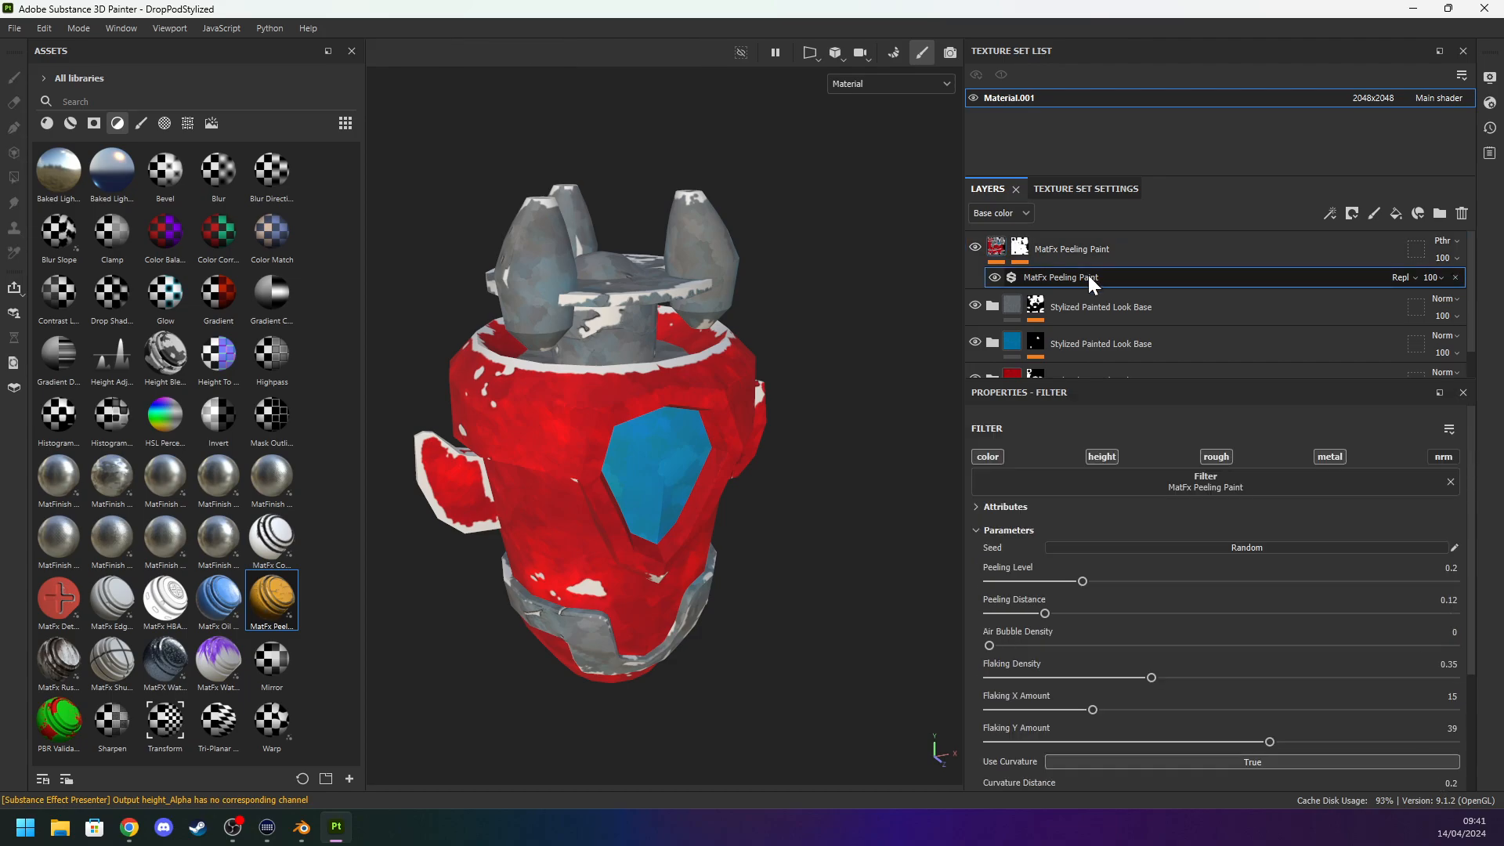
left_click_drag(1083, 581, 1044, 582)
left_click_drag(1151, 678, 1223, 636)
scroll(1120, 688, "down", 1)
scroll(1042, 740, "down", 1)
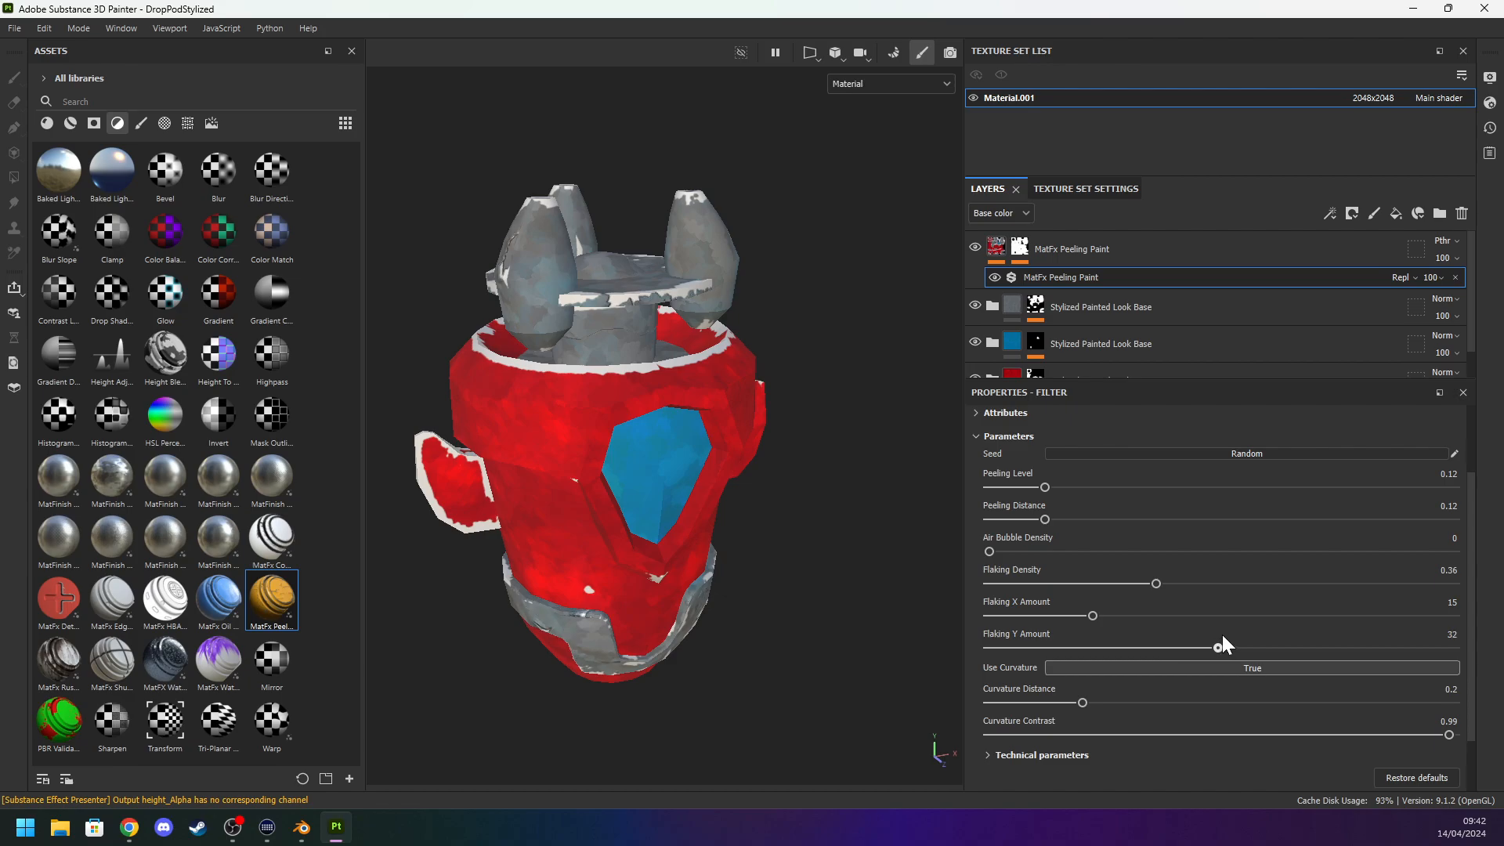
mouse_move(878, 595)
left_mouse_down("alt")
mouse_move(867, 520)
mouse_move(860, 554)
left_mouse_up("alt")
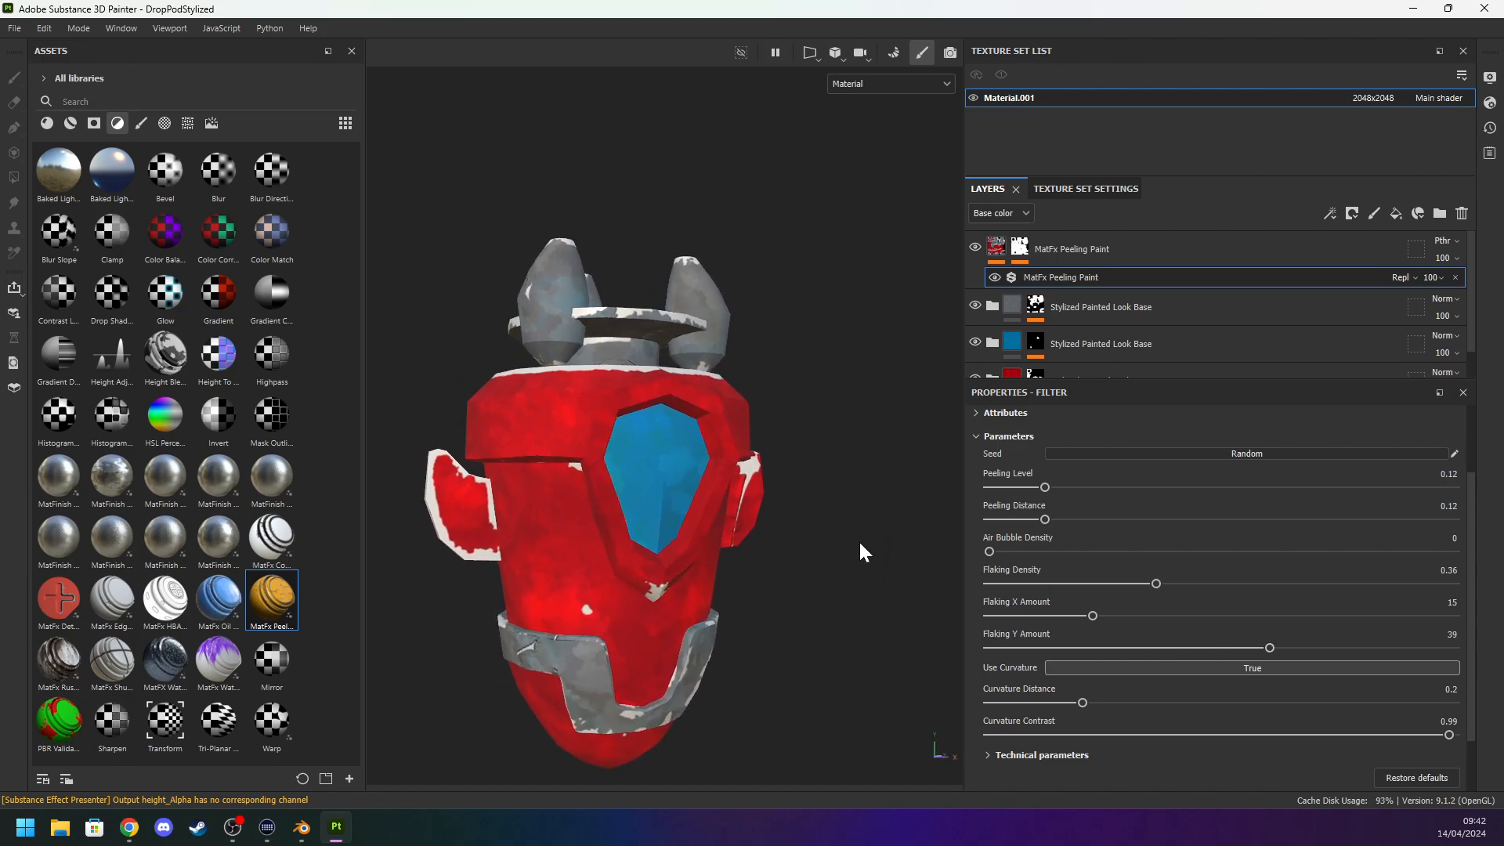
Set the peeling paint filter's Curvature Distance to 0.22 and Curvature Contrast to 0.16, checking the flaked edges around the pod.
scroll(1028, 716, "down", 2)
left_click_drag(1103, 663, 994, 633)
left_click_drag(815, 580, 725, 584, "alt")
left_click_drag(1059, 664, 1184, 664)
left_click_drag(1035, 632, 1091, 631)
mouse_move(944, 608)
left_mouse_down("alt")
mouse_move(903, 604)
mouse_move(920, 607)
left_mouse_up("alt")
left_click_drag(1034, 662, 1063, 670)
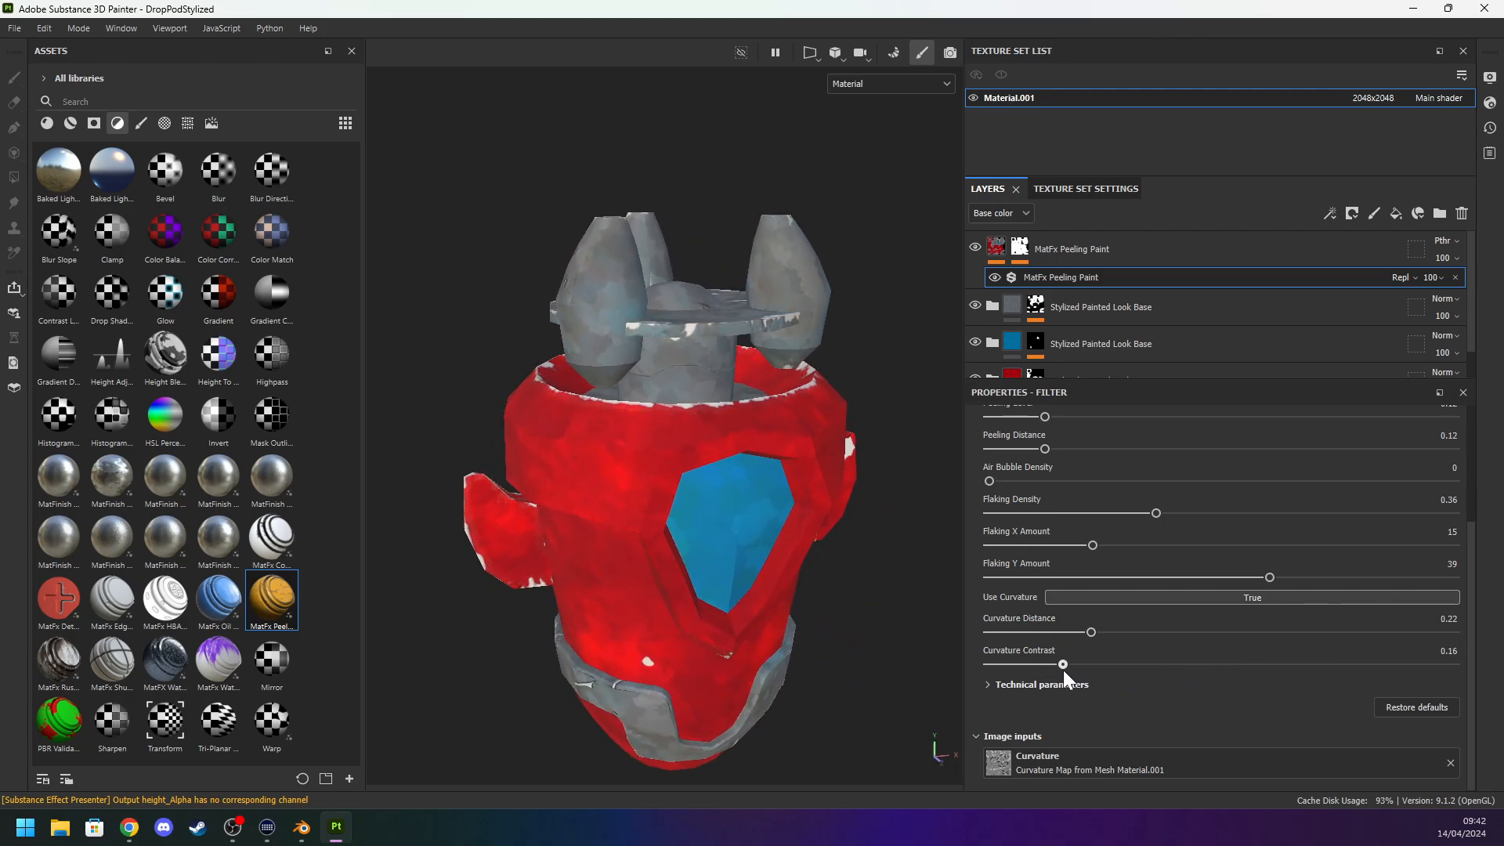
left_click_drag(878, 611, 642, 495, "alt")
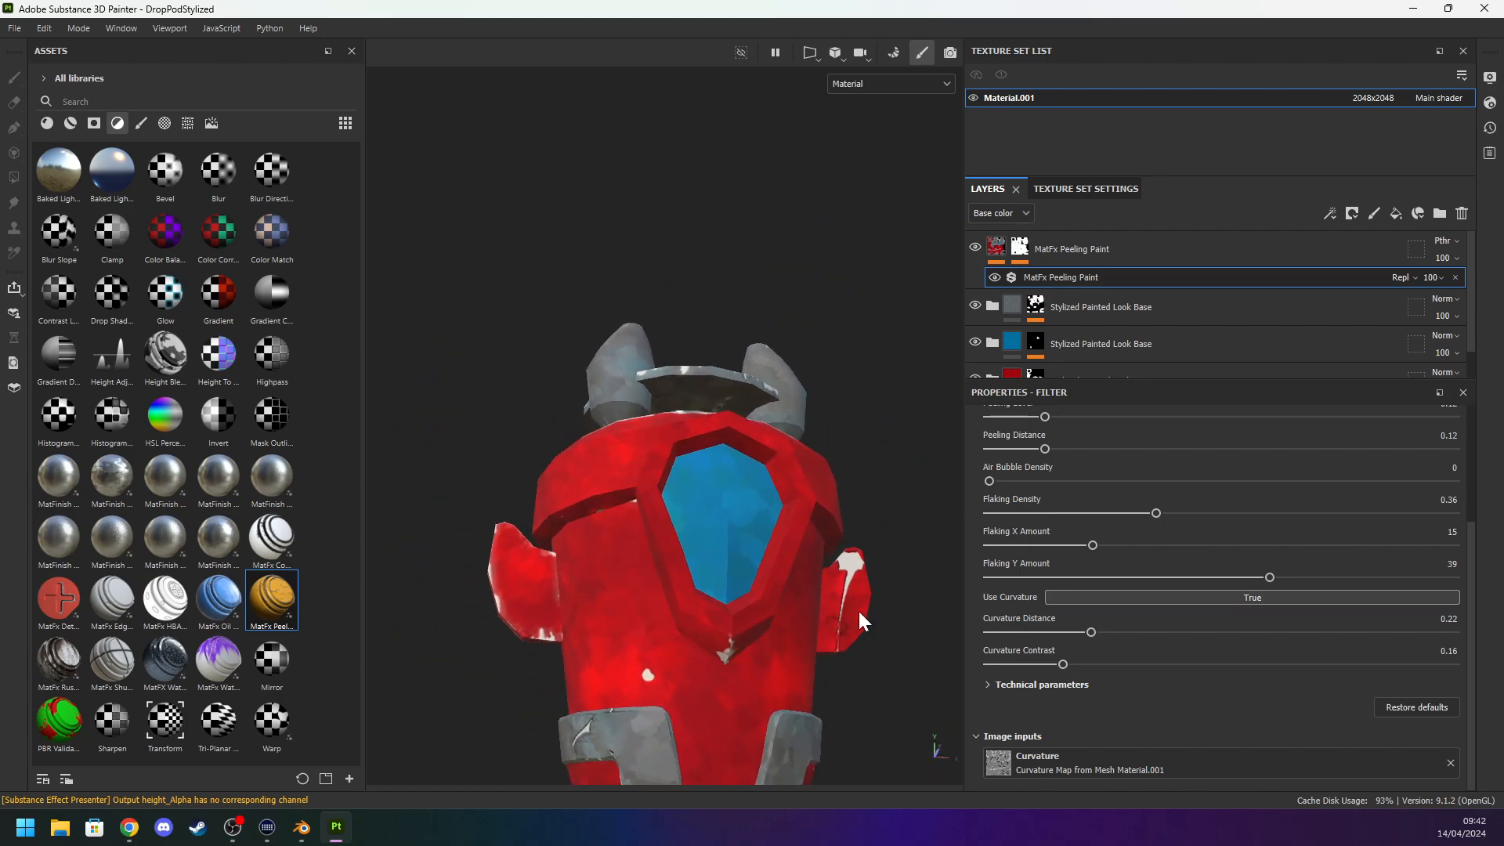
Look through the peeling paint filter's technical parameters and collapse them again.
left_click(1011, 686)
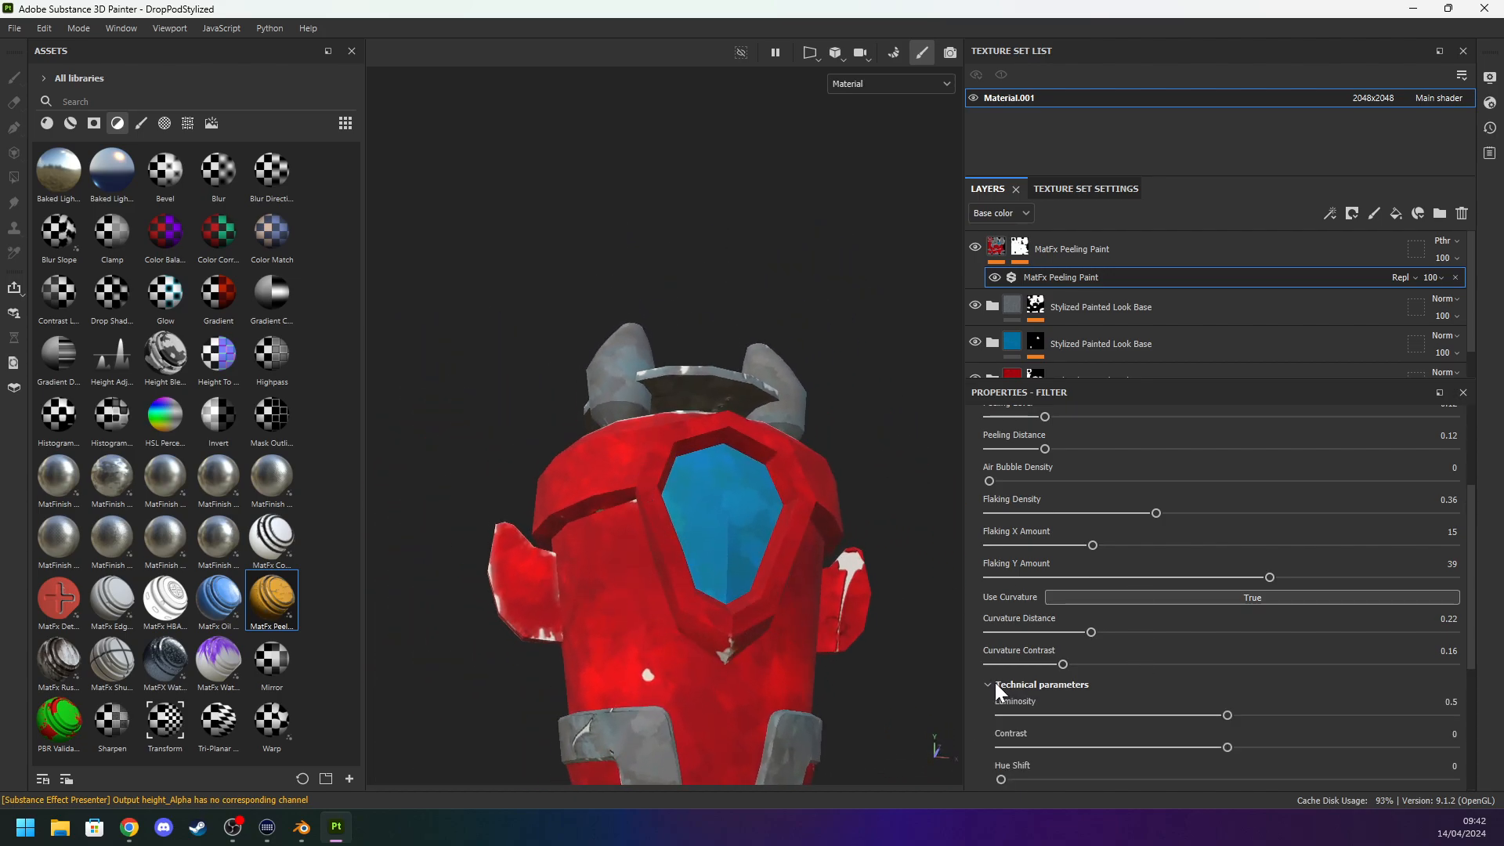
scroll(1003, 673, "down", 3)
left_click(985, 543)
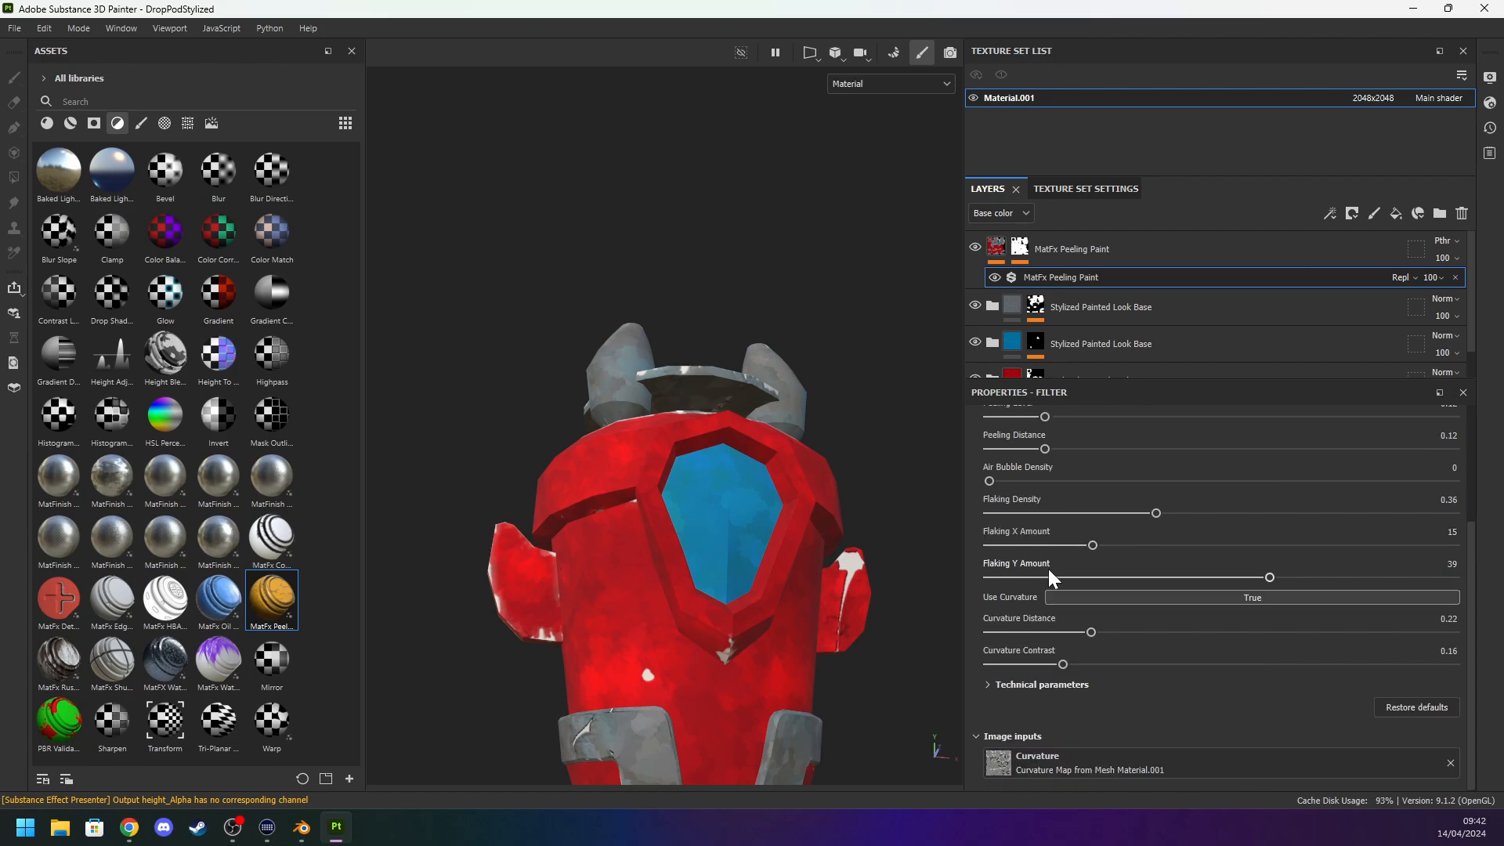
Compare the pod's flaked areas with the peeling paint filter's color channel switched off and back on.
scroll(1079, 623, "up", 5)
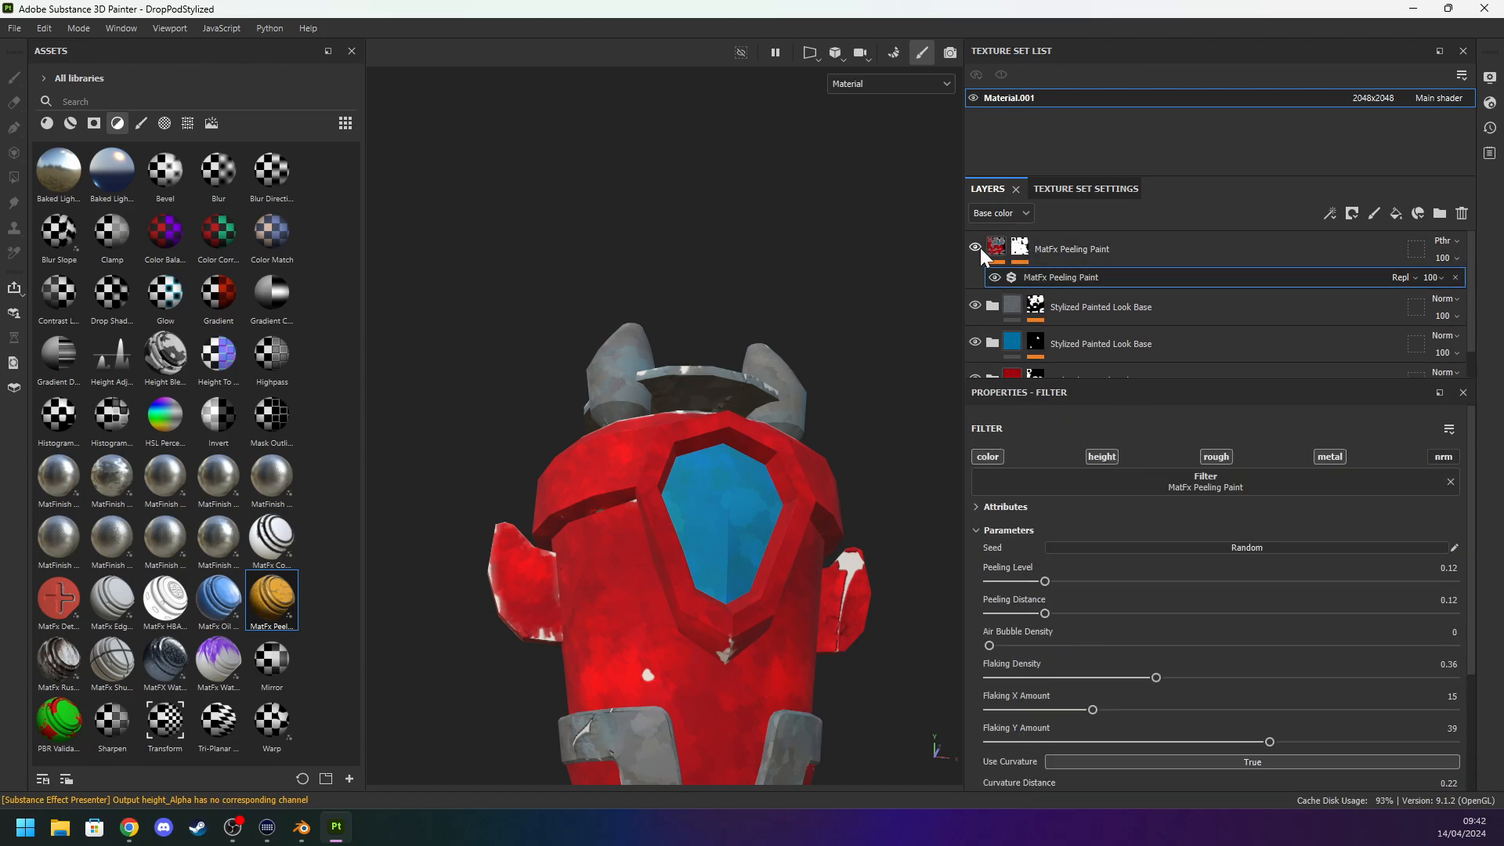
scroll(1174, 316, "down", 1)
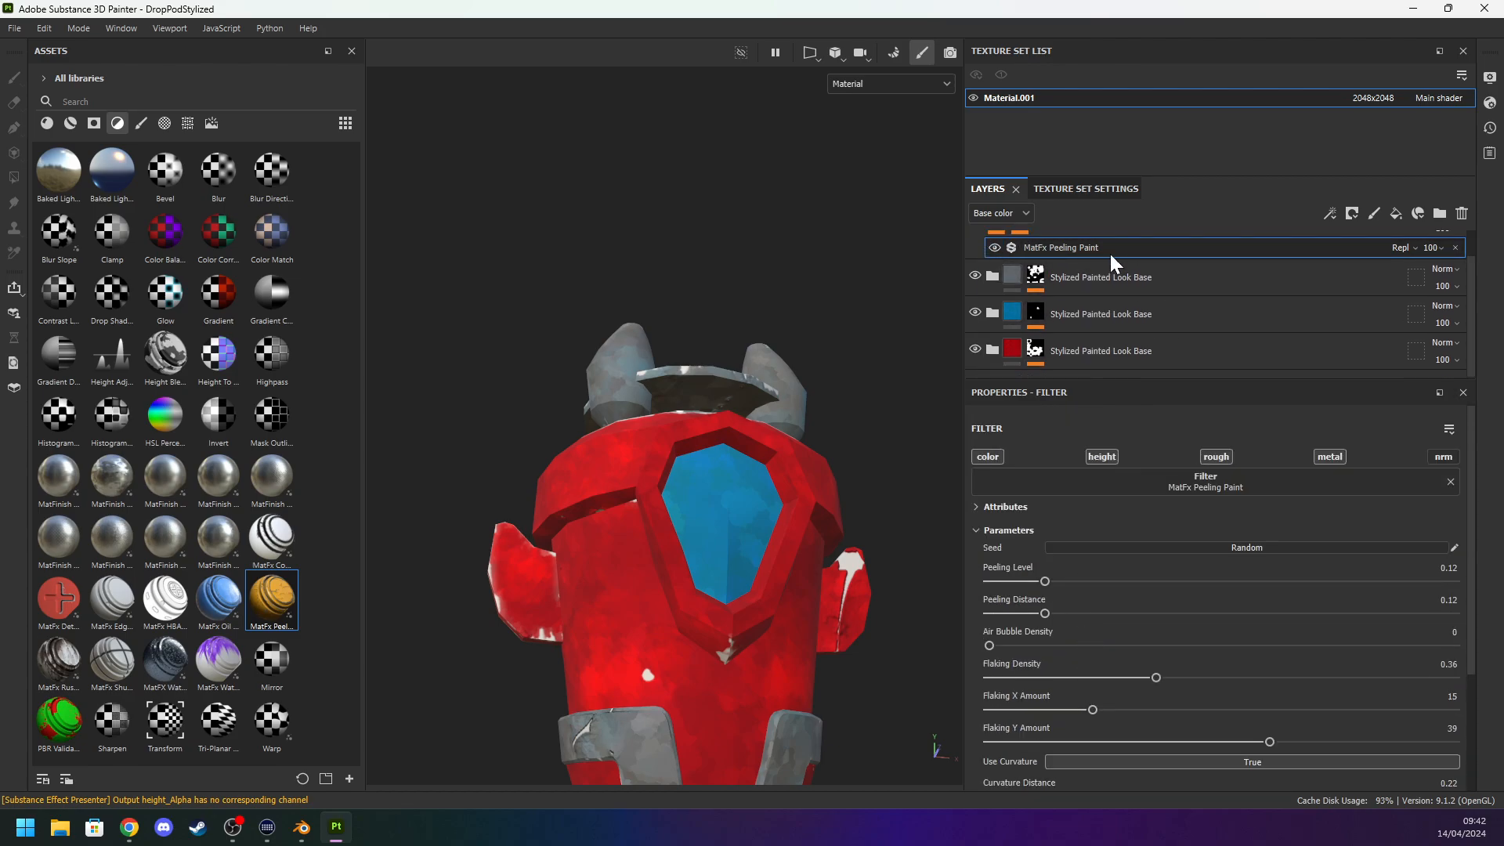
scroll(1145, 346, "up", 1)
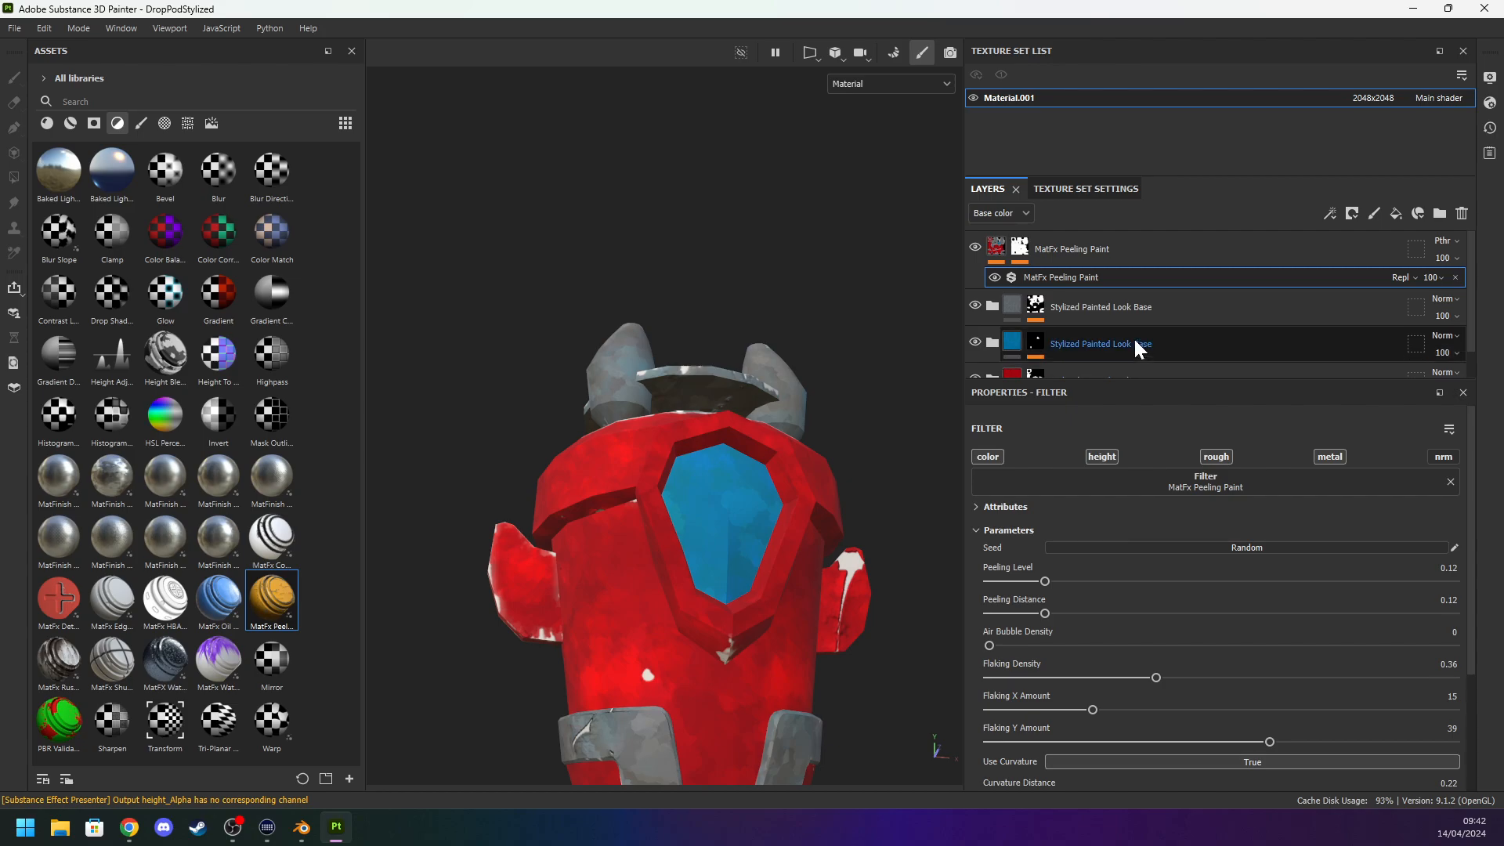
left_click_drag(887, 515, 862, 597, "alt")
scroll(817, 380, "up", 3)
left_click_drag(816, 381, 678, 436, "alt")
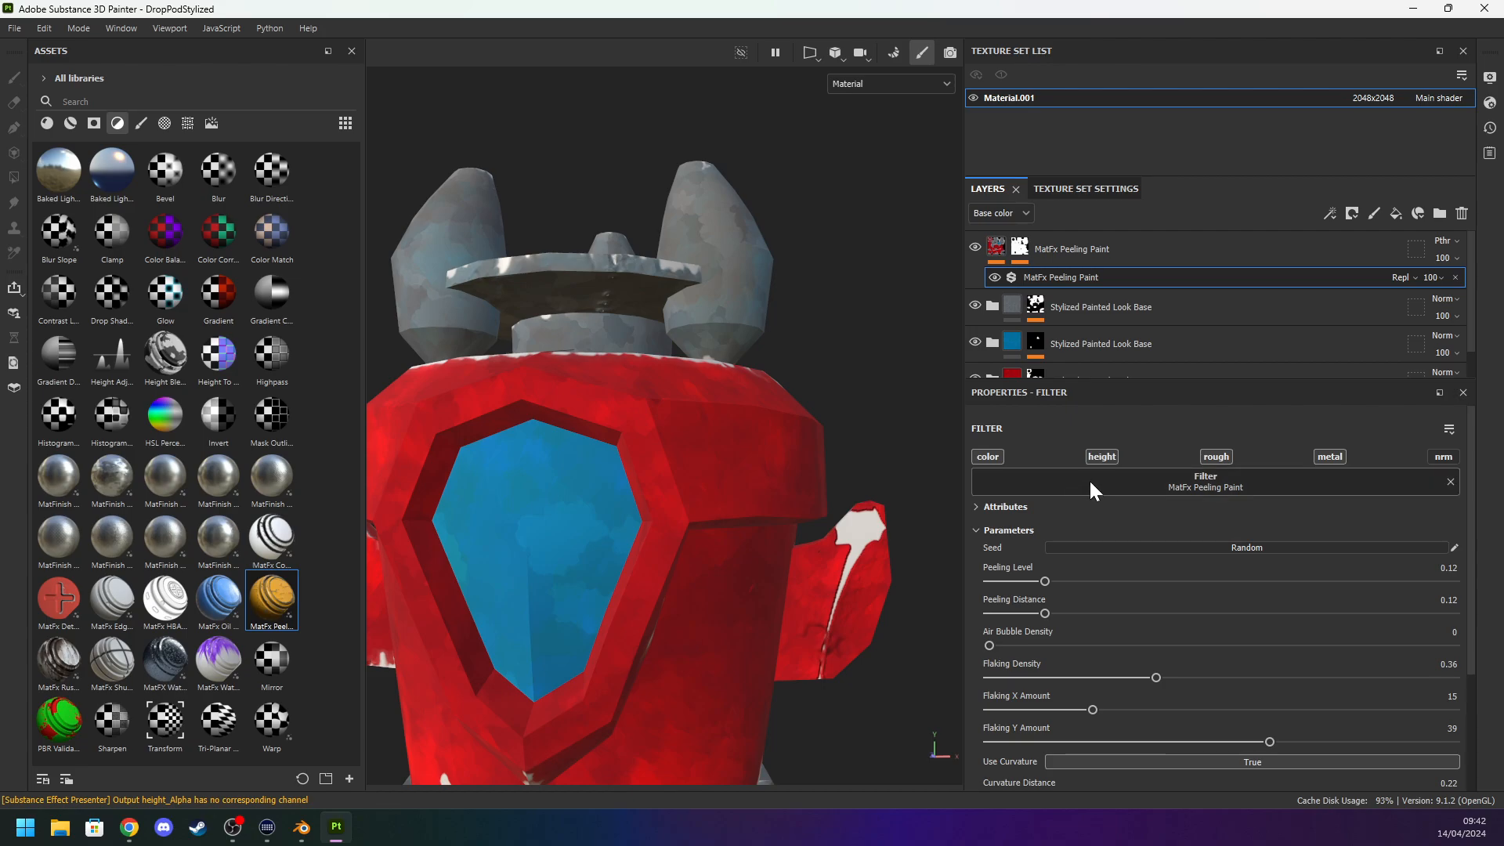
left_click(989, 456)
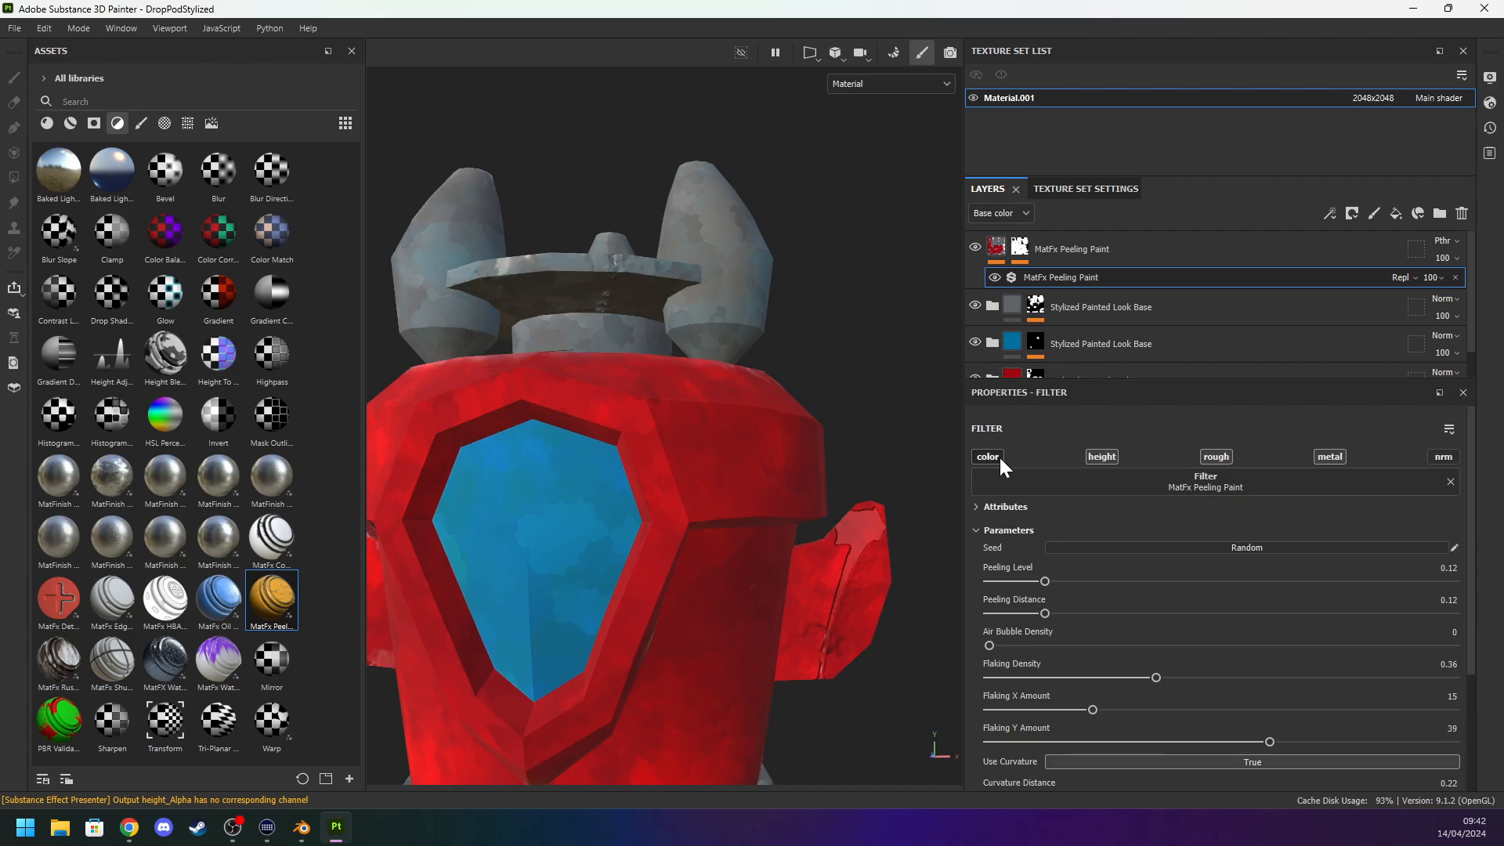
scroll(882, 514, "up", 6)
left_click_drag(844, 566, 826, 598, "alt")
scroll(826, 584, "down", 8)
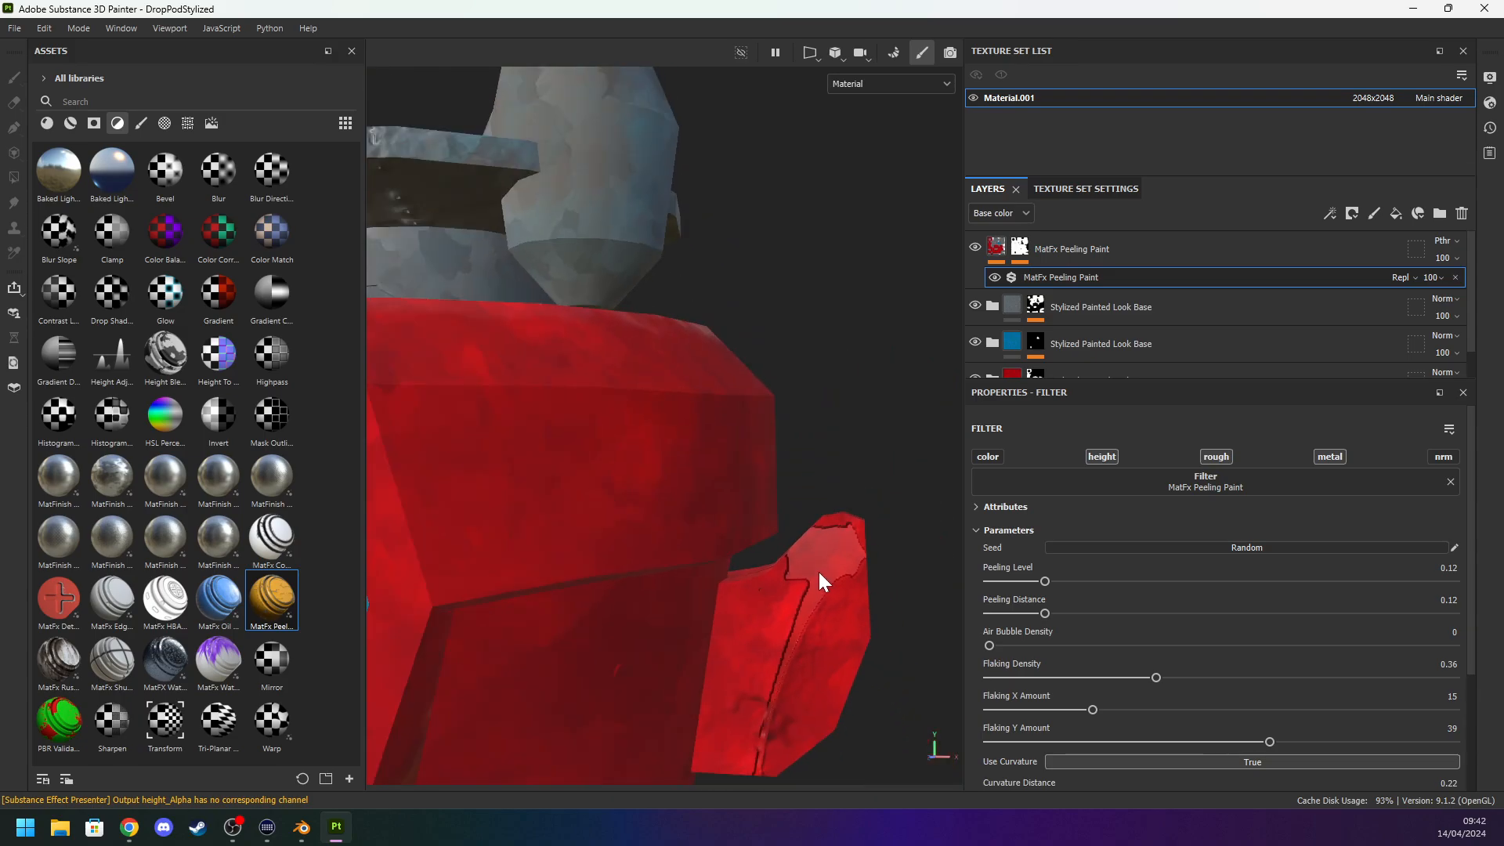
left_click_drag(687, 546, 855, 501, "alt")
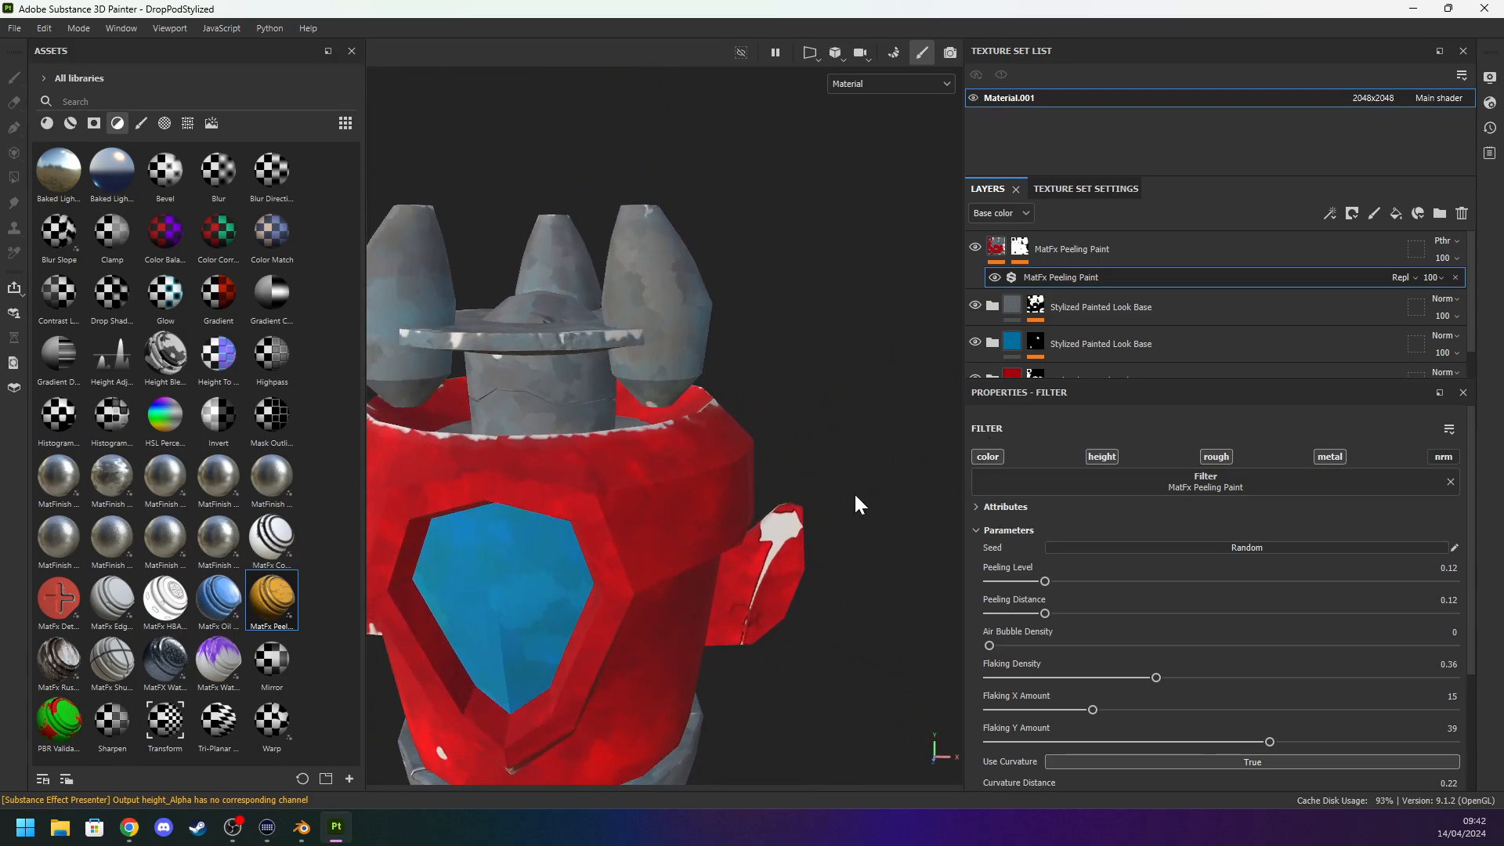
Examine the peeling paint layer's paint properties and the filter's image input, technical parameters and filter choice.
left_click(990, 251)
scroll(1159, 596, "down", 10)
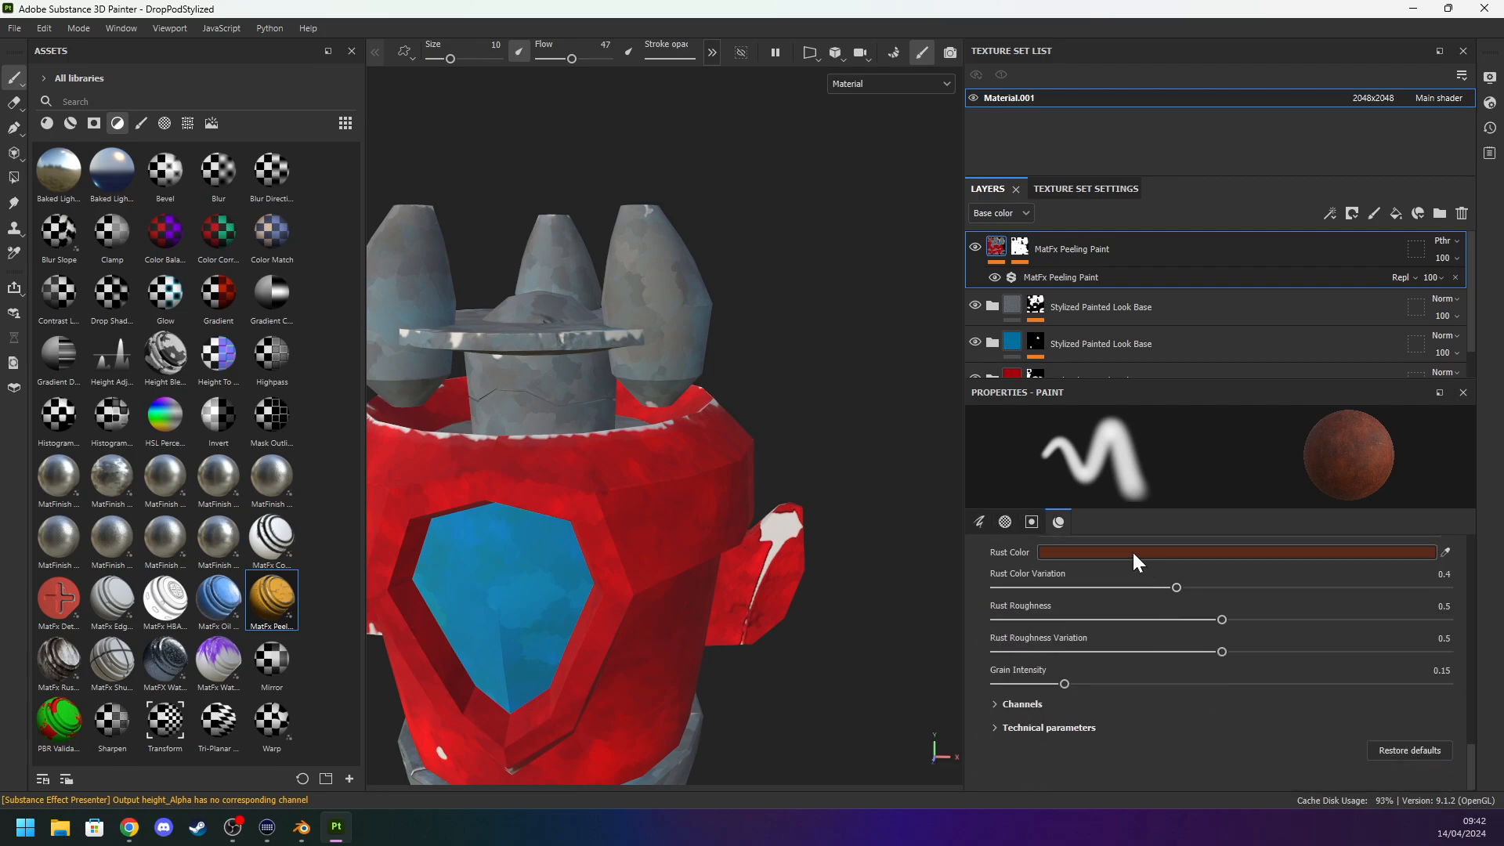
left_click(1047, 274)
scroll(1080, 534, "down", 5)
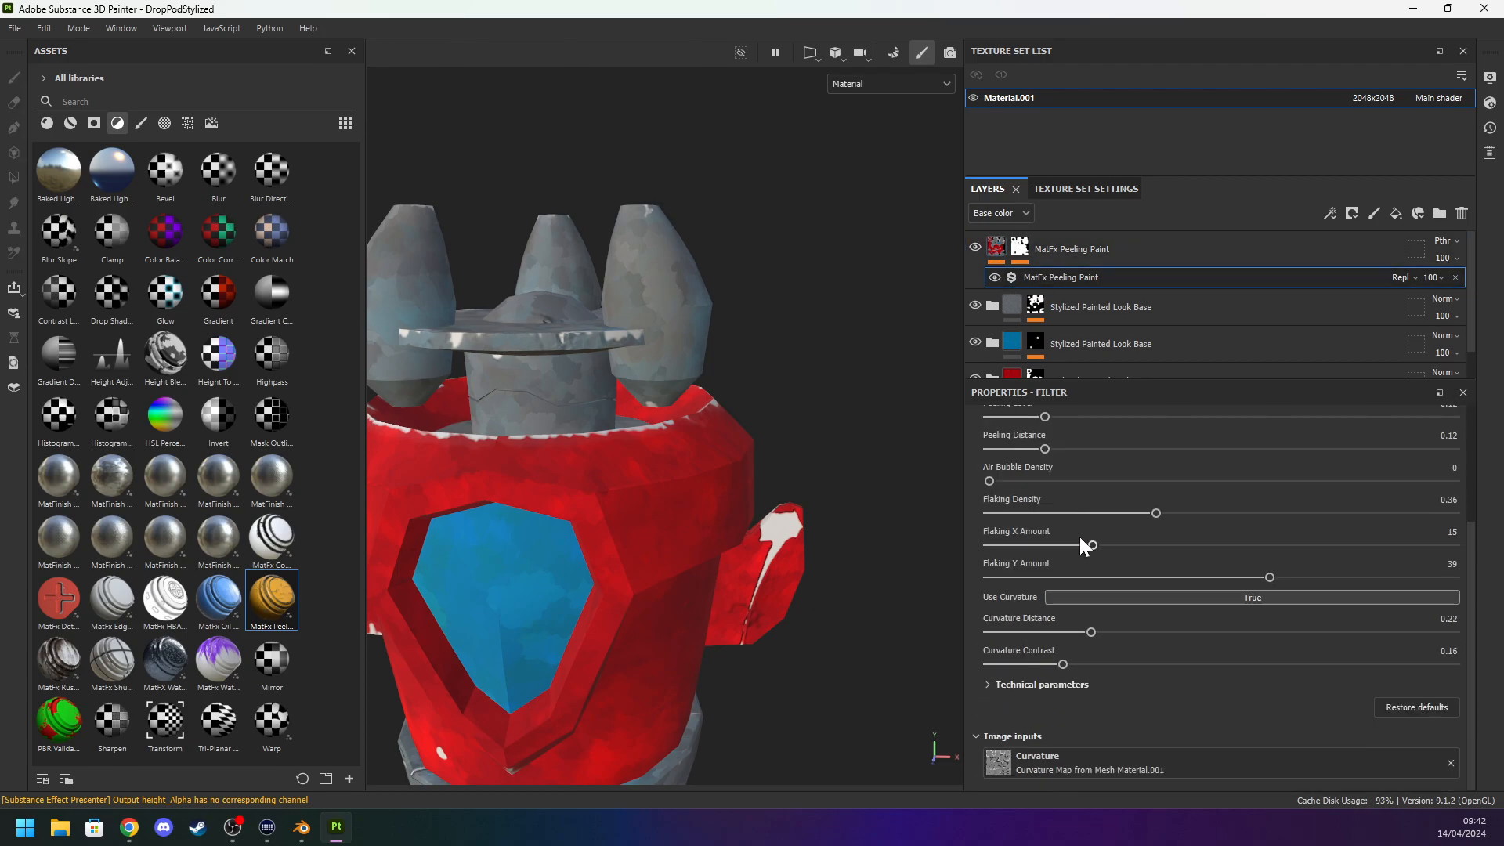
left_click(980, 736)
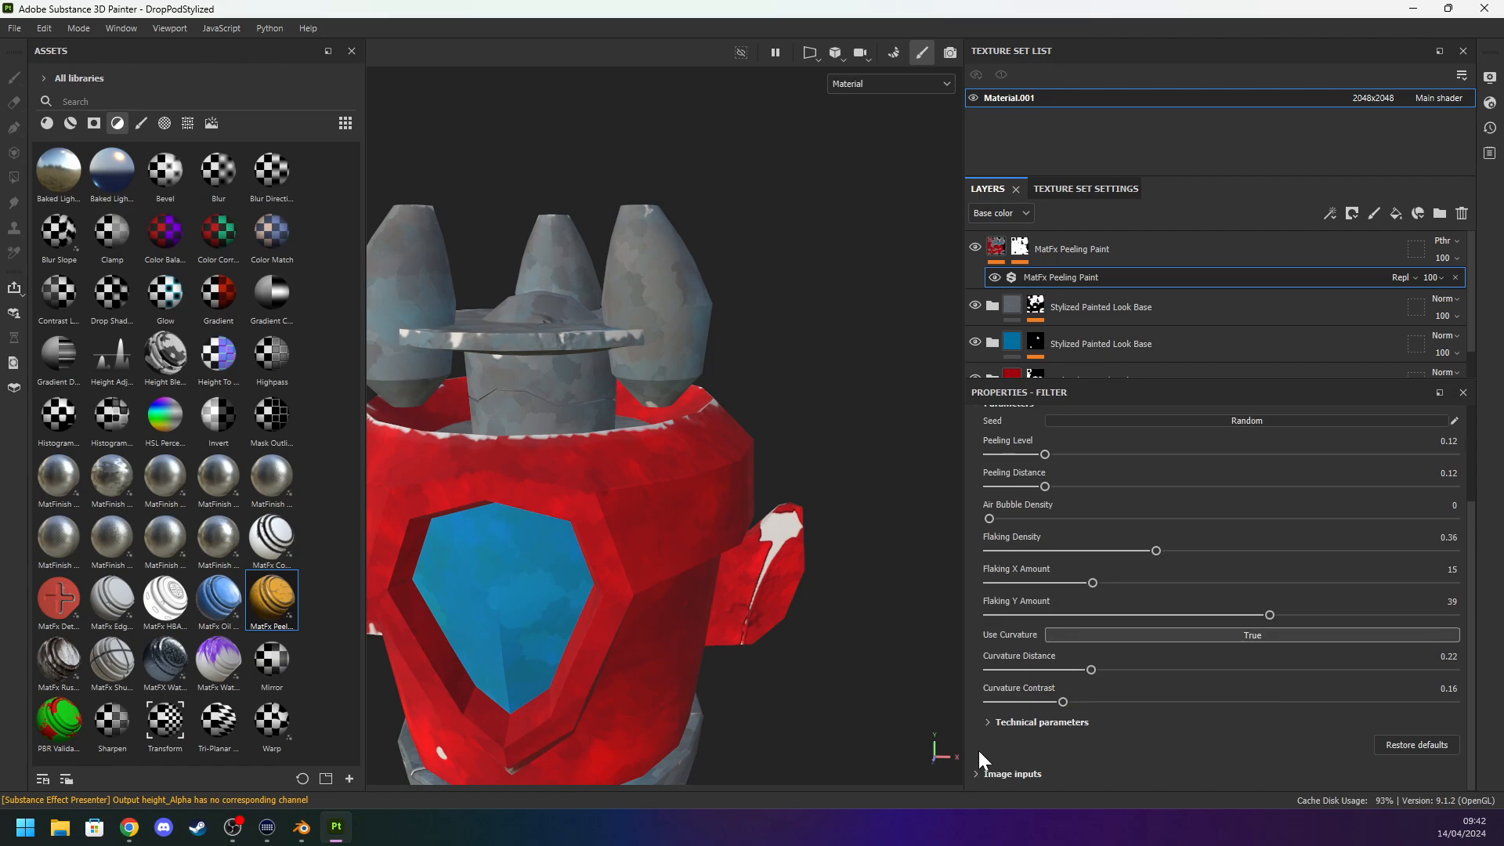
left_click(989, 721)
scroll(989, 720, "down", 7)
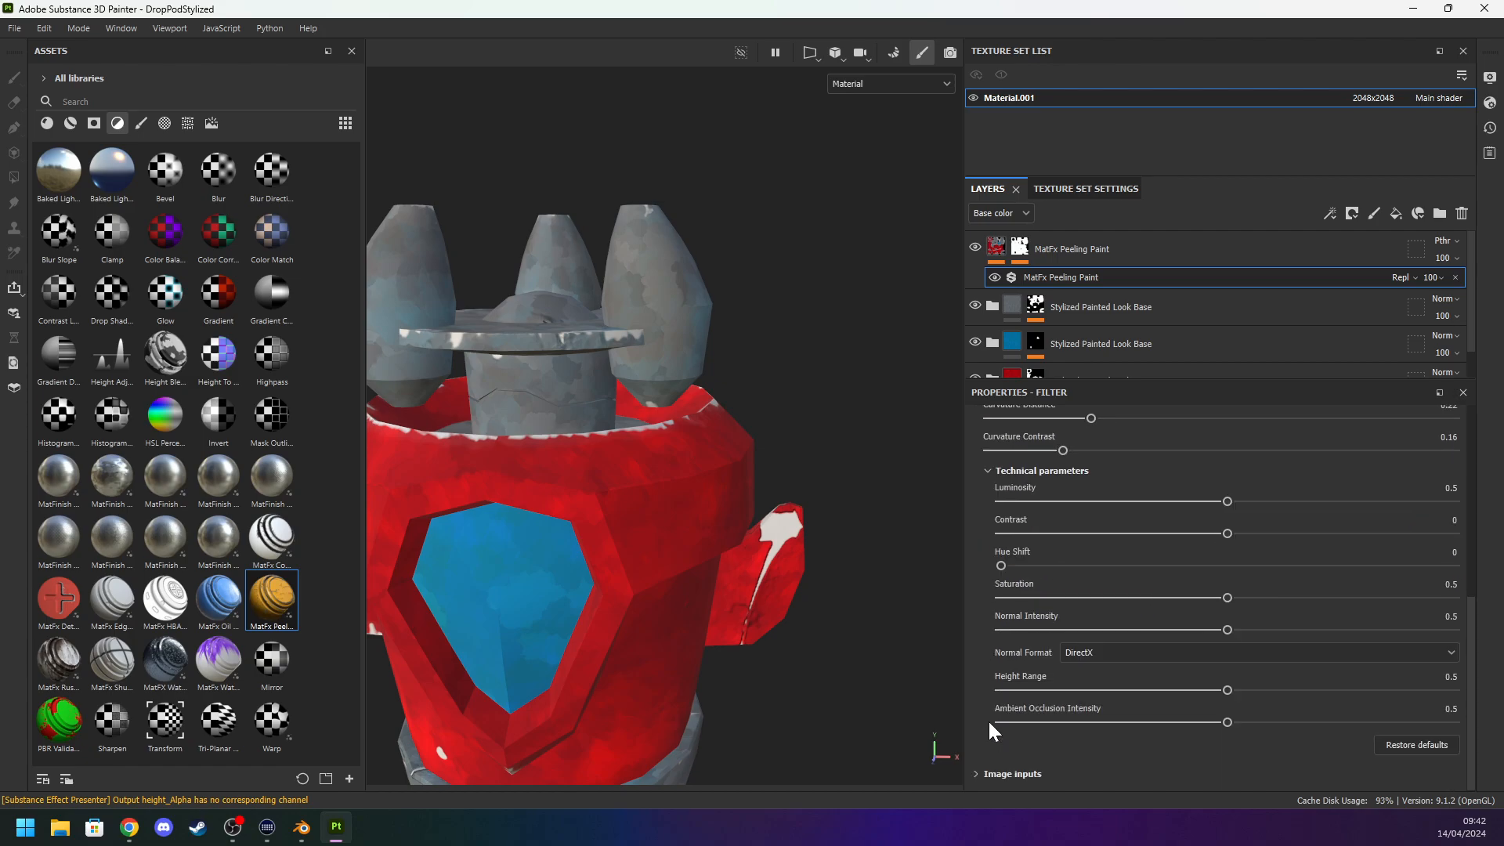
scroll(988, 719, "up", 10)
left_click(1234, 485)
left_click(1175, 481)
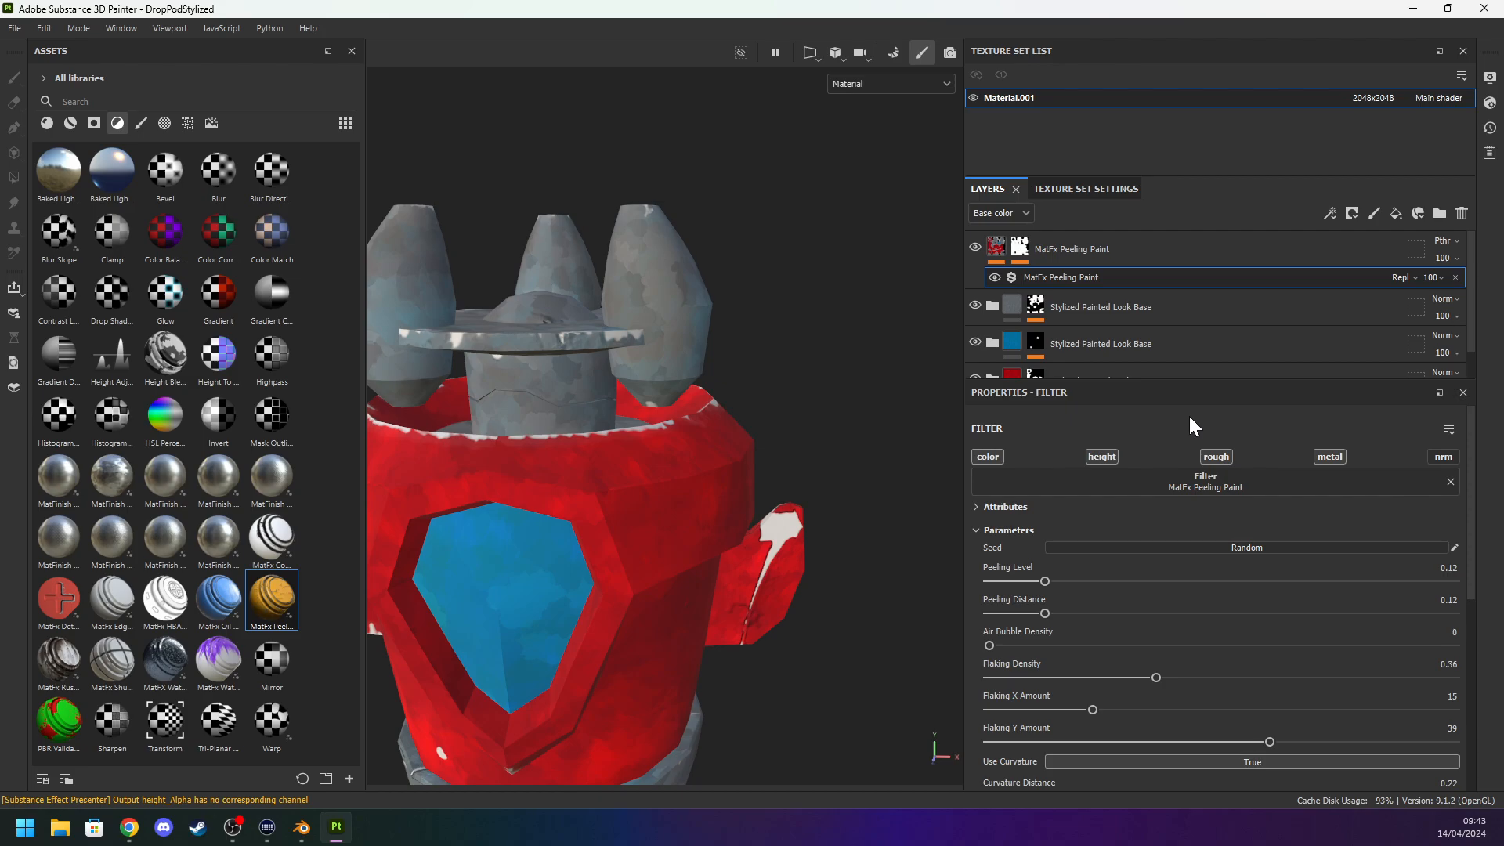
Set the peeling paint filter's Air Bubble Density to 0.47, inspecting the side fin and body with the color channel on and off.
left_click_drag(989, 646, 1205, 629)
scroll(559, 603, "down", 4)
left_click_drag(559, 603, 581, 557, "alt")
scroll(775, 631, "up", 8)
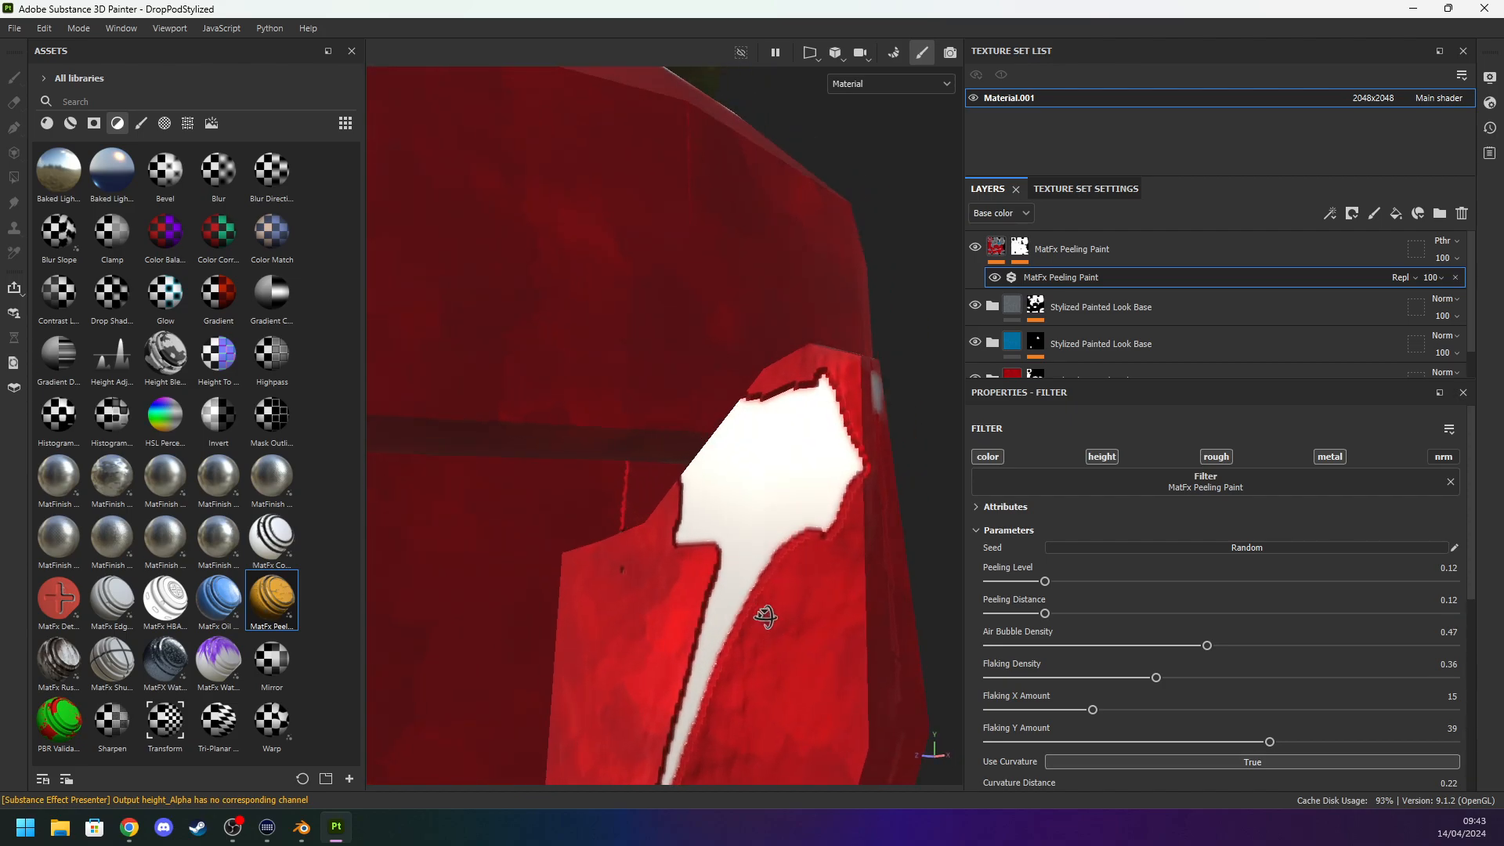
scroll(791, 666, "down", 10)
middle_click_drag(778, 690, 785, 352, "alt")
left_click_drag(785, 352, 862, 423, "alt")
scroll(812, 440, "up", 3)
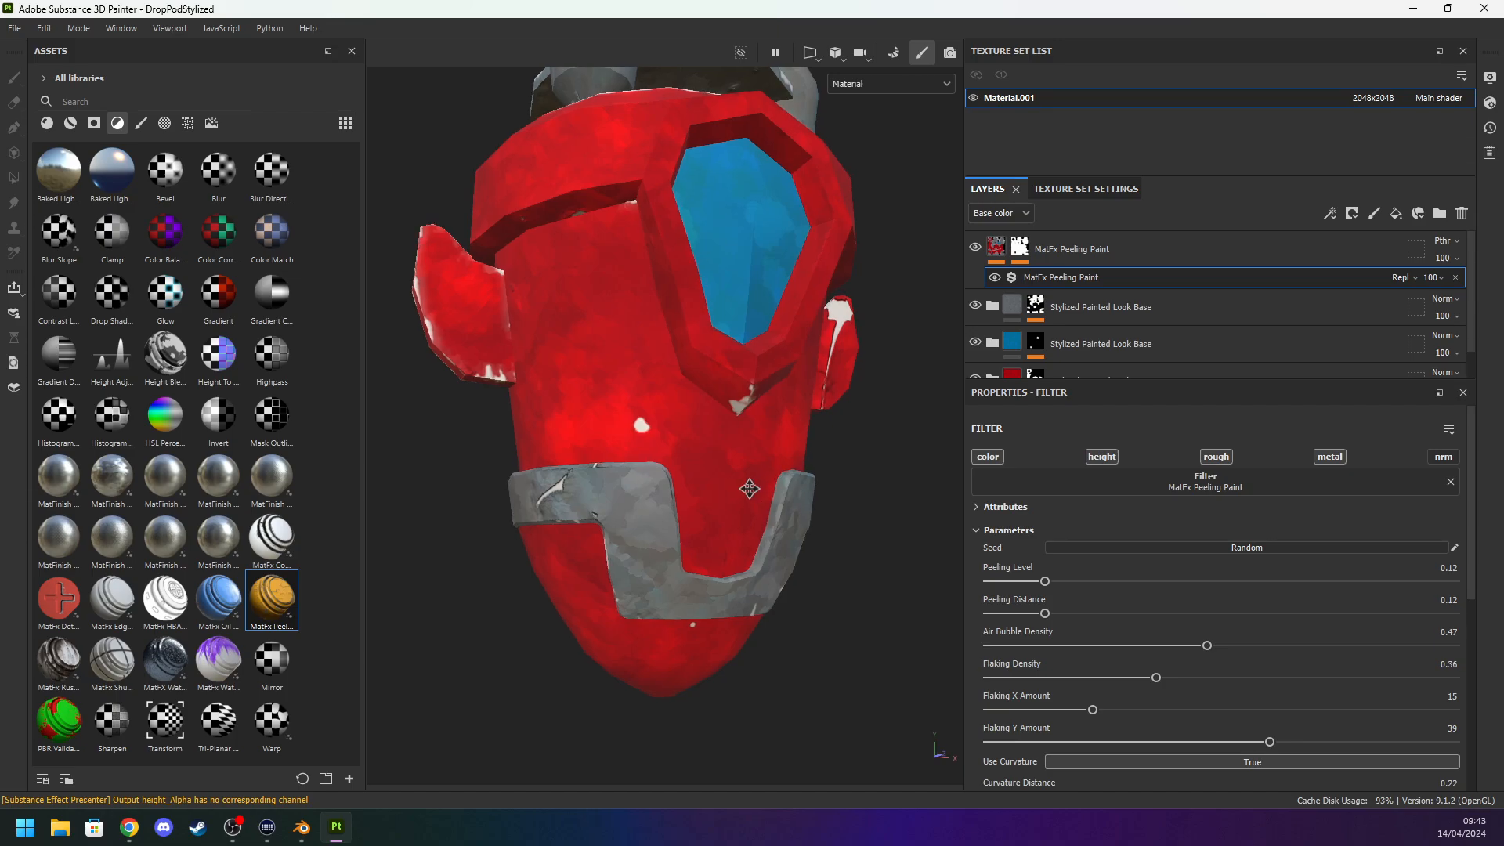
left_click_drag(752, 487, 715, 505, "alt")
left_click_drag(933, 455, 814, 500, "alt")
scroll(812, 499, "down", 3)
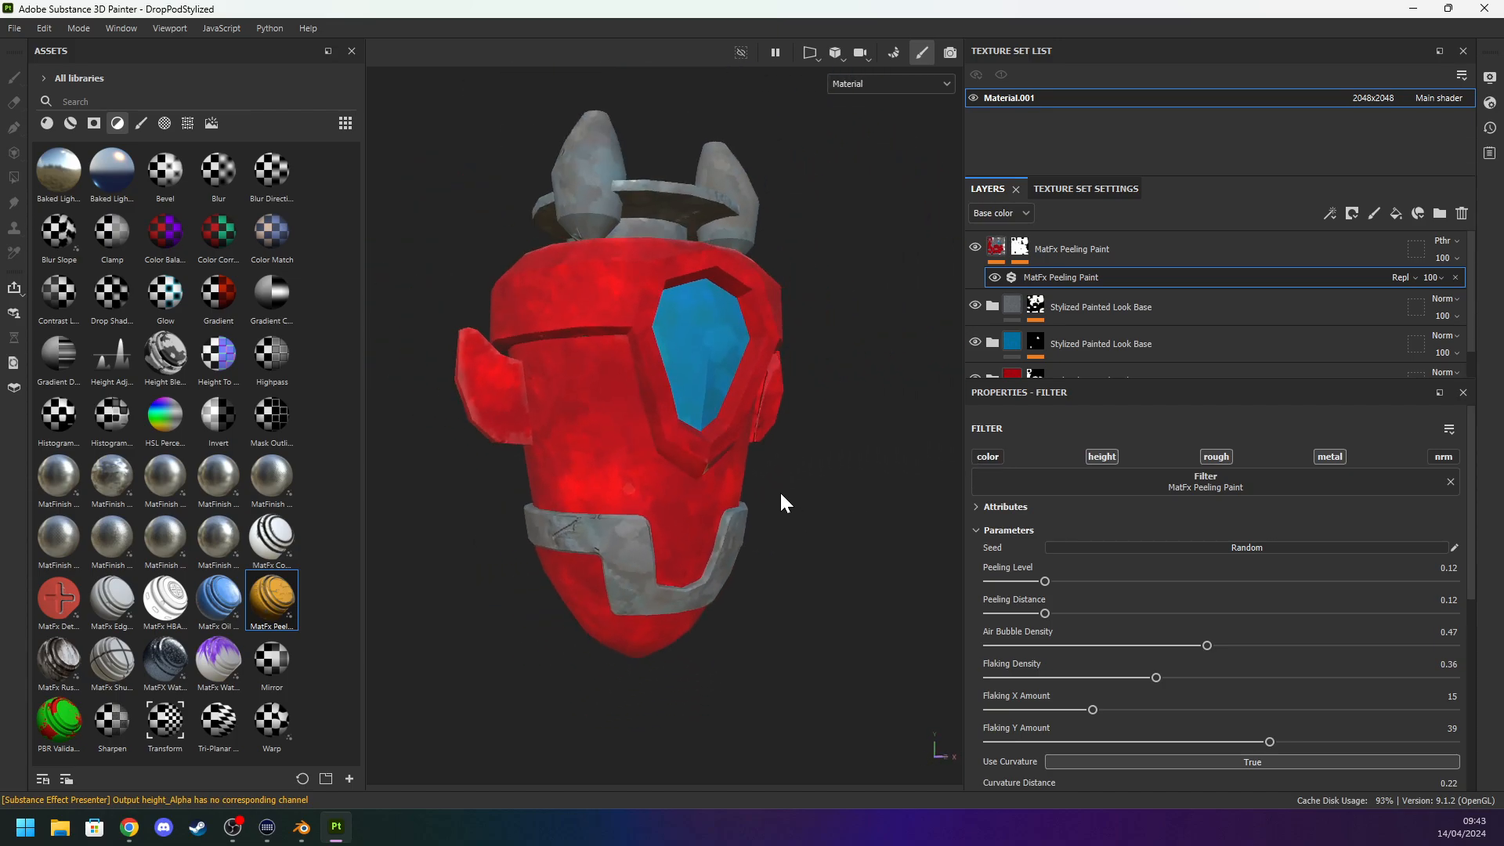
Set the peeling paint filter's Peeling Level to 0.27 with its color channel enabled, and randomize its seed.
left_click_drag(1055, 581, 1116, 576)
left_click_drag(746, 459, 470, 453, "alt")
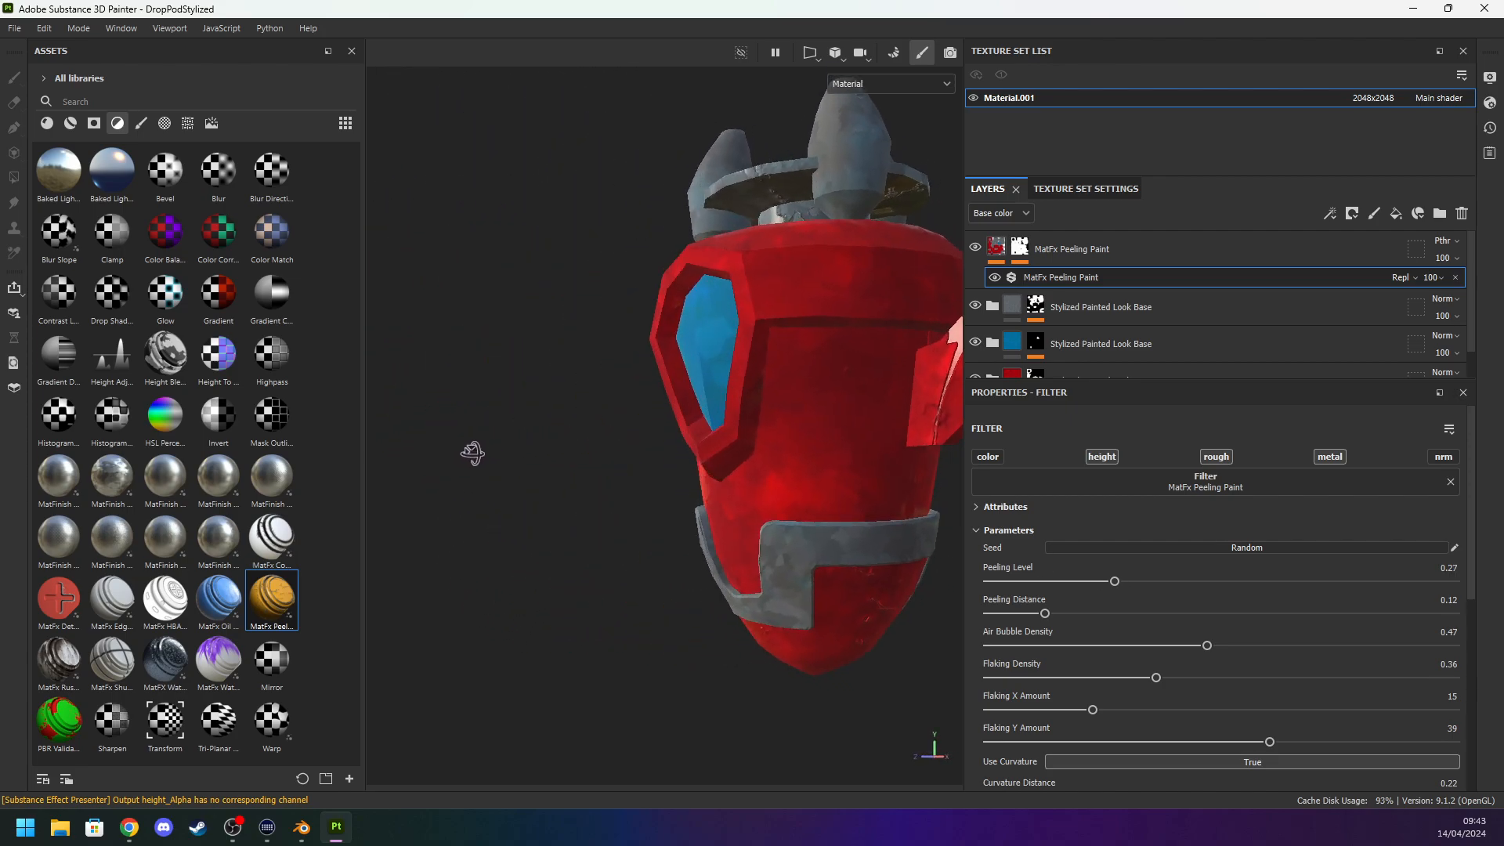
left_click_drag(838, 481, 896, 445, "alt")
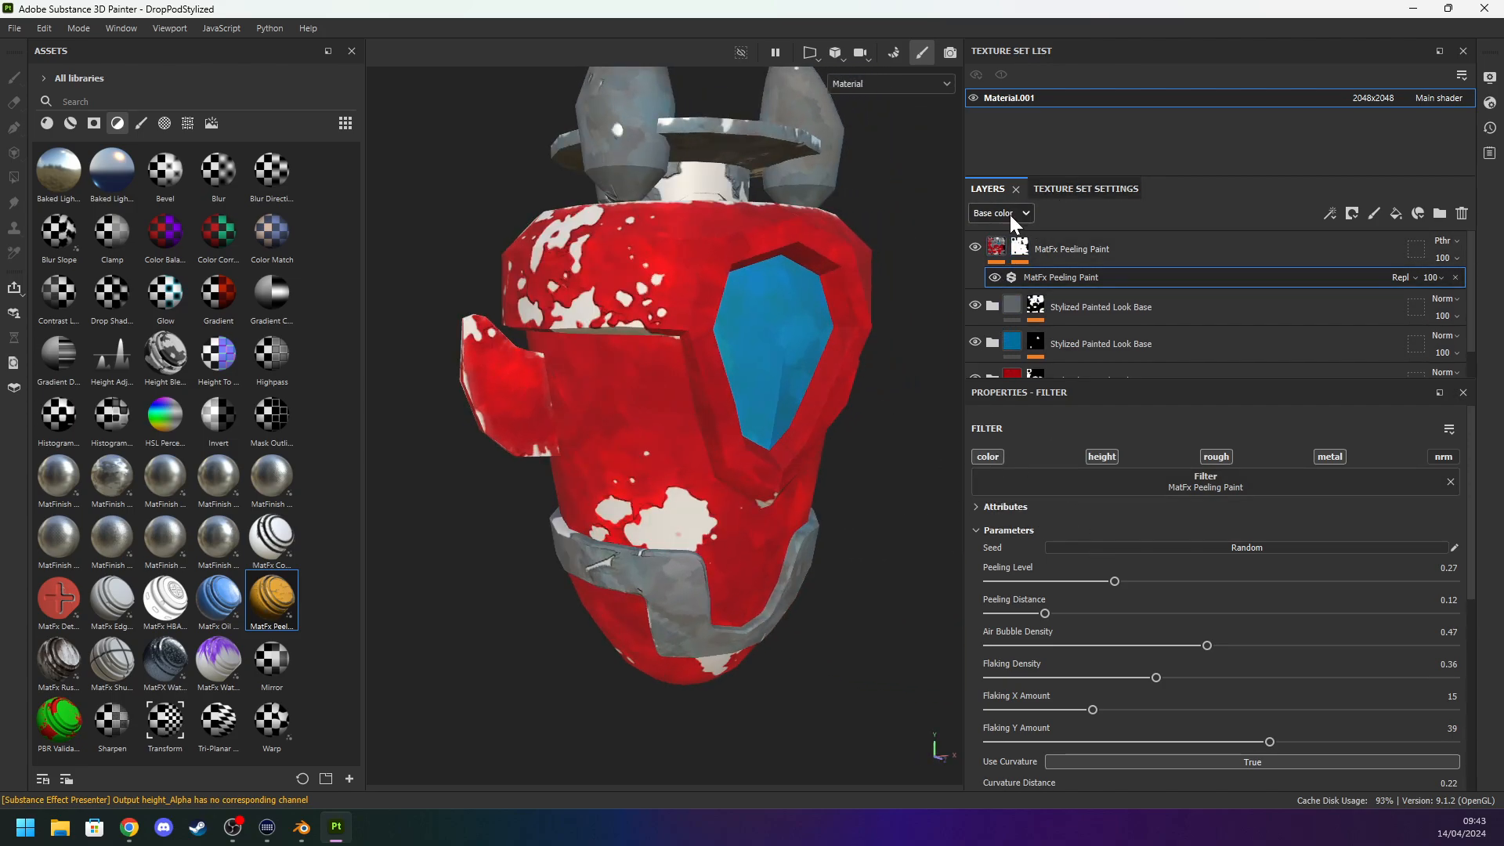
scroll(1134, 258, "down", 1)
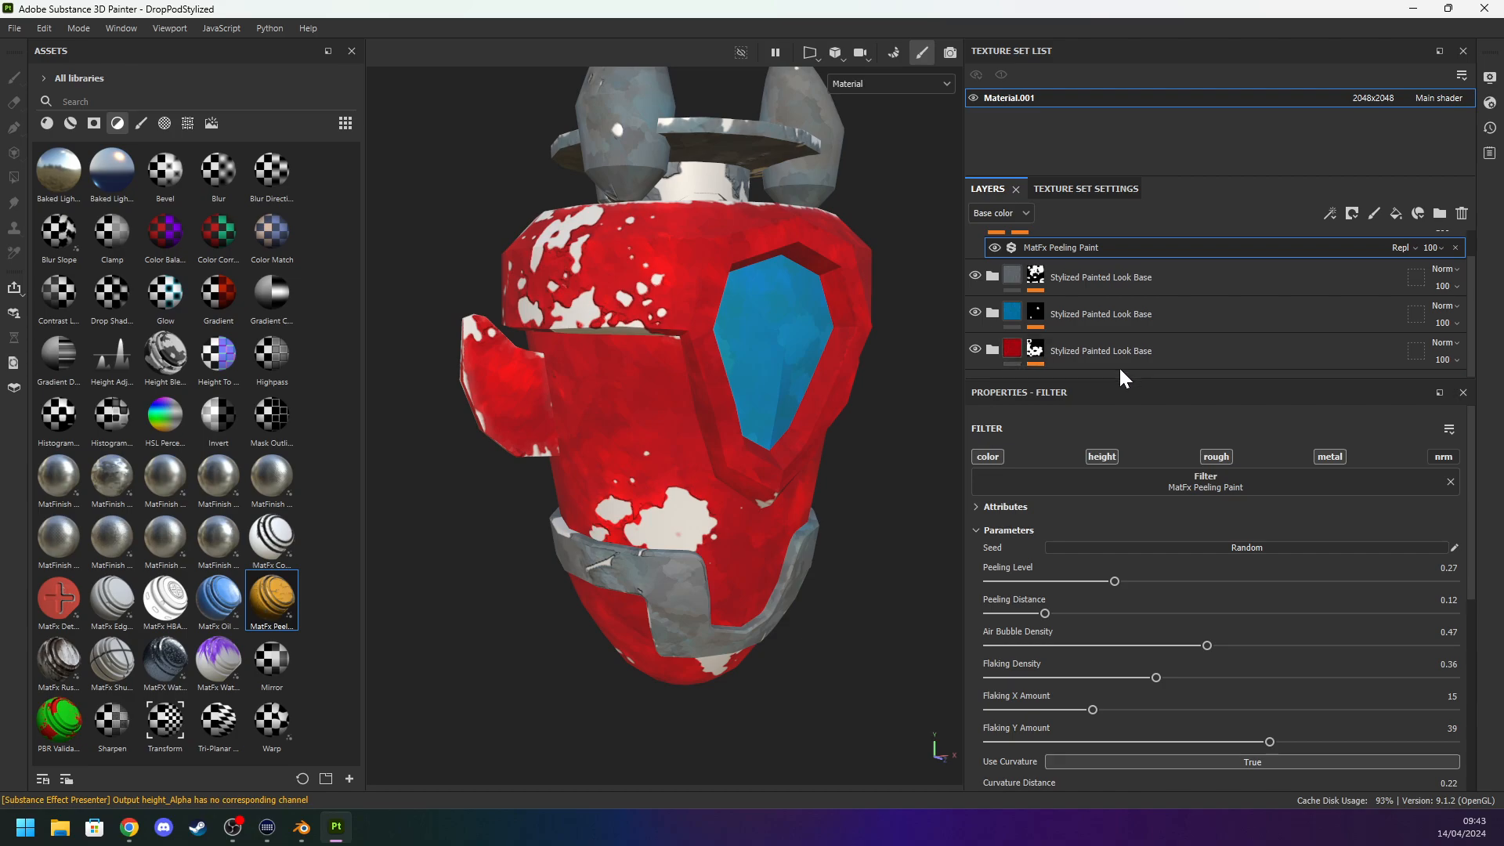
left_click(1177, 547)
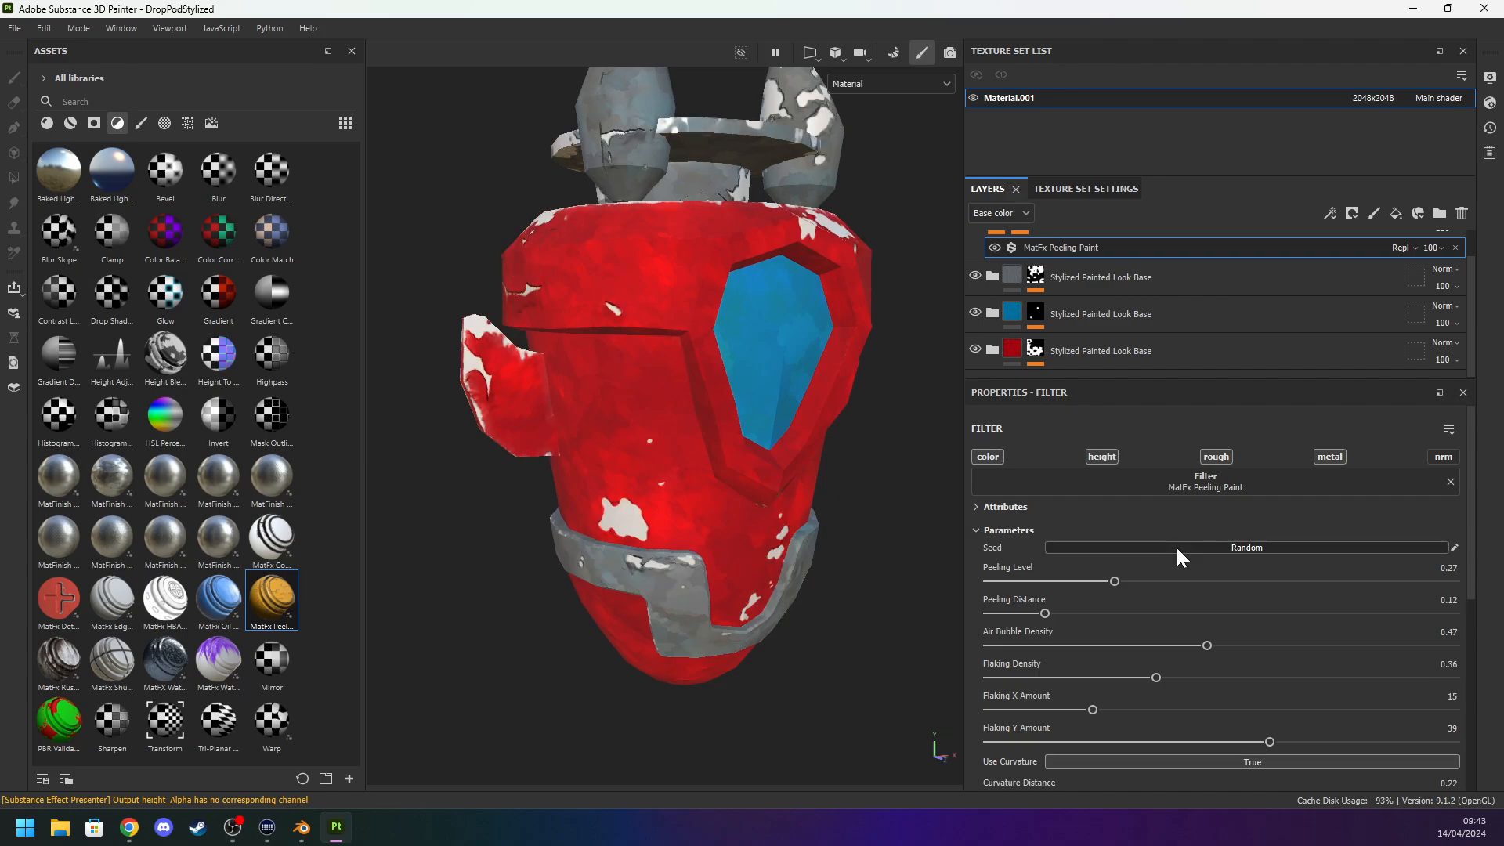
left_click_drag(909, 568, 810, 494, "alt")
Look through the peeling paint filter's technical parameters, image inputs and attributes.
scroll(1084, 547, "down", 4)
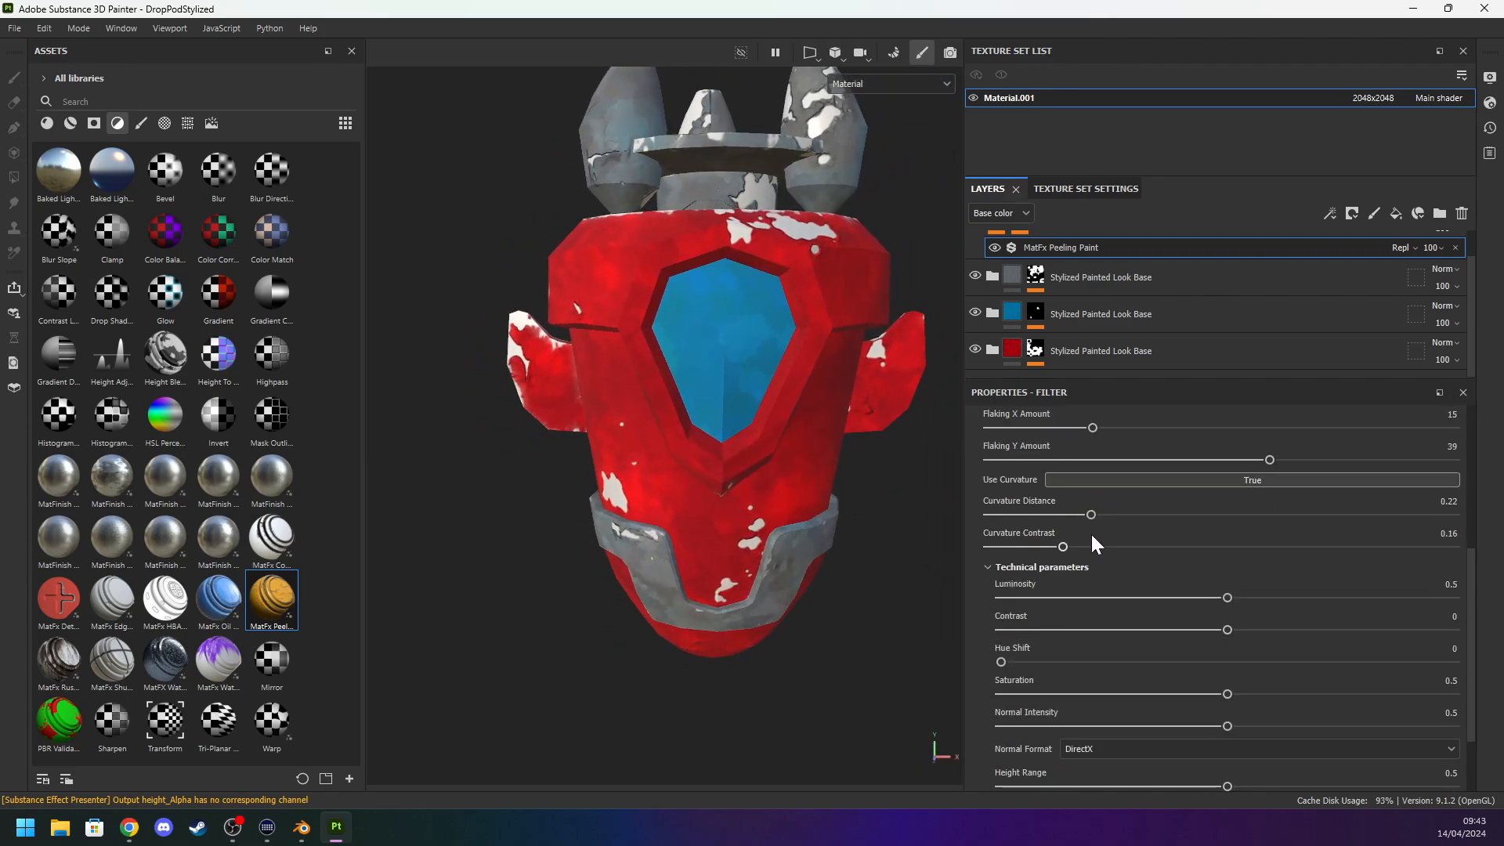
scroll(1064, 659, "down", 3)
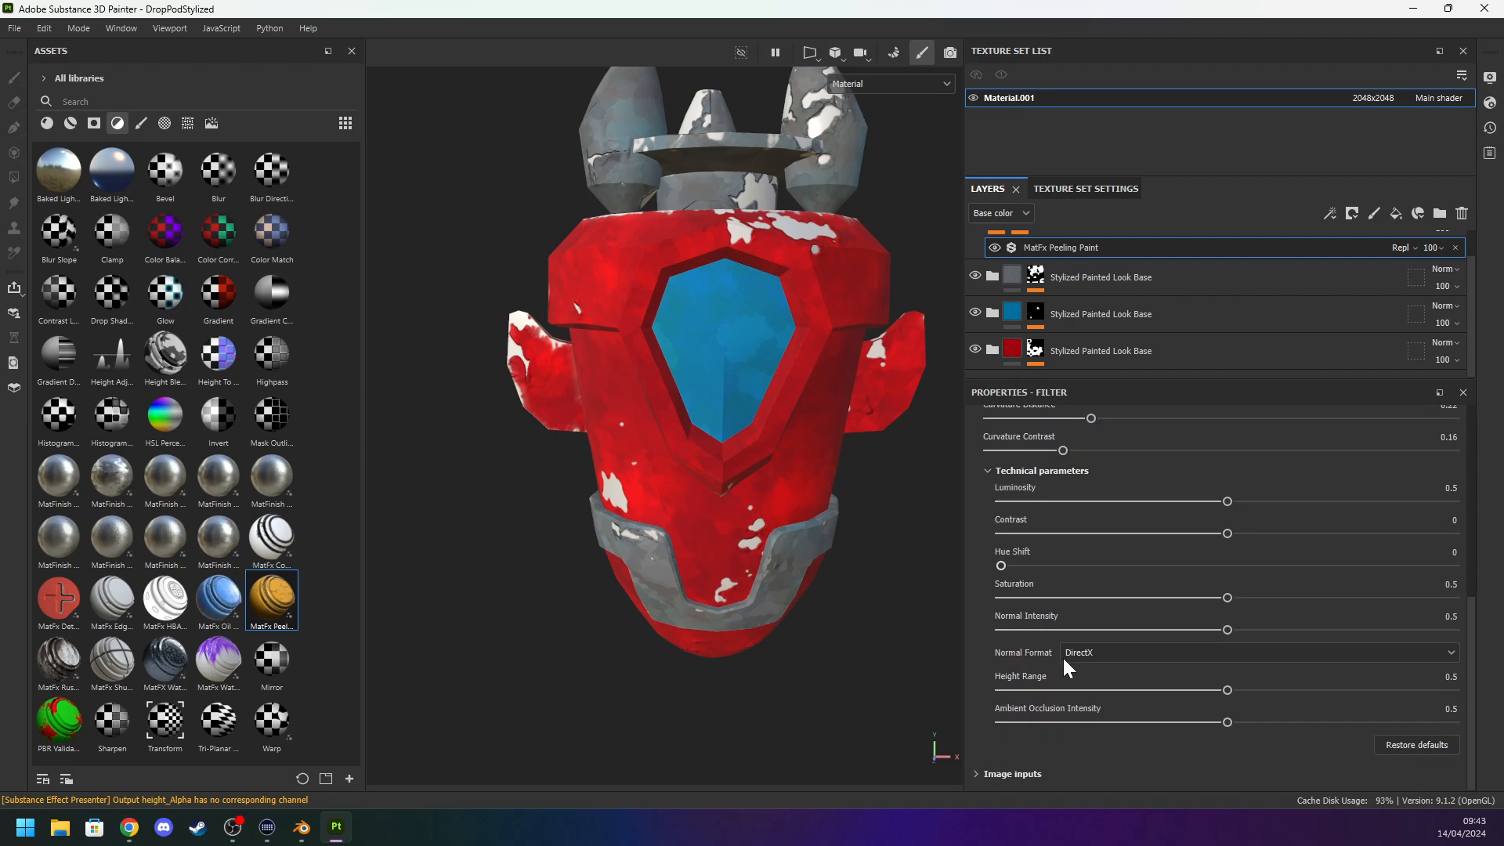
left_click(977, 774)
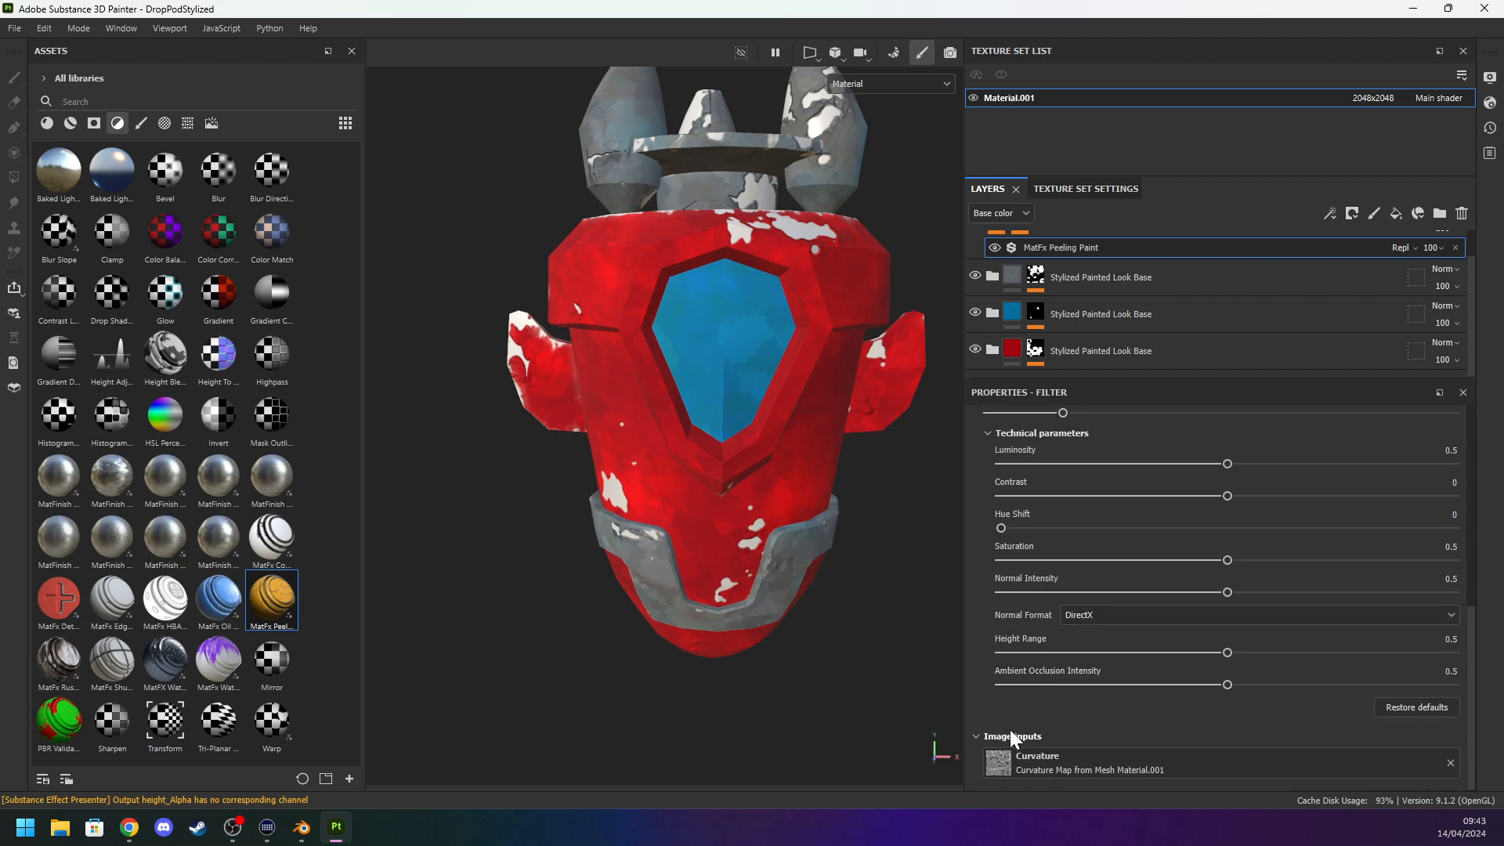
scroll(995, 721, "up", 15)
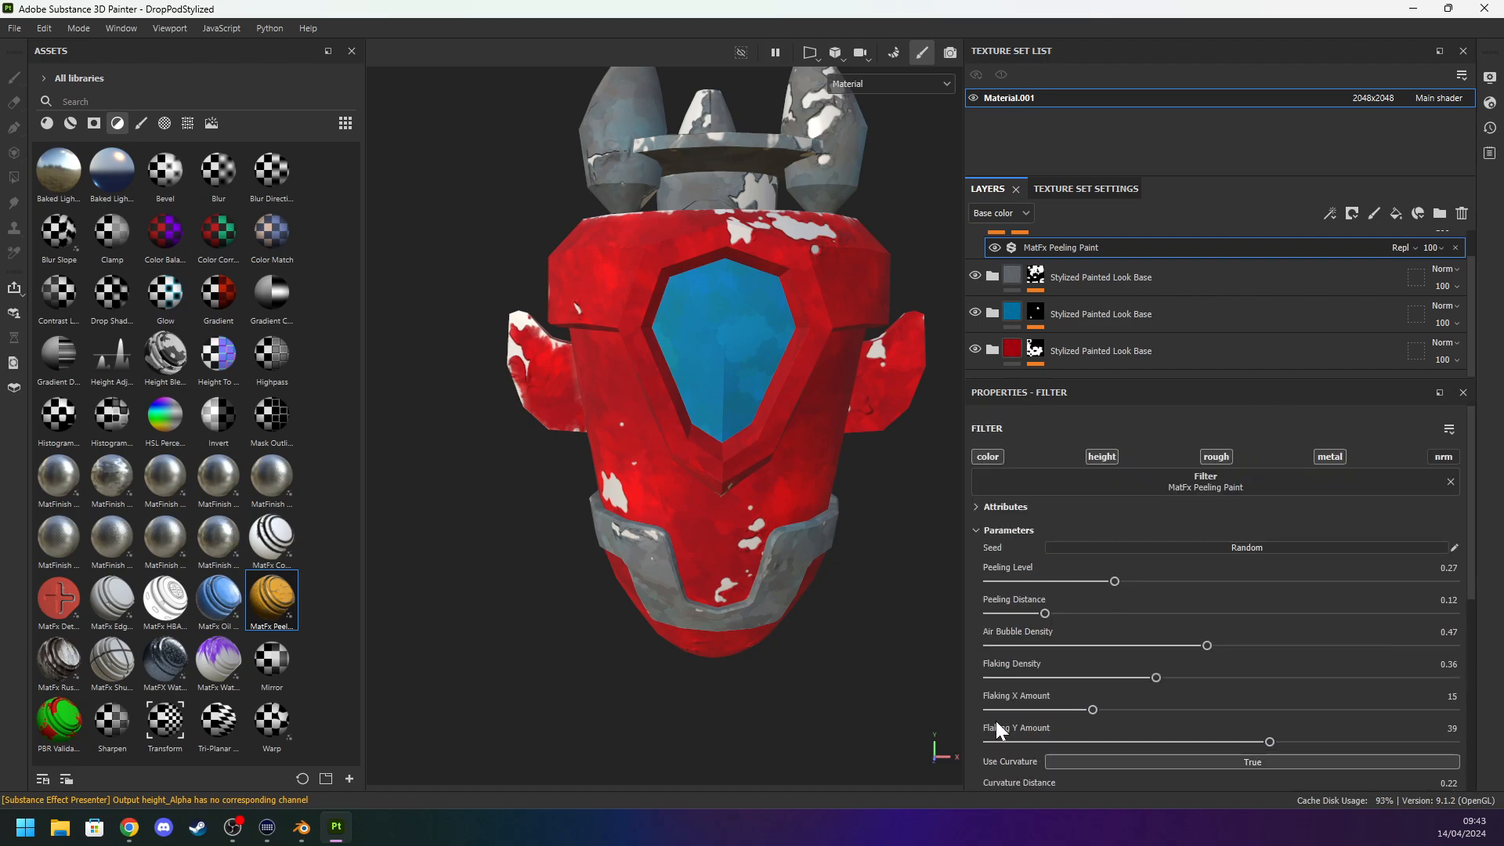
left_click(995, 507)
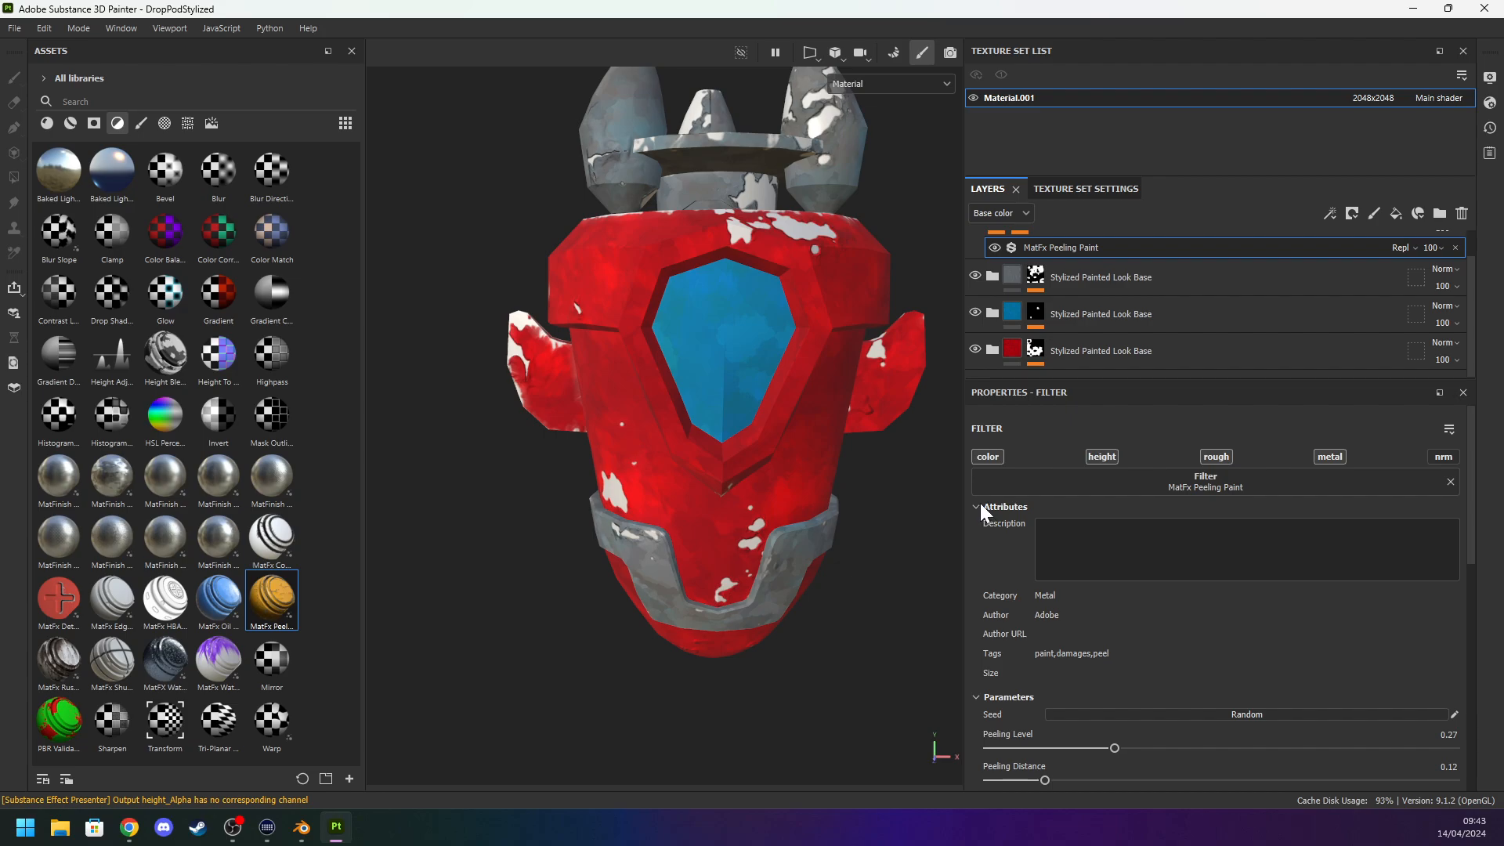
left_click(981, 505)
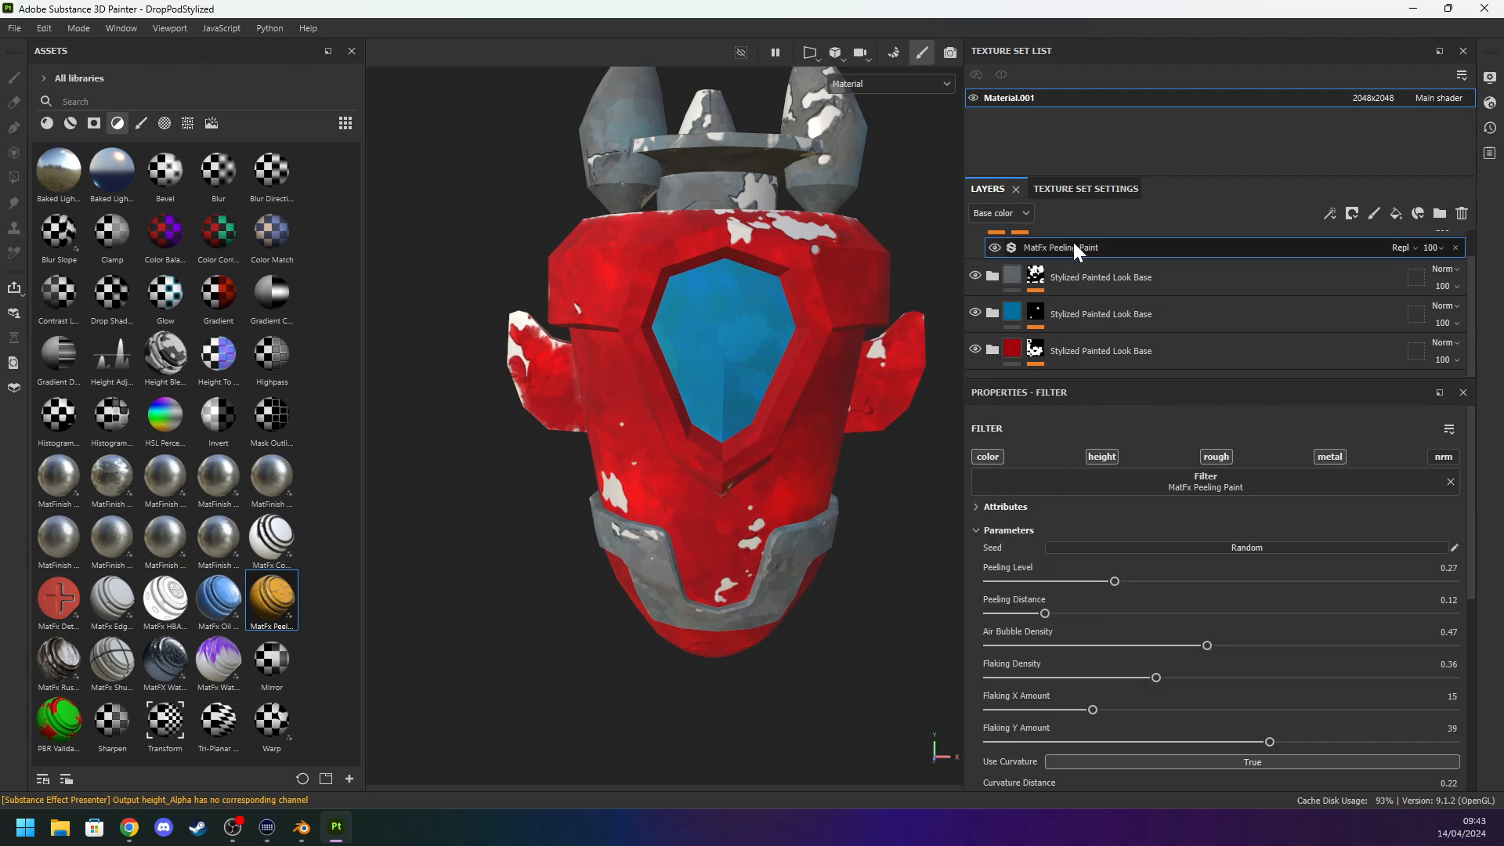
scroll(1073, 240, "up", 1)
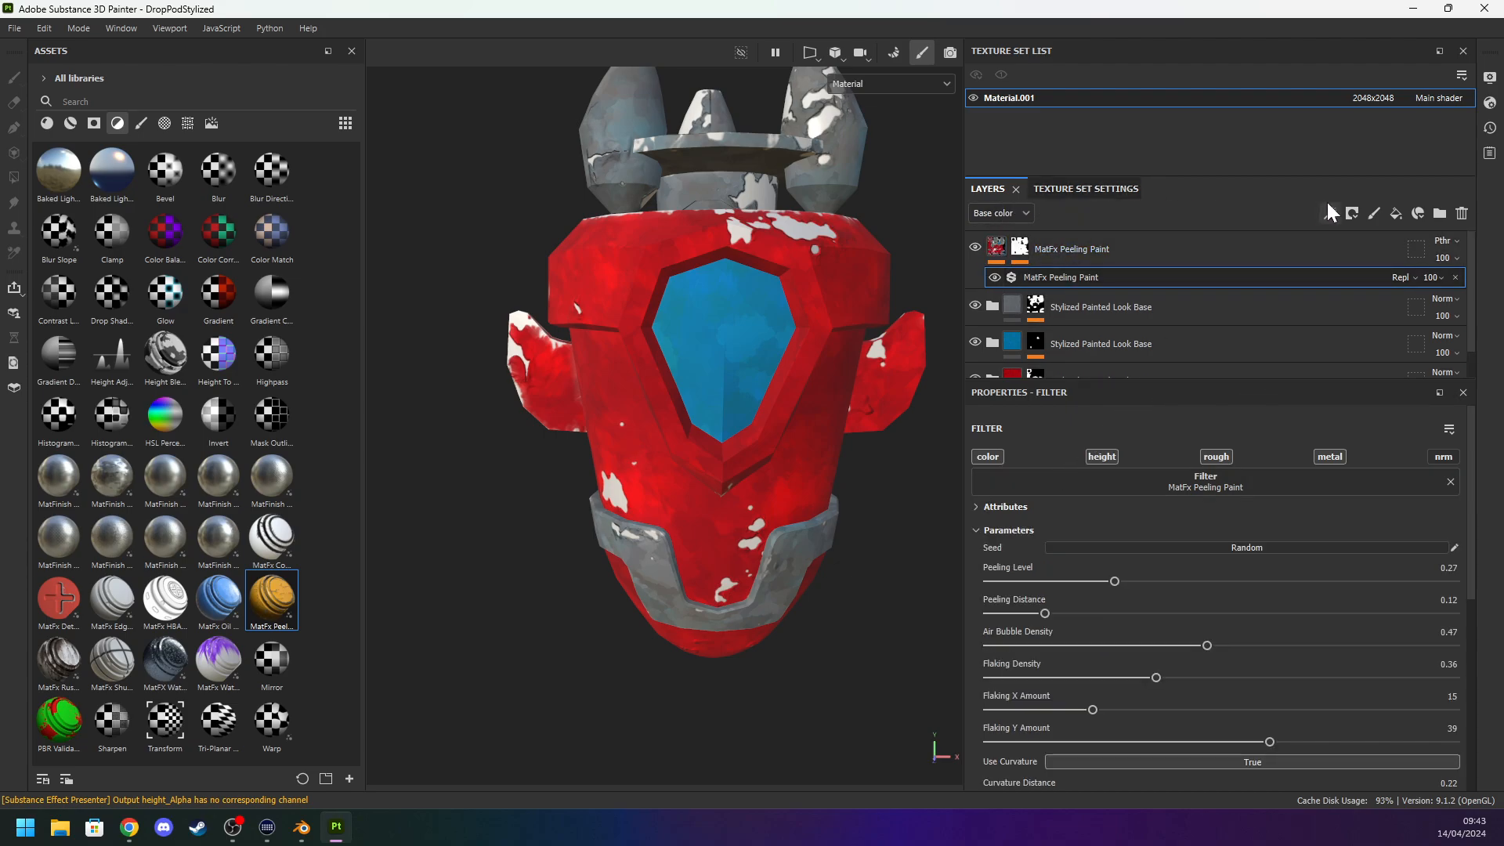
Paste a copy of the gray Stylized Painted Look Base group above the MatFx Peeling Paint layer.
scroll(895, 422, "up", 2)
left_click_drag(862, 417, 928, 406, "alt")
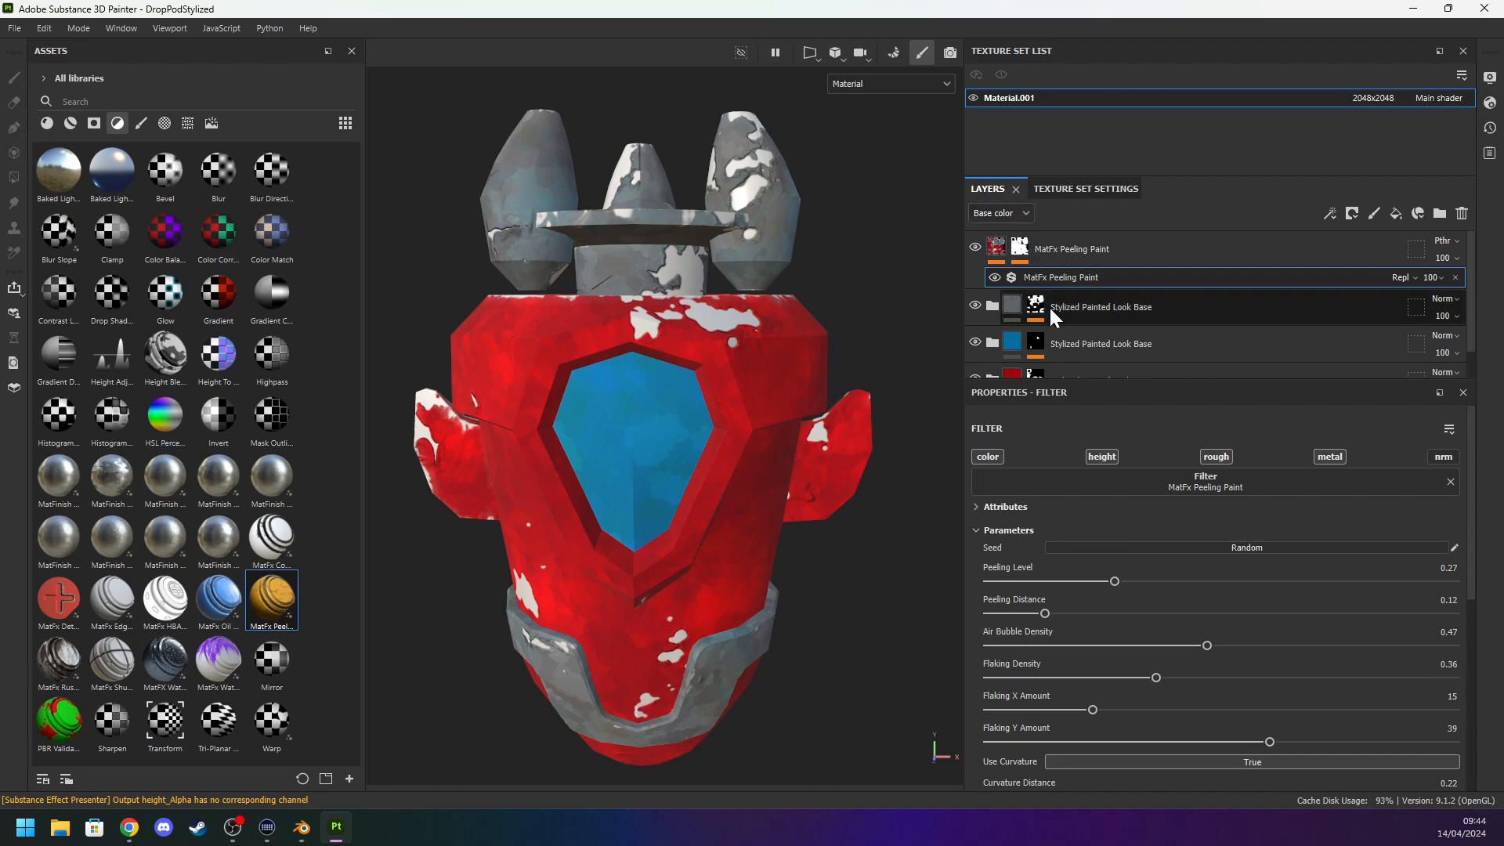
left_click(1158, 307)
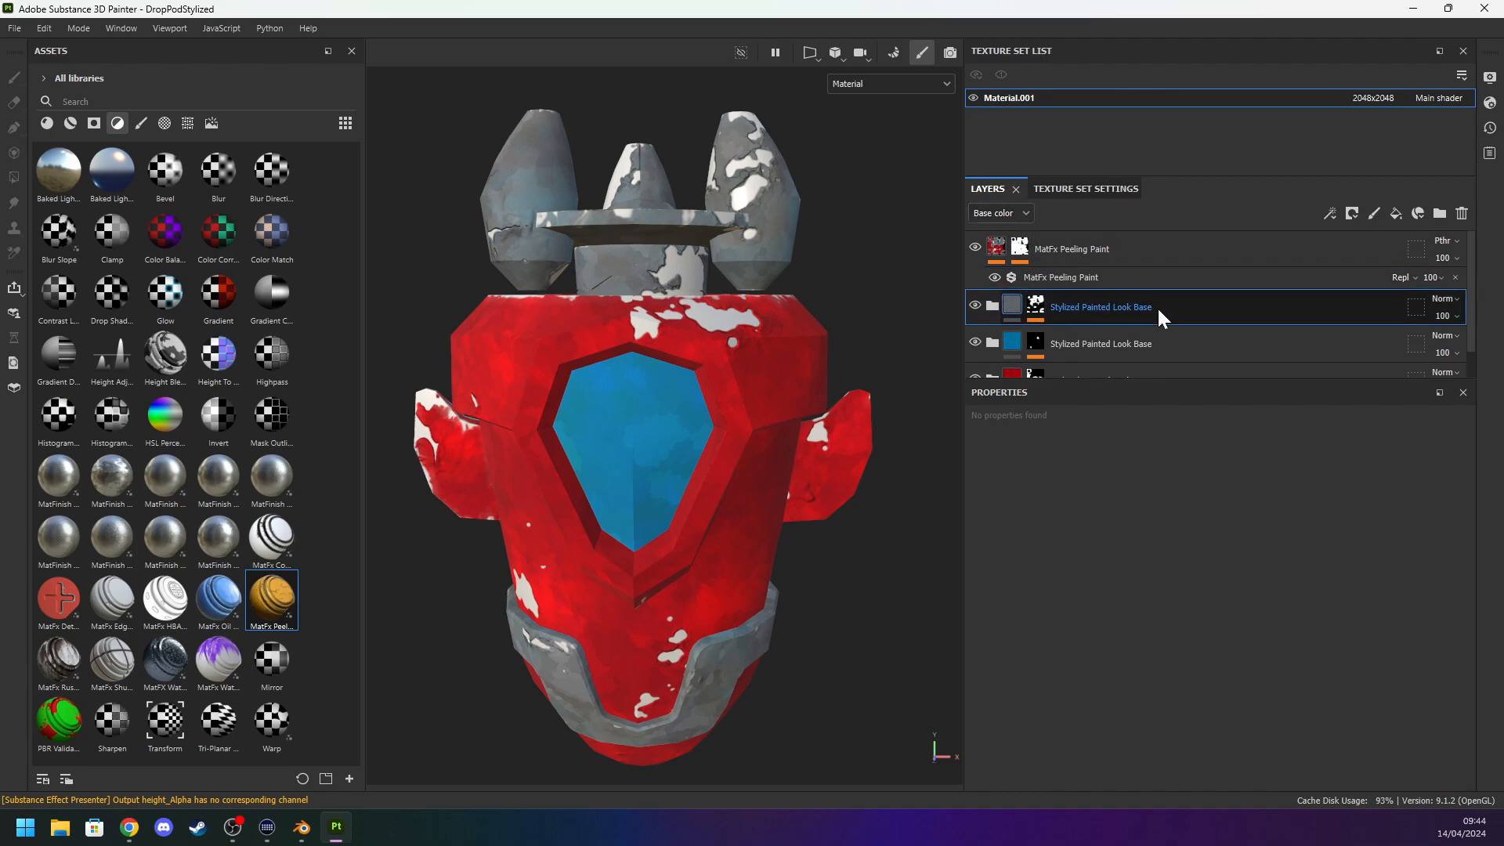
left_click(1122, 247)
key("ctrl+v")
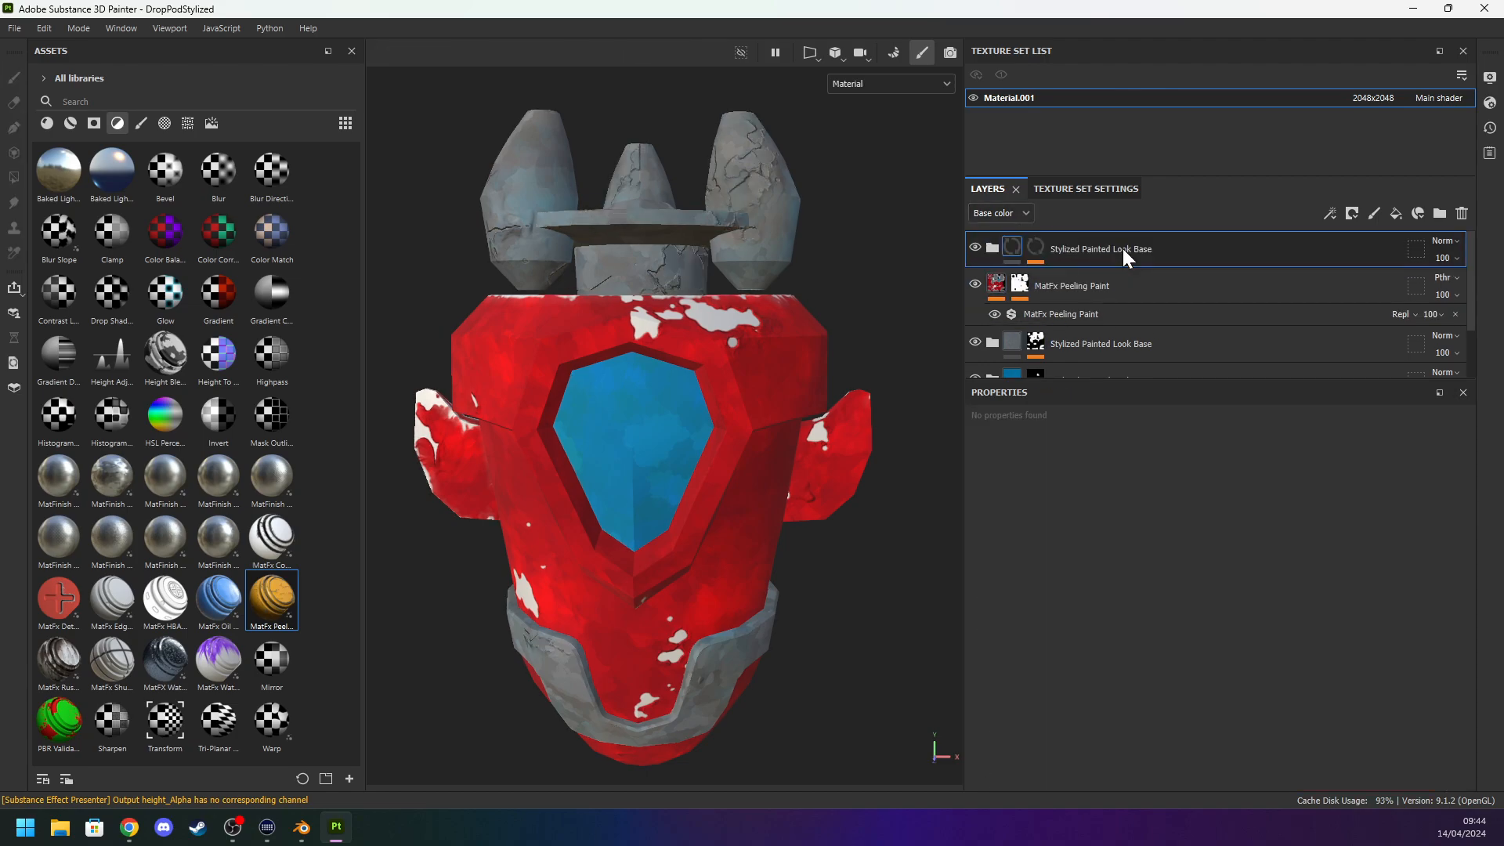
mouse_move(1041, 243)
left_mouse_down()
mouse_move(1069, 301)
mouse_move(1121, 250)
left_mouse_up()
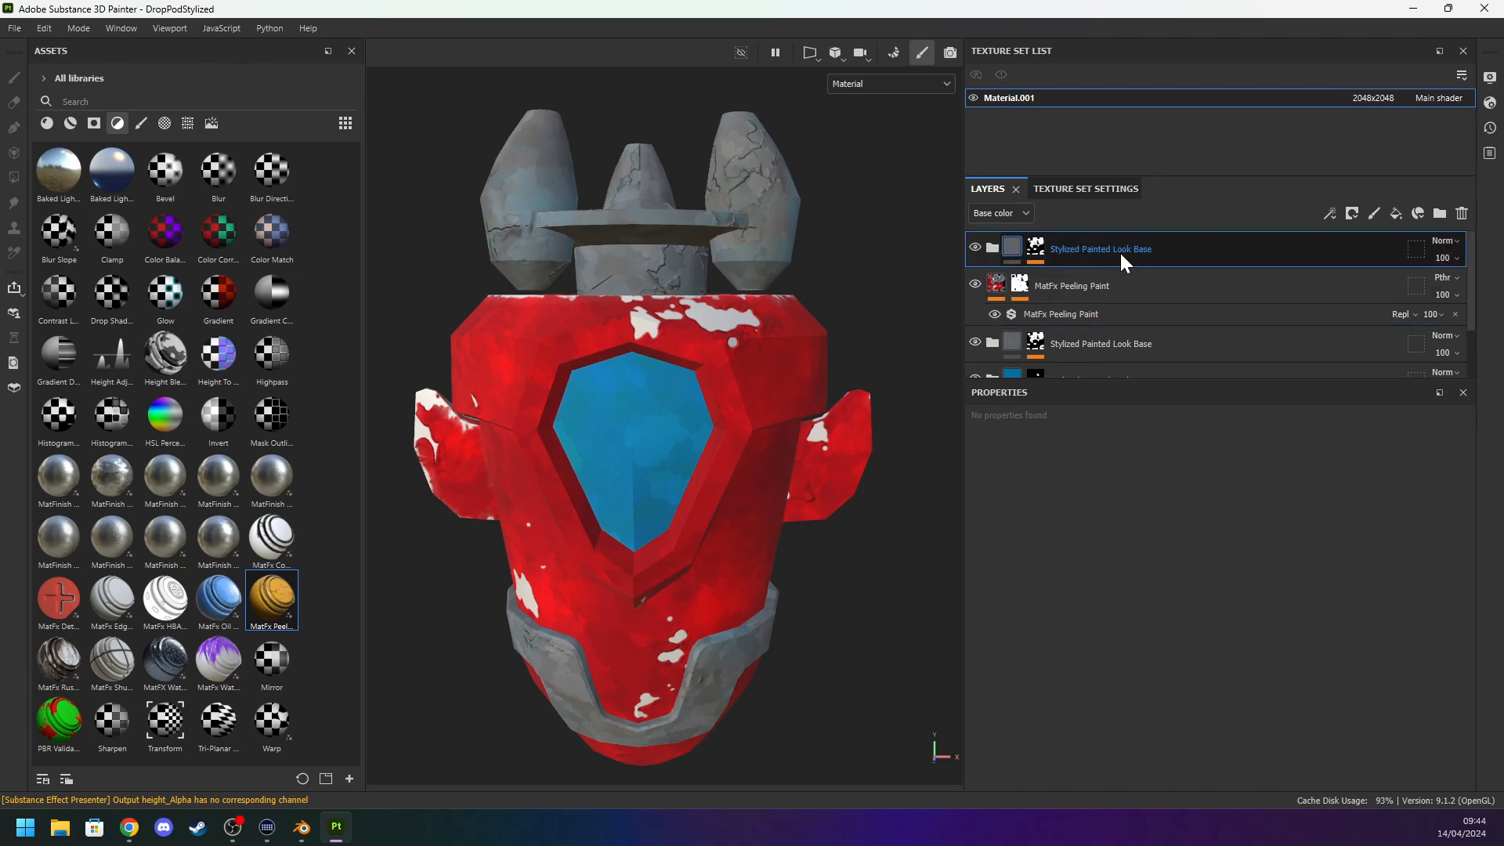
Compare the metal parts with the copied gray group hidden and shown, leaving the group visible.
left_click(978, 247)
left_click(978, 248)
left_click(978, 248)
left_click(978, 248)
left_click(978, 247)
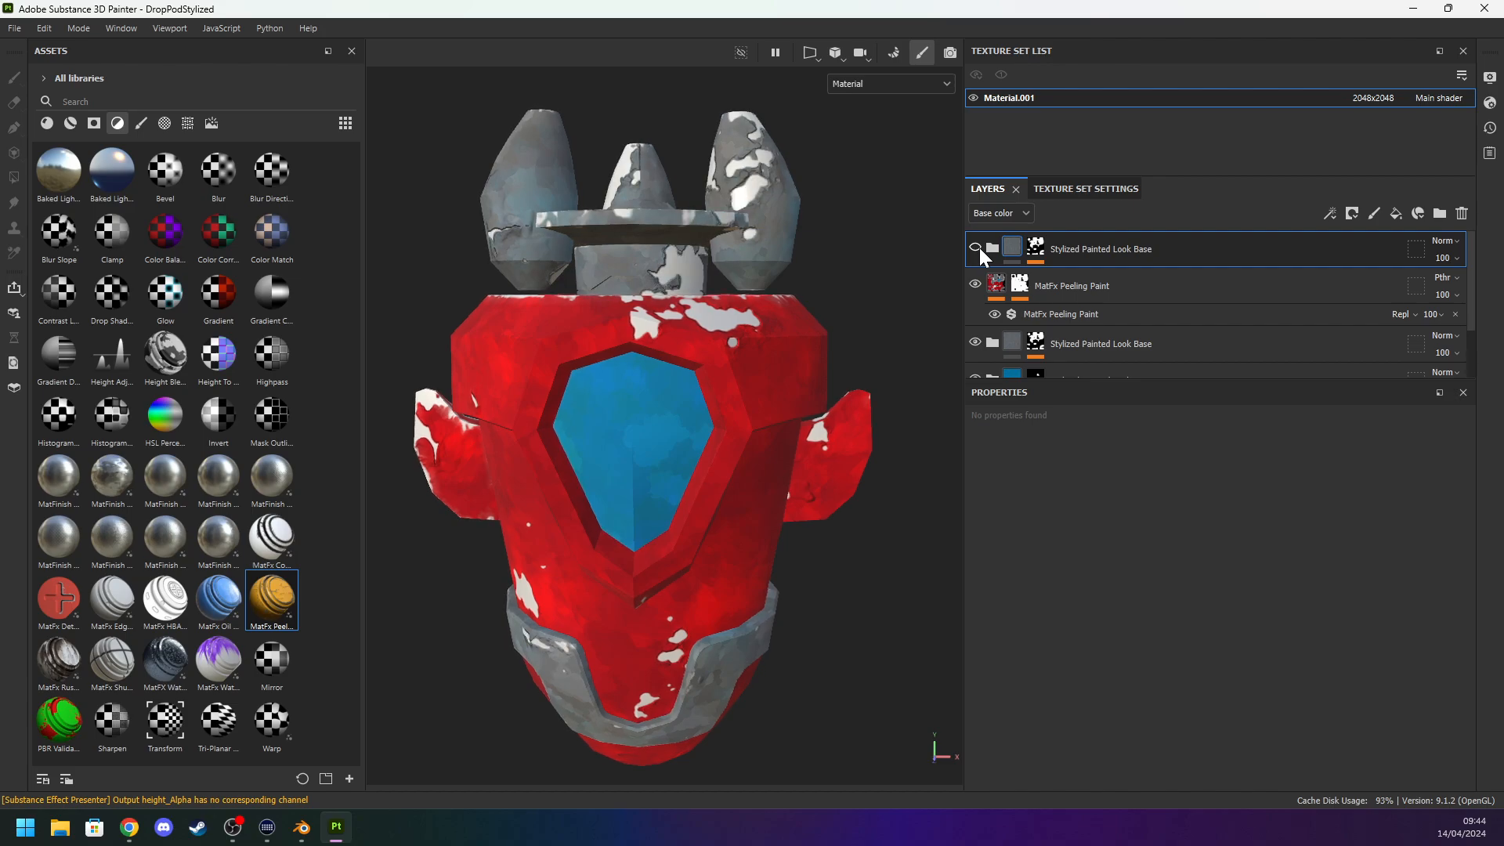
left_click(977, 247)
left_click(978, 247)
left_click(977, 248)
left_click(977, 248)
left_click(977, 248)
left_click(977, 247)
left_click(977, 248)
left_click(977, 248)
left_click(978, 248)
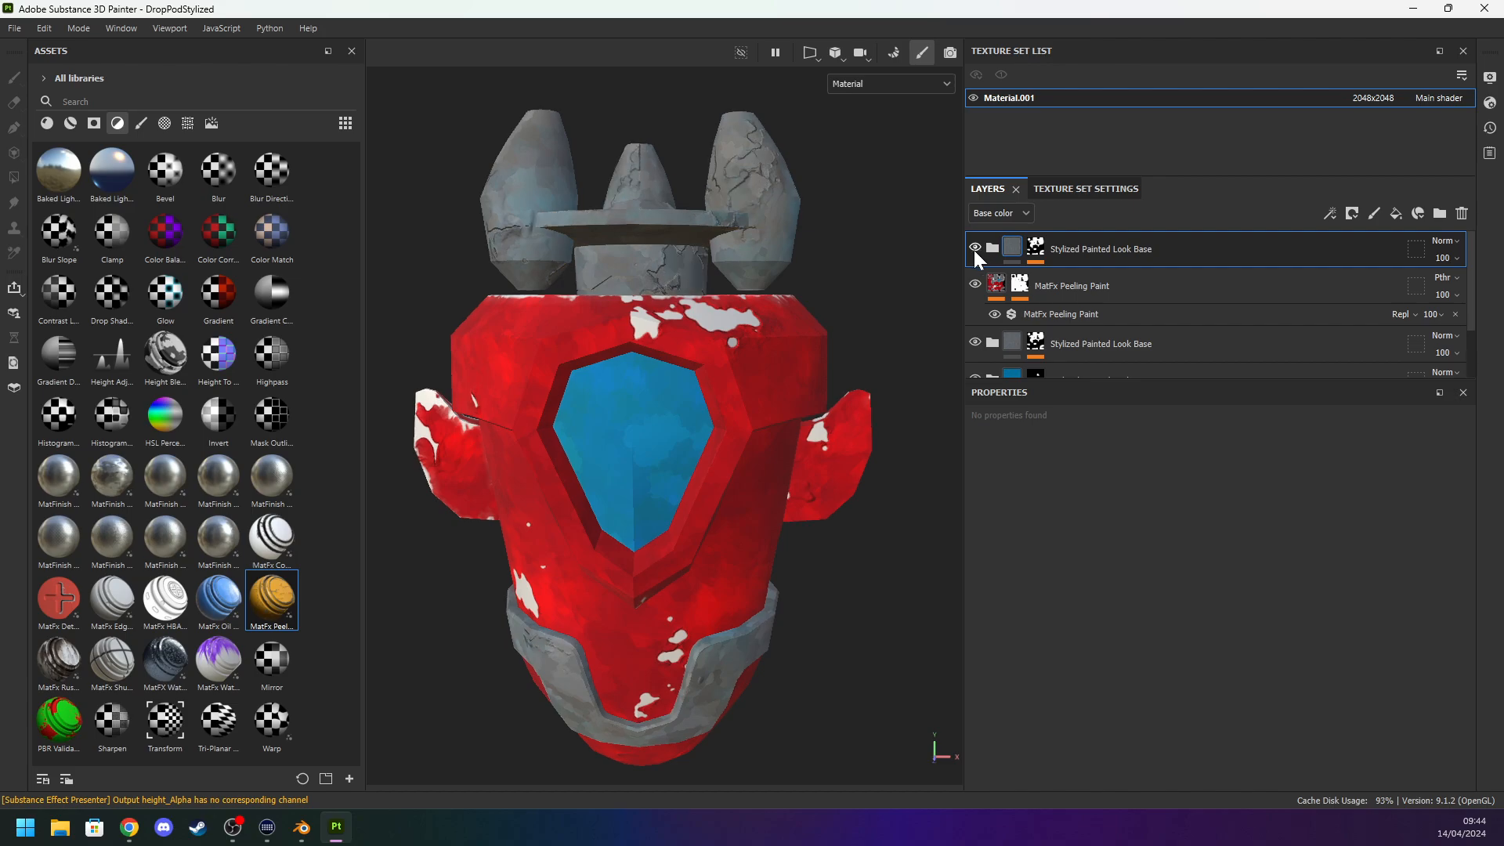
Remove the Color selection effect from the copied gray group's mask, leaving a plain black mask.
scroll(849, 269, "up", 4)
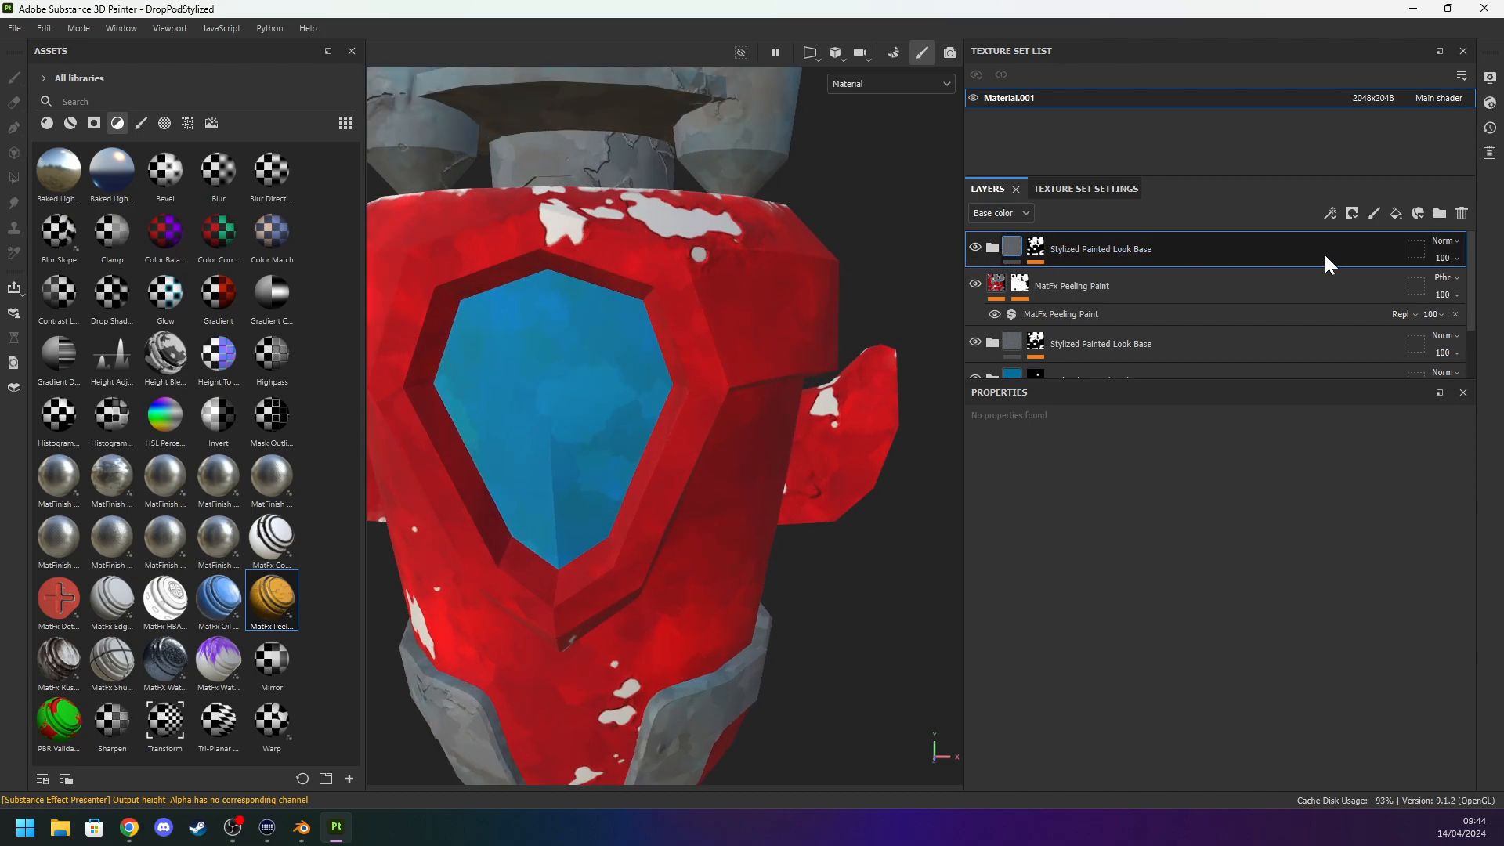
left_click(1036, 247)
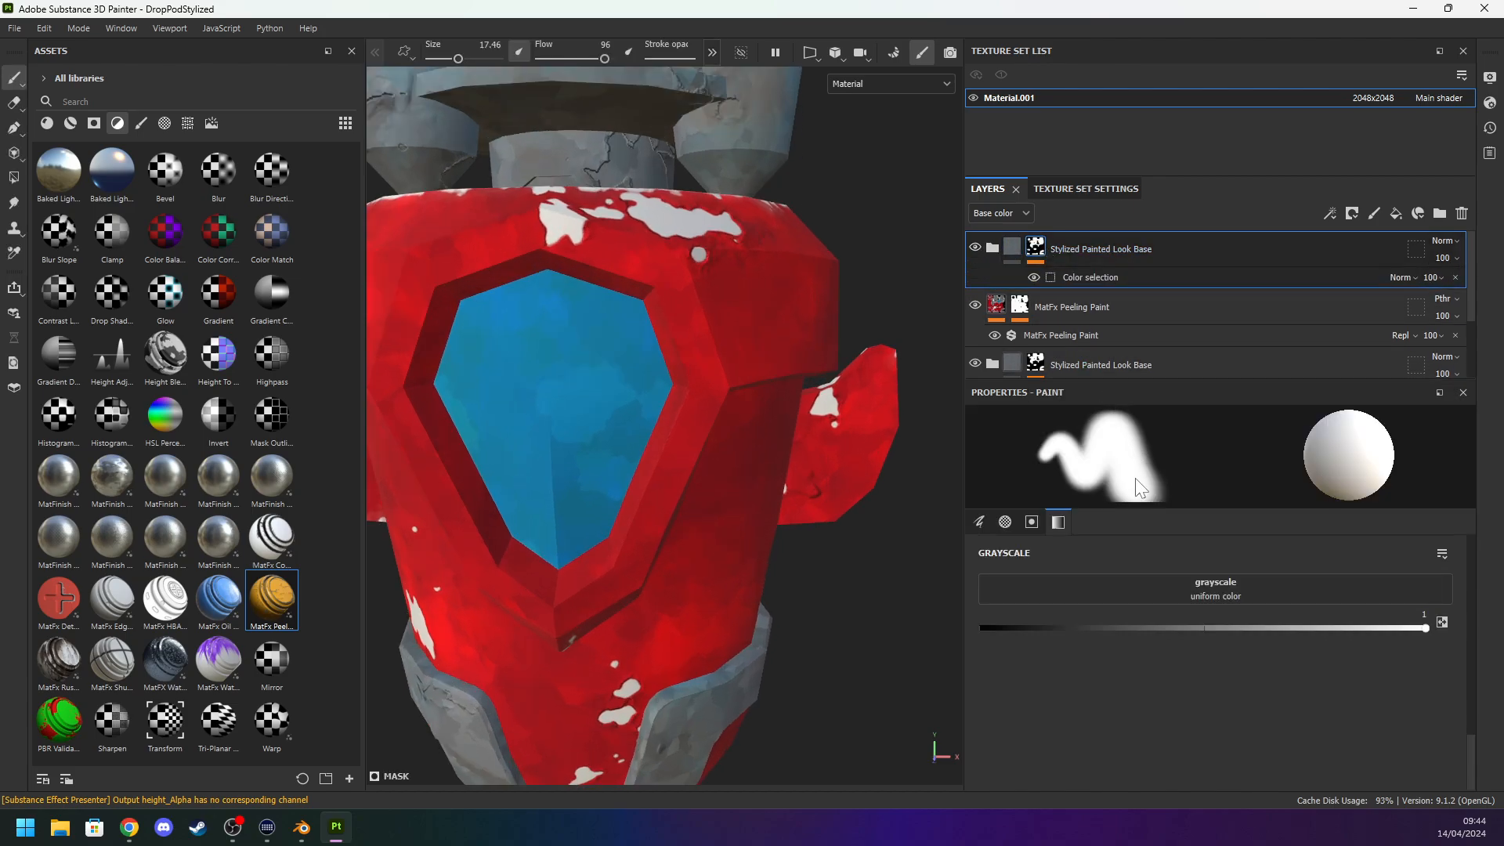
left_click(1113, 278)
left_click(1456, 278)
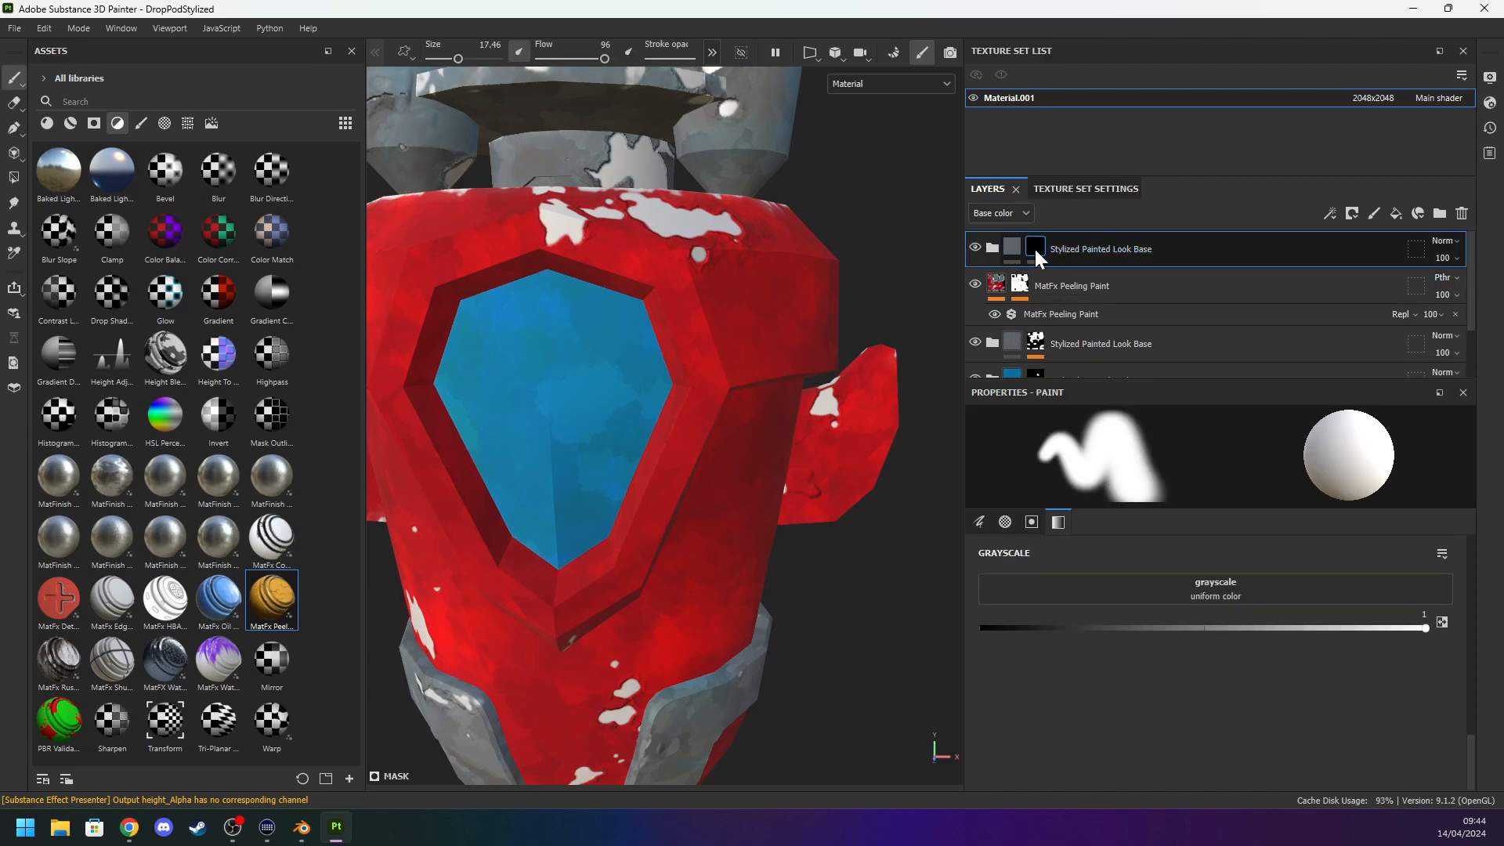
Undo the removal of the Color selection effect from the copied gray group's mask.
scroll(824, 253, "down", 1)
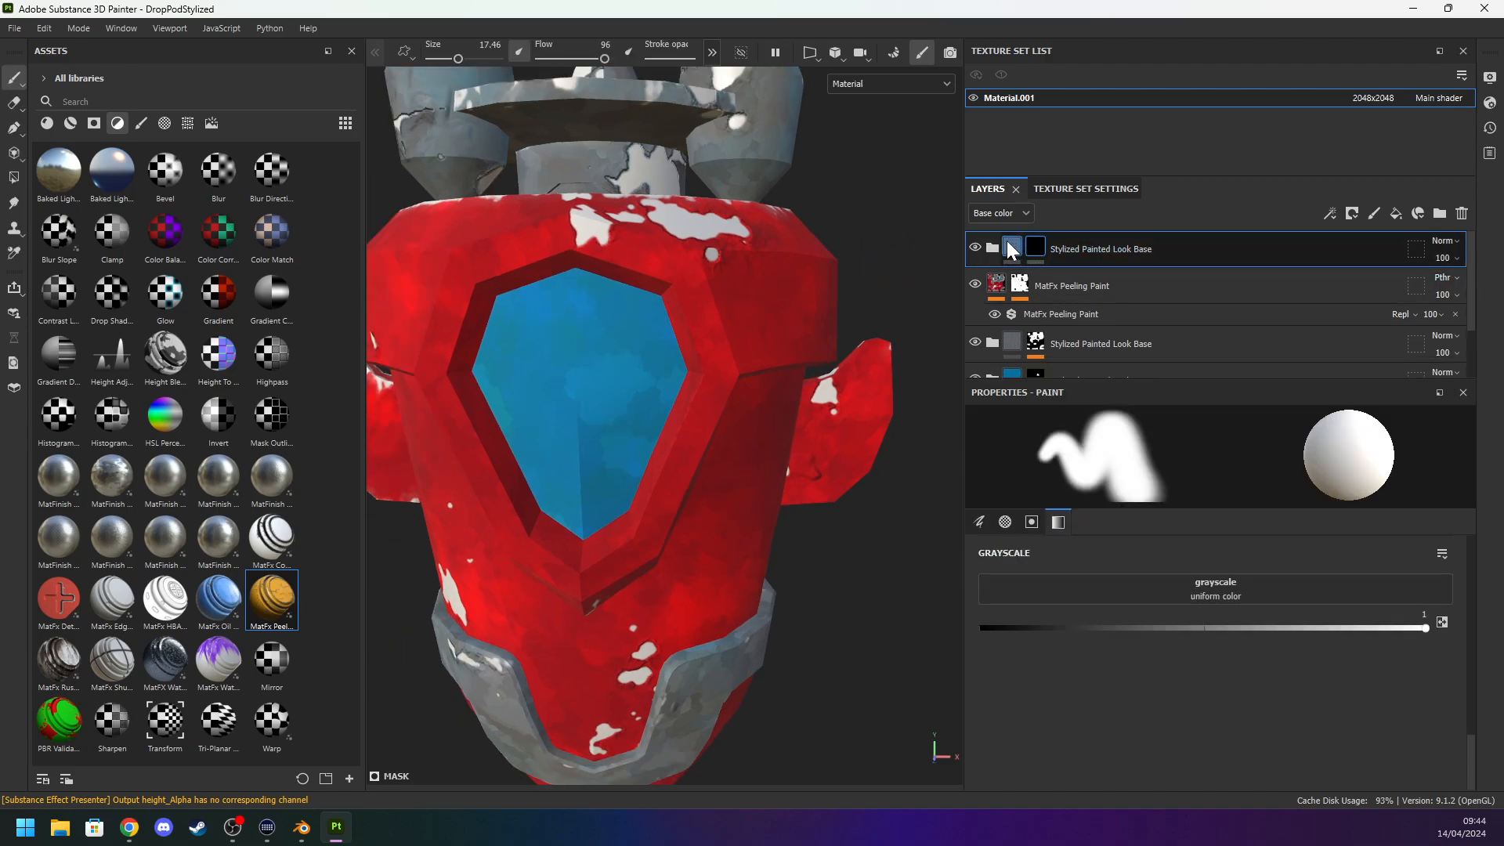
key("ctrl+z")
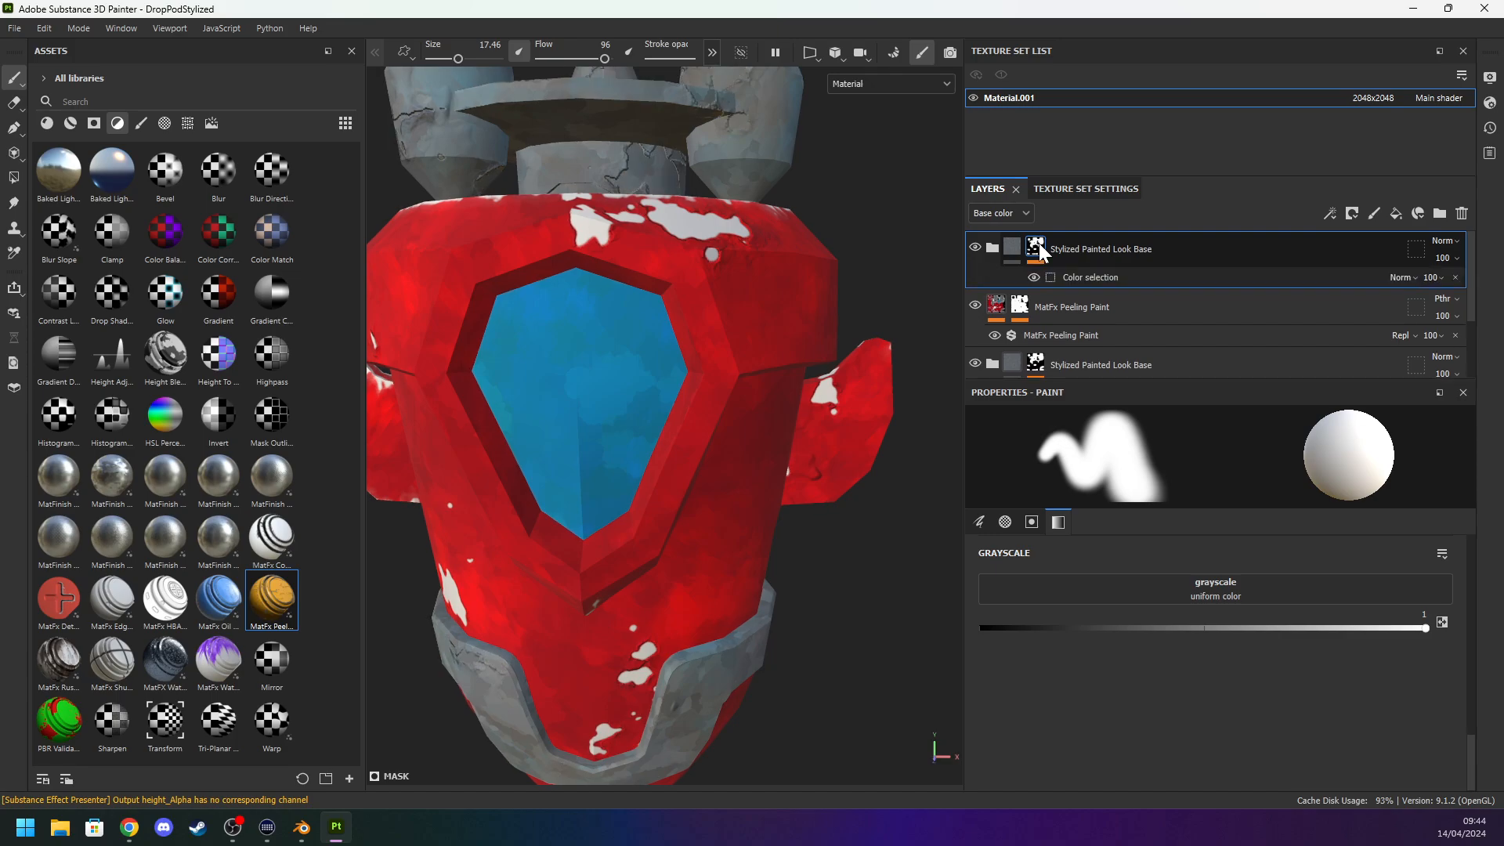
key("ctrl+z")
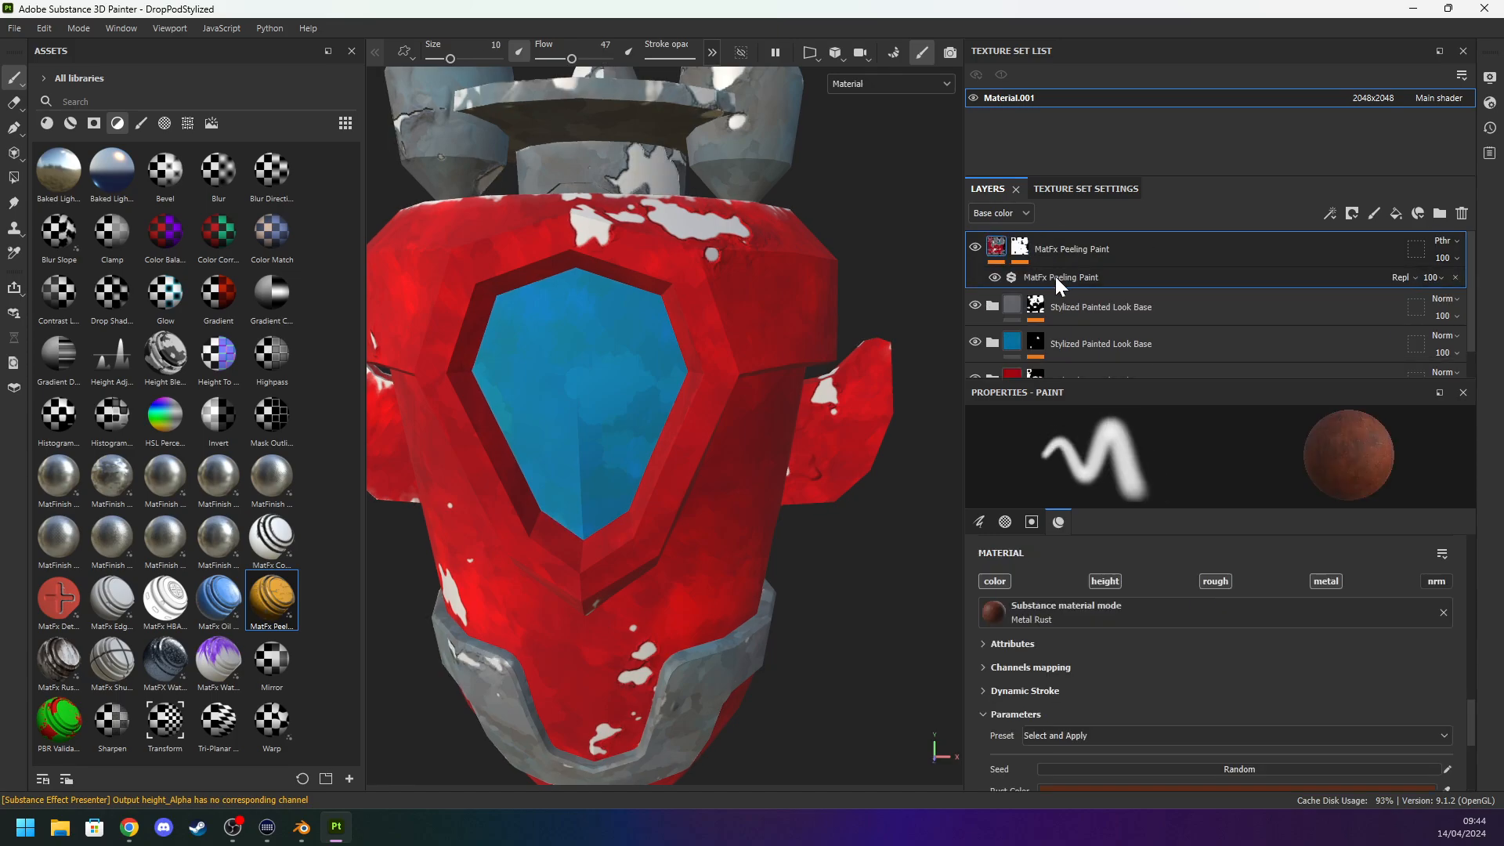
key("ctrl+y")
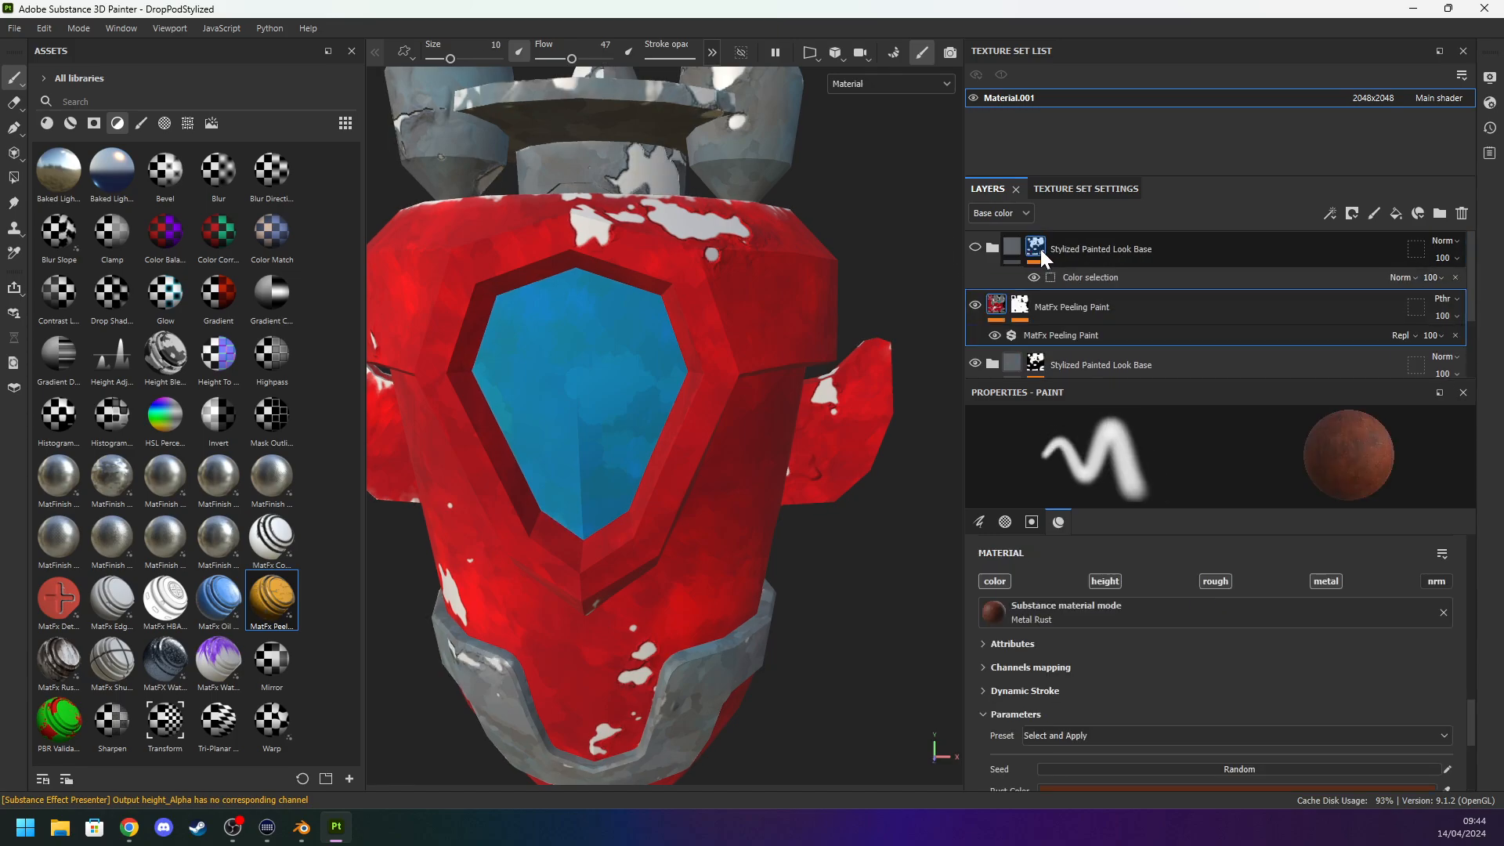
Remove the whole mask from the copied gray Stylized Painted Look Base group so it covers the entire model.
right_click(1040, 249)
left_click(1122, 187)
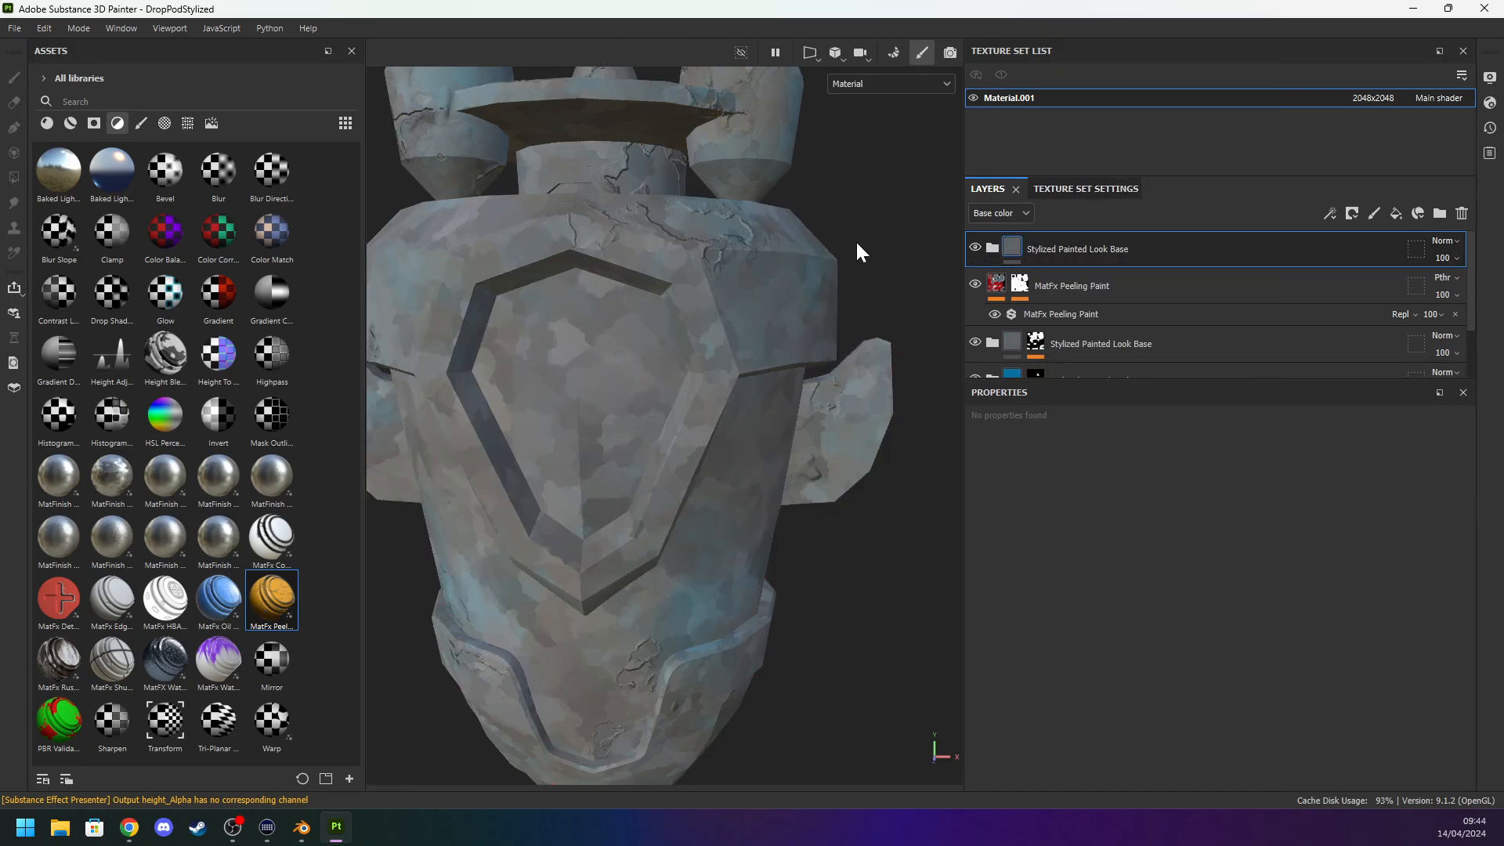
scroll(876, 226, "up", 2)
left_click_drag(890, 214, 861, 326, "alt")
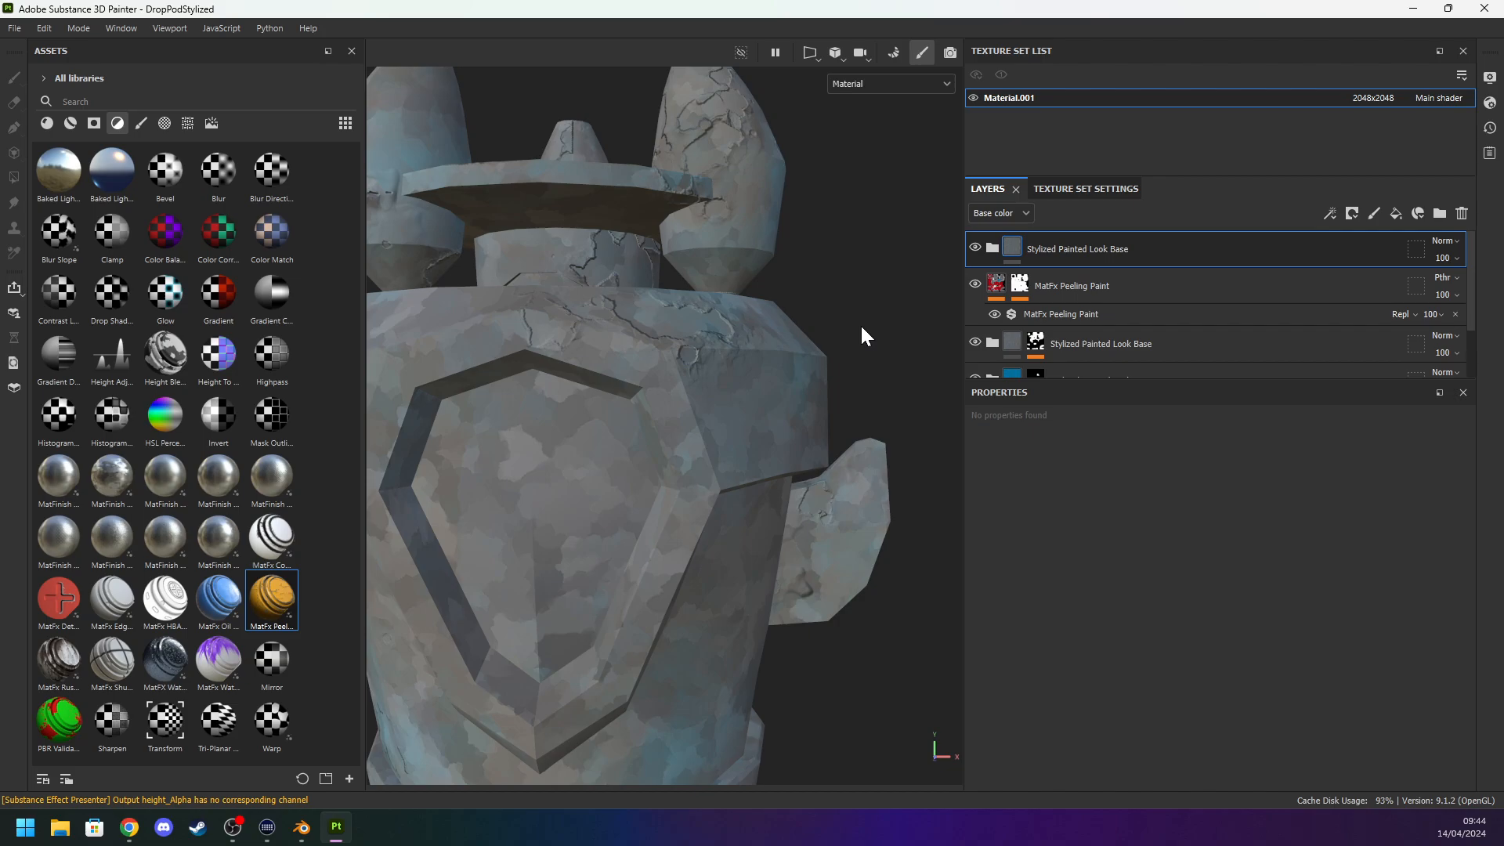
mouse_move(1073, 245)
left_mouse_down()
mouse_move(1074, 308)
mouse_move(1046, 251)
left_mouse_up()
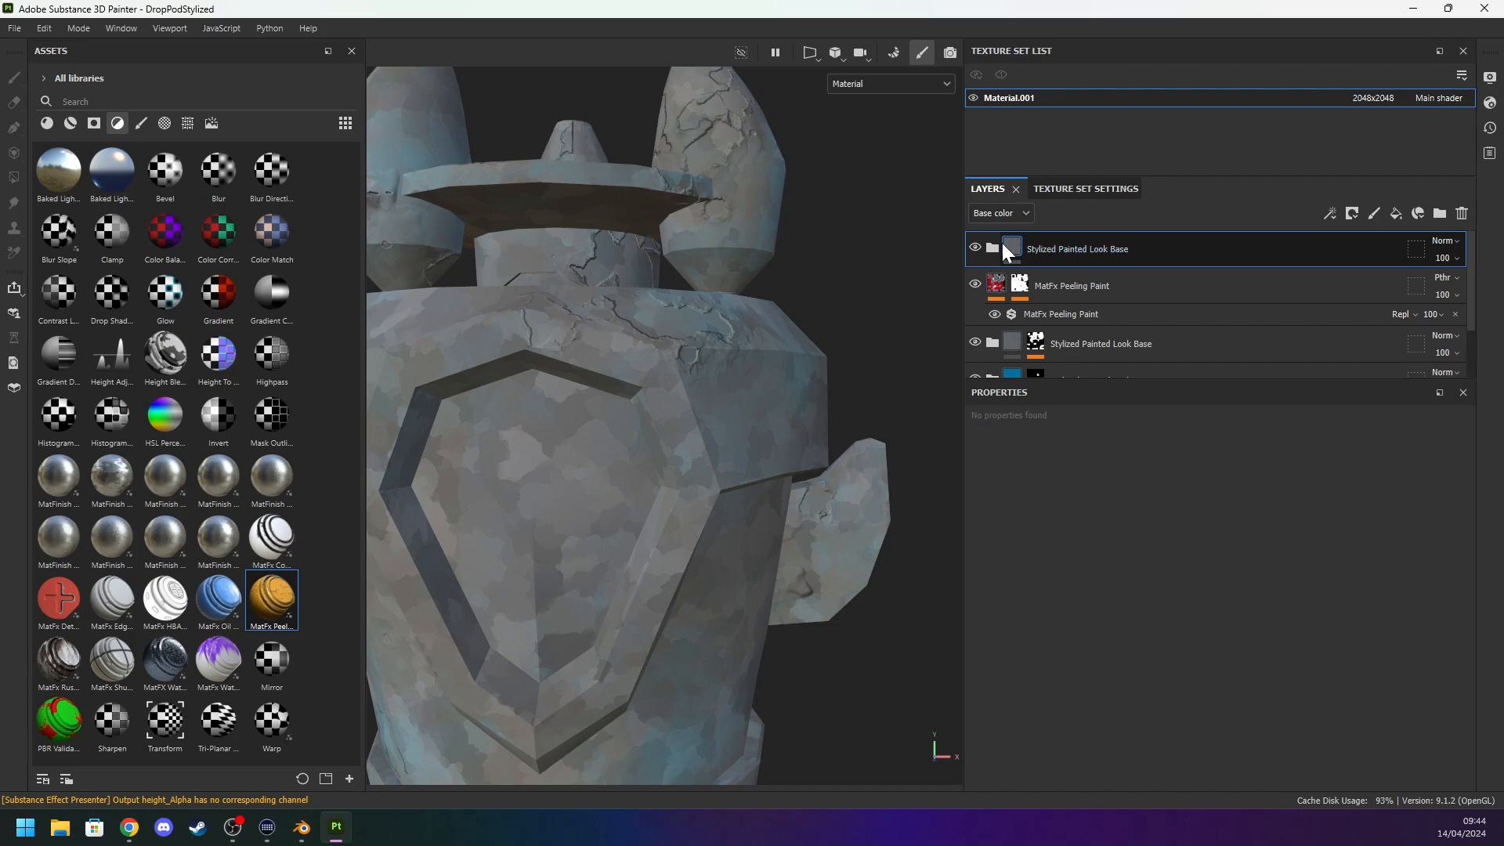
Delete the unmasked gray group above the MatFx Peeling Paint layer and make the peeling layer's content active.
key("Delete")
left_click(1021, 248)
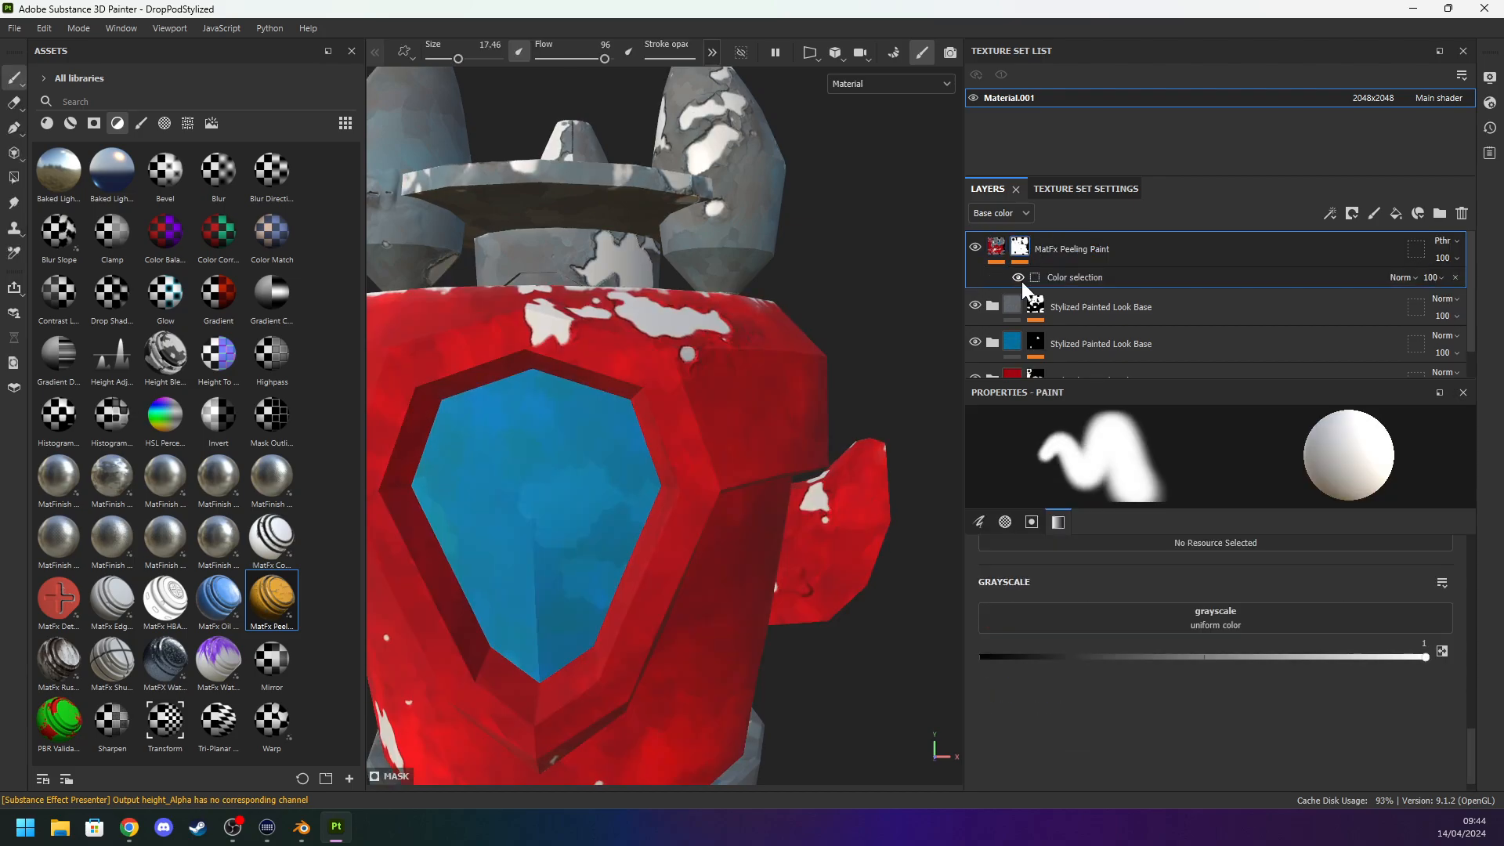
left_click(976, 246)
left_click(996, 249)
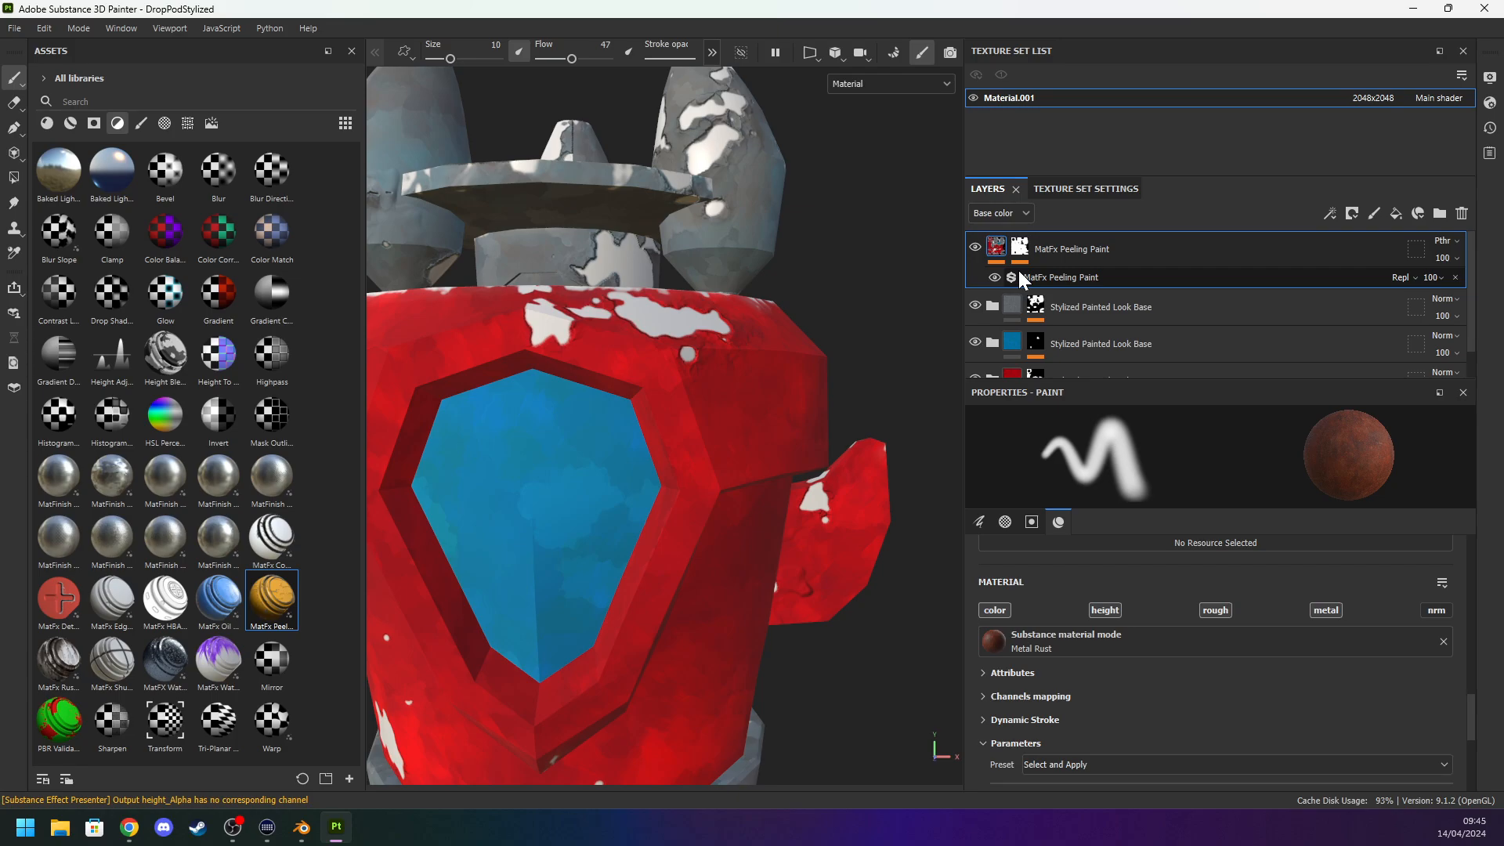
Examine the Metal Rust brush material's parameters and channel options on the MatFx Peeling Paint layer.
scroll(1305, 577, "down", 5)
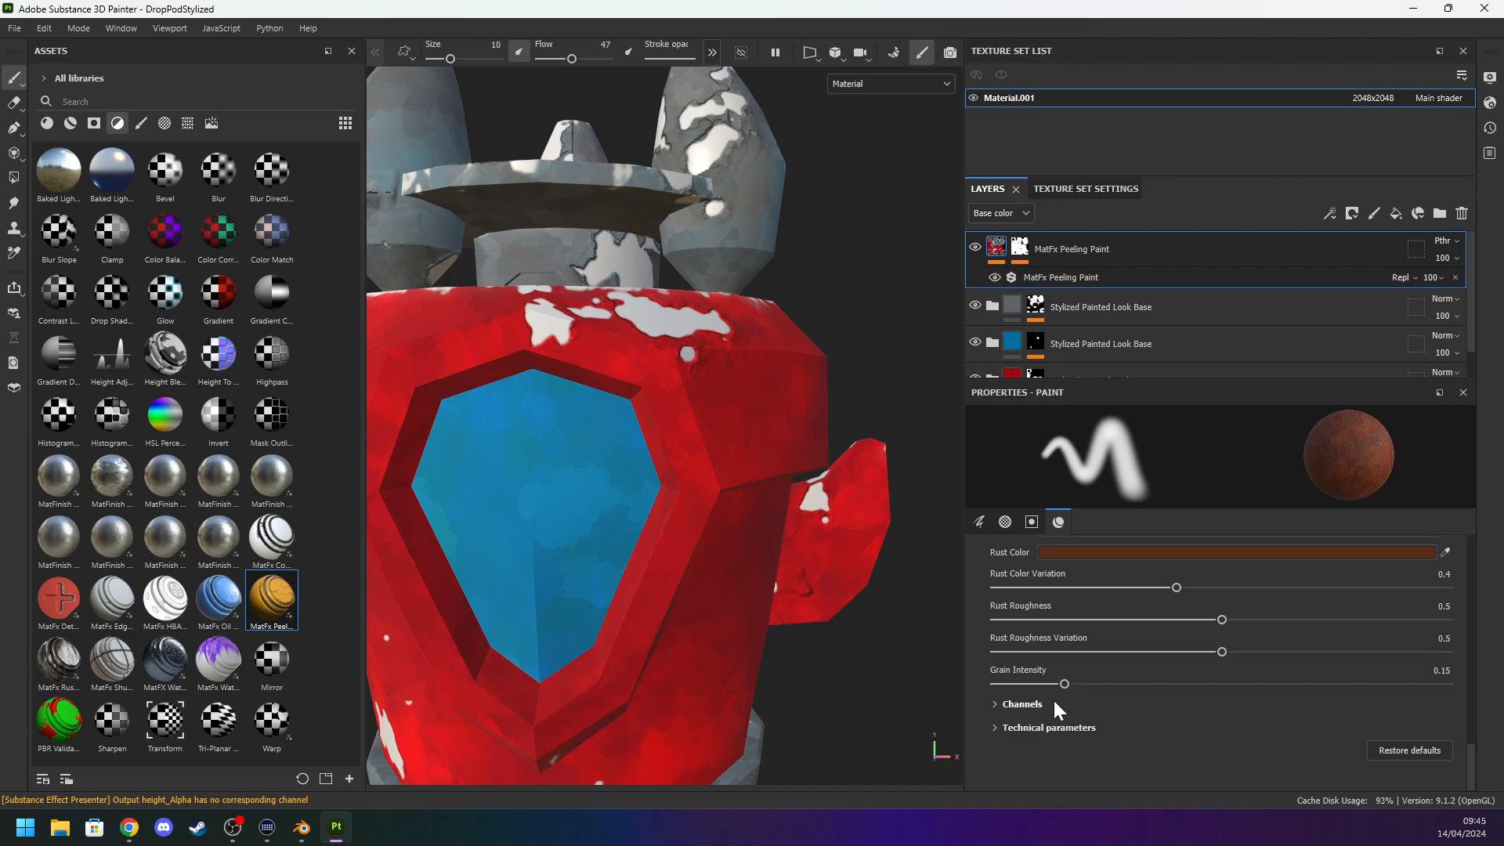
left_click(1009, 704)
scroll(1050, 696, "down", 3)
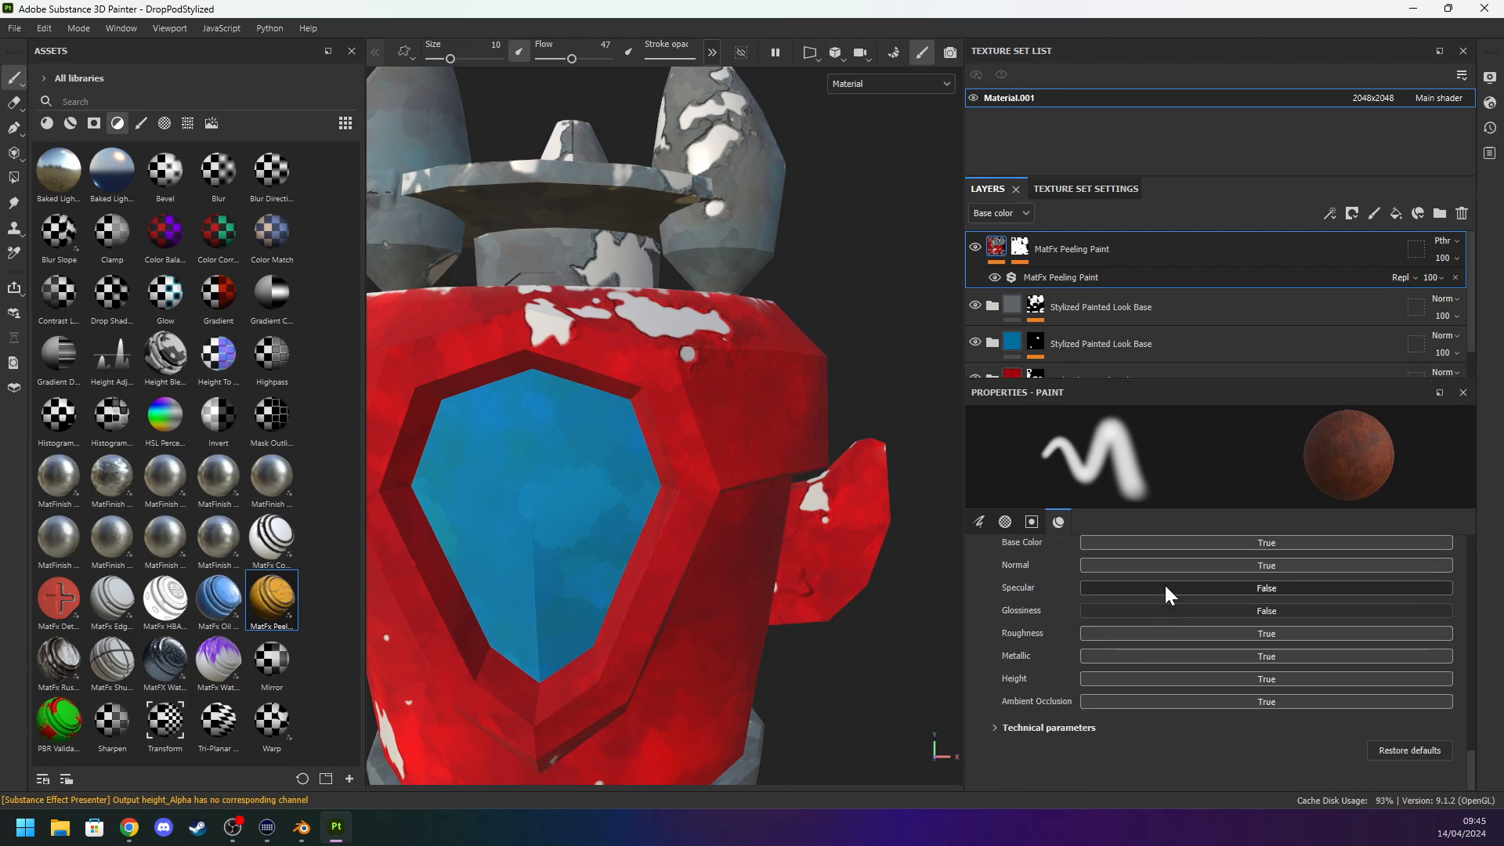
scroll(1194, 546, "up", 1)
scroll(1191, 584, "up", 2)
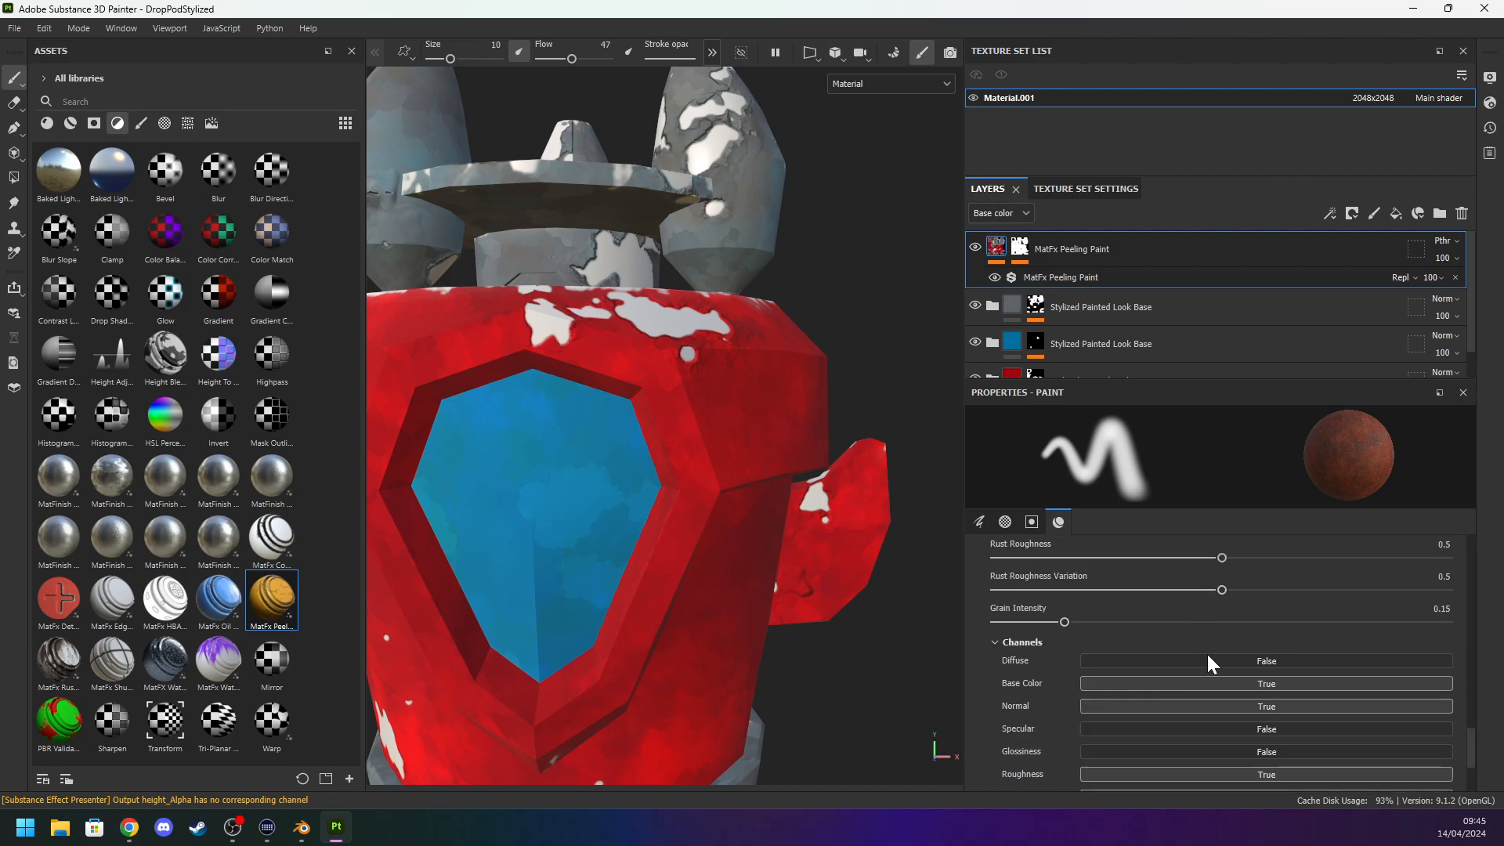
scroll(1211, 652, "up", 2)
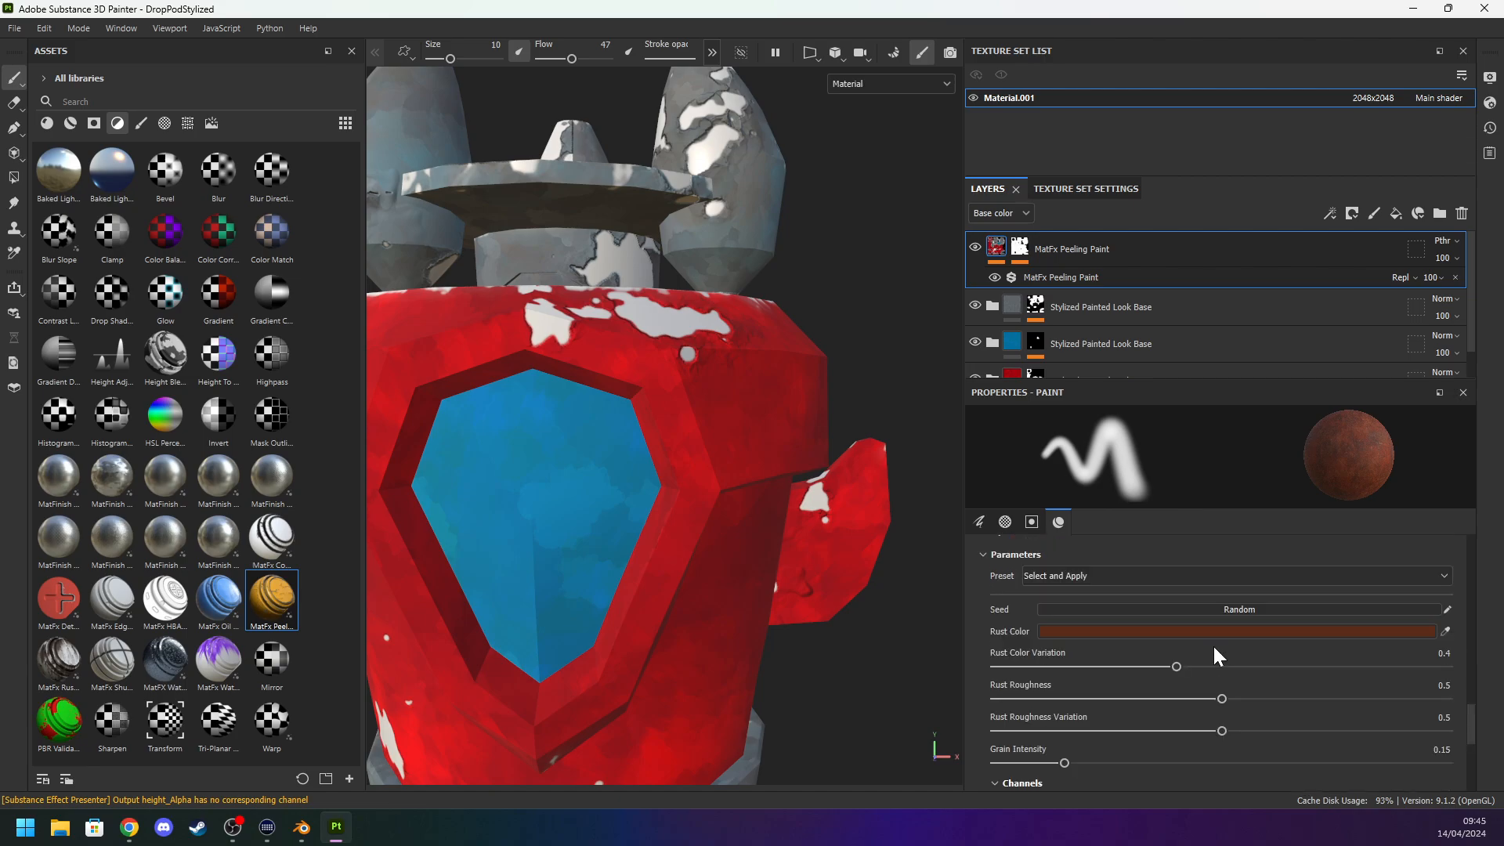
Set the Metal Rust brush material's Rust Color to bright orange FF4D00.
scroll(593, 365, "up", 4)
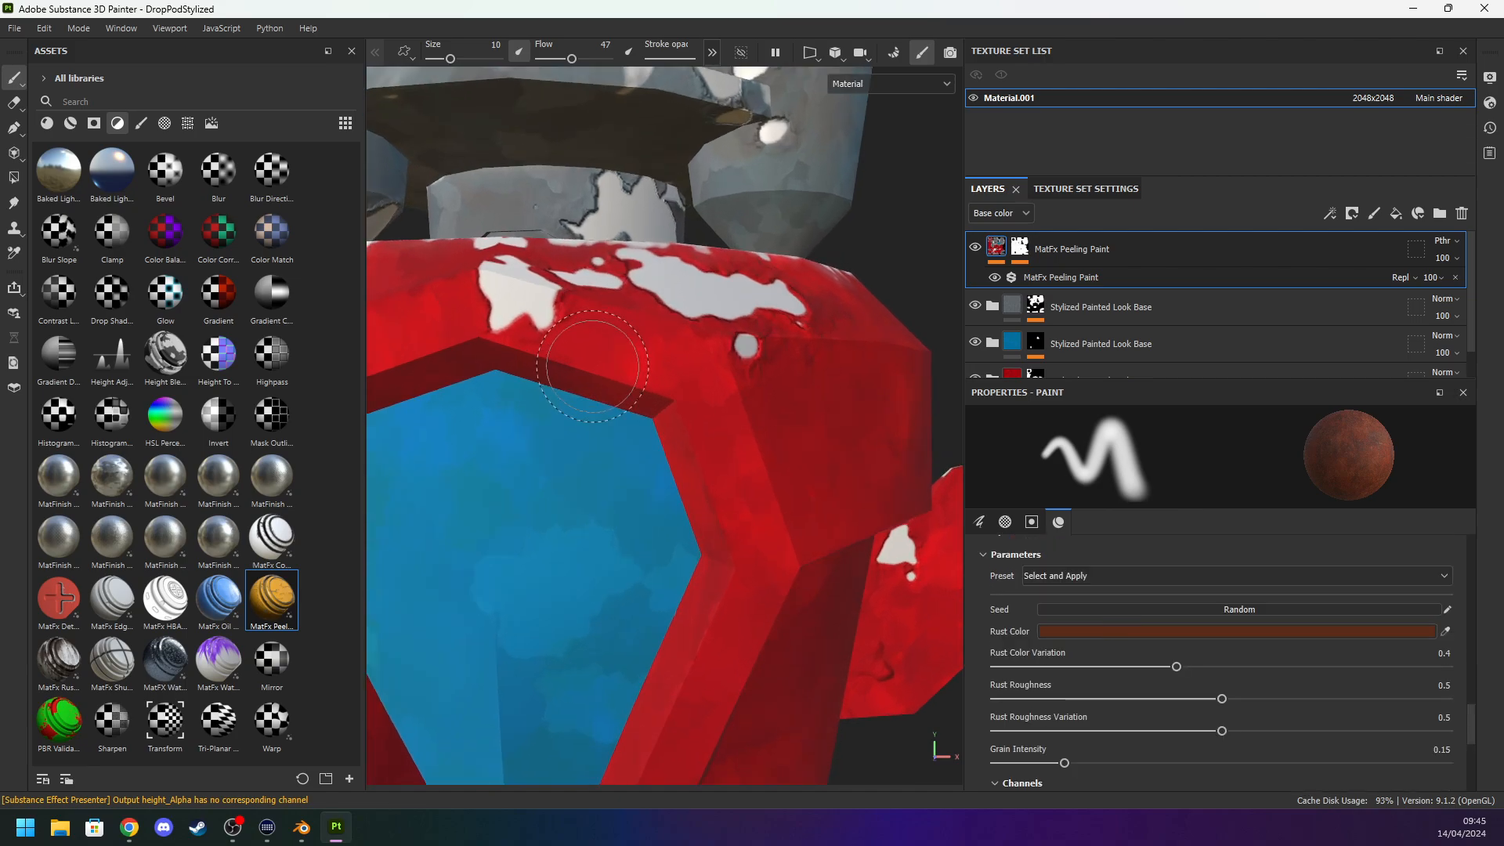
left_click(1172, 631)
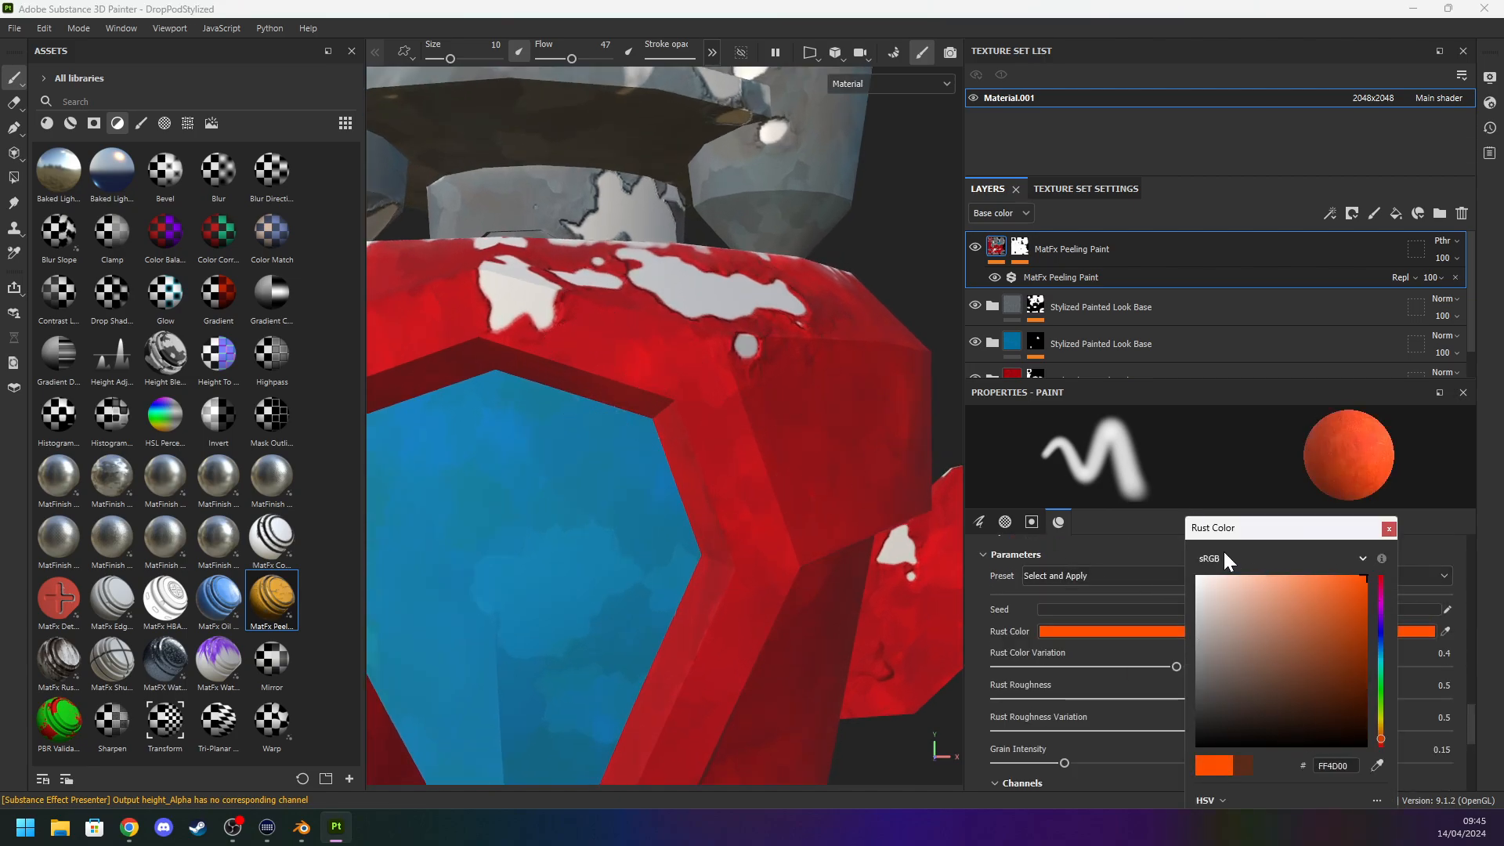
left_click(1389, 529)
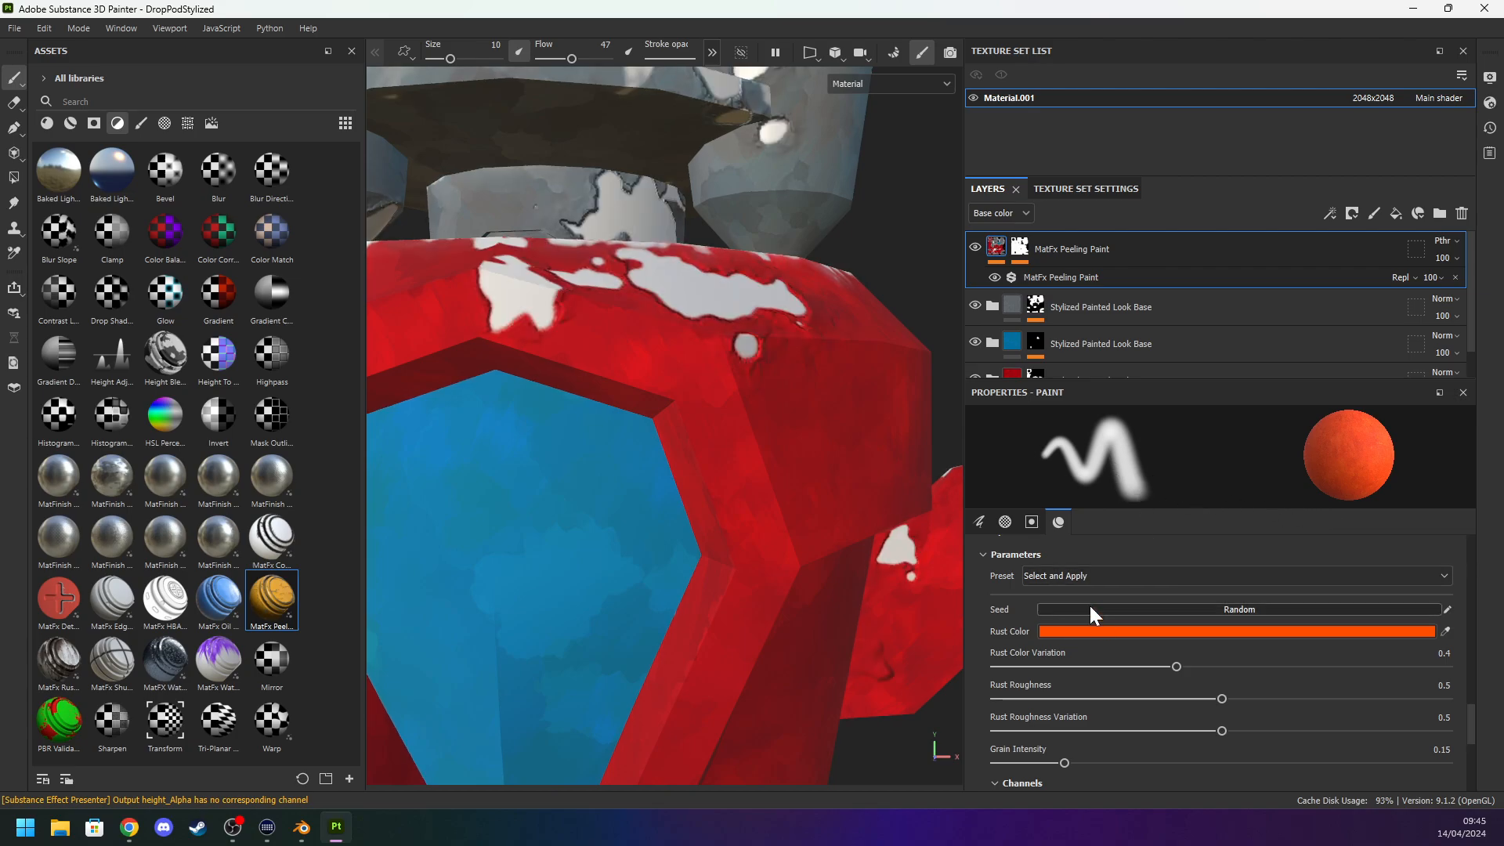
Examine the MatFx Peeling Paint filter's parameters, technical parameters and image inputs.
scroll(1135, 637, "up", 8)
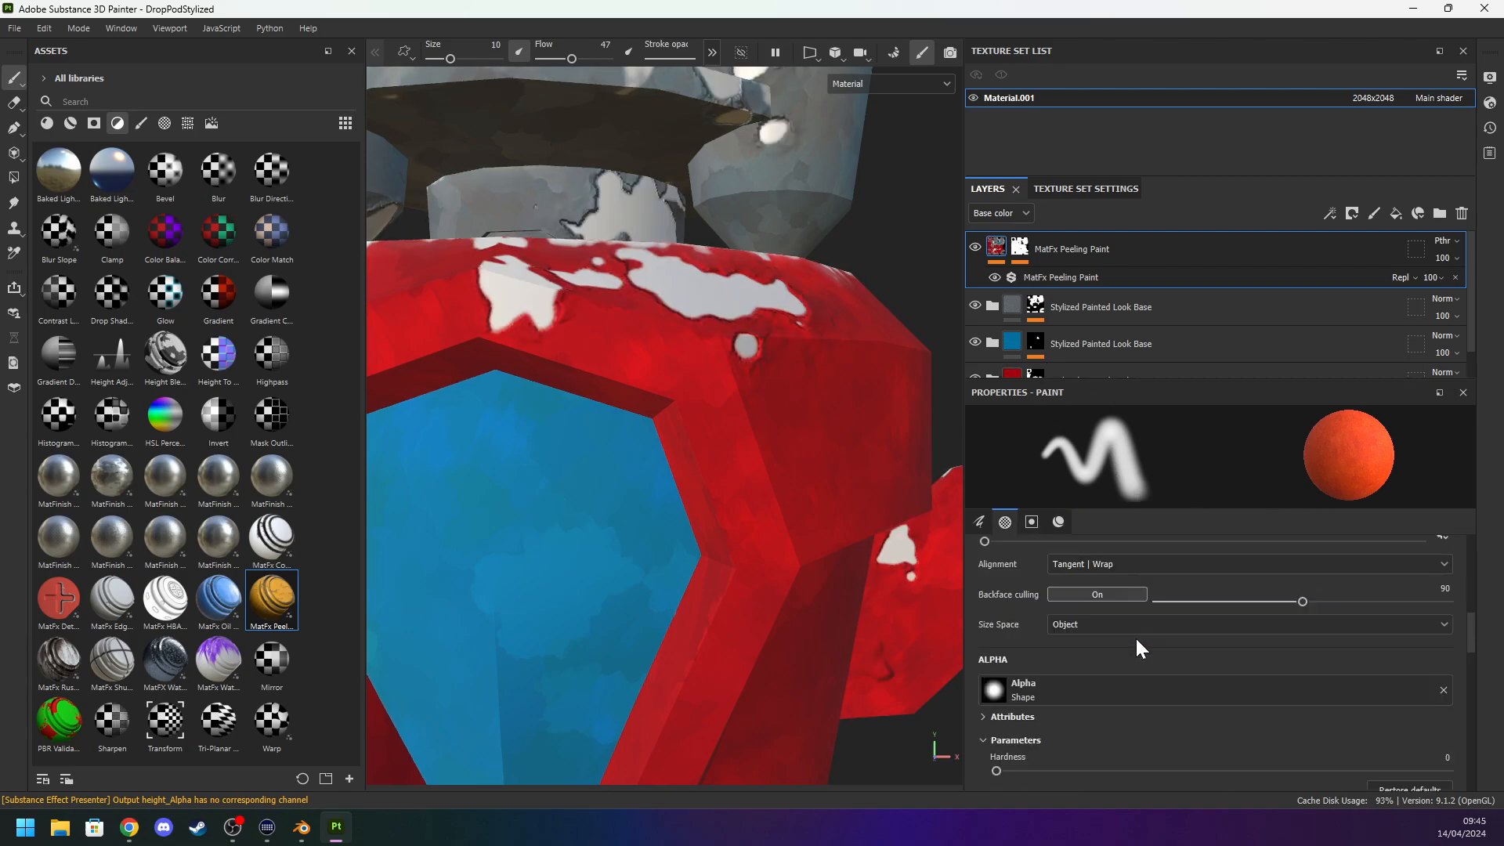
left_click(1055, 274)
left_click(1005, 251)
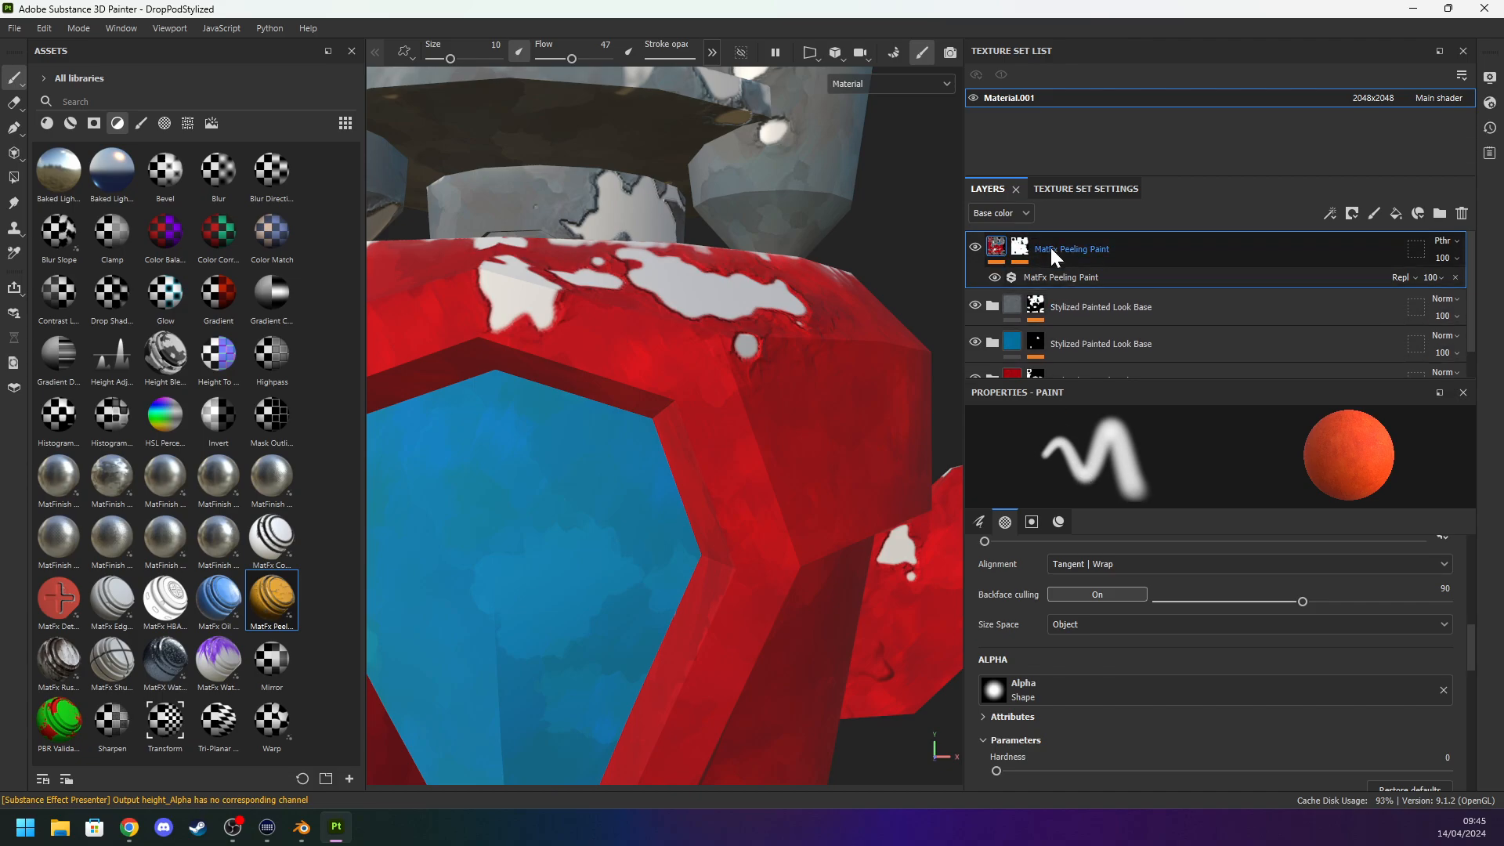
left_click(1051, 275)
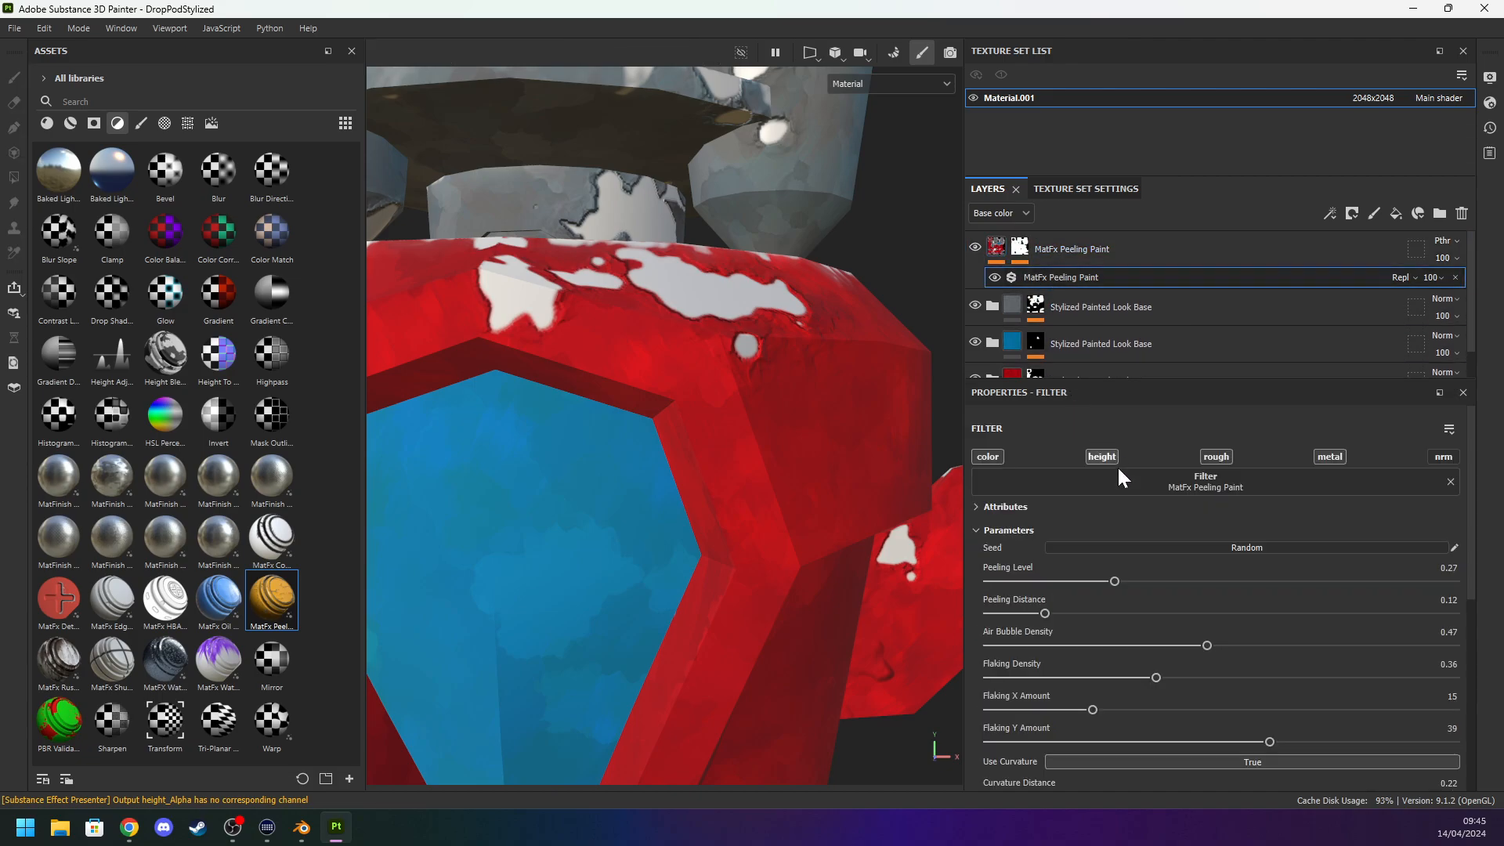
scroll(1160, 570, "down", 2)
scroll(1159, 576, "down", 2)
scroll(1173, 580, "down", 2)
scroll(1168, 576, "down", 2)
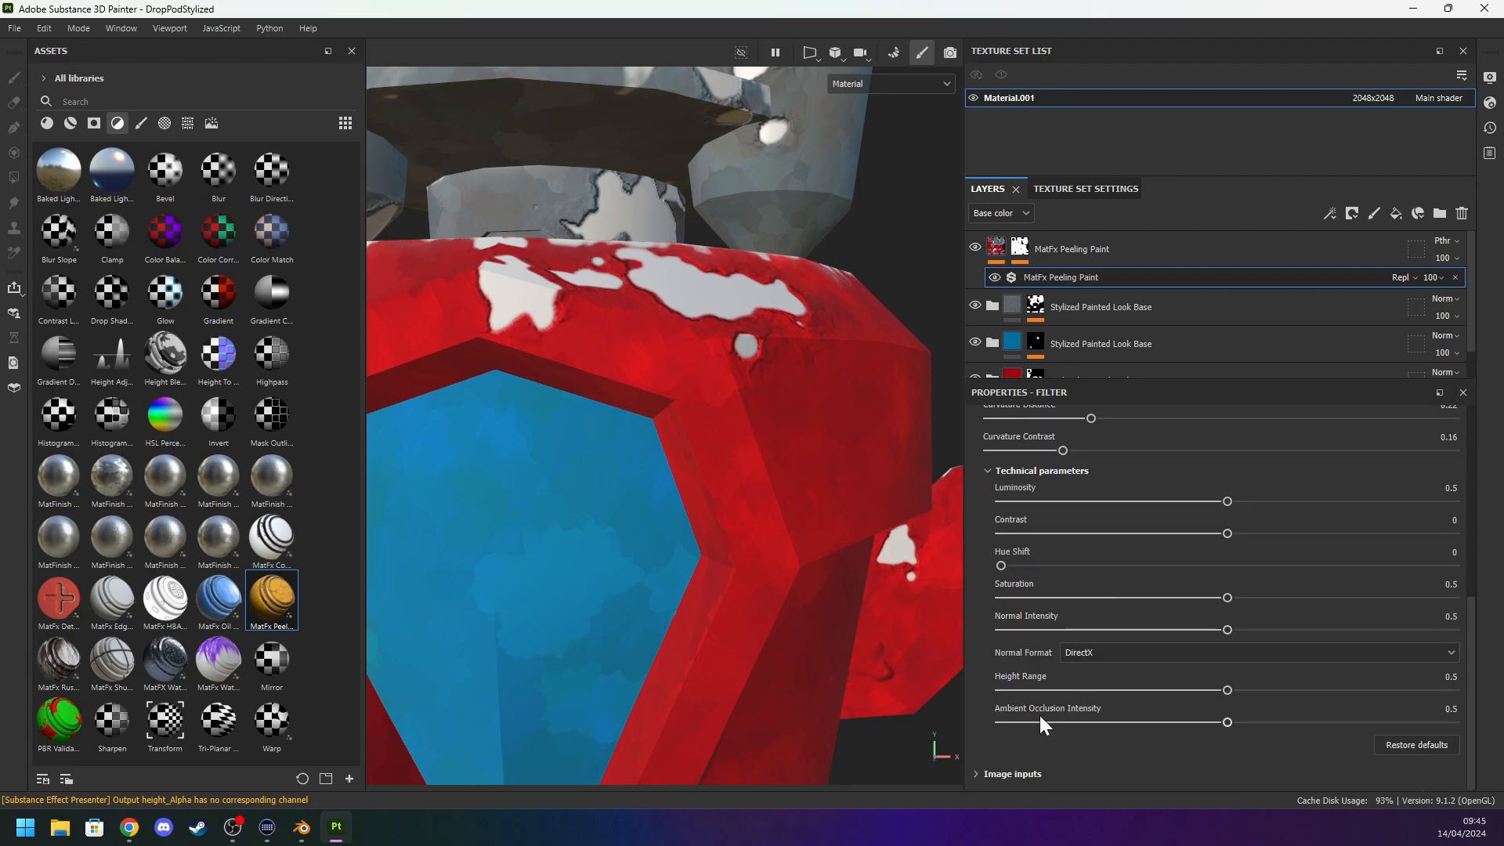
left_click(980, 774)
scroll(1032, 706, "up", 4)
scroll(1037, 712, "up", 3)
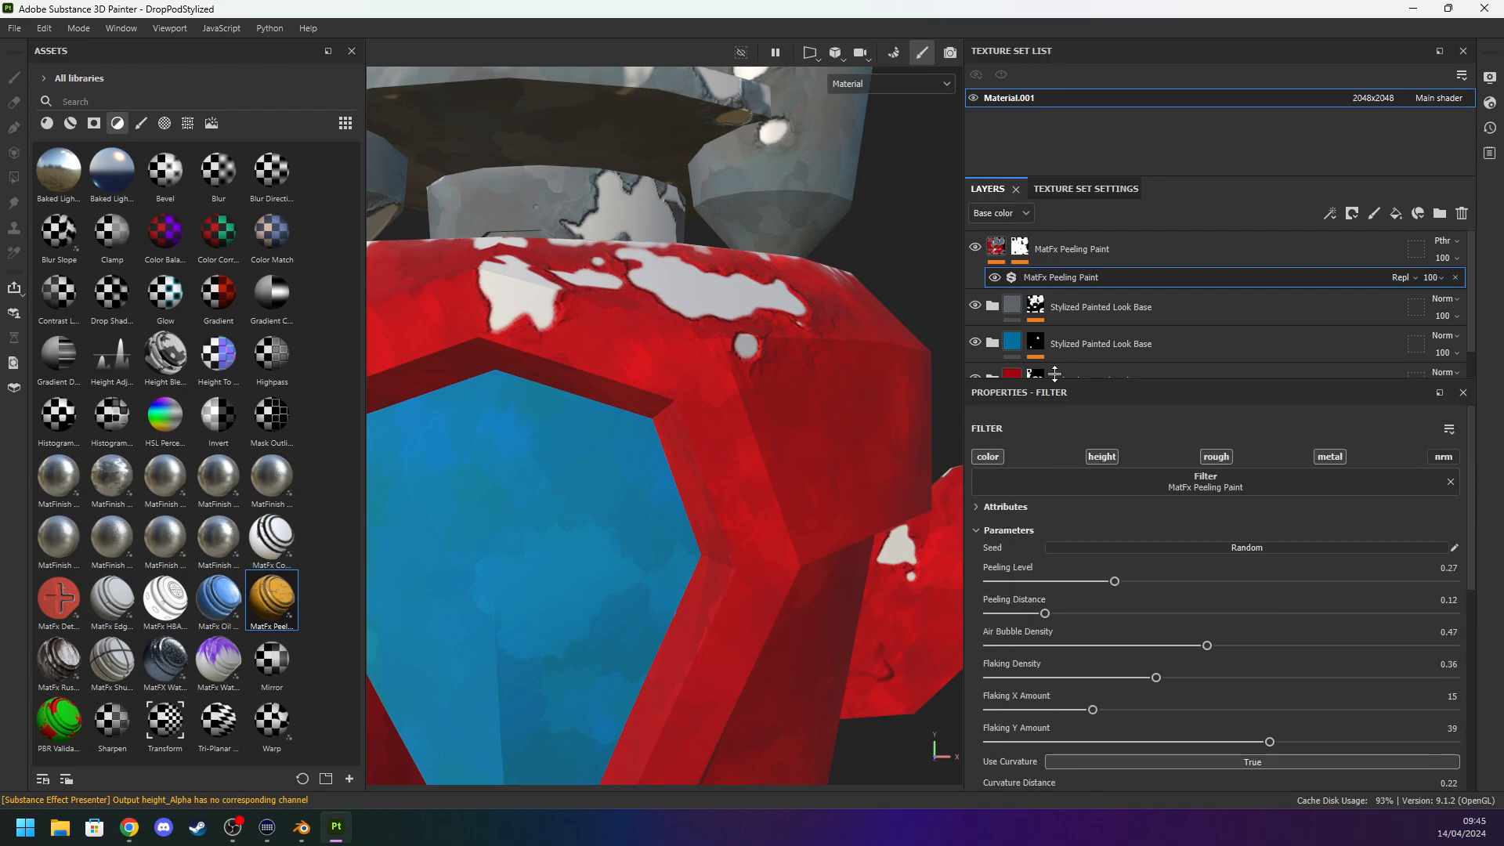
Examine the peeling layer's brush, alpha, stencil and material properties, including the Metal Rust channels mapping.
left_click(1008, 249)
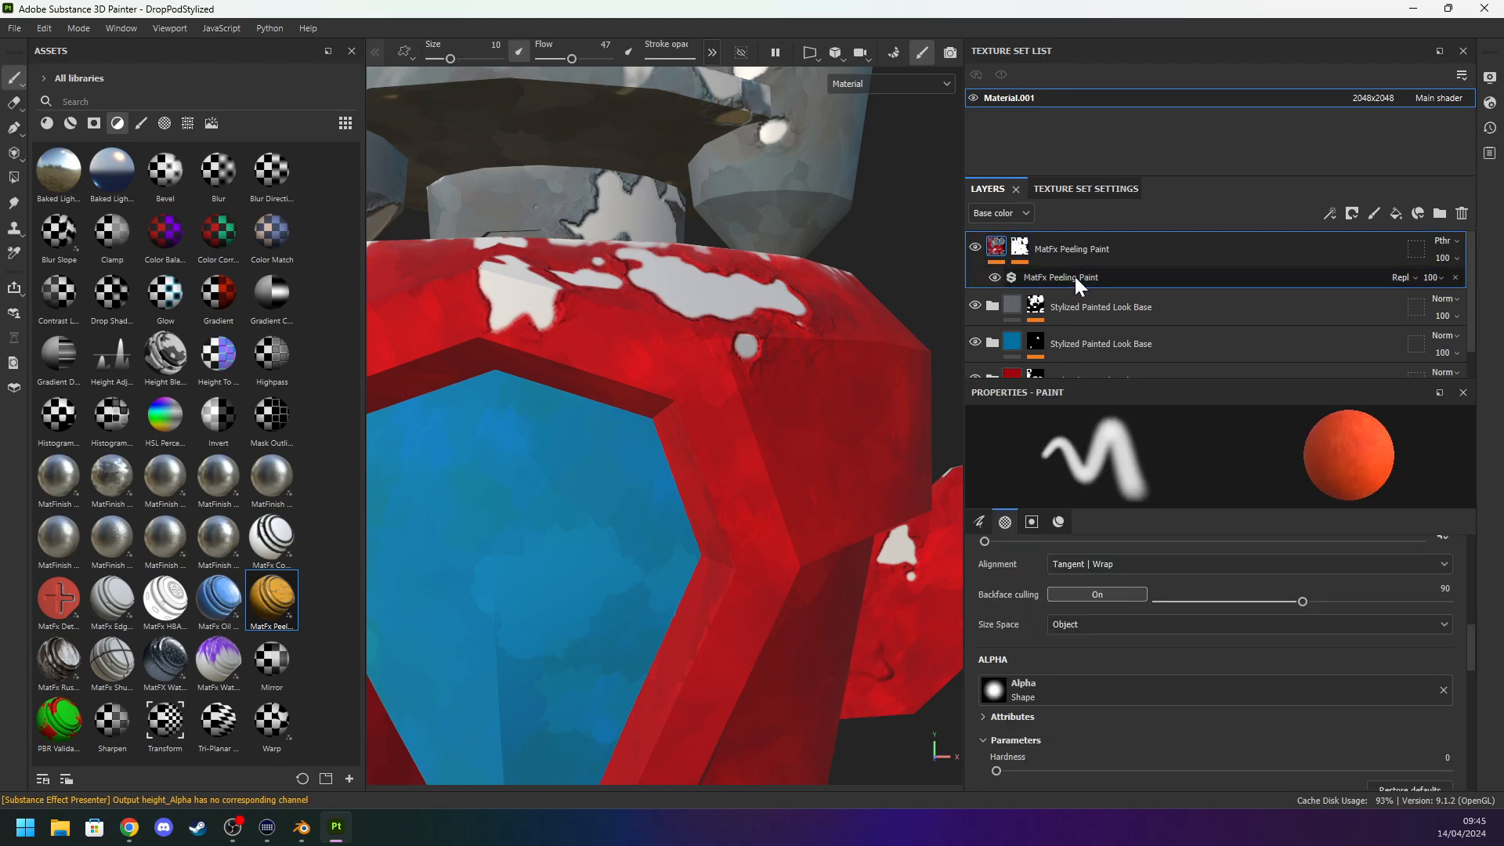
scroll(1094, 581, "up", 5)
scroll(1093, 581, "up", 2)
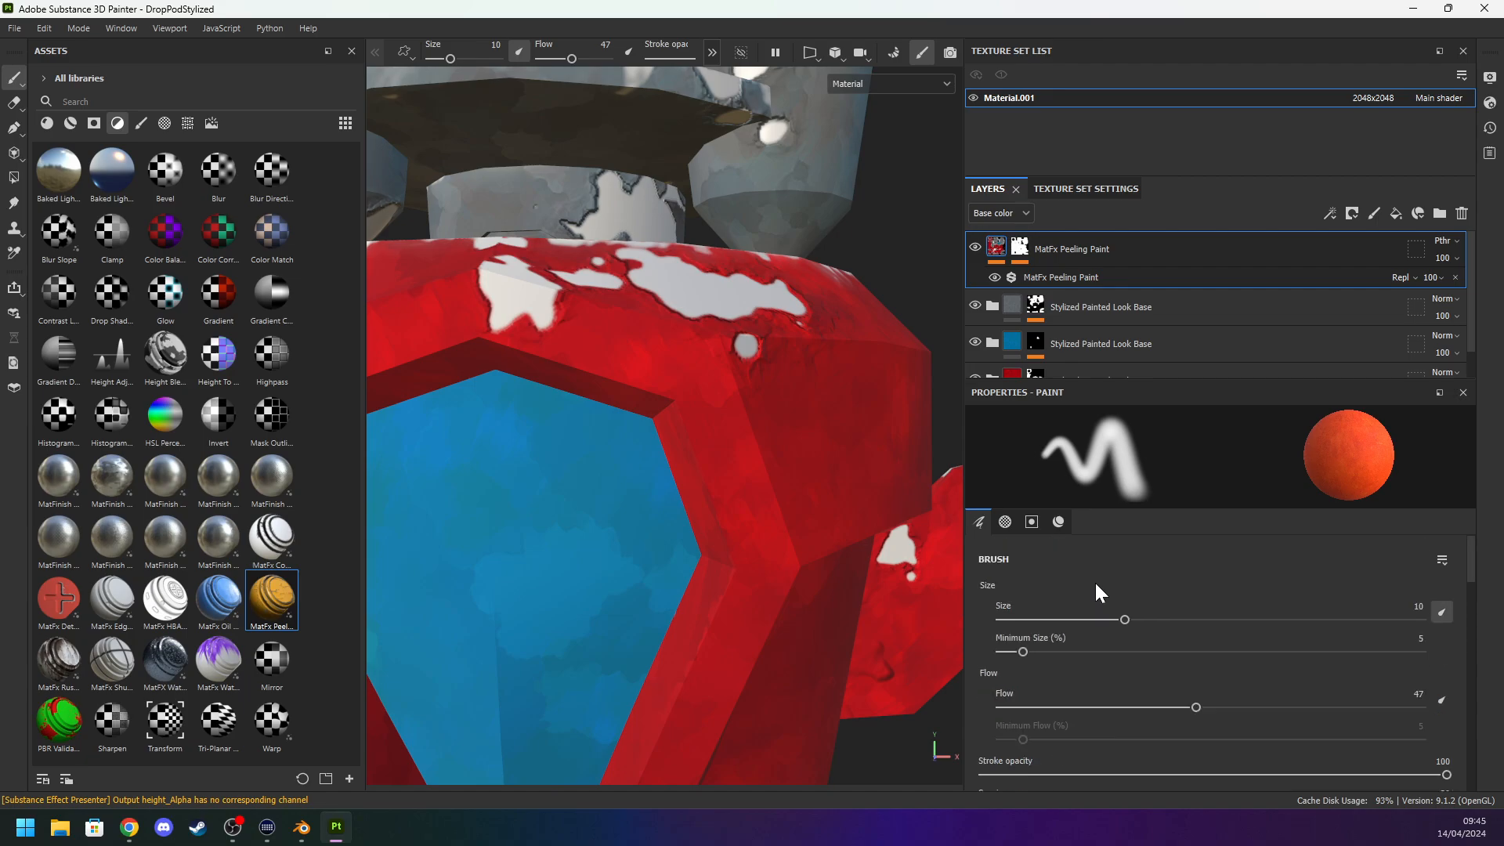
left_click(1007, 521)
left_click(1042, 525)
left_click(1056, 524)
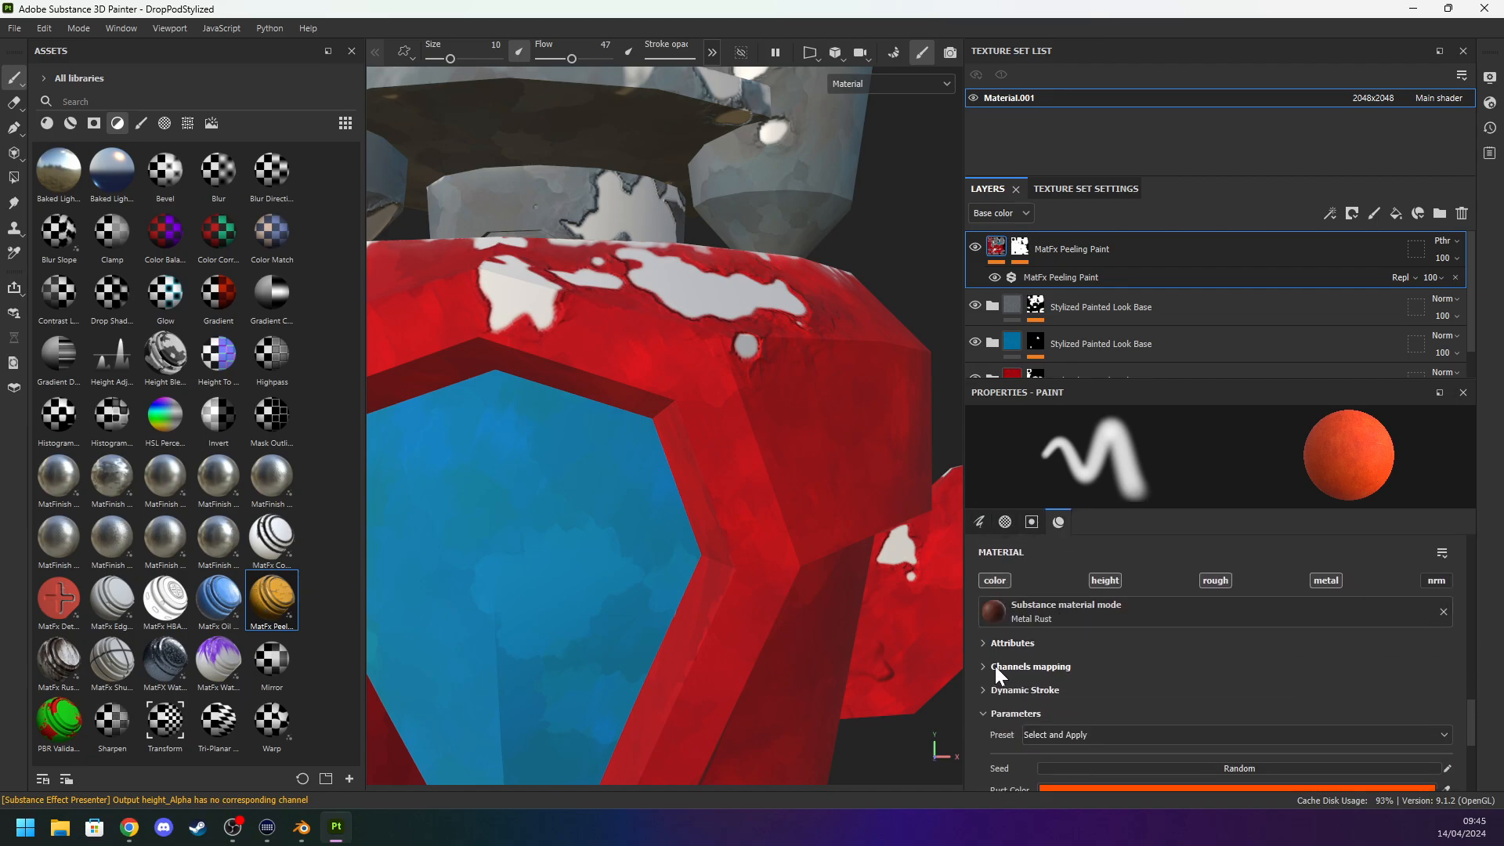
left_click(1019, 667)
scroll(984, 658, "down", 3)
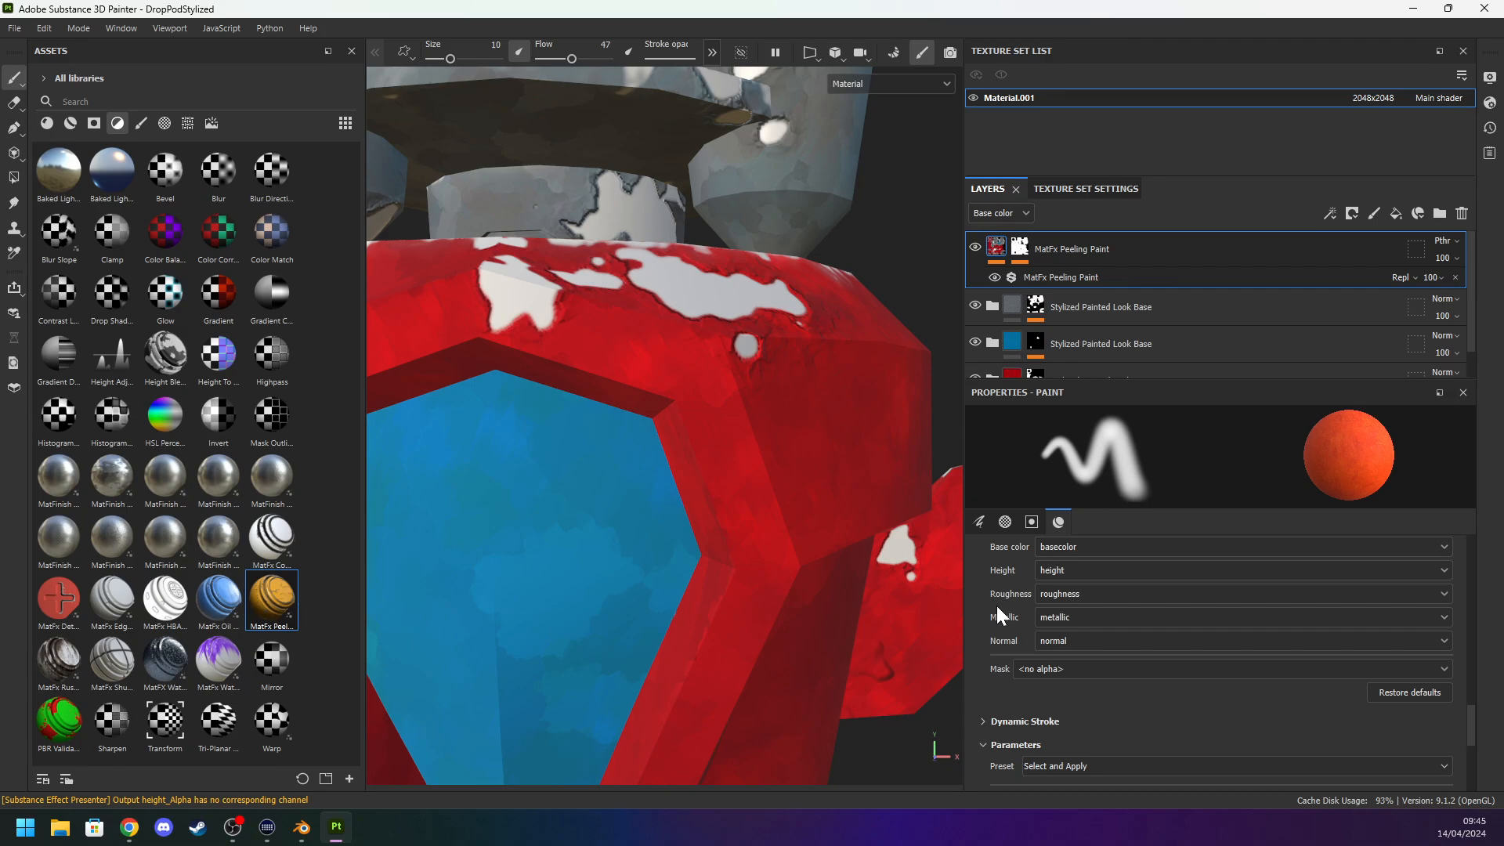
scroll(997, 605, "down", 2)
left_click(986, 628)
left_click(986, 627)
scroll(986, 624, "up", 2)
left_click(1193, 593)
left_click(1194, 592)
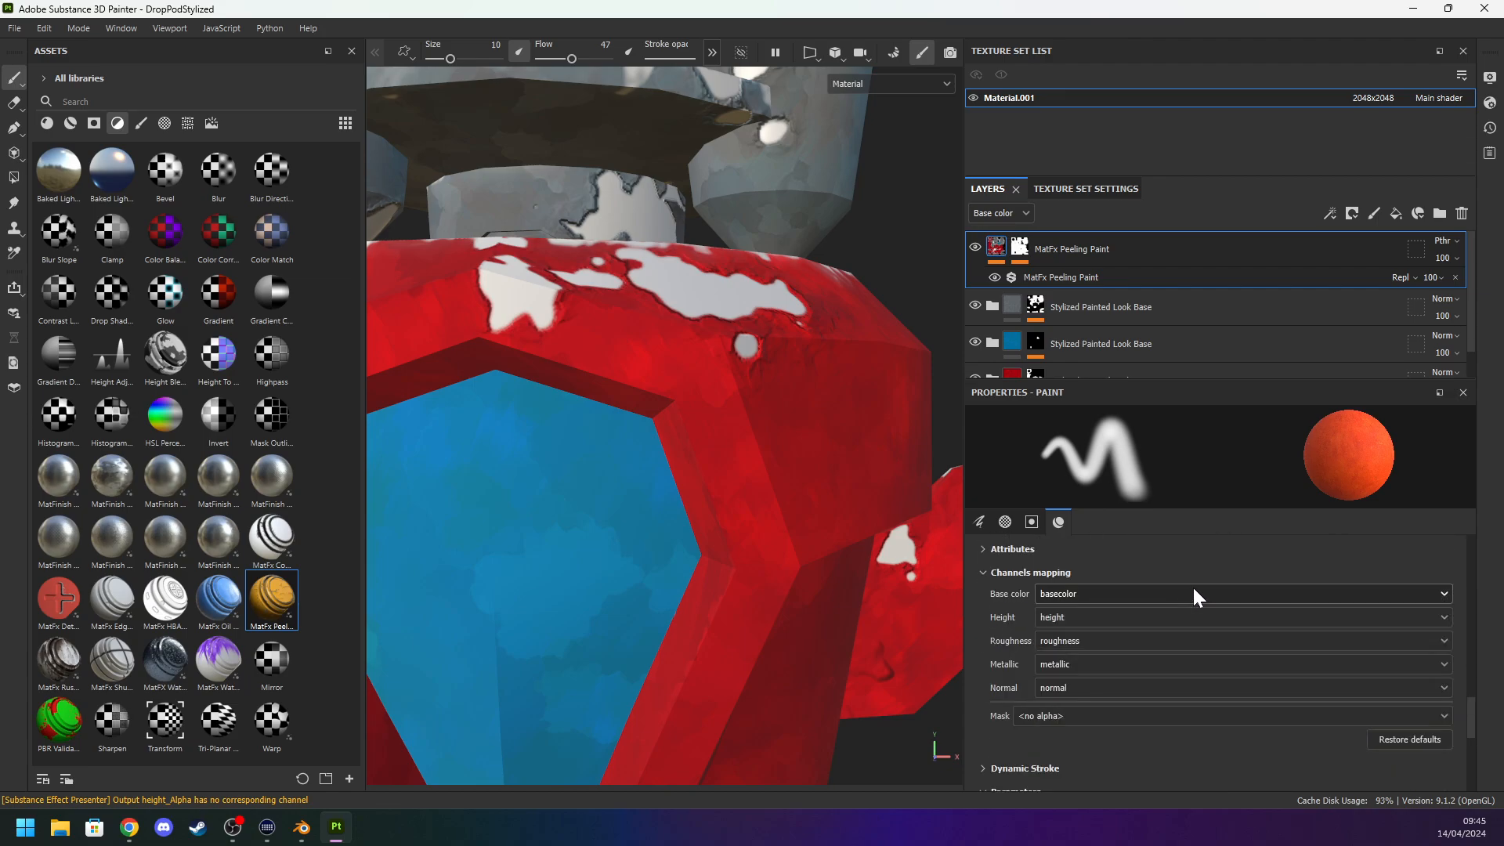
scroll(1093, 356, "down", 1)
Check the mesh maps in the texture set settings, then return to the layer stack.
left_click(1073, 188)
scroll(1065, 321, "down", 3)
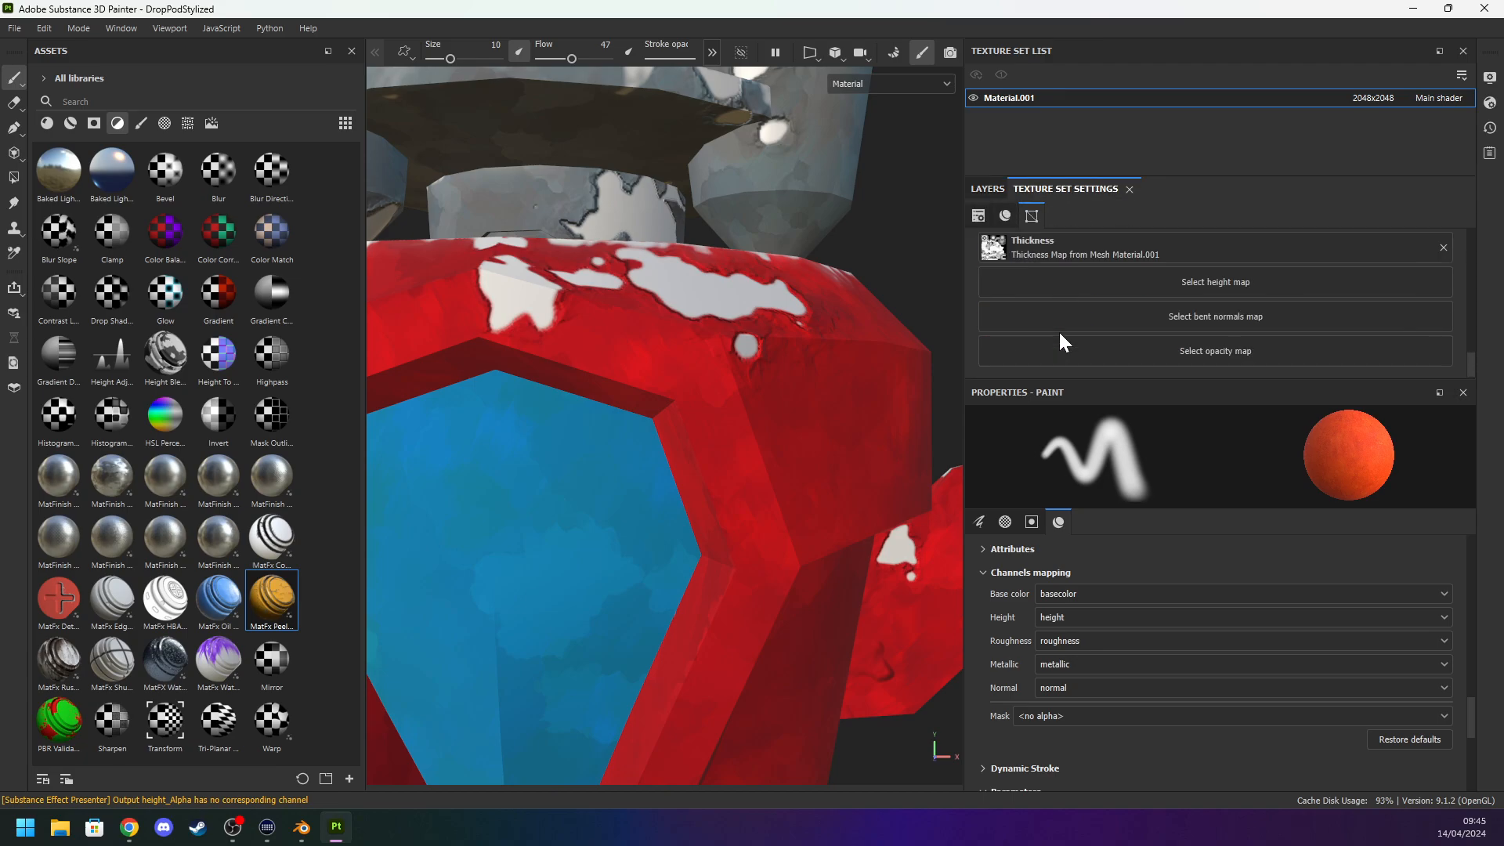
left_click(988, 189)
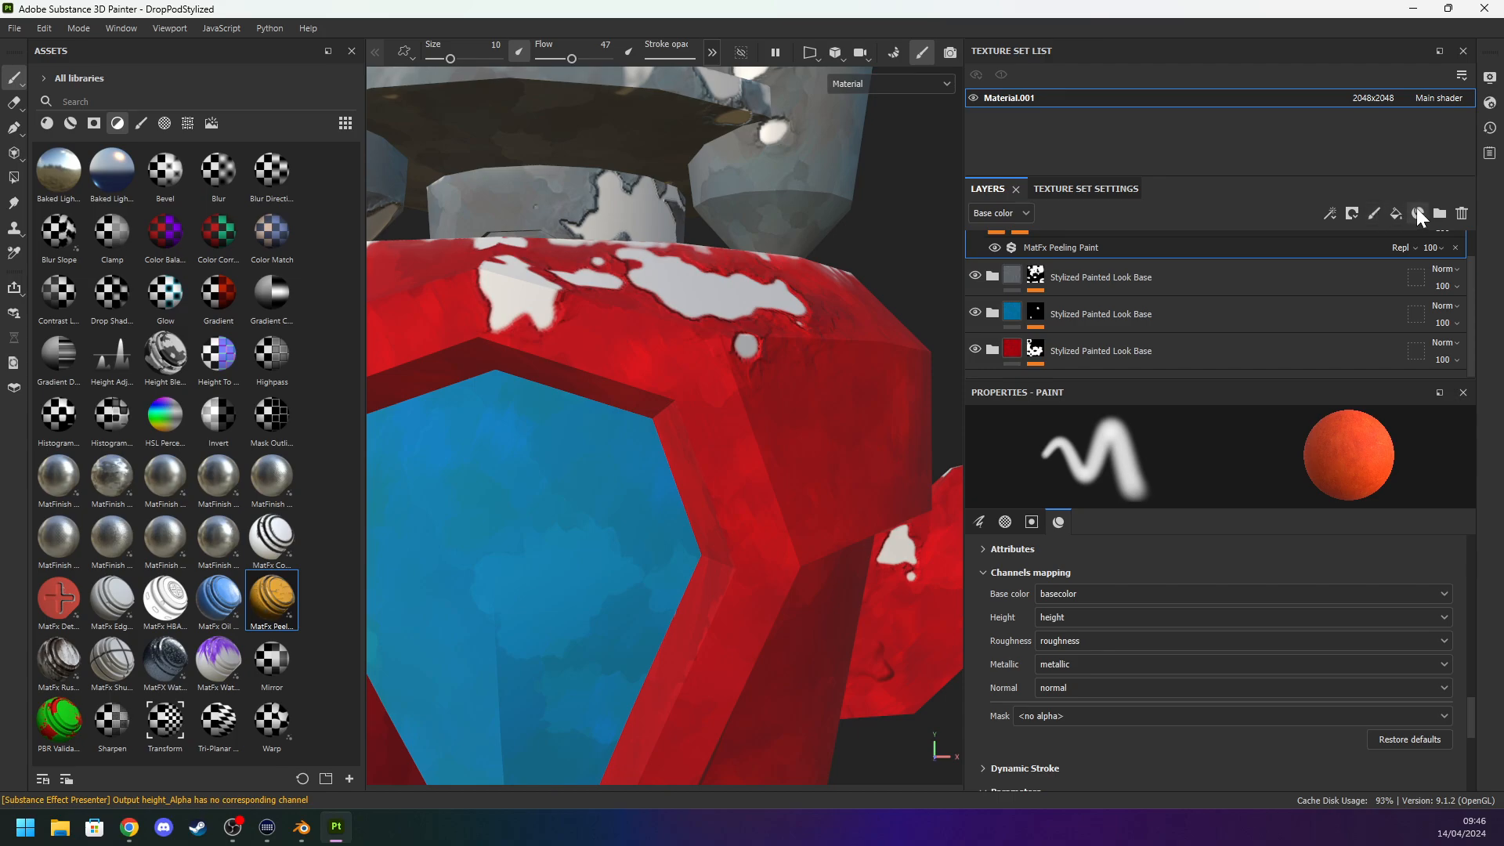
scroll(1181, 290, "up", 1)
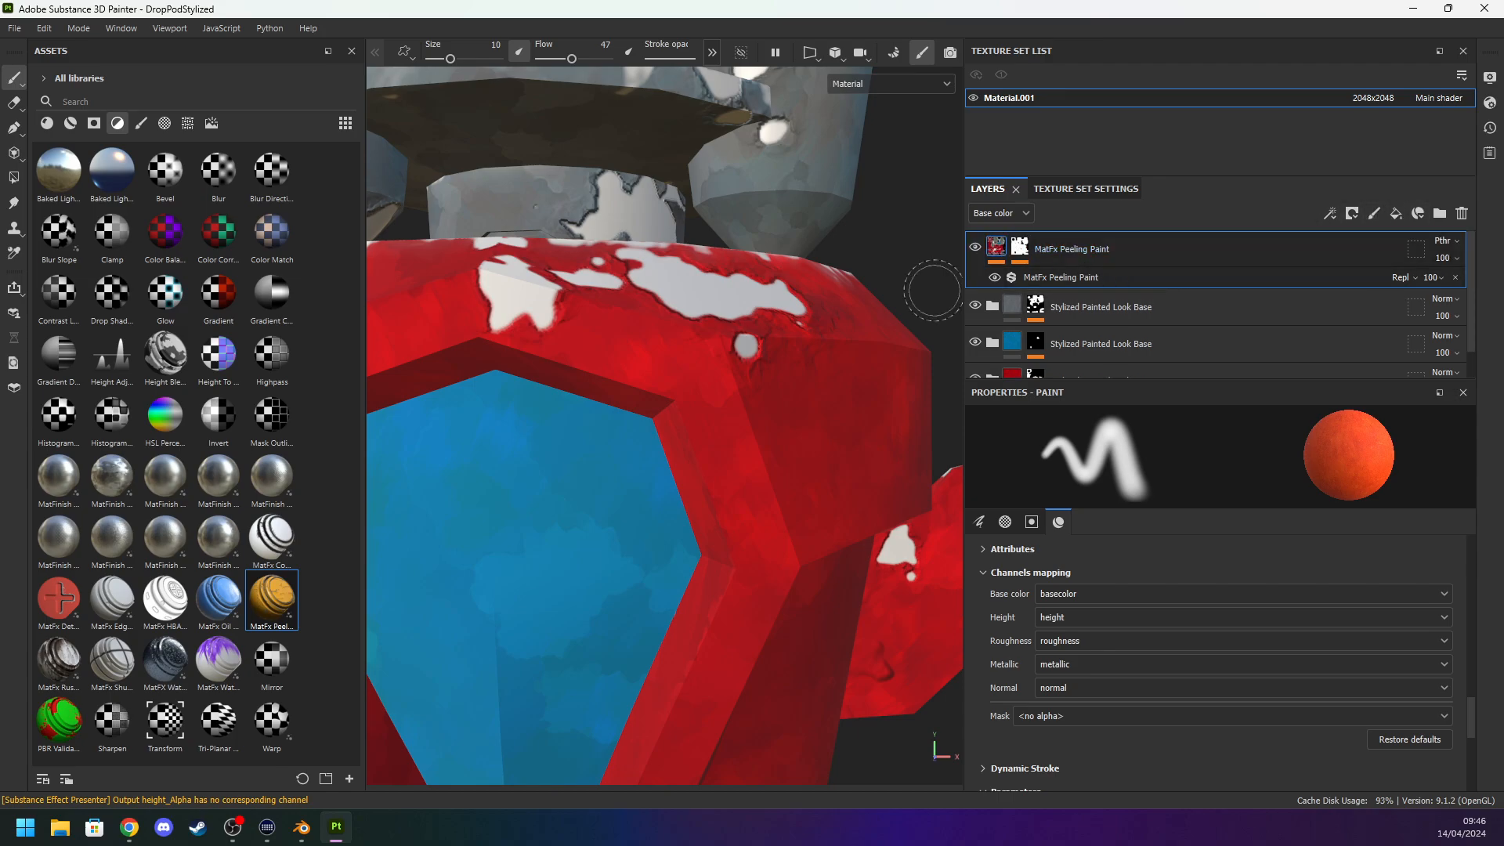
Try duplicating the red Stylized Painted Look Base group and removing the mask from the upper copy.
left_click(1166, 304)
scroll(1112, 356, "down", 1)
left_click(1117, 349)
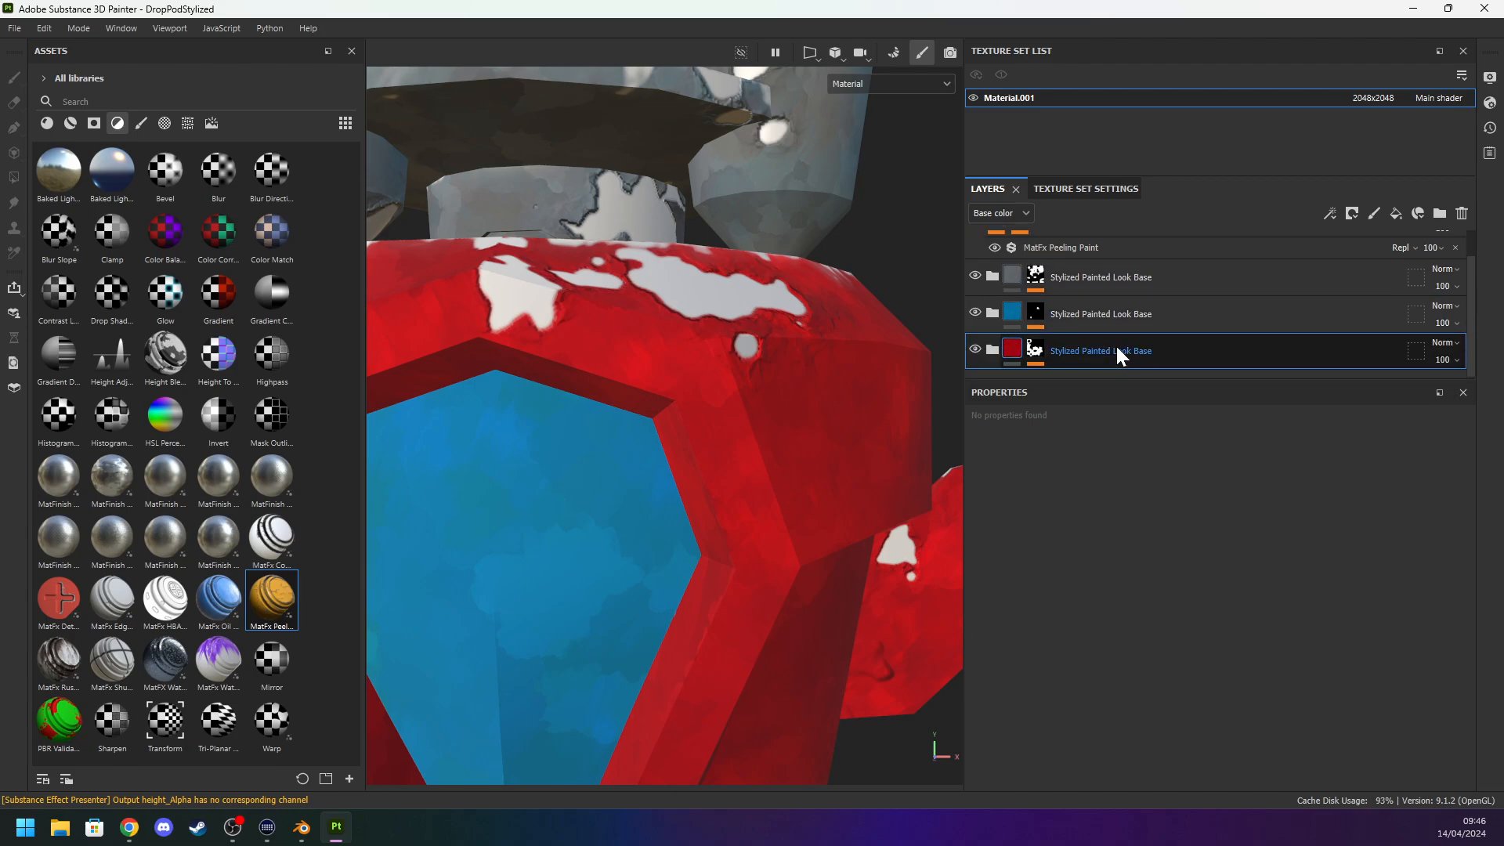
key("ctrl+d")
right_click(1036, 355)
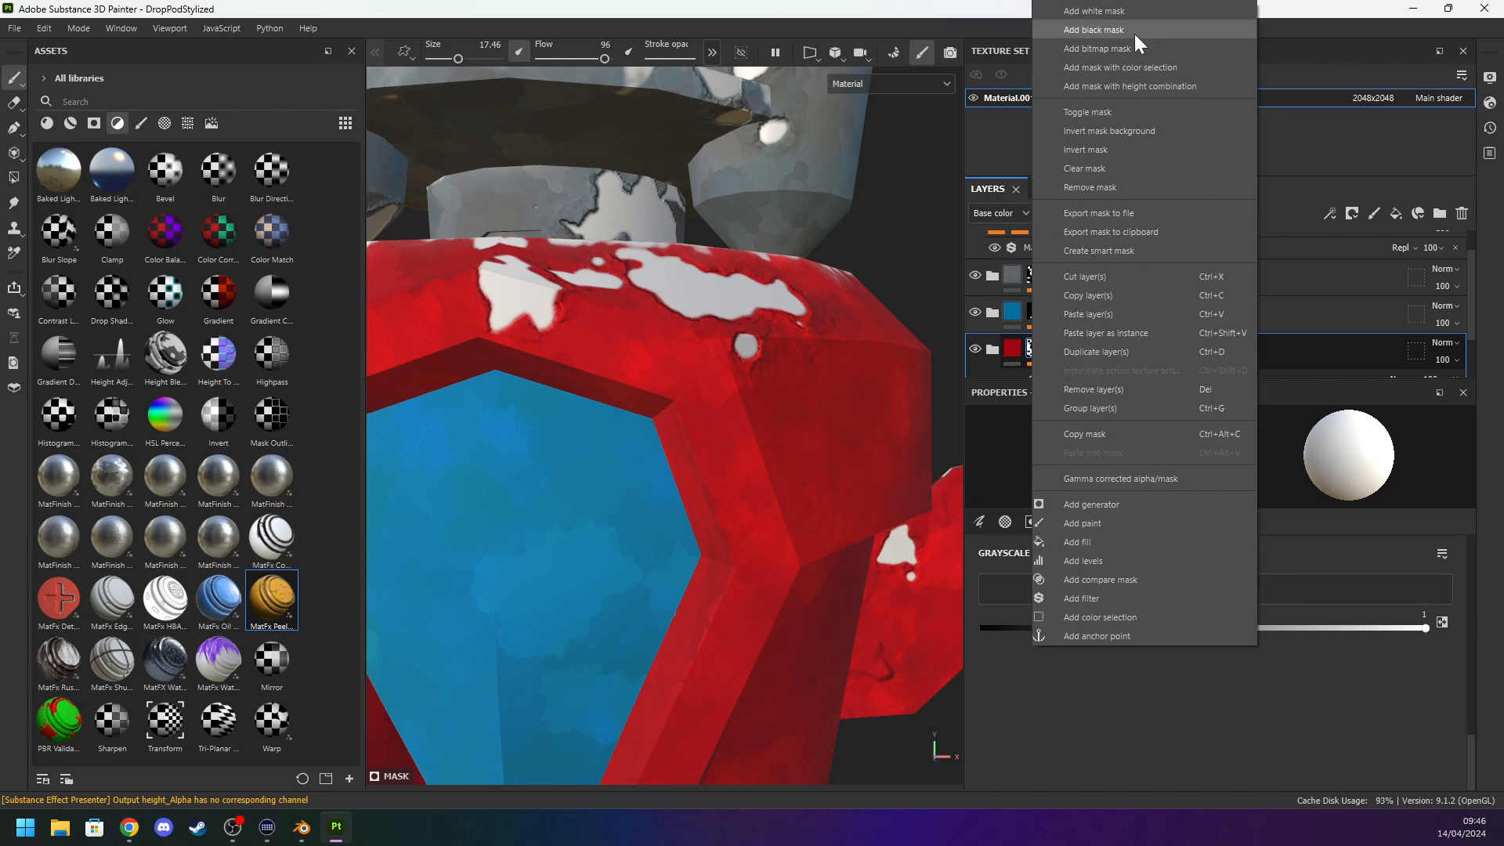
left_click(1121, 181)
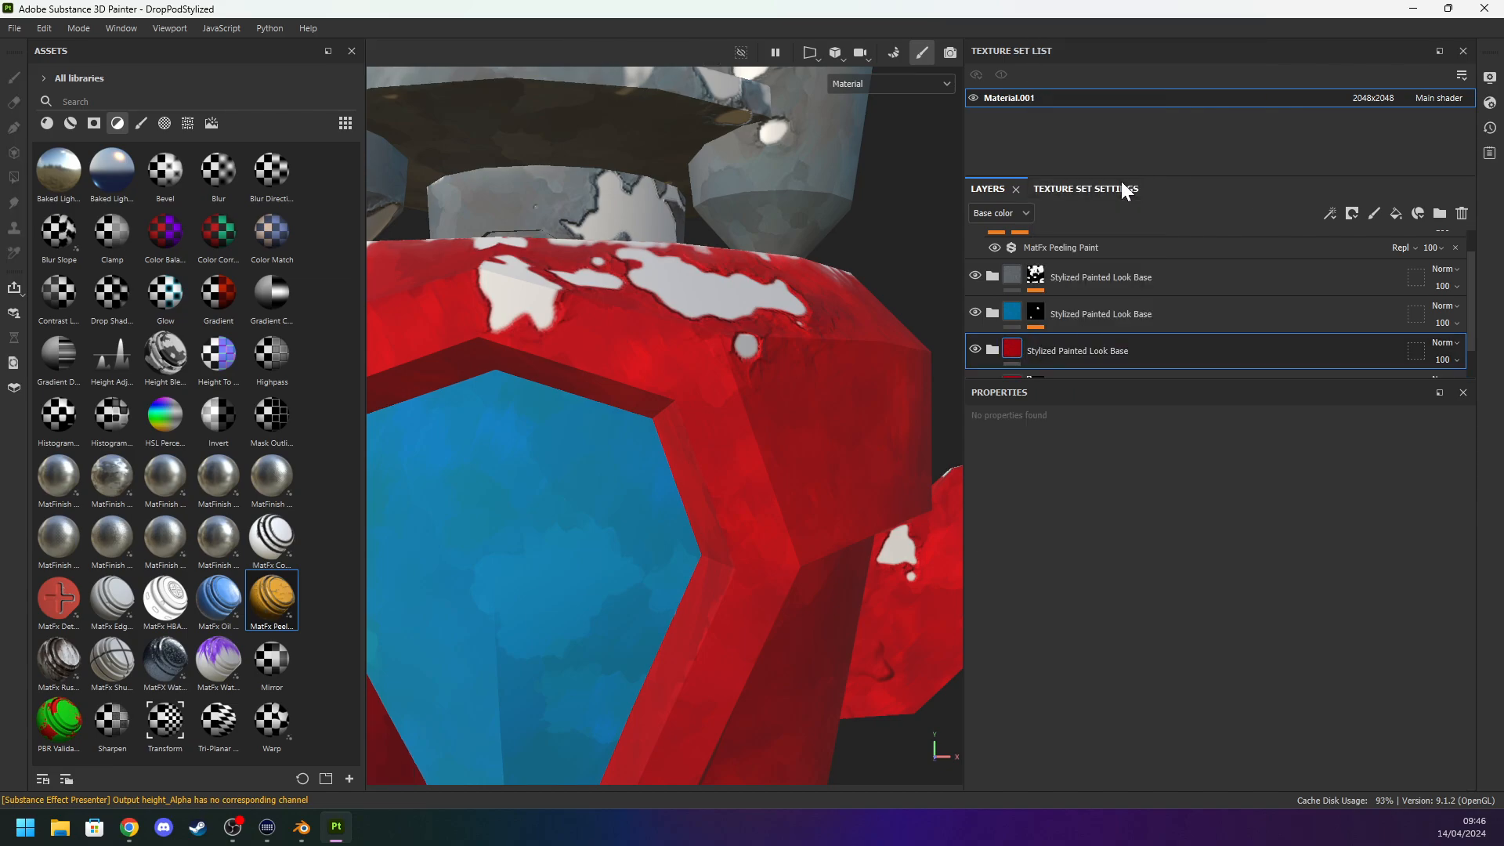
mouse_move(1083, 344)
left_mouse_down()
mouse_move(1081, 219)
mouse_move(1091, 343)
left_mouse_up()
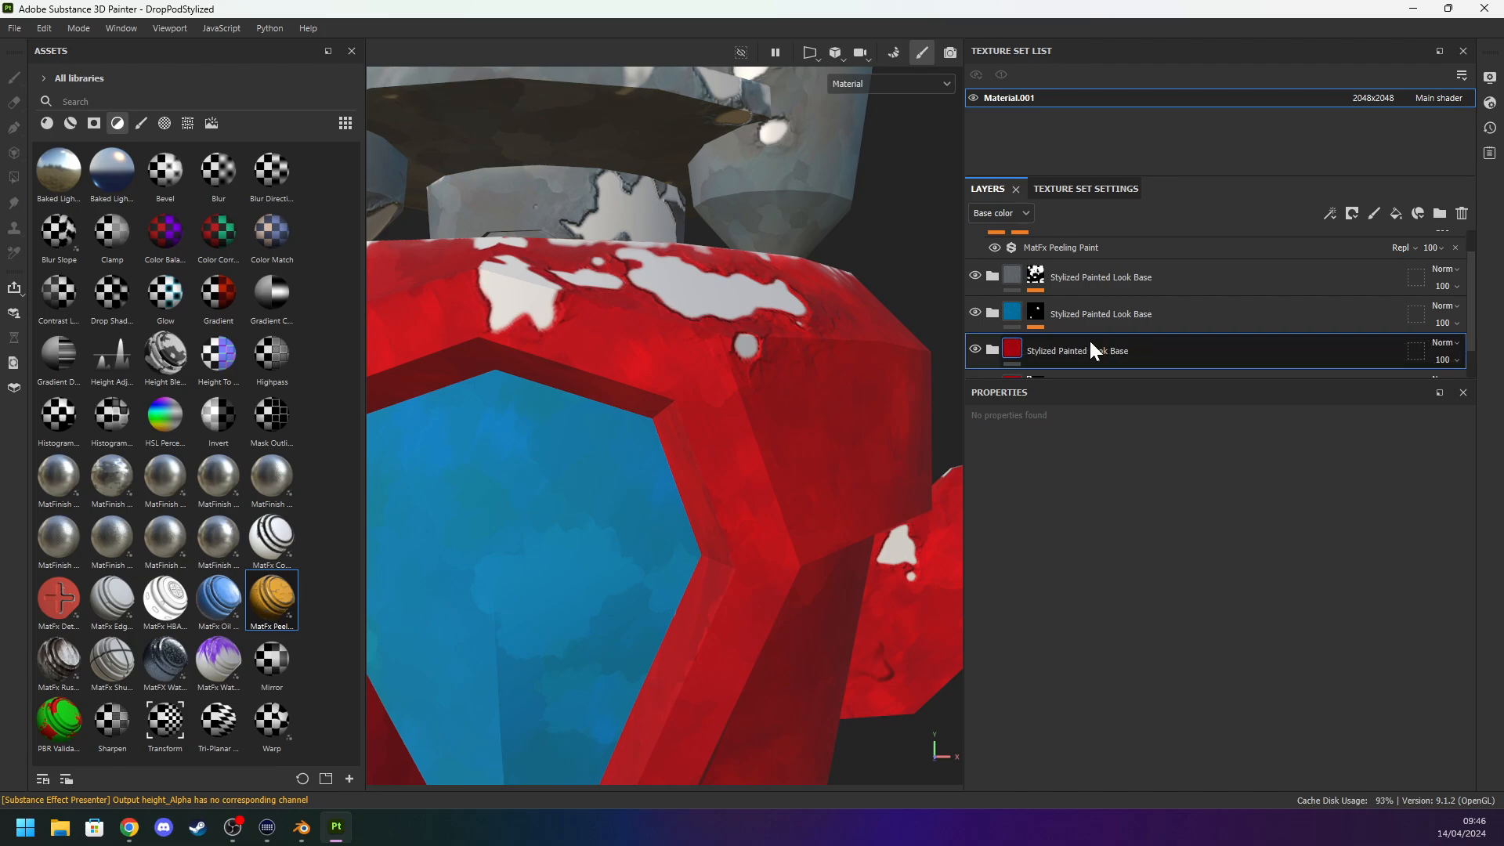
Try moving the grey Stylized Painted Look Base group above the MatFx Peeling Paint layer, and undo the move.
scroll(1087, 310, "up", 1)
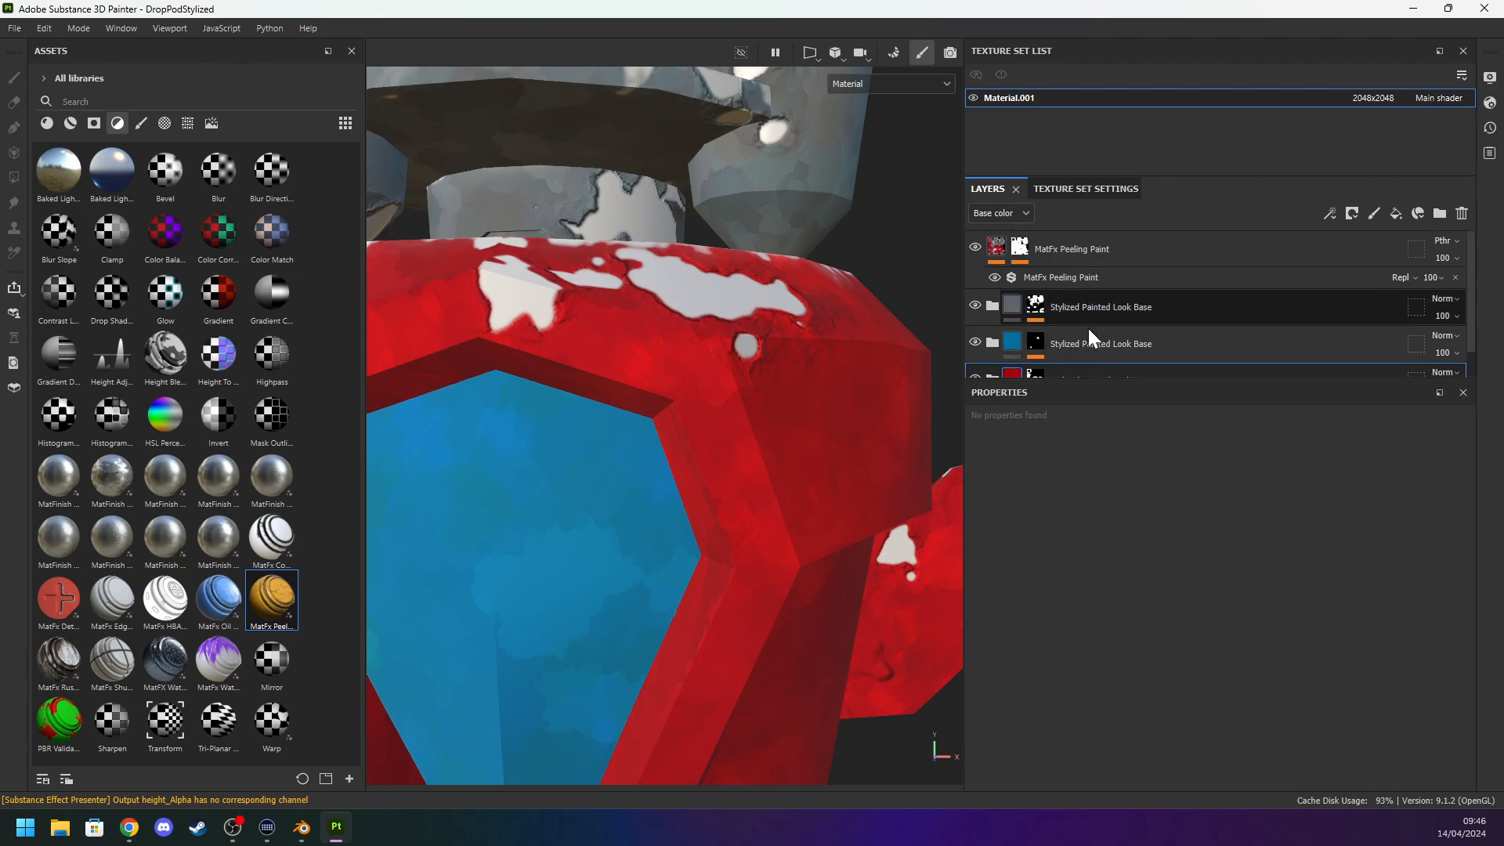
left_click(1133, 309)
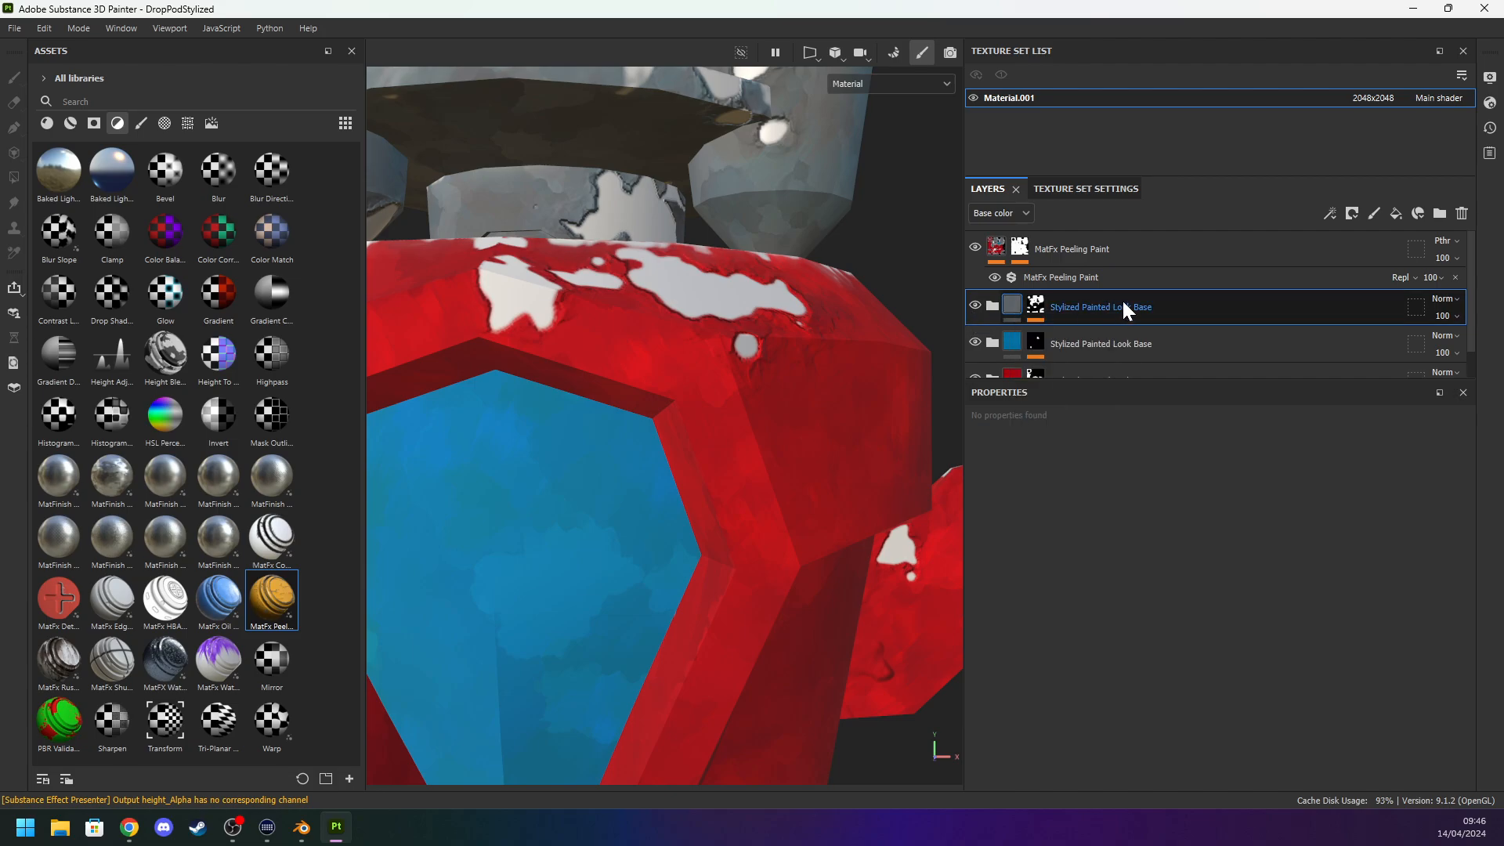
scroll(736, 328, "down", 2)
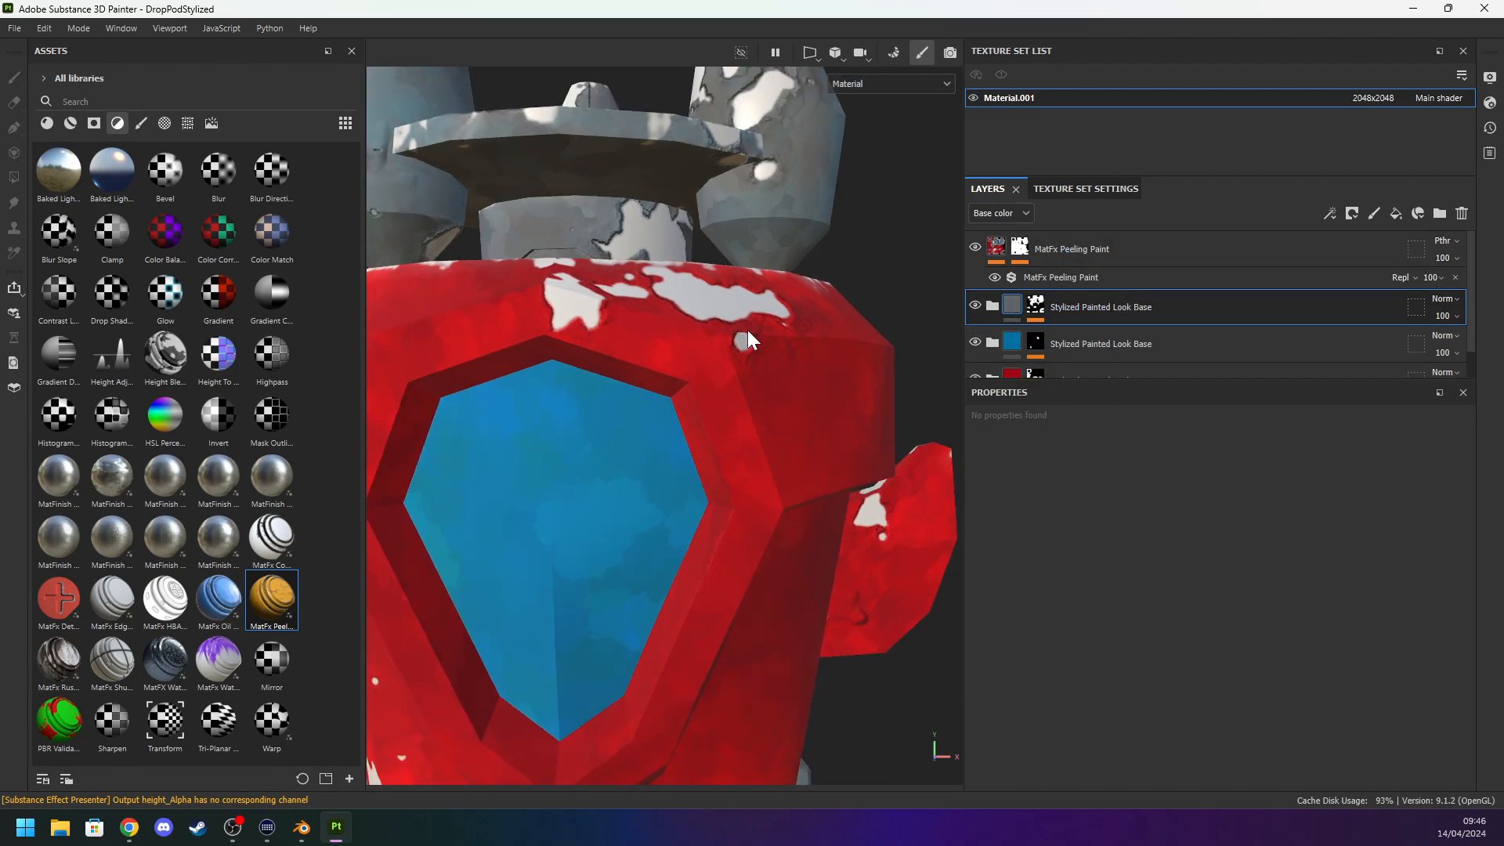
mouse_move(1128, 306)
left_mouse_down()
mouse_move(1191, 293)
mouse_move(1176, 238)
left_mouse_up()
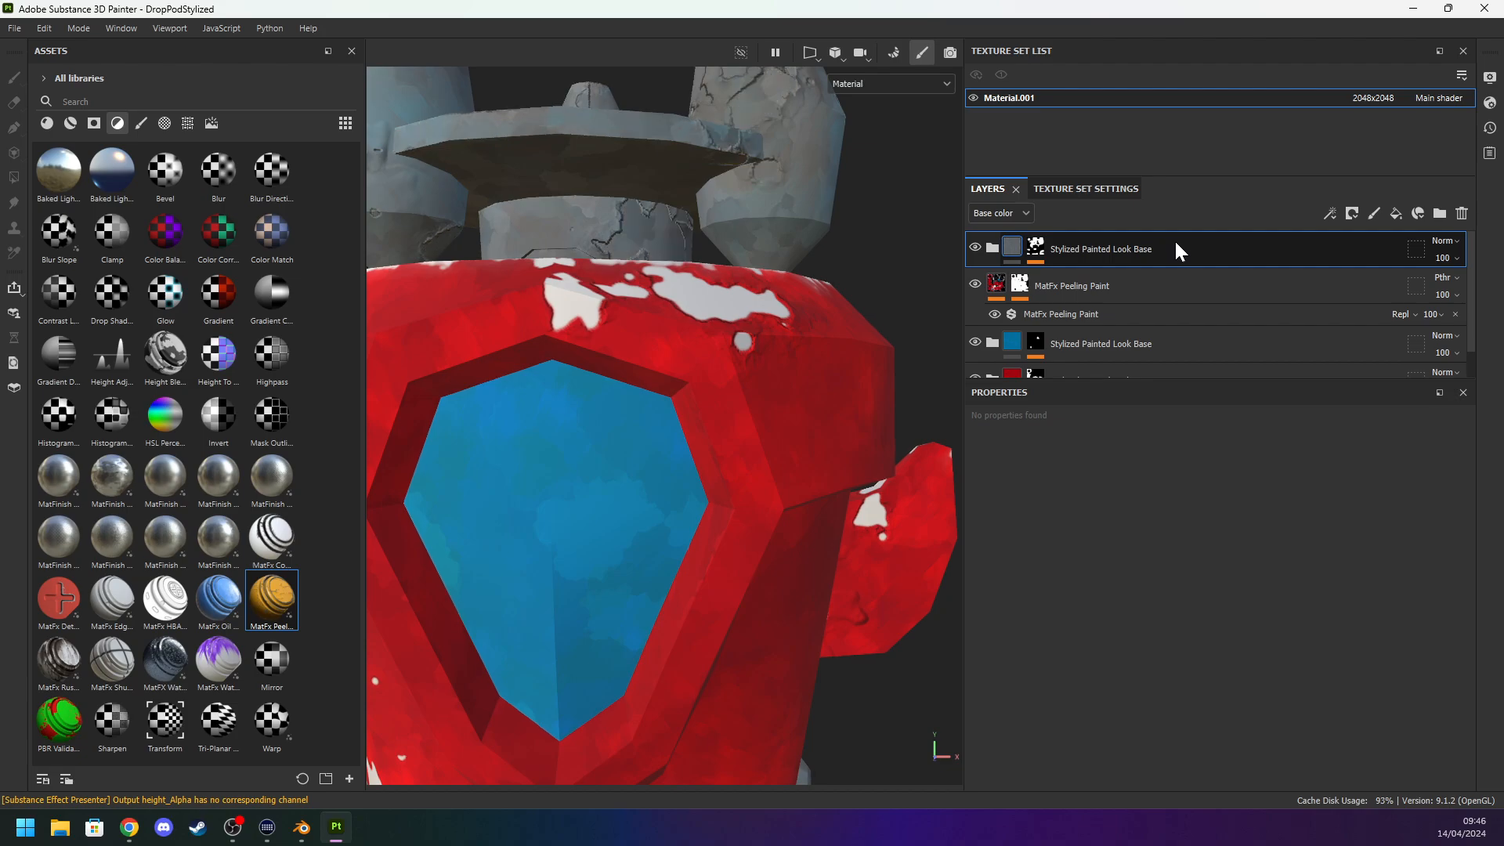
scroll(857, 270, "down", 3)
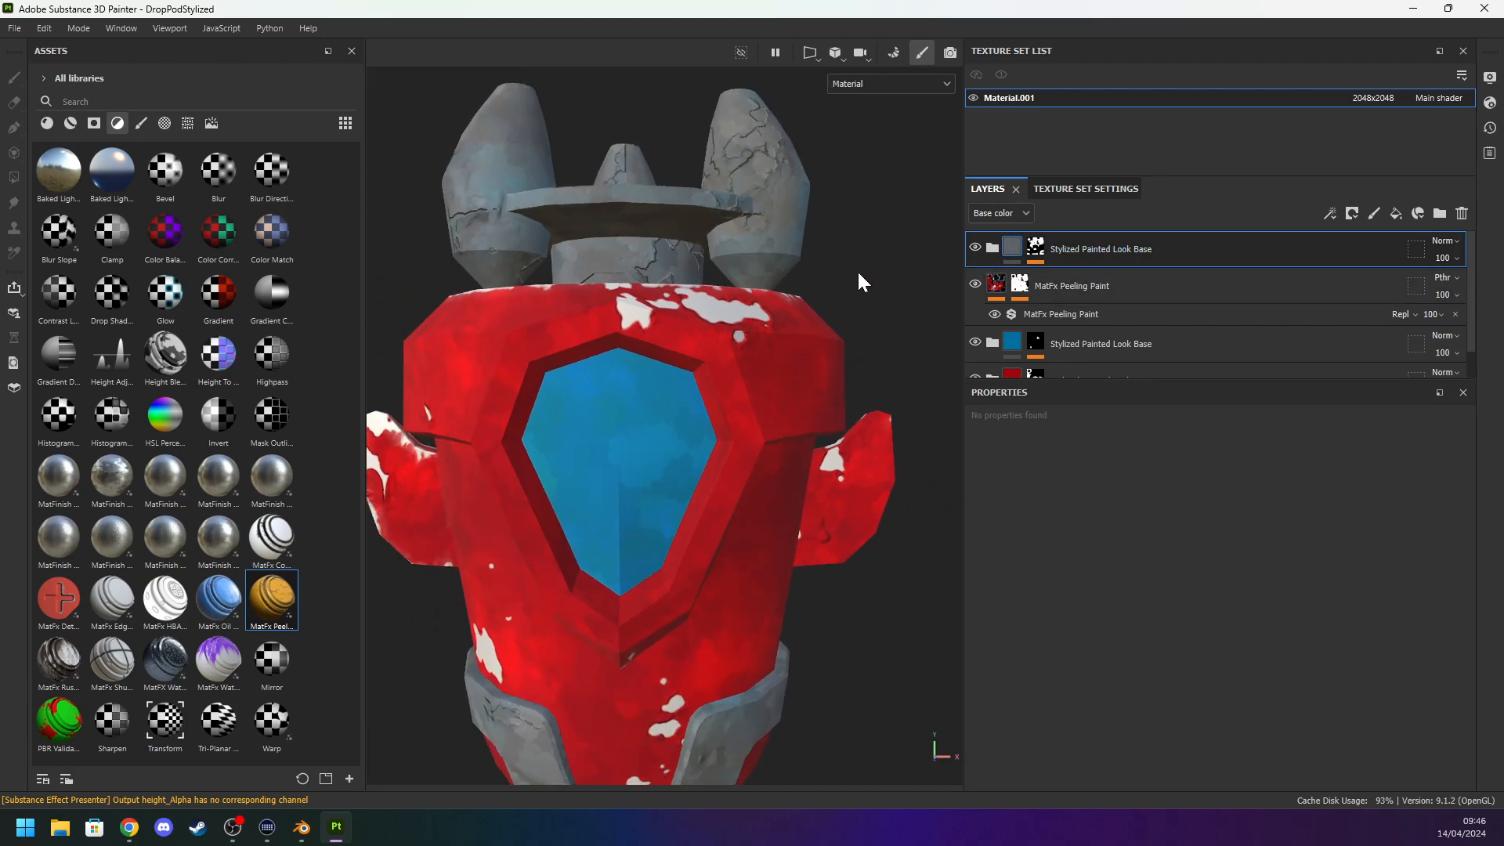
left_click(1036, 247)
key("ctrl+z")
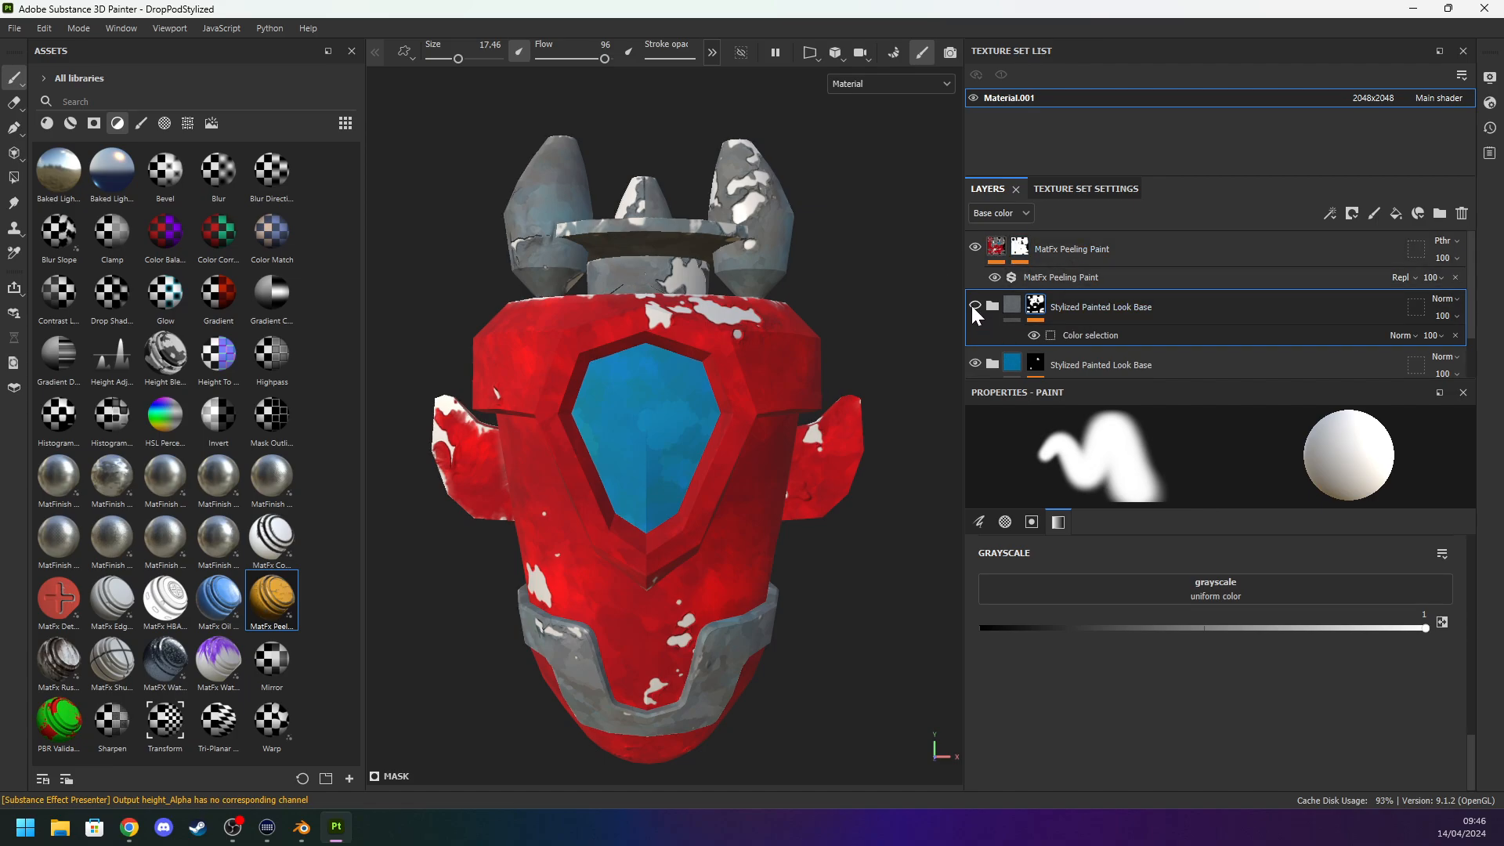
Try moving the MatFx Peeling Paint layer below the grey group and on down beneath the red group at the stack's base.
left_click(1078, 257)
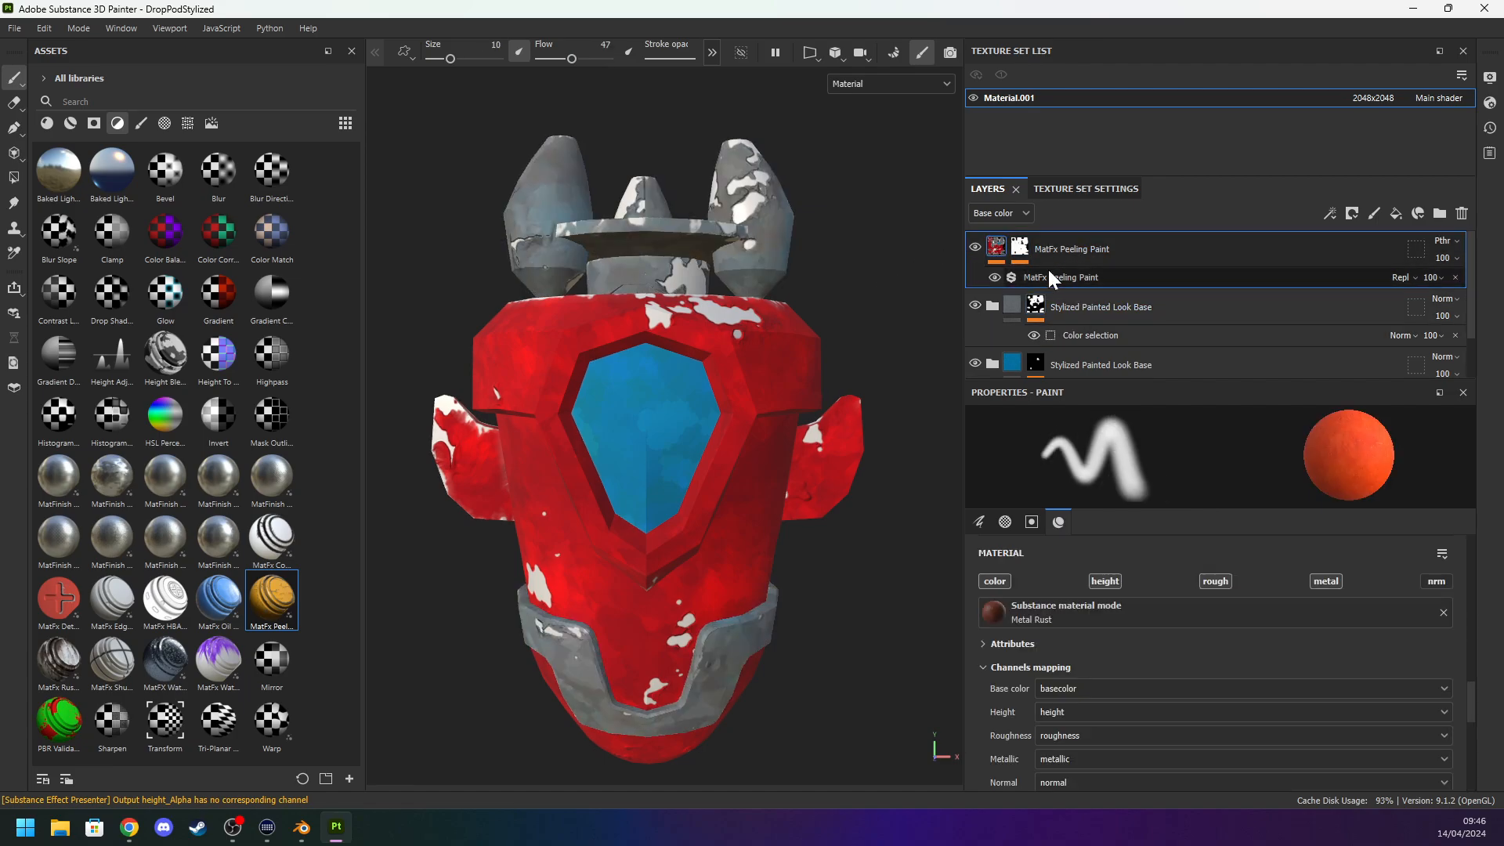
left_click(976, 248)
left_click(975, 247)
left_click_drag(1123, 250, 1117, 350)
scroll(1117, 351, "down", 1)
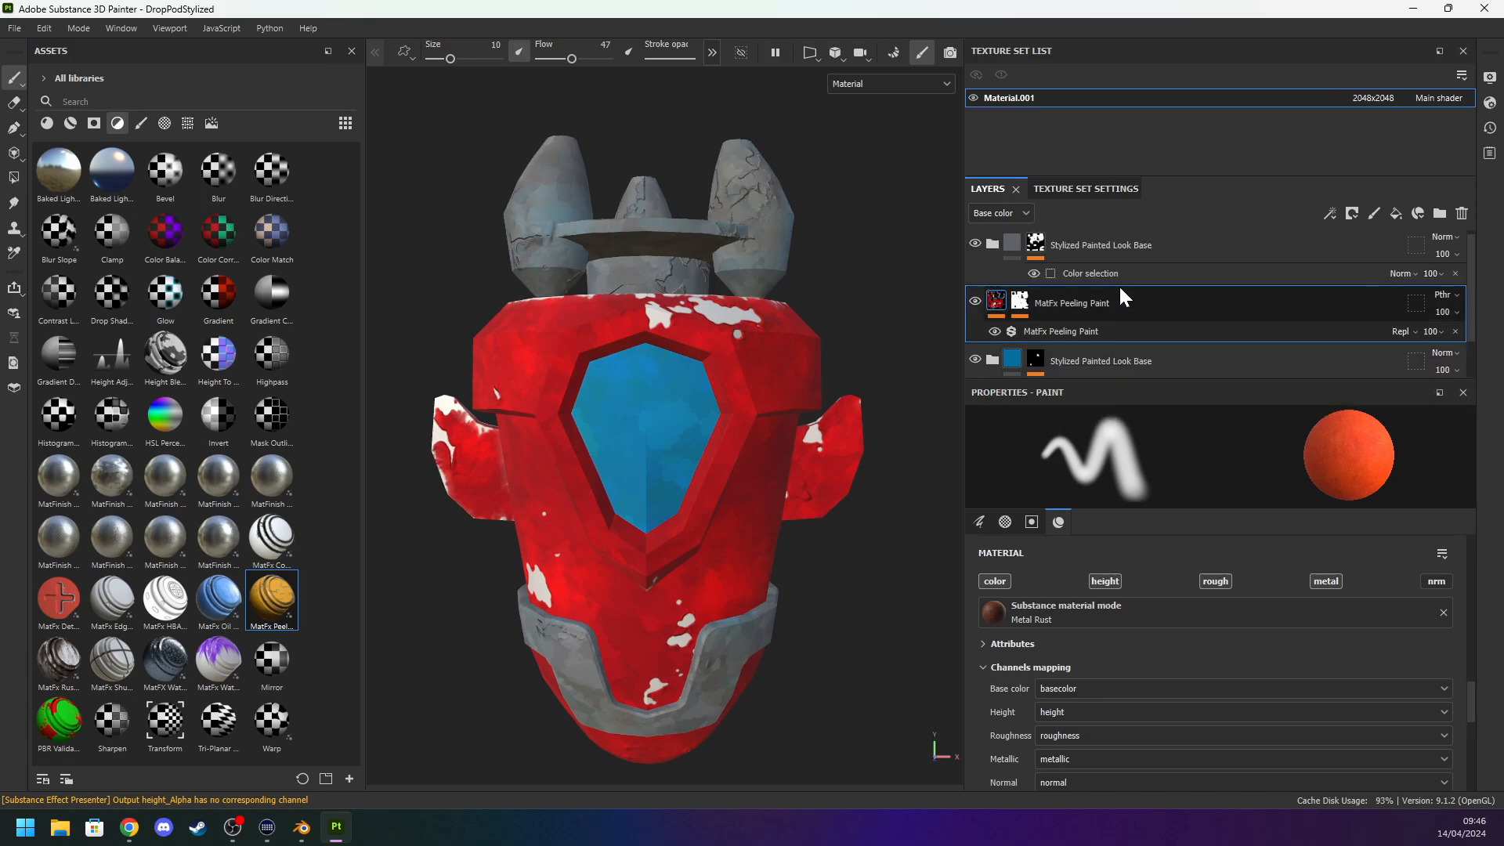
left_click_drag(1125, 250, 1138, 376)
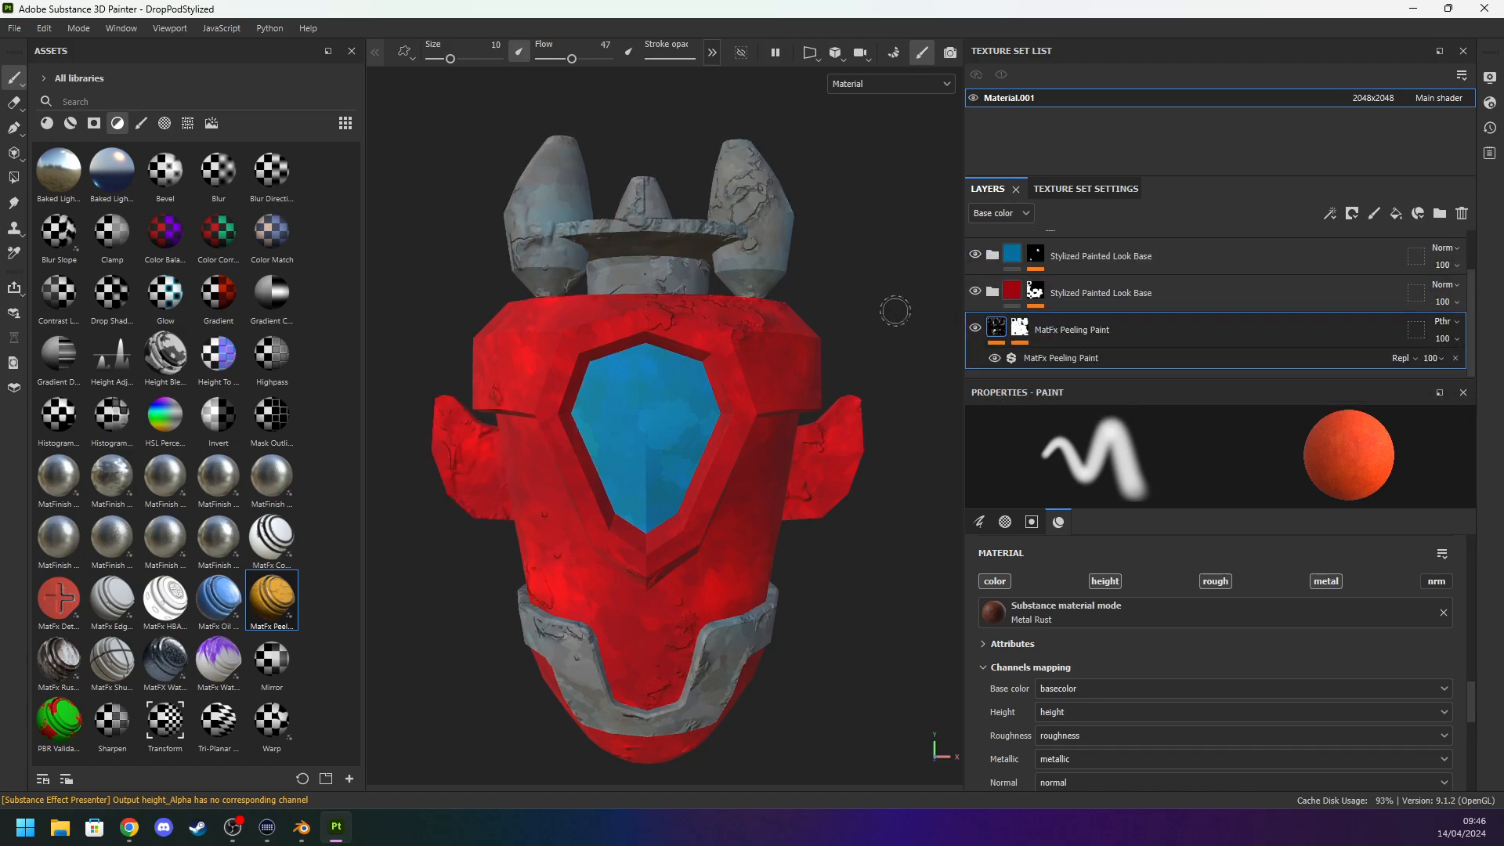
mouse_move(886, 275)
left_mouse_down("alt")
mouse_move(853, 282)
mouse_move(940, 293)
mouse_move(888, 299)
left_mouse_up("alt")
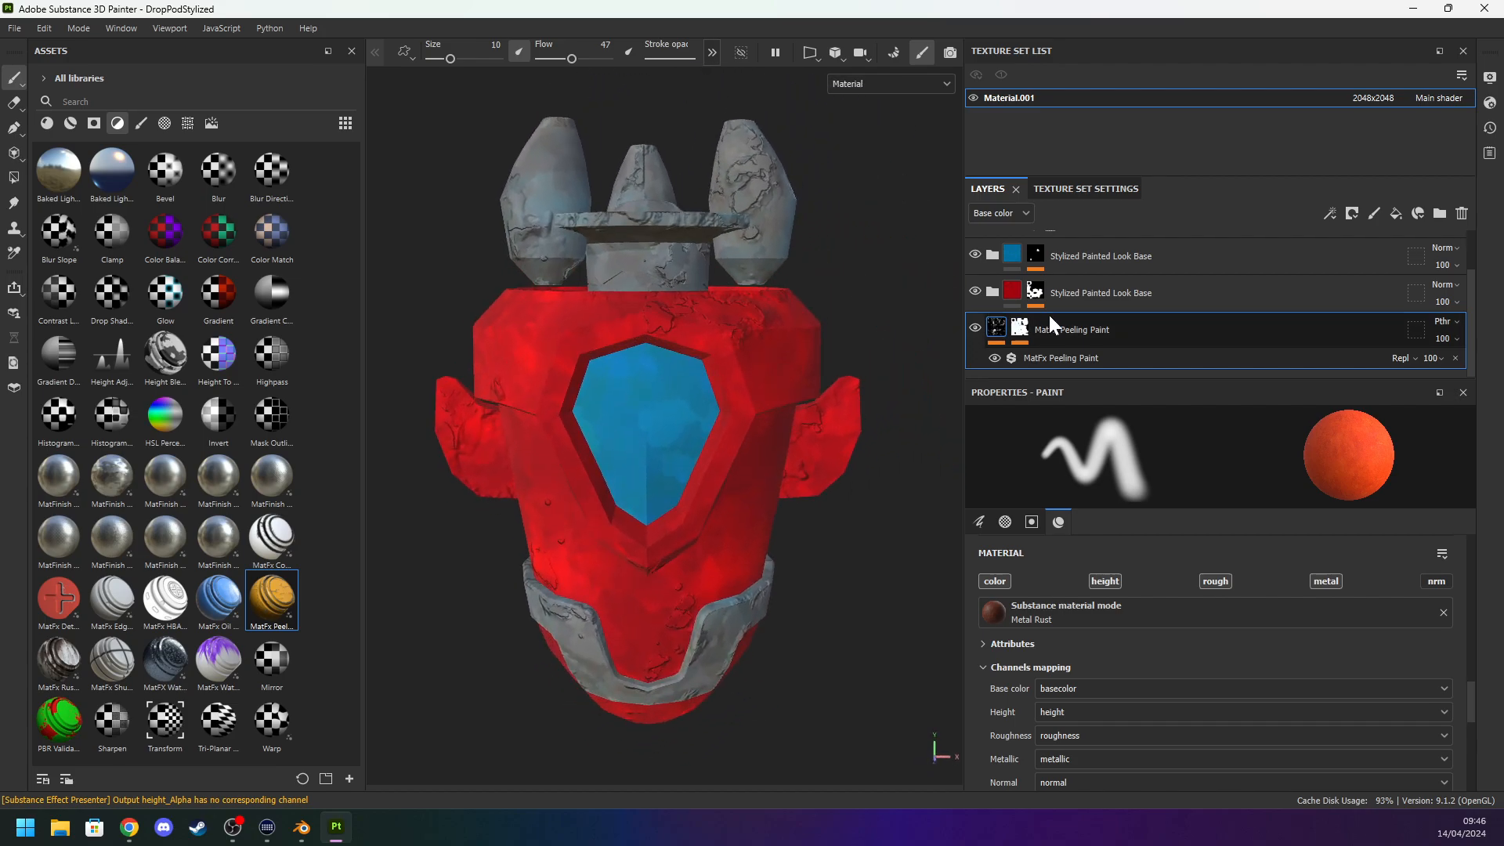
scroll(1036, 285, "up", 2)
scroll(868, 315, "up", 5)
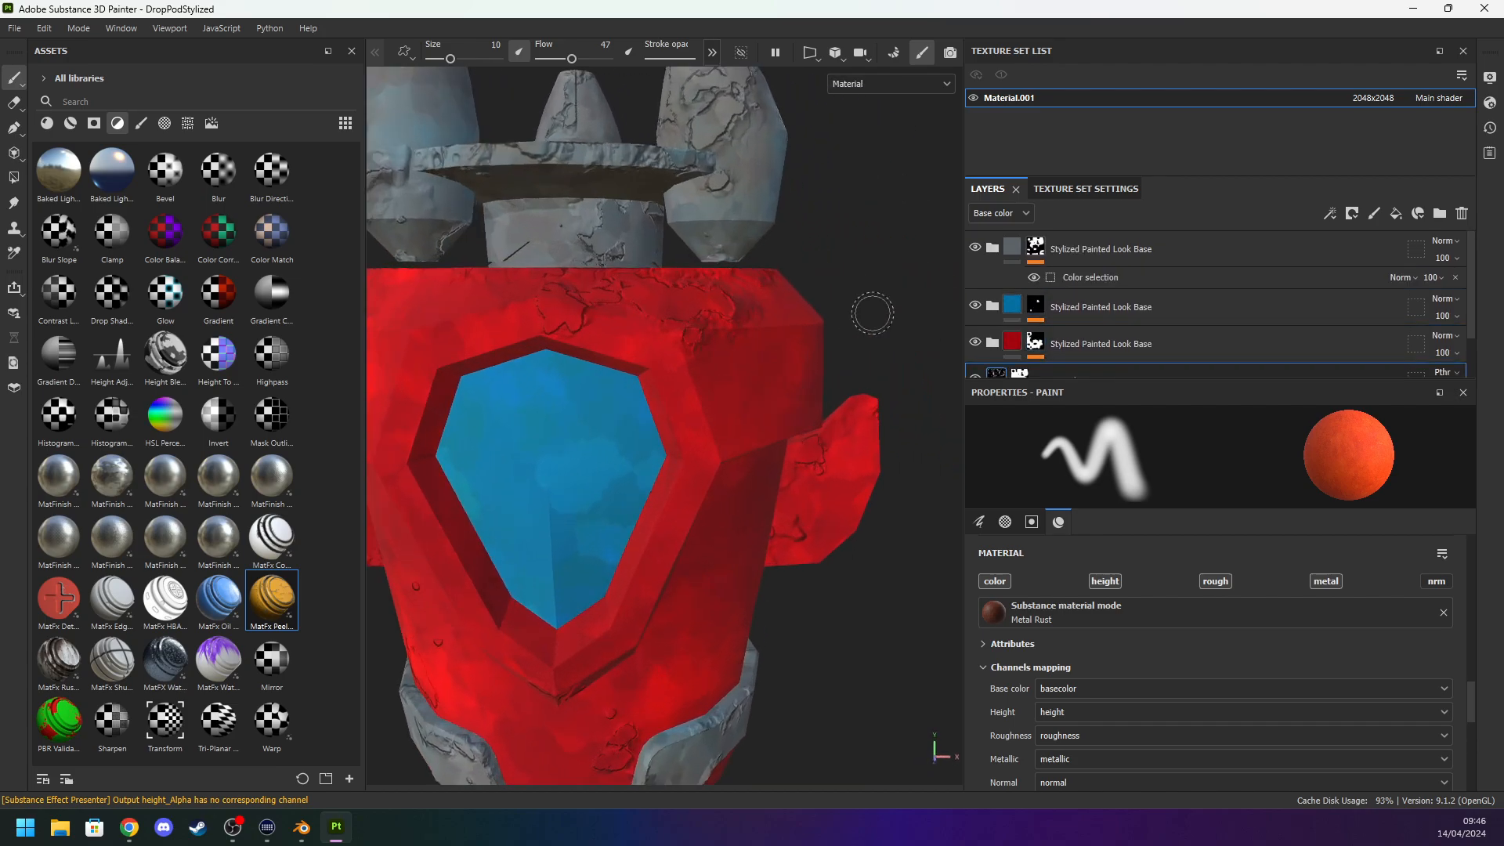
Try nesting the MatFx Peeling Paint layer inside the red Stylized Painted Look Base group, and undo it.
left_click_drag(1076, 373, 1074, 332)
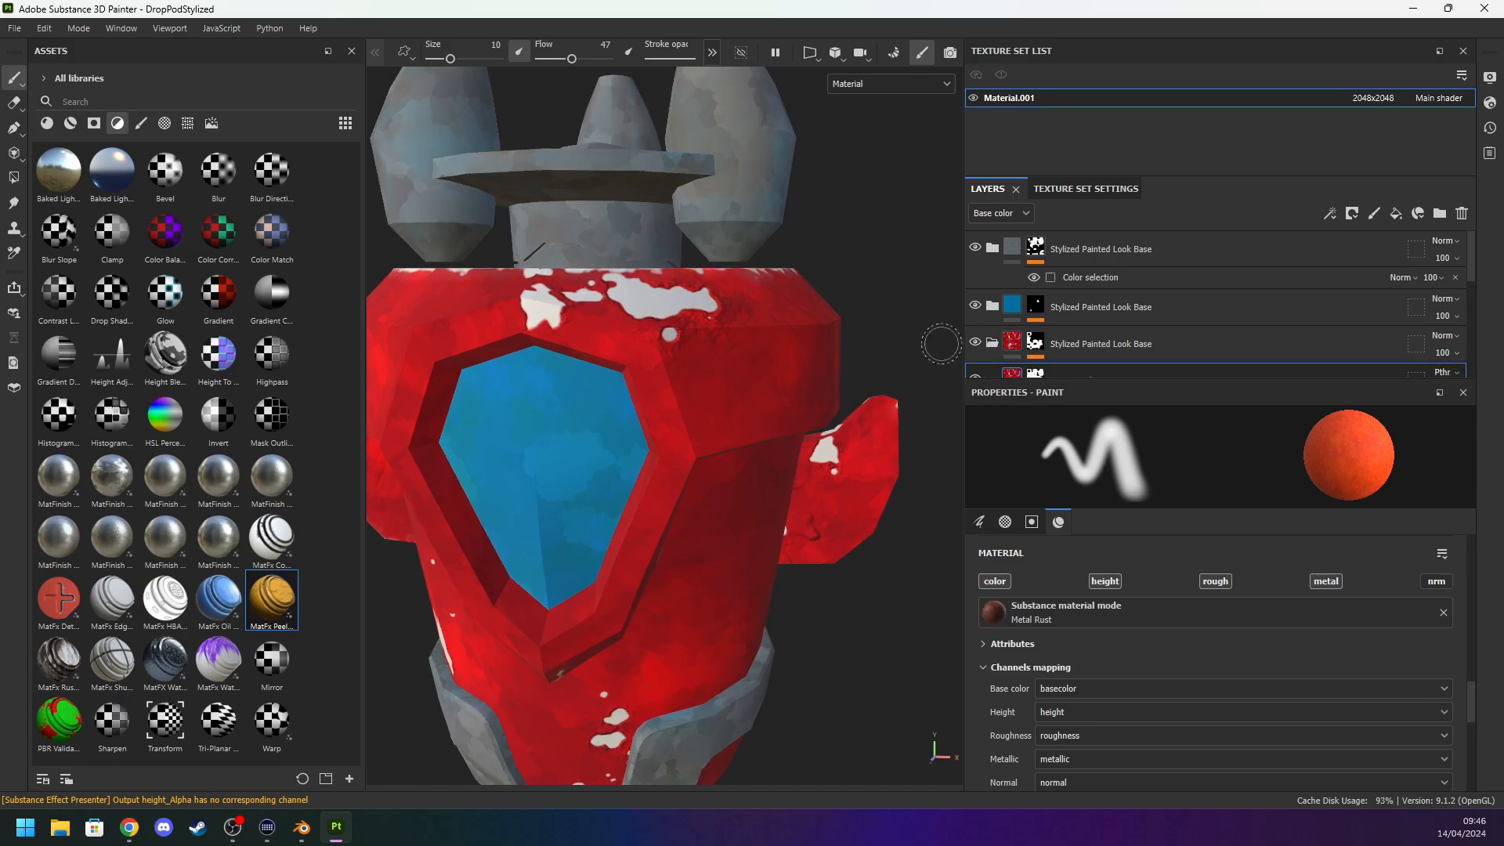
key("ctrl+z")
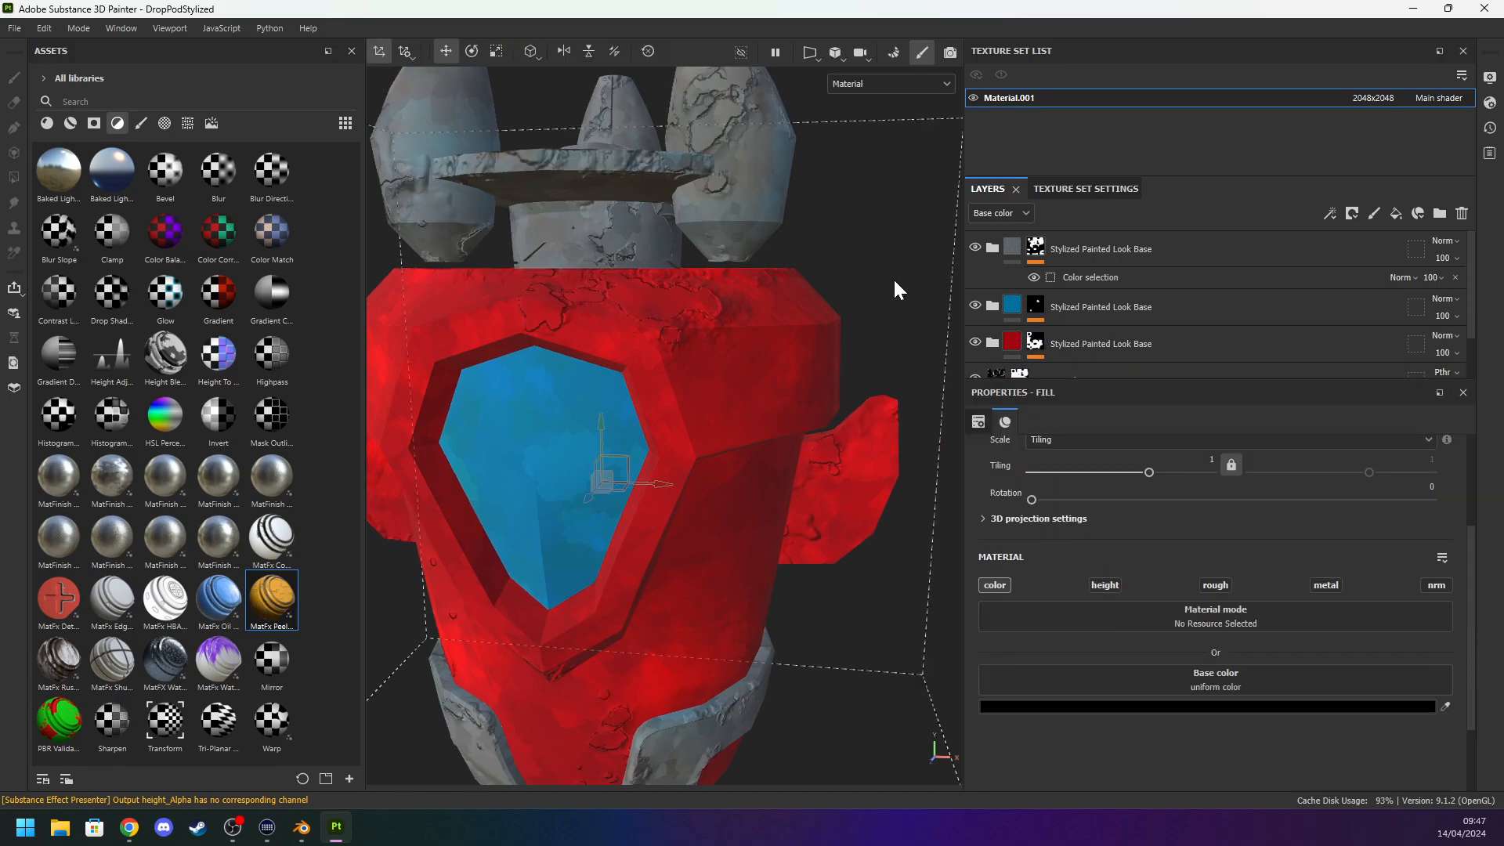
left_click_drag(906, 291, 919, 297, "alt")
scroll(919, 296, "down", 2)
left_click_drag(781, 311, 661, 362, "alt")
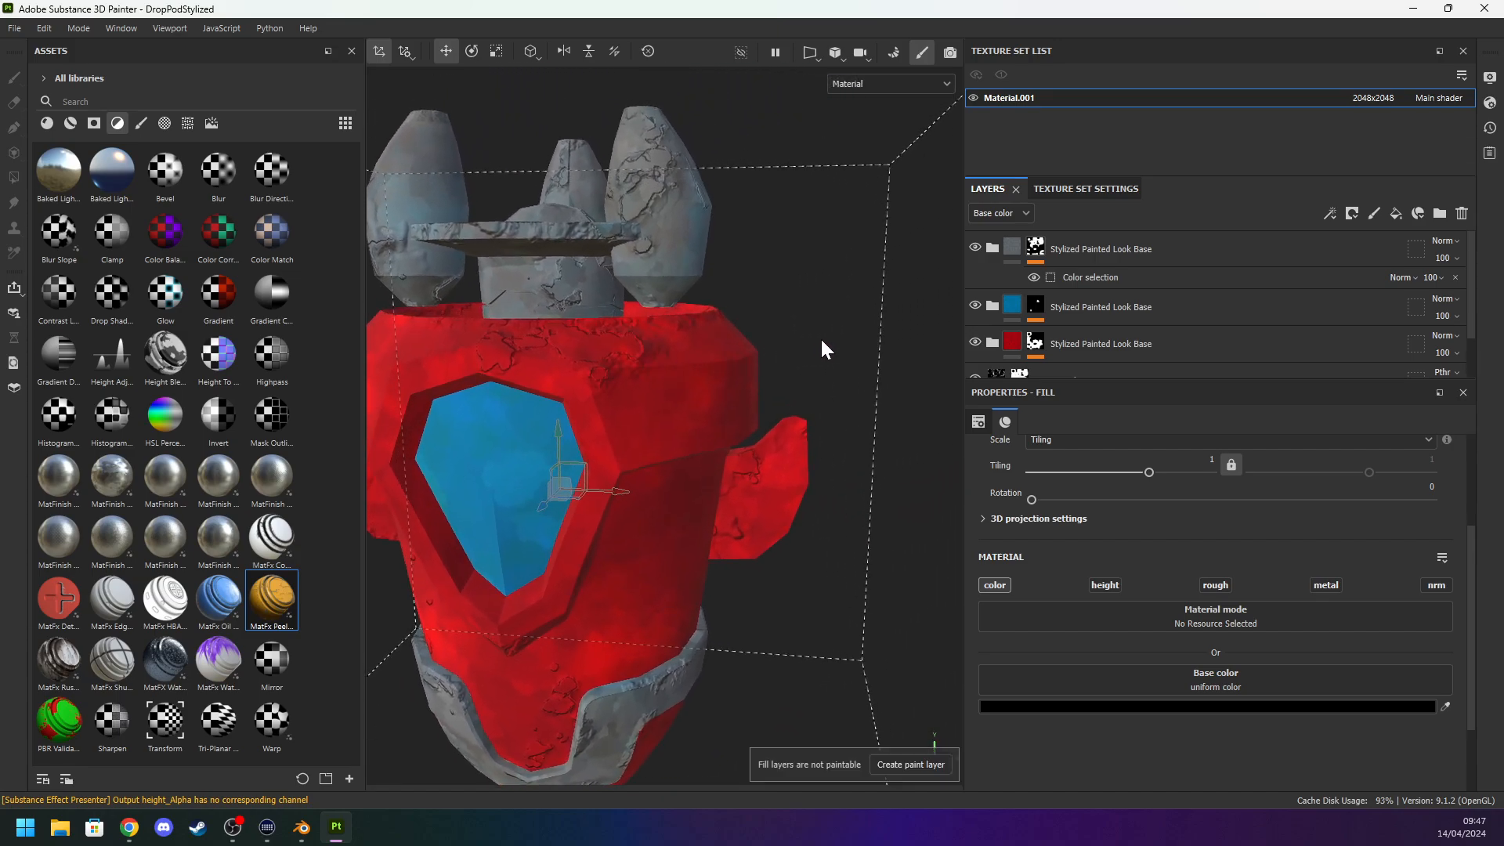
scroll(1018, 352, "down", 2)
Undo the earlier layer moves to put MatFx Peeling Paint back above the grey group.
key("ctrl+z")
key("ctrl+z")
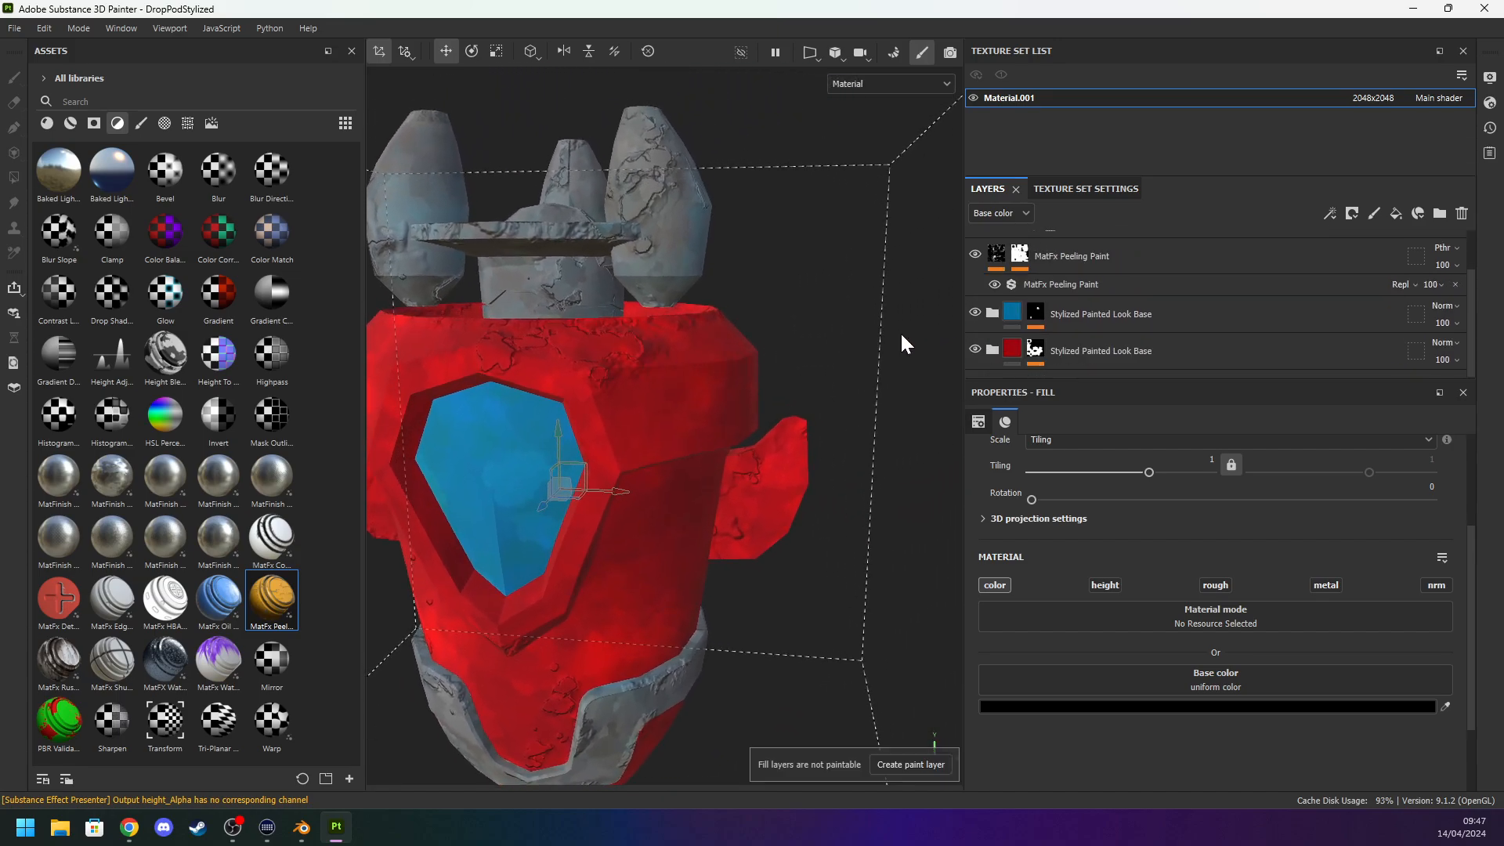
scroll(1022, 307, "up", 1)
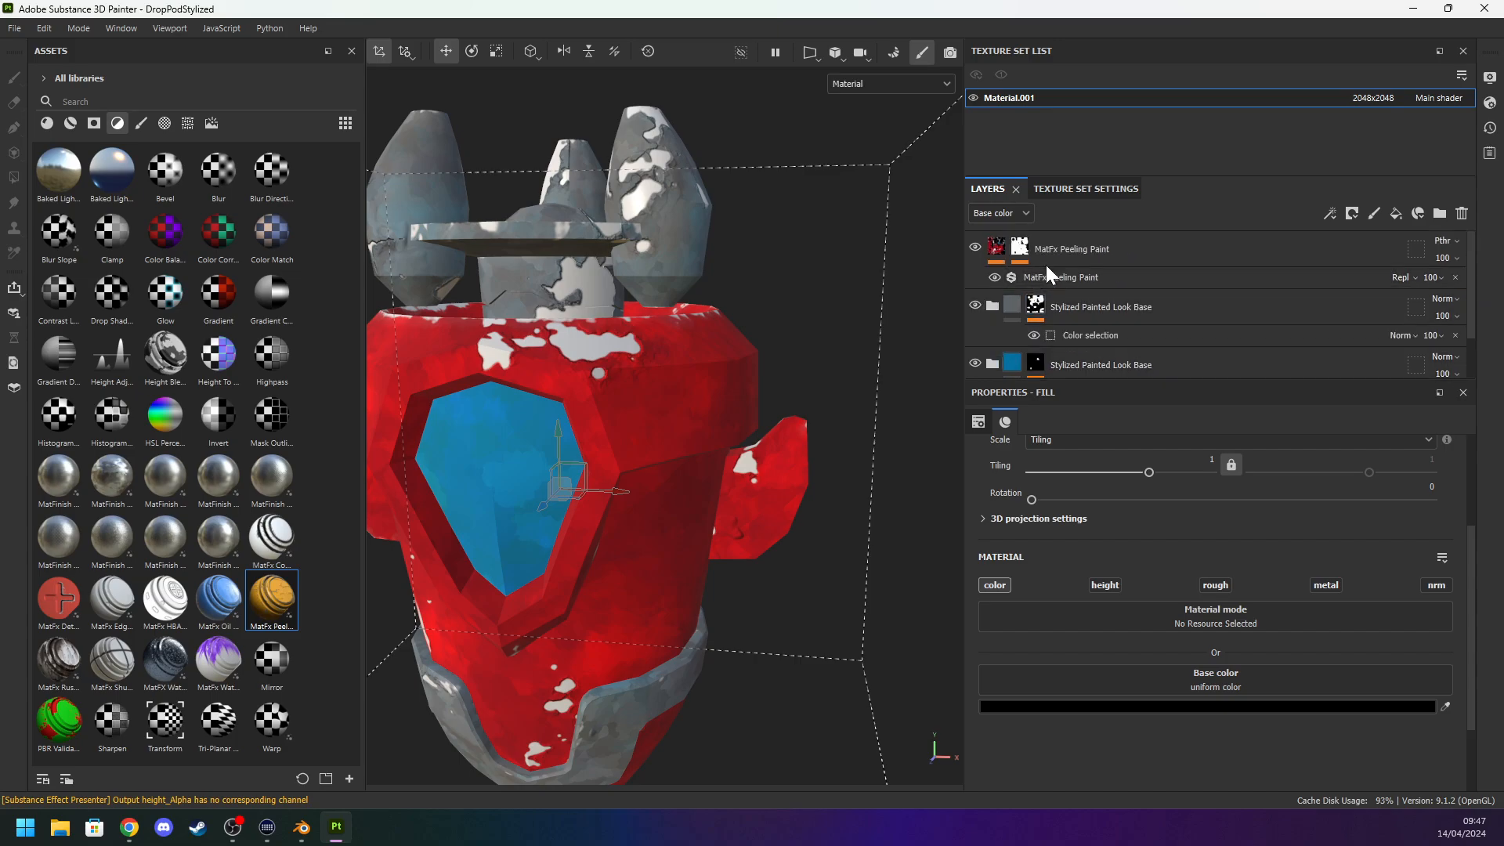
Move the MatFx Peeling Paint layer beneath the red Stylized Painted Look Base group and inspect the peeling relief around the model.
mouse_move(1077, 245)
left_mouse_down()
mouse_move(1096, 421)
mouse_move(1094, 300)
mouse_move(1088, 365)
left_mouse_up()
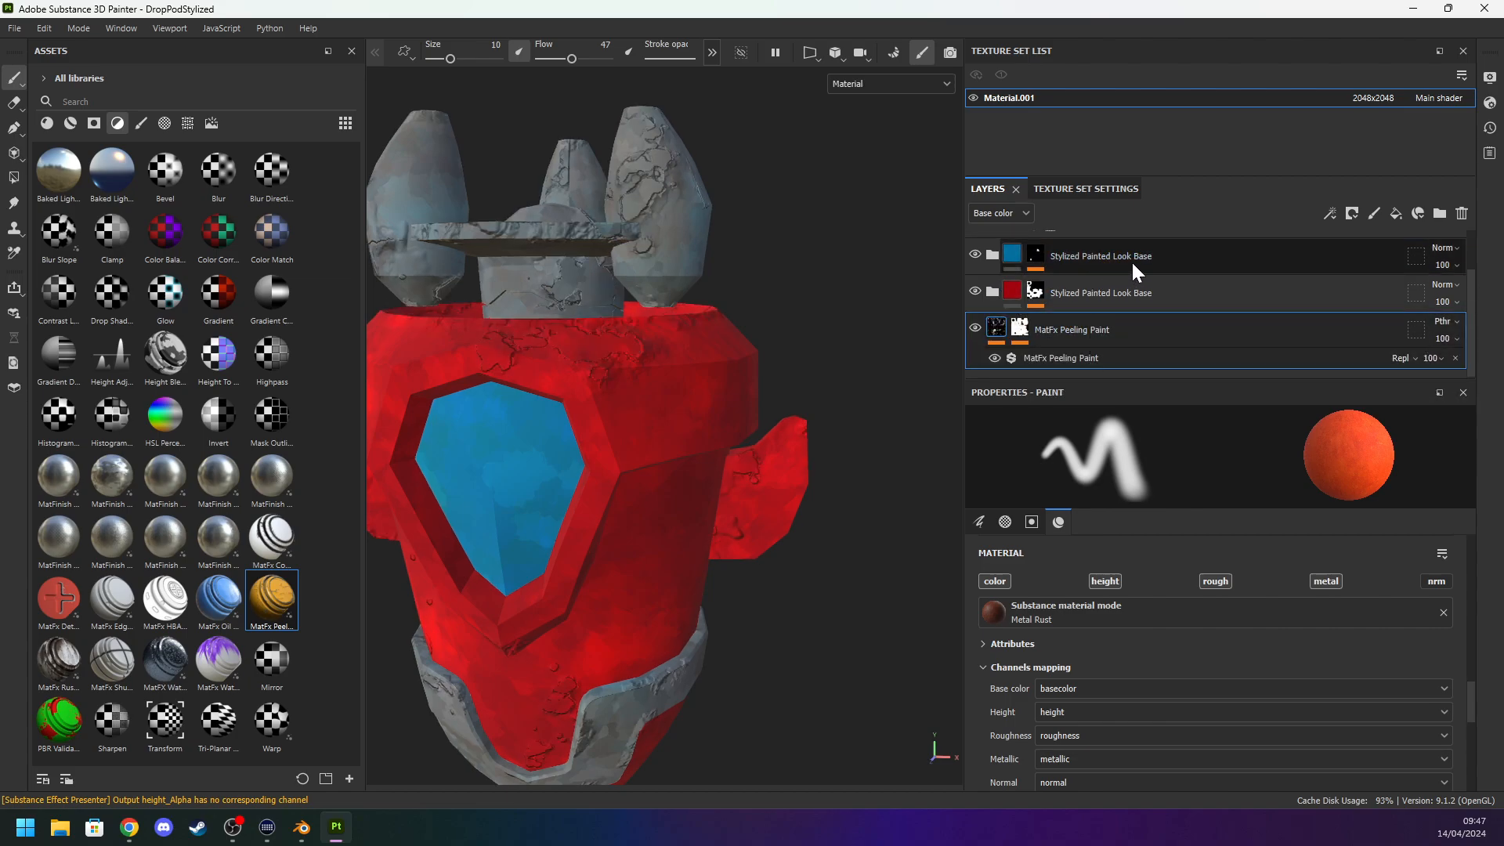
scroll(622, 418, "up", 3)
left_click_drag(729, 396, 809, 336, "alt")
scroll(659, 415, "up", 5)
left_click_drag(660, 415, 792, 360, "alt")
mouse_move(755, 352)
middle_mouse_down("alt")
mouse_move(705, 323)
mouse_move(898, 321)
middle_mouse_up("alt")
left_click_drag(898, 321, 728, 337, "alt")
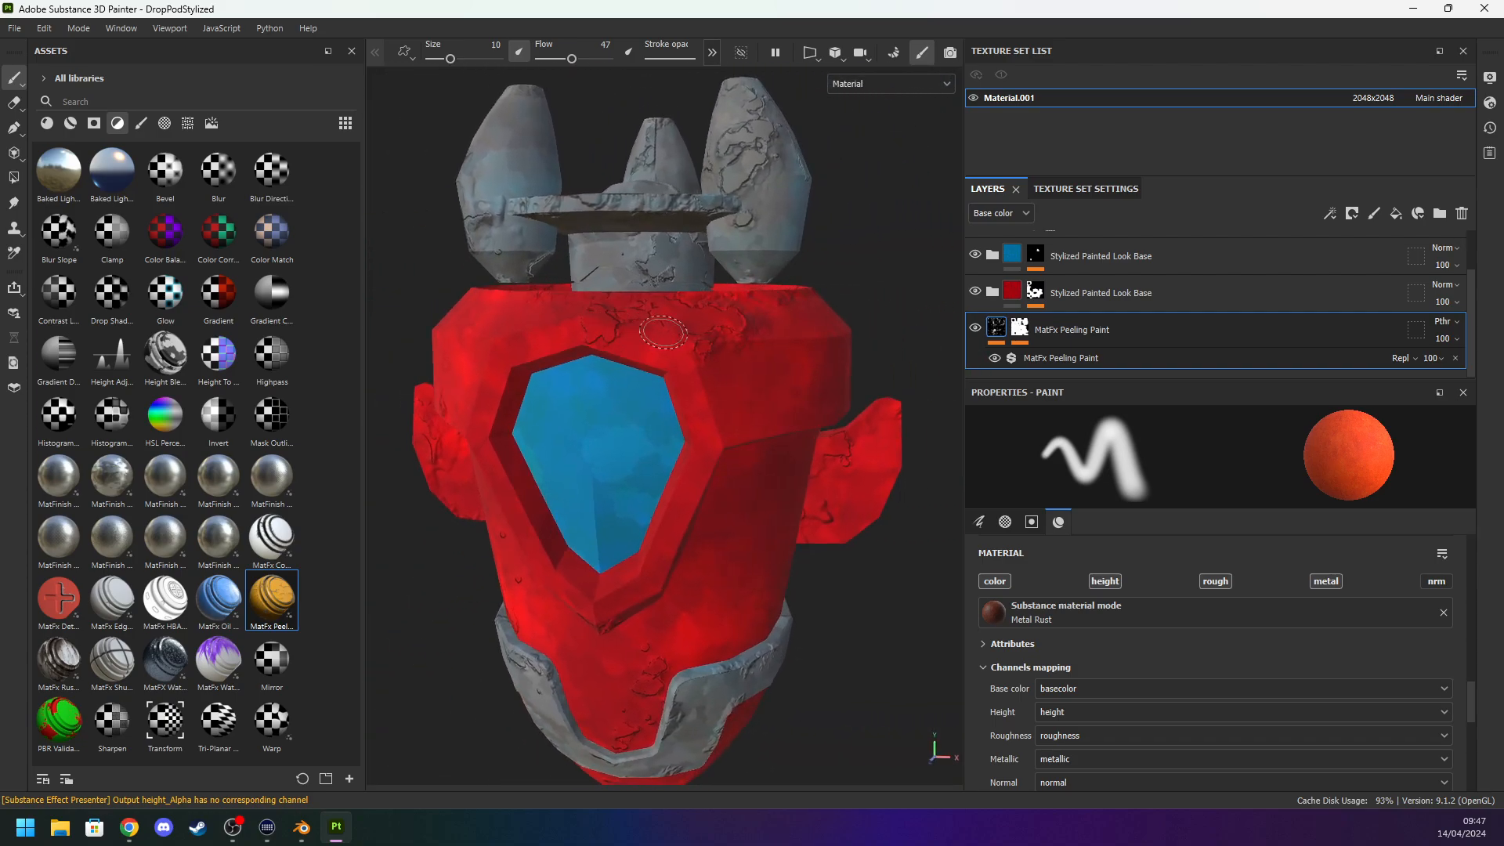
Move the MatFx Peeling Paint layer to the top of the layer stack, above all Stylized Painted Look Base layers.
left_click(1006, 329)
scroll(706, 332, "up", 2)
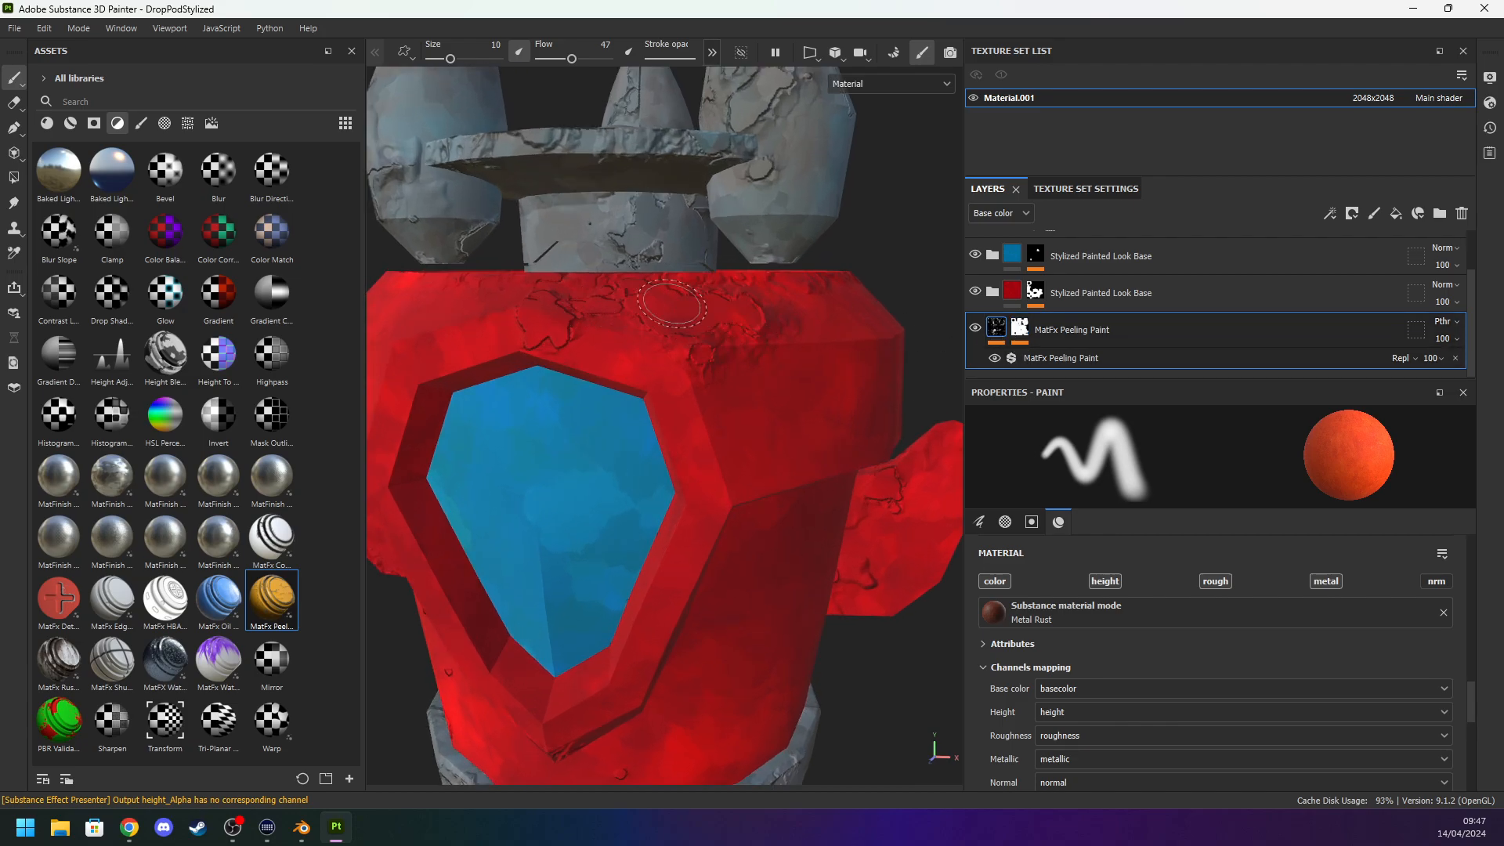
scroll(754, 314, "down", 4)
scroll(755, 314, "up", 2)
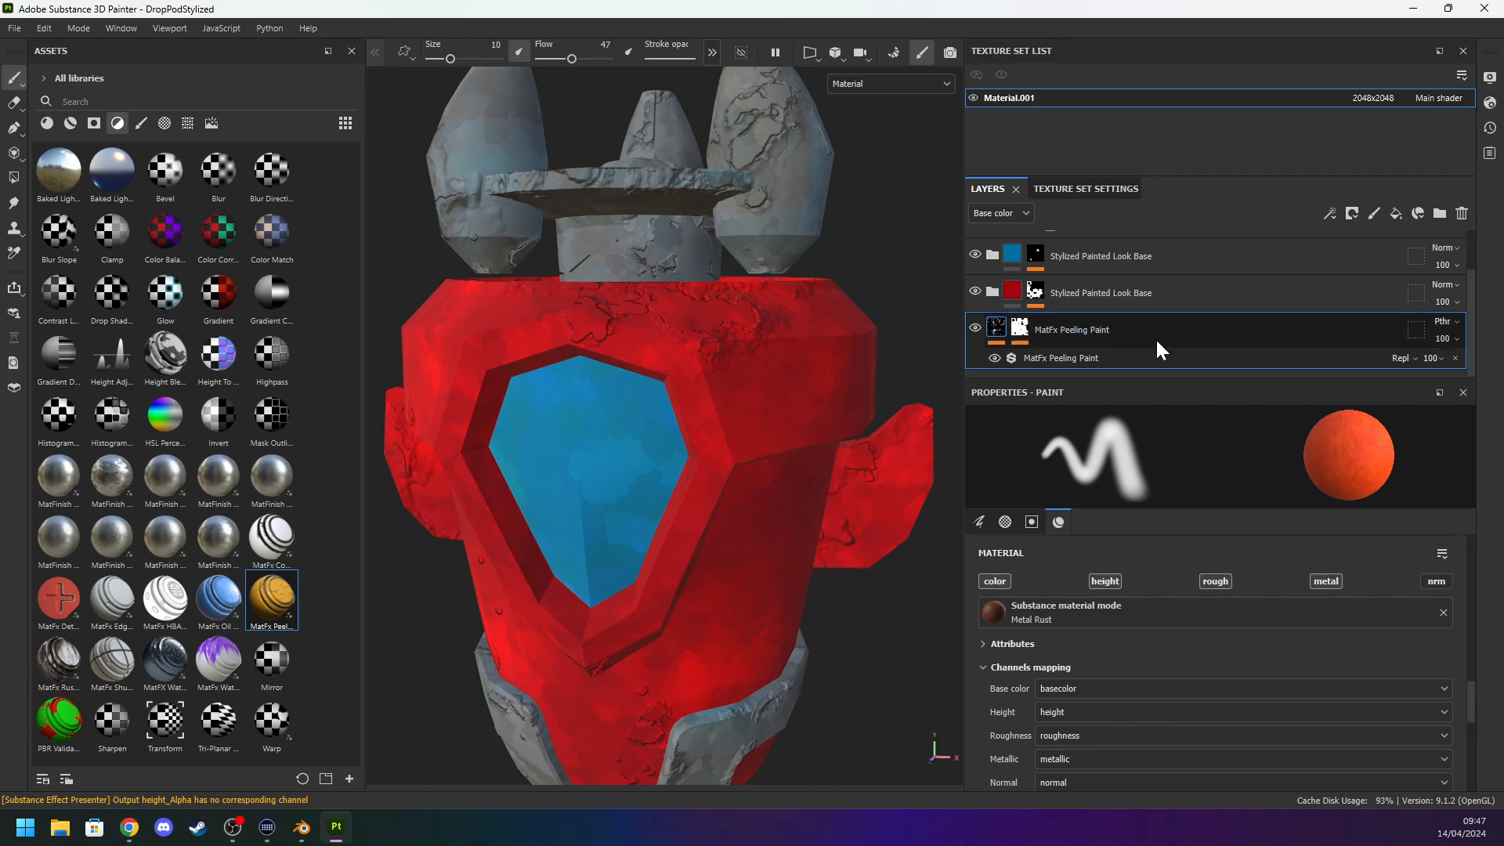
left_click_drag(1157, 336, 1158, 249)
key("ctrl+z")
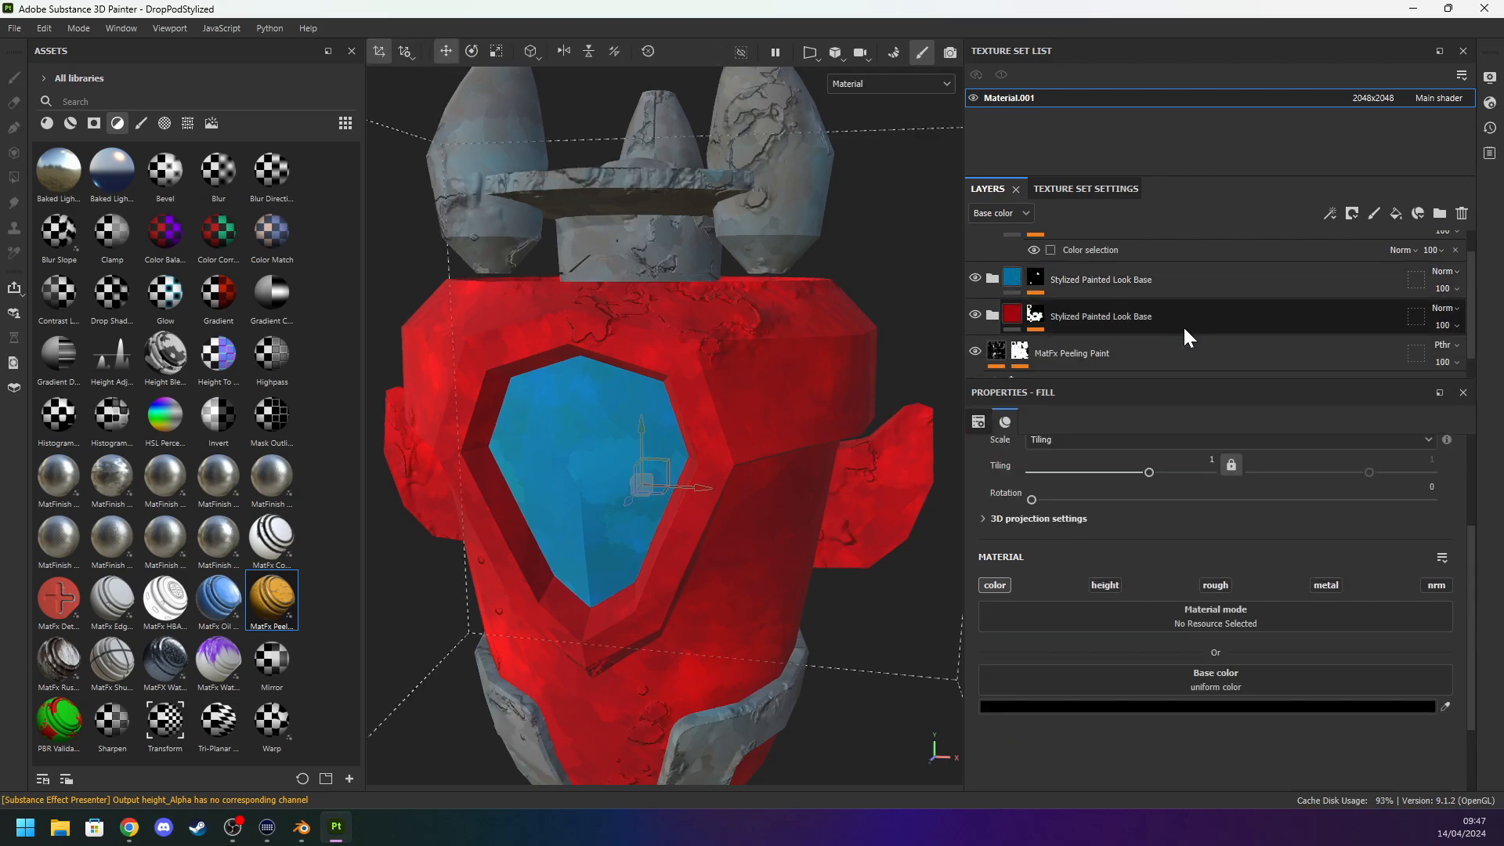
left_click_drag(1190, 350, 1192, 264)
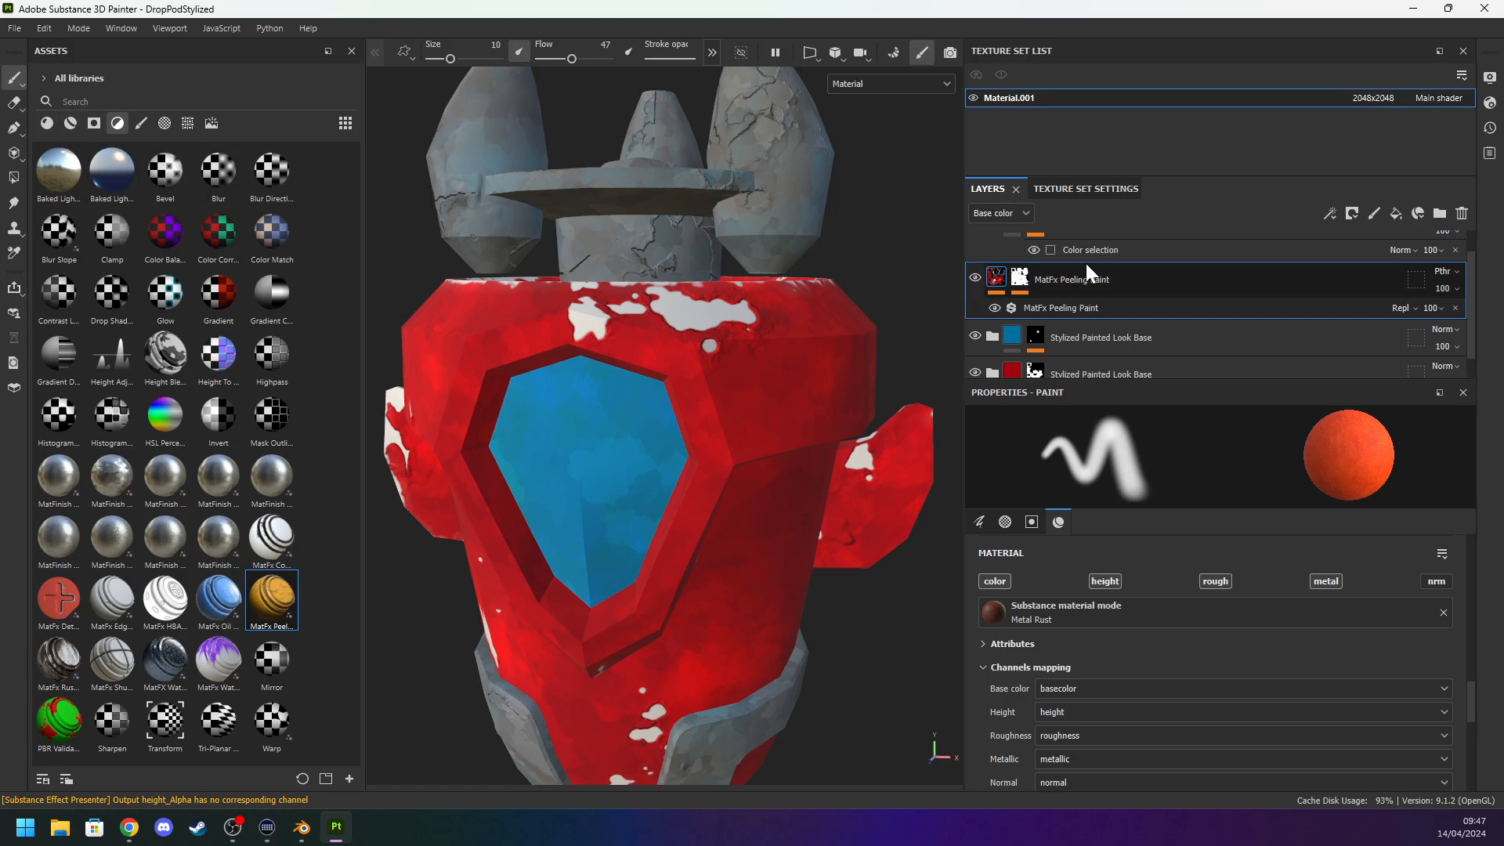
scroll(1085, 271, "up", 1)
left_click_drag(1107, 318, 1117, 242)
Duplicate the grey Stylized Painted Look Base layer and try removing the mask from the upper copy.
left_click(1157, 299)
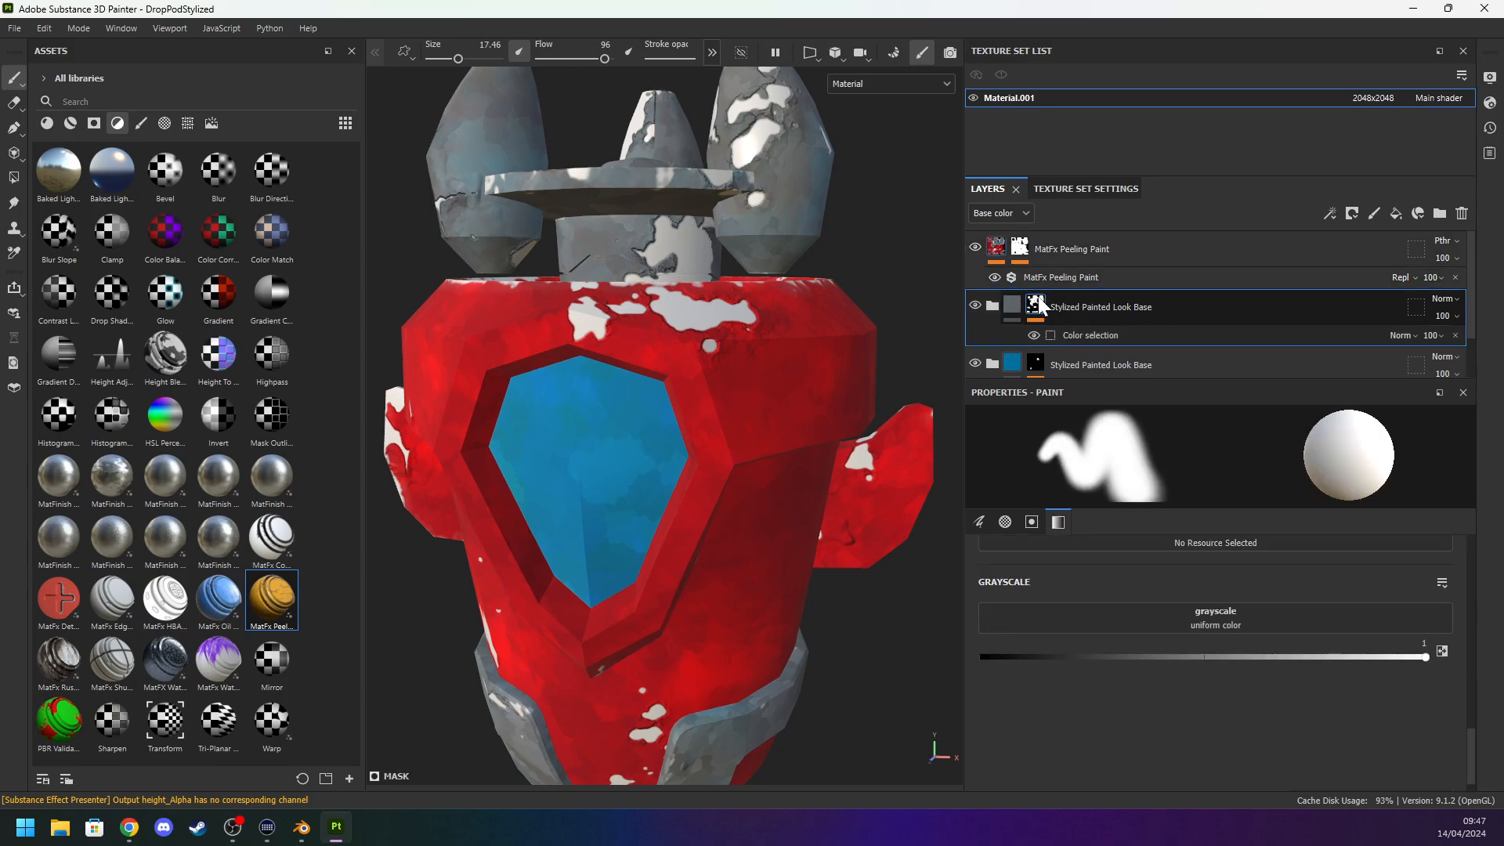
left_click(1153, 332)
left_click(1037, 302)
right_click(1037, 302)
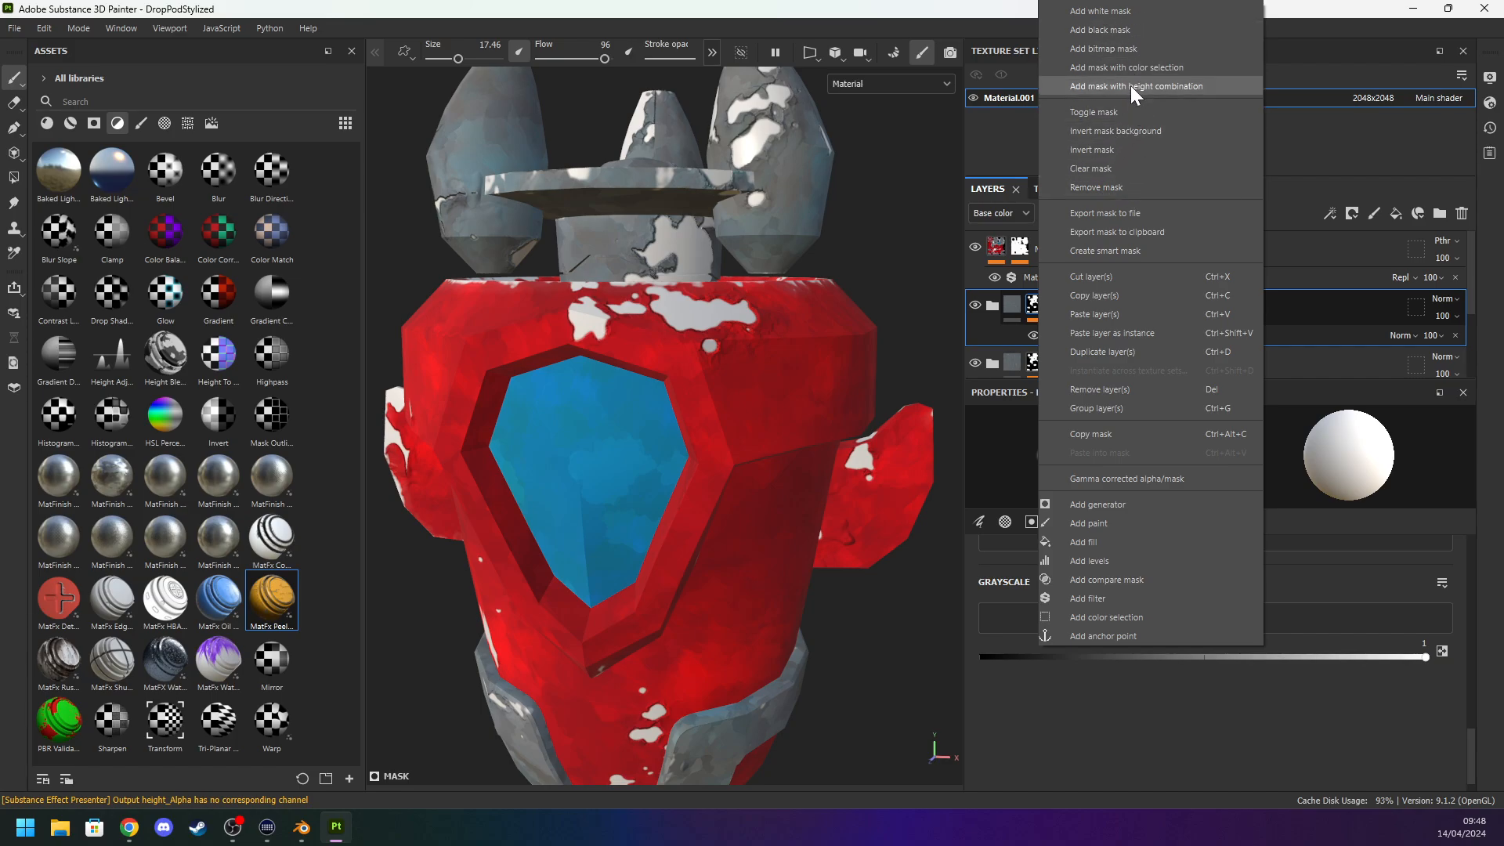
left_click(1128, 188)
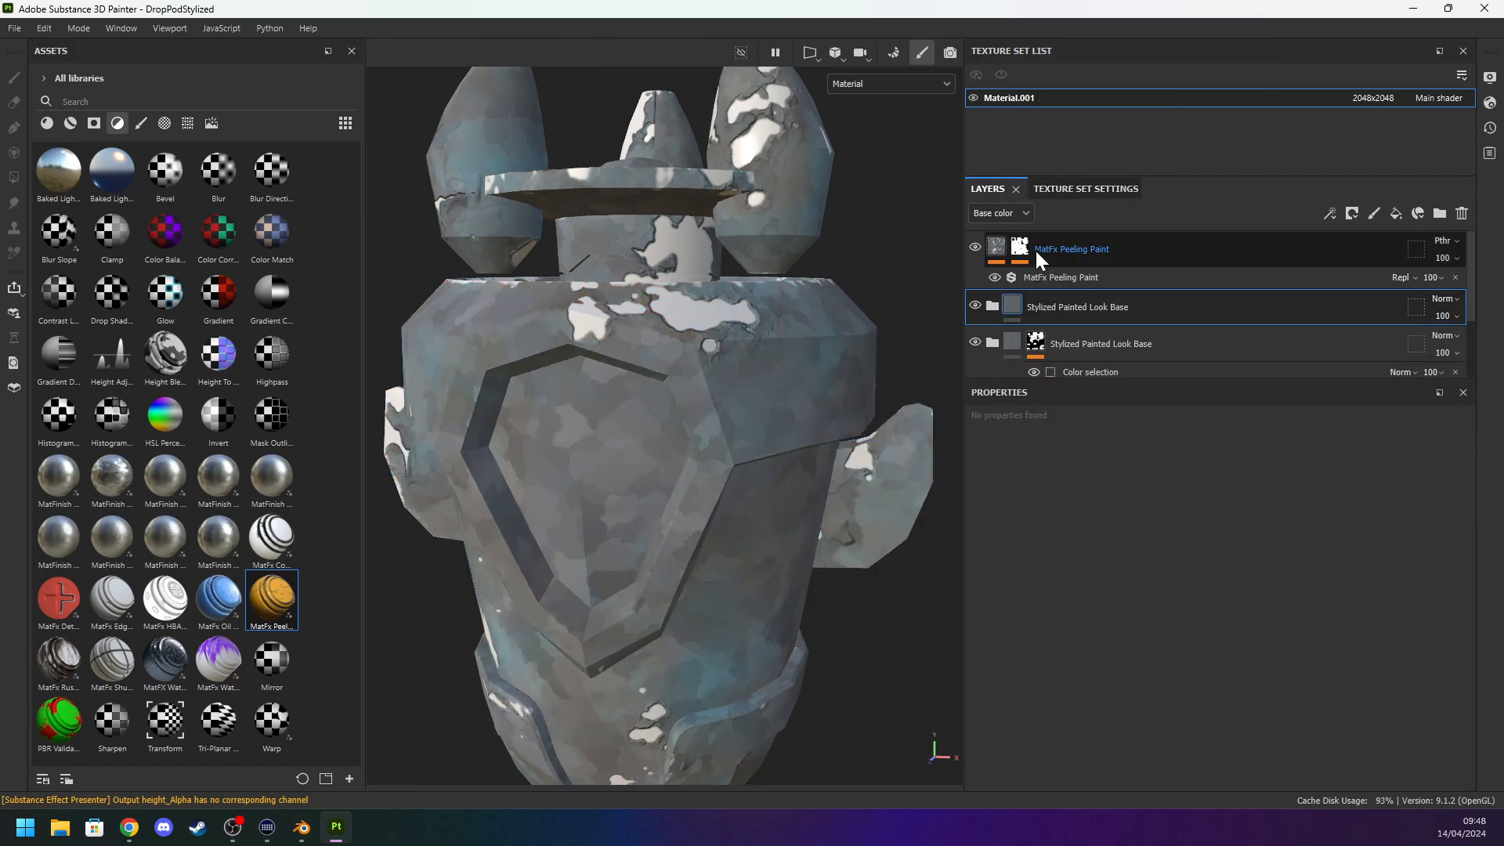
left_click(1023, 247)
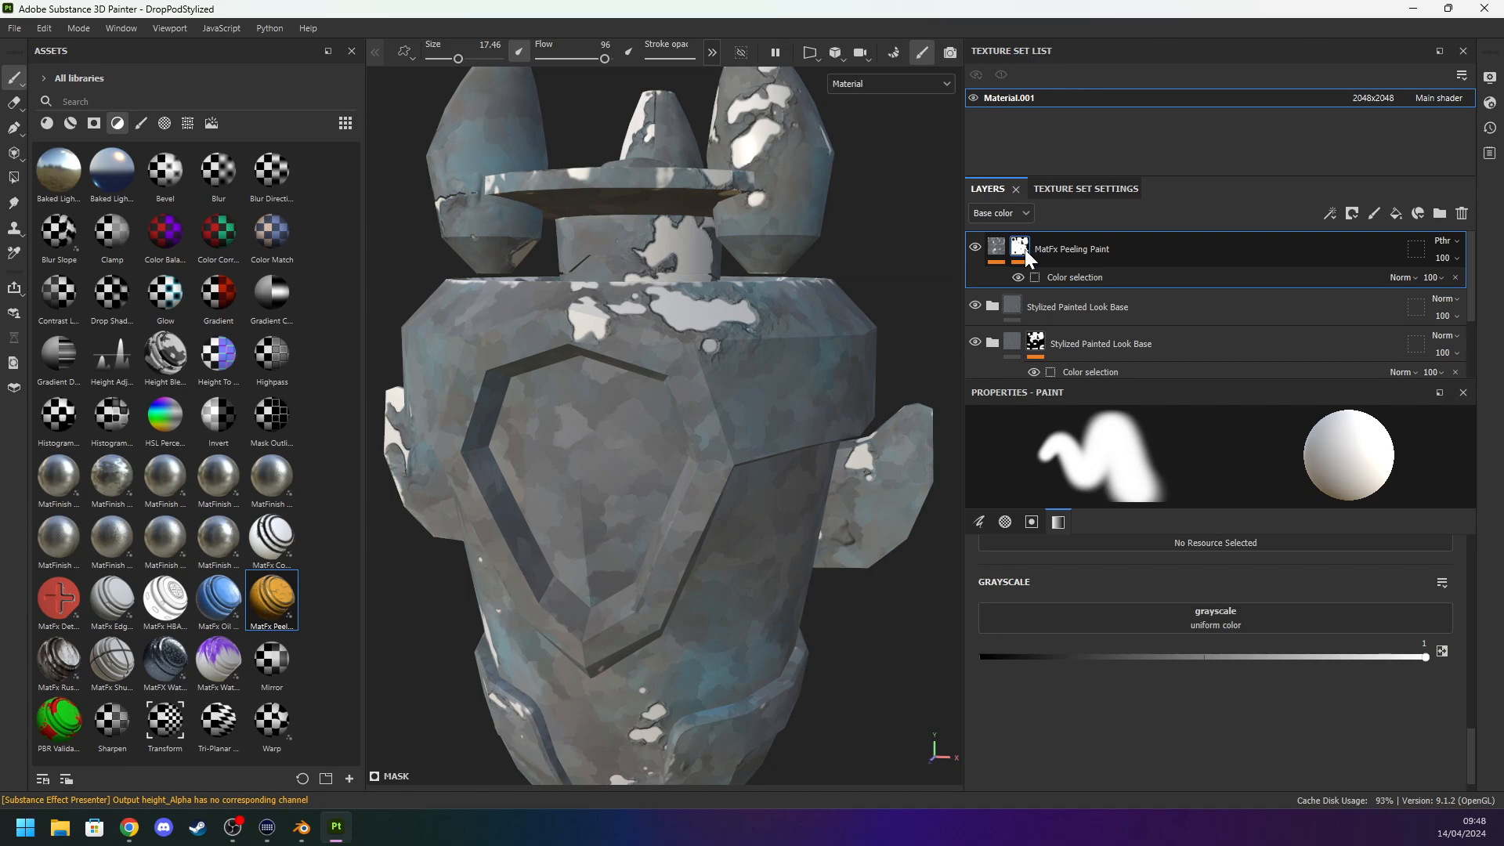
key("ctrl+z")
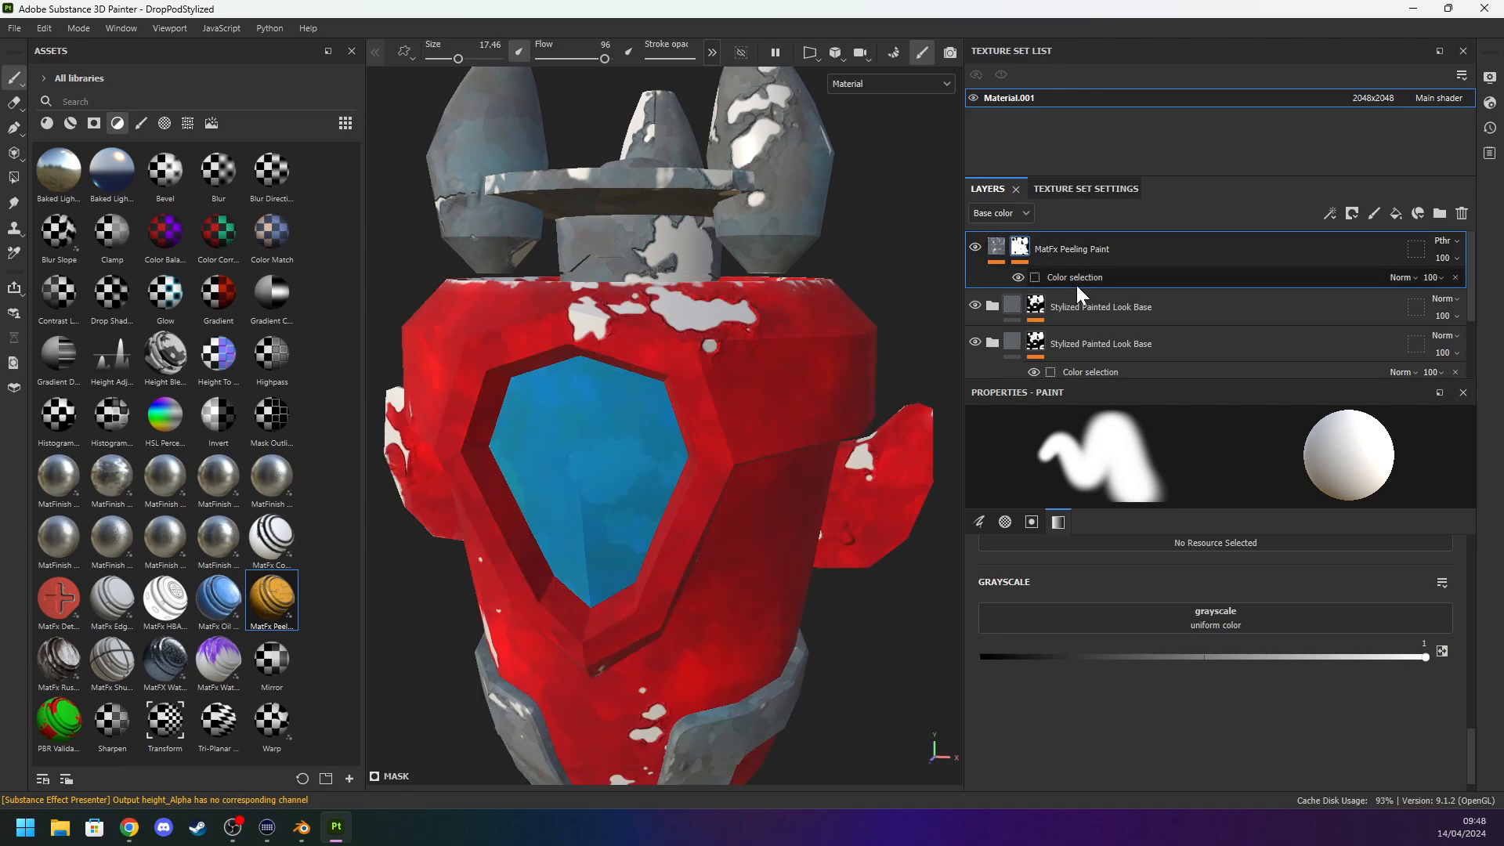
Remove the mask from the grey Stylized Painted Look Base copy directly beneath the MatFx Peeling Paint layer.
left_click(1104, 307)
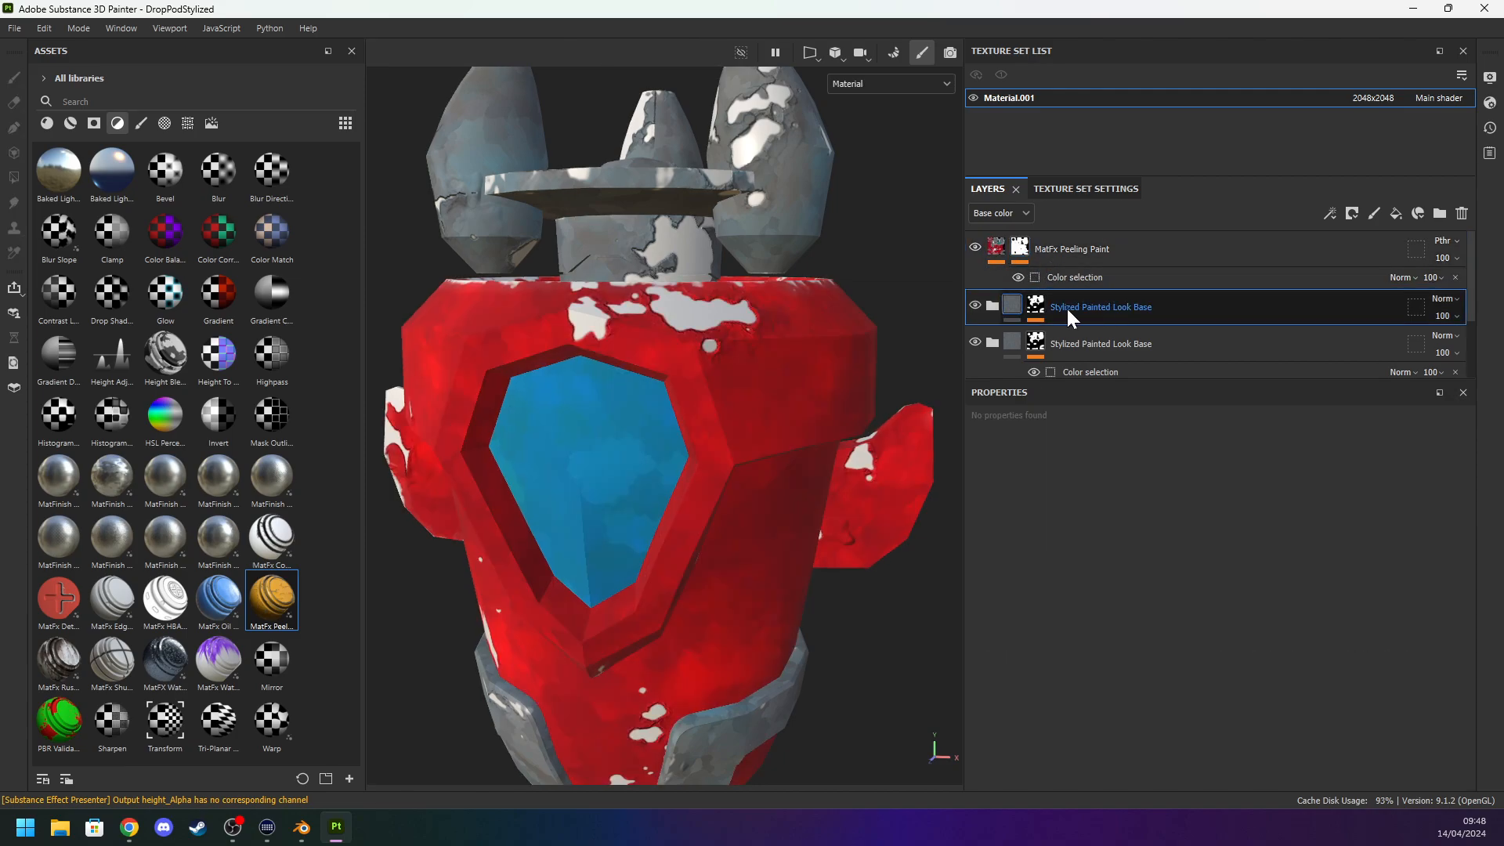
left_click(1042, 304)
right_click(1042, 302)
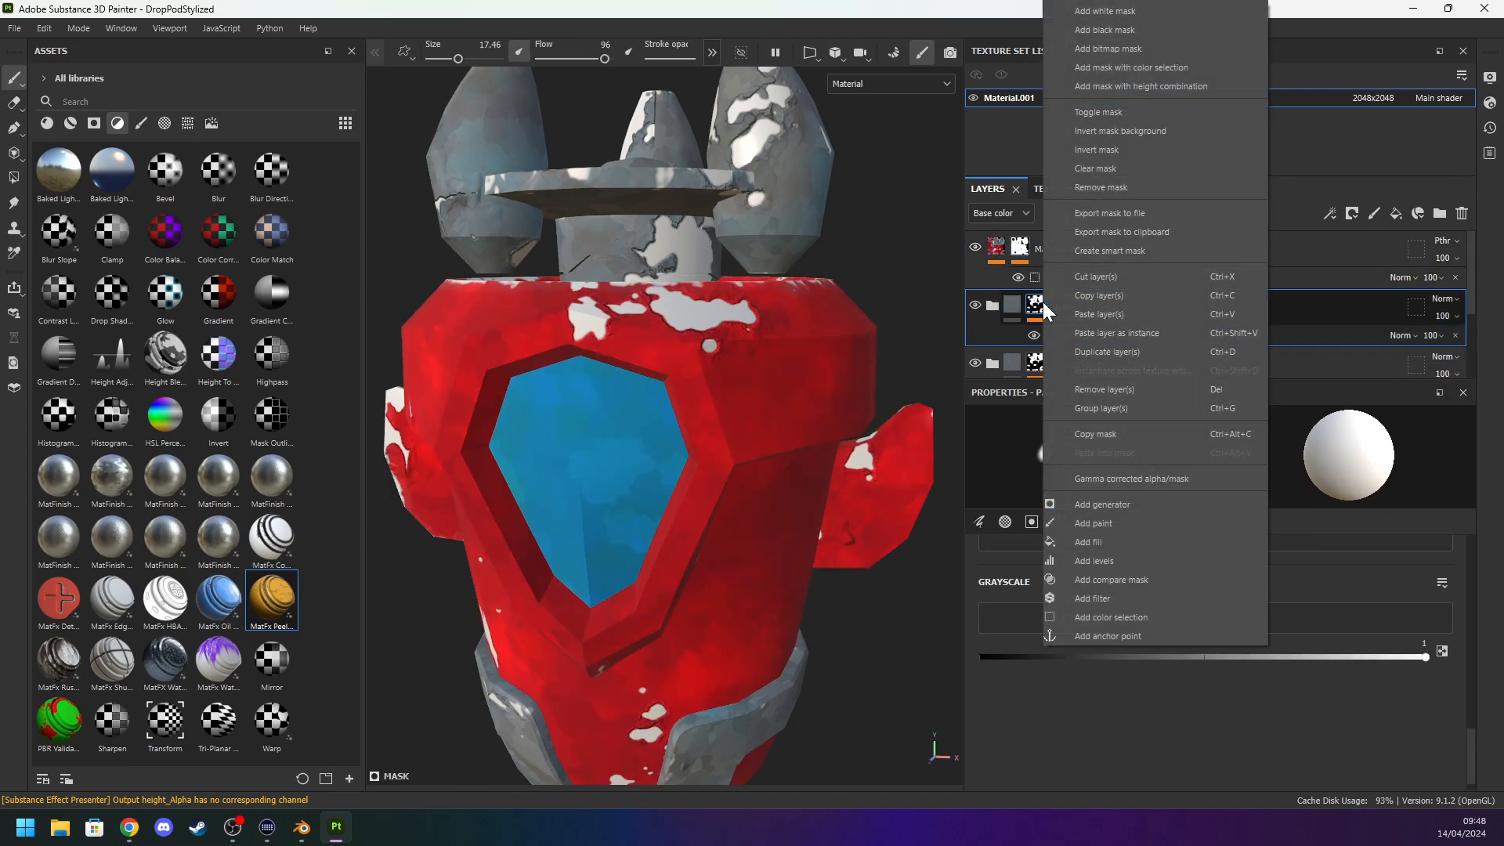
left_click(1123, 188)
Try pasting a second MatFx Peeling Paint layer above the unmasked grey base, then delete it.
left_click(1026, 252)
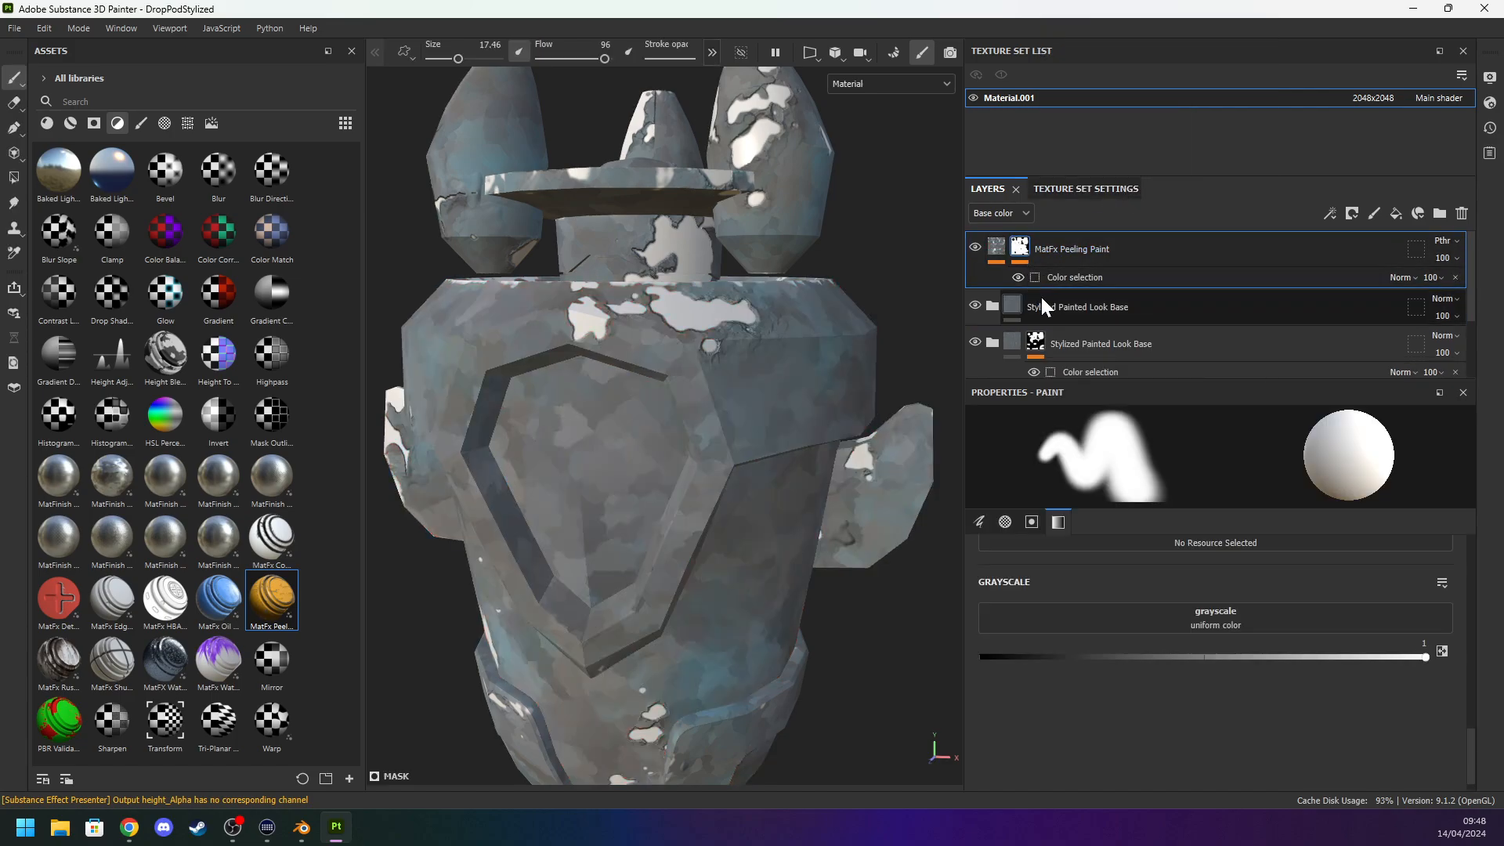
left_click(1041, 298)
key("ctrl+v")
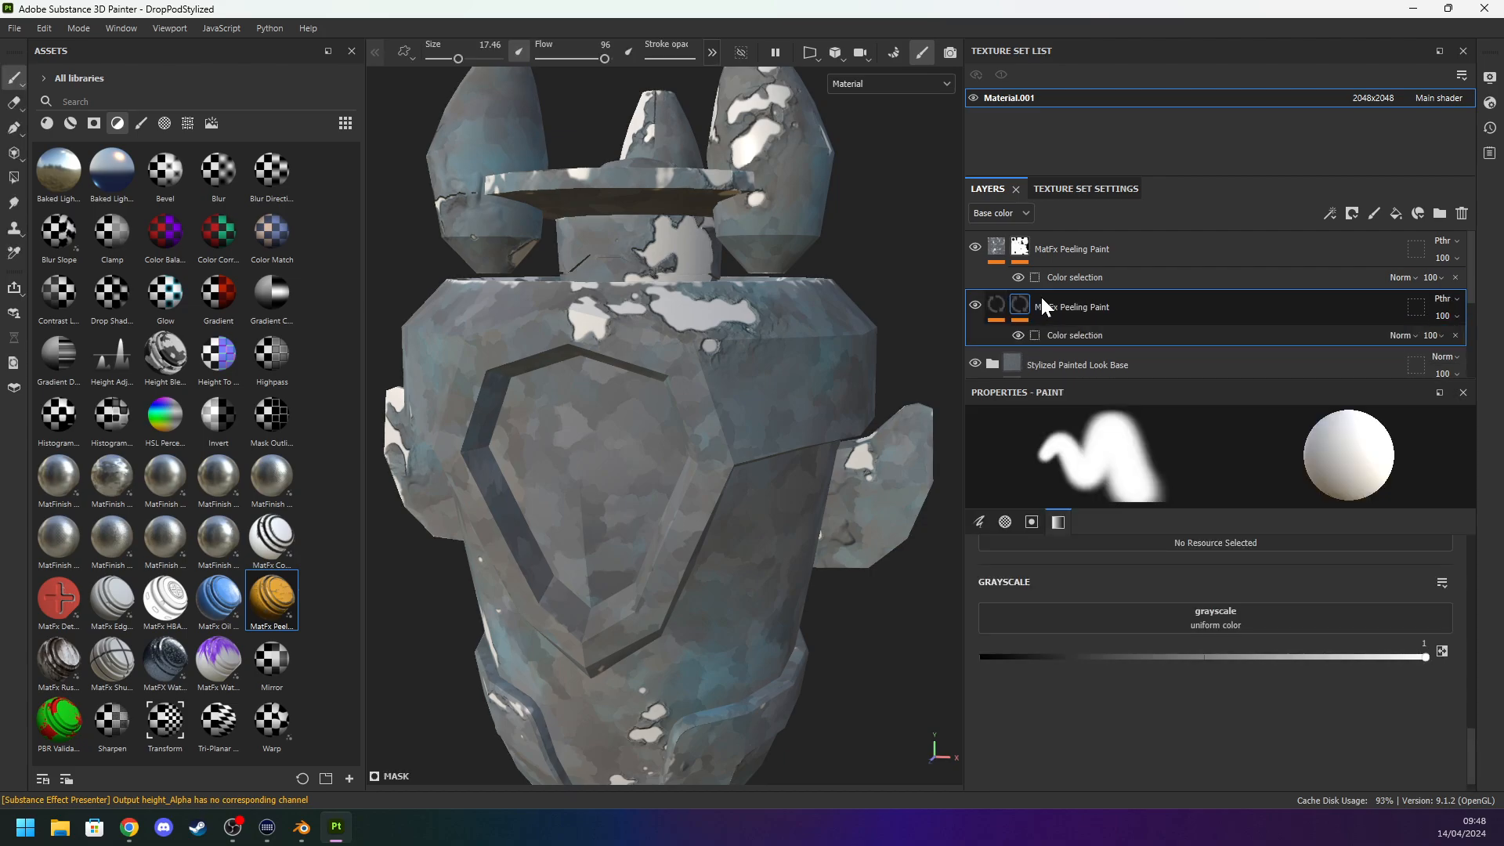
left_click(990, 308)
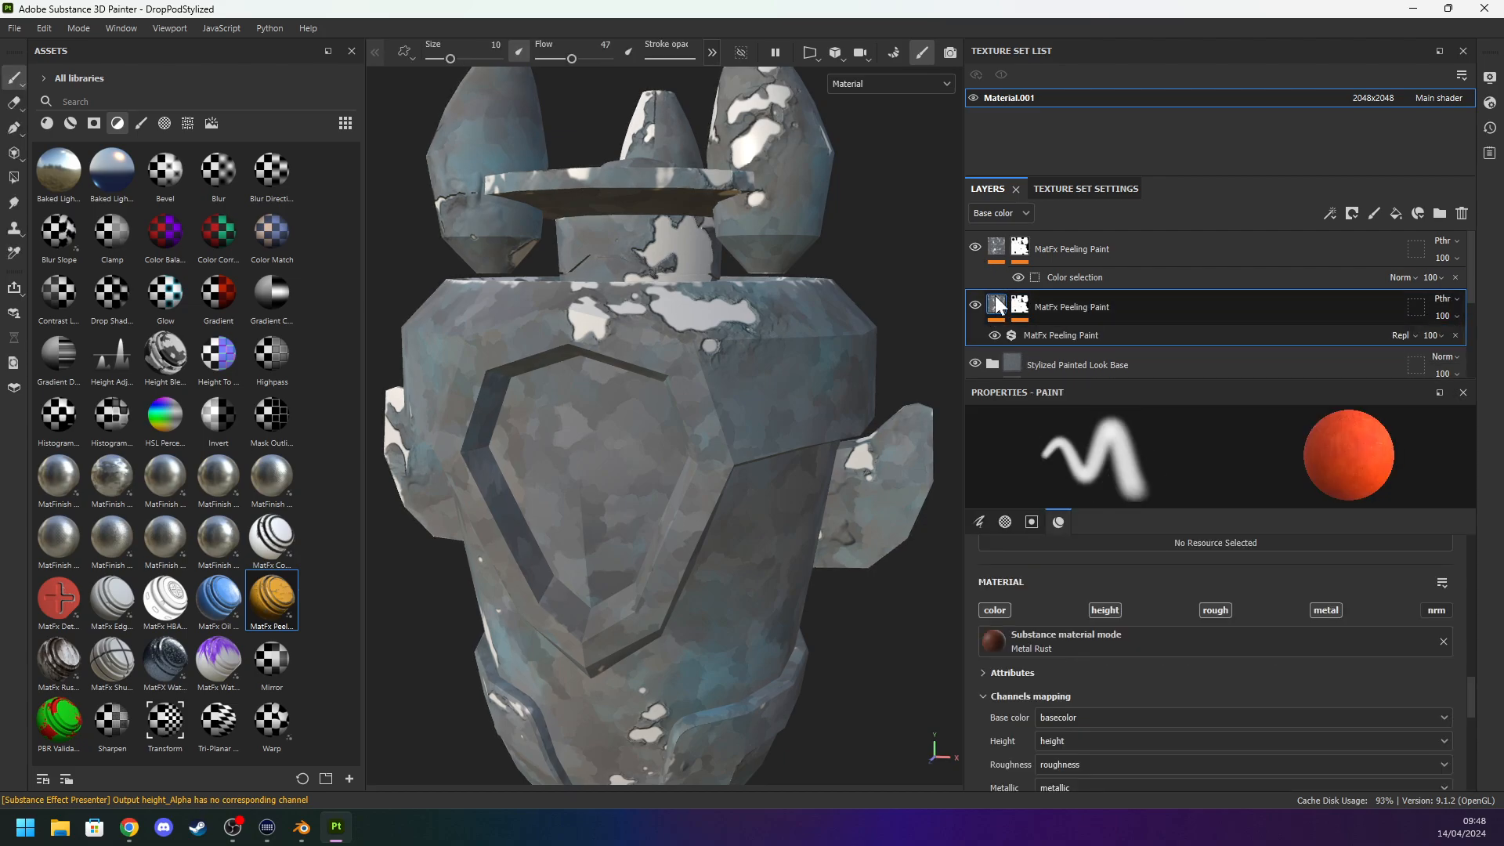
key("Delete")
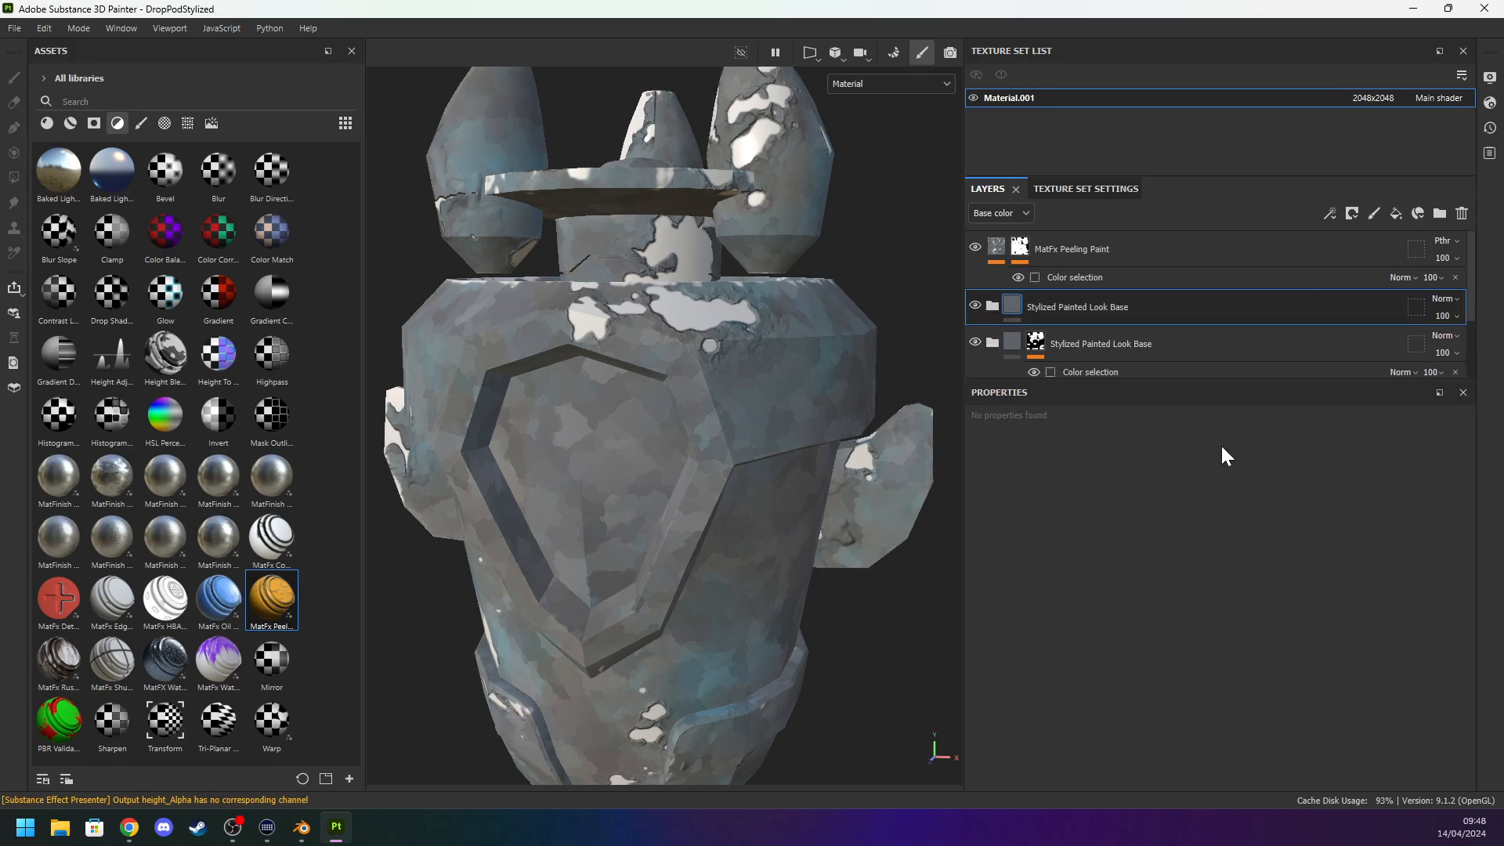
Undo the layer reordering, the grey base duplicate and its mask removal.
left_click(974, 244)
left_click(974, 247)
key("ctrl+z")
key("ctrl+z")
key("ctrl+z")
key("ctrl+z")
key("ctrl+z")
key("ctrl+z")
key("ctrl+z")
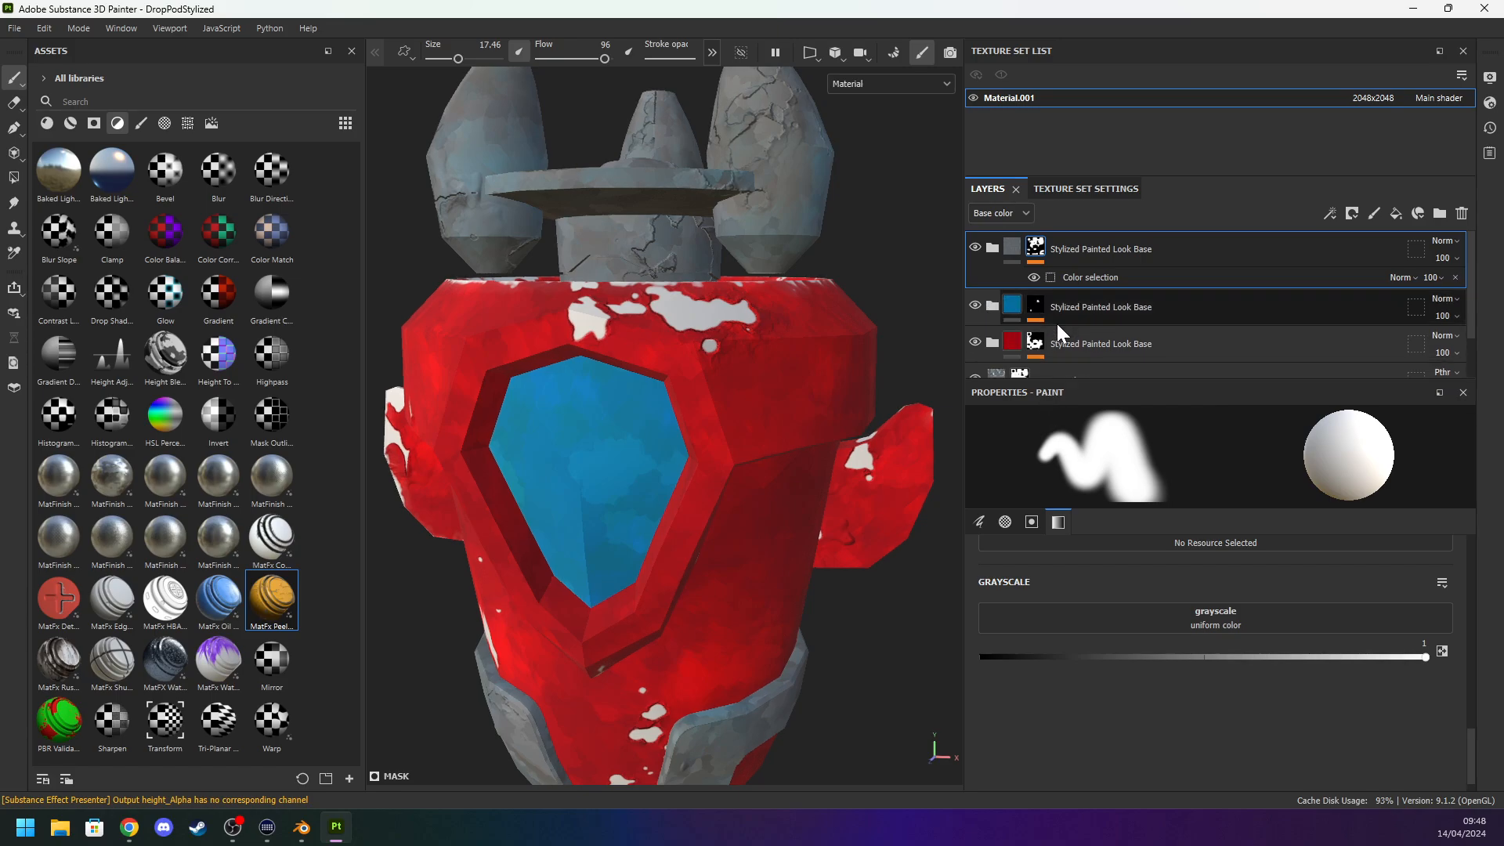
Move the grey Stylized Painted Look Base layer below the red base, directly above the MatFx Peeling Paint layer.
scroll(1056, 325, "down", 2)
left_click(1062, 329)
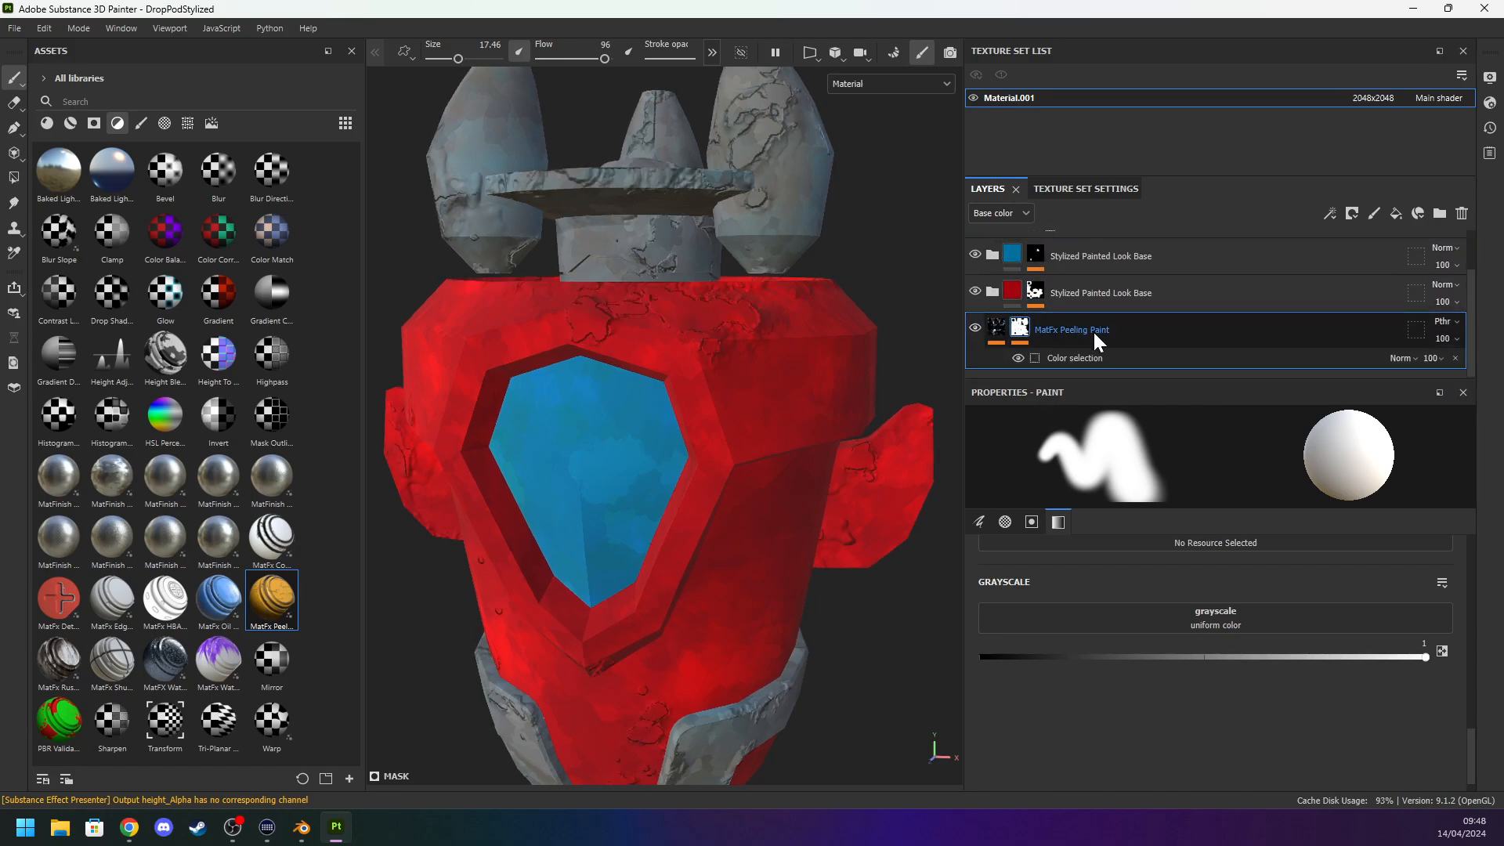
scroll(1120, 326, "up", 2)
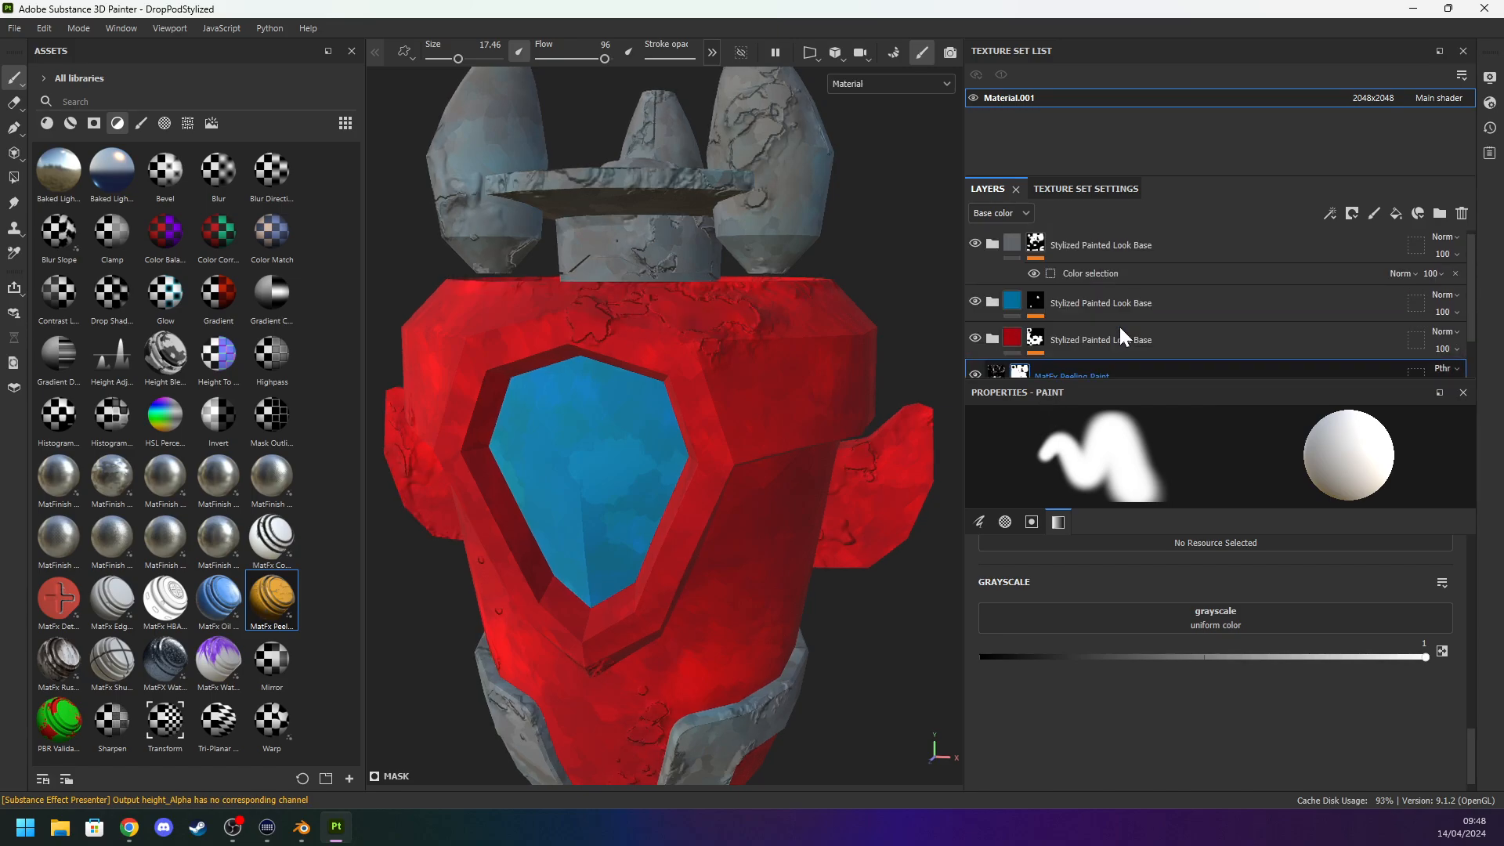
left_click(988, 244)
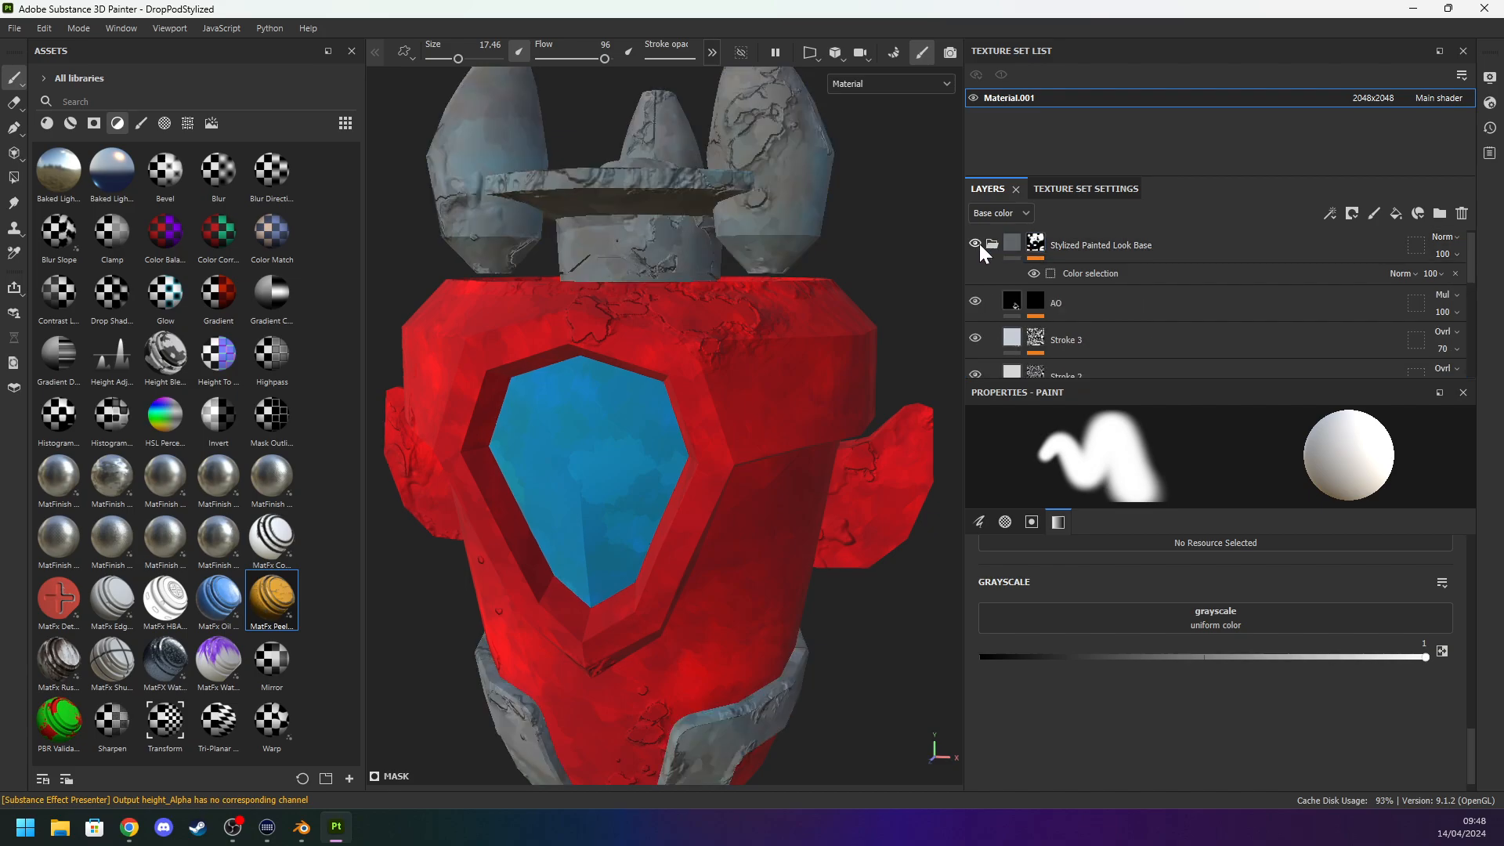
left_click(975, 243)
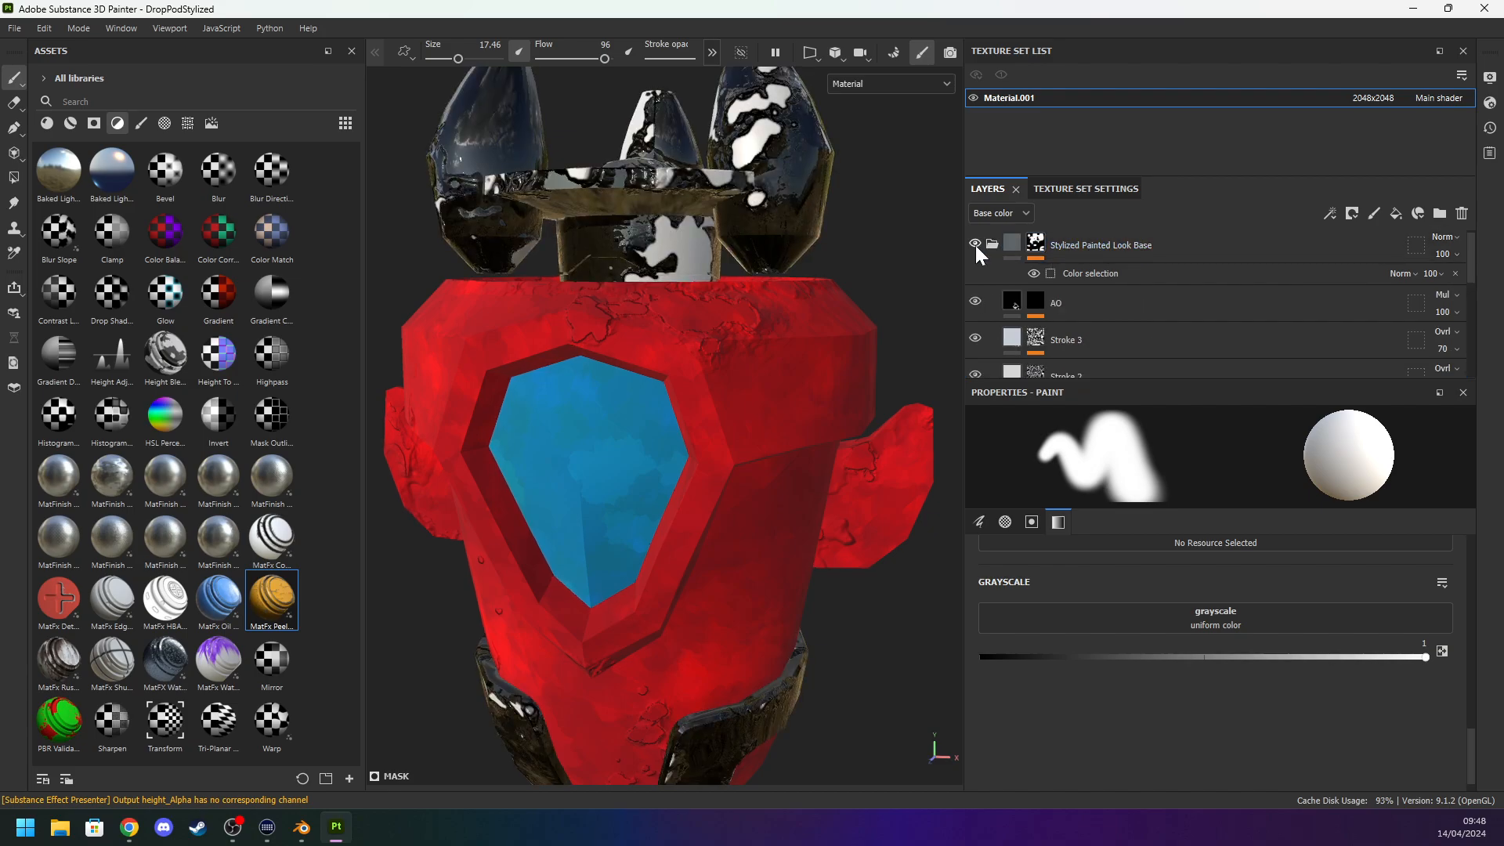
left_click(975, 246)
left_click(1198, 246)
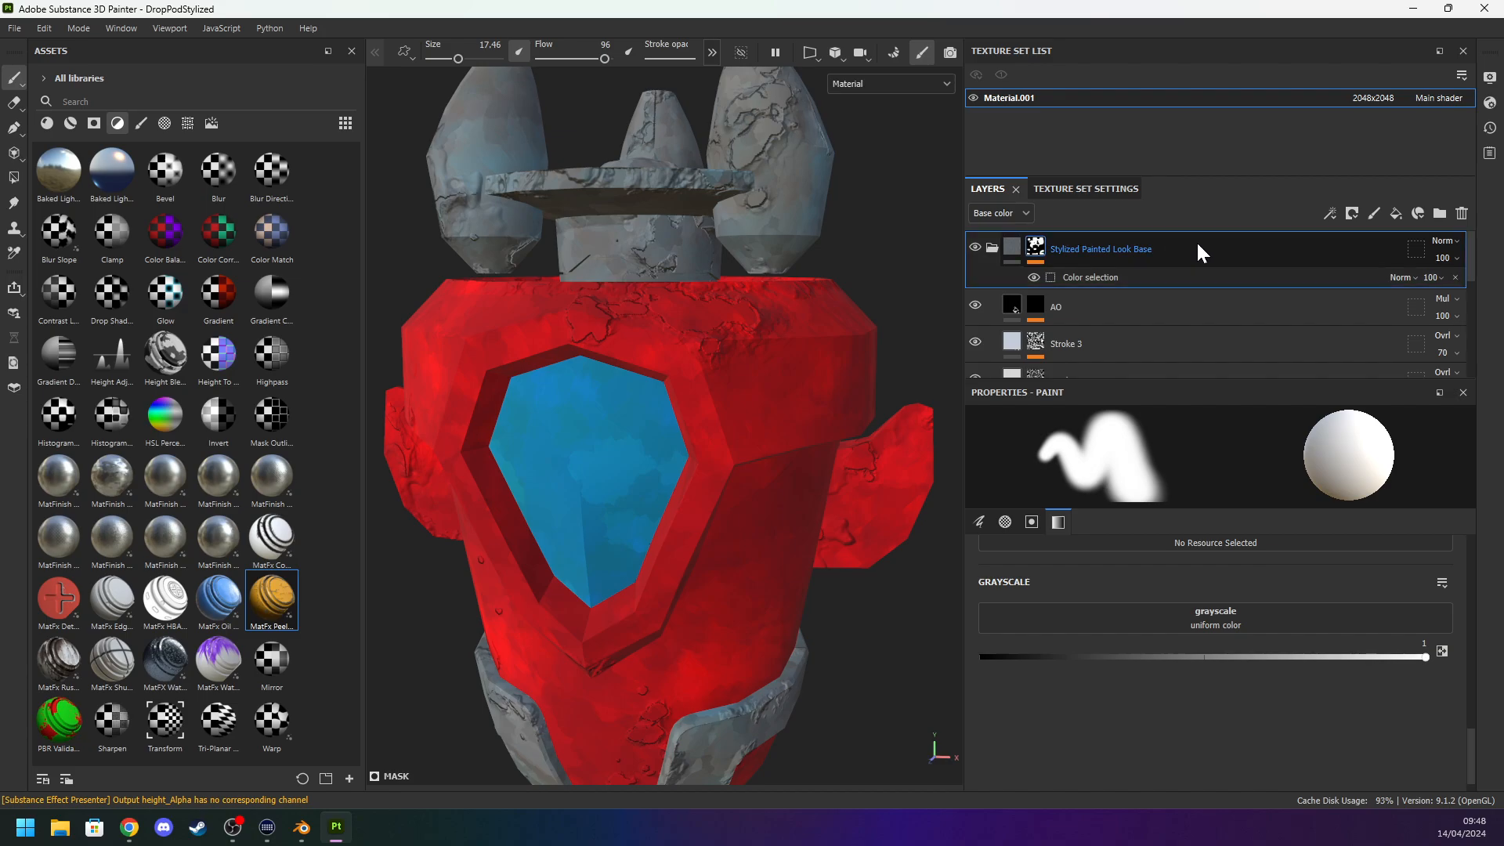
scroll(1107, 271, "up", 3)
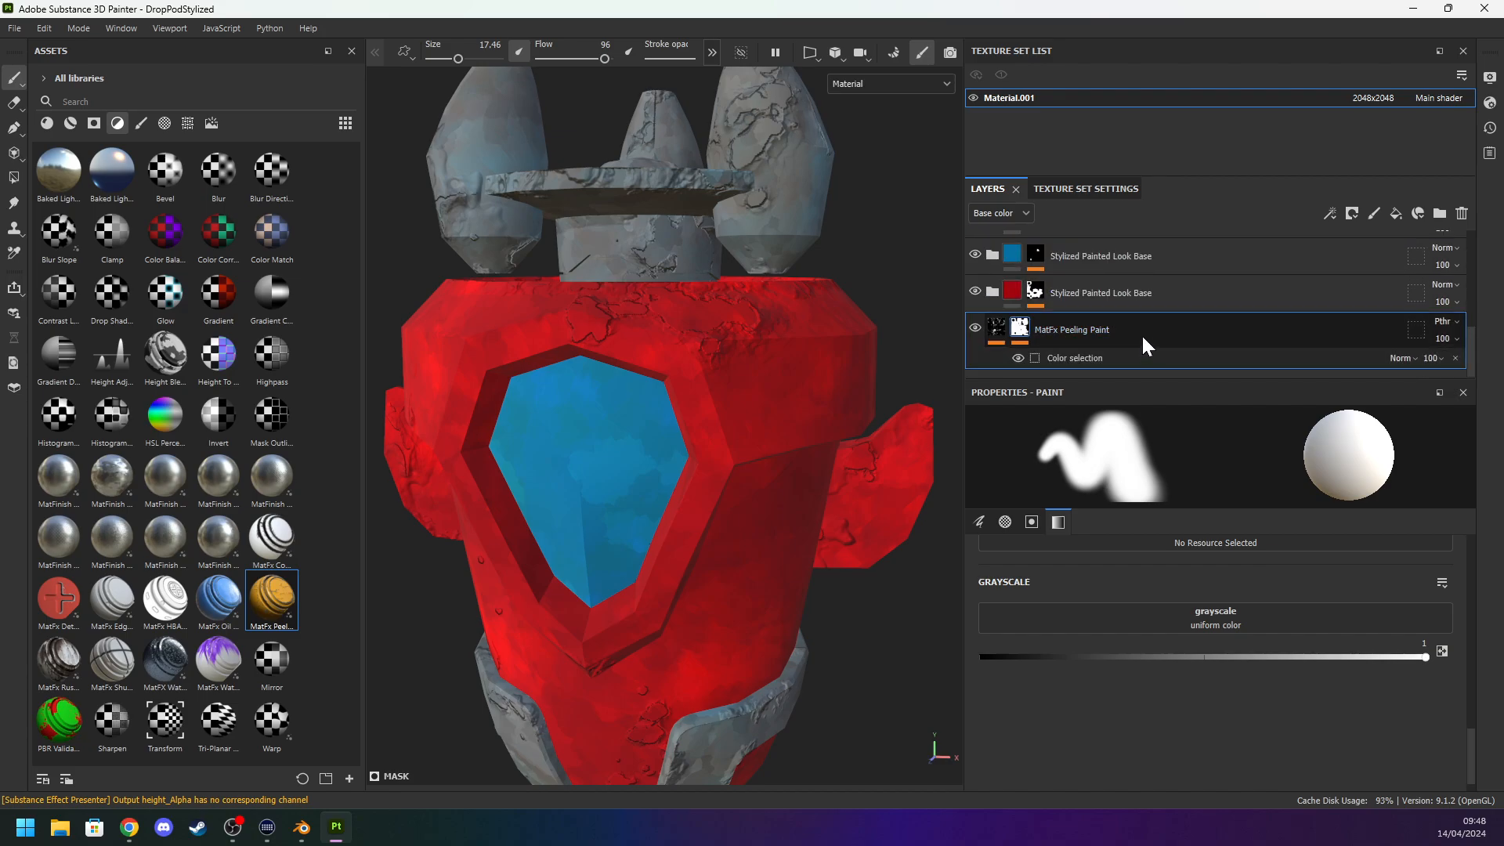
key("ctrl+z")
scroll(1136, 323, "down", 1)
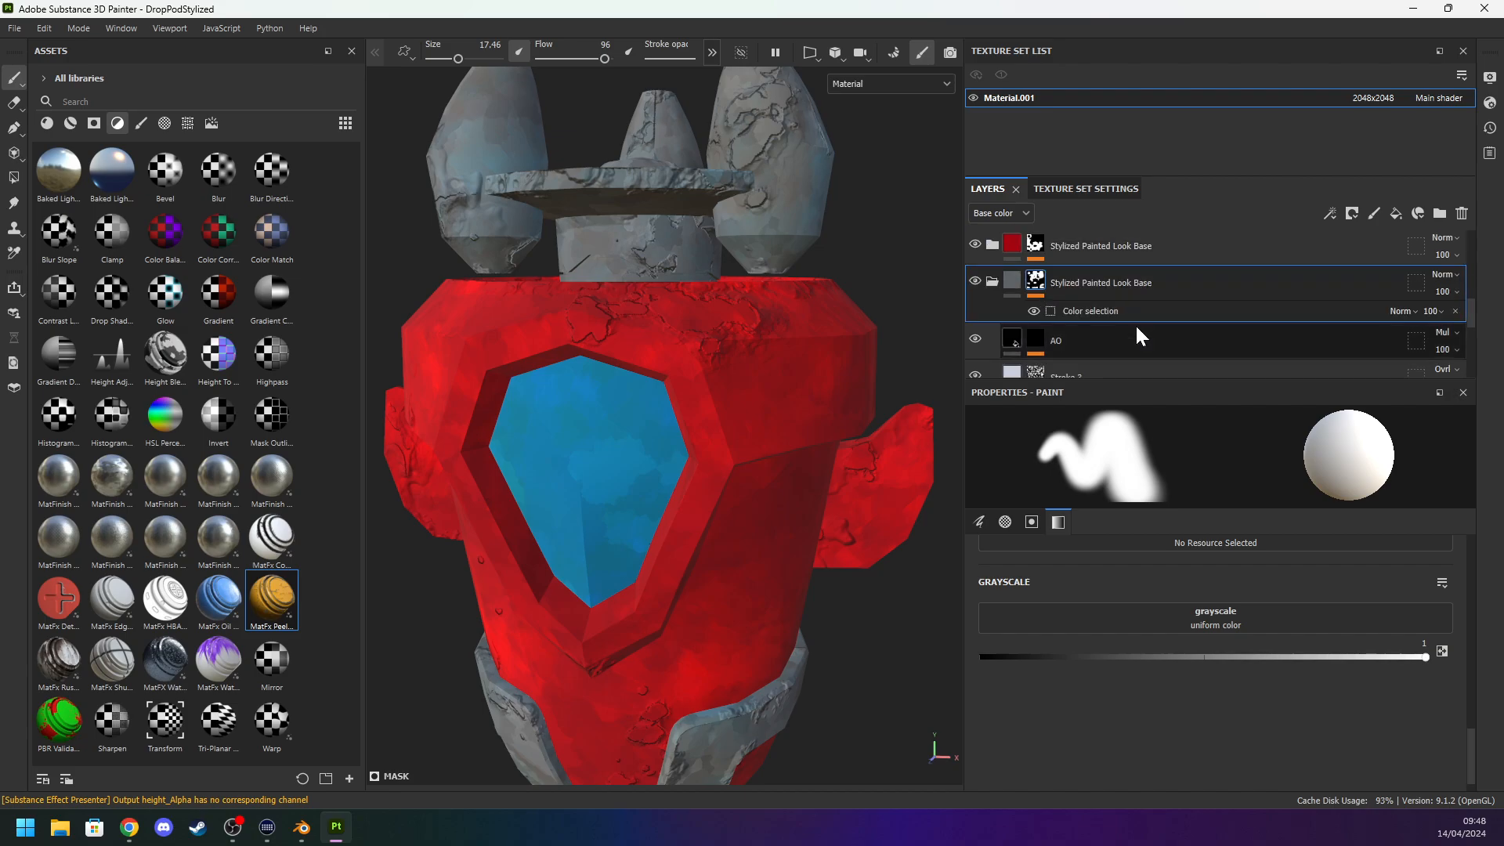
left_click(994, 284)
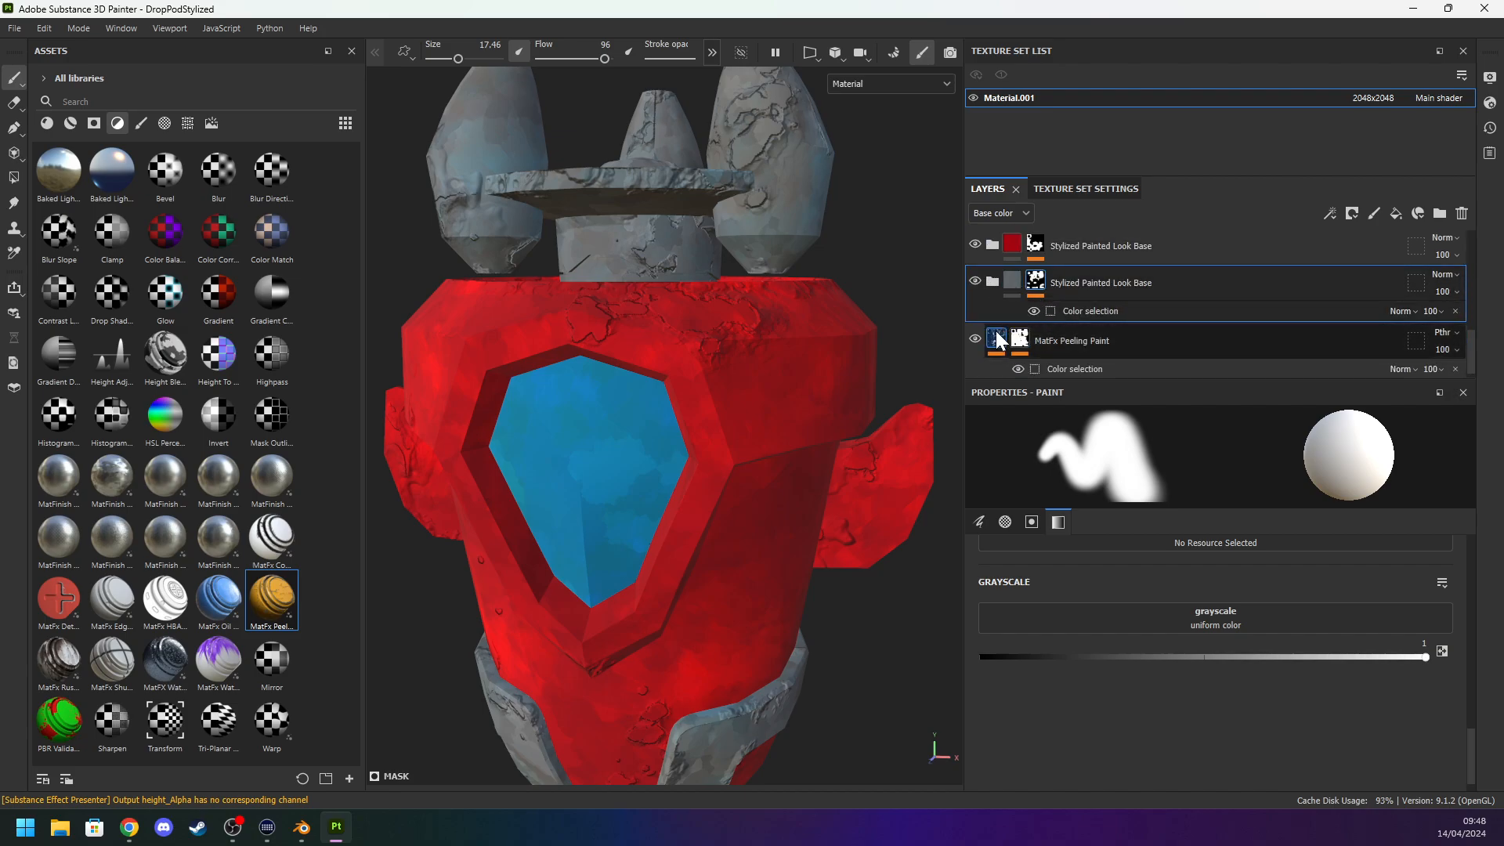
Group the grey Stylized Painted Look Base and MatFx Peeling Paint layers into one folder.
left_click(1148, 340)
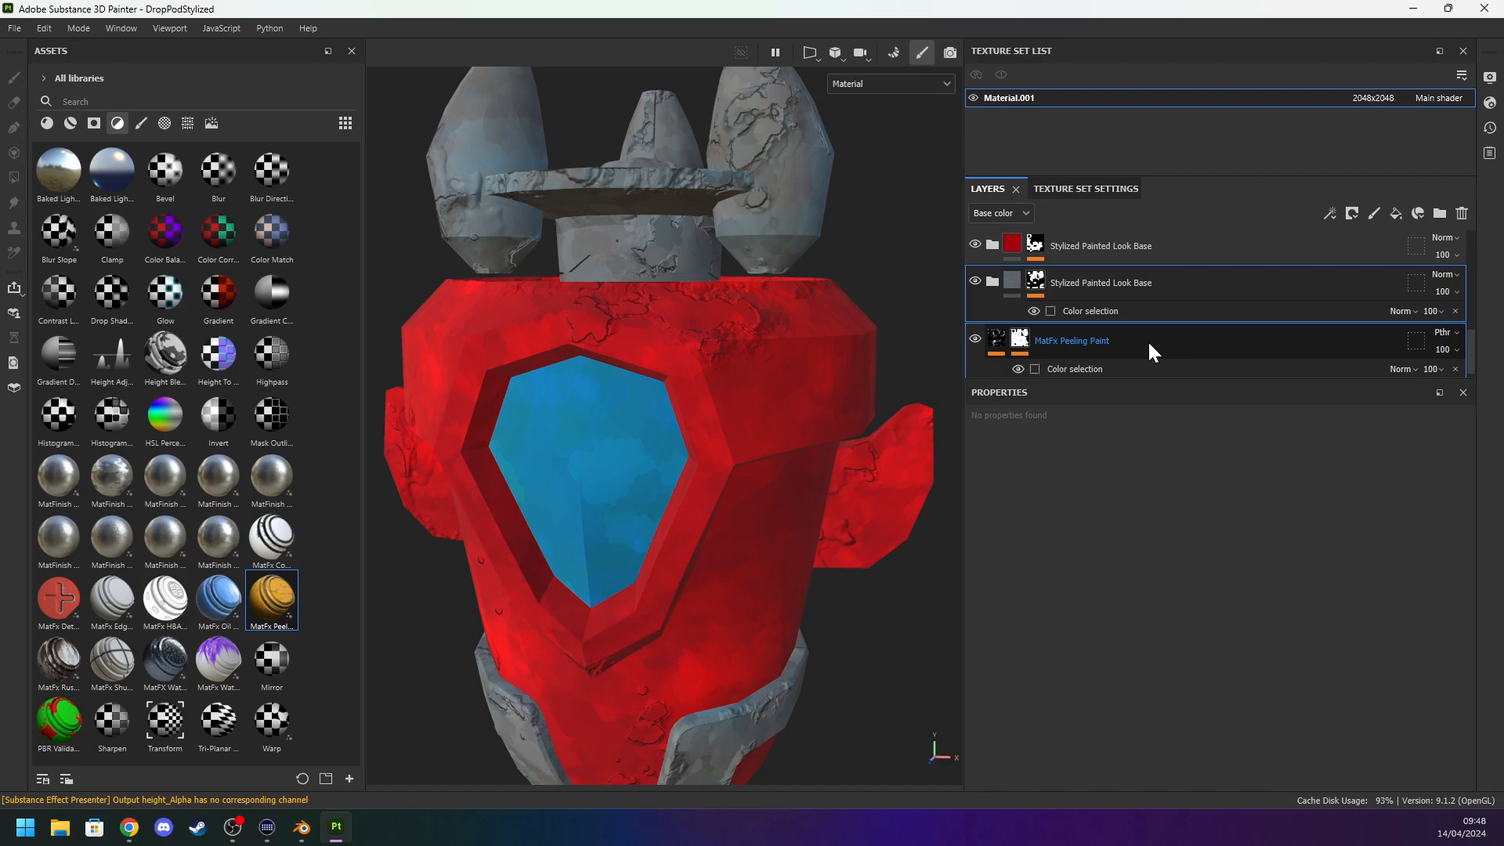
right_click(1149, 340)
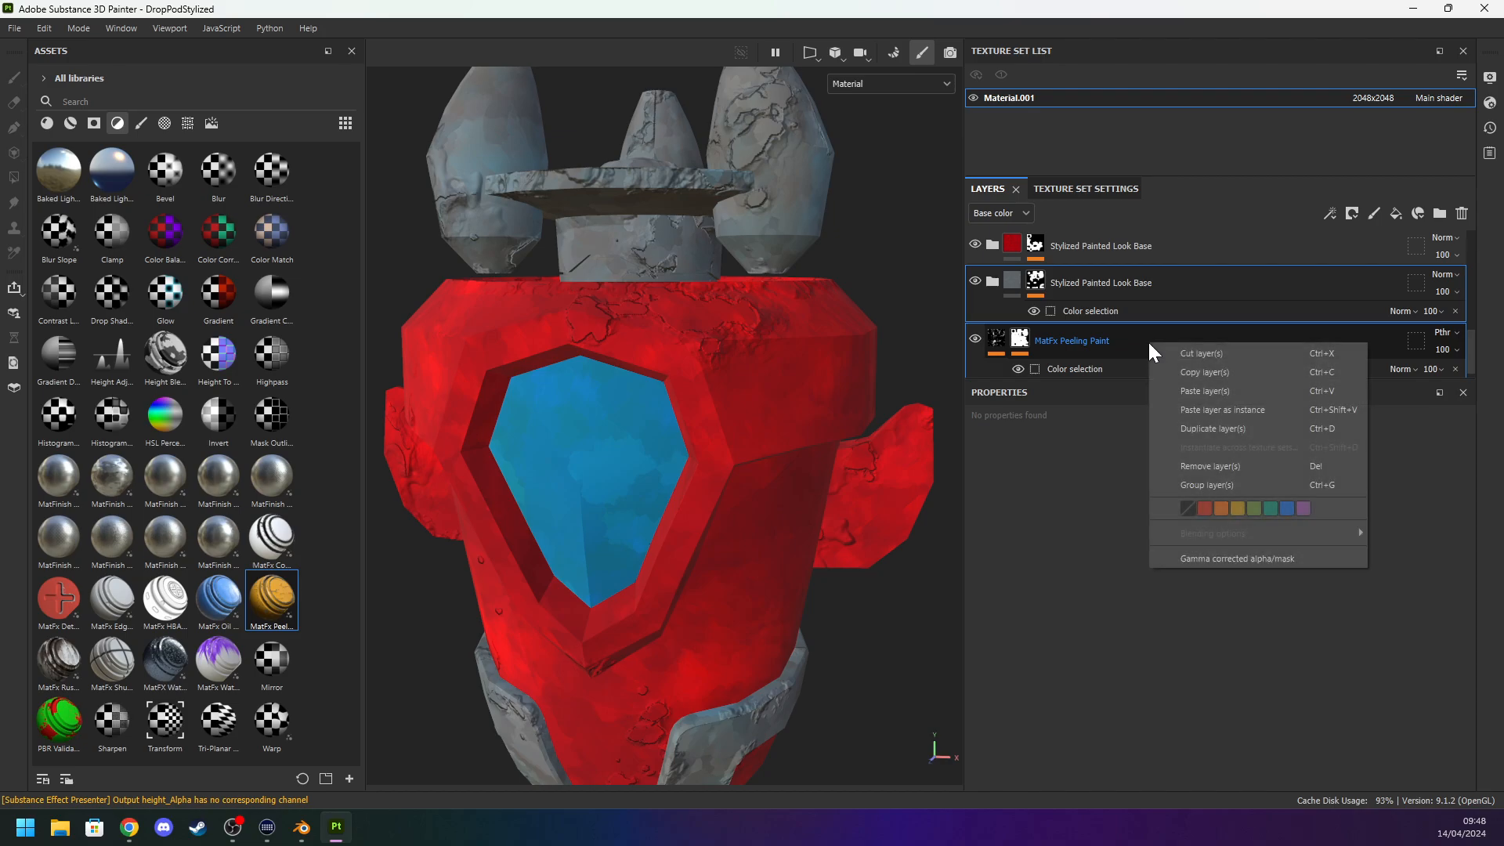
left_click(1230, 486)
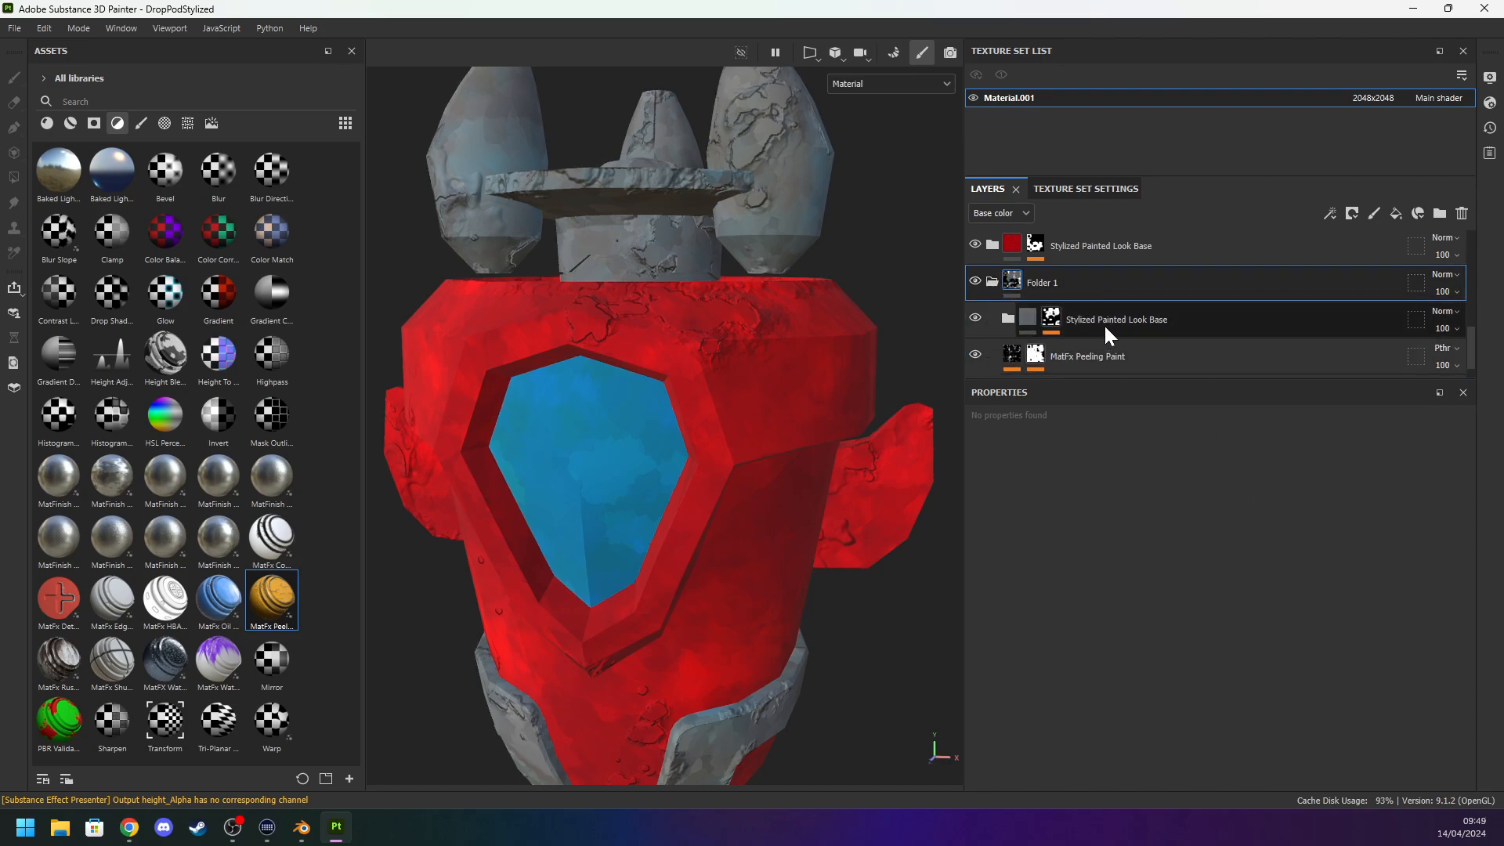
Delete the color selection from the grey Stylized Painted Look Base mask and paste the MatFx Peeling Paint filter onto that layer.
left_click(1150, 318)
scroll(1144, 349, "down", 1)
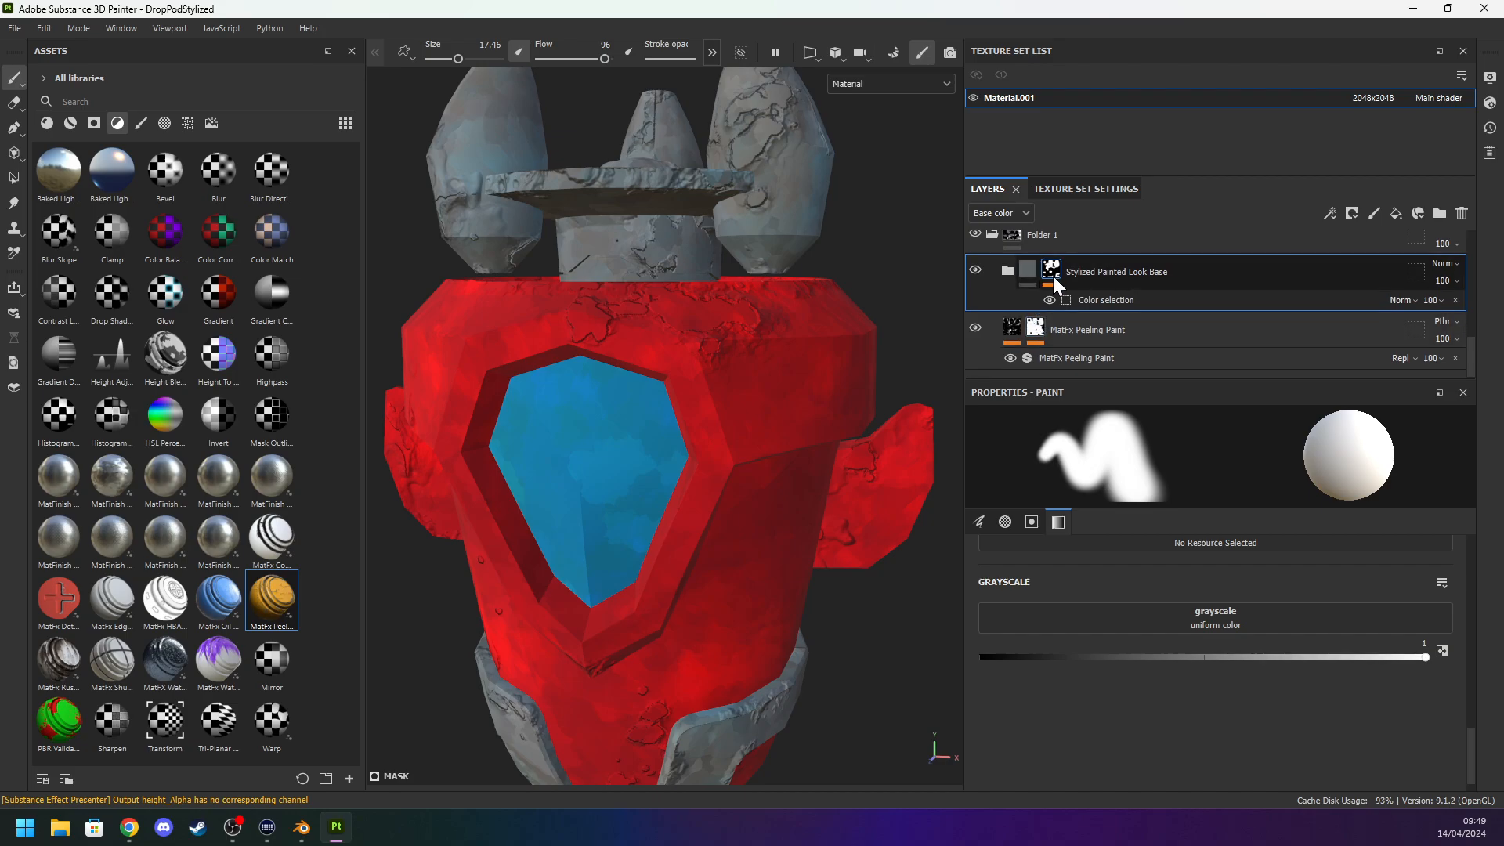
left_click_drag(1054, 278, 1040, 340)
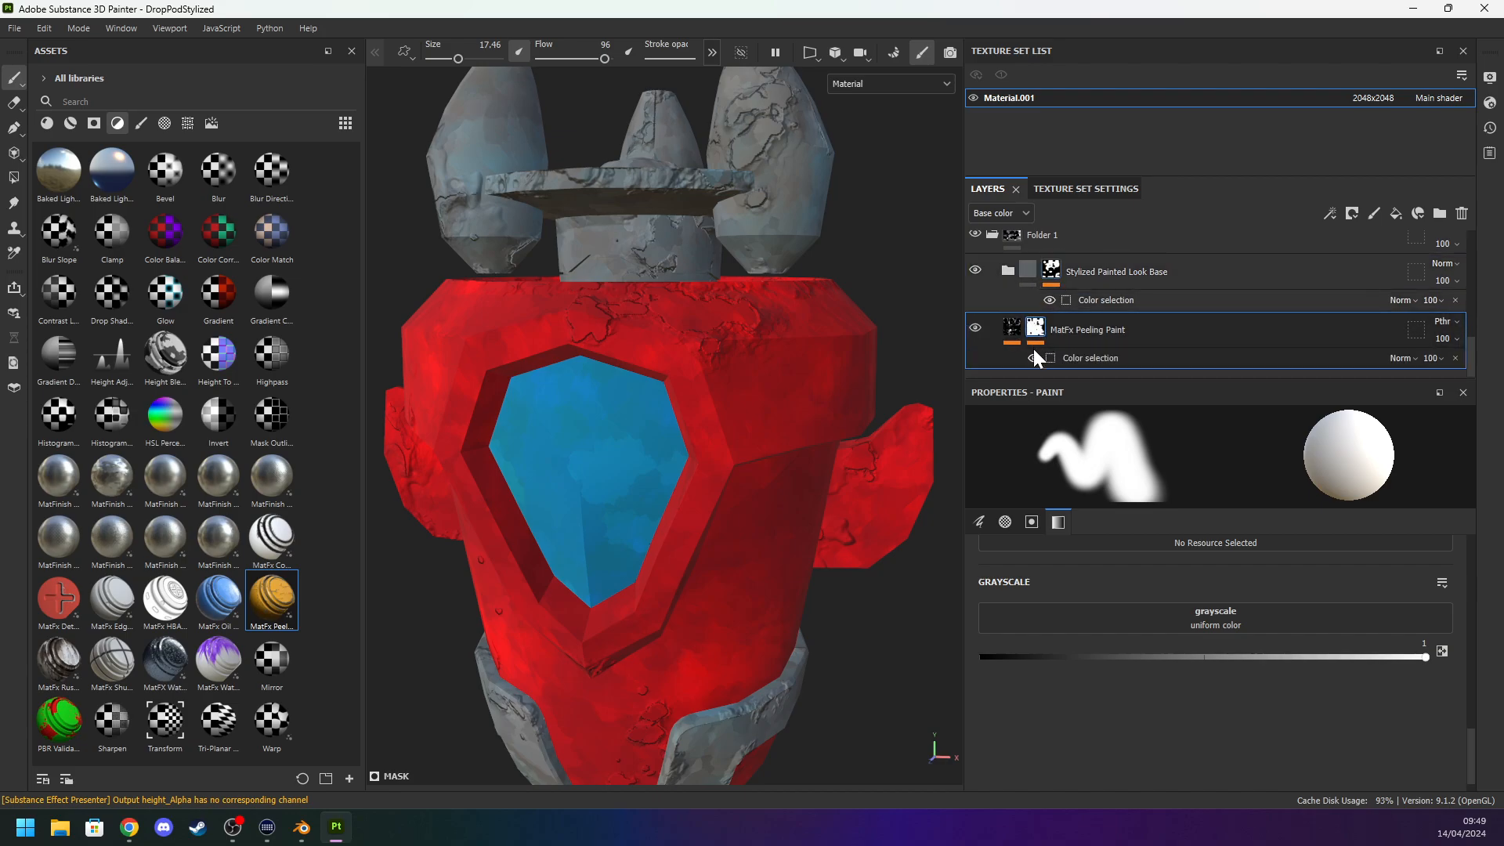
left_click(1012, 329)
left_click(1076, 359)
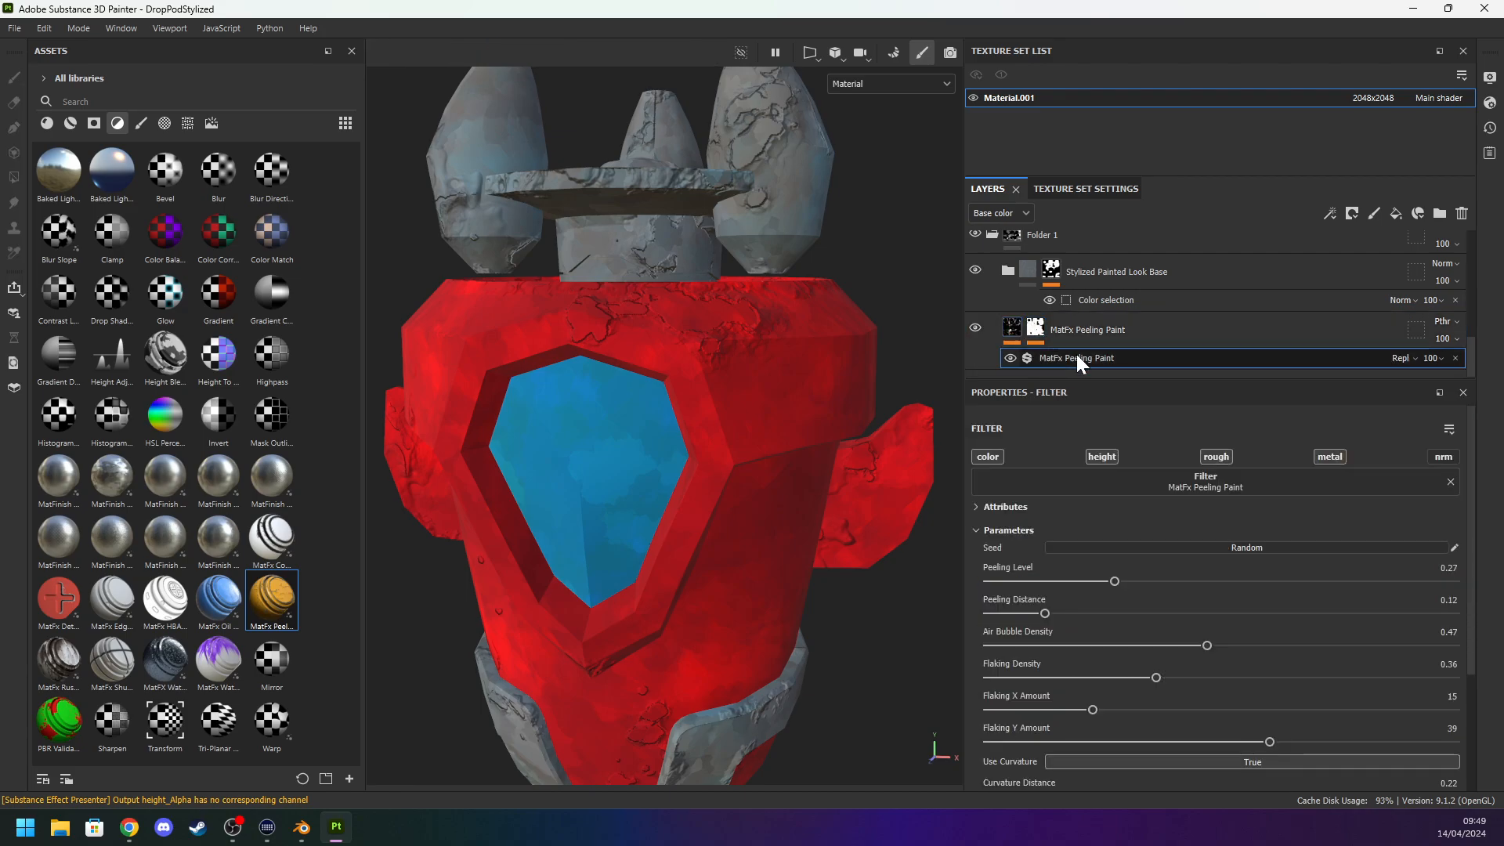
left_click(1167, 299)
key("Delete")
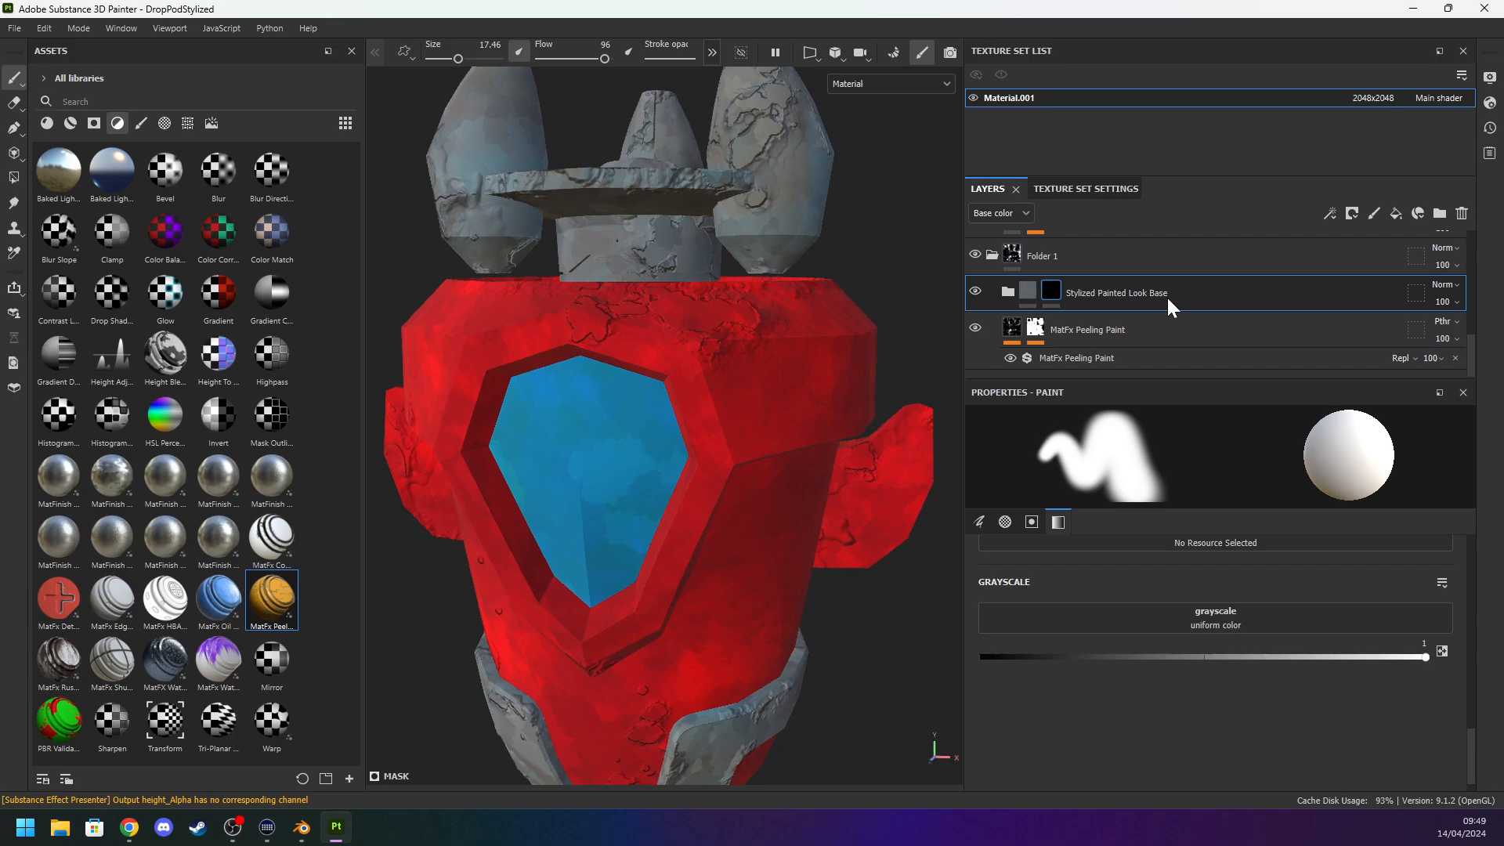
key("ctrl+v")
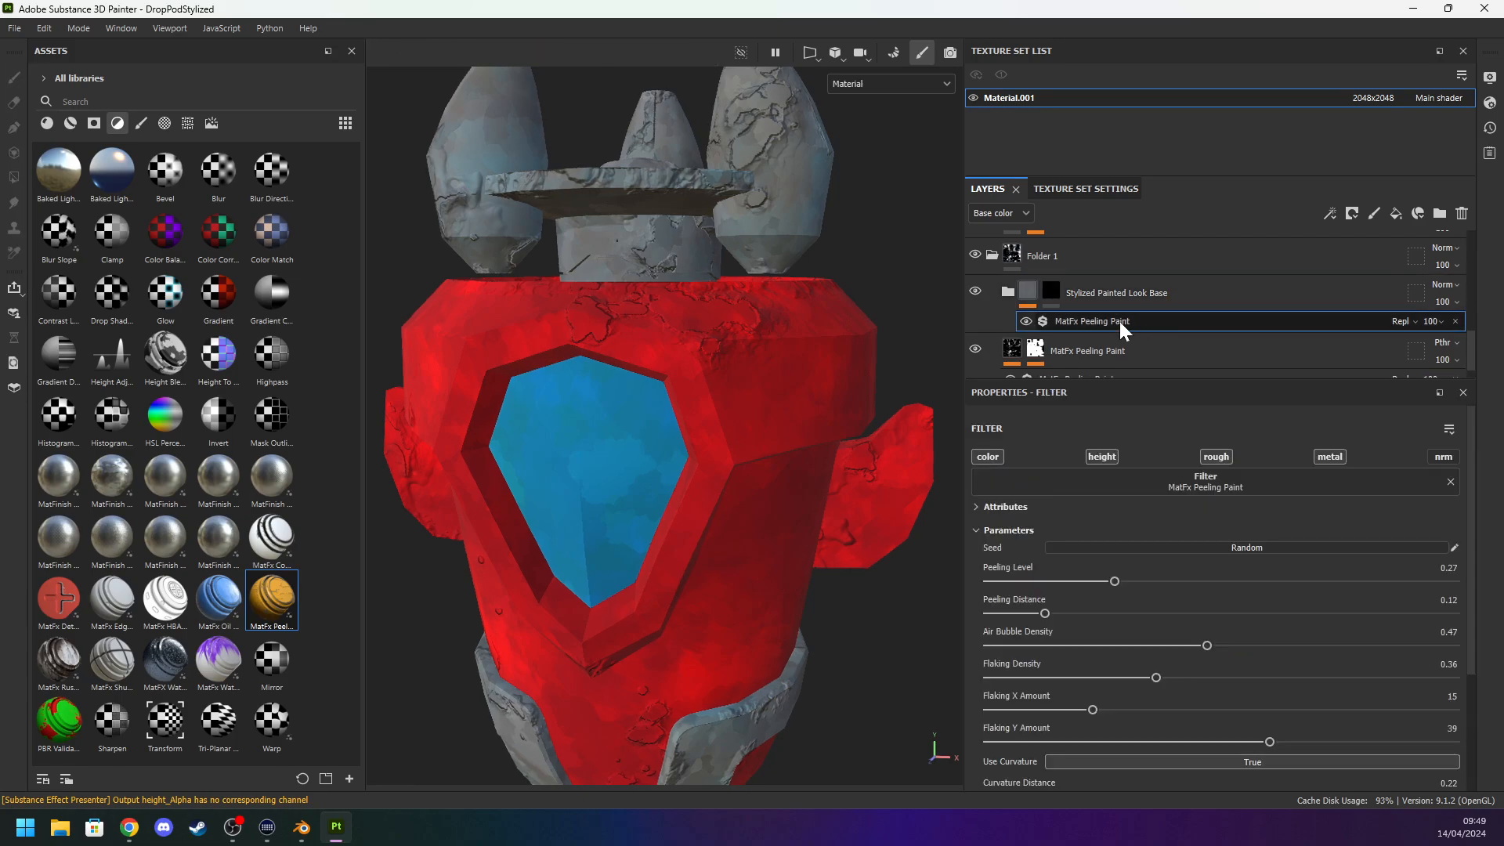
Compare the model with the MatFx Peeling Paint layer hidden and shown, and clear the grey Stylized Painted Look Base mask.
left_click(976, 347)
left_click(975, 346)
left_click(975, 346)
left_click(976, 346)
left_click(1051, 292)
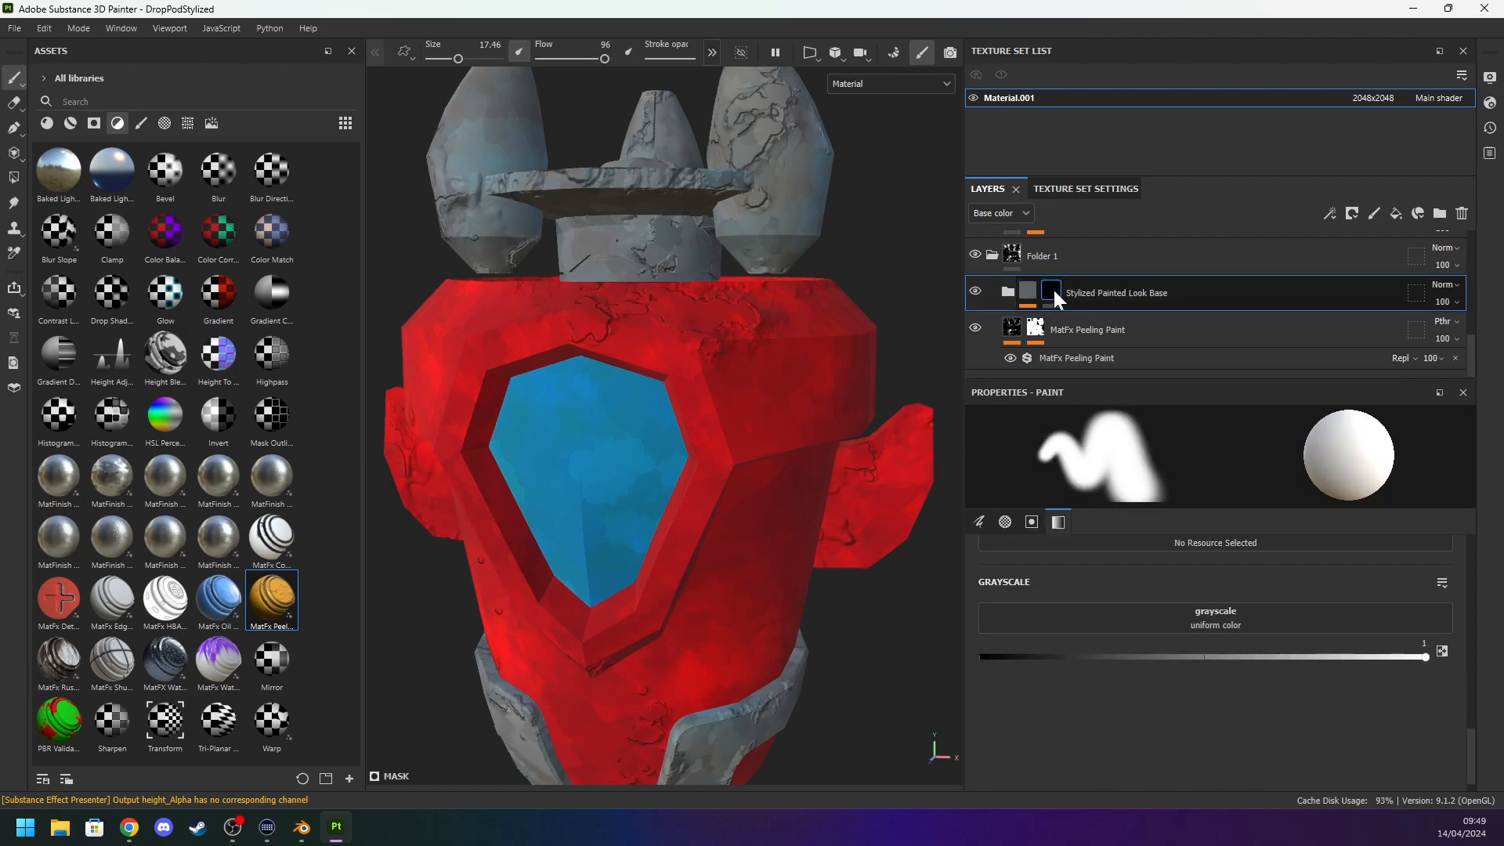
right_click(1054, 292)
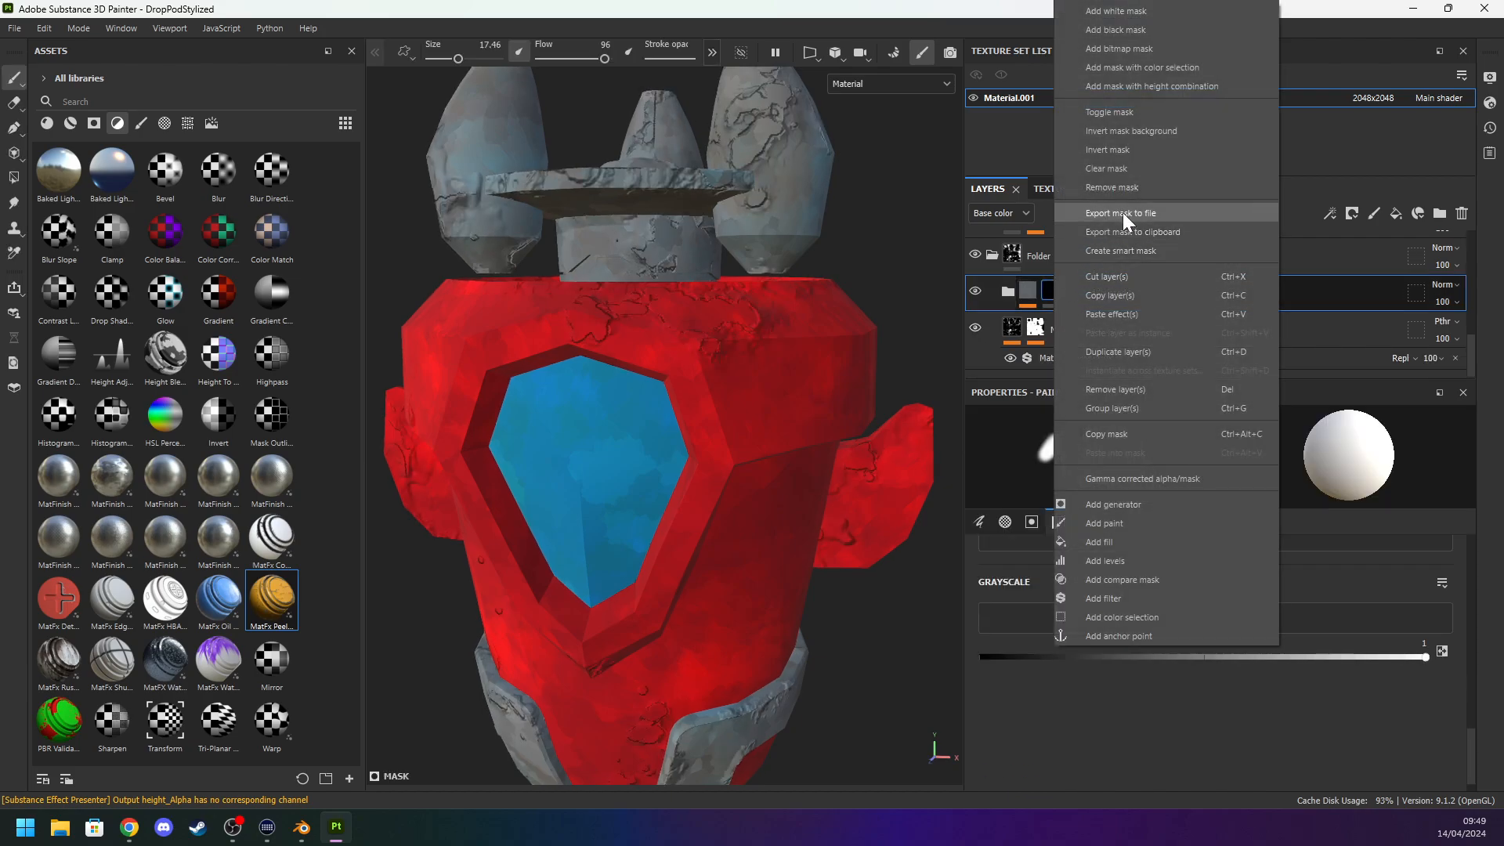
left_click(1136, 168)
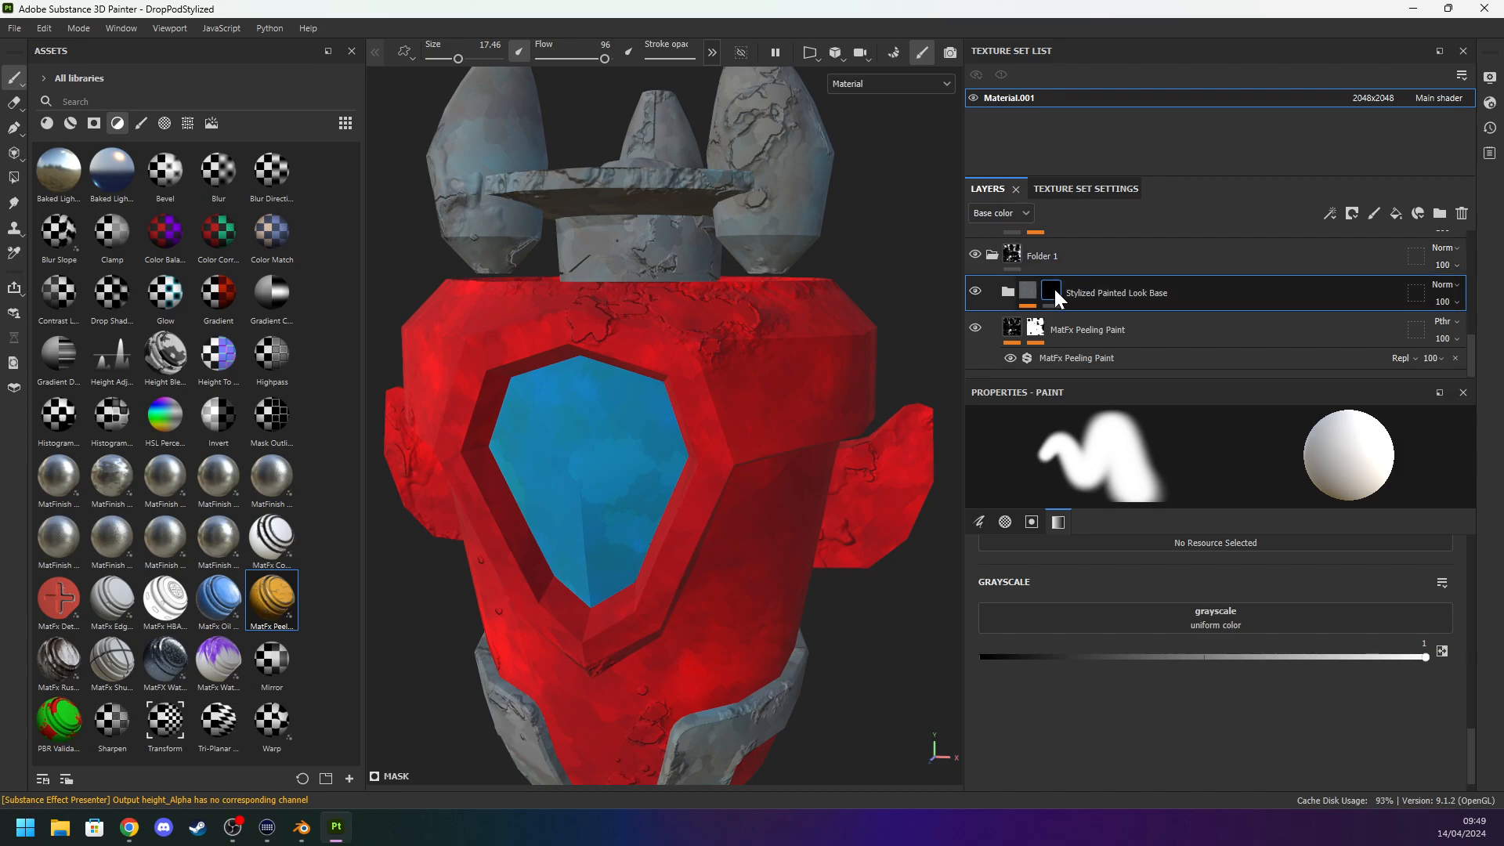
Remove the mask from the grey Stylized Painted Look Base in Folder 1 and compare the model with the MatFx Peeling Paint layer shown and hidden.
right_click(1054, 287)
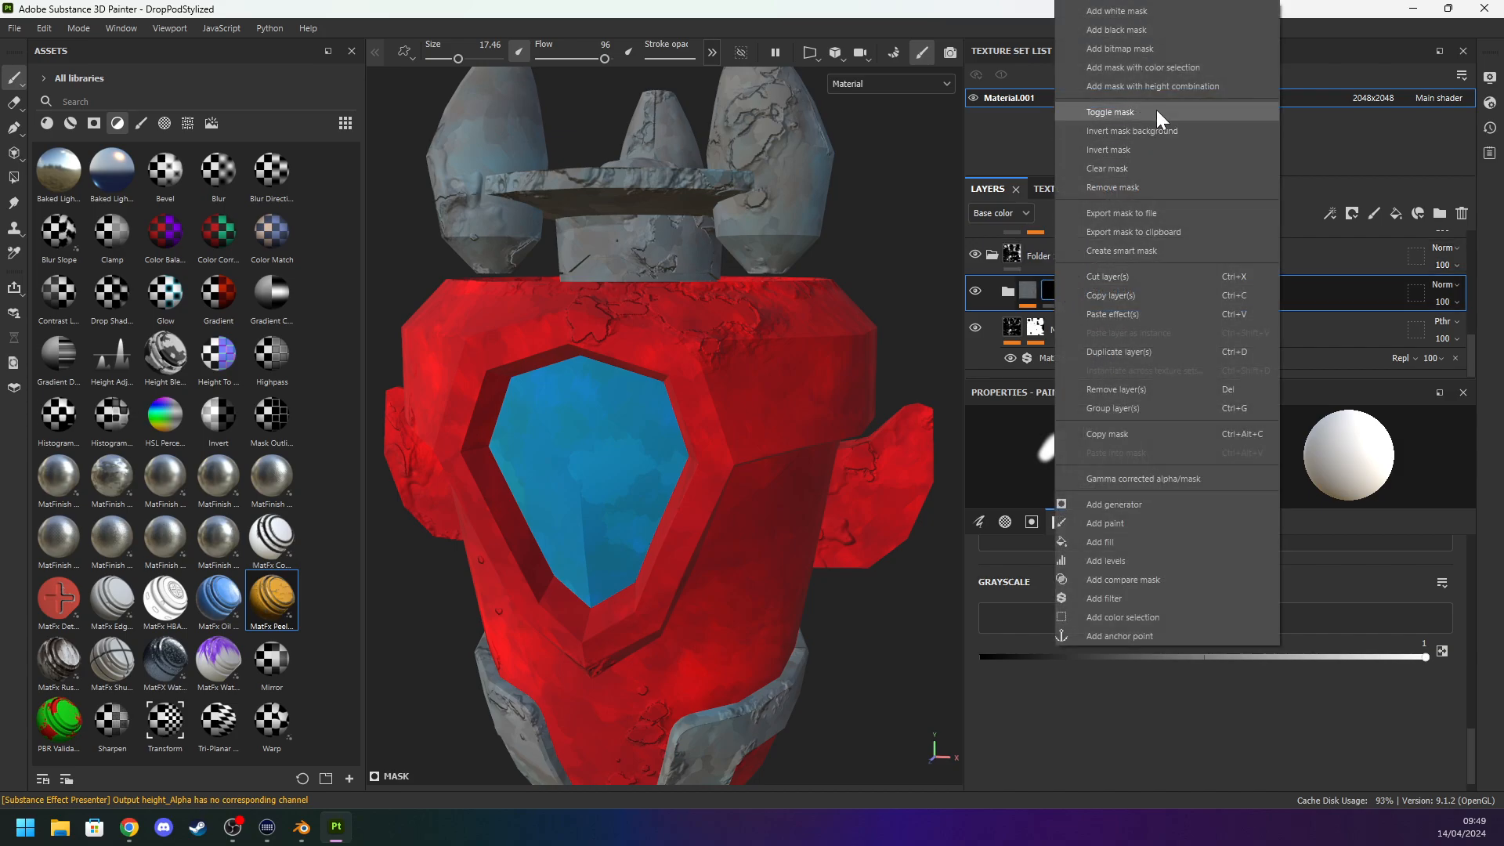
left_click(1137, 185)
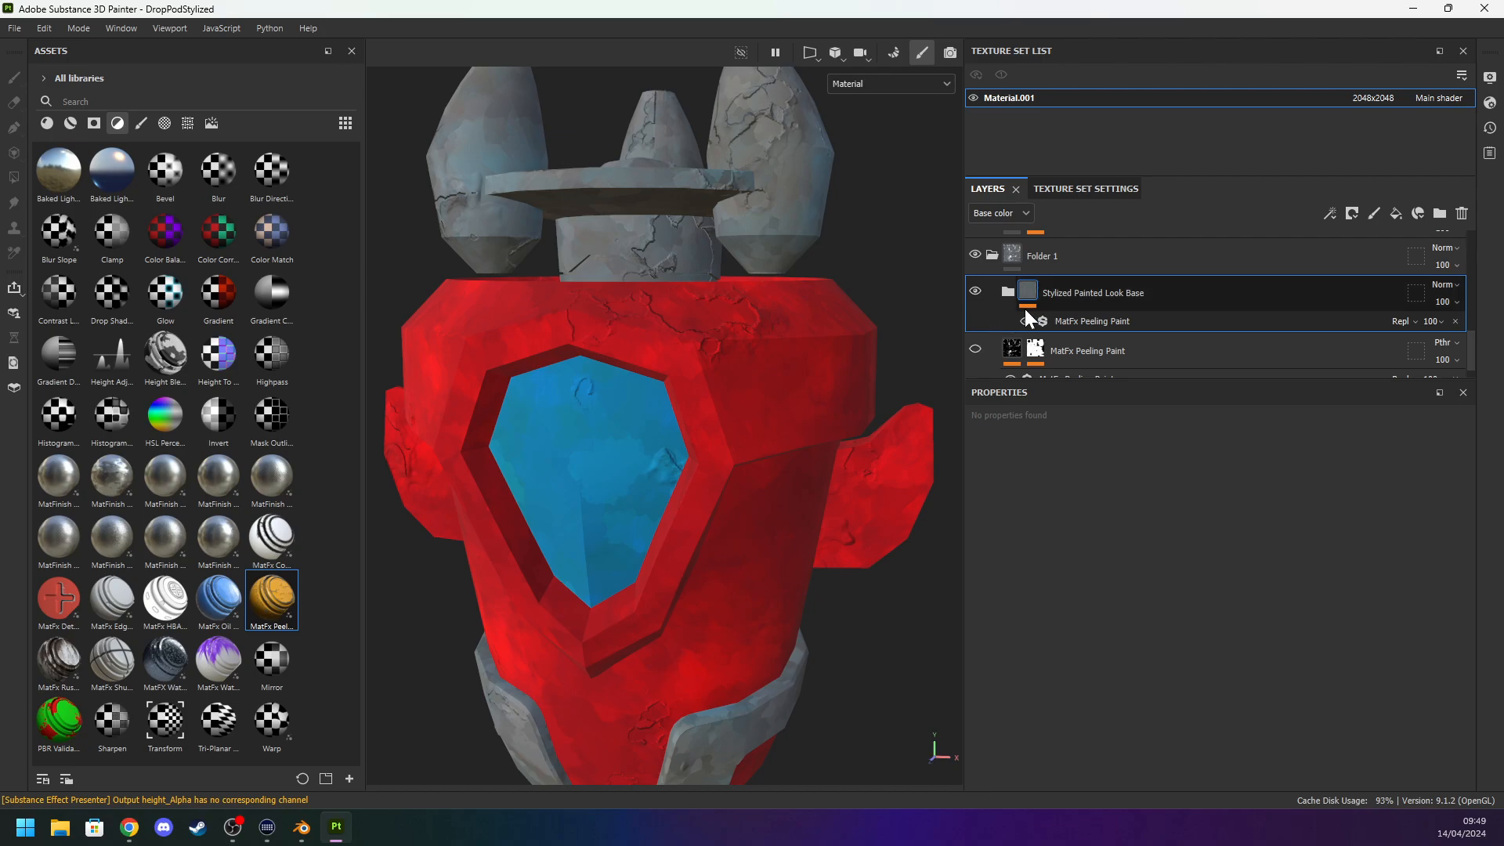
left_click(976, 350)
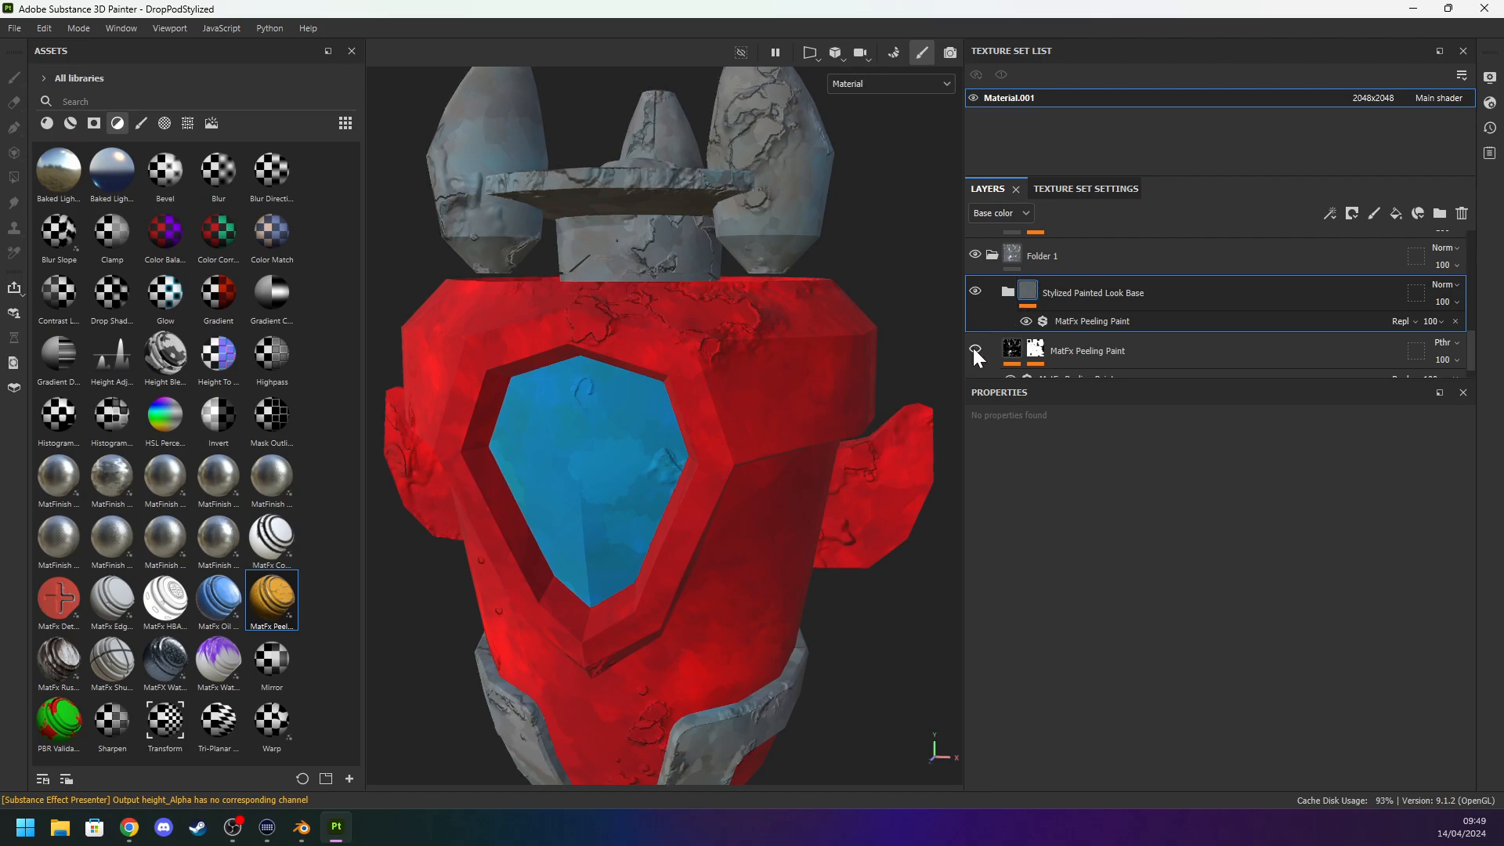
left_click(973, 349)
scroll(938, 328, "up", 2)
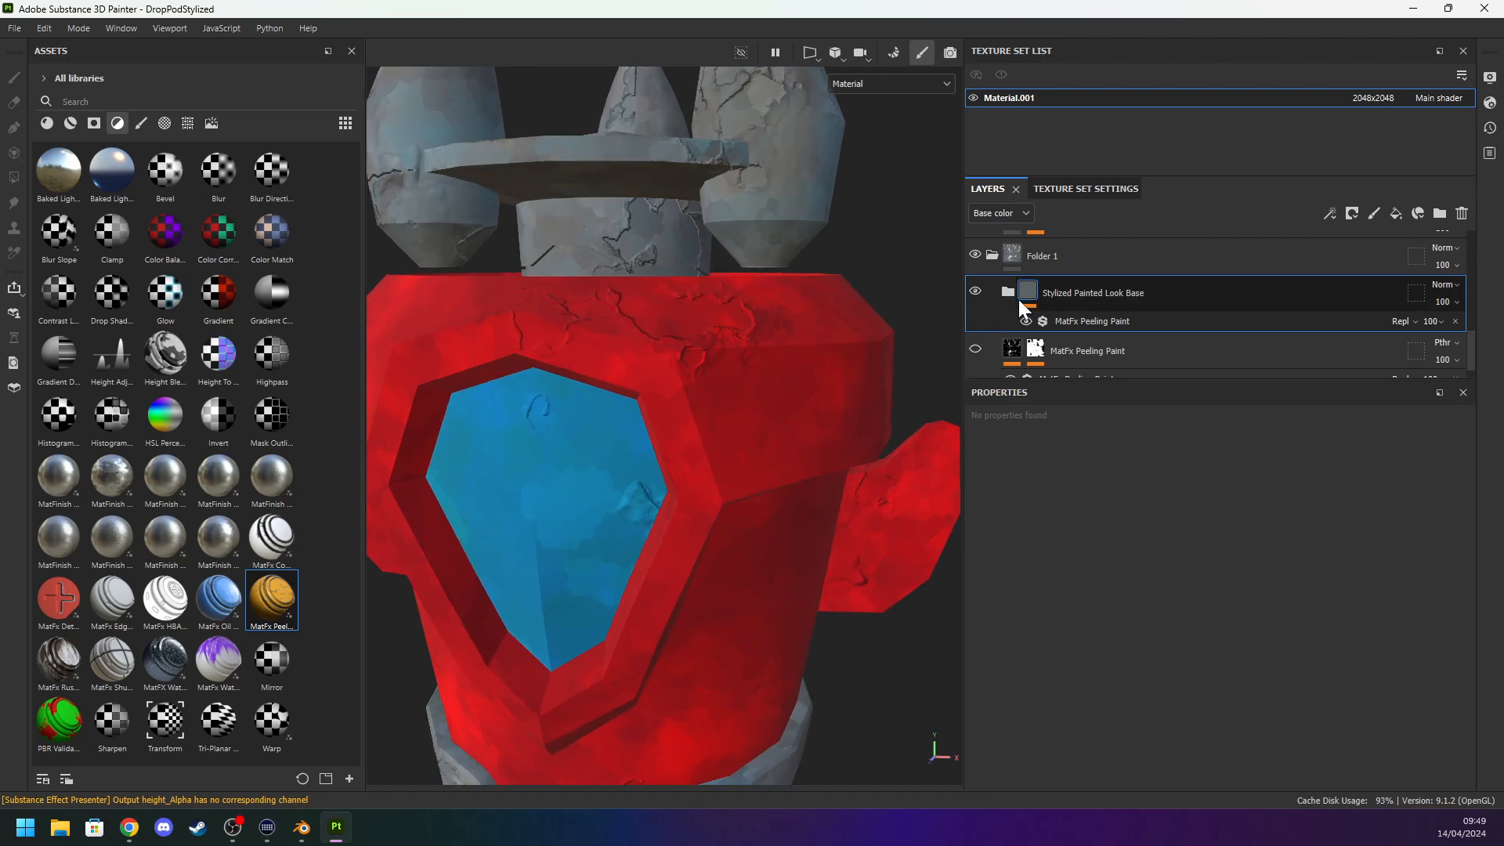
scroll(876, 311, "down", 2)
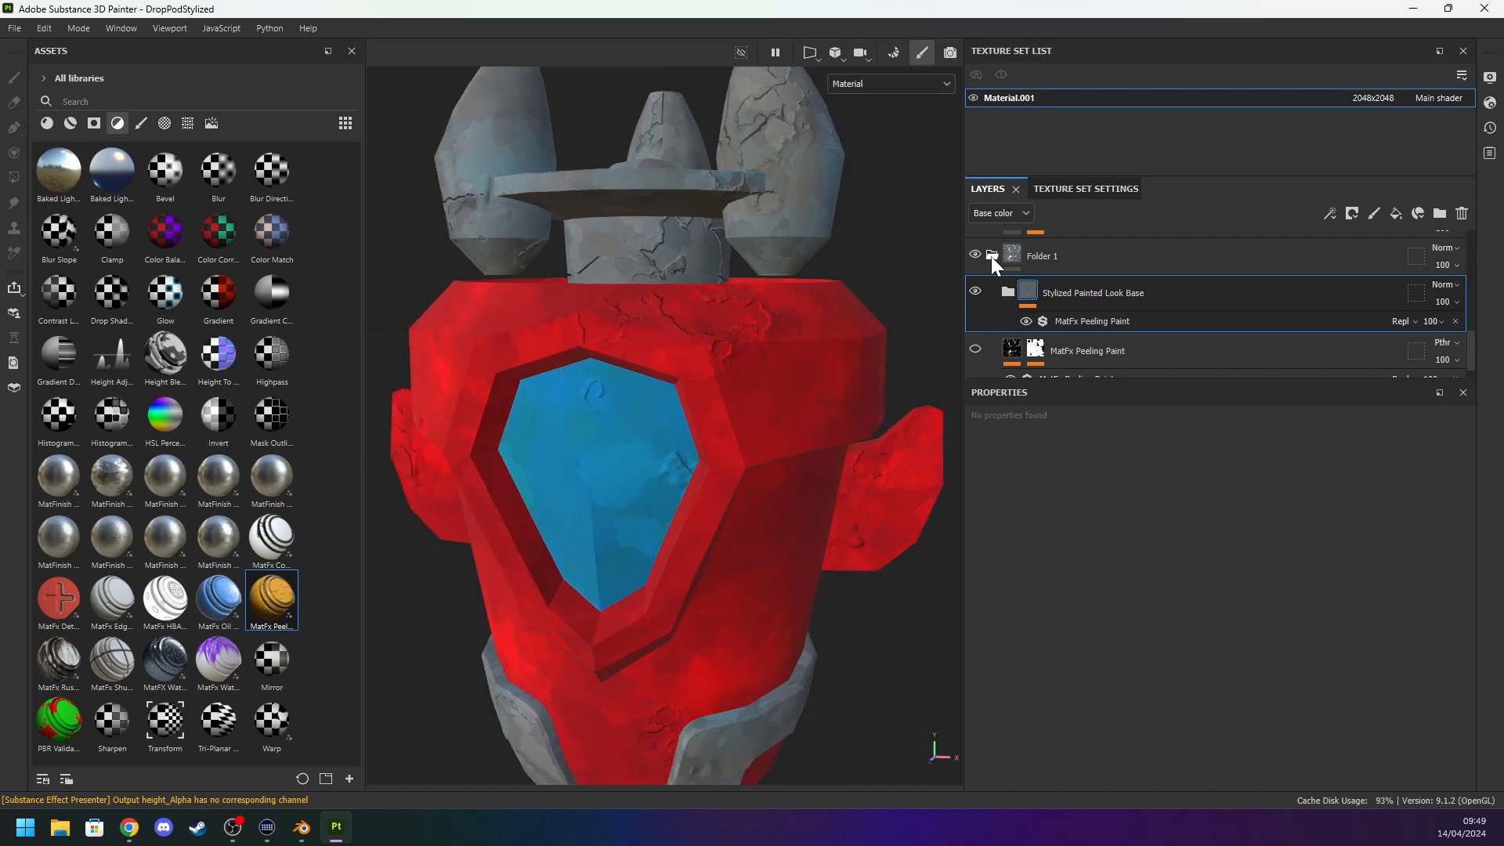
Move Folder 1 to the top of the layer stack, above the other Stylized Painted Look Base layers.
left_click(990, 256)
mouse_move(1091, 307)
left_mouse_down()
mouse_move(1089, 234)
mouse_move(1092, 269)
mouse_move(1046, 319)
mouse_move(1122, 294)
mouse_move(1128, 235)
mouse_move(1108, 228)
mouse_move(1118, 243)
left_mouse_up()
left_click(992, 285)
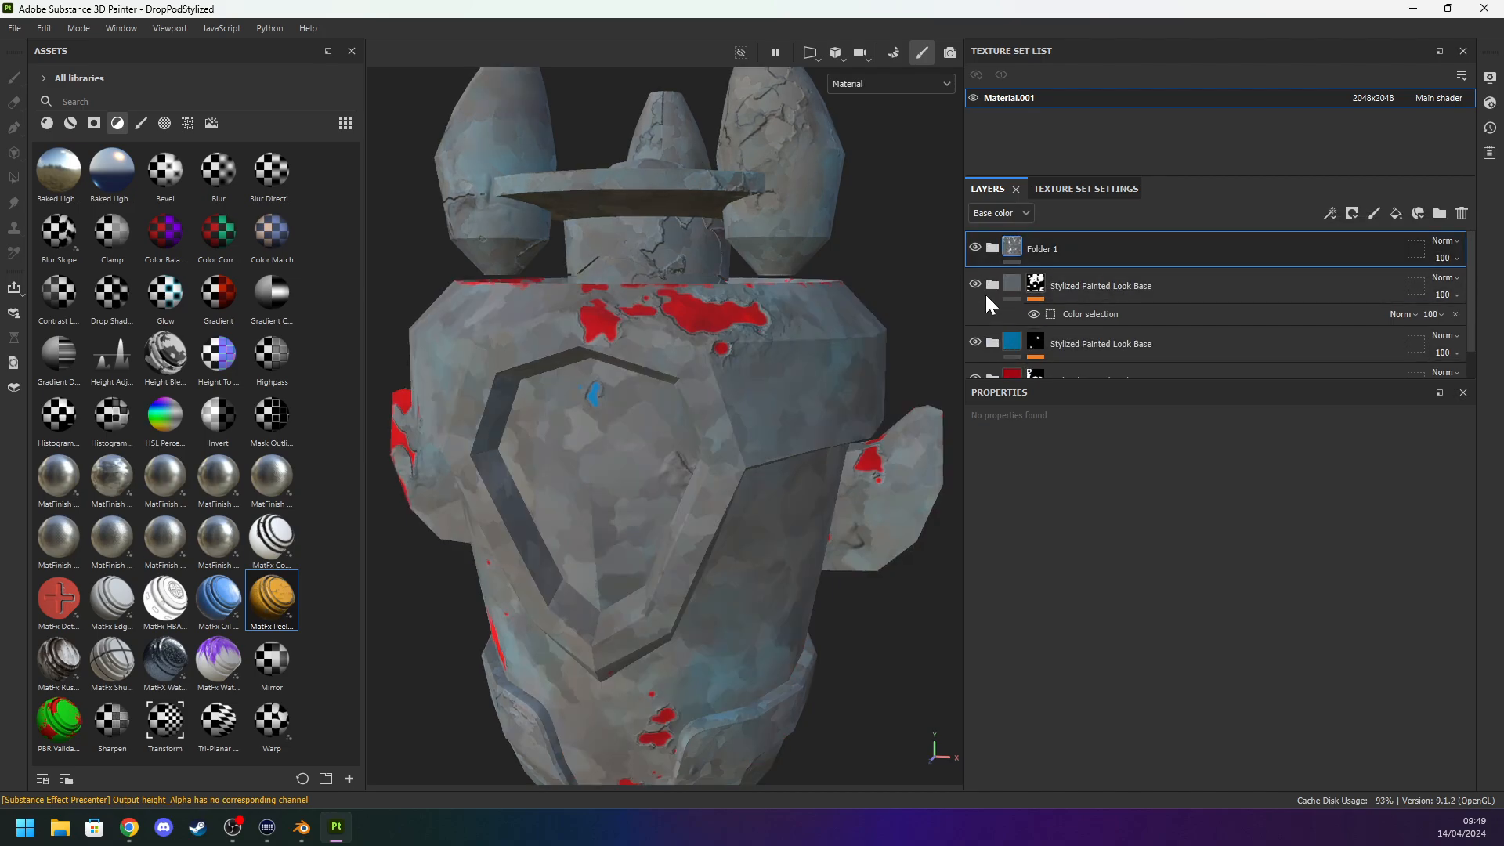
scroll(854, 332, "down", 2)
left_click(991, 250)
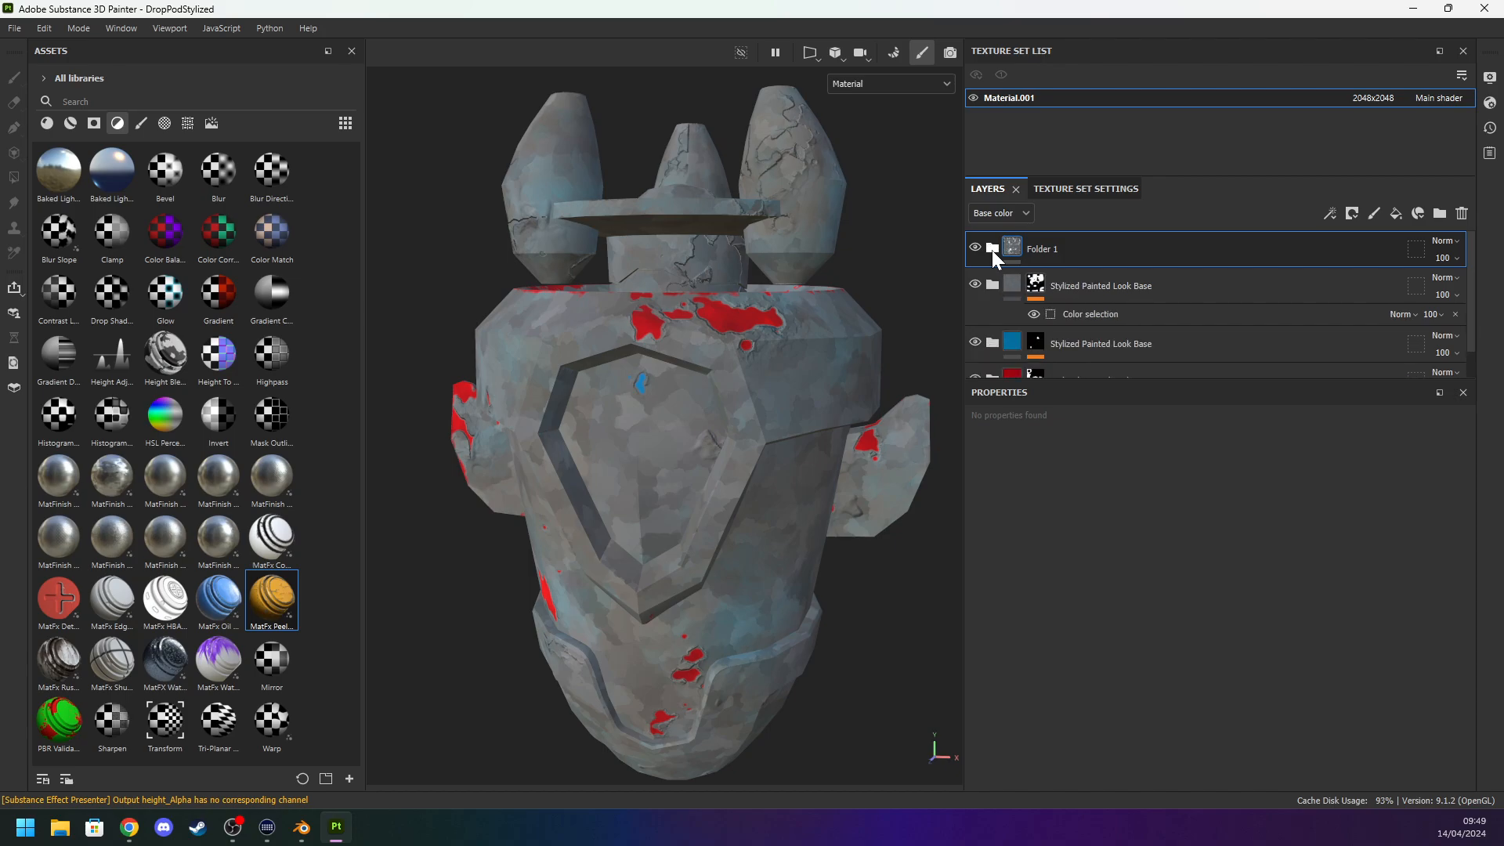
left_click(1042, 285)
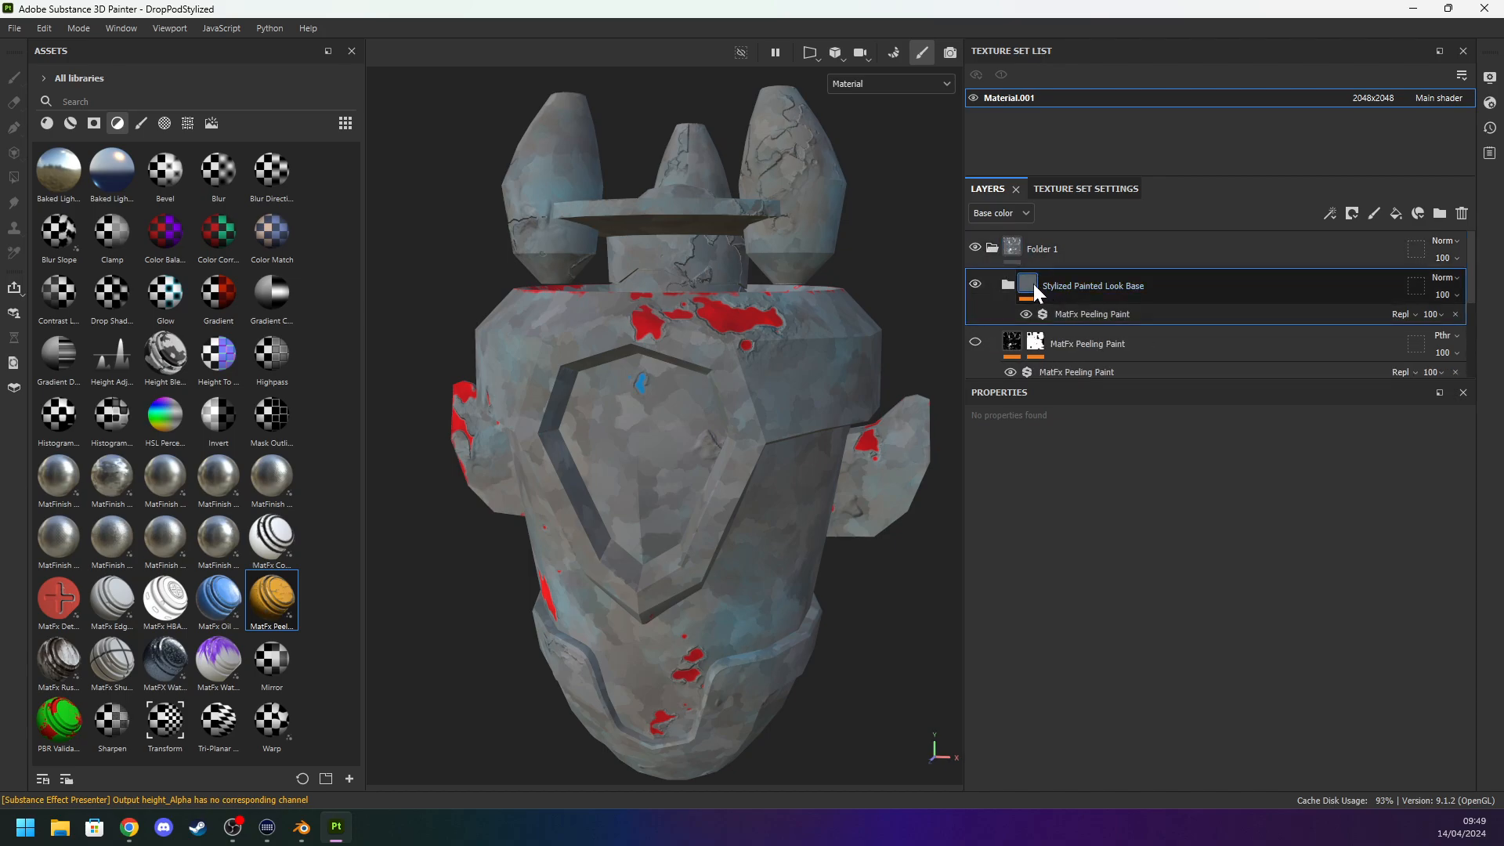
Review the MatFx Peeling Paint filter's parameters and compare the model with the filter and the layers in Folder 1 shown and hidden.
left_click(1092, 314)
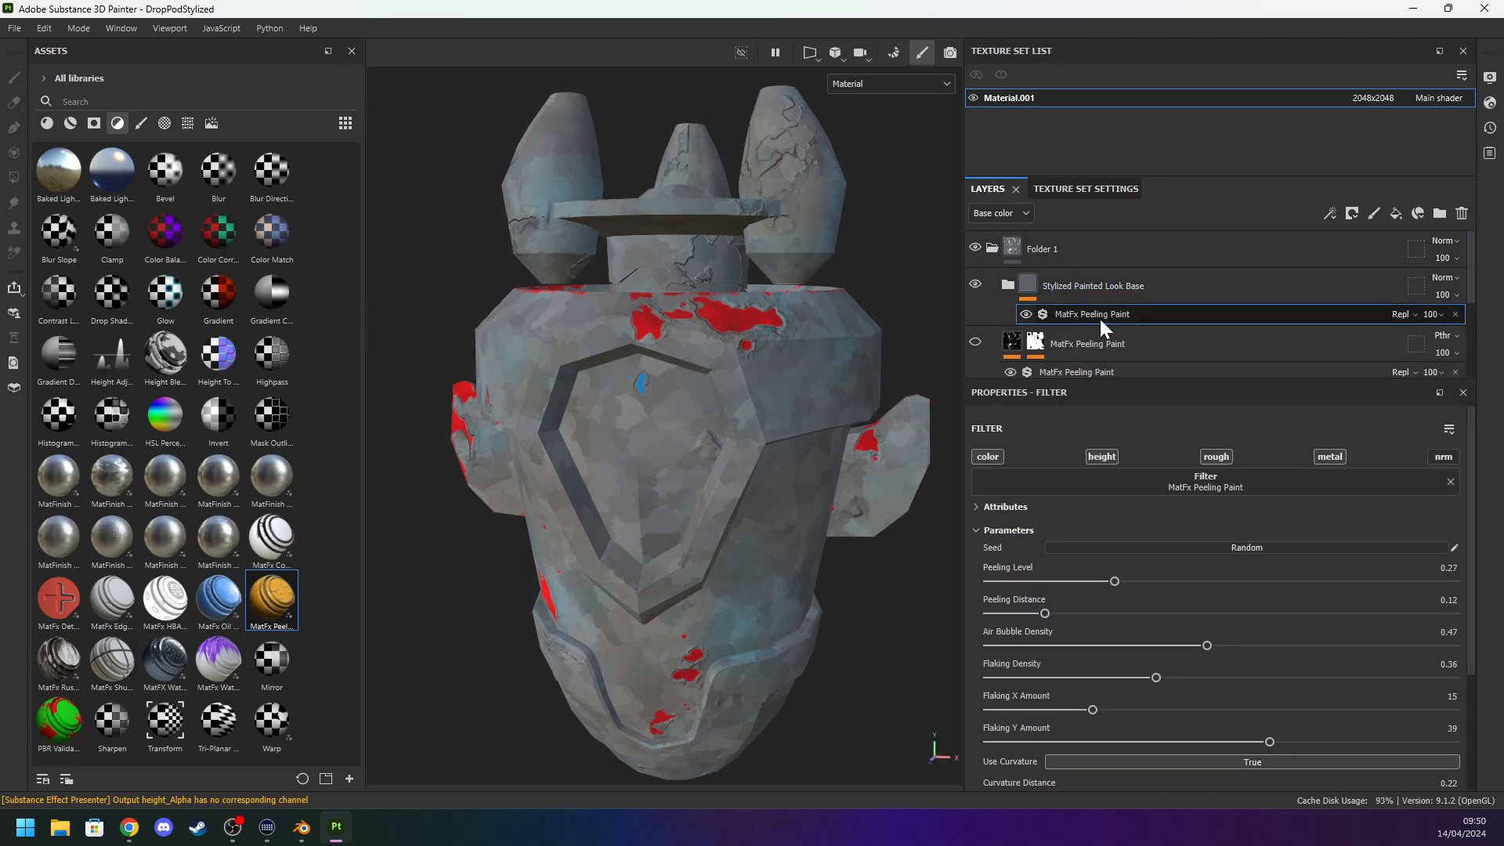
scroll(1192, 685, "down", 3)
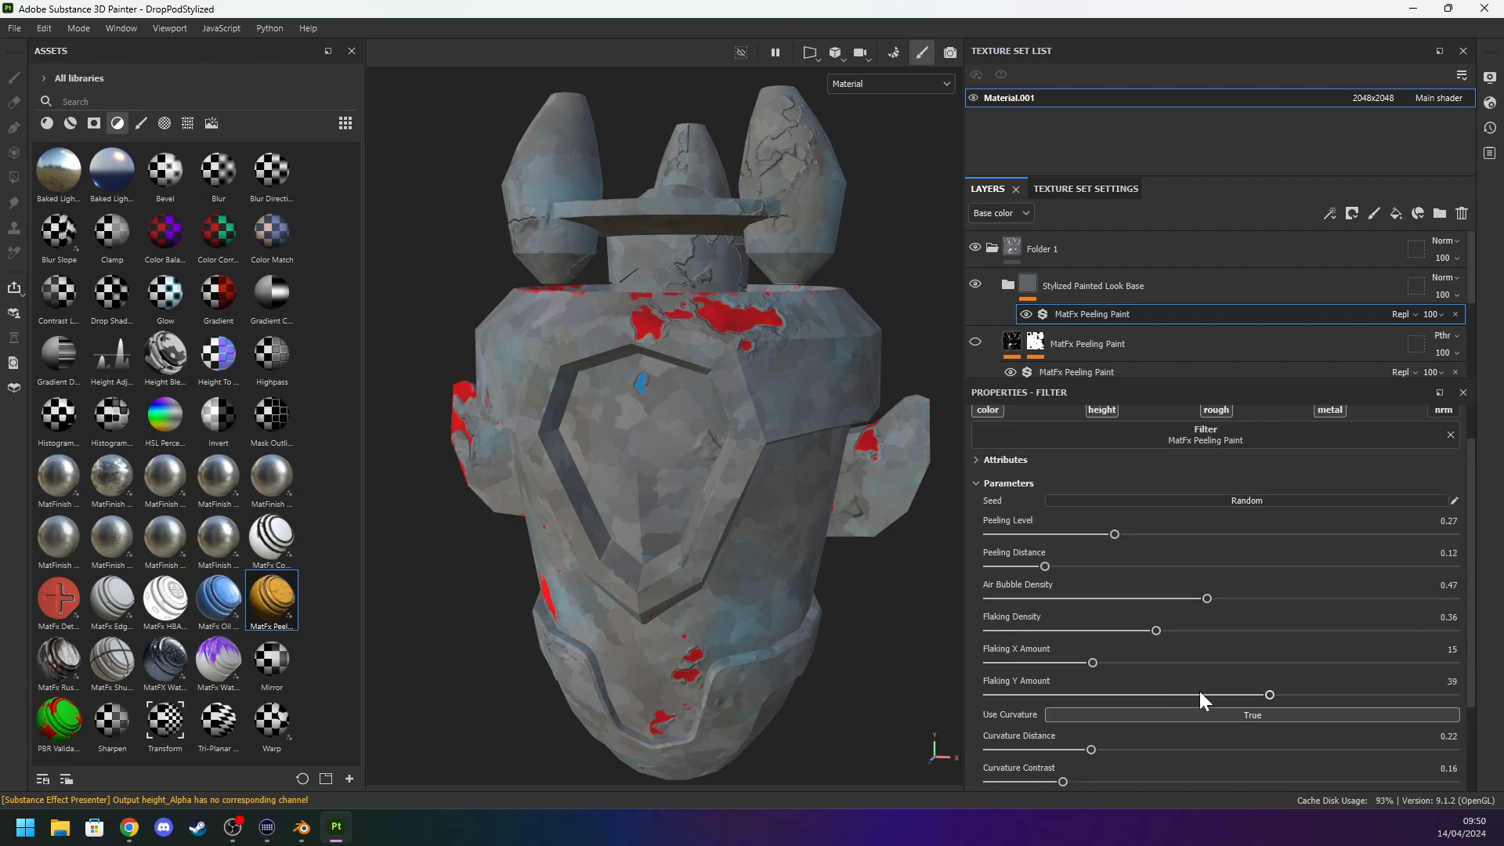
scroll(1239, 703, "up", 3)
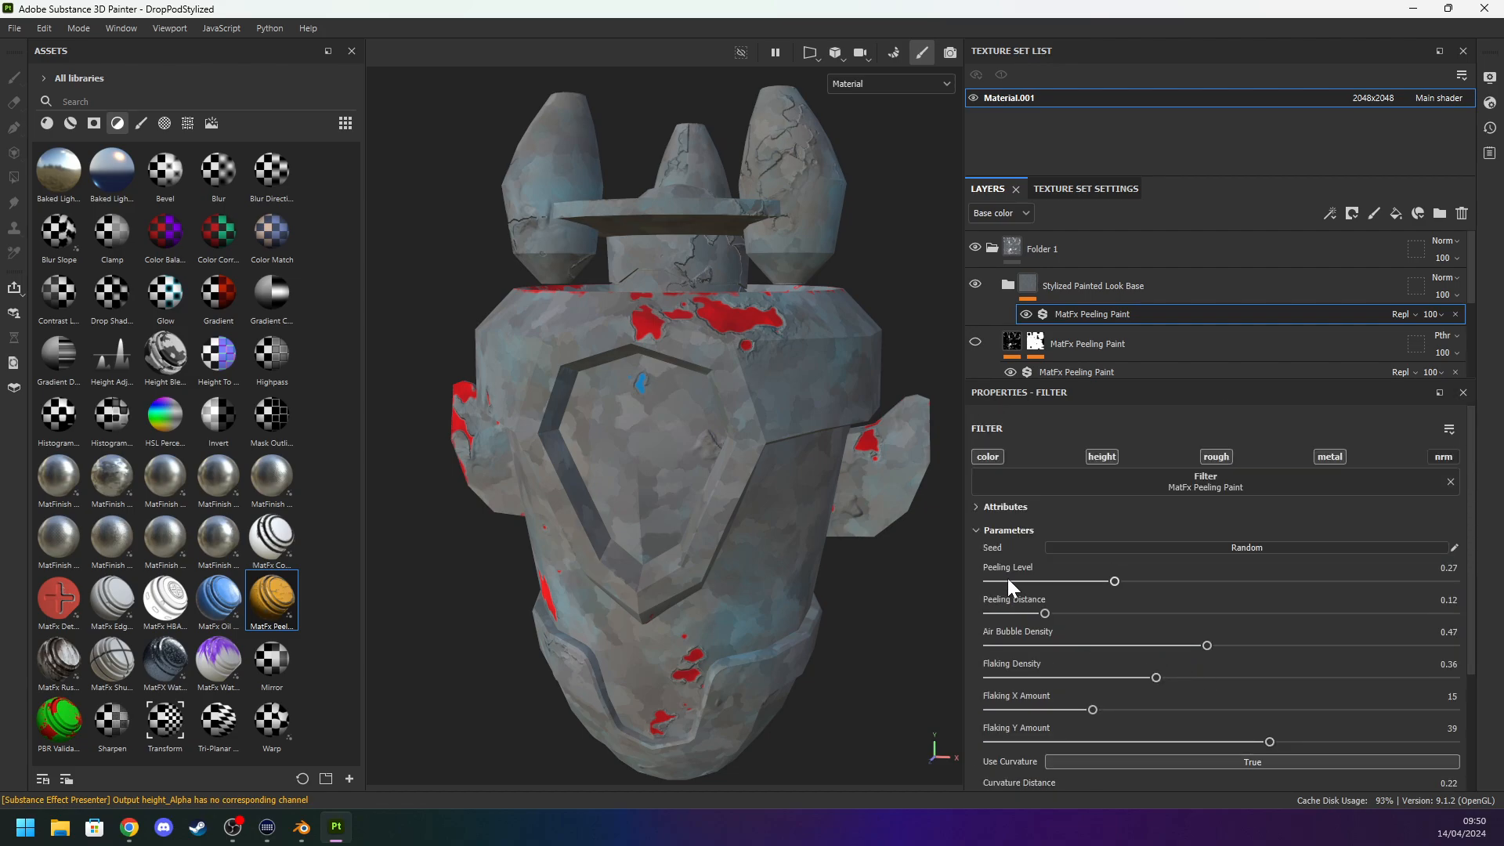
left_click(1026, 314)
left_click(1028, 313)
left_click(979, 343)
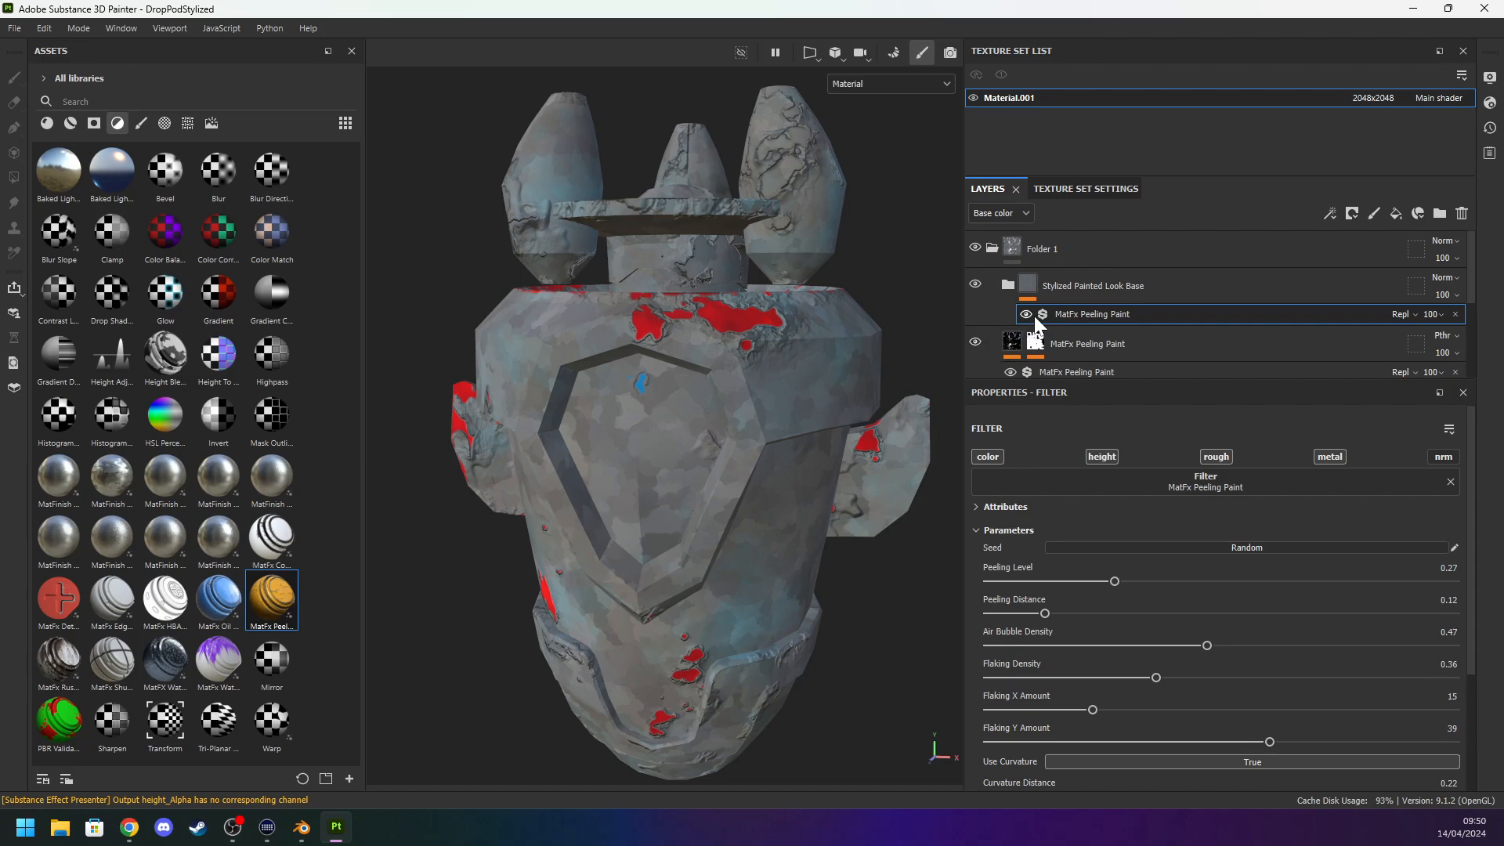
left_click(1027, 313)
left_click(976, 344)
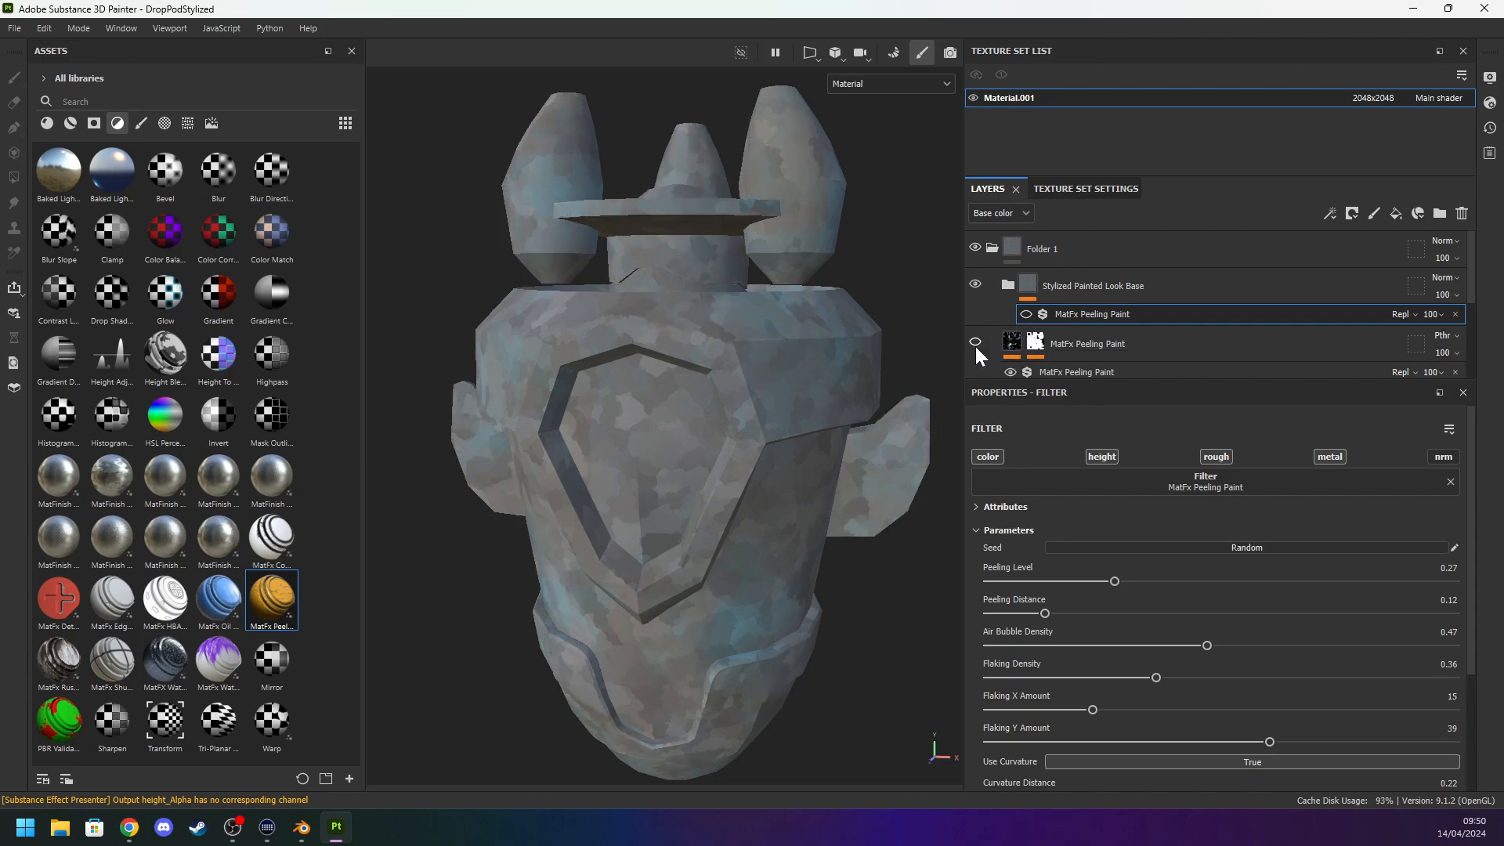
left_click(975, 285)
left_click(976, 342)
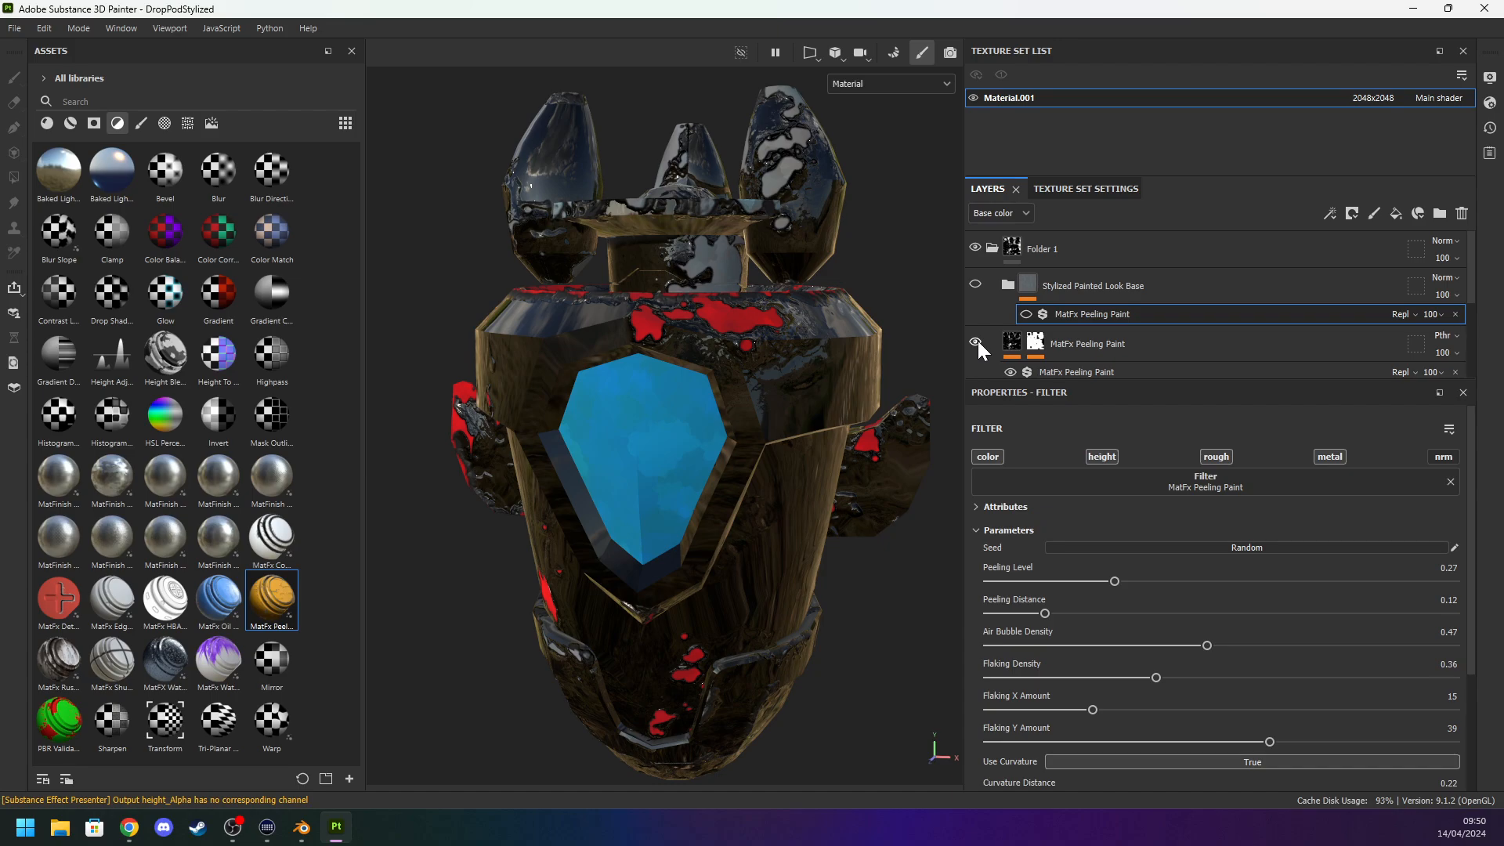
left_click(978, 341)
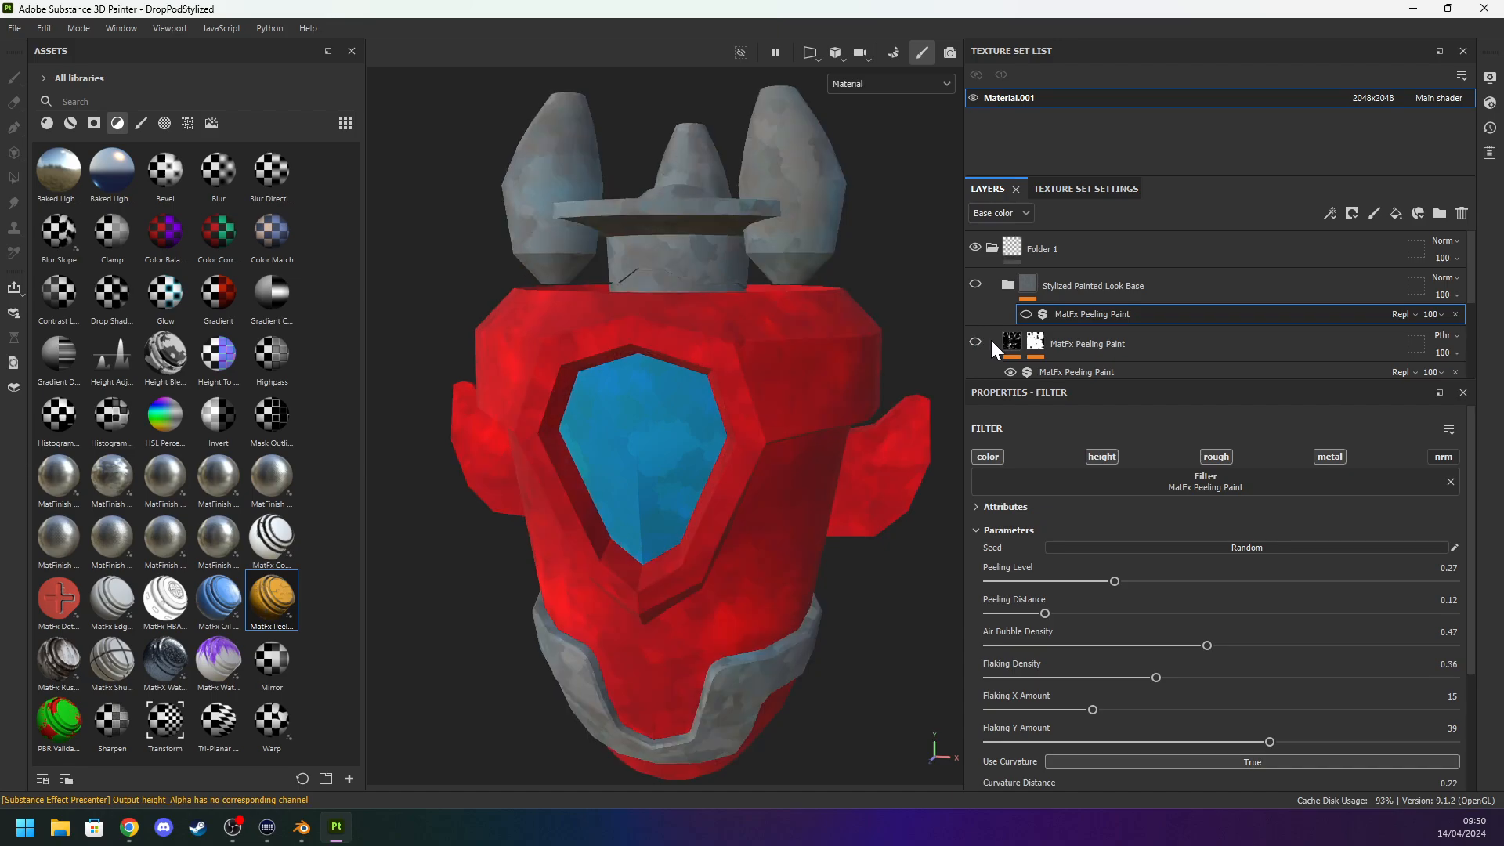
Delete Folder 1 with the grey base and peeling paint layers inside it.
left_click(992, 248)
left_click(1111, 252)
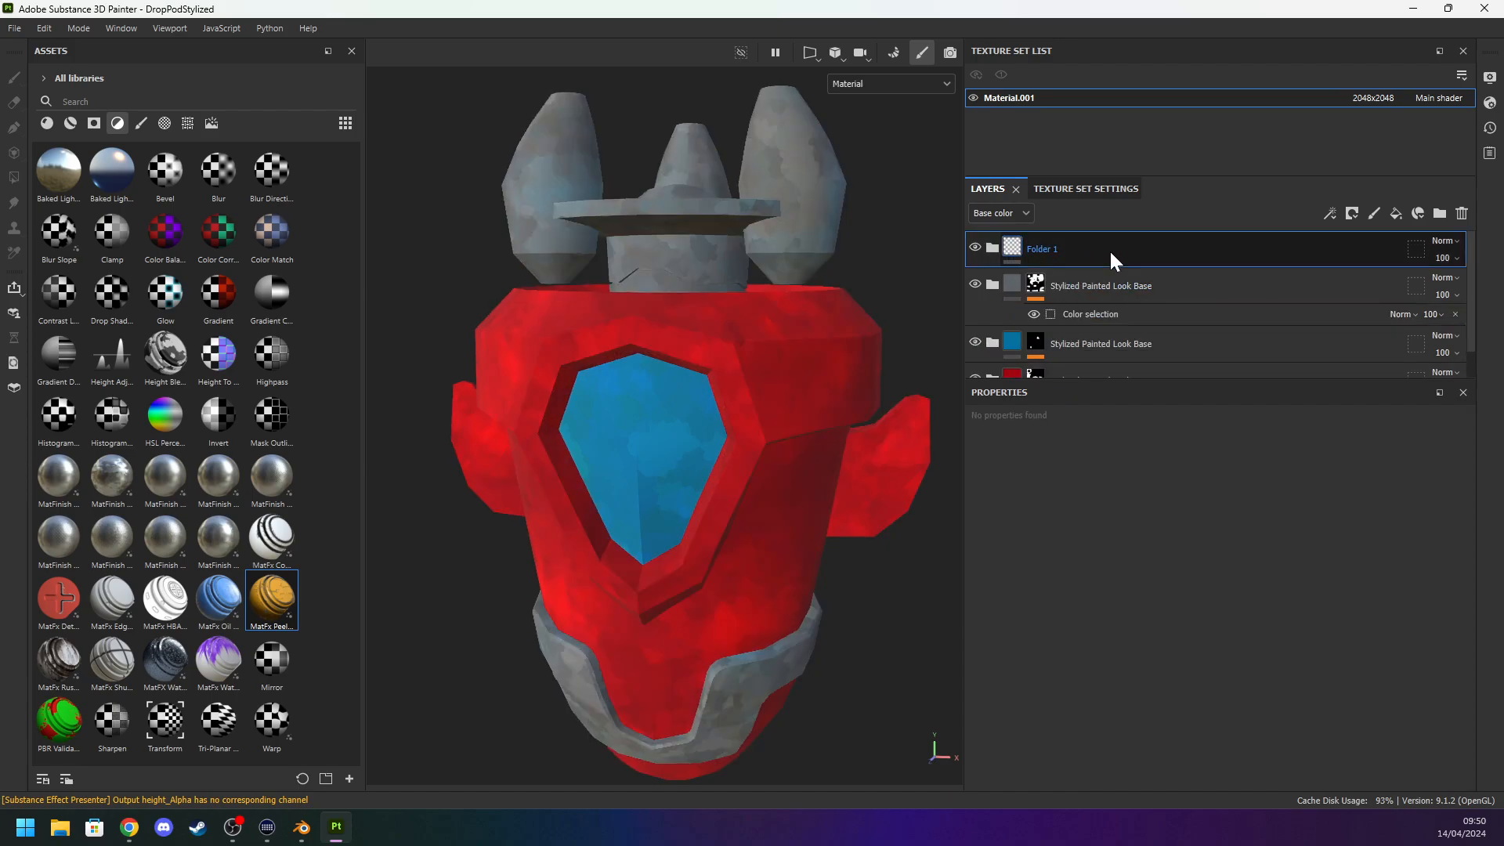
key("Delete")
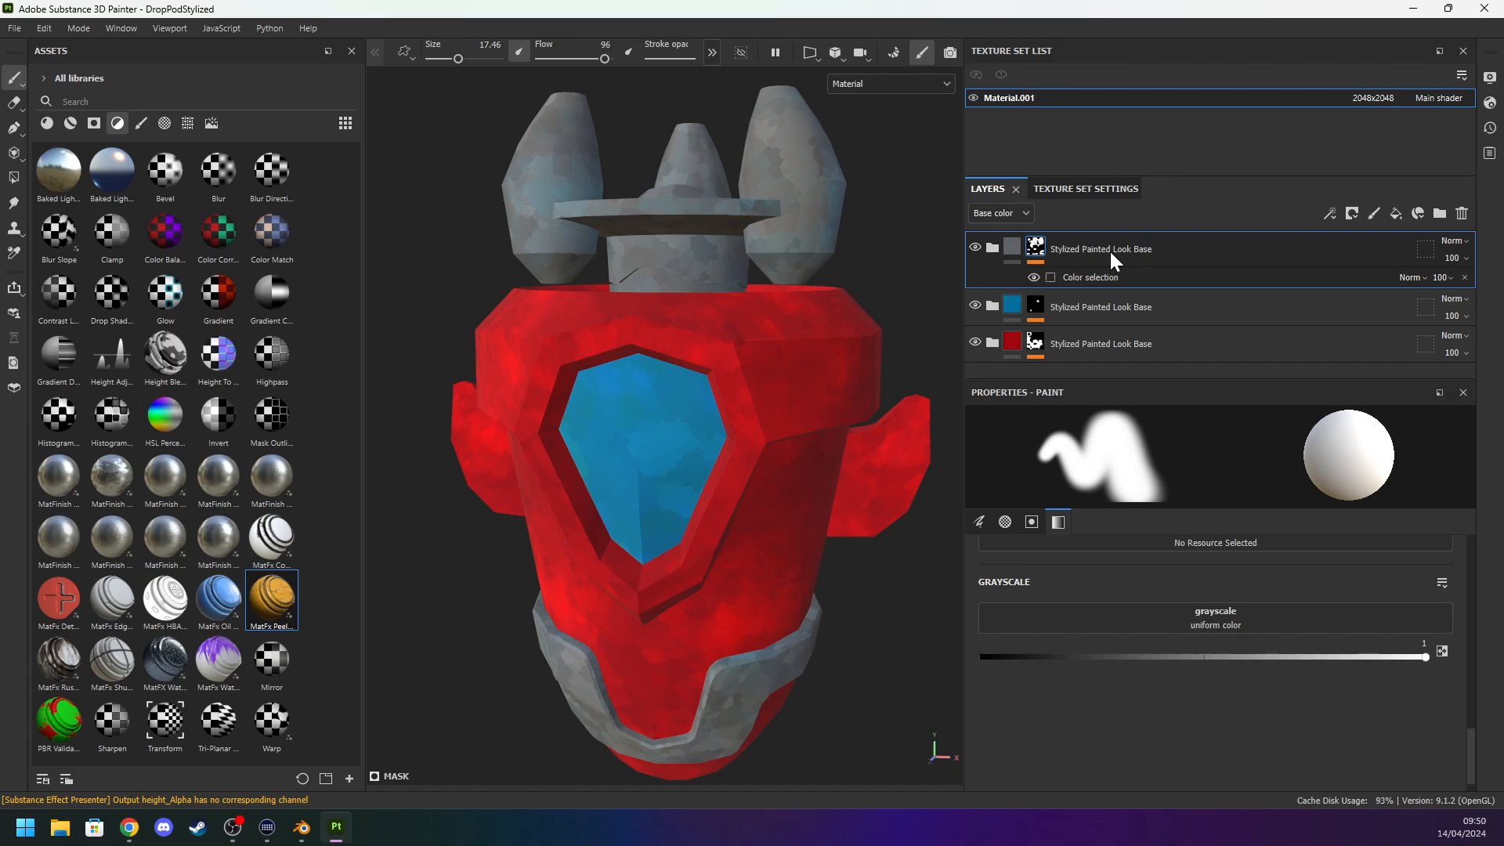
Add the MatFx Peeling Paint filter to the model as a new layer at the top of the layer stack.
left_click(95, 123)
left_click(119, 124)
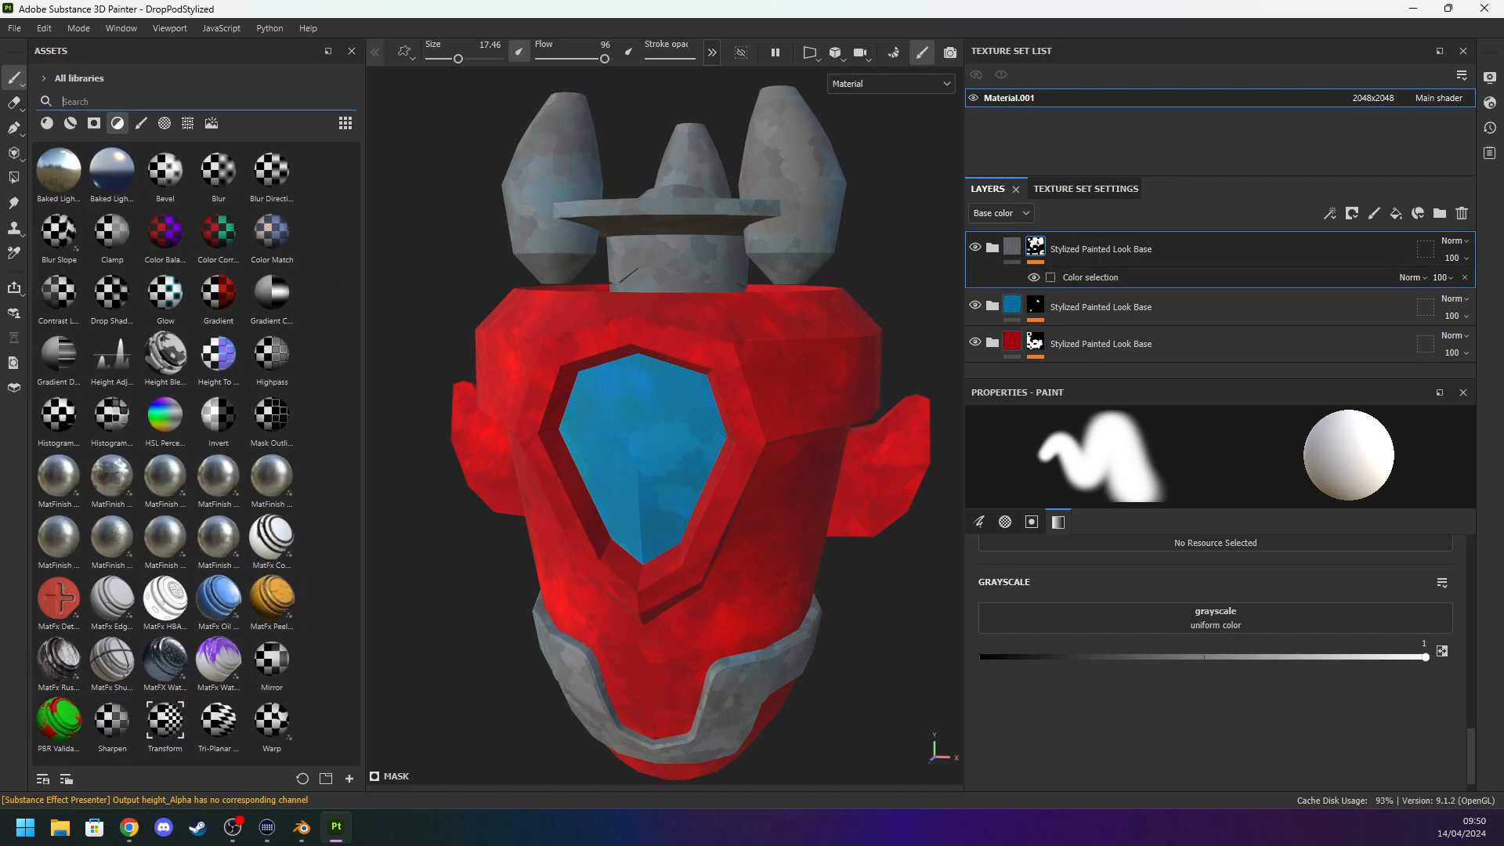
mouse_move(272, 599)
left_mouse_down()
mouse_move(1051, 257)
mouse_move(770, 294)
left_mouse_up()
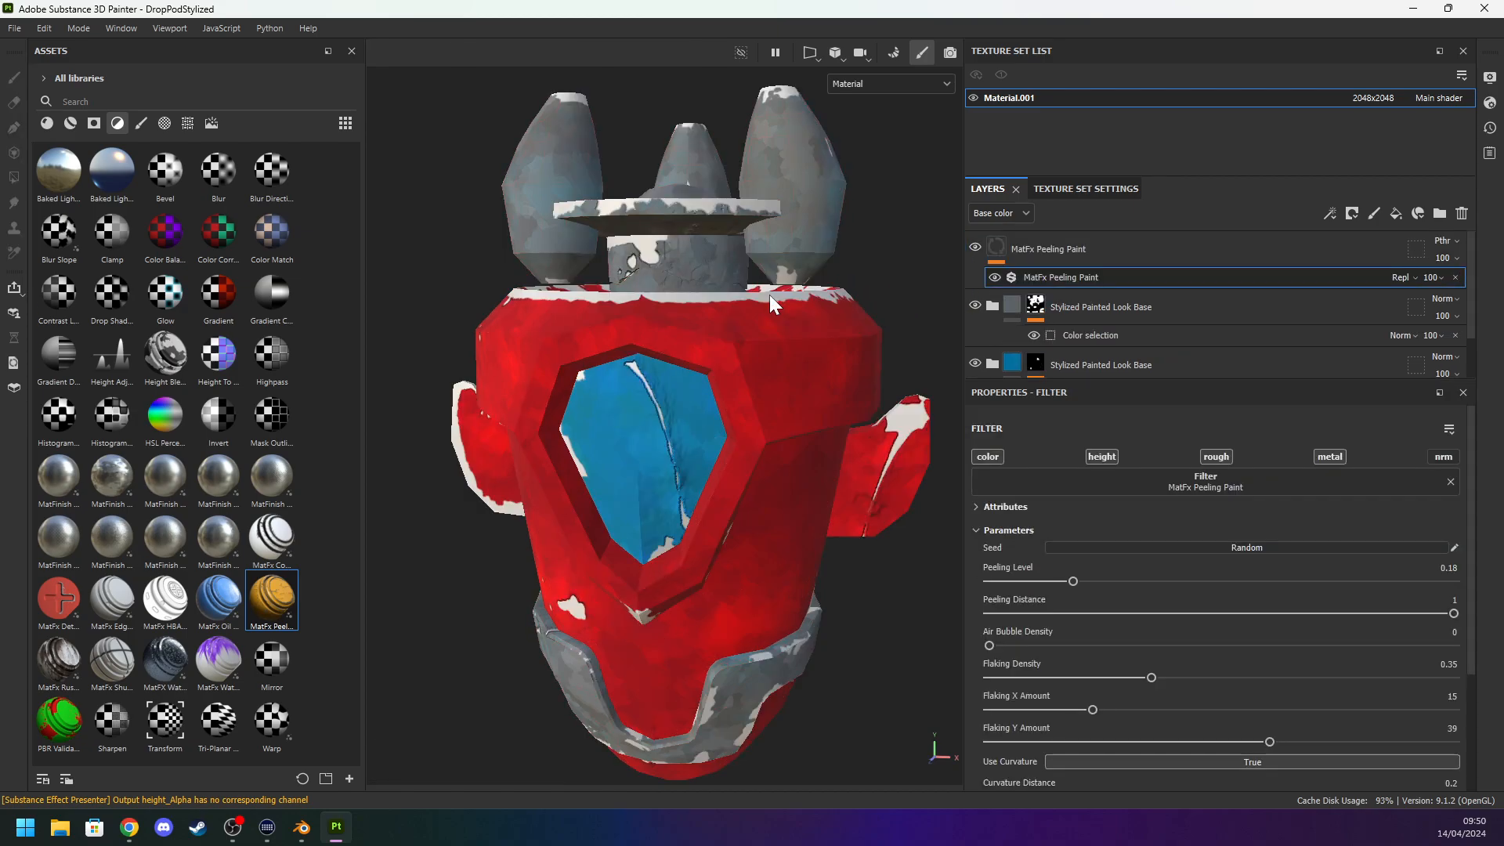
left_click(1064, 244)
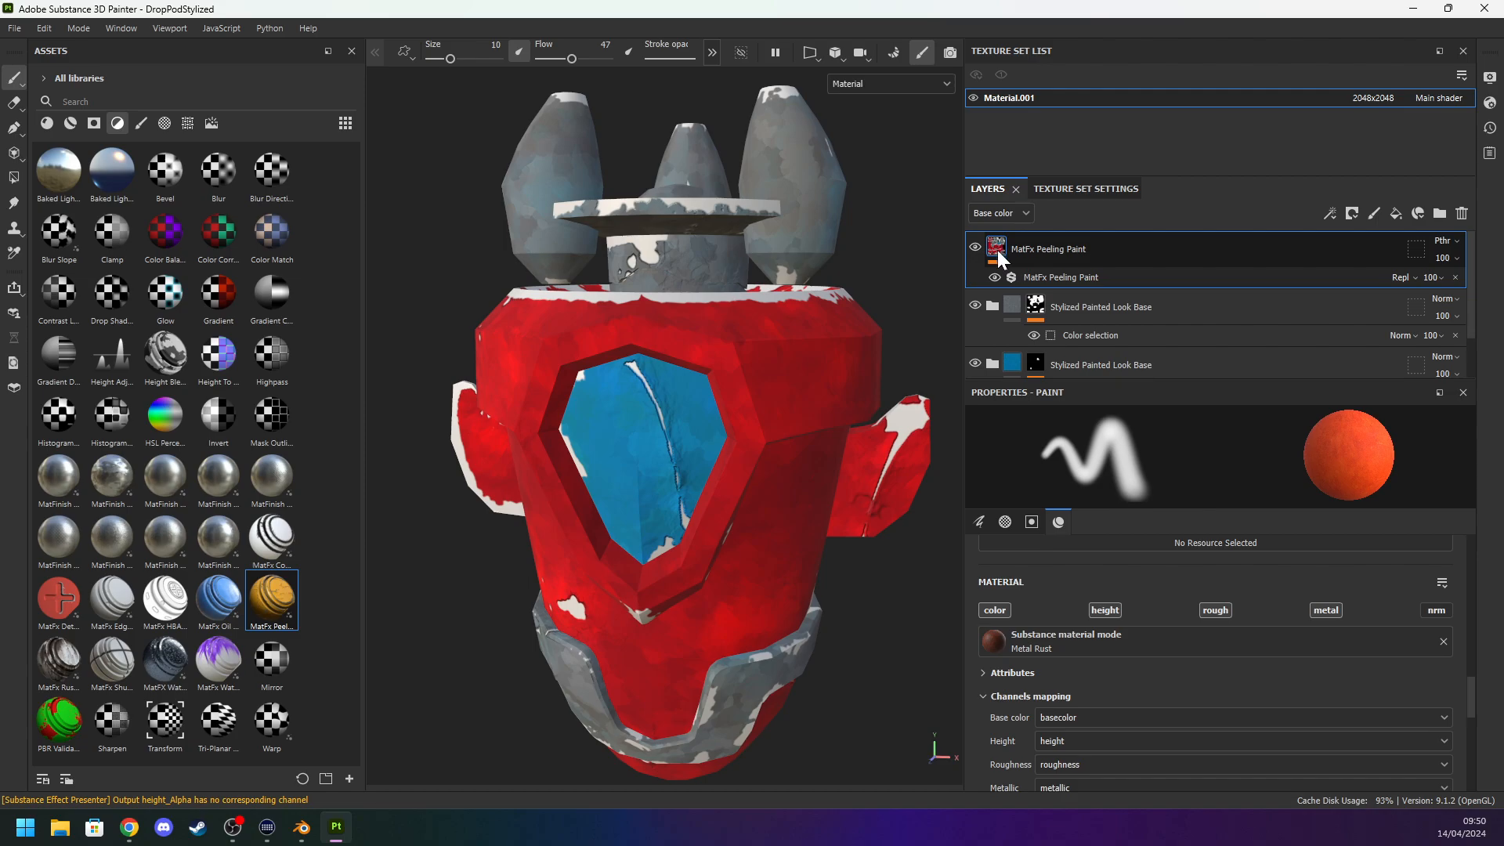
Duplicate the grey Stylized Painted Look Base layer and remove the mask from the upper copy.
left_click(1016, 297)
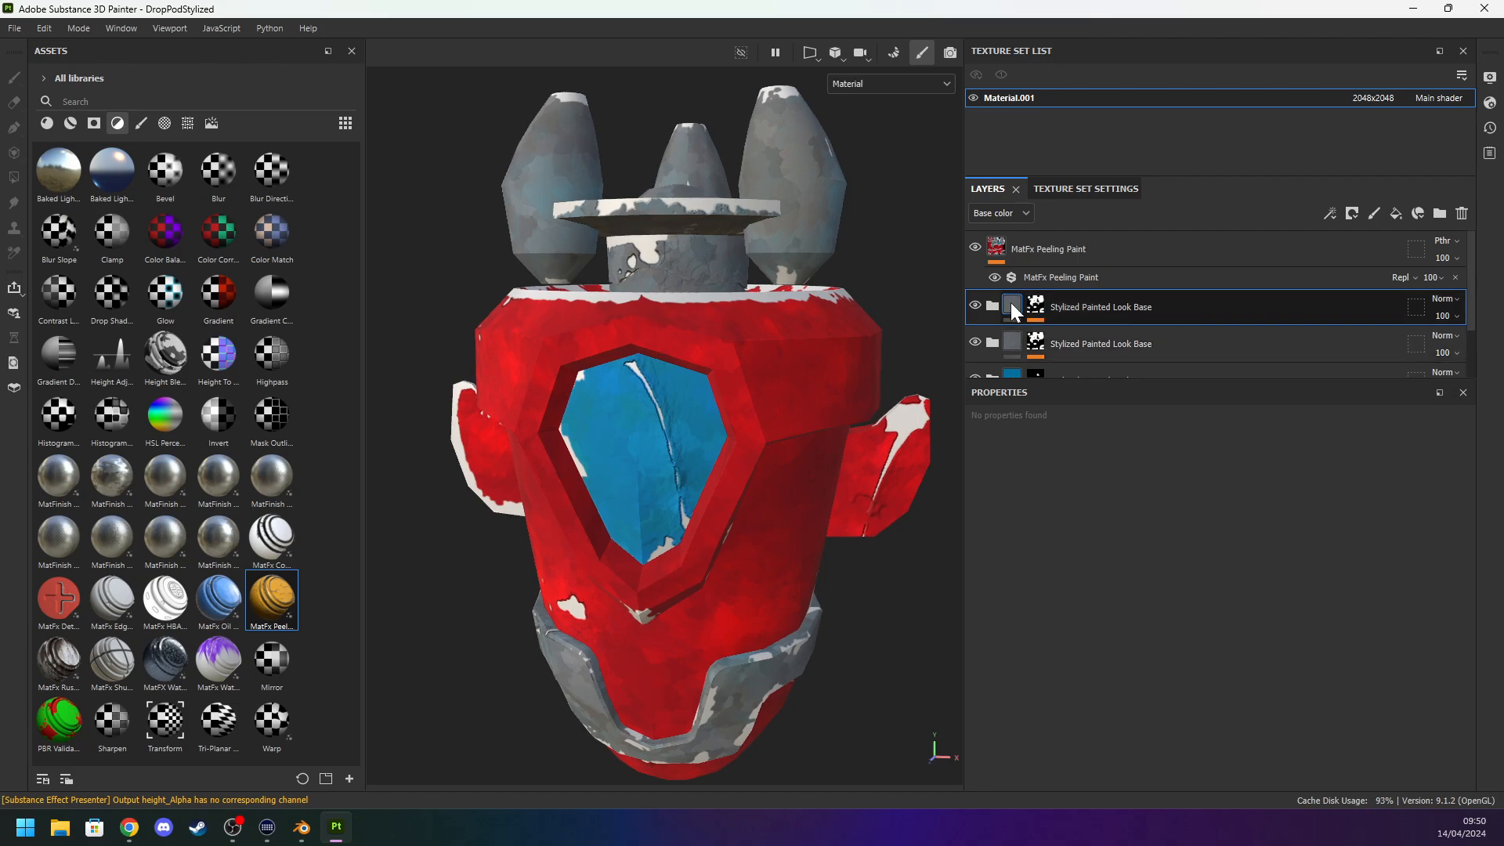
right_click(1036, 306)
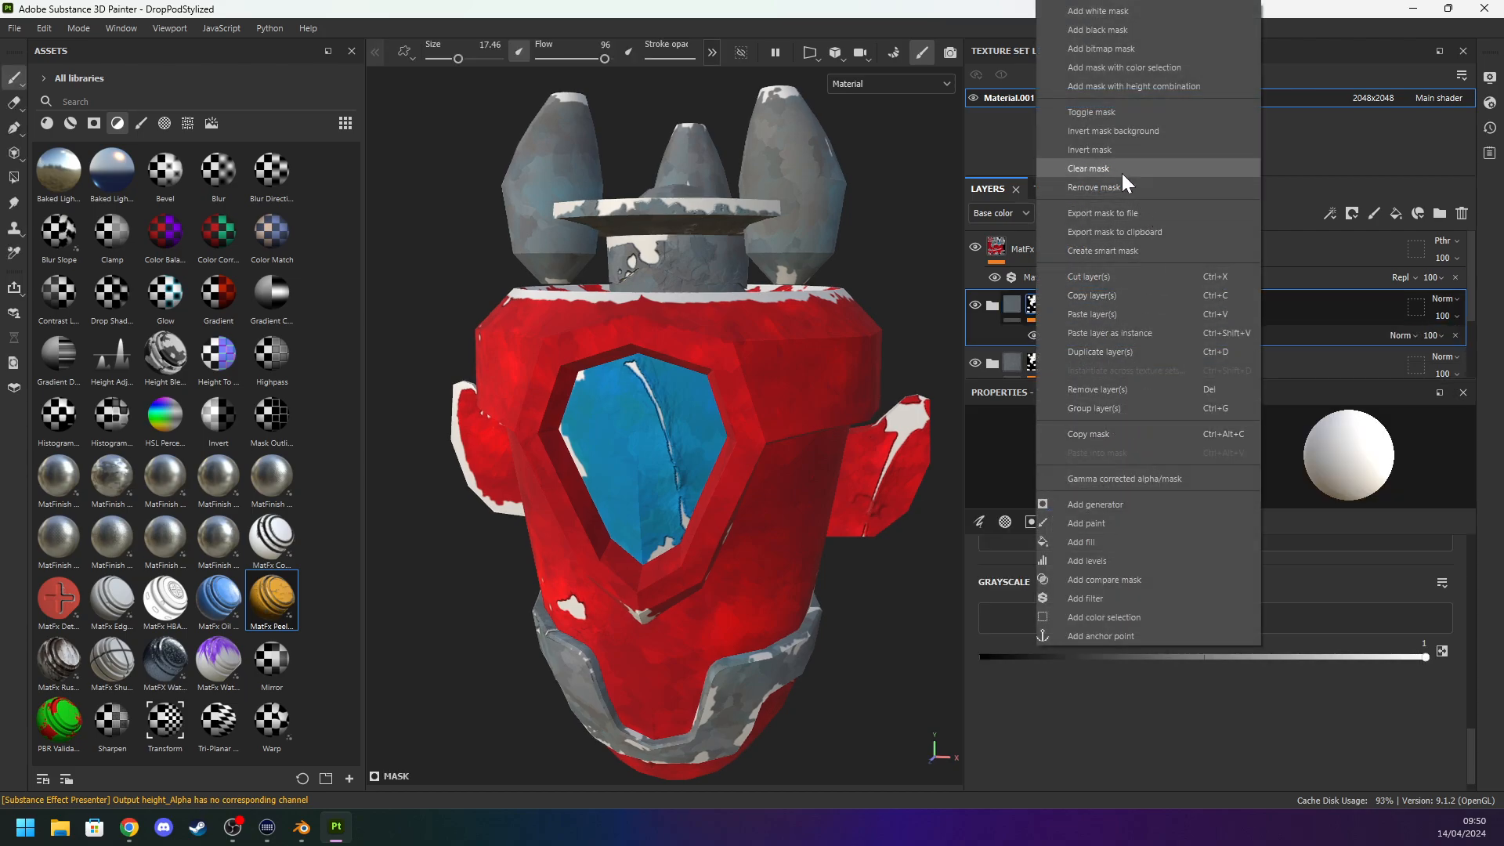
left_click(1112, 187)
Copy the MatFx Peeling Paint filter onto the unmasked grey Stylized Painted Look Base and delete the standalone MatFx Peeling Paint layer.
left_click(1064, 278)
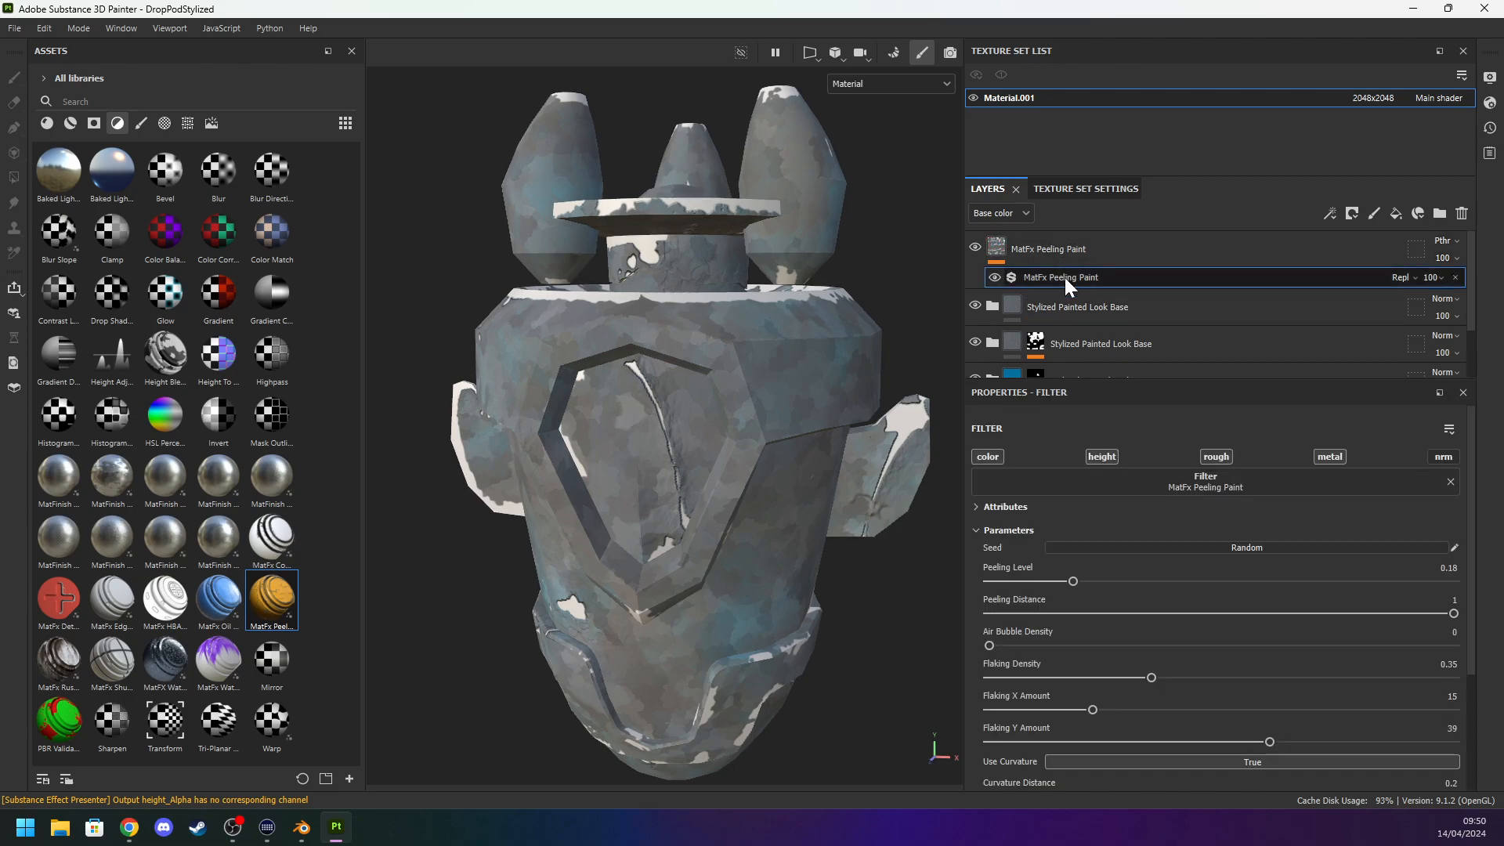
left_click(1070, 304)
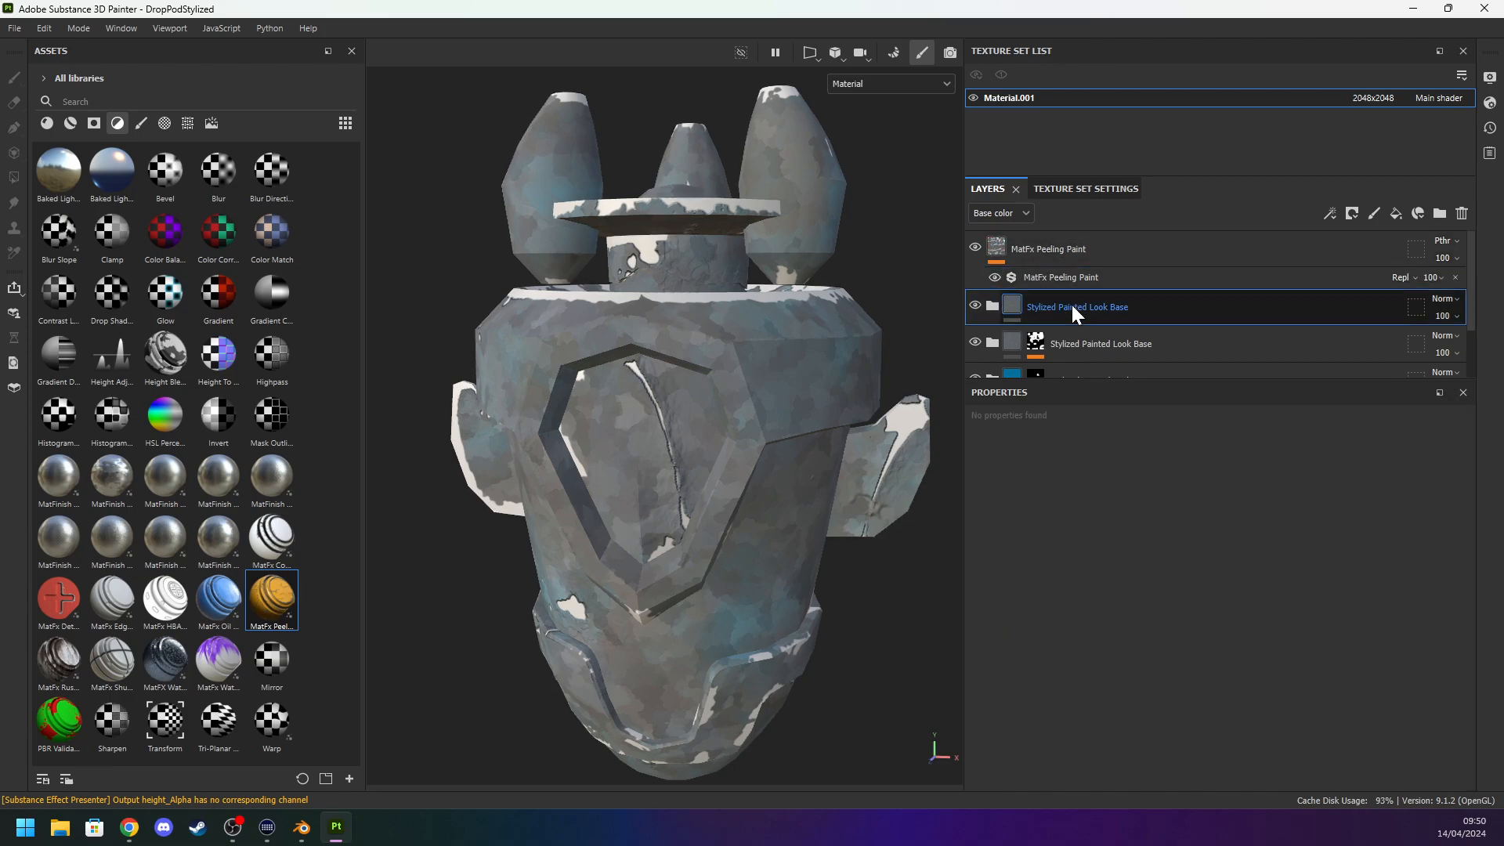
key("ctrl+v")
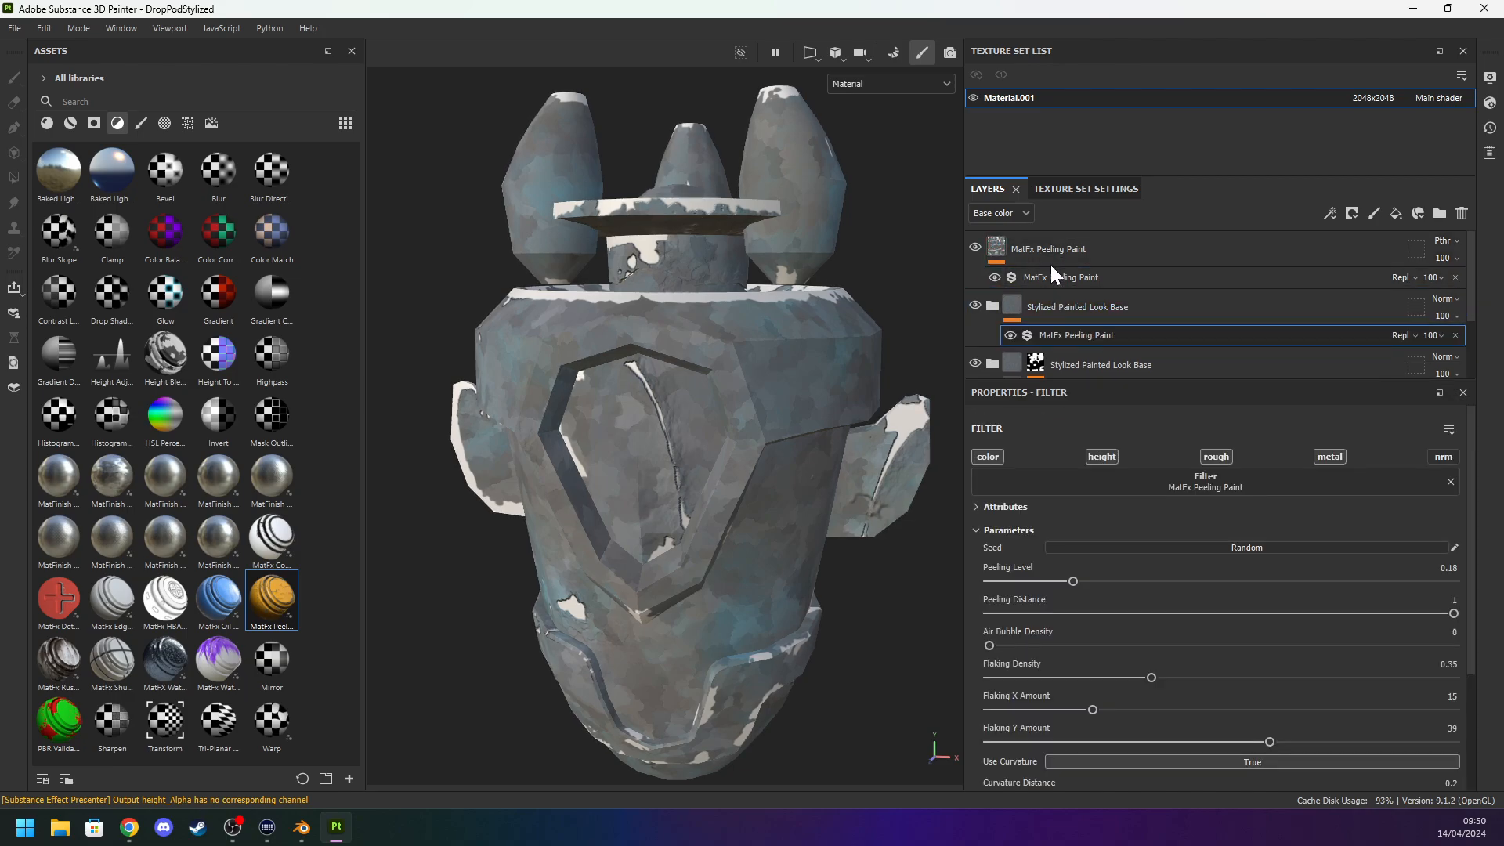
left_click(1015, 243)
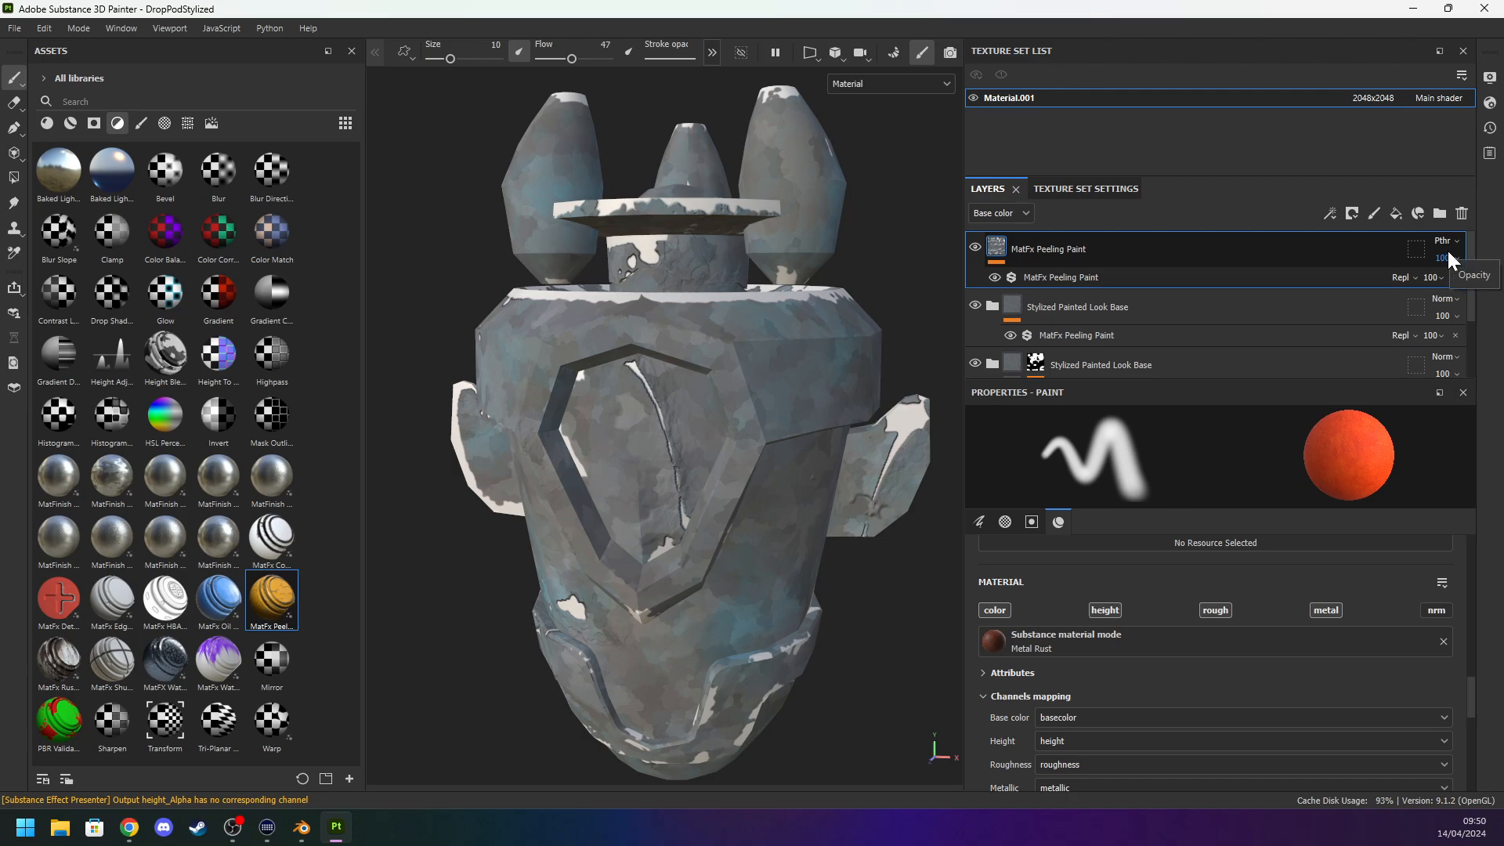
key("Delete")
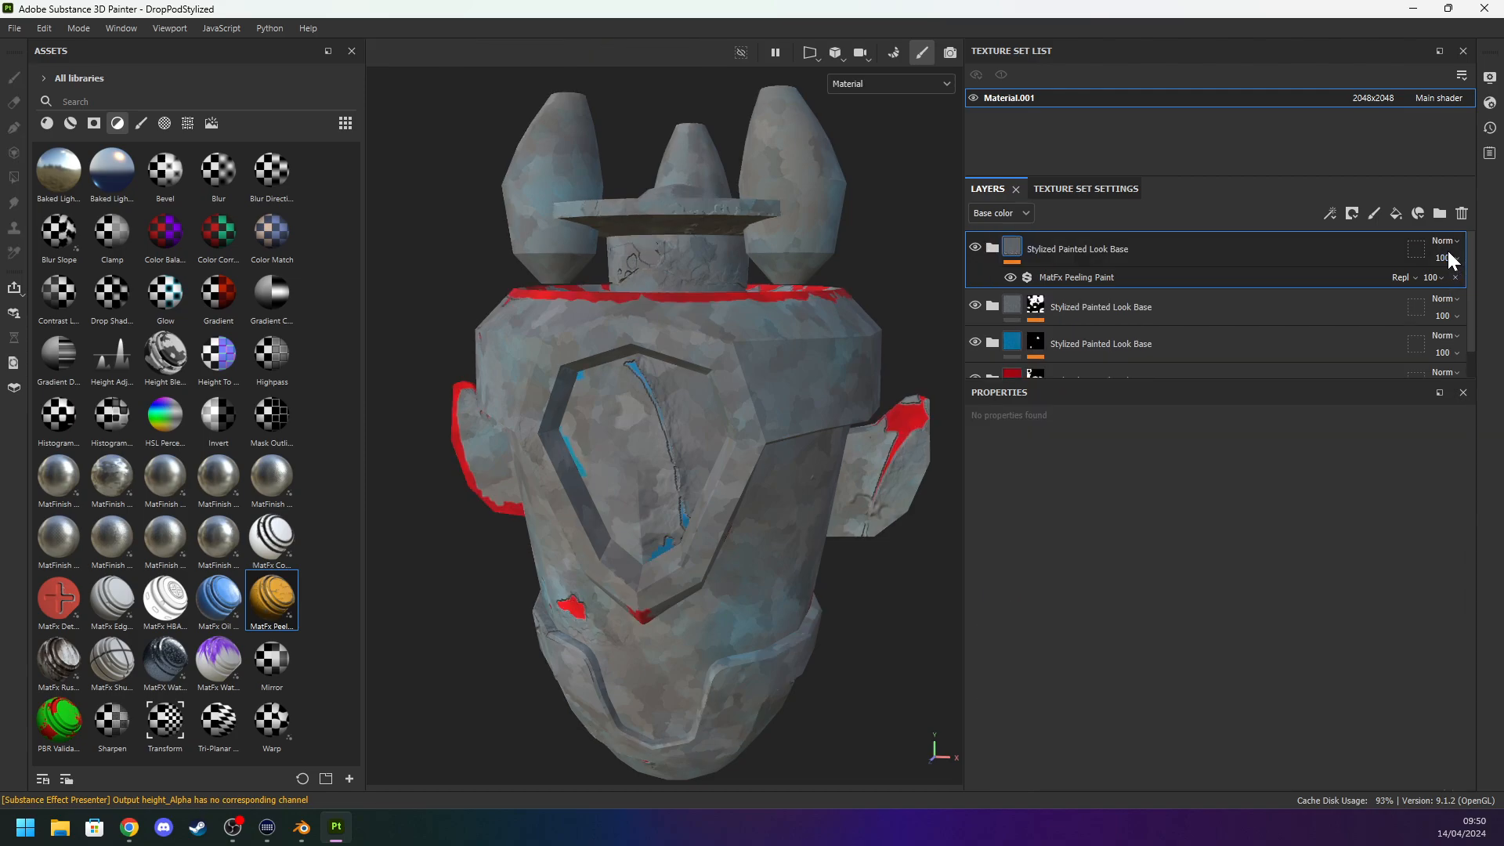
Review the parameters of the grey base's MatFx Peeling Paint filter and compare the model with its color channel off and on.
left_click(1073, 277)
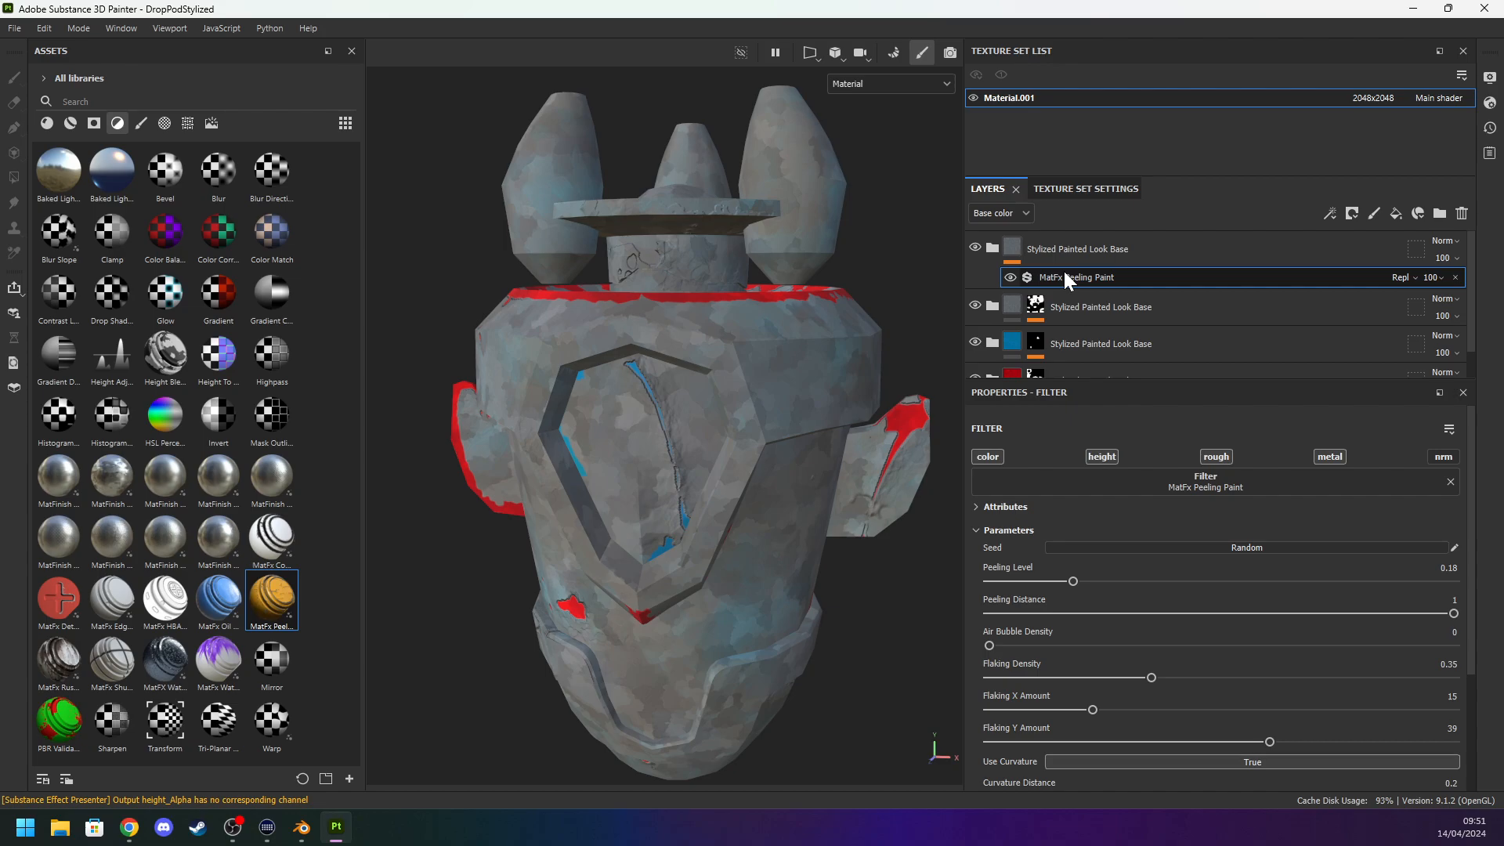
scroll(1131, 719, "down", 3)
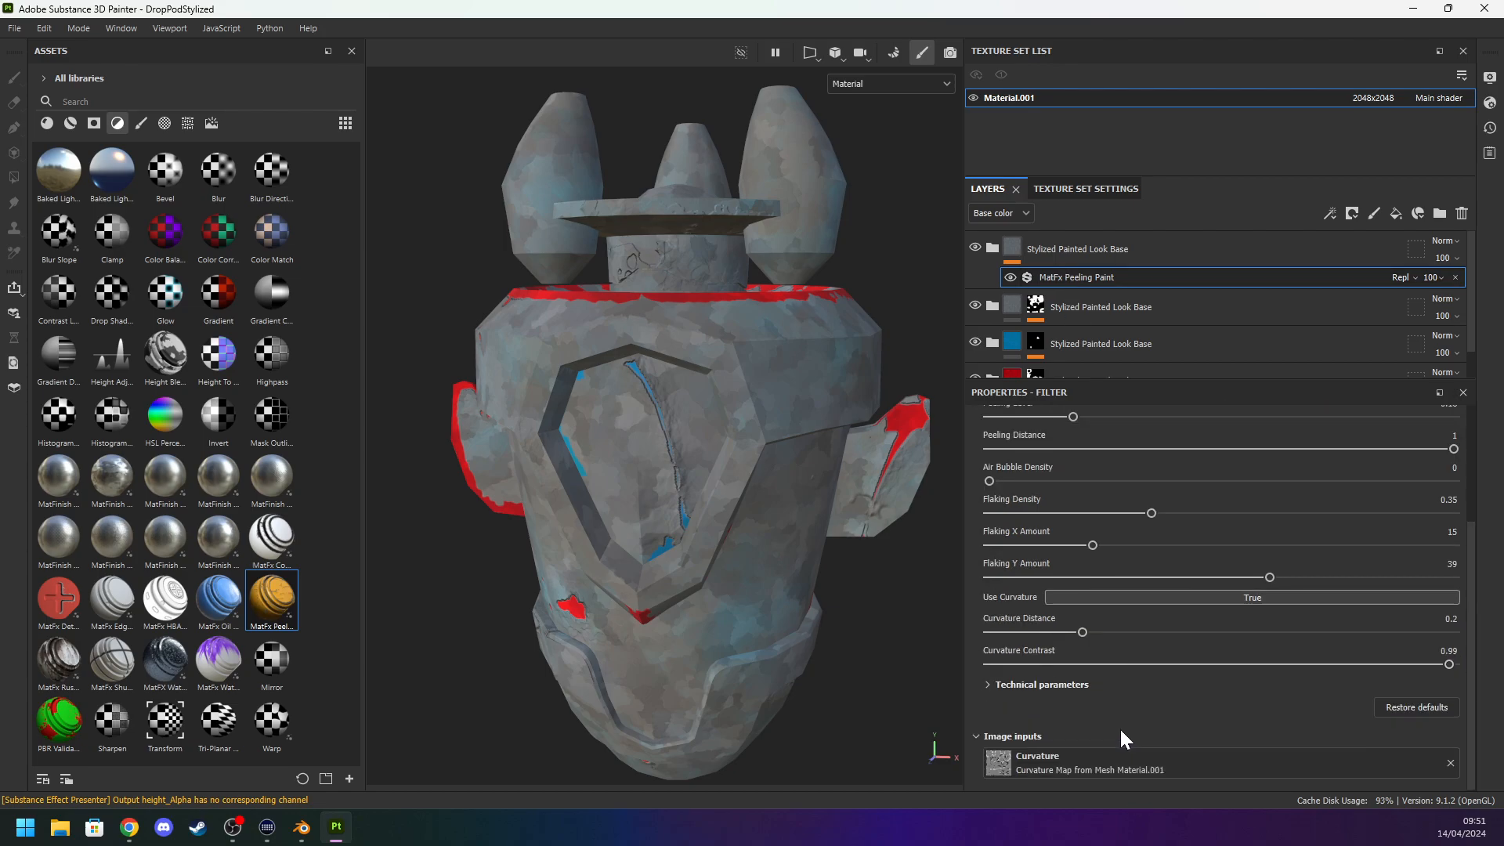
scroll(1277, 728, "up", 3)
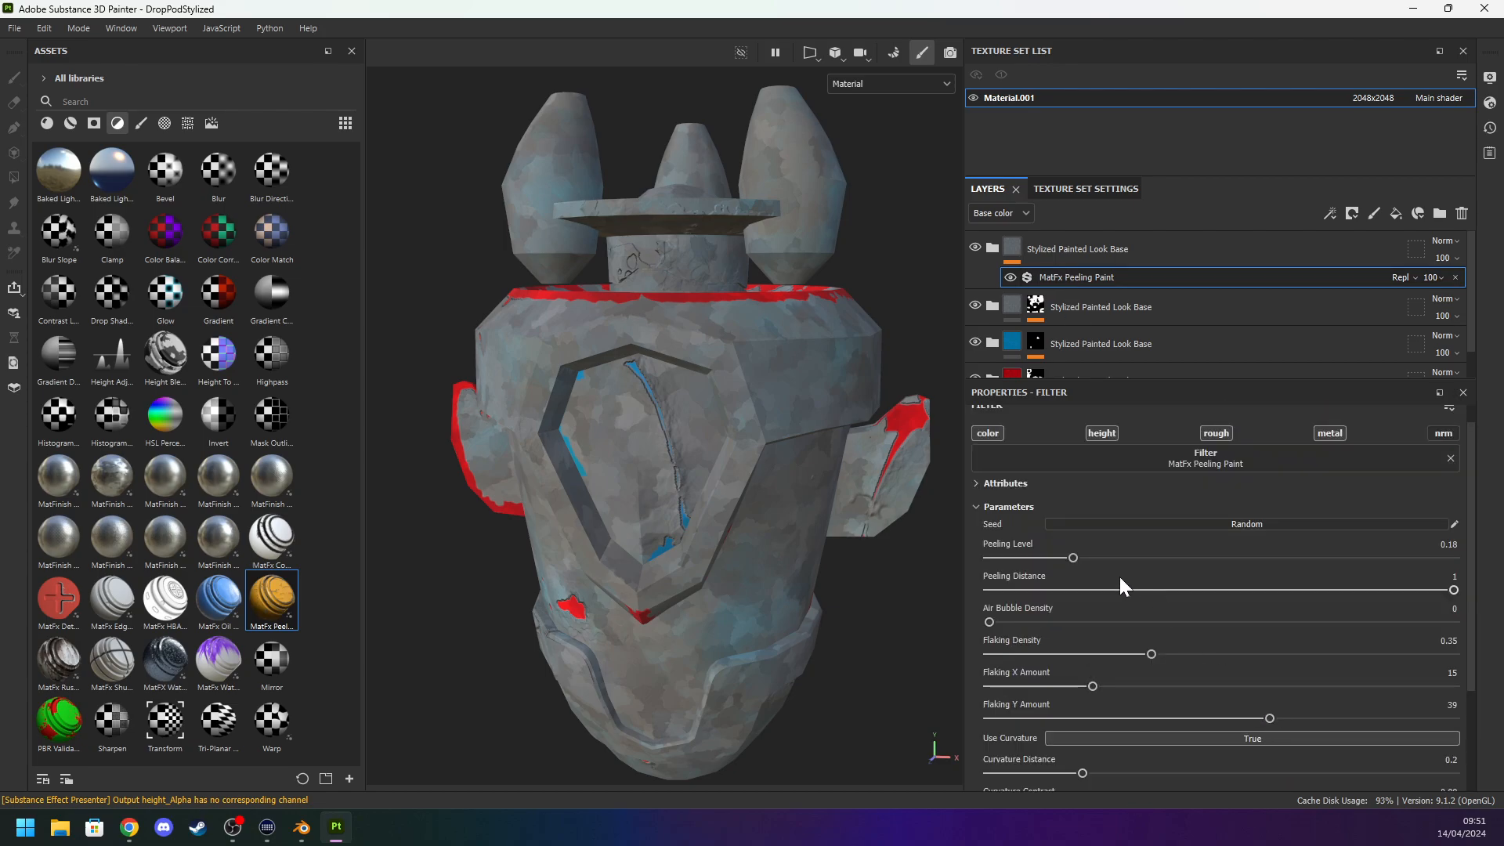
left_click(996, 454)
left_click(996, 454)
left_click(995, 454)
left_click(995, 453)
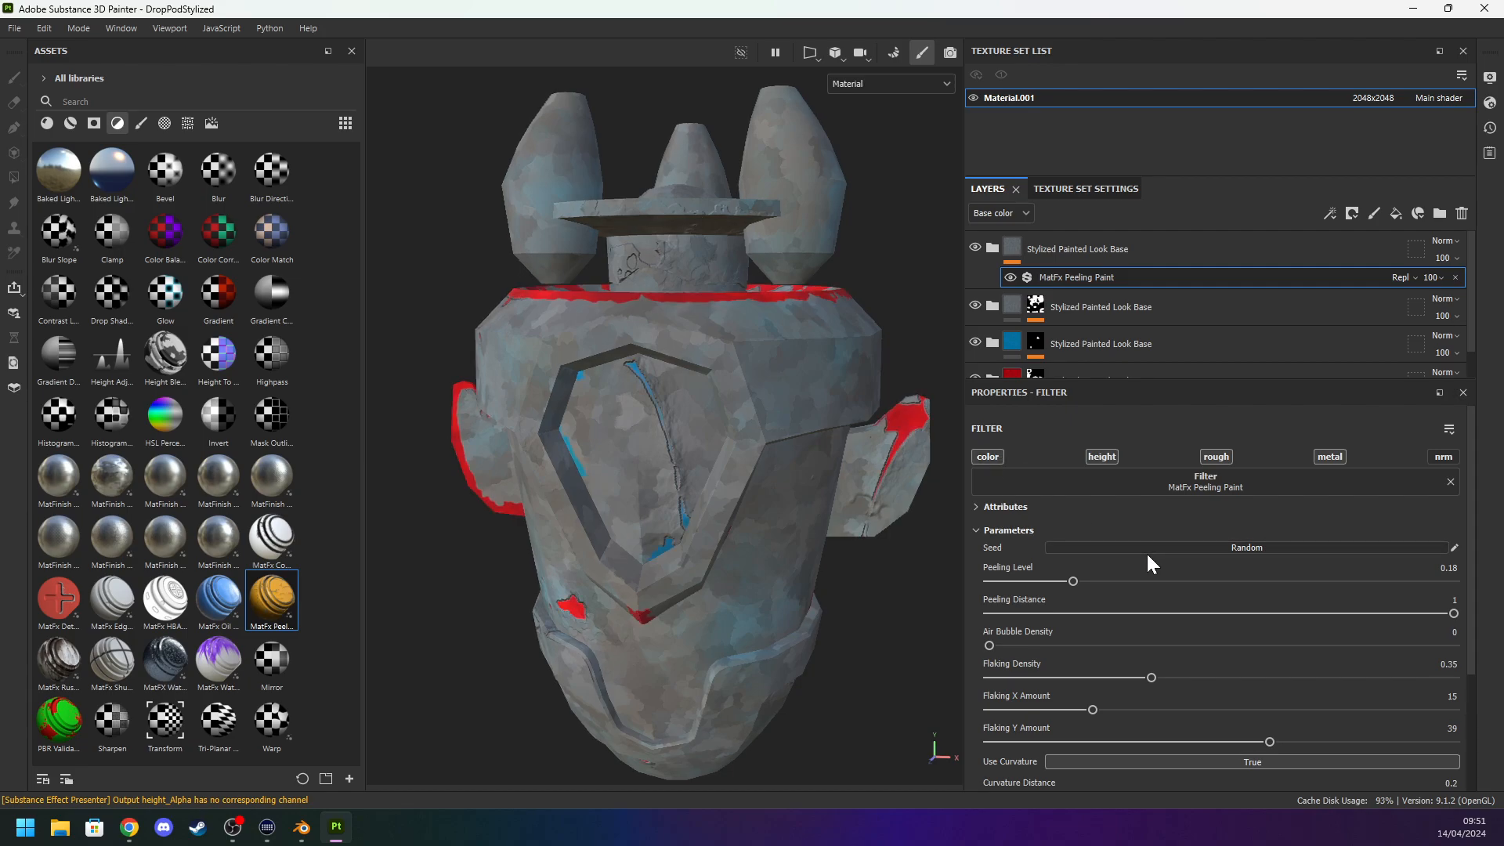
Set the filter's Peeling Level to 0.45 and Peeling Distance to 0.46, and randomize its seed.
left_click_drag(1073, 580, 1338, 570)
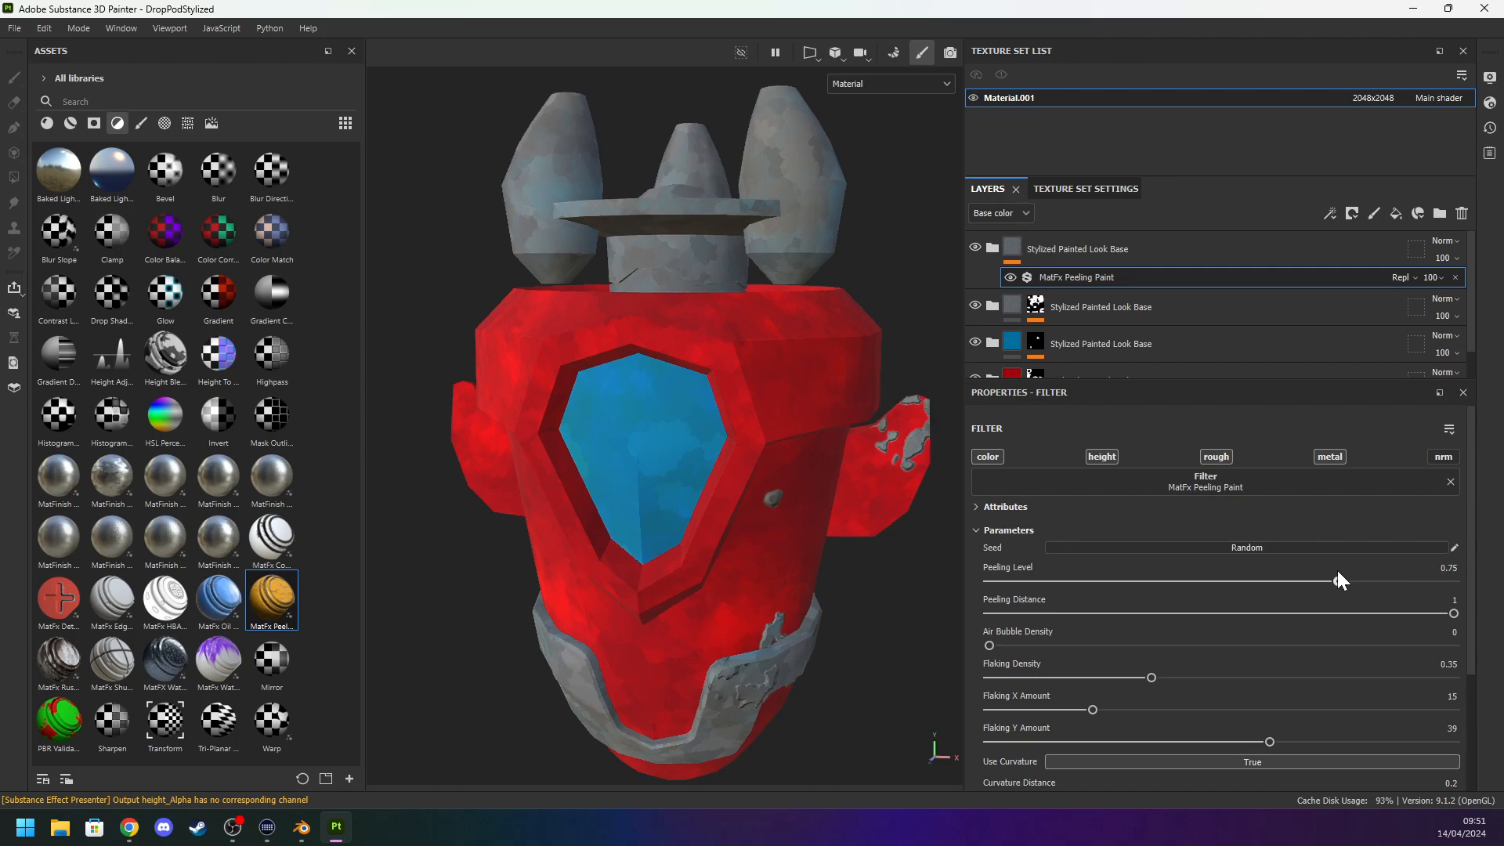
left_click(1210, 613)
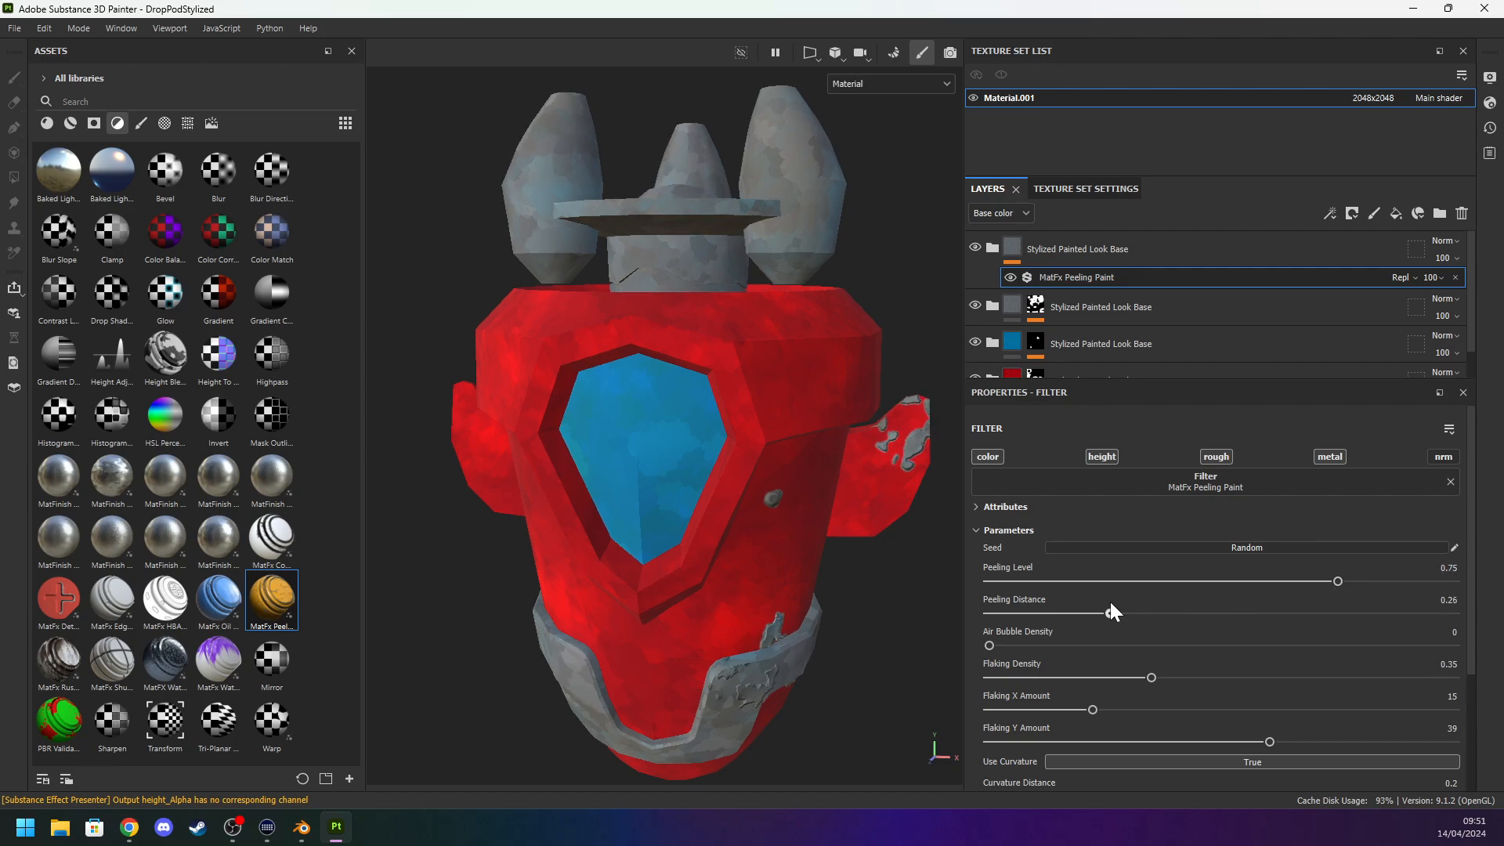
mouse_move(1337, 581)
left_mouse_down()
mouse_move(973, 573)
mouse_move(1198, 581)
left_mouse_up()
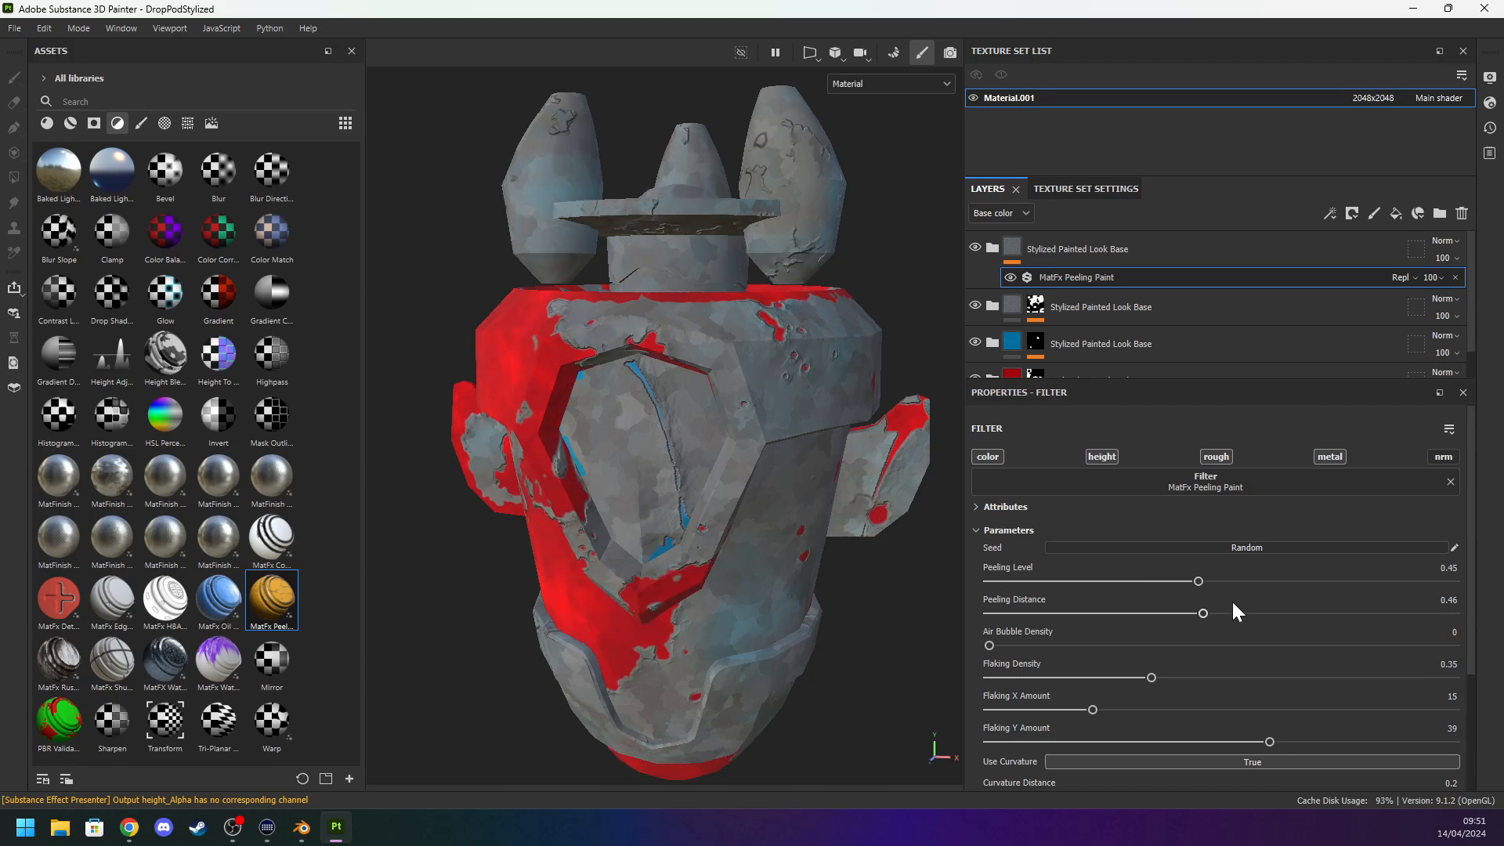
left_click(1299, 552)
left_click(1299, 549)
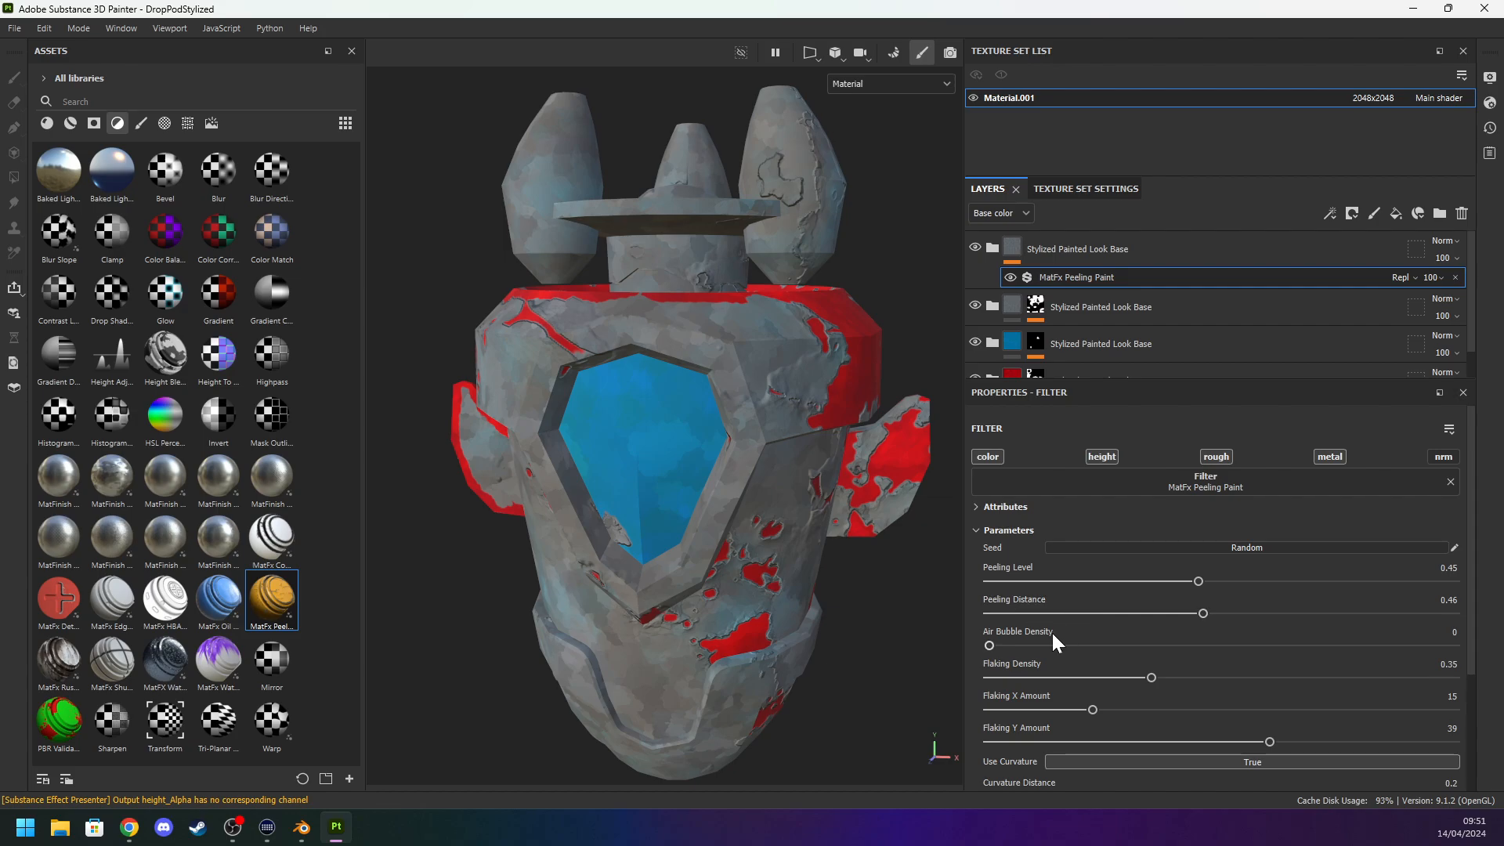
Examine the peeled paint around the blue window and the MatFx Peeling Paint filter's curvature and technical parameters.
scroll(876, 581, "up", 2)
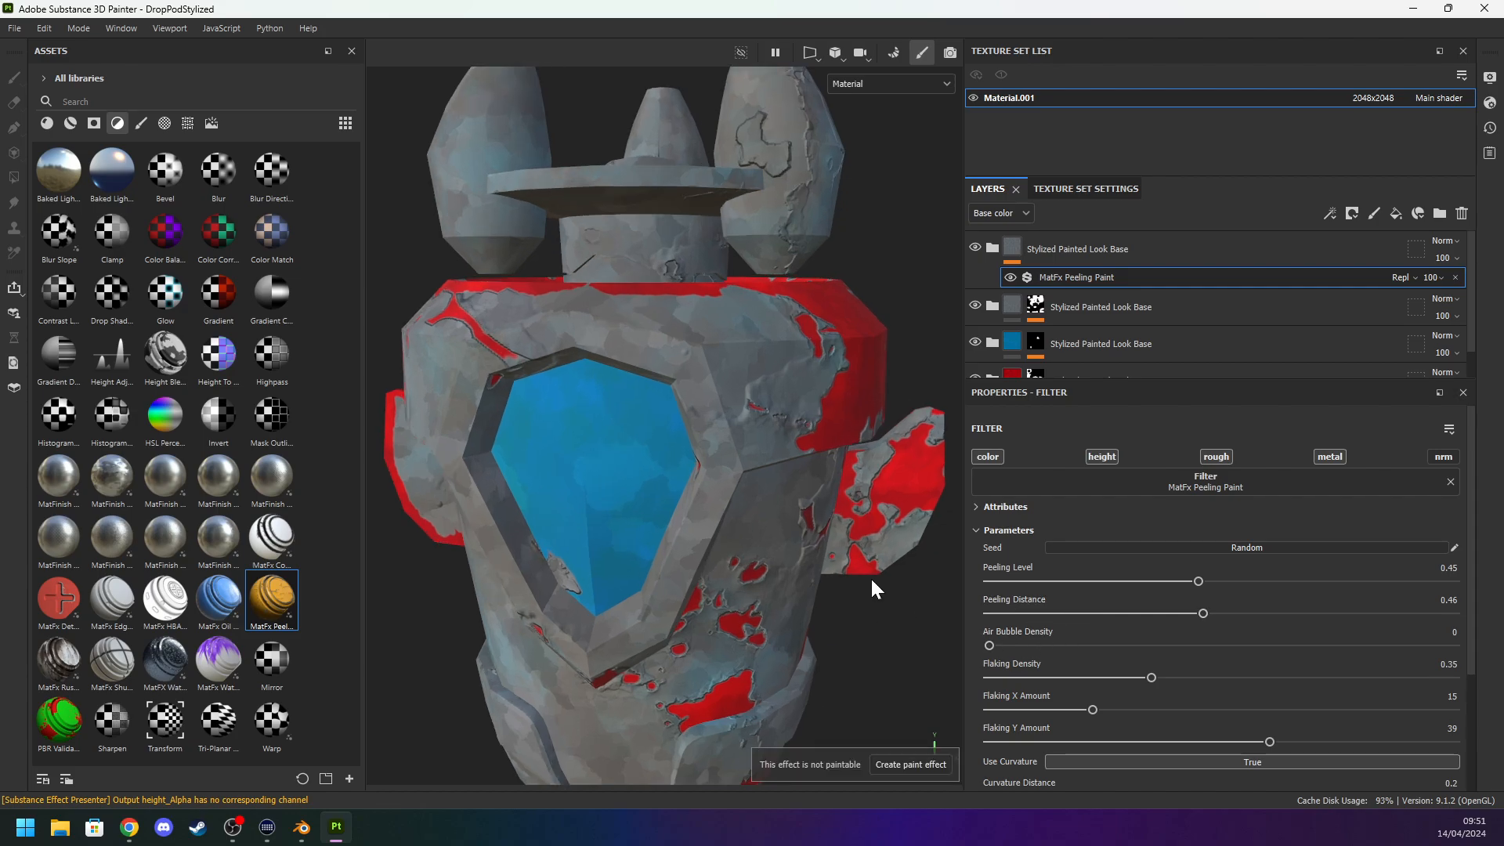
scroll(873, 577, "up", 3)
left_click_drag(880, 567, 952, 564, "alt")
scroll(1075, 652, "down", 4)
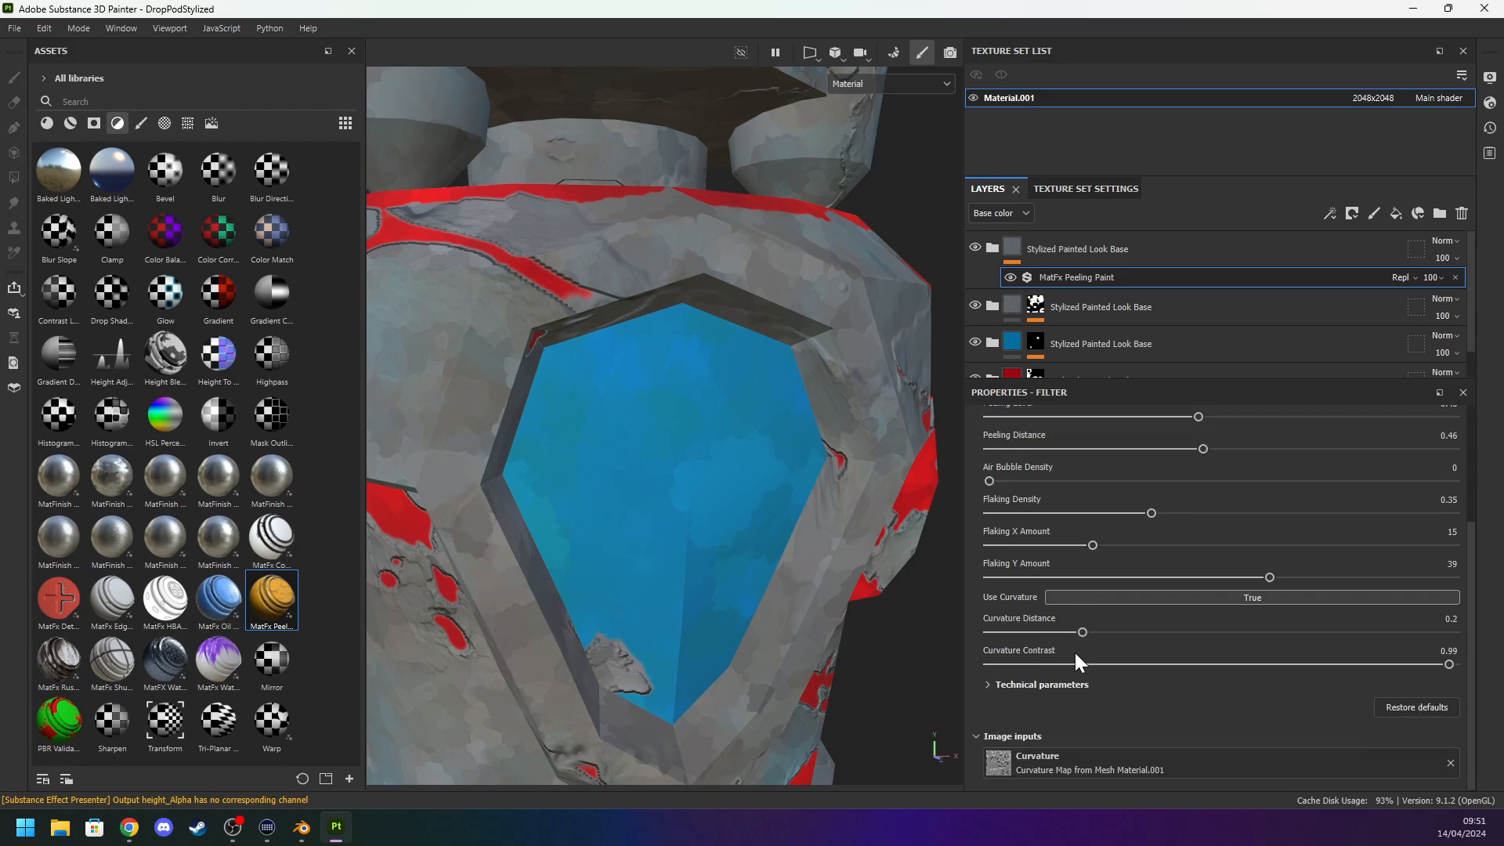
left_click(991, 684)
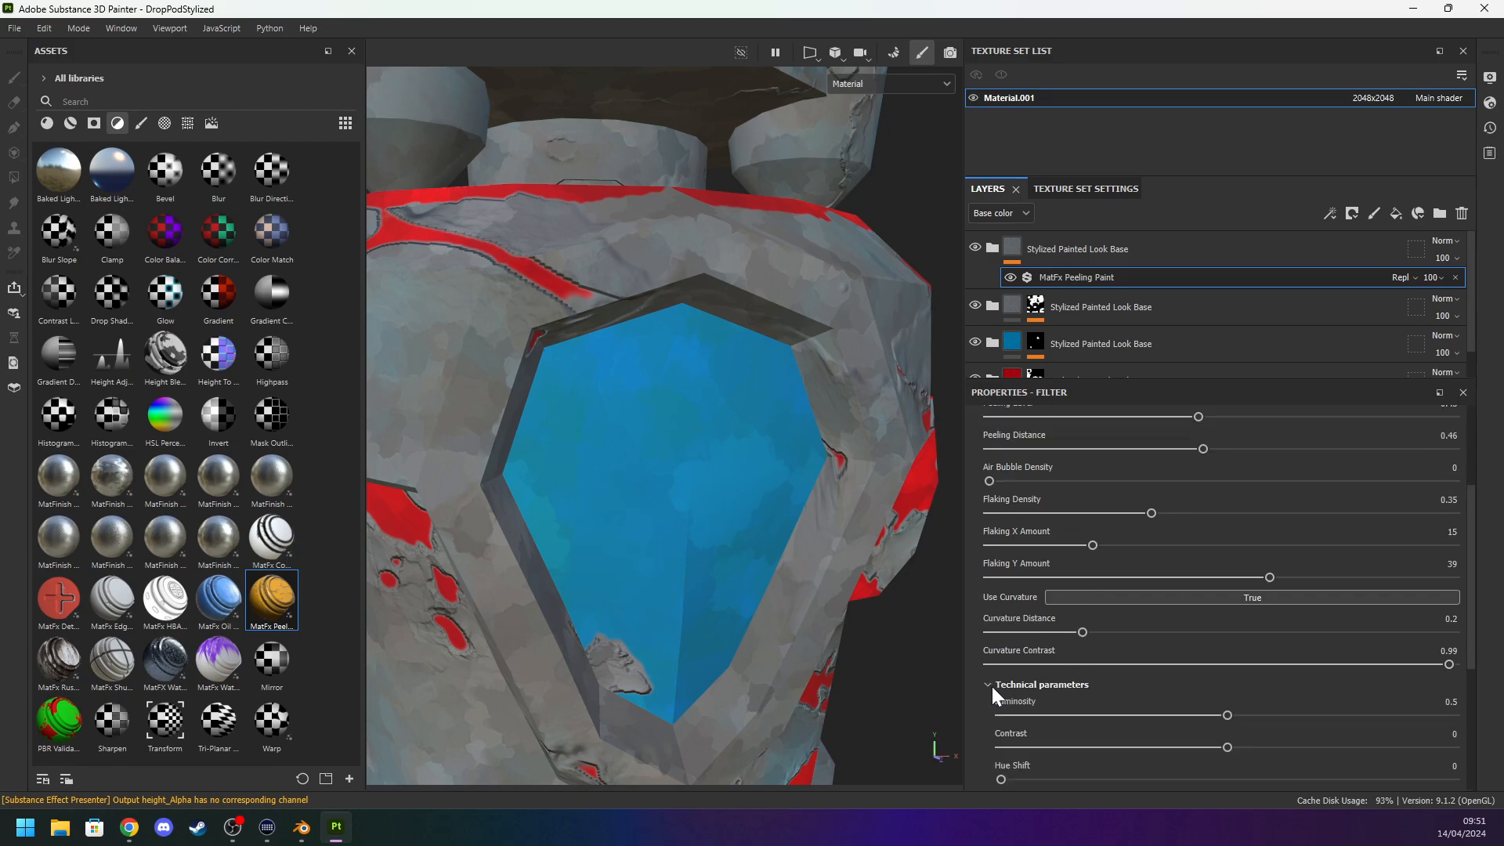
scroll(992, 686, "down", 2)
scroll(1011, 681, "down", 3)
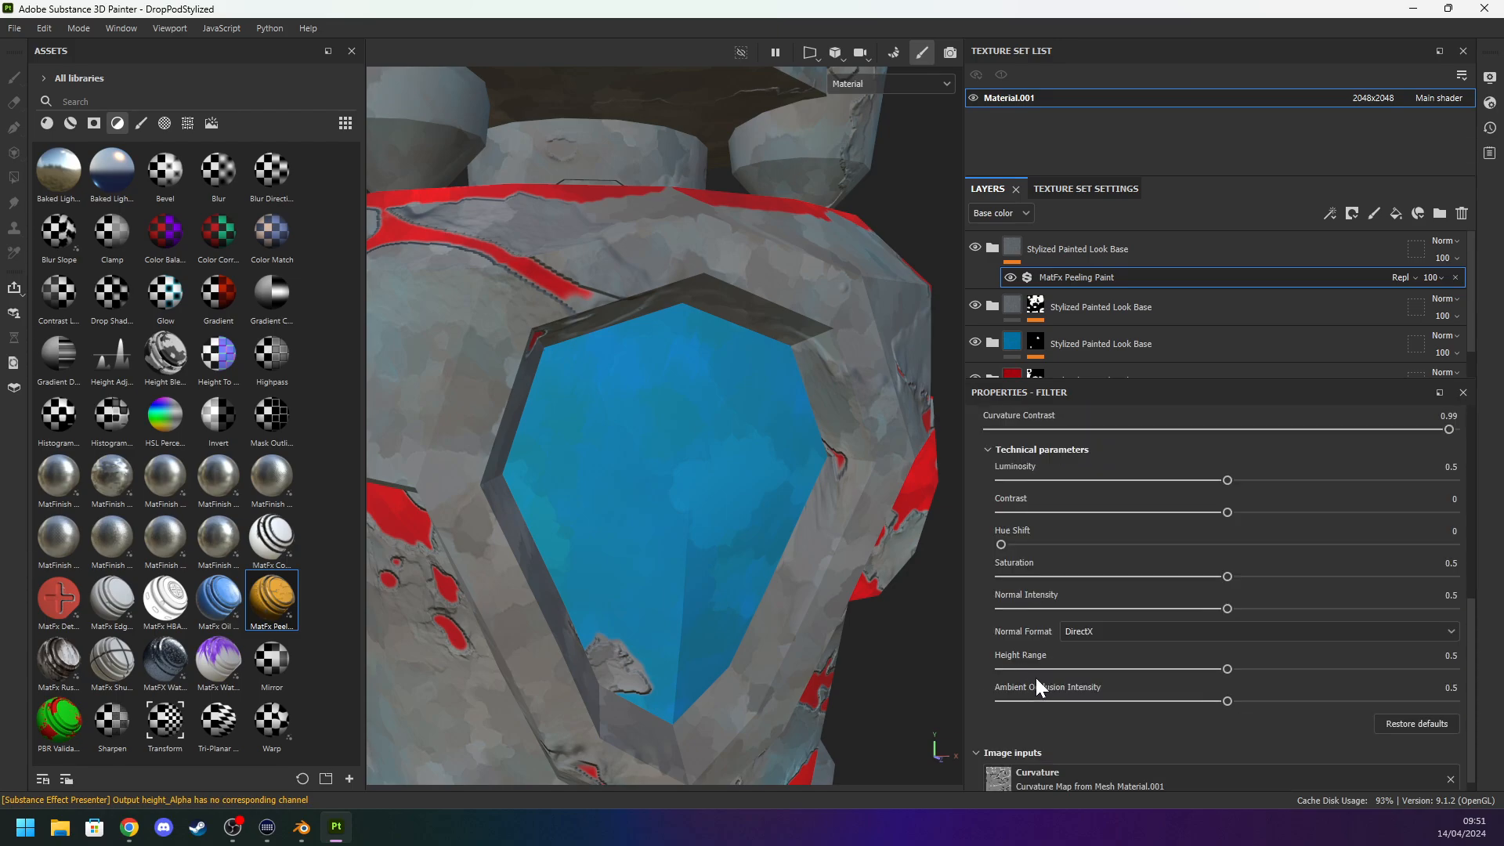
scroll(1211, 687, "up", 10)
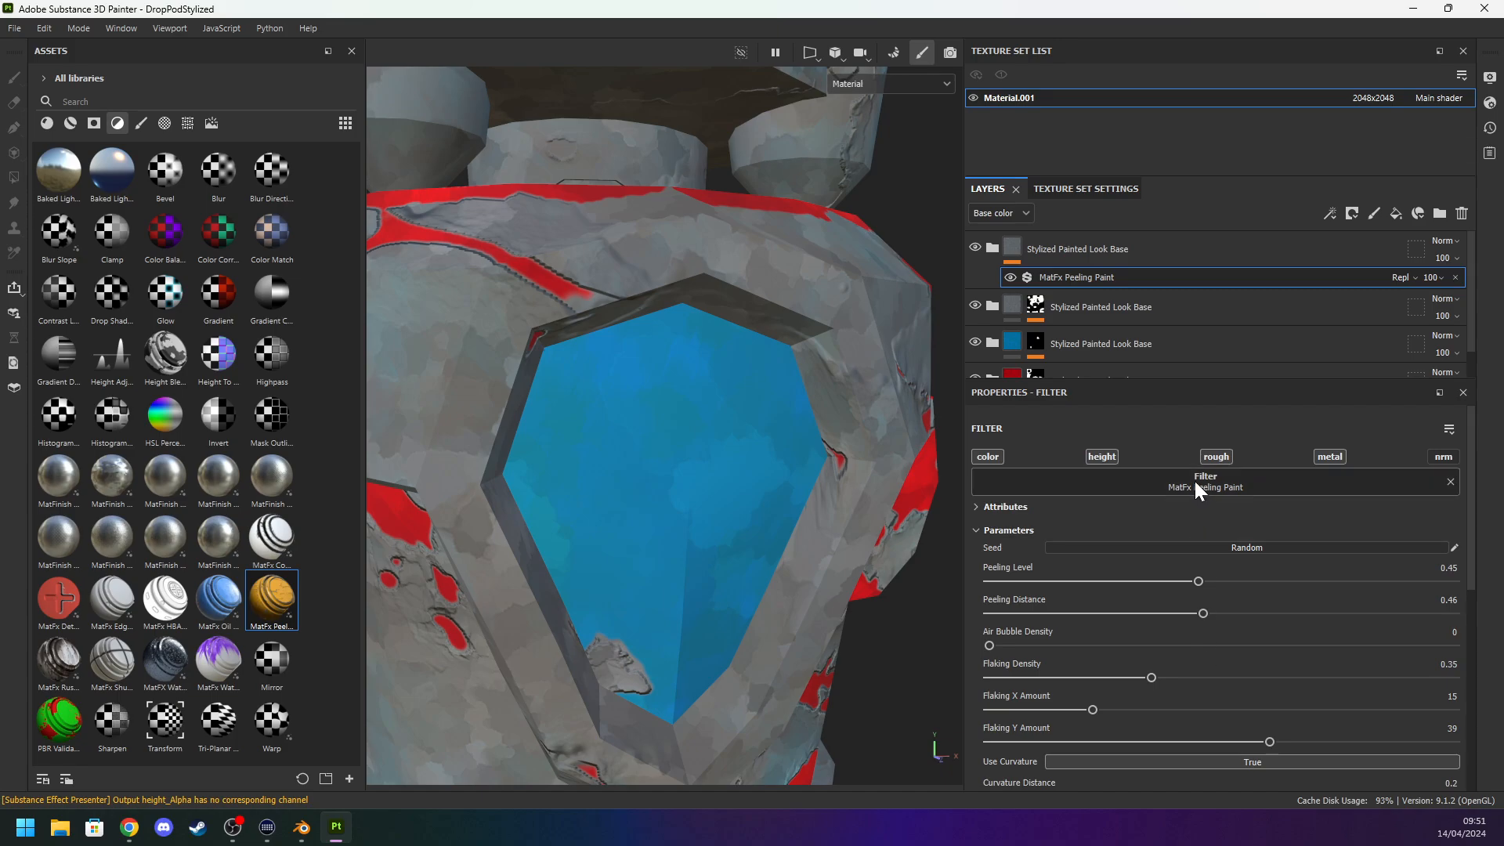
Undo the unmasked grey base's peeling setup, back to the standalone MatFx Peeling Paint layer above the three masked bases.
left_click(1401, 276)
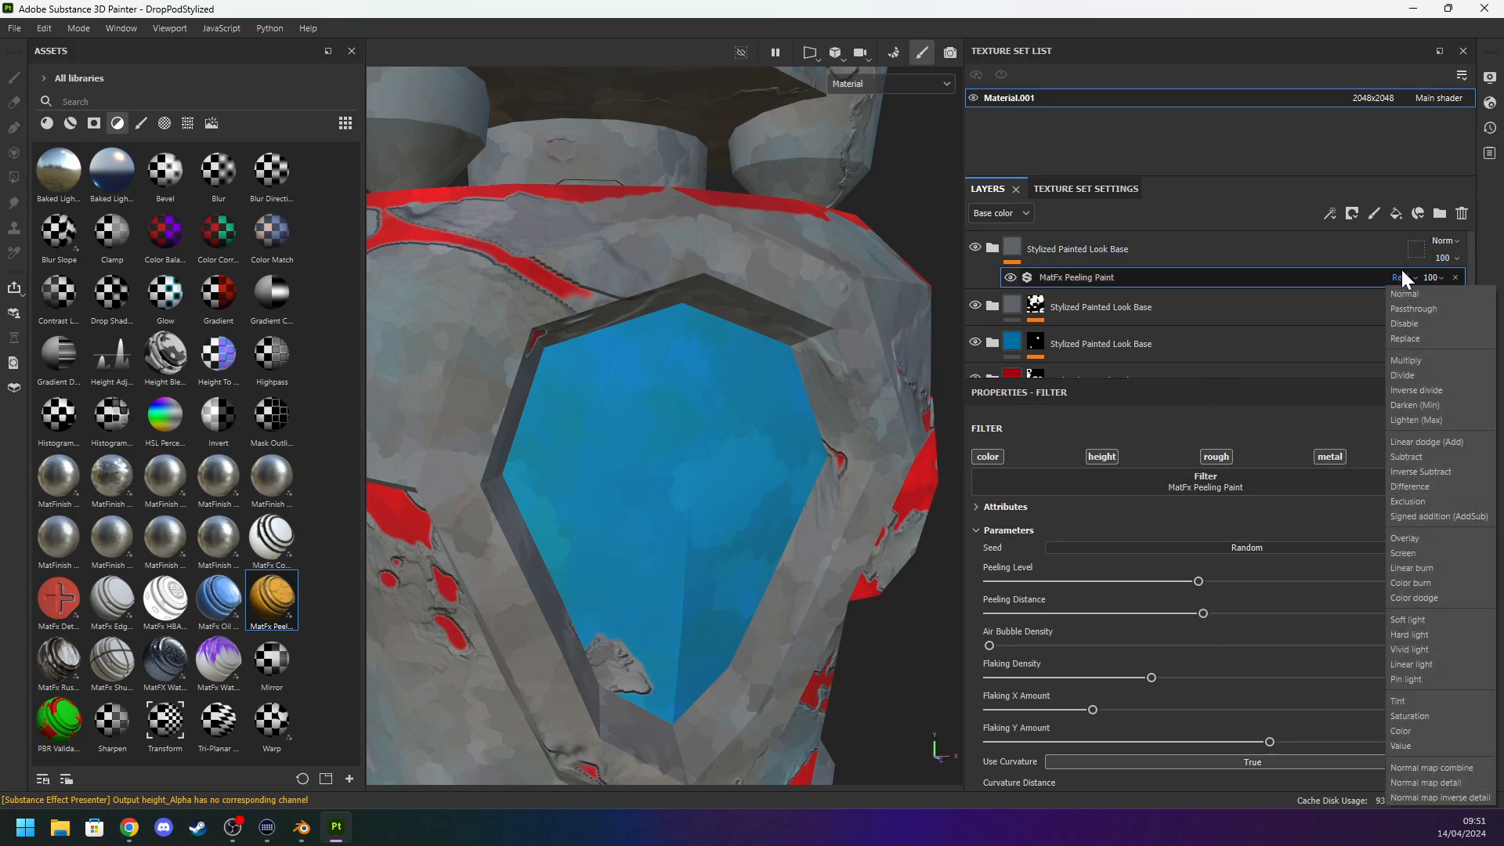
left_click(1402, 270)
key("ctrl+z")
key("ctrl+z")
key("ctrl+z")
key("ctrl+z")
key("ctrl+z")
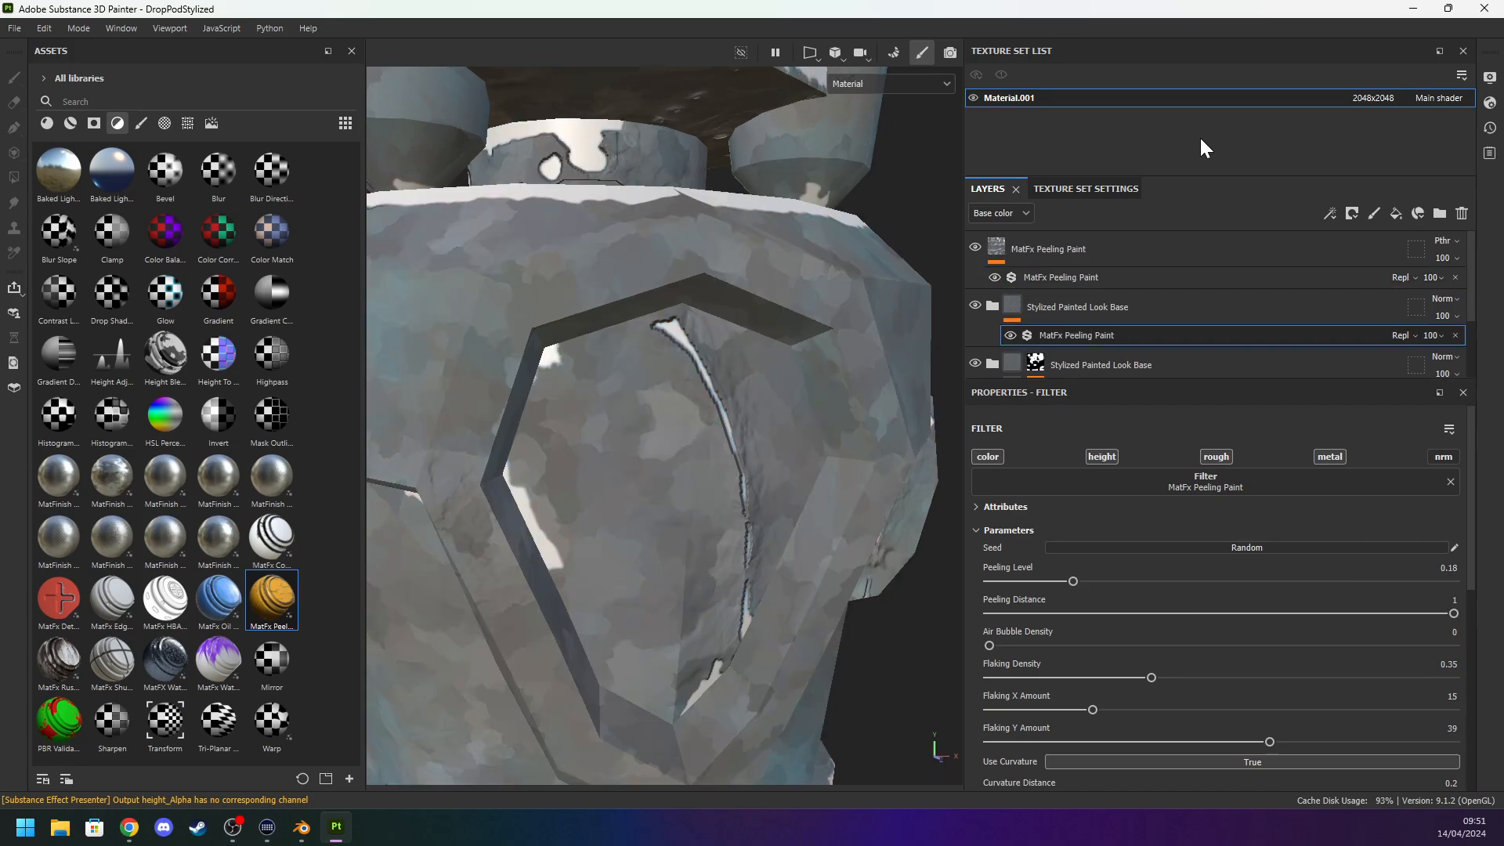
key("ctrl+z")
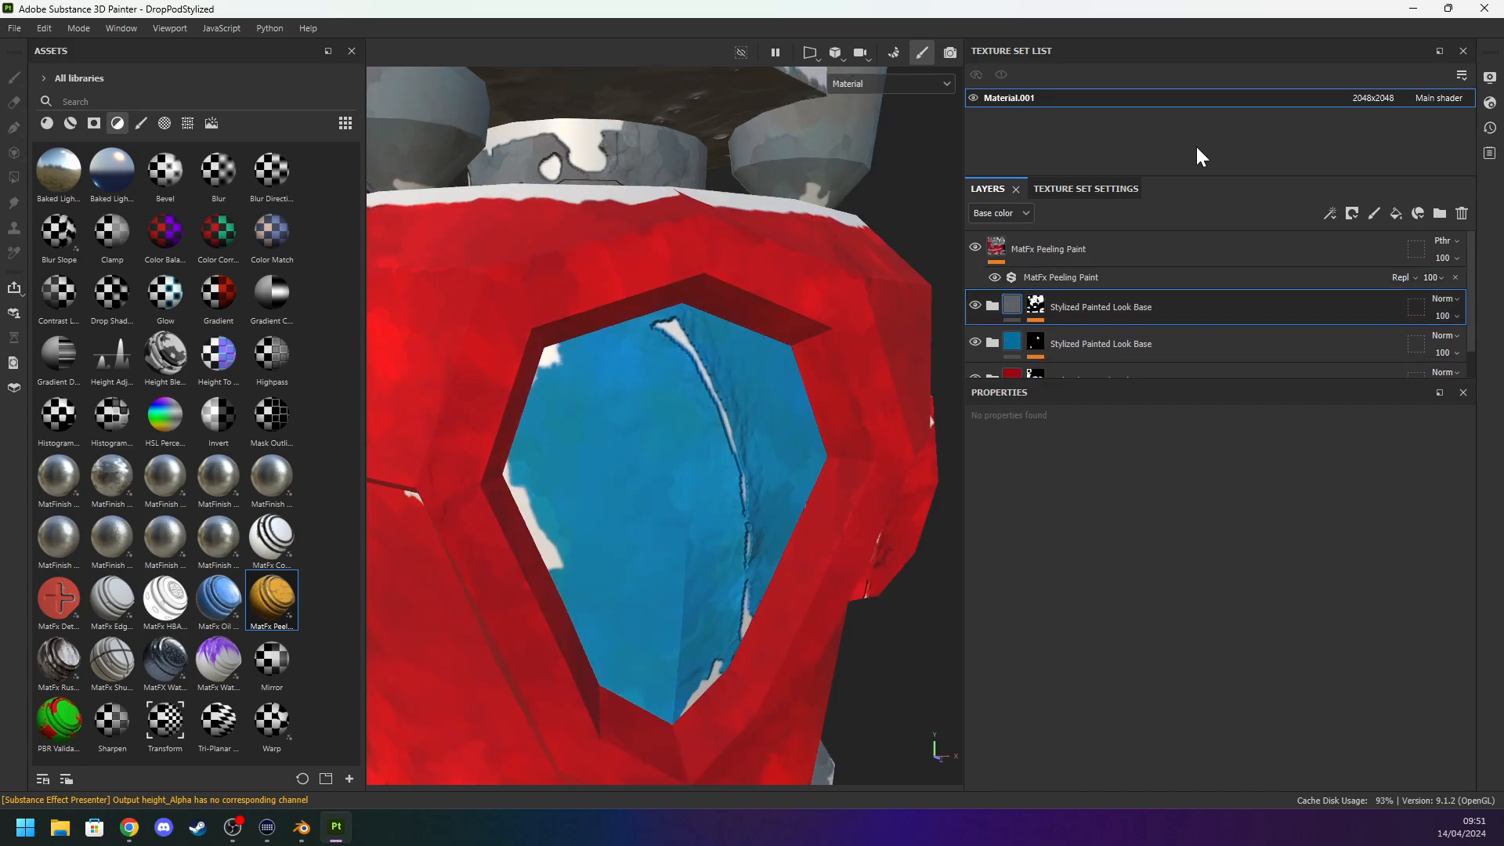
Review the standalone MatFx Peeling Paint layer, its filter parameters and its effect on the whole model.
left_click(1116, 252)
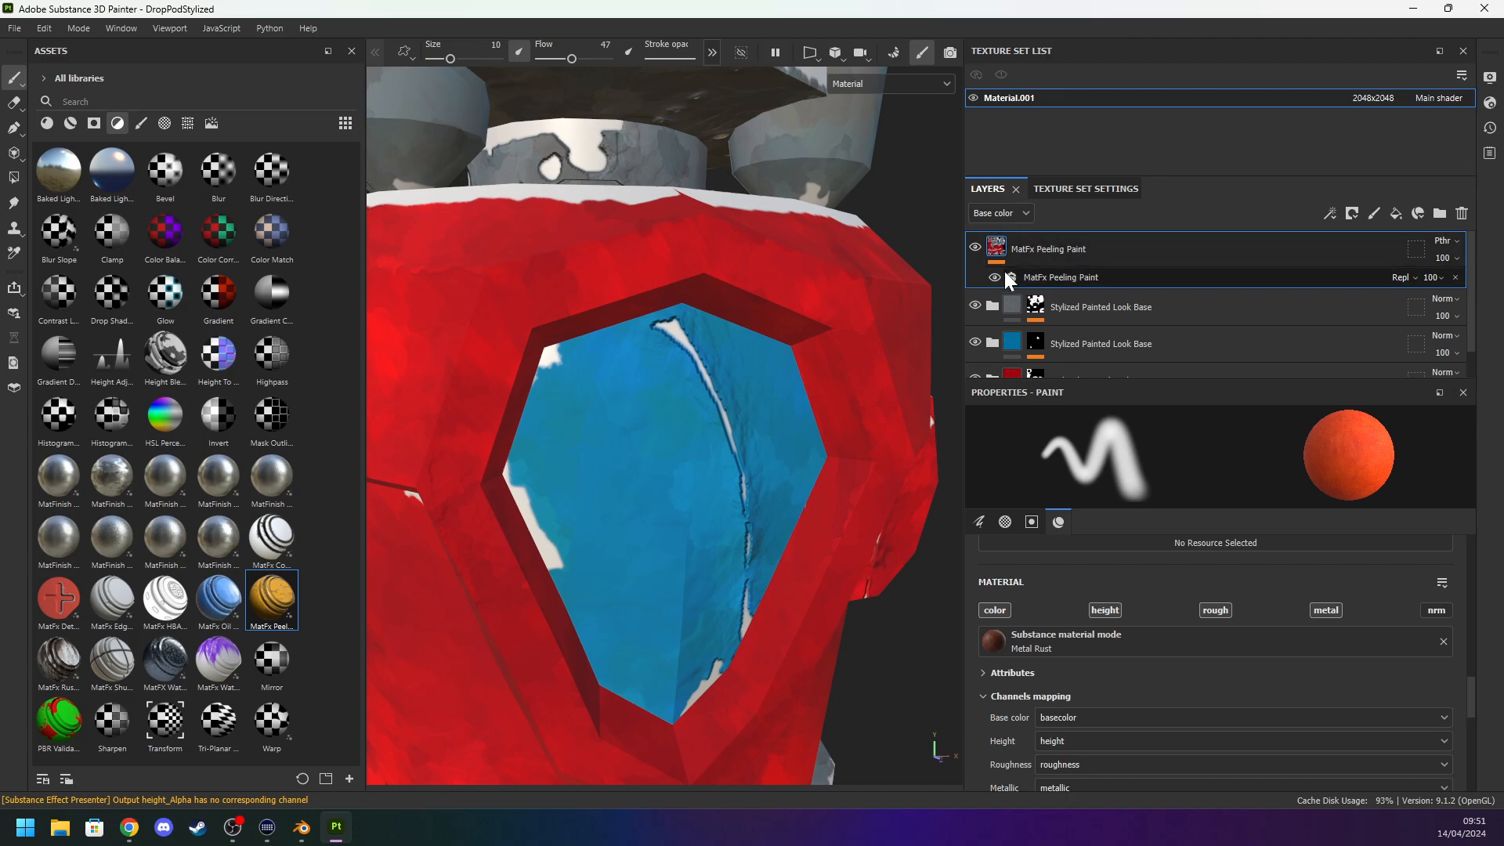
left_click(1067, 276)
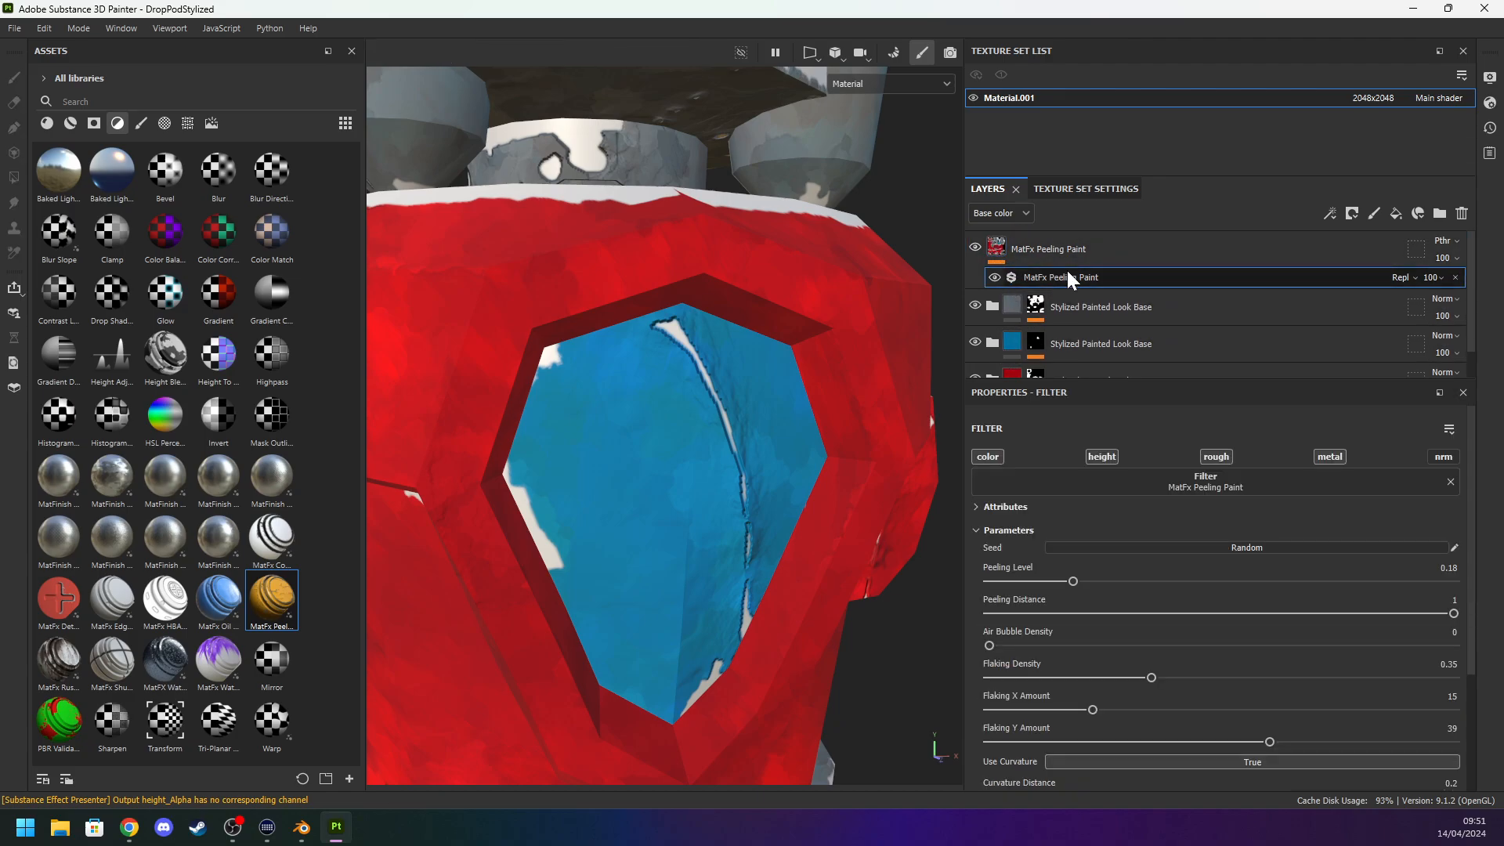
scroll(914, 362, "down", 4)
mouse_move(913, 362)
left_mouse_down("alt")
mouse_move(787, 384)
mouse_move(865, 345)
left_mouse_up("alt")
left_click(1002, 241)
left_click(1105, 274)
left_click(993, 259)
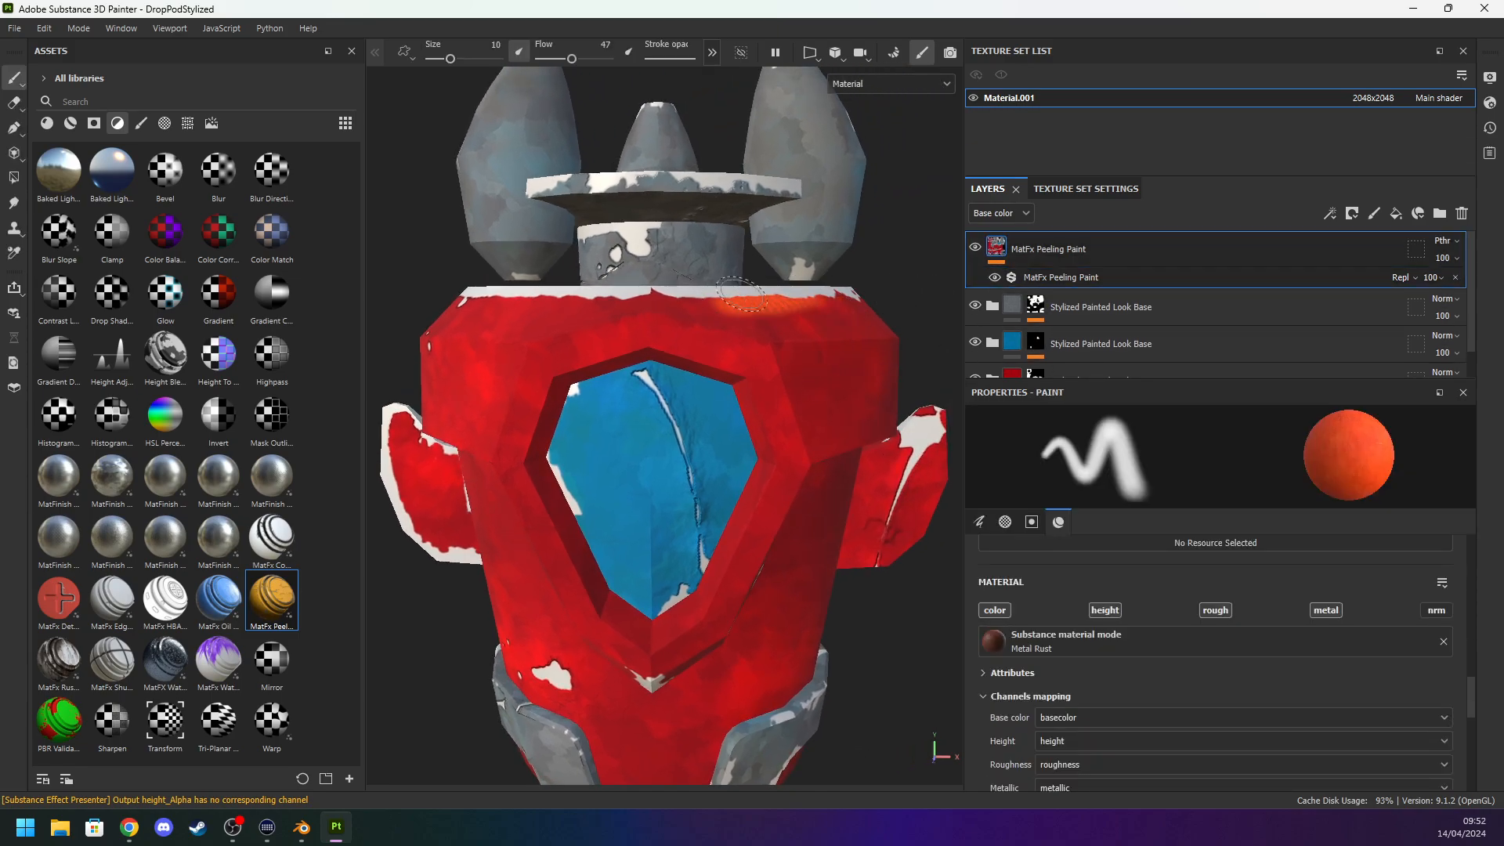
left_click(1124, 274)
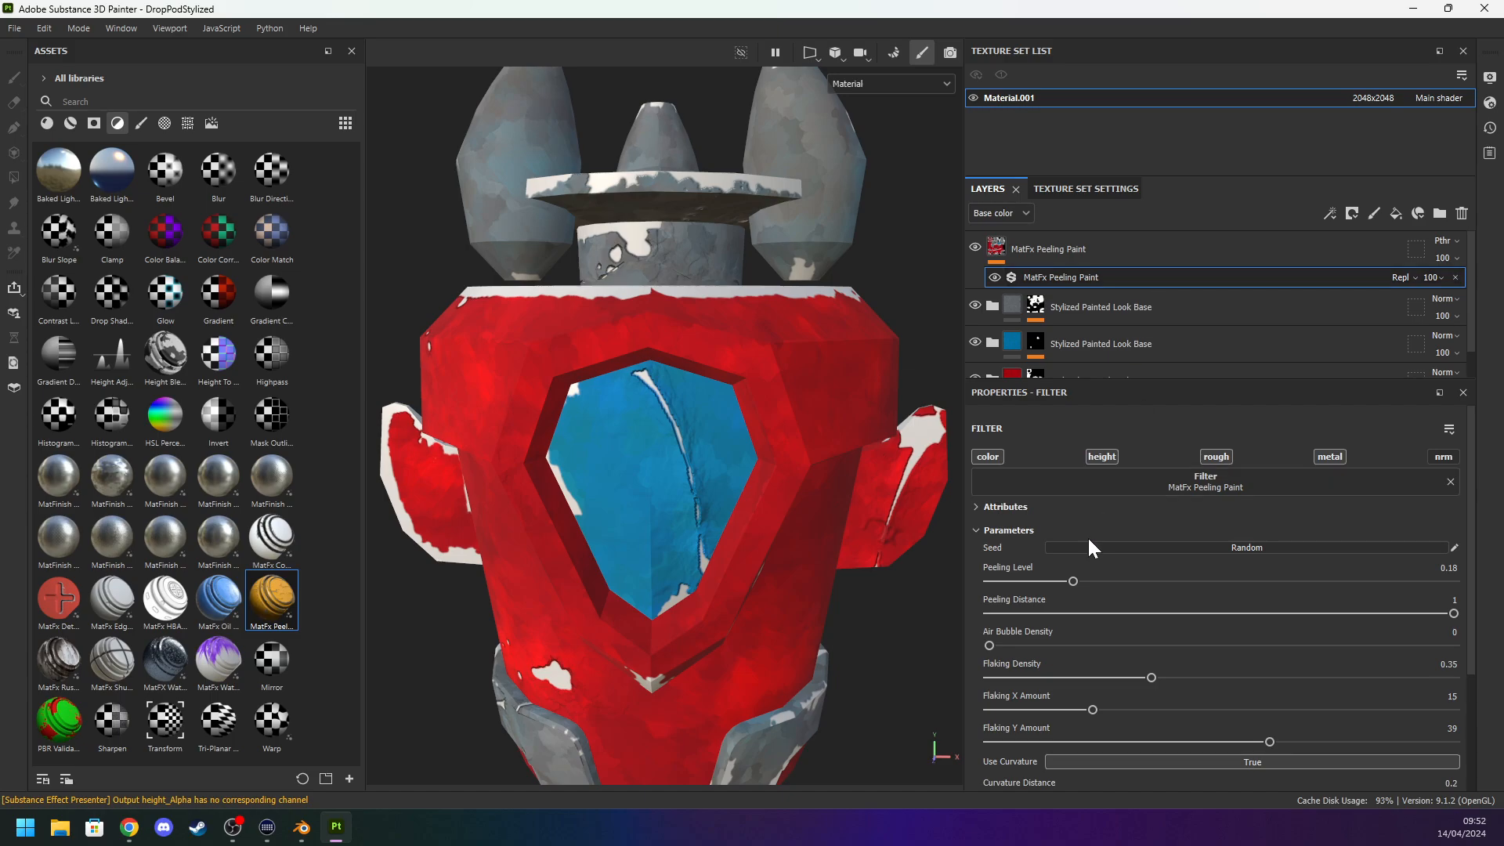
Delete the standalone MatFx Peeling Paint layer and place a duplicate of the grey Stylized Painted Look Base below the red one.
left_click(1089, 255)
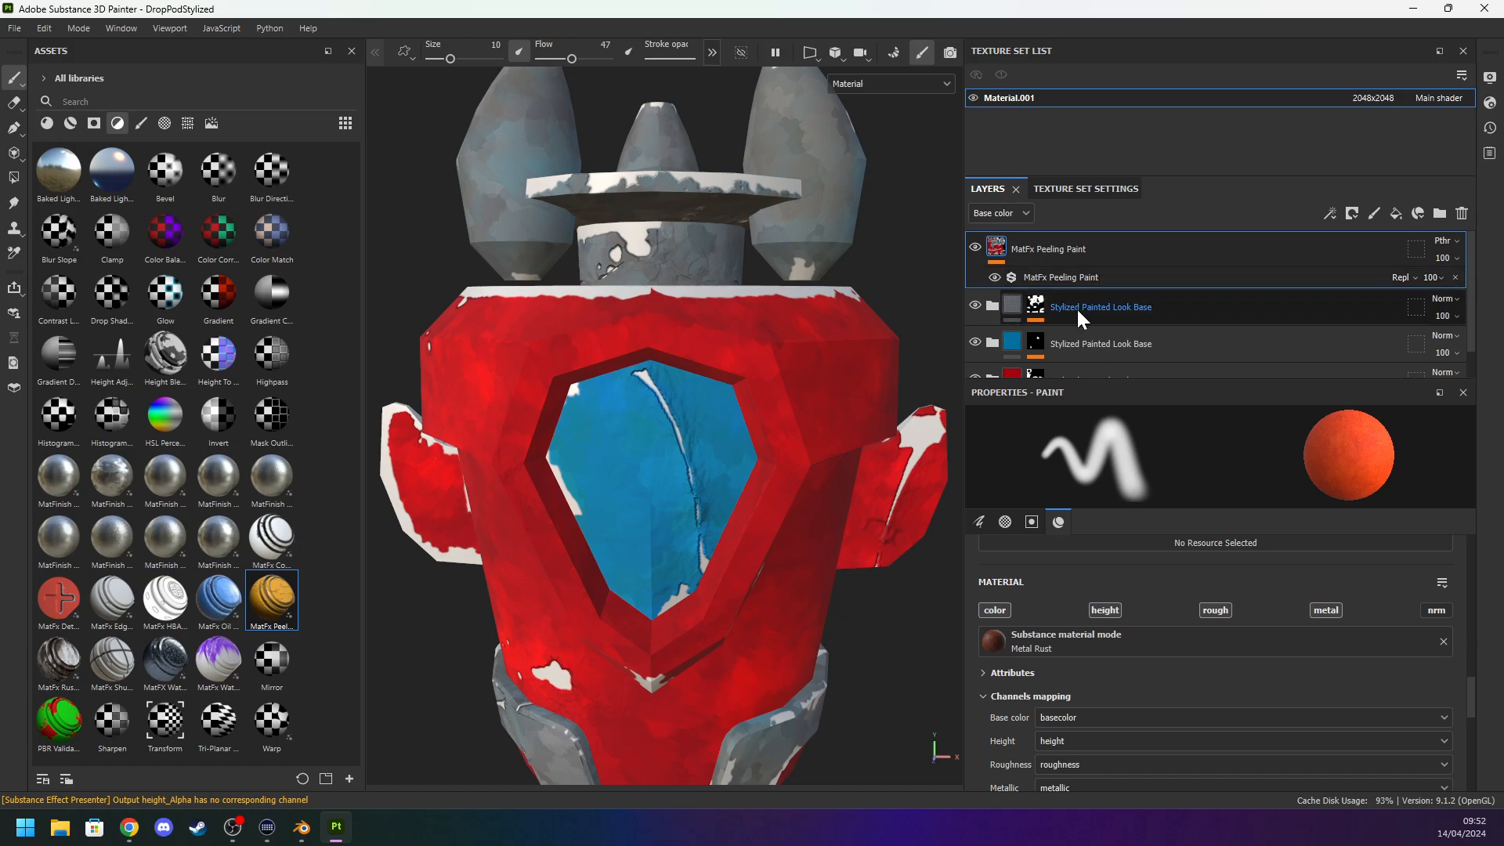
key("Delete")
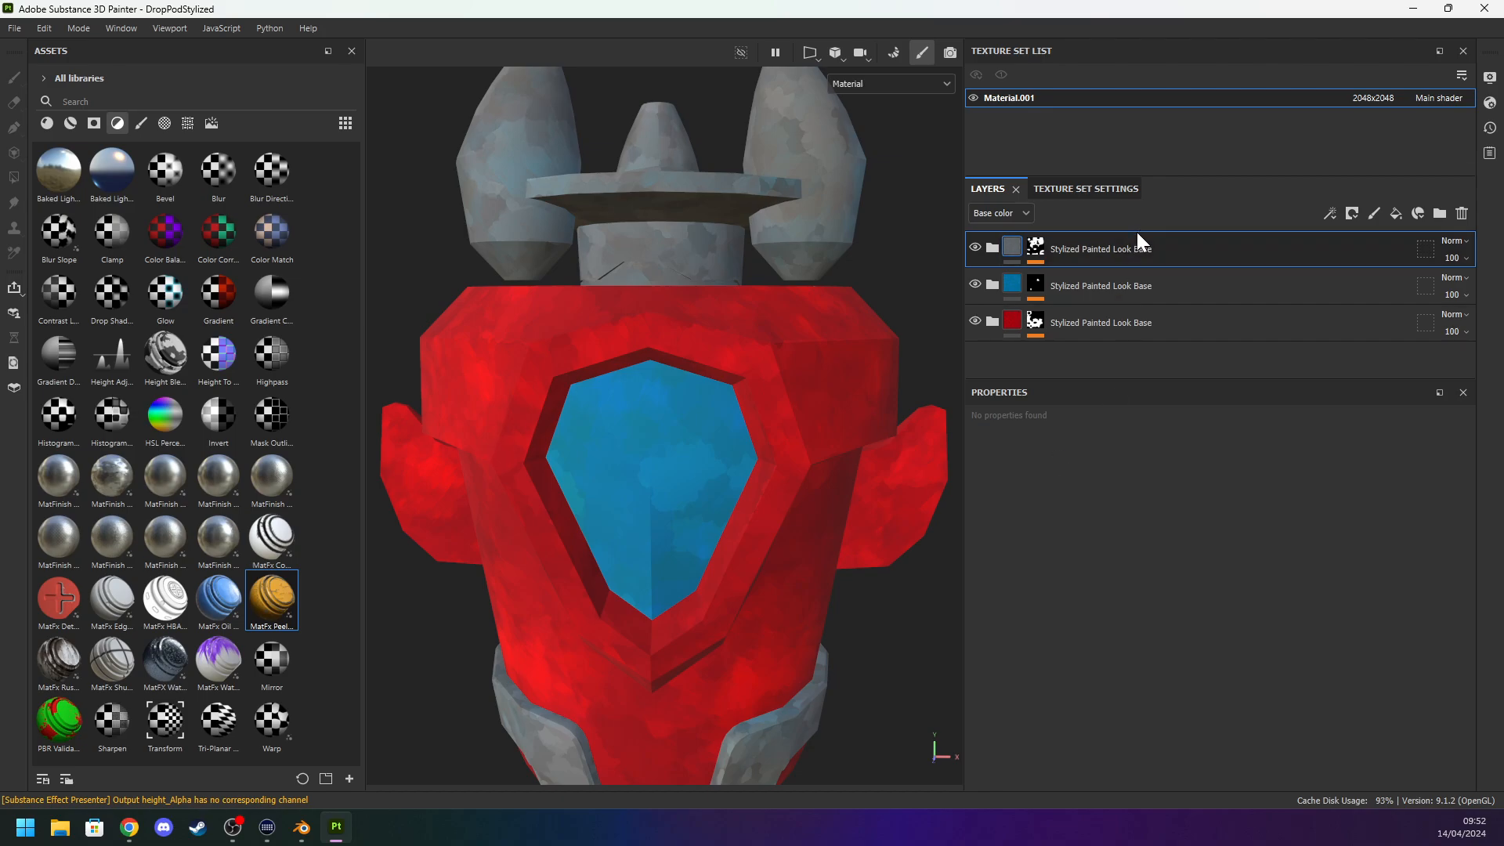
key("ctrl+d")
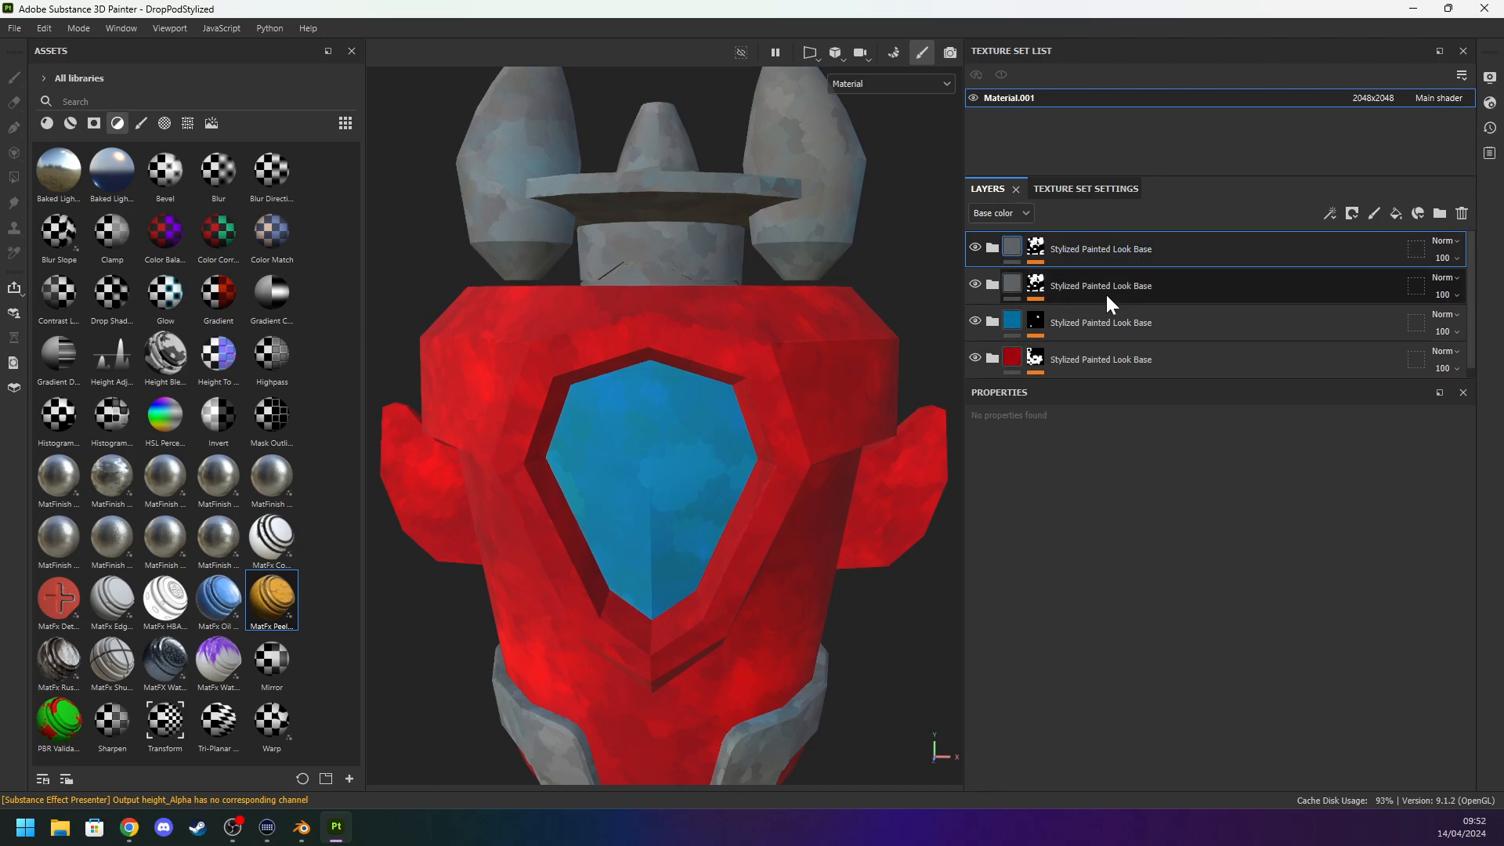
left_click_drag(1103, 236, 1109, 375)
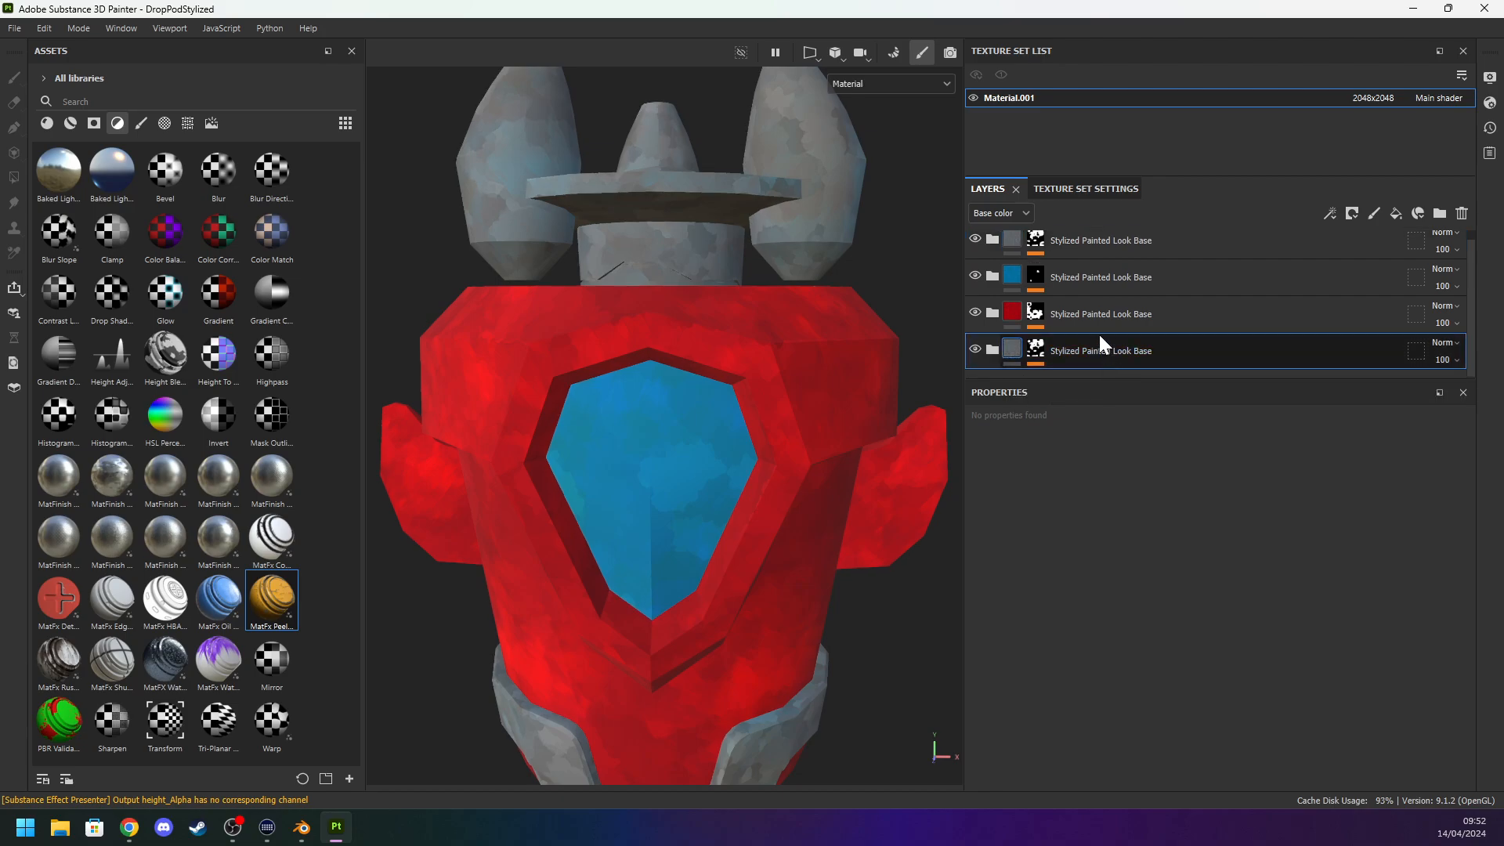
Add a MatFx Peeling Paint filter to the red Stylized Painted Look Base.
left_click(1013, 309)
right_click(1014, 308)
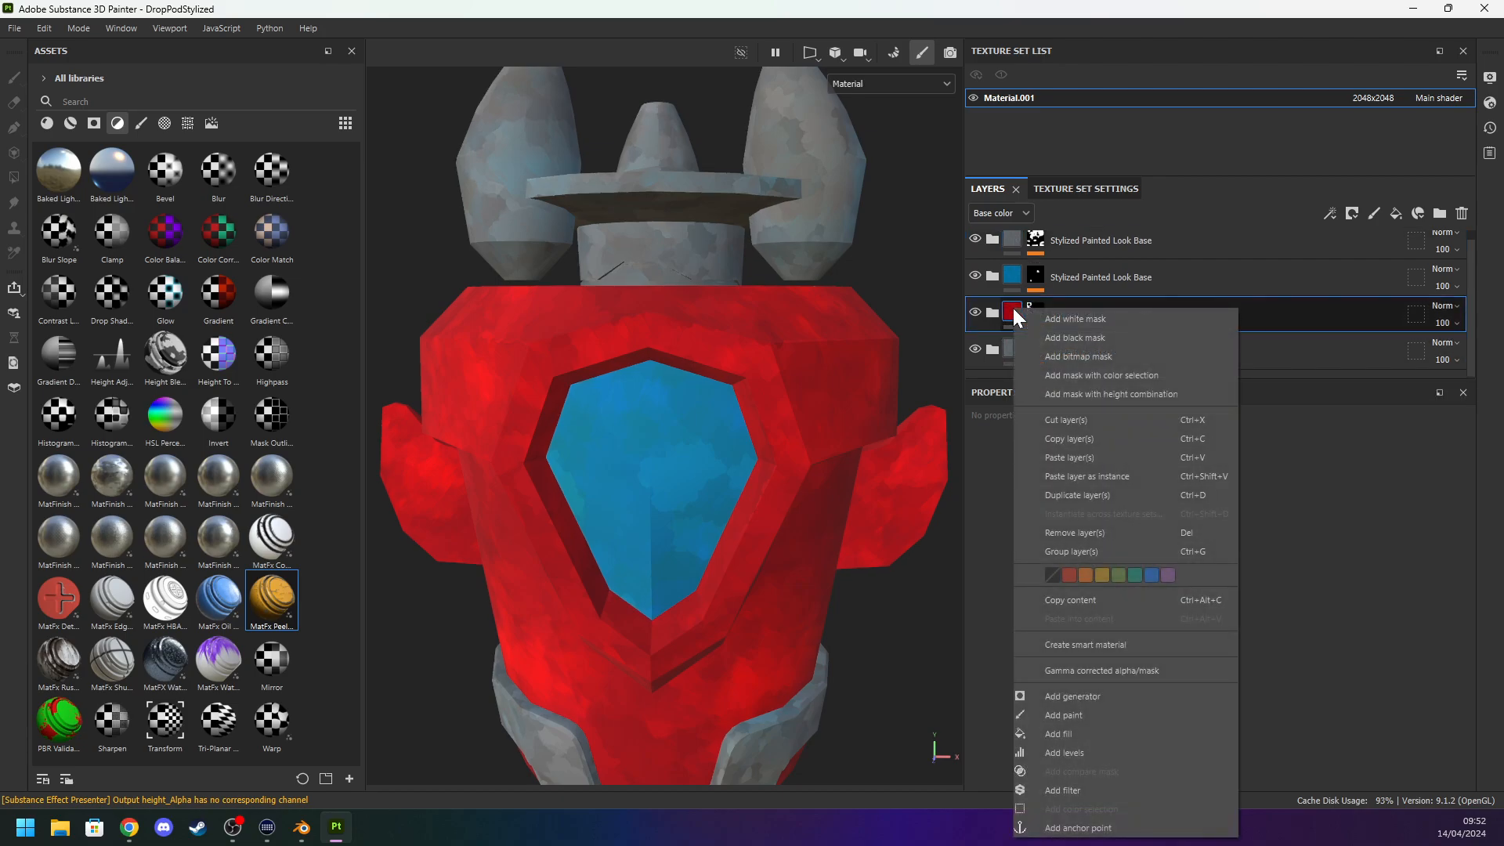
left_click(1071, 789)
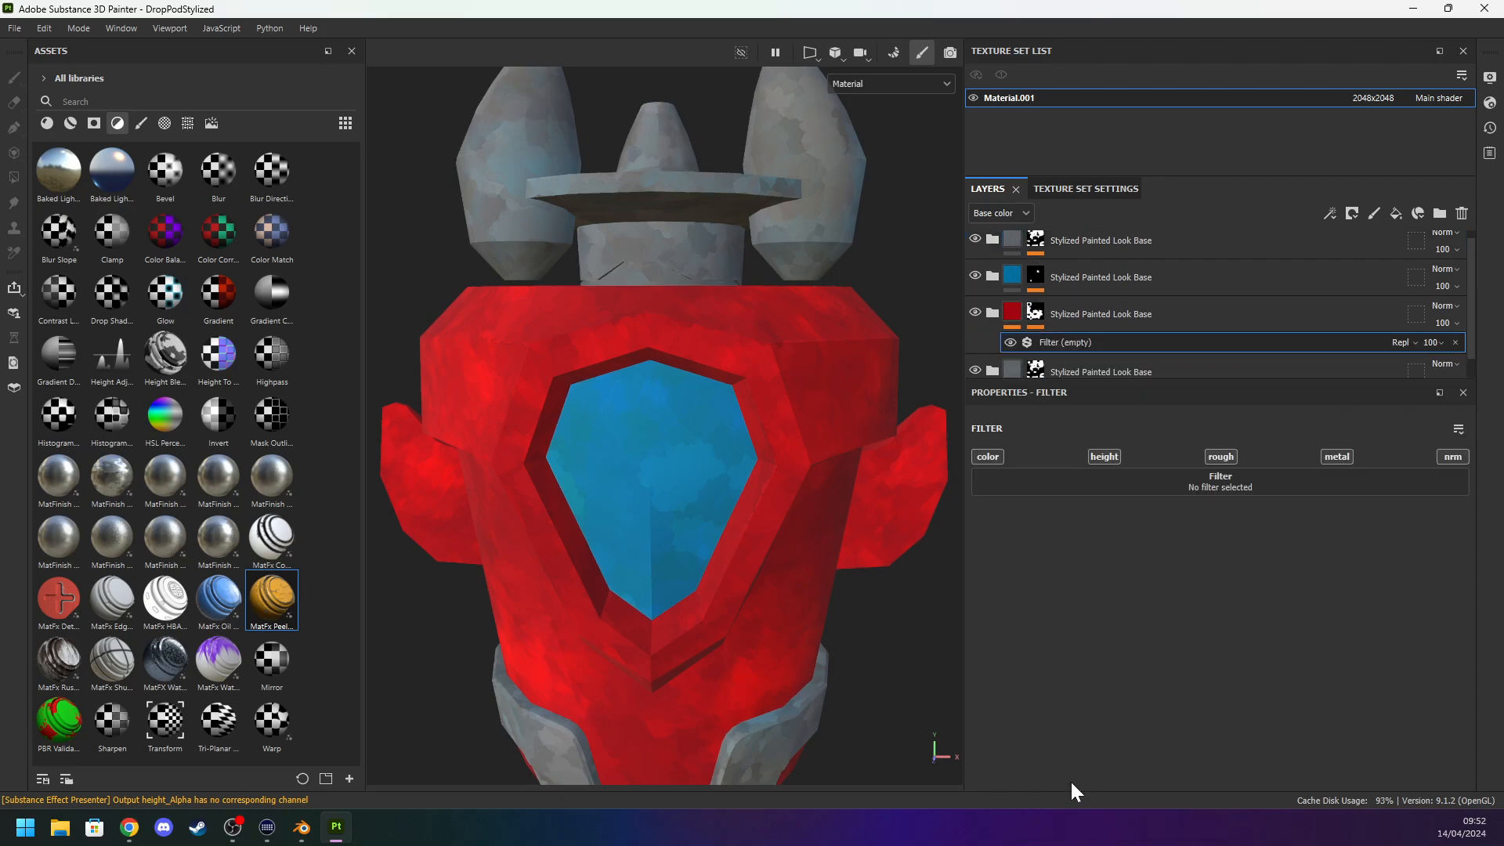
left_click(1222, 483)
type("pee")
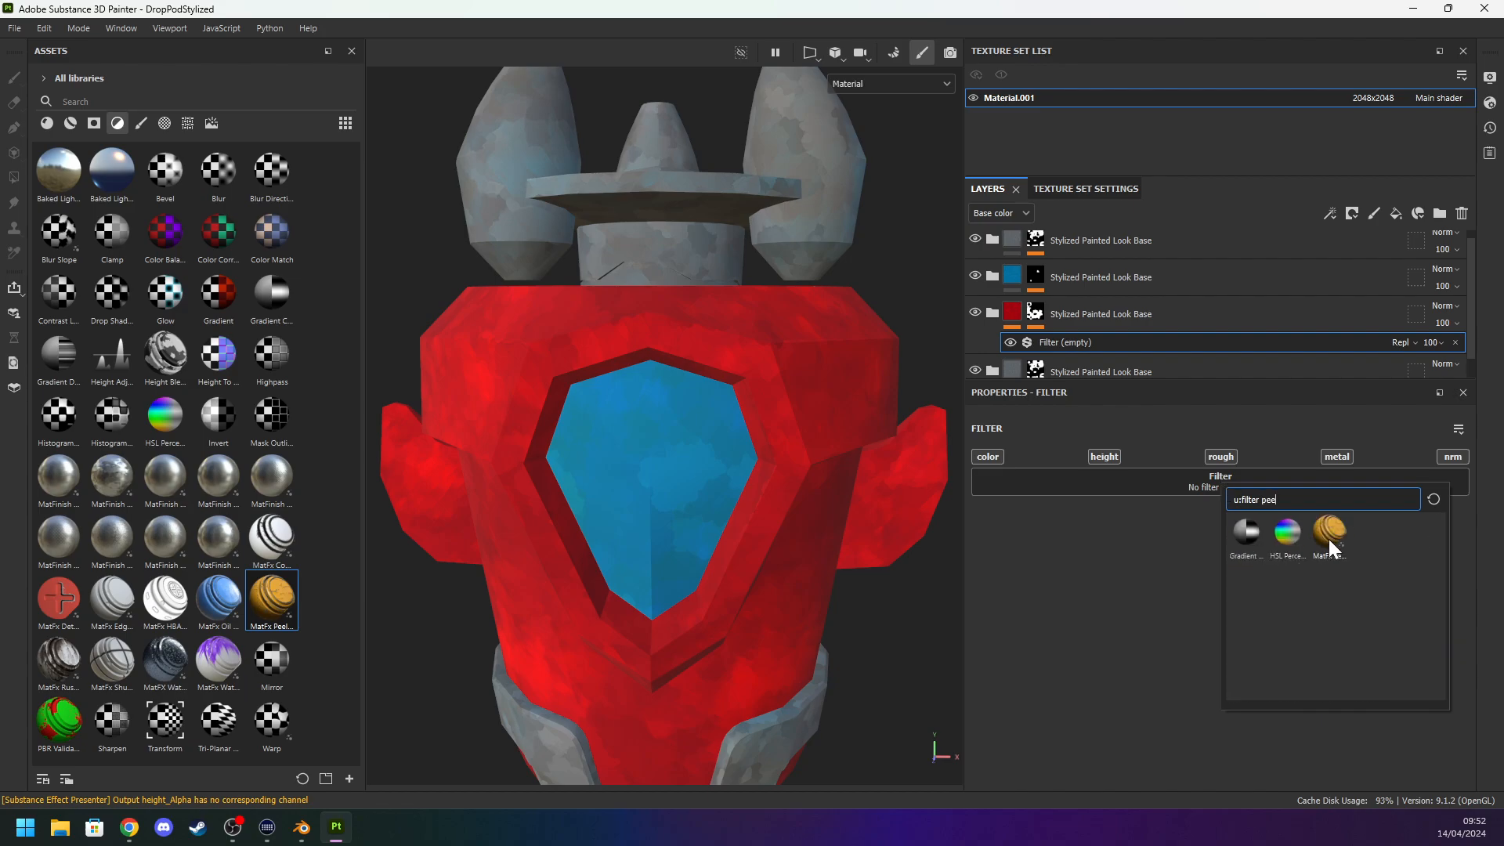
left_click(1327, 536)
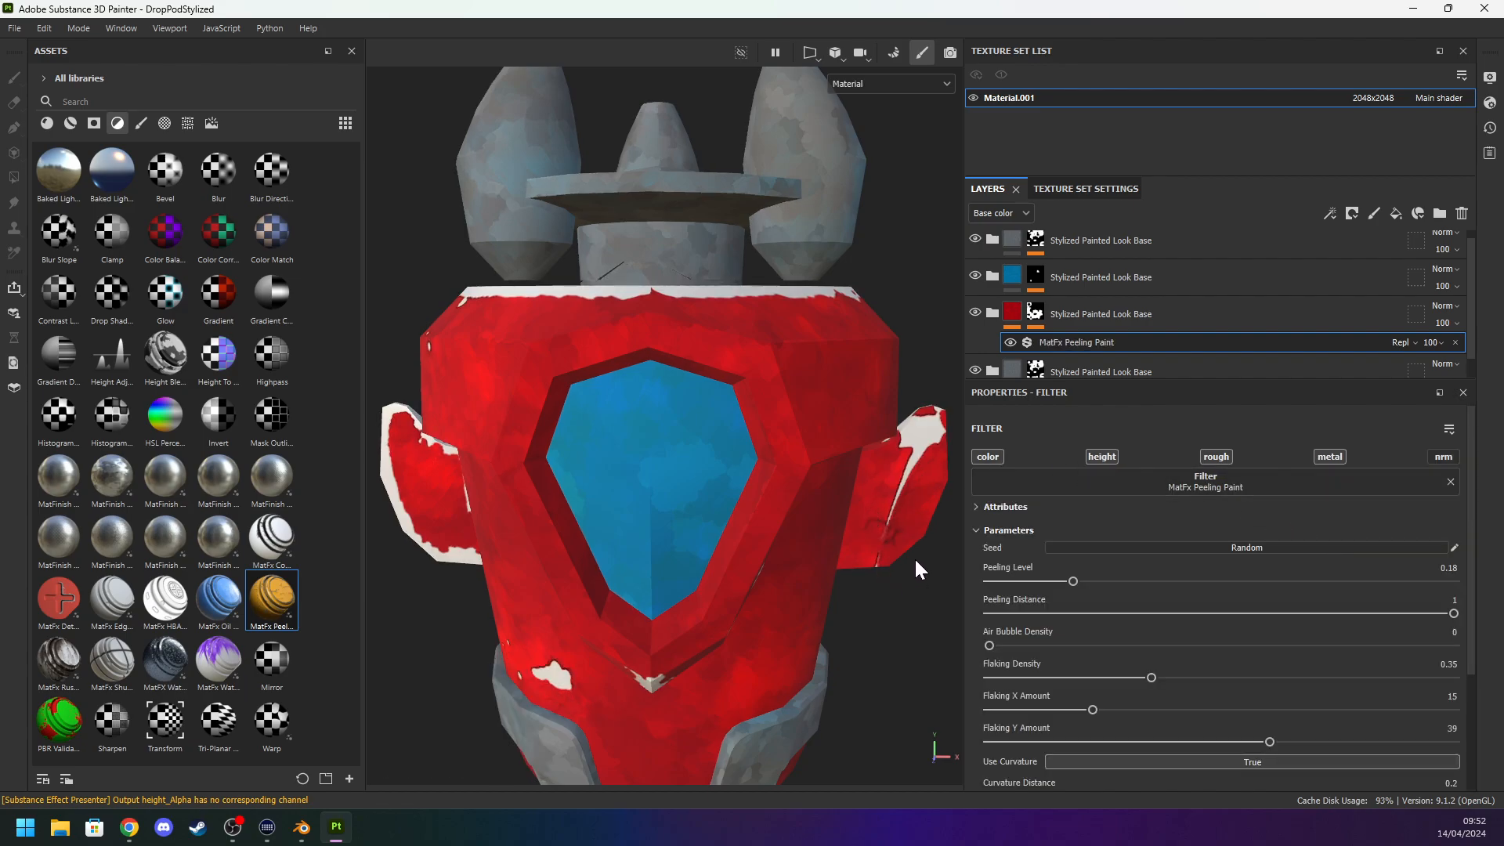
mouse_move(857, 545)
left_mouse_down("alt")
mouse_move(898, 553)
mouse_move(901, 517)
left_mouse_up("alt")
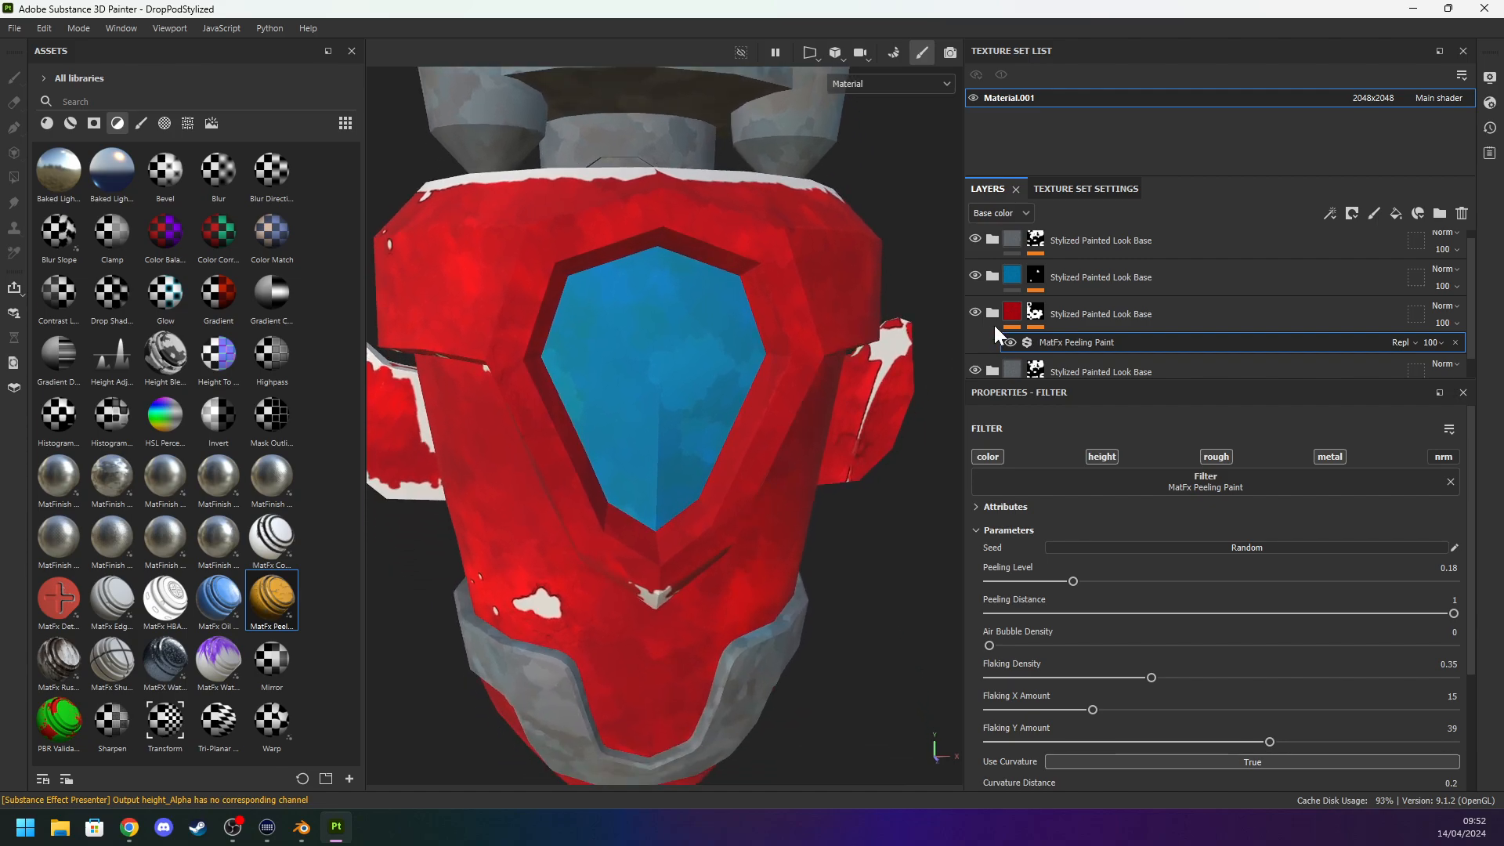
left_click(1078, 370)
mouse_move(1079, 369)
left_mouse_down()
mouse_move(1108, 360)
mouse_move(1102, 298)
mouse_move(1129, 370)
mouse_move(1131, 350)
mouse_move(1120, 360)
left_mouse_up()
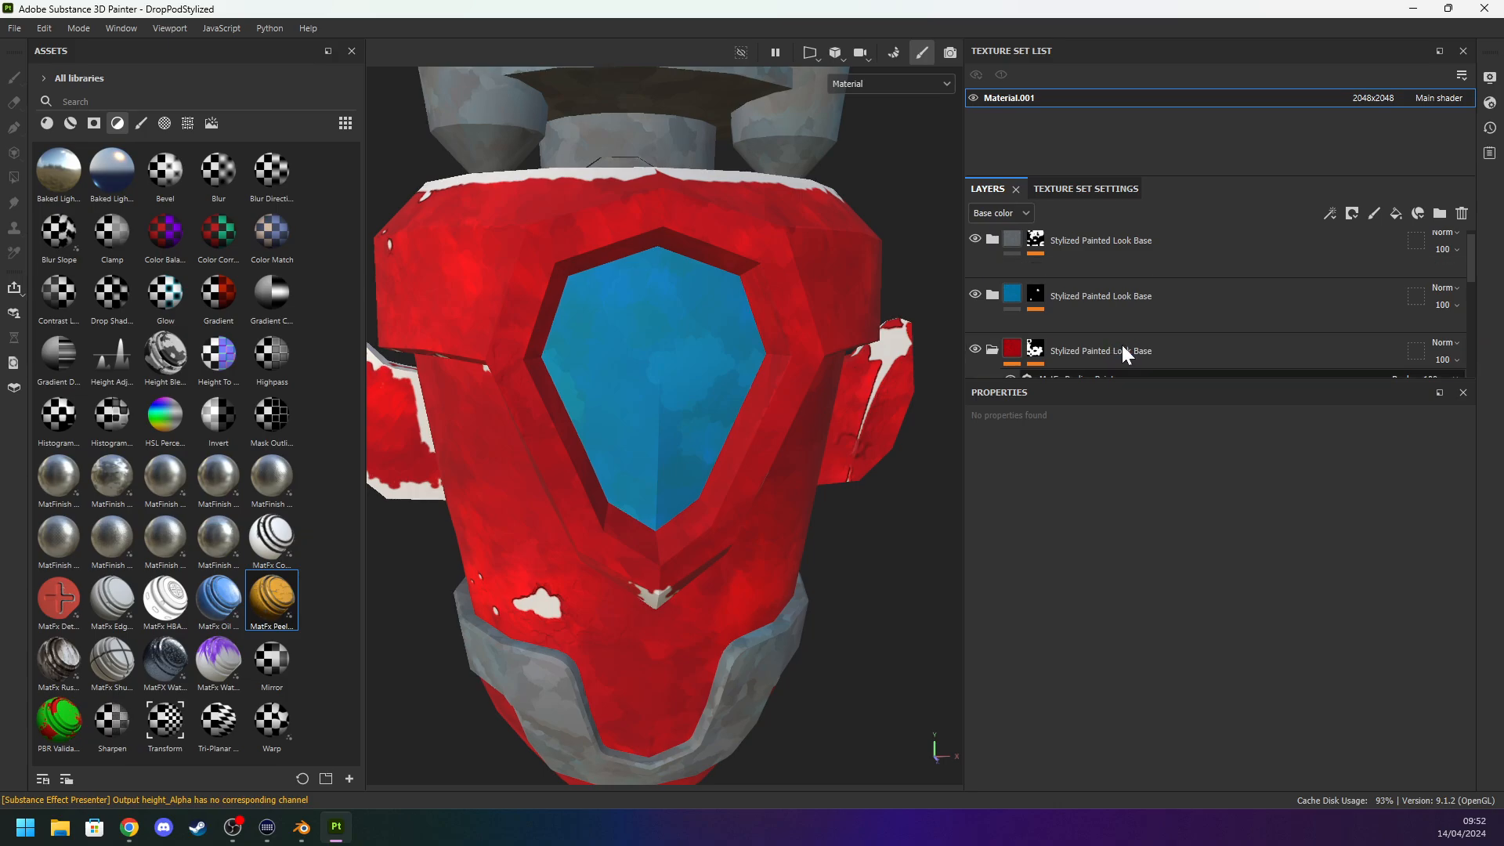
key("ctrl+z")
Remove the mask from the grey Stylized Painted Look Base at the bottom of the layer stack.
scroll(1123, 348, "down", 1)
left_click_drag(1124, 279, 1142, 361)
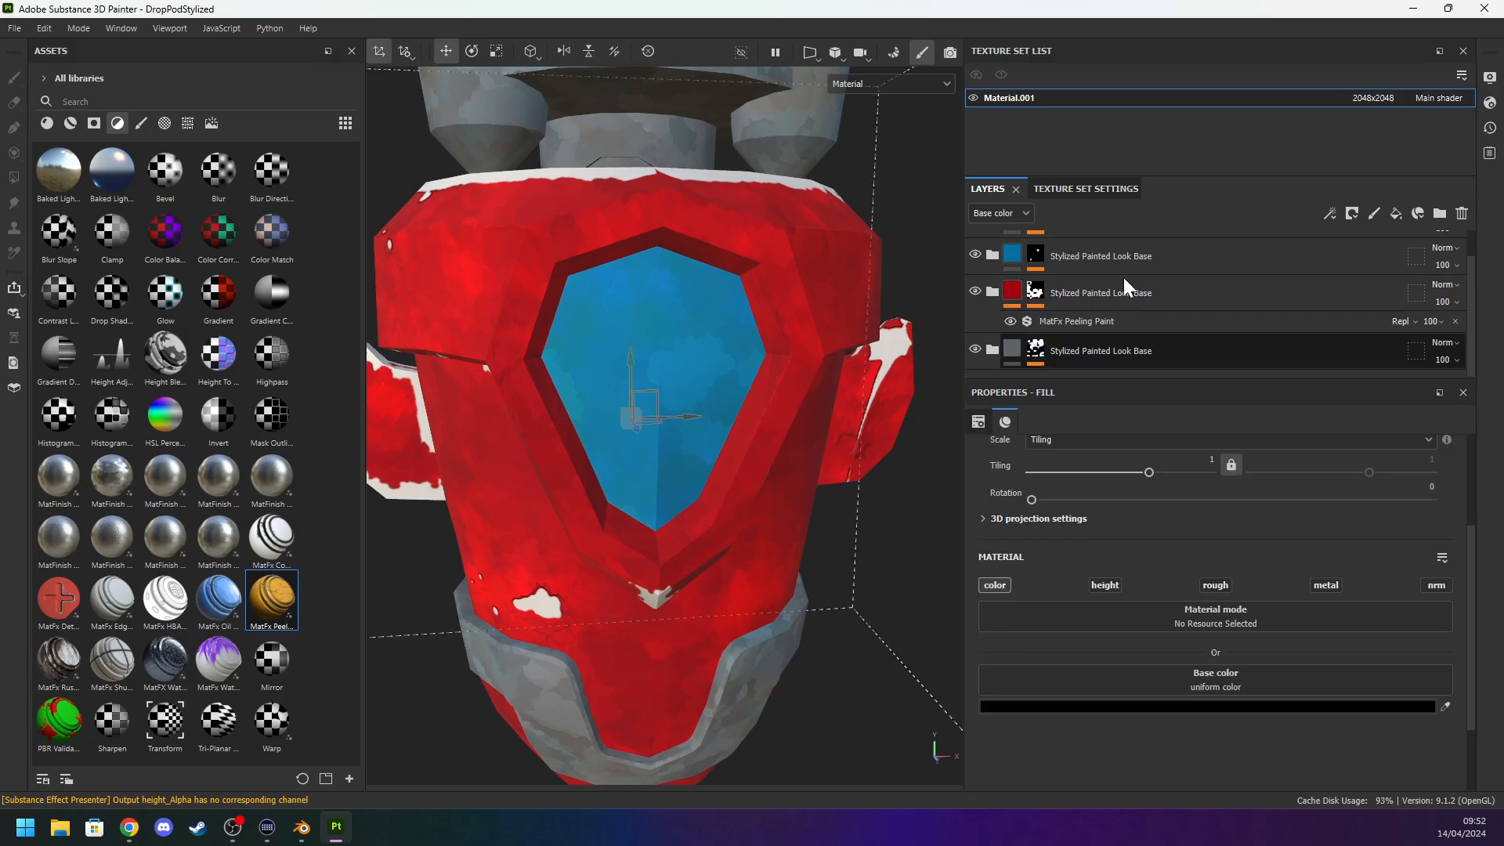
right_click(1044, 346)
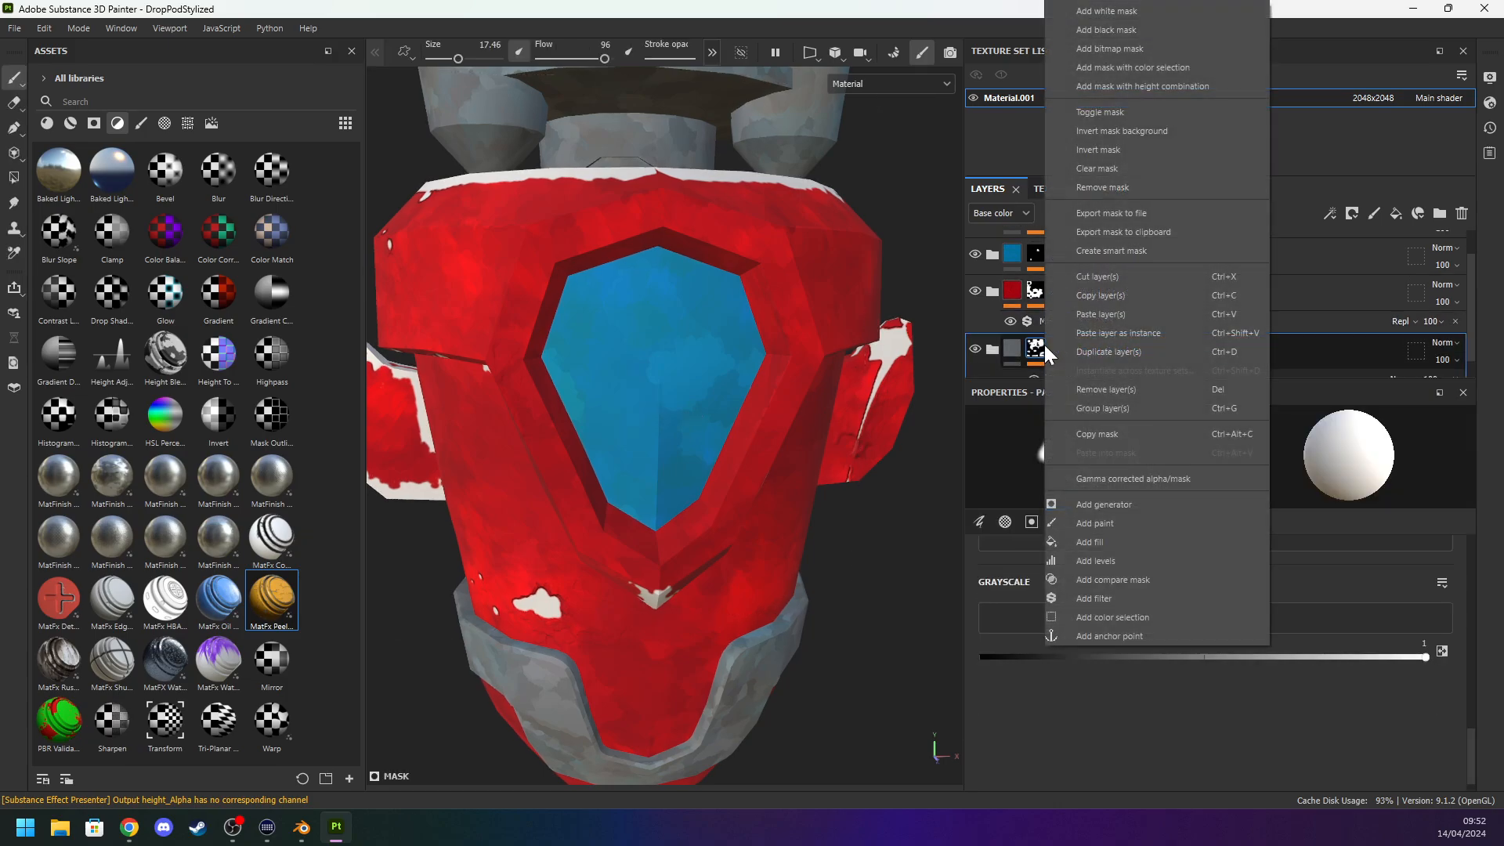
left_click(1130, 186)
left_click_drag(937, 233, 865, 196, "alt")
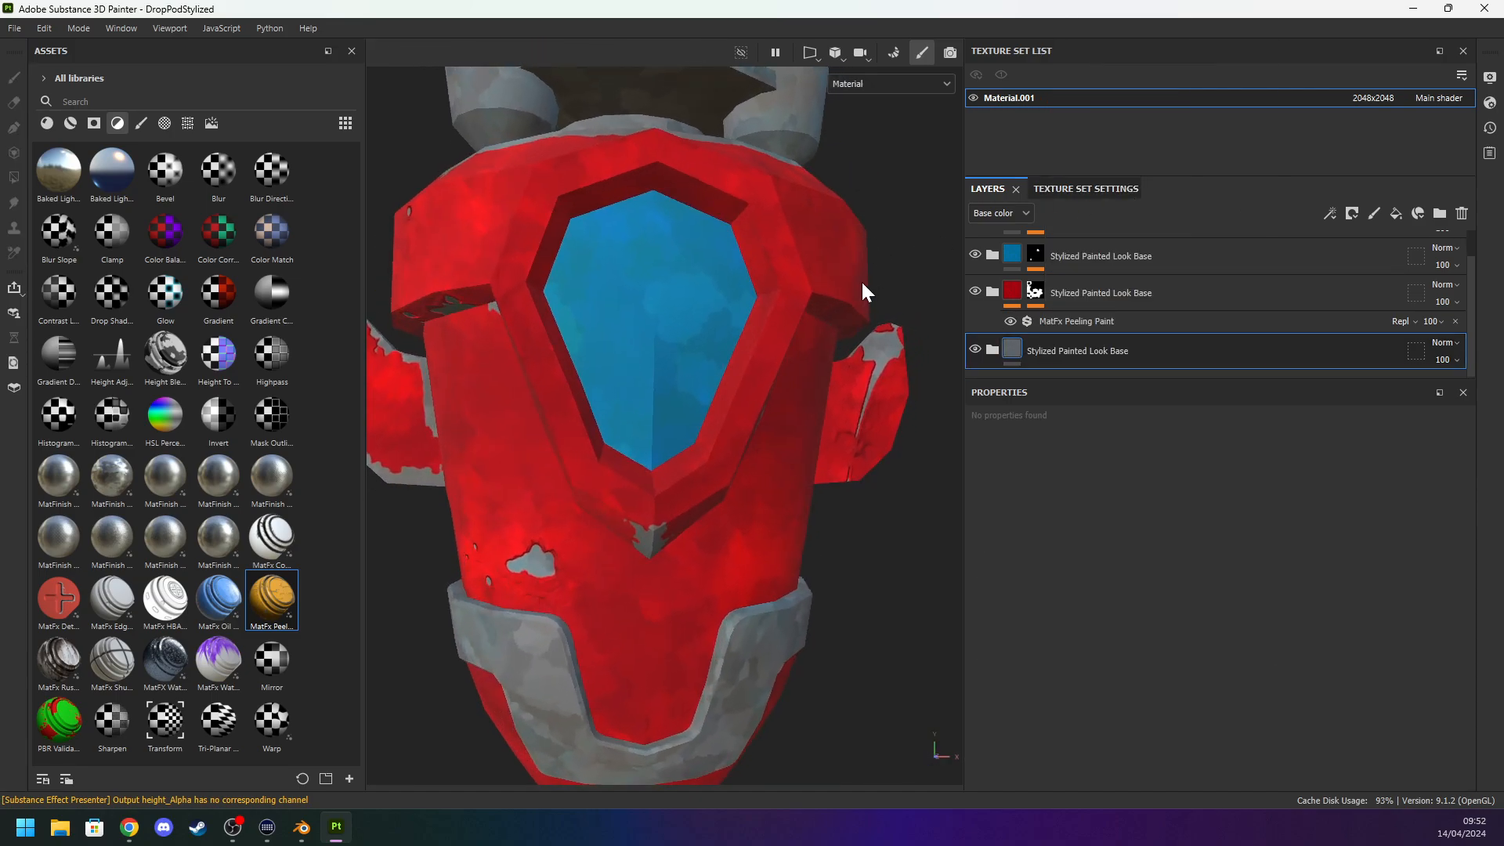
Set the red base's MatFx Peeling Paint filter to Peeling Level 0.2 and Peeling Distance 0.8, and randomize its seed.
left_click(1061, 321)
left_click_drag(1075, 580, 1128, 567)
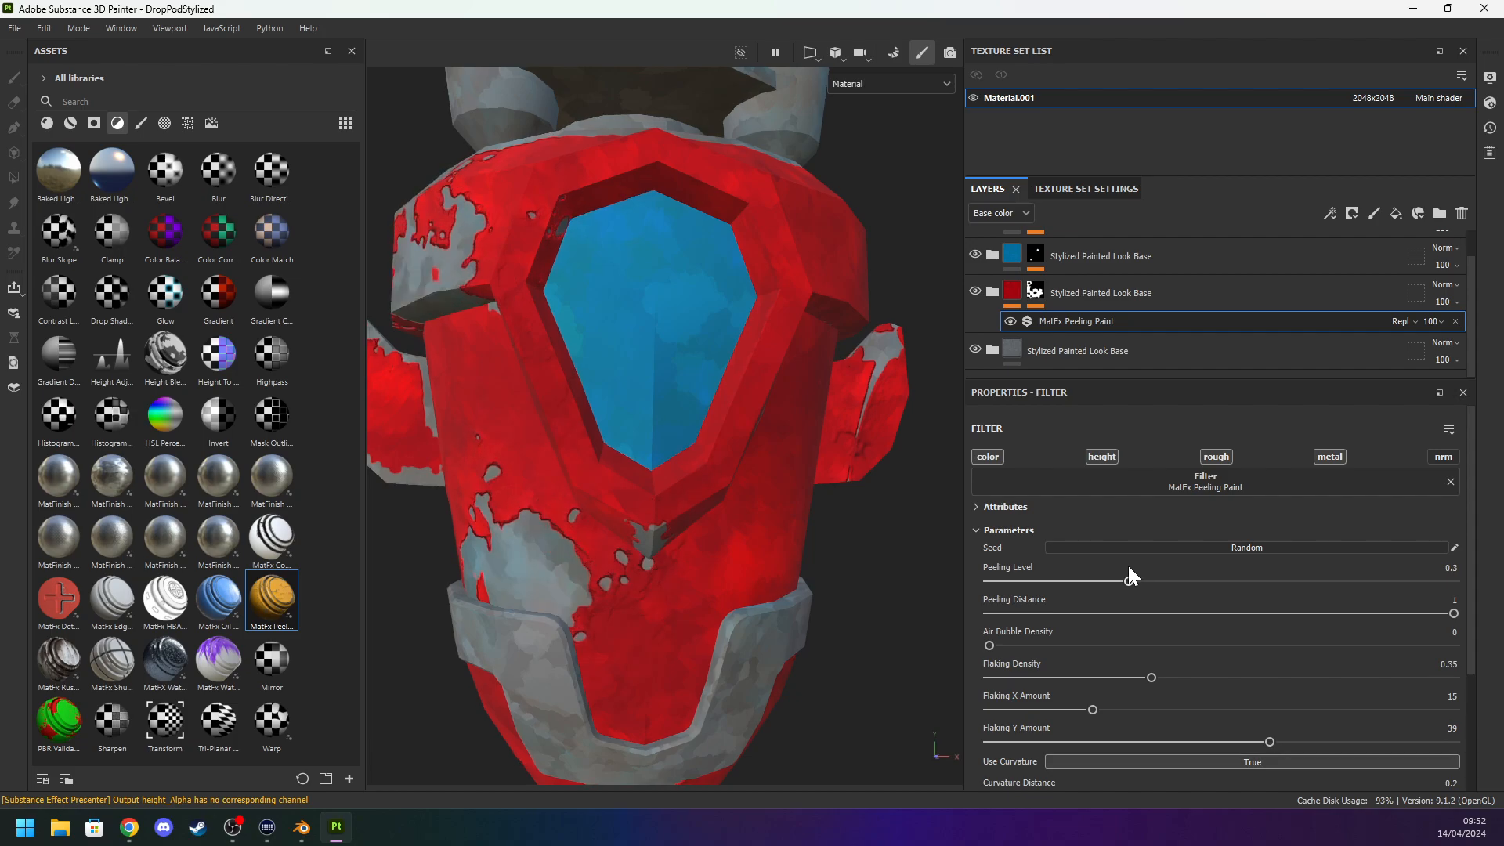
left_click_drag(1192, 613, 1361, 609)
left_click_drag(1129, 581, 1082, 581)
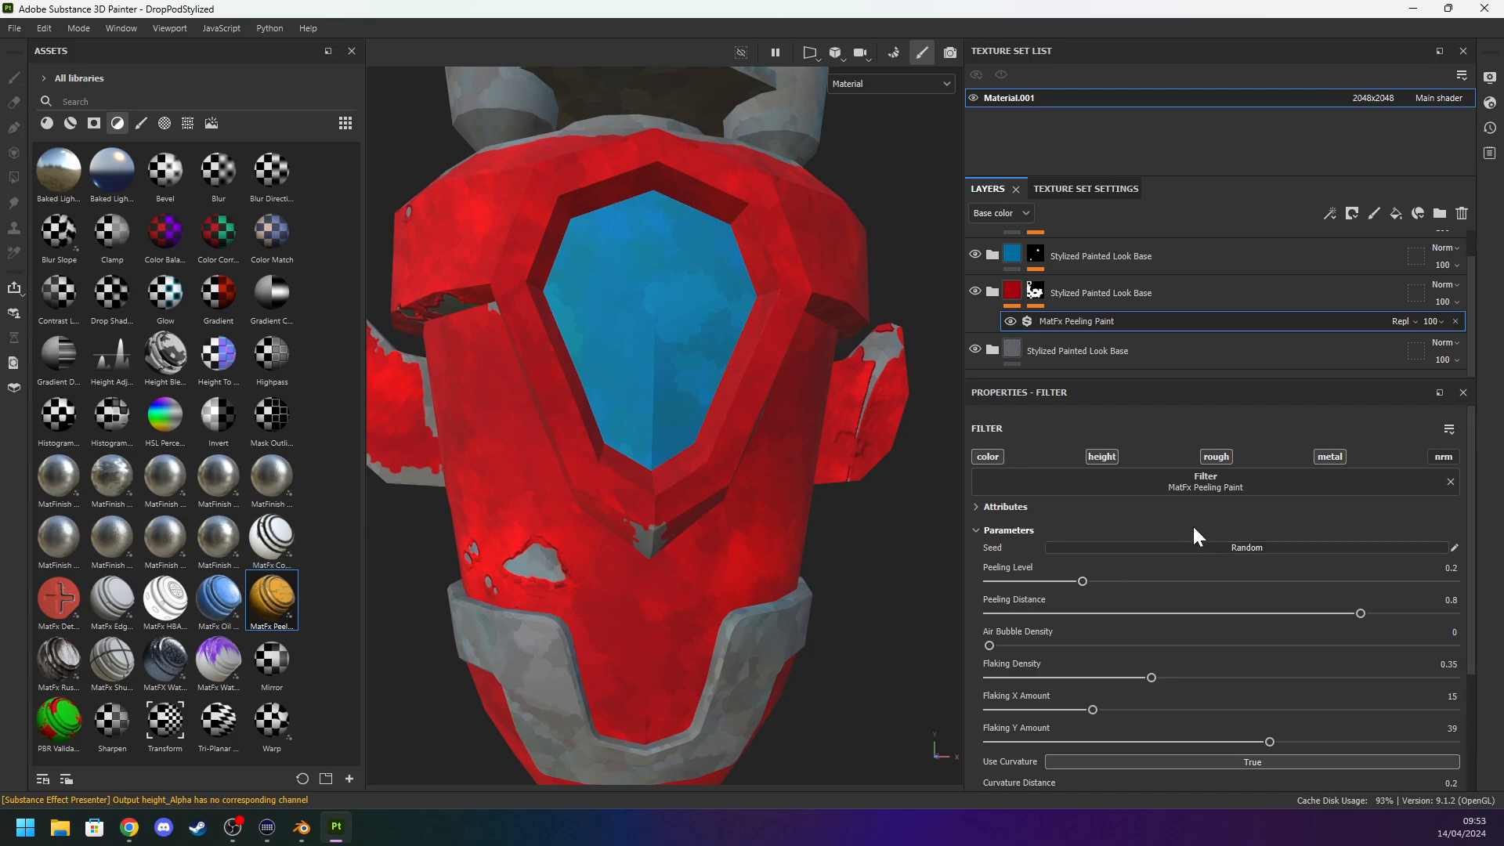
left_click(1225, 551)
left_click_drag(778, 541, 1025, 643, "alt")
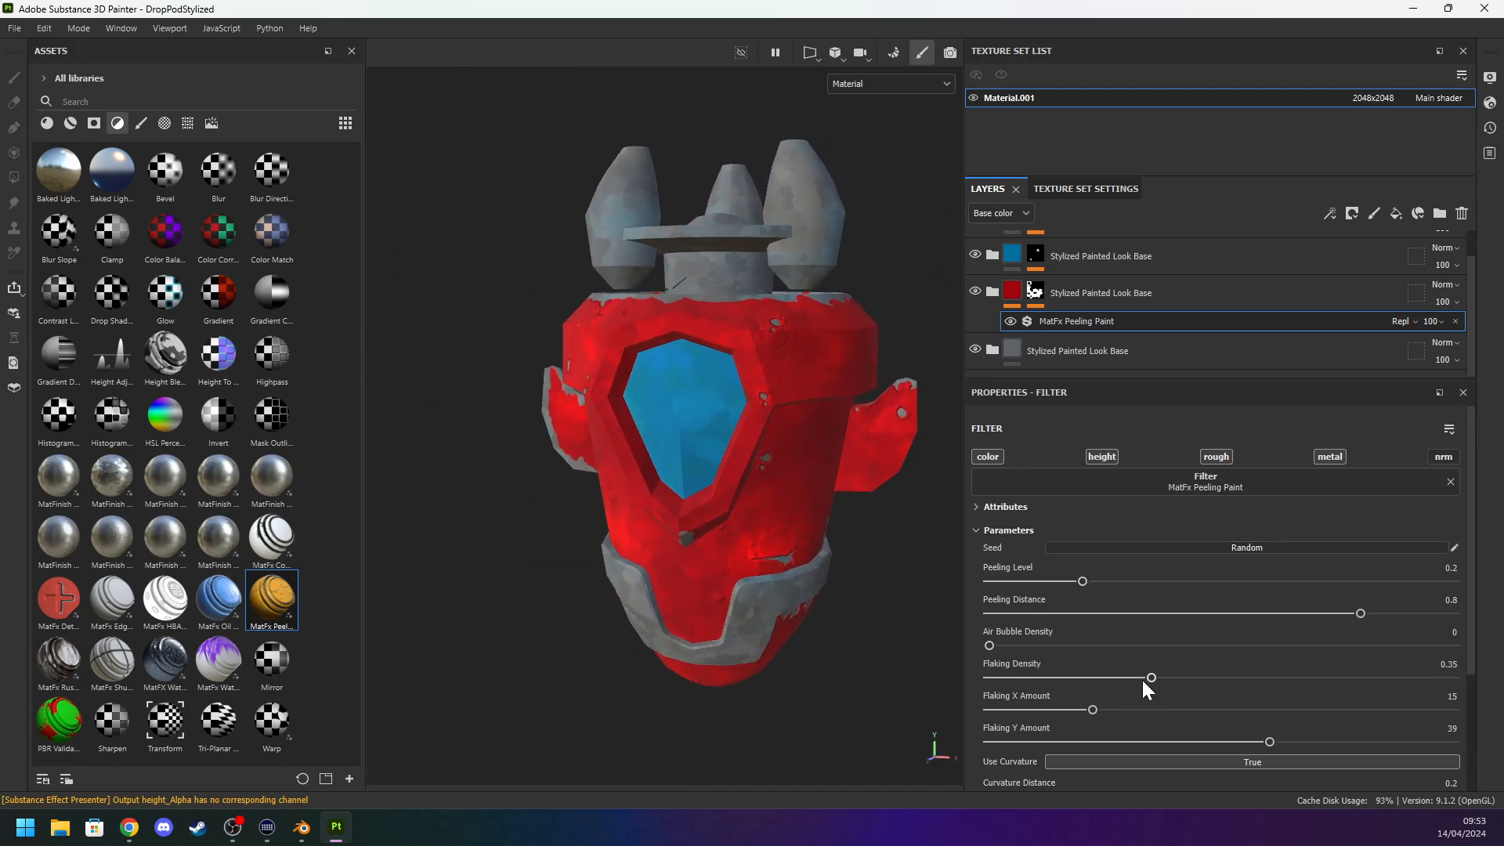
Set the peeling filter's Curvature Distance to 0.09 and Curvature Contrast to 0.47, checking the model from several sides.
scroll(1114, 698, "down", 3)
left_click_drag(1084, 702, 1031, 701)
left_click_drag(932, 638, 971, 554, "alt")
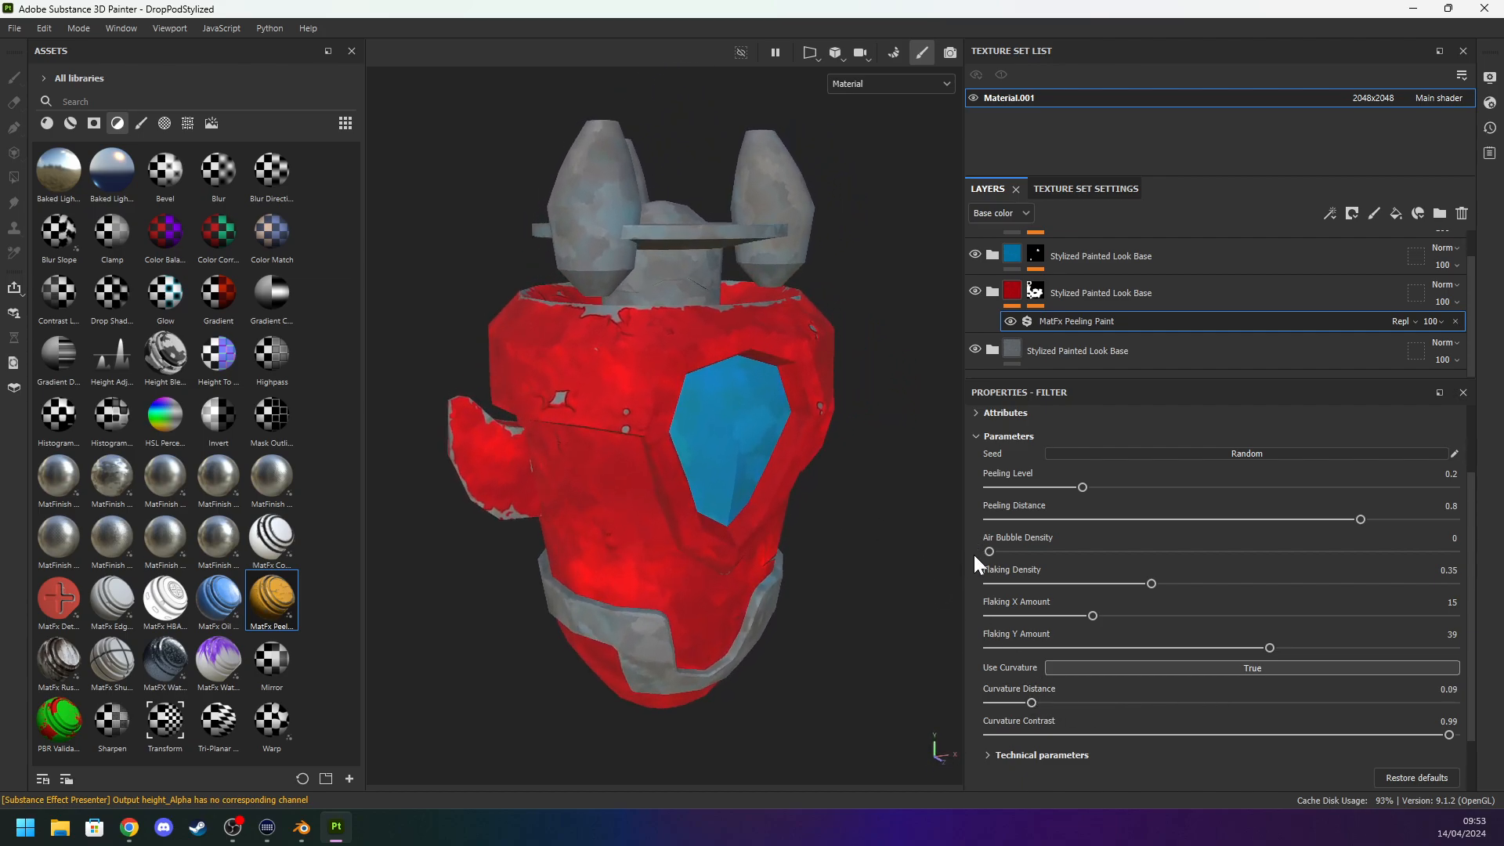
mouse_move(1373, 734)
left_mouse_down()
mouse_move(1187, 728)
mouse_move(1342, 734)
left_mouse_up()
left_click_drag(901, 595, 415, 572, "alt")
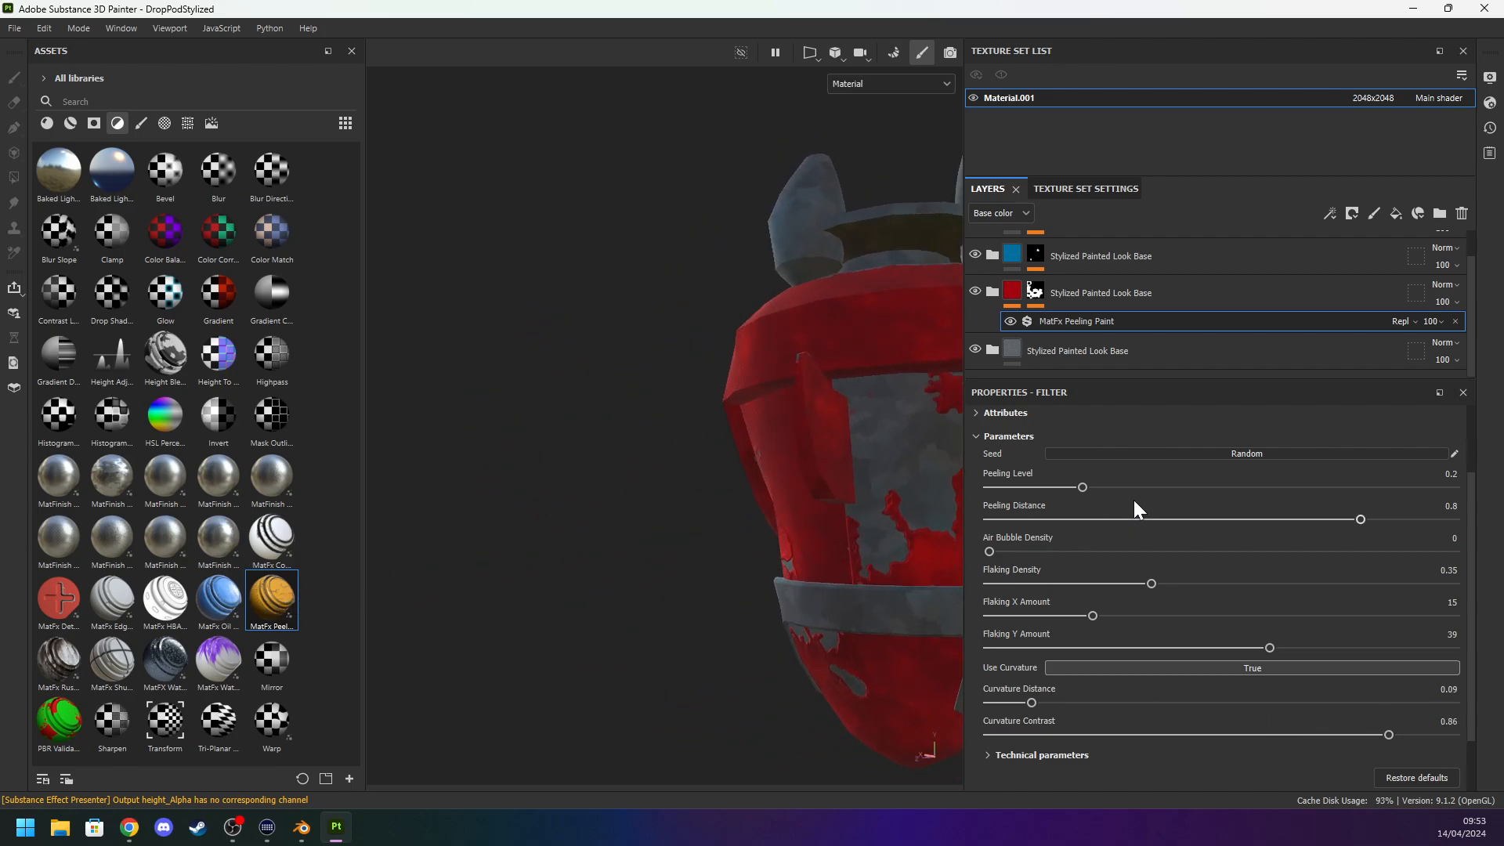
left_click_drag(736, 514, 998, 541, "alt")
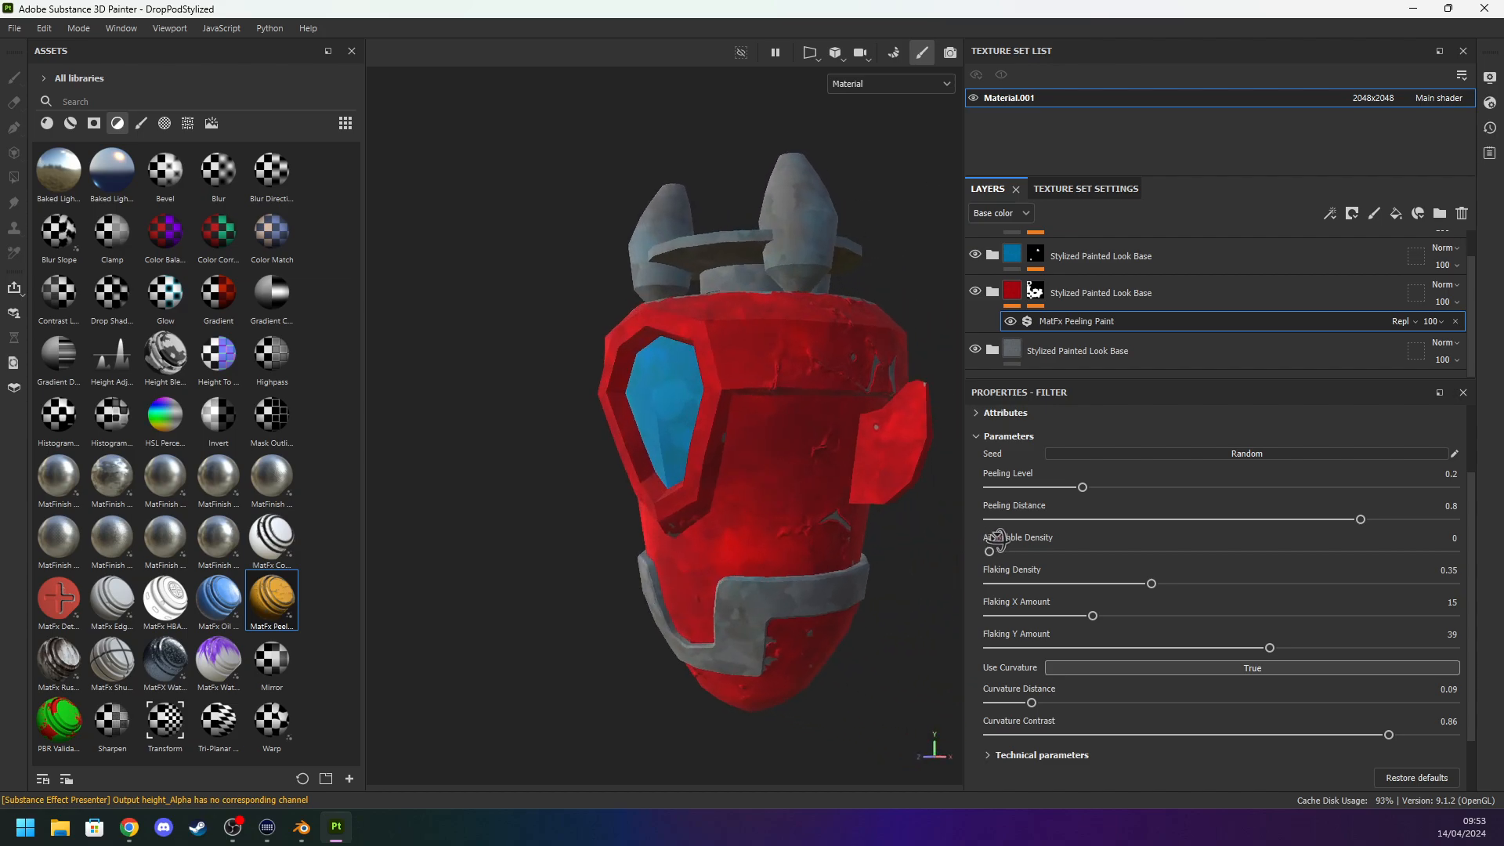
mouse_move(900, 486)
left_mouse_down("alt")
mouse_move(756, 485)
mouse_move(642, 533)
mouse_move(802, 520)
mouse_move(833, 463)
mouse_move(514, 514)
left_mouse_up("alt")
left_click_drag(597, 652, 762, 647, "alt")
left_click_drag(724, 592, 698, 533, "alt")
left_click_drag(1234, 738, 1135, 740)
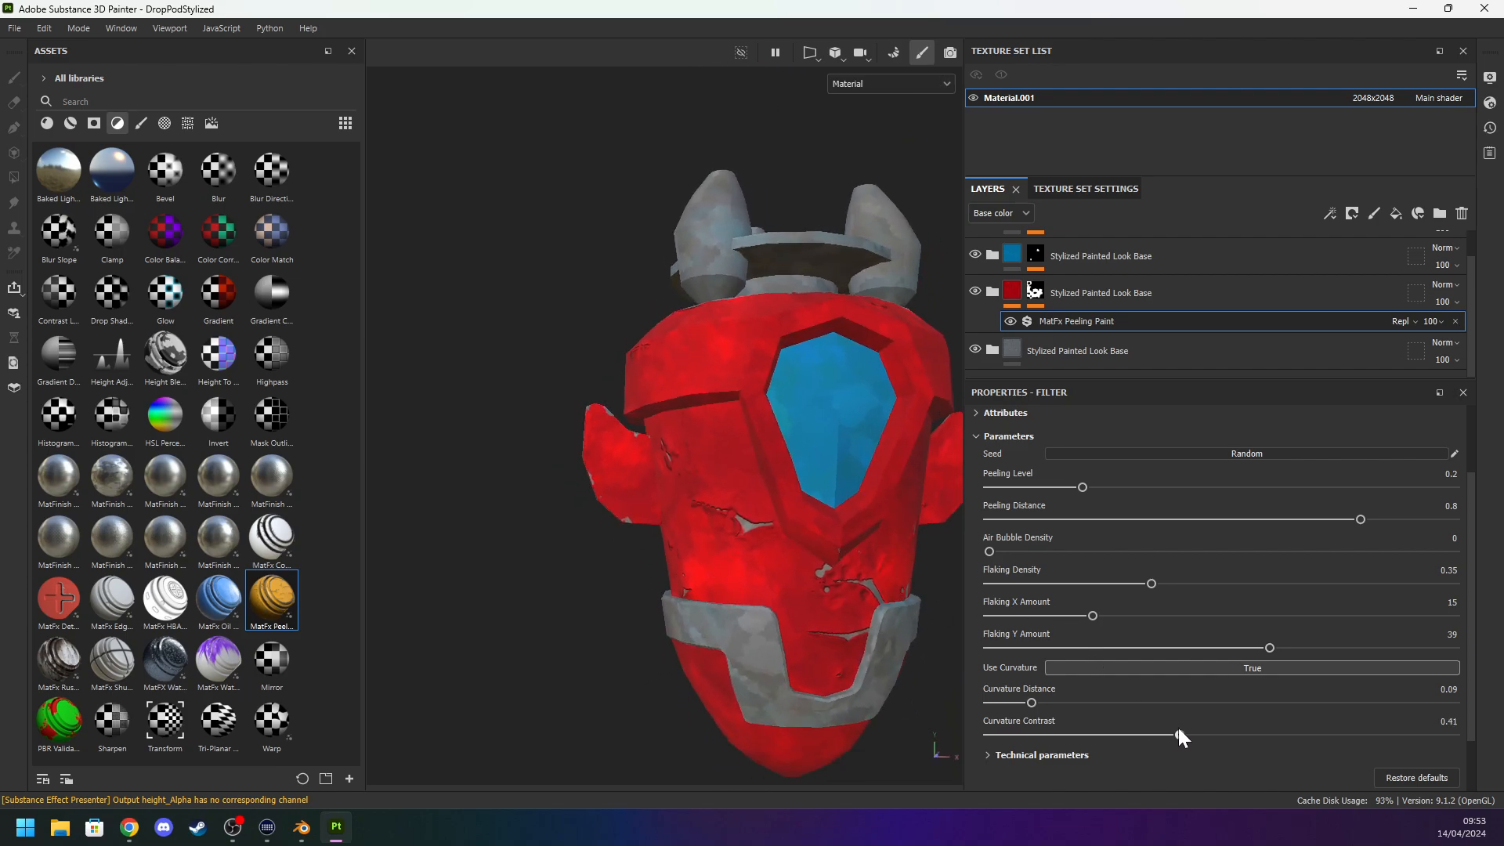
Set the red base's Peeling Level to 0.28 and Peeling Distance to 0.32.
left_click_drag(933, 662, 833, 623, "alt")
left_click_drag(1089, 519, 1121, 484)
left_click_drag(932, 558, 815, 590, "alt")
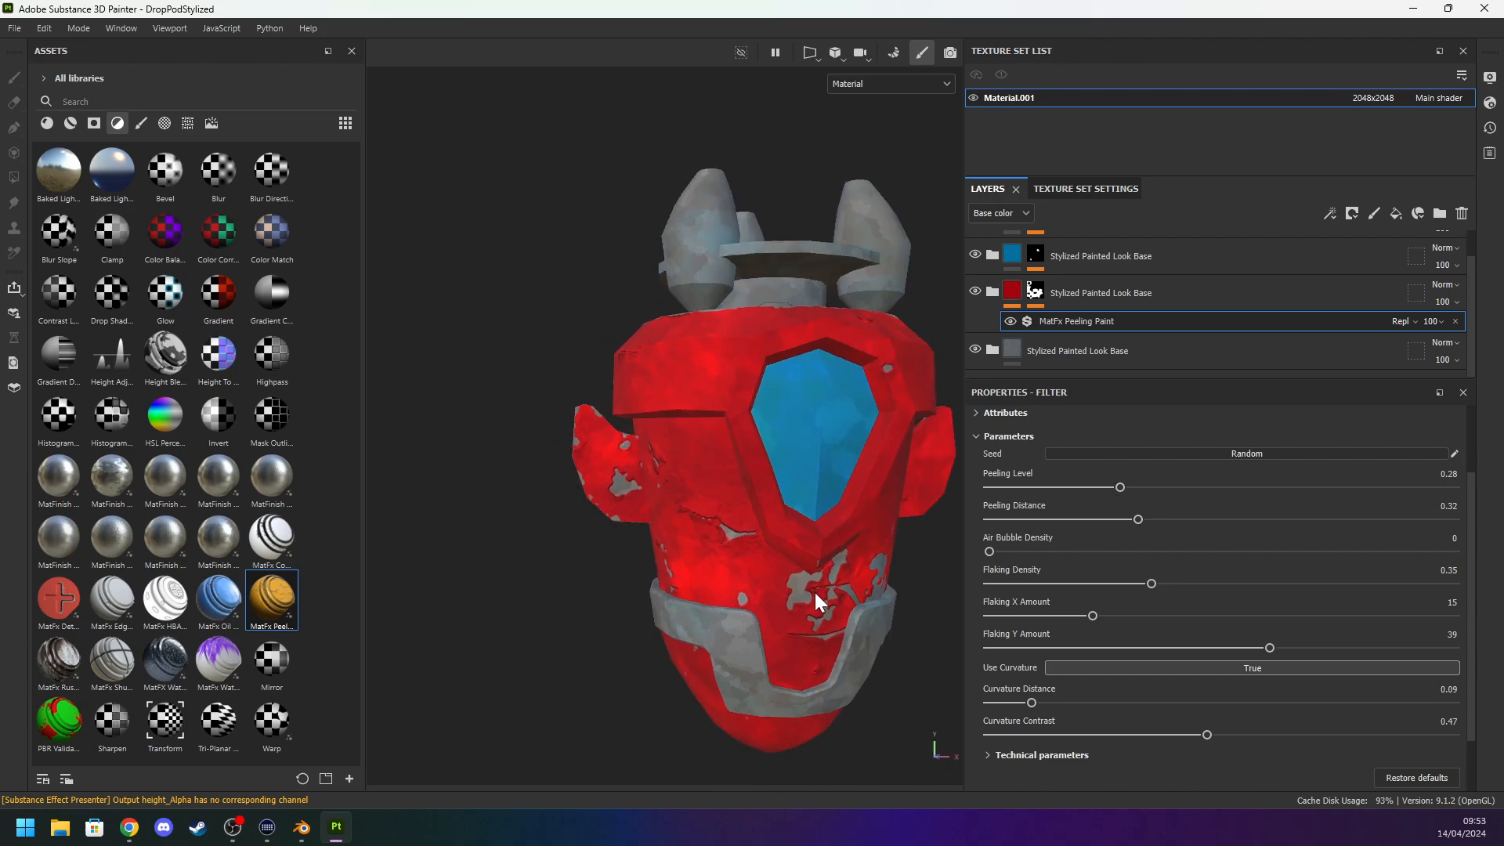
Adjust the grey base color of the Base Colour layer inside the unmasked bottom Stylized Painted Look Base.
left_click(1020, 349)
middle_click_drag(901, 473, 842, 456, "alt")
left_click(993, 350)
scroll(1033, 341, "down", 4)
scroll(1033, 345, "down", 1)
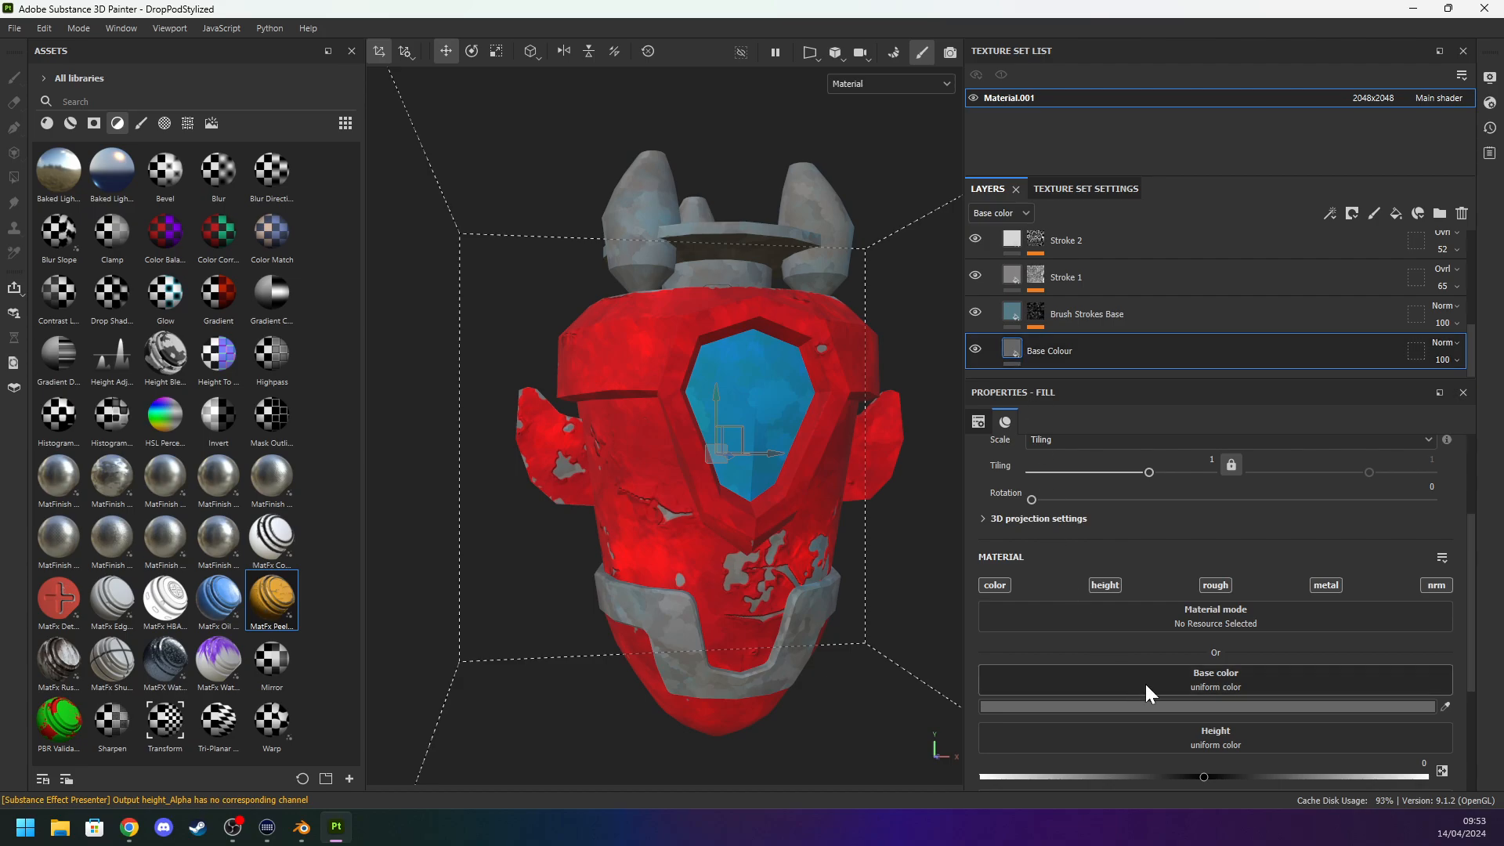
left_click(1222, 706)
left_click(1198, 658)
left_click_drag(1198, 658, 1188, 665)
middle_click_drag(887, 580, 919, 557, "alt")
Lighten the Stroke 1 layer of the bottom Stylized Painted Look Base to base color E4E4E4.
left_click(1013, 277)
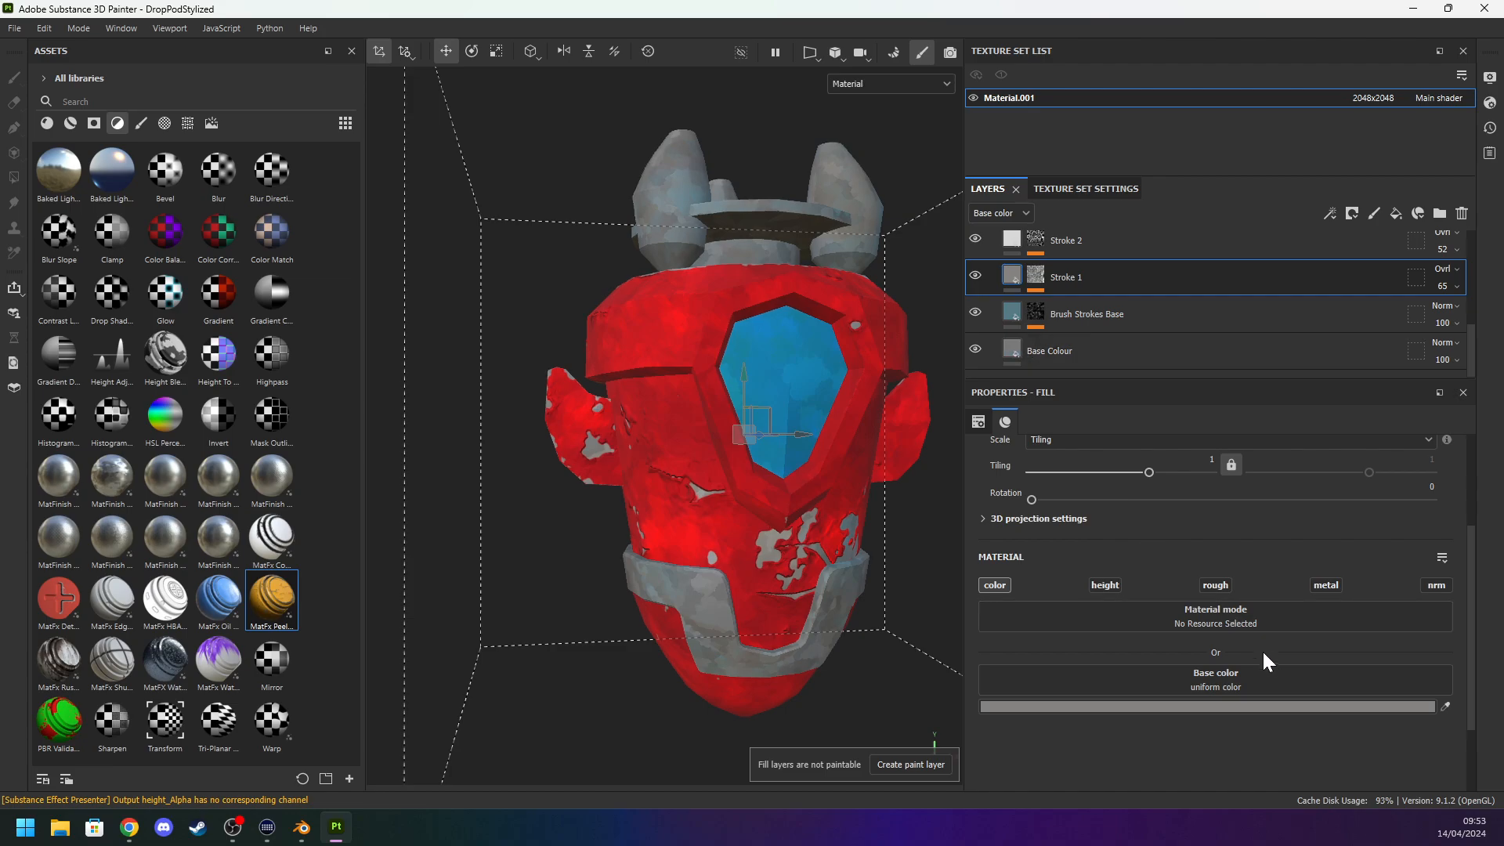
left_click(1280, 708)
left_click_drag(1206, 624, 1197, 593)
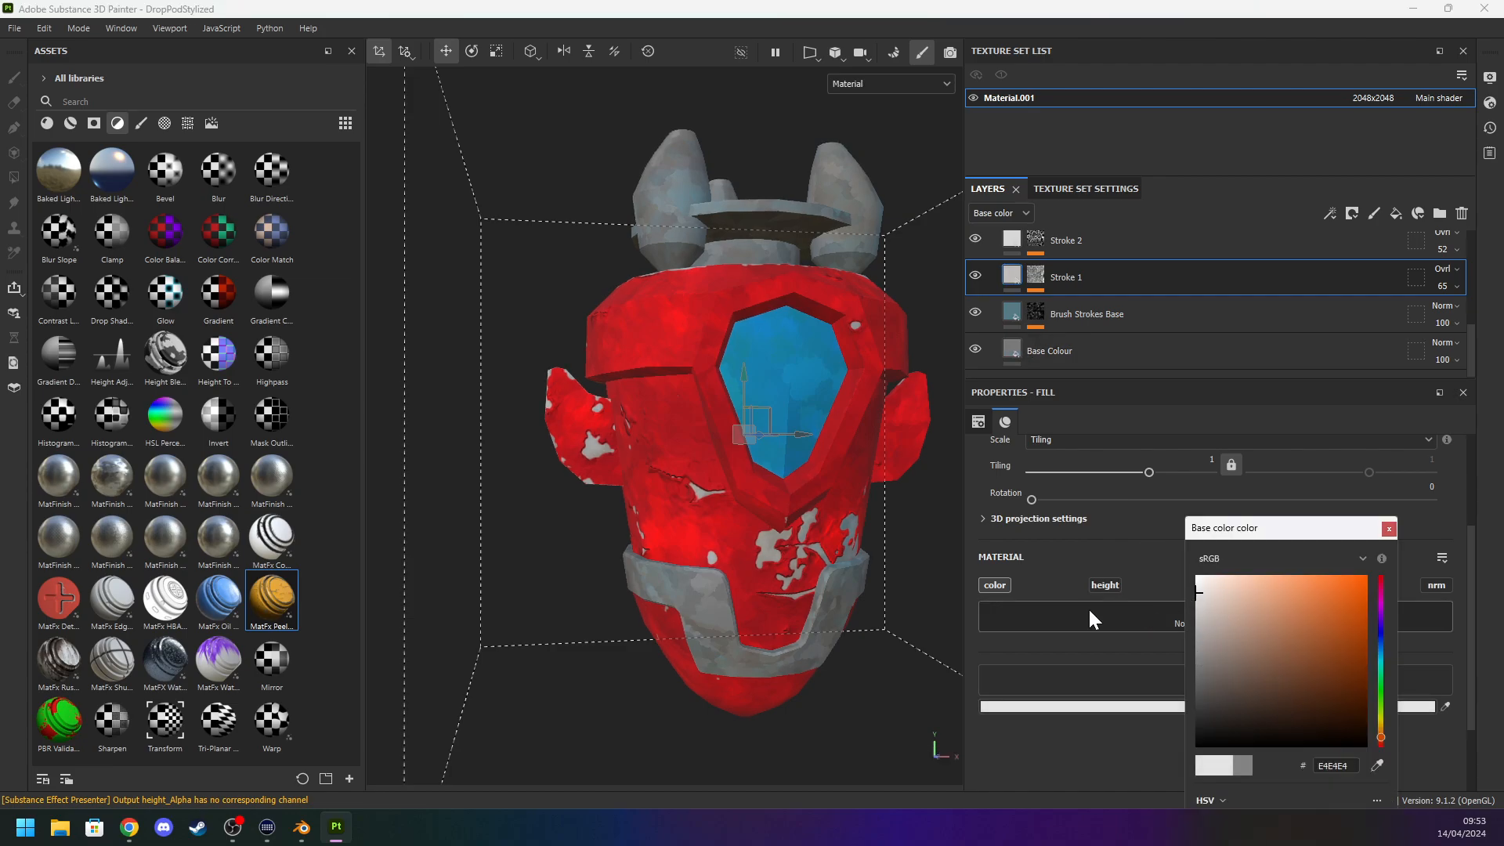
scroll(556, 529, "up", 3)
mouse_move(556, 529)
left_mouse_down("alt")
mouse_move(631, 518)
mouse_move(615, 482)
mouse_move(487, 486)
left_mouse_up("alt")
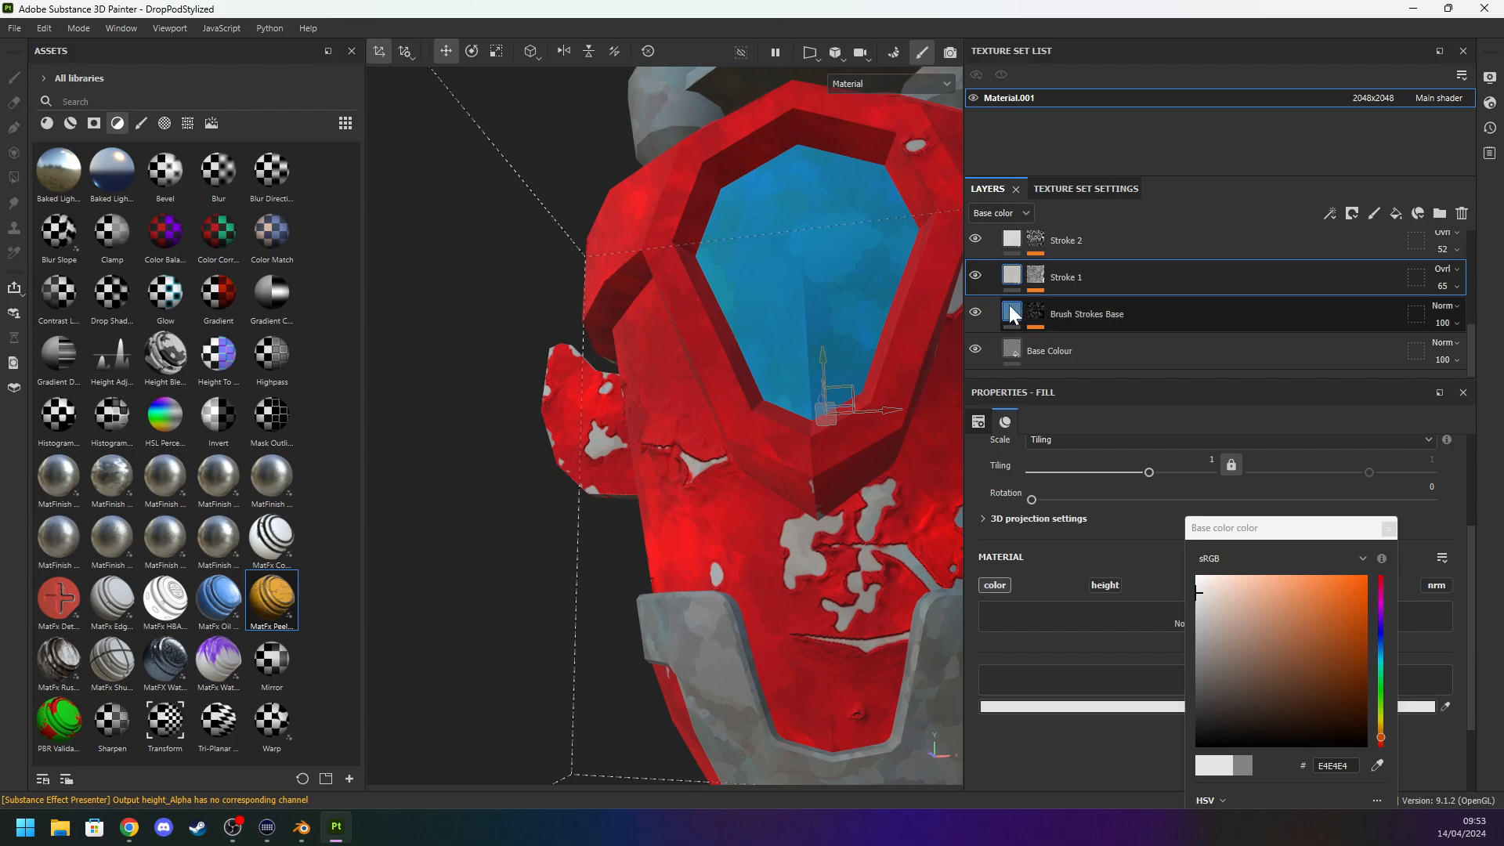
Set the base color of the bottom base's Brush Strokes Base layer to the lighter blue 81B1C0.
left_click(1004, 314)
left_click(1198, 705)
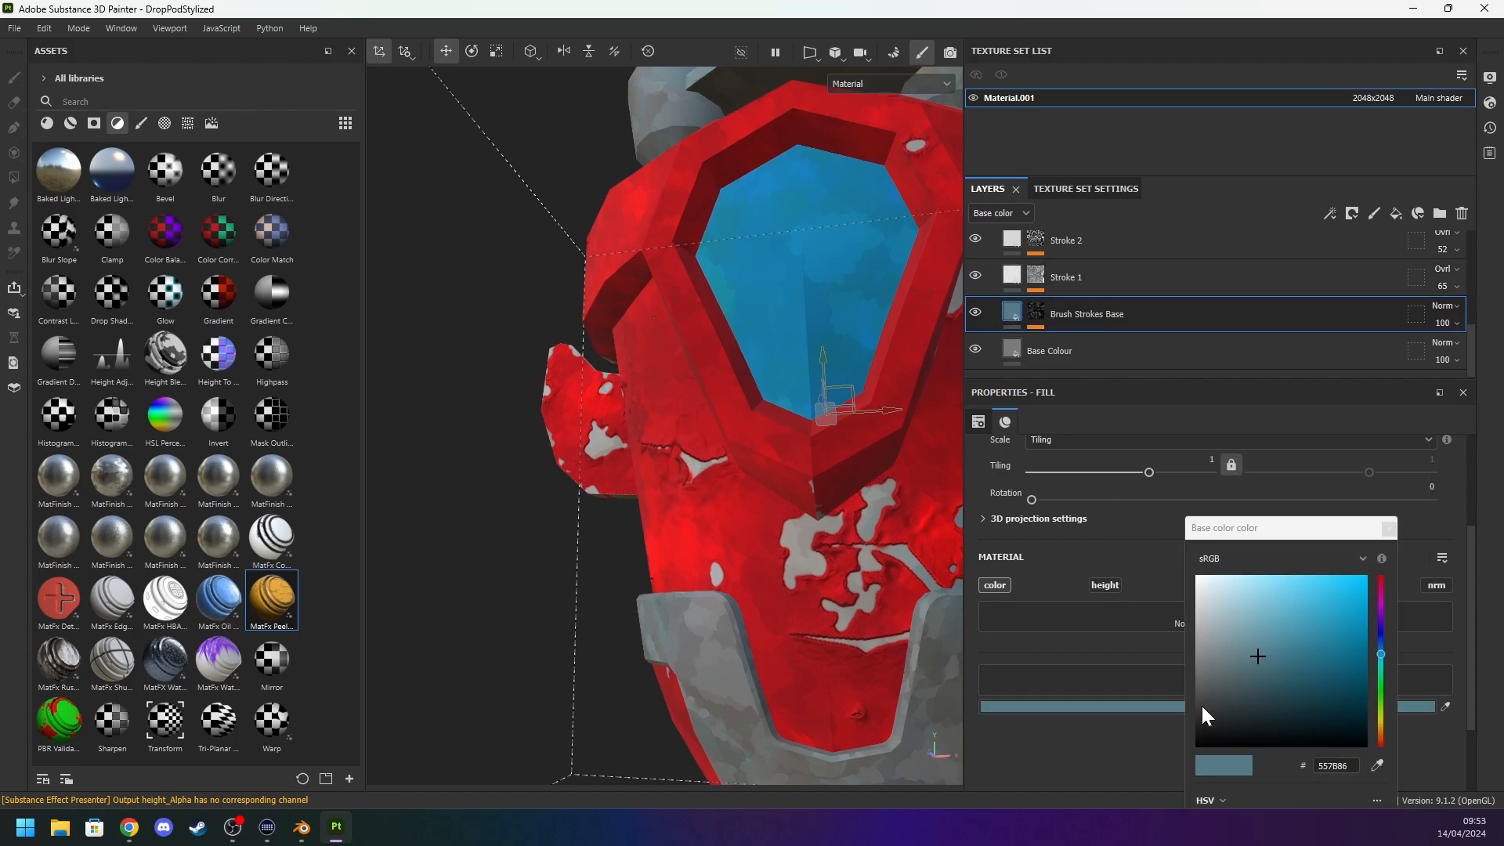
left_click(1258, 606)
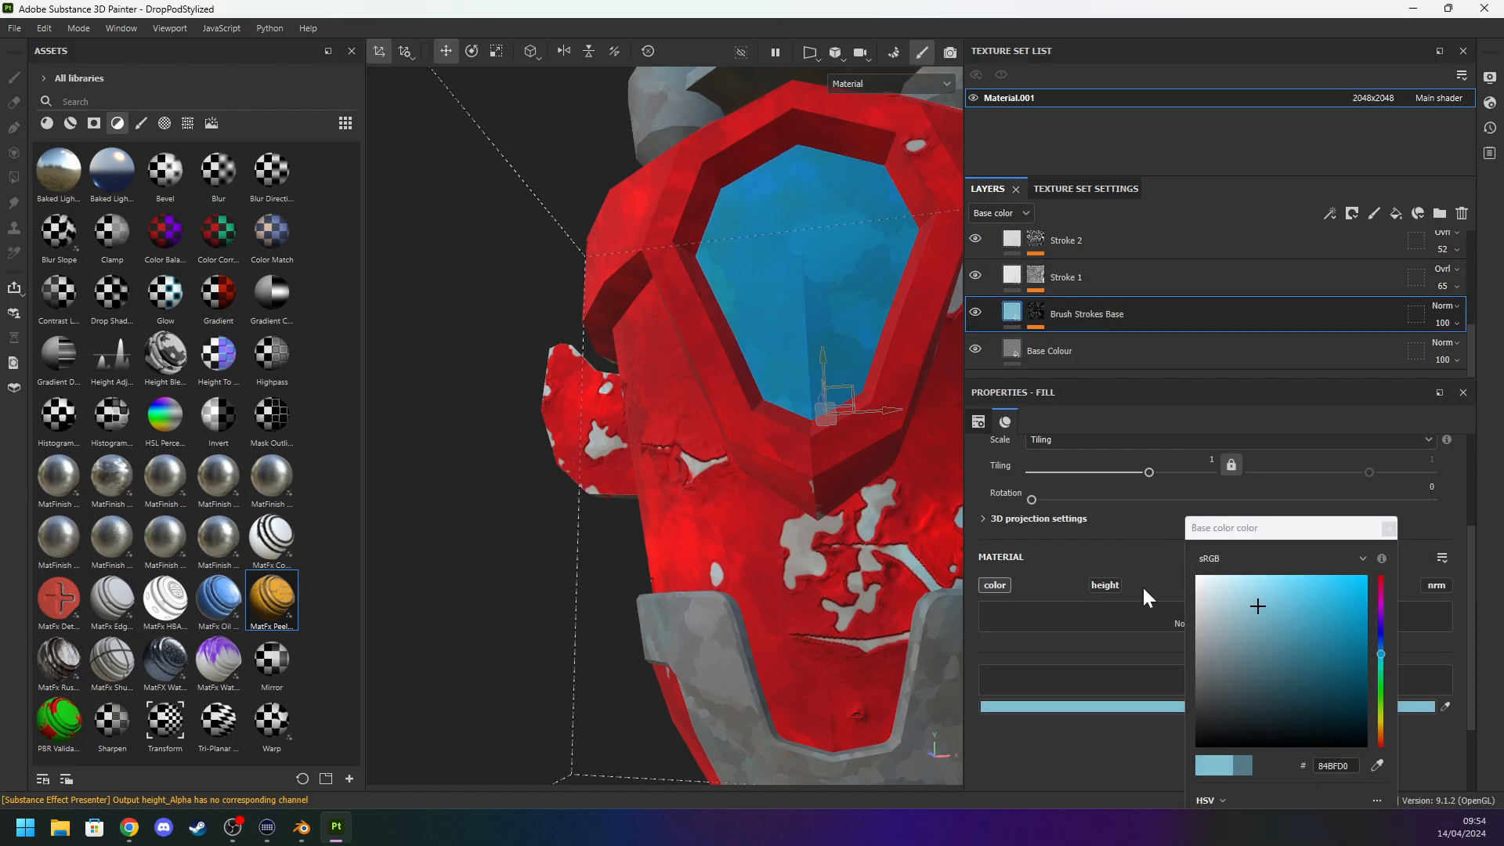
left_click(1252, 618)
left_click_drag(914, 604, 825, 572, "alt")
scroll(825, 572, "down", 2)
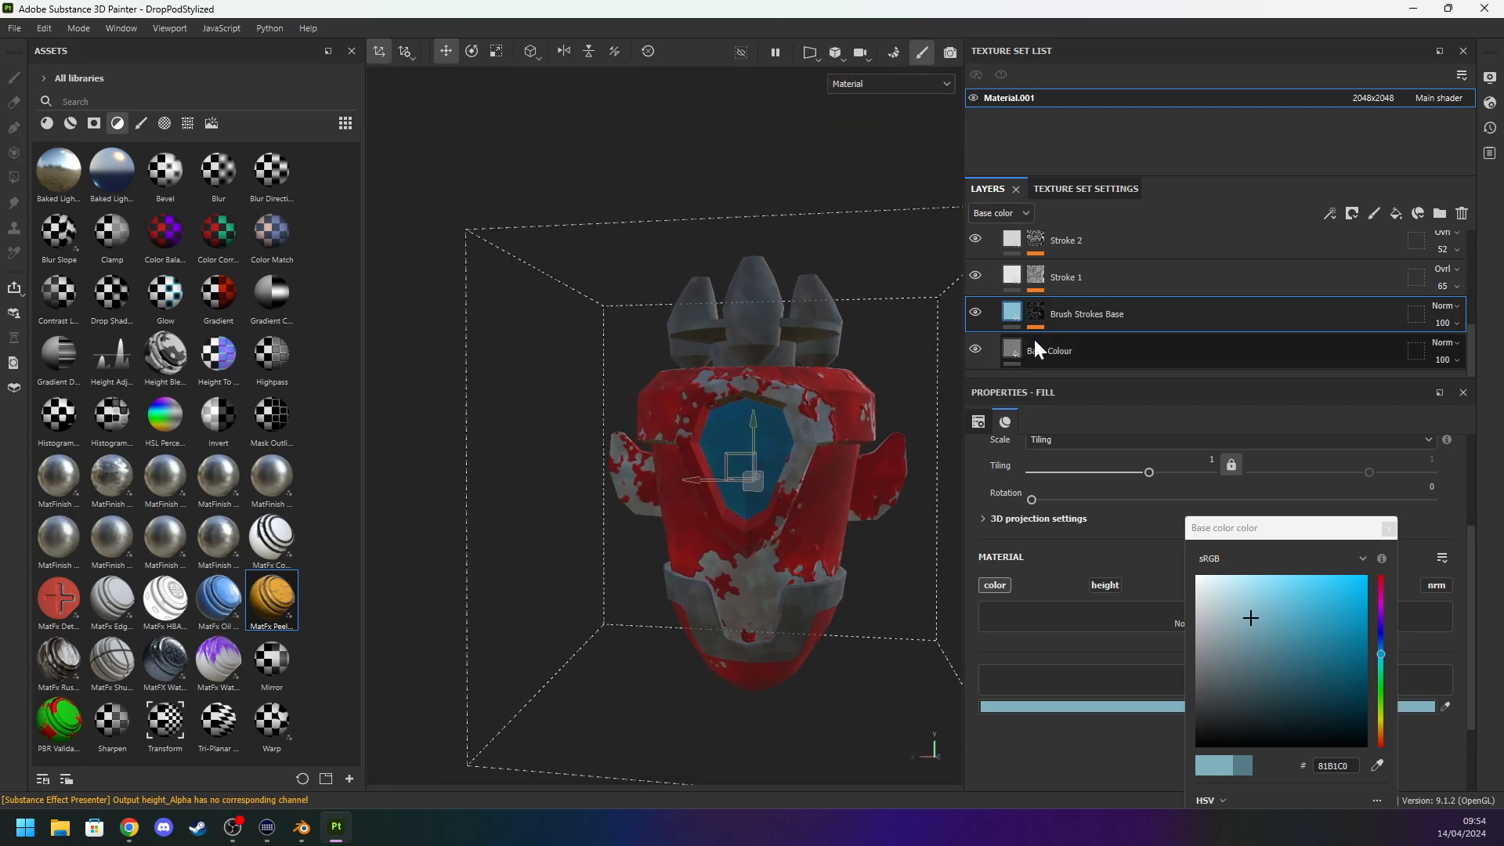
Lower the red base's MatFx Peeling Paint Peeling Level to 0.16, checking the peeling from several sides.
scroll(1035, 341, "up", 4)
left_click(1088, 334)
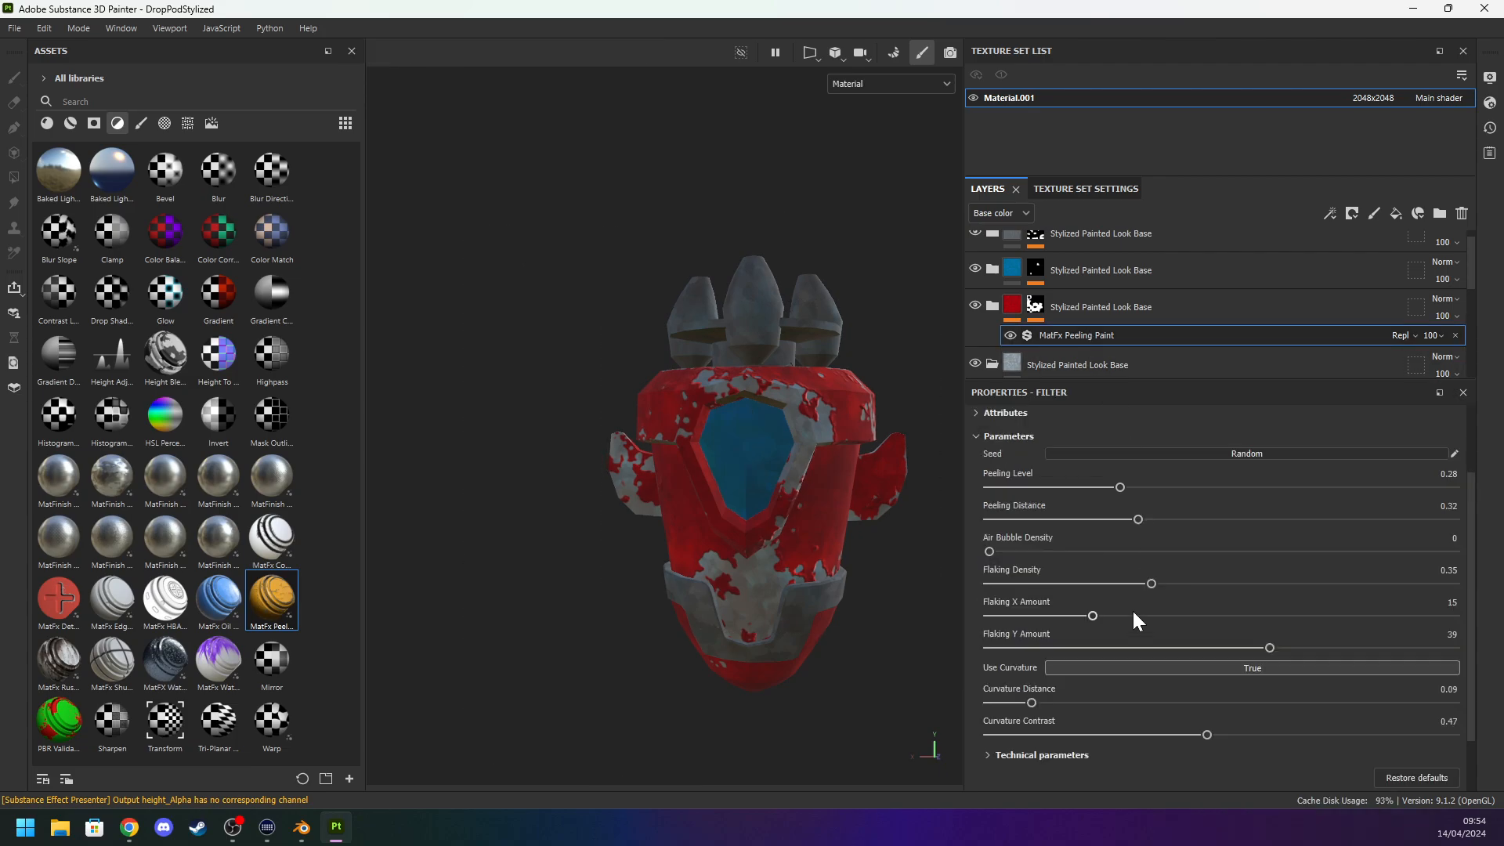
left_click_drag(1114, 487, 1079, 484)
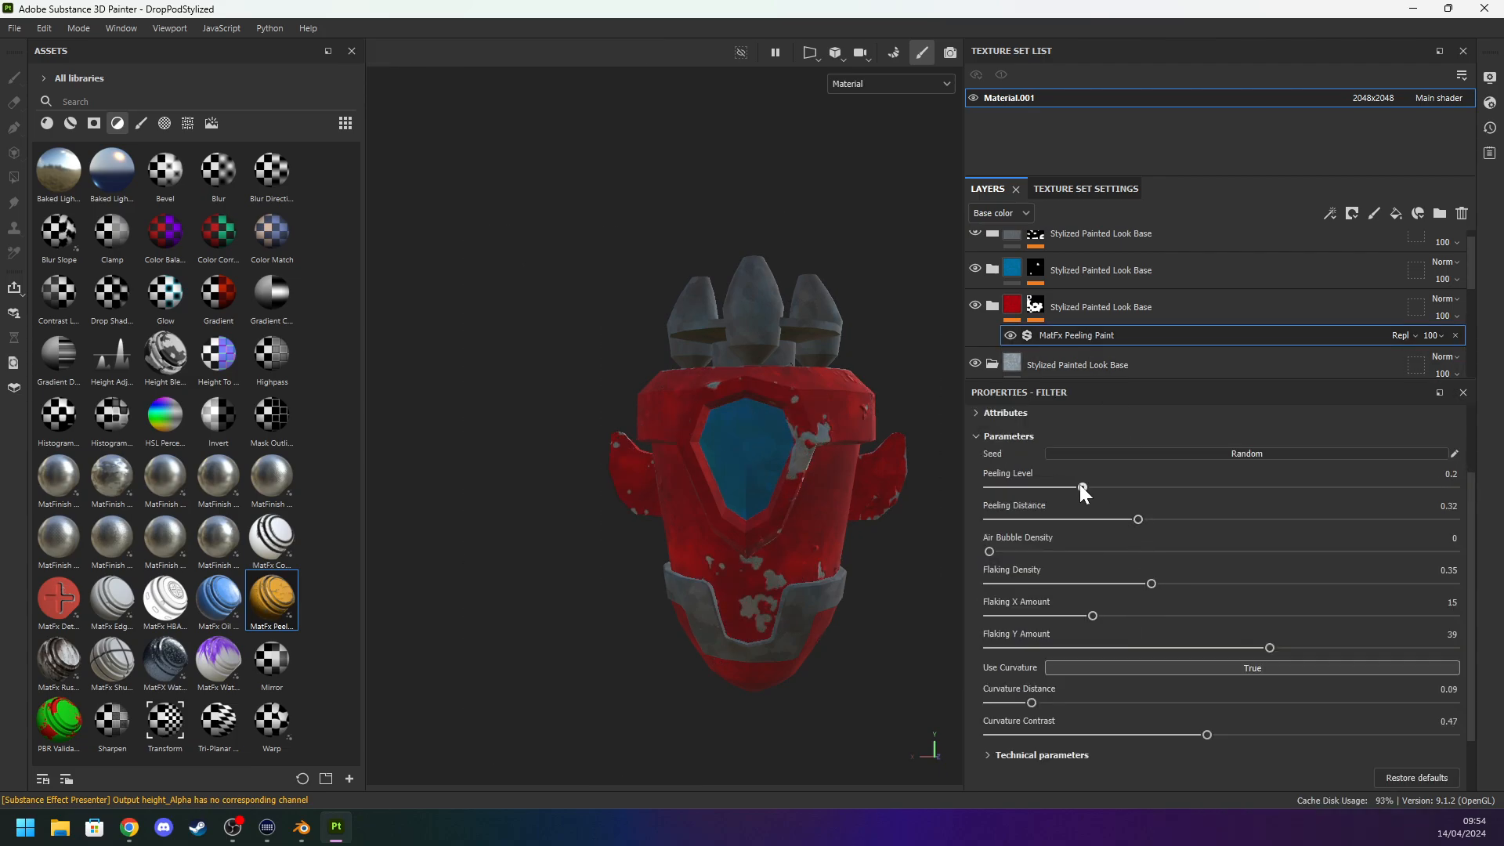
mouse_move(862, 404)
left_mouse_down("alt")
mouse_move(487, 560)
mouse_move(377, 502)
mouse_move(951, 561)
left_mouse_up("alt")
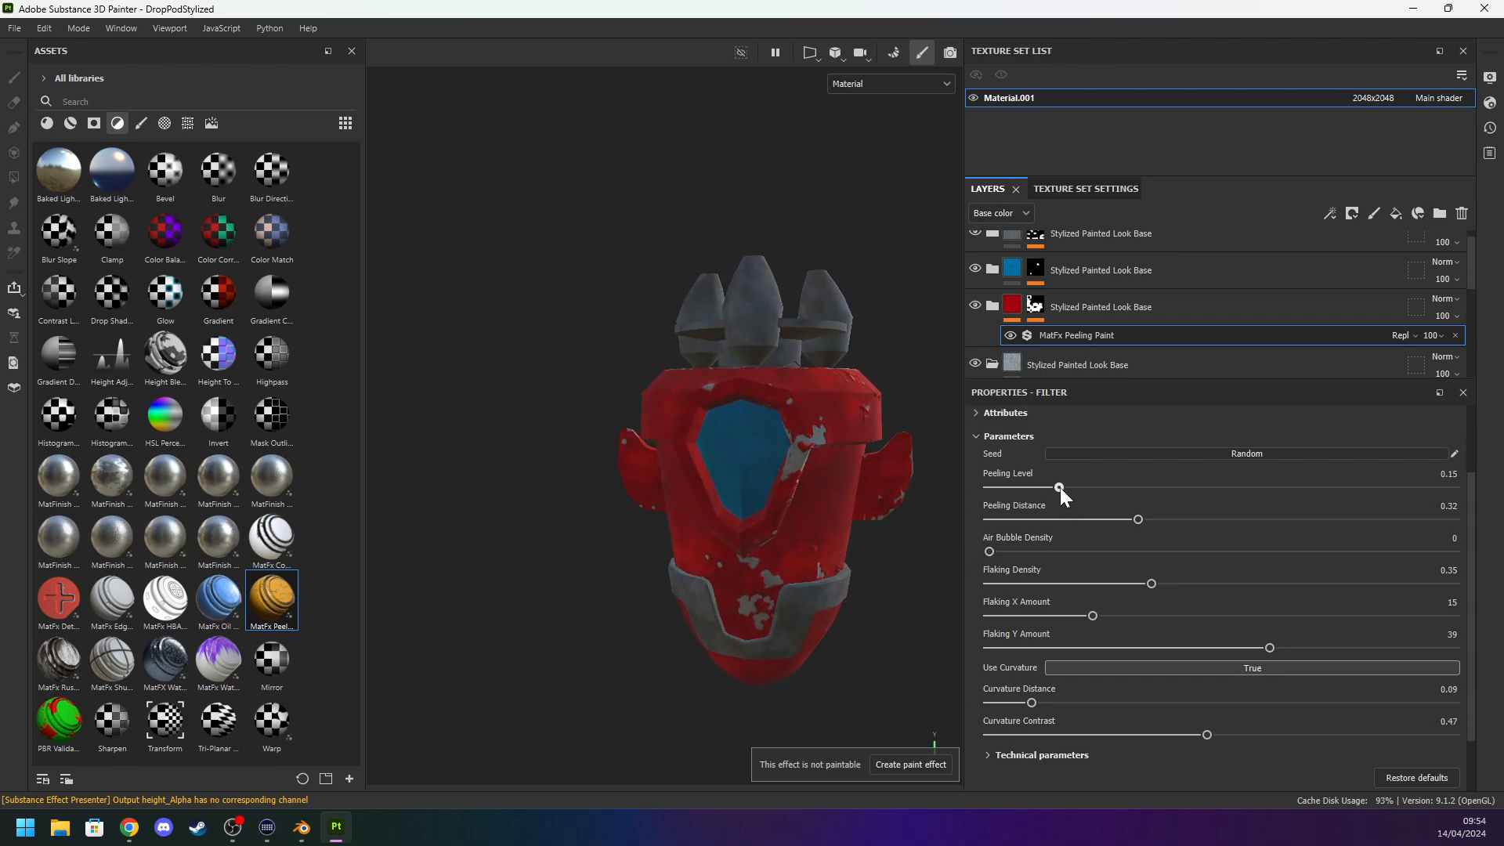
left_click_drag(1063, 489, 1059, 488)
left_click_drag(870, 636, 535, 590, "alt")
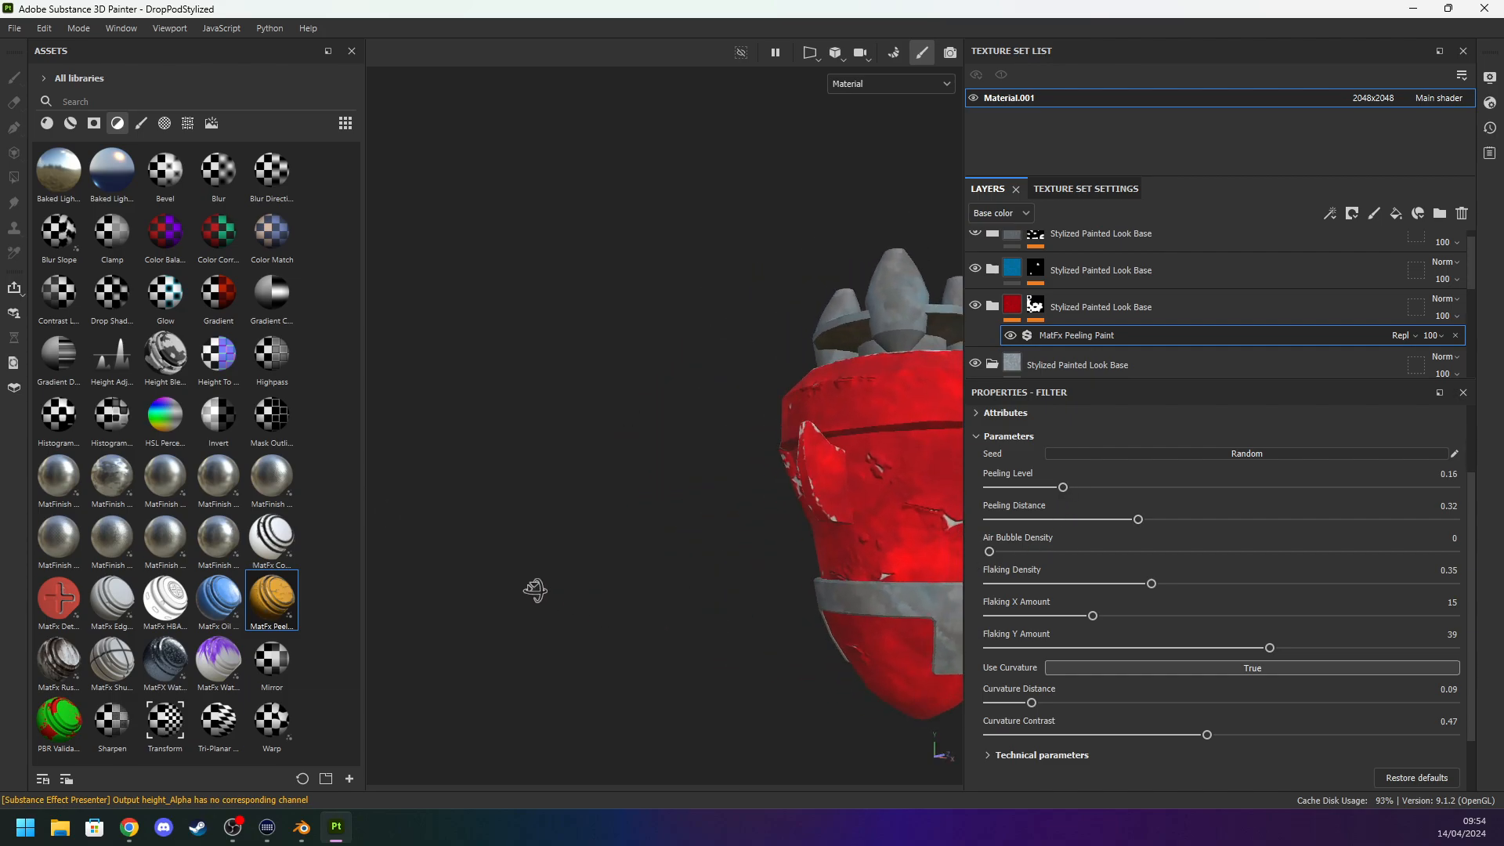
left_click_drag(661, 597, 1215, 548, "alt")
left_click_drag(549, 631, 807, 609, "alt")
left_click_drag(701, 622, 574, 678, "alt")
scroll(1062, 298, "up", 1)
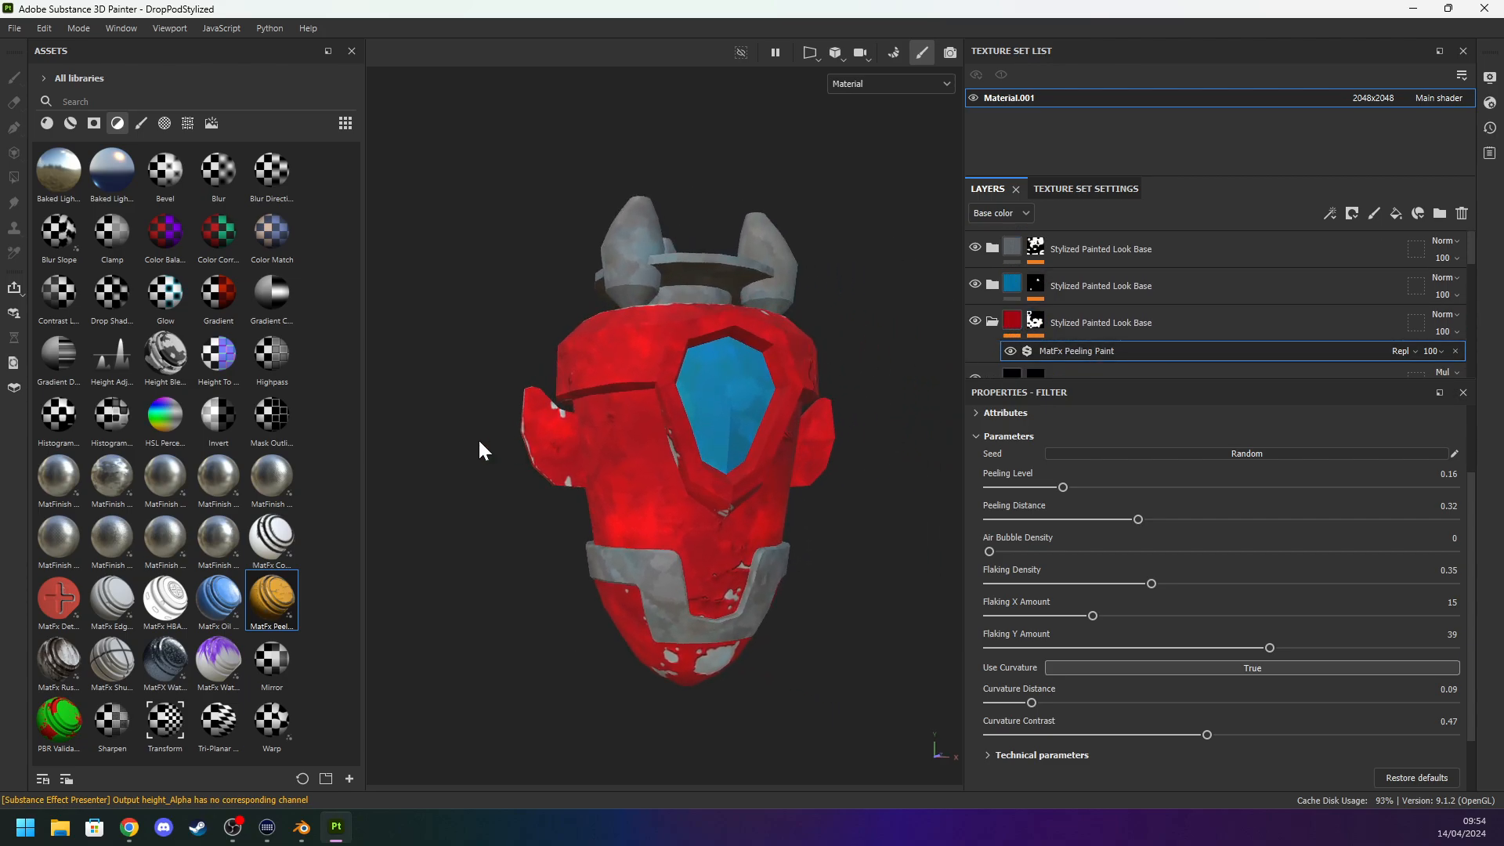
Try projecting the Fleur De Lis alpha onto the pod's red side as base color, and undo it.
left_click(111, 641)
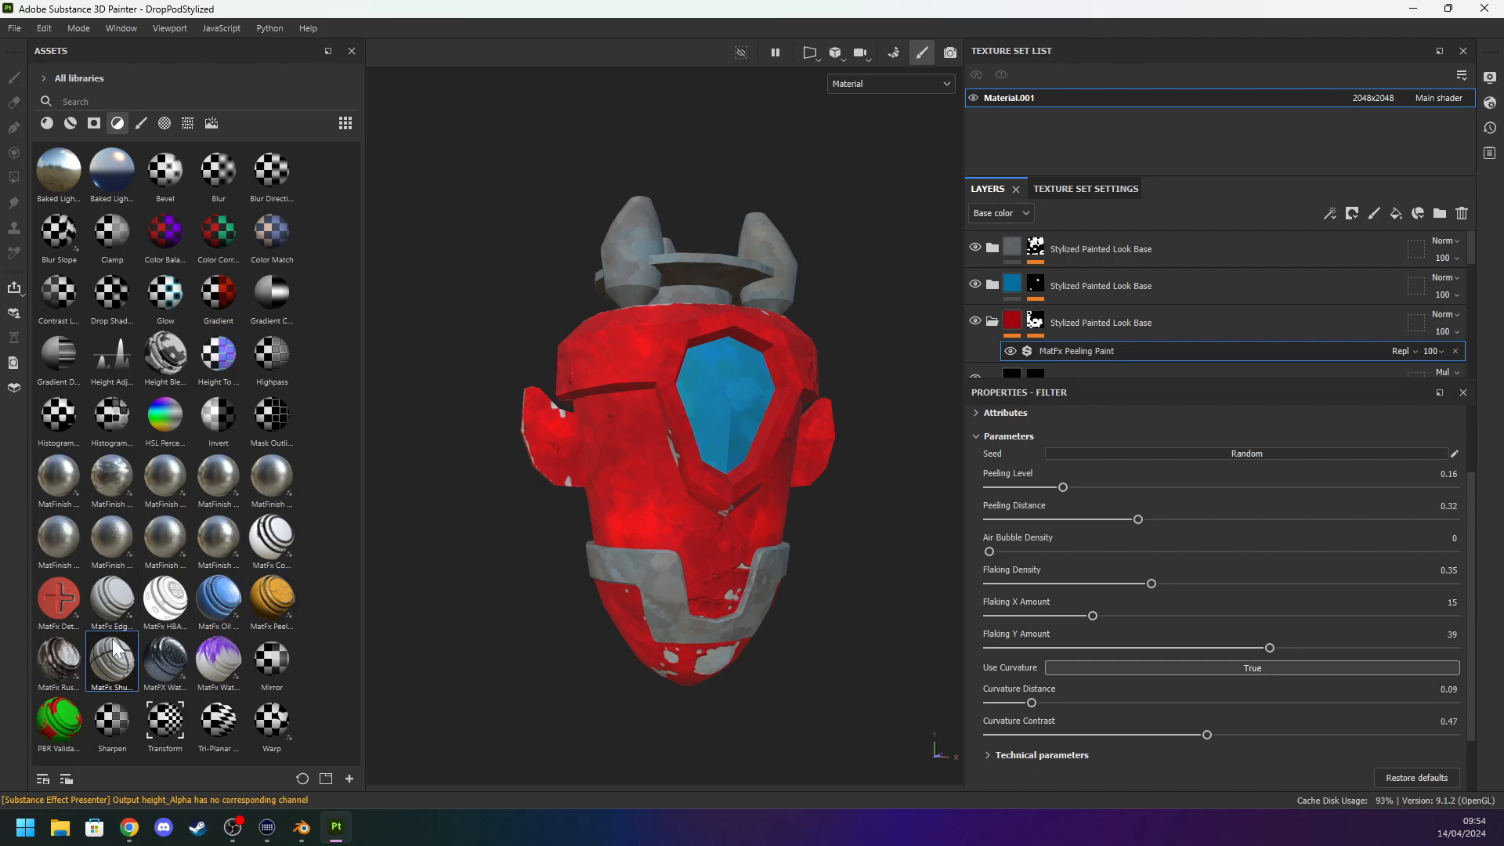
left_click(59, 599)
left_click(163, 123)
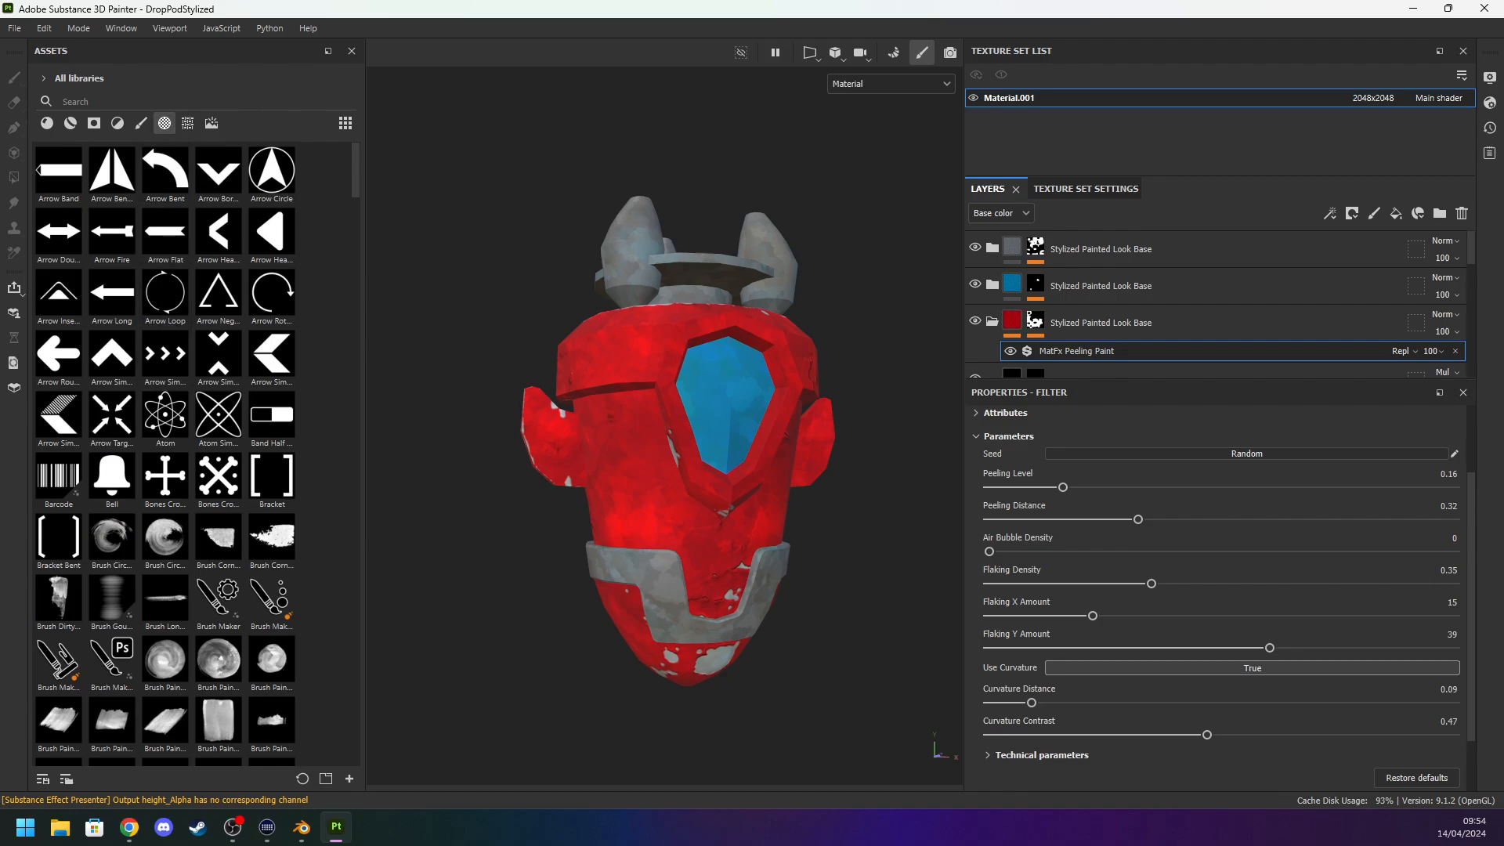
scroll(215, 422, "down", 10)
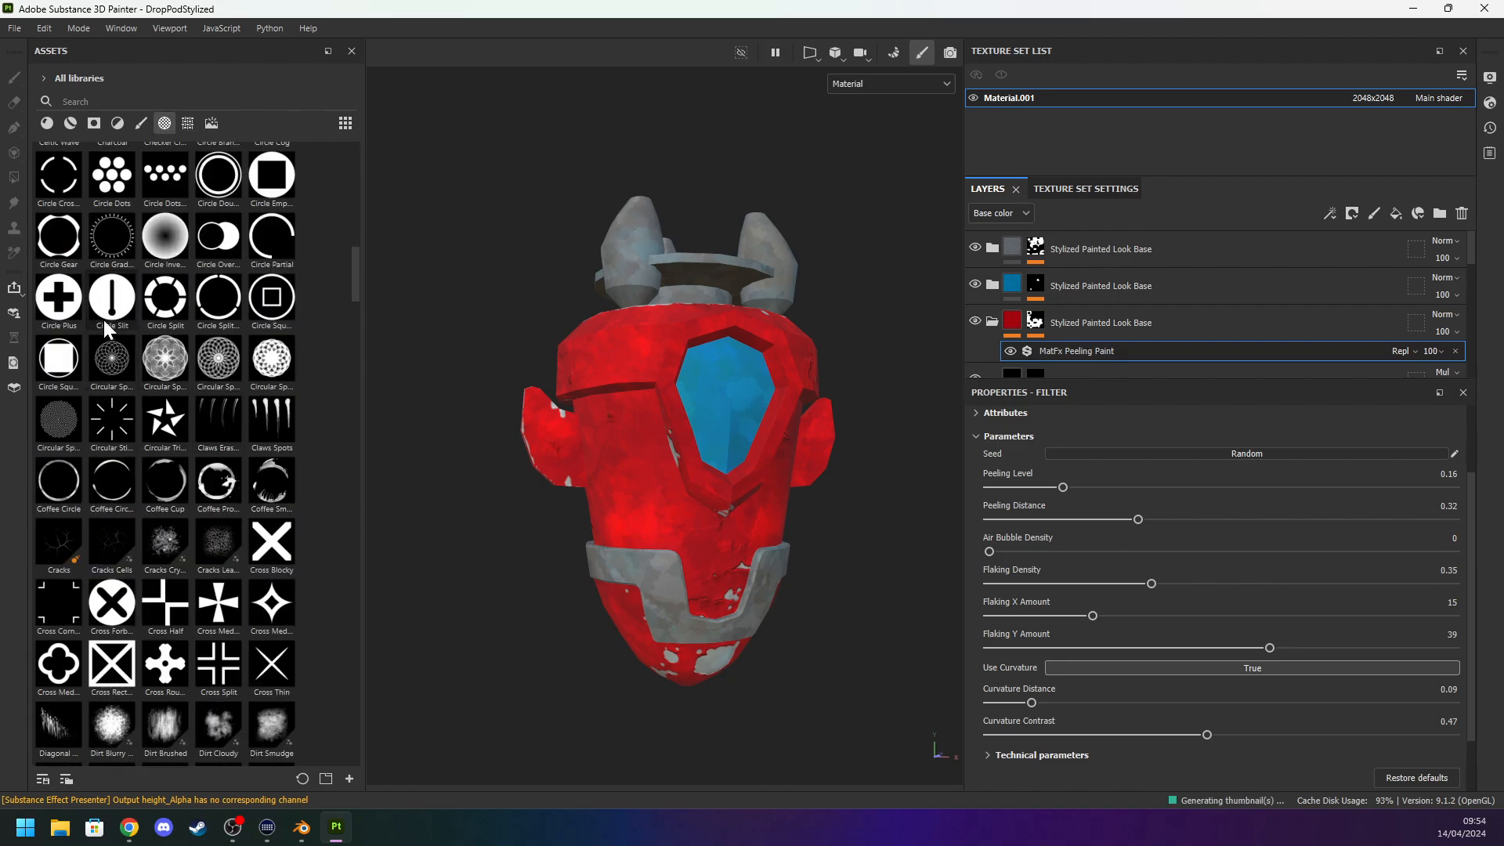
scroll(275, 406, "down", 9)
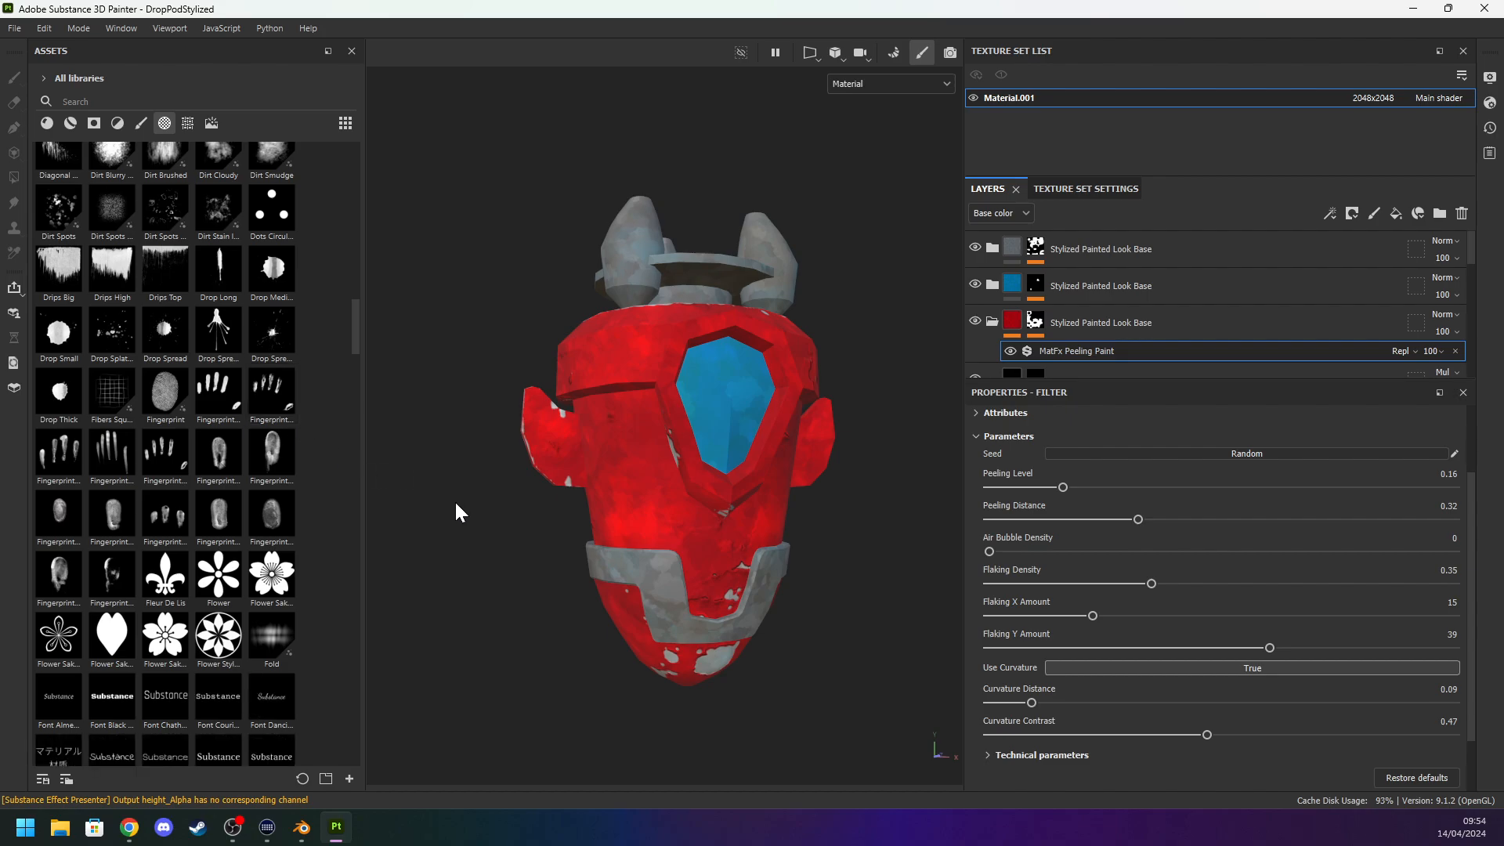
scroll(454, 500, "up", 5)
left_click_drag(409, 490, 445, 495, "alt")
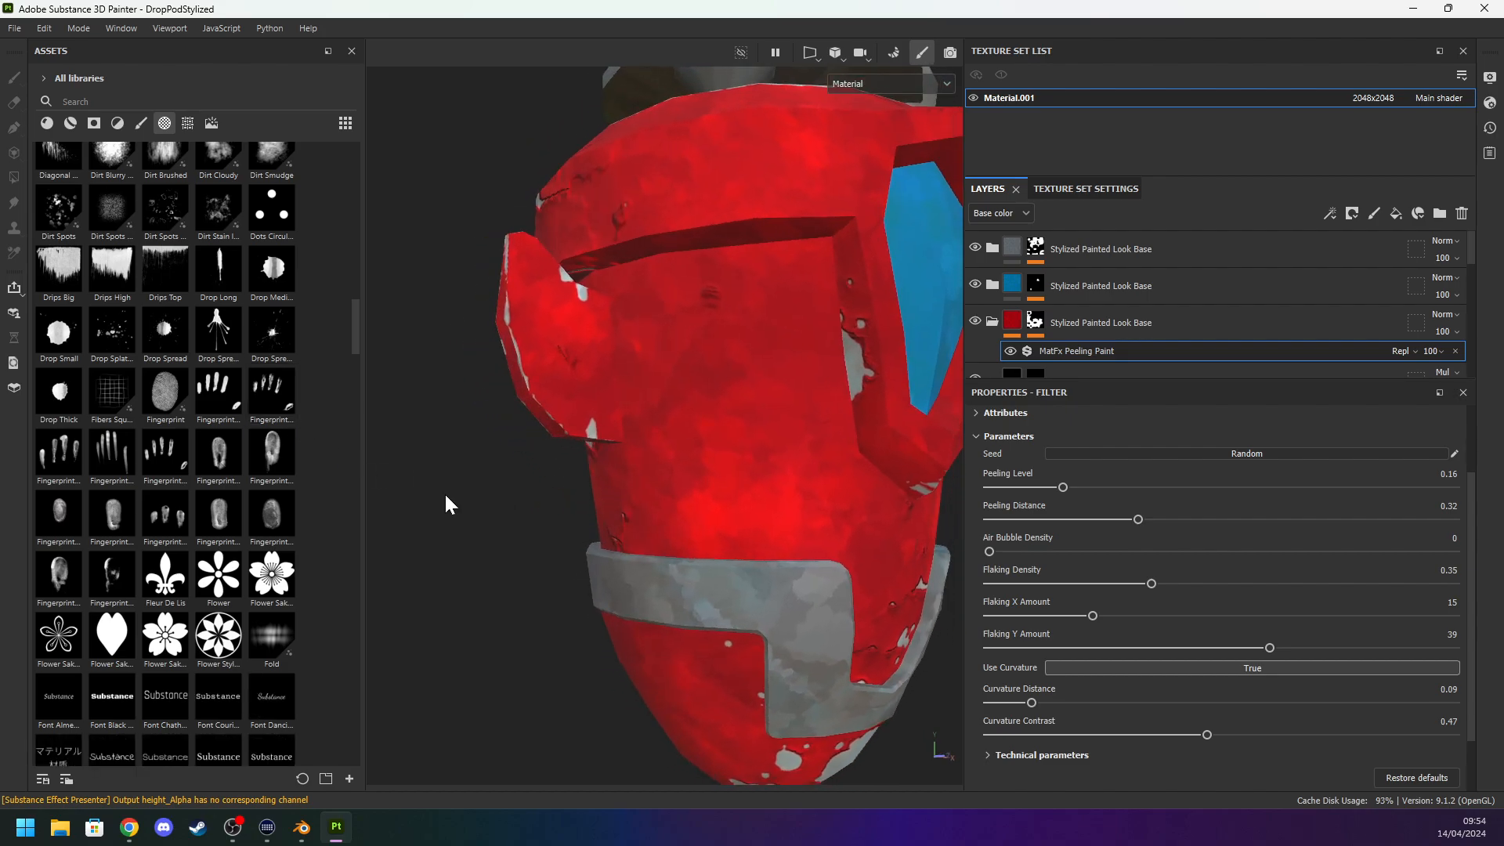
left_click(992, 322)
left_click_drag(166, 576, 722, 395)
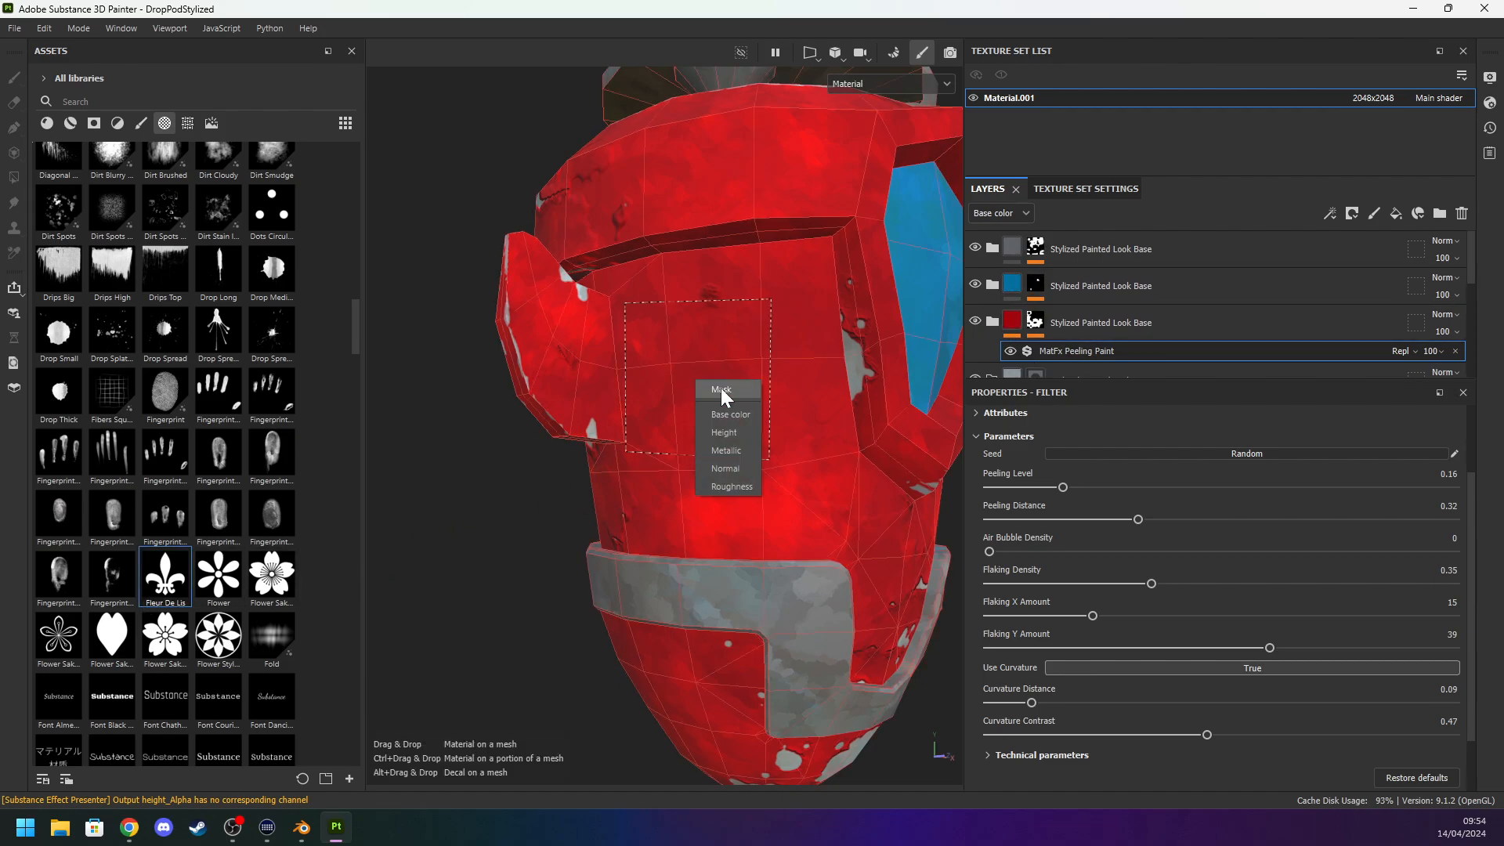
left_click(737, 415)
key("ctrl+z")
Try placing the Fleur De Lis alpha on the pod's red side as a mask, and undo it.
left_click_drag(182, 574, 741, 383)
left_click(789, 399)
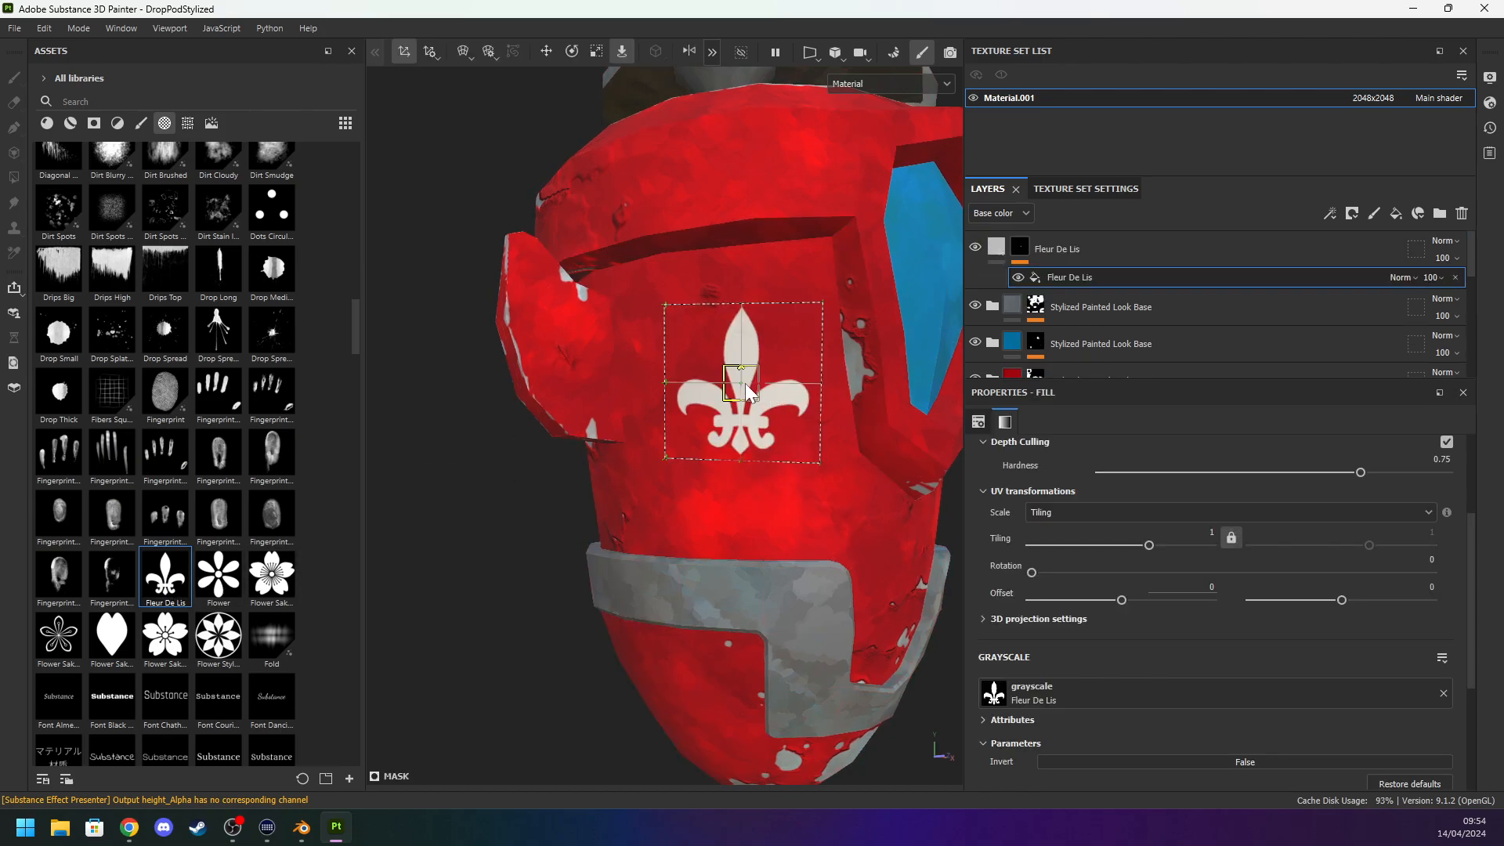
key("ctrl+z")
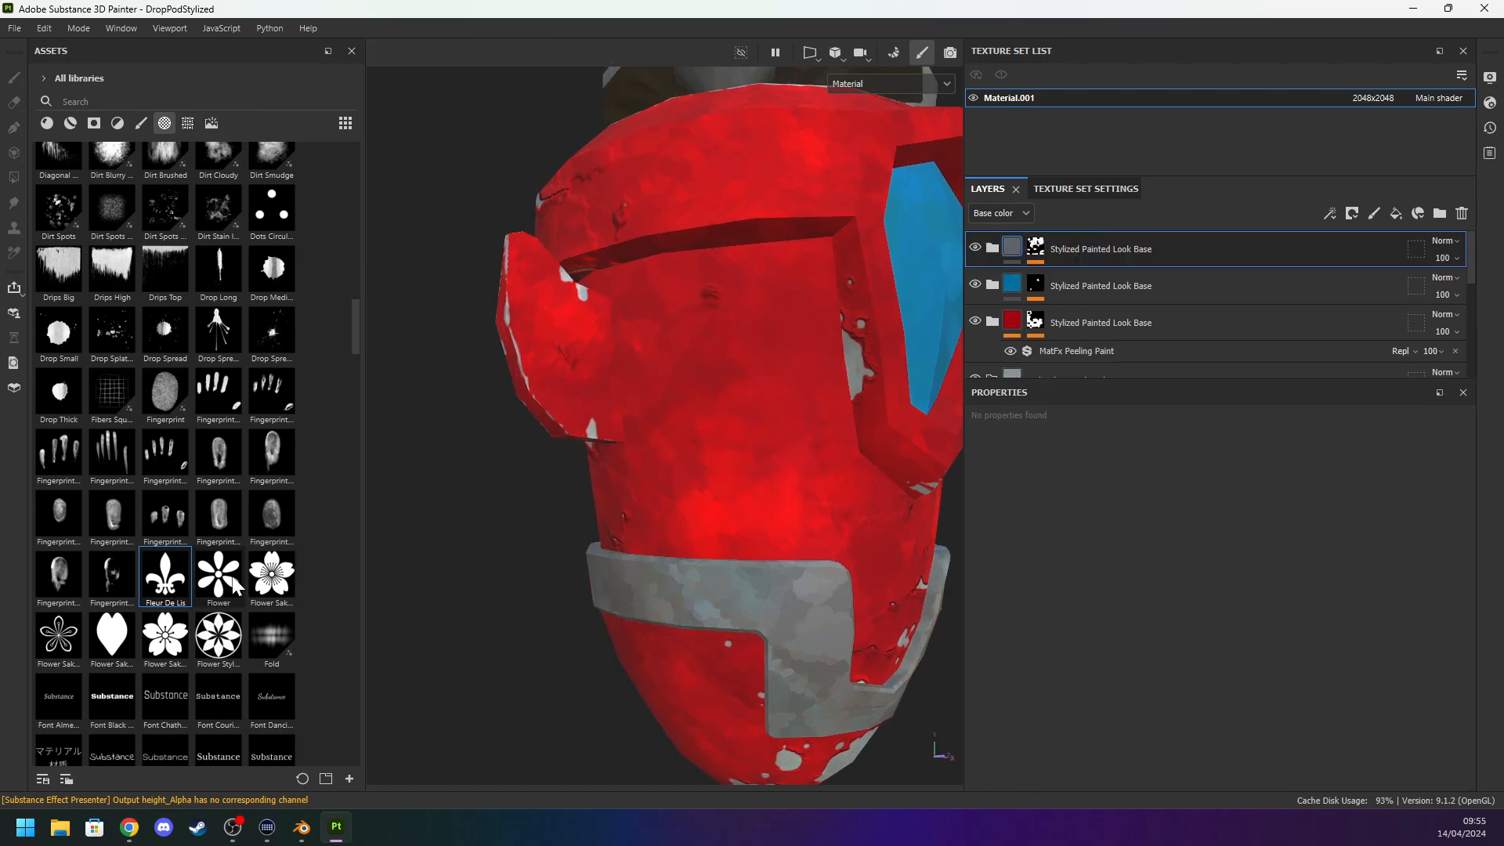
Browse the rest of the alpha library for symbols, signs and text that could serve as decals.
scroll(219, 580, "down", 10)
scroll(179, 521, "down", 10)
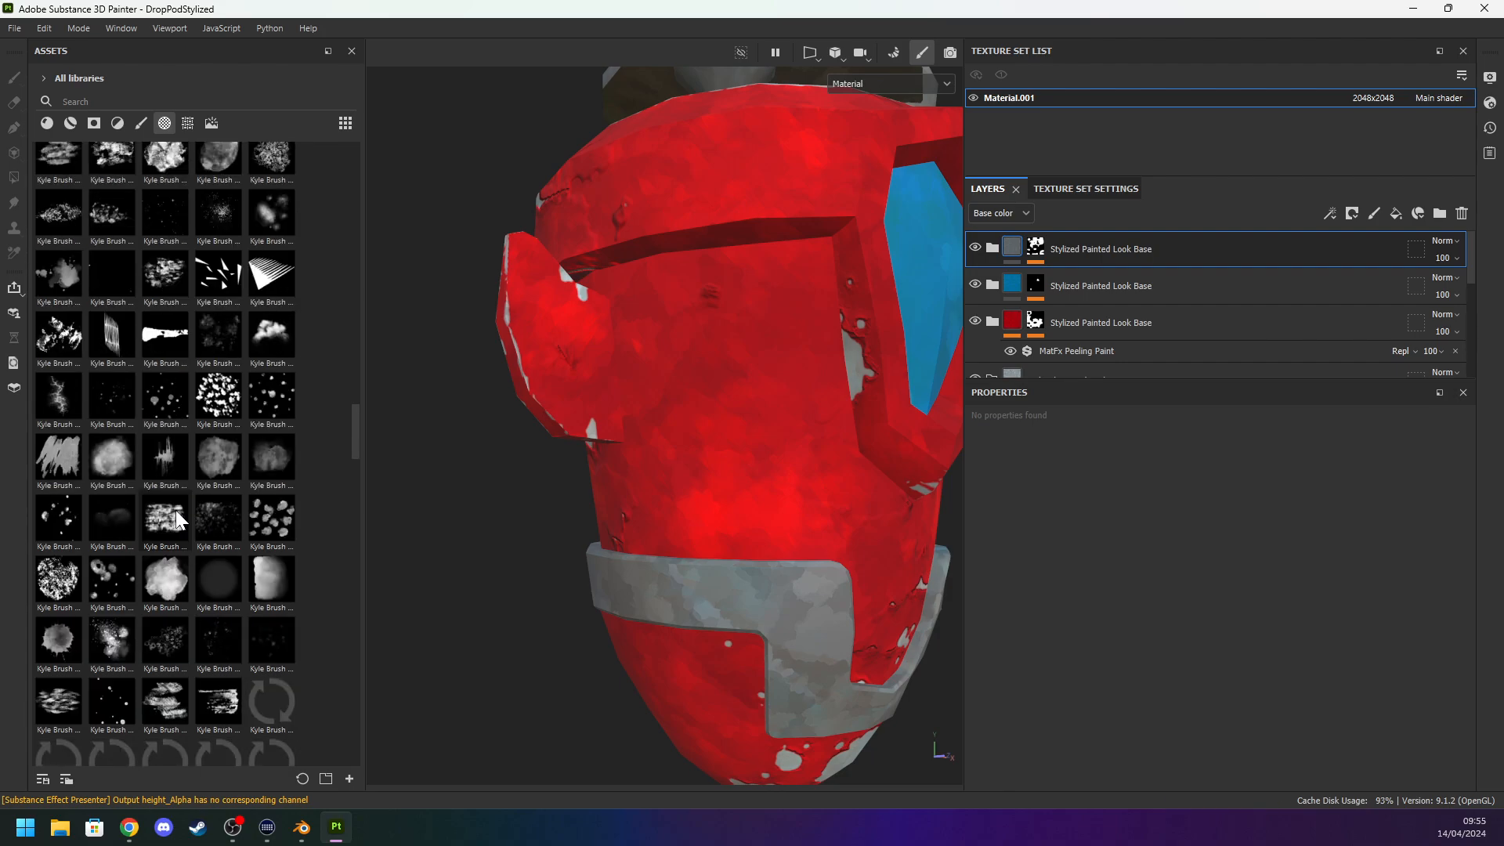
scroll(176, 511, "down", 10)
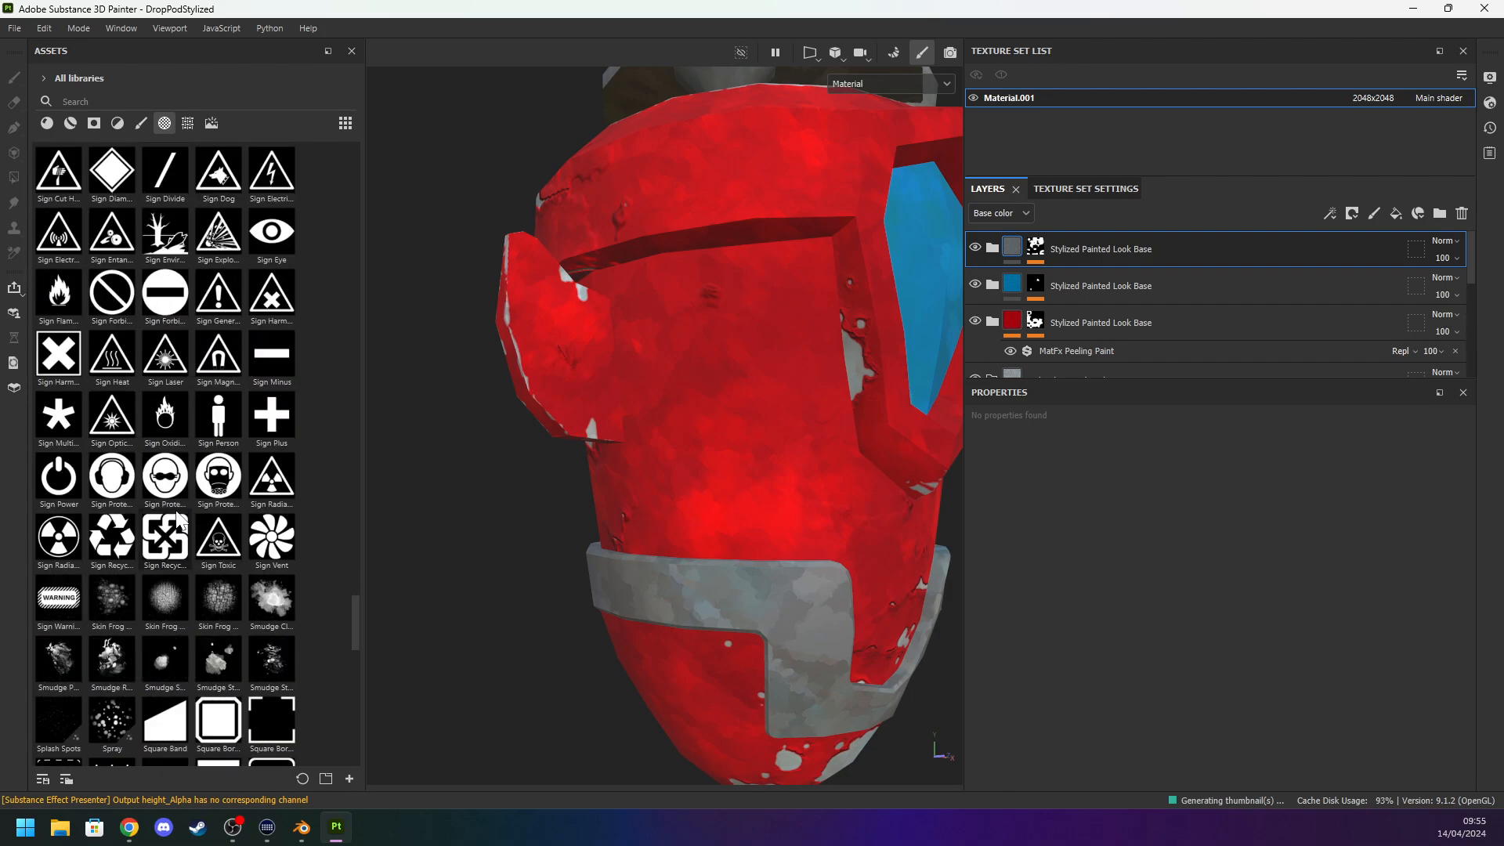
scroll(179, 521, "down", 3)
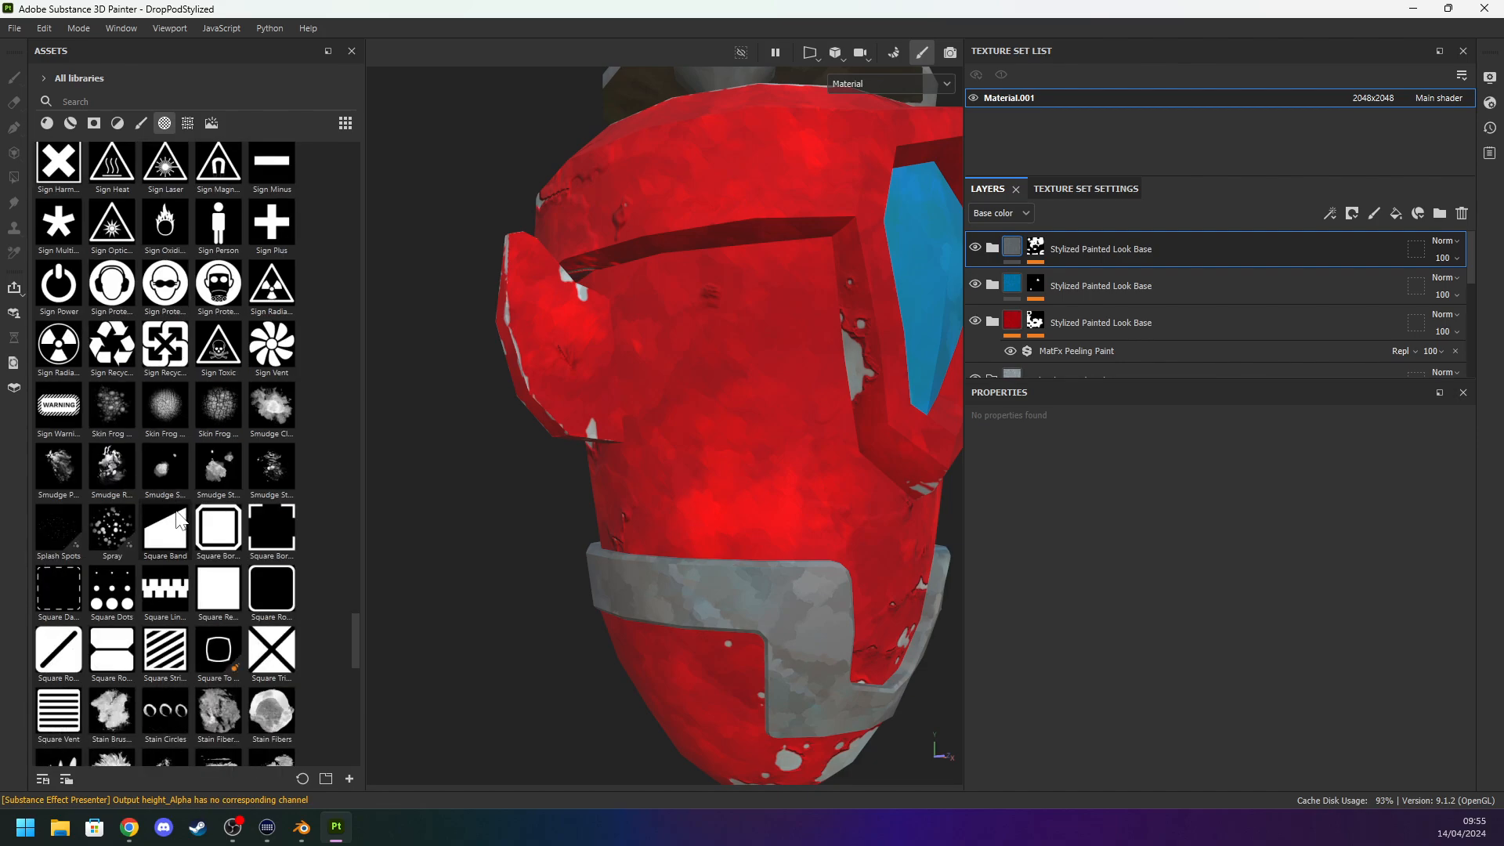
scroll(179, 521, "down", 10)
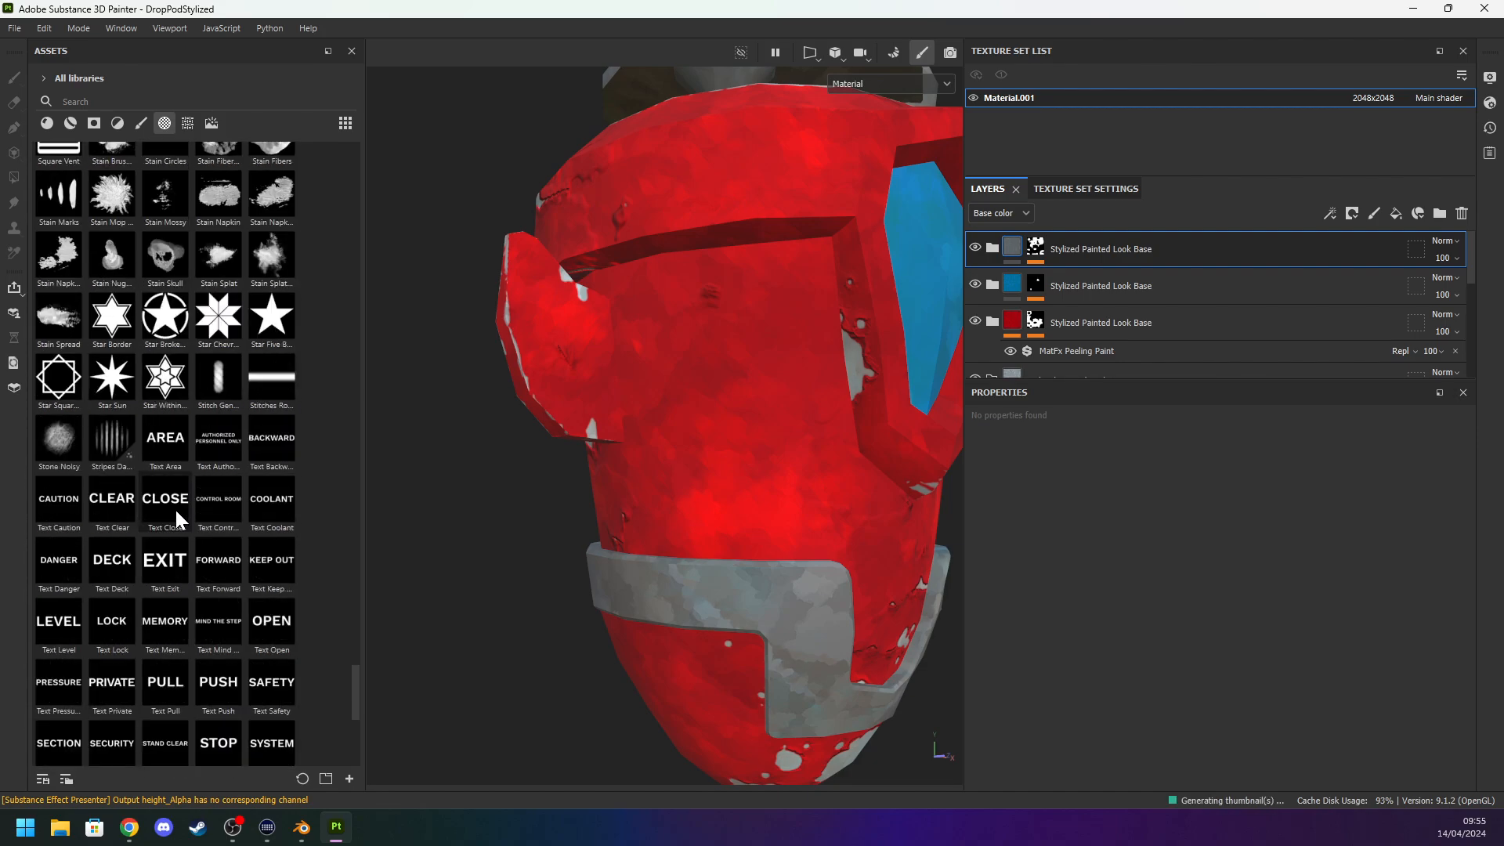
scroll(179, 521, "down", 2)
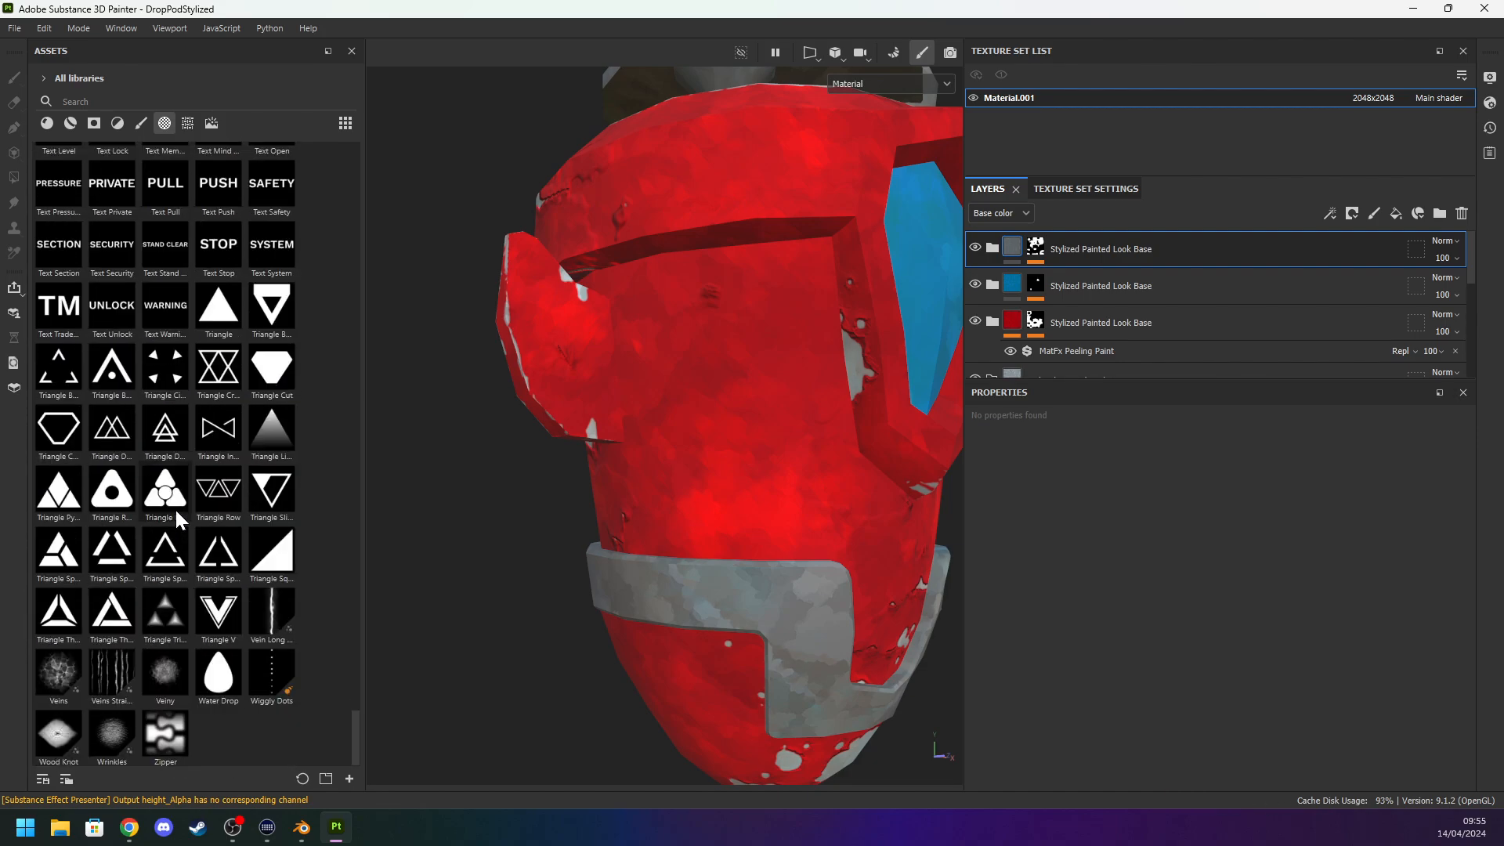
scroll(178, 521, "up", 20)
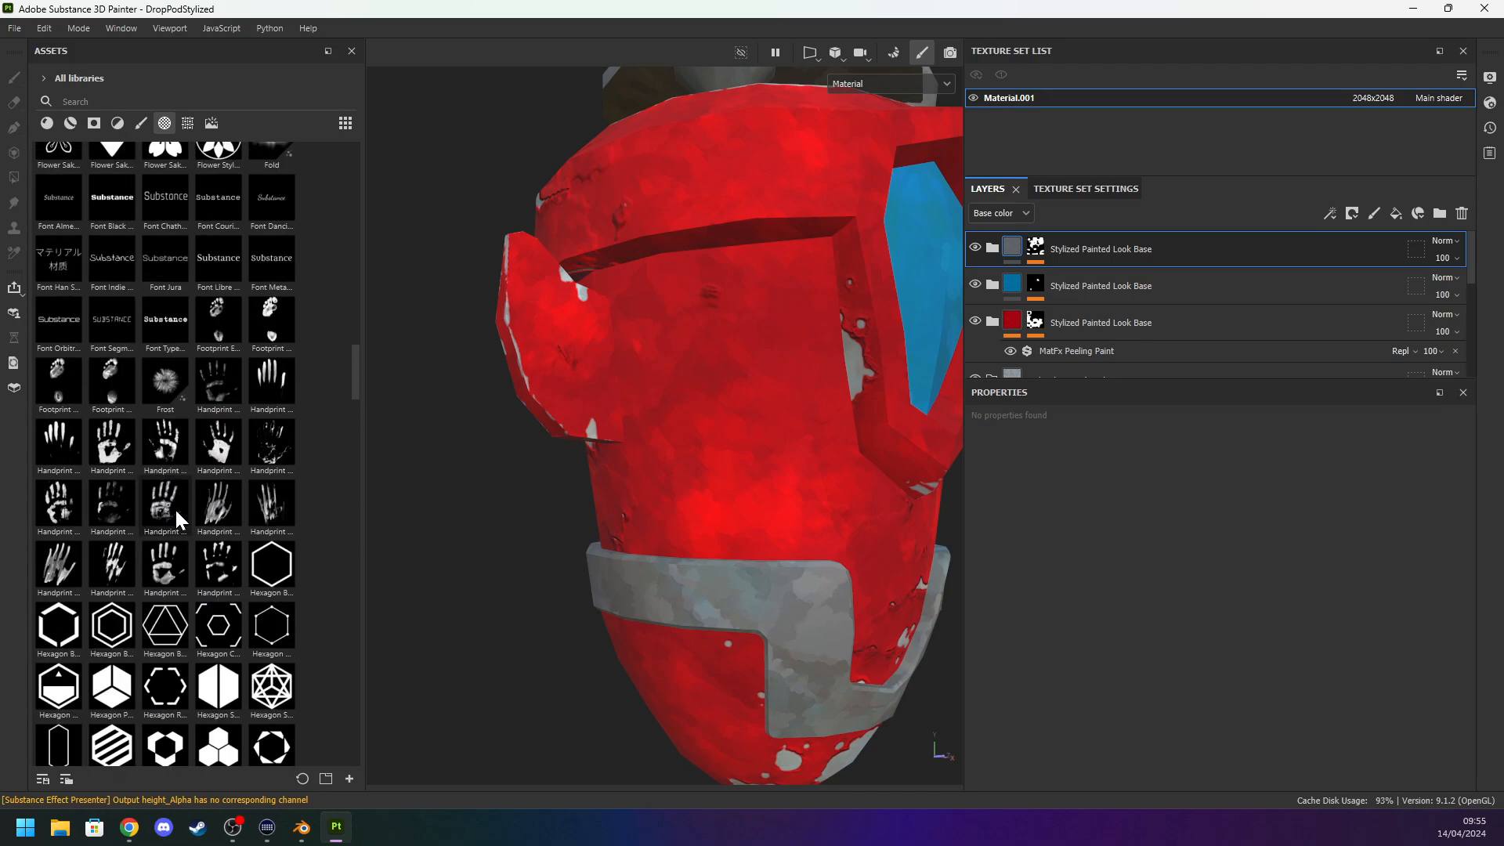
Try the MatFx Watercolor filter on the whole drop pod, and undo it.
left_click(55, 123)
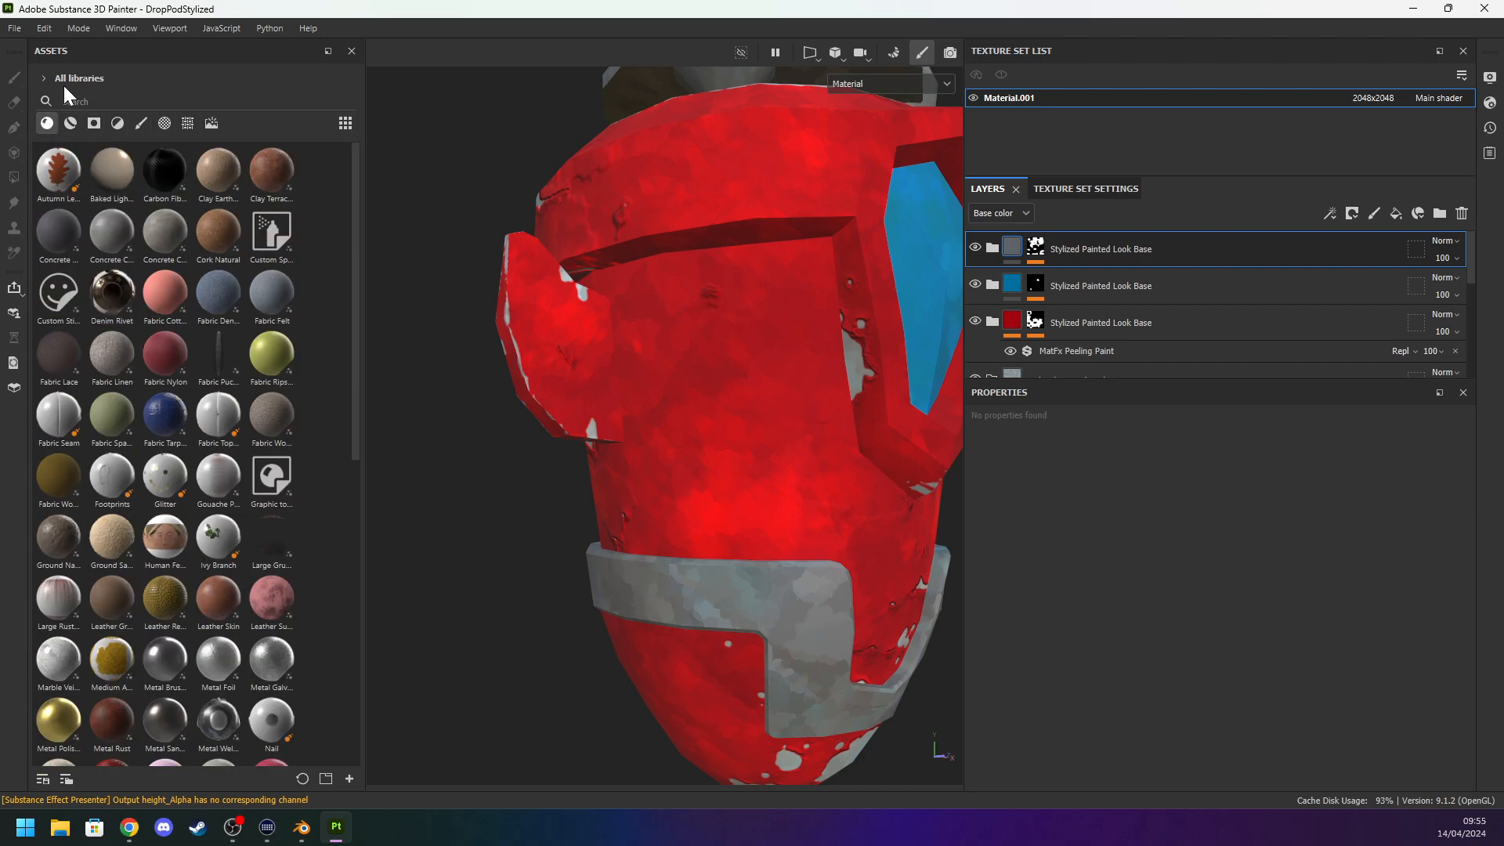
left_click(94, 123)
left_click(118, 123)
left_click(141, 123)
left_click(117, 123)
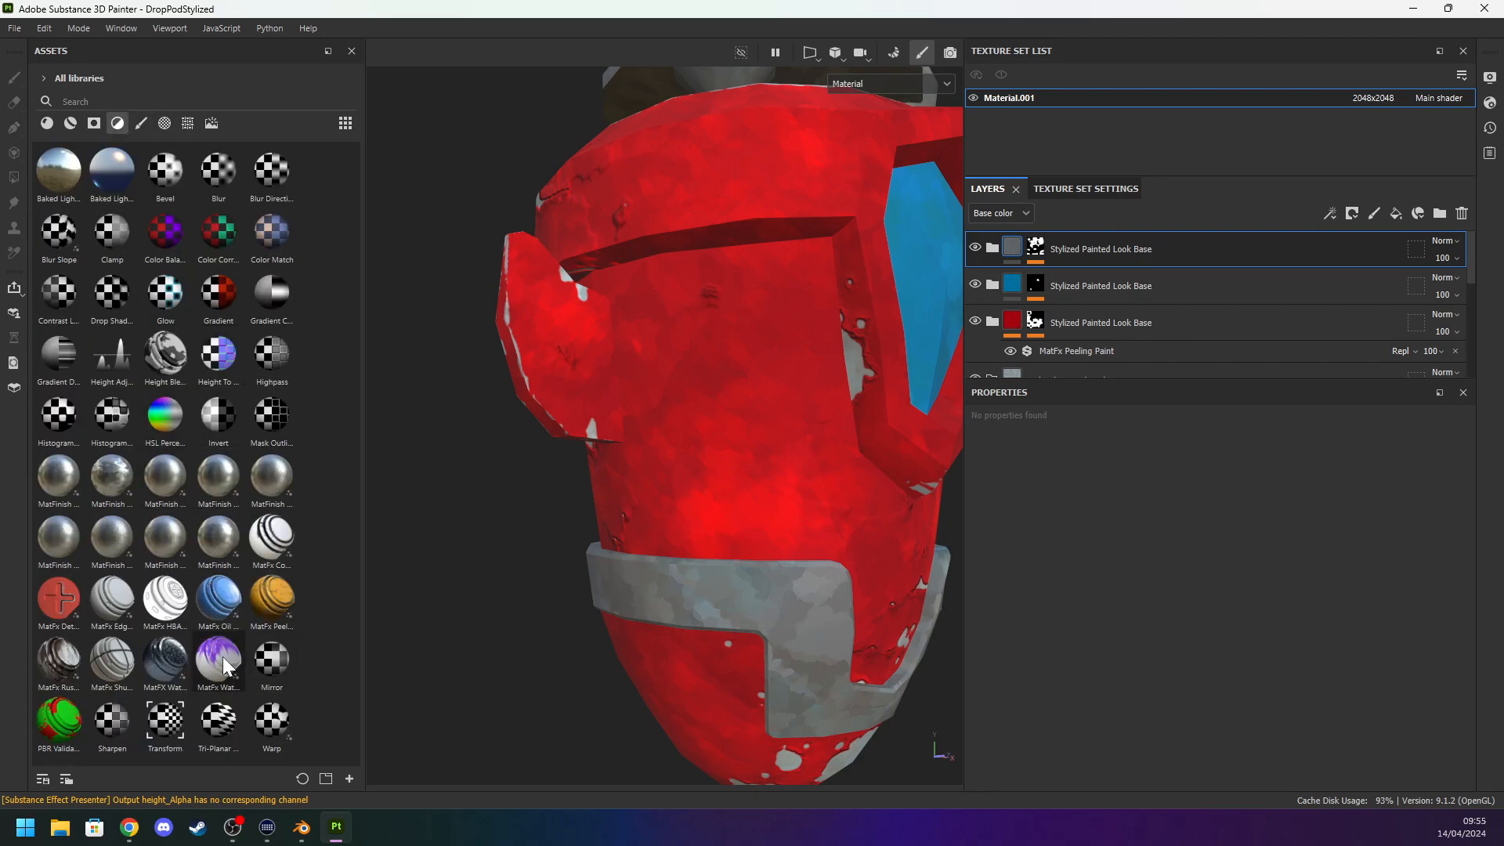
mouse_move(227, 666)
left_click_drag(227, 666, 577, 416)
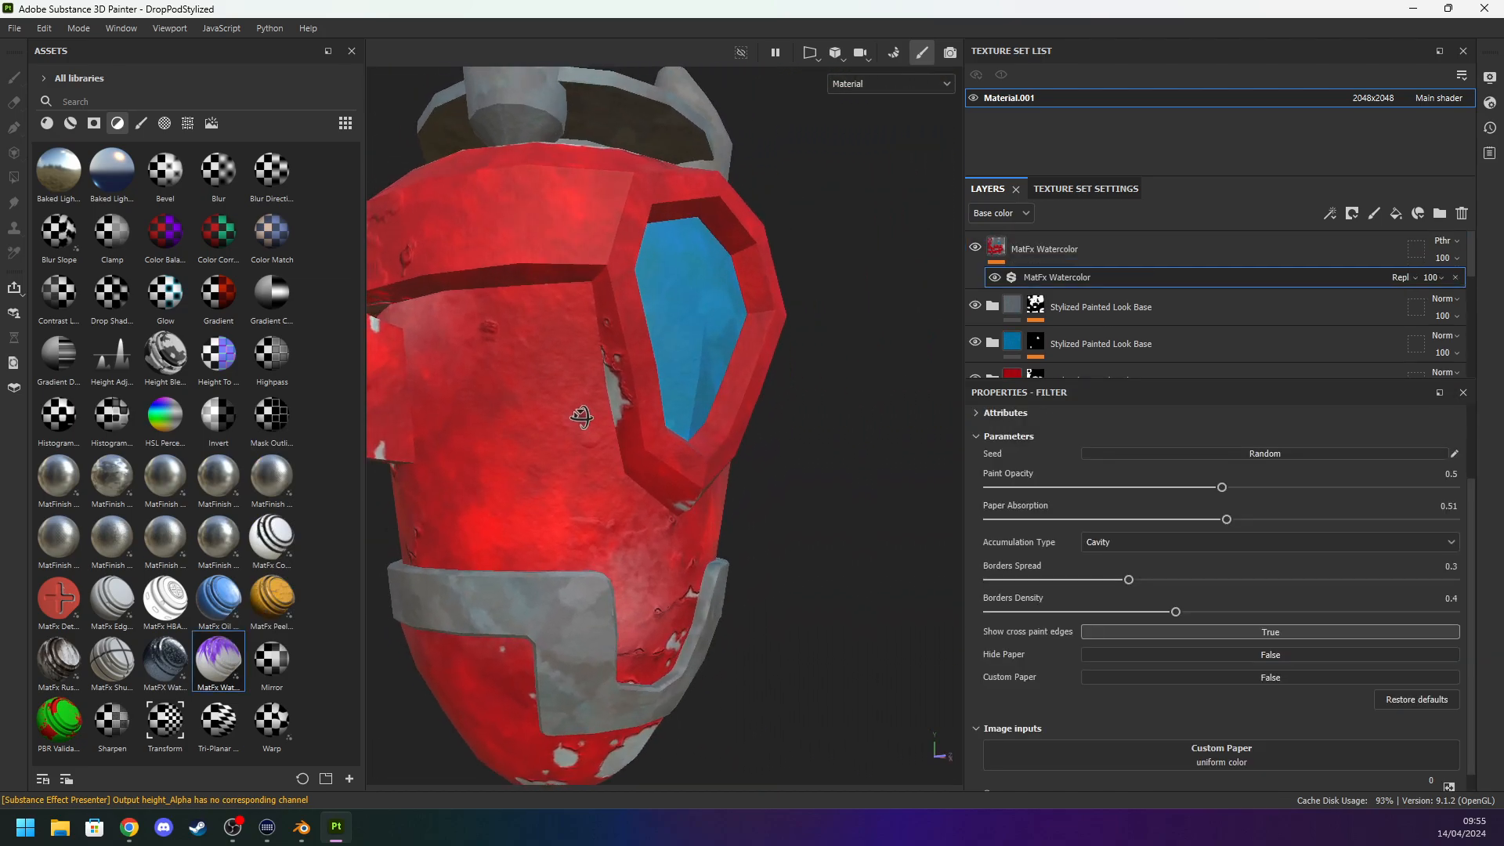
key("ctrl+z")
Browse the brush library for brushes that could add surface detail, including the Paint Roller Warning Text brush.
left_click(141, 124)
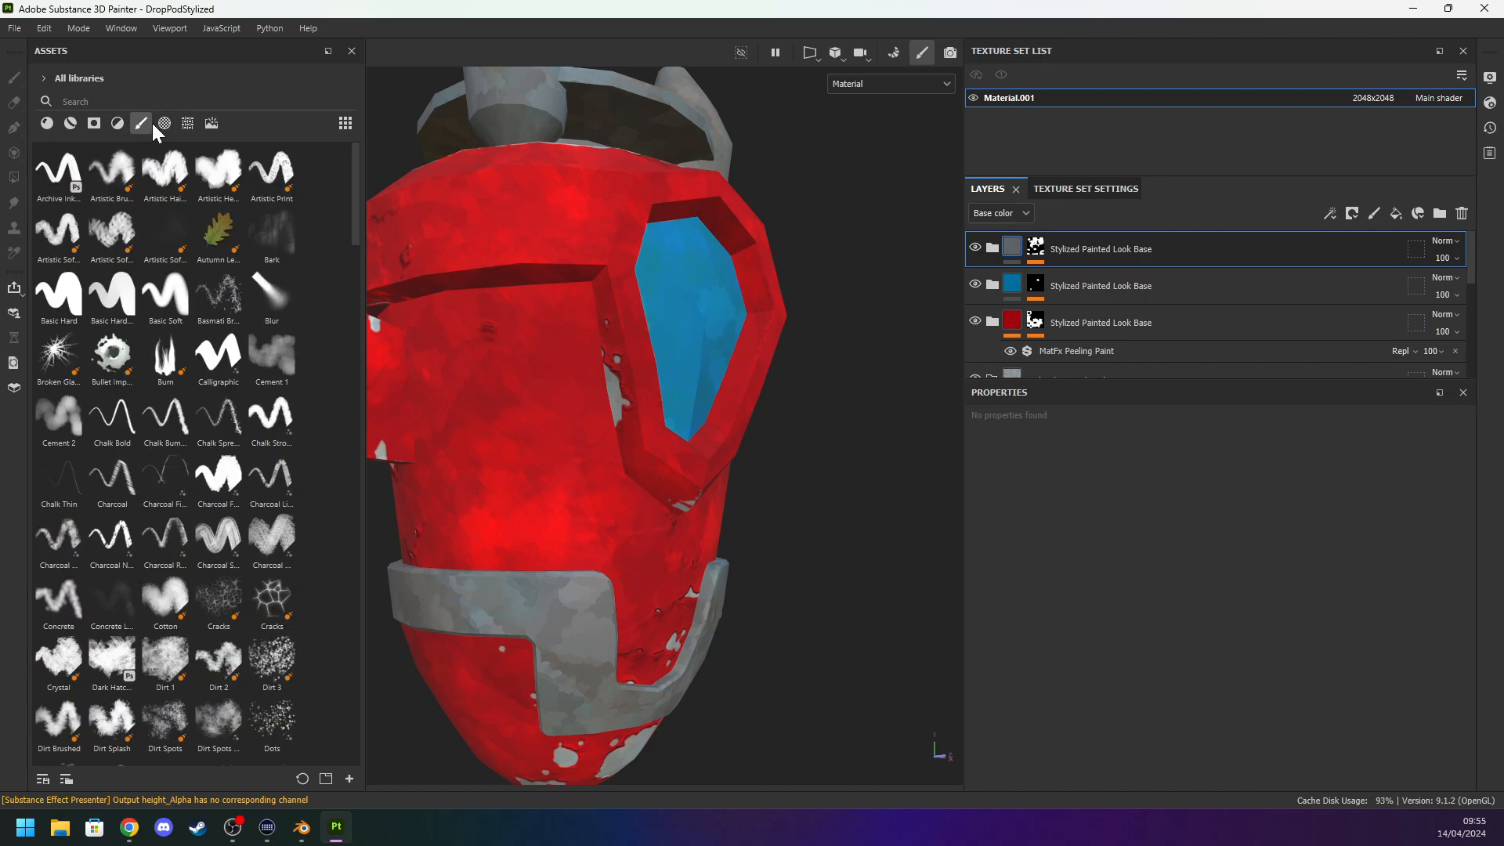
scroll(296, 430, "down", 10)
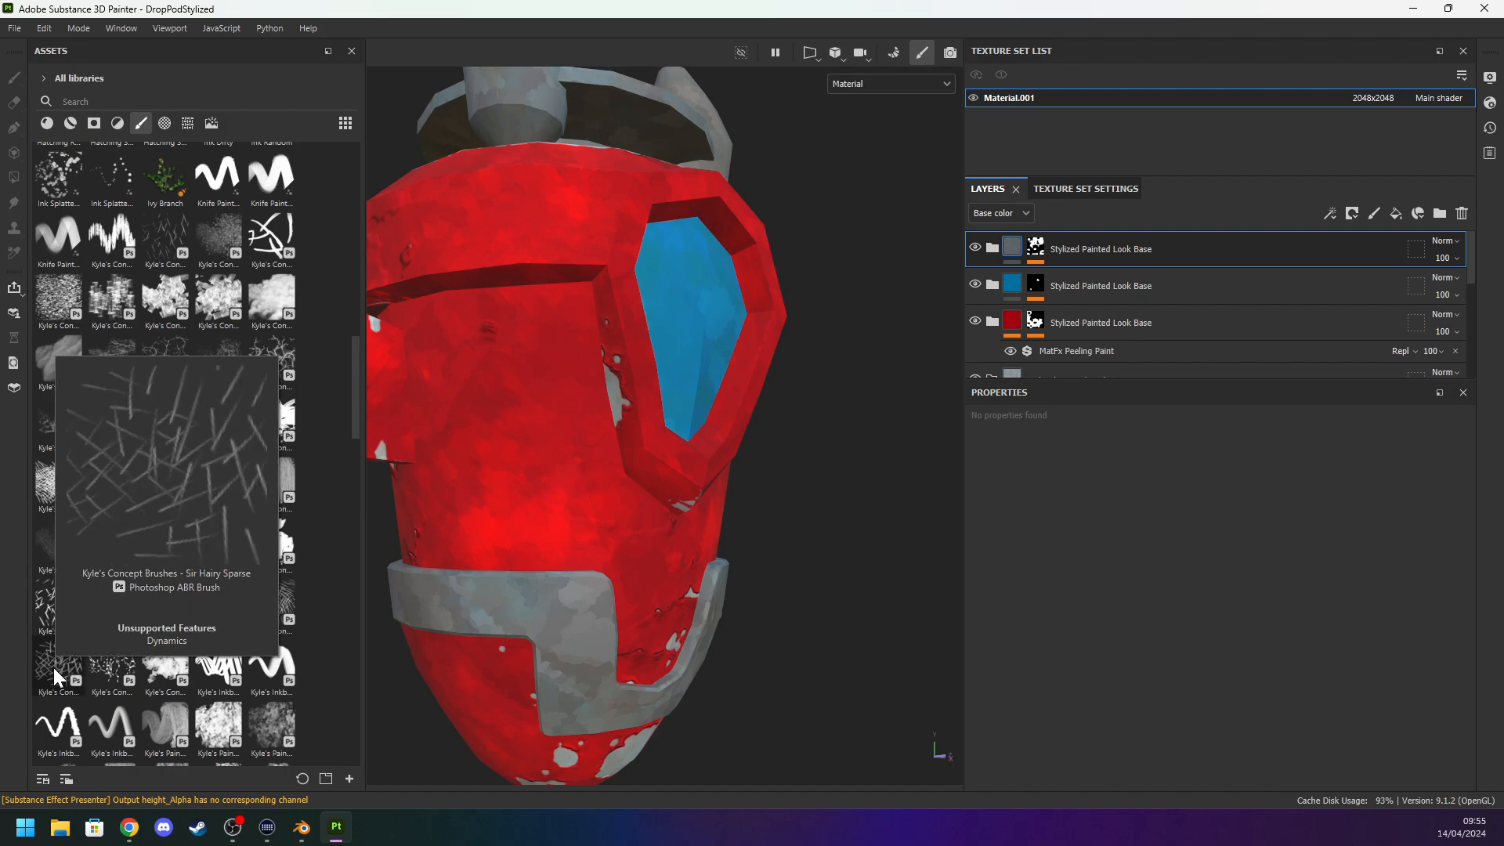
scroll(54, 668, "down", 6)
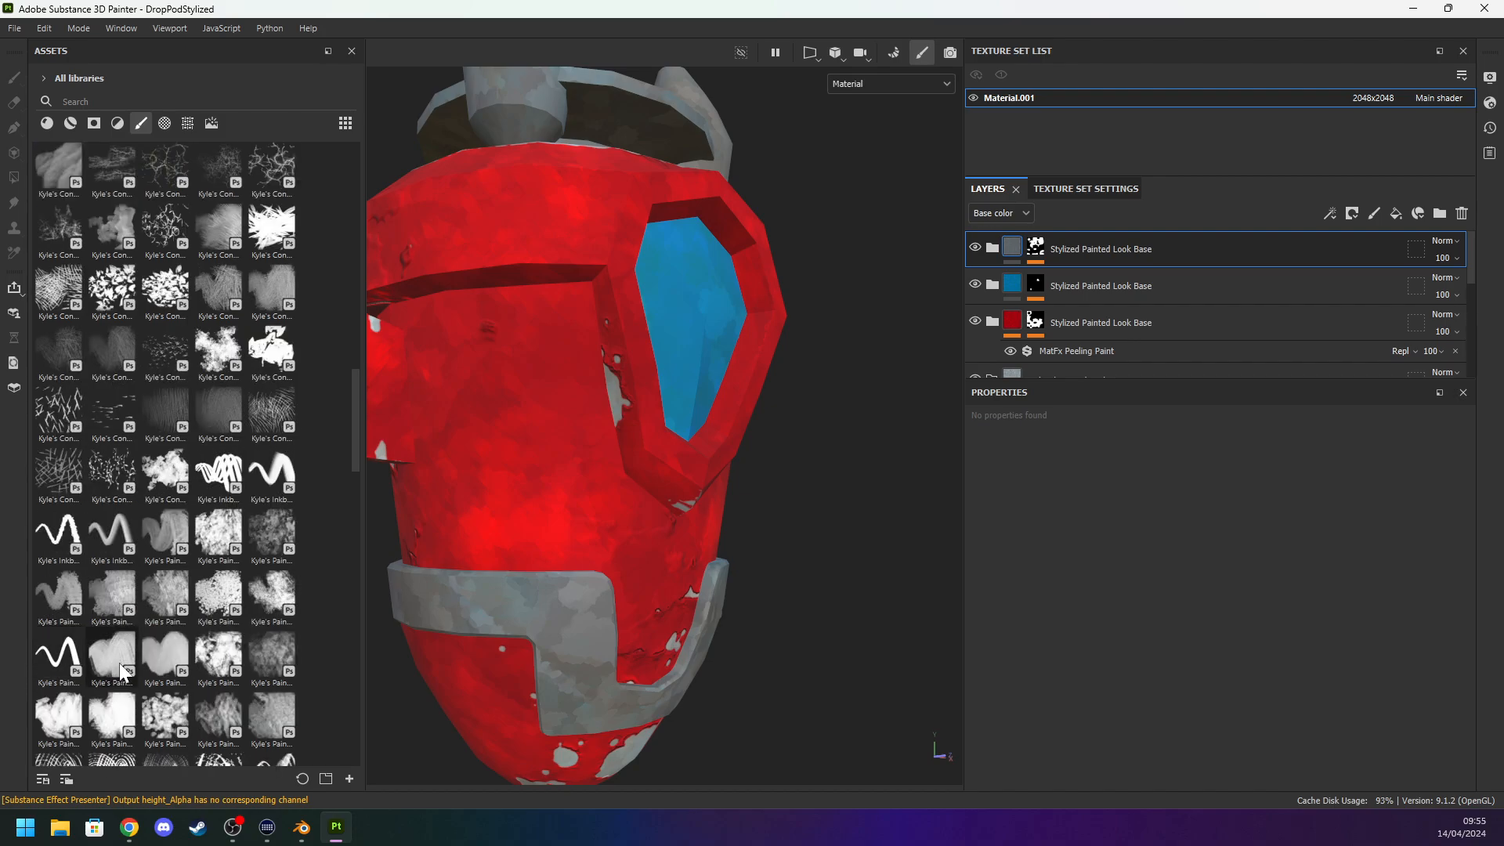
scroll(67, 493, "down", 6)
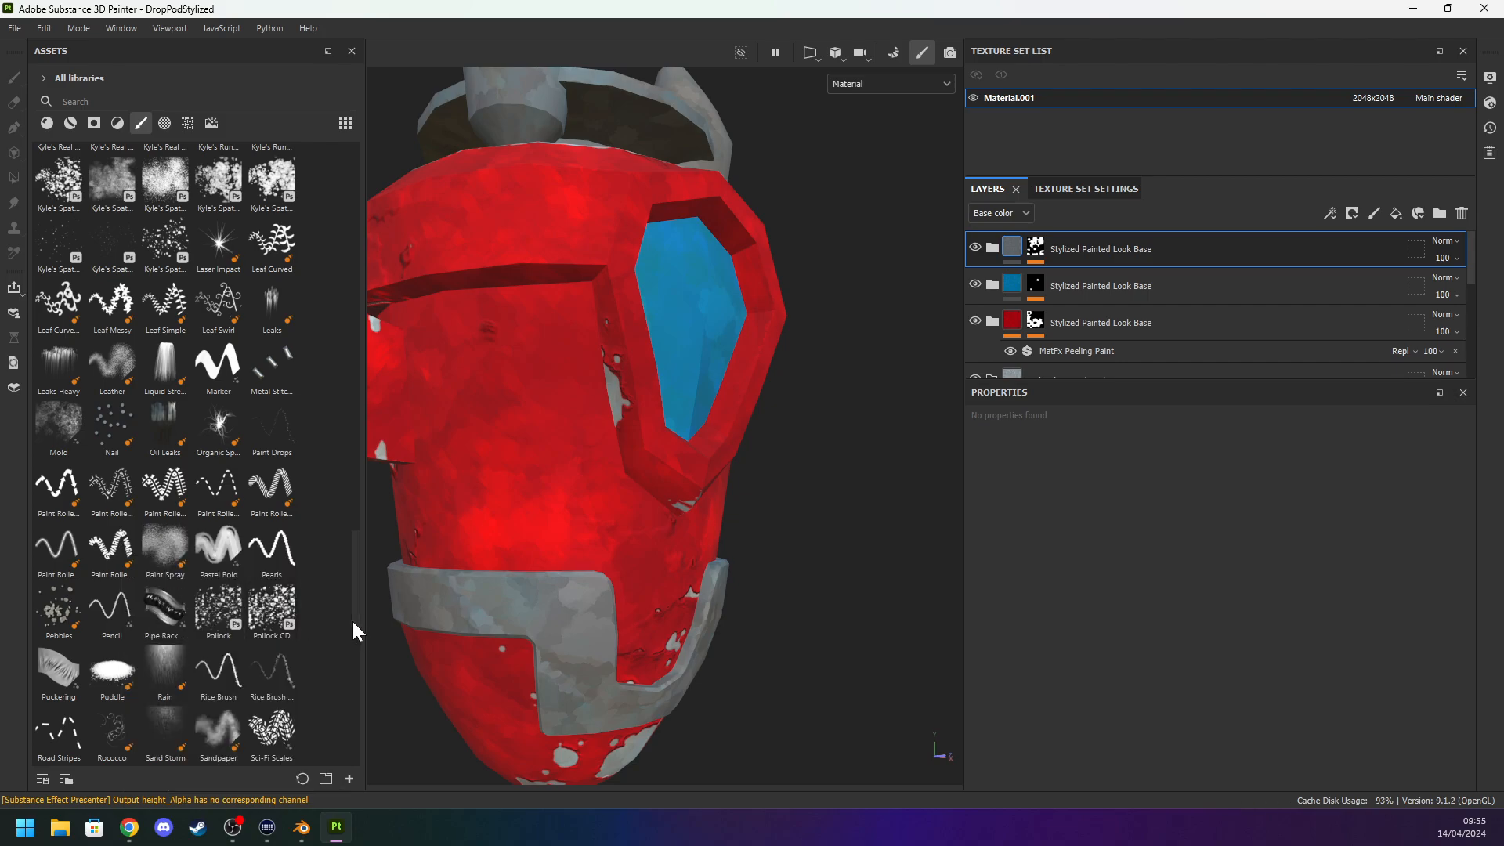
mouse_move(184, 486)
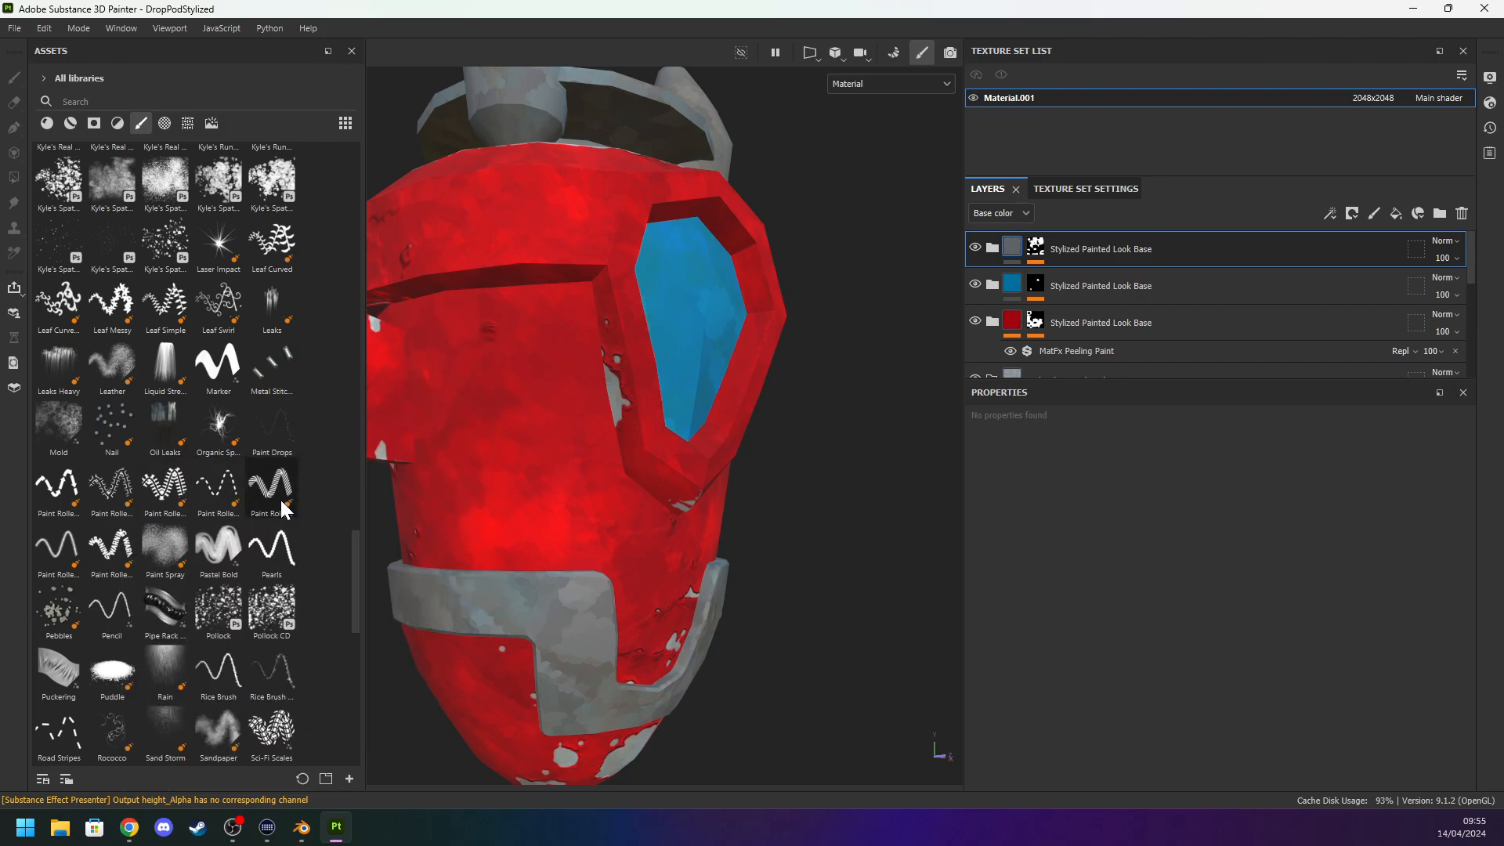
mouse_move(131, 554)
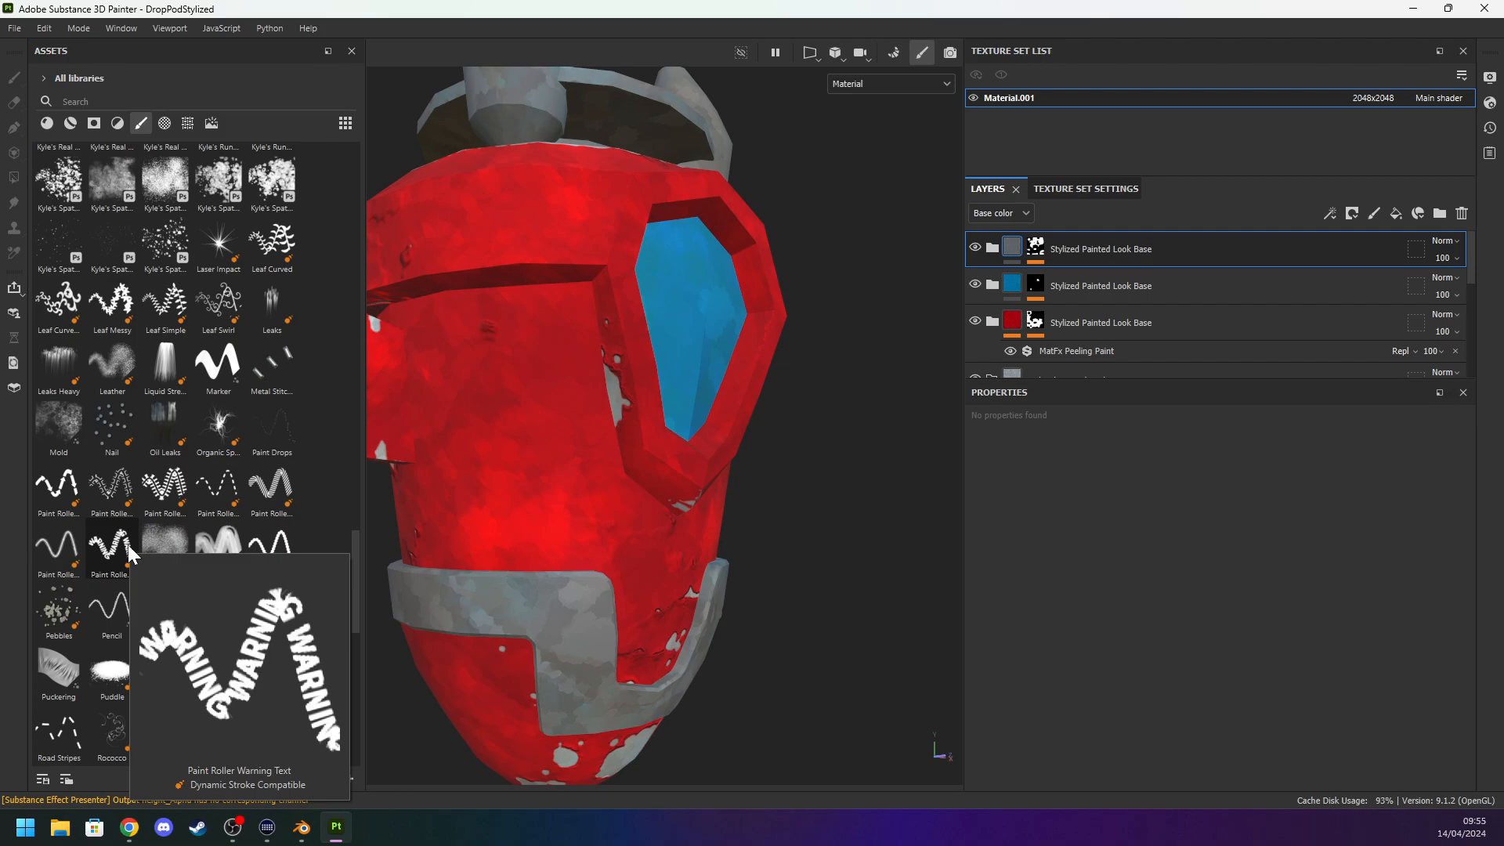
scroll(189, 674, "down", 5)
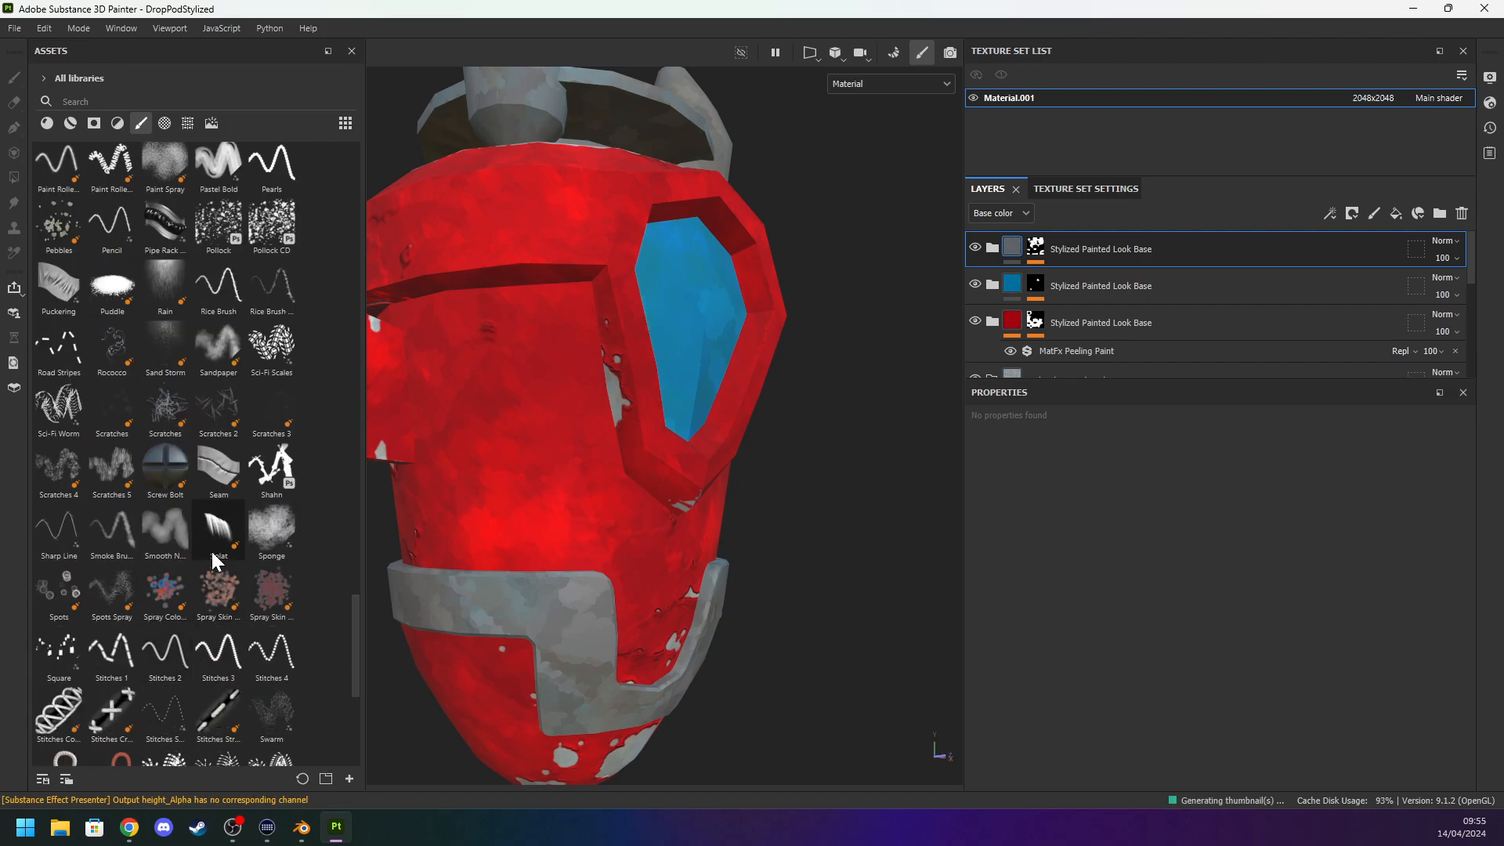
Choose the Screw Bolt brush and create a new paint layer above the Stylized Painted Look Base layers.
left_click(173, 488)
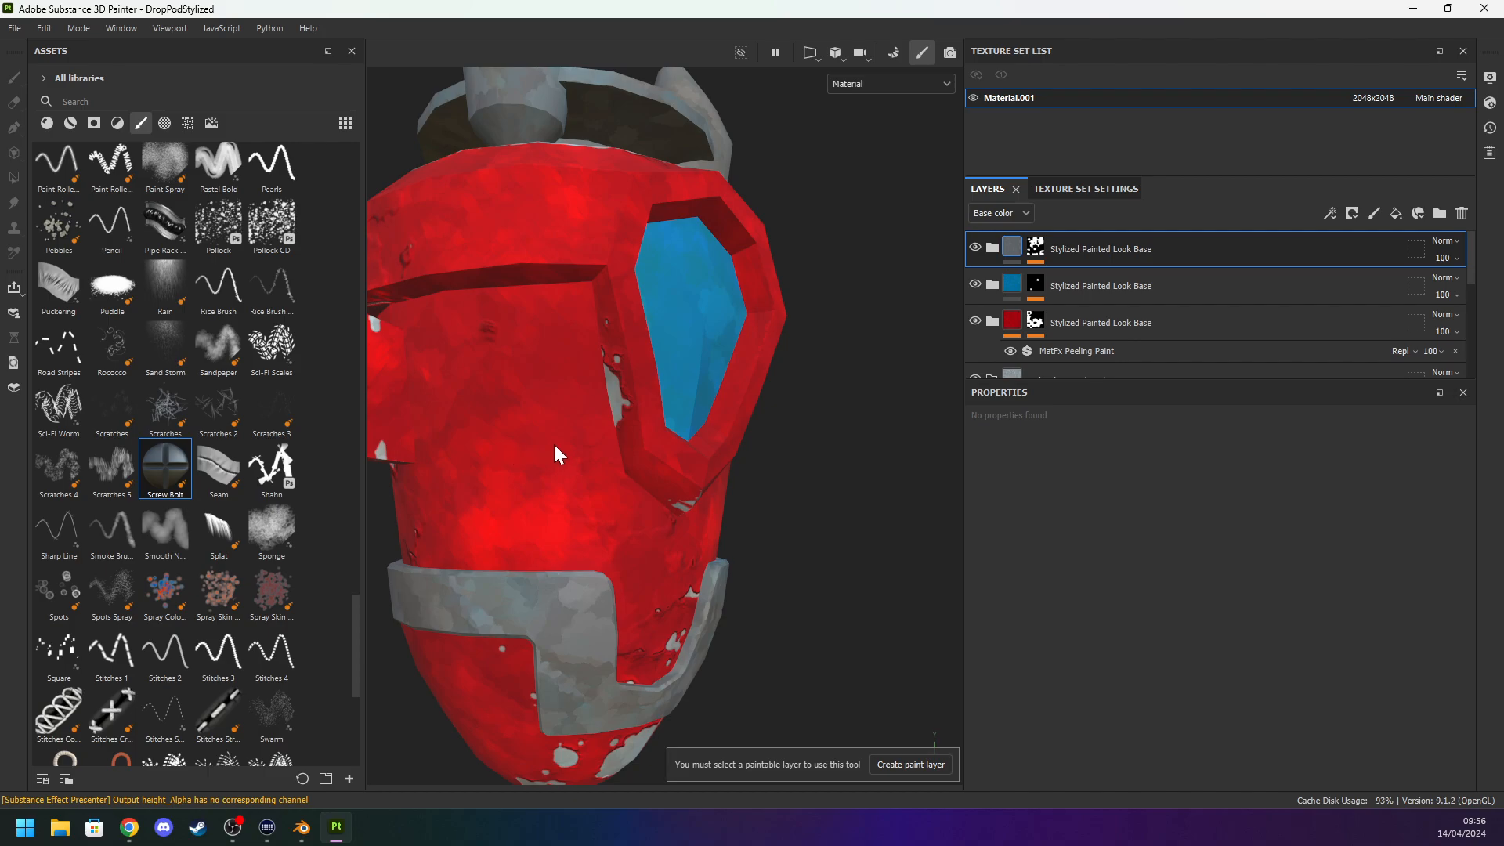
left_click(946, 765)
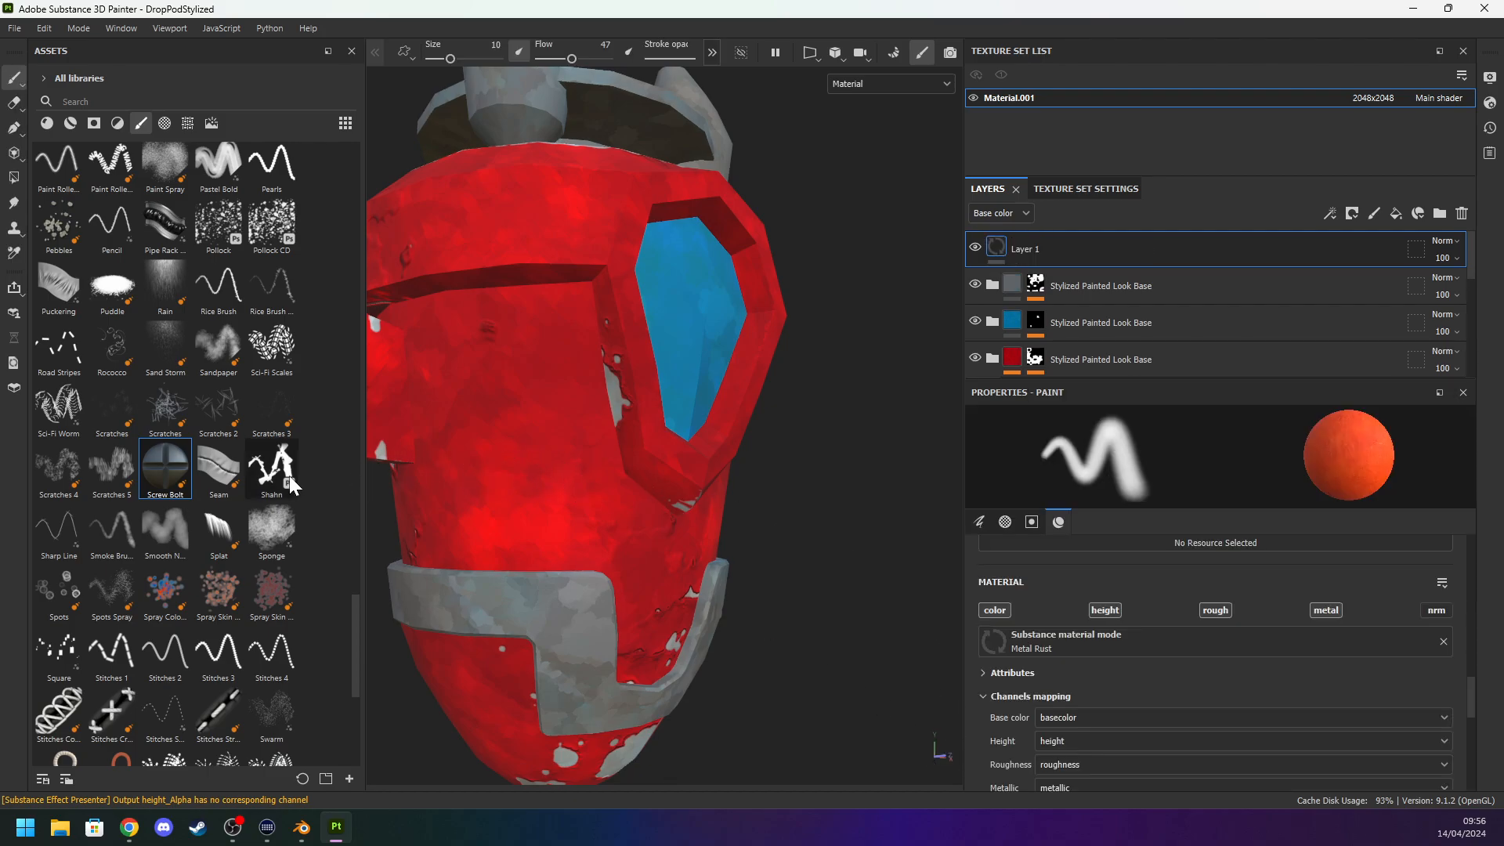
left_click(180, 474)
key("ctrl+z")
Try stamping two screw bolts, one above the other, on the red hull just above the grey band.
left_click_drag(540, 468, 705, 444, "alt")
scroll(706, 445, "up", 1)
scroll(706, 444, "up", 3)
left_click(676, 415)
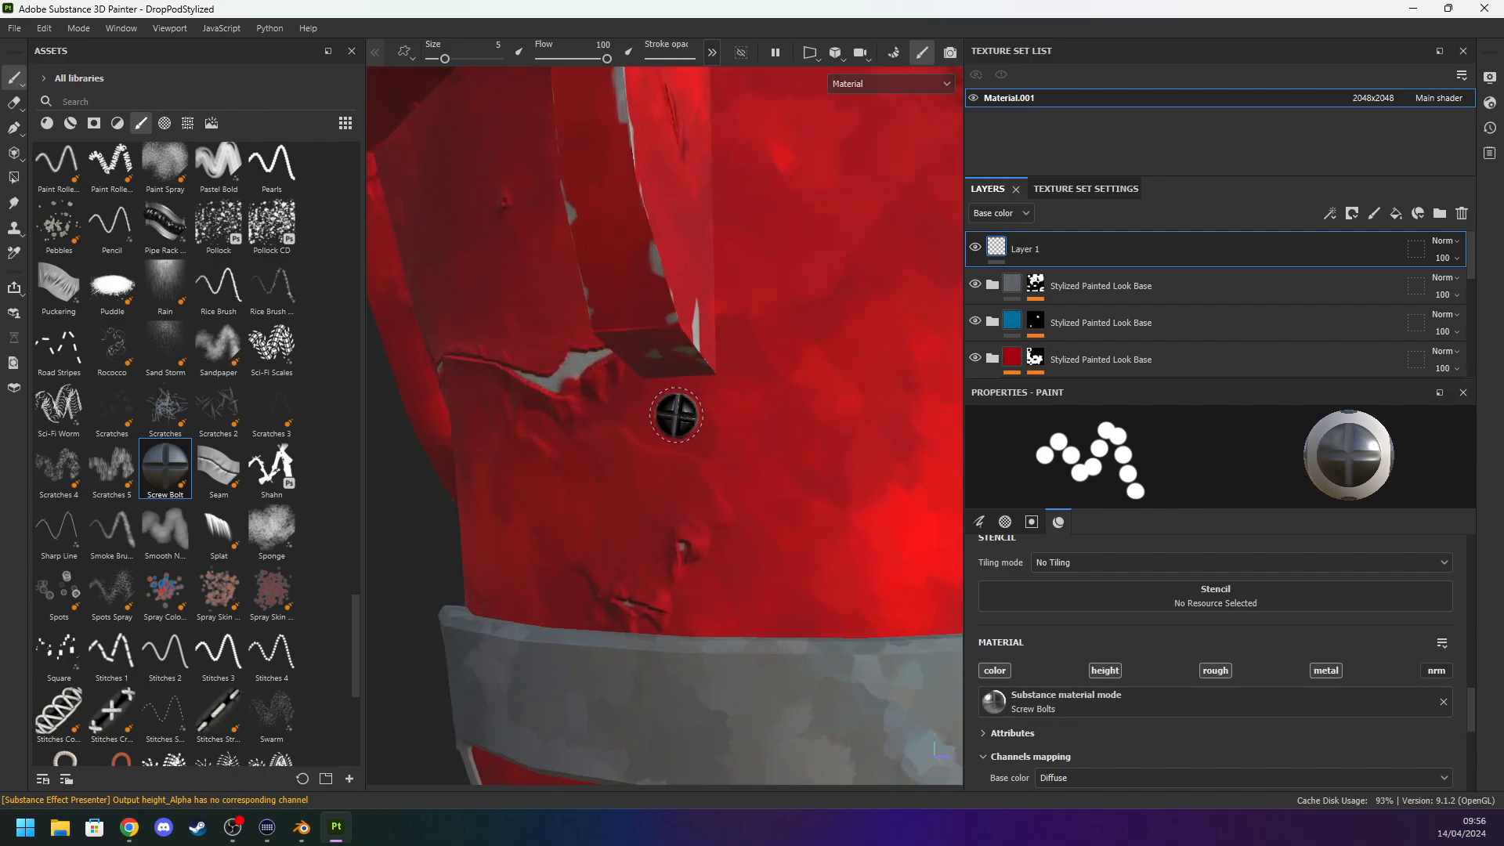
left_click(672, 522)
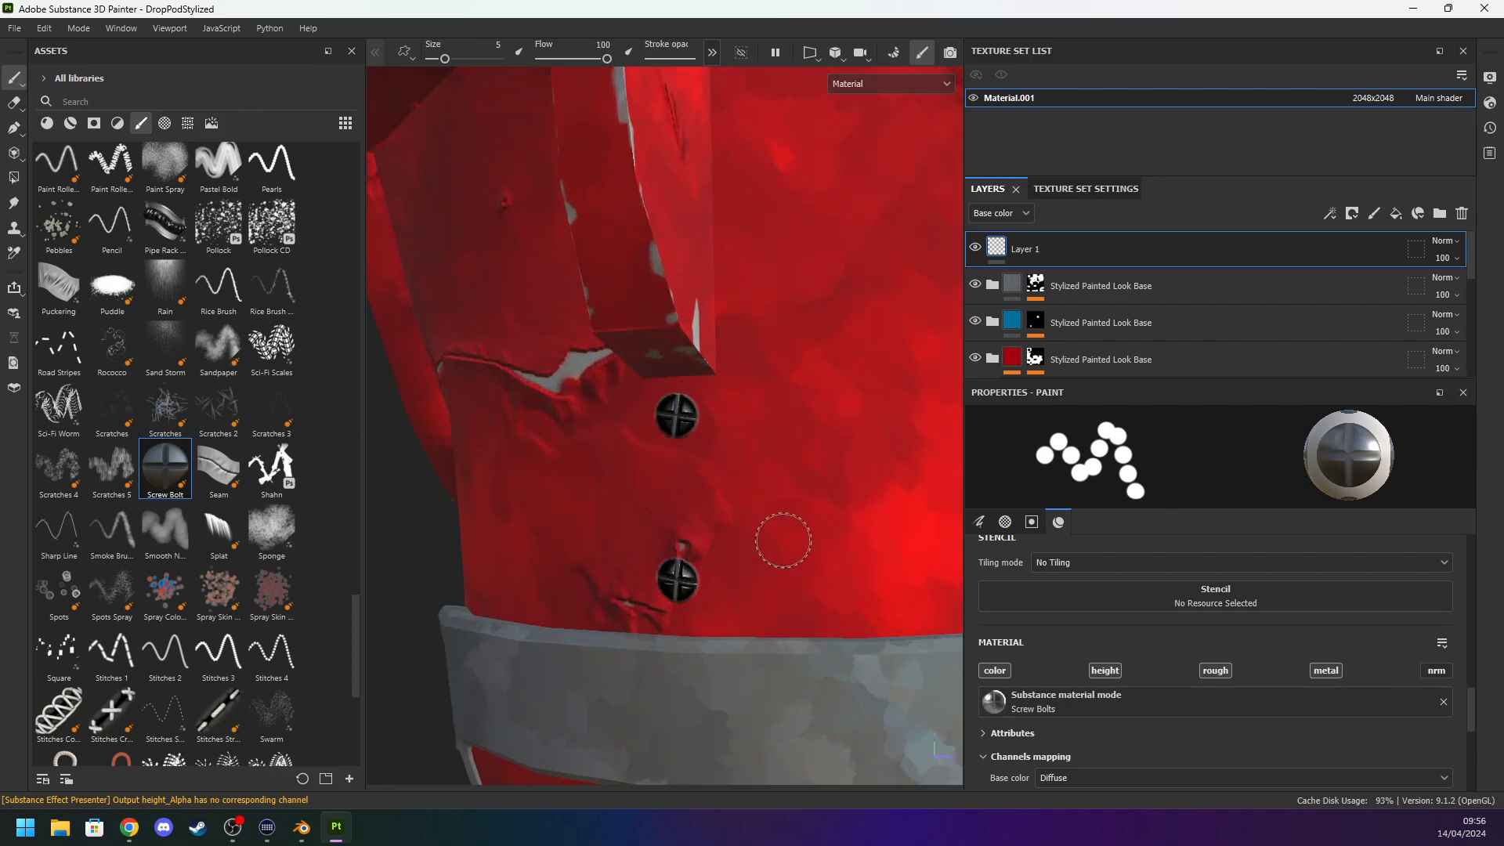
Try stamping a row of screw bolts along the lower edge of the window frame, and undo it.
scroll(783, 538, "down", 4)
left_click_drag(789, 538, 329, 560, "alt")
left_click_drag(805, 583, 979, 564, "alt")
middle_click_drag(825, 496, 807, 475, "alt")
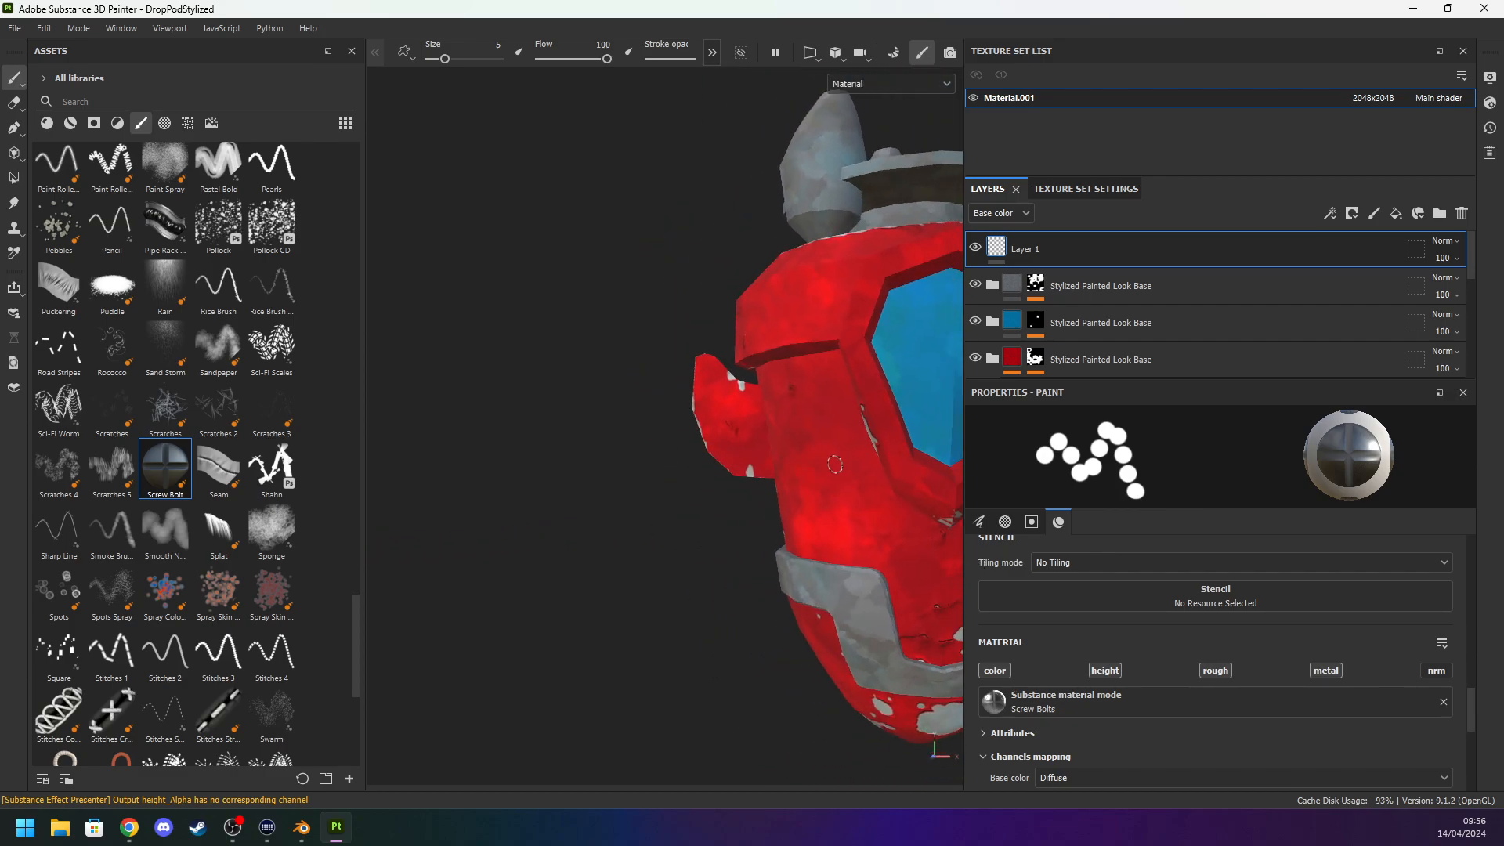
left_click_drag(834, 465, 657, 495, "alt")
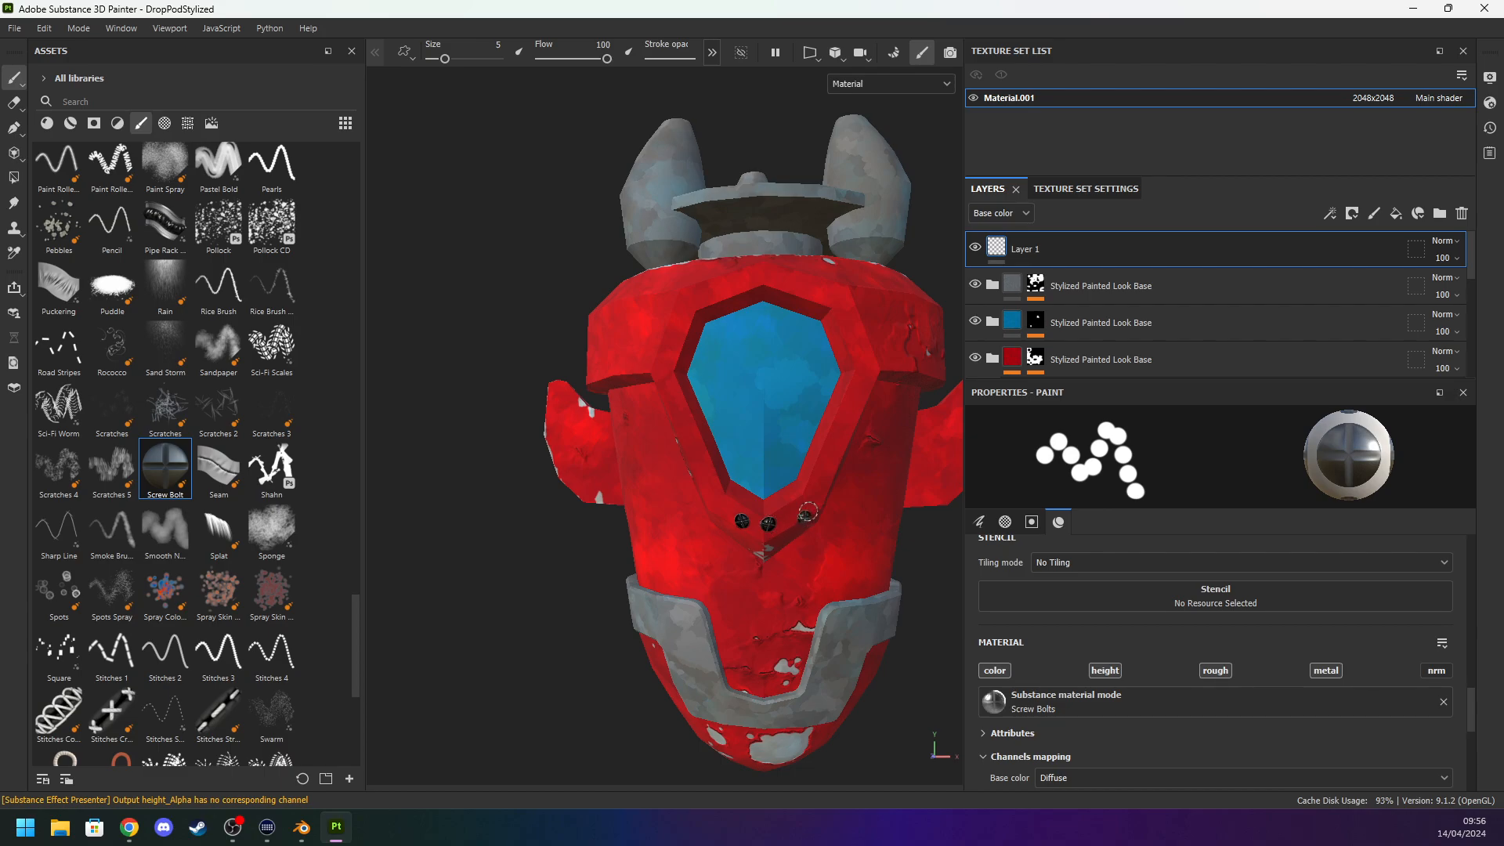
left_click_drag(779, 574, 792, 501, "alt")
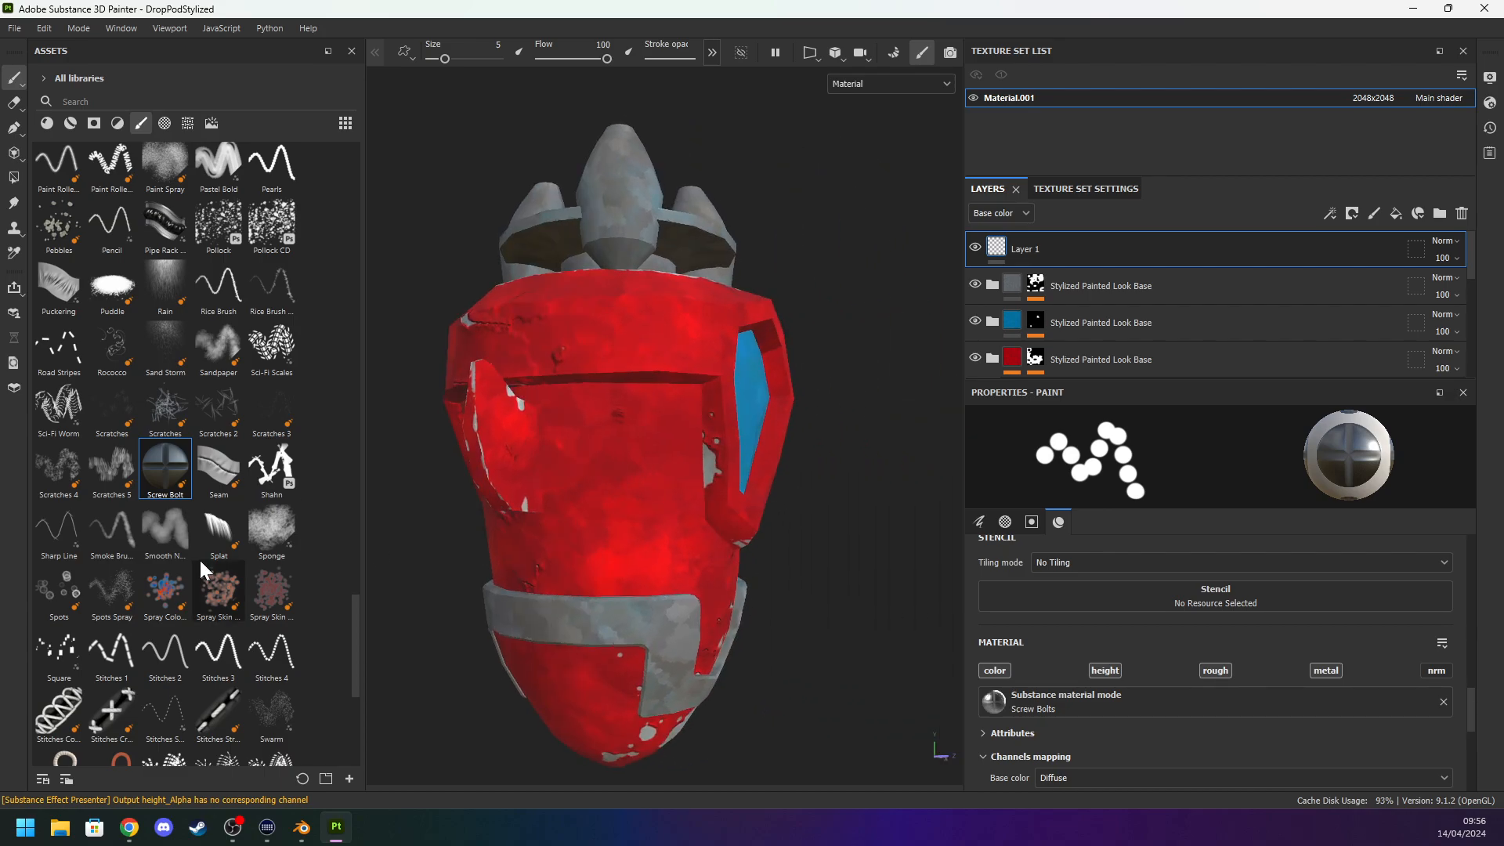
Look through the remaining brushes, try a Hatching brush stroke on the pod's red side, and undo it.
scroll(134, 564, "down", 5)
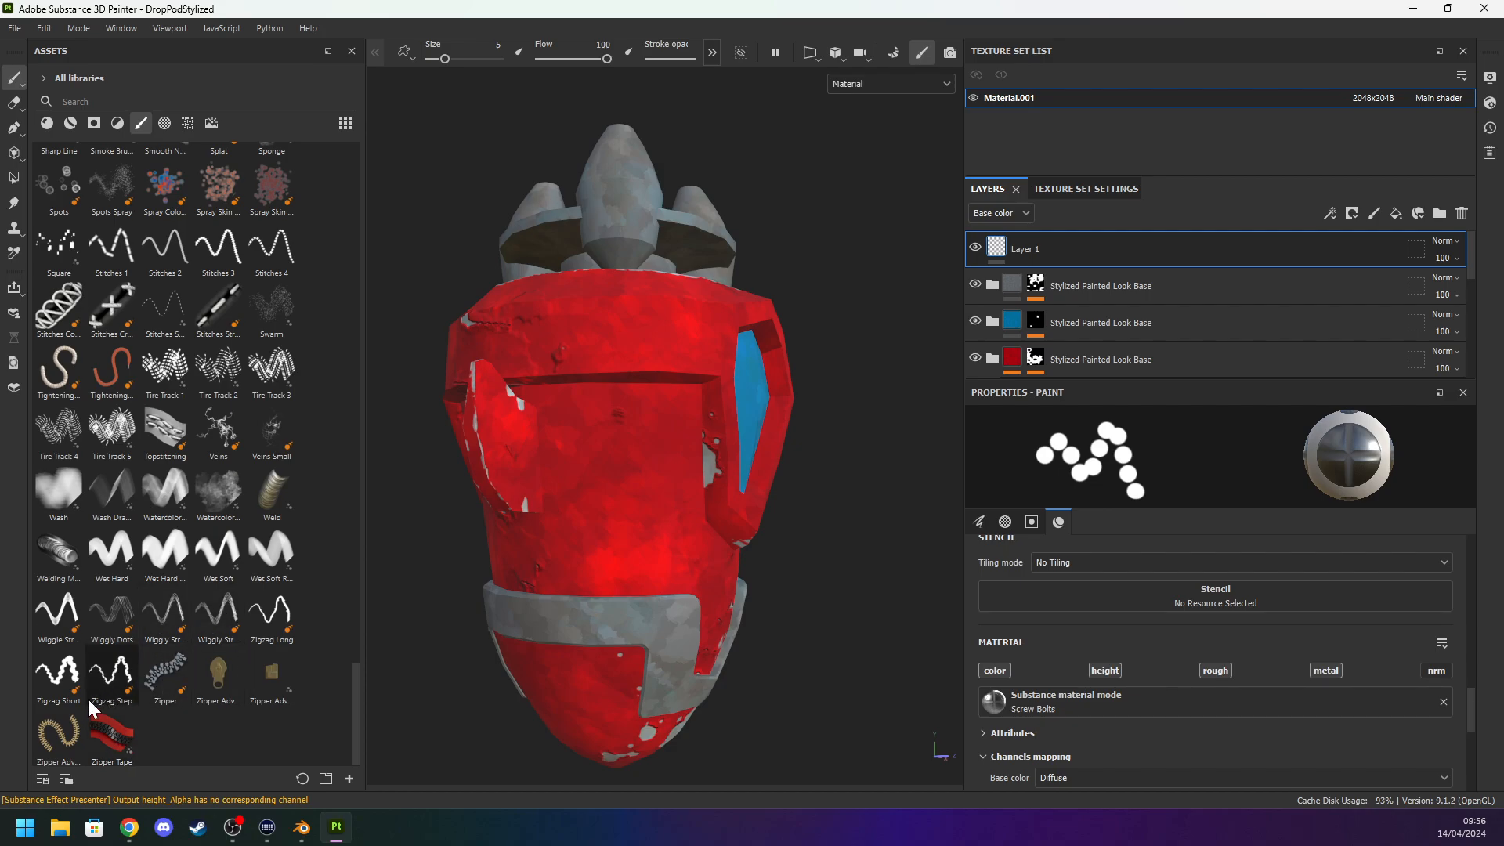
scroll(69, 641, "up", 3)
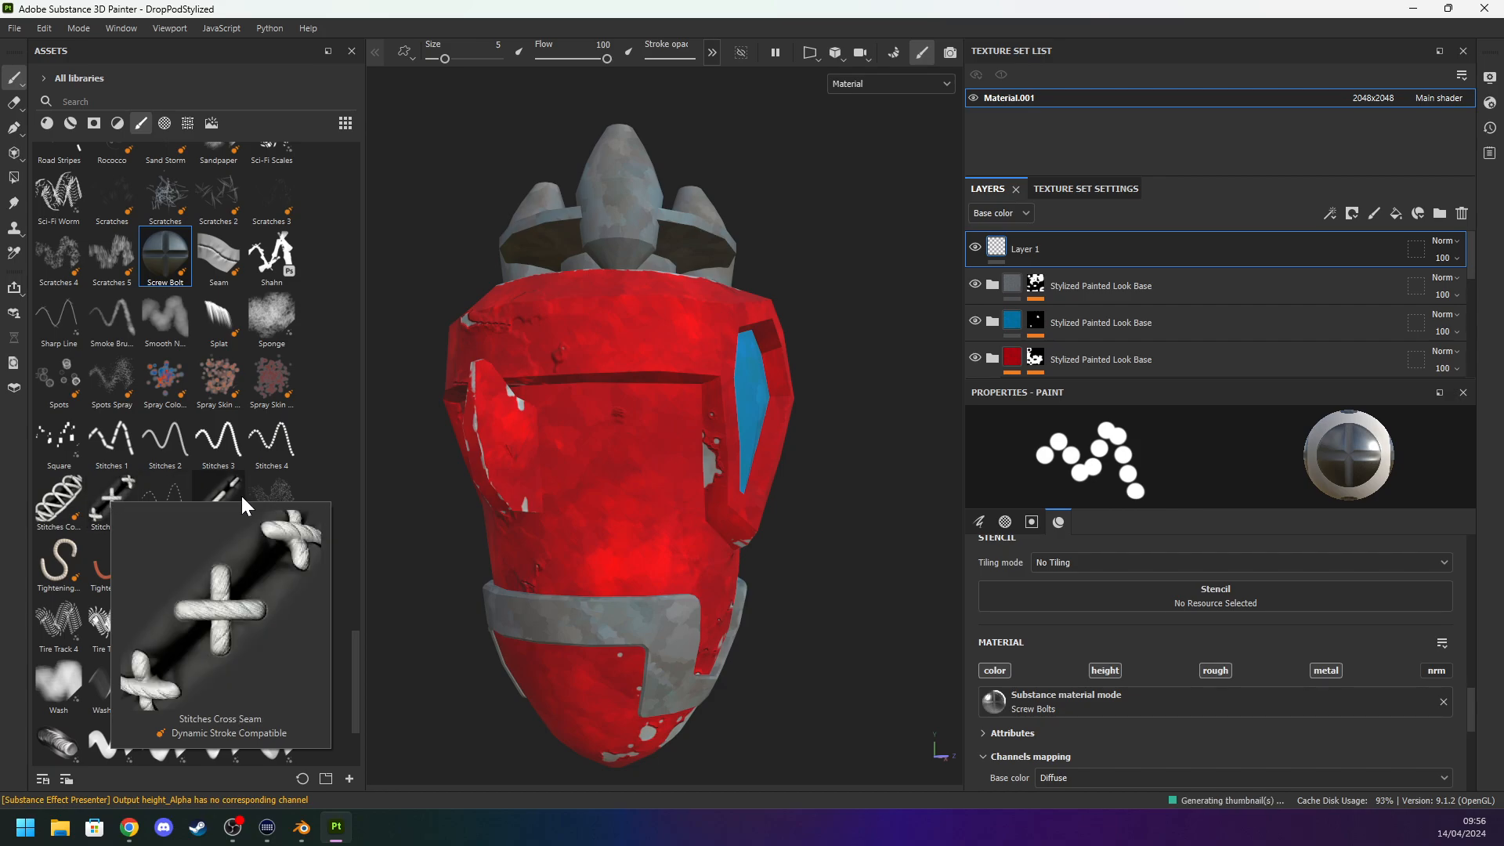
mouse_move(260, 501)
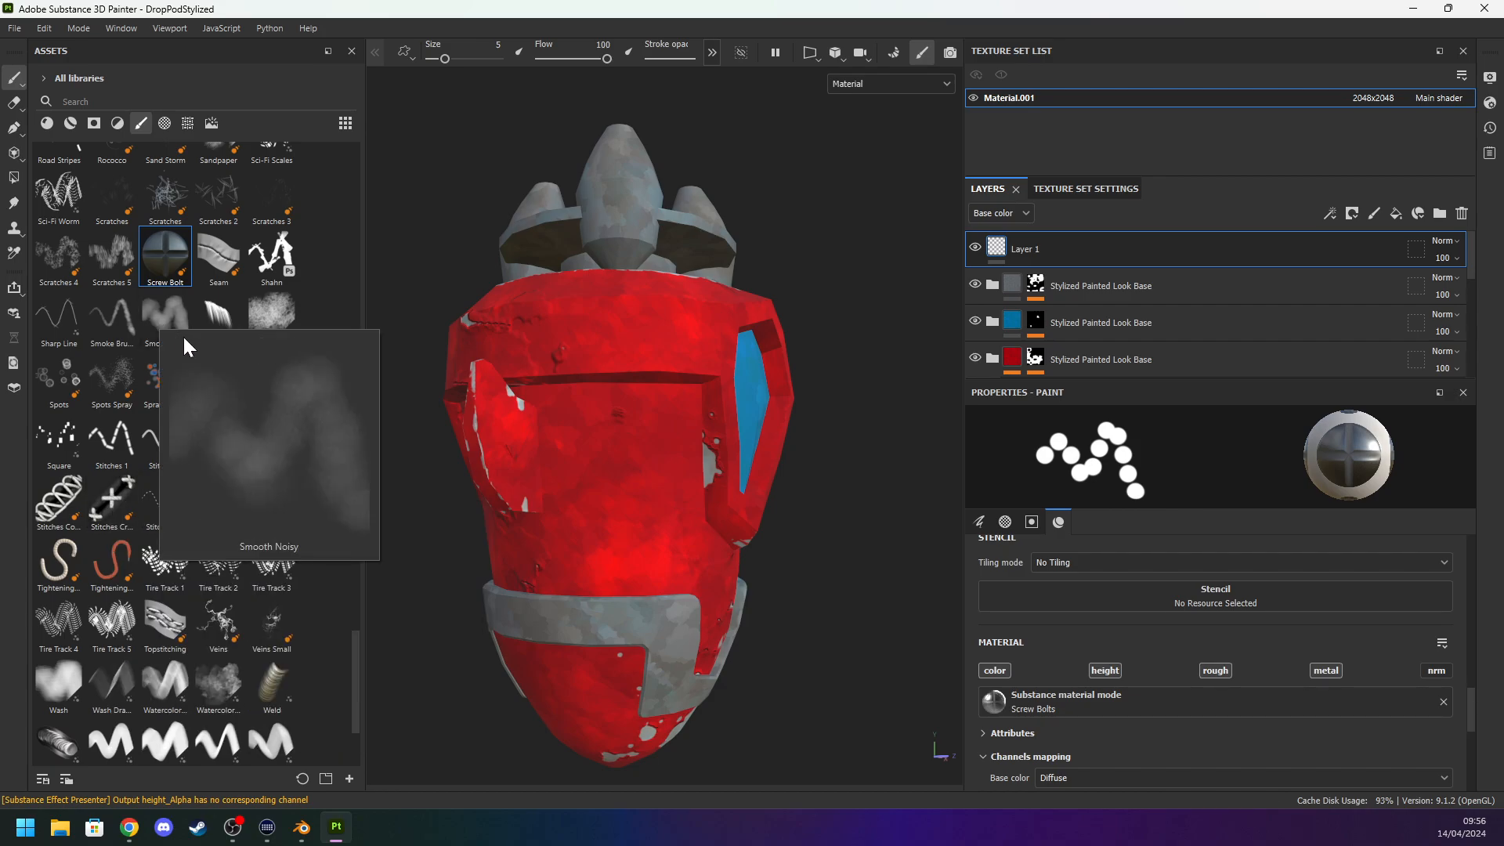
mouse_move(99, 387)
scroll(106, 387, "up", 10)
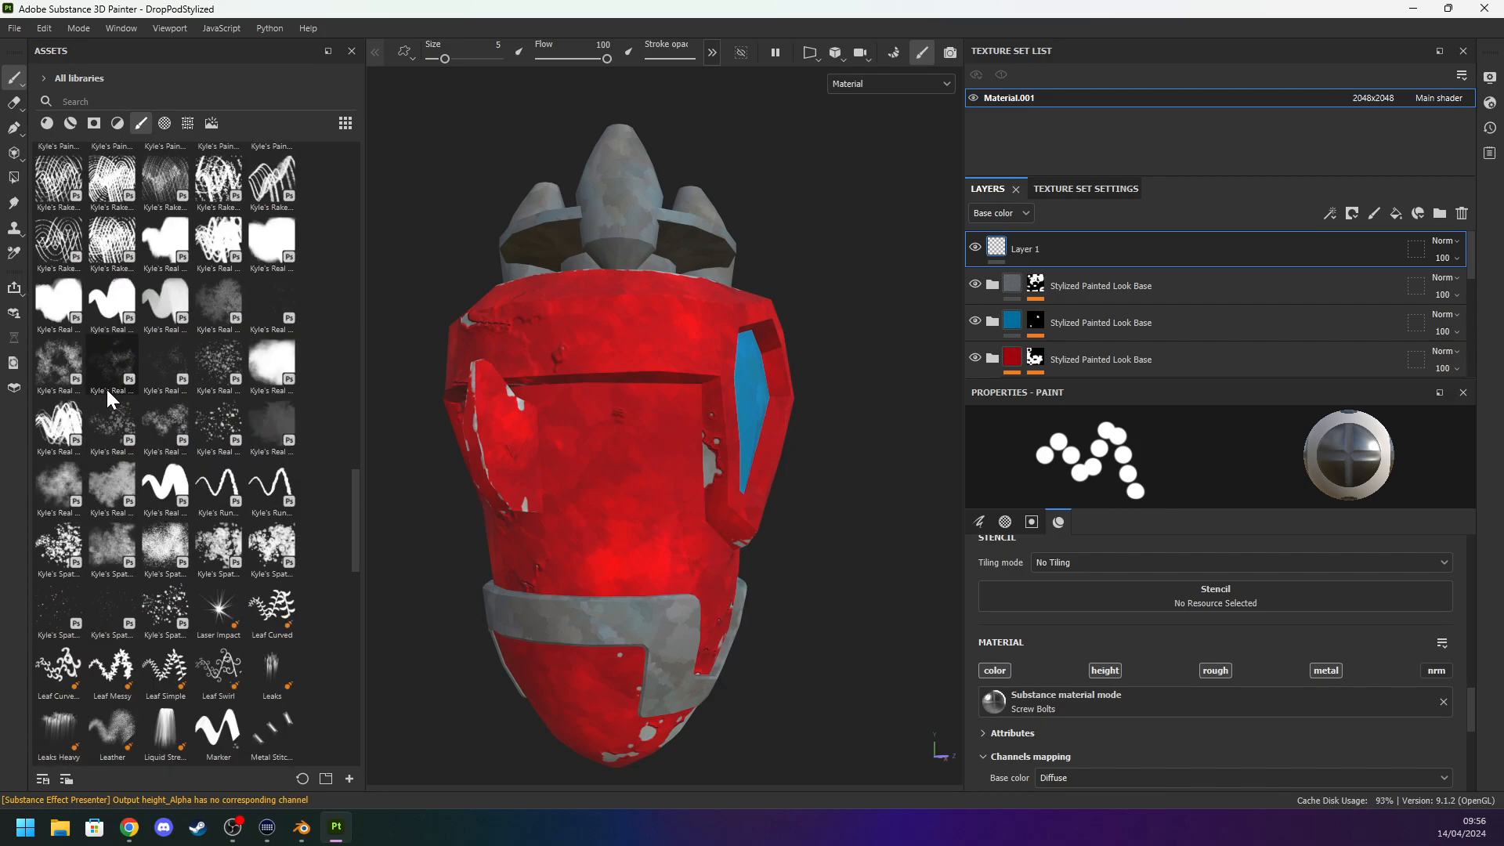
left_click(107, 255)
scroll(117, 332, "up", 5)
left_click(271, 228)
left_click_drag(568, 431, 680, 486)
key("ctrl+z")
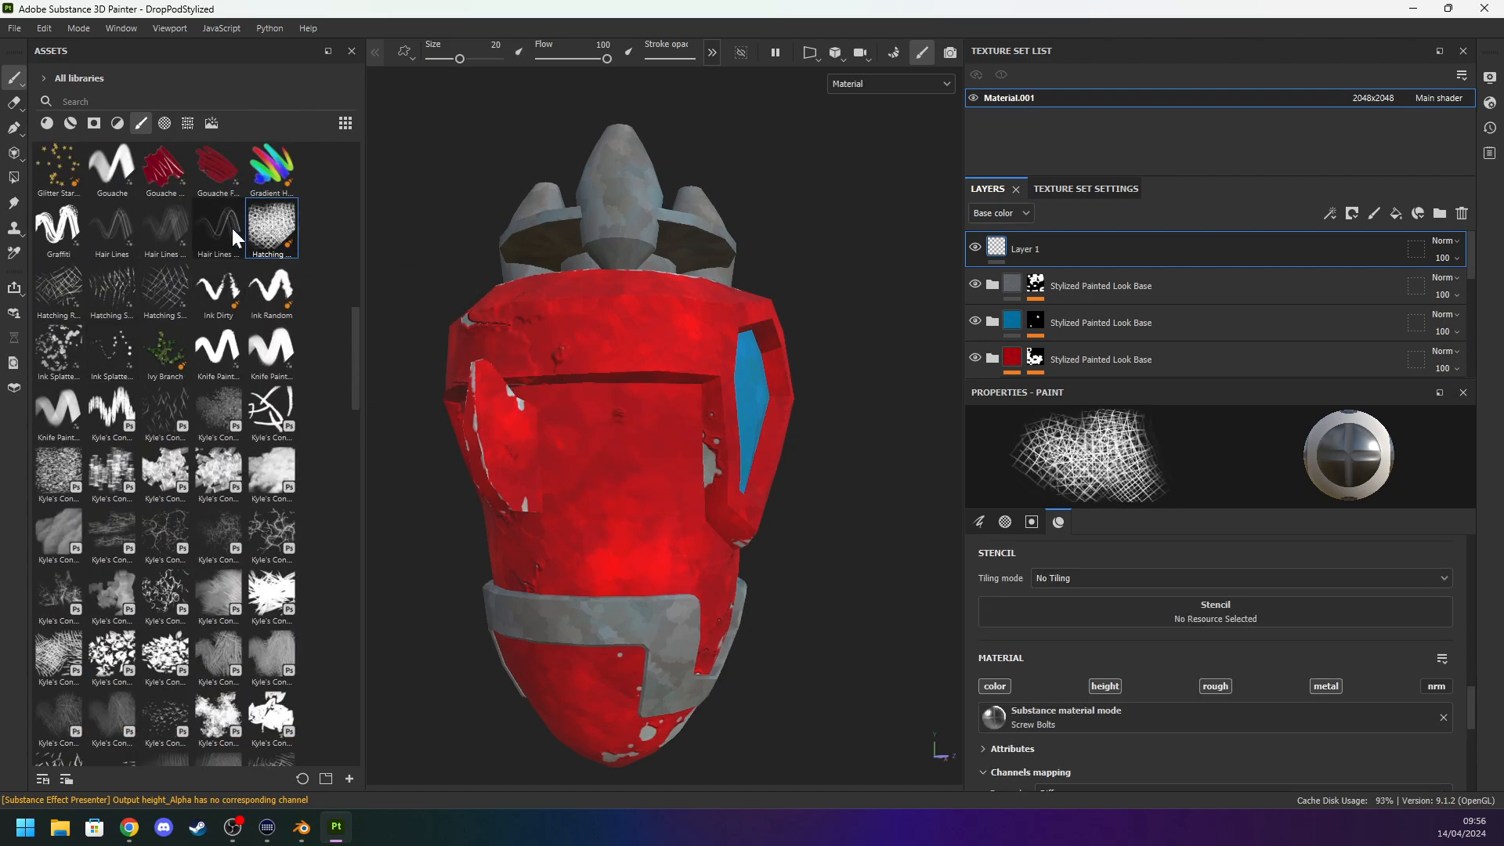
Try spreading cracks over the pod's red side with the Fracture brush, and undo them.
scroll(239, 212, "up", 3)
left_click(107, 248)
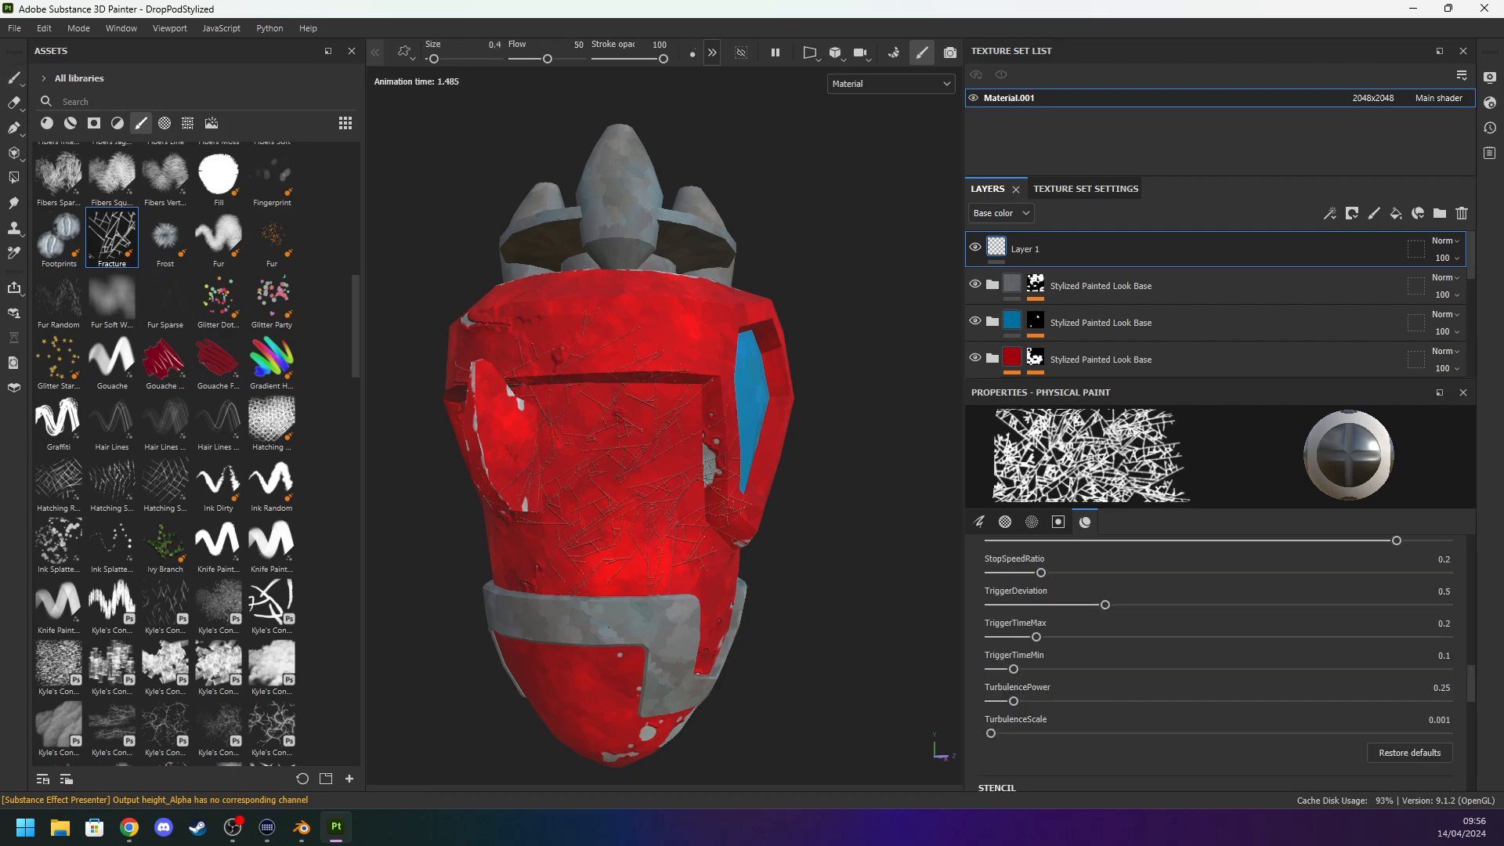
left_click_drag(748, 356, 556, 258, "alt")
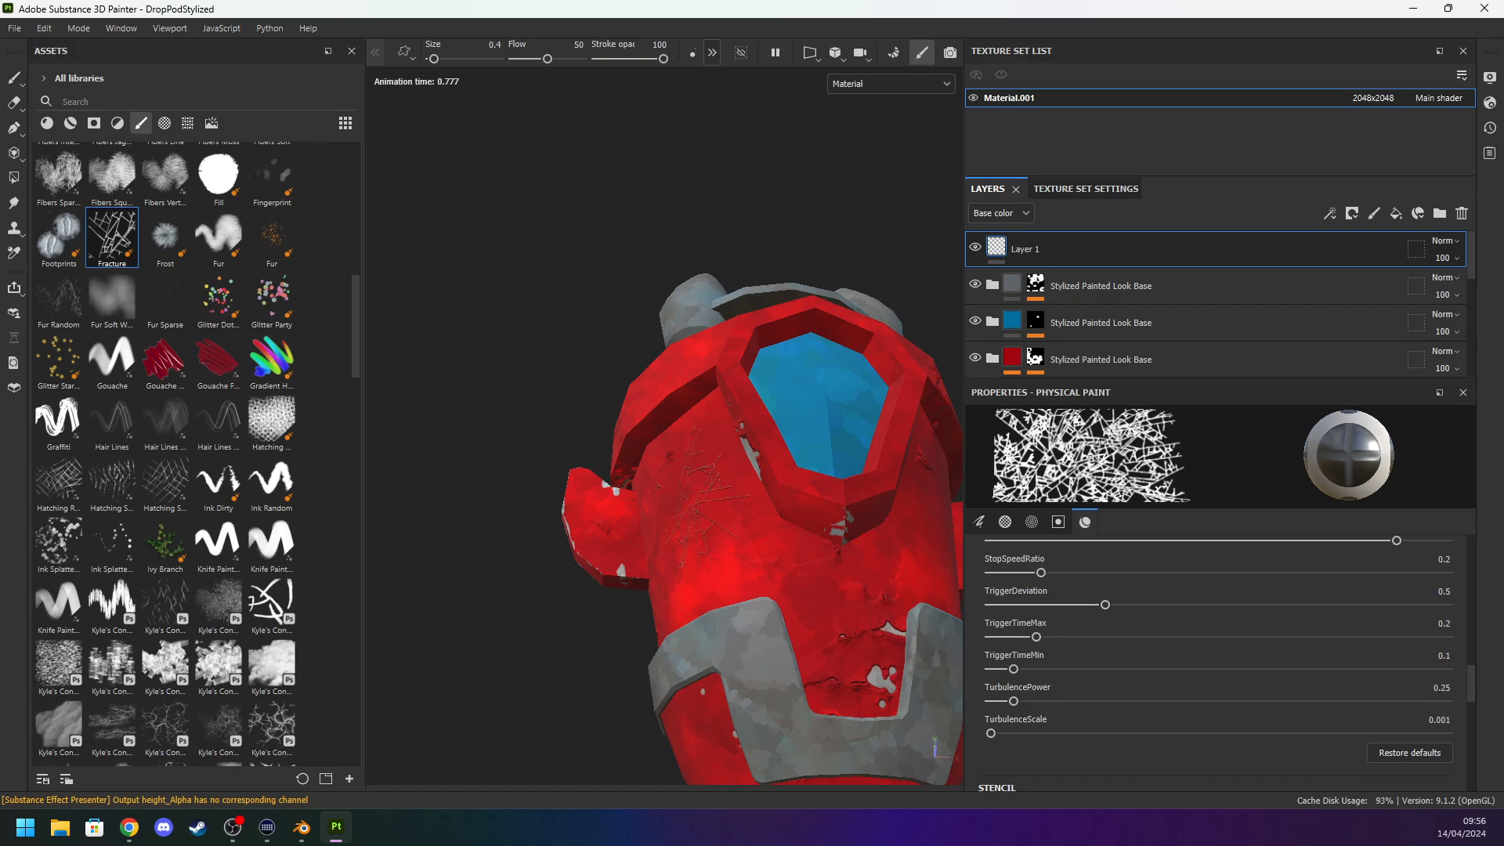
left_click_drag(475, 538, 542, 577, "alt")
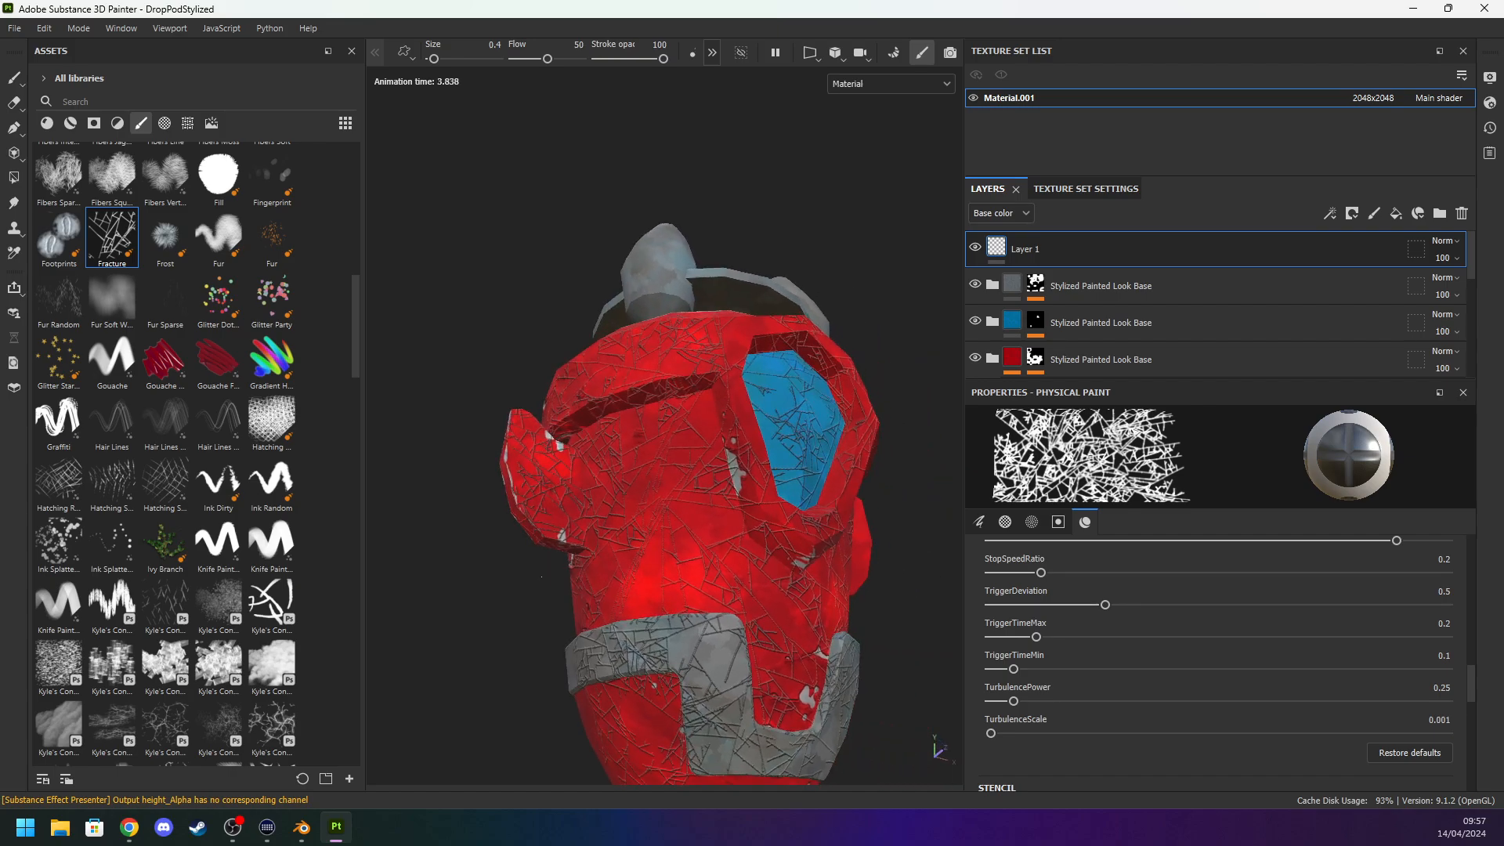
key("ctrl+z")
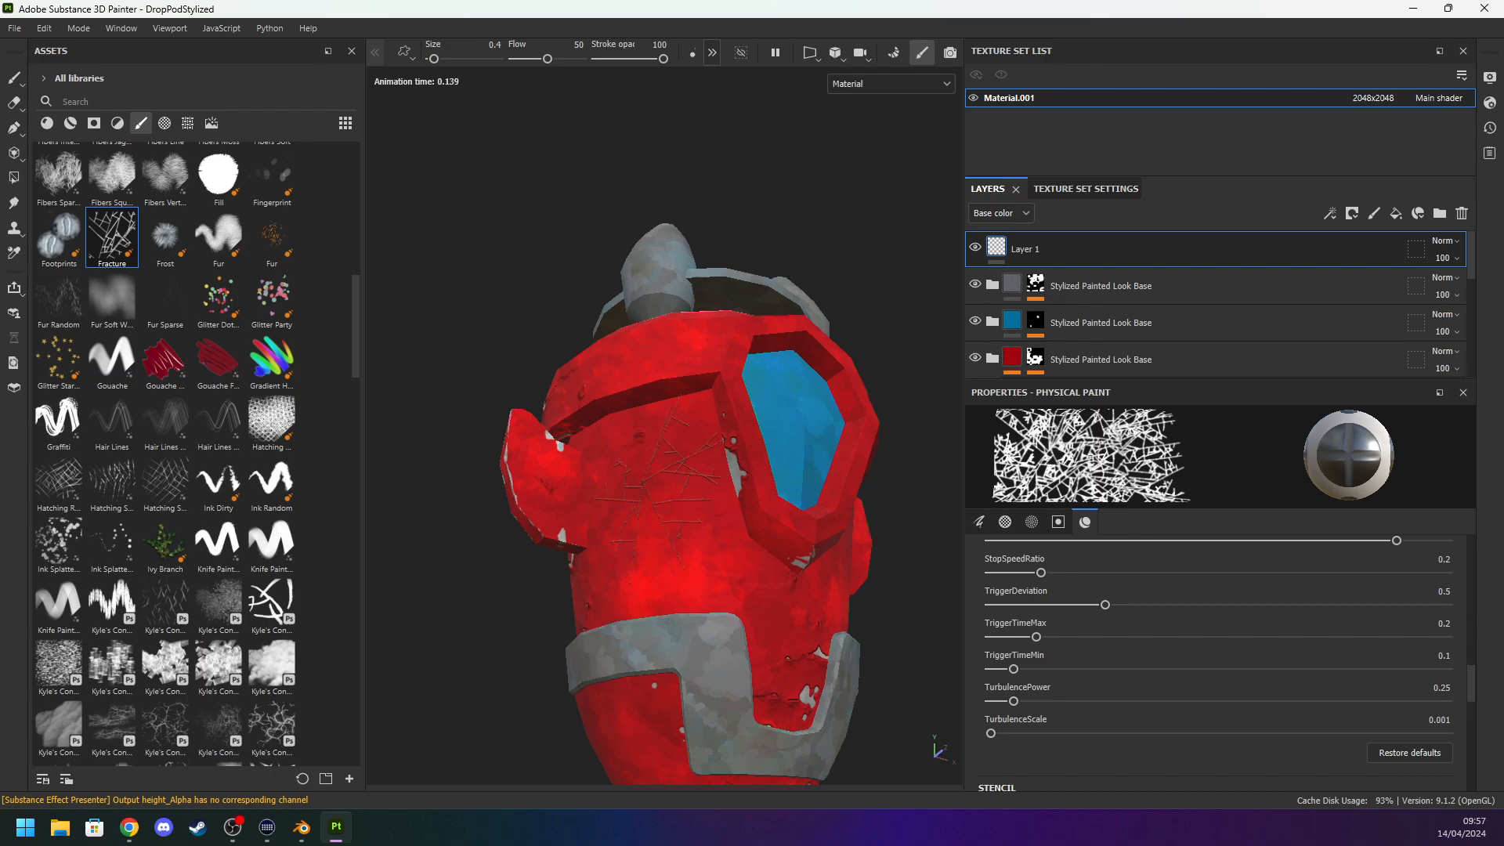
left_click_drag(642, 482, 597, 517, "alt")
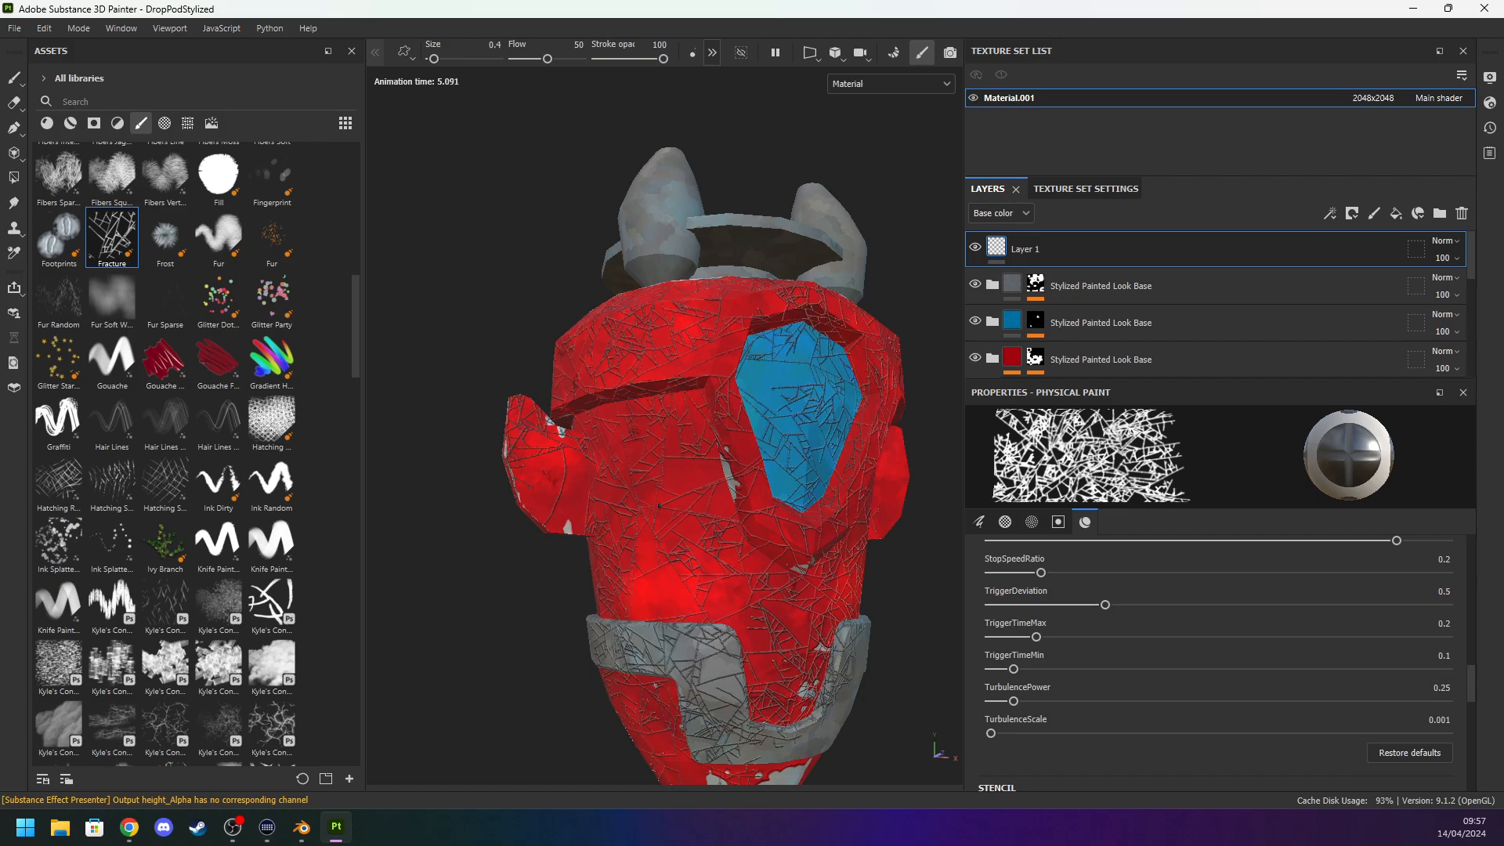
key("ctrl+z")
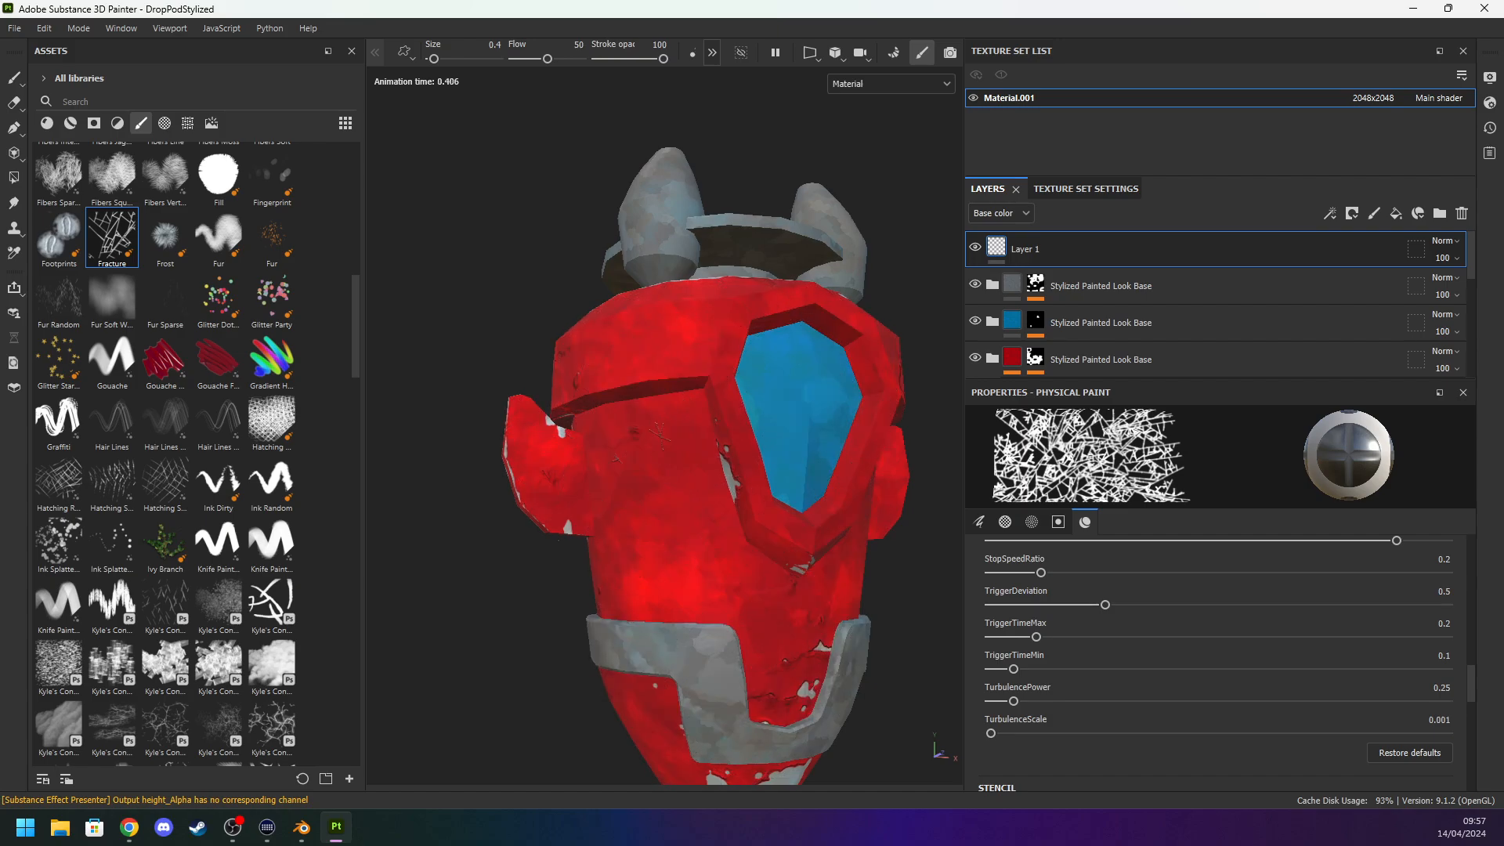
Try the Fracture brush on the pod's rounded nose and on the red side beside the window.
left_click_drag(650, 478, 662, 407, "alt")
left_click_drag(685, 552, 696, 439, "alt")
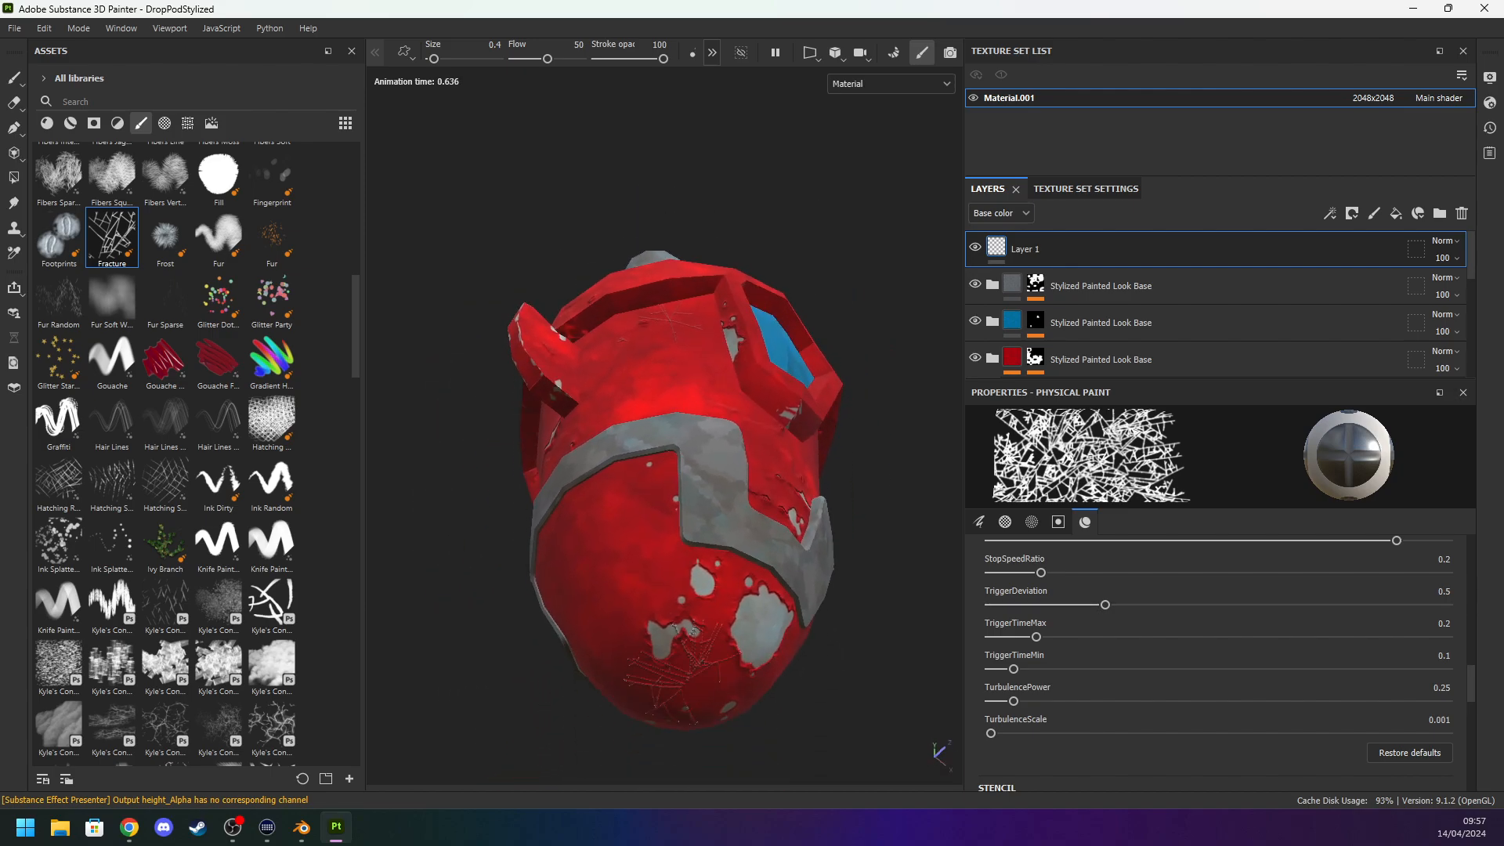
left_click_drag(690, 744, 788, 467, "alt")
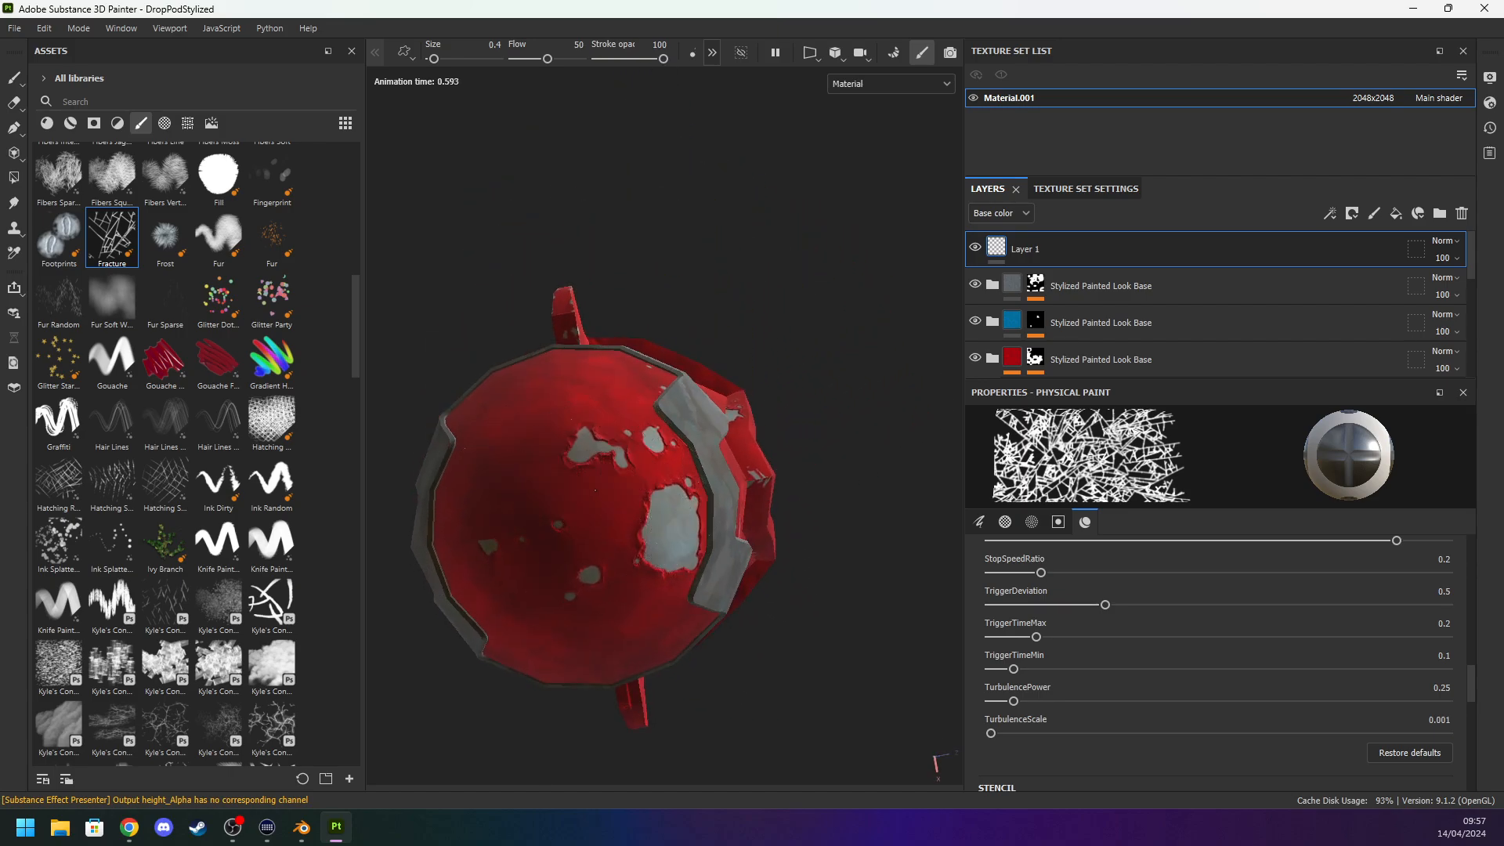
left_click_drag(859, 522, 489, 604, "alt")
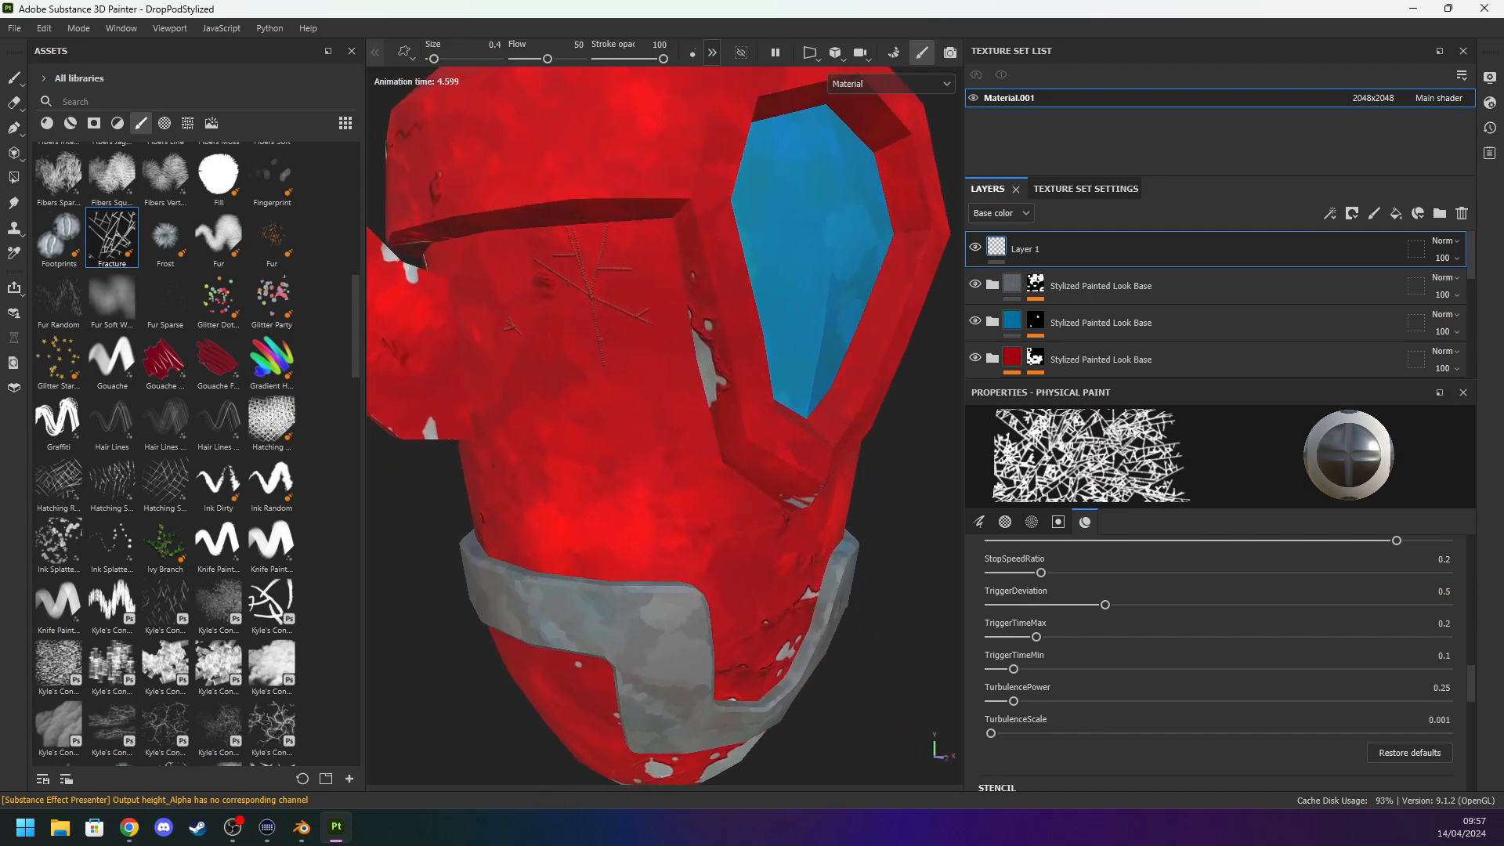
scroll(493, 465, "down", 3)
Paint fracture lines across the upper part of the blue window with the Fracture brush.
left_click_drag(877, 323, 577, 247, "alt")
scroll(604, 397, "up", 3)
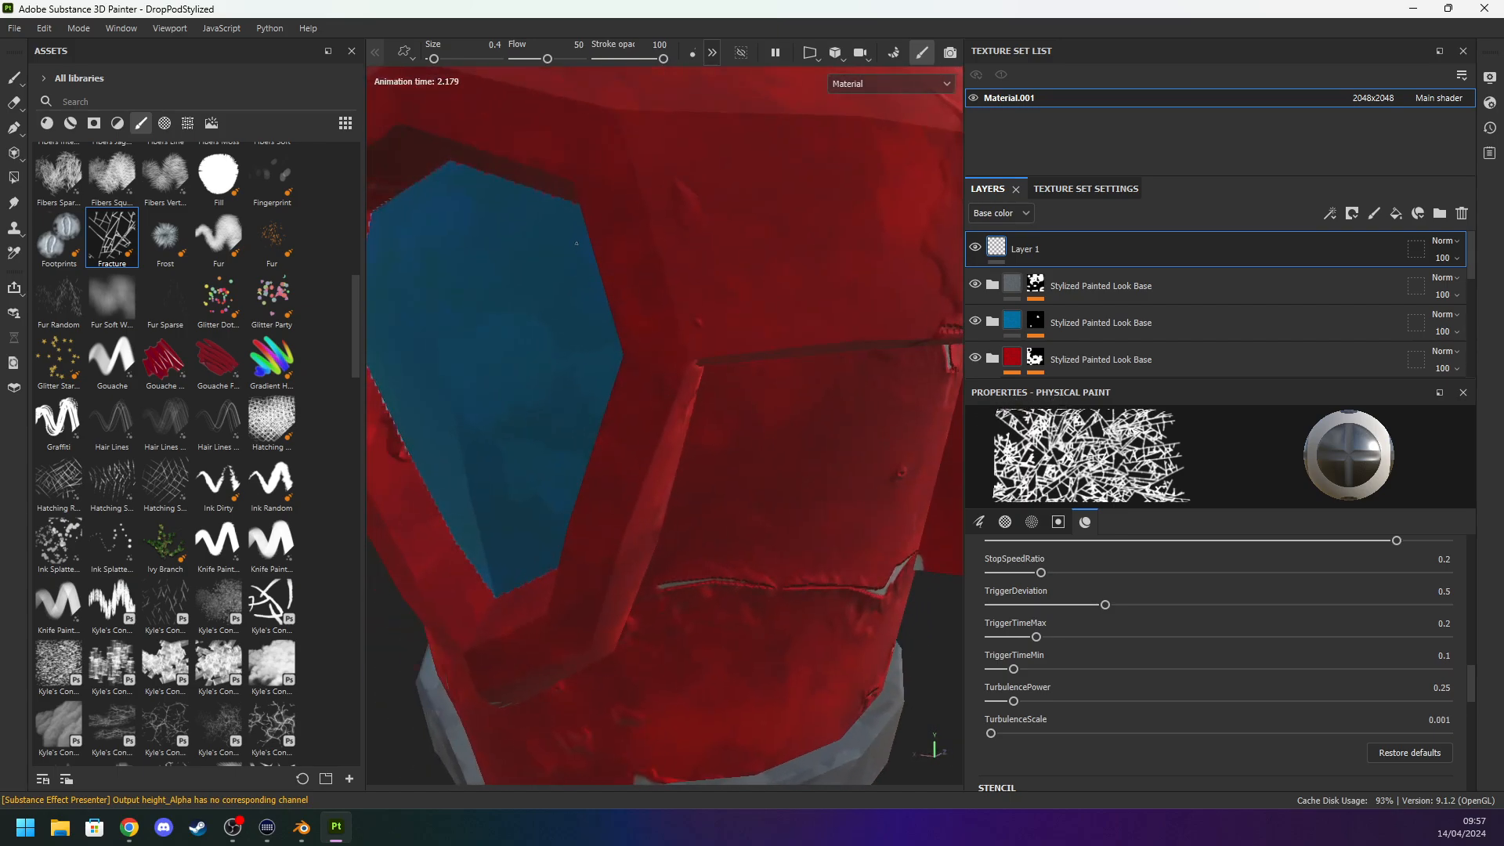
scroll(863, 432, "down", 3)
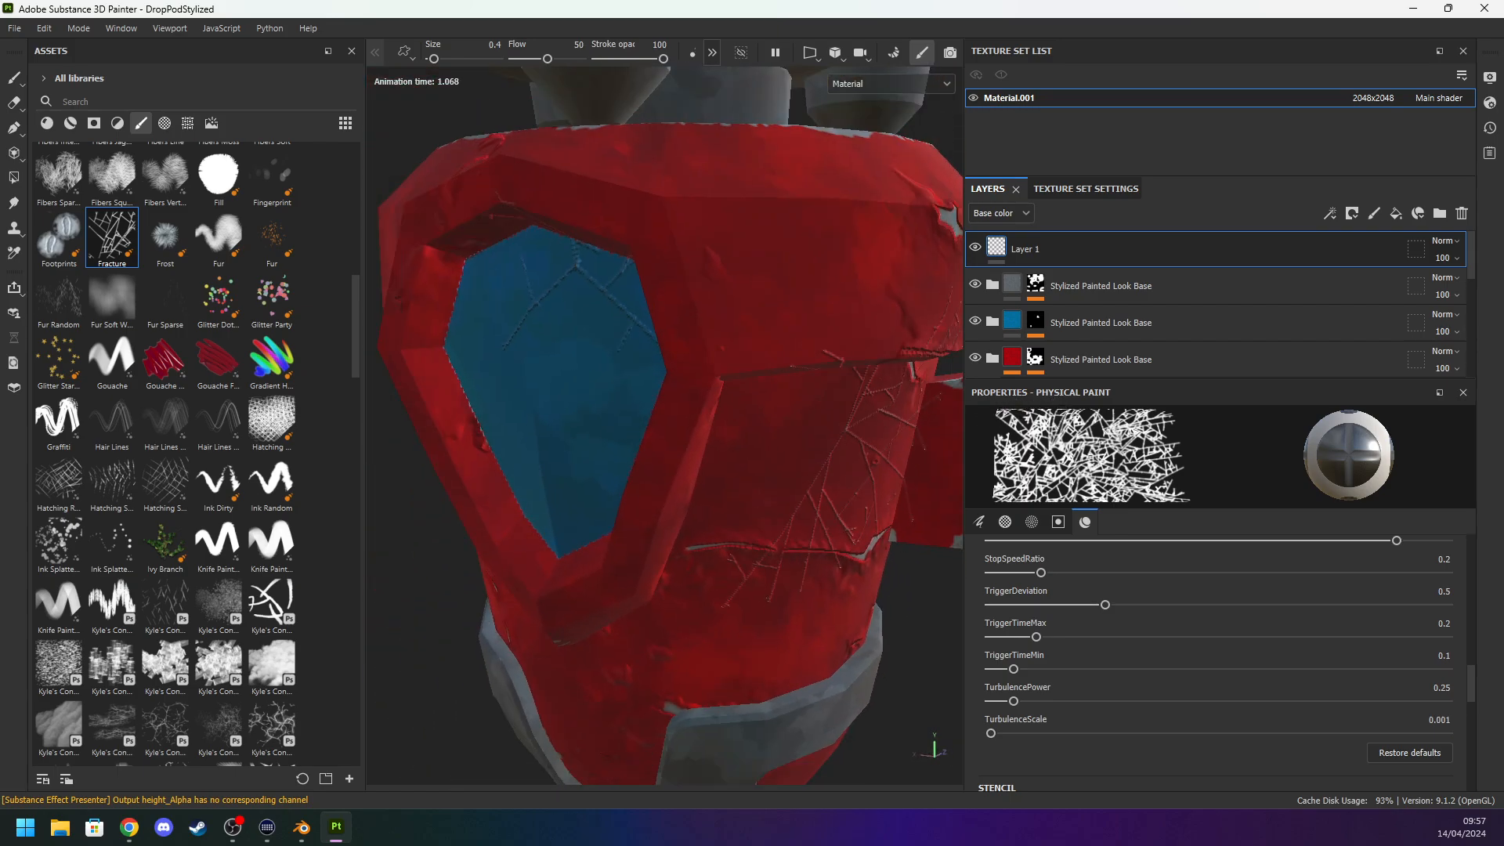
scroll(797, 365, "down", 3)
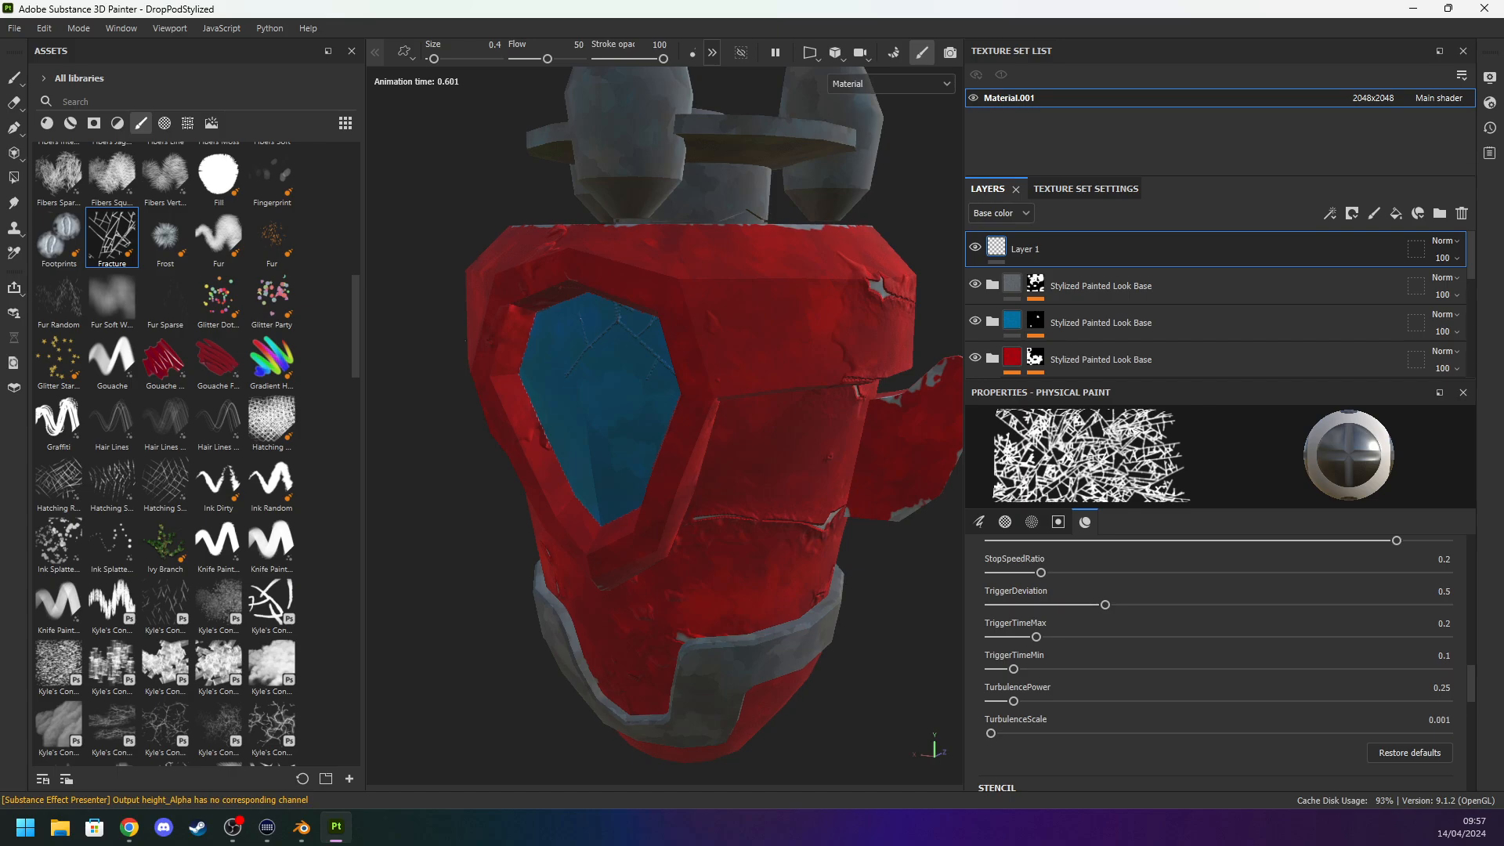
scroll(295, 426, "up", 5)
mouse_move(481, 438)
left_mouse_down("alt")
mouse_move(343, 427)
mouse_move(625, 427)
left_mouse_up("alt")
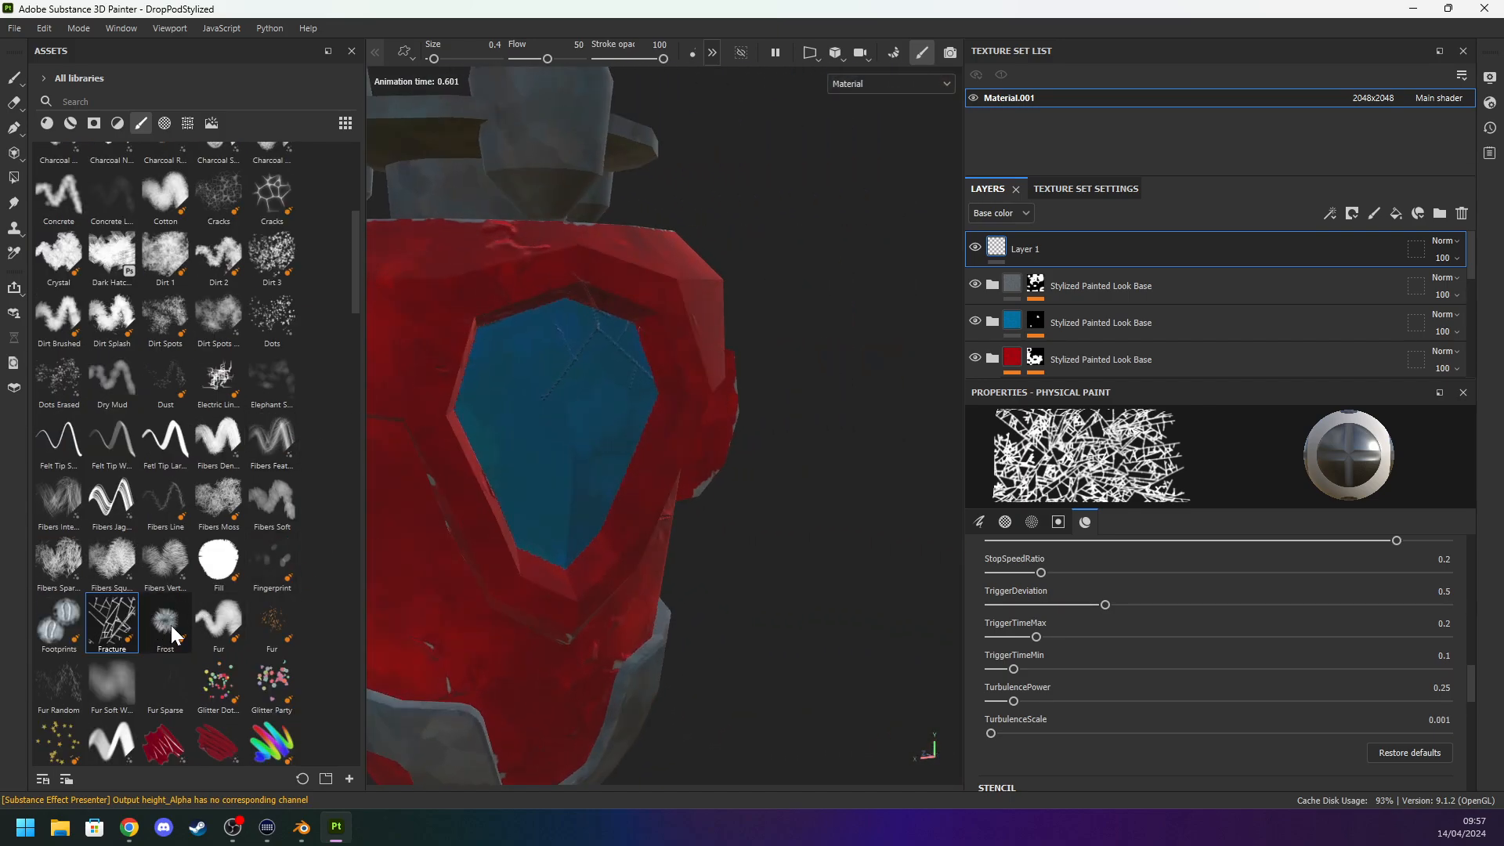
Try a Cracks brush stamp at size 55.42 on the blue window and check it from several angles.
scroll(157, 564, "up", 6)
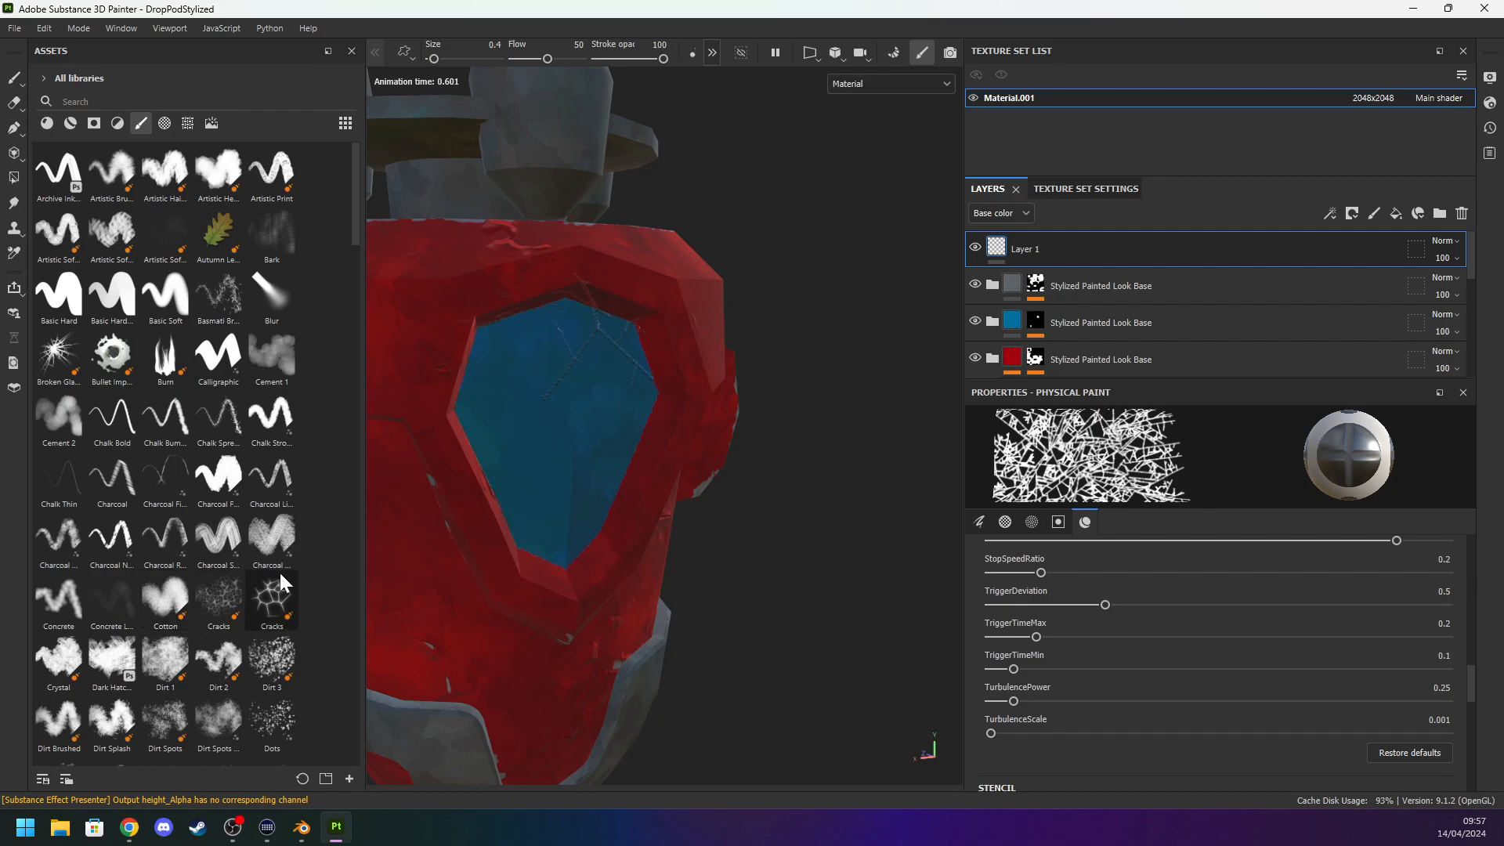
mouse_move(839, 576)
left_mouse_down("alt")
mouse_move(648, 542)
mouse_move(351, 534)
mouse_move(436, 504)
mouse_move(447, 540)
left_mouse_up("alt")
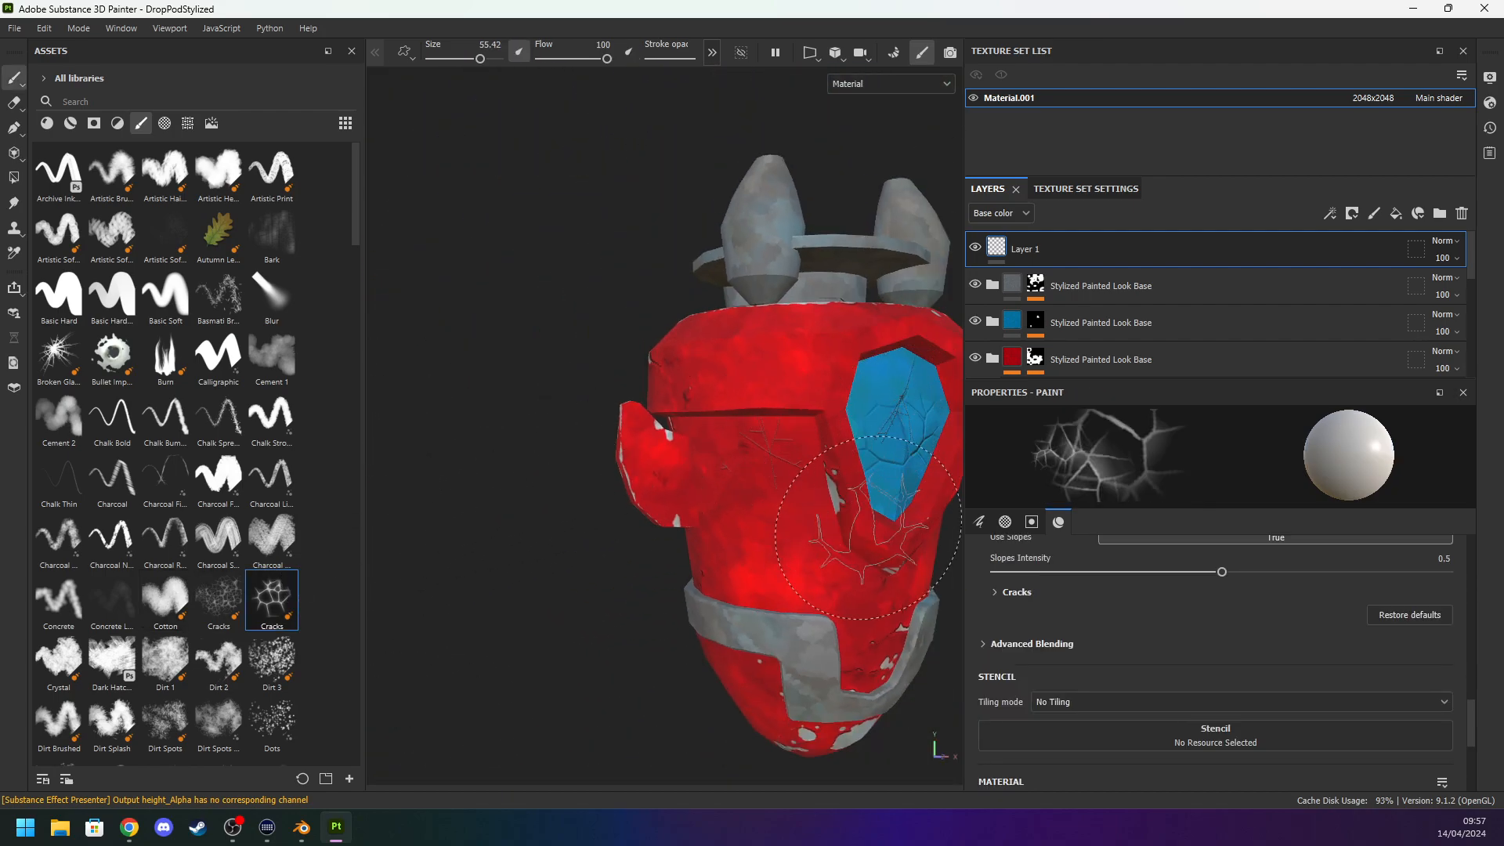
scroll(520, 436, "up", 1)
scroll(691, 412, "up", 2)
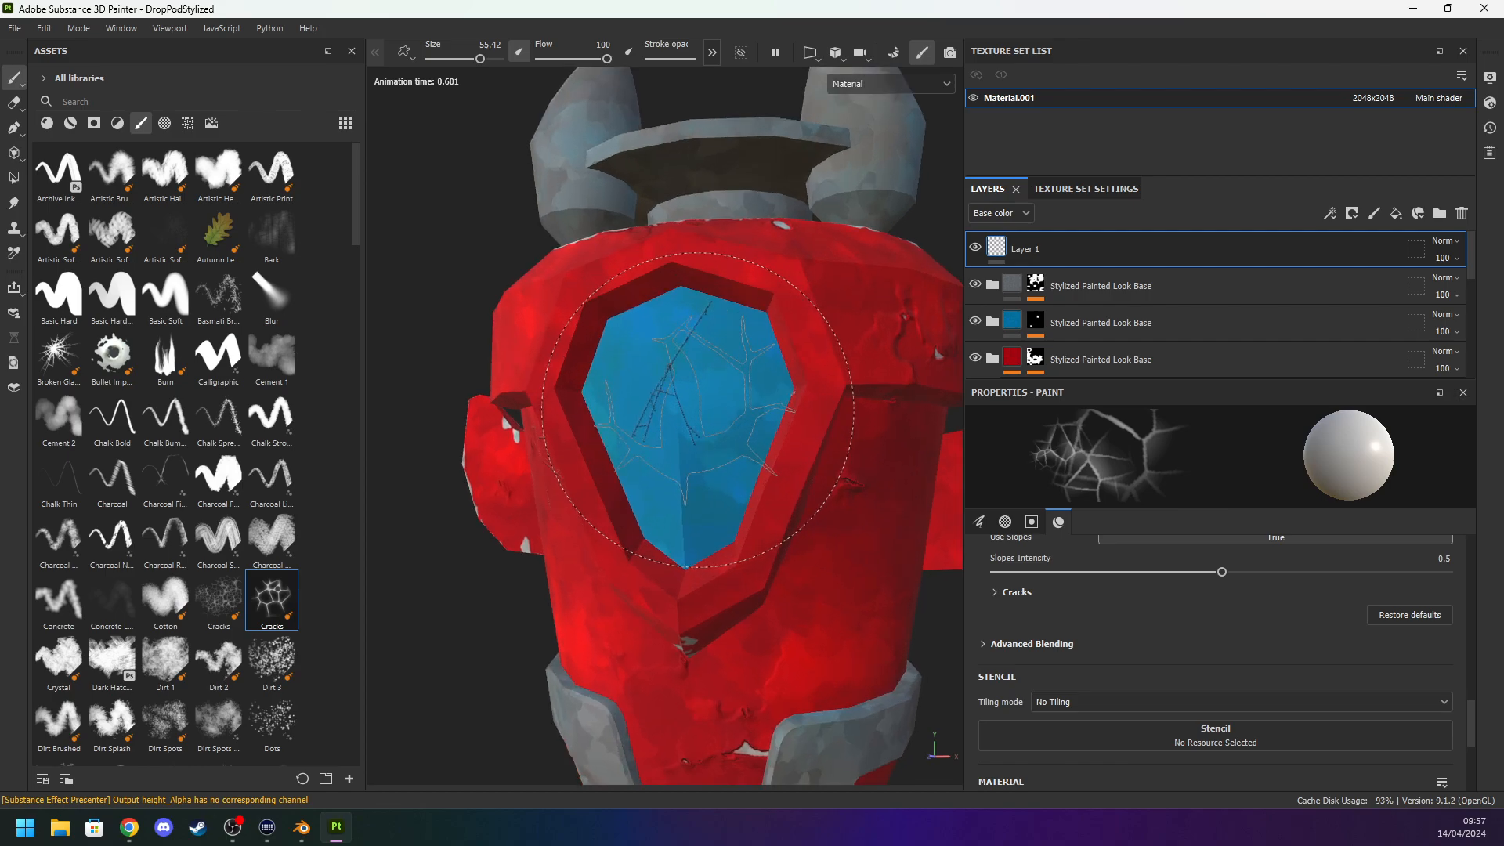
scroll(692, 411, "up", 3)
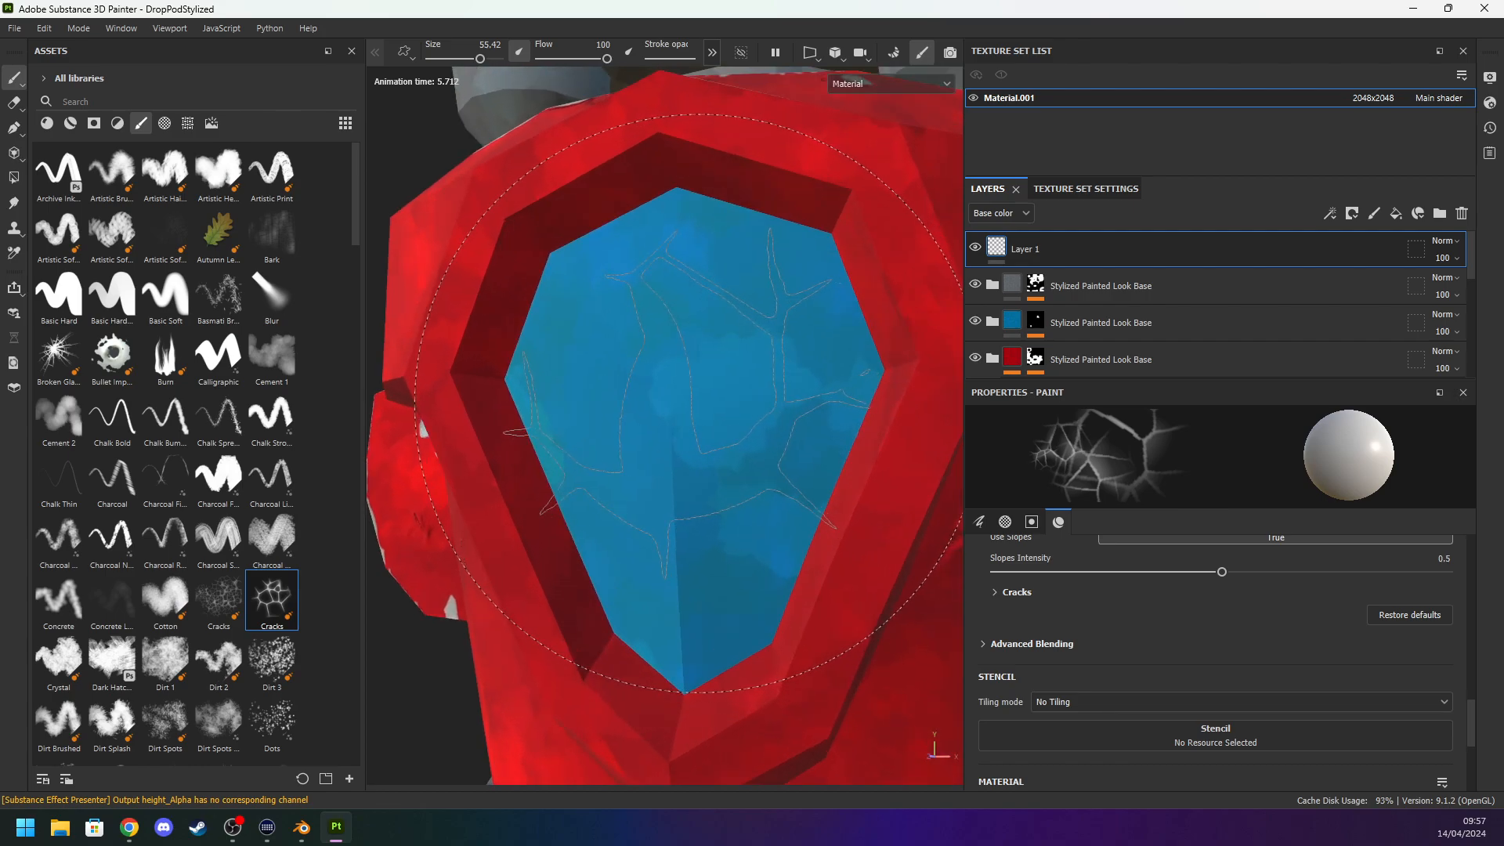
scroll(692, 412, "down", 5)
left_click_drag(692, 411, 442, 344, "alt")
scroll(612, 384, "up", 2)
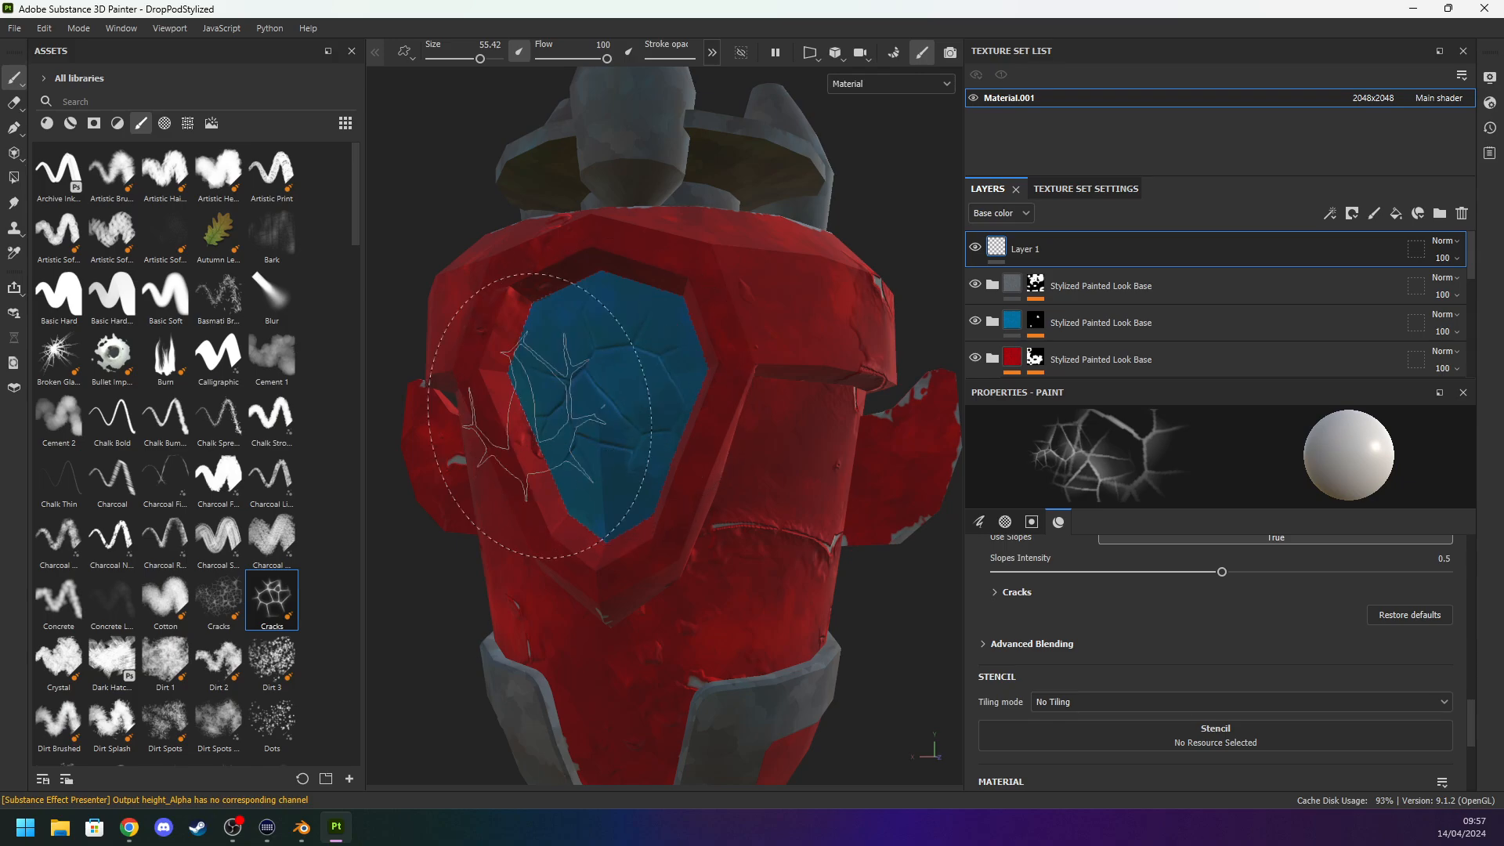
scroll(597, 476, "down", 4)
mouse_move(593, 481)
left_mouse_down("alt")
mouse_move(541, 501)
mouse_move(444, 469)
mouse_move(419, 543)
left_mouse_up("alt")
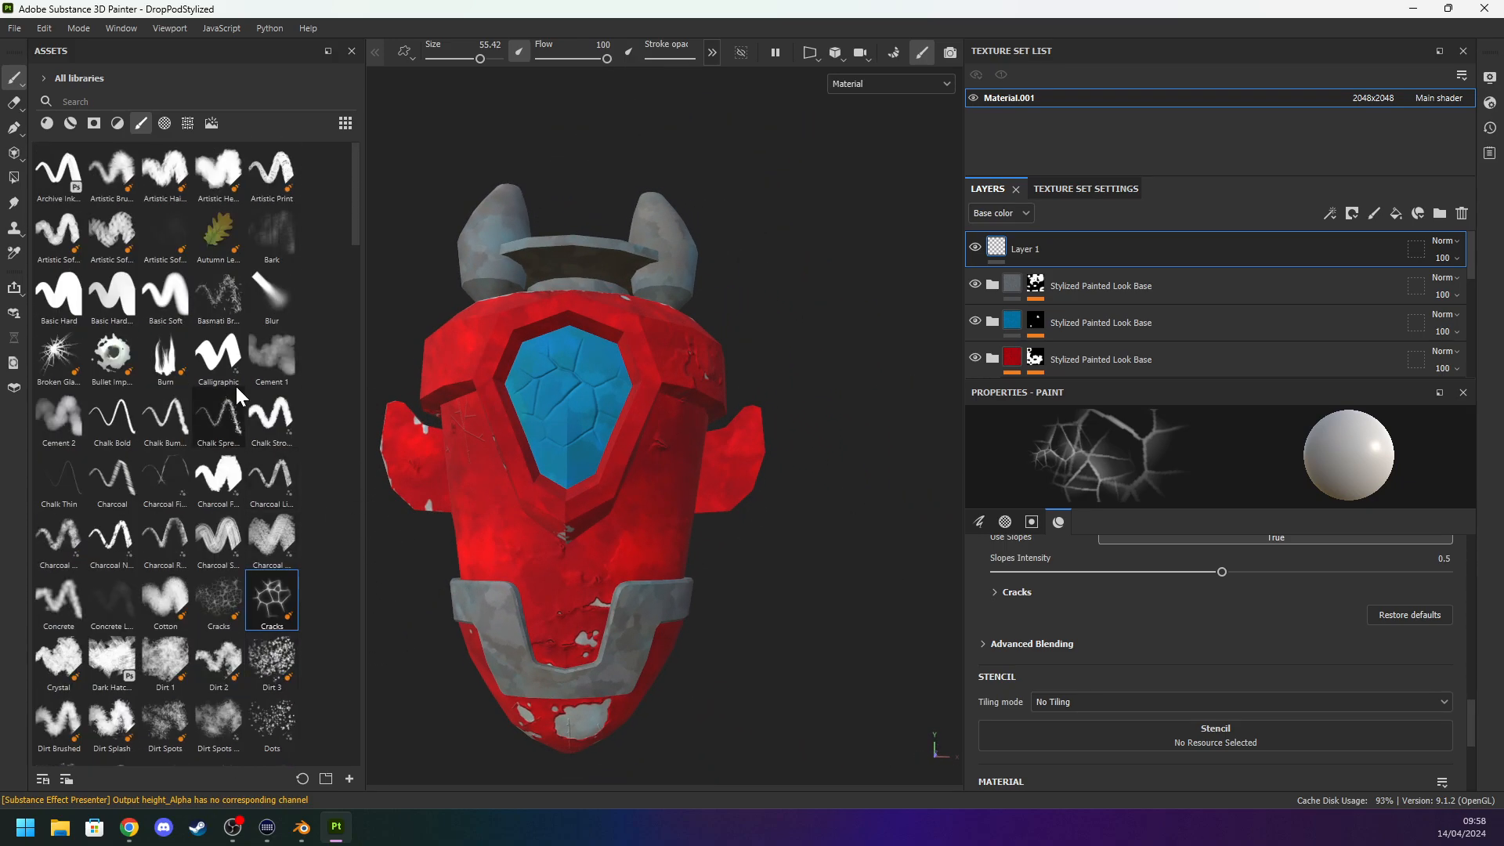
Try Broken Glass brush impacts on the blue window, briefly hiding the blue Stylized Painted Look Base group to compare.
left_click(58, 357)
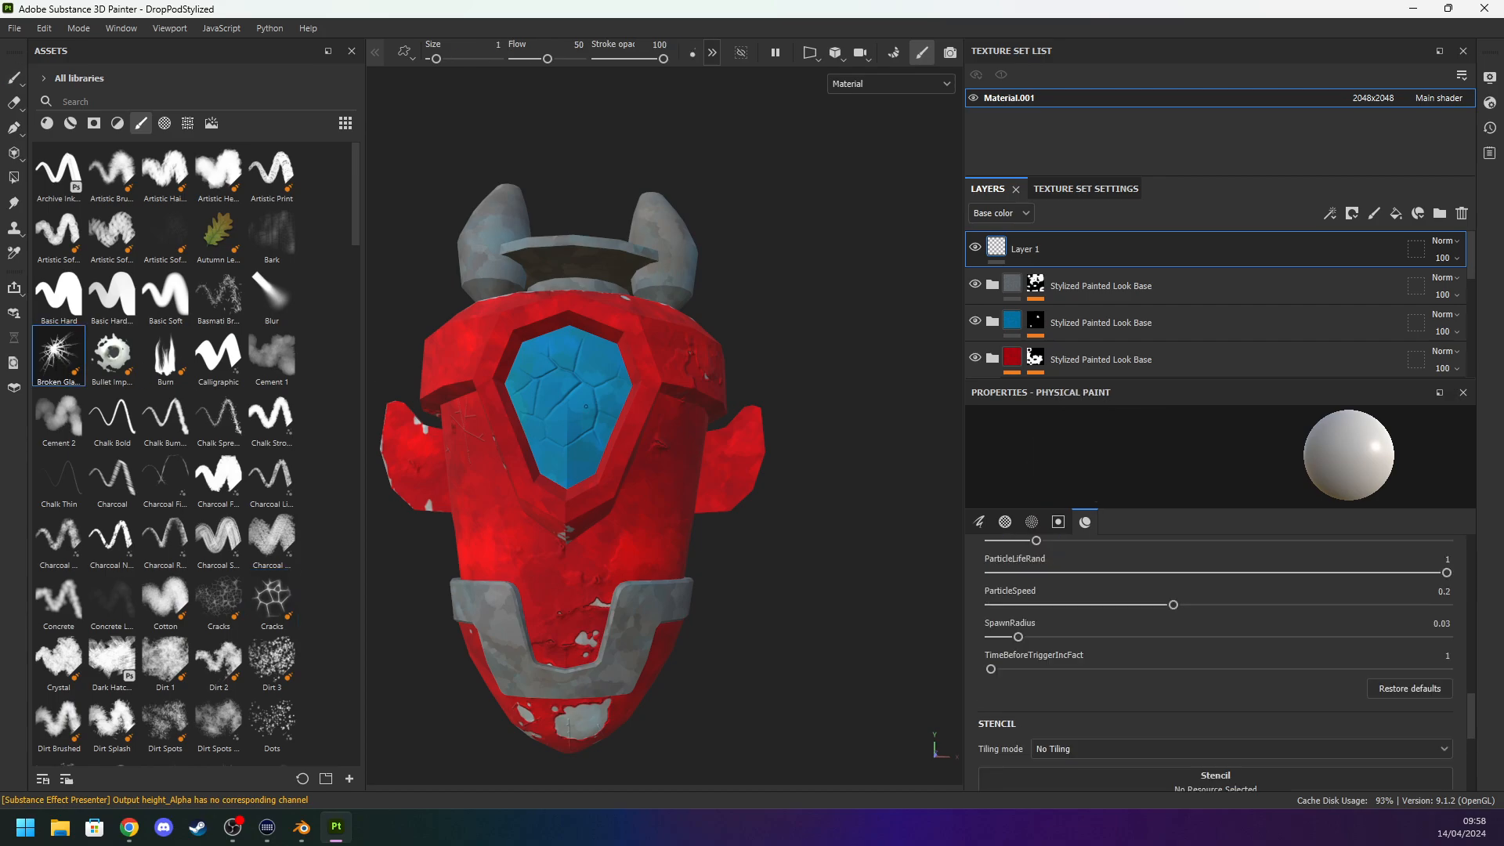
left_click(557, 397)
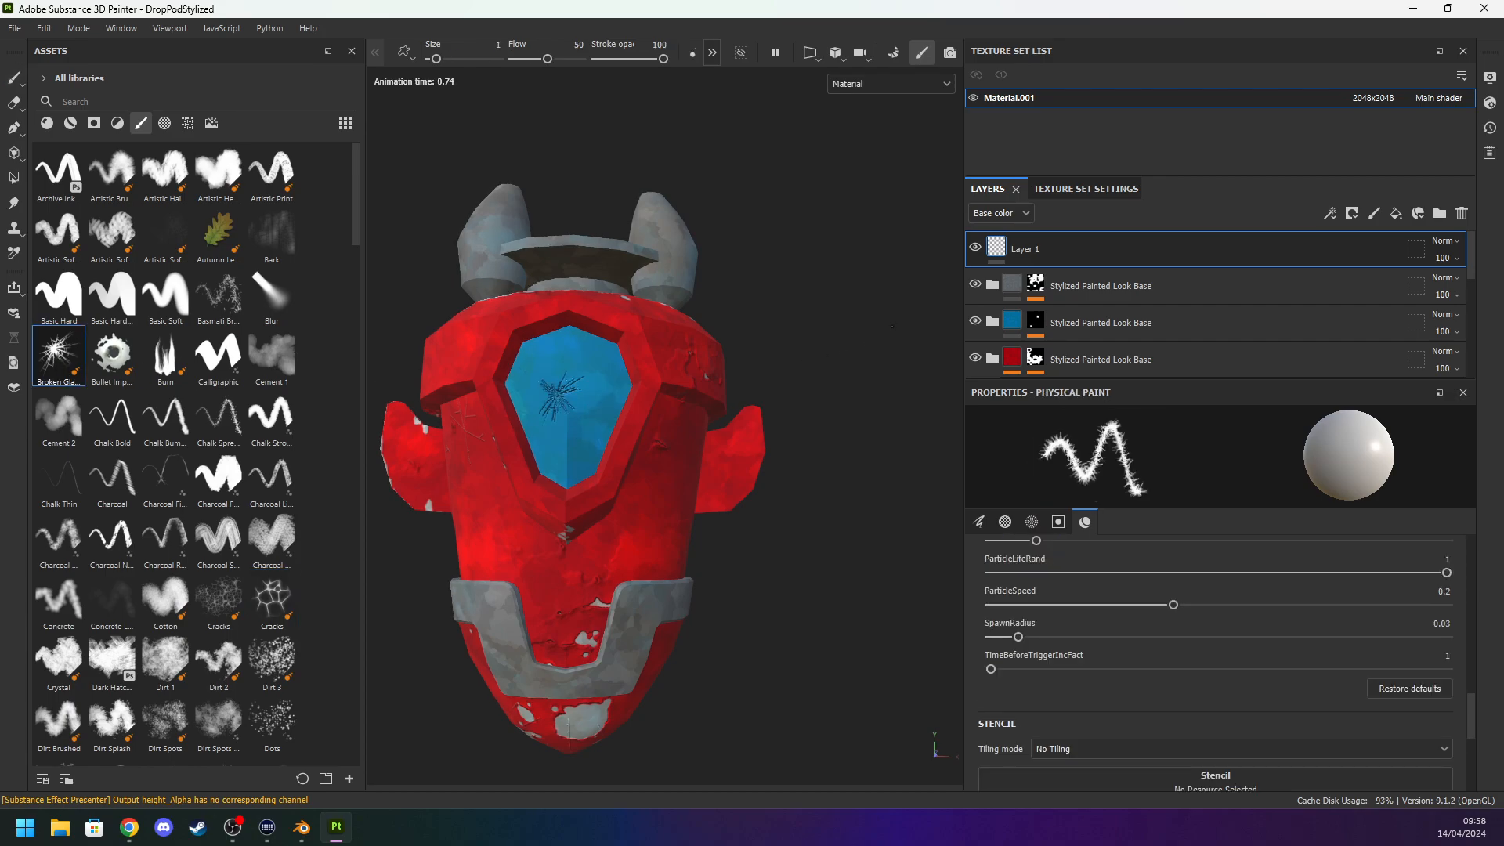
left_click(975, 321)
scroll(592, 407, "up", 5)
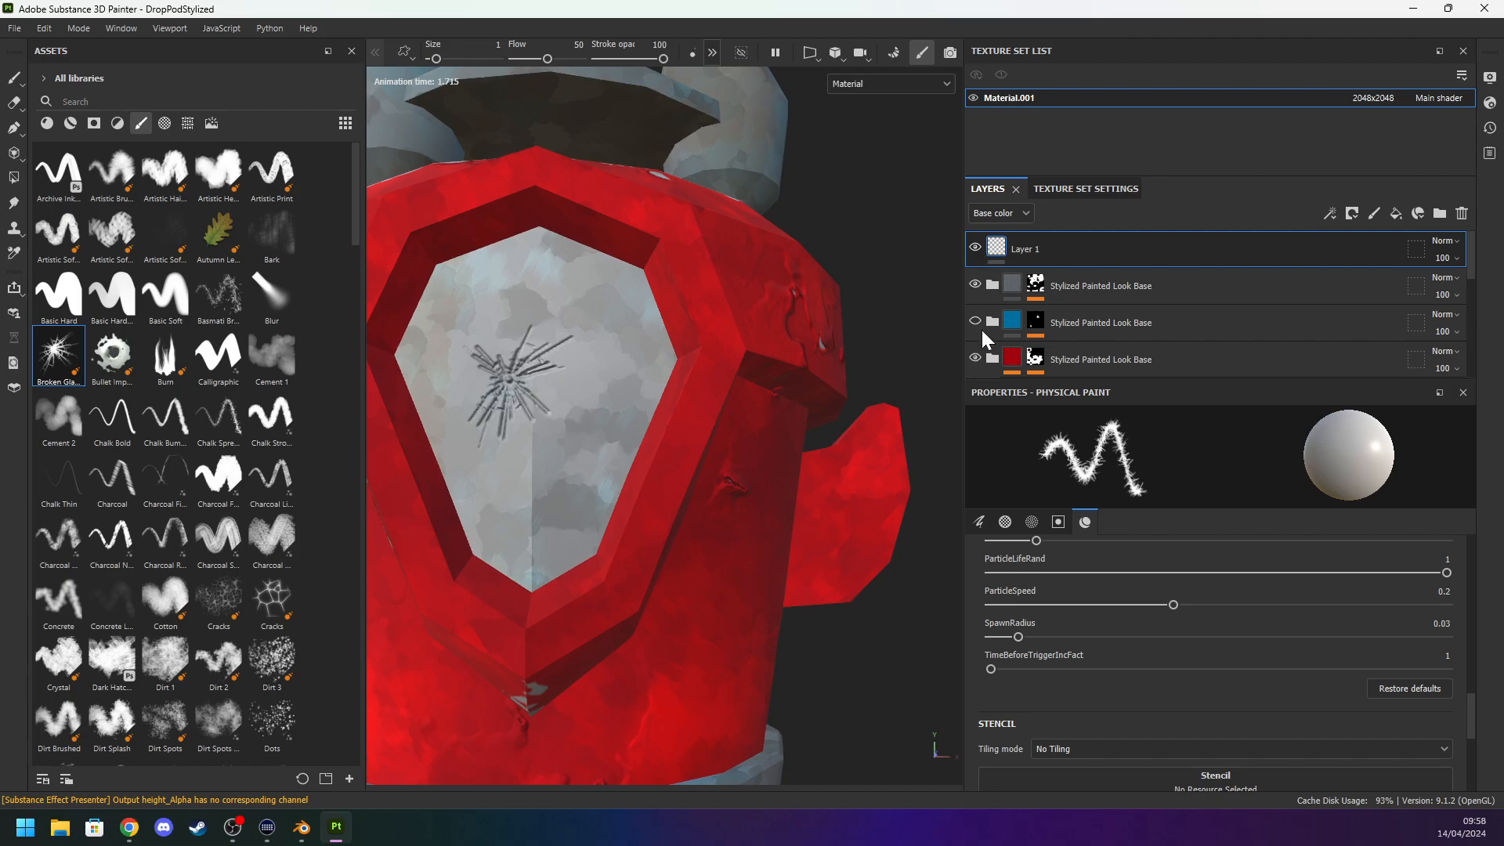
left_click(975, 321)
left_click(615, 288)
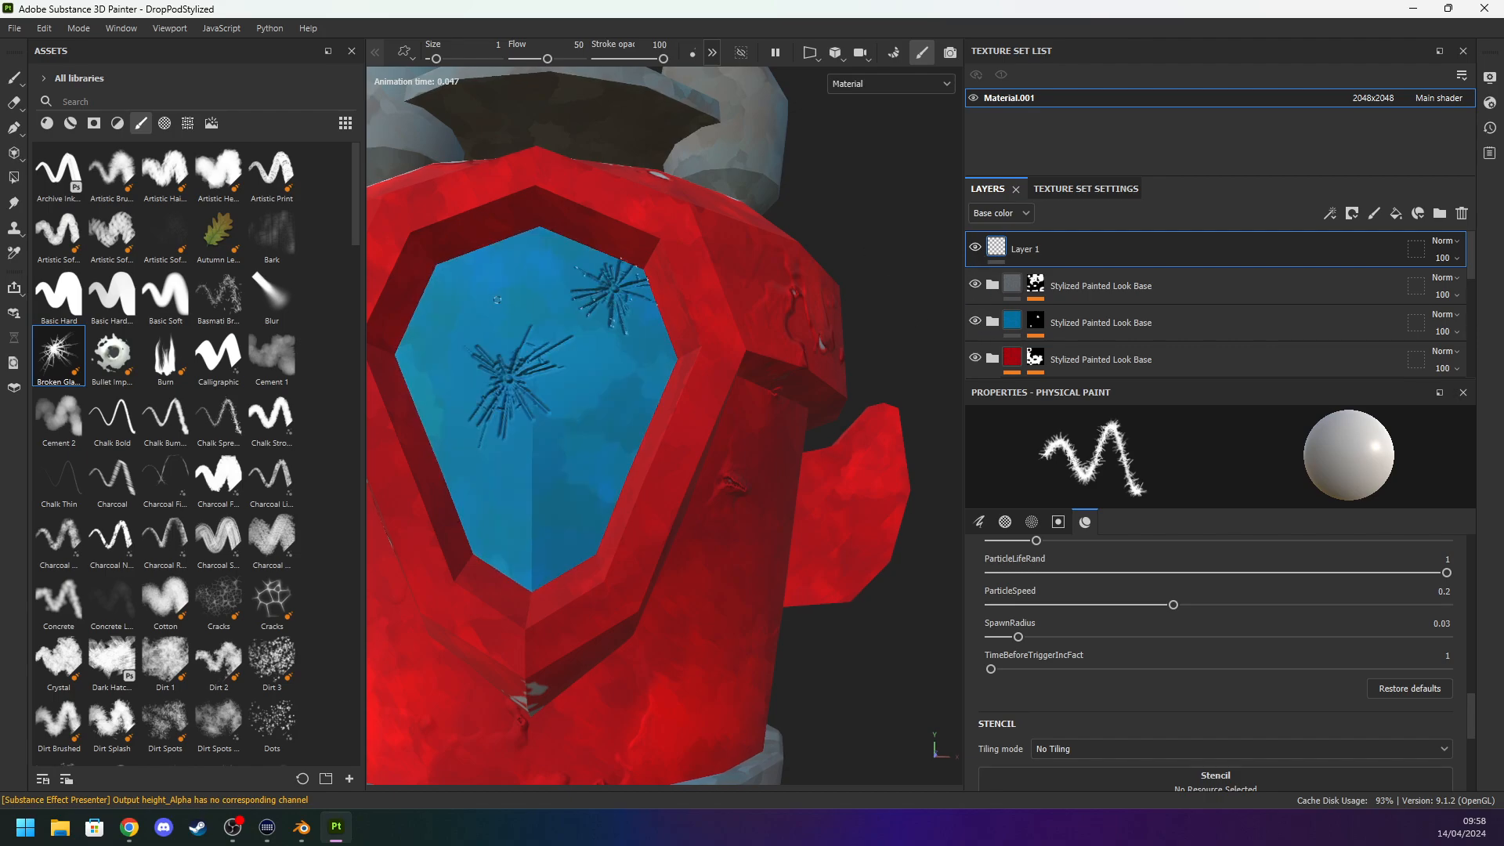
left_click(496, 300)
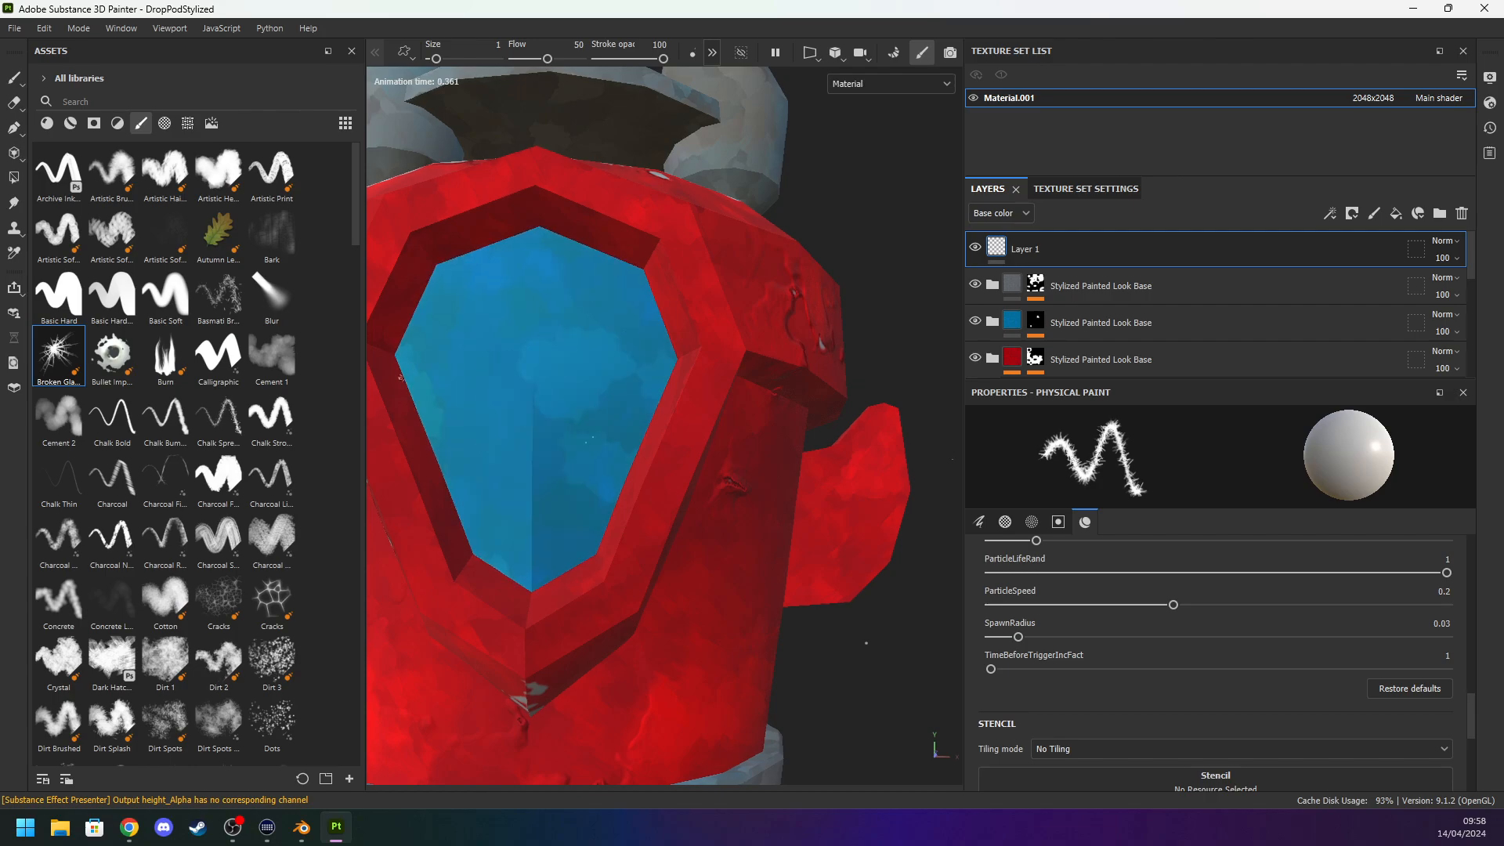
Switch back to the larger-patterned Cracks brush and try a crack stamp on the blue window.
scroll(345, 371, "down", 3)
scroll(578, 564, "down", 4)
mouse_move(578, 564)
left_mouse_down("alt")
mouse_move(490, 431)
mouse_move(580, 411)
mouse_move(564, 414)
mouse_move(951, 426)
mouse_move(303, 480)
mouse_move(596, 430)
left_mouse_up("alt")
key("f")
scroll(92, 384, "up", 3)
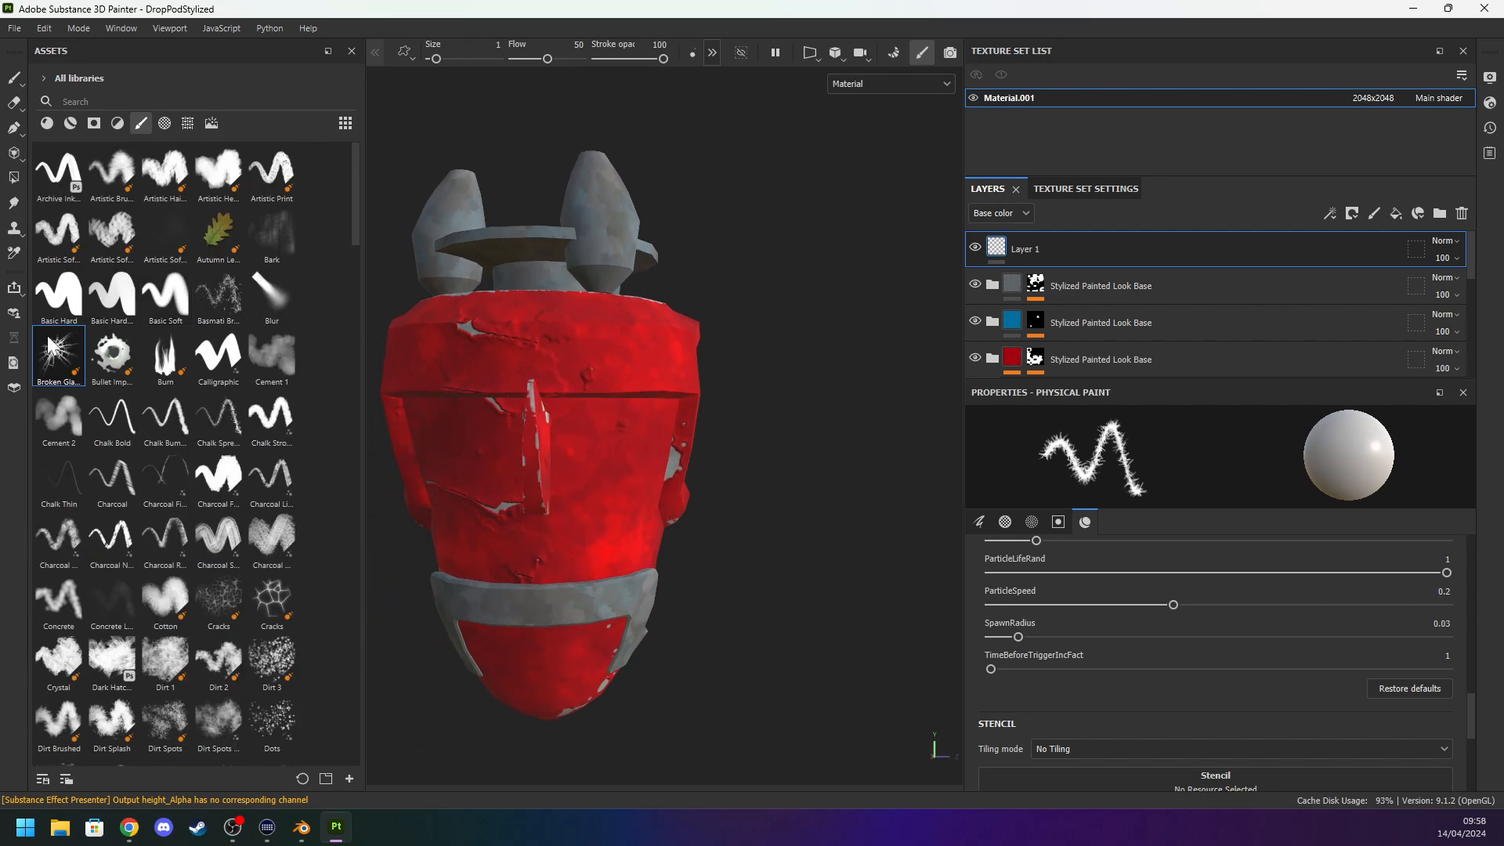
left_click(282, 608)
scroll(481, 463, "up", 2)
middle_click_drag(481, 464, 544, 456, "alt")
left_click_drag(543, 456, 599, 447, "alt")
left_click_drag(474, 397, 722, 403, "alt")
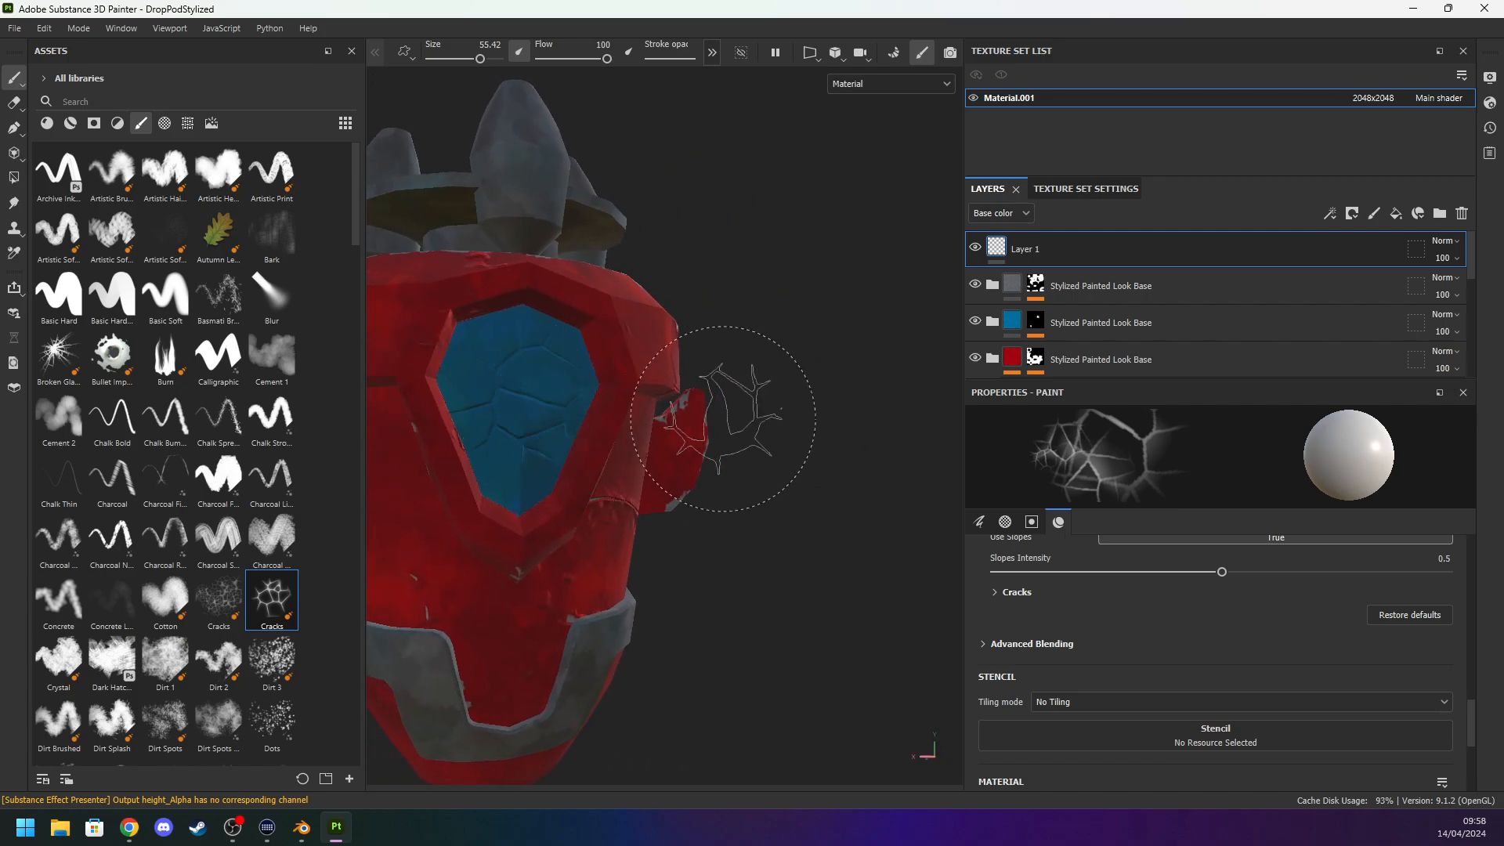
Try another crack stamp from a closer, straight-on view of the blue window, and undo it.
scroll(779, 420, "up", 4)
left_click_drag(262, 464, 247, 460, "alt")
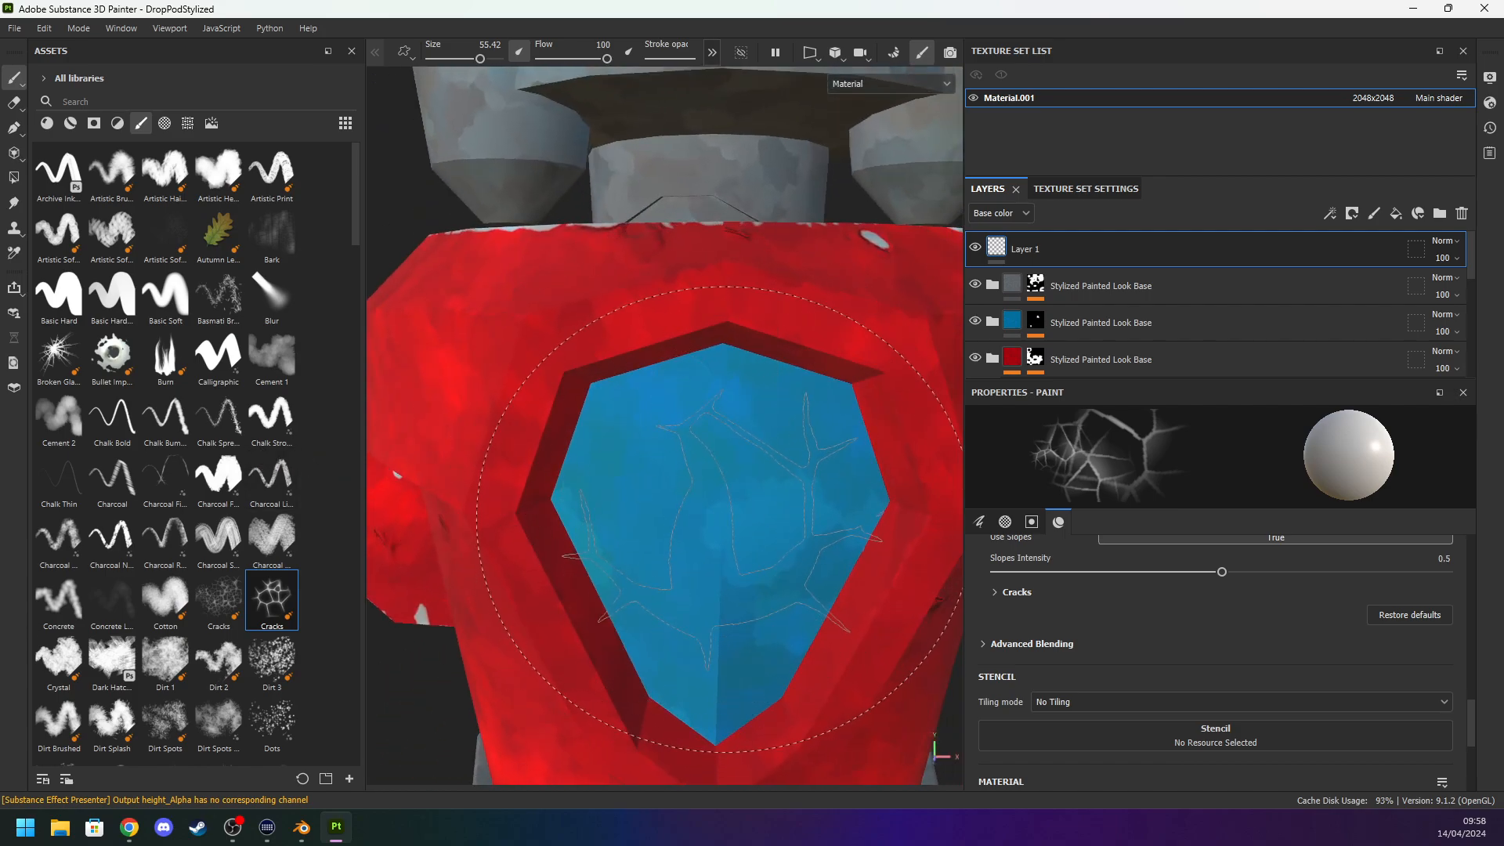
scroll(722, 514, "up", 1)
left_click(710, 495)
left_click_drag(603, 471, 609, 458, "alt")
key("ctrl+z")
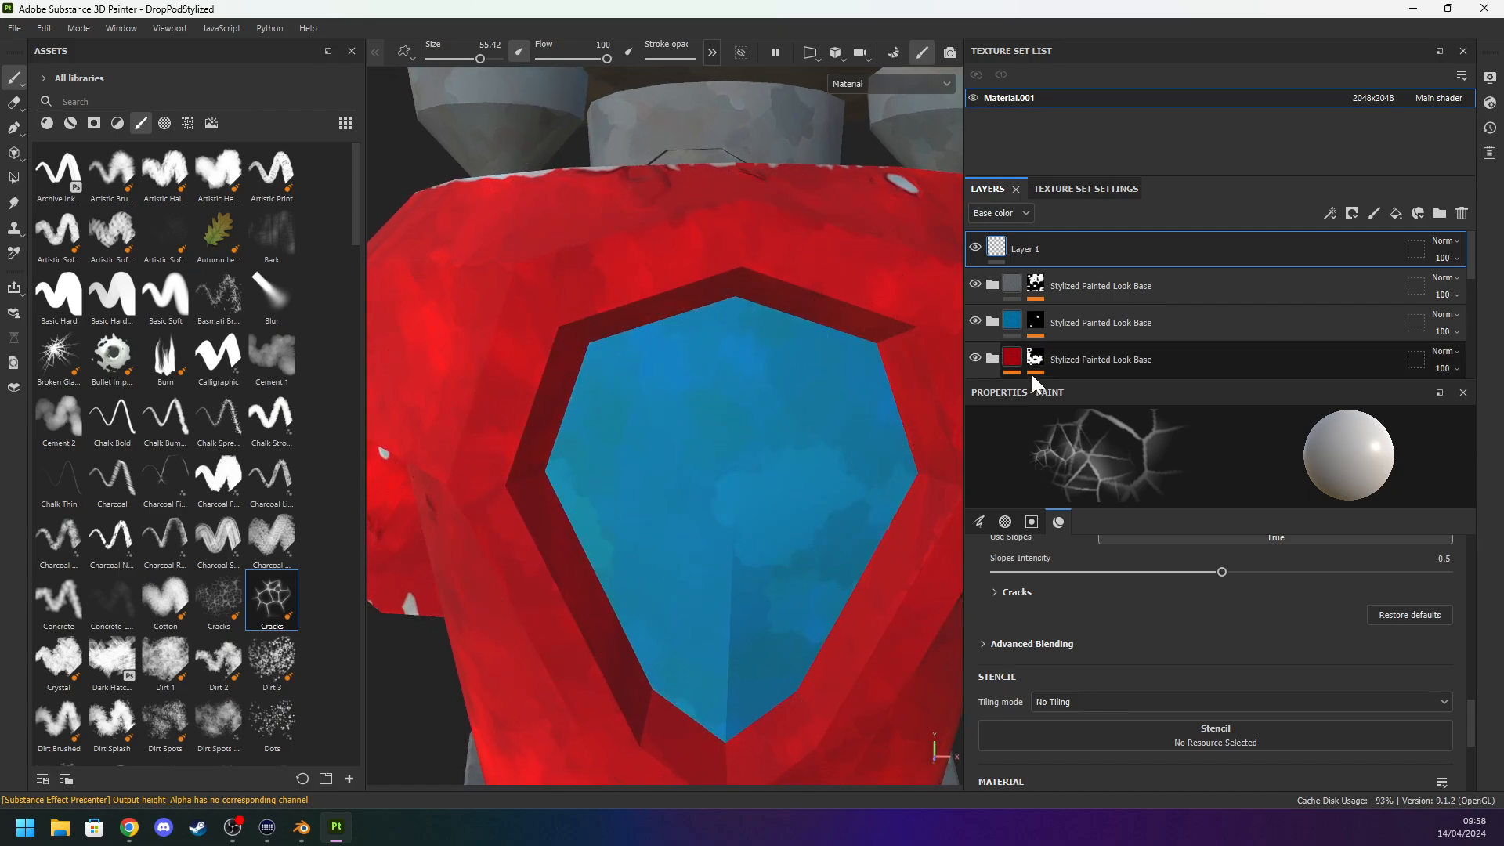
Reduce the Cracks brush size to 39.01 and stamp cracks onto the middle of the blue window.
scroll(1100, 596, "up", 5)
scroll(1100, 603, "up", 6)
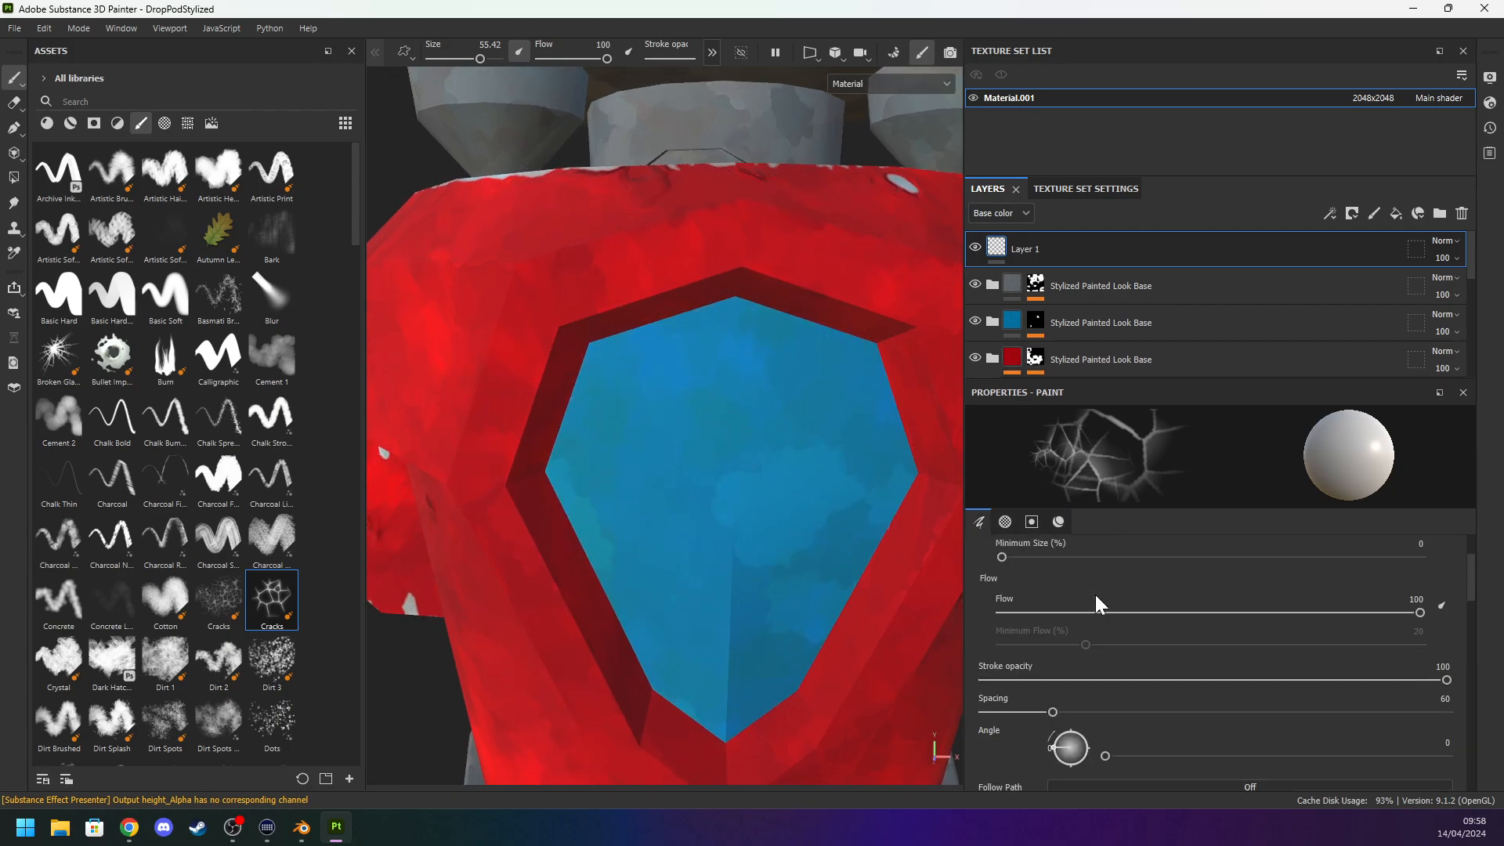
left_click_drag(1267, 622, 1258, 621)
left_click(732, 474)
Try the finer-patterned Cracks brush on the pod's rounded red nose.
scroll(736, 487, "down", 3)
scroll(737, 486, "down", 5)
left_click_drag(736, 486, 771, 310, "alt")
scroll(721, 553, "up", 8)
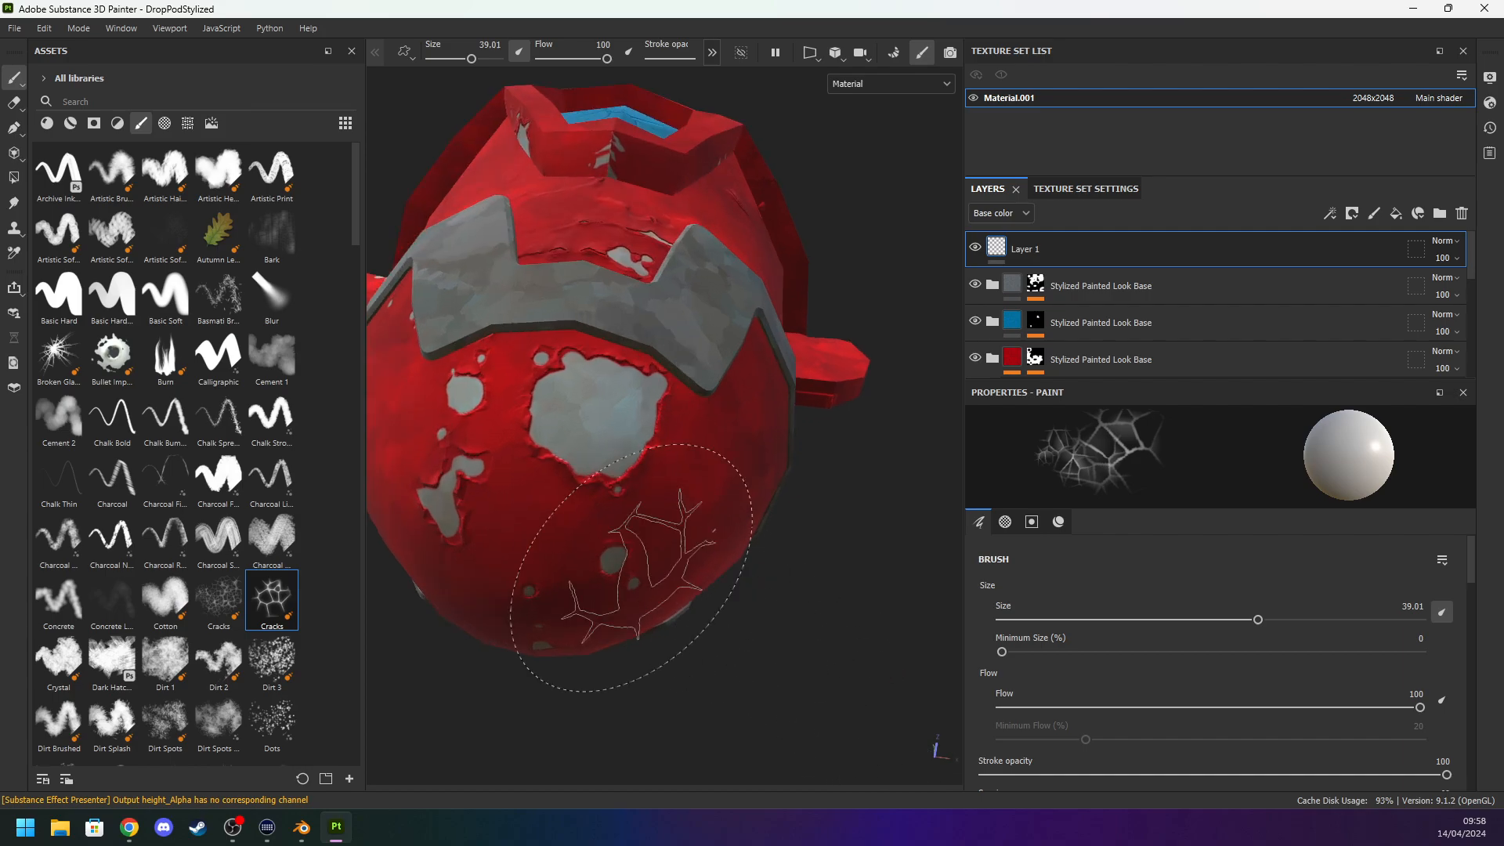
scroll(134, 531, "down", 3)
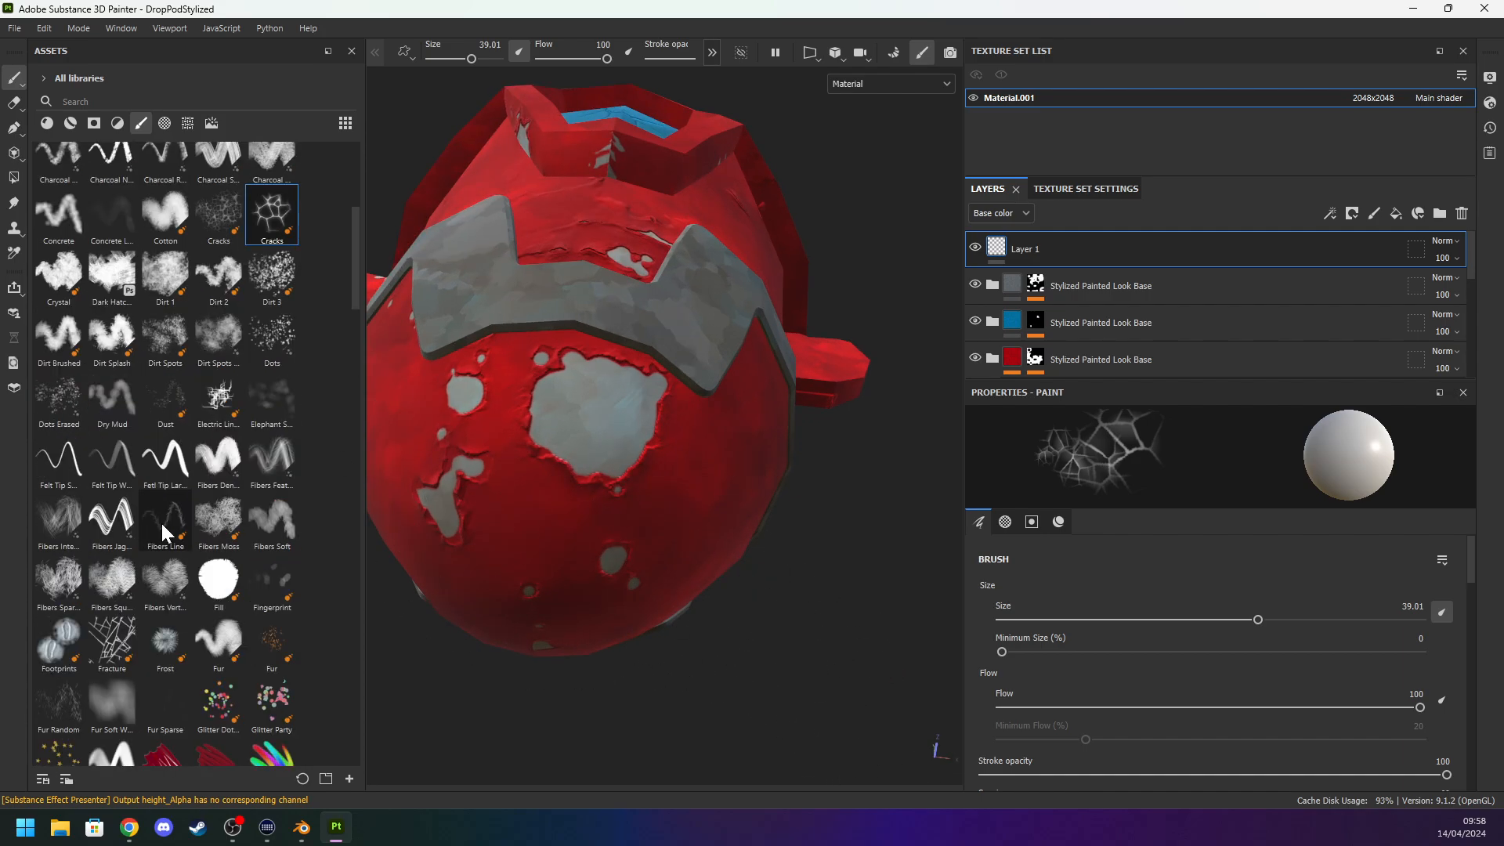
left_click(228, 415)
left_click(575, 599)
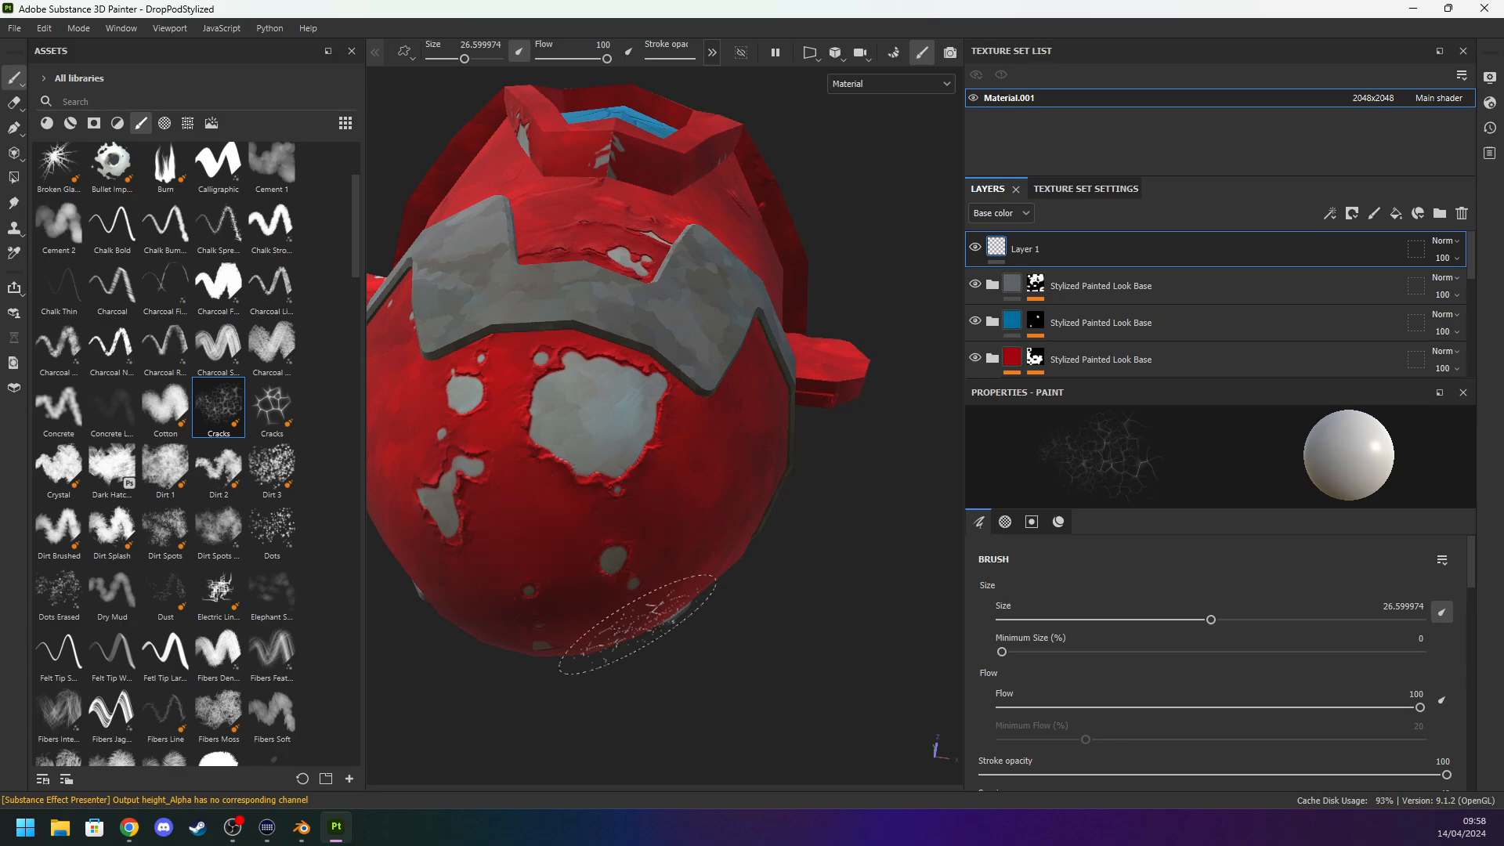
Spread fracture lines across the pod's rounded nose with the Fracture brush, undoing and repainting the first attempt.
scroll(112, 600, "down", 6)
left_click(112, 449)
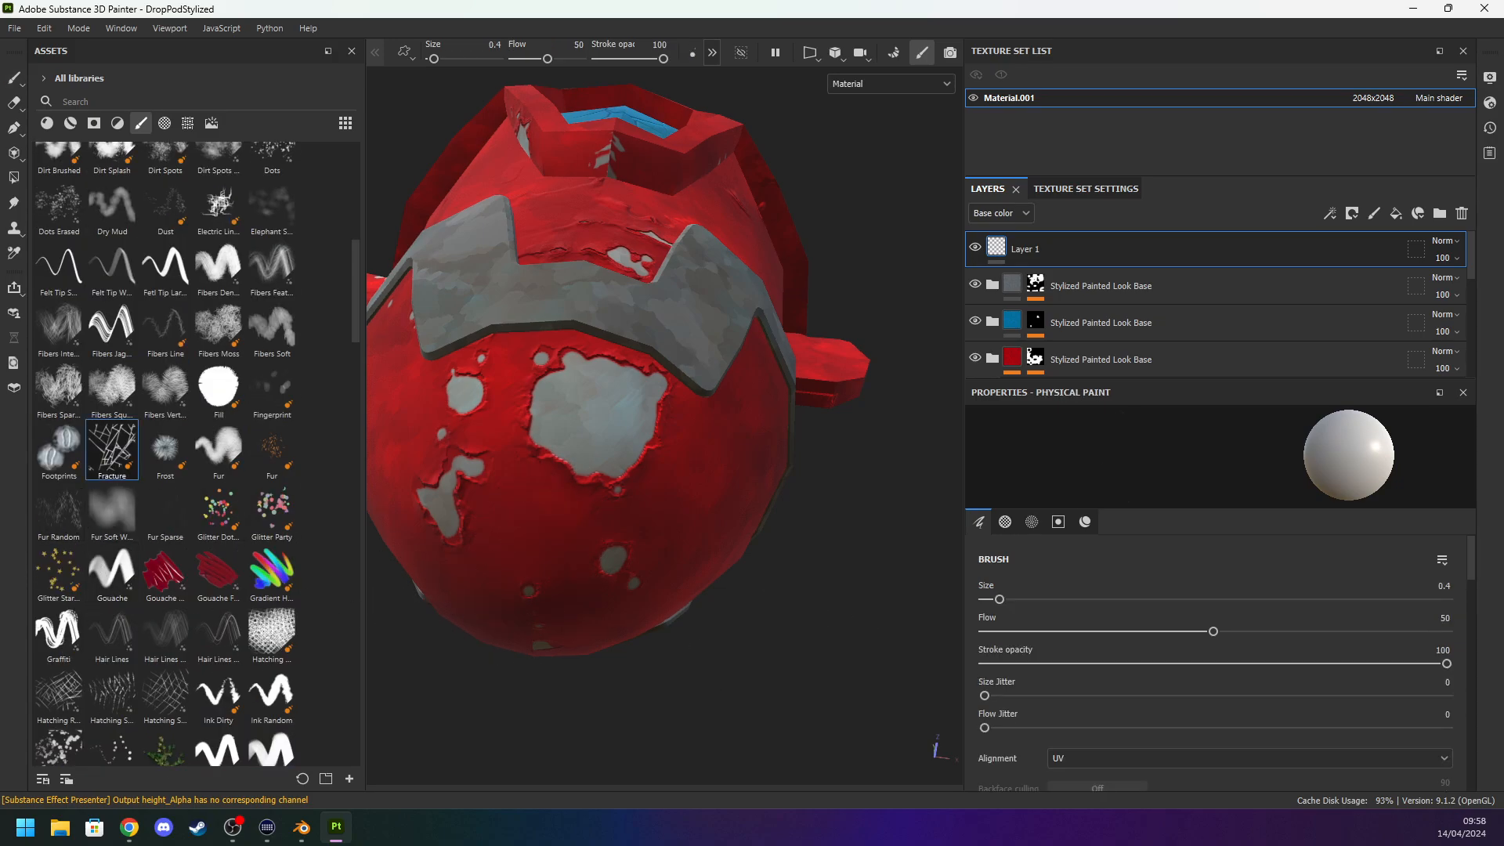
left_click(529, 561)
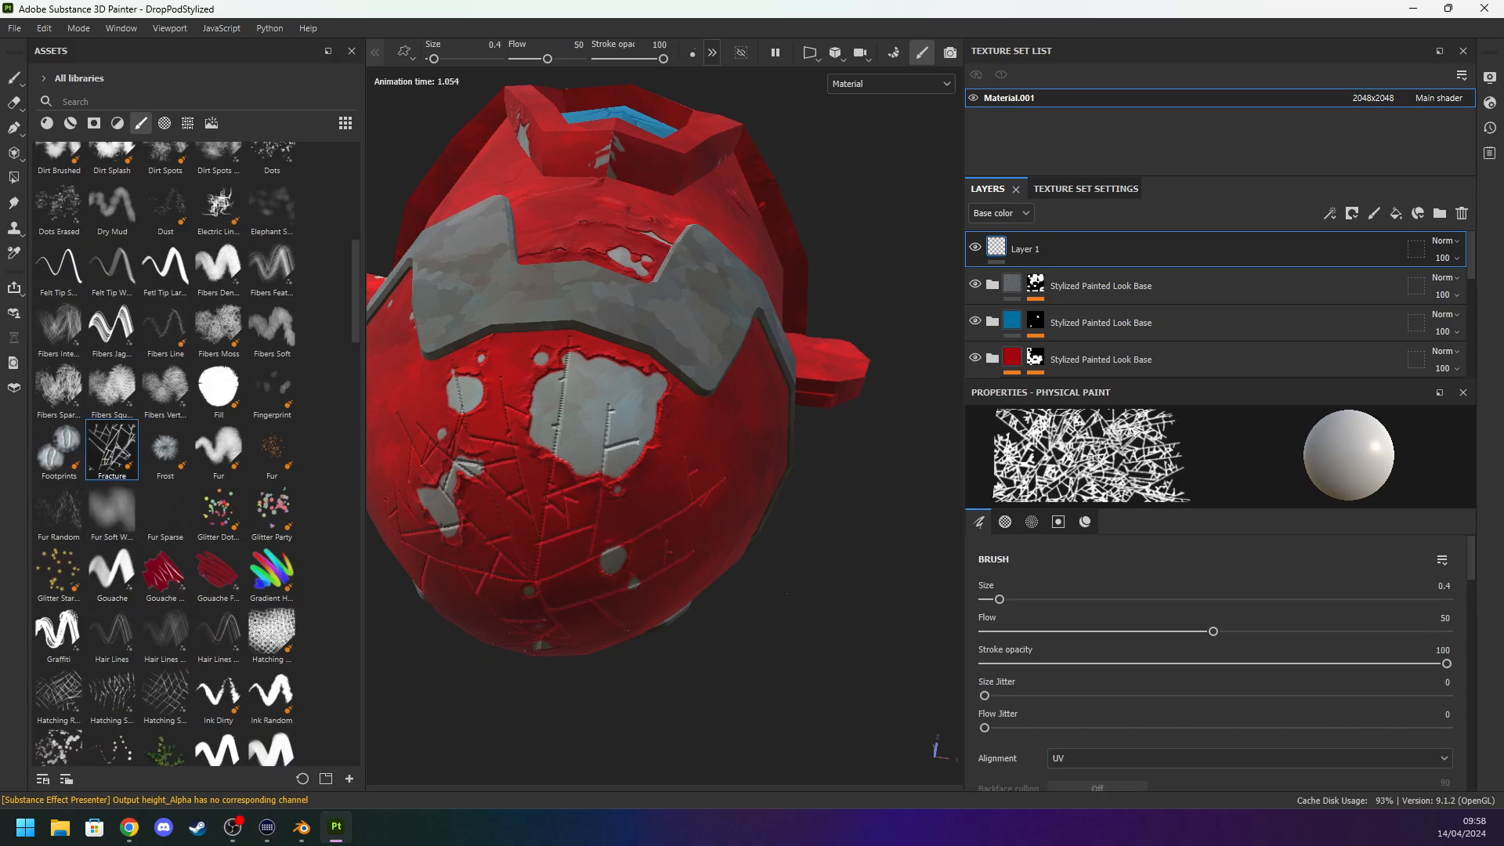
left_click_drag(735, 485, 734, 453, "alt")
scroll(741, 622, "down", 4)
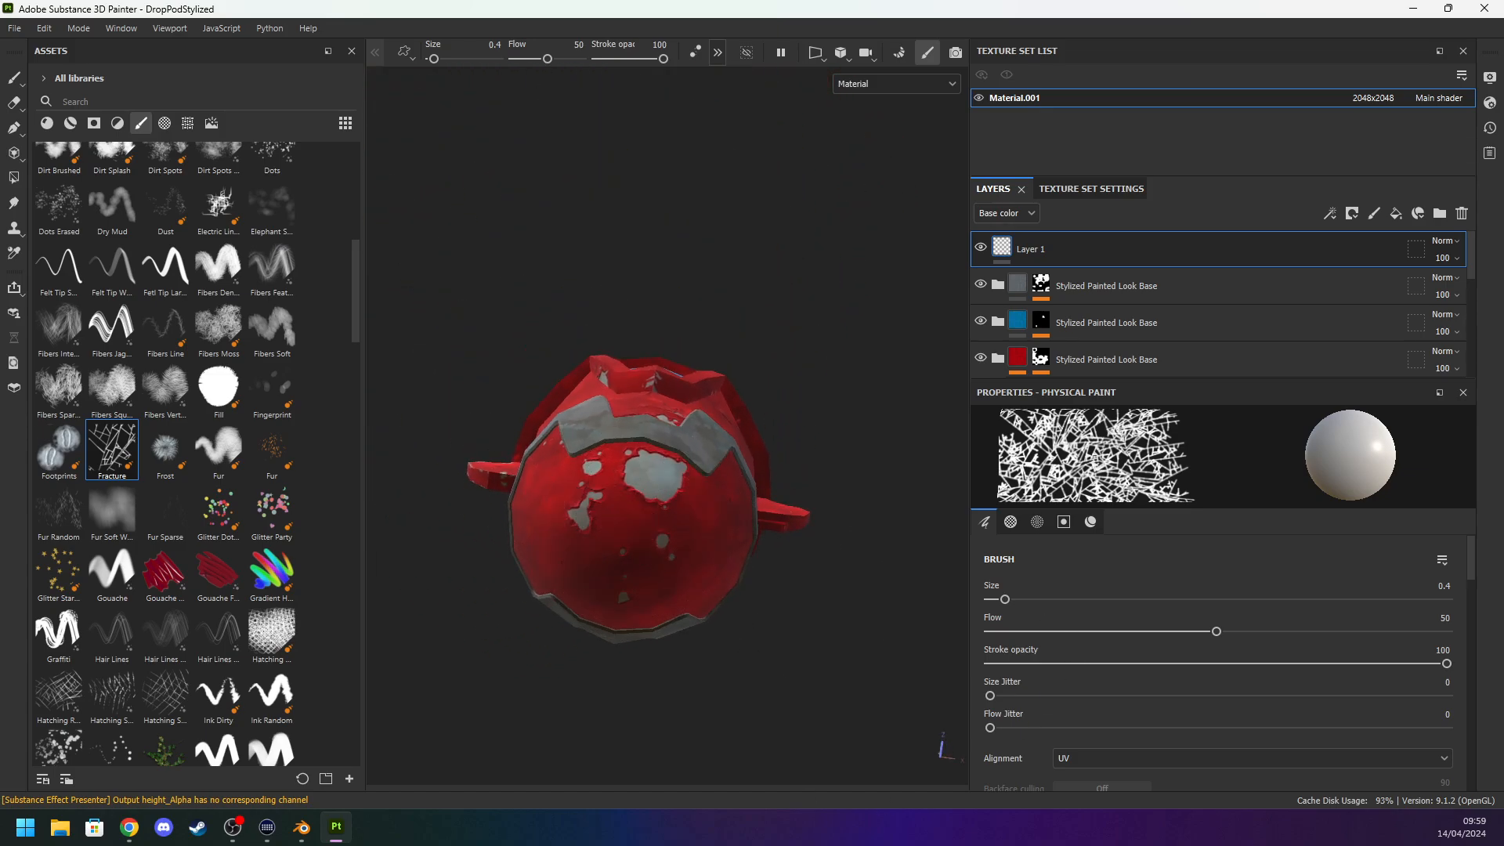
left_click(614, 562)
scroll(643, 558, "up", 5)
key("ctrl+z")
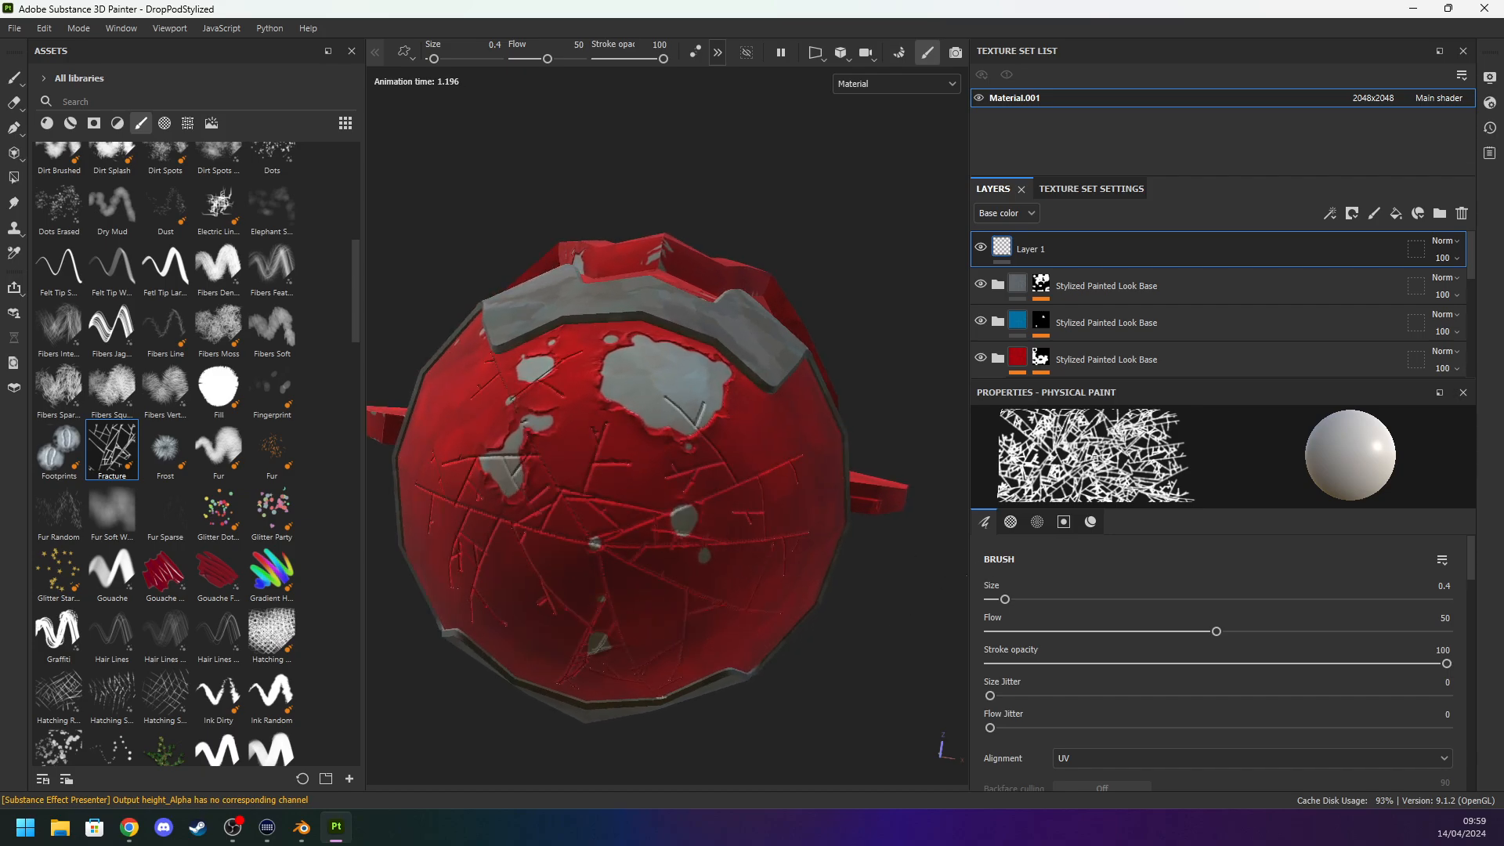
Expand the grey Stylized Painted Look Base group and select its Base Colour fill layer.
scroll(911, 602, "down", 3)
left_click_drag(729, 603, 709, 841, "alt")
scroll(666, 587, "down", 3)
left_click_drag(666, 583, 664, 597, "alt")
scroll(665, 597, "up", 4)
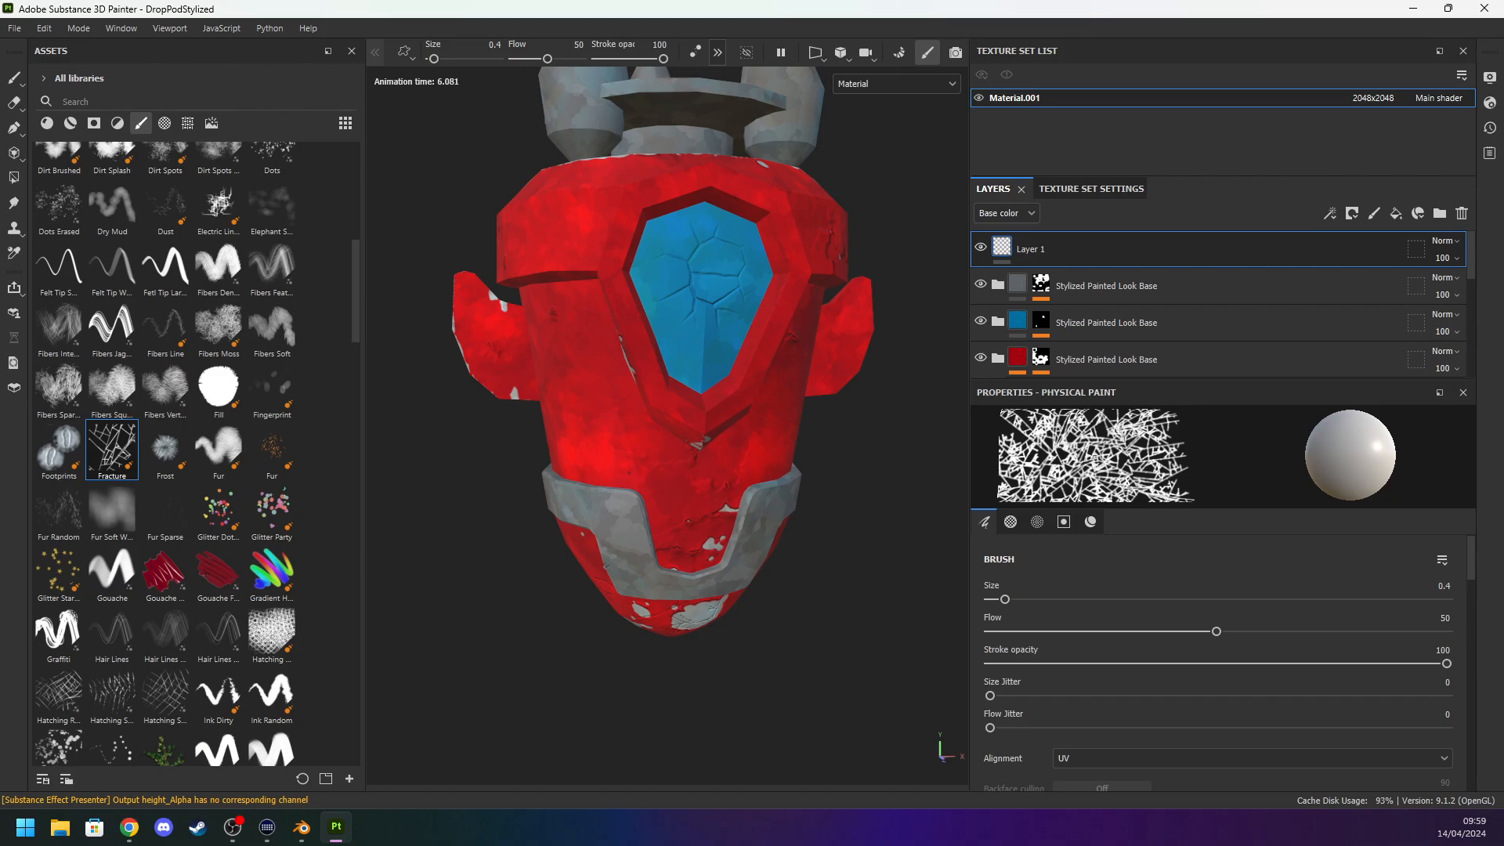
left_click(1019, 283)
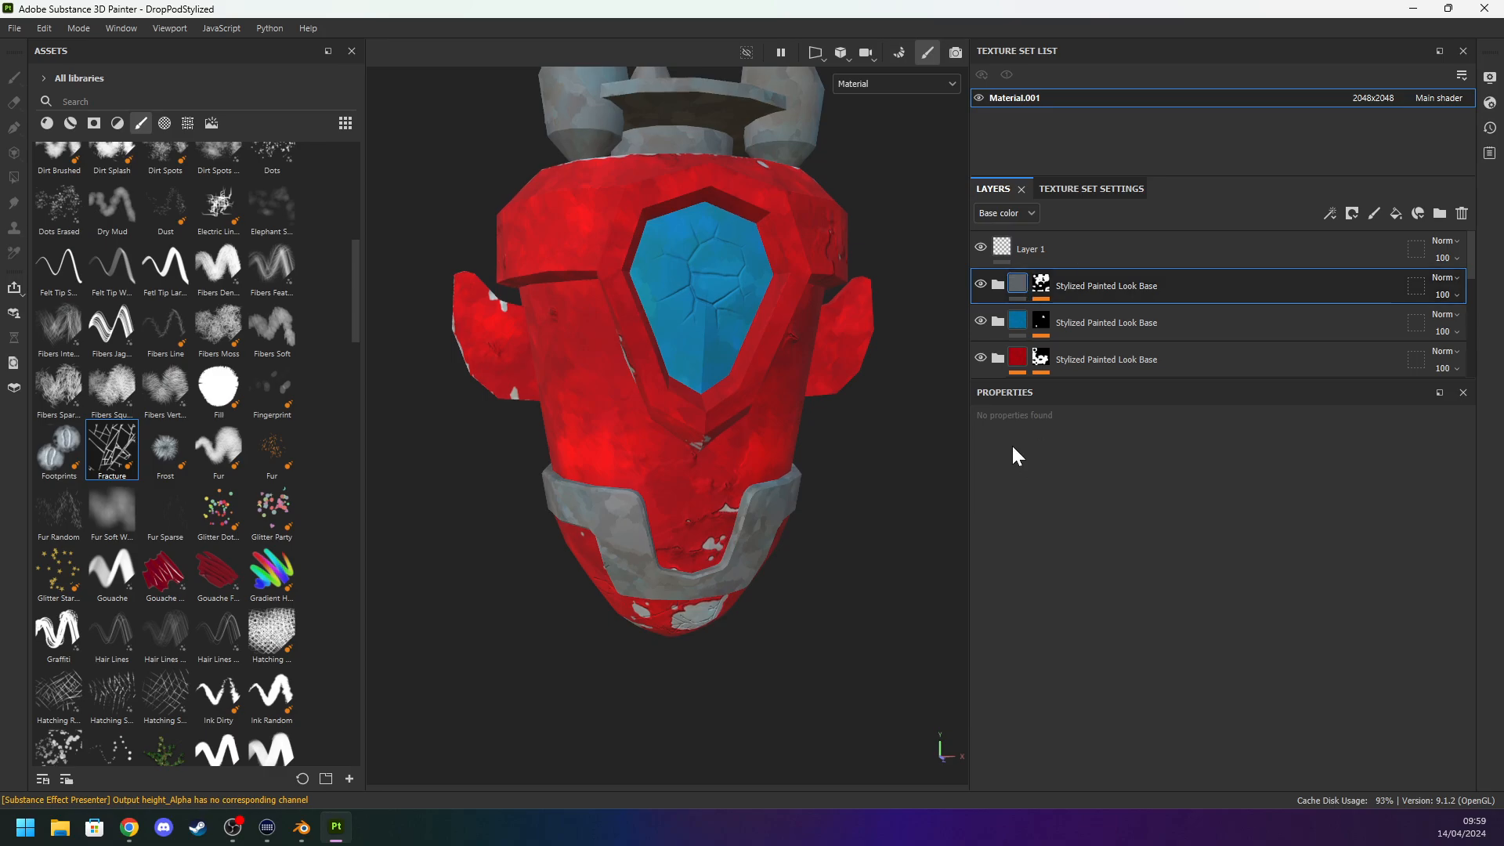
left_click(995, 287)
scroll(1031, 315, "down", 8)
scroll(1029, 304, "up", 2)
left_click(1016, 299)
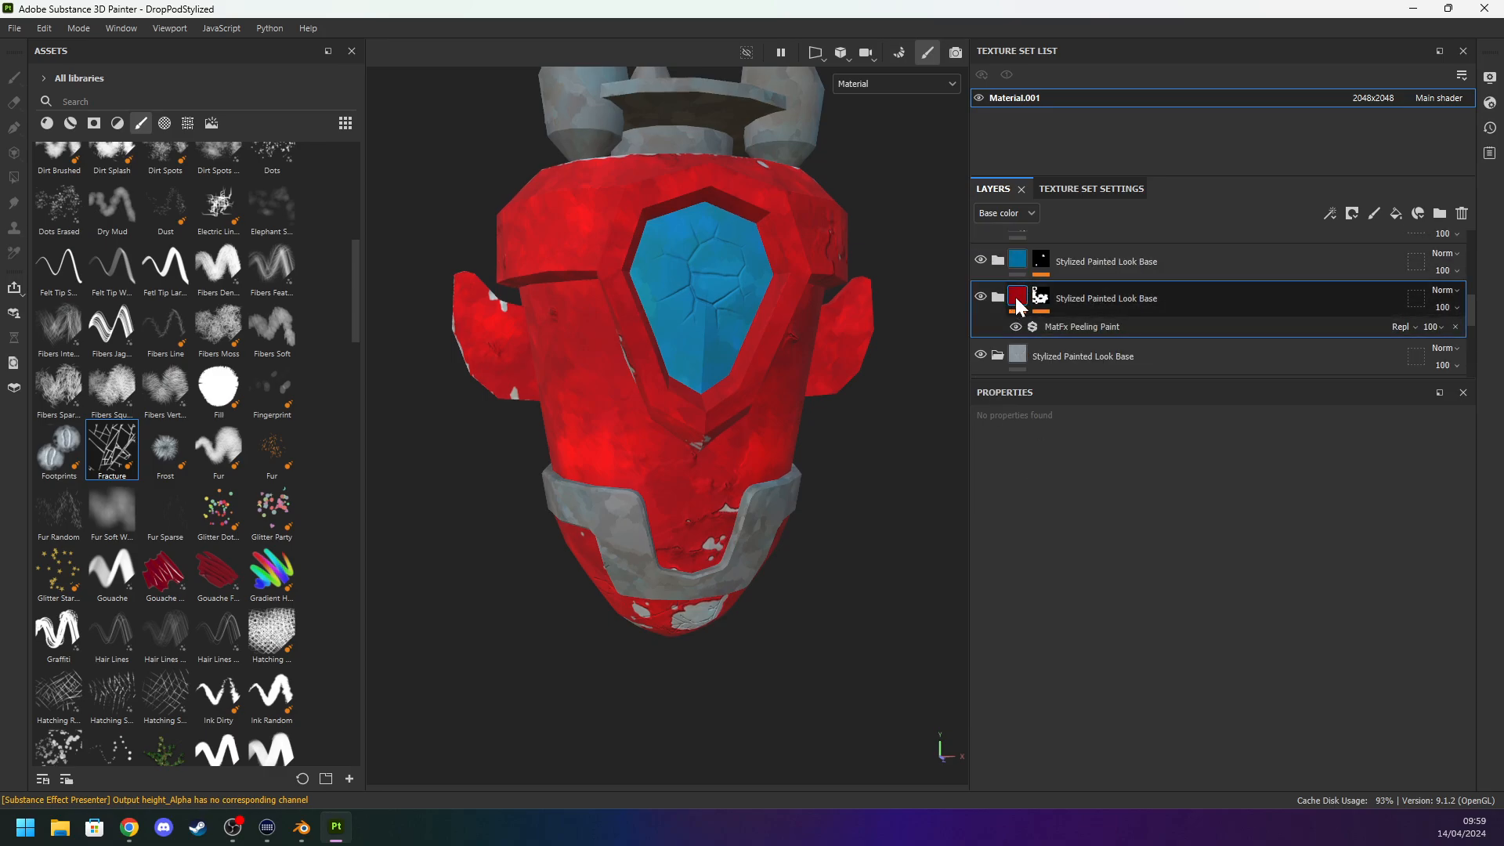
scroll(1011, 298, "up", 3)
left_click(1023, 318)
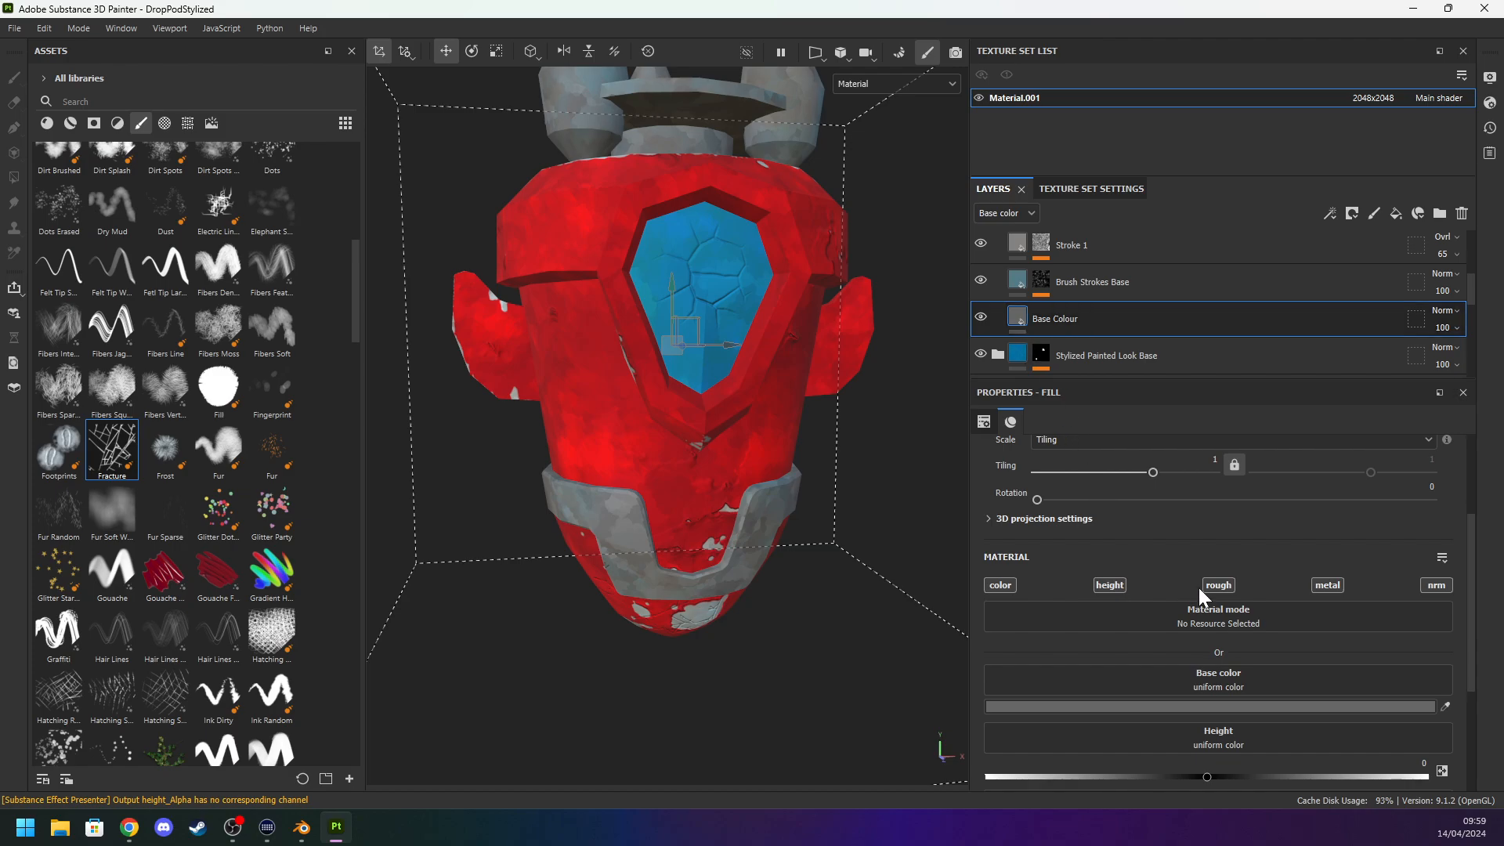
Try a metallic value of 0.7509 on the grey group's Base Colour layer, and undo it.
scroll(1196, 592, "down", 2)
left_click(1042, 284)
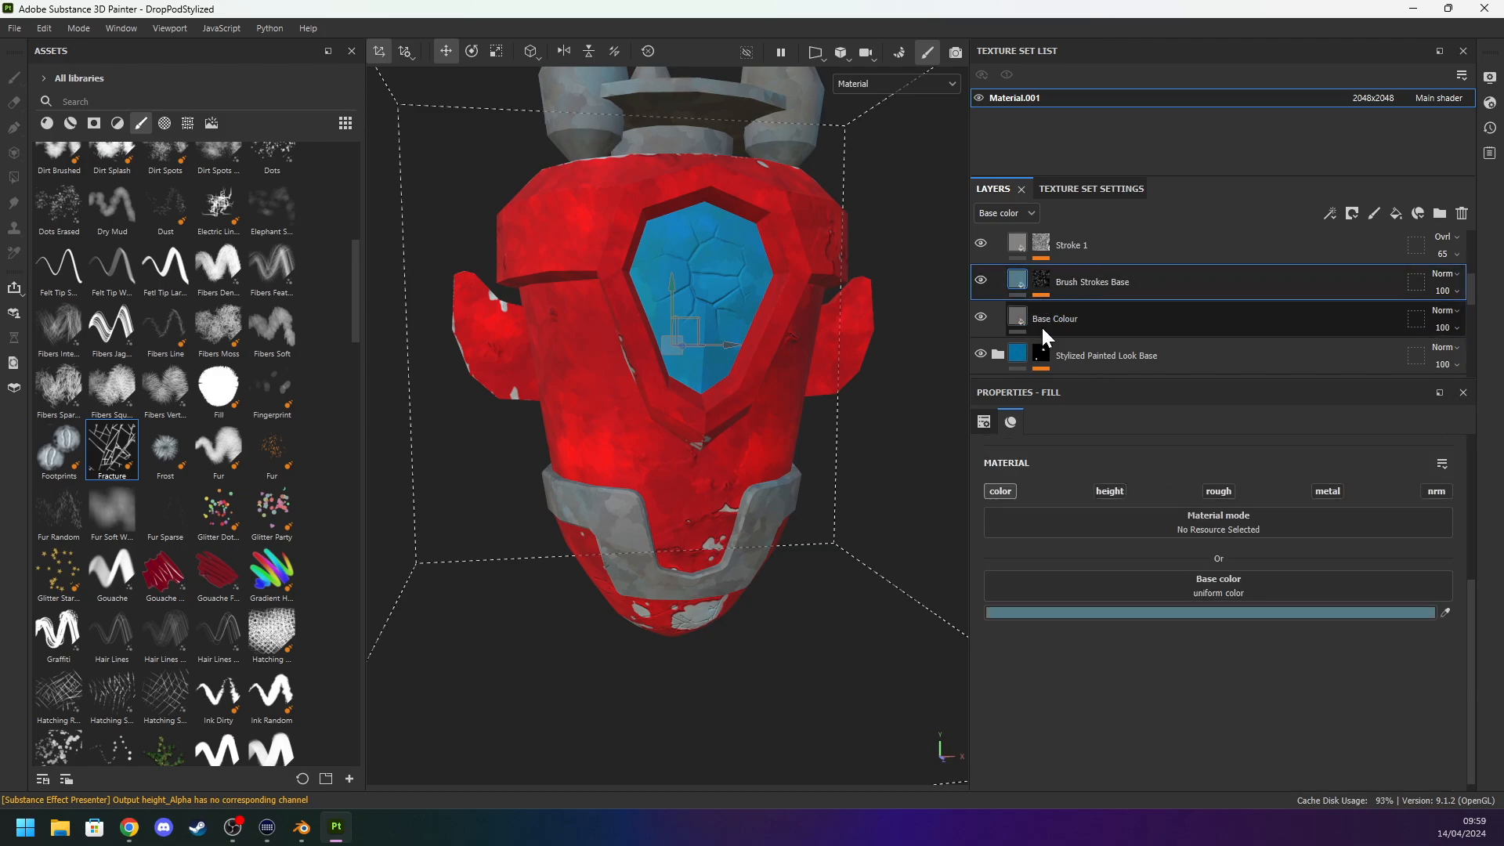
left_click(1045, 332)
scroll(891, 436, "up", 2)
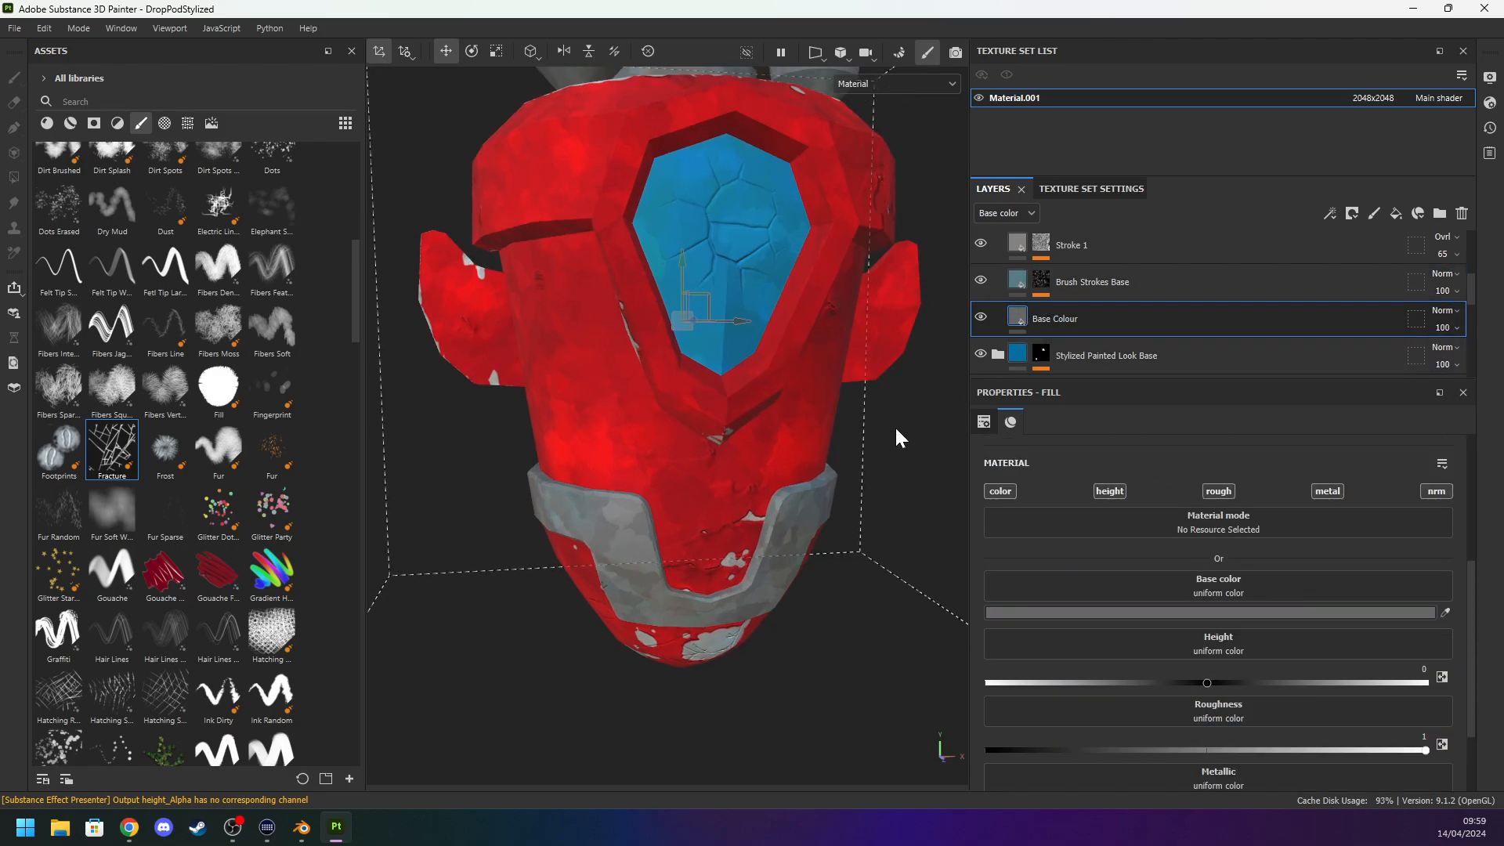
scroll(1120, 654, "down", 3)
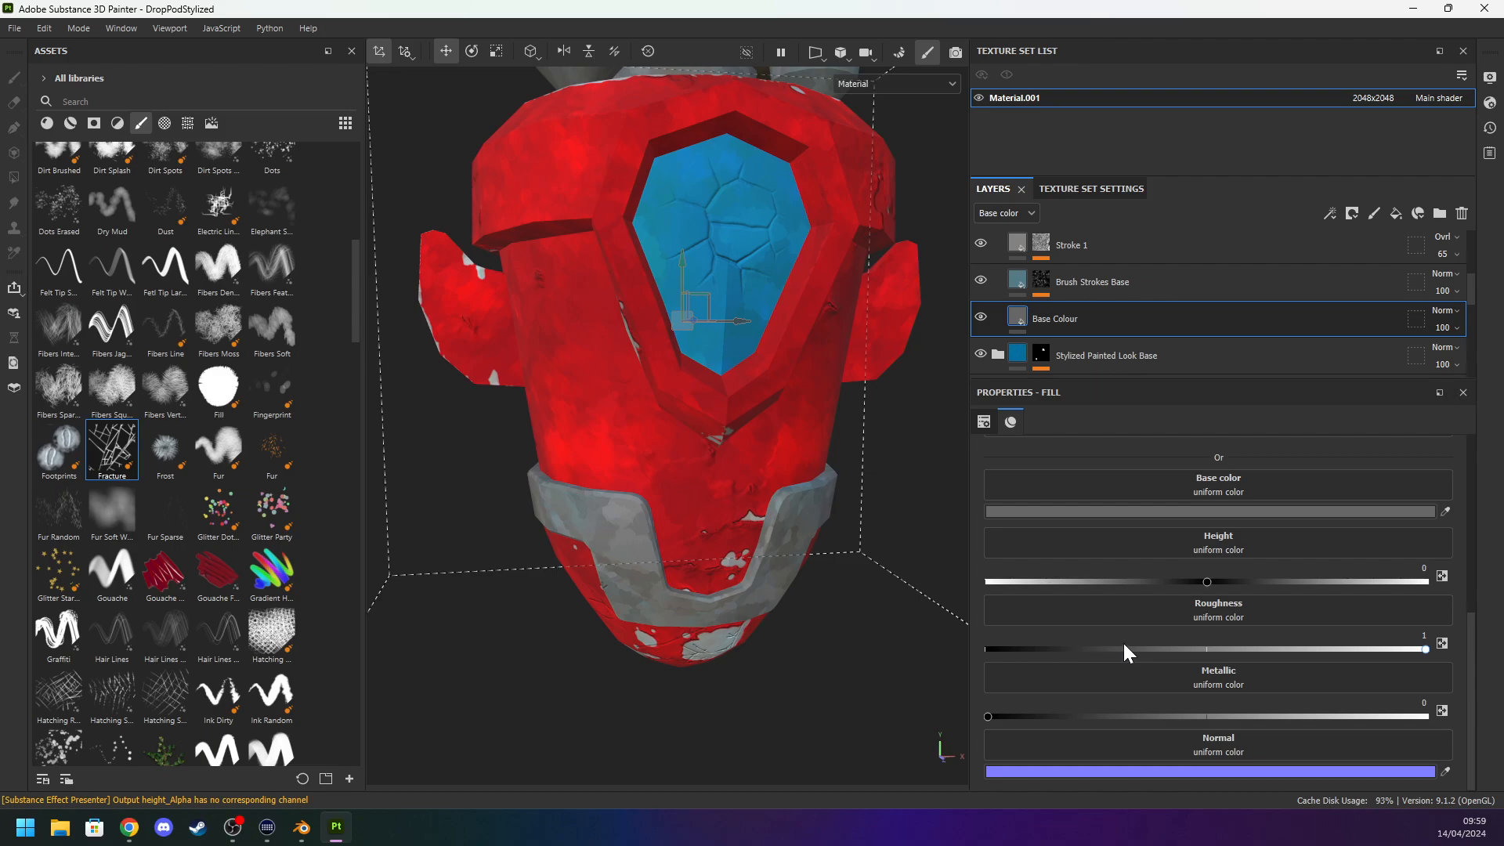
left_click_drag(1175, 715, 1319, 705)
left_click_drag(786, 602, 943, 526, "alt")
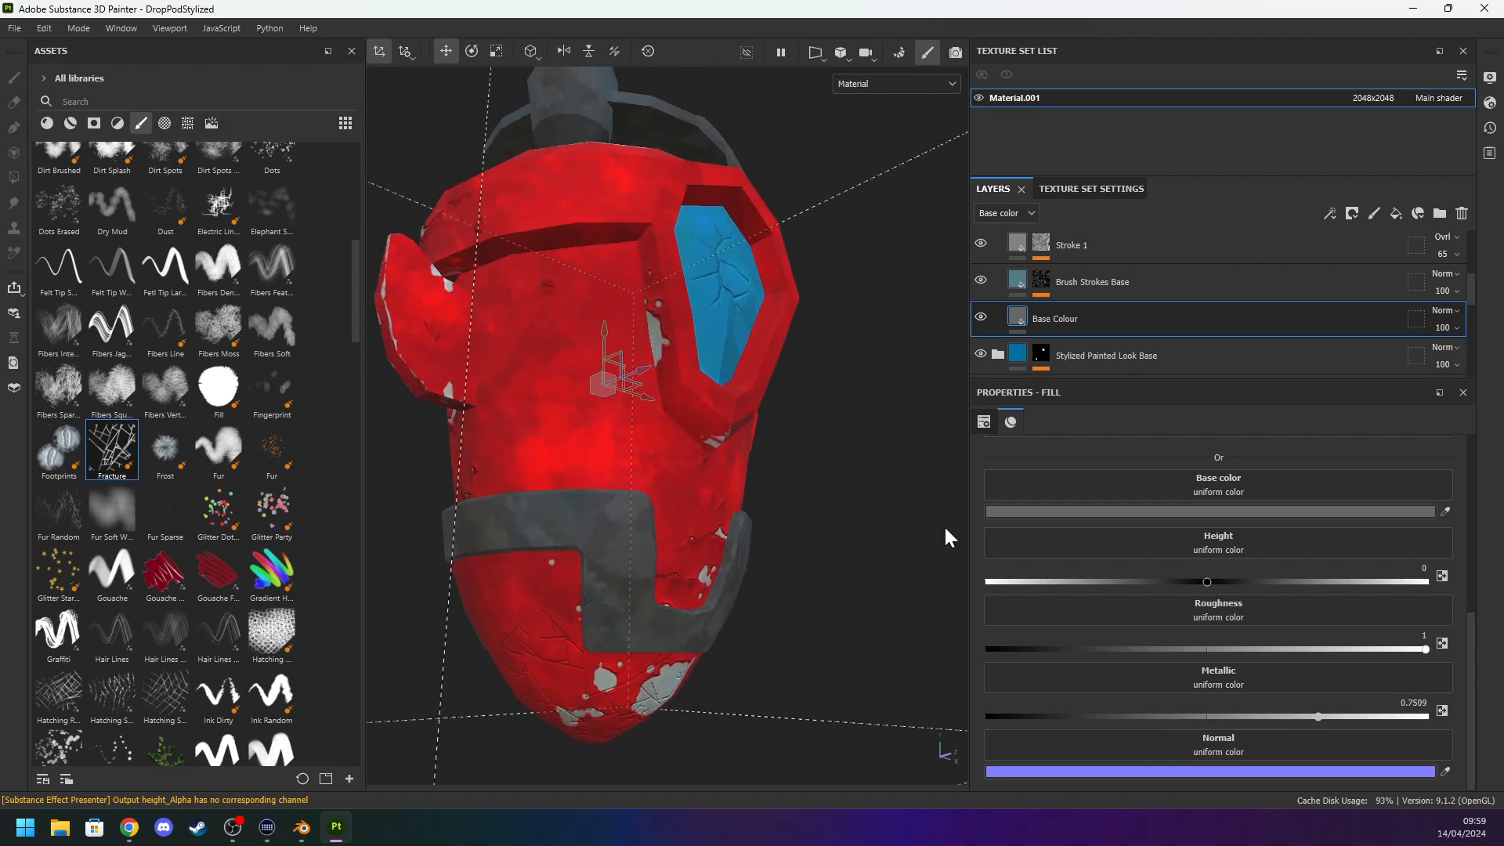
scroll(805, 561, "up", 4)
key("ctrl+z")
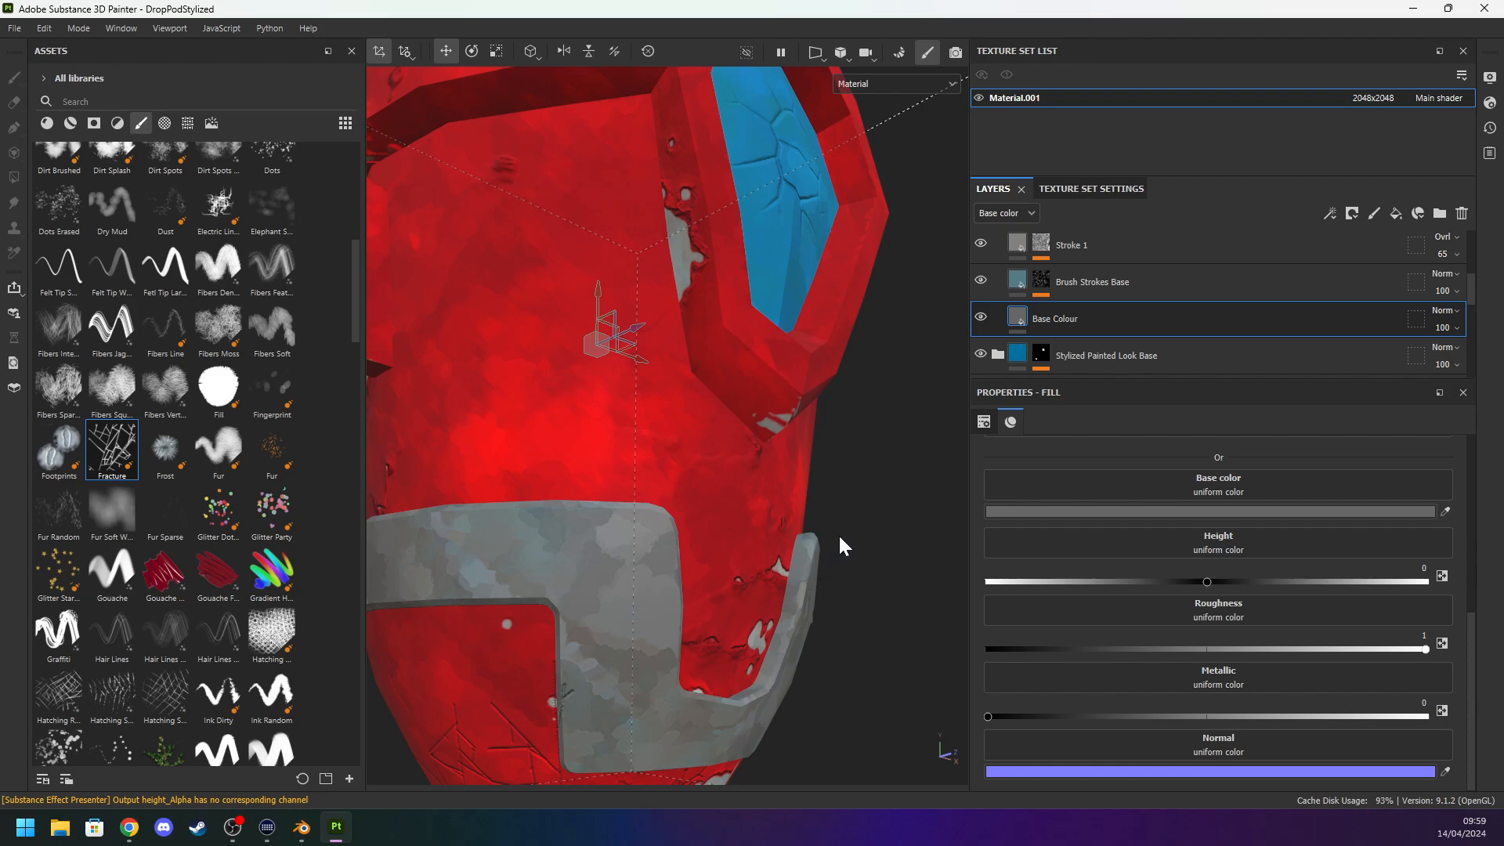
Examine the cracked window, grey band and peeling red paint from several angles.
scroll(799, 515, "down", 5)
mouse_move(807, 510)
left_mouse_down("alt")
mouse_move(849, 570)
mouse_move(881, 523)
mouse_move(823, 571)
mouse_move(846, 547)
mouse_move(826, 530)
mouse_move(846, 502)
left_mouse_up("alt")
left_click_drag(867, 555, 787, 605, "alt")
scroll(709, 578, "up", 3)
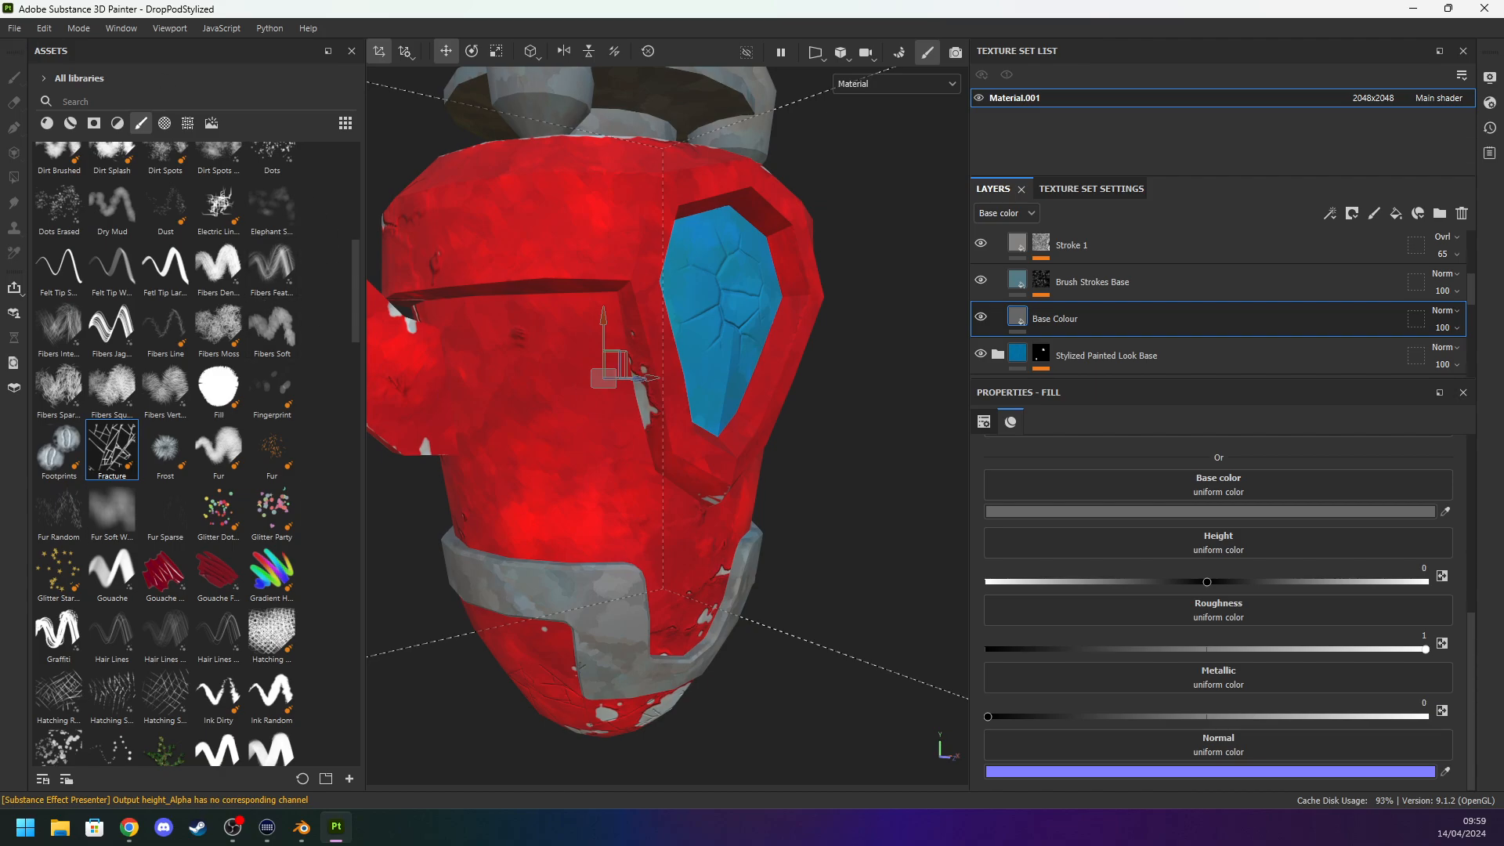
scroll(433, 511, "up", 3)
middle_click_drag(487, 477, 498, 437, "alt")
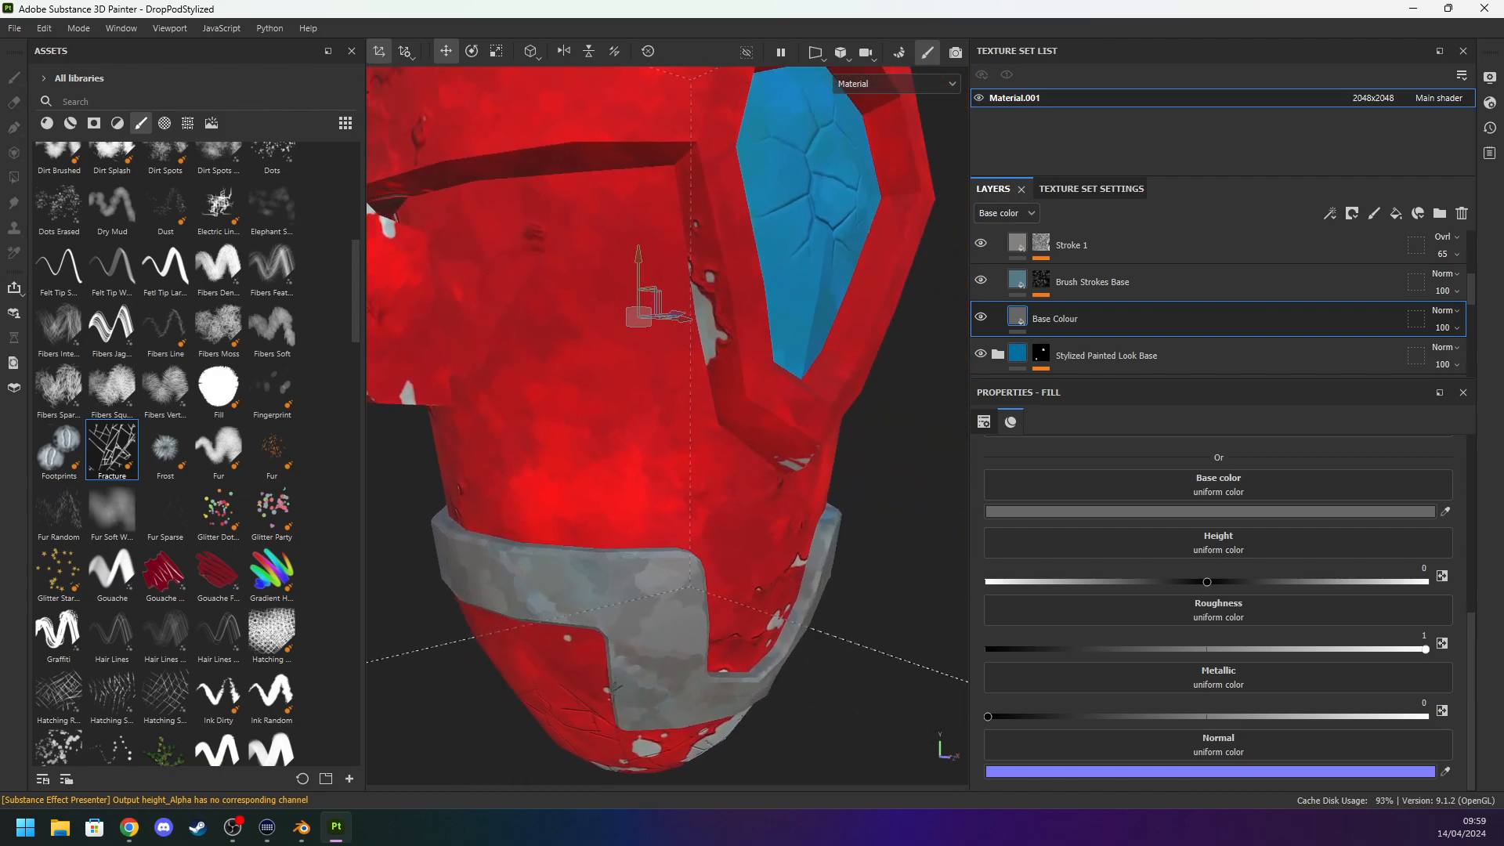
scroll(533, 486, "down", 2)
middle_click_drag(533, 486, 521, 764, "alt")
left_click_drag(887, 431, 739, 387, "alt")
middle_click_drag(658, 614, 524, 370, "alt")
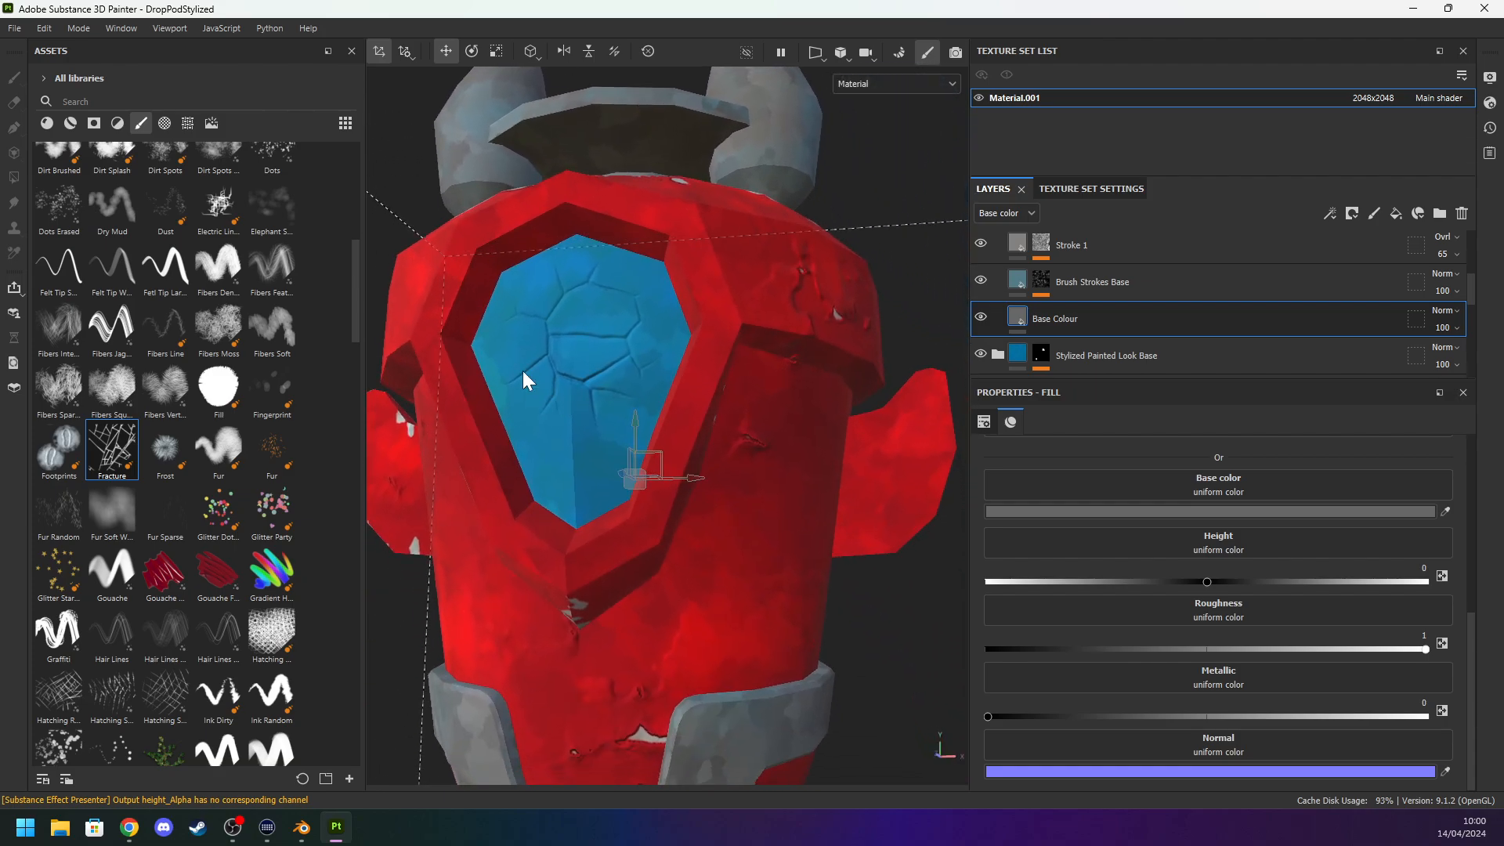
Save the DropPodStylized project.
scroll(522, 370, "down", 4)
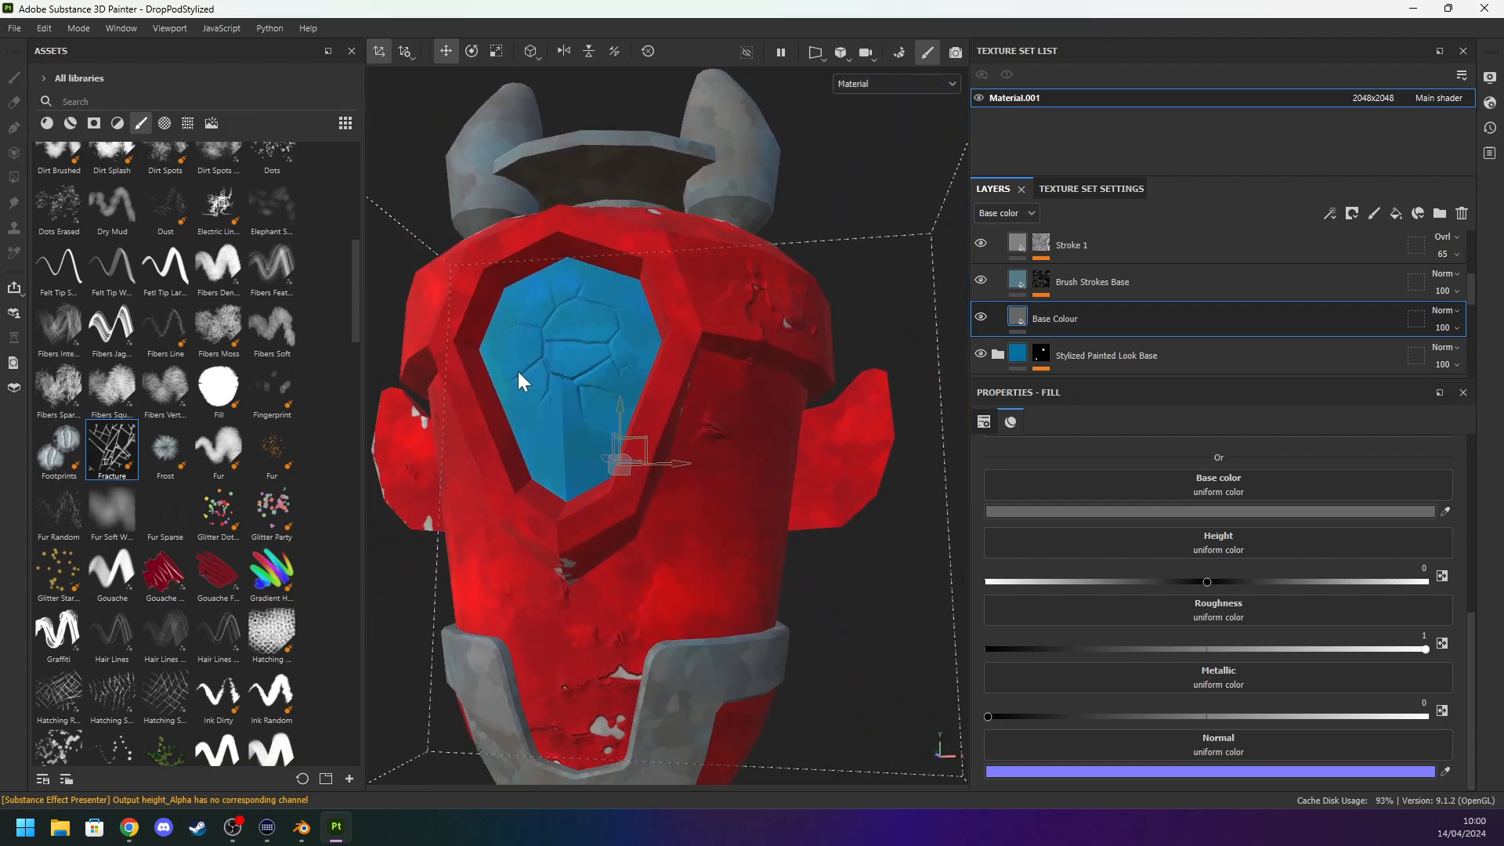
left_click_drag(742, 541, 707, 558, "alt")
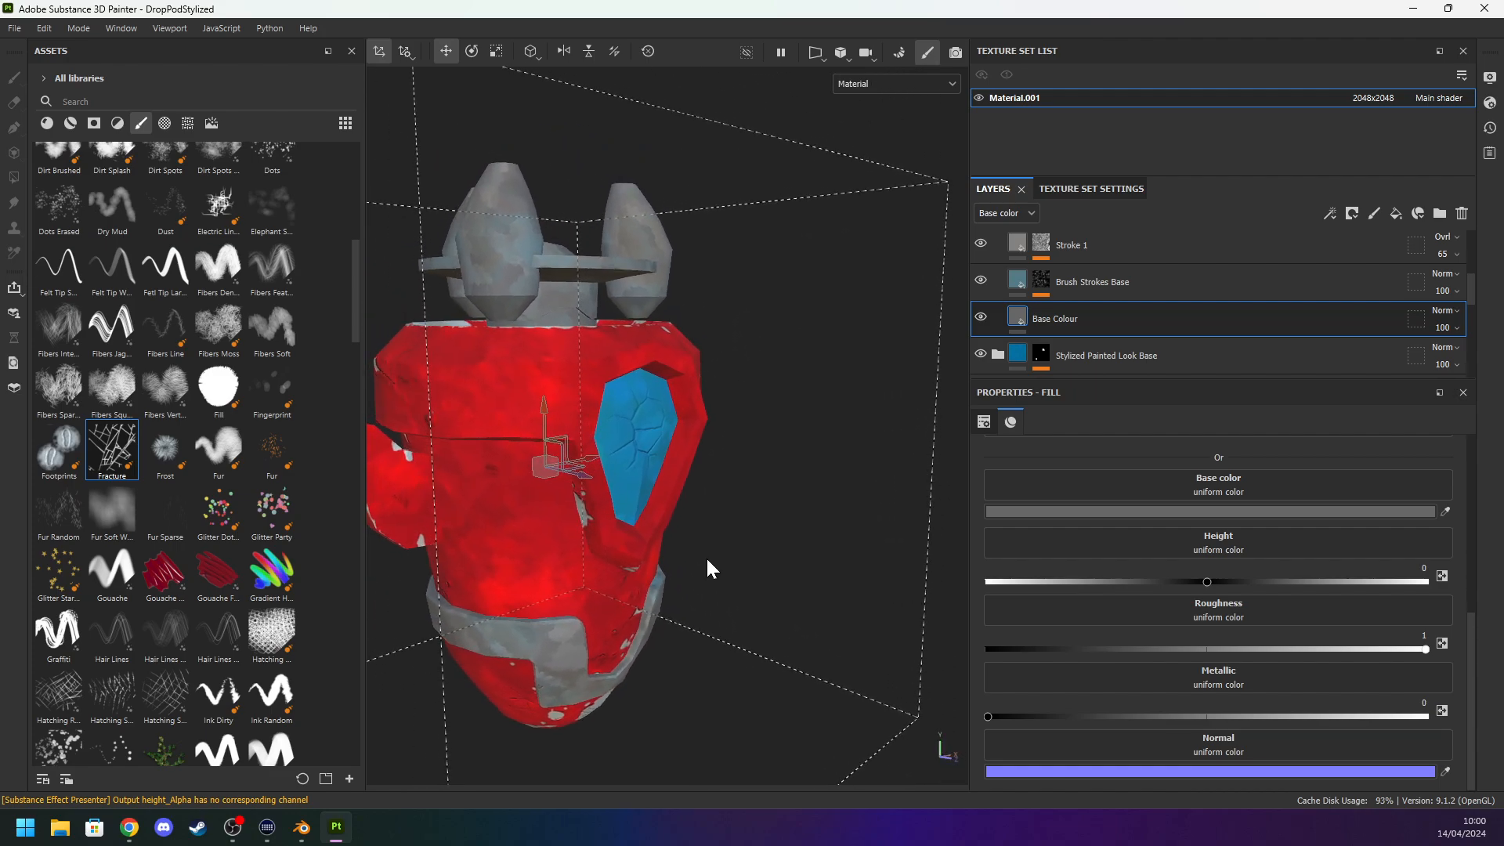
scroll(706, 551, "up", 1)
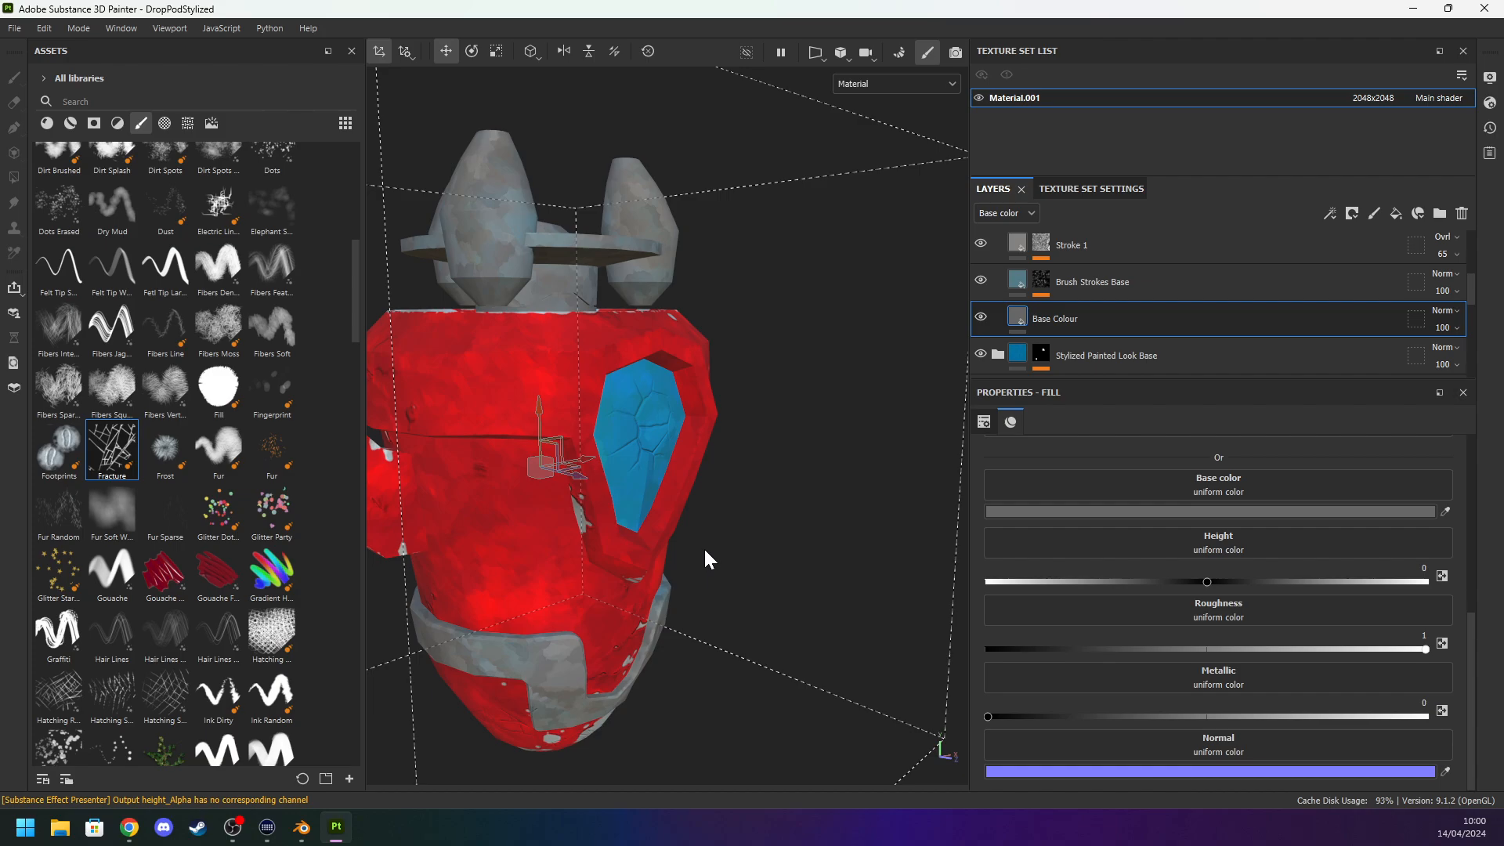
left_click(16, 29)
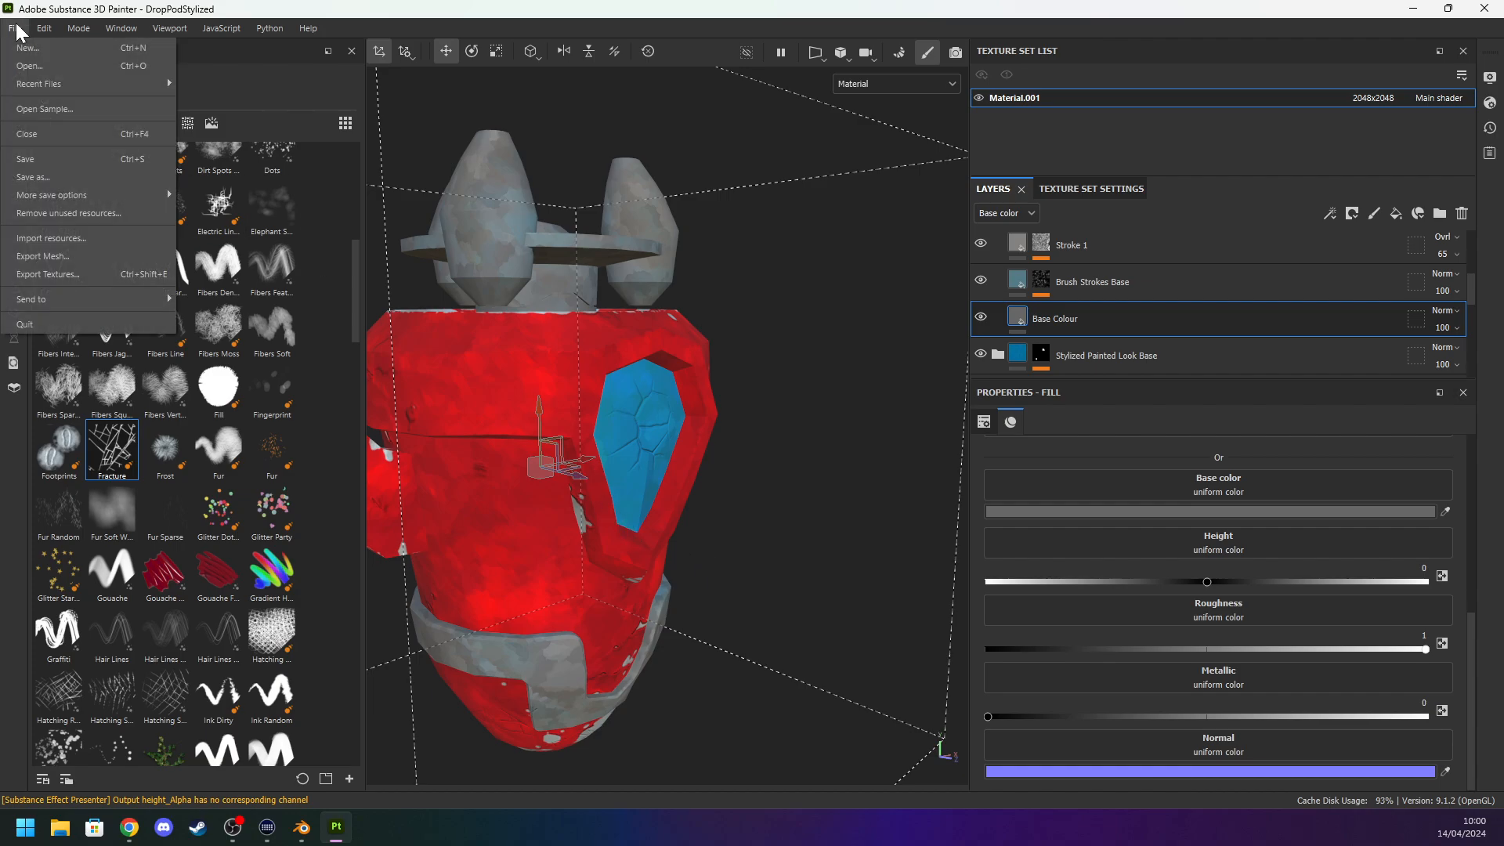
left_click(16, 28)
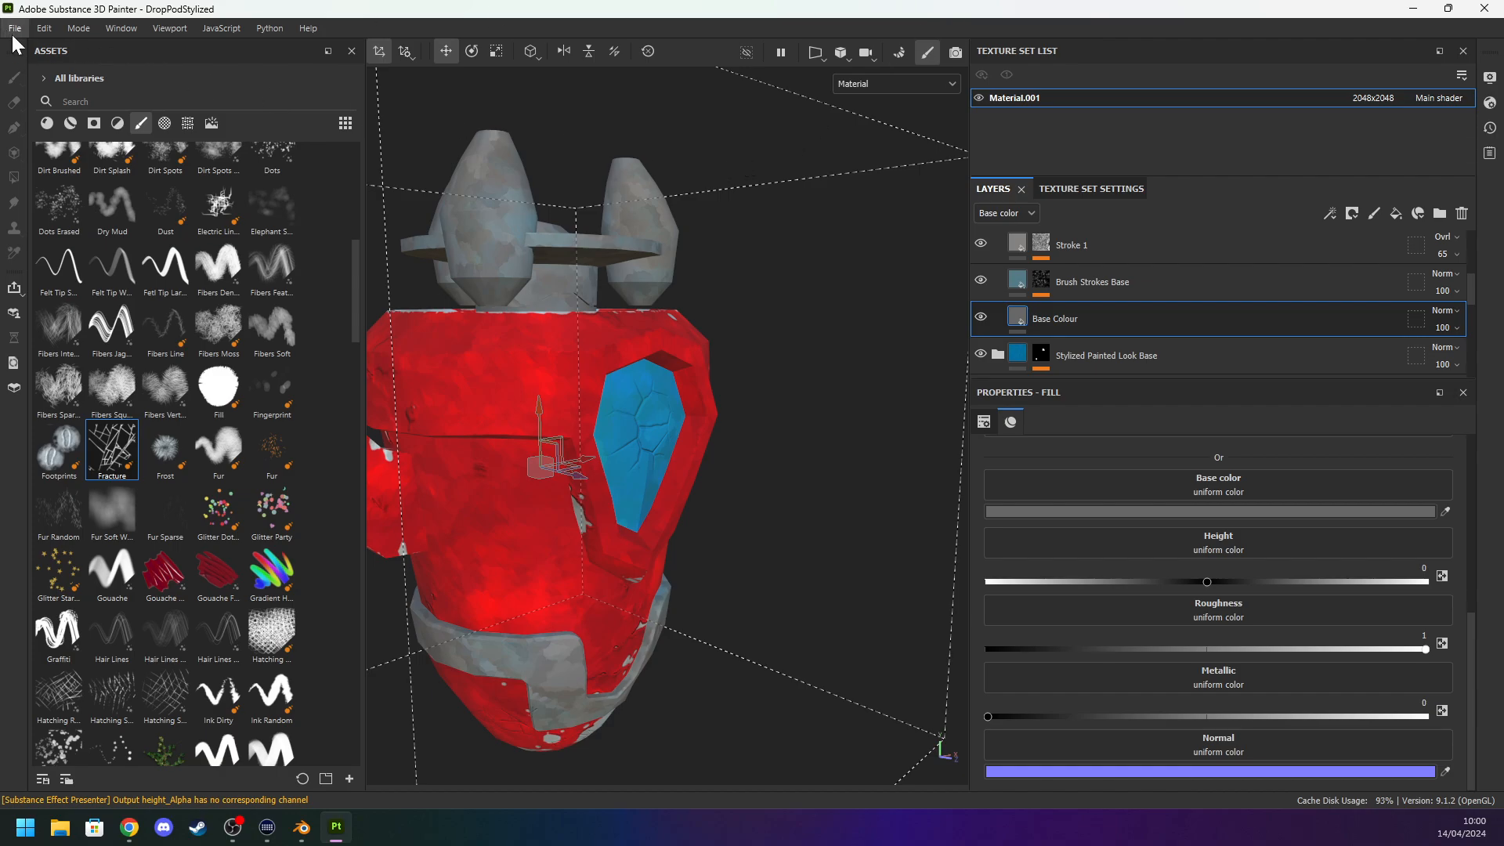
left_click(13, 35)
left_click(53, 158)
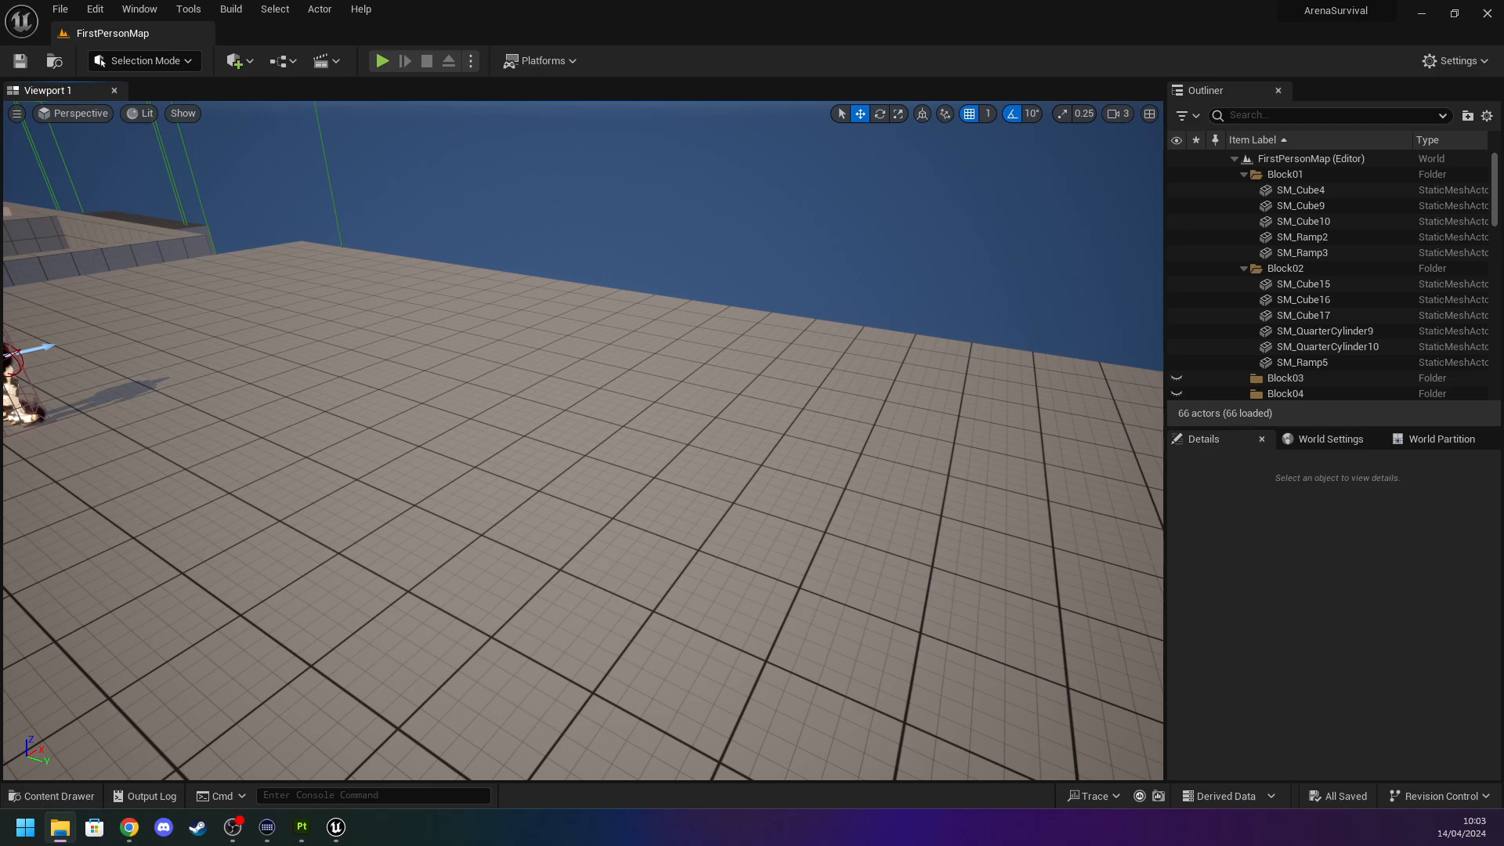
Switch to Unreal Engine, create a folder named Environment in the project's Content folder, and open it.
right_click_drag(337, 683, 290, 642)
key("ctrl+space")
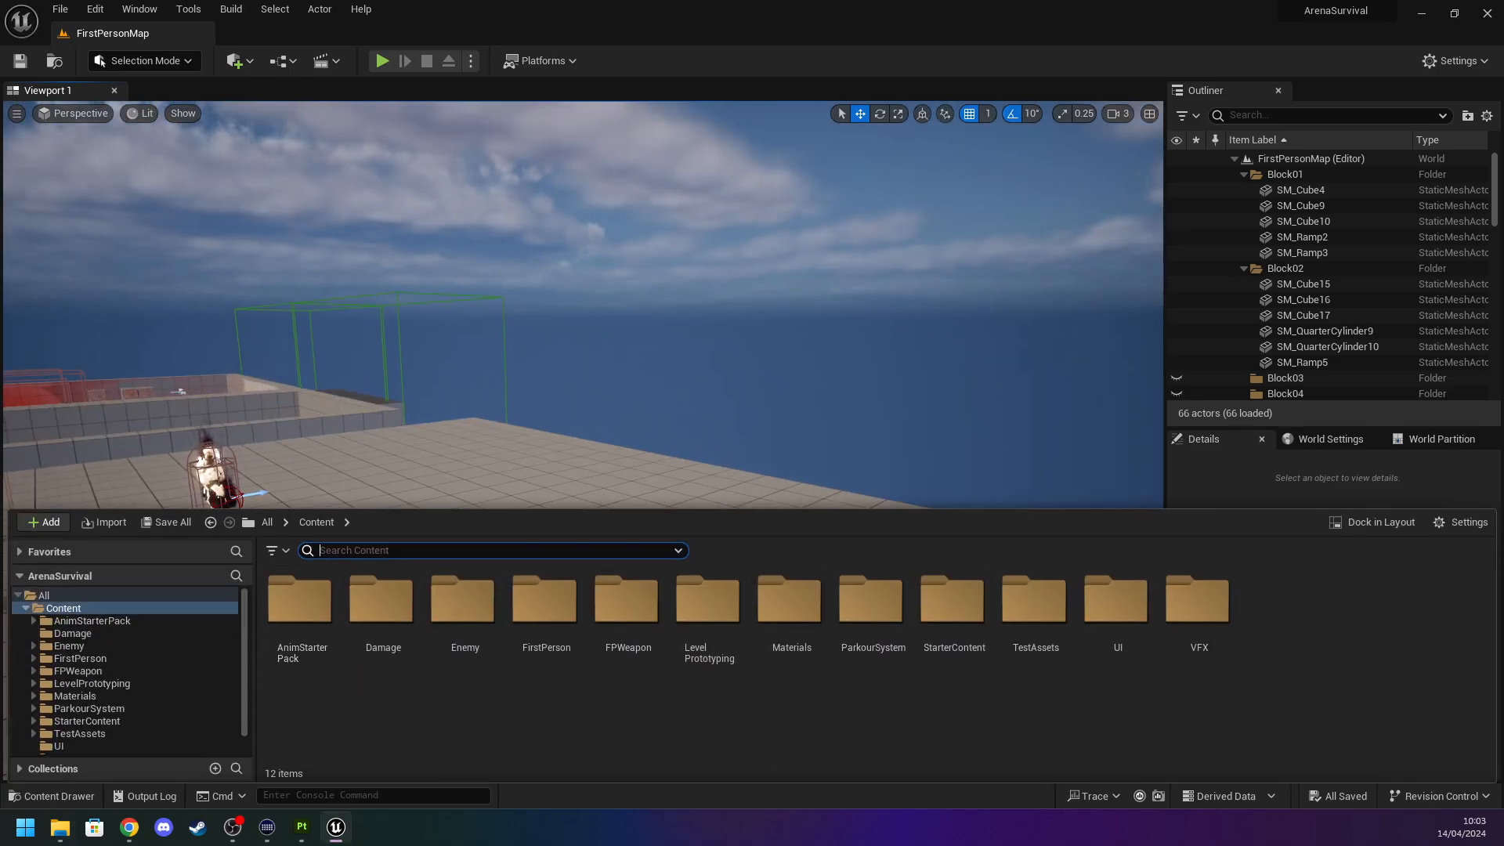
left_click(702, 763)
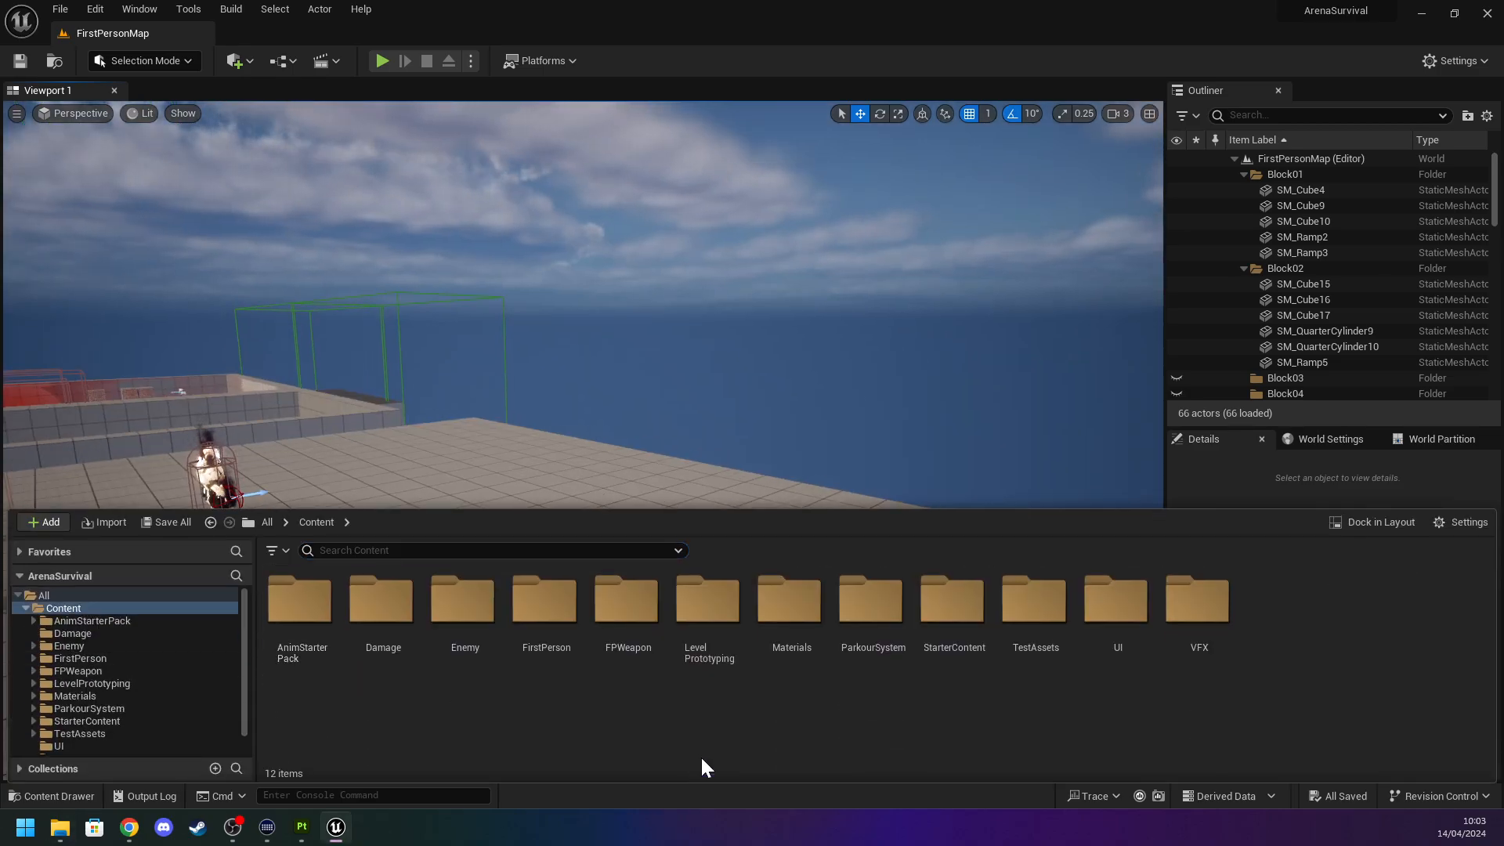
right_click(733, 748)
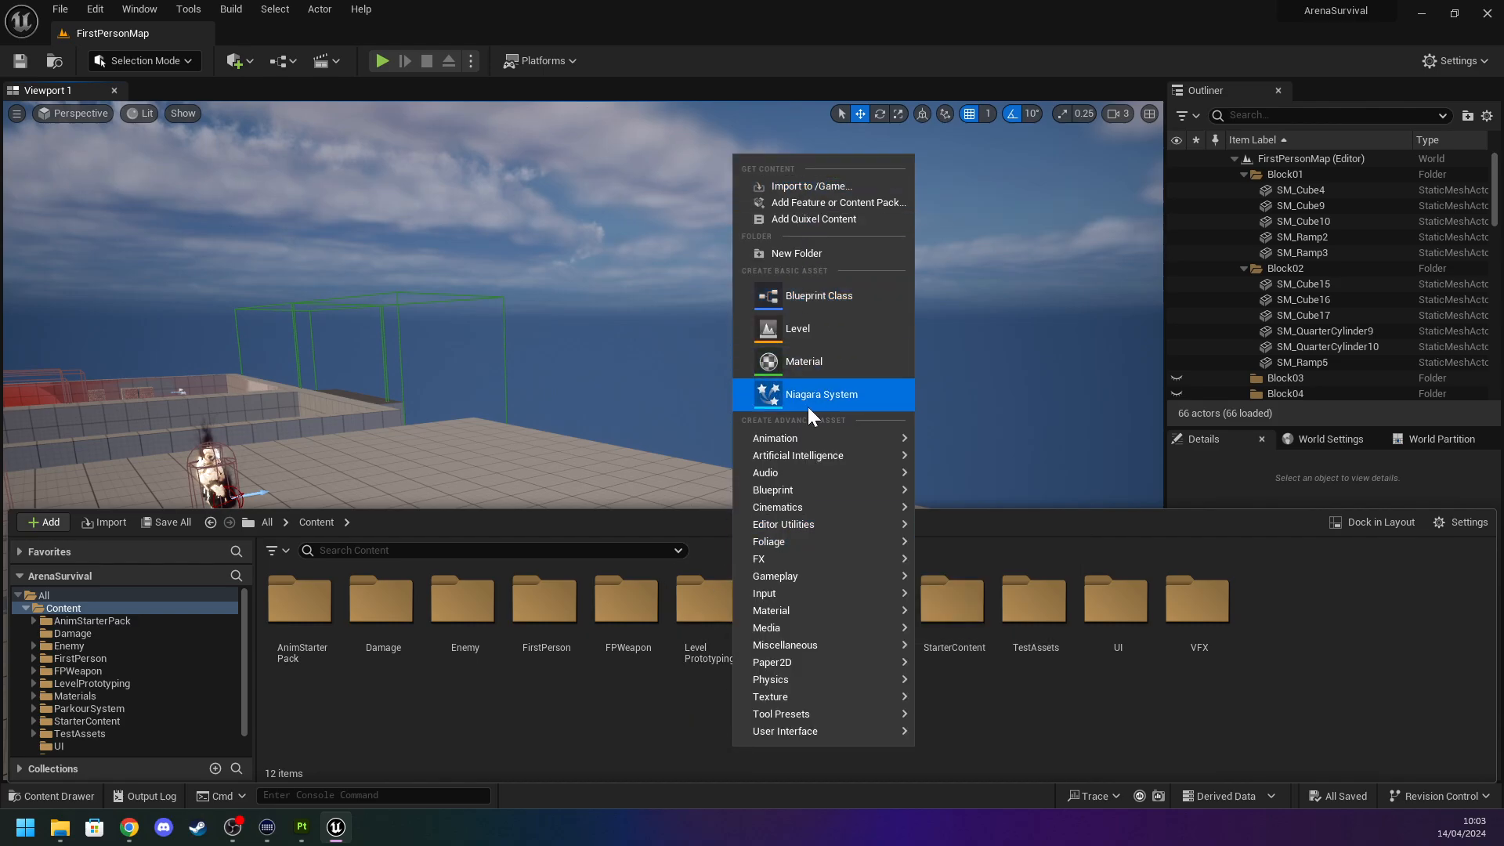
left_click(840, 250)
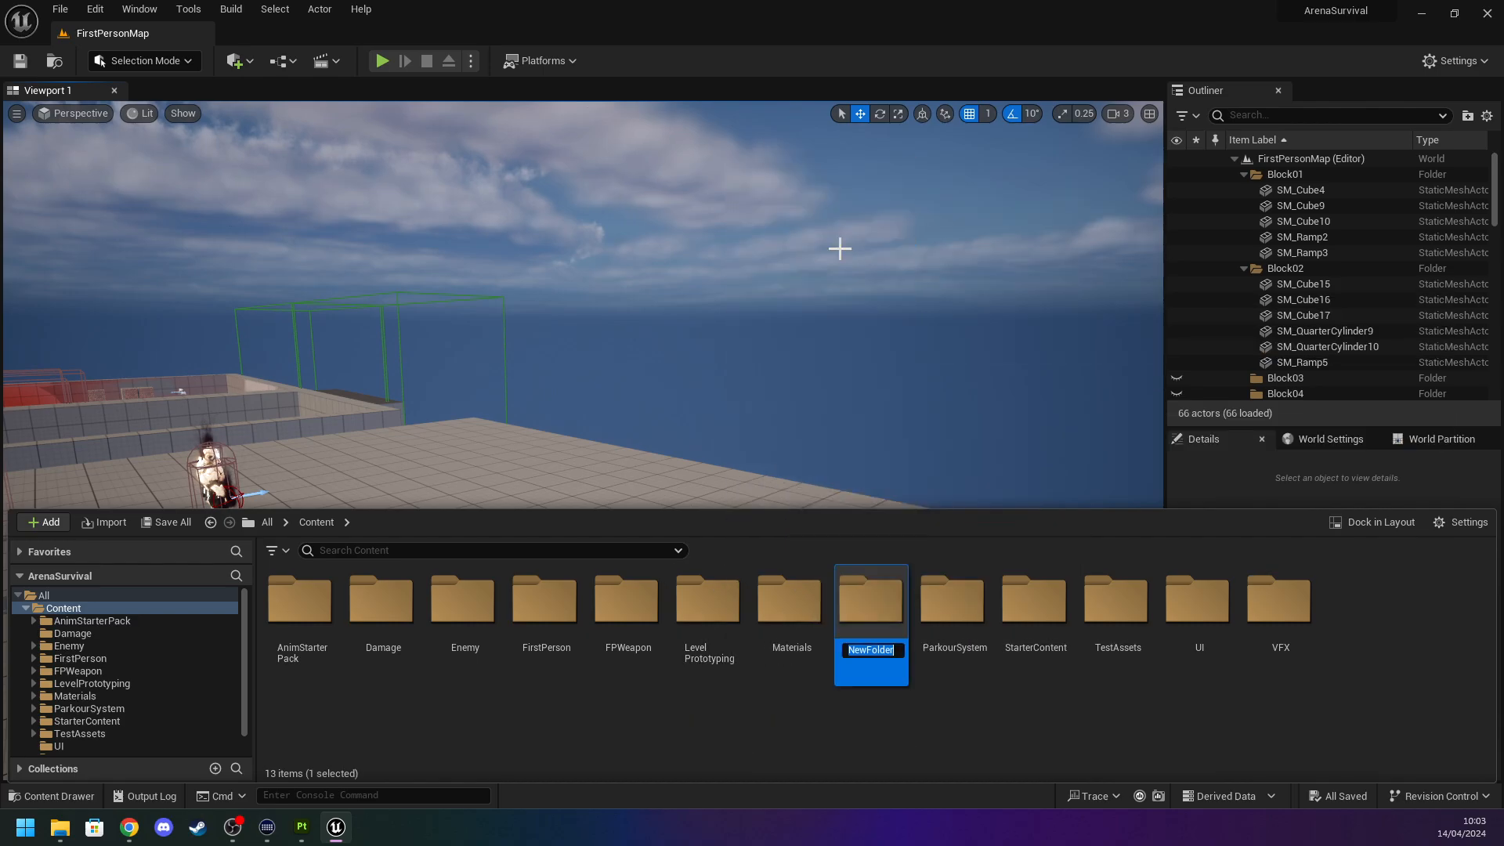
type("Enviro")
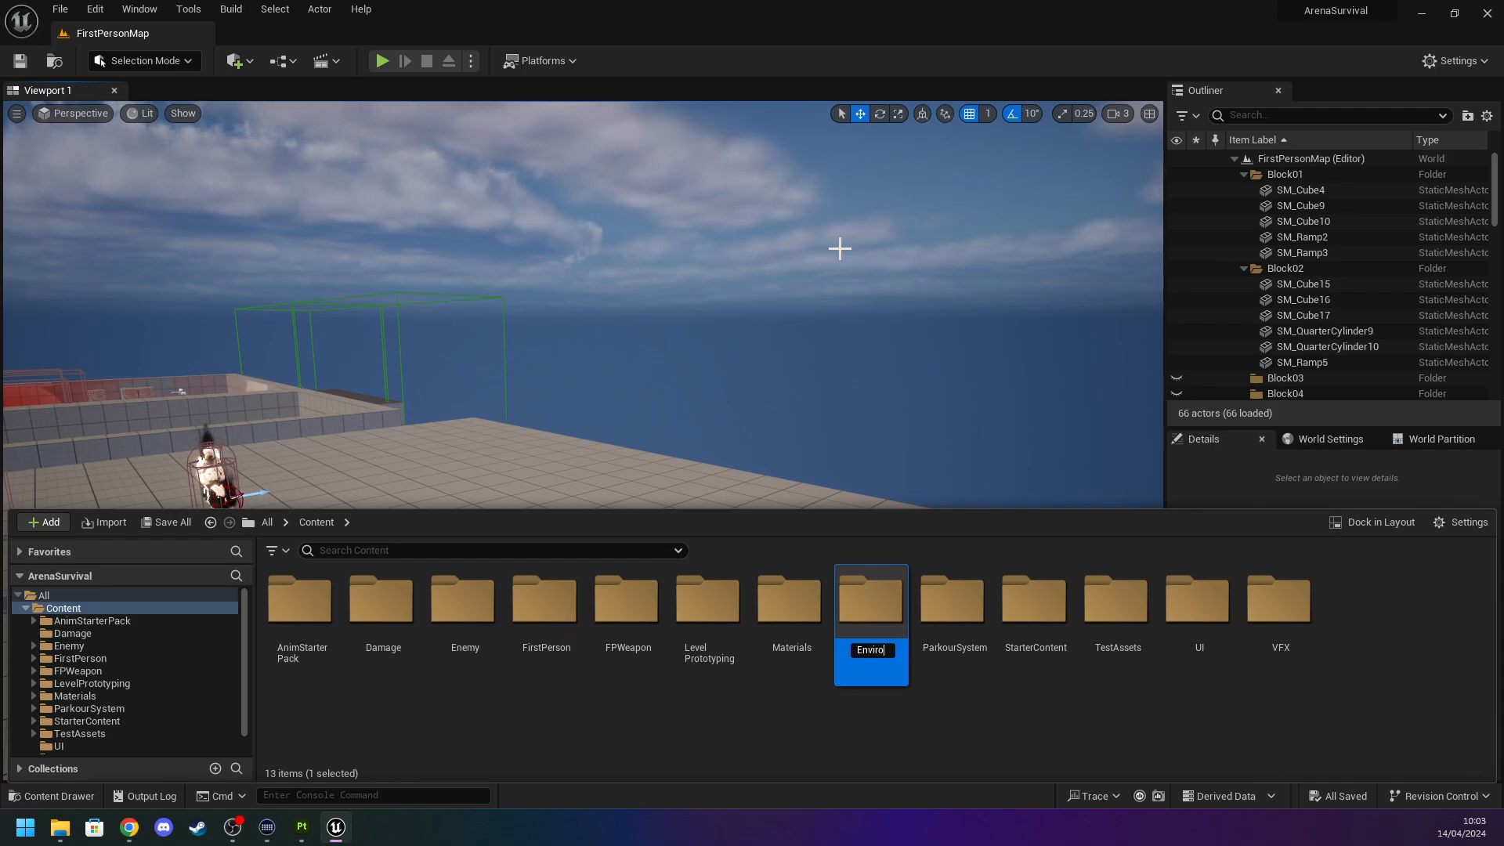
type("nment")
key("Return")
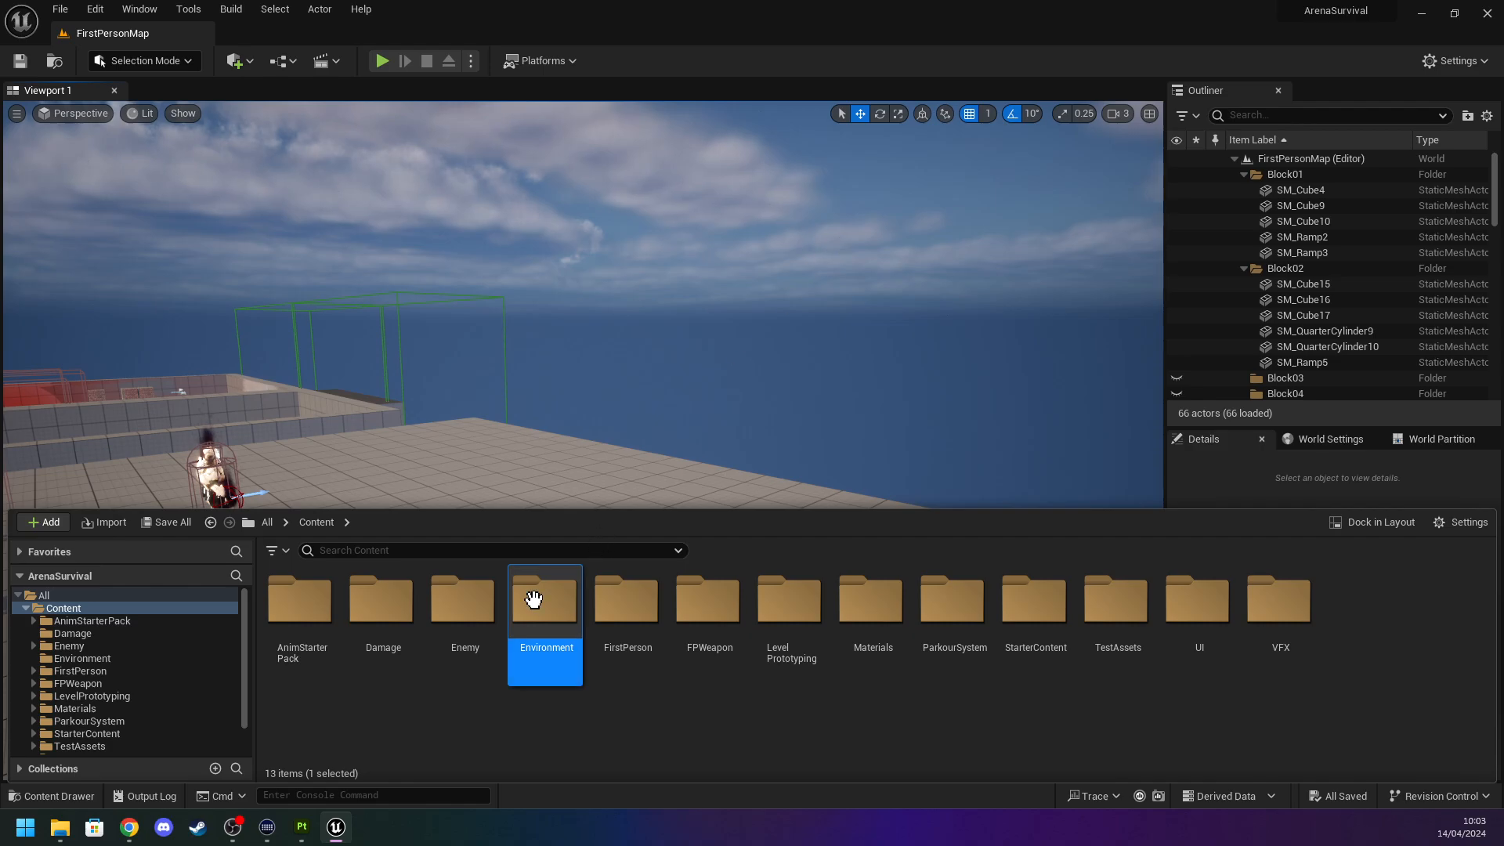
double_click(534, 600)
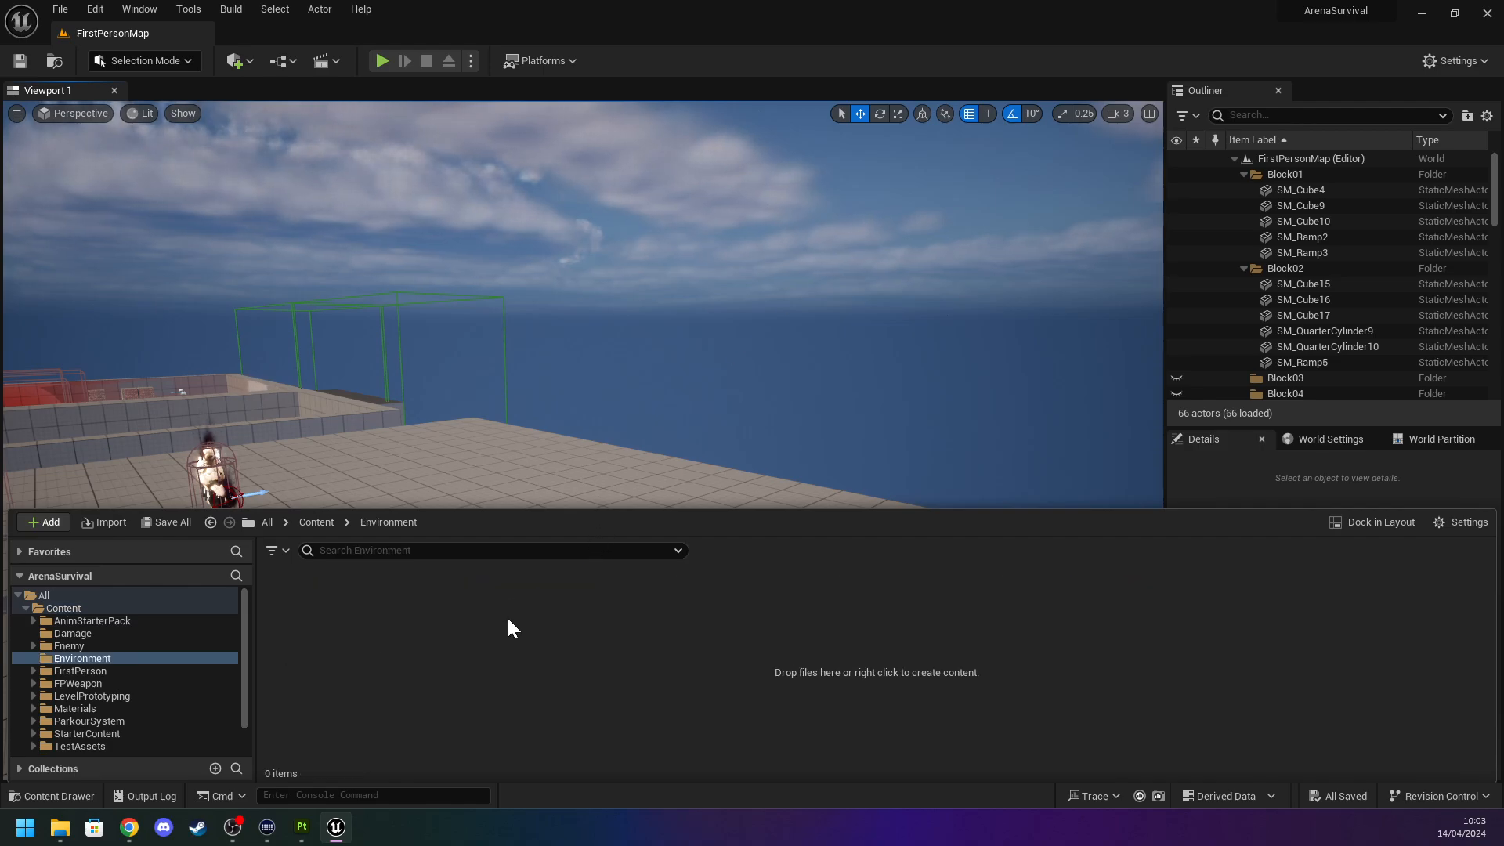
right_click(510, 639)
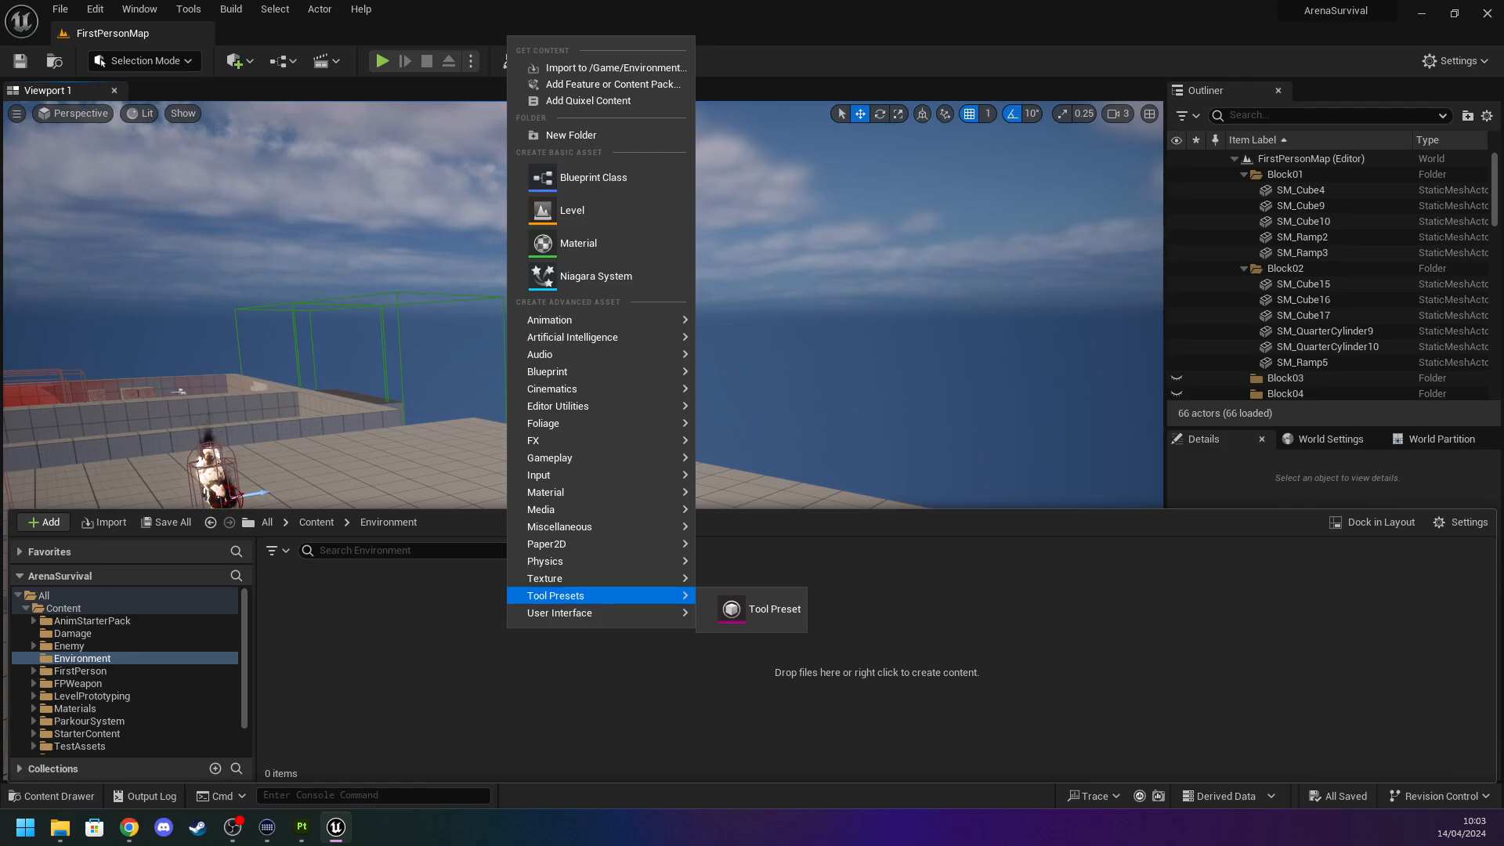
right_click(430, 658)
right_click(430, 658)
mouse_move(468, 571)
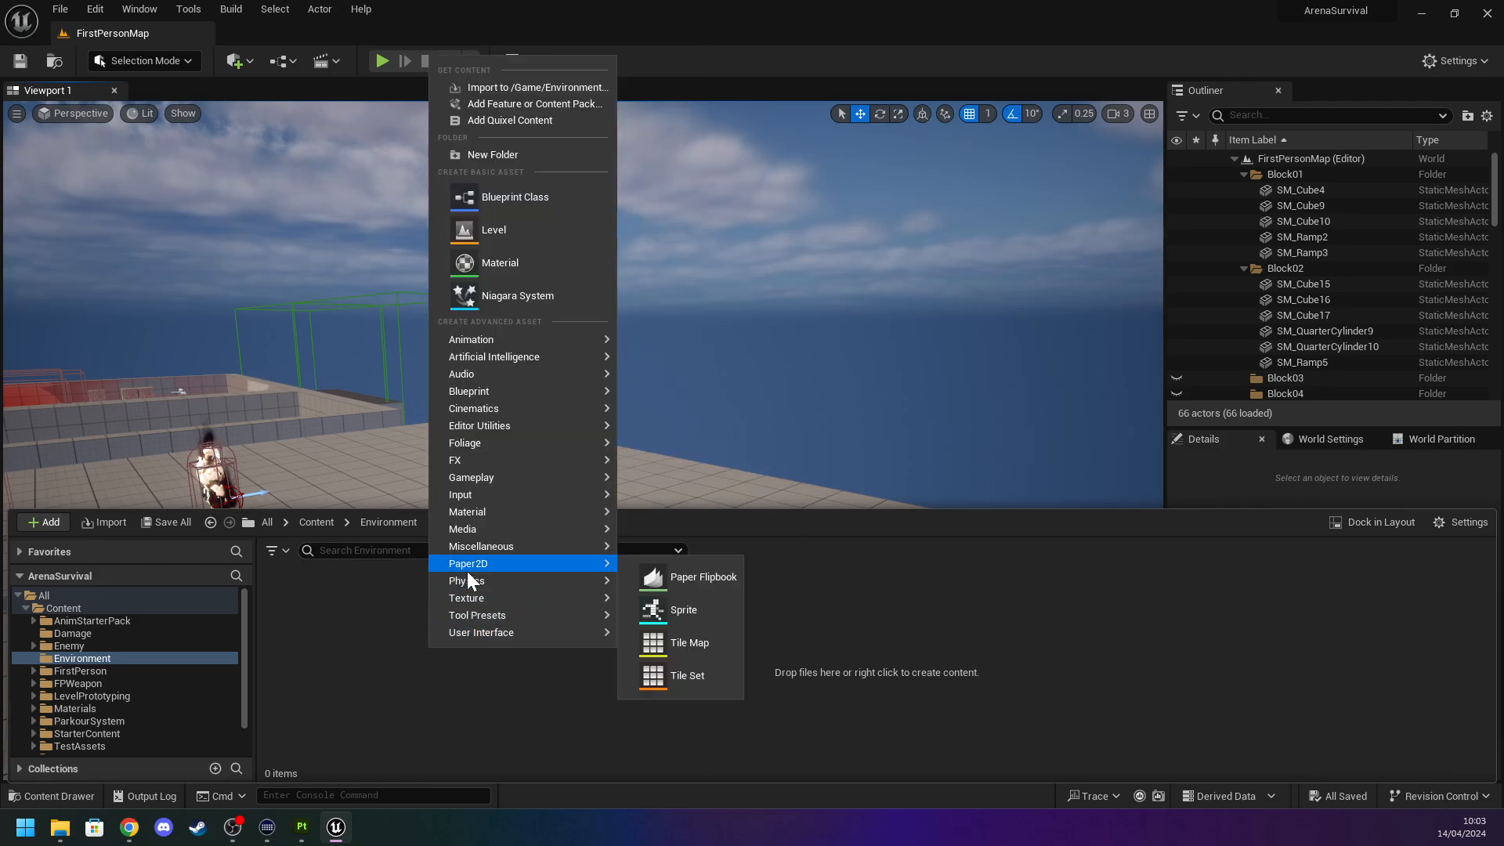
right_click(342, 634)
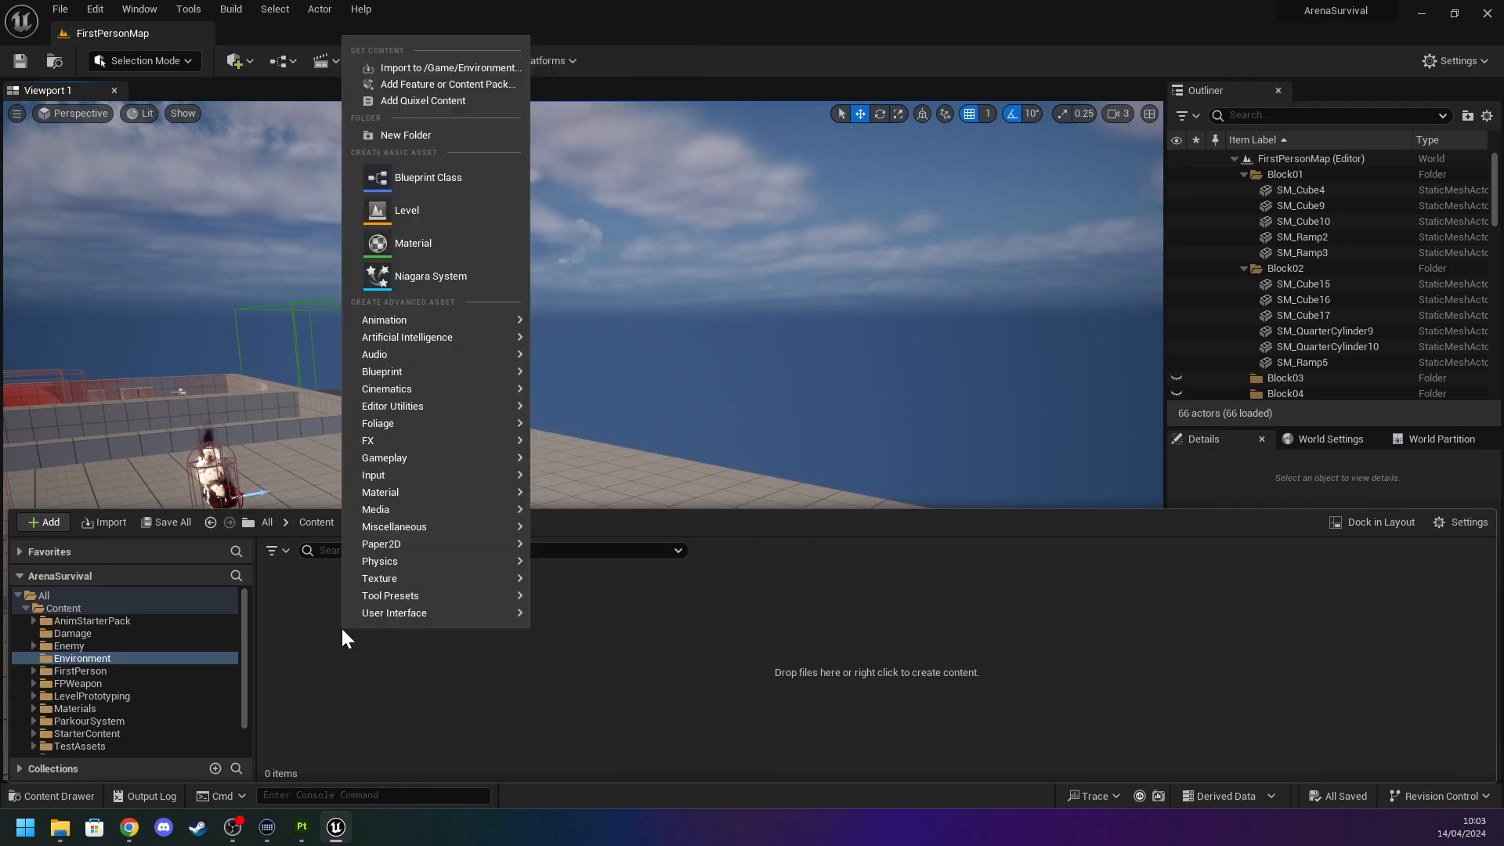
type("fol")
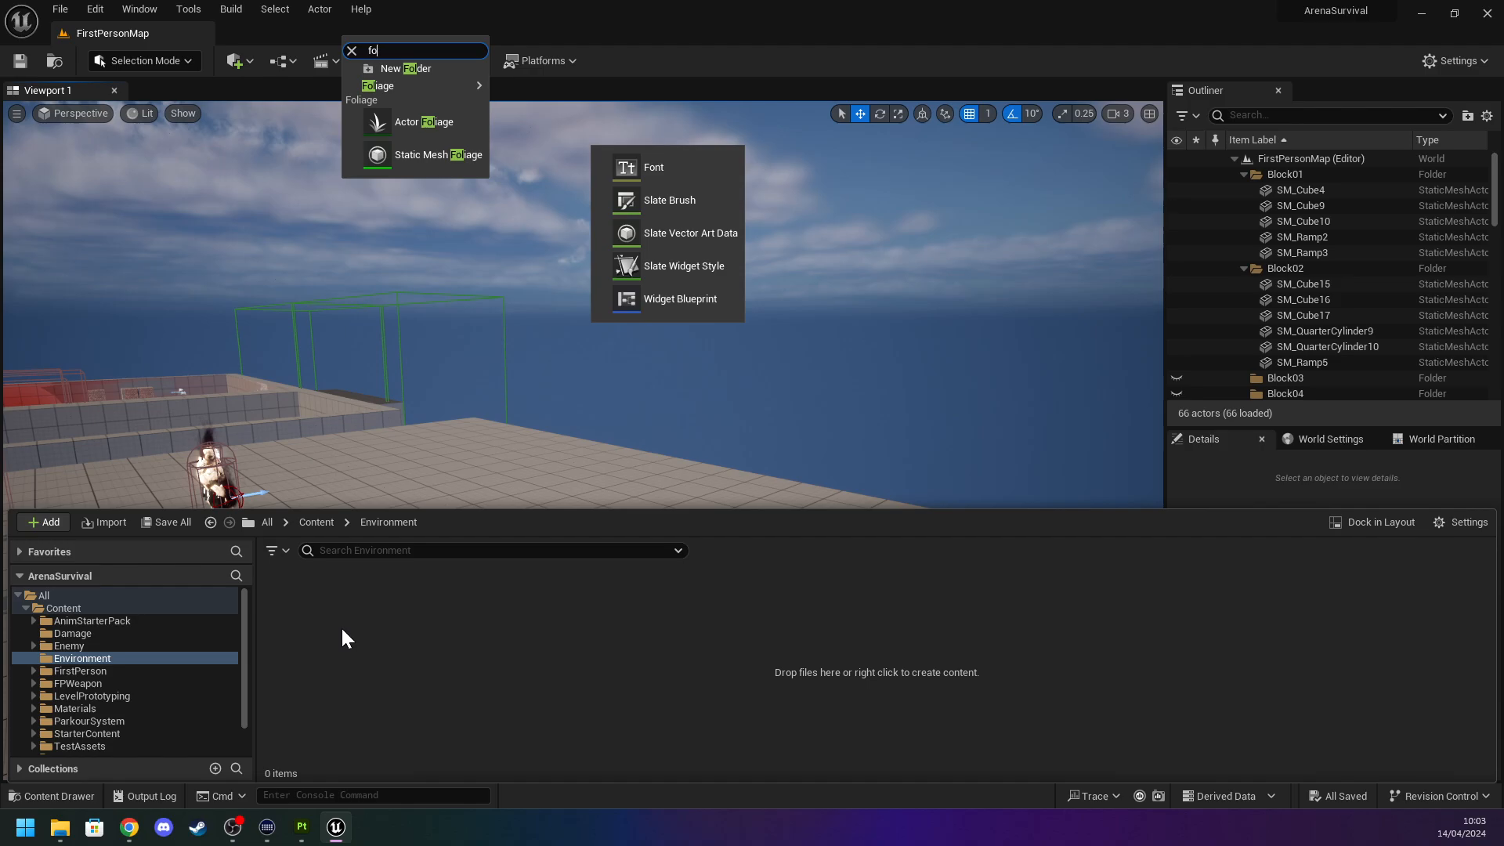
key("BackSpace")
key("BackSpace")
left_click(275, 631)
Create a subfolder named Objects inside the Environment folder and open it.
right_click(294, 623)
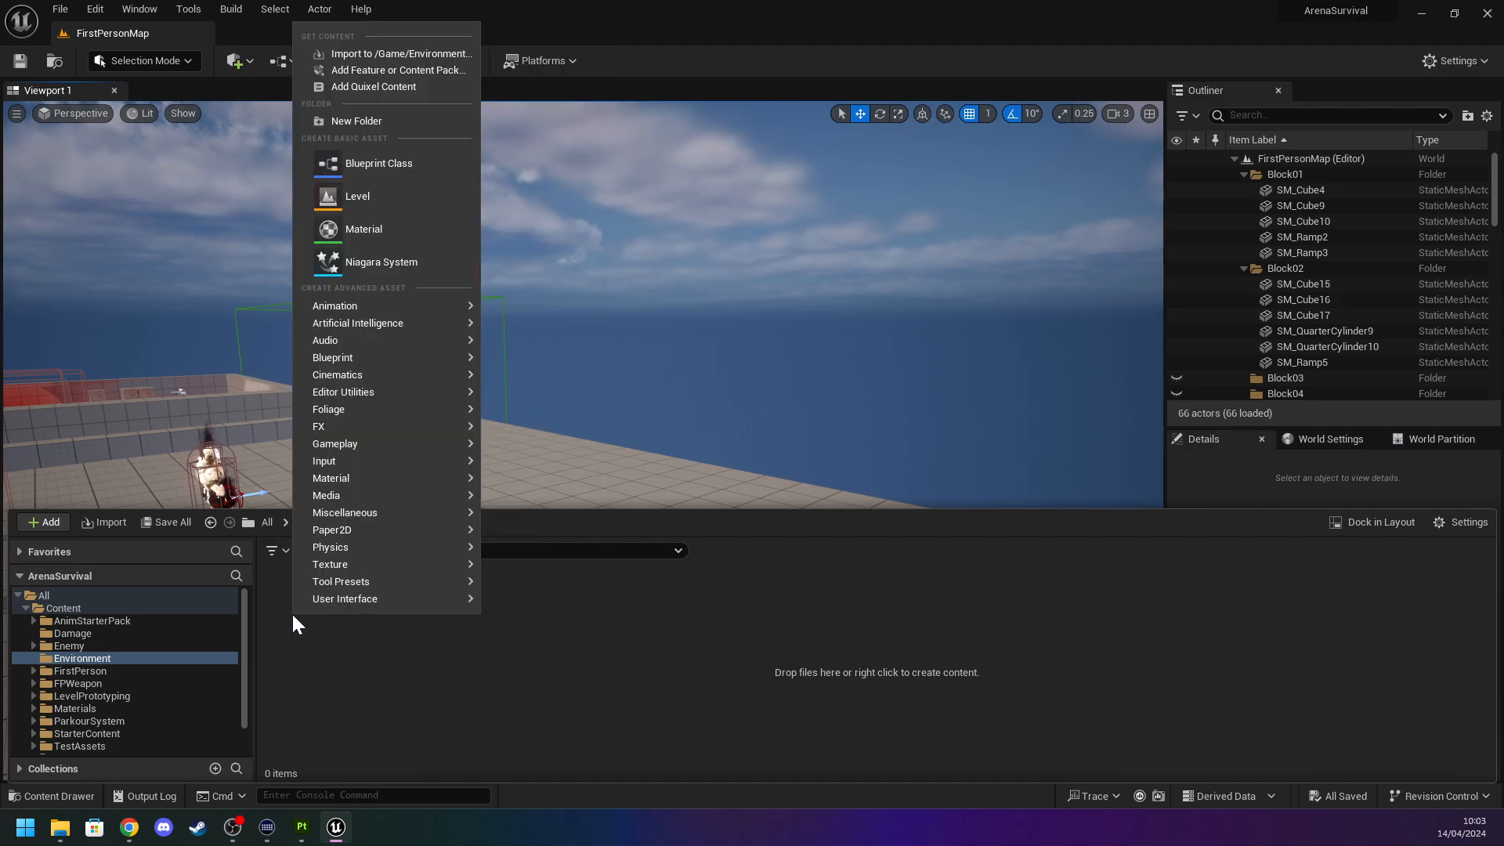
left_click(364, 121)
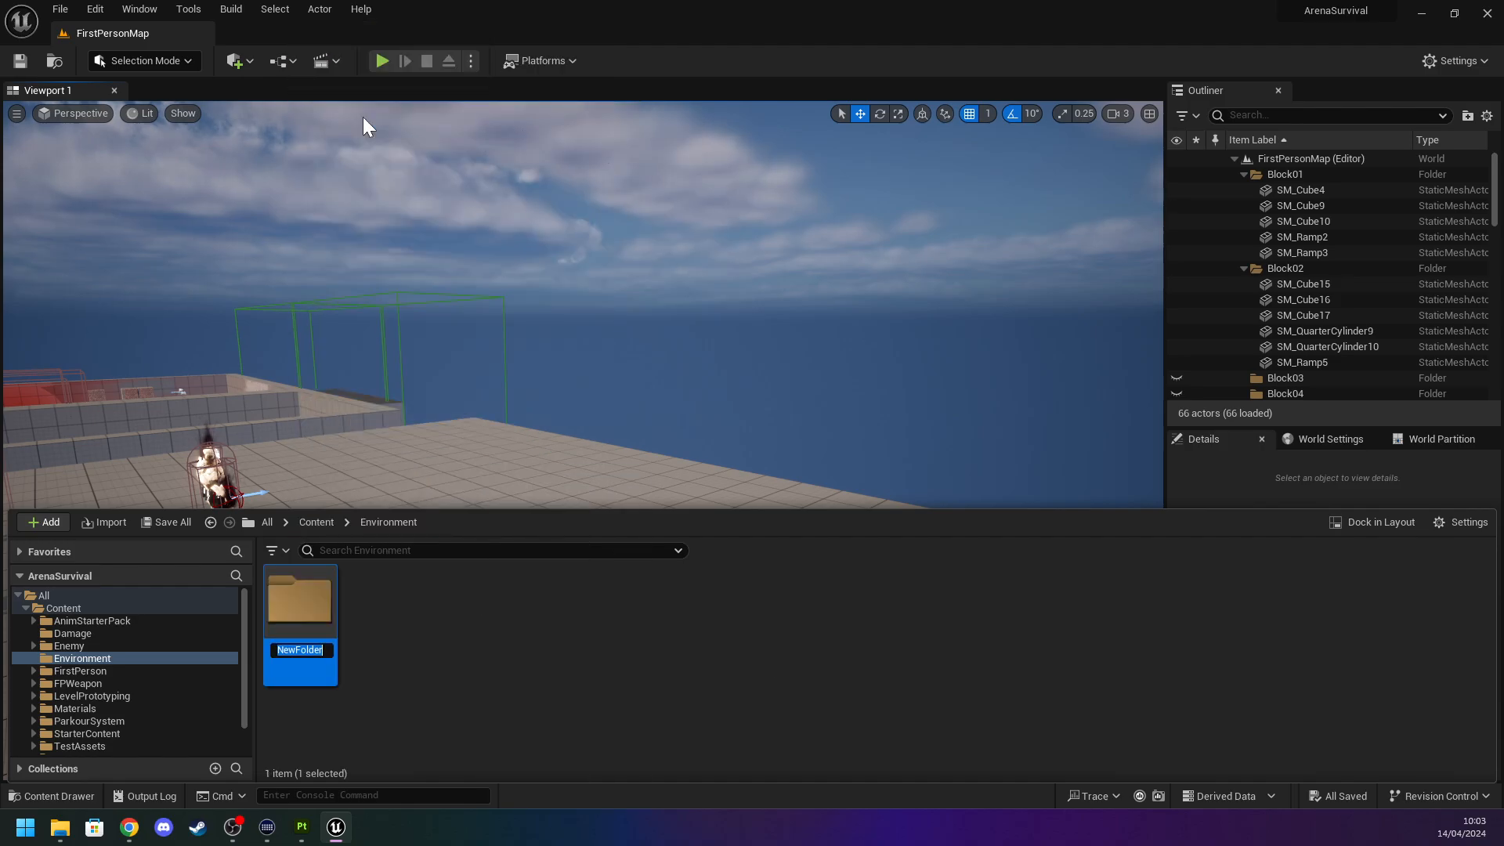
type("er")
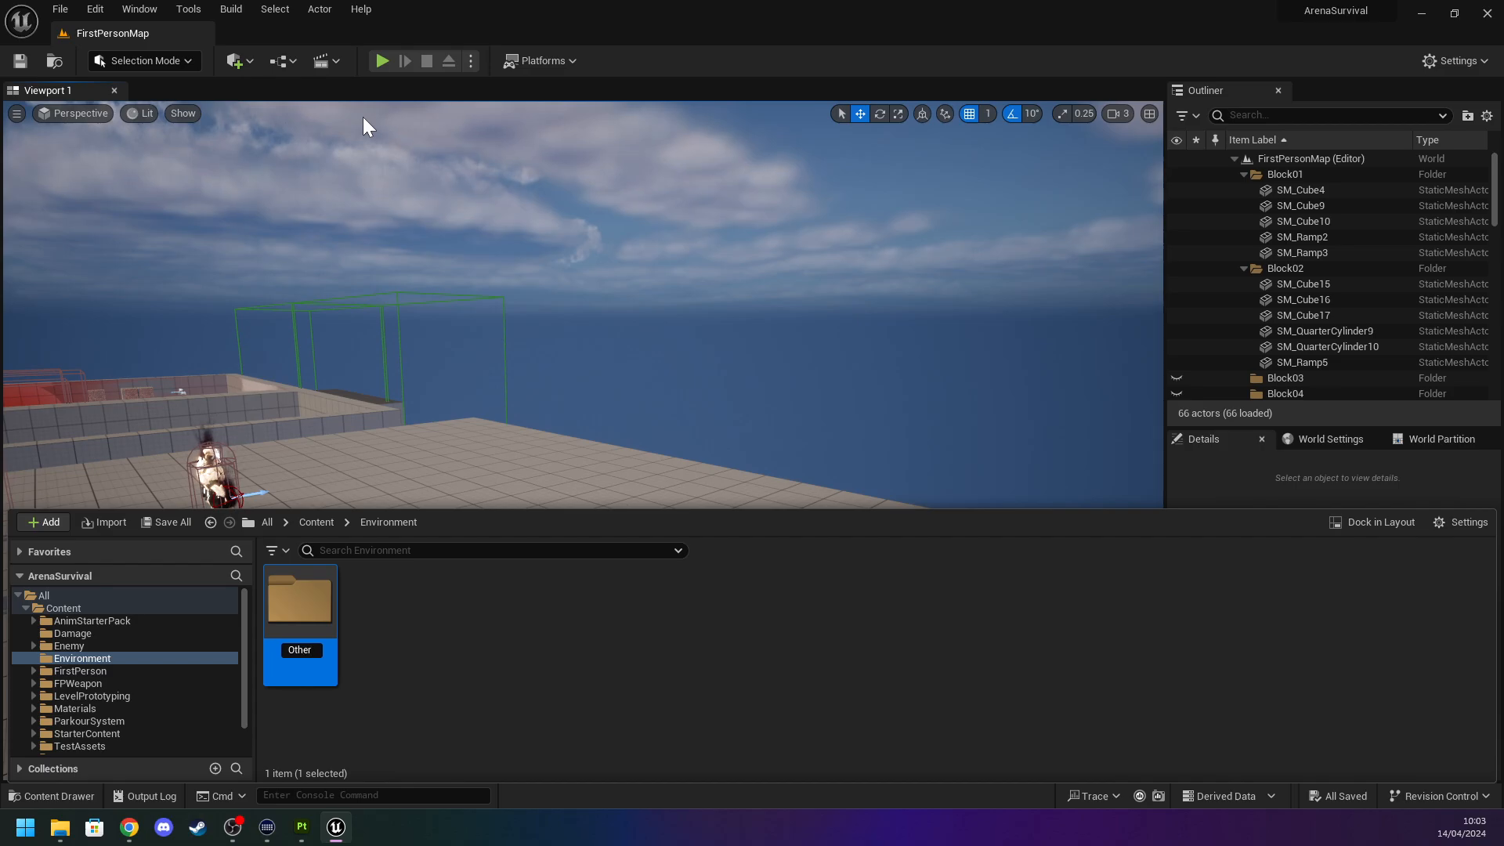
key("BackSpace")
key("BackSpace")
key("BackSpace")
key("BackSpace")
key("BackSpace")
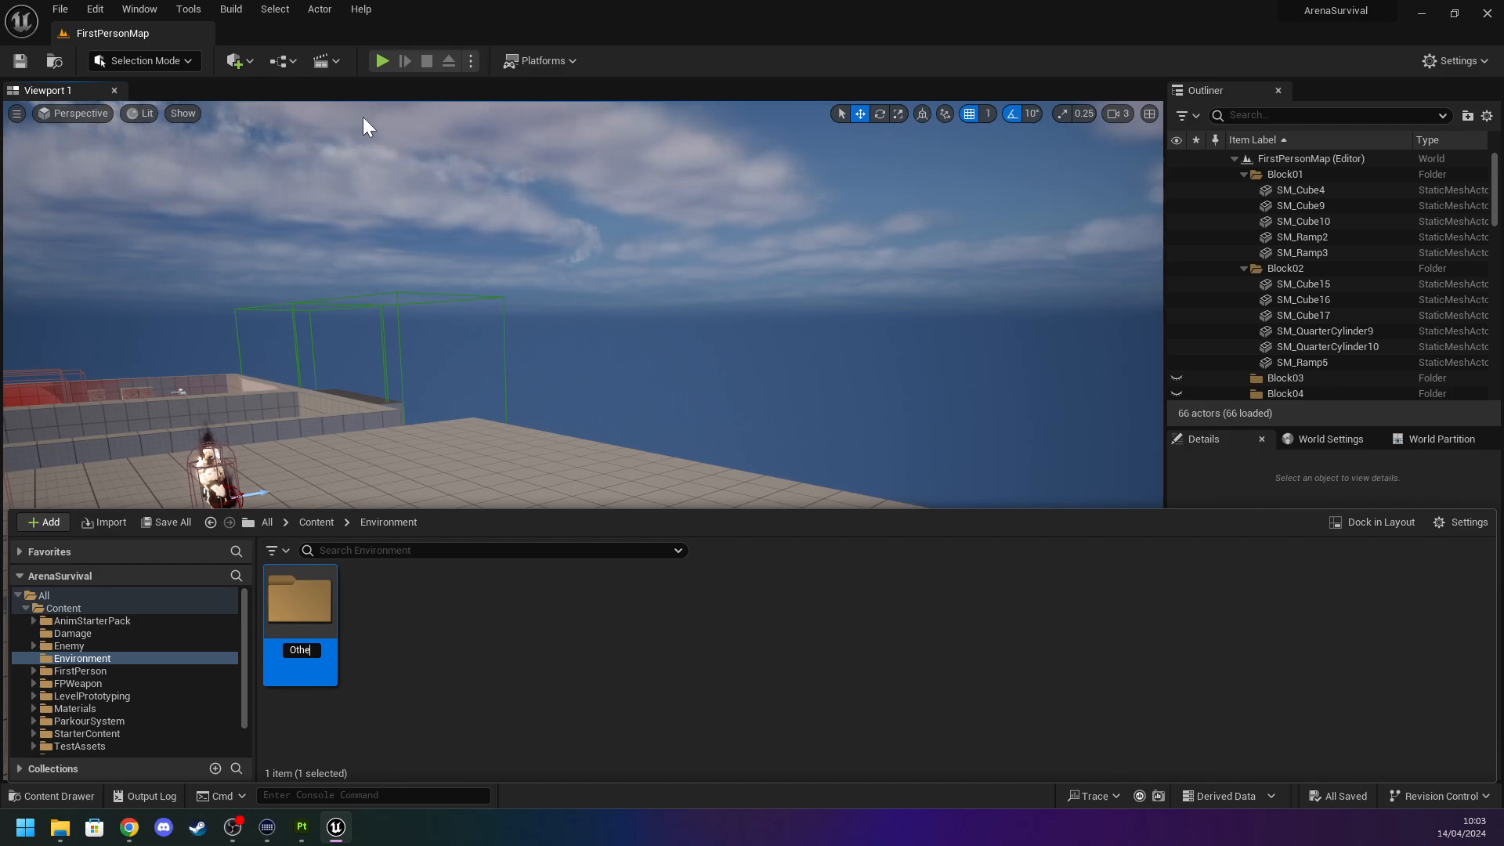
type("Objects")
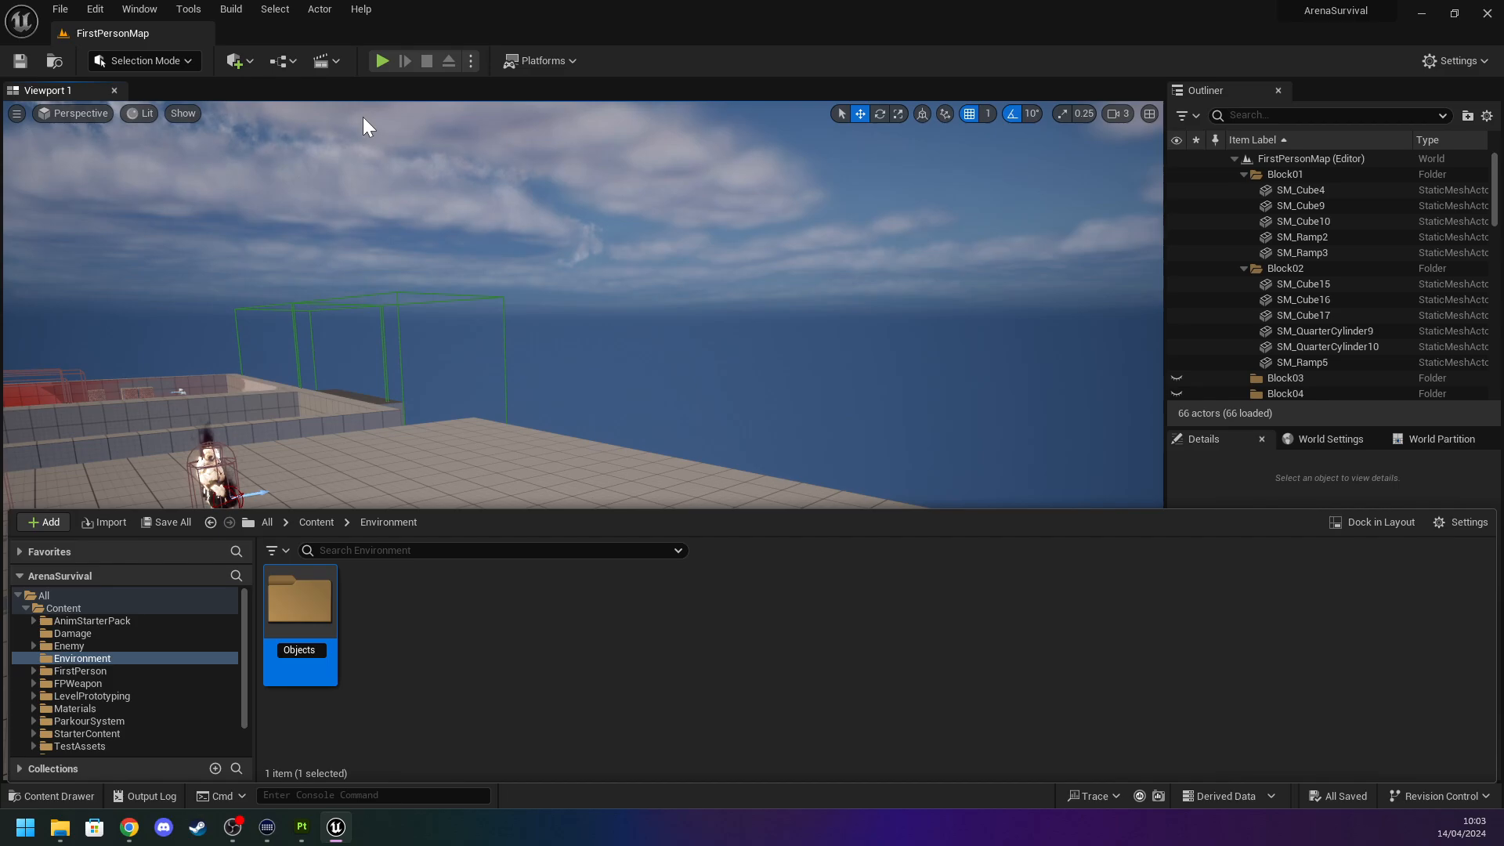
key("Return")
double_click(335, 628)
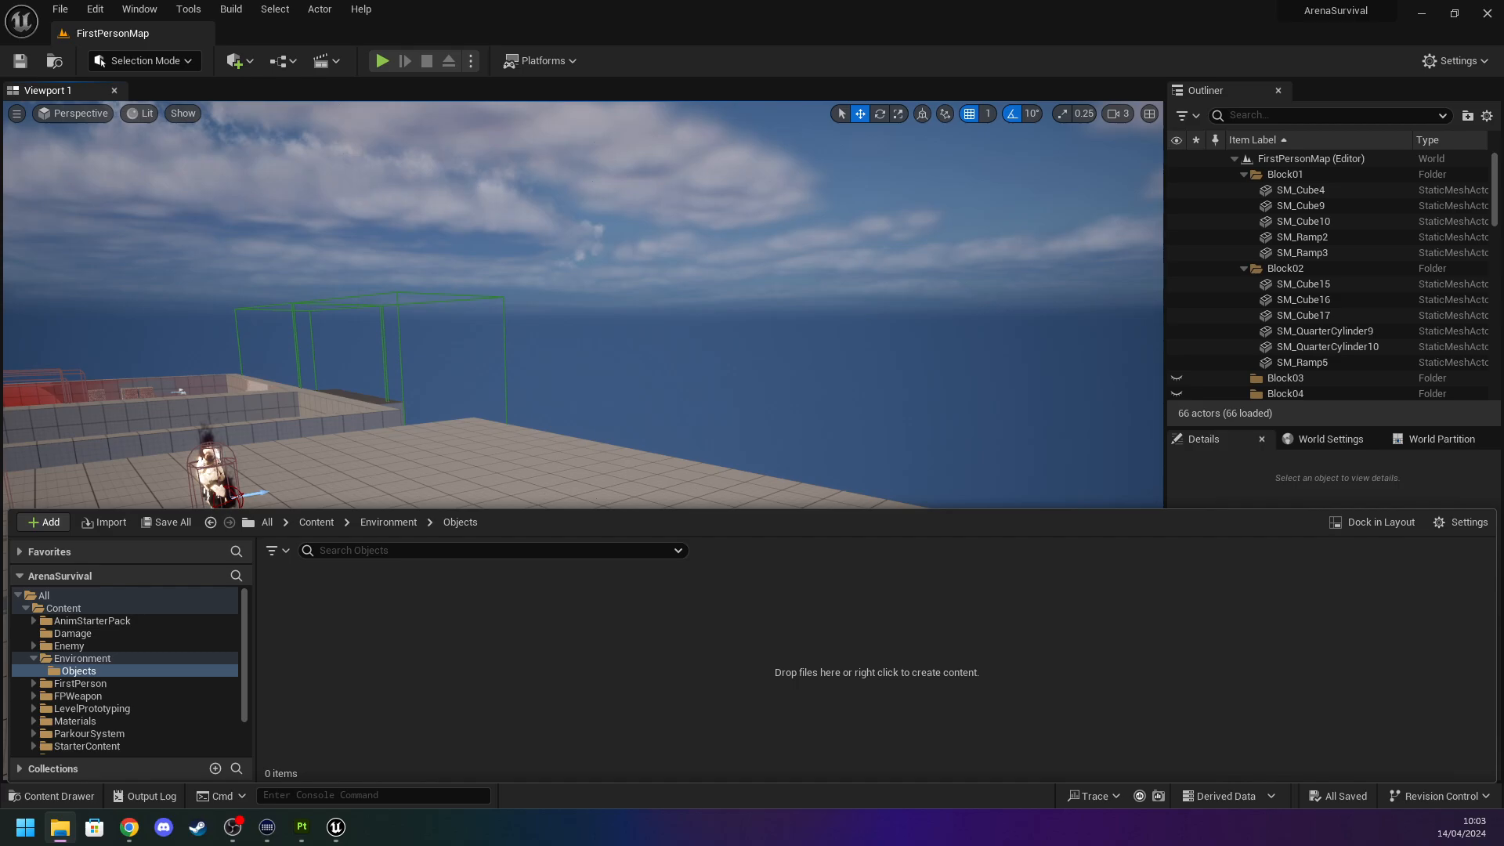
left_click_drag(402, 794, 481, 684)
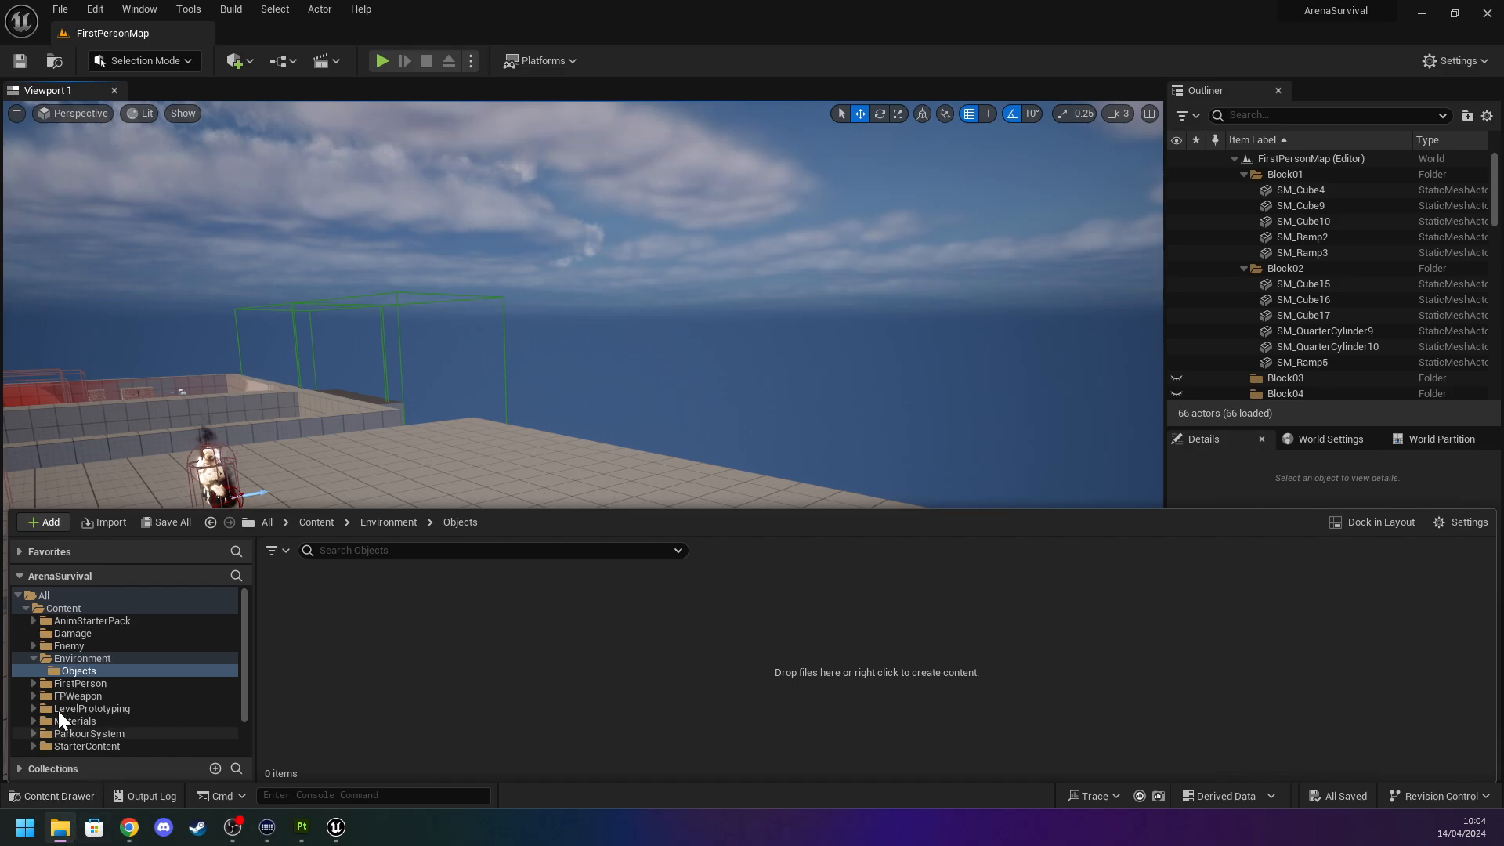
left_click(110, 531)
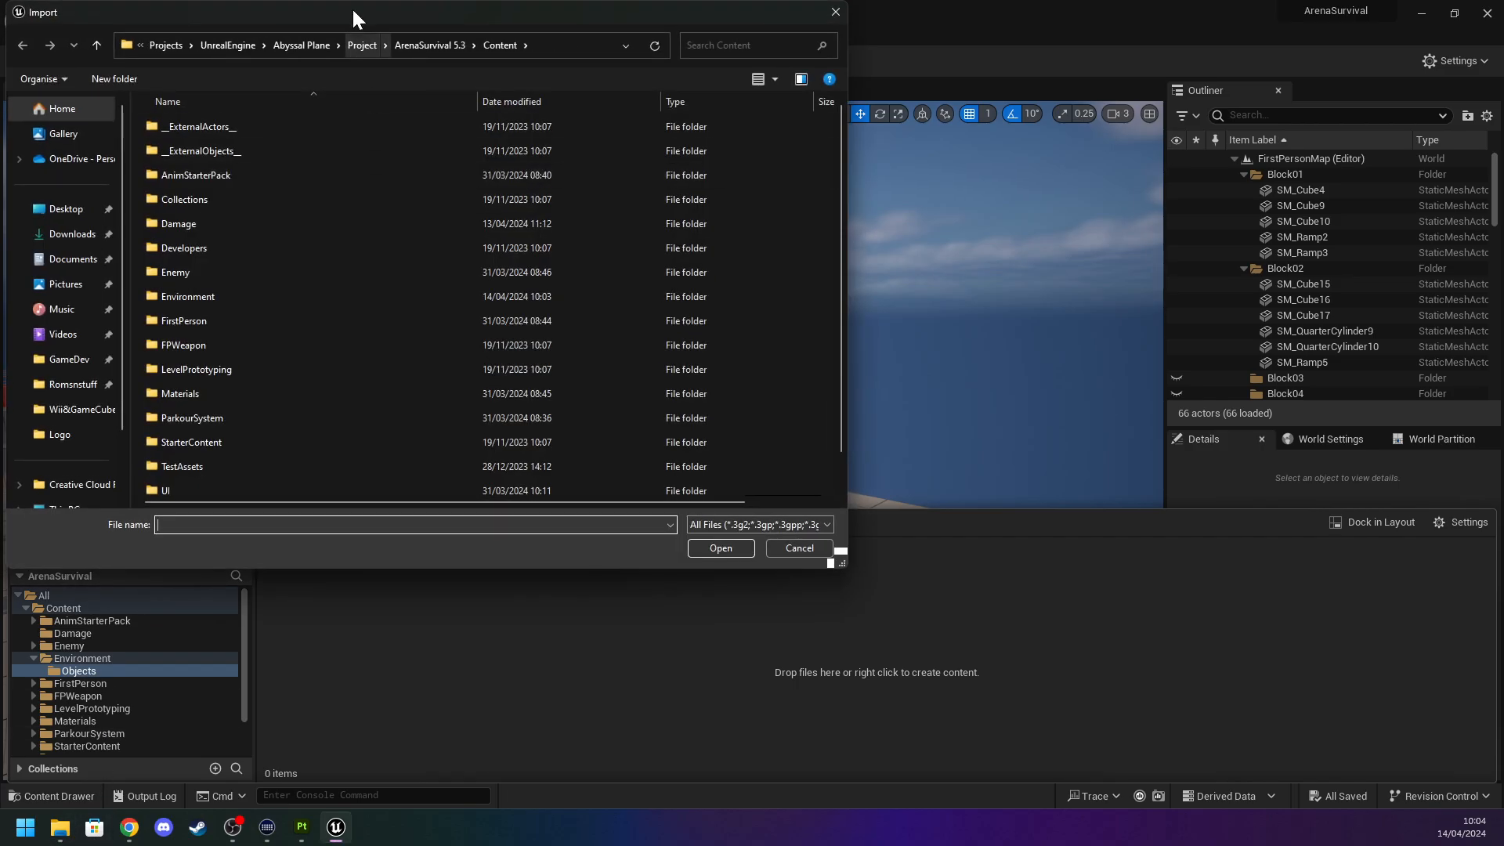
left_click_drag(352, 11, 0, 118)
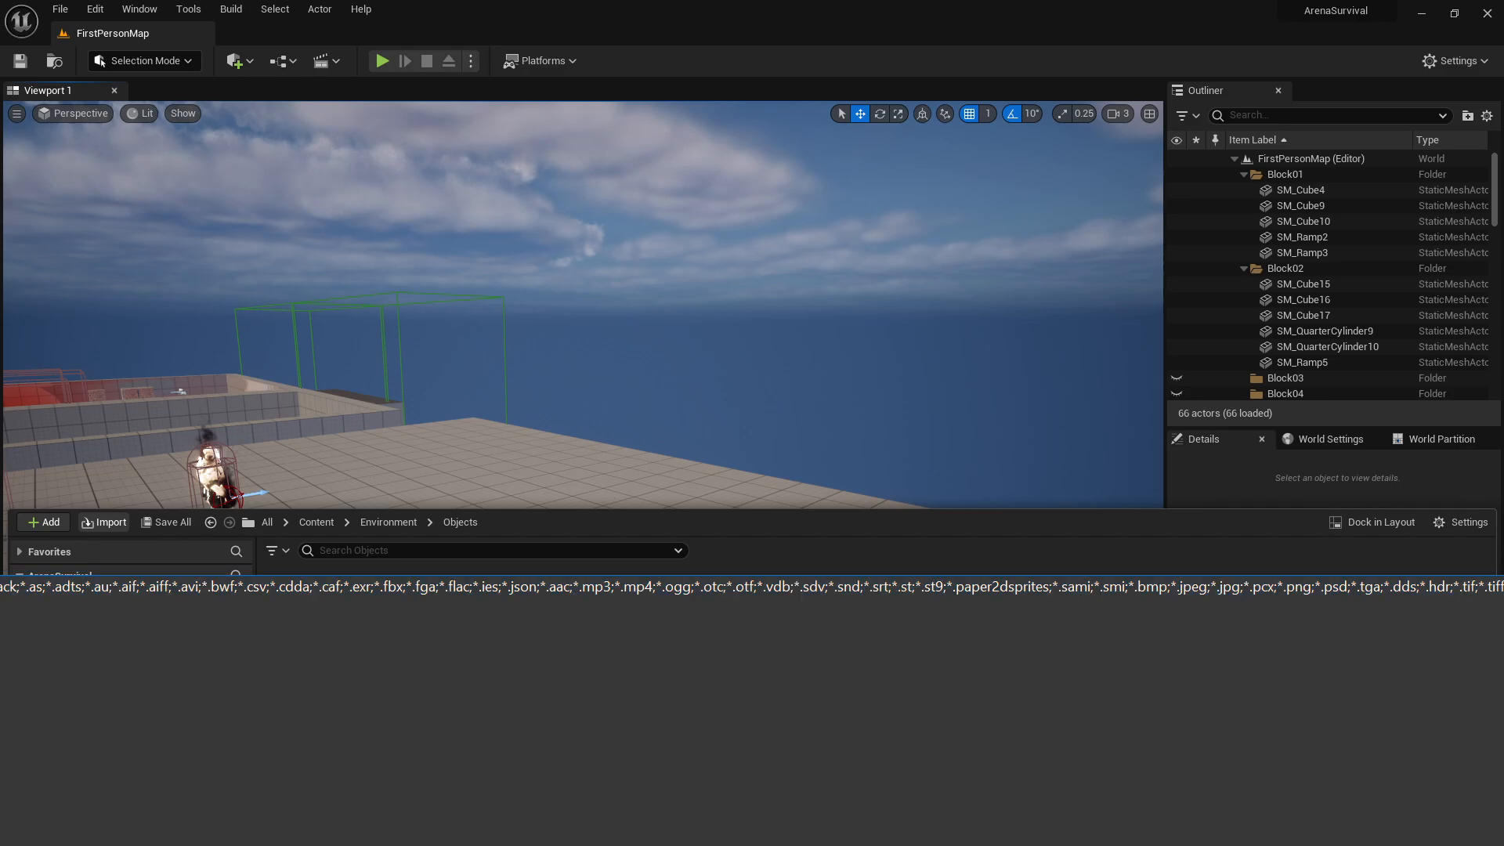
key("Escape")
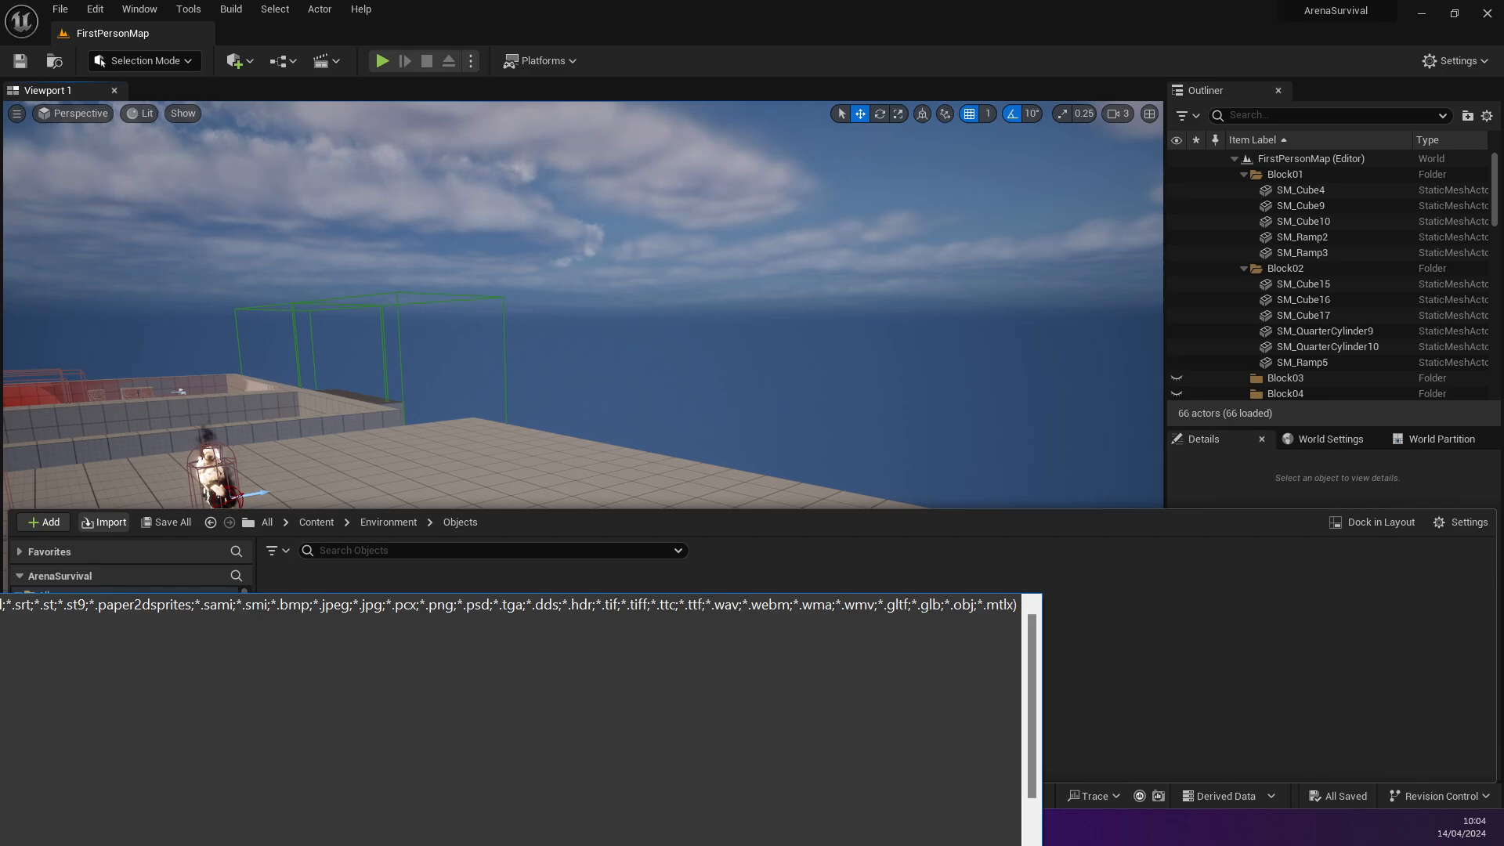
scroll(511, 719, "down", 10)
scroll(511, 719, "down", 5)
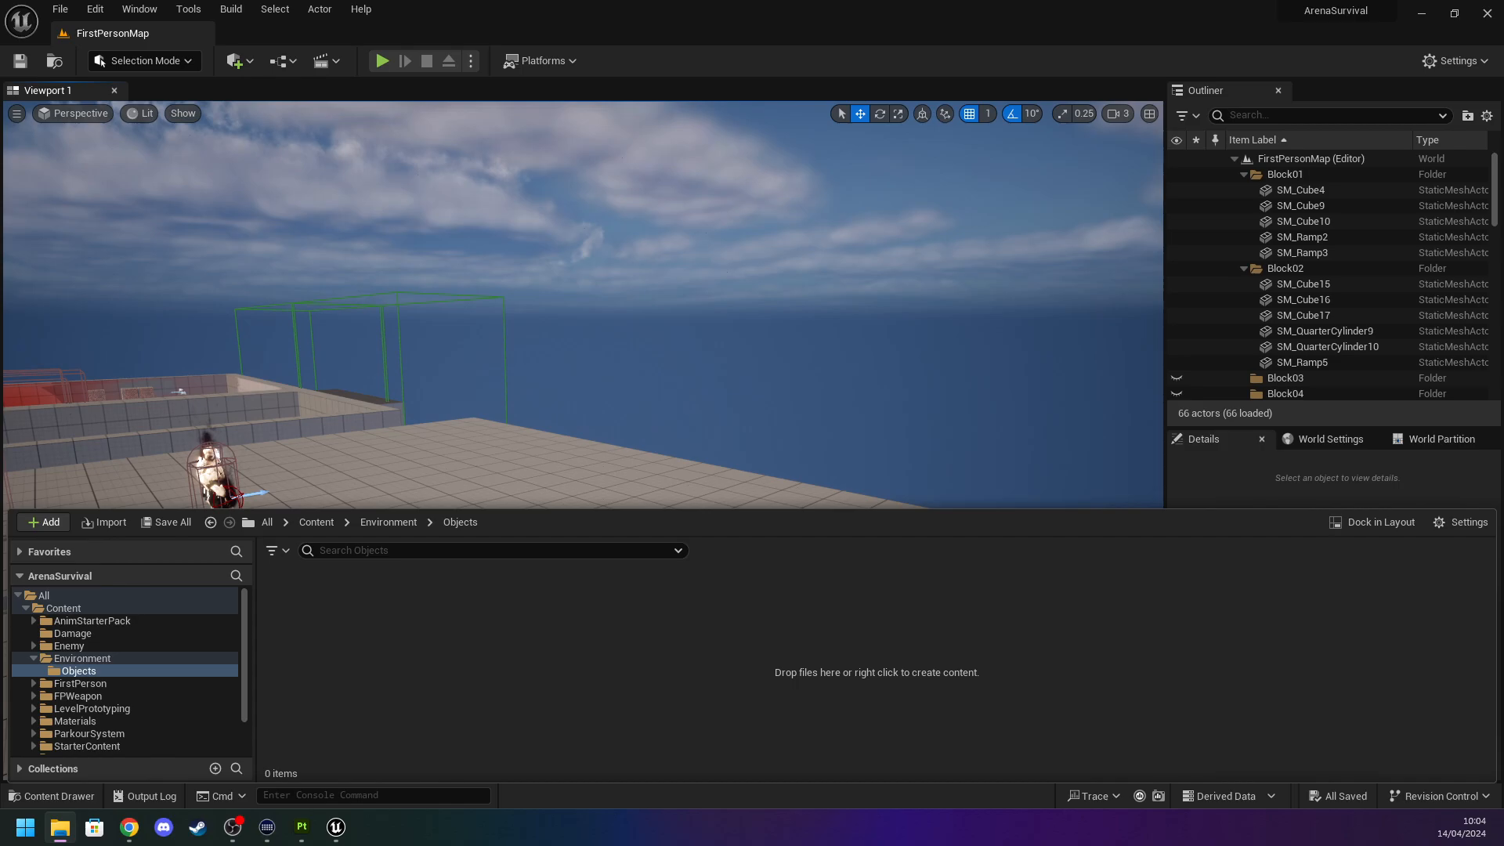
Import the exported Droppod_Material_001 textures from File Explorer into the Objects folder.
left_click_drag(504, 678, 502, 673)
right_click_drag(440, 575, 332, 575)
key("w")
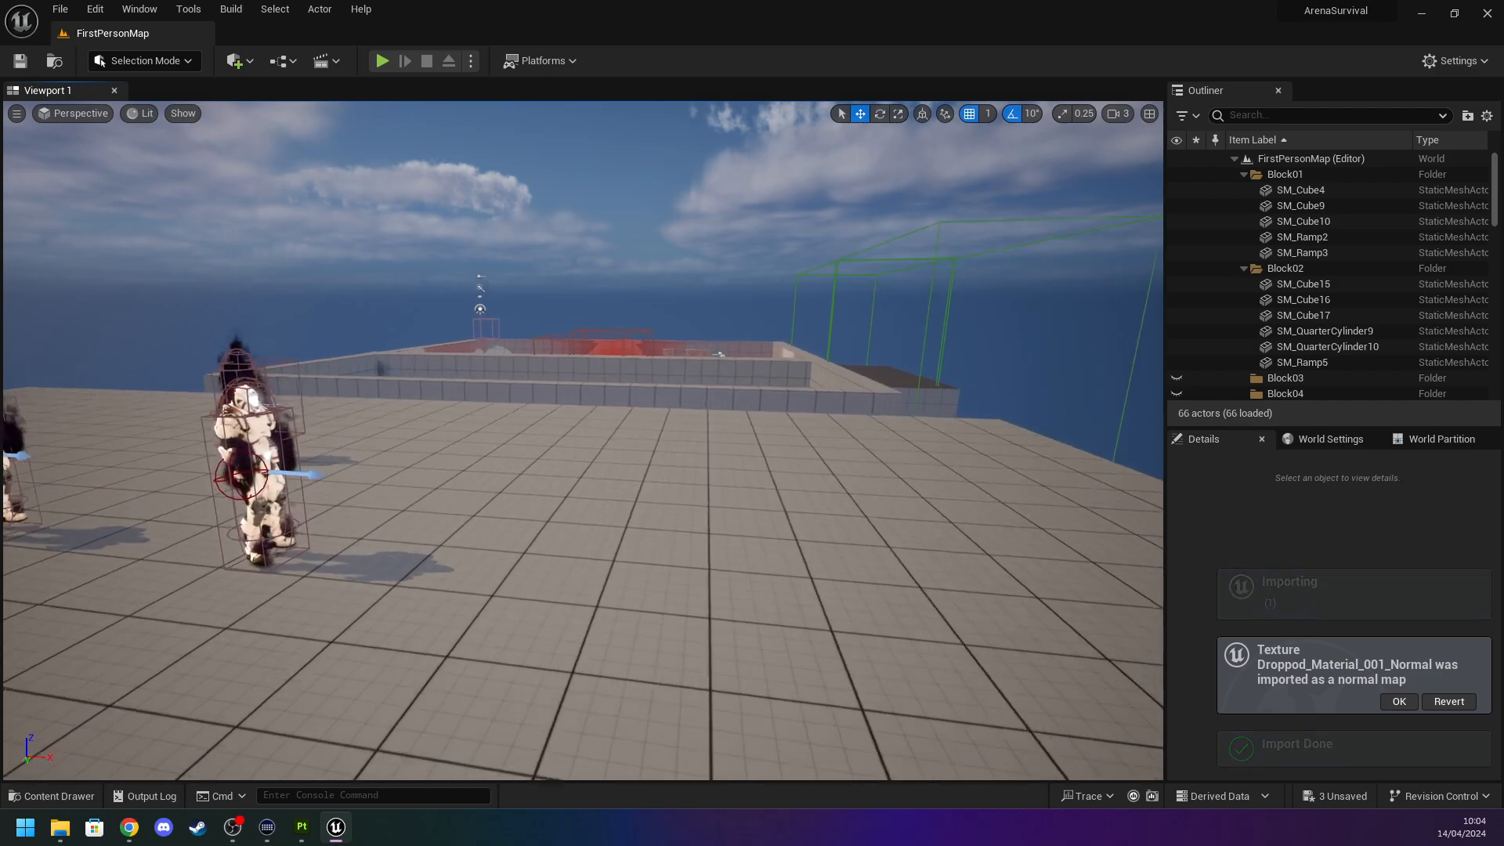
key("s")
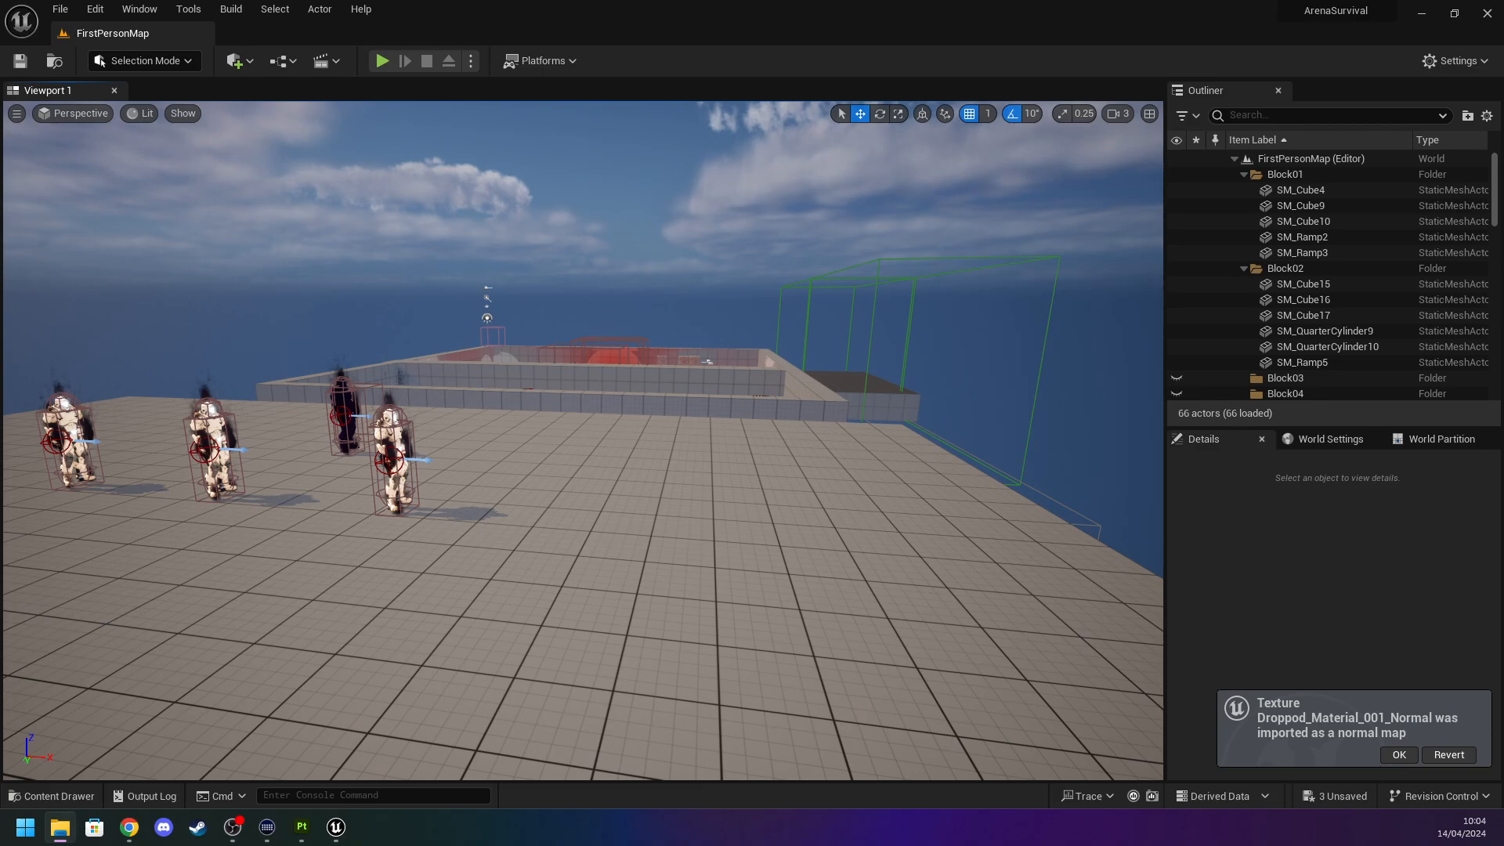
Switch to Substance 3D Painter and export the drop pod's textures again.
left_click(135, 832)
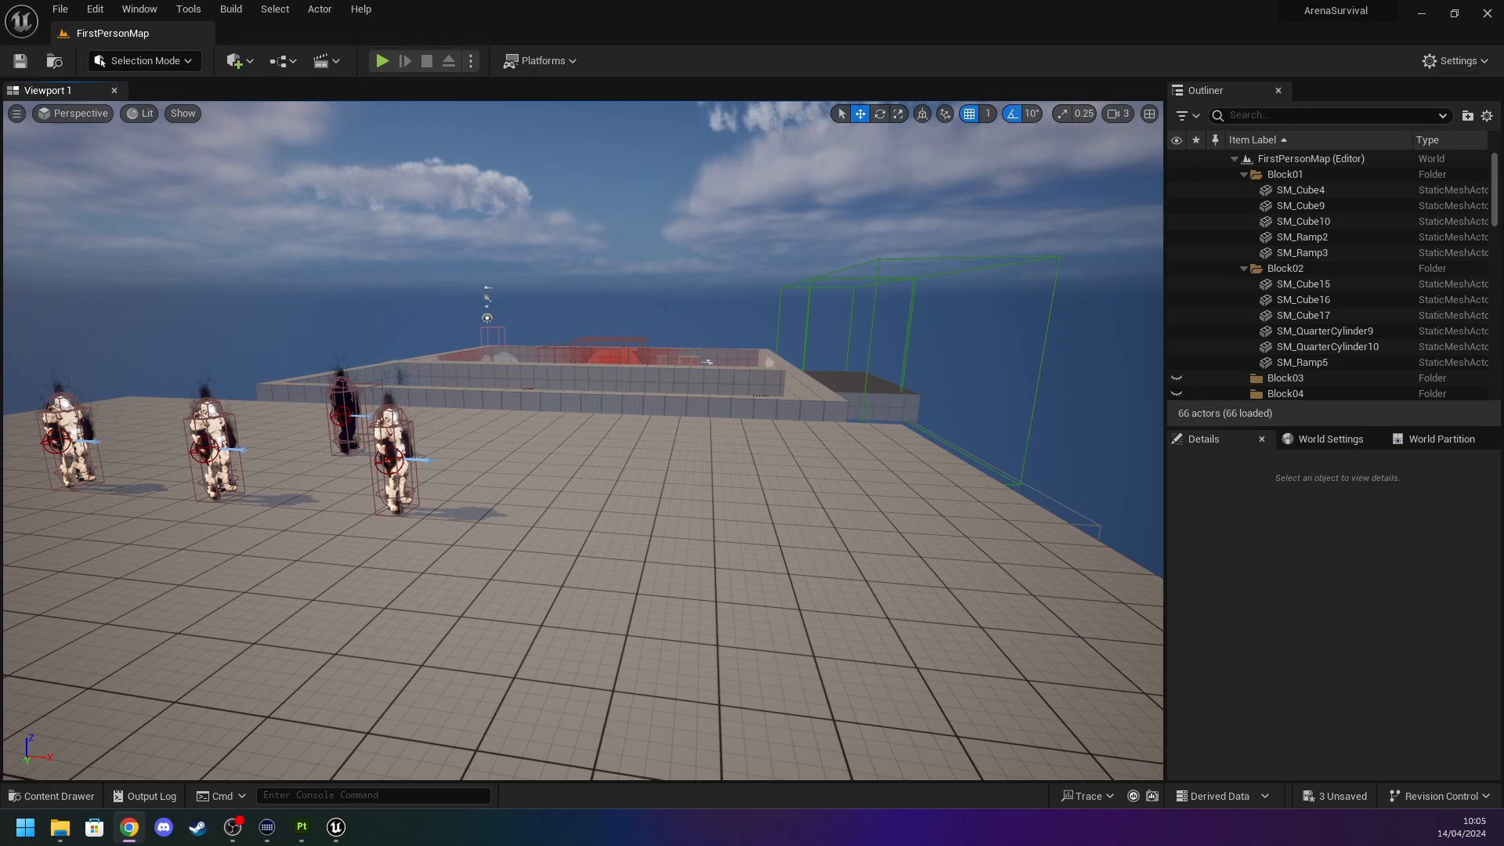
left_click(302, 826)
left_click(14, 28)
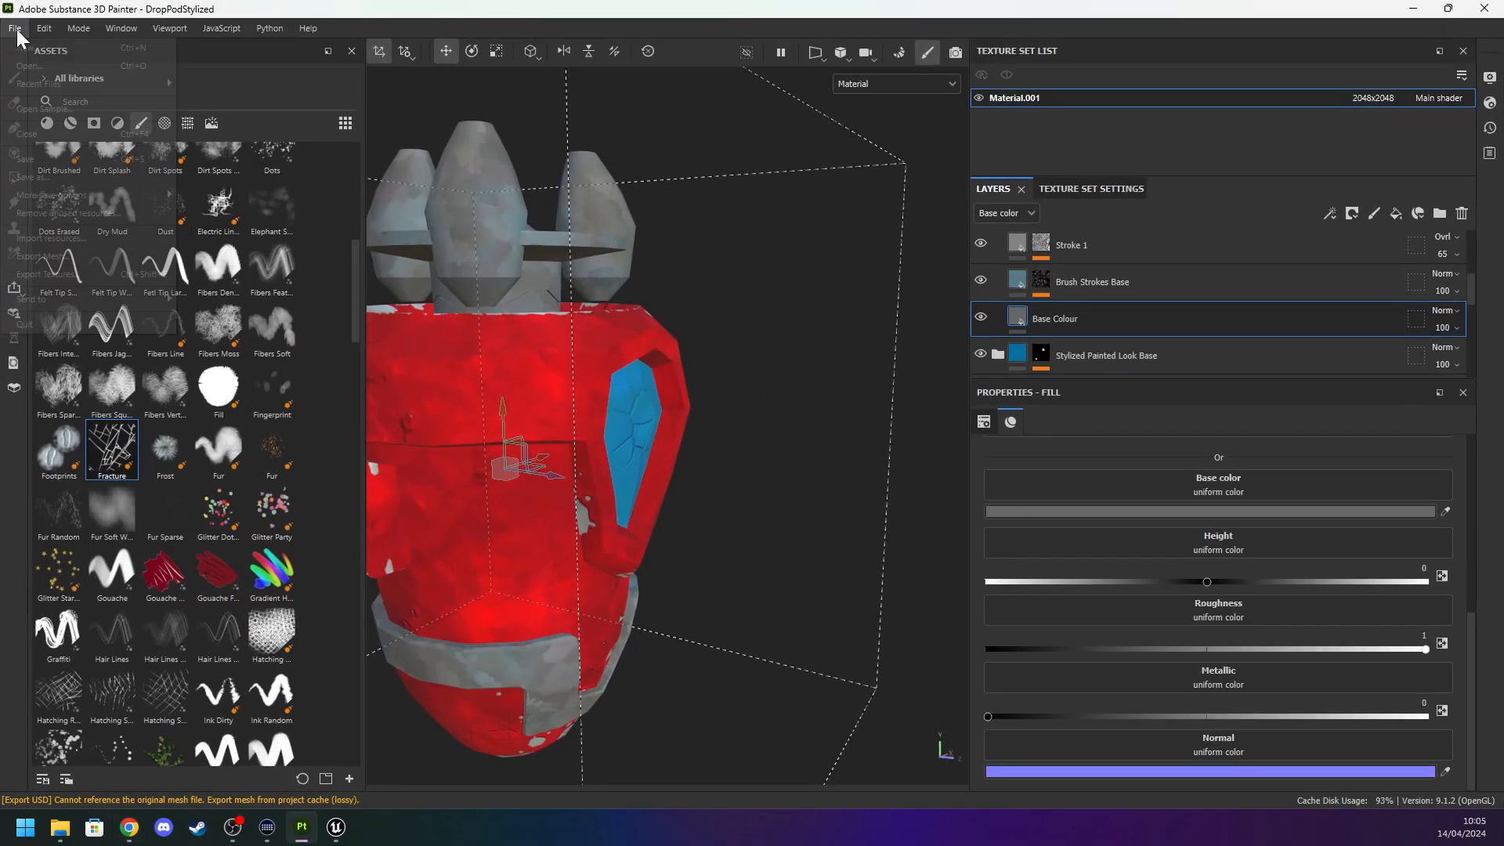
left_click(83, 274)
left_click_drag(495, 139, 0, 258)
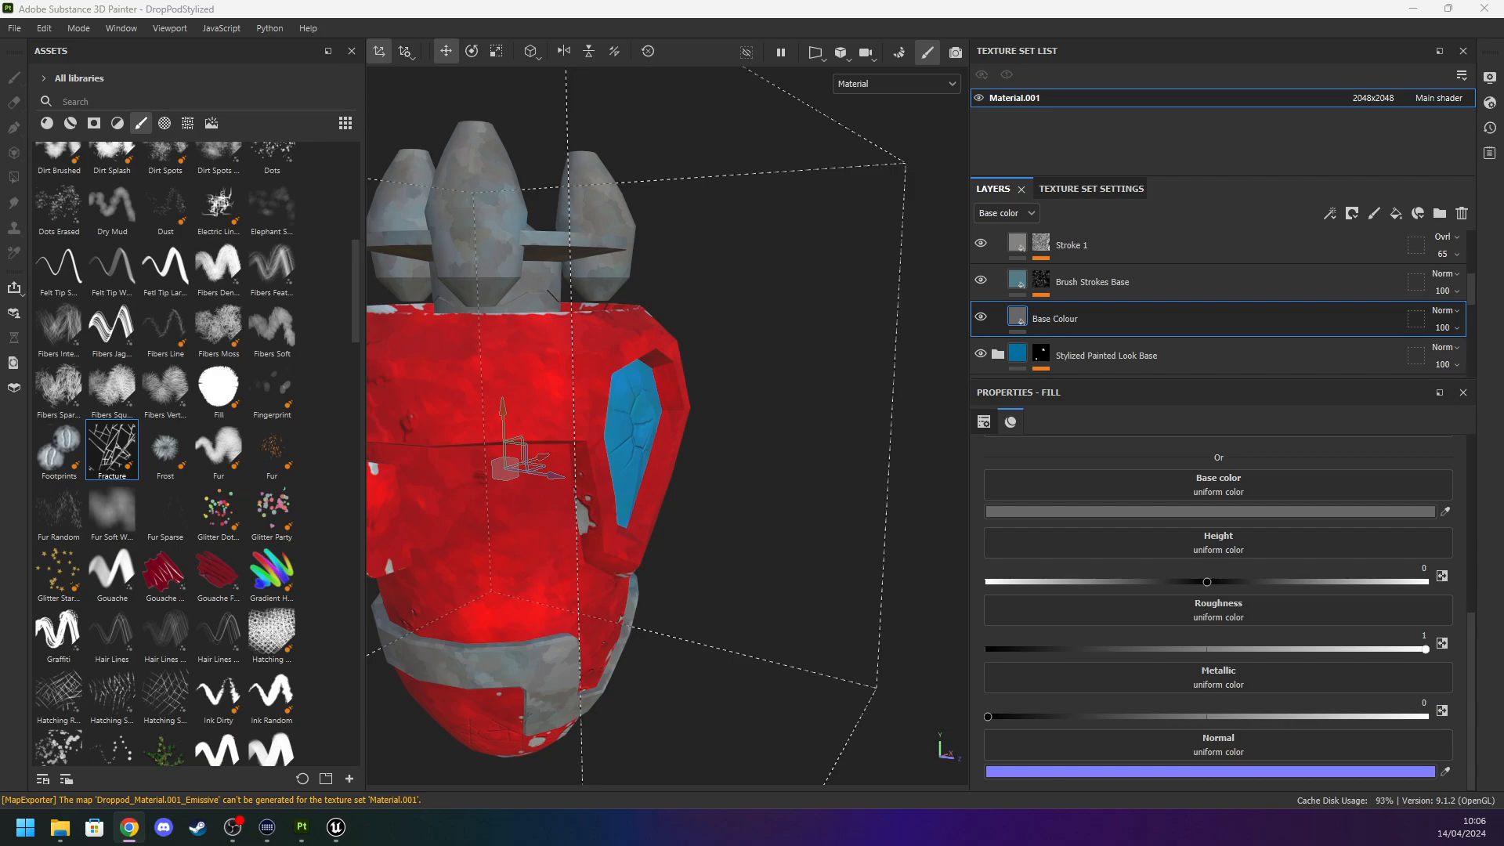
Switch to Unreal Engine and delete the three old drop pod textures from the Objects folder.
left_click(332, 829)
right_click_drag(502, 517, 310, 529)
key("ctrl+space")
left_click(621, 704)
left_click(448, 623)
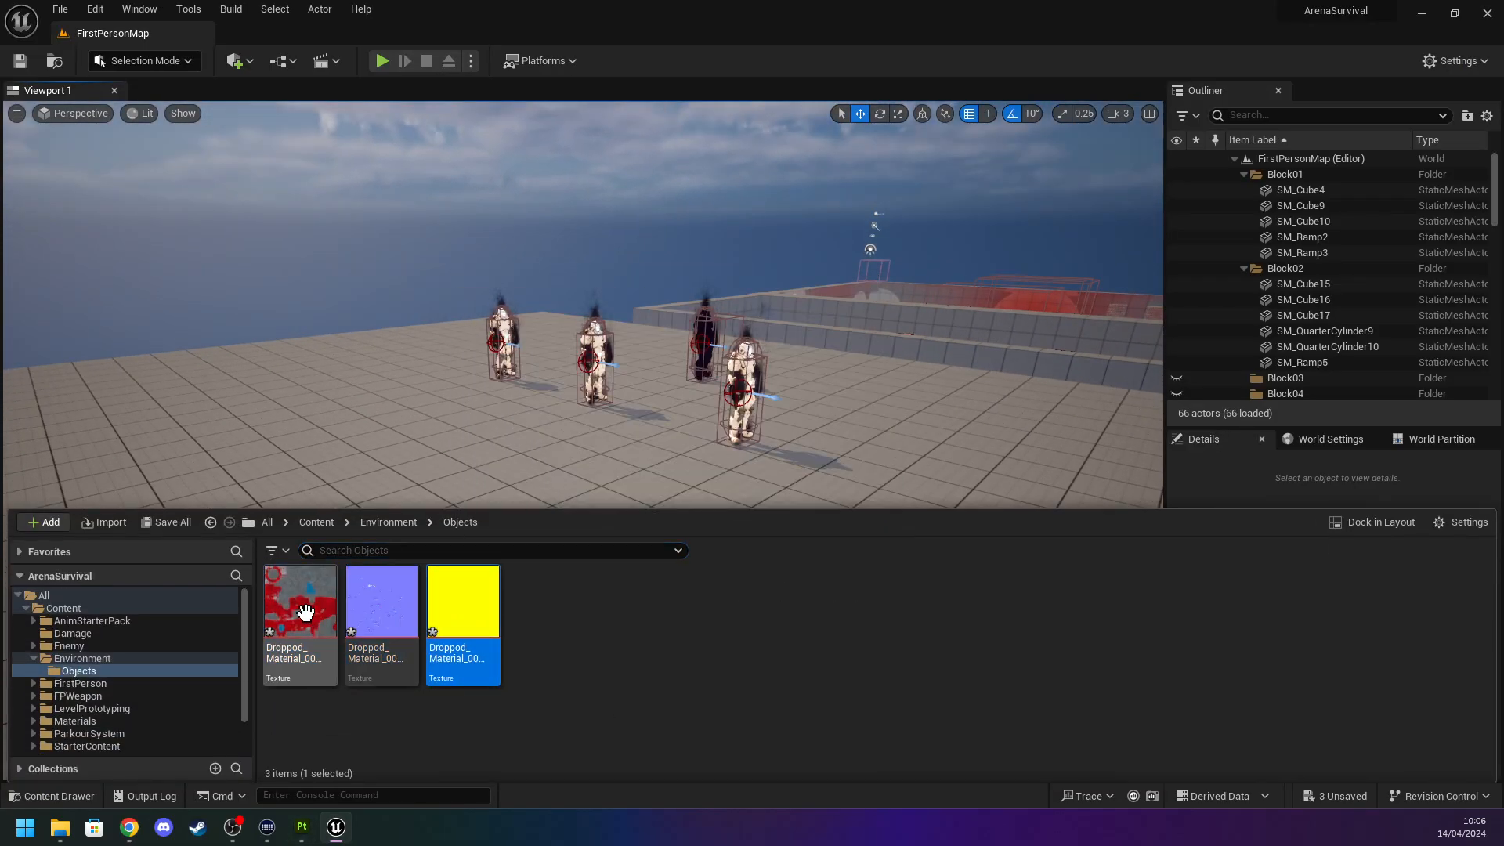
left_click(304, 612, "shift")
key("Delete")
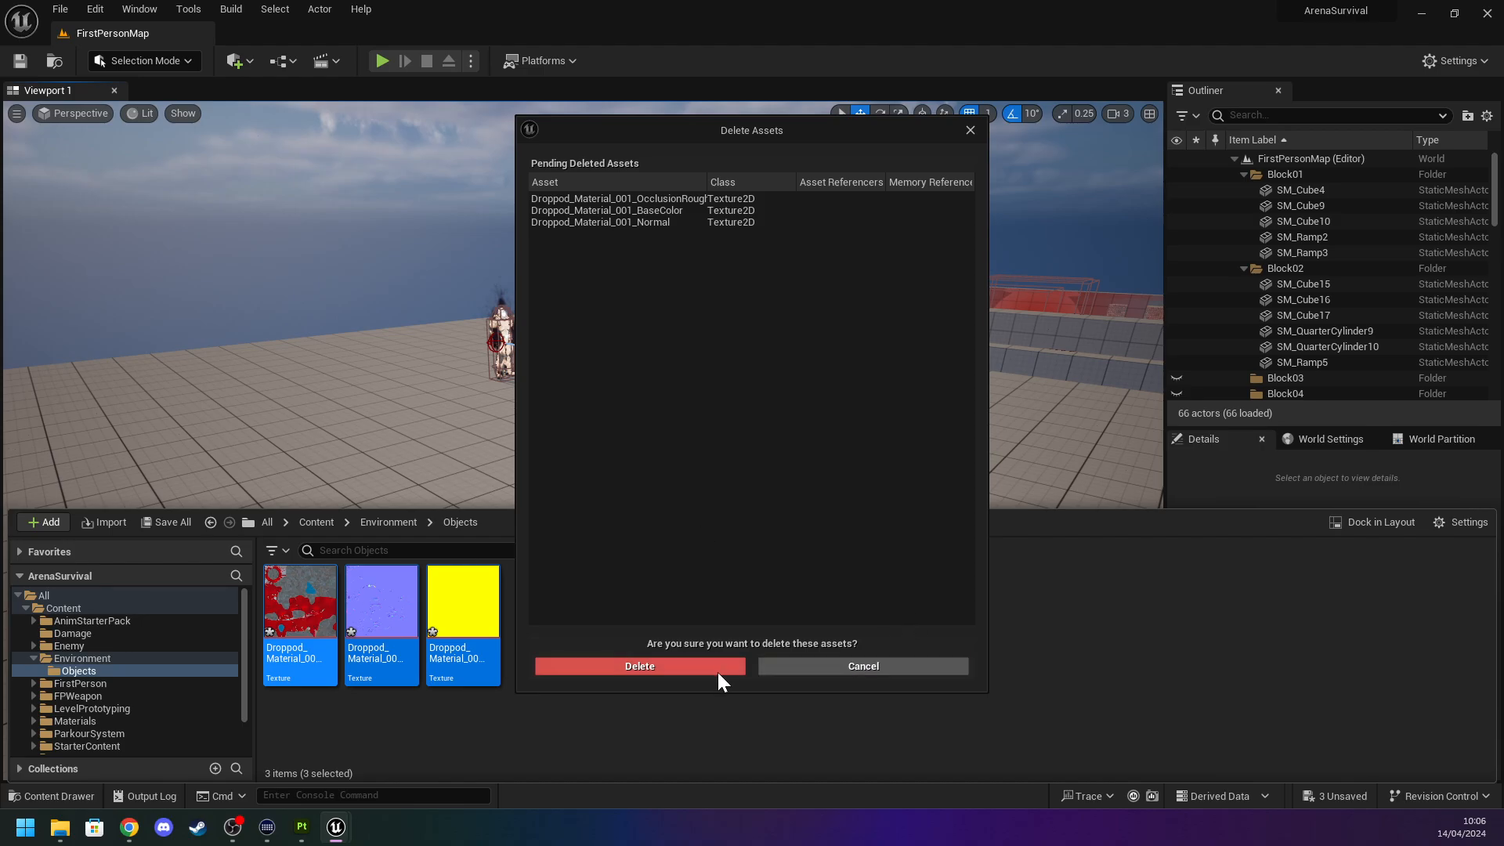
left_click(718, 670)
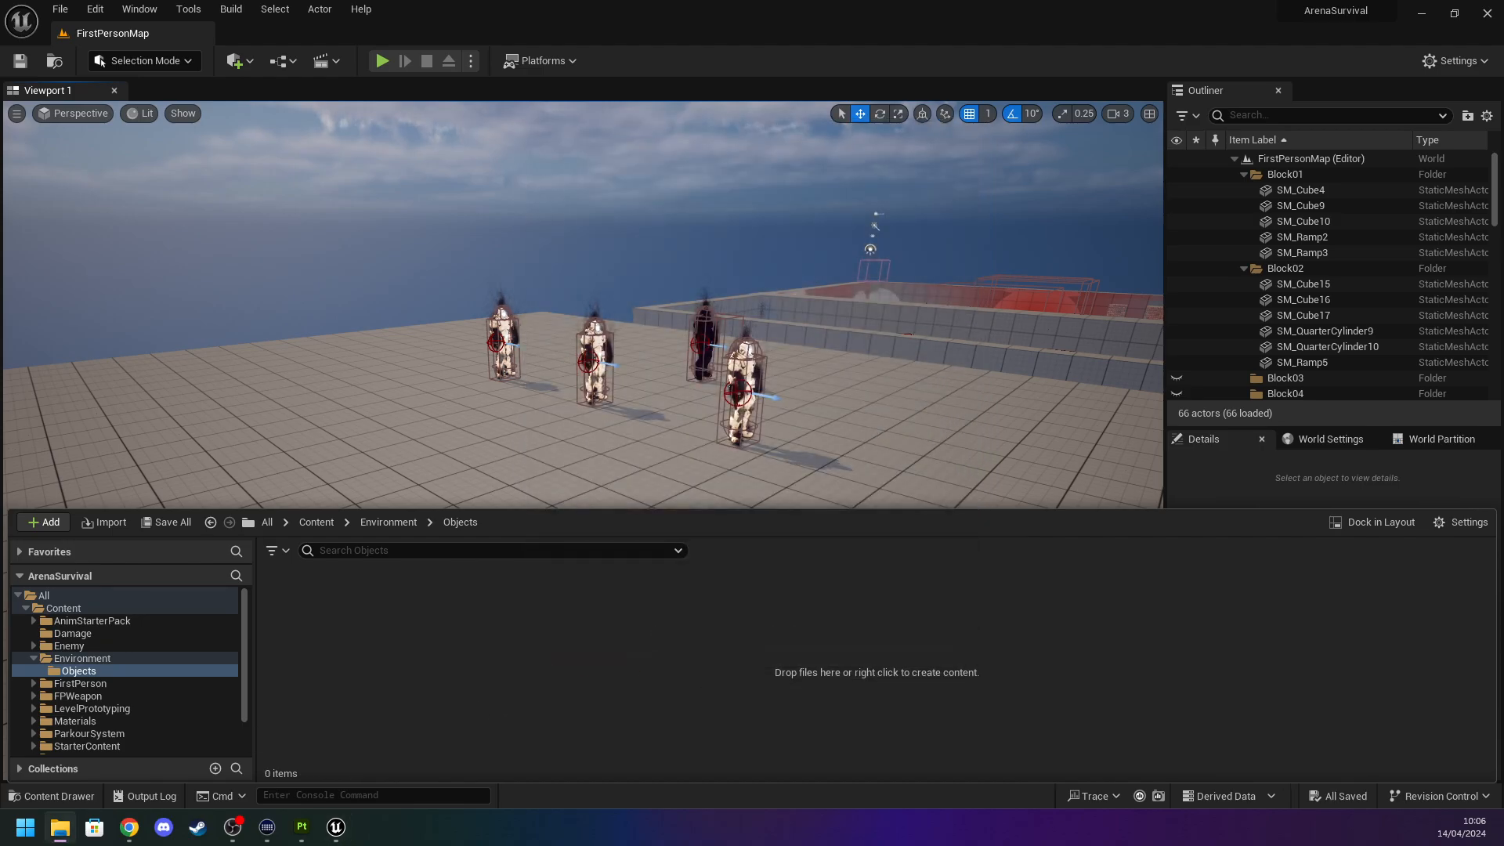
Import the re-exported drop pod textures and the WoodLowPolyAttempt1 texture from File Explorer into the Objects folder.
left_click_drag(275, 768, 461, 642)
left_click_drag(198, 796, 462, 679)
right_click_drag(514, 540, 447, 533)
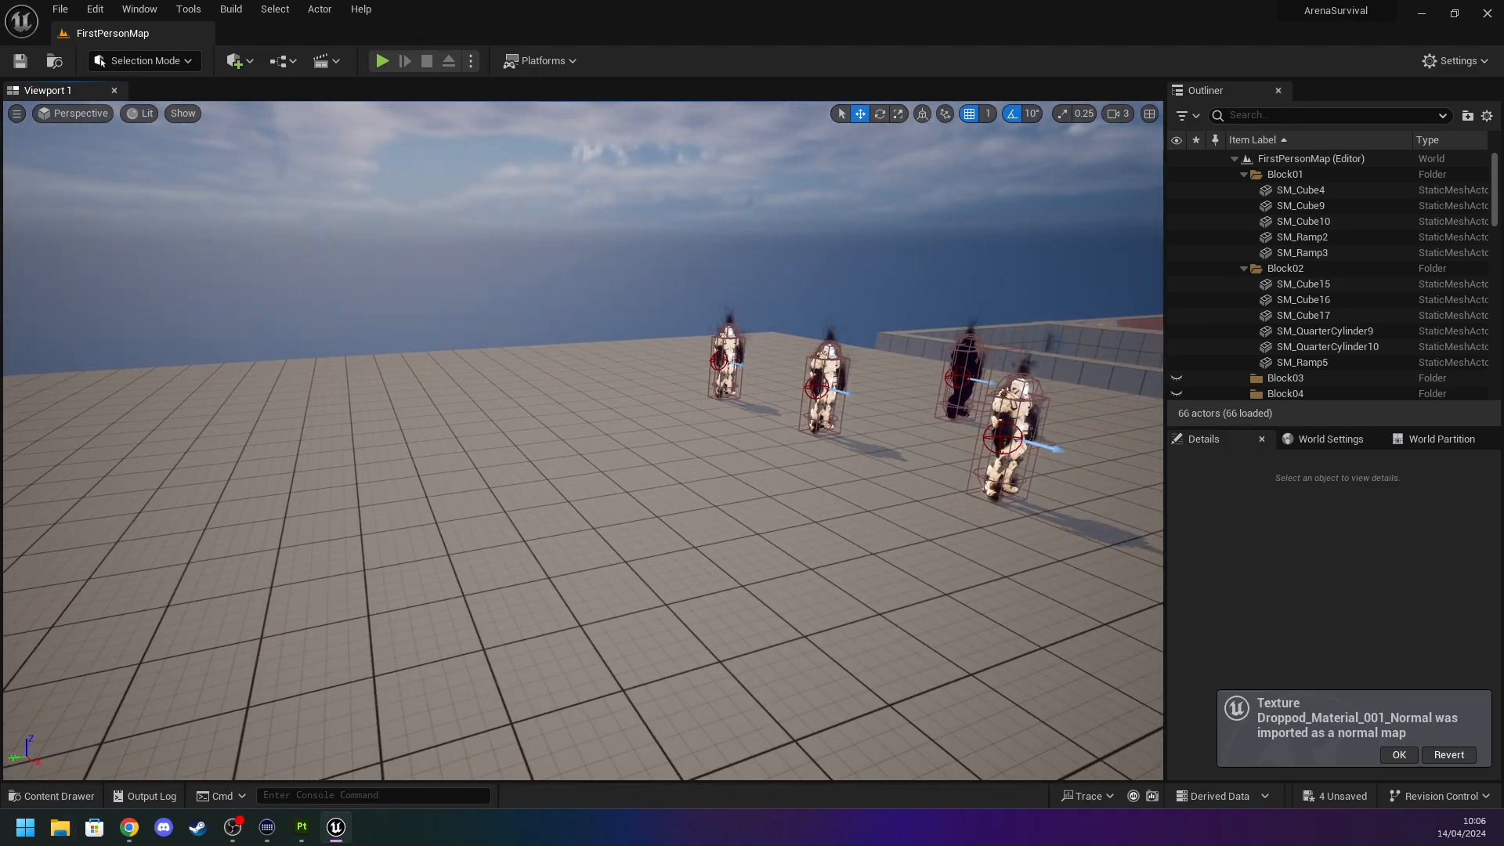
Import the Droppod FBX as a static mesh into the Objects folder with Create New Materials, and dismiss the message log.
right_click_drag(359, 480, 397, 480)
key("ctrl+space")
left_click(737, 633)
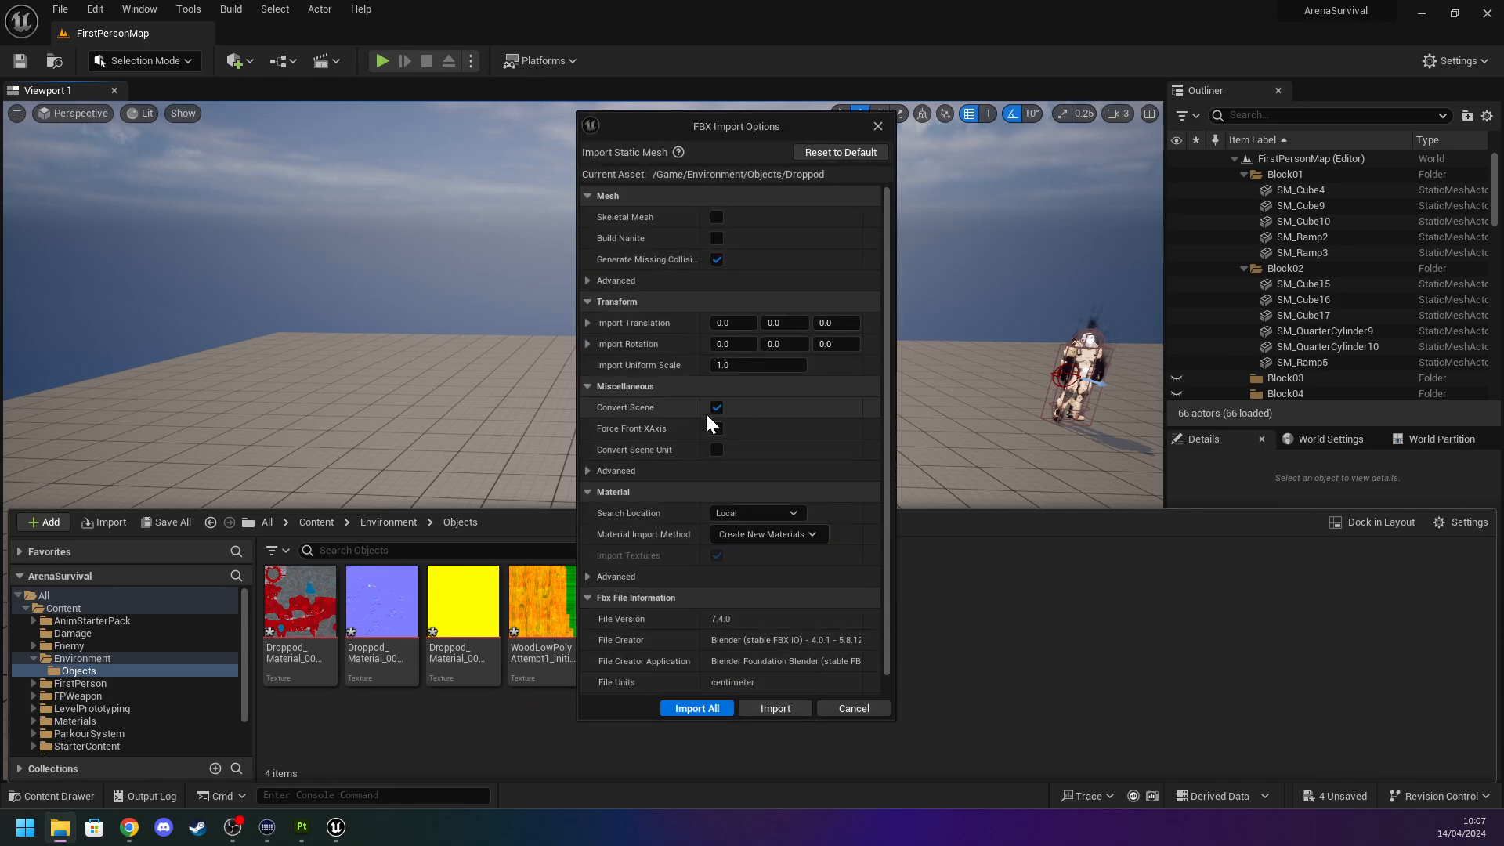
left_click(598, 280)
left_click(587, 279)
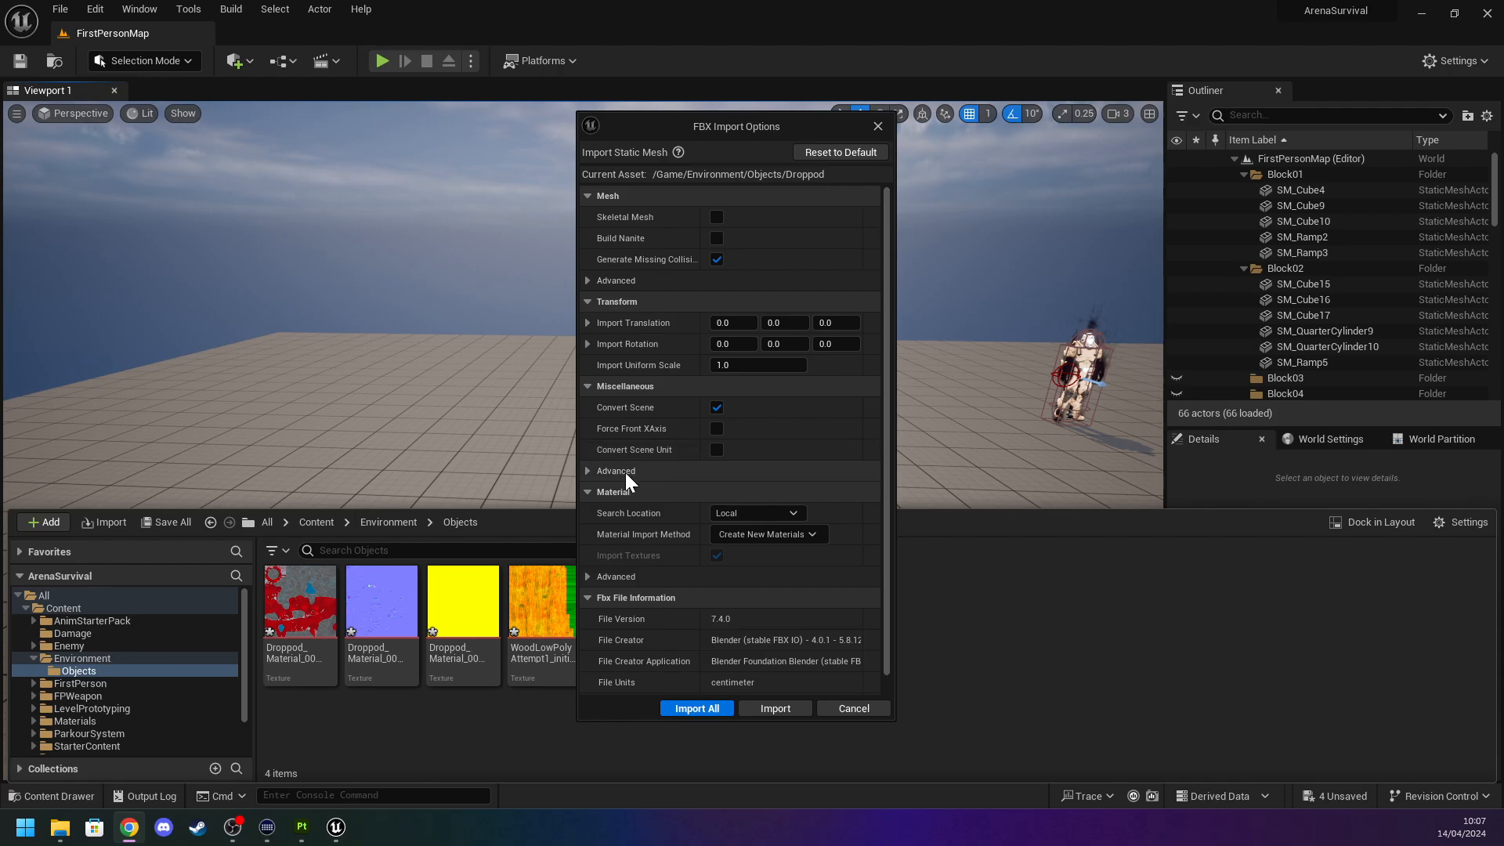
left_click(588, 473)
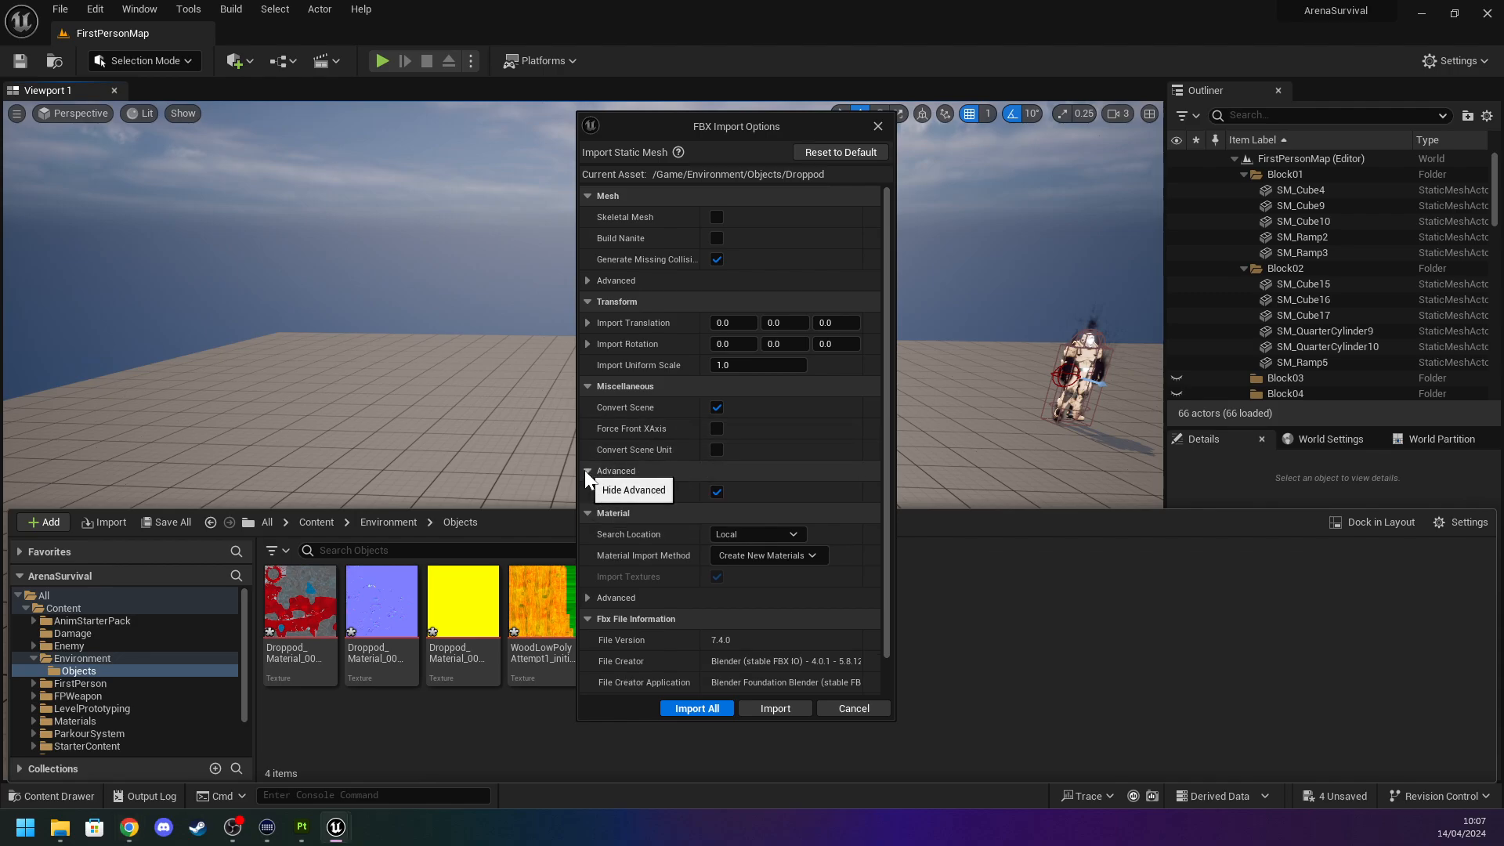
left_click(587, 471)
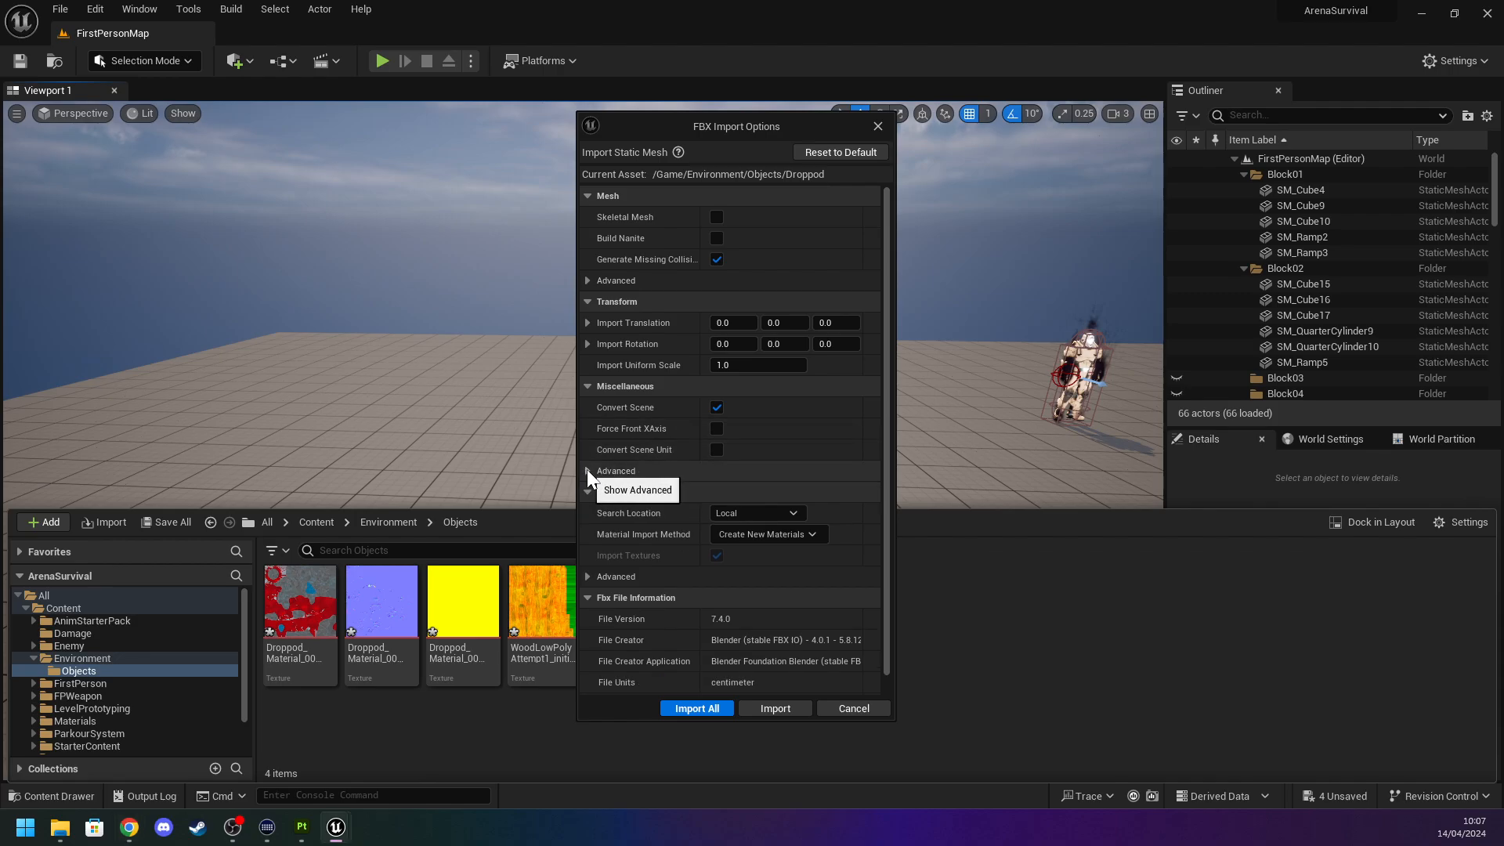
left_click(587, 279)
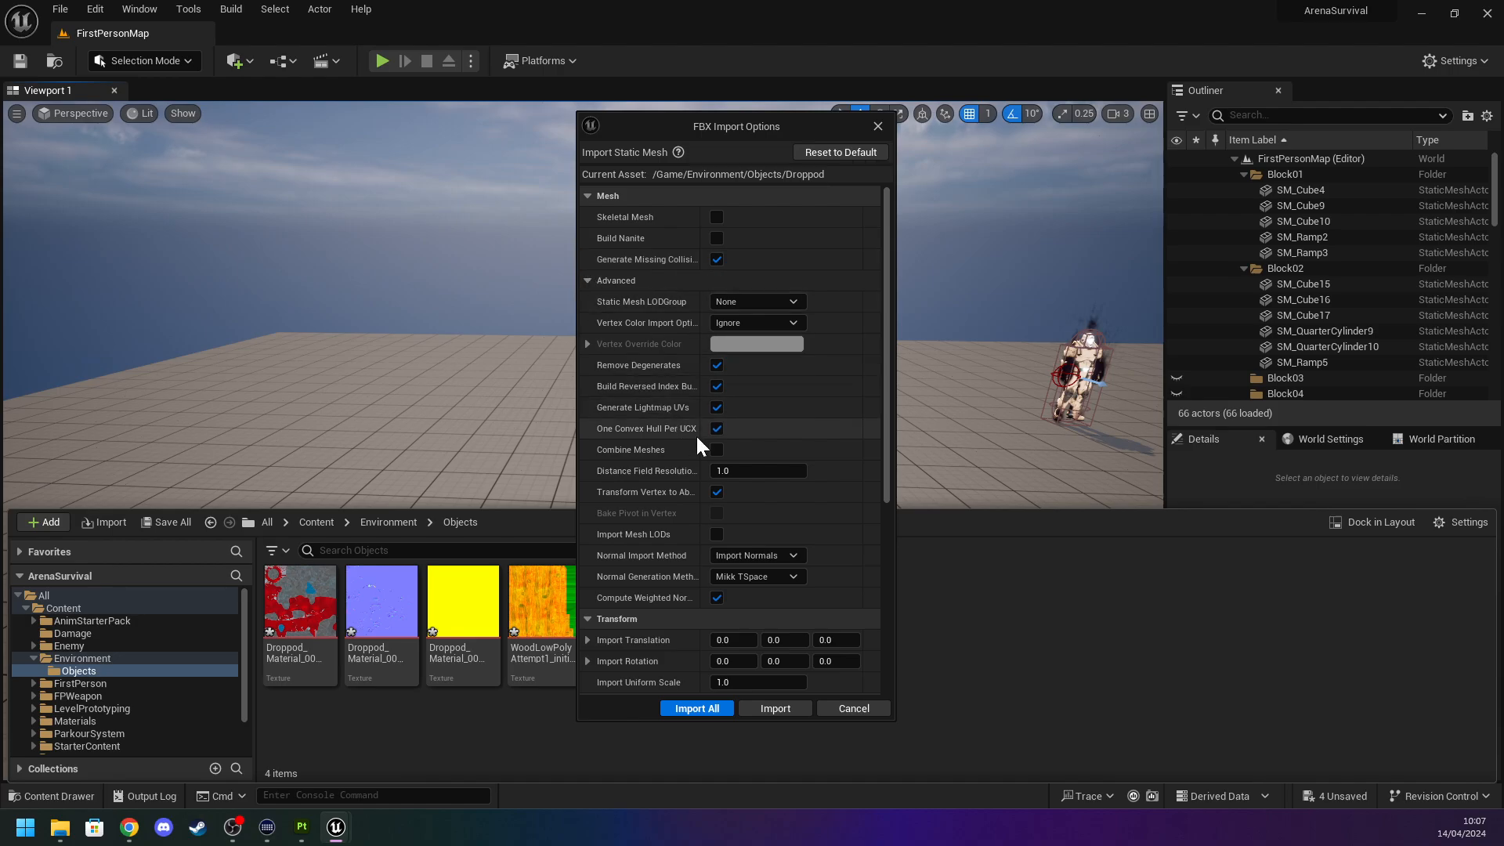
left_click(716, 710)
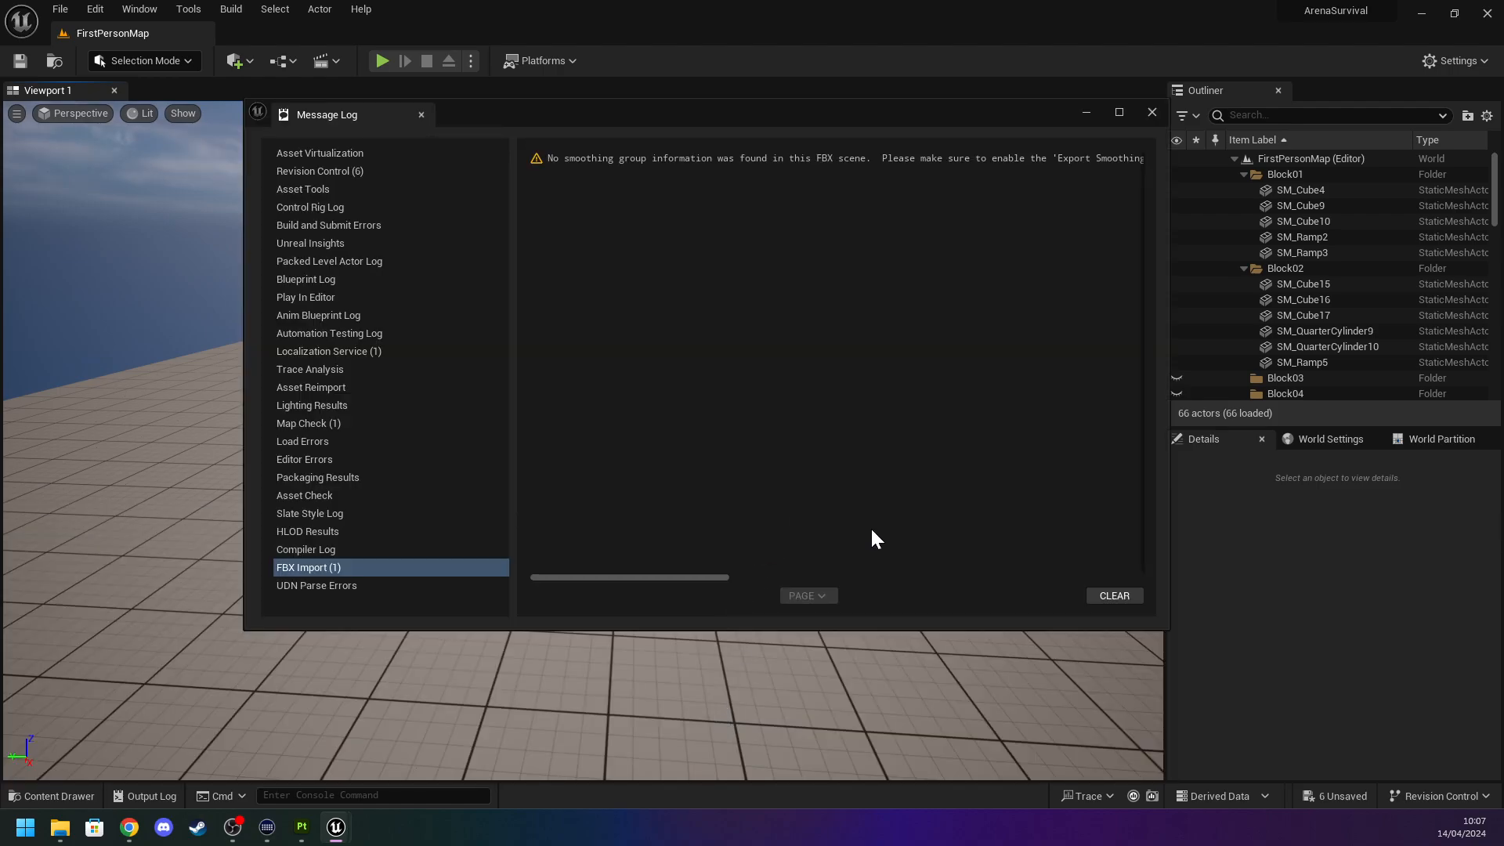
left_click(1152, 113)
Place the Droppod static mesh from the Objects folder into the FirstPersonMap level.
right_click_drag(901, 352, 1073, 364)
key("ctrl+space")
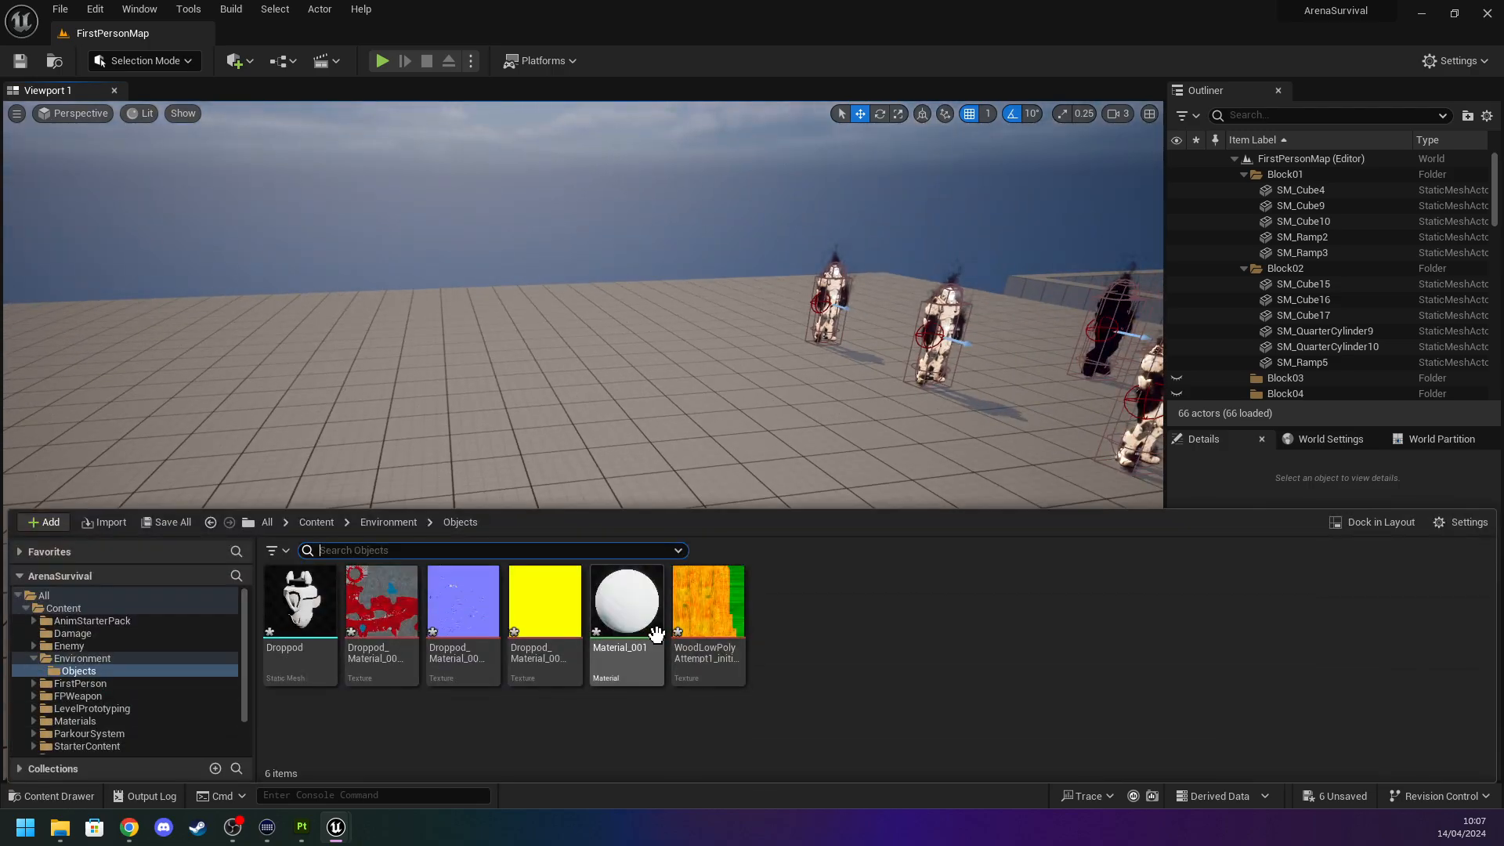
left_click_drag(300, 611, 379, 149)
right_click_drag(379, 149, 673, 70)
right_click_drag(522, 336, 791, 376)
Connect a constant of 0 to the Specular input of Material_001, save the material and close it.
key("ctrl+space")
double_click(611, 638)
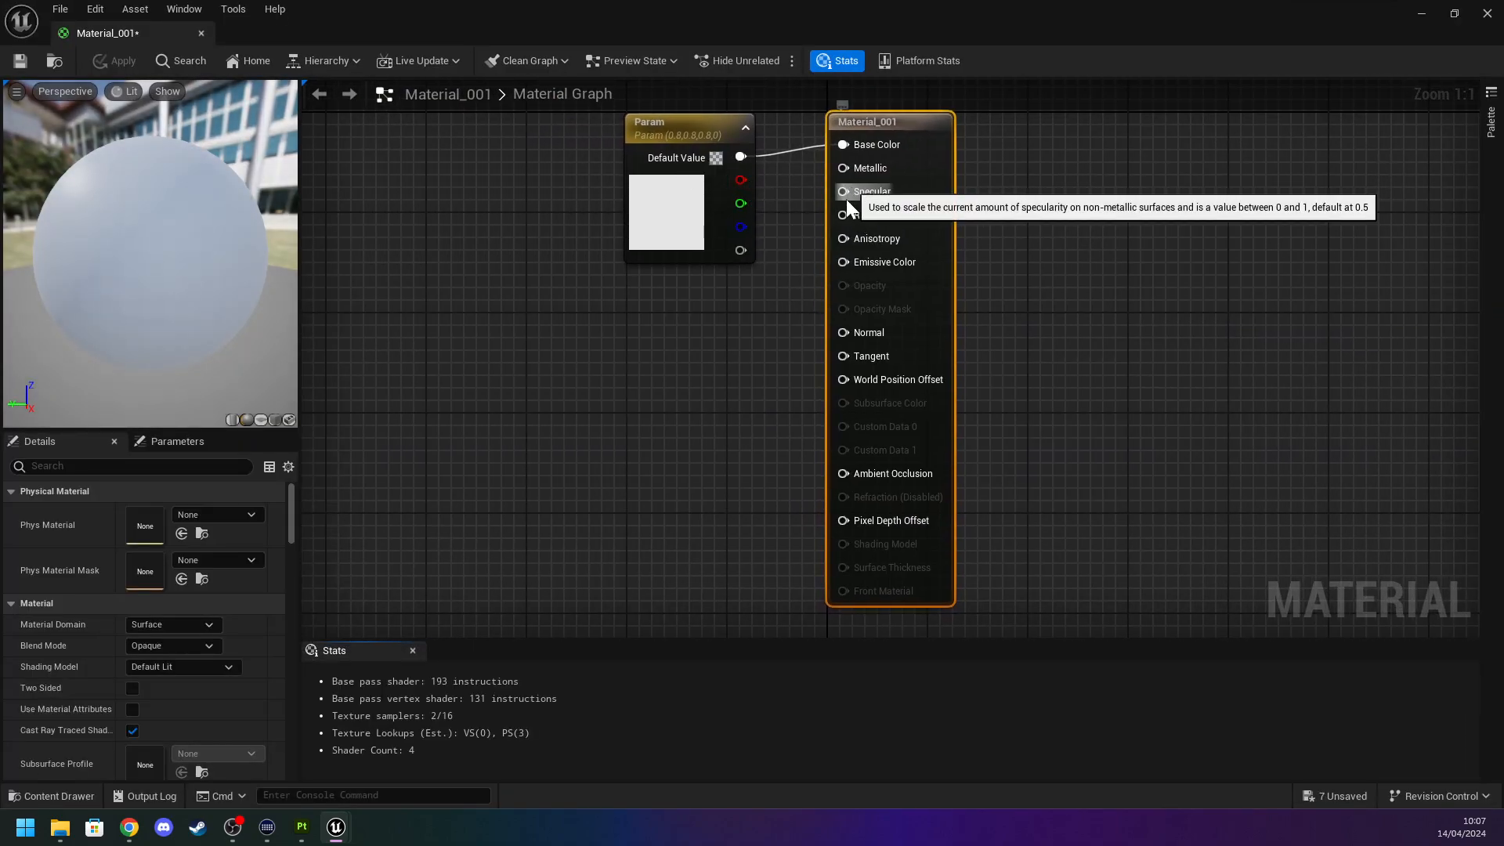
left_click_drag(850, 188, 633, 407)
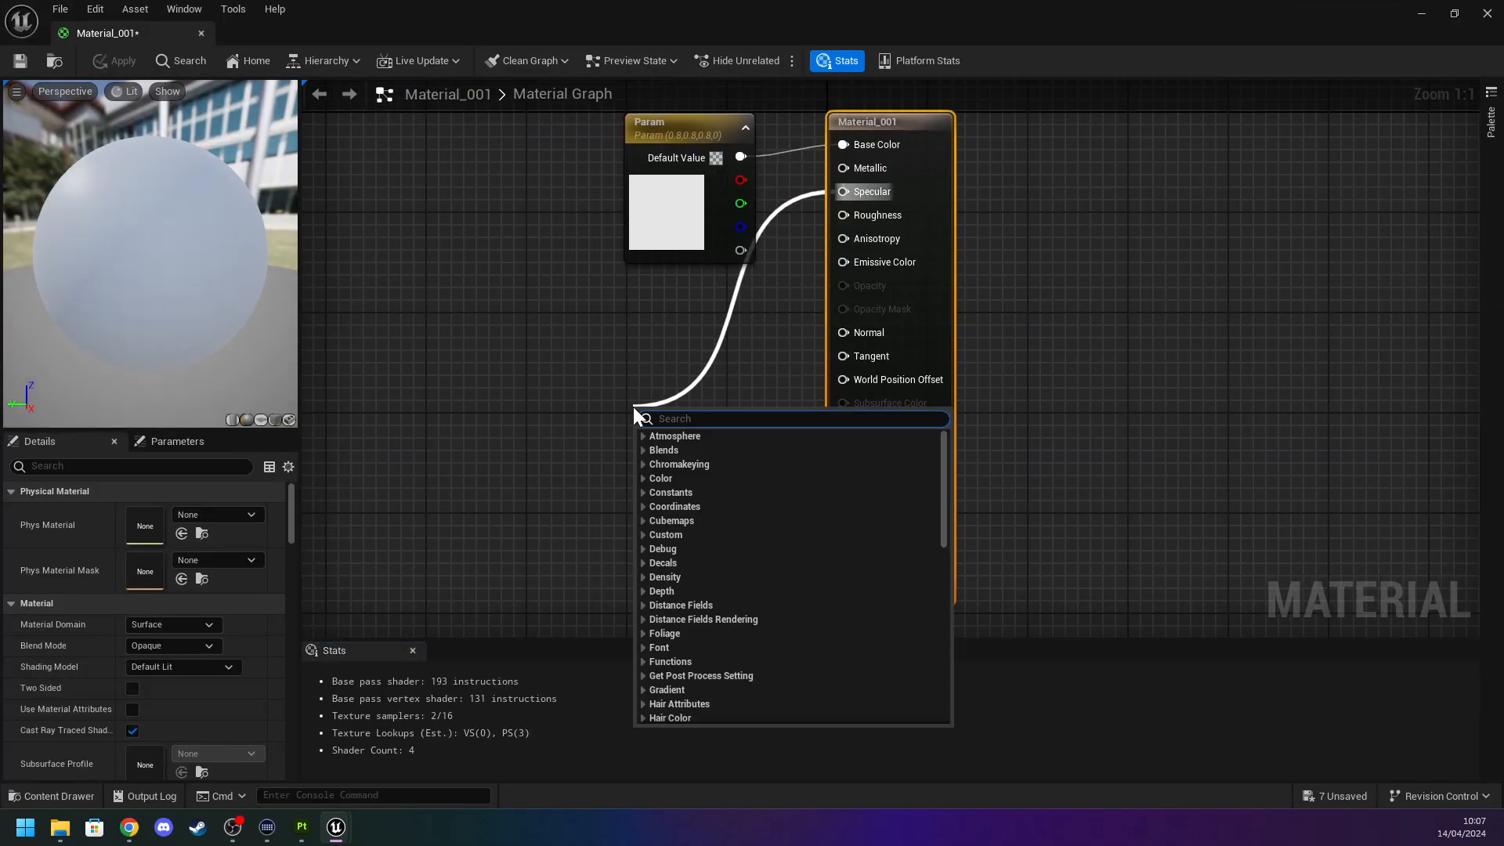
left_click(619, 365)
key("1")
left_click(619, 365)
left_click_drag(709, 400, 854, 194)
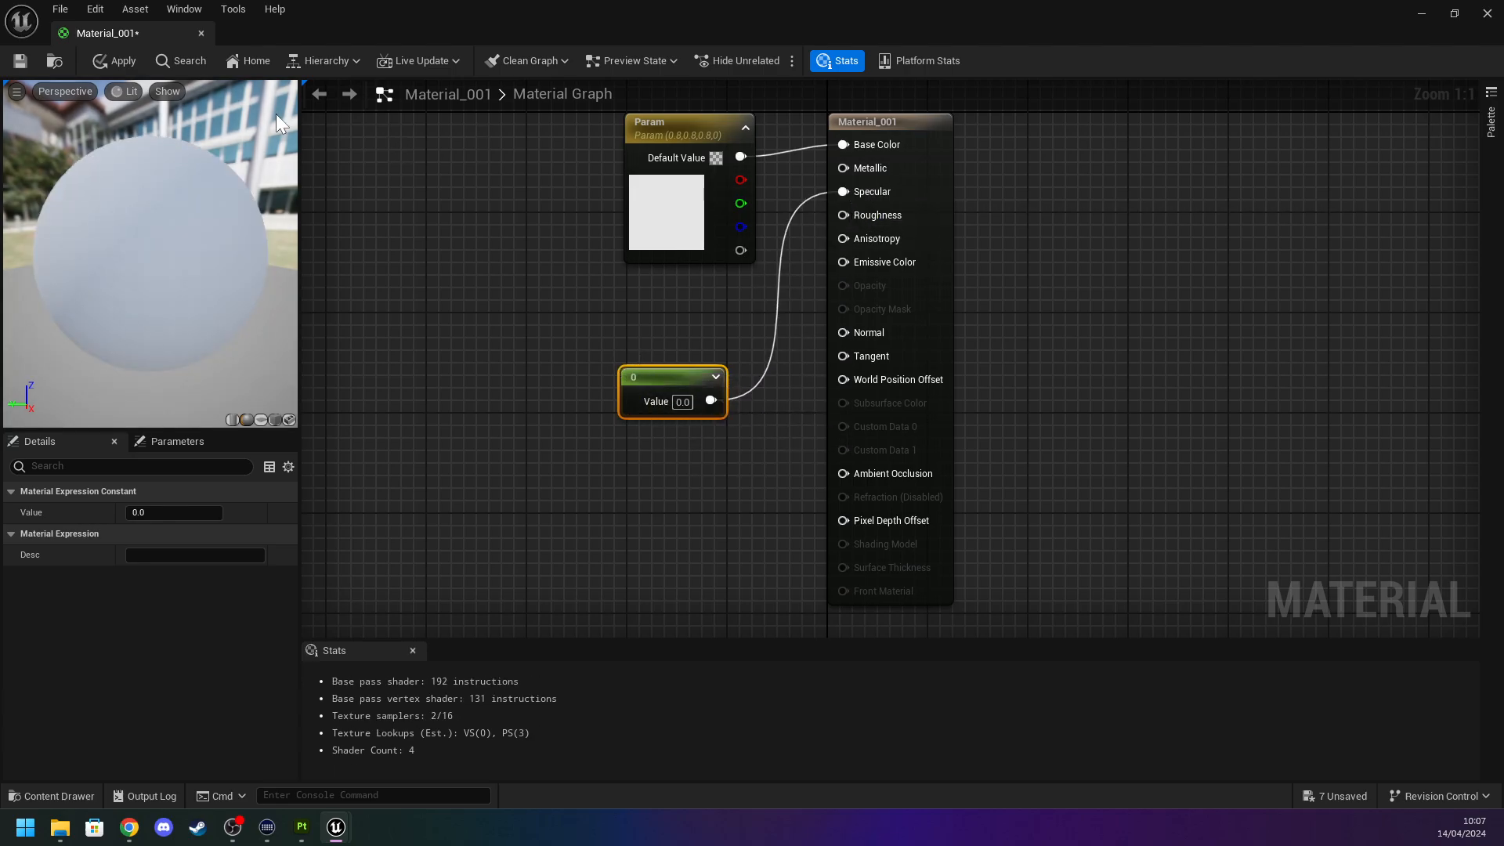
left_click(25, 59)
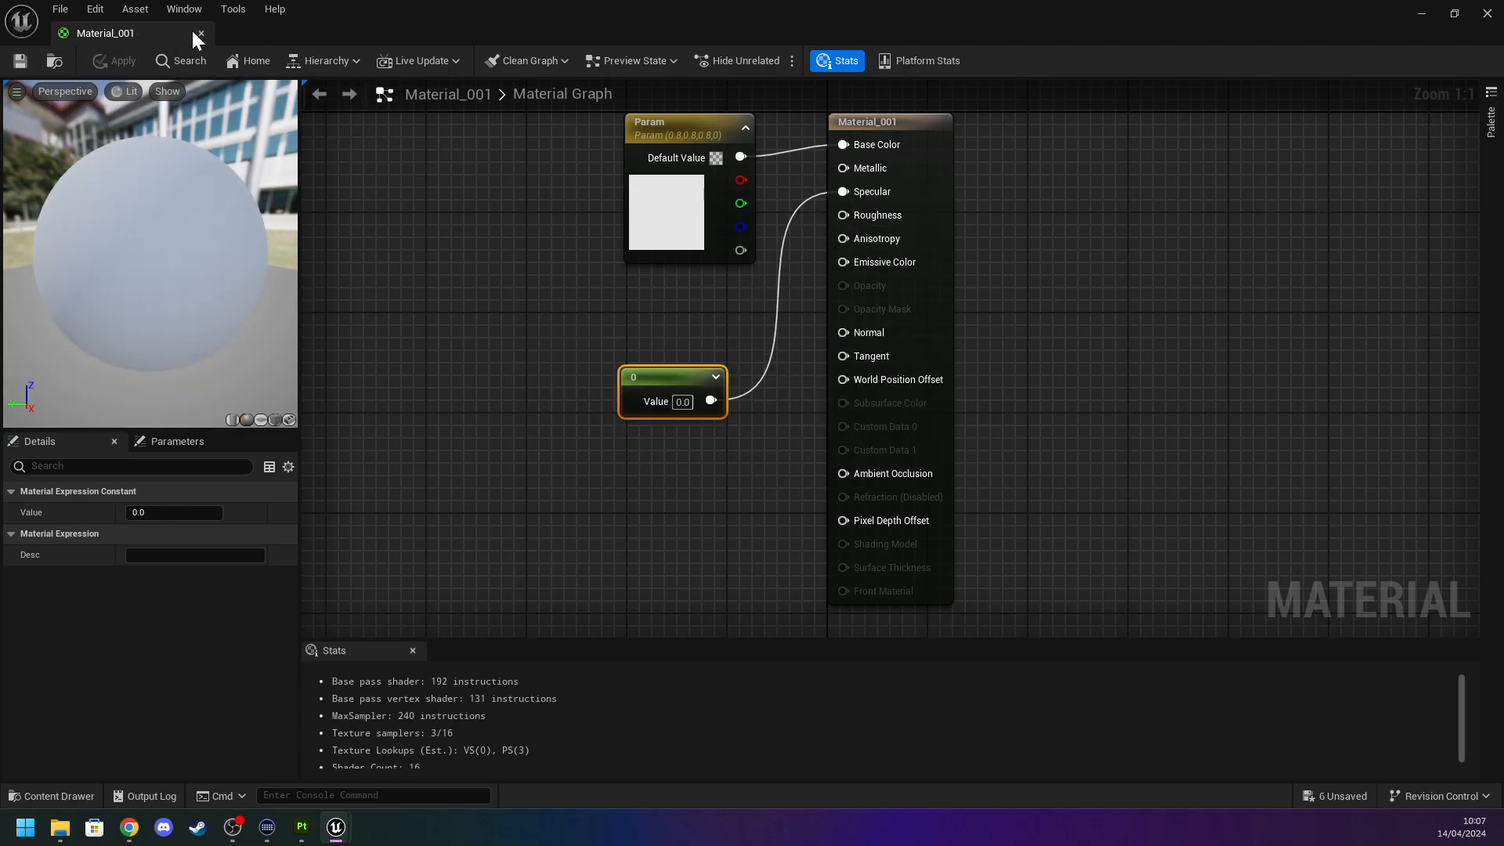
left_click(200, 34)
Move the placed drop pod to X 2264 and rotate it to about 70° around Z.
mouse_move(426, 161)
right_mouse_down()
mouse_move(486, 118)
mouse_move(517, 180)
mouse_move(438, 177)
right_mouse_up()
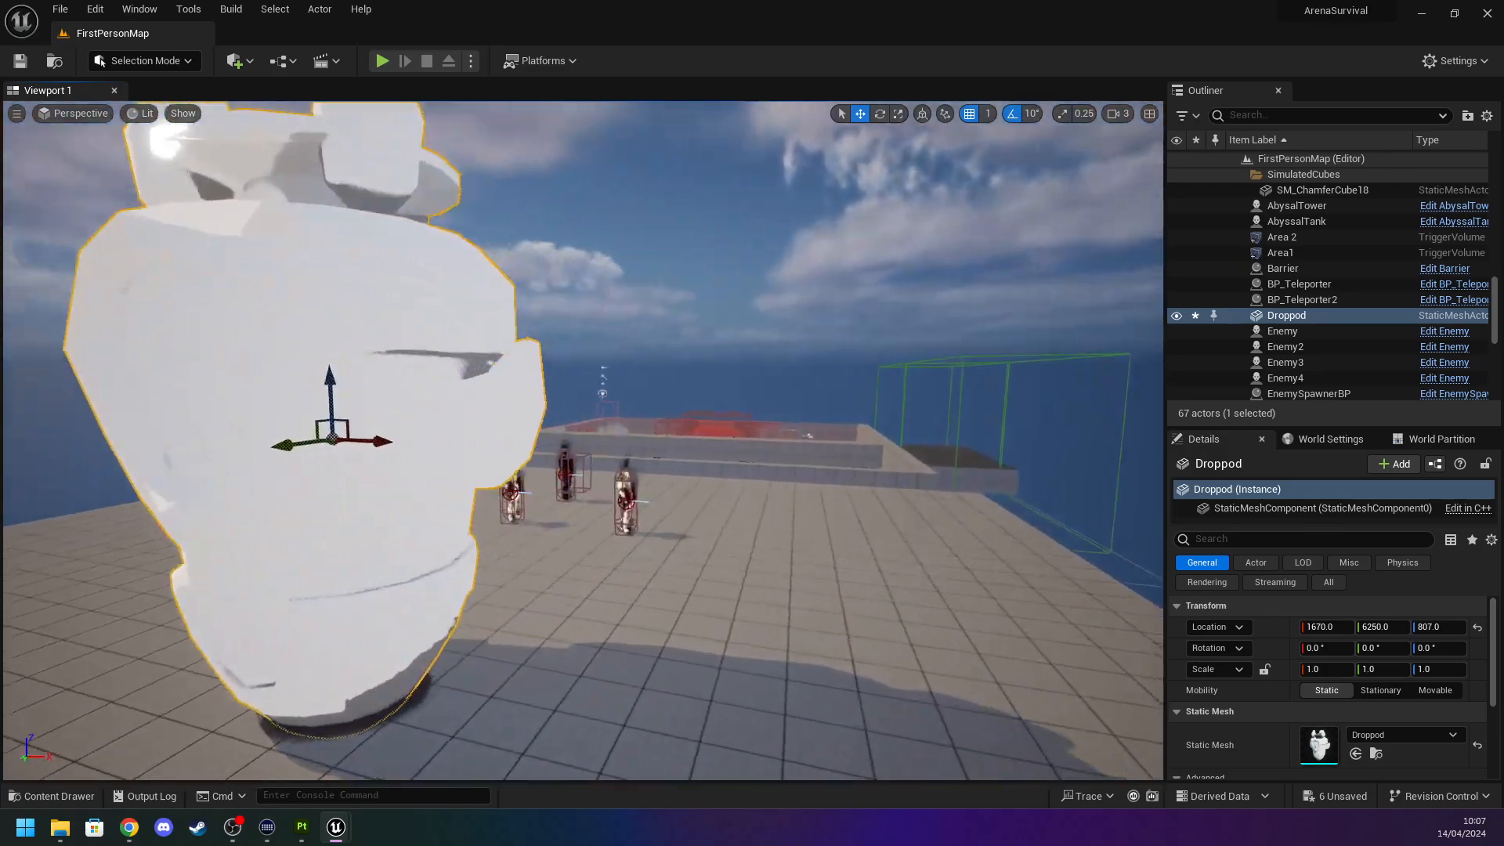
right_click_drag(534, 292, 505, 292)
left_click_drag(399, 440, 901, 488)
key("e")
right_click_drag(901, 487, 1113, 462)
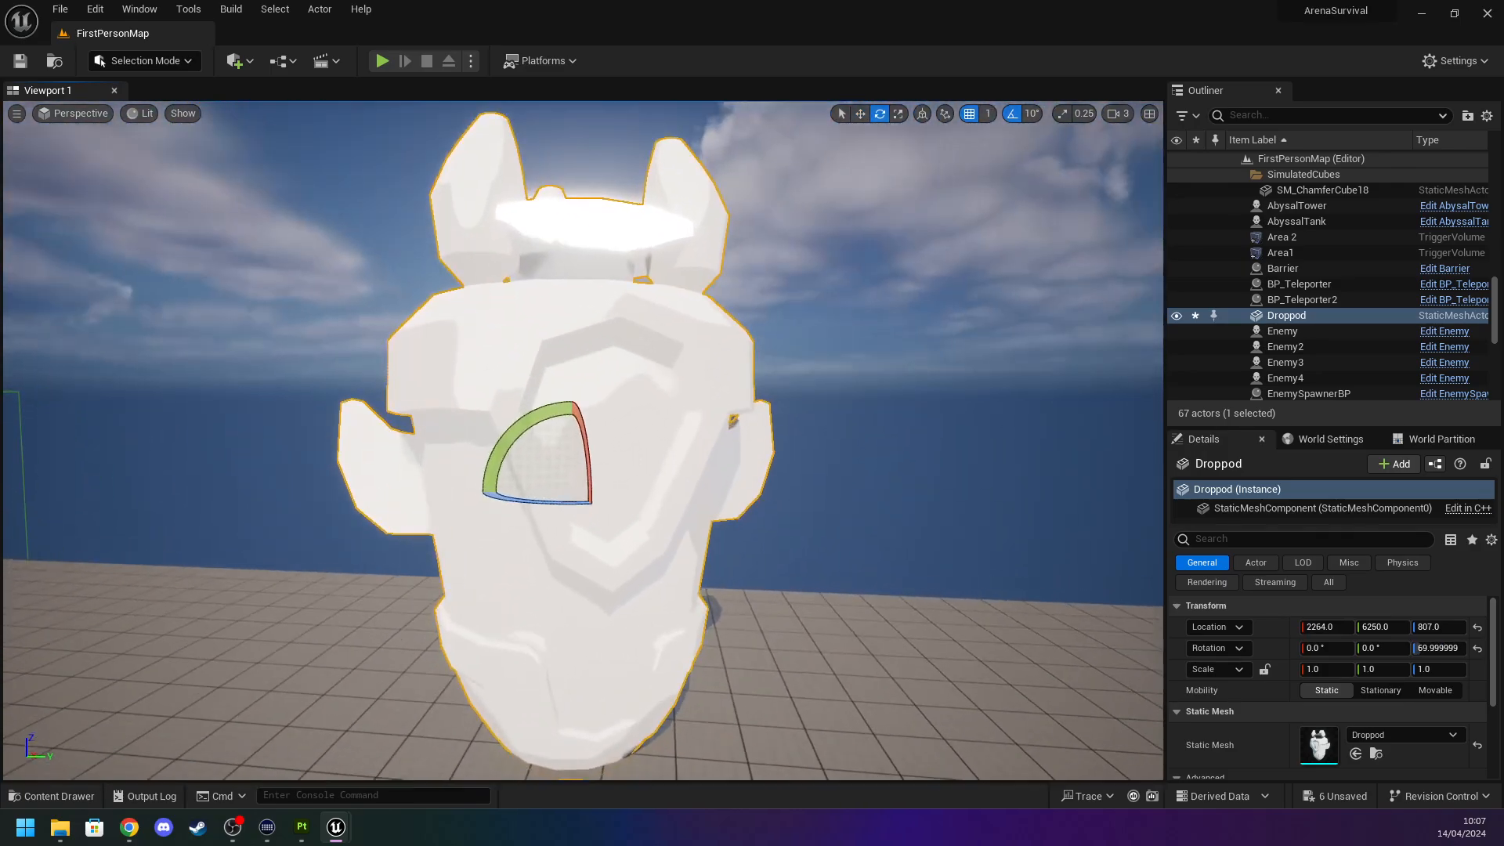
right_click_drag(451, 329, 322, 394)
key("w")
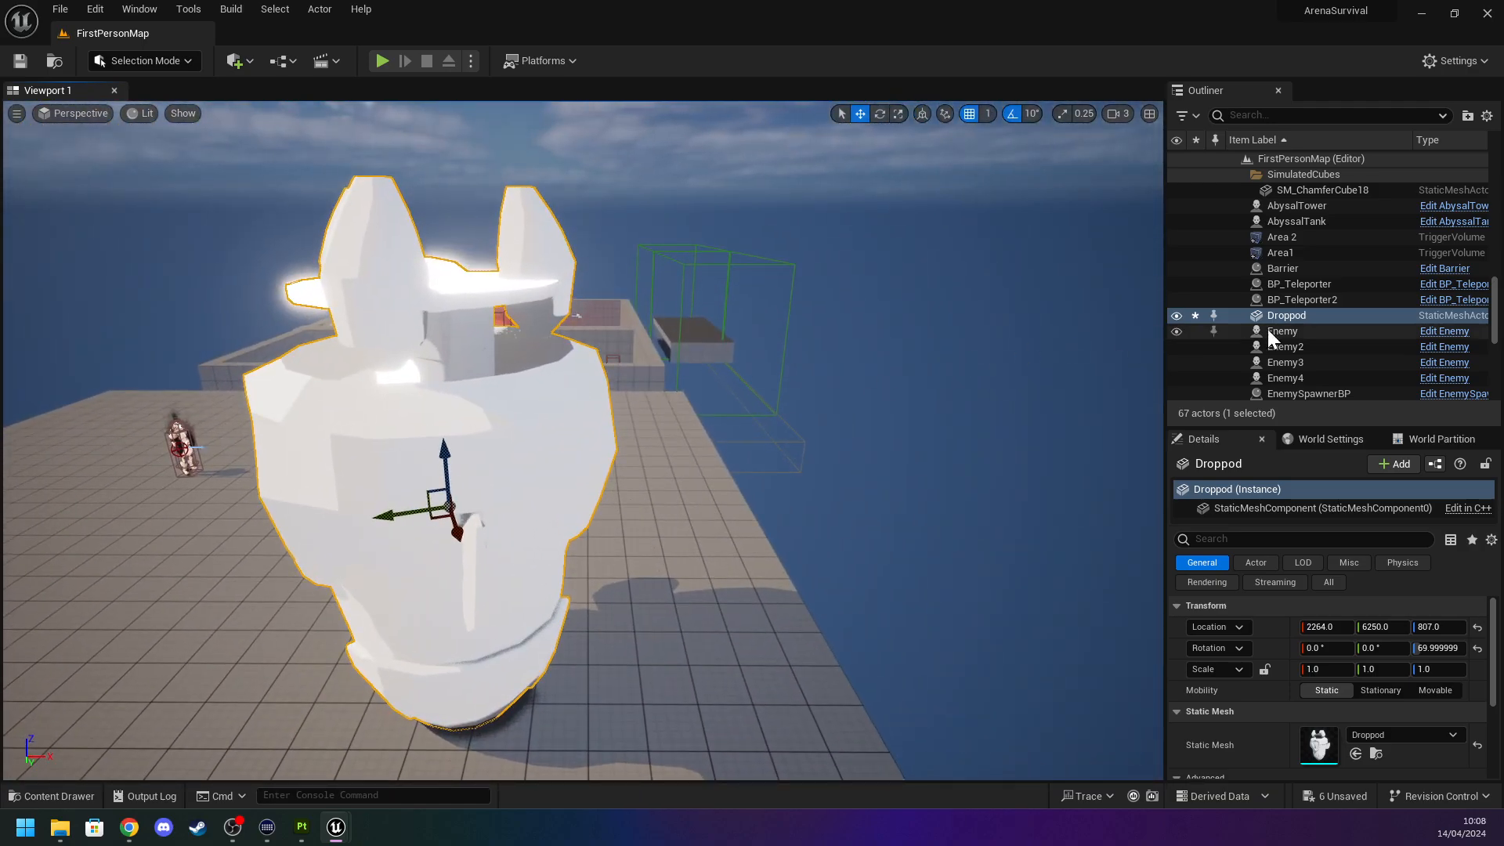
Open the Droppod static mesh from the Objects folder for editing.
key("ctrl+space")
key("ctrl+space")
key("ctrl+space")
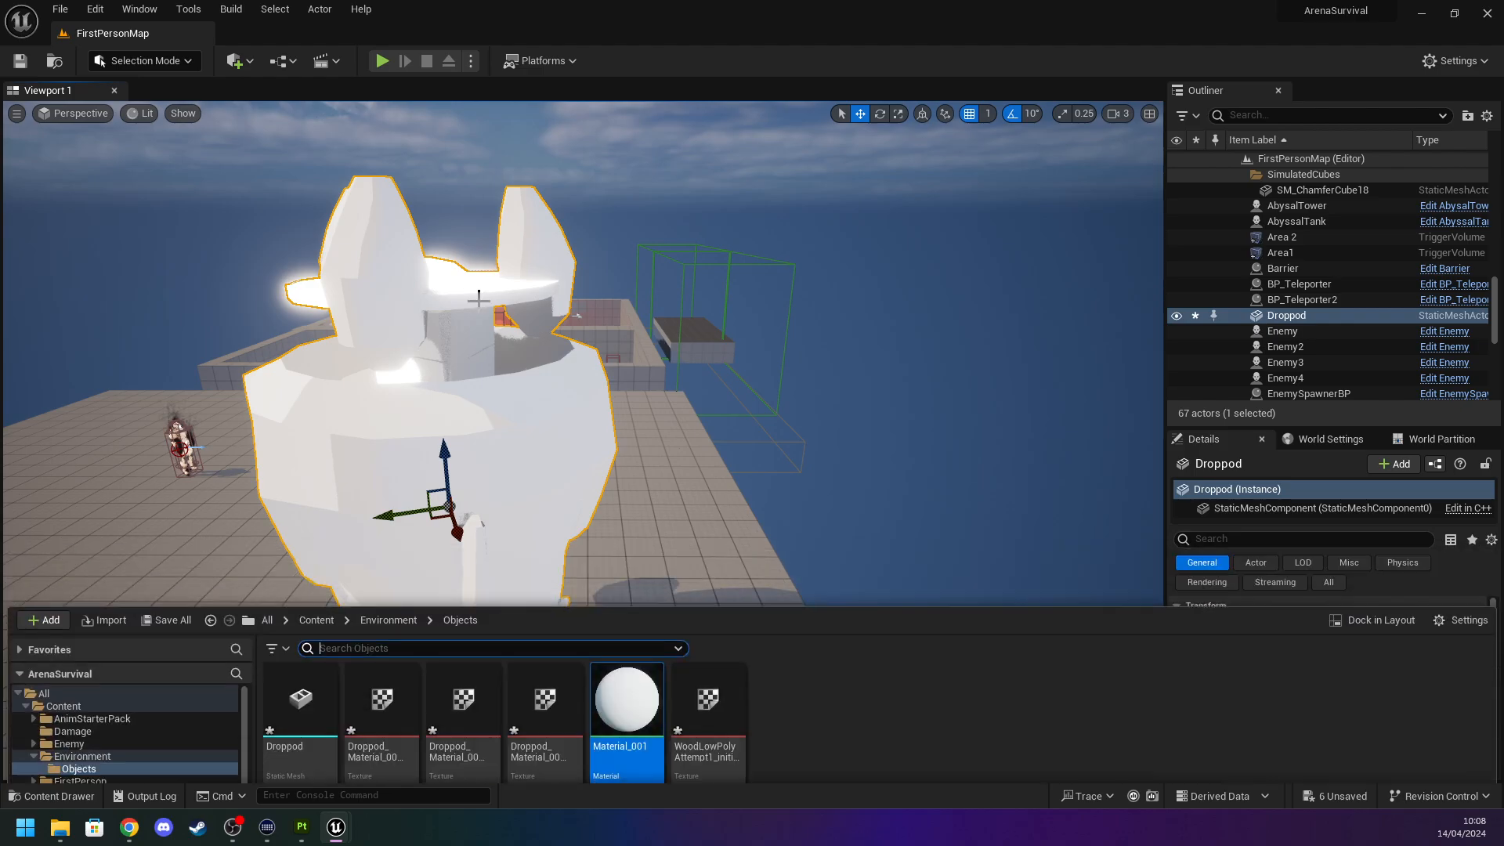
left_click(326, 584)
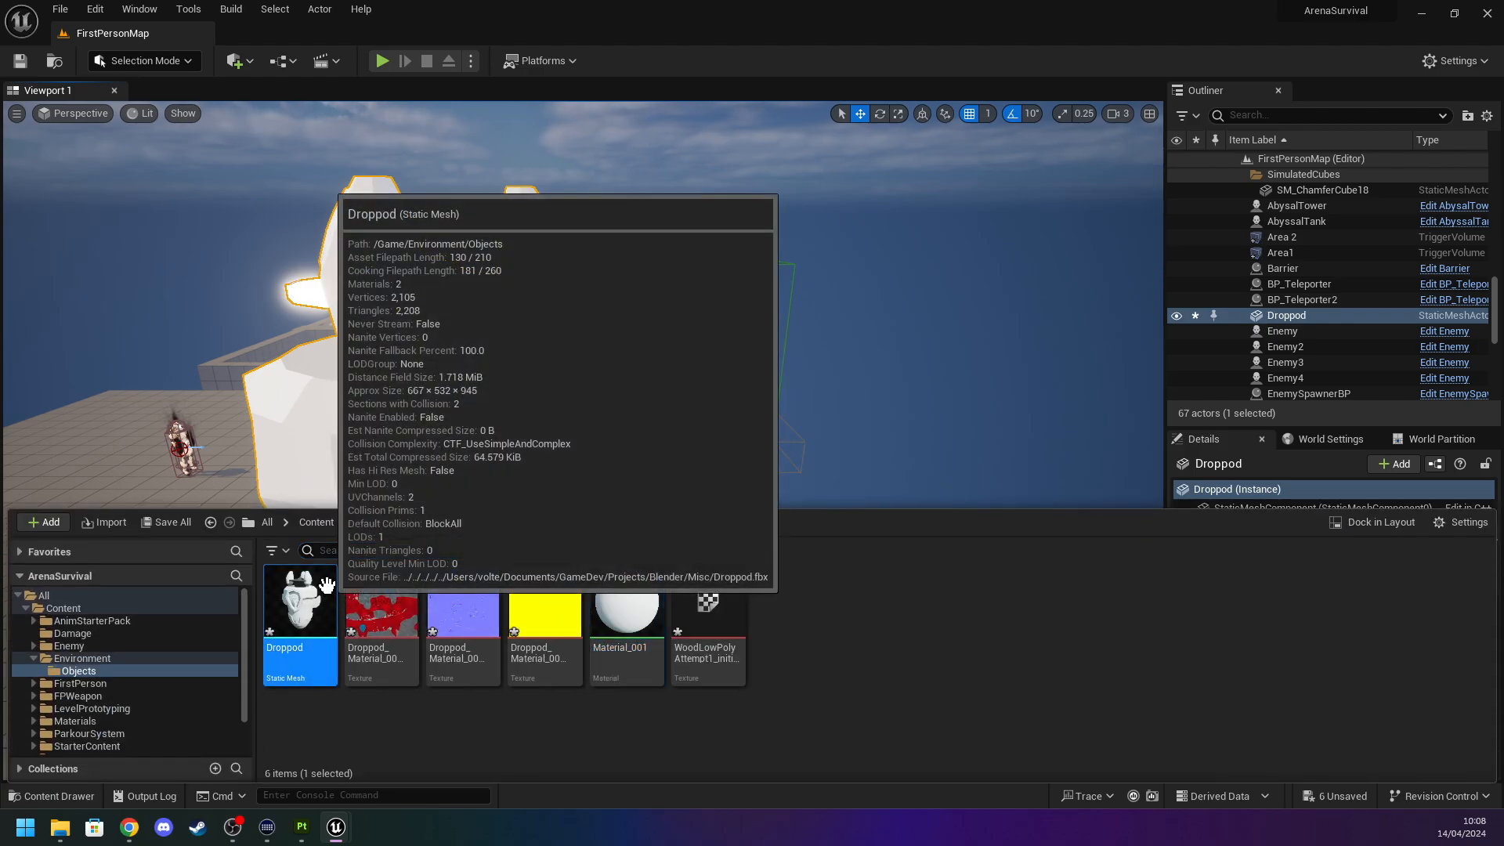
right_click_drag(409, 322, 384, 290)
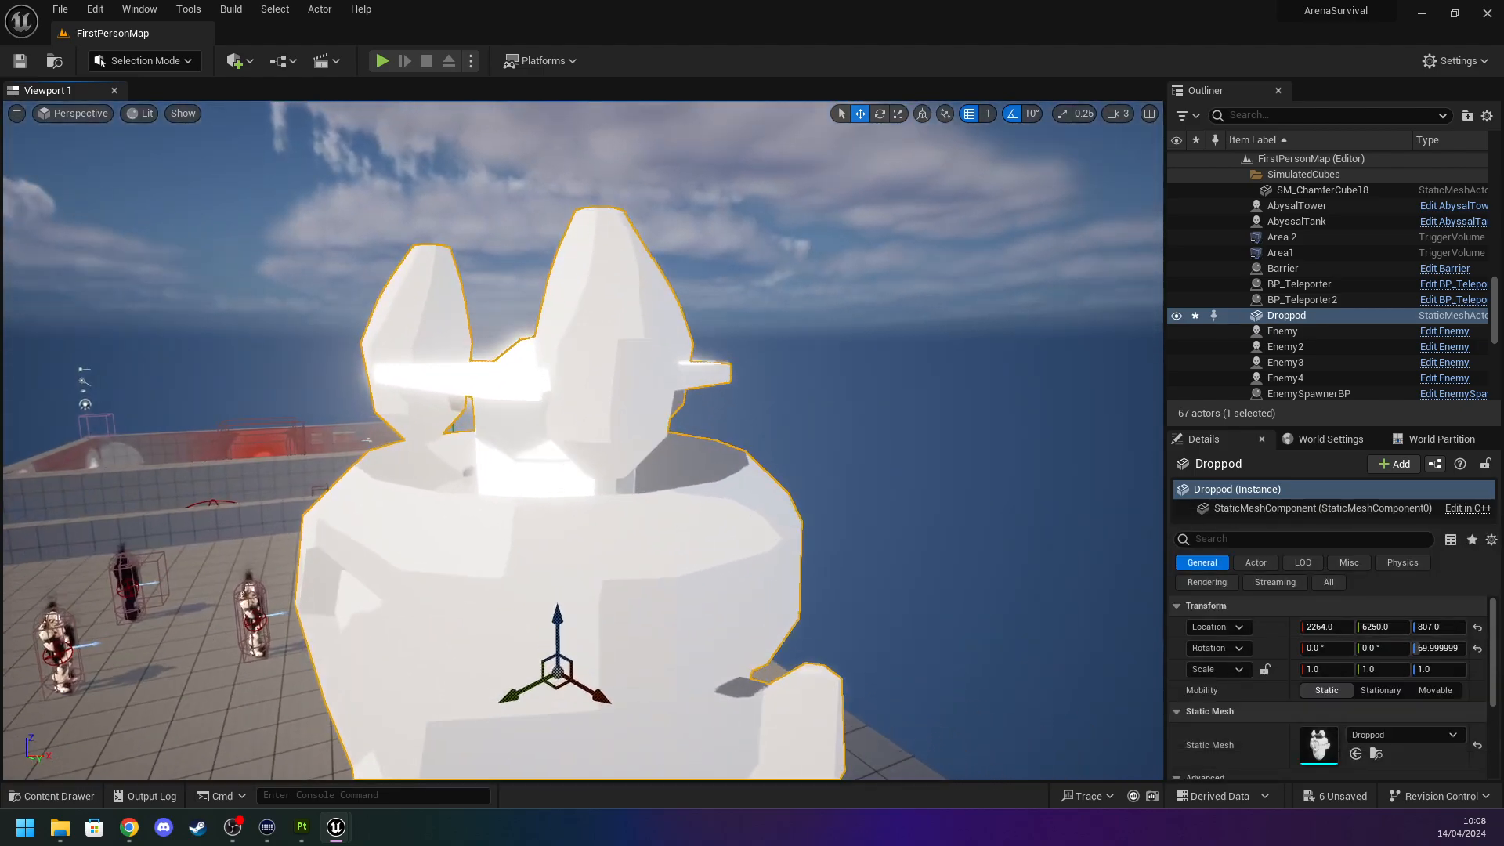
key("f")
key("ctrl+space")
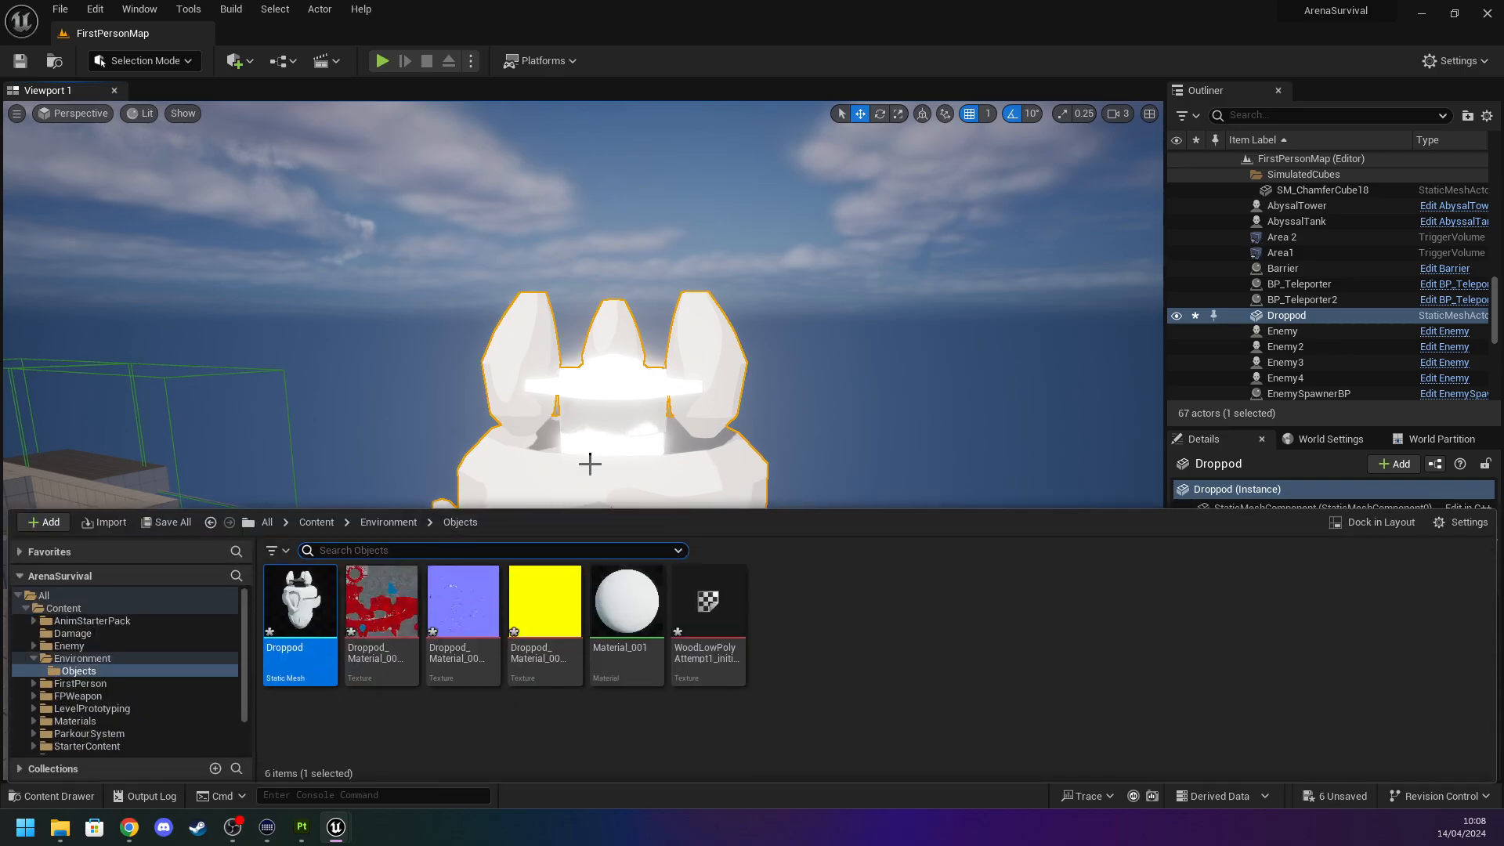
double_click(312, 628)
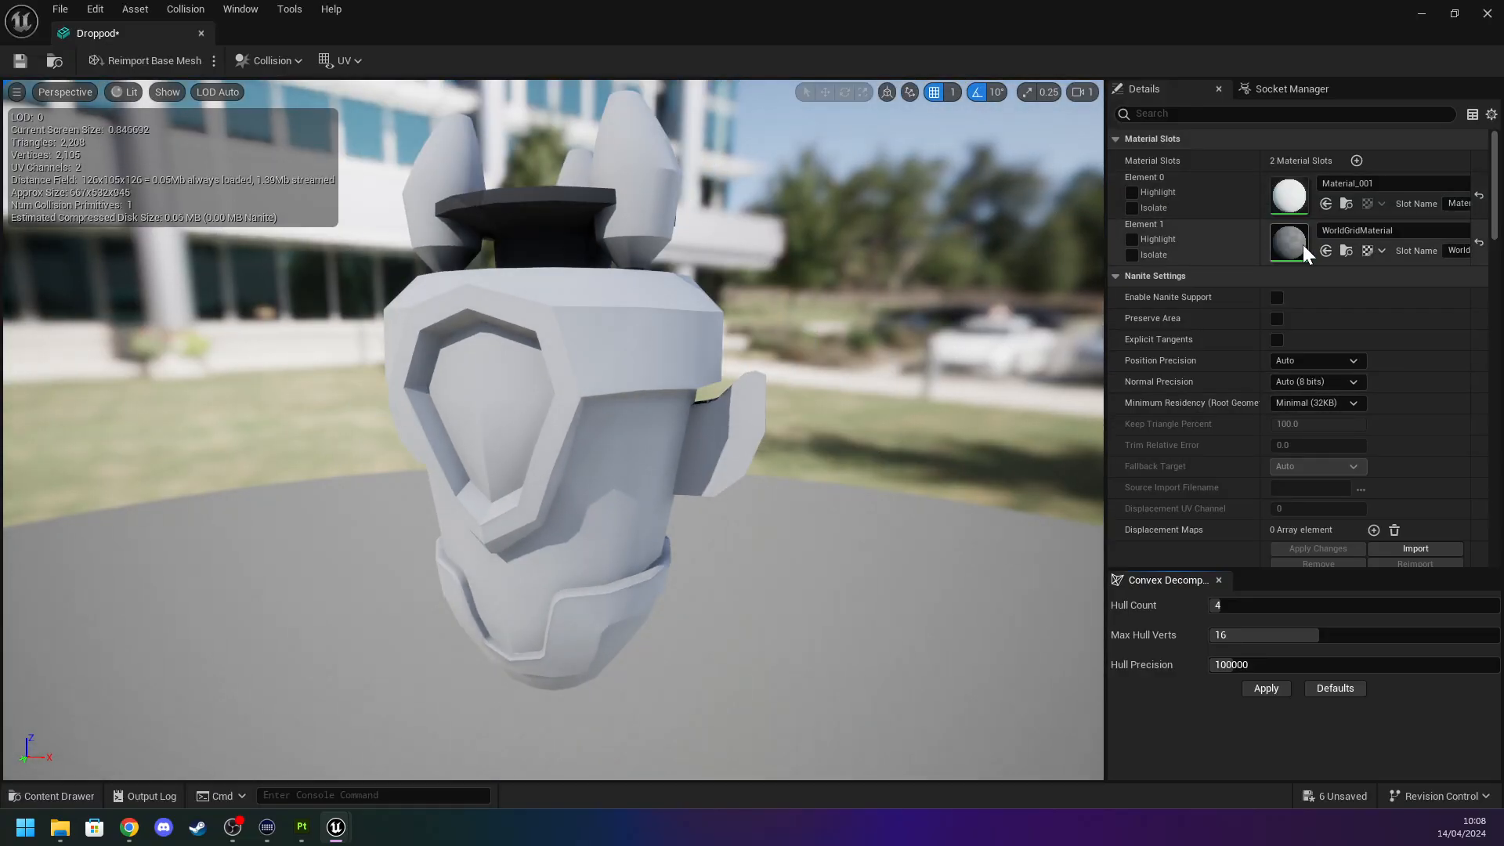
left_click(1412, 231)
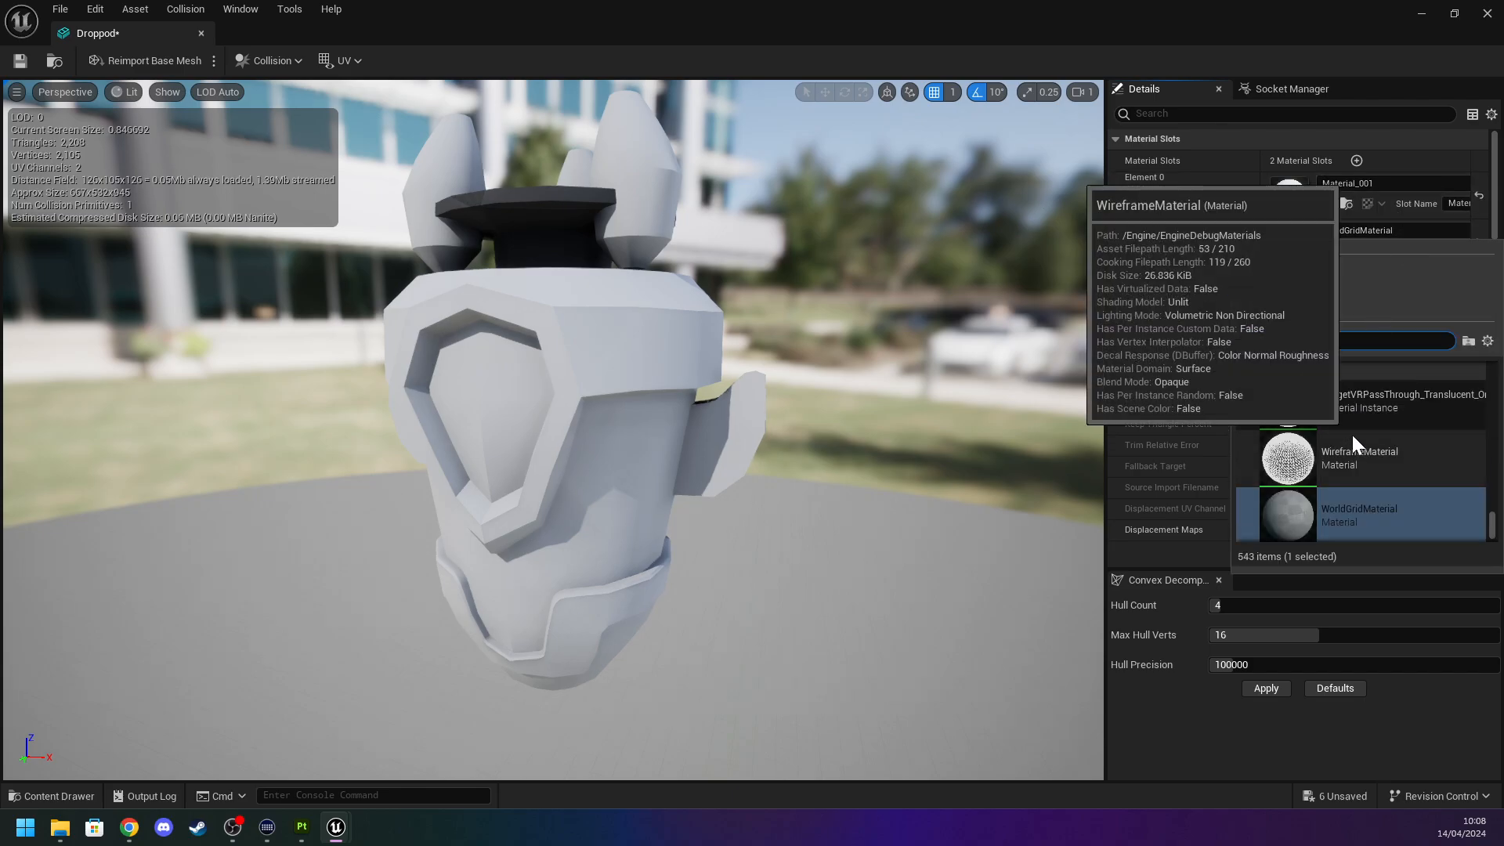
scroll(1352, 435, "up", 4)
left_click(995, 228)
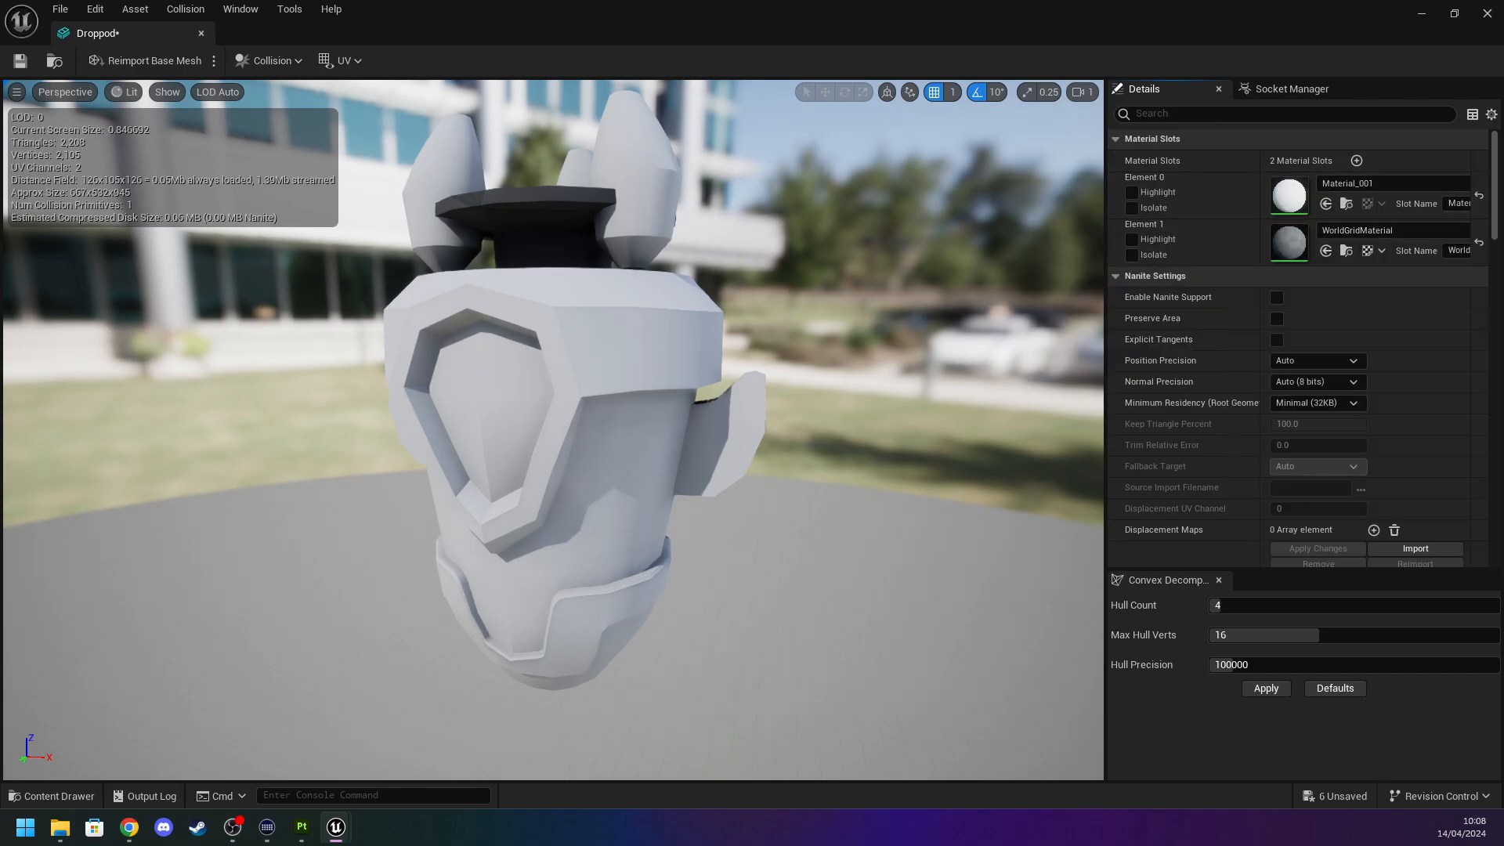
Assign Material_001 to the Element 1 material slot of the Droppod mesh, save the mesh and close it.
right_click_drag(930, 371, 867, 367)
key("ctrl+space")
left_click_drag(639, 607, 1291, 243)
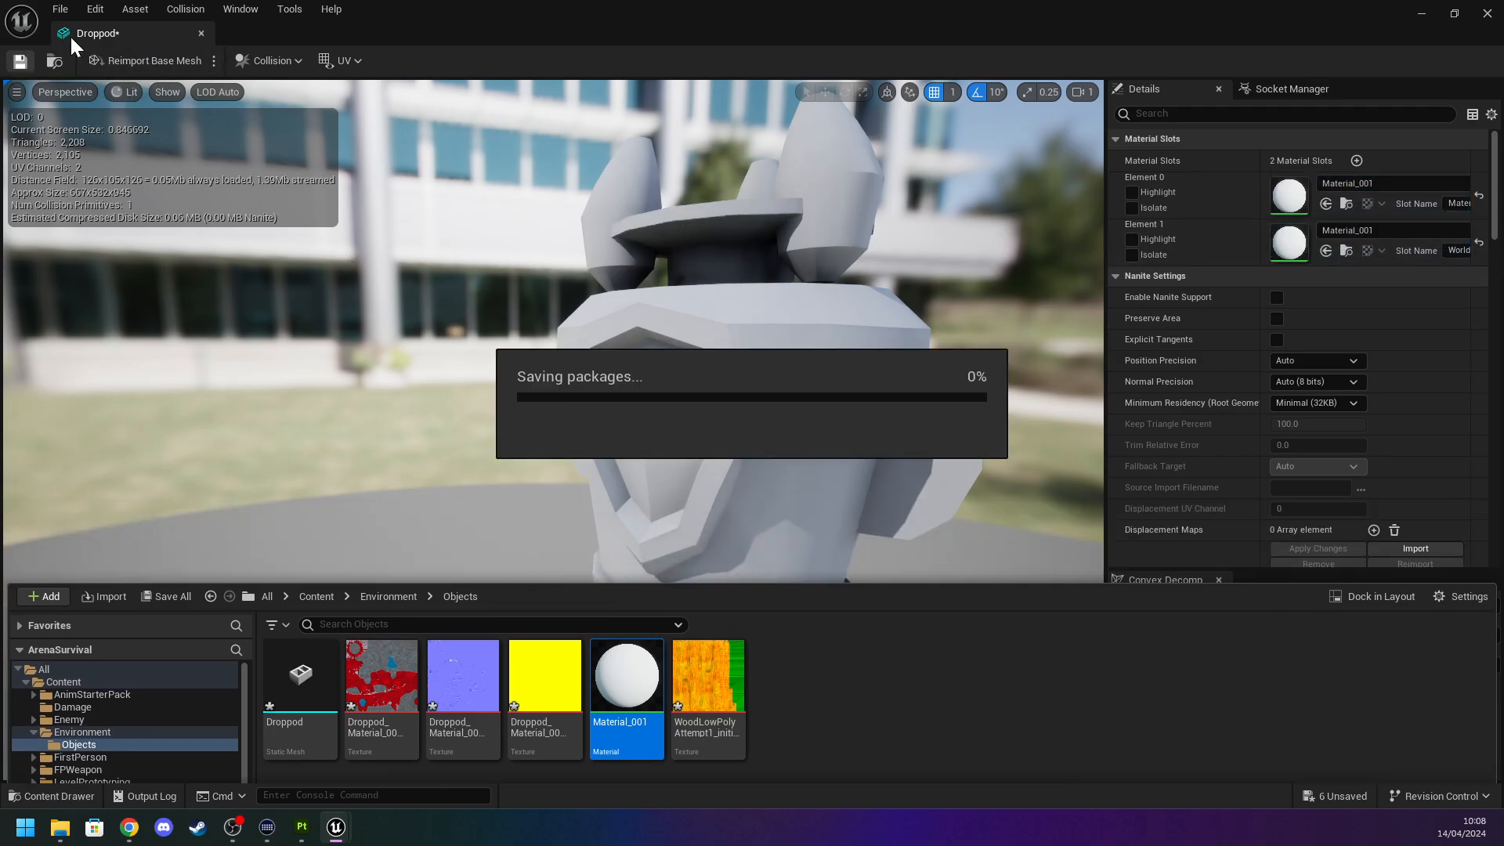
left_click(19, 61)
left_click(201, 33)
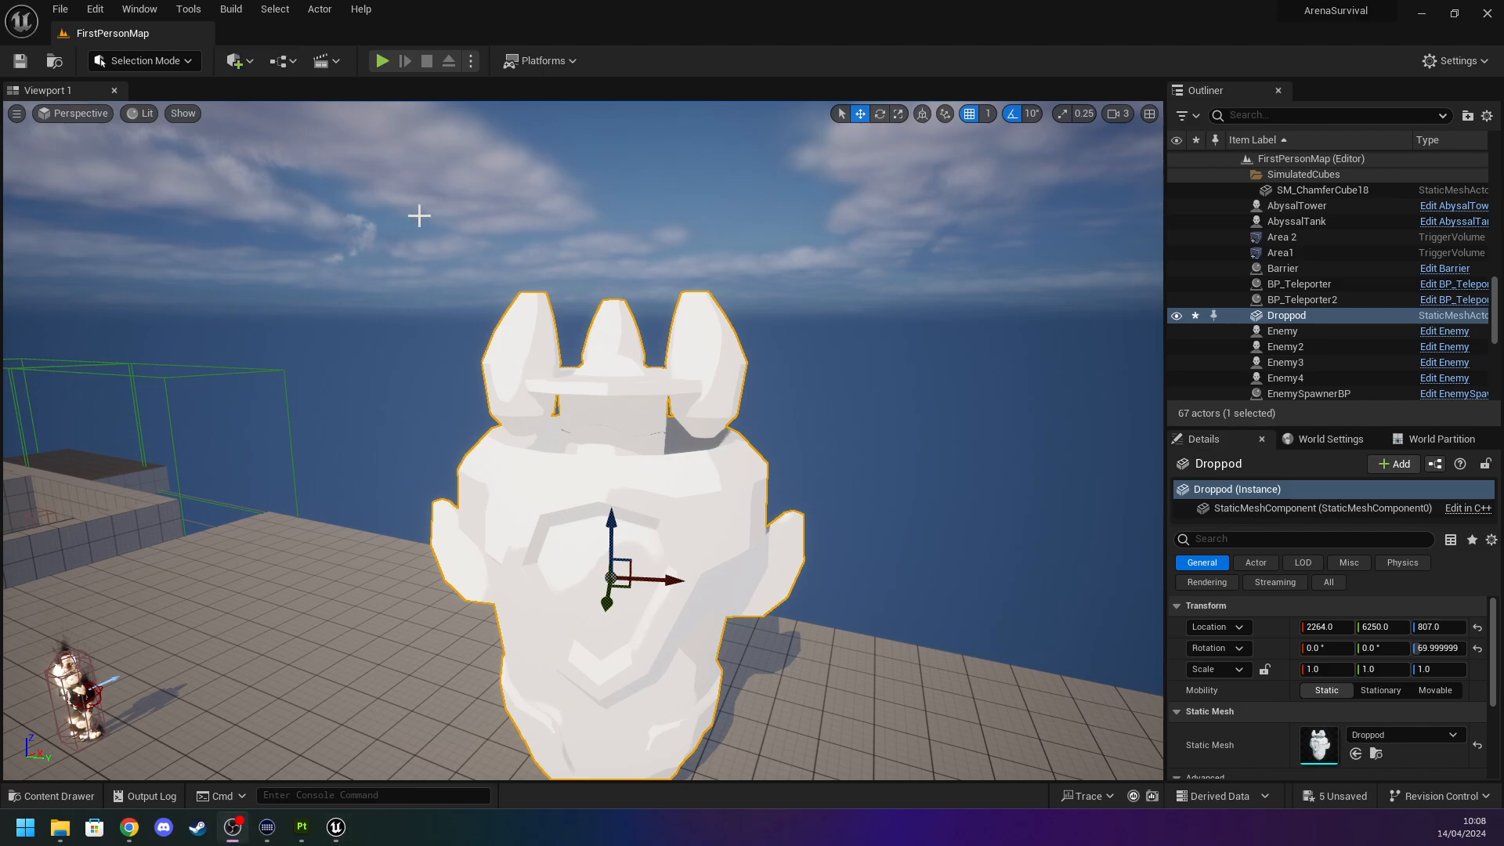
Open Material_001 from the Objects folder for editing.
mouse_move(542, 338)
right_mouse_down()
mouse_move(438, 352)
mouse_move(542, 338)
right_mouse_up()
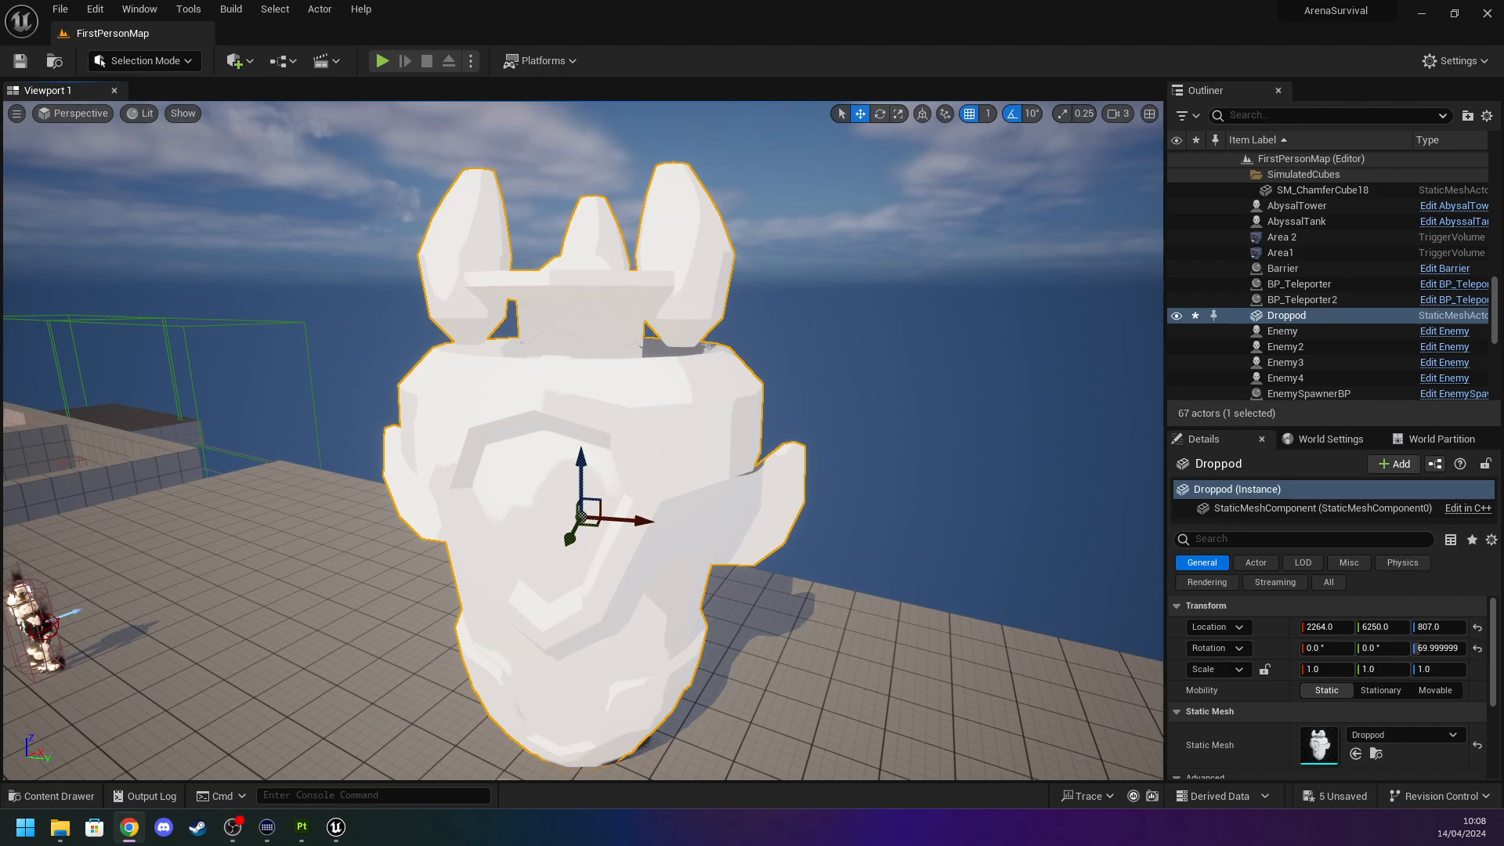
right_click_drag(224, 680, 157, 675)
key("ctrl+space")
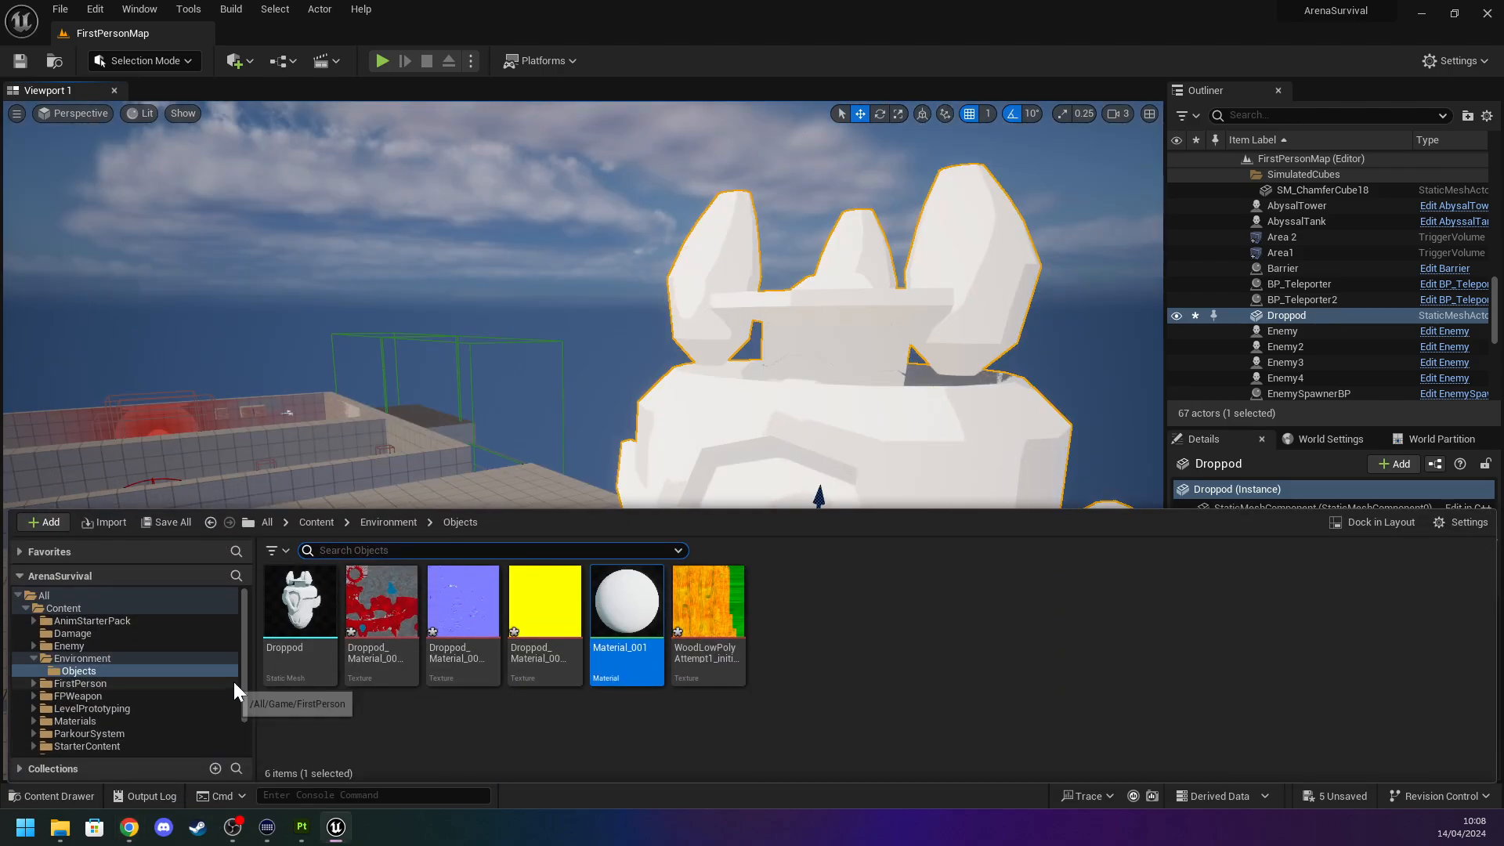
left_click(769, 655)
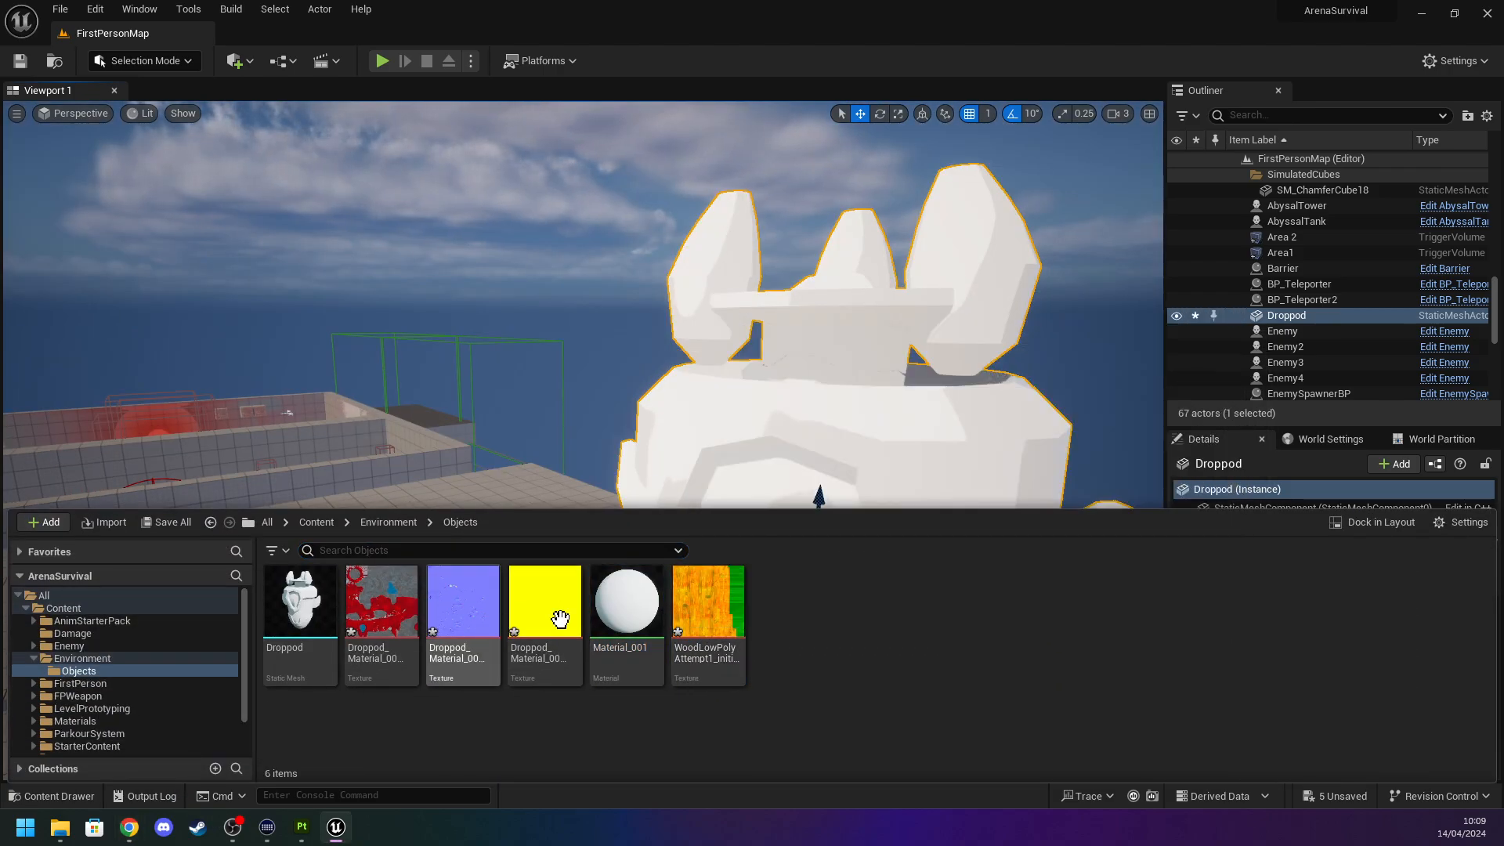
double_click(639, 615)
Add the three drop pod textures and the WoodLowPolyAttempt1 texture to the material graph as Texture Sample nodes.
right_click_drag(618, 488, 725, 503)
key("ctrl+space")
left_click_drag(405, 632, 501, 638)
left_click(527, 604)
left_click(403, 610, "shift")
left_click_drag(409, 634, 490, 385)
left_click(778, 523)
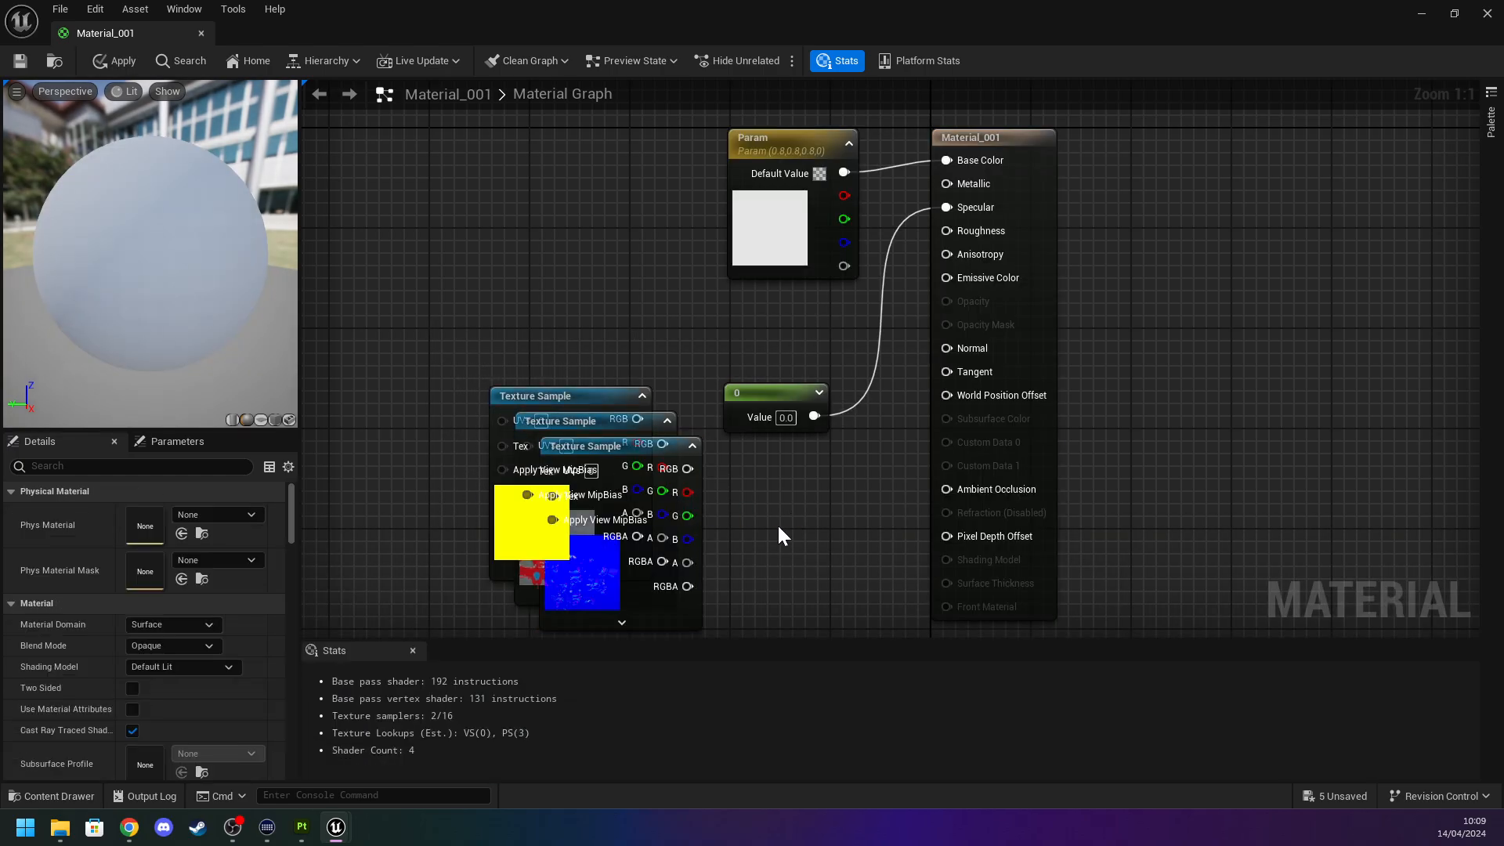
key("ctrl+space")
left_click_drag(708, 615, 431, 160)
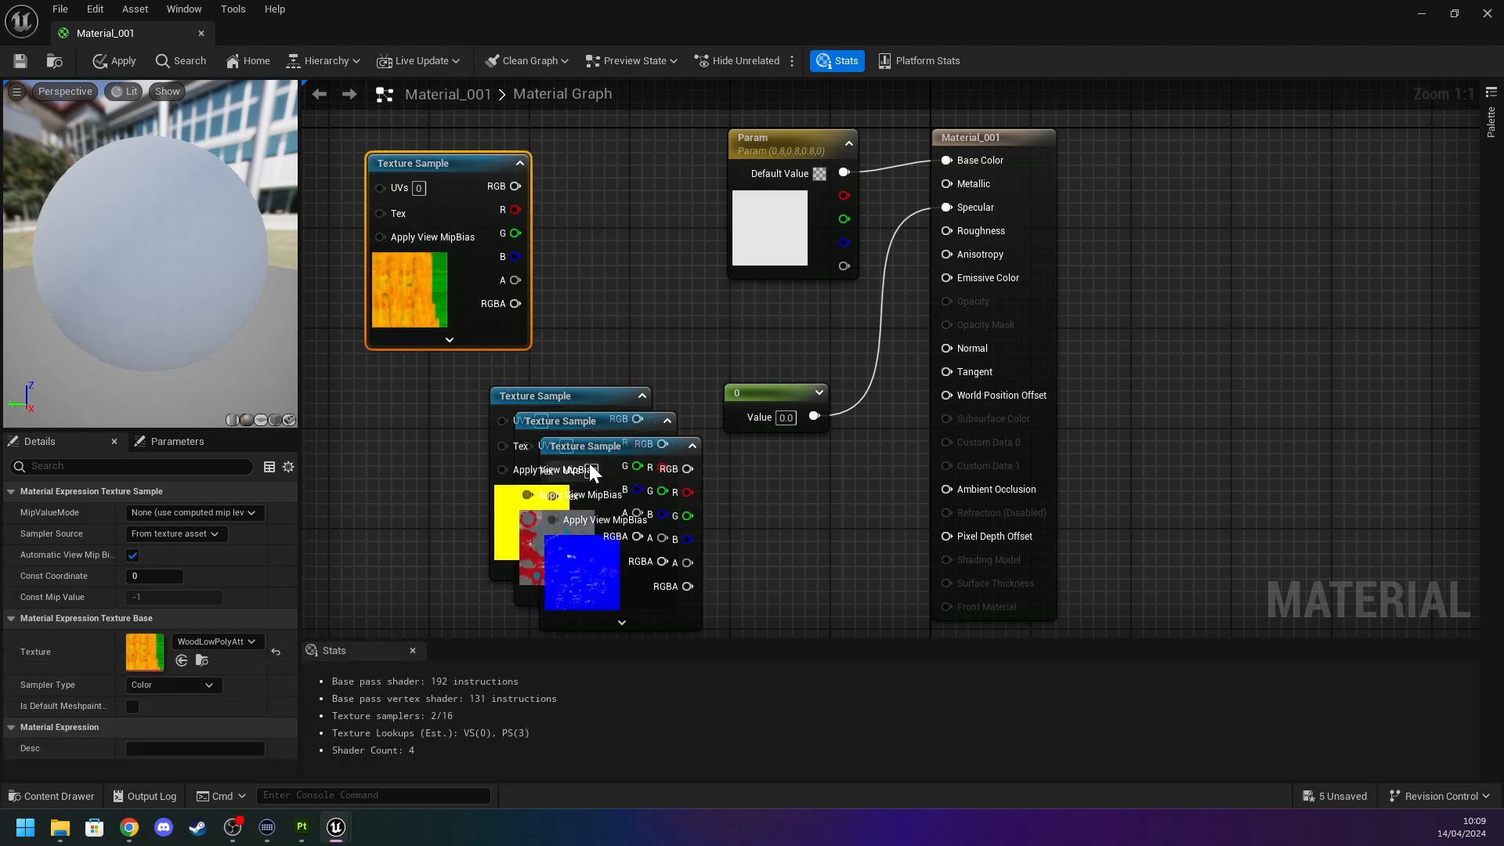
Spread out the texture nodes, connect the base color texture's RGB output to Base Color, and save the material.
left_click_drag(596, 446, 699, 601)
left_click_drag(604, 434, 639, 119)
right_click_drag(639, 119, 449, 340)
left_click_drag(508, 352, 751, 376)
left_click_drag(460, 336, 460, 212)
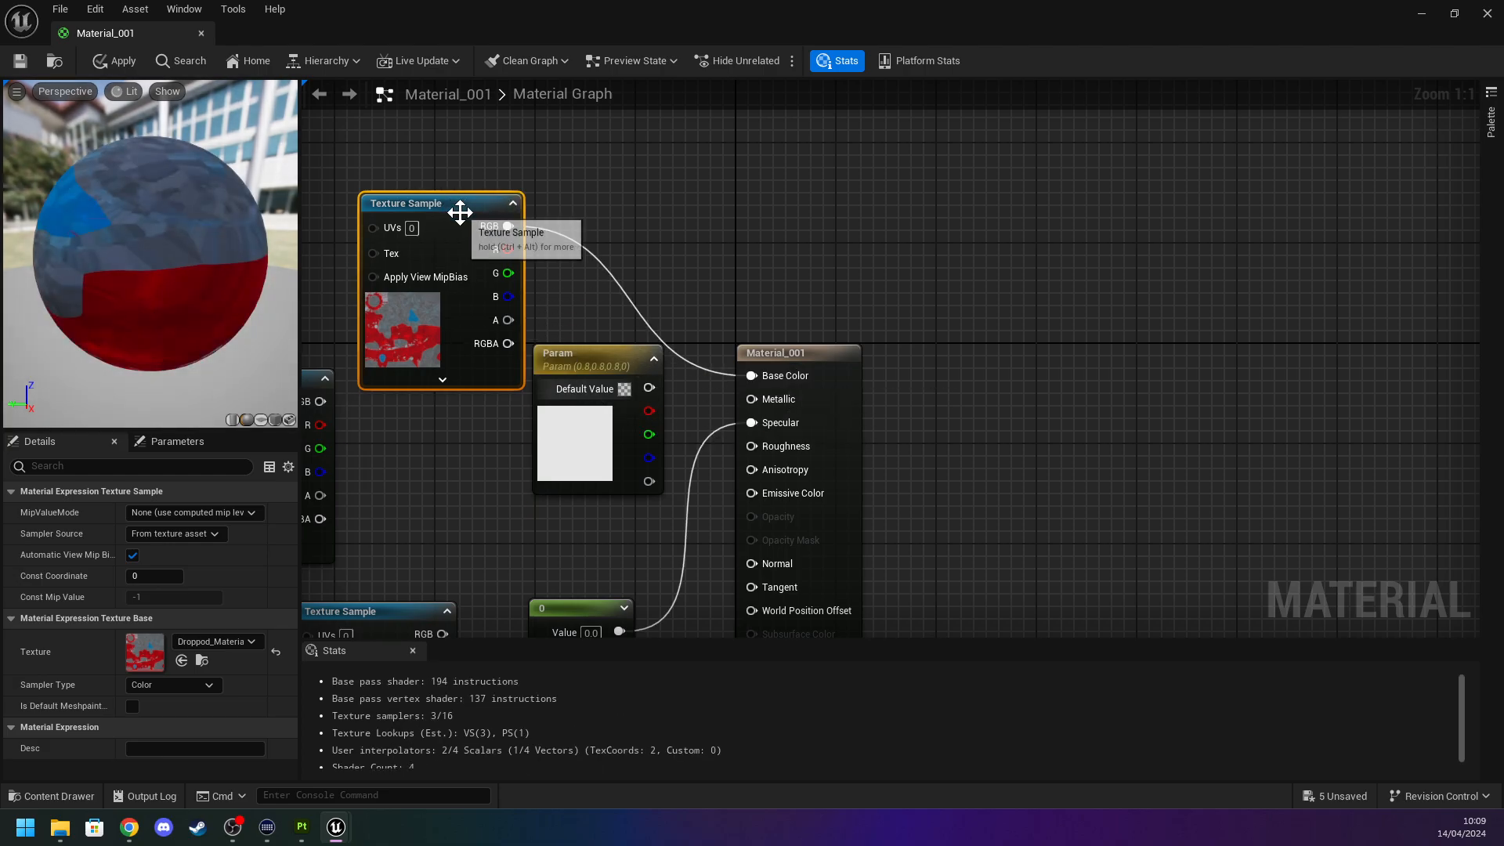
left_click(21, 63)
Dock the Material_001 editor beside the FirstPersonMap level and raise the drop pod there to a Z location of 1067.
left_click_drag(116, 30, 241, 37)
left_click(113, 33)
key("f")
right_click_drag(583, 439, 807, 447)
right_click_drag(648, 345, 610, 348)
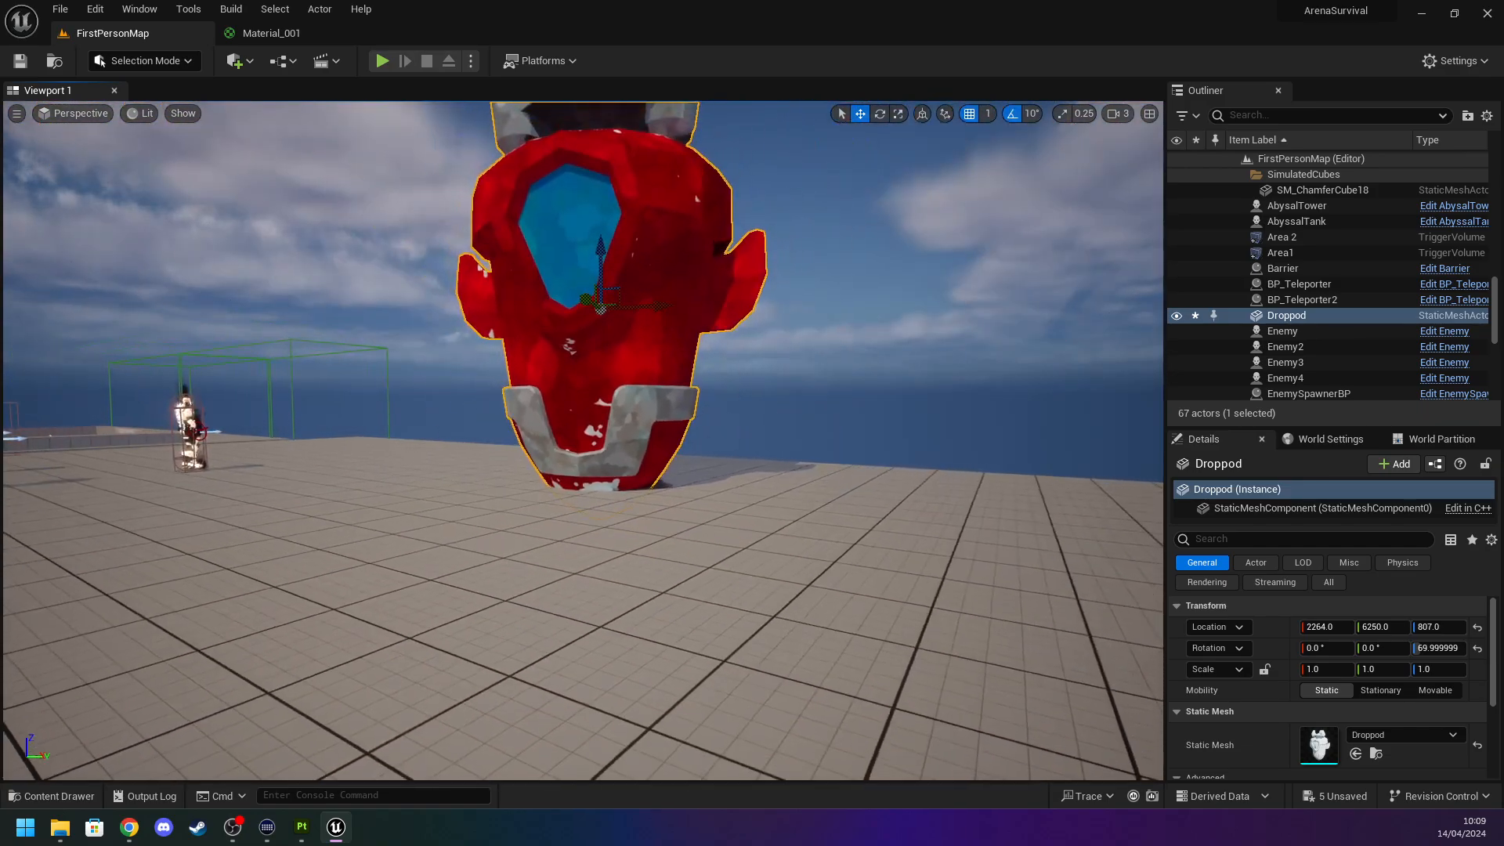
left_click_drag(603, 268, 608, 143)
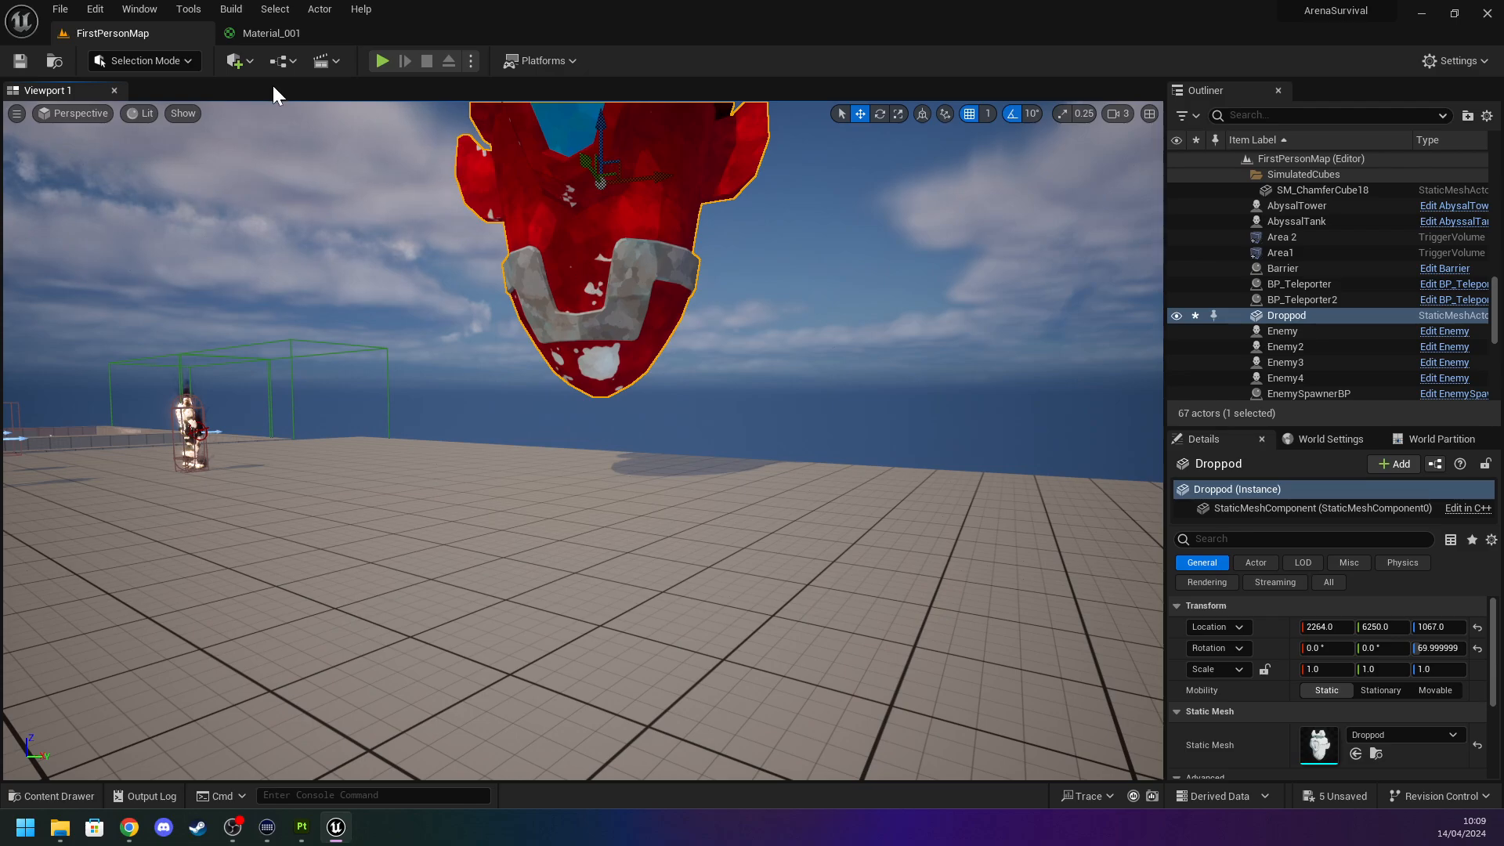
Connect the normal map texture's RGB output to Normal in Material_001, apply the material, and check the drop pod in FirstPersonMap.
left_click(261, 39)
right_click_drag(484, 440, 490, 81)
left_click_drag(615, 452, 783, 178)
left_click(92, 33)
left_click(303, 34)
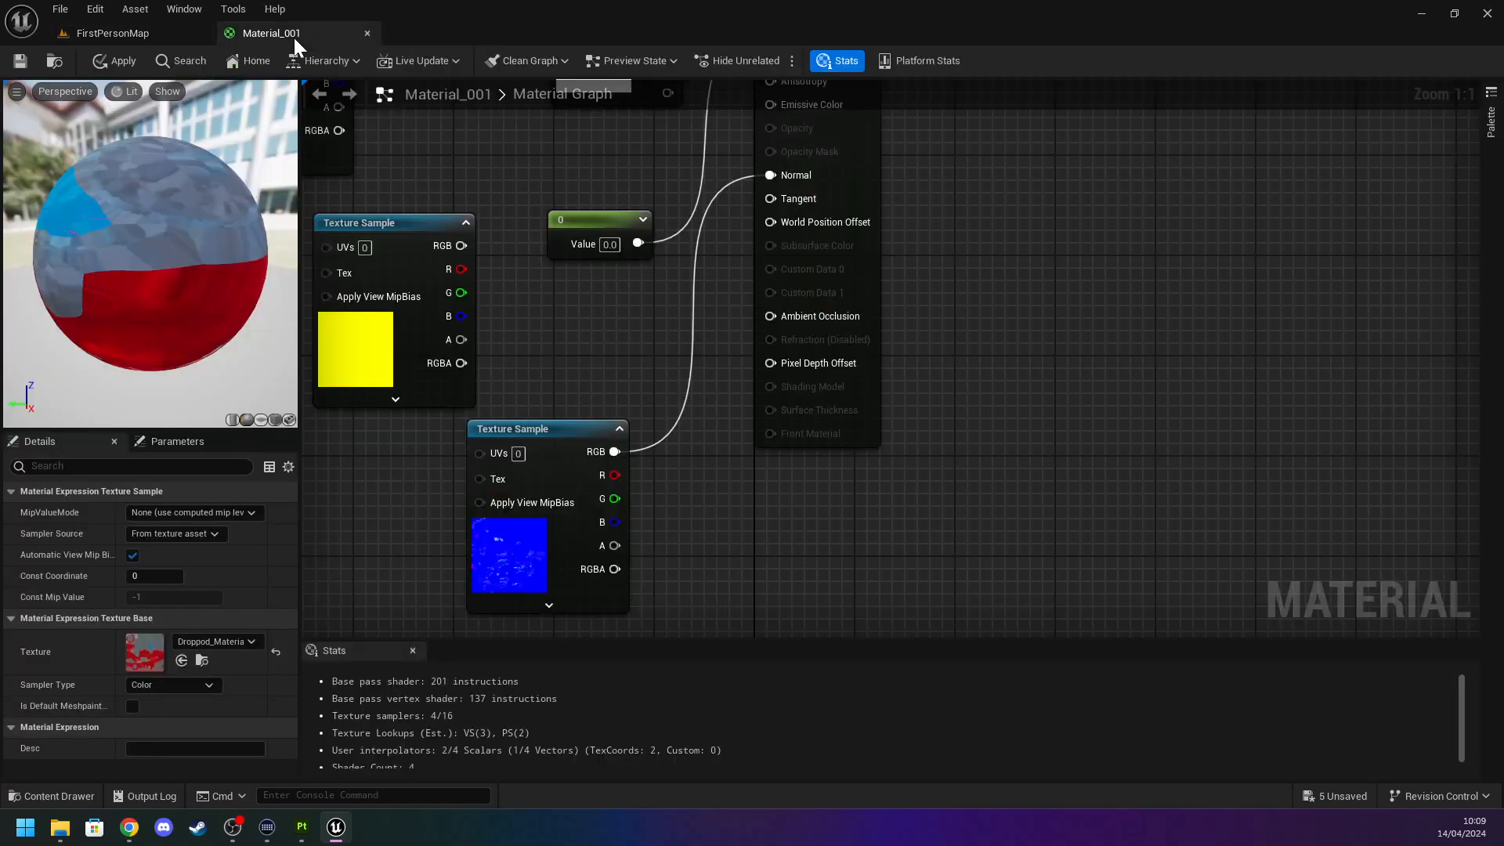
left_click(115, 61)
left_click(124, 32)
right_click_drag(439, 329, 486, 266)
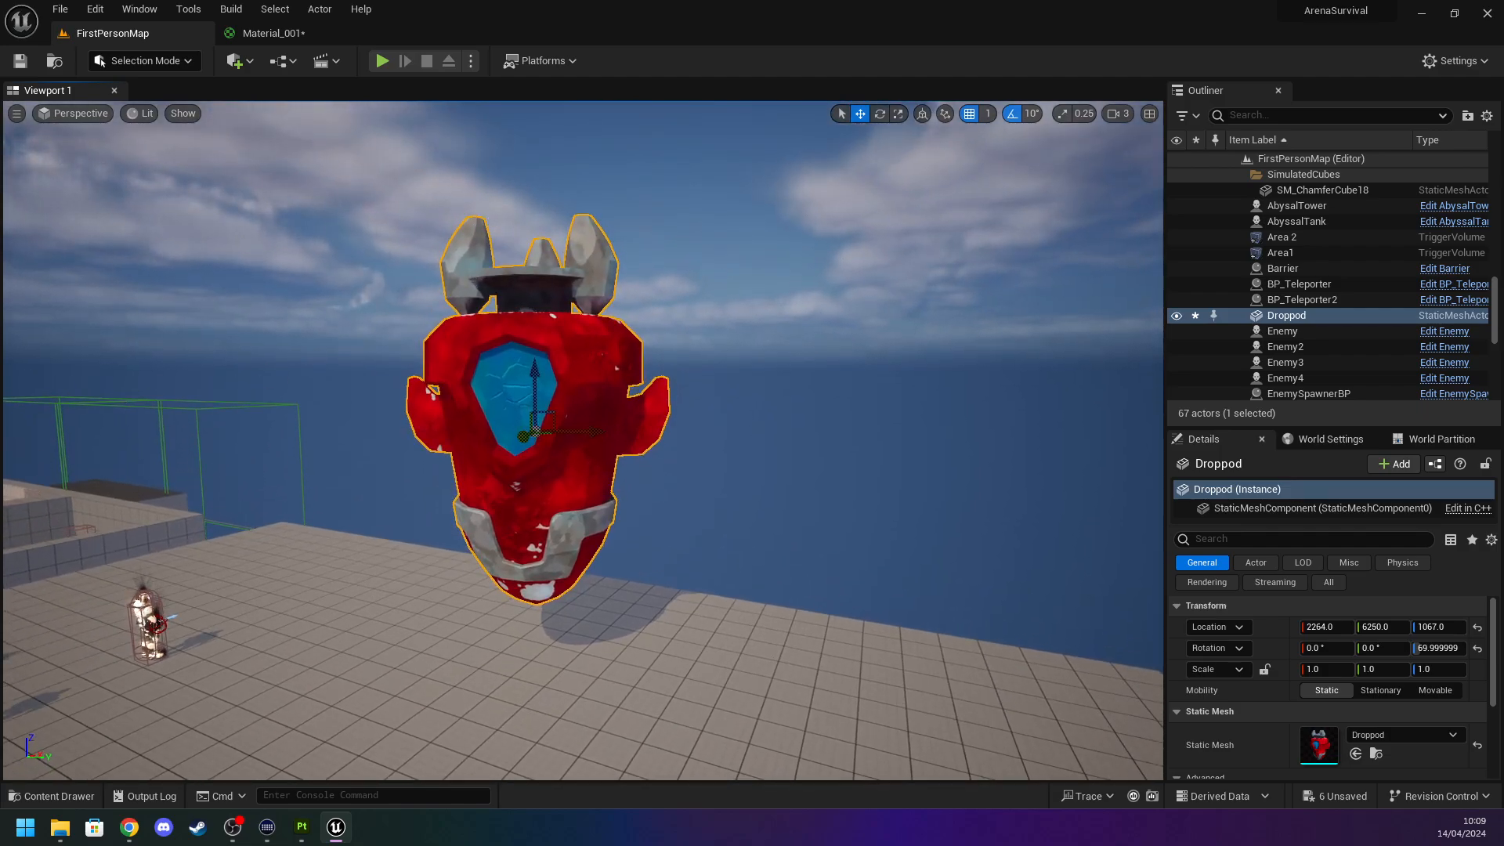
Disable sRGB on the WoodLowPolyAttempt1_initialShadingGroup_OcclusionRoughnessMetallic texture in the Objects folder and save it.
key("alt+Tab")
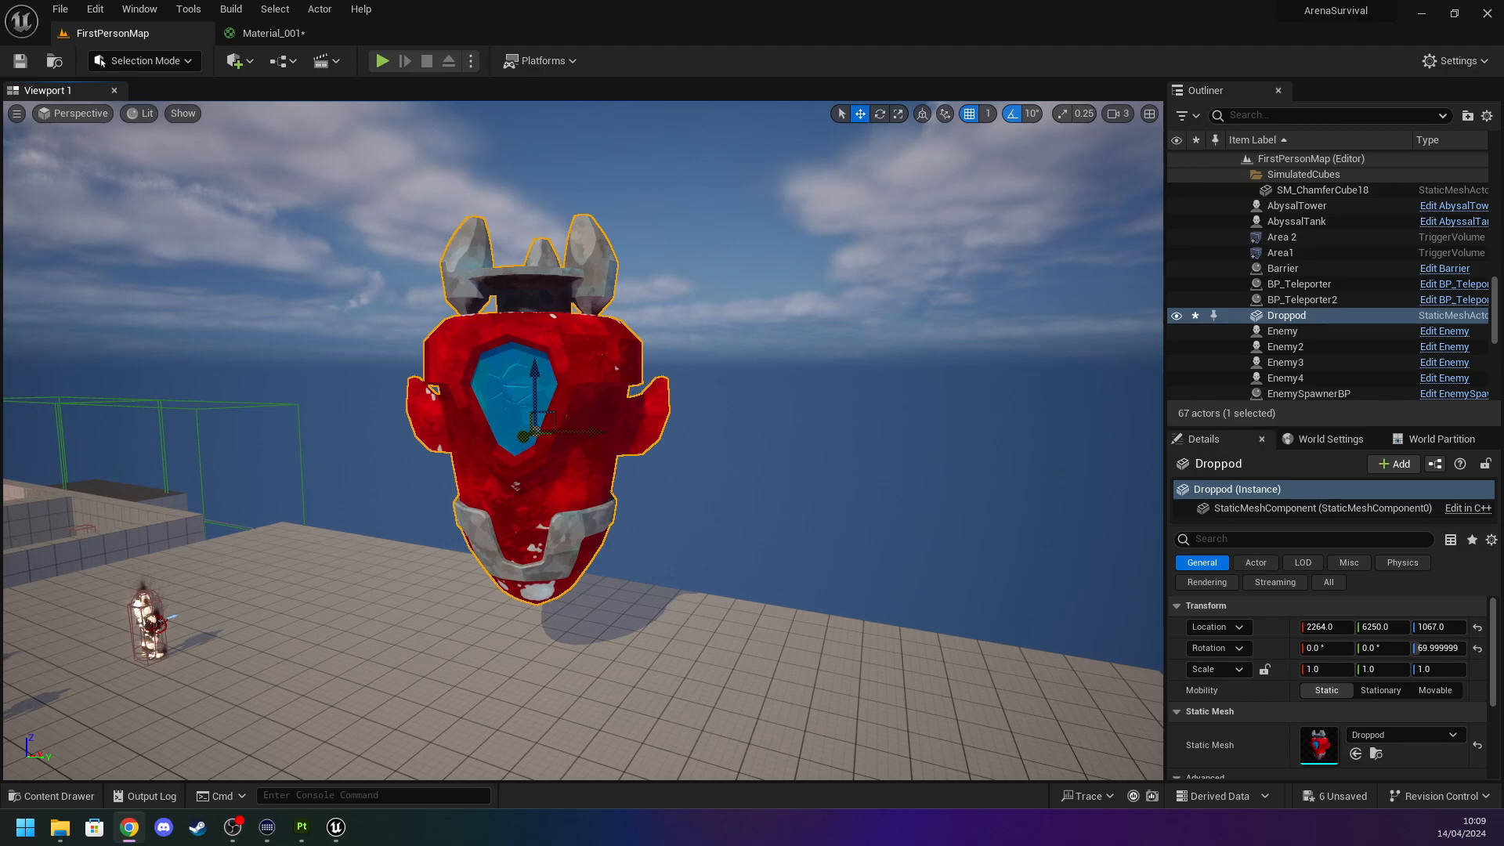
mouse_move(160, 675)
right_mouse_down()
mouse_move(102, 670)
mouse_move(211, 654)
mouse_move(159, 675)
right_mouse_up()
key("ctrl+space")
left_click(714, 627)
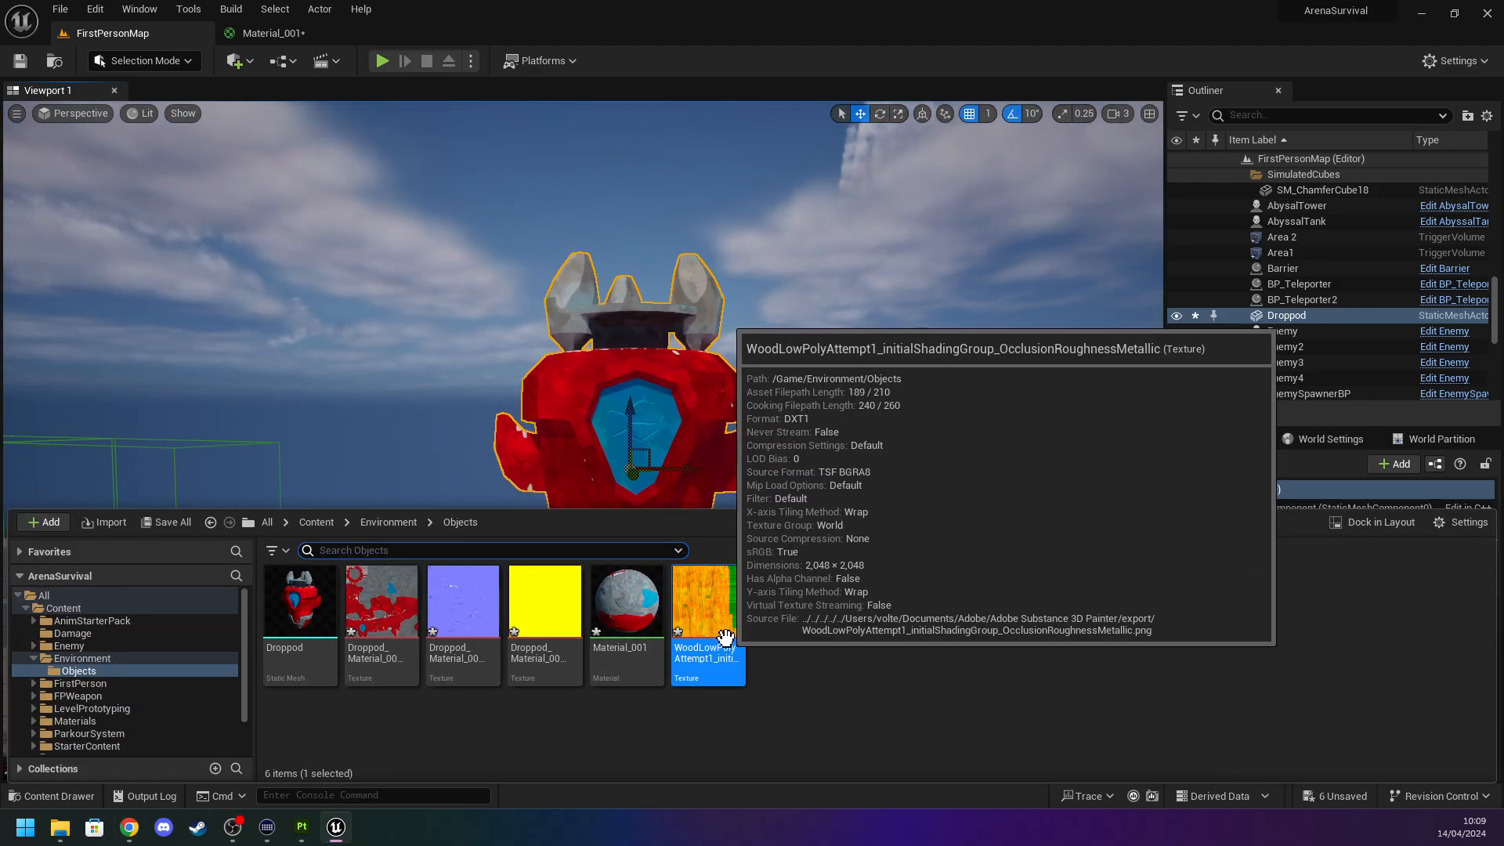
double_click(719, 631)
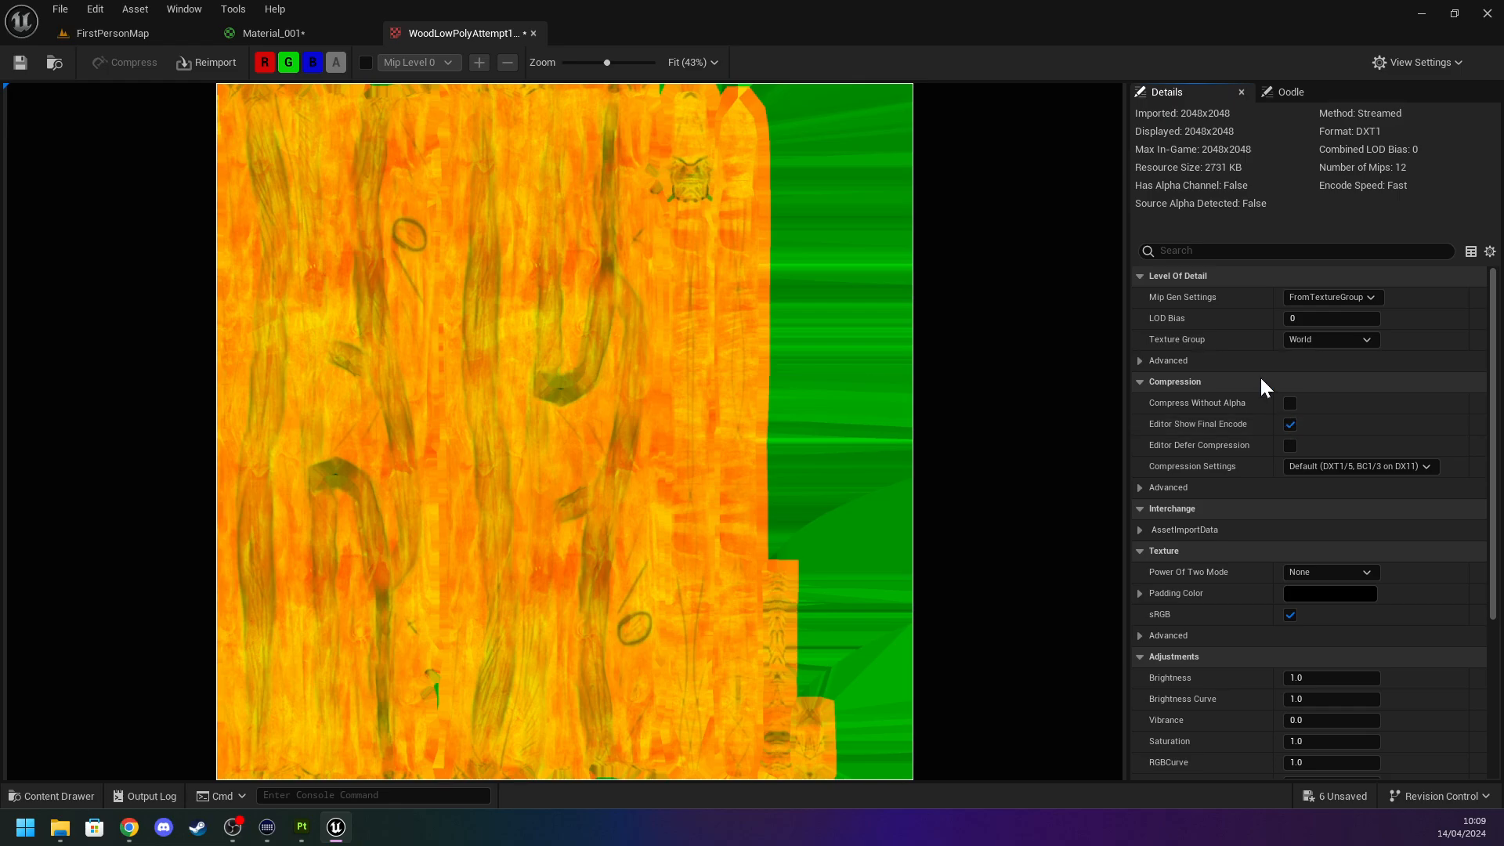
scroll(1253, 392, "down", 3)
scroll(1240, 418, "down", 1)
left_click(1290, 465)
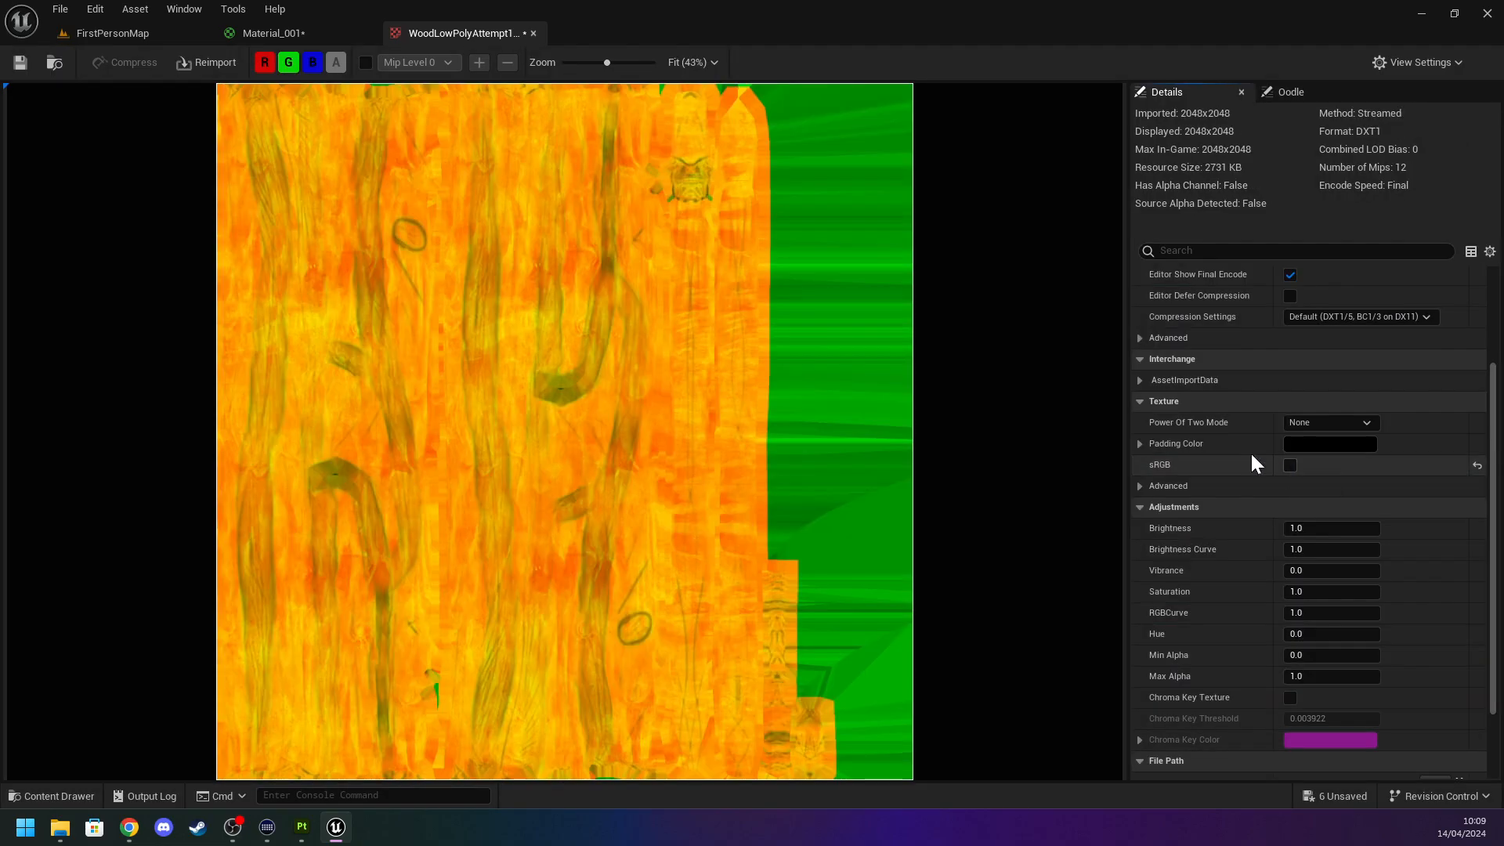
left_click(21, 63)
Open the Droppod_Material_001_OcclusionRoughnessMetallic texture from the Objects folder and disable its sRGB option.
left_click(114, 33)
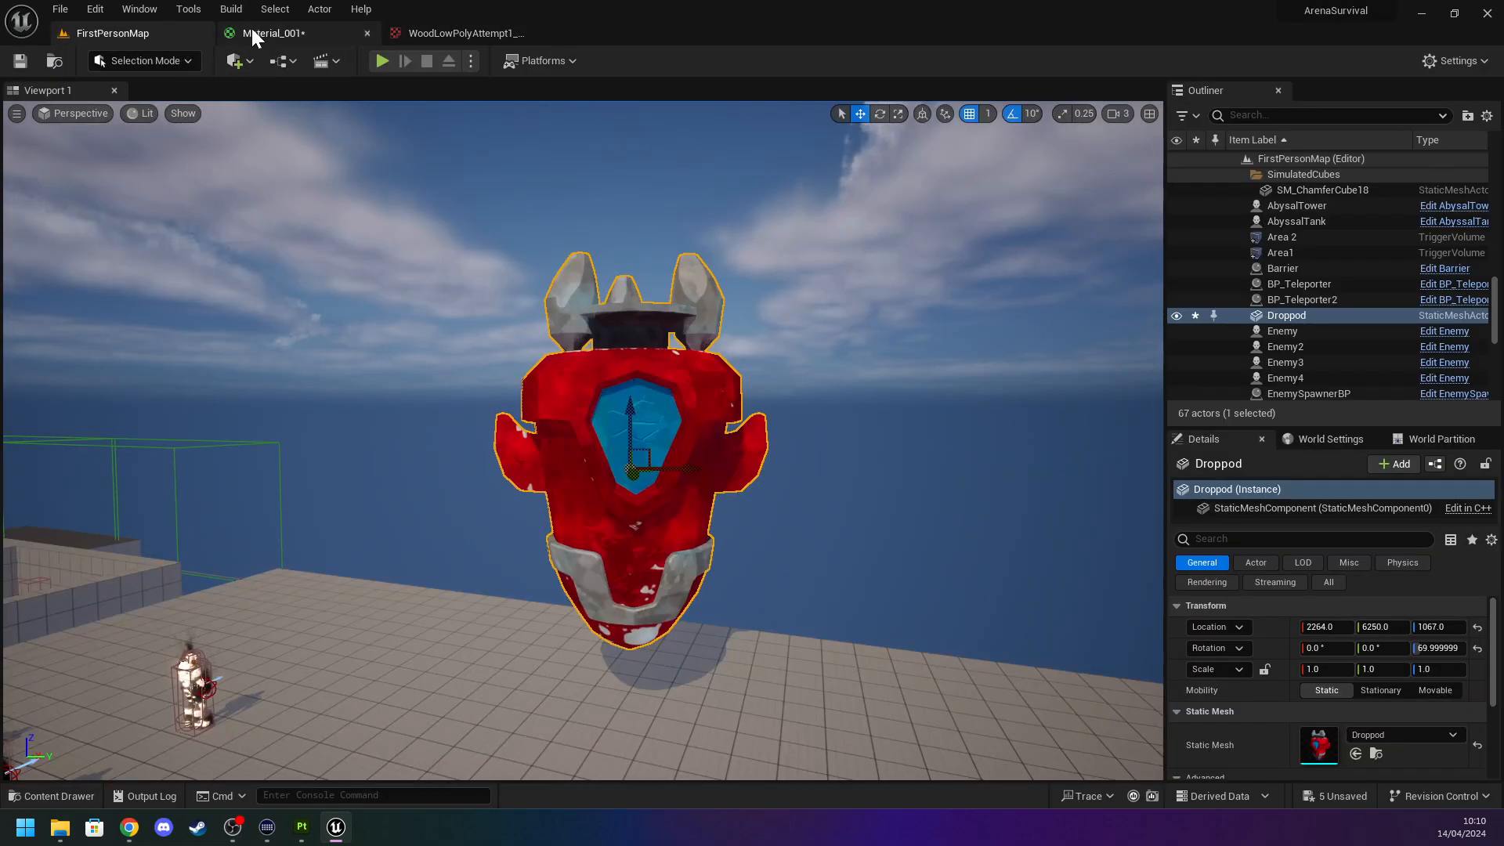
left_click(258, 33)
left_click(115, 33)
key("ctrl+space")
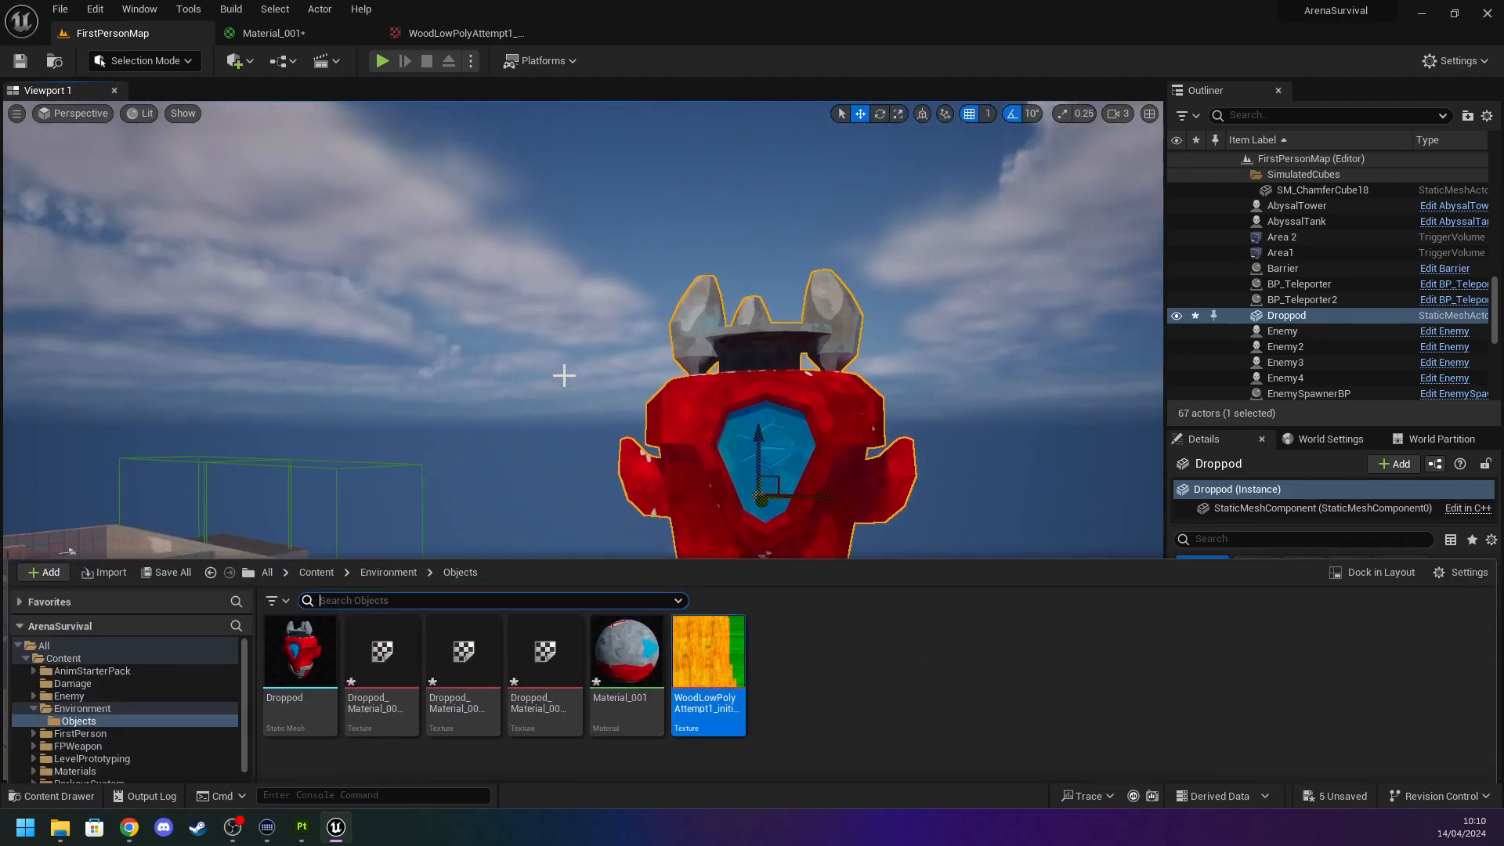
double_click(543, 605)
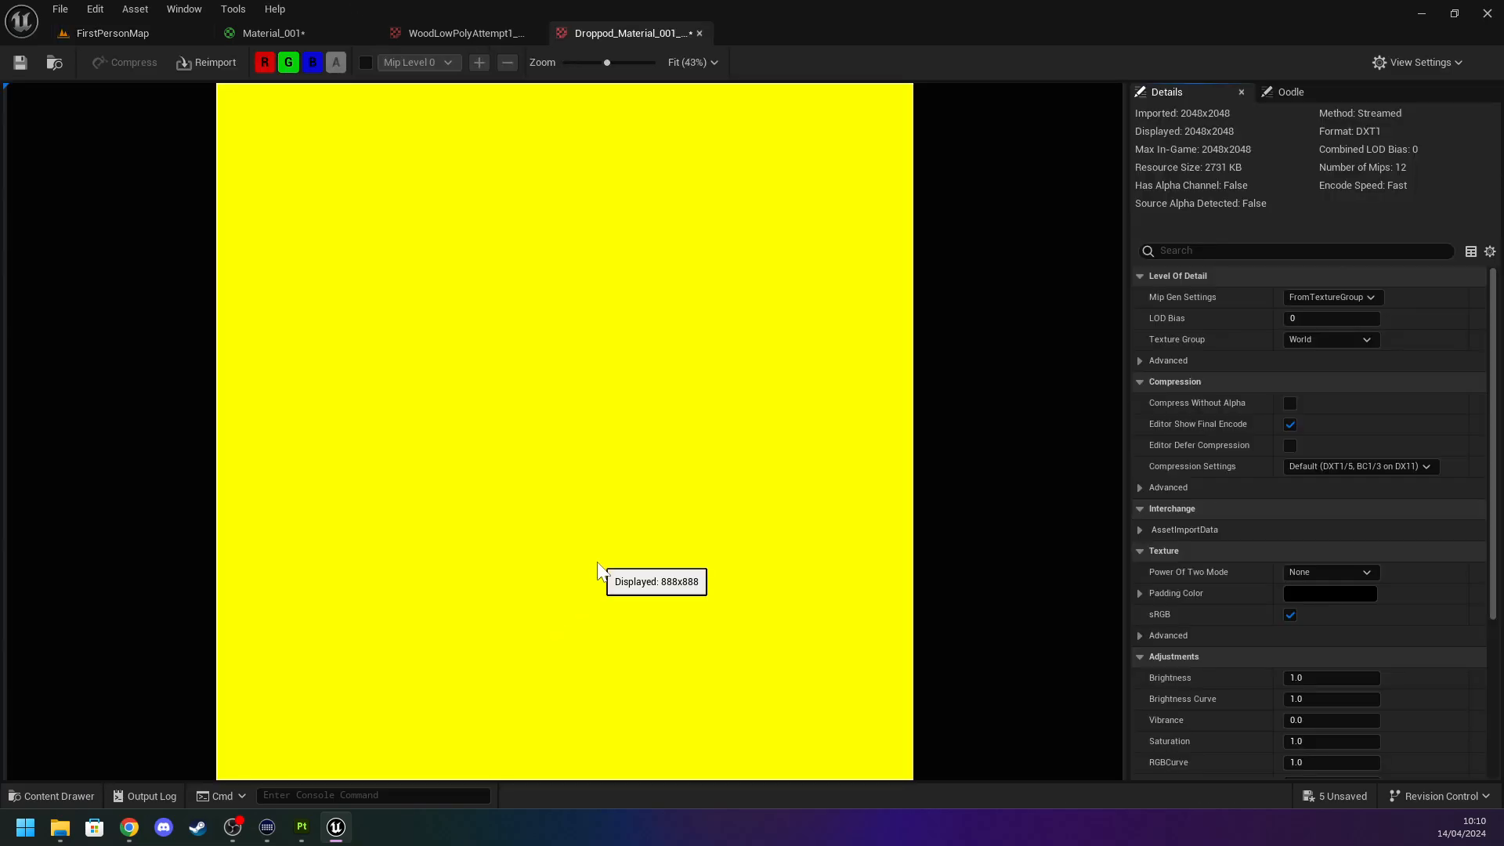
left_click(1290, 615)
Inspect the drop pod occlusion-roughness-metallic texture with its red, green and blue channels switched off, and close both texture editors.
left_click(265, 63)
left_click(288, 62)
left_click(312, 62)
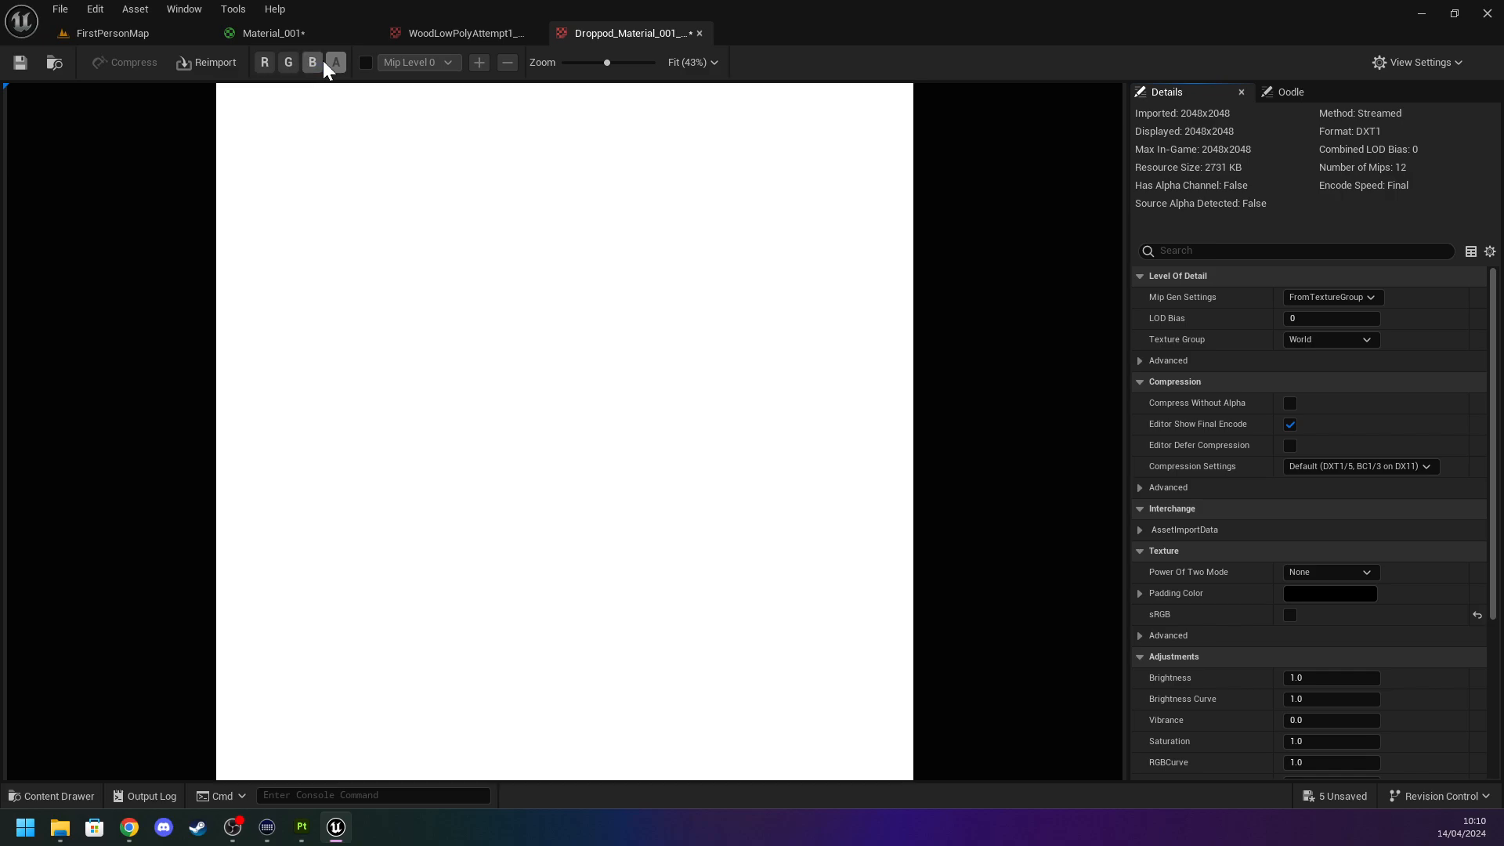
left_click(699, 33)
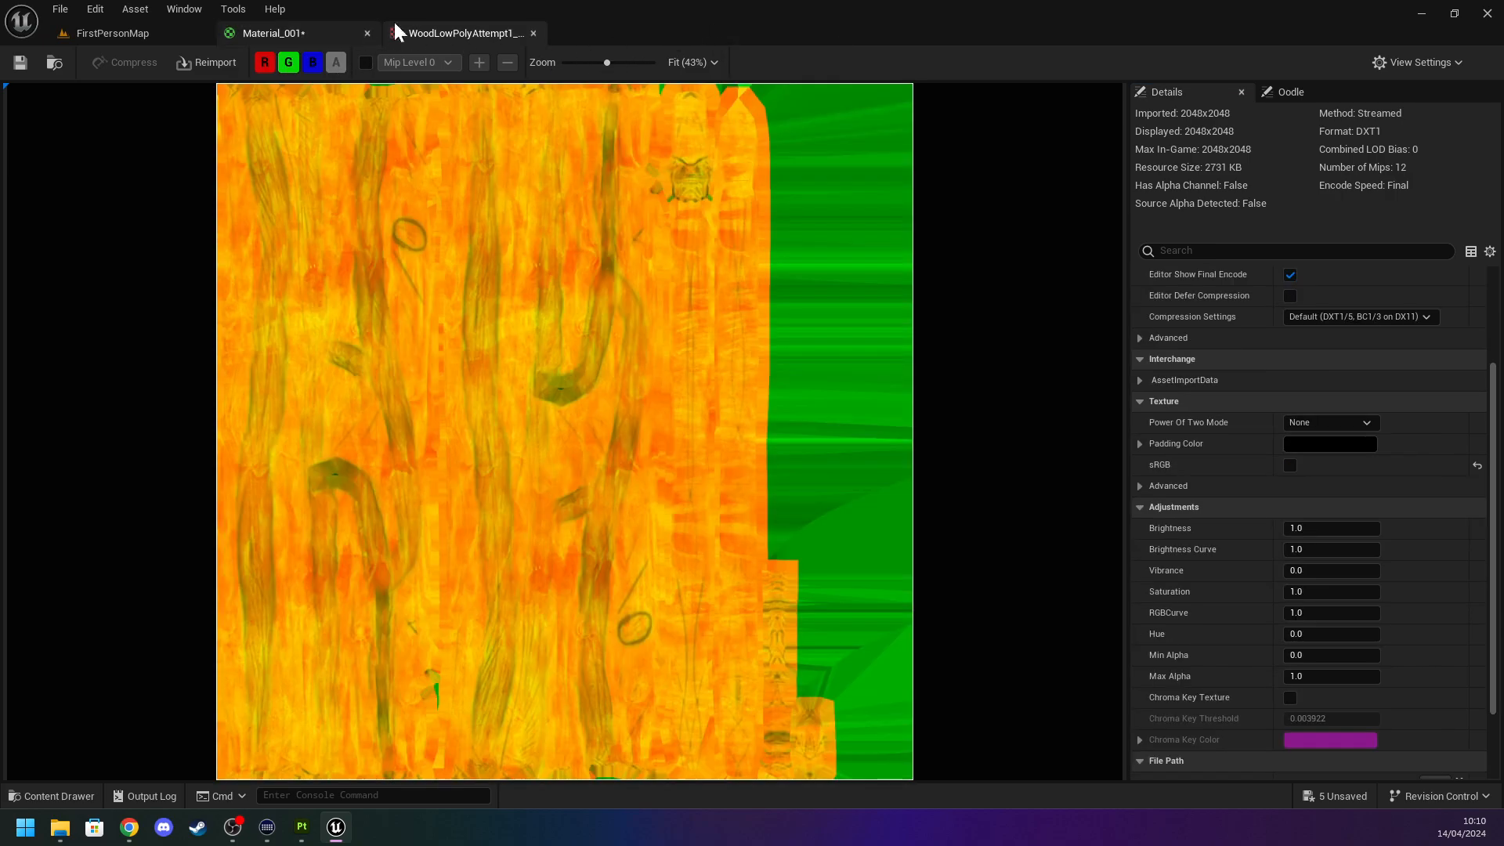
left_click(535, 34)
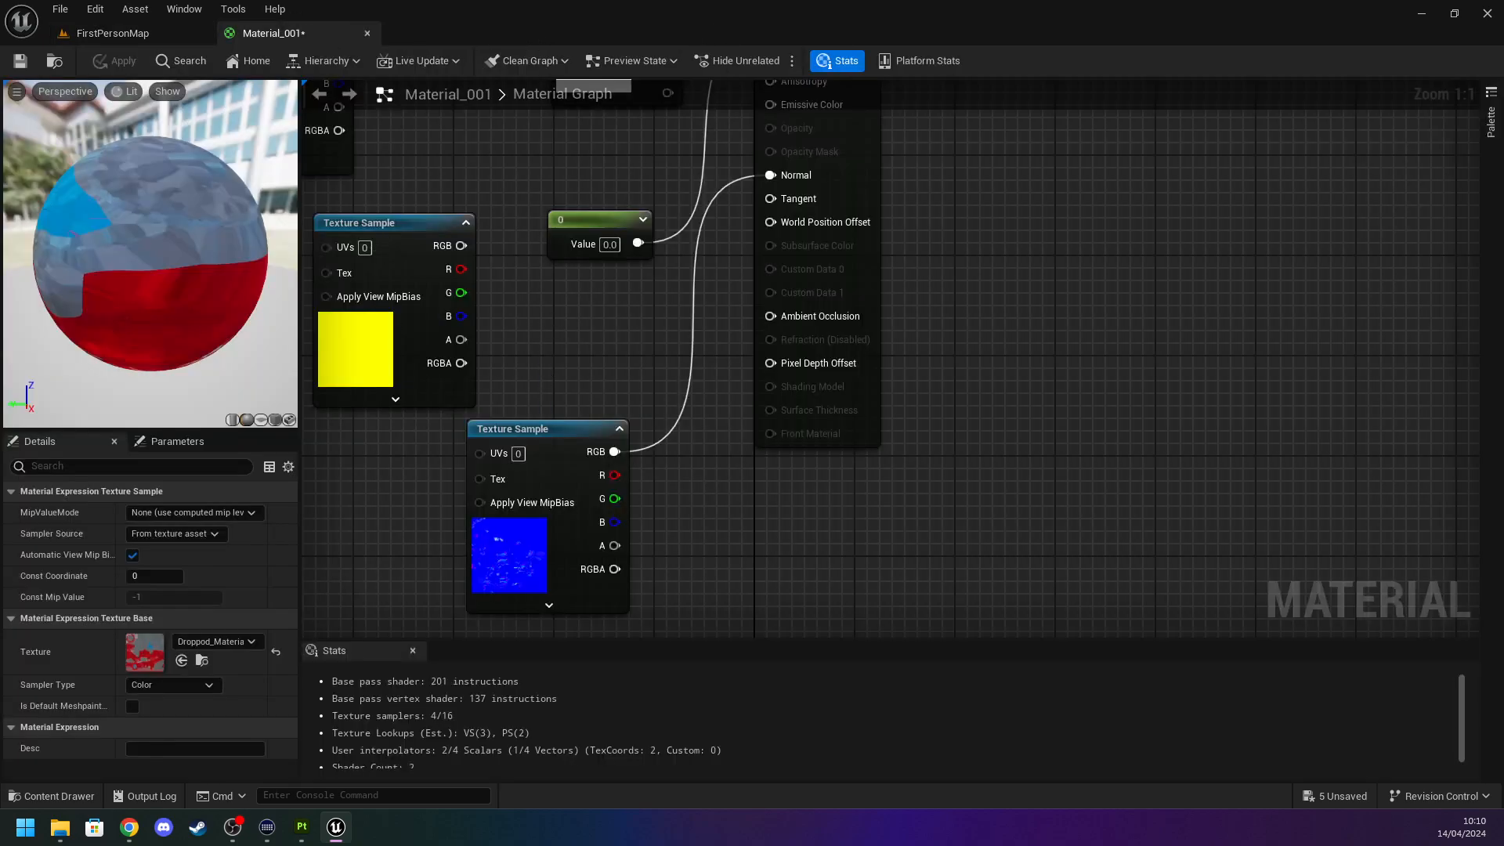
Identify the two OcclusionRoughnessMetallic Texture Sample nodes in Material_001 and delete the plain yellow Droppod one.
right_click_drag(556, 343, 658, 617)
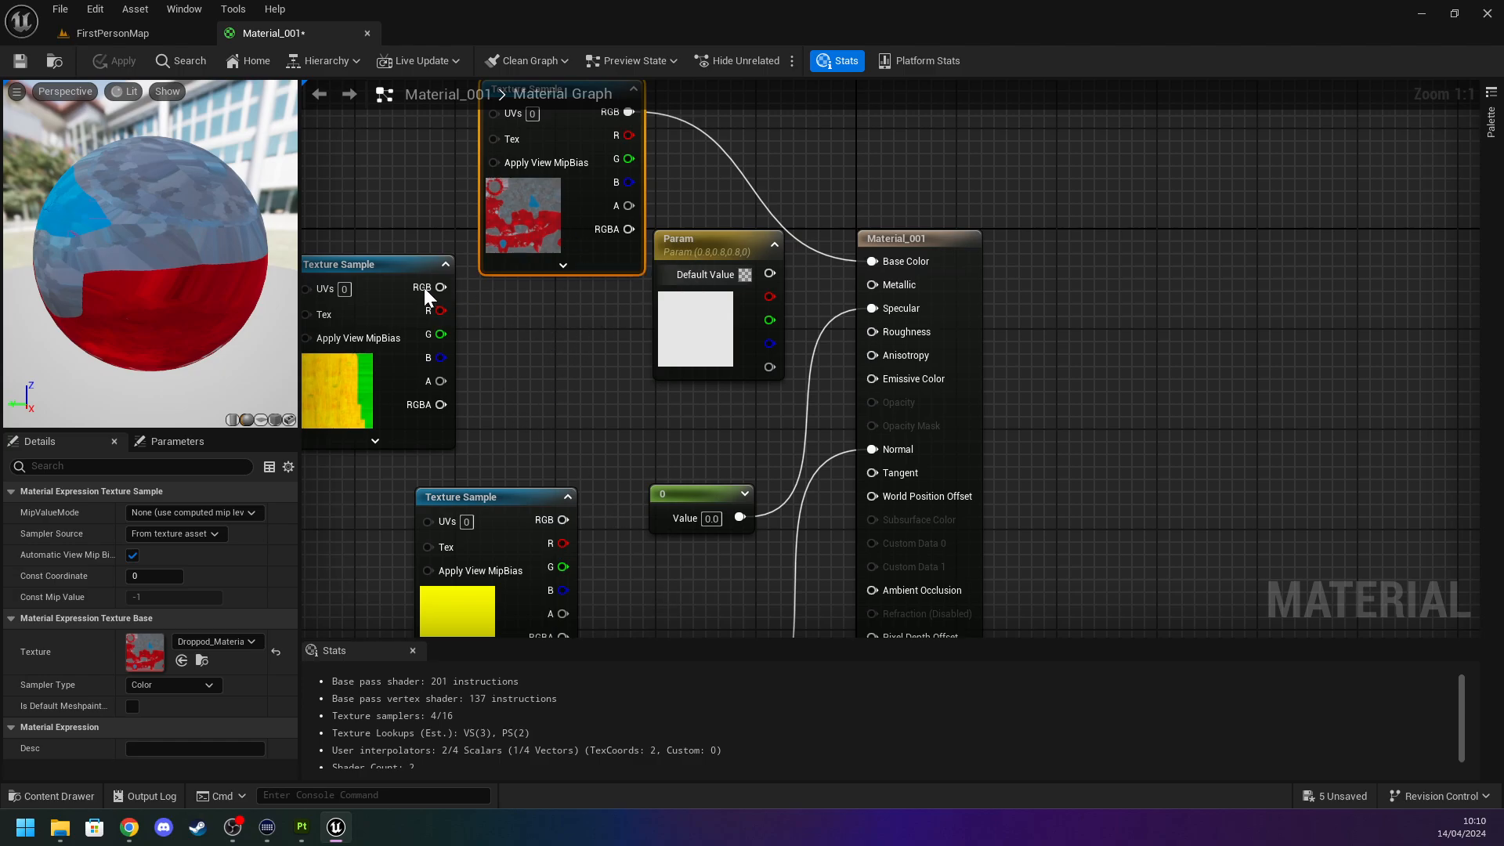
left_click_drag(353, 267, 517, 304)
left_click(473, 502)
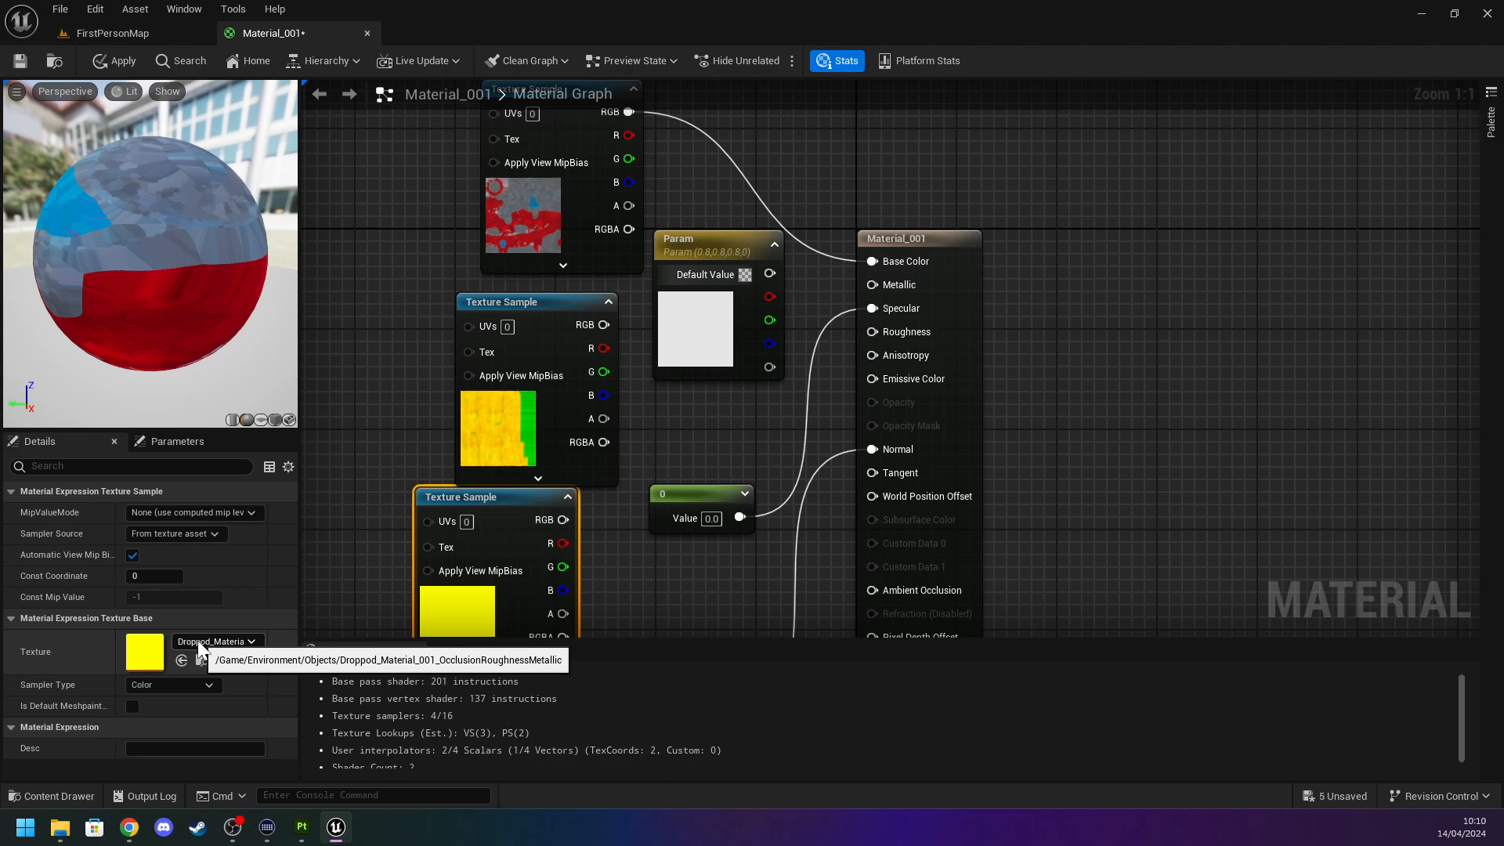
left_click(547, 343)
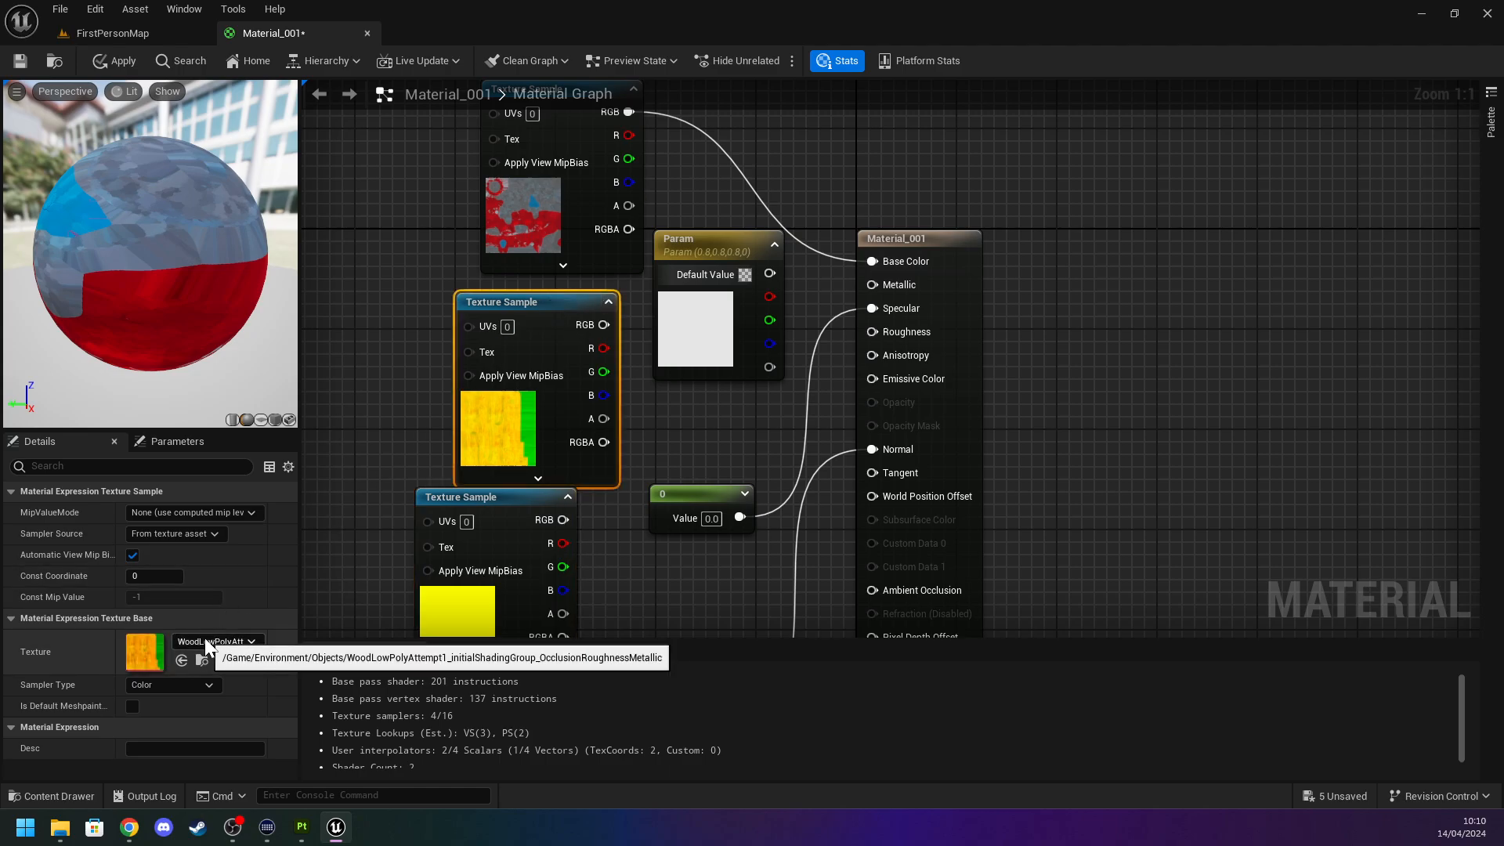
left_click(464, 508)
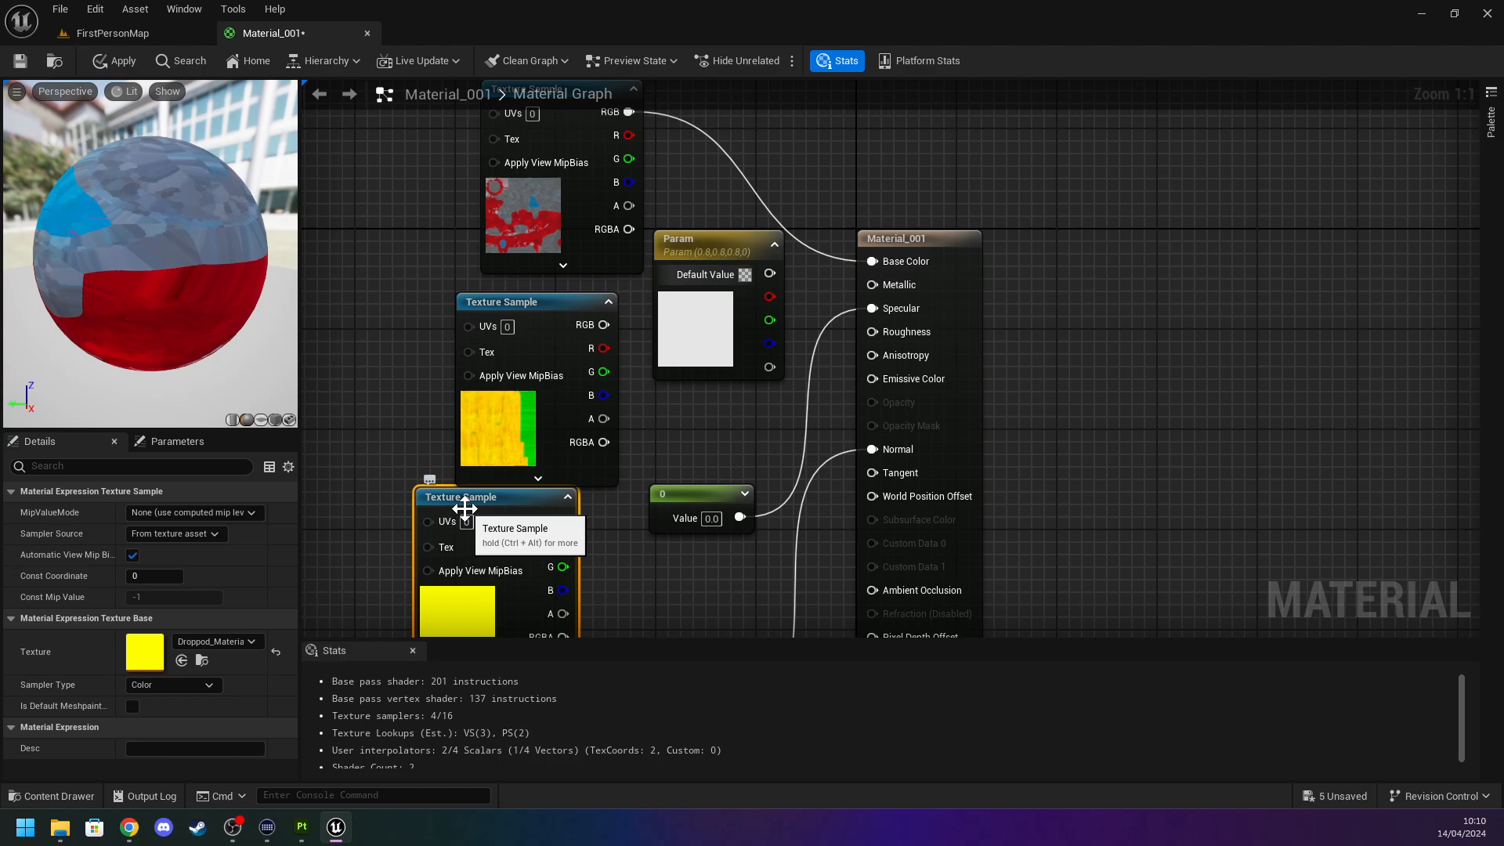
key("Delete")
Rearrange the material graph by lowering the WoodLowPolyAttempt1 node and moving the 0 constant and Param nodes away from the material node.
right_click_drag(610, 527, 632, 380)
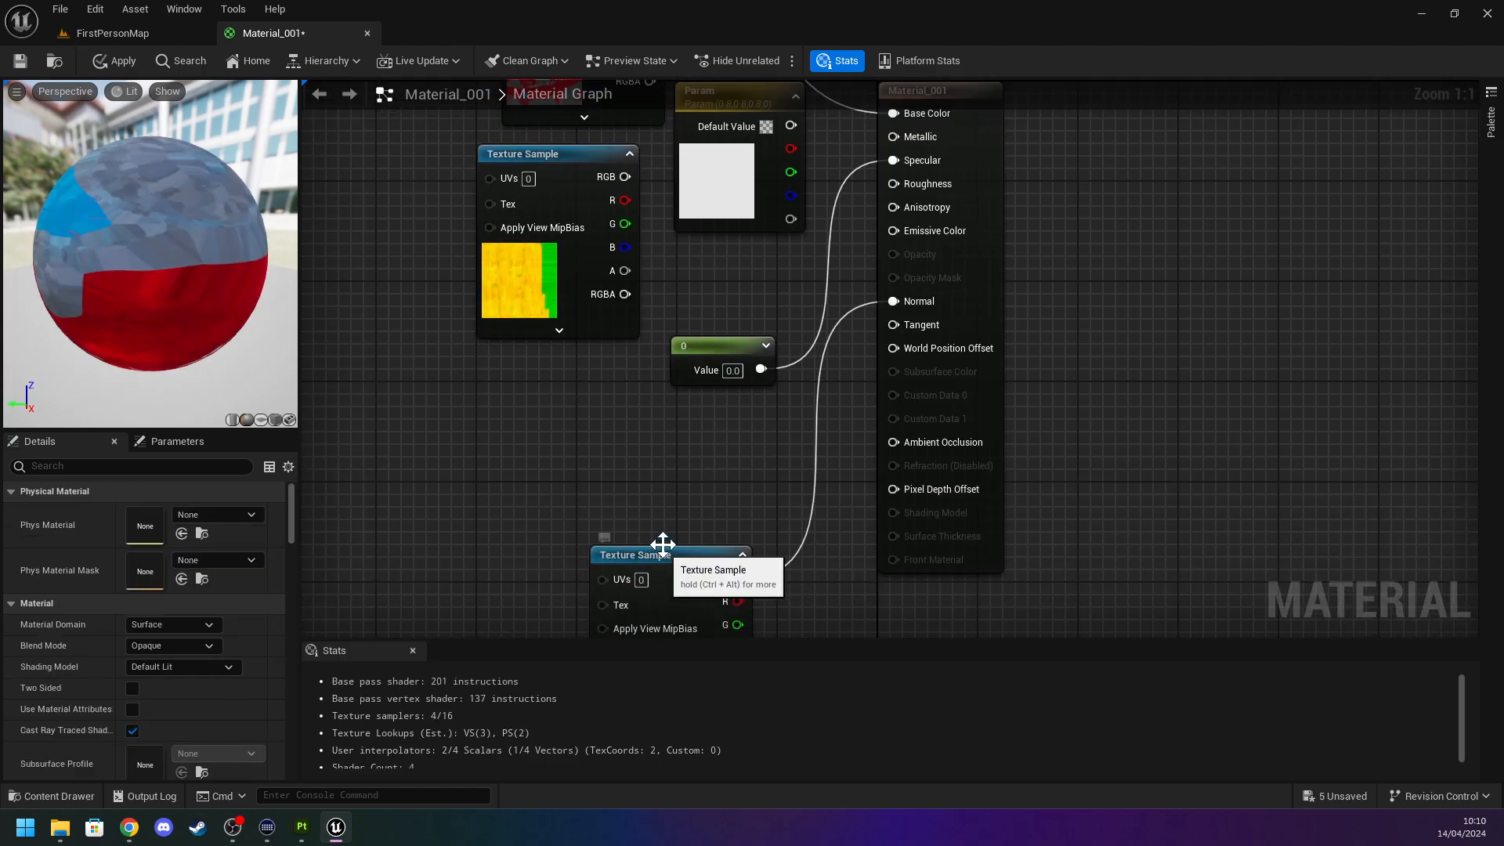
left_click_drag(571, 160, 546, 235)
left_click(692, 514)
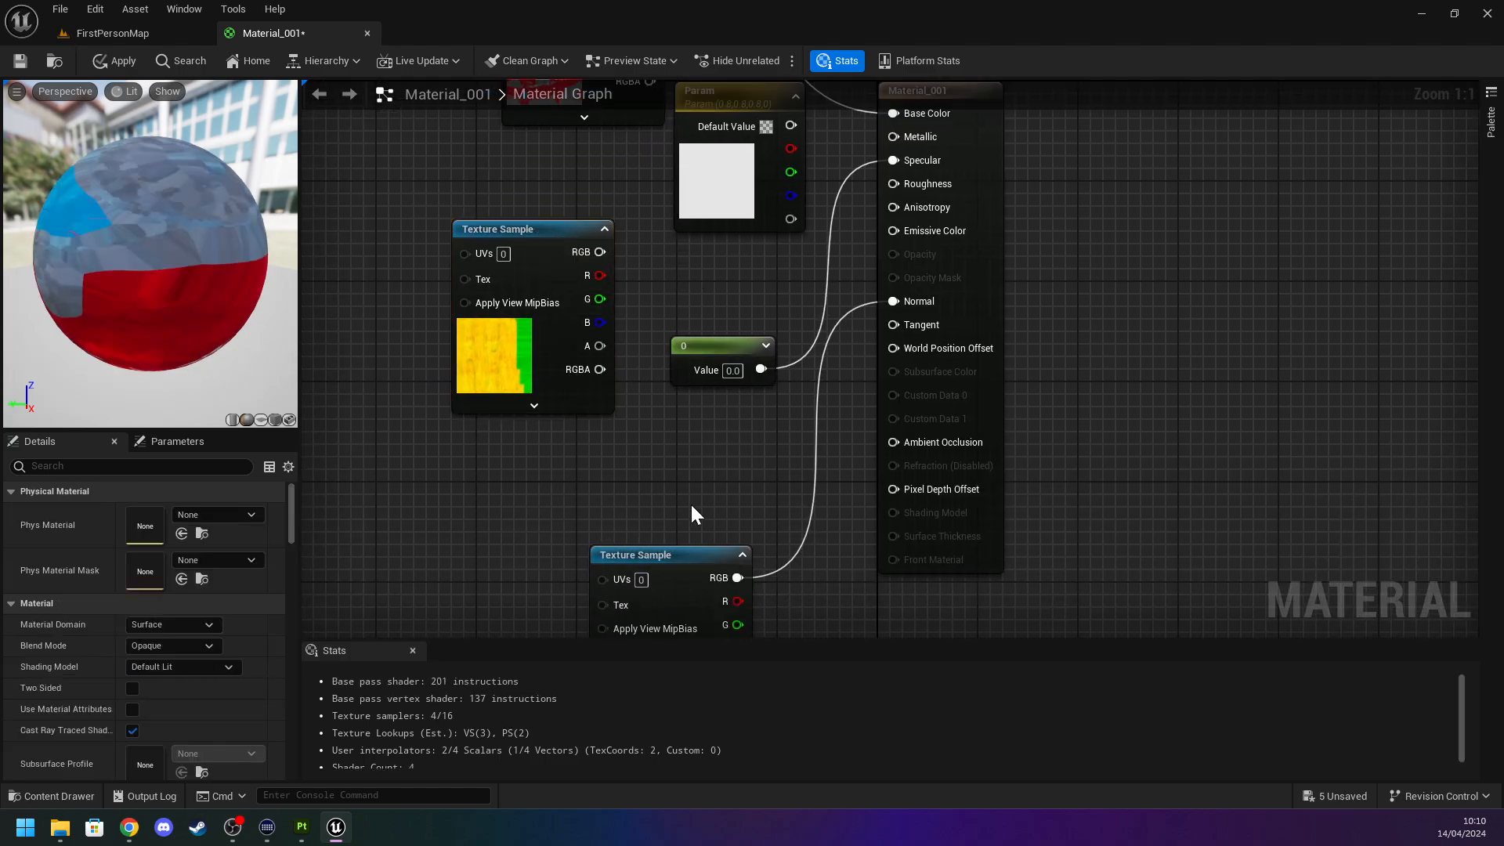
right_click_drag(692, 515, 669, 415)
left_click(667, 429)
right_click_drag(661, 359, 634, 482)
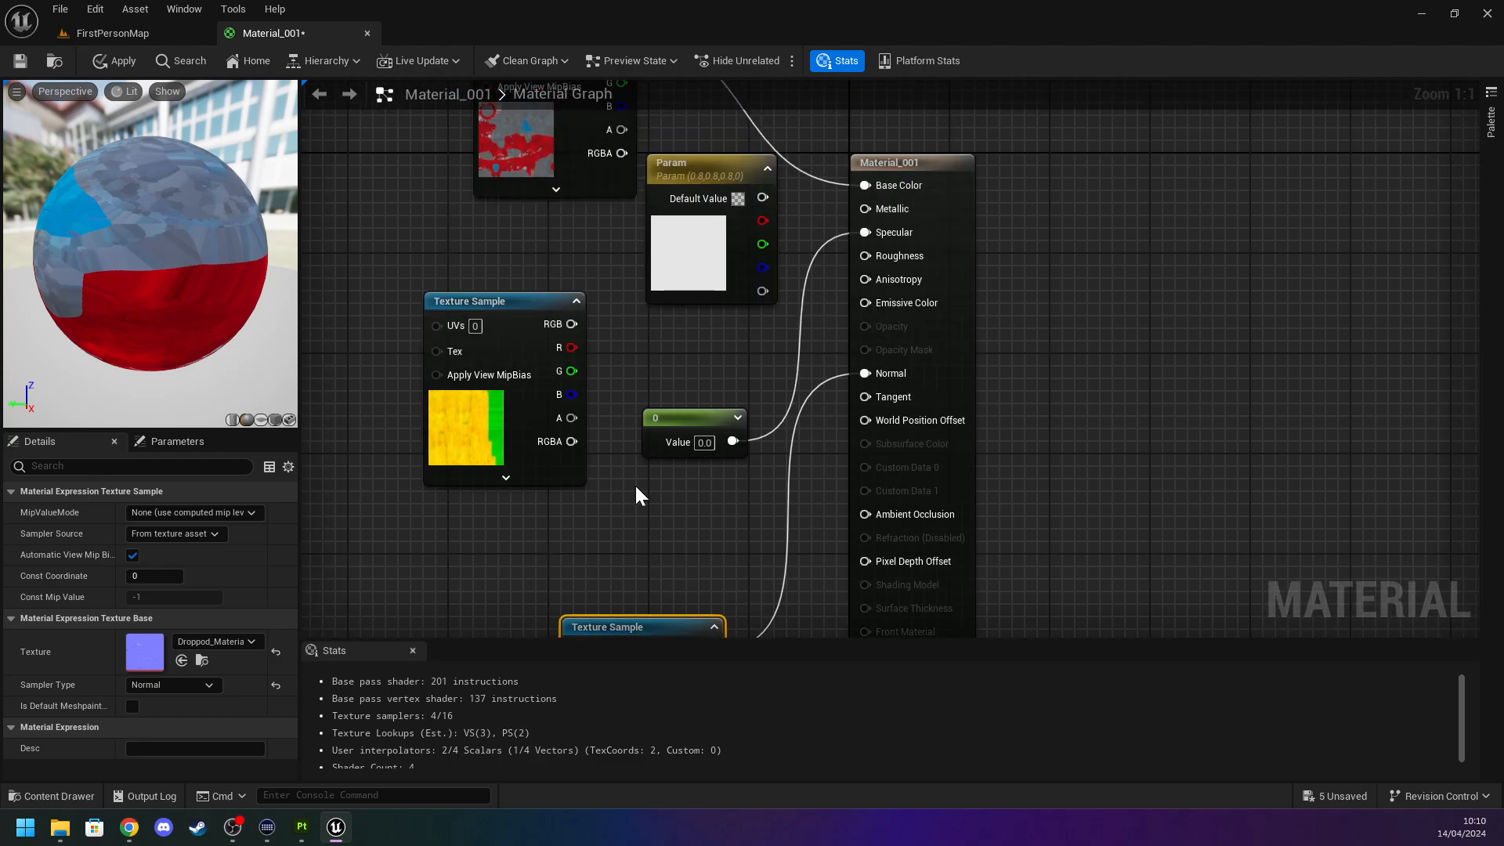
left_click_drag(699, 420, 443, 213)
left_click_drag(697, 163, 352, 119)
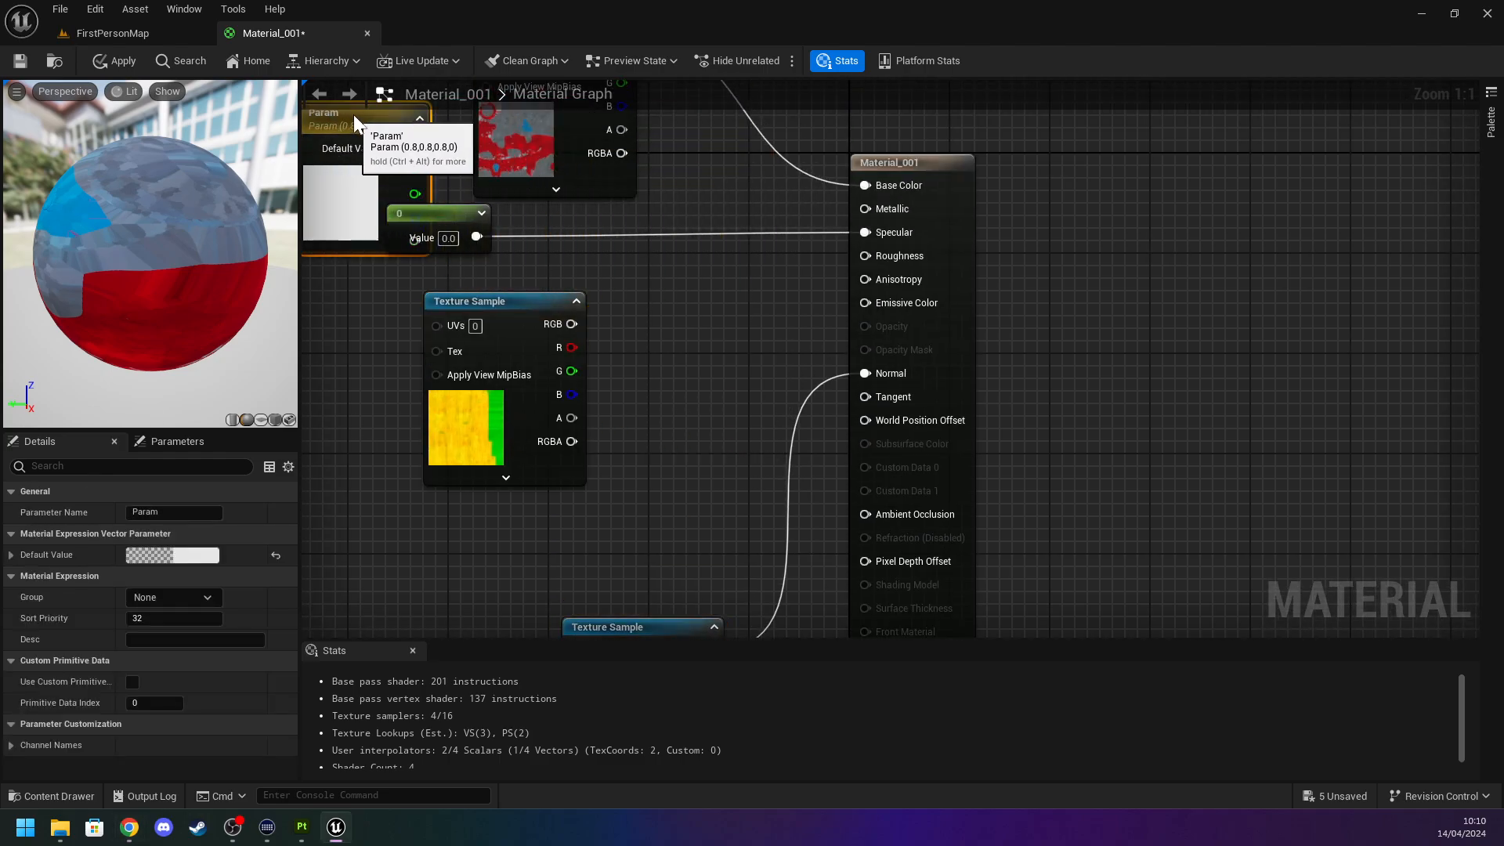
right_click_drag(672, 311, 698, 361)
left_click(509, 349)
left_click(538, 265)
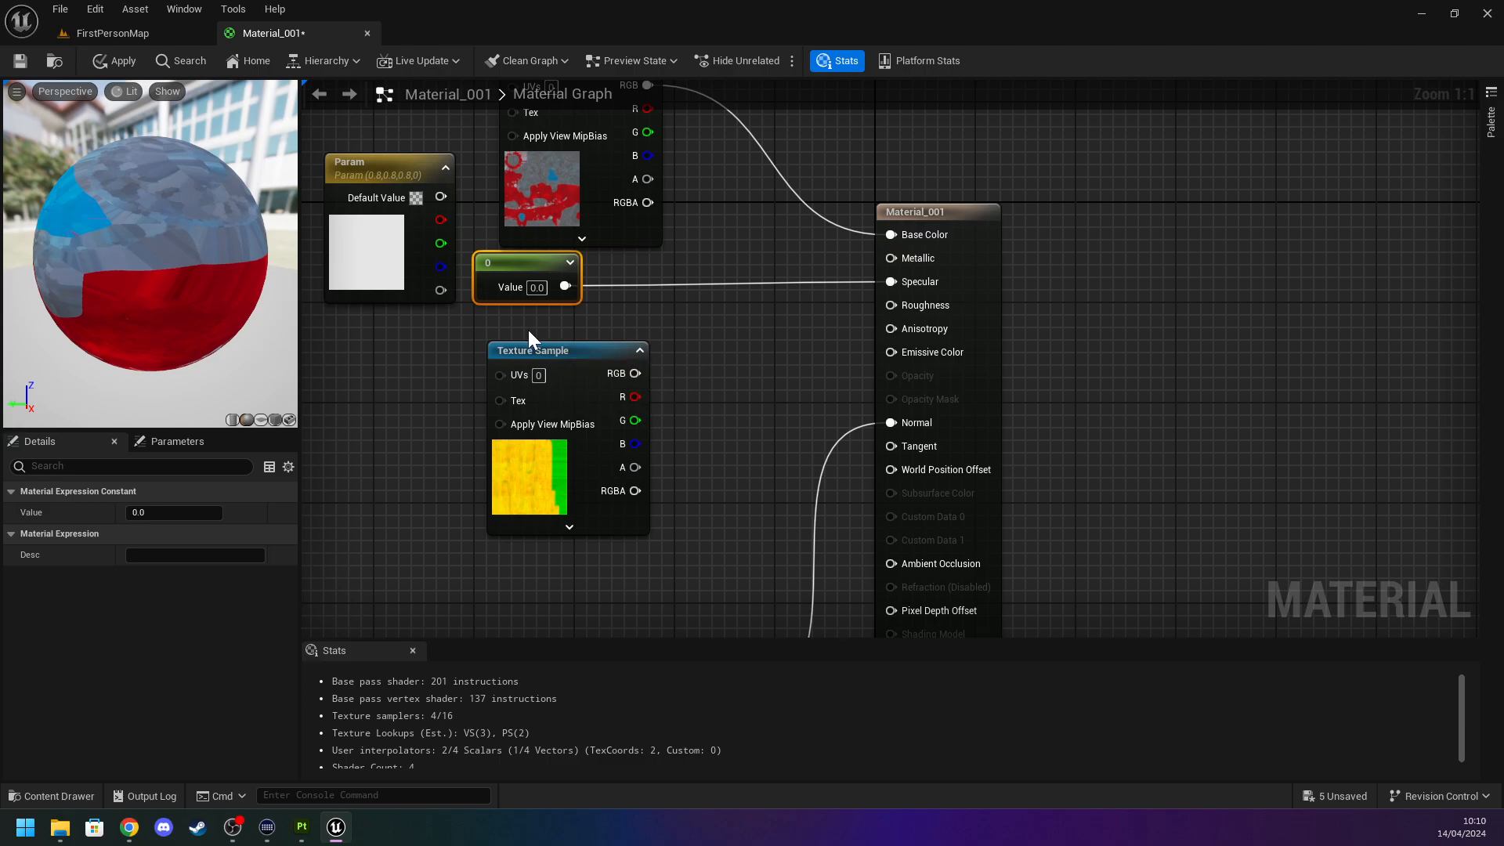
left_click(453, 349)
Try wiring the existing WoodLowPolyAttempt1 texture node's green output to Roughness and its red output to Ambient Occlusion, without a Metallic link.
right_click_drag(582, 338, 536, 440)
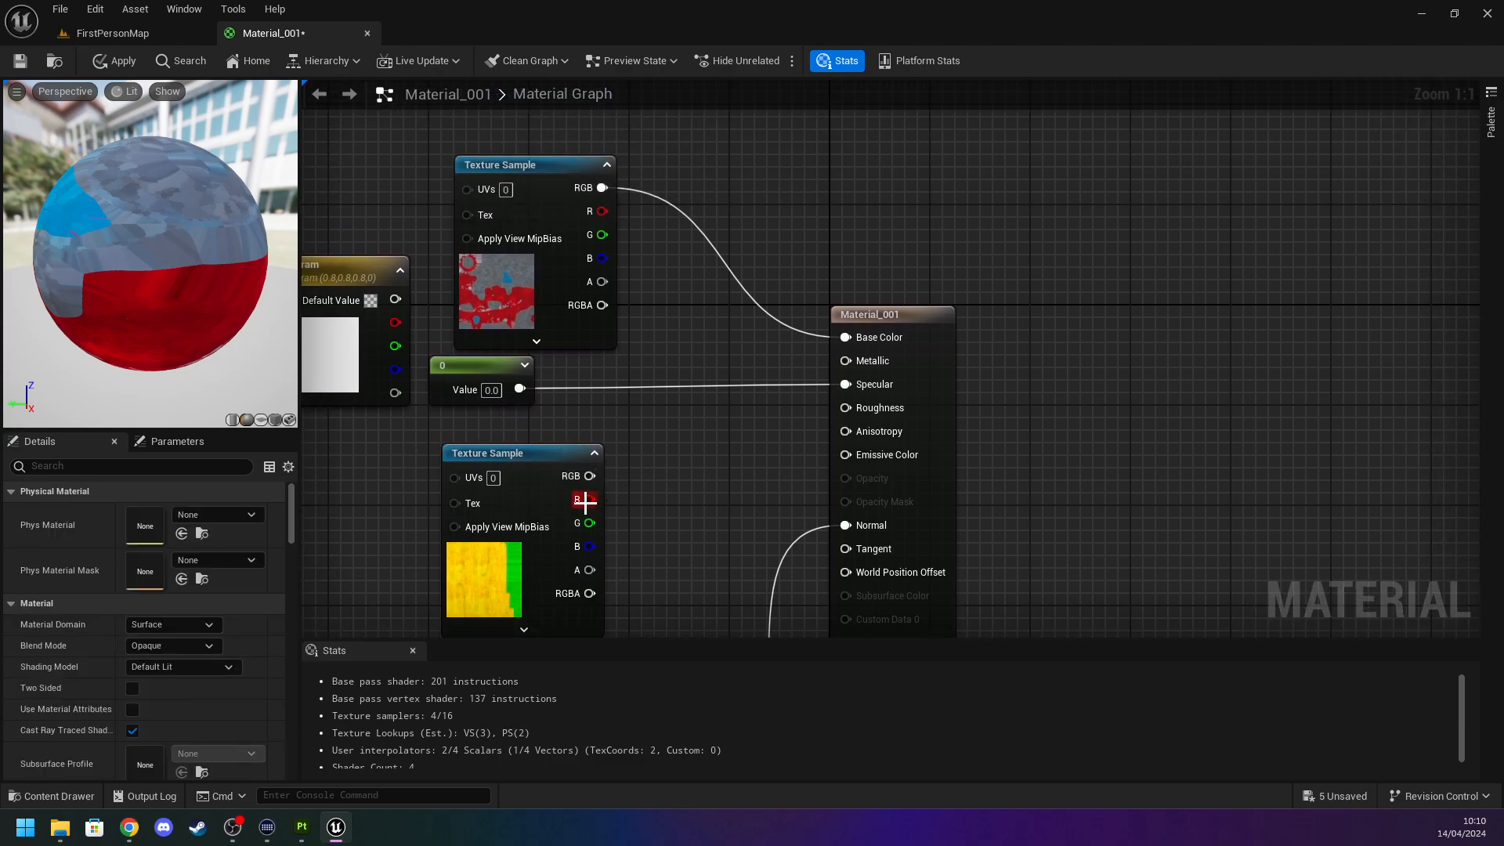
left_click_drag(587, 523, 846, 408)
left_click_drag(589, 546, 846, 361)
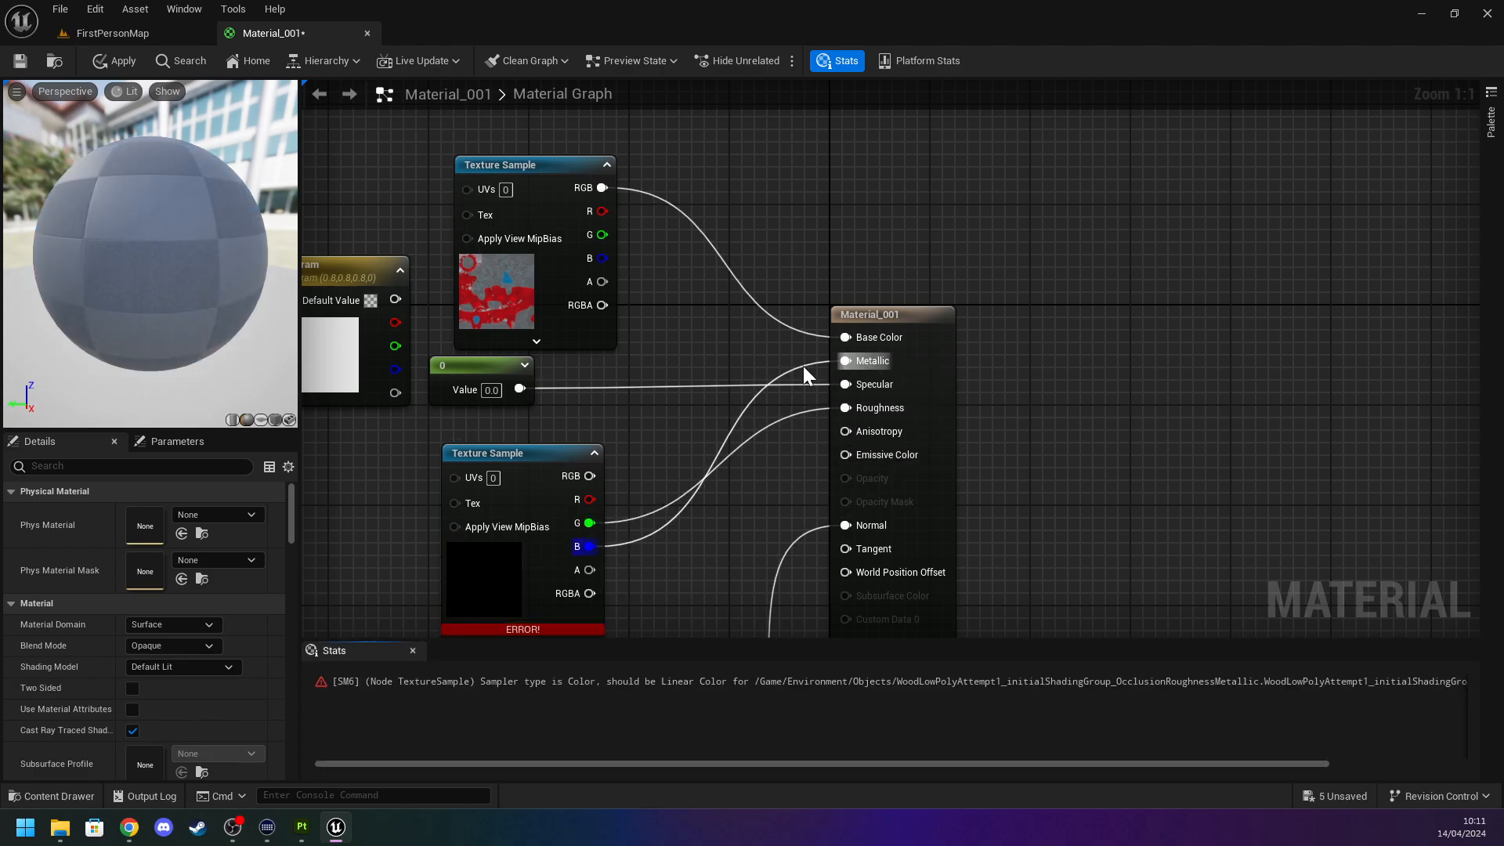
left_click(802, 365, "alt")
right_click_drag(655, 470, 652, 403)
left_click_drag(587, 432, 837, 598)
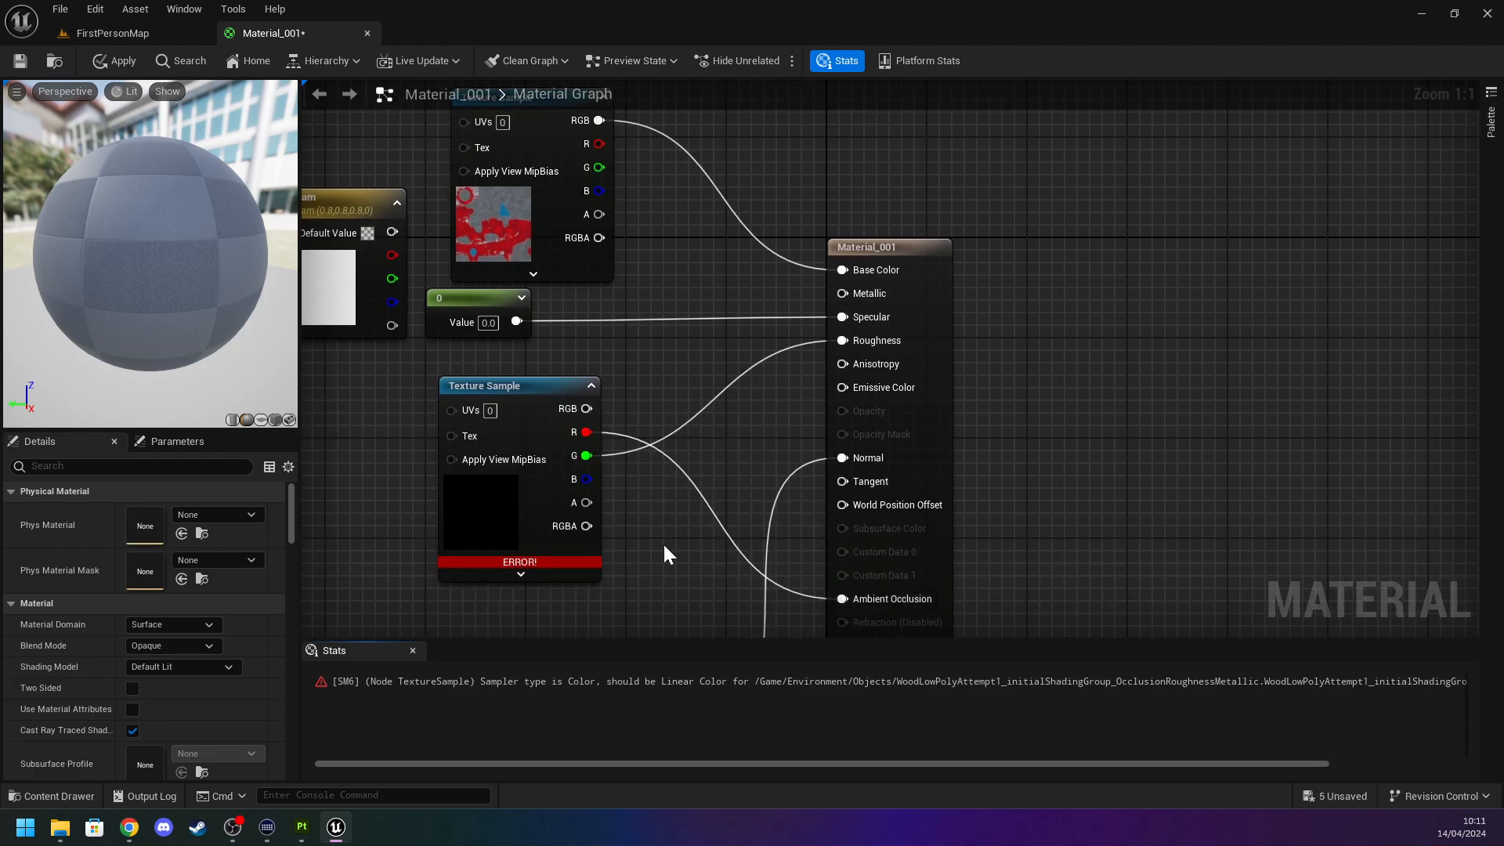
Replace the WoodLowPolyAttempt1 Texture Sample node by deleting it and adding the texture again from the Objects folder.
left_click(467, 525)
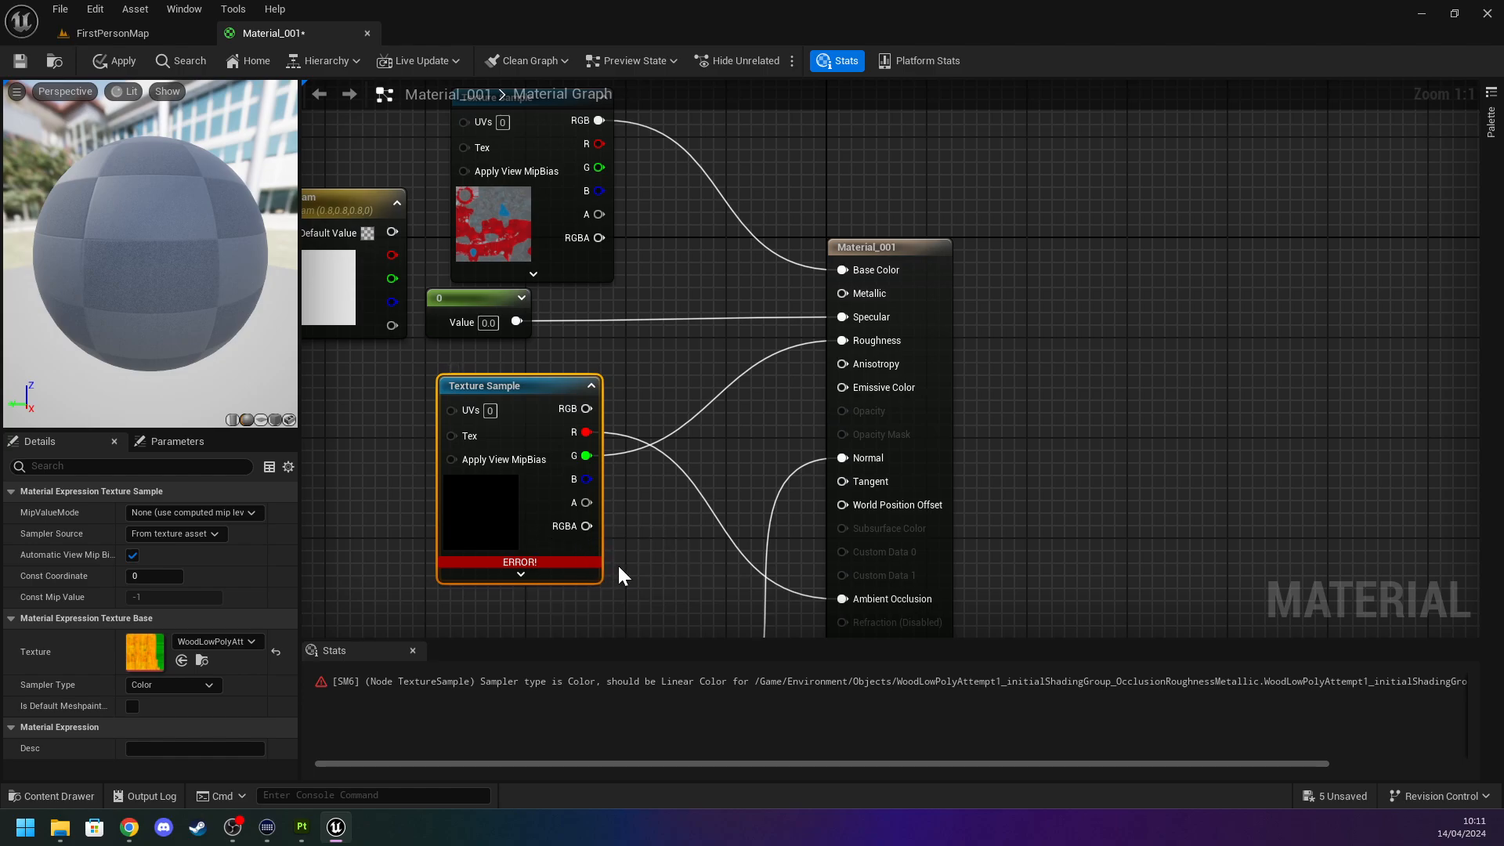
right_click_drag(621, 578, 692, 517)
key("Delete")
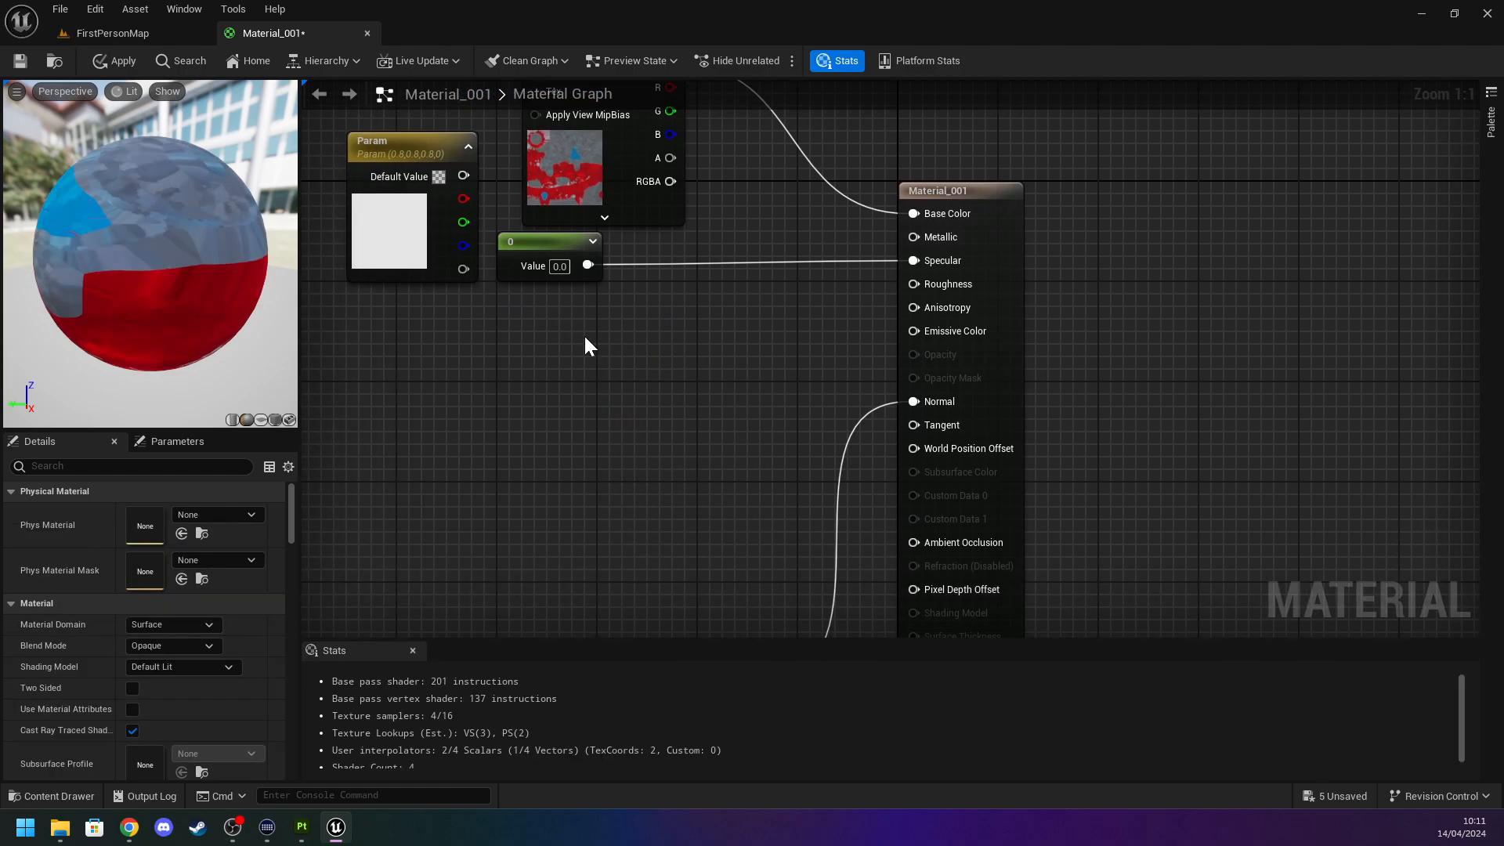
key("ctrl+space")
left_click(575, 651)
left_click_drag(708, 615, 644, 402)
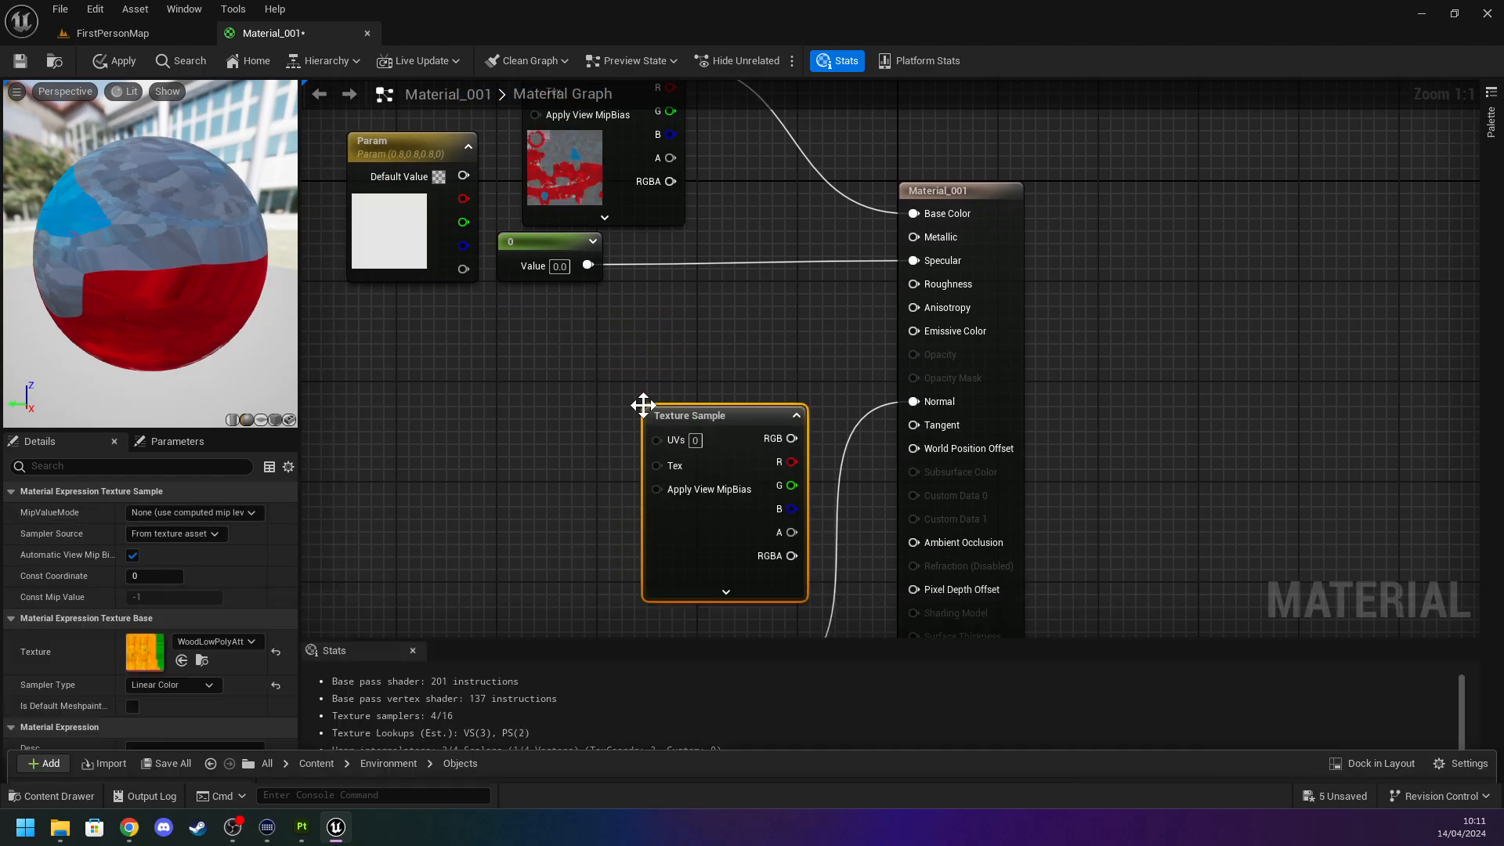
Connect the new WoodLowPolyAttempt1 node's green output to Roughness and red output to Ambient Occlusion, and apply the material.
left_click_drag(732, 449, 772, 469)
left_click_drag(899, 538, 910, 542)
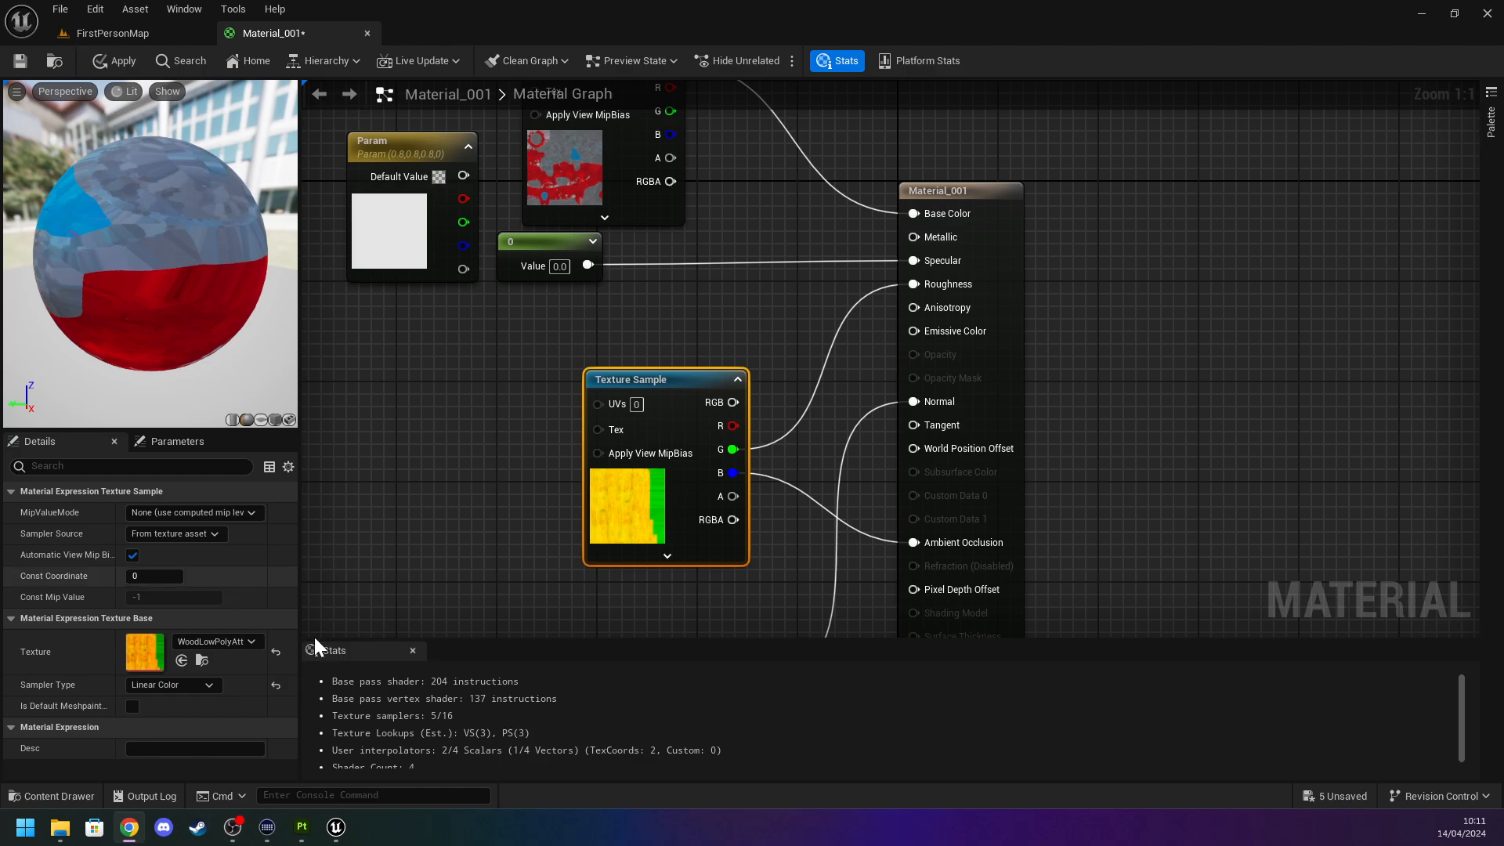
left_click_drag(645, 382, 532, 369)
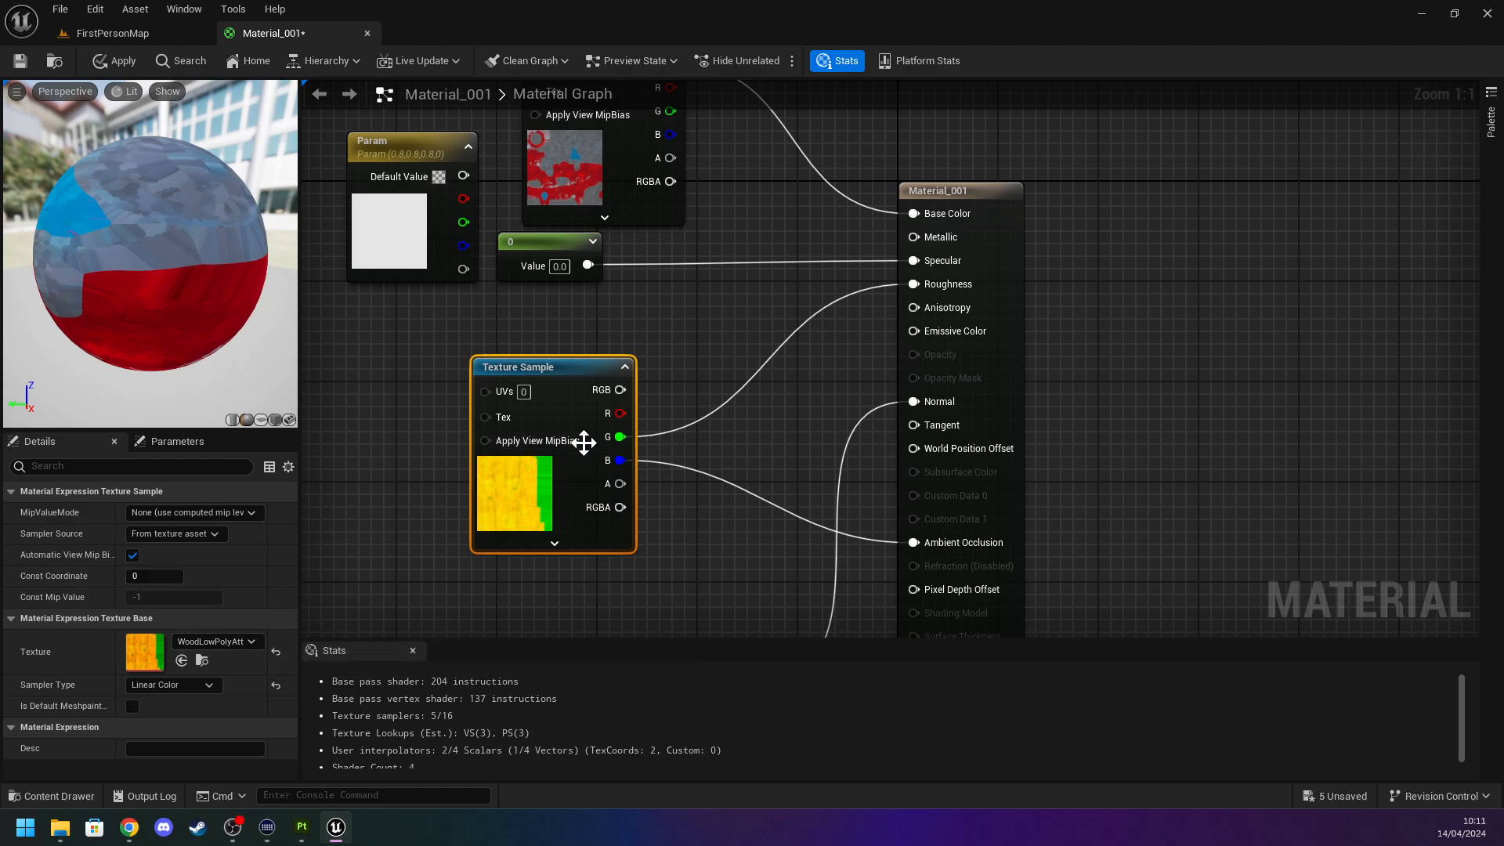
left_click_drag(619, 413, 915, 542)
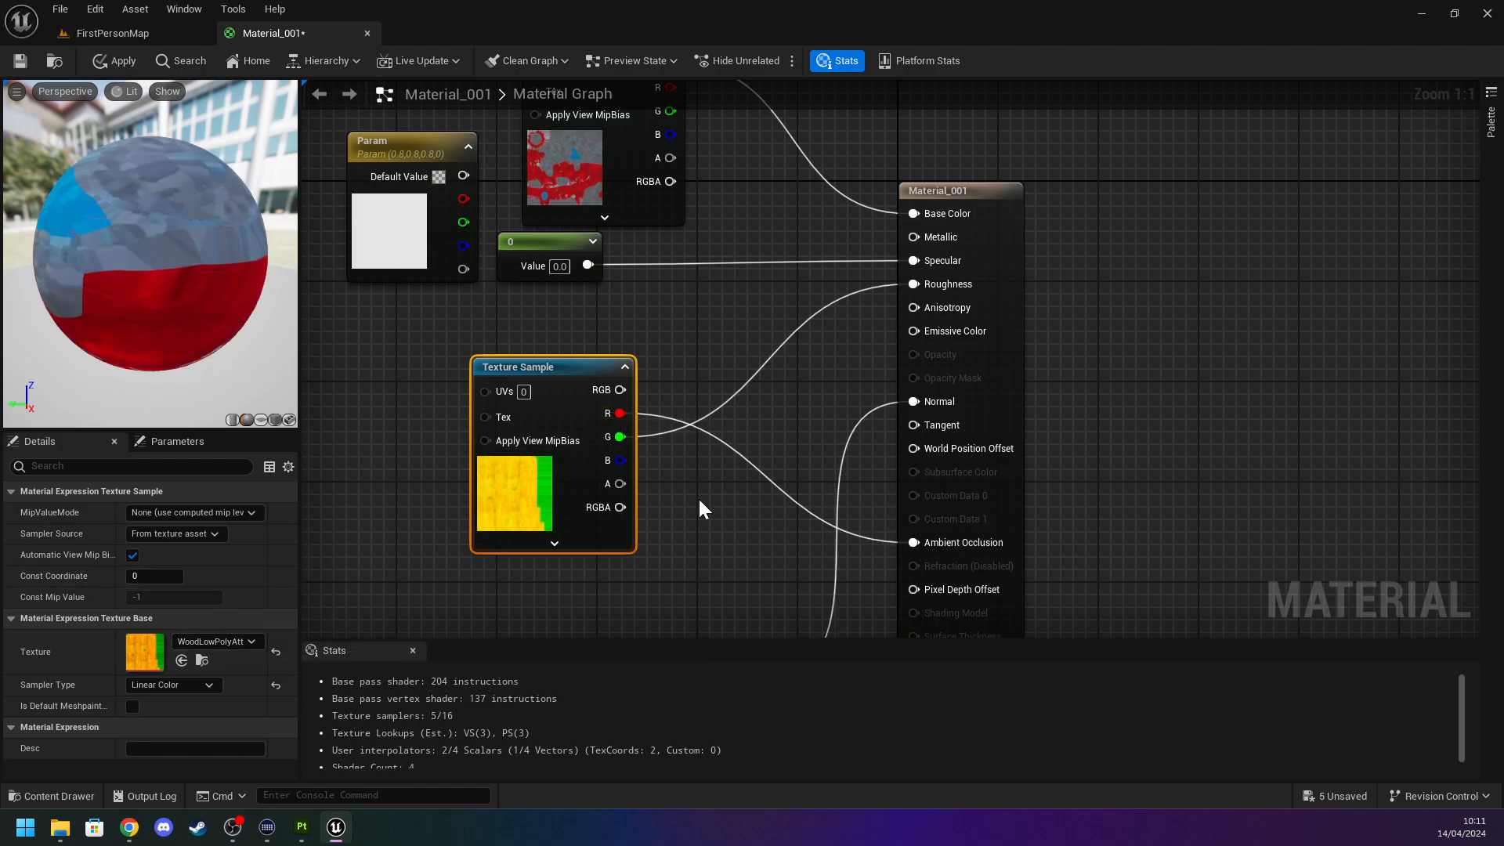
left_click(116, 60)
Return to FirstPersonMap, frame the drop pod, and rotate it about the Z axis to about 230°.
left_click(172, 33)
scroll(745, 413, "up", 2)
key("w")
right_click_drag(618, 416, 564, 392)
key("d")
key("s")
key("d")
key("w")
key("s")
key("d")
key("w")
key("a")
key("f")
key("e")
mouse_move(598, 496)
left_mouse_down()
mouse_move(658, 501)
mouse_move(439, 509)
mouse_move(604, 514)
left_mouse_up()
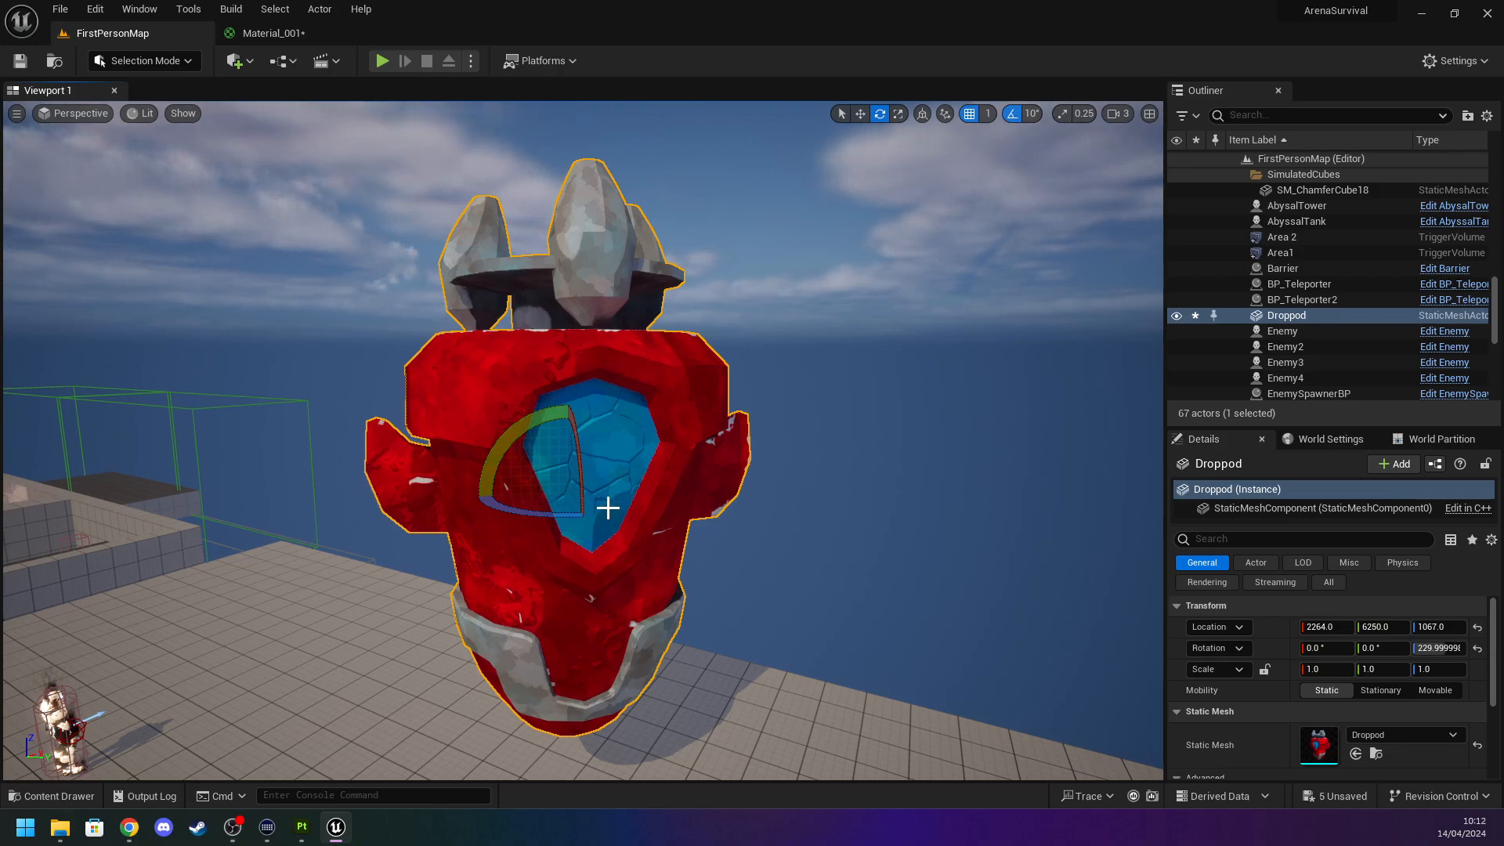
Lower the drop pod to a Z location of 936 and tilt it to an X rotation of 30°.
right_click_drag(642, 430, 307, 465)
key("s")
key("w")
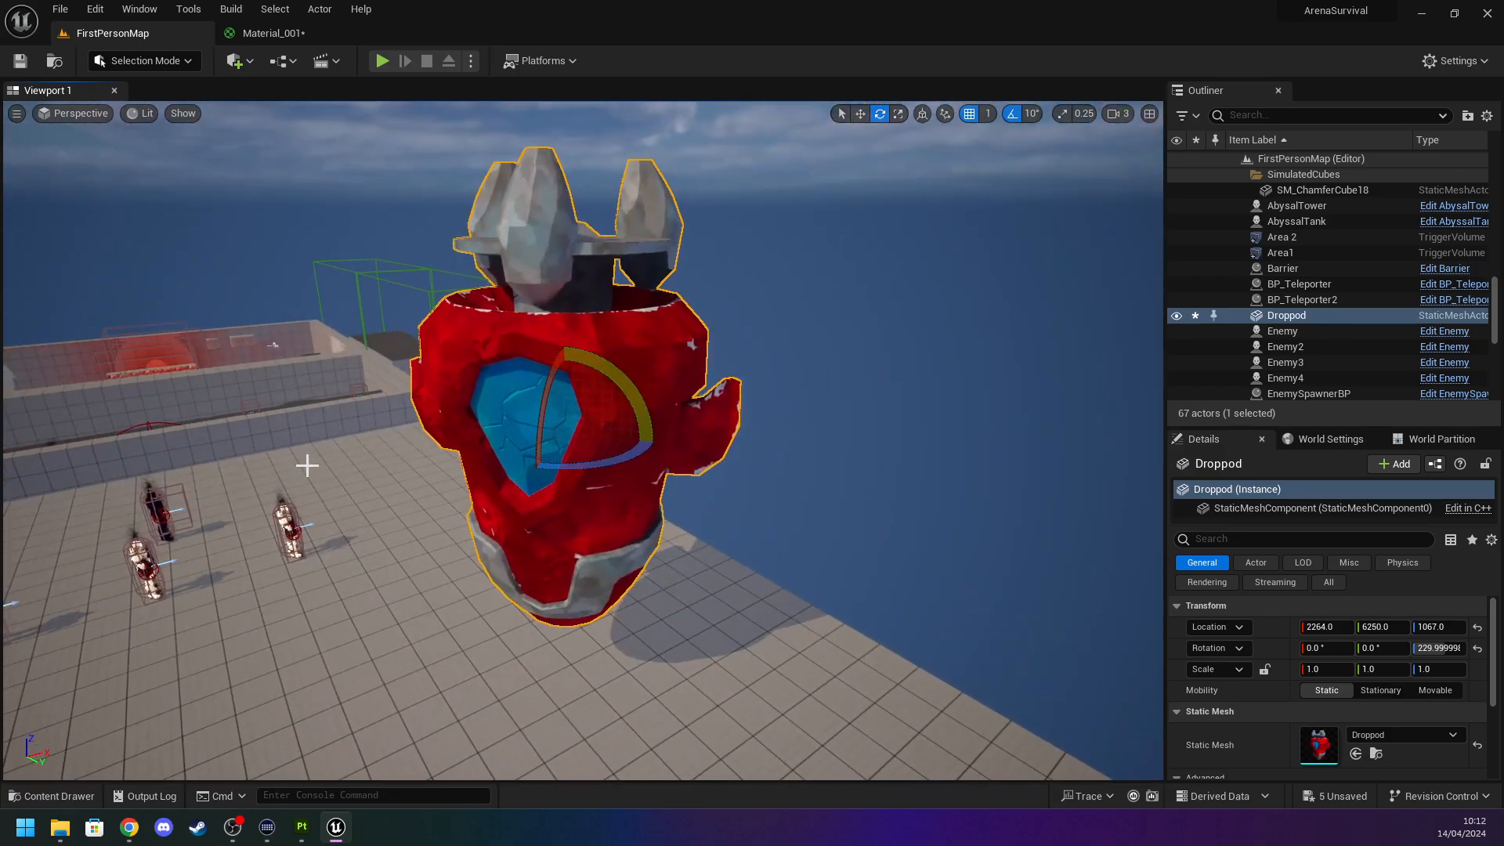
scroll(496, 406, "up", 5)
key("e")
left_click_drag(567, 377, 553, 517)
key("e")
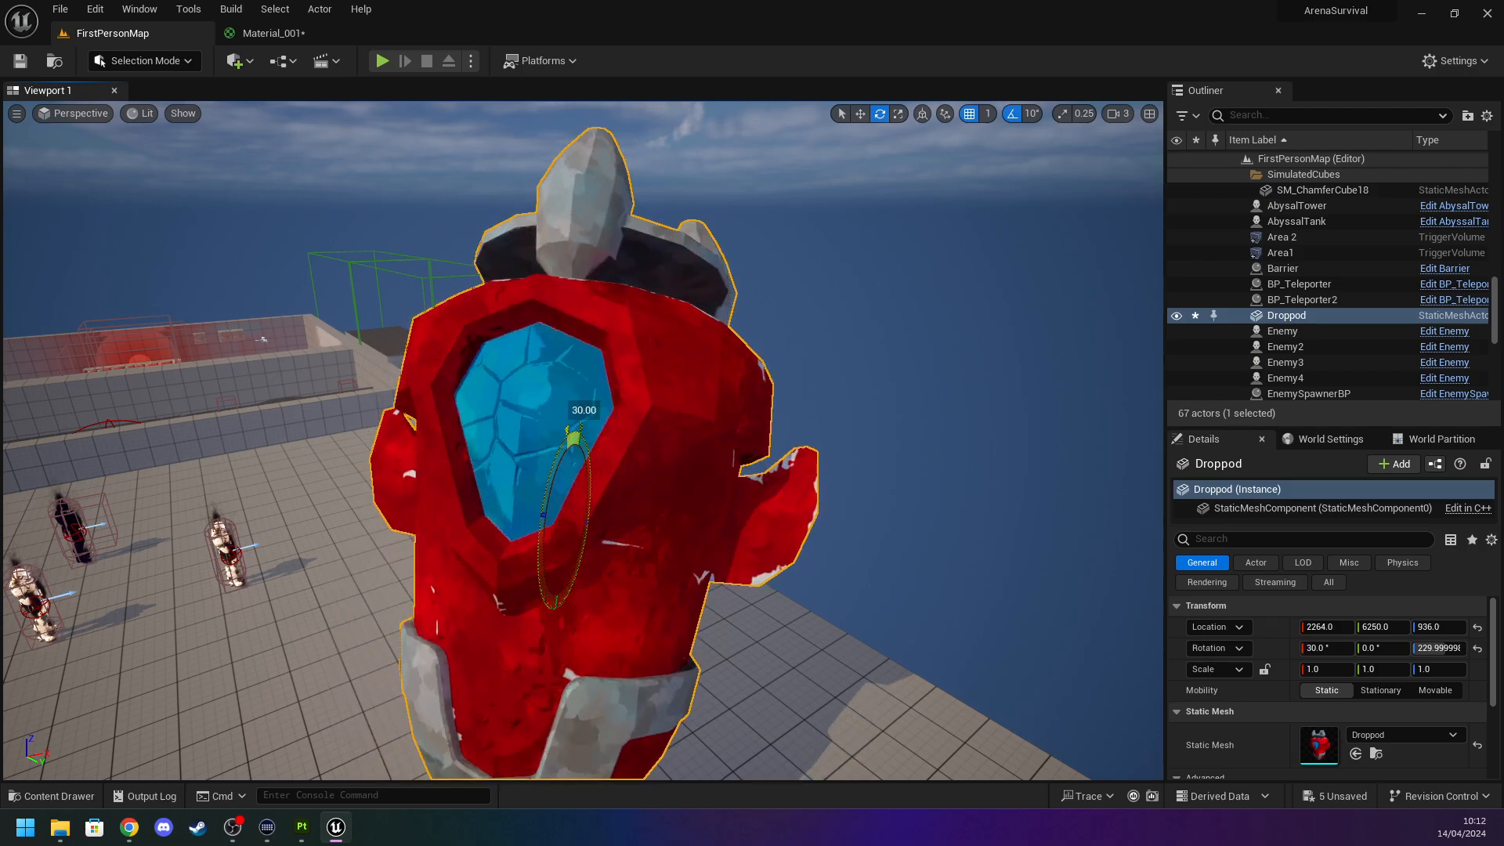
scroll(595, 532, "down", 10)
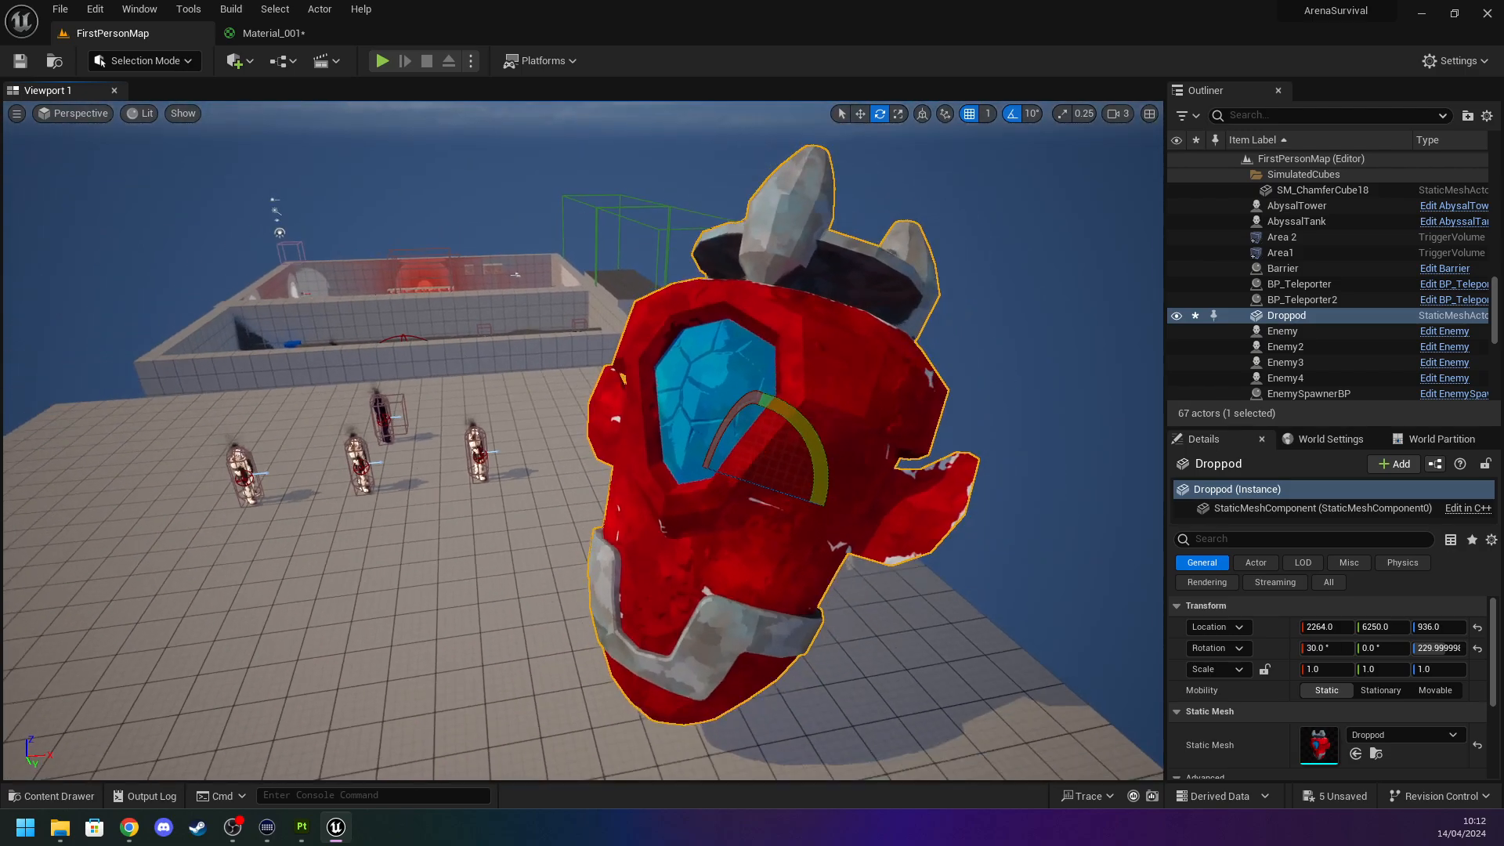
right_click_drag(589, 528, 608, 520)
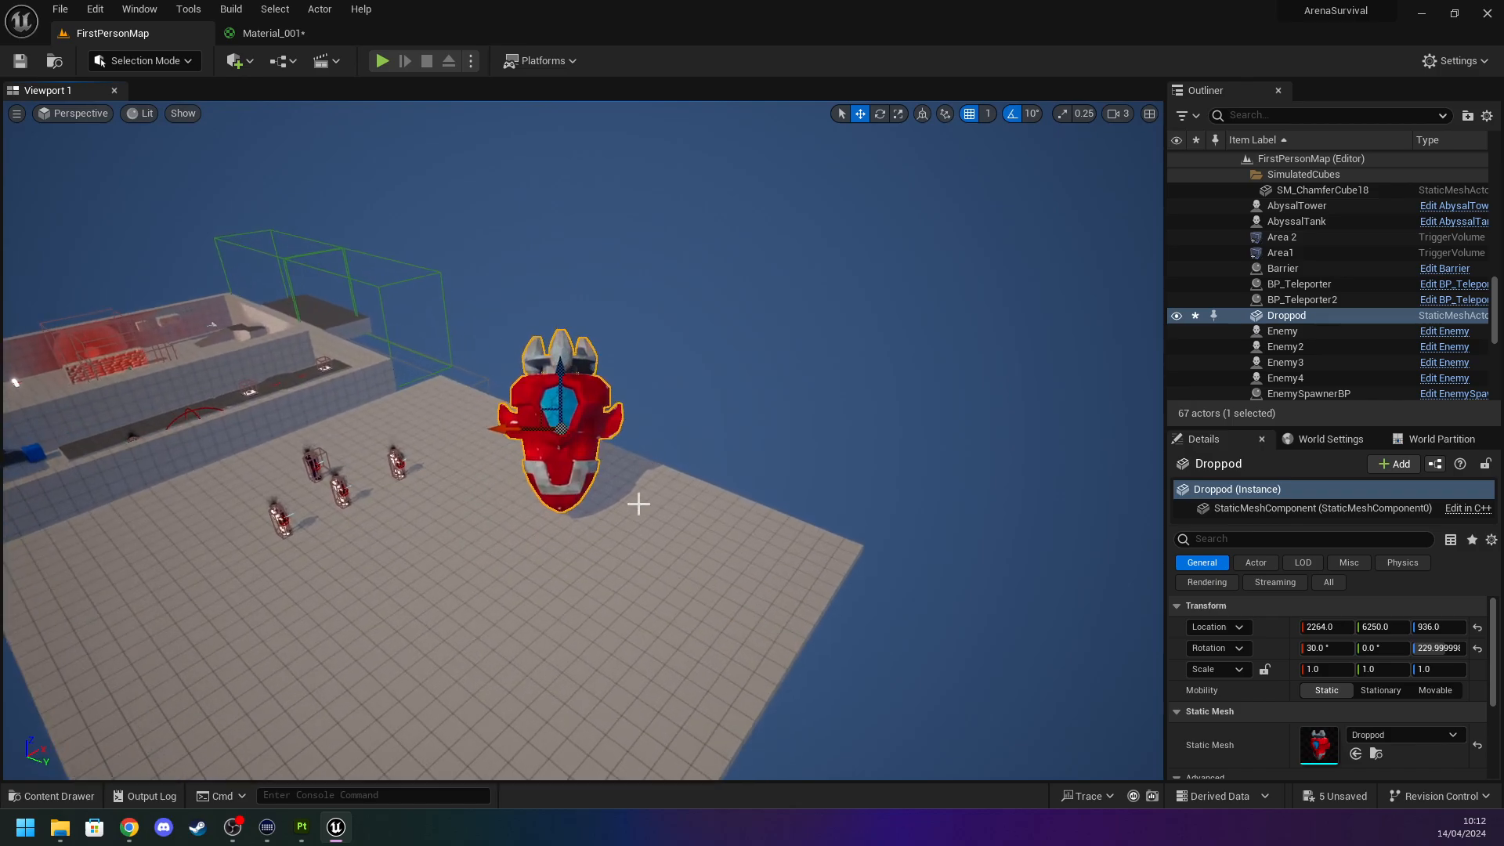
Try repositioning the drop pod in the level, and undo the move.
left_click(749, 463)
key("w")
right_click_drag(749, 463, 736, 461)
right_click_drag(582, 421, 581, 421)
key("d")
left_click(568, 416)
left_click_drag(539, 356, 349, 766)
key("ctrl+z")
Undo the drop pod's X-axis tilt so it stands upright.
right_click_drag(393, 618, 568, 533)
key("a")
key("w")
key("s")
key("w")
left_click(494, 557)
key("ctrl+z")
key("ctrl+z")
Examine the upright drop pod in the level from several distances and angles.
key("s")
key("w")
key("w")
key("s")
key("a")
key("w")
key("s")
key("a")
Play-test the level, walk around the drop pod to inspect its textures, and stop the session.
left_click(882, 658)
key("w")
right_click_drag(883, 658, 838, 682)
key("s")
key("w")
key("s")
left_click(382, 62)
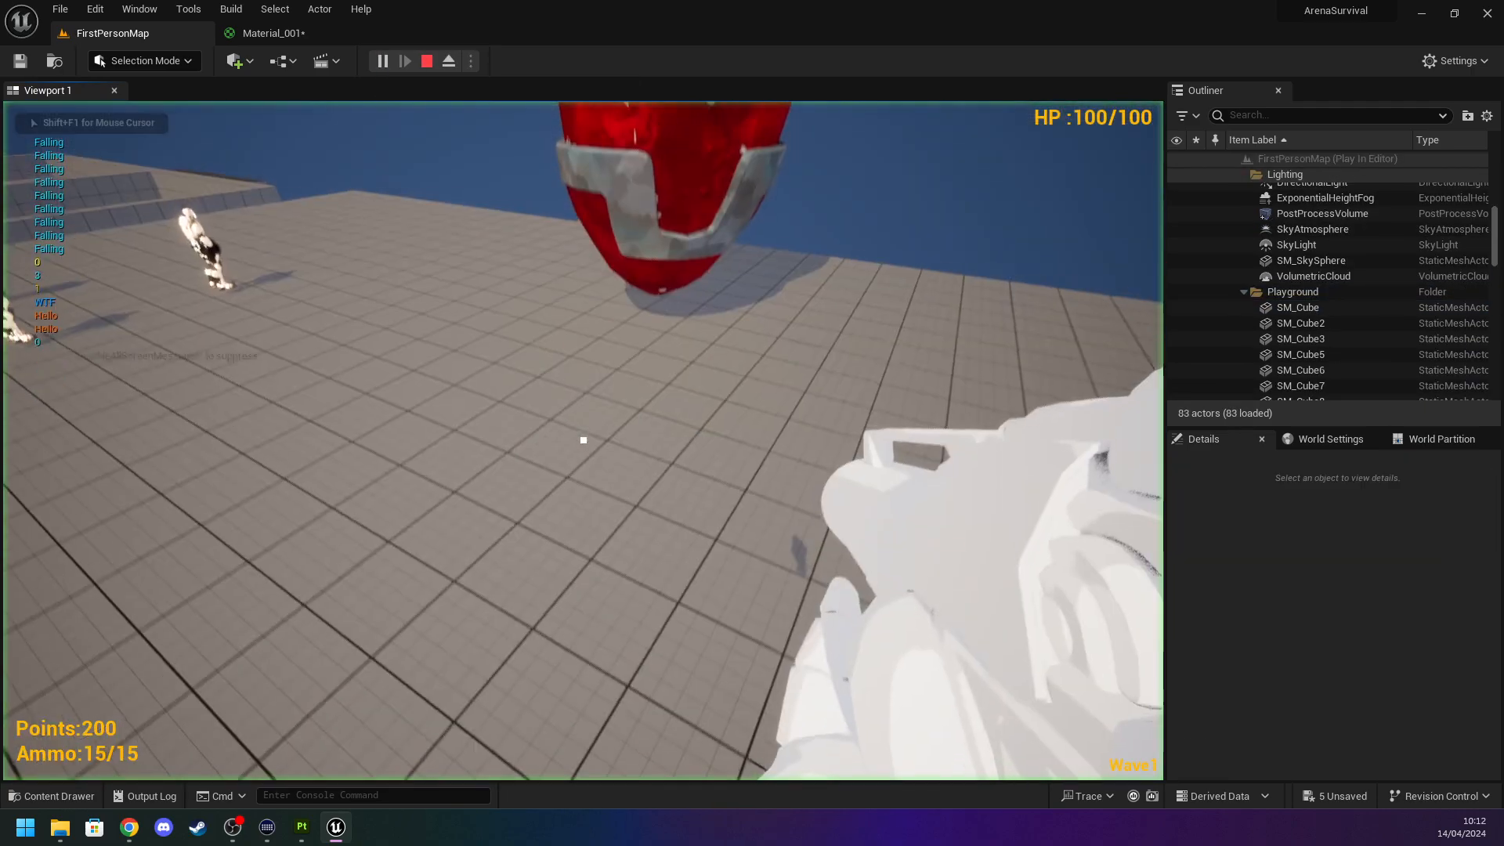
key("w")
key("d")
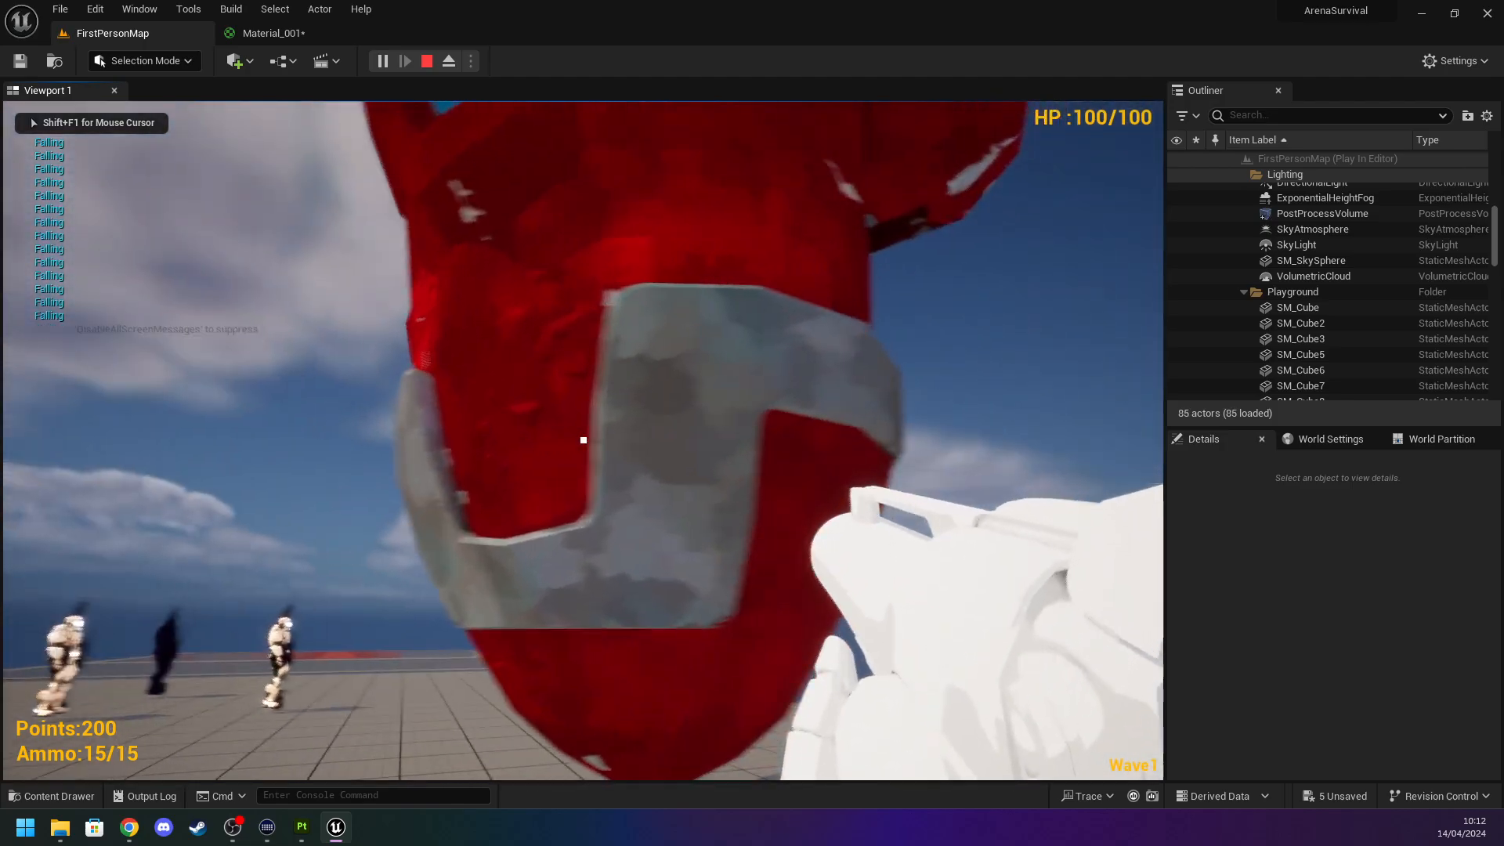
key("a")
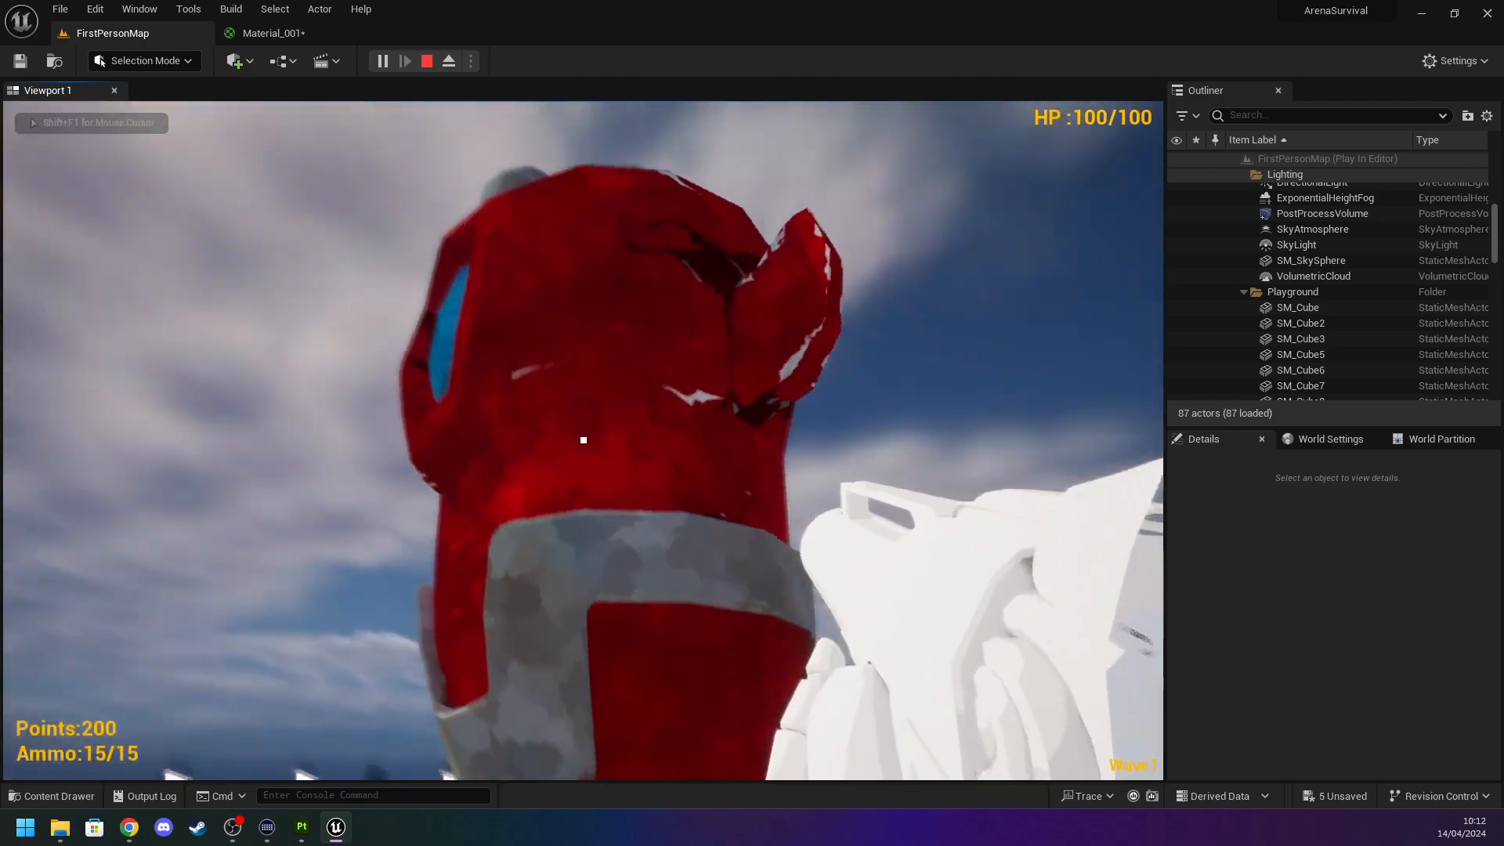
key("Escape")
Examine the drop pod's textured surfaces up close from different sides in the level editor.
key("s")
right_click_drag(332, 188, 251, 317)
key("w")
key("a")
key("w")
key("s")
right_click_drag(418, 307, 392, 282)
key("d")
key("s")
key("w")
right_click_drag(392, 450, 485, 400)
key("w")
key("s")
key("w")
right_click_drag(346, 408, 346, 457)
Open the Table mesh from the TestAssets/Models folder for reference.
key("ctrl+space")
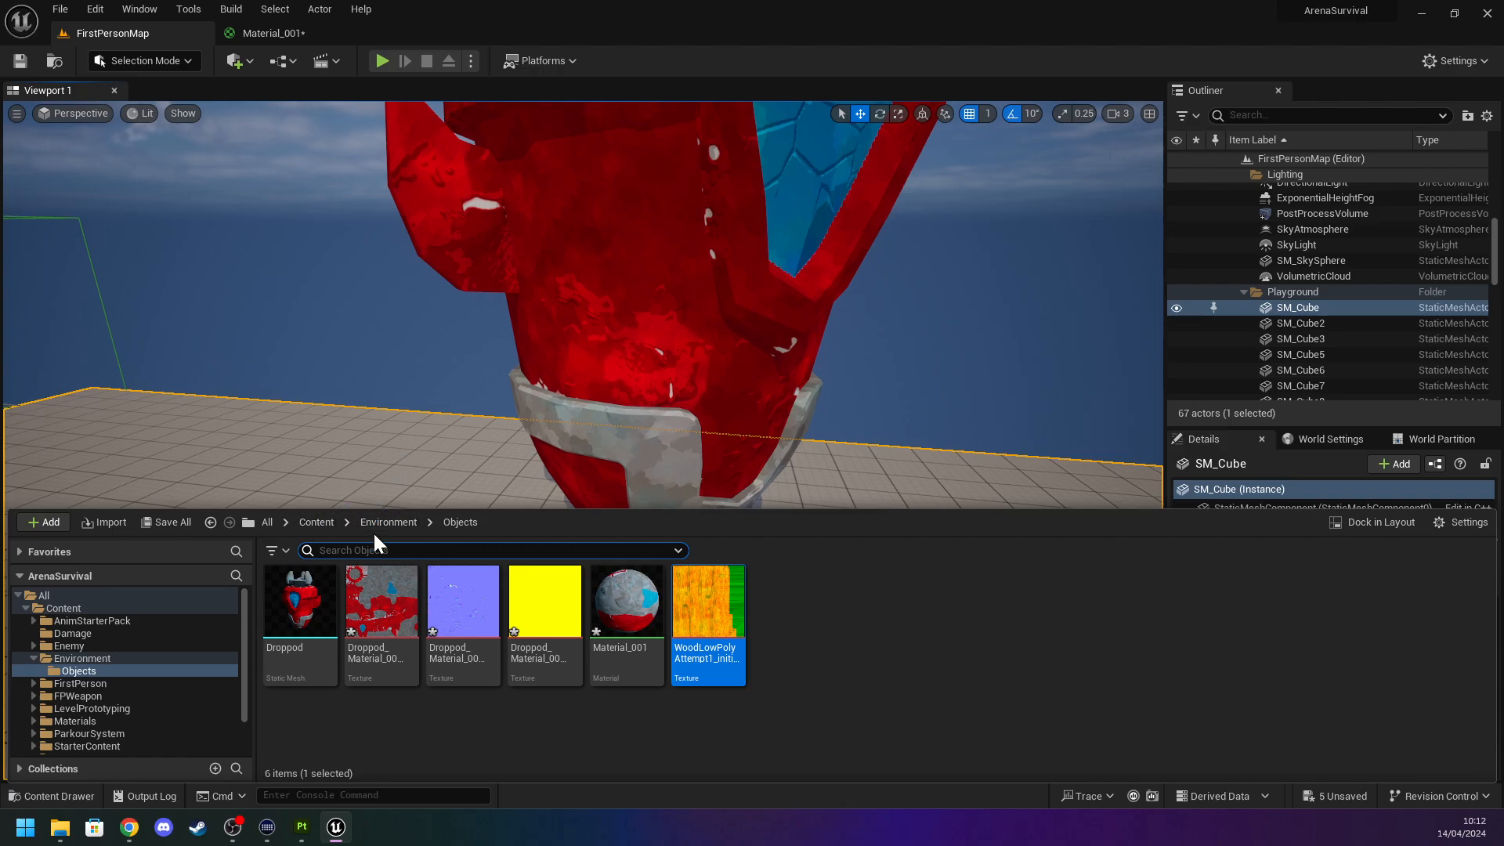
left_click(312, 524)
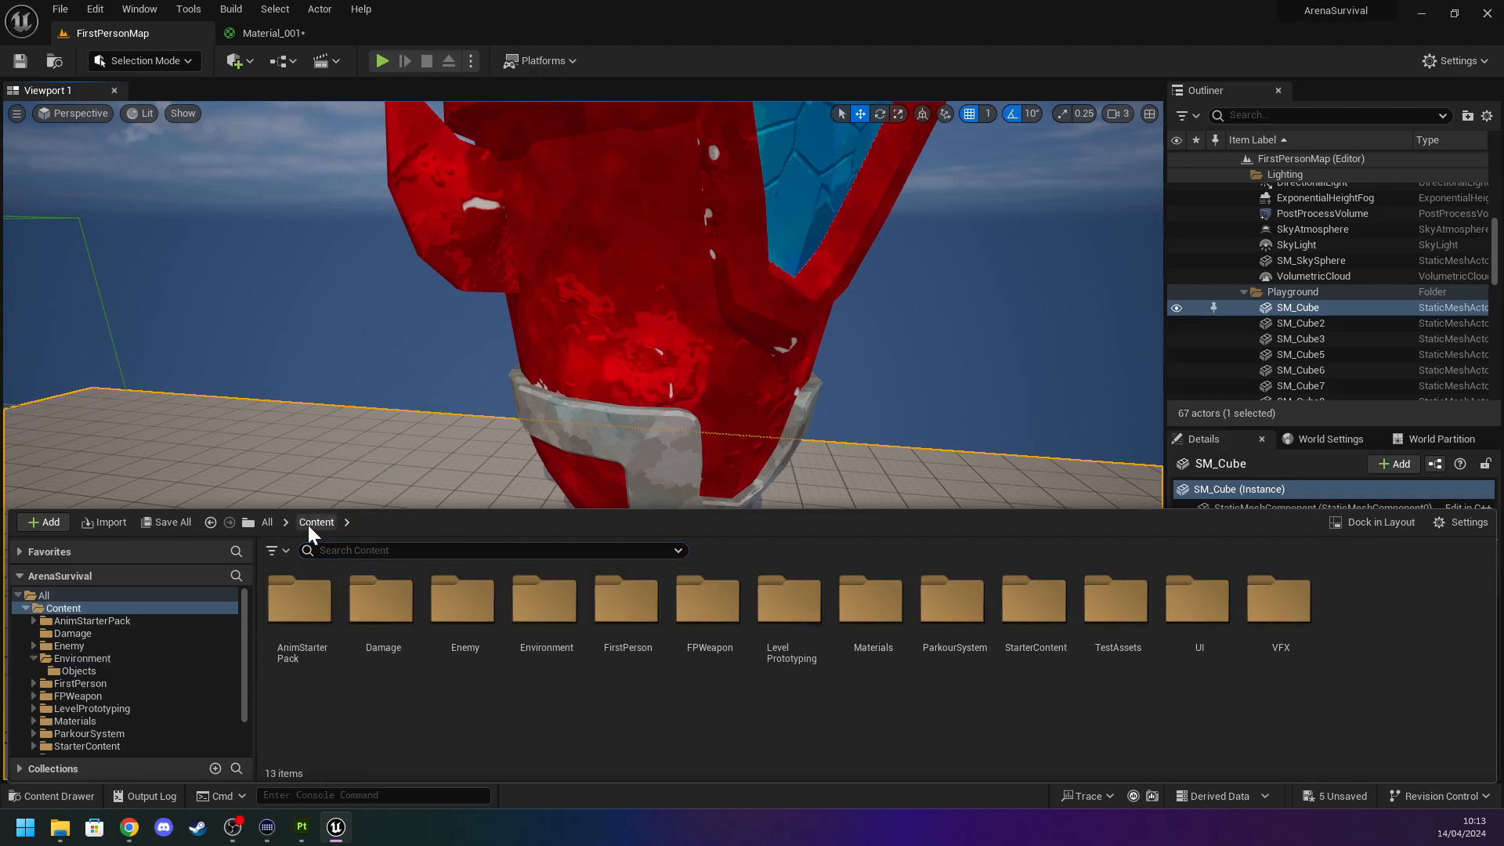
left_click(1100, 617)
double_click(1101, 617)
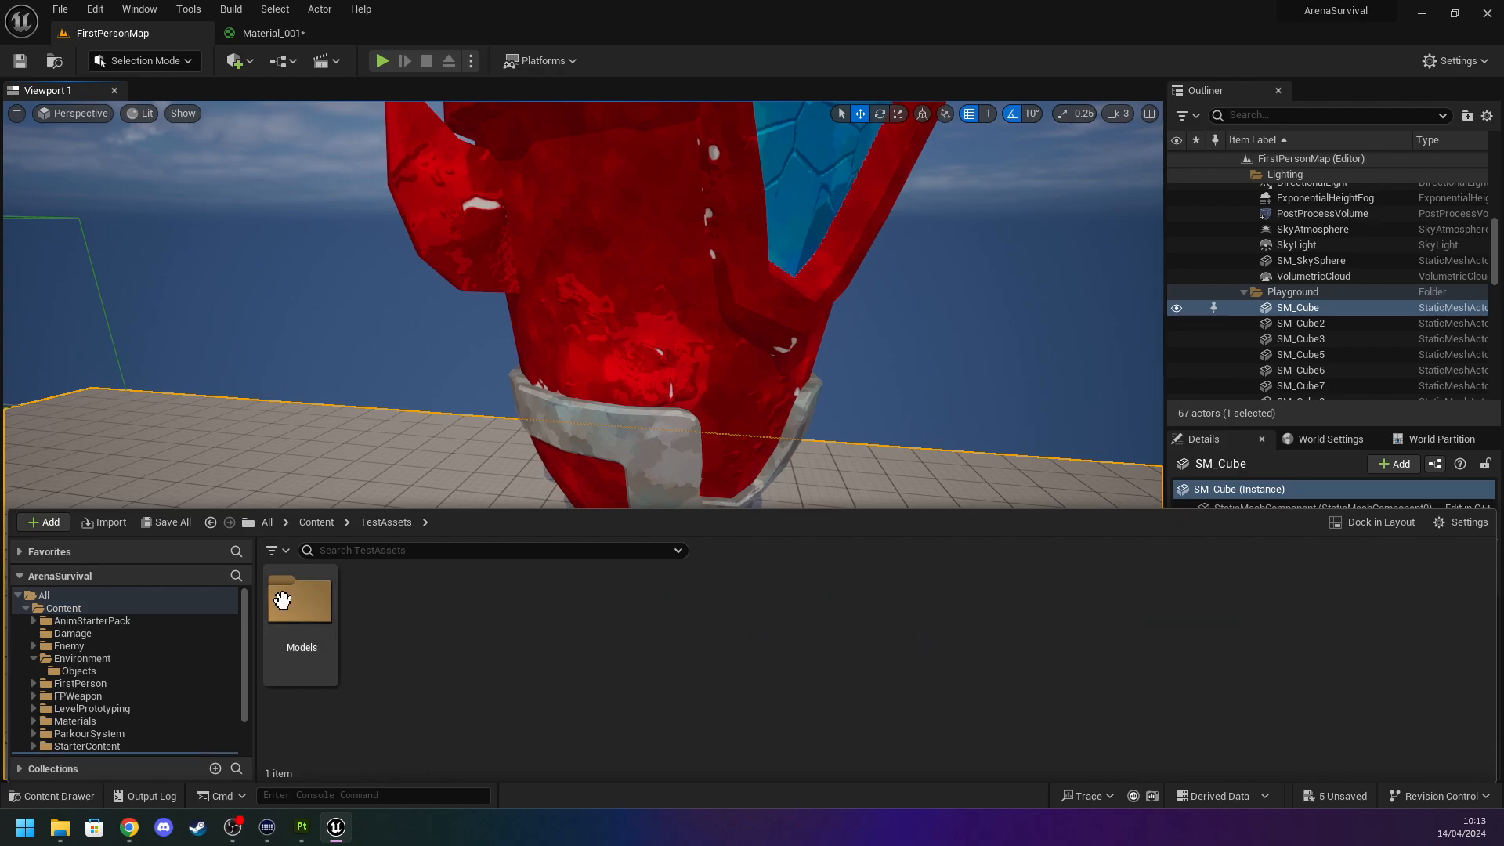
double_click(302, 602)
double_click(384, 603)
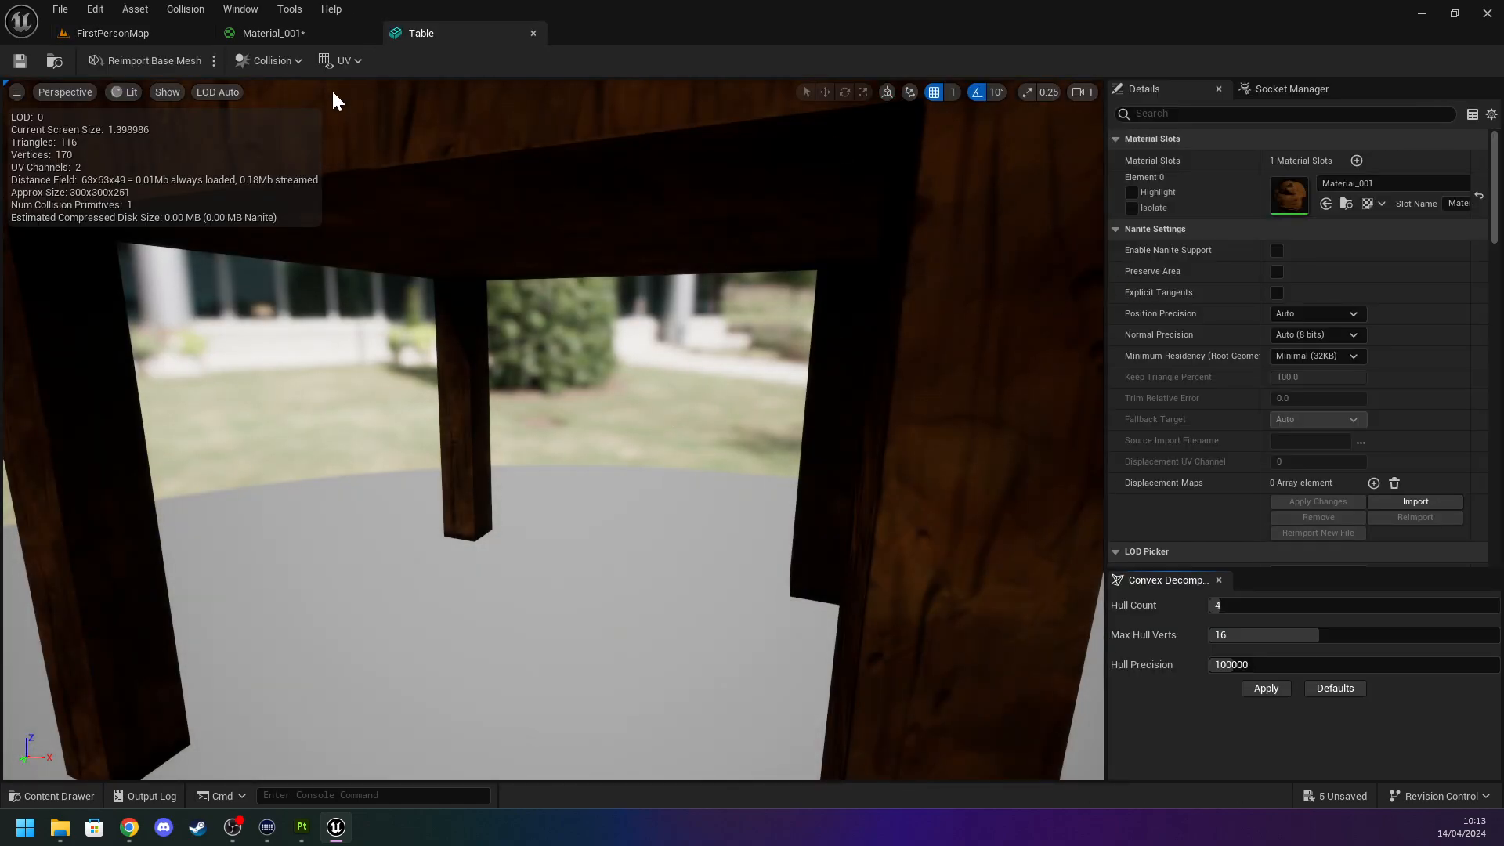
Open the Models folder's Material_001 and examine its wiring, moving the Specular constant node clear of the other connections.
key("ctrl+space")
double_click(305, 631)
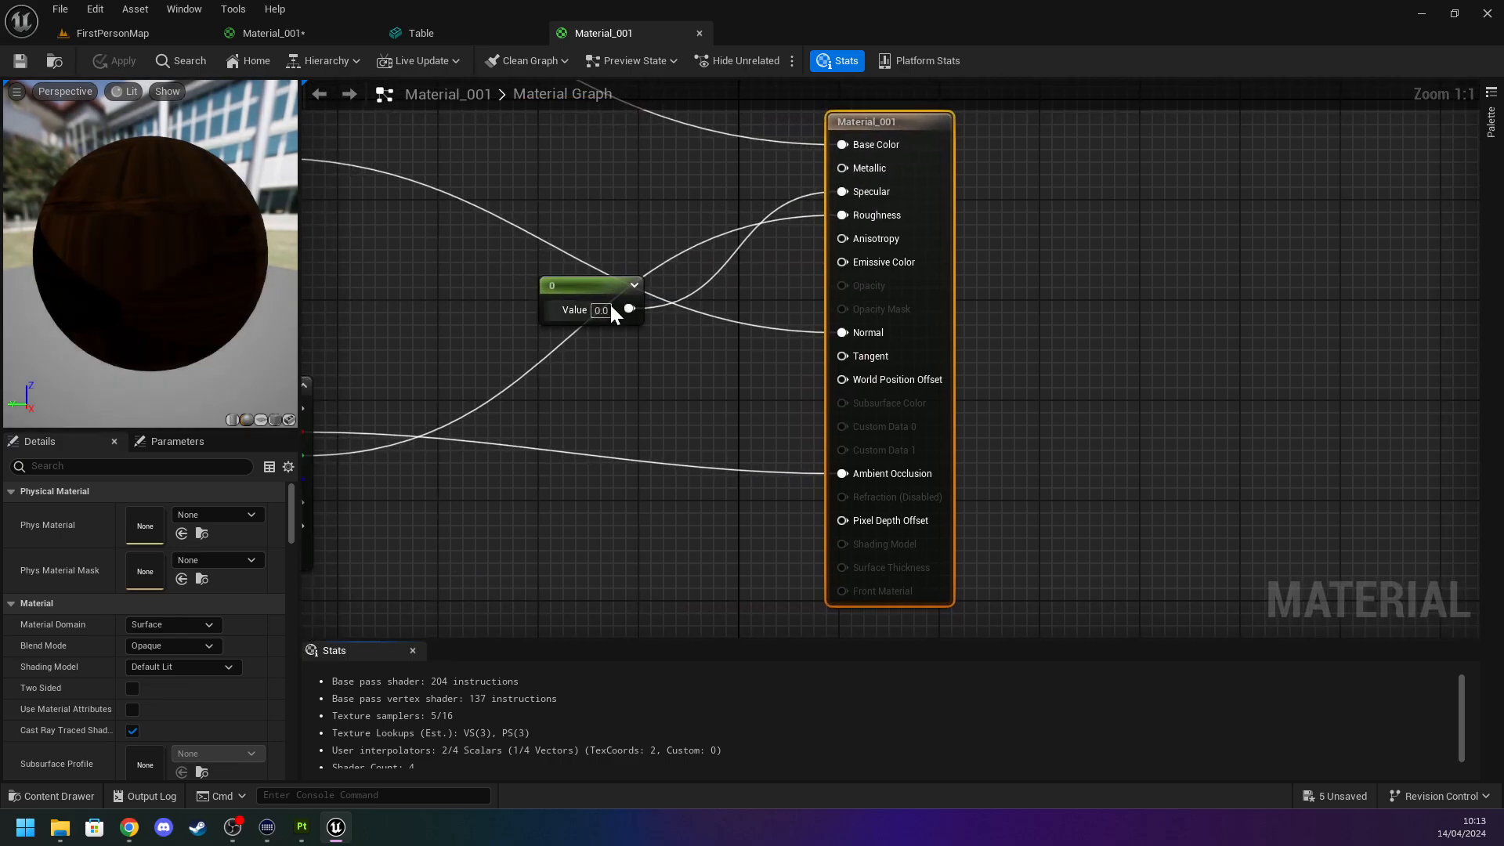
left_click_drag(604, 296, 554, 187)
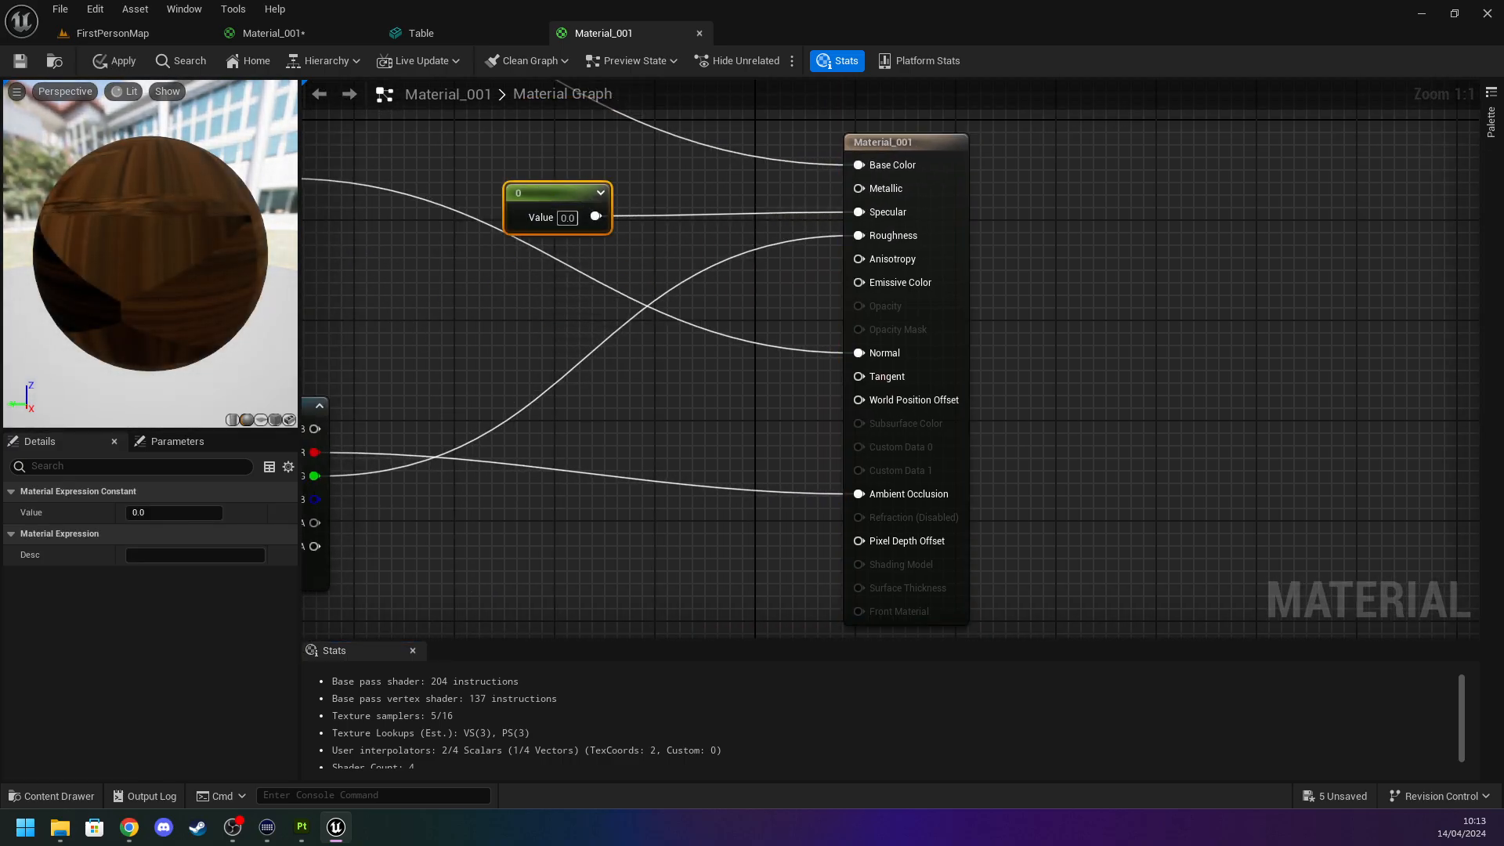
right_click_drag(426, 326, 956, 233)
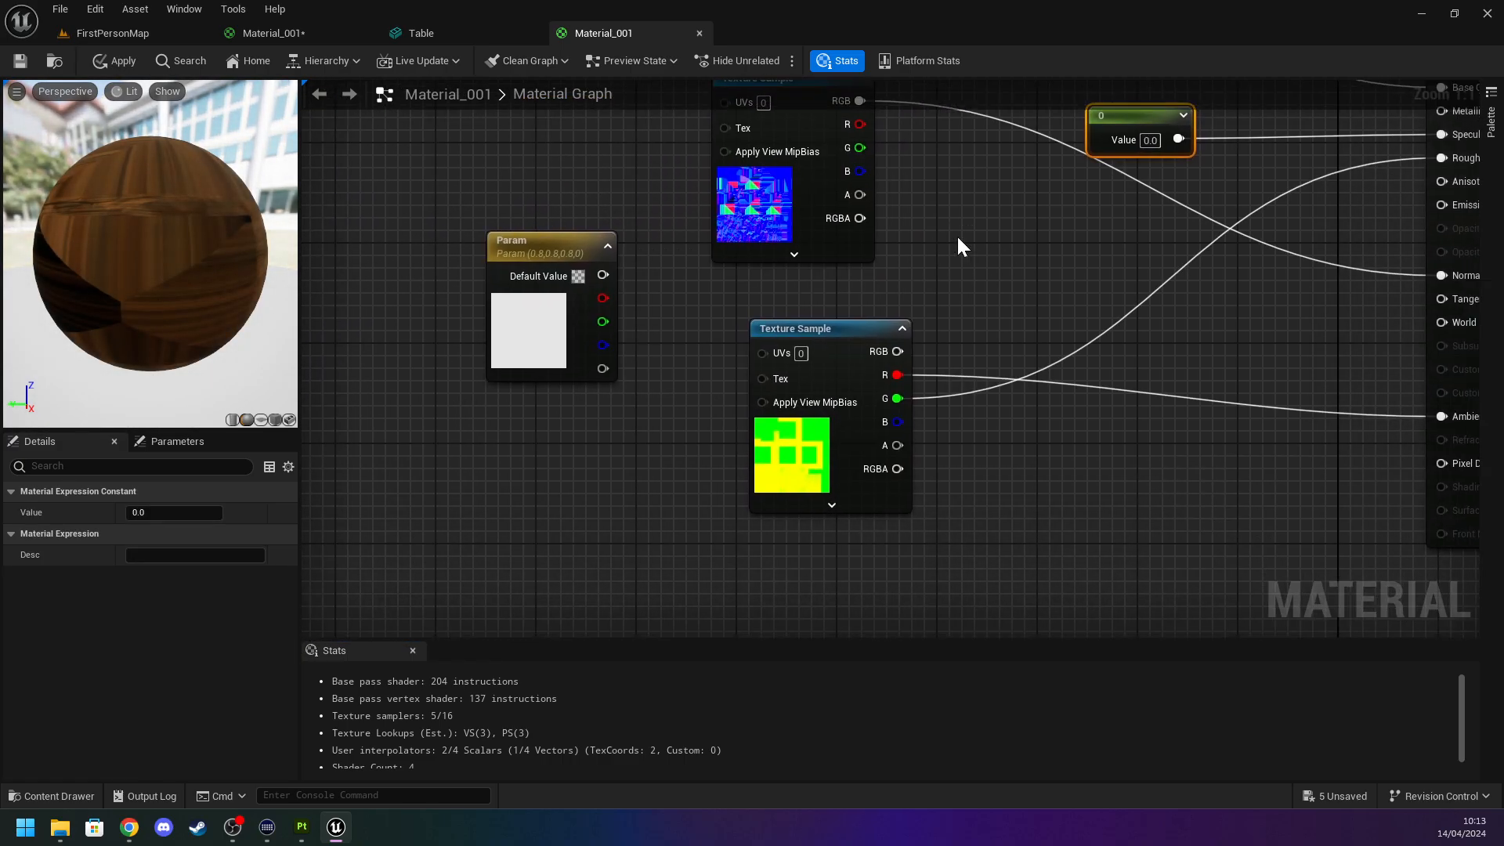
Return to FirstPersonMap, select the drop pod and frame it.
left_click(138, 17)
left_click(85, 31)
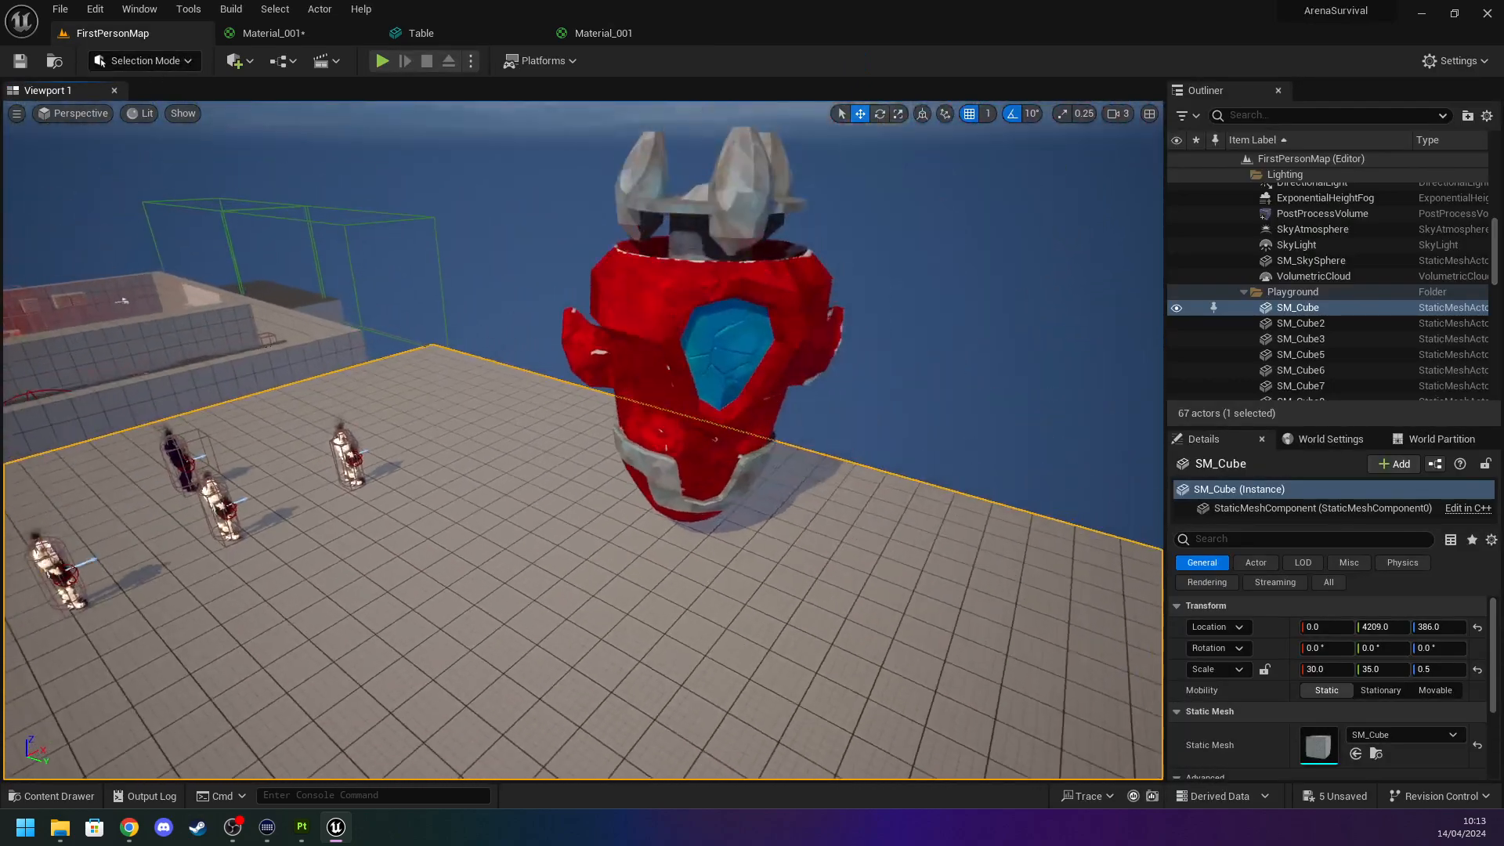
key("ctrl+space")
left_click(547, 337)
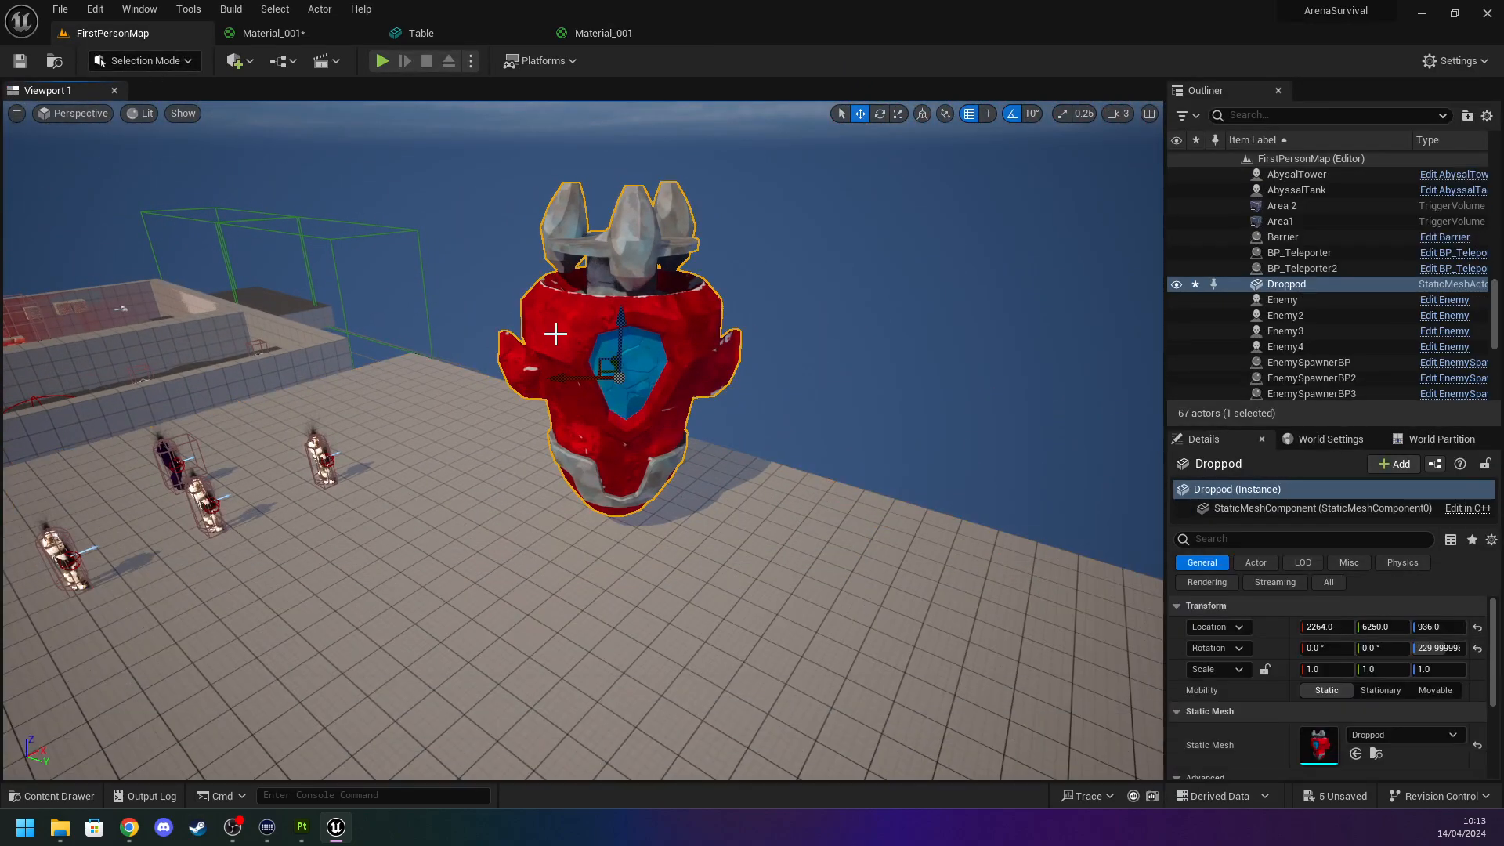
key("f")
key("ctrl+space")
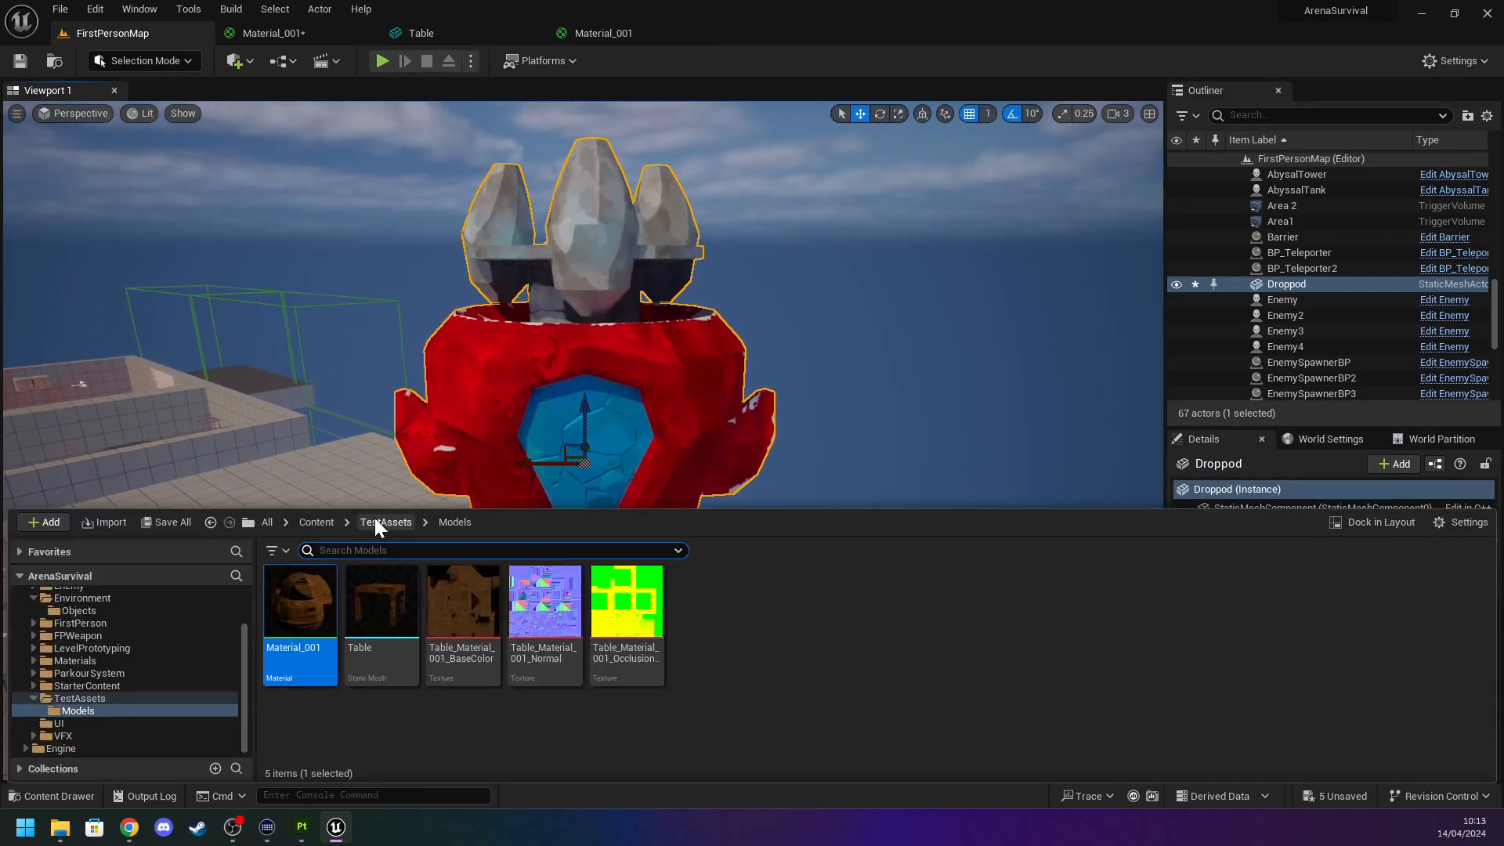
left_click(315, 522)
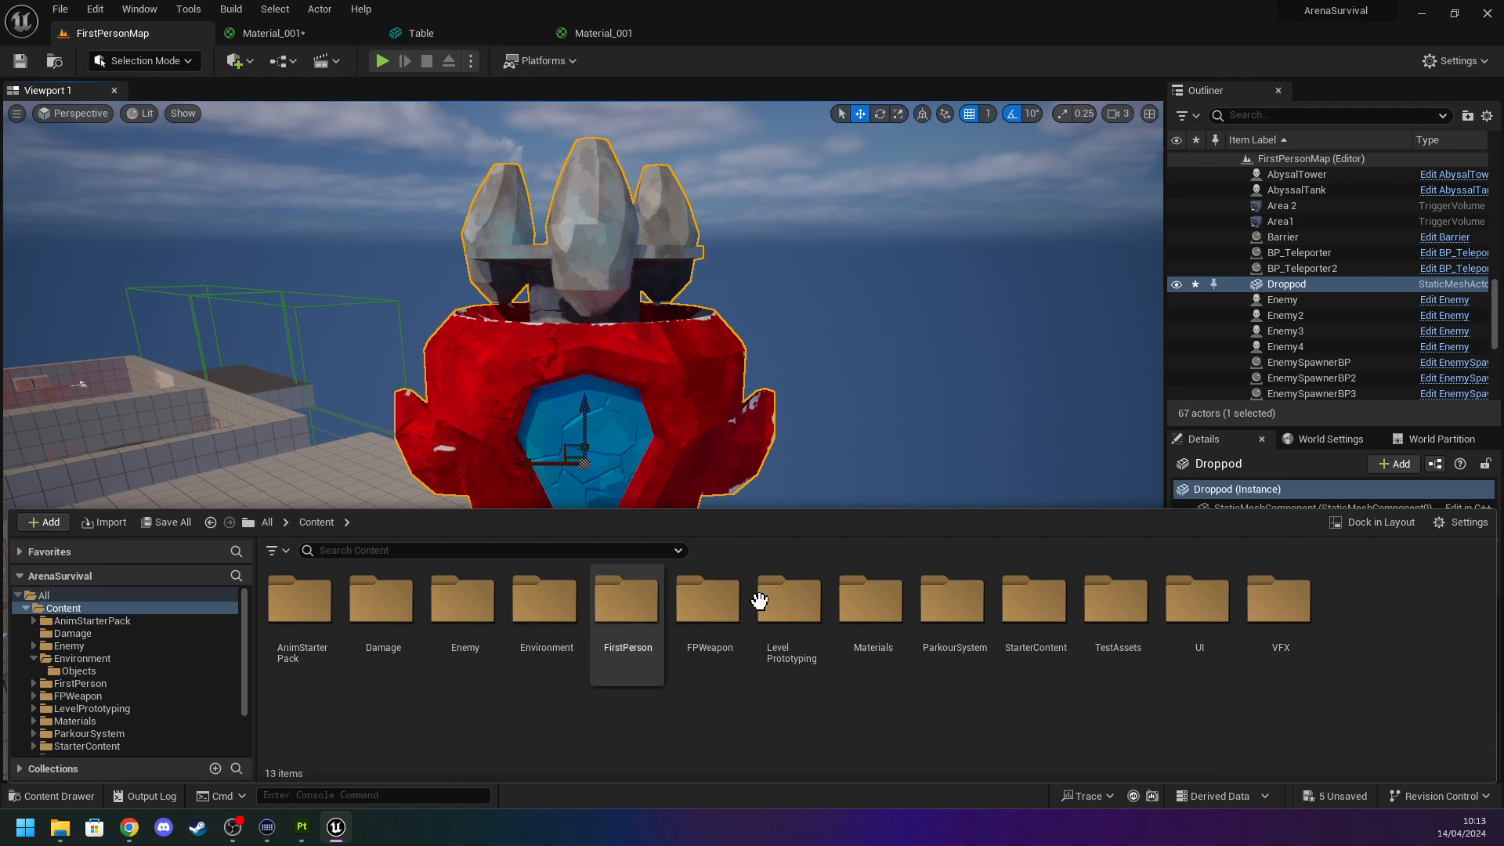
mouse_move(560, 492)
right_mouse_down()
mouse_move(486, 496)
mouse_move(540, 508)
mouse_move(561, 493)
right_mouse_up()
key("w")
key("ctrl+space")
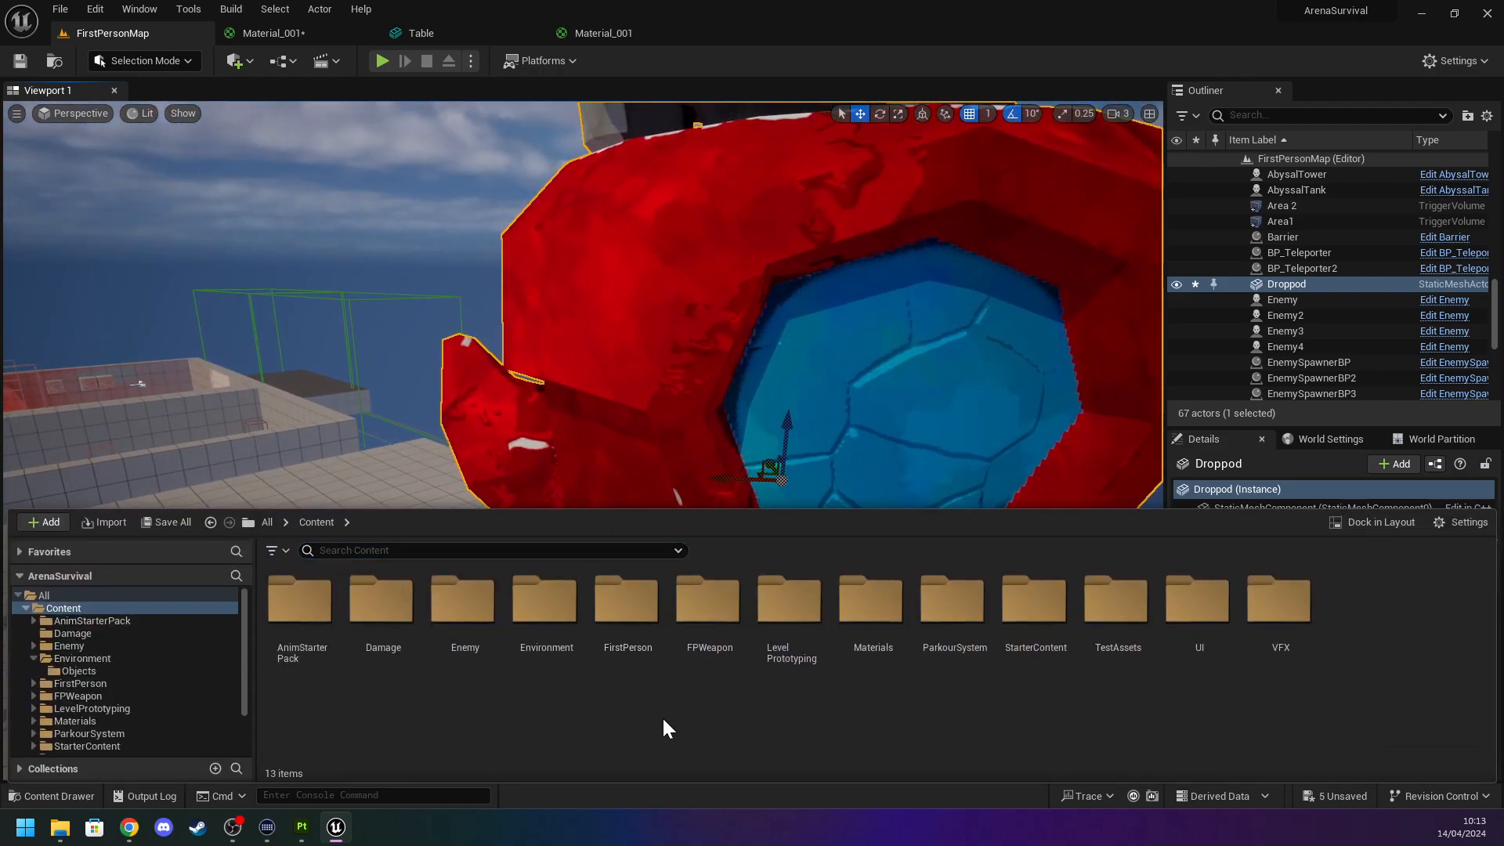
double_click(576, 611)
left_click(316, 523)
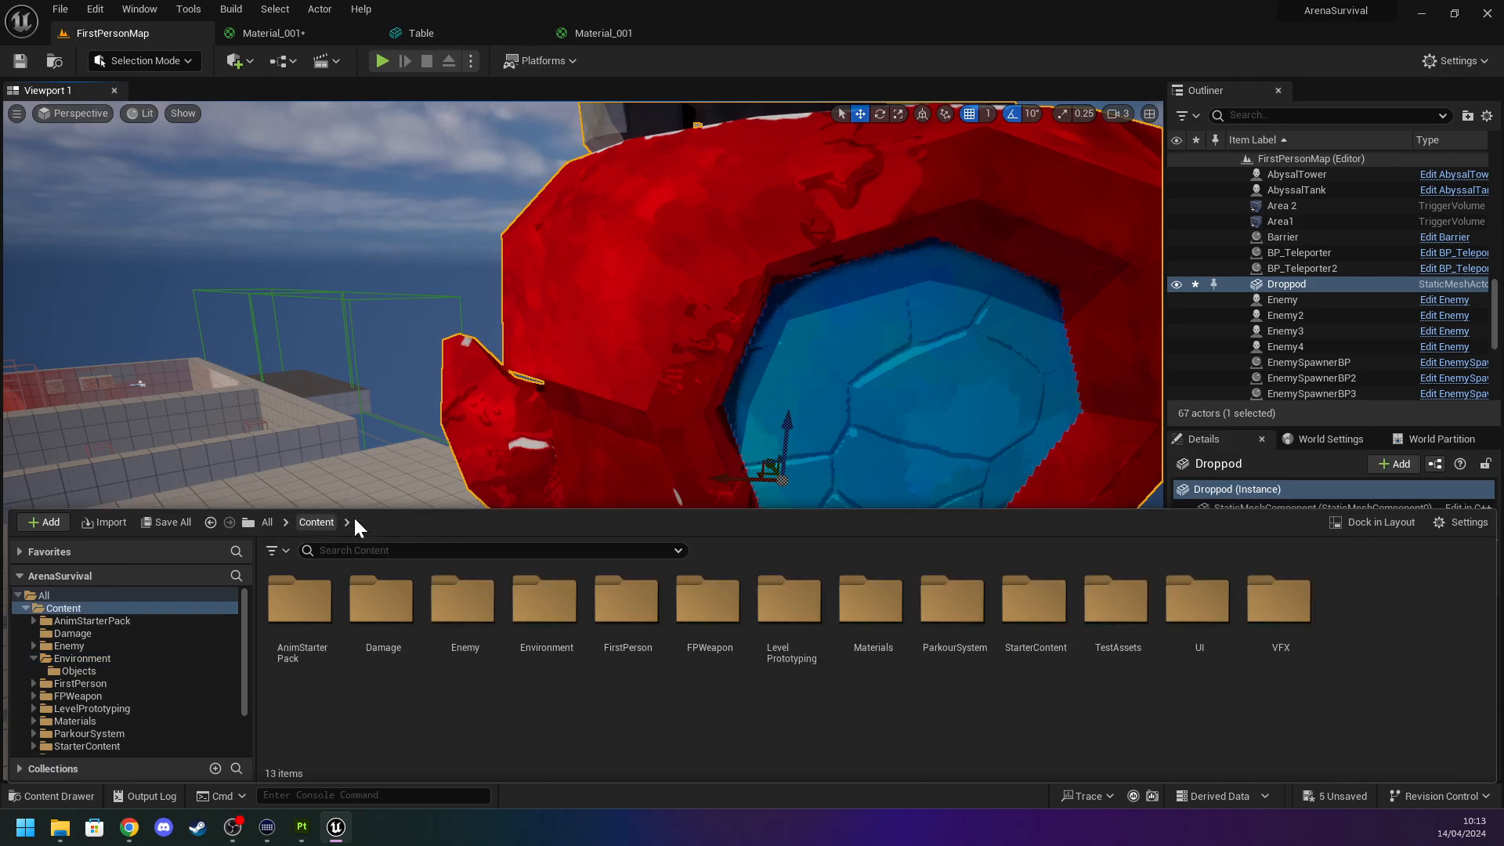
key("s")
right_click_drag(1076, 365, 728, 539)
key("ctrl+space")
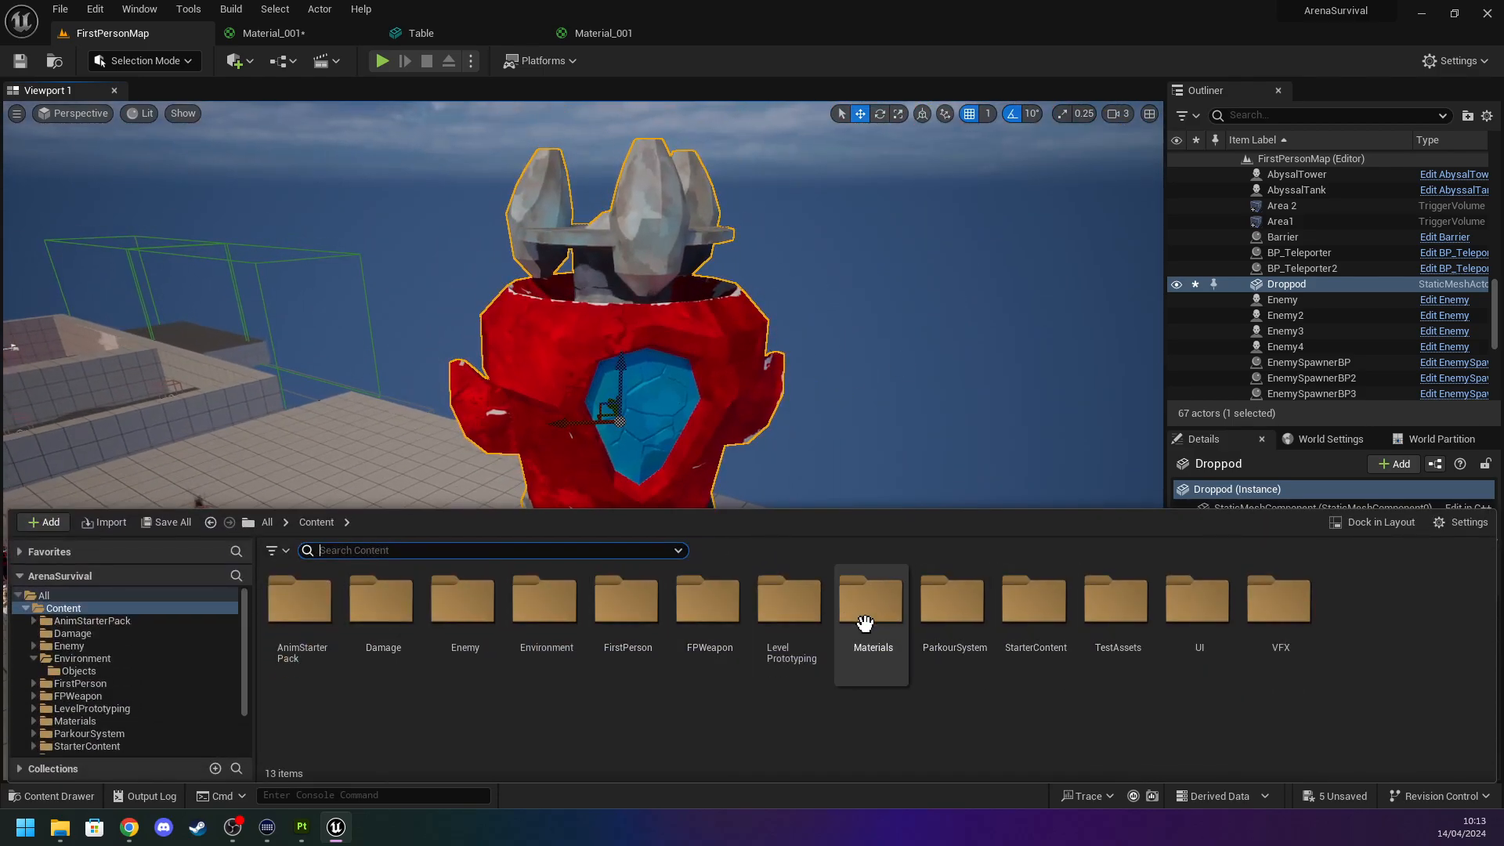
Open Material_001 from Environment/Objects, set the constant feeding Specular to 0.1, and apply the material.
double_click(561, 623)
double_click(298, 599)
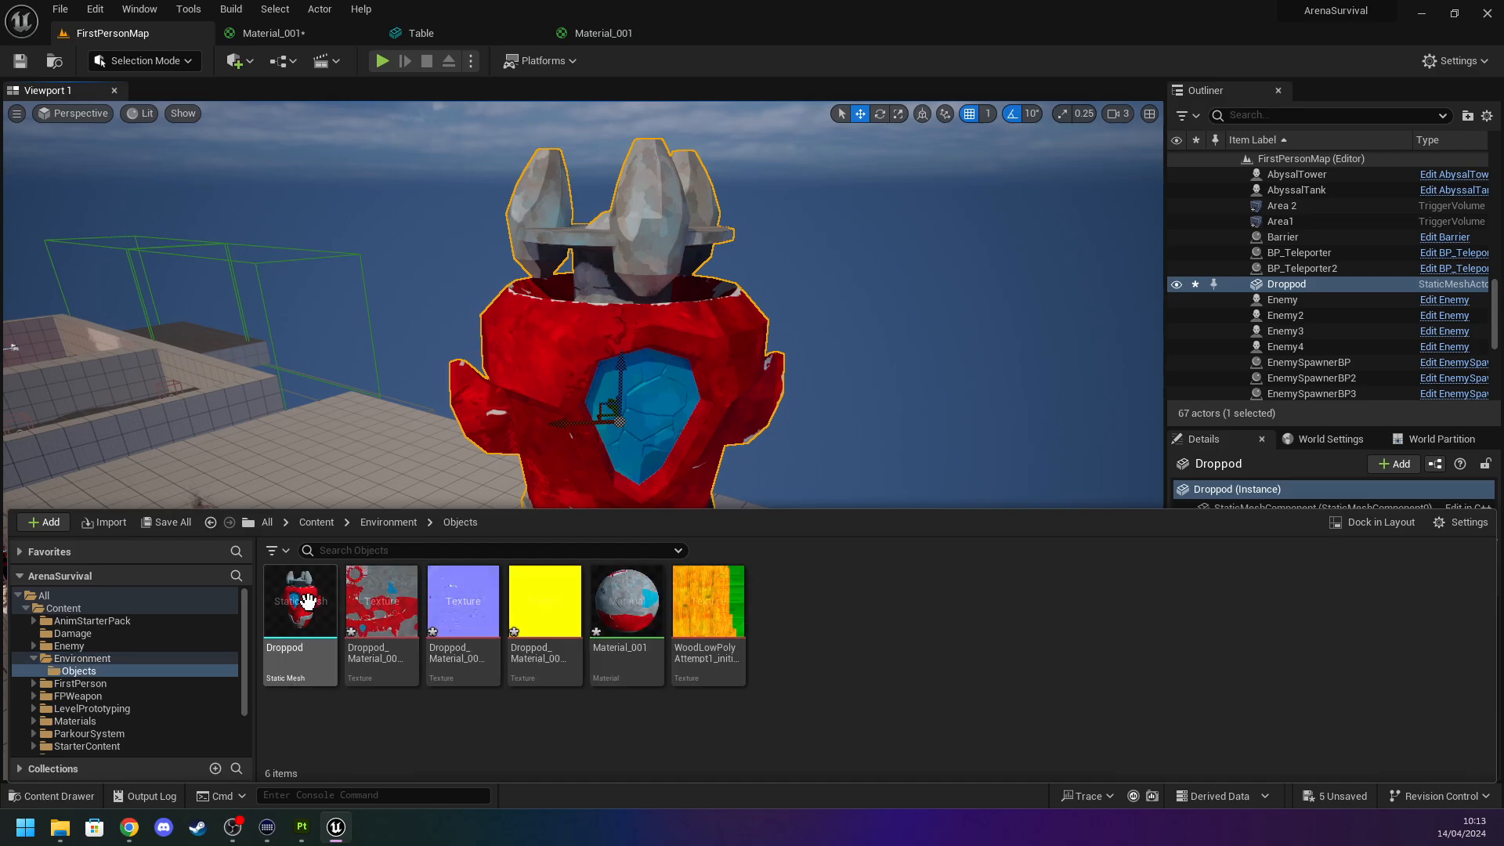
left_click(318, 600)
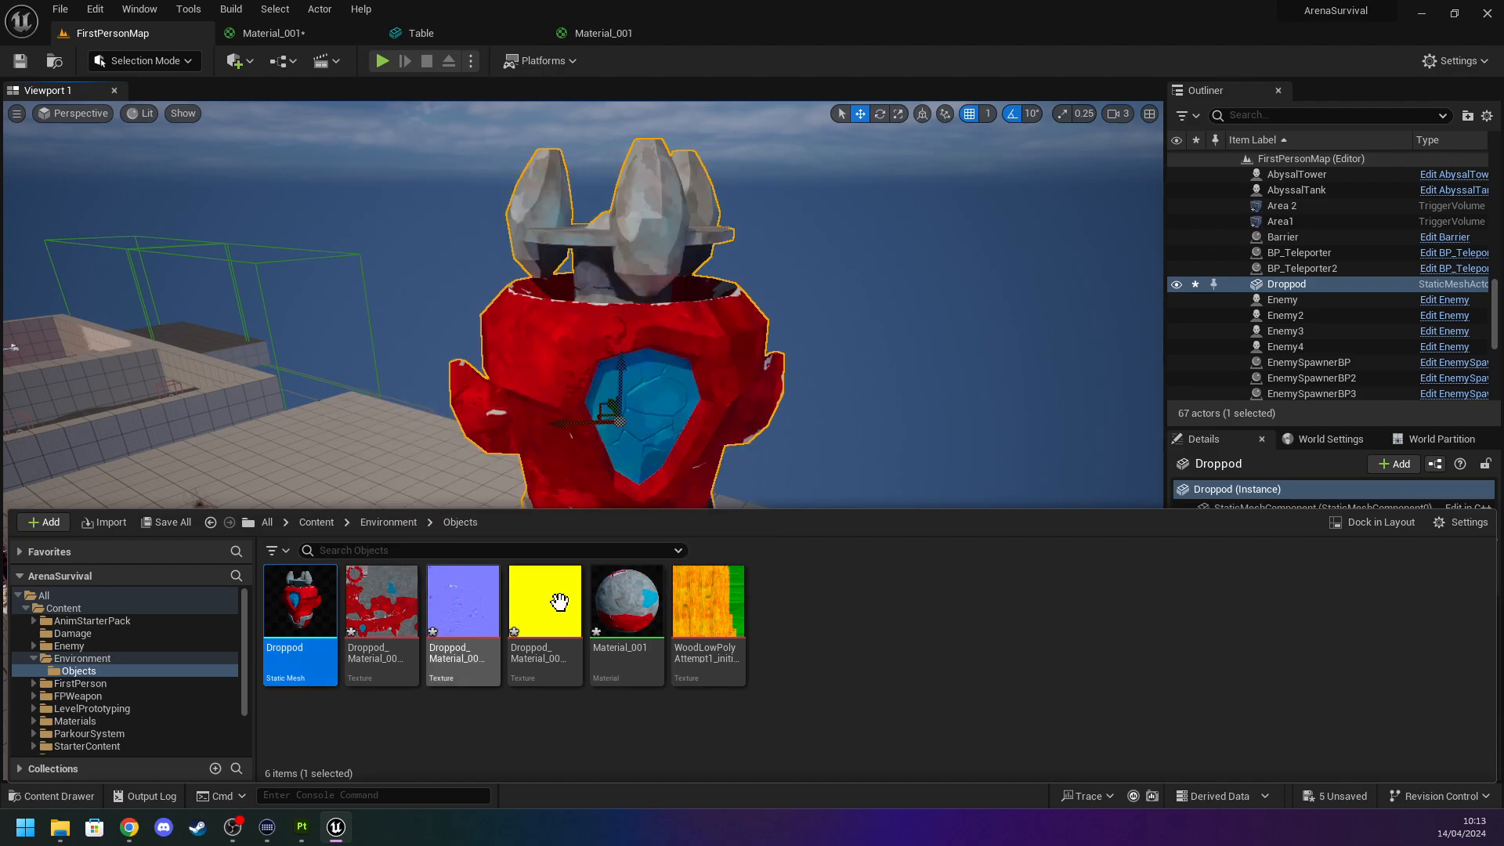
double_click(614, 608)
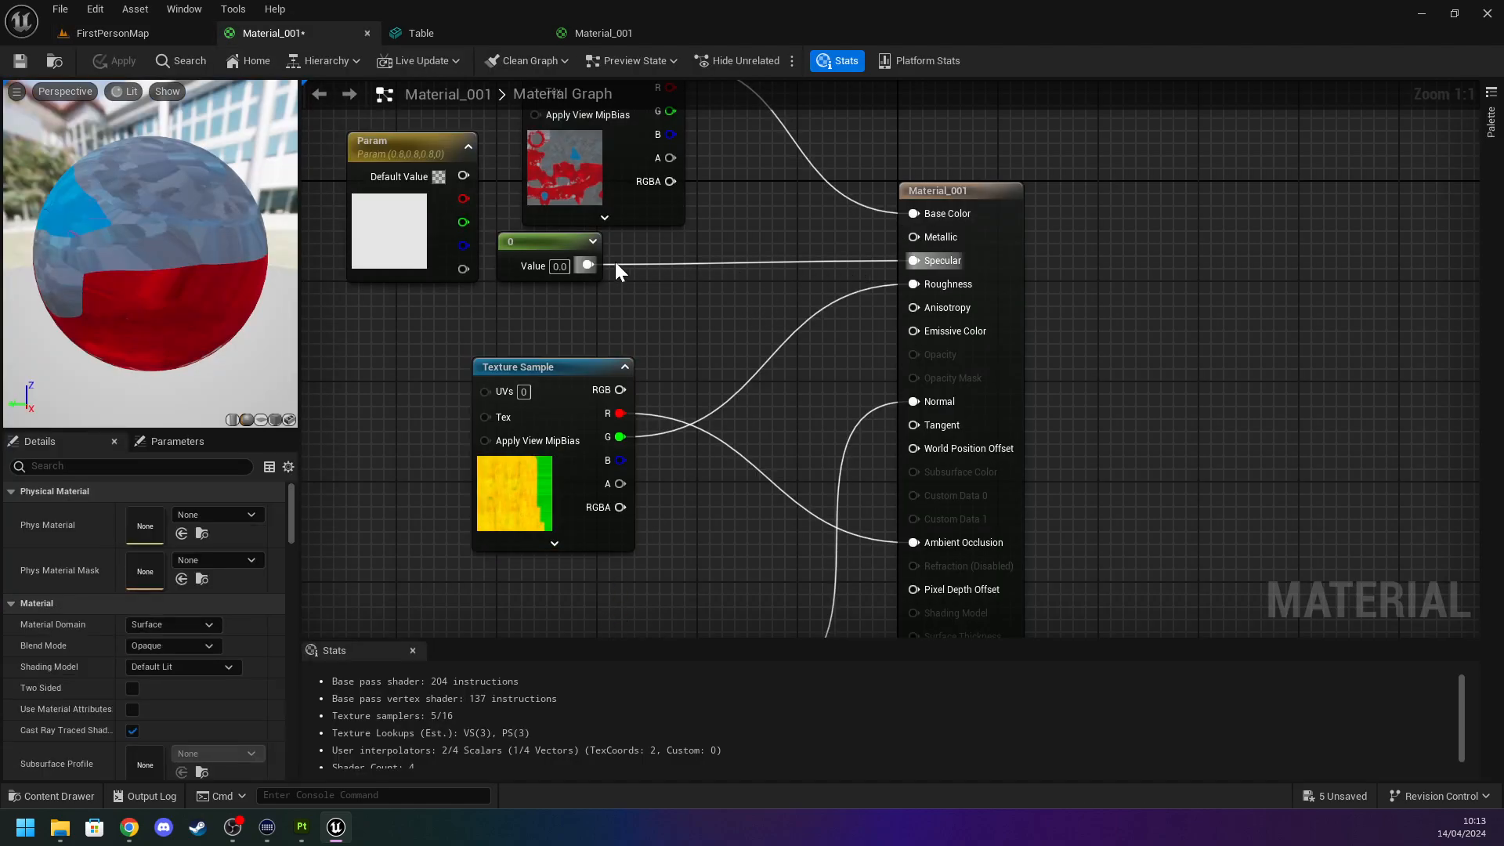
left_click(548, 252)
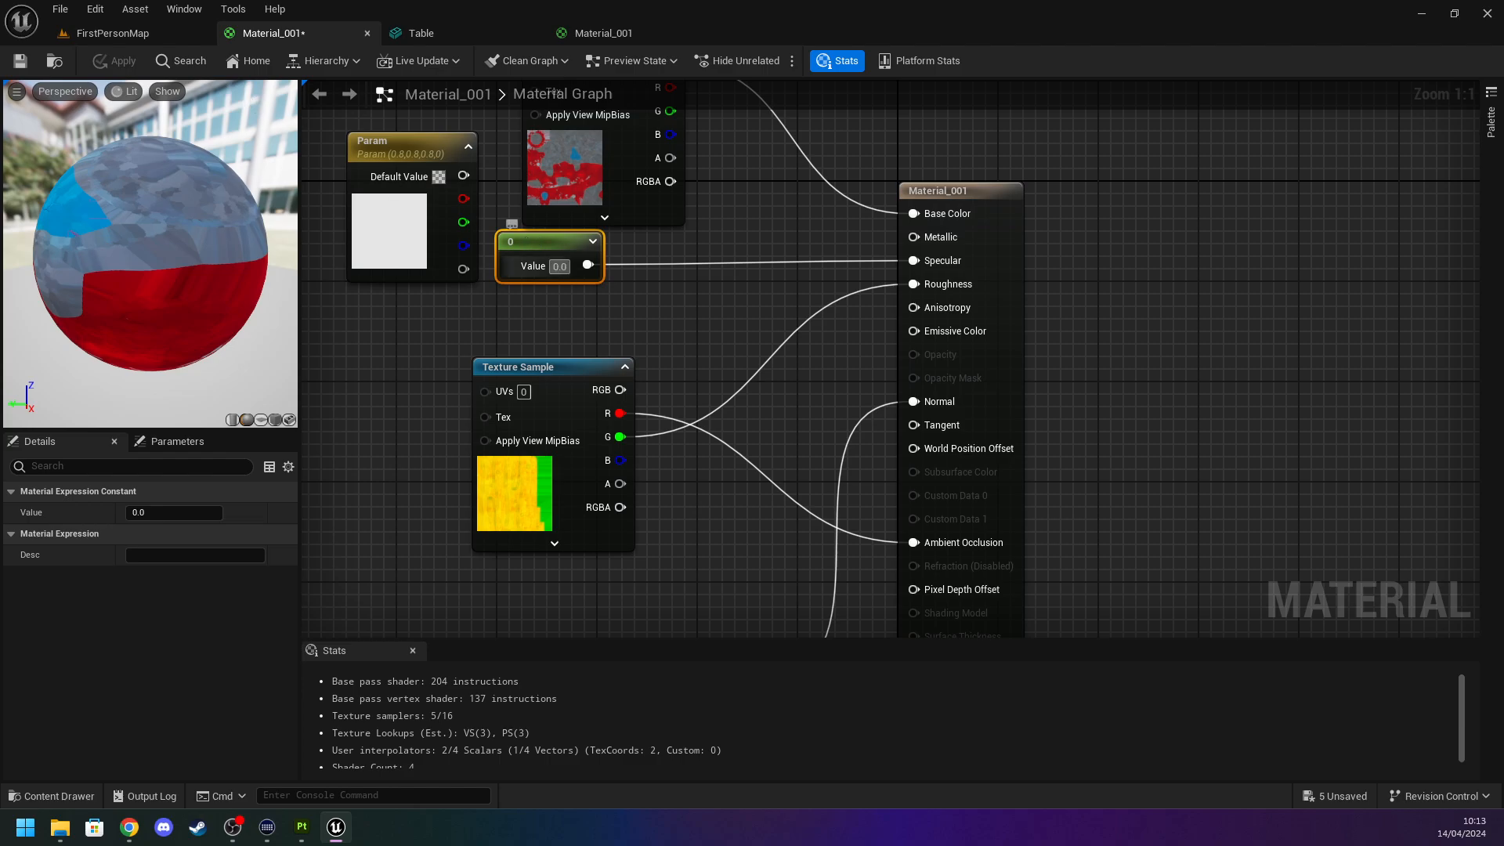
type("0.1")
key("Return")
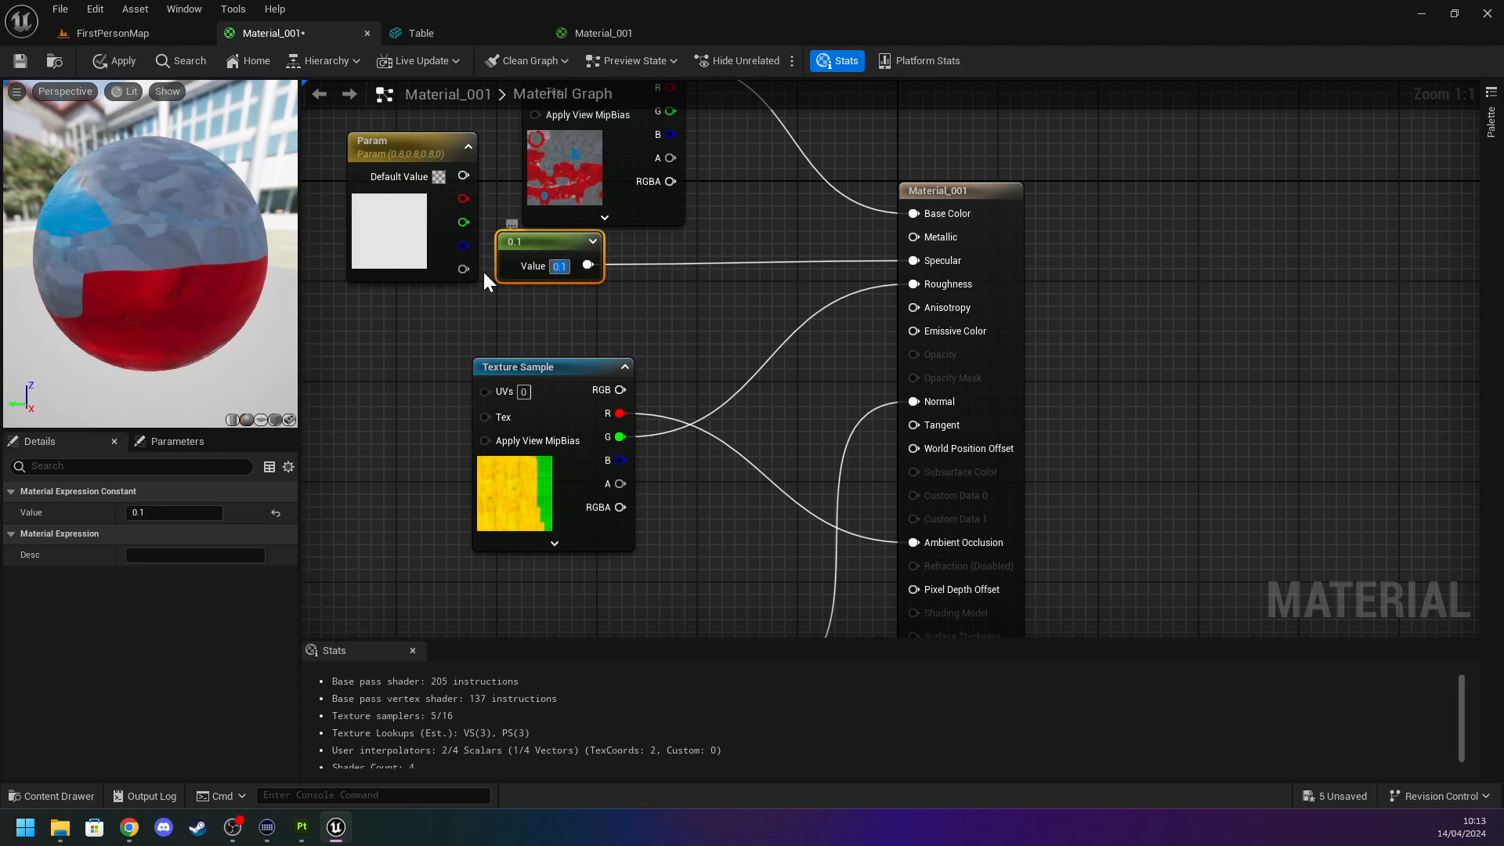
left_click(113, 60)
Check the drop pod in FirstPersonMap, undo the Specular constant change, and reapply the material.
left_click(112, 33)
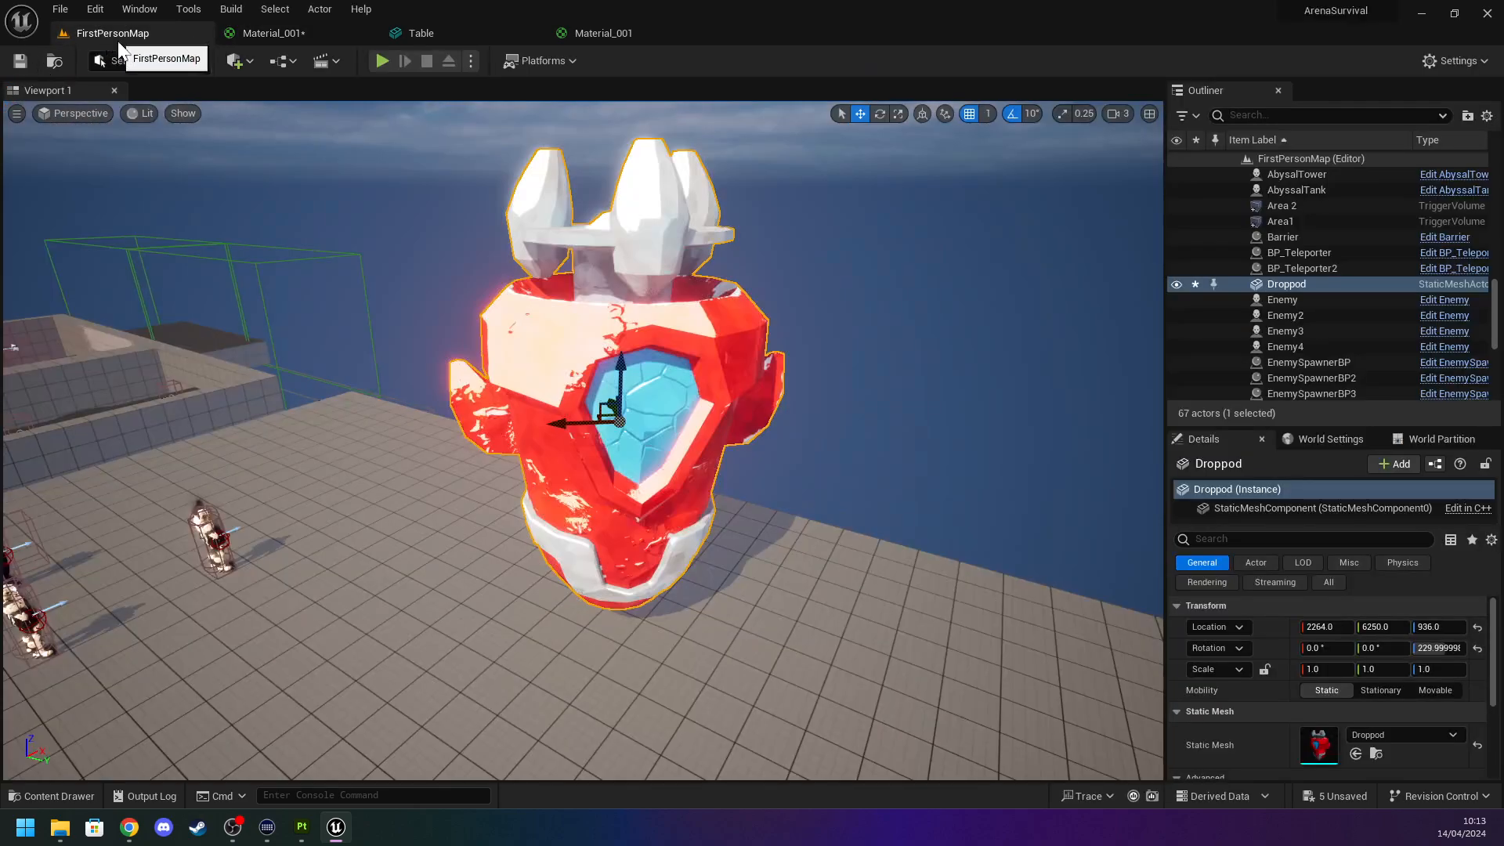
right_click_drag(583, 441, 772, 393)
right_click_drag(637, 356, 579, 357)
key("ctrl+z")
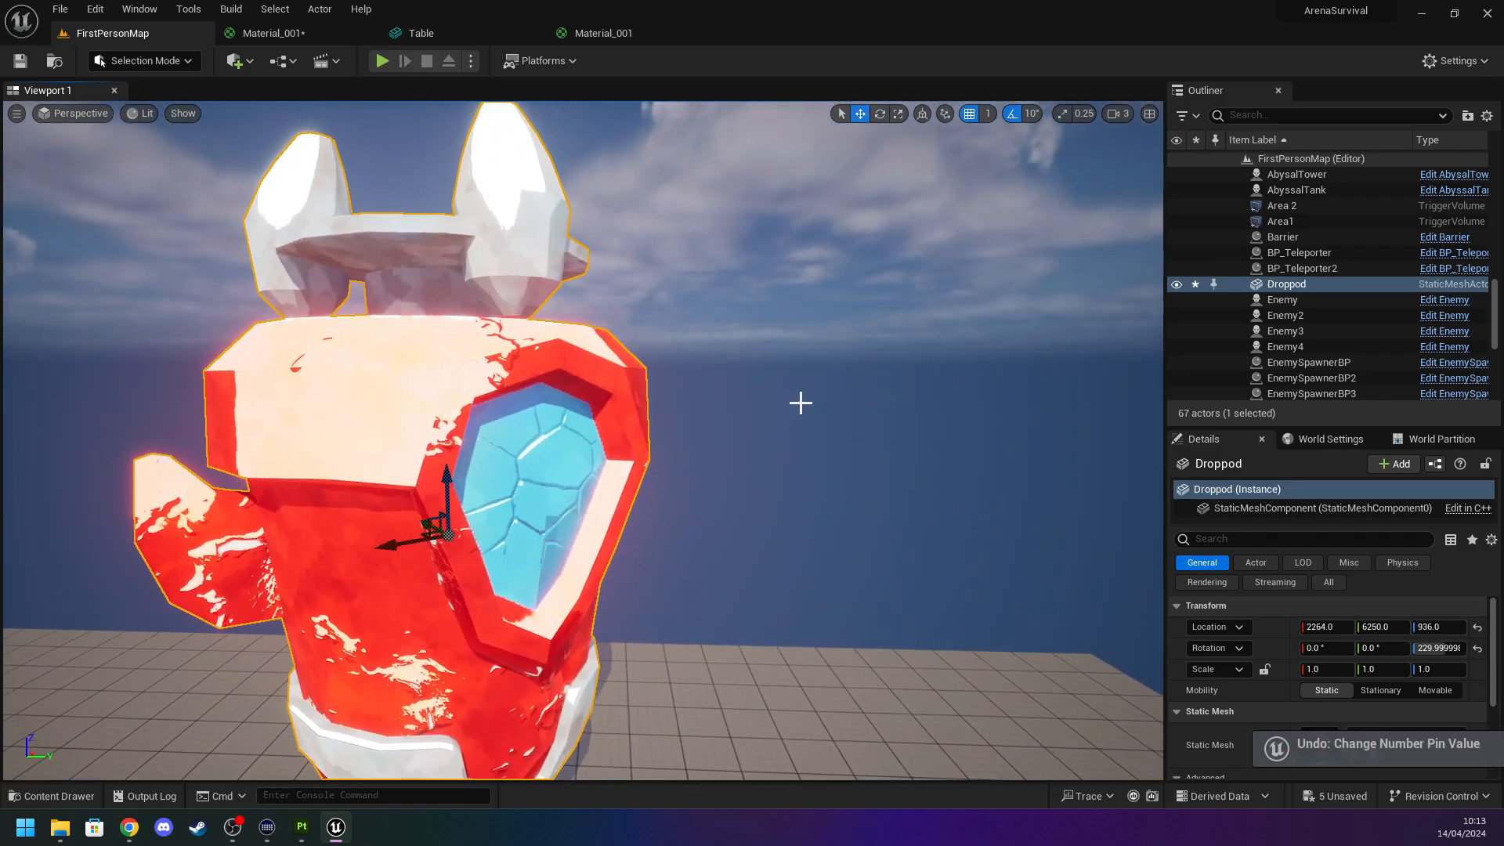
right_click_drag(800, 403, 763, 398)
key("ctrl+z")
key("ctrl+z")
key("ctrl+z")
key("ctrl+z")
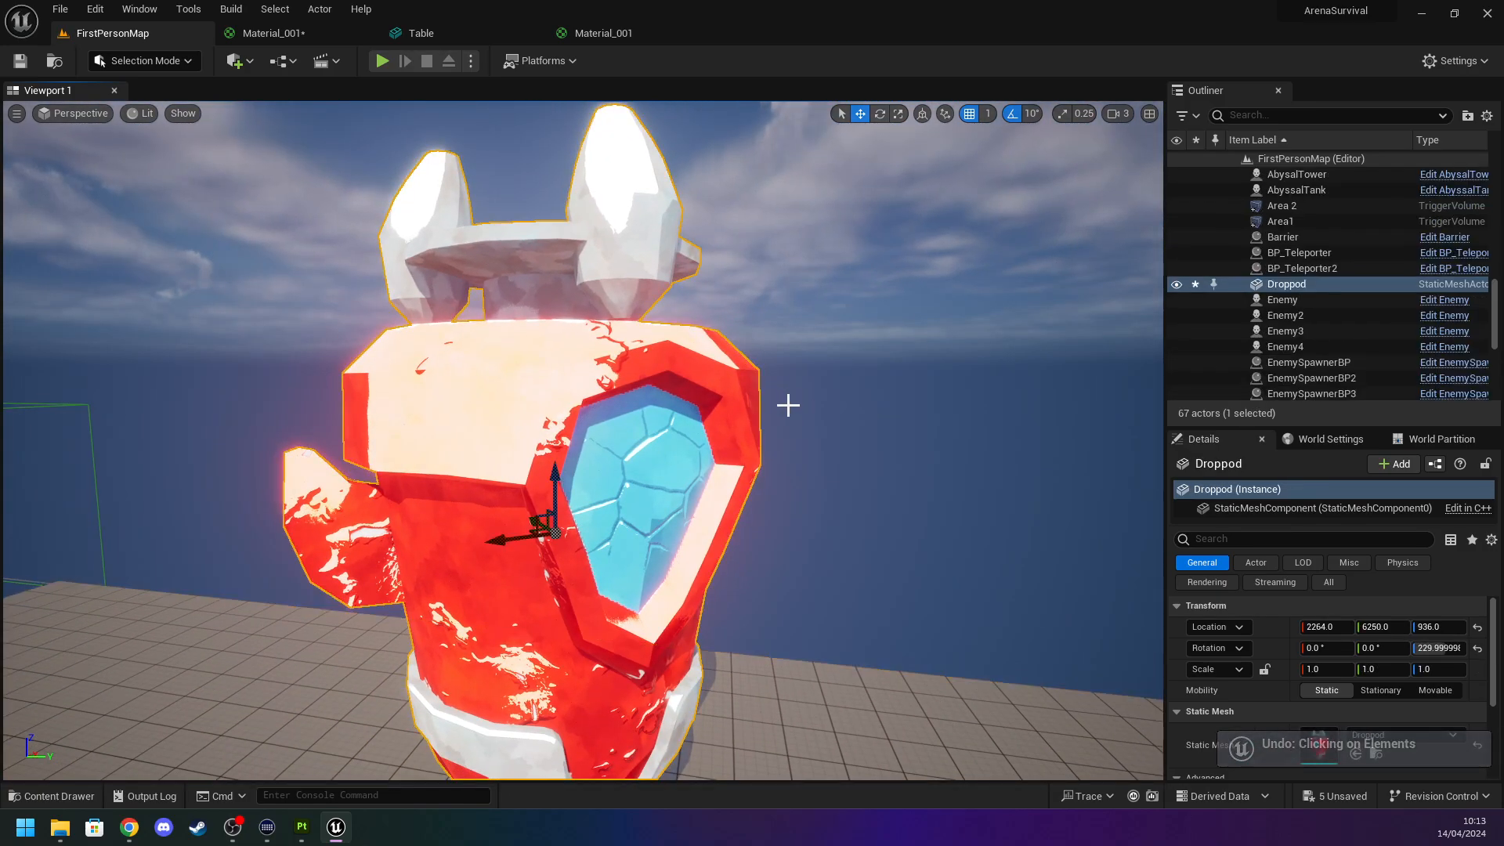
left_click(266, 33)
left_click(114, 61)
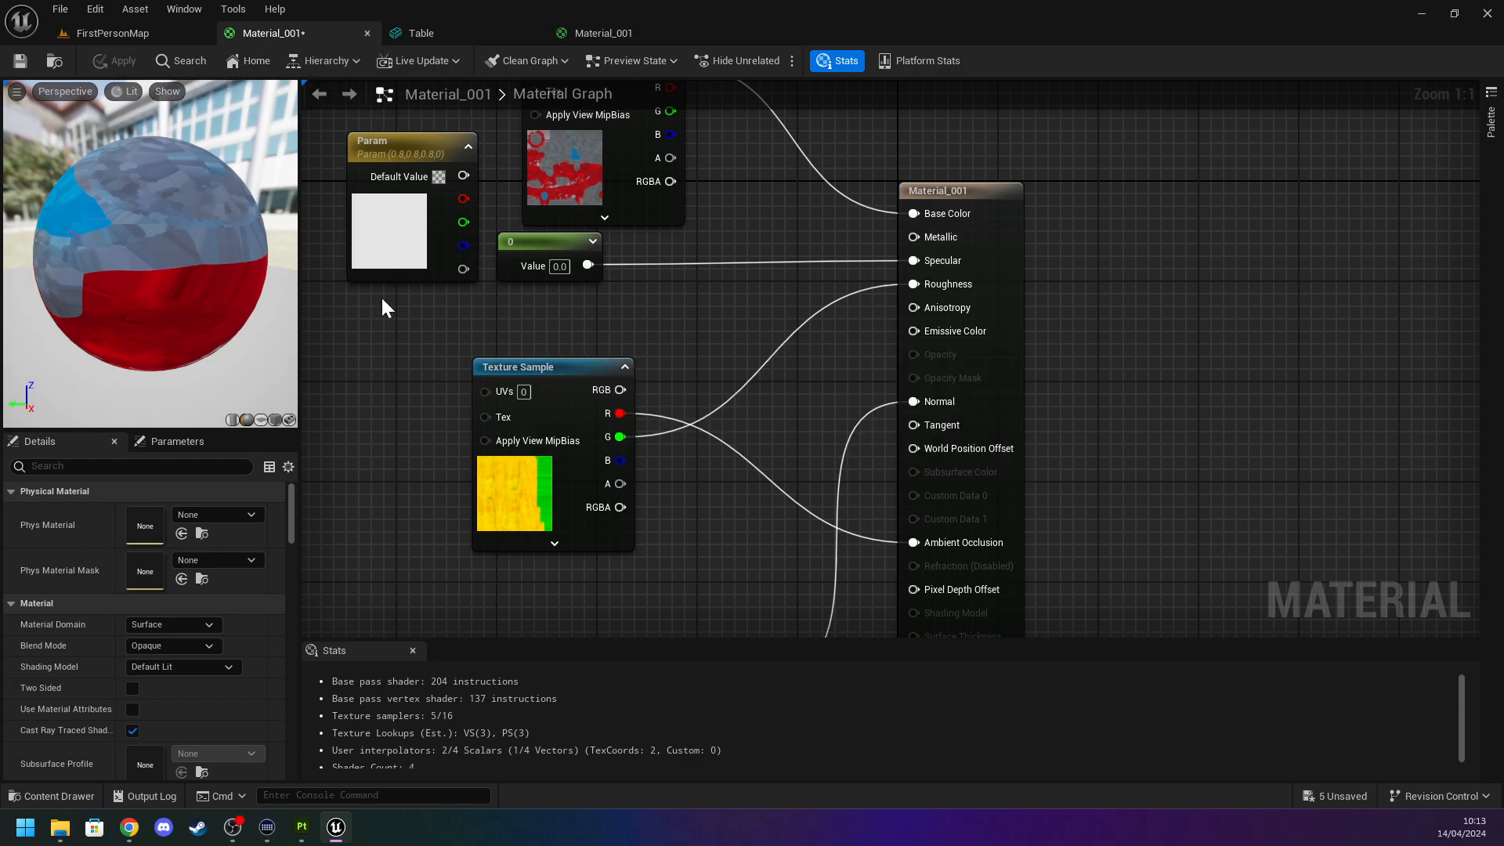
Set the constant feeding Specular to 0.01, apply the material, and return to FirstPersonMap.
right_click_drag(392, 324, 398, 357)
left_click(547, 289)
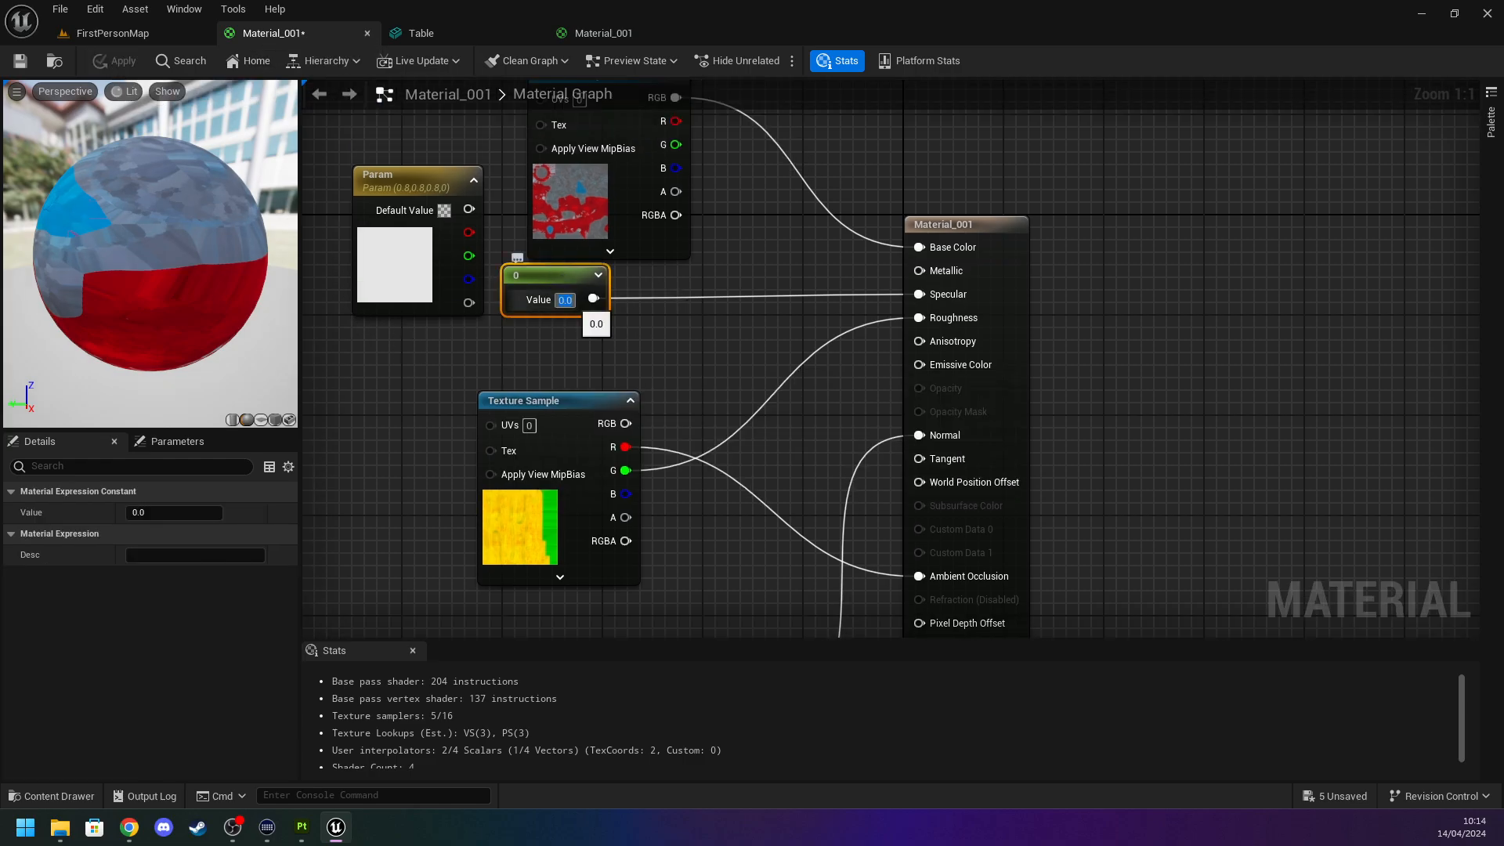
type(".0")
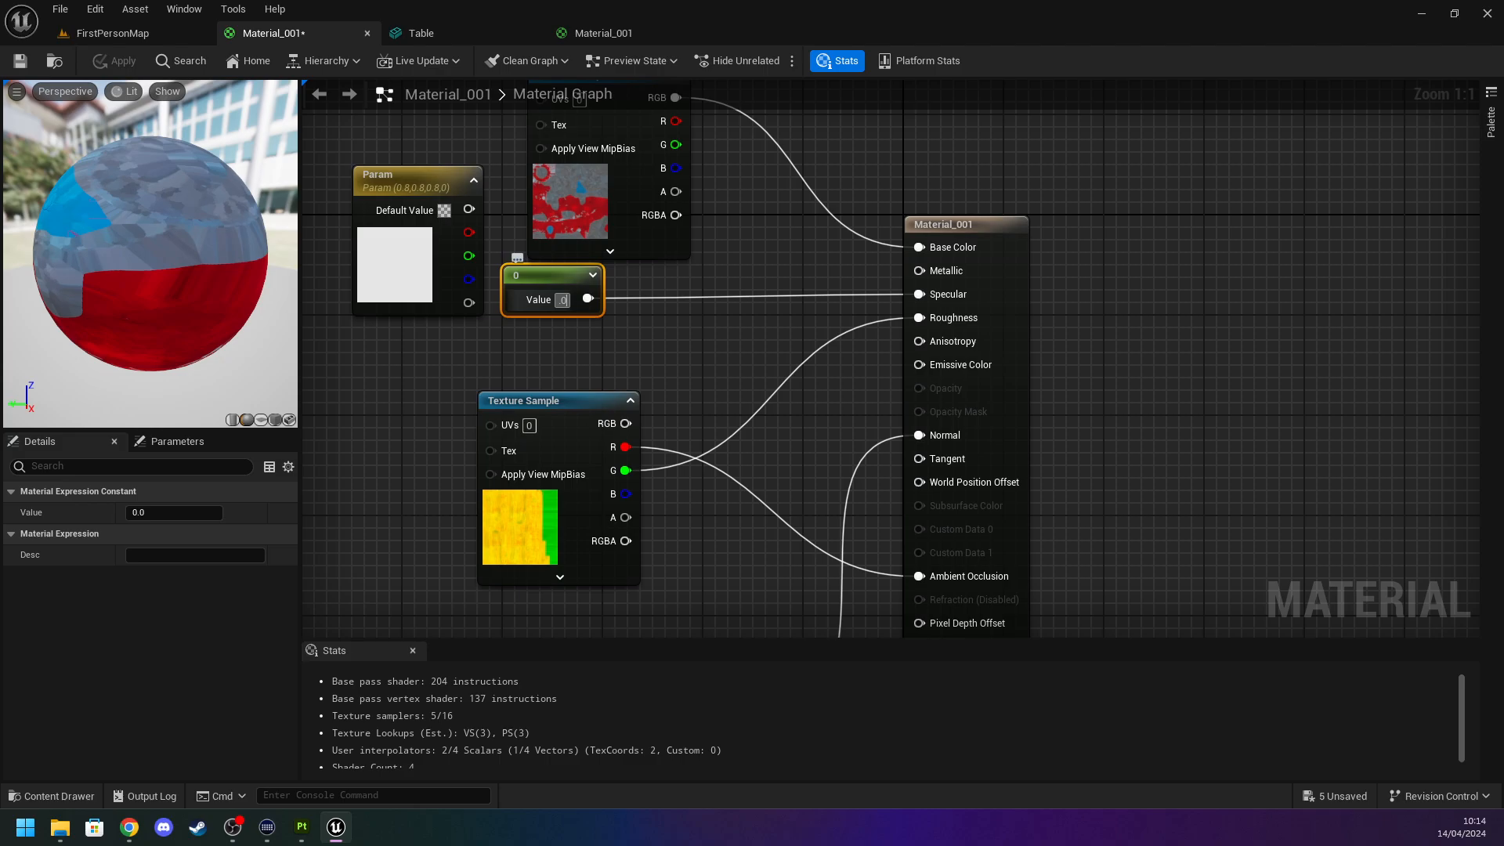
key("Return")
left_click(622, 345)
left_click(114, 61)
left_click(110, 33)
Raise the drop pod to a Z location of 1067 and tilt it to an X rotation of 30°.
right_click_drag(626, 326, 553, 301)
key("d")
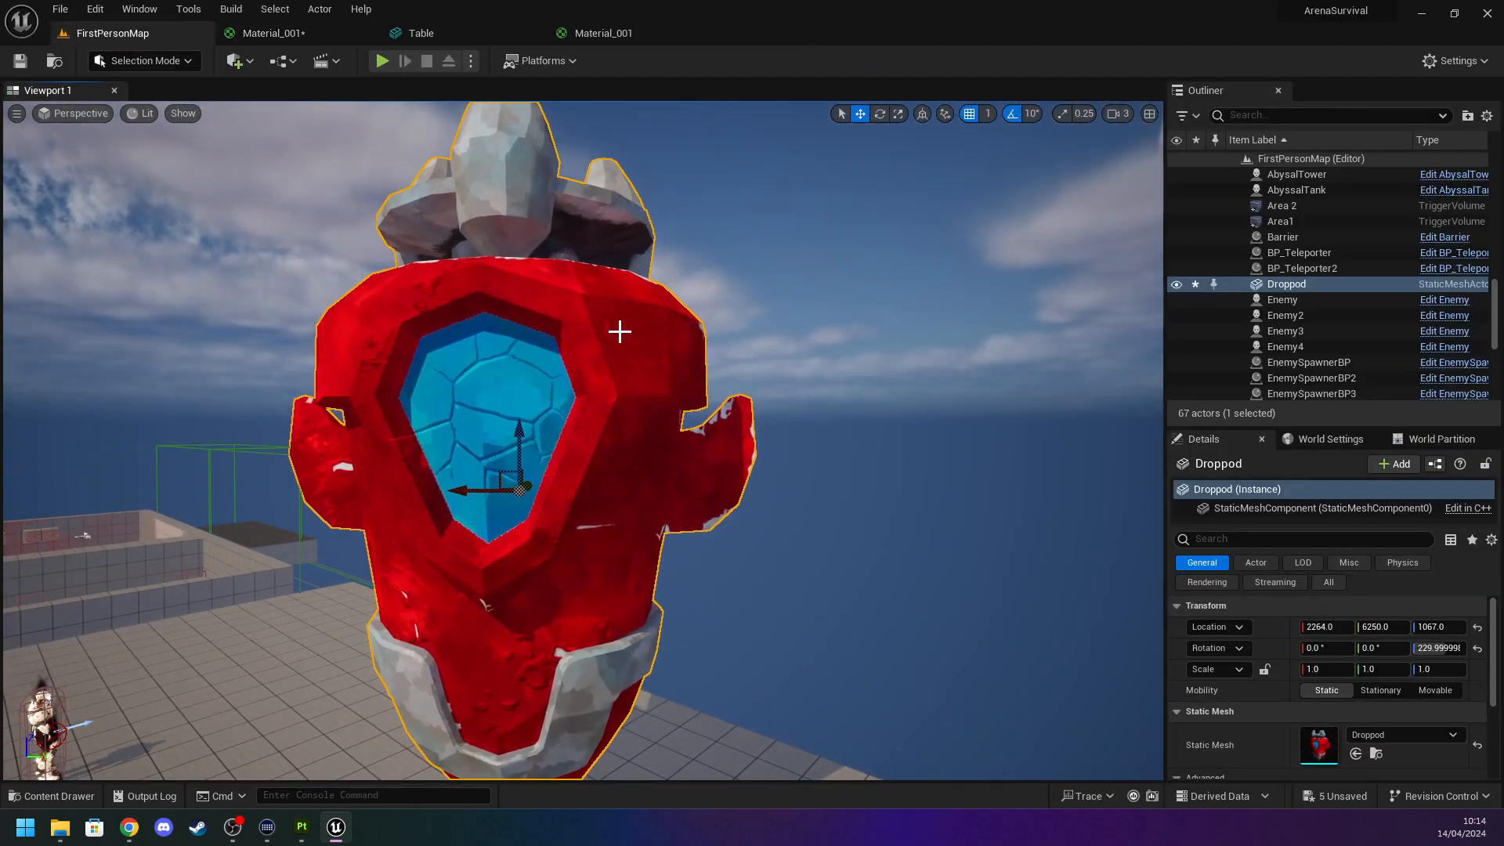
left_click_drag(515, 450, 516, 399)
right_click_drag(515, 399, 482, 384)
key("w")
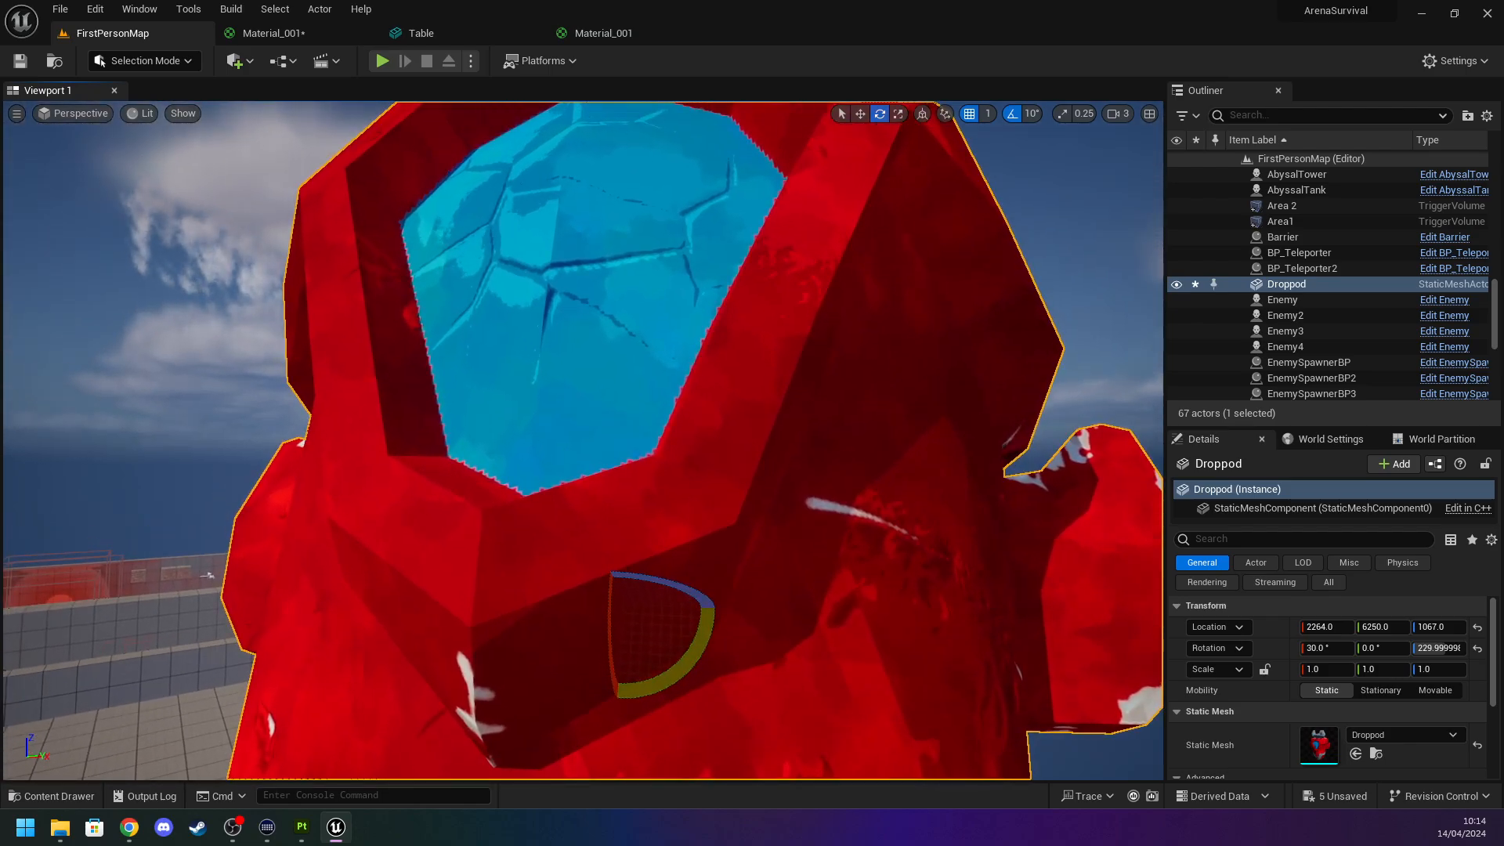
Set Material_001's Specular constant to 0.08, save the material, and inspect the drop pod in FirstPersonMap.
left_click(258, 36)
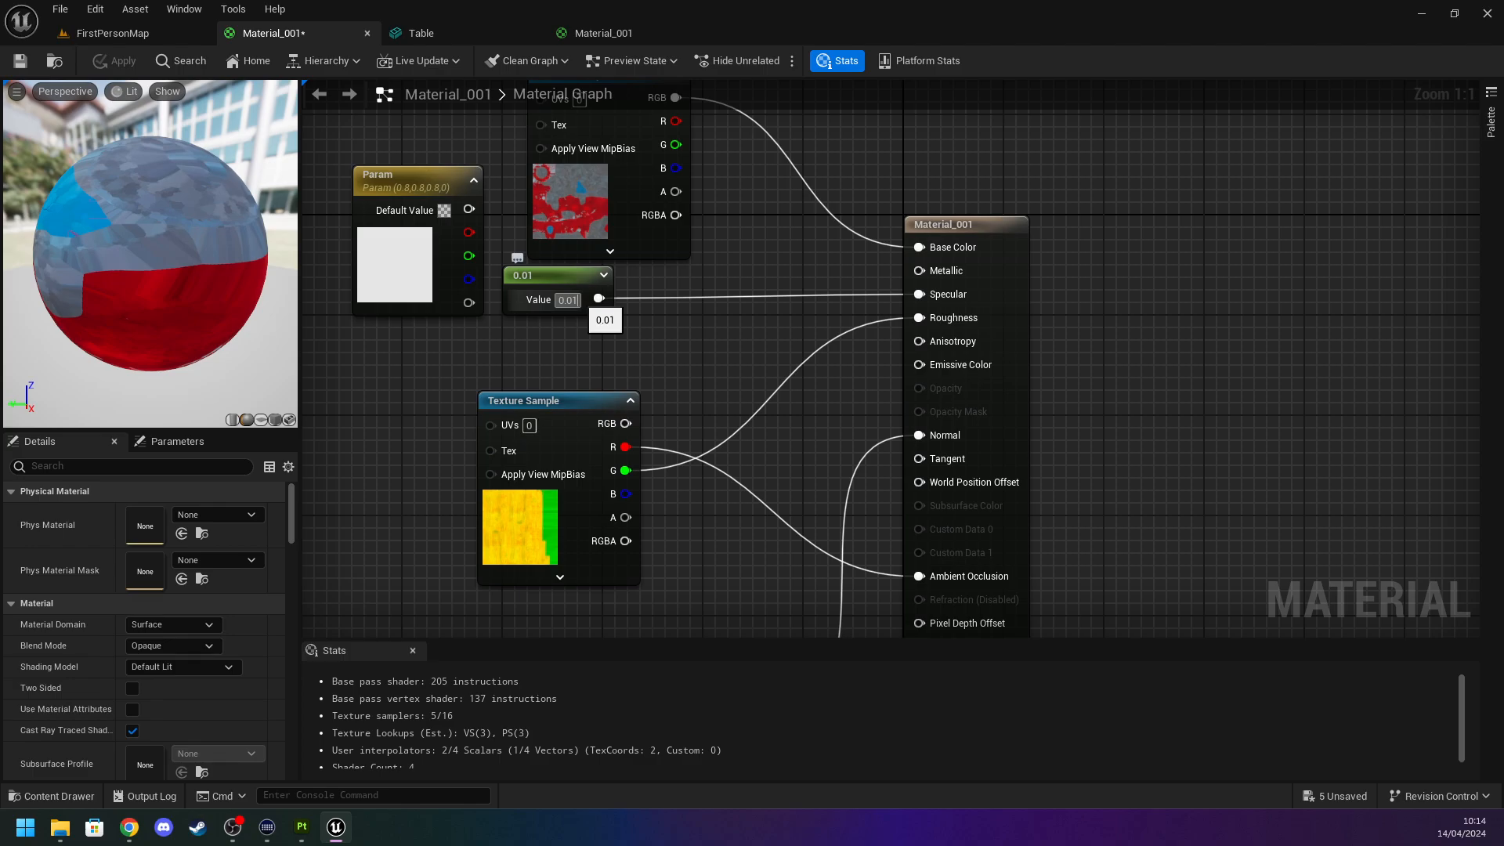
left_click(25, 60)
left_click(93, 10)
left_click(112, 33)
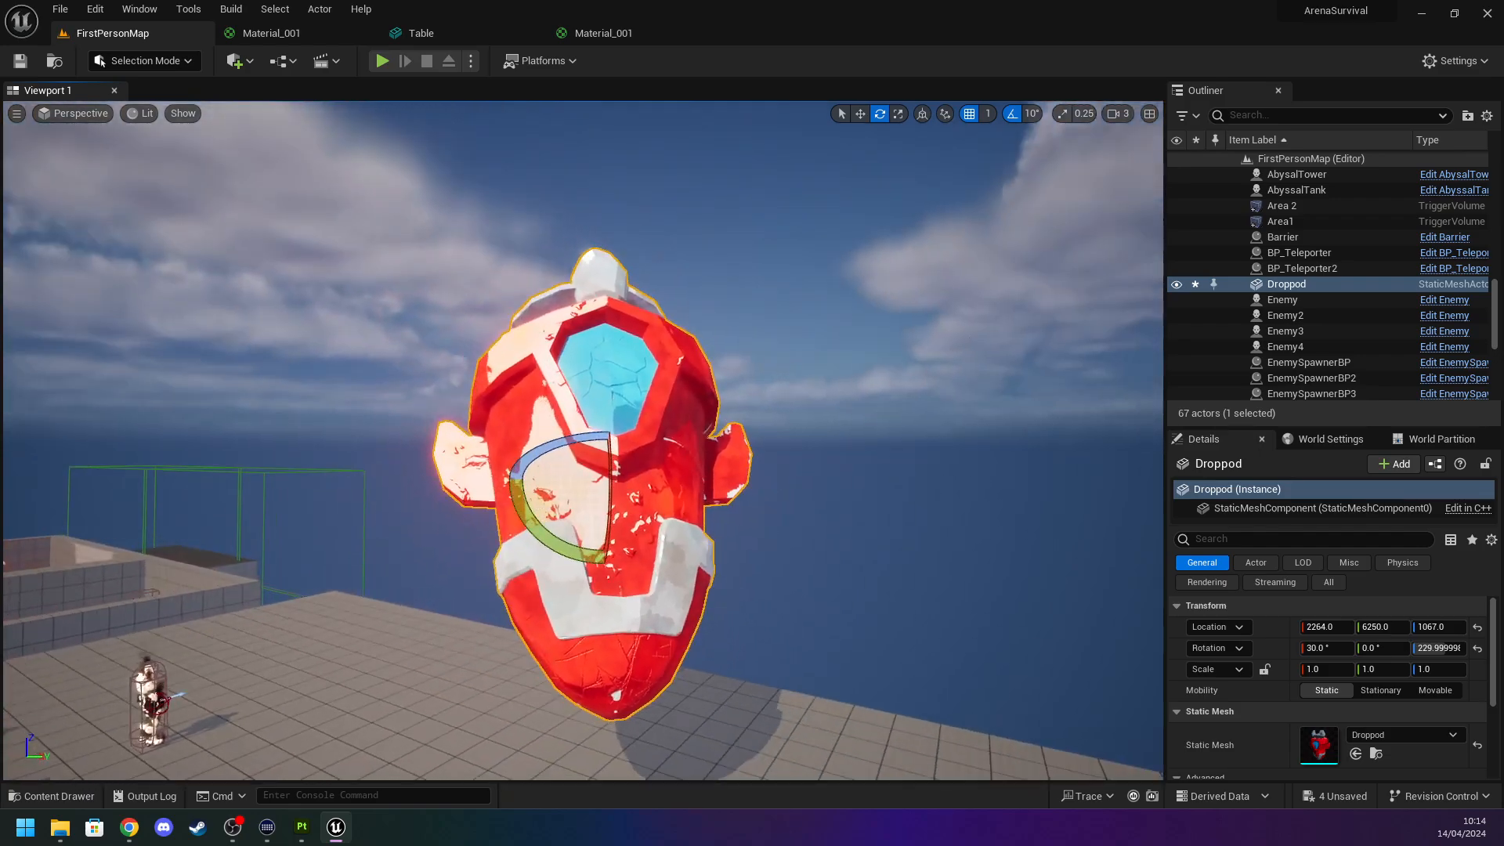
key("w")
key("a")
right_click_drag(583, 440, 689, 443)
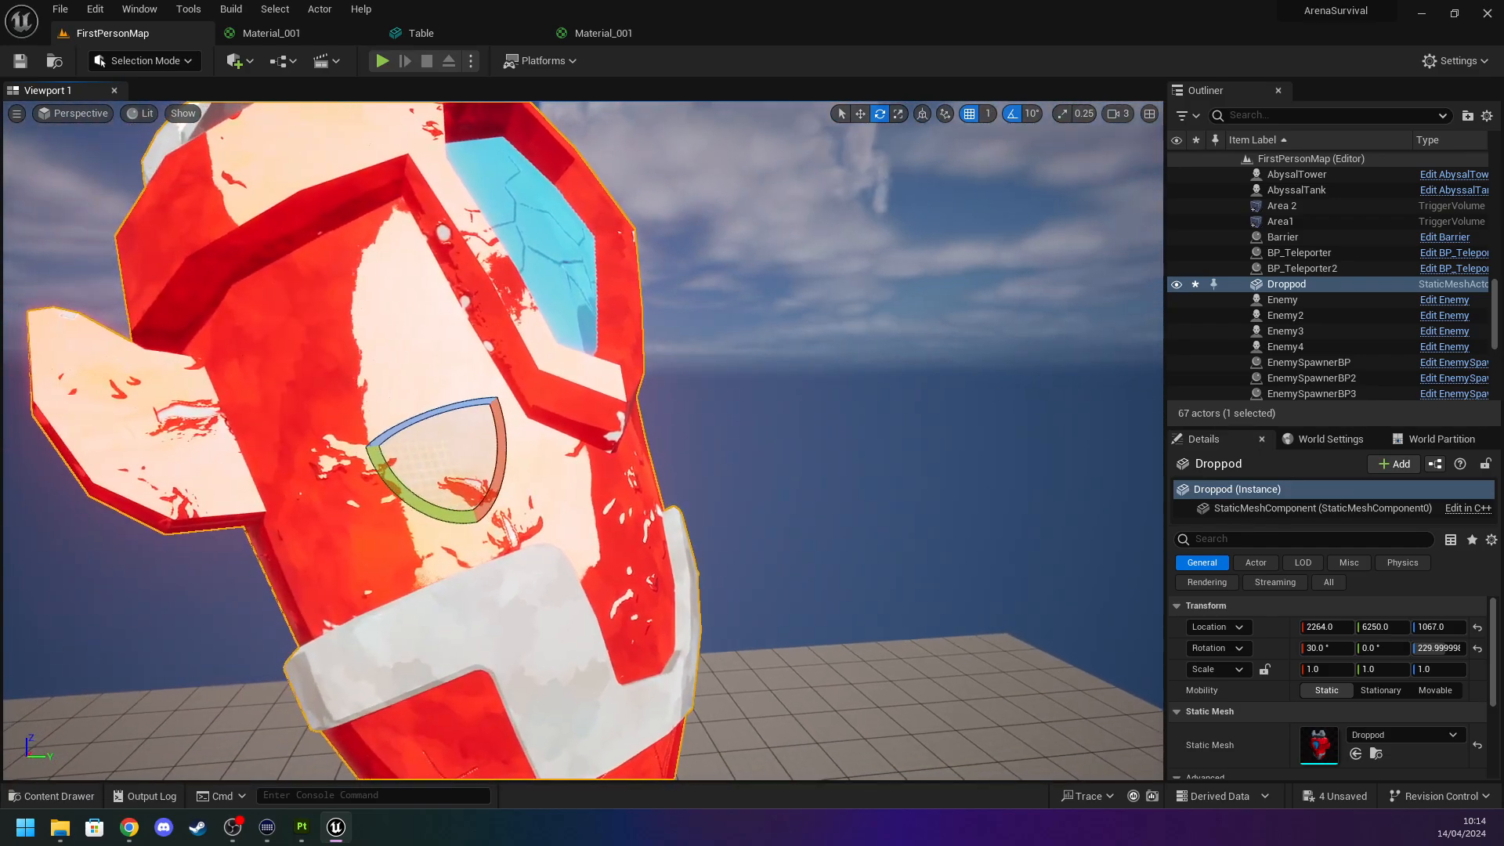
Set the constant feeding Specular in the drop pod's Material_001 back to 0.
left_click(232, 39)
left_click(567, 300)
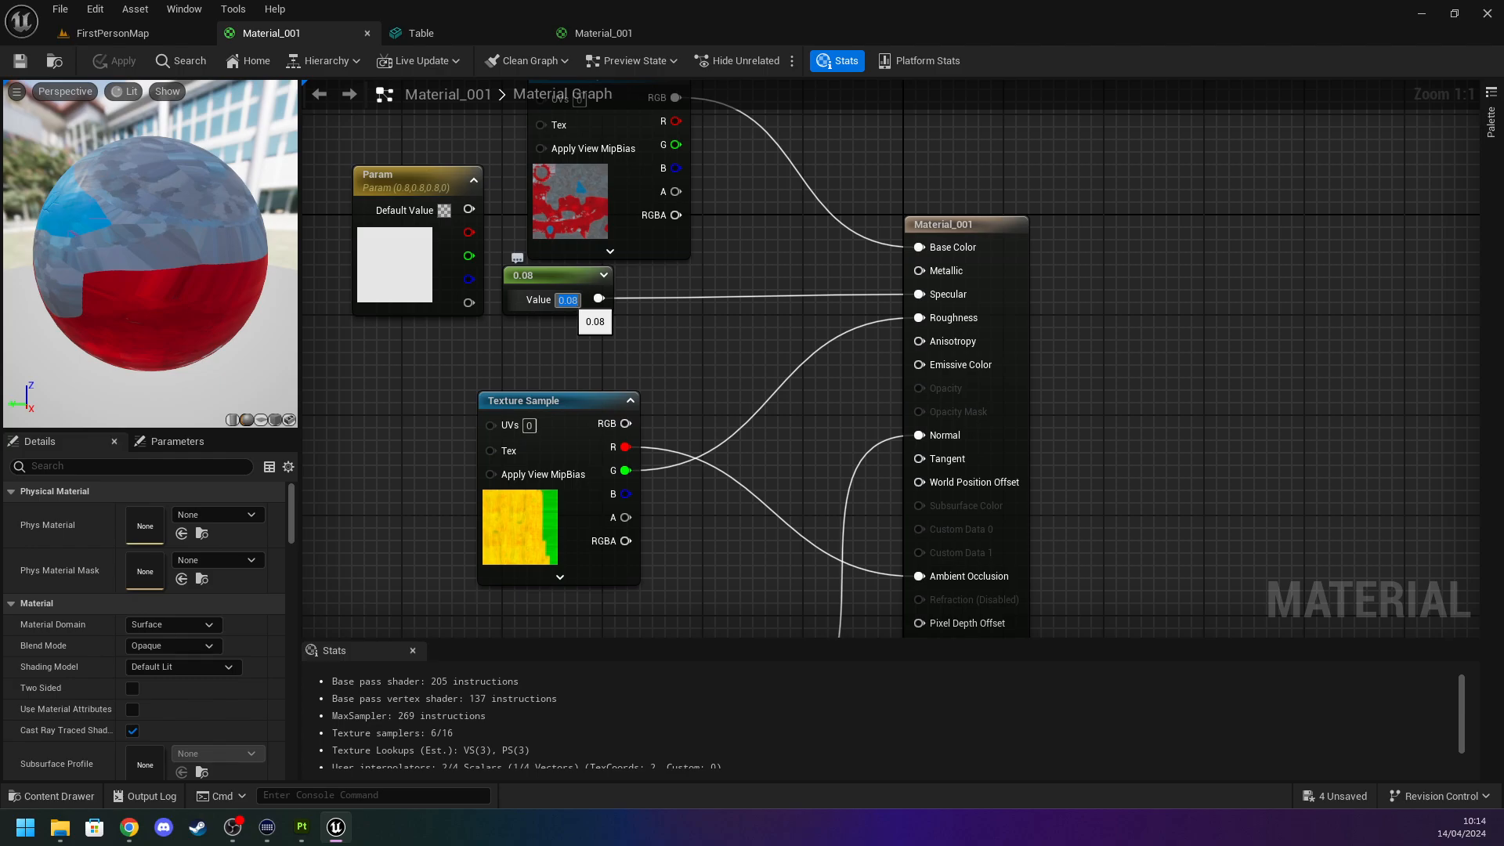
type("0")
key("Return")
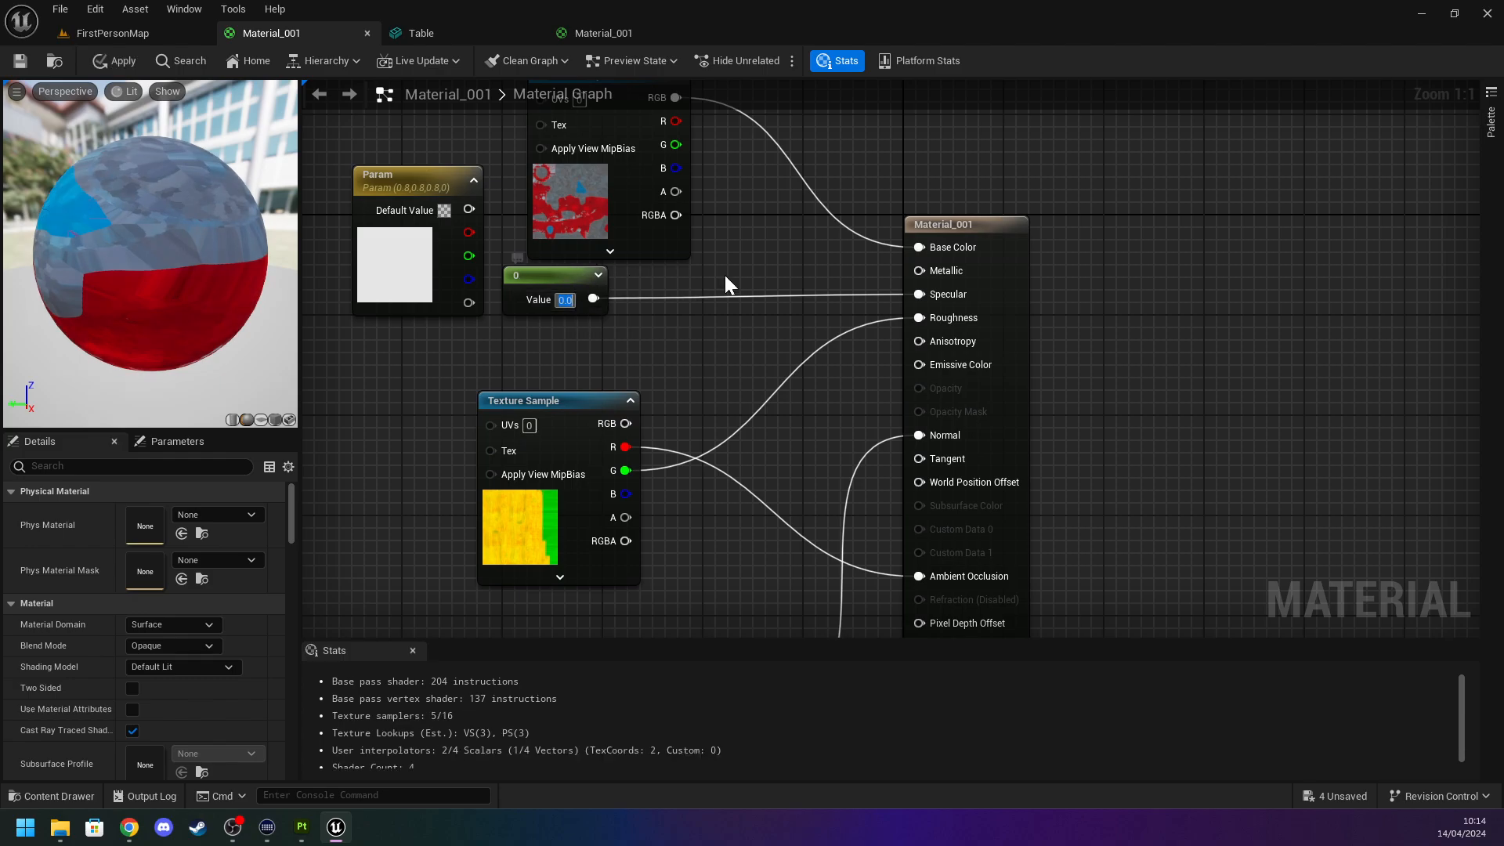
Shift the Specular constant node within Material_001's graph, save the material, and view the drop pod up close in FirstPersonMap.
left_click_drag(569, 274, 618, 286)
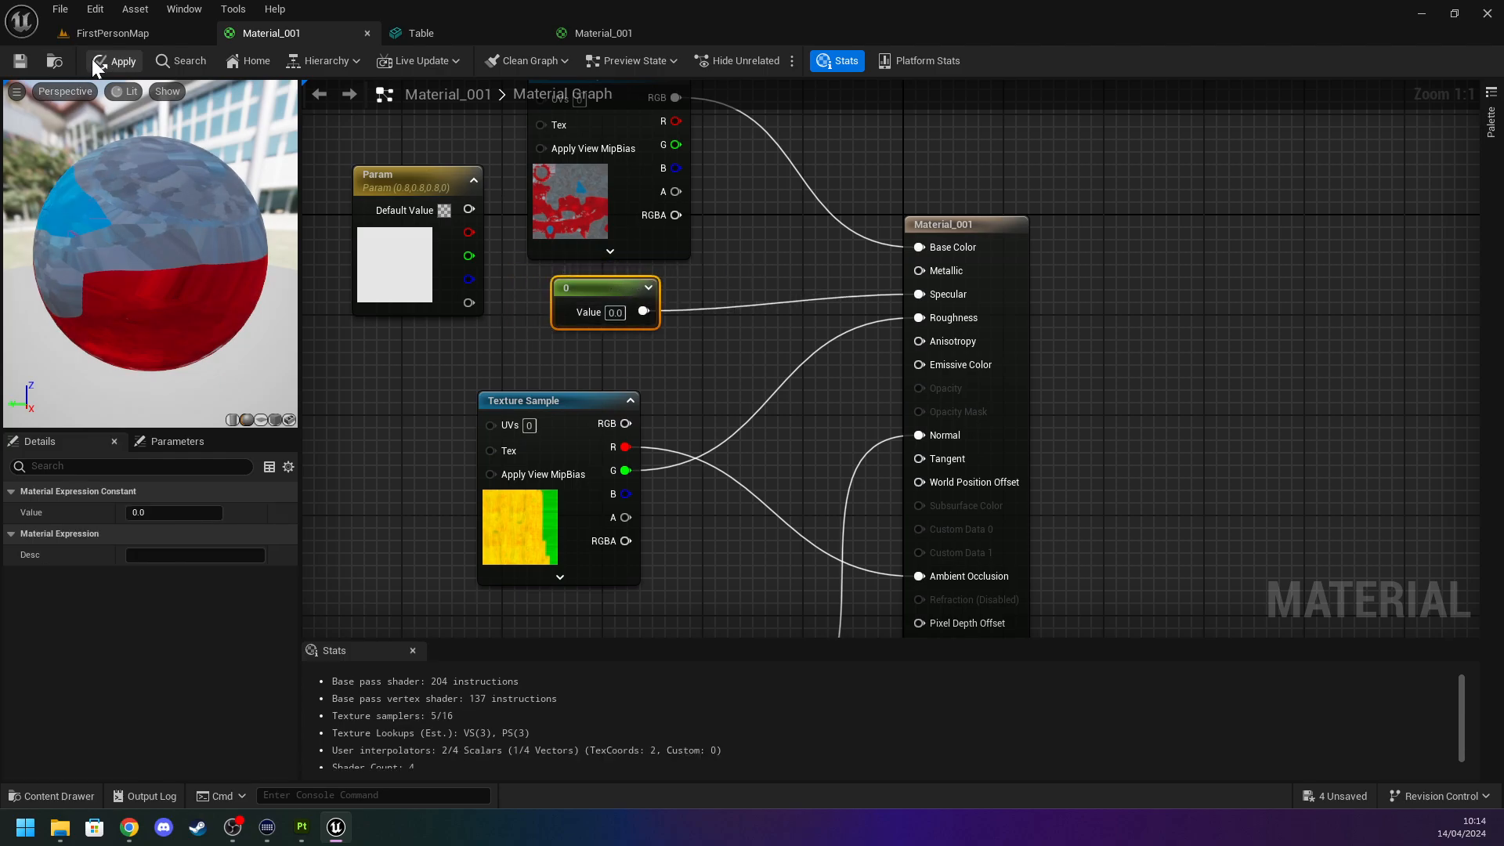
left_click(18, 62)
left_click(94, 9)
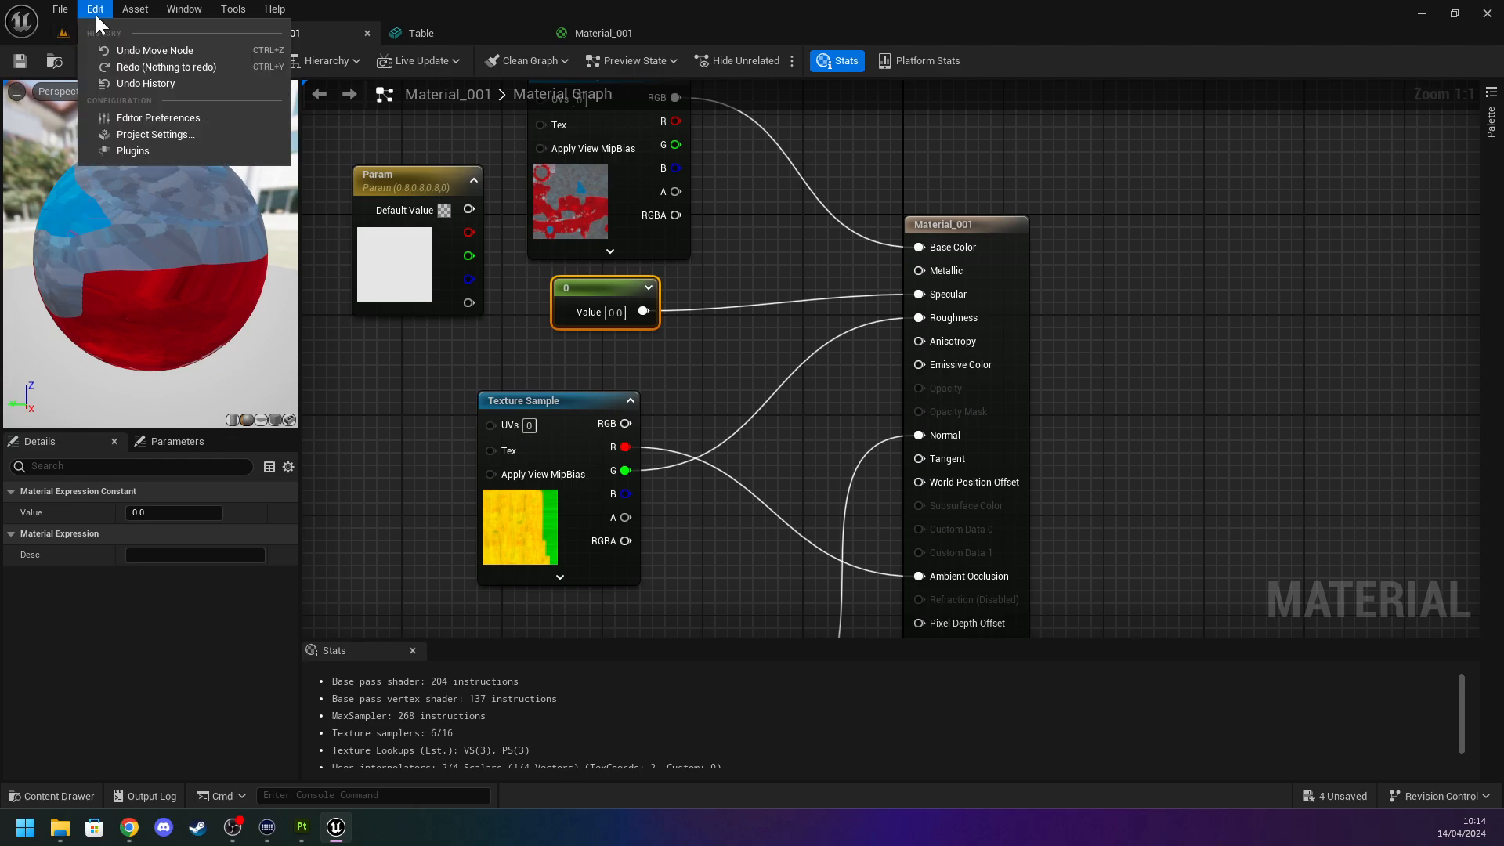
left_click(61, 33)
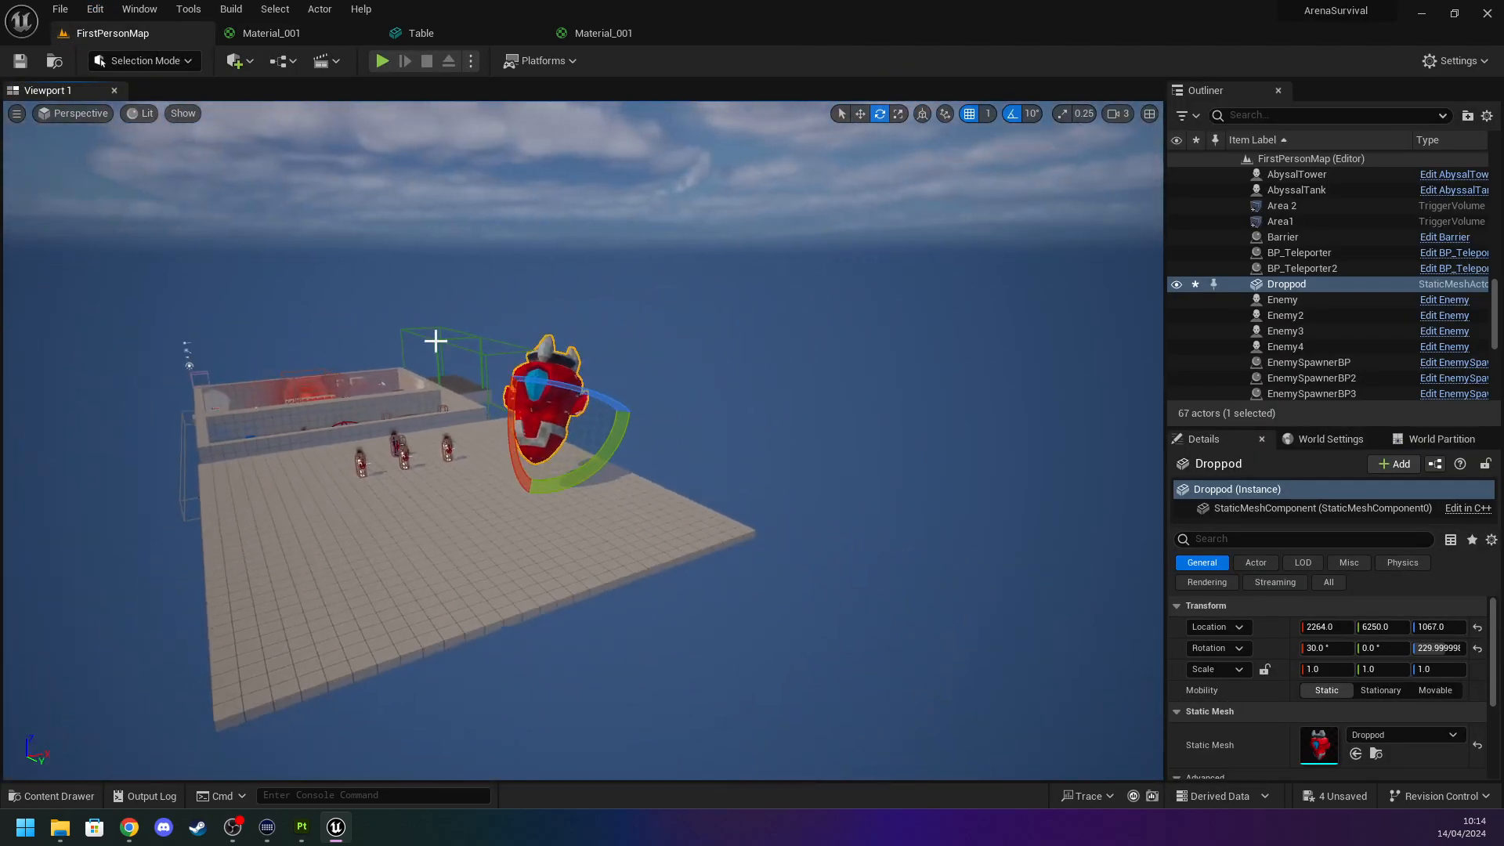
key("w")
right_click_drag(583, 440, 508, 462)
key("s")
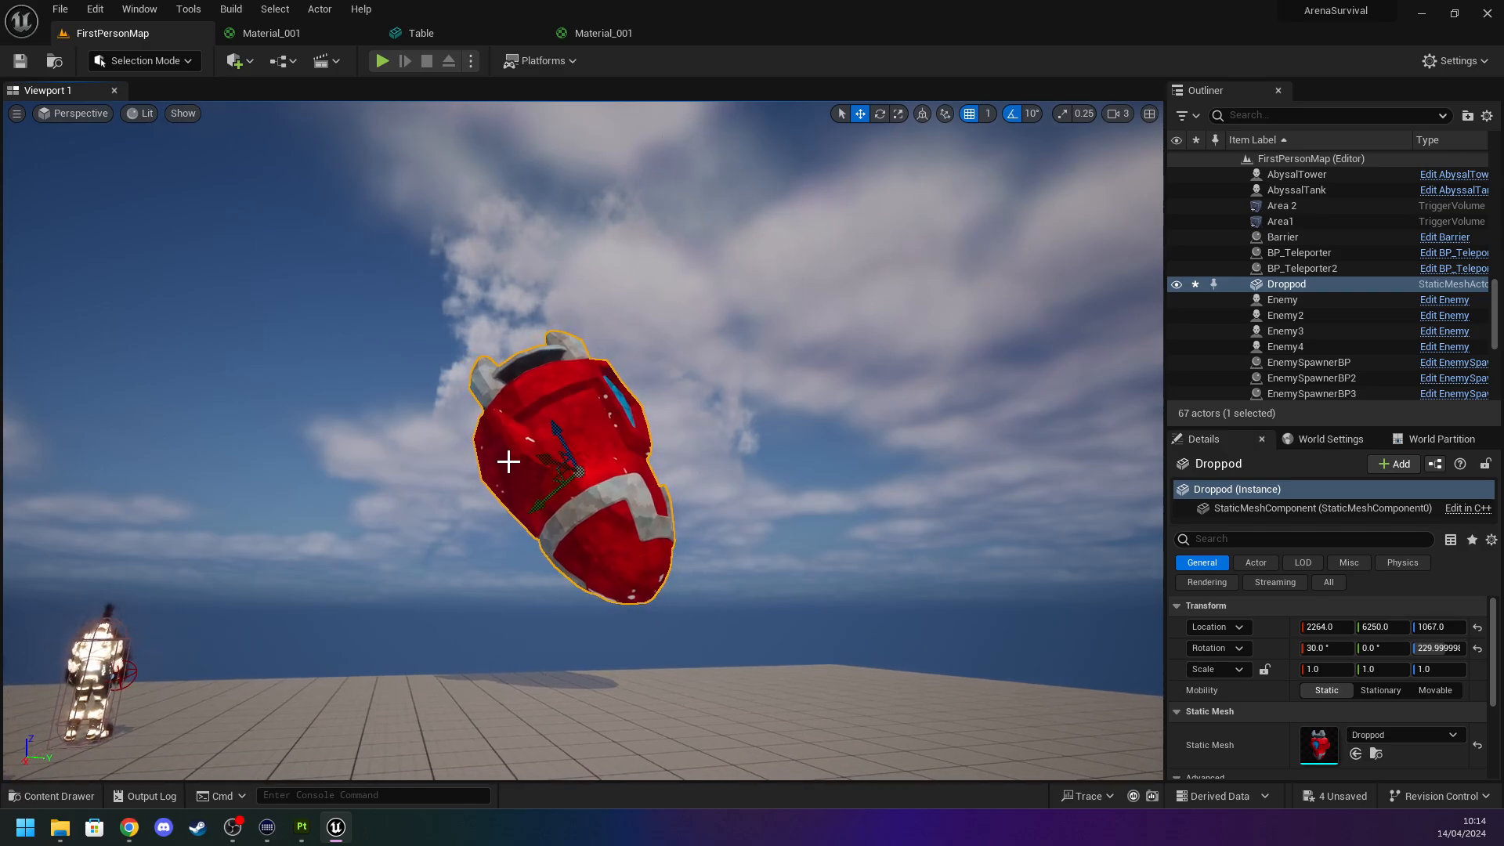
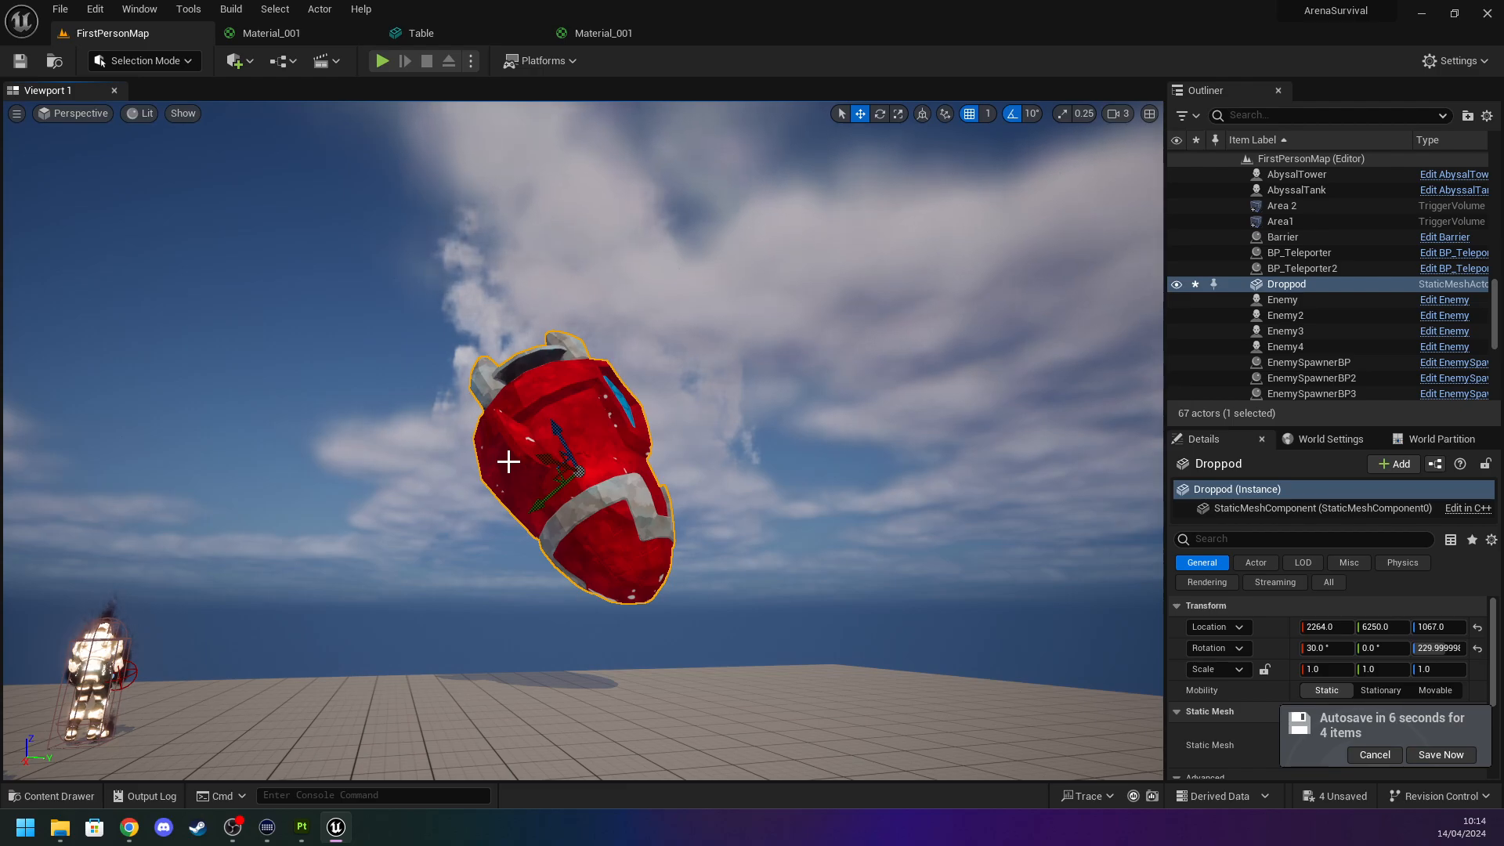
Rotate the drop pod in the air above the platform.
scroll(498, 507, "up", 3)
middle_click_drag(367, 466, 345, 384)
scroll(366, 466, "up", 2)
mouse_move(580, 487)
right_mouse_down()
mouse_move(427, 575)
mouse_move(376, 627)
mouse_move(581, 473)
right_mouse_up()
key("w")
key("s")
key("w")
key("e")
right_click_drag(640, 307, 619, 211)
key("w")
key("s")
mouse_move(599, 545)
left_mouse_down()
mouse_move(576, 562)
mouse_move(610, 526)
left_mouse_up()
Move the drop pod higher above the platform, to about X 2596, Y 6303, Z 1449.
key("w")
left_click_drag(552, 461, 721, 202)
right_click_drag(722, 201, 741, 141)
key("s")
Rotate the drop pod to about 0.43° on X, -28.65° on Y and 224.81° on Z.
mouse_move(709, 229)
right_mouse_down()
mouse_move(650, 229)
mouse_move(710, 229)
right_mouse_up()
key("w")
key("w")
key("e")
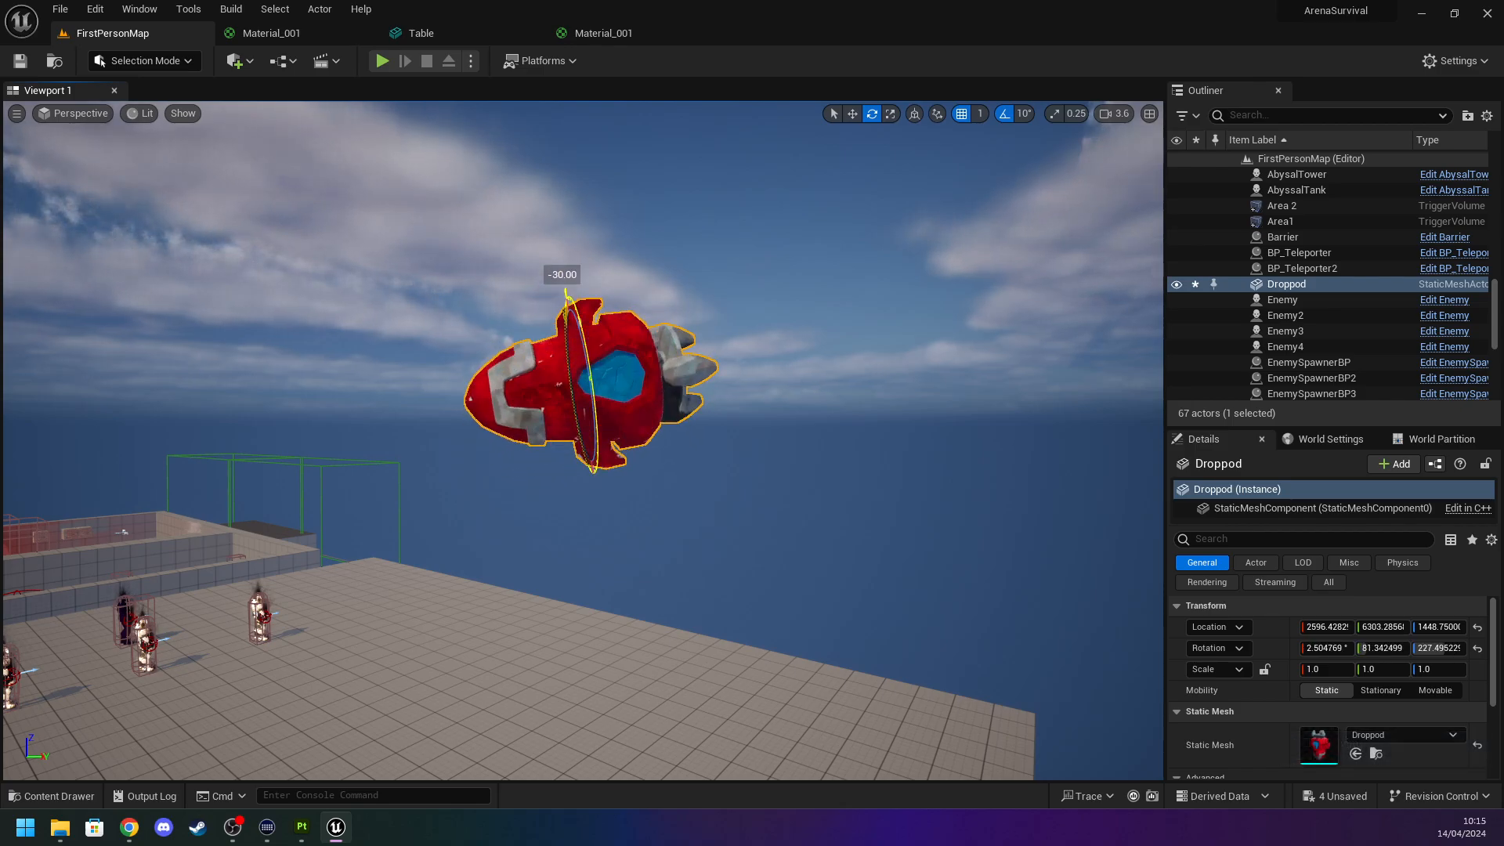
key("w")
mouse_move(453, 371)
right_mouse_down()
mouse_move(423, 279)
mouse_move(427, 376)
right_mouse_up()
key("s")
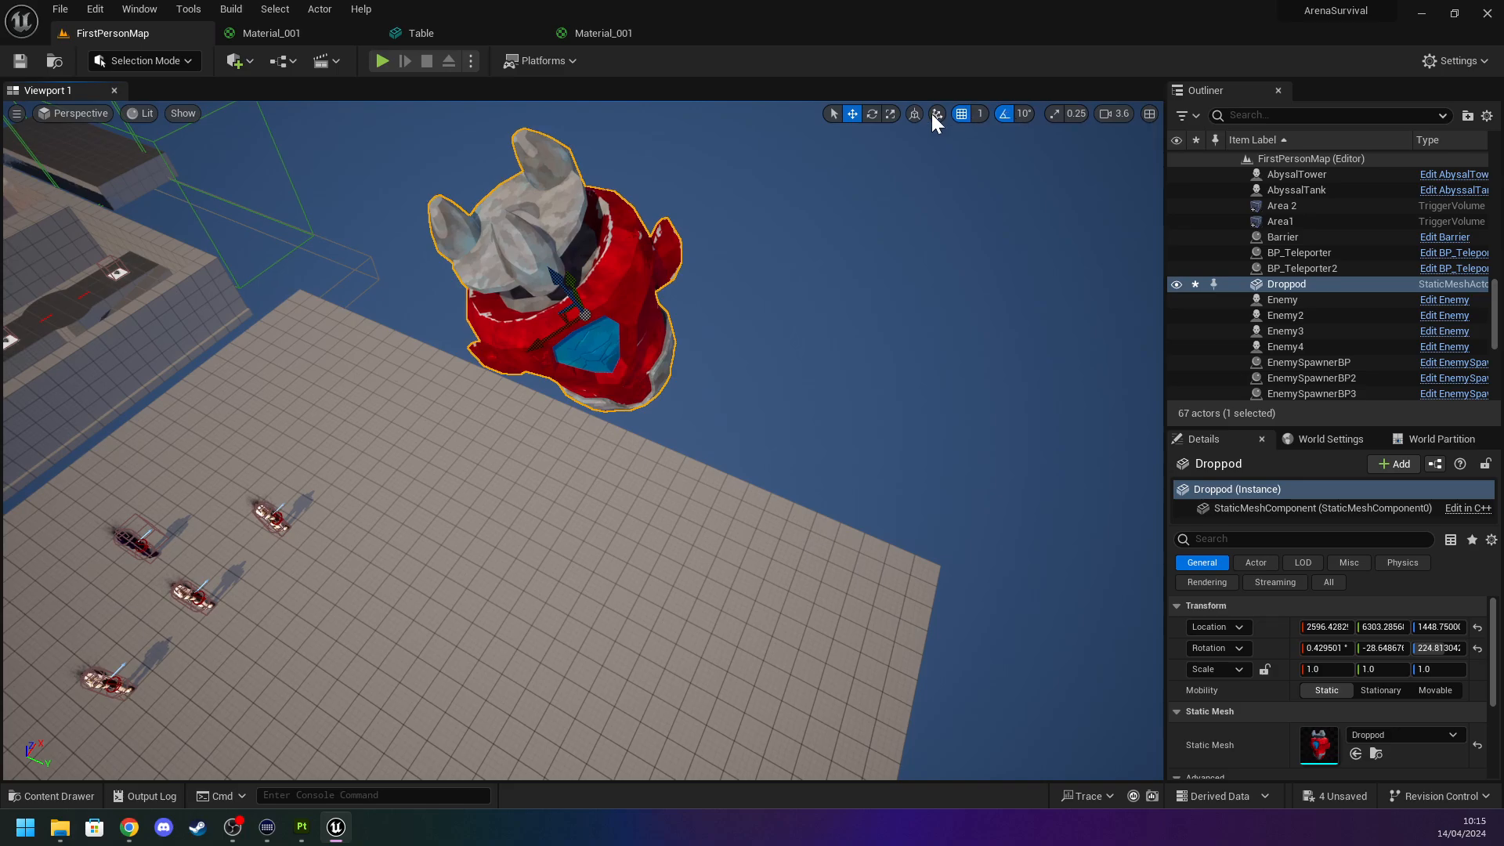
Switch the transform gizmo to world space, move the drop pod to about X 2351, Y 4192, and turn it to about 94.81° on Z.
left_click(913, 115)
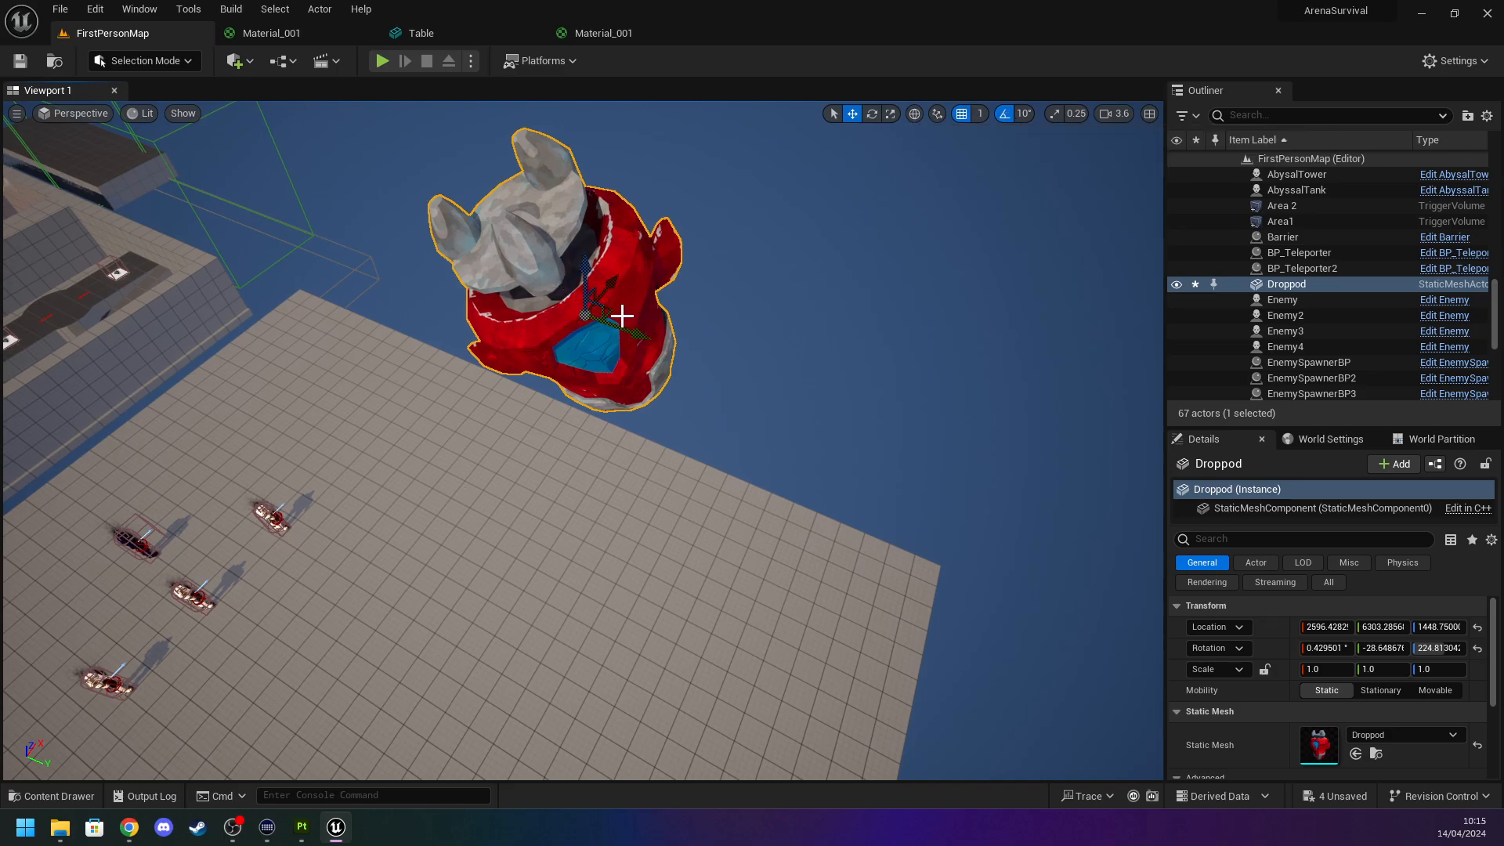
left_click_drag(599, 311, 107, 173)
right_click_drag(416, 221, 302, 196)
key("s")
key("e")
left_click_drag(751, 294, 870, 299)
key("d")
right_click_drag(749, 296, 376, 305)
key("w")
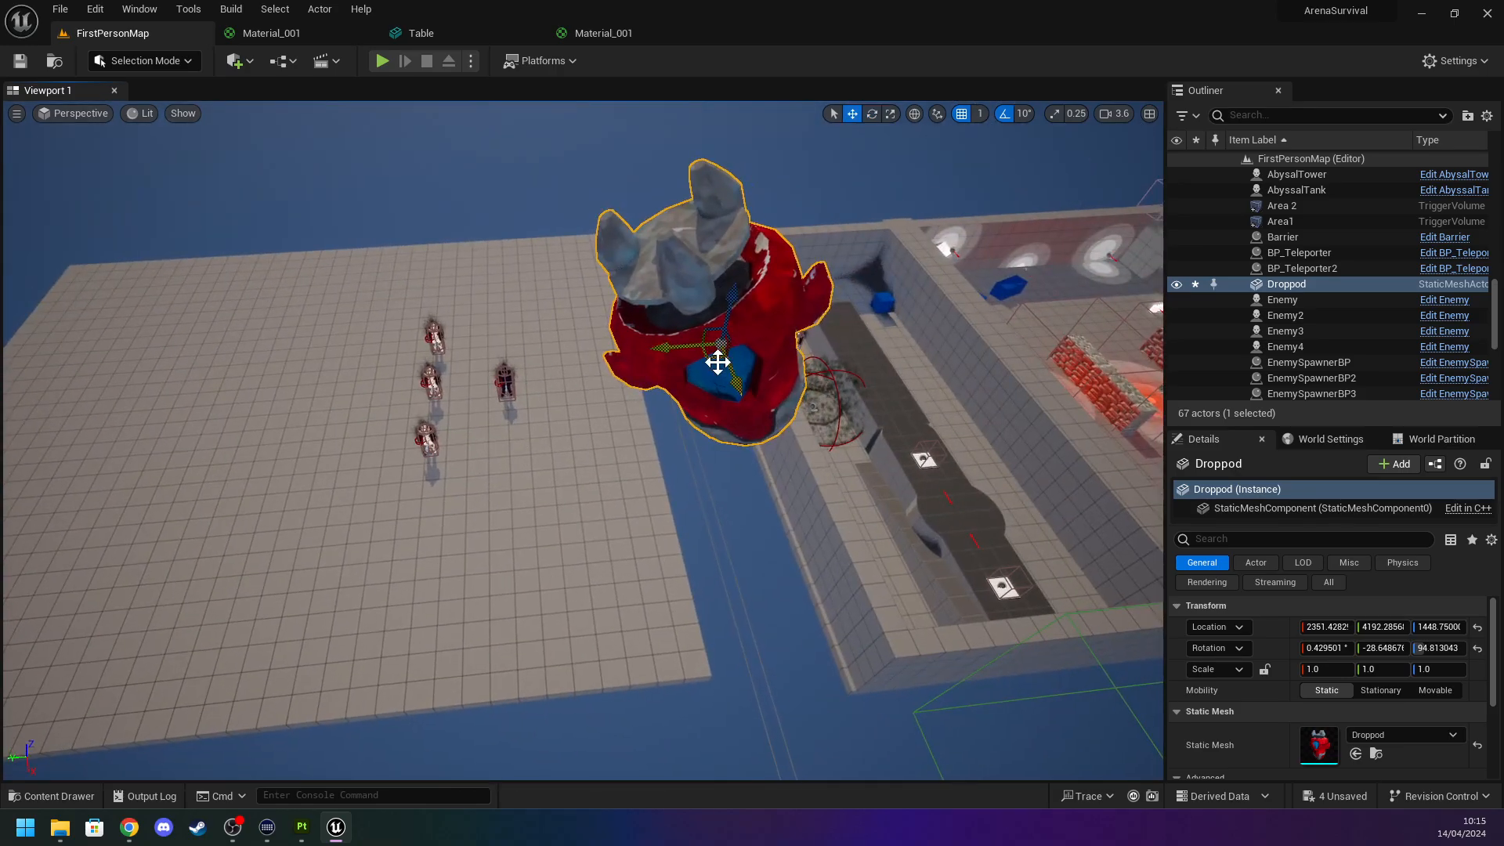
Move the drop pod along X to about 575 and turn it to about 114.81° on Z.
left_click_drag(728, 372, 611, 110)
key("f")
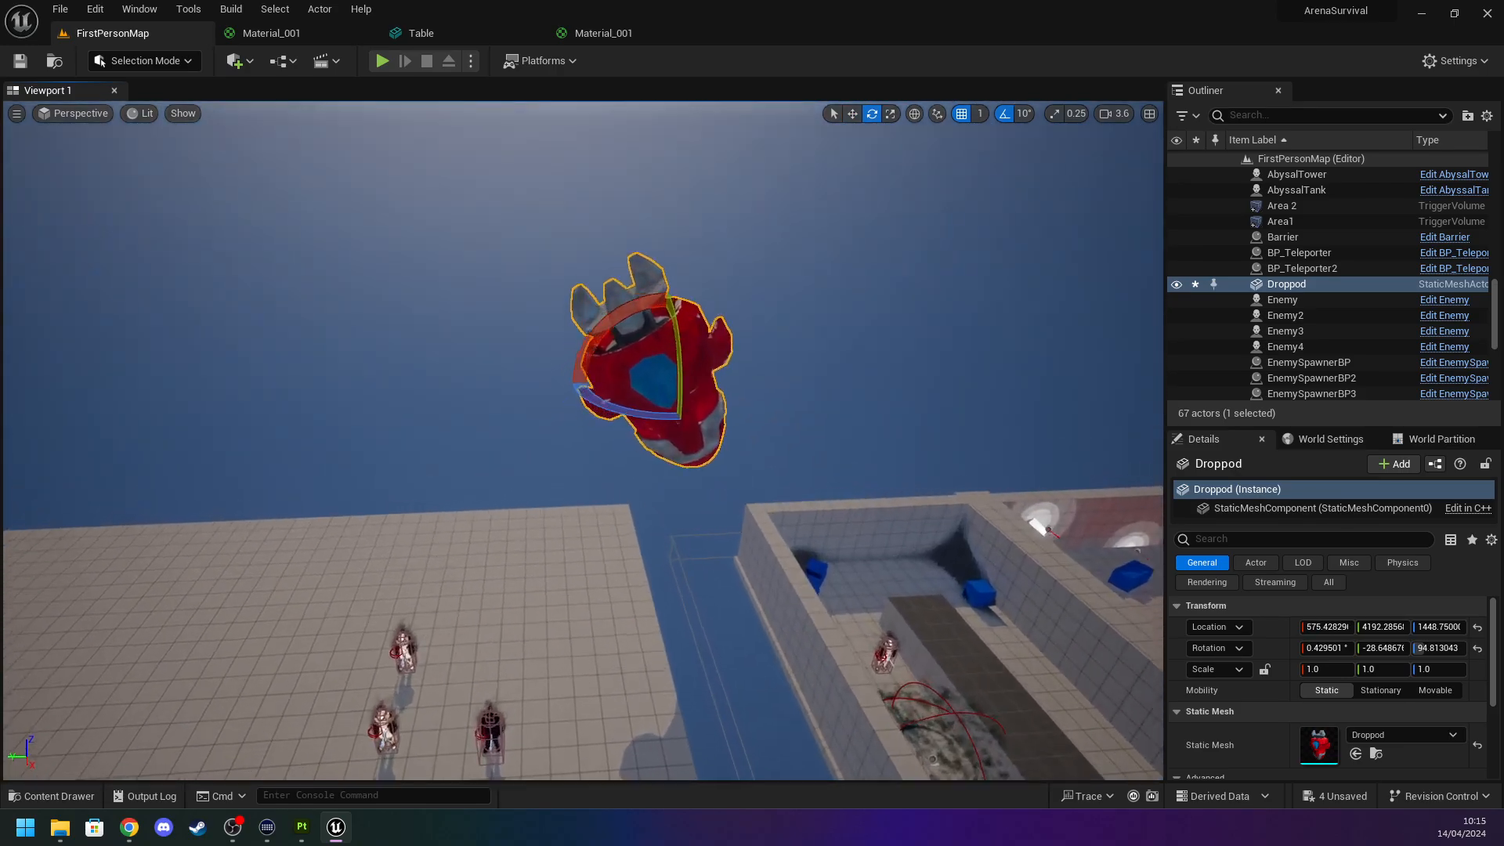
key("e")
left_click_drag(557, 467, 591, 598)
scroll(548, 470, "down", 5)
Move the drop pod to about X 227, Y 1938 and lower it to a Z location of 1065.75.
key("w")
left_click_drag(538, 441, 752, 345)
key("f")
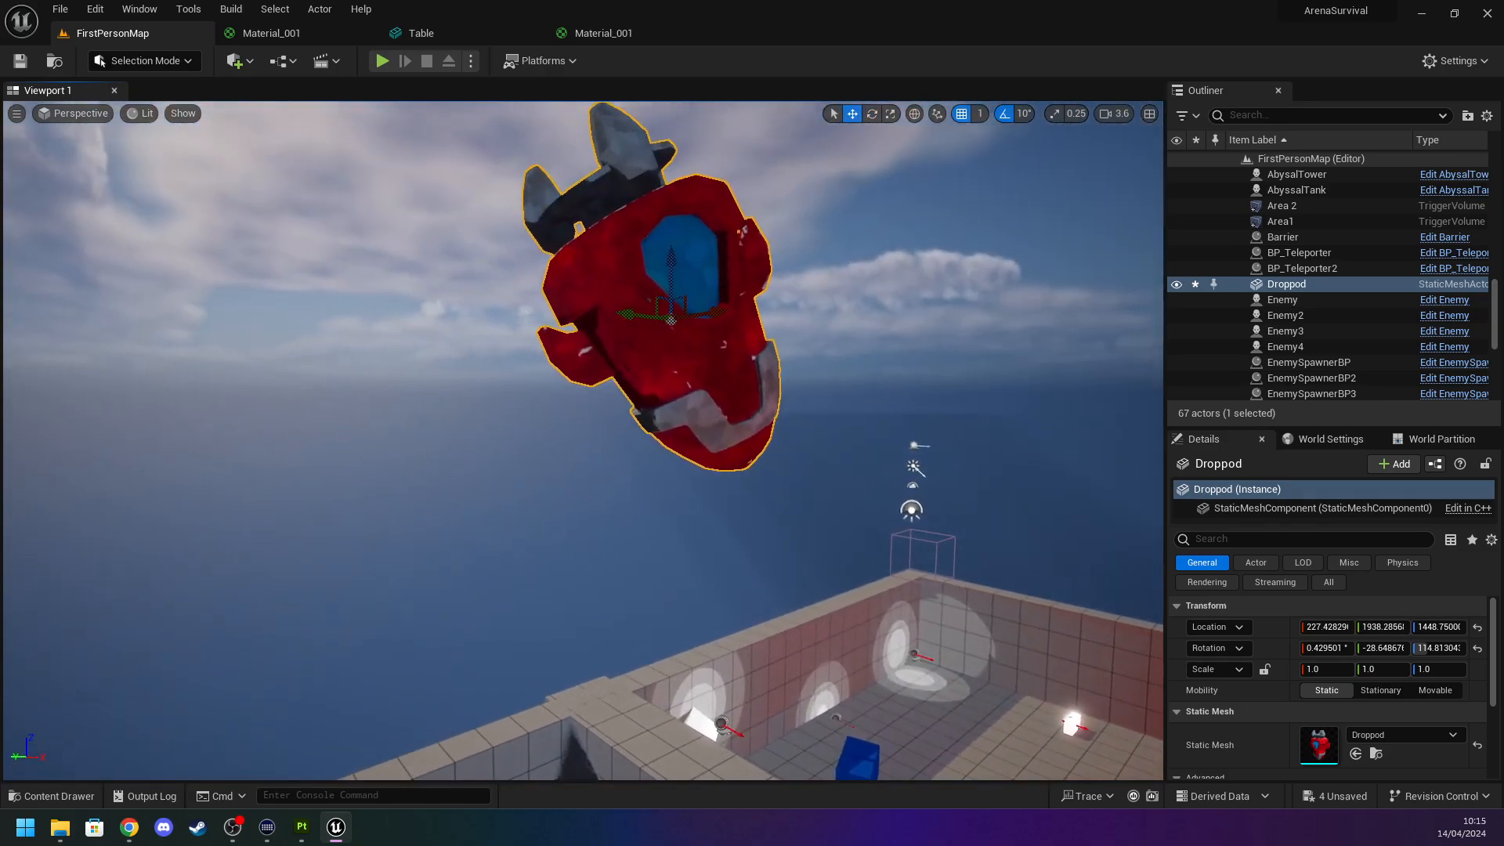
left_click_drag(675, 272, 678, 423)
mouse_move(700, 433)
right_mouse_down()
mouse_move(830, 454)
mouse_move(702, 451)
right_mouse_up()
key("s")
key("w")
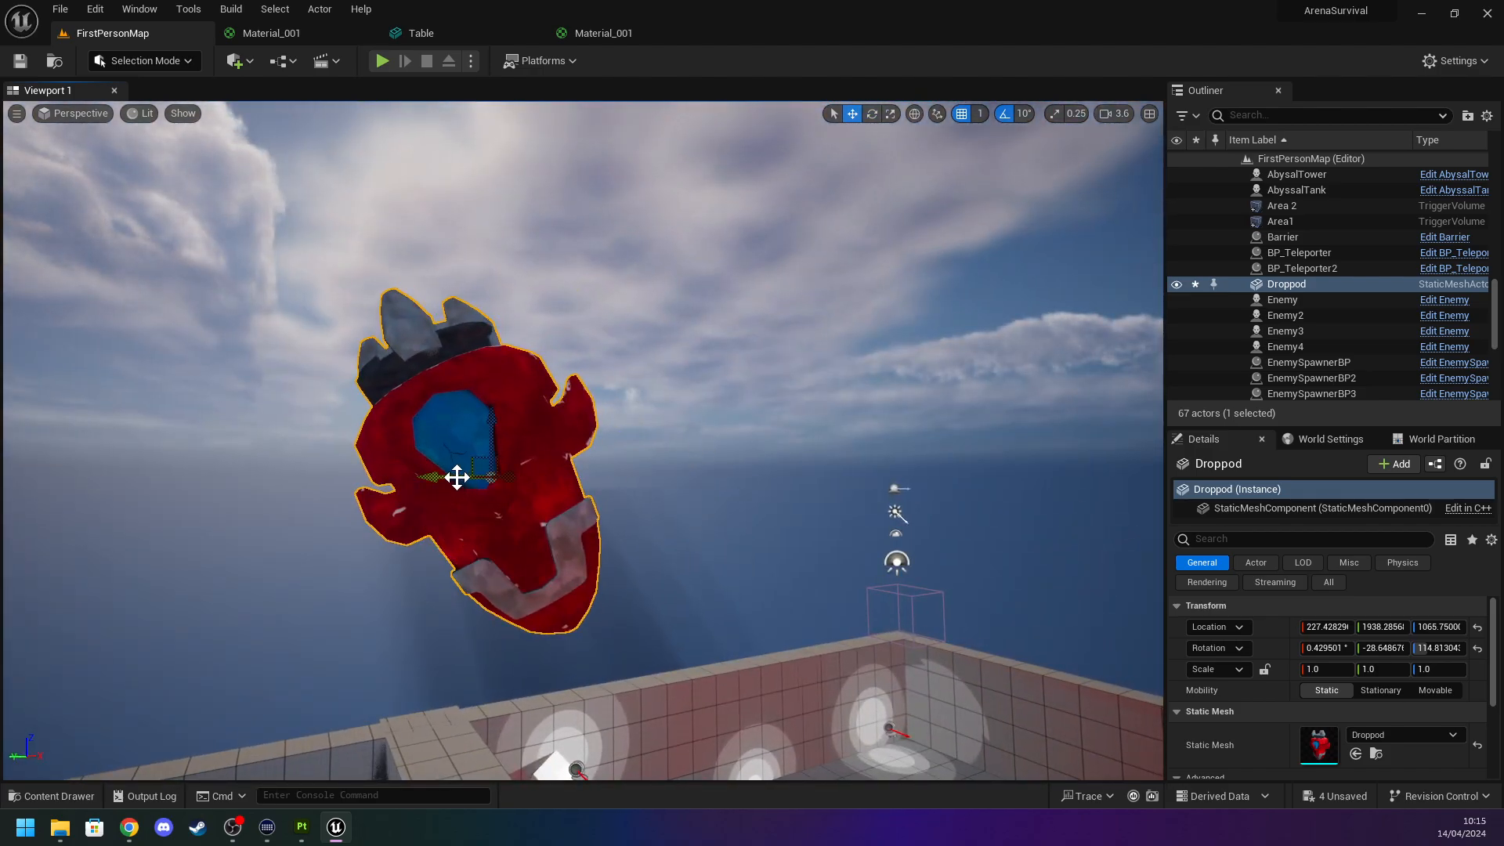
Move the drop pod over the walled arena, to about X 1244, Y 431.
left_click_drag(458, 477, 859, 504)
right_click_drag(799, 449, 901, 525)
key("w")
key("s")
left_click_drag(575, 347, 921, 411)
Try rotating the drop pod further and undo these last rotation changes.
key("e")
right_click_drag(813, 397, 799, 255)
key("w")
key("w")
left_click_drag(809, 467, 593, 638, "alt")
left_click_drag(540, 525, 554, 547)
left_click_drag(511, 593, 529, 600)
right_click_drag(528, 600, 560, 464)
key("ctrl+z")
key("ctrl+z")
key("ctrl+z")
Browse the project content for the post-process shader and open AdvancedCellShader from the Materials/Shaders folder.
key("ctrl+space")
left_click(316, 522)
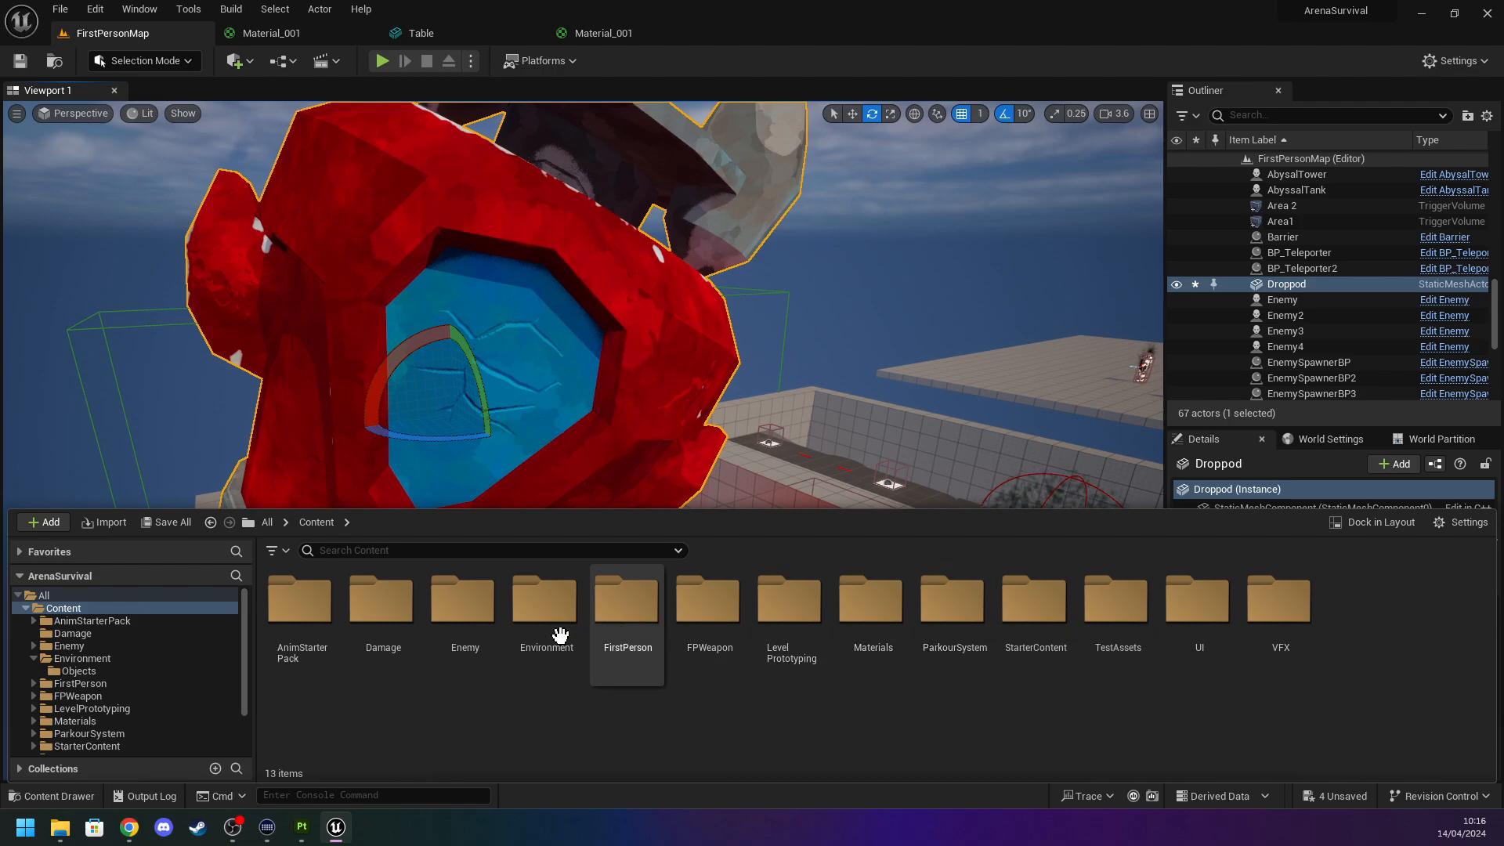
double_click(1265, 599)
left_click(311, 525)
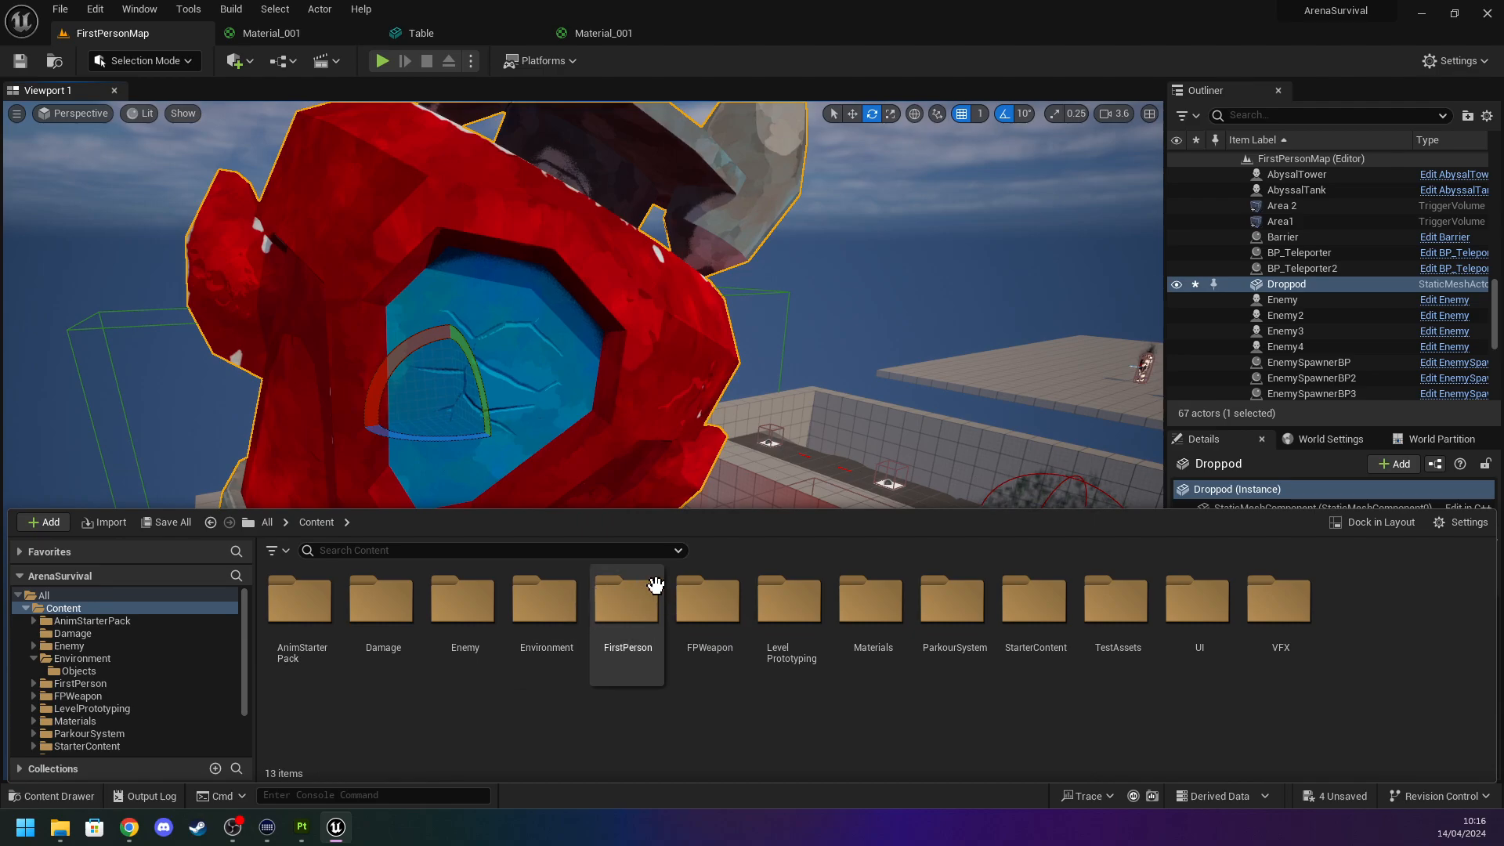
double_click(617, 592)
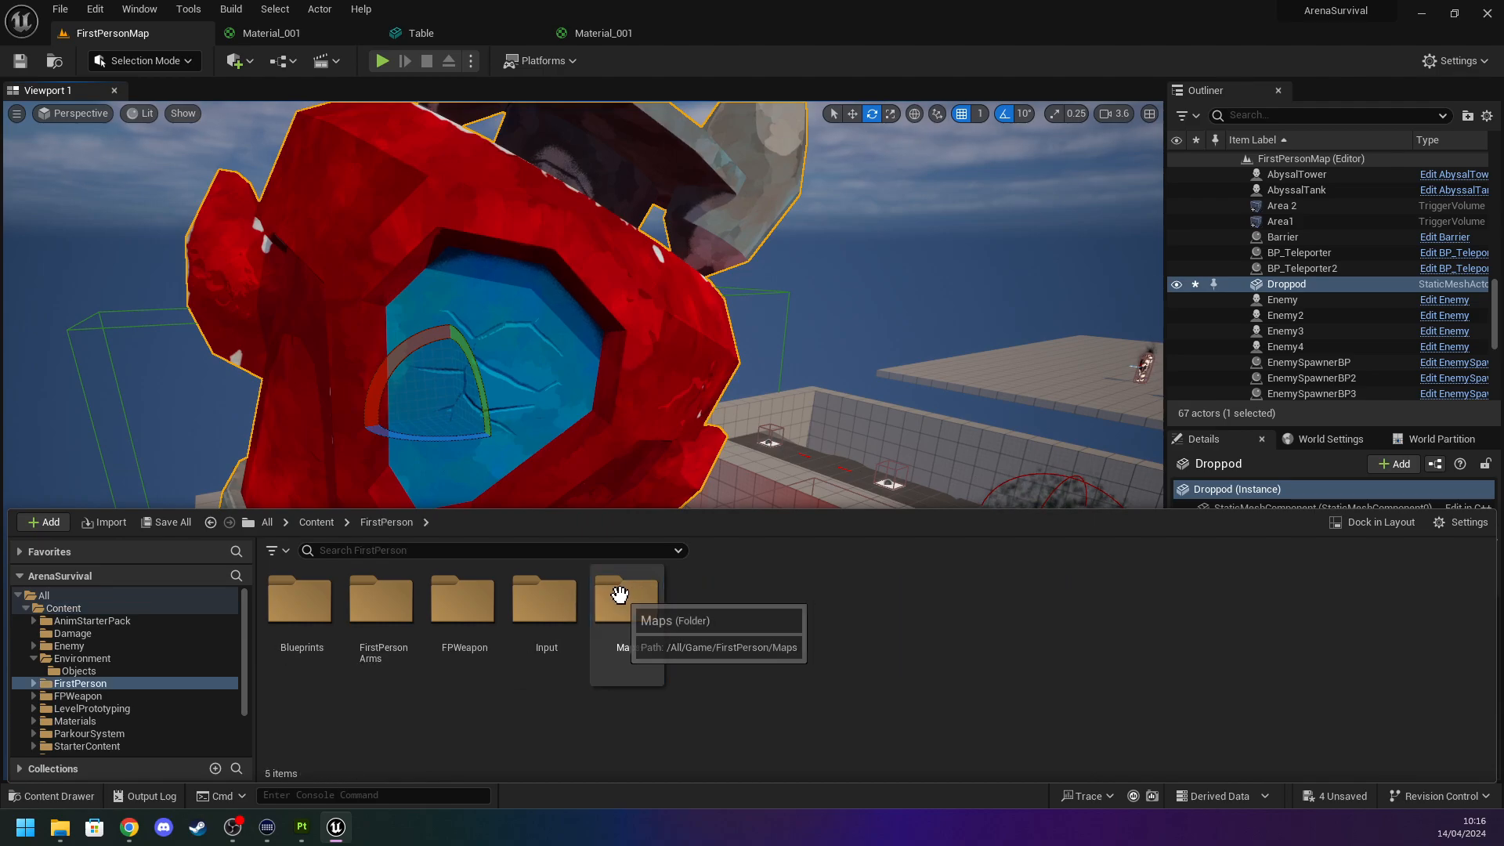
double_click(298, 602)
left_click(326, 522)
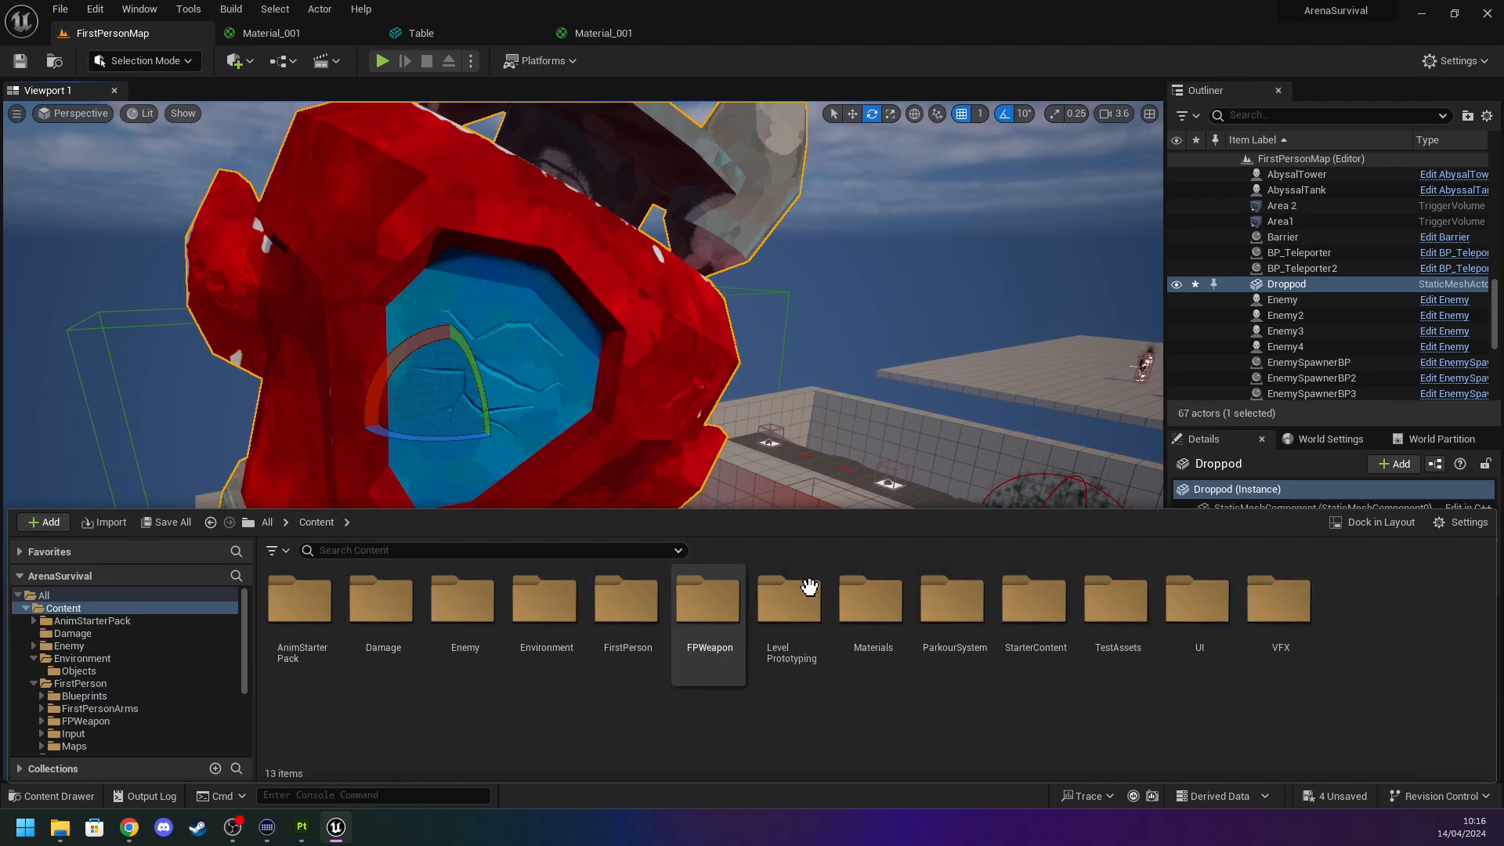
double_click(870, 608)
double_click(323, 607)
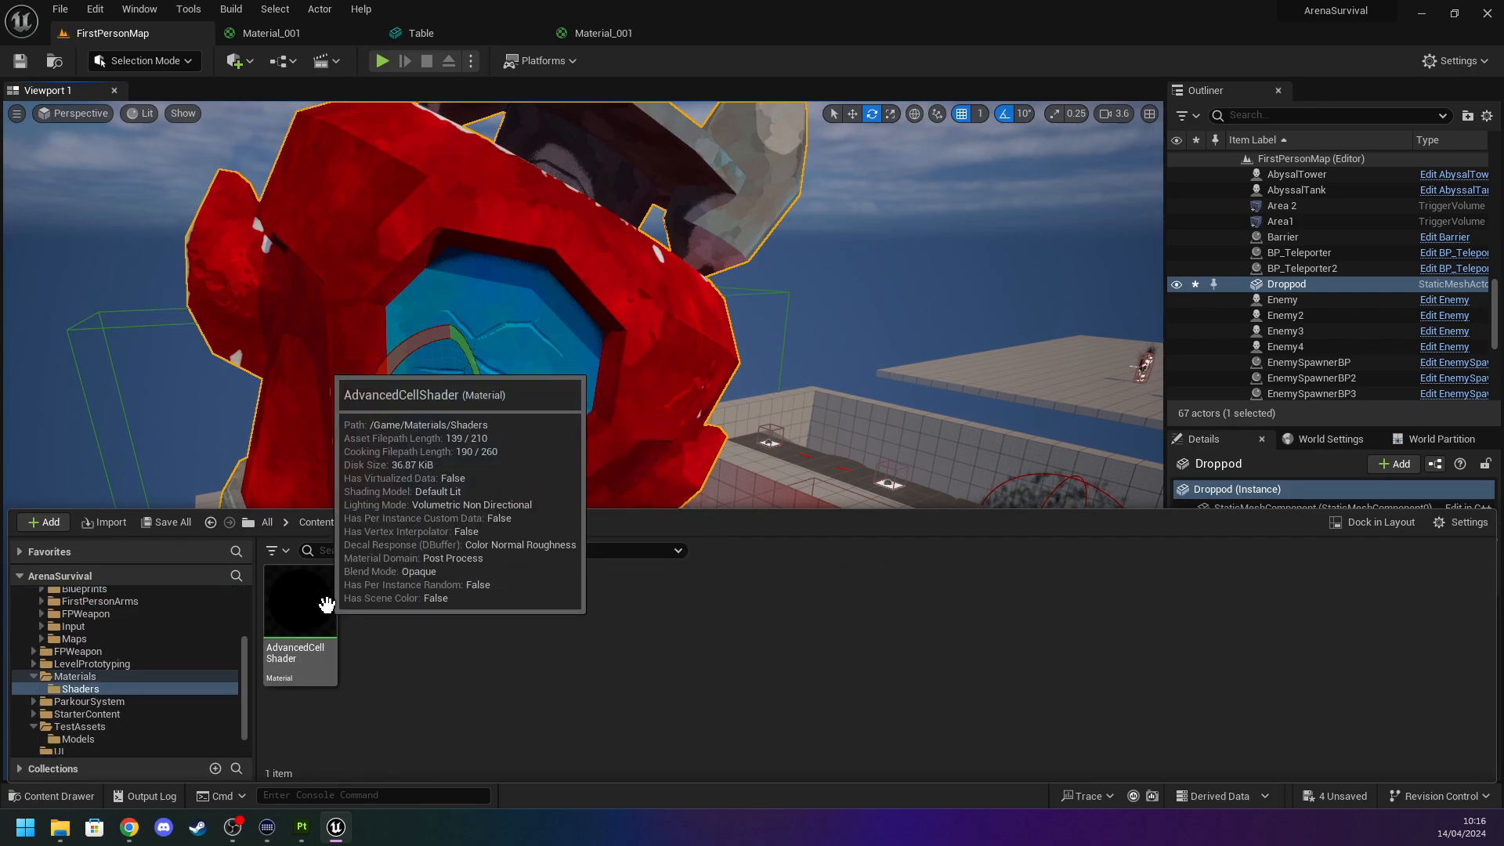
double_click(328, 610)
right_click_drag(673, 380, 909, 295)
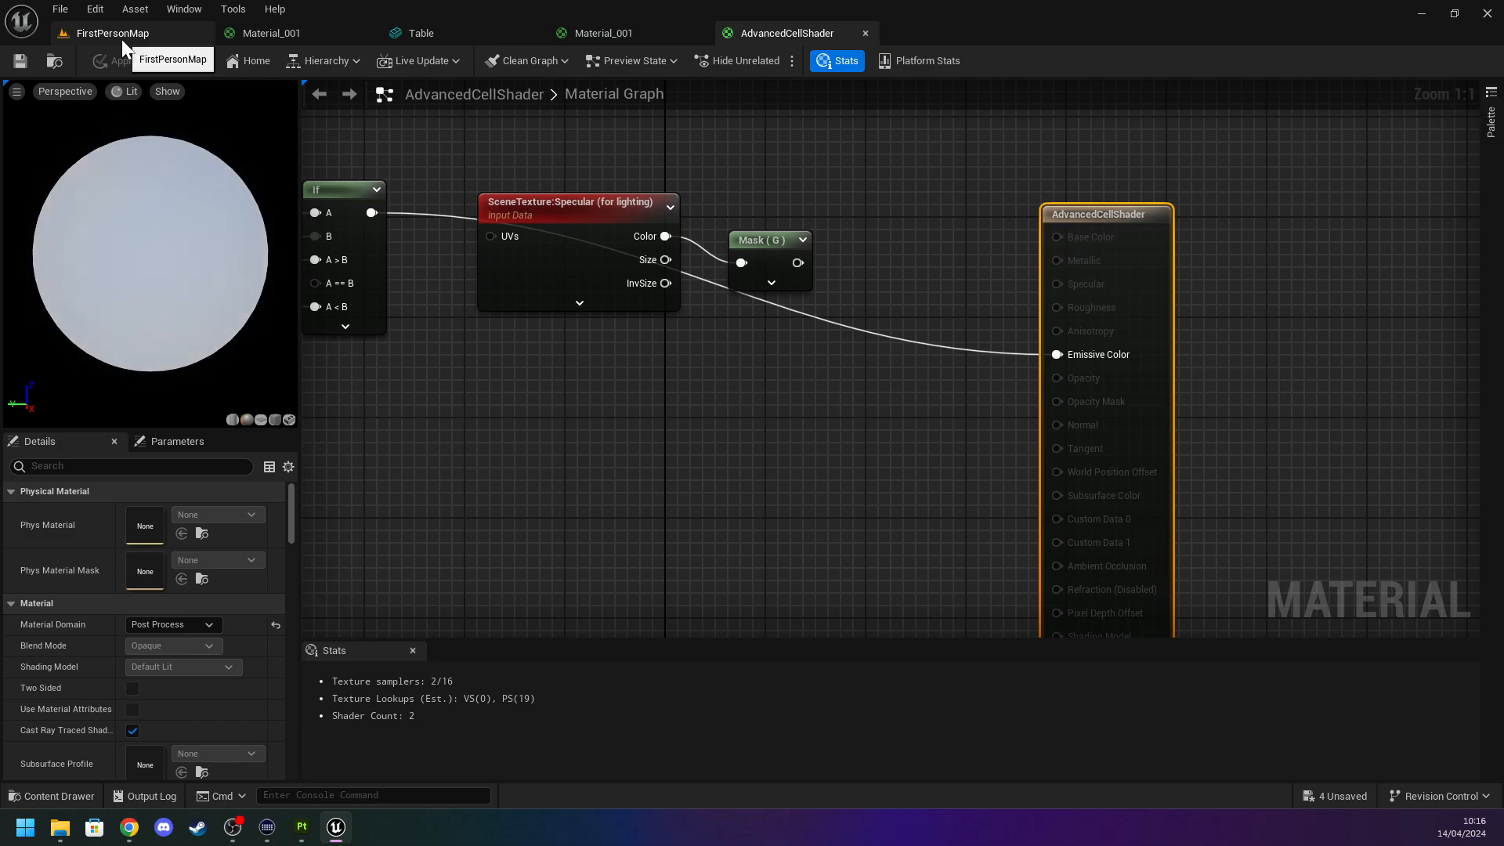
Inspect the drop pod's shading in FirstPersonMap and reopen the AdvancedCellShader material.
left_click(122, 38)
right_click_drag(830, 363, 756, 345)
key("ctrl+space")
left_click(506, 696)
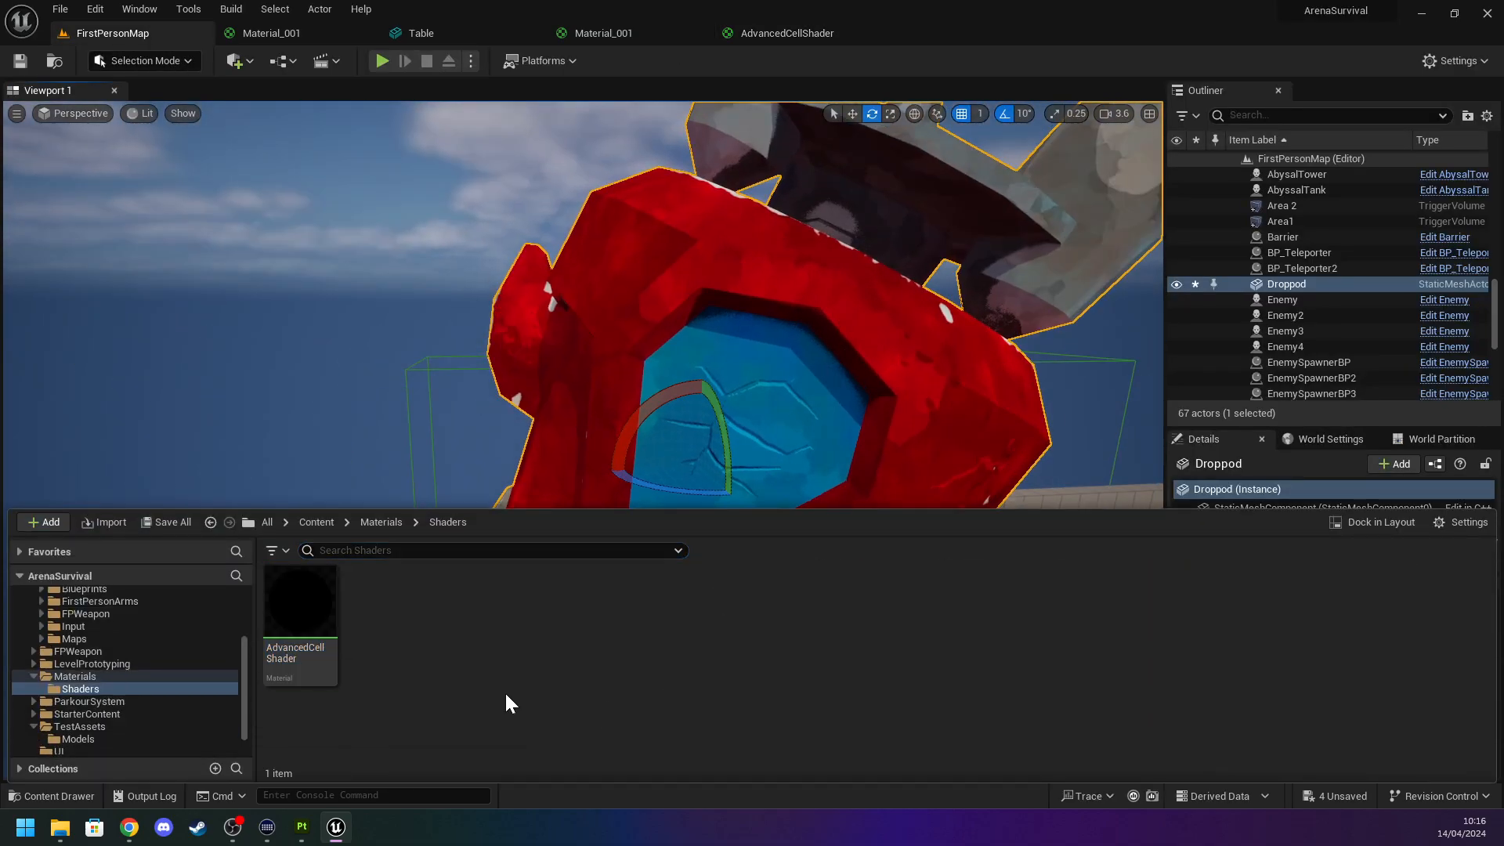
mouse_move(466, 357)
right_mouse_down()
mouse_move(509, 368)
mouse_move(470, 359)
right_mouse_up()
key("s")
key("w")
key("ctrl+space")
double_click(289, 599)
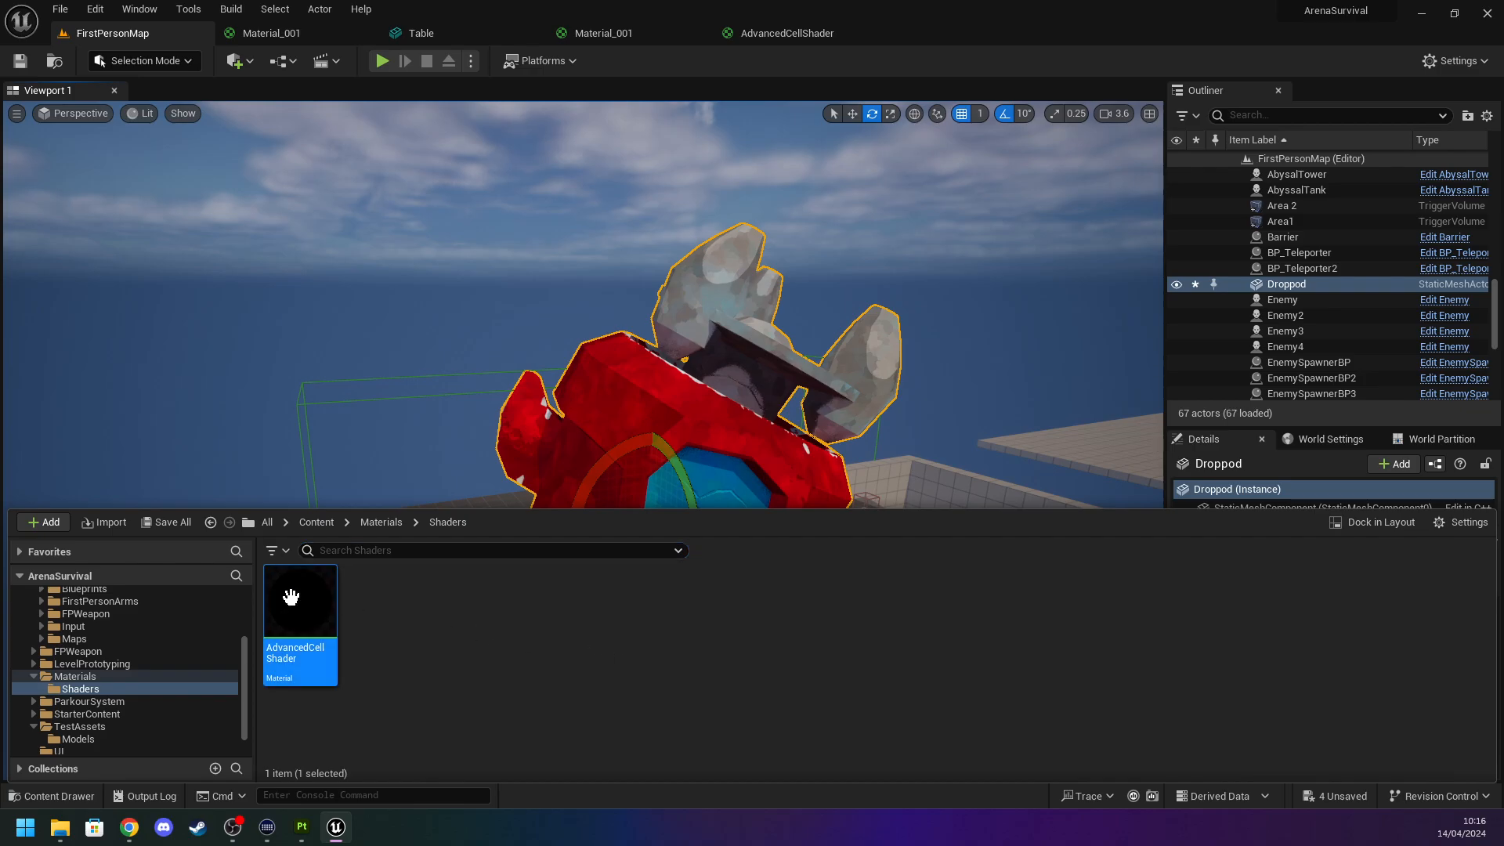
Break the link into AdvancedCellShader's Emissive Color, apply the material, and check its effect in FirstPersonMap.
scroll(571, 521, "down", 5)
right_click(700, 426)
scroll(674, 487, "up", 5)
left_click(673, 487)
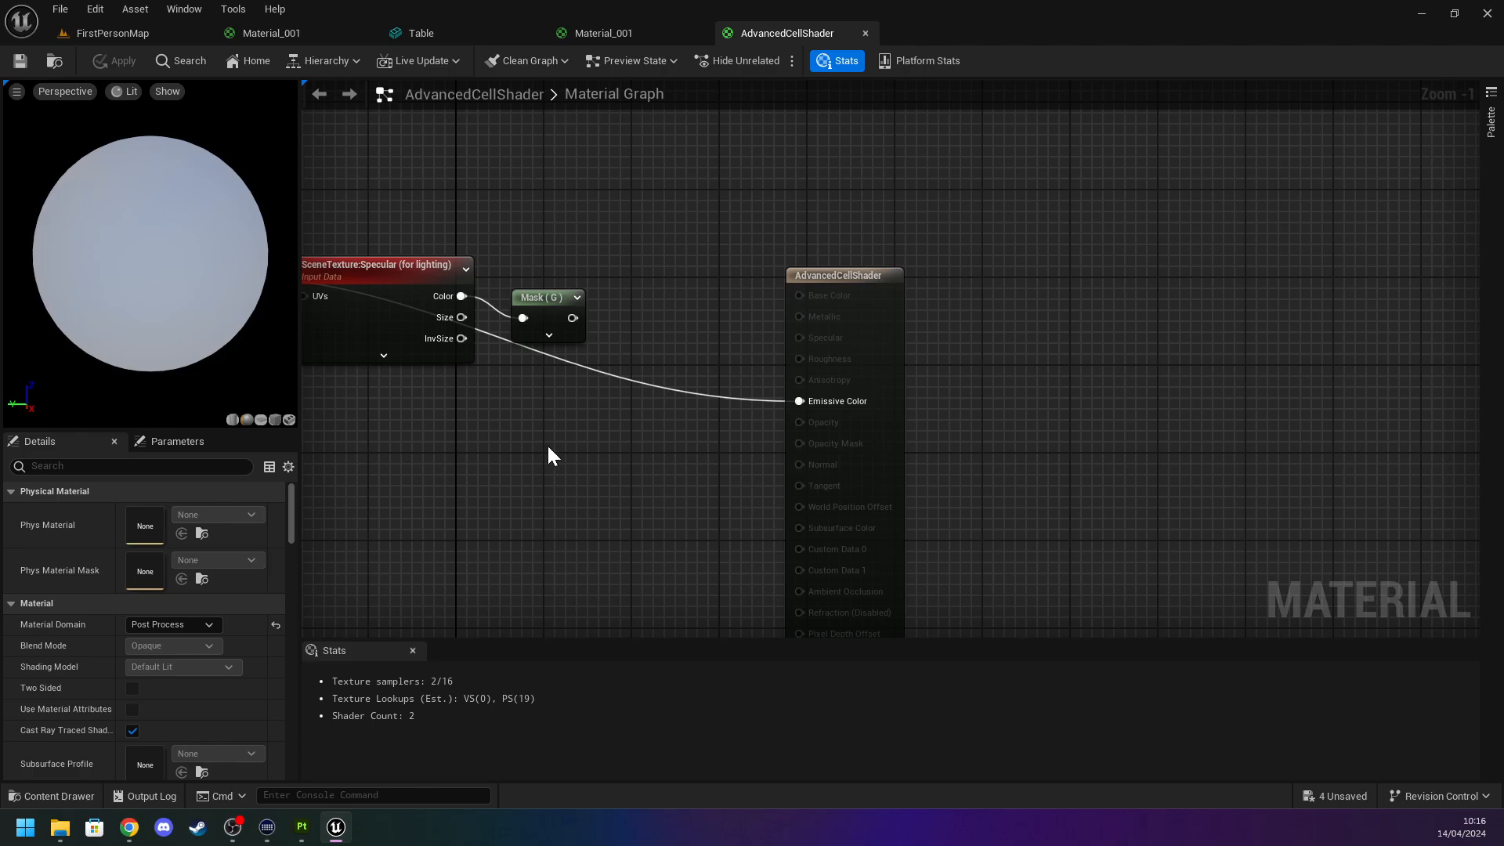
scroll(679, 472, "down", 4)
scroll(599, 459, "up", 3)
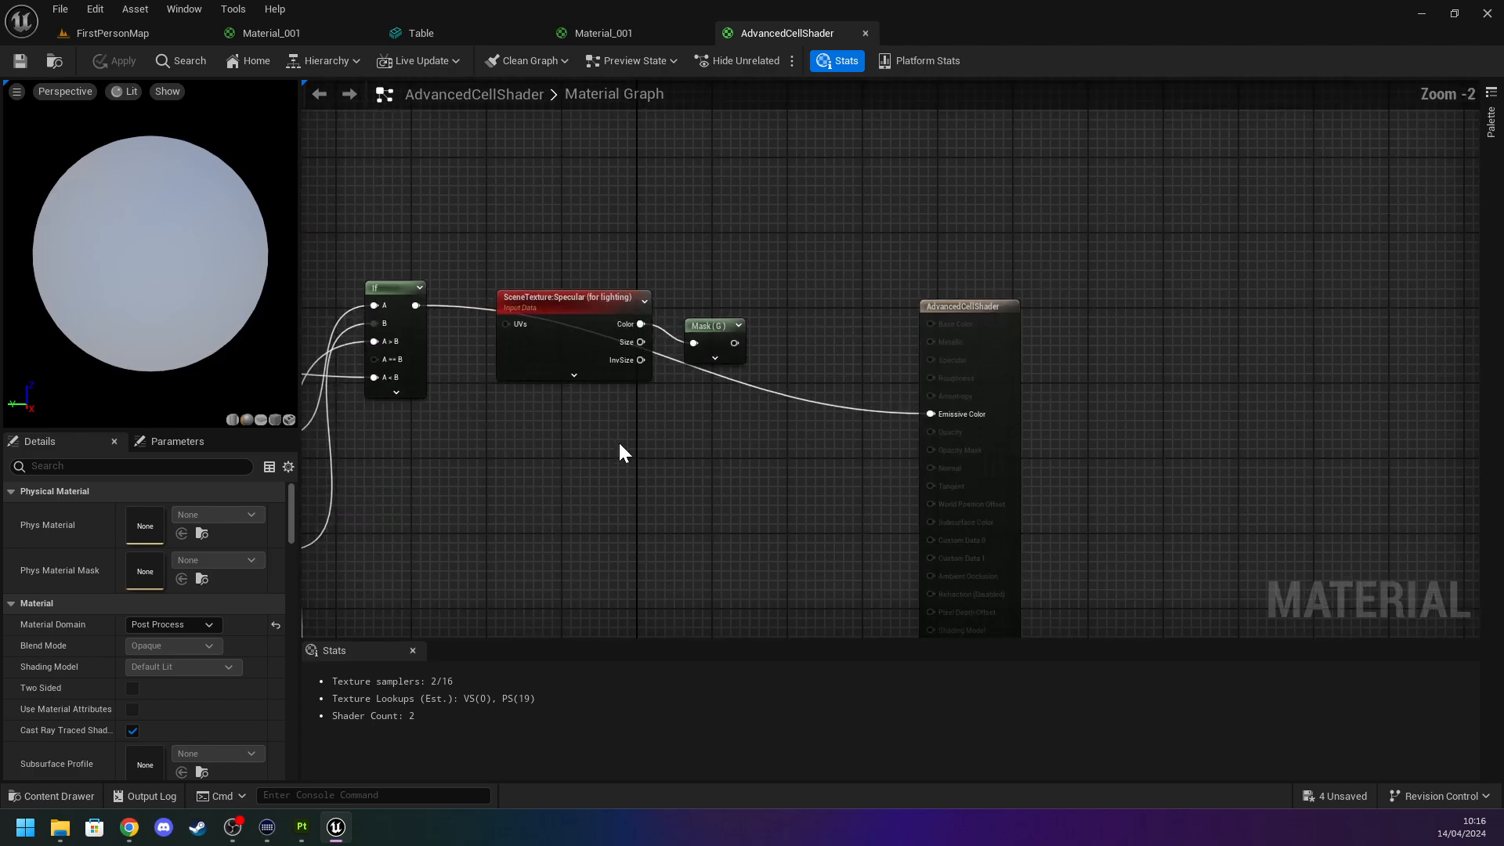
left_click(764, 397, "alt")
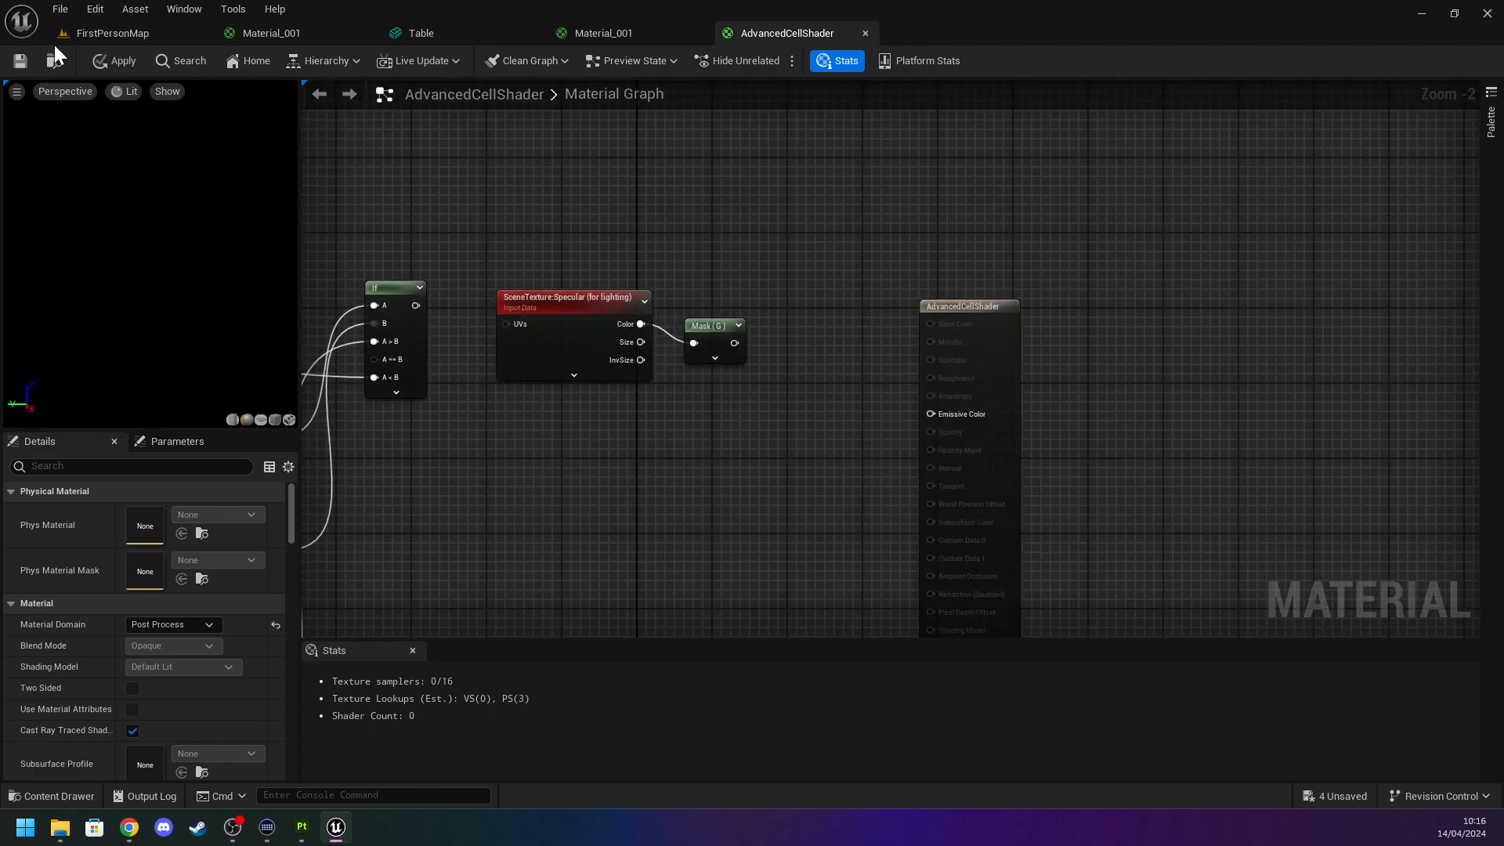
left_click(101, 35)
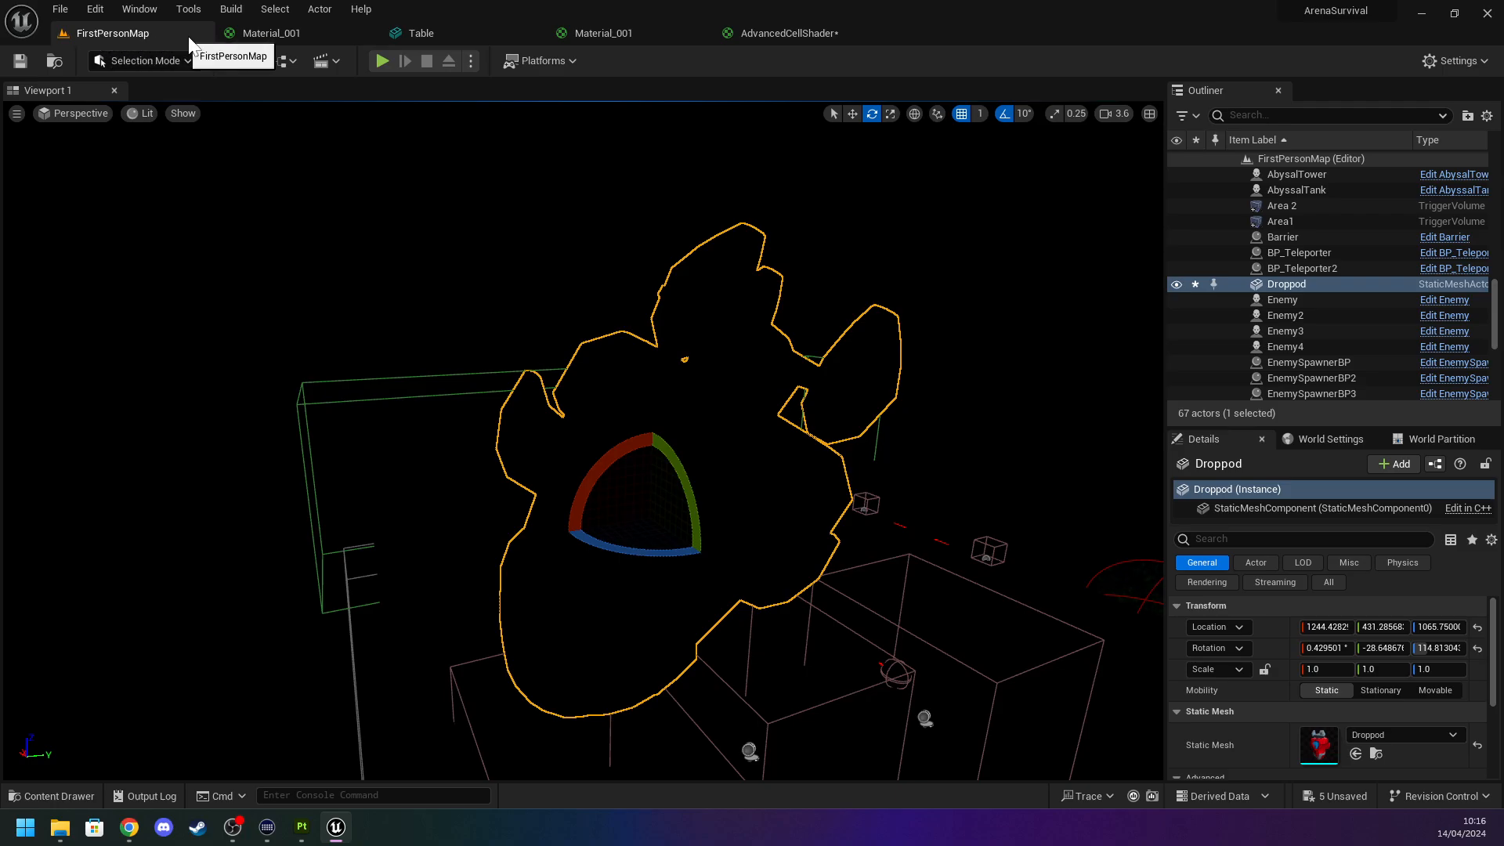
Undo the broken Emissive Color link in AdvancedCellShader and apply the material again.
left_click(774, 31)
key("ctrl+z")
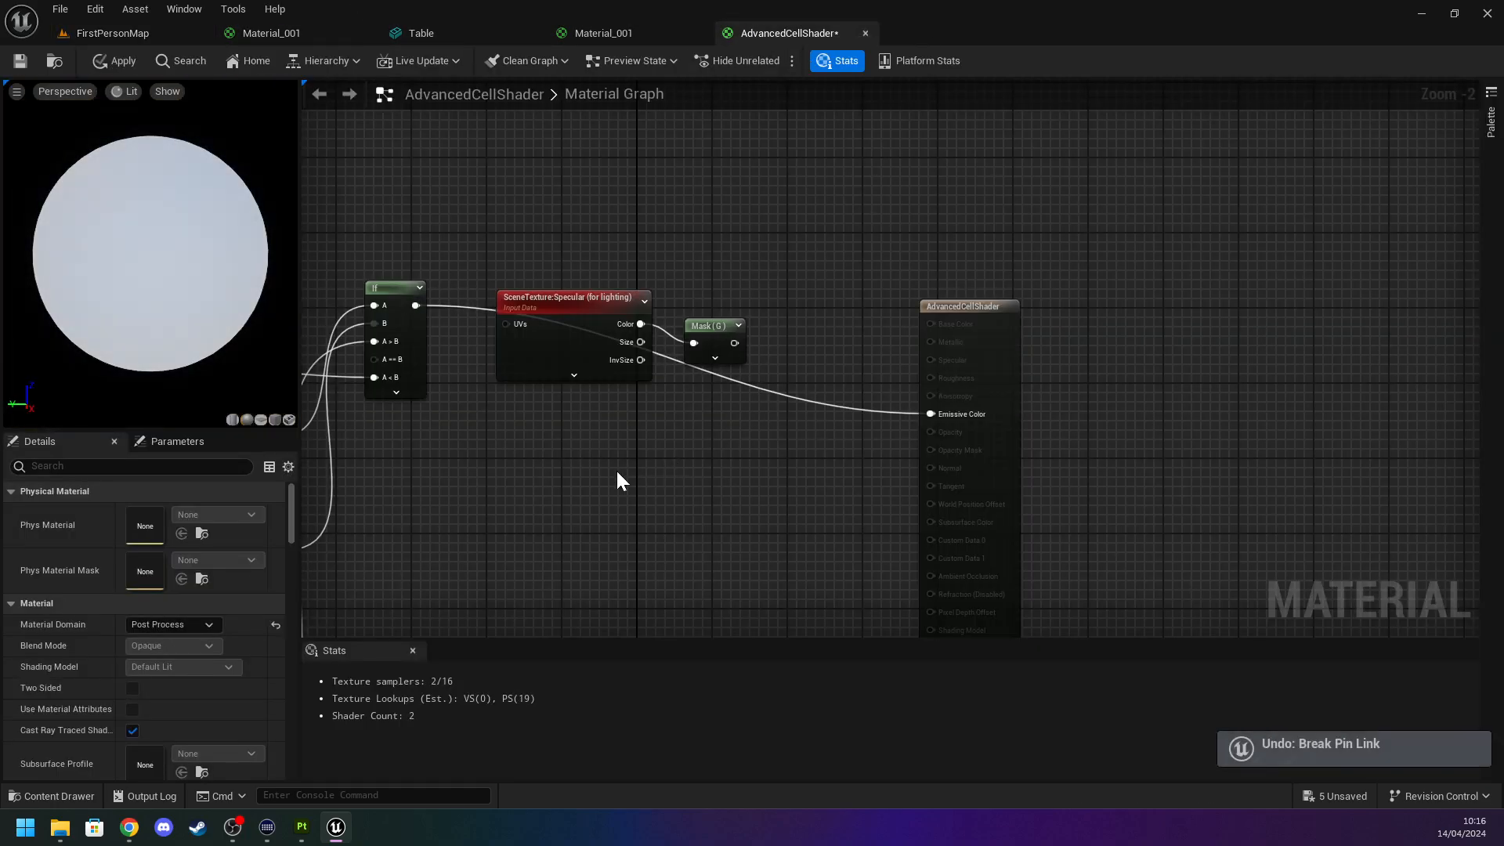
left_click(102, 59)
Examine the scene texture, tint and threshold nodes in AdvancedCellShader's graph and return to FirstPersonMap.
right_click_drag(538, 503, 1136, 409)
right_click_drag(521, 434, 910, 355)
scroll(910, 355, "down", 4)
right_click_drag(690, 301, 895, 562)
right_click_drag(740, 261, 583, 655)
scroll(674, 584, "up", 5)
right_click_drag(694, 287, 420, 510)
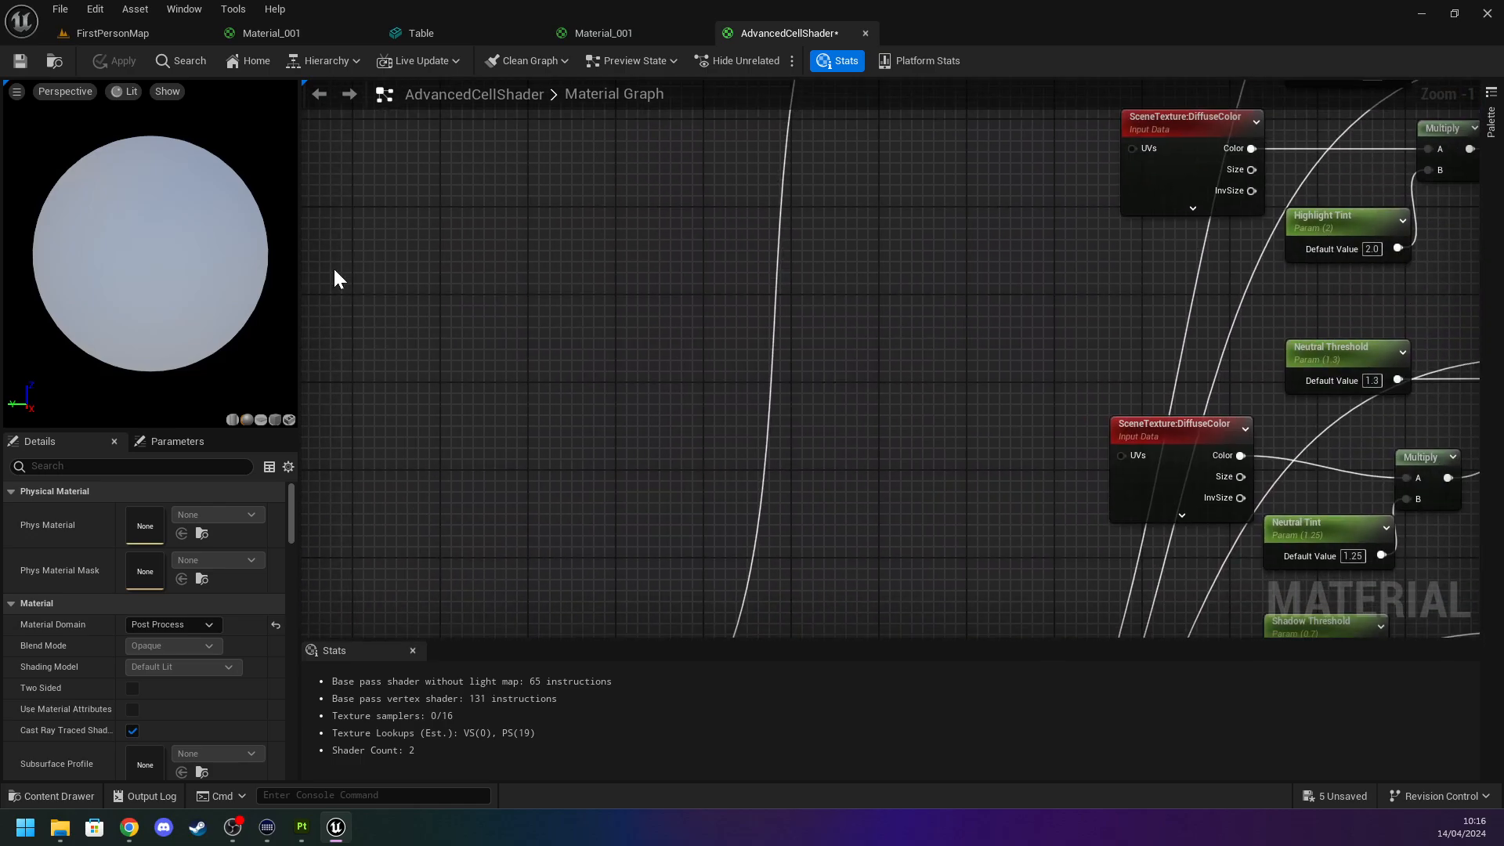
left_click(97, 31)
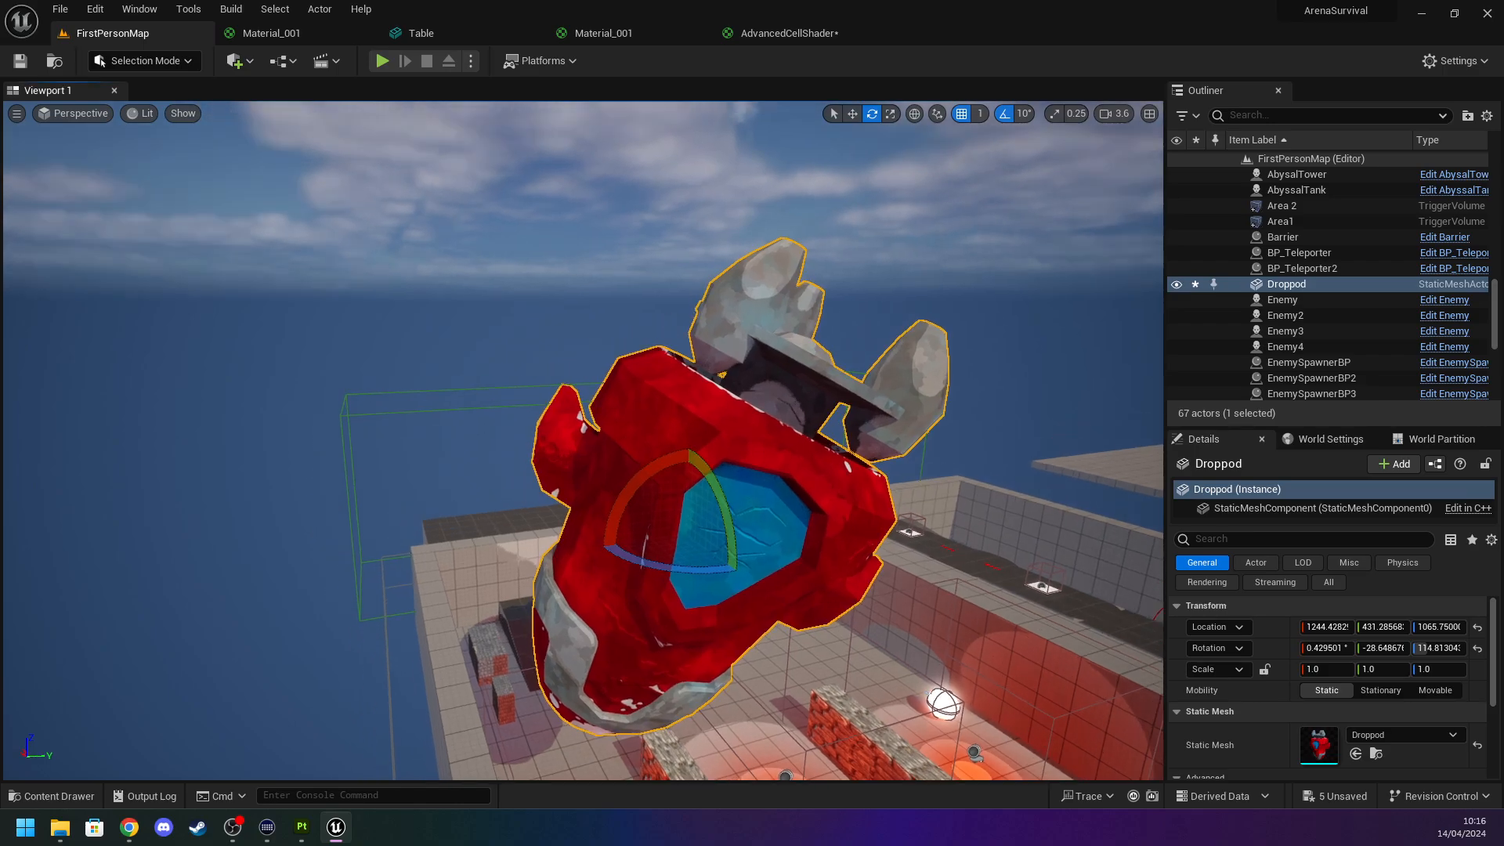
Look through the level's World Settings and World Partition options.
key("ctrl+space")
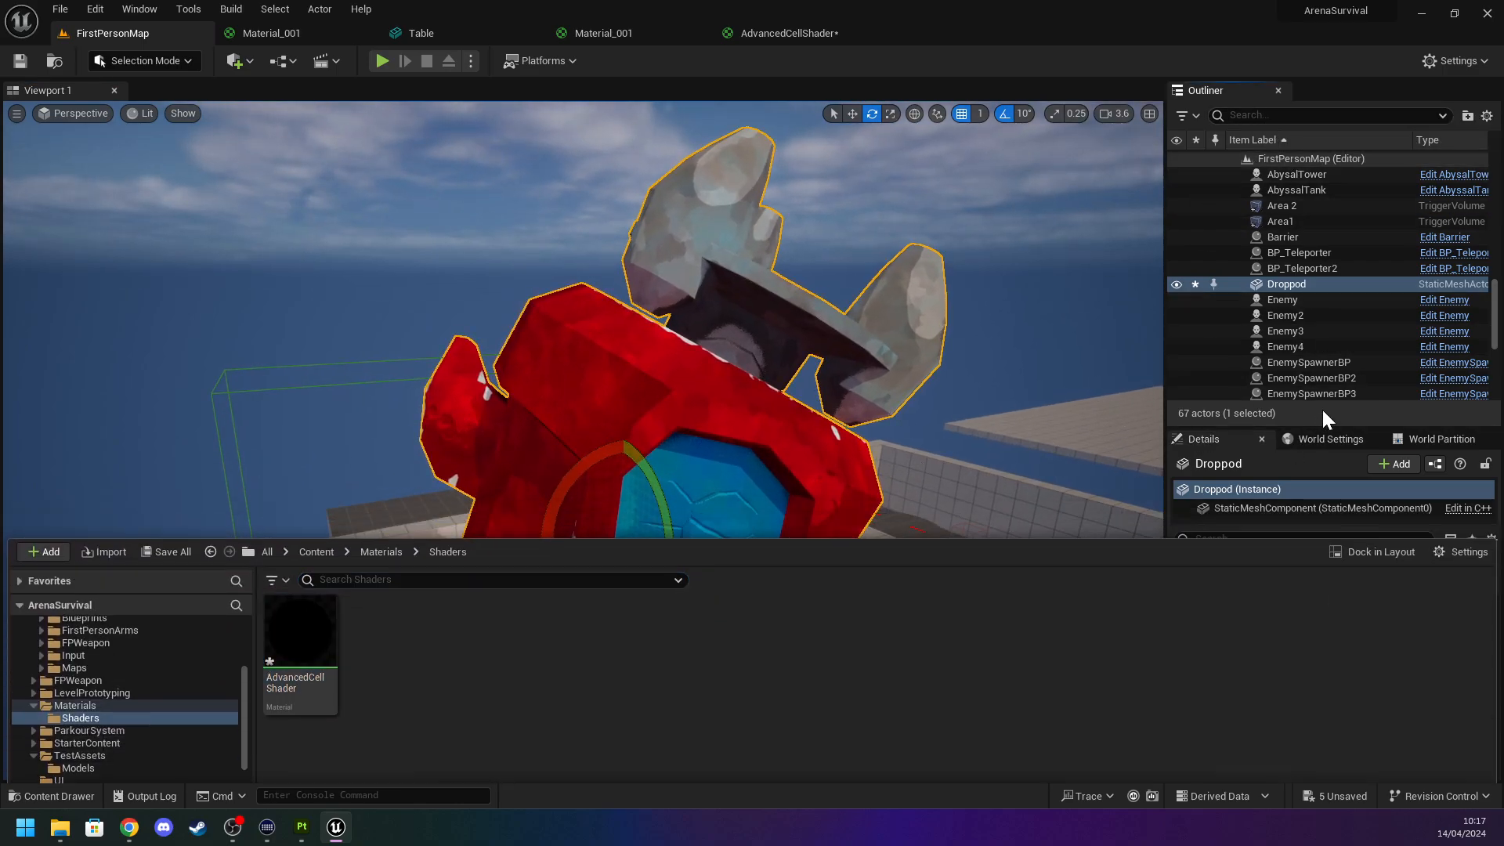
left_click(1331, 438)
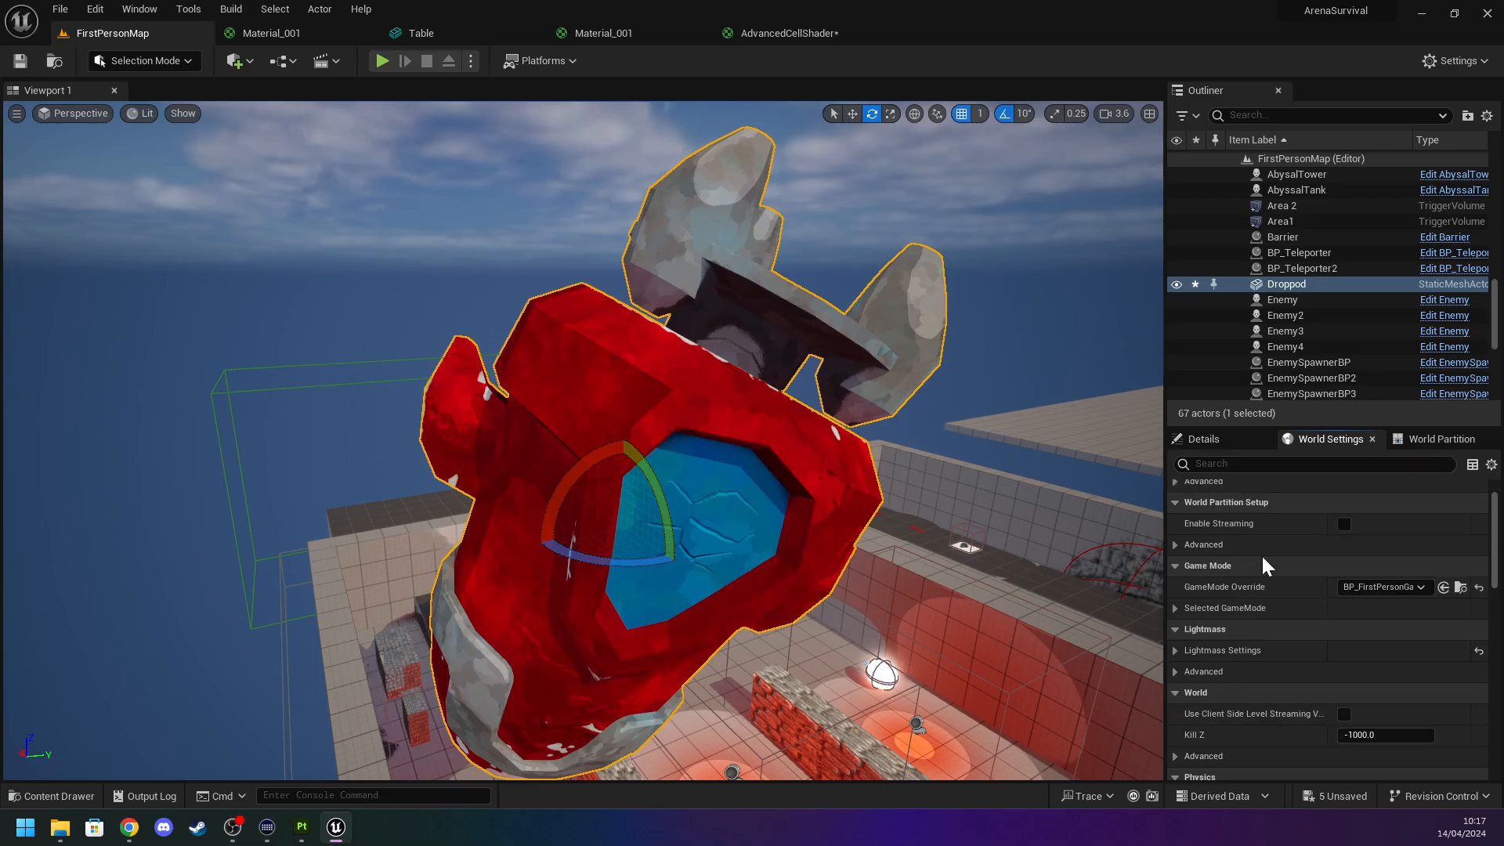
left_click(1210, 439)
left_click(1332, 439)
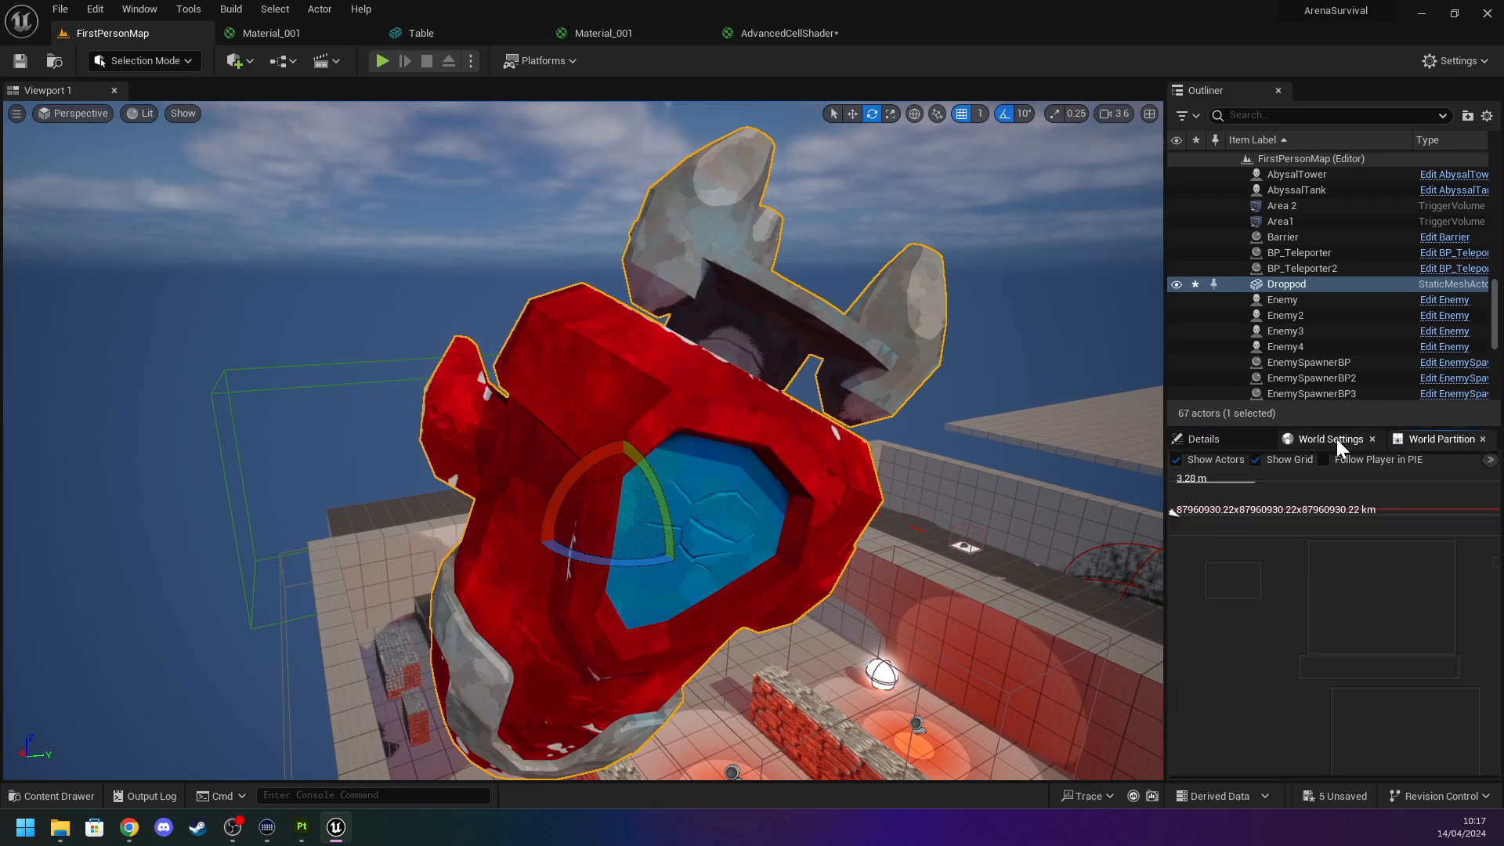
scroll(1334, 610, "down", 10)
scroll(363, 403, "down", 5)
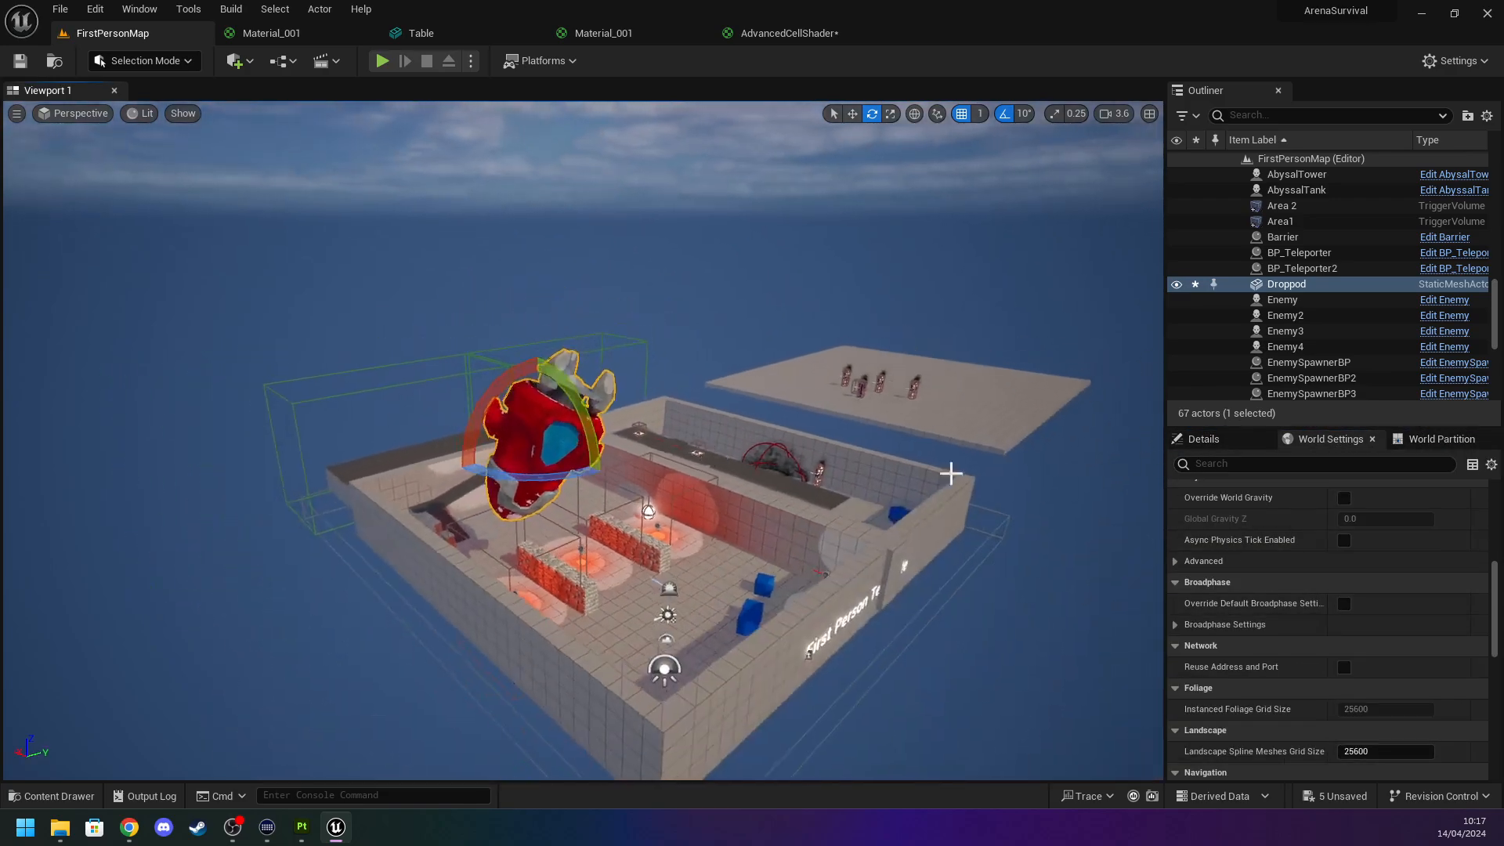
left_click(404, 620)
left_click_drag(475, 650, 496, 666)
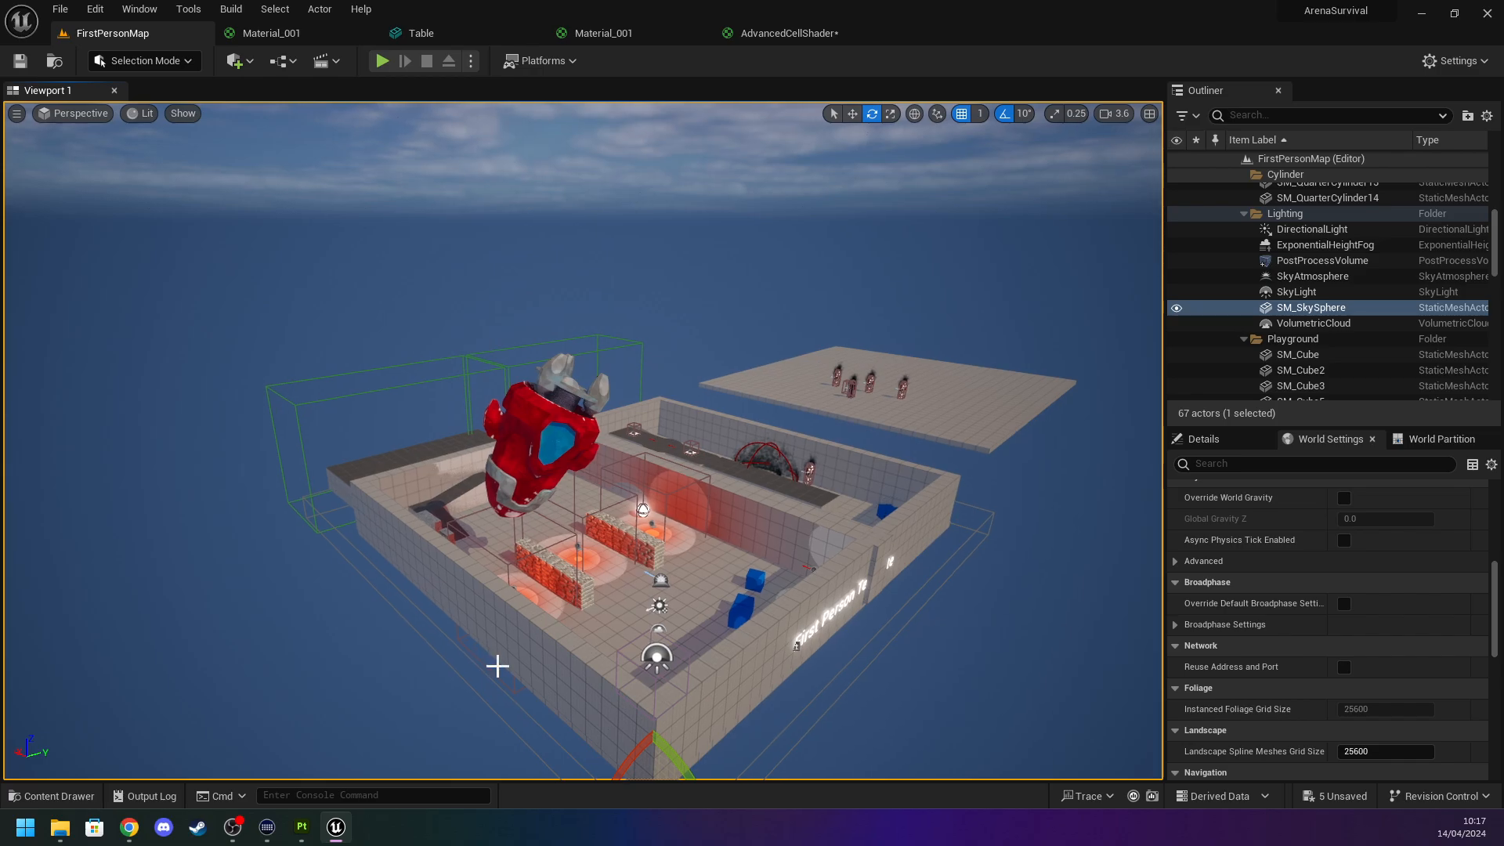
left_click(519, 686)
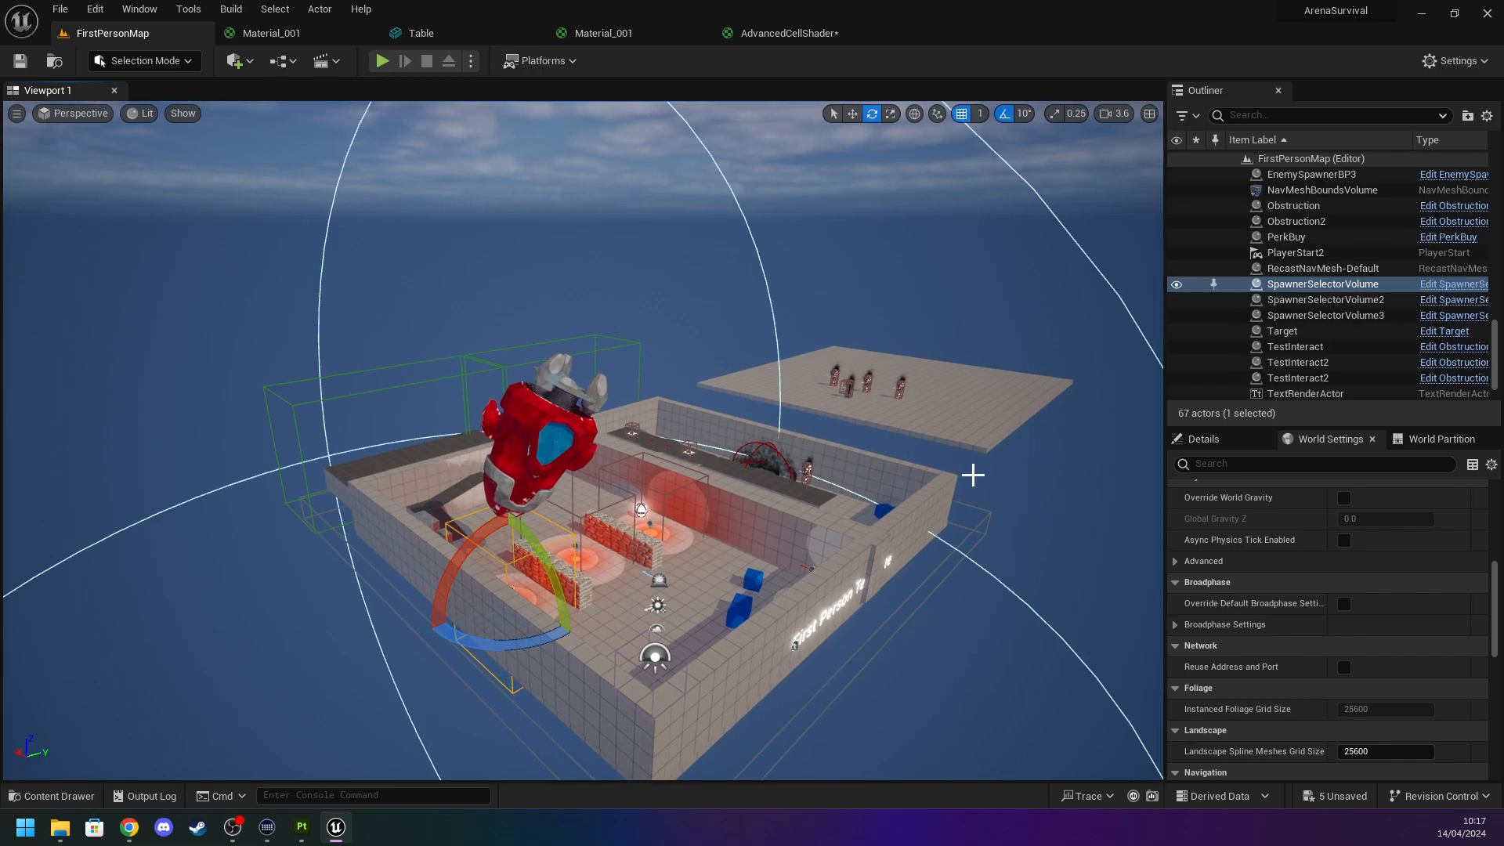
Filter the level's actors by "pos", select PostProcessVolume and show its details.
left_click(1254, 117)
type("pos")
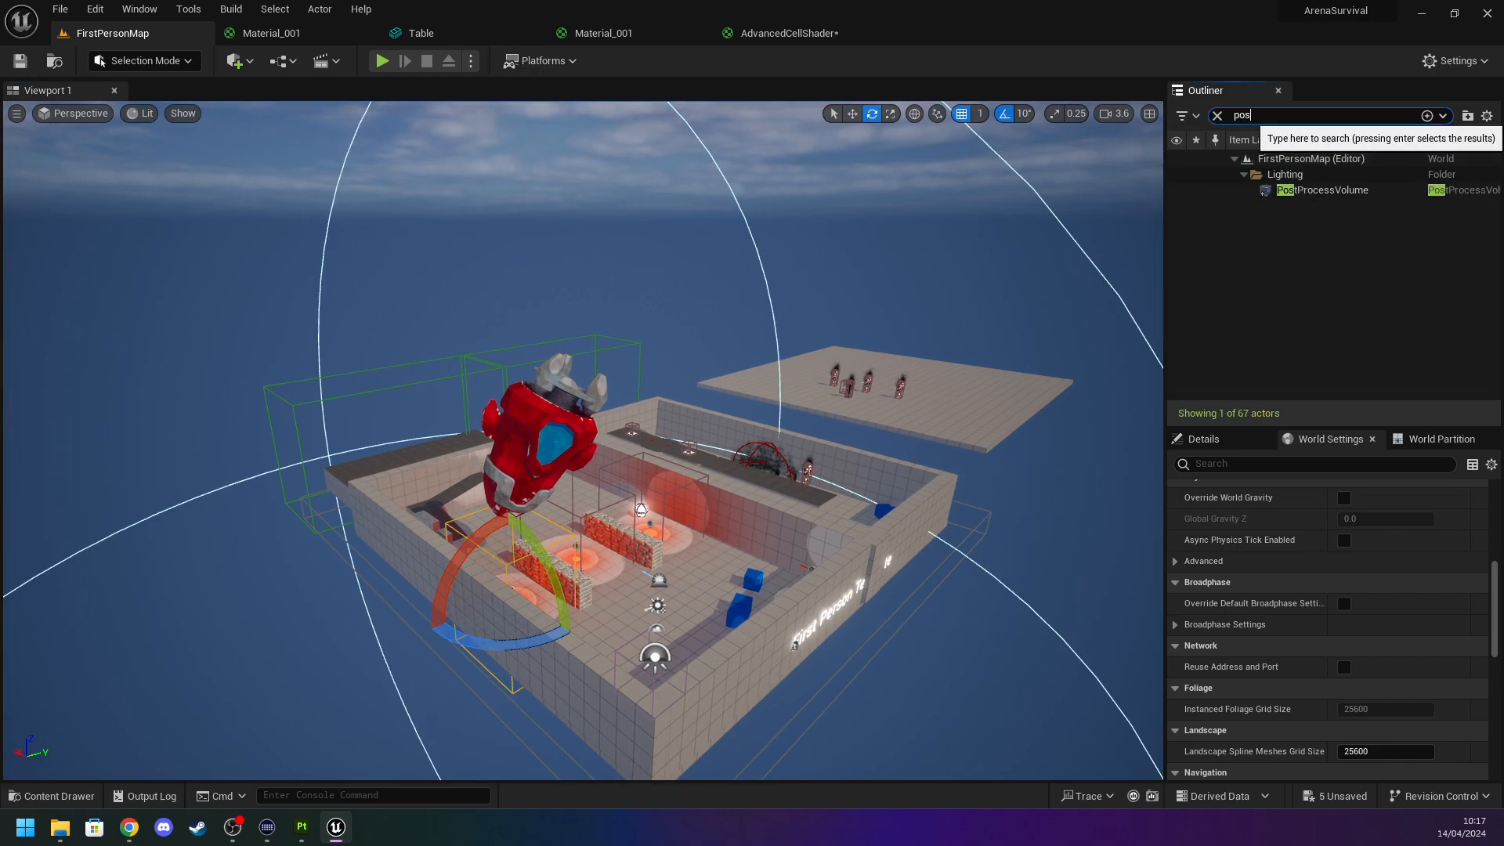
left_click(1328, 194)
scroll(1241, 501, "up", 5)
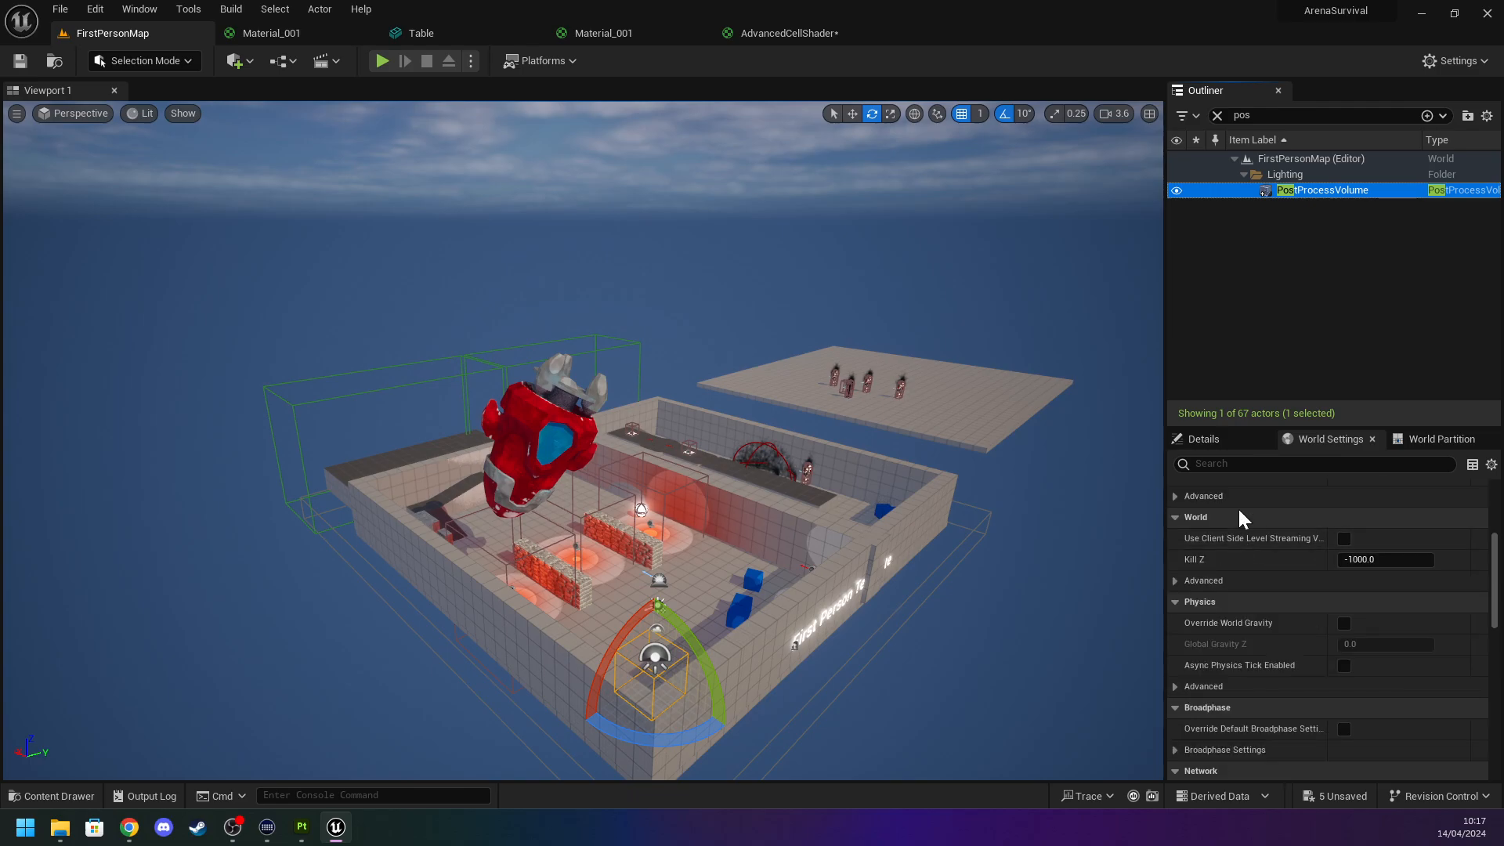
left_click(1206, 439)
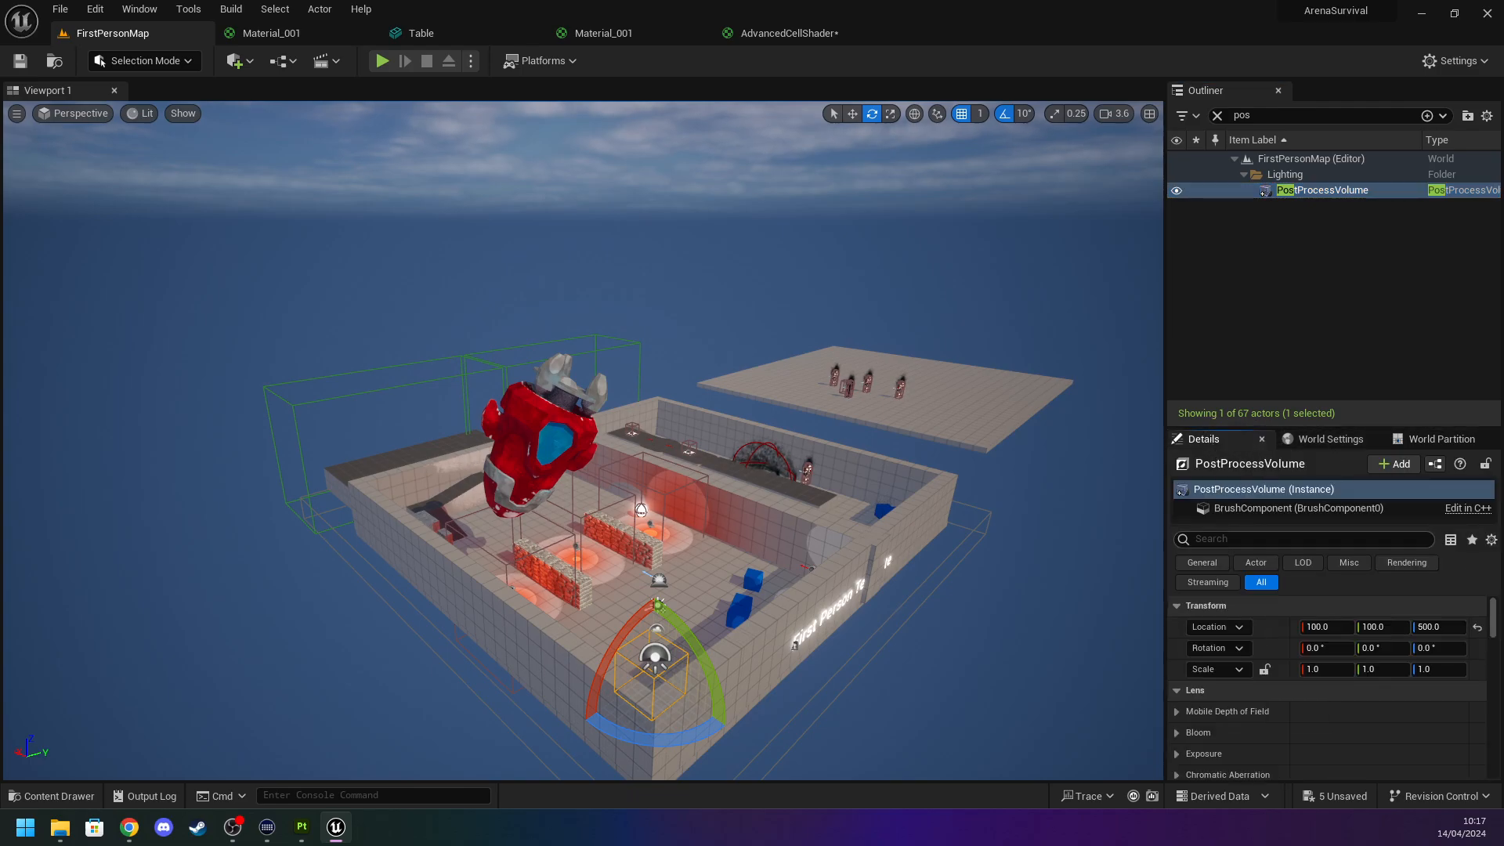
Look through the PostProcessVolume's properties, searching them for "shade" and finally filtering them by "mater".
scroll(1248, 690, "down", 10)
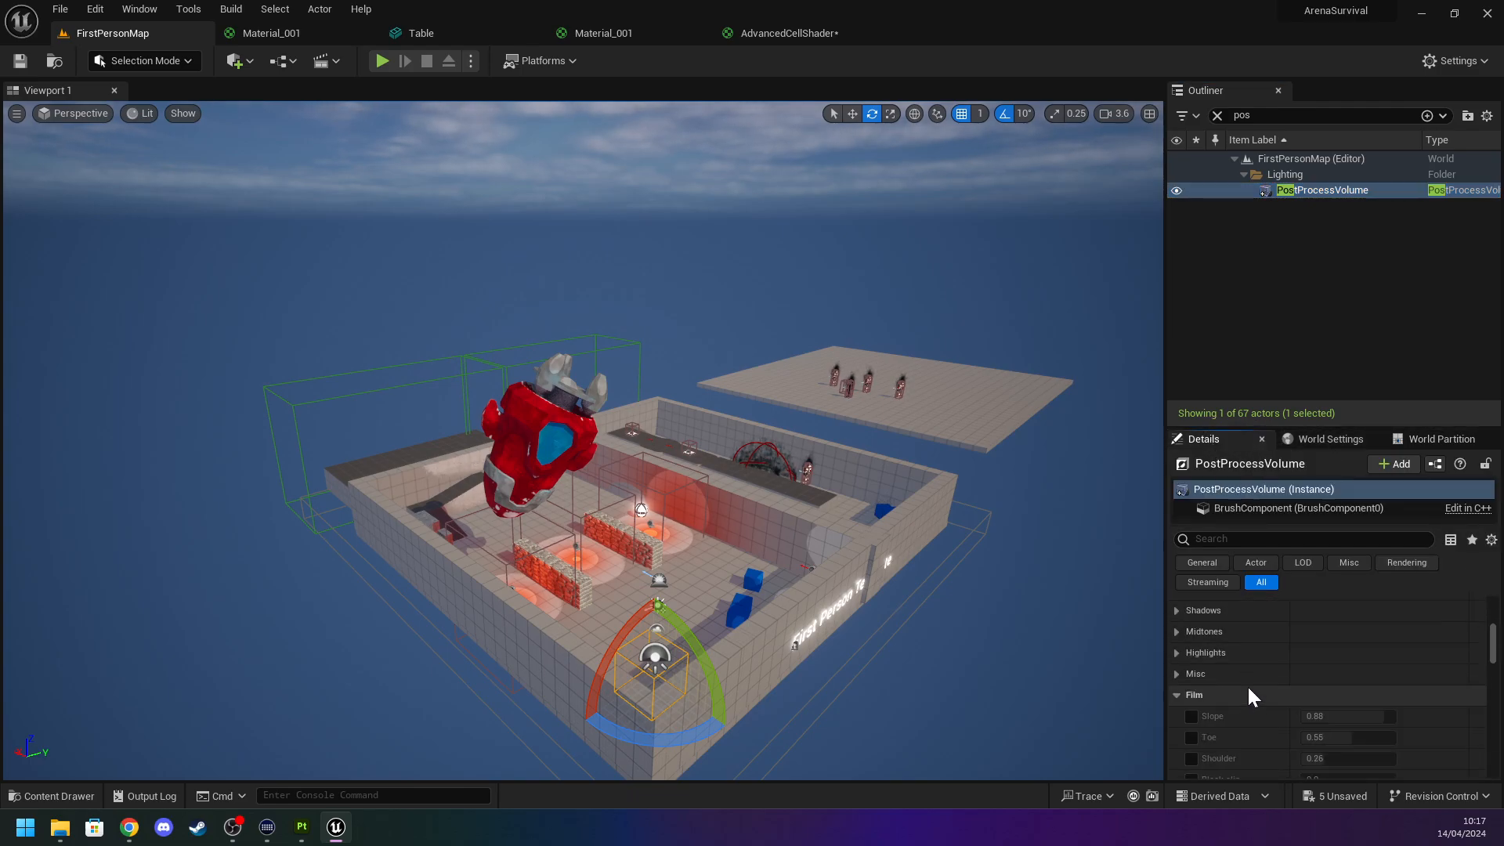
scroll(1249, 690, "down", 10)
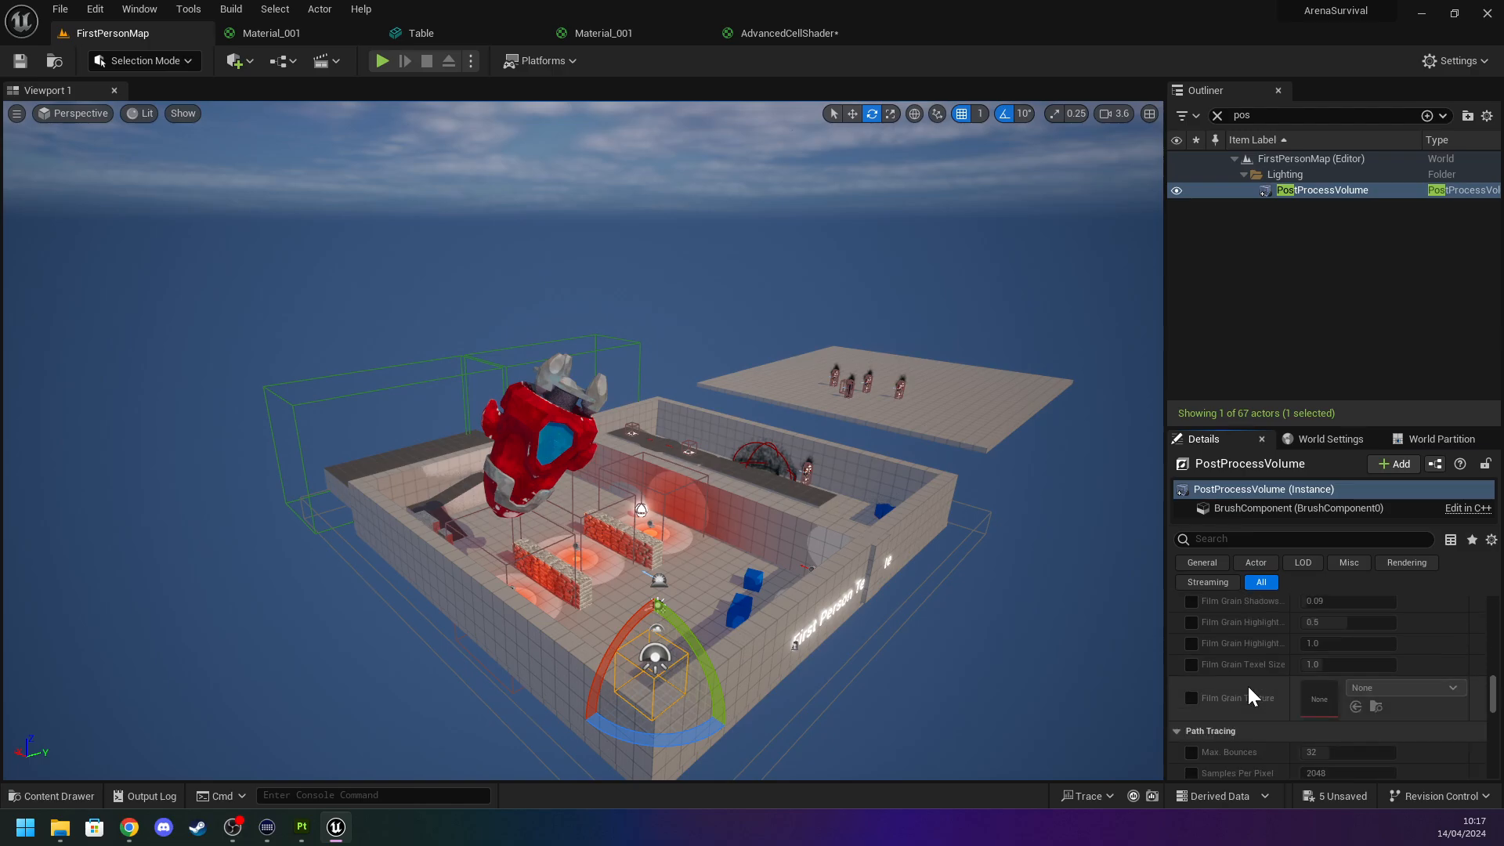
scroll(1248, 686, "down", 10)
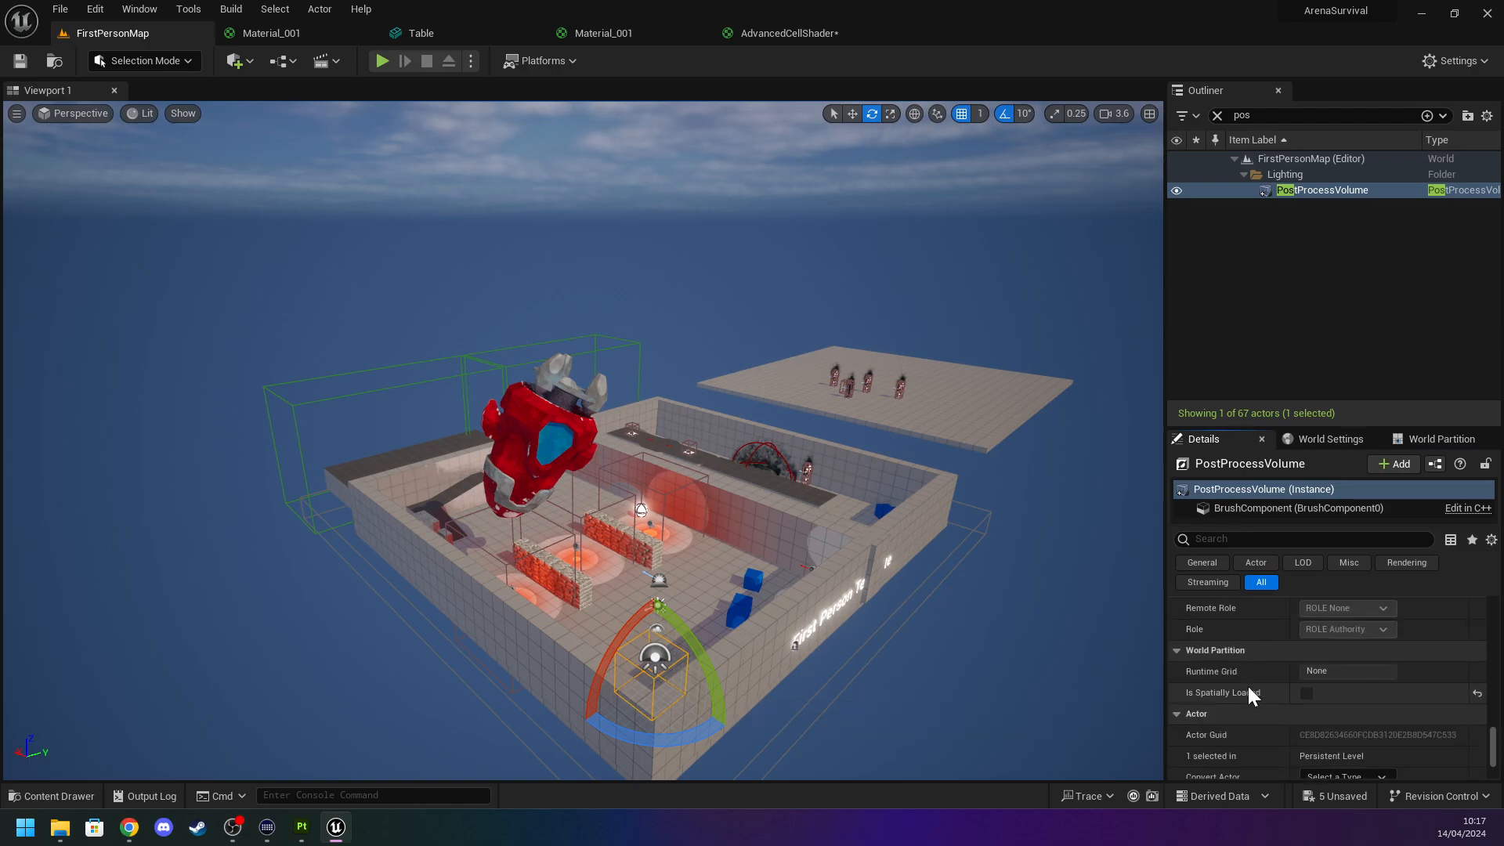
scroll(1247, 684, "down", 5)
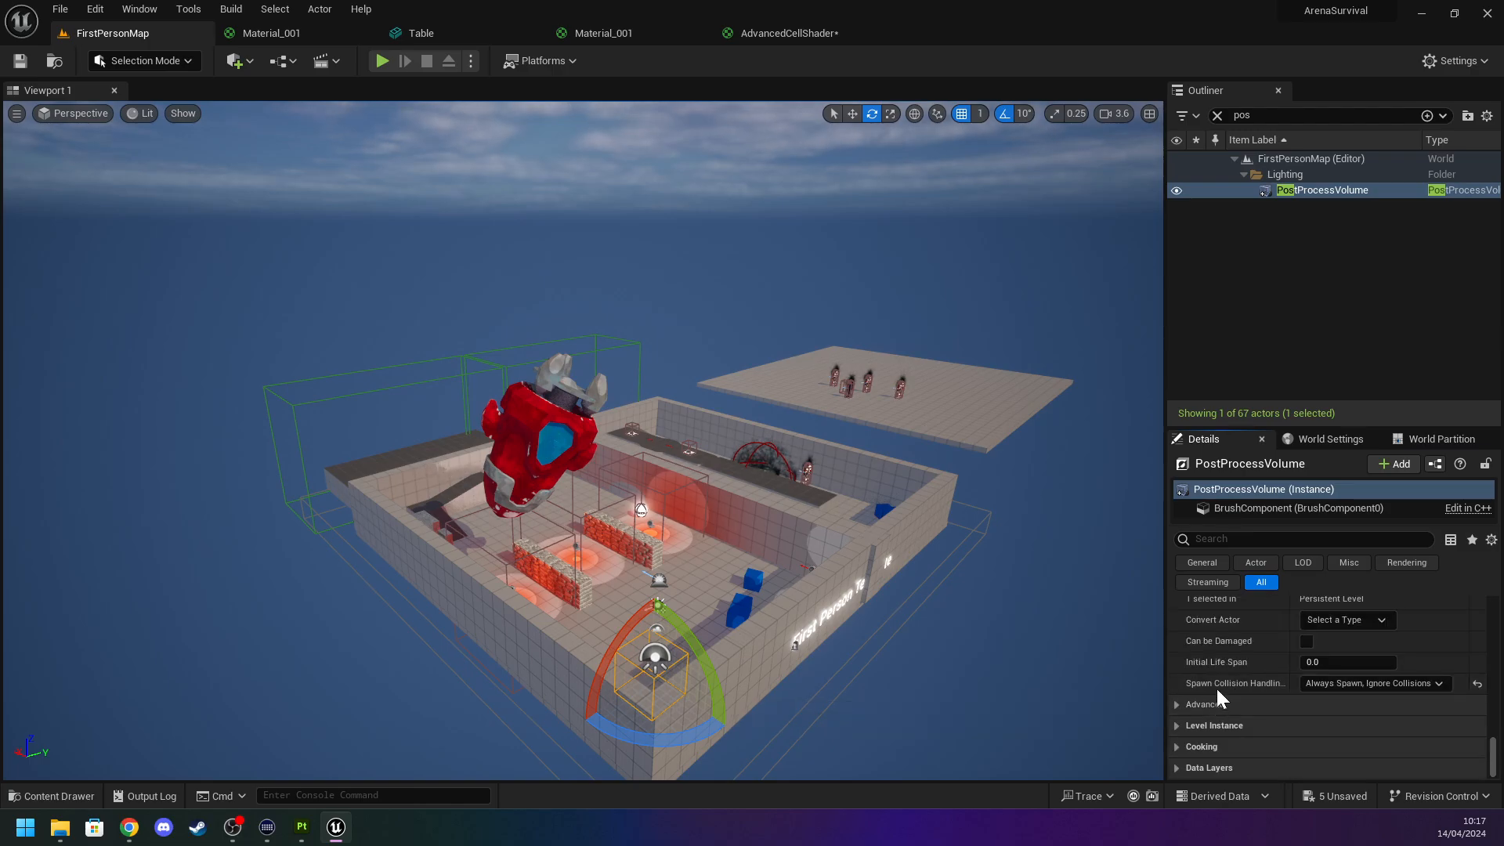
type("sha")
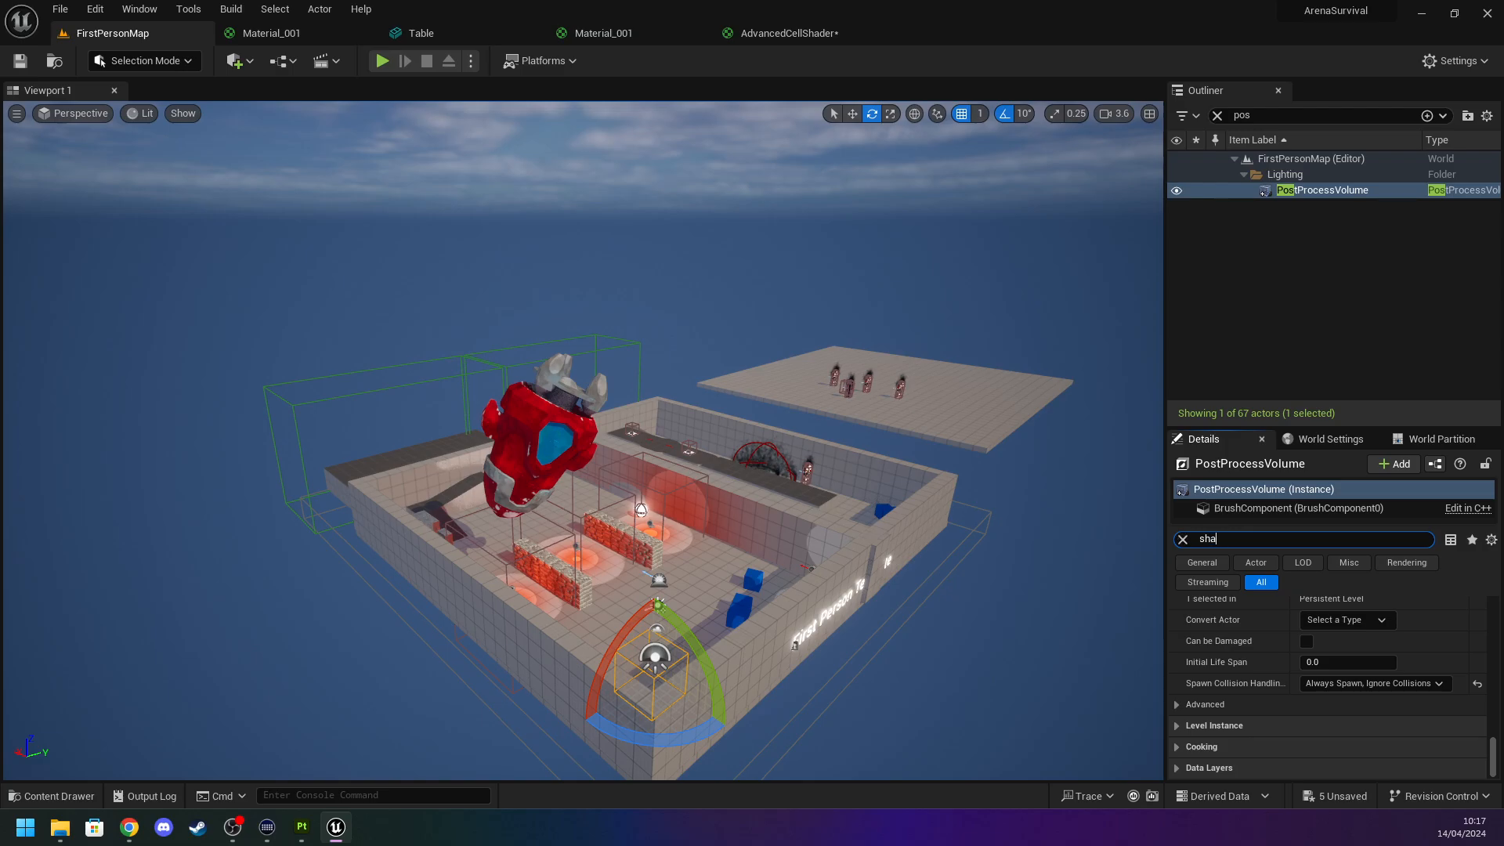
type("de")
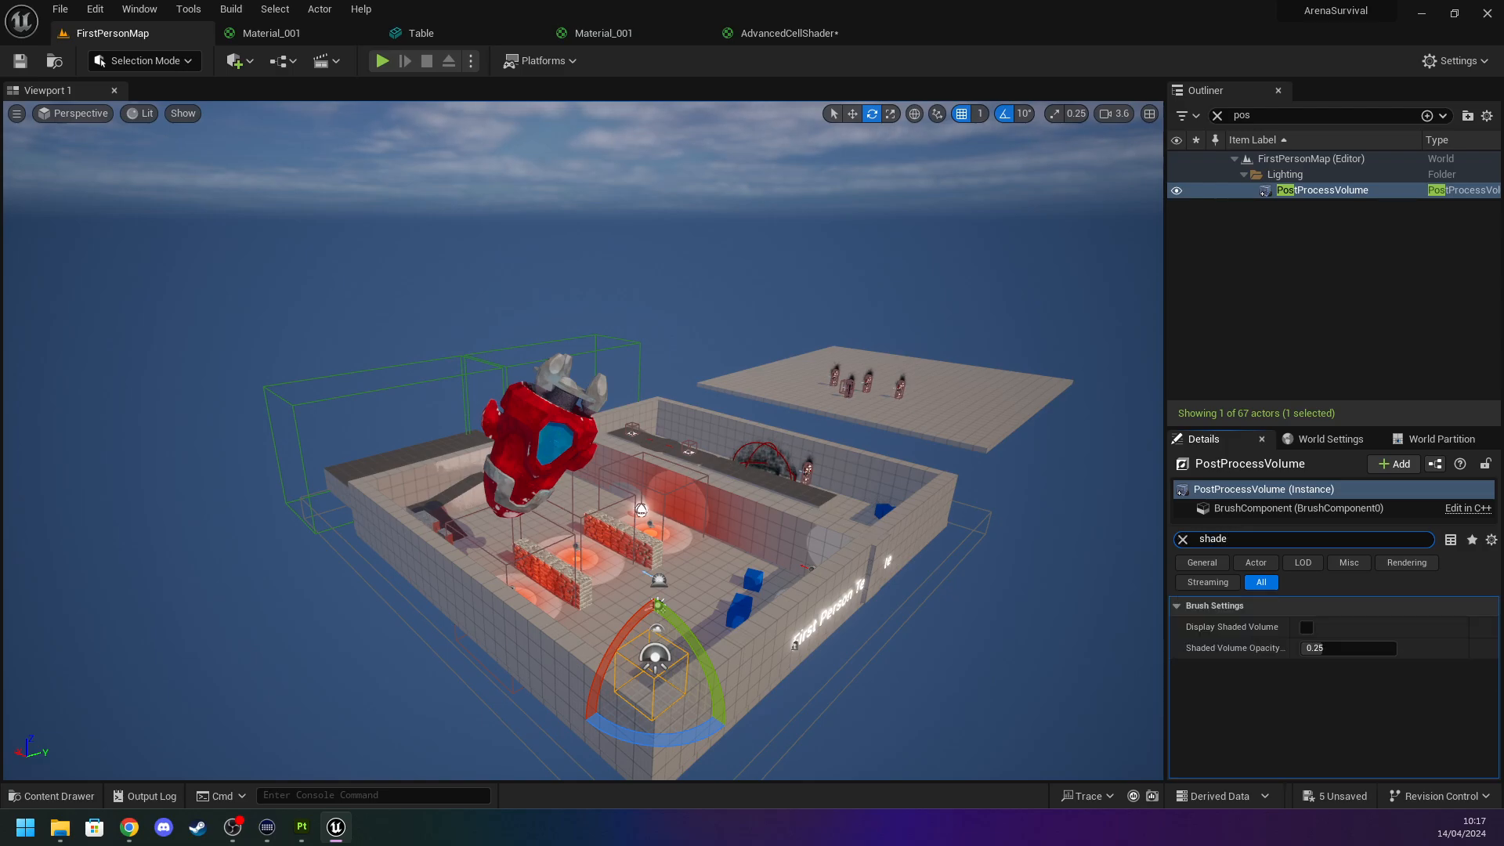
key("Escape")
type("mater")
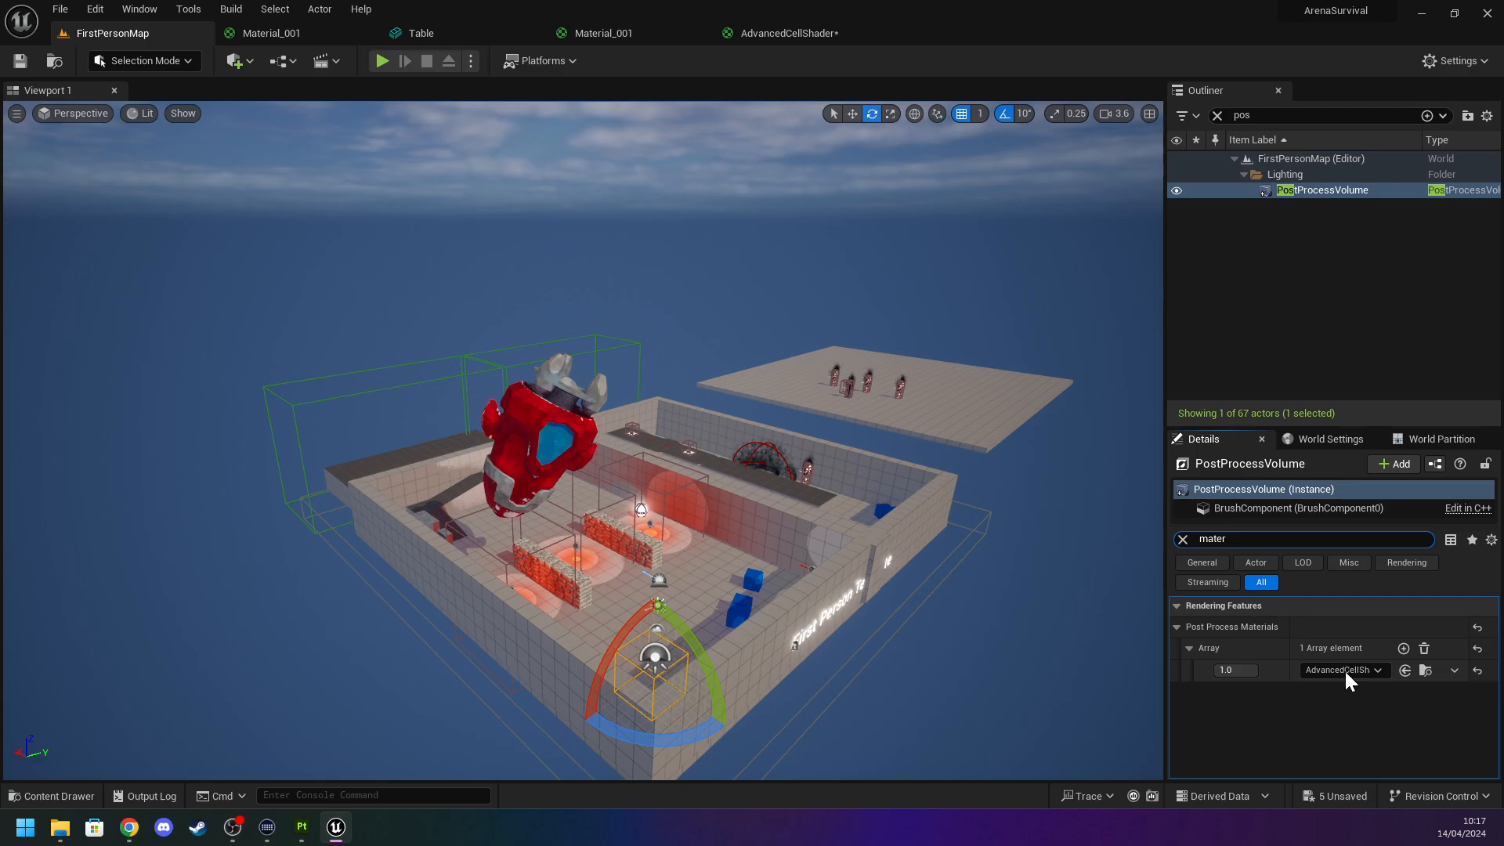
Remove all elements from the PostProcessVolume's Post Process Materials array and examine the drop pod without them.
scroll(618, 614, "up", 3)
left_click(1424, 648)
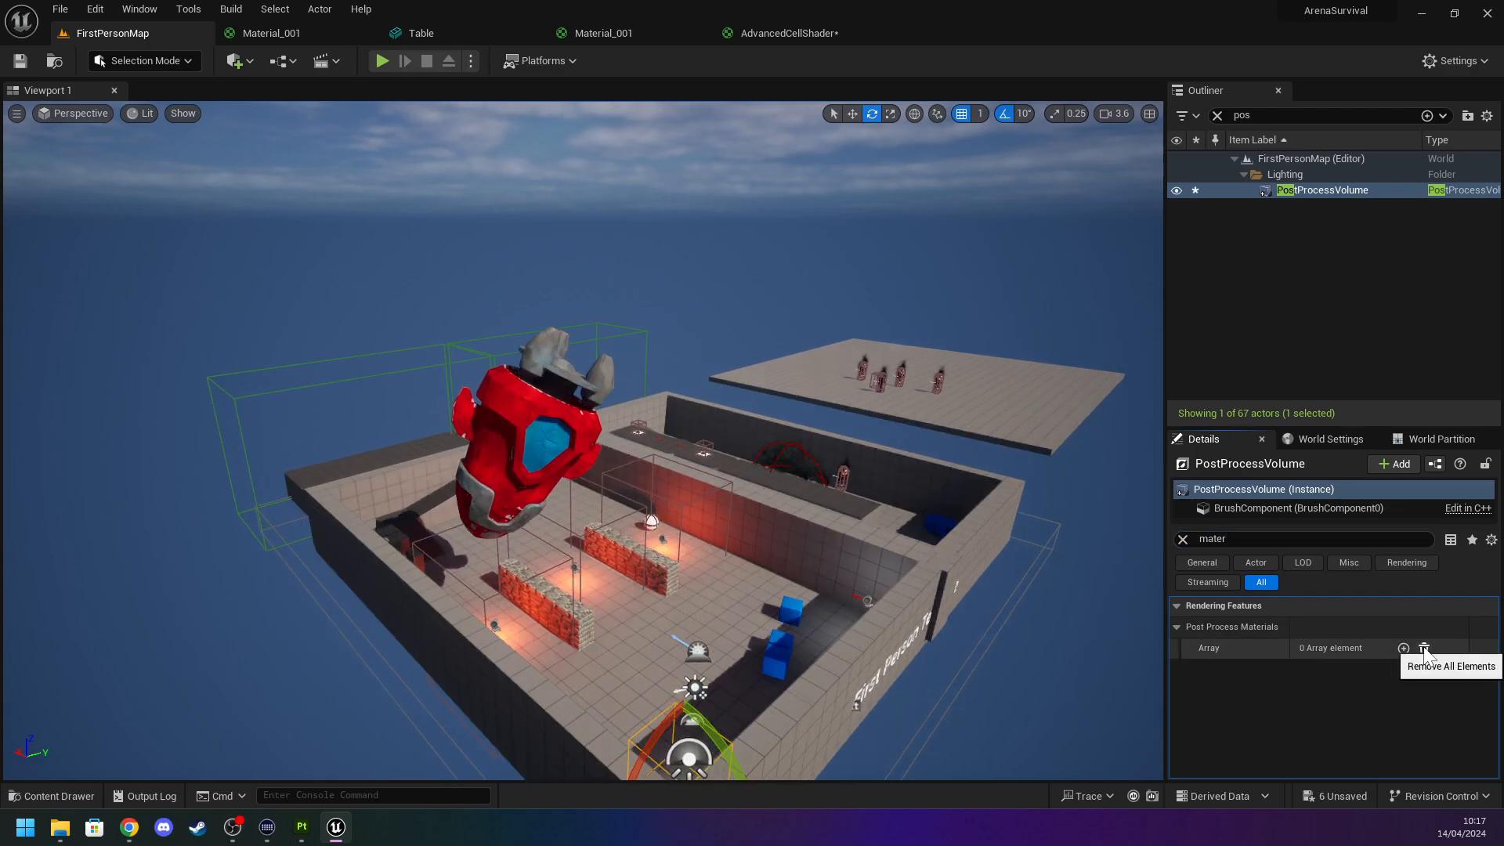
scroll(537, 443, "up", 5)
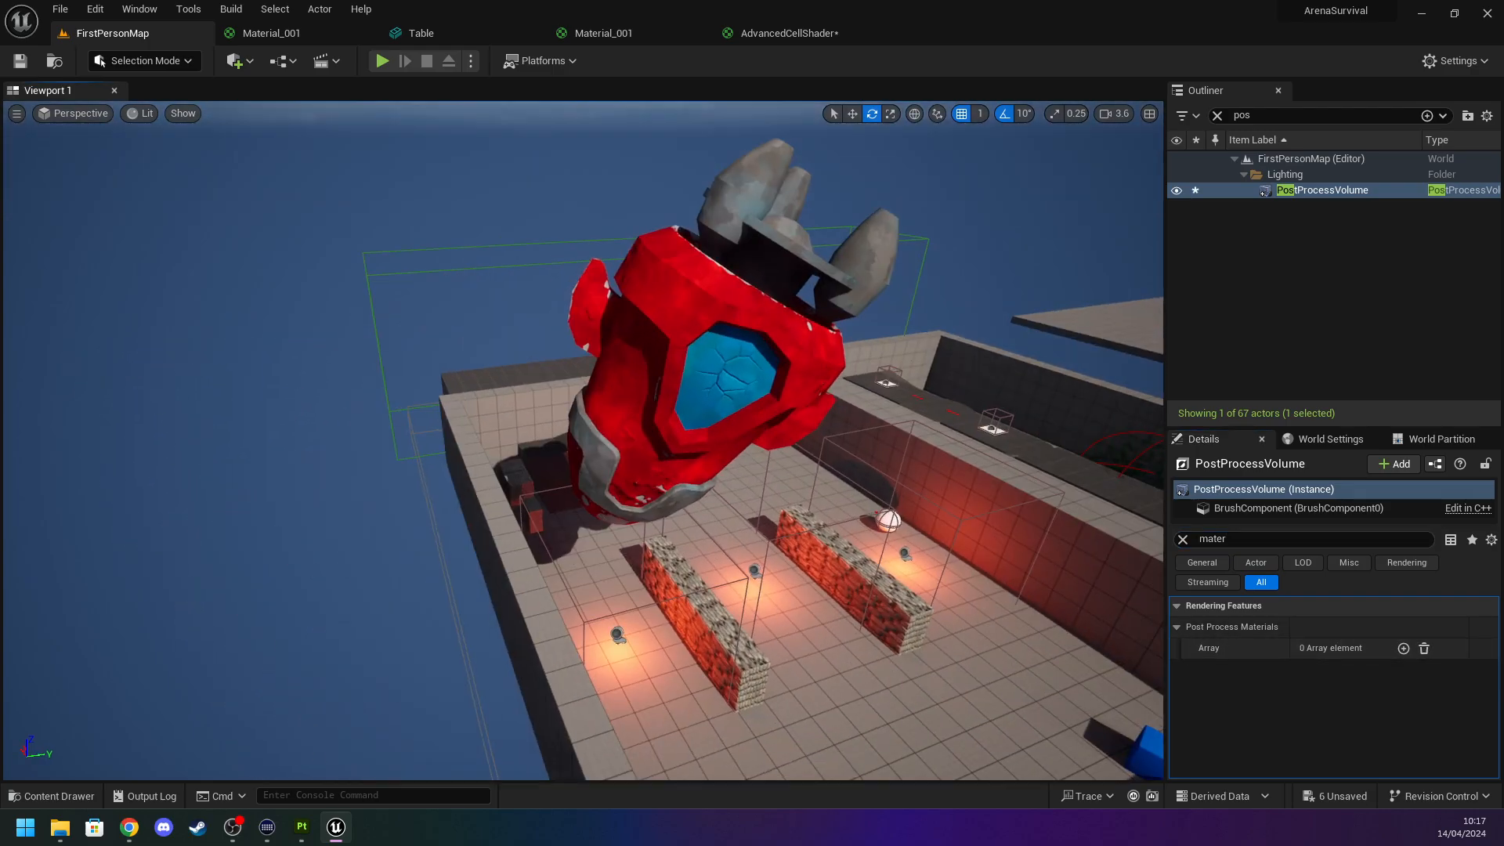
key("w")
right_click_drag(537, 442, 536, 494)
key("d")
key("a")
Undo the clearing of the Post Process Materials array.
key("ctrl+z")
key("s")
key("d")
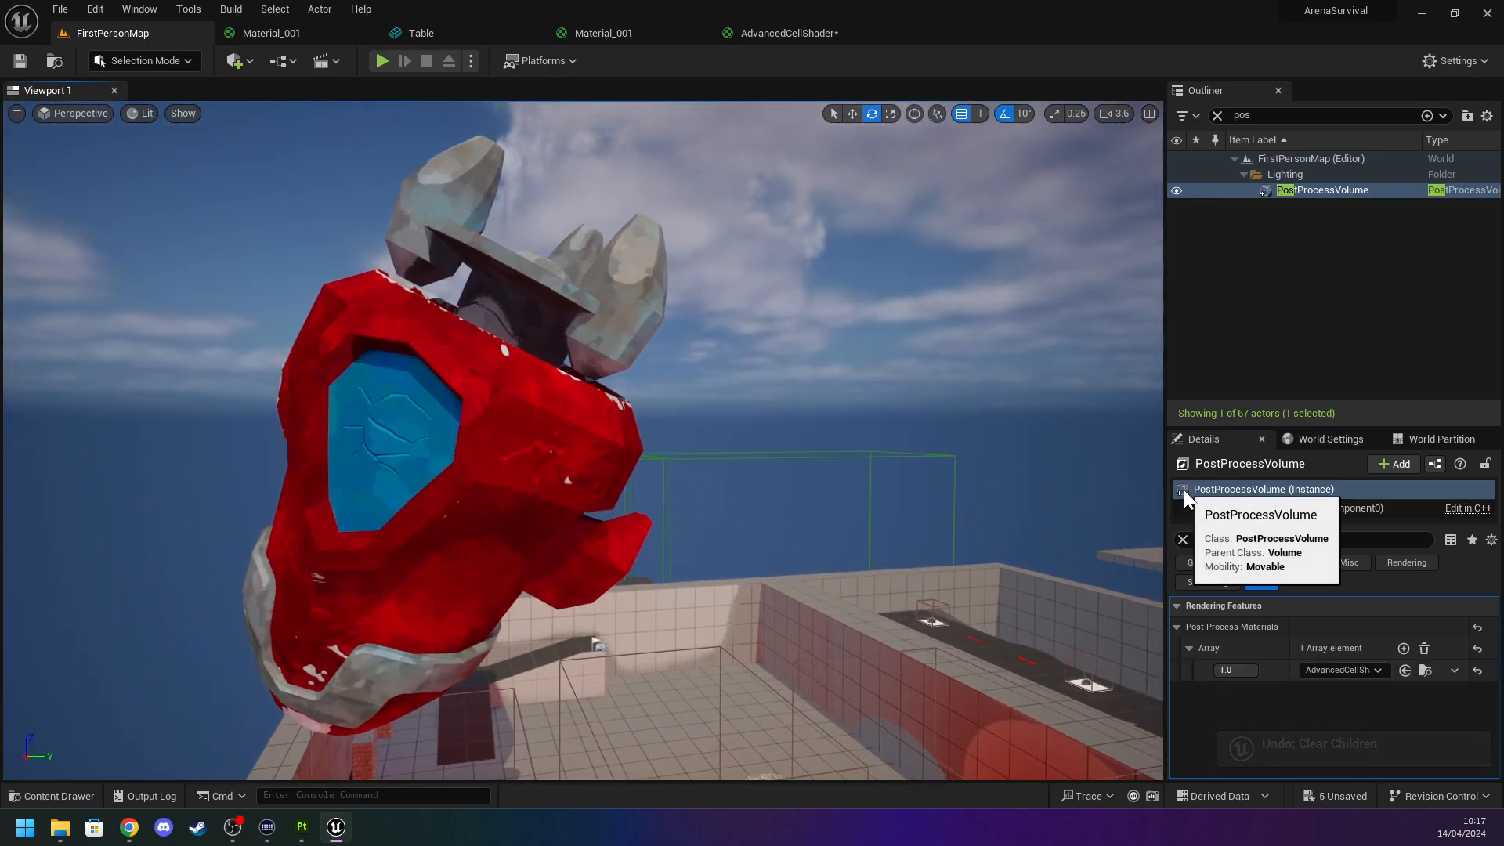
Toggle the PostProcessVolume's visibility to compare the drop pod's shading, leave the volume hidden and examine the pod from another side.
left_click(1177, 189)
left_click(1177, 189)
left_click(1176, 191)
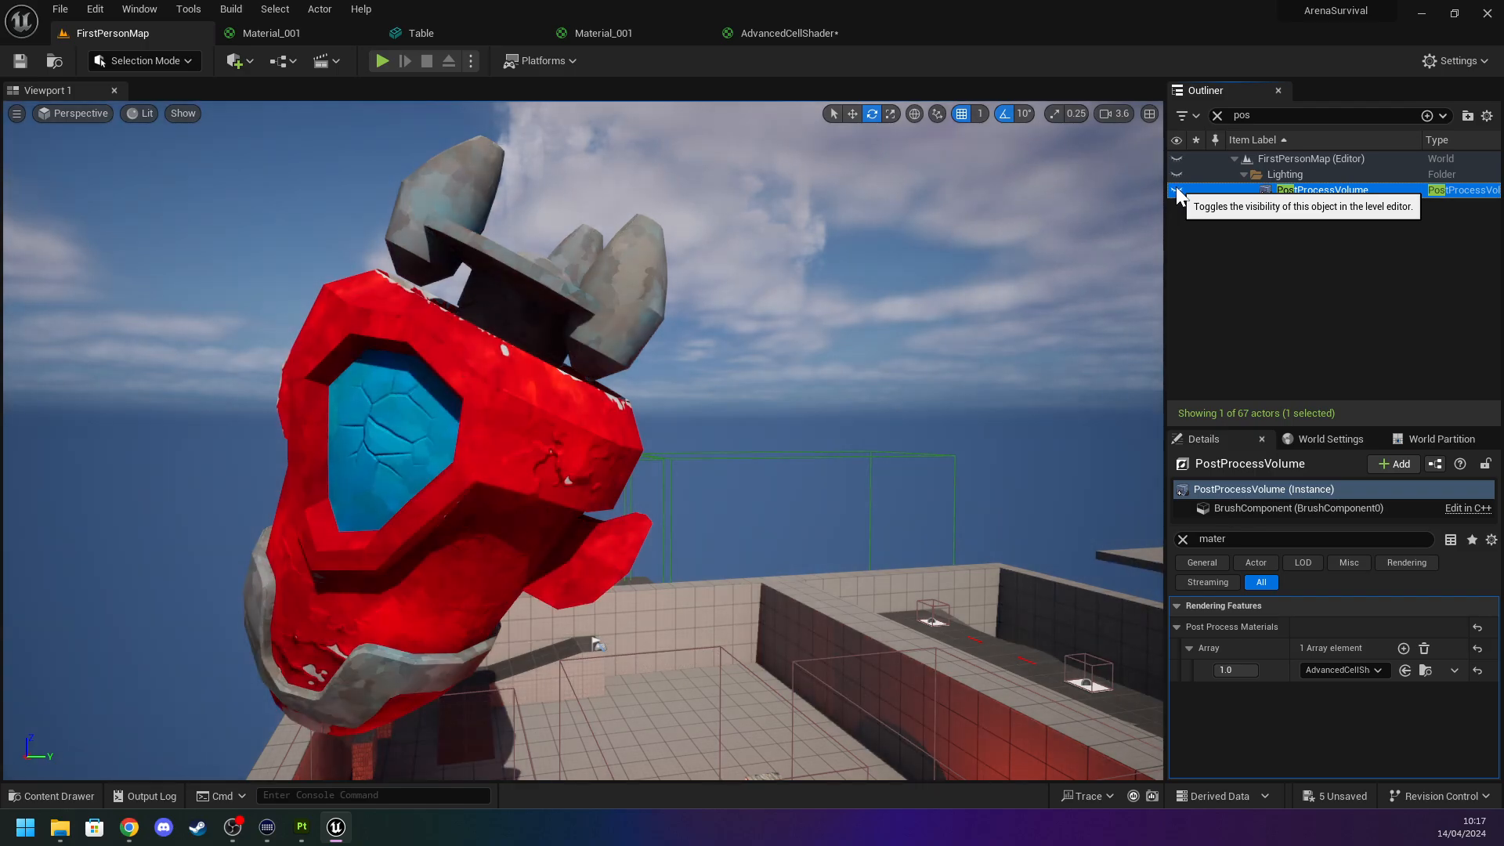
left_click(1177, 191)
left_click(1176, 190)
right_click_drag(453, 618, 564, 627)
key("a")
key("w")
right_click_drag(256, 389, 278, 391)
key("s")
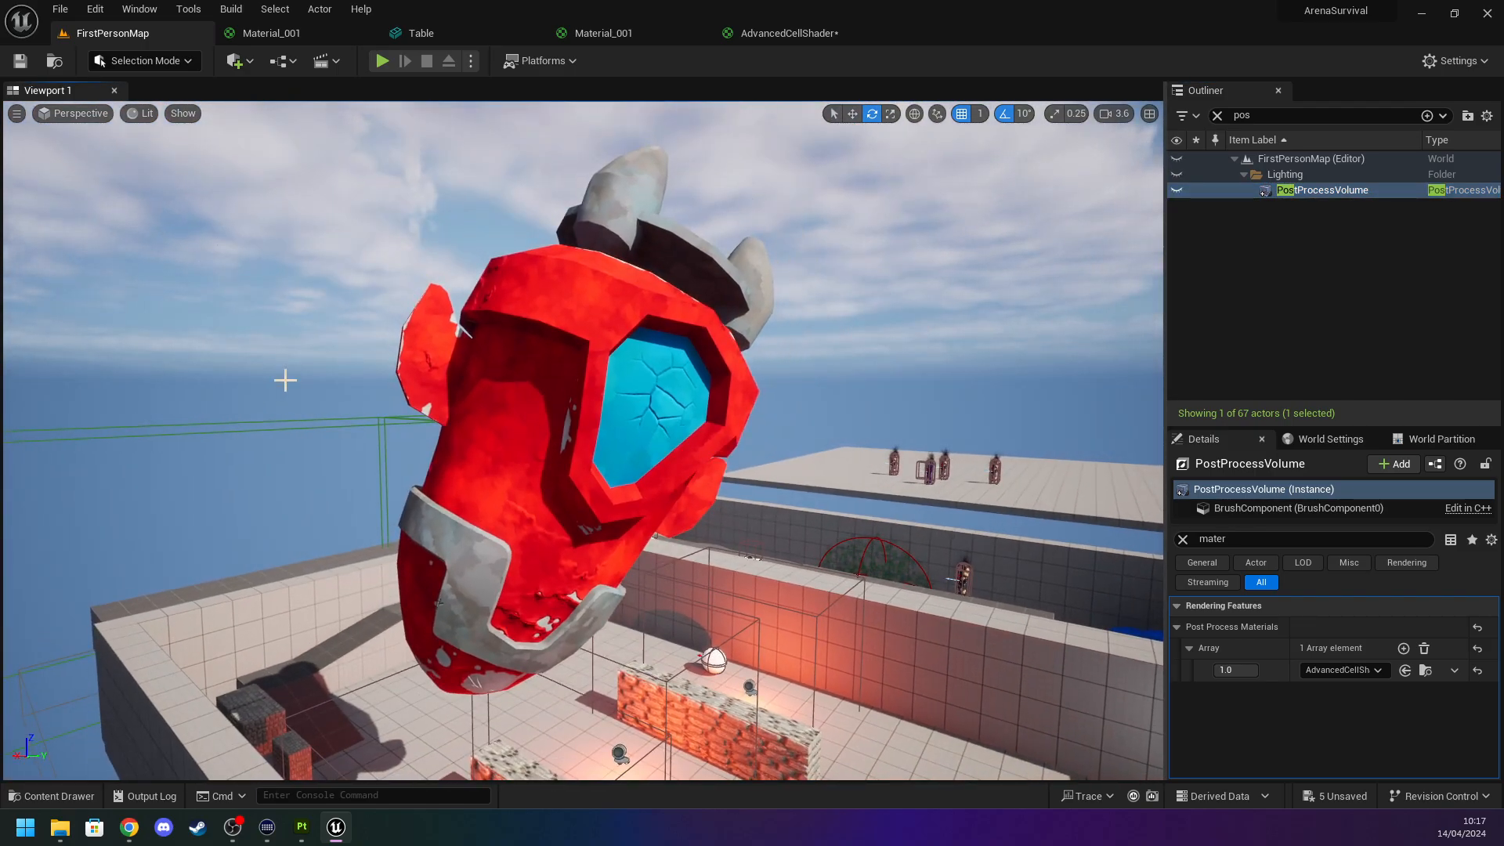
Examine the drop pod's blue window side with the PostProcessVolume alternately shown and hidden, ending with the volume shown.
left_click(1176, 191)
right_click_drag(680, 384, 649, 412)
key("w")
left_click(1177, 191)
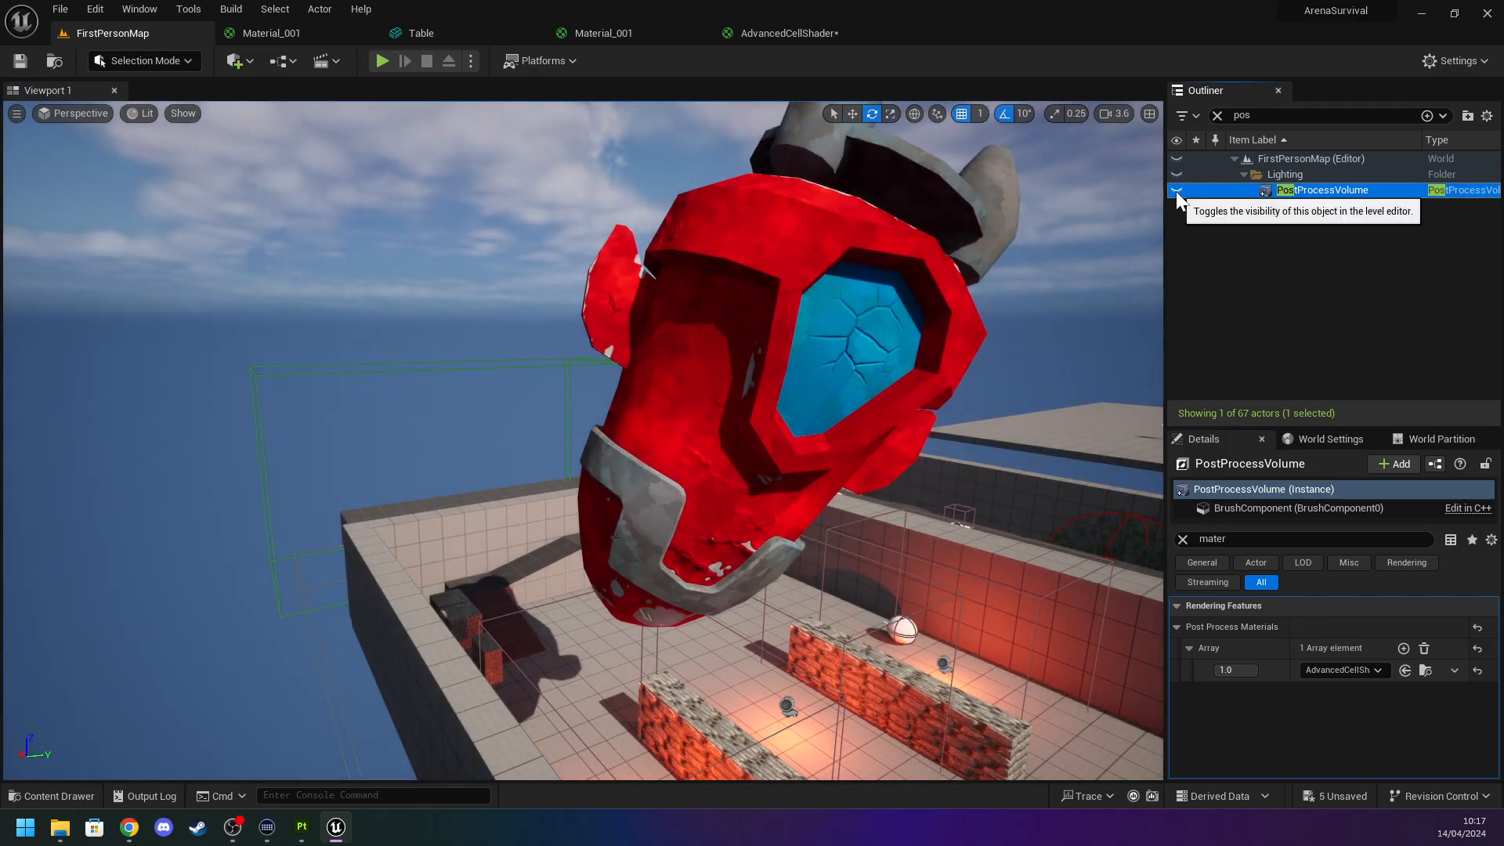
left_click(1177, 191)
left_click(1177, 191)
left_click(1177, 191)
right_click_drag(896, 339, 979, 368)
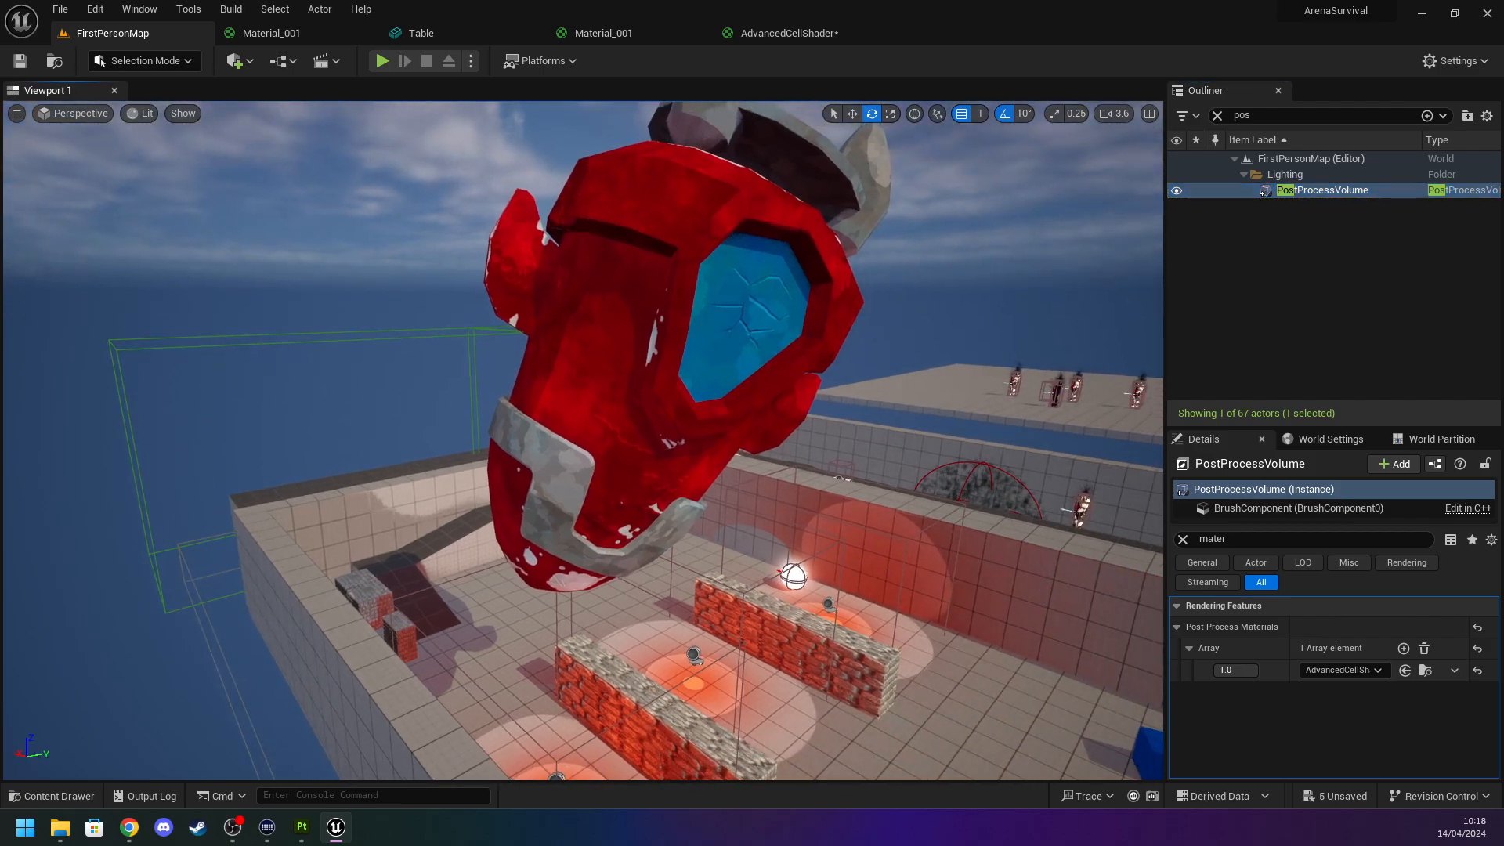
Select the drop pod, hide the PostProcessVolume and examine the pod's surface close up and from farther away.
left_click(639, 355)
left_click_drag(693, 316, 619, 313)
right_click_drag(619, 313, 404, 275)
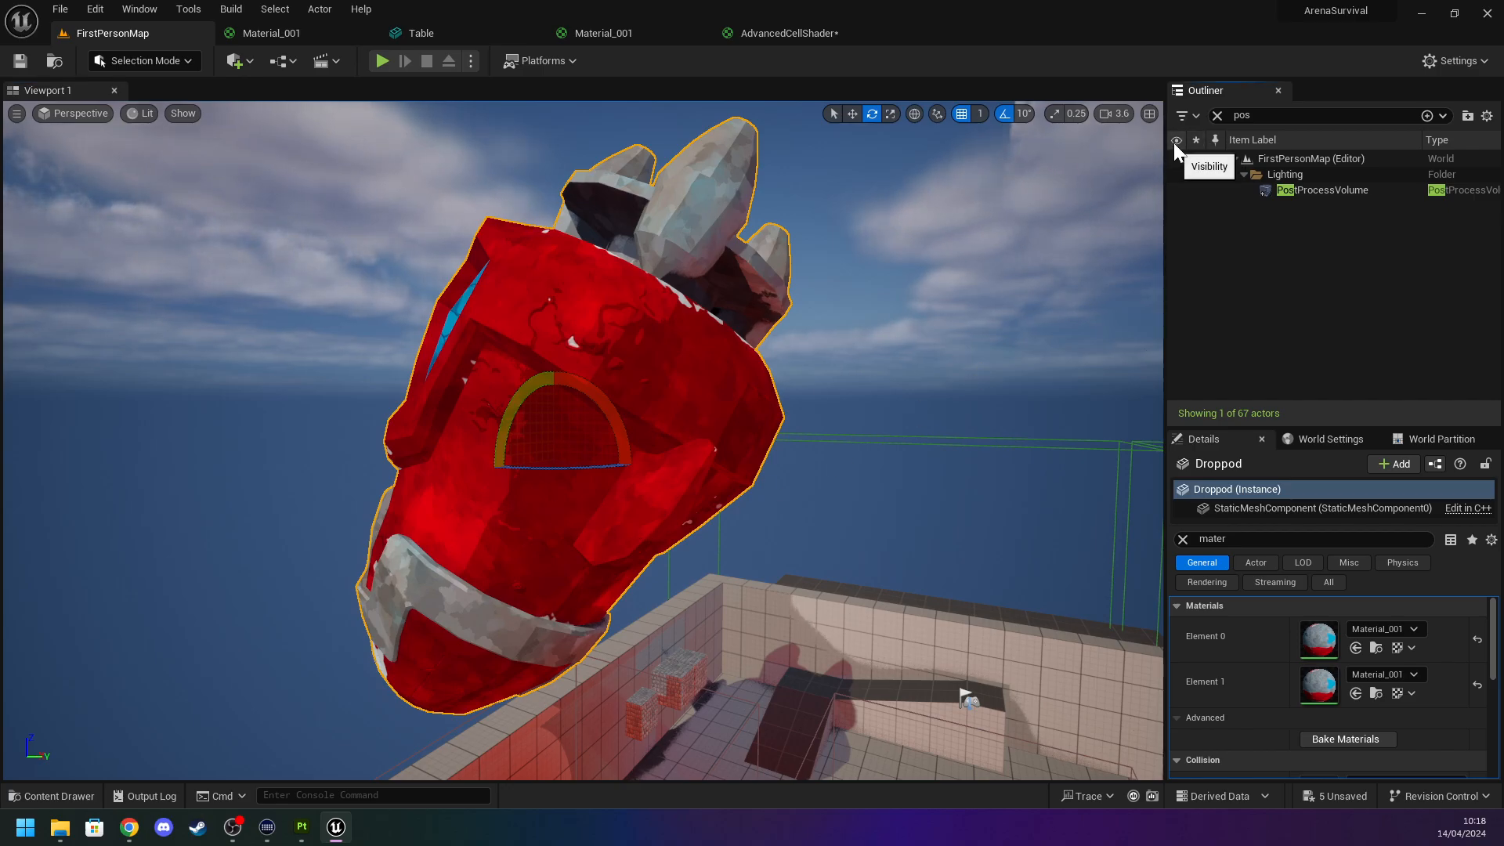
left_click(1177, 190)
left_click(1176, 190)
left_click(1177, 191)
mouse_move(574, 400)
right_mouse_down()
mouse_move(578, 431)
mouse_move(574, 400)
right_mouse_up()
key("w")
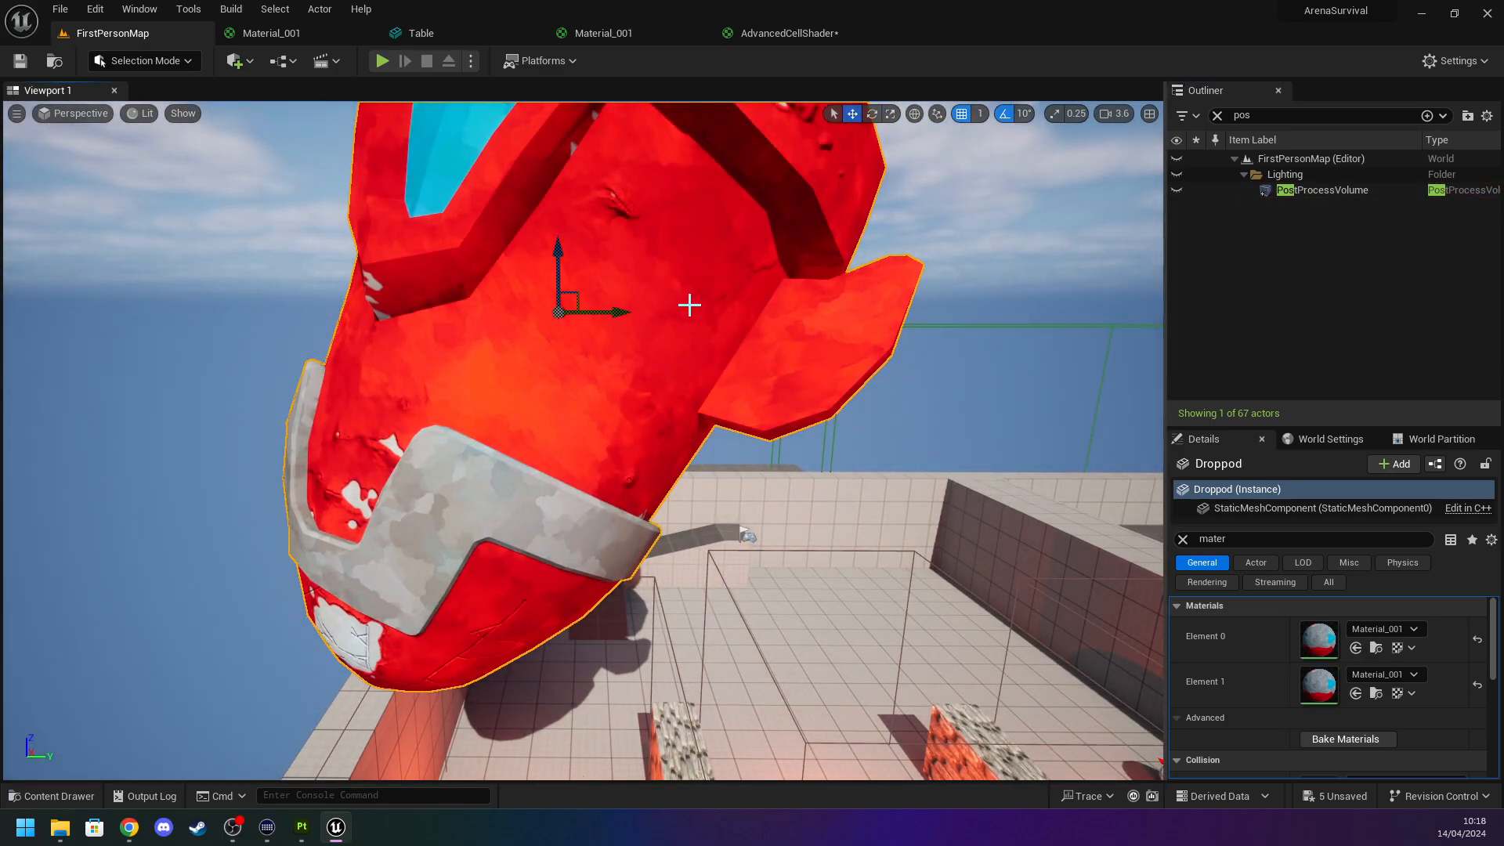
scroll(874, 345, "down", 5)
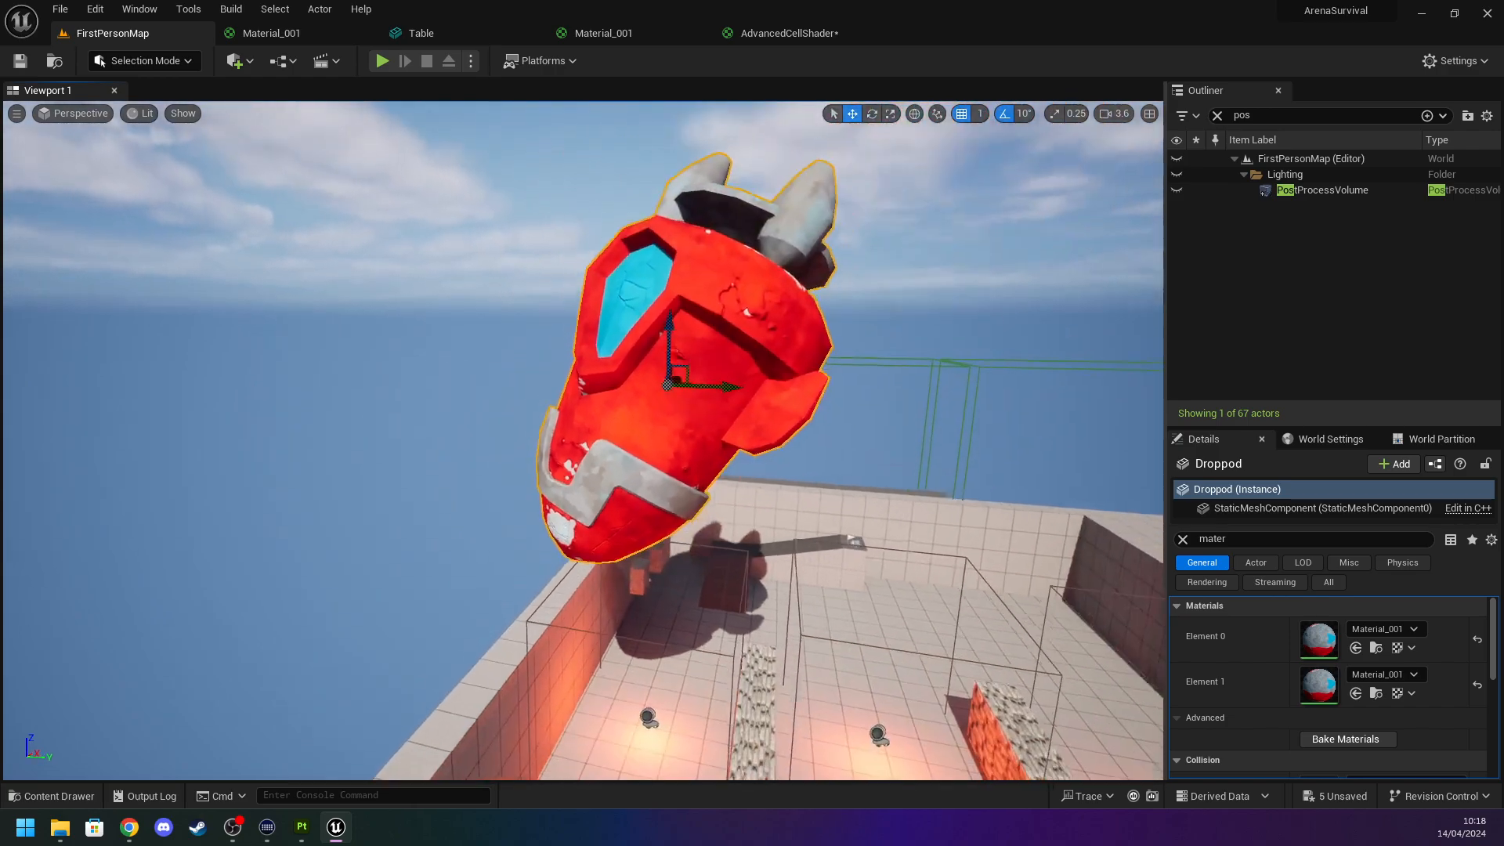
Show the PostProcessVolume, examine the selected drop pod with the cel shading, and hide the volume again.
left_click(1177, 190)
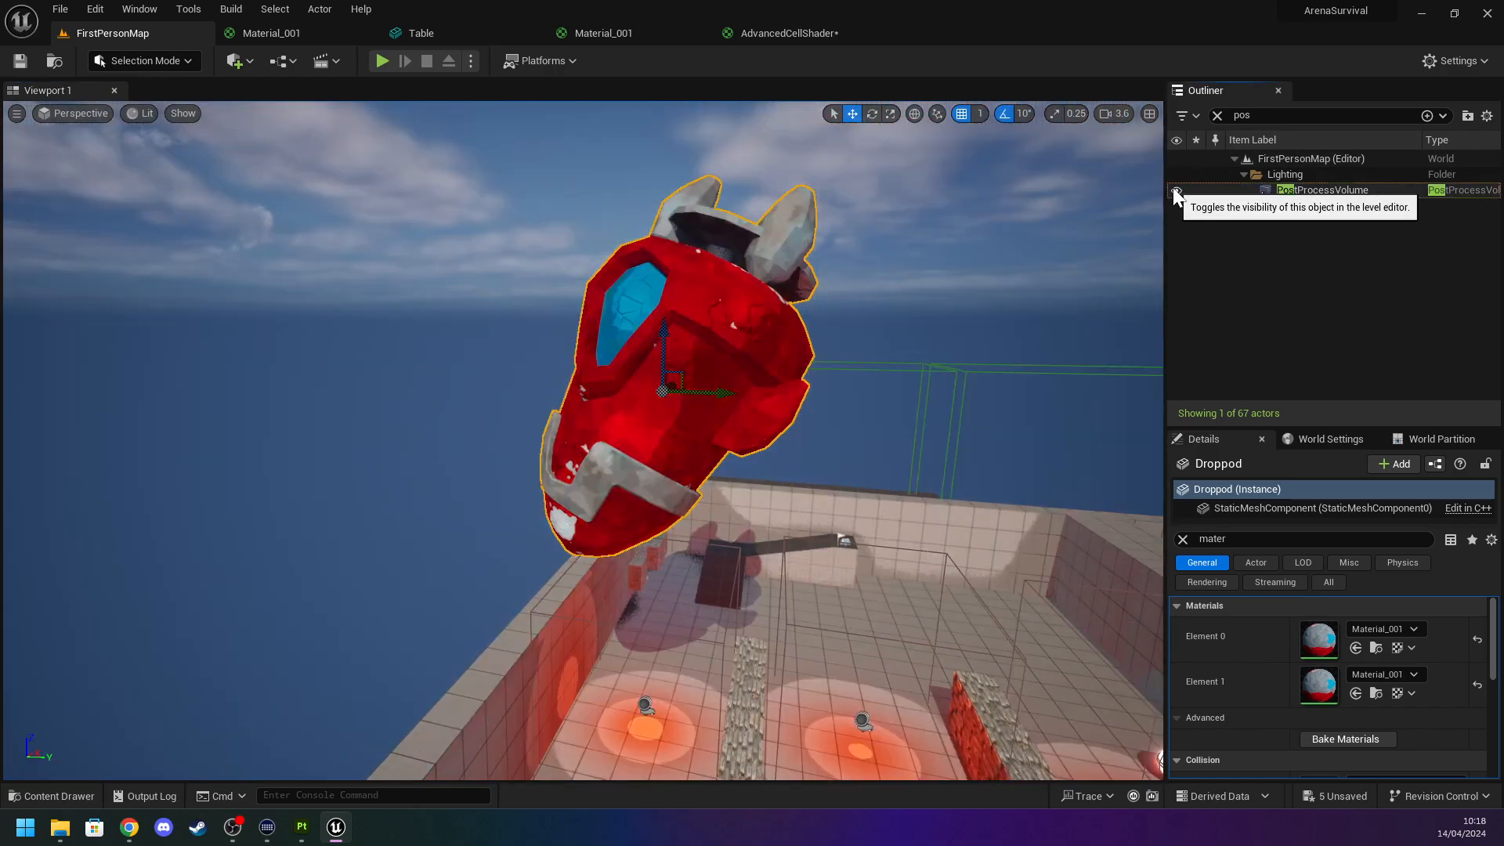
scroll(714, 406, "up", 3)
left_click_drag(733, 384, 715, 322)
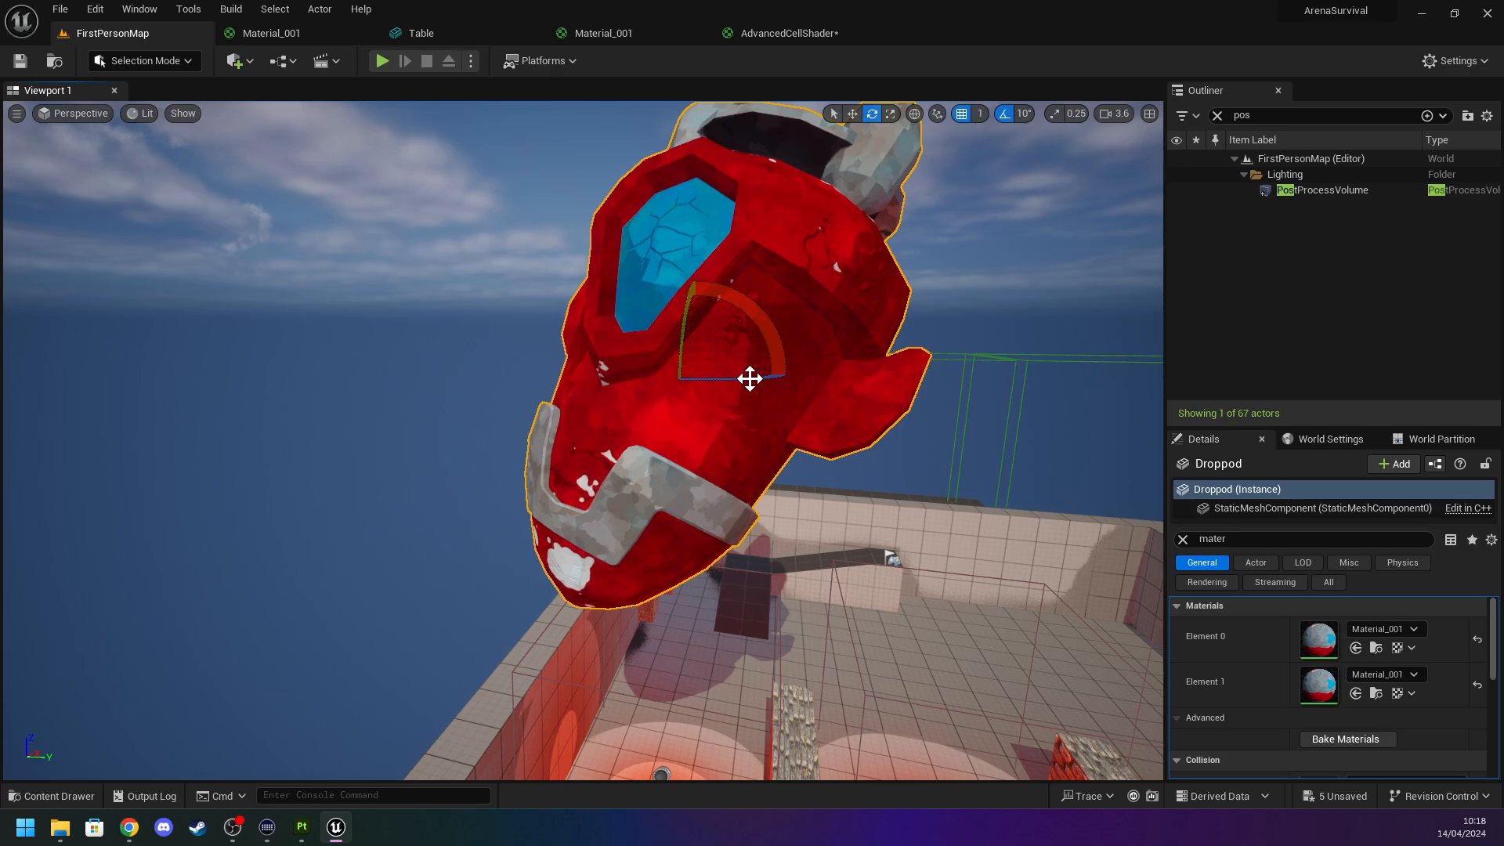
right_click_drag(715, 385, 771, 400)
left_click(1177, 190)
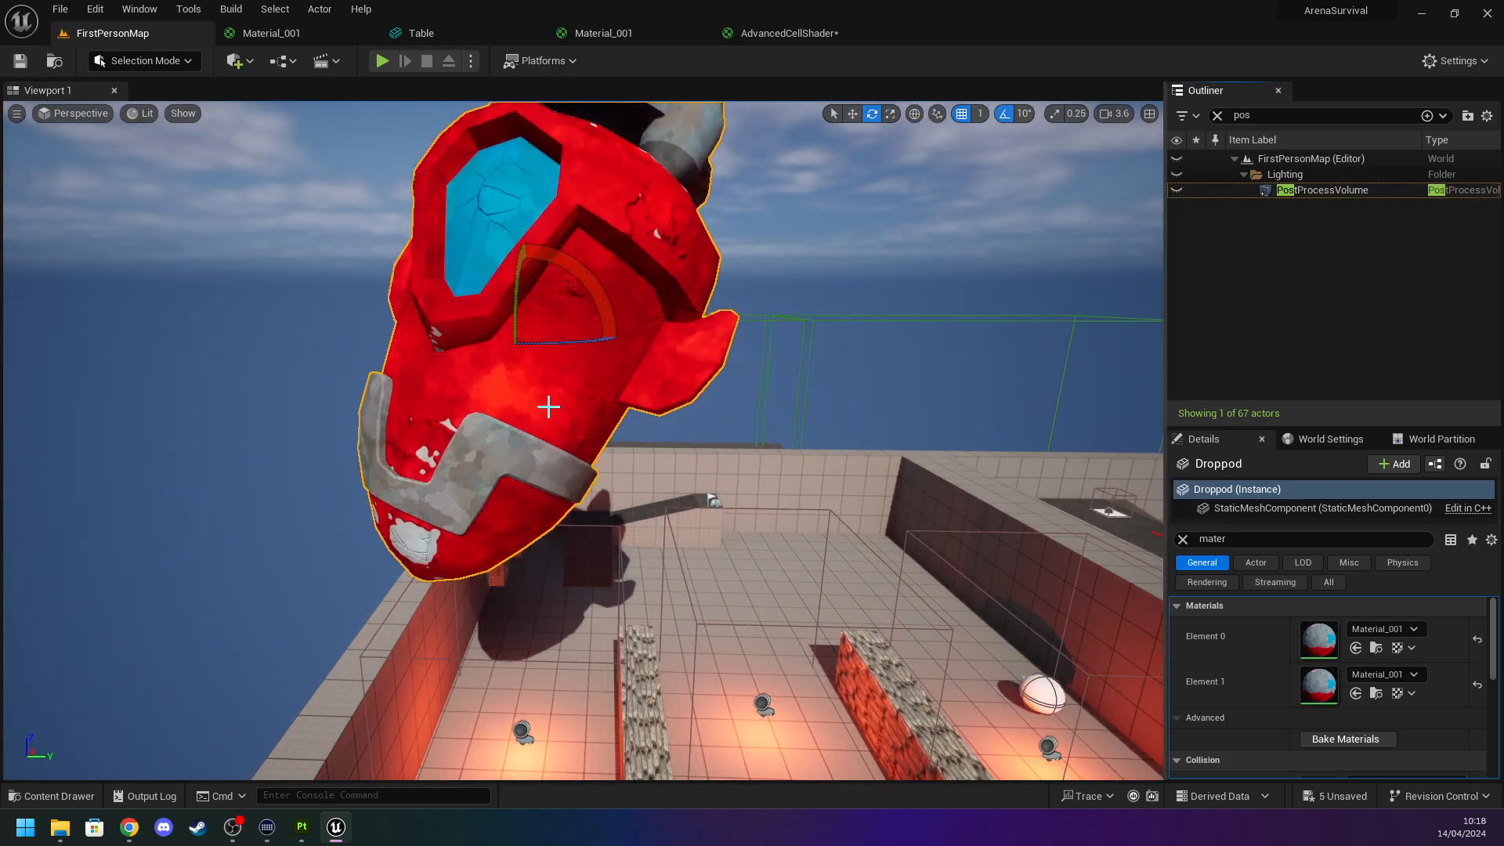
Inspect the drop pod from all around with the PostProcessVolume hidden.
right_click_drag(817, 283, 787, 419)
key("a")
key("a")
key("f")
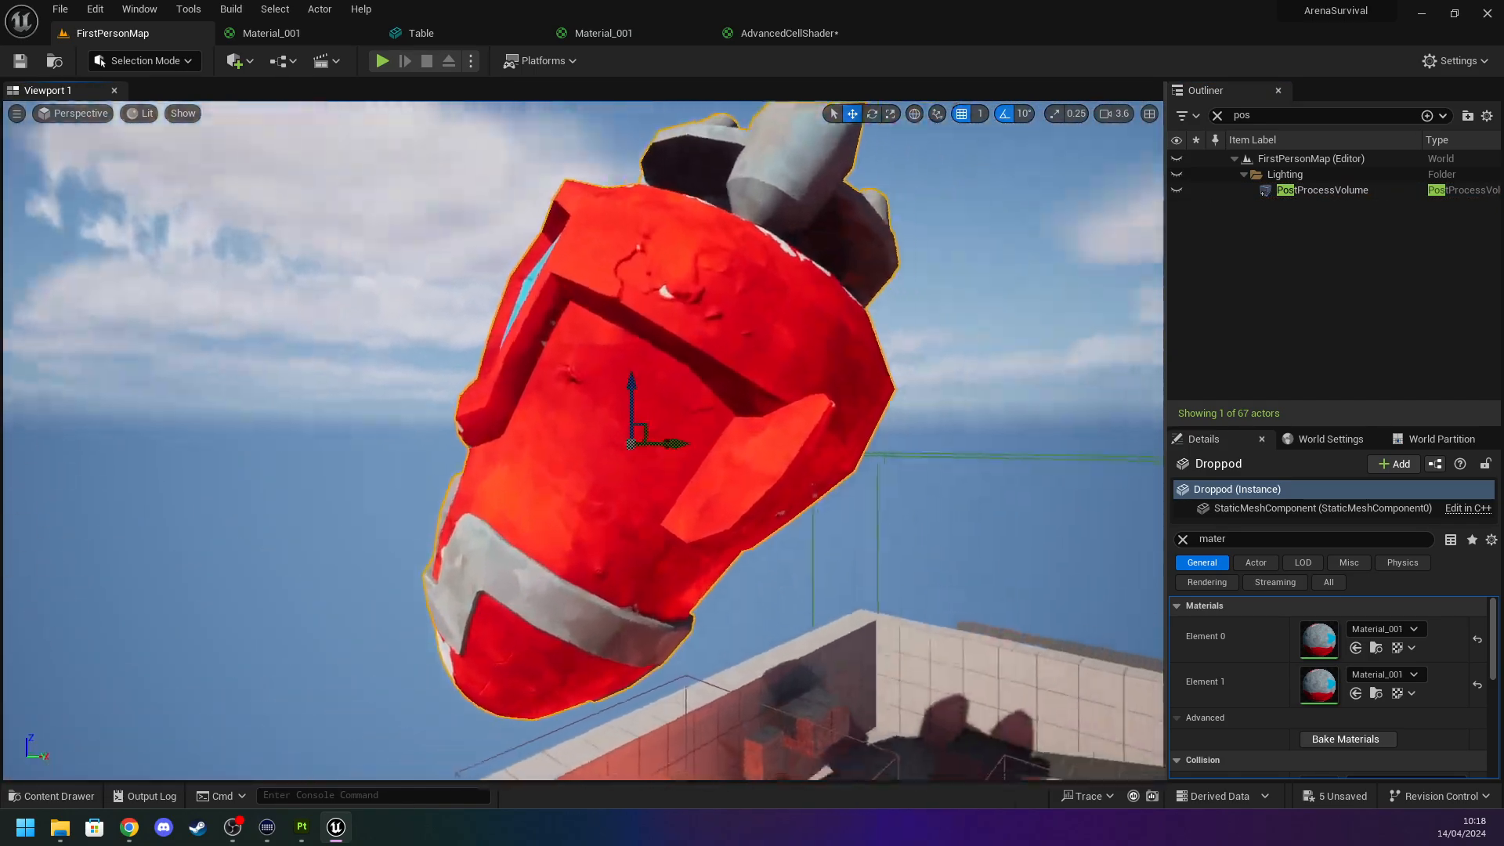
key("w")
key("s")
key("d")
right_click_drag(583, 440, 486, 427)
key("w")
key("s")
right_click_drag(330, 437, 117, 437)
key("d")
key("d")
right_click_drag(331, 436, 31, 419)
key("d")
right_click_drag(710, 531, 506, 541)
Show the PostProcessVolume and inspect the drop pod and the whole arena with the cel shading applied.
left_click(1176, 191)
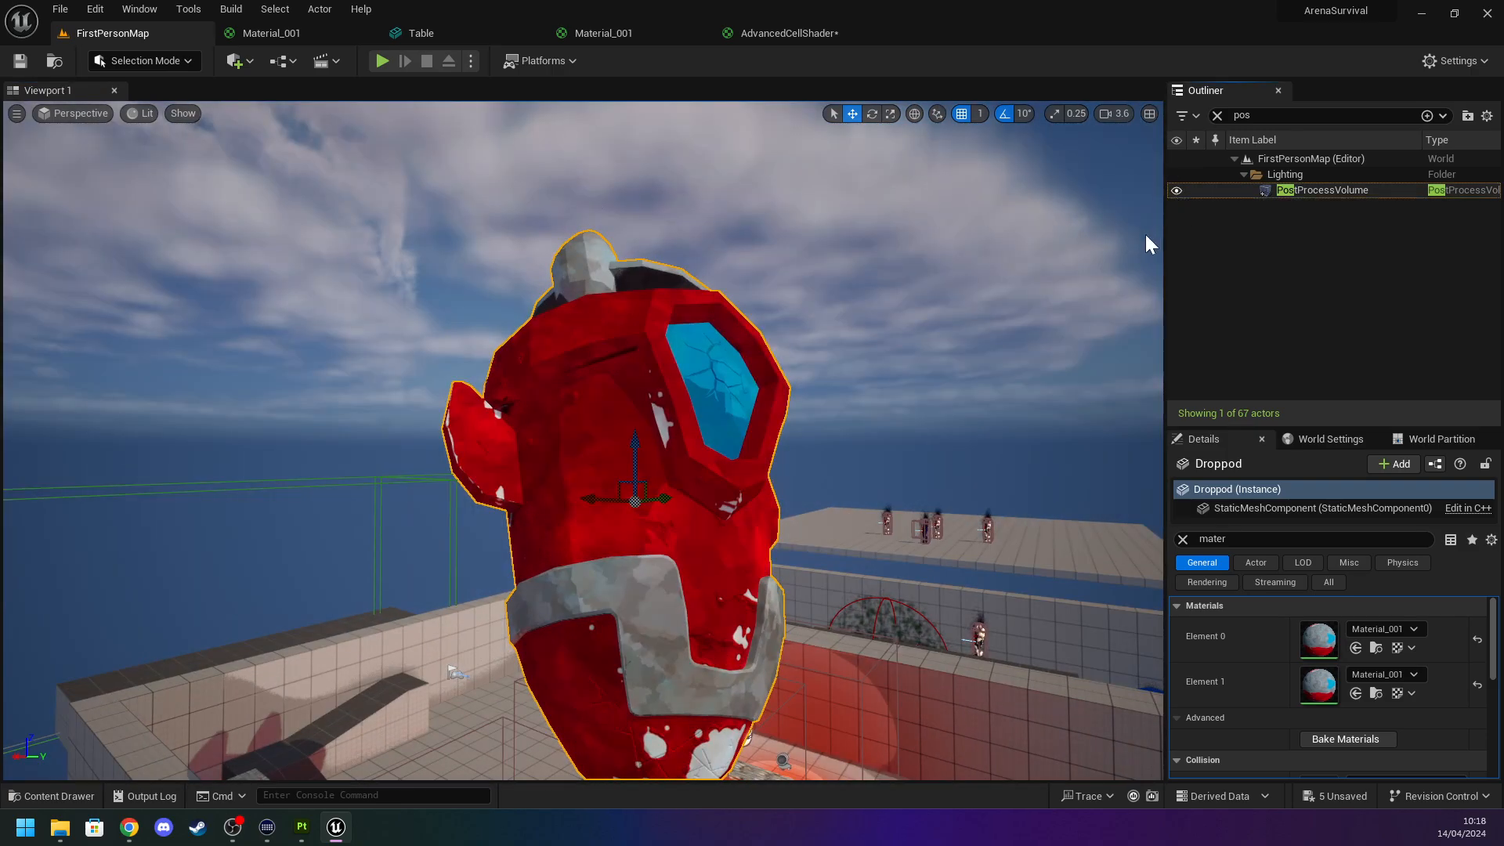
key("a")
right_click_drag(616, 477, 1050, 404)
key("d")
right_click_drag(712, 491, 313, 564)
key("s")
right_click_drag(739, 523, 543, 415)
key("d")
left_click_drag(583, 372, 284, 470)
key("d")
right_click_drag(284, 469, 388, 440)
key("w")
key("a")
key("d")
key("s")
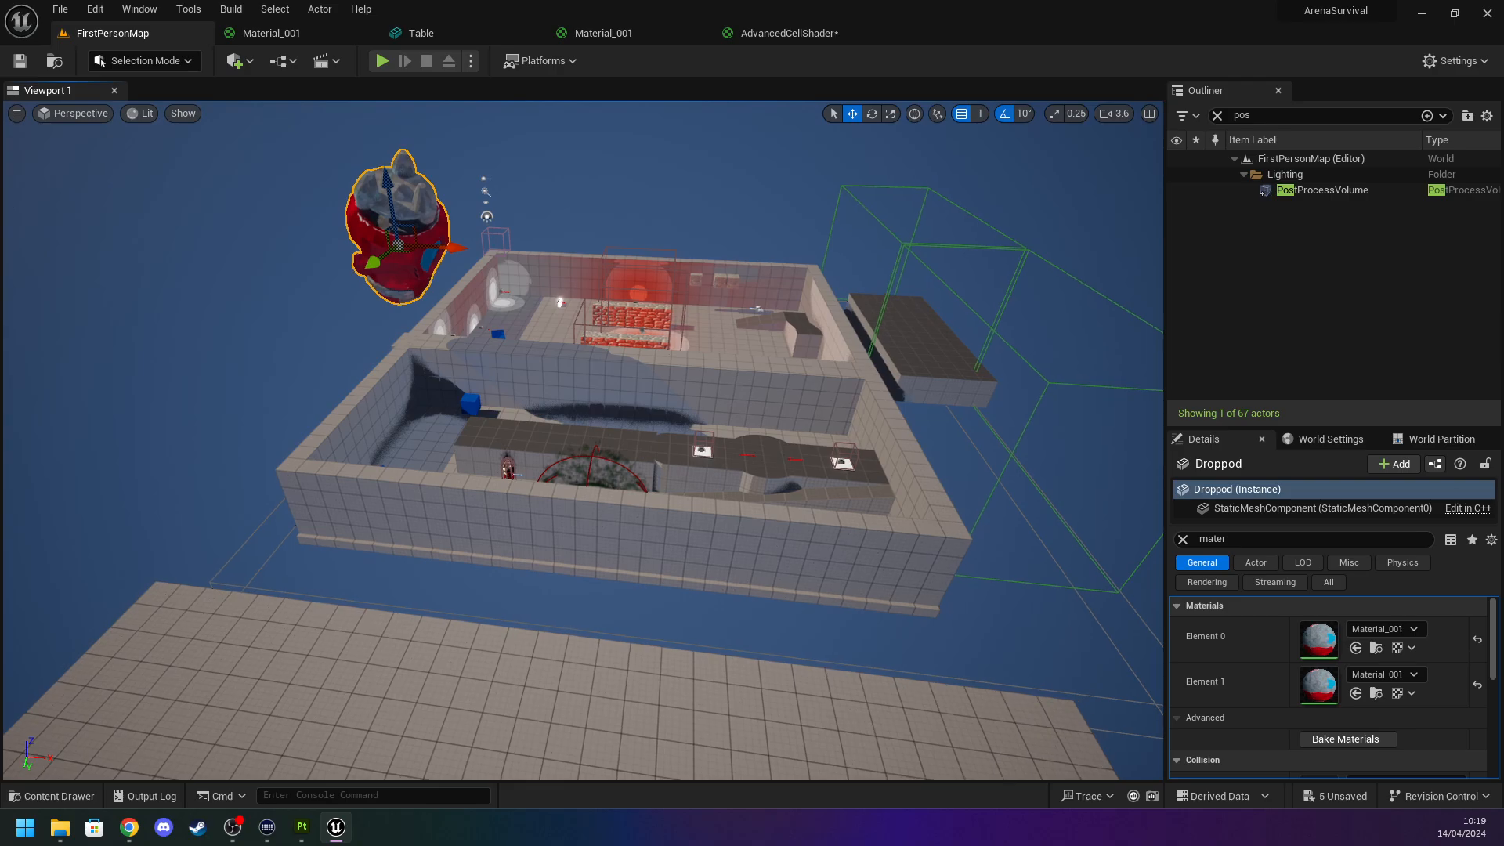
right_click_drag(196, 549, 276, 538)
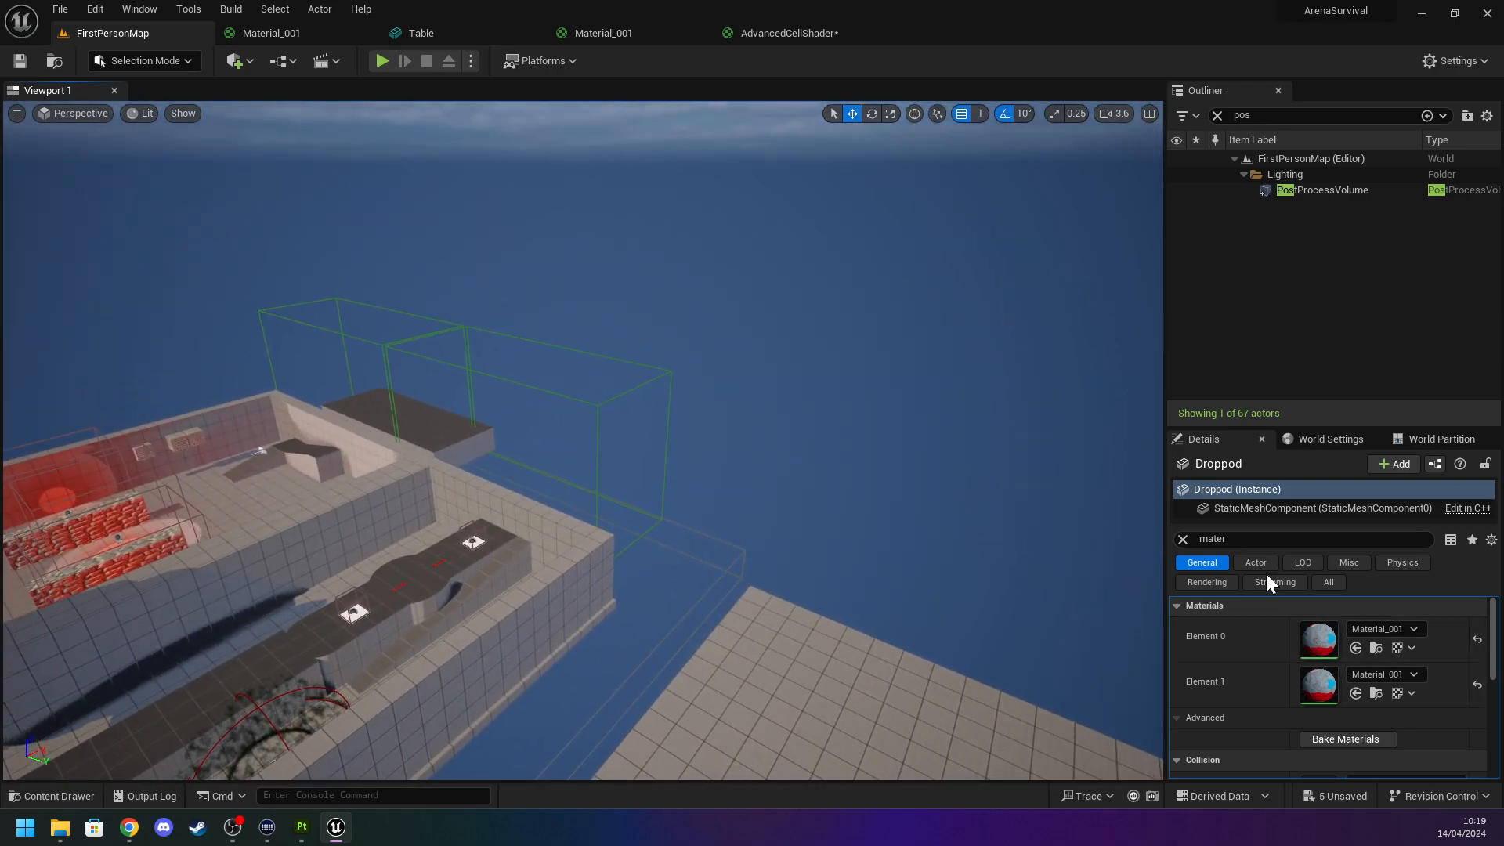
Select the toxic cloud in the arena and toggle the PostProcessVolume's visibility to compare the cloud's green particles.
left_click(1300, 190)
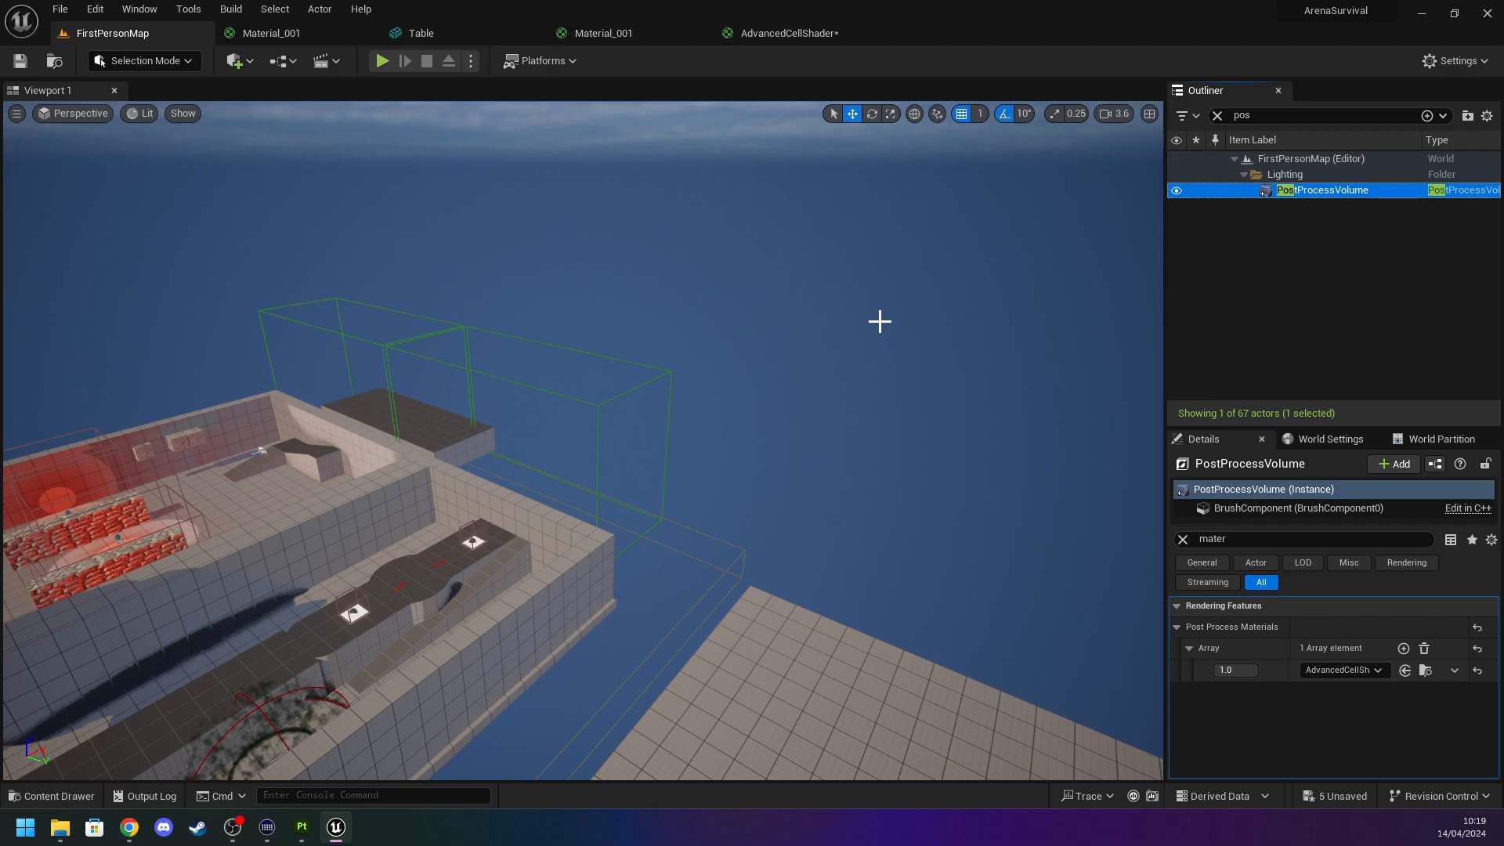
right_click_drag(458, 399, 224, 306)
key("w")
key("s")
key("w")
left_click(742, 433)
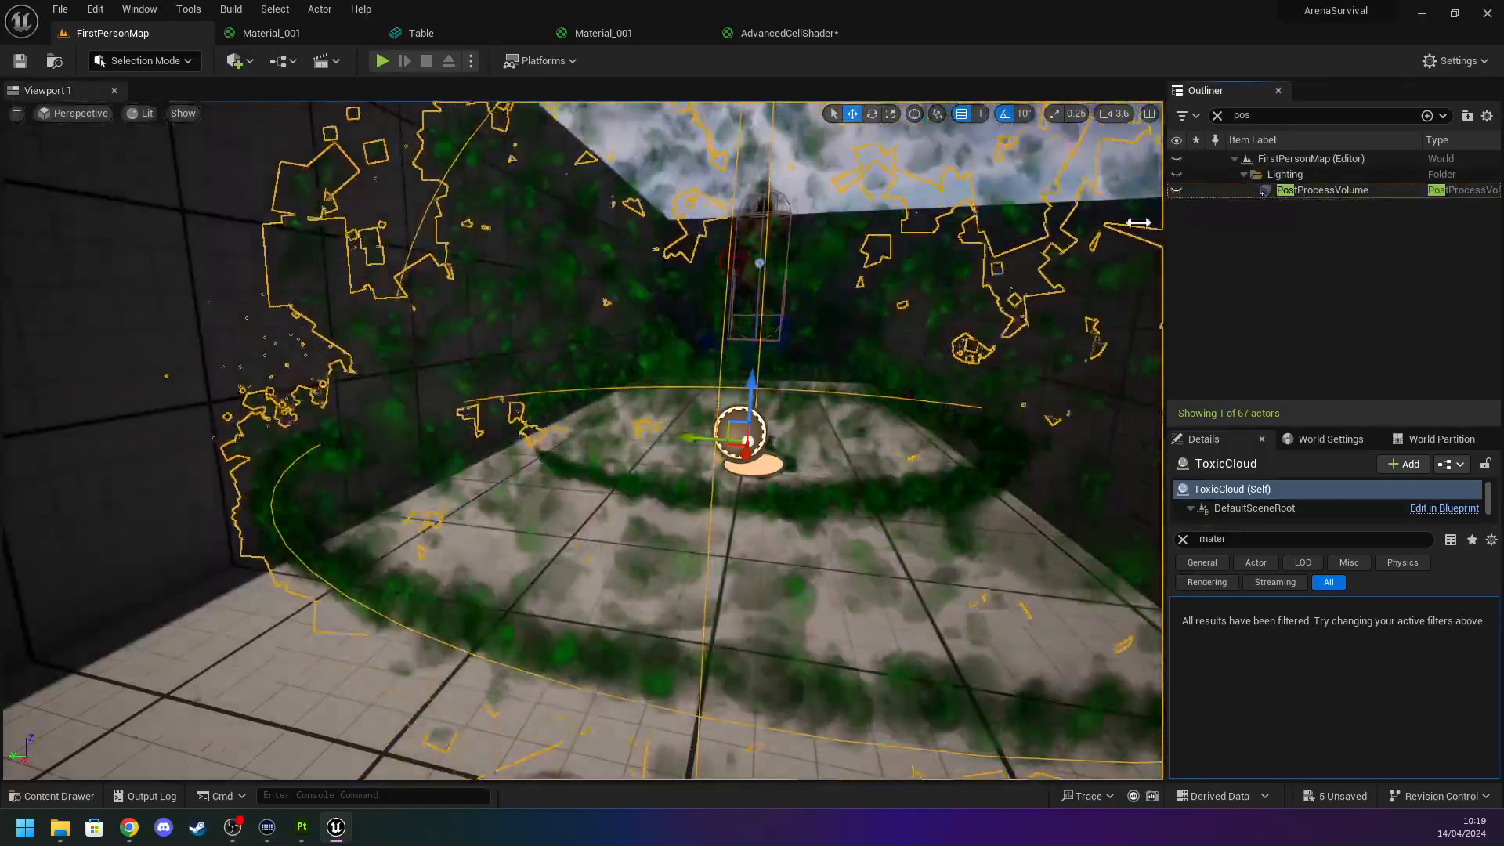
left_click(1177, 190)
right_click_drag(628, 400, 628, 384)
right_click(629, 399)
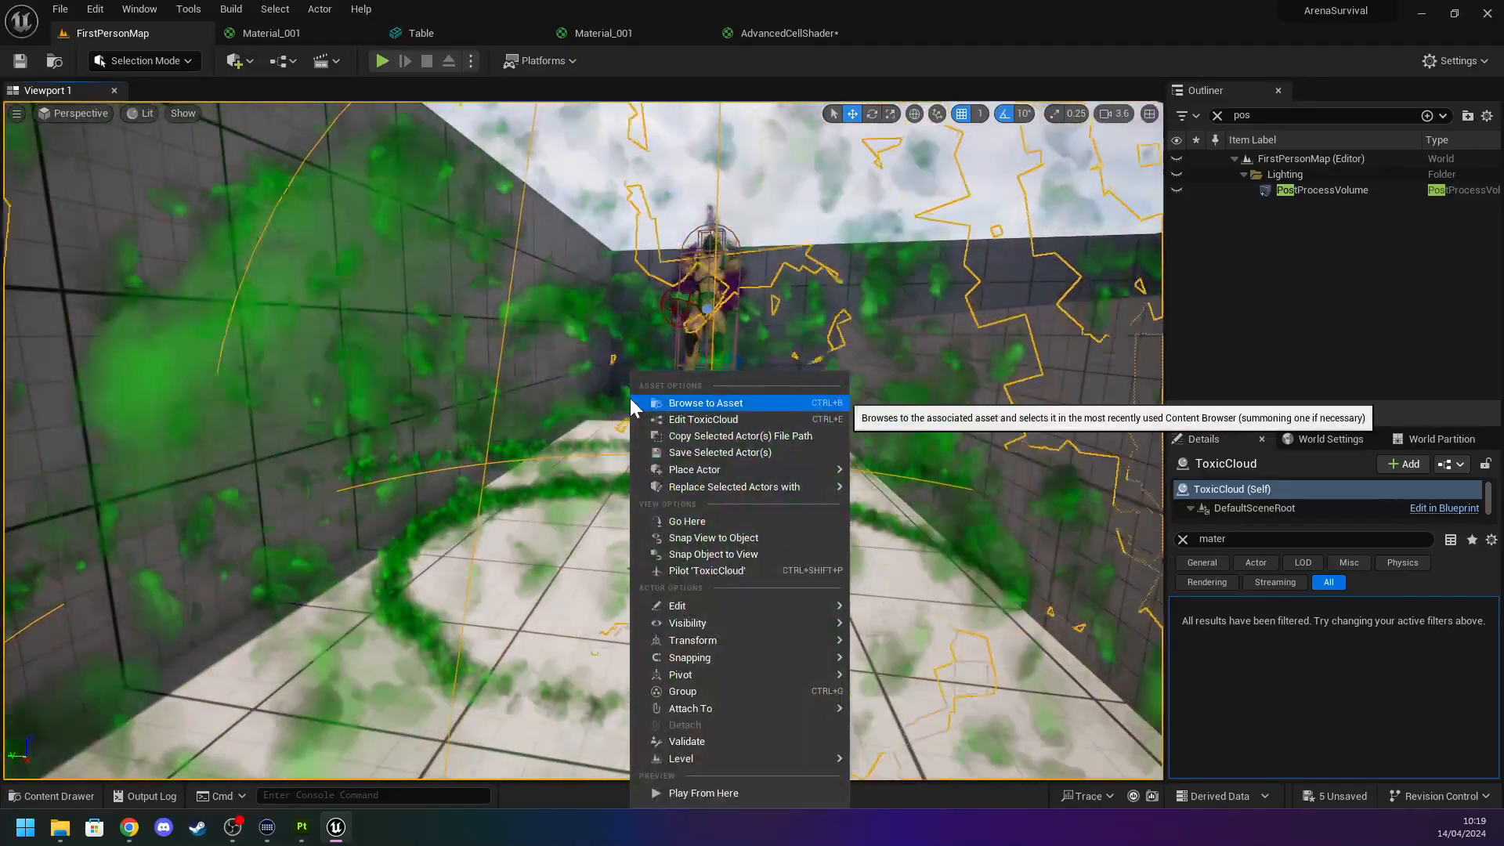
left_click(1178, 189)
left_click(1178, 190)
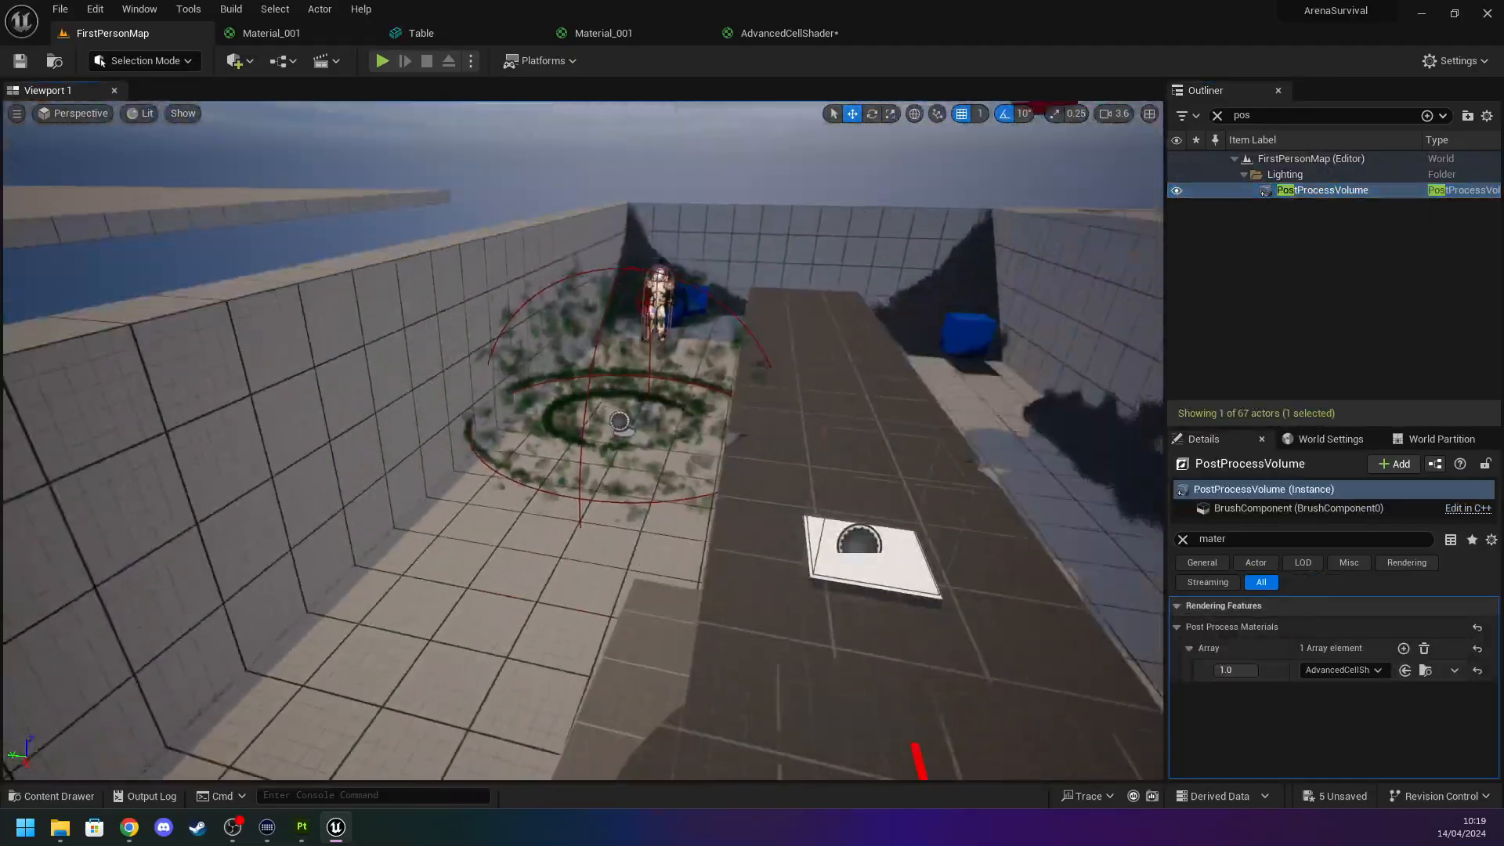
Compare the toxic cloud and surrounding arena with the PostProcessVolume off and on, leaving it shown and the toxic cloud selected.
right_click_drag(629, 400, 636, 397)
left_click(1176, 191)
left_click(1178, 189)
left_click(1177, 191)
right_click_drag(675, 421, 679, 423)
left_click(810, 397)
right_click_drag(807, 401, 857, 340)
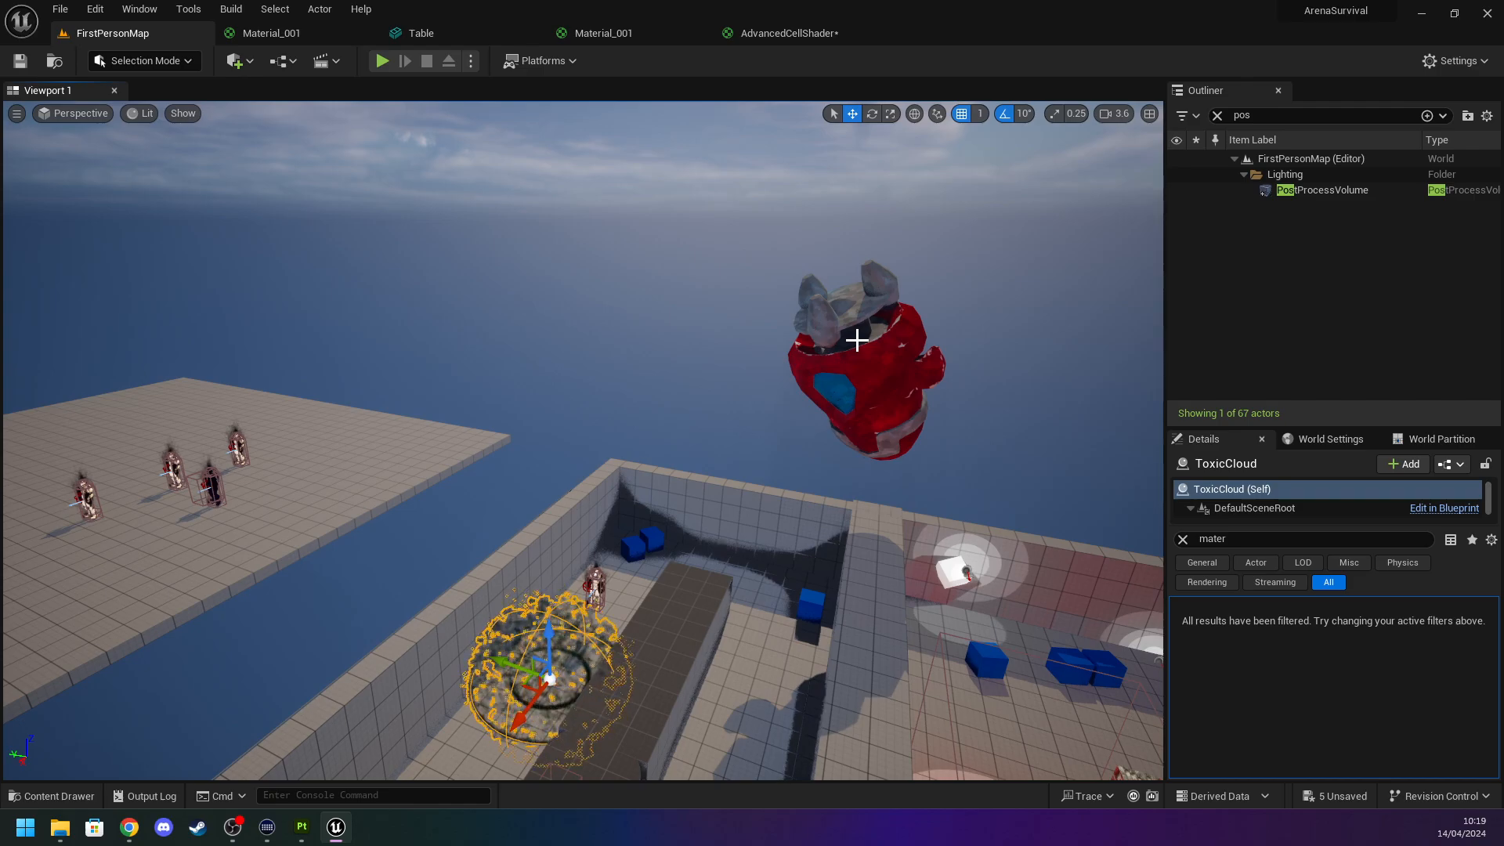
Inspect the drop pod, arena and enemy platform from several angles with the PostProcessVolume shown.
right_click_drag(857, 340, 427, 314)
key("w")
key("d")
key("d")
key("w")
key("s")
key("d")
key("w")
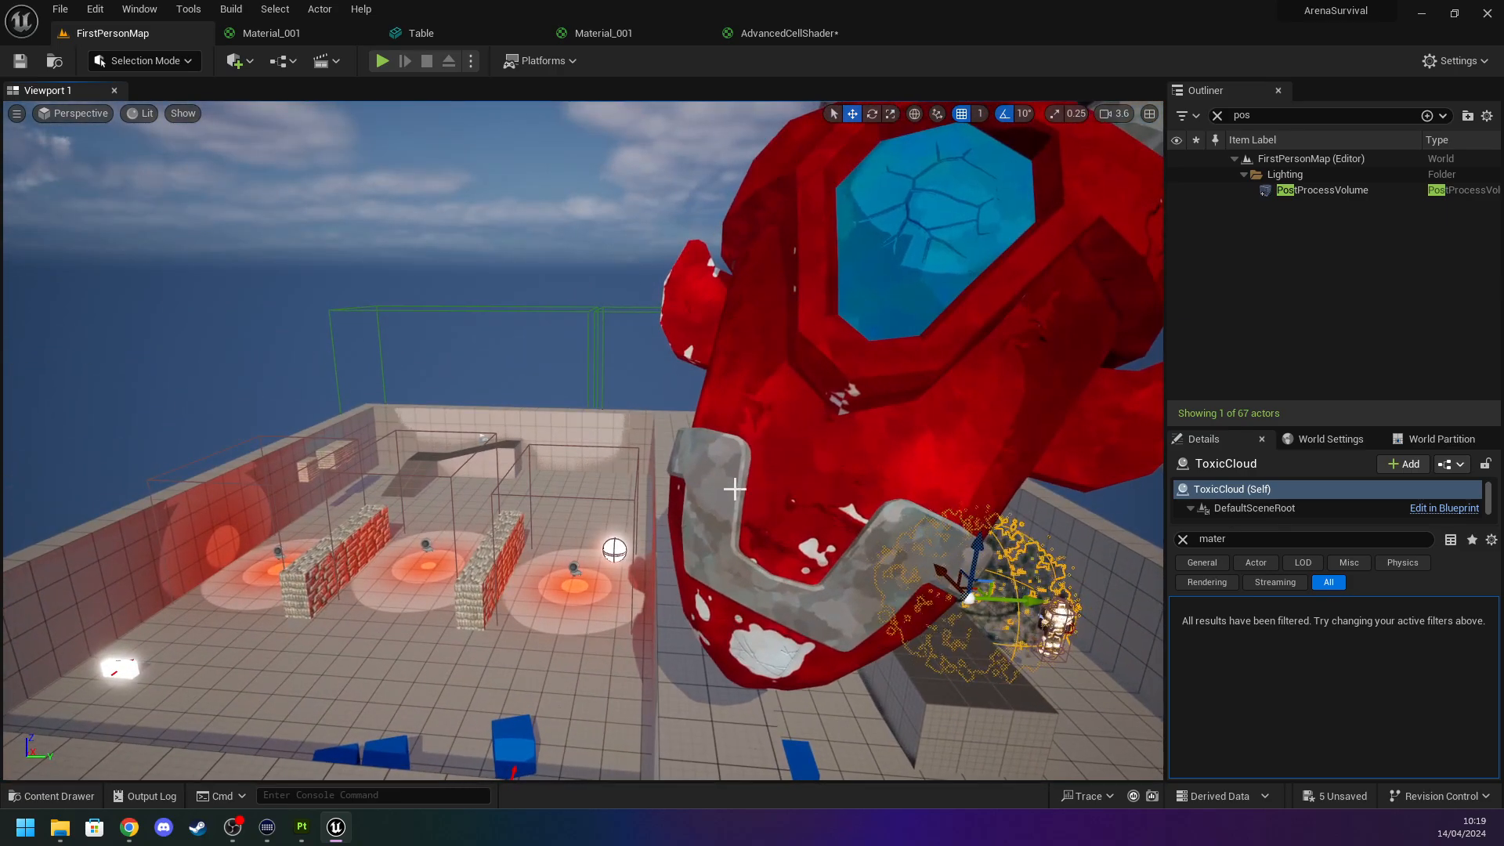
right_click_drag(930, 564, 927, 440)
left_click(695, 366)
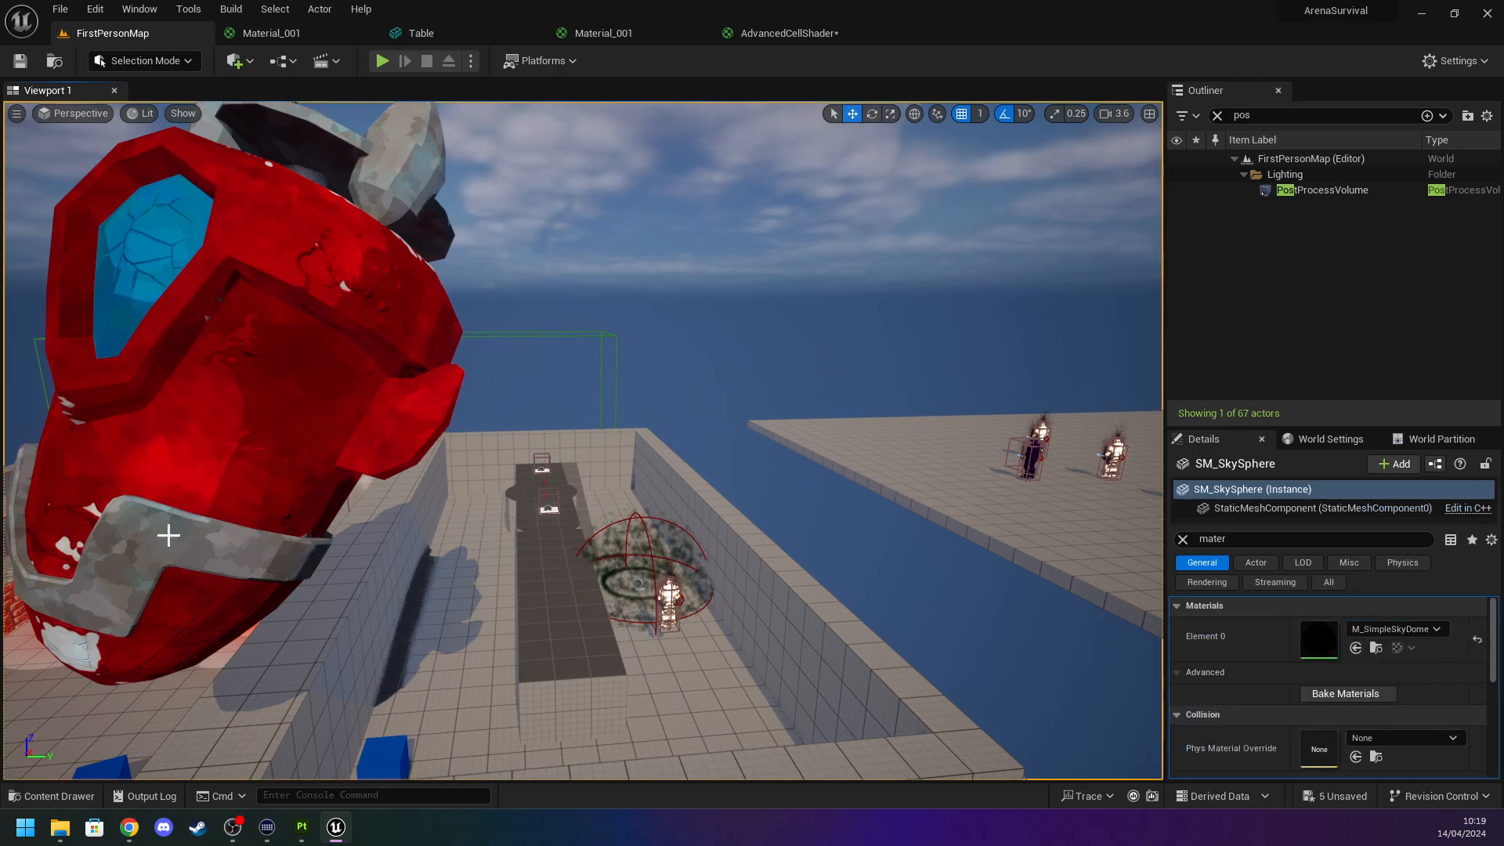
key("s")
right_click_drag(335, 352, 335, 404)
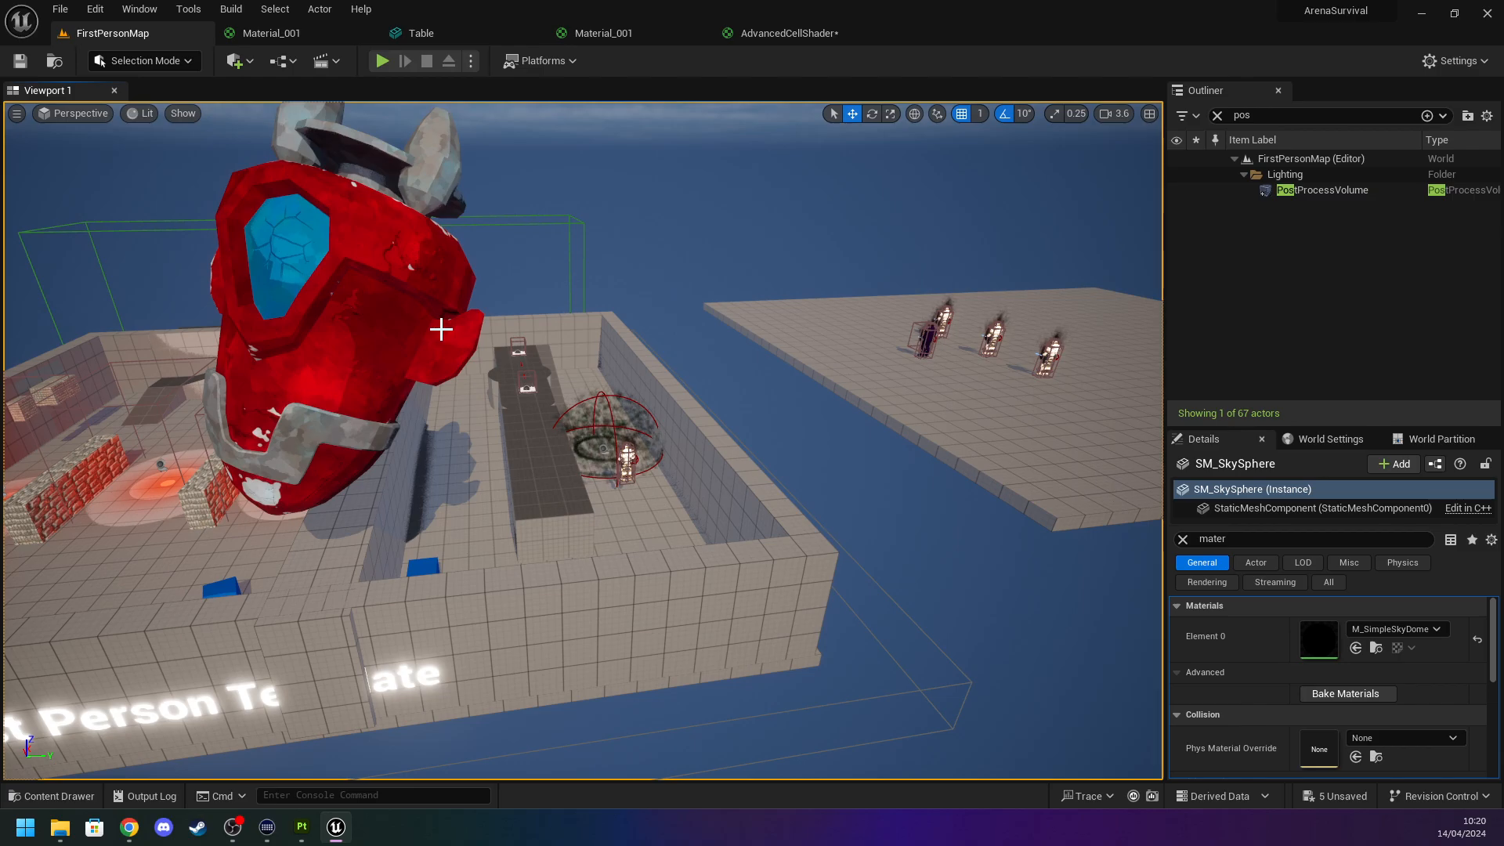
key("d")
right_click_drag(494, 330, 754, 358)
key("d")
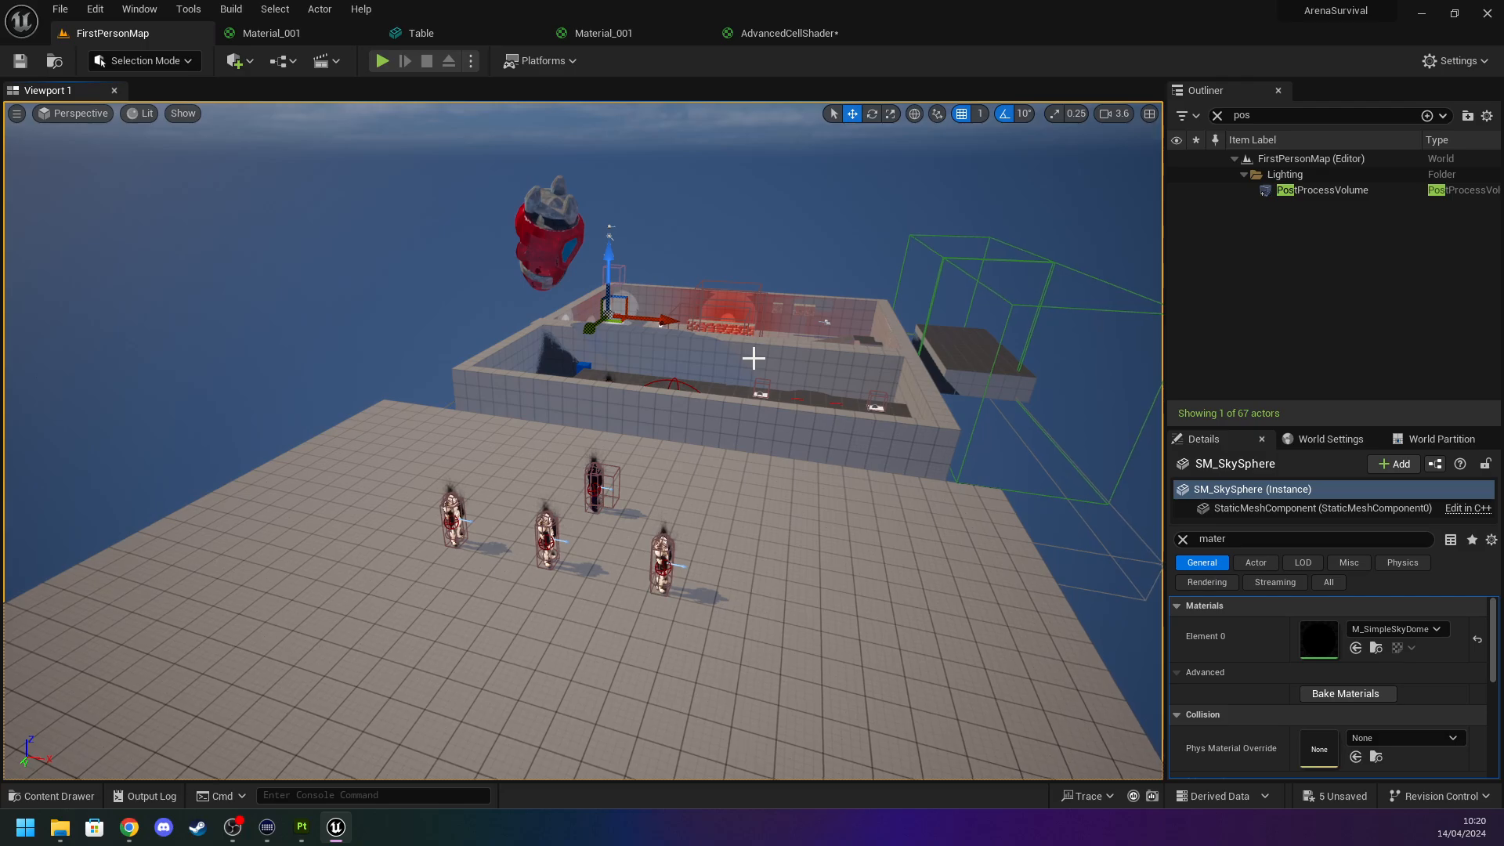
Close the Environment/Objects Material_001 editor, applying its changes, and close the Table editor.
left_click(357, 33)
left_click(367, 33)
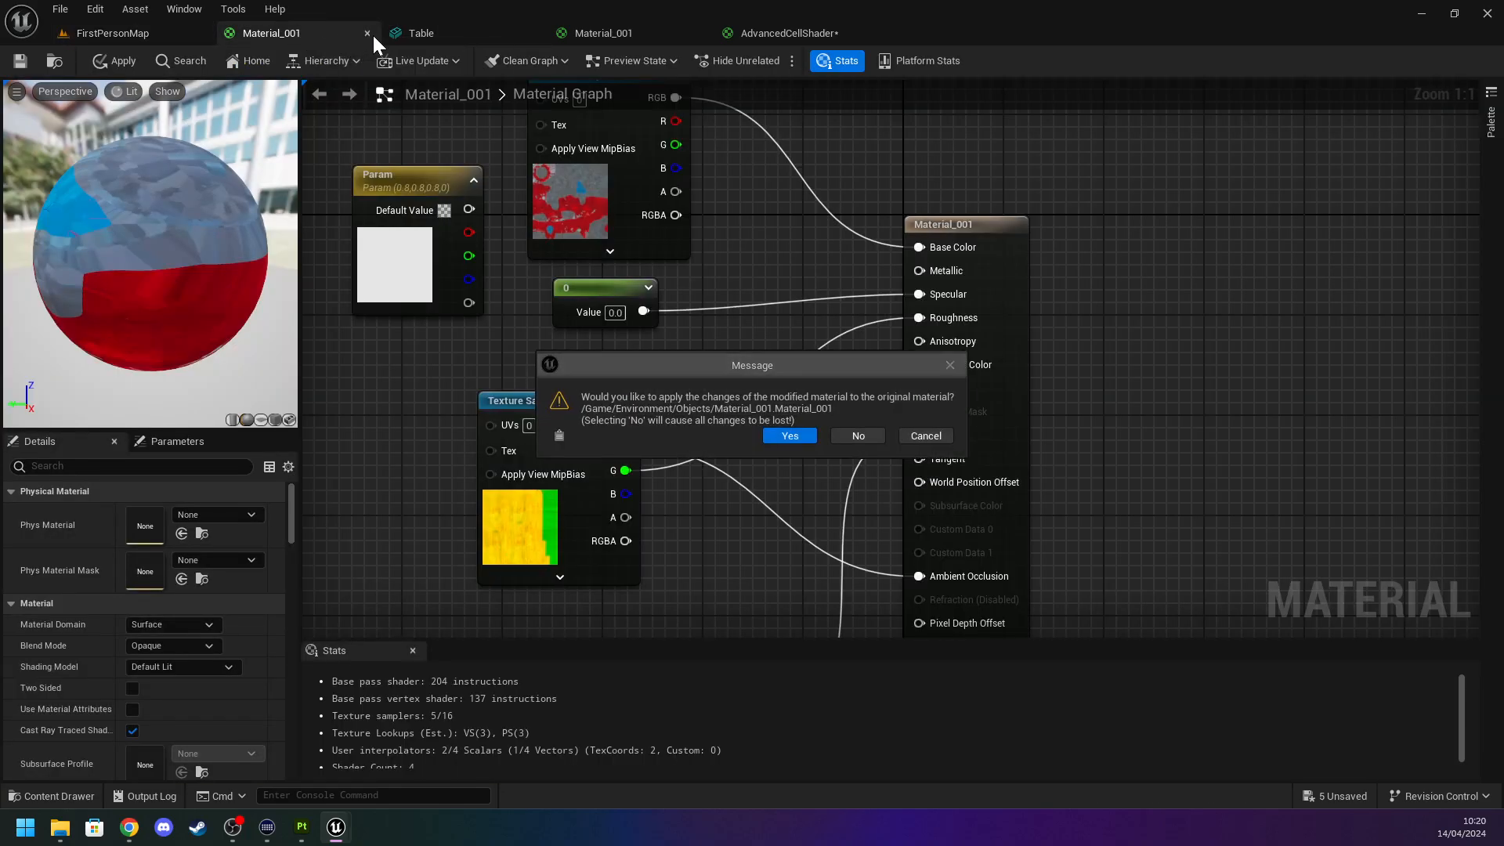
left_click(788, 435)
left_click(309, 35)
left_click(367, 33)
Close the TestAssets/Models Material_001 editor without applying its changes.
left_click(368, 32)
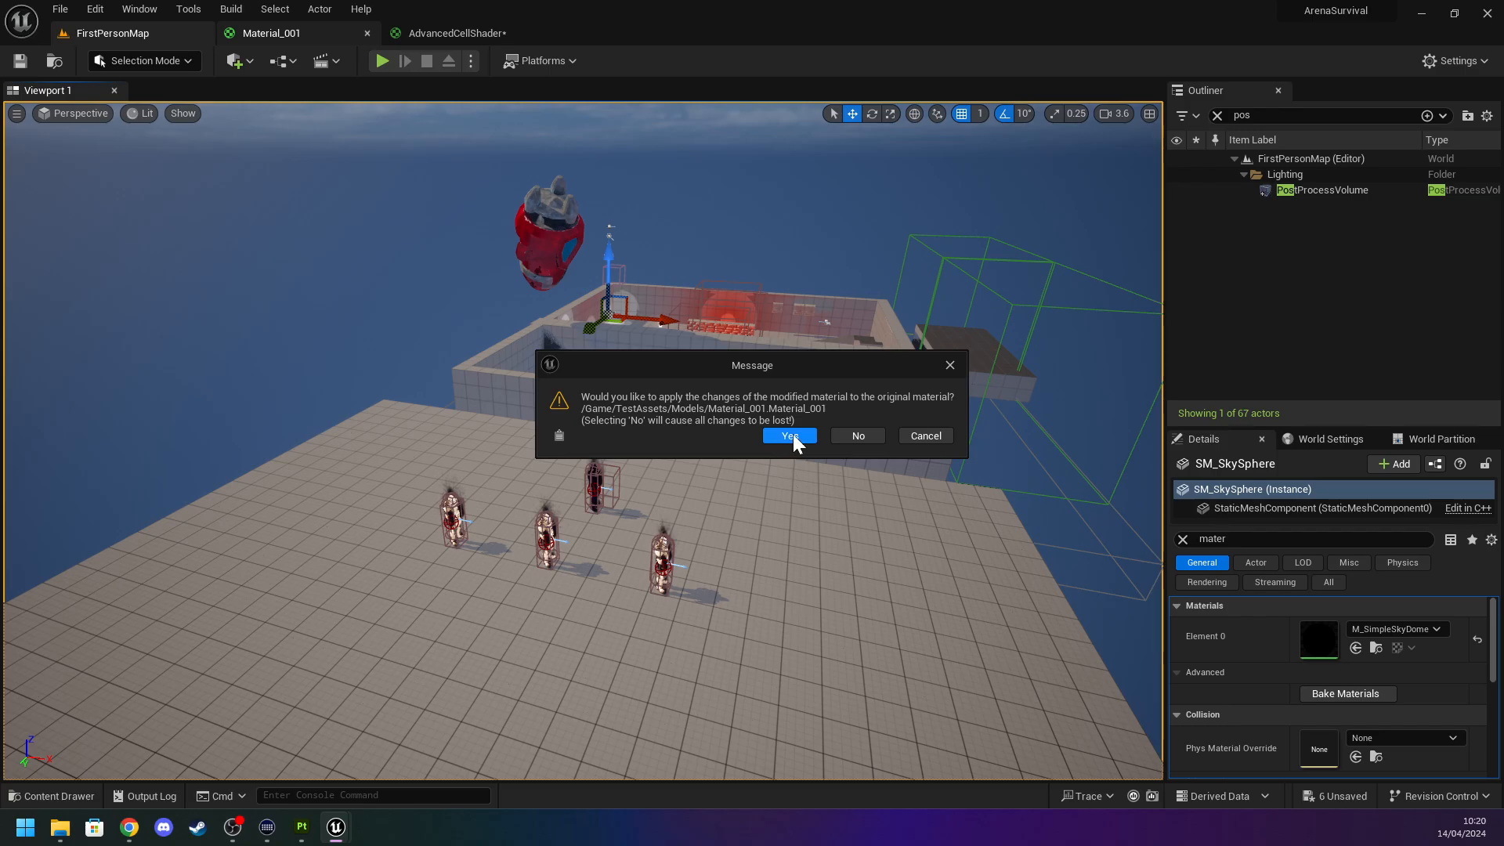
left_click(912, 432)
left_click(271, 31)
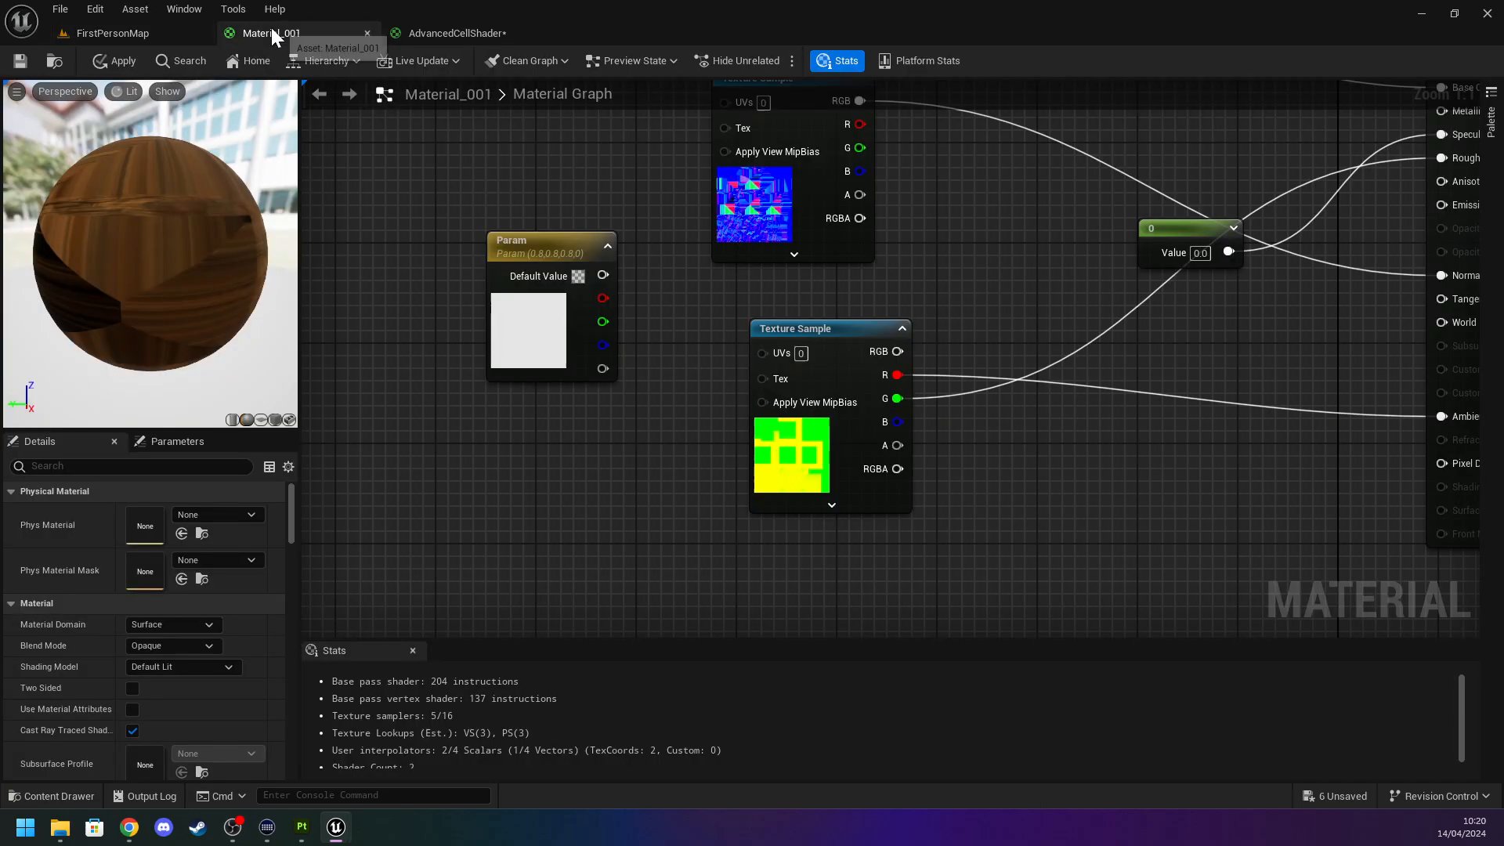
left_click(368, 32)
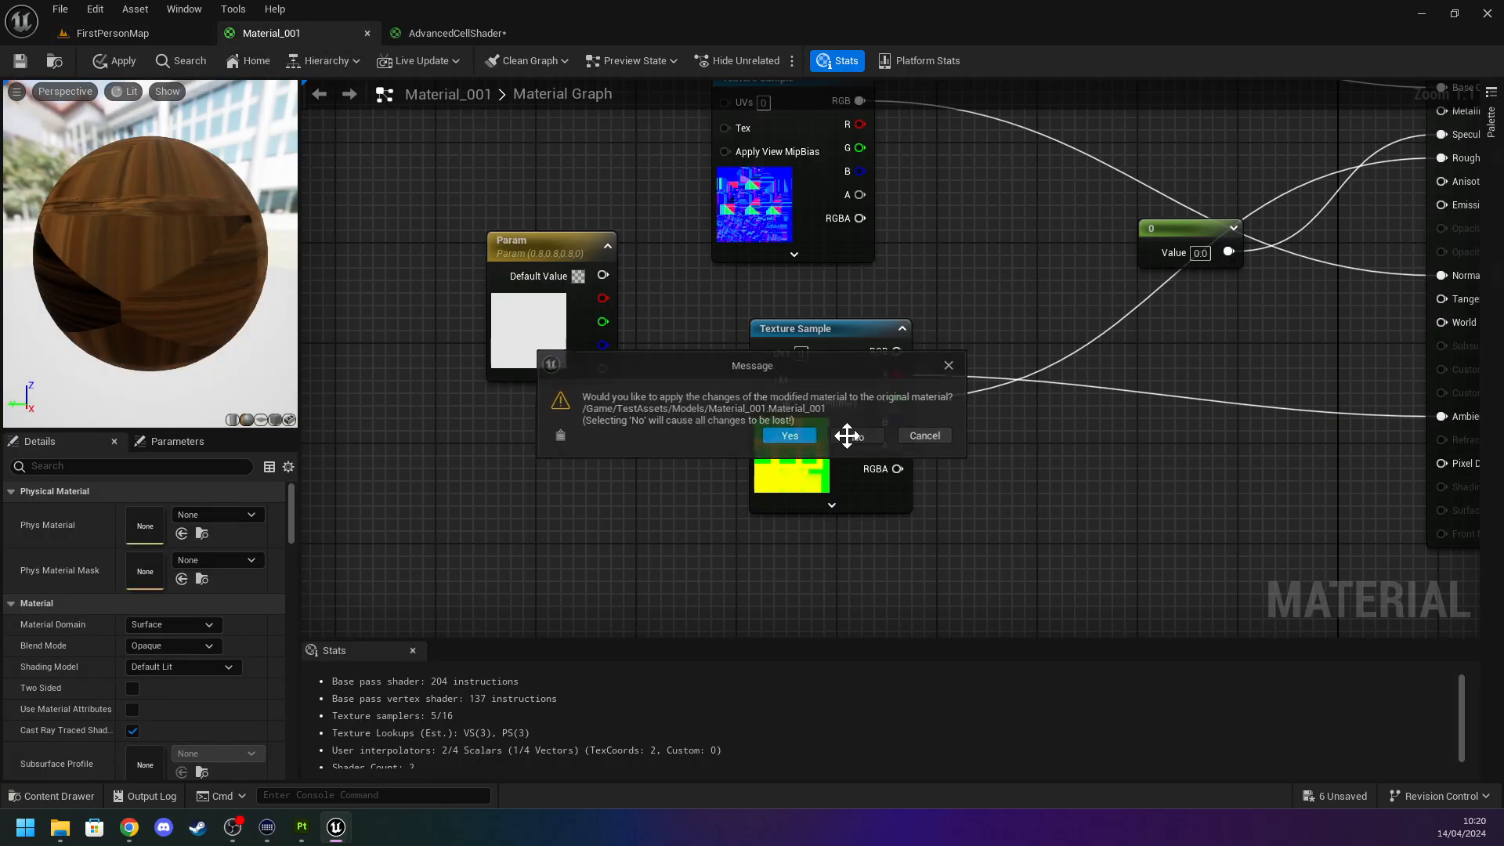
left_click(849, 435)
Close the AdvancedCellShader editor and save all modified assets and the level.
left_click(342, 28)
left_click(367, 32)
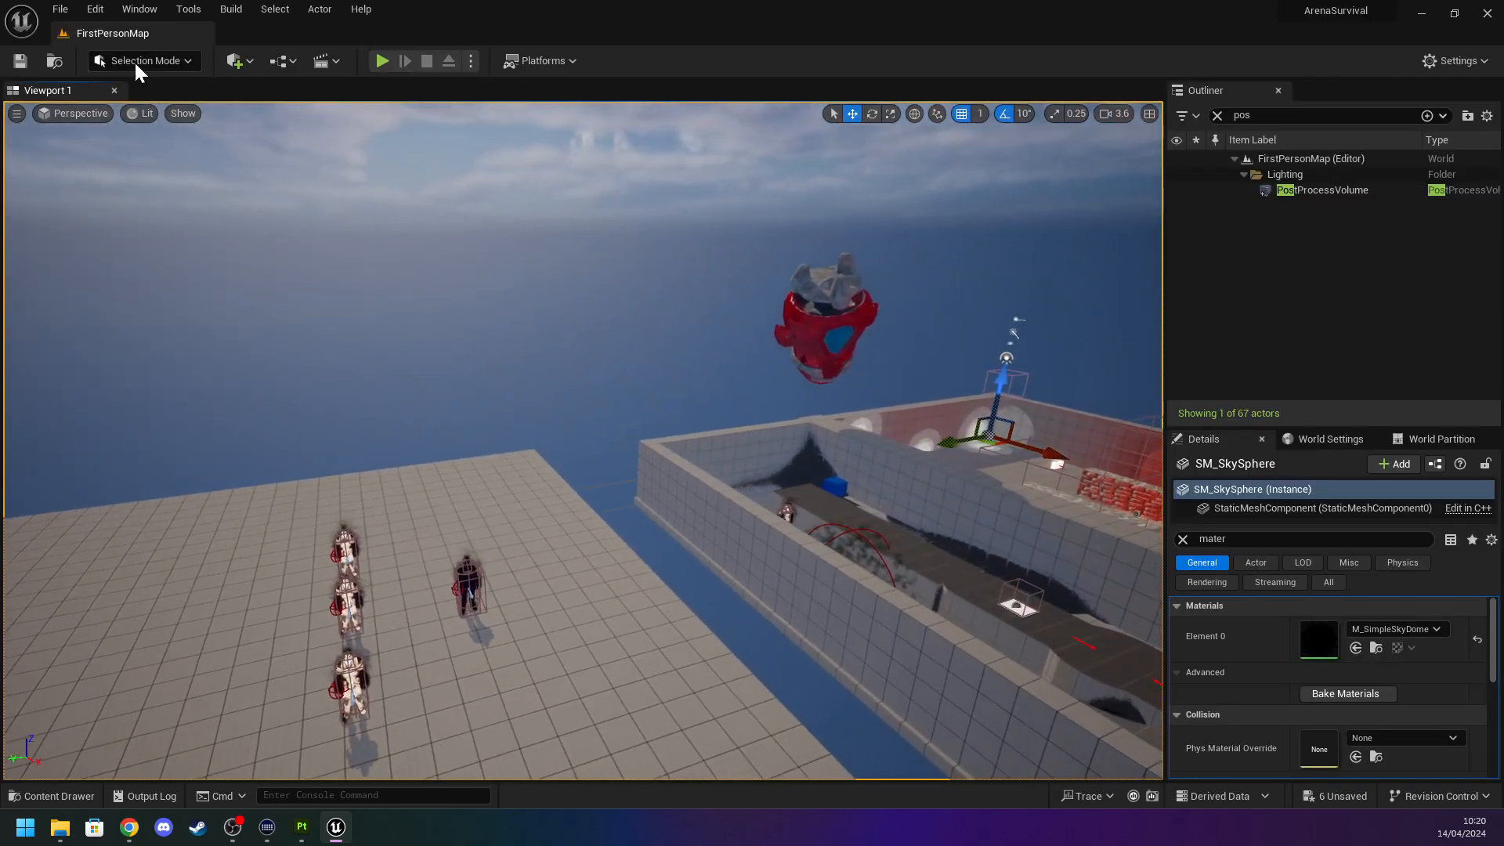
left_click(59, 8)
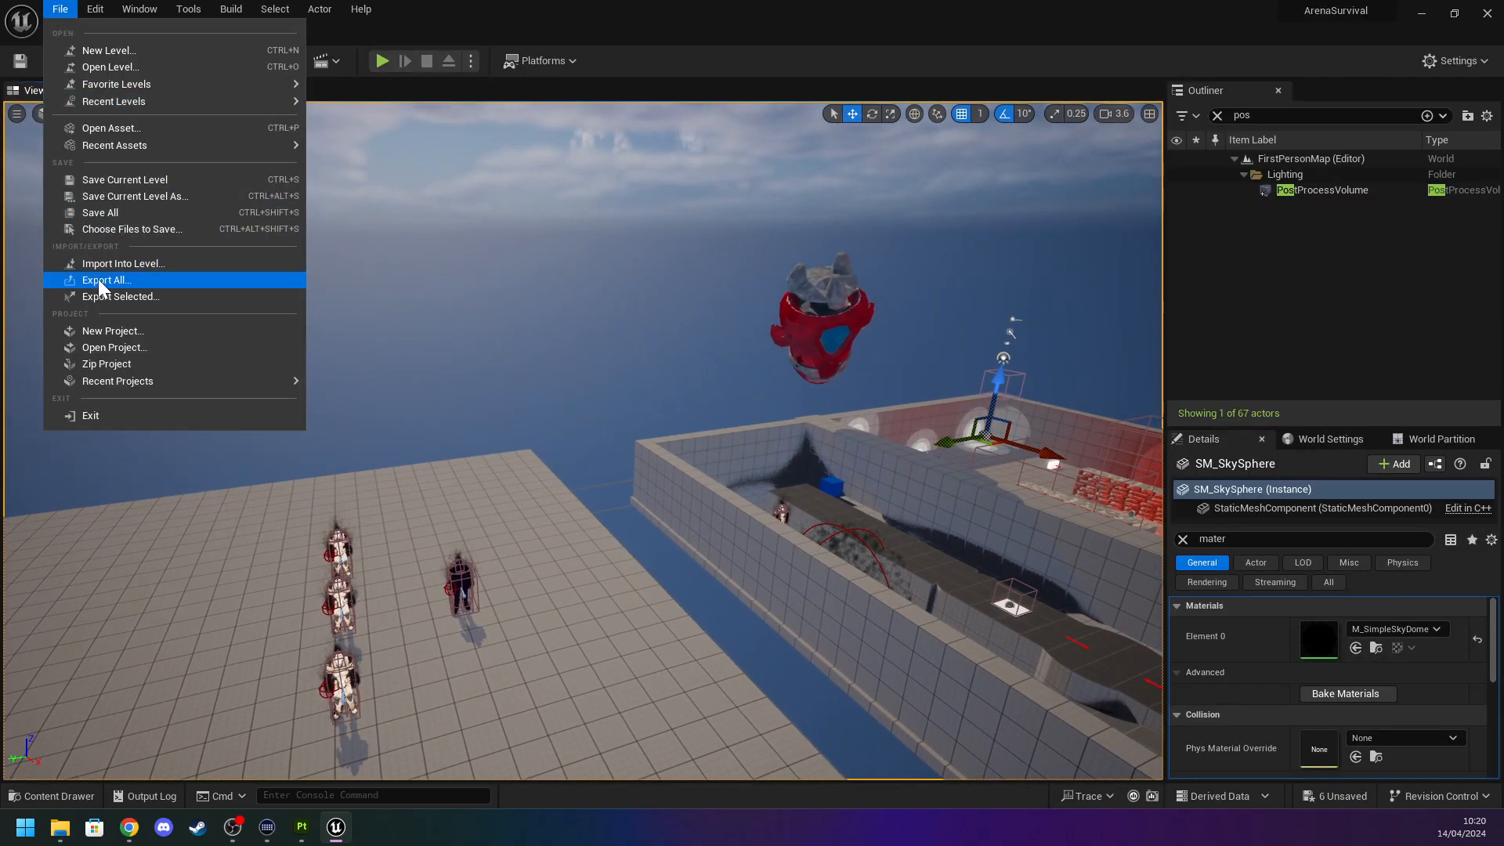
left_click(101, 212)
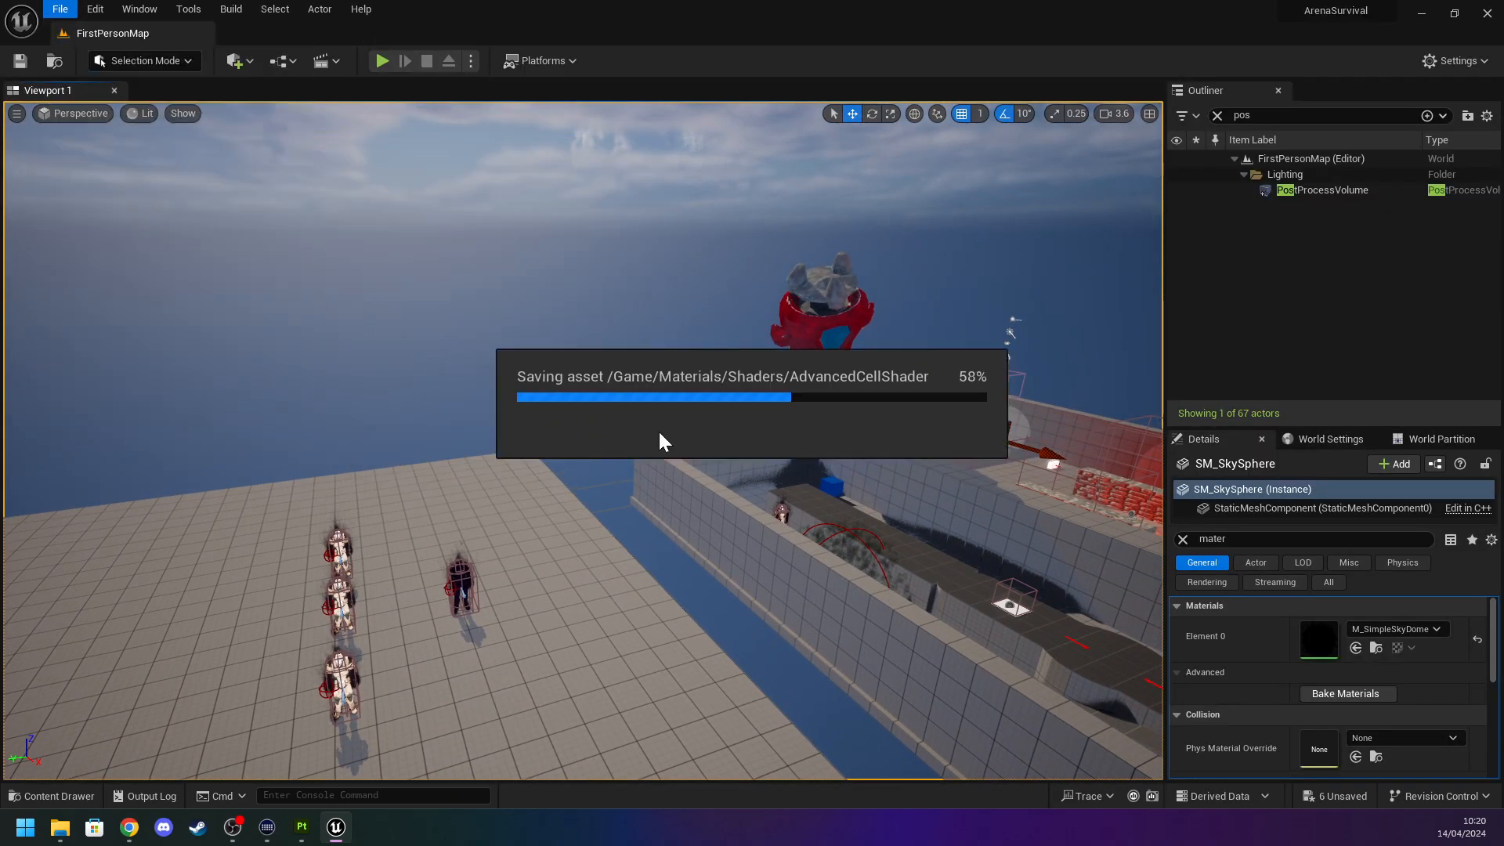
Select an object in the level and rotate it.
right_click_drag(598, 470, 666, 474)
key("w")
key("w")
key("s")
key("w")
key("w")
left_click(438, 376)
key("s")
right_click_drag(438, 376, 431, 400)
key("e")
left_click_drag(583, 360, 498, 362)
right_click_drag(581, 361, 555, 345)
key("w")
key("s")
key("w")
Duplicate the enemy platform SM_Cube above itself and rotate the copy upright into a wall.
left_click(674, 465)
key("s")
right_click_drag(674, 465, 483, 387)
key("w")
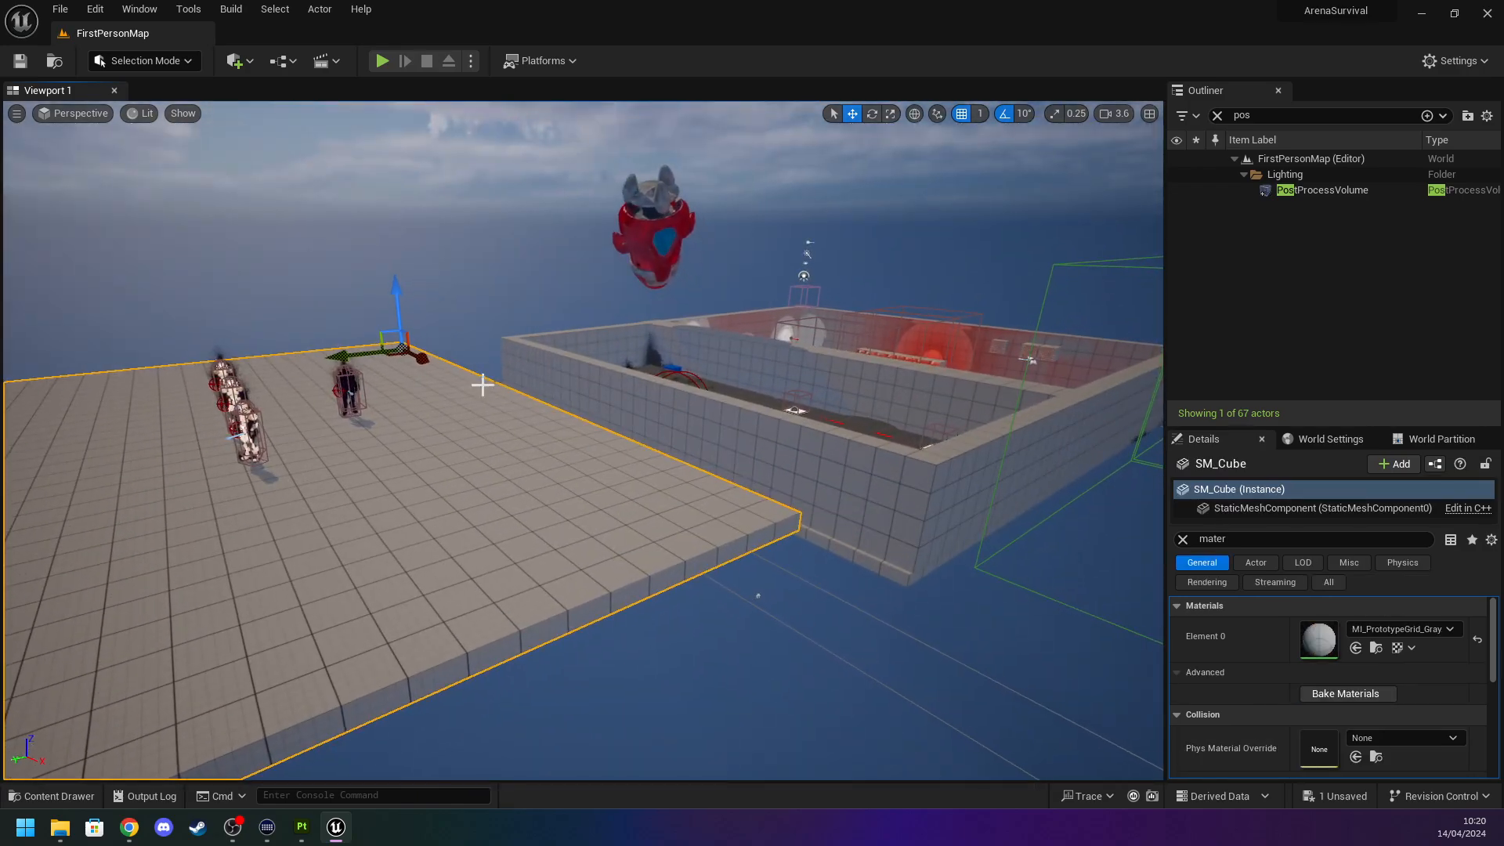
left_click_drag(399, 320, 385, 80, "alt")
key("e")
key("w")
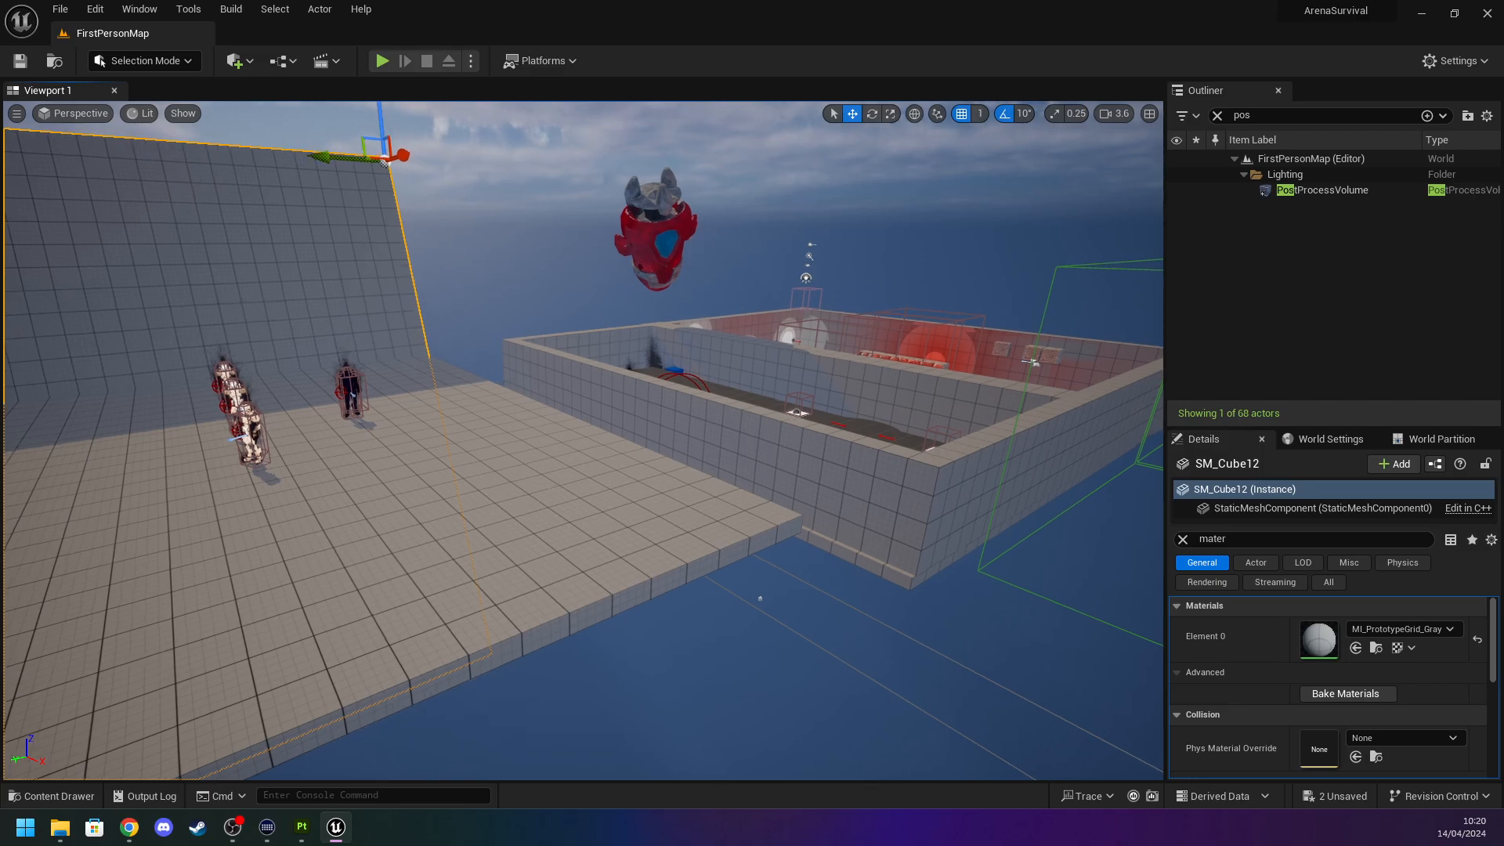
Compare the shading of the wall and platform with the PostProcessVolume hidden and shown.
right_click_drag(384, 141, 235, 86)
key("w")
right_click_drag(356, 251, 478, 372)
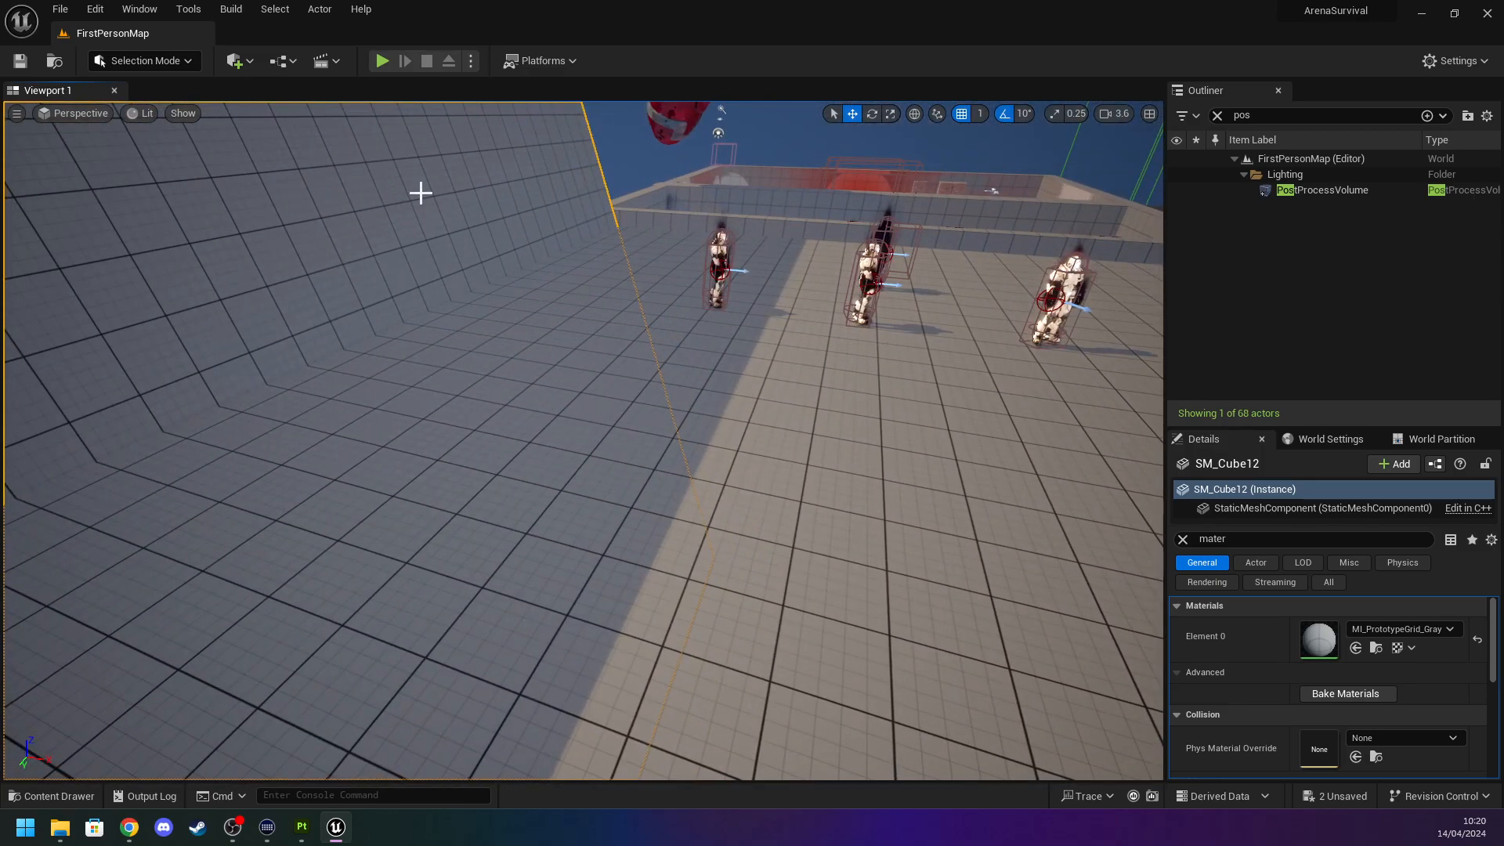
left_click(1176, 190)
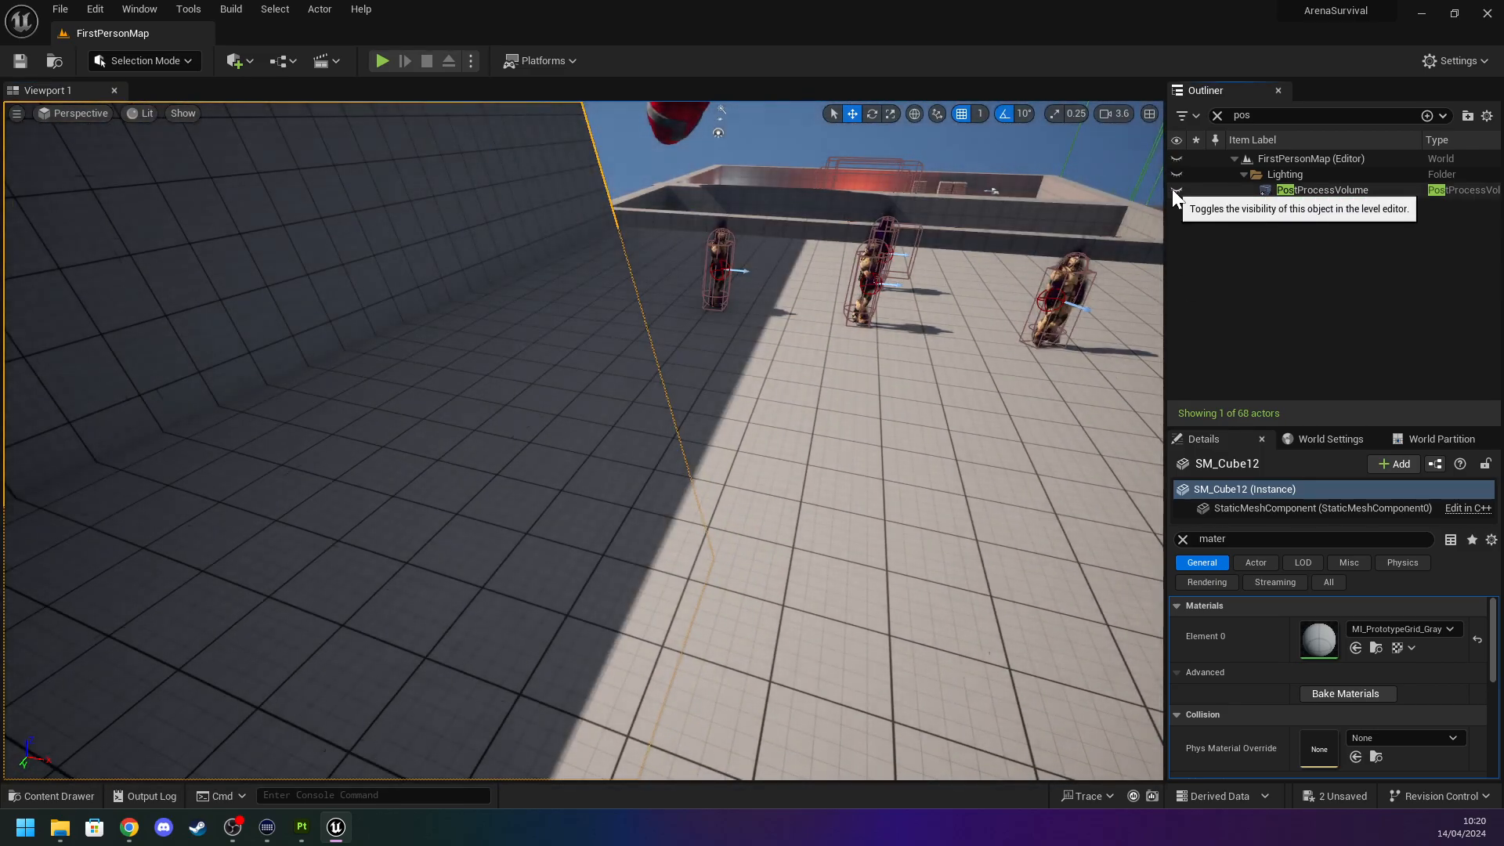
left_click(1176, 190)
Rotate the duplicated wall to a new tilt and inspect the shadow falling on it up close.
right_click_drag(913, 268, 853, 153)
key("e")
left_click_drag(786, 296, 790, 331)
right_click_drag(550, 387, 486, 392)
key("w")
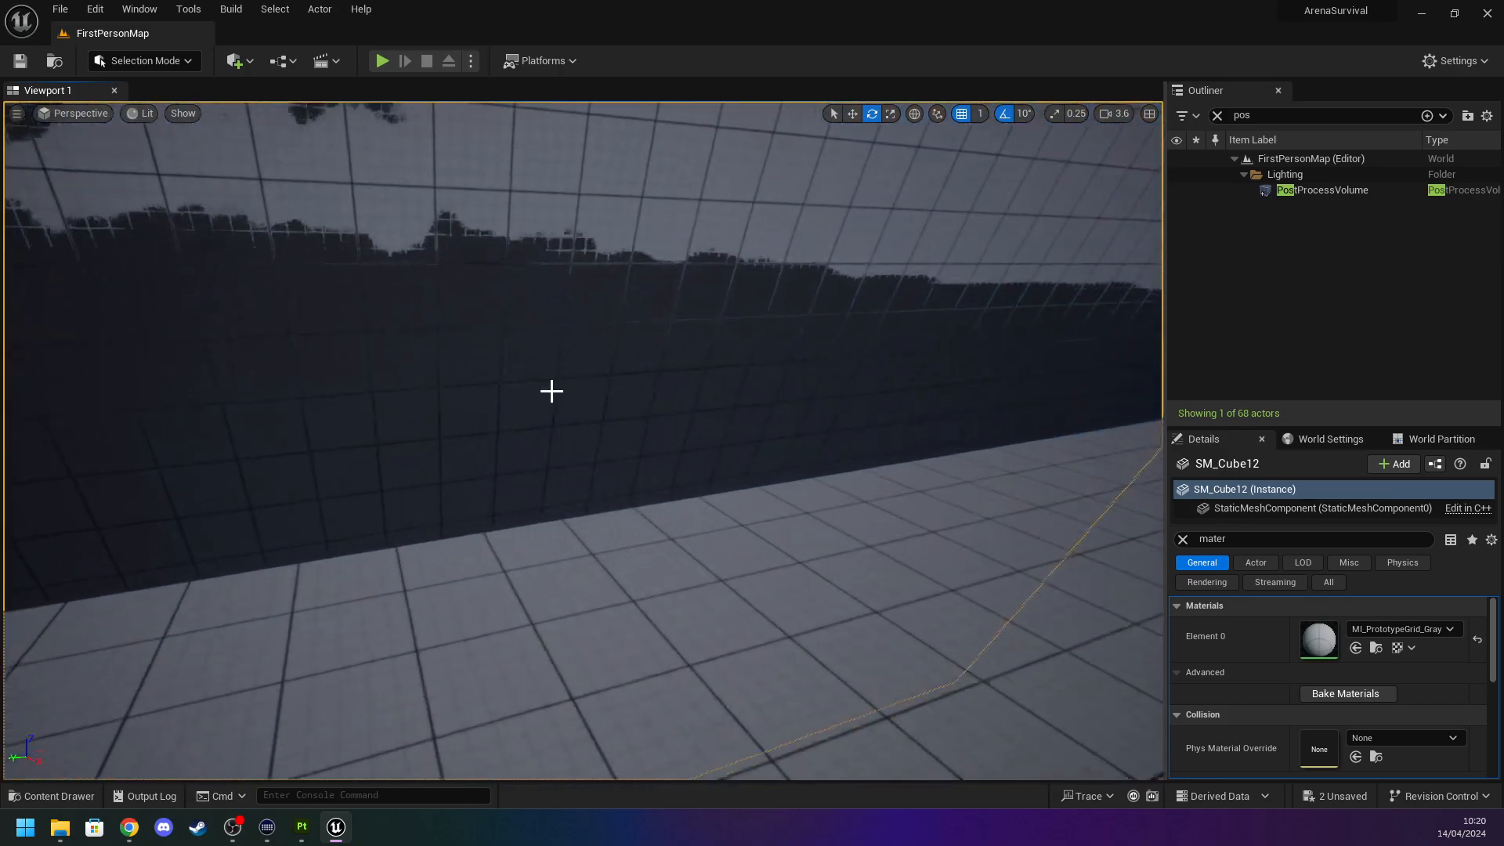
key("w")
right_click_drag(584, 235, 595, 233)
key("s")
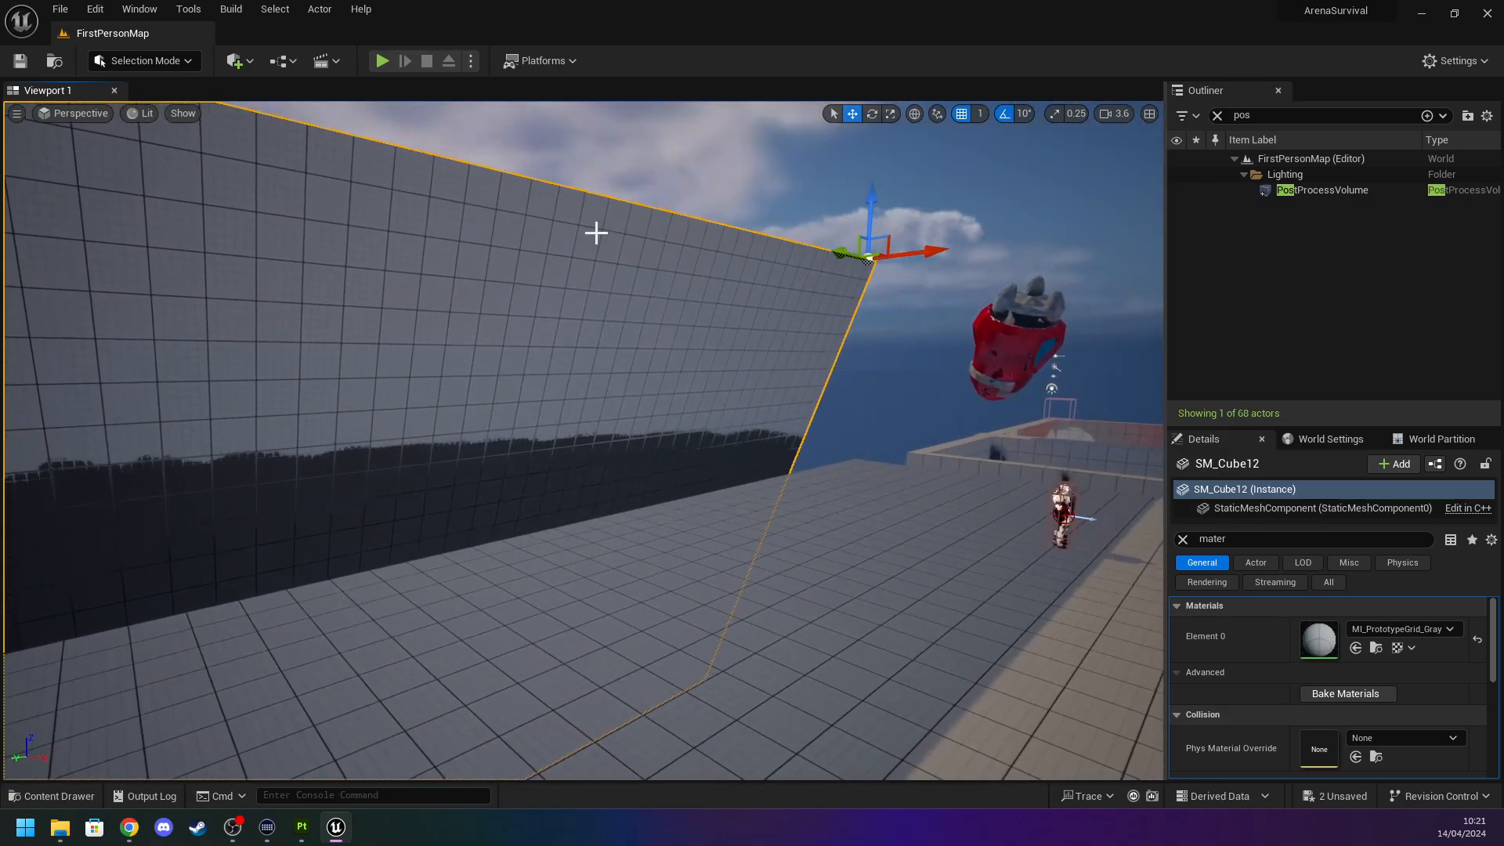
Delete the duplicated wall SM_Cube12 from the level.
key("Delete")
right_click_drag(668, 426, 791, 419)
key("w")
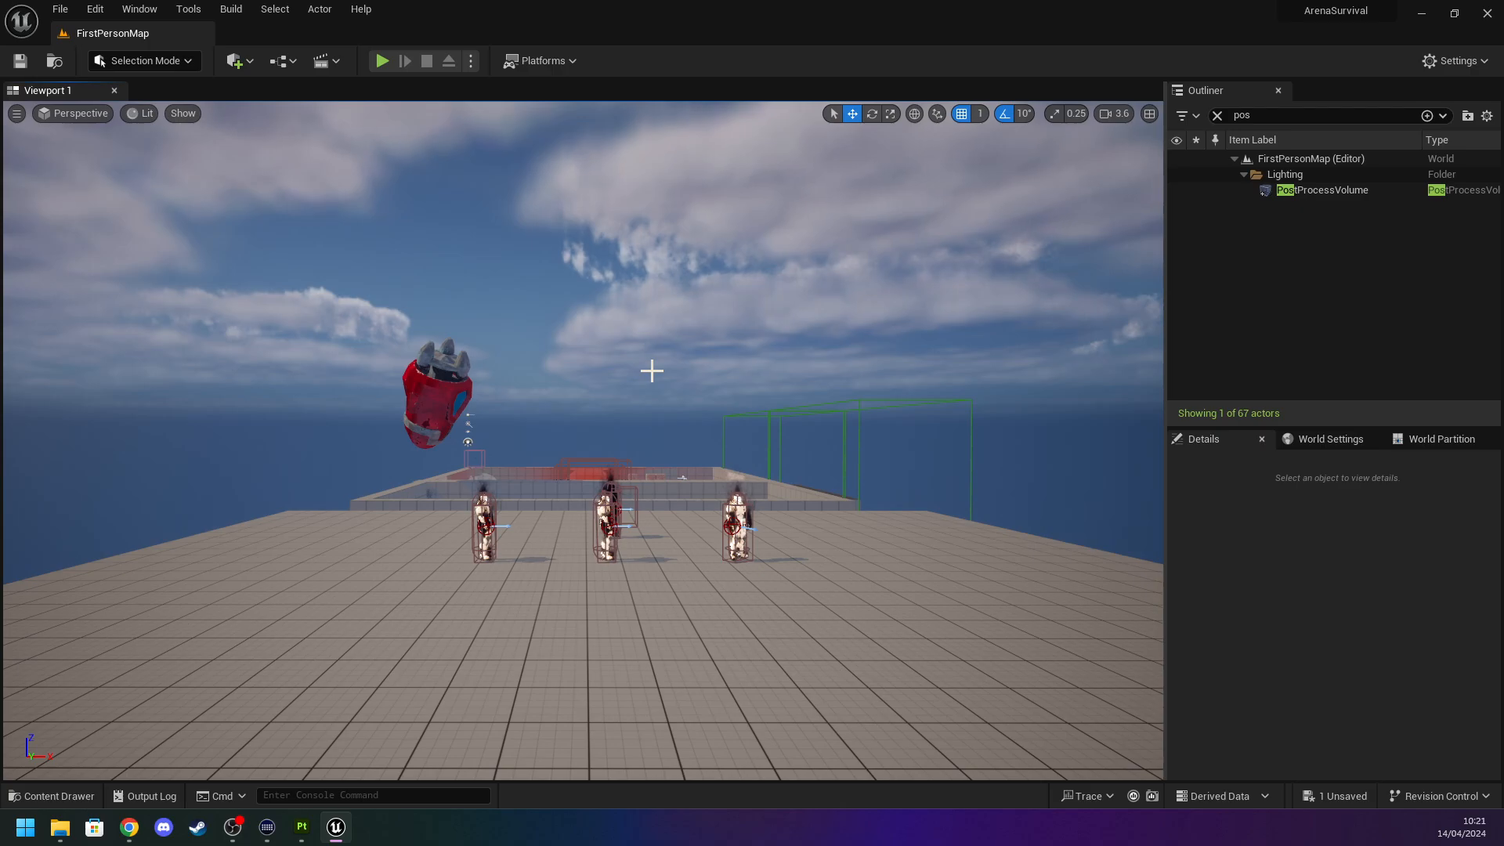
Open the project's asset browser at the top-level Content folder.
key("w")
mouse_move(690, 509)
right_mouse_down()
mouse_move(630, 463)
mouse_move(638, 497)
mouse_move(626, 474)
mouse_move(679, 500)
mouse_move(682, 525)
mouse_move(681, 503)
right_mouse_up()
key("s")
key("ctrl+space")
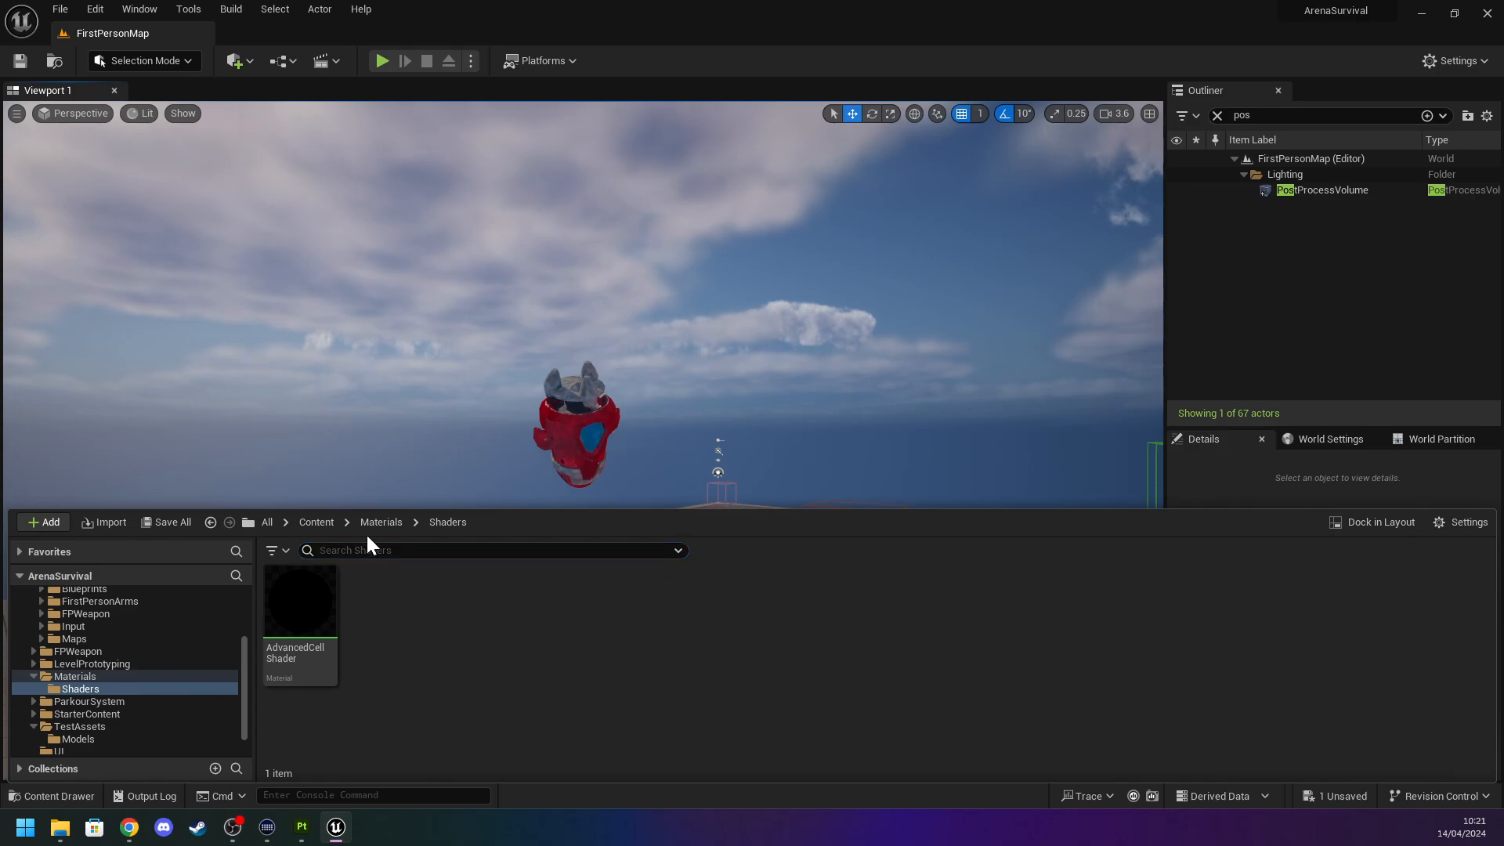
left_click(328, 520)
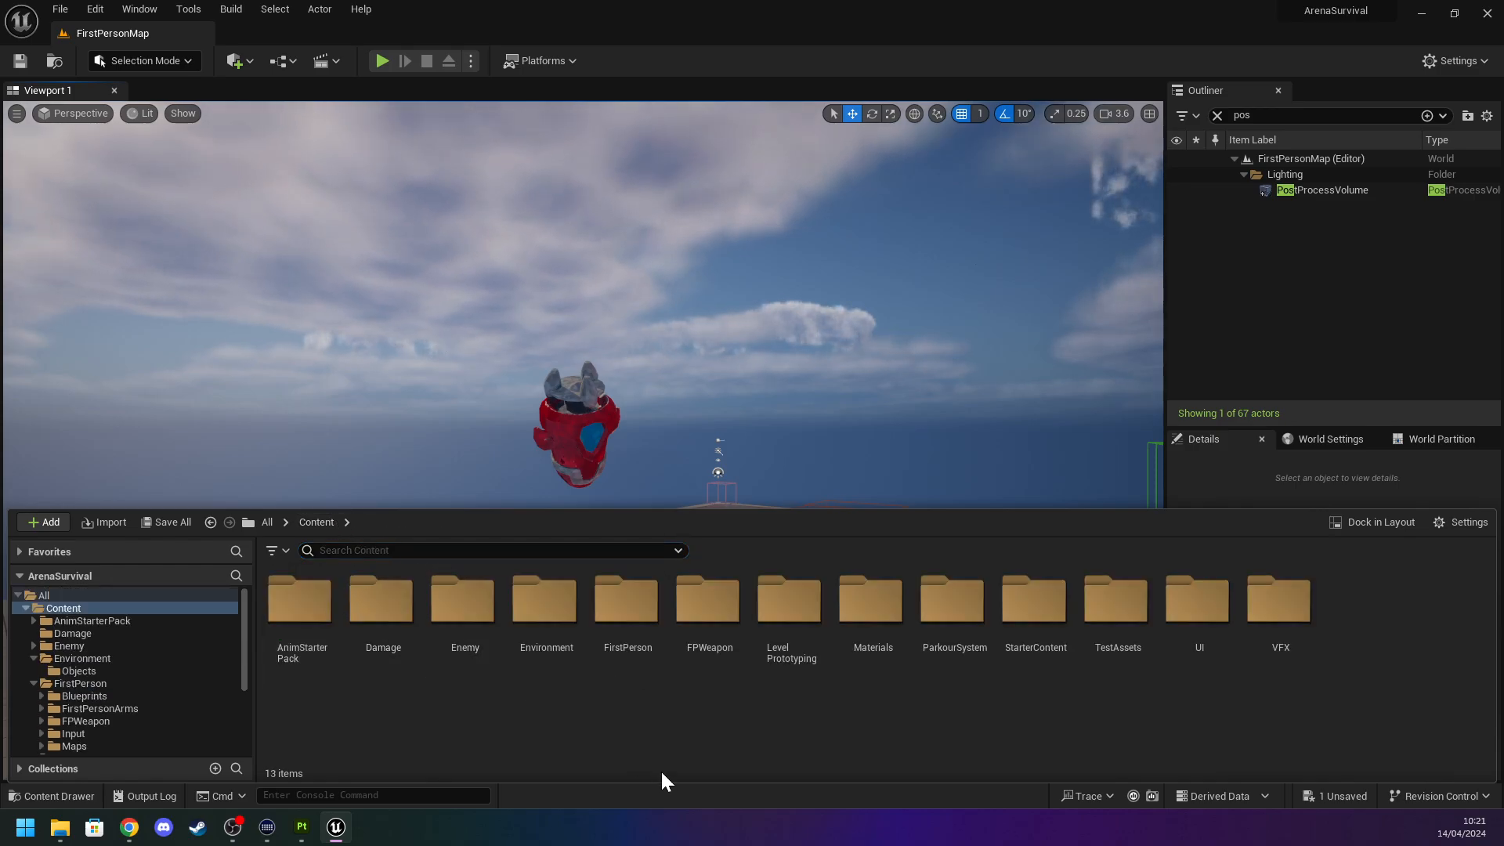
Switch to Adobe Substance 3D Painter, close it along with the DropPodStylized project, and return to Unreal Editor.
mouse_move(302, 827)
left_click(341, 712)
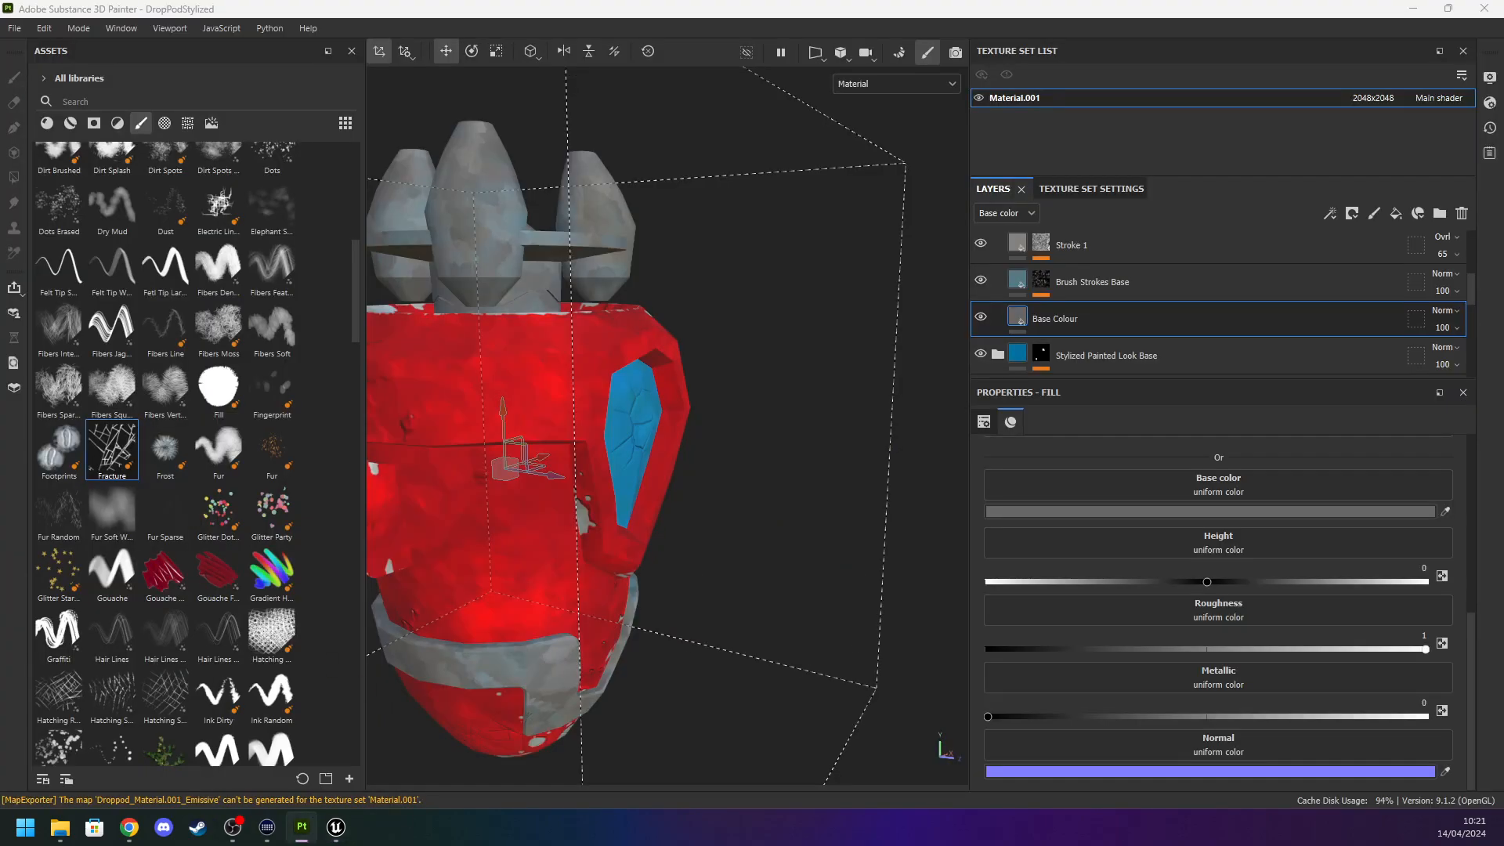
left_click(21, 33)
left_click(47, 134)
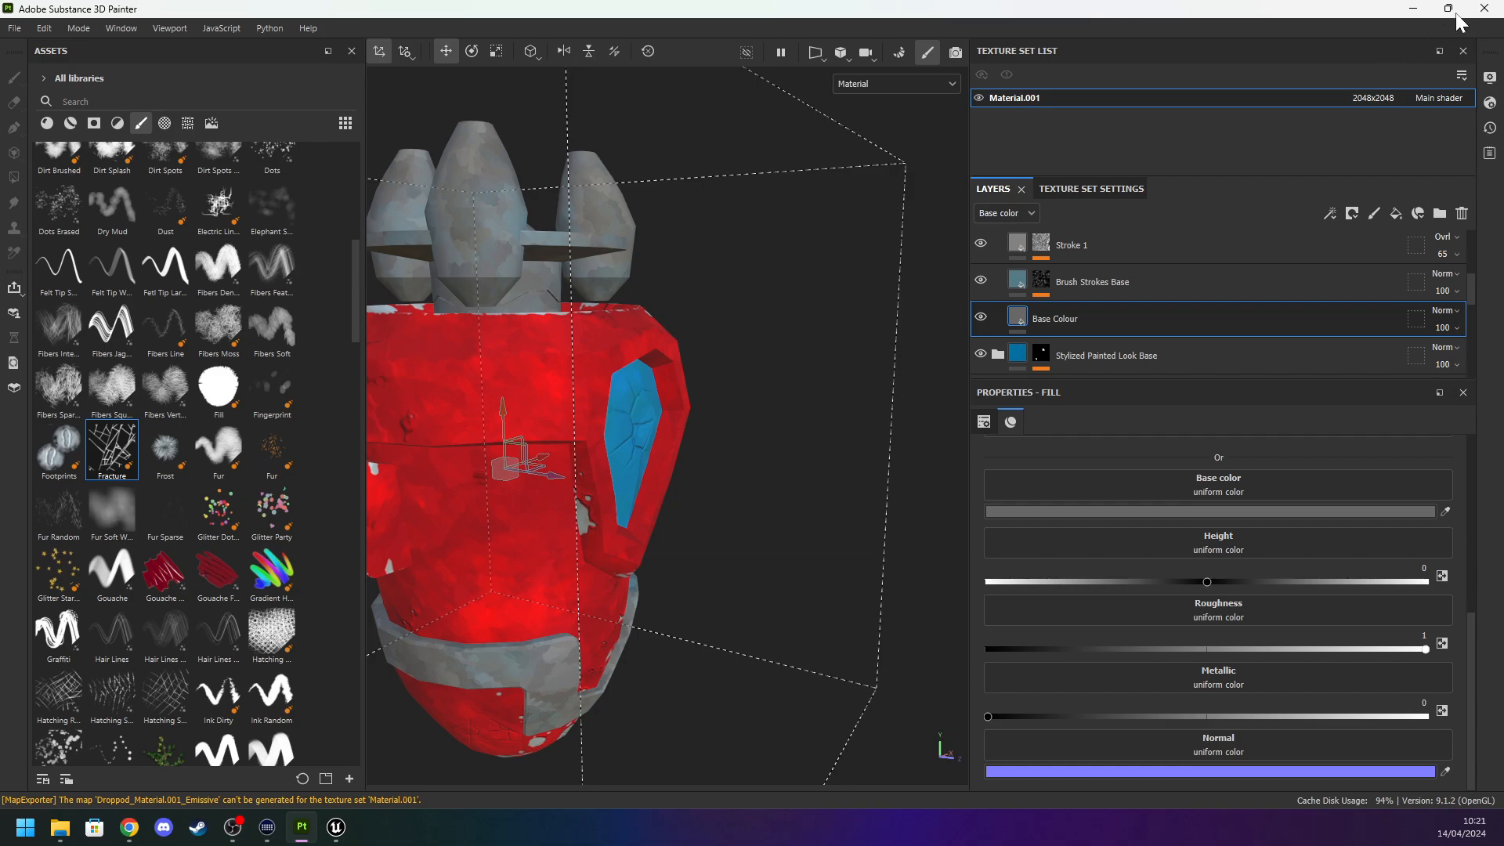
left_click(1485, 9)
right_click_drag(917, 329, 916, 329)
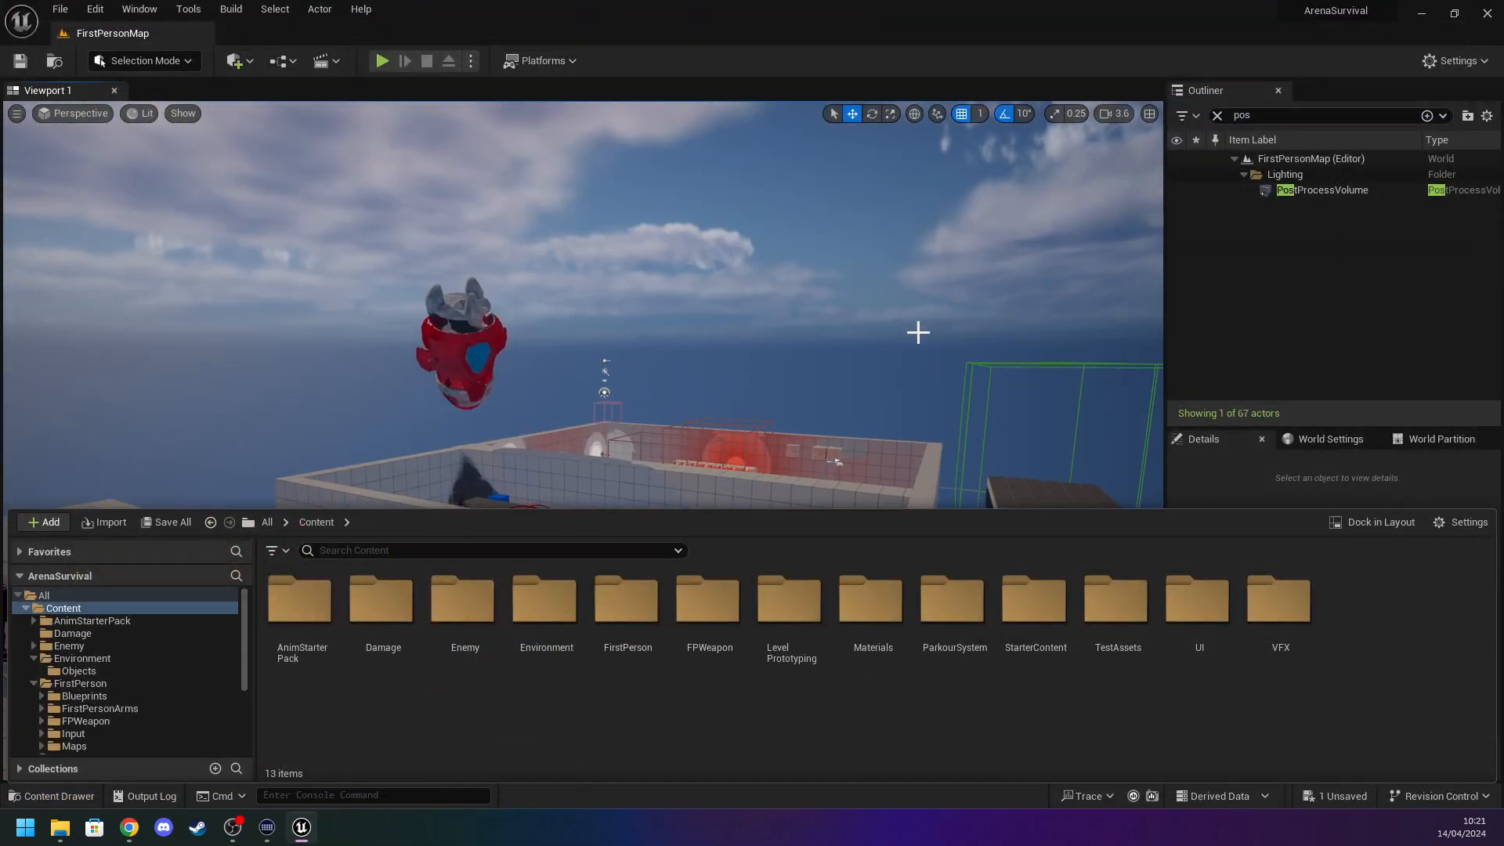
Open PerkDataTable from the SkillSystem folder under FirstPerson/Blueprints.
double_click(626, 601)
left_click(616, 598)
left_click(301, 630)
double_click(301, 633)
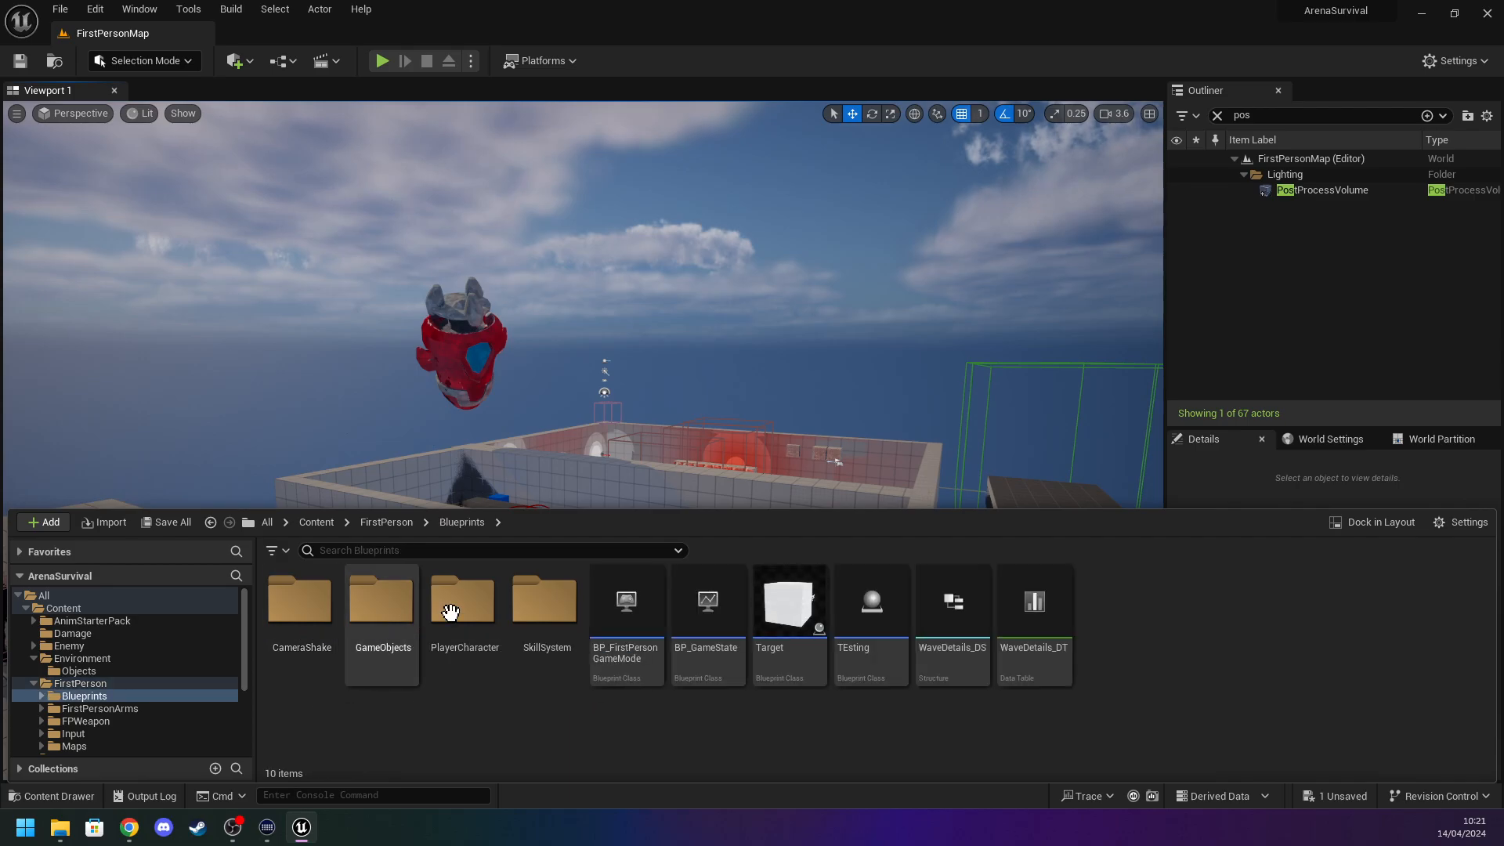
left_click(399, 523)
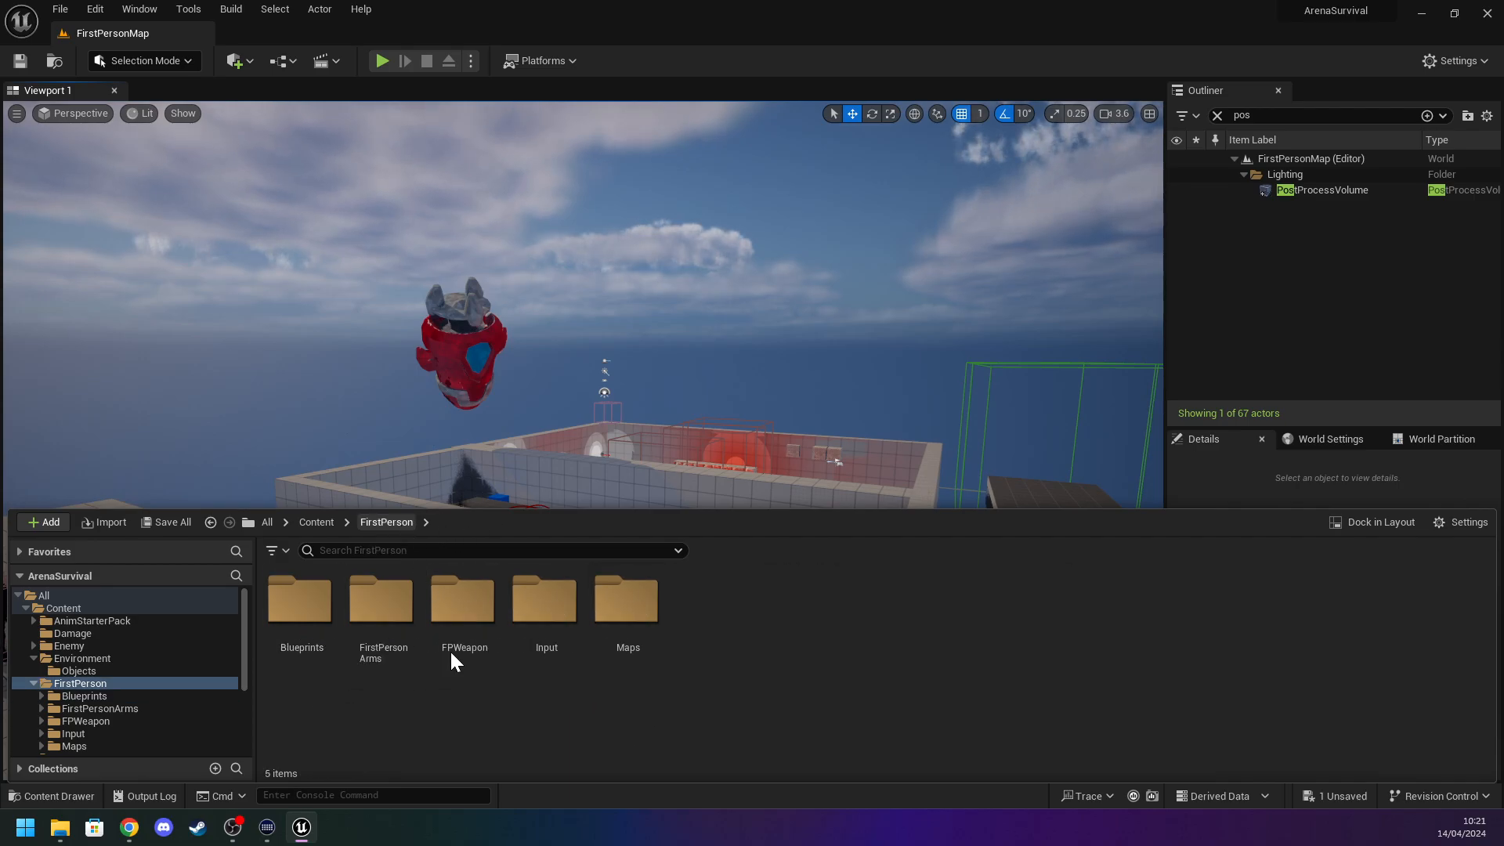
left_click(309, 522)
double_click(595, 615)
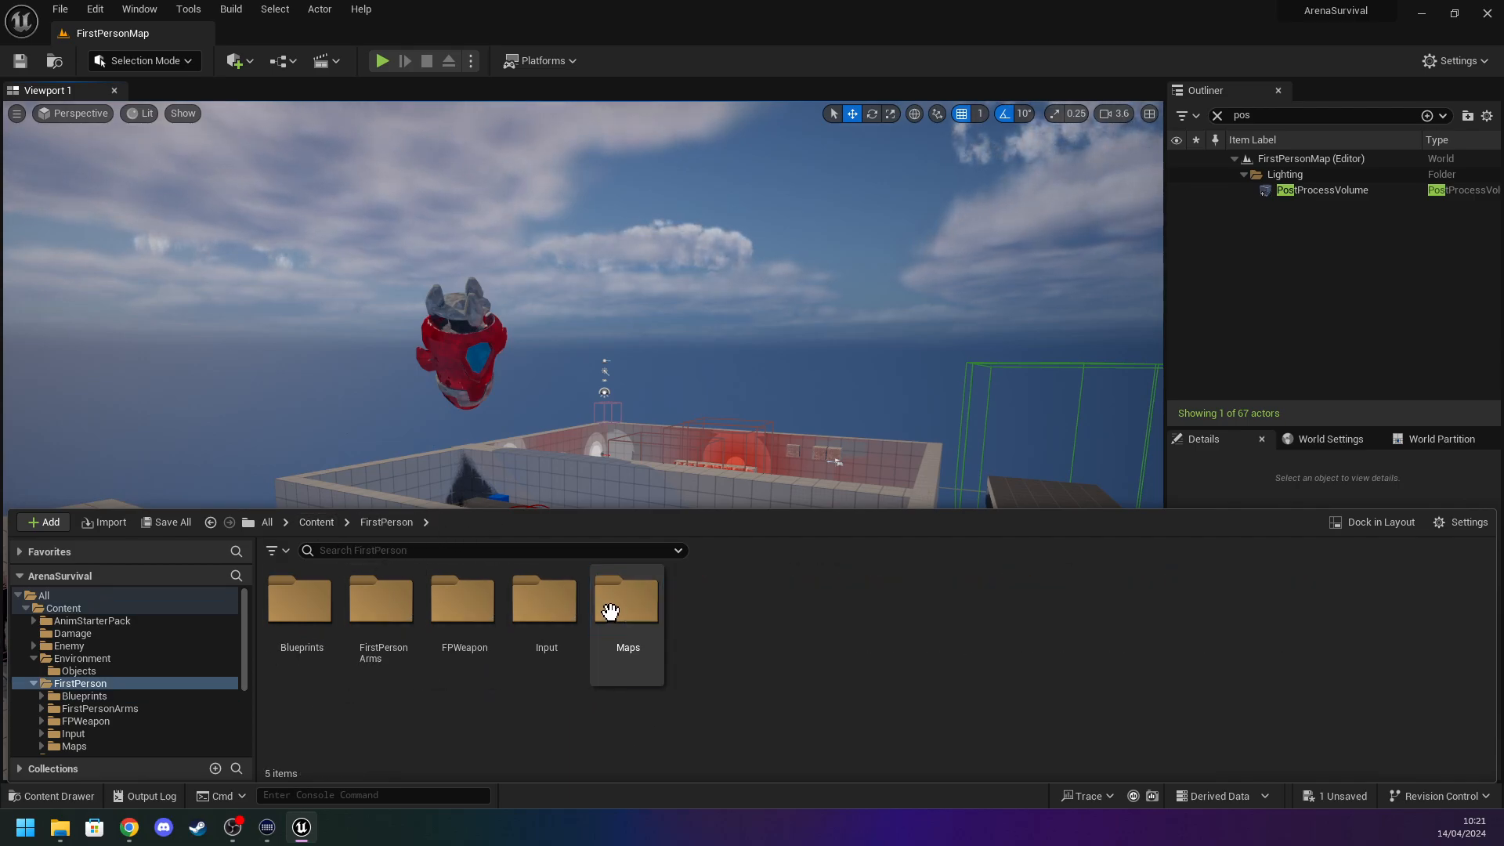
left_click(302, 607)
double_click(302, 607)
double_click(519, 617)
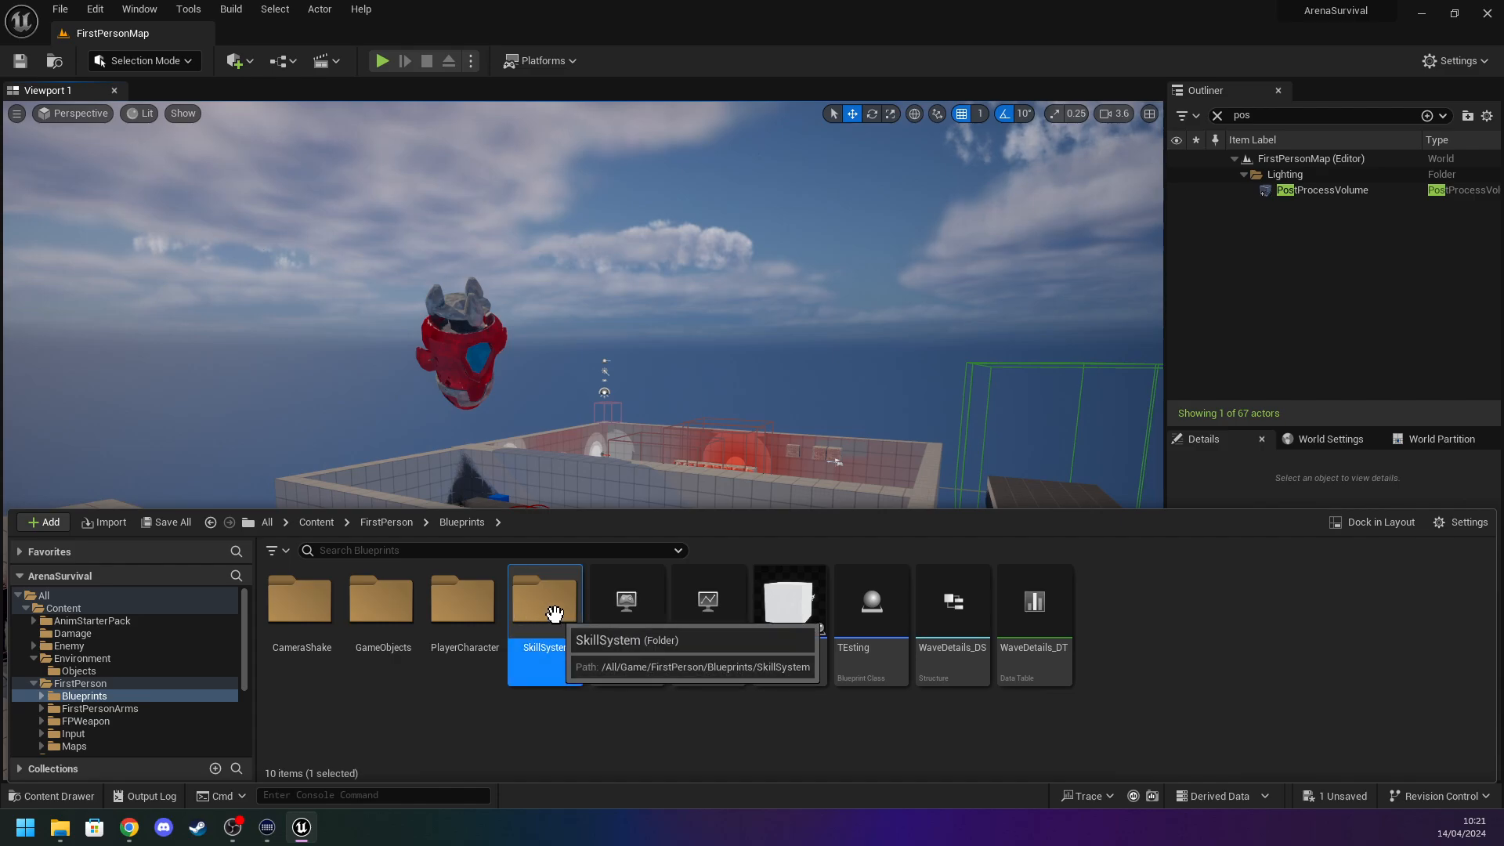
double_click(470, 621)
Examine the bullet_split and toxi_shot perk rows in the data table.
scroll(190, 348, "down", 1)
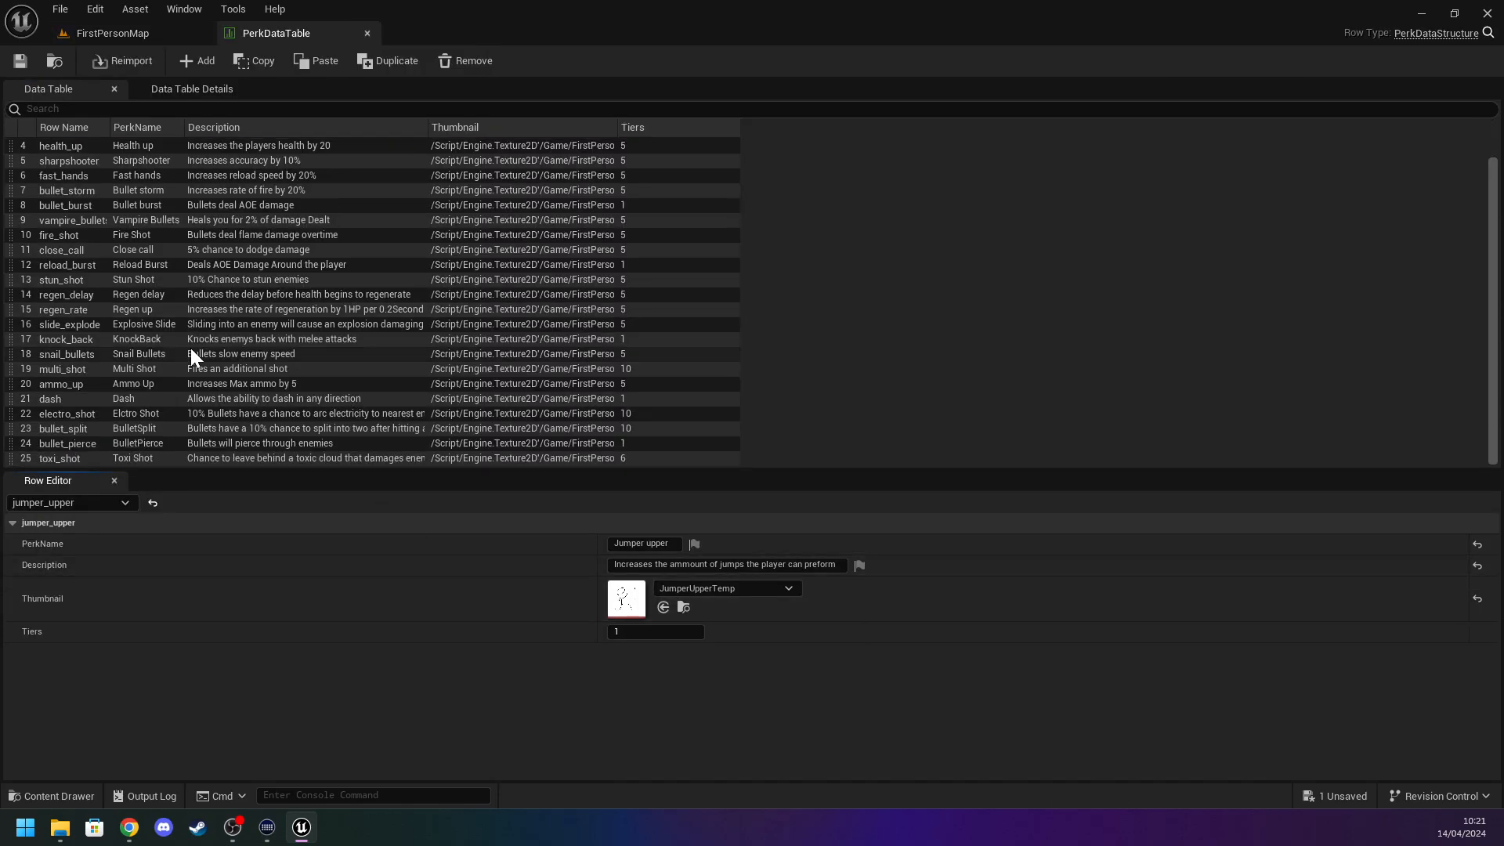
left_click(69, 429)
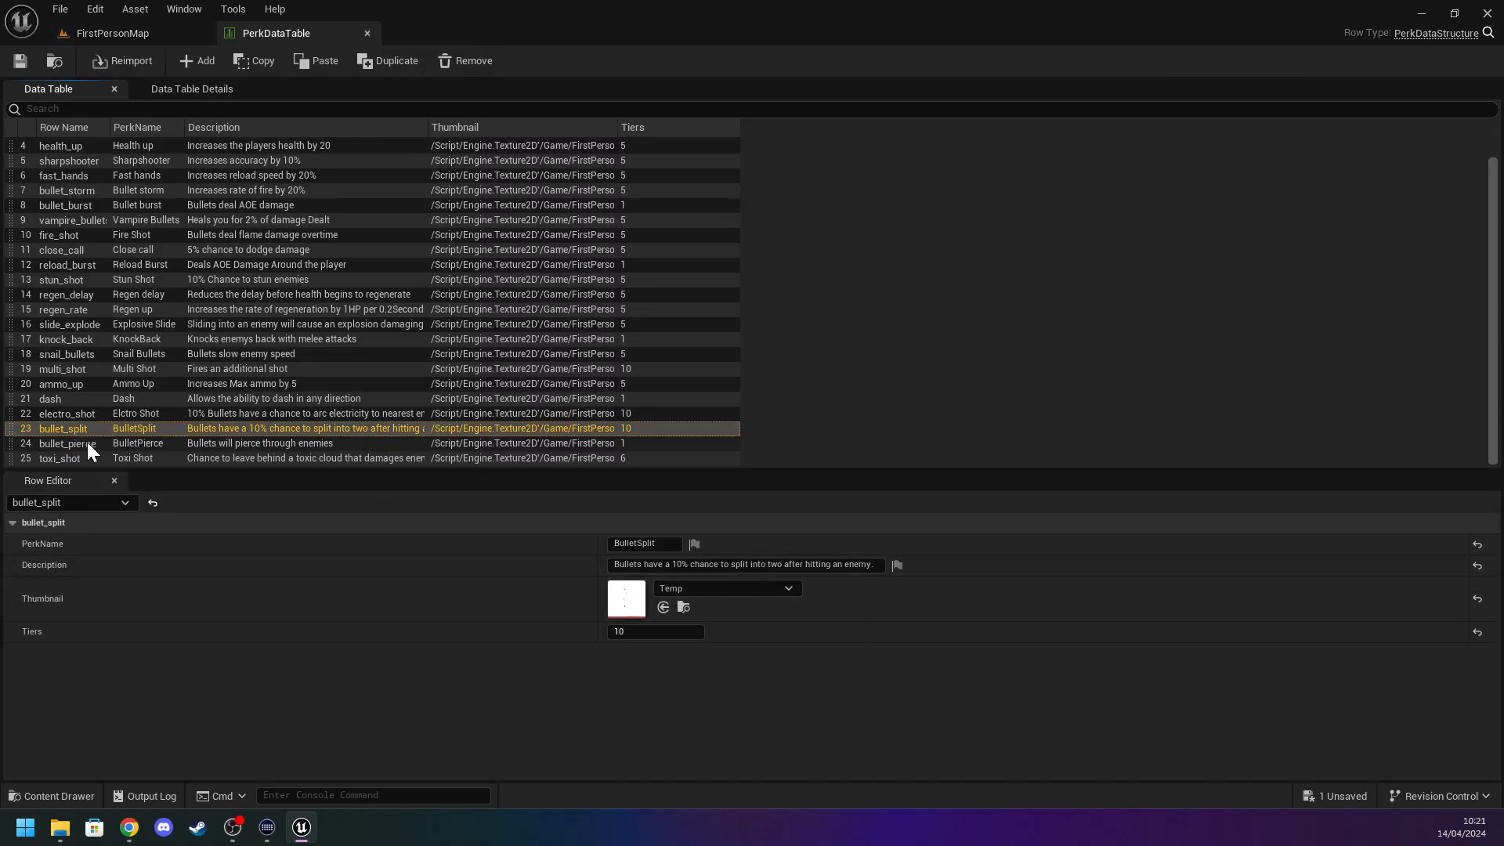
left_click(211, 460)
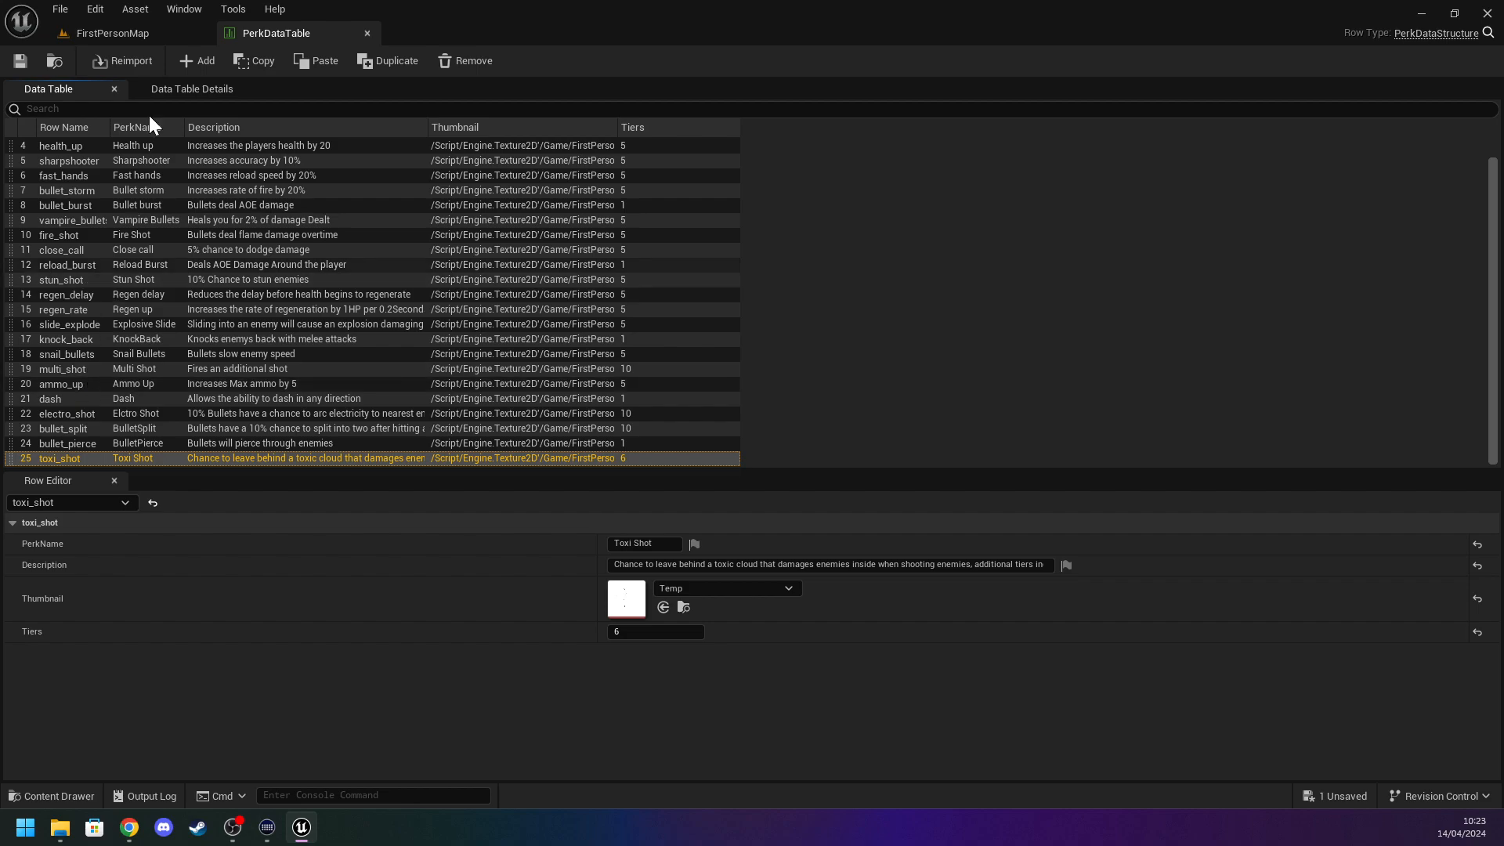
Return to FirstPersonMap and look over the enemy platform, drop pod and arena.
left_click(143, 34)
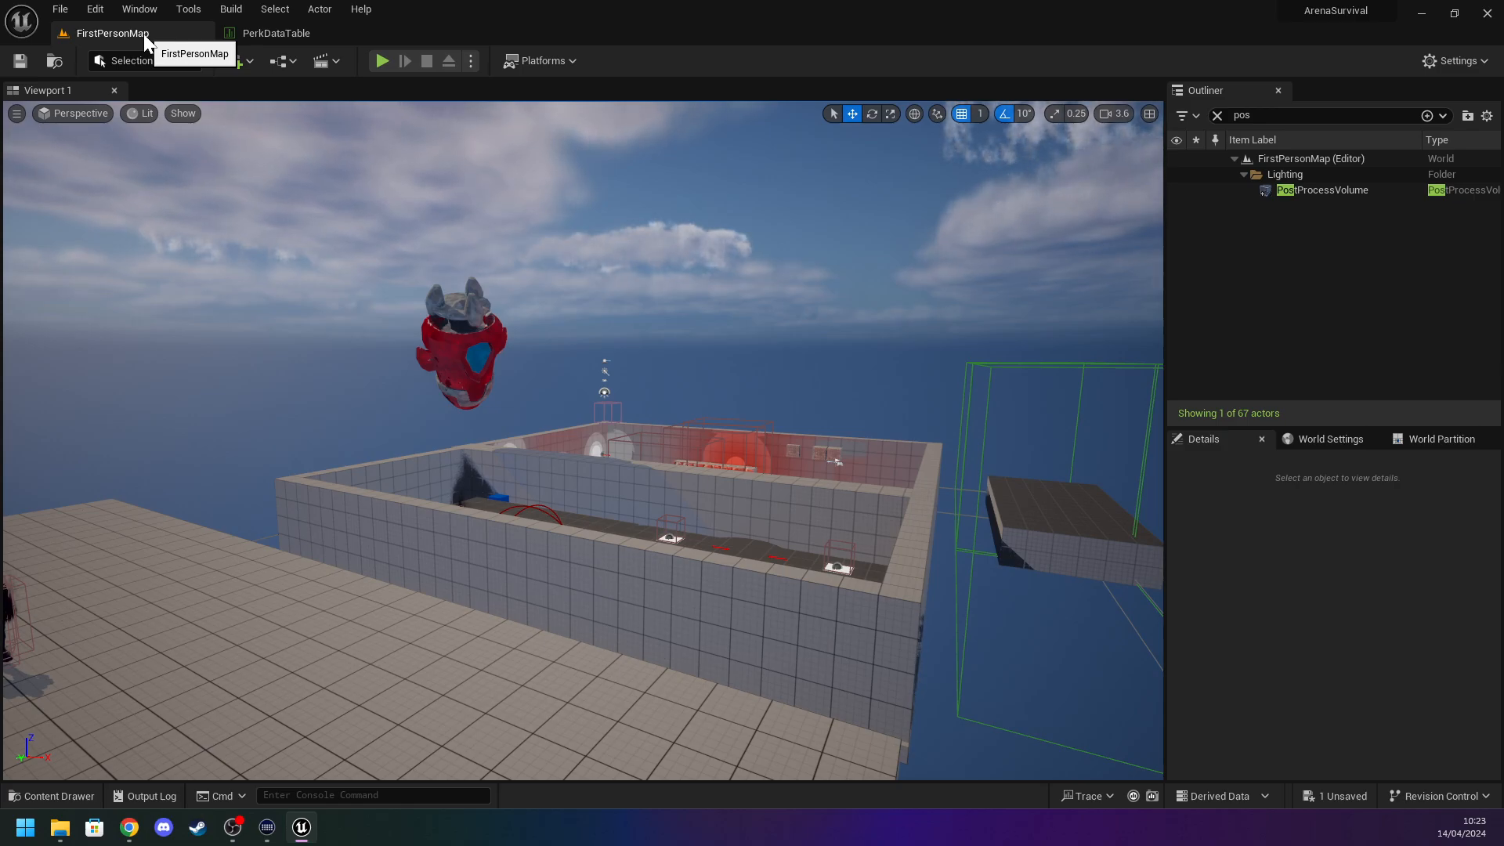
right_click_drag(439, 270, 360, 270)
key("s")
key("s")
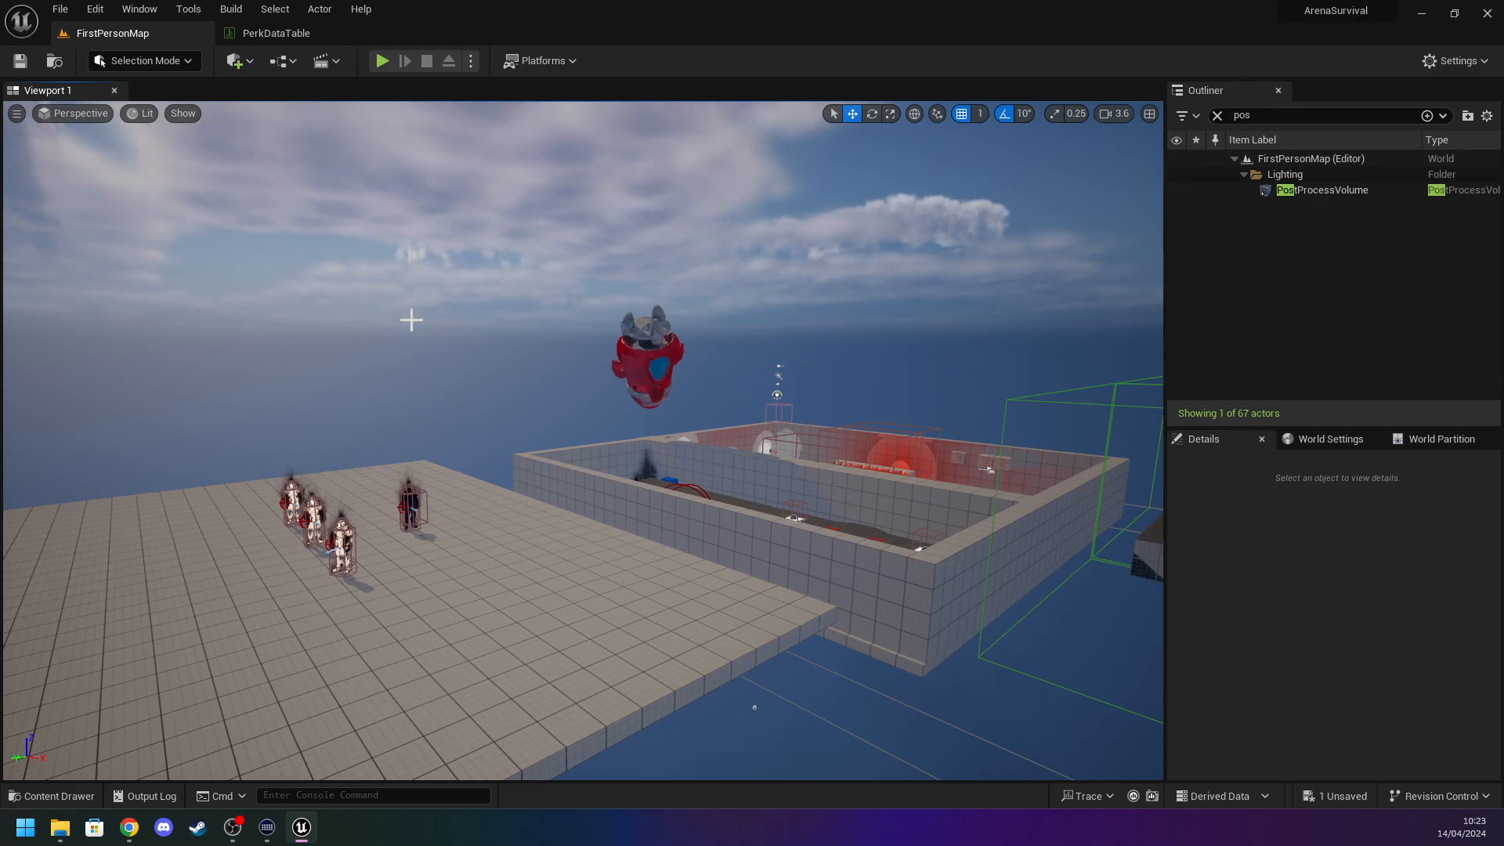
mouse_move(412, 314)
right_mouse_down()
mouse_move(359, 321)
mouse_move(423, 293)
right_mouse_up()
key("w")
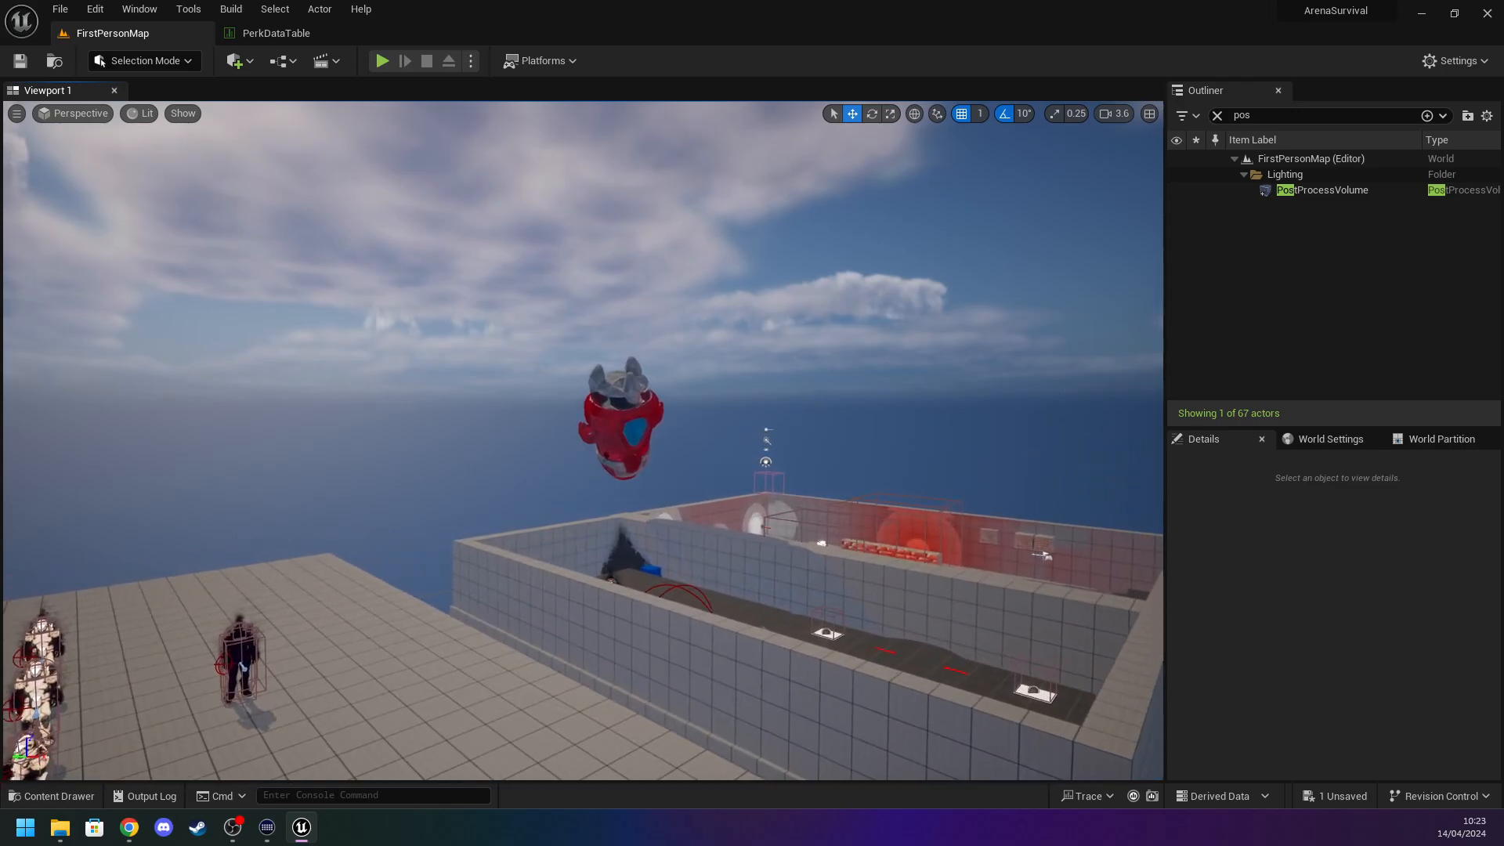
key("a")
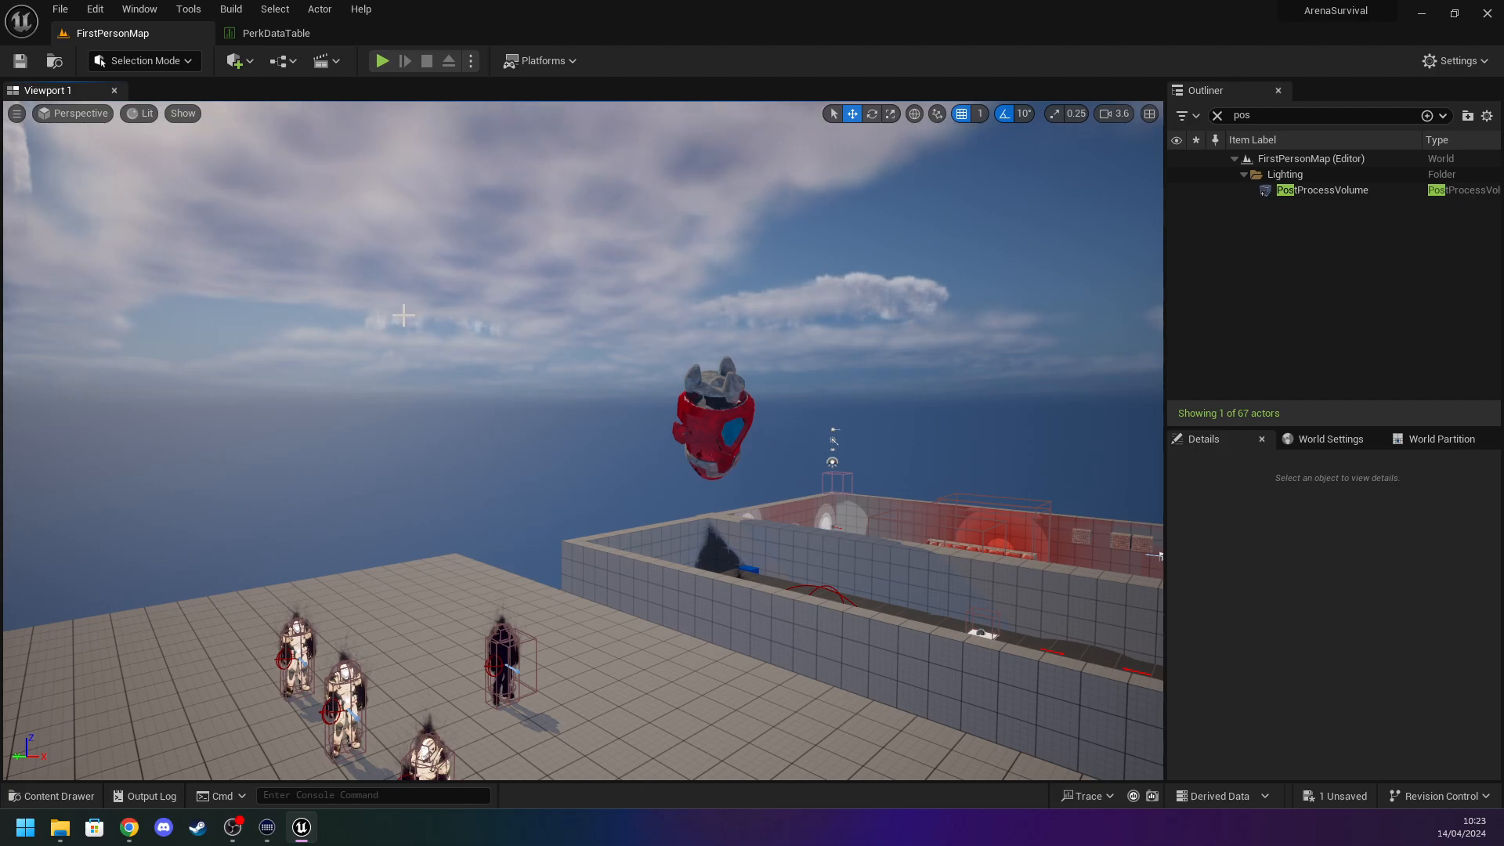
scroll(404, 315, "up", 1)
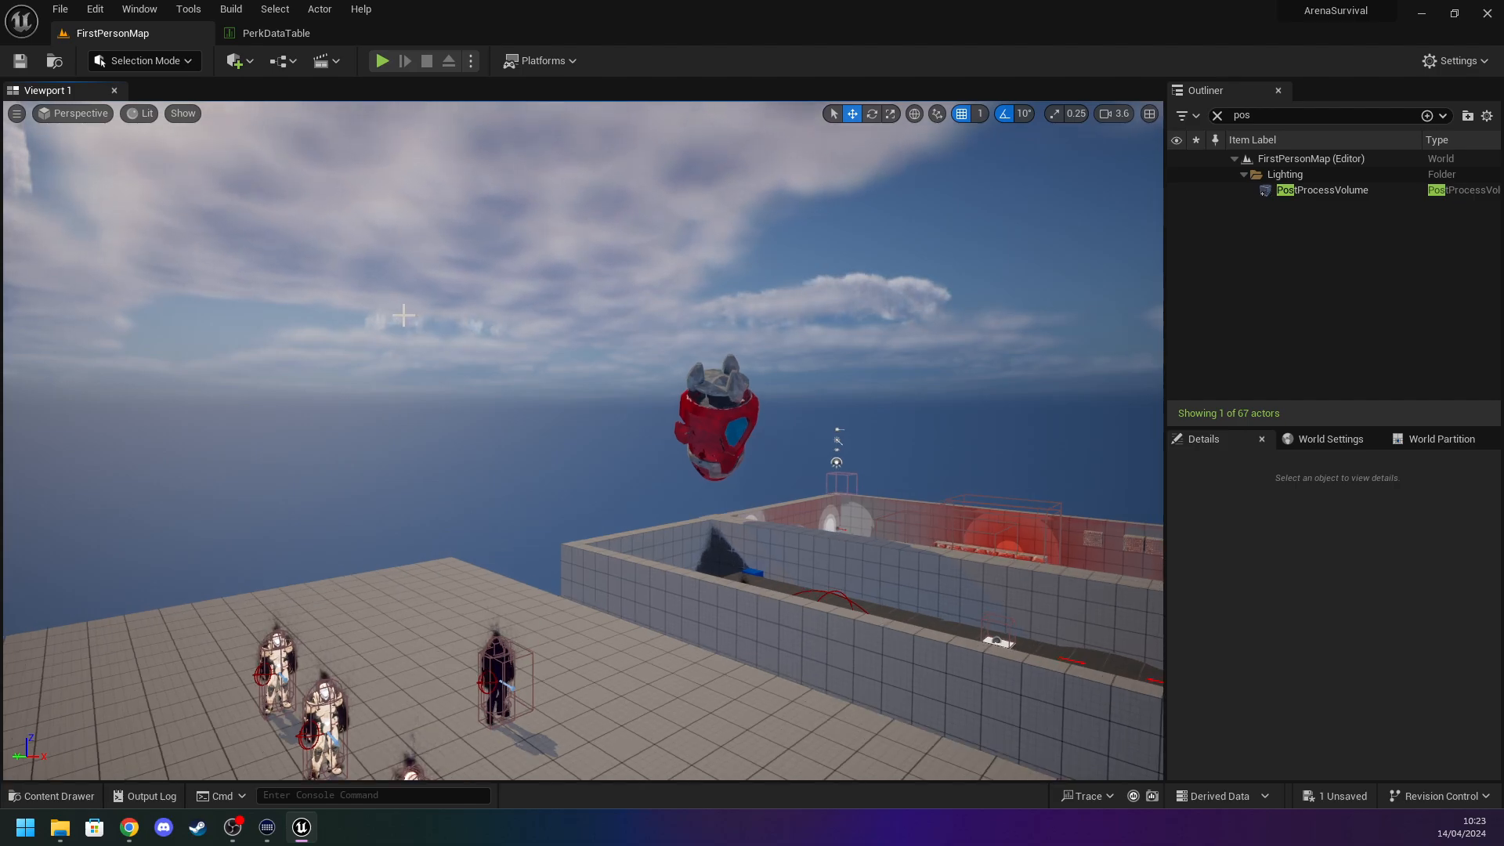
Survey the arena level from a wider viewpoint, including the enemies, drop pod and walled area.
right_click_drag(380, 309, 486, 304)
key("s")
key("w")
key("s")
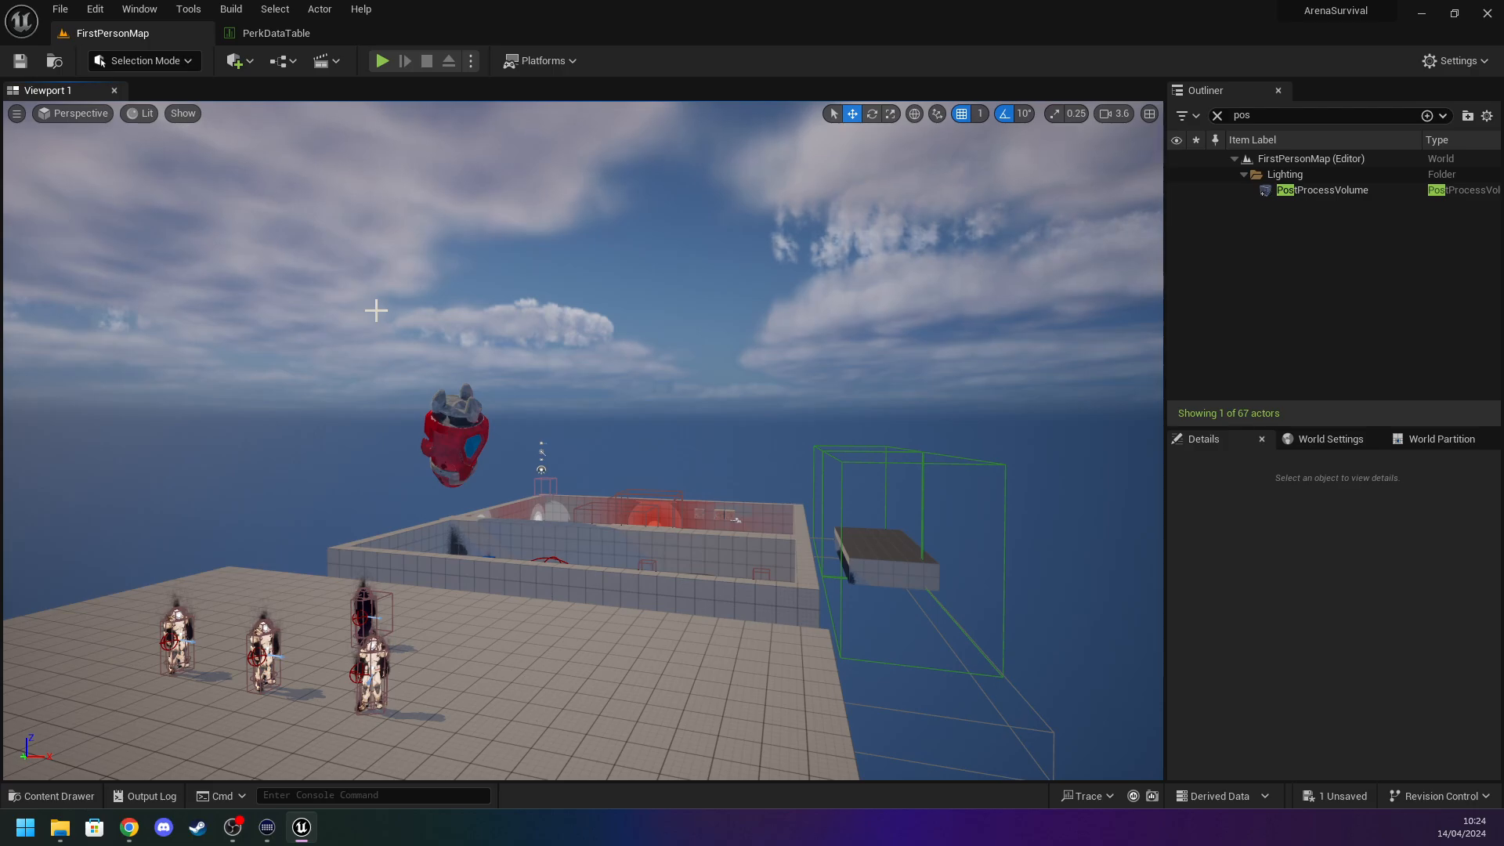
mouse_move(363, 299)
right_mouse_down()
mouse_move(169, 298)
mouse_move(364, 302)
right_mouse_up()
key("w")
key("d")
key("s")
Reopen PerkDataTable from the SkillSystem folder and add a row named bomb_Drop.
key("ctrl+space")
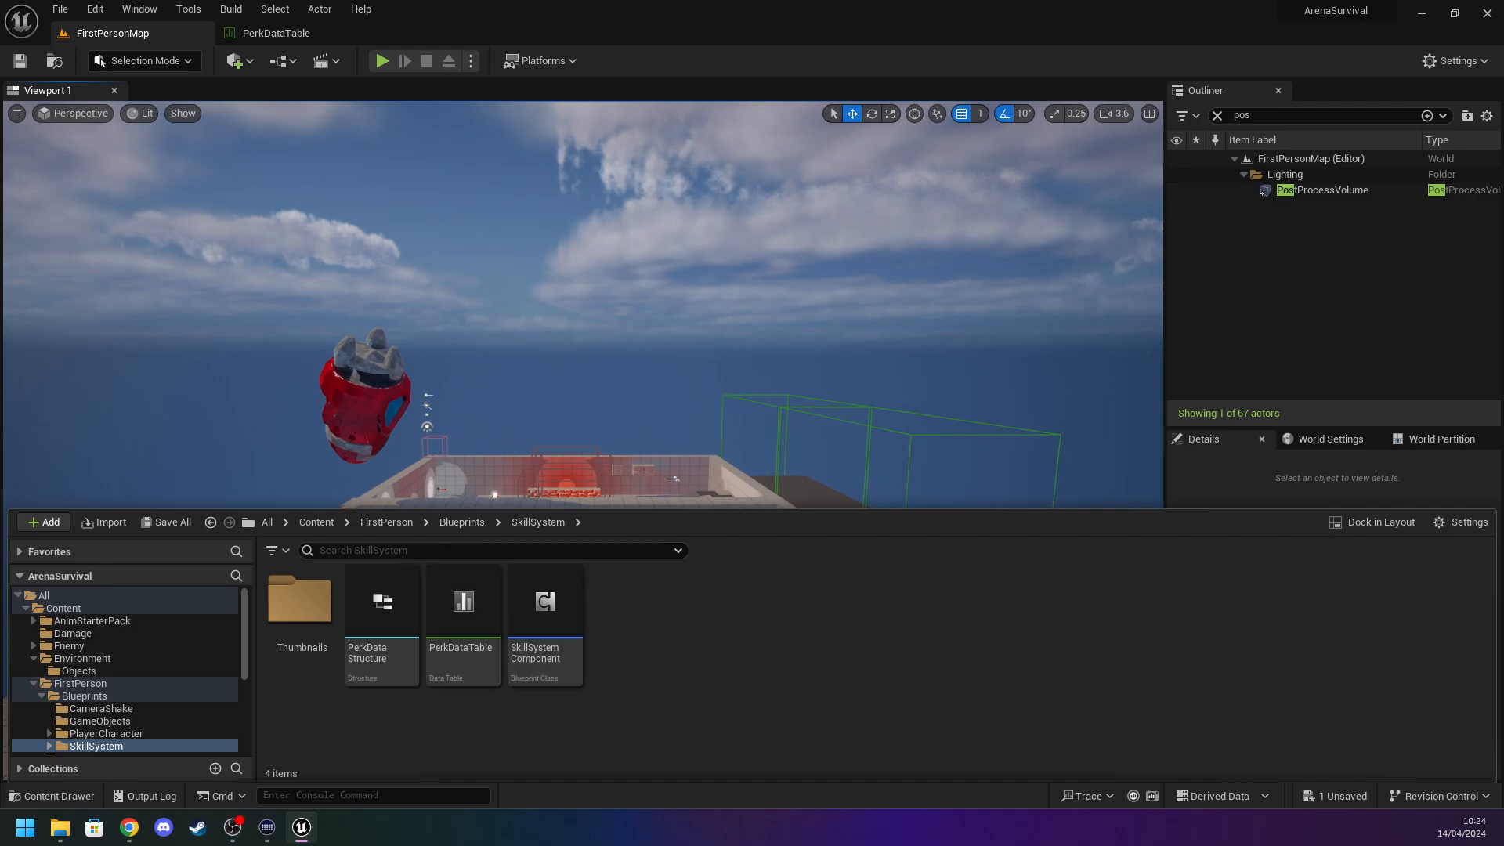
double_click(497, 655)
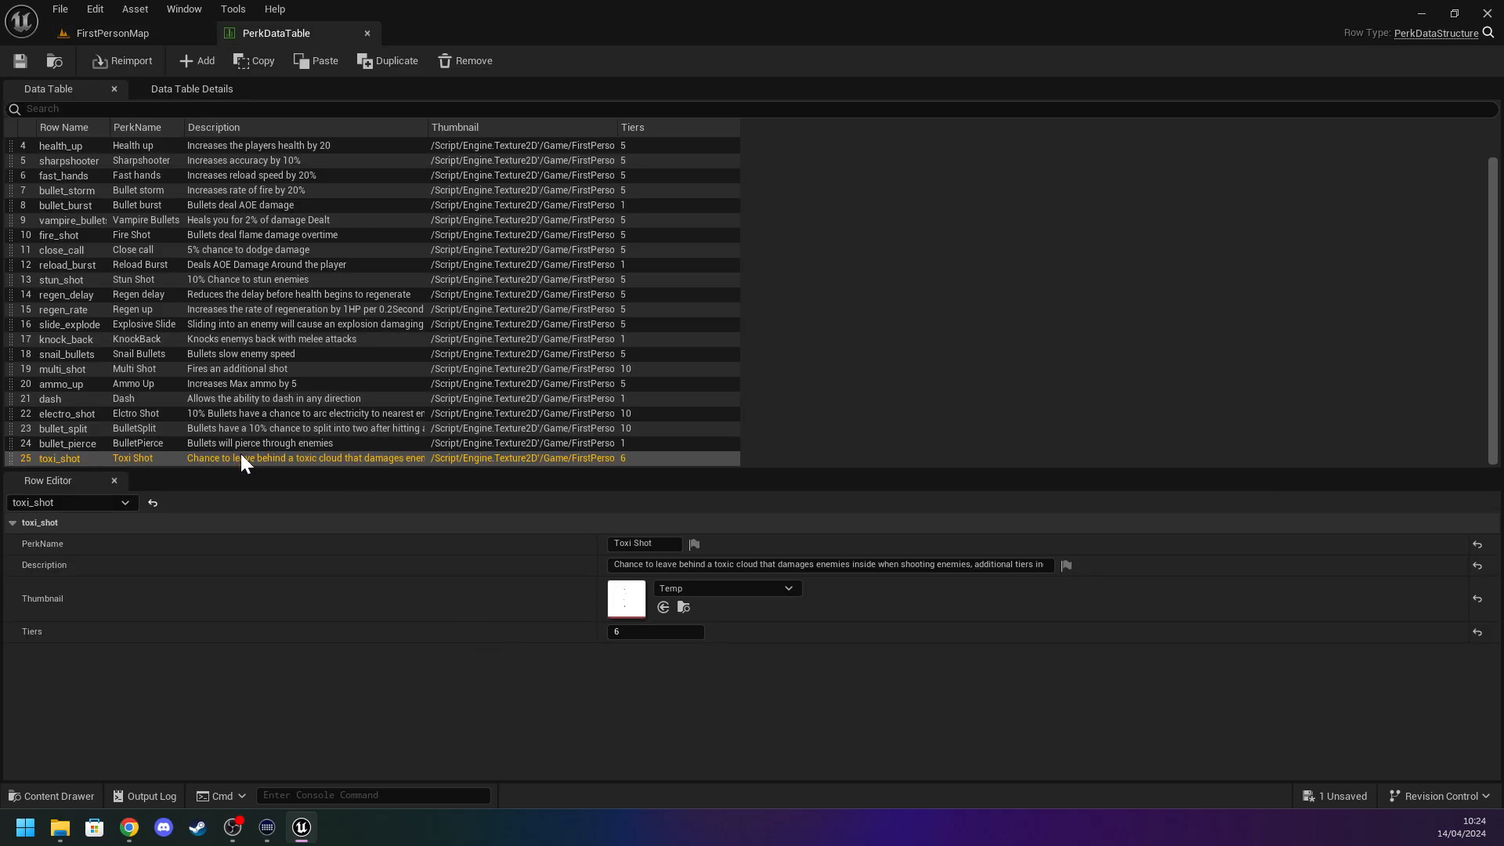
left_click(196, 60)
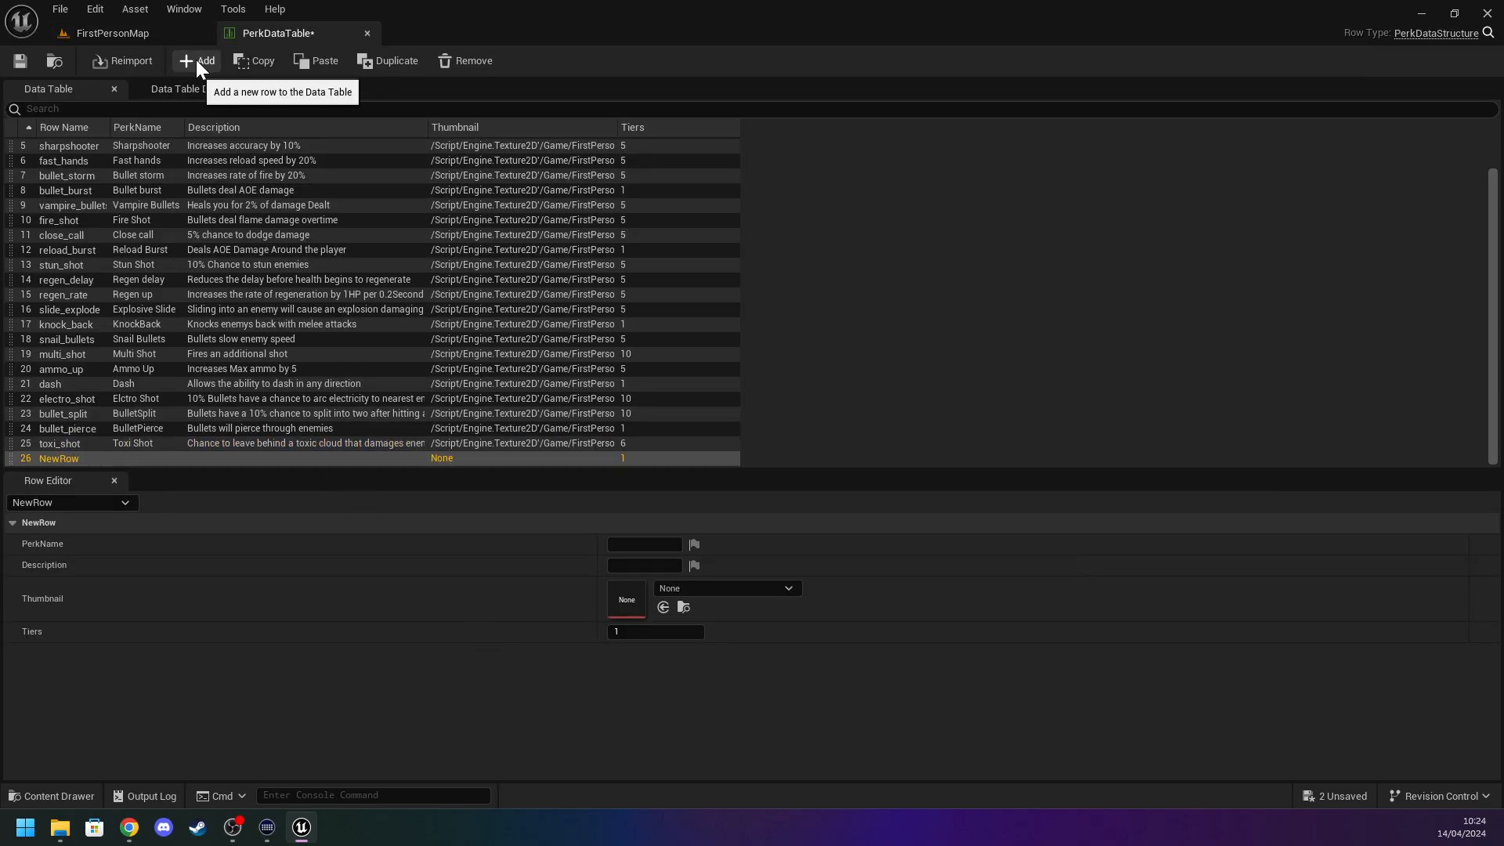
double_click(67, 460)
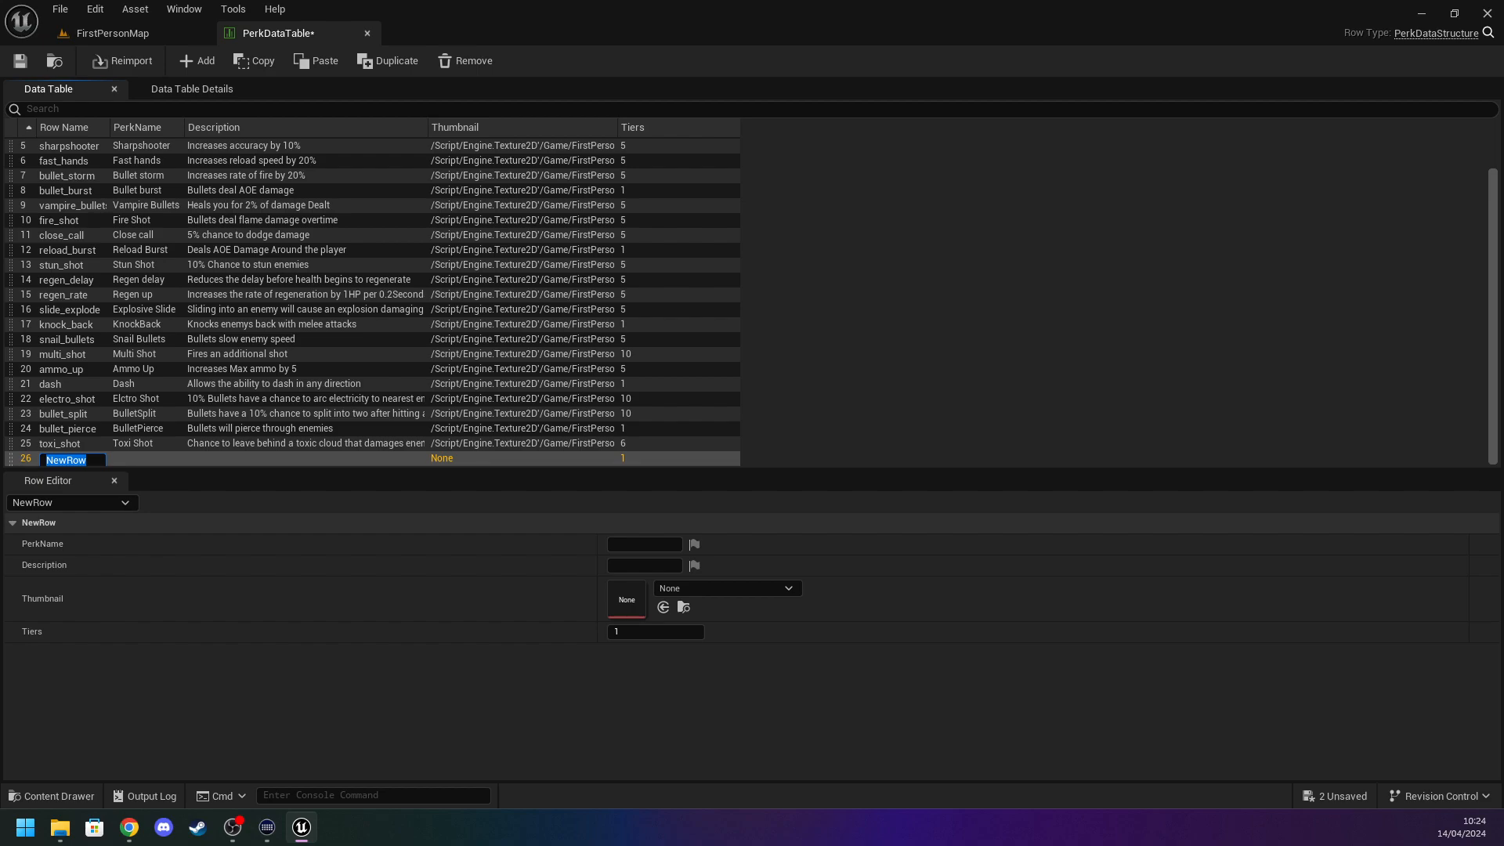
key("BackSpace")
type("bomb")
type("_Drop")
key("Return")
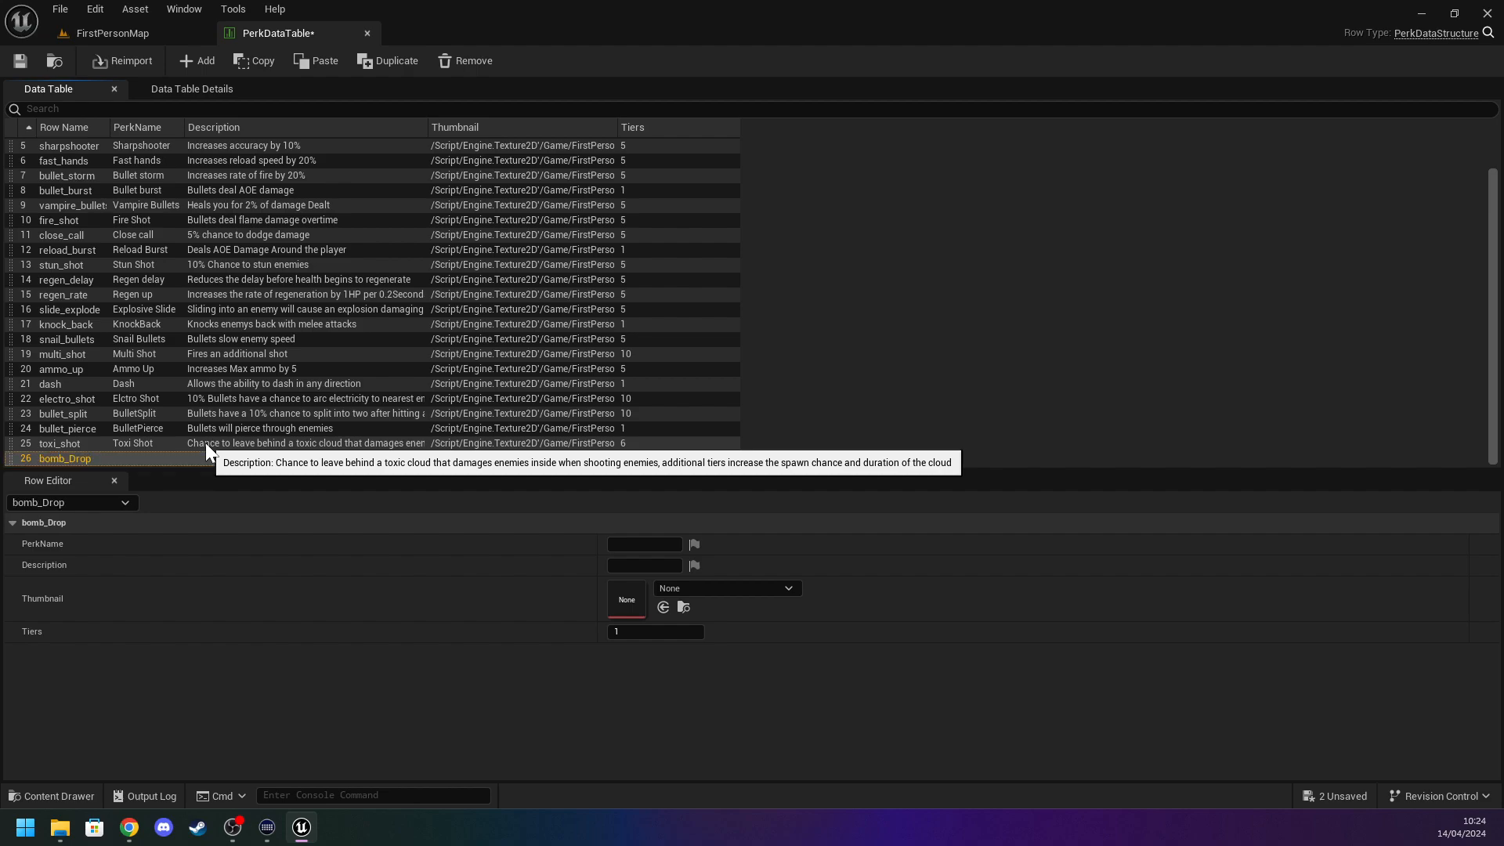
Set the new row's PerkName to BombDrop.
left_click(644, 544)
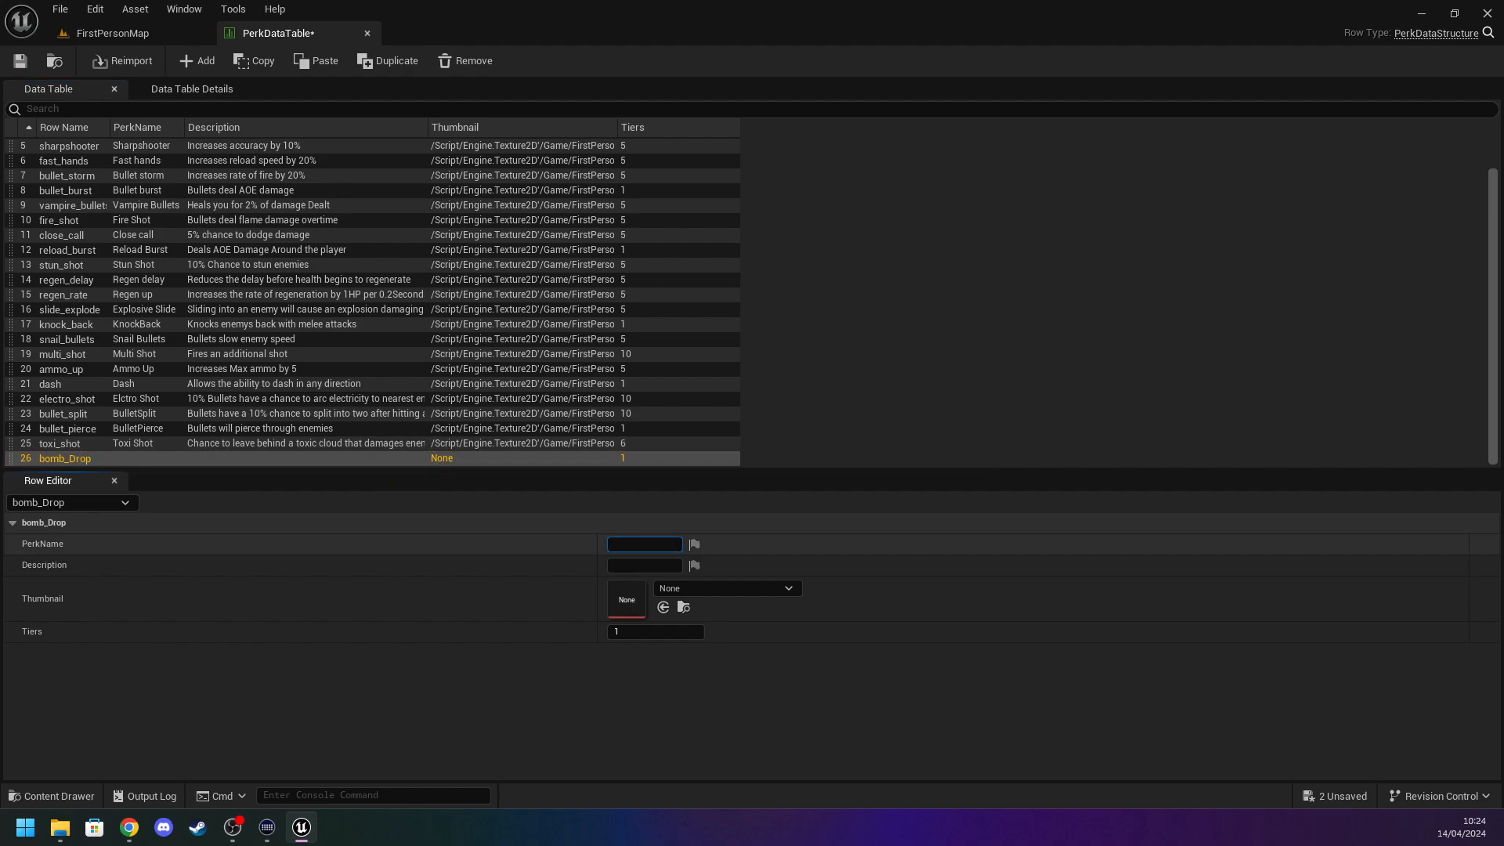
type("O")
key("BackSpace")
type("BombDro")
key("BackSpace")
key("BackSpace")
key("BackSpace")
type("Drop")
key("Return")
left_click(63, 443)
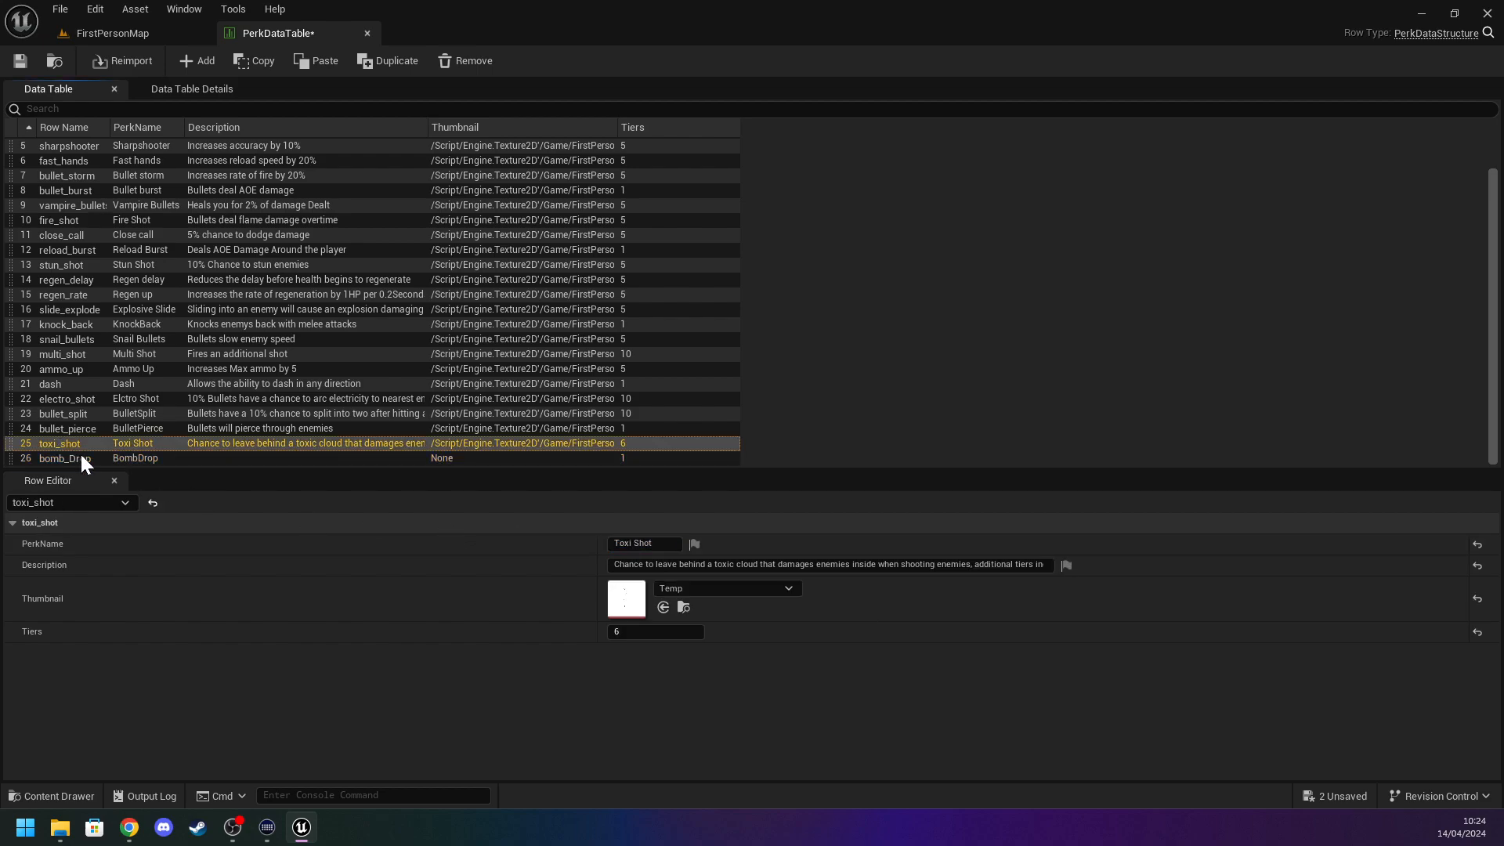
double_click(80, 456)
key("Return")
double_click(87, 456)
left_click(87, 456)
type("s")
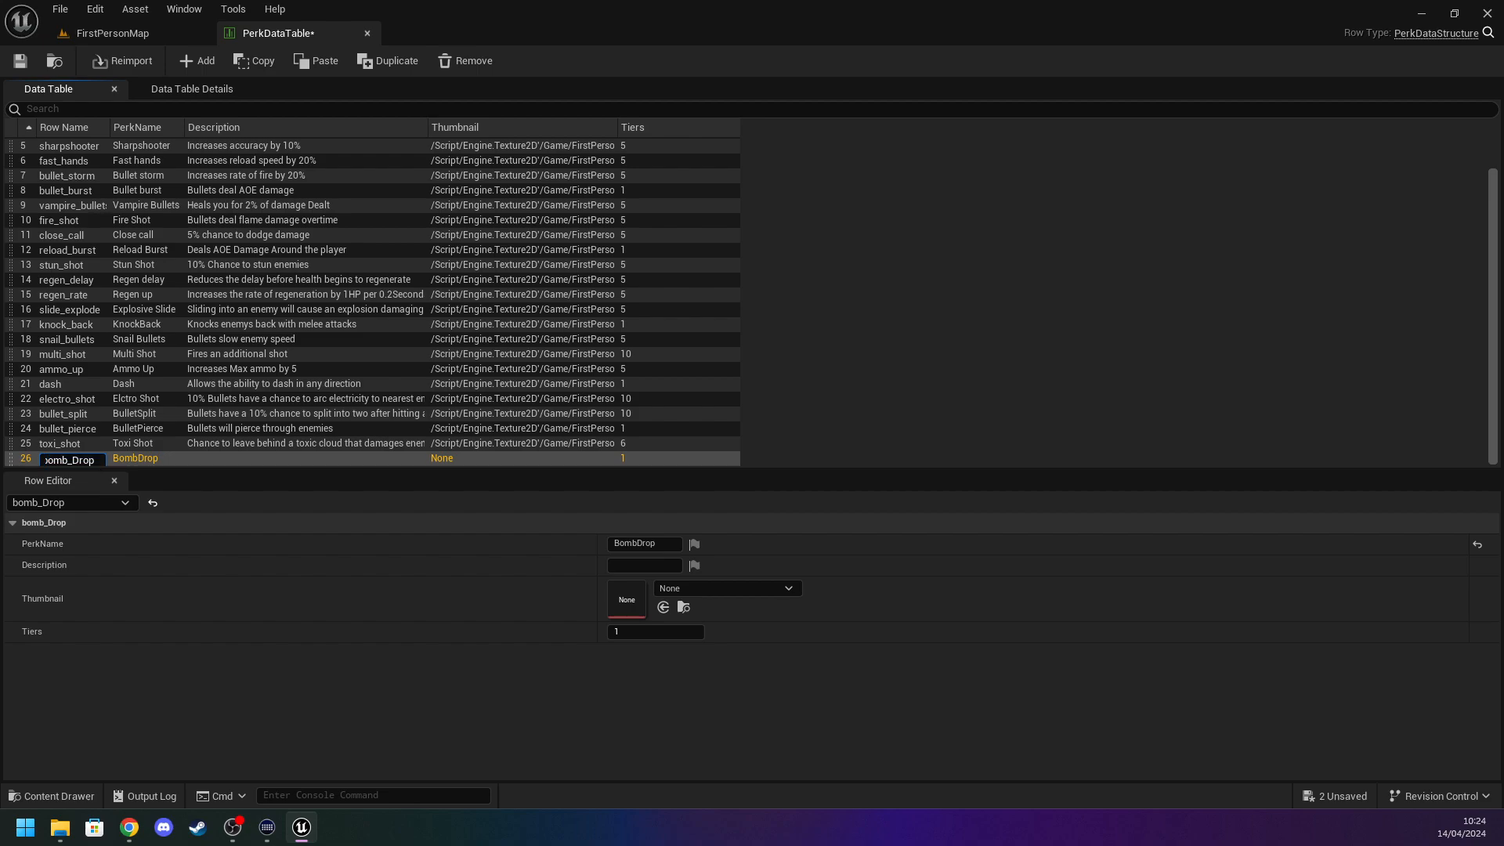
key("Return")
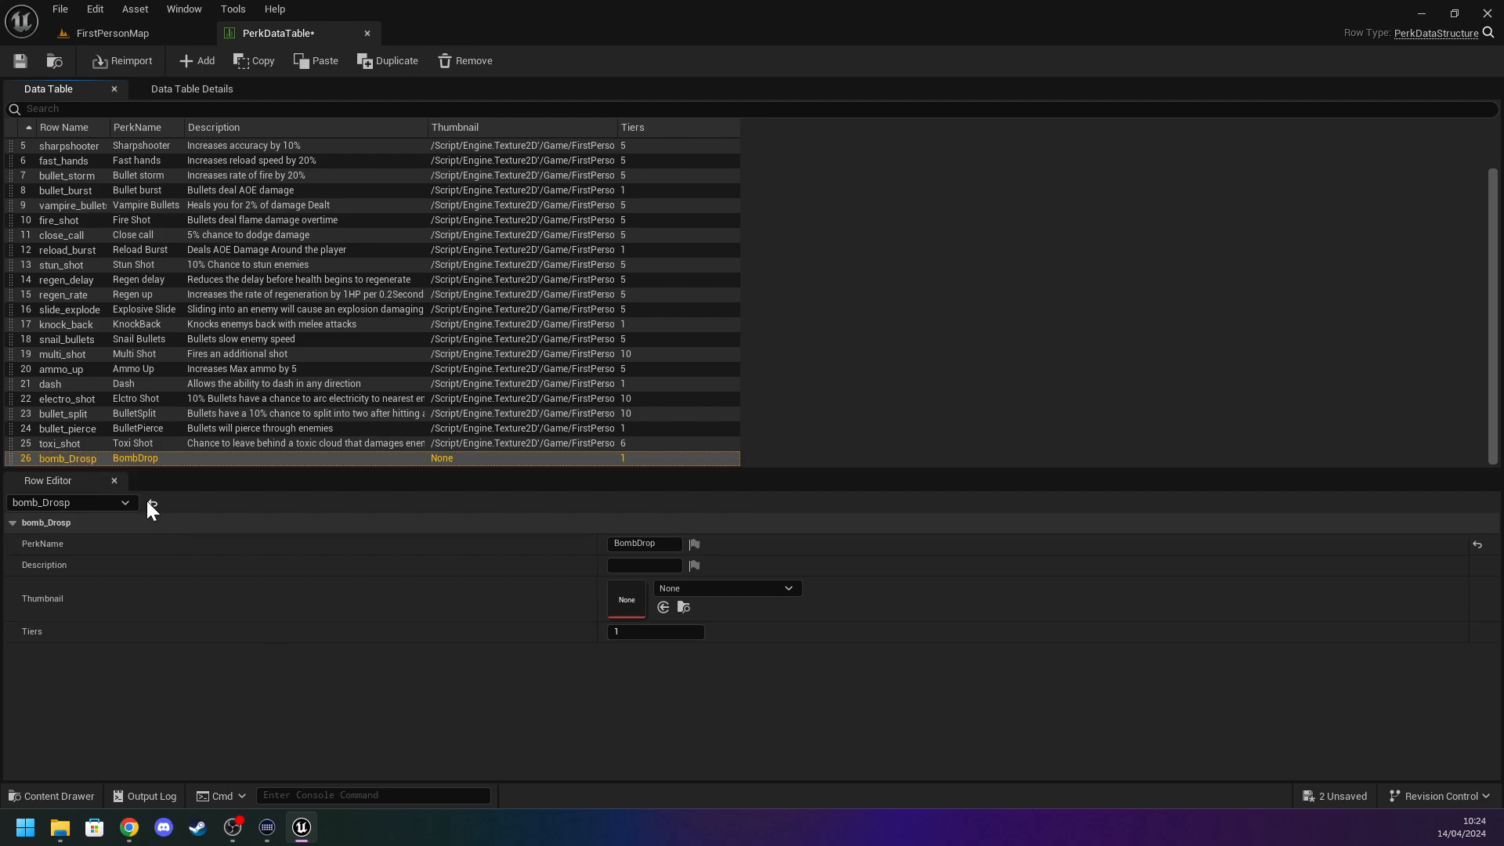
Rename the last row of the perk table as bomb_drop, all in lowercase.
double_click(102, 464)
type("3")
key("BackSpace")
type("Mo")
key("BackSpace")
type("Bomb")
key("BackSpace")
key("BackSpace")
key("BackSpace")
key("BackSpace")
type("bomb_drop")
key("Return")
left_click(260, 745)
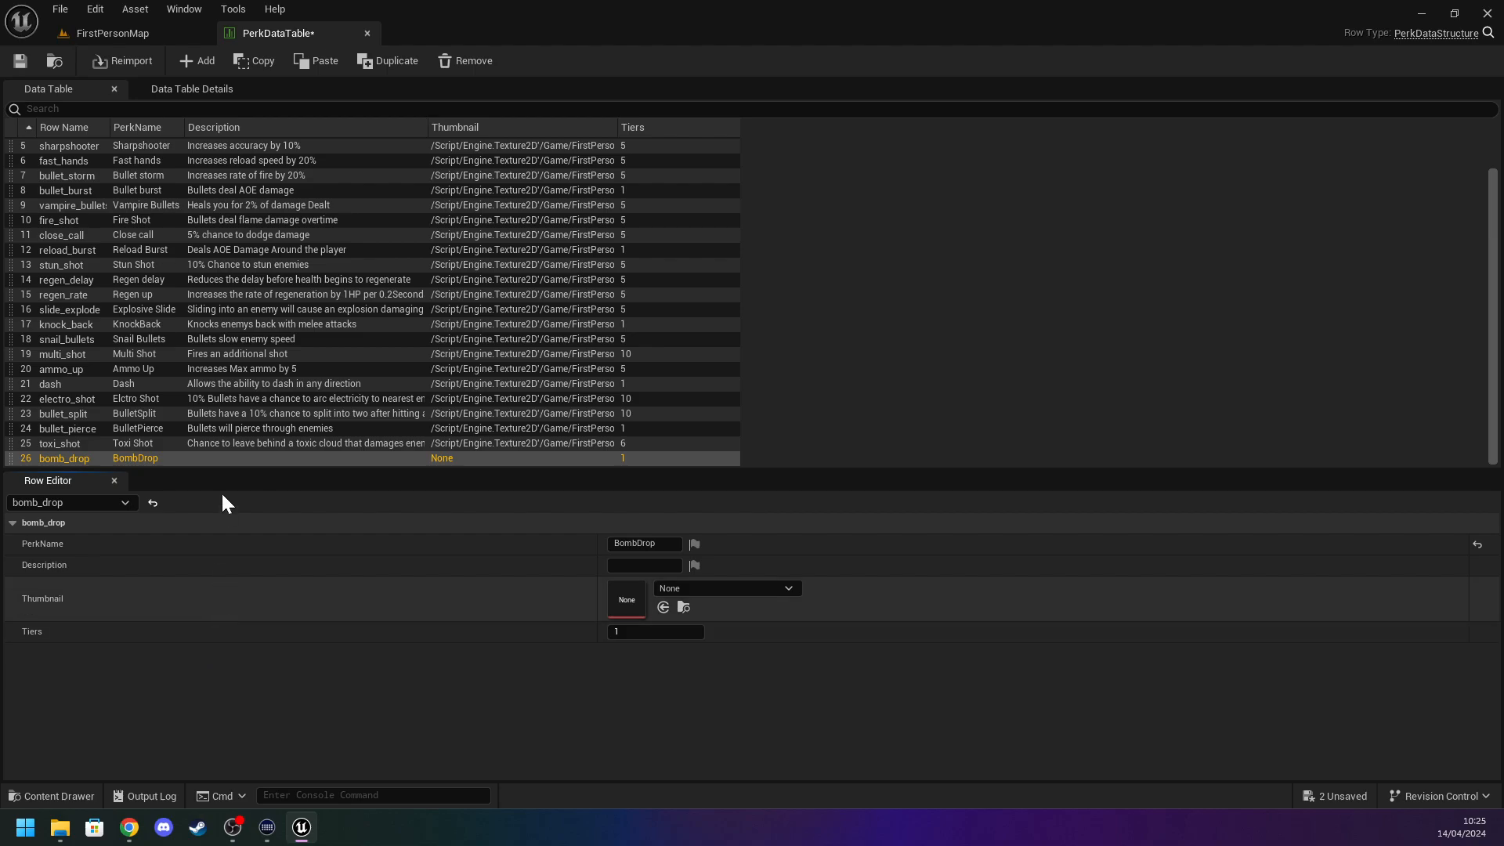
Run a short play test of FirstPersonMap, stop it and look down over the enemy platform.
left_click(92, 30)
left_click(384, 61)
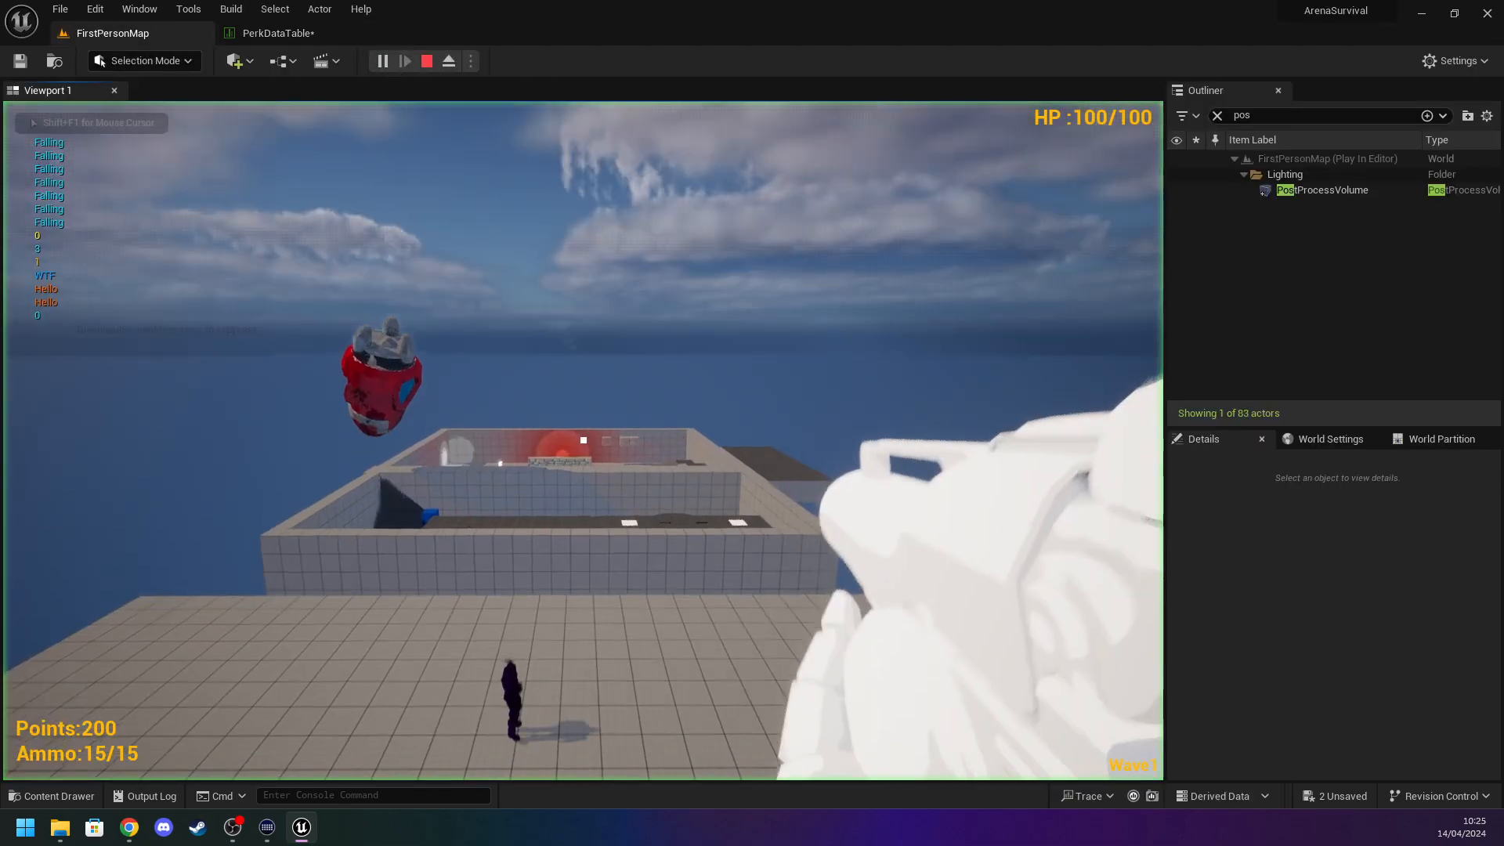
left_click(584, 440)
key("Escape")
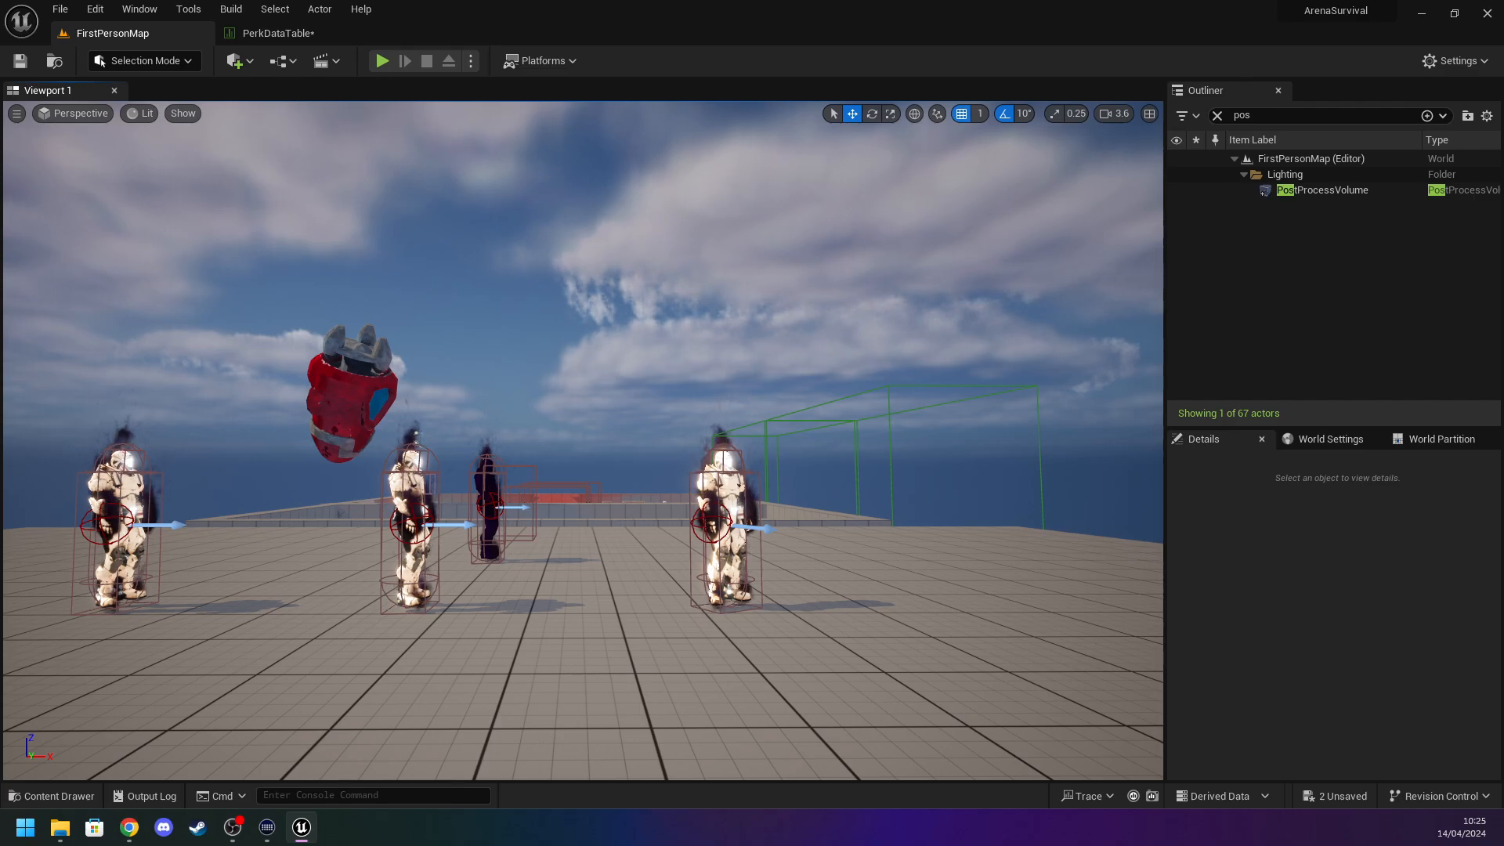
right_click_drag(180, 608, 60, 326)
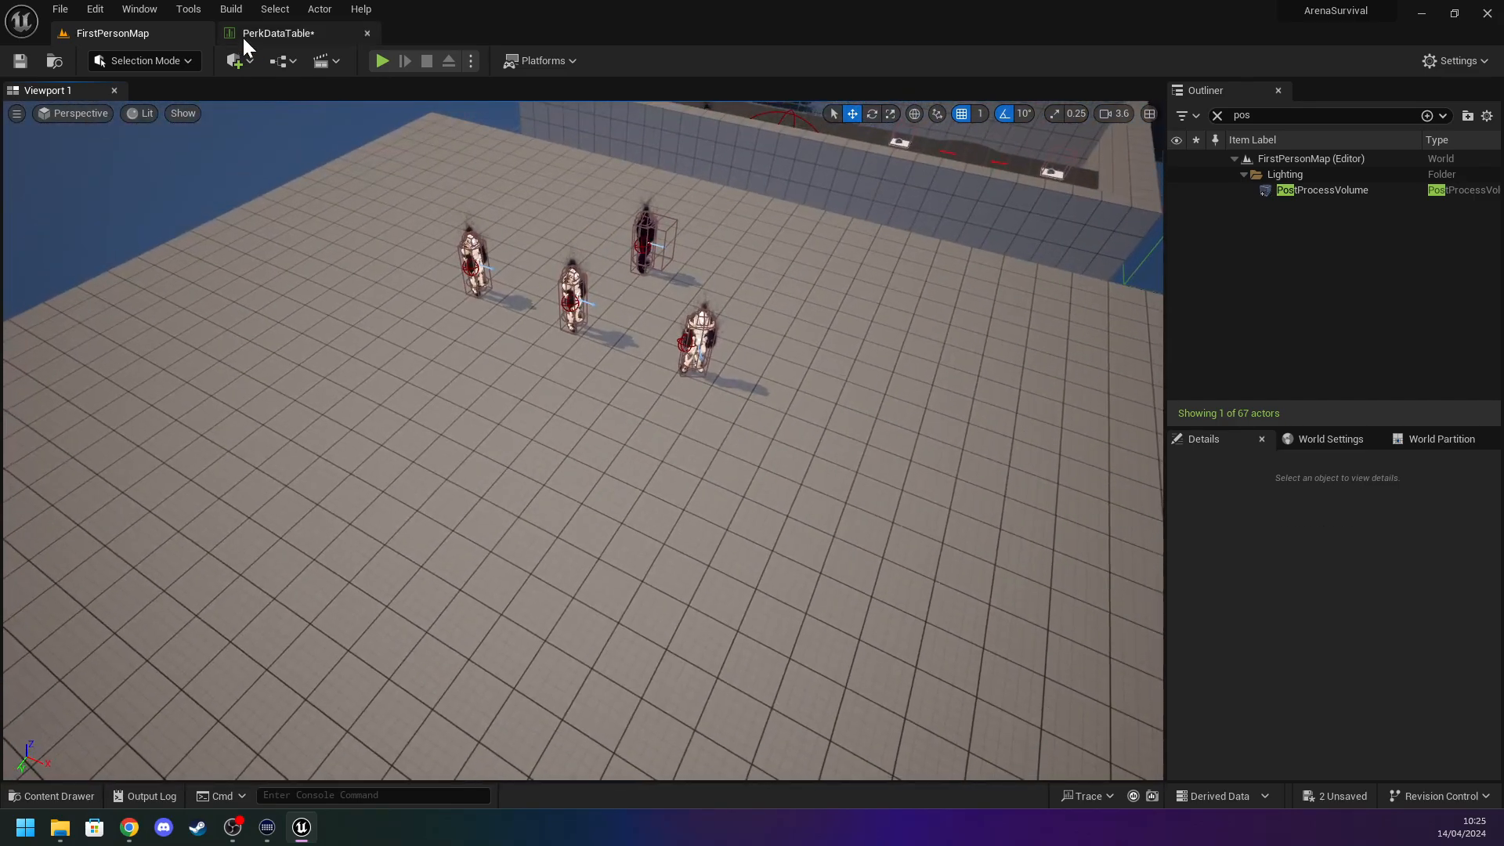
Return to PerkDataTable and set the bomb_drop row's Description to "Chance to spawn a bomb on hit".
left_click(246, 35)
left_click(619, 564)
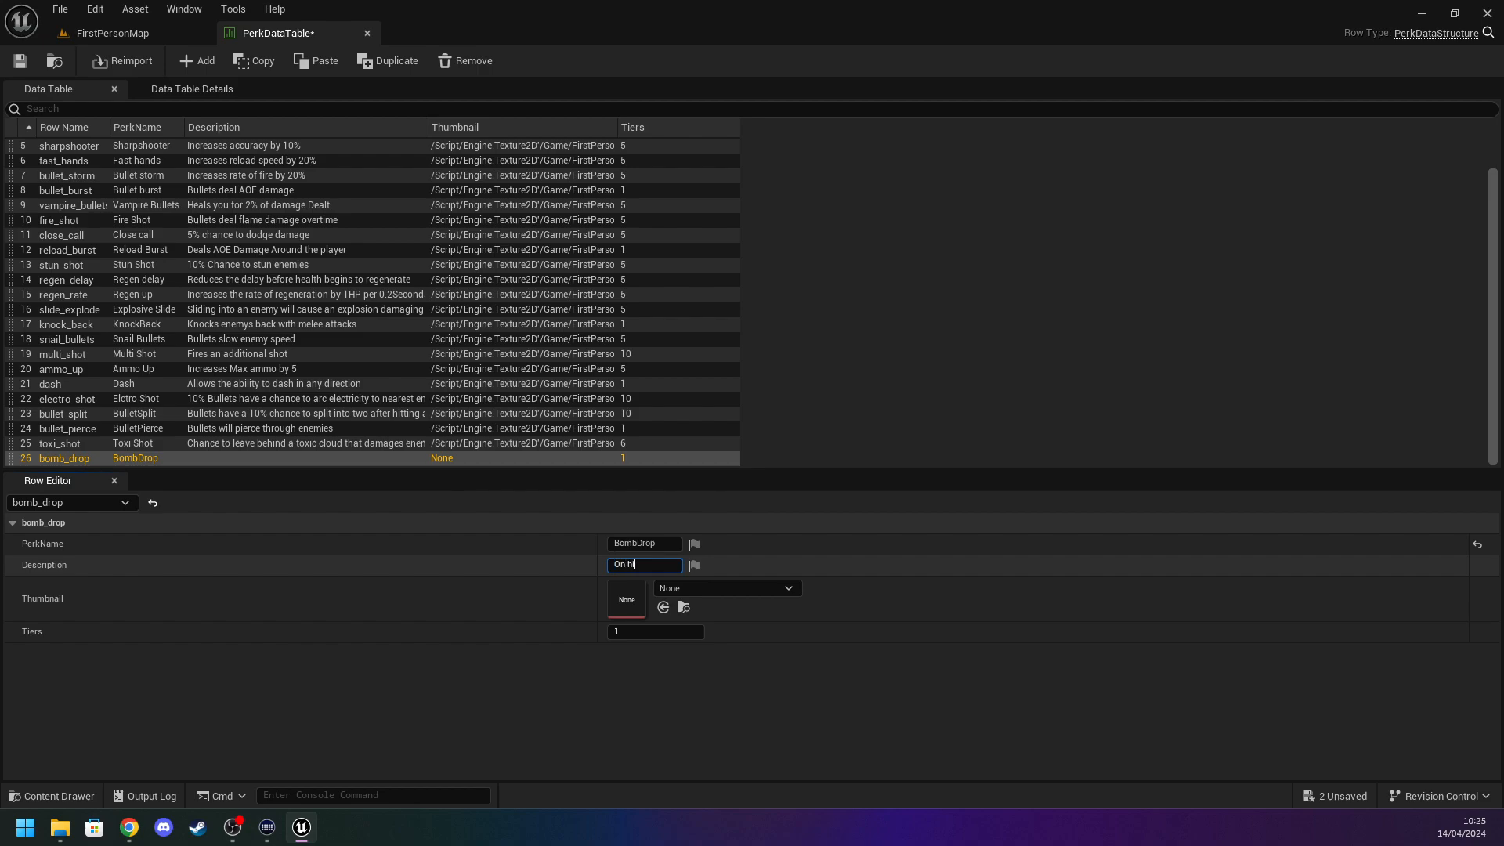
key("BackSpace")
key("BackSpace")
key("BackSpace")
key("BackSpace")
key("BackSpace")
type("Chance to spawn a bomb on hit")
key("Return")
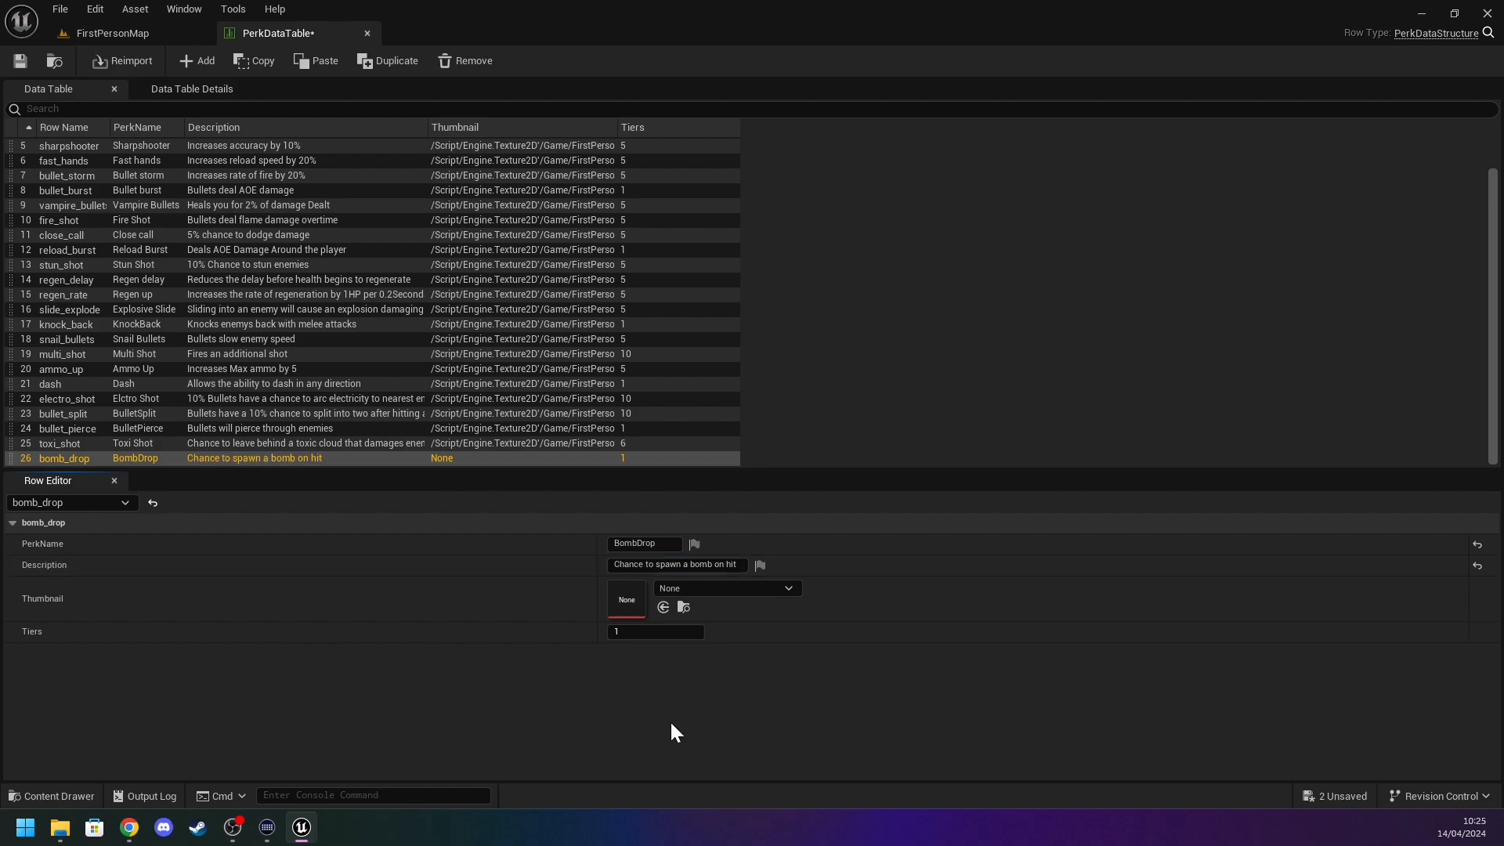
Assign the Temp texture as the bomb_drop row's Thumbnail.
left_click(694, 588)
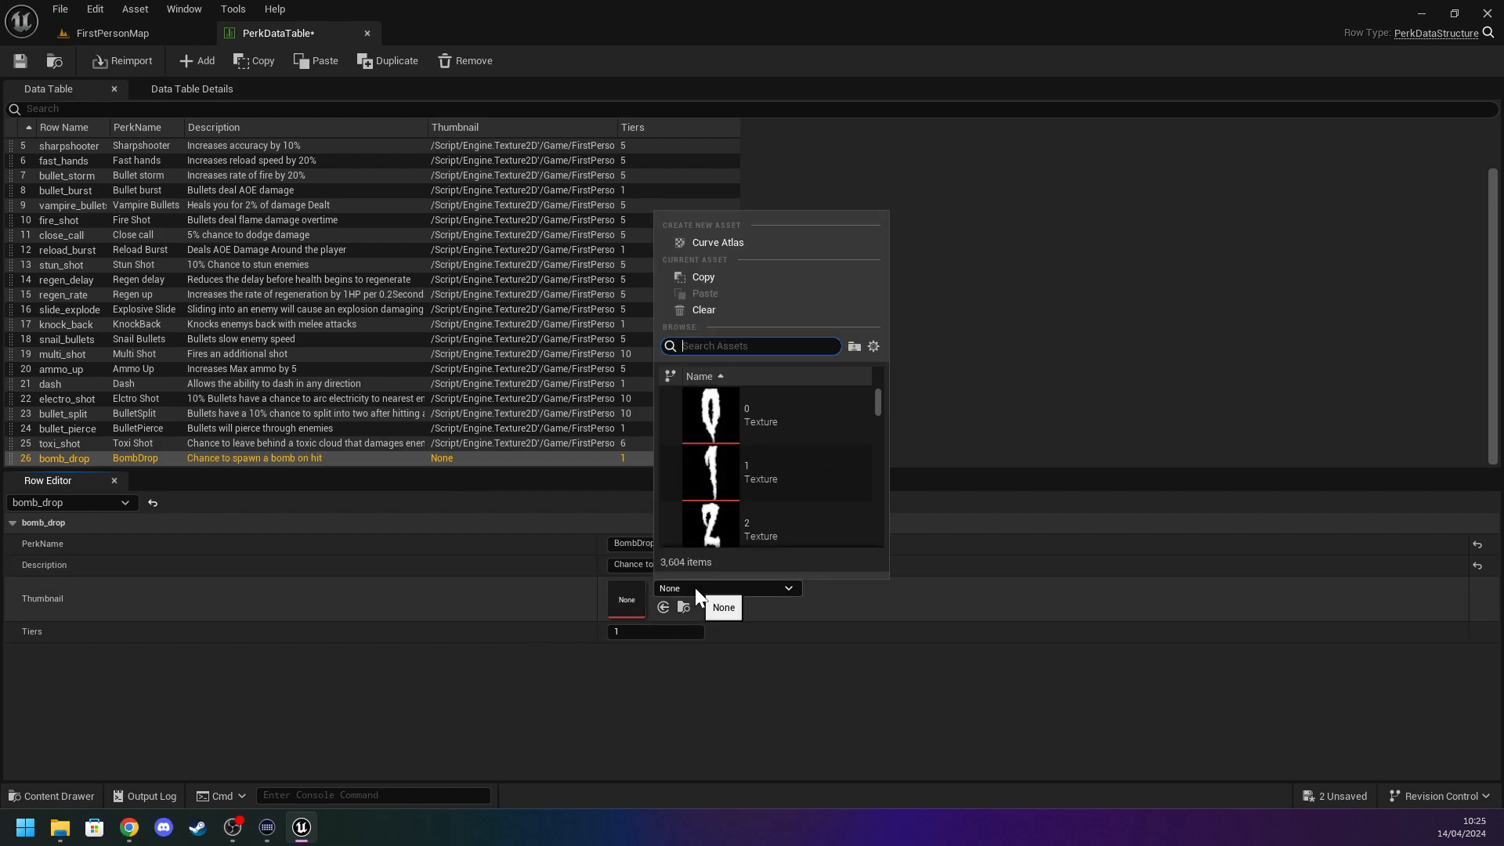
scroll(760, 454, "down", 5)
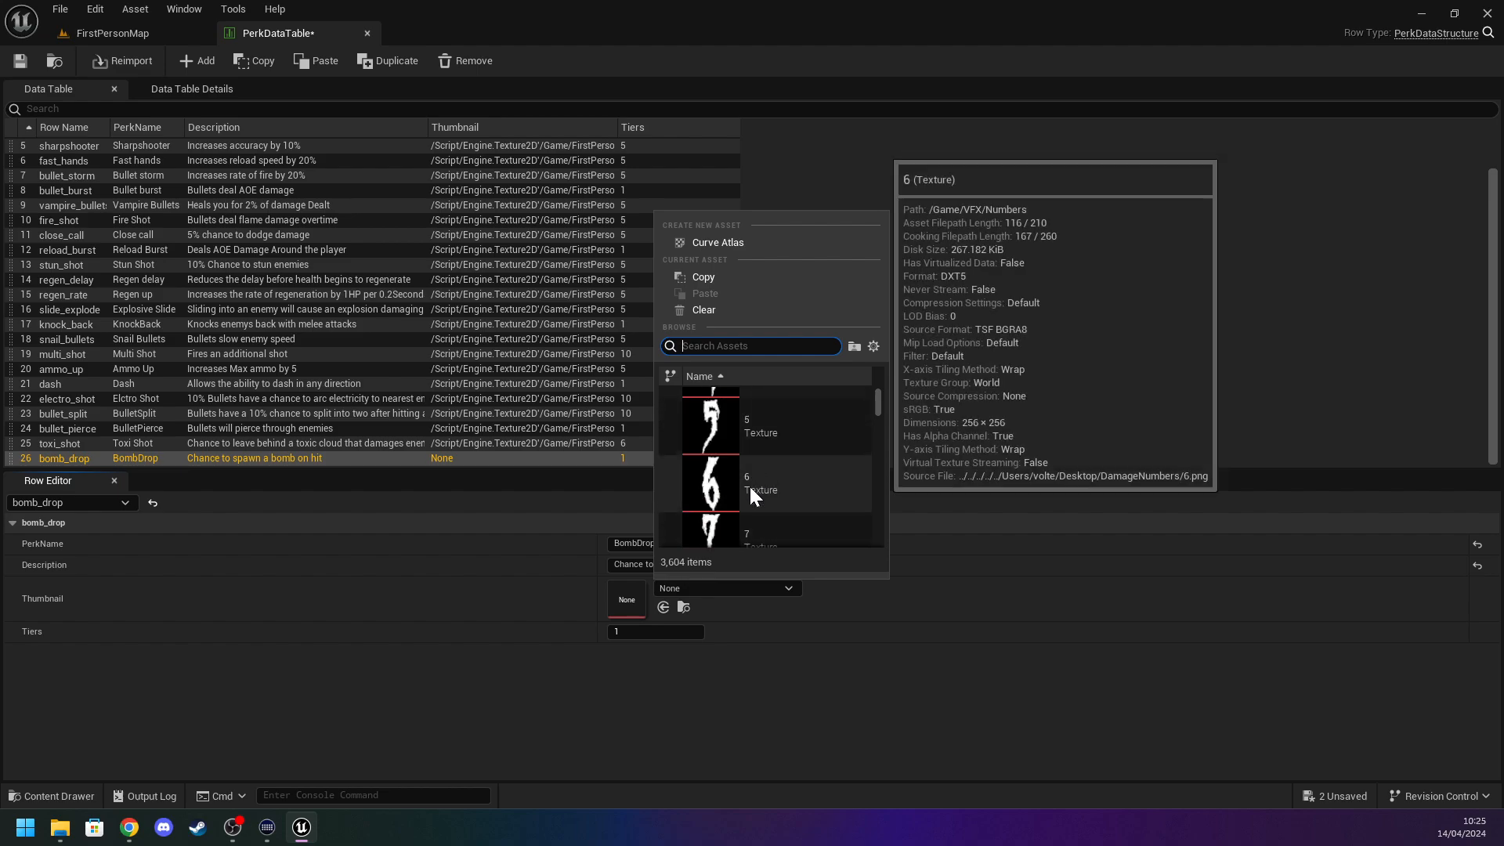
scroll(751, 479, "down", 4)
scroll(755, 448, "up", 2)
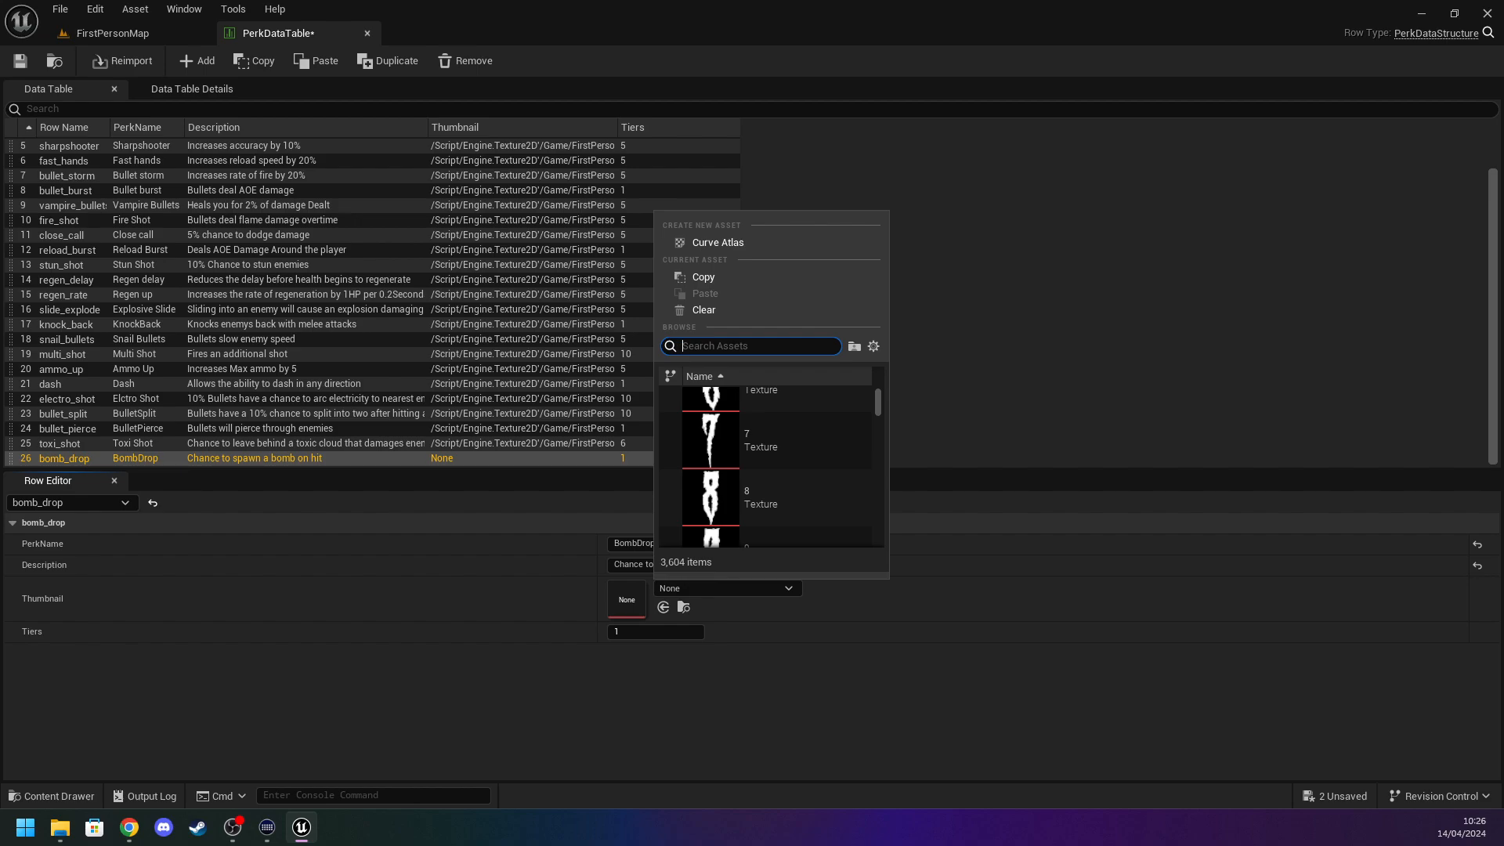
type("temp")
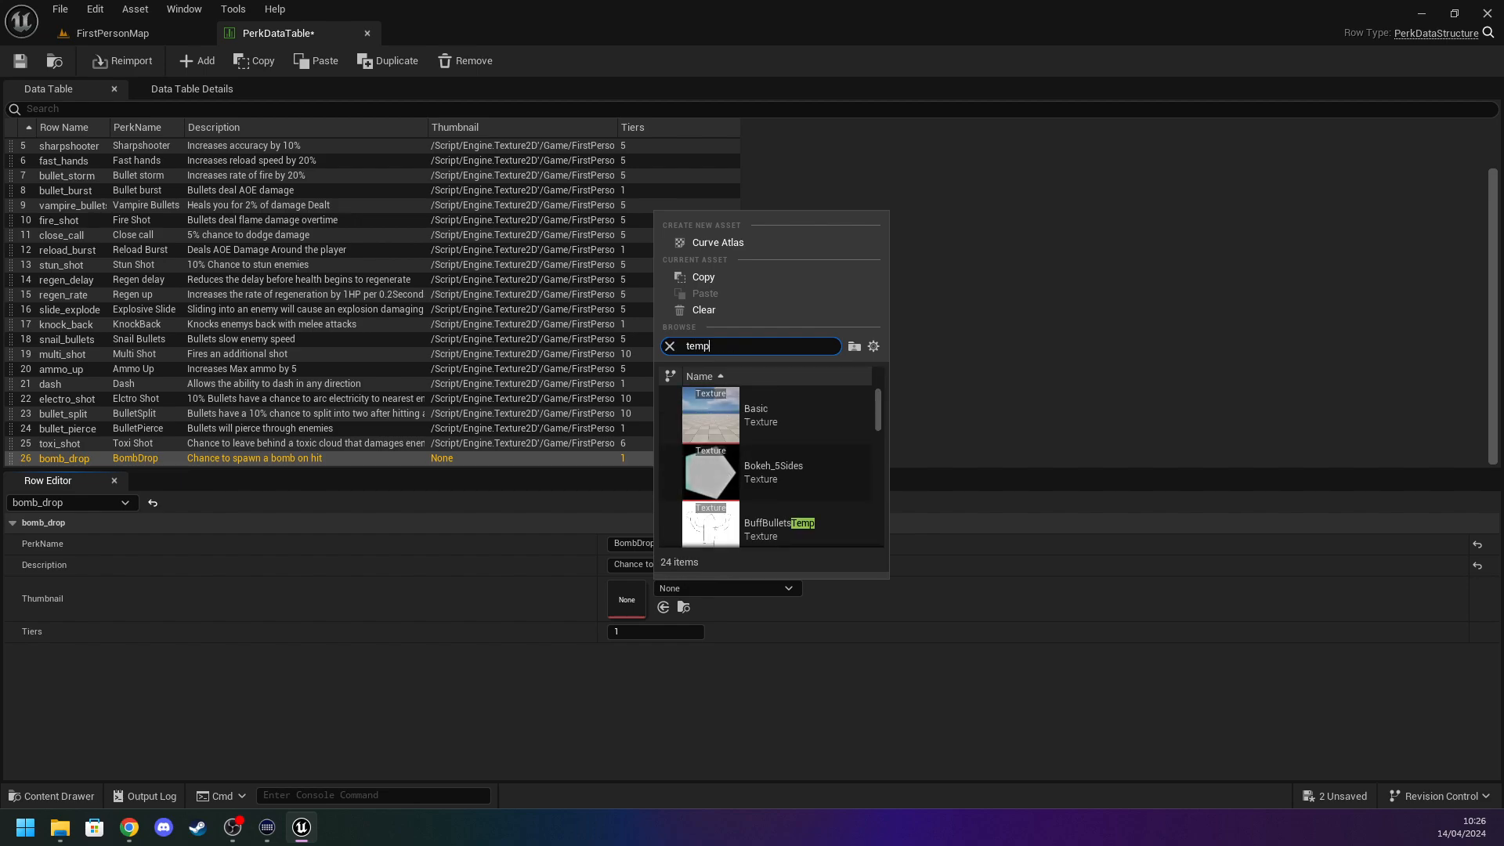
scroll(755, 458, "down", 8)
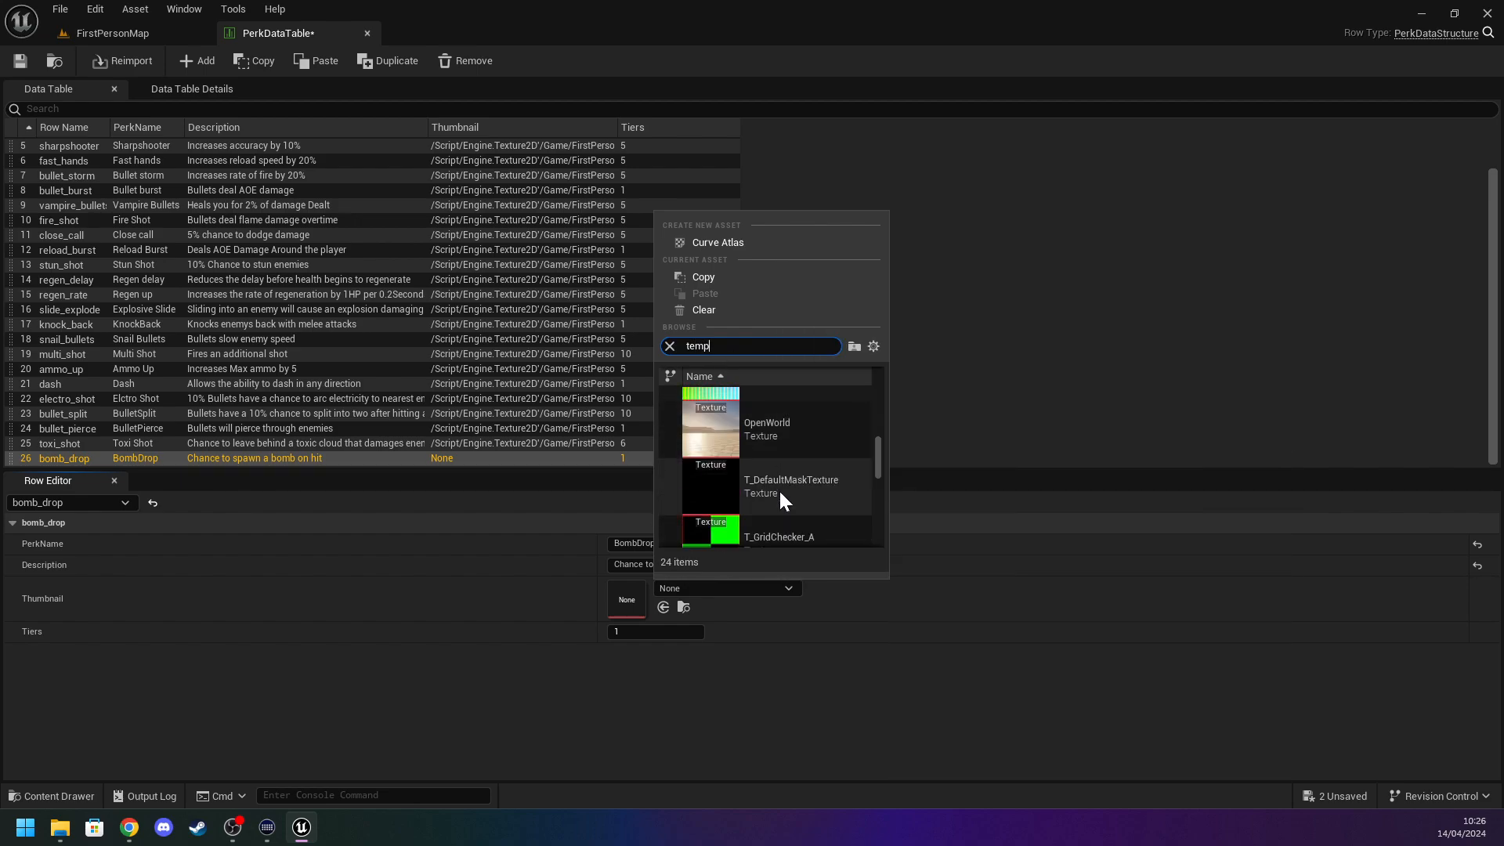
scroll(779, 489, "down", 5)
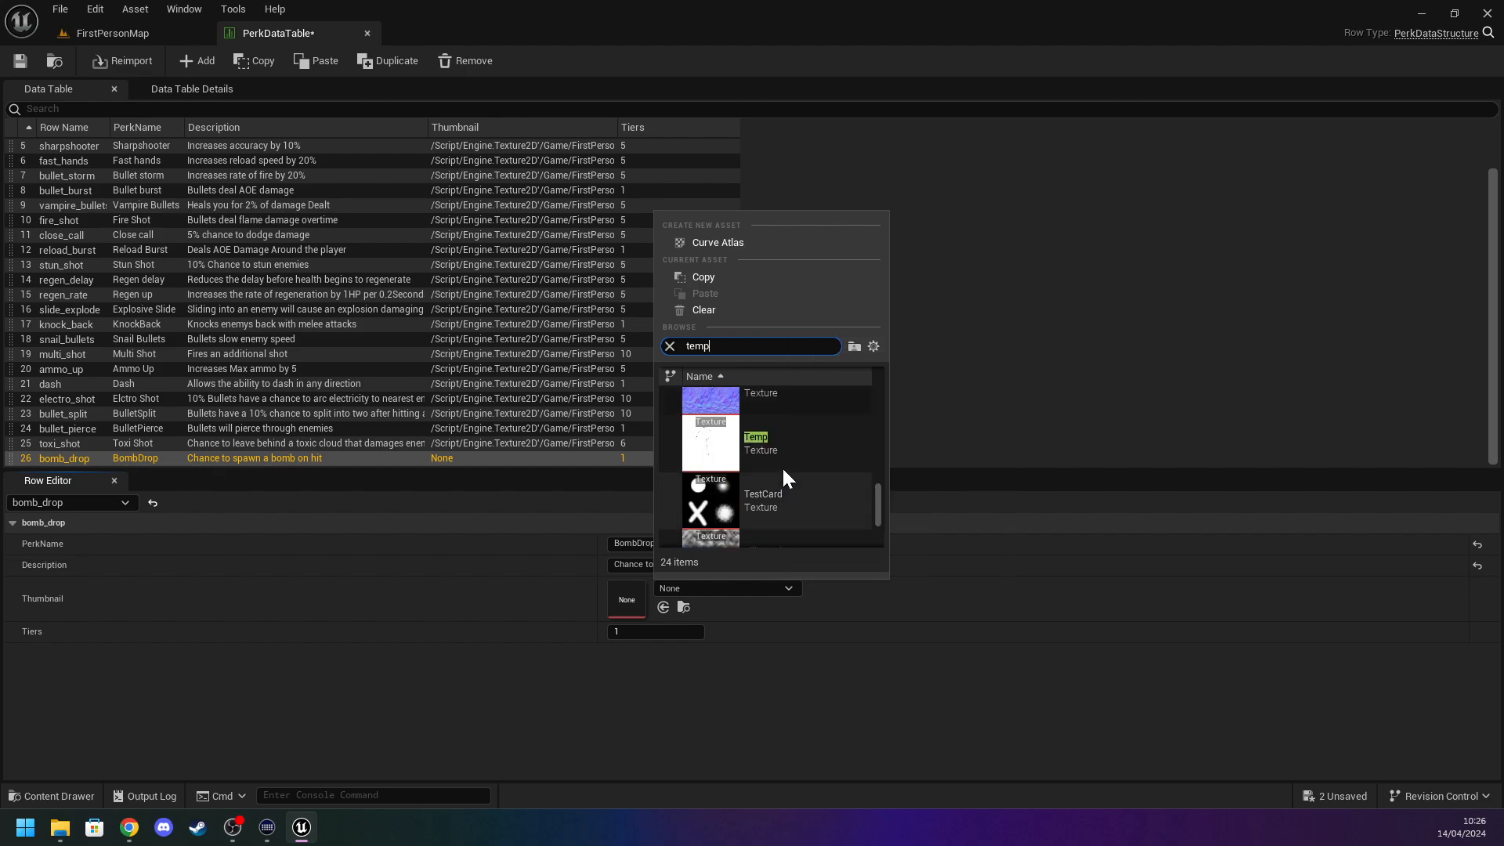
left_click(782, 442)
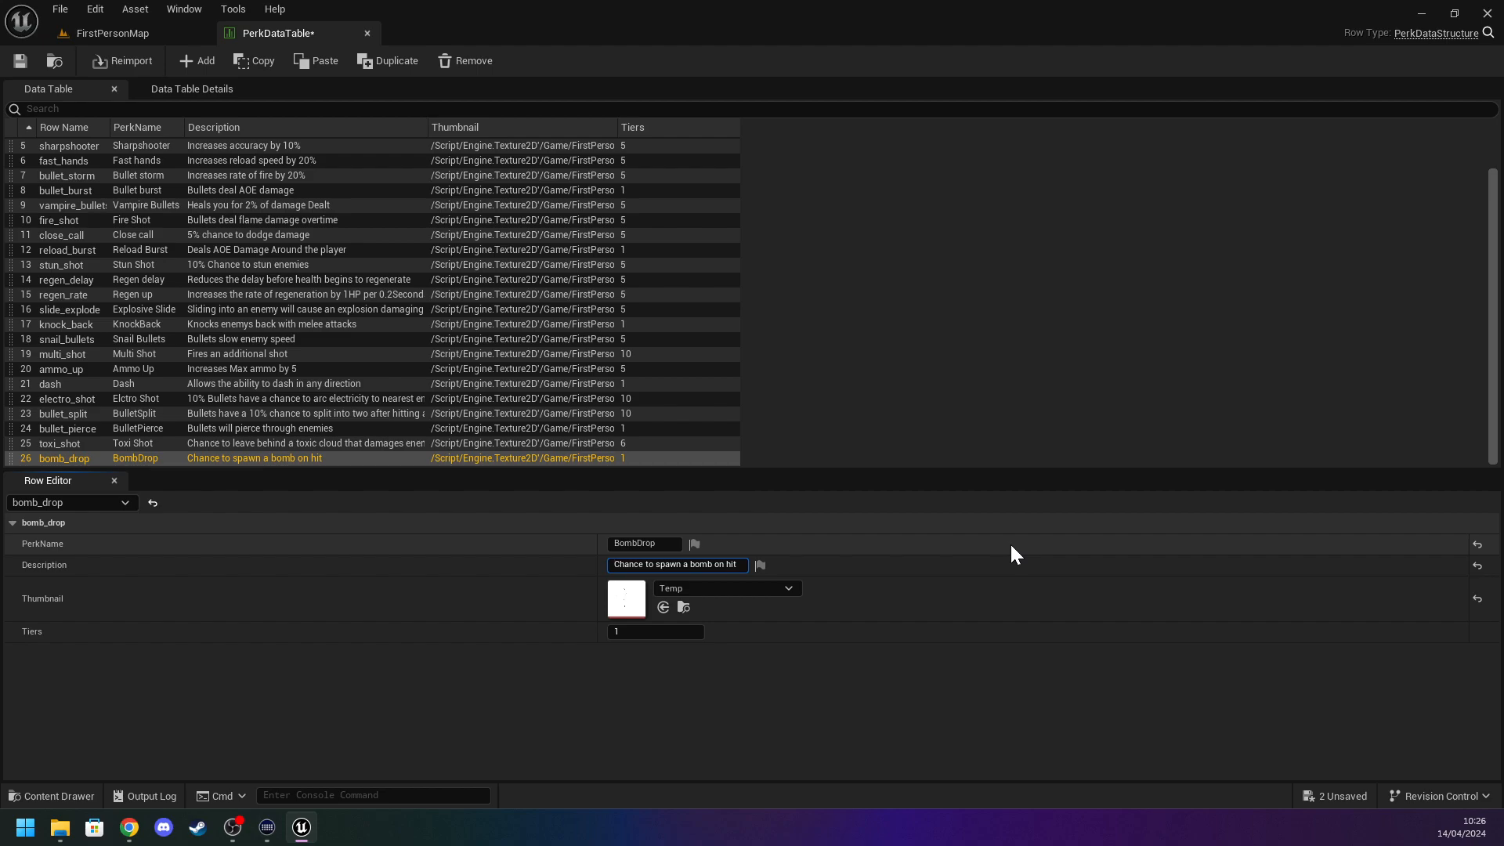
Prefix the bomb_drop description with "10%" and set its Tiers to 5.
type("10")
key("BackSpace")
key("BackSpace")
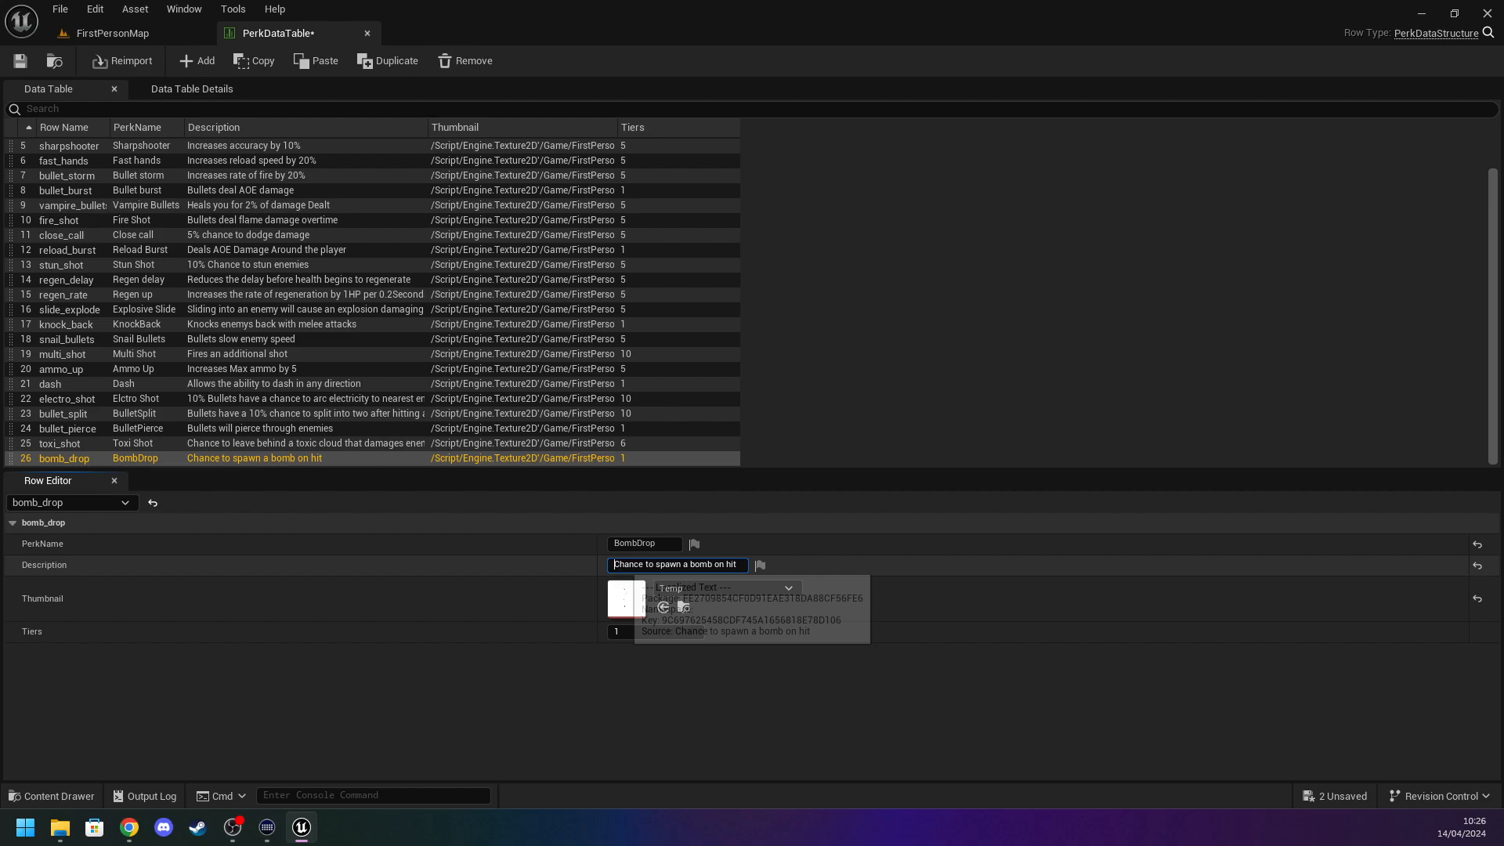
type("10")
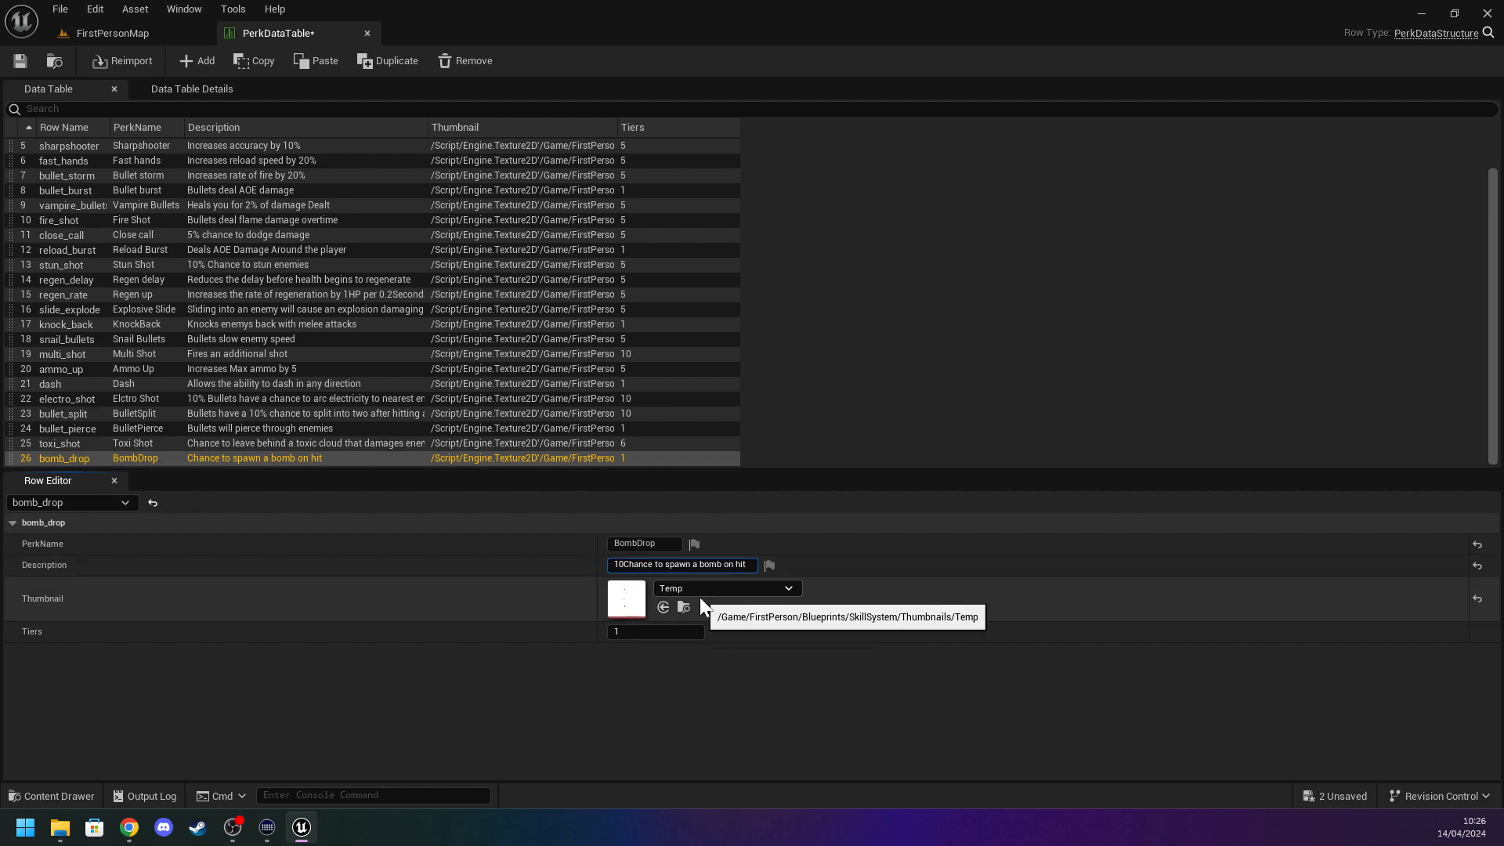
type("%")
left_click(664, 636)
type("5")
key("Return")
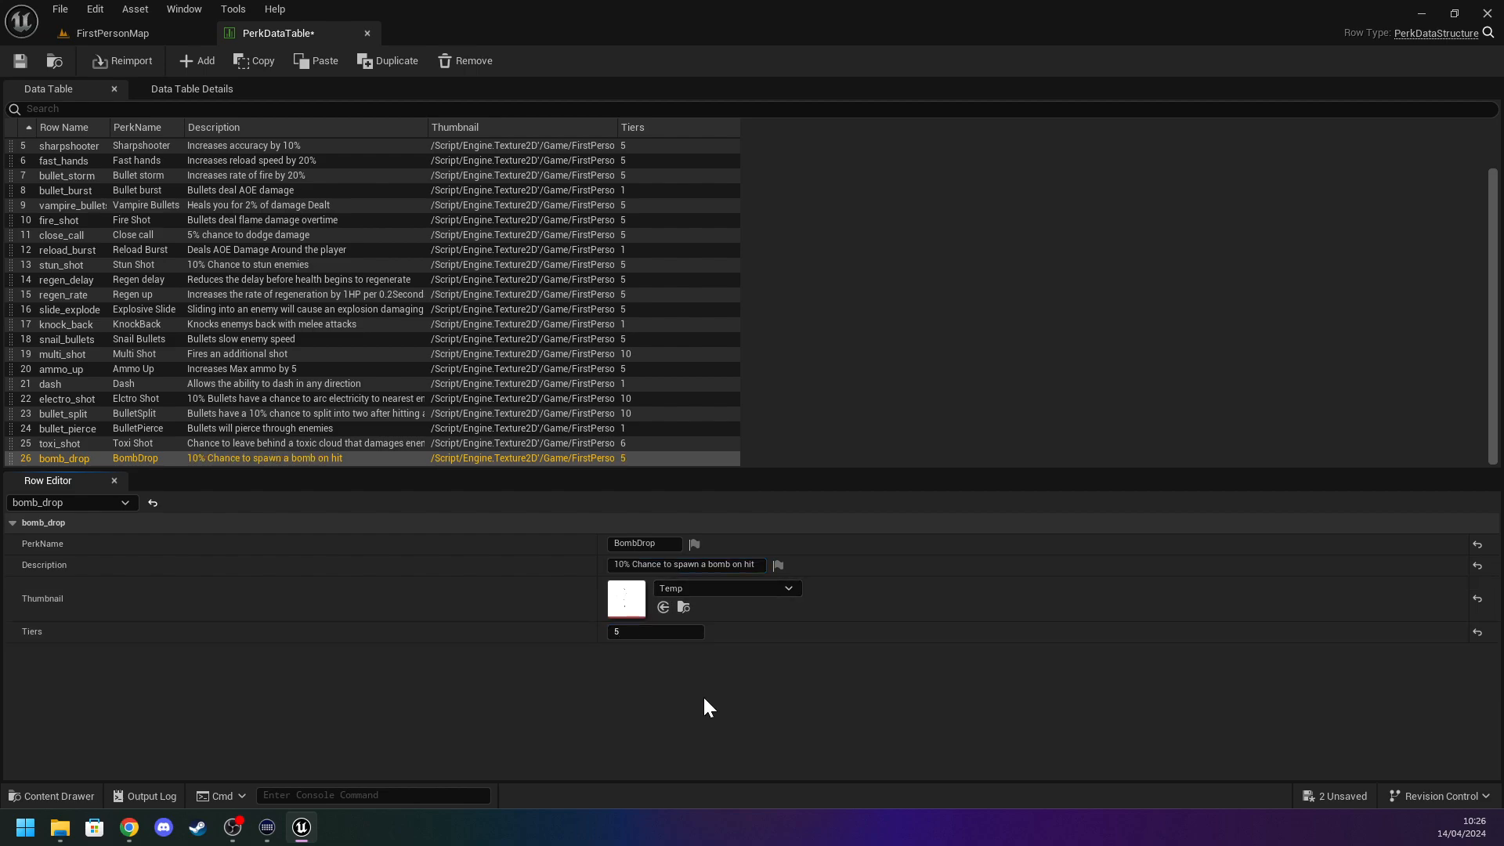
Check the bomb_drop description text and save PerkDataTable.
left_click(758, 565)
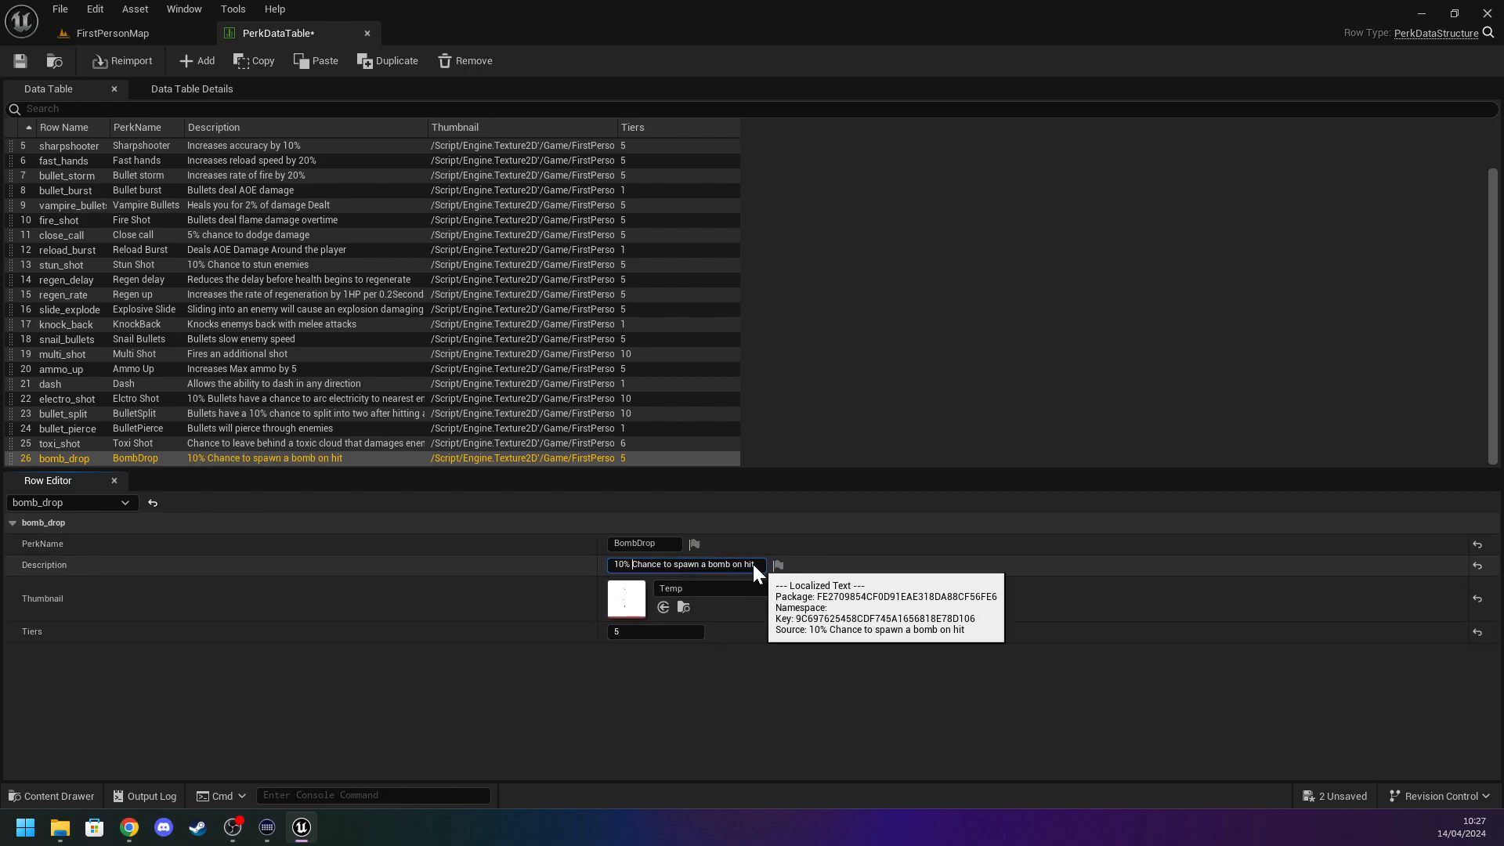
left_click(752, 563)
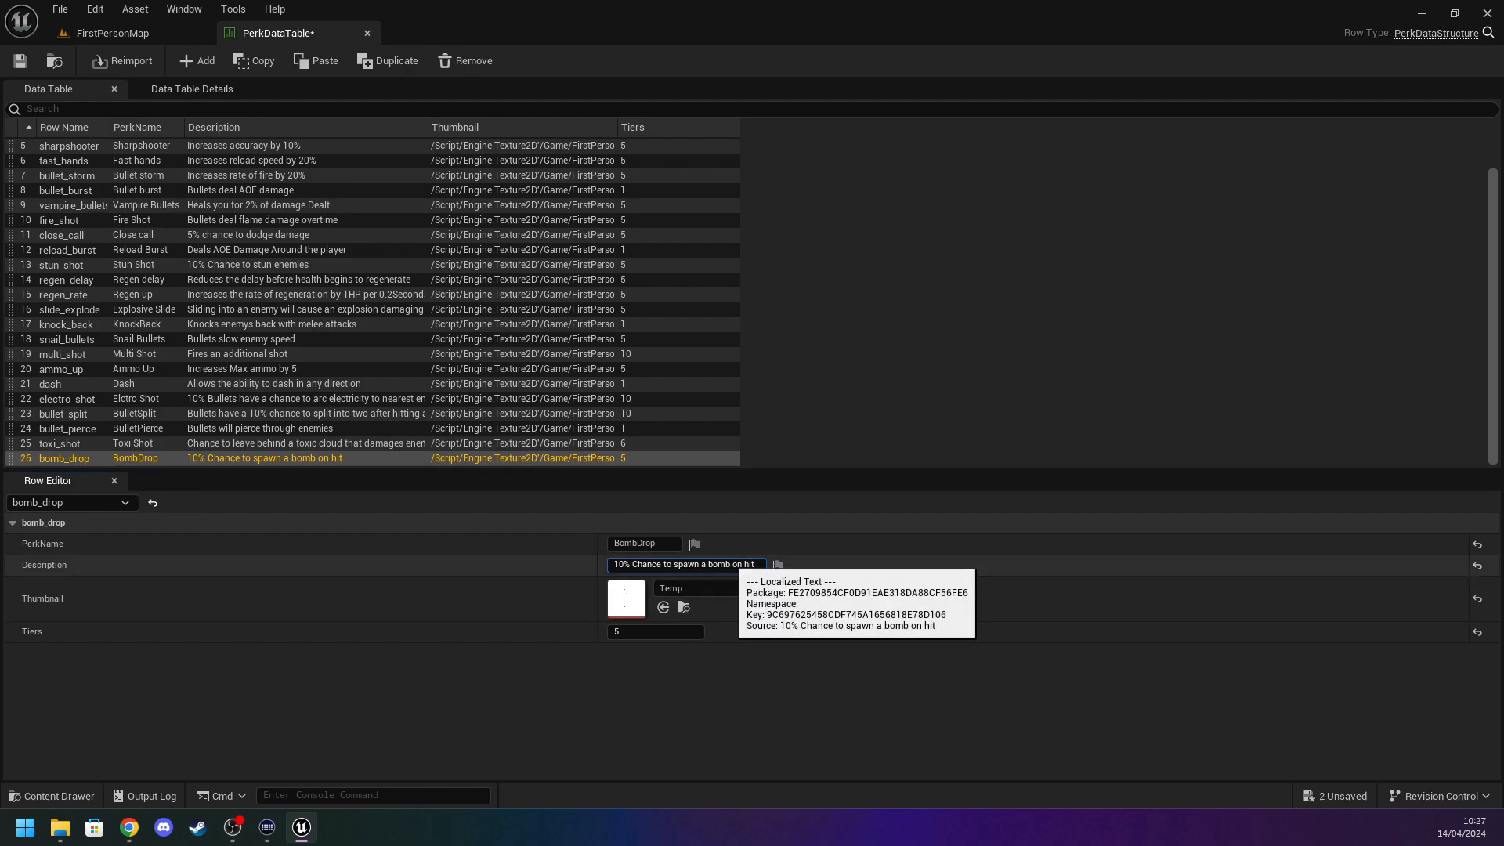
left_click(729, 702)
left_click(30, 64)
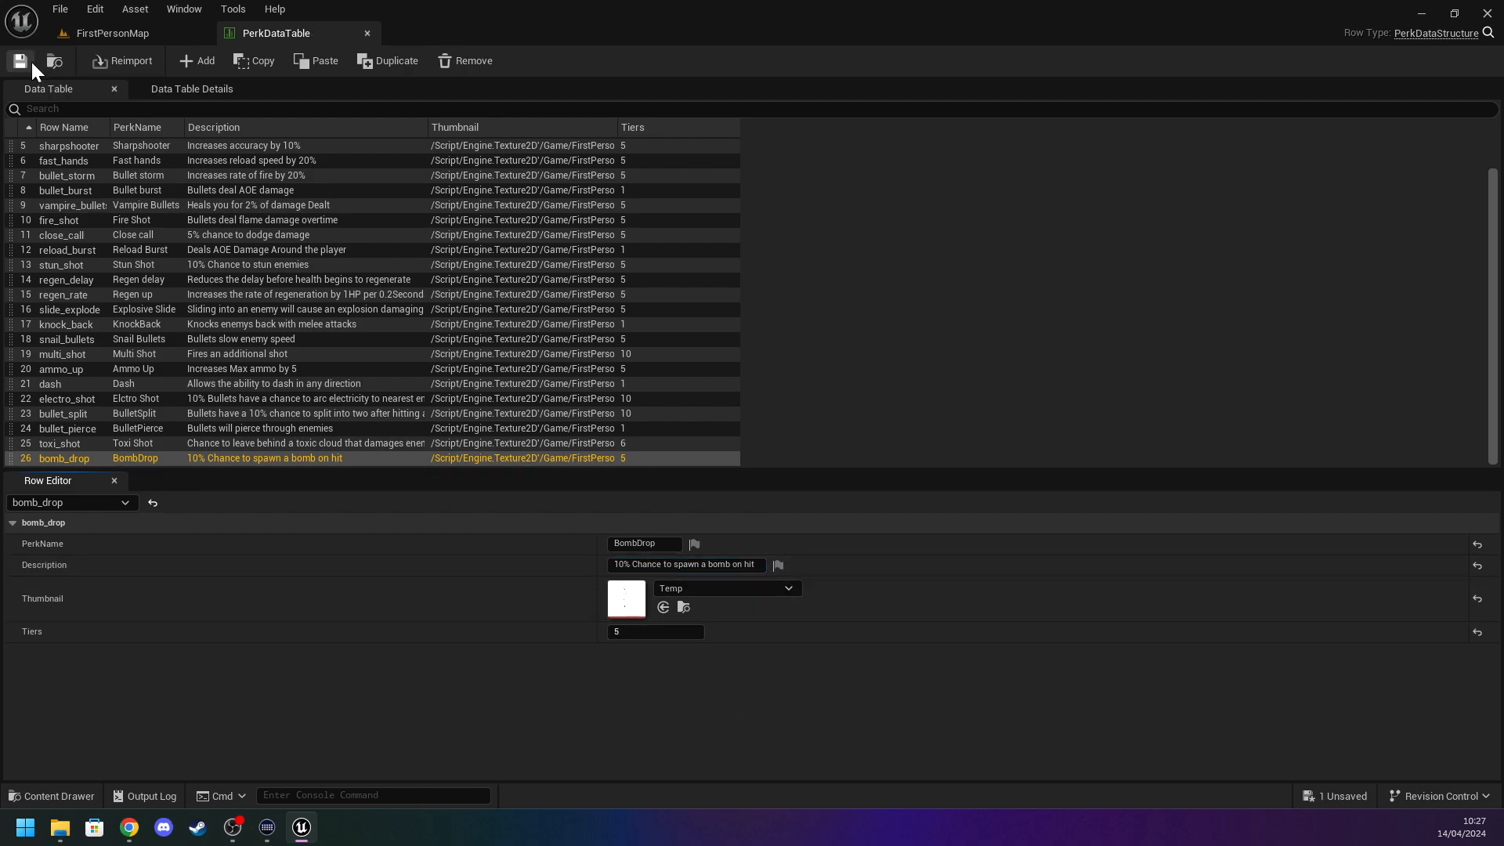
Go back to FirstPersonMap and look at the enemies on the platform from close up.
left_click(106, 35)
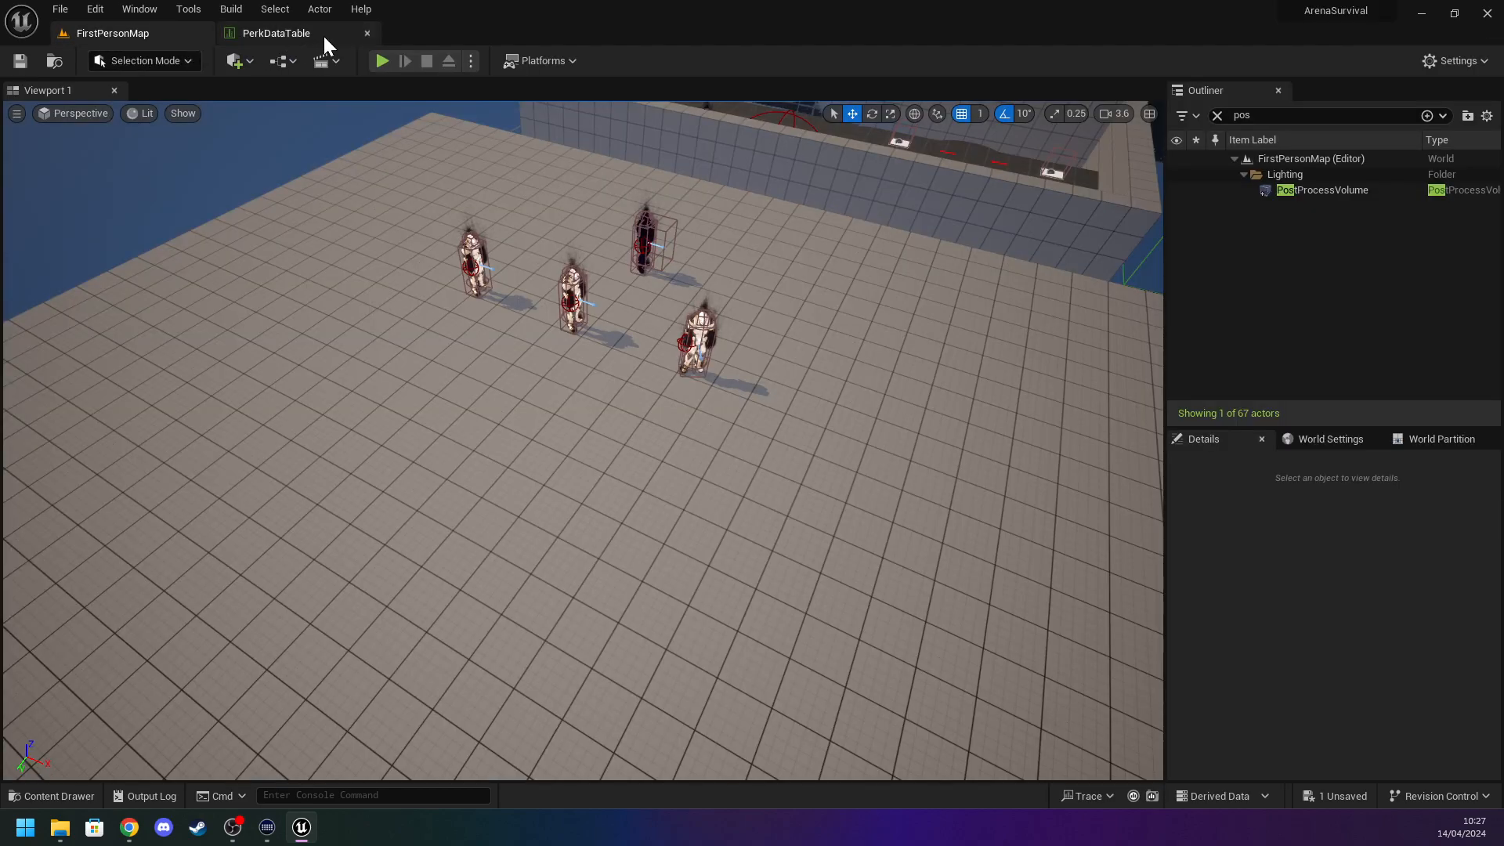
left_click(320, 34)
left_click(114, 36)
key("w")
mouse_move(261, 251)
right_mouse_down()
mouse_move(249, 228)
mouse_move(274, 227)
right_mouse_up()
Look through the FirstPerson Blueprints folders and the Damage folder for a suitable place for the bomb asset.
key("ctrl+space")
left_click(368, 521)
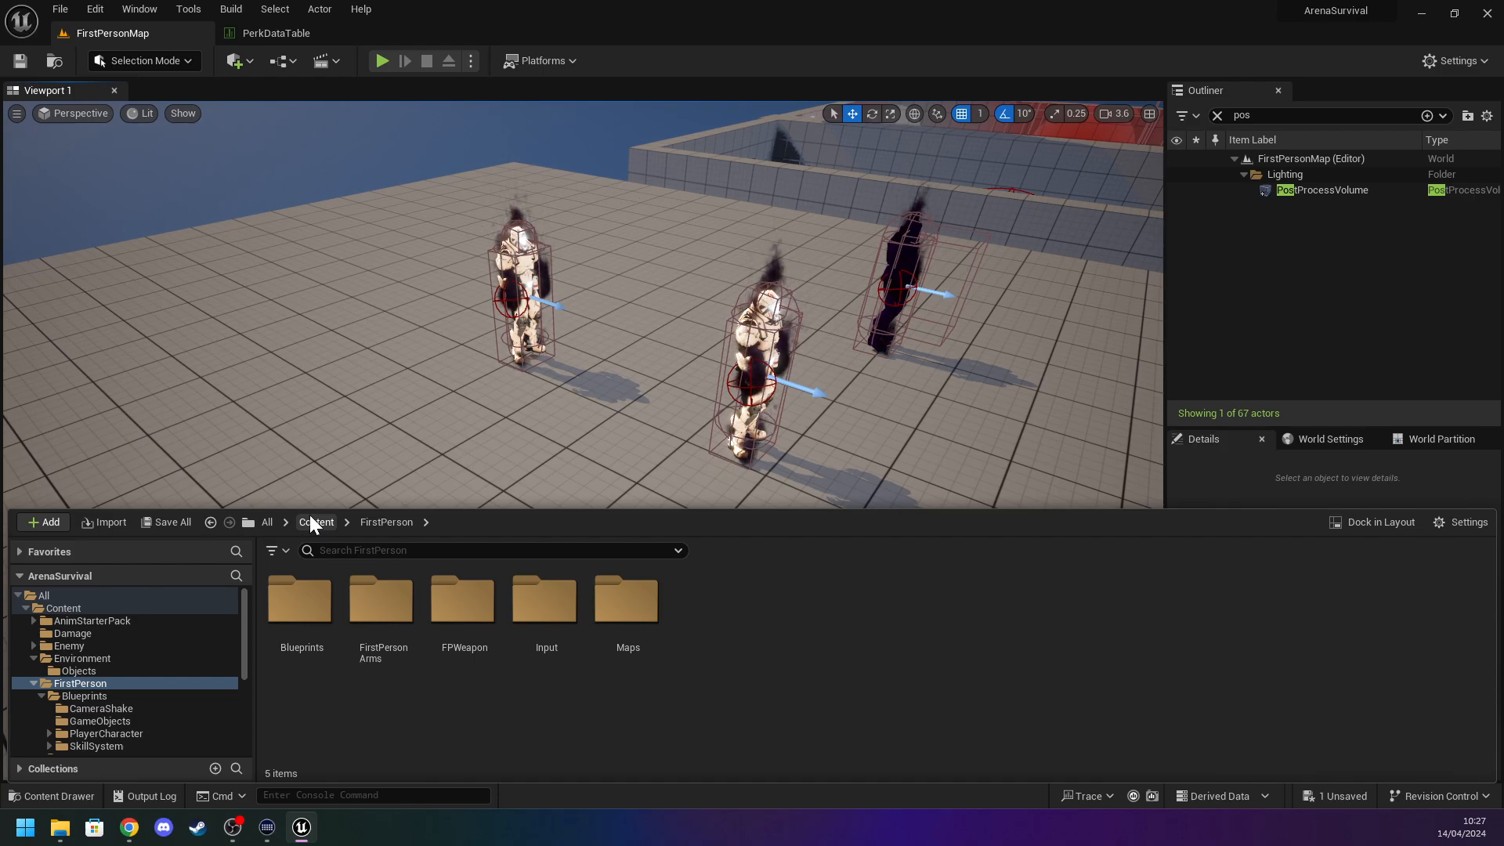
left_click(282, 619)
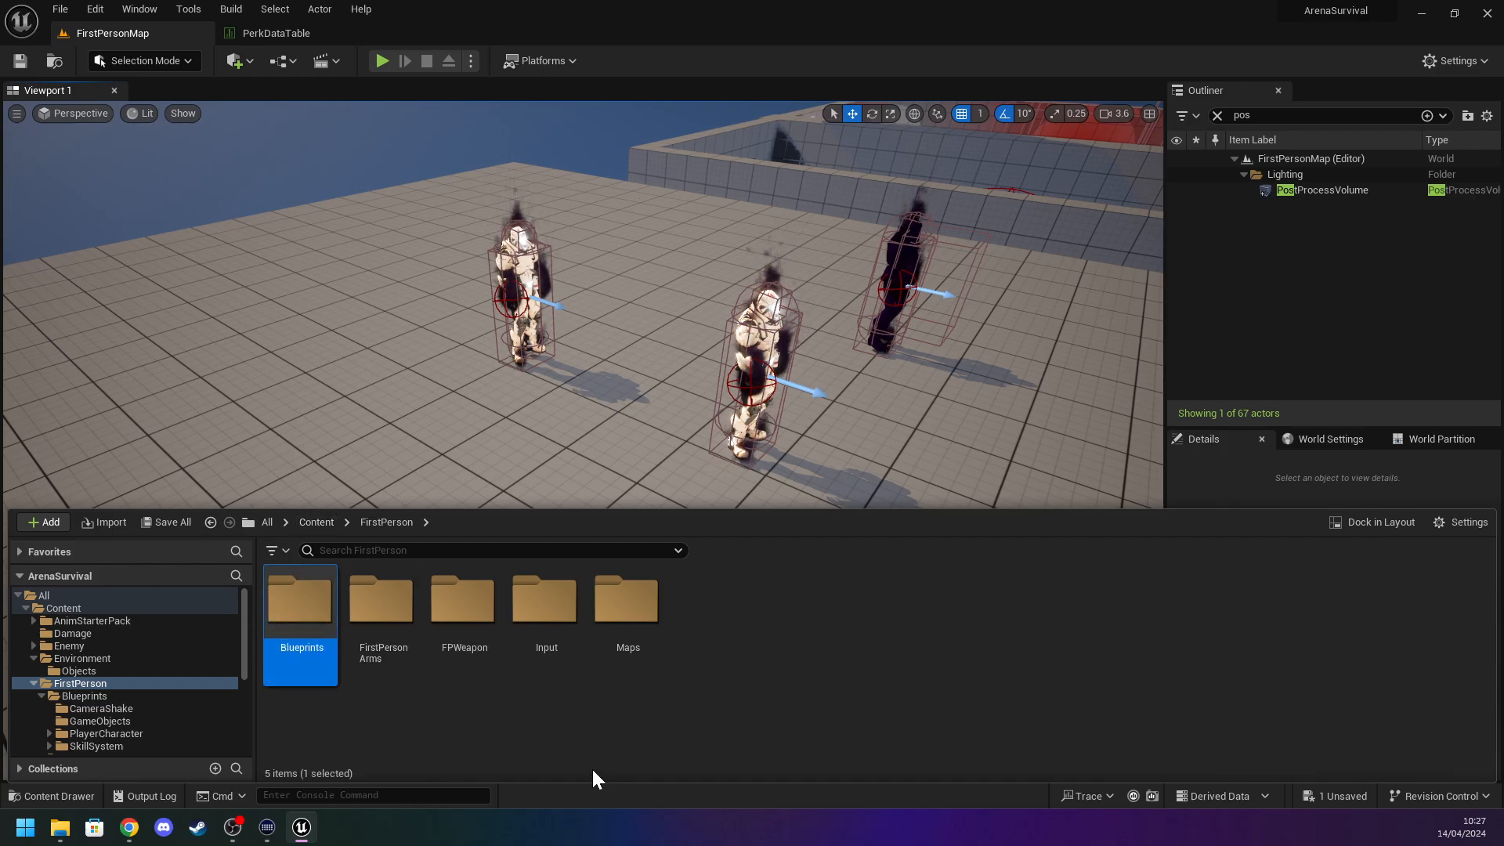
double_click(328, 625)
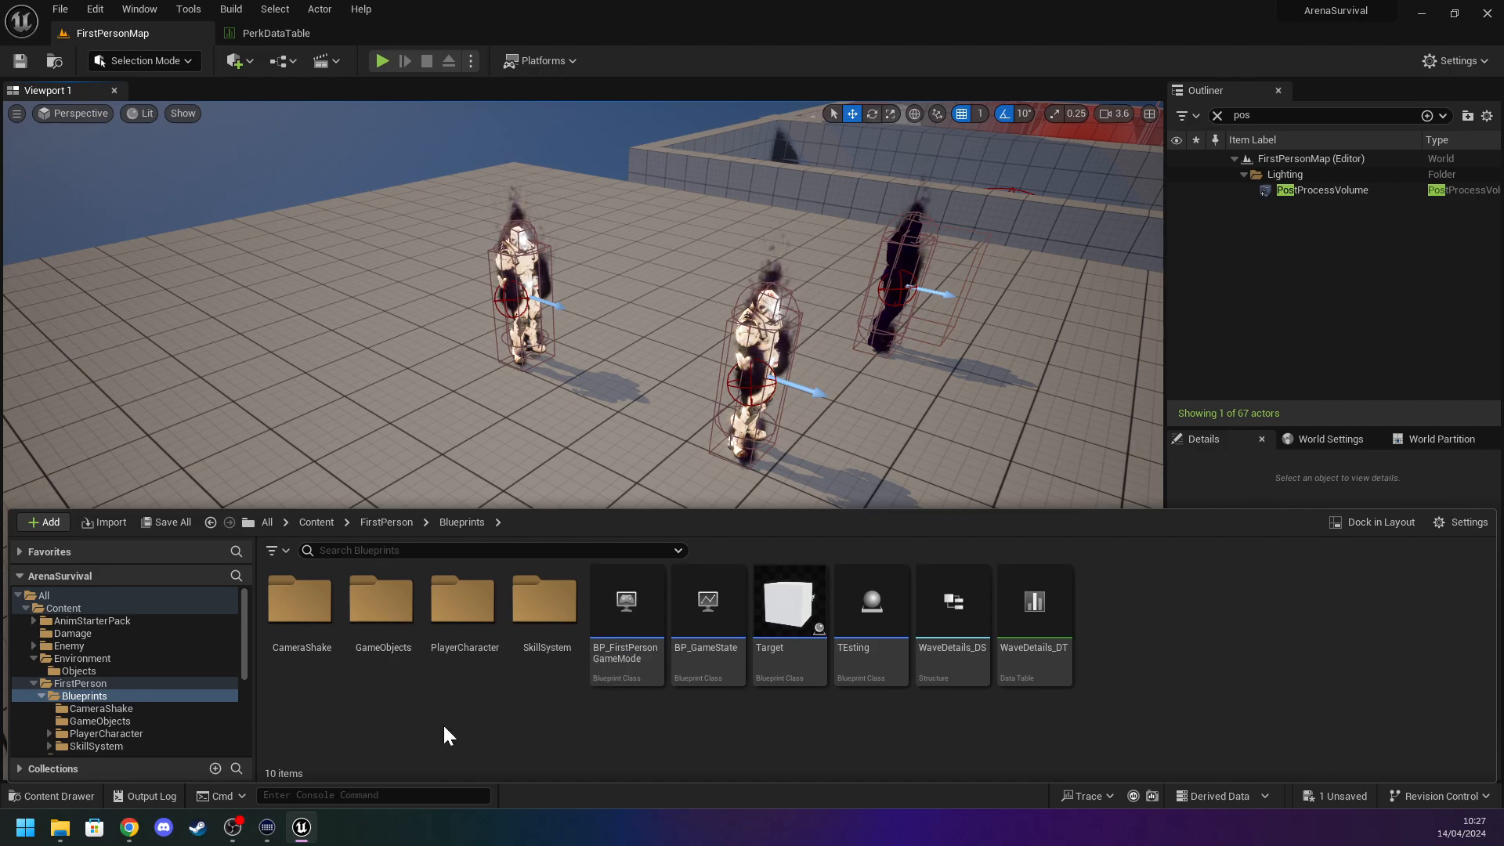
left_click(400, 622)
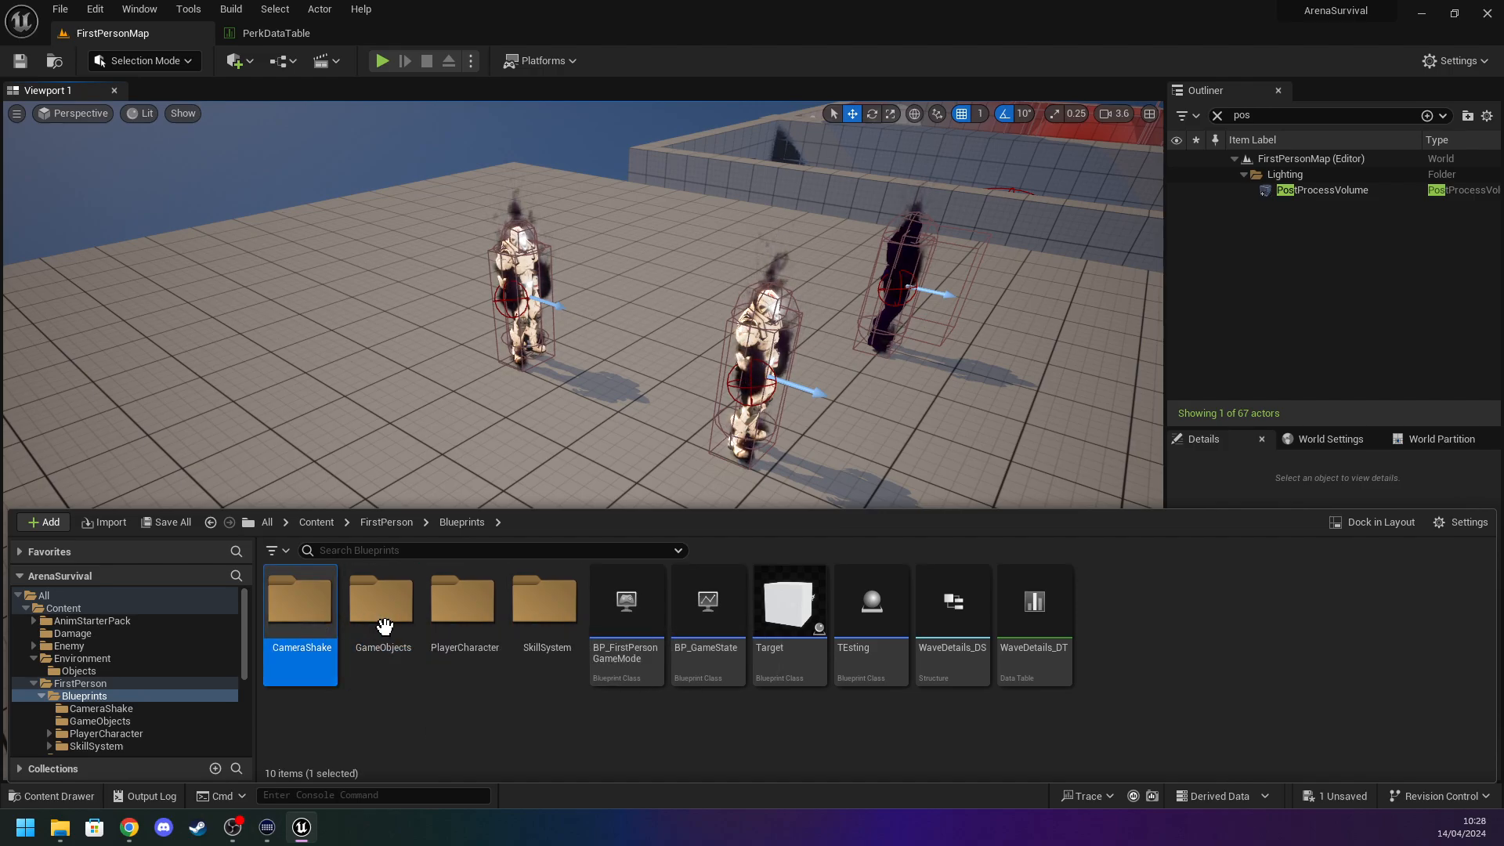
double_click(453, 619)
left_click(316, 525)
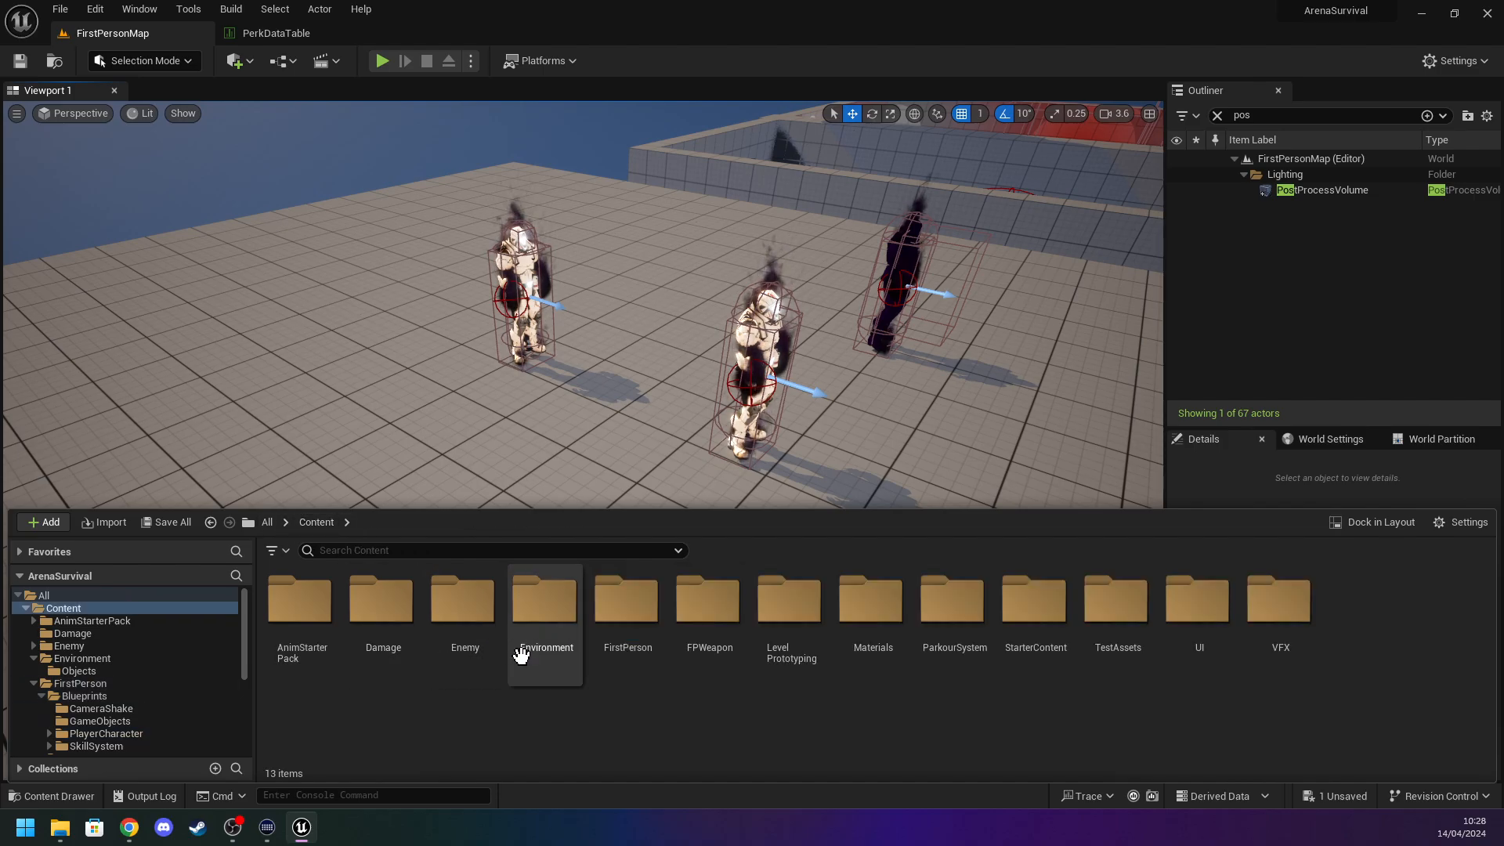
double_click(398, 602)
left_click(305, 521)
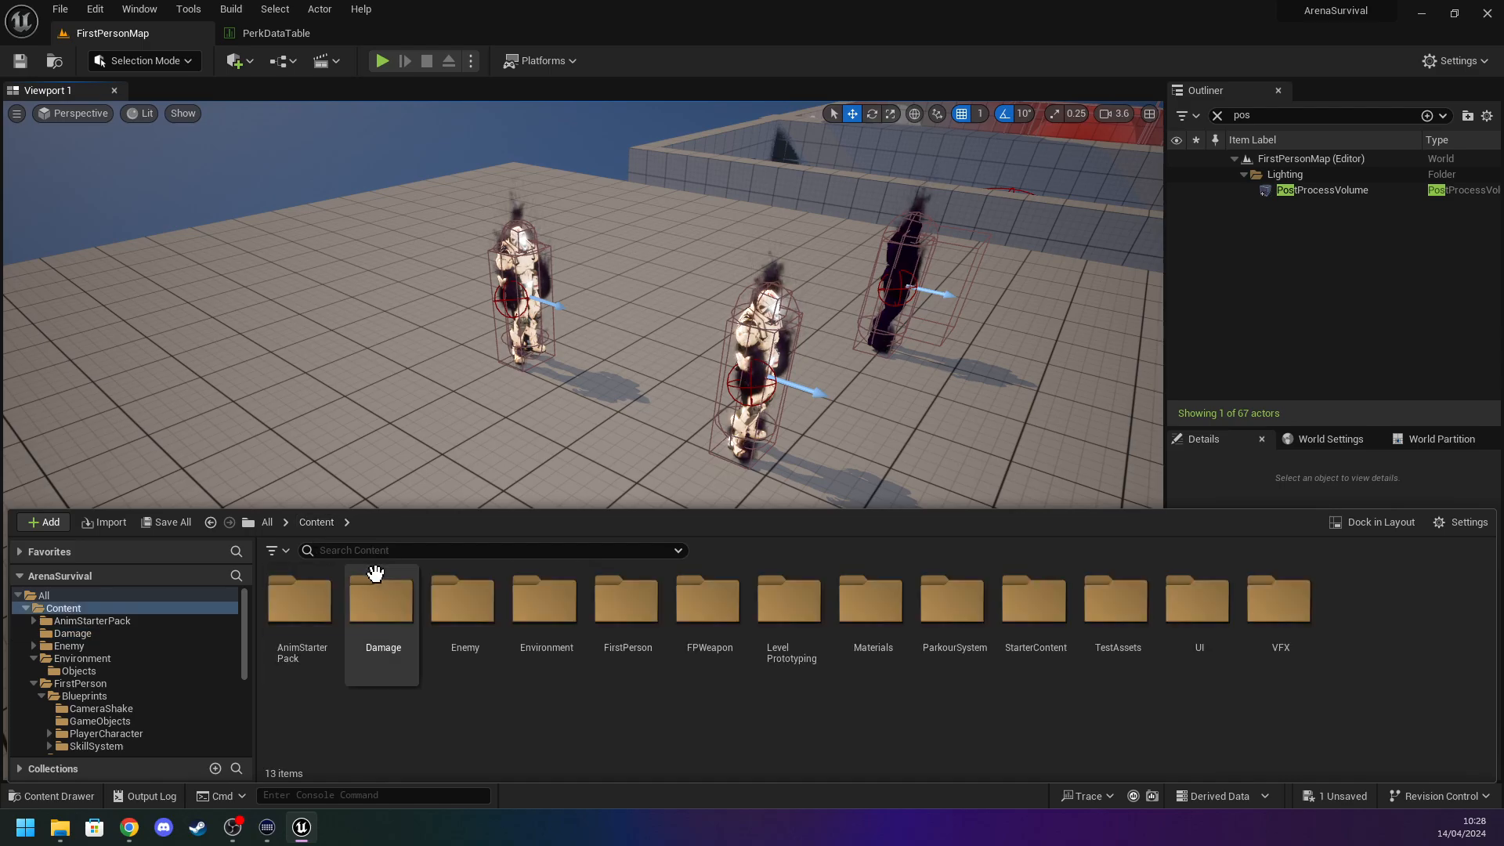
In FirstPerson/Blueprints/GameObjects, create a Blueprint Class with Actor as its parent and name it Bomb.
double_click(631, 615)
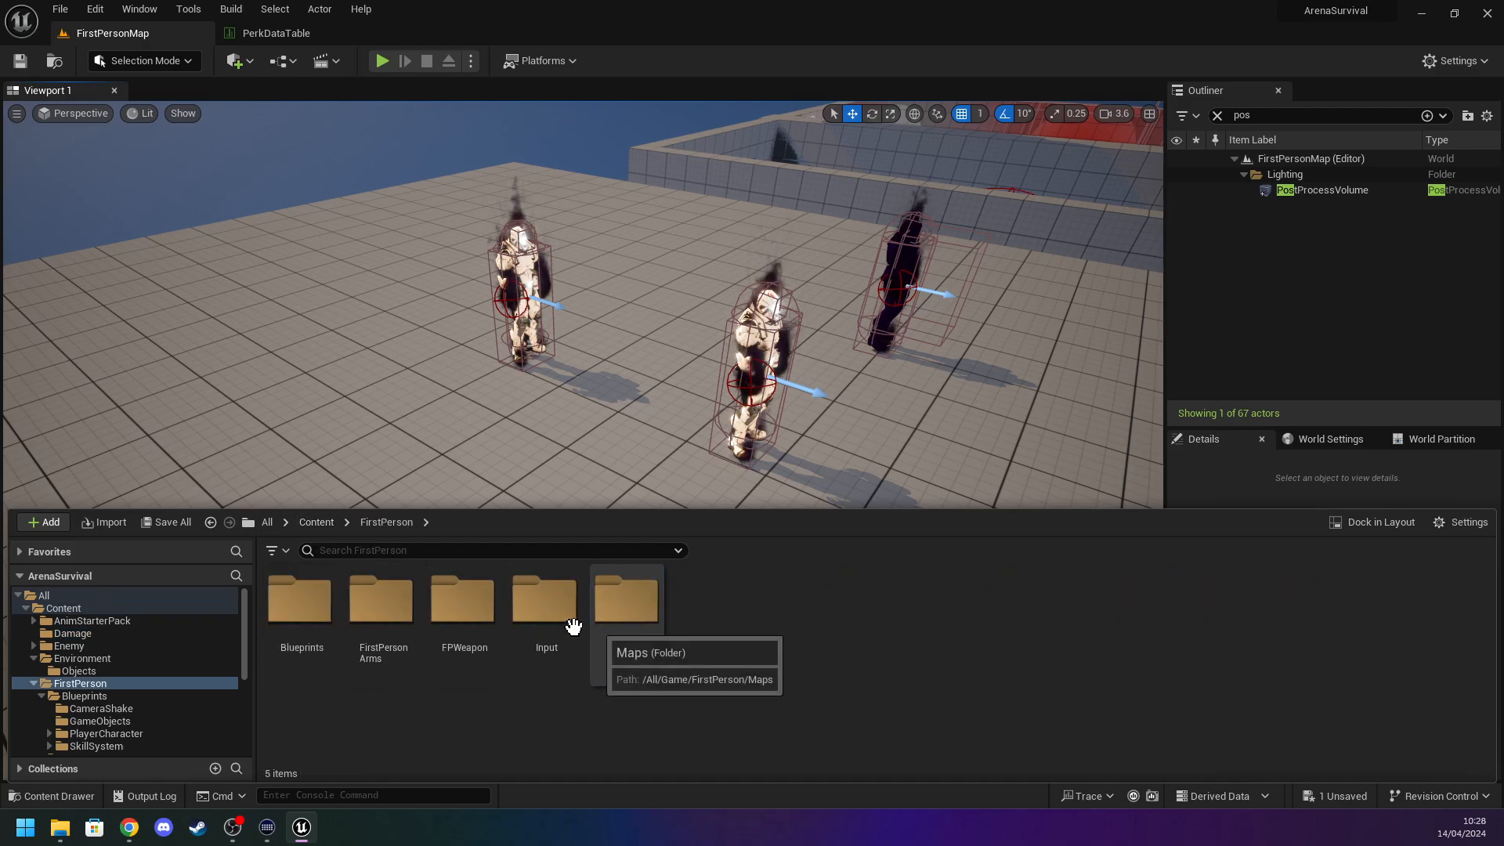
double_click(292, 595)
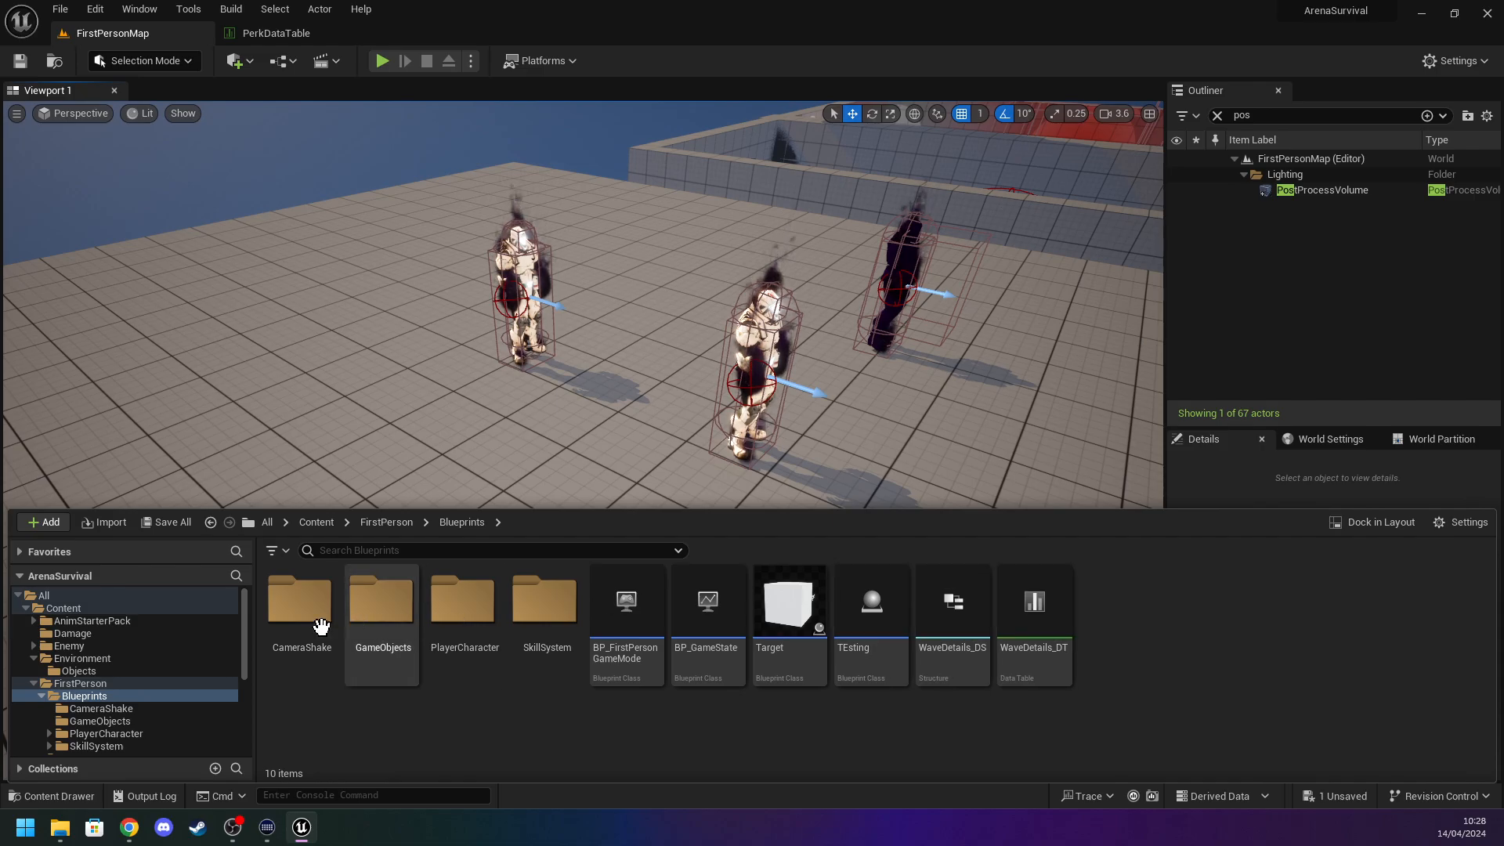
double_click(349, 625)
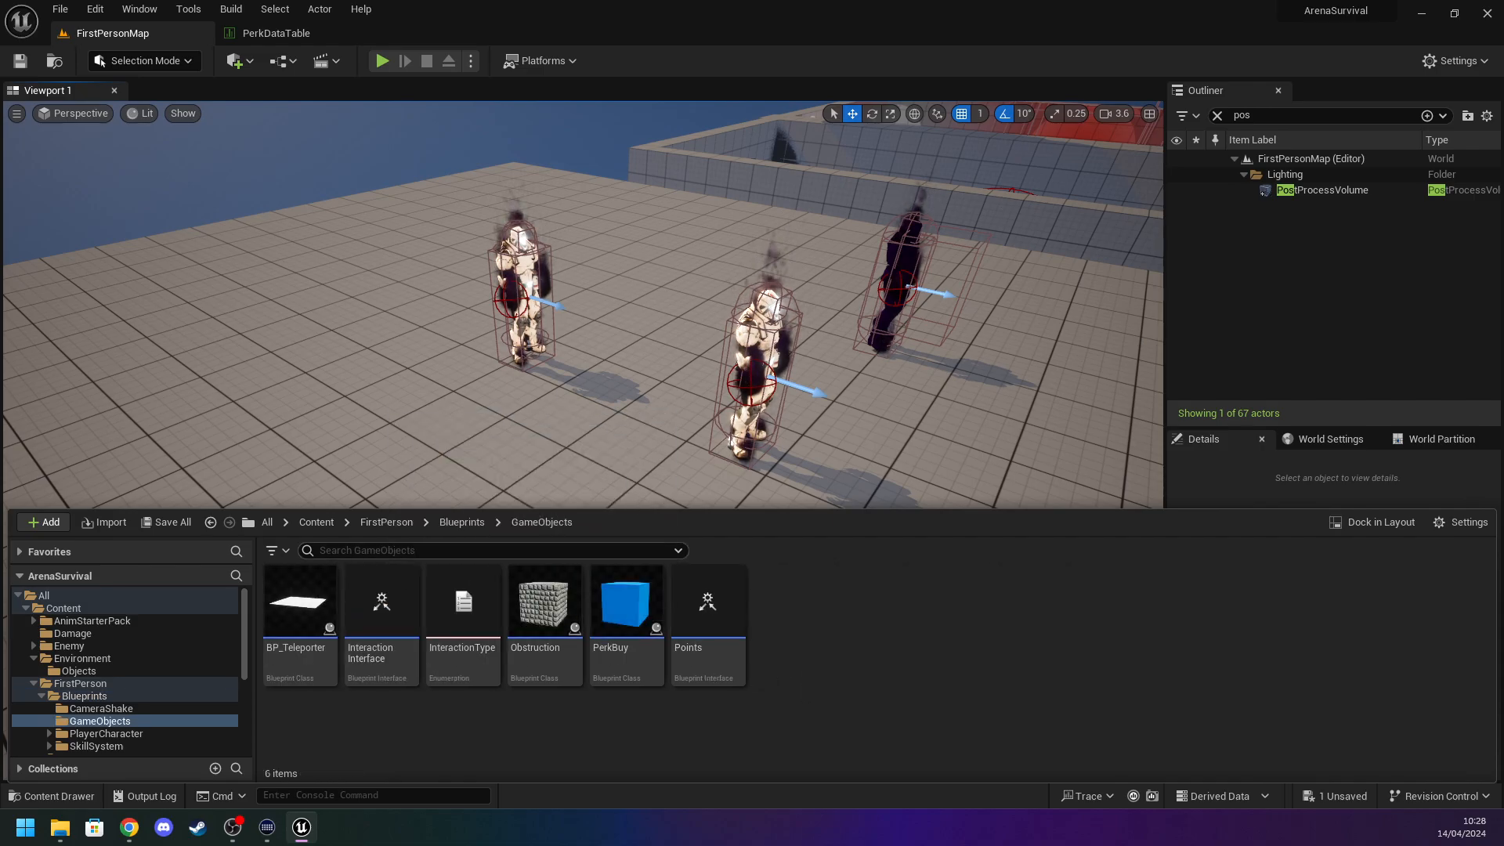
right_click(875, 630)
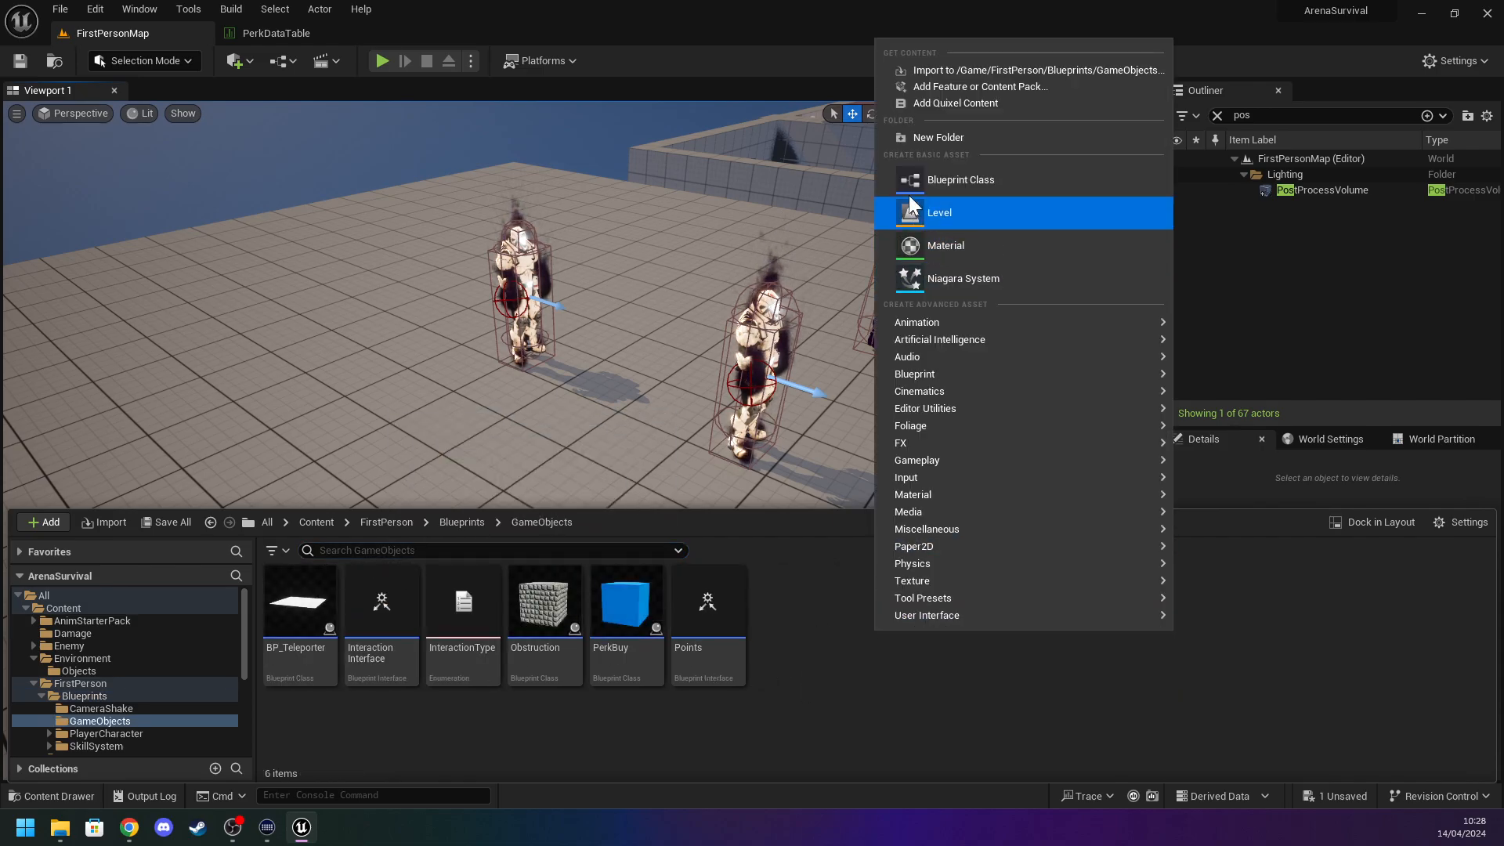
left_click(929, 178)
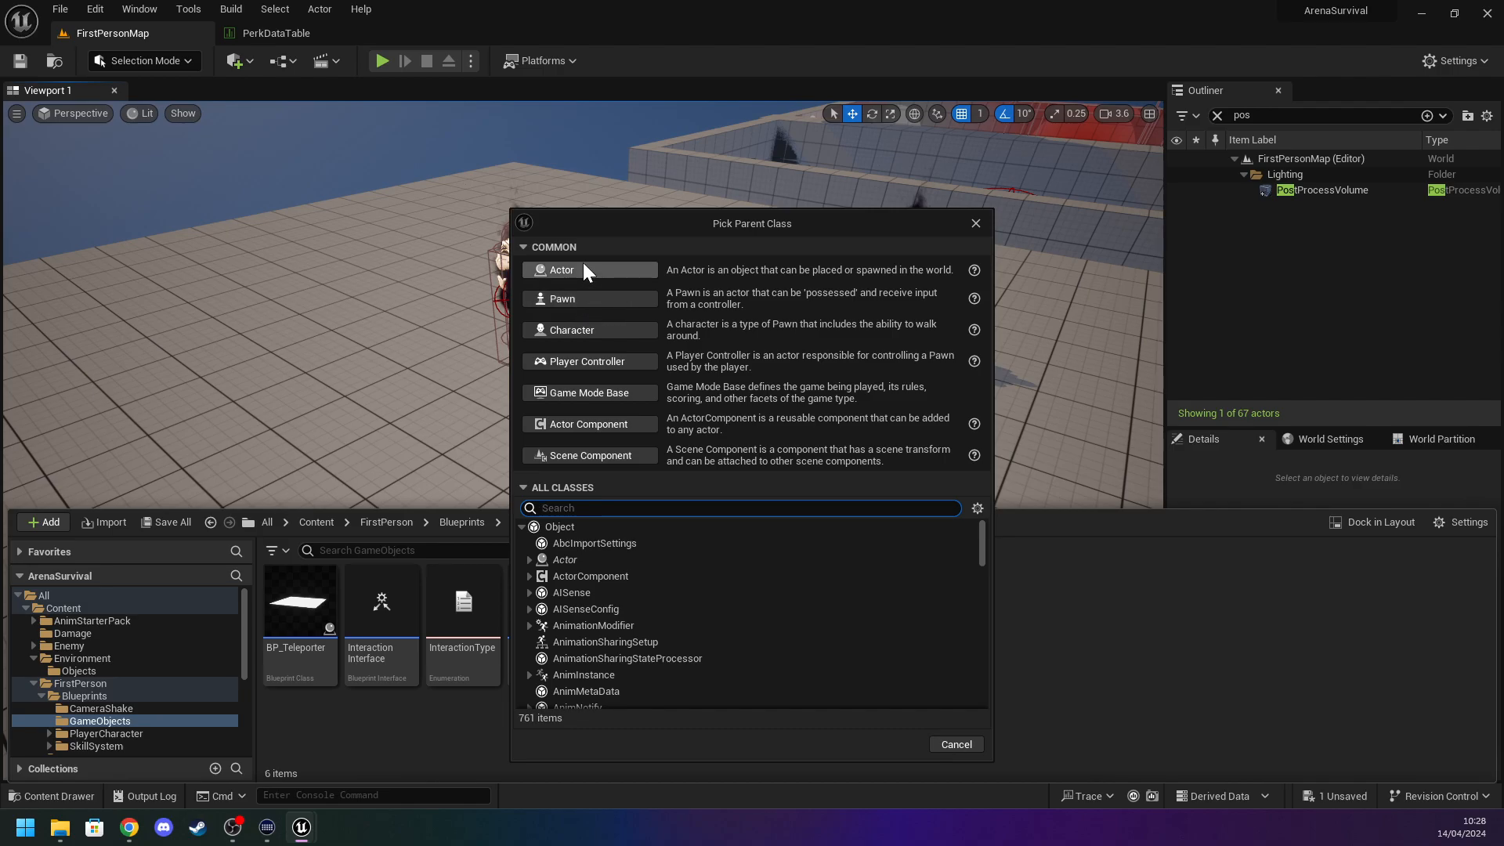
left_click(582, 270)
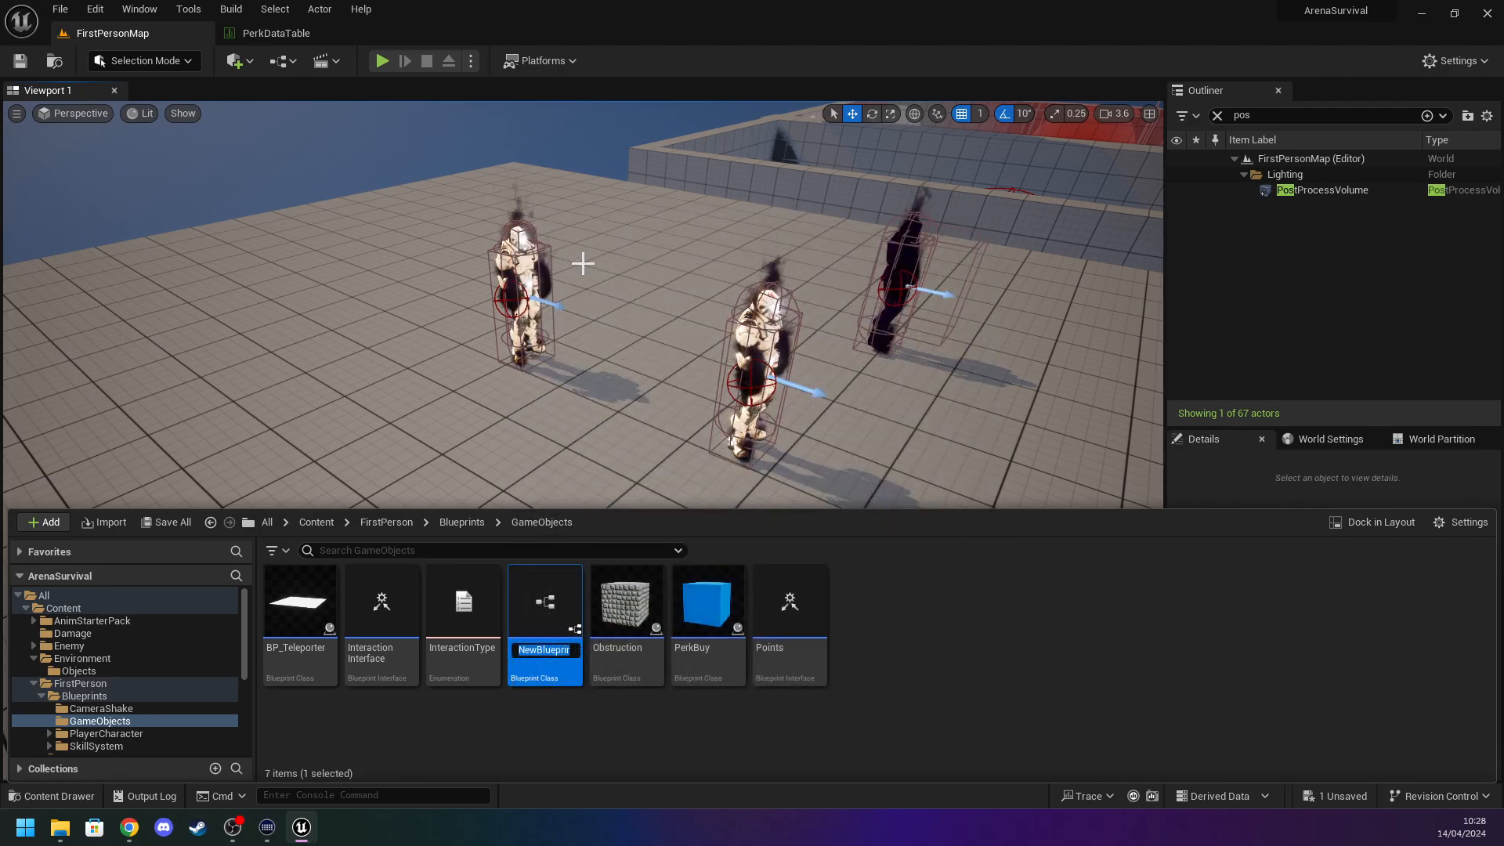
type("Bomb")
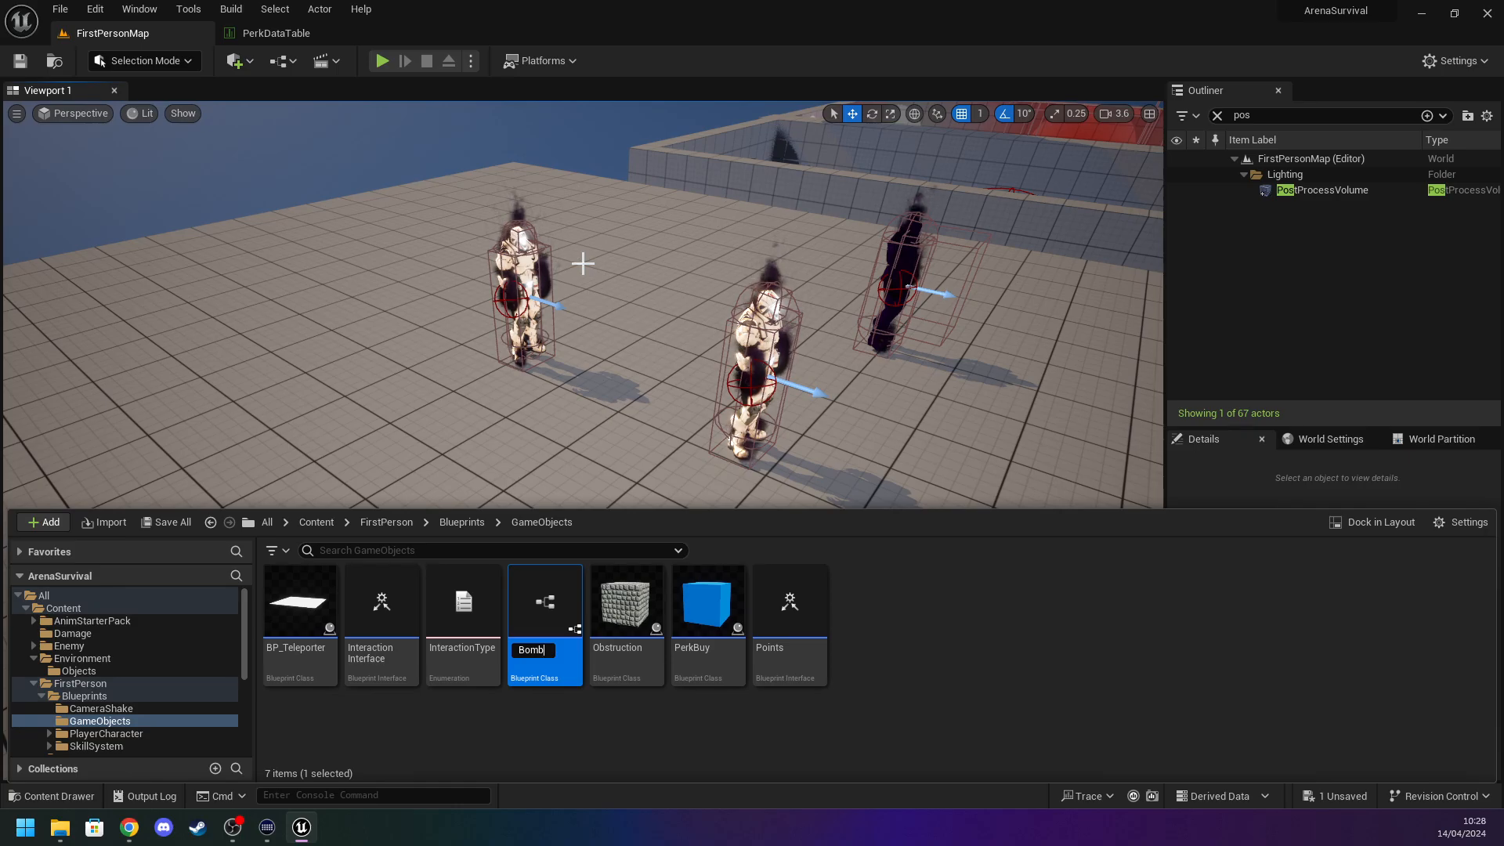
key("Return")
Open the Bomb blueprint, save it, and add a Sphere mesh component under its root.
double_click(325, 614)
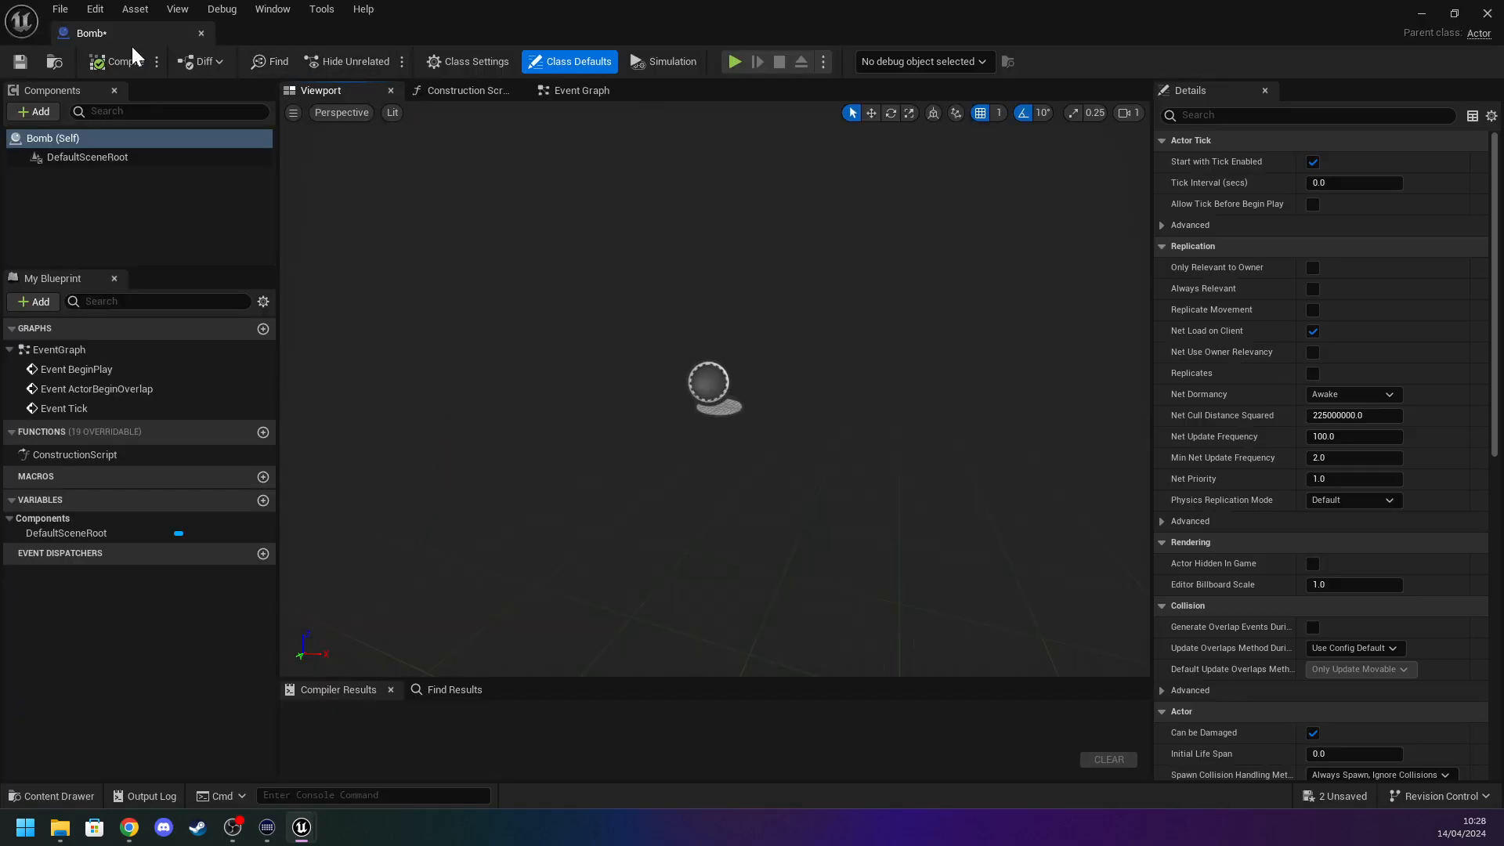
left_click(19, 62)
left_click(33, 112)
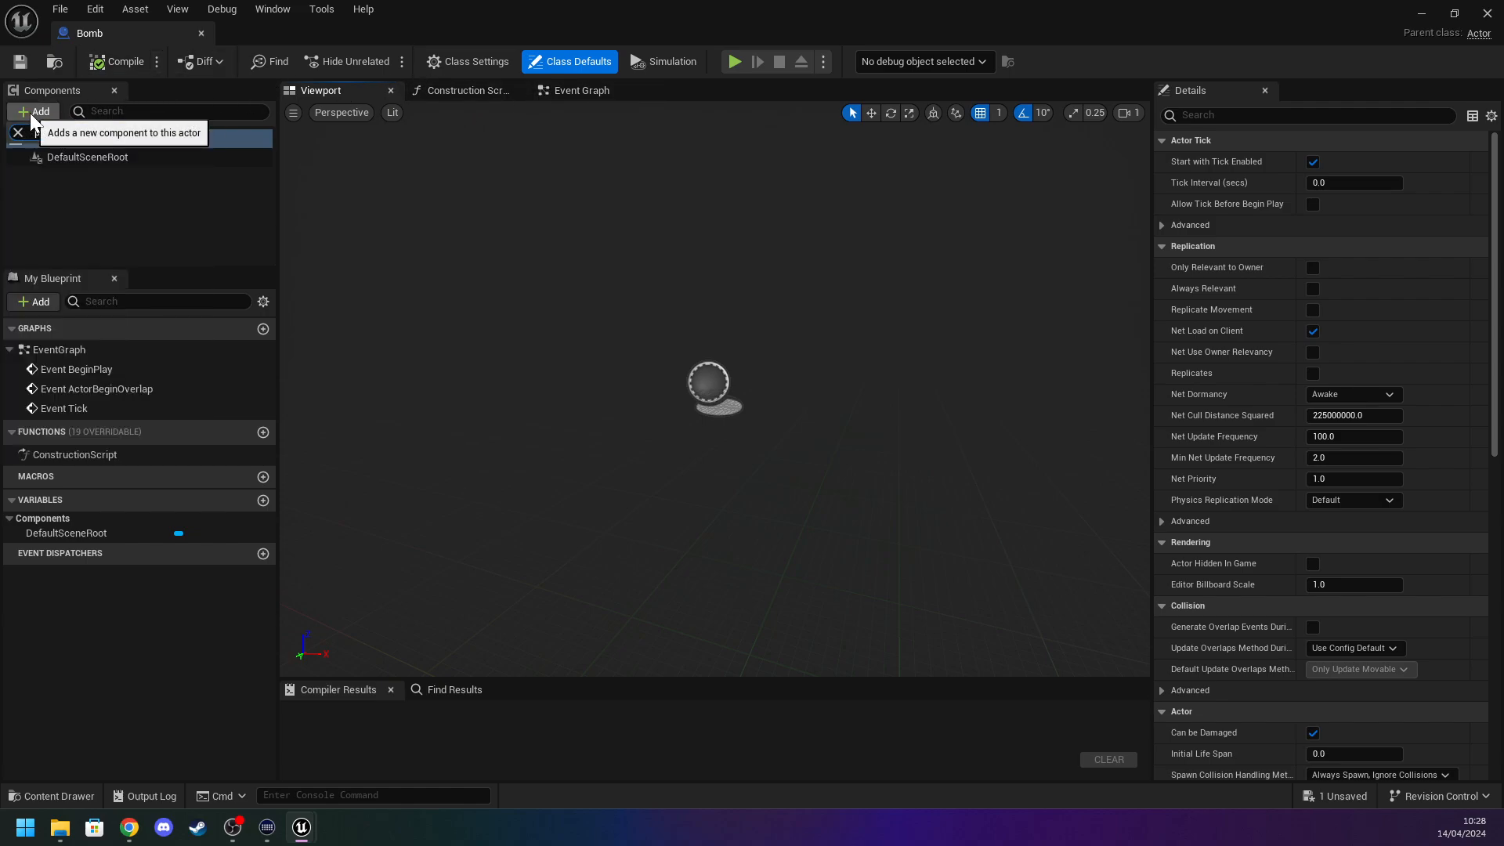
type("sph")
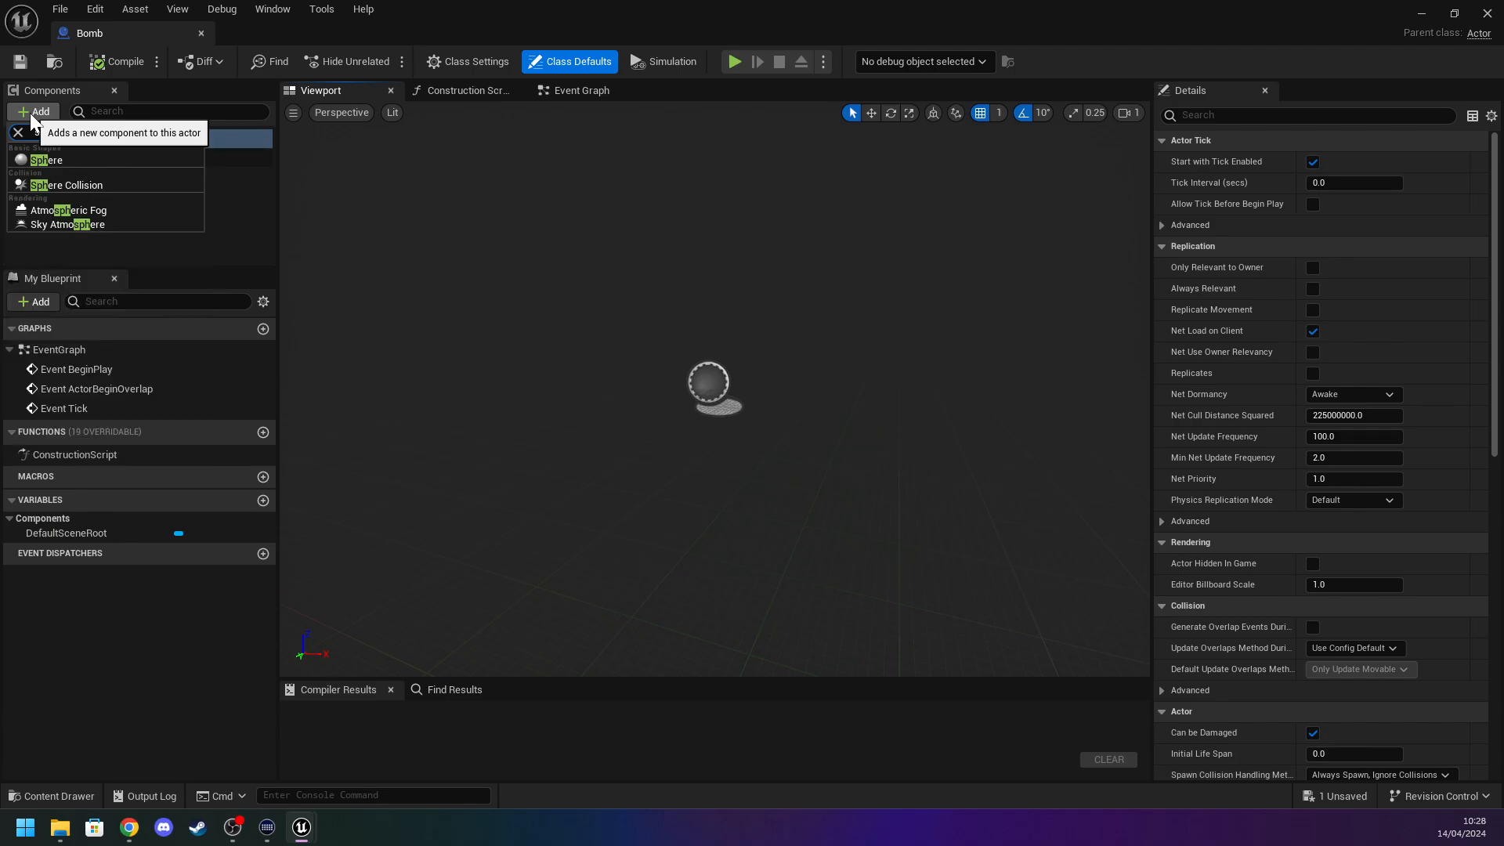
left_click(73, 160)
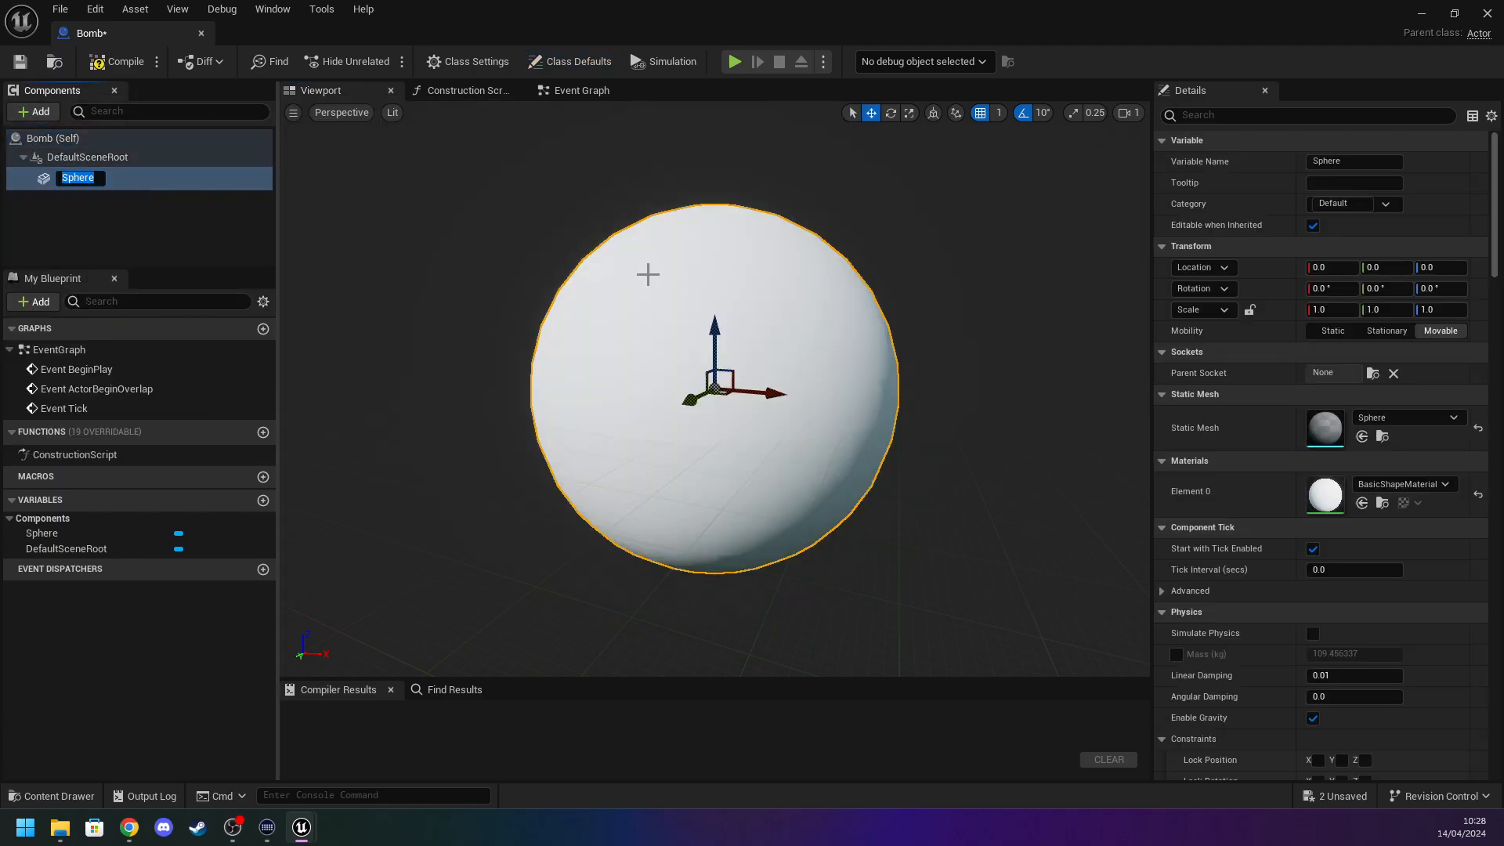
left_click(459, 273)
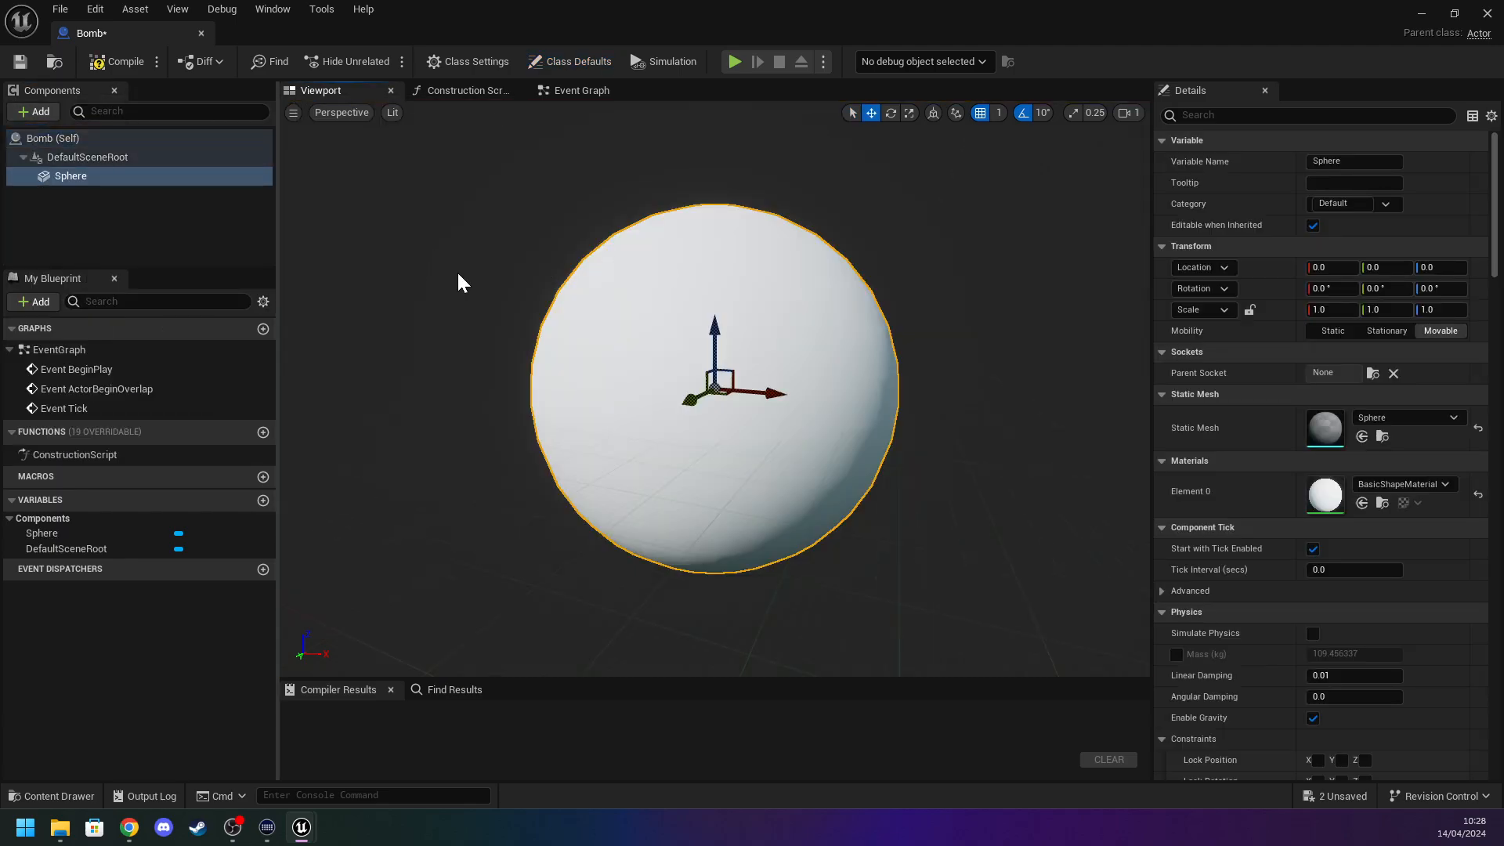
scroll(405, 232, "down", 3)
scroll(407, 231, "up", 3)
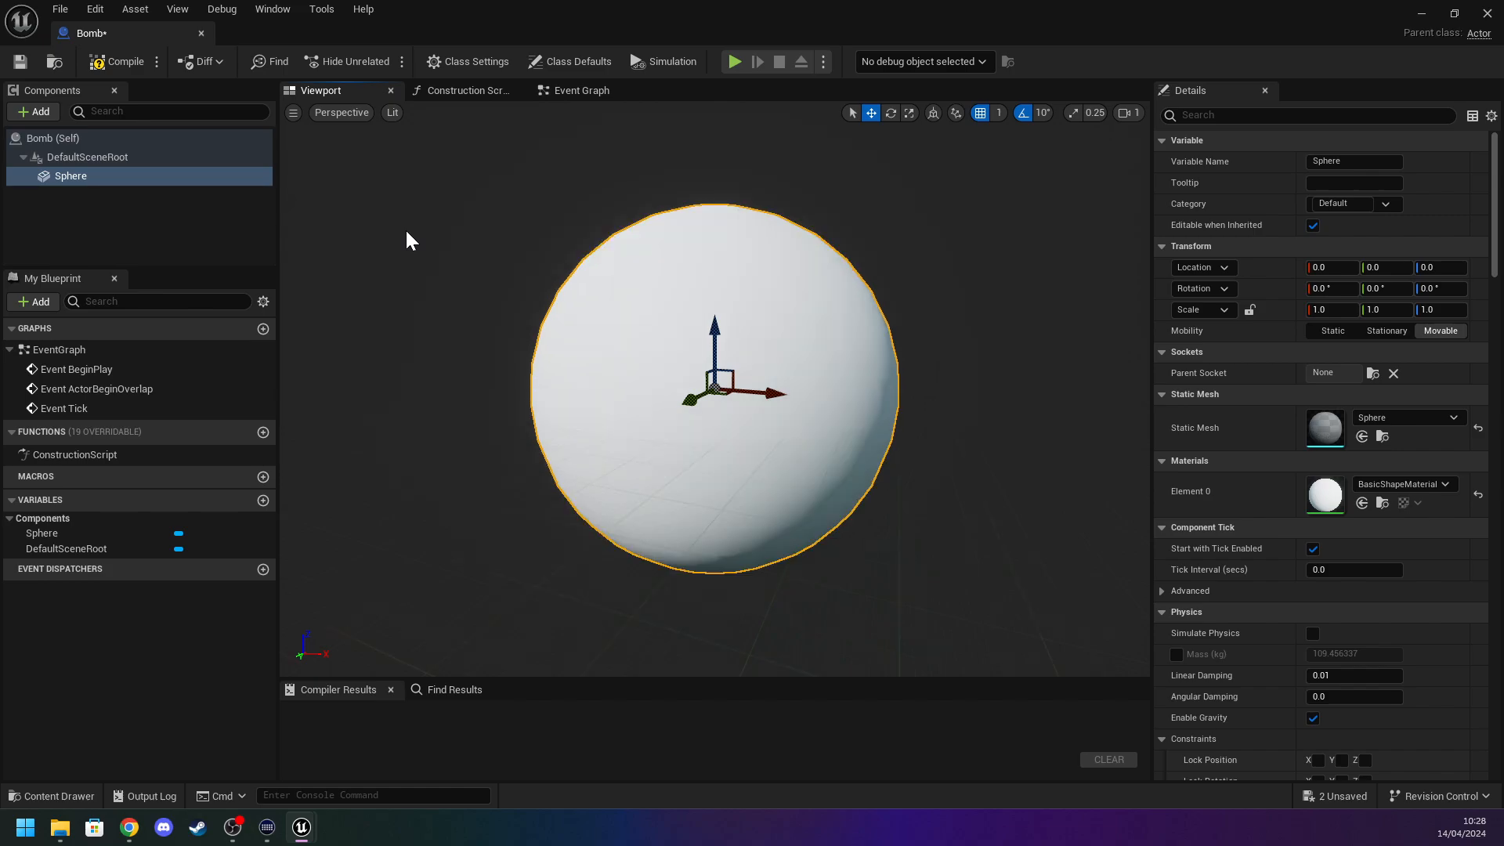
left_click(52, 113)
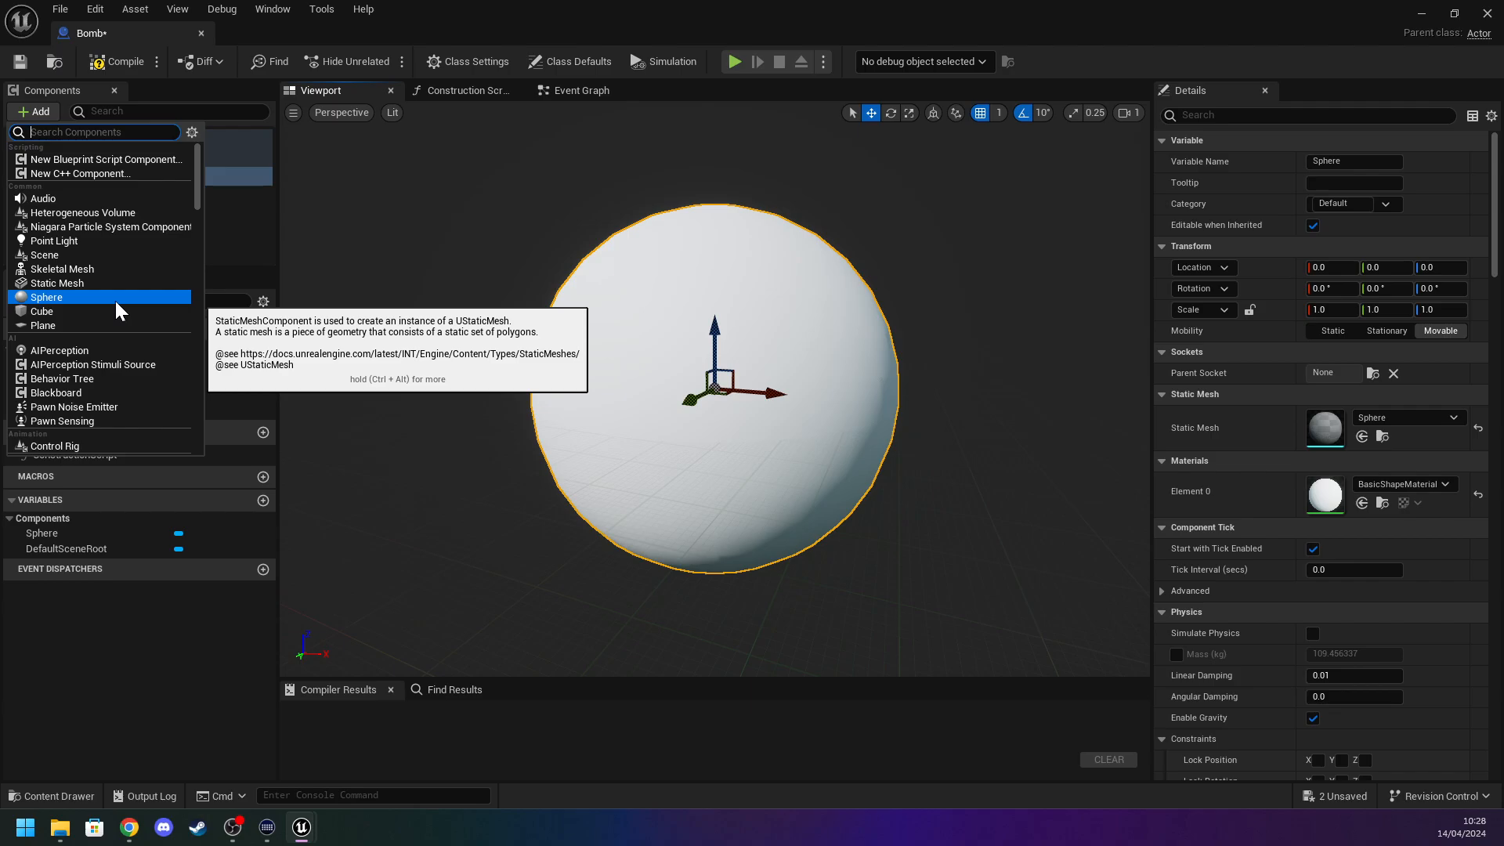
left_click(360, 258)
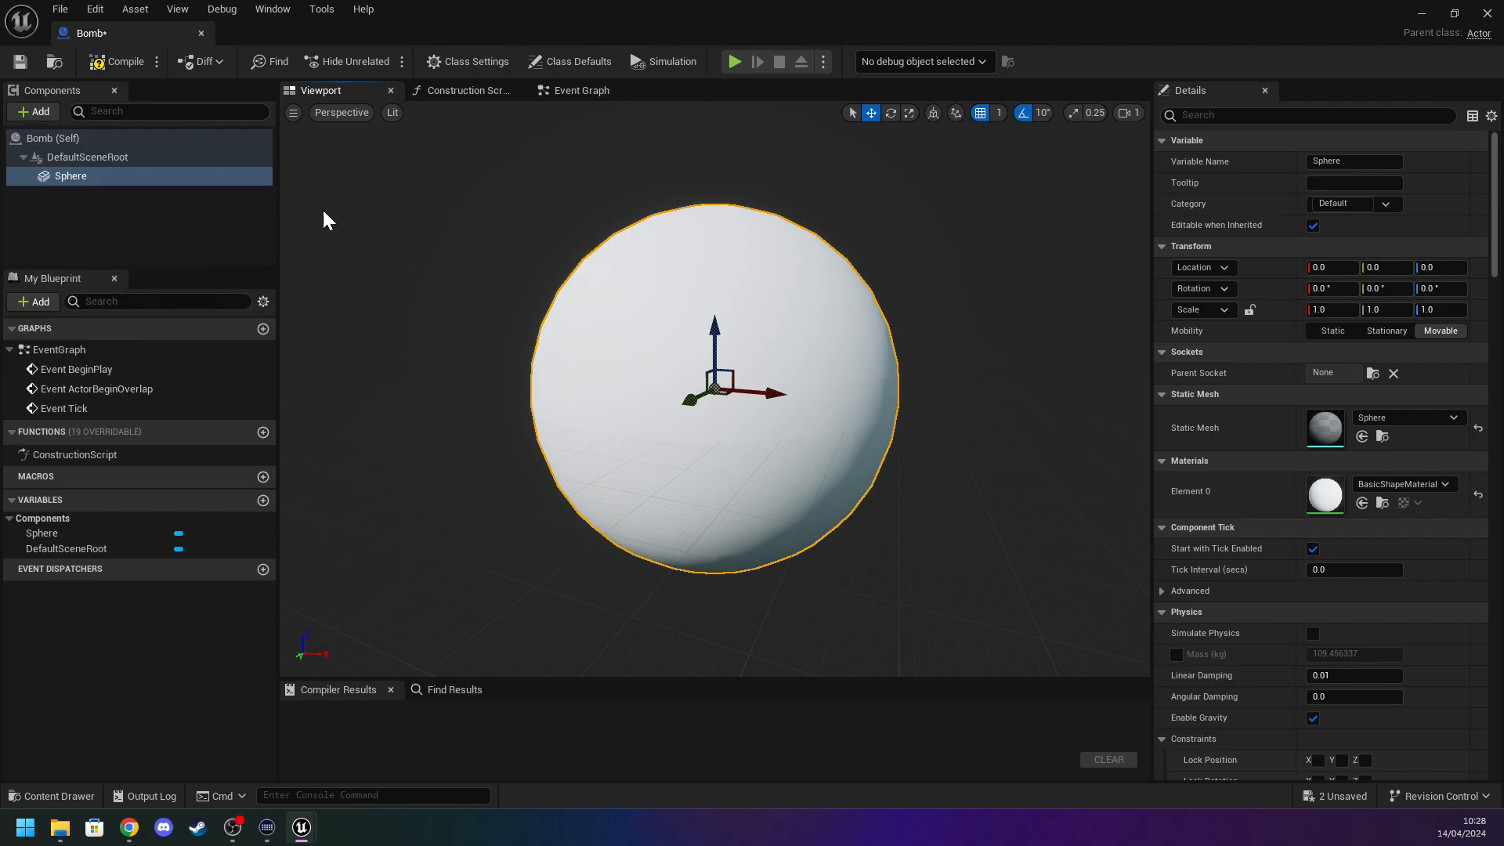
left_click(47, 113)
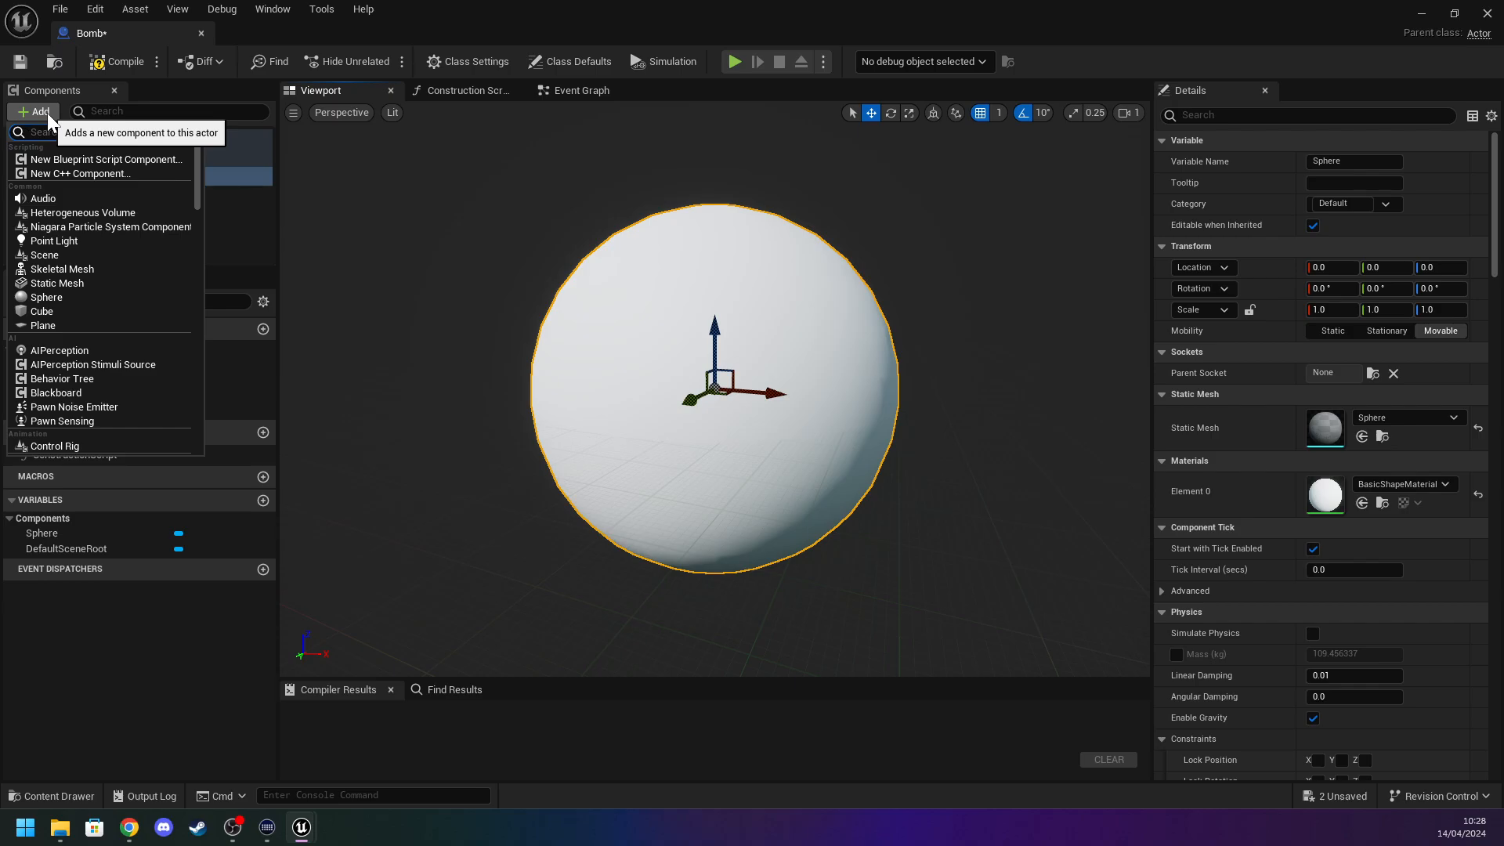
left_click(452, 237)
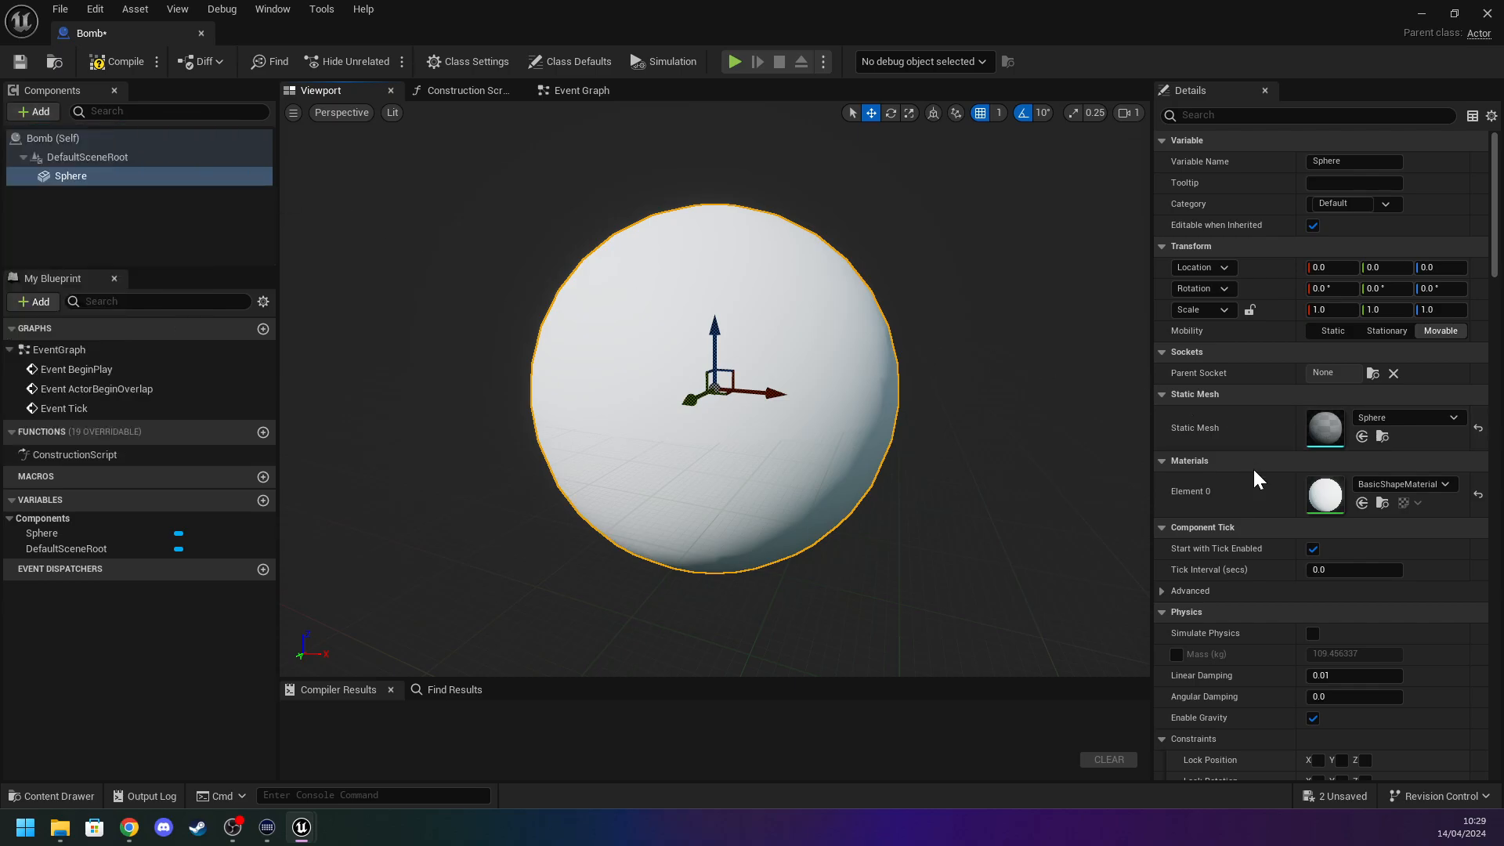
Enable Simulate Physics on the Bomb's Sphere component, compile the blueprint and close it.
scroll(1289, 518, "down", 1)
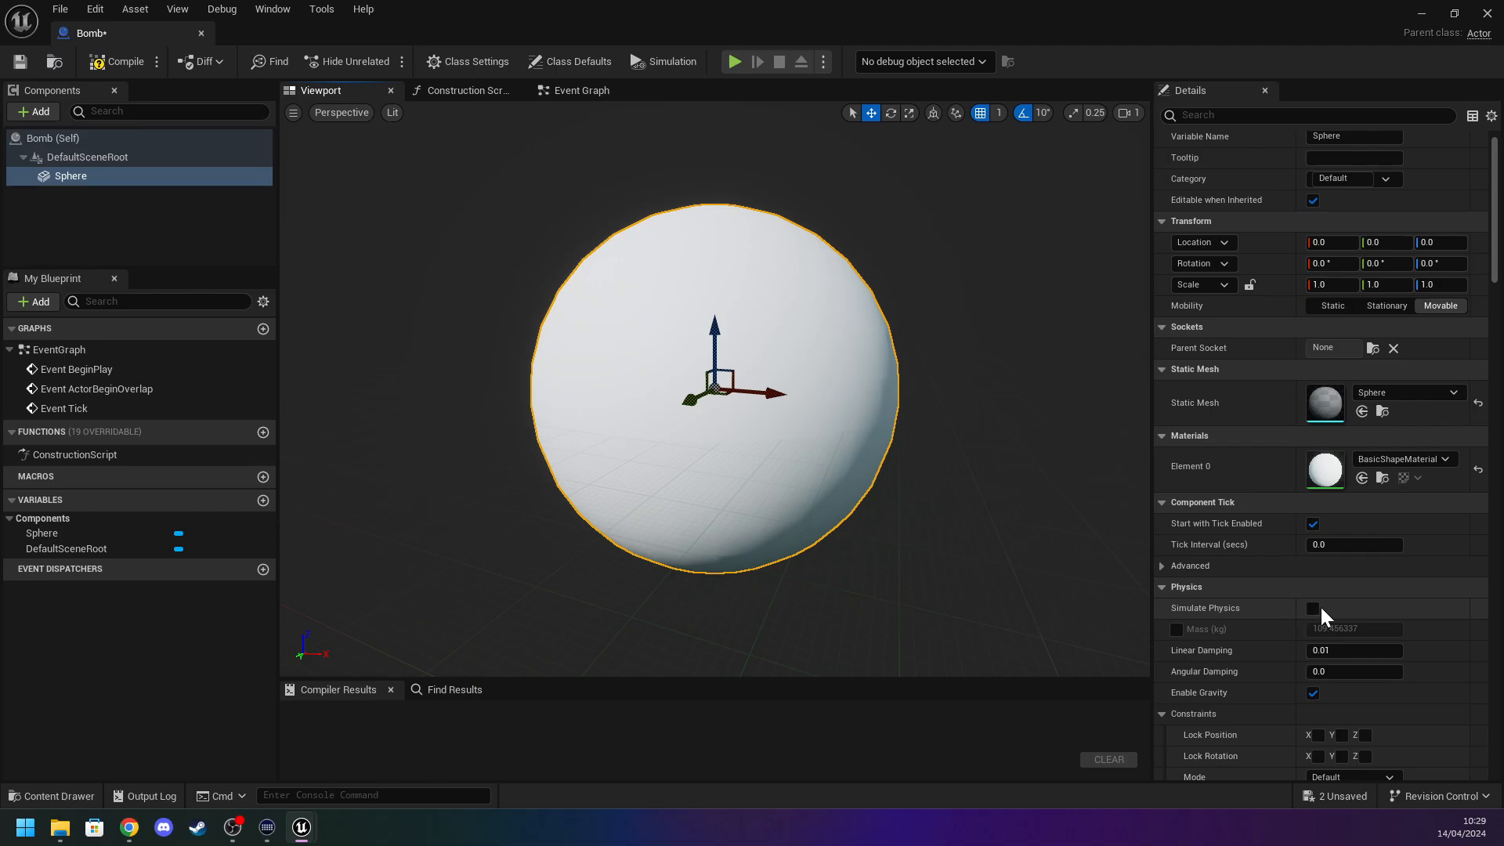
left_click(1317, 608)
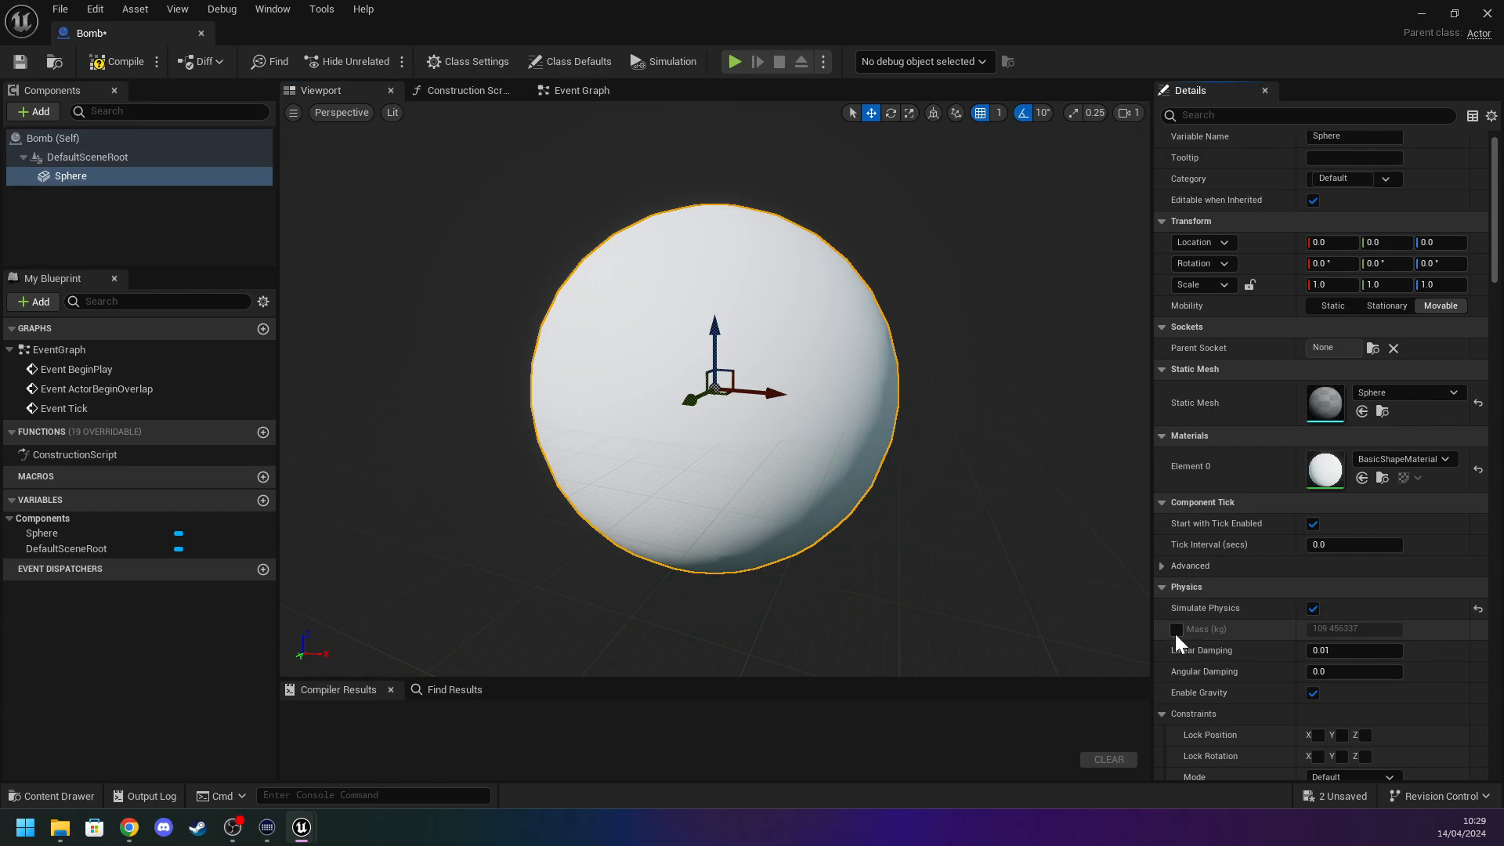
scroll(1215, 633, "down", 3)
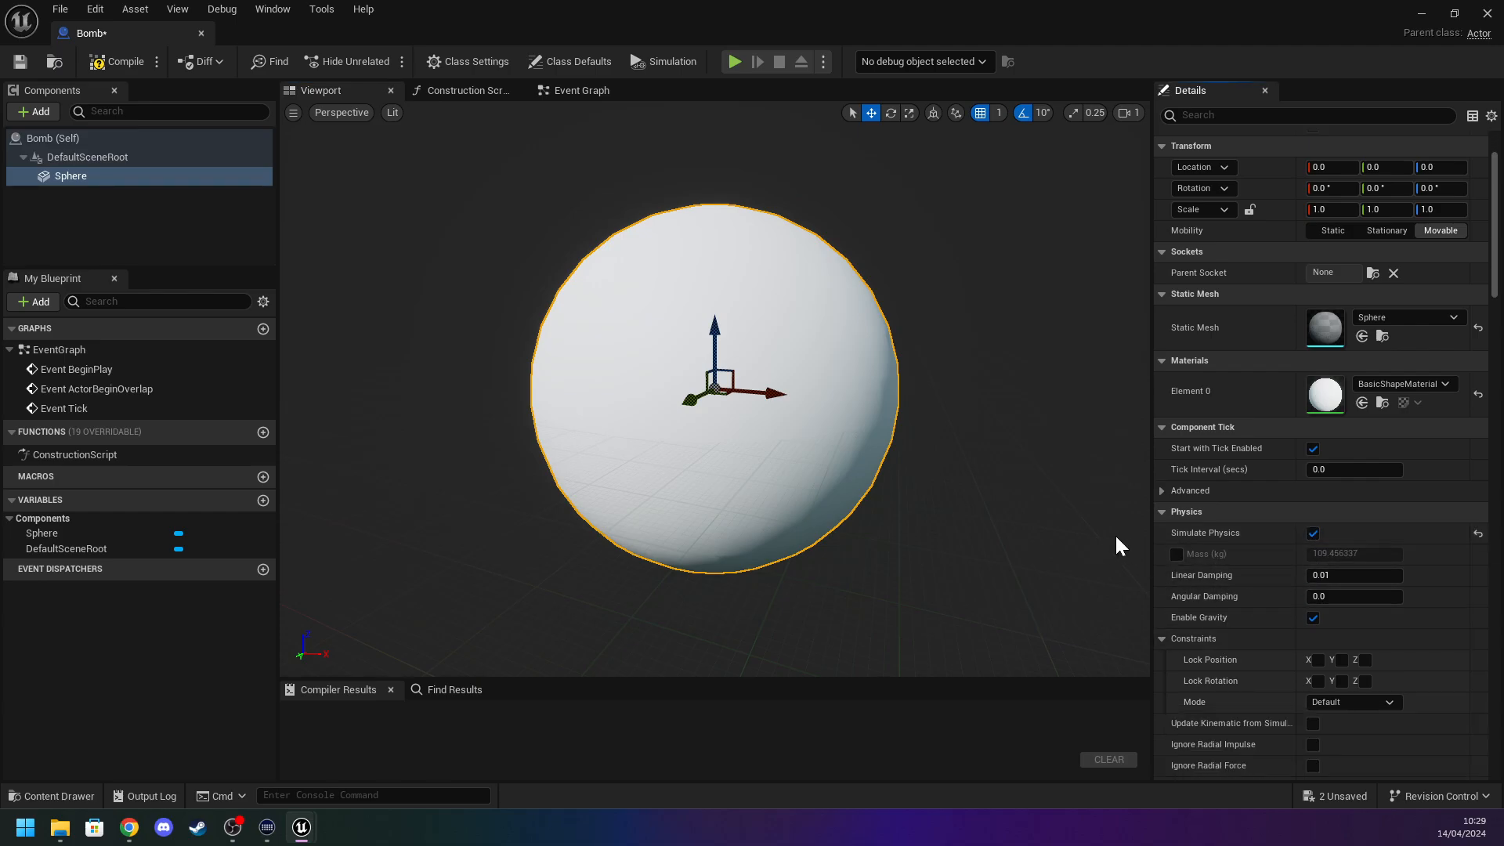
left_click(116, 61)
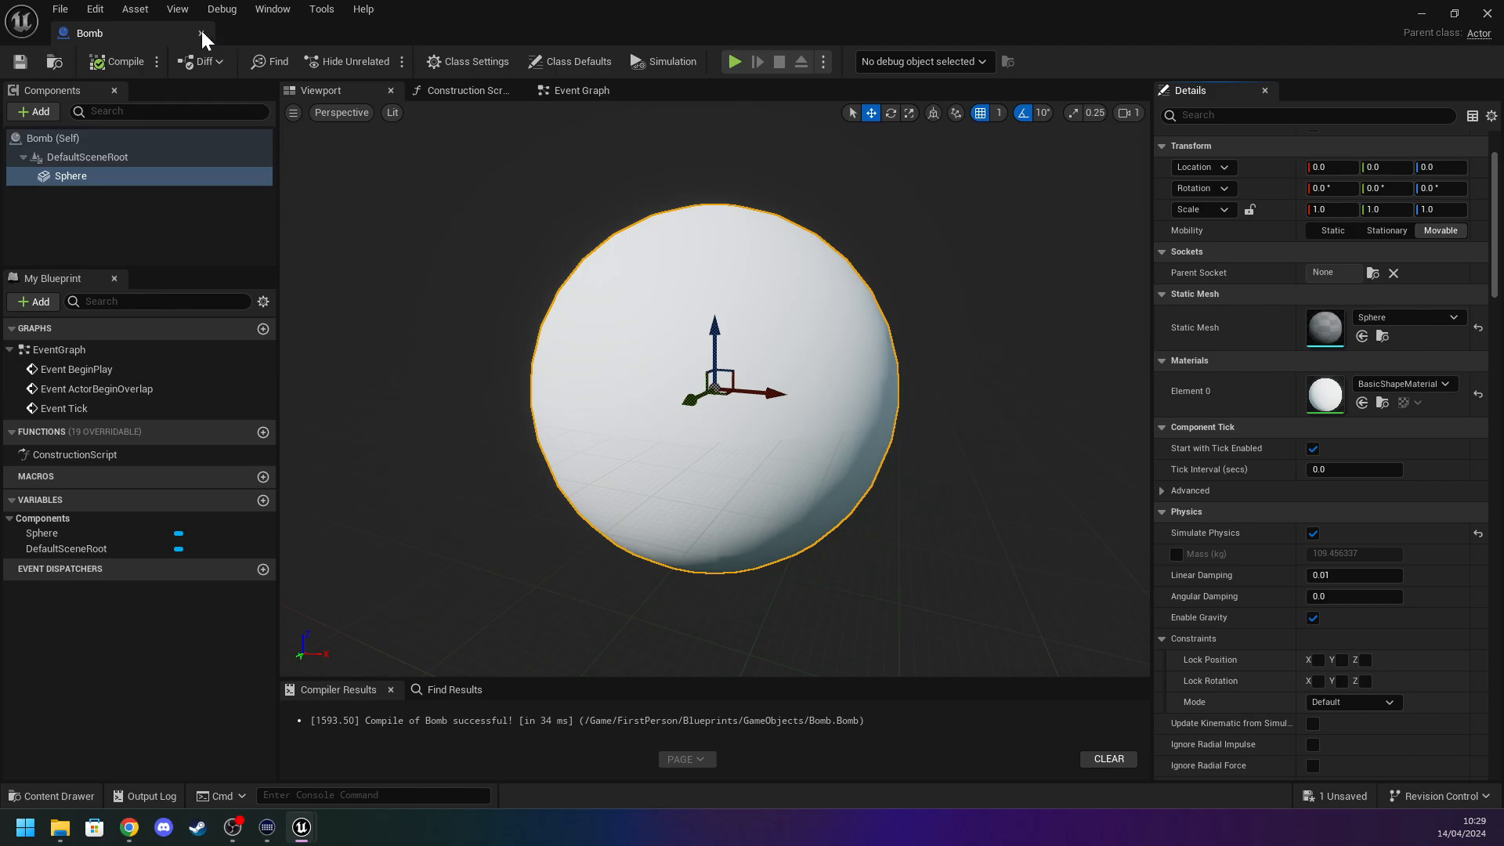
left_click(202, 34)
Place a Bomb actor above the platform in FirstPersonMap, test its fall in Simulate mode, and stop the session.
key("ctrl+space")
left_click_drag(299, 611, 429, 160)
left_click(471, 60)
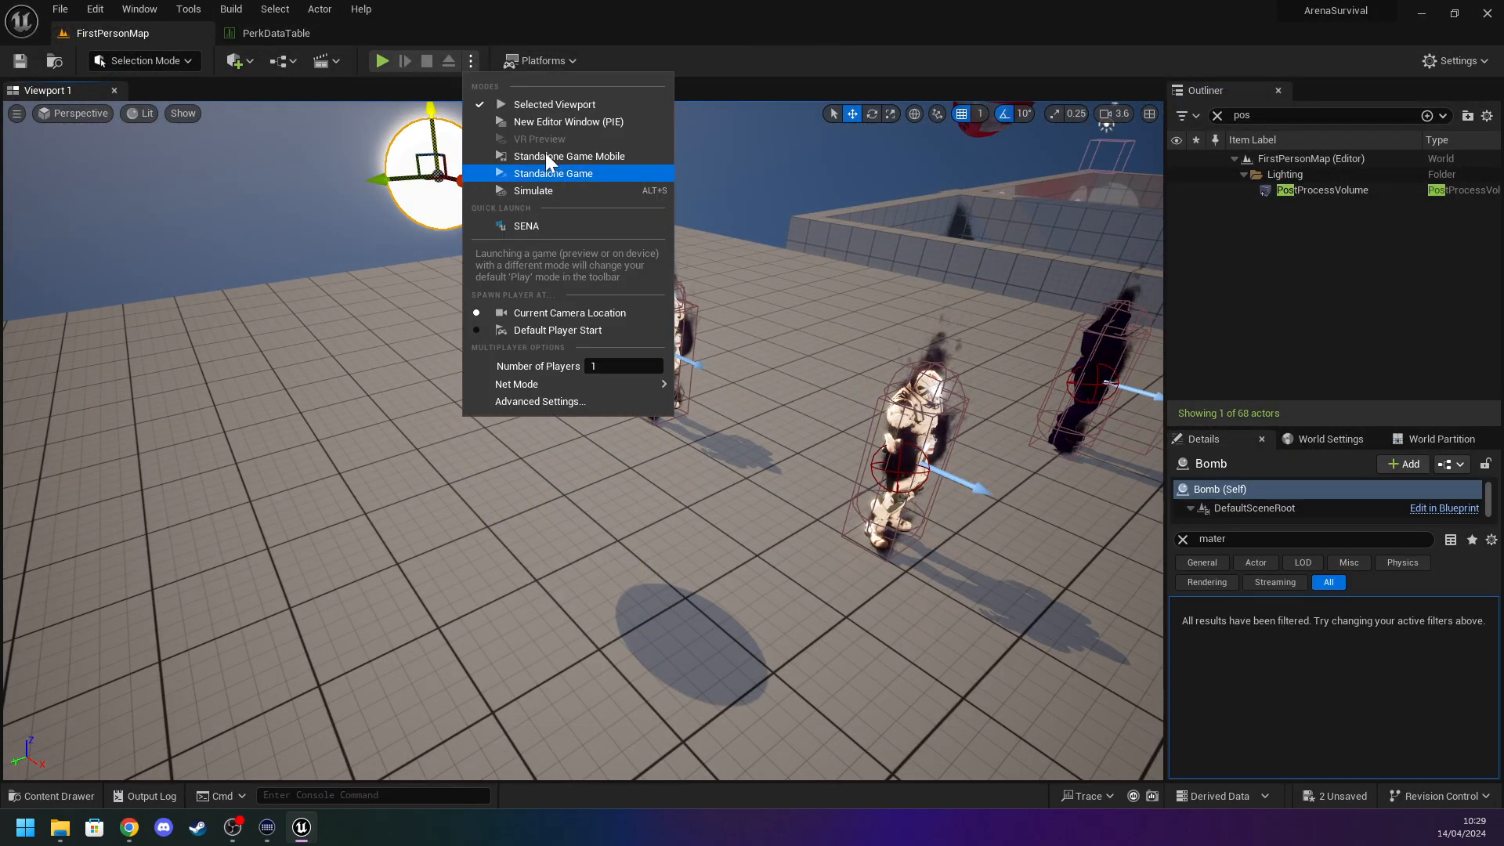
left_click(562, 189)
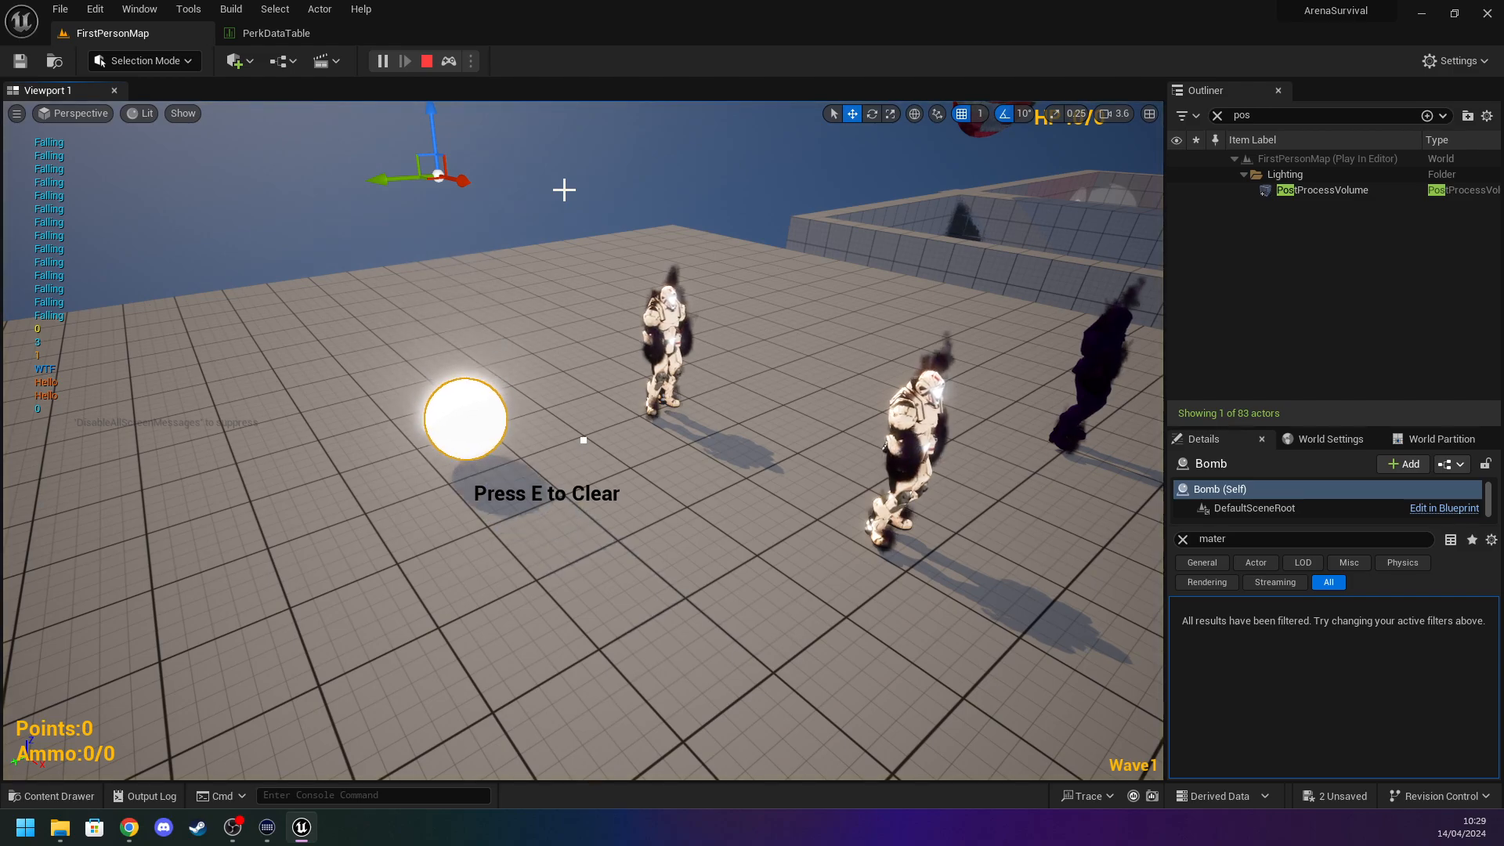
key("Escape")
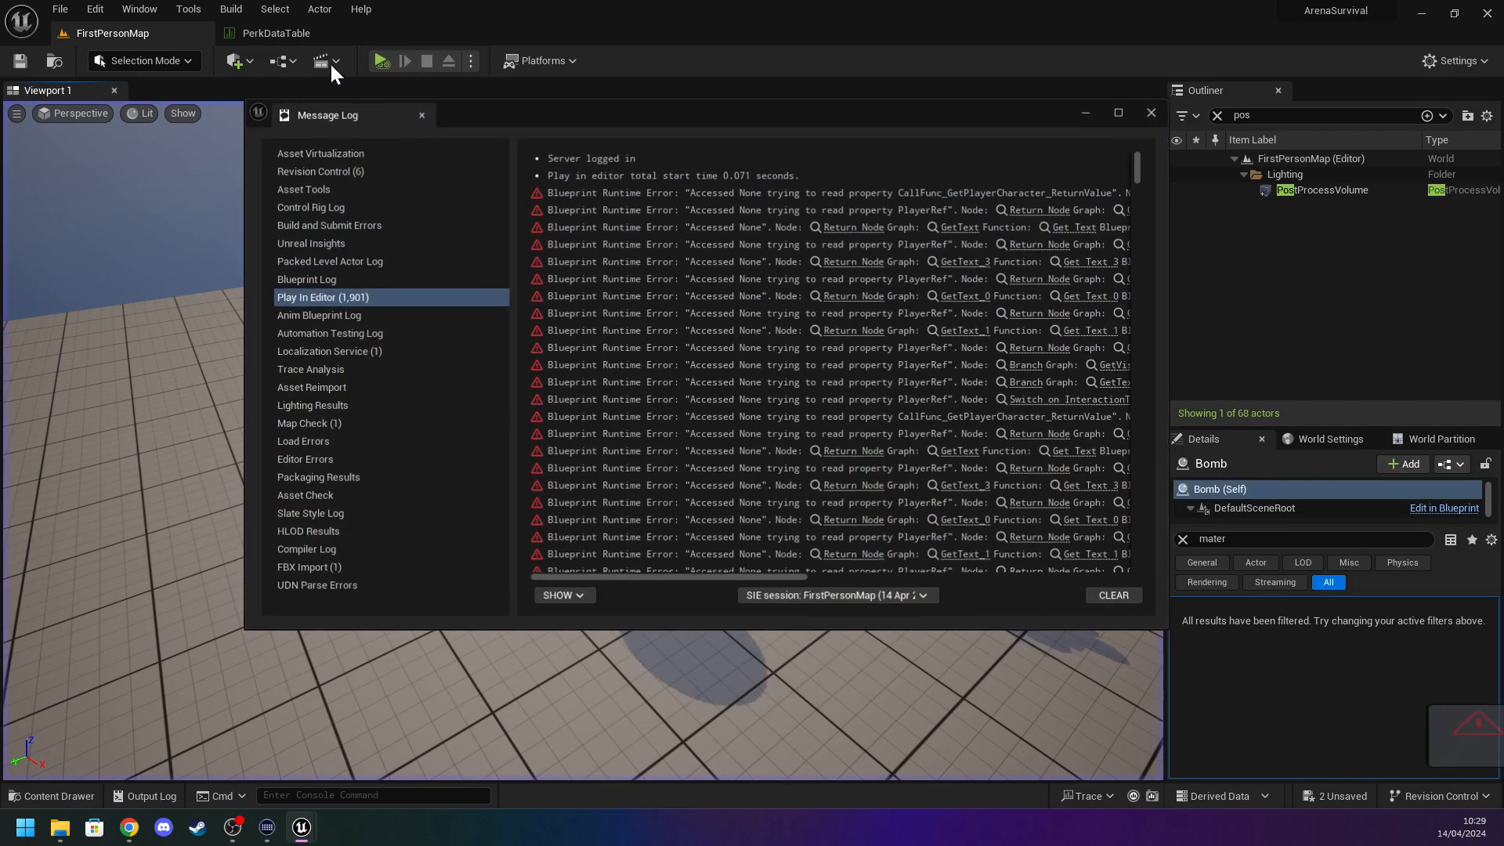
left_click(1151, 114)
Reopen the Bomb blueprint and set its Sphere component's scale to 0.2 on all axes with the scale ratio locked.
left_click(276, 35)
left_click(179, 32)
key("ctrl+space")
double_click(301, 619)
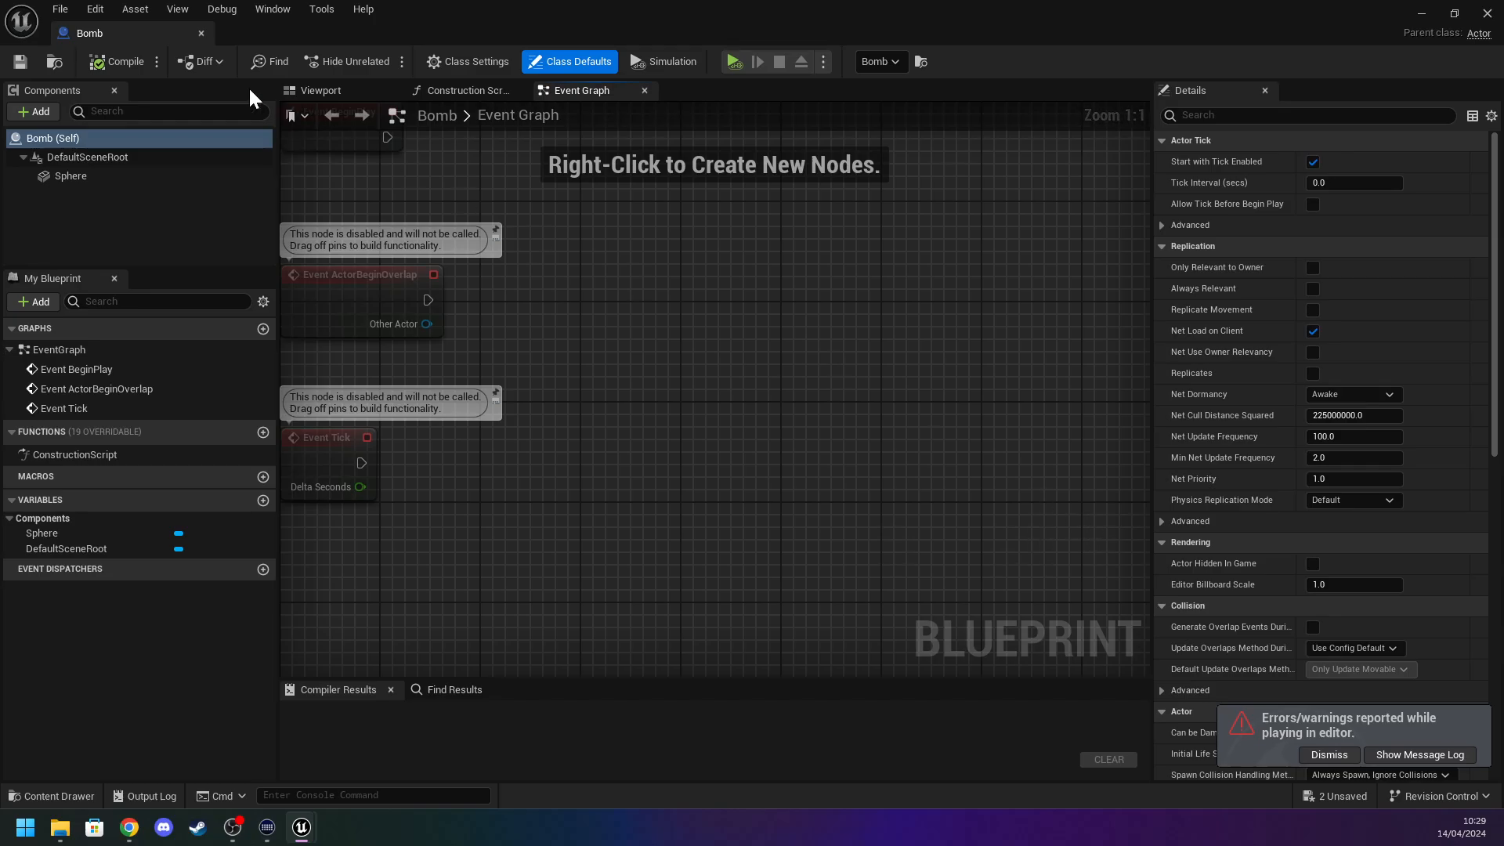
left_click(342, 87)
left_click(709, 388)
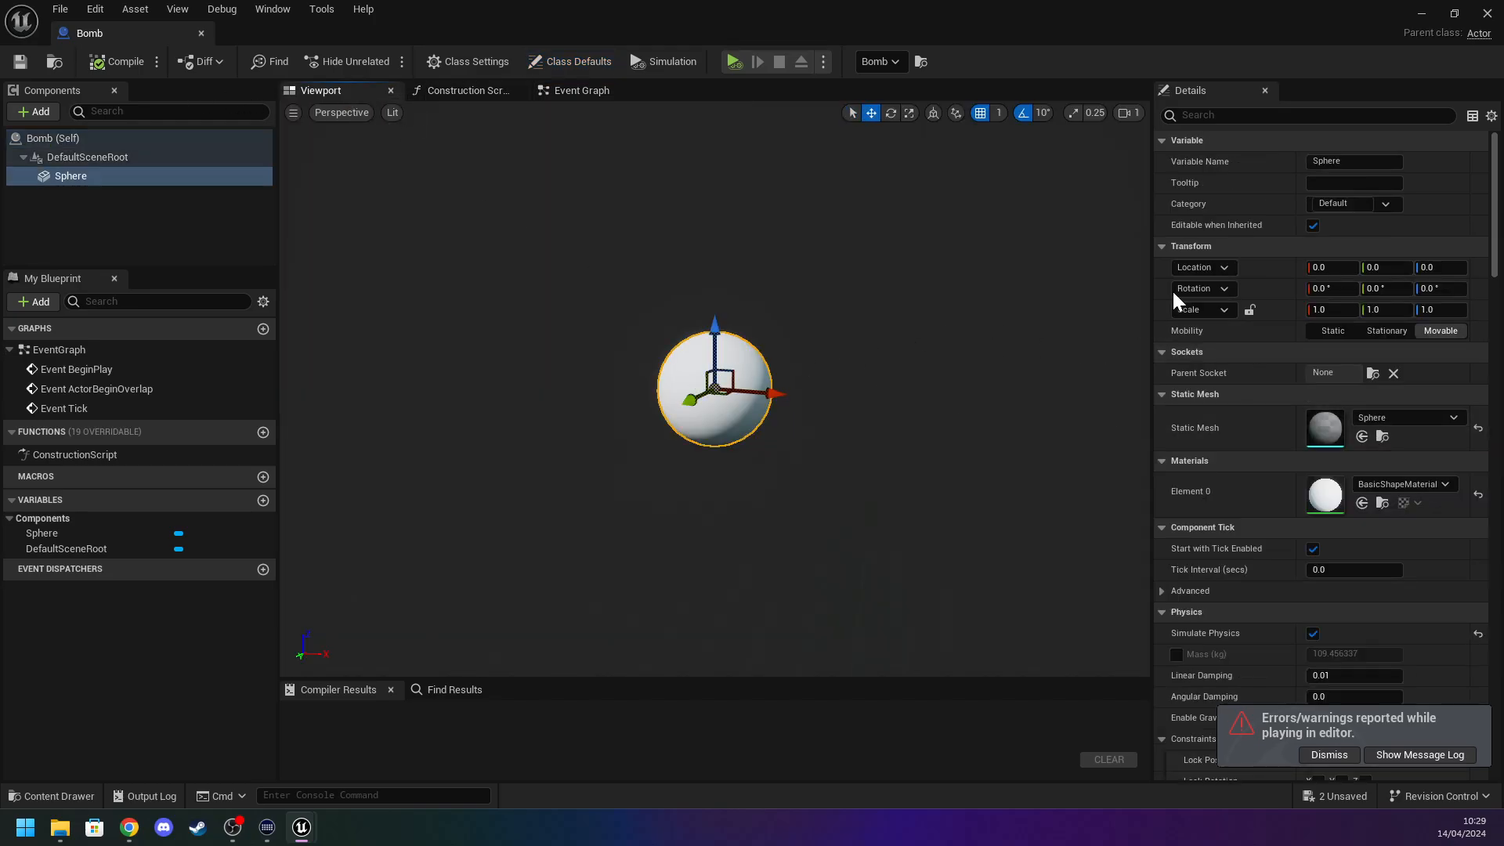
left_click(1332, 309)
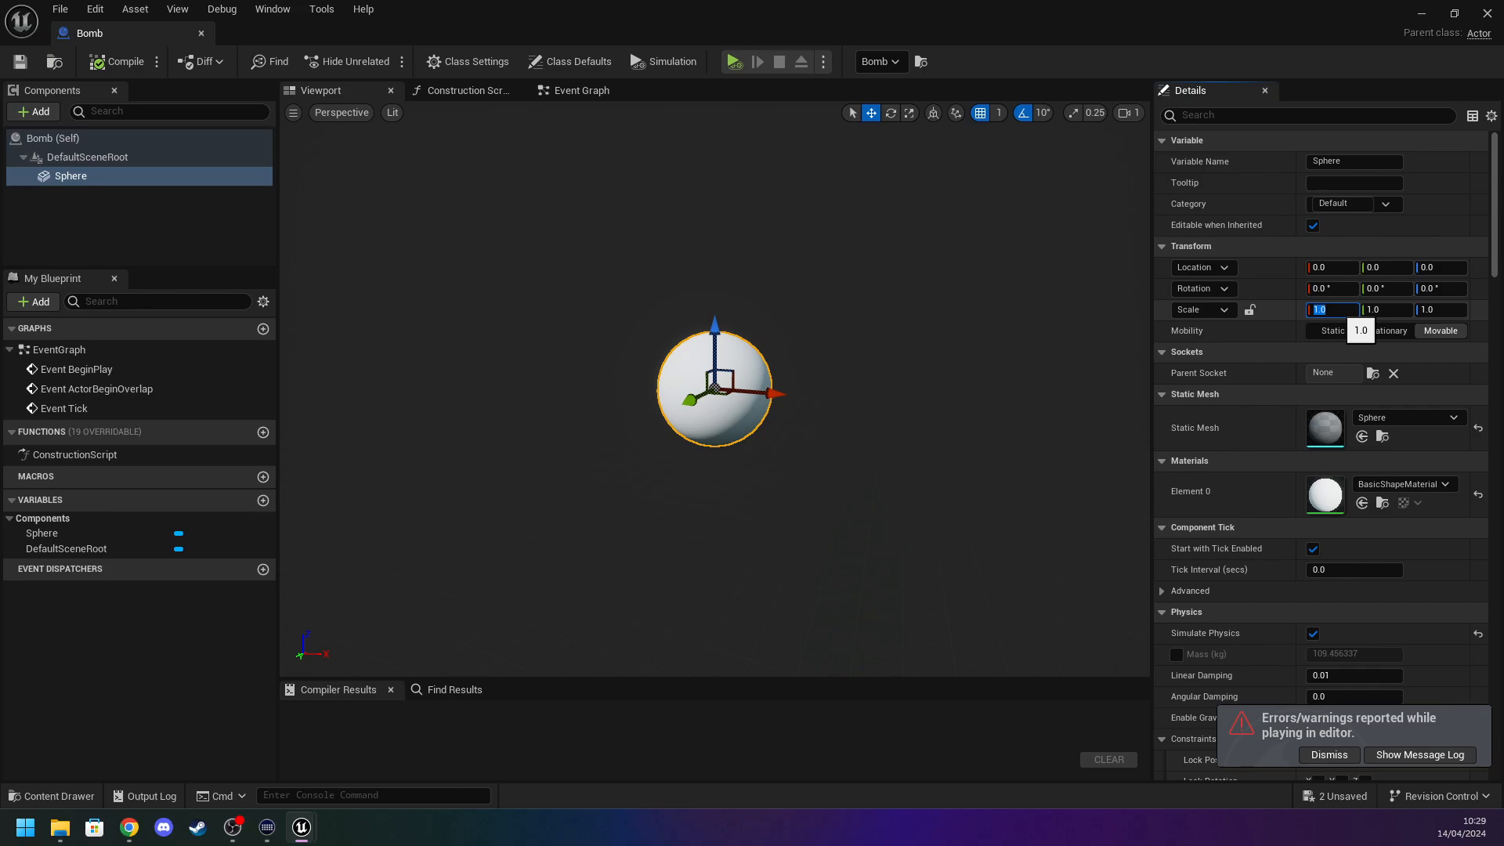
left_click(1255, 305)
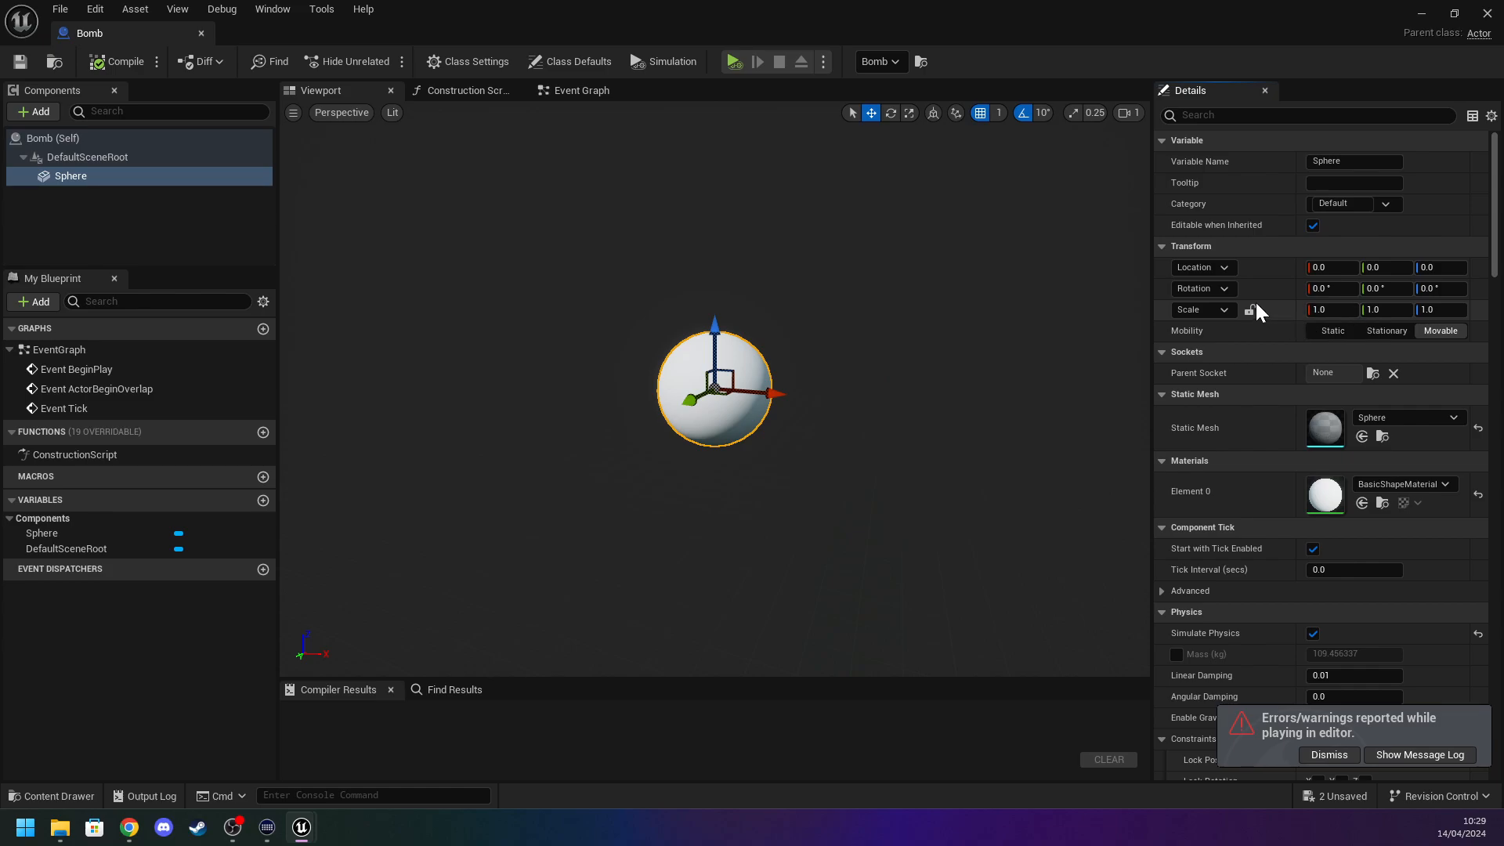
left_click(1341, 310)
type(".2")
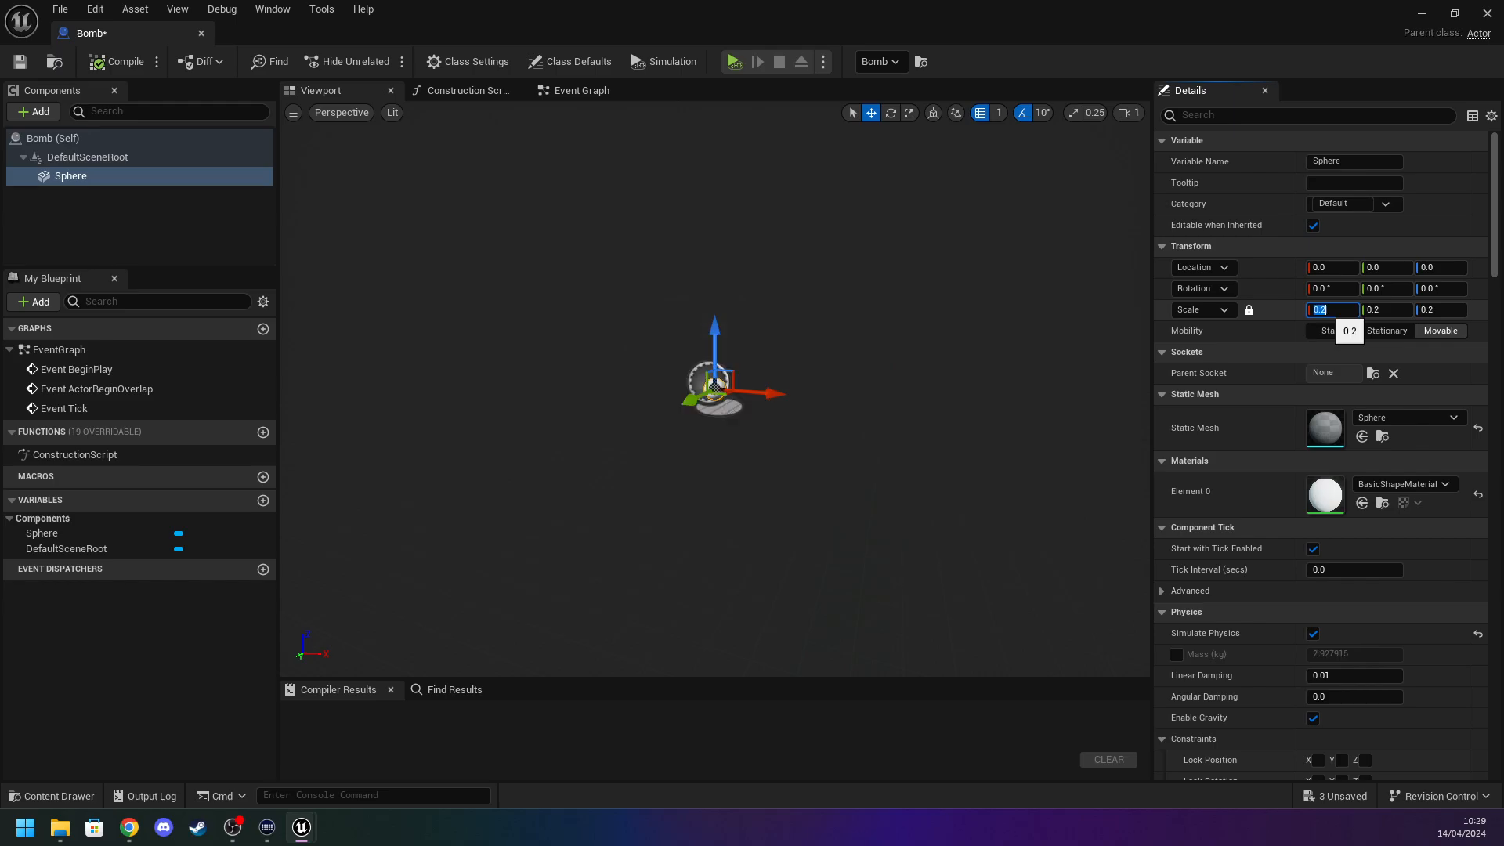
Compile the Bomb blueprint, simulate FirstPersonMap to test the resized bomb's fall, and stop the session.
key("Return")
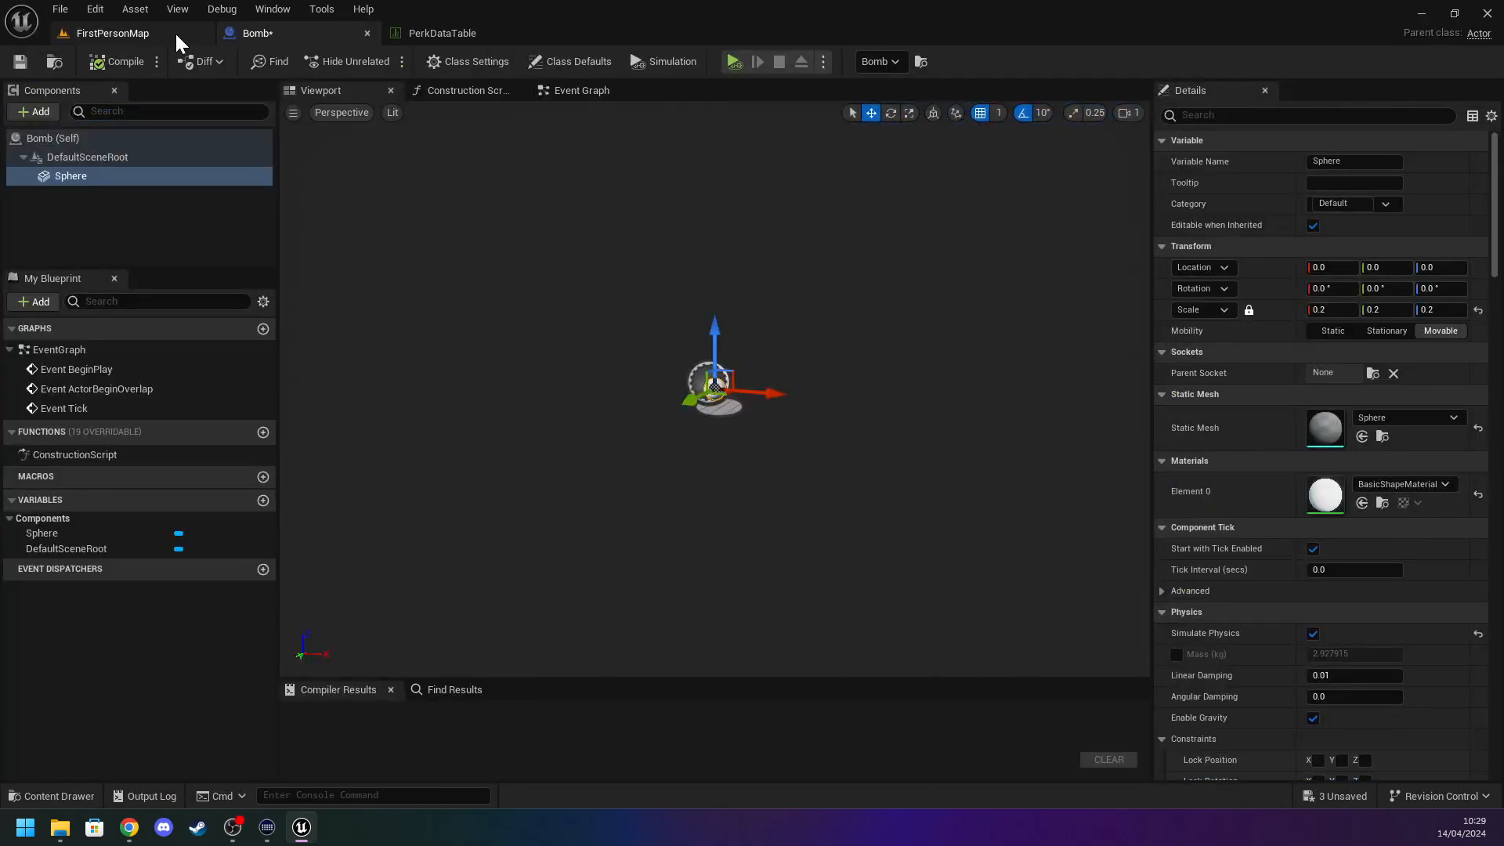
left_click(116, 63)
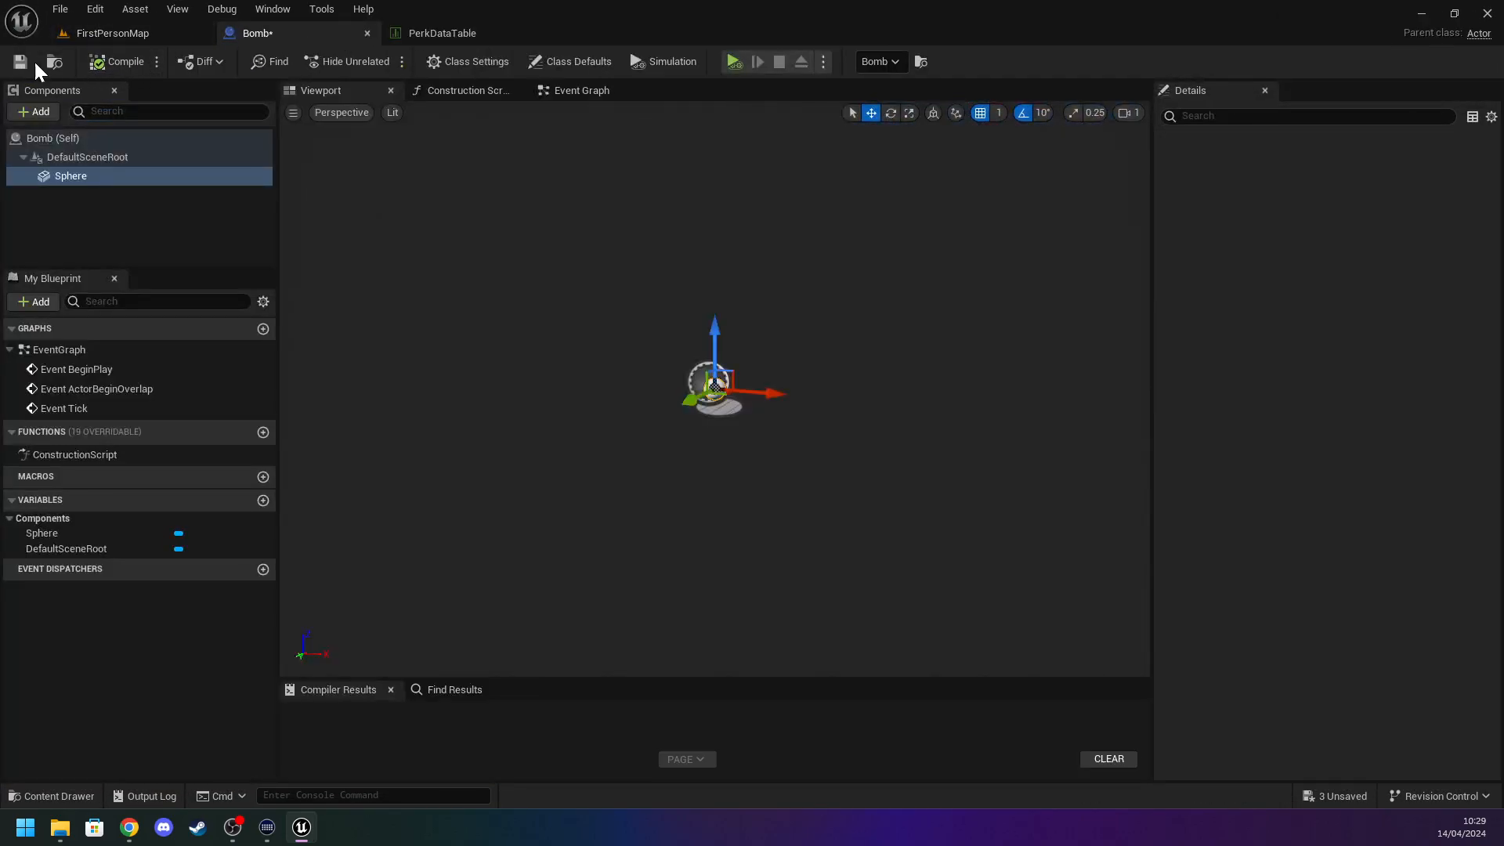
left_click(110, 32)
key("w")
right_click_drag(431, 172, 423, 152)
left_click(382, 60)
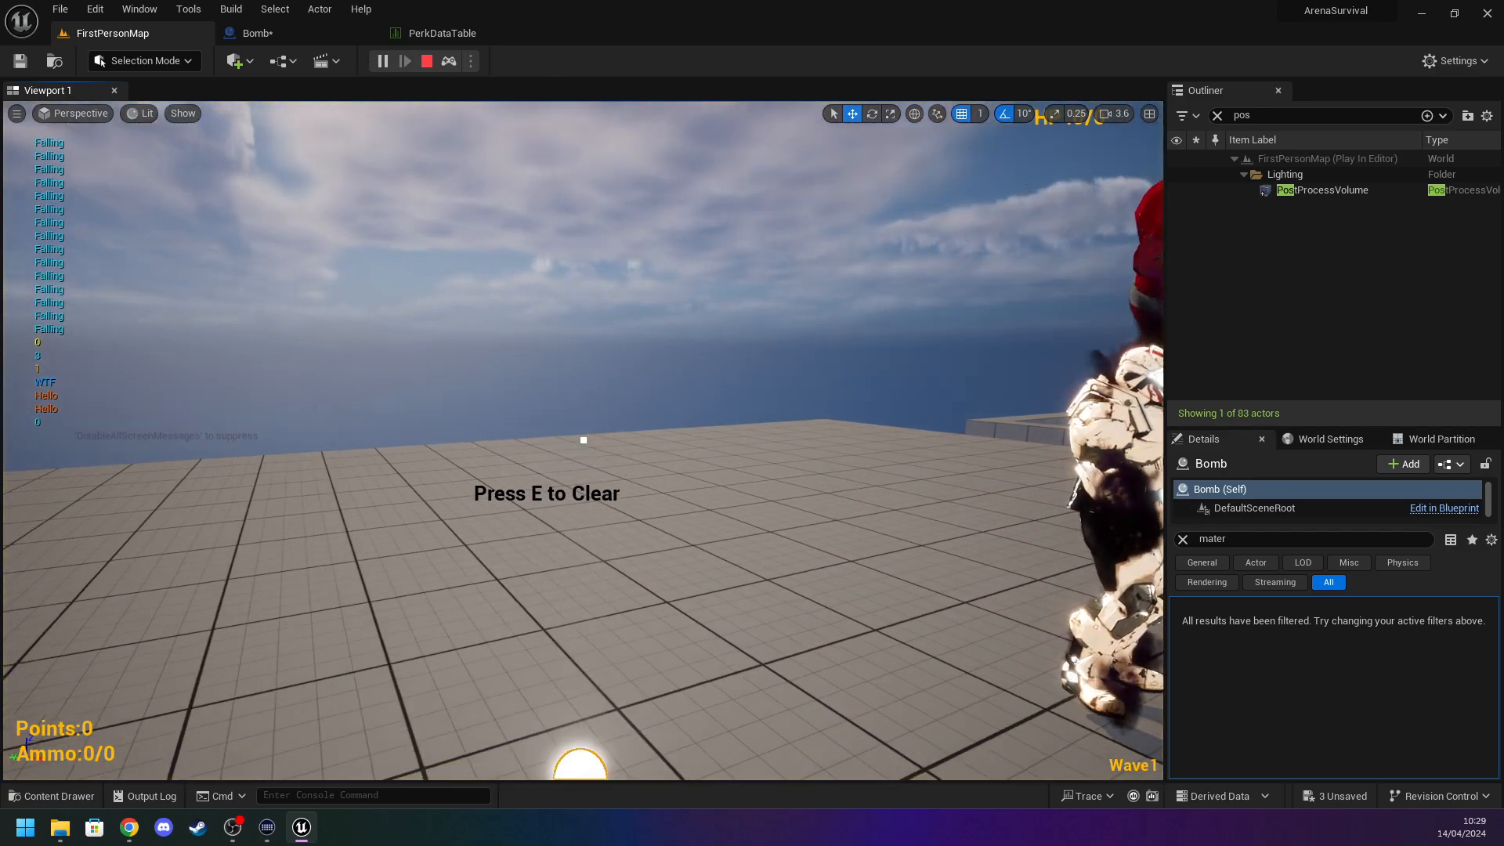
key("Escape")
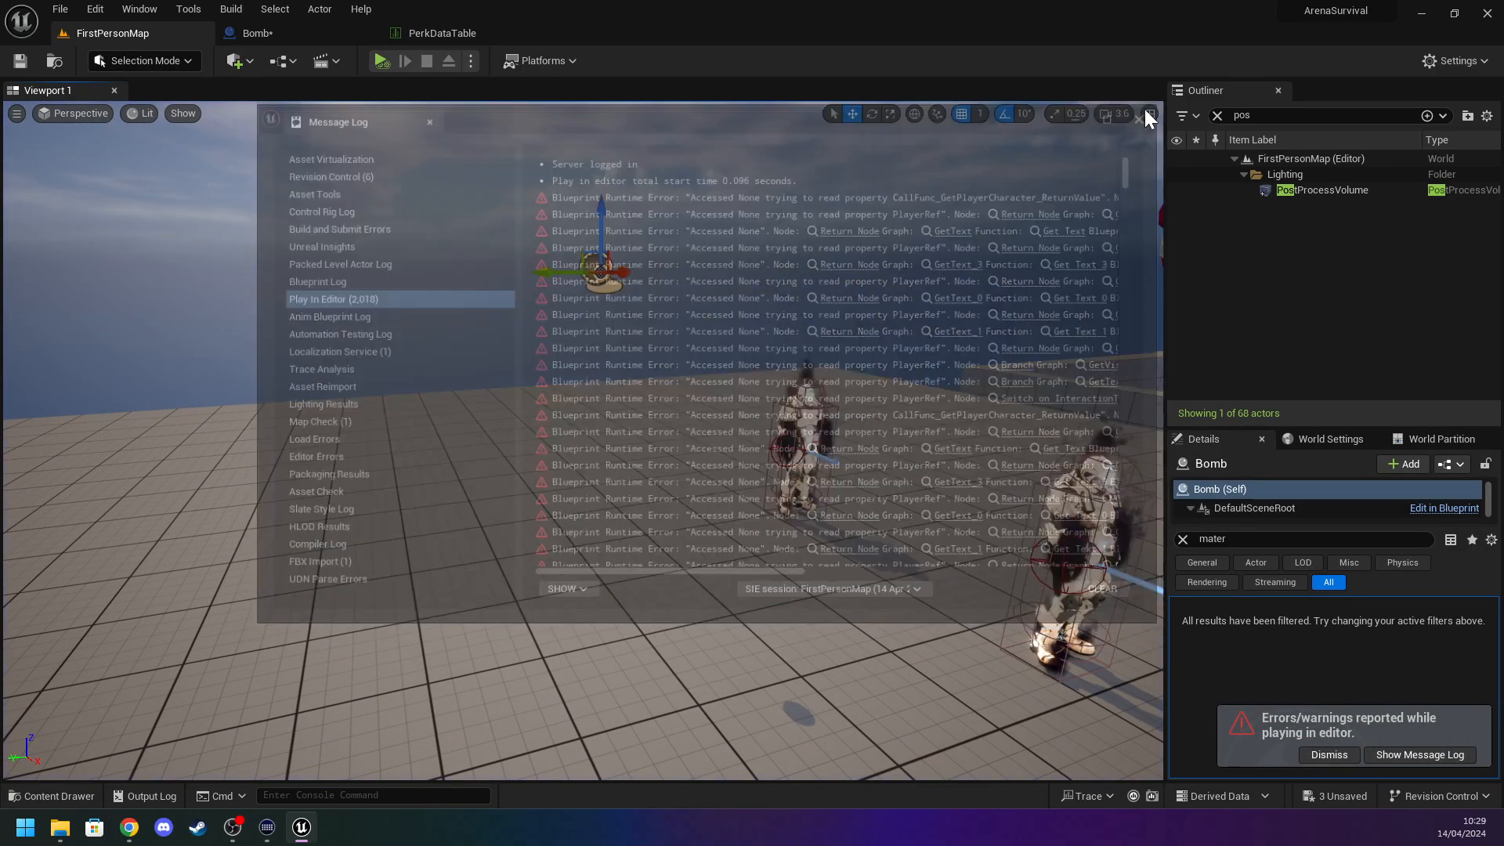
left_click(1144, 113)
Override the mass of the Bomb's Sphere component with 500 kg, then compile and save the blueprint.
left_click(257, 31)
left_click(423, 33)
left_click(304, 35)
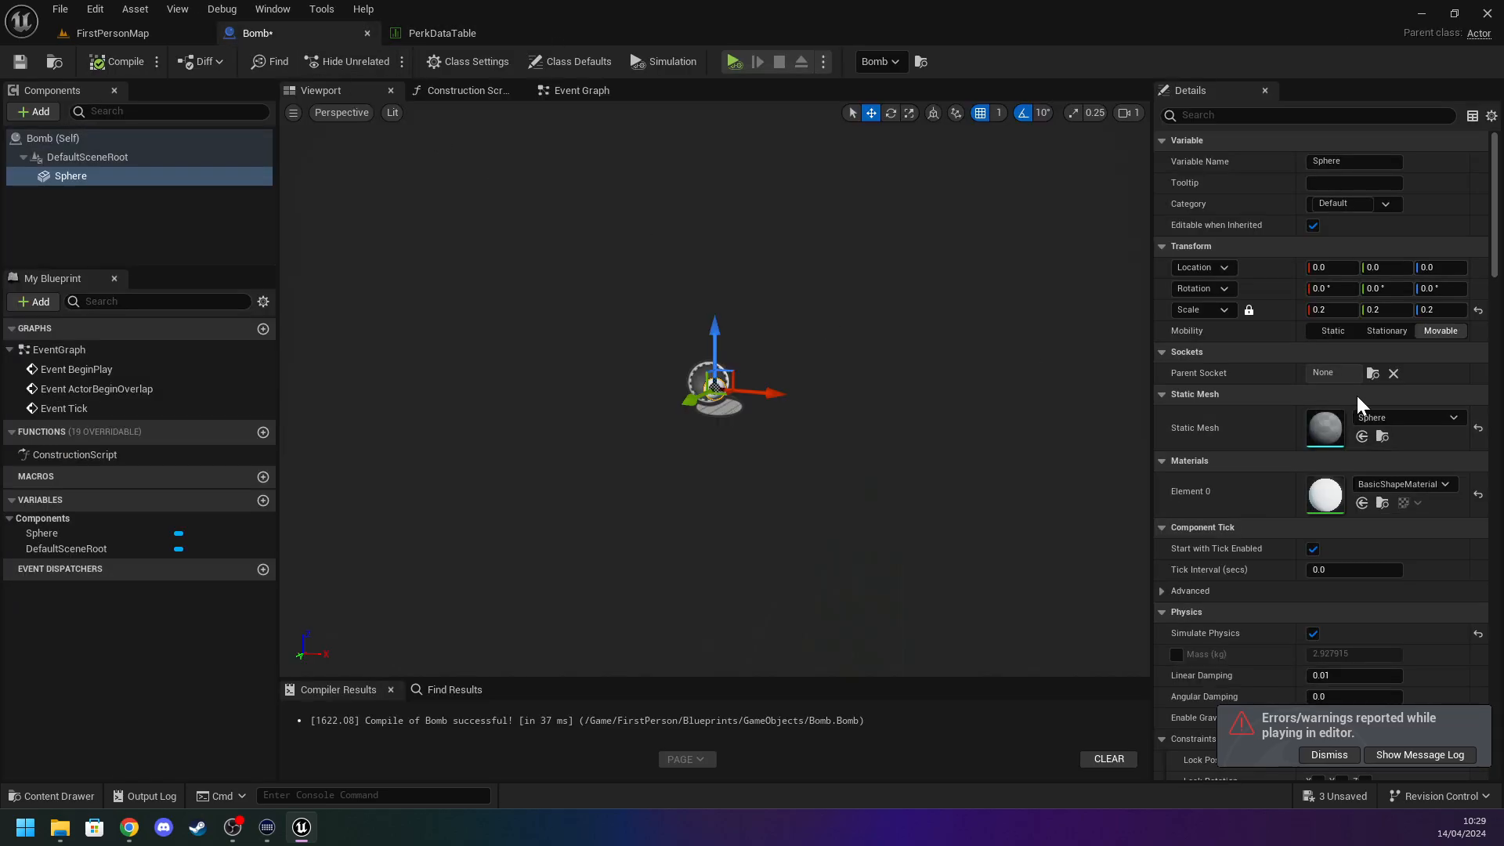
scroll(1353, 576, "down", 1)
scroll(1358, 560, "up", 1)
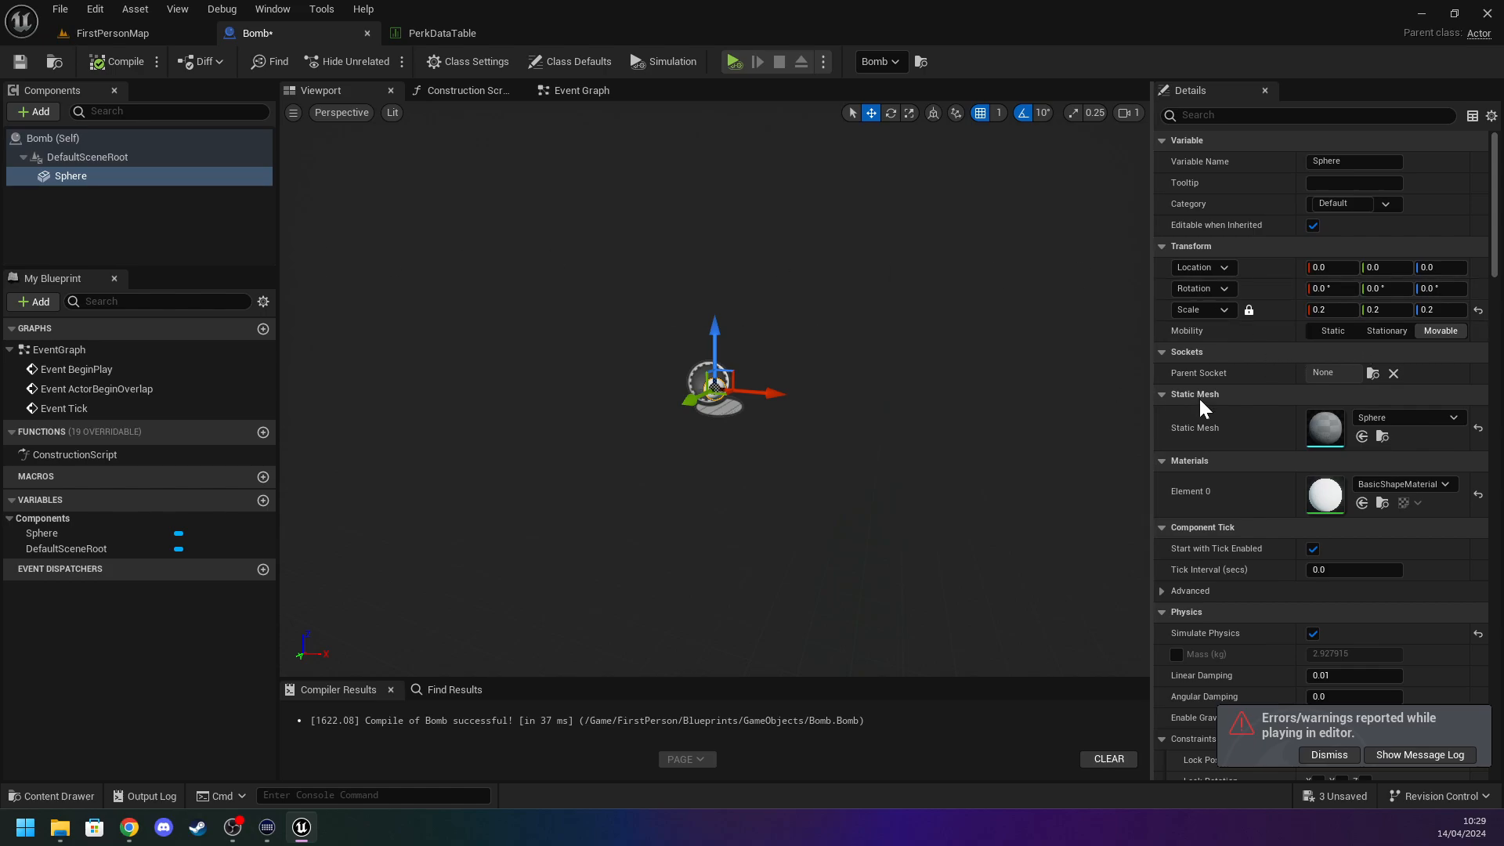
scroll(1342, 535, "down", 4)
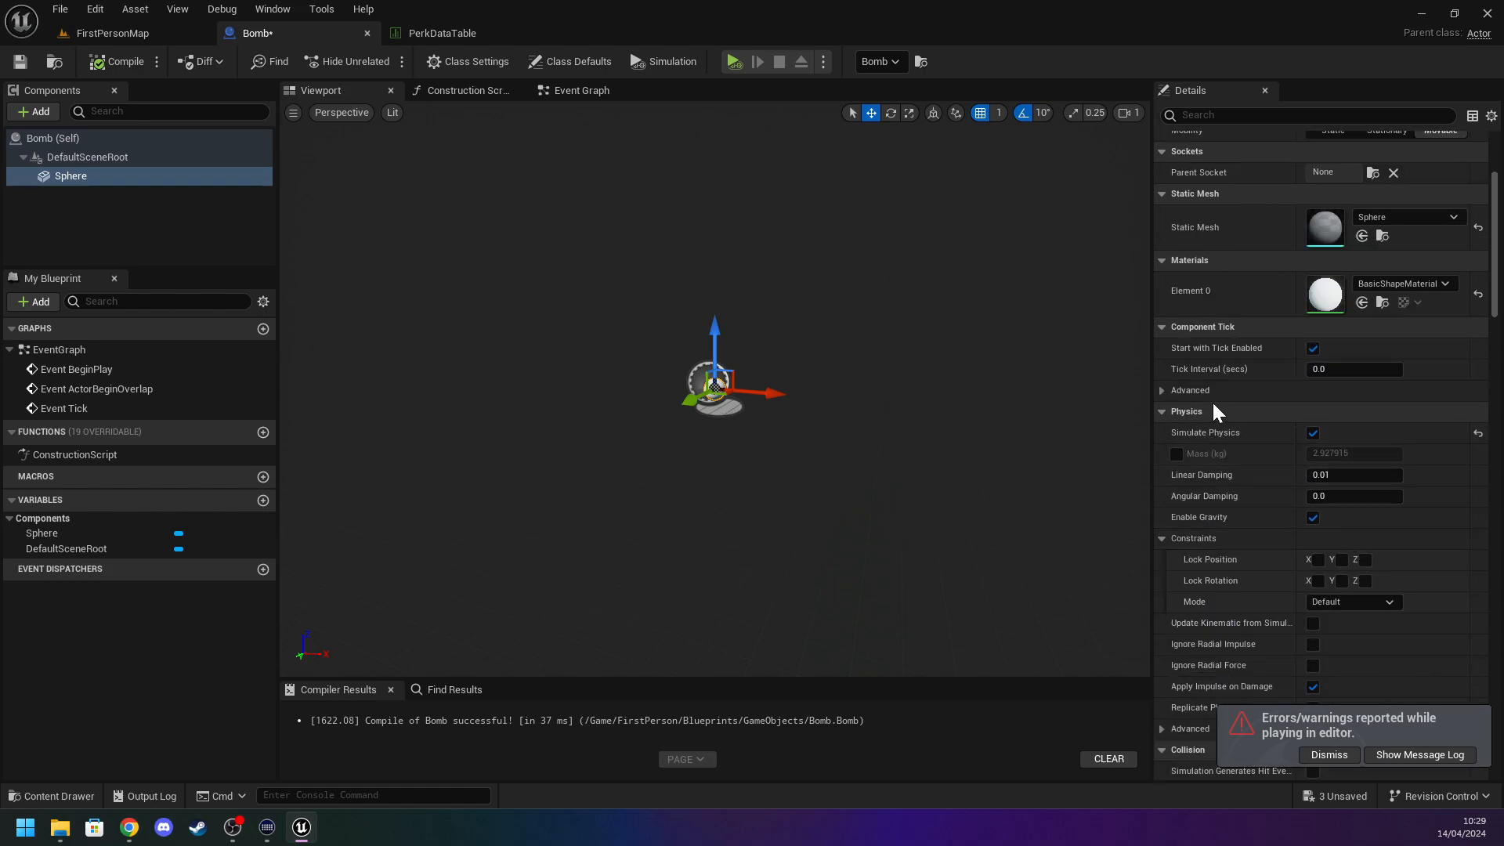
left_click(1176, 454)
left_click(1371, 454)
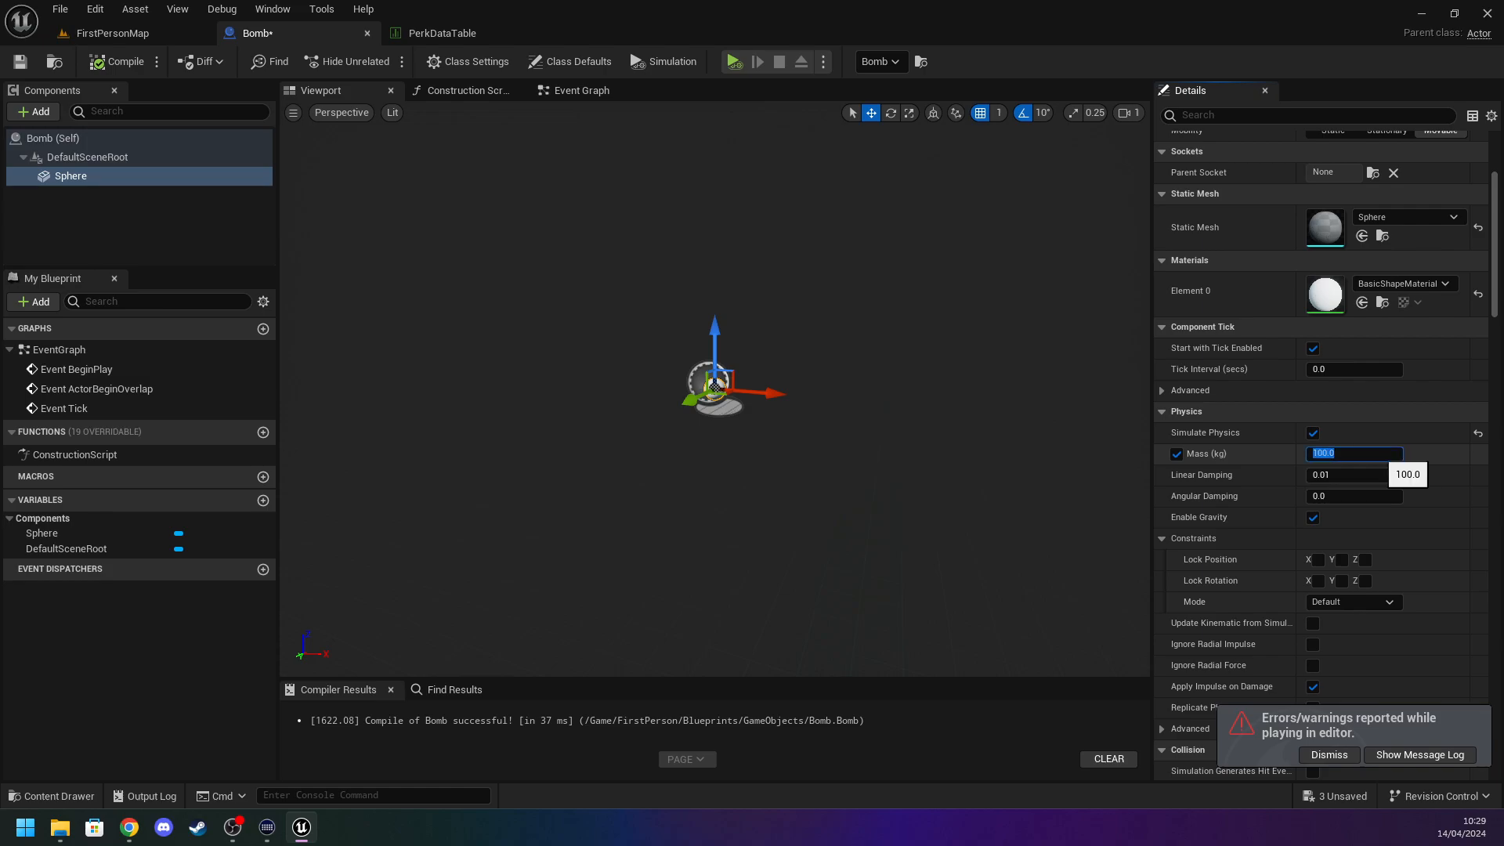
type("500")
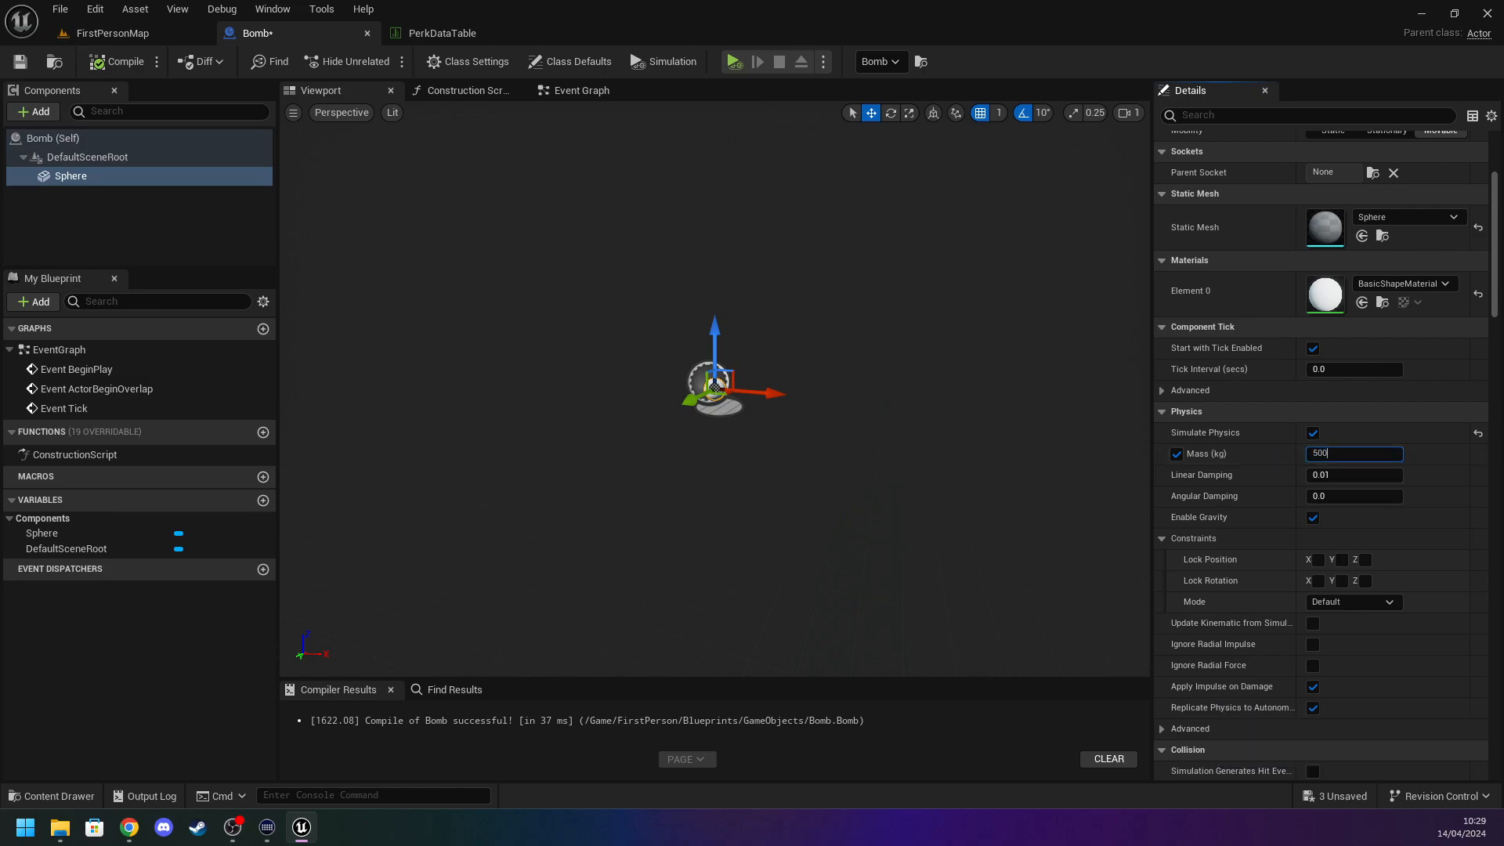
left_click(117, 62)
left_click(19, 61)
Simulate FirstPersonMap to test the fall of the 500 kg bomb, stop the session, and return to the level.
left_click(112, 33)
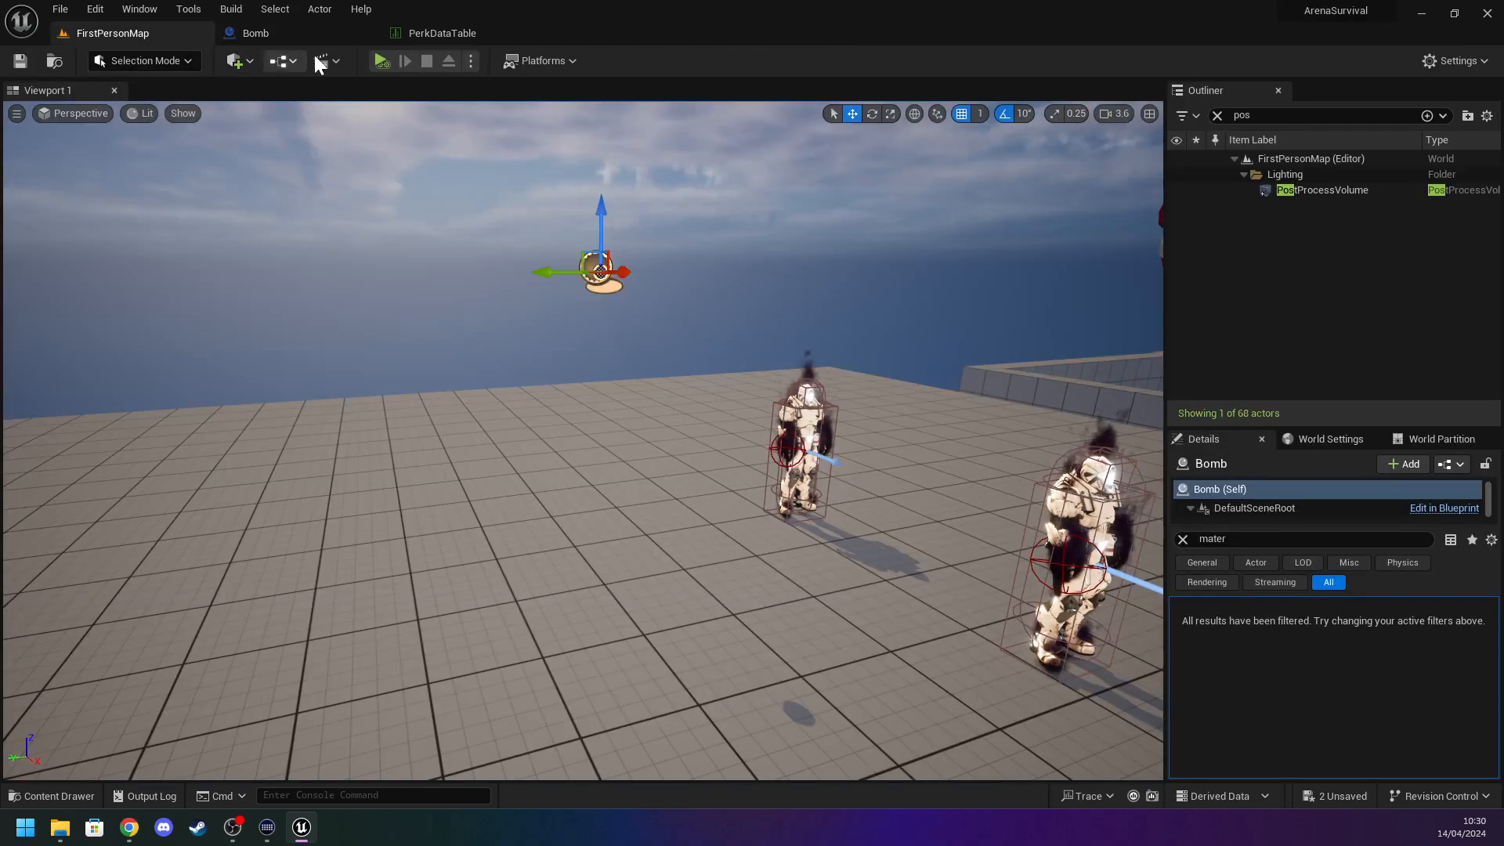
left_click(387, 62)
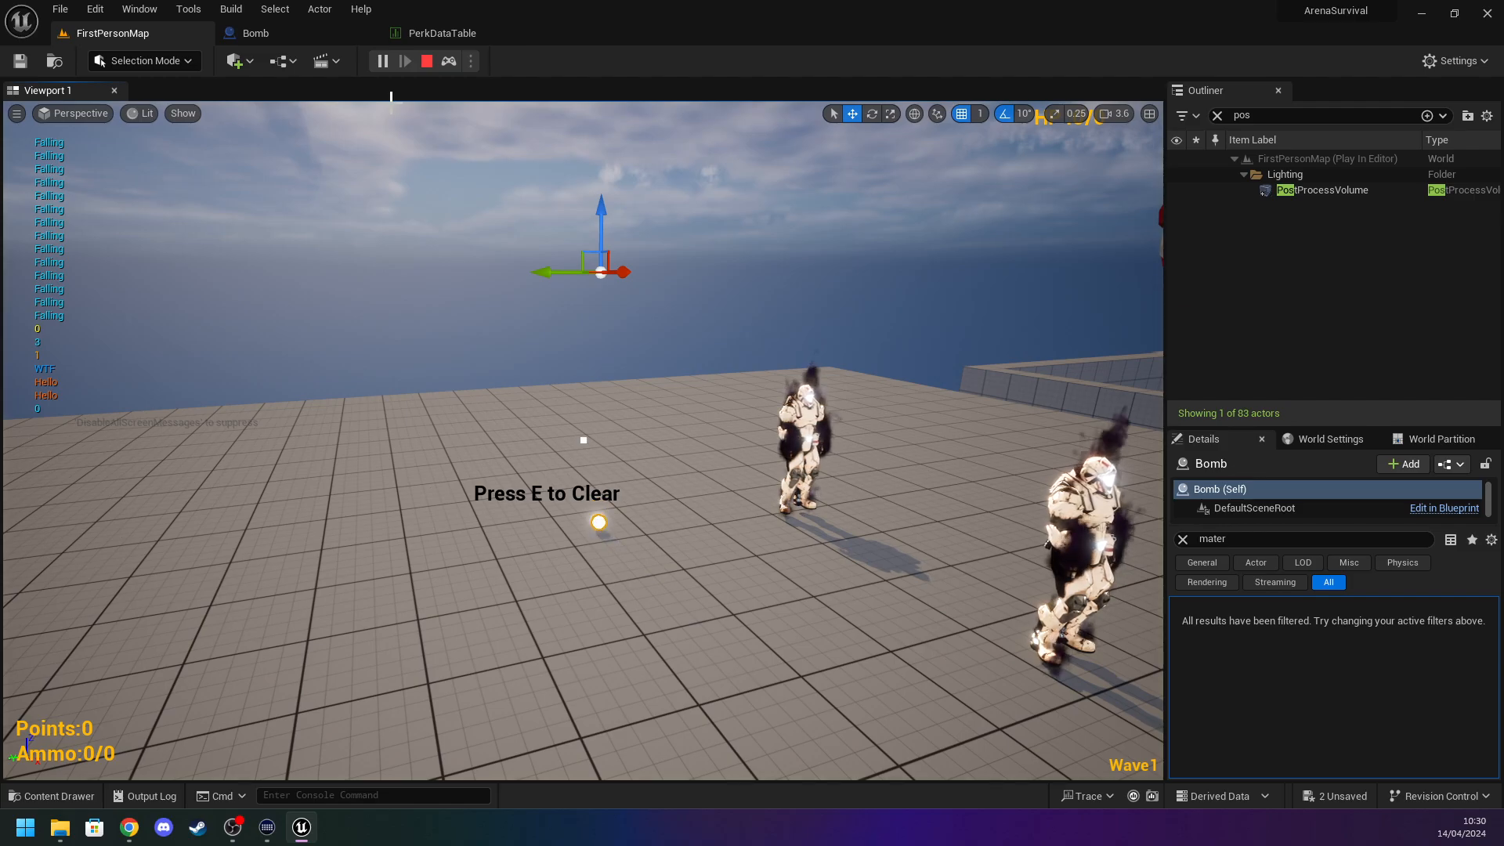
key("Escape")
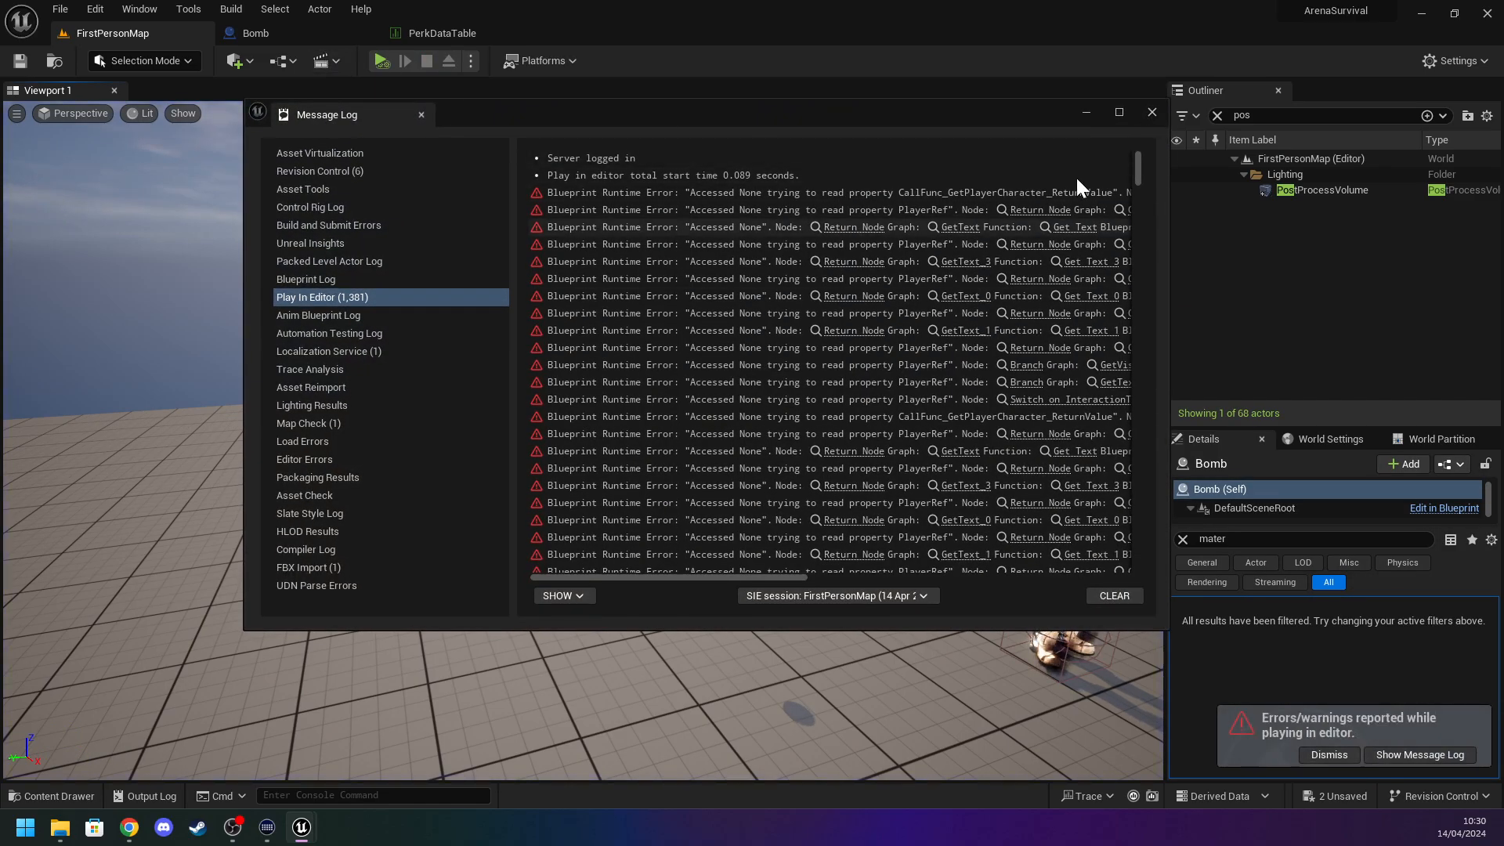
left_click(865, 226)
left_click(1152, 112)
left_click(97, 36)
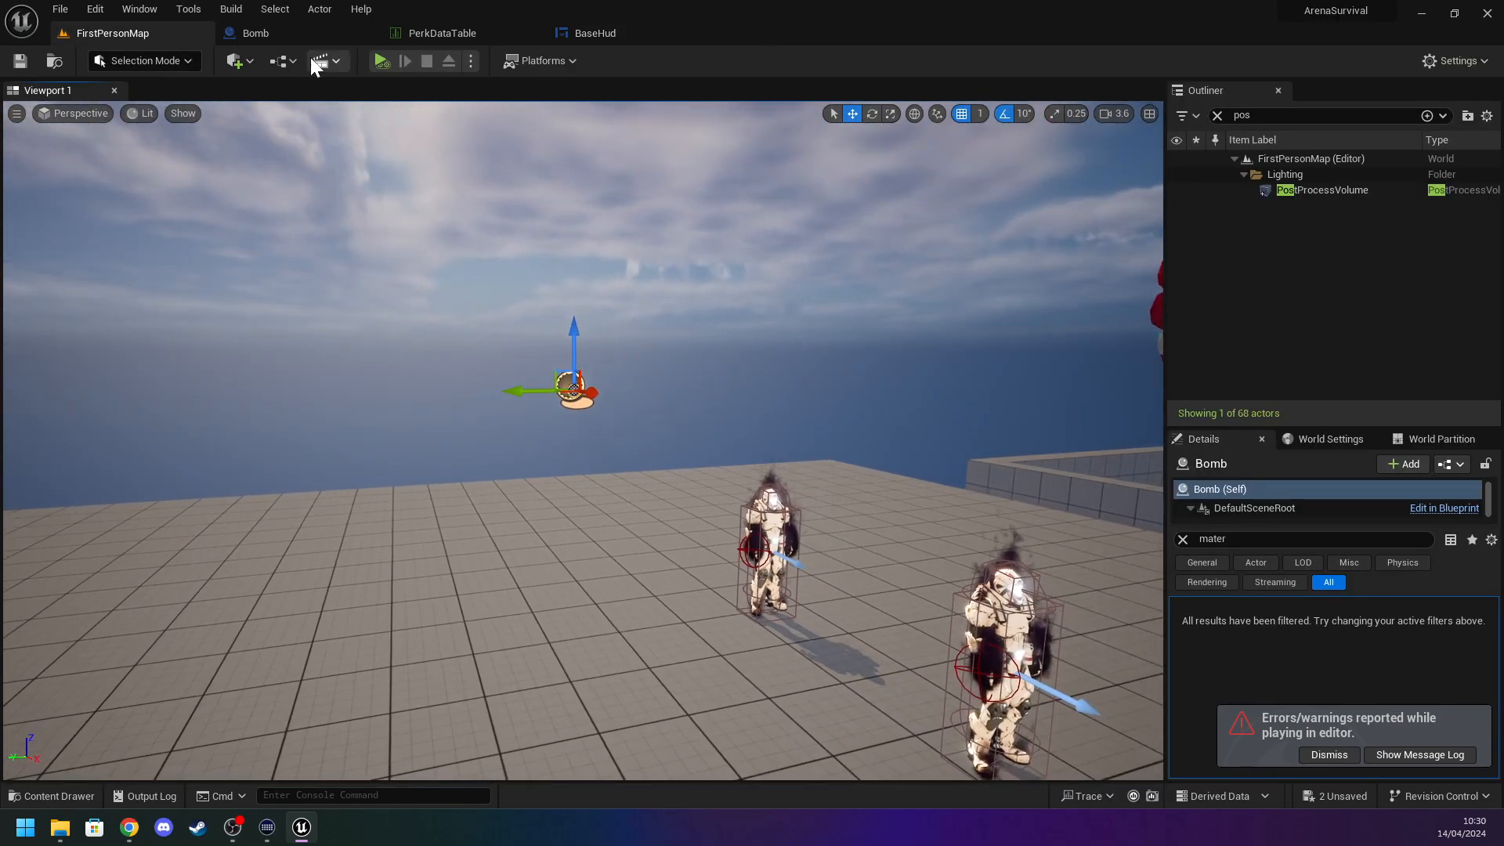
left_click(255, 32)
left_click(477, 31)
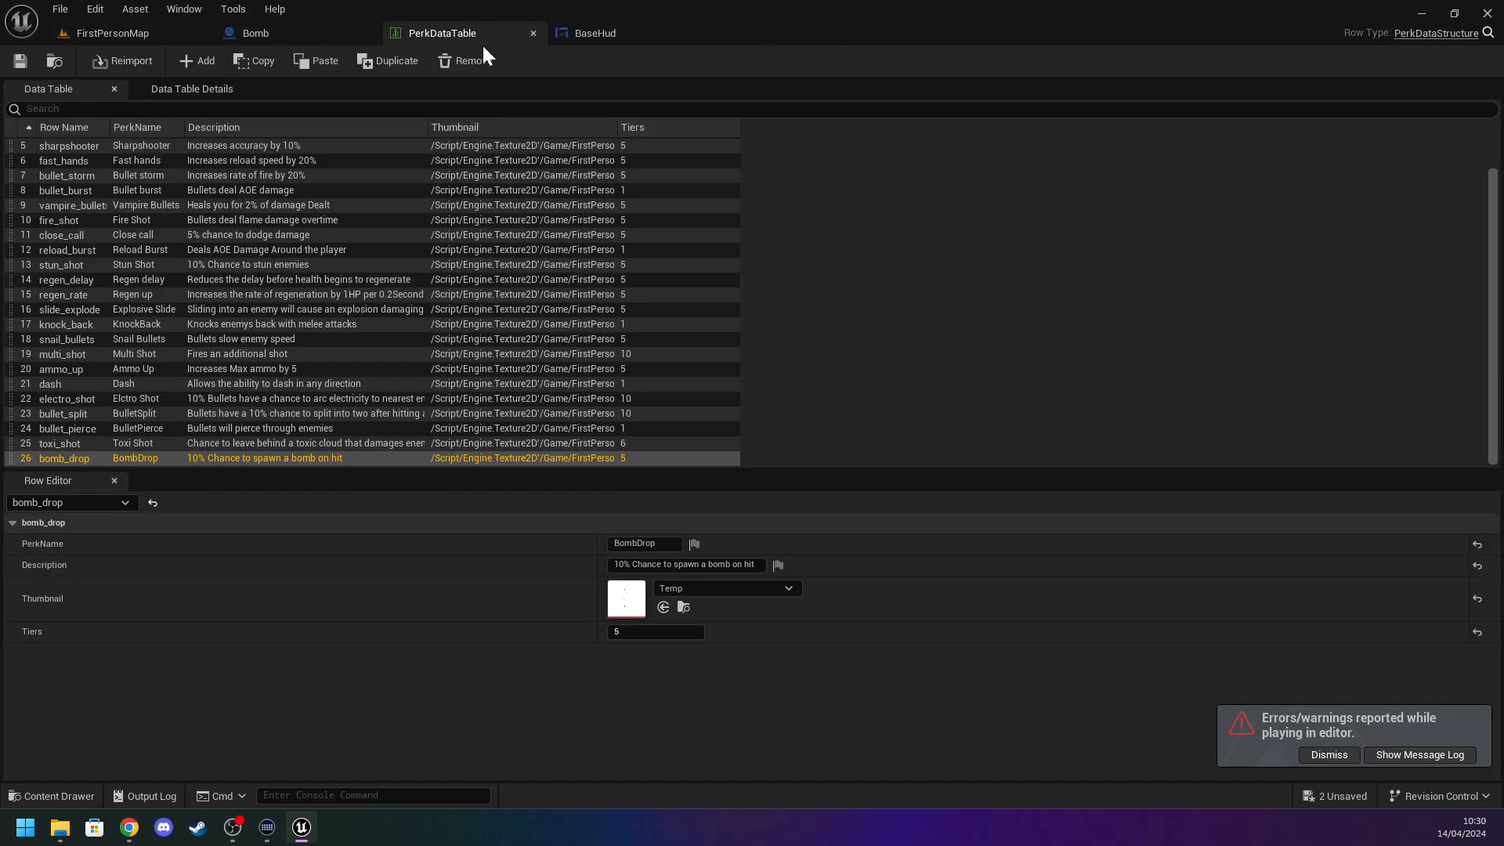
left_click(558, 33)
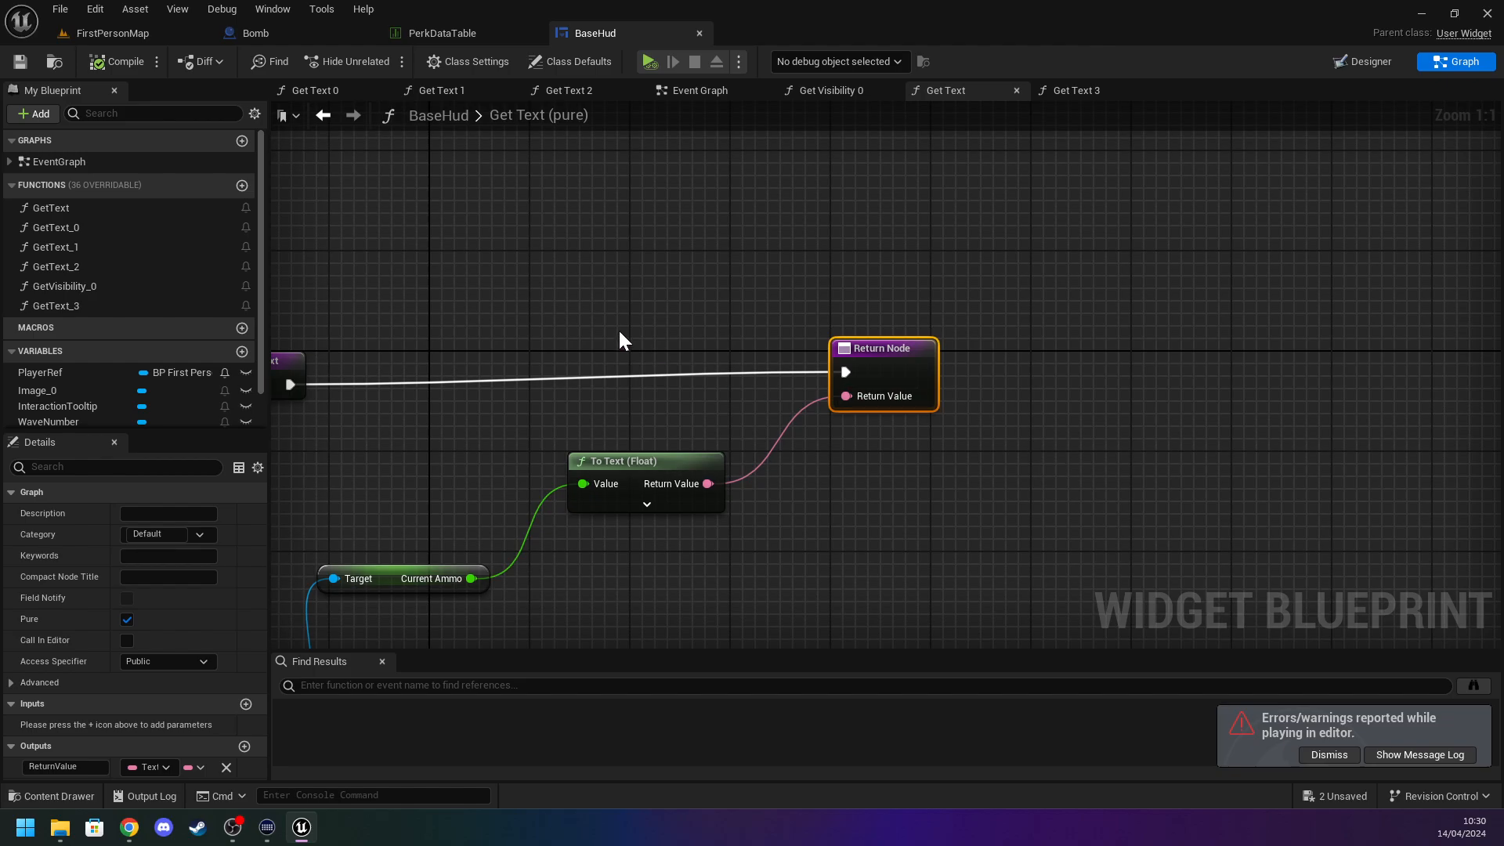
left_click(412, 22)
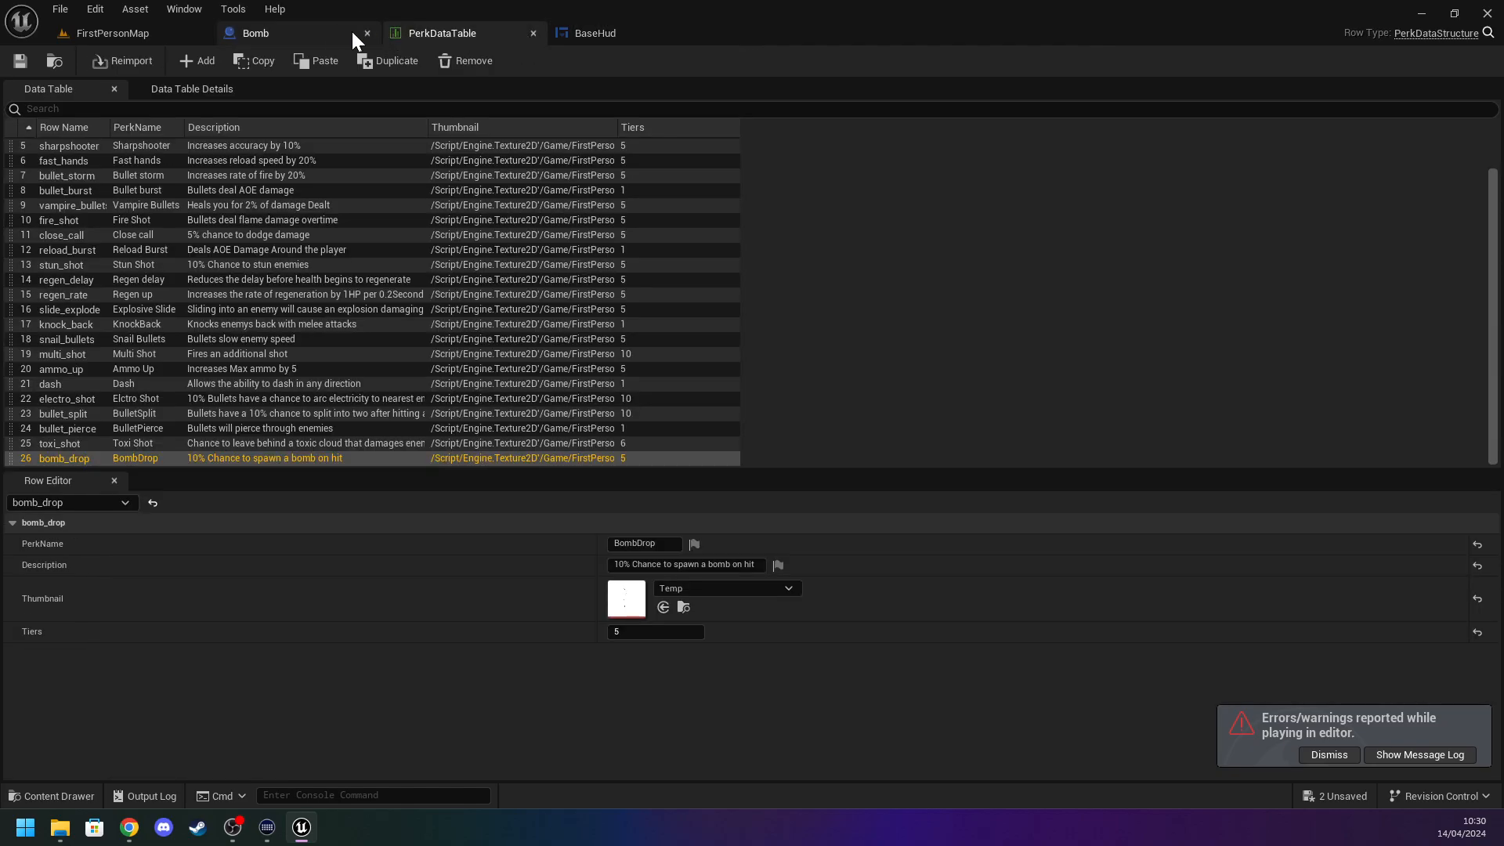
left_click(322, 22)
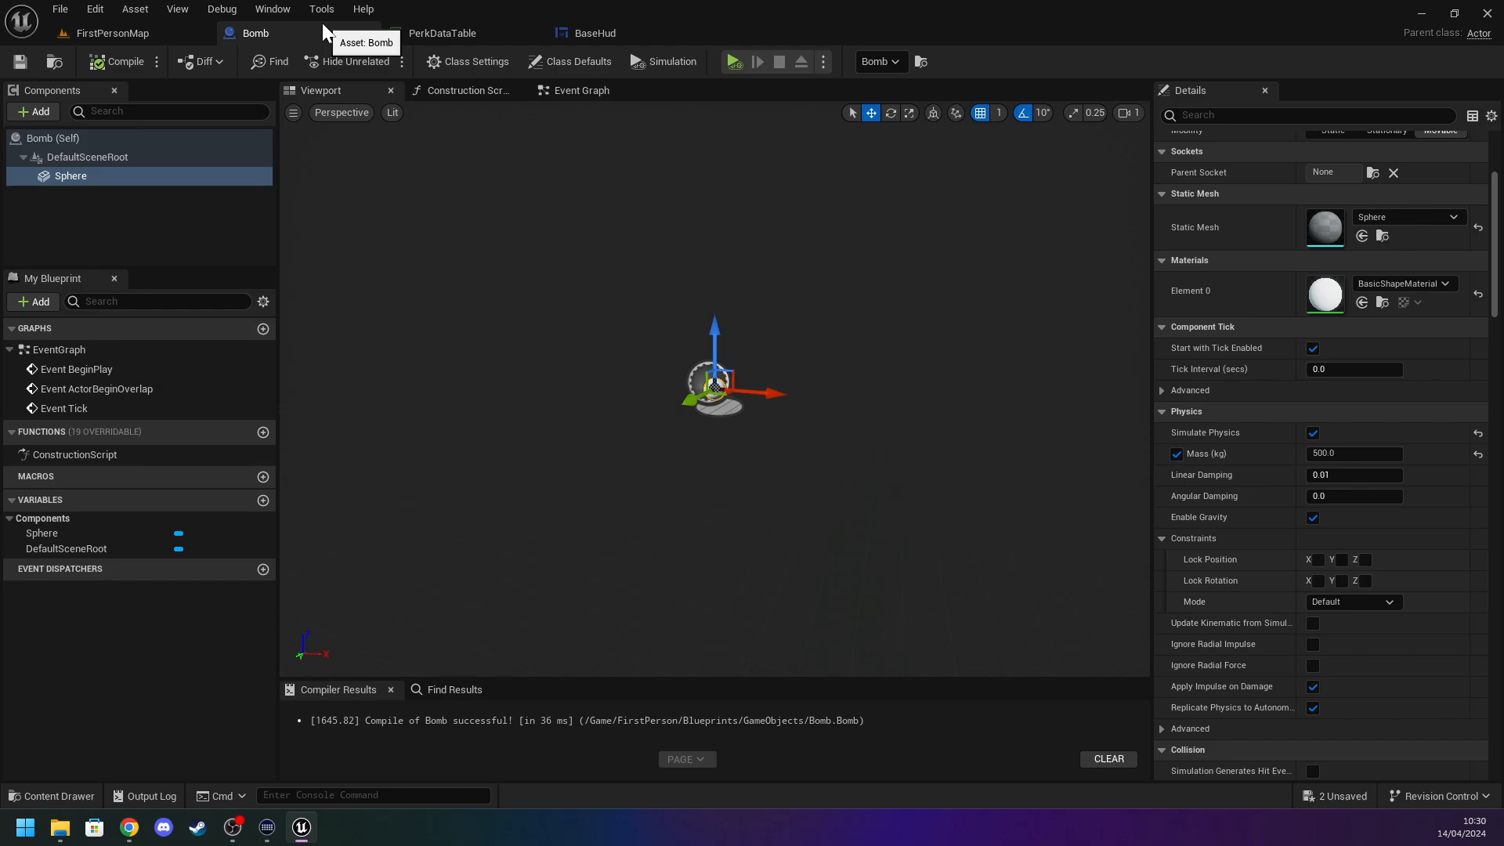
left_click(123, 30)
left_click(469, 35)
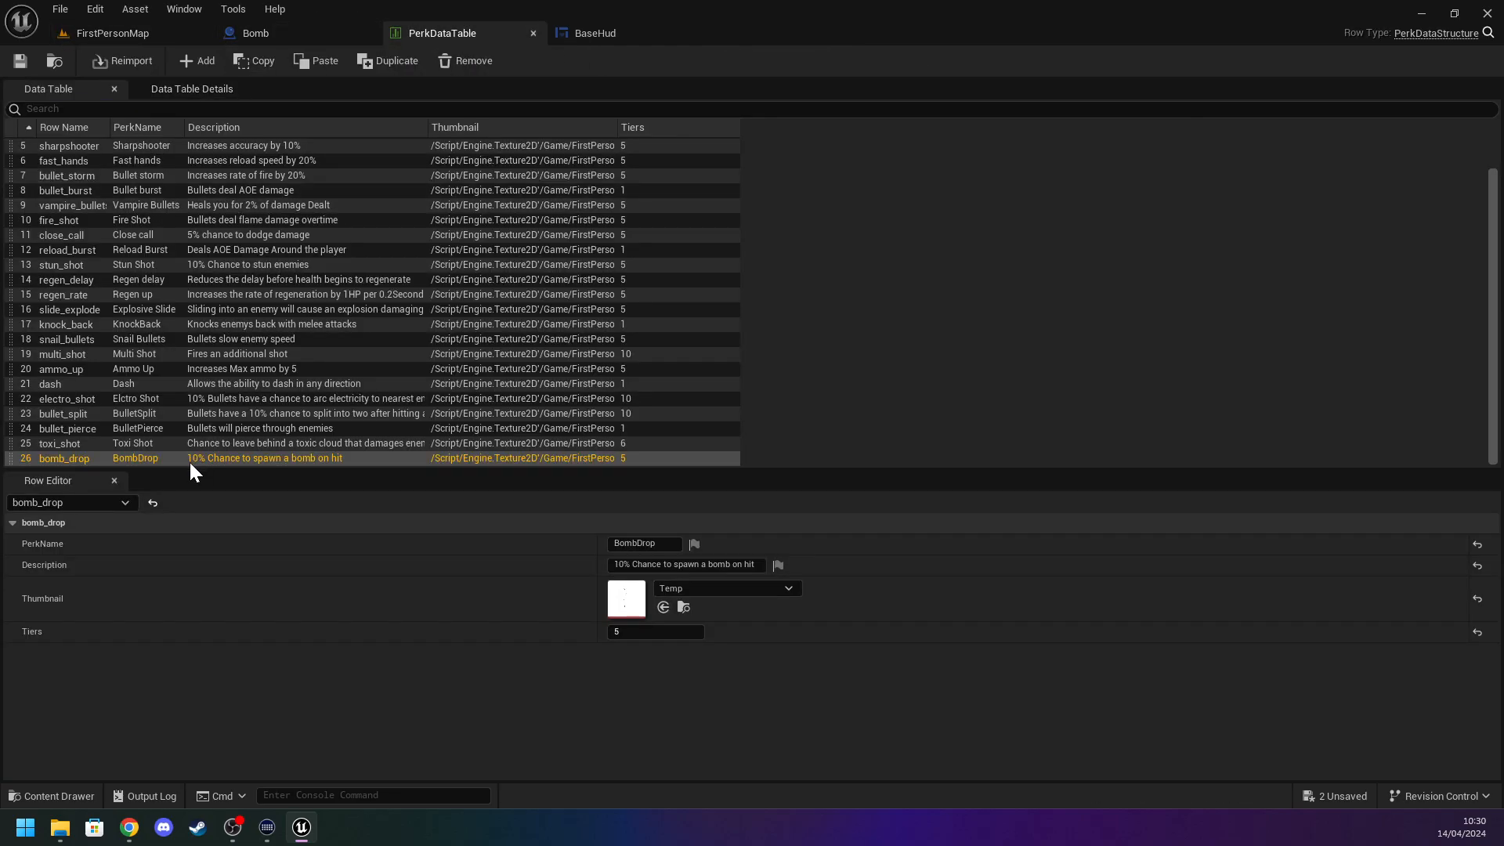
left_click(584, 33)
Open the Event Graph of the Bomb blueprint.
left_click(265, 33)
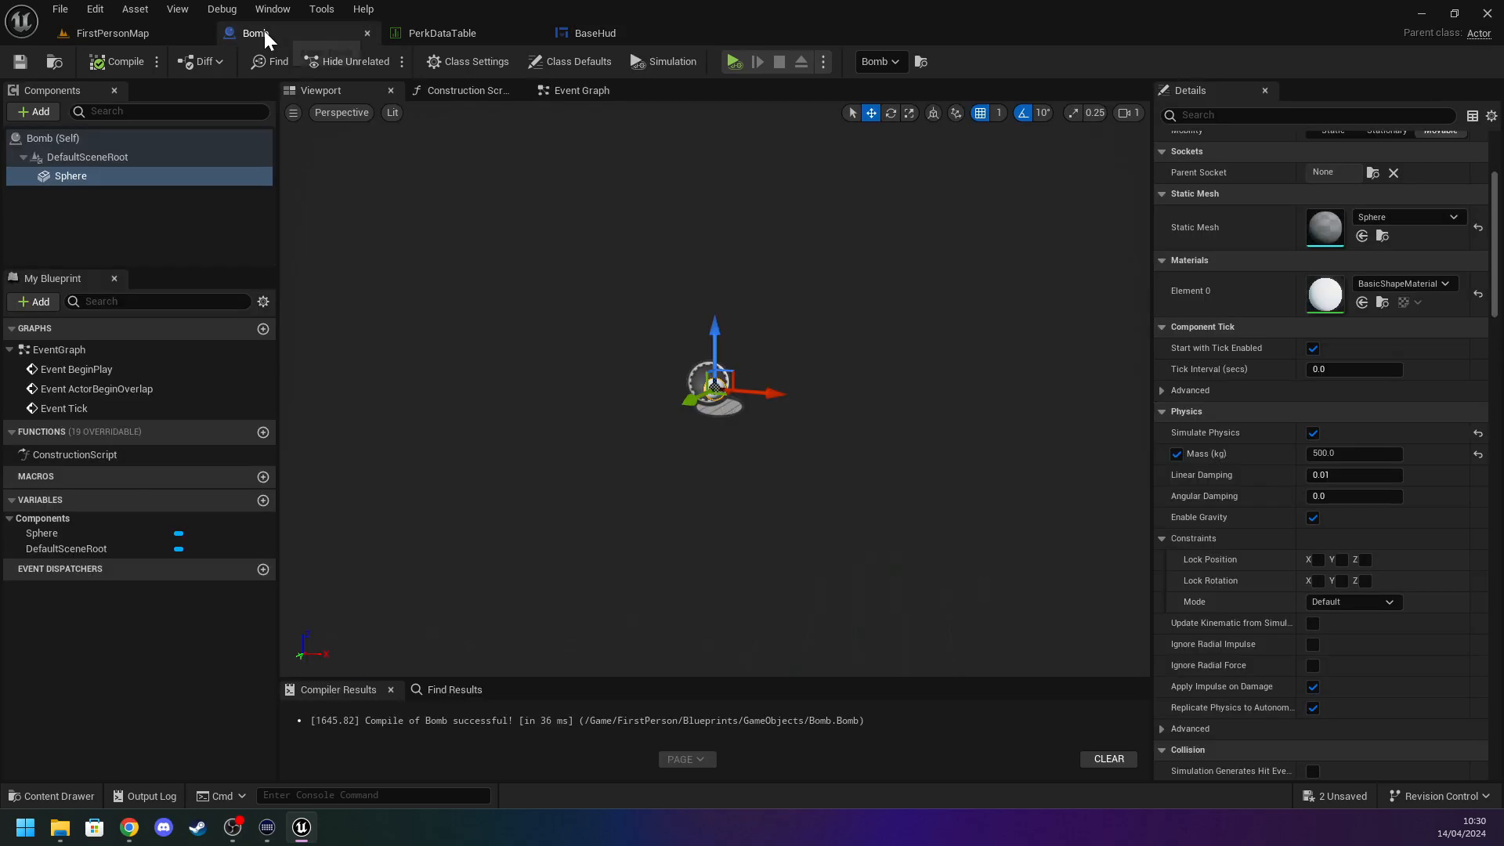
left_click(571, 88)
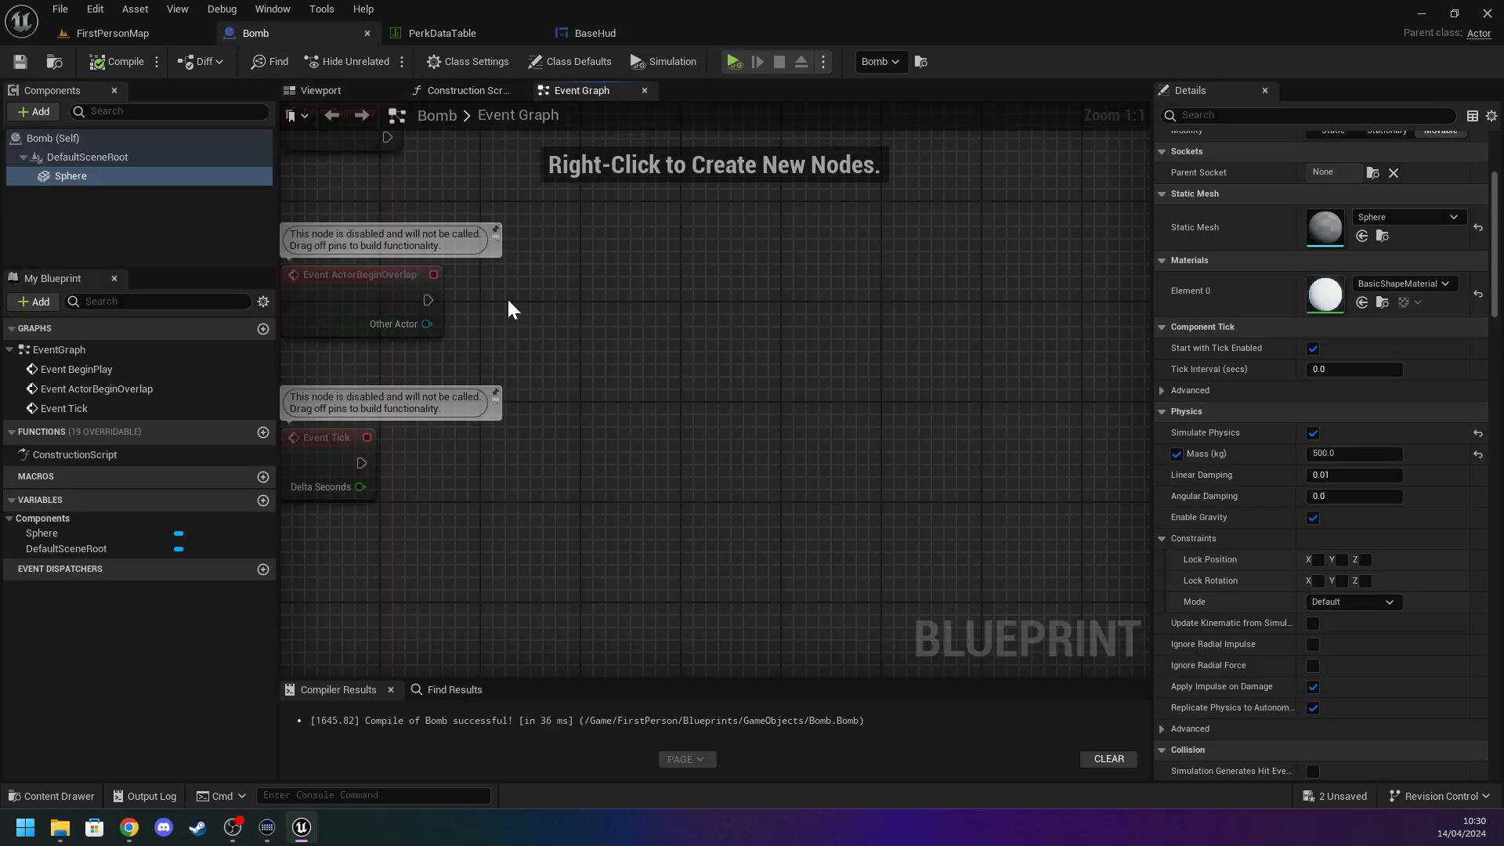
left_click_drag(591, 327, 651, 332)
type("launc")
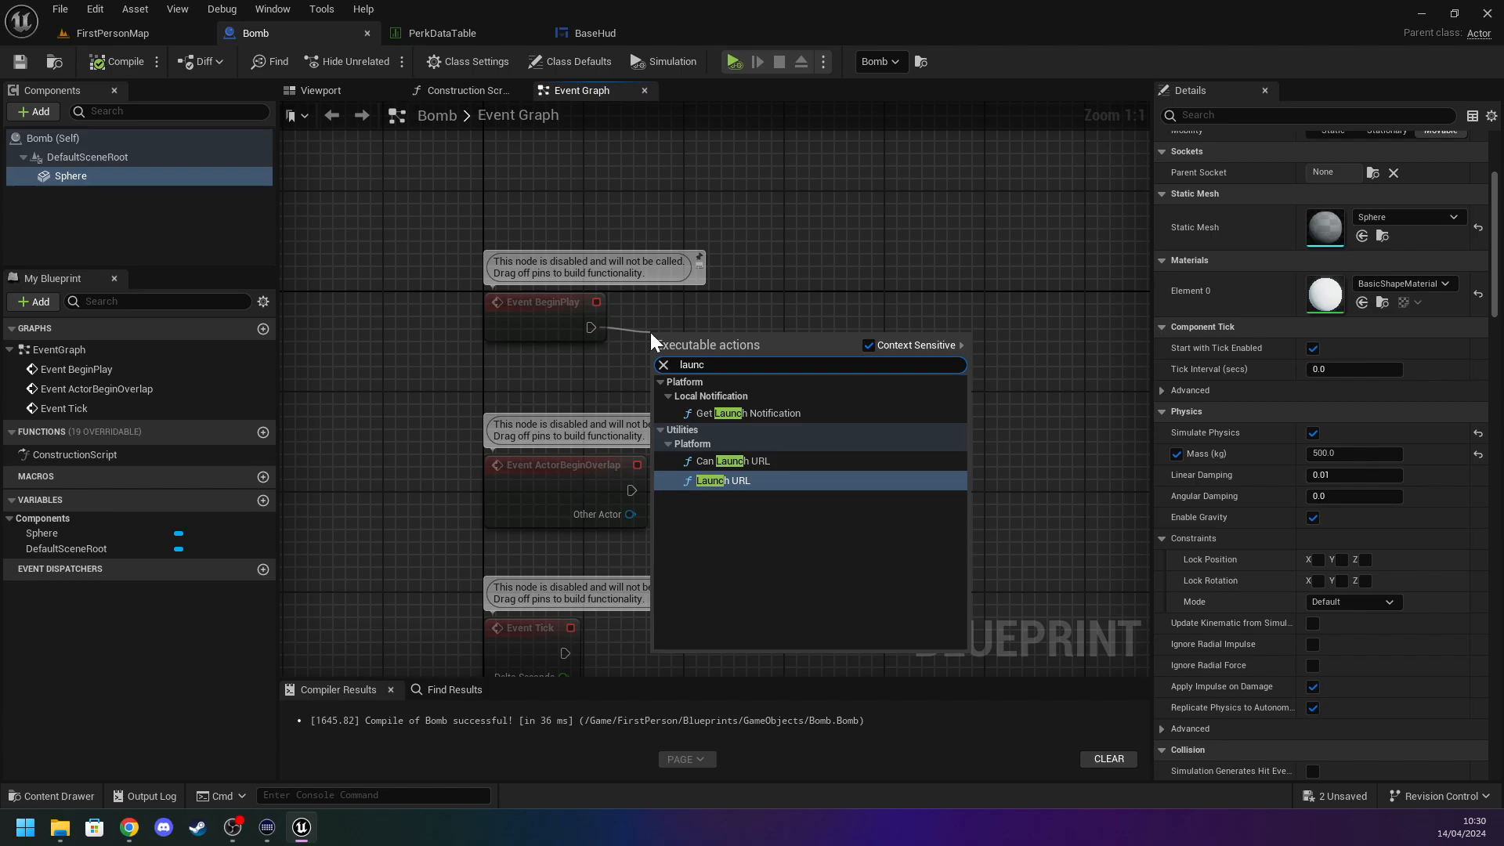
key("BackSpace")
key("BackSpace")
key("BackSpace")
key("BackSpace")
key("BackSpace")
type("impulse")
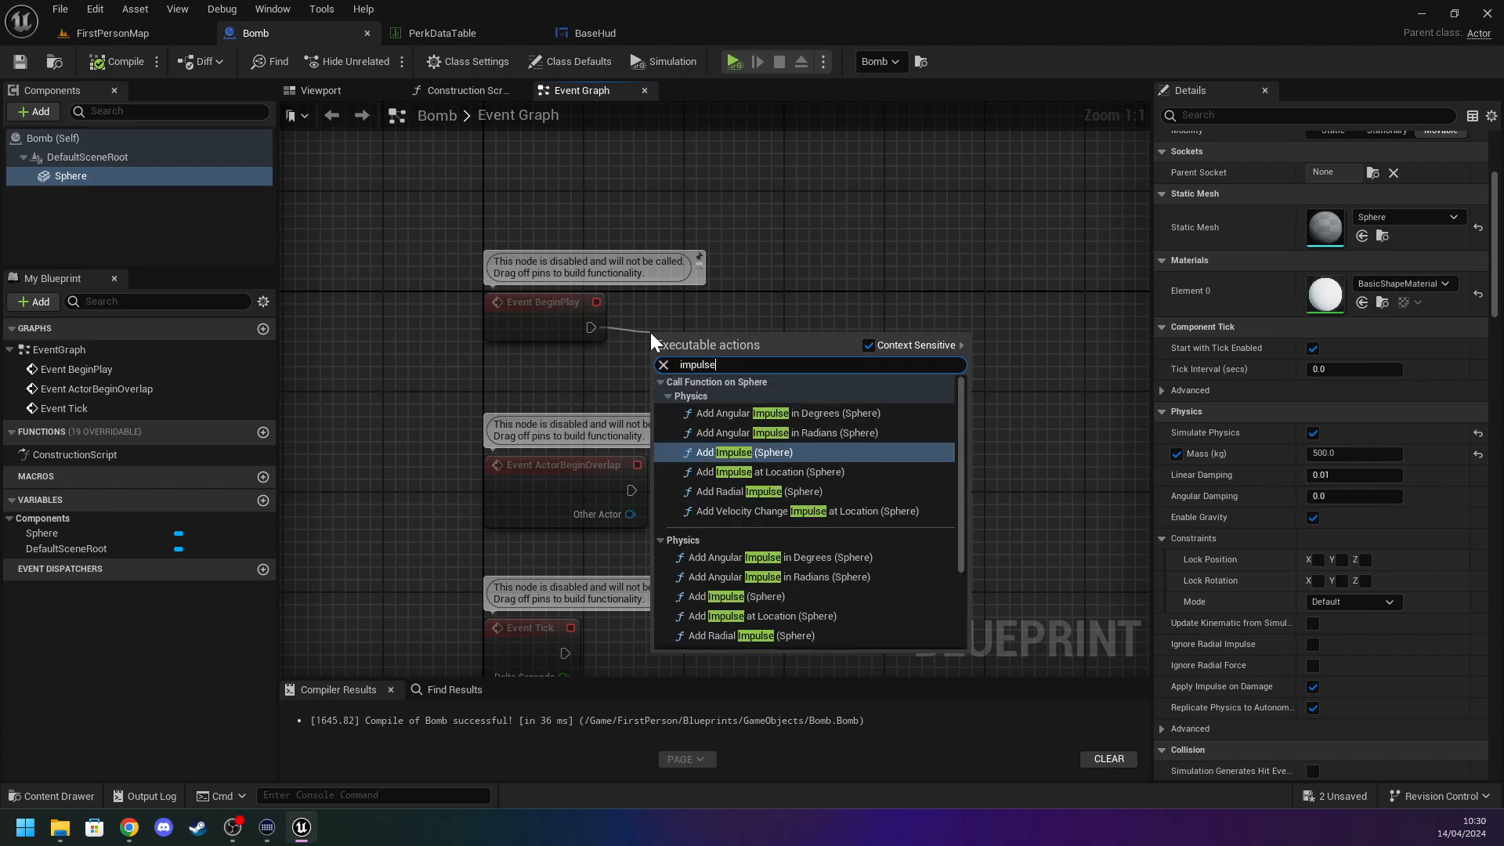
key("BackSpace")
key("BackSpace")
key("BackSpace")
key("BackSpace")
key("BackSpace")
key("BackSpace")
key("BackSpace")
key("Escape")
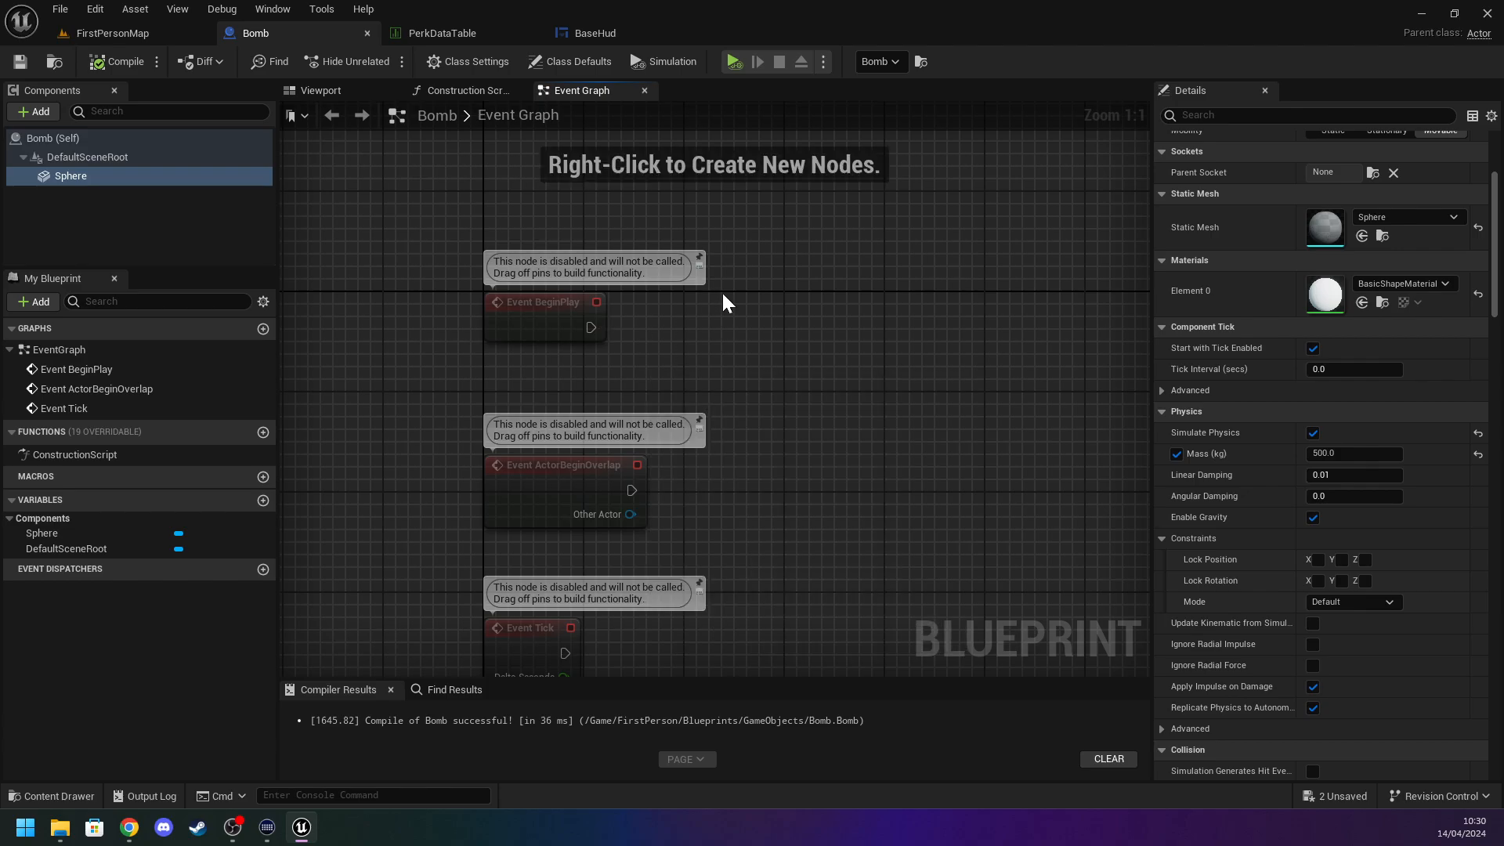
Add an Add Impulse node targeting the Sphere and connect Event BeginPlay to its execution input.
right_click(721, 292)
type("lau")
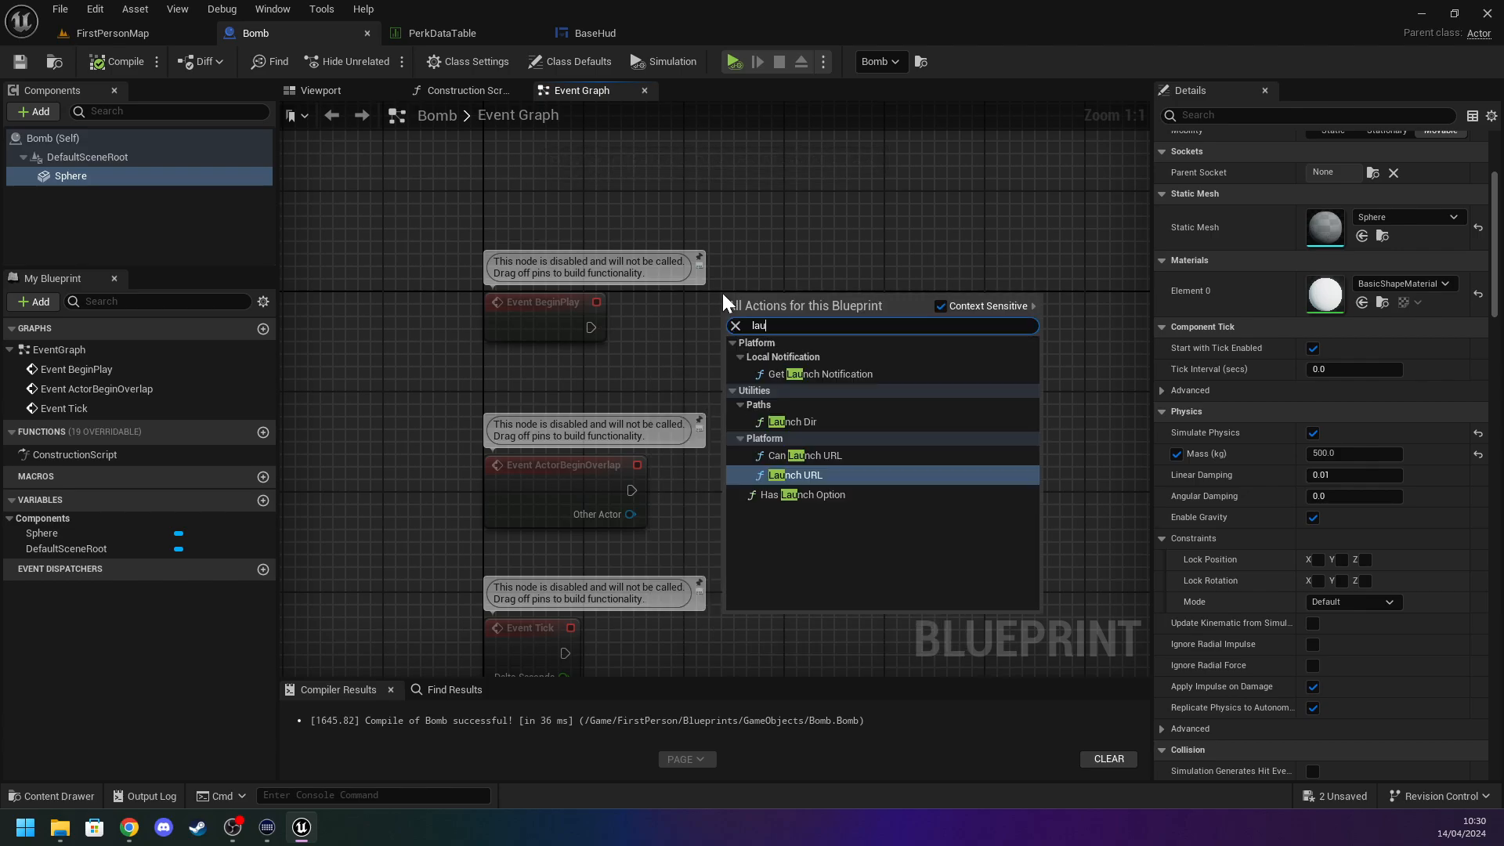
key("BackSpace")
key("BackSpace")
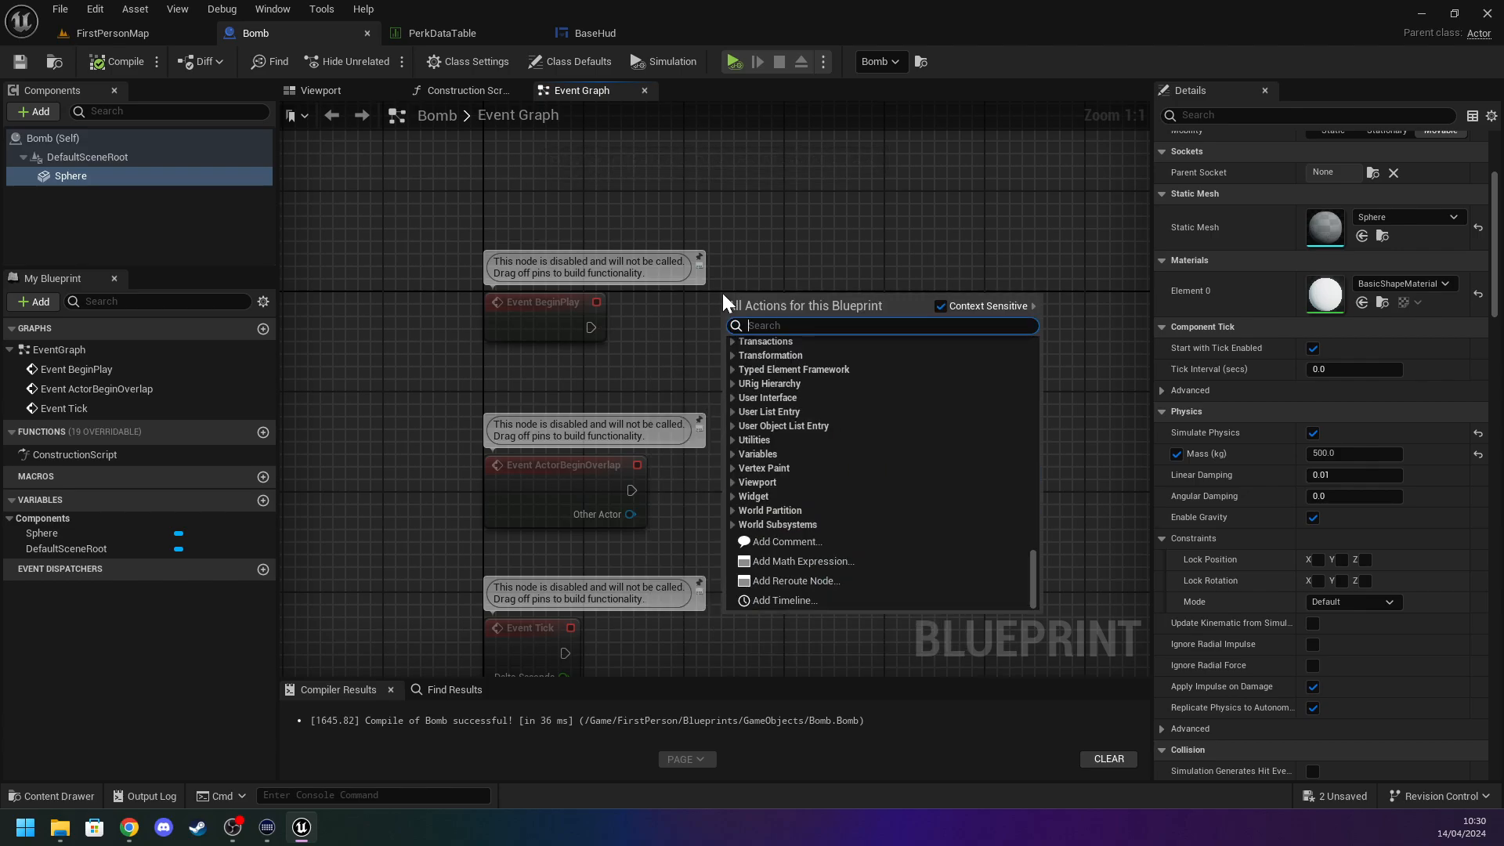
type("i")
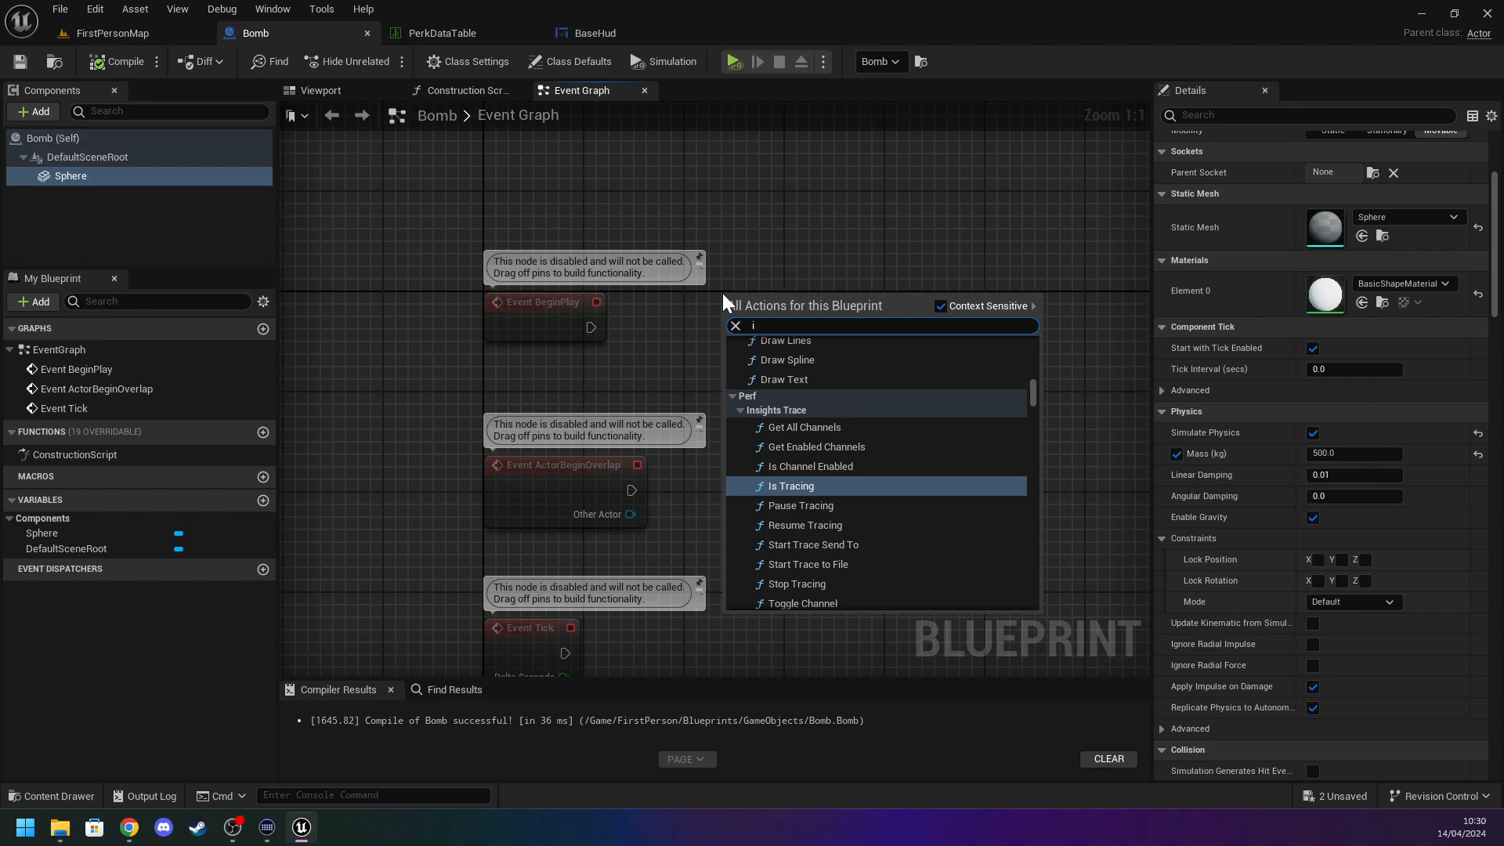
type("mpu")
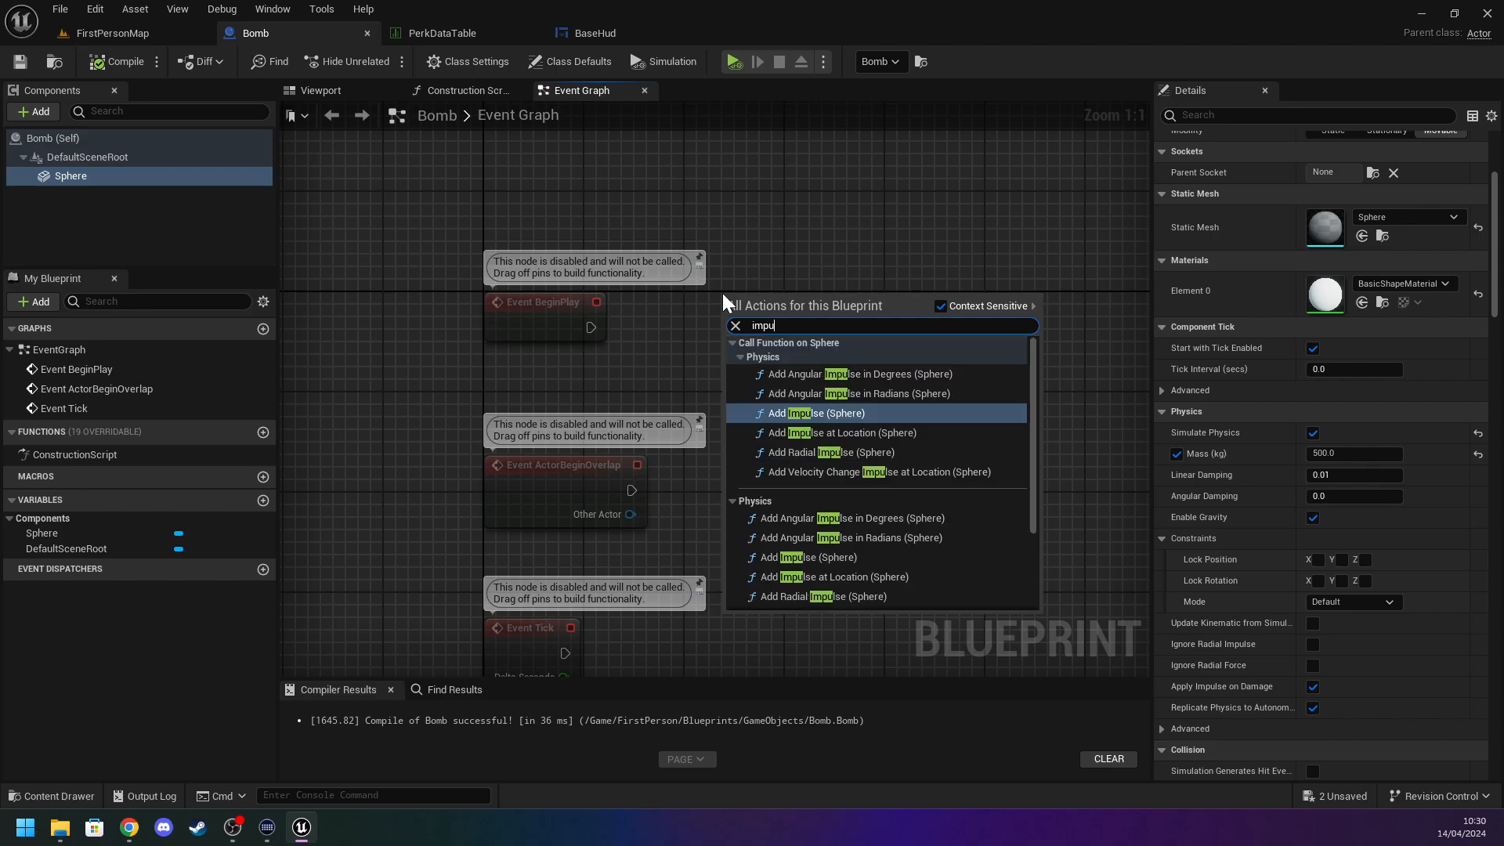
left_click(846, 409)
left_click_drag(764, 338, 592, 327)
left_click(760, 257)
left_click(603, 314)
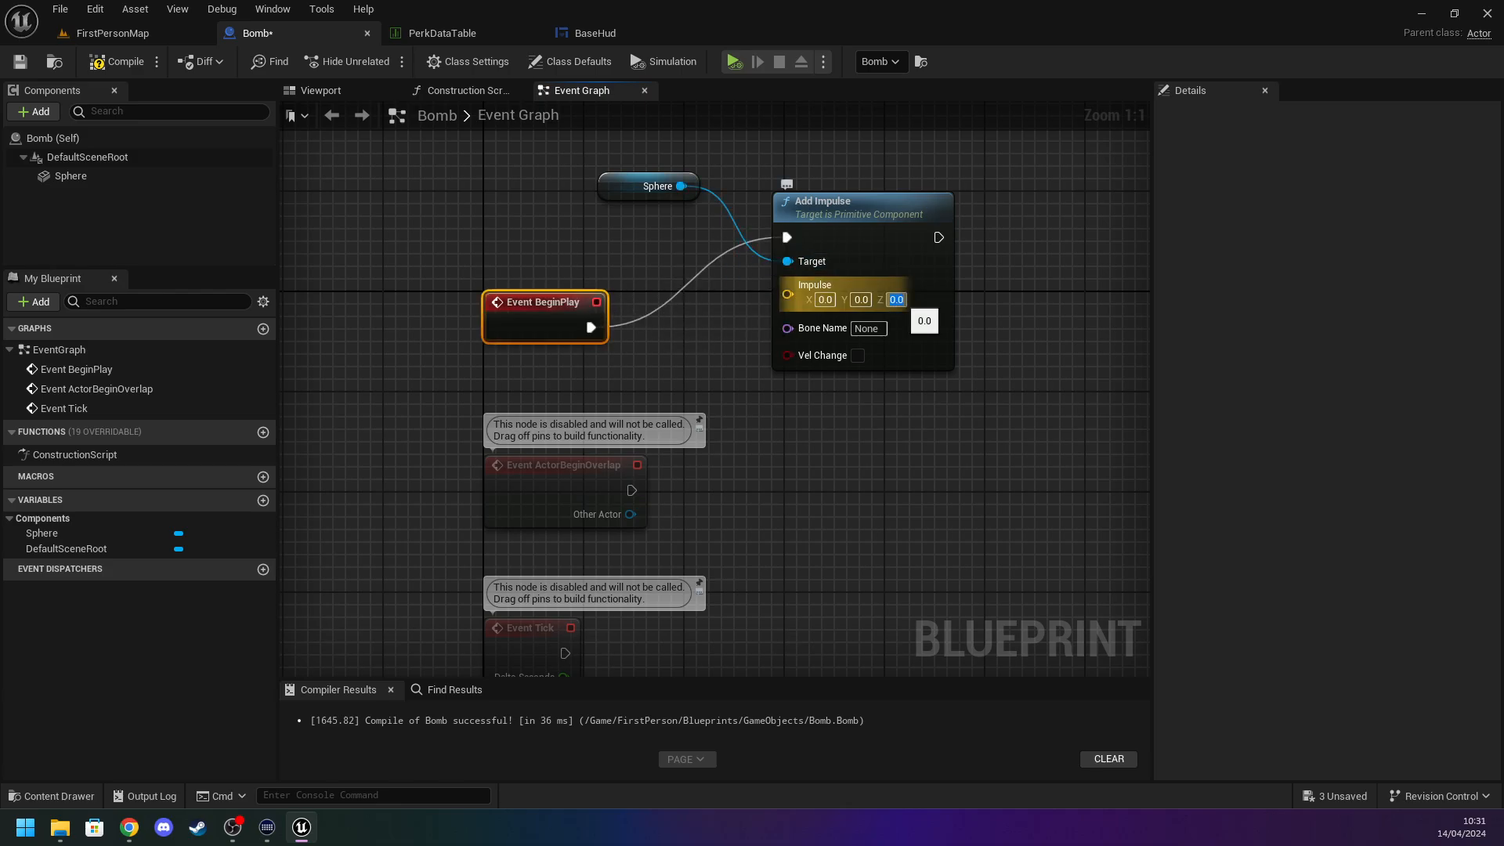
Compile and save Bomb, test it by simulating FirstPersonMap, stop the session, and return to the single perspective viewport.
left_click(1032, 300)
left_click(97, 67)
left_click(21, 62)
left_click(78, 33)
left_click(382, 61)
key("Escape")
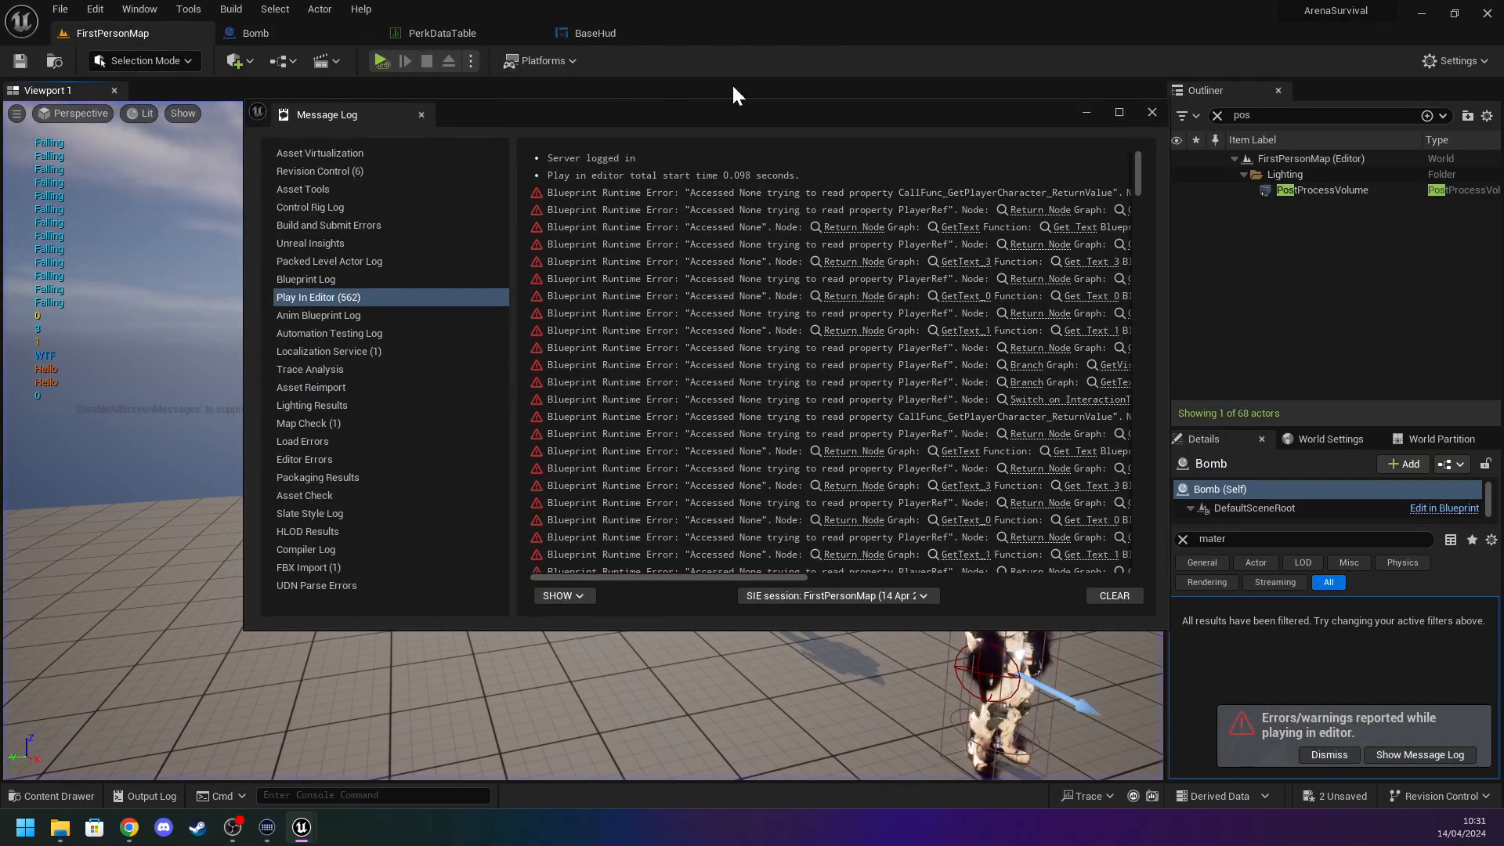
left_click(1150, 97)
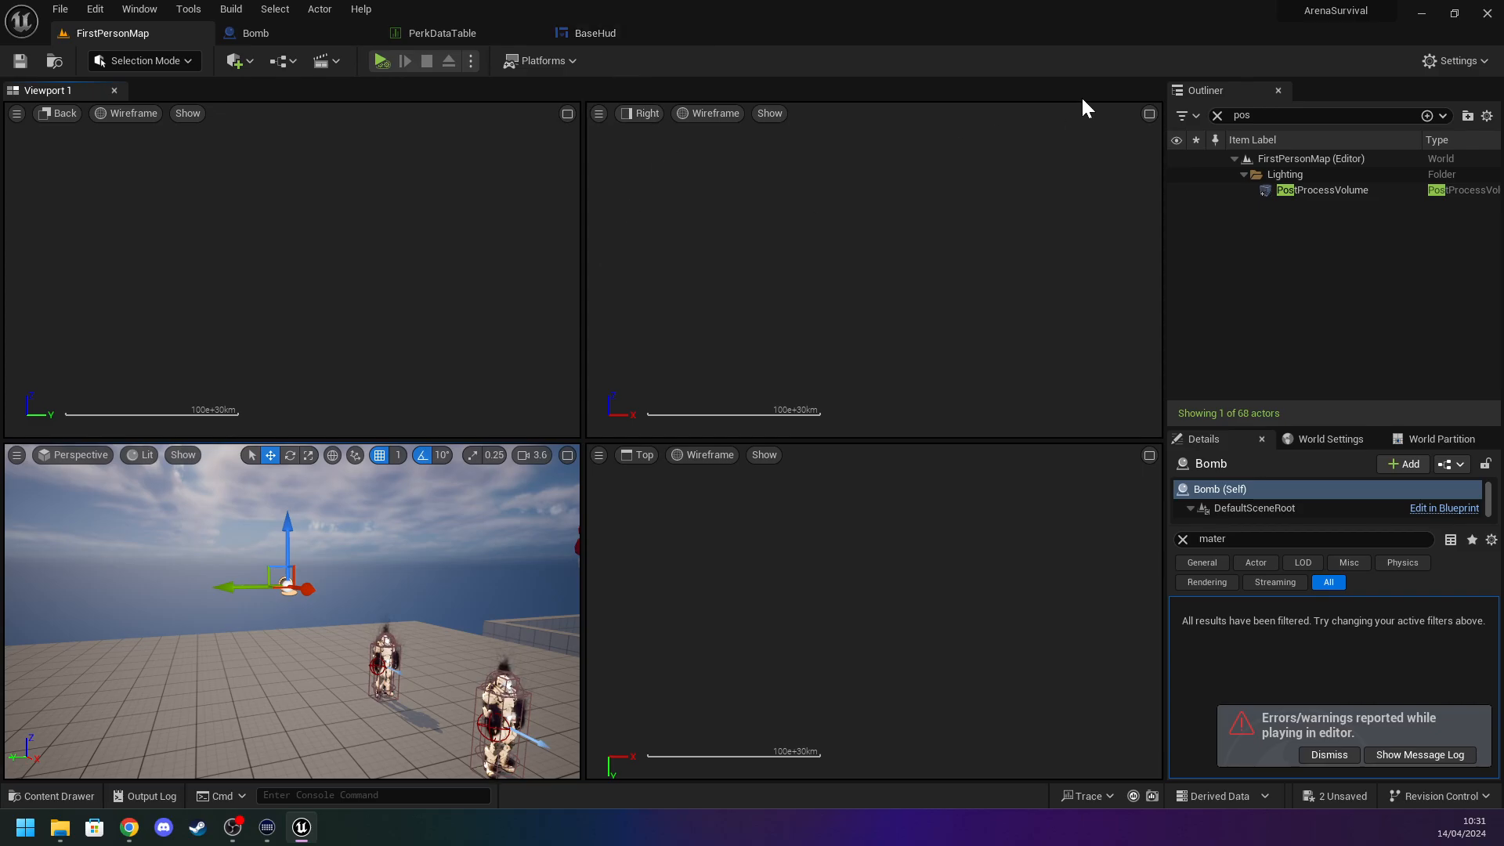
key("ctrl+z")
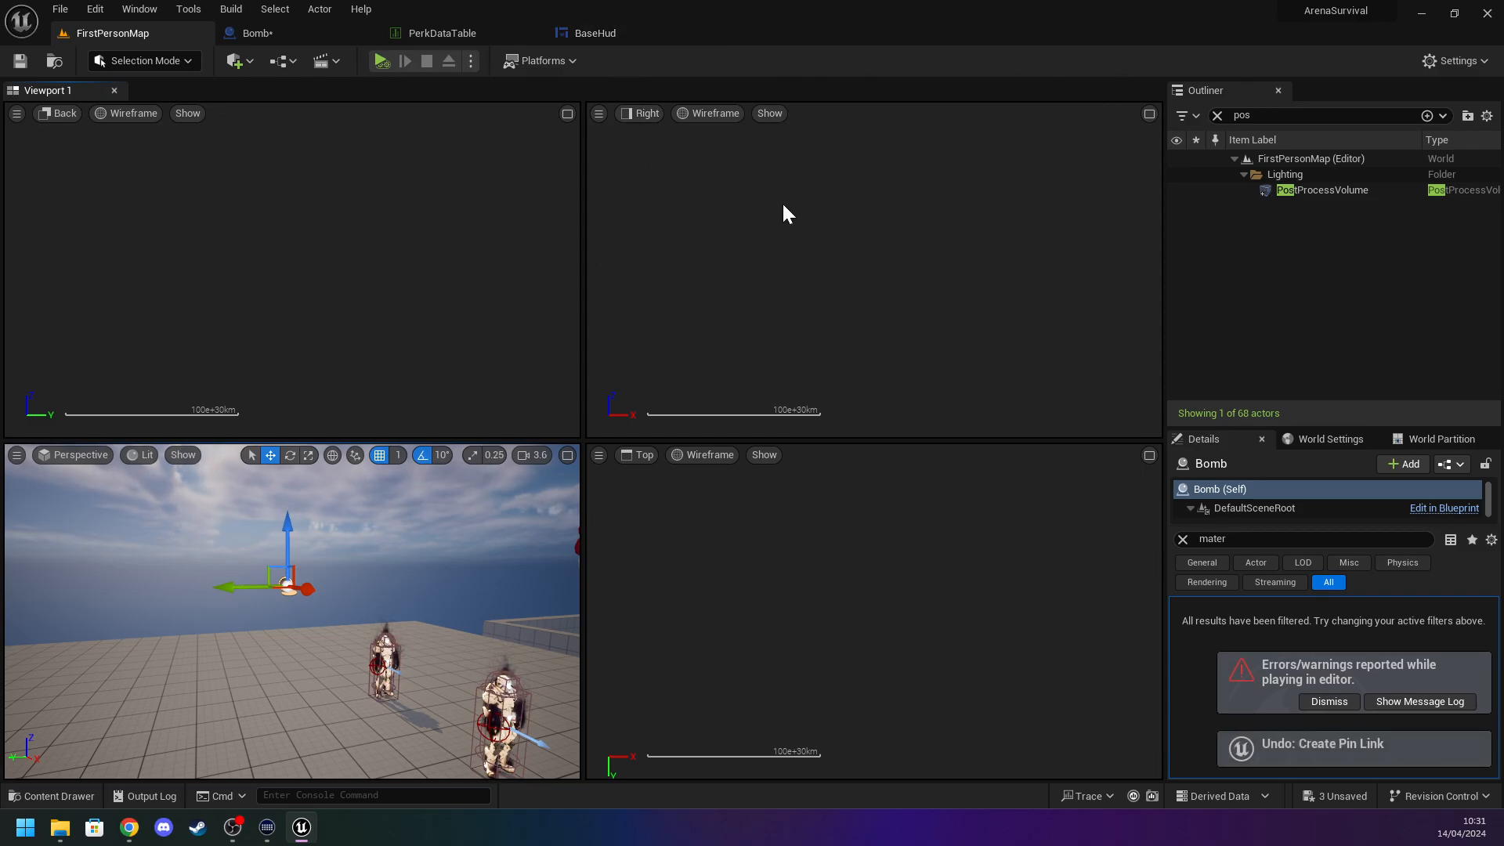
left_click(569, 456)
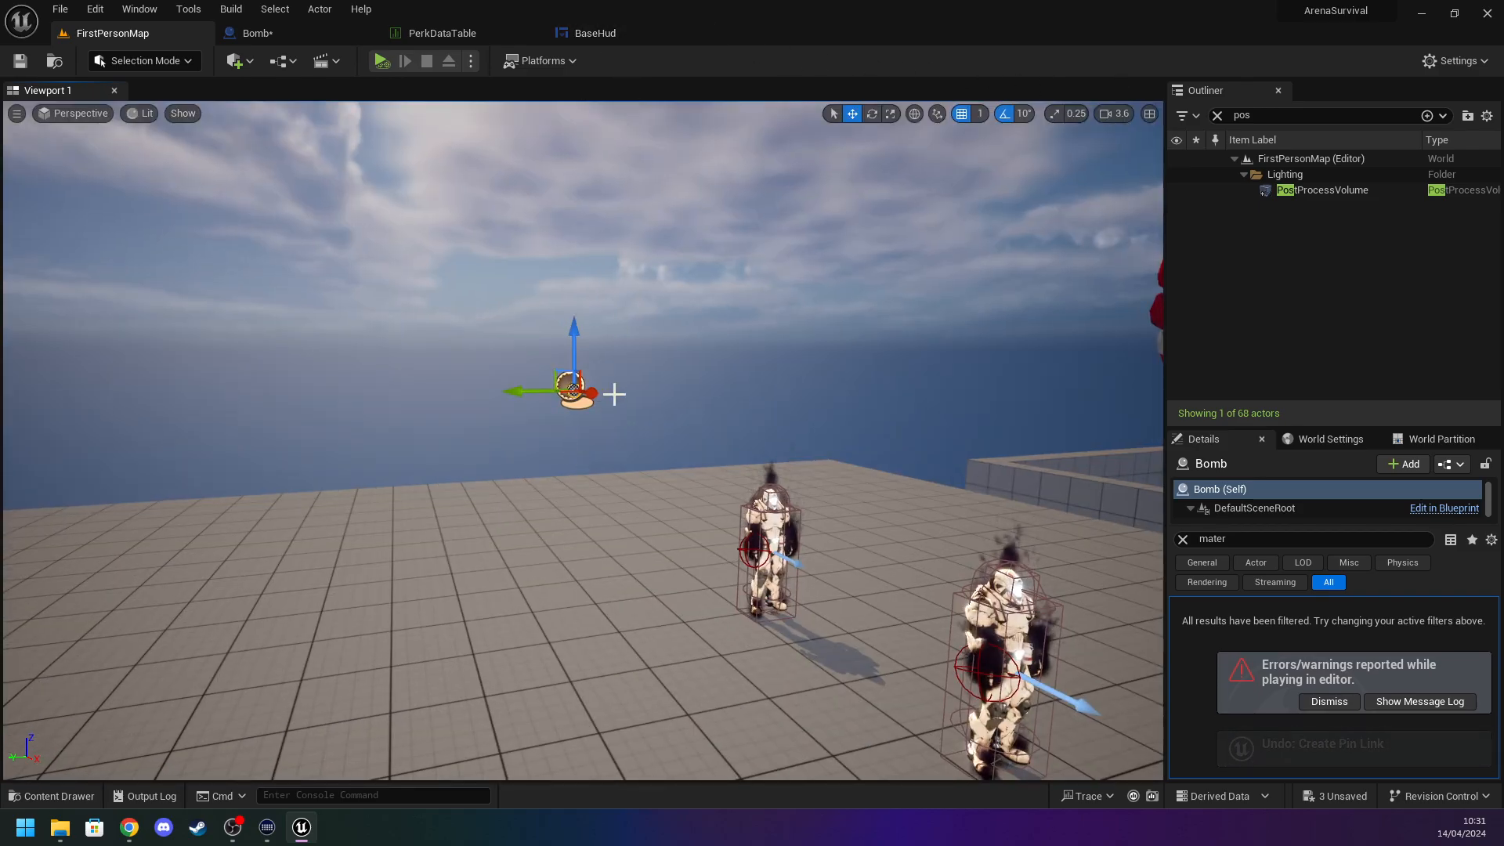
Reconnect Event BeginPlay to the Add Impulse node in Bomb and set the impulse's Z value to 100.
left_click(368, 35)
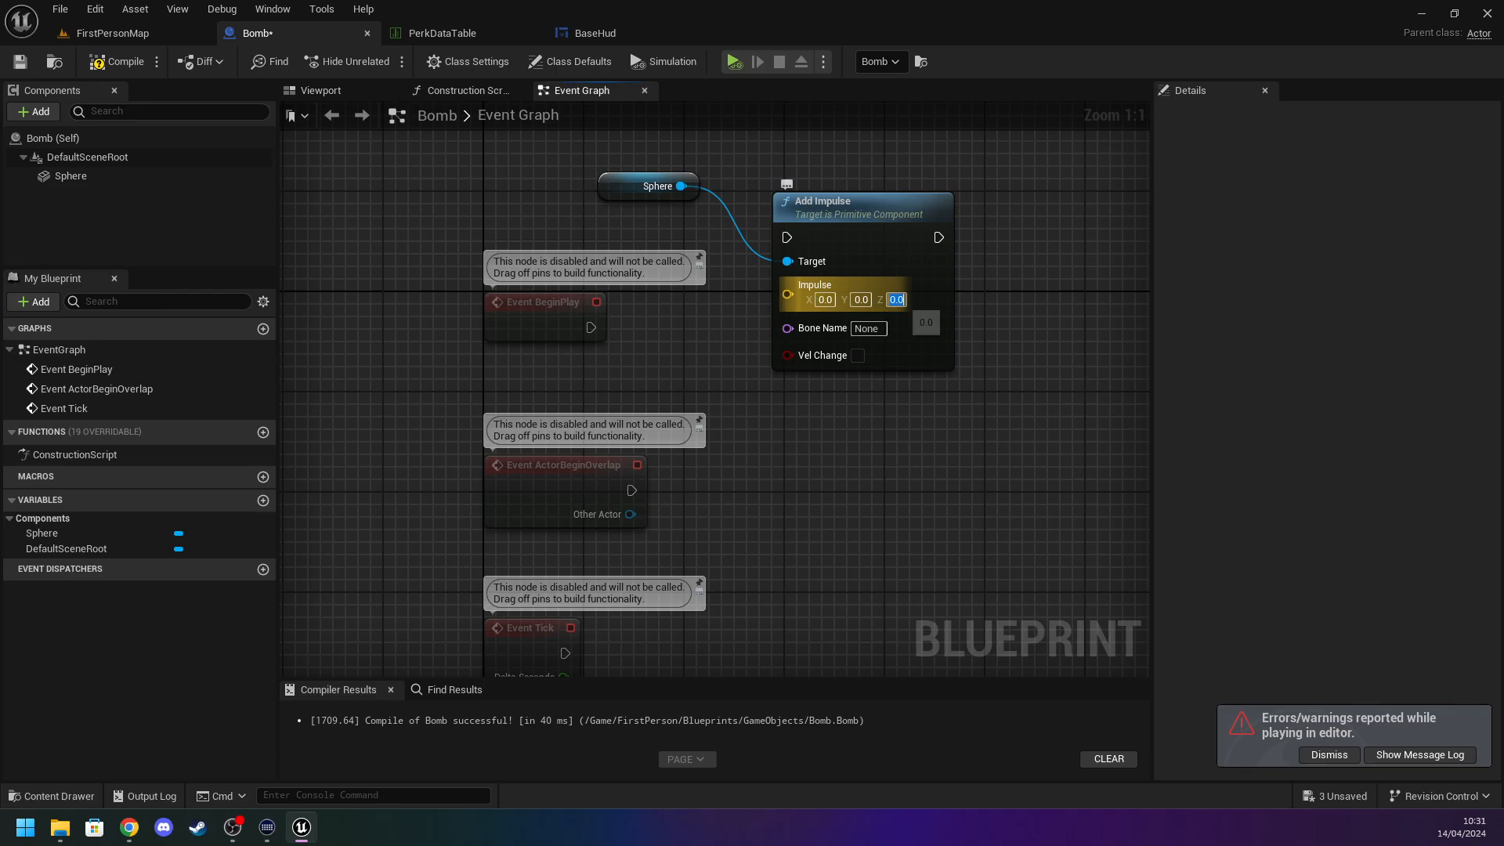
left_click_drag(787, 237, 591, 328)
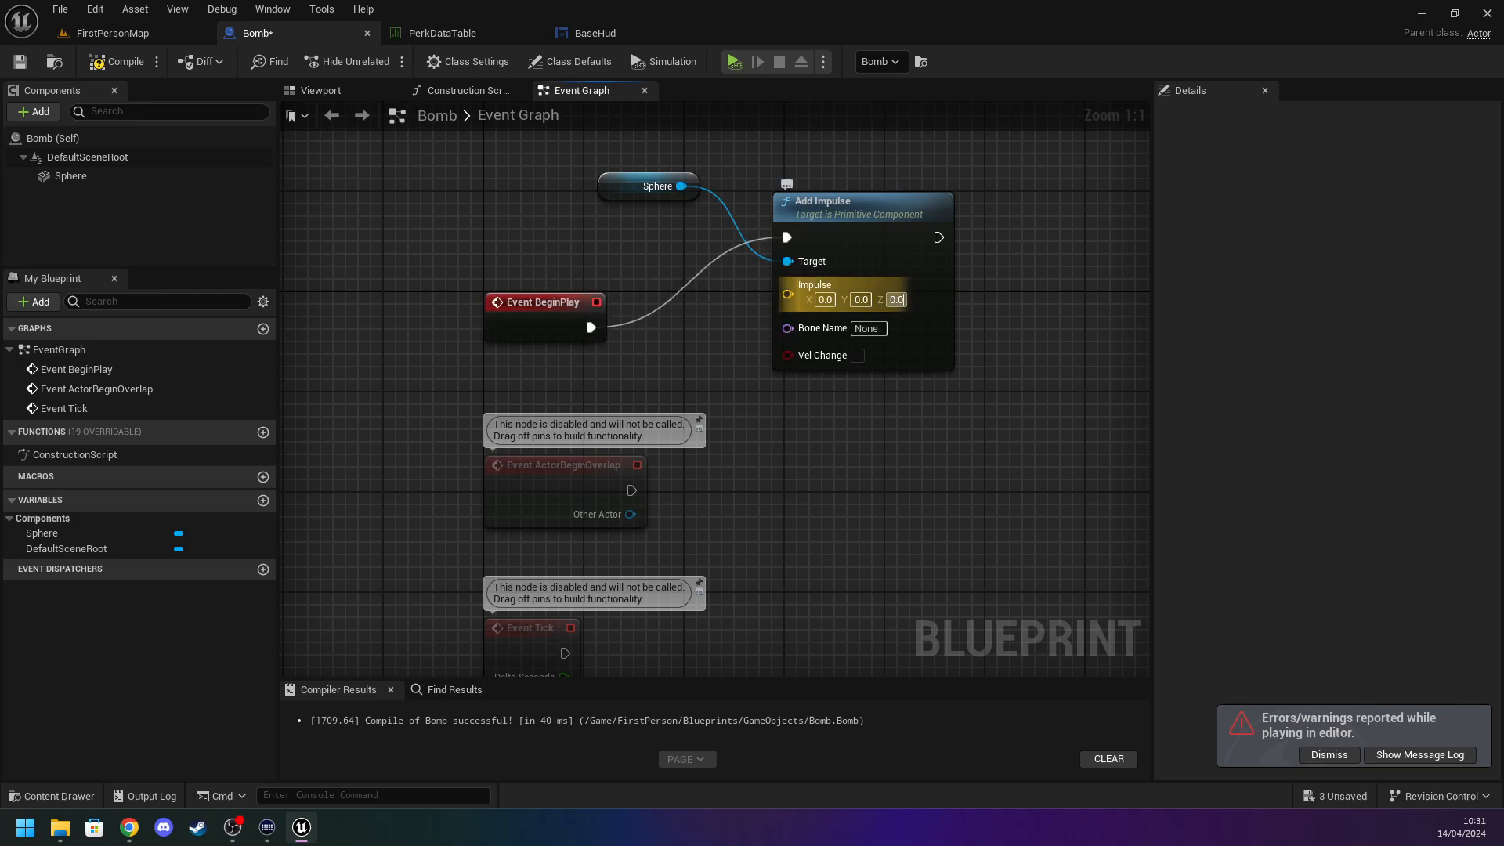
type("100")
key("Return")
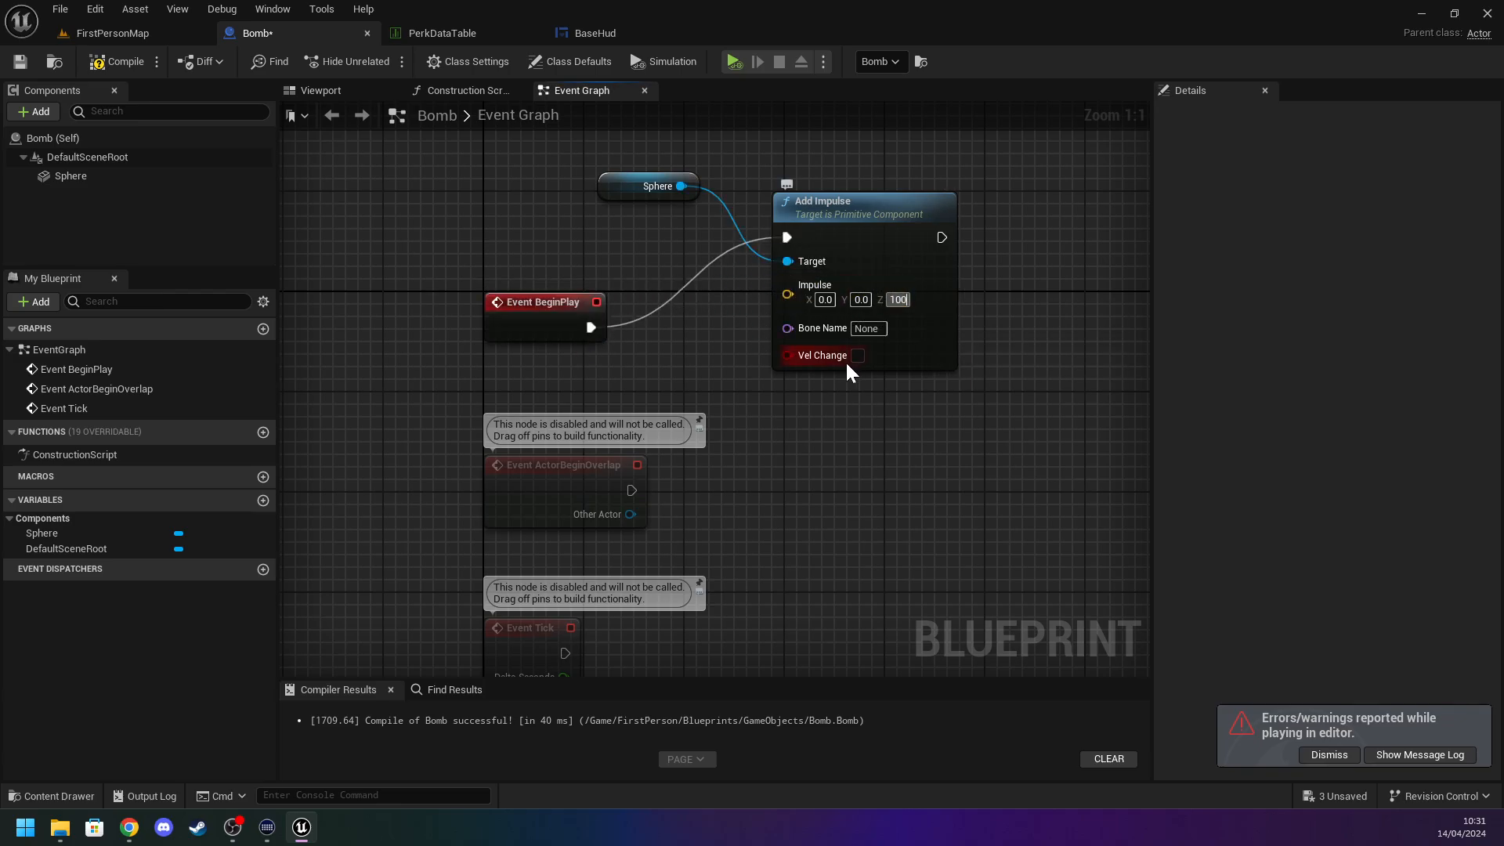
Enable Vel Change on the Add Impulse node, compile Bomb, and run a brief test simulation of FirstPersonMap.
left_click(858, 355)
left_click(116, 61)
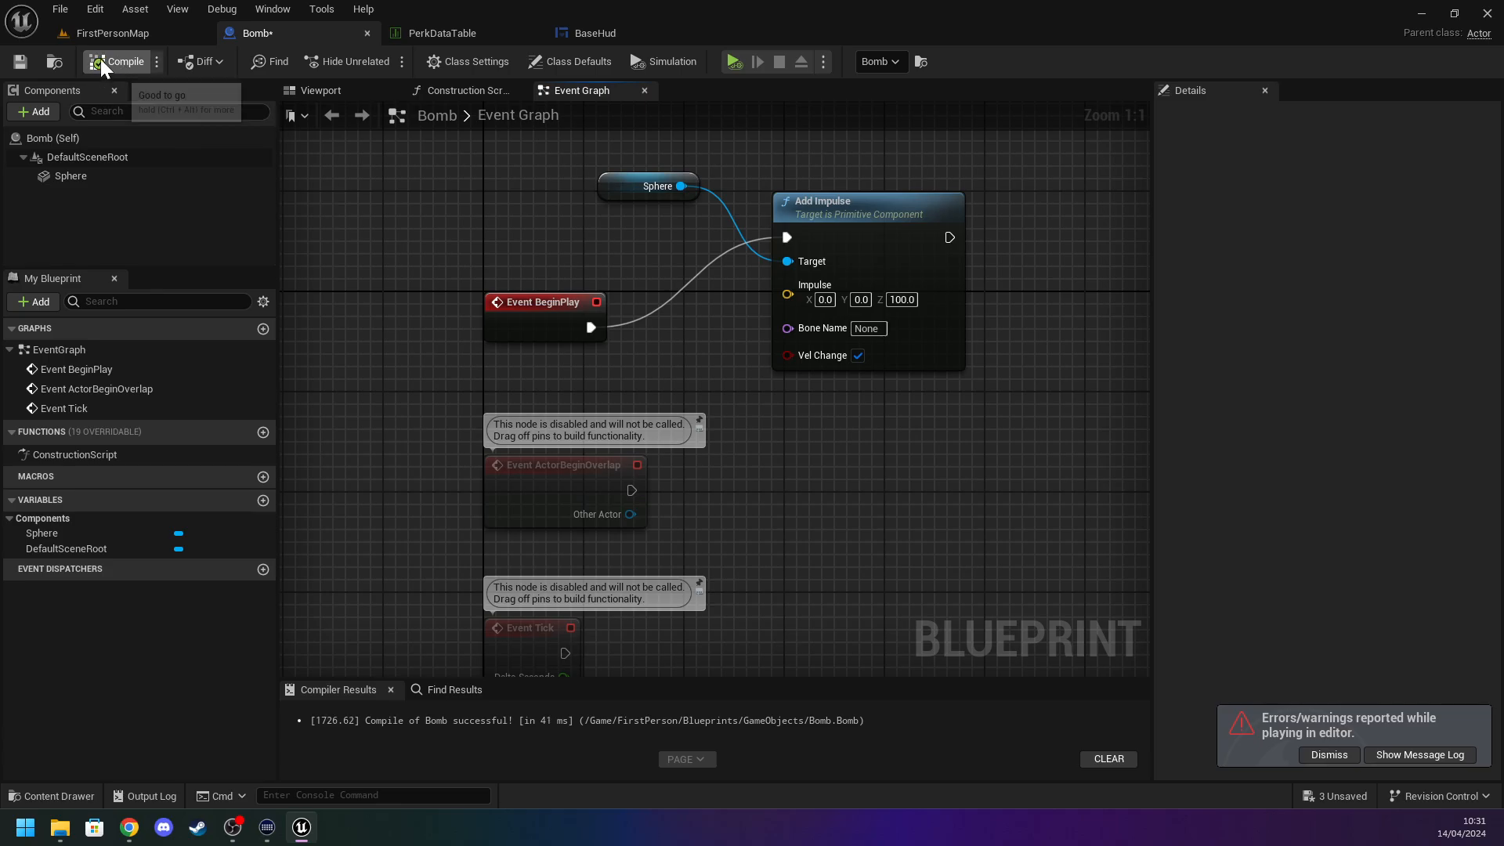
left_click(66, 36)
left_click(377, 61)
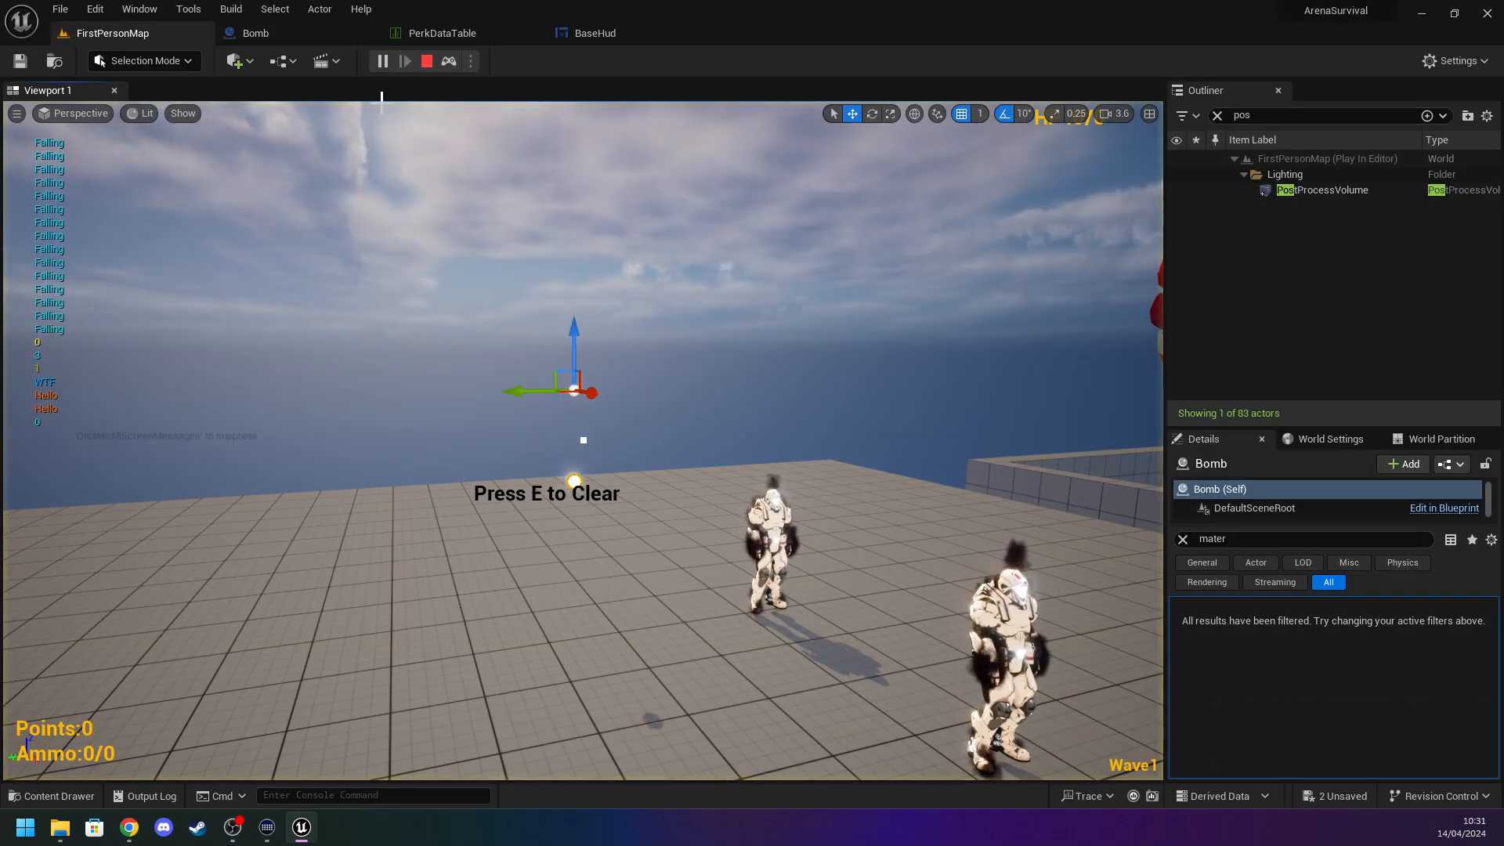
key("Escape")
left_click(389, 33)
left_click(326, 22)
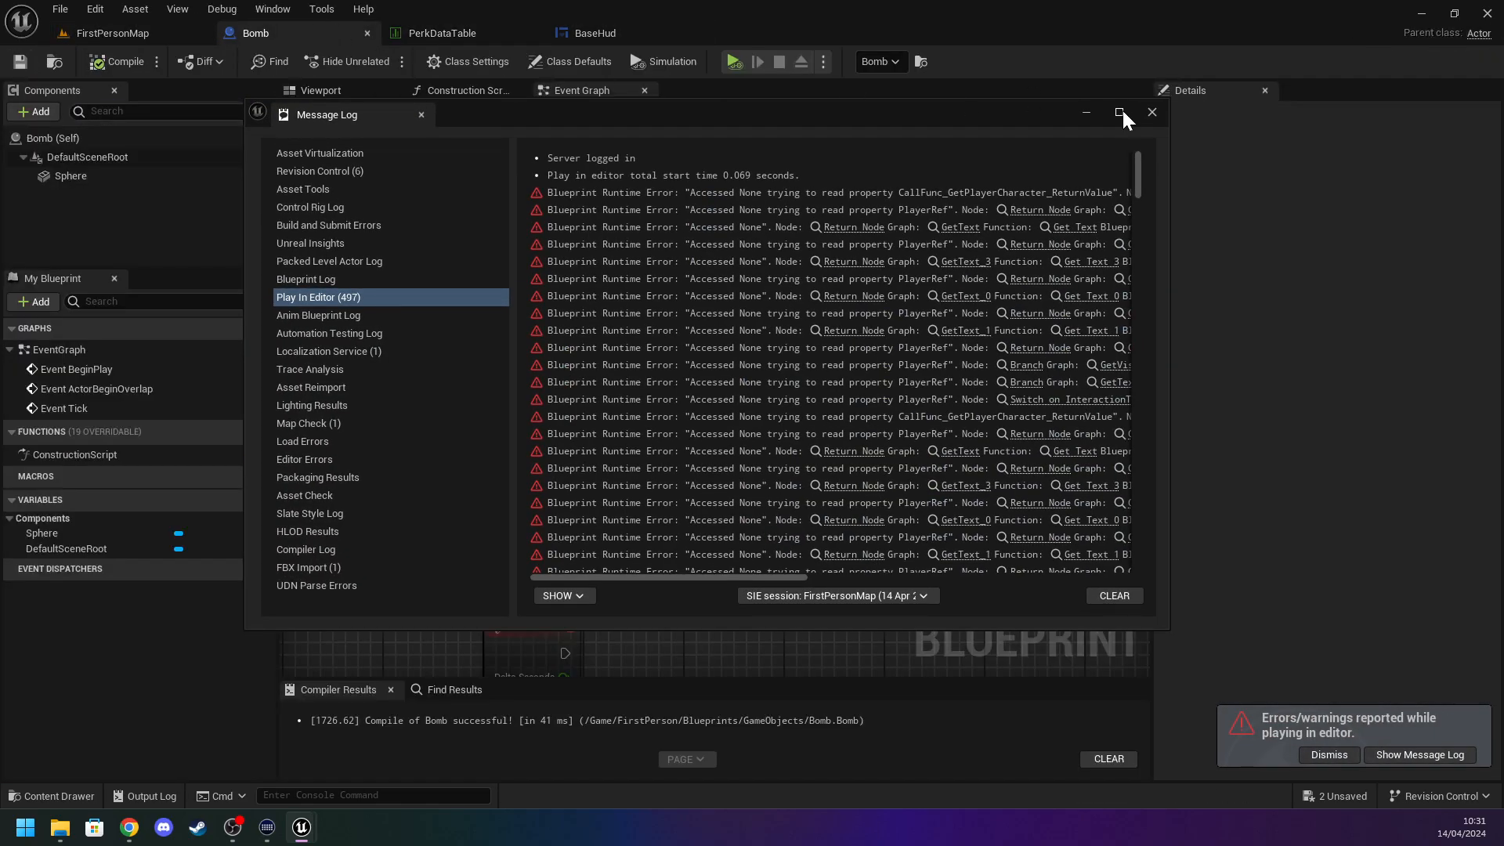
left_click(1122, 110)
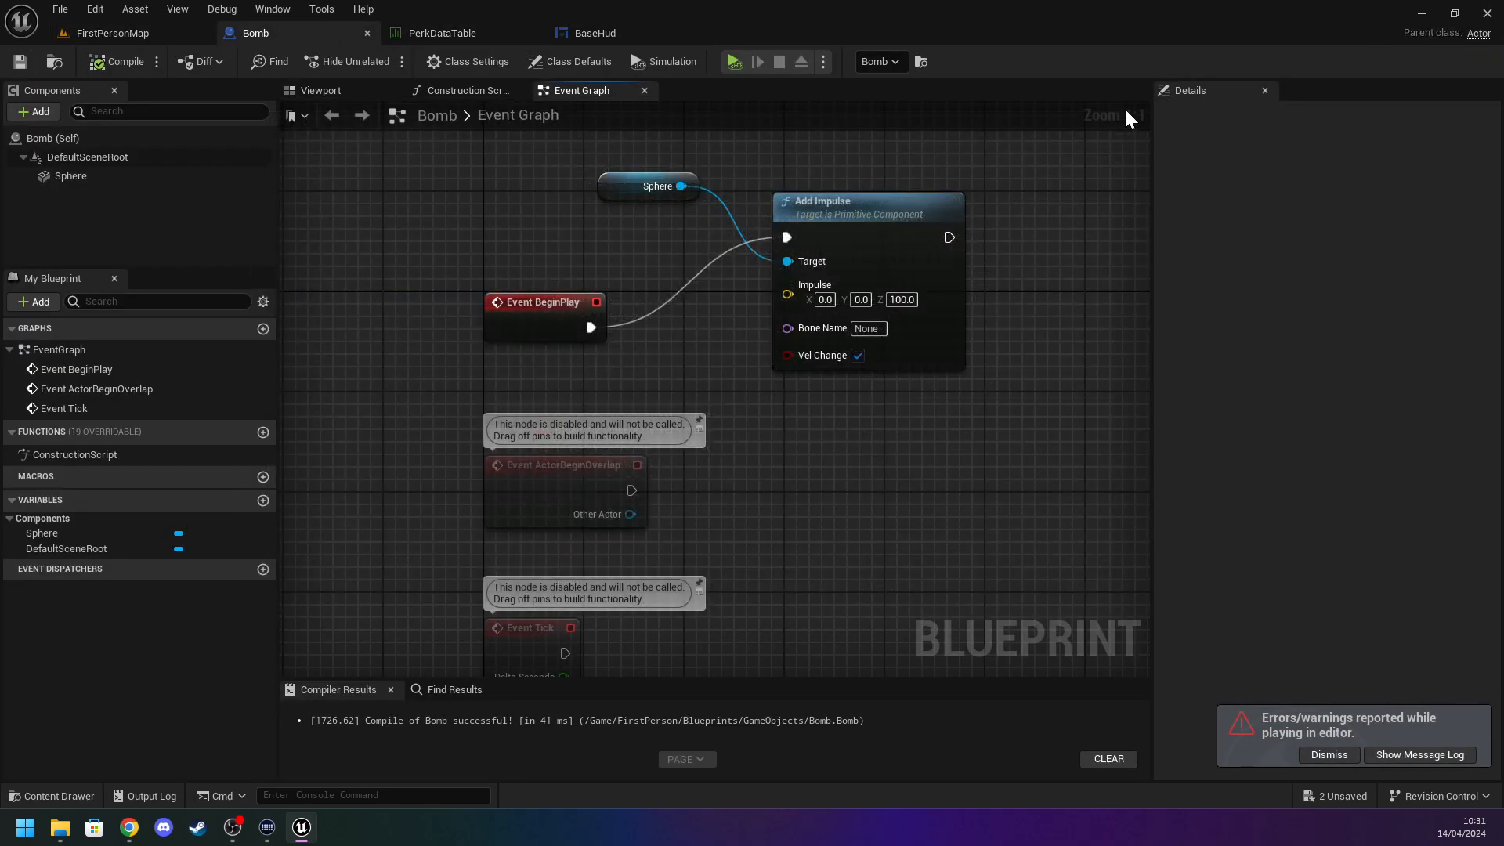
Set the Add Impulse node's Z value to 1000 and save Bomb.
left_click(903, 300)
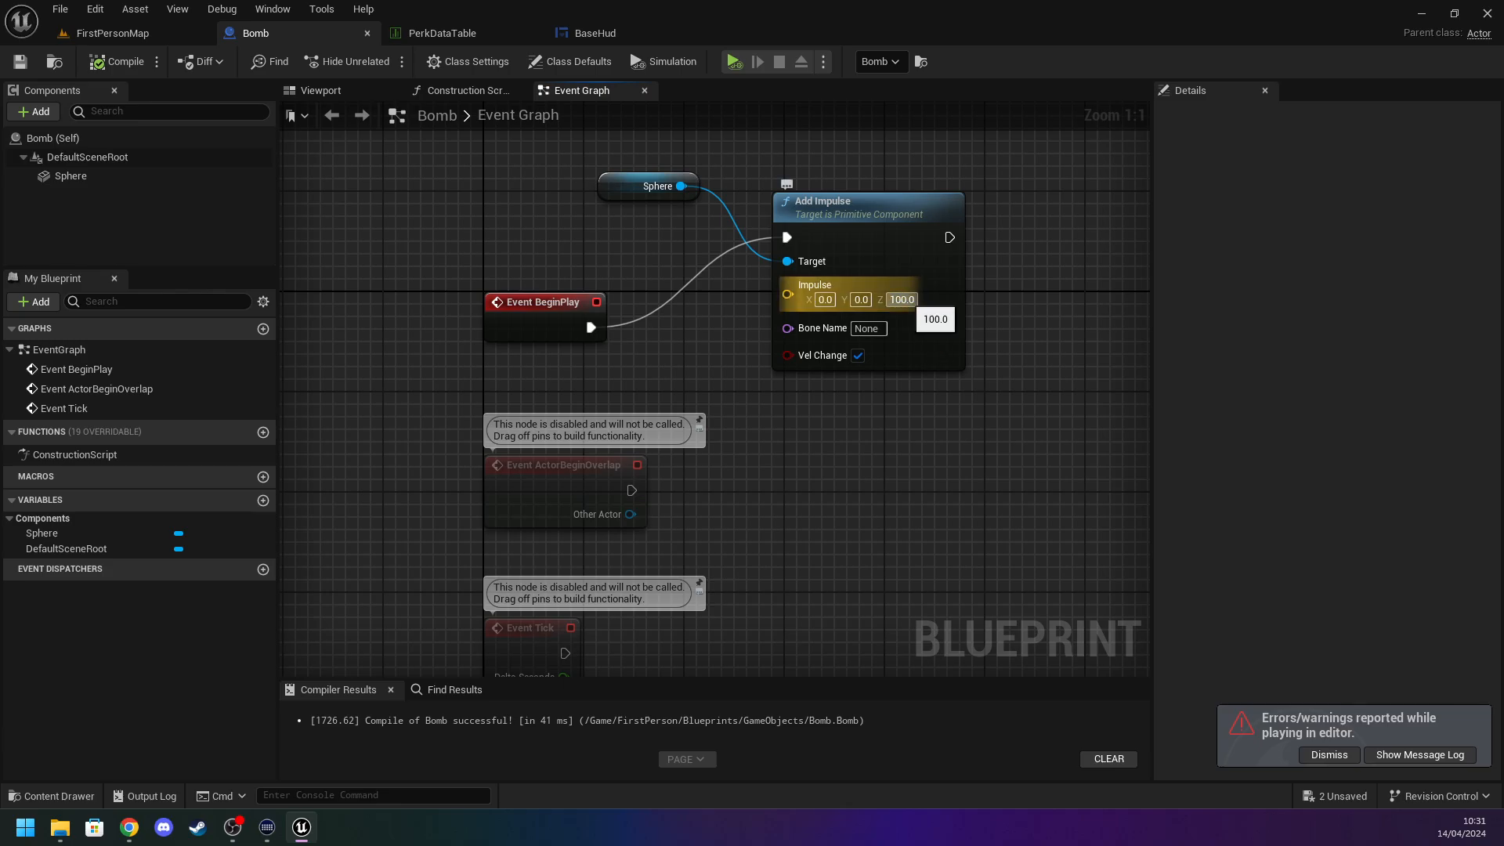
type("1000")
key("Return")
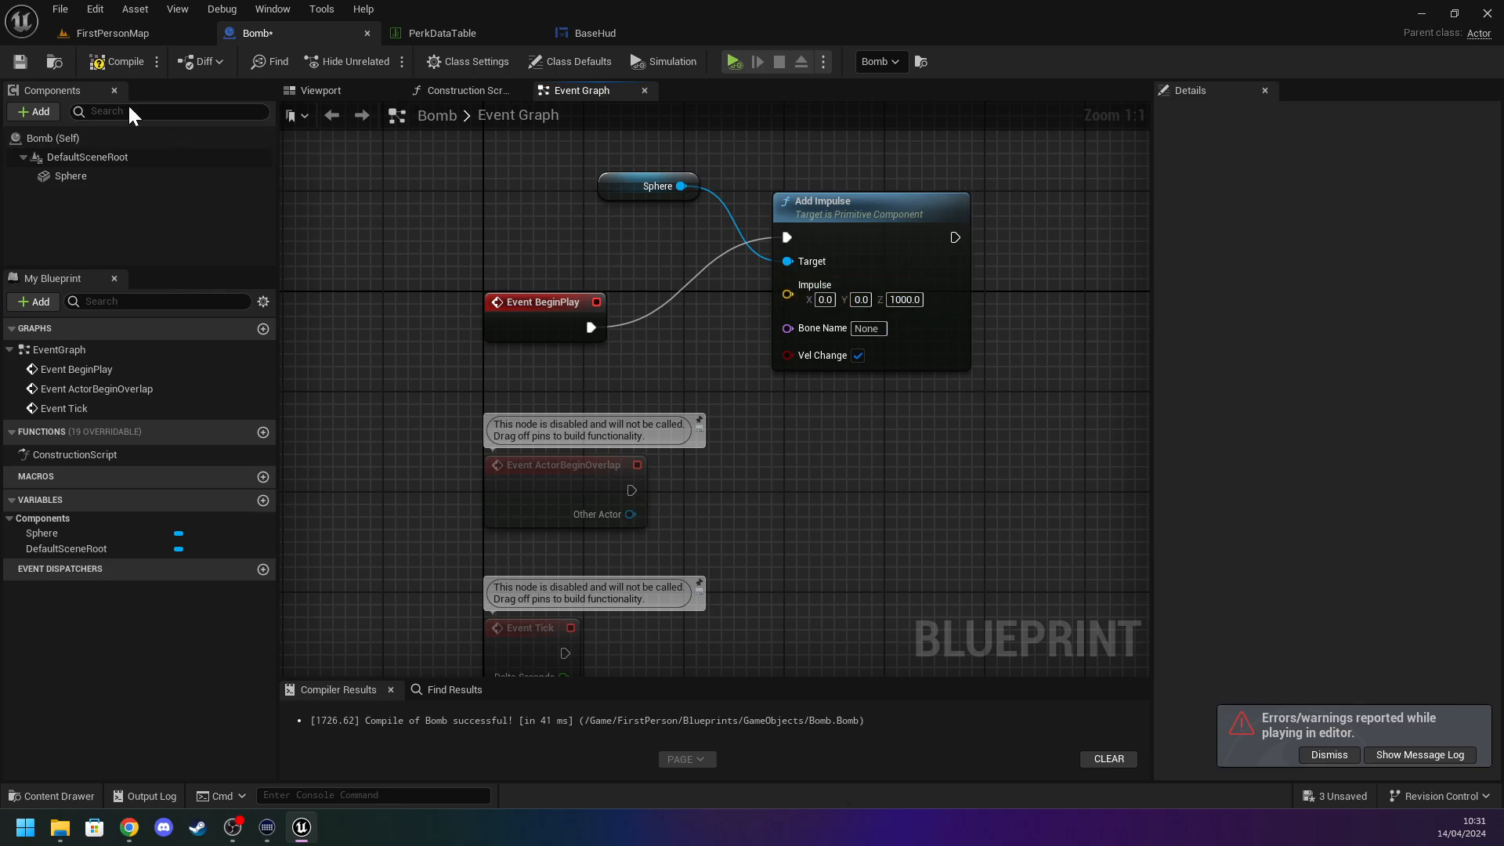
left_click(21, 61)
Simulate FirstPersonMap to check the stronger bomb launch, stop the session and dismiss the Message Log.
left_click(186, 33)
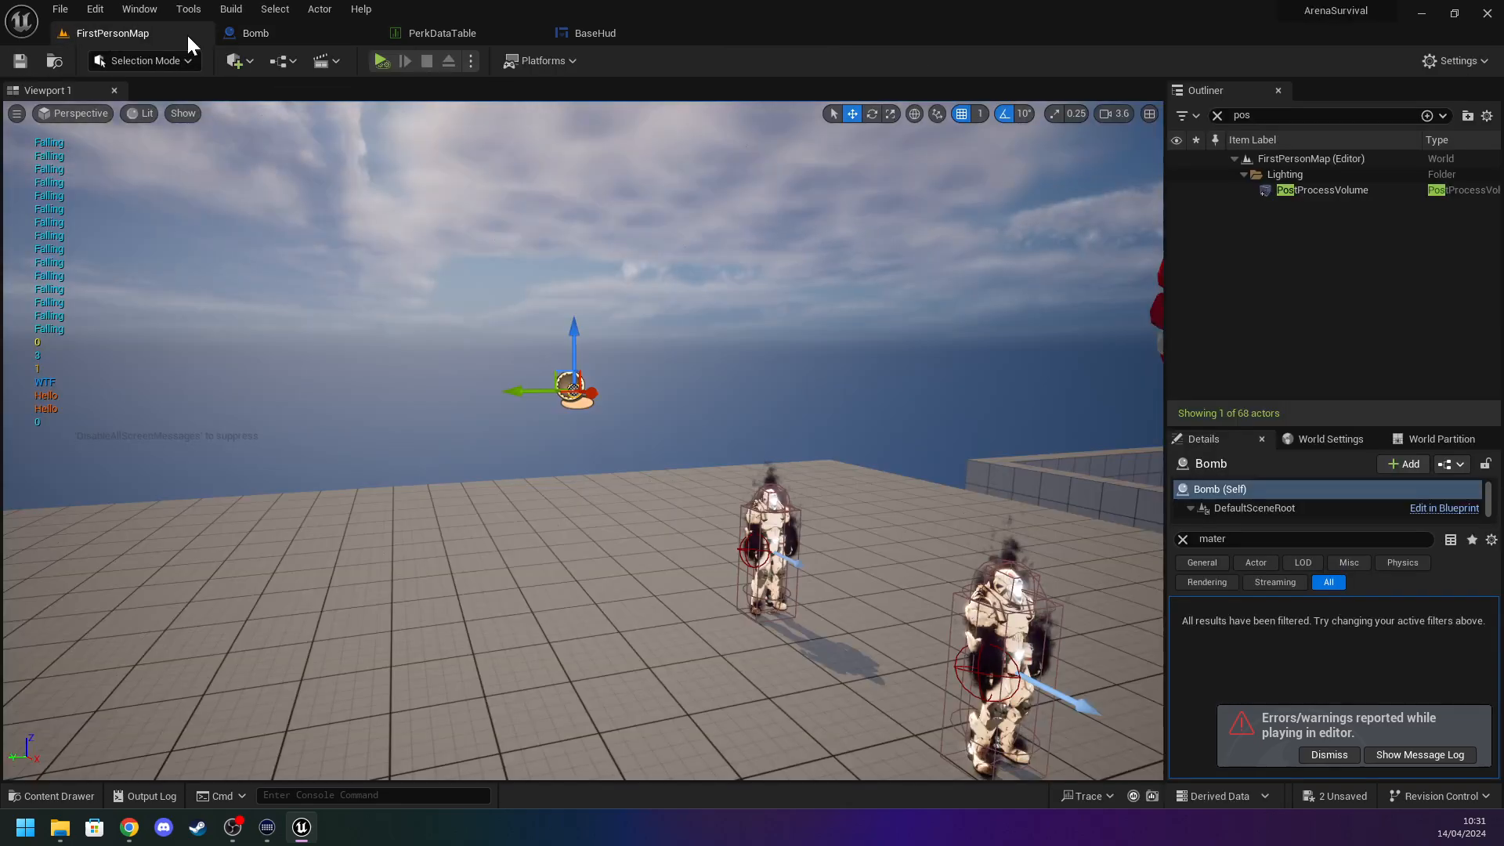
left_click(381, 61)
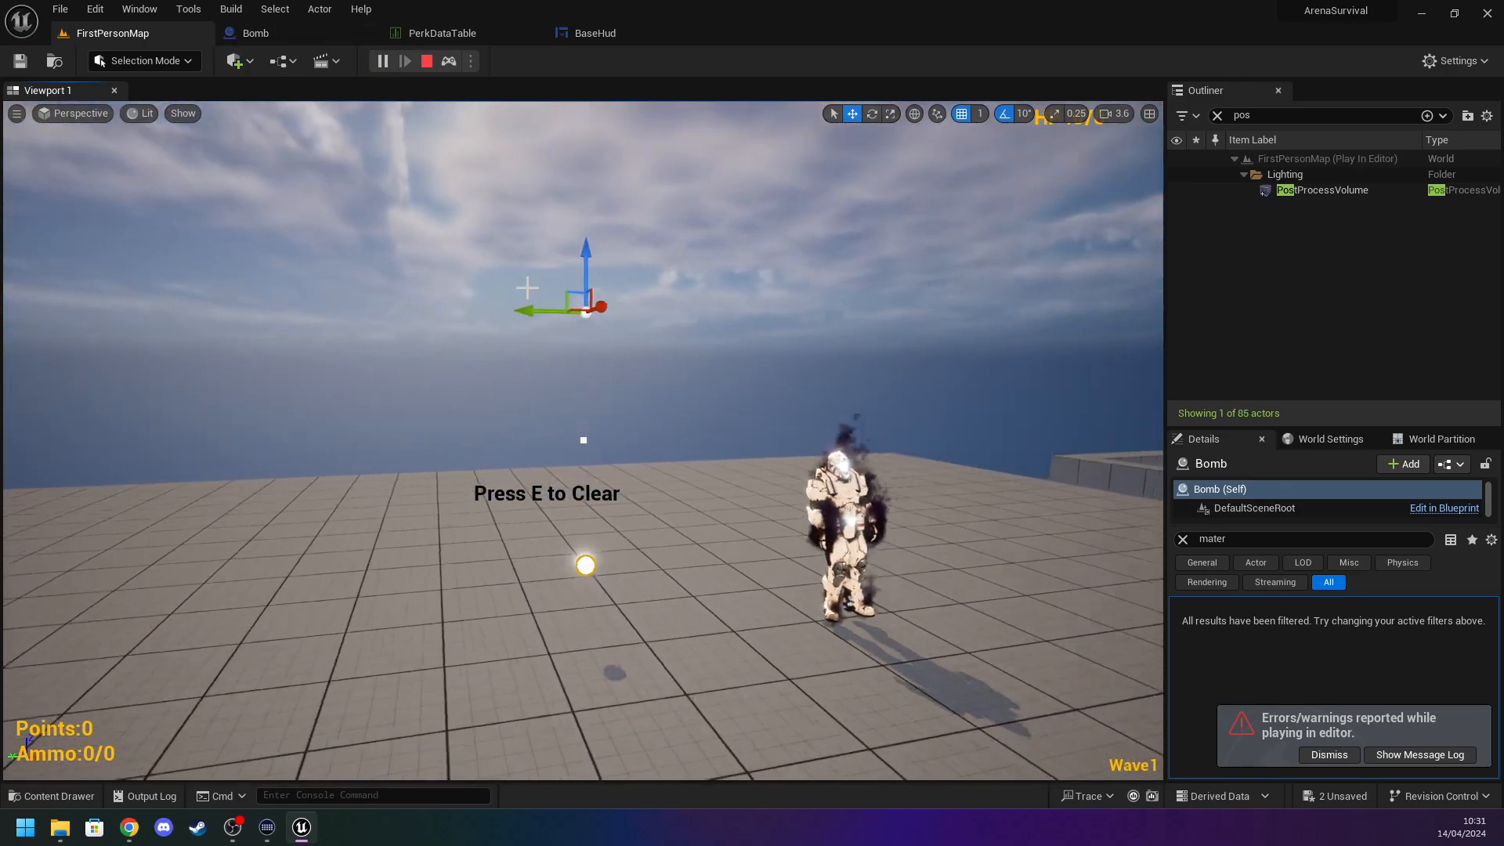
left_click(427, 61)
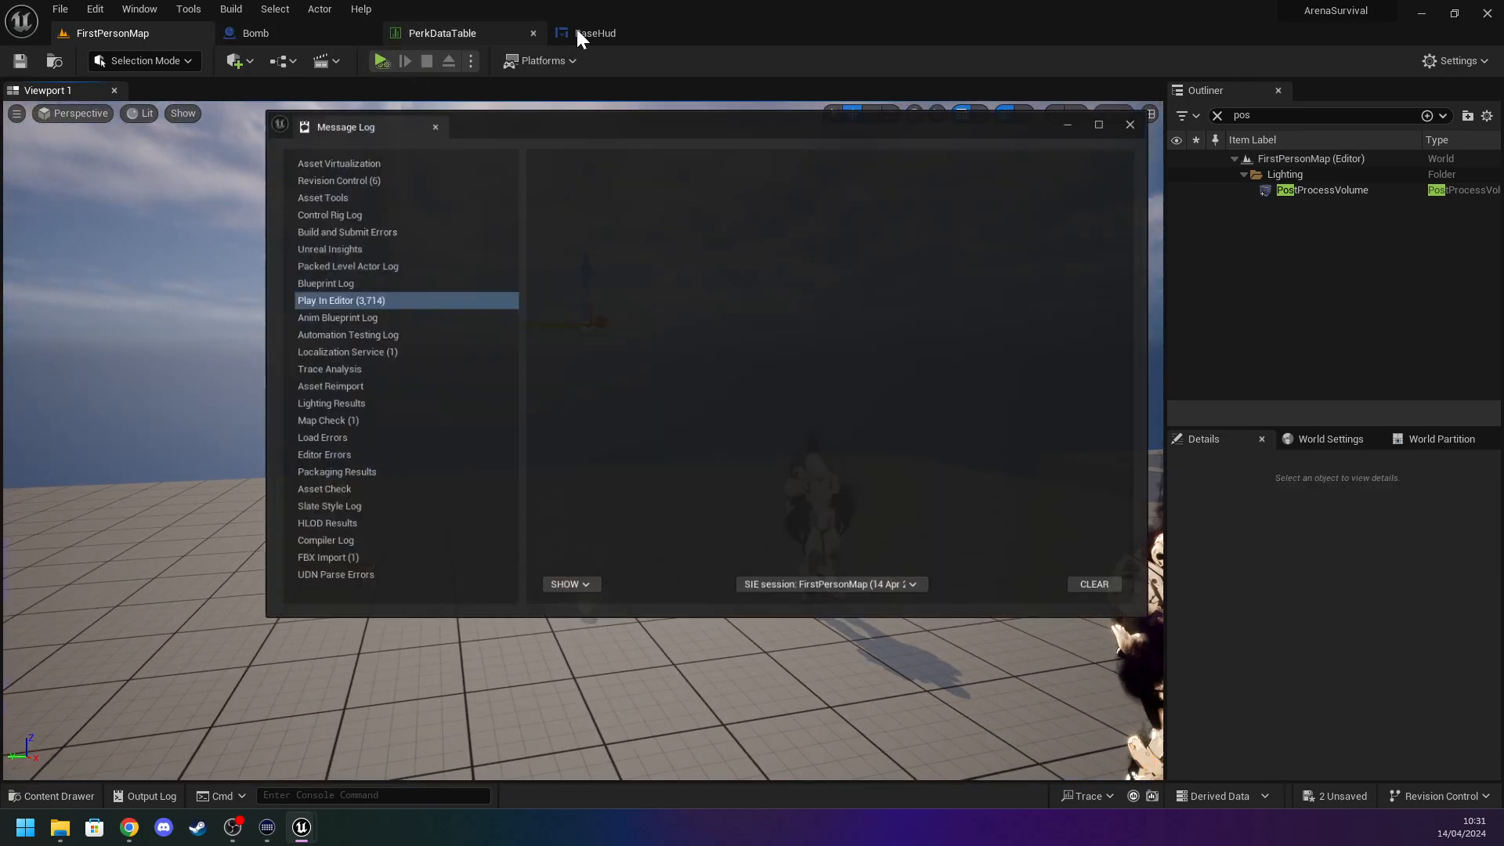
left_click(579, 31)
left_click(1151, 112)
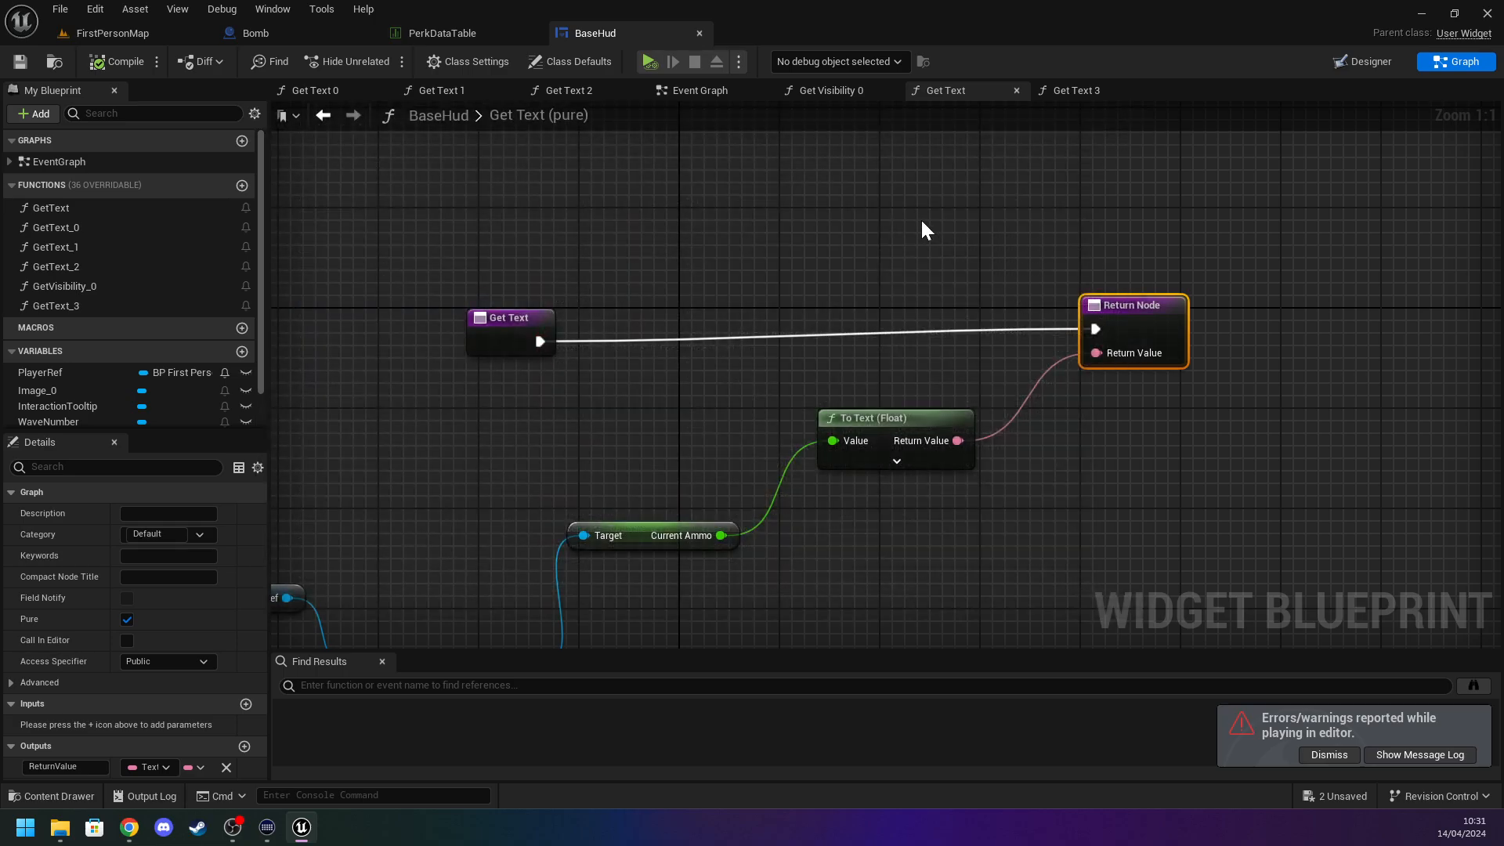
left_click(571, 91)
left_click(443, 33)
left_click(366, 33)
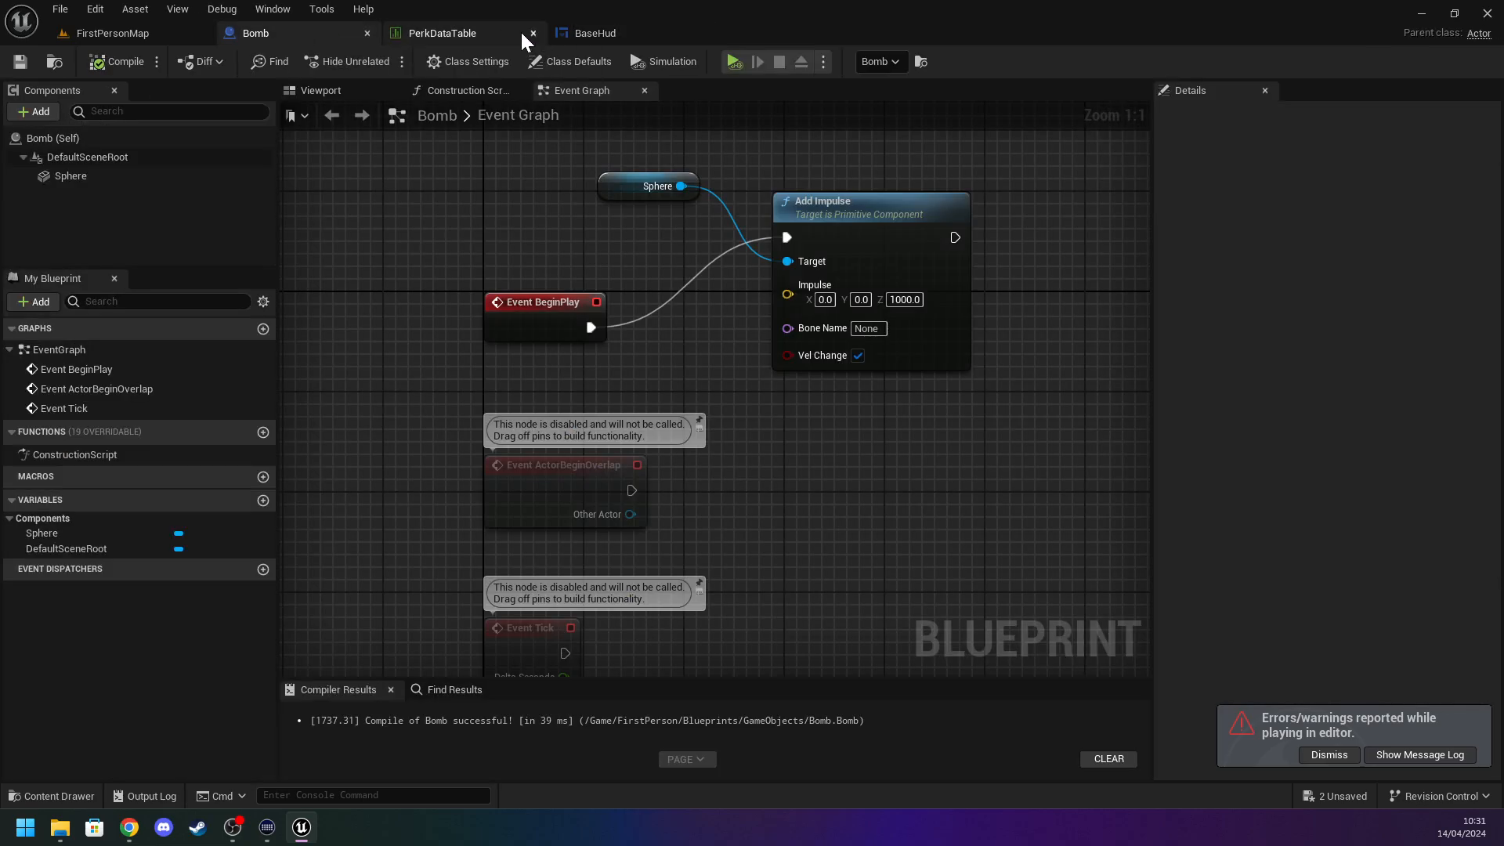
left_click(533, 33)
left_click(661, 31)
left_click(433, 34)
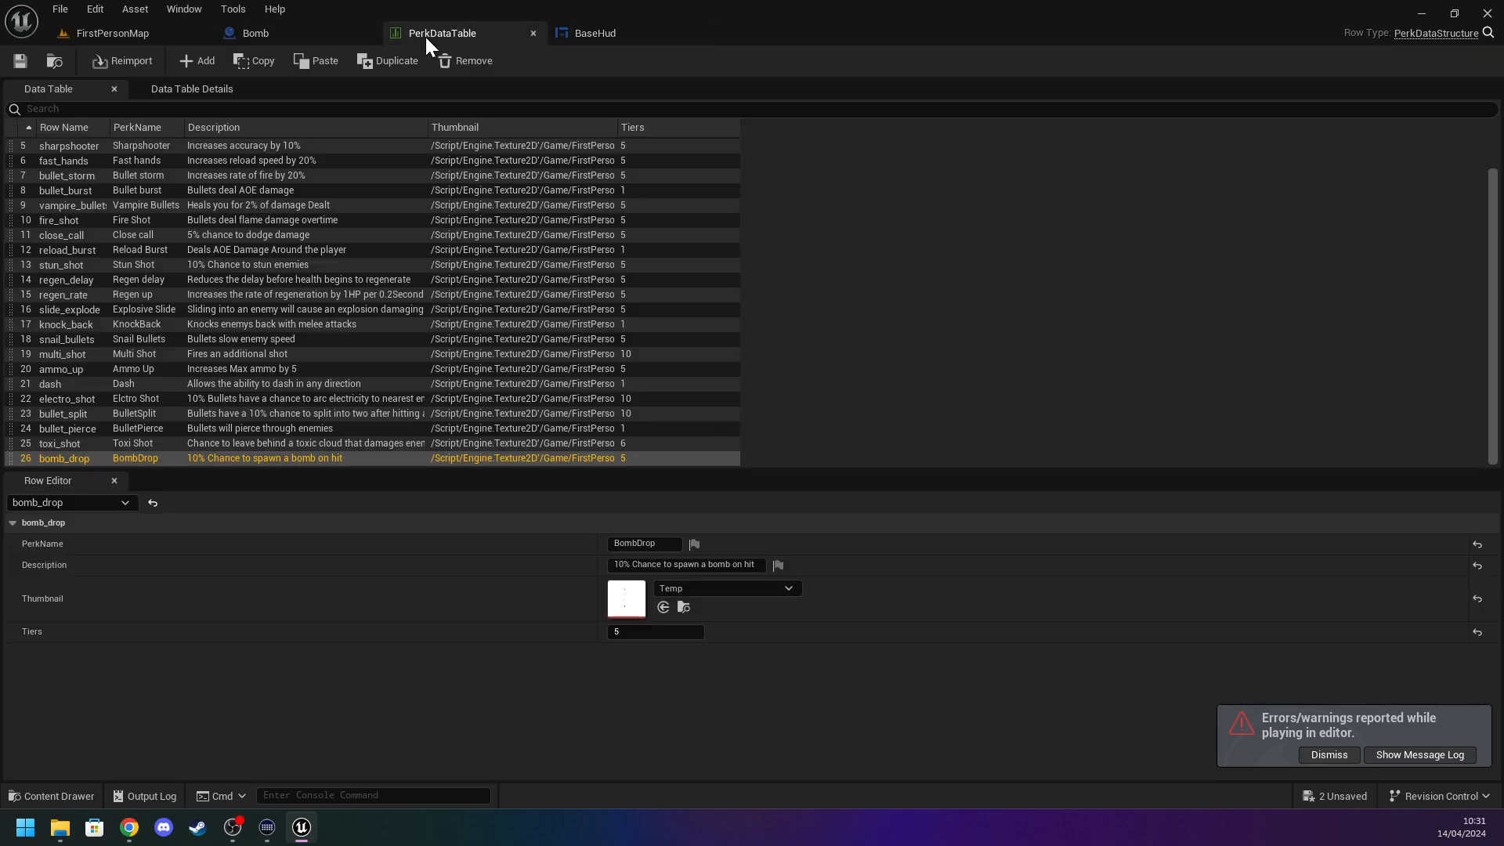
Set the Z value of the Add Impulse node in Bomb to 500 and save the blueprint.
left_click(314, 33)
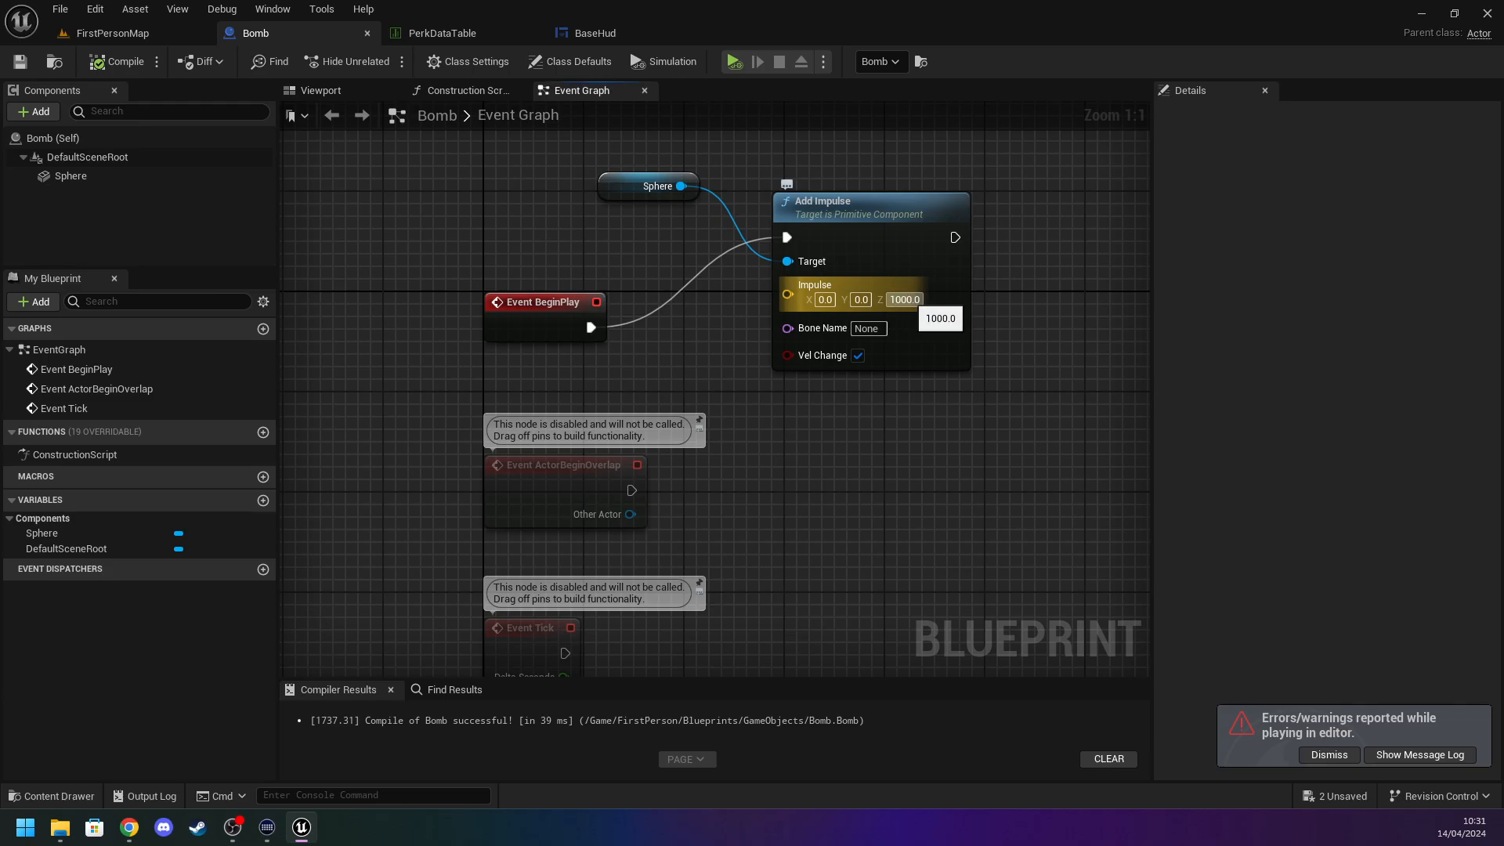
key("BackSpace")
type("5")
key("Return")
type("500")
key("Return")
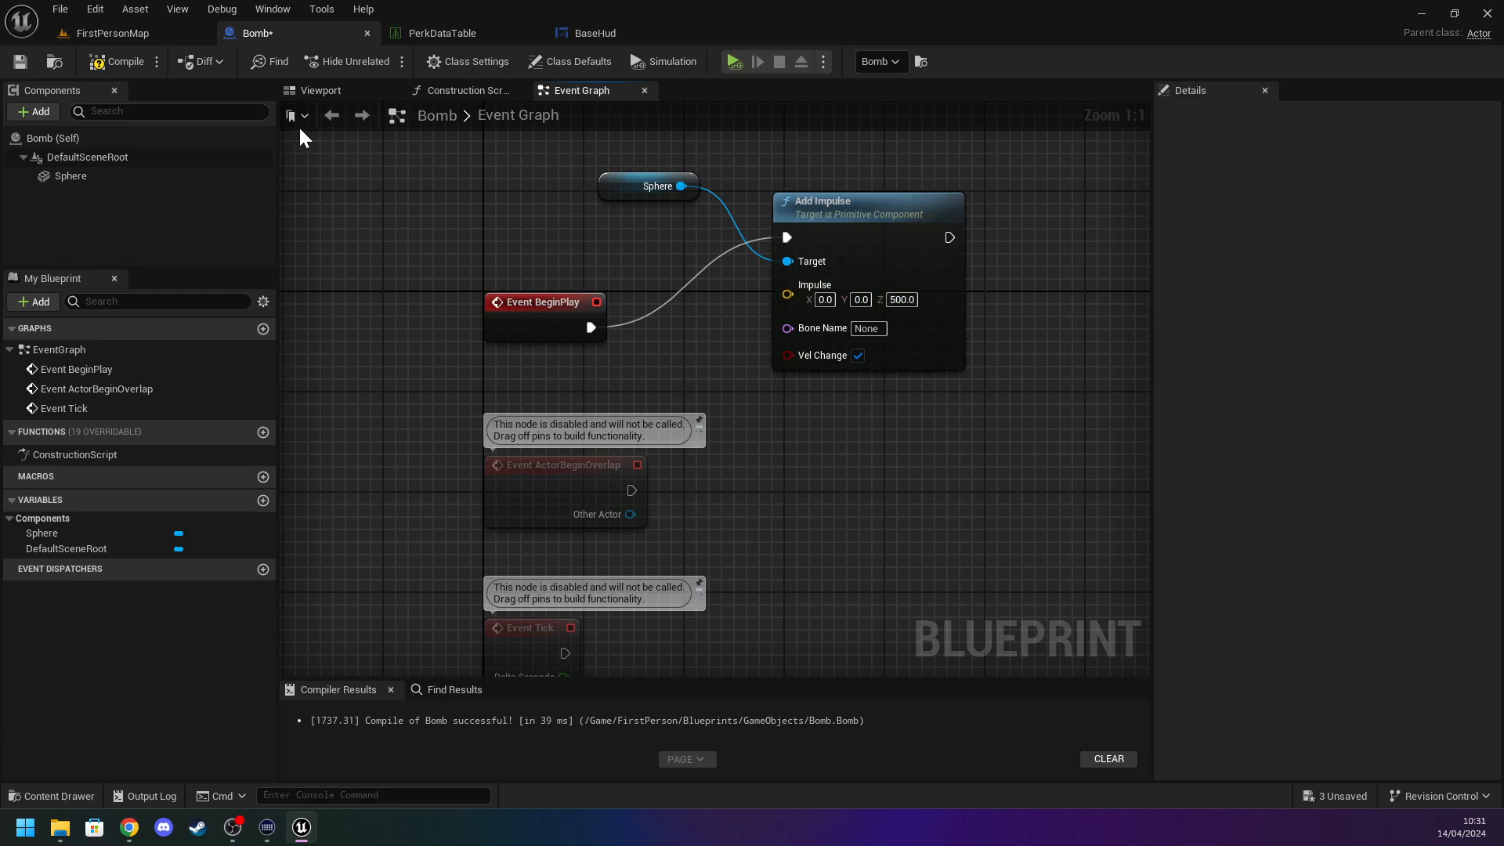
left_click(20, 61)
Simulate FirstPersonMap to check the launch with the reduced impulse, stop the session and close the Message Log.
left_click(82, 38)
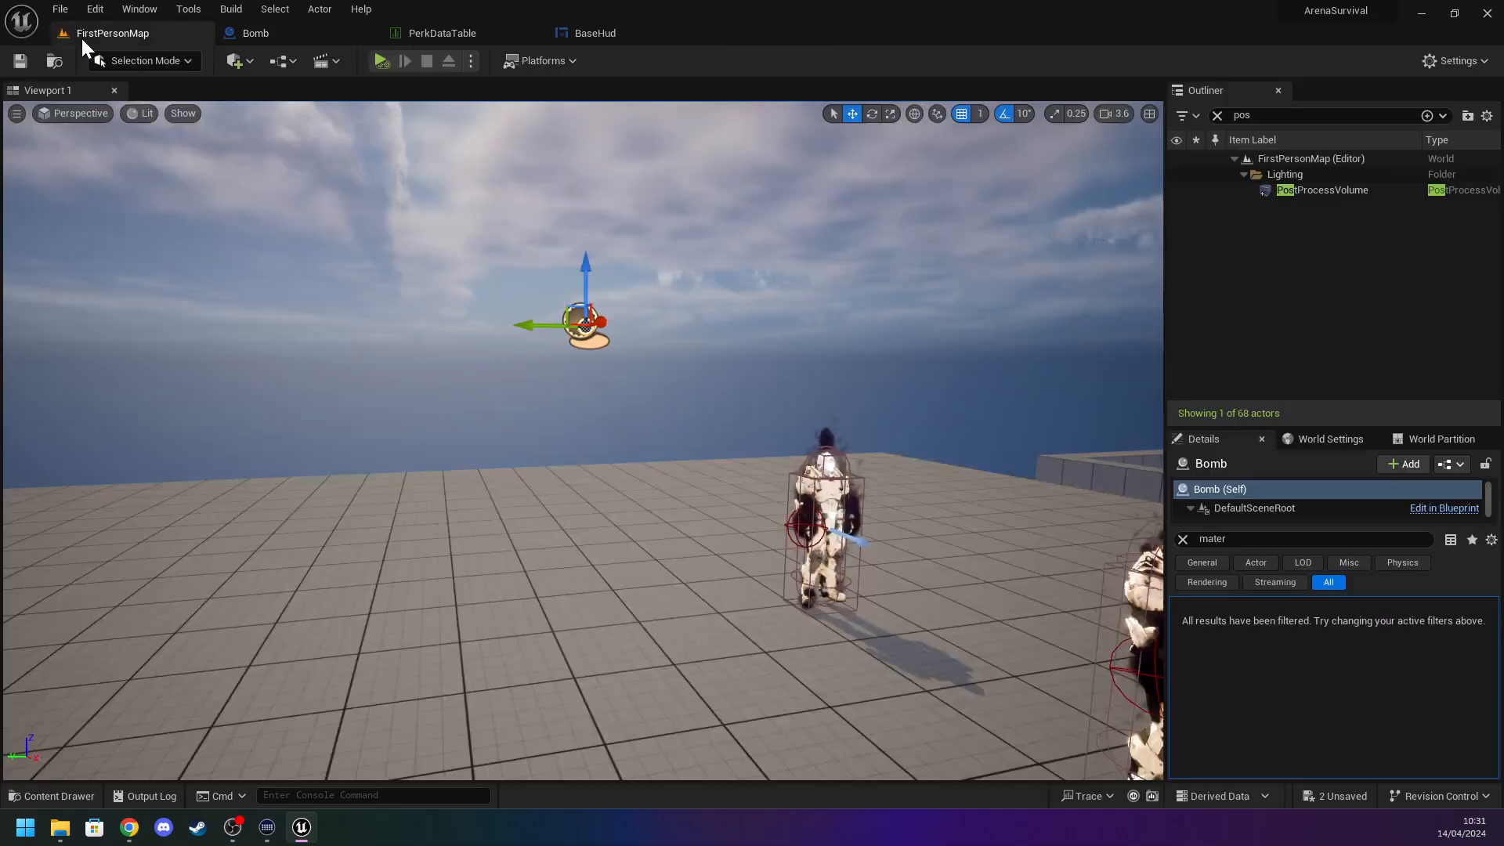
left_click(380, 61)
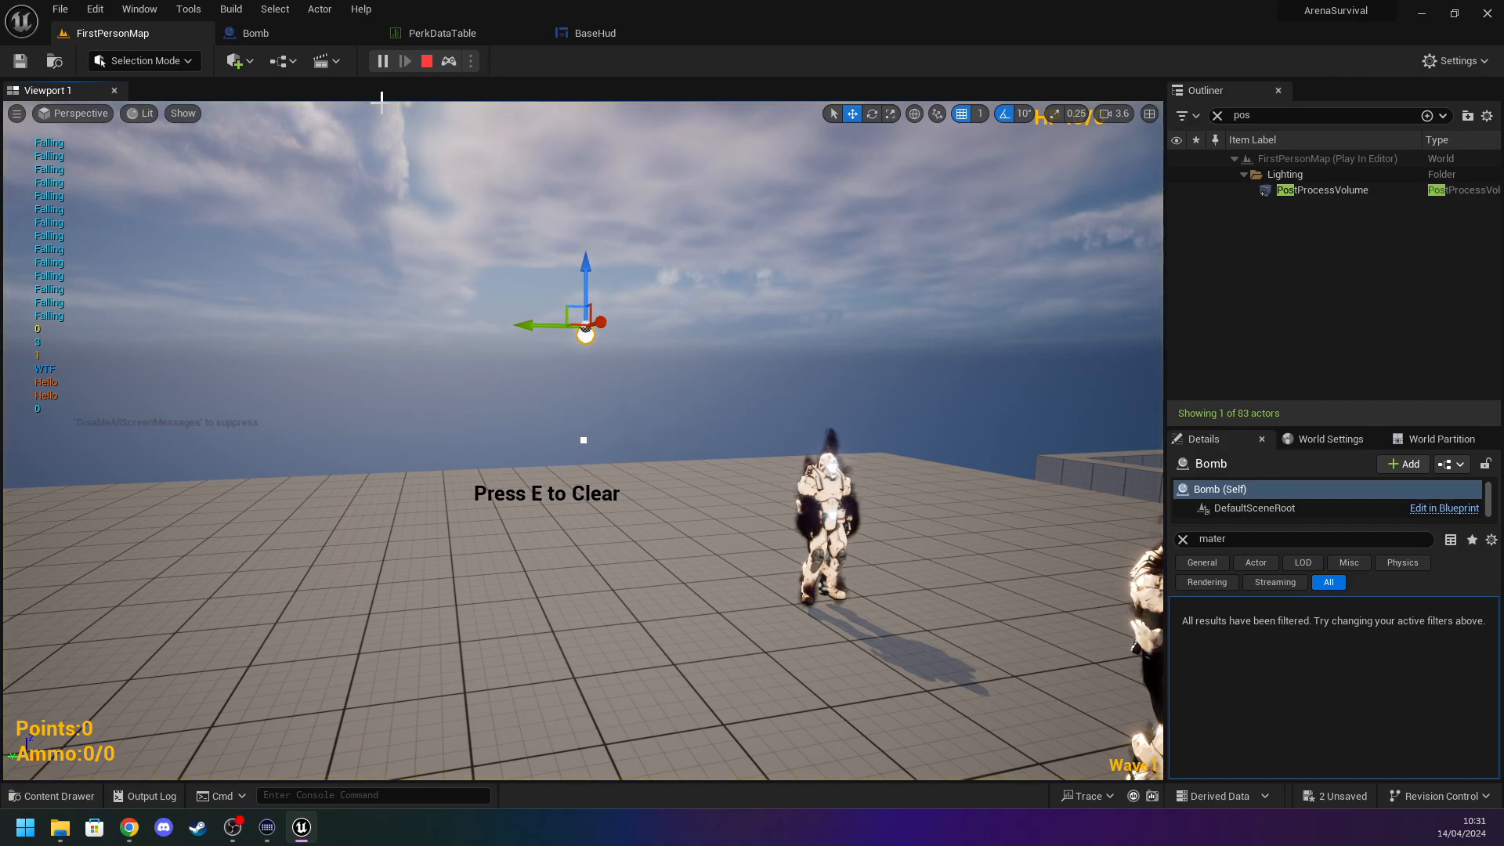
key("Escape")
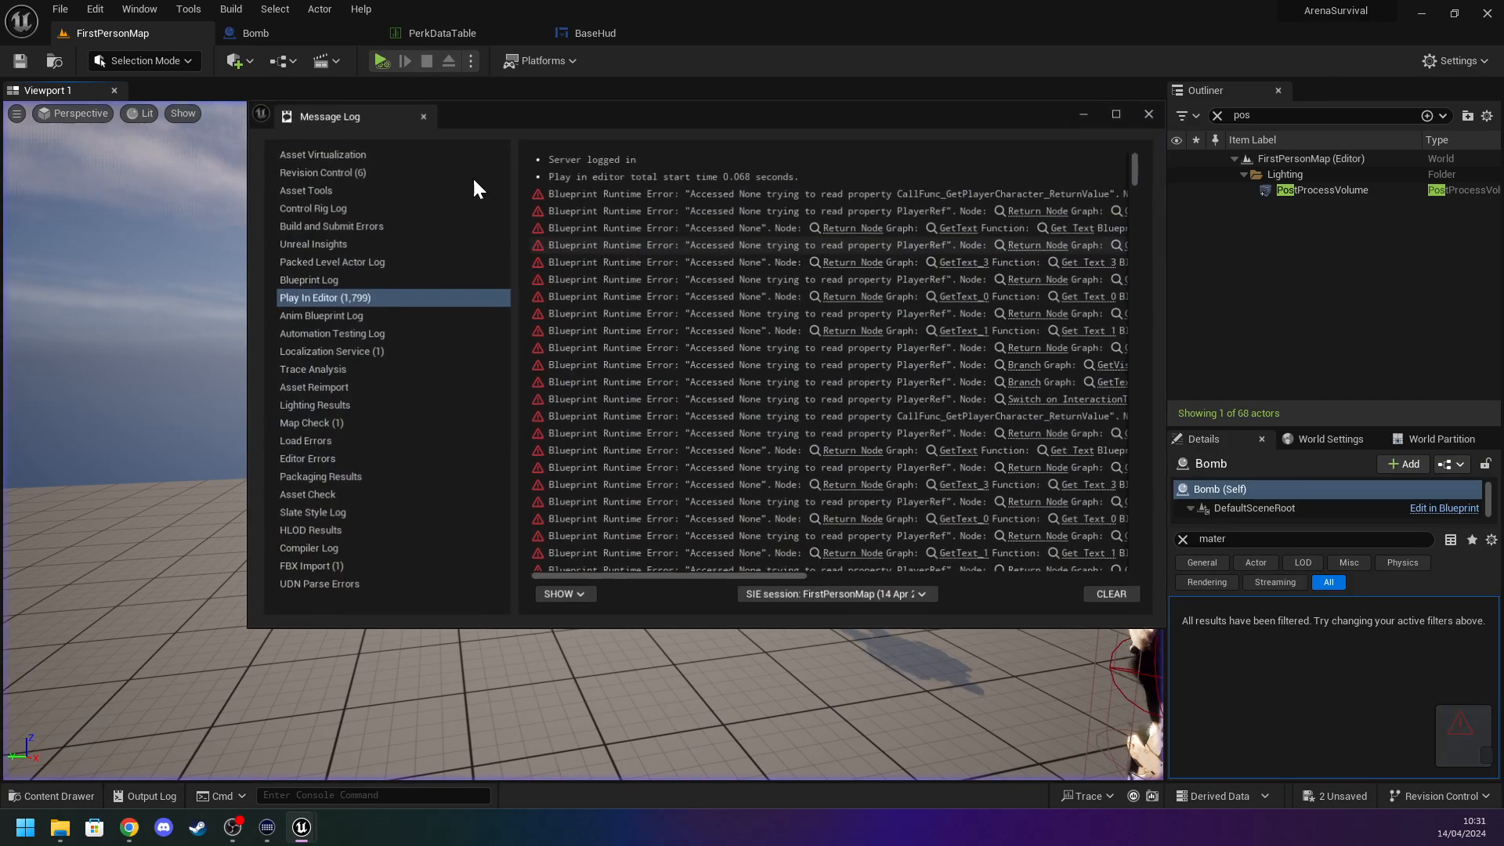
left_click(1152, 115)
Run the simulation again while watching the bomb between the two enemies, stop it, and dismiss the error reports.
left_click_drag(603, 329, 857, 376)
left_click_drag(832, 294, 827, 484)
key("w")
right_click_drag(828, 484, 479, 439)
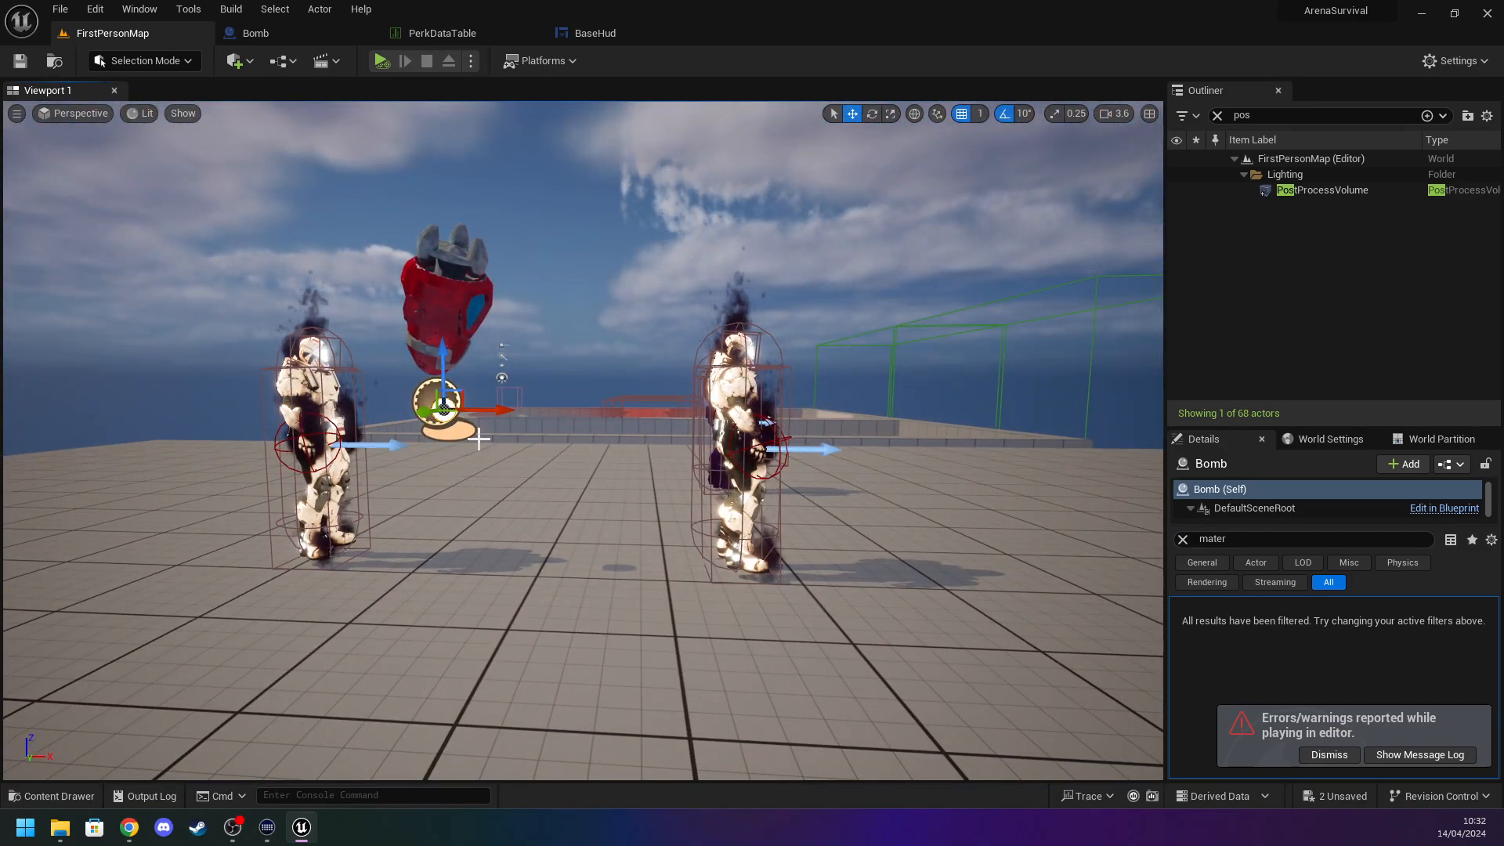
left_click(382, 61)
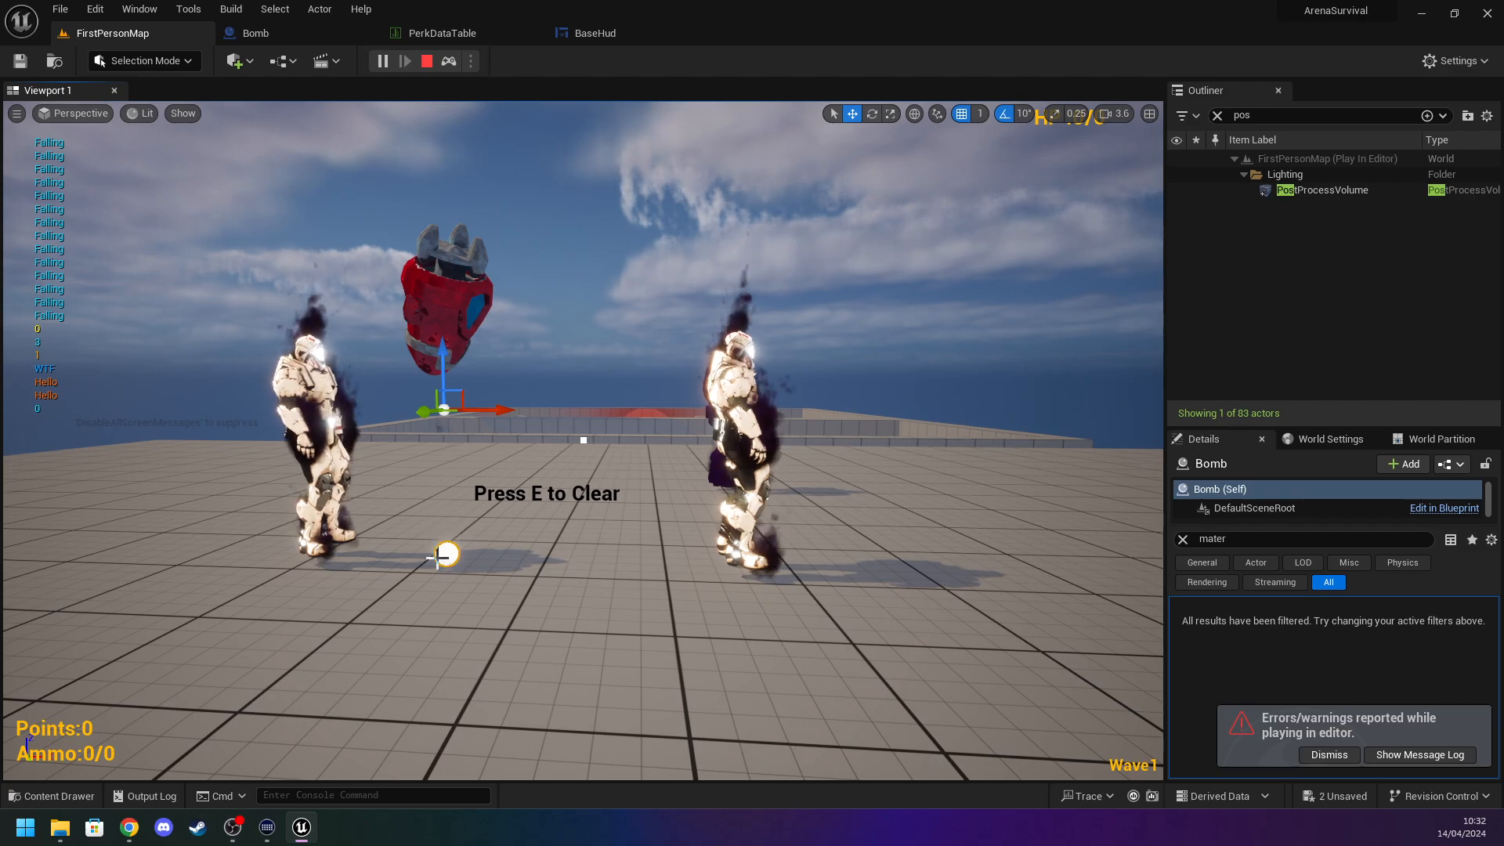
key("Escape")
left_click(1150, 112)
right_click_drag(783, 392, 744, 407)
left_click(1330, 755)
right_click_drag(862, 549, 768, 548)
Move Event BeginPlay up beside Add Impulse in Bomb's Event Graph, and examine the properties of Bomb (Self) and DefaultSceneRoot.
left_click(247, 33)
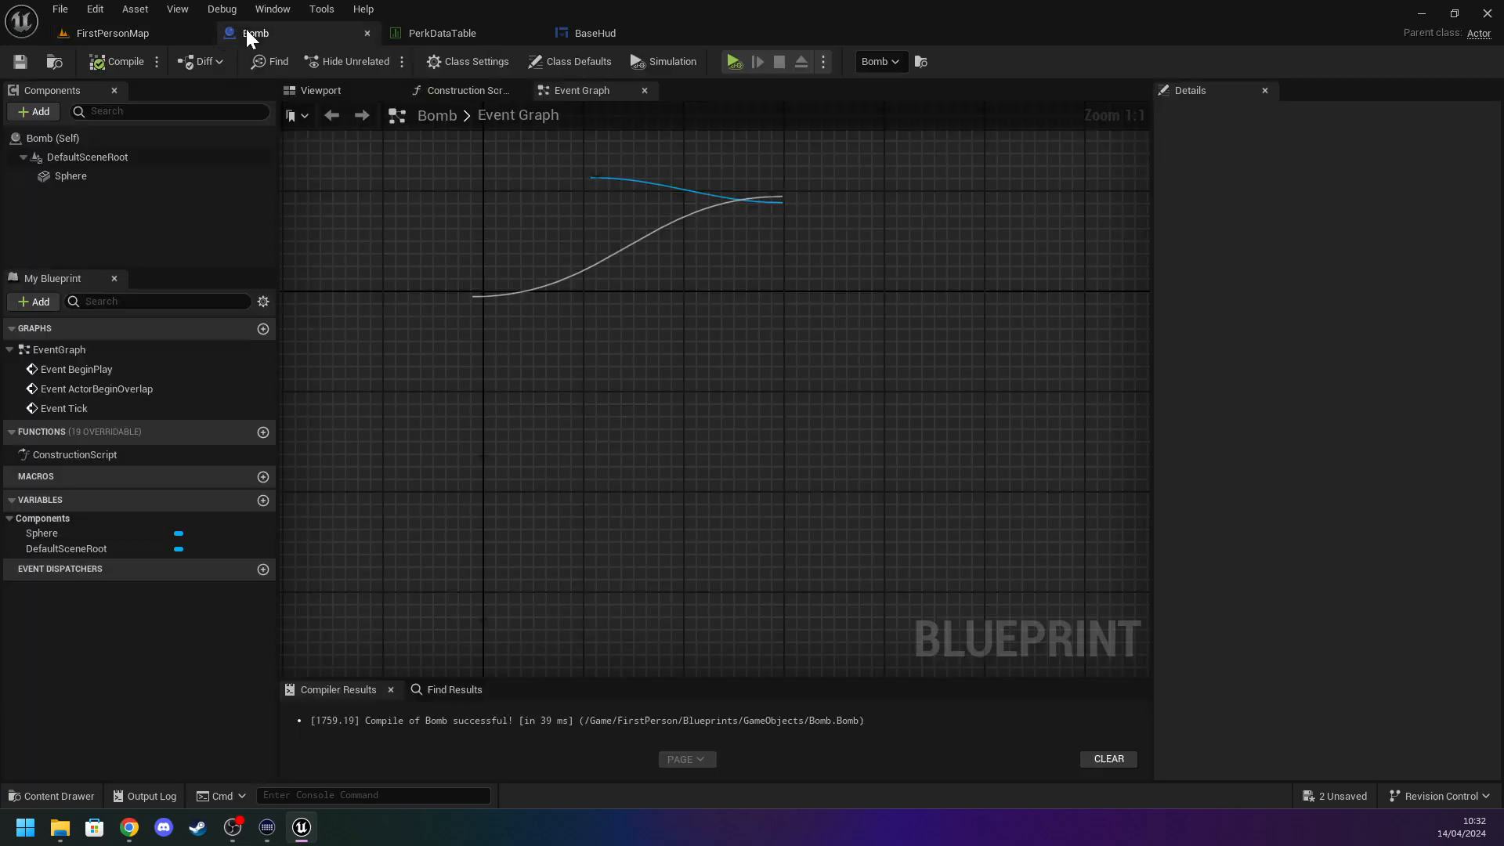
left_click_drag(546, 301, 535, 239)
left_click(87, 140)
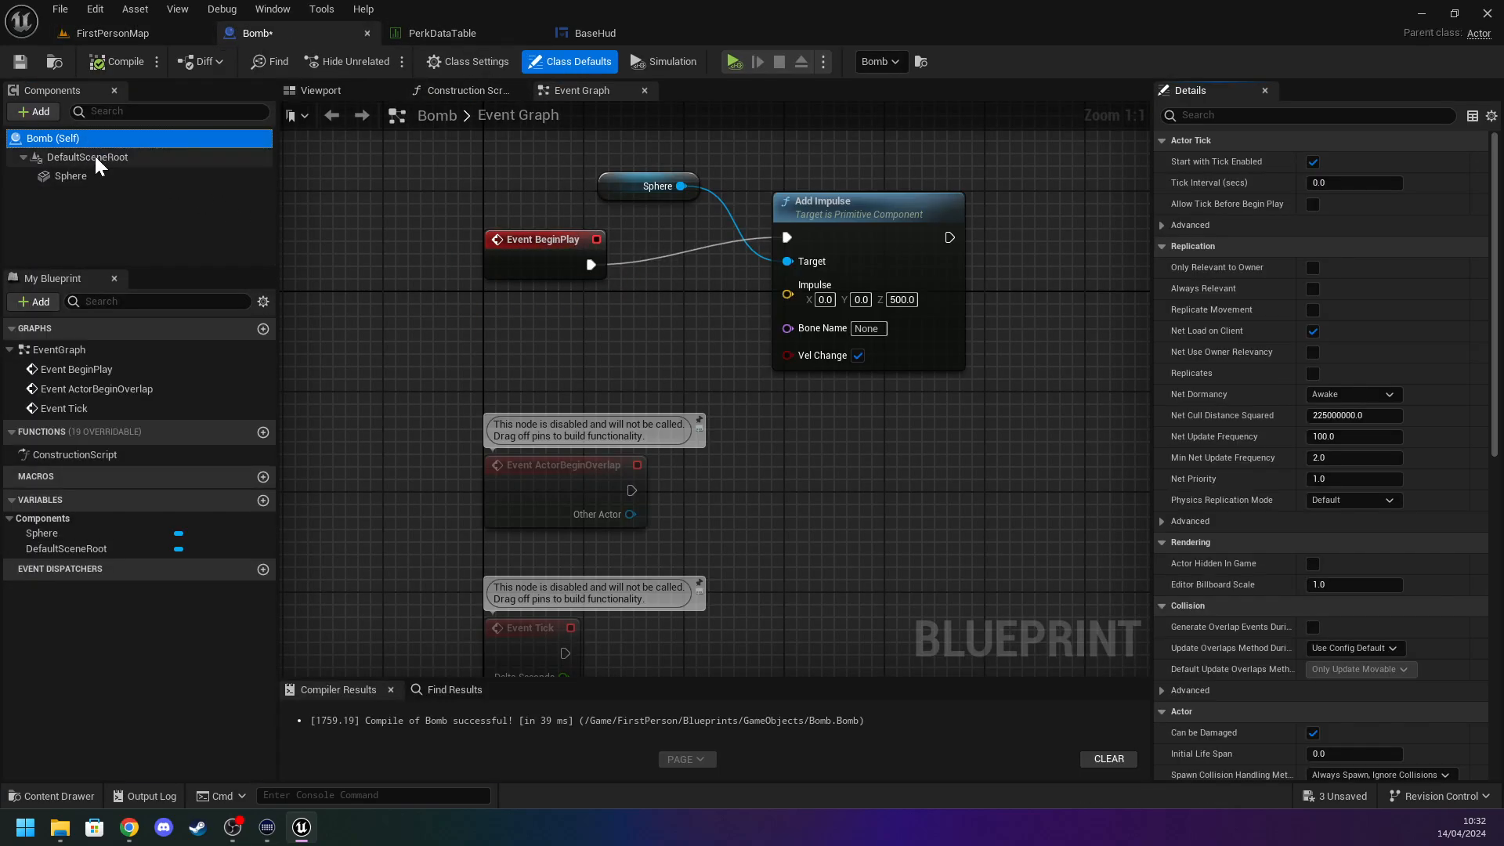
left_click(96, 157)
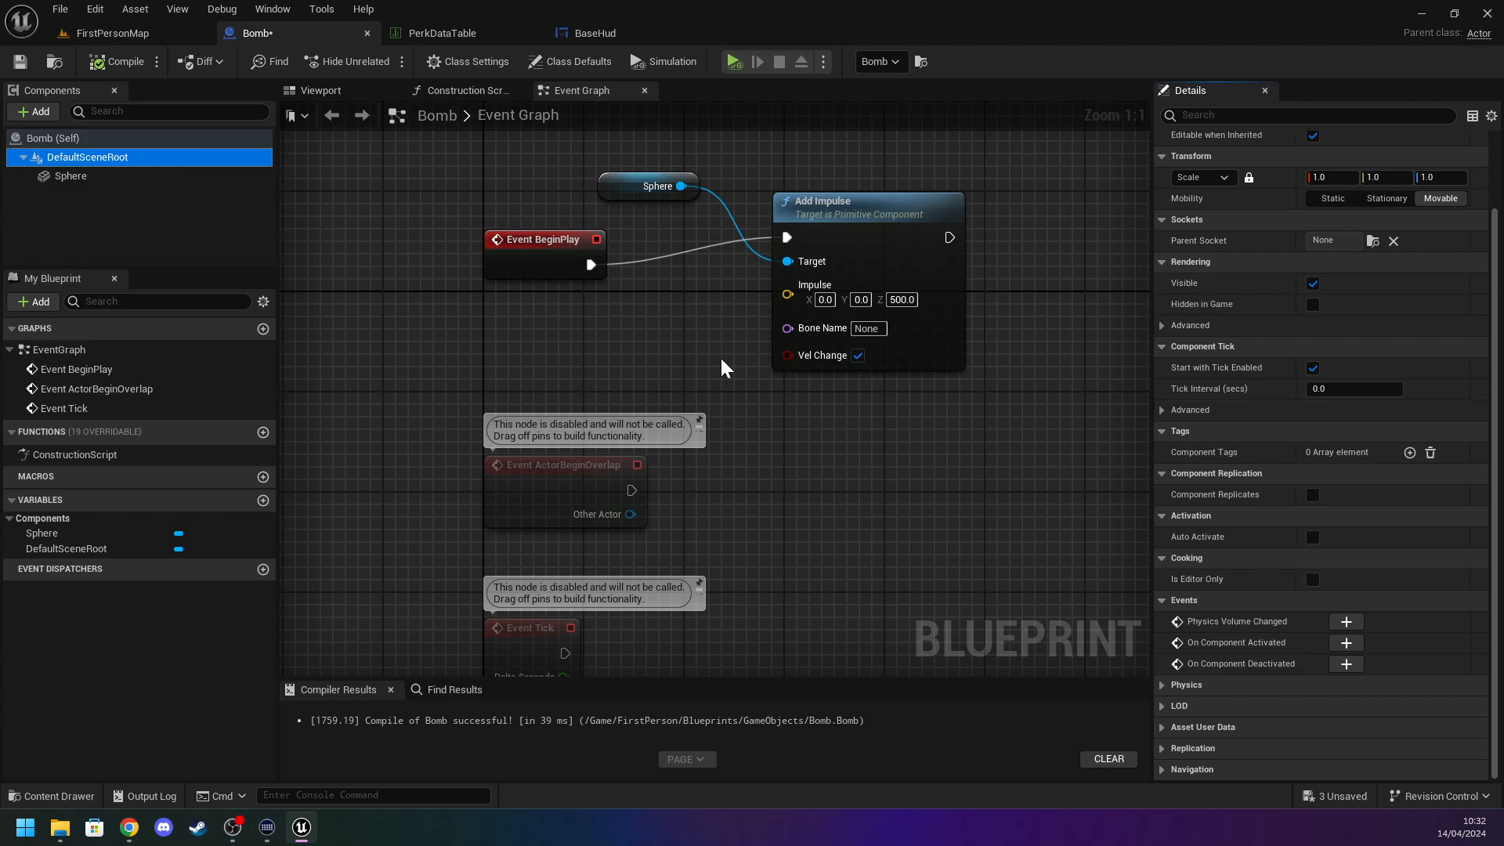
left_click(75, 138)
scroll(1300, 382, "down", 5)
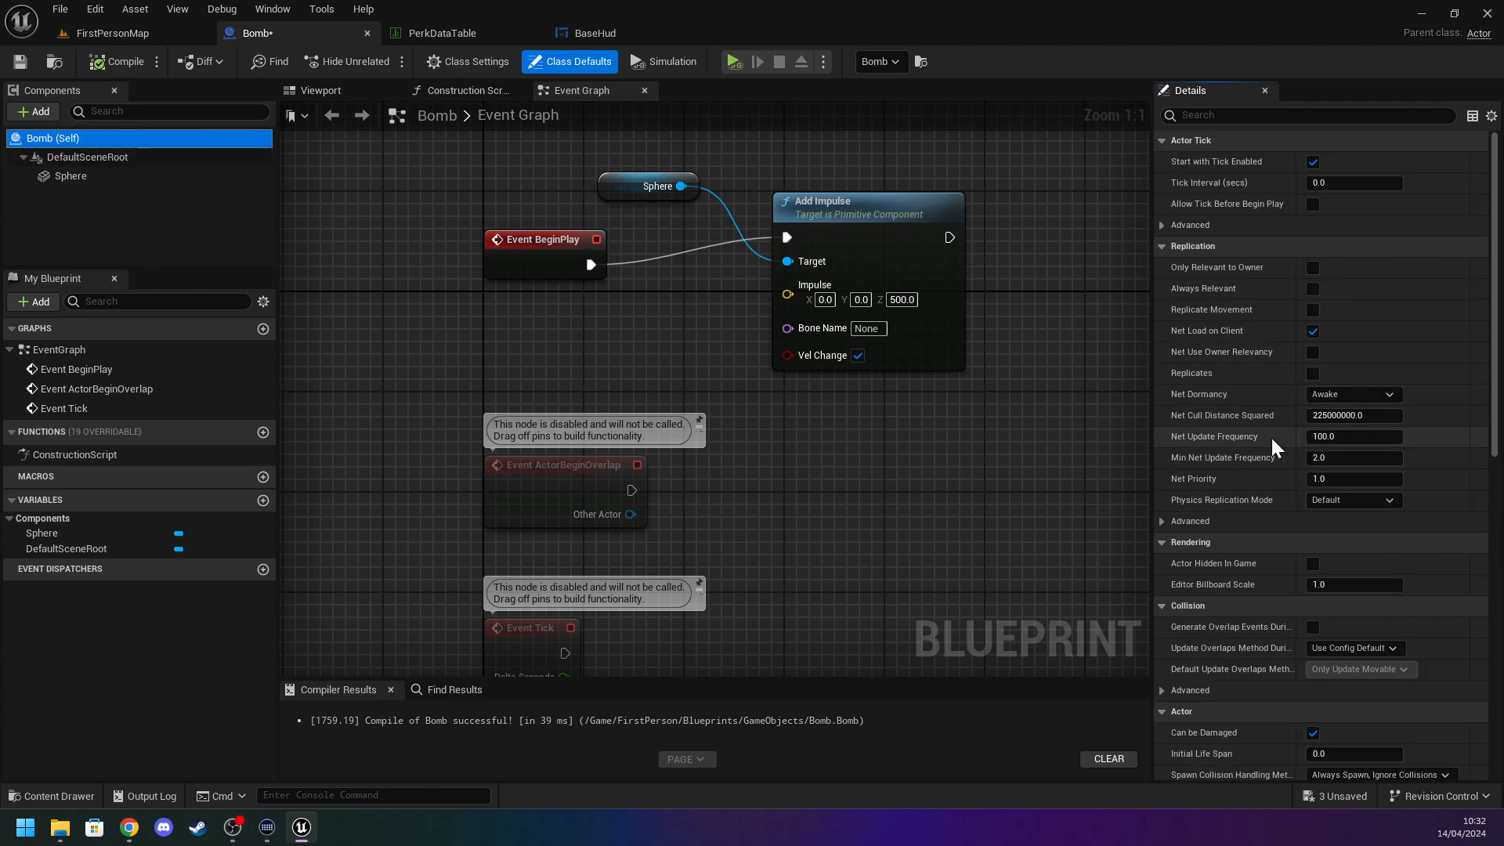
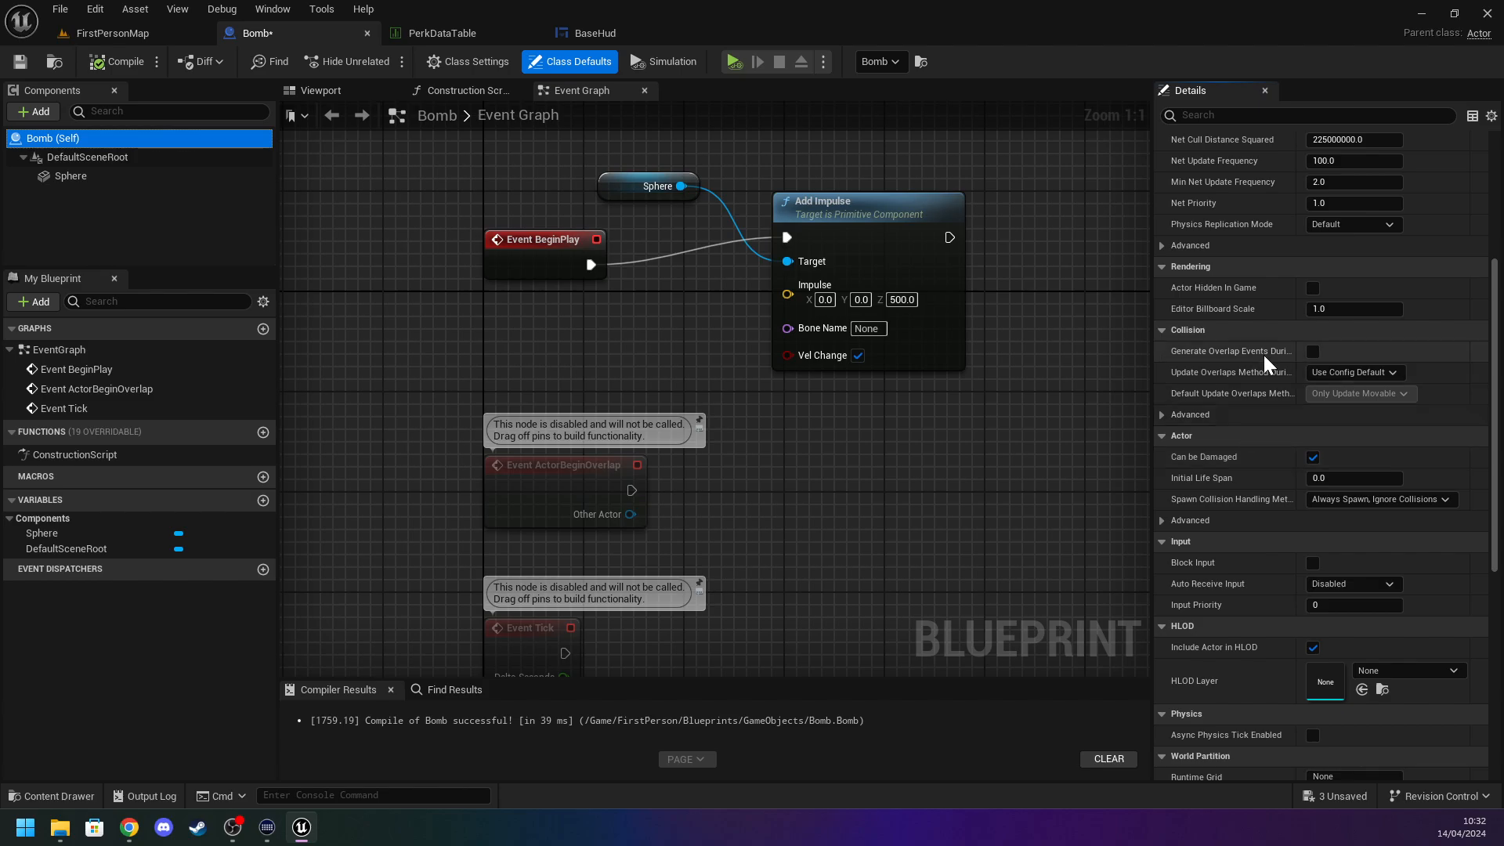
scroll(1263, 356, "up", 11)
scroll(1264, 356, "down", 7)
scroll(1263, 352, "down", 2)
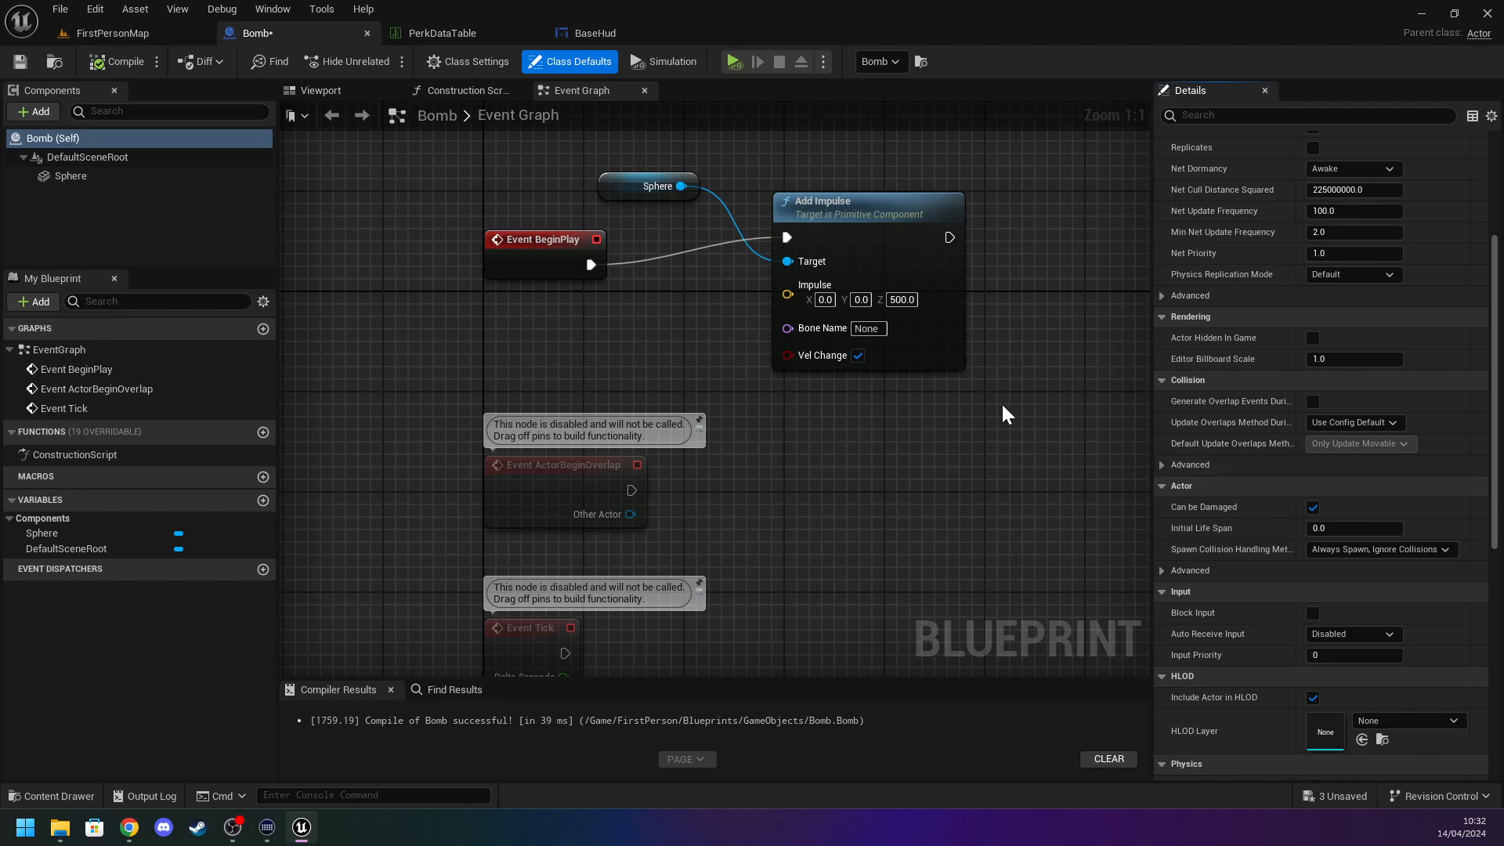
Change the Sphere component's collision preset to Custom and set all its collision responses to Ignore.
left_click(82, 177)
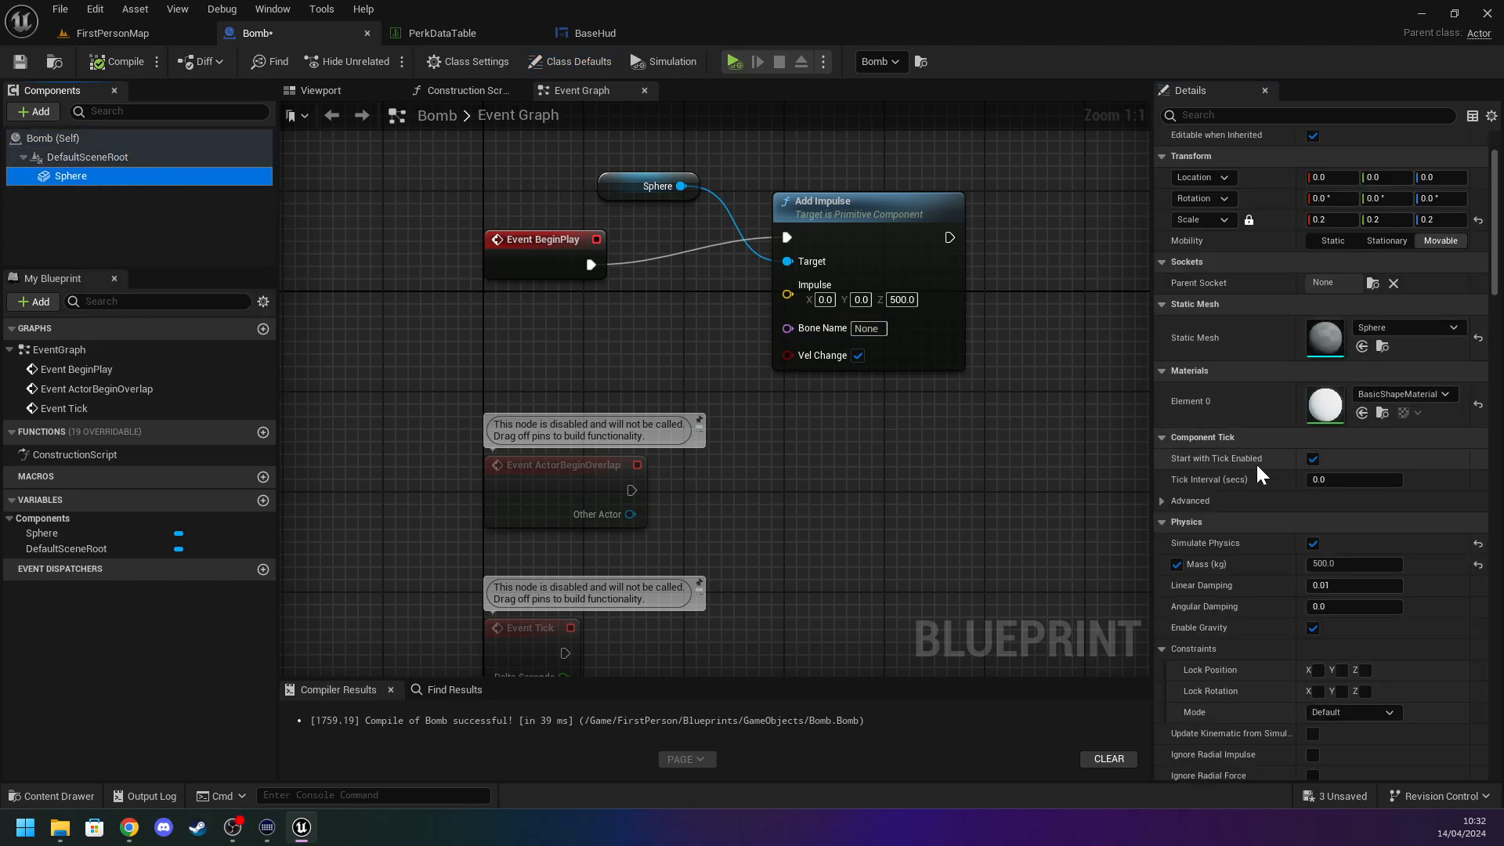
scroll(1257, 463, "down", 19)
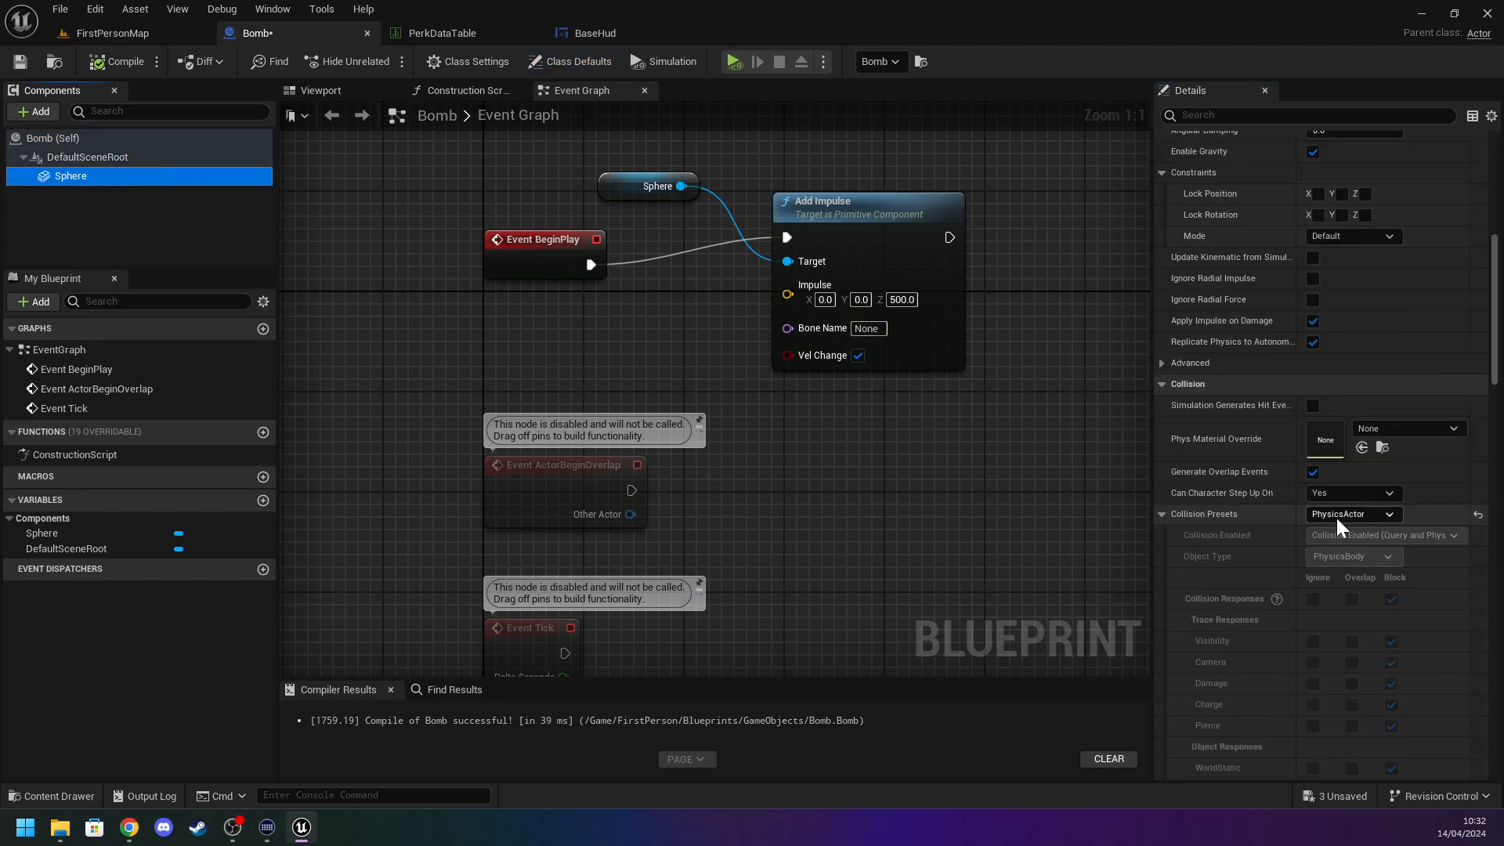
left_click(1337, 518)
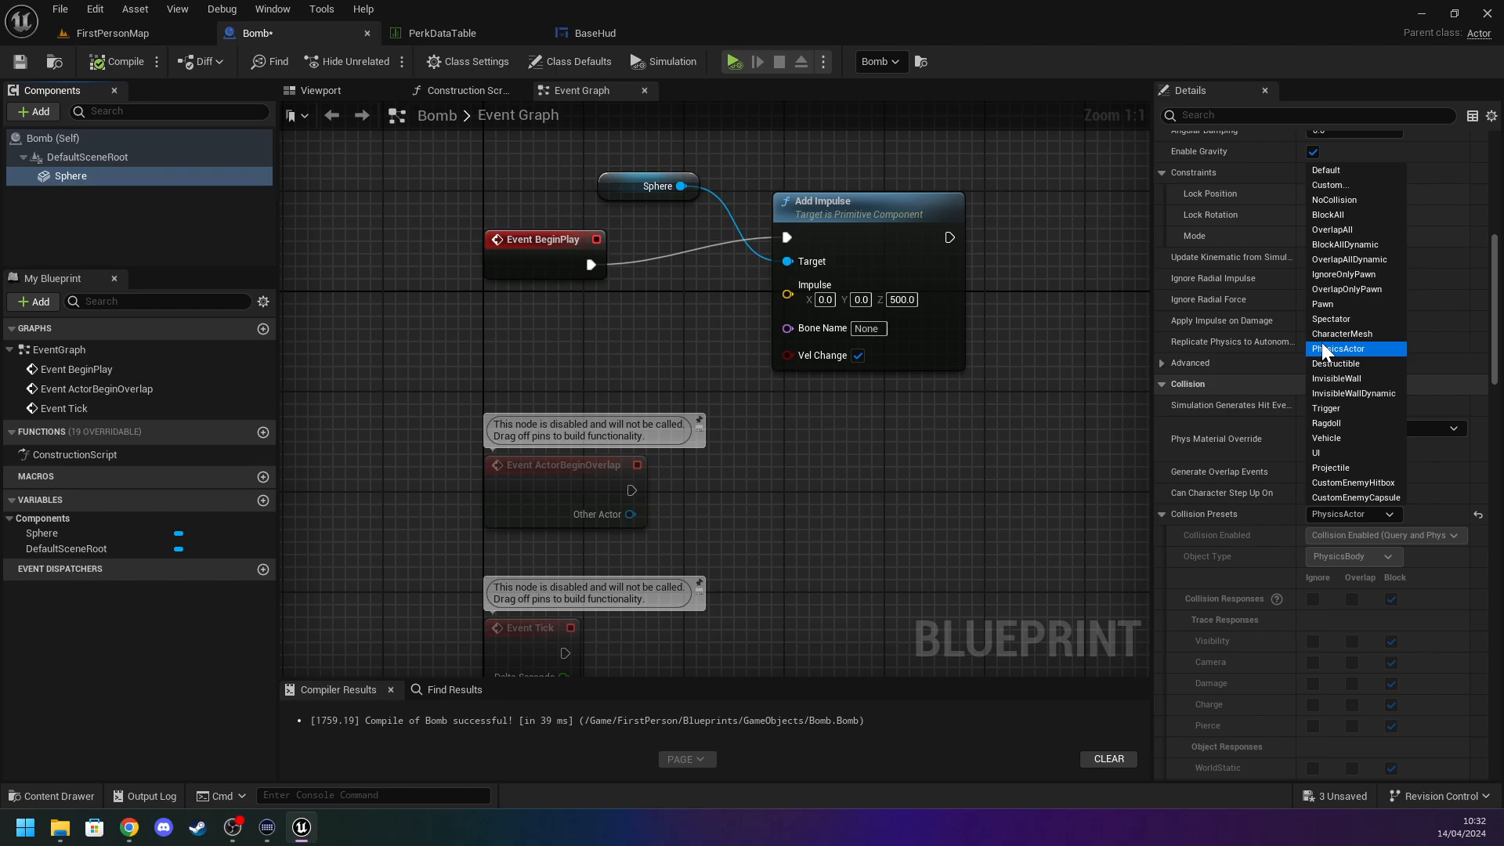
left_click(1335, 182)
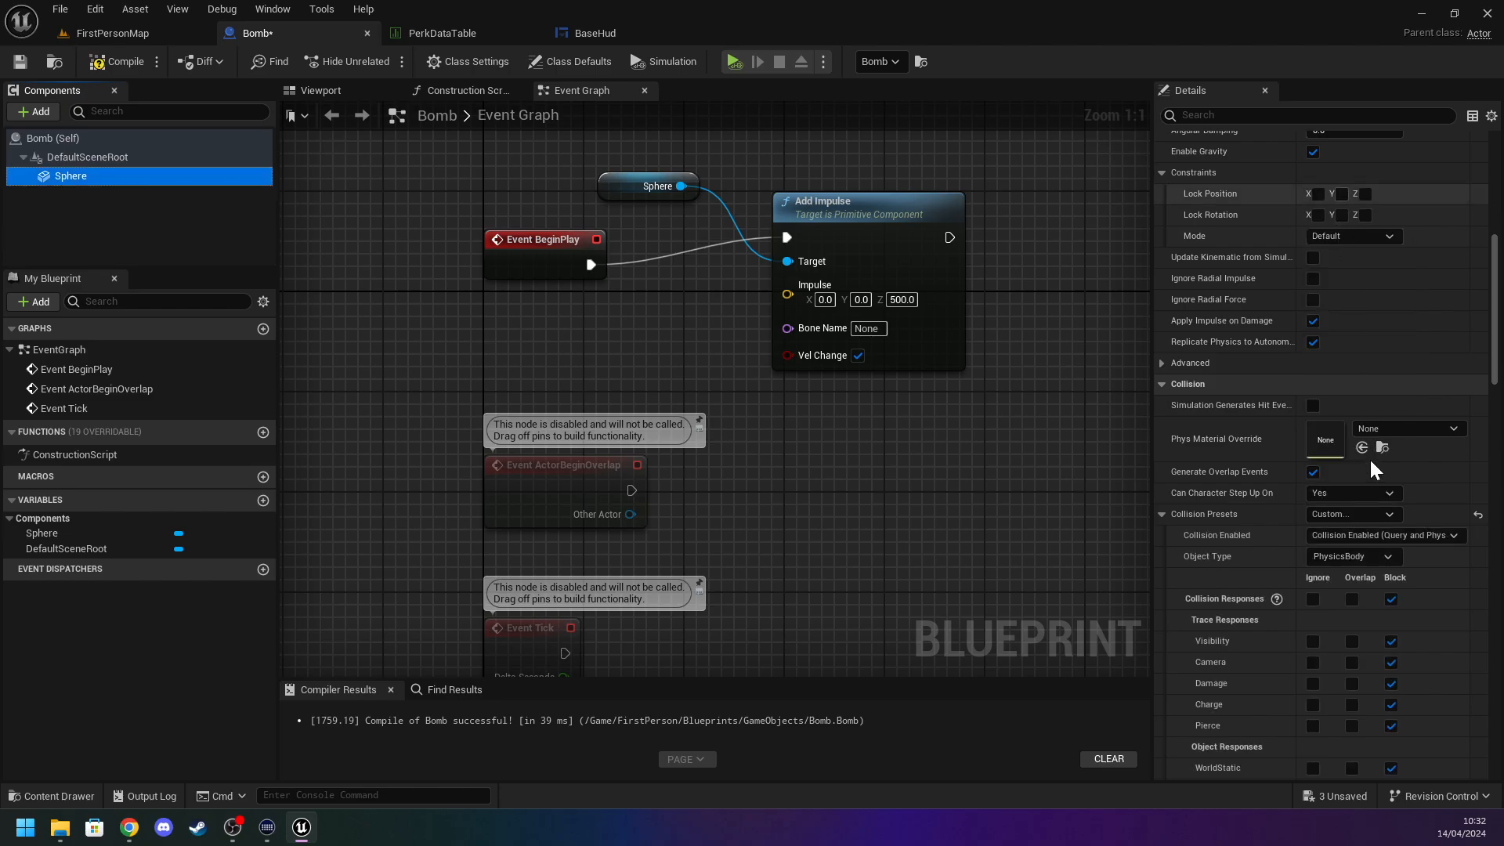
scroll(1370, 462, "down", 1)
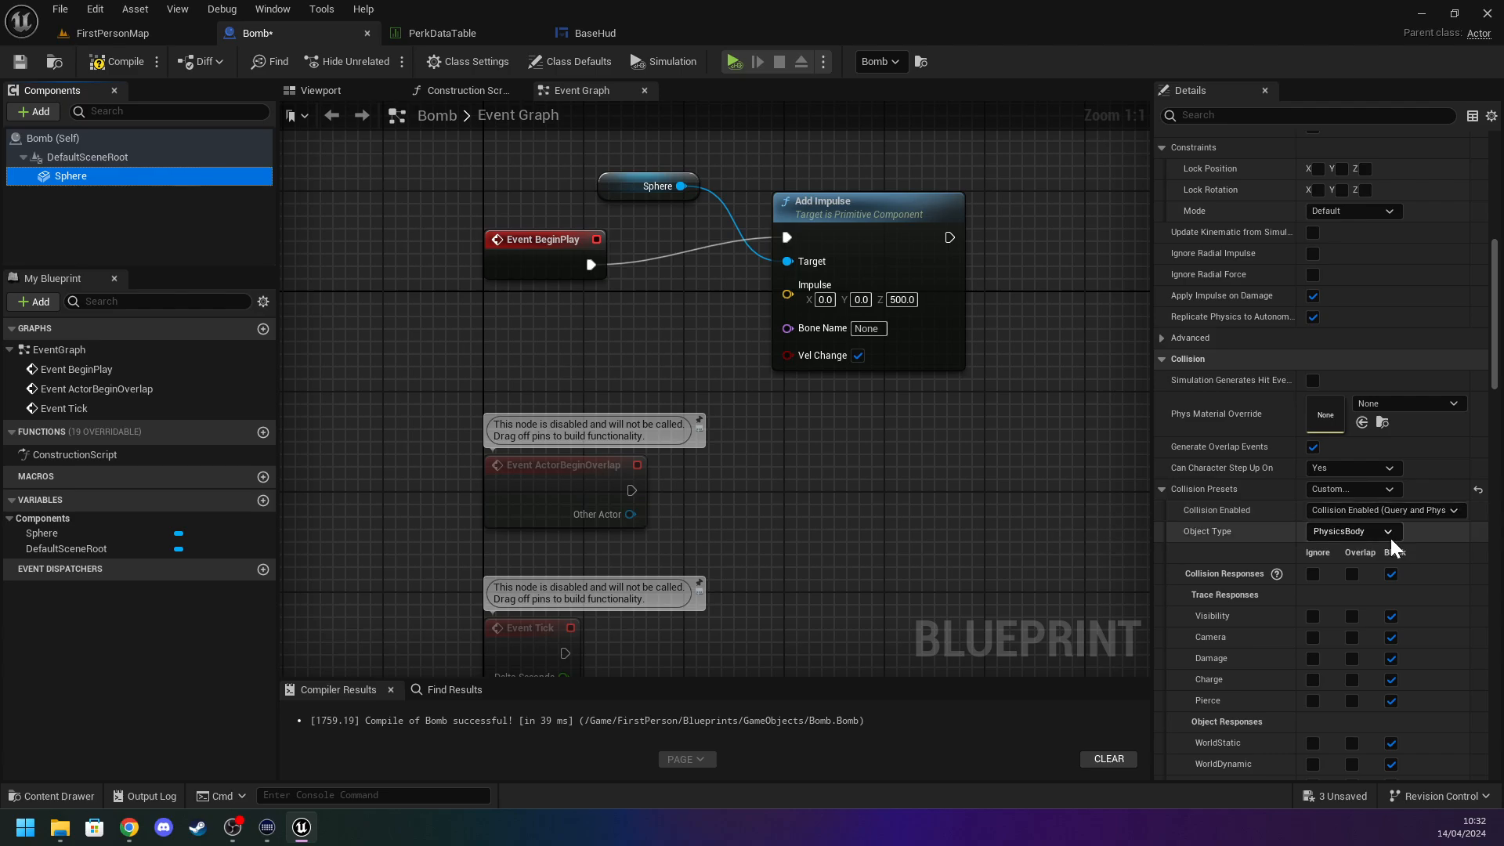
scroll(1377, 532, "down", 2)
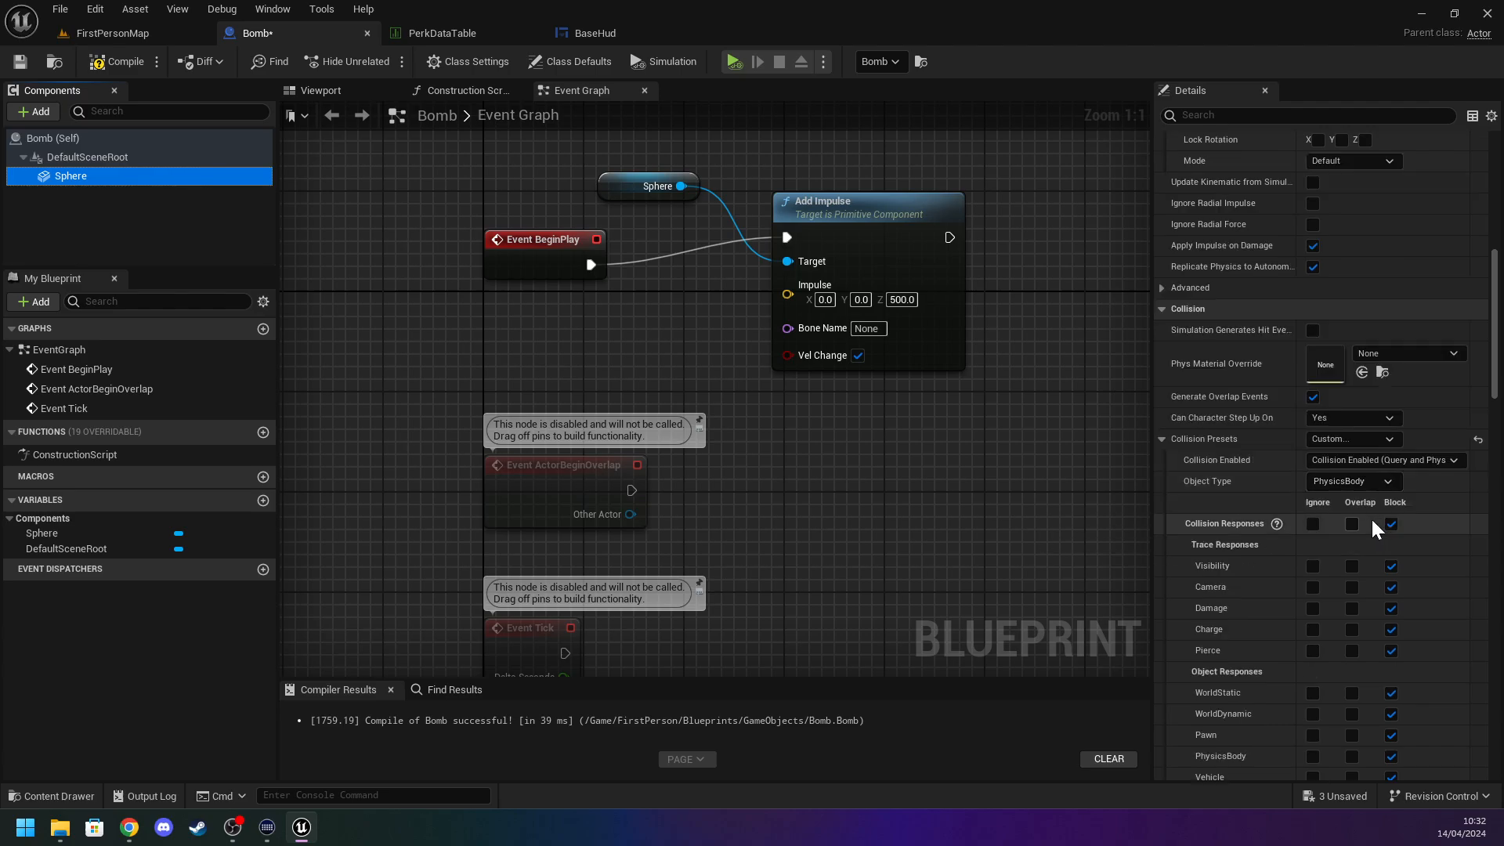
left_click(1313, 525)
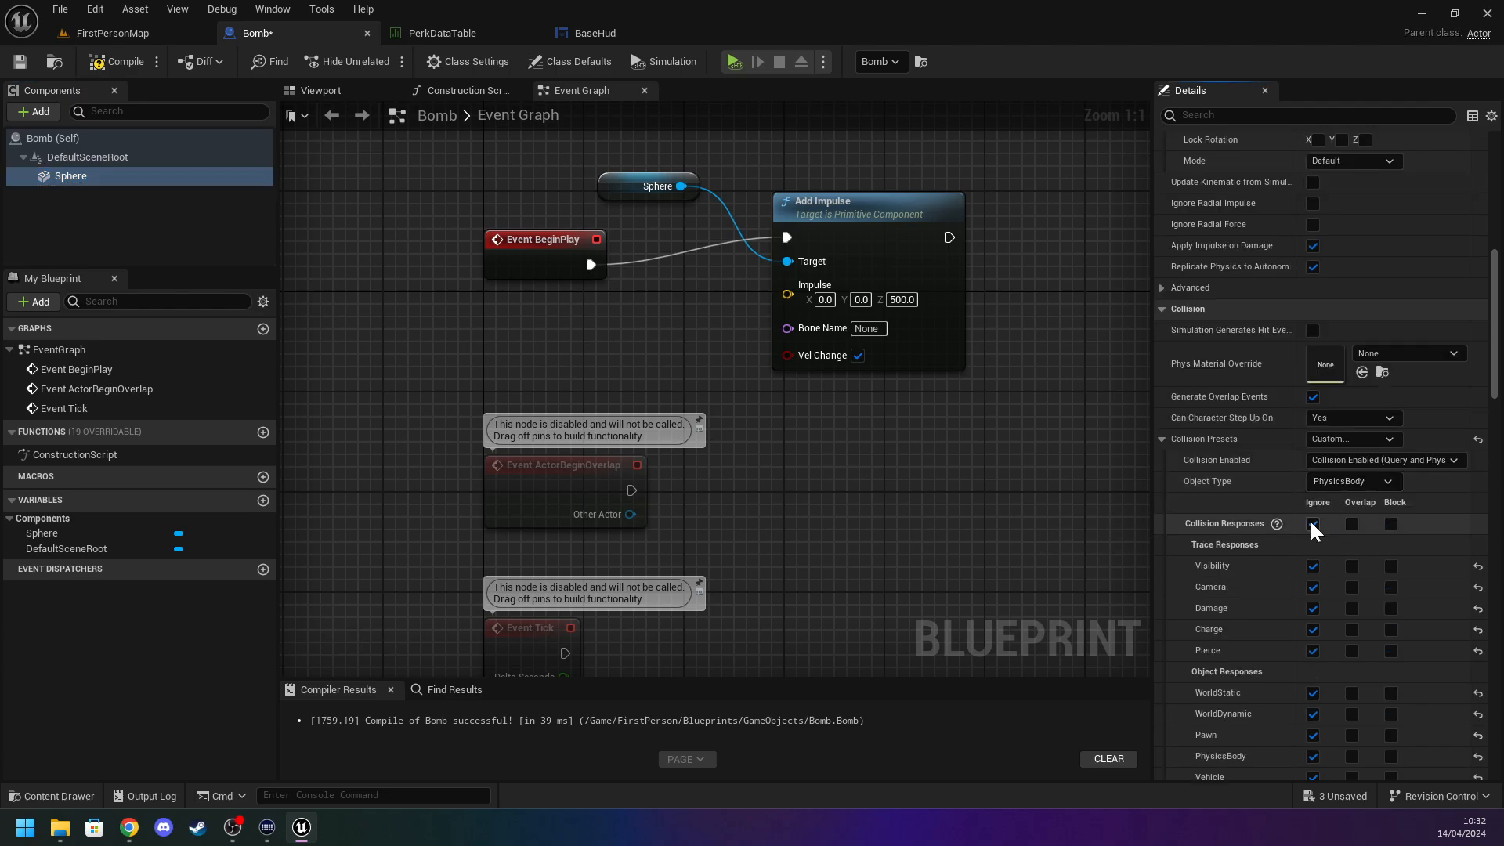
Set the Sphere's WorldStatic, WorldDynamic and PhysicsBody responses to Overlap, compiling Bomb along the way.
scroll(1314, 530, "down", 5)
left_click(1352, 568)
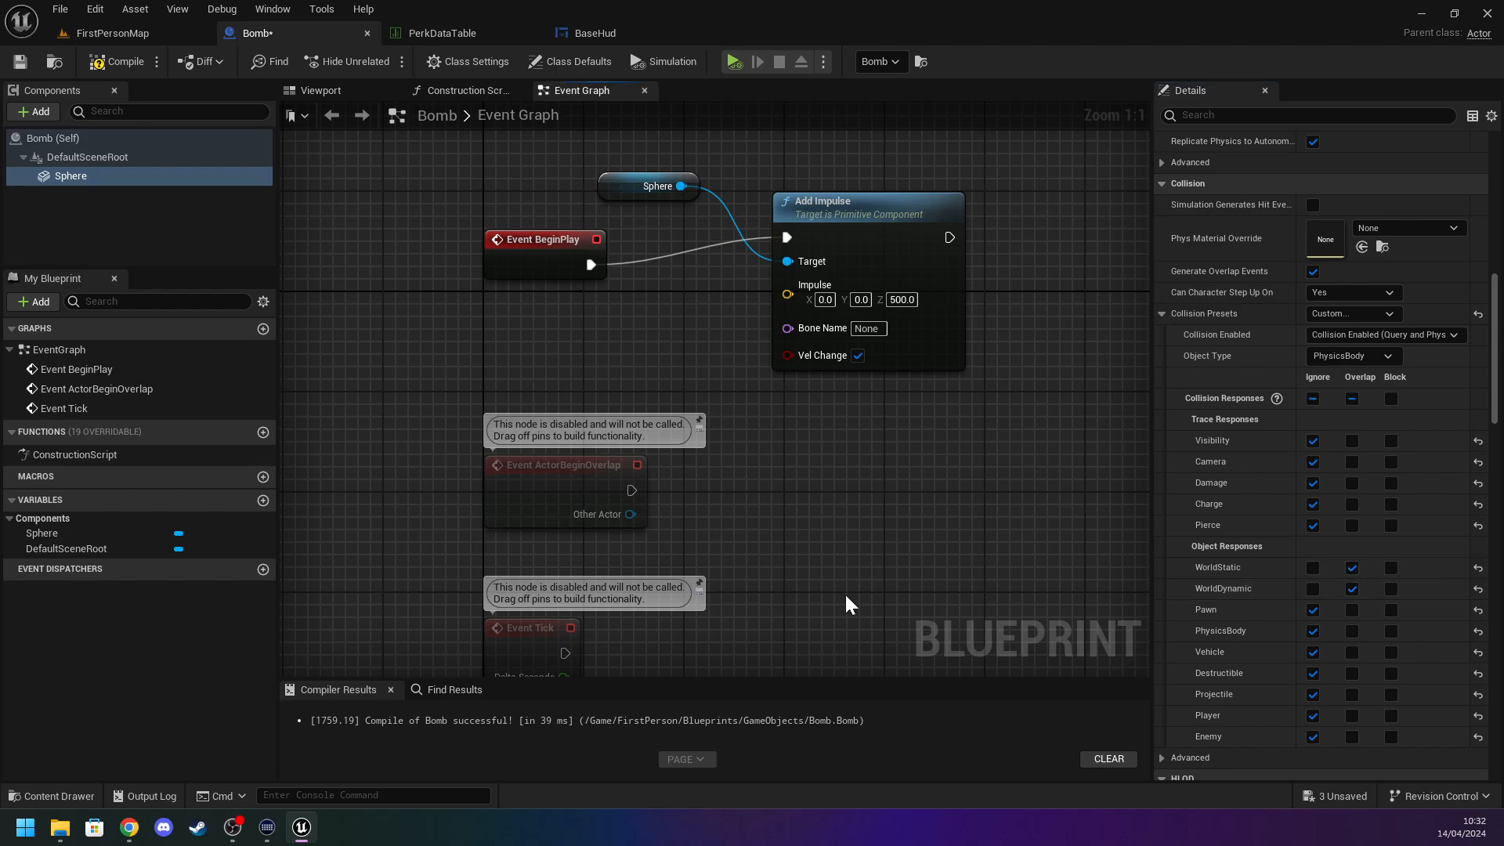
left_click(118, 62)
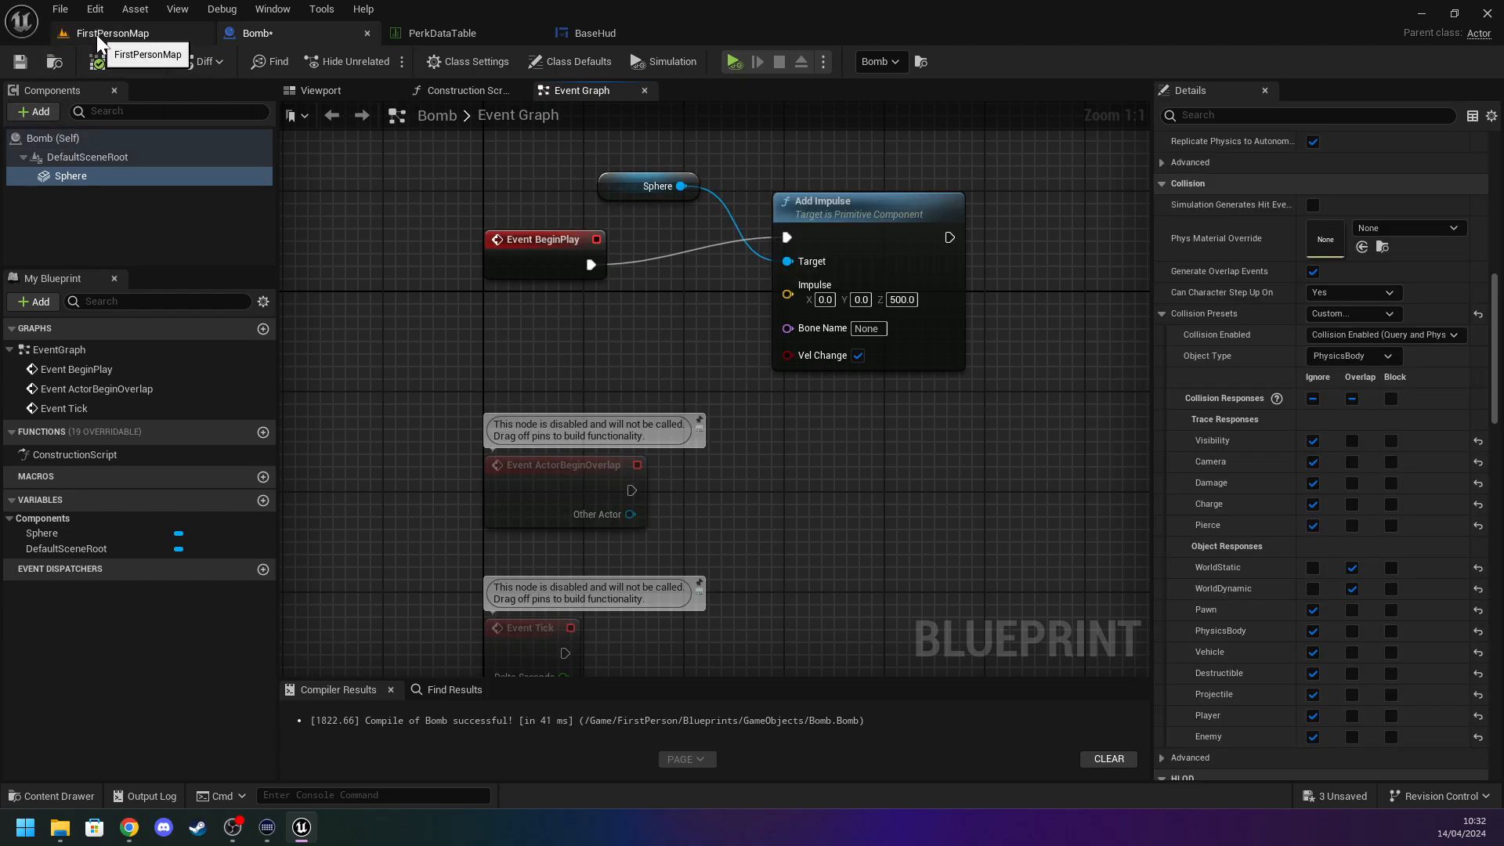
left_click(1352, 631)
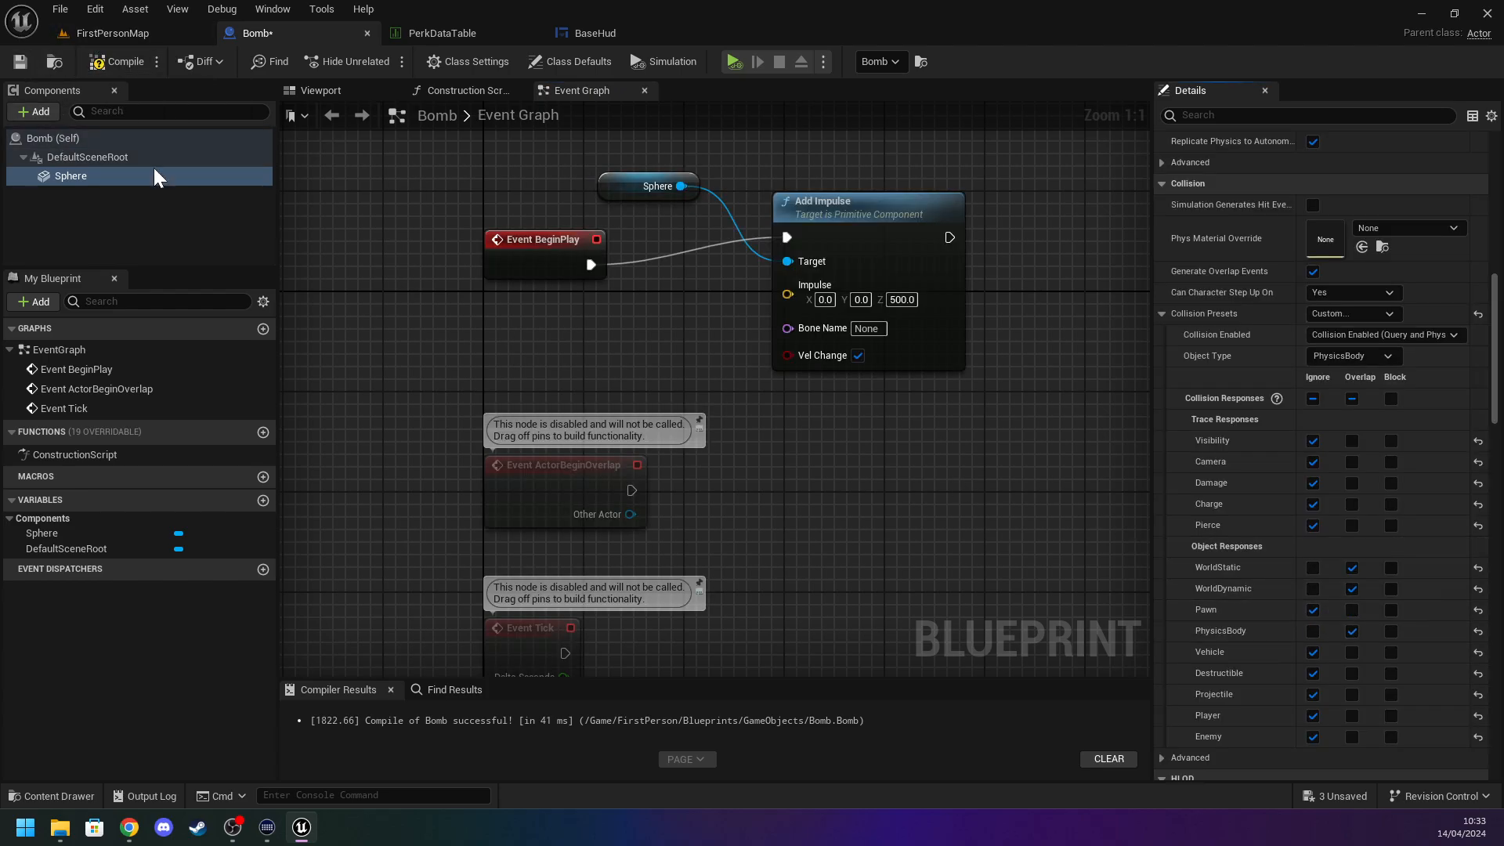
Compile Bomb, run the simulation in FirstPersonMap while flying around the enemies, then stop it and close the Message Log.
left_click(115, 62)
left_click(112, 33)
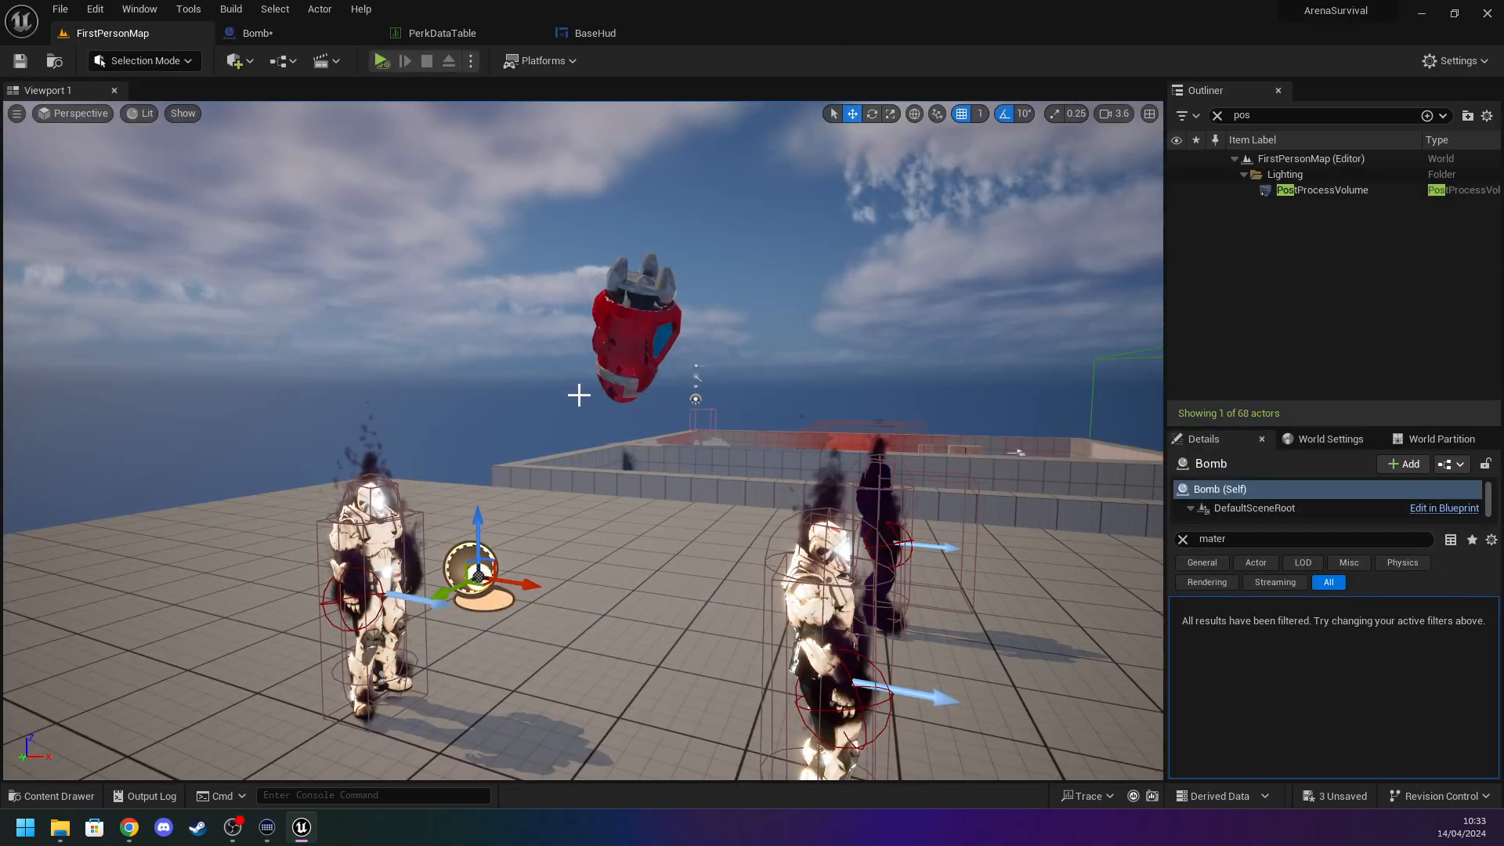
left_click(379, 62)
left_click(407, 319)
key("a")
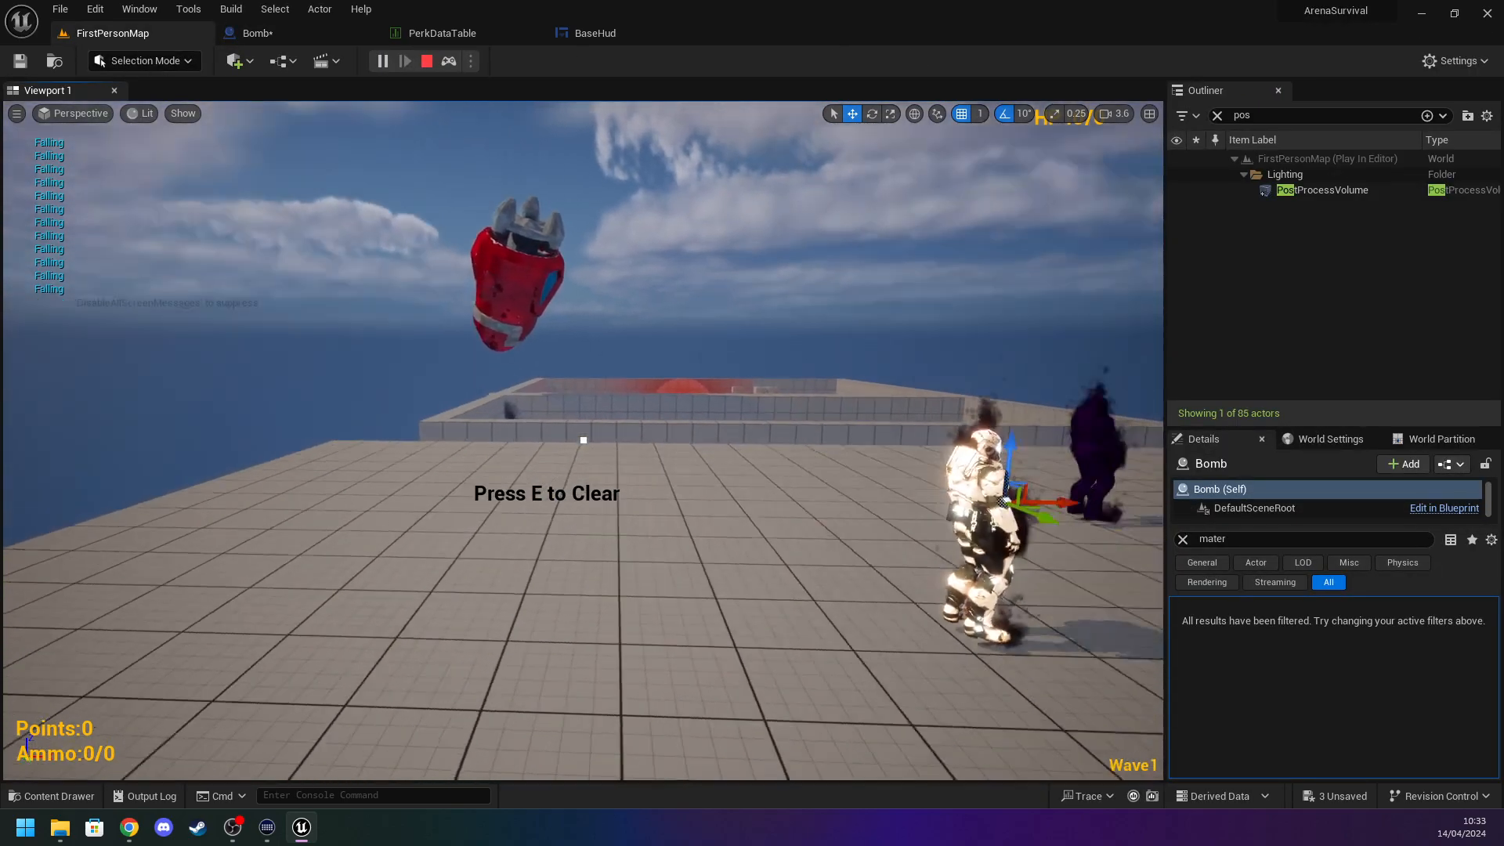
key("d")
key("w")
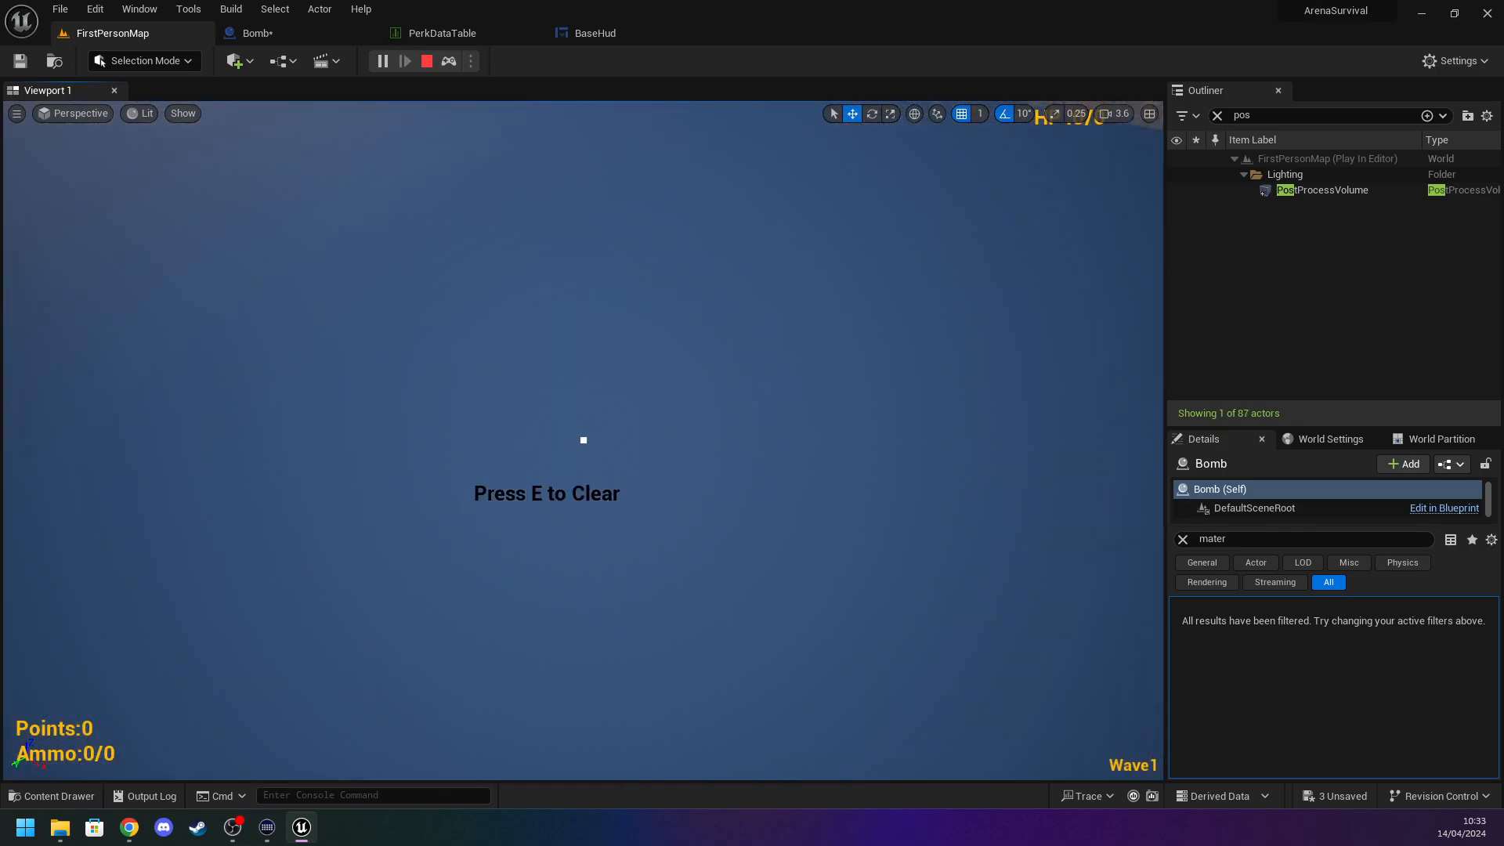
key("Escape")
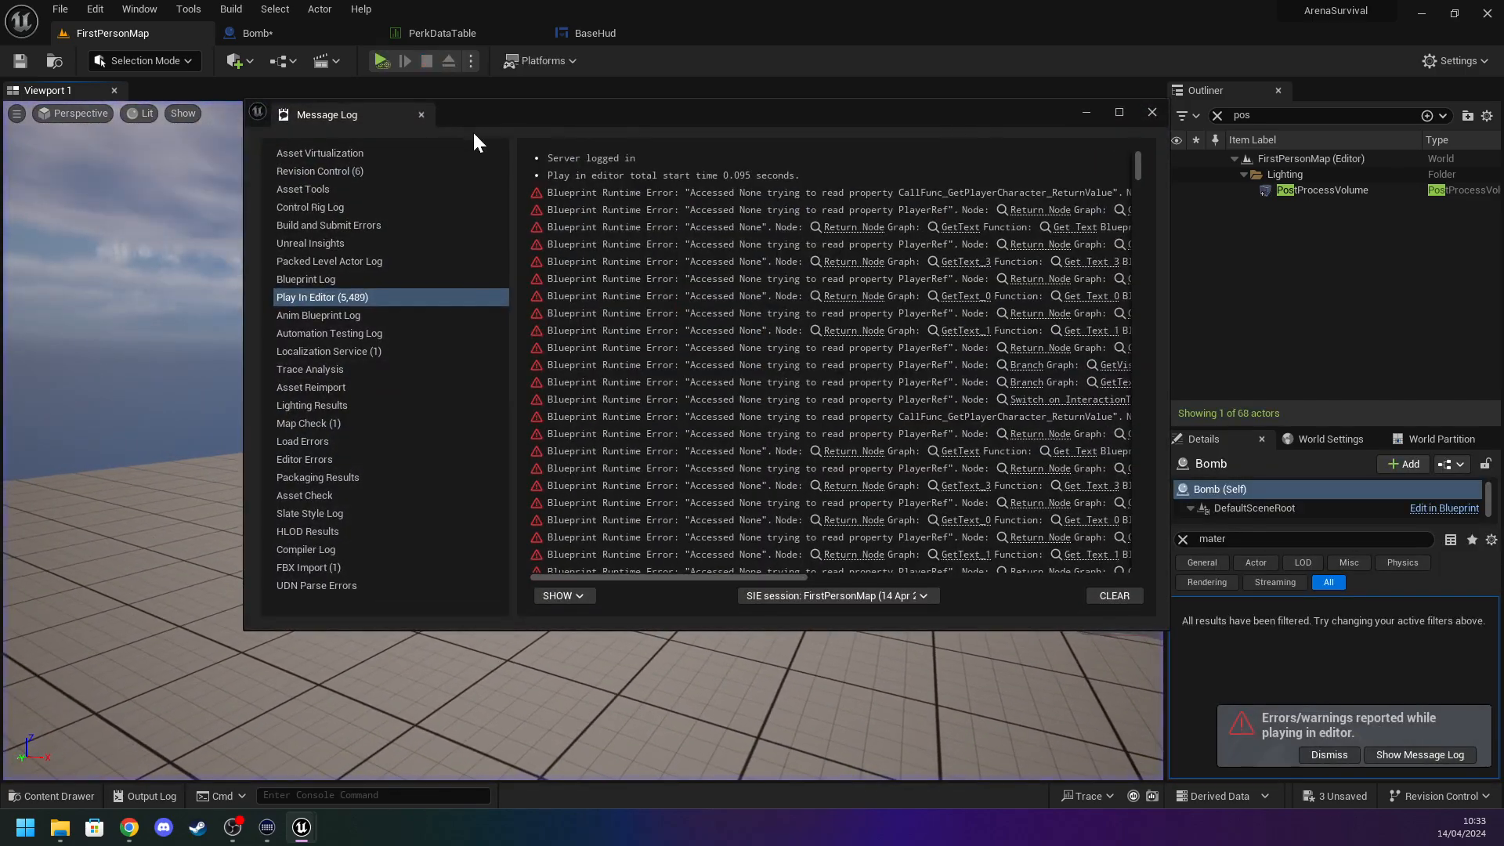
left_click(1151, 112)
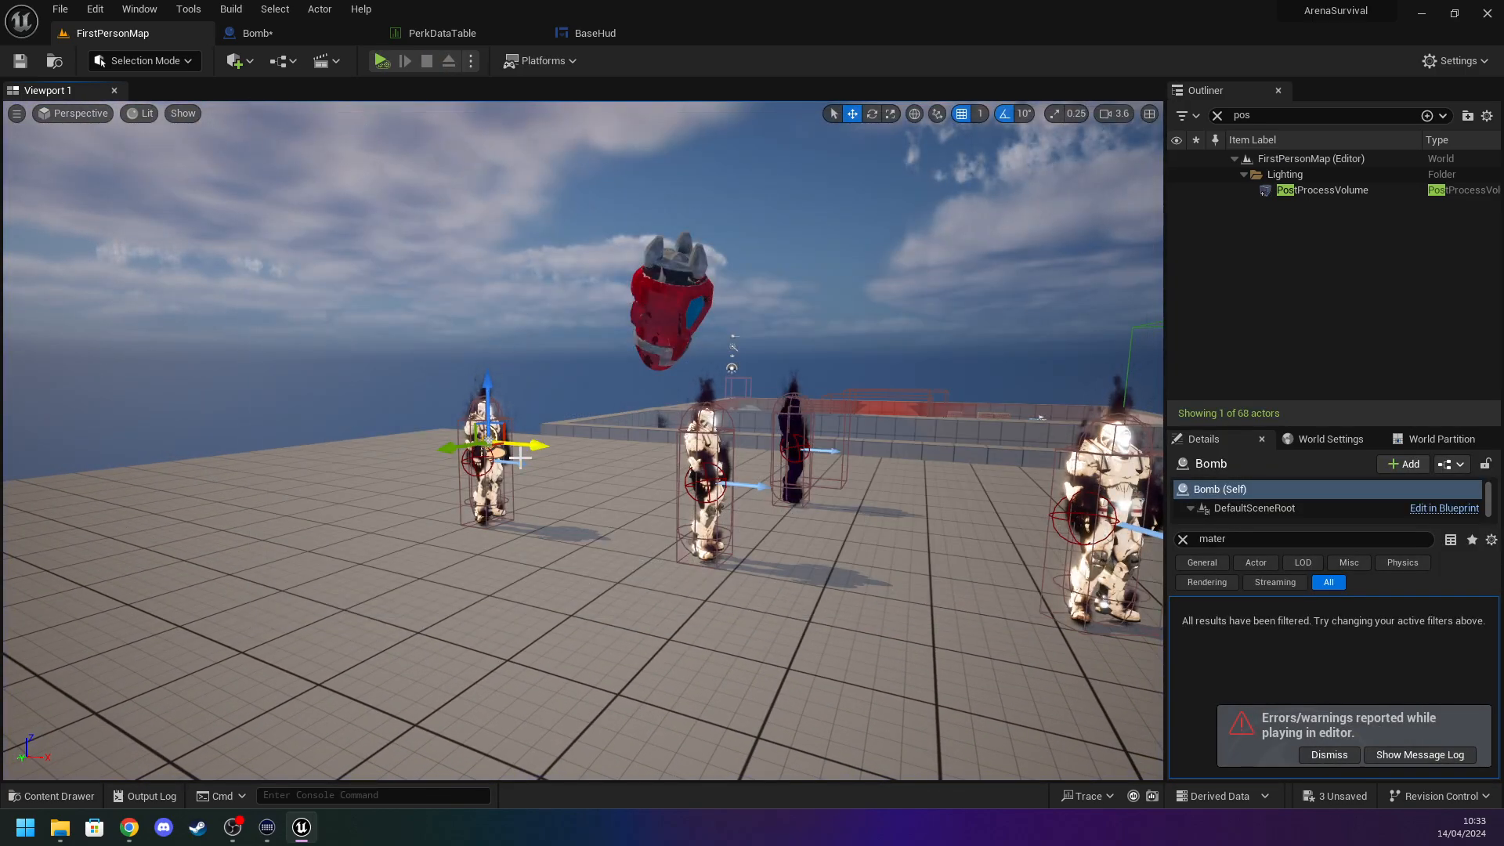
Frame the bomb in the viewport, run the simulation again to watch it launch, then stop it and close the error report.
key("f")
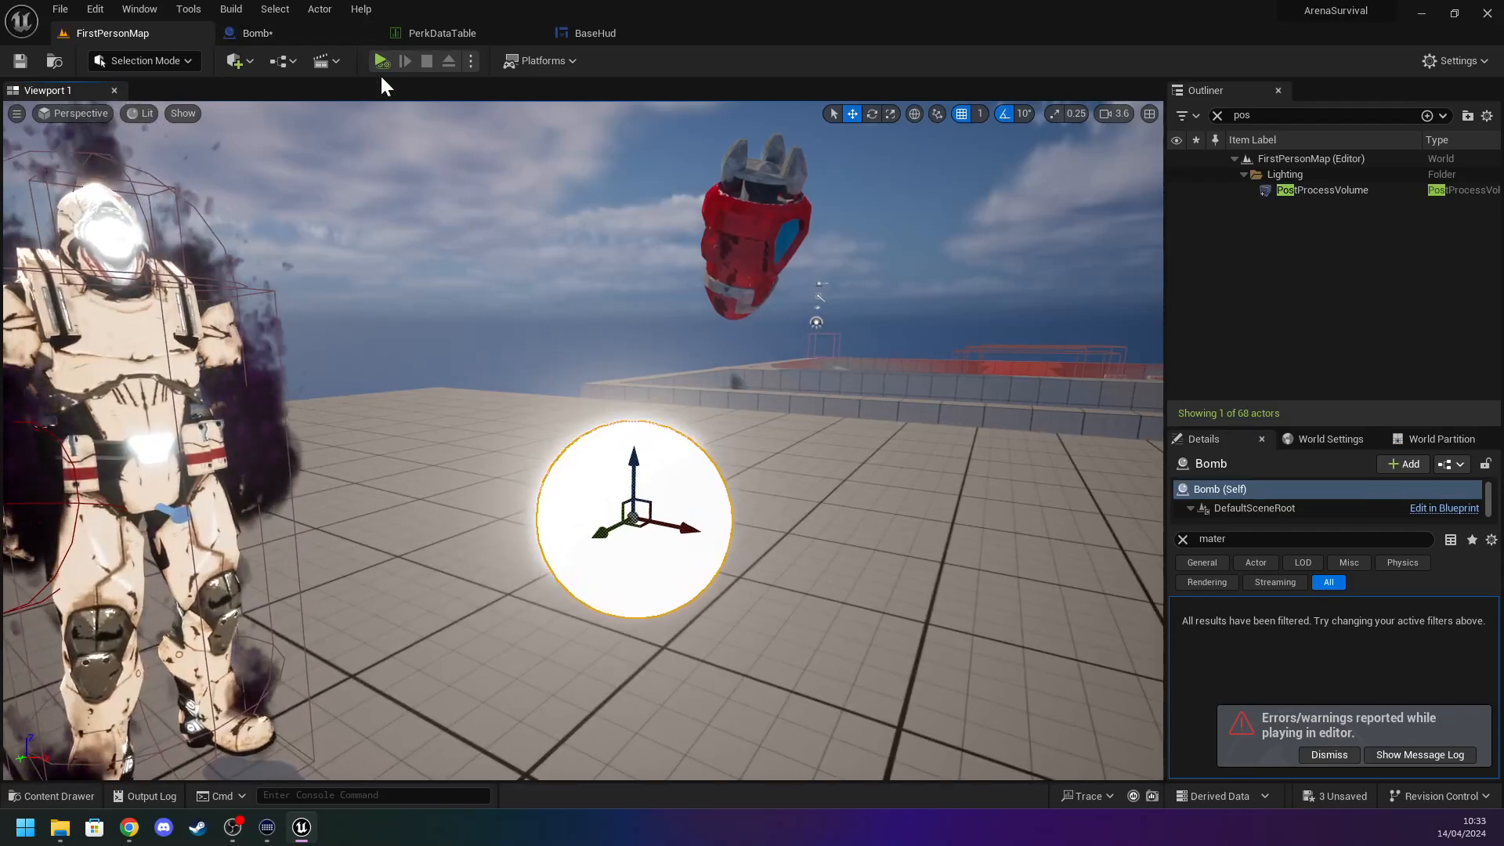
left_click(381, 60)
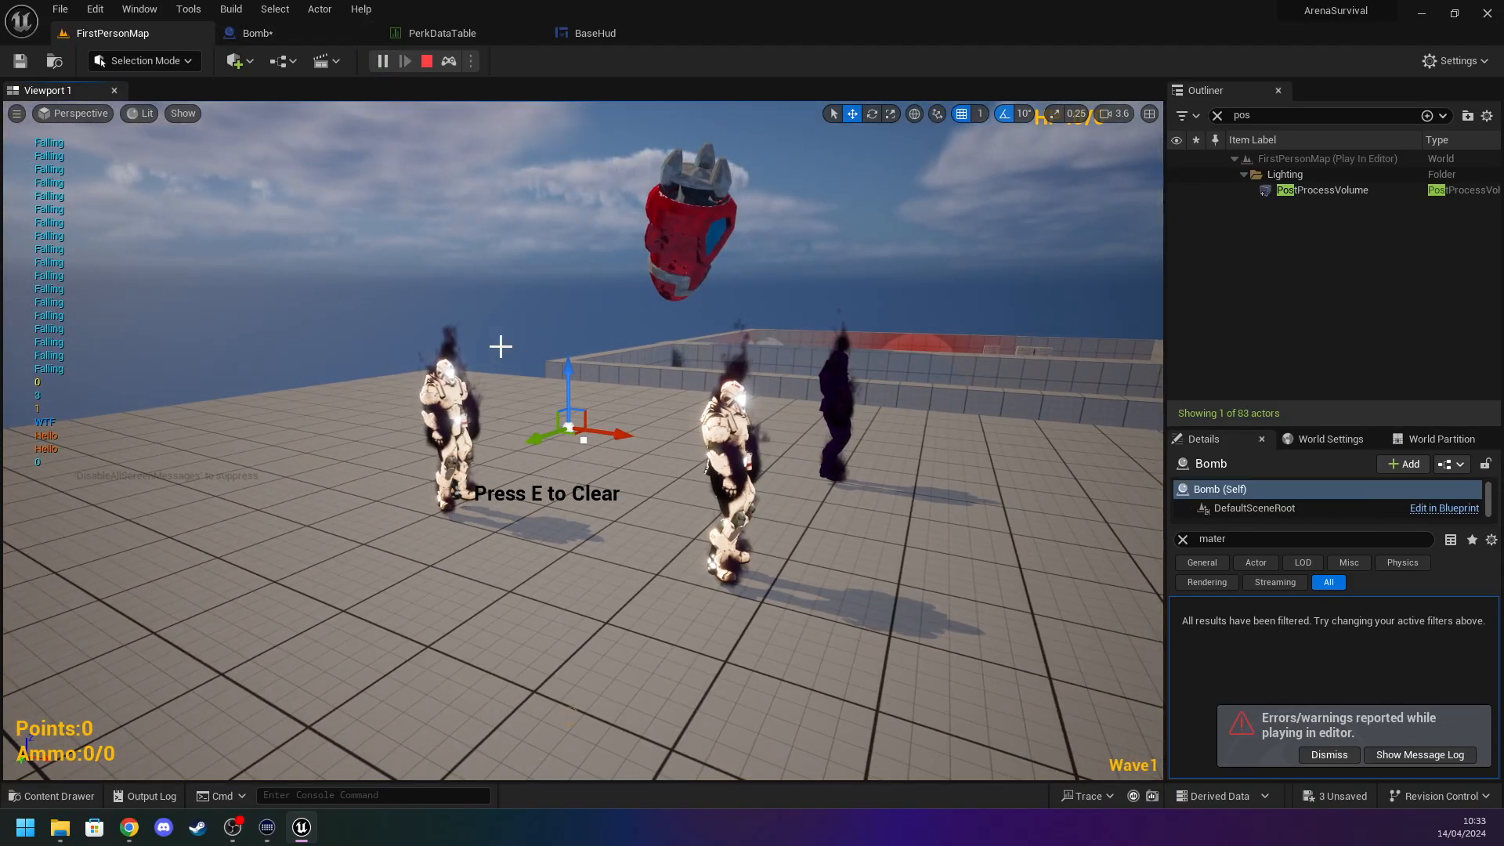
key("Escape")
left_click(1084, 113)
Set the Bomb Sphere's WorldStatic, WorldDynamic and PhysicsBody collision responses to Block and save the blueprint.
left_click(303, 35)
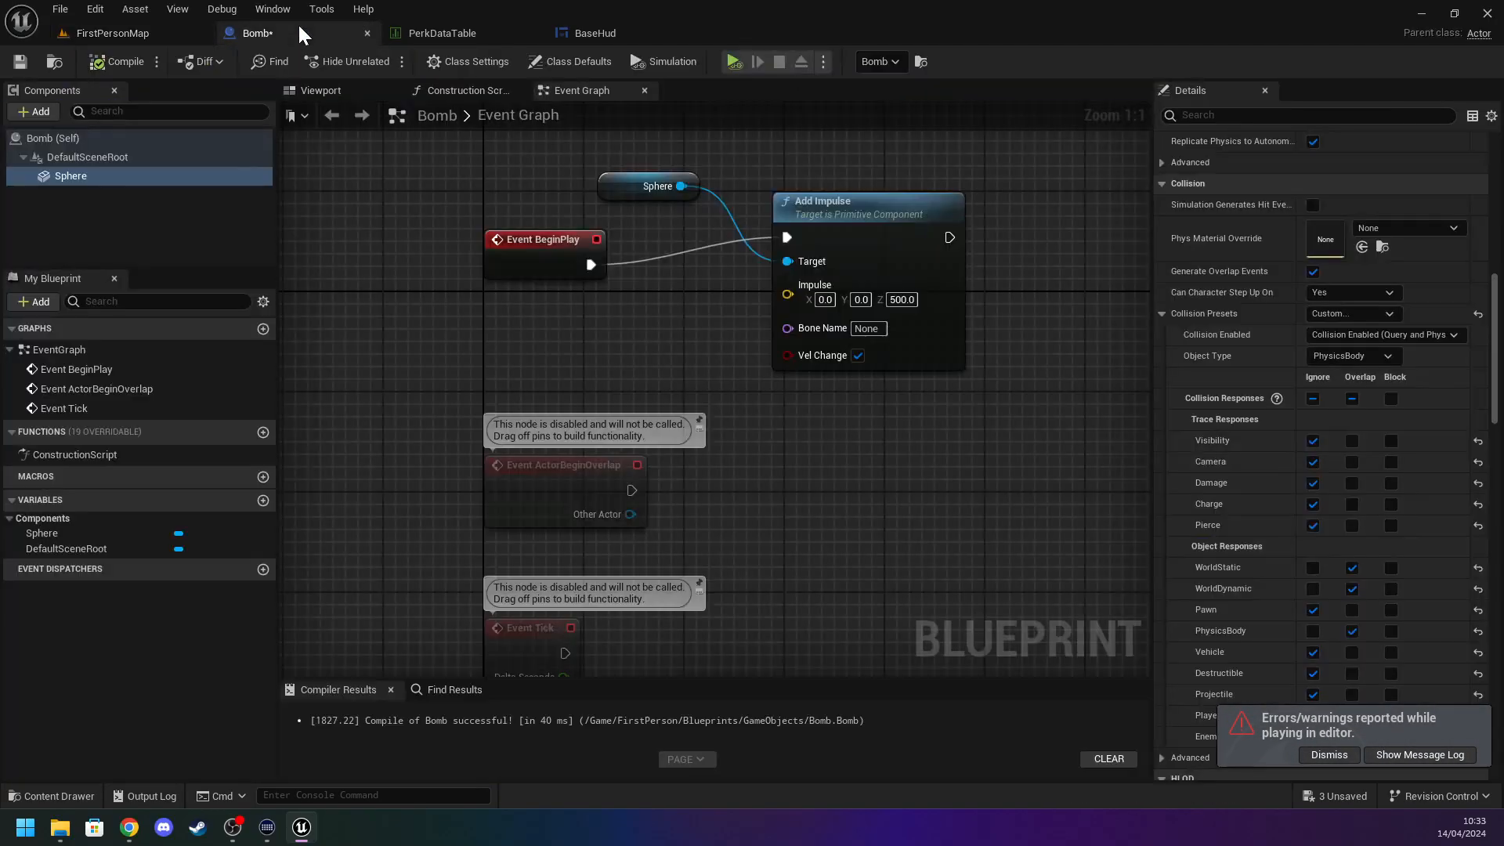
left_click(1391, 567)
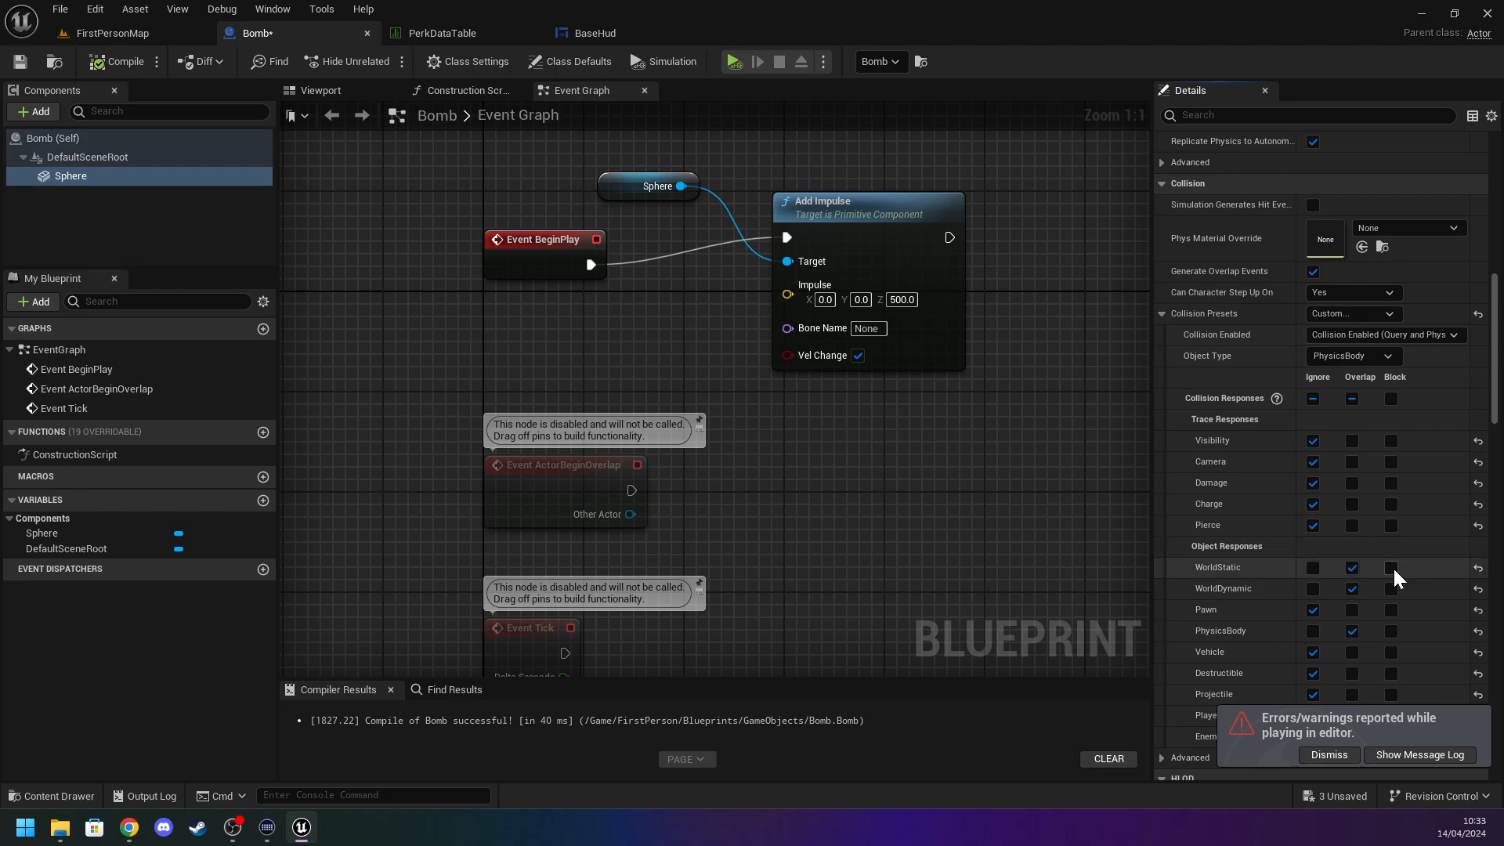
left_click(1391, 588)
left_click(1391, 631)
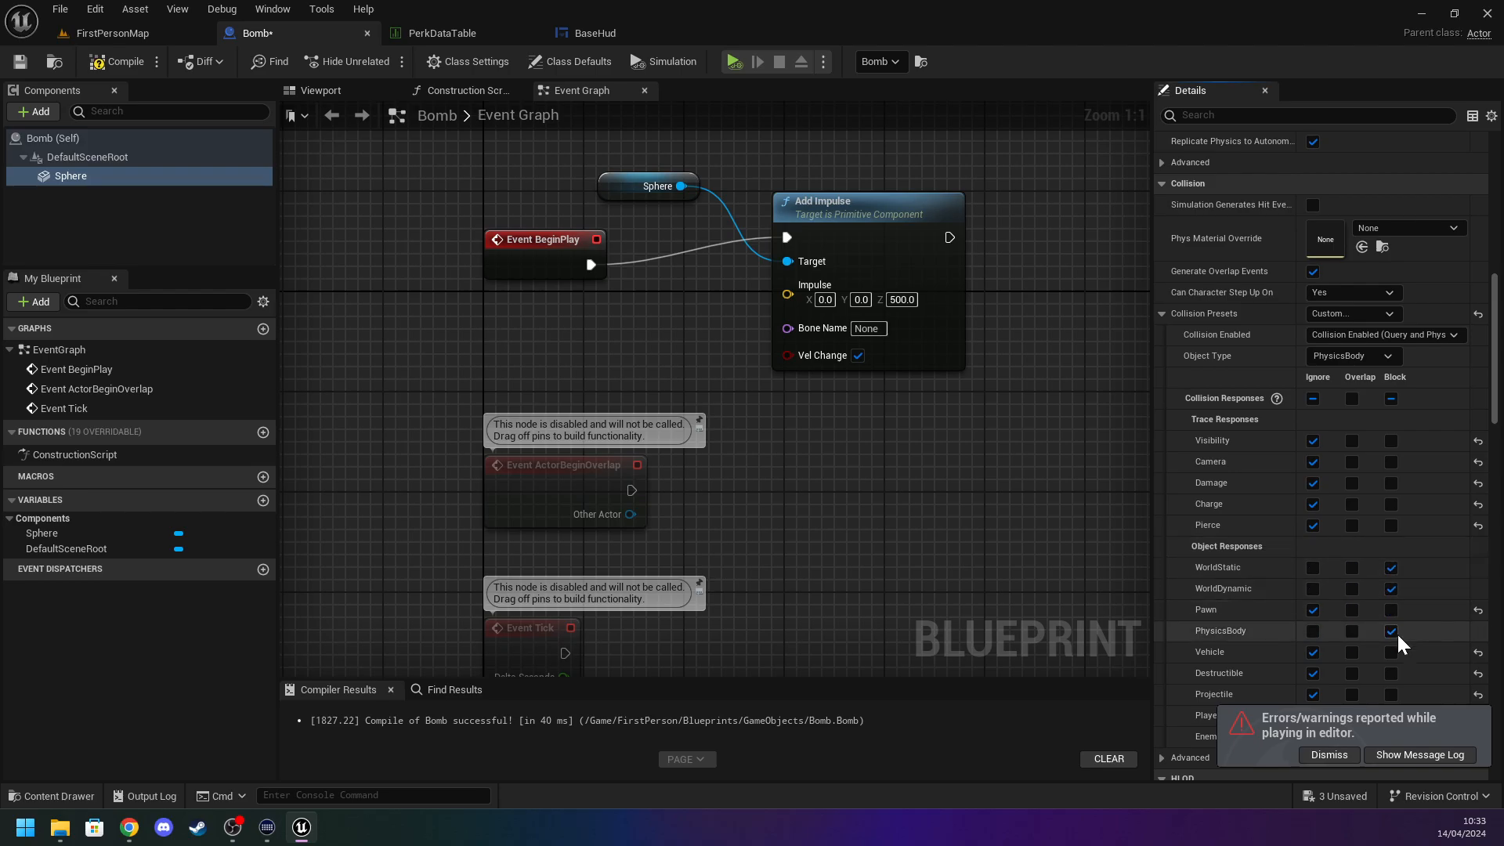
left_click(21, 61)
Test the bomb's blocking collision by simulating FirstPersonMap, then stop the simulation and close the Message Log.
left_click(118, 33)
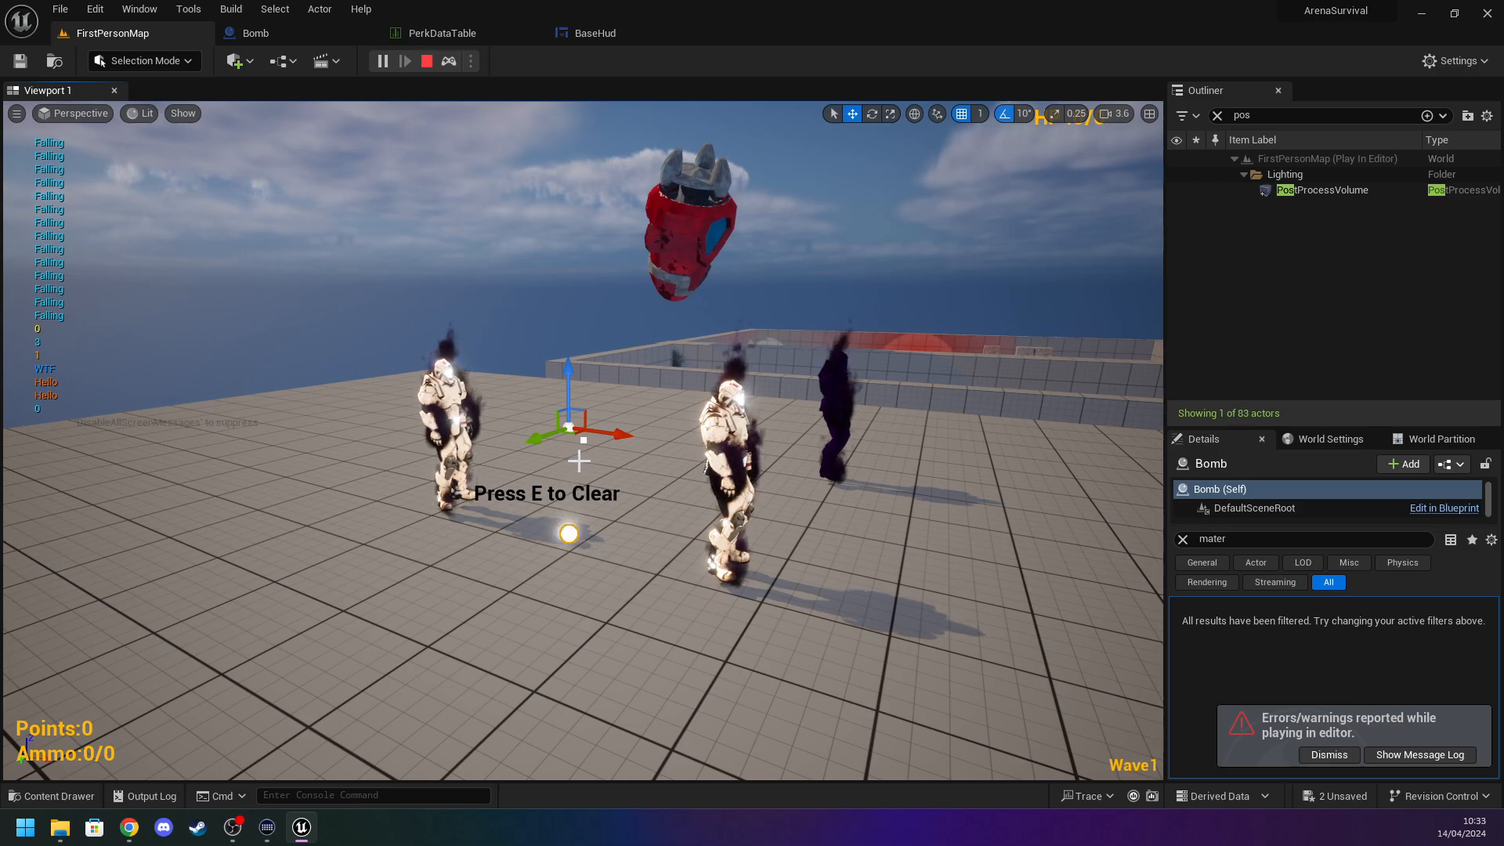
key("Escape")
left_click(1151, 112)
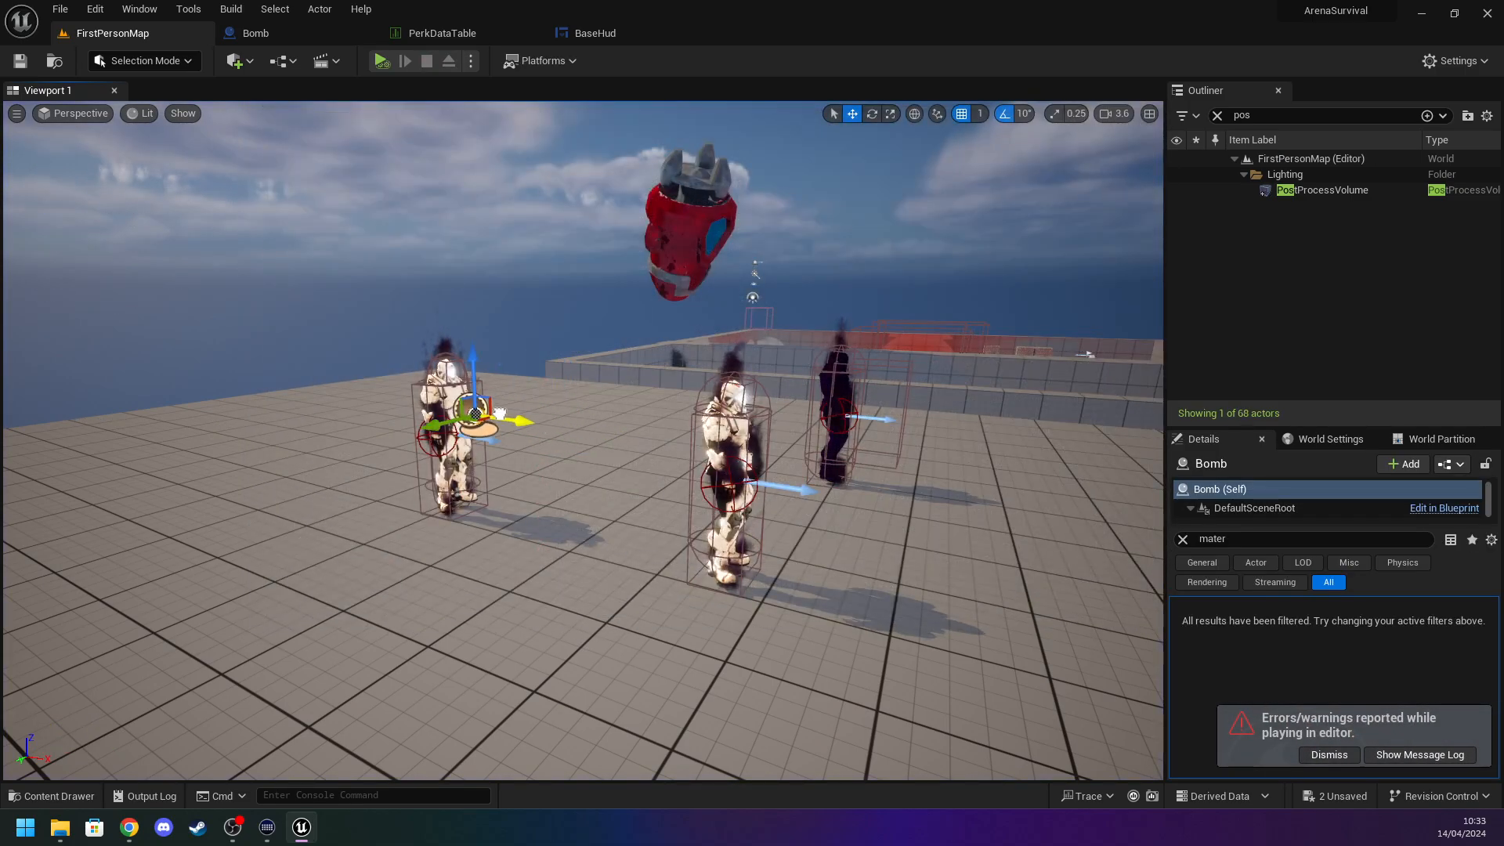
Run the simulation with the bomb placed above the leftmost enemy's head, stop it, and close the Message Log.
left_click(381, 61)
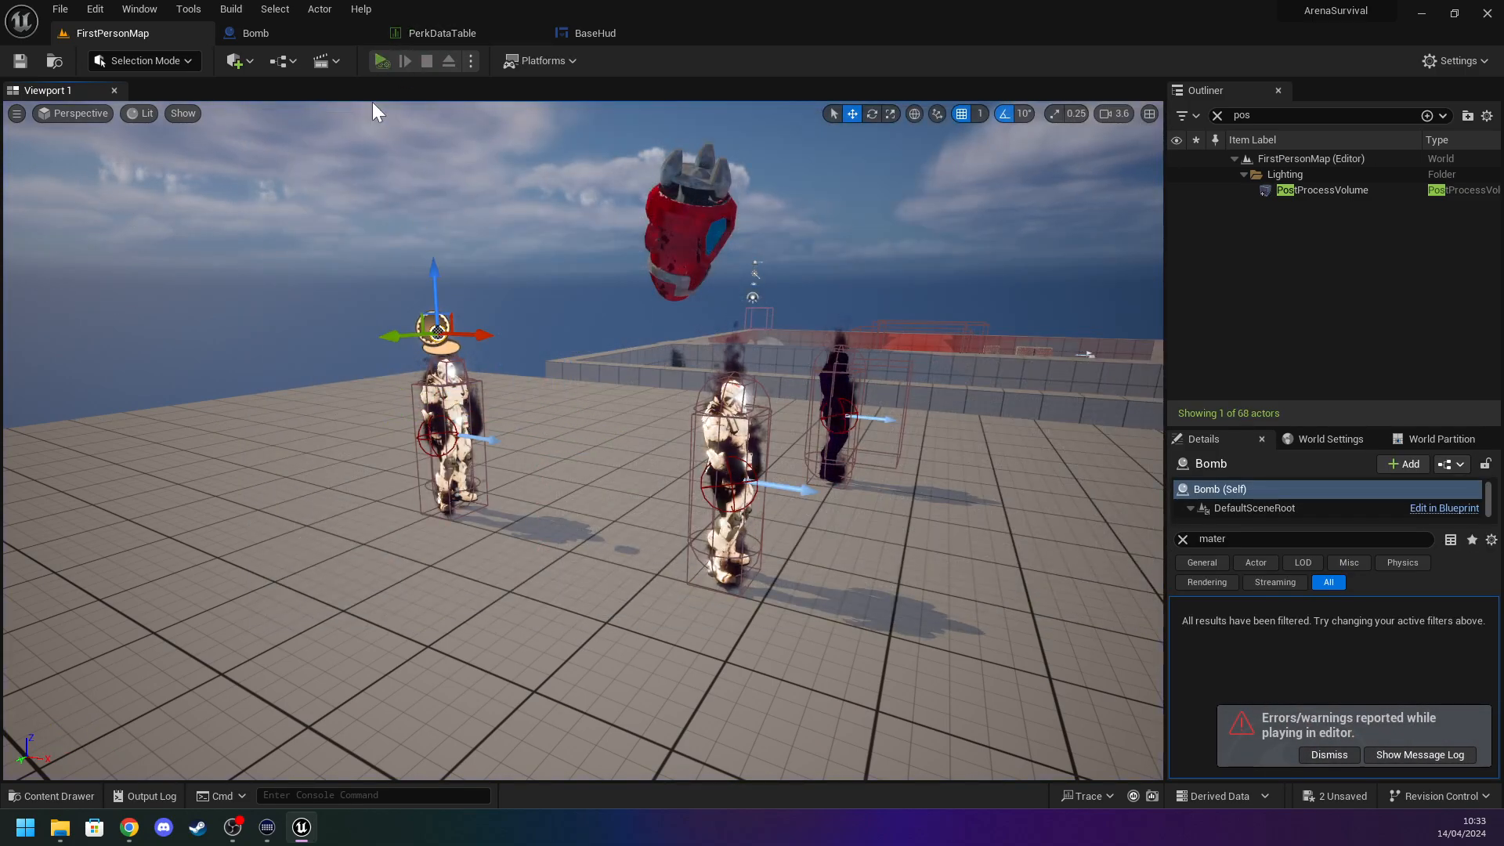
mouse_move(439, 302)
right_mouse_down()
mouse_move(583, 305)
mouse_move(441, 302)
right_mouse_up()
key("w")
key("Escape")
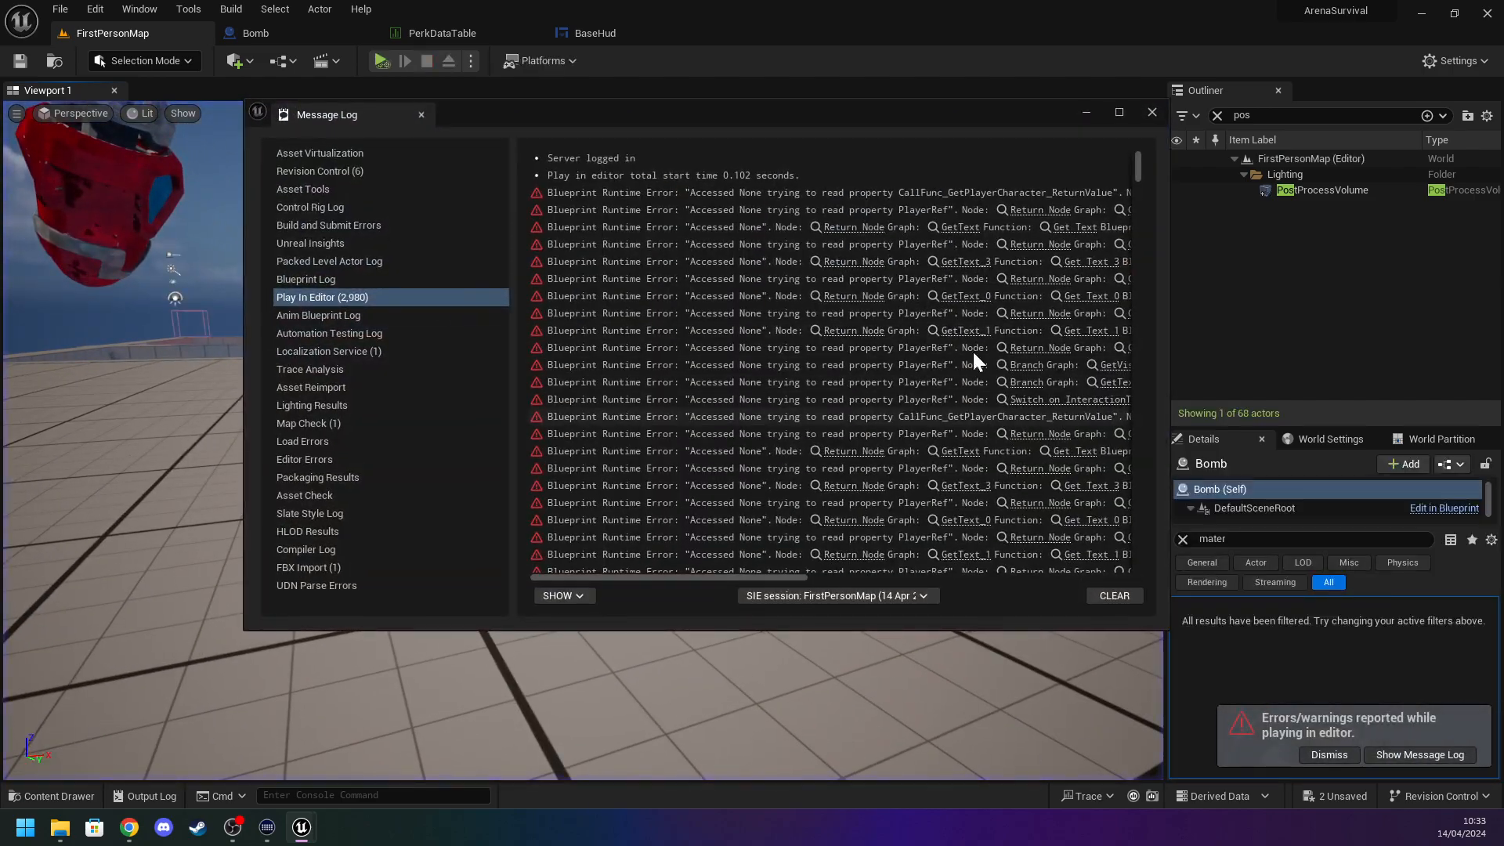
left_click(1156, 113)
Move the bomb along the X axis from above the leftmost enemy into the gap between the two front enemies.
key("w")
right_click_drag(812, 440, 619, 521)
key("w")
key("s")
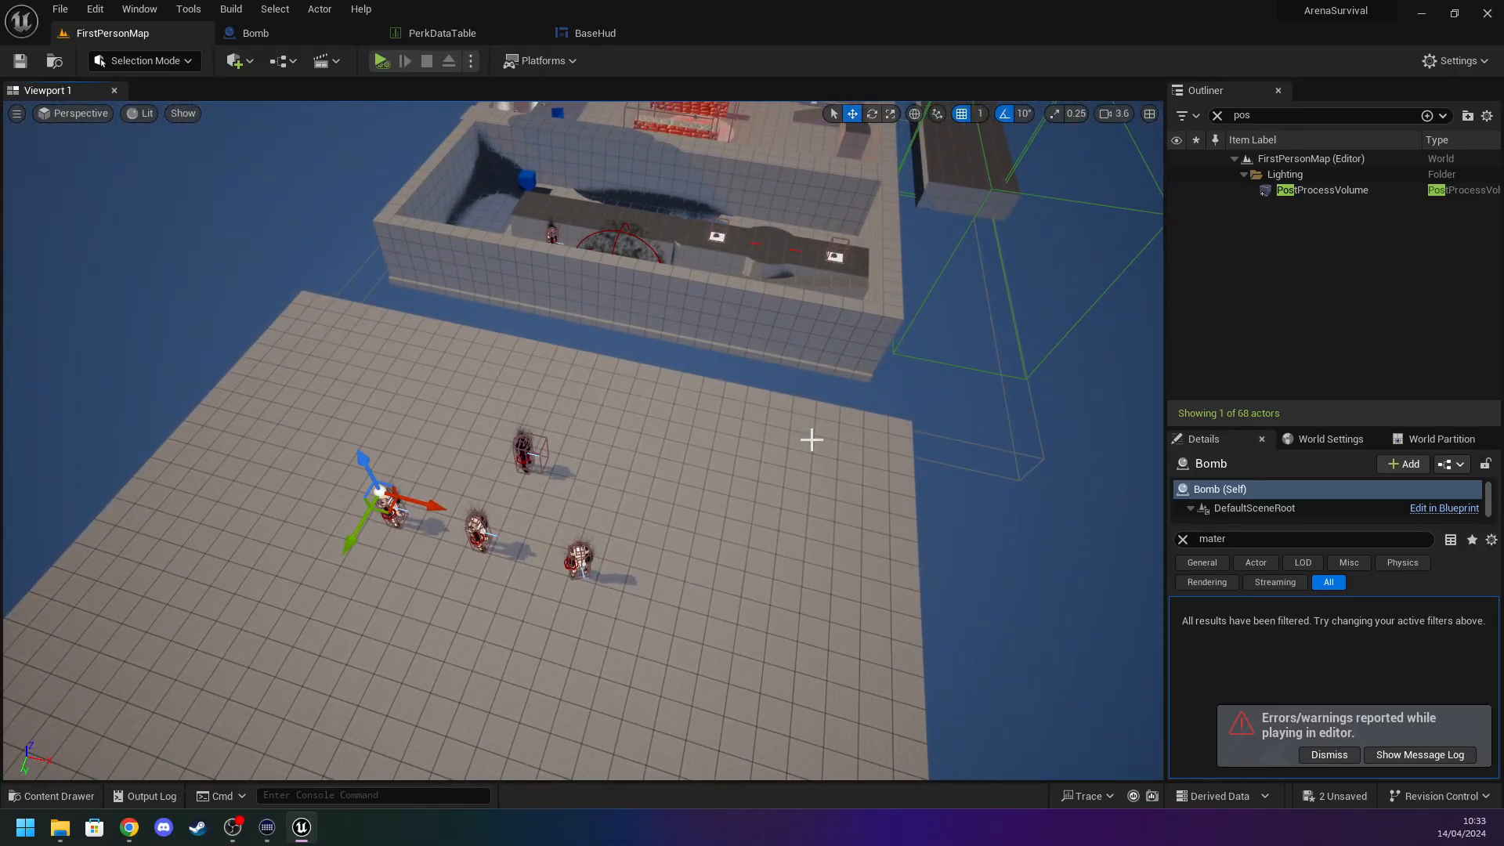
right_click_drag(768, 435, 740, 289)
key("w")
key("s")
right_click_drag(699, 460, 692, 510)
key("w")
key("s")
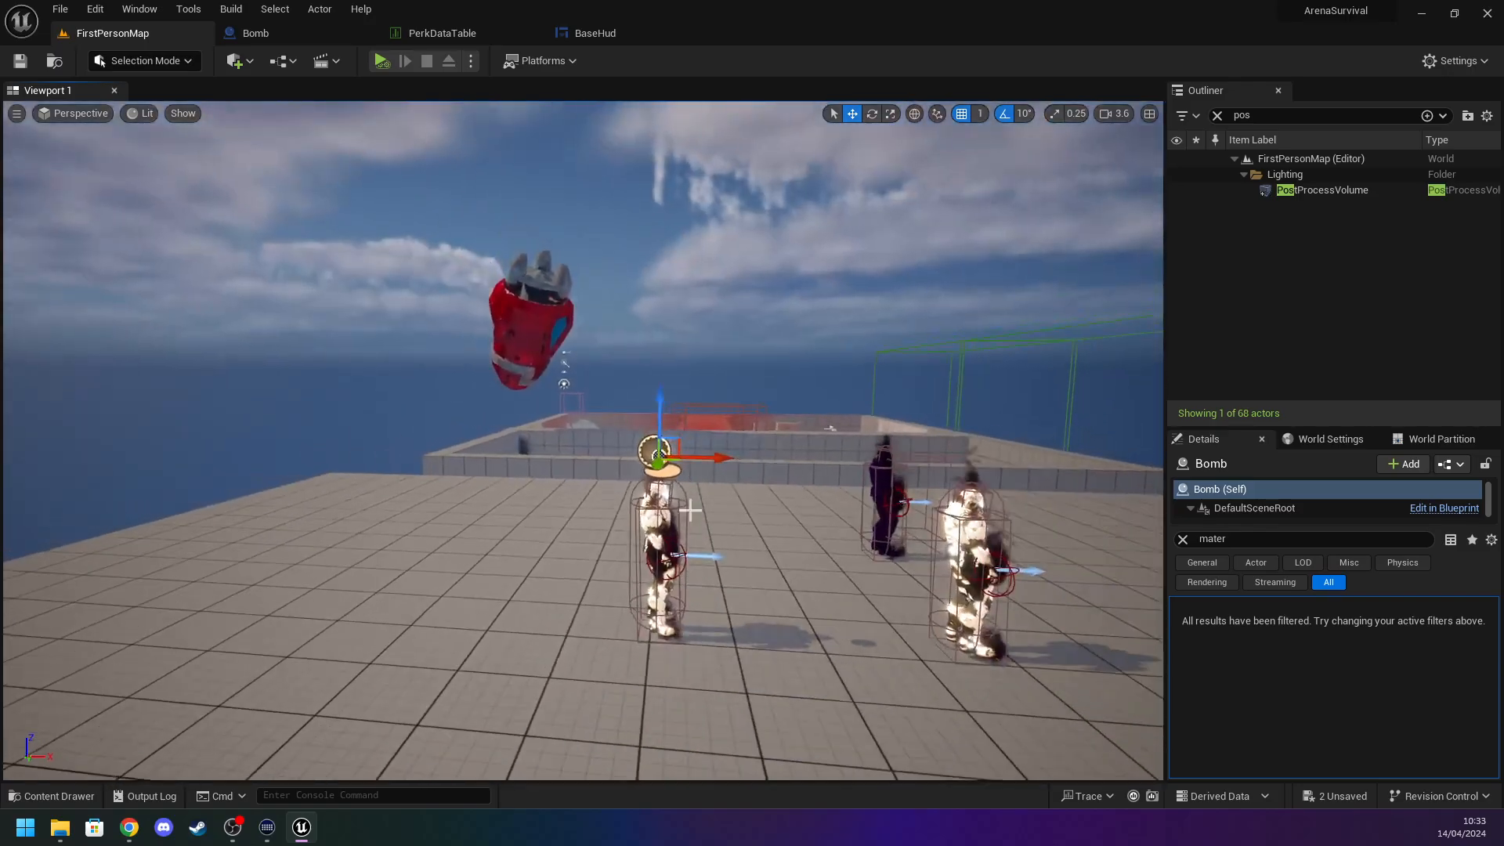
left_click_drag(701, 457, 807, 459)
key("ctrl+space")
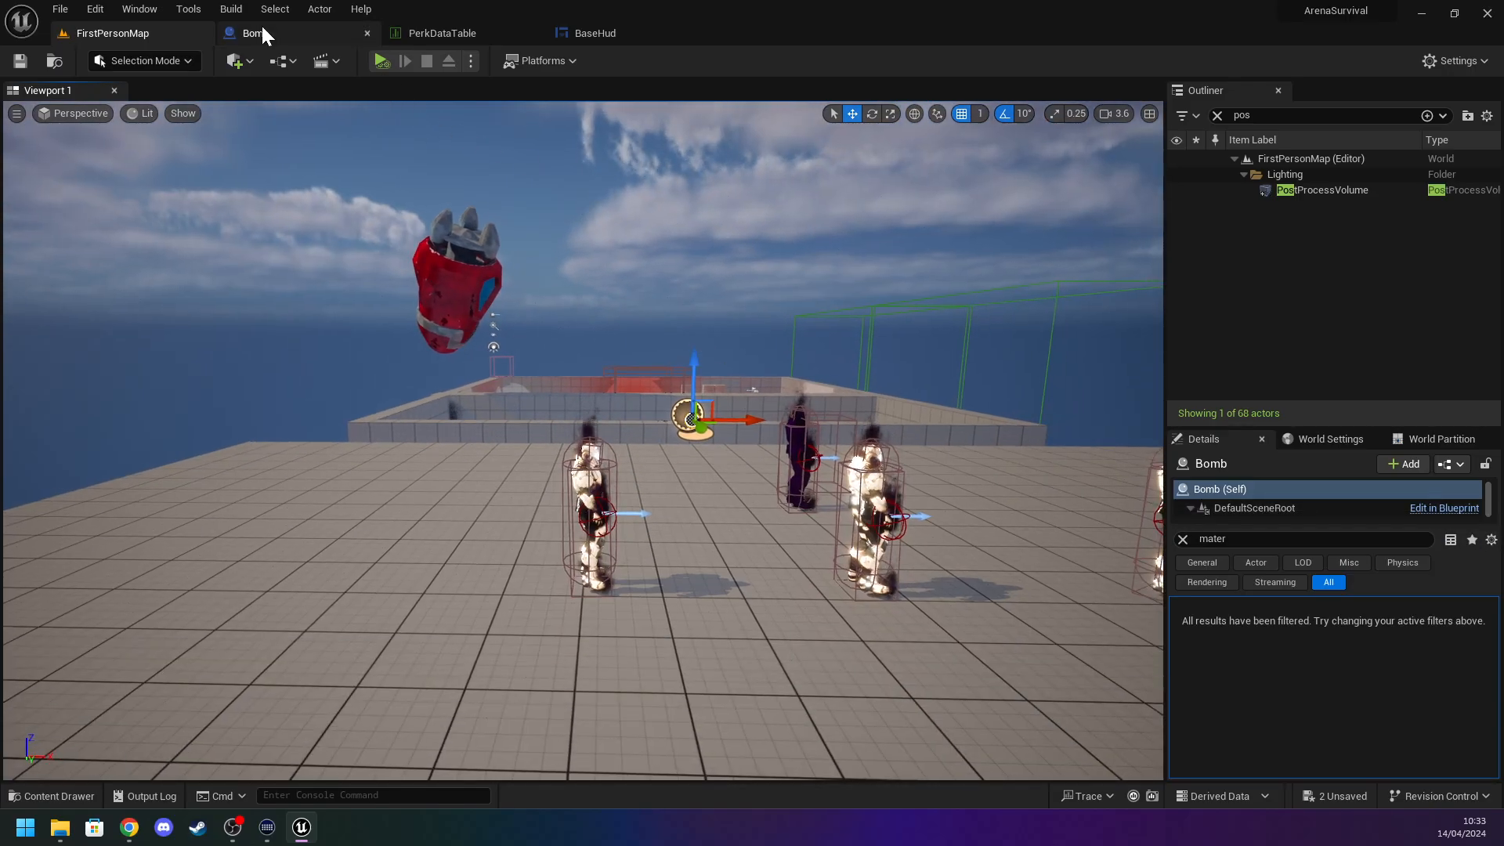
Add a Delay node with a Duration of 2 after Add Impulse in Bomb's Event Graph and compile.
left_click(256, 33)
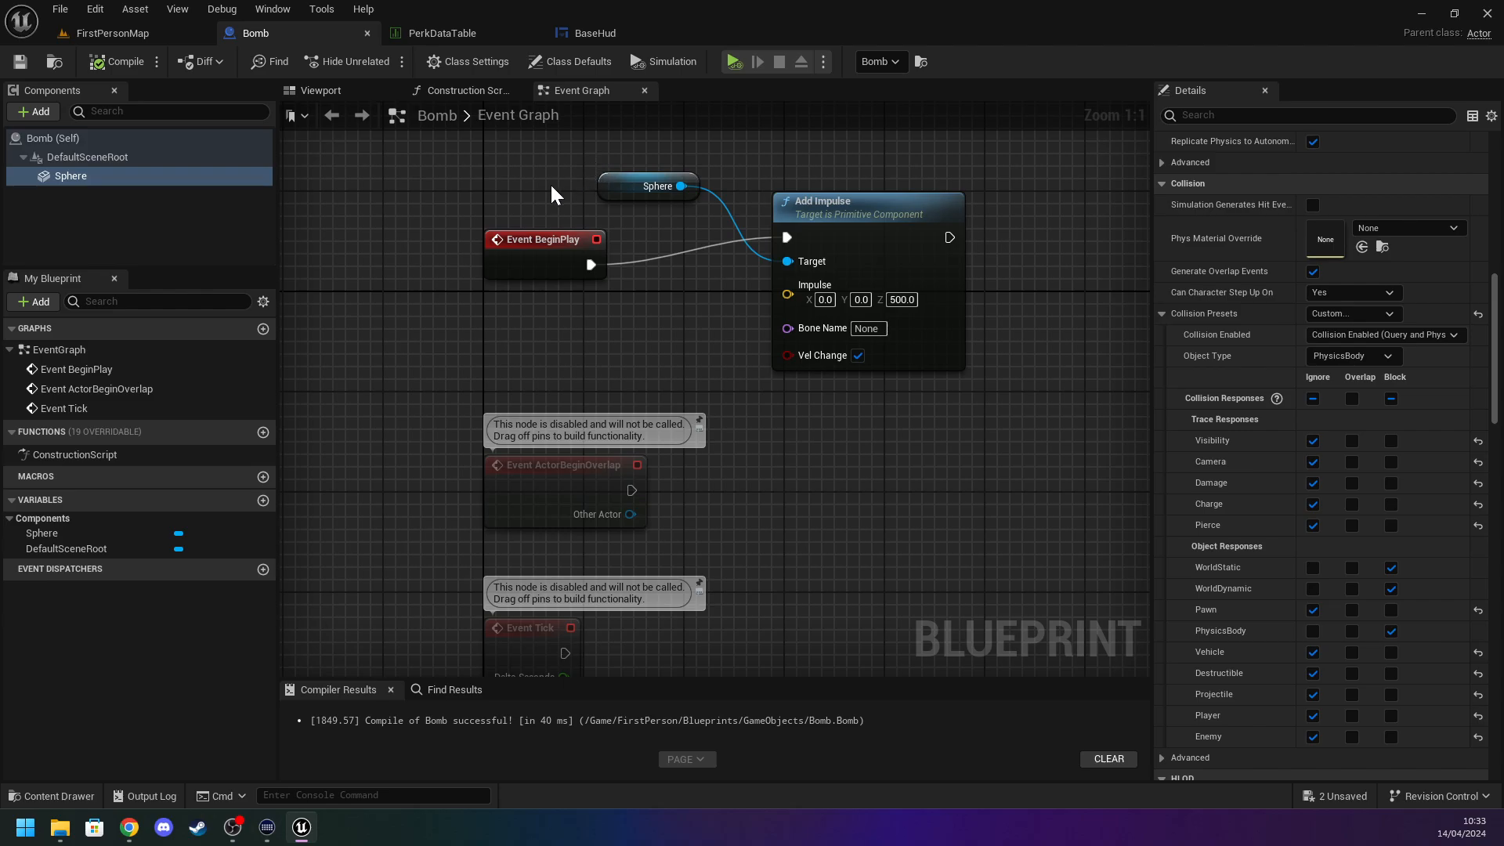
left_click_drag(766, 198, 883, 222)
left_click(901, 177)
right_click_drag(901, 177, 555, 251)
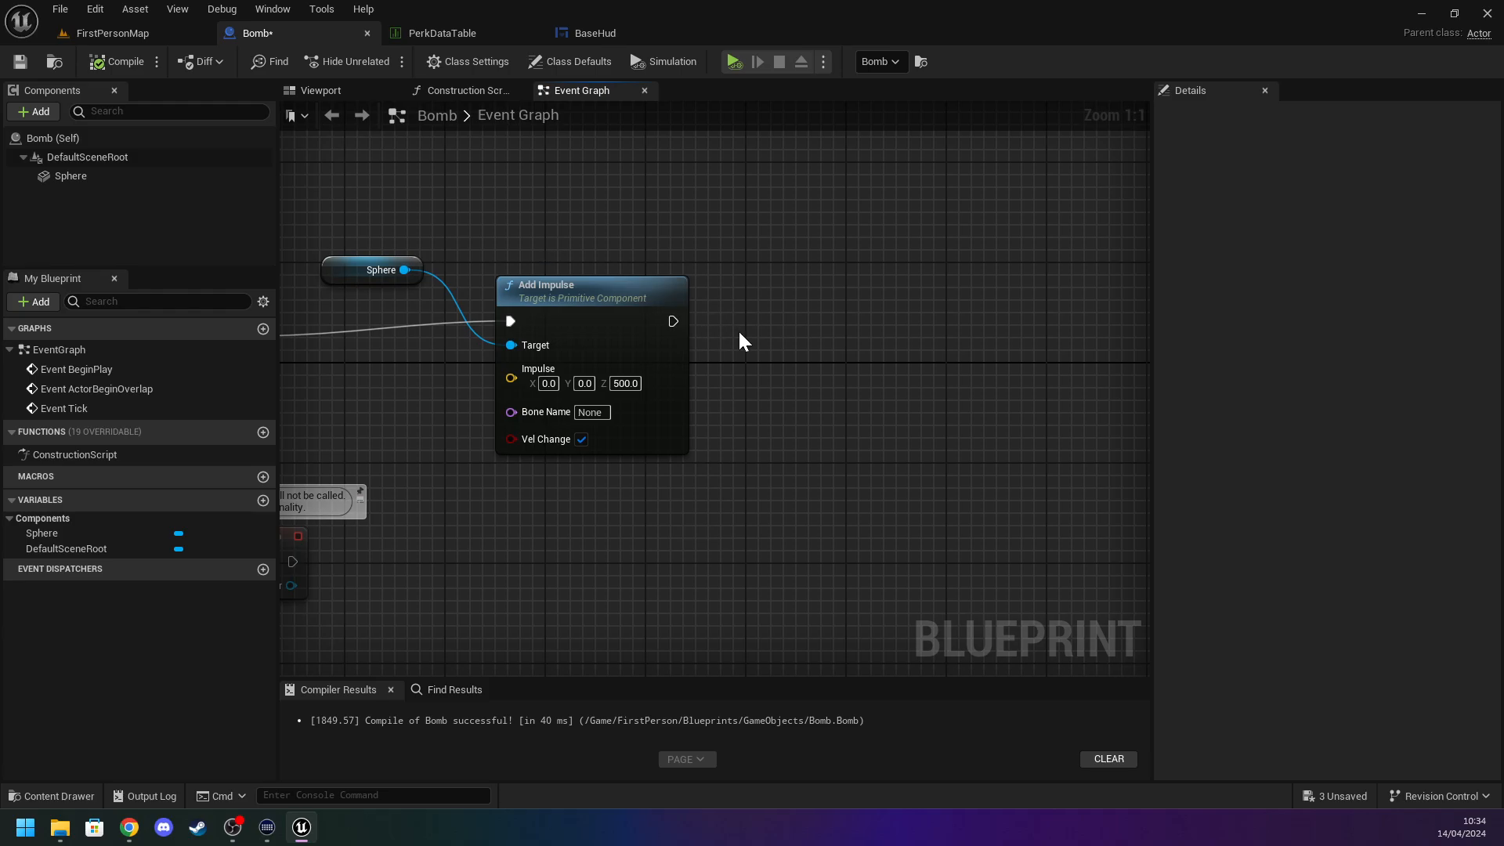
left_click_drag(673, 321, 724, 325)
type("d")
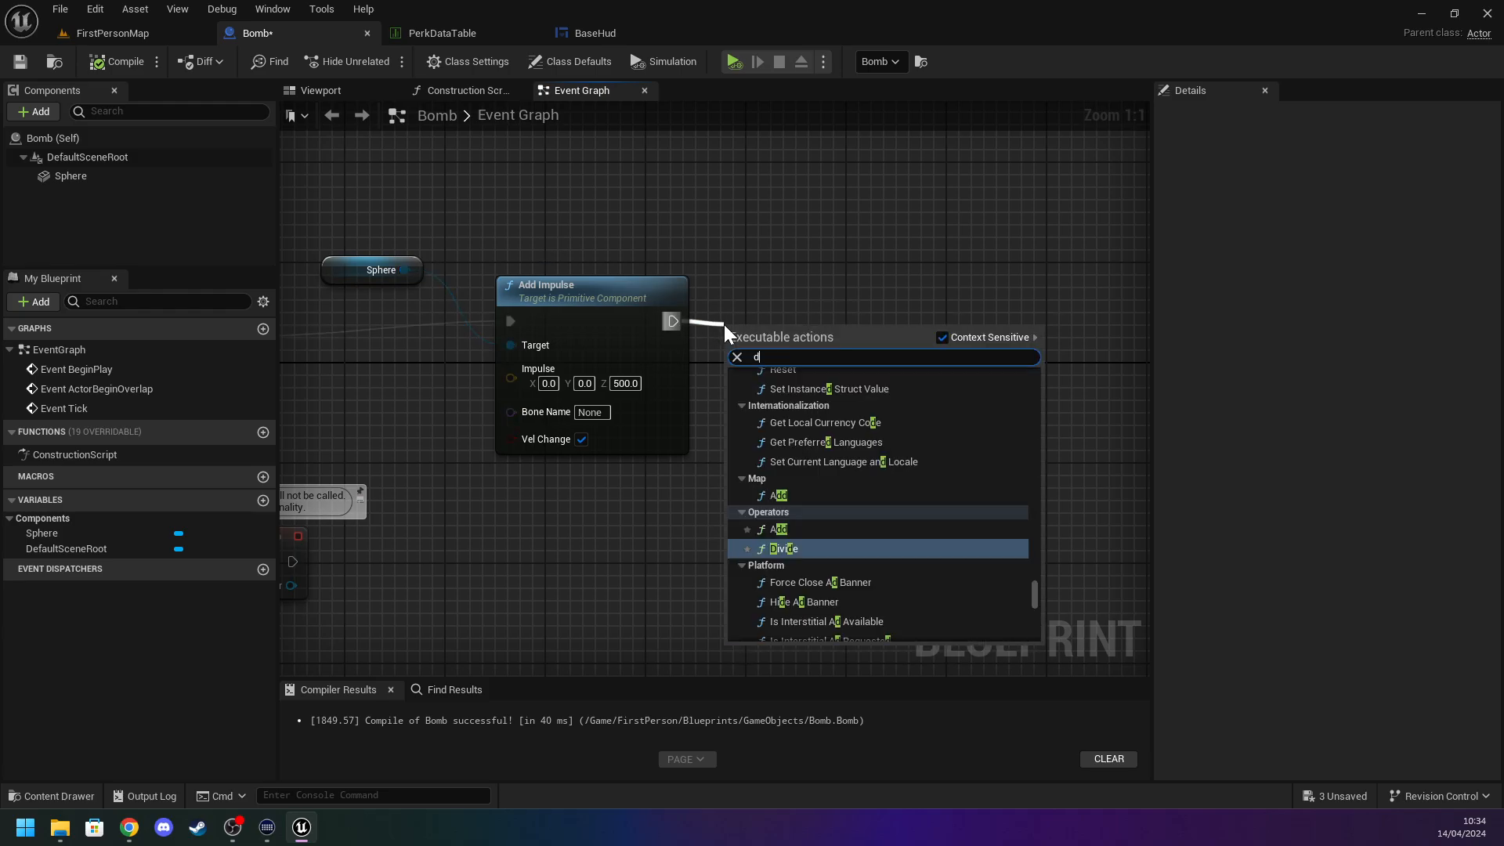
type("elay")
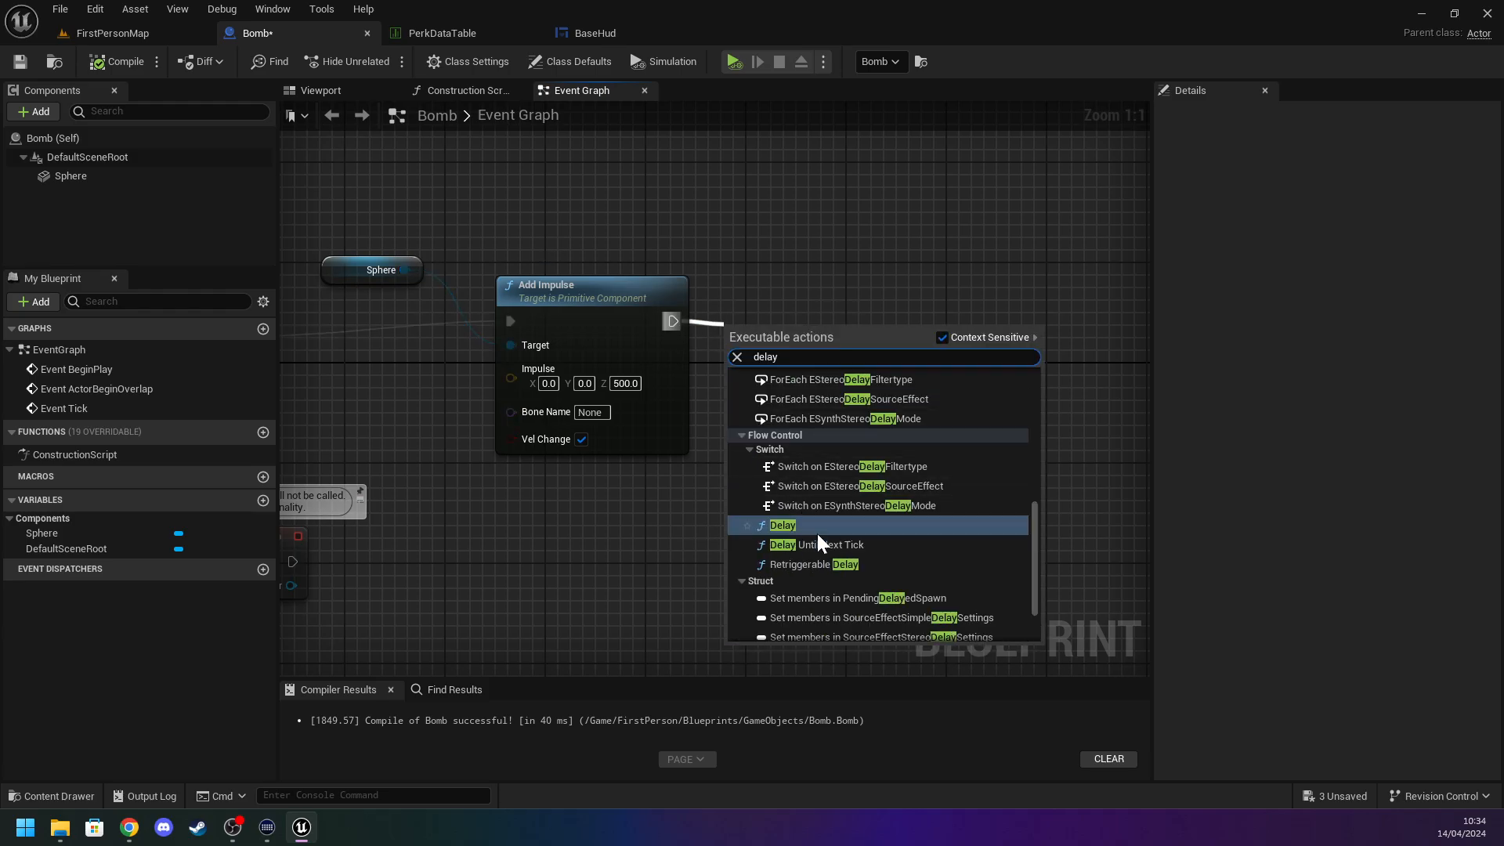
left_click(818, 529)
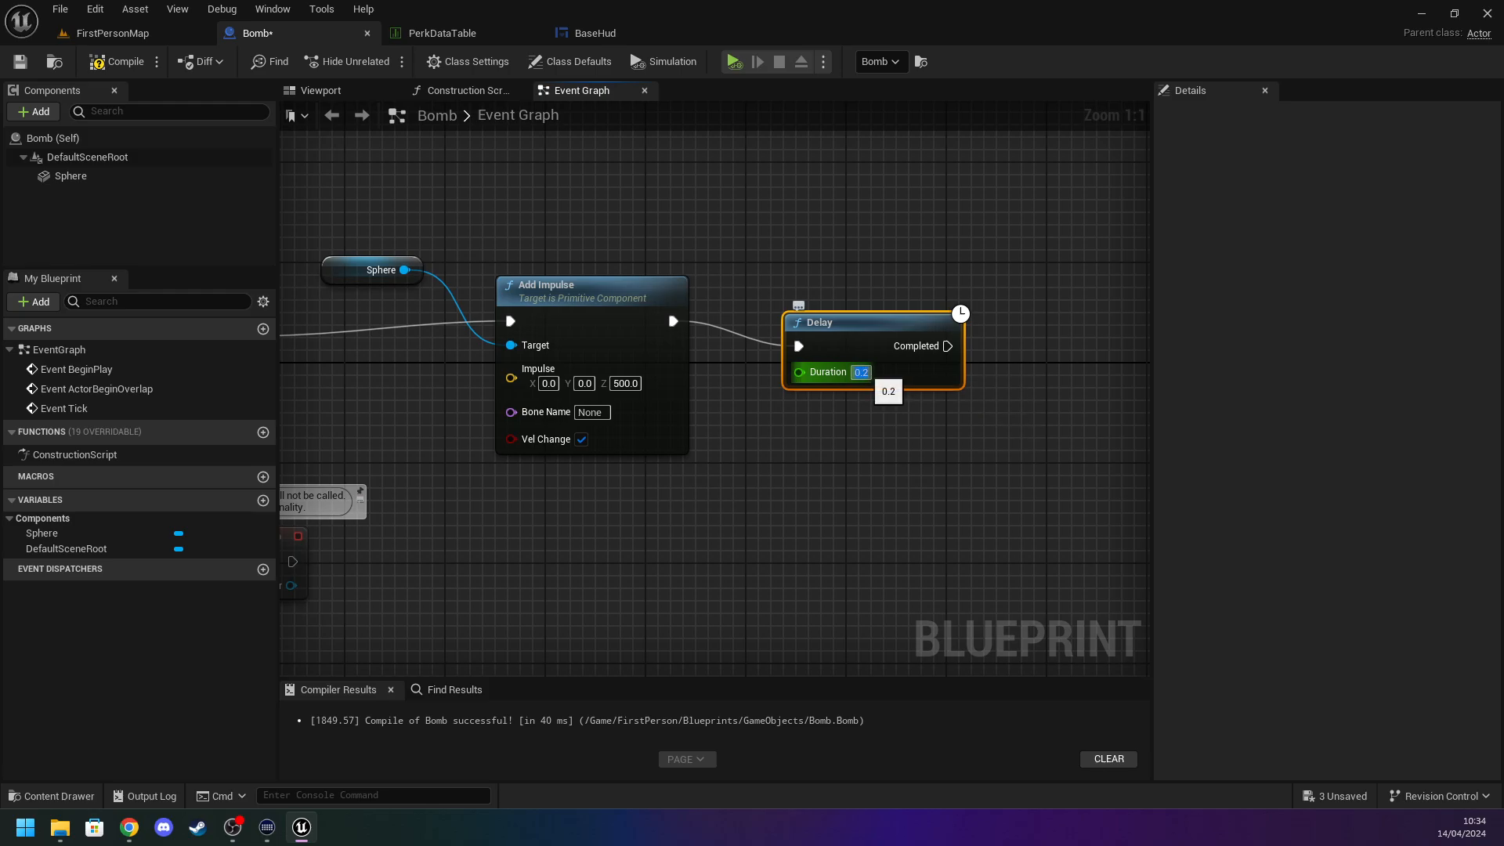
type("2")
left_click(118, 61)
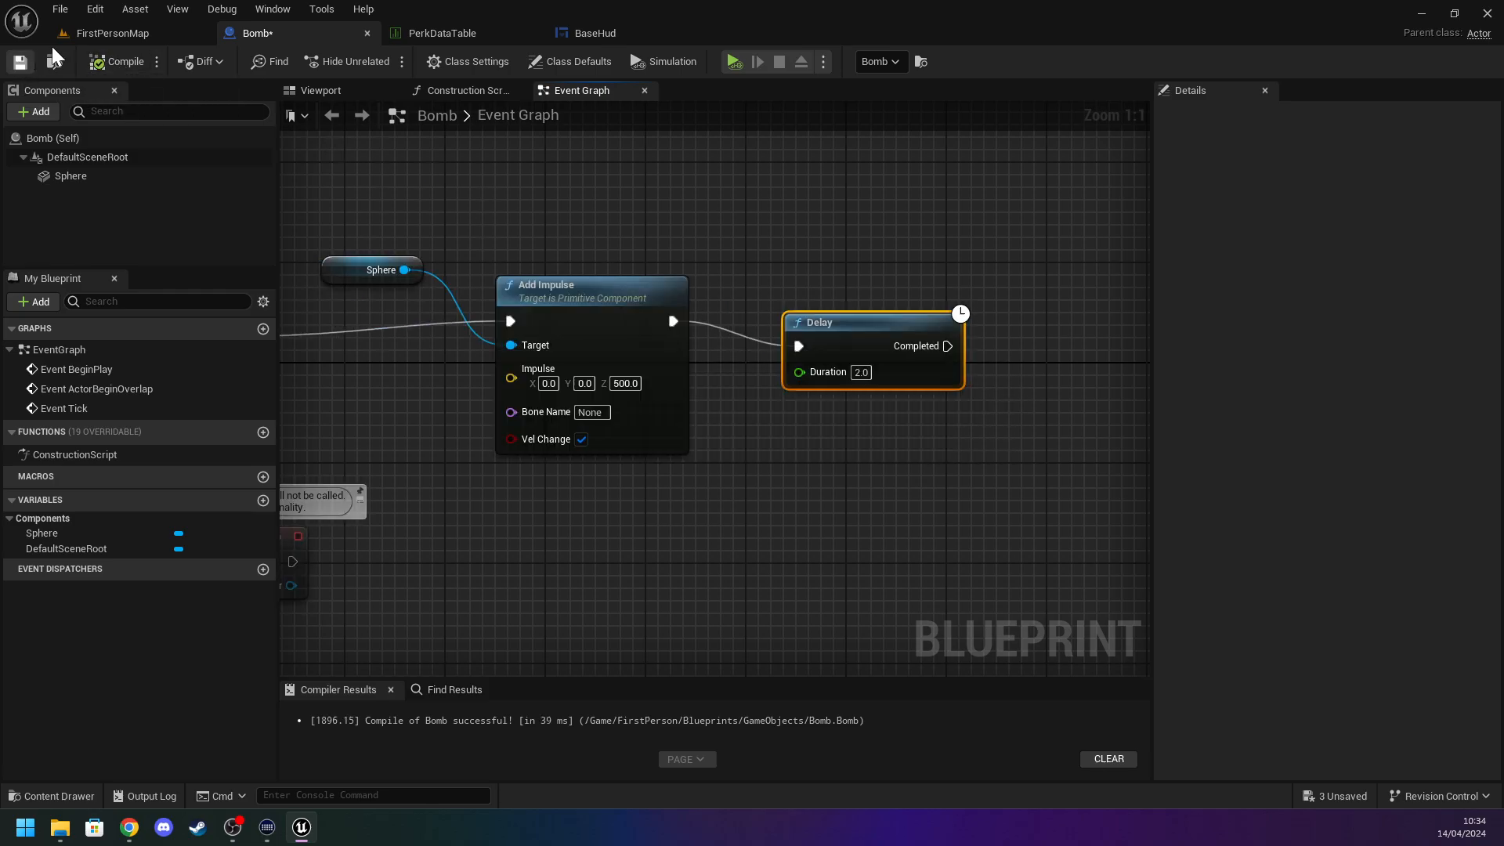
Connect a Destroy Actor node targeting self to the Delay's Completed output and save Bomb.
left_click_drag(948, 346, 1022, 341)
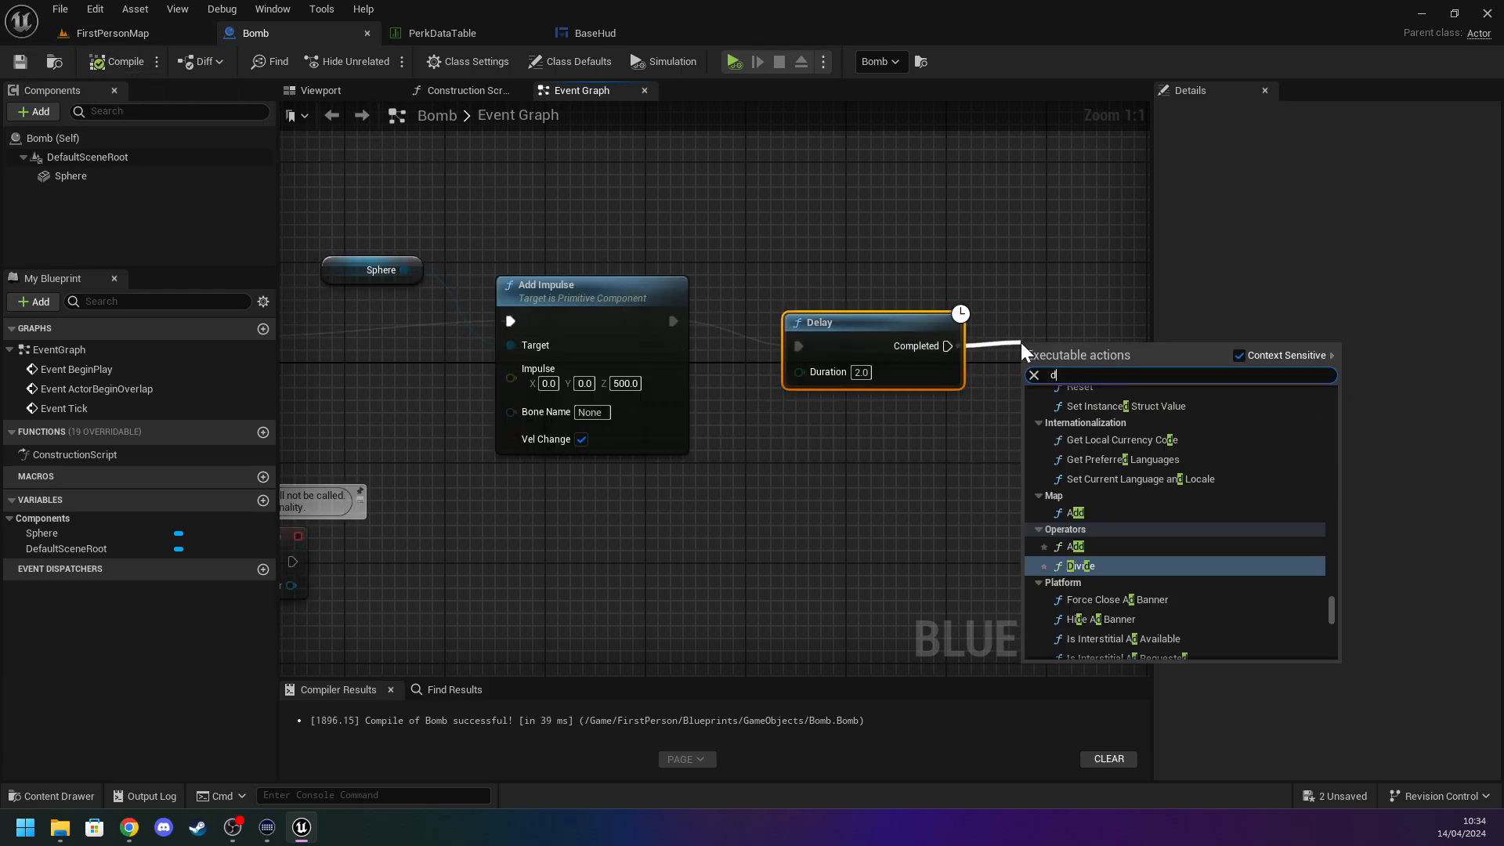
type("de")
key("Return")
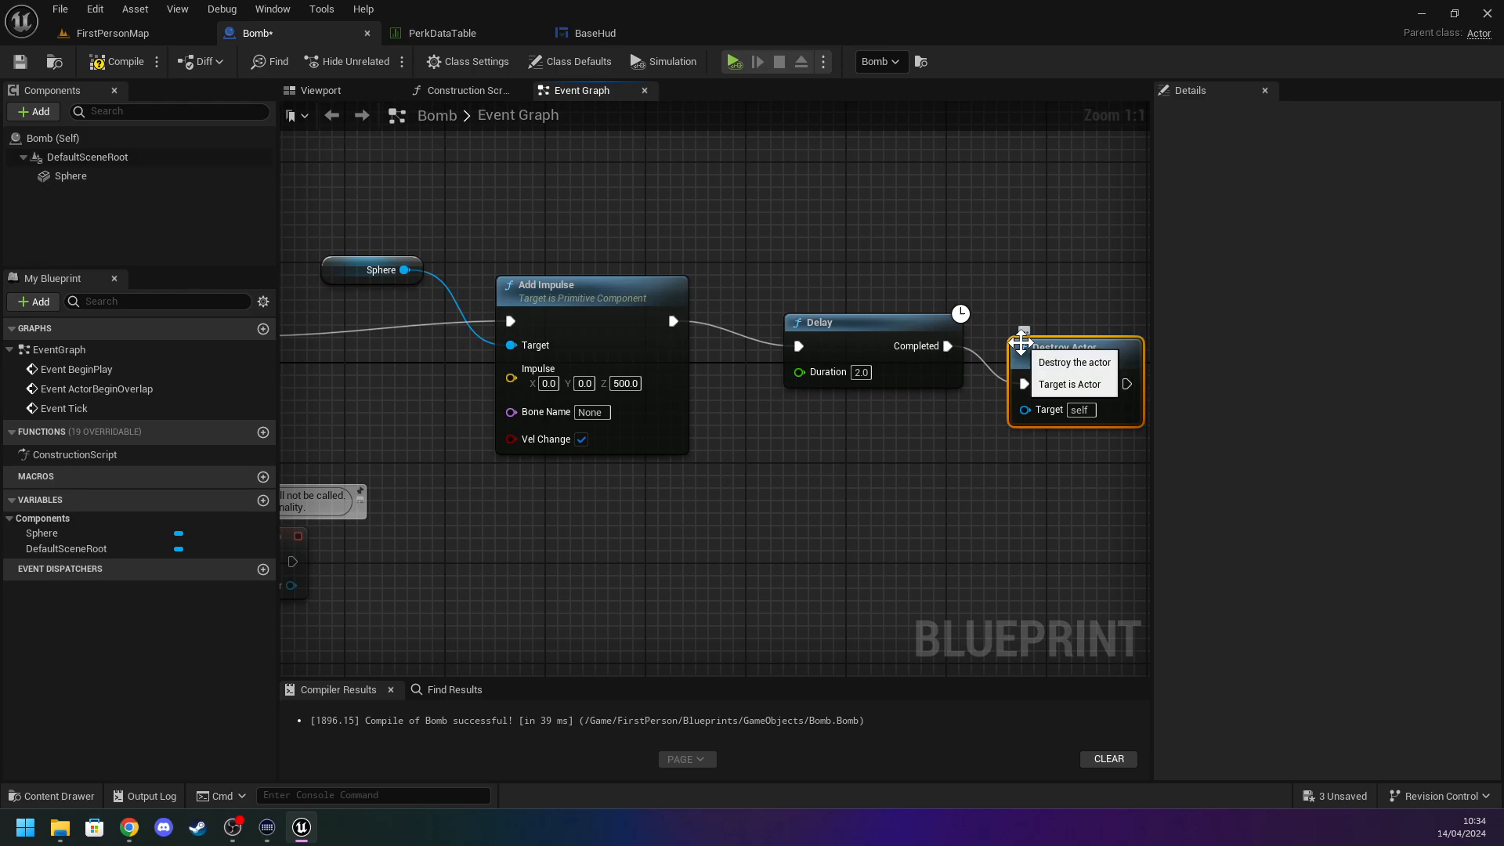
left_click(19, 62)
Simulate FirstPersonMap to check that the bomb destroys itself after the delay, then stop and close the Message Log.
left_click(137, 35)
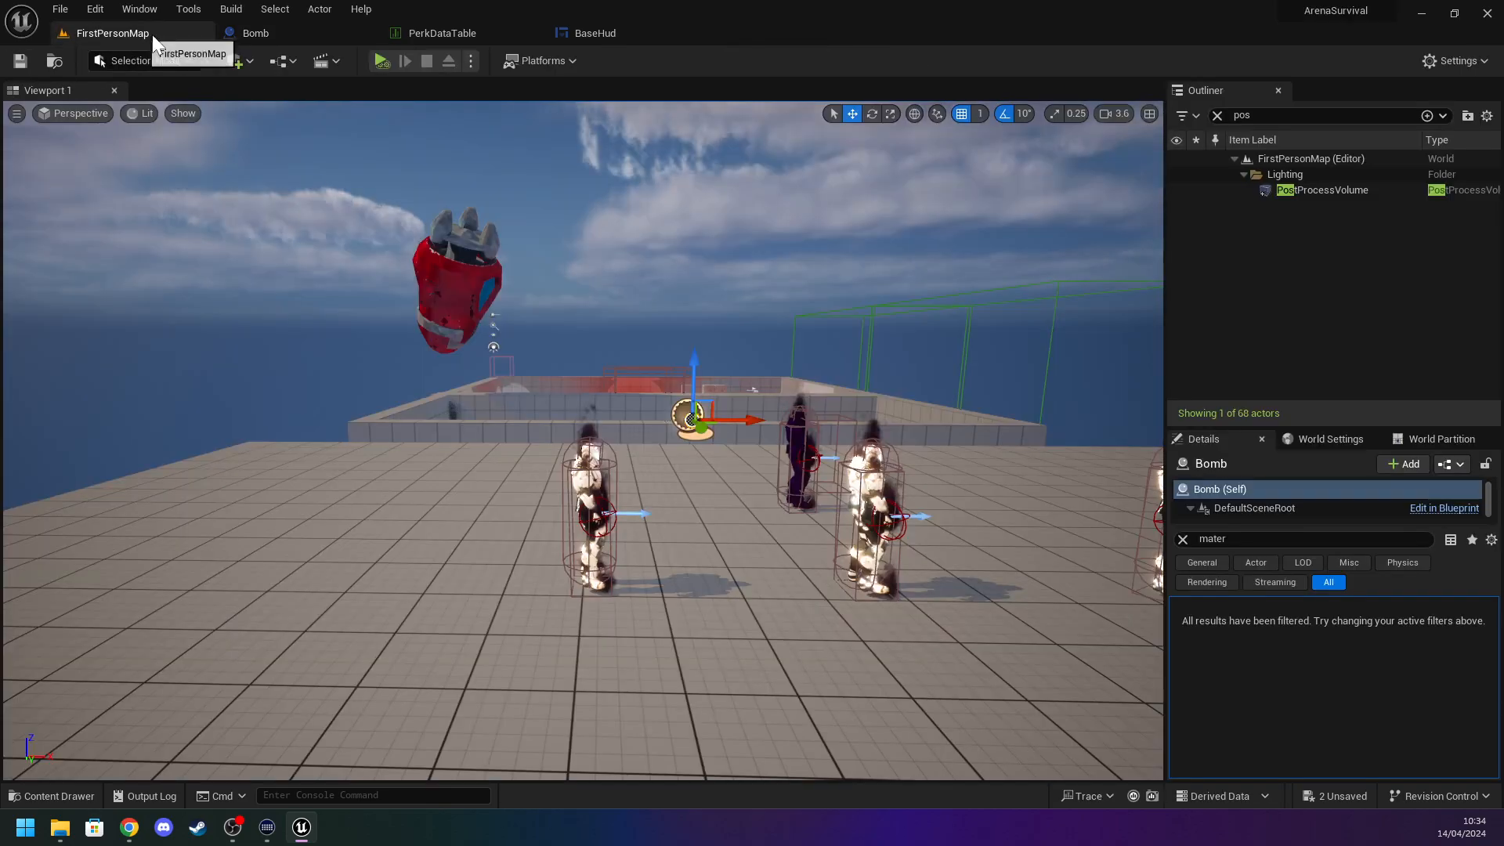
left_click(376, 60)
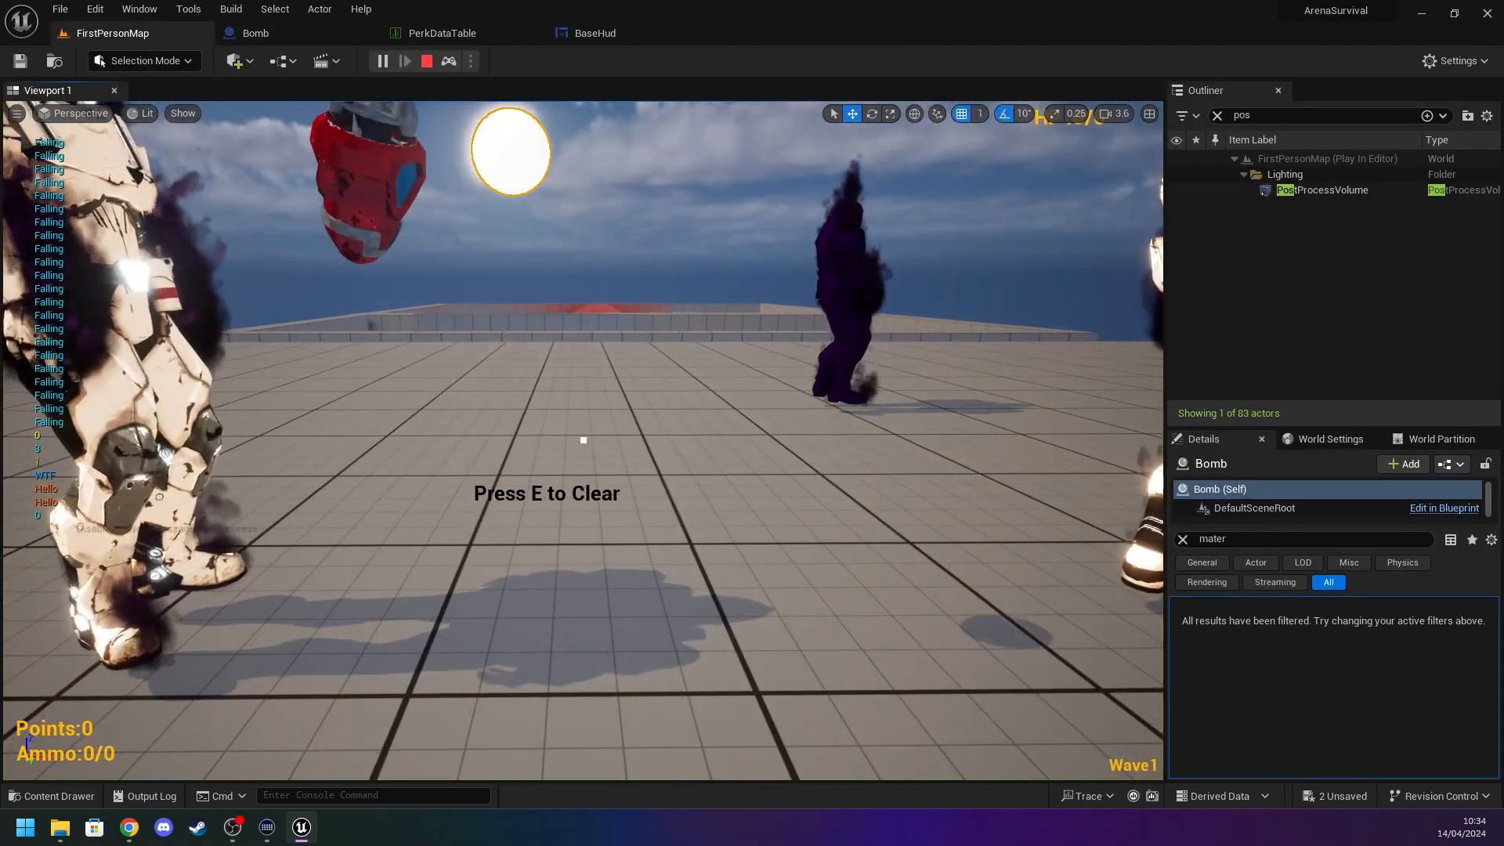
key("shift+F1")
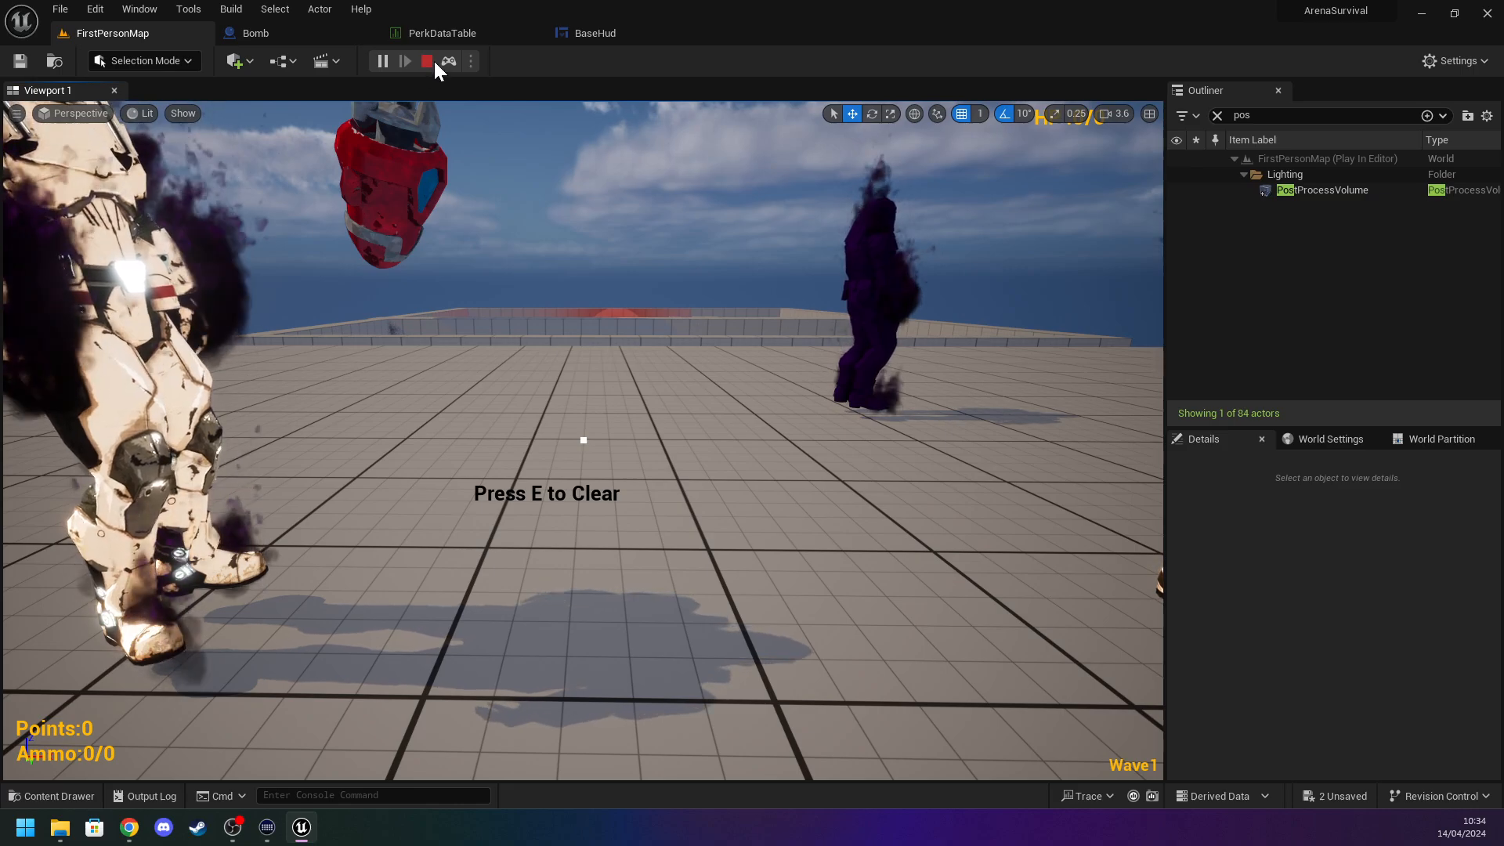
left_click(430, 61)
left_click(1151, 112)
Select the bomb between the two front enemies and lower it along the Z axis to about their chest height.
key("s")
mouse_move(569, 245)
right_mouse_down()
mouse_move(619, 258)
mouse_move(569, 245)
right_mouse_up()
left_click(579, 254)
left_click_drag(590, 210, 590, 342)
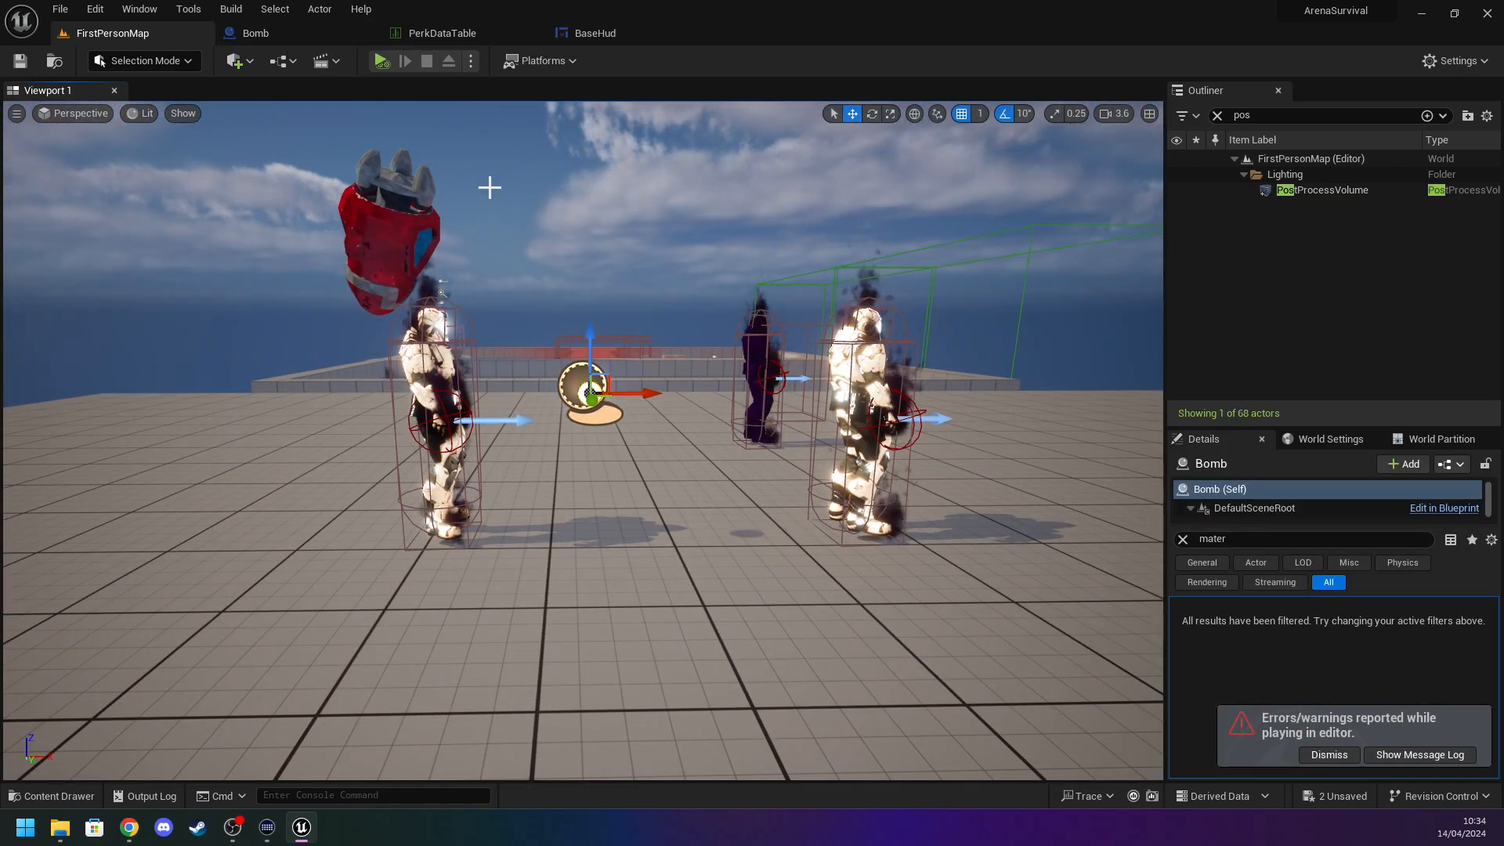
Run the simulation with the lowered bomb, watch its launch and removal, then stop it and close the Message Log.
left_click(382, 60)
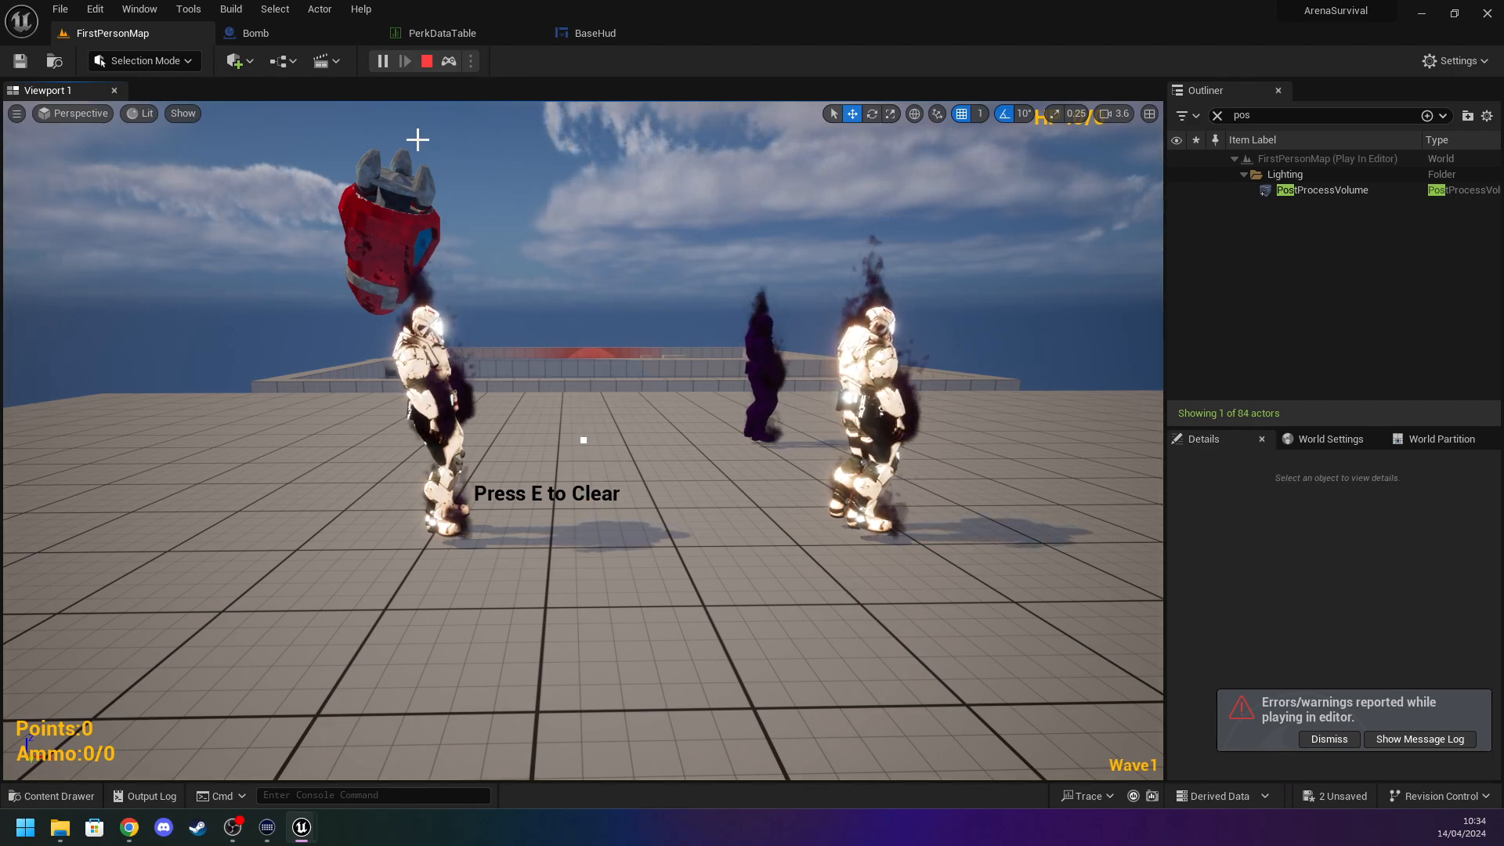
key("Escape")
left_click(1153, 110)
Set the Delay's Duration to 1.5 in Bomb's Event Graph and move Destroy Actor and Delay up closer in line with Add Impulse.
left_click(370, 33)
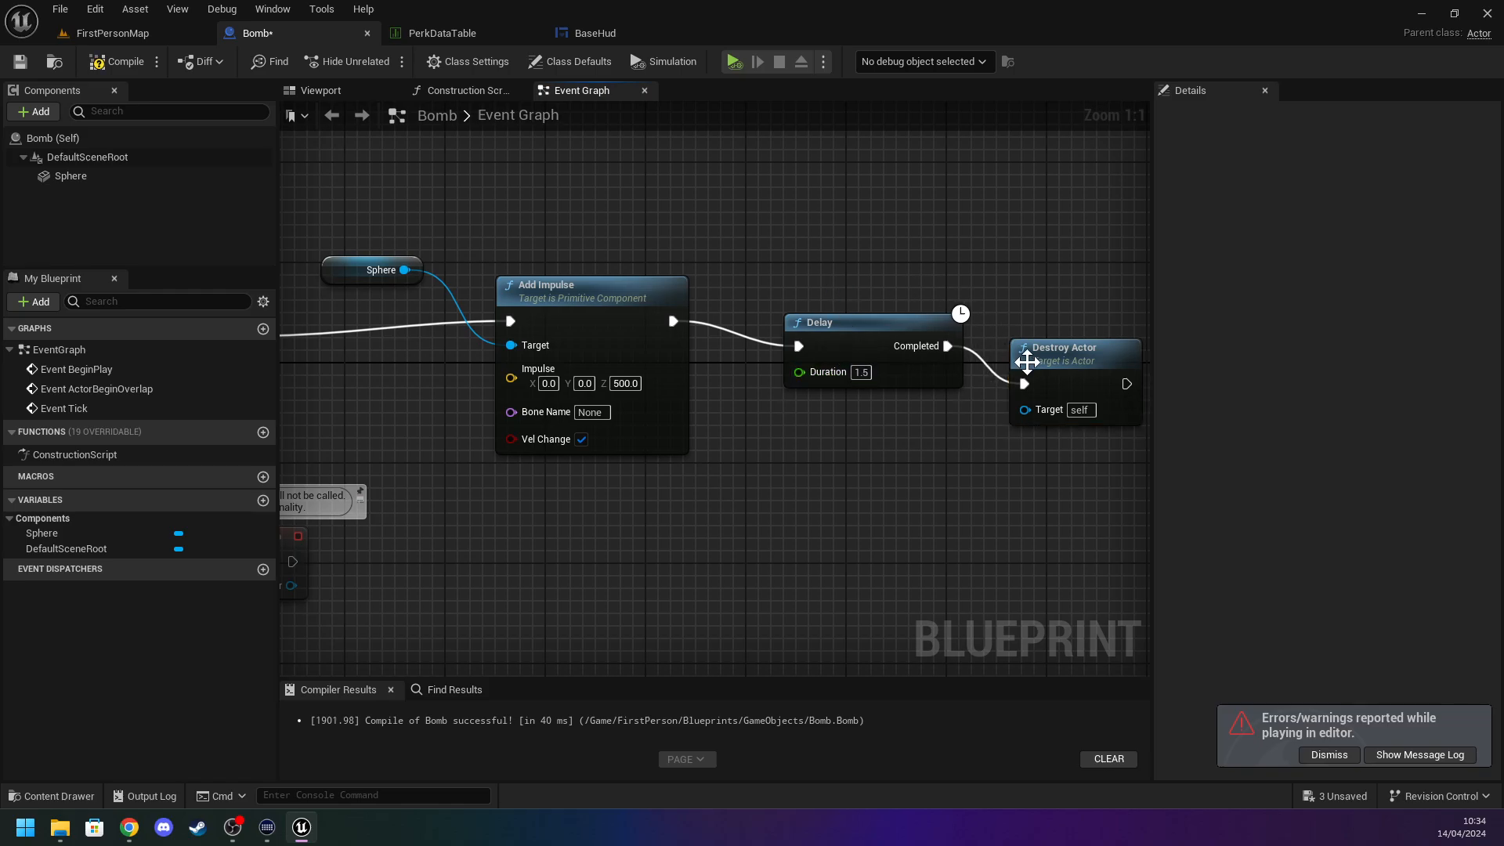
left_click_drag(1017, 359, 1017, 321)
left_click_drag(916, 329, 917, 316)
Simulate FirstPersonMap with the 1.5-second delay, stop it, close the Message Log, and return to Bomb's Event Graph.
left_click(110, 33)
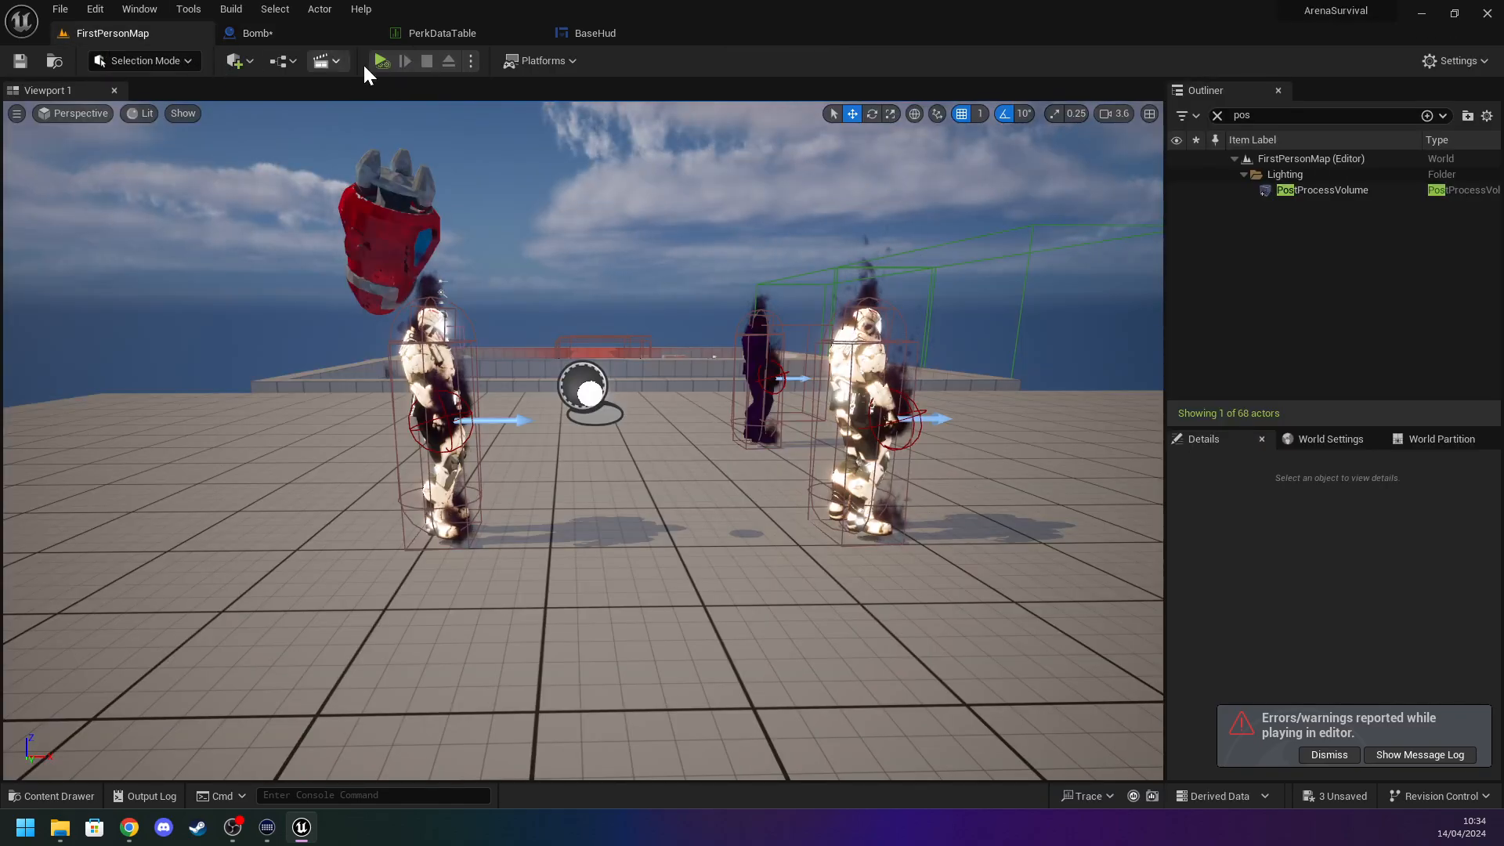
left_click(382, 61)
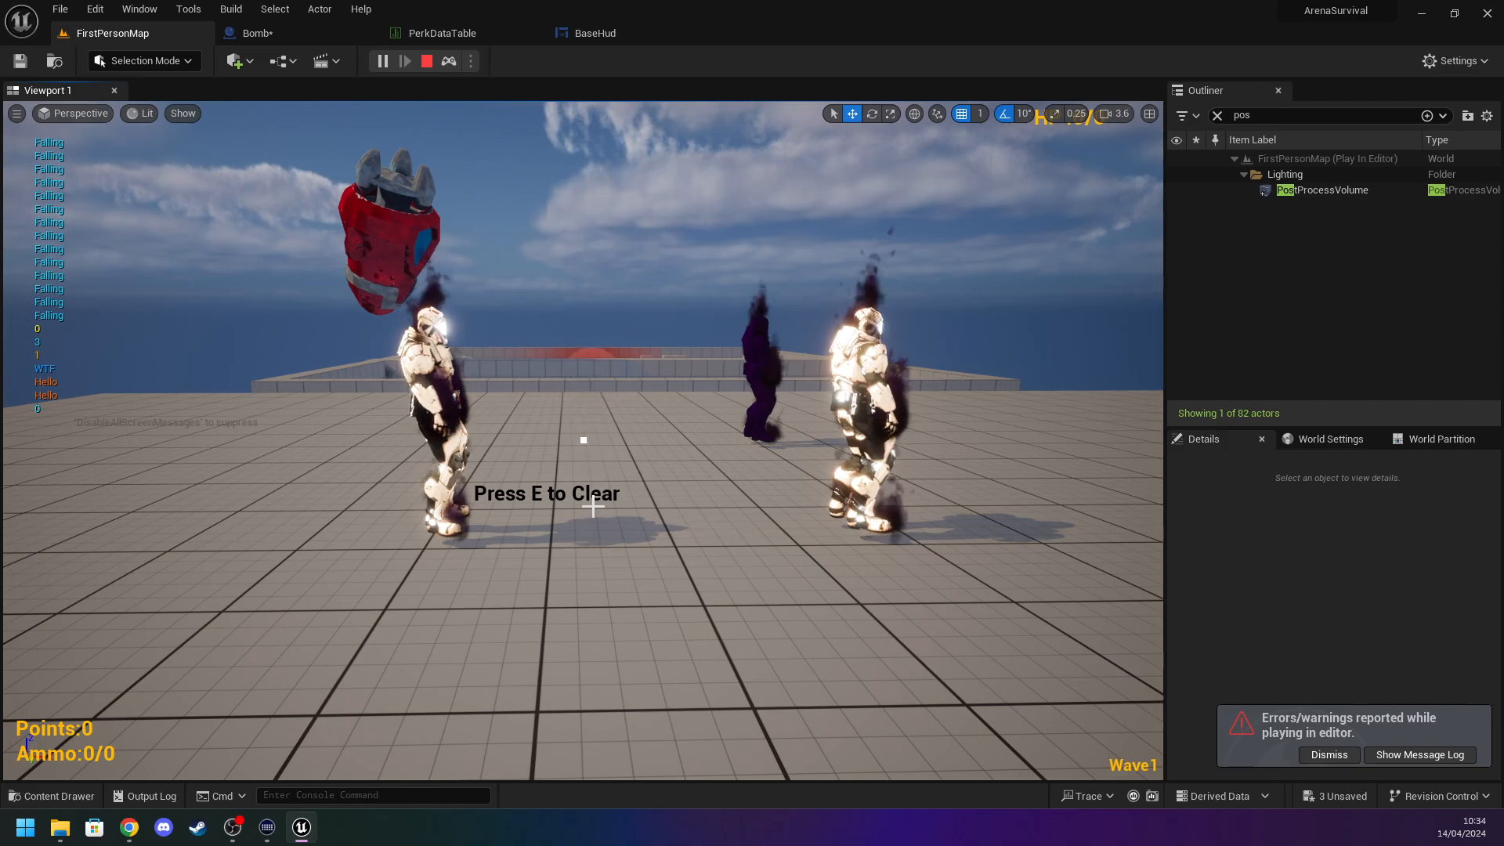
key("Escape")
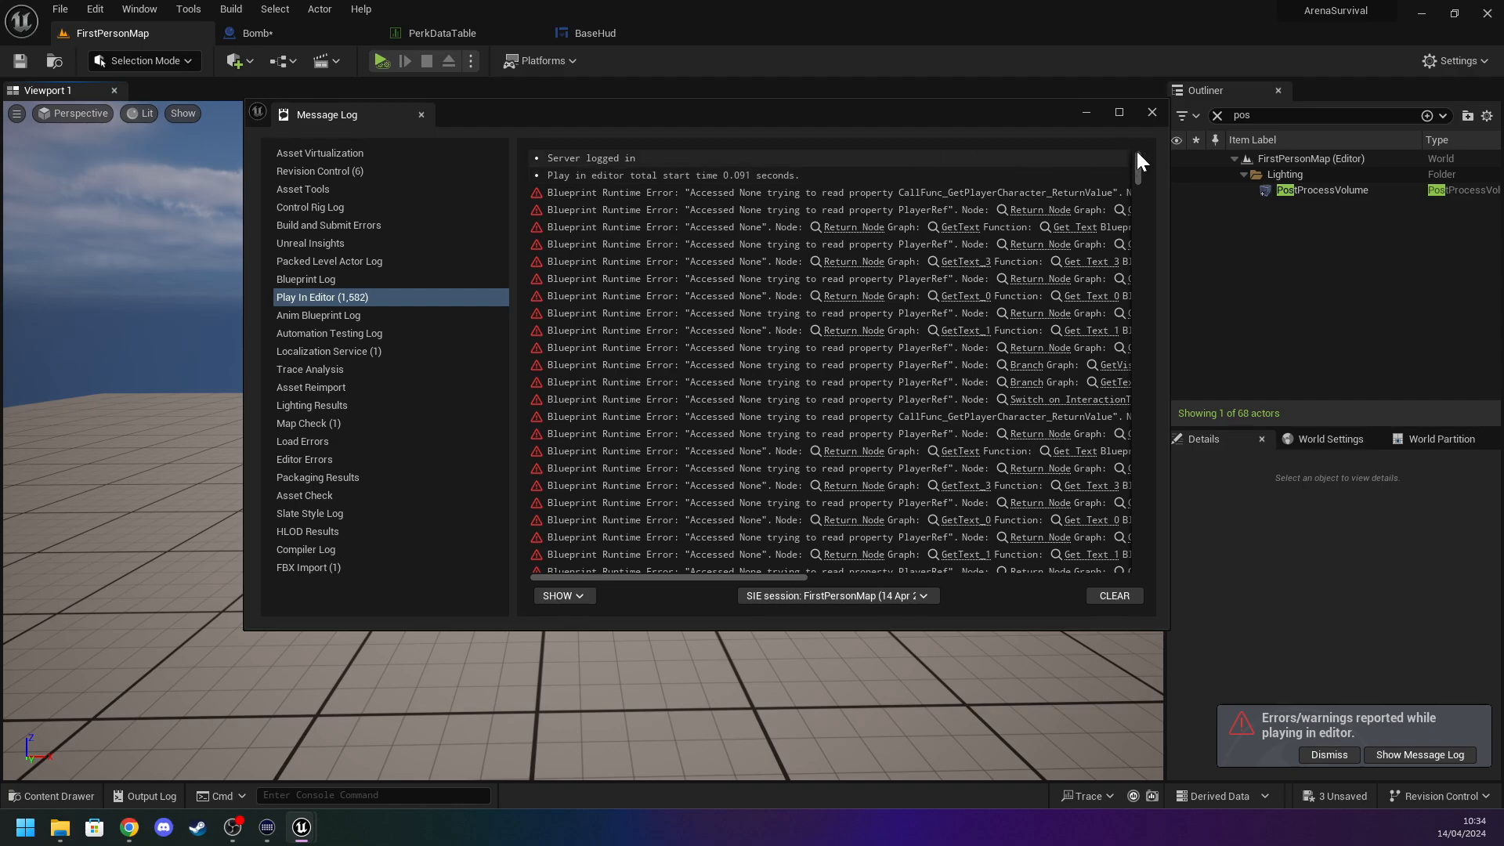
left_click(1151, 112)
left_click(263, 33)
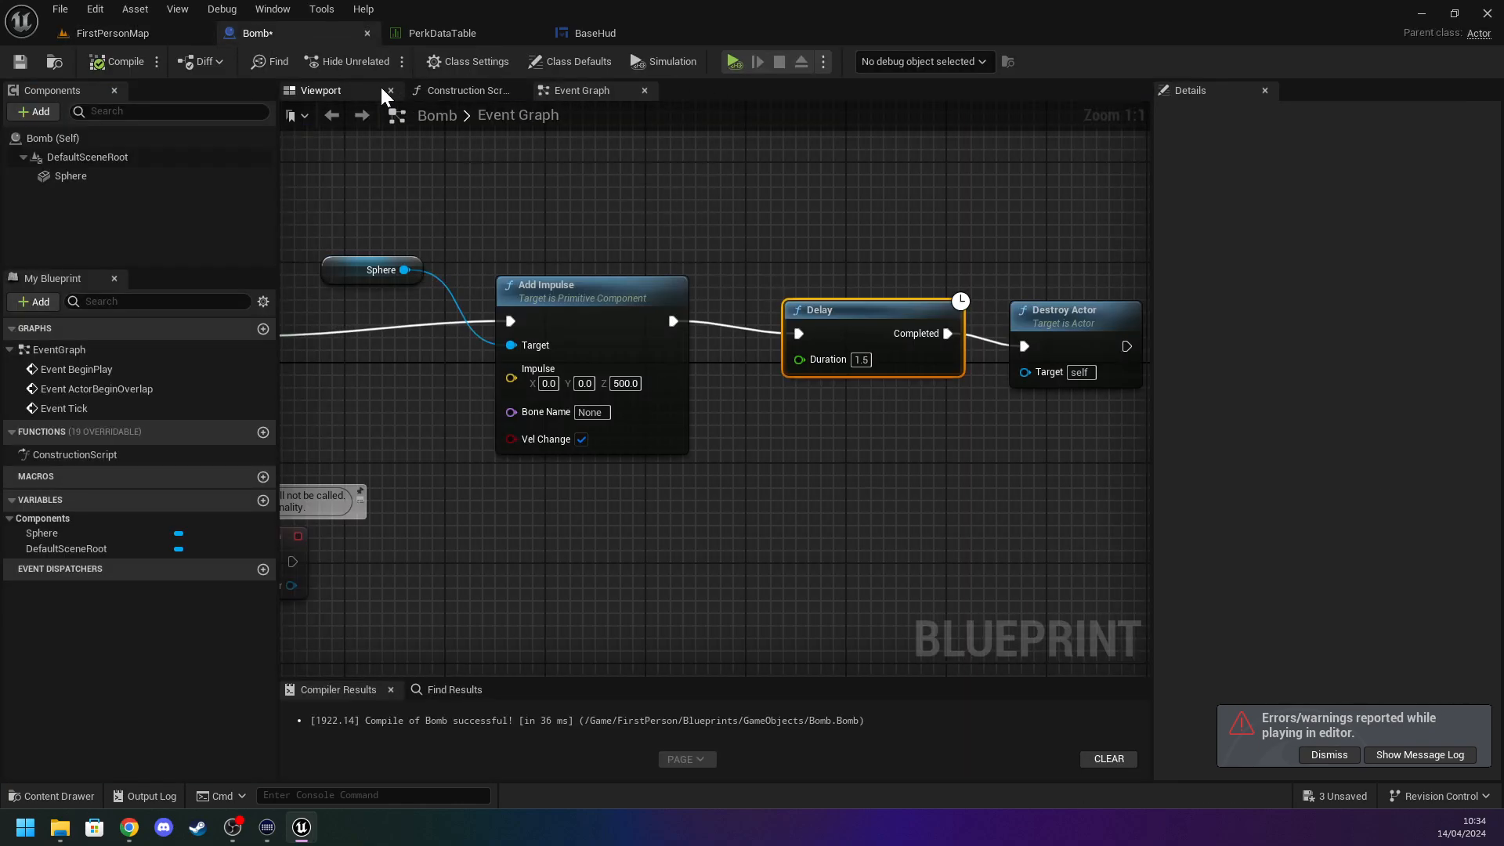
Examine the Sphere component's physics settings in Bomb's Viewport, including the advanced options, for anything that affects how it bounces.
left_click(322, 89)
left_click(59, 160)
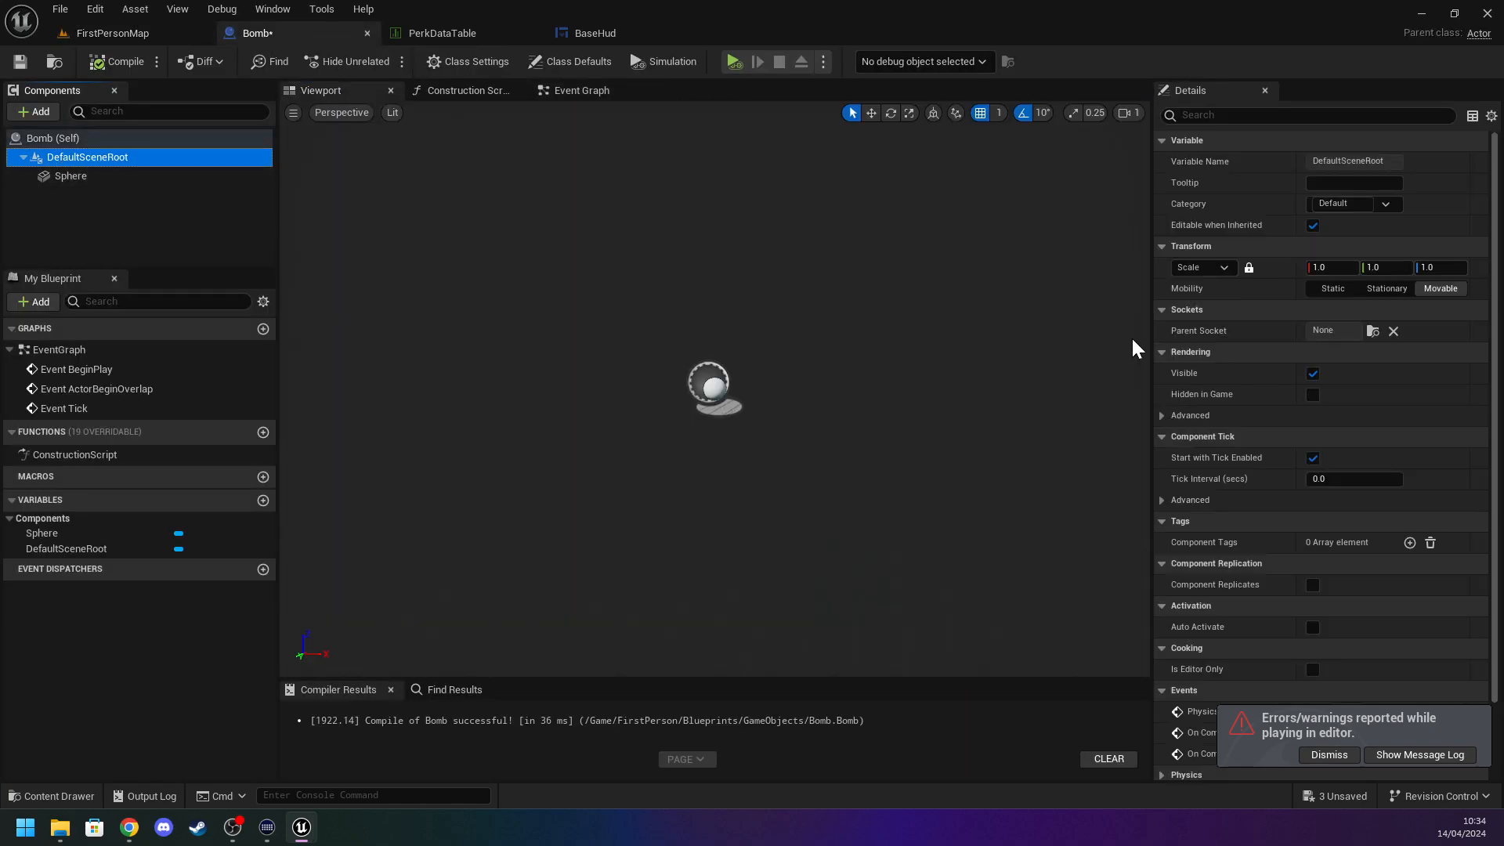
scroll(1346, 517, "down", 3)
scroll(1336, 521, "up", 2)
left_click(83, 176)
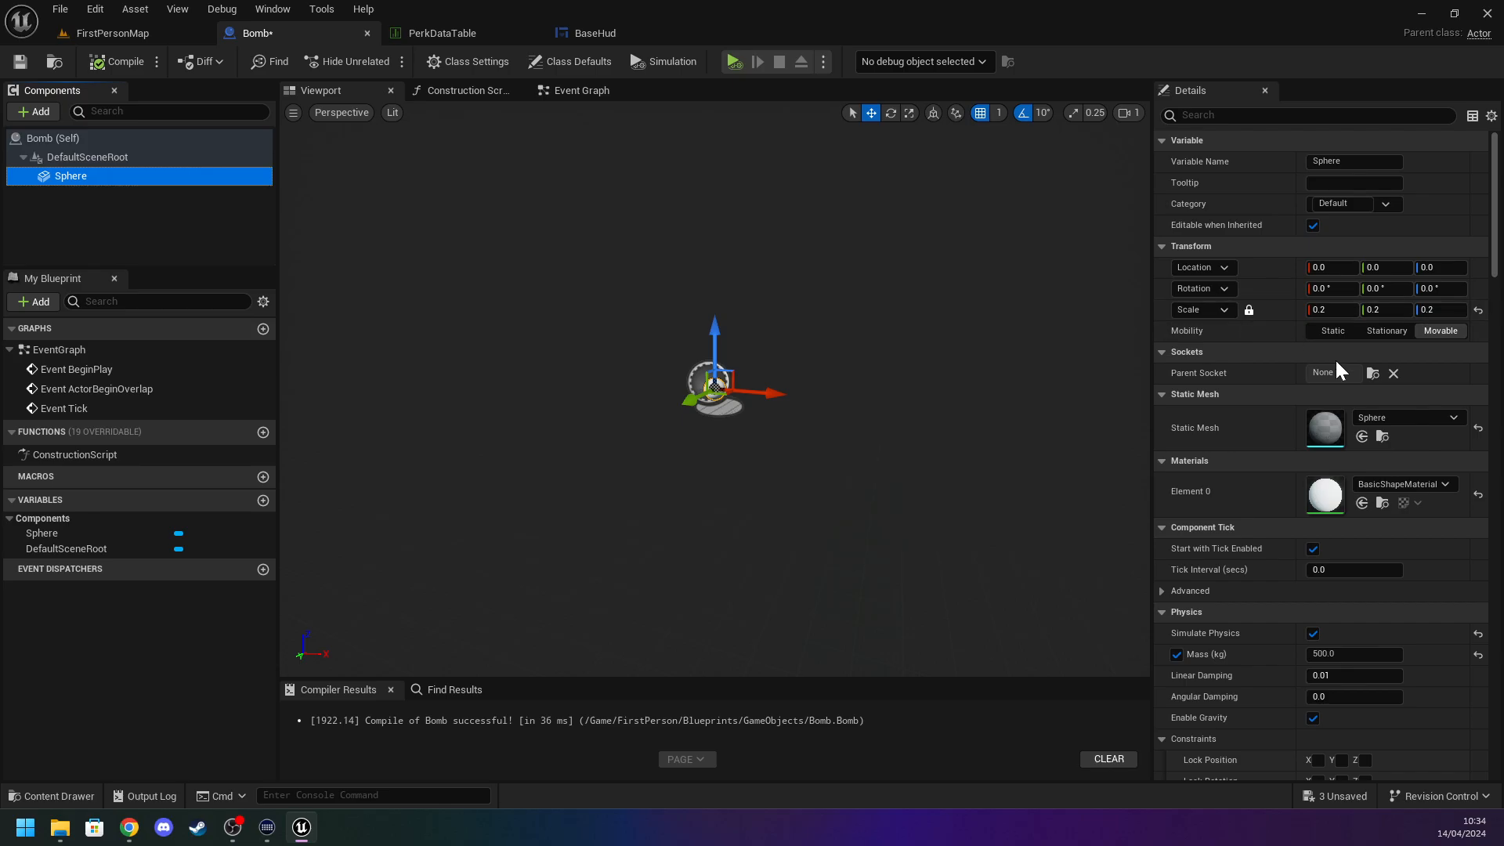
scroll(1263, 363, "down", 3)
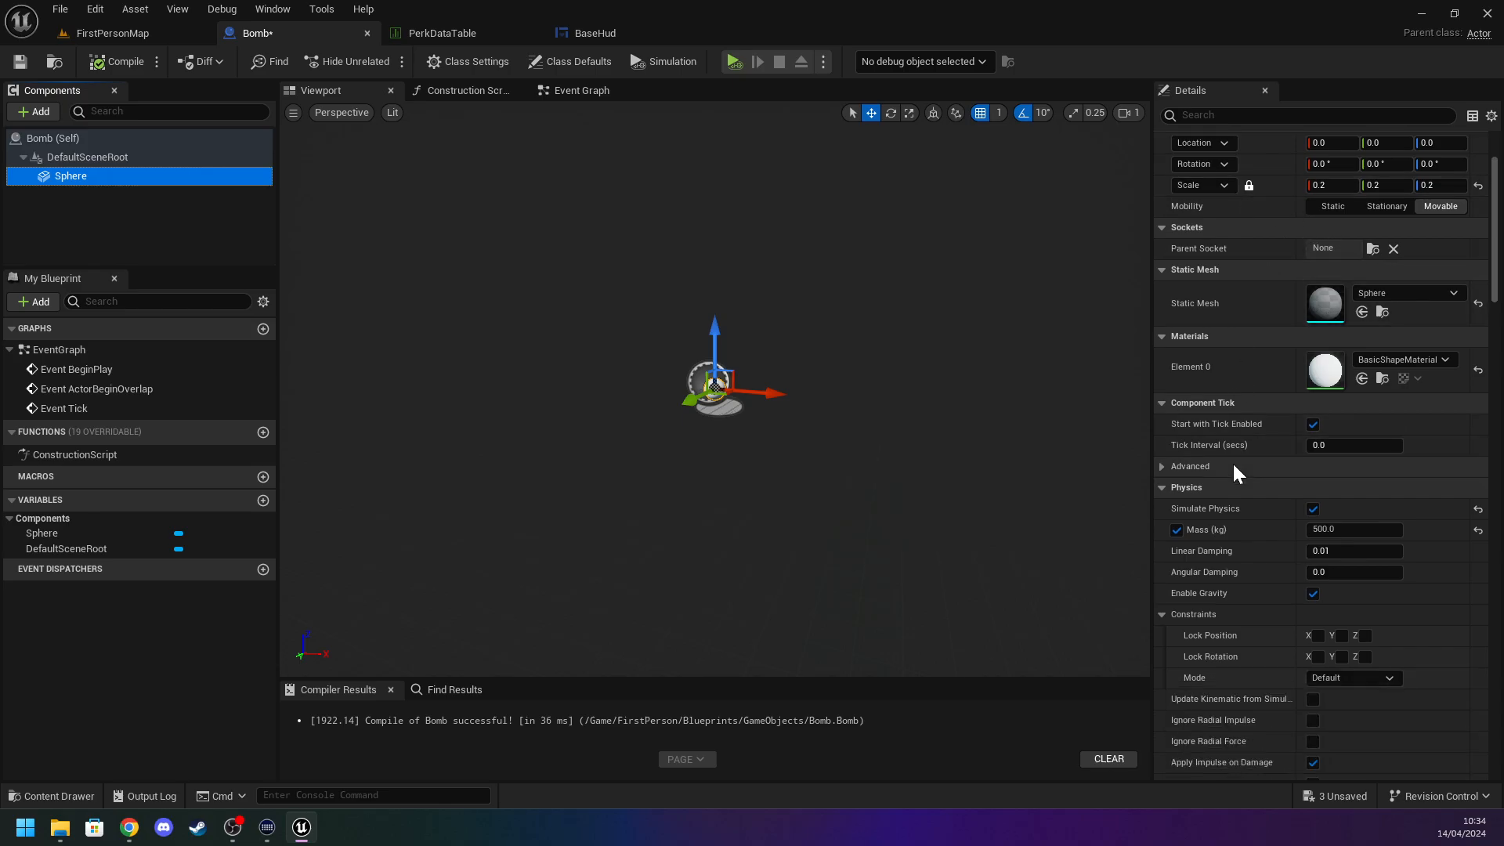
scroll(1280, 581, "down", 1)
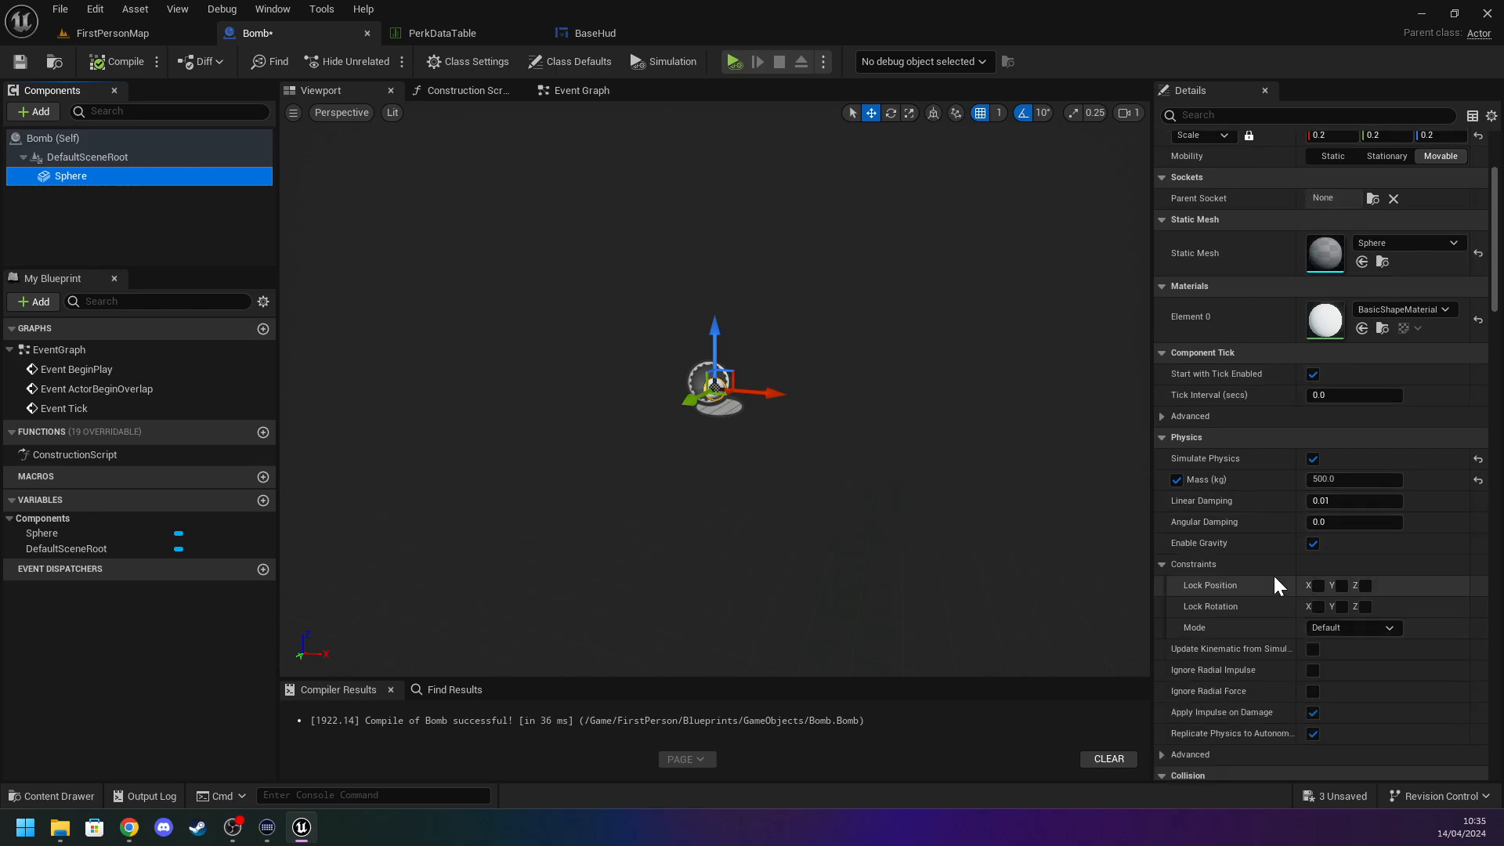
scroll(1275, 585, "down", 1)
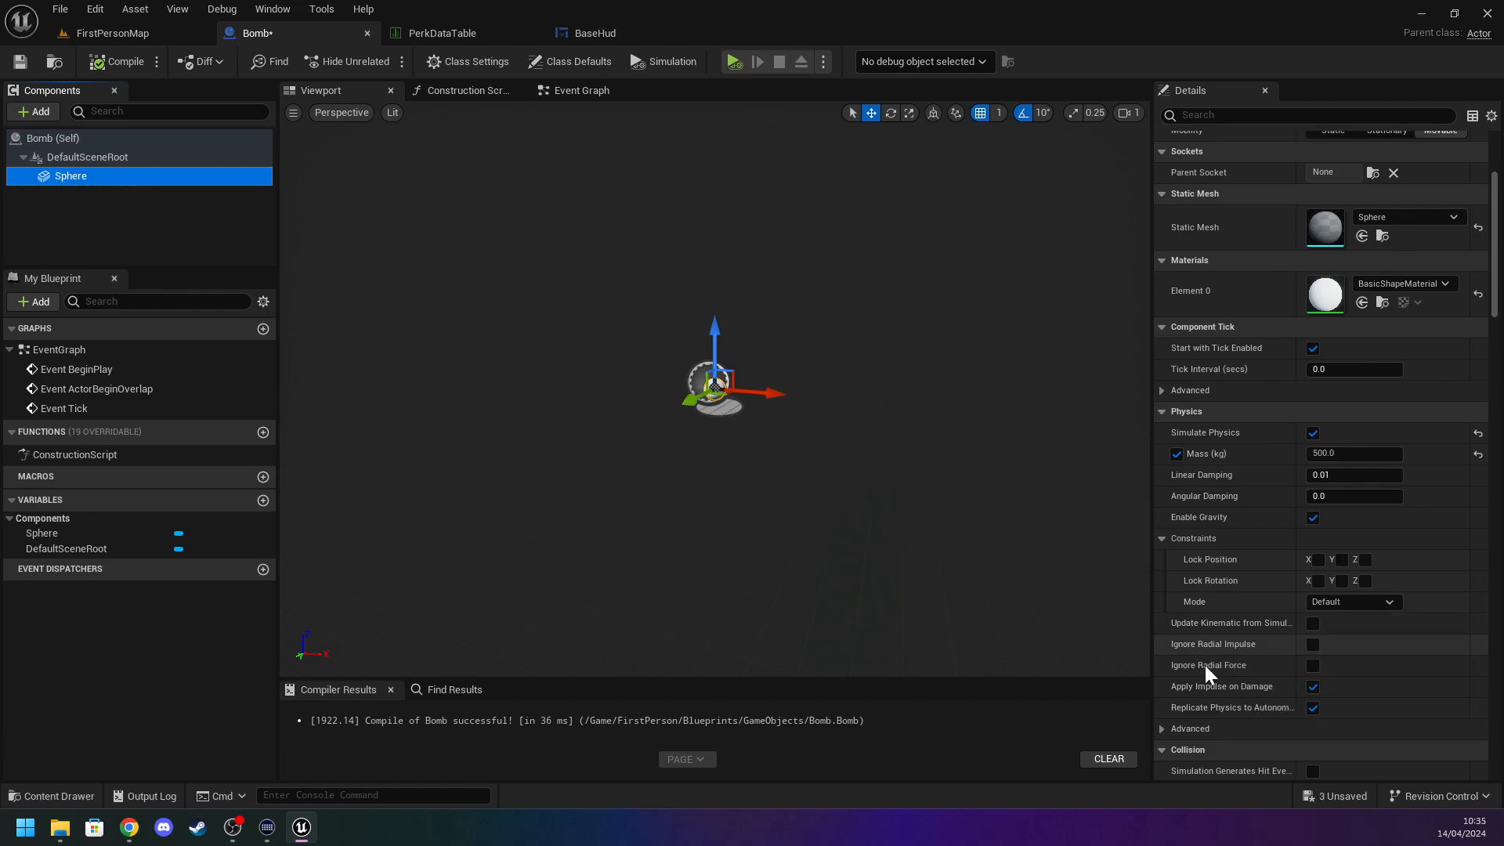
left_click(1160, 729)
scroll(1223, 635, "down", 2)
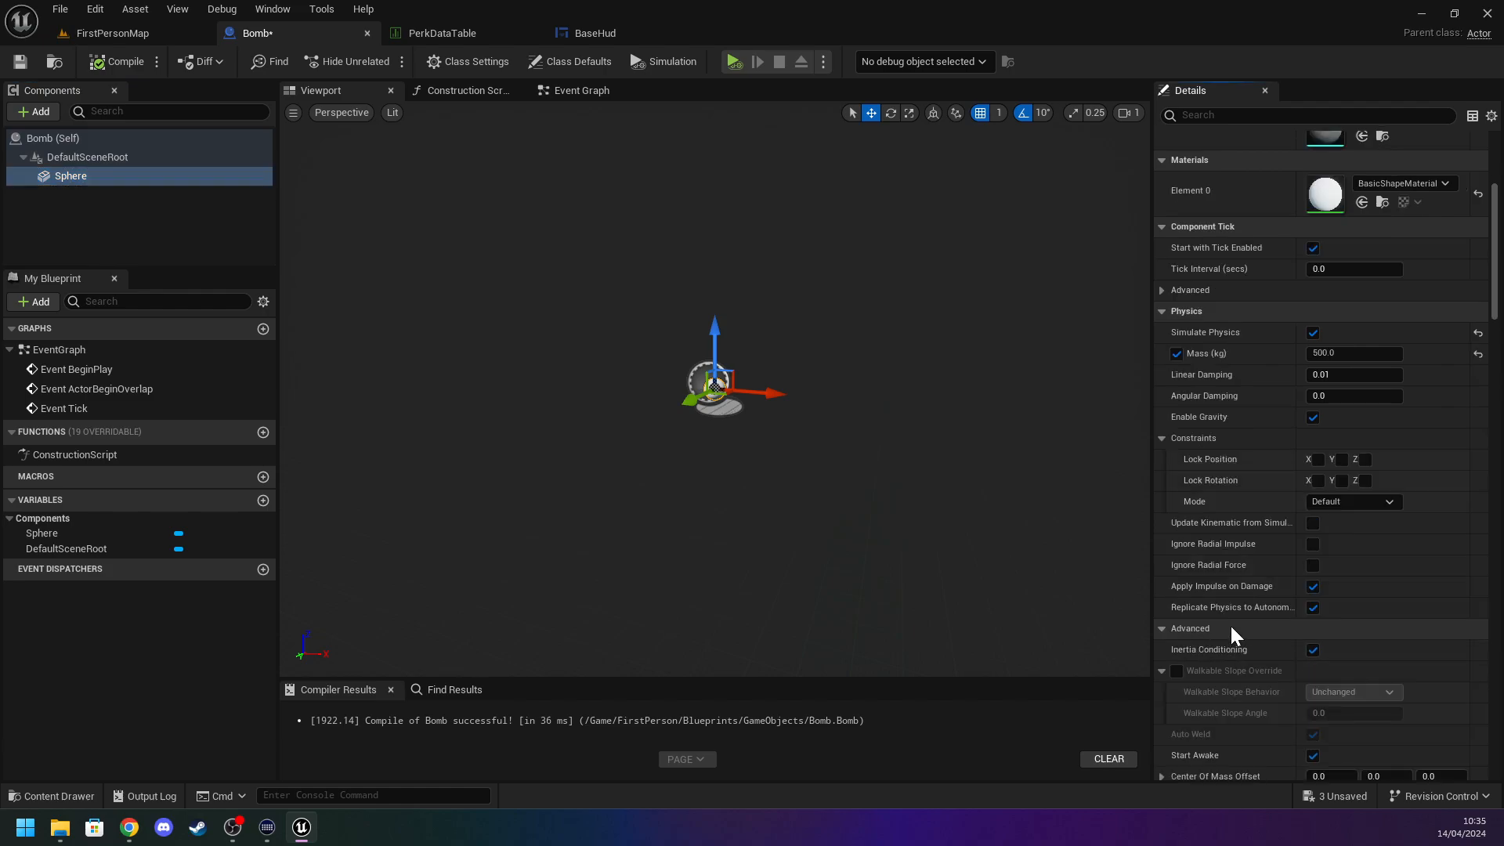
scroll(1233, 632, "down", 1)
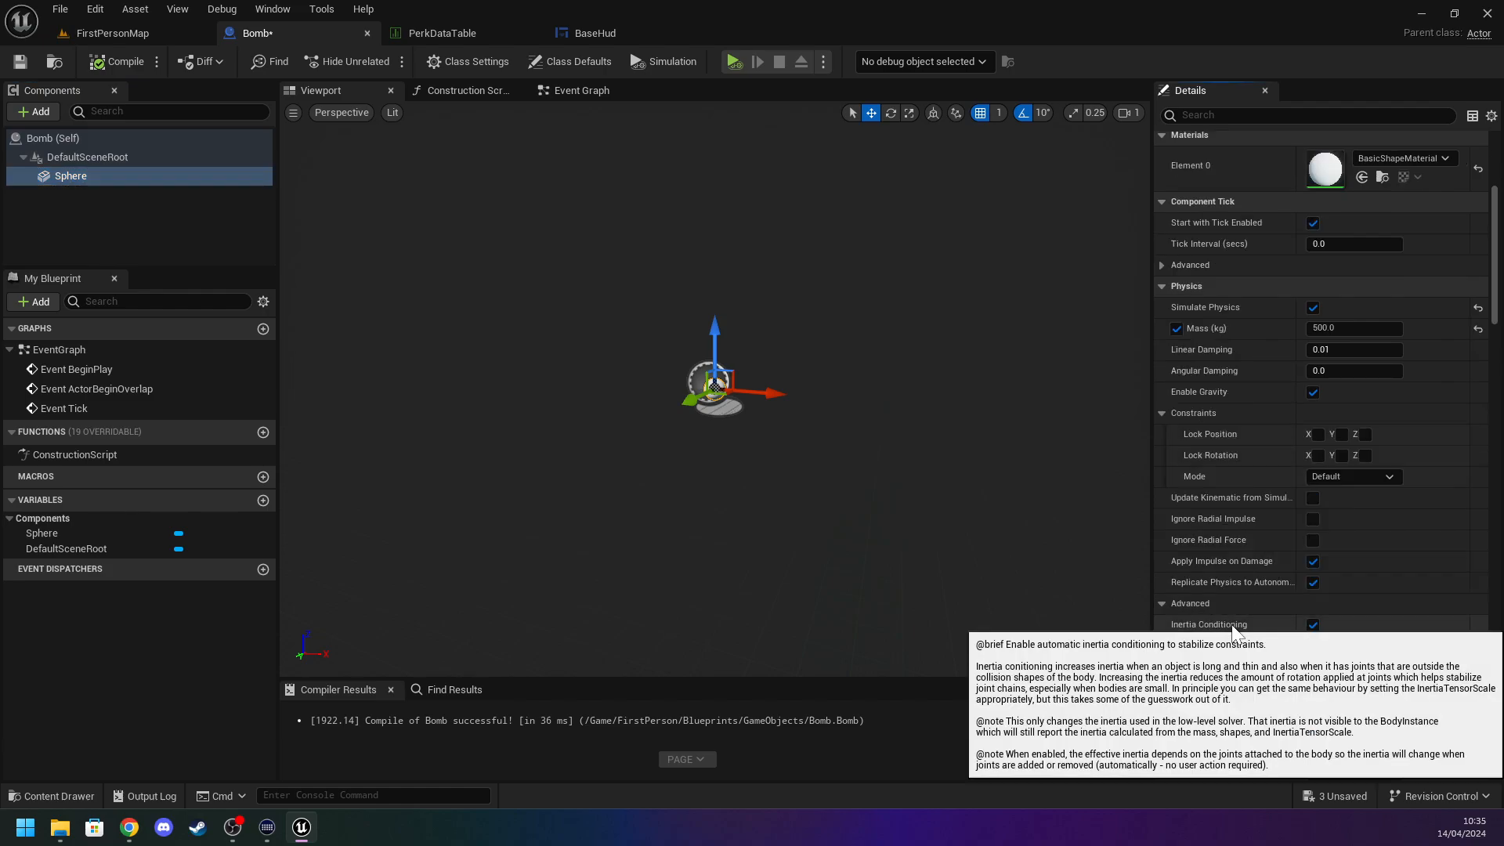
scroll(1232, 632, "down", 2)
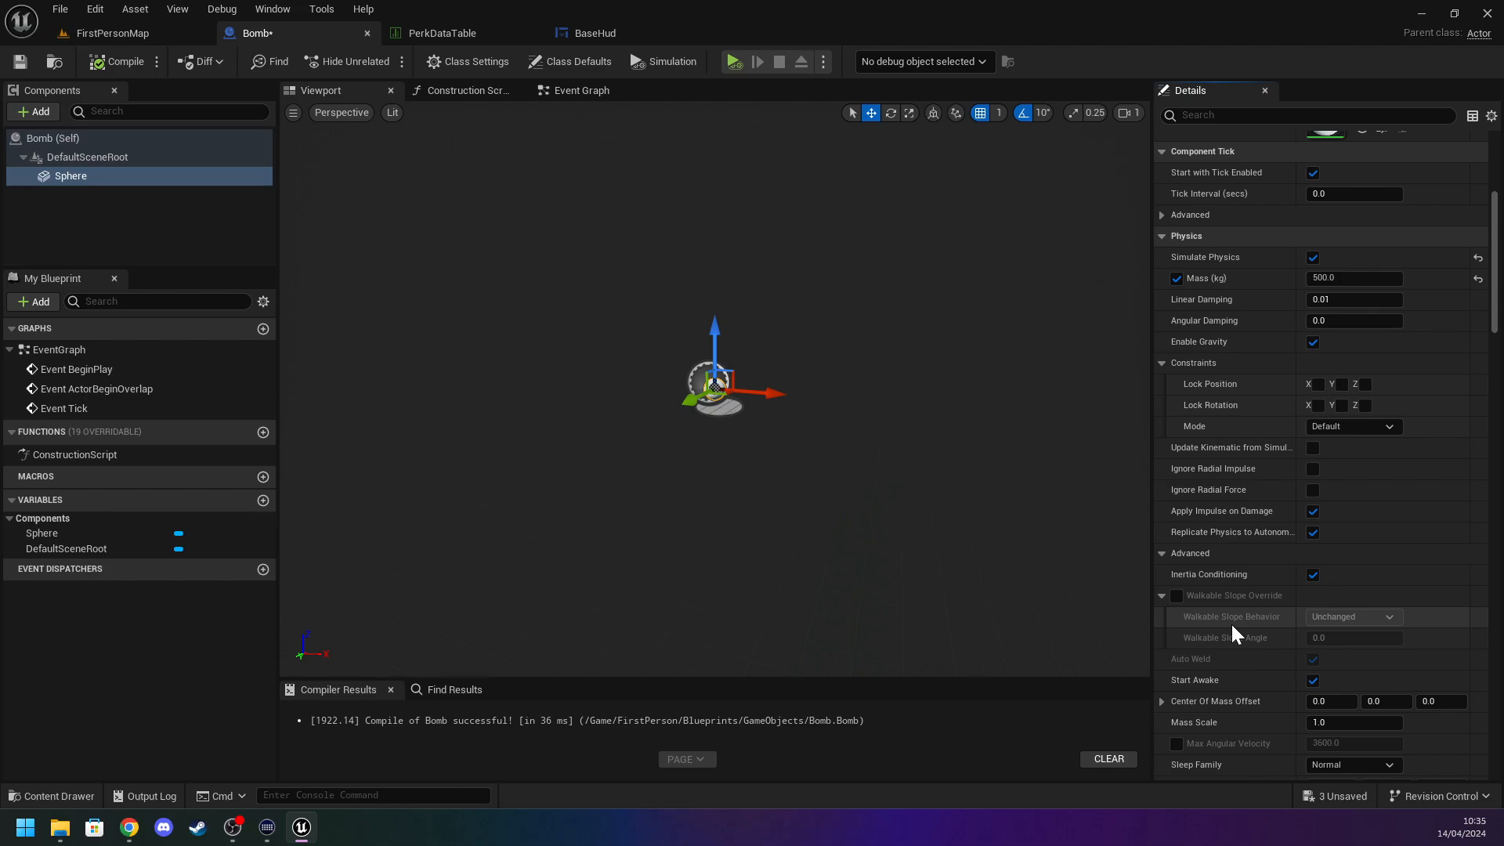
scroll(1232, 633, "down", 1)
scroll(1230, 633, "up", 1)
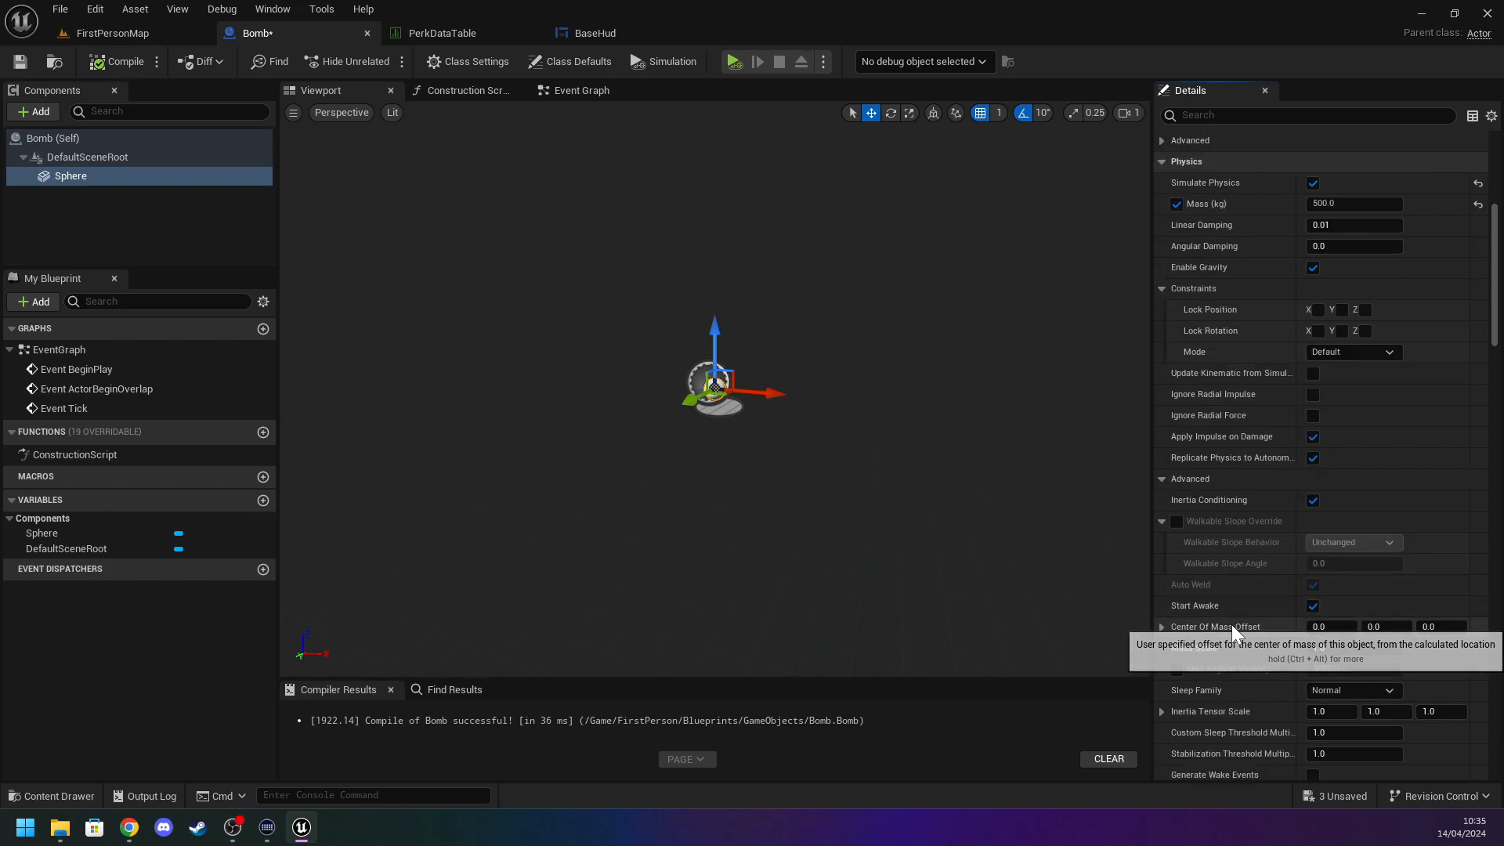
scroll(1230, 622, "up", 1)
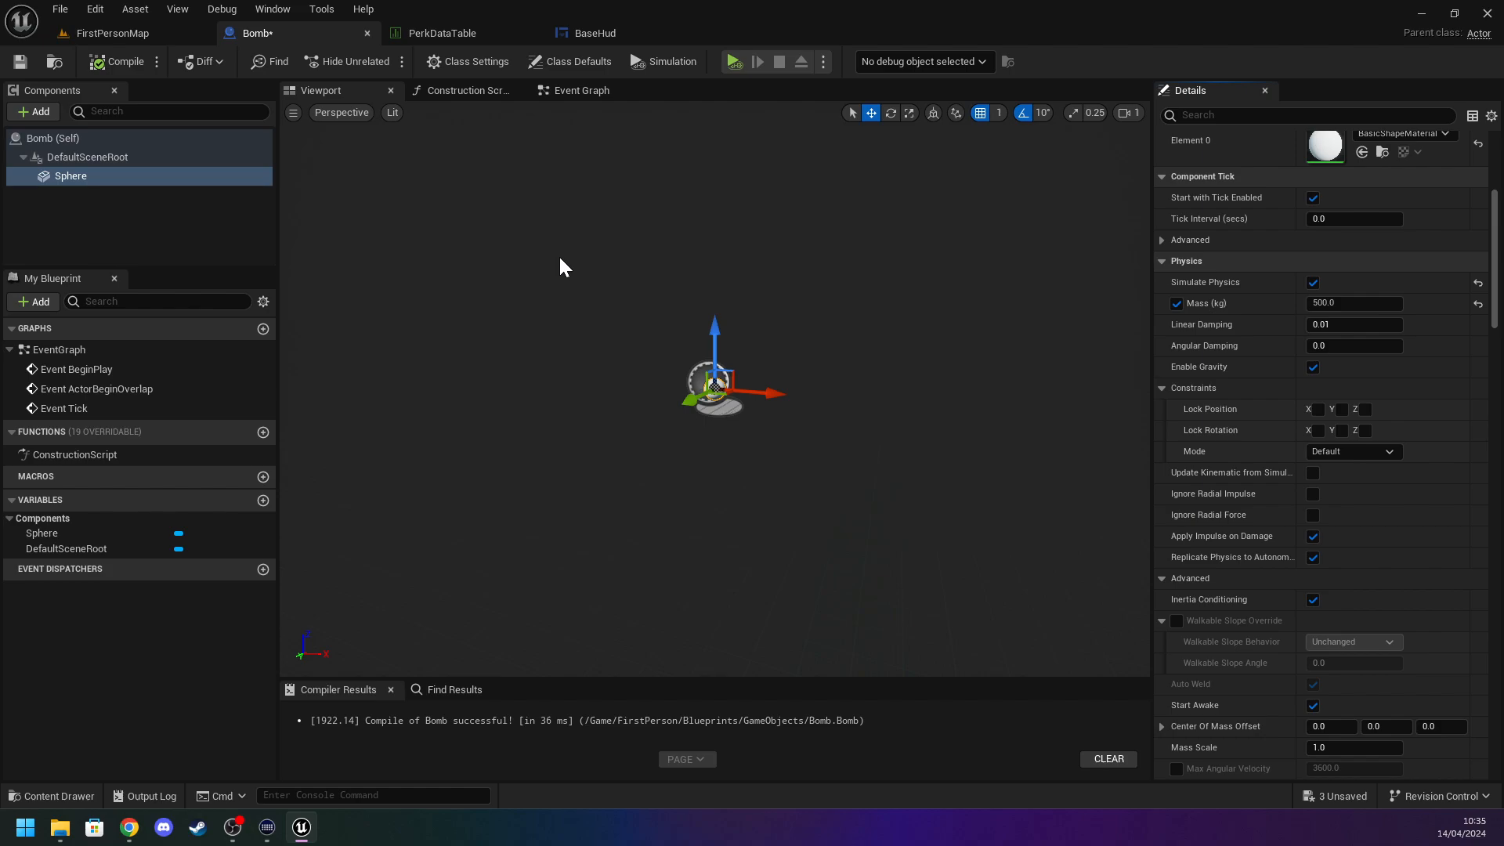
Locate the Sphere's BasicShapeMaterial in the engine's BasicShapes folder and open it in the material editor.
left_click(156, 31)
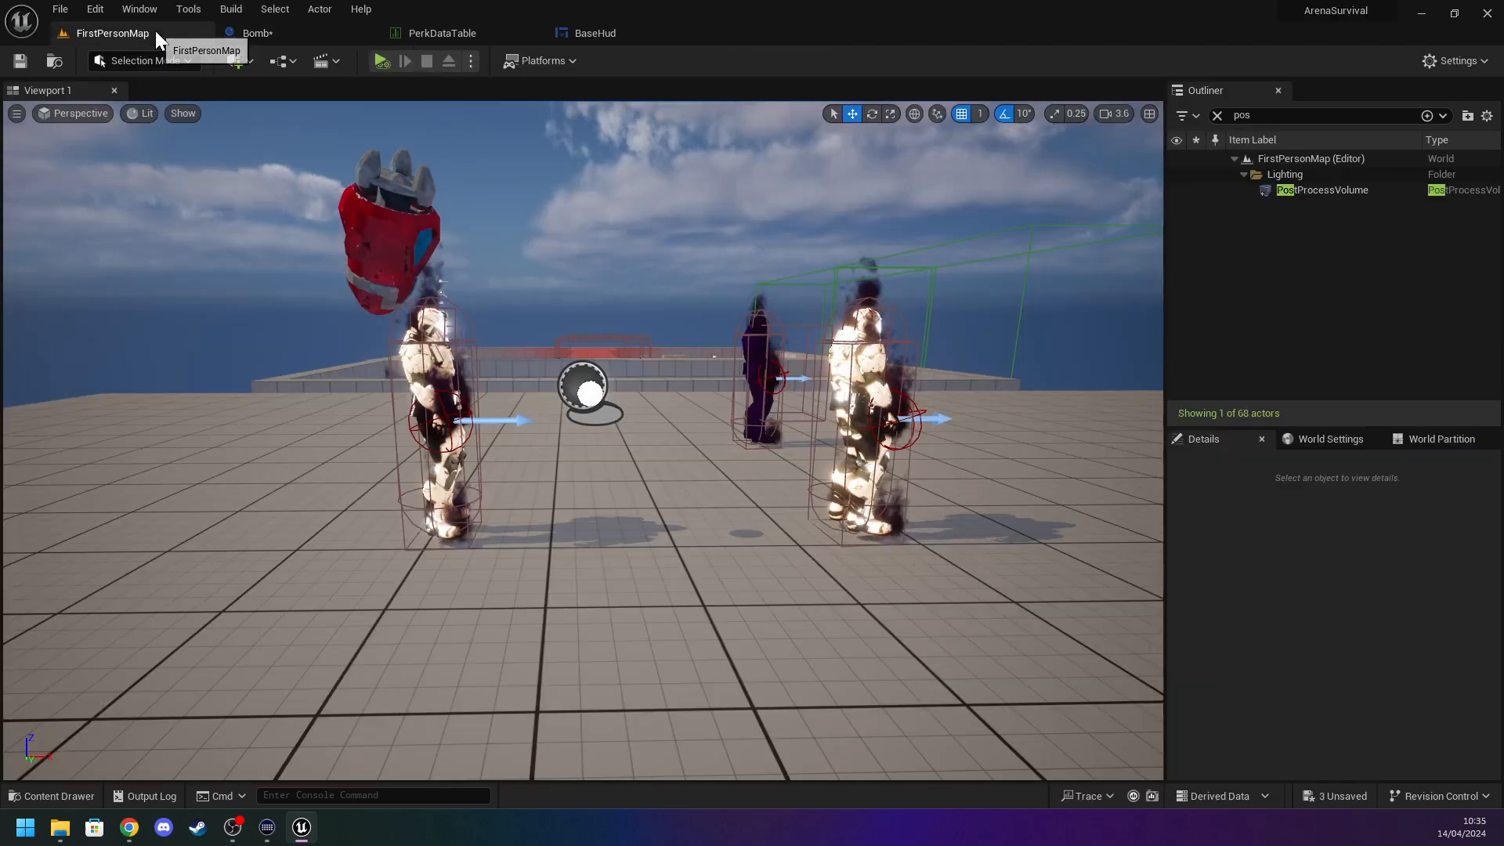
left_click(238, 28)
scroll(1441, 266, "up", 2)
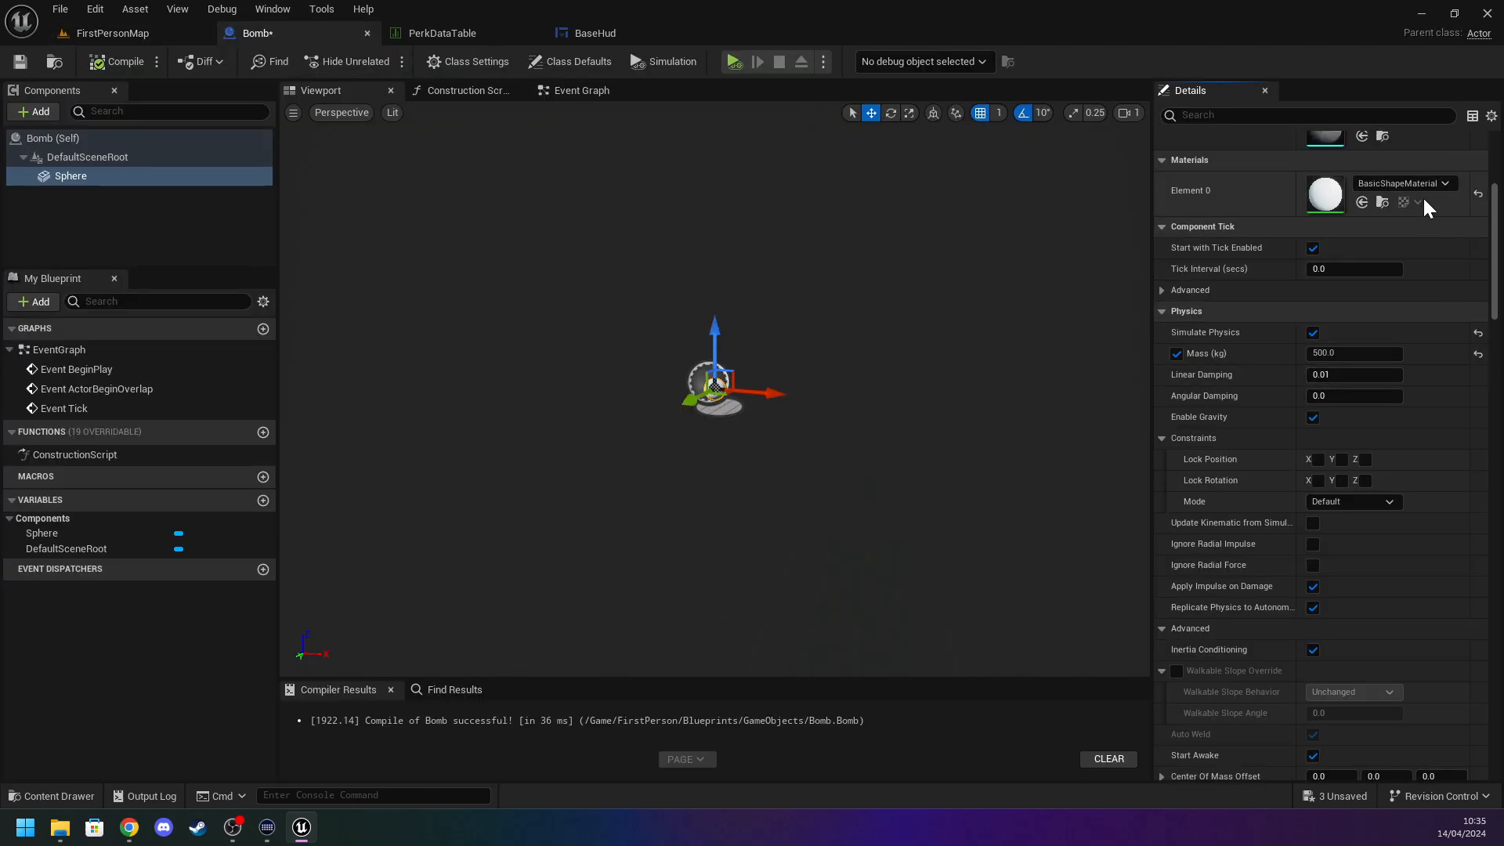
left_click(1383, 202)
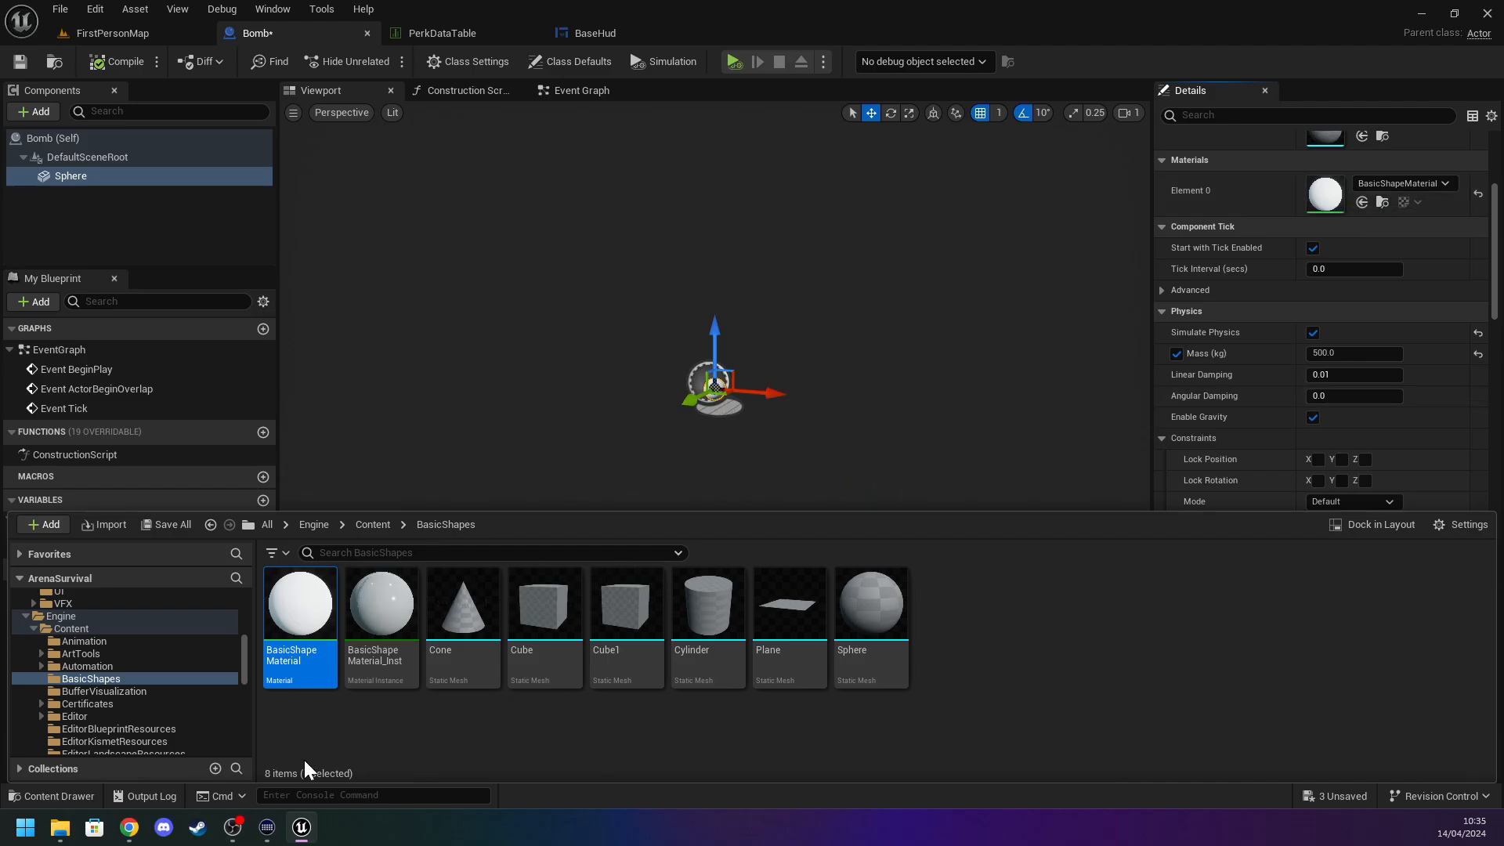
double_click(314, 647)
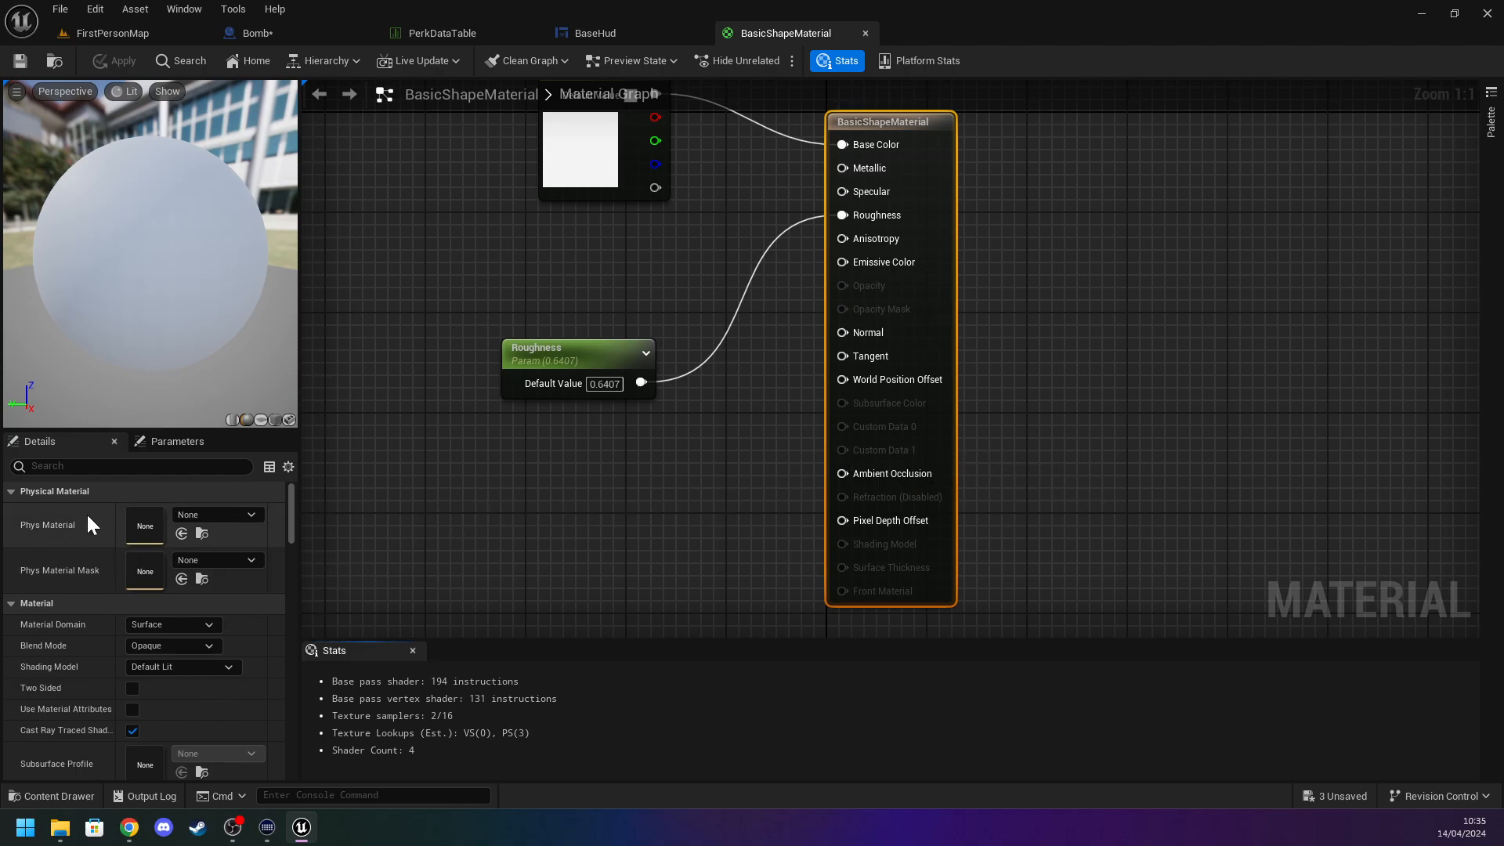
Assign DefaultDestructiblePhysicalMaterial as the Phys Material of BasicShapeMaterial.
left_click(194, 515)
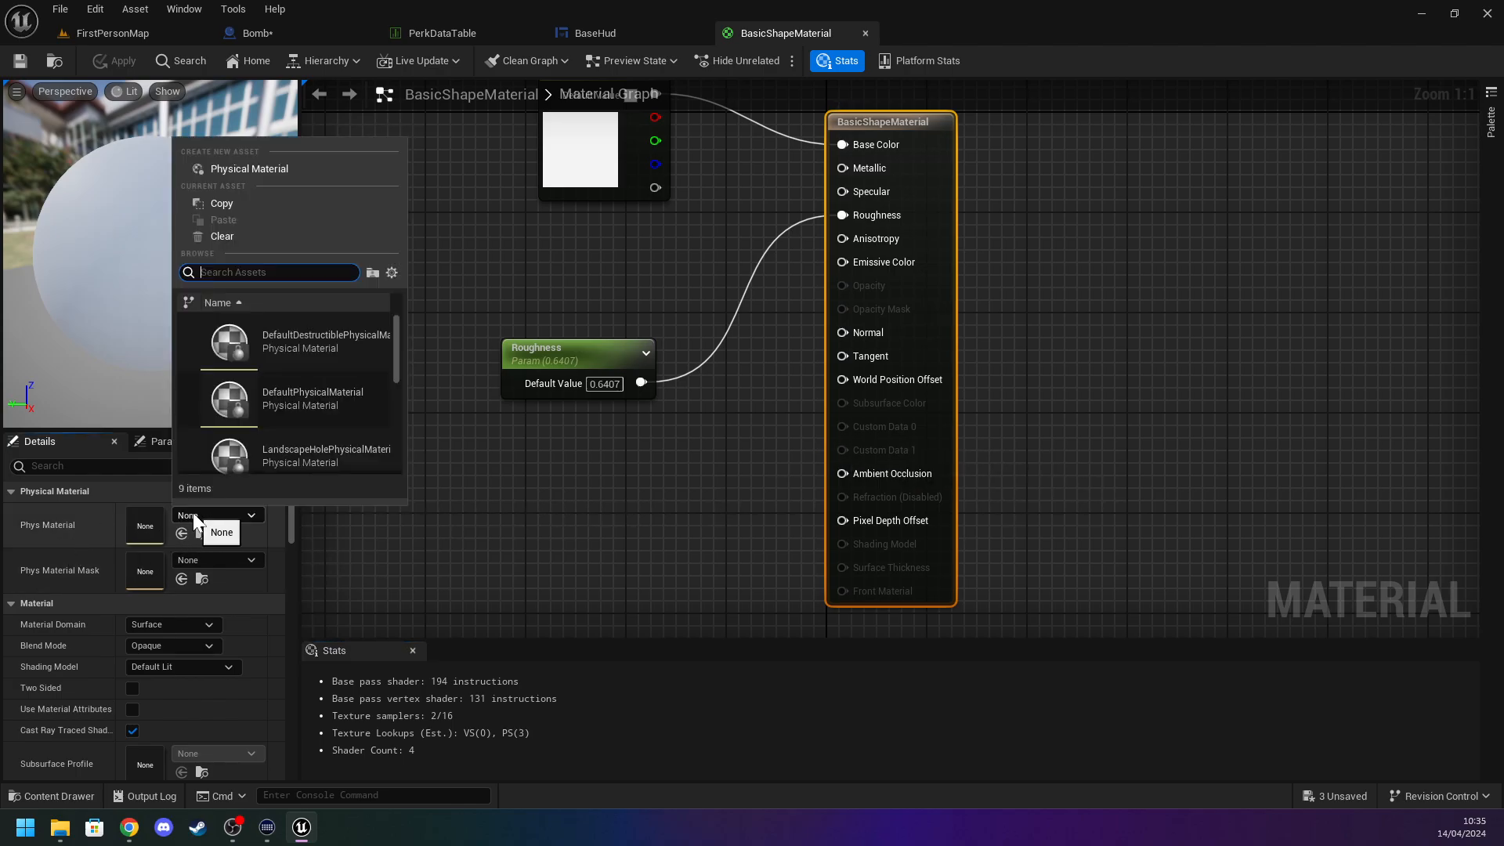
left_click(207, 515)
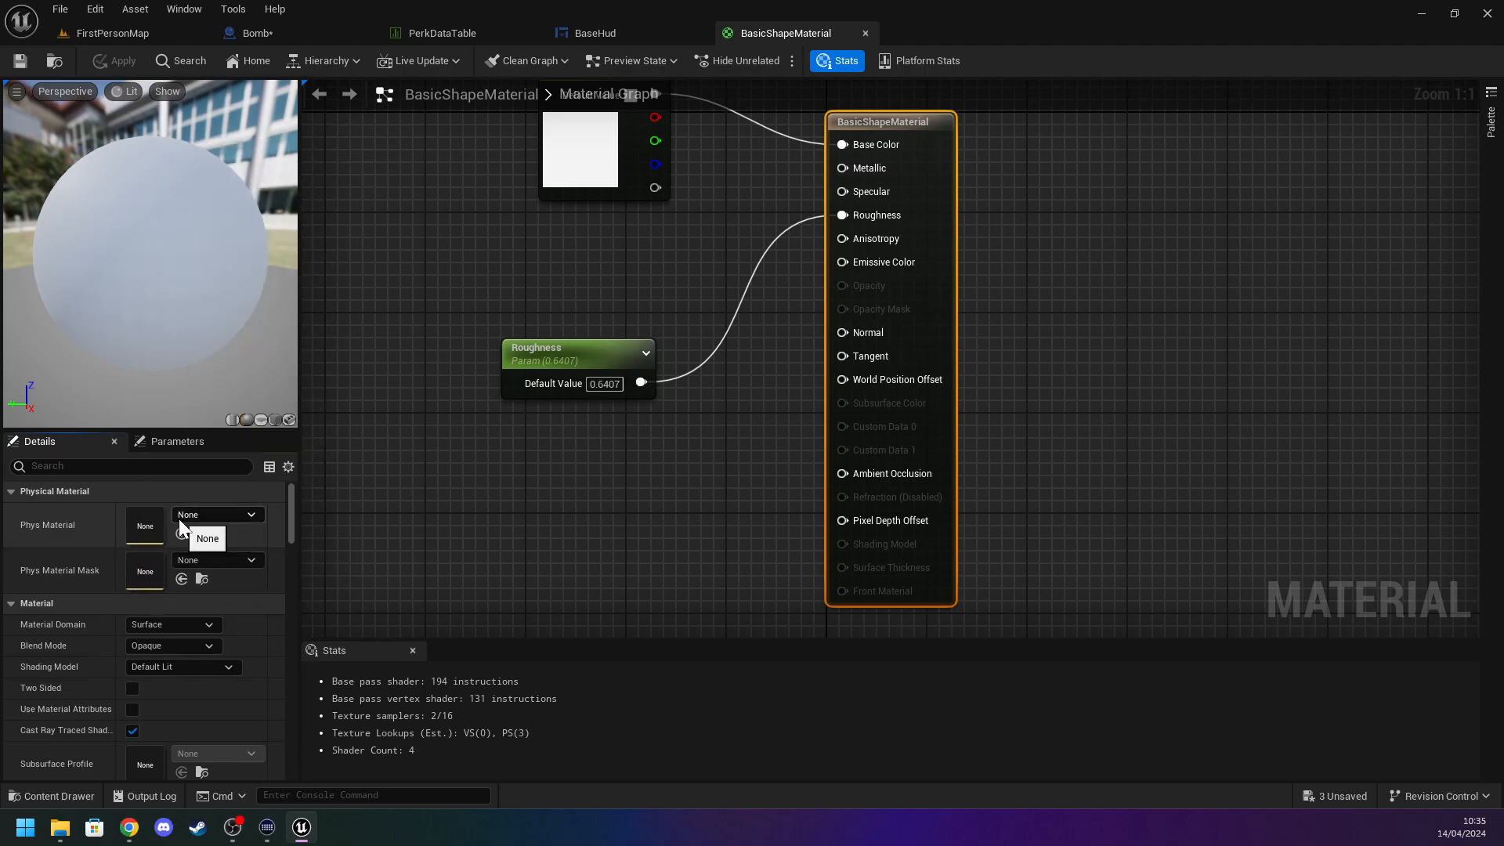
left_click(204, 530)
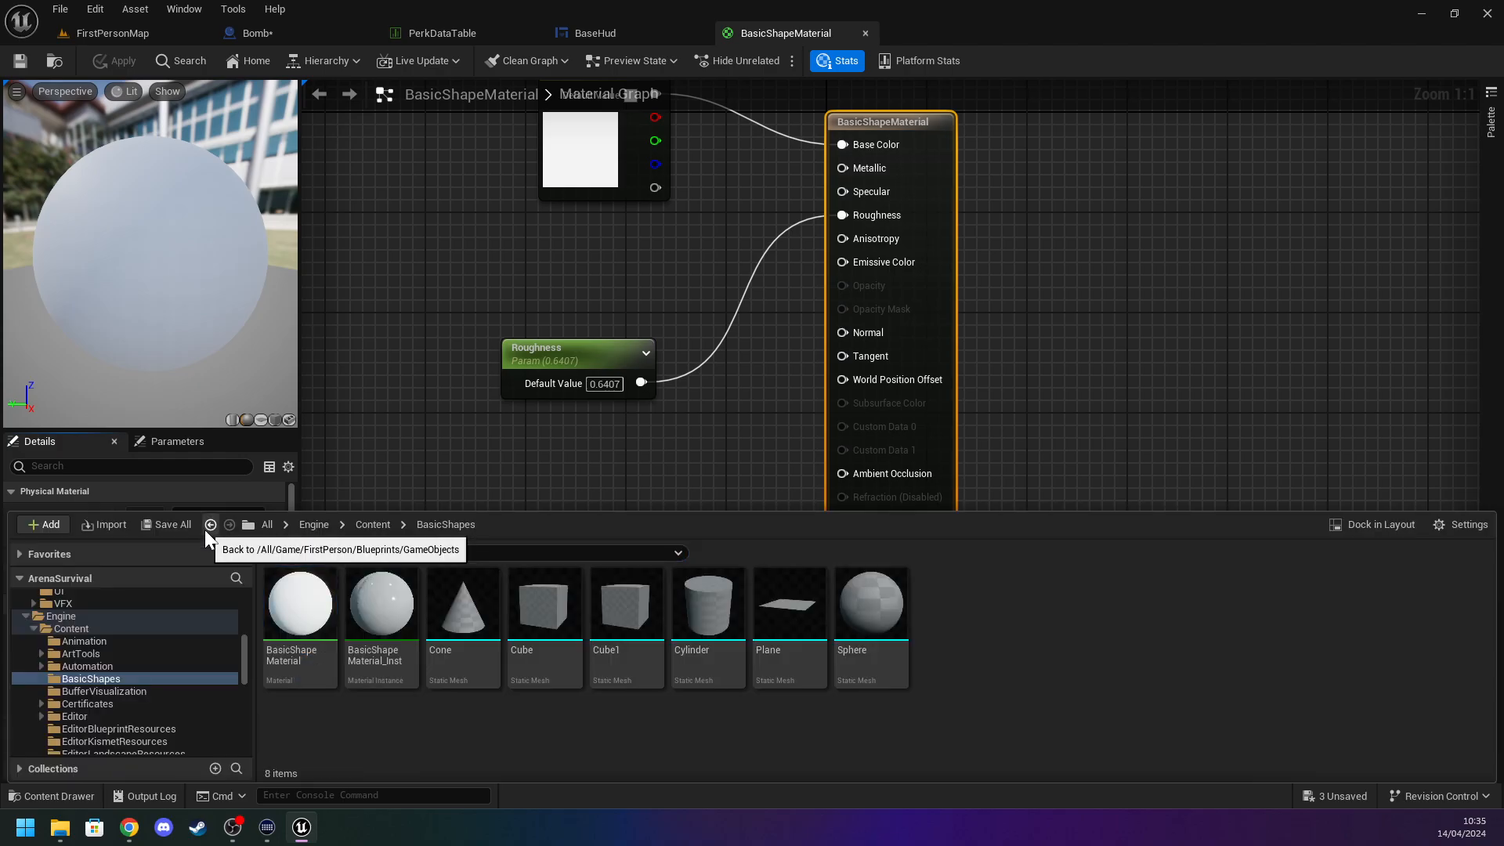
left_click(363, 511)
left_click(244, 517)
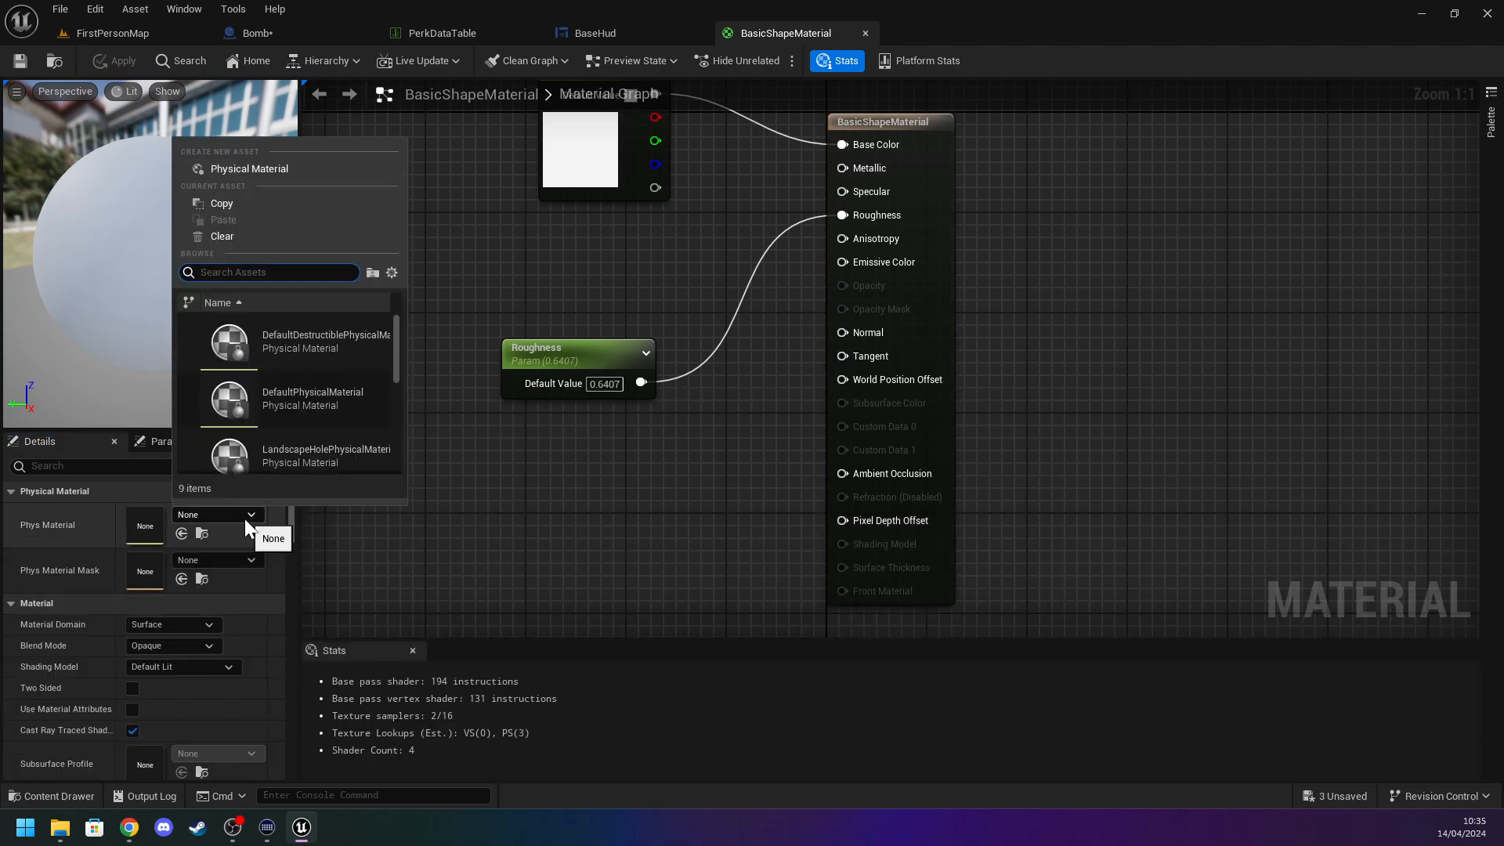
left_click(336, 329)
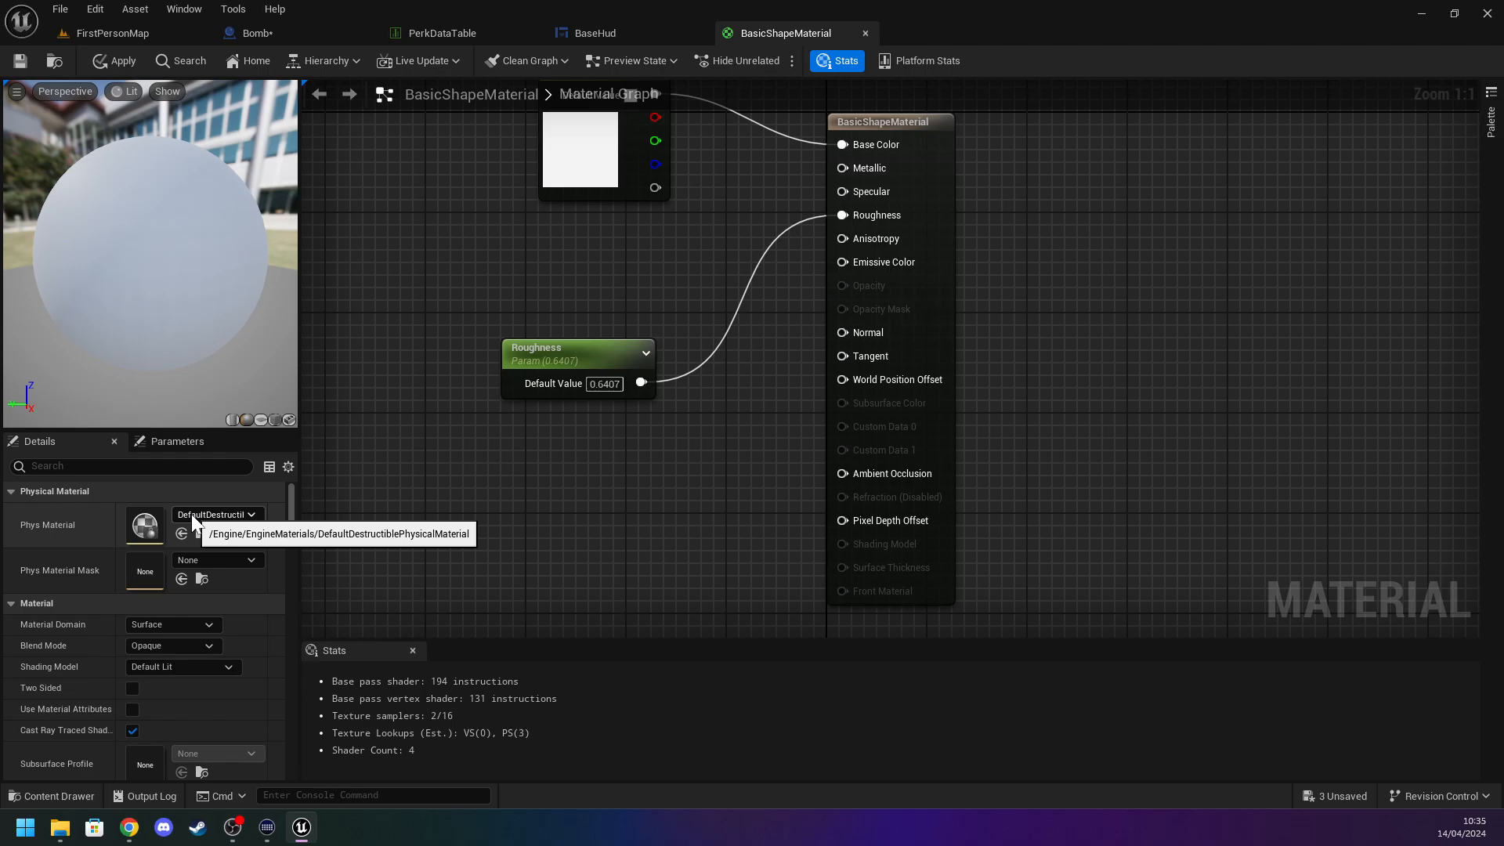
Set the Phys Material of BasicShapeMaterial to PhysMat_Rubber.
left_click(191, 514)
scroll(333, 386, "down", 2)
scroll(334, 386, "down", 1)
scroll(335, 390, "down", 3)
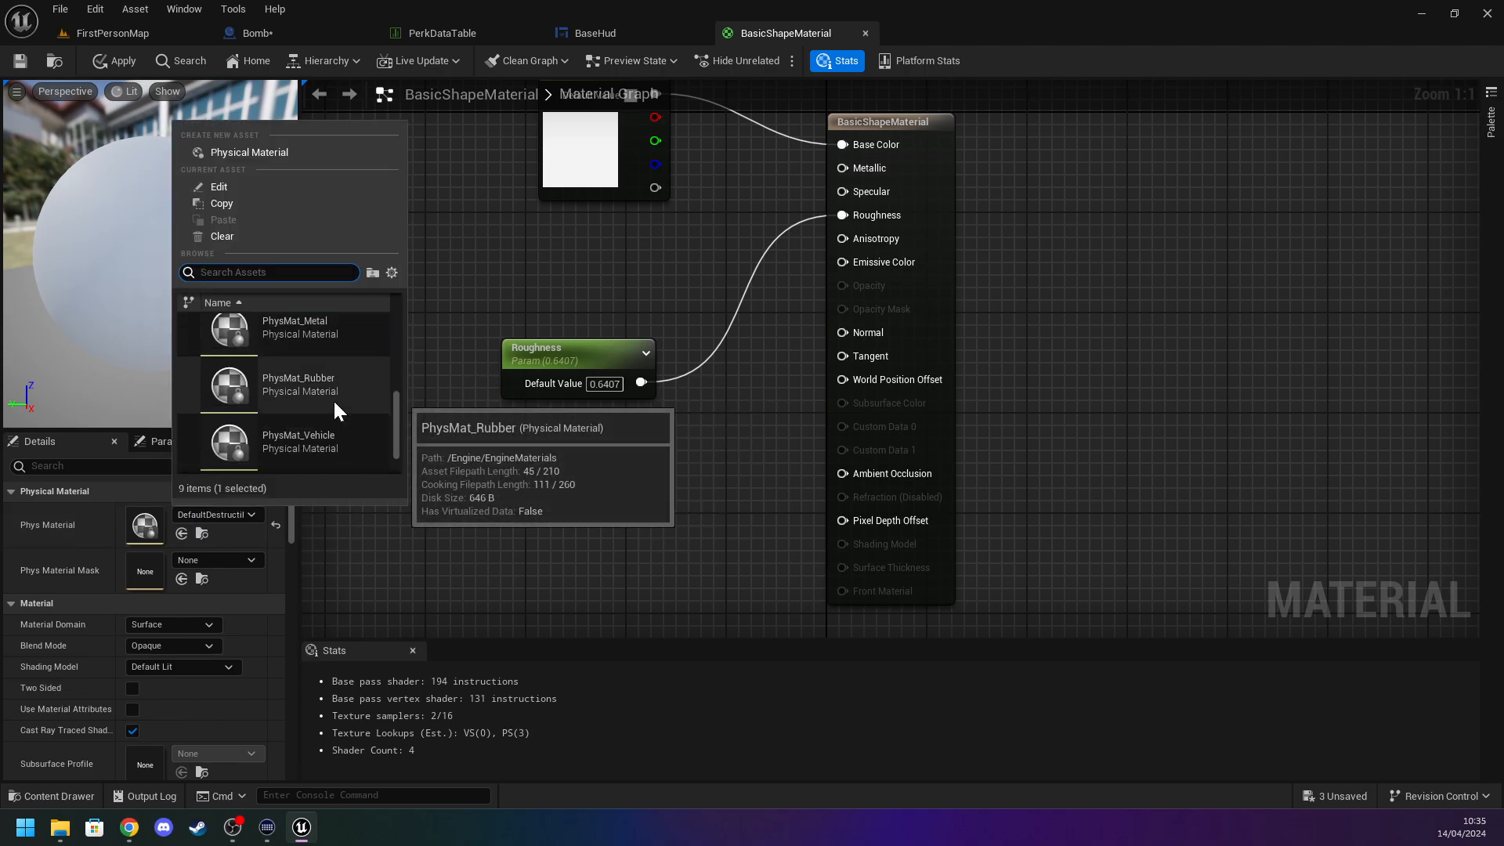
left_click(332, 398)
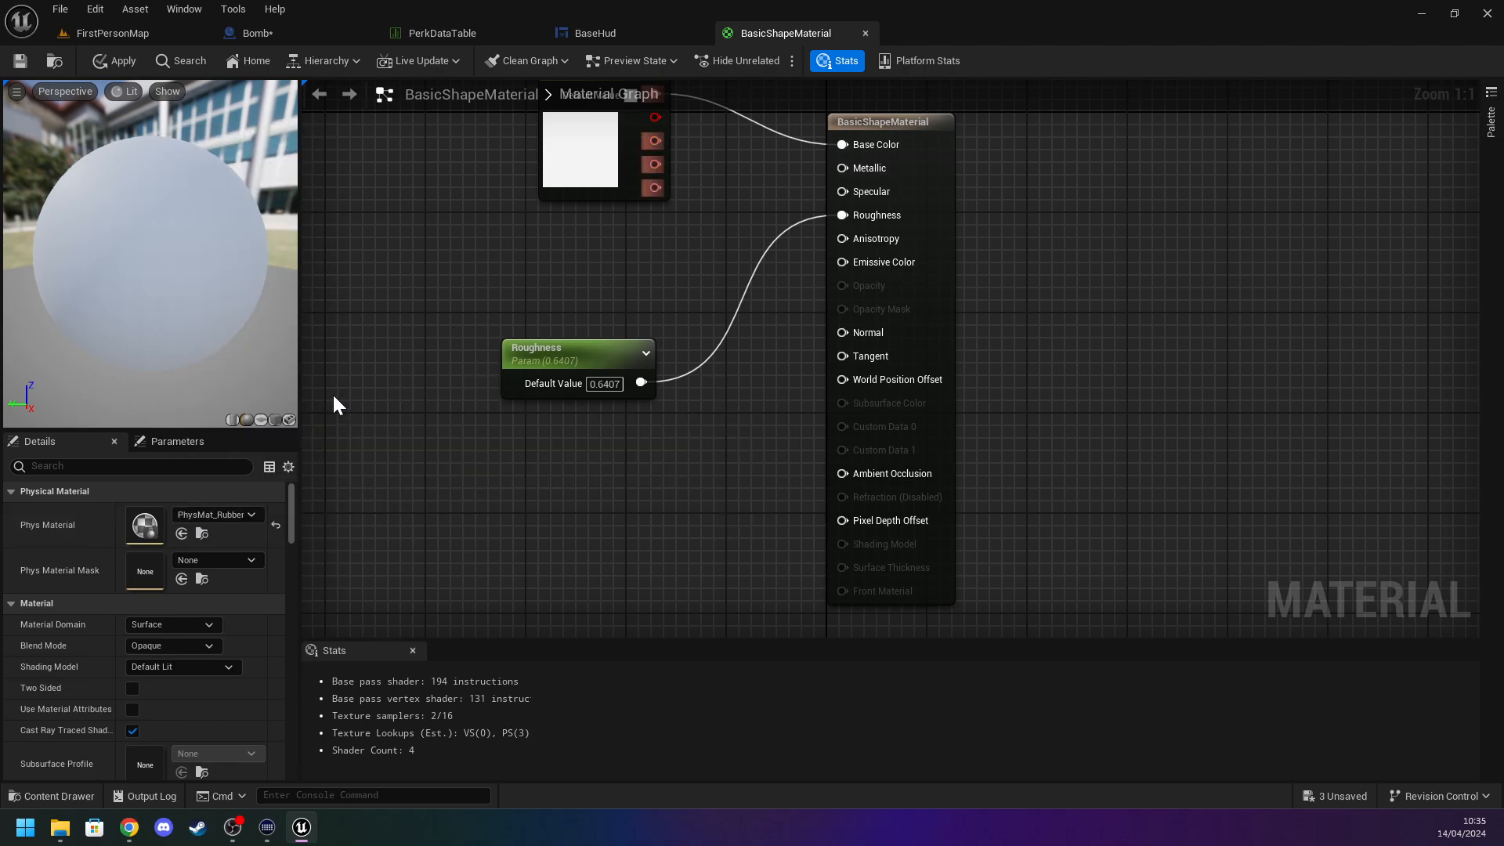
Run FirstPersonMap with the rubber physical material selected, stop it, close the Message Log, and return to the Bomb blueprint.
left_click(105, 30)
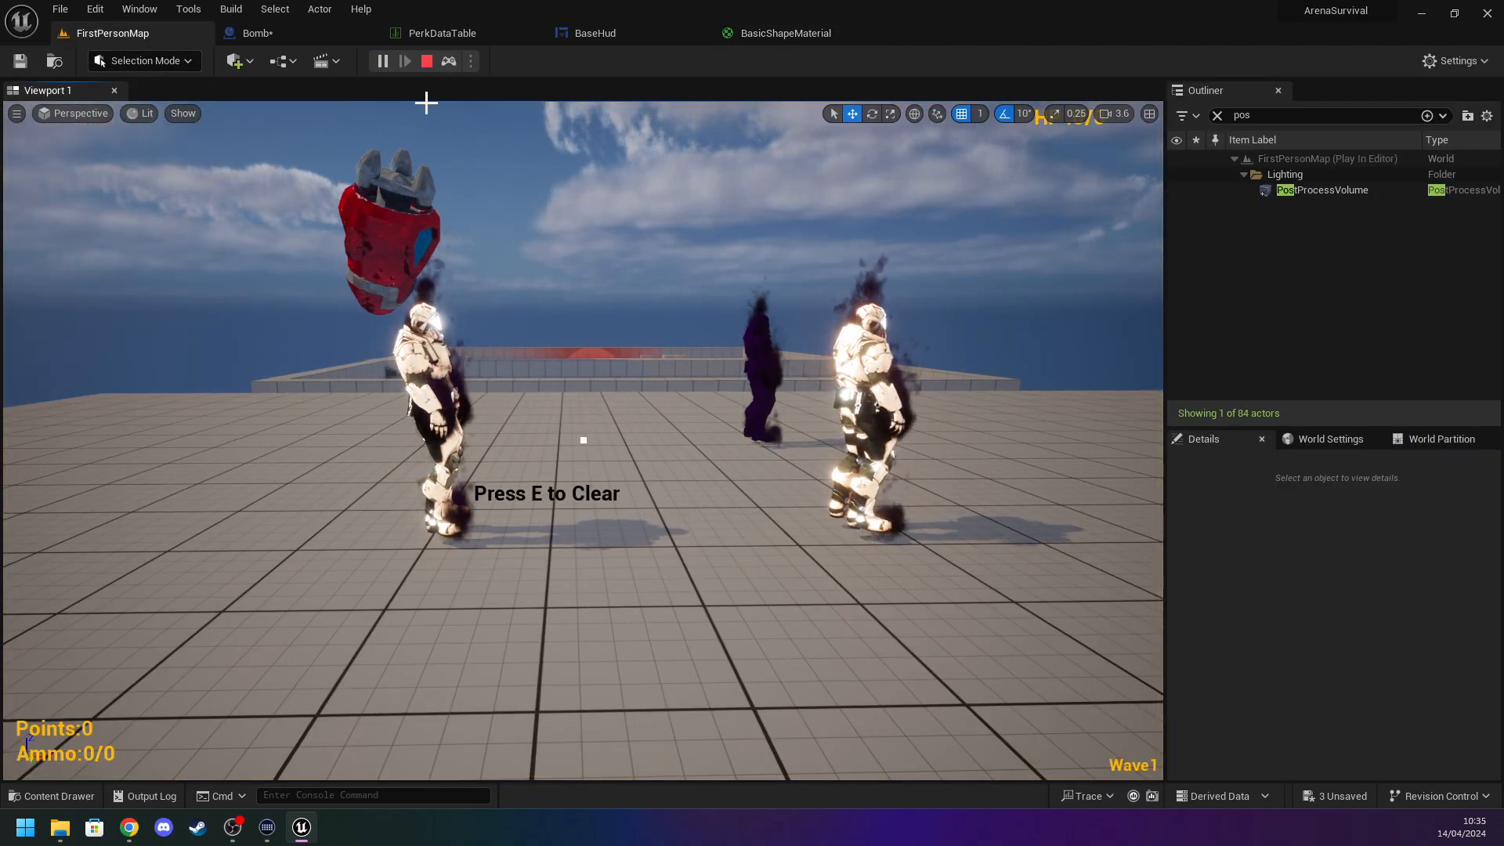
key("Escape")
left_click(1152, 112)
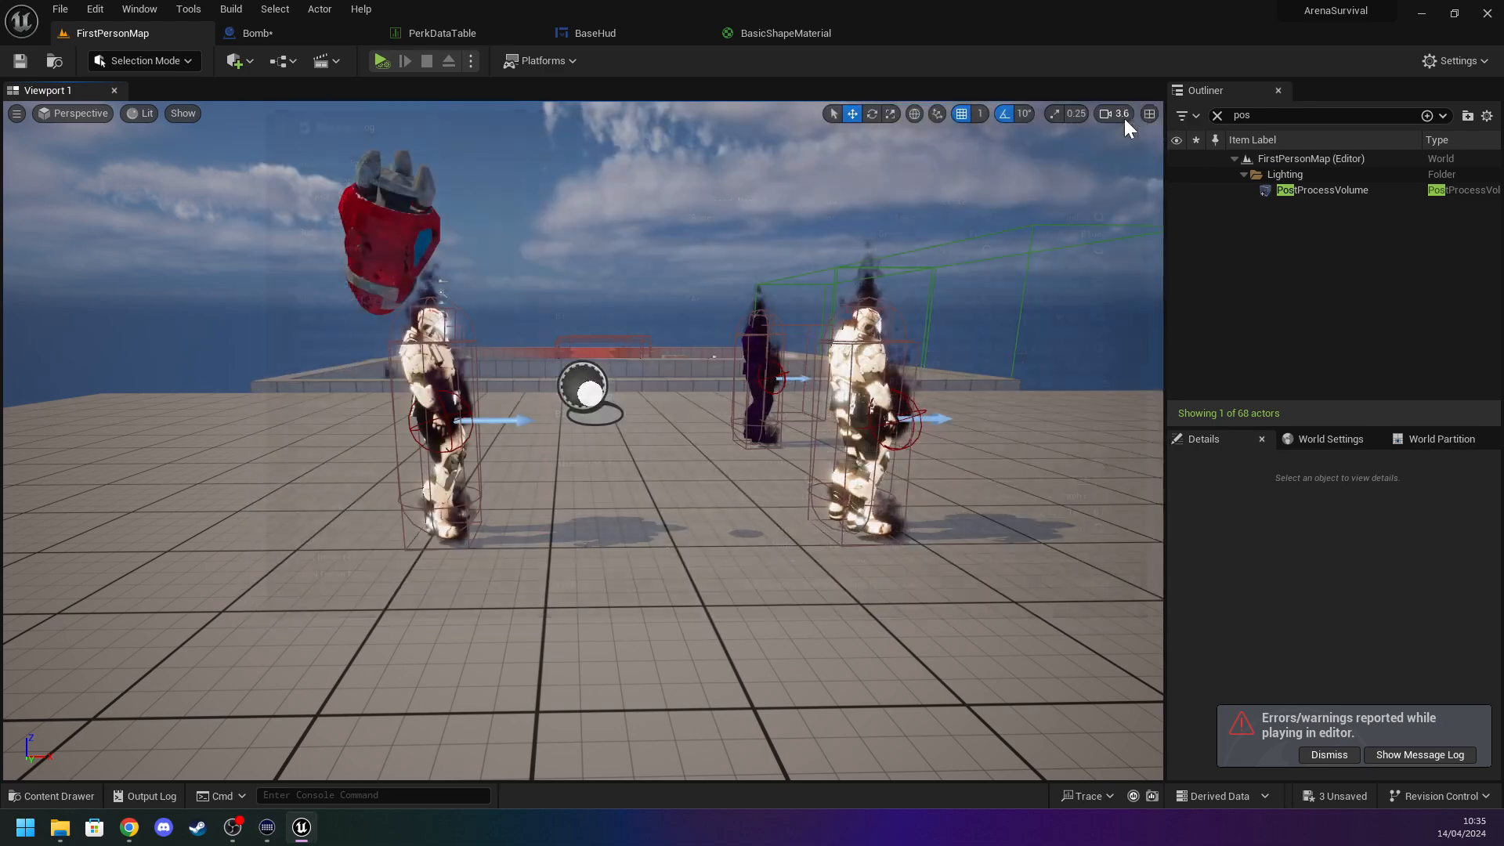
left_click(251, 35)
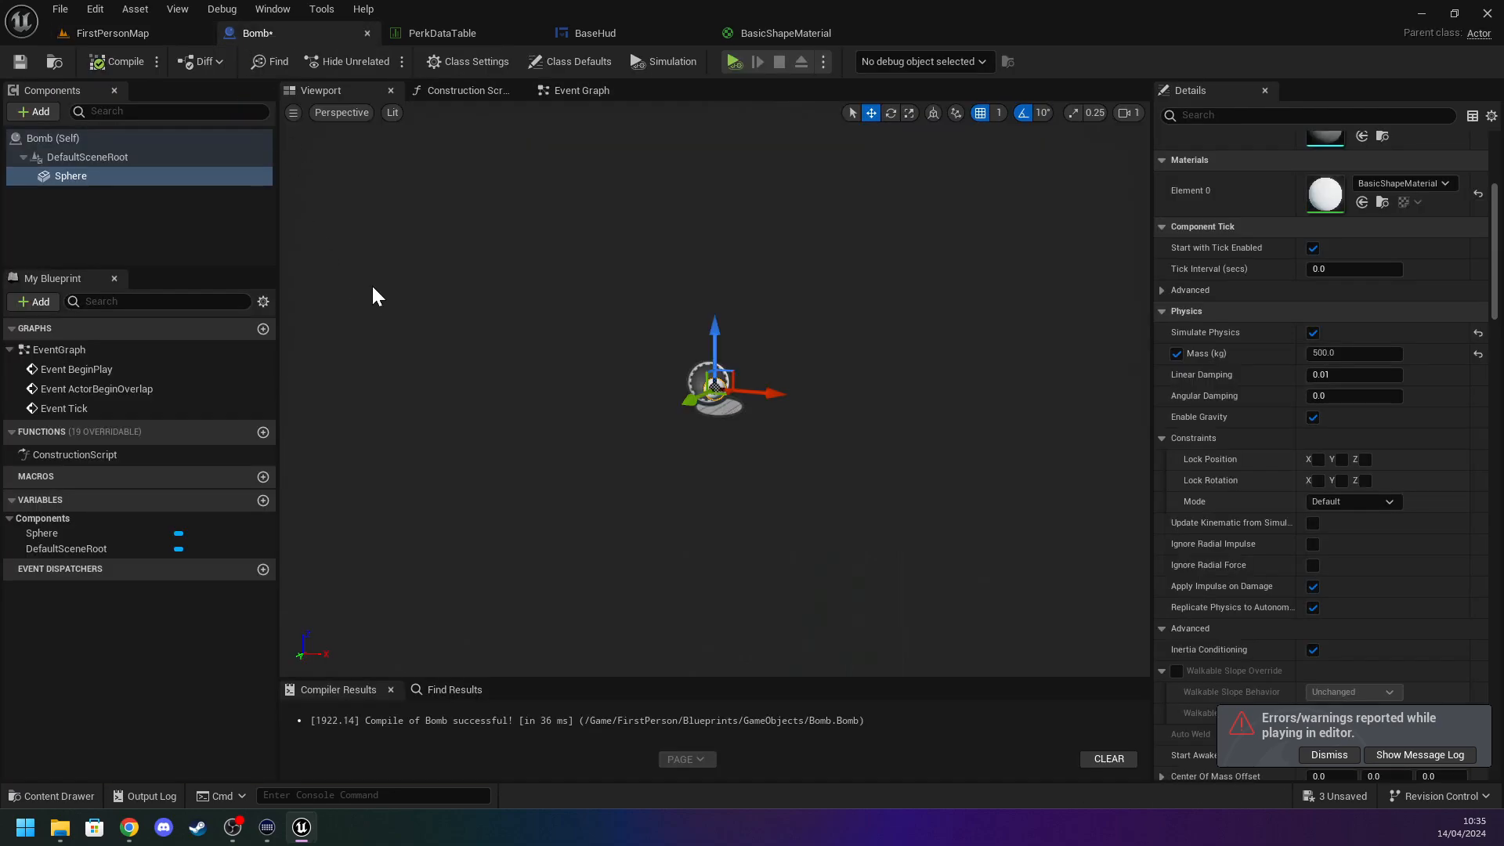
Play FirstPersonMap again to watch the bomb, stop the session, and close the Message Log.
left_click(163, 26)
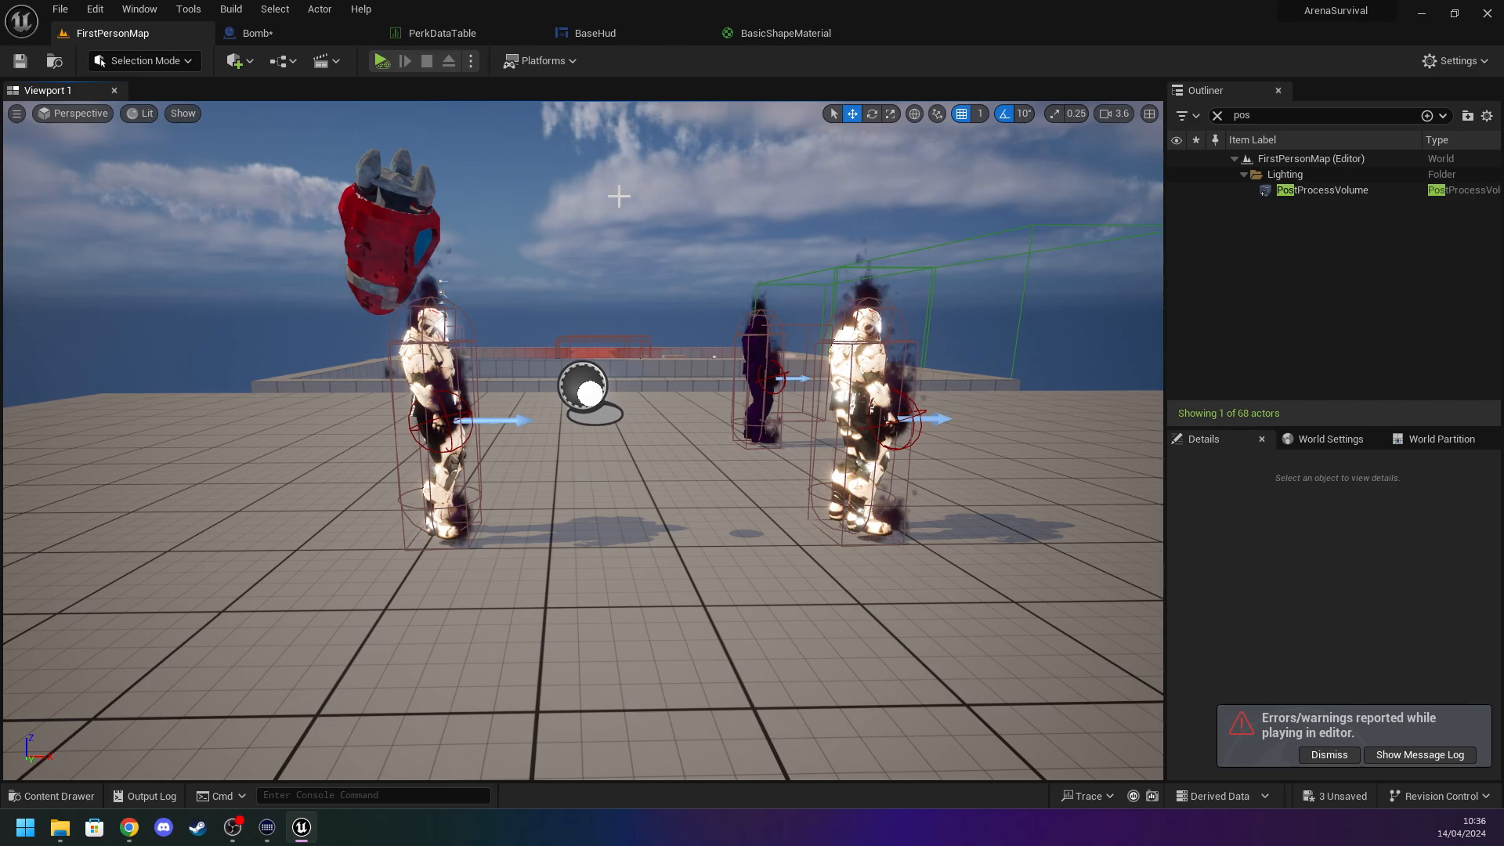
left_click(382, 62)
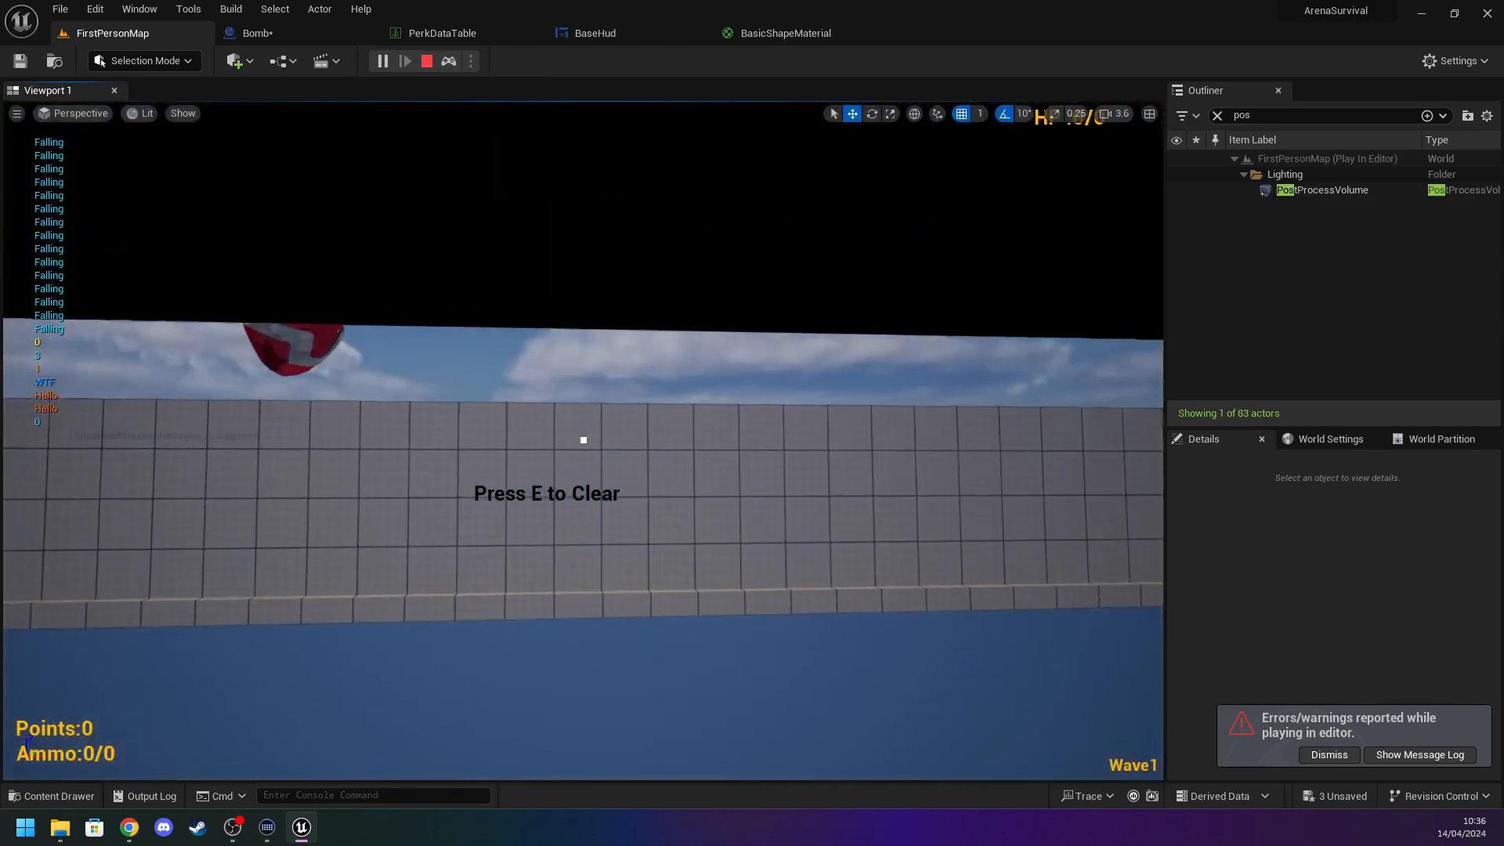
key("shift+F1")
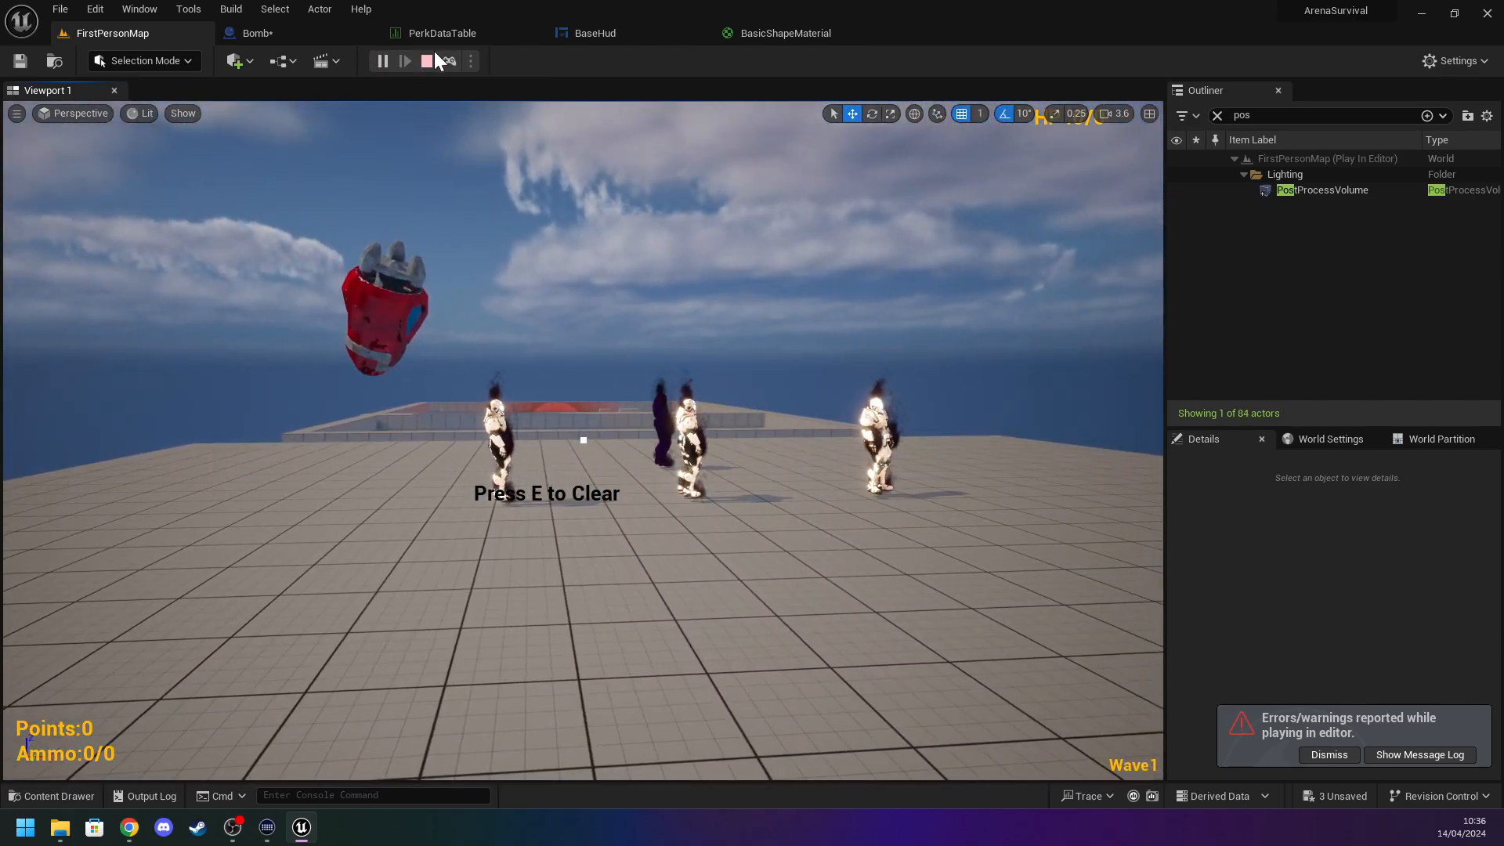
left_click(426, 61)
left_click(1150, 113)
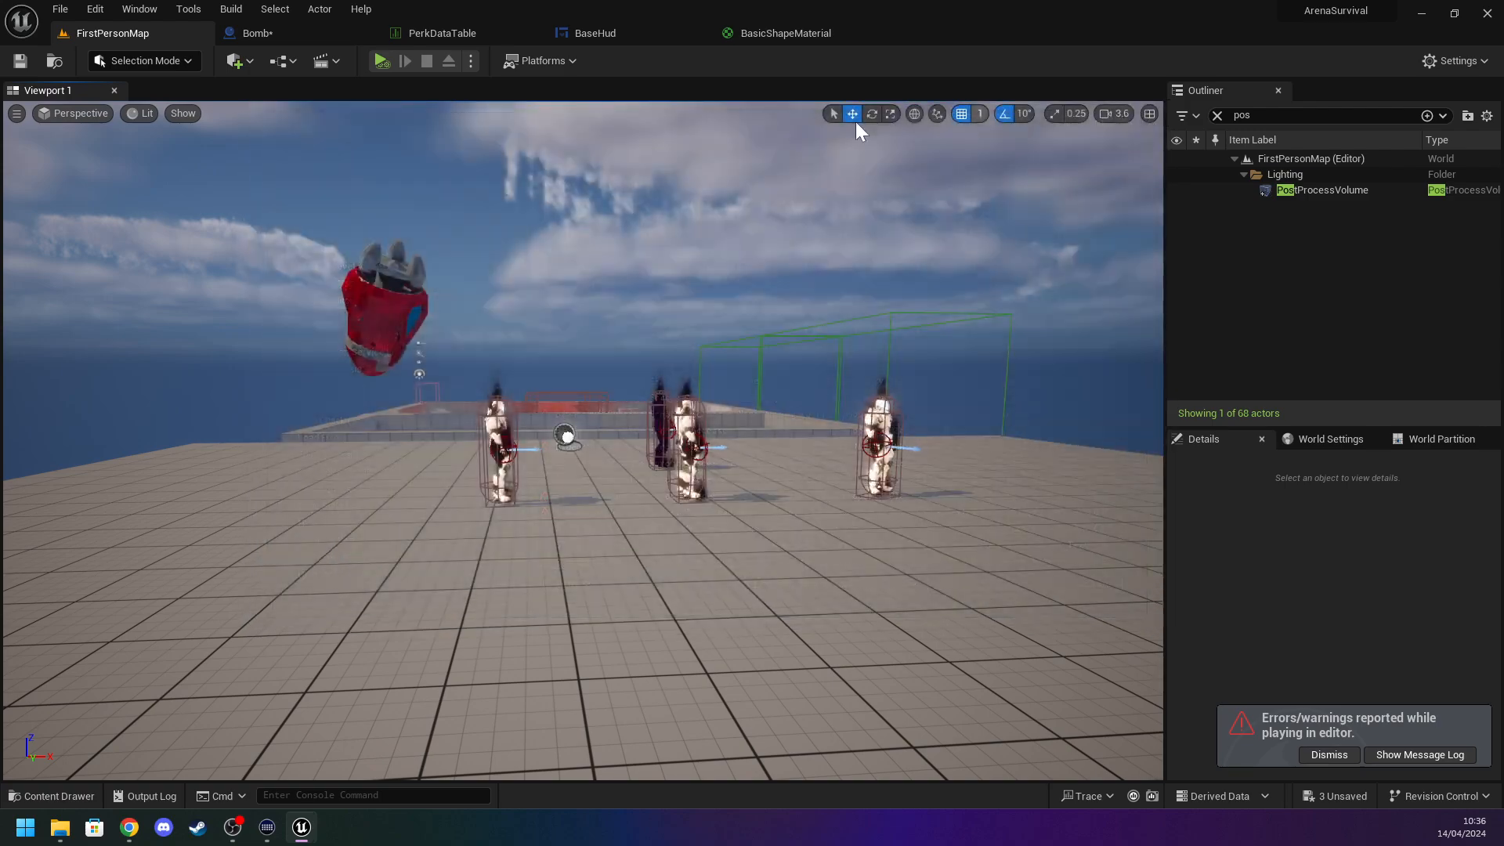
scroll(574, 328, "up", 5)
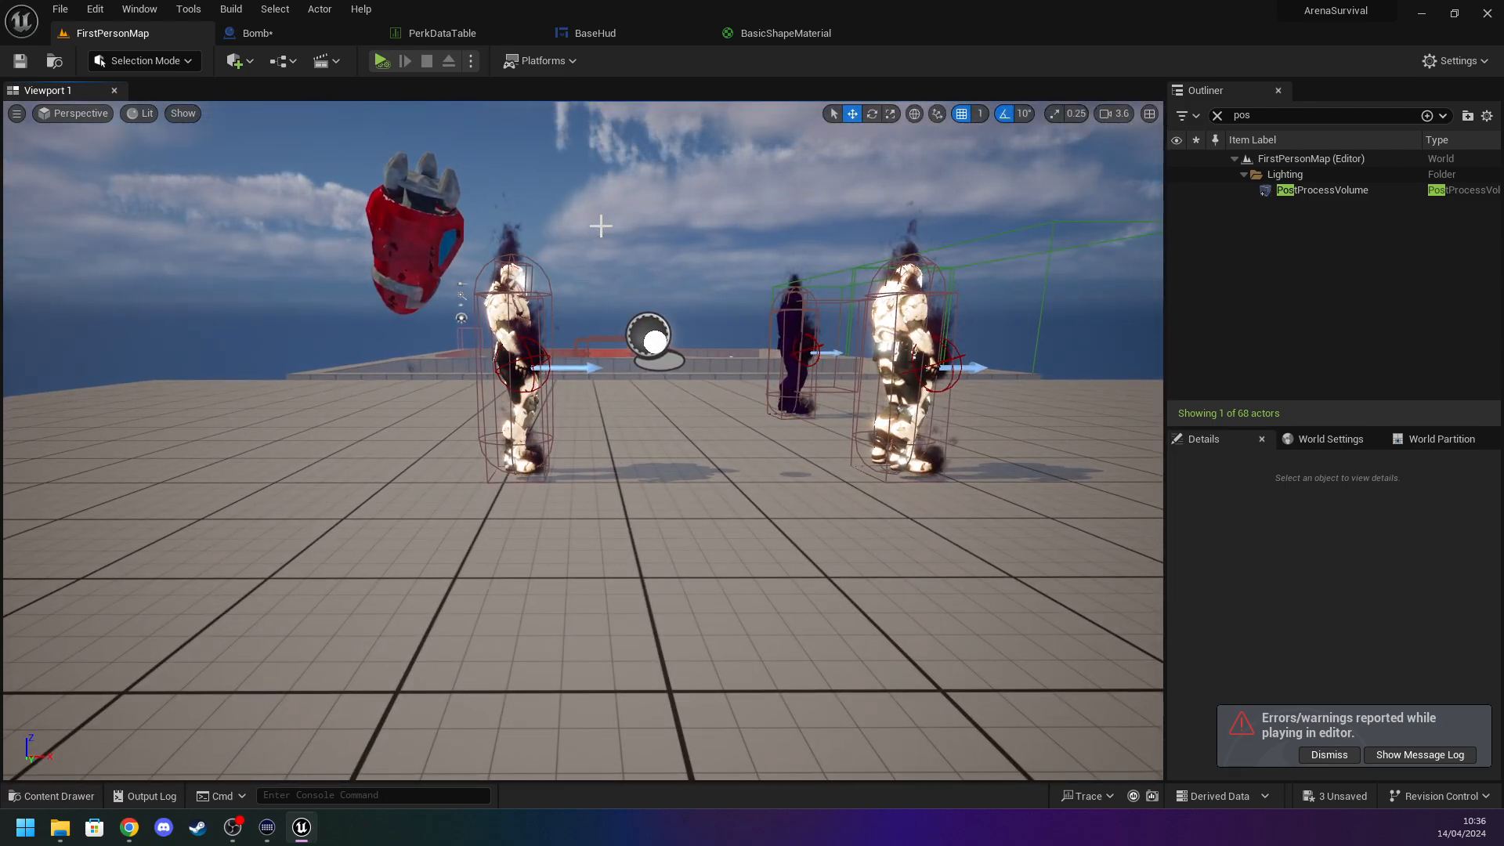
Check the bomb_drop row in PerkDataTable, and inspect the Sphere up close in Bomb's Viewport.
left_click(462, 33)
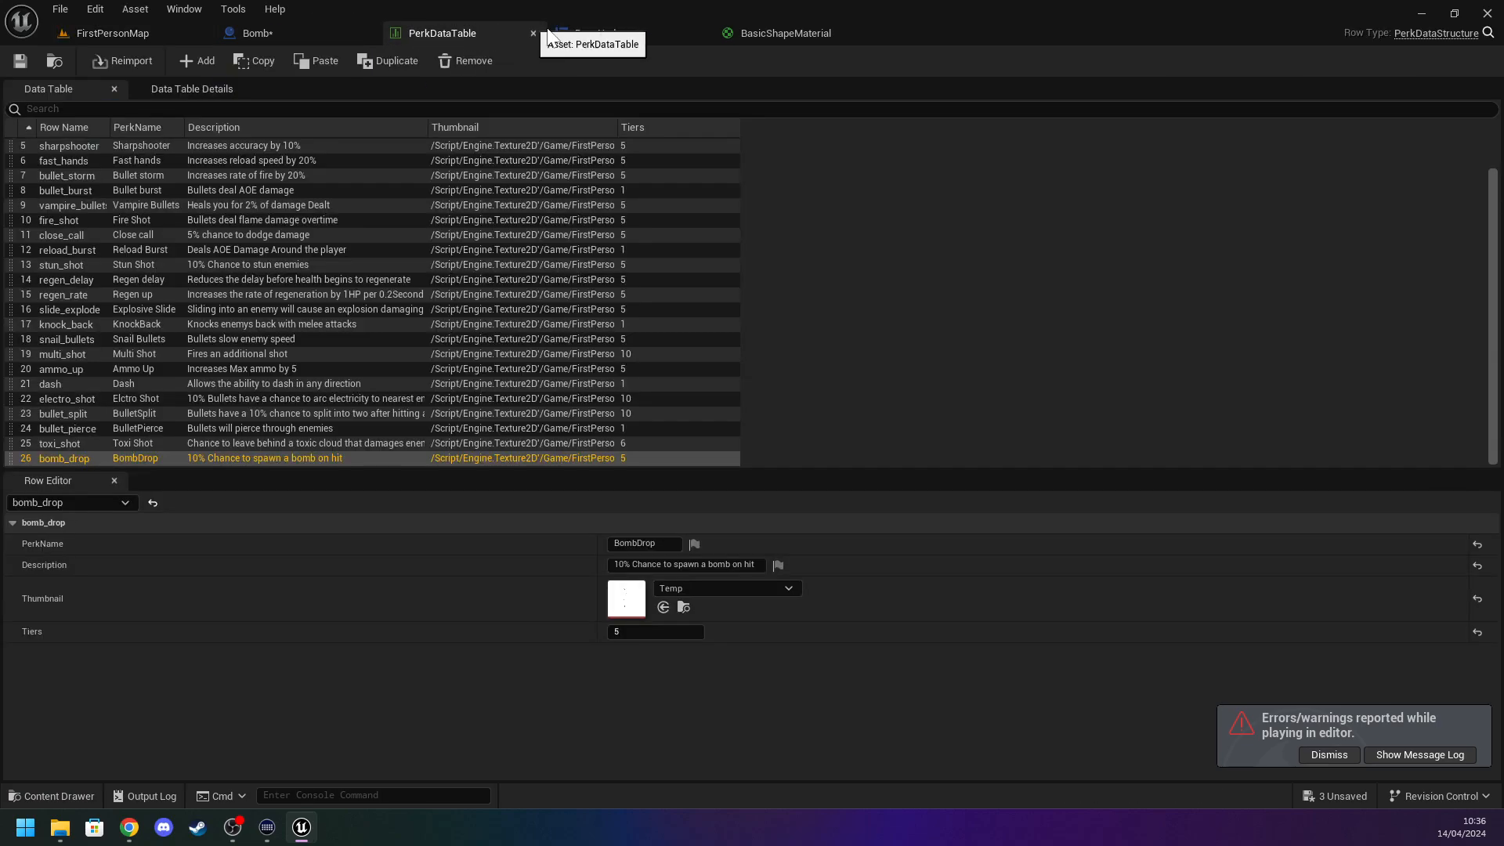
left_click(249, 35)
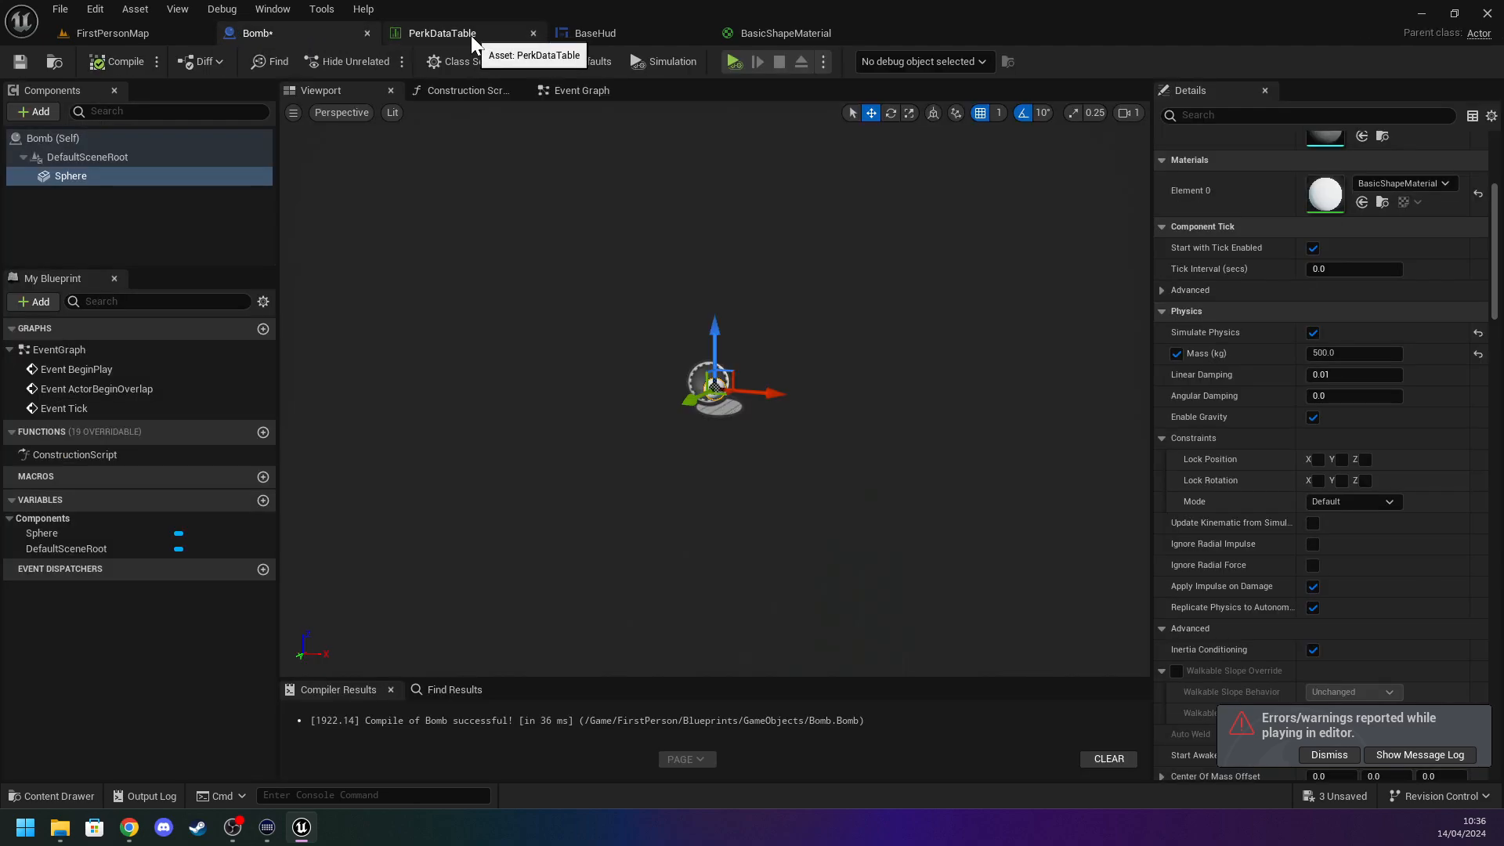
scroll(696, 288, "up", 3)
scroll(695, 288, "down", 2)
right_click_drag(695, 288, 691, 286)
key("w")
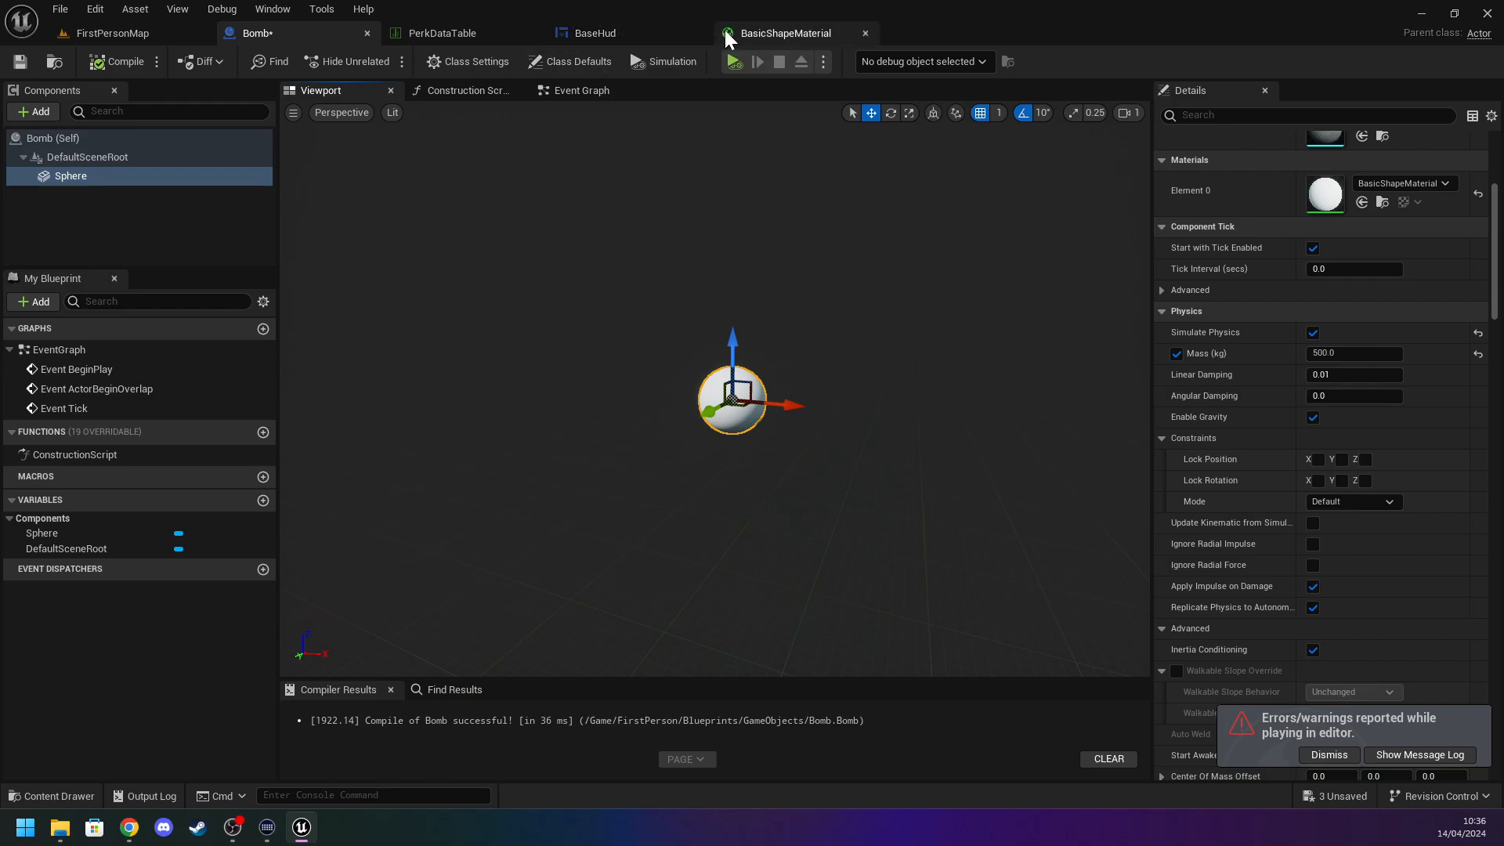
Close the BaseHud and BasicShapeMaterial editors, applying the material changes to the original, and return to the Bomb blueprint.
left_click(791, 33)
left_click(622, 28)
left_click(453, 31)
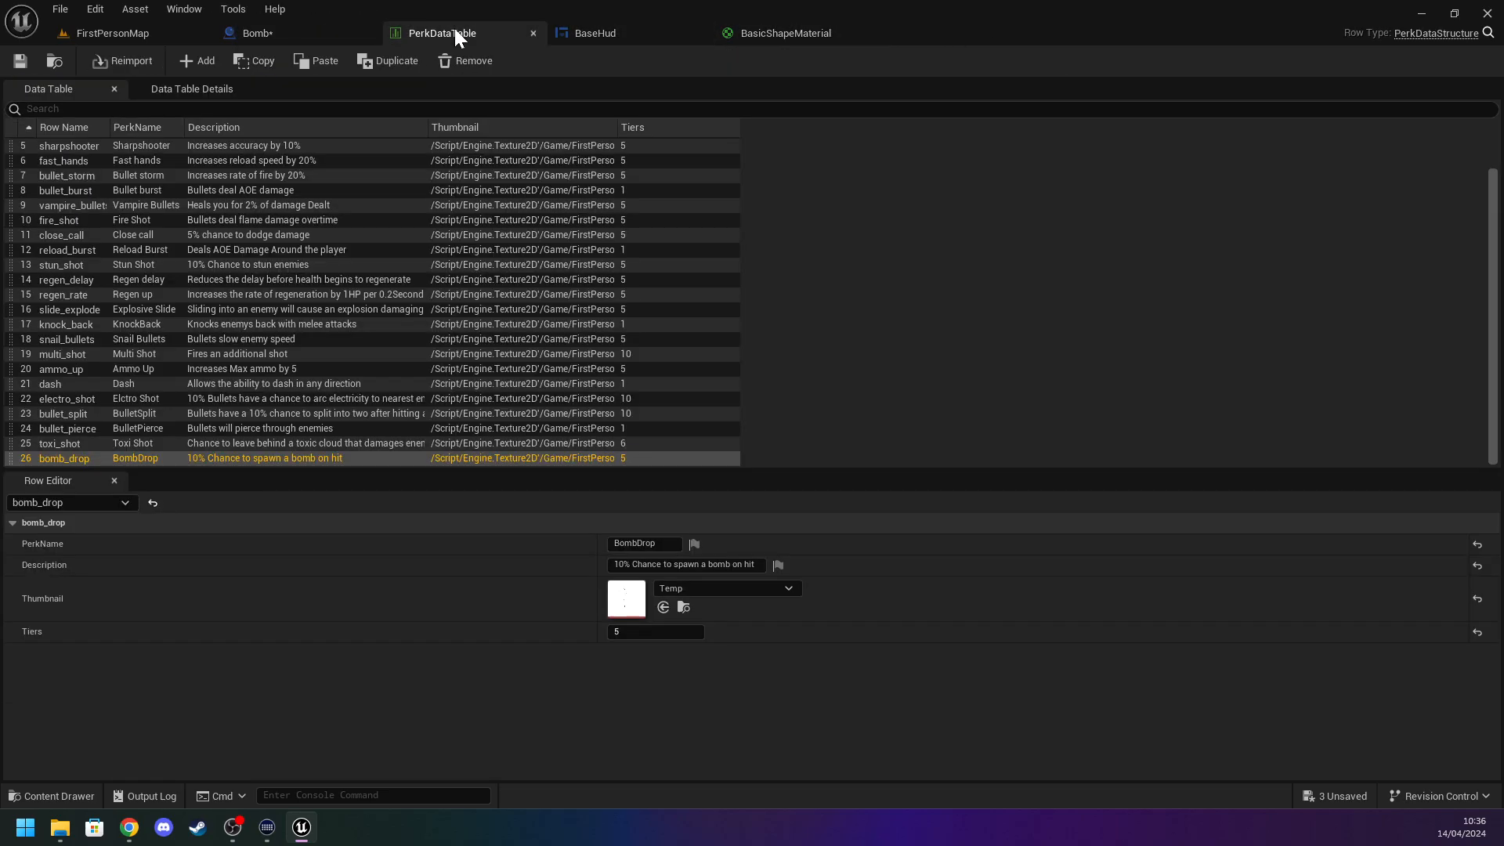
left_click(700, 33)
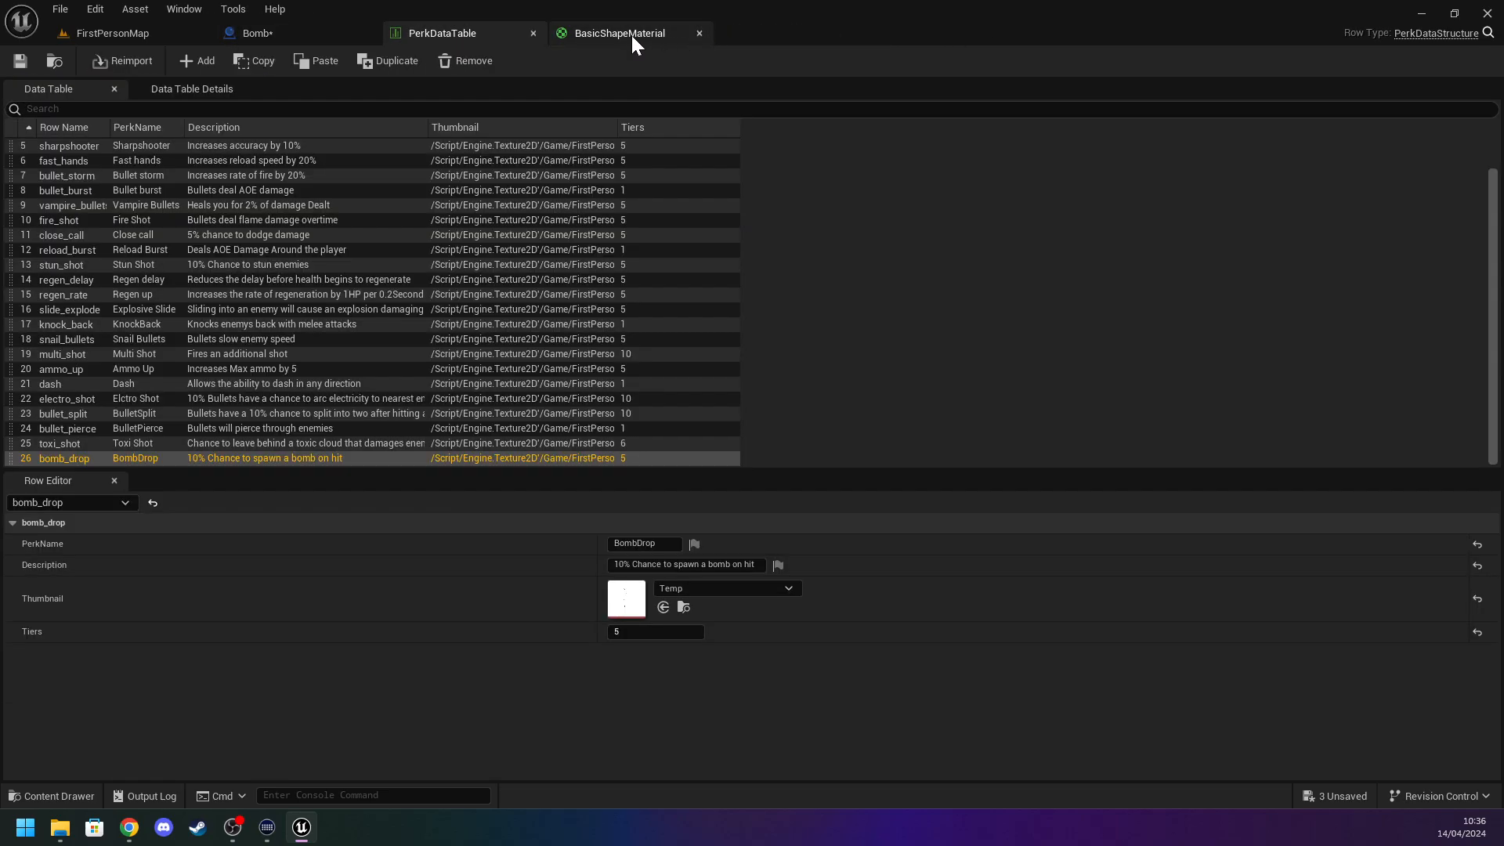
left_click(632, 36)
left_click(700, 32)
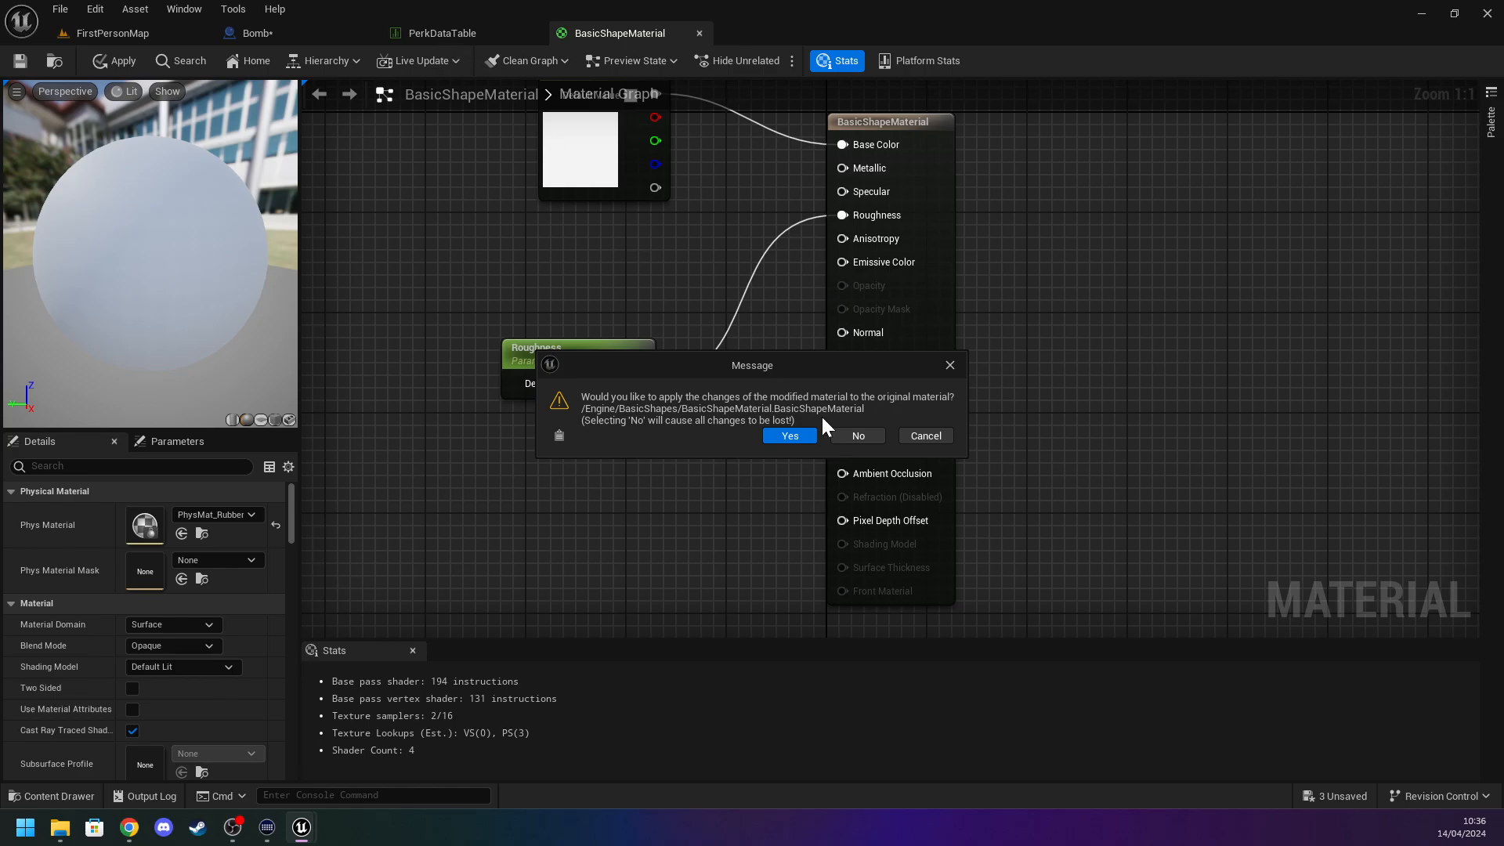
left_click(800, 439)
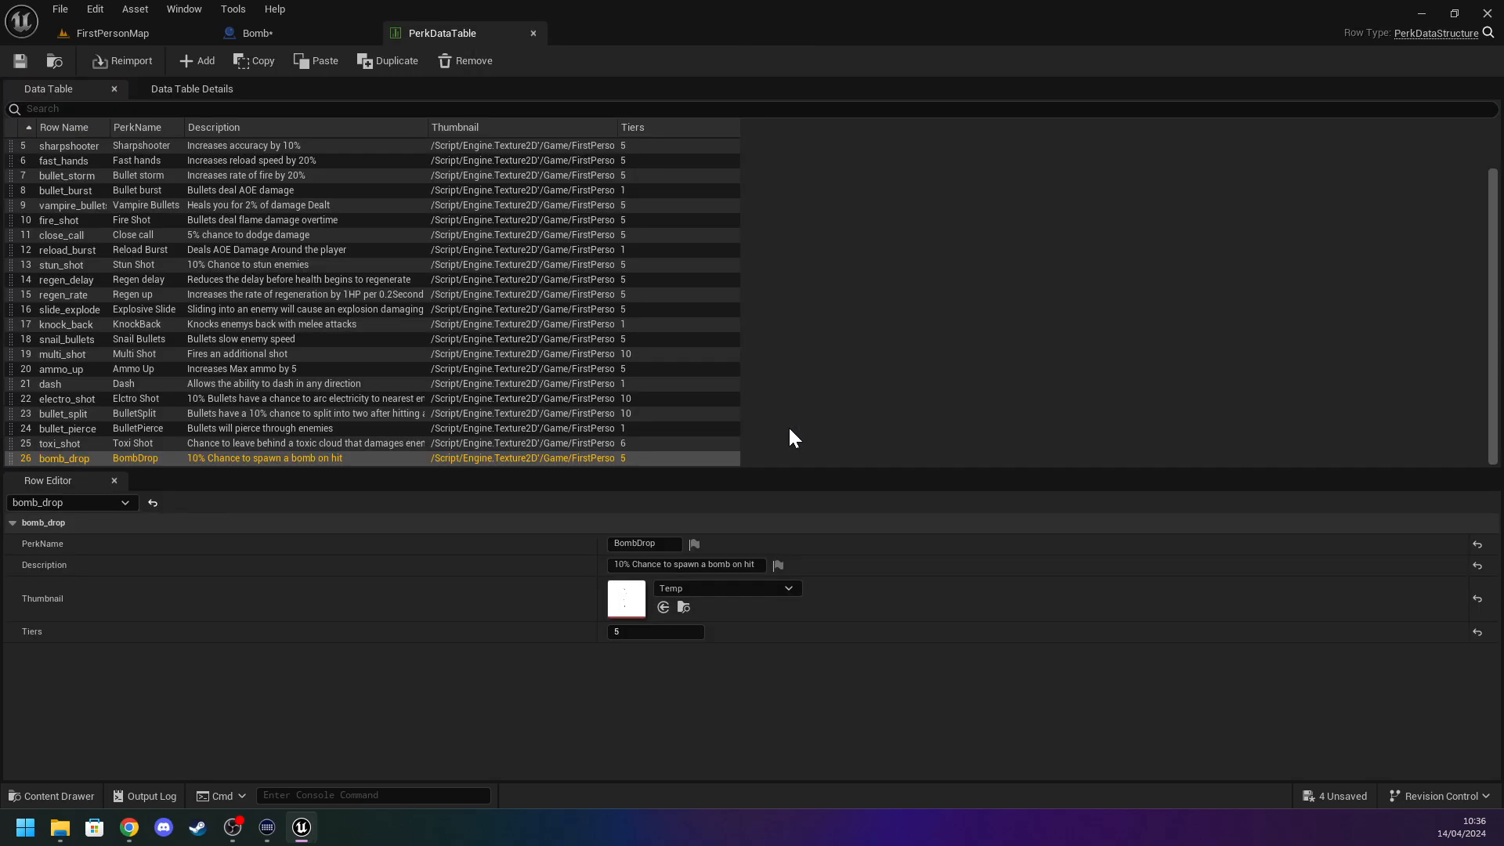
left_click(288, 28)
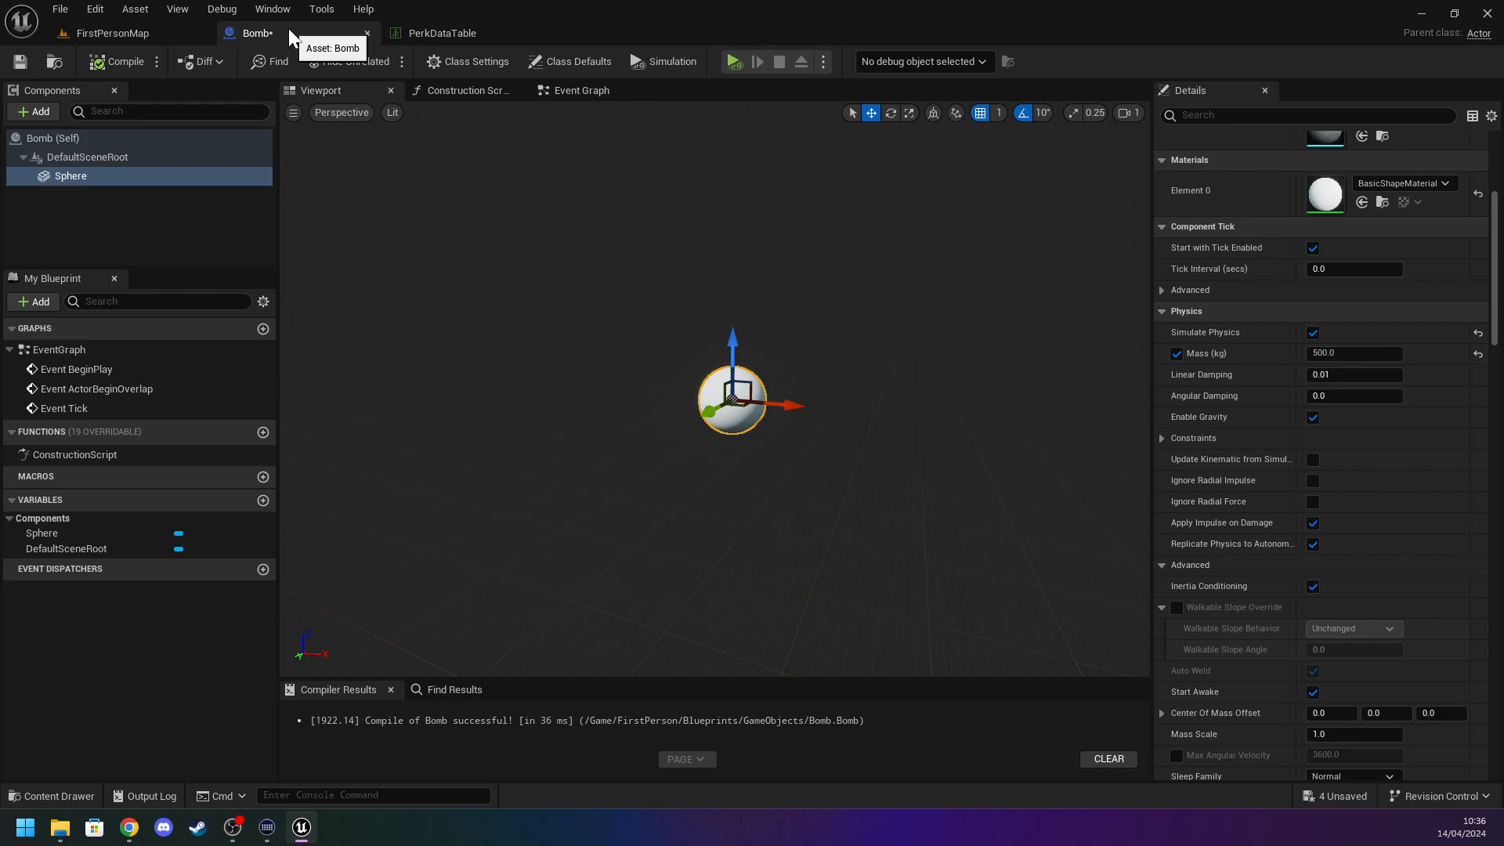
Select the Bomb actor placed between the enemies in FirstPersonMap and inspect it.
left_click(138, 30)
mouse_move(584, 440)
right_mouse_down()
mouse_move(604, 440)
mouse_move(591, 510)
mouse_move(589, 439)
right_mouse_up()
key("w")
key("s")
scroll(426, 221, "up", 5)
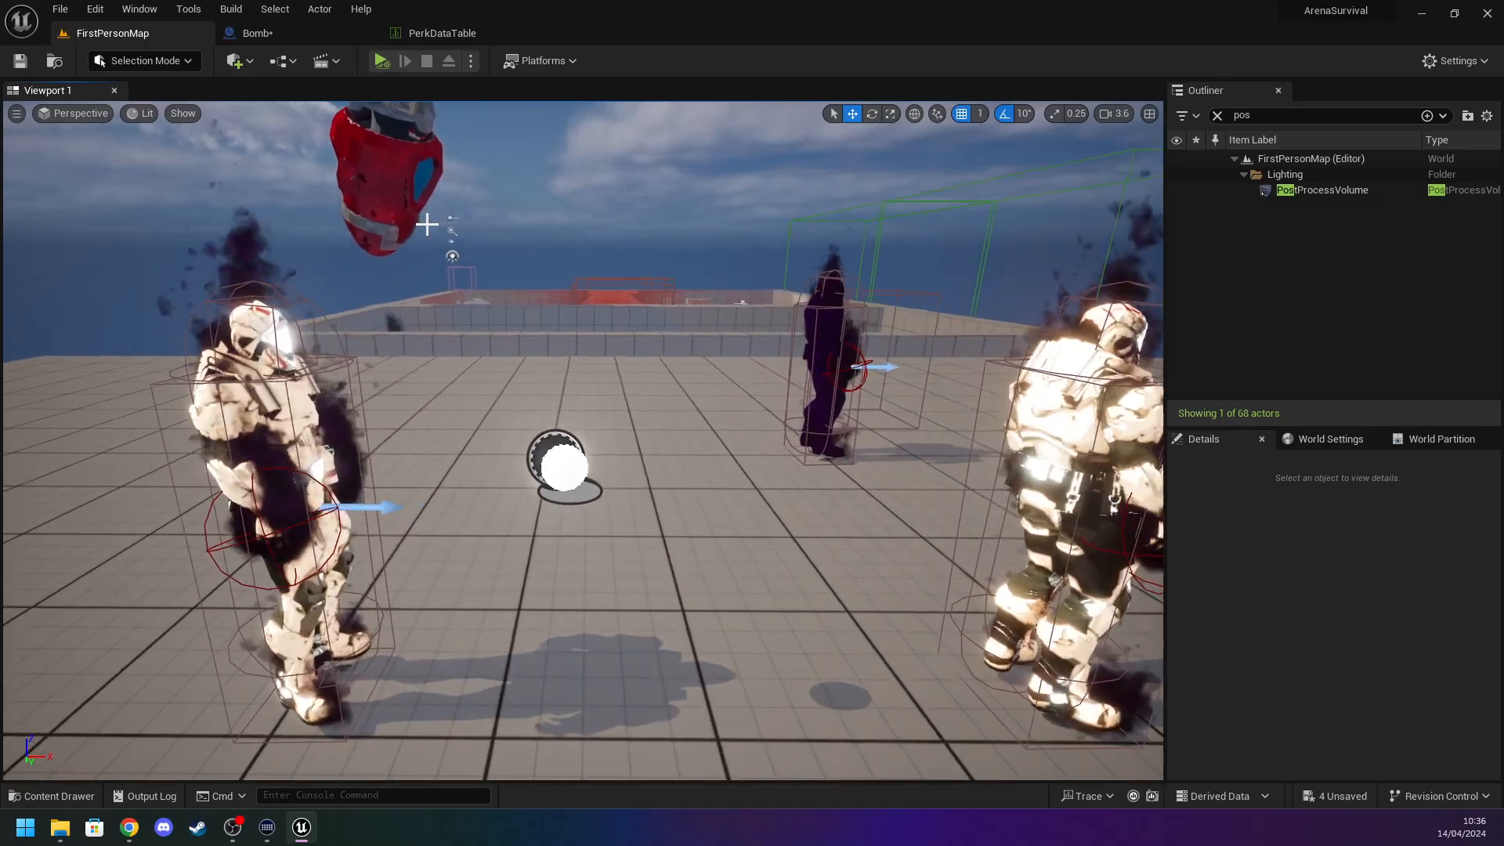
left_click(550, 476)
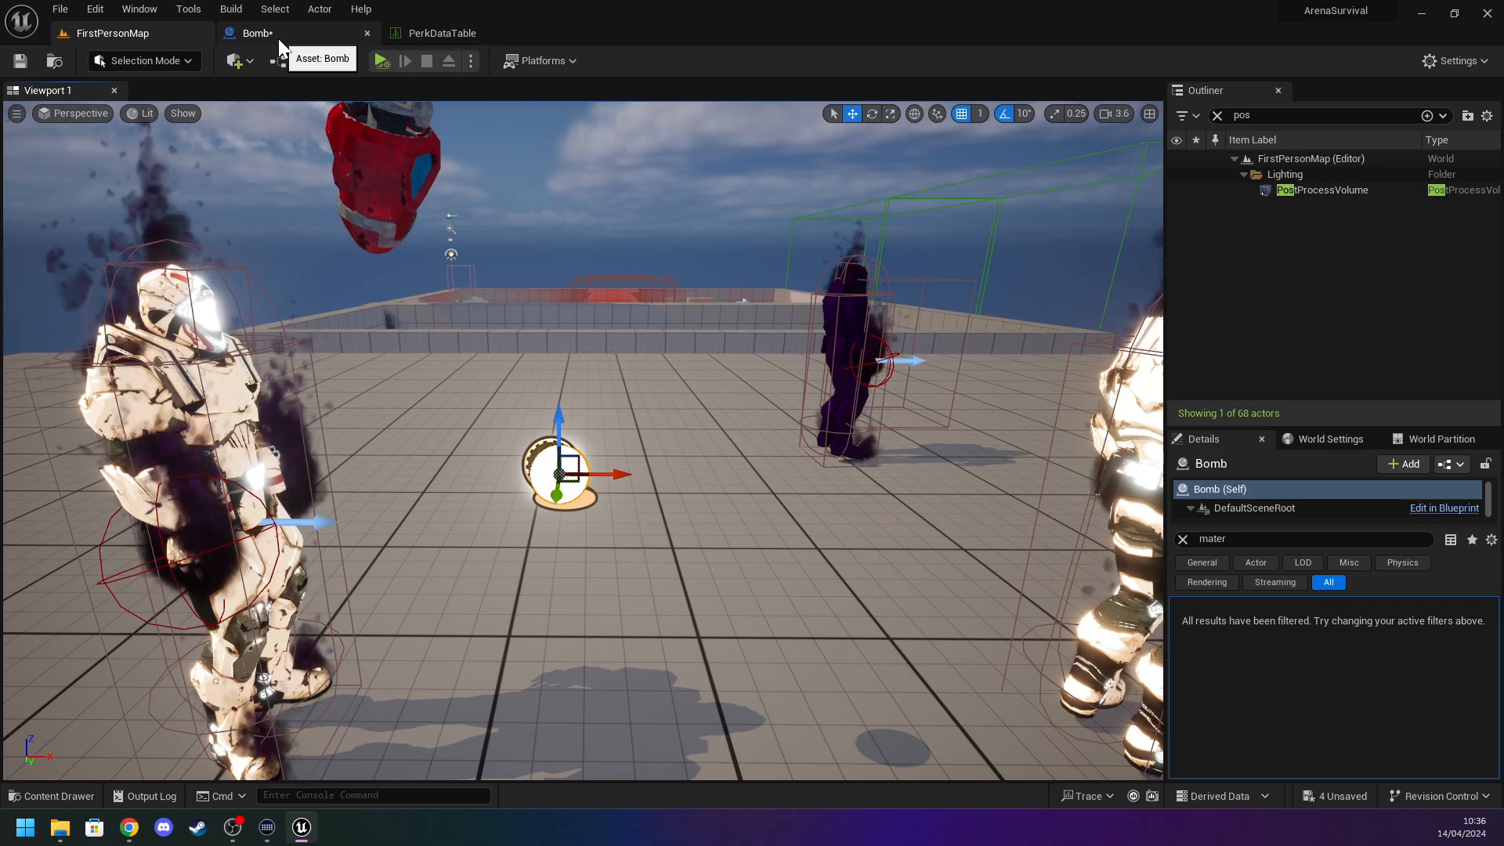
right_click_drag(345, 154, 304, 154)
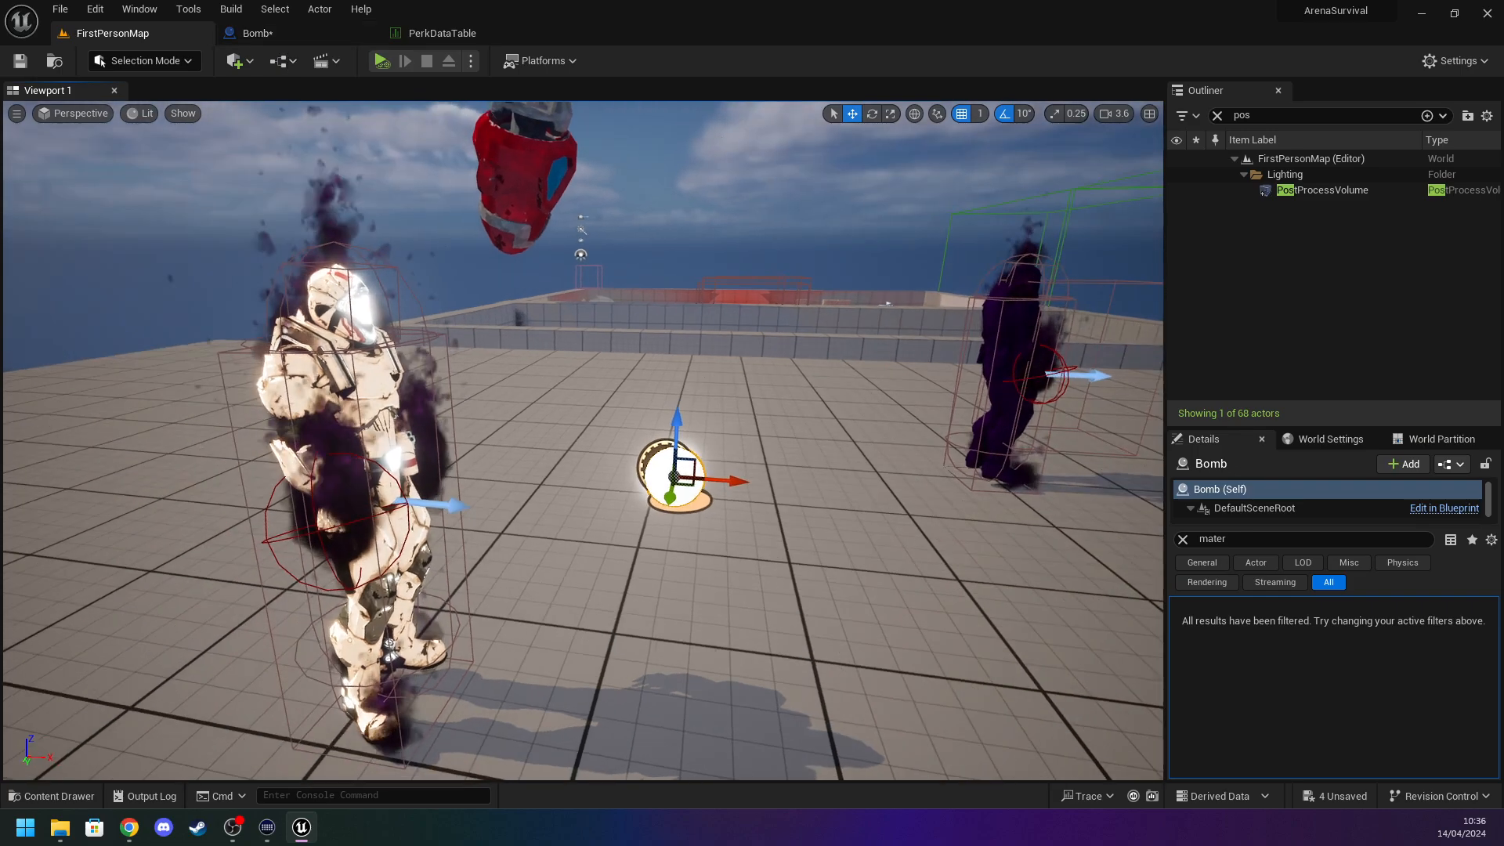
Reopen BasicShapeMaterial from the engine's basic shapes and check the options for its Phys Material.
key("ctrl+space")
double_click(300, 604)
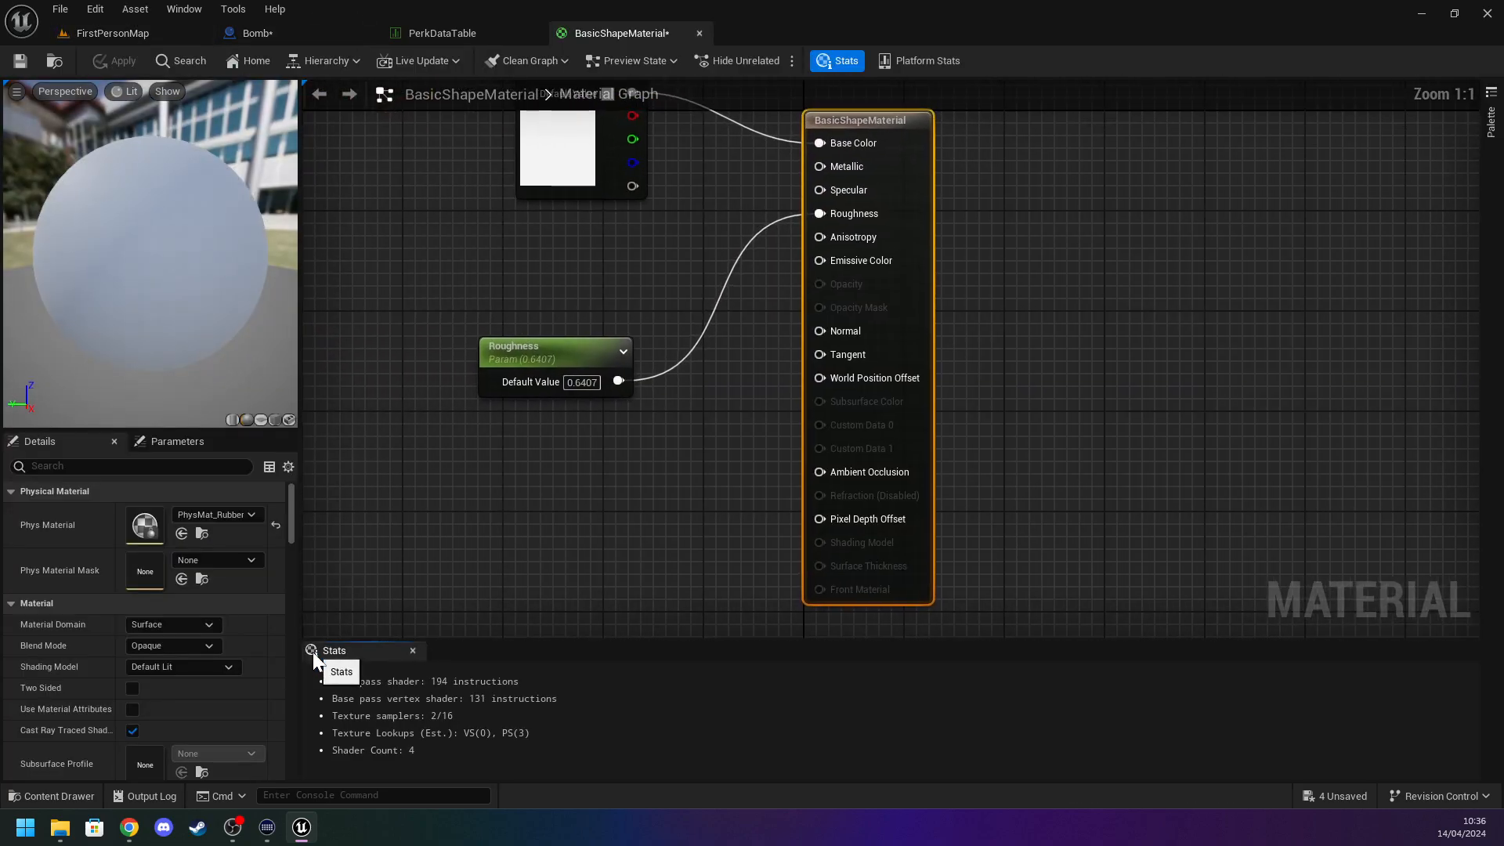
left_click(233, 518)
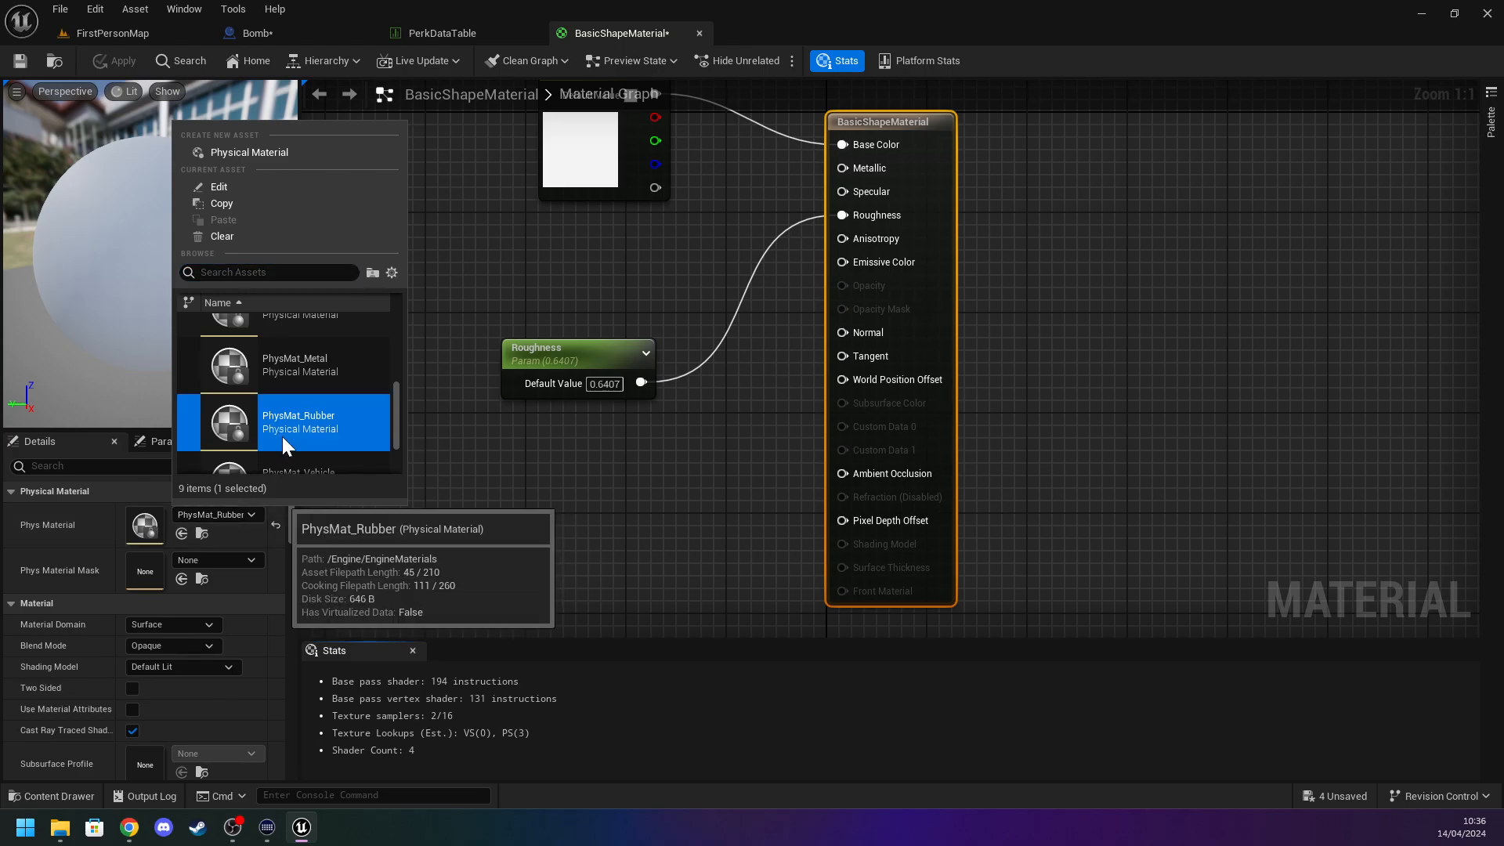
left_click(152, 540)
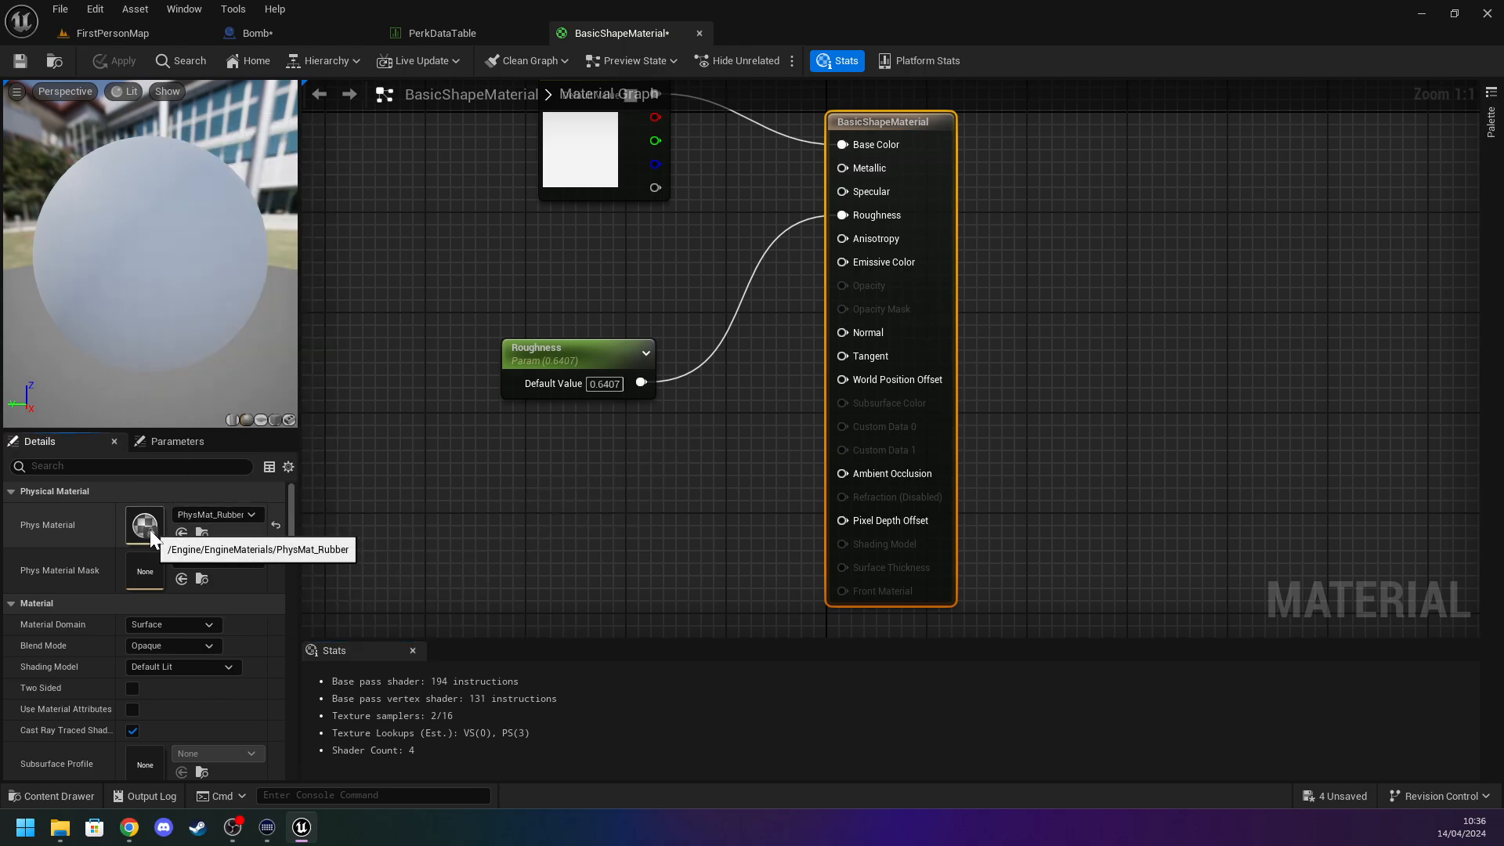
right_click(149, 533)
left_click(395, 422)
Create a Physical Material asset of class PhysicalMaterial in the project's Content folder, keeping the default name.
key("ctrl+space")
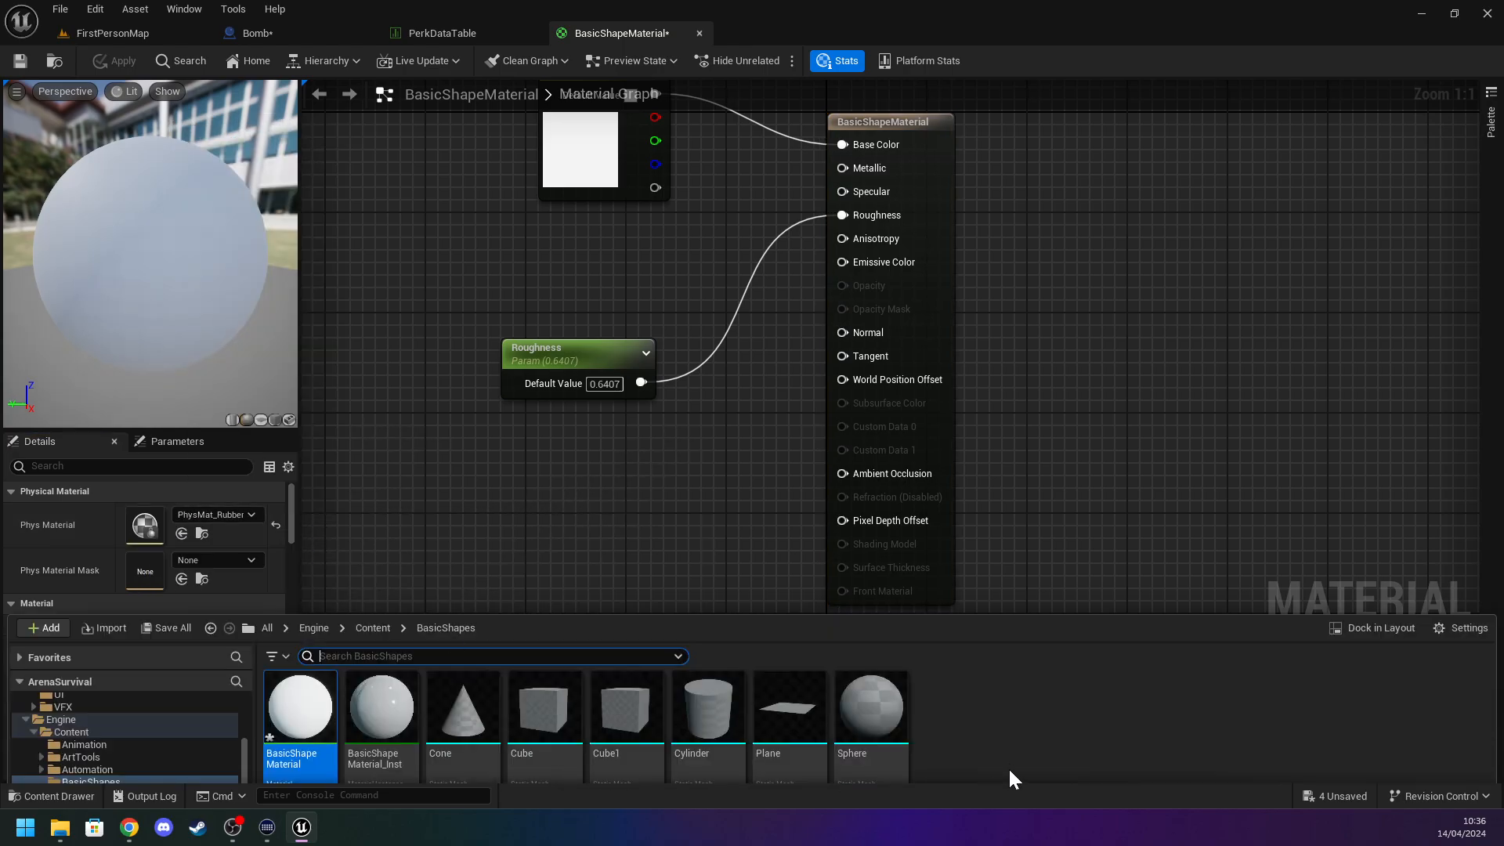
left_click(271, 524)
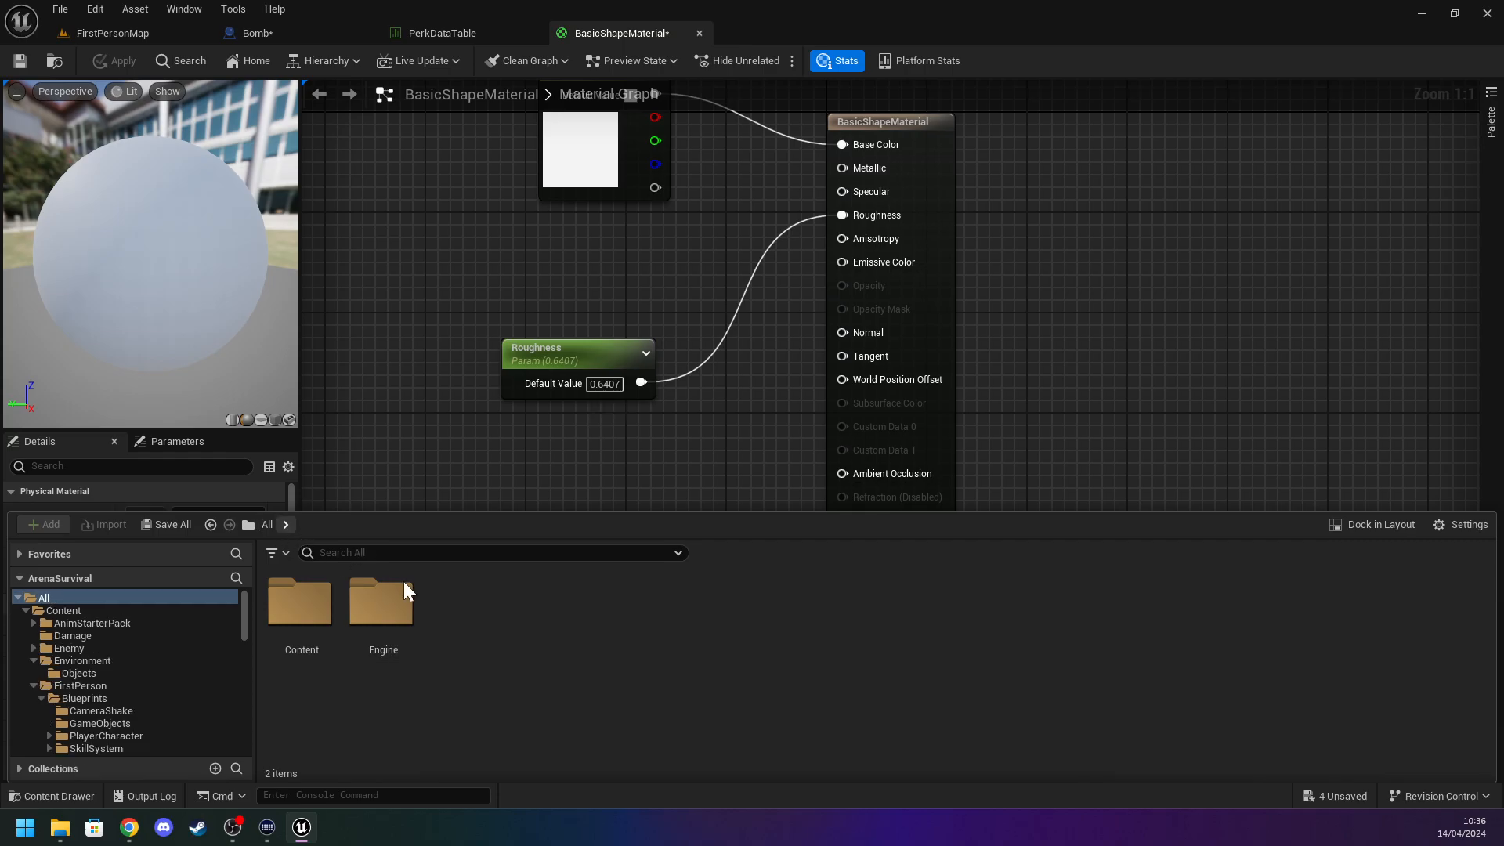
double_click(300, 608)
right_click(597, 682)
left_click(525, 751)
right_click(523, 750)
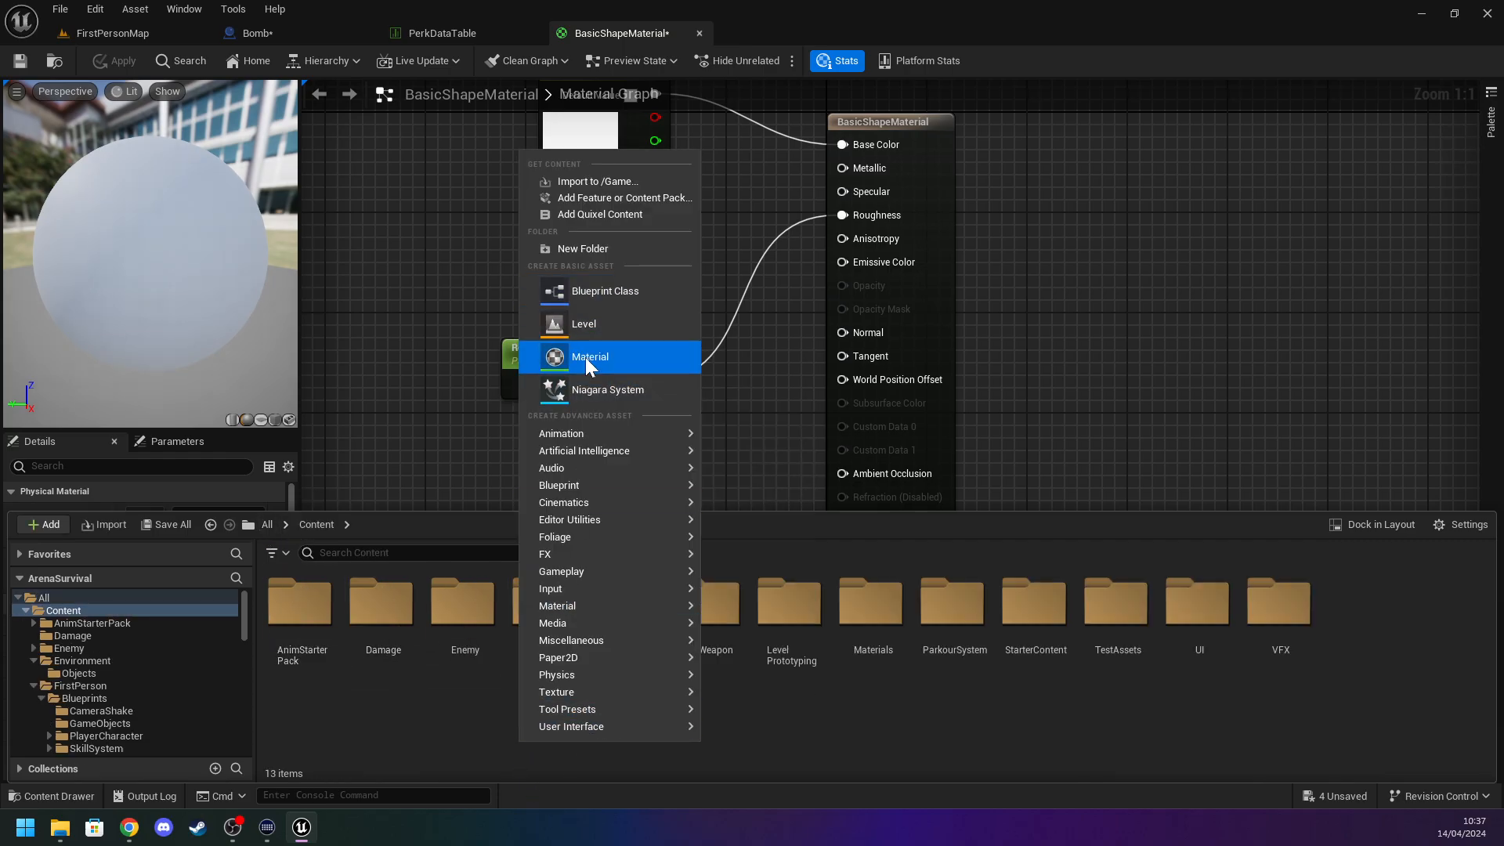
mouse_move(584, 605)
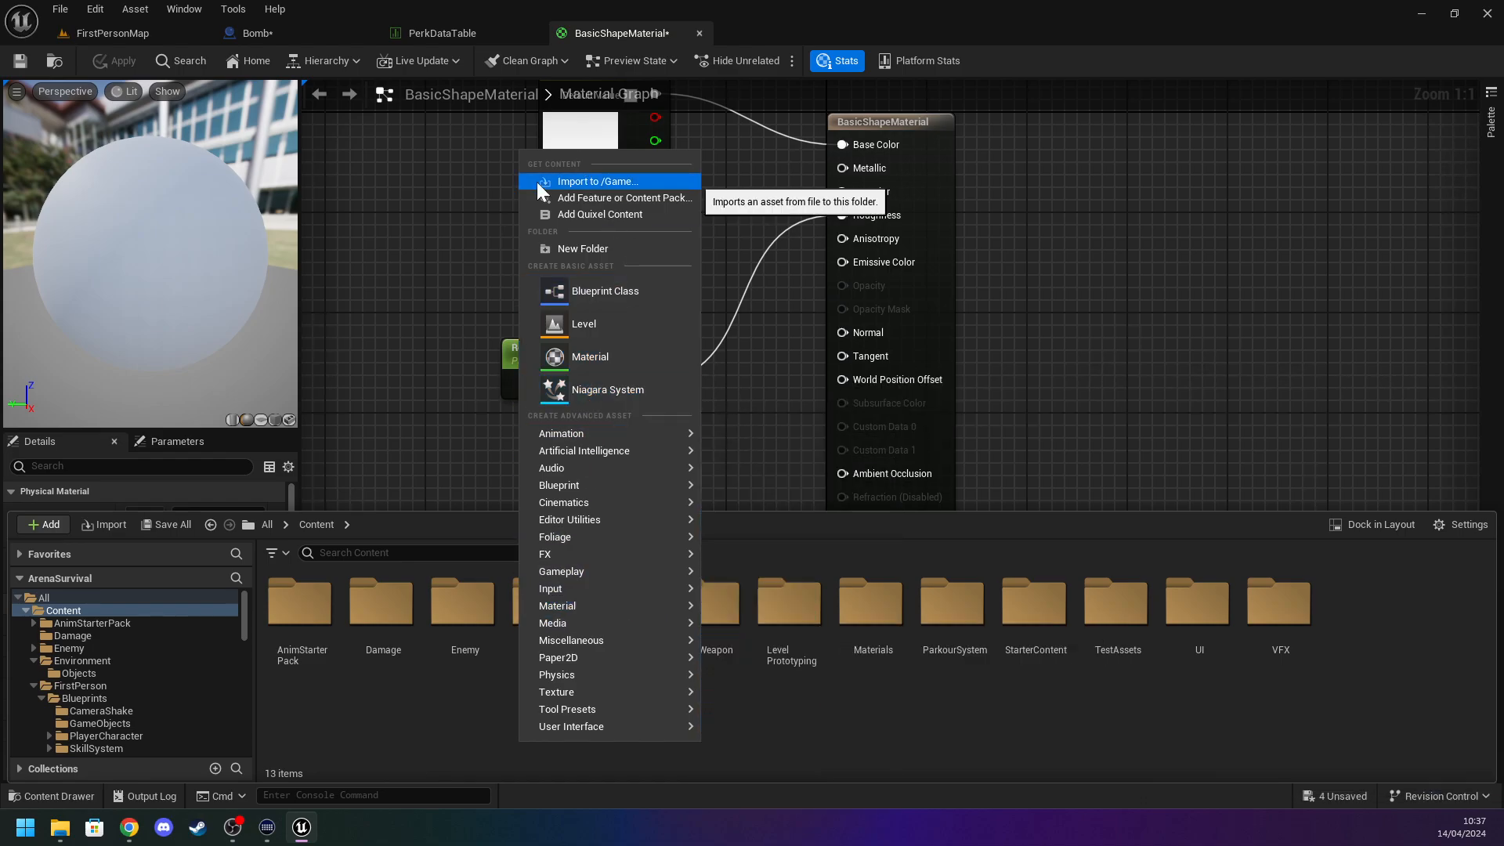
type("phy")
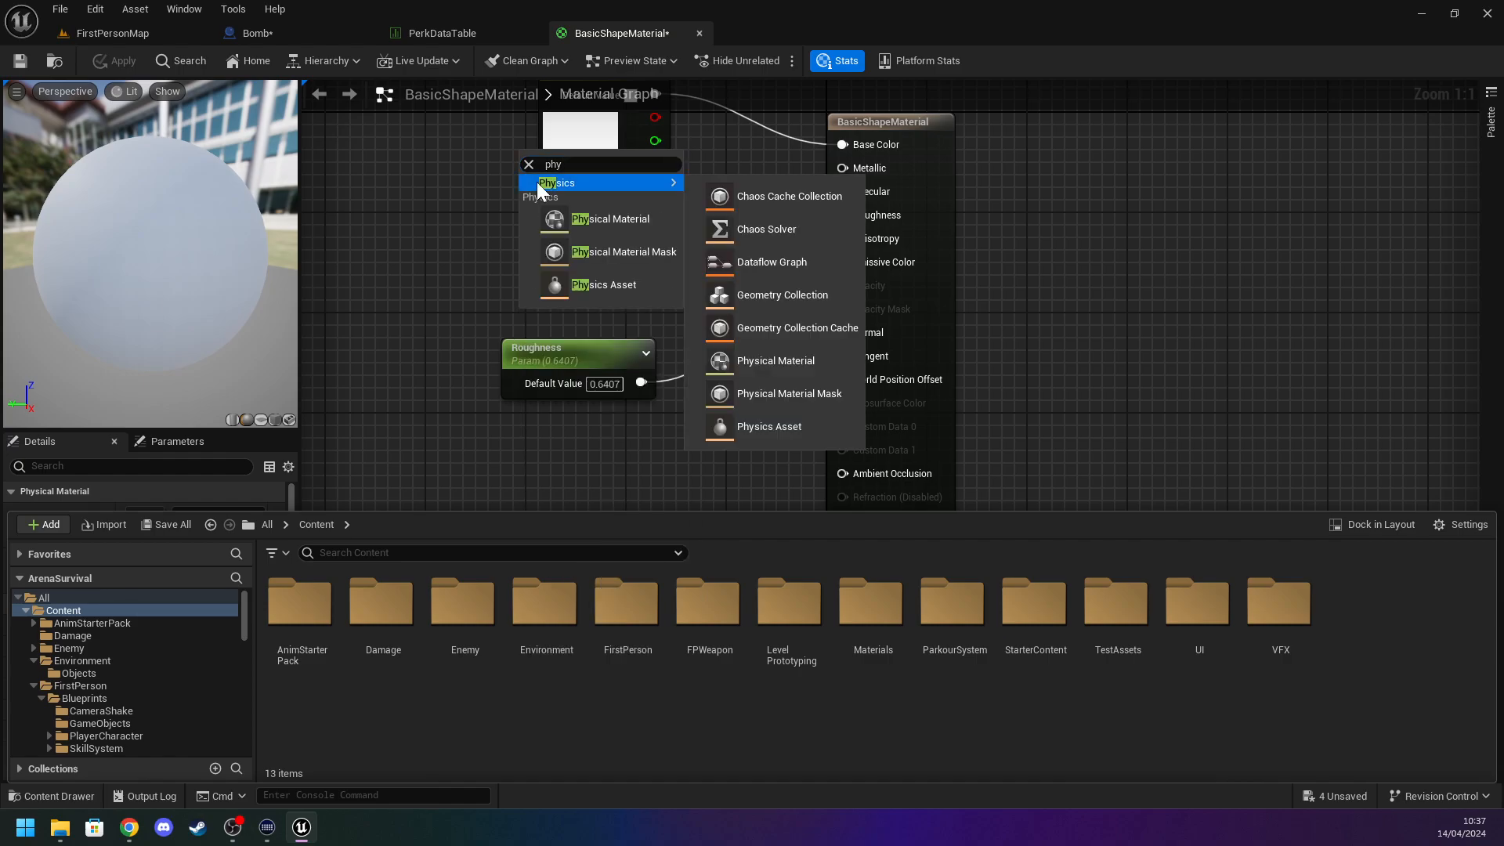
left_click(602, 224)
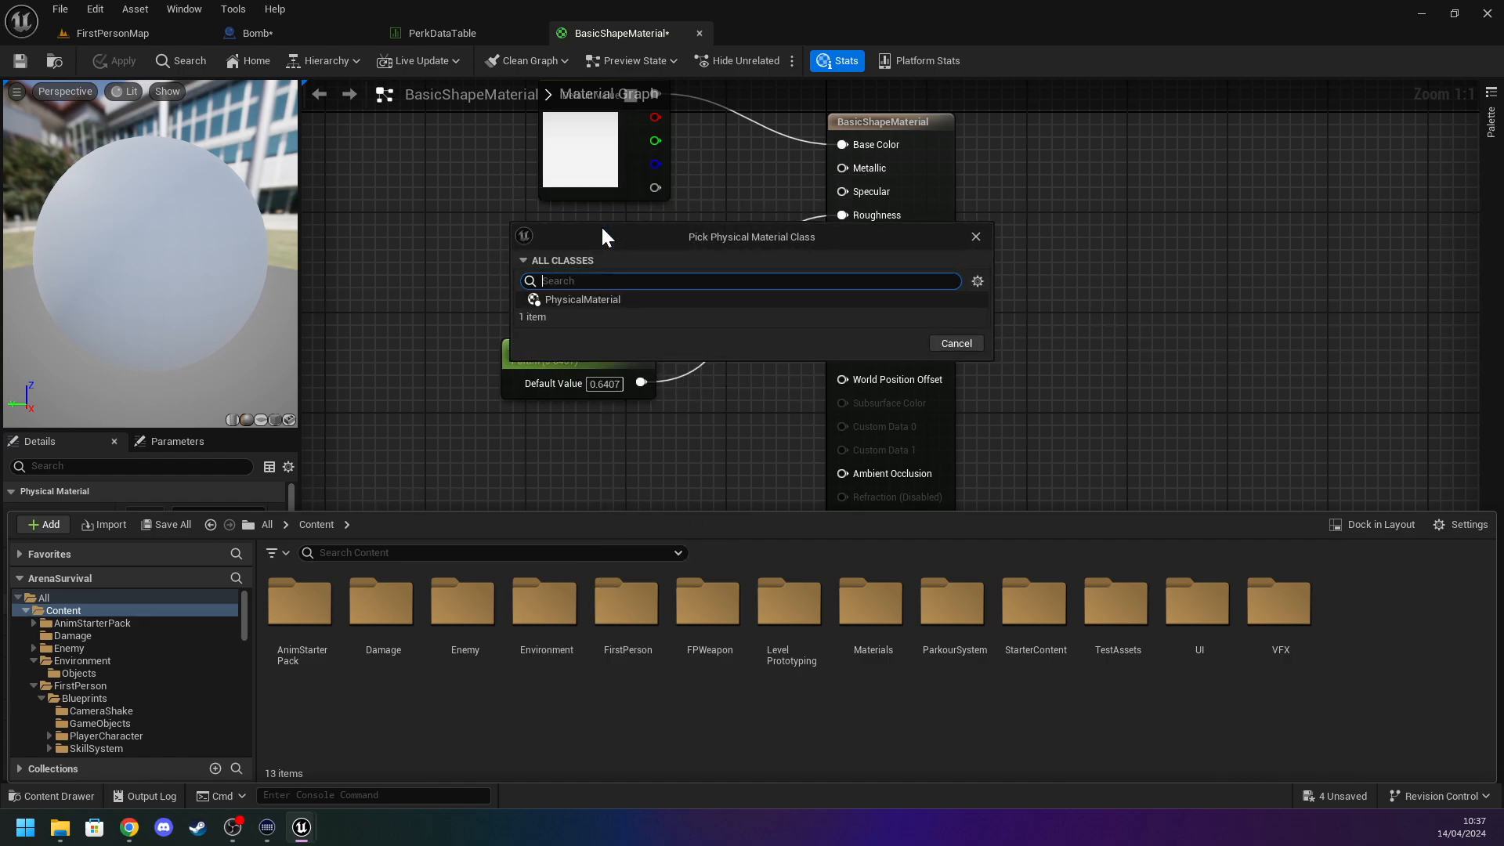
left_click(617, 300)
left_click(898, 343)
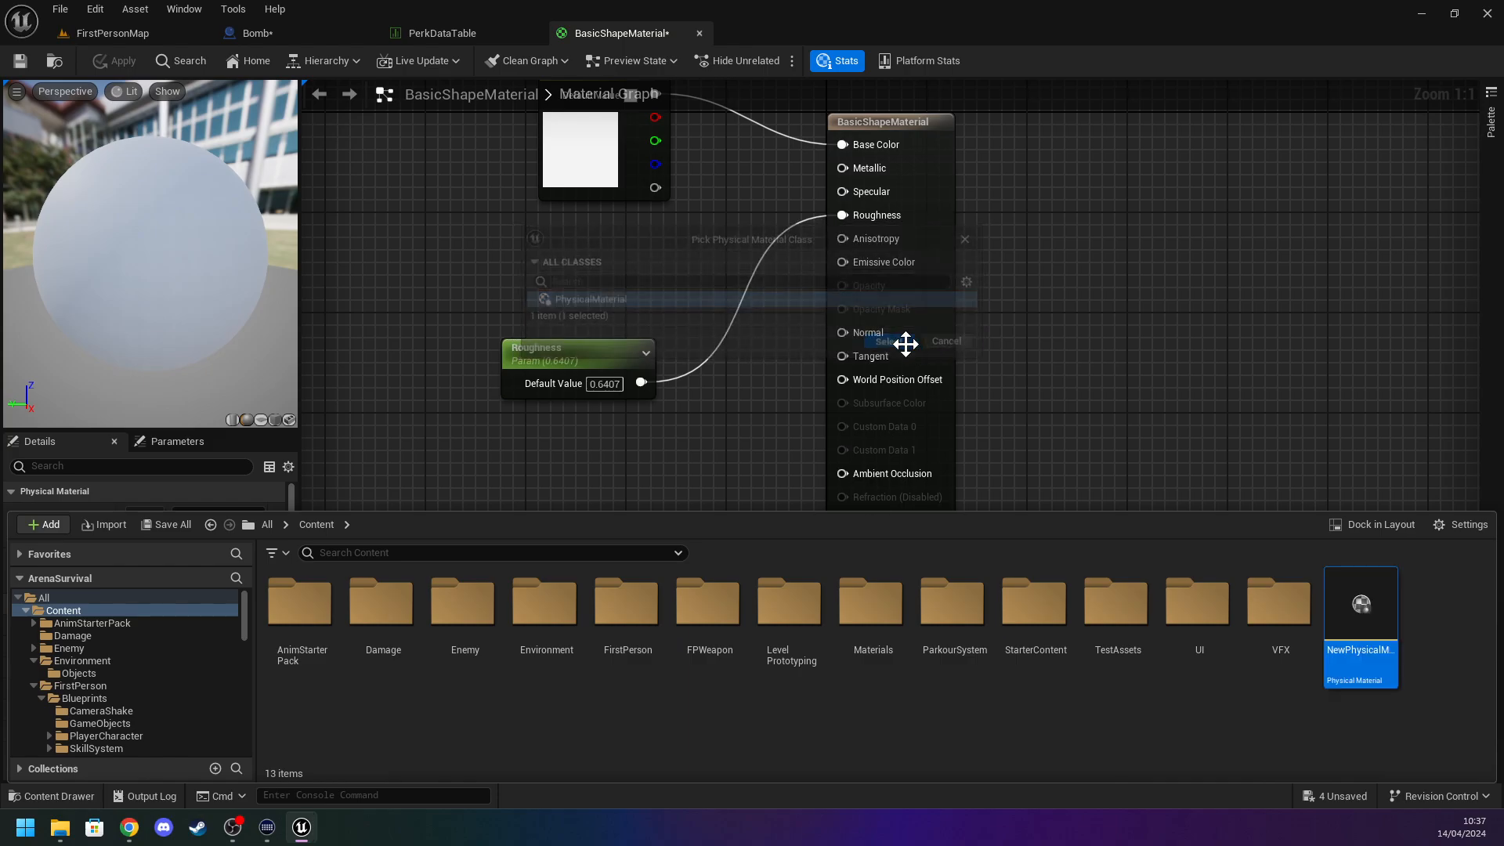
key("Return")
Open the new physical material, review its Restitution, Density, sleep threshold and Strength properties, and close it.
double_click(1361, 604)
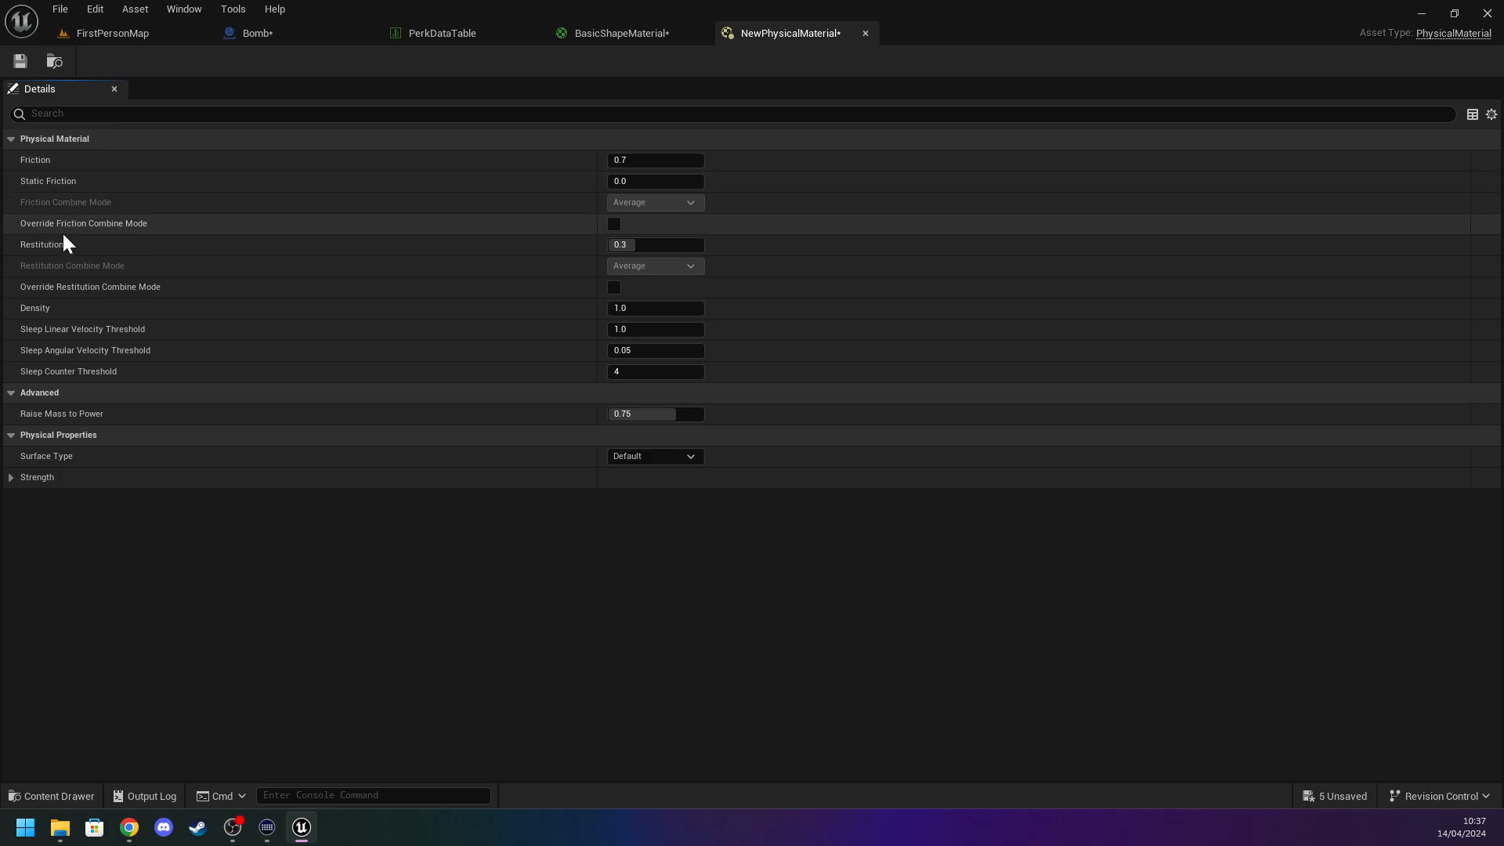
mouse_move(25, 246)
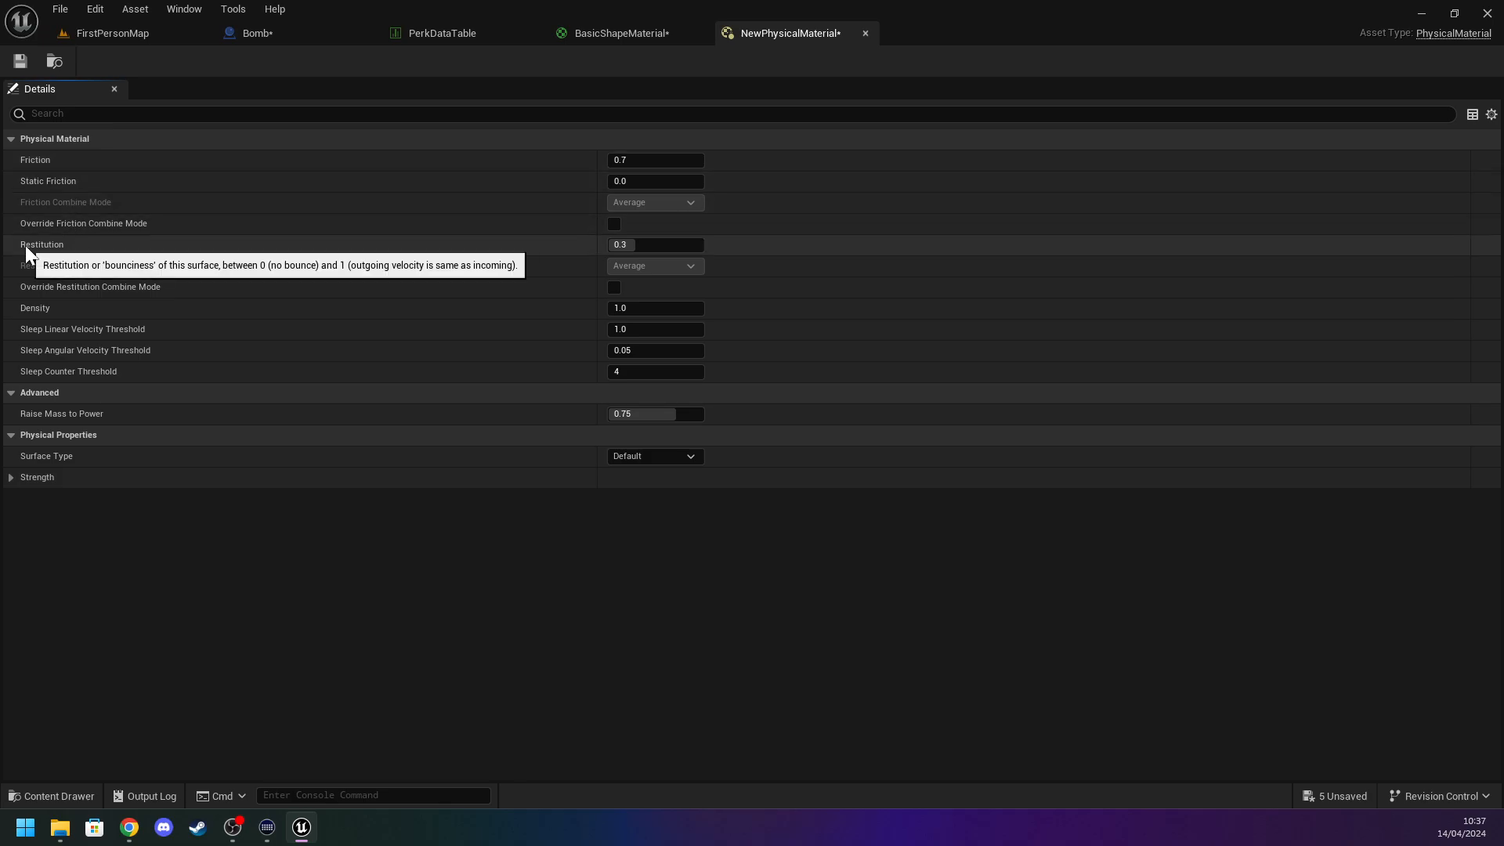
mouse_move(36, 304)
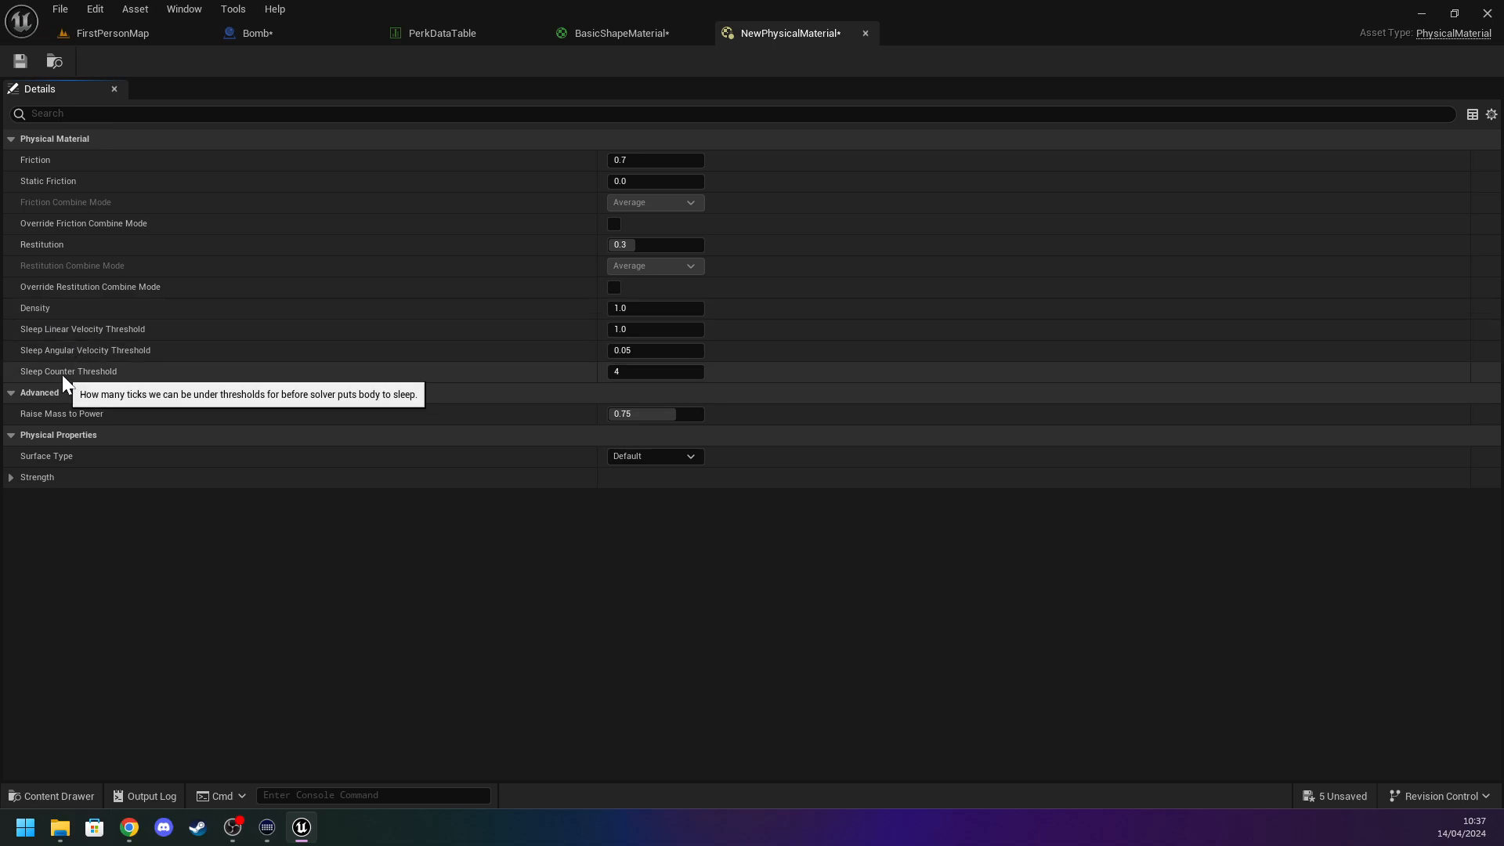
left_click(12, 479)
left_click(12, 477)
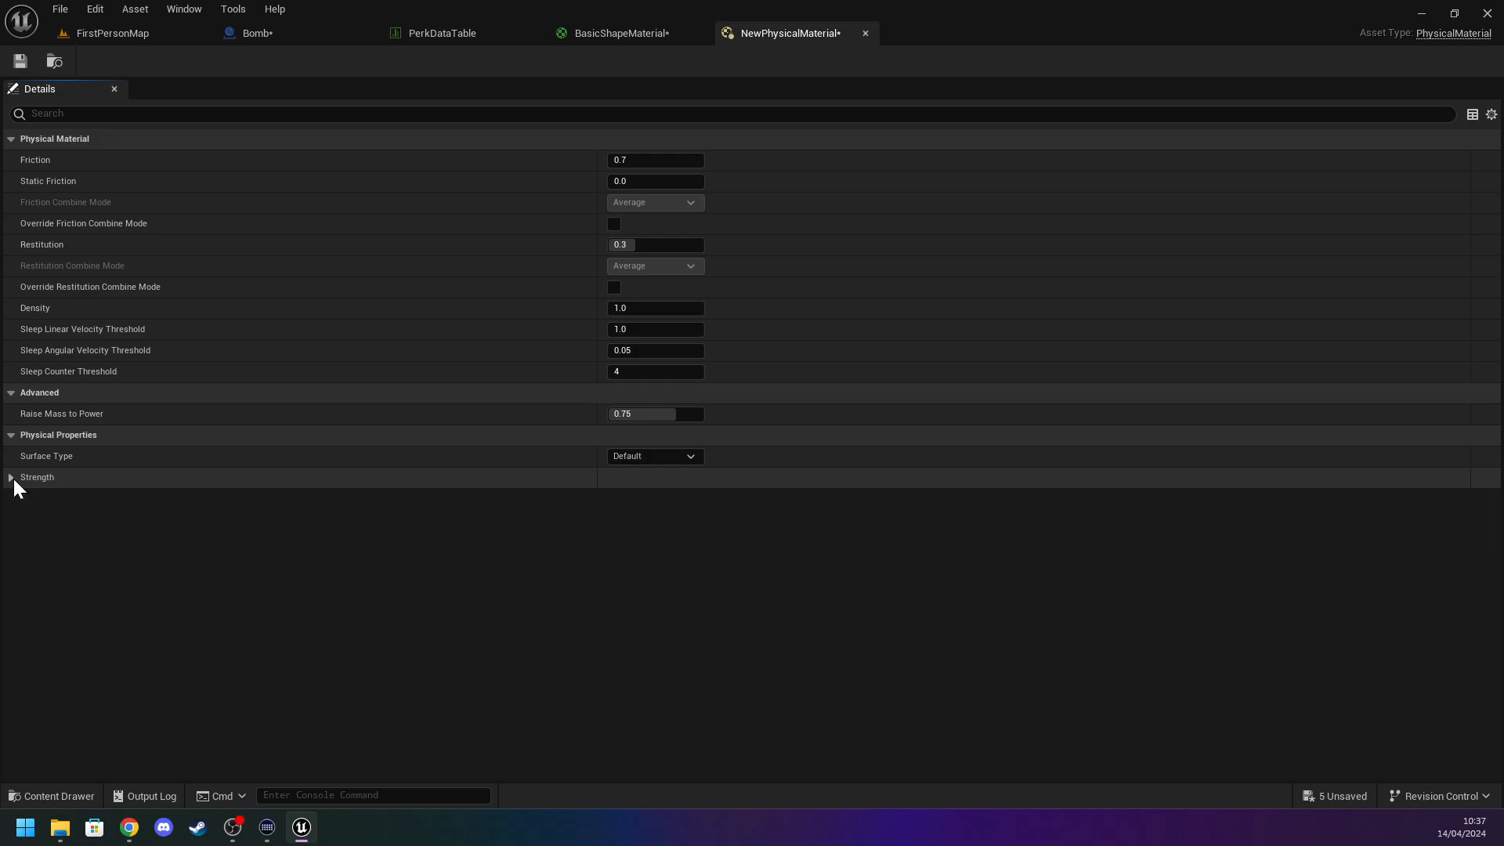
left_click(865, 33)
Inspect the Bomb up close in FirstPersonMap, play the level to watch its bounce, stop the session, and close the Message Log.
left_click(114, 33)
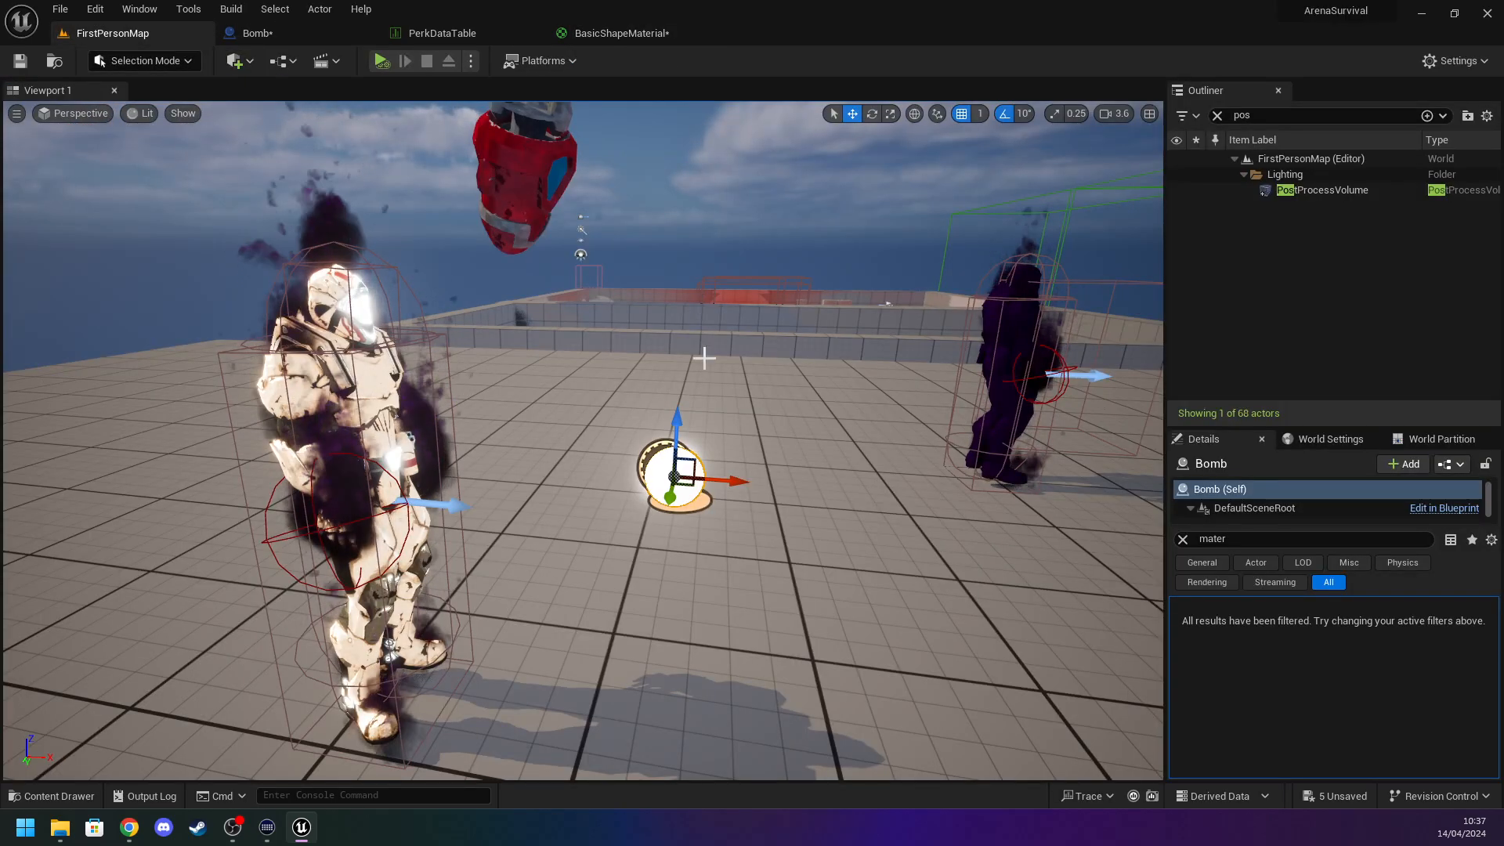
right_click_drag(611, 319, 650, 317)
key("w")
key("s")
key("w")
key("s")
key("w")
key("w")
key("s")
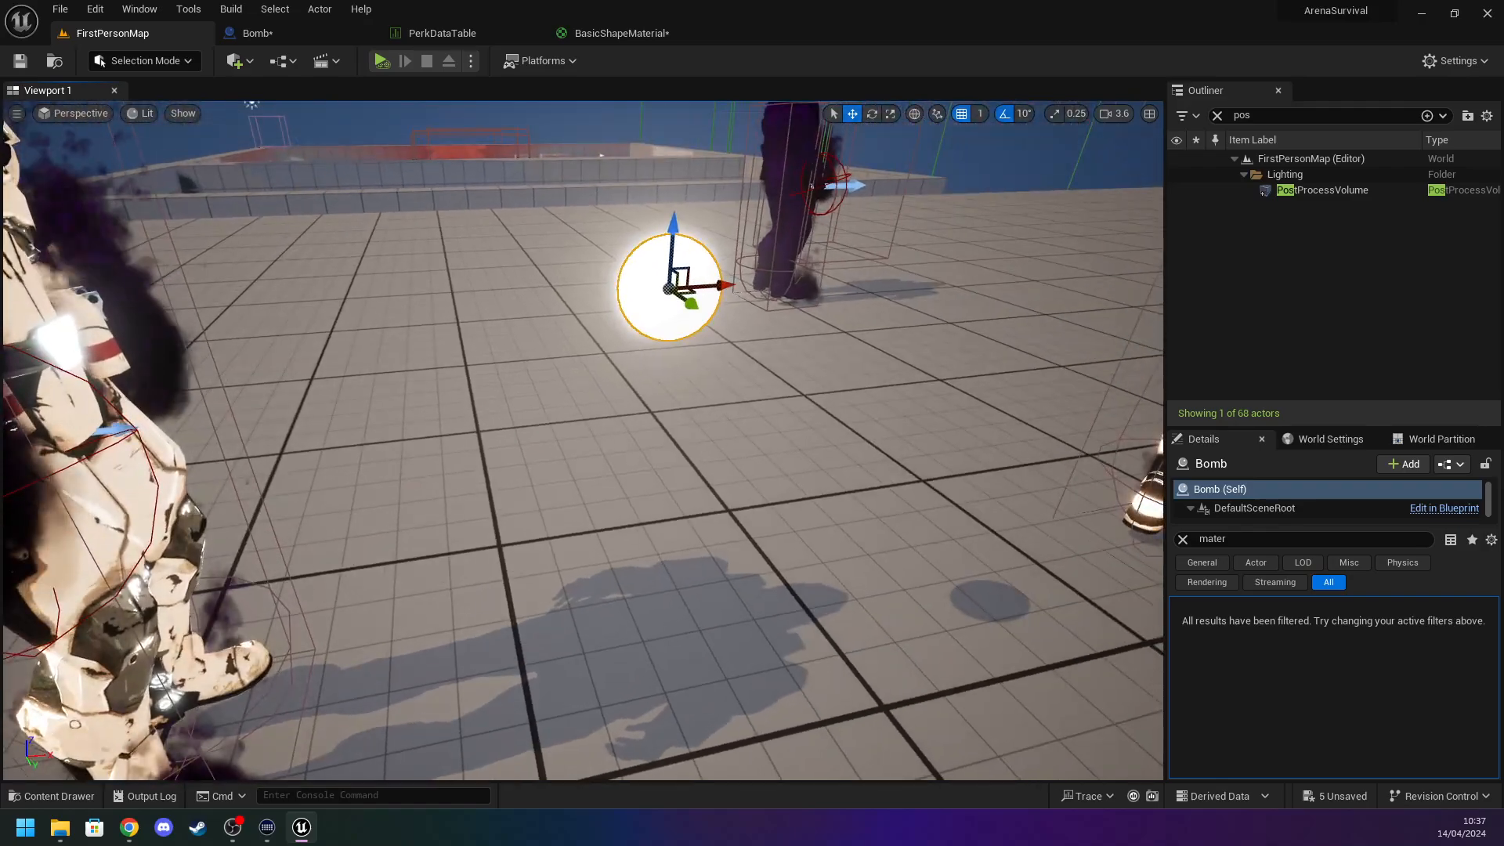
left_click(381, 60)
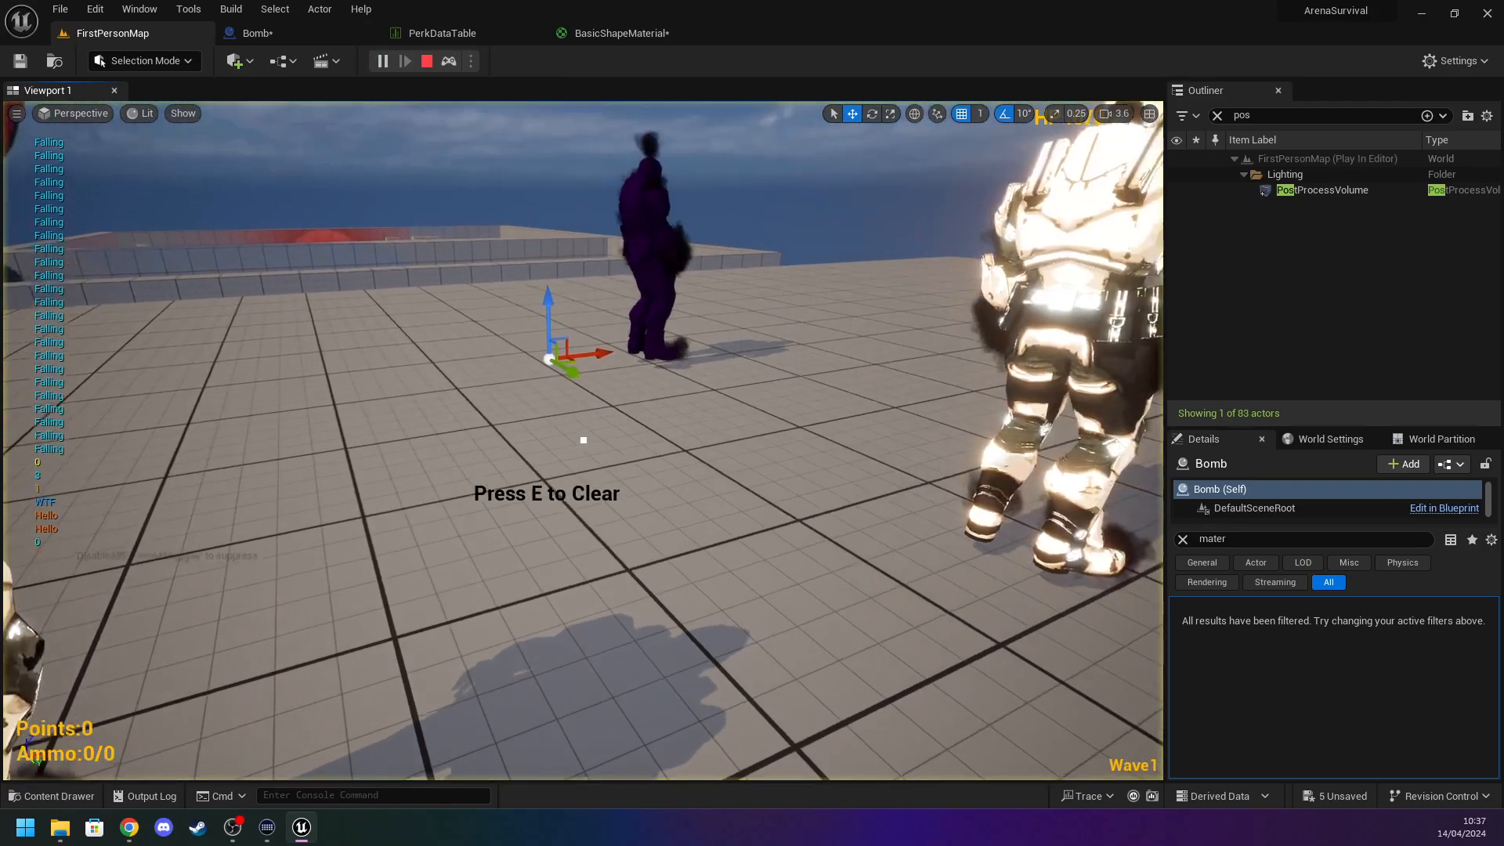
key("shift+F1")
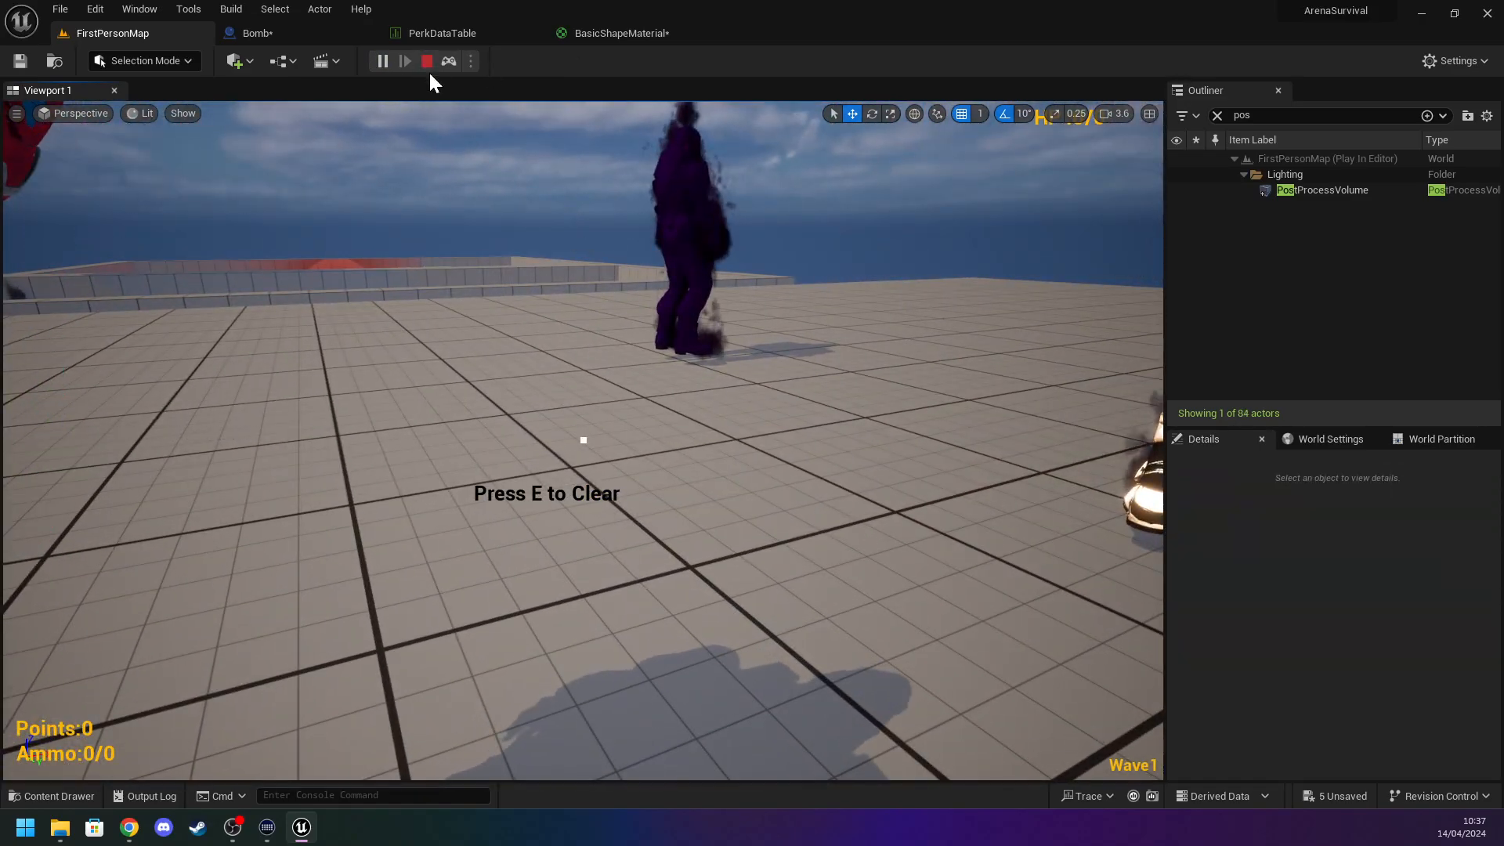
left_click(427, 60)
left_click(1152, 112)
Delete the Destroy Actor node that follows the Delay in the Bomb blueprint's Event Graph.
left_click(310, 35)
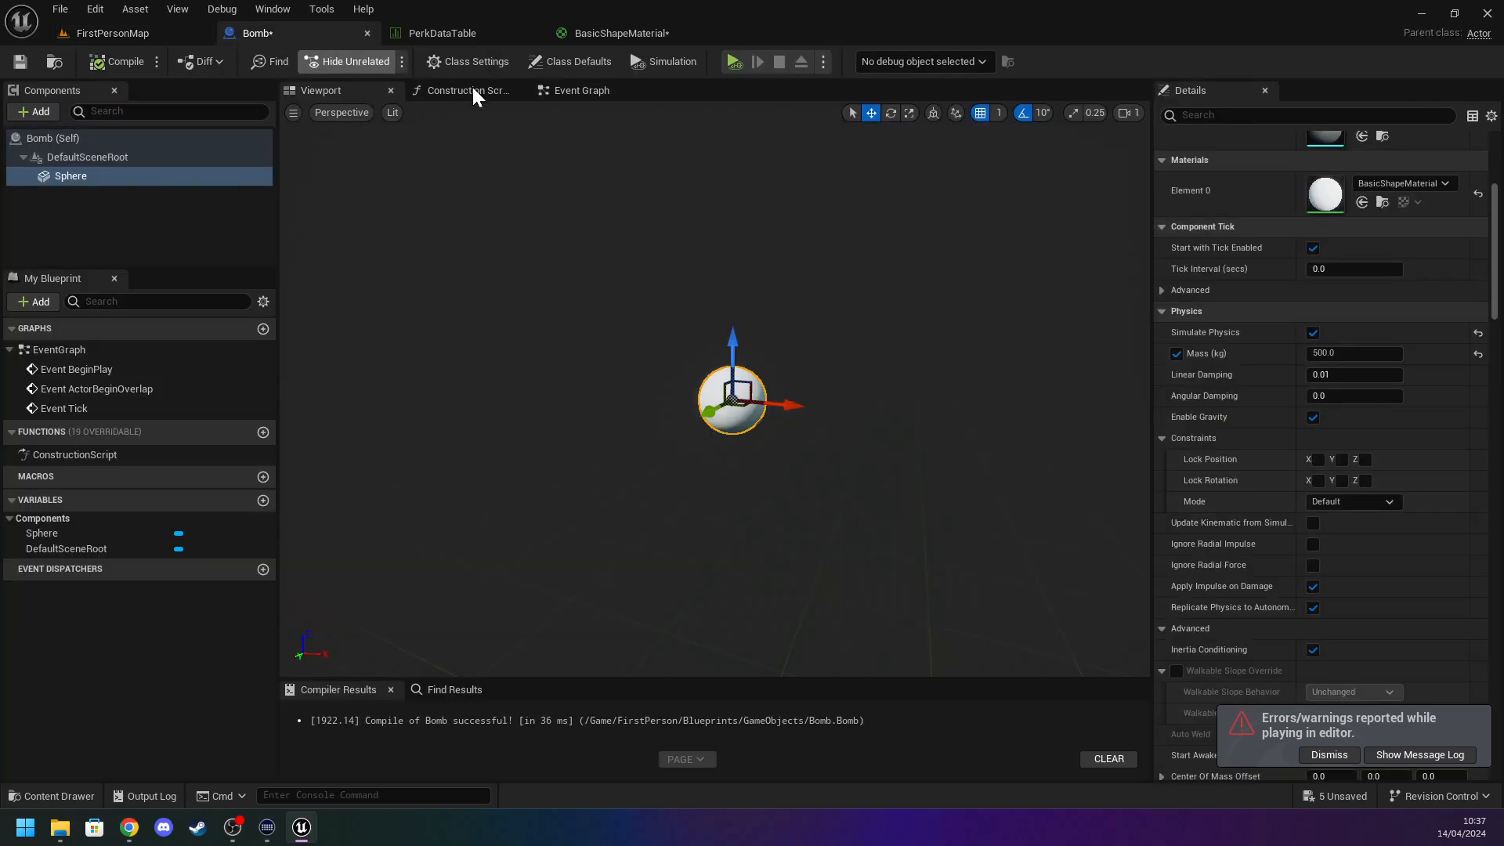
left_click(579, 90)
right_click_drag(882, 475, 647, 469)
left_click(856, 326)
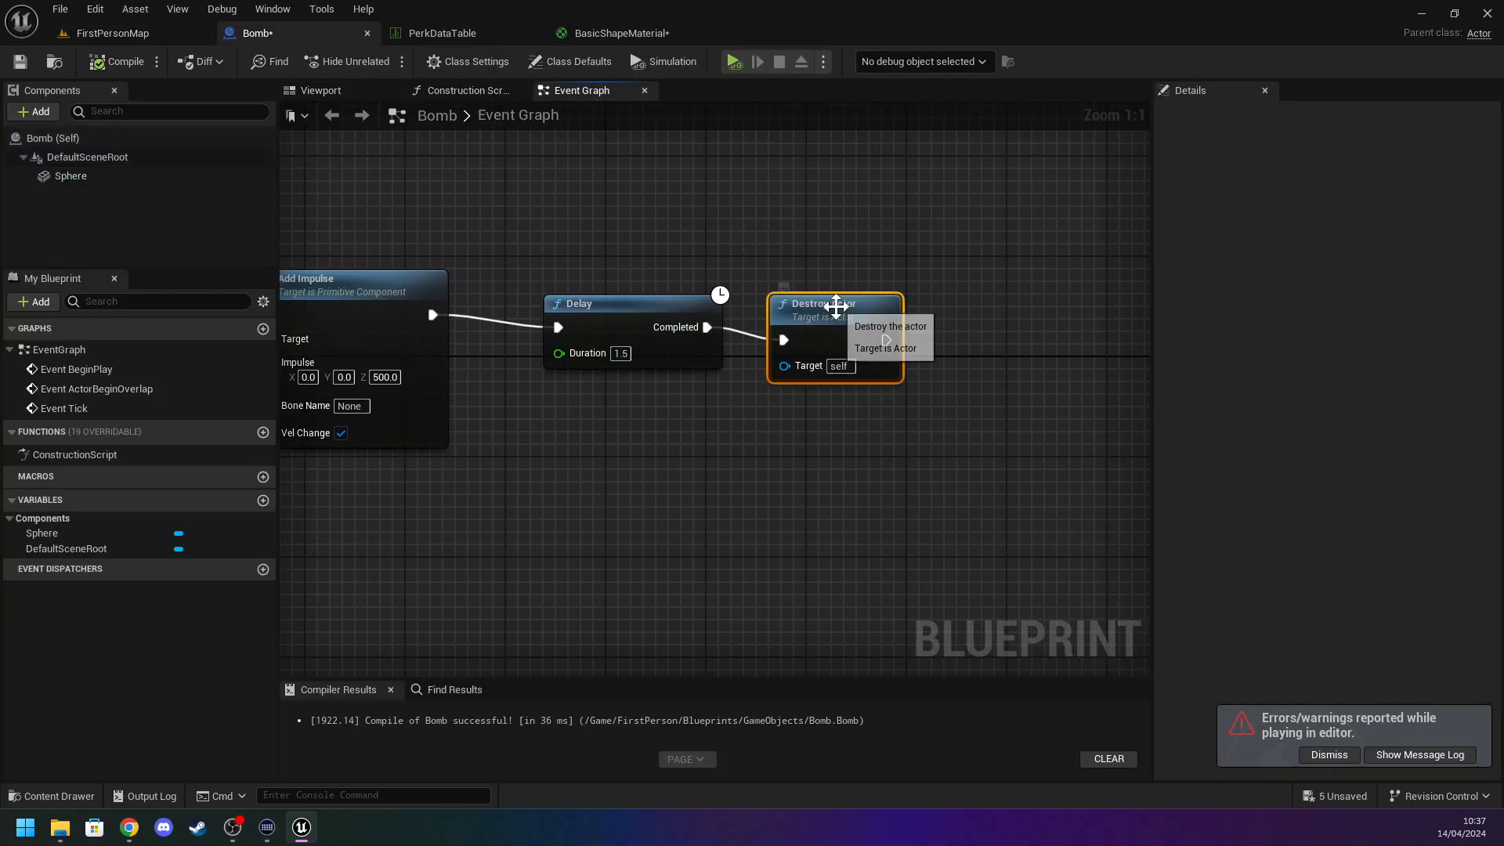
key("Delete")
Search the actions that can follow the Delay node's Completed output for "sphere coll" and "sphere", and look through the sphere functions.
left_click_drag(663, 306, 843, 312)
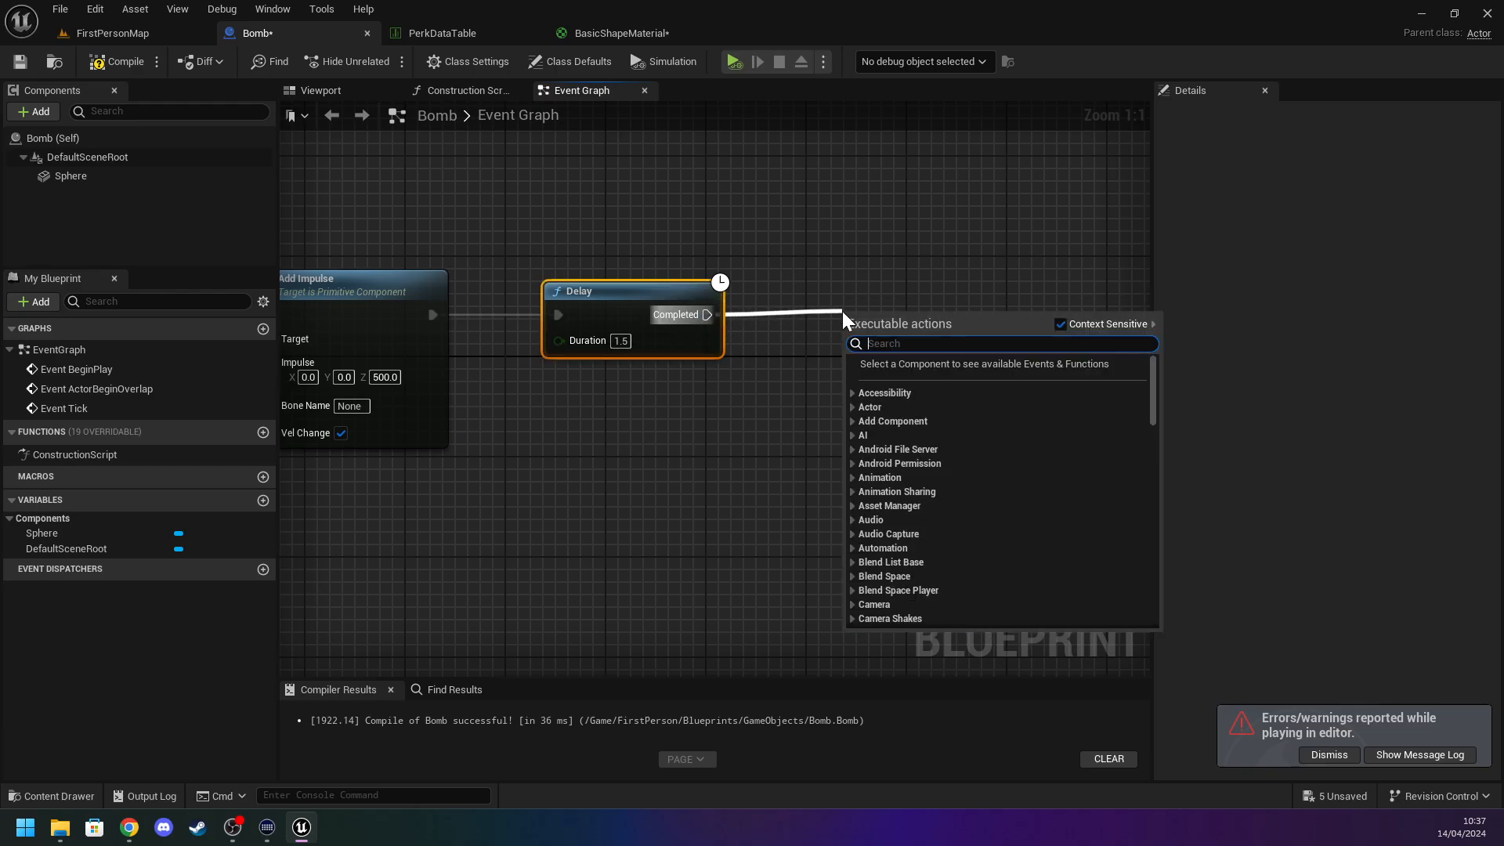
left_click(1332, 756)
left_click_drag(708, 314, 824, 339)
type("sphere coll")
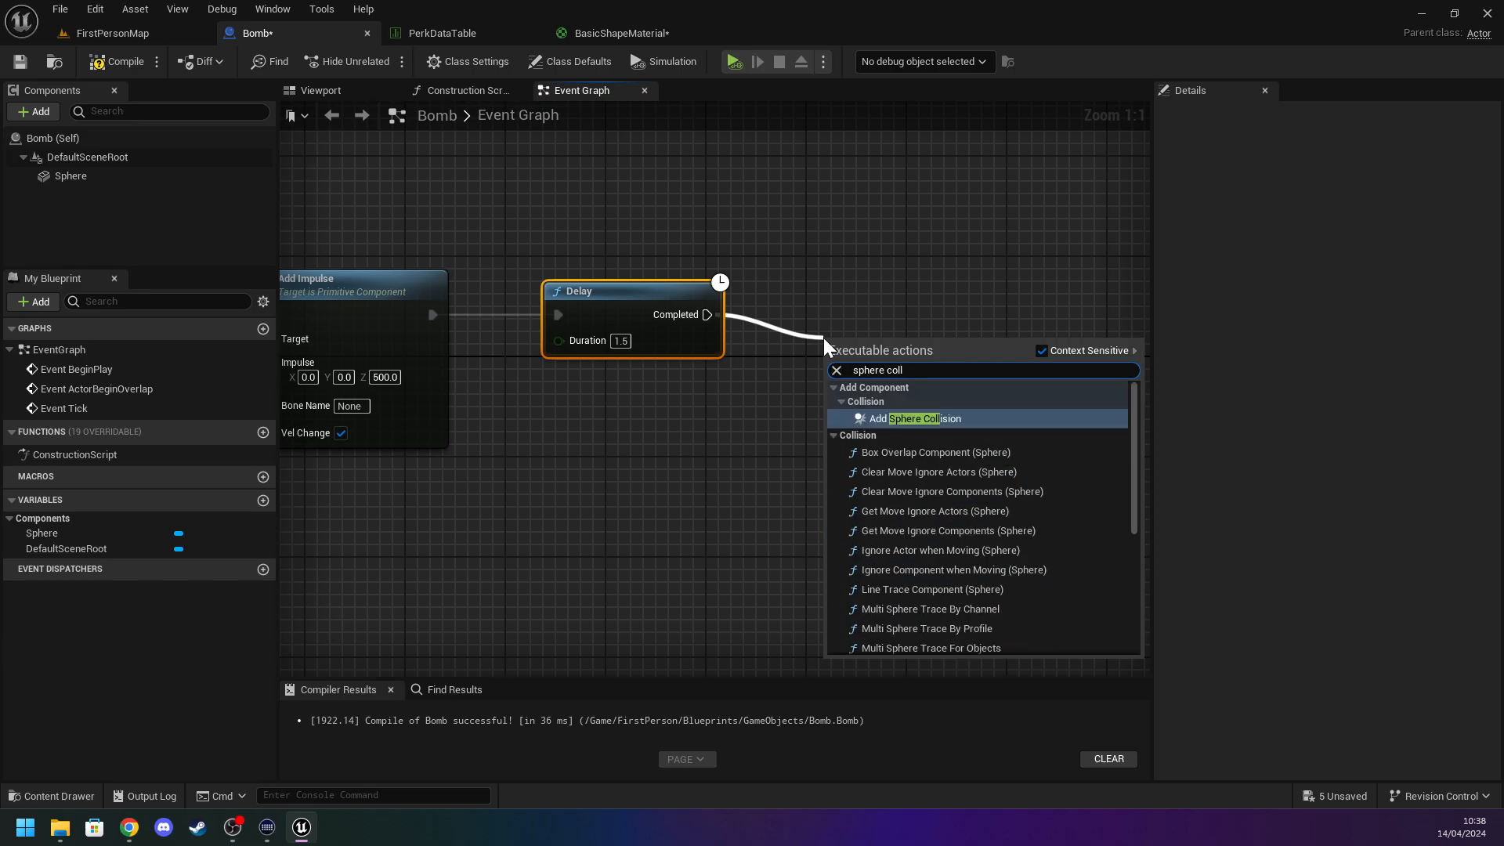
key("BackSpace")
key("BackSpace")
key("BackSpace")
key("BackSpace")
key("BackSpace")
key("BackSpace")
key("BackSpace")
key("BackSpace")
key("BackSpace")
key("BackSpace")
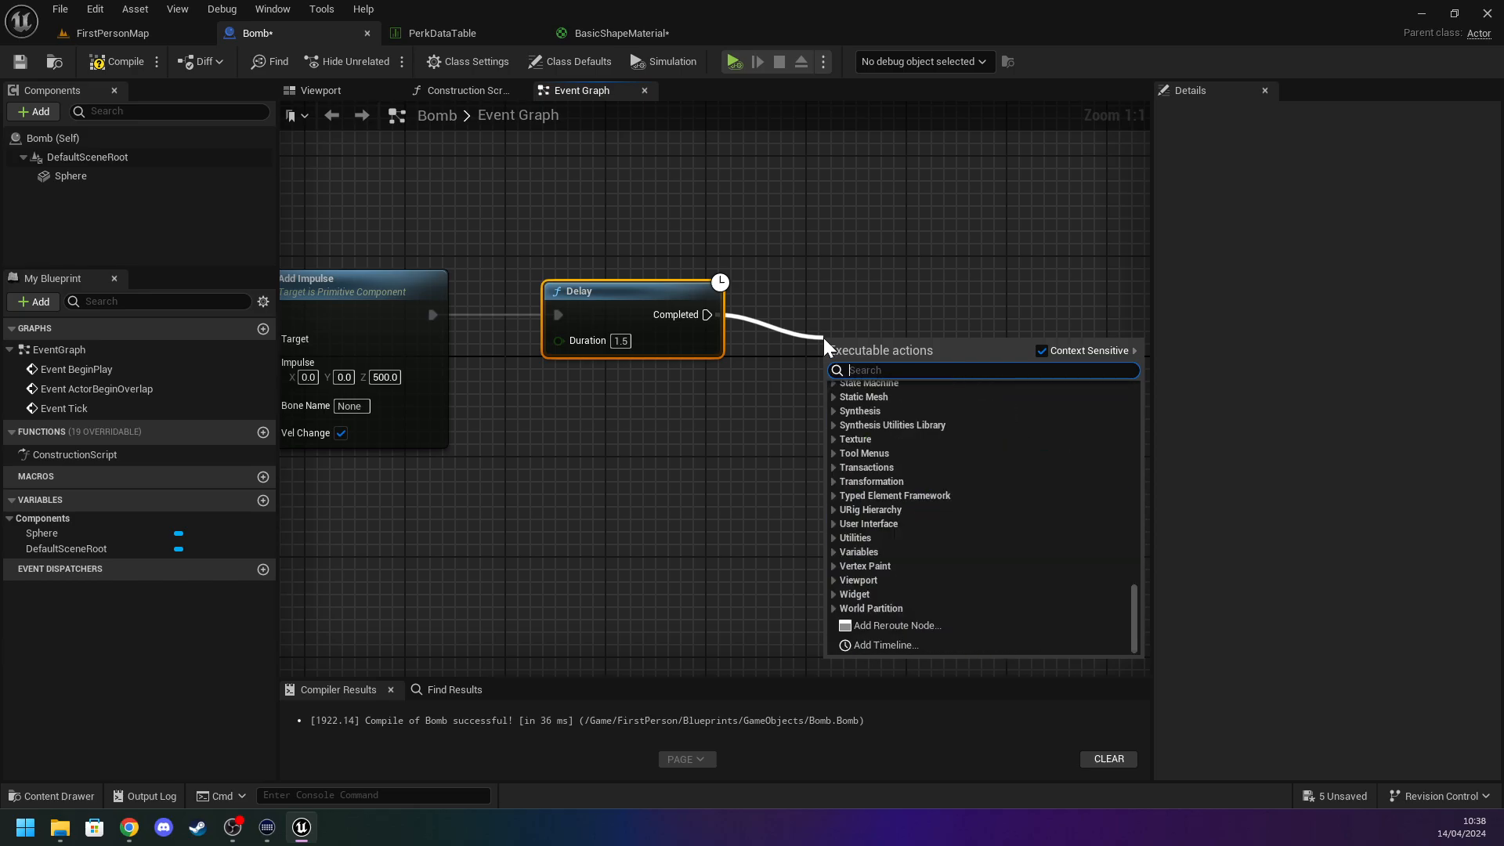
type("sphere")
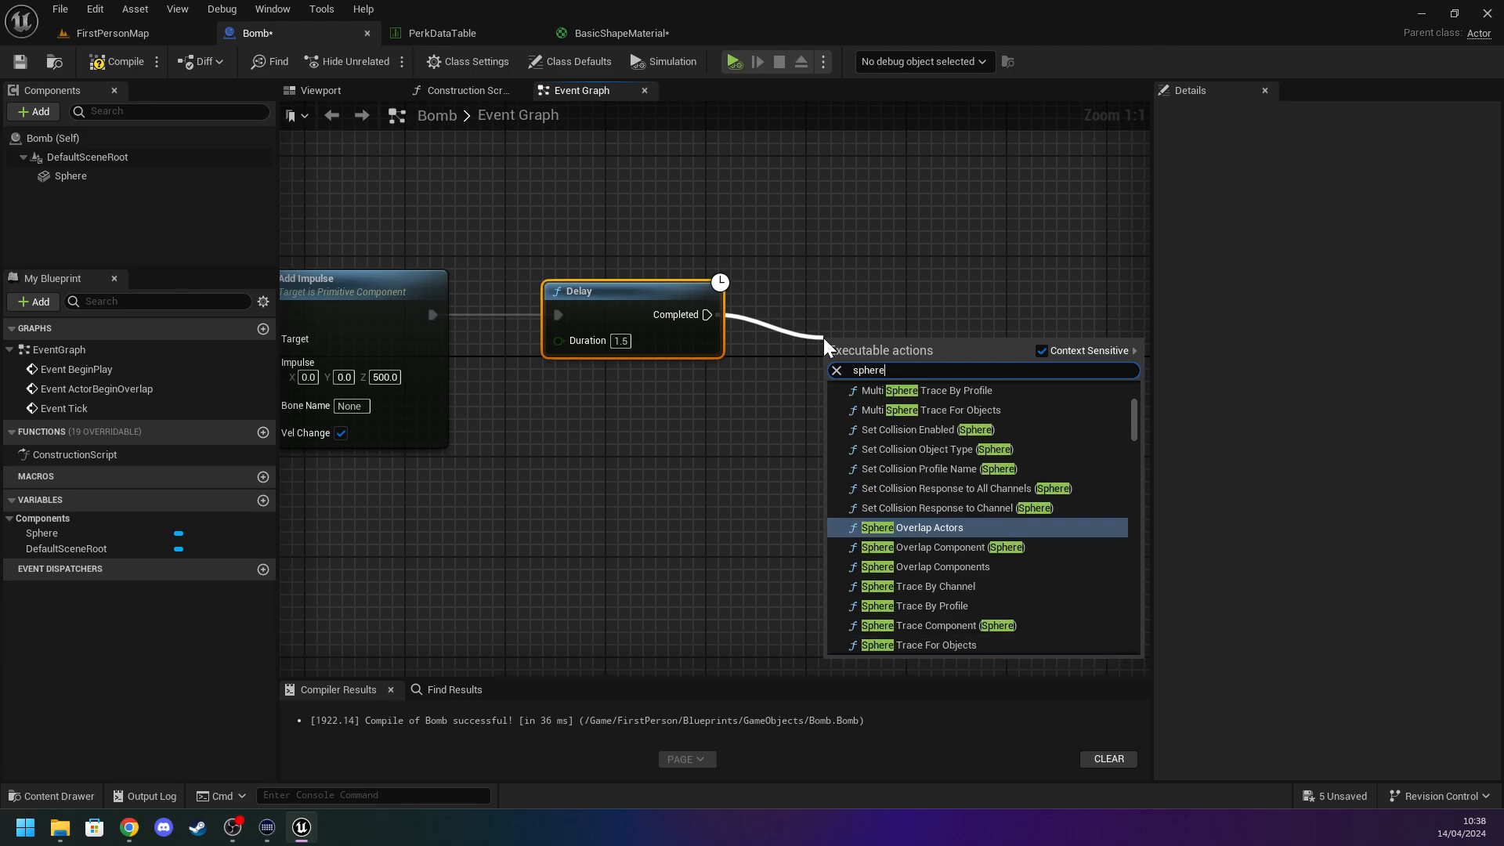
scroll(1026, 485, "up", 3)
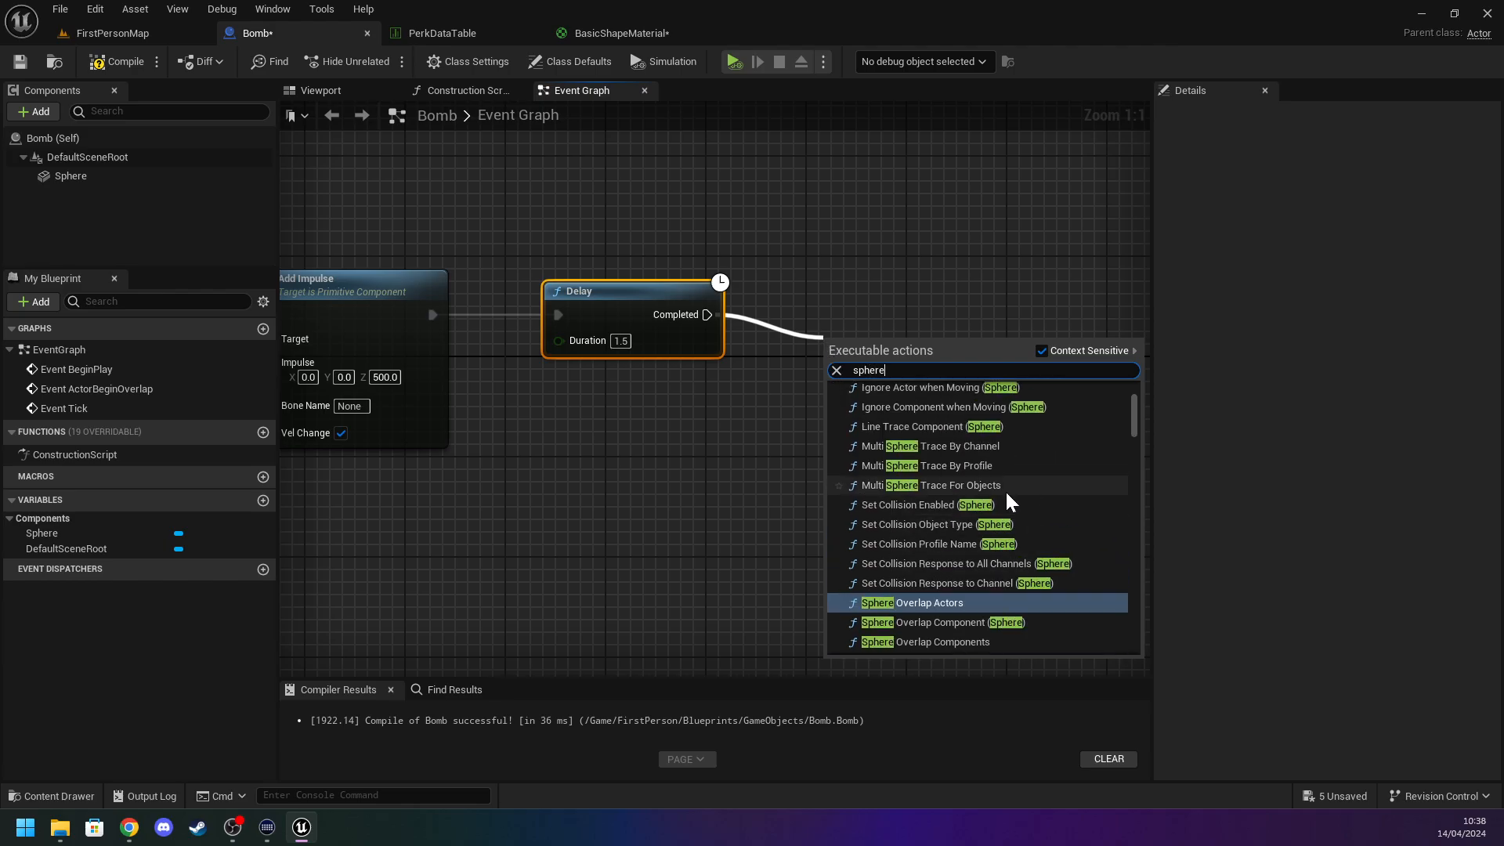
scroll(969, 594, "up", 3)
scroll(976, 576, "up", 3)
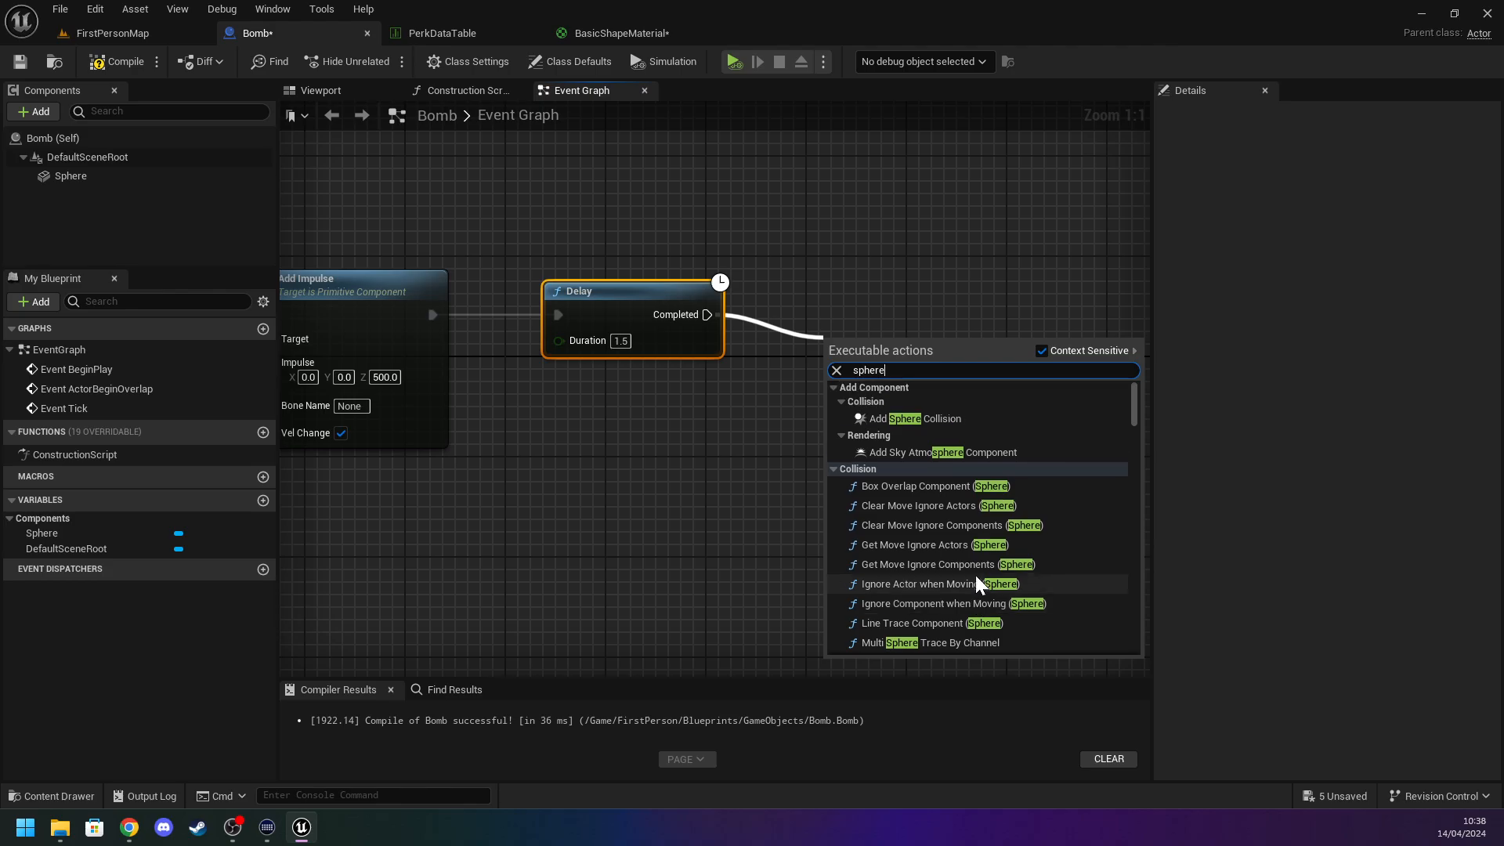
scroll(976, 505, "down", 8)
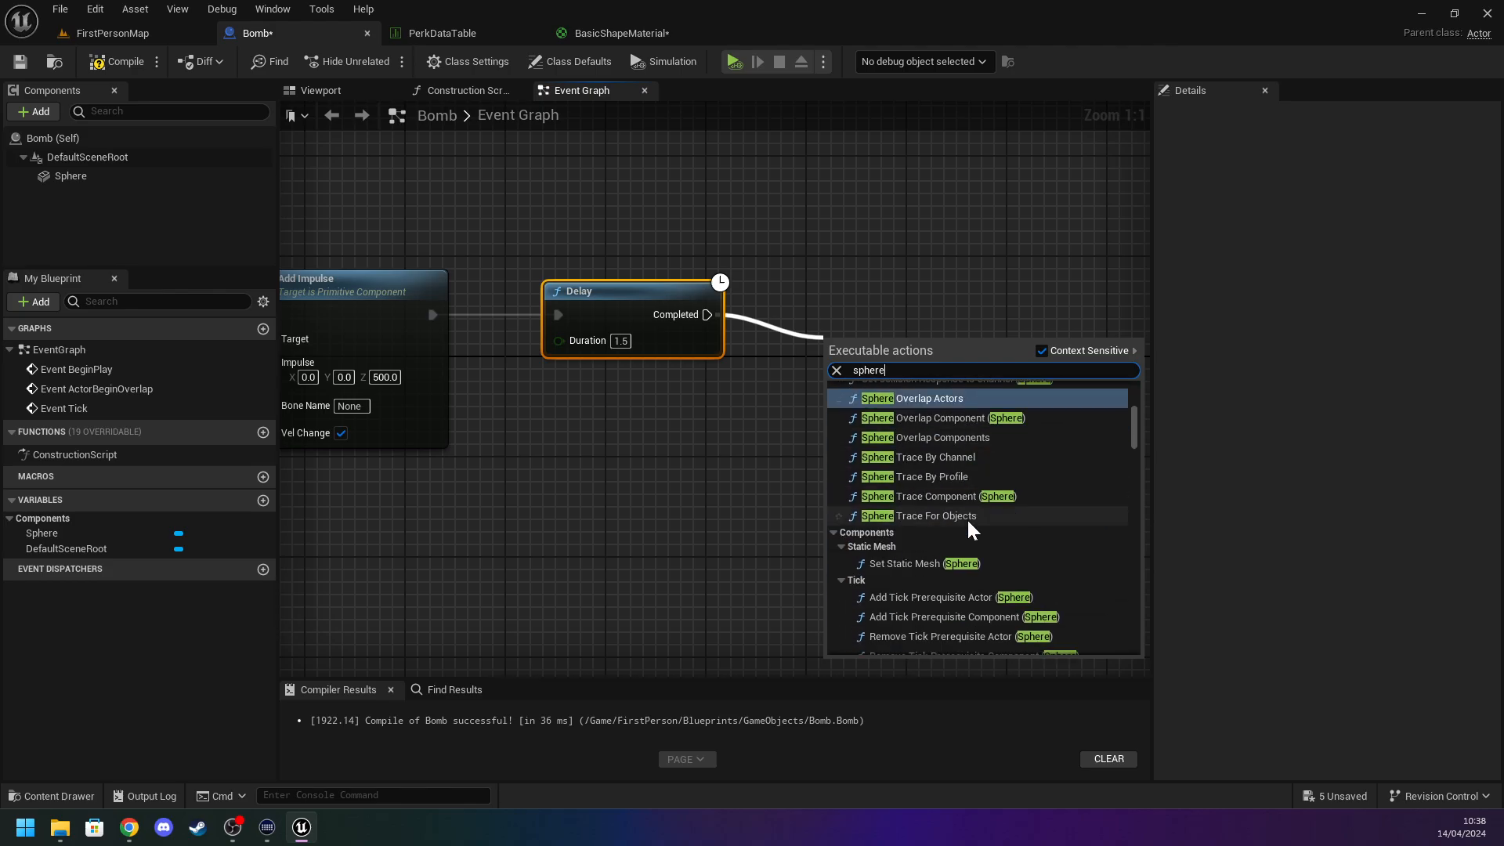
scroll(980, 537, "down", 6)
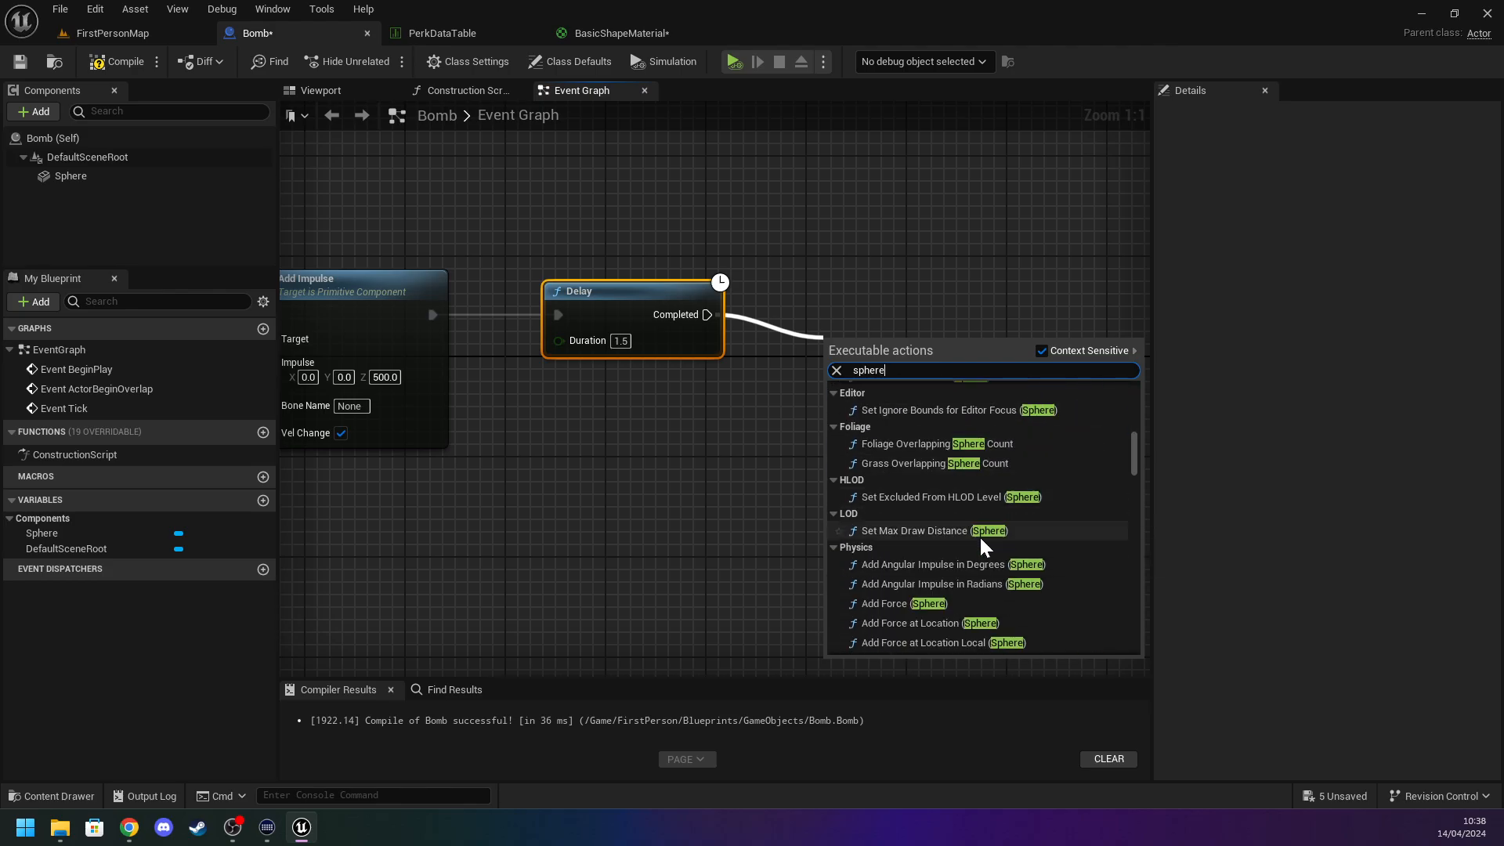
scroll(899, 539, "down", 6)
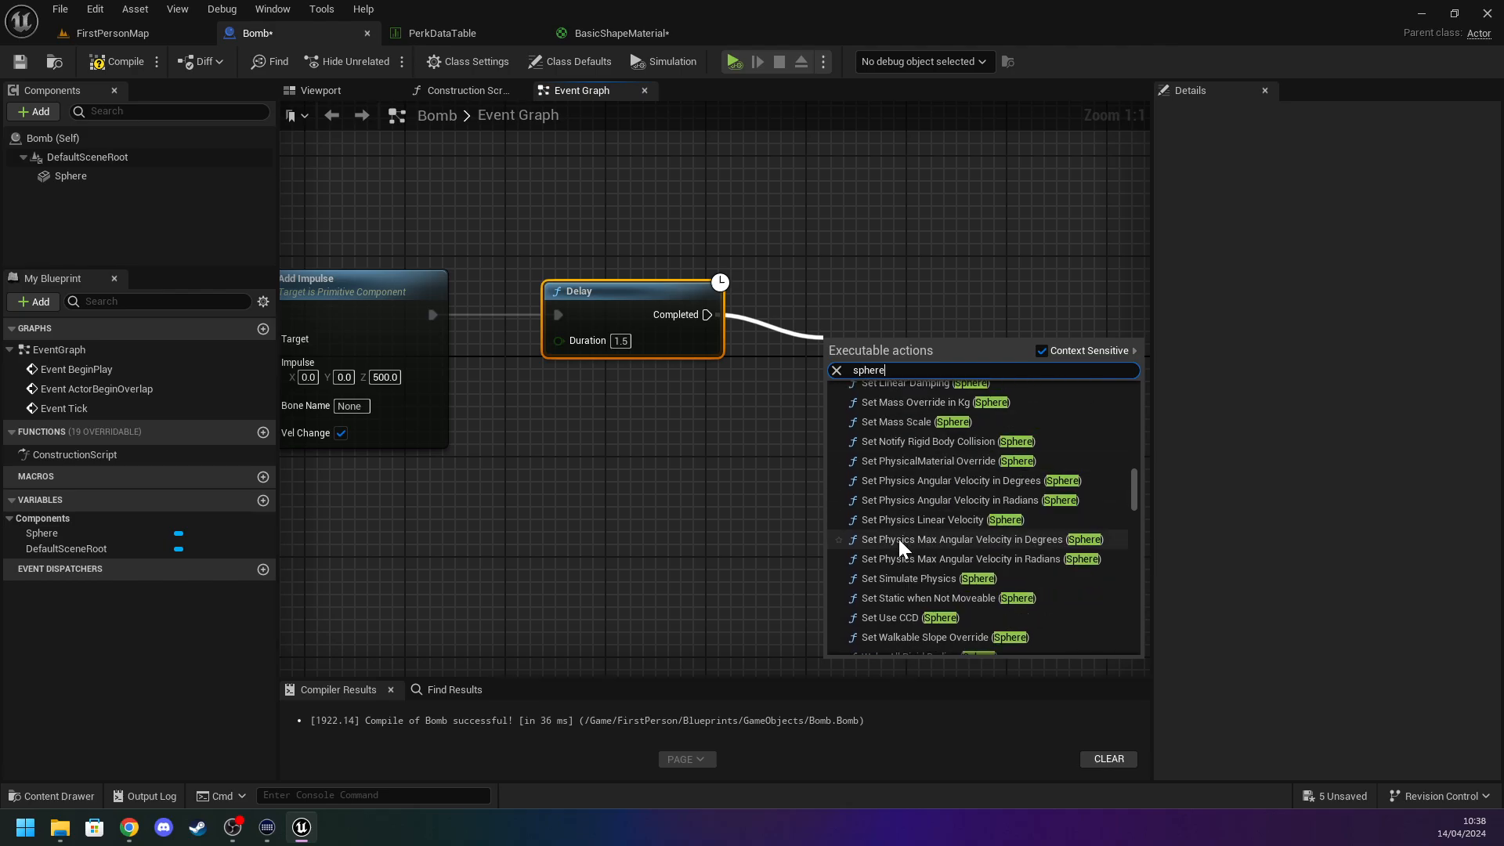
left_click(631, 529)
Open the BP_FirstPersonCharacter blueprint from the project's FirstPerson/Blueprints/PlayerCharacter folder.
key("ctrl+space")
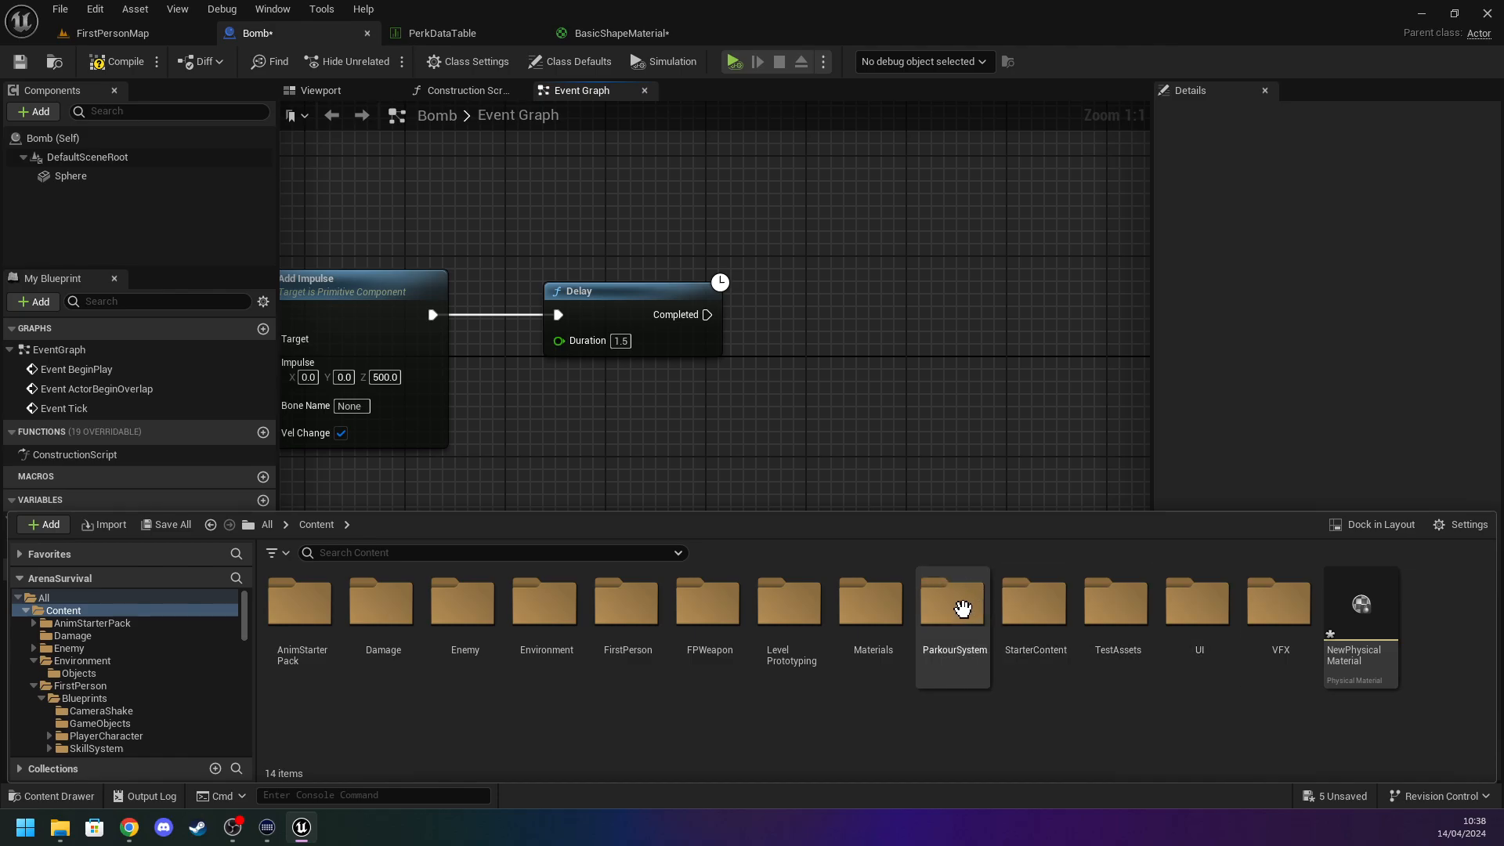
left_click(632, 611)
double_click(631, 610)
double_click(304, 599)
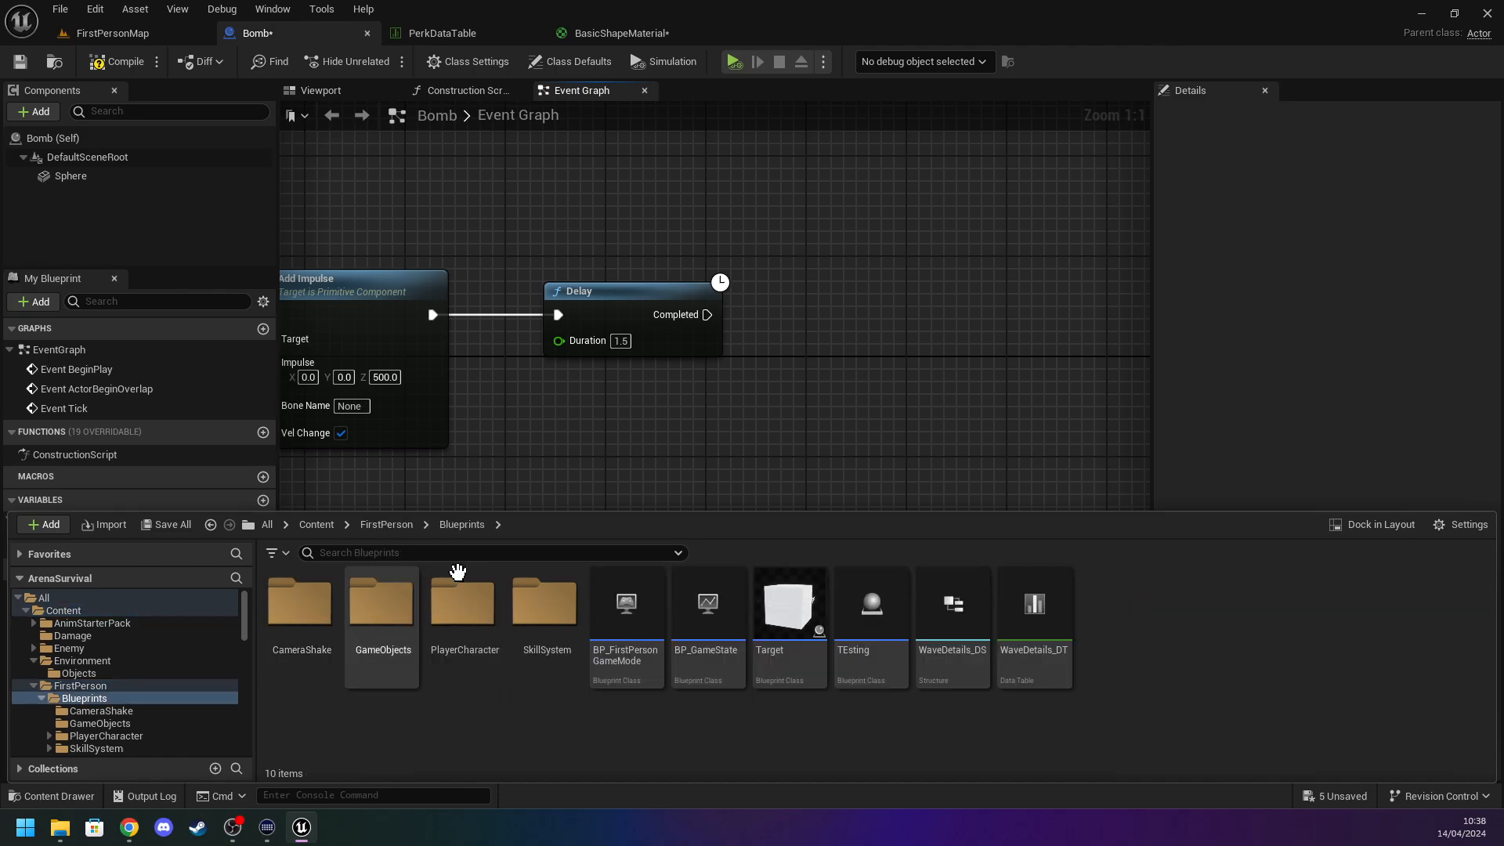
double_click(475, 606)
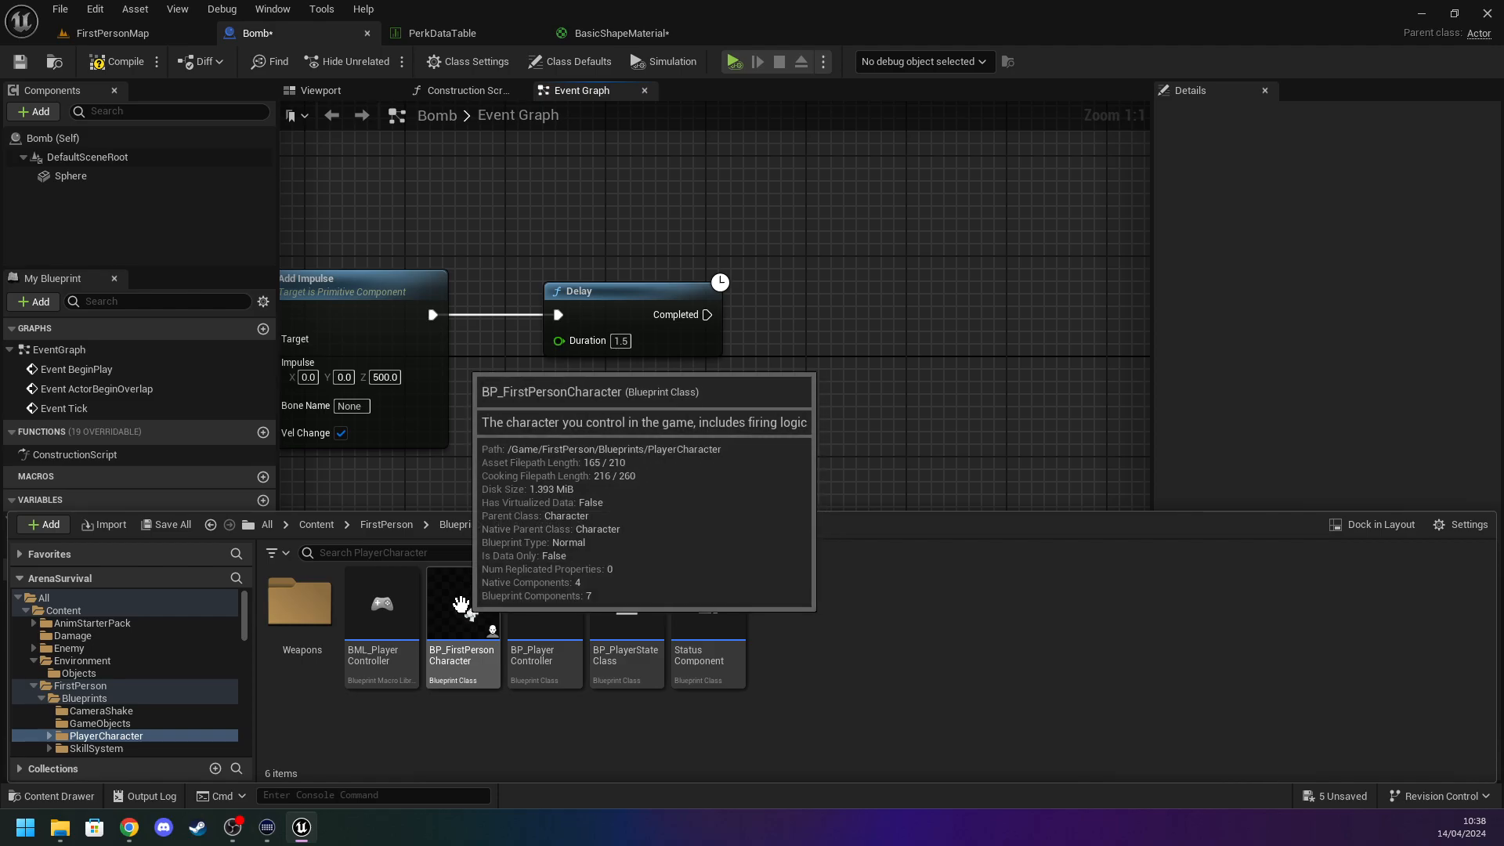
double_click(461, 604)
Open BP_Weapon_Component from the Weapons folder, examine its Fire function graph, and return to BP_FirstPersonCharacter.
key("ctrl+space")
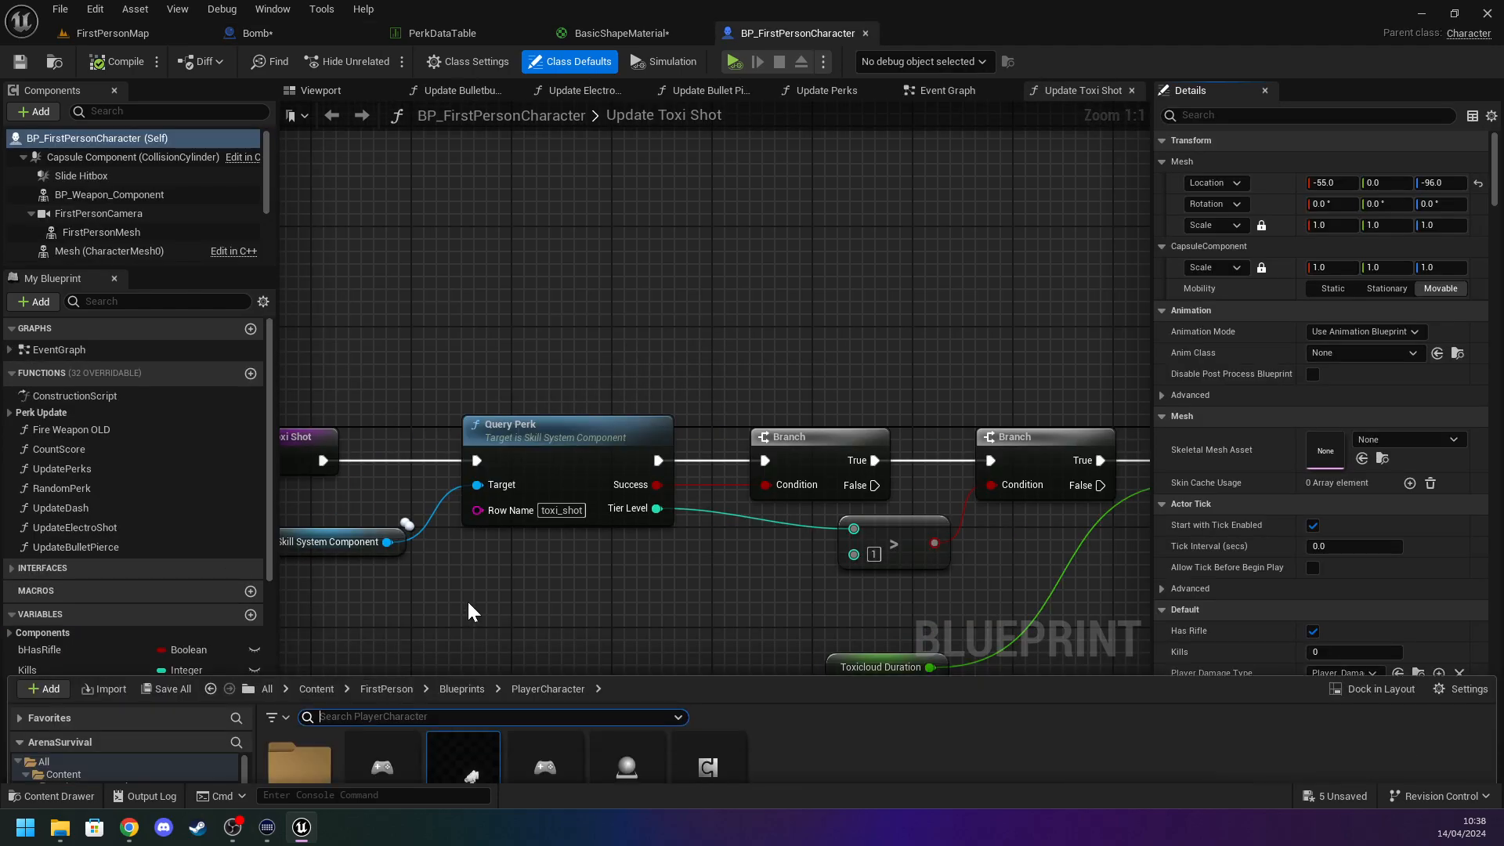
double_click(287, 608)
double_click(444, 604)
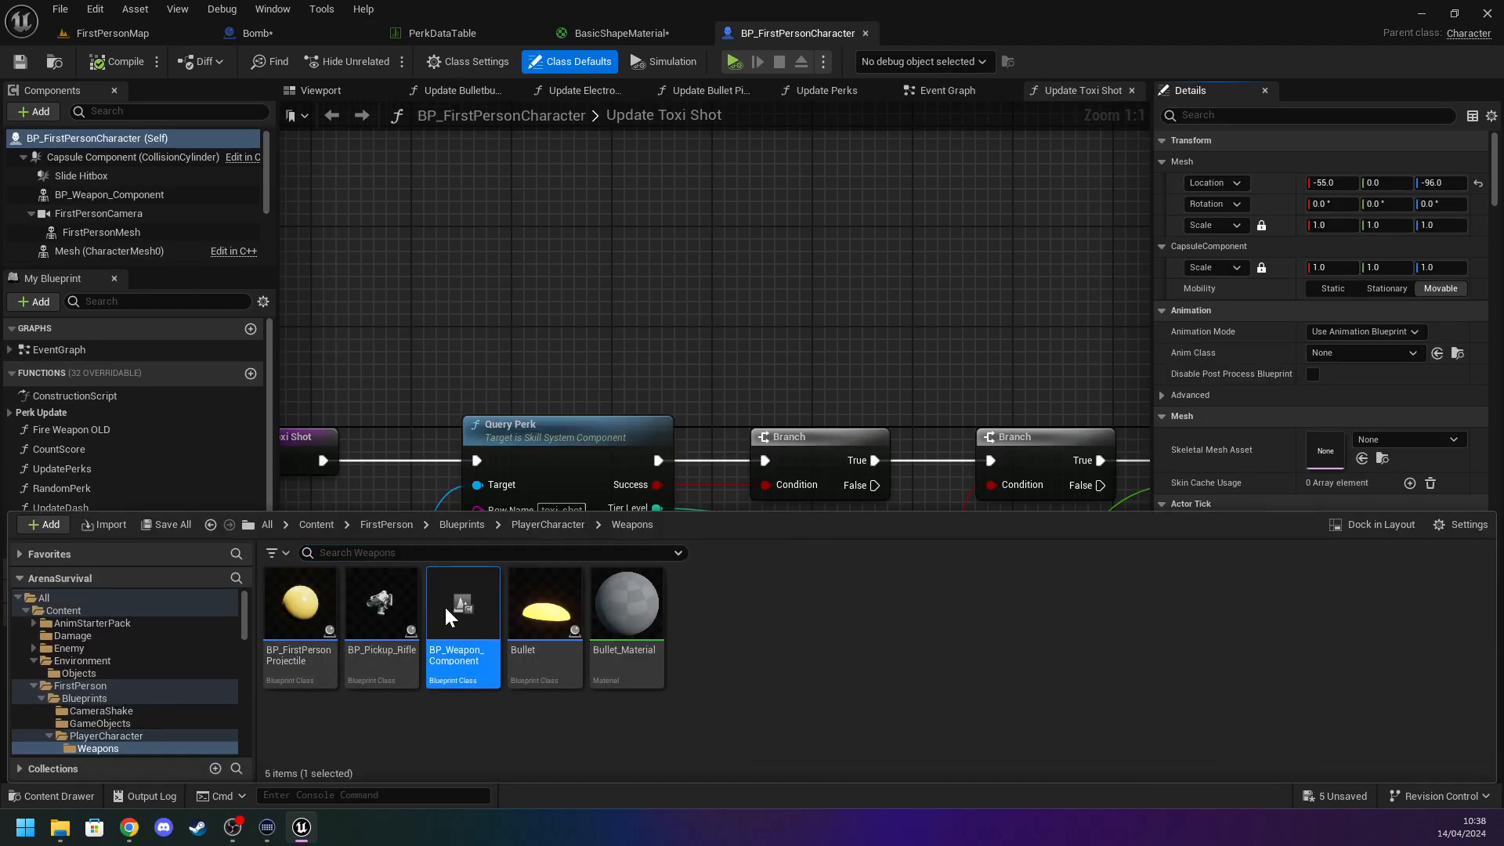
scroll(669, 402, "up", 5)
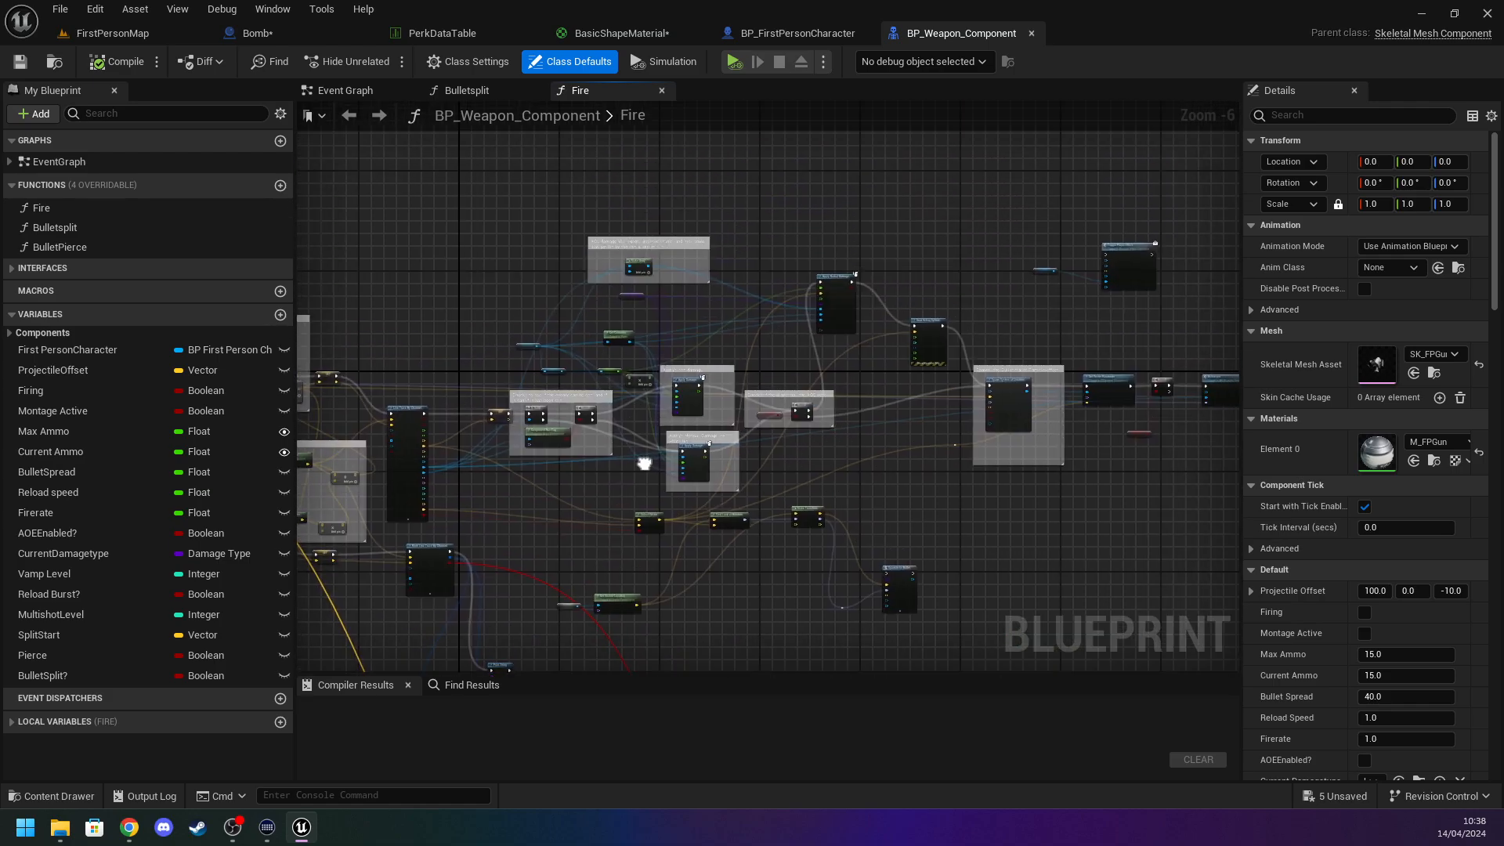
mouse_move(887, 252)
right_mouse_down()
mouse_move(691, 393)
mouse_move(597, 506)
mouse_move(485, 506)
right_mouse_up()
left_click(794, 31)
left_click(592, 31)
left_click(496, 29)
left_click(643, 27)
left_click(759, 31)
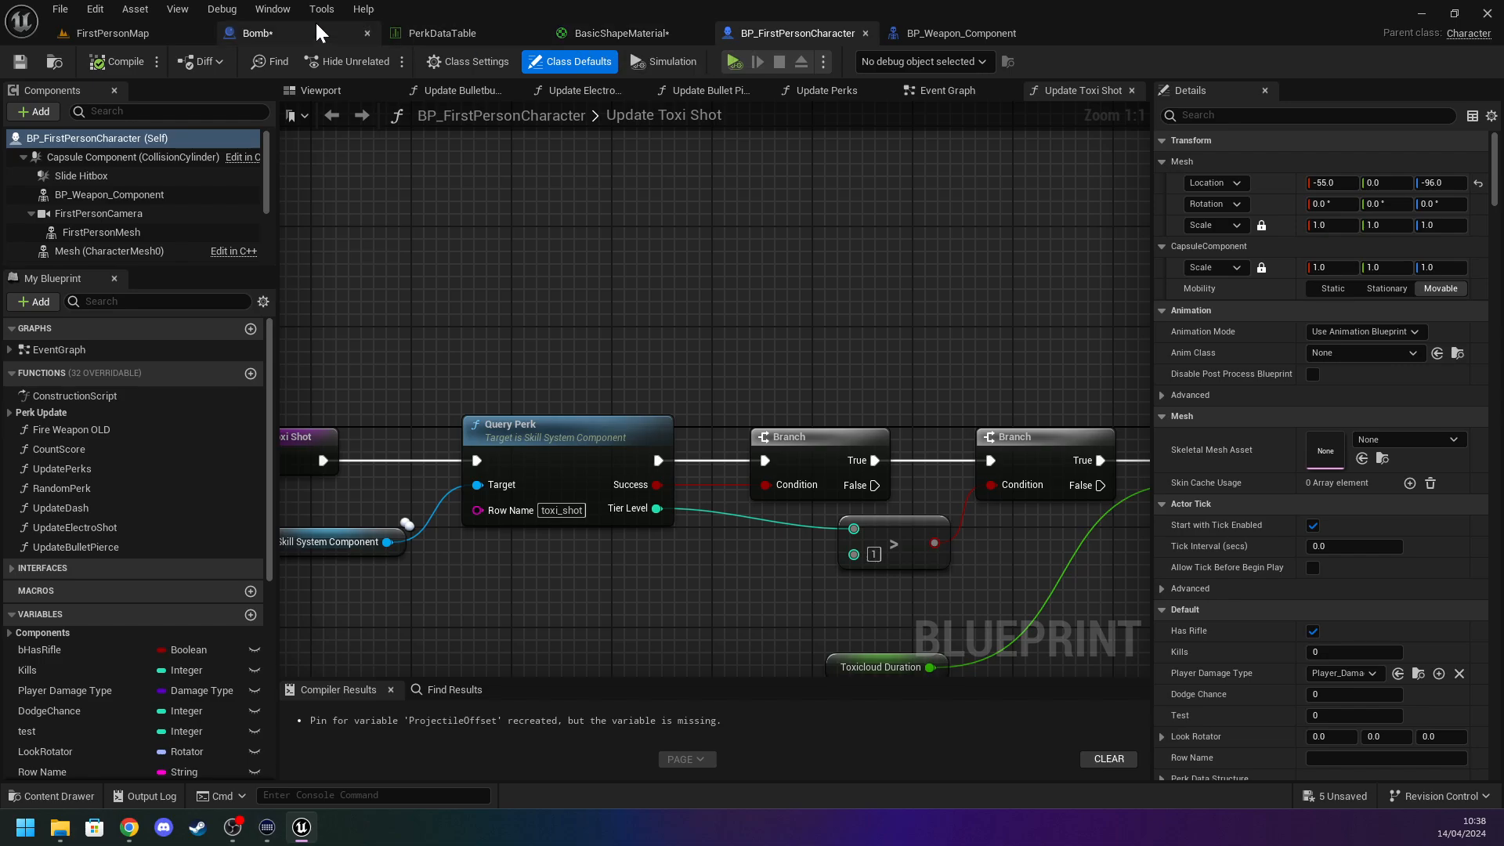
Add an Apply Radial Damage node after the Delay in the Bomb blueprint and line it up with the Delay node.
left_click(258, 33)
left_click_drag(693, 313, 788, 311)
type("radia")
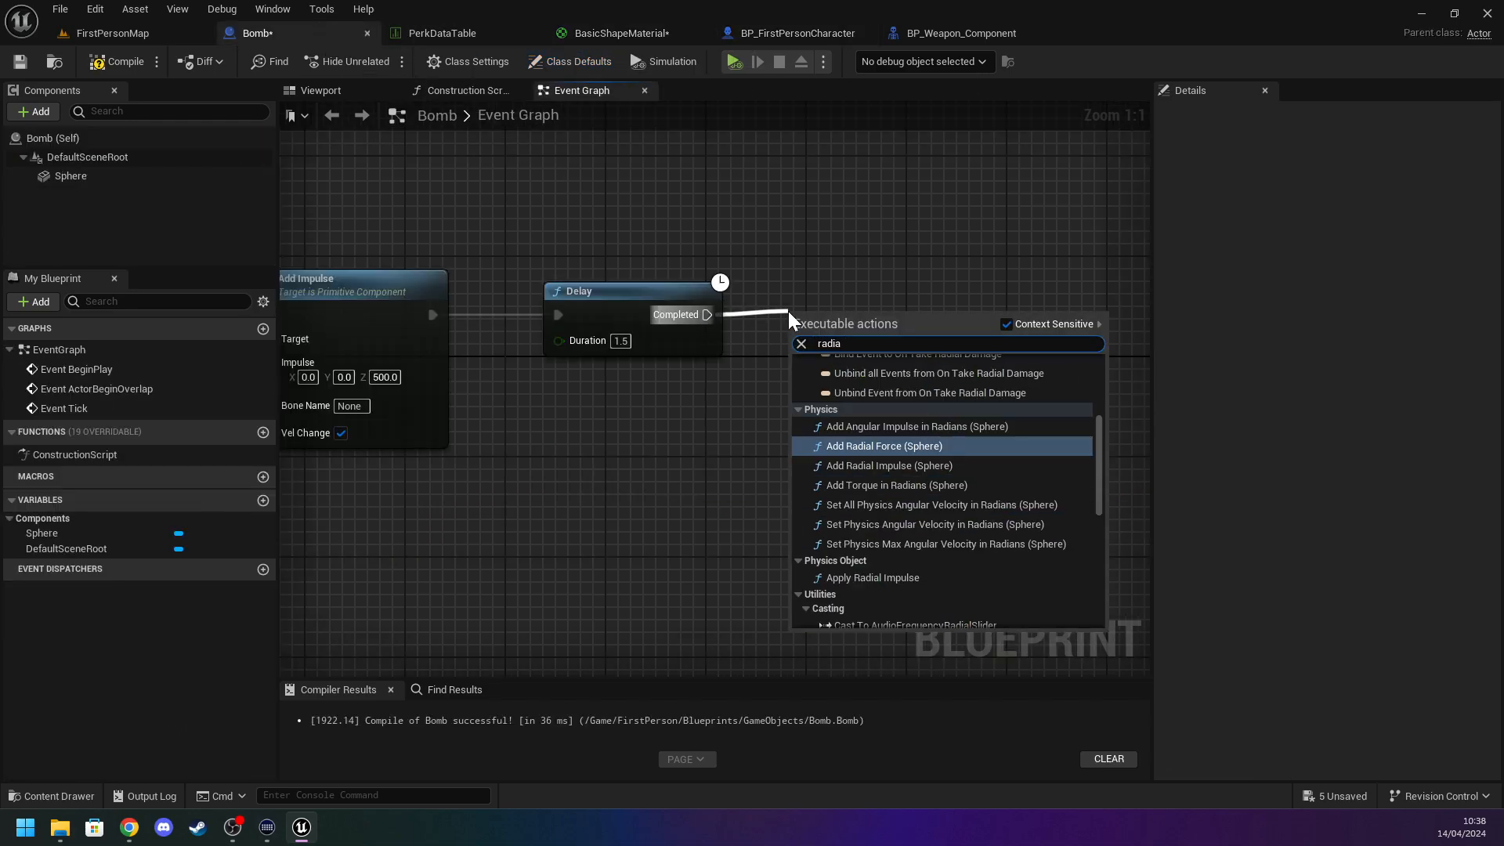
type("l dama")
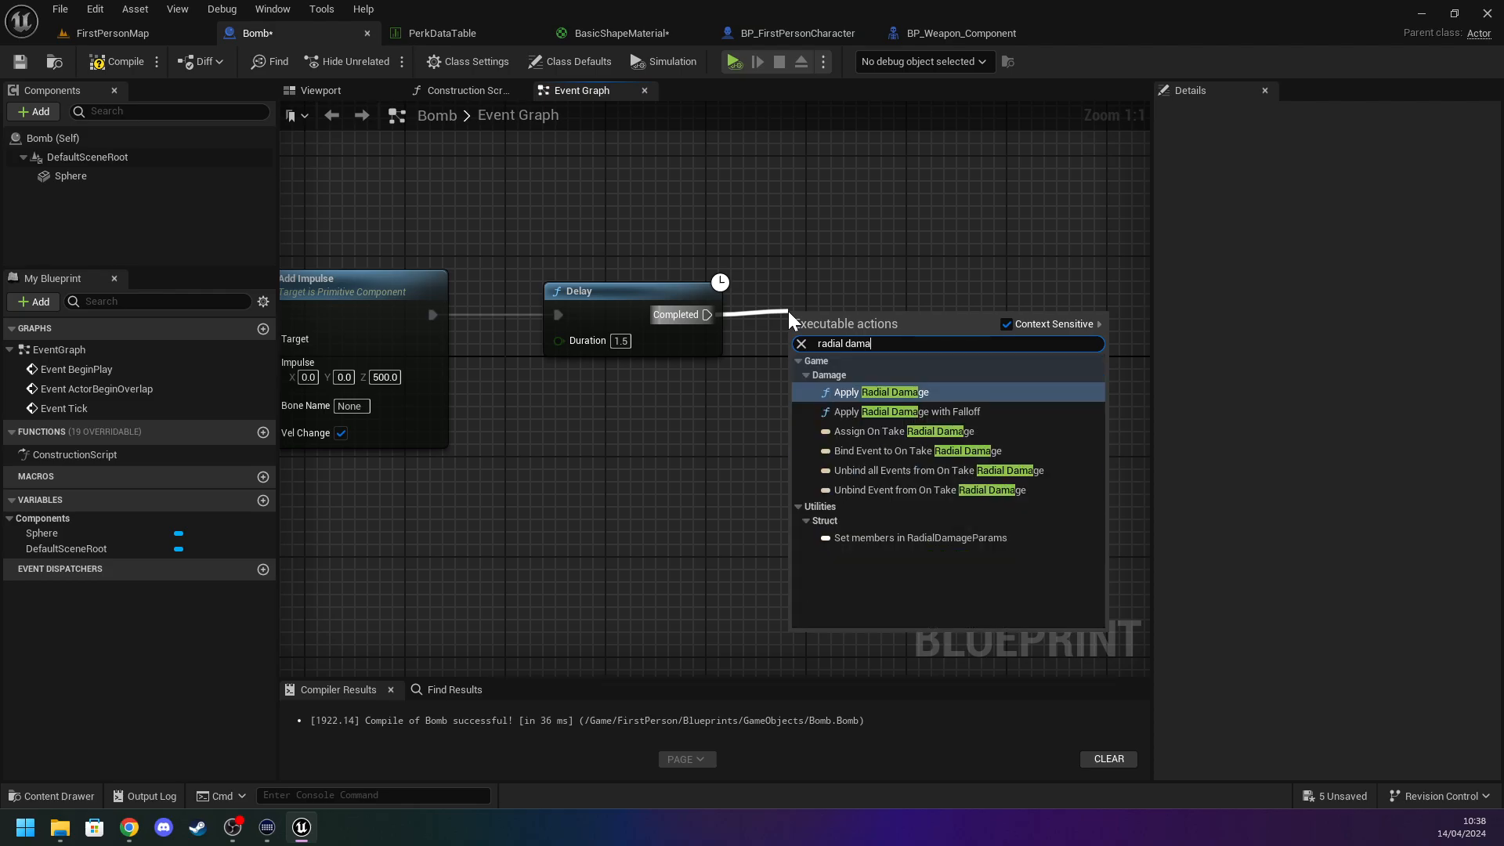
key("Return")
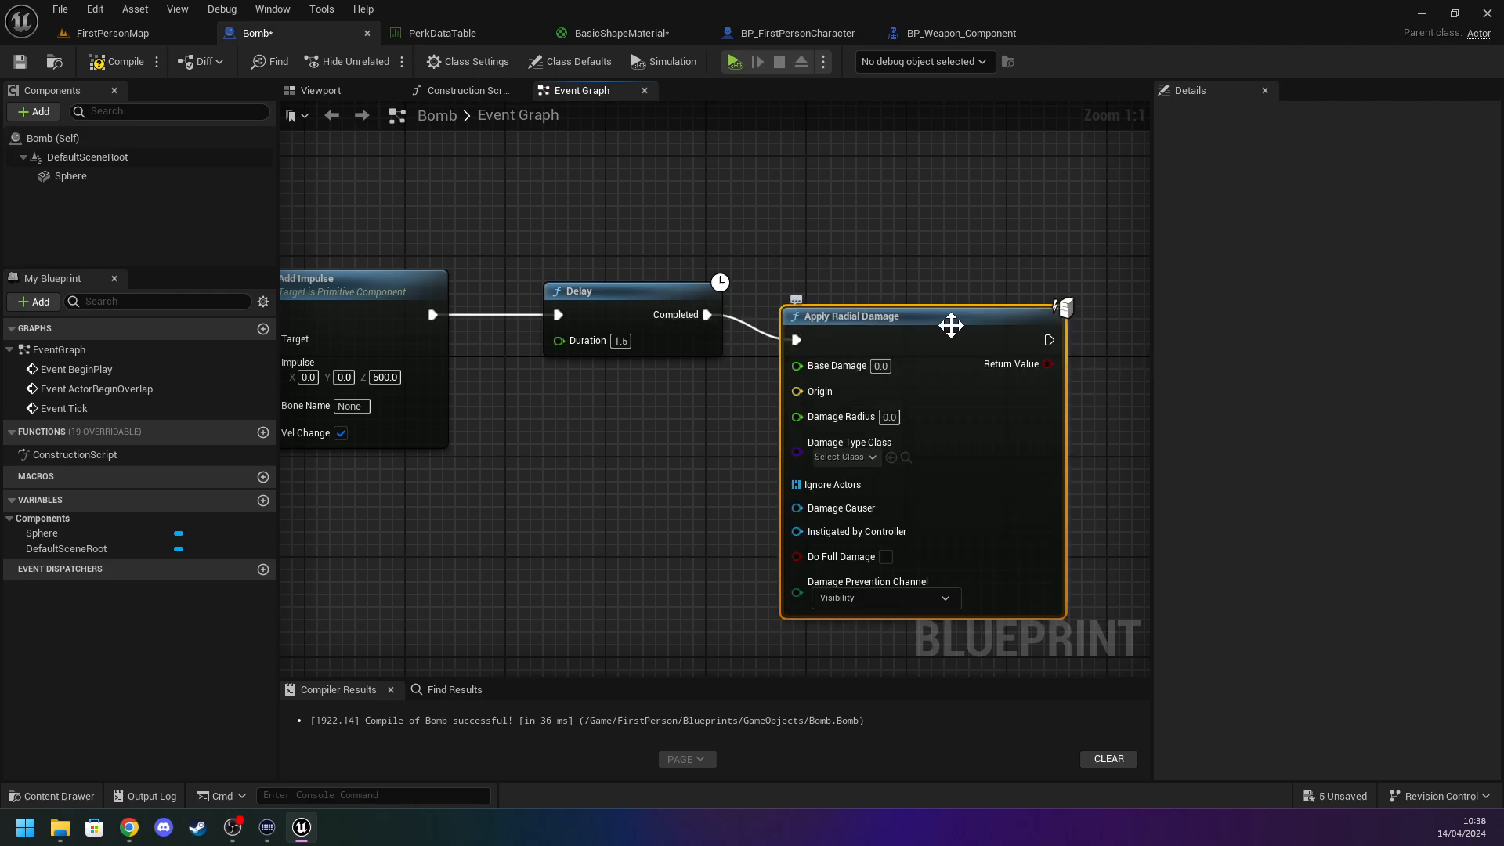
right_click_drag(720, 446, 436, 475)
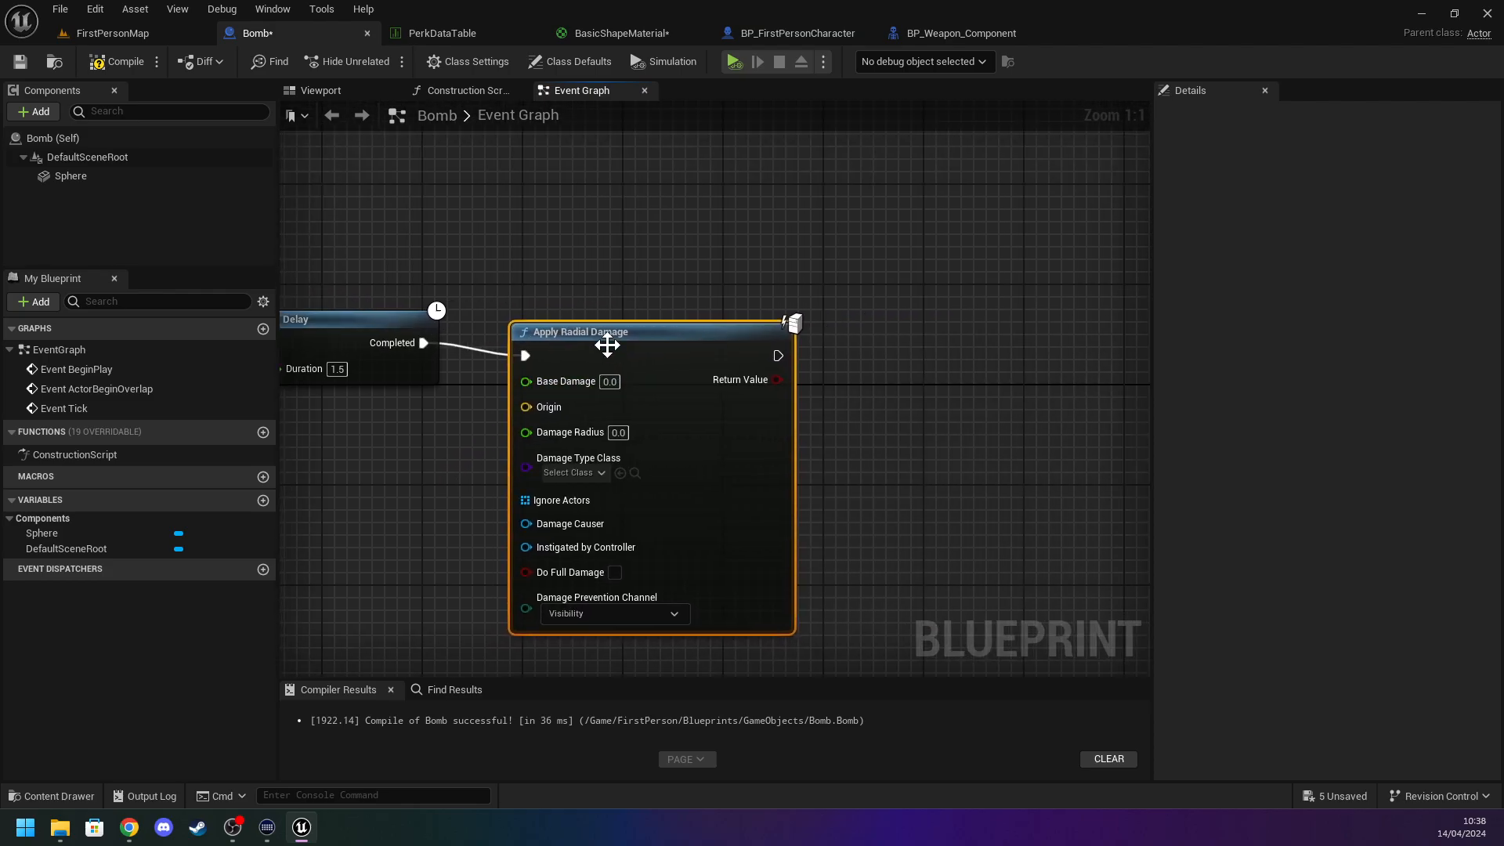
left_click_drag(607, 347, 727, 323)
left_click(481, 462)
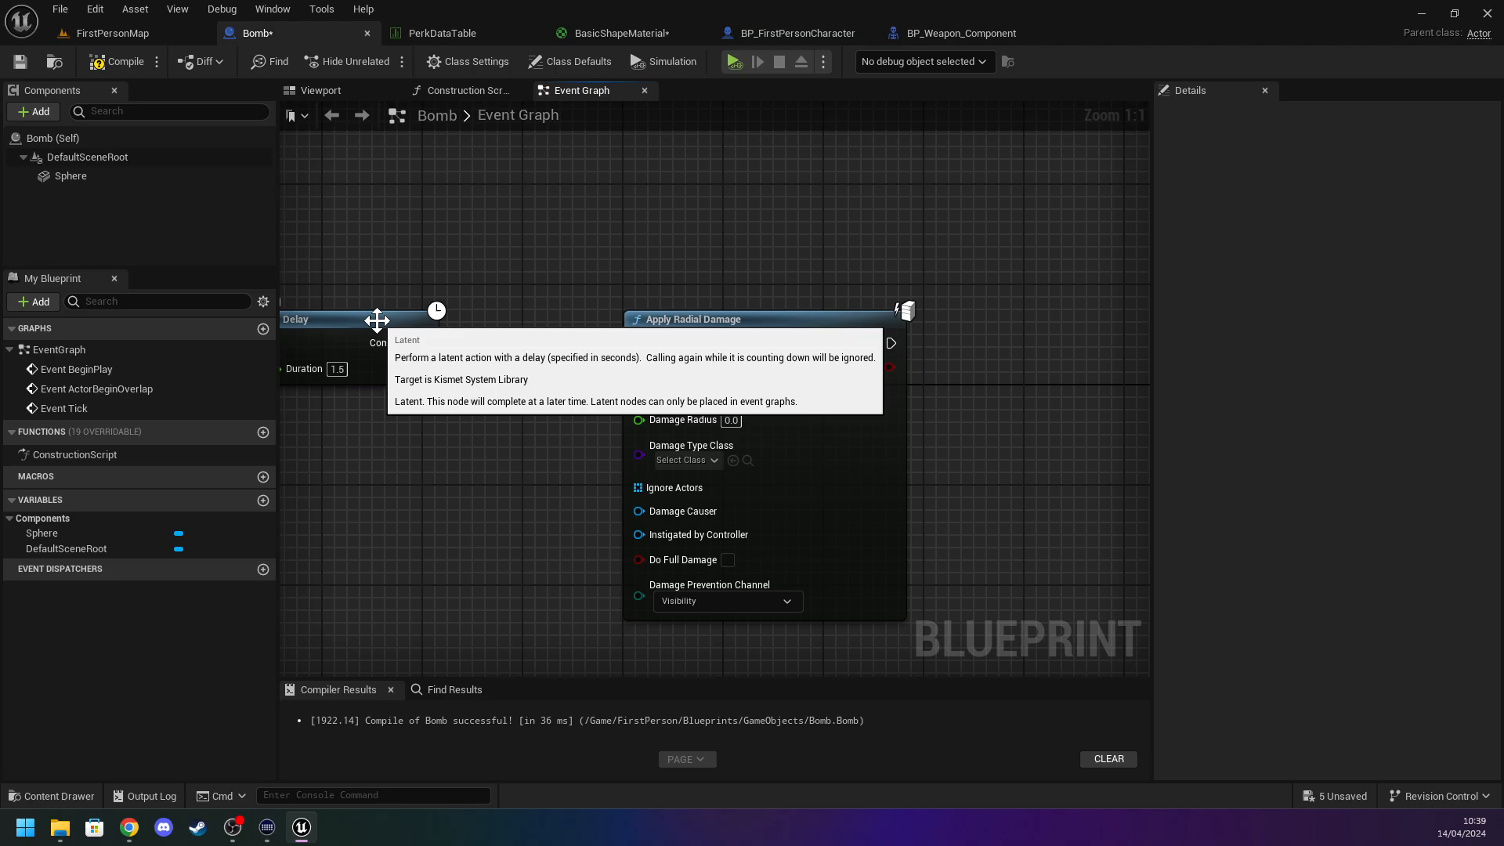
Insert a Cast To BP_FirstPersonCharacter node between Event BeginPlay and Add Impulse in the Bomb's Event Graph.
right_click_drag(413, 232, 1056, 231)
right_click_drag(465, 260, 1025, 296)
left_click_drag(865, 366, 545, 344)
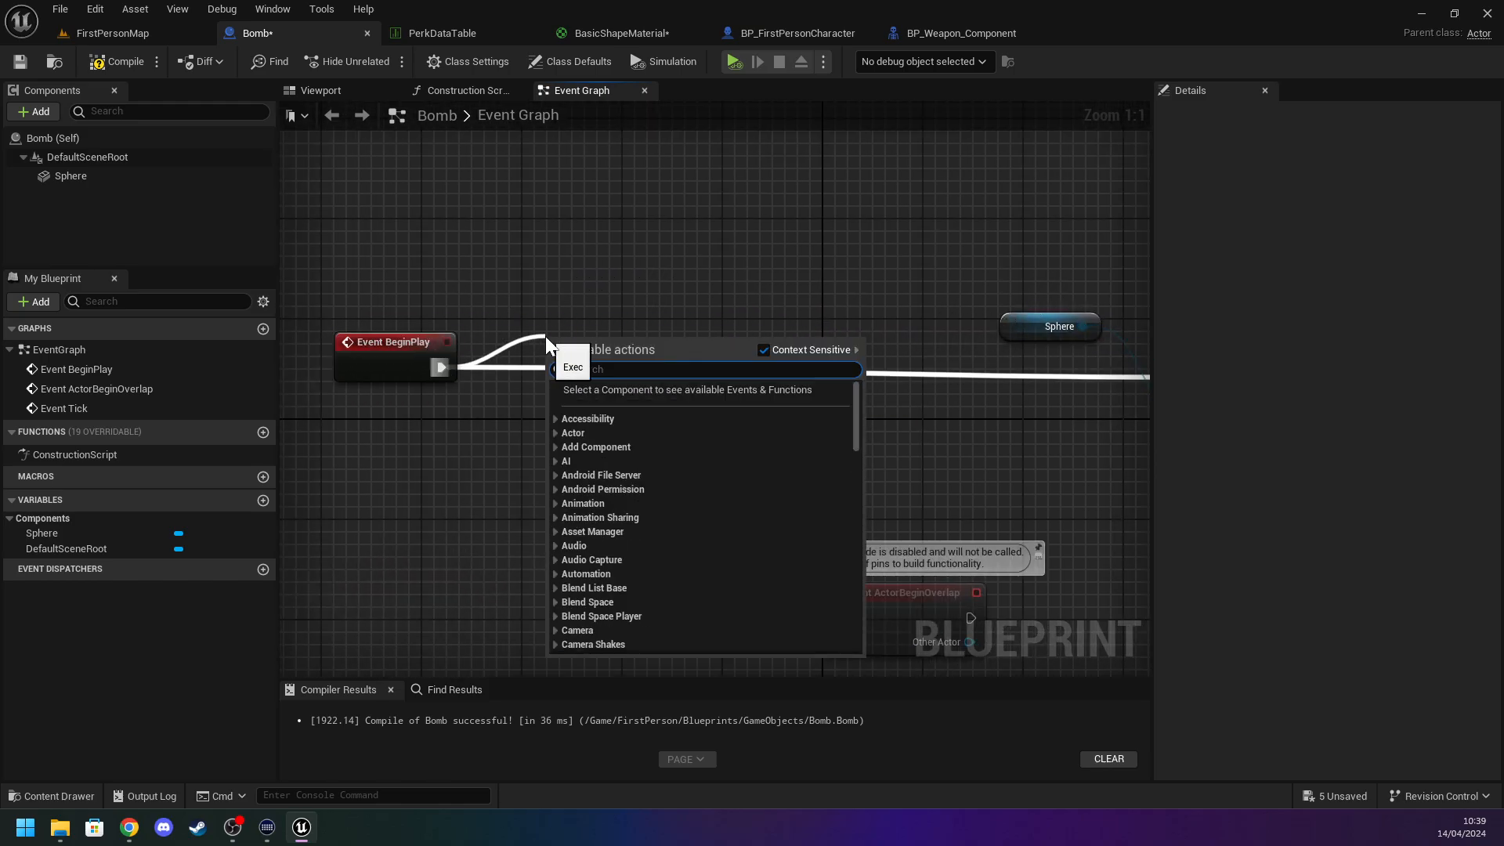
type("cast to first per")
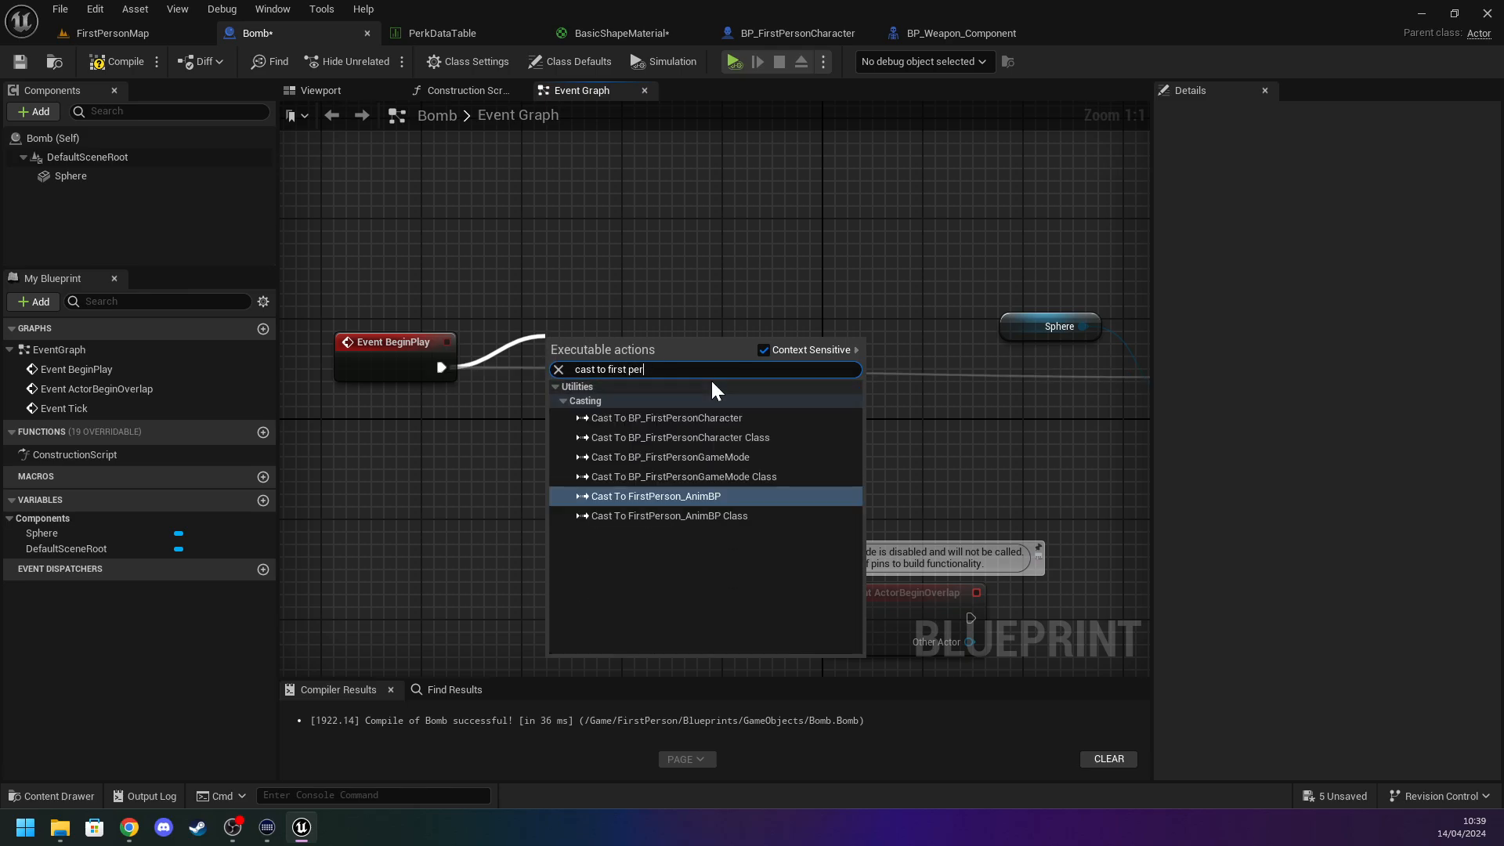
left_click(721, 418)
left_click_drag(601, 392, 637, 391)
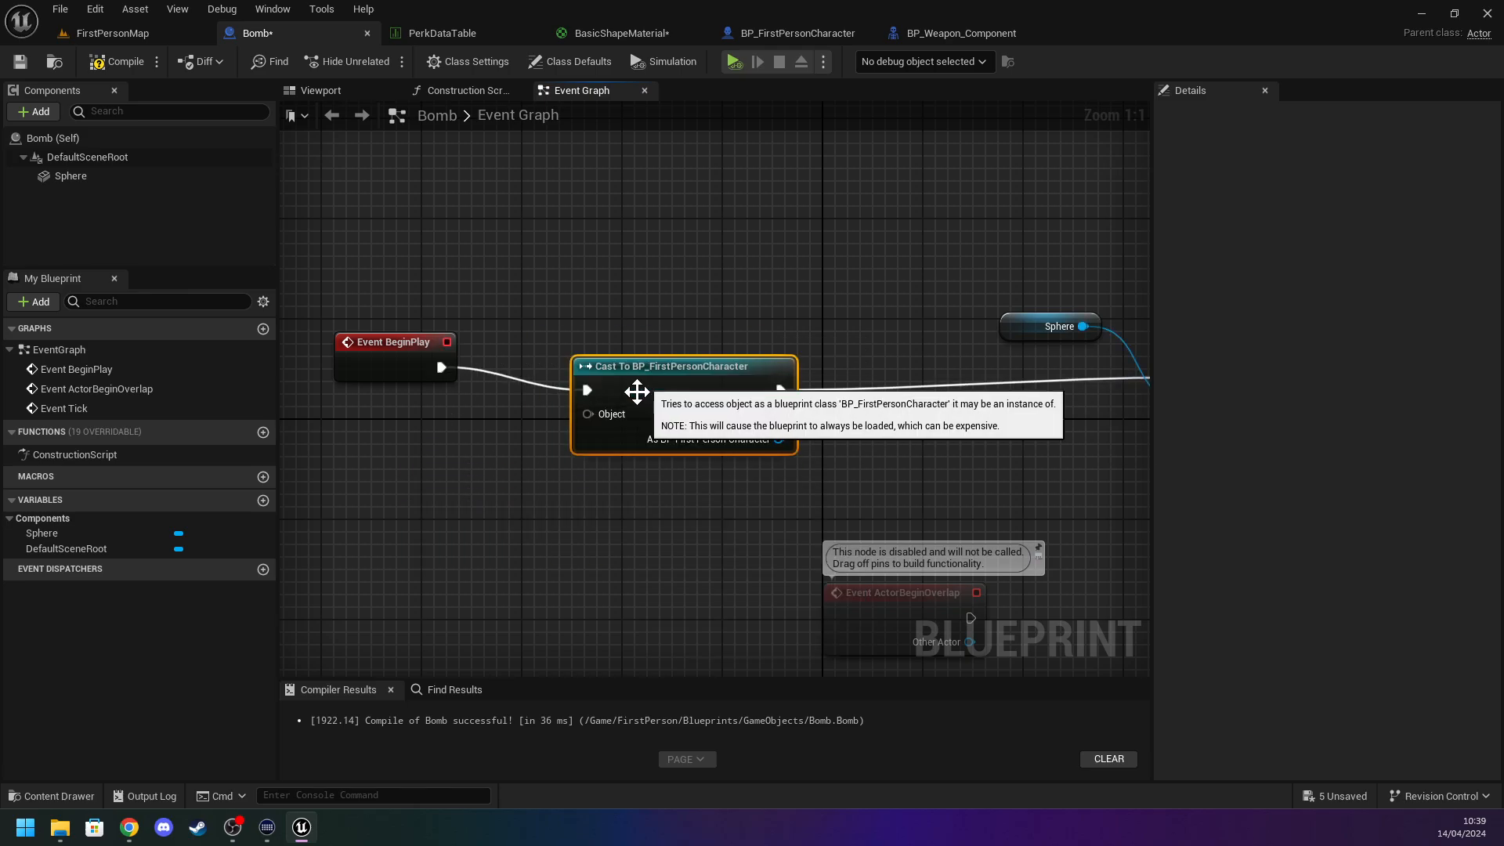
Feed the cast's Object input from a new Get Player Character node and shift Event BeginPlay slightly down.
right_click(398, 478)
type("get pkla")
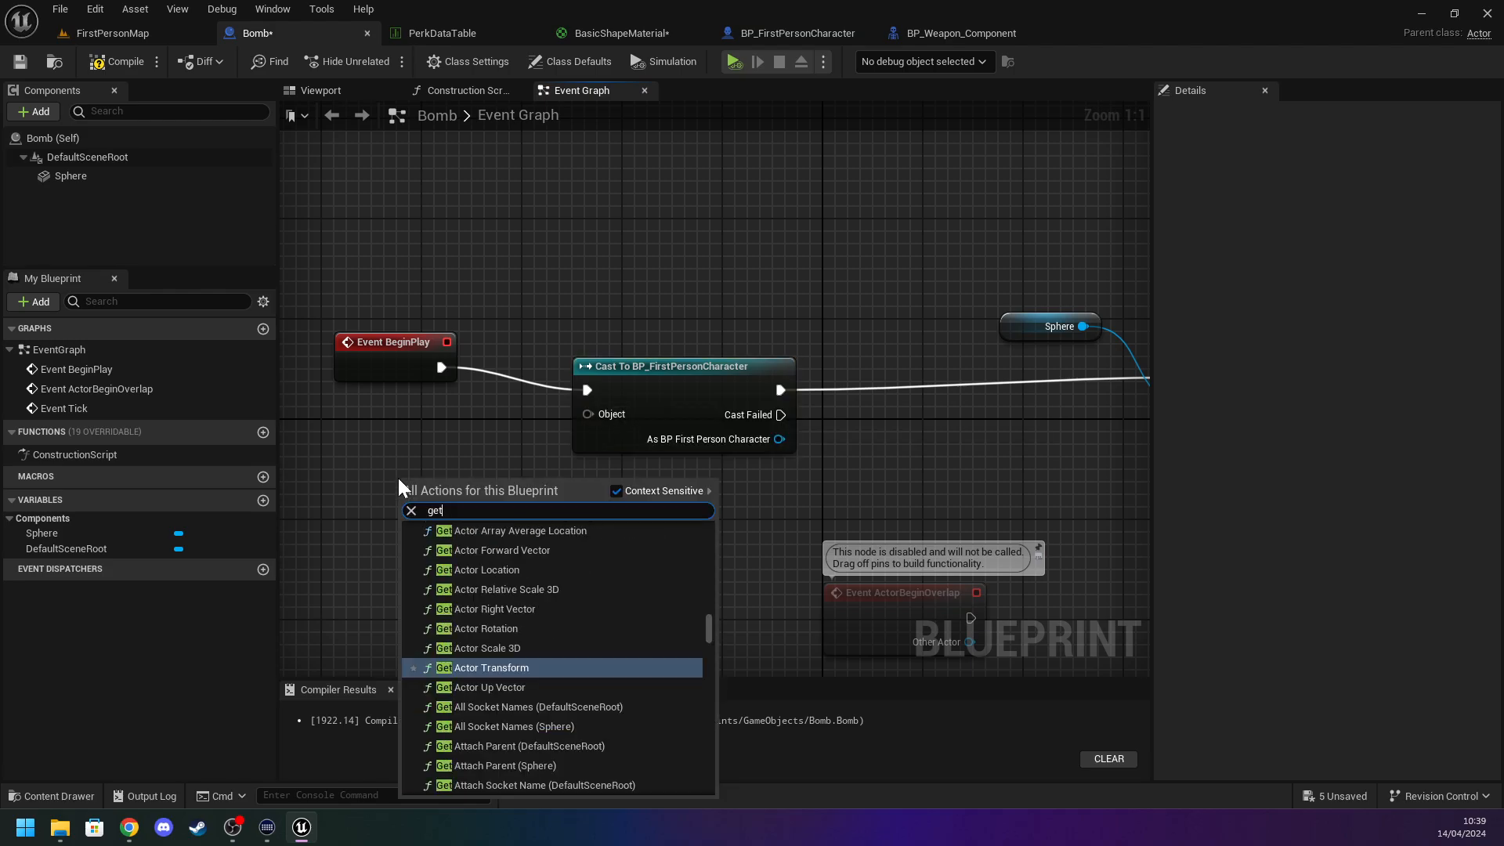
key("BackSpace")
key("BackSpace")
key("BackSpace")
type("layer")
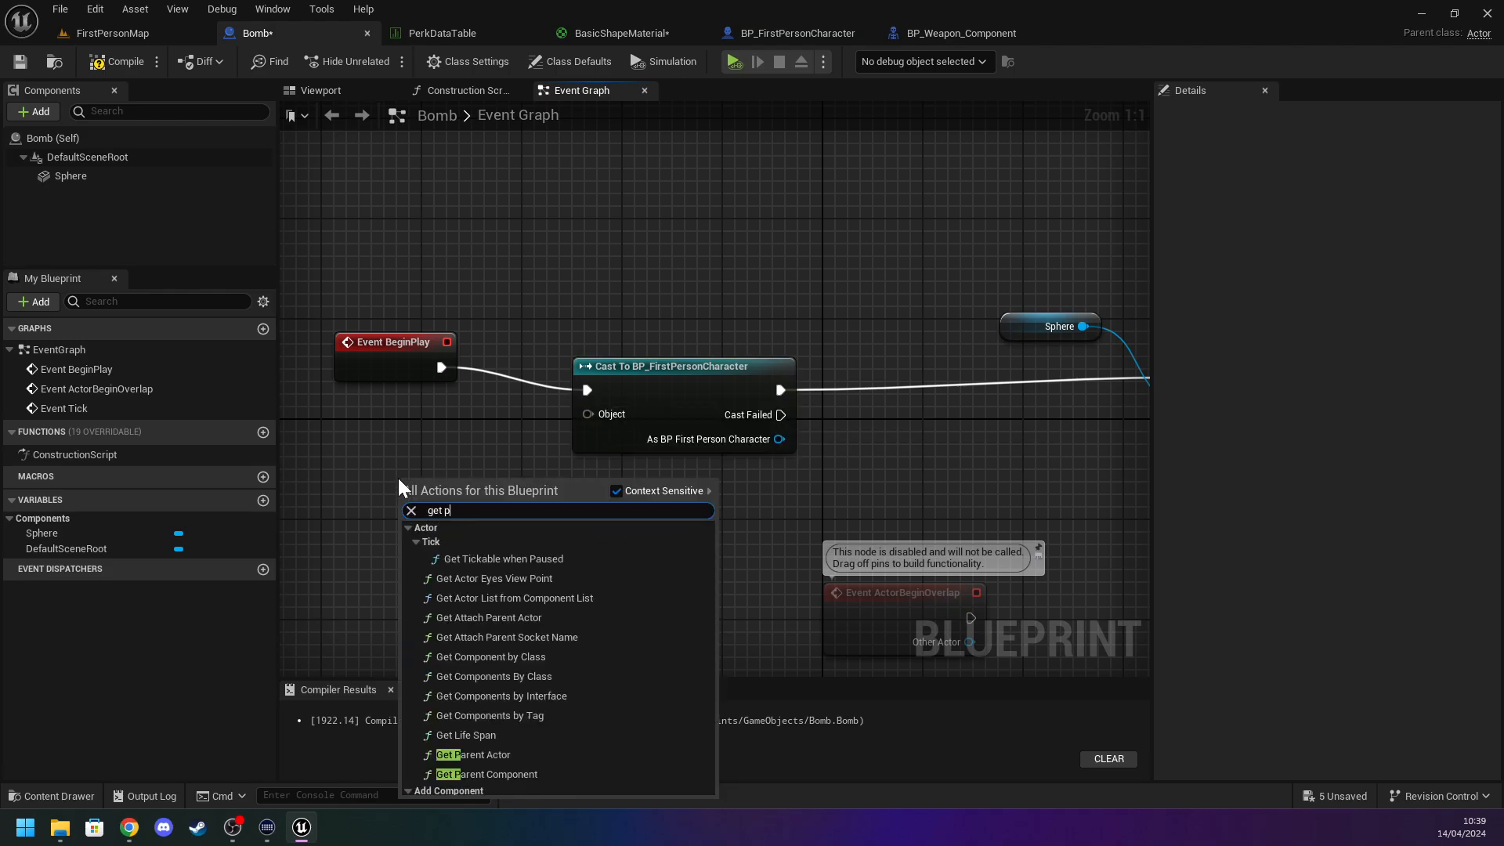
type(" c")
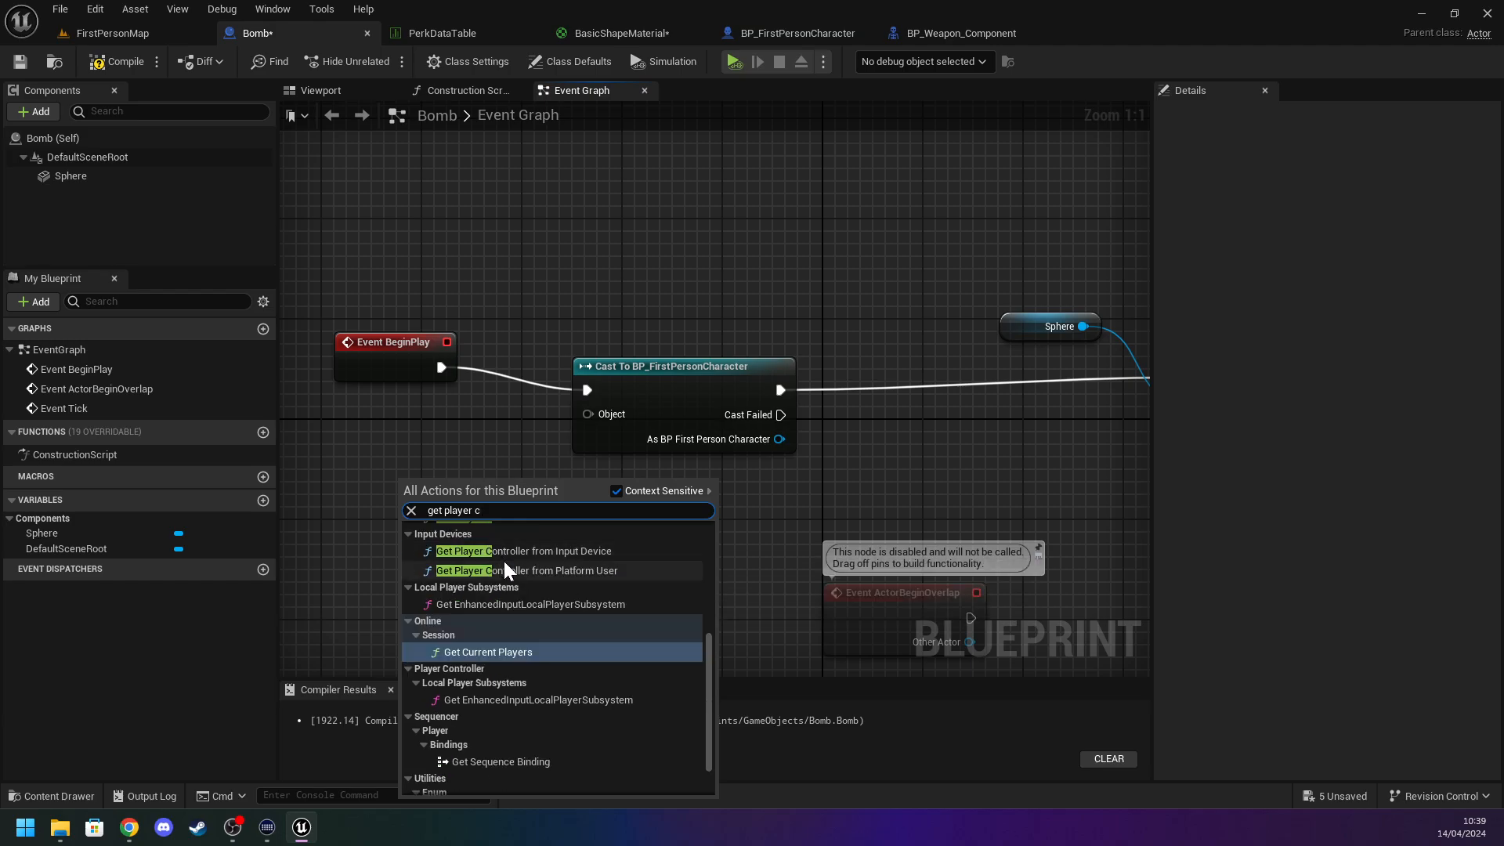
left_click(537, 599)
left_click_drag(520, 510, 594, 415)
left_click_drag(400, 352, 401, 364)
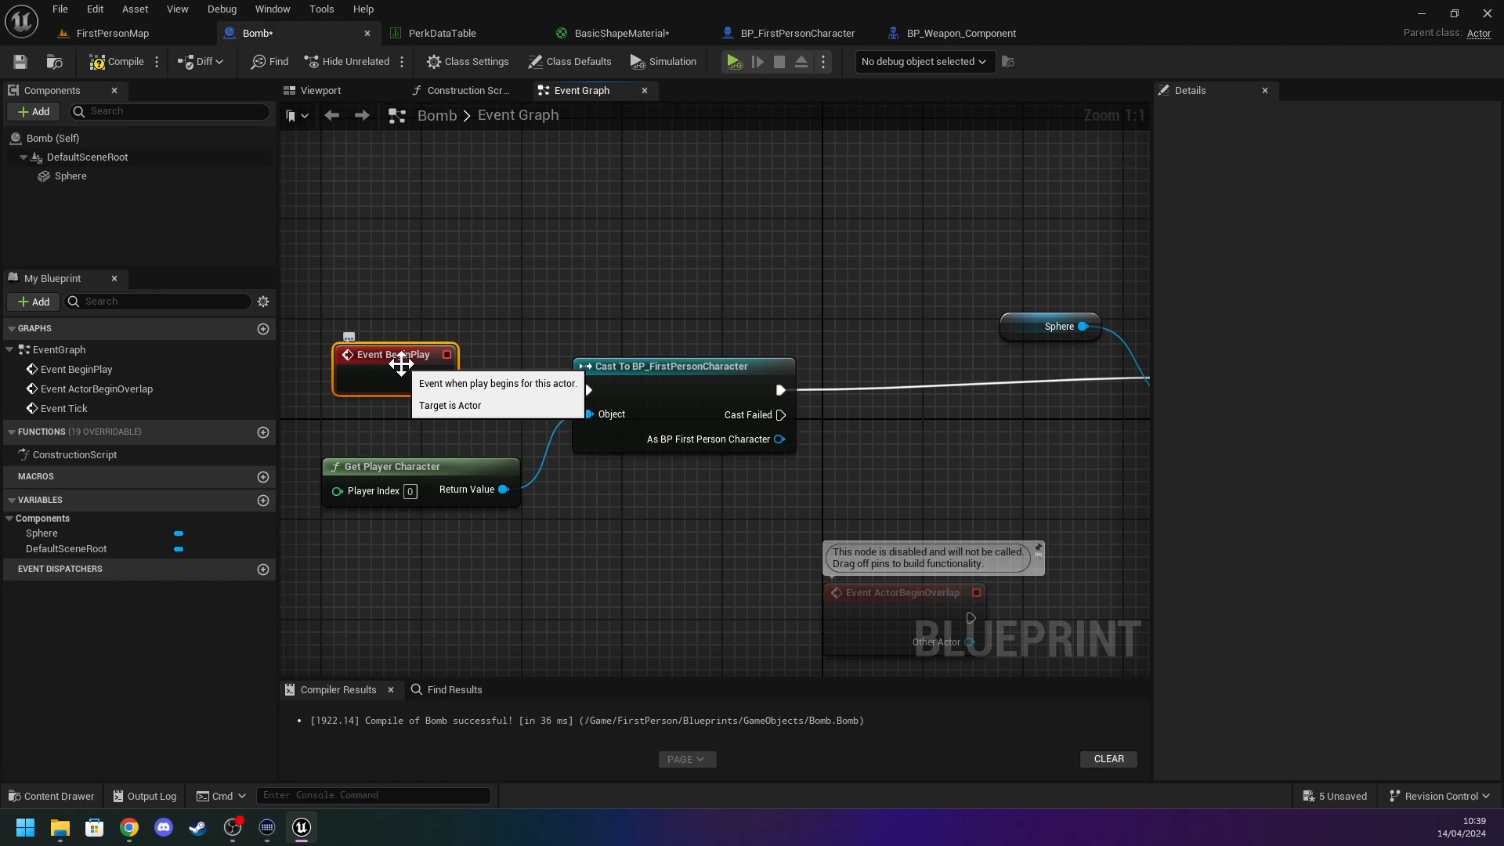
Select the Apply Radial Damage node and compile the Bomb blueprint.
right_click_drag(987, 269, 403, 264)
right_click_drag(1140, 307, 369, 305)
left_click(517, 346)
left_click(118, 62)
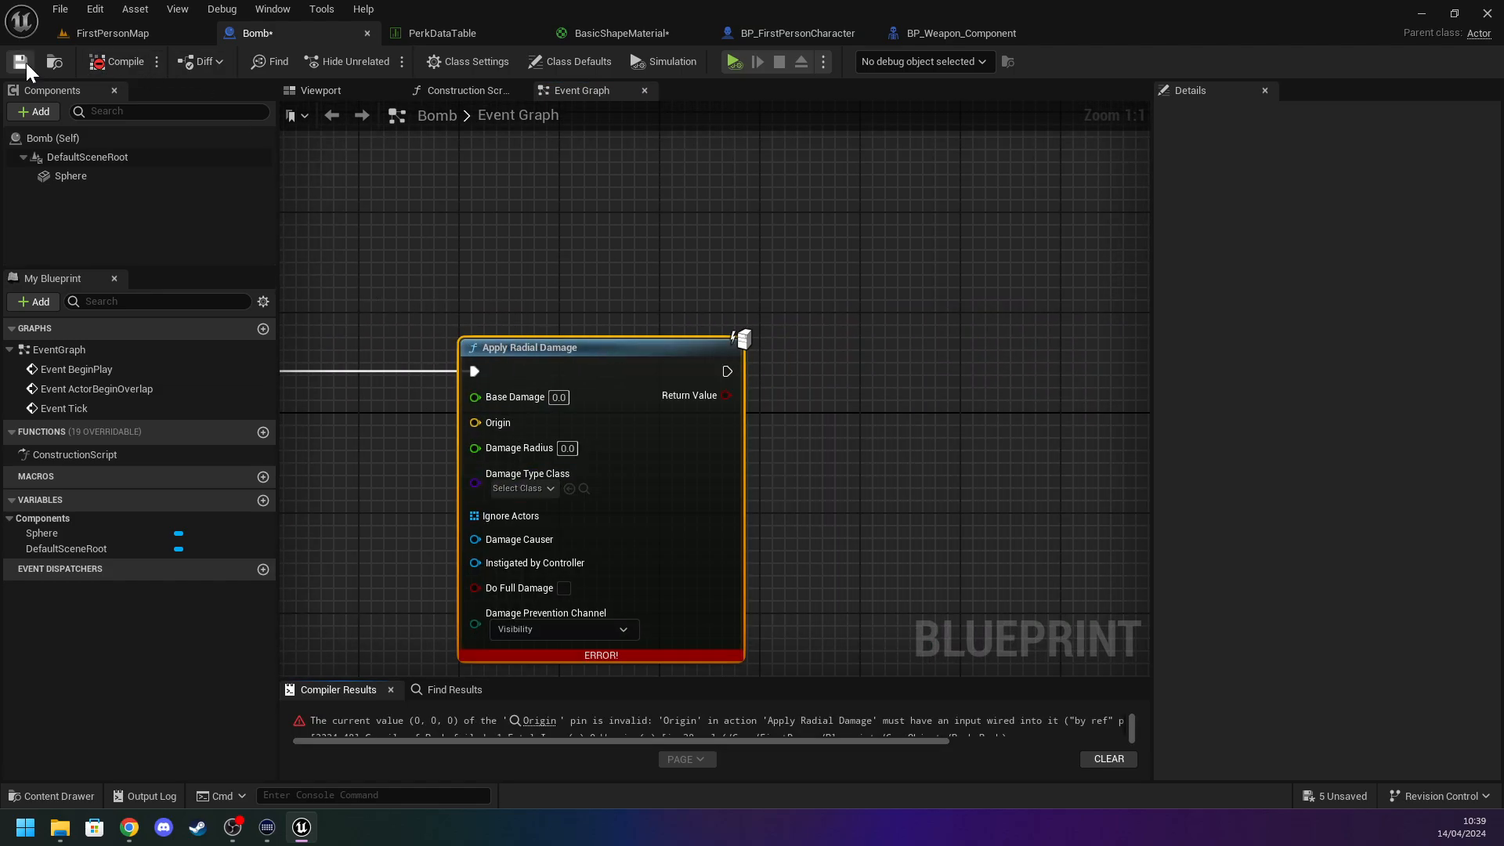
right_click_drag(344, 194, 697, 170)
right_click_drag(441, 161, 727, 160)
right_click_drag(596, 215, 736, 227)
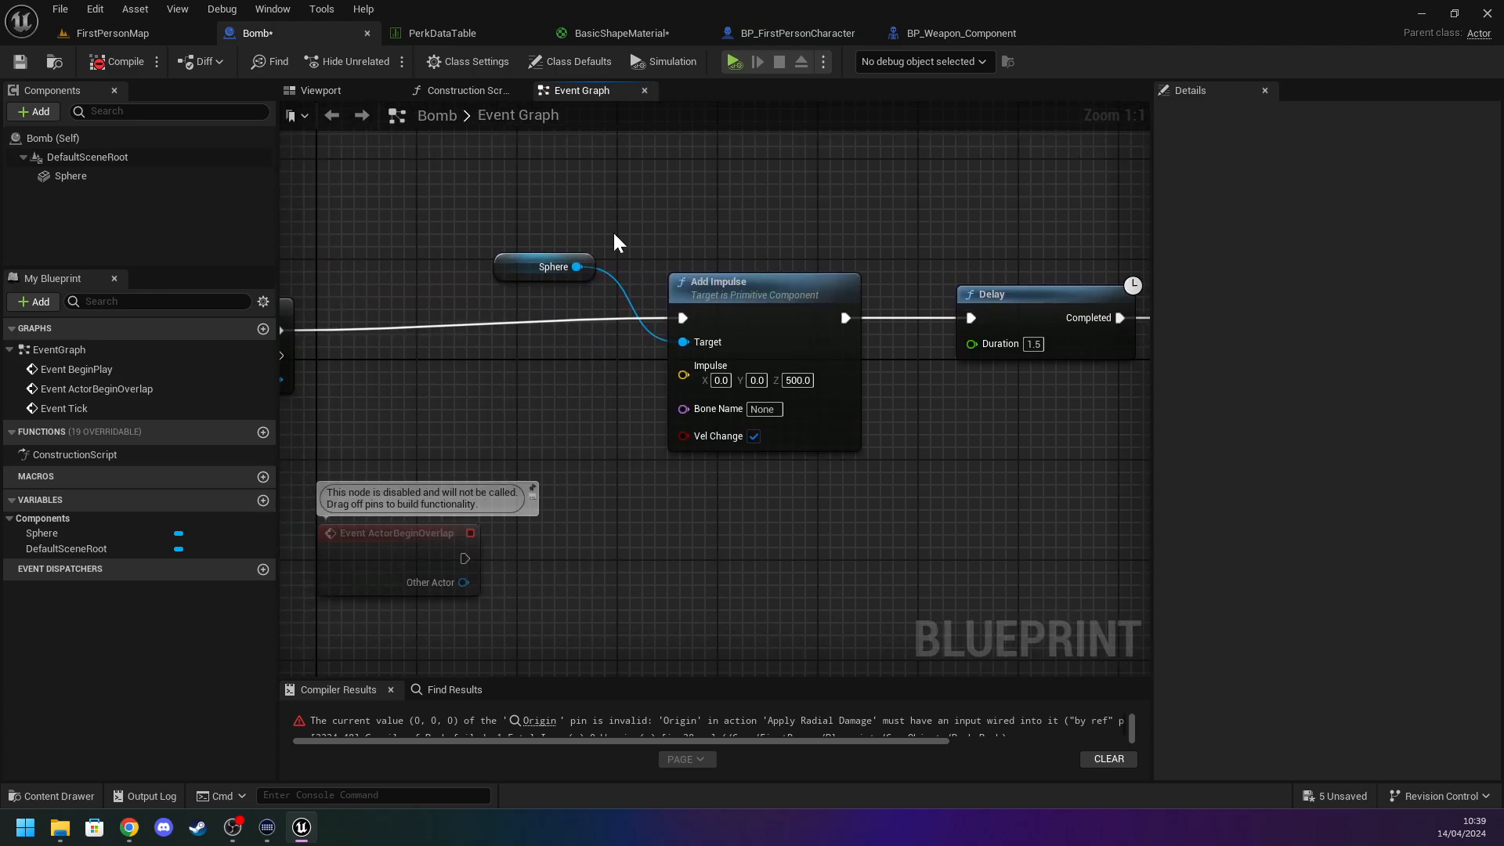
right_click_drag(615, 243, 697, 243)
left_click(452, 311)
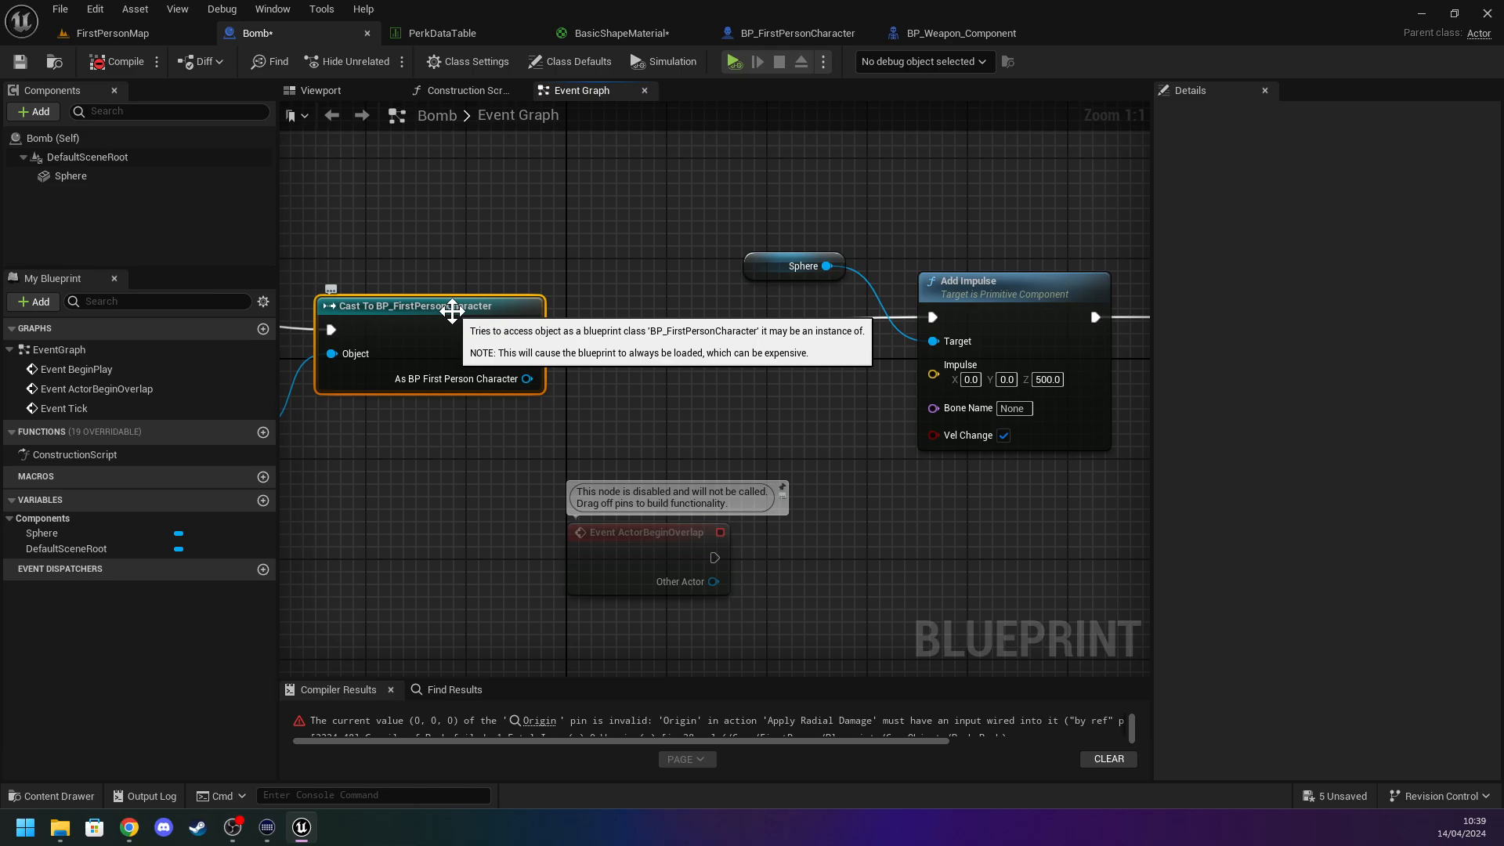
left_click_drag(527, 379, 585, 394)
type("status co")
key("Return")
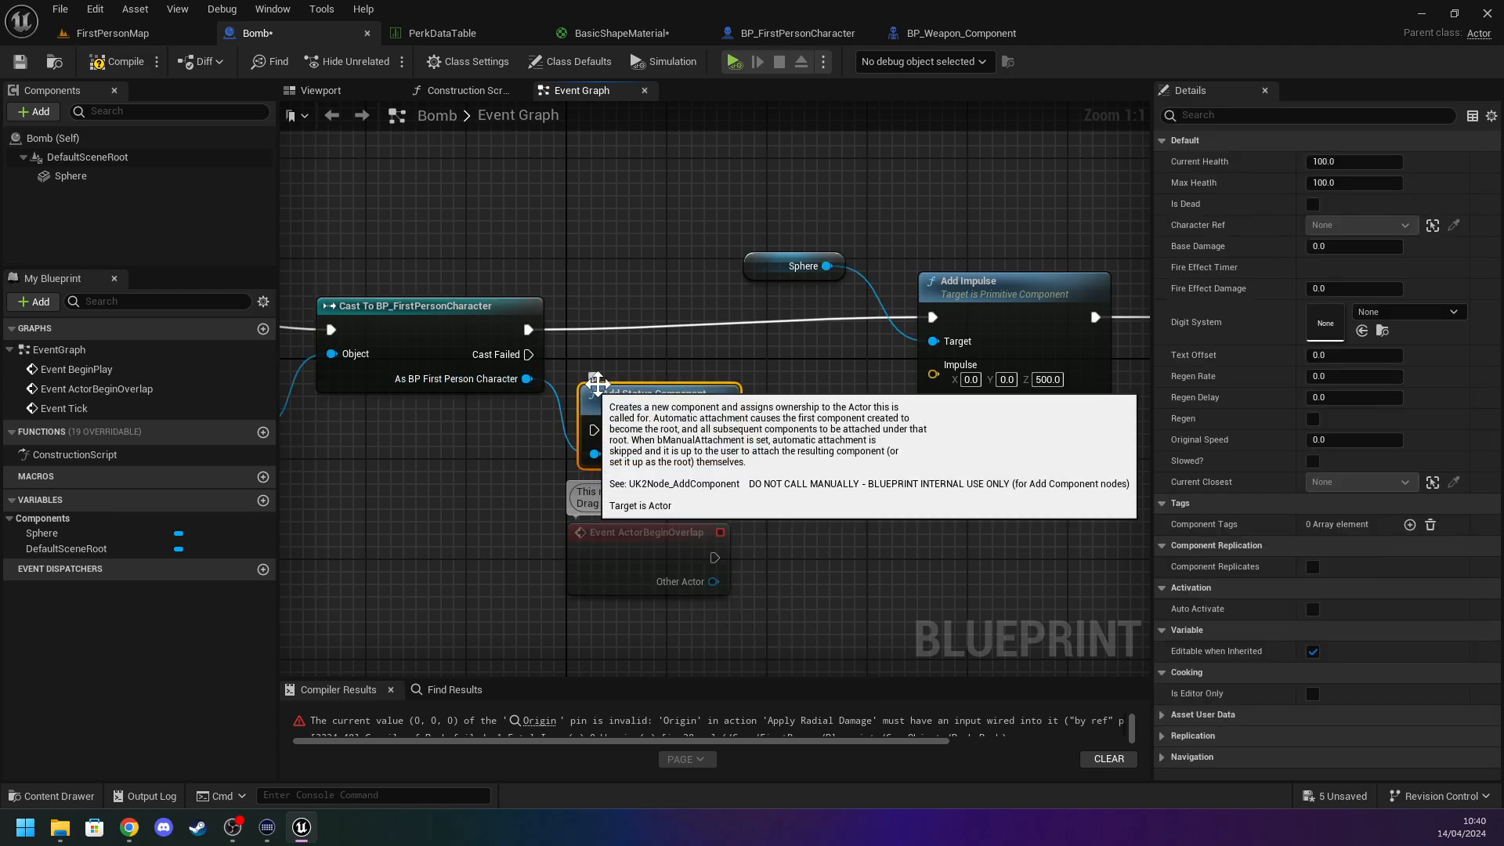
key("Delete")
Get the Status Component variable from the As BP First Person Character output of the cast node.
left_click_drag(528, 378, 603, 390)
type("get status co")
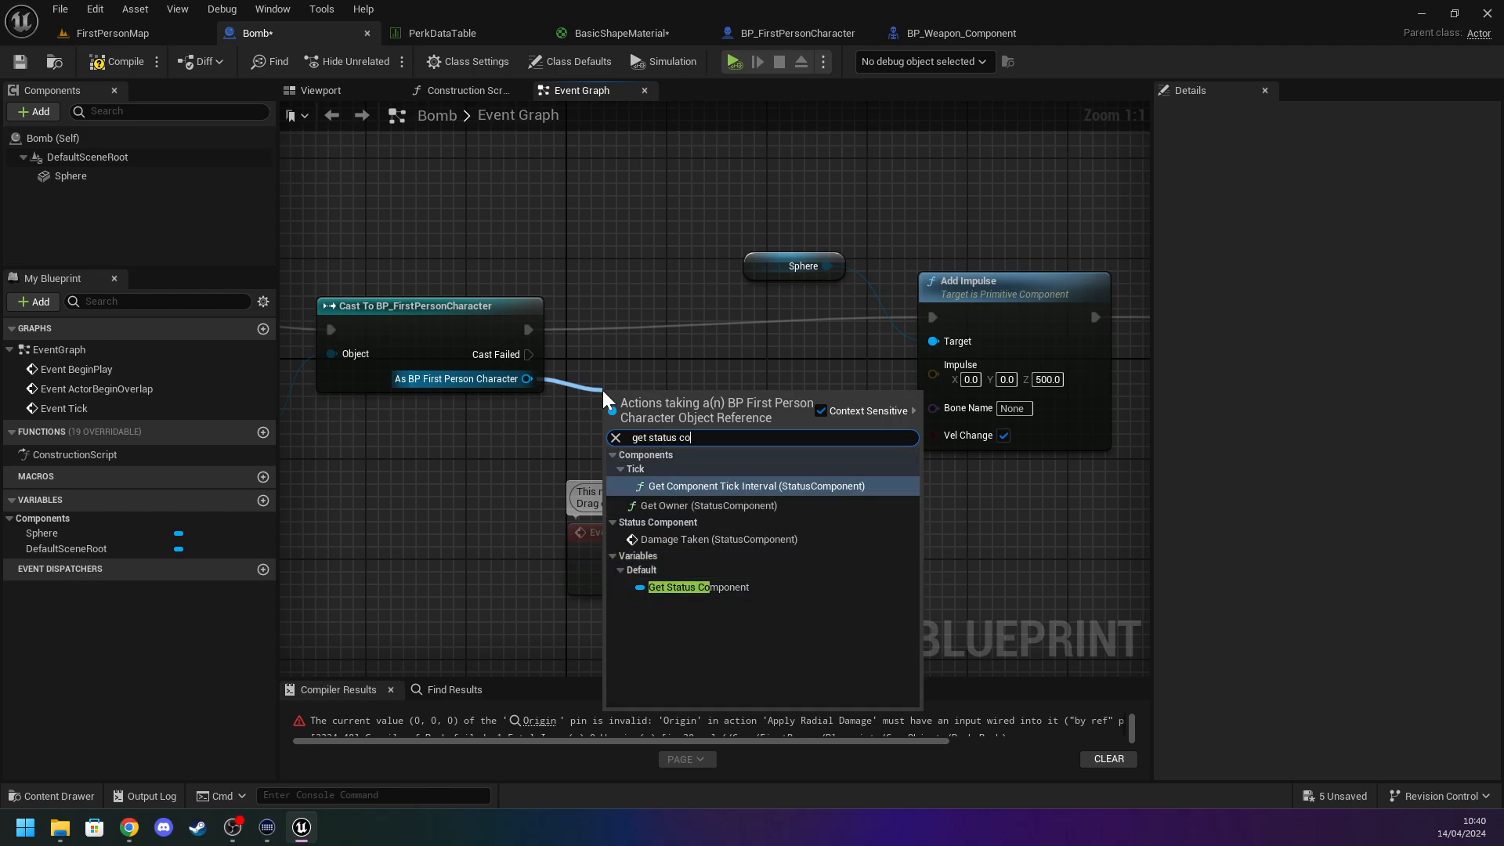
left_click(725, 586)
Get the Base Damage variable from the Status Component node's output.
left_click_drag(764, 398, 829, 463)
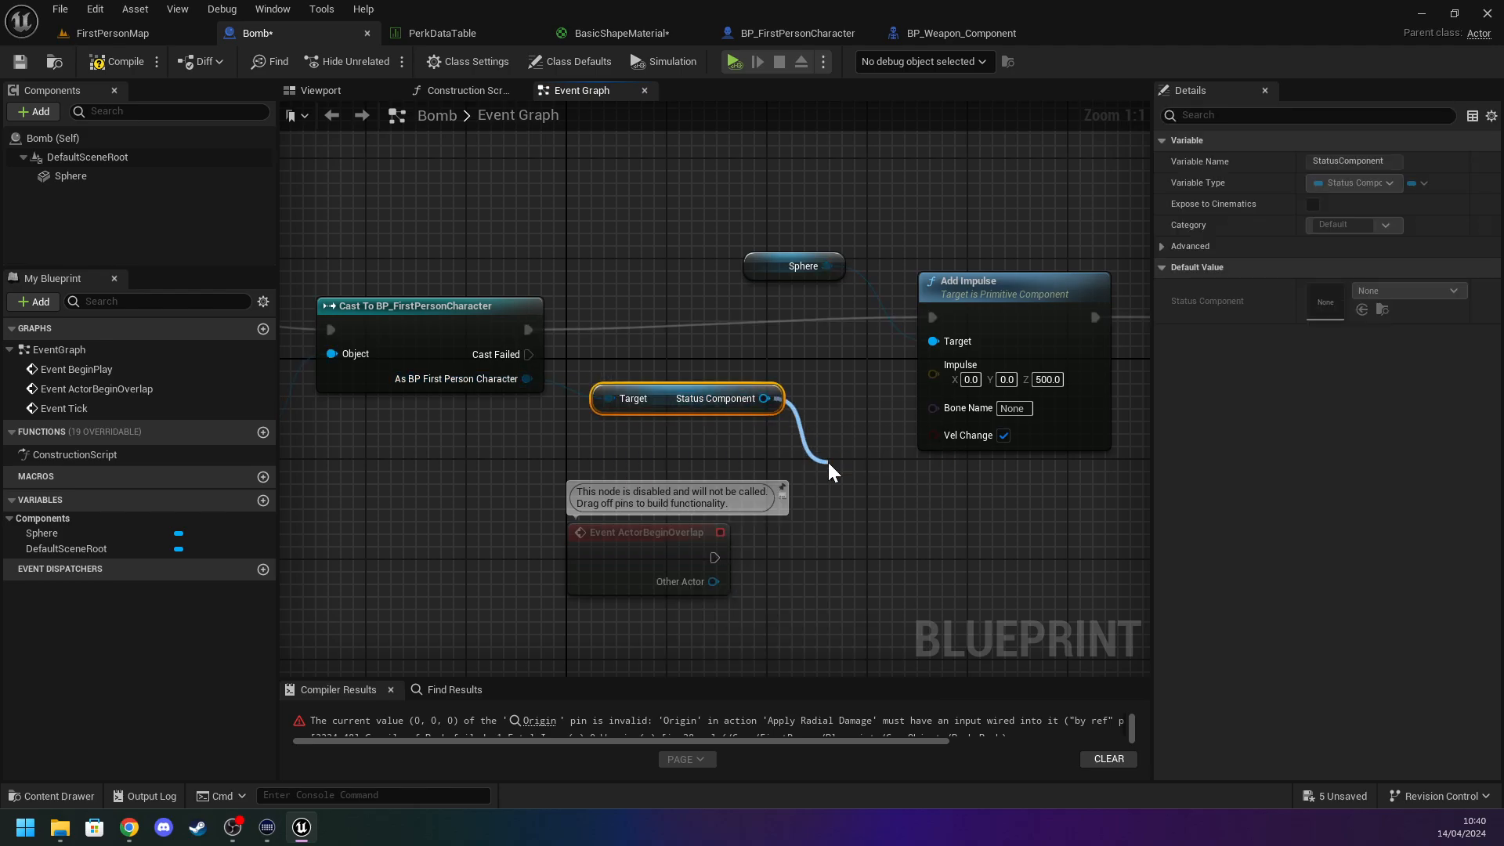
type("damage")
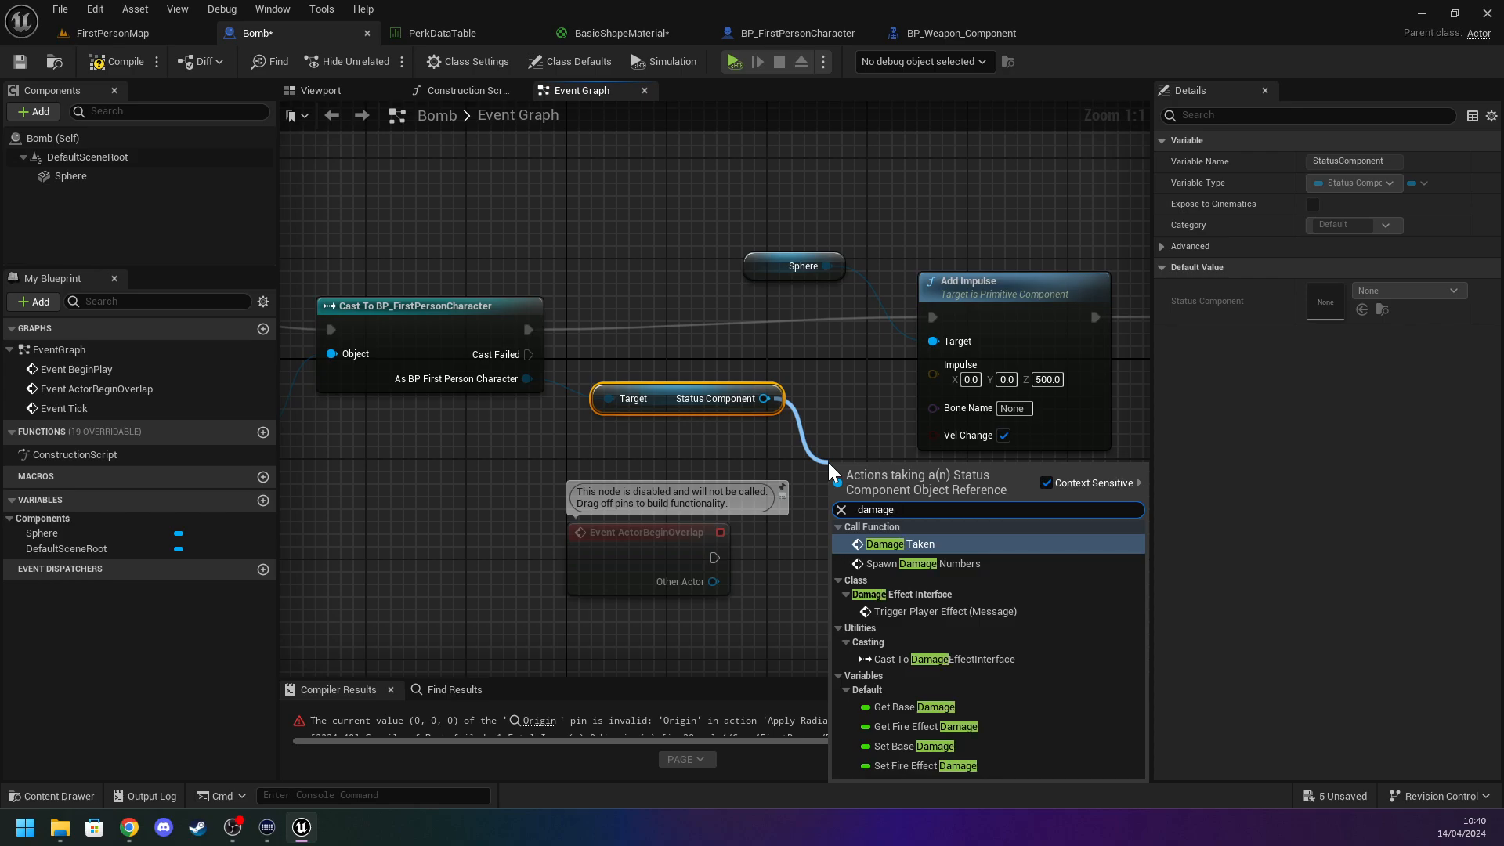
left_click(962, 705)
right_click_drag(854, 423, 430, 414)
Multiply Base Damage by 1.5 with a new Multiply node.
left_click_drag(457, 457, 661, 509)
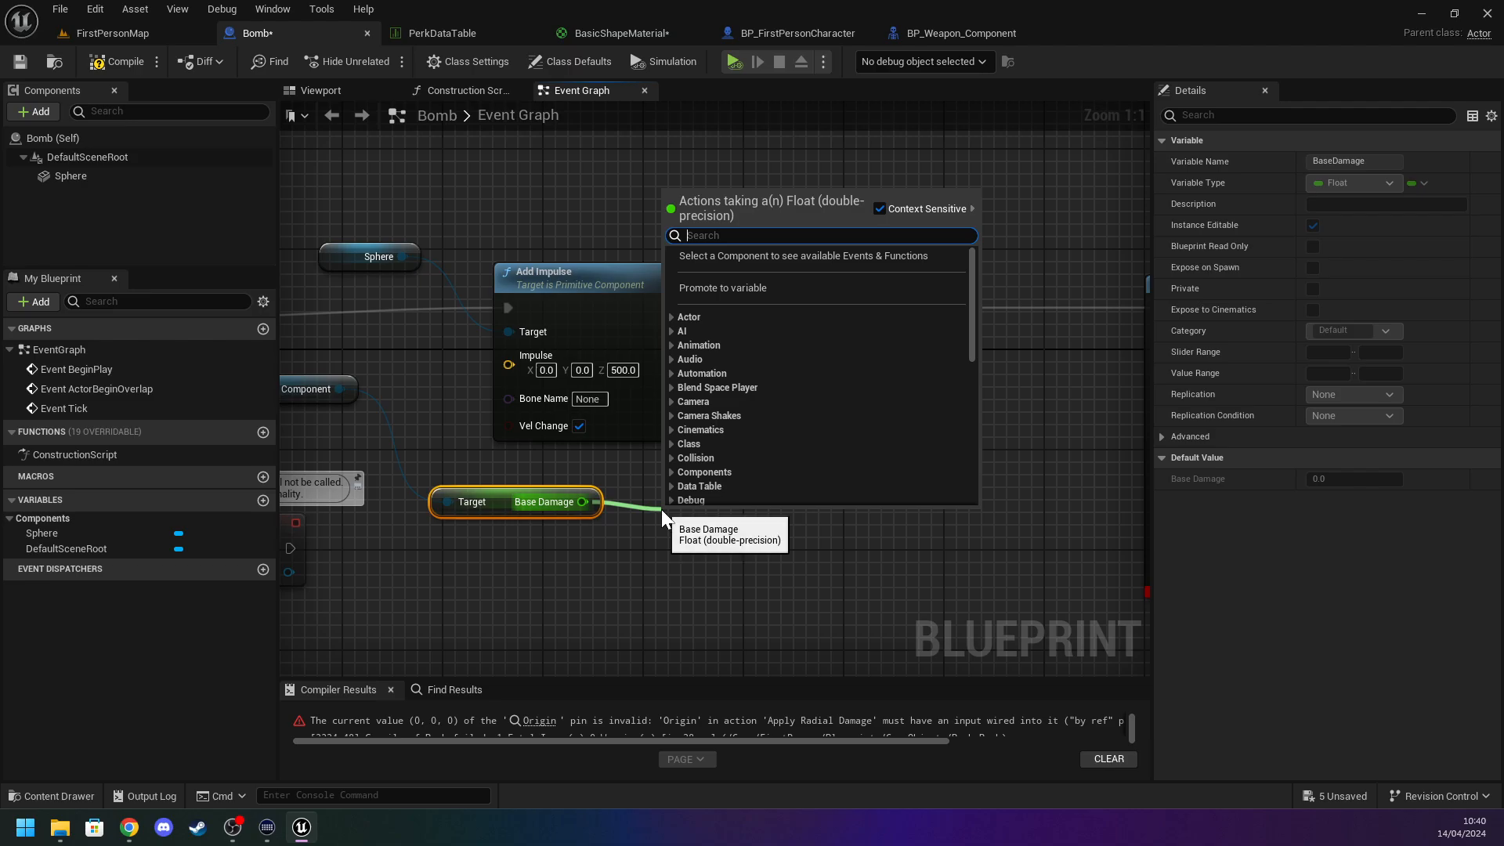
type("mult")
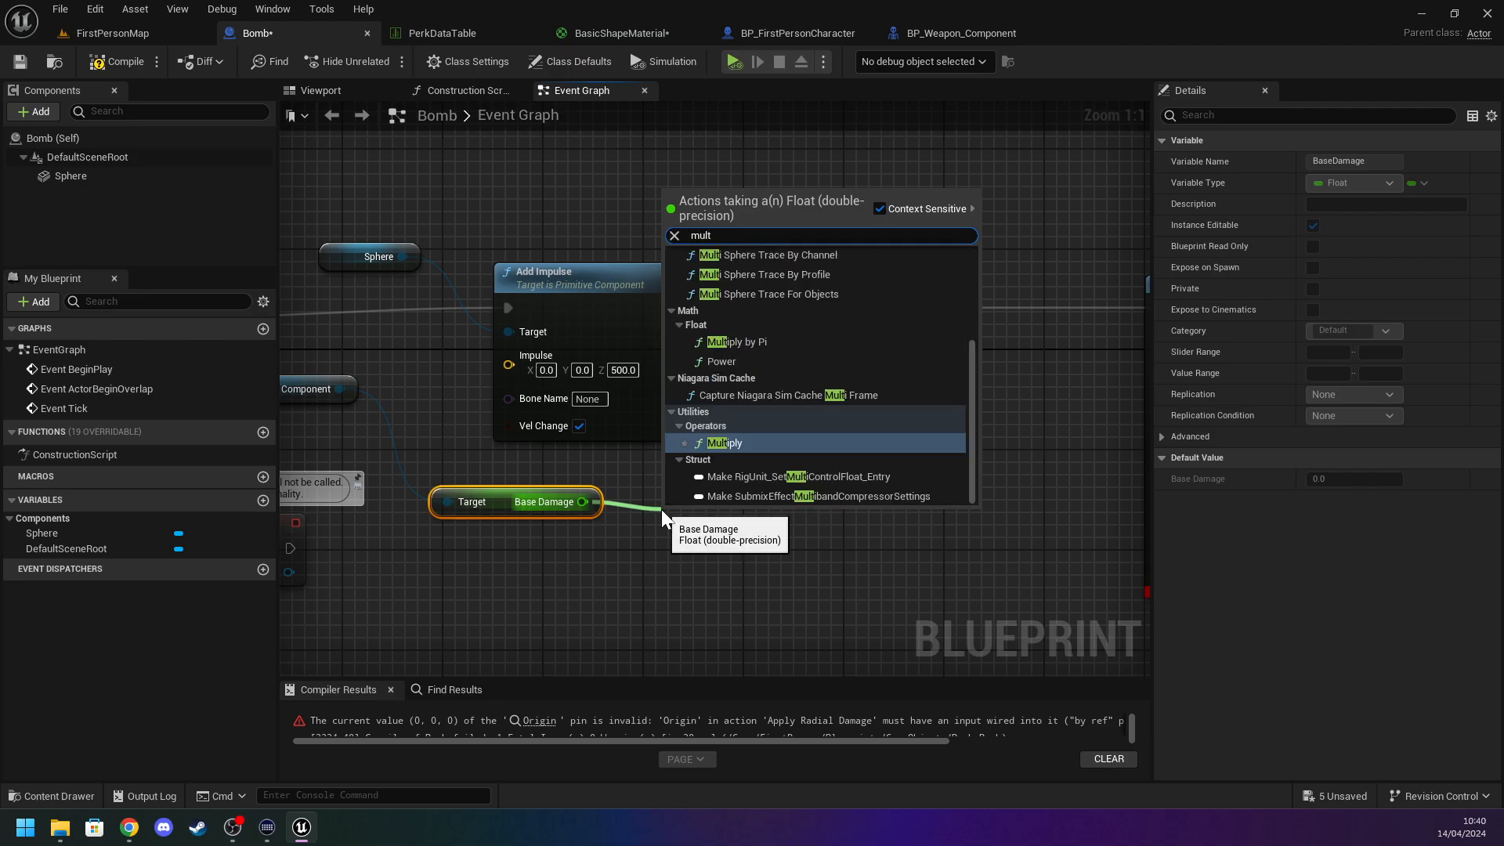
key("Return")
left_click(696, 539)
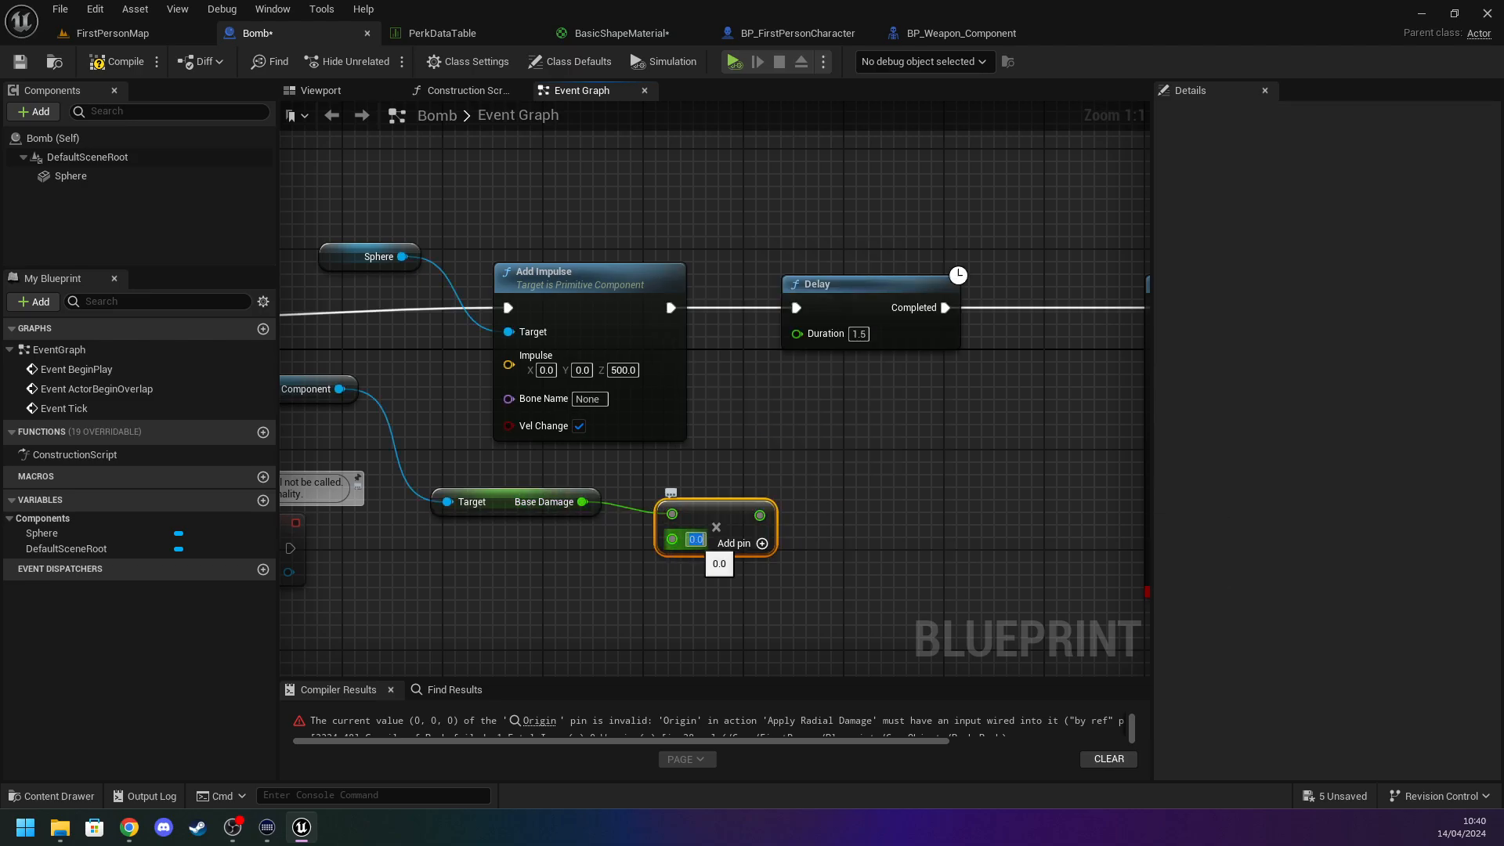
type("1.5")
type("1,5")
left_click(796, 493)
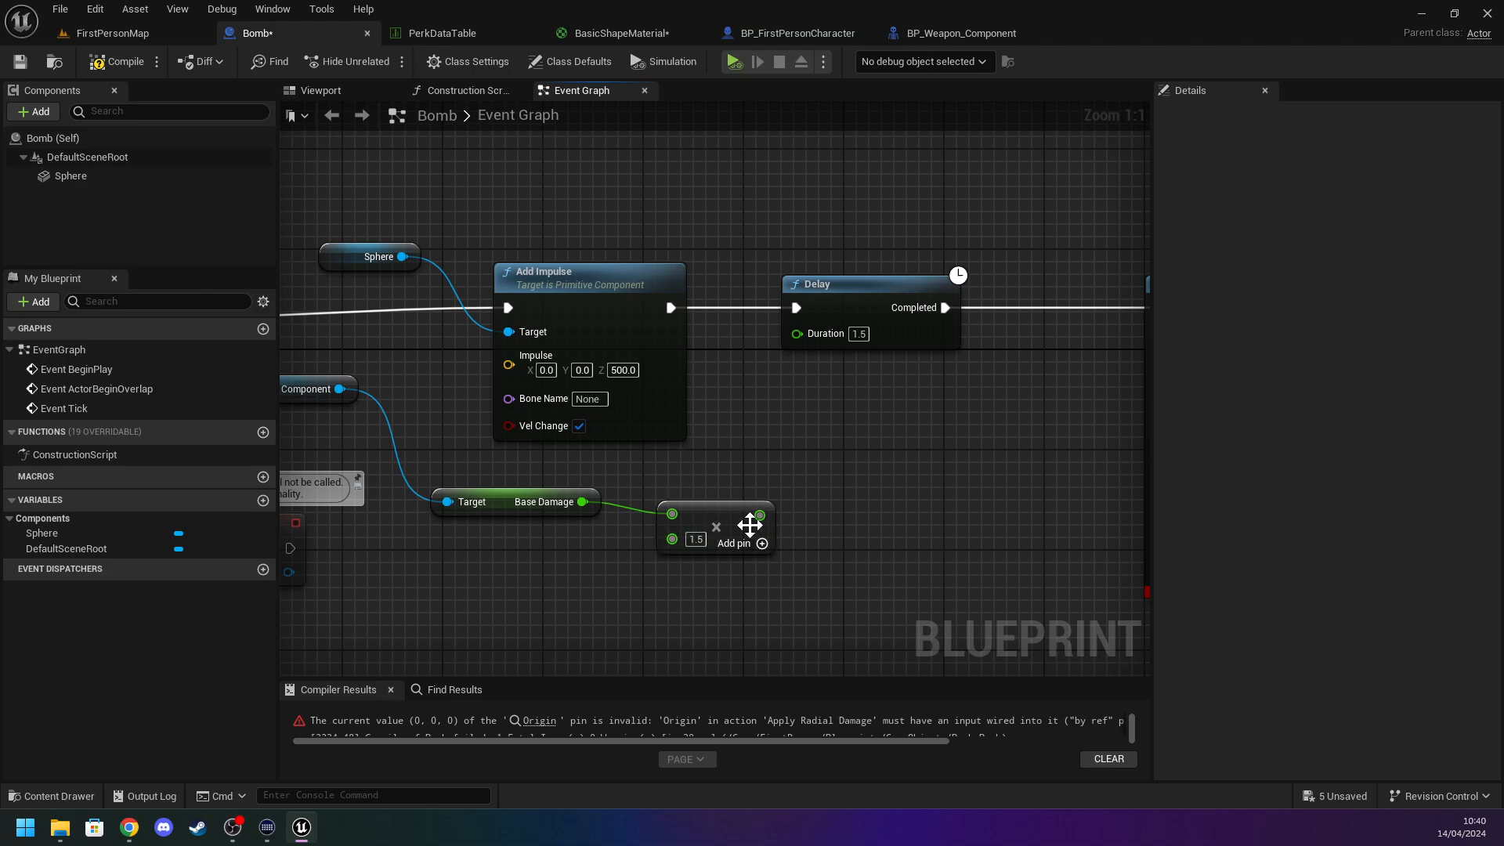
Connect the Multiply result to the Base Damage input of Apply Radial Damage.
right_click(702, 492)
left_click(913, 528)
right_click(694, 537)
left_click(956, 464)
right_click_drag(973, 459, 717, 444)
left_click_drag(507, 498, 905, 313)
Nudge the Apply Radial Damage node slightly up and set its Damage Radius to 300.
right_click_drag(774, 340, 577, 380)
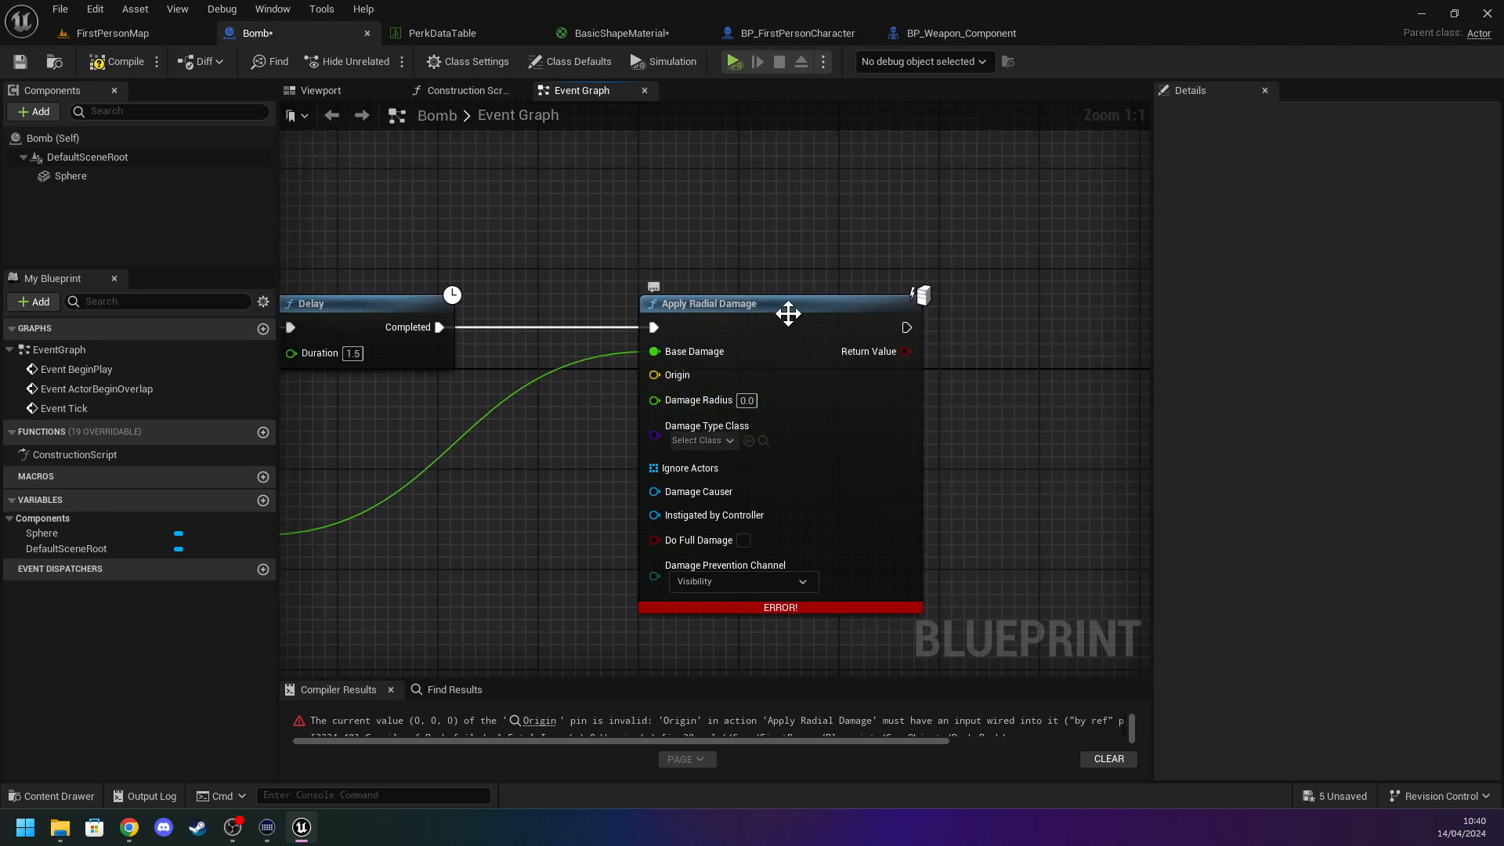
left_click_drag(784, 312, 787, 299)
left_click(747, 388)
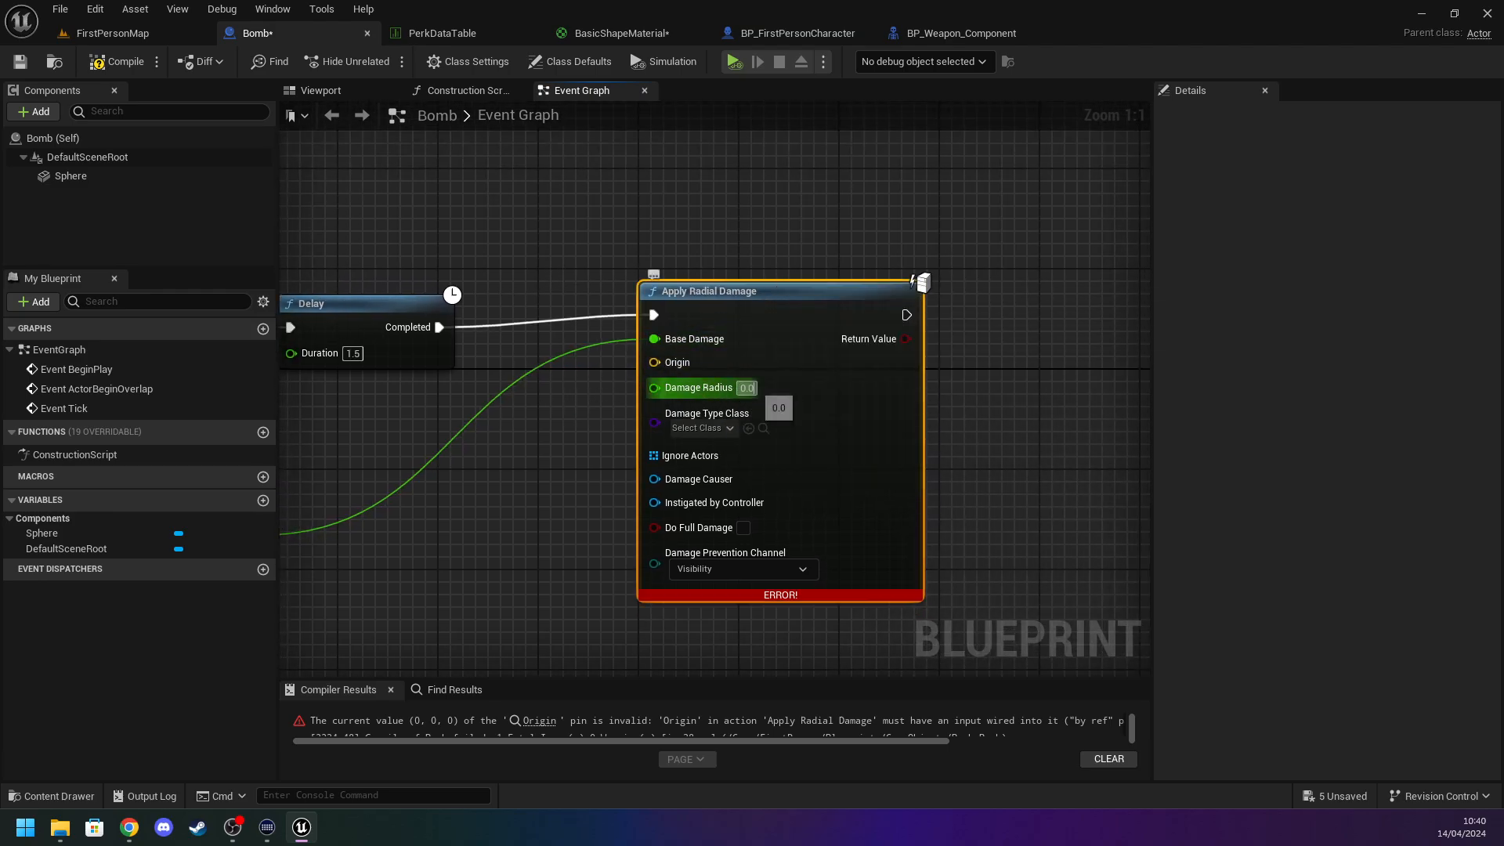
type("3000")
key("Return")
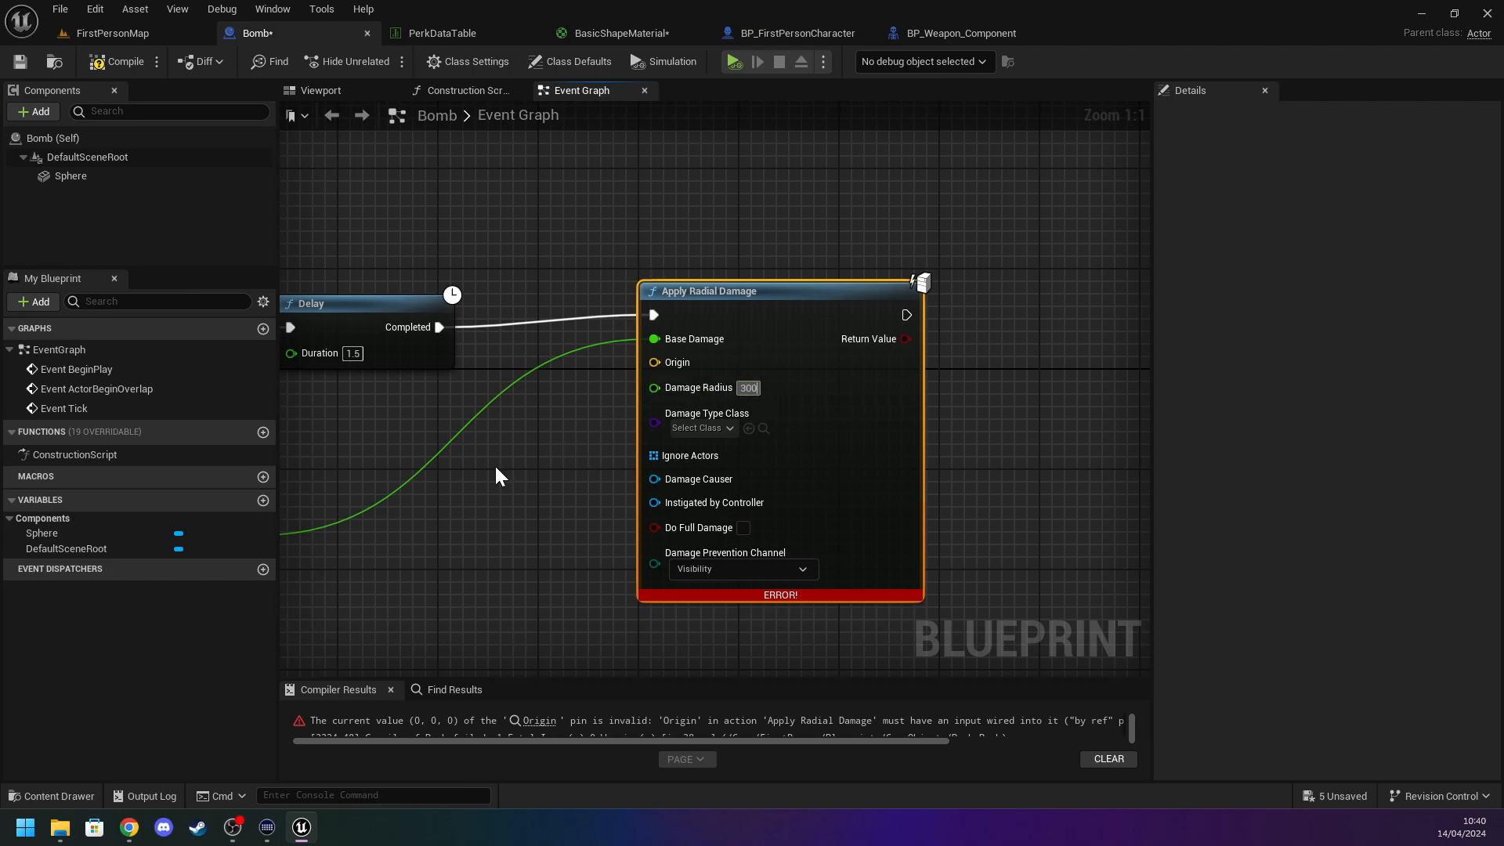
left_click(496, 469)
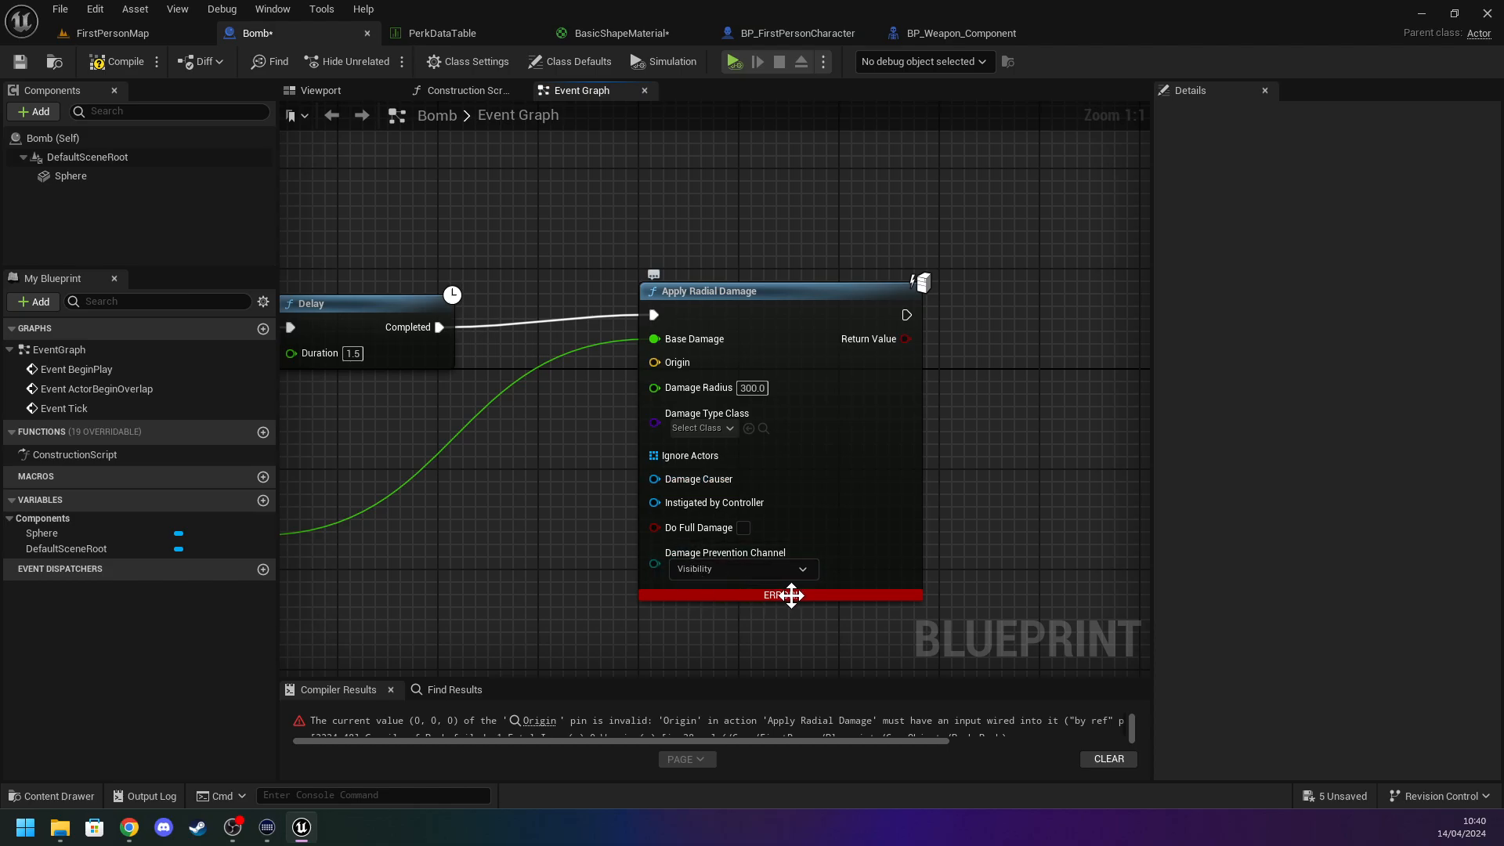
Set Apply Radial Damage's Damage Type Class to Player_Damage, shift the node away from Delay and compile the Bomb blueprint.
left_click(682, 430)
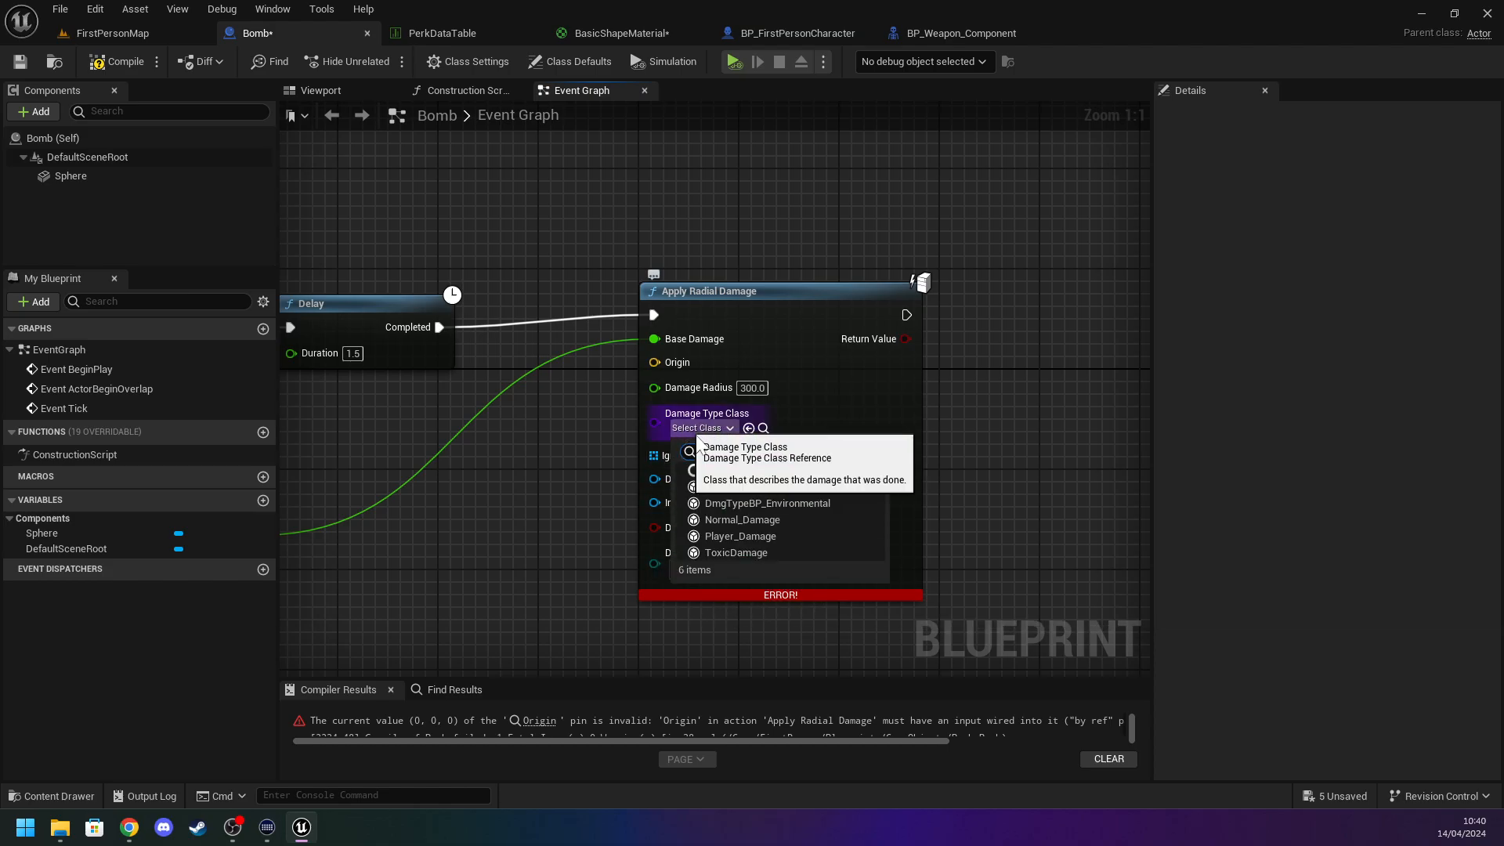
left_click(765, 536)
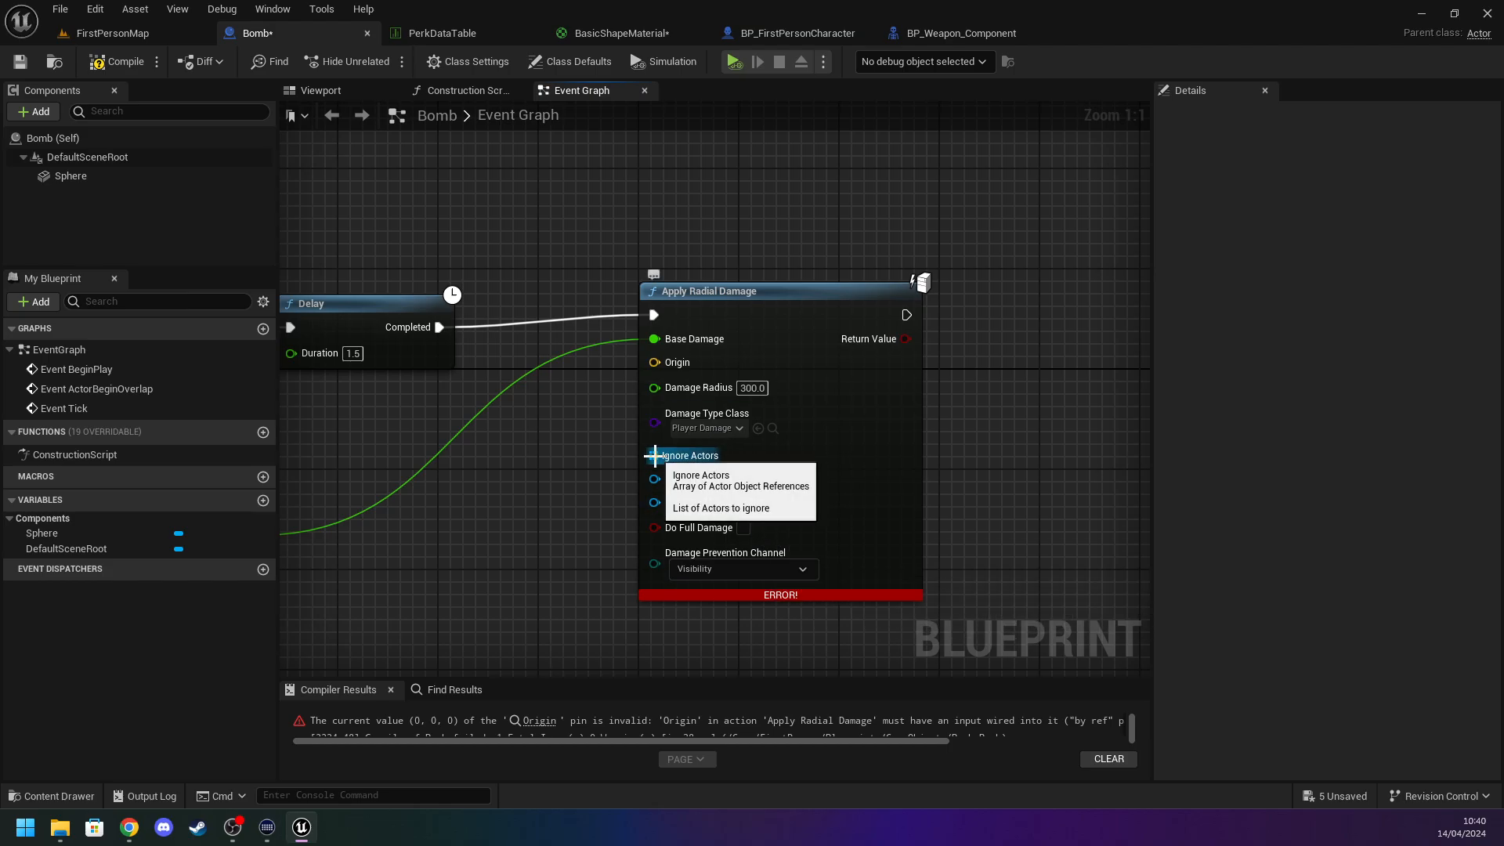
left_click_drag(727, 299, 802, 299)
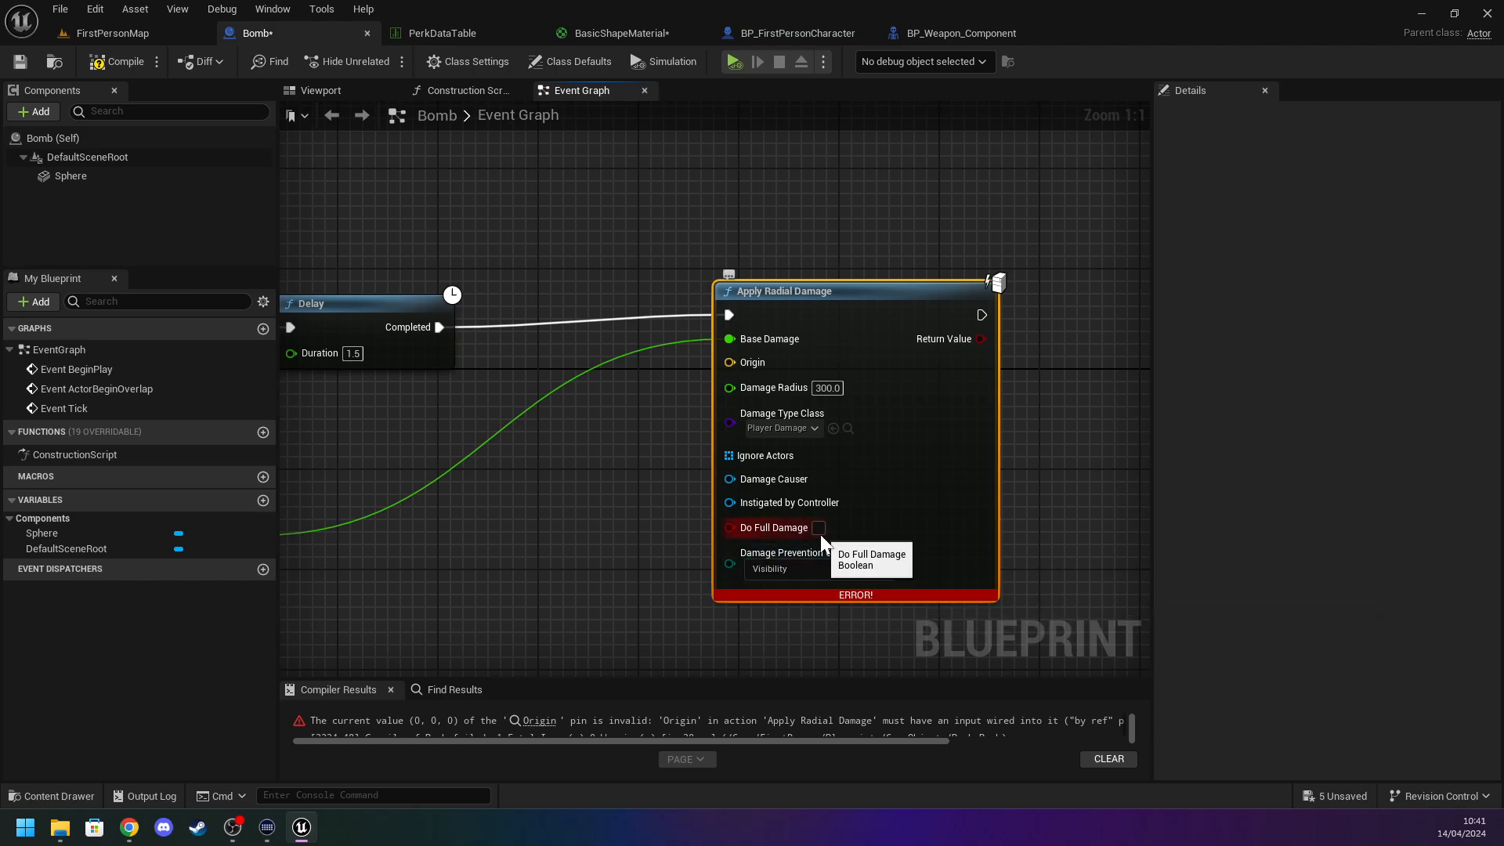
left_click(124, 64)
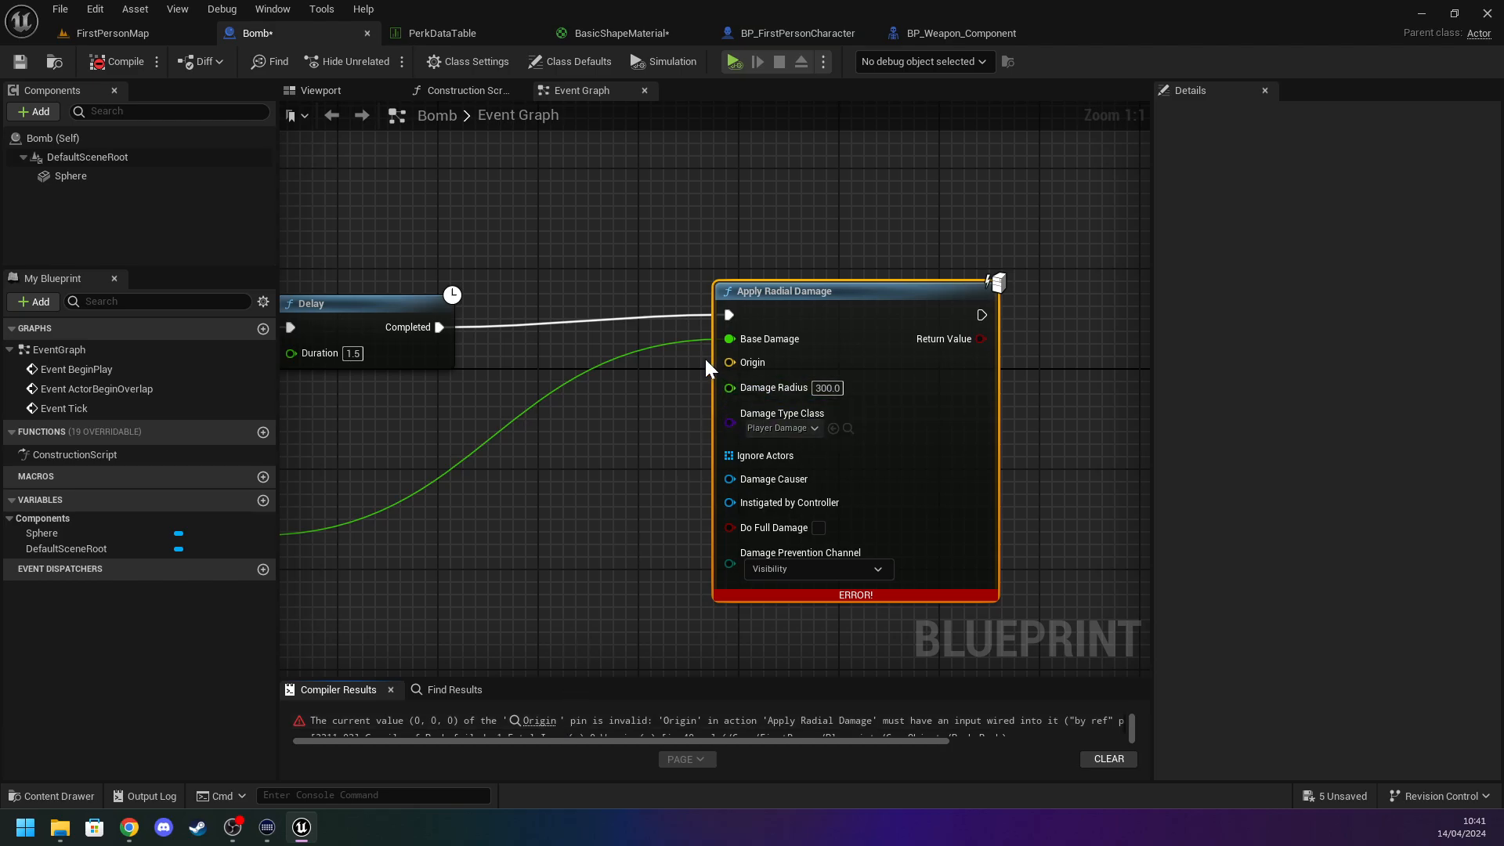
right_click_drag(534, 340, 813, 397)
left_click(88, 141)
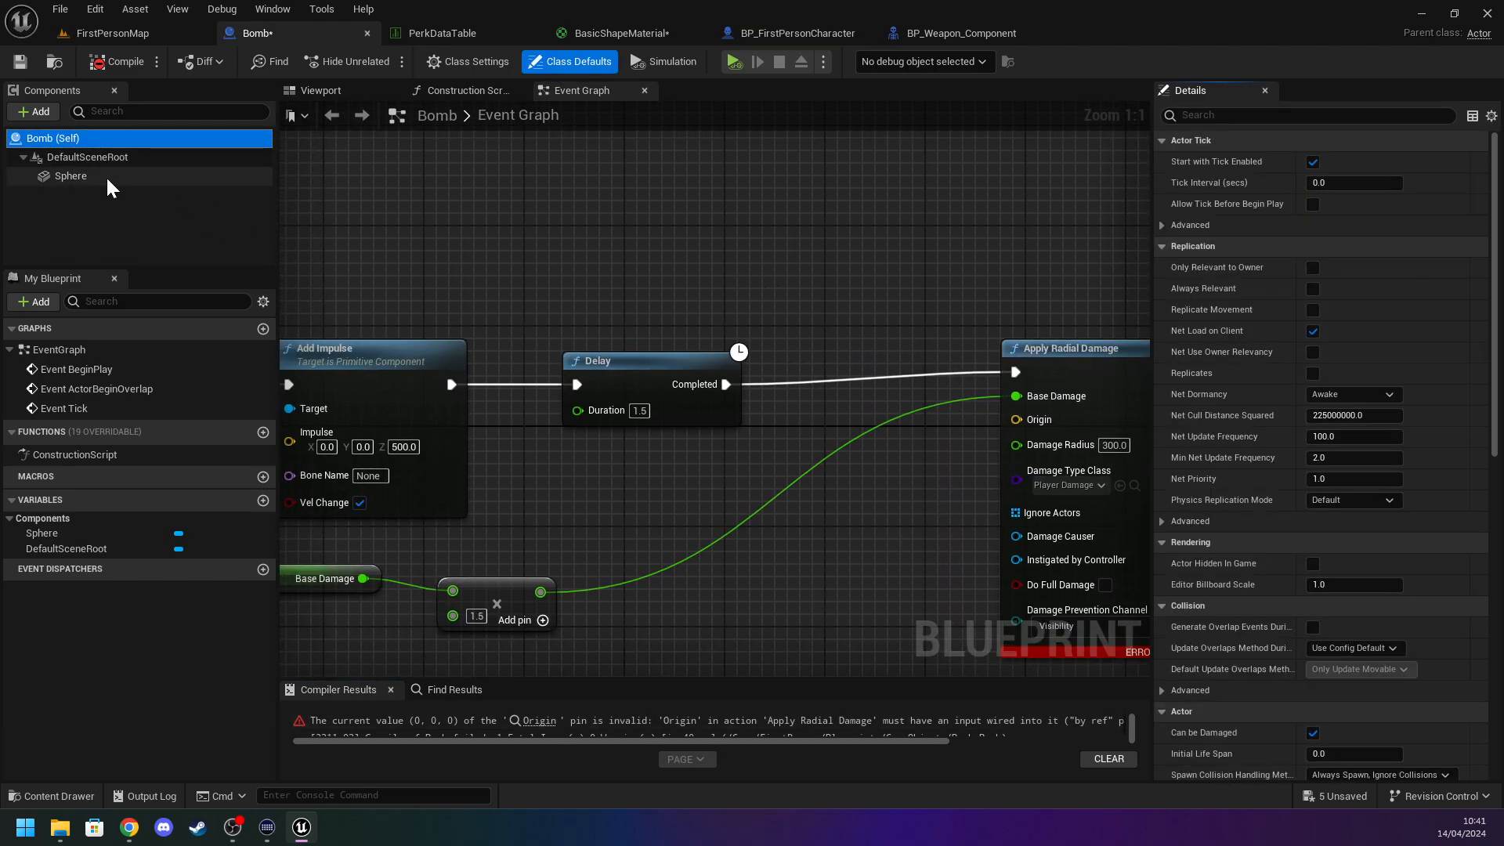
left_click_drag(88, 175, 604, 244)
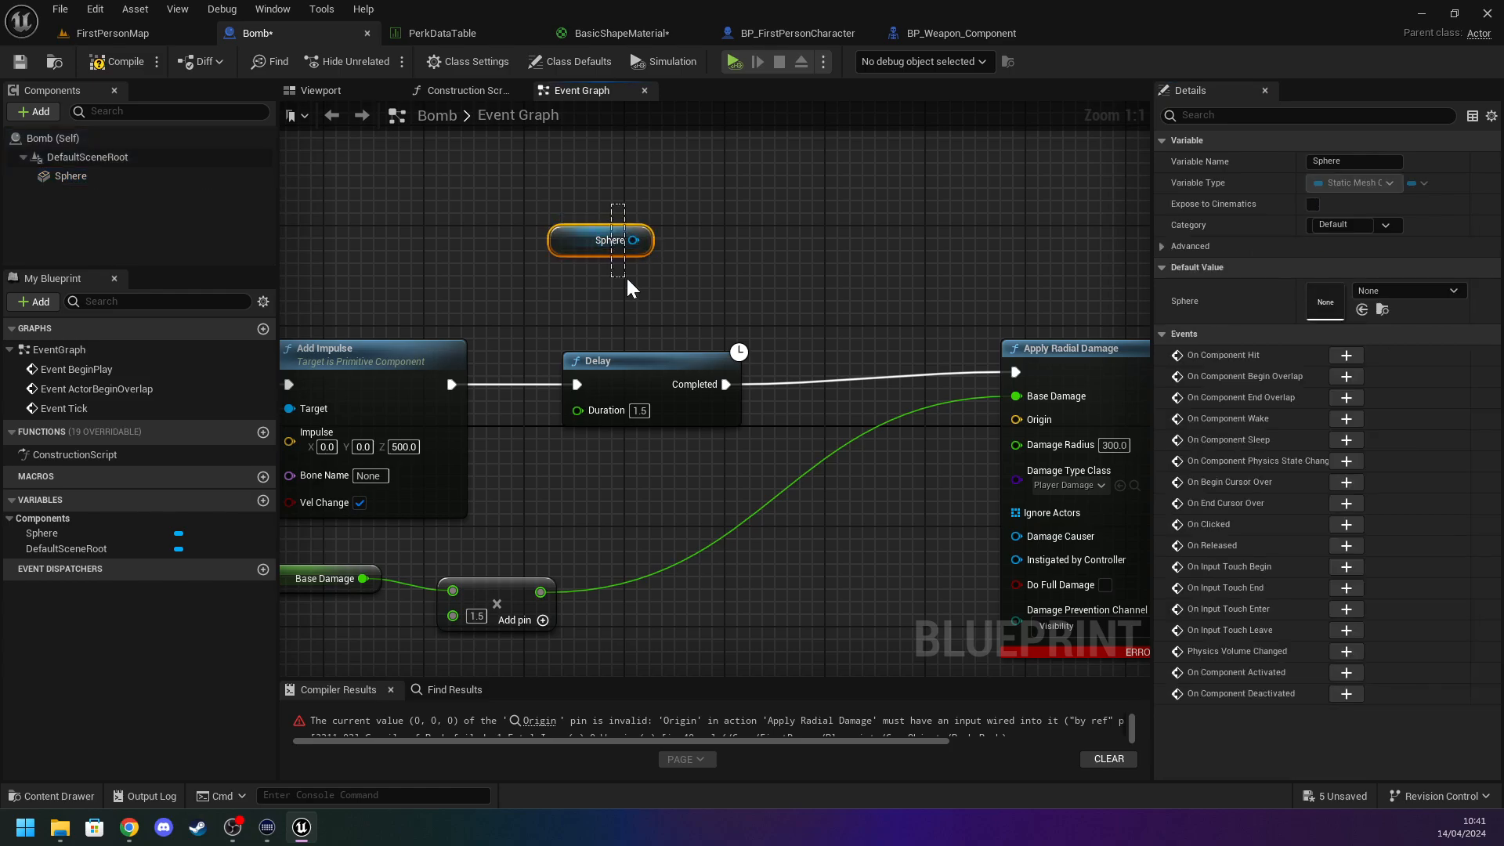
key("Delete")
Add a Get Actor Location node targeting self and feed it into the Origin input of Apply Radial Damage.
right_click(557, 219)
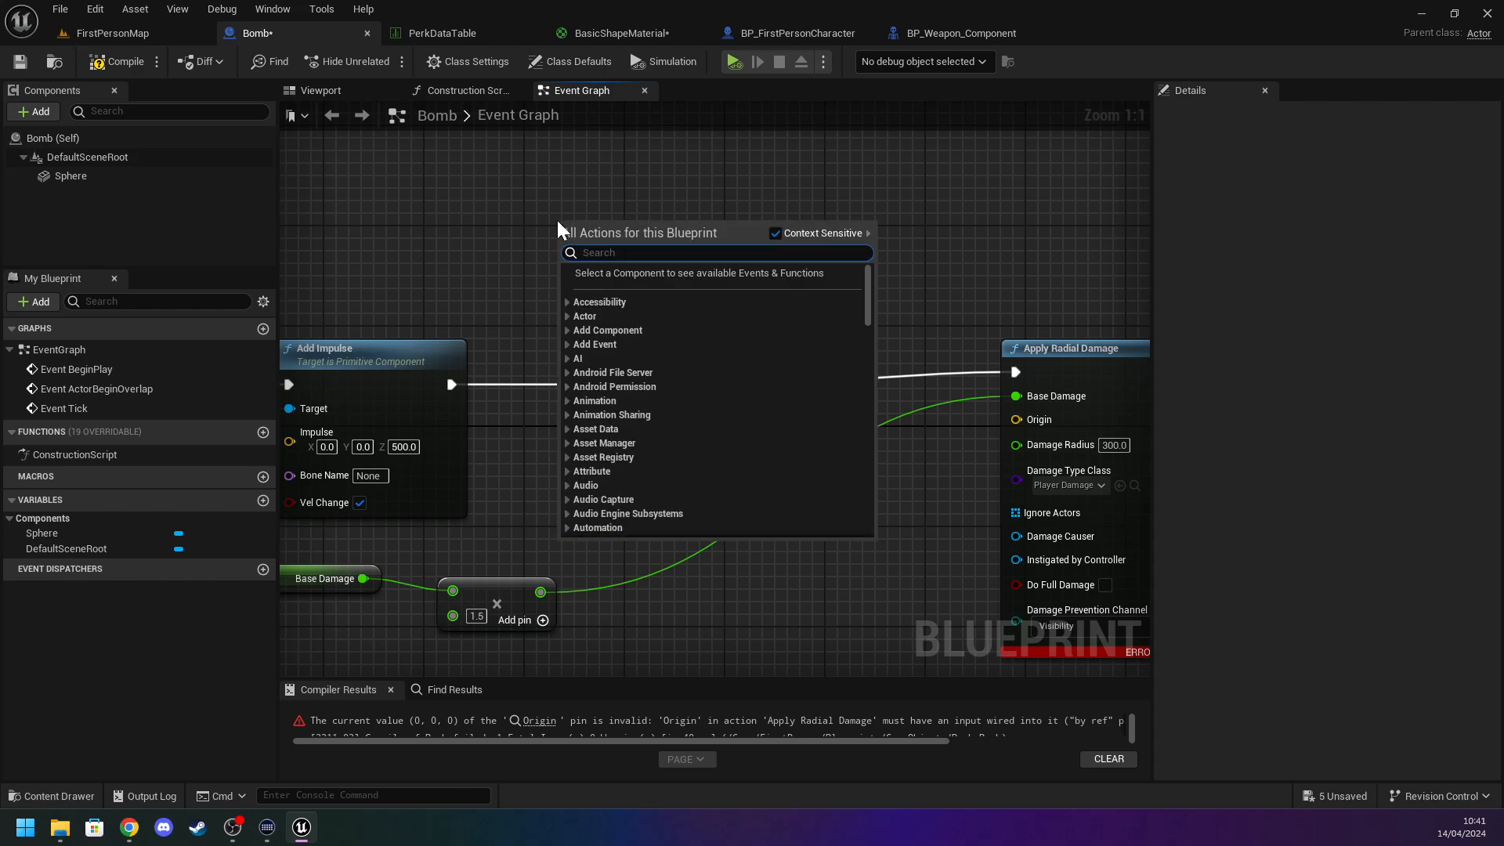
type("get actor loc")
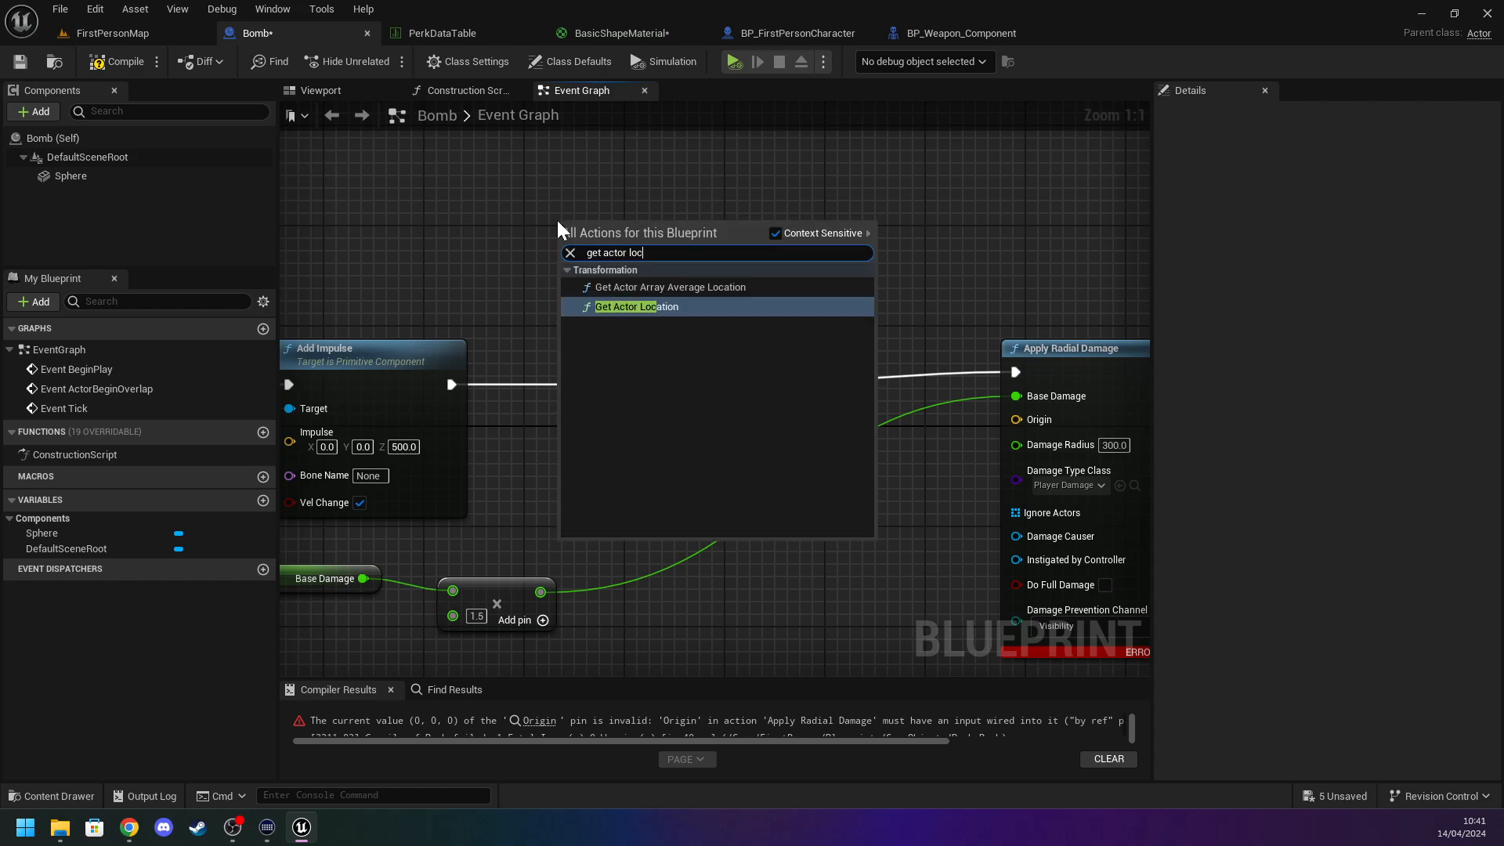
key("Return")
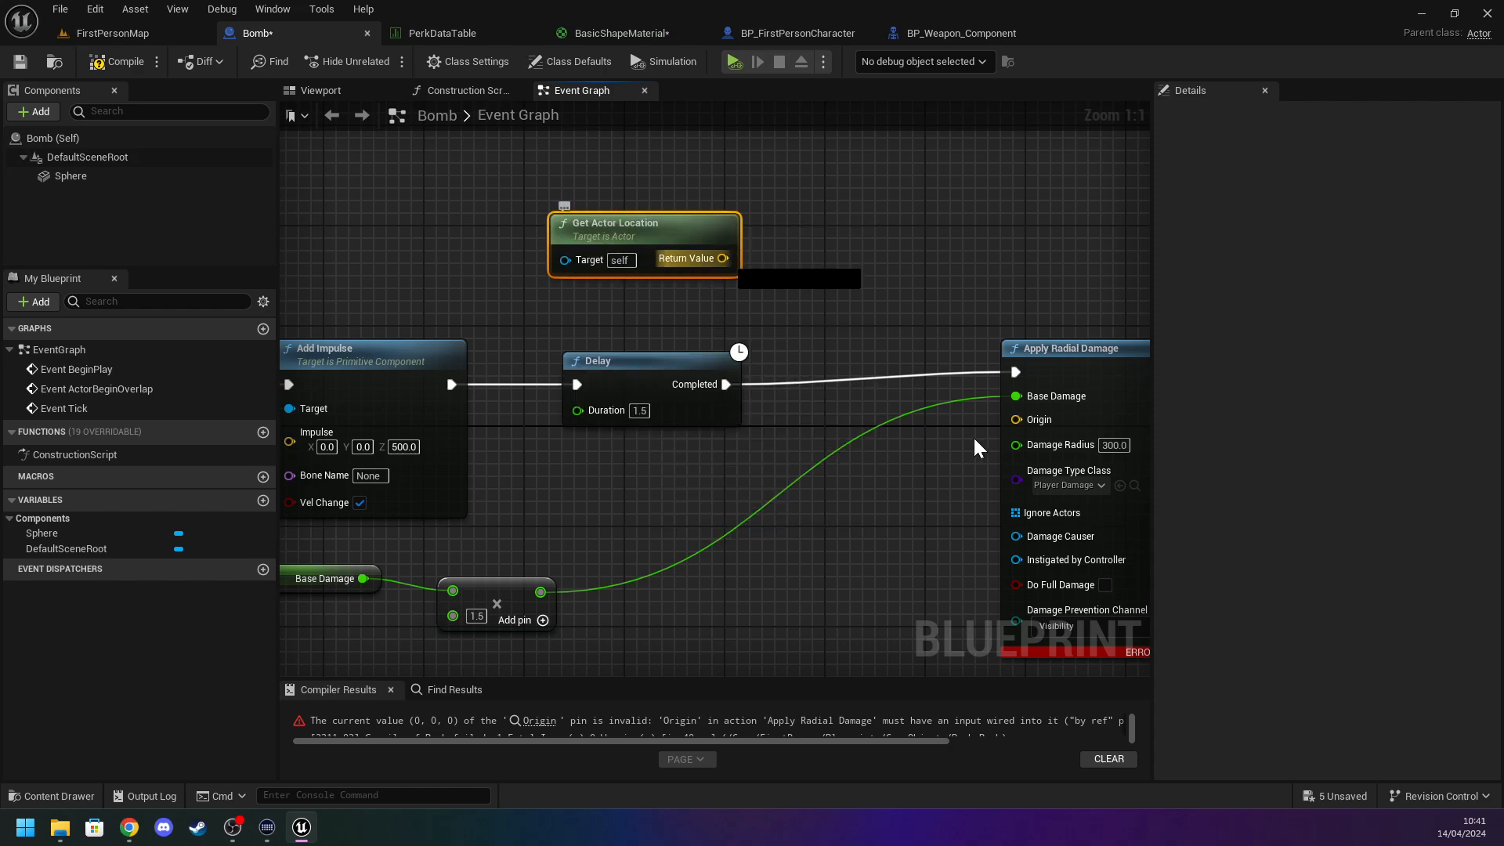
left_click_drag(1017, 419, 723, 257)
right_click_drag(944, 286, 804, 175)
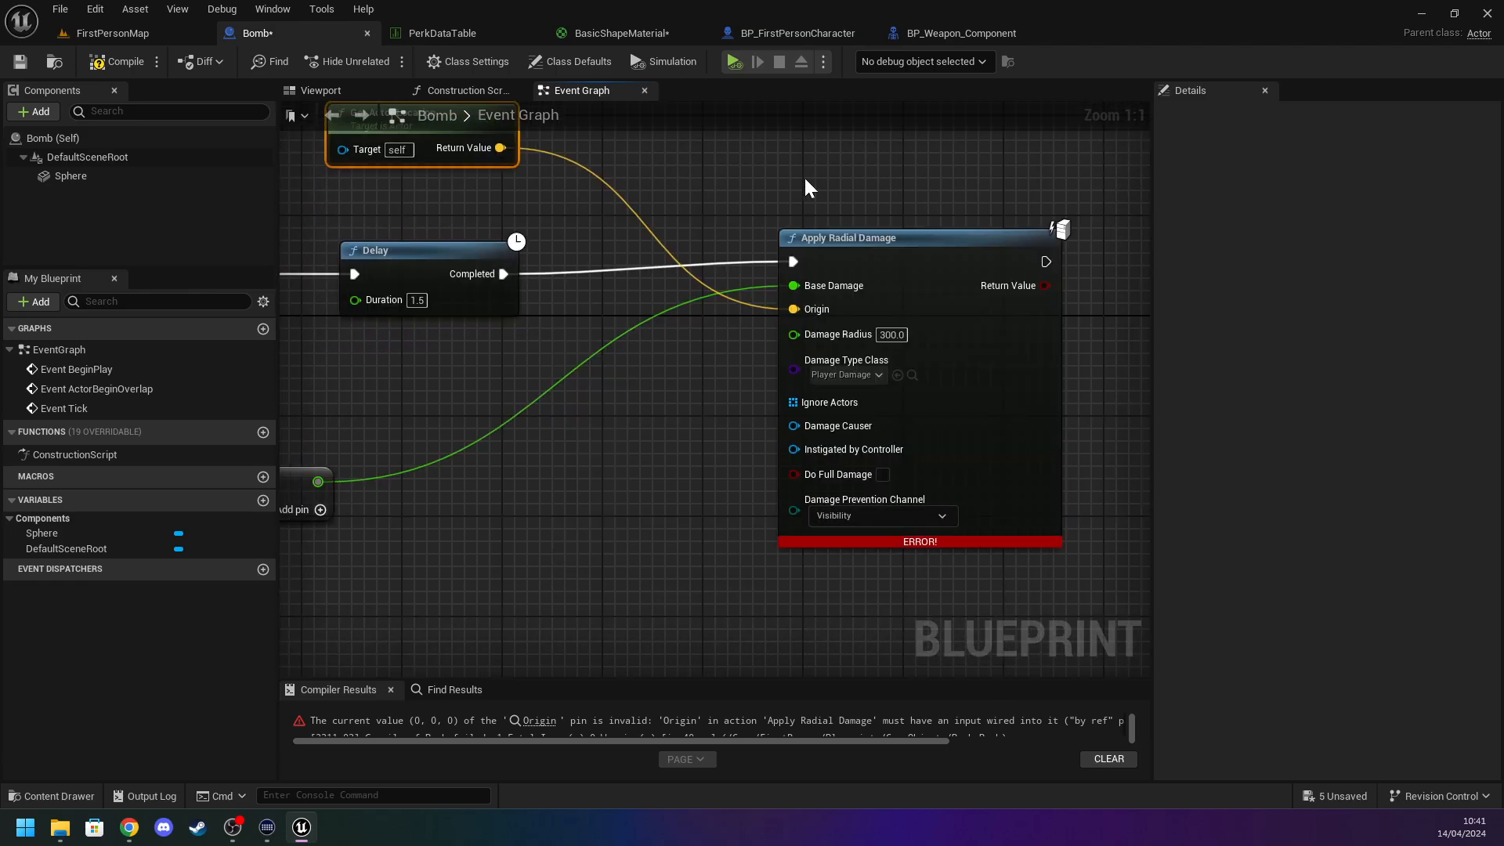
Connect the cast's As BP First Person Character output to the Damage Causer input of Apply Radial Damage.
right_click(792, 443)
scroll(519, 374, "down", 2)
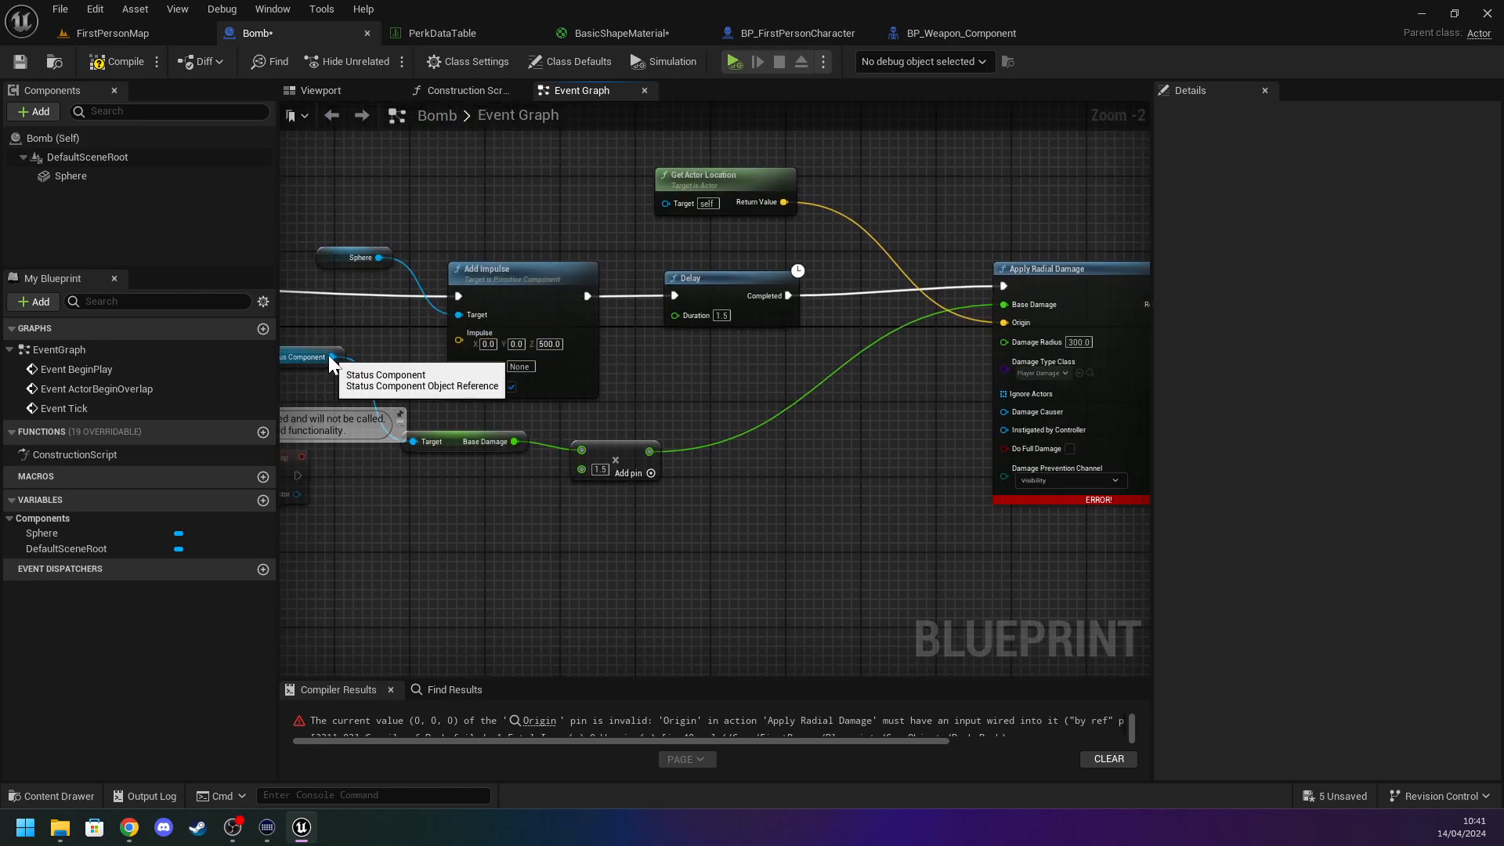
right_click_drag(357, 365, 566, 357)
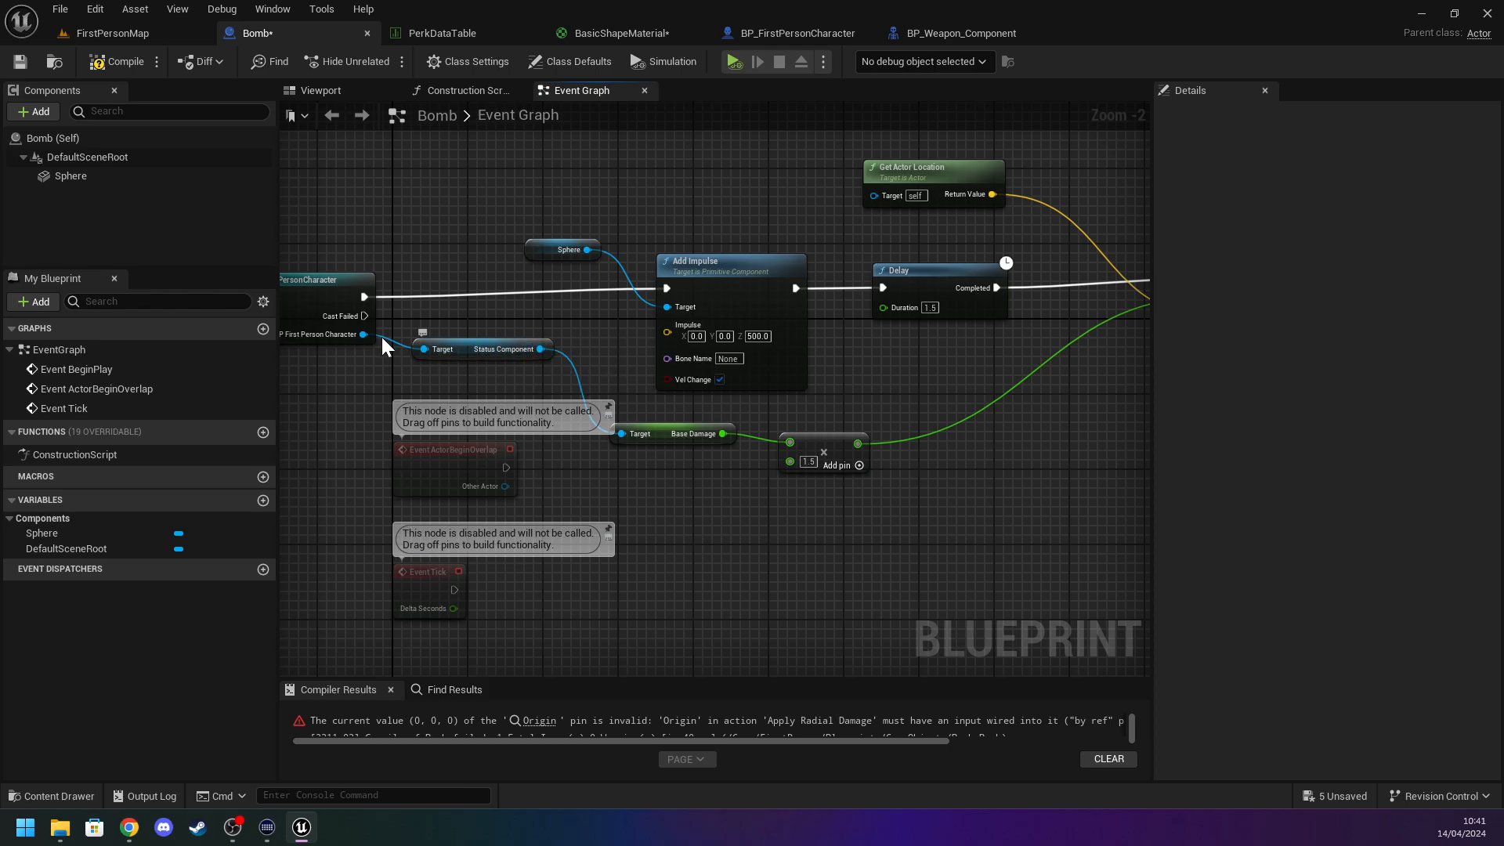
left_click_drag(363, 334, 596, 404)
scroll(541, 454, "up", 2)
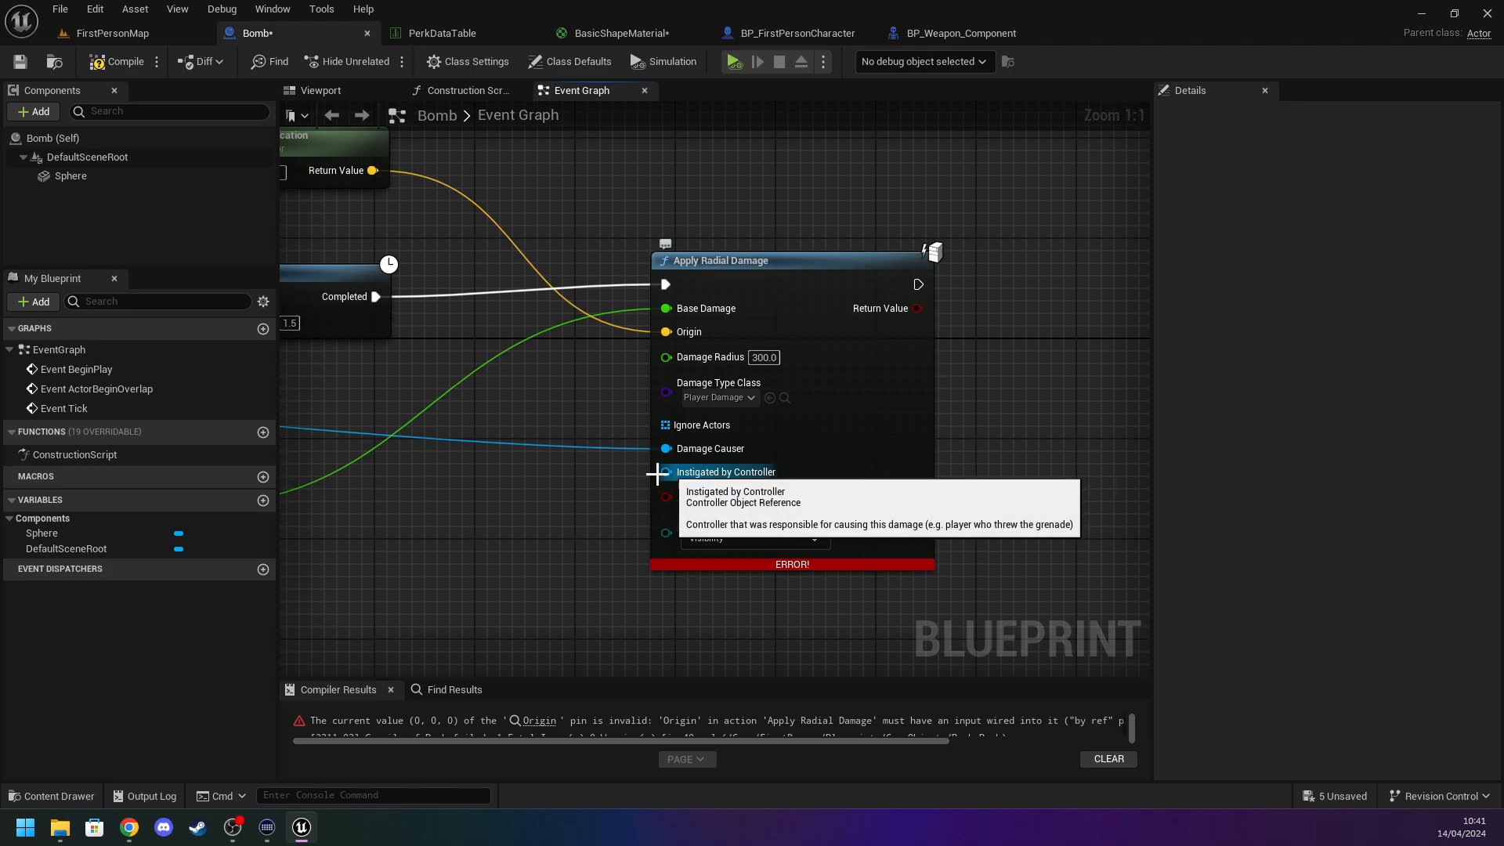
Add a Get Player Controller node beside Apply Radial Damage and wire it to the Instigated by Controller input.
right_click(452, 492)
type("cus")
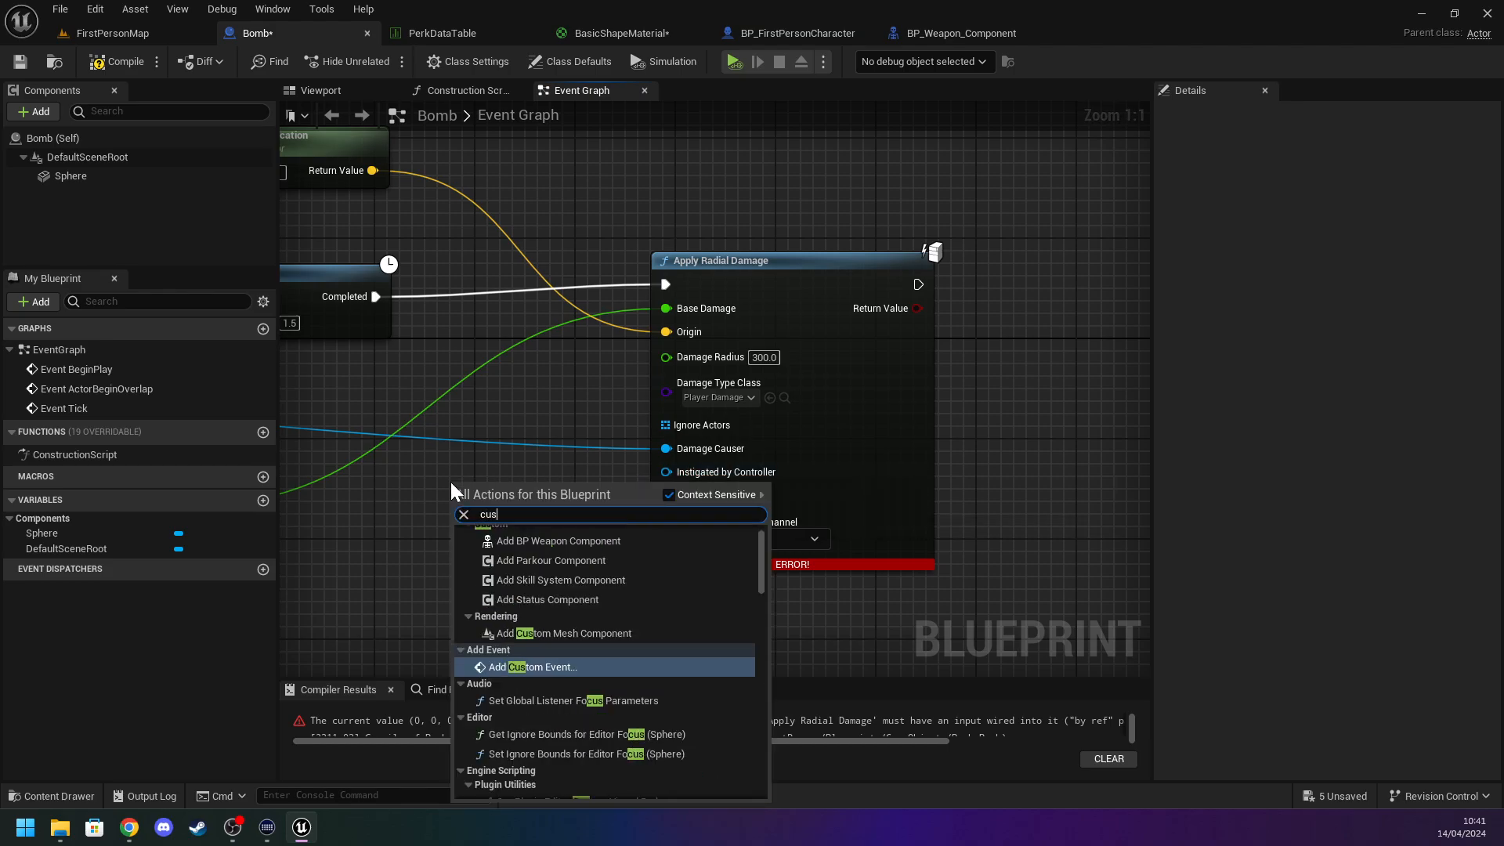
key("BackSpace")
key("BackSpace")
key("BackSpace")
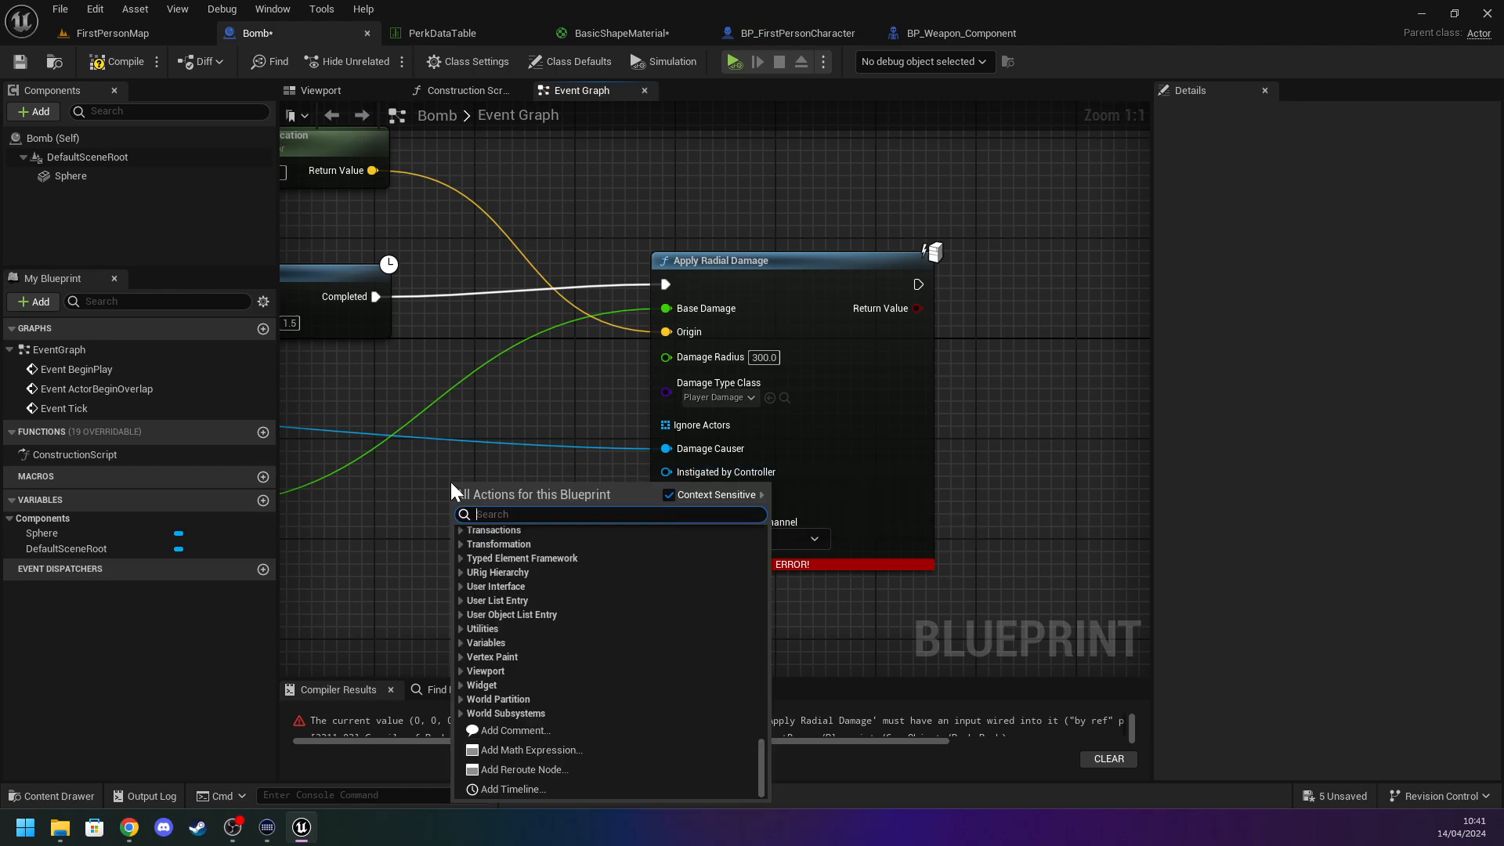
type("get p")
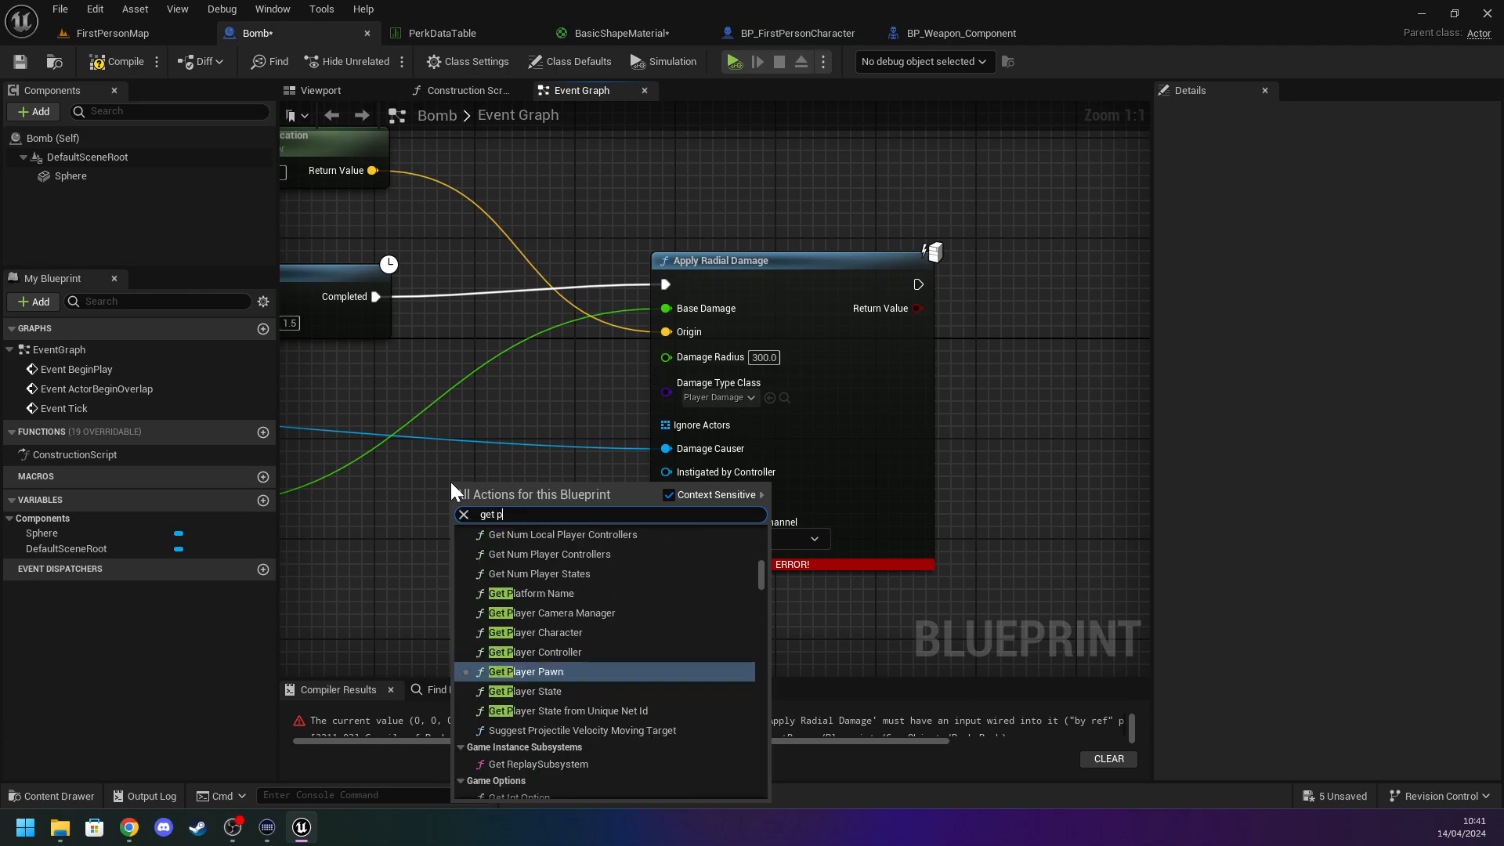
type("layer contr")
key("Return")
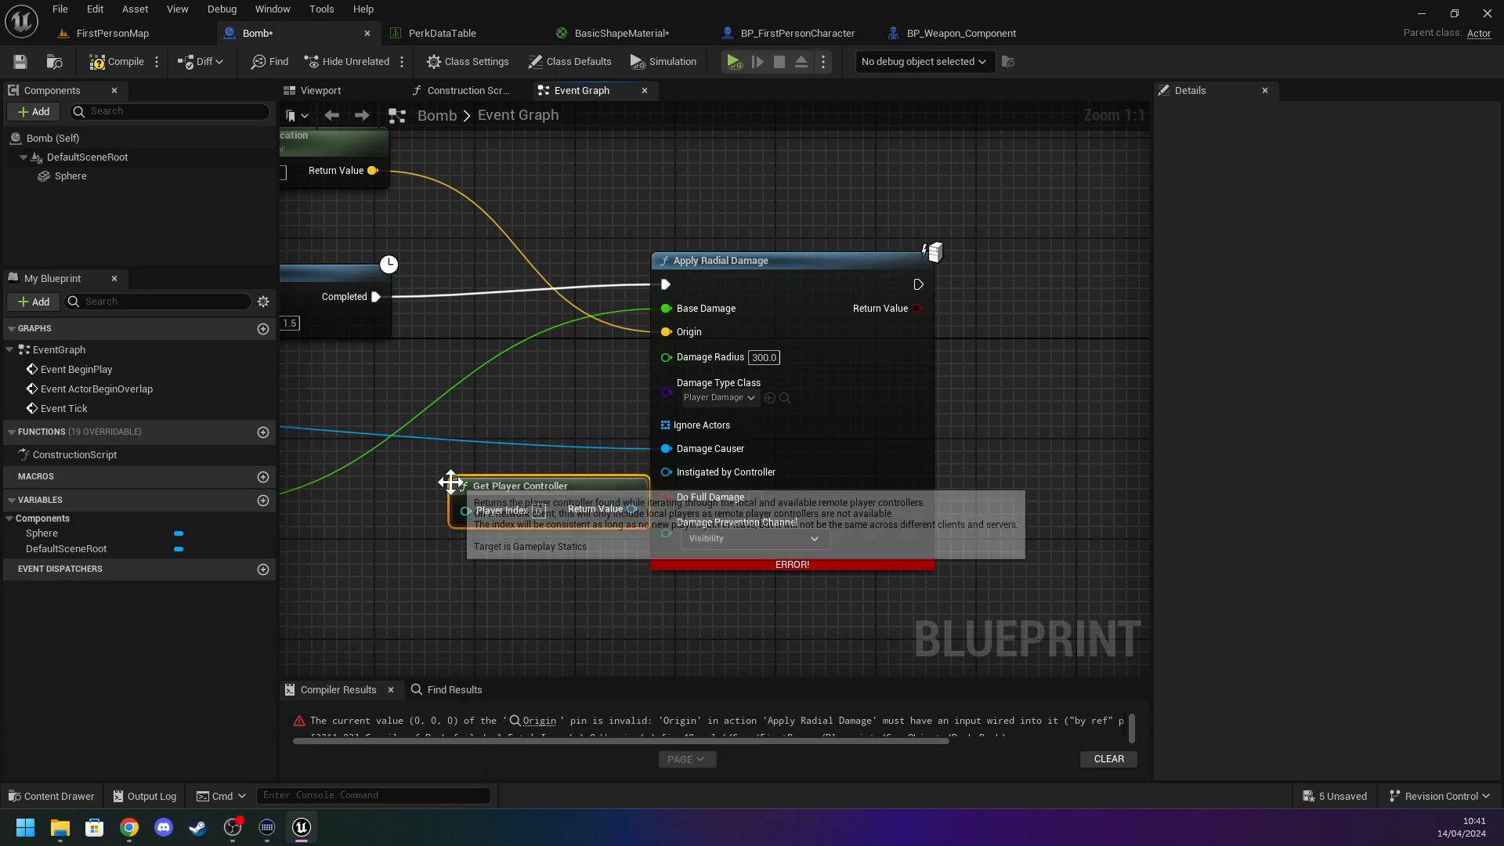
left_click_drag(480, 492, 467, 479)
left_click_drag(566, 497, 666, 472)
left_click_drag(557, 481, 533, 469)
Review Apply Radial Damage's Damage Prevention Channel options and reselect Player_Damage as its Damage Type Class.
left_click(741, 538)
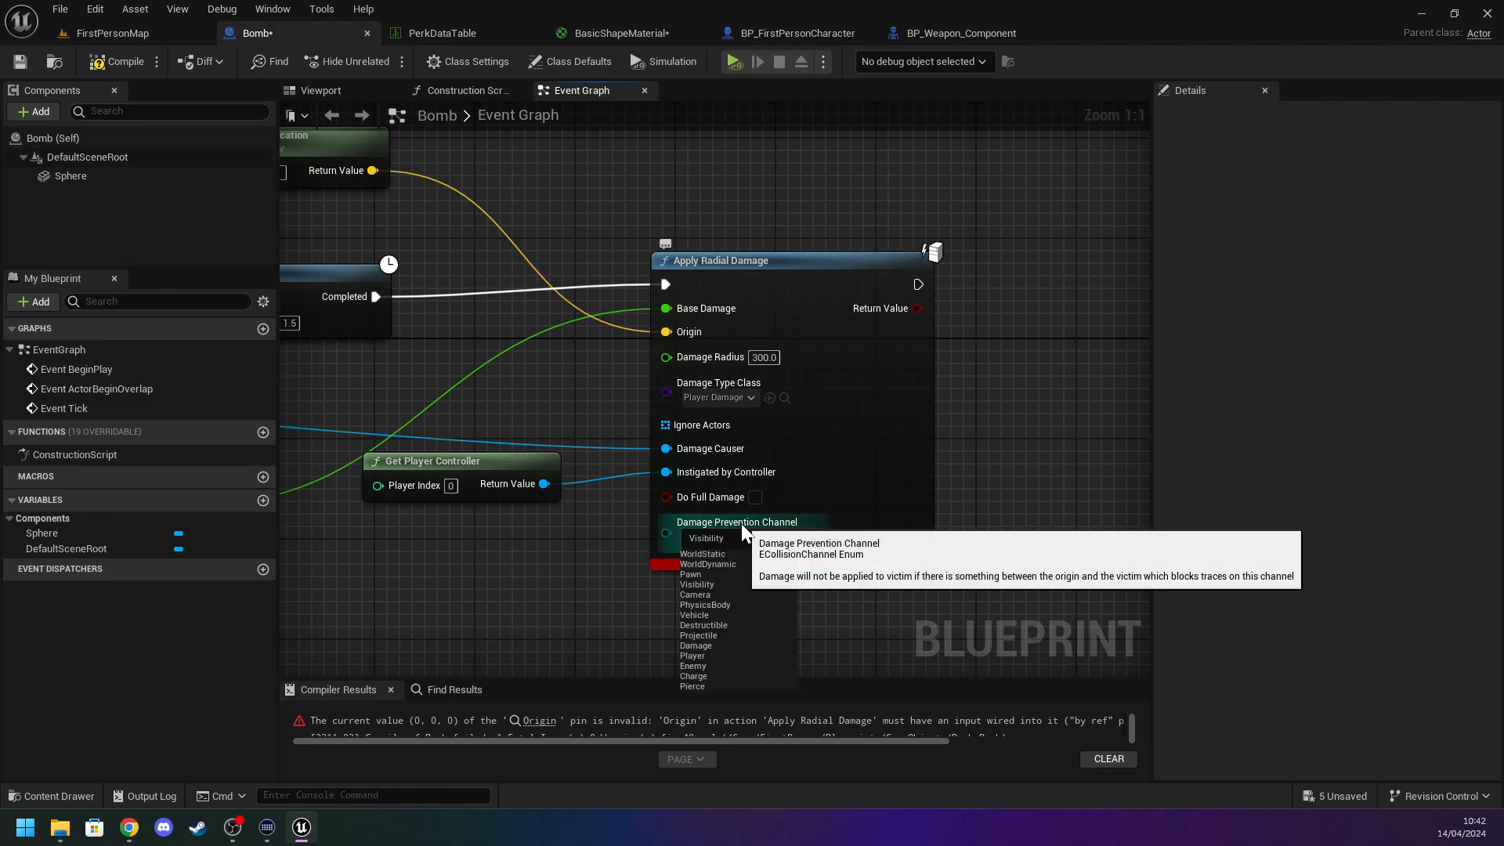
left_click(1042, 567)
left_click(841, 400)
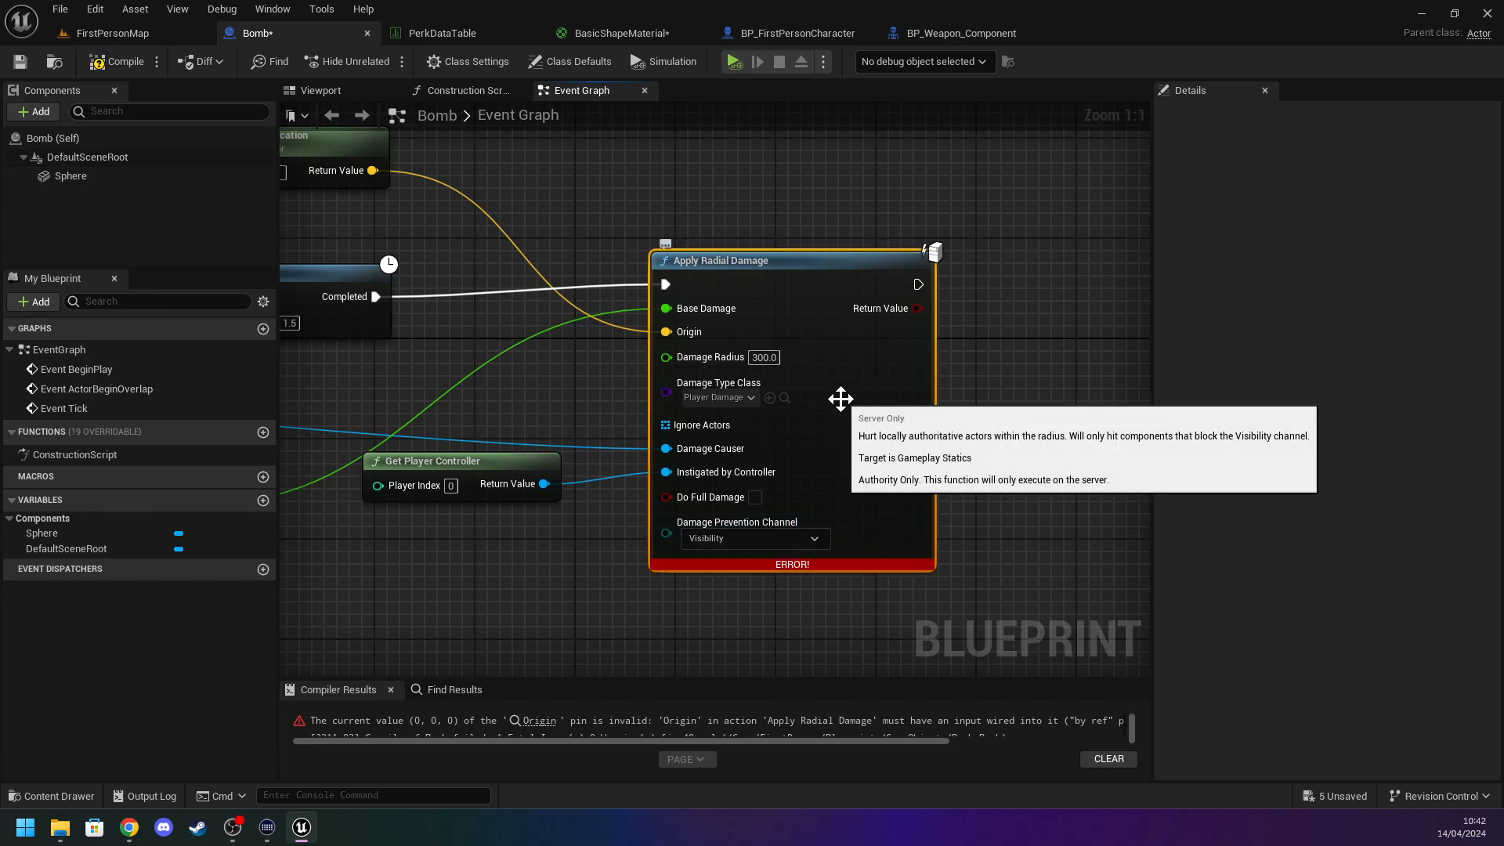
left_click(732, 399)
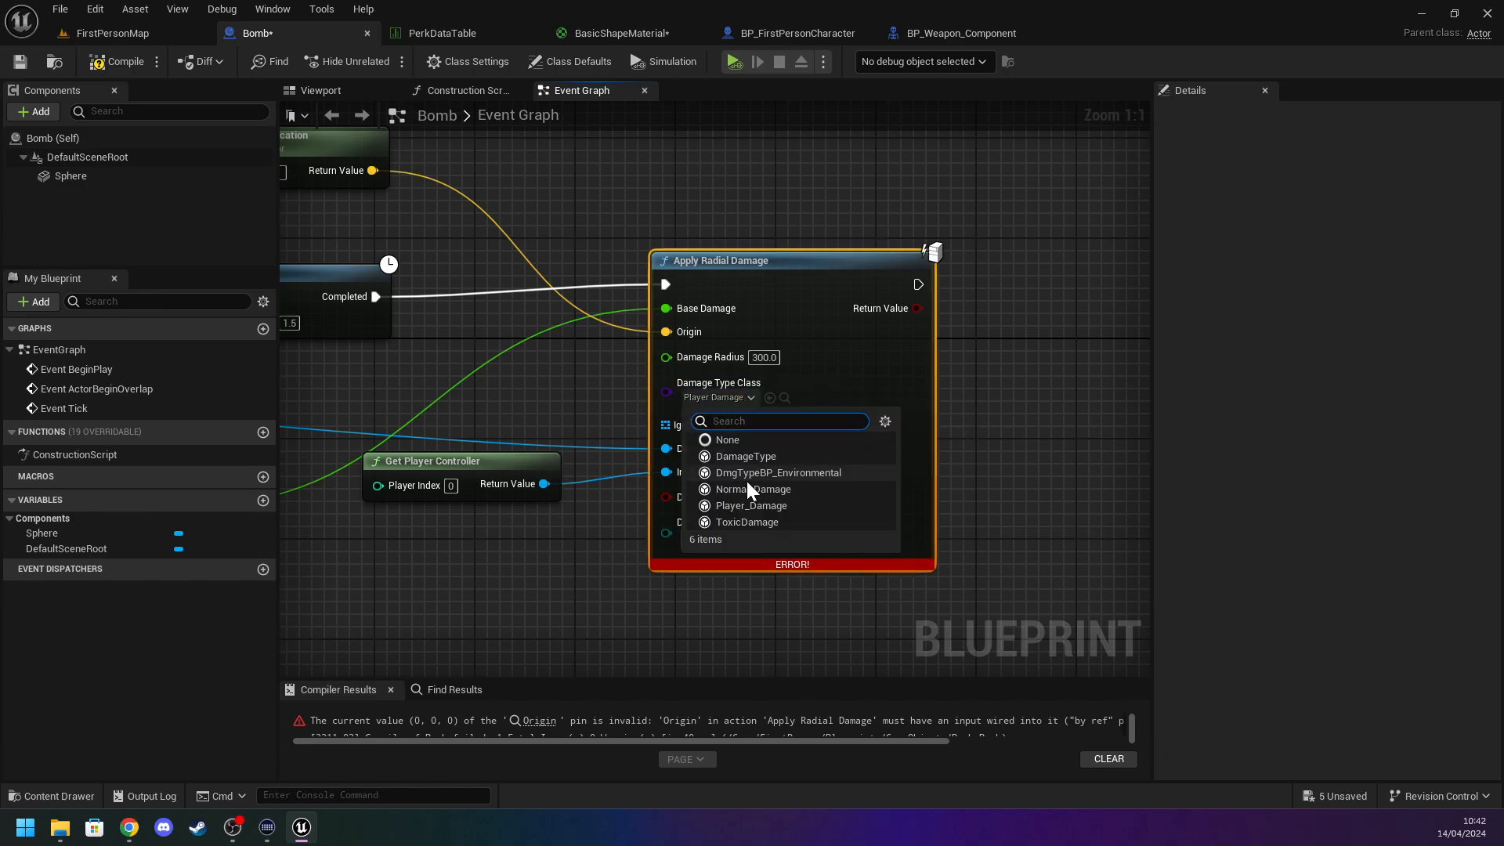
left_click(751, 506)
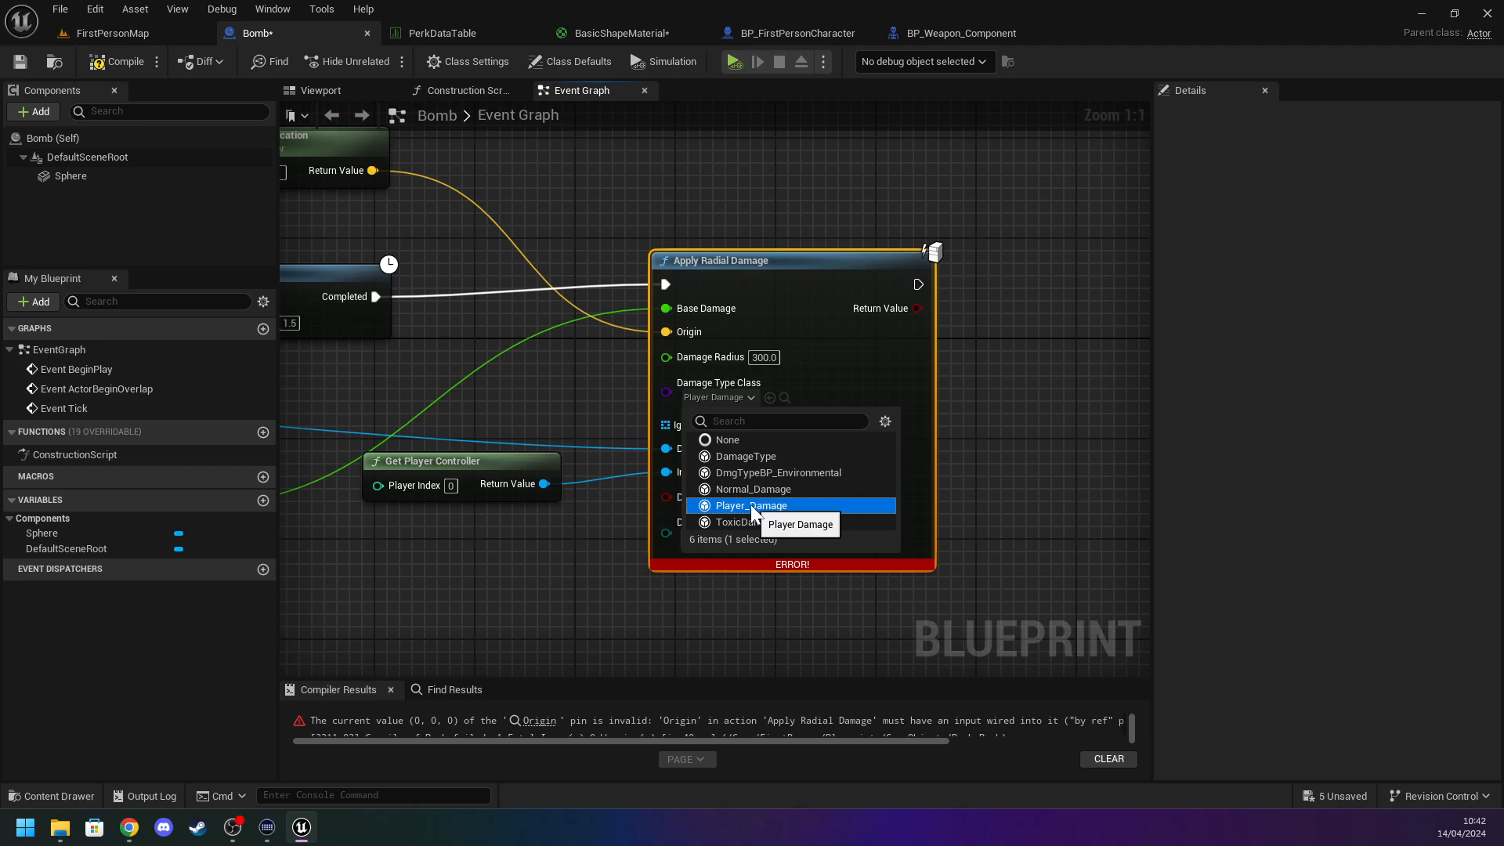
left_click(976, 469)
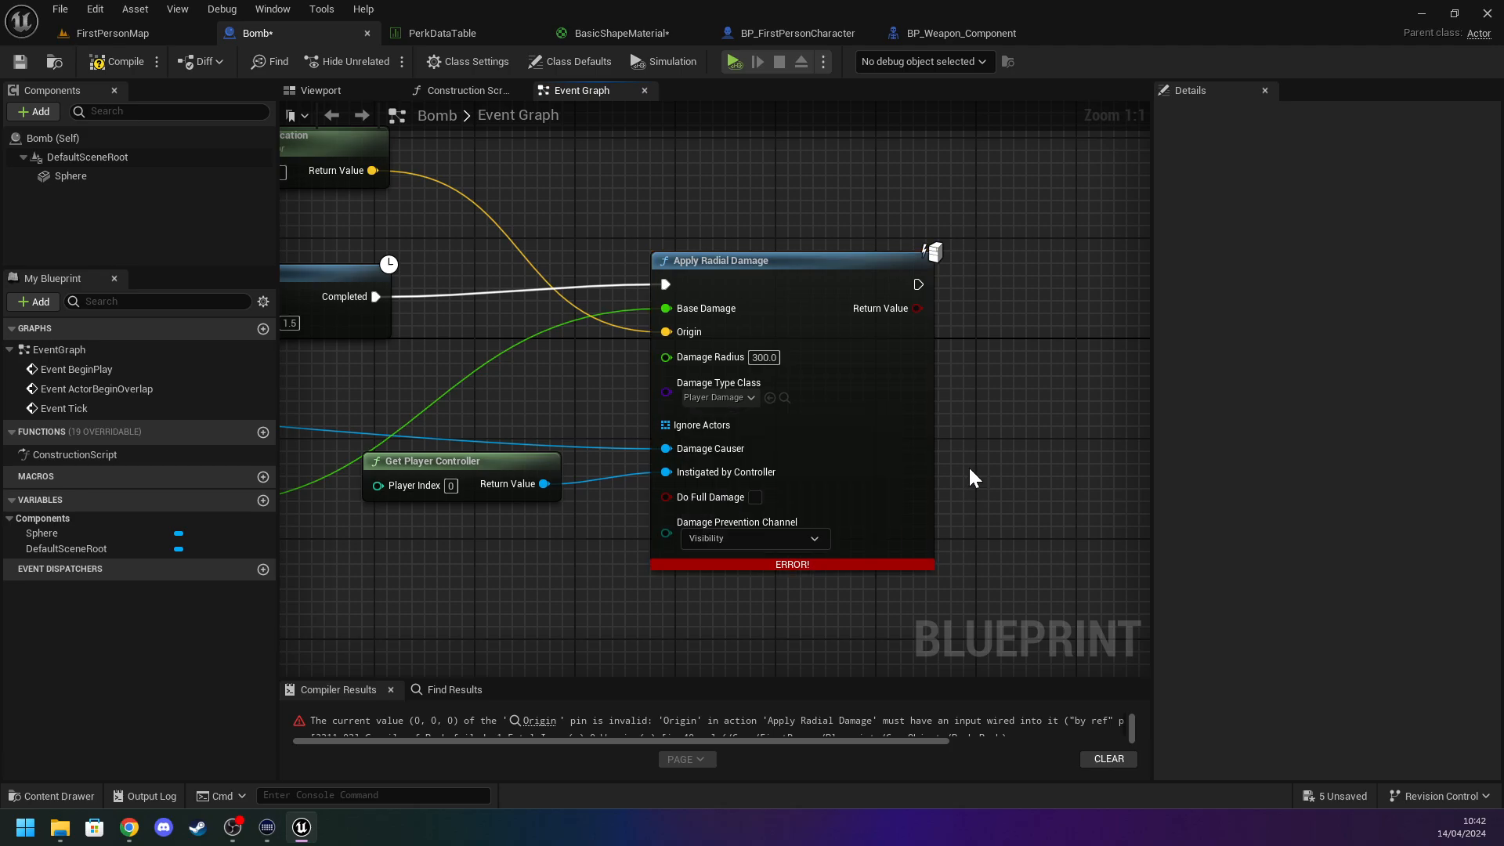
Examine the Apply Radial Damage setup in BP_Weapon_Component's Fire function and the Update Toxi Shot graph in BP_FirstPersonCharacter.
left_click(929, 32)
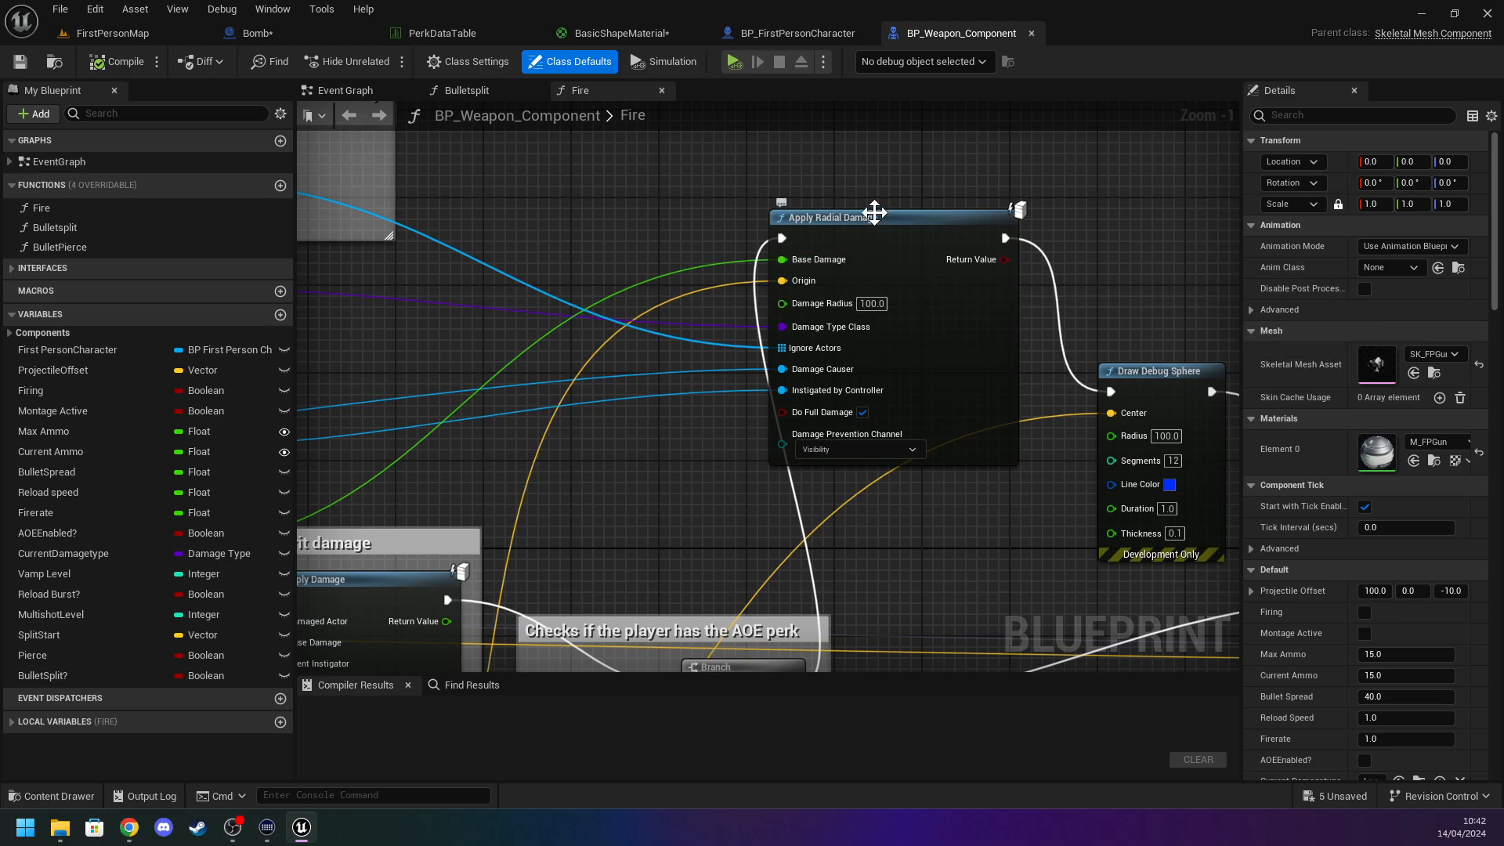
left_click(819, 28)
left_click(103, 66)
right_click_drag(891, 339, 326, 270)
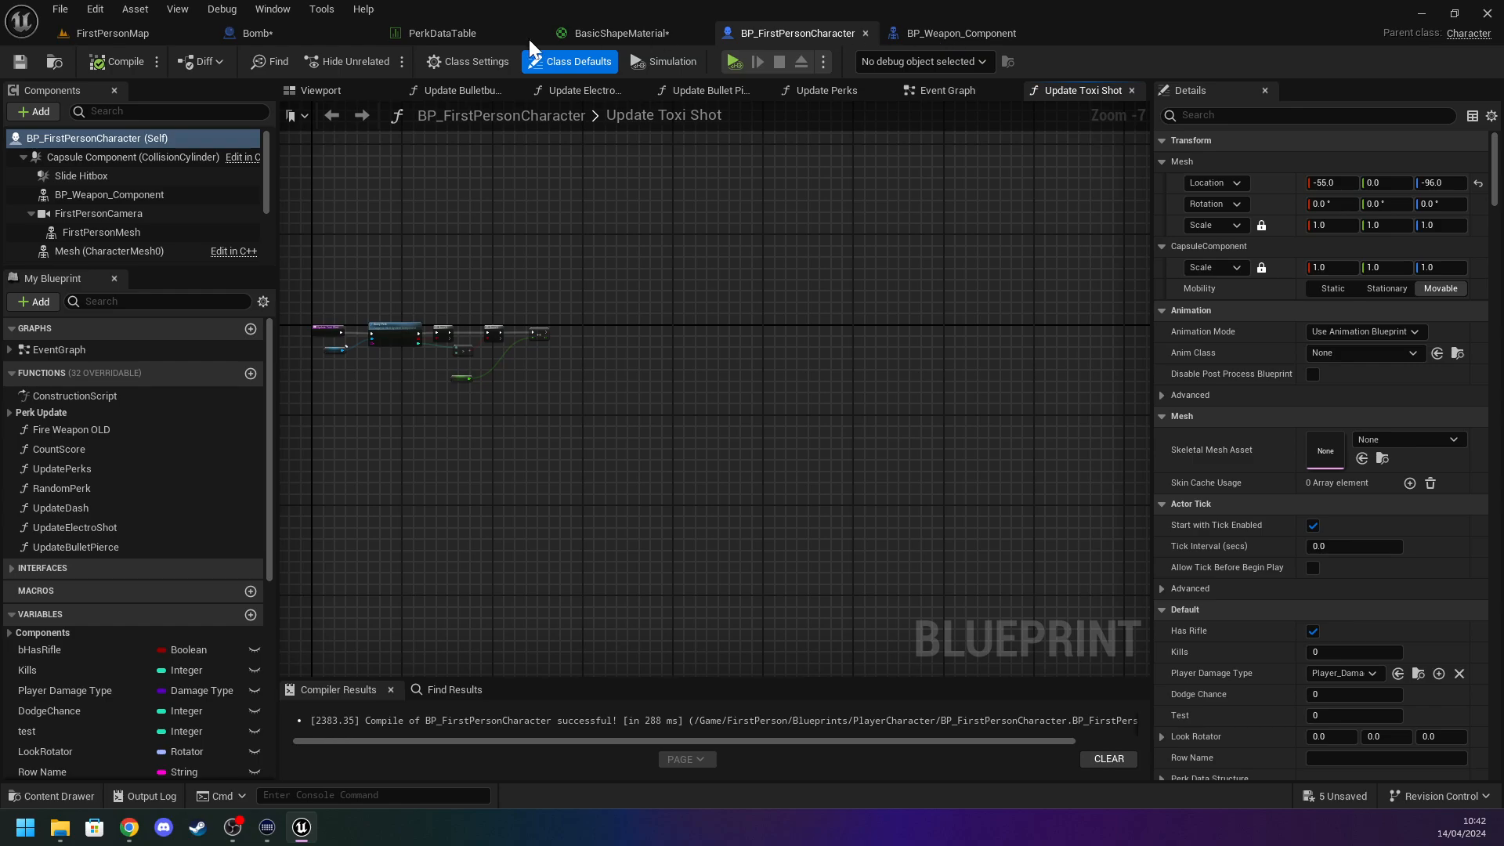
Open the Bomb blueprint's event graph at the Apply Radial Damage node.
left_click(252, 36)
right_click_drag(907, 252, 681, 295)
left_click_drag(625, 306, 740, 321)
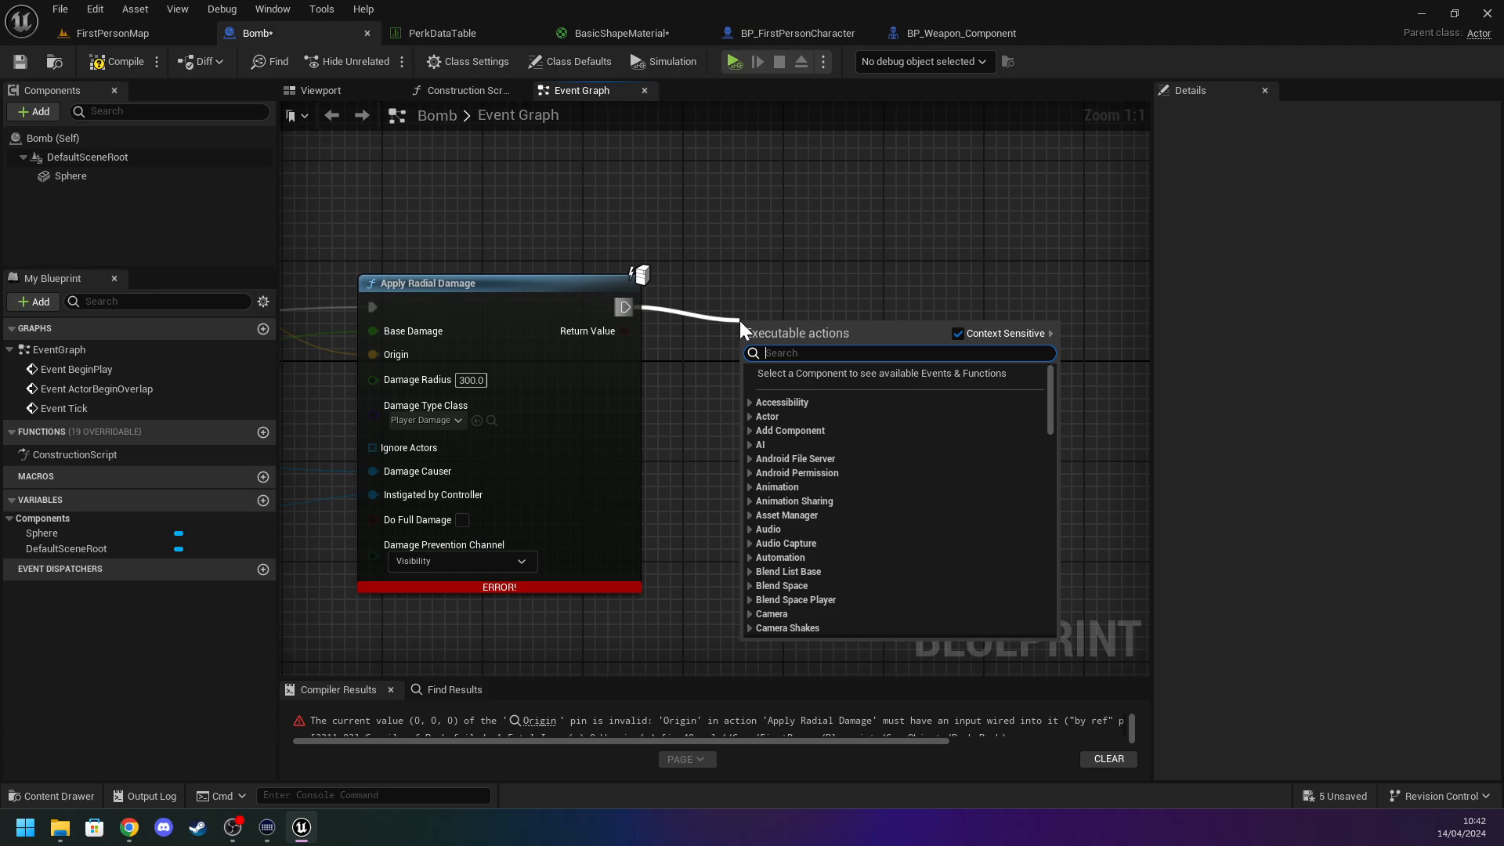
type("d")
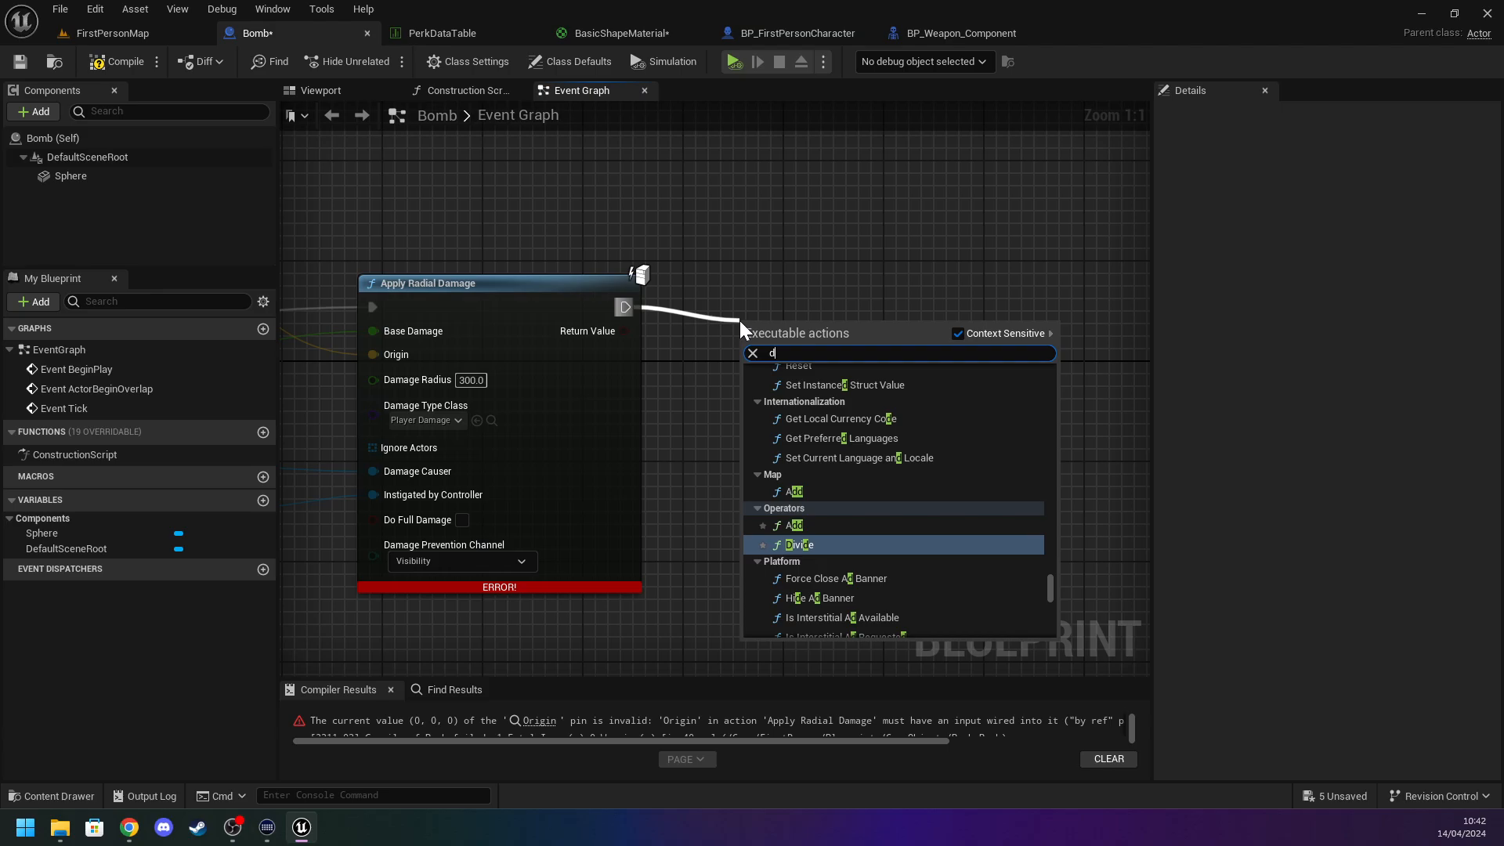
key("BackSpace")
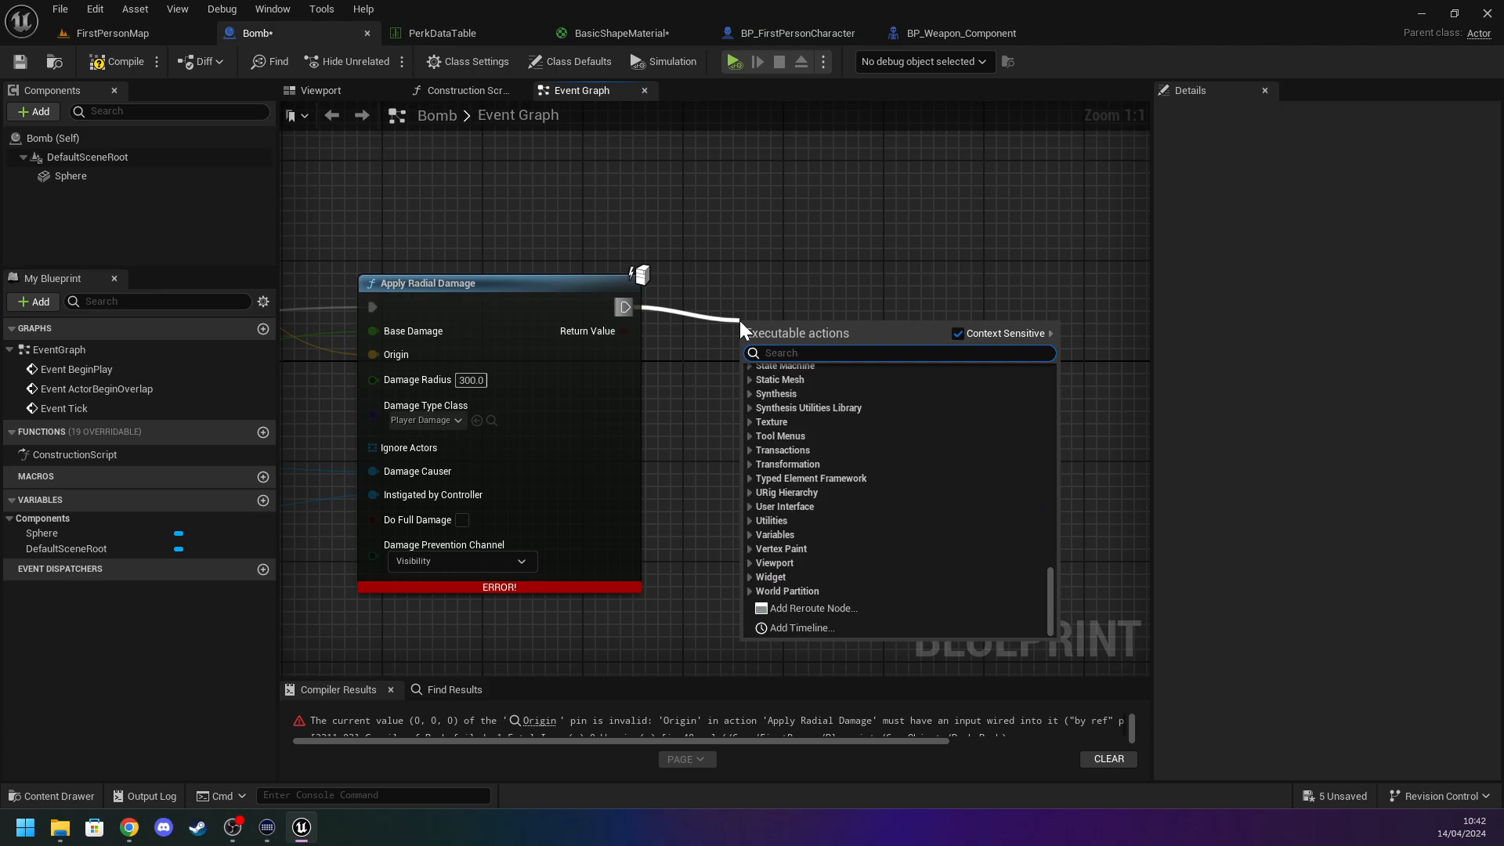
type("s")
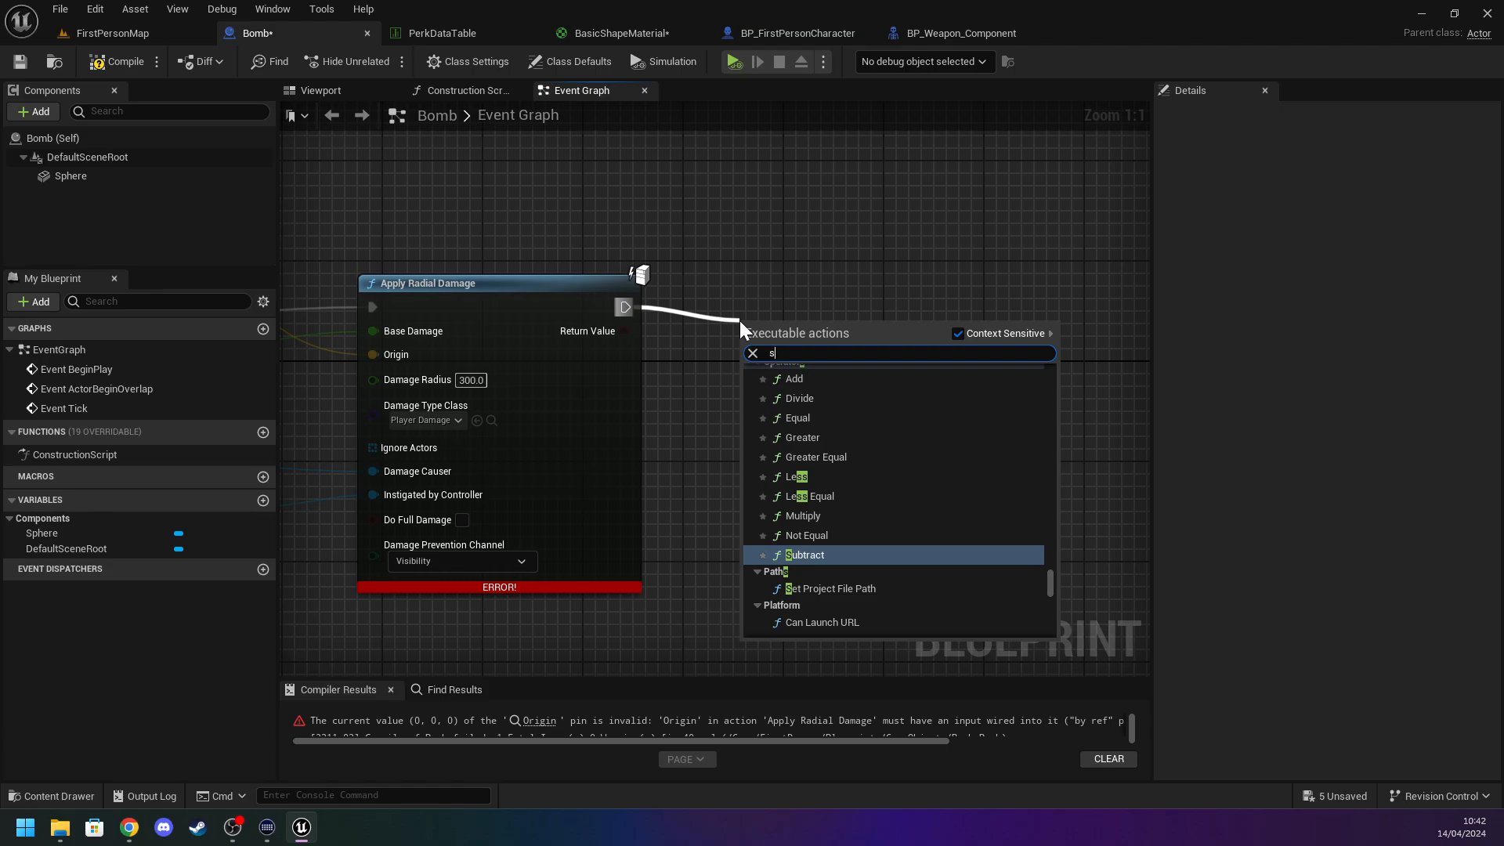
key("BackSpace")
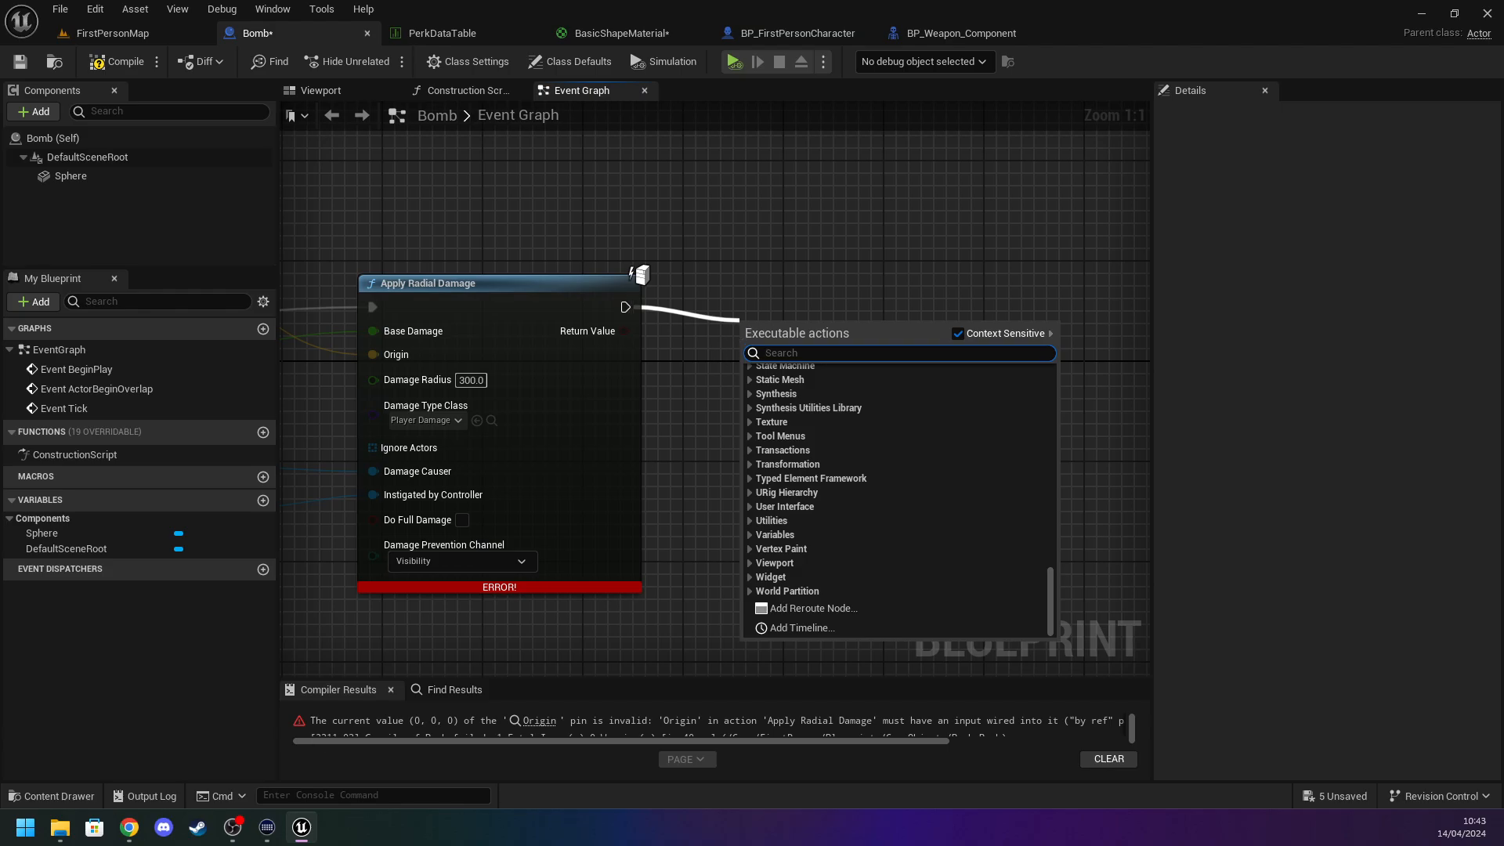
key("Escape")
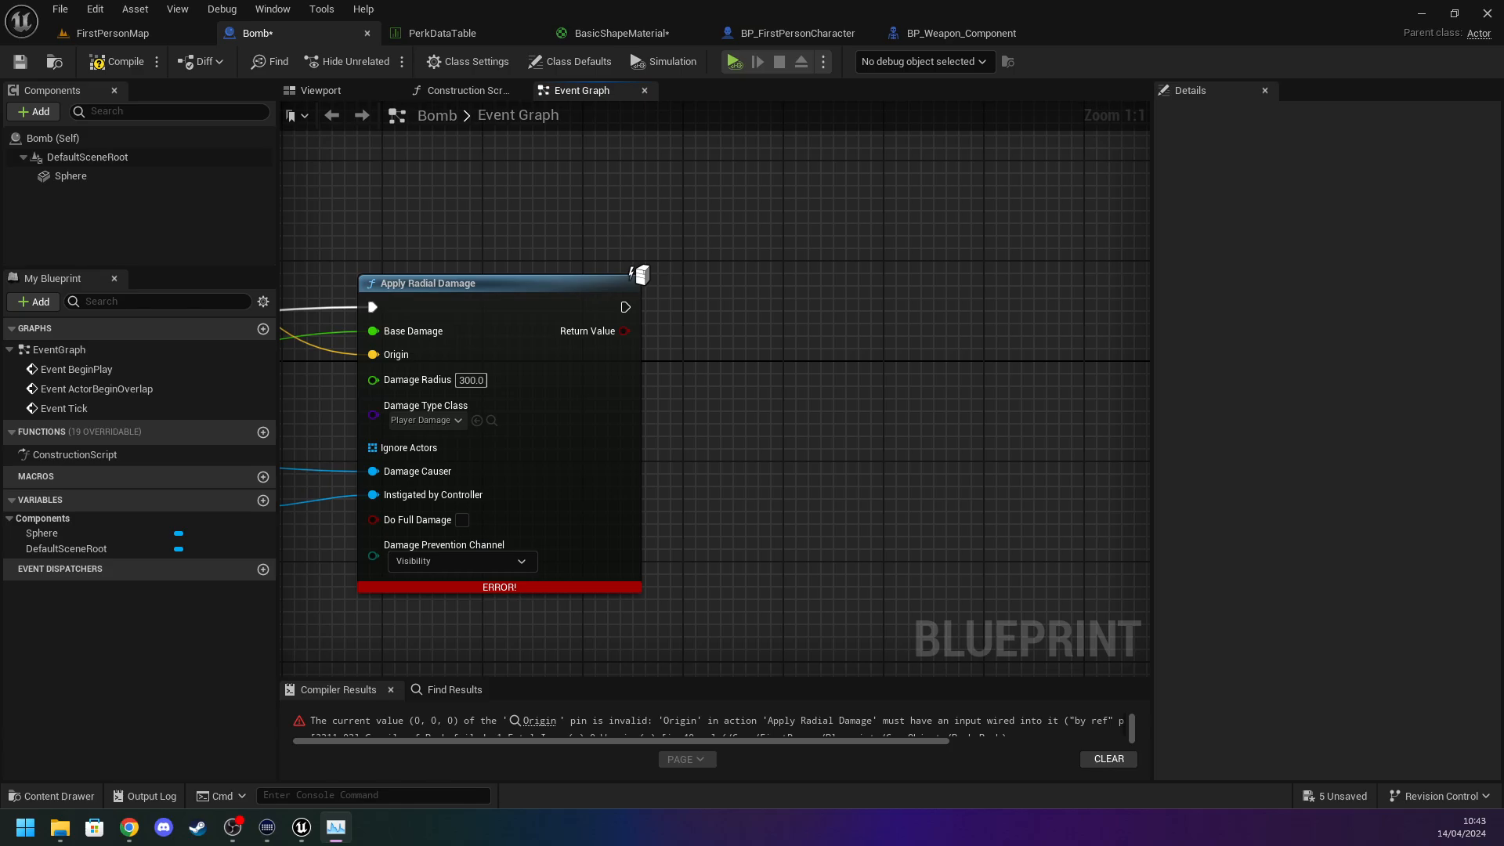
Compile and save the Bomb blueprint, and move the Get Actor Location node beneath the Delay node.
left_click(868, 493)
right_click_drag(673, 546, 796, 483)
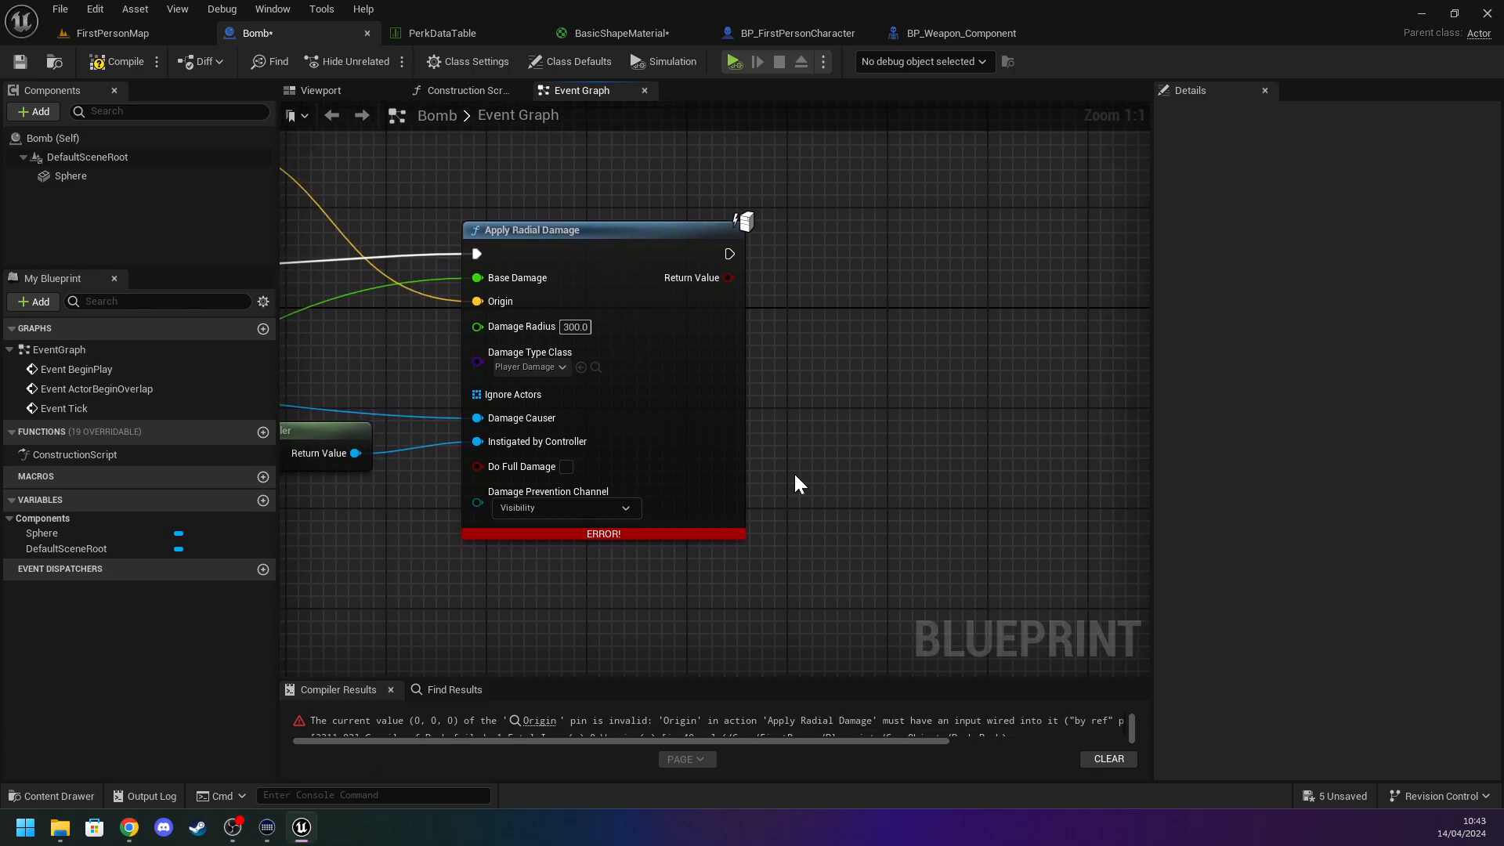
right_click_drag(470, 344, 486, 369)
left_click(105, 66)
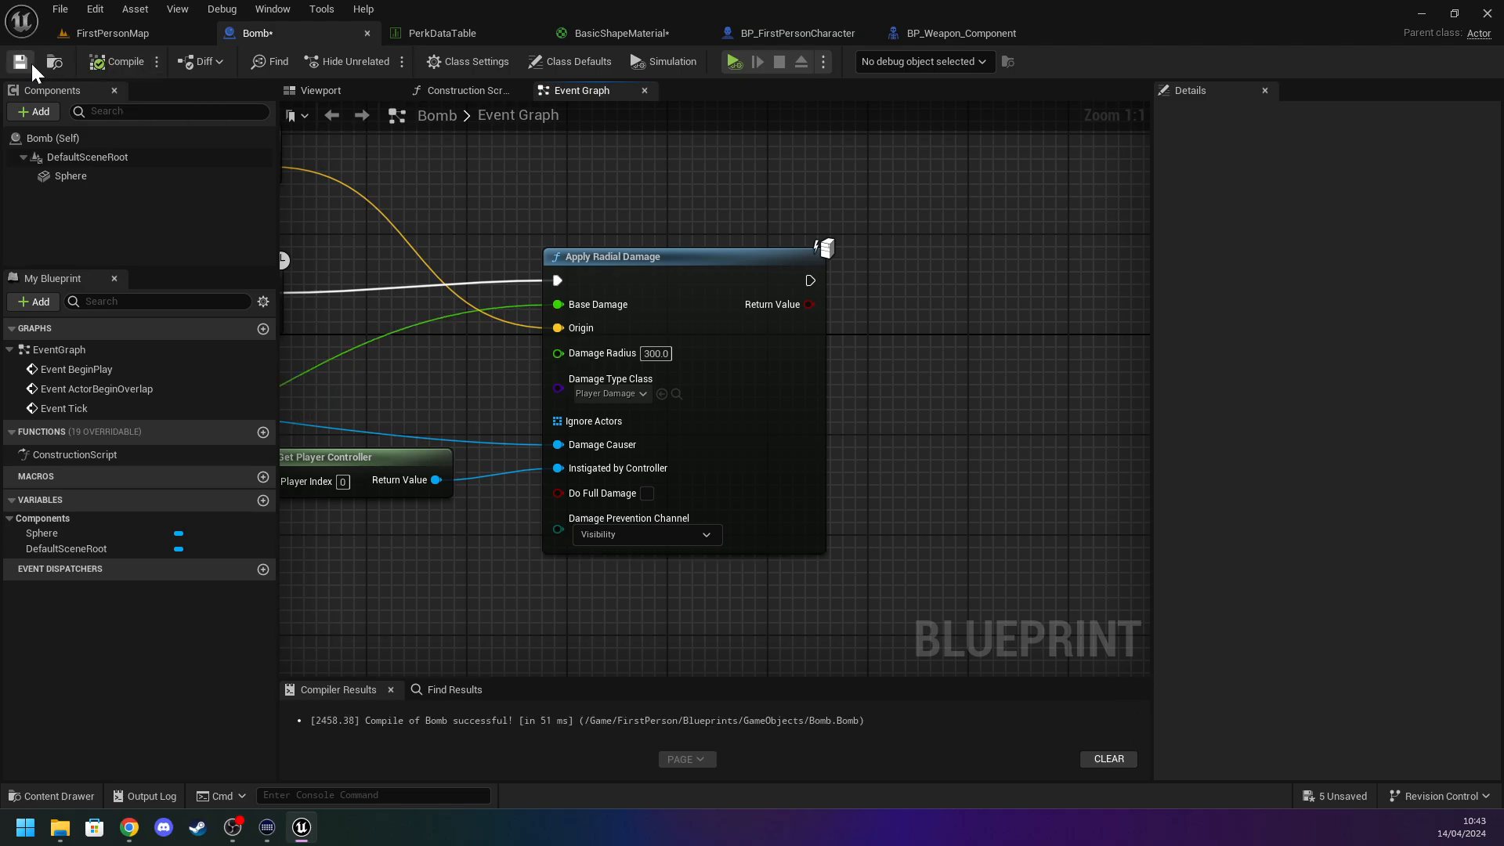
left_click(19, 61)
right_click_drag(507, 166, 885, 215)
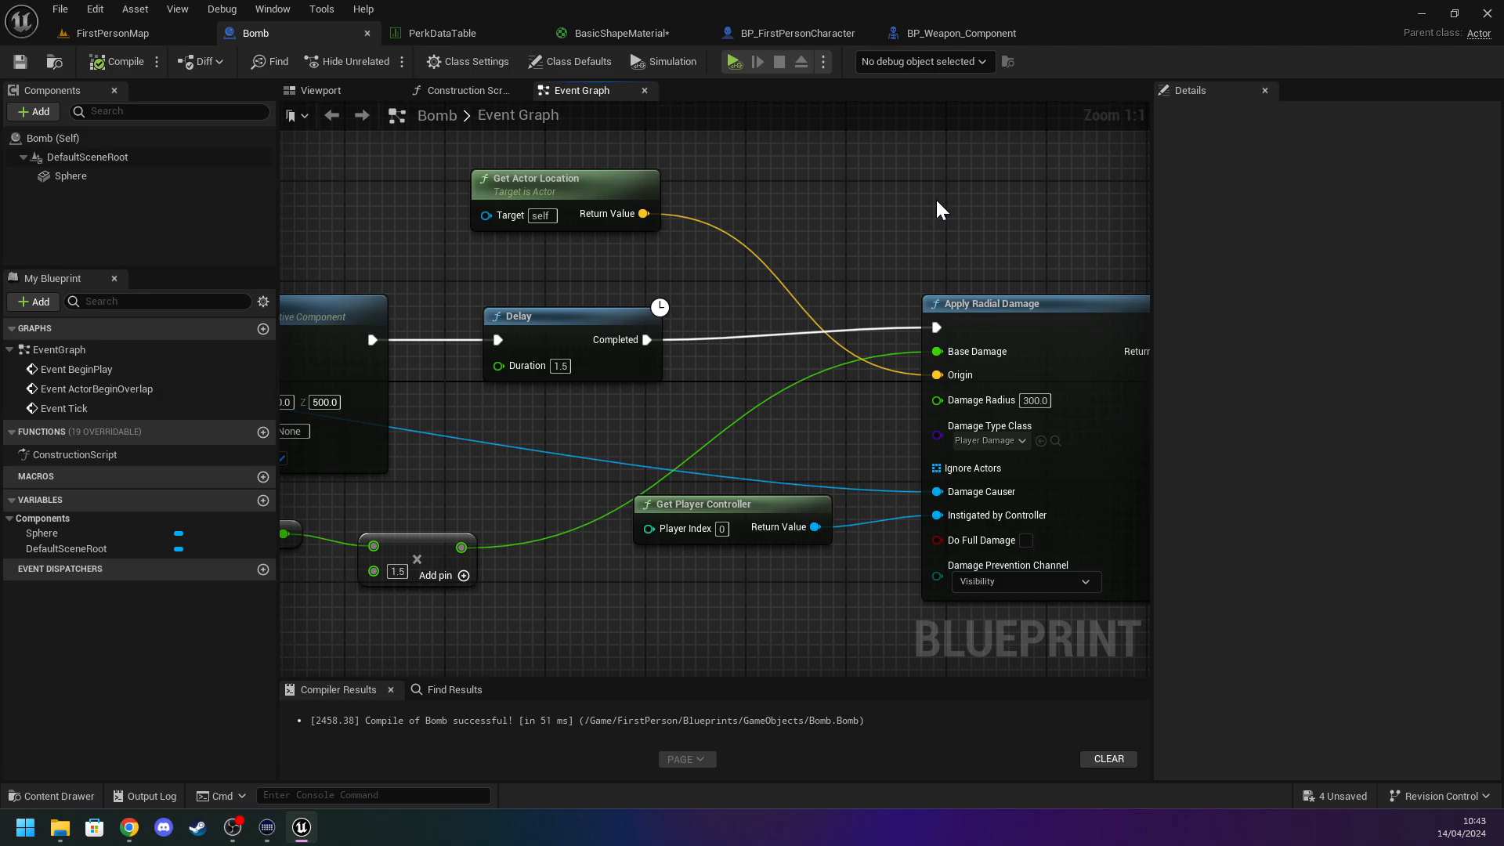
left_click_drag(574, 180, 586, 405)
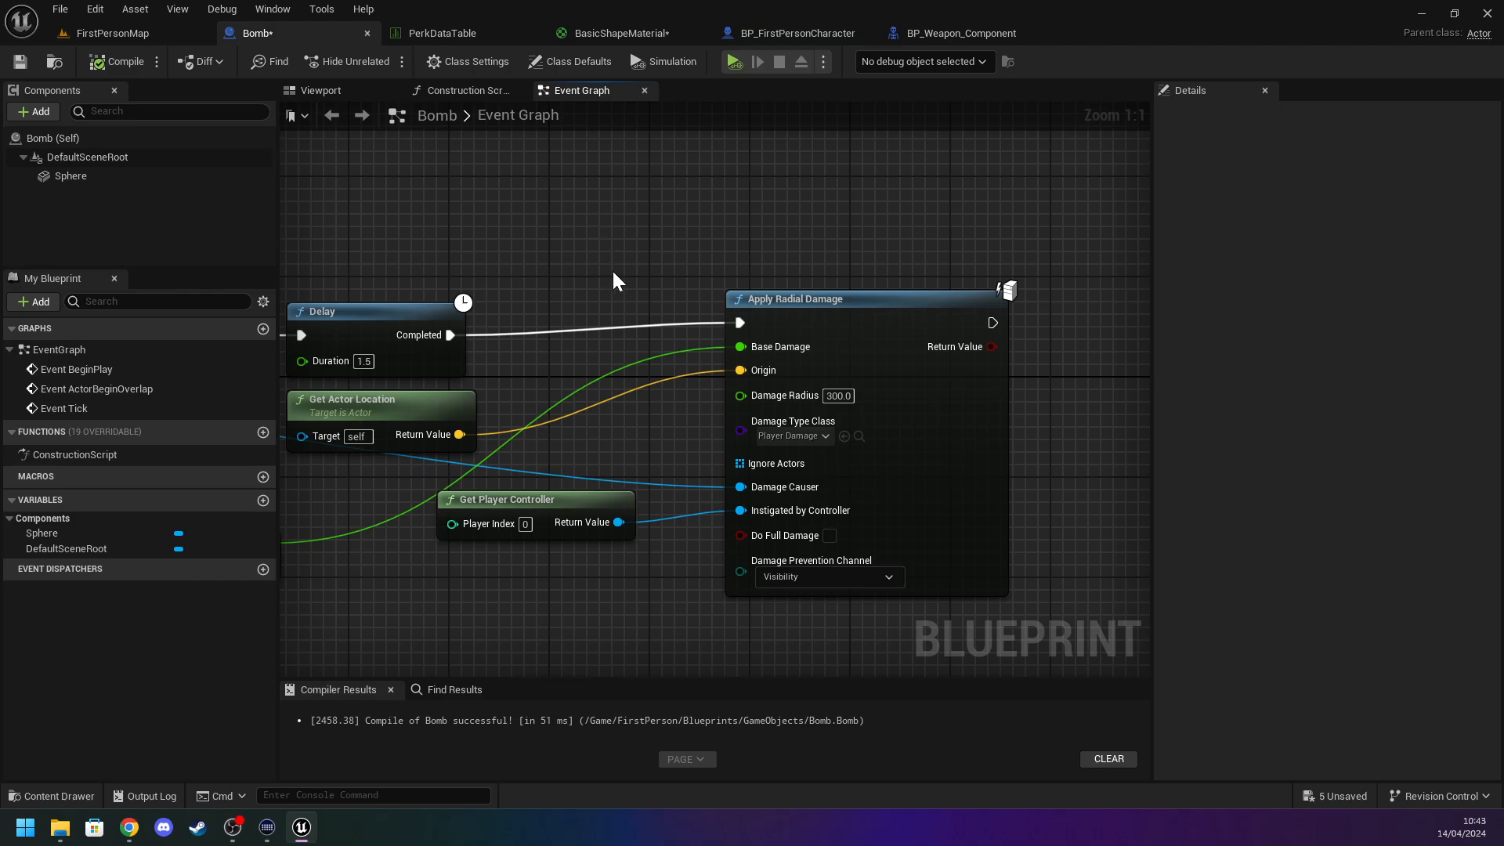
Add a Draw Debug Sphere node after Apply Radial Damage and feed its Center from Get Actor Location's return value.
right_click_drag(1036, 374, 881, 290)
left_click_drag(835, 239, 906, 250)
type("radial")
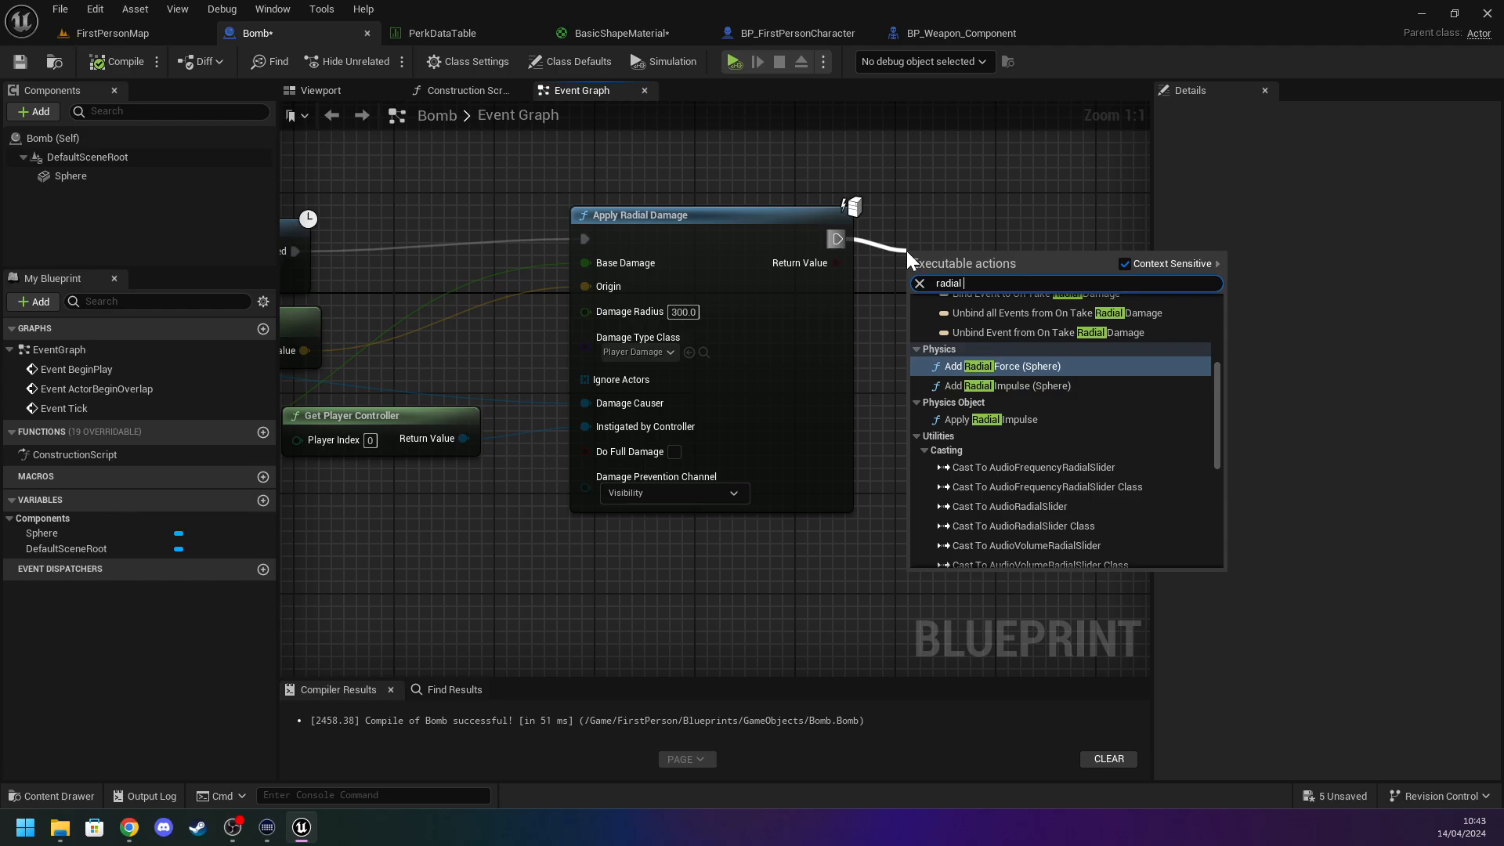
key("BackSpace")
key("BackSpace")
key("BackSpace")
key("BackSpace")
key("BackSpace")
key("BackSpace")
type("debug s")
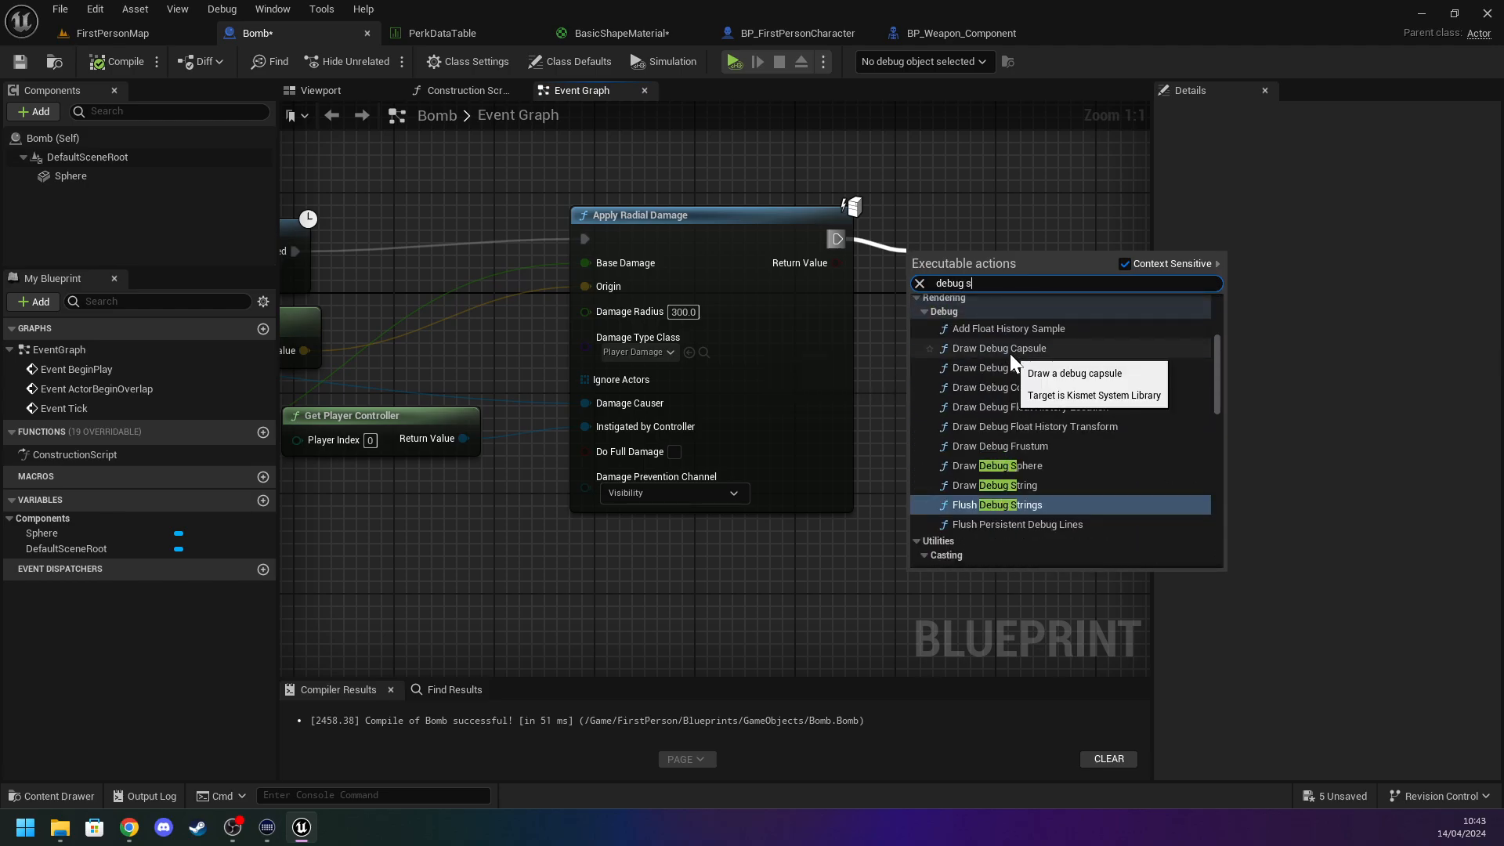
left_click(1030, 466)
left_click_drag(979, 265, 305, 351)
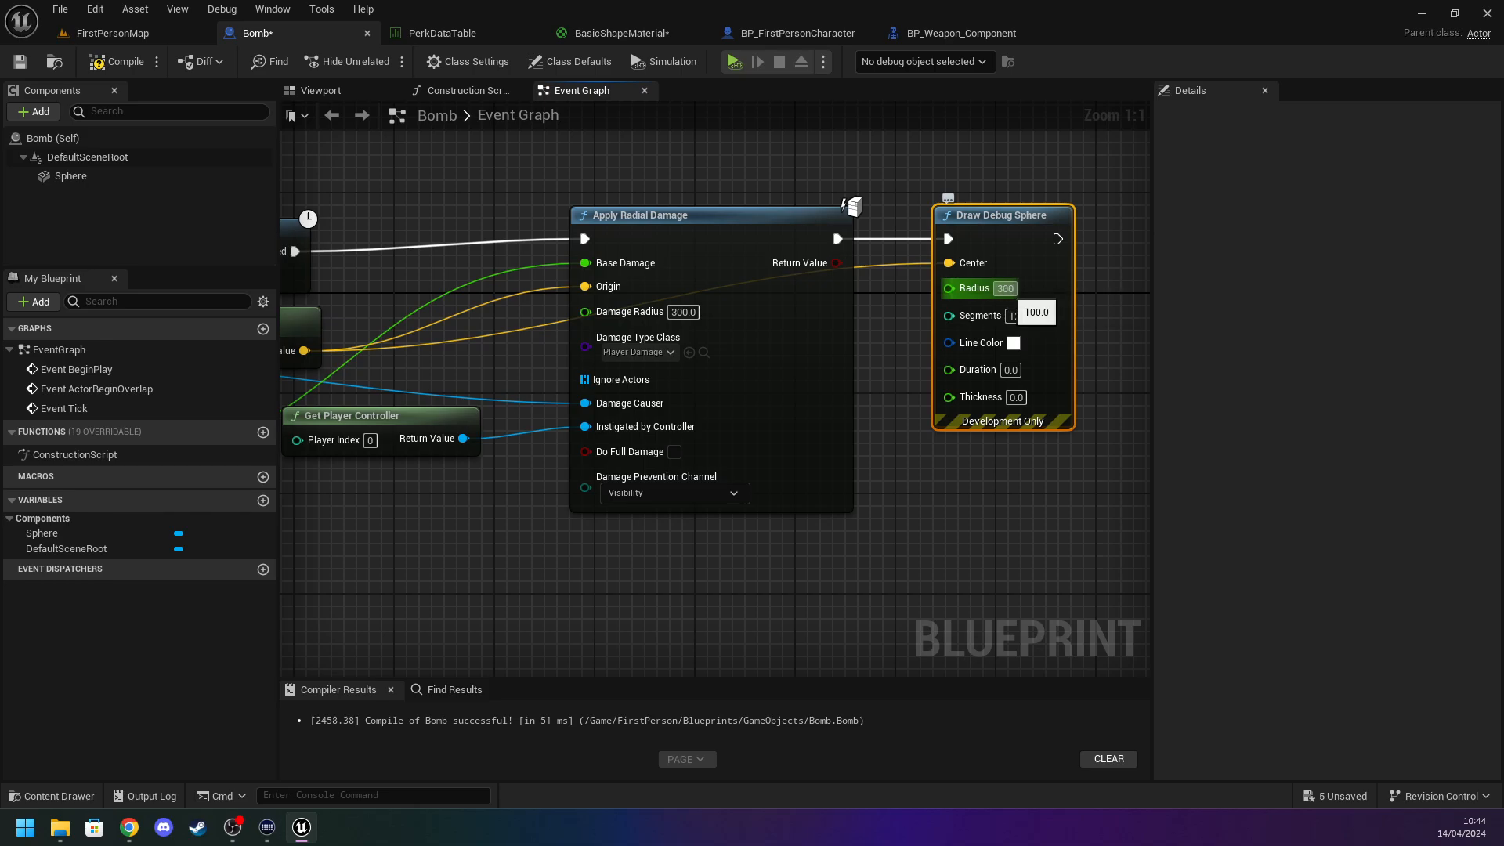
Set the debug sphere's Radius to 300 and Duration to 2, and compile the Bomb blueprint.
key("Return")
left_click(1017, 533)
left_click(1011, 370)
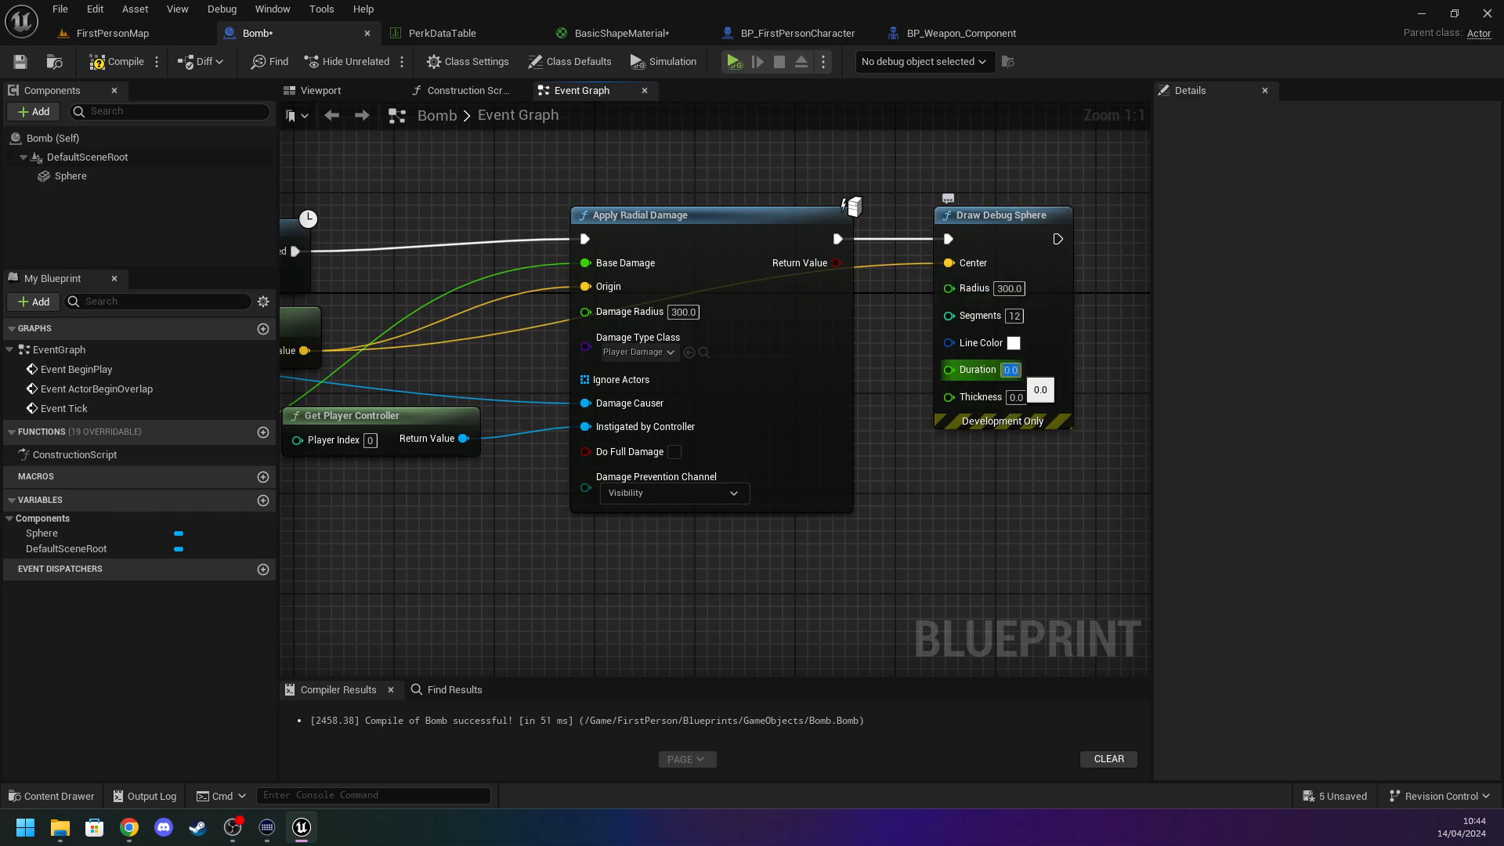
type("2")
key("Return")
left_click(88, 63)
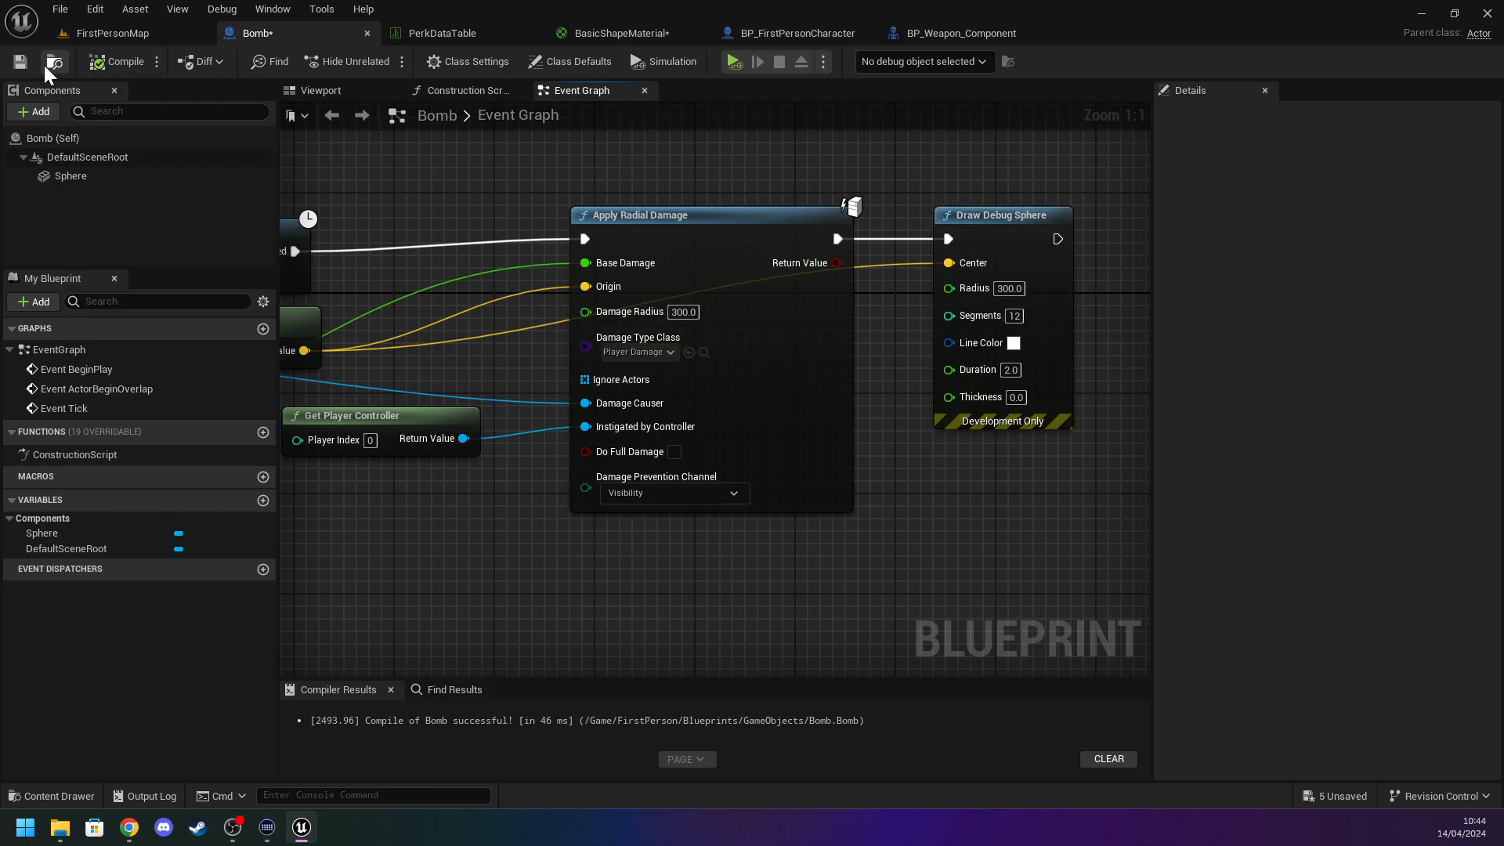
Simulate the FirstPersonMap level, stop the session and close the message log.
left_click(102, 33)
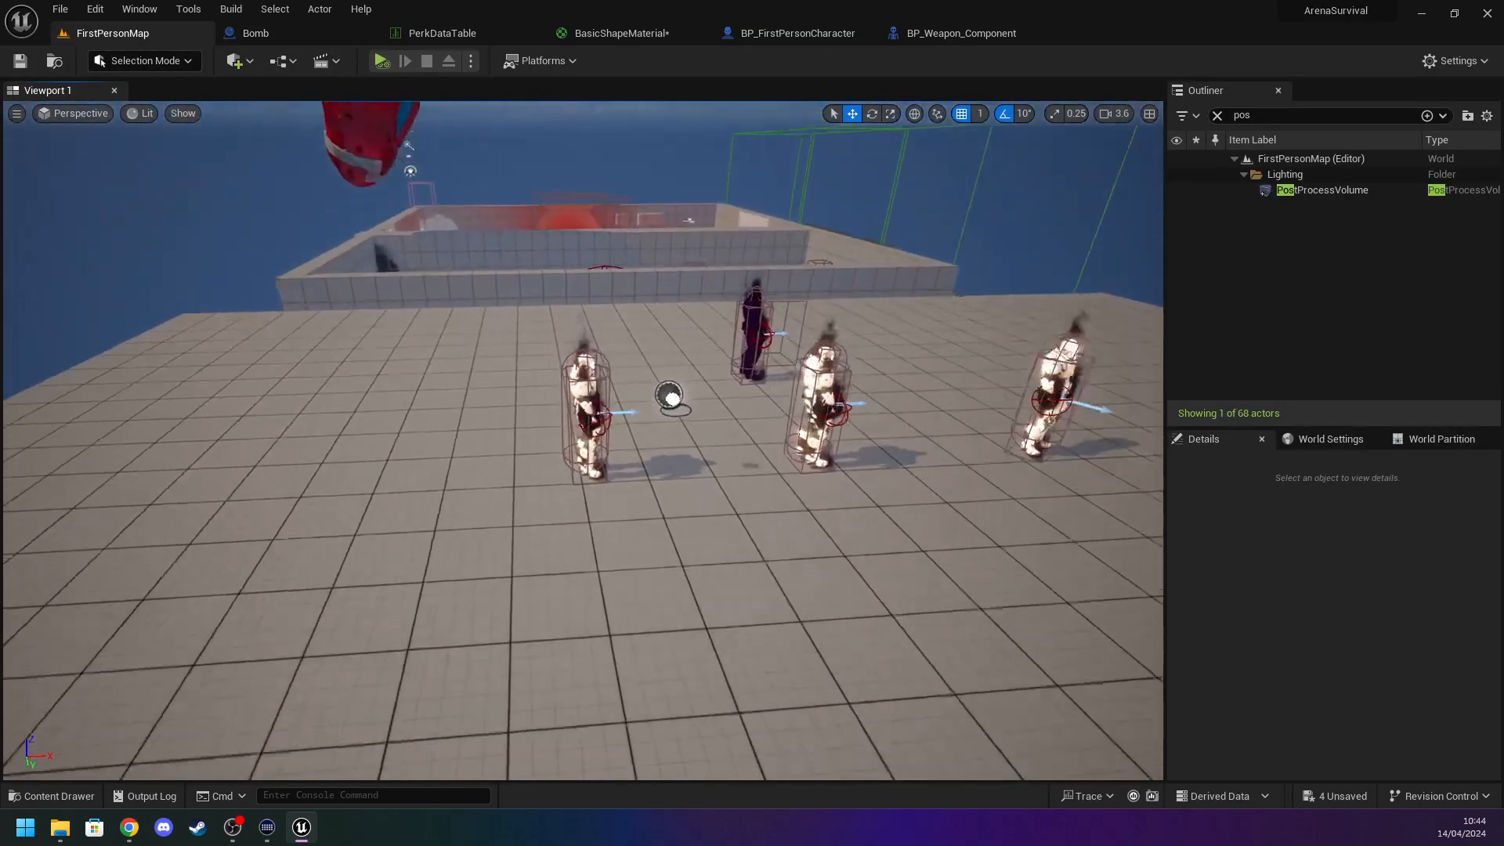
right_click_drag(584, 392, 615, 401)
left_click(383, 61)
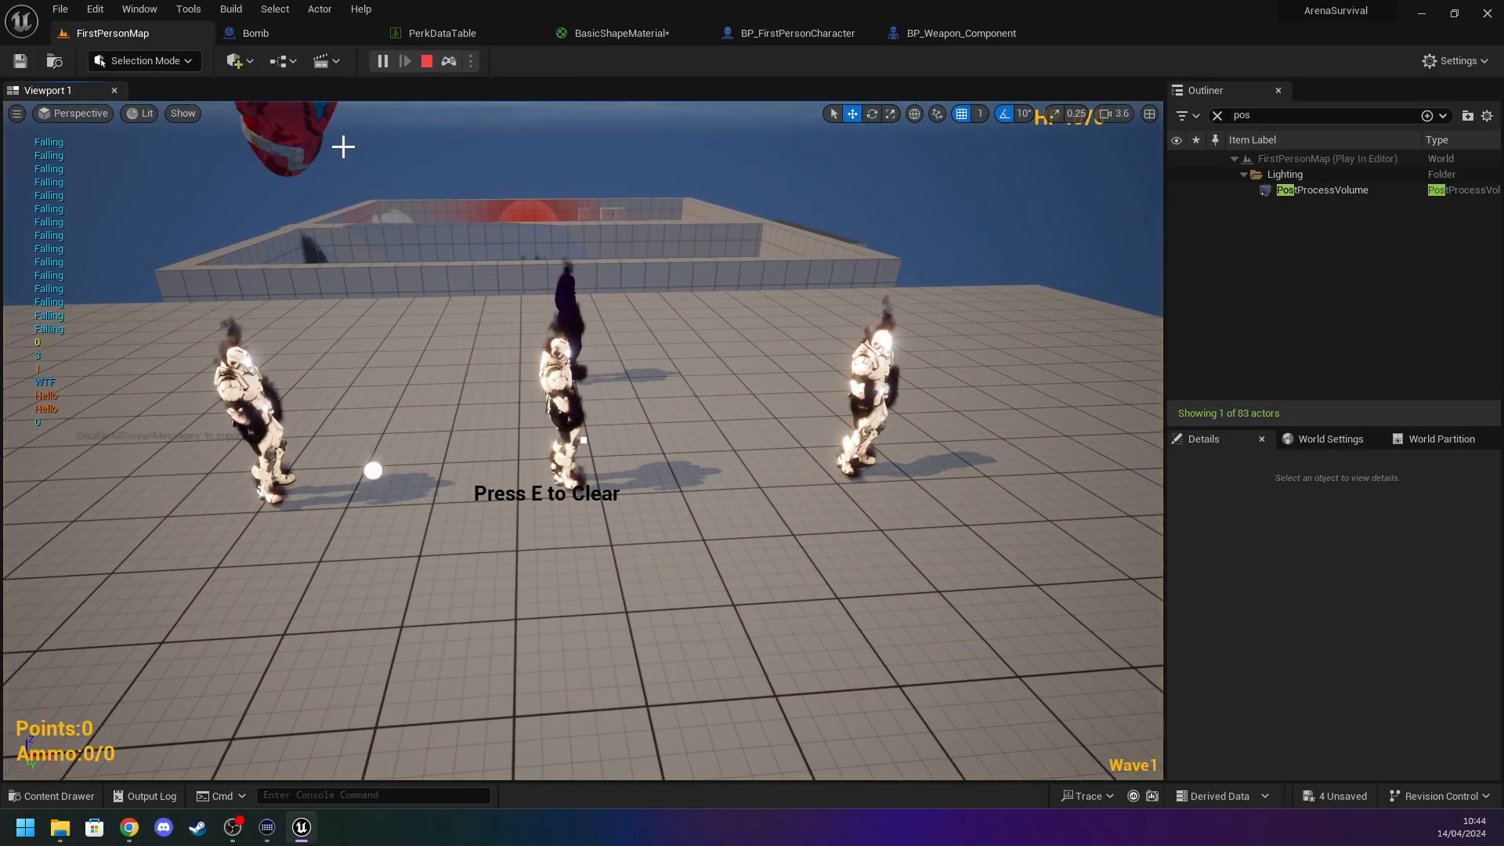
key("Escape")
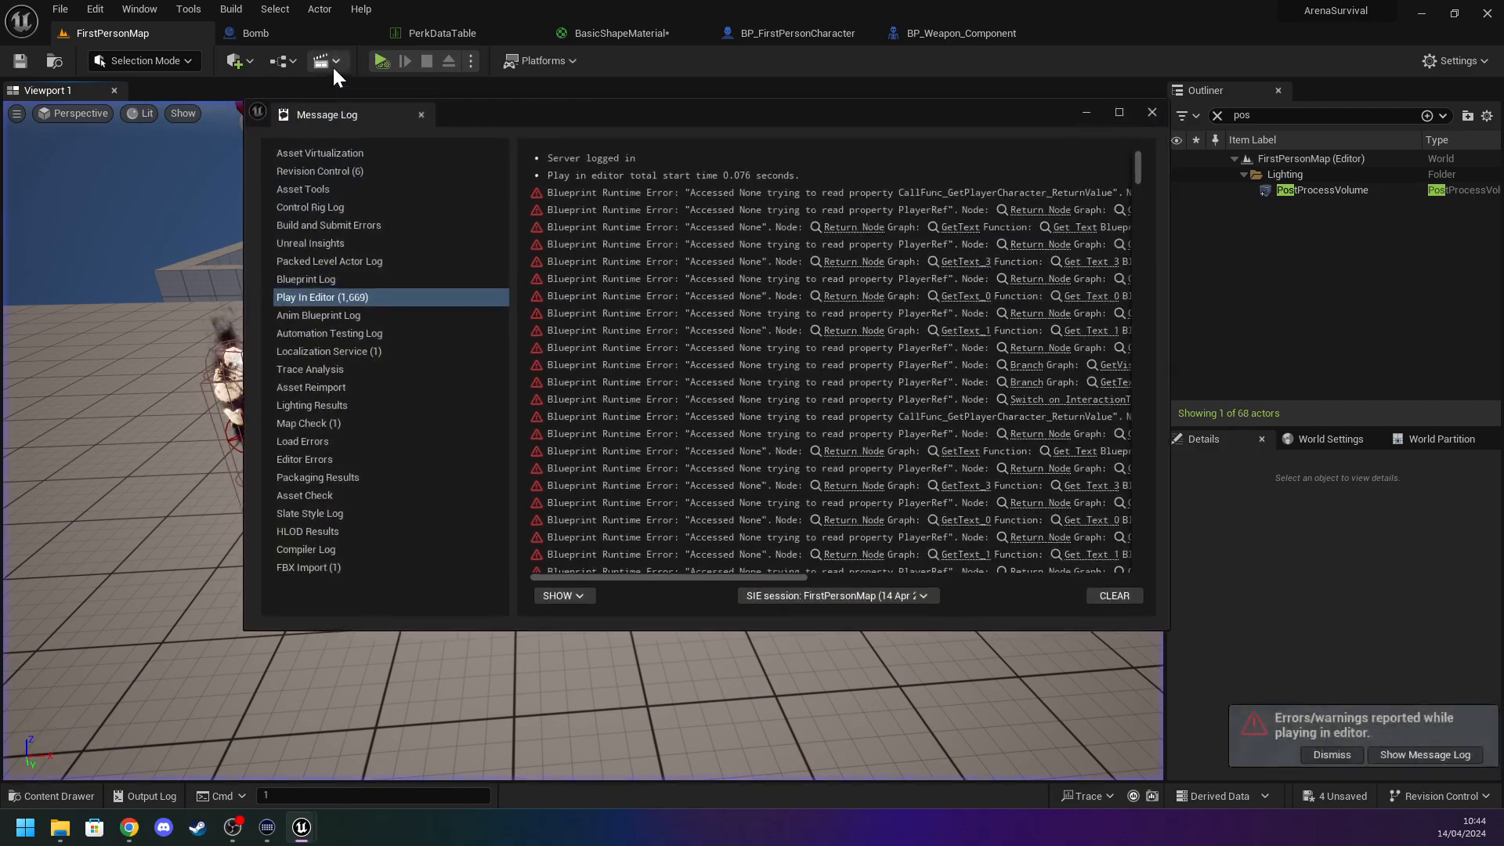
left_click(1150, 114)
Add a Destroy Actor node after Draw Debug Sphere in the Bomb event graph and save the blueprint.
left_click(276, 35)
mouse_move(689, 166)
right_mouse_down()
mouse_move(1047, 269)
mouse_move(1065, 251)
mouse_move(1044, 268)
mouse_move(856, 209)
mouse_move(641, 206)
right_mouse_up()
right_click_drag(916, 217, 662, 248)
left_click_drag(756, 310, 845, 307)
type("desy")
key("BackSpace")
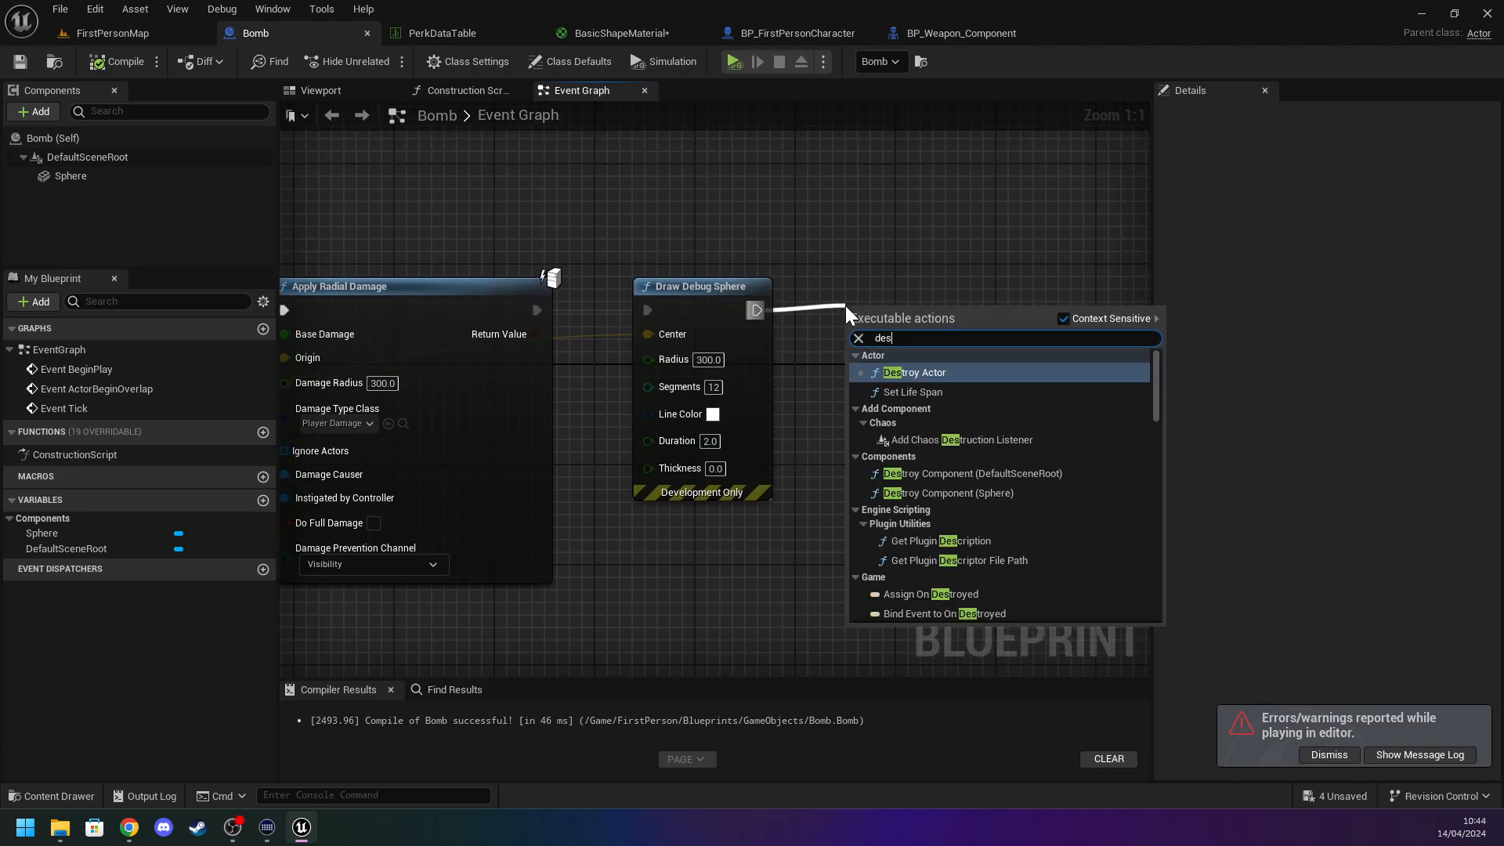
left_click(915, 372)
left_click(20, 61)
Play FirstPersonMap in the selected viewport to test the bomb explosions, and stop the session.
left_click(184, 33)
left_click(470, 61)
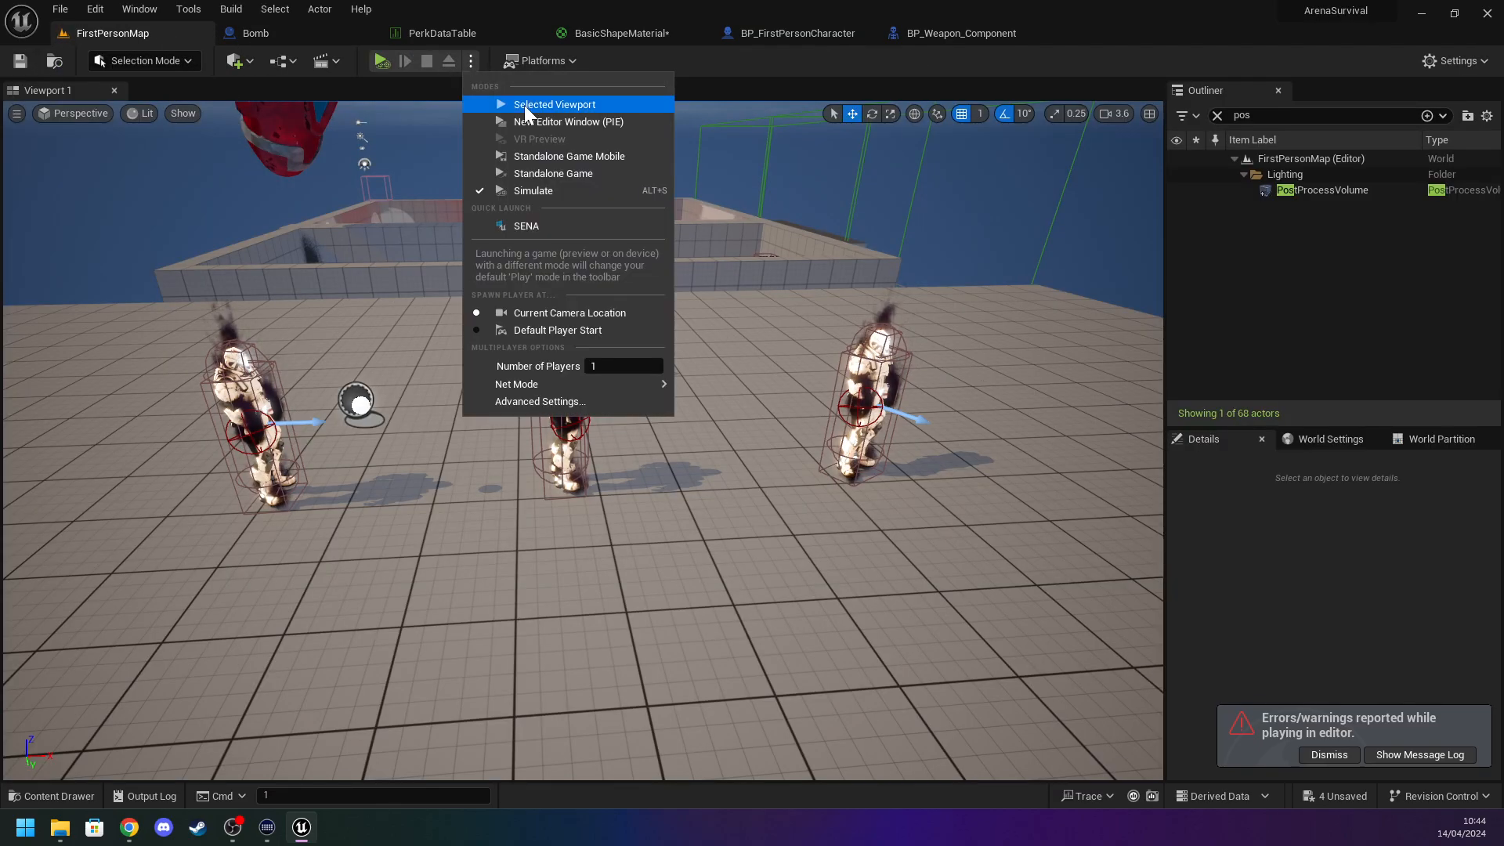
left_click(524, 105)
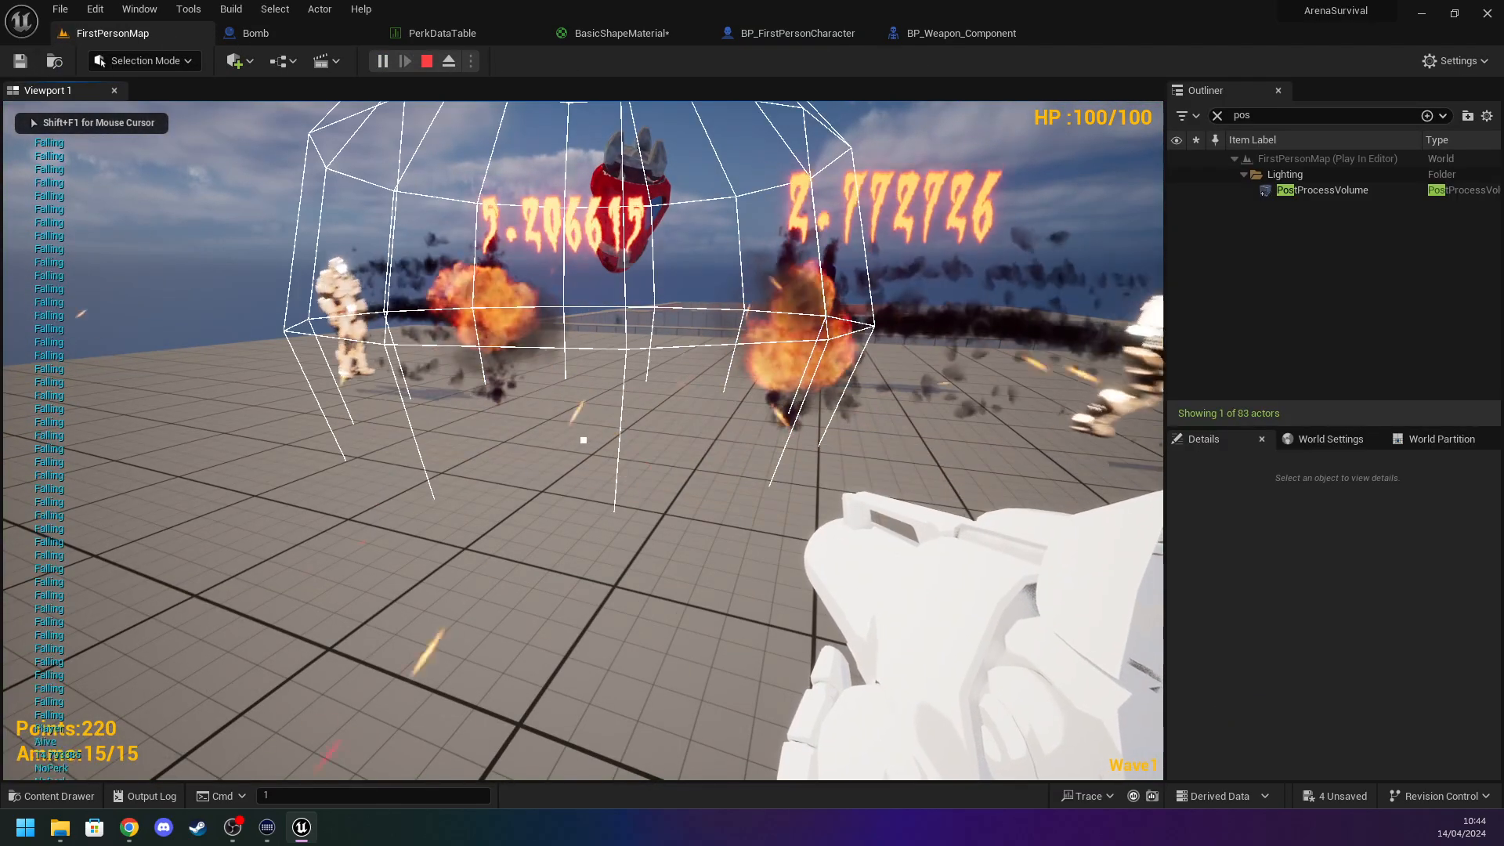
key("s")
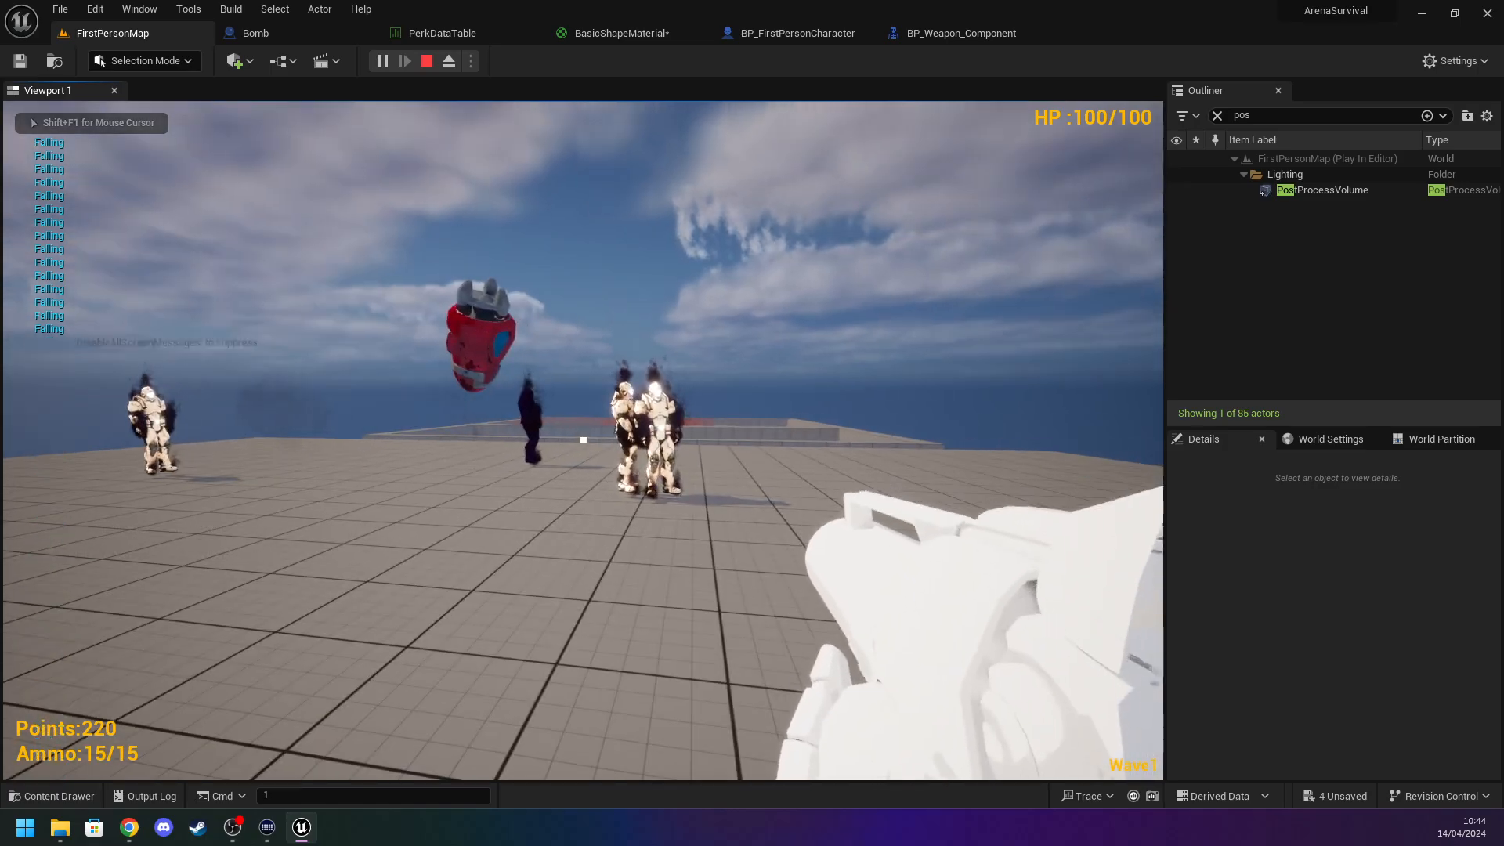
key("Escape")
Examine the Apply Radial Damage node and its inputs in the Fire function of BP_Weapon_Component.
left_click(302, 33)
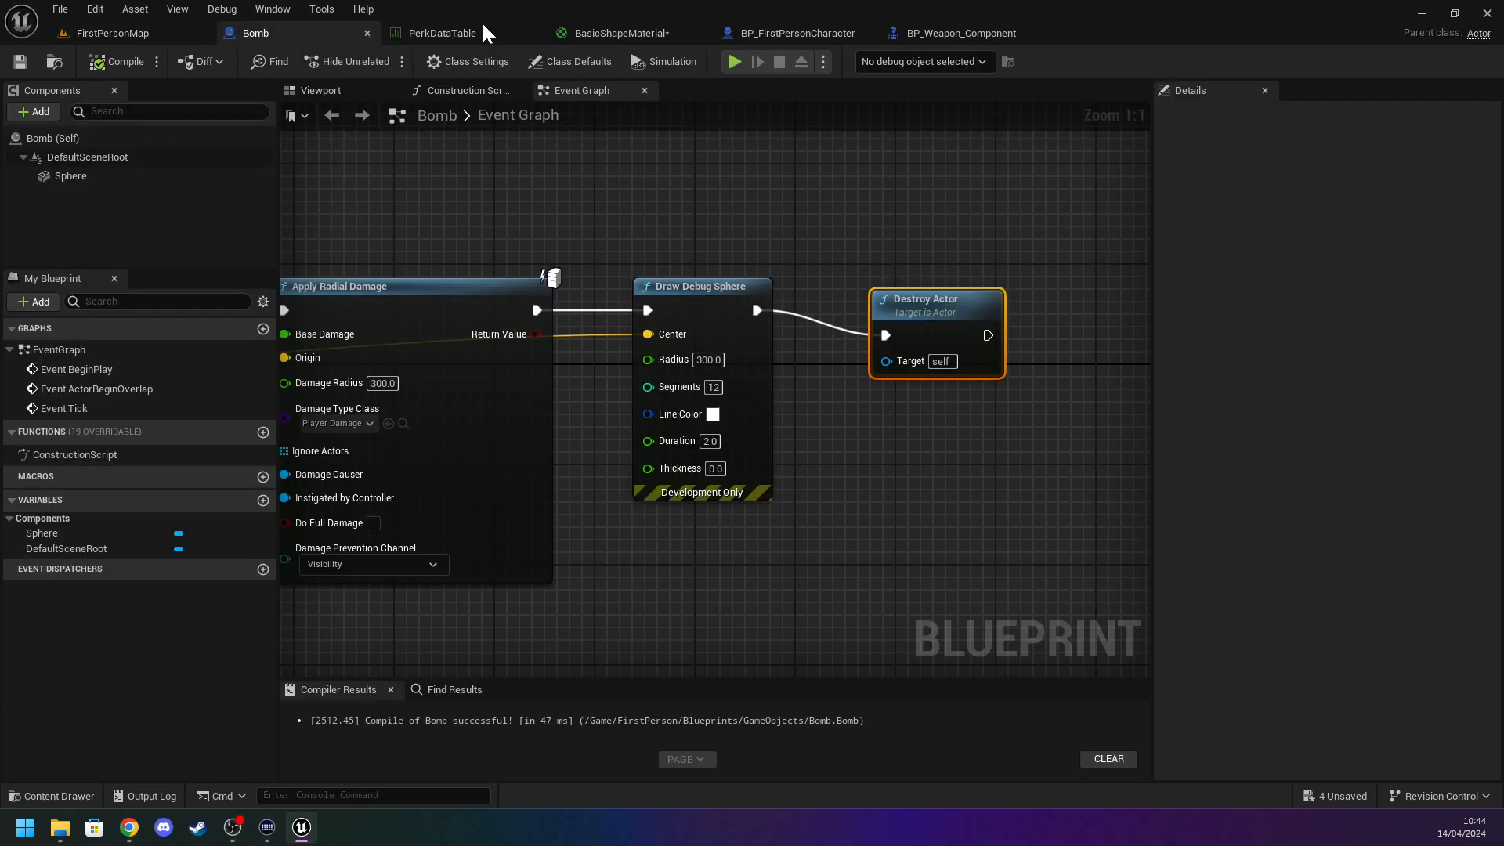
left_click(470, 32)
left_click(619, 33)
left_click(791, 33)
left_click(932, 33)
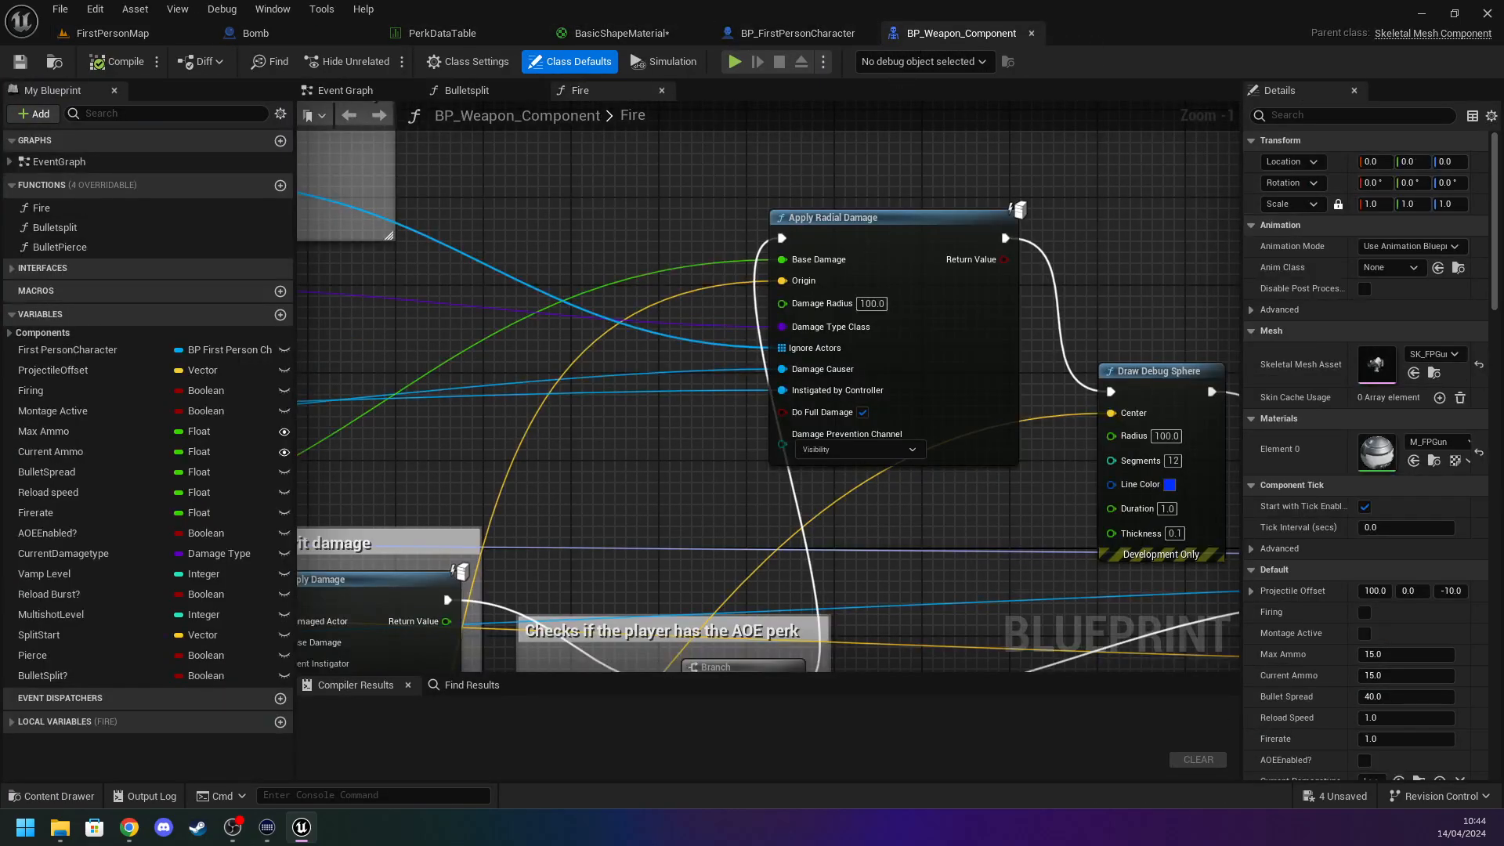
right_click_drag(602, 219, 974, 210)
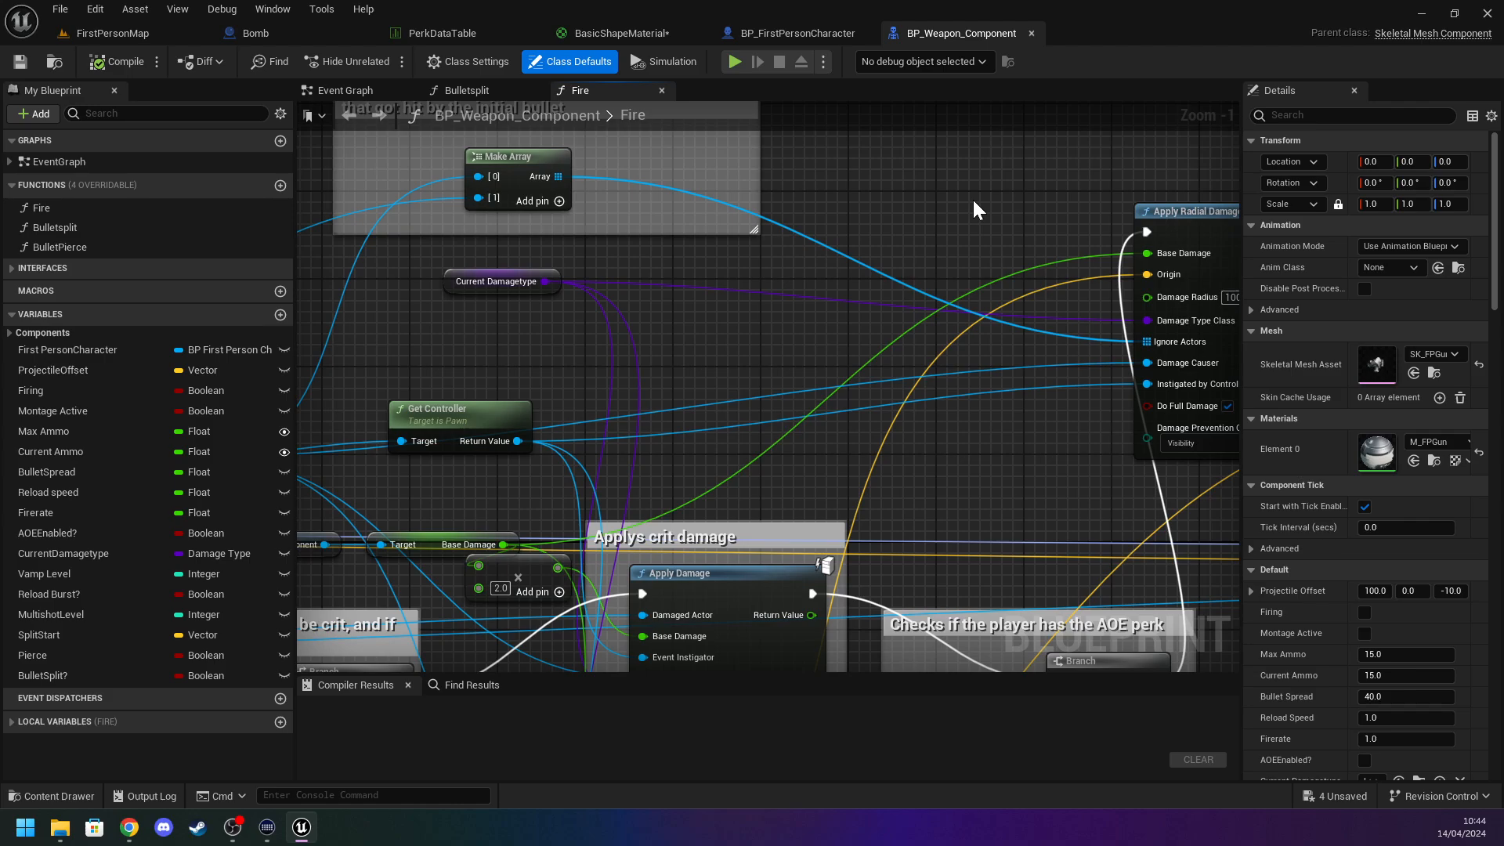
Play-test the bombs in FirstPersonMap two more times, stopping each session.
left_click(158, 30)
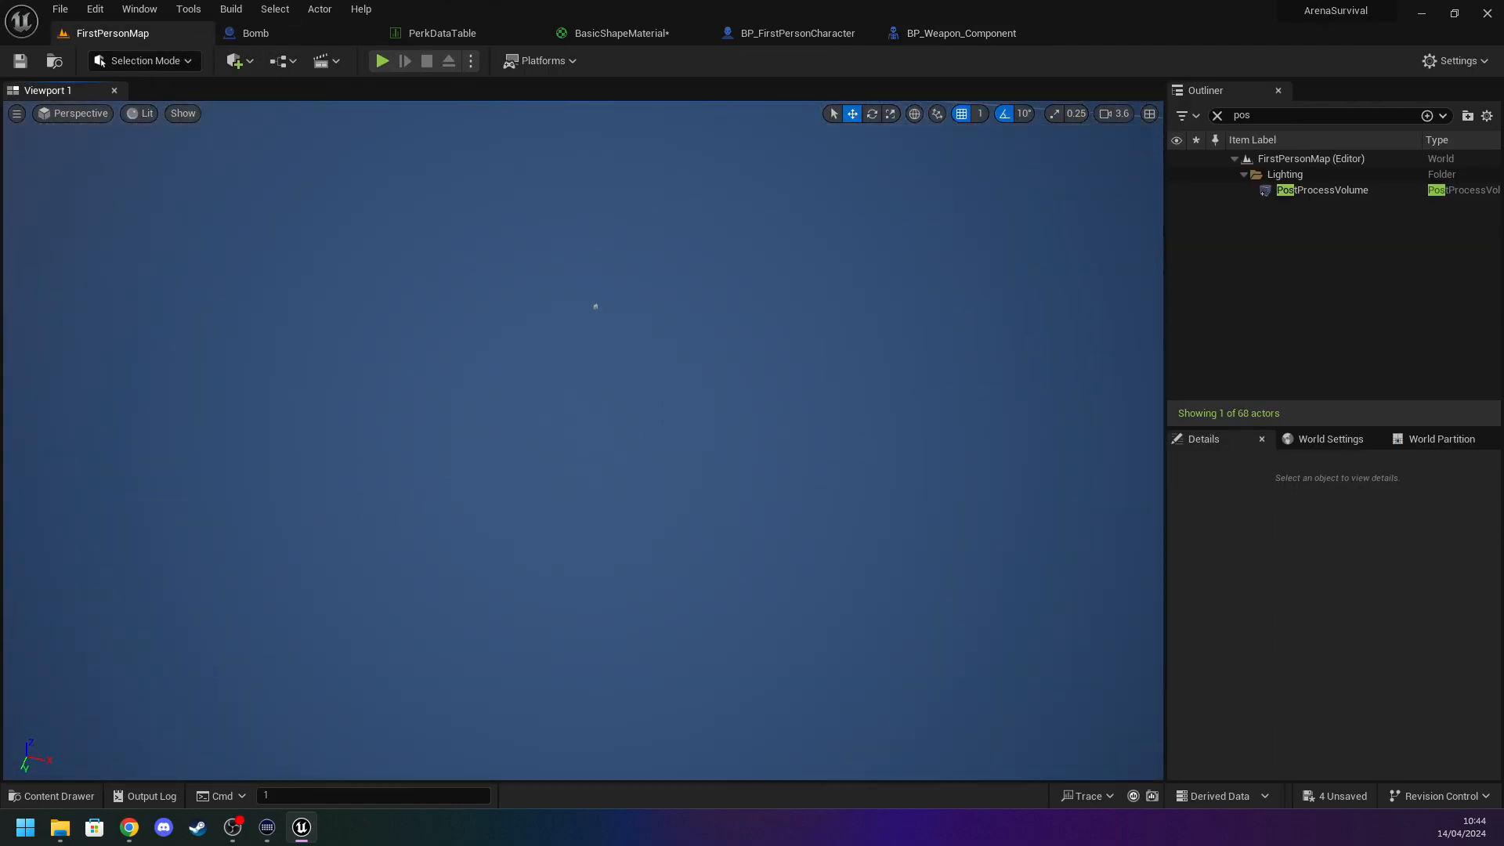
right_click_drag(313, 248, 312, 248)
key("w")
left_click(382, 61)
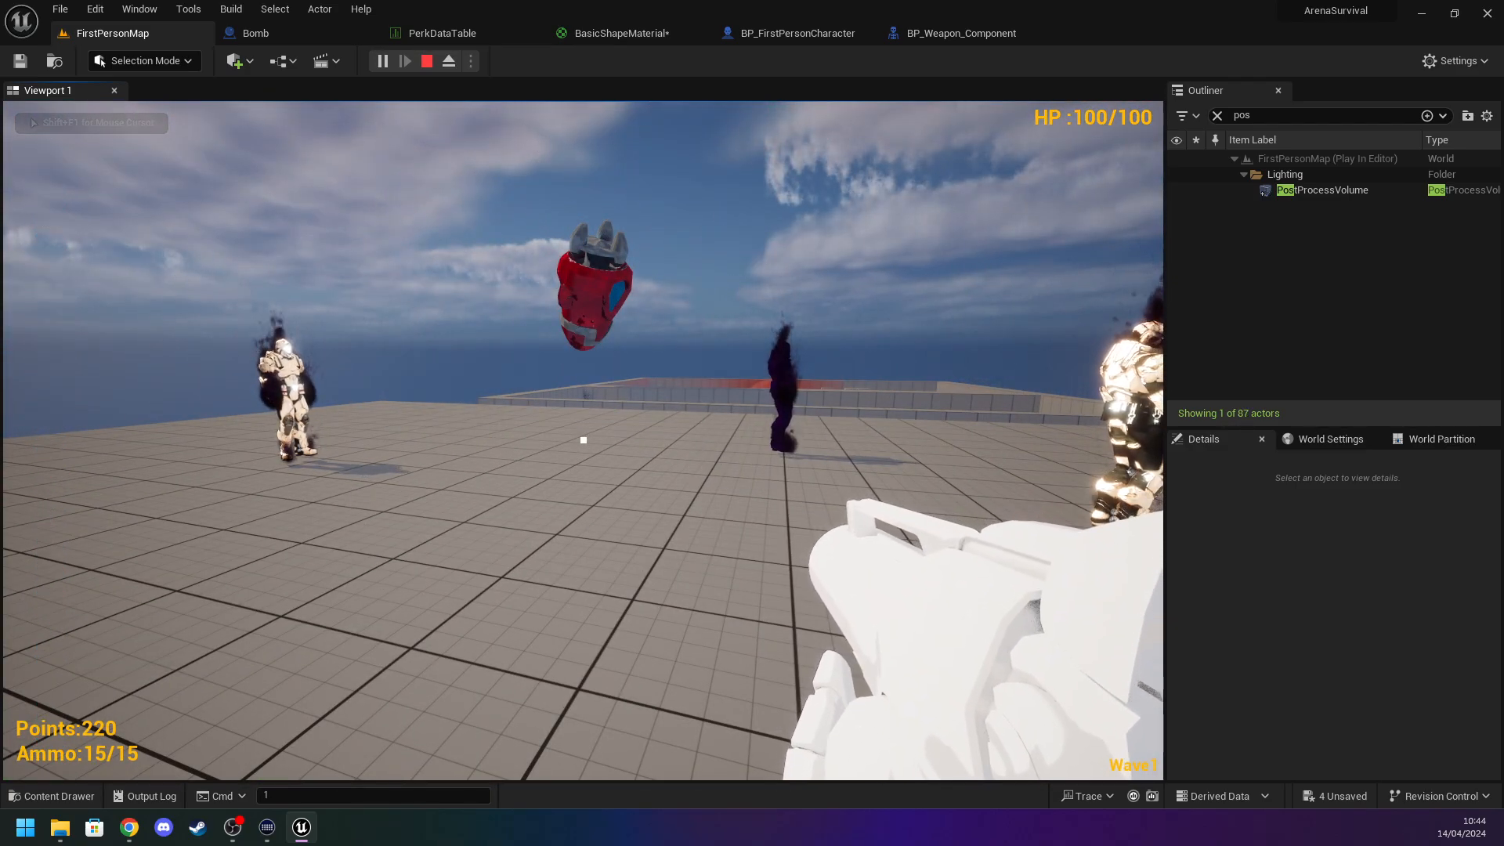
key("Escape")
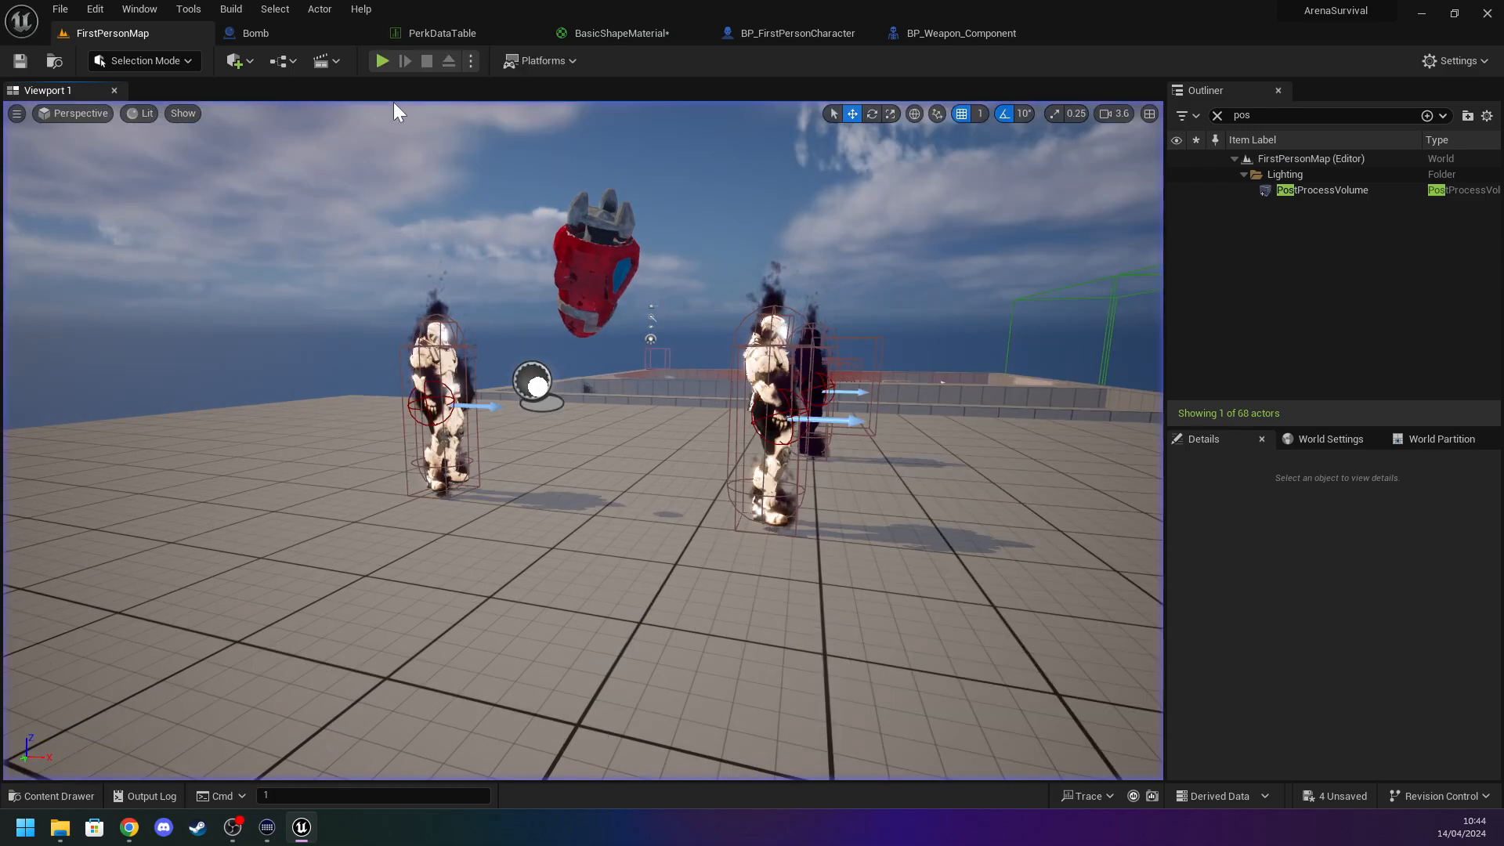
left_click(382, 61)
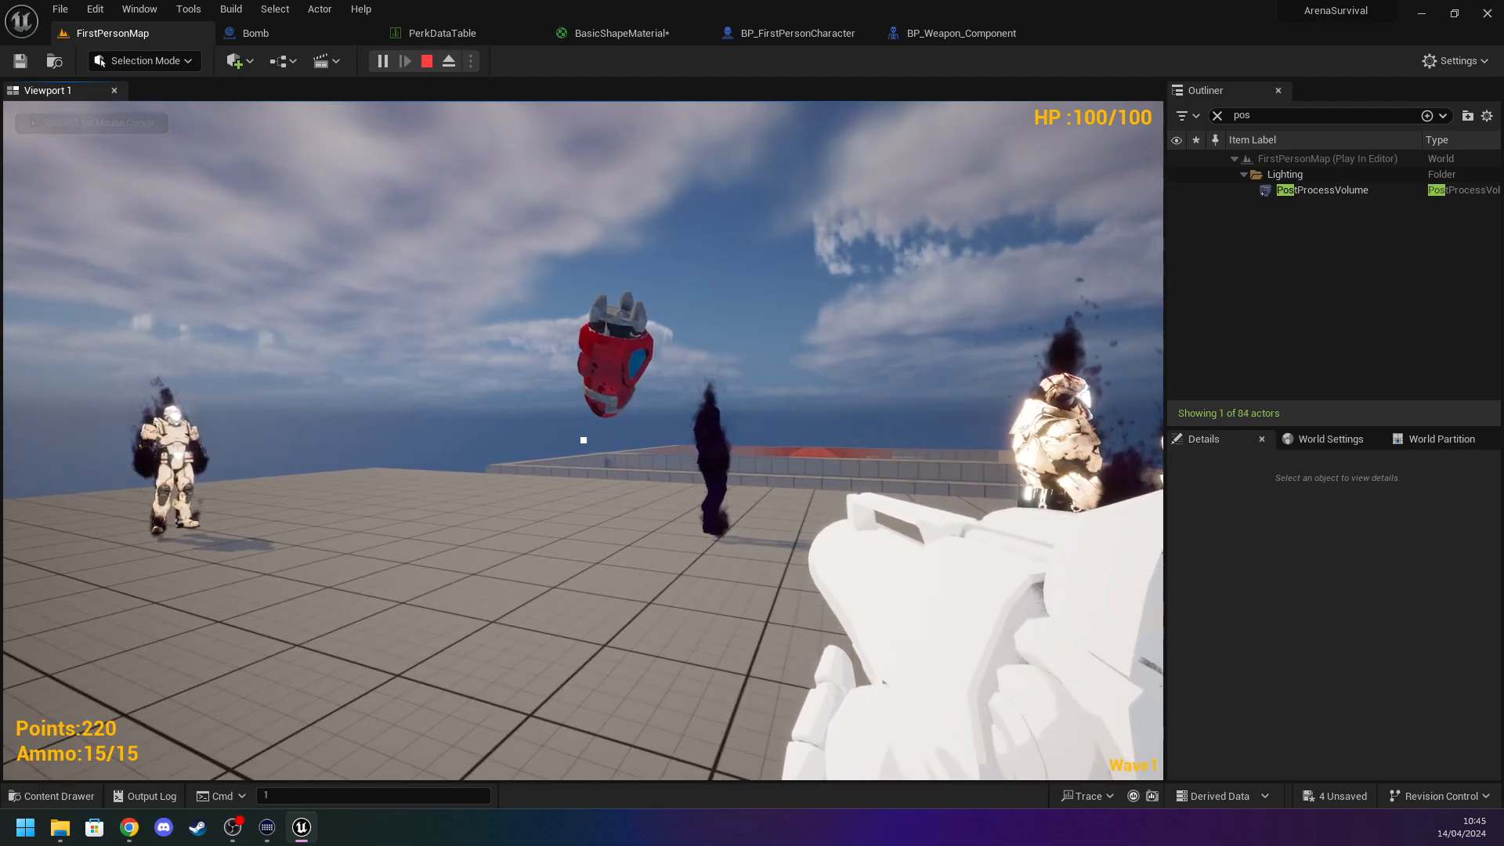
key("w")
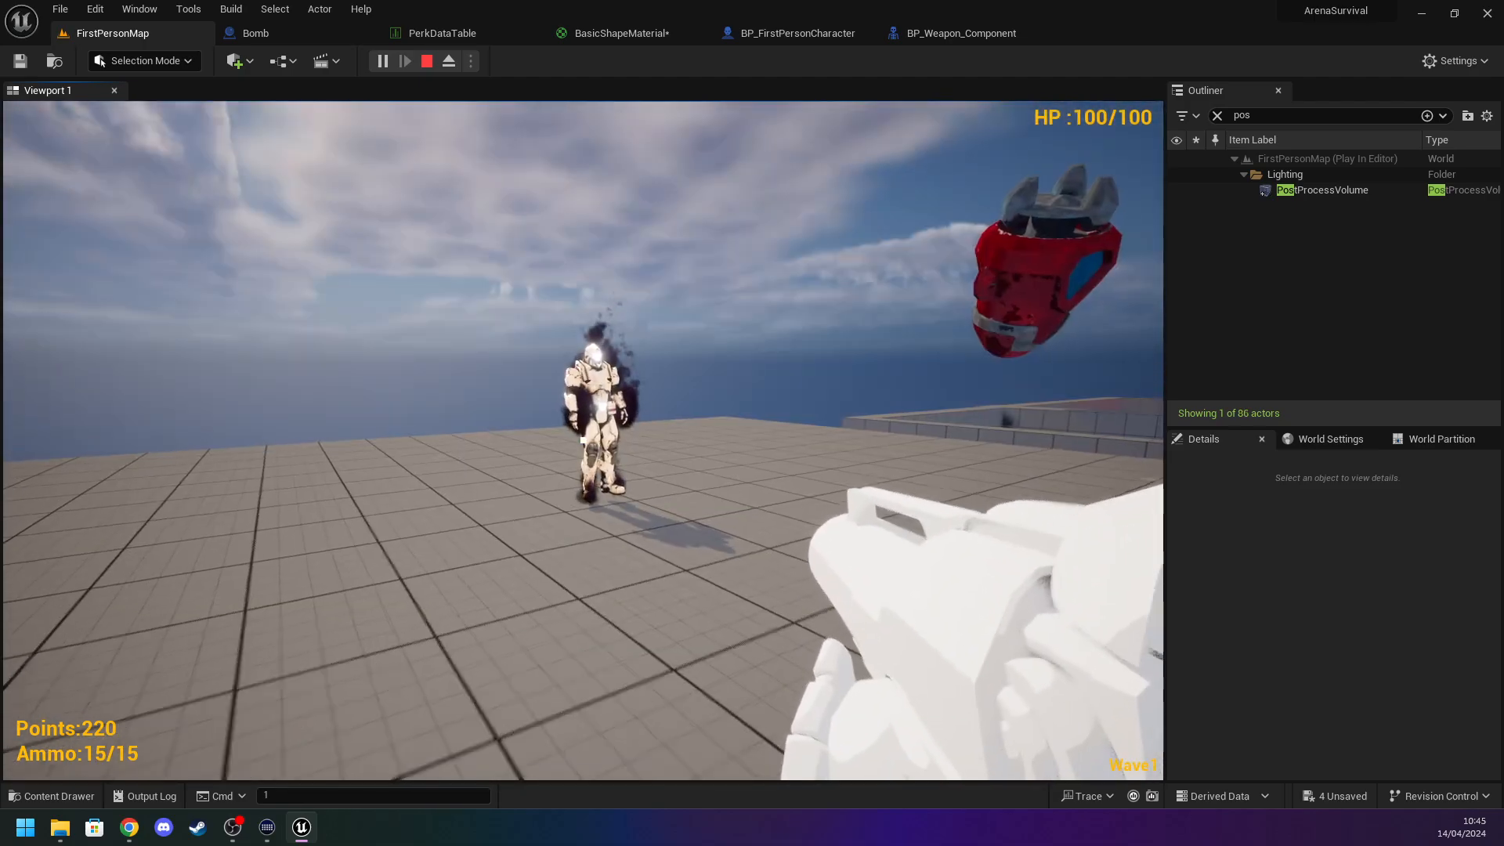
key("Escape")
Align the Destroy Actor node's execution input with Draw Debug Sphere's output in the Bomb event graph.
left_click(266, 33)
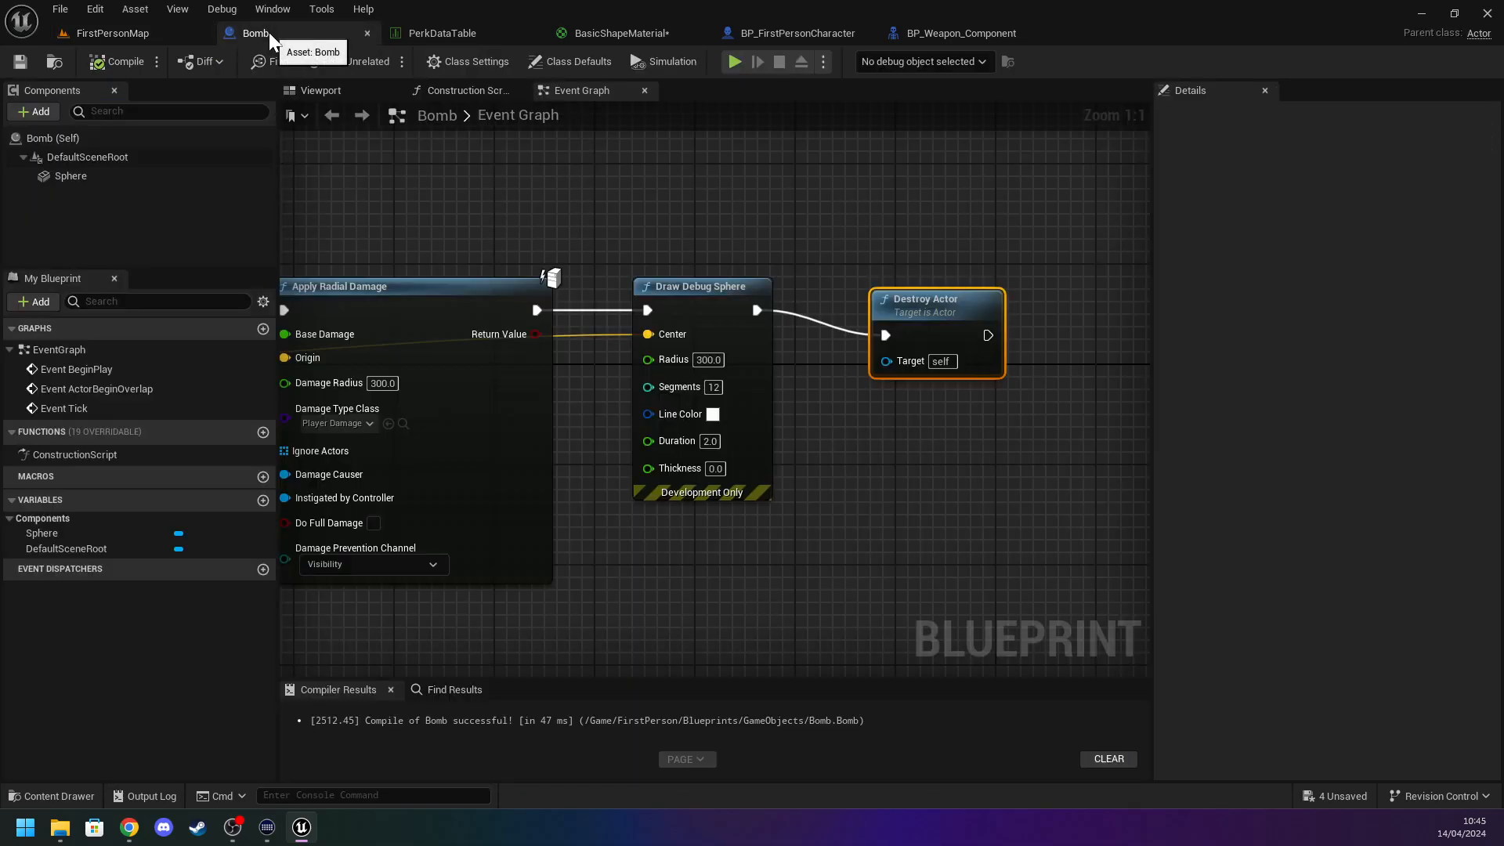
left_click_drag(935, 319, 923, 293)
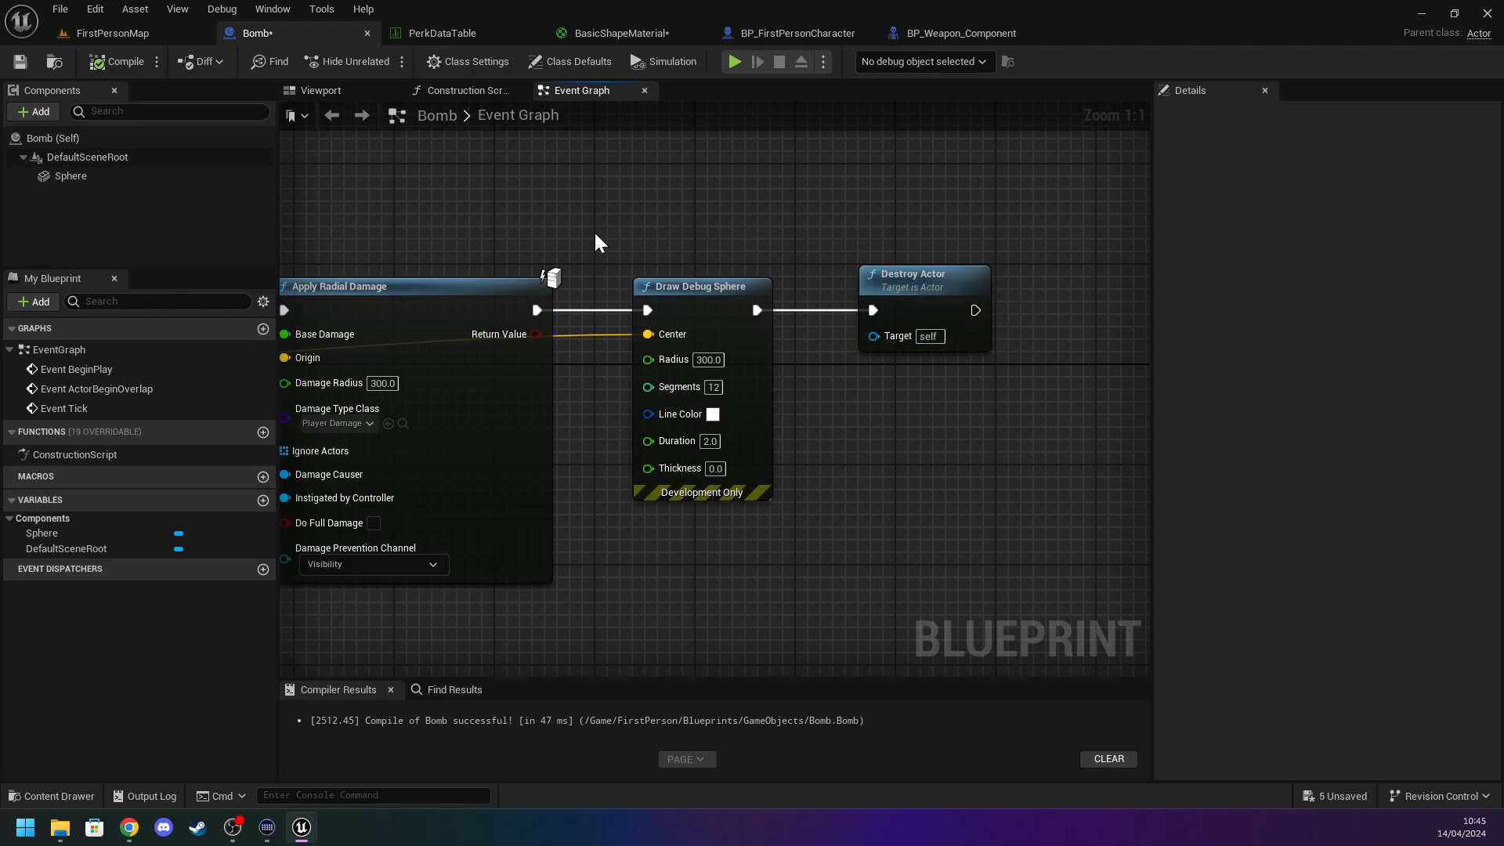
left_click(709, 280)
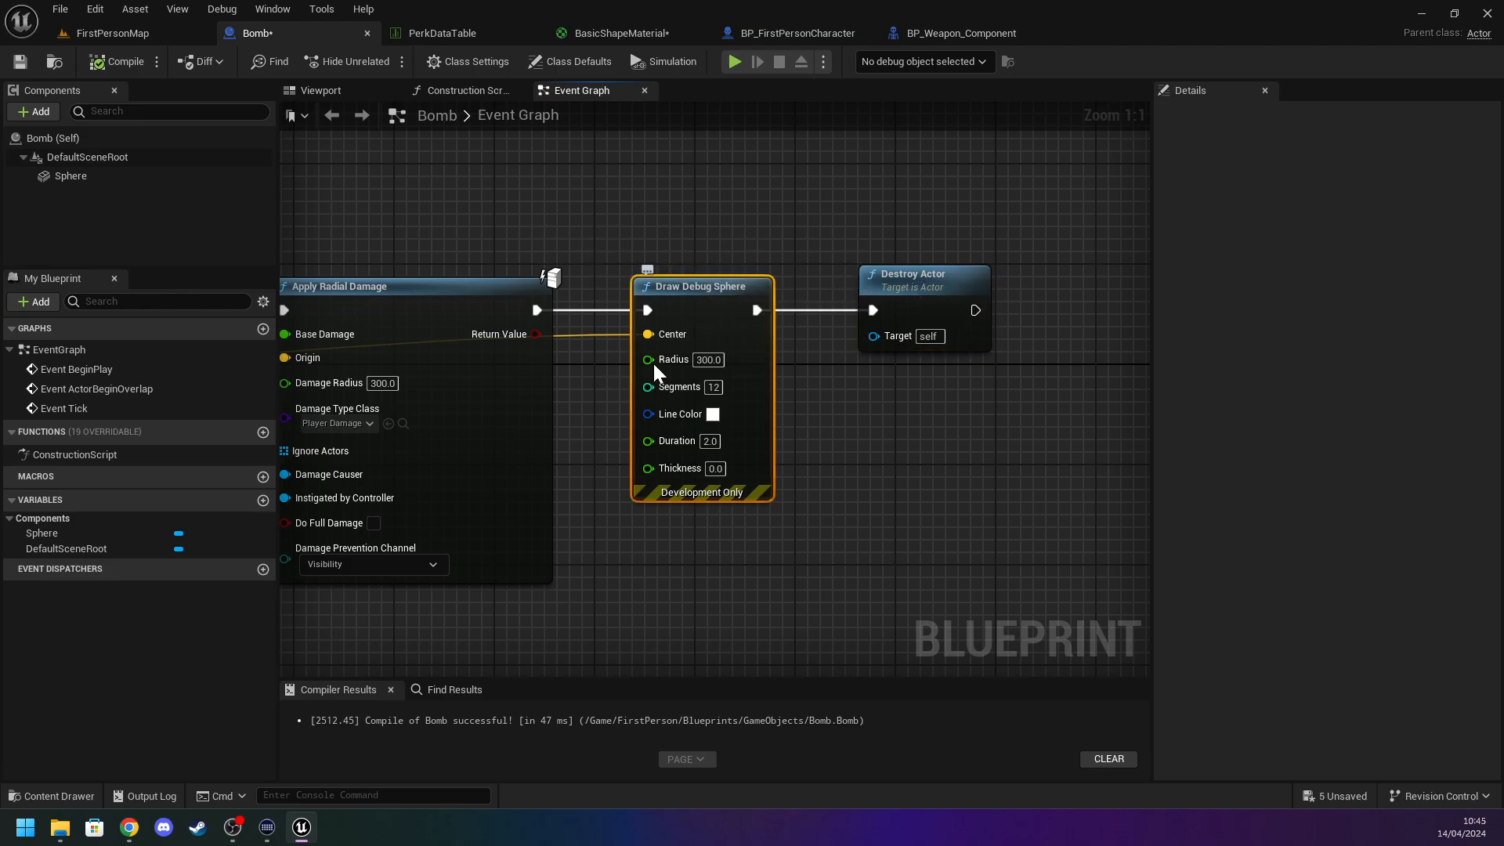
Review the Bomb event graph's node chain from Add Impulse through Destroy Actor.
right_click_drag(503, 255, 890, 260)
right_click_drag(446, 268, 767, 287)
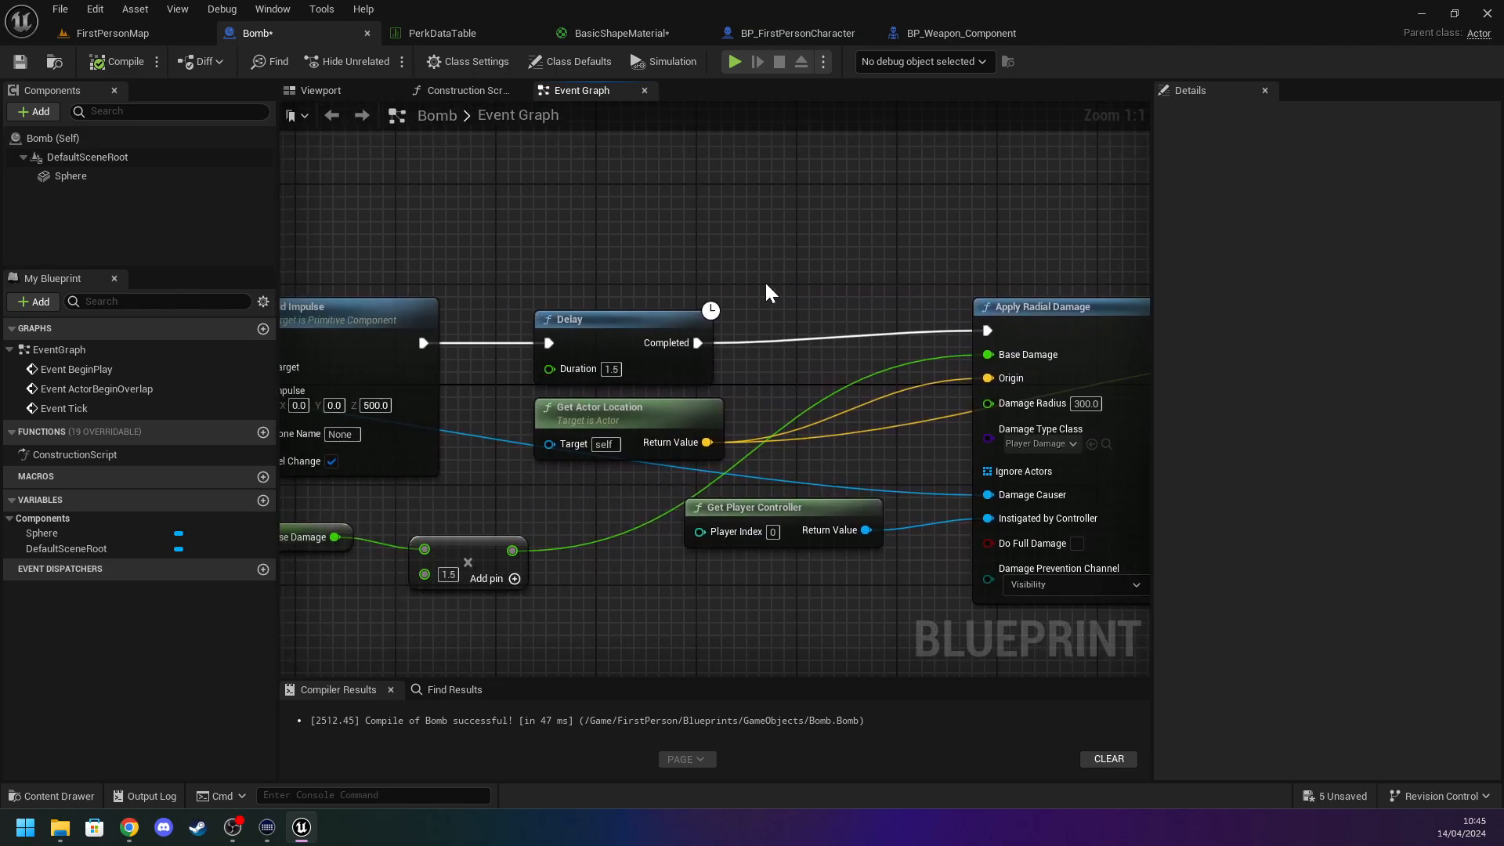
right_click_drag(387, 197, 1017, 208)
left_click(210, 31)
left_click(228, 33)
mouse_move(368, 143)
right_mouse_down()
mouse_move(389, 241)
mouse_move(604, 271)
mouse_move(467, 294)
right_mouse_up()
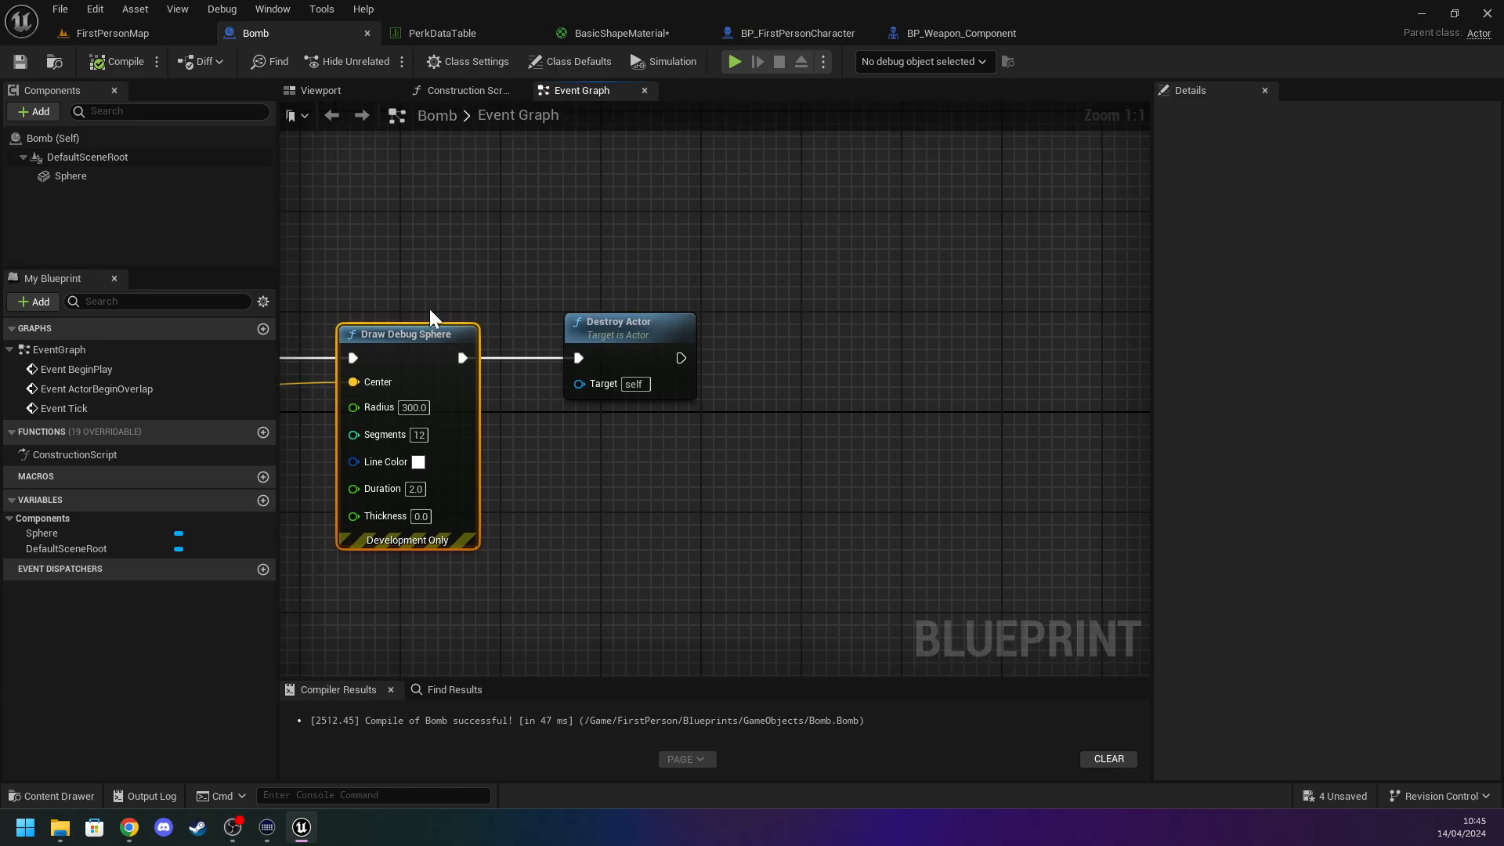
Move Destroy Actor farther along and insert a Spawn Emitter at Location node between Draw Debug Sphere and Destroy Actor.
left_click_drag(597, 322, 868, 322)
left_click_drag(404, 329, 553, 355)
type("spawn")
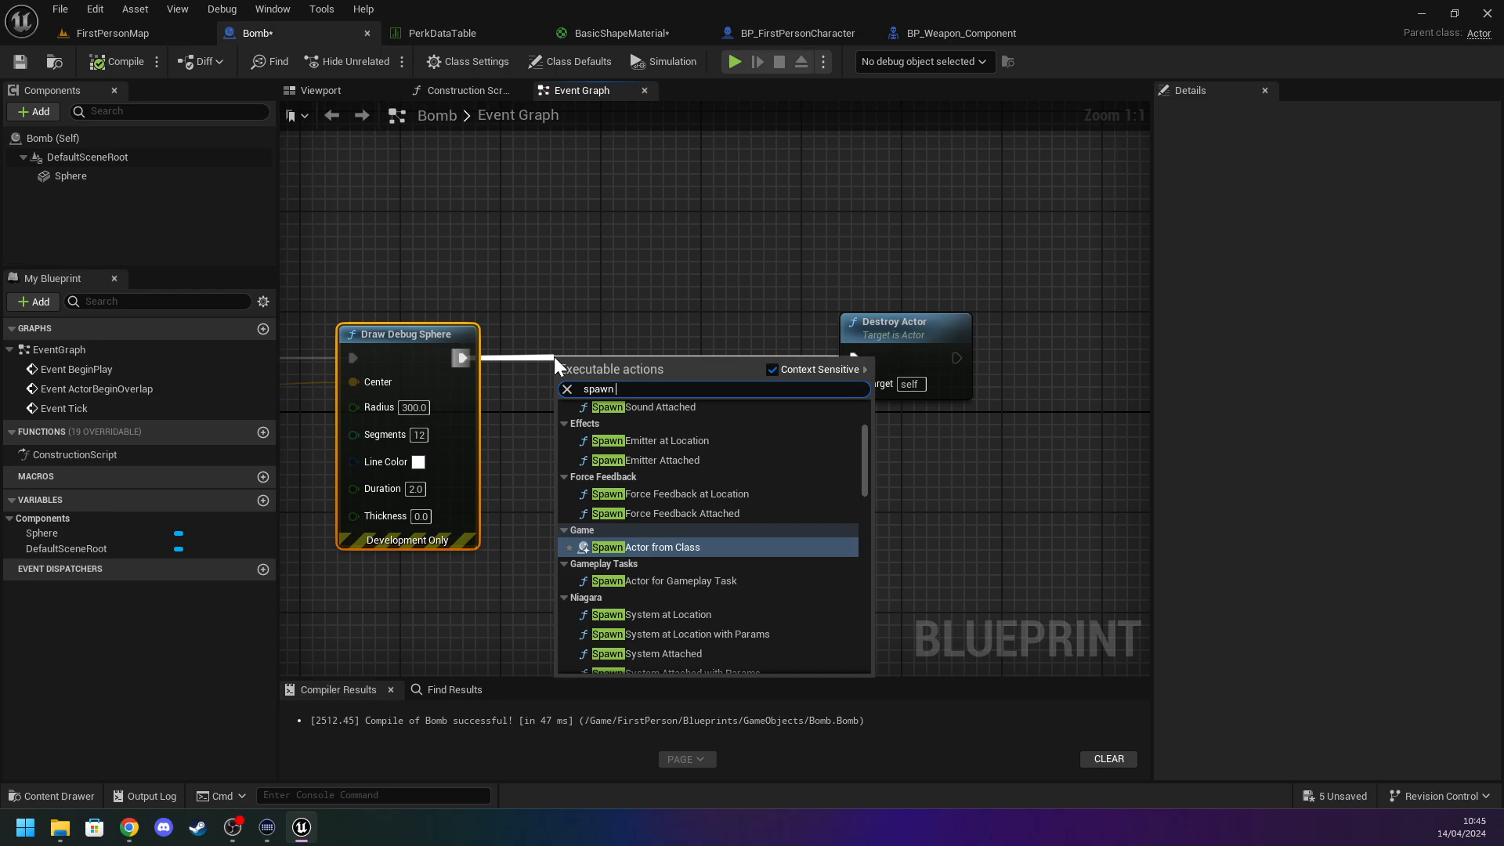
left_click(662, 440)
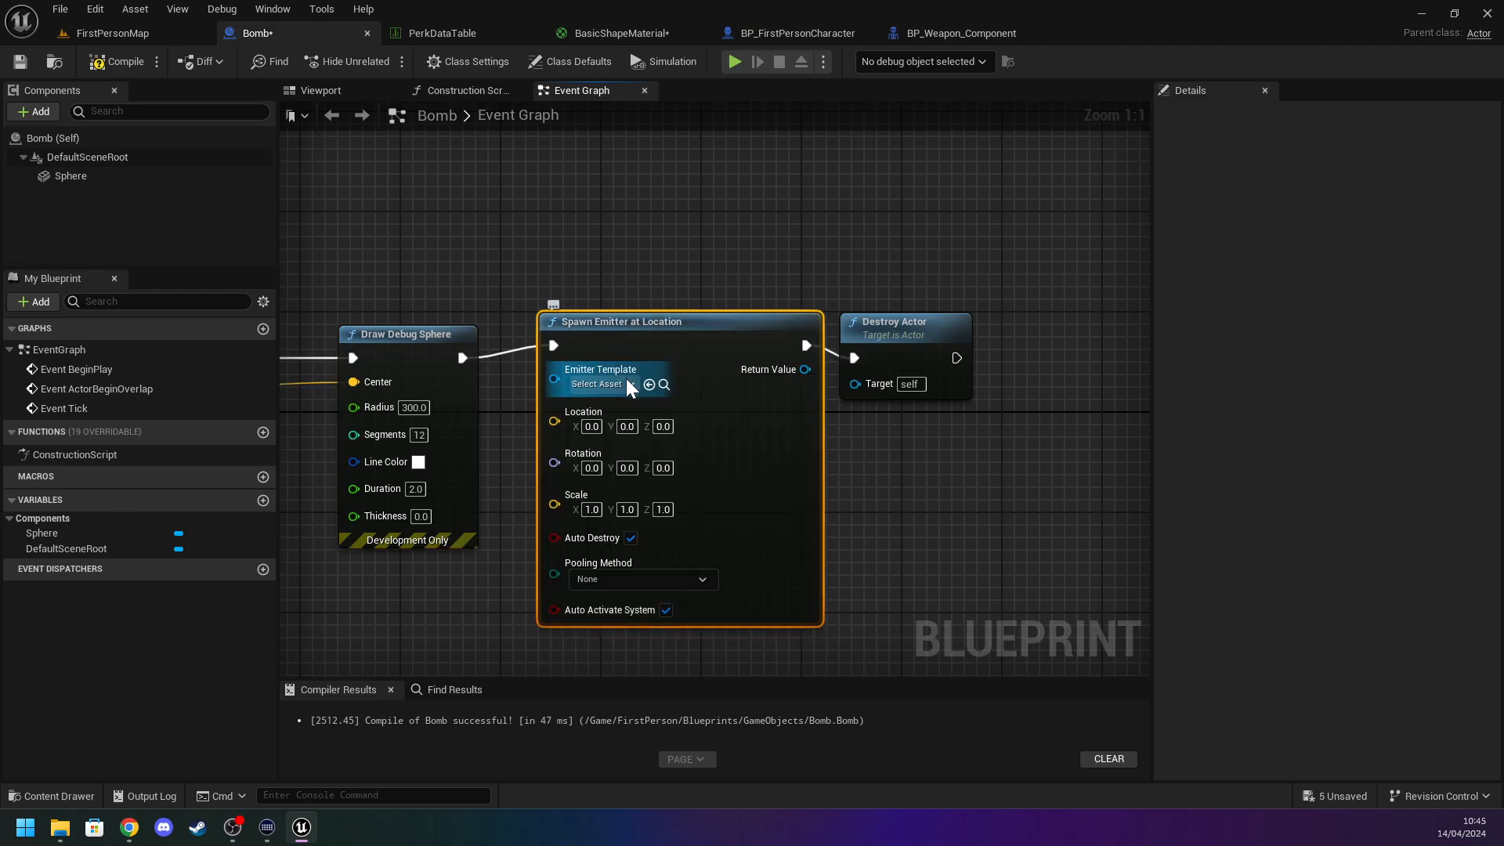
Set the emitter template of Spawn Emitter at Location to P_Explosion.
left_click(625, 385)
scroll(752, 548, "down", 4)
scroll(741, 522, "up", 3)
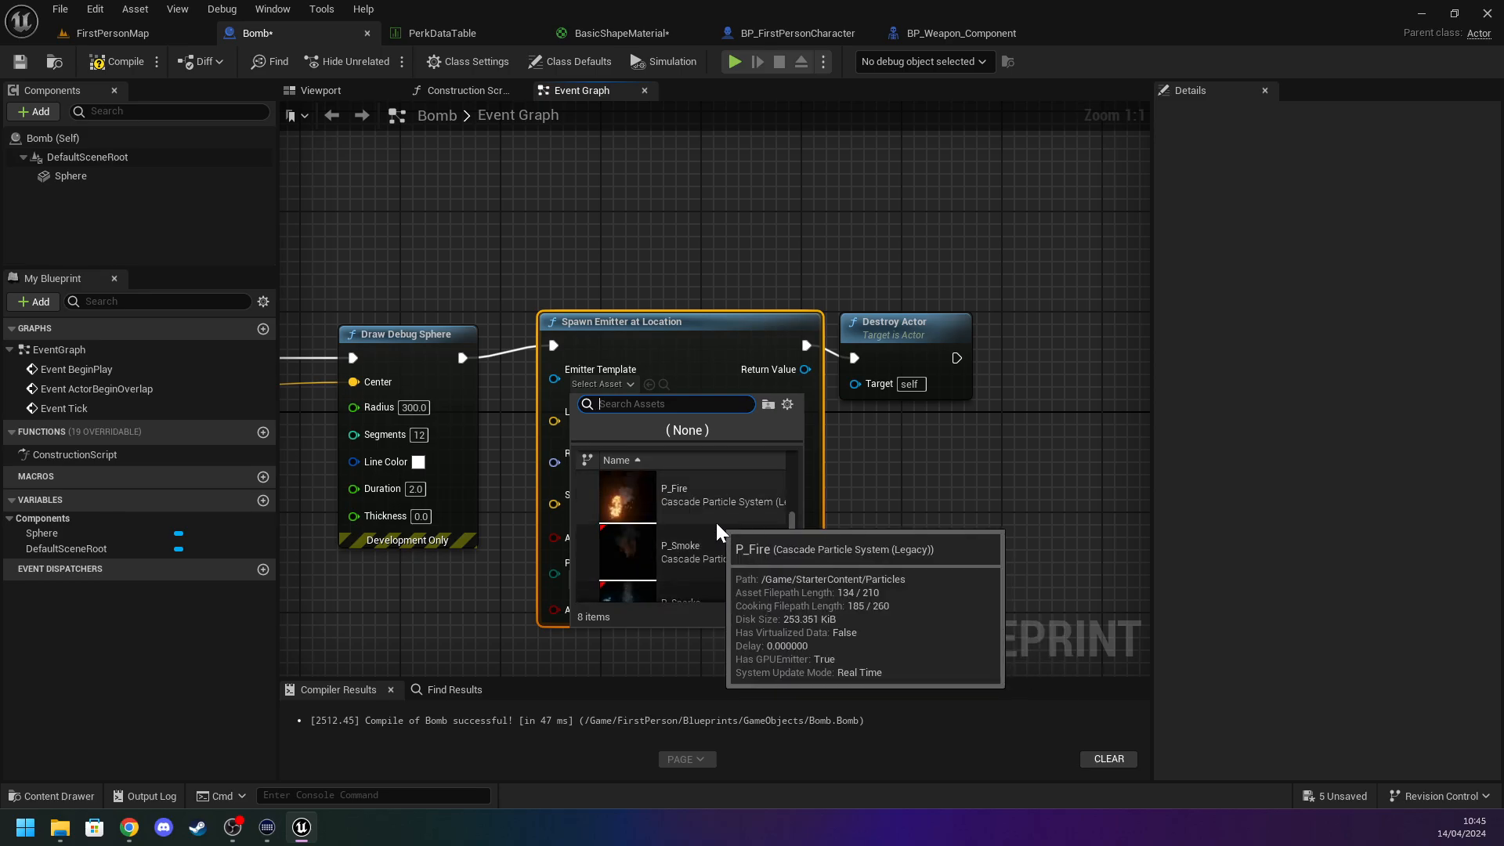
scroll(716, 521, "up", 1)
left_click(706, 503)
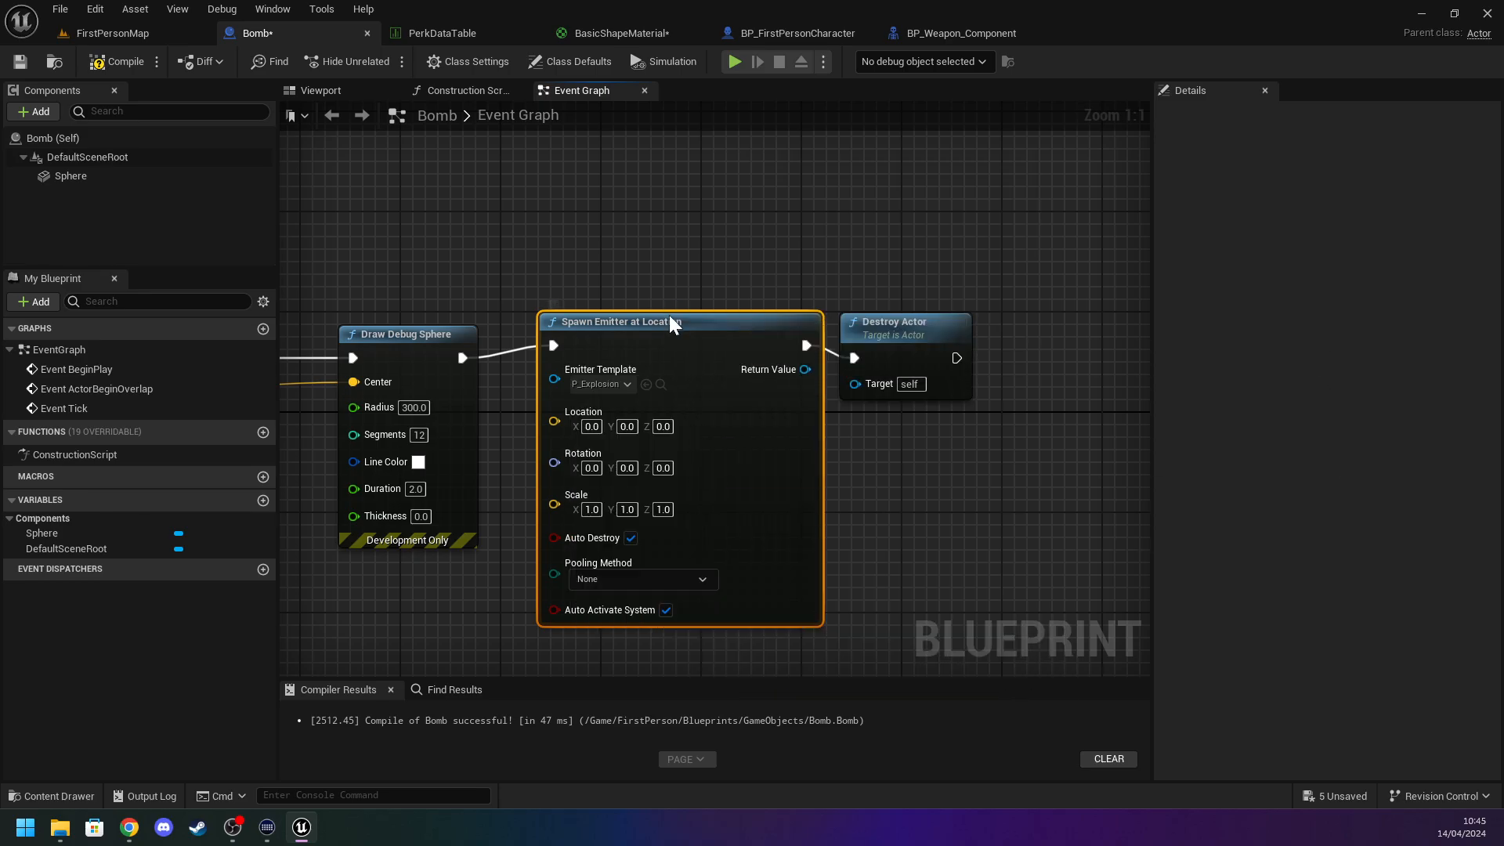
Feed the location value used for Apply Radial Damage's Origin into the emitter's Location, align Destroy Actor with the emitter node, and compile.
right_click_drag(544, 266, 767, 257)
right_click_drag(506, 295, 763, 315)
scroll(763, 315, "down", 1)
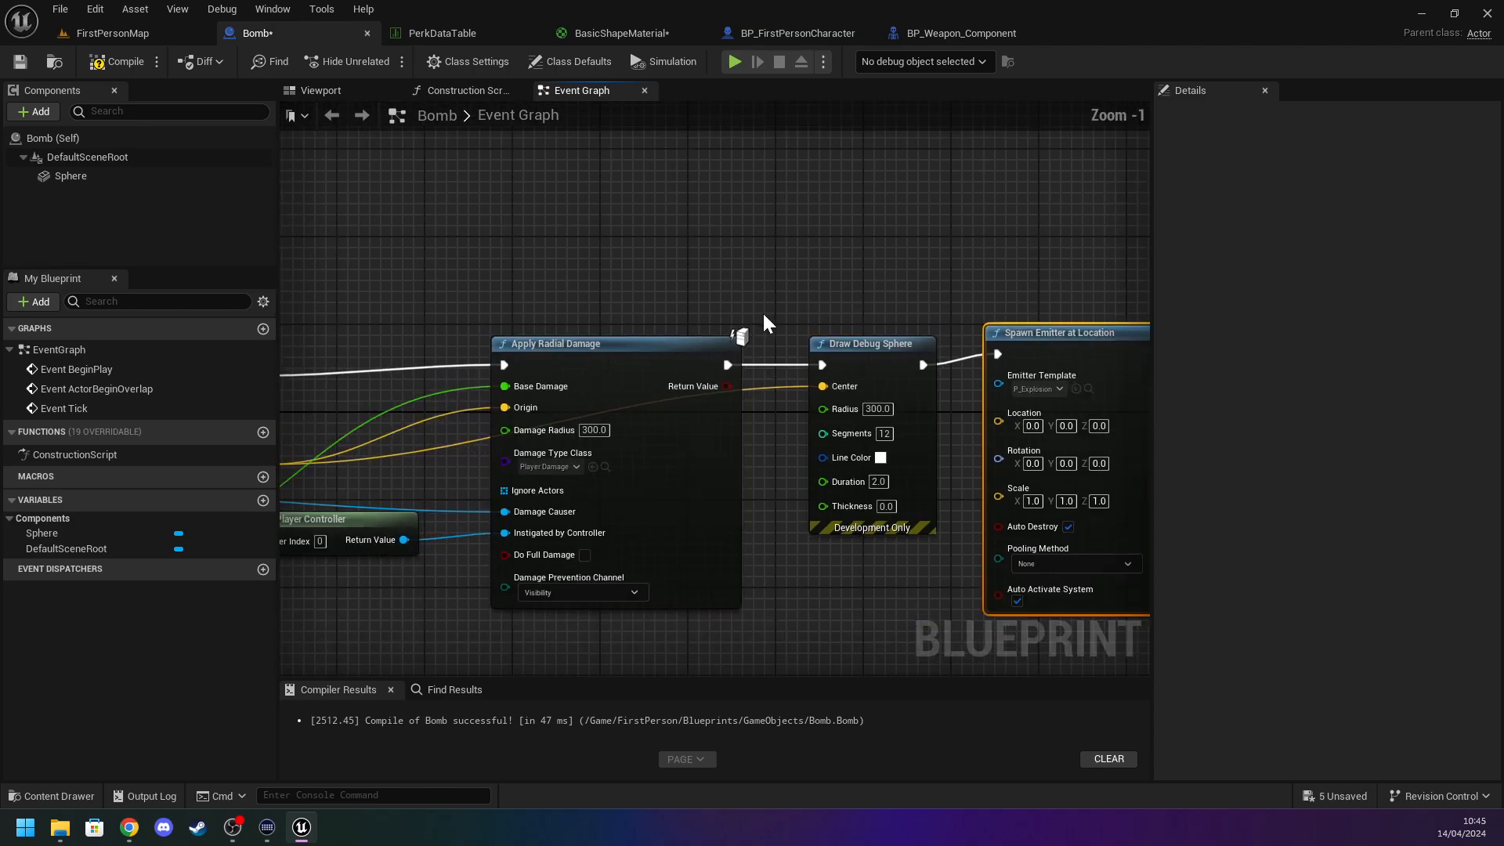
scroll(761, 313, "down", 1)
left_click_drag(962, 408, 331, 444)
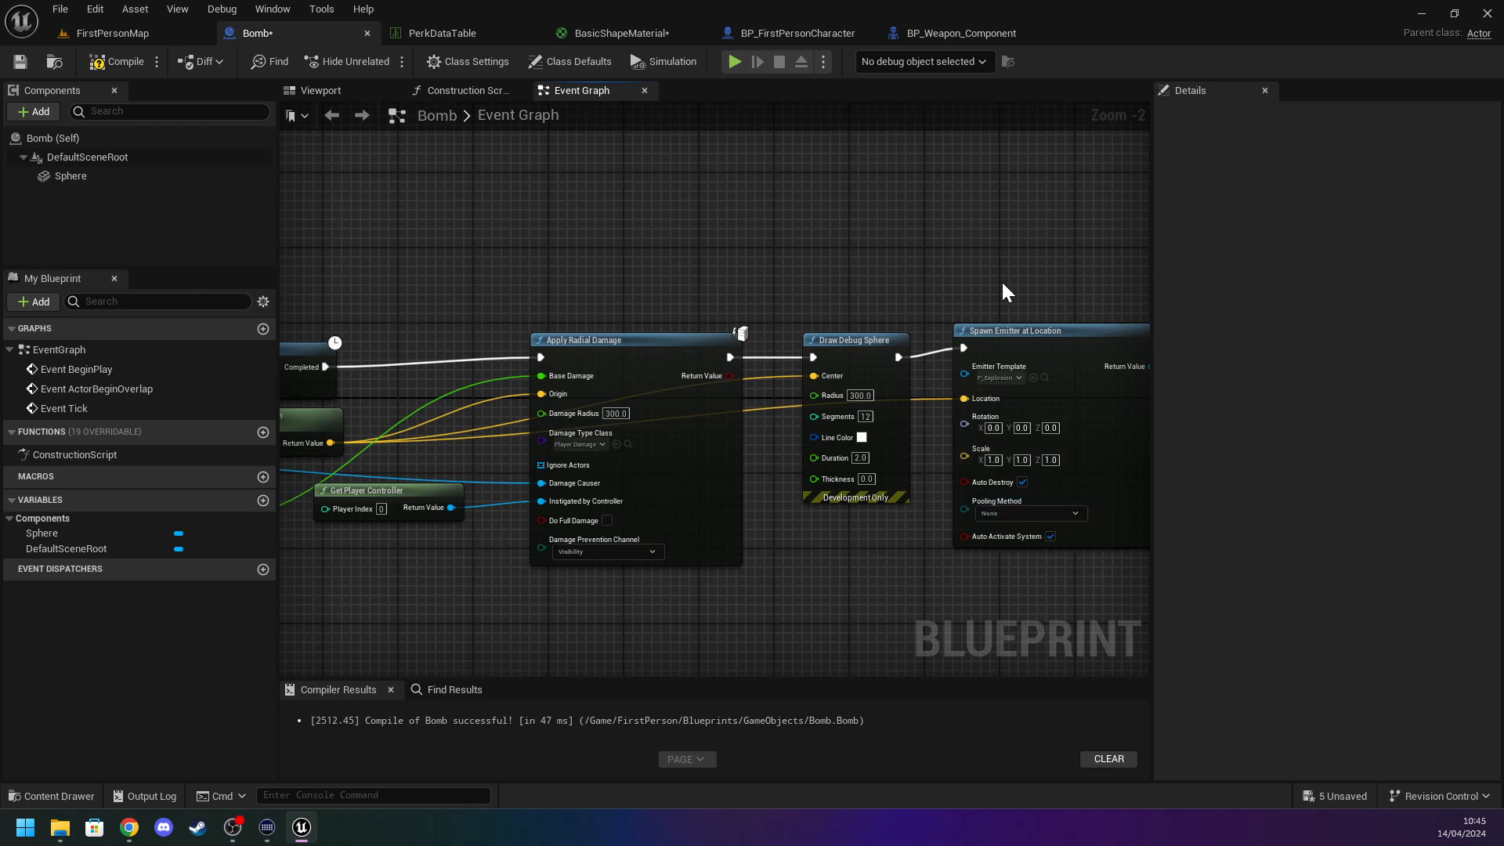
right_click_drag(1008, 288, 782, 298)
left_click_drag(937, 331, 955, 321)
left_click(133, 61)
Play-test the bomb explosion in FirstPersonMap from afar and again close to the enemies, stopping each session.
left_click(110, 35)
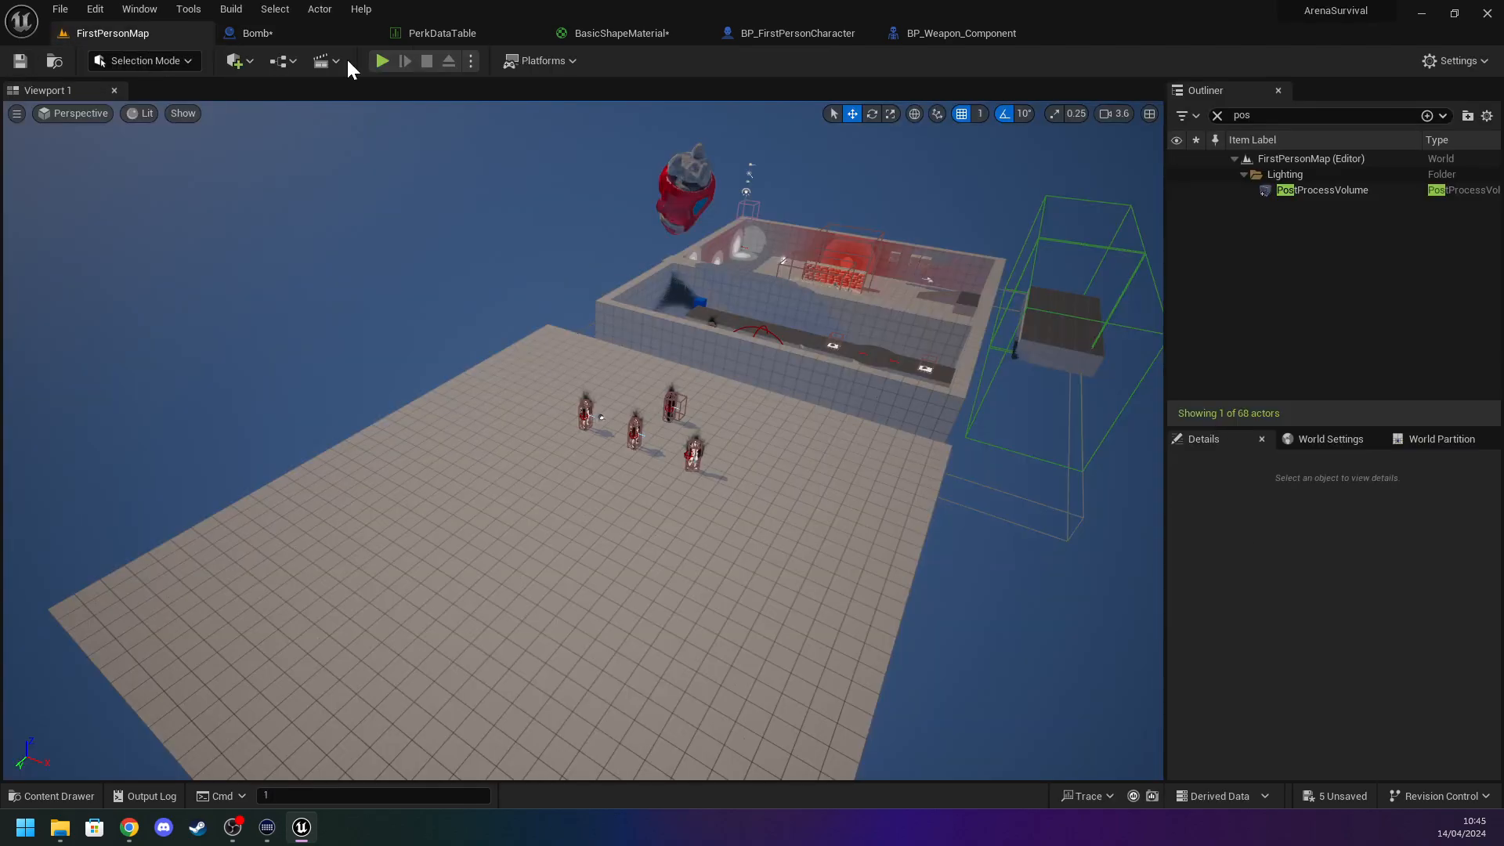
left_click(390, 62)
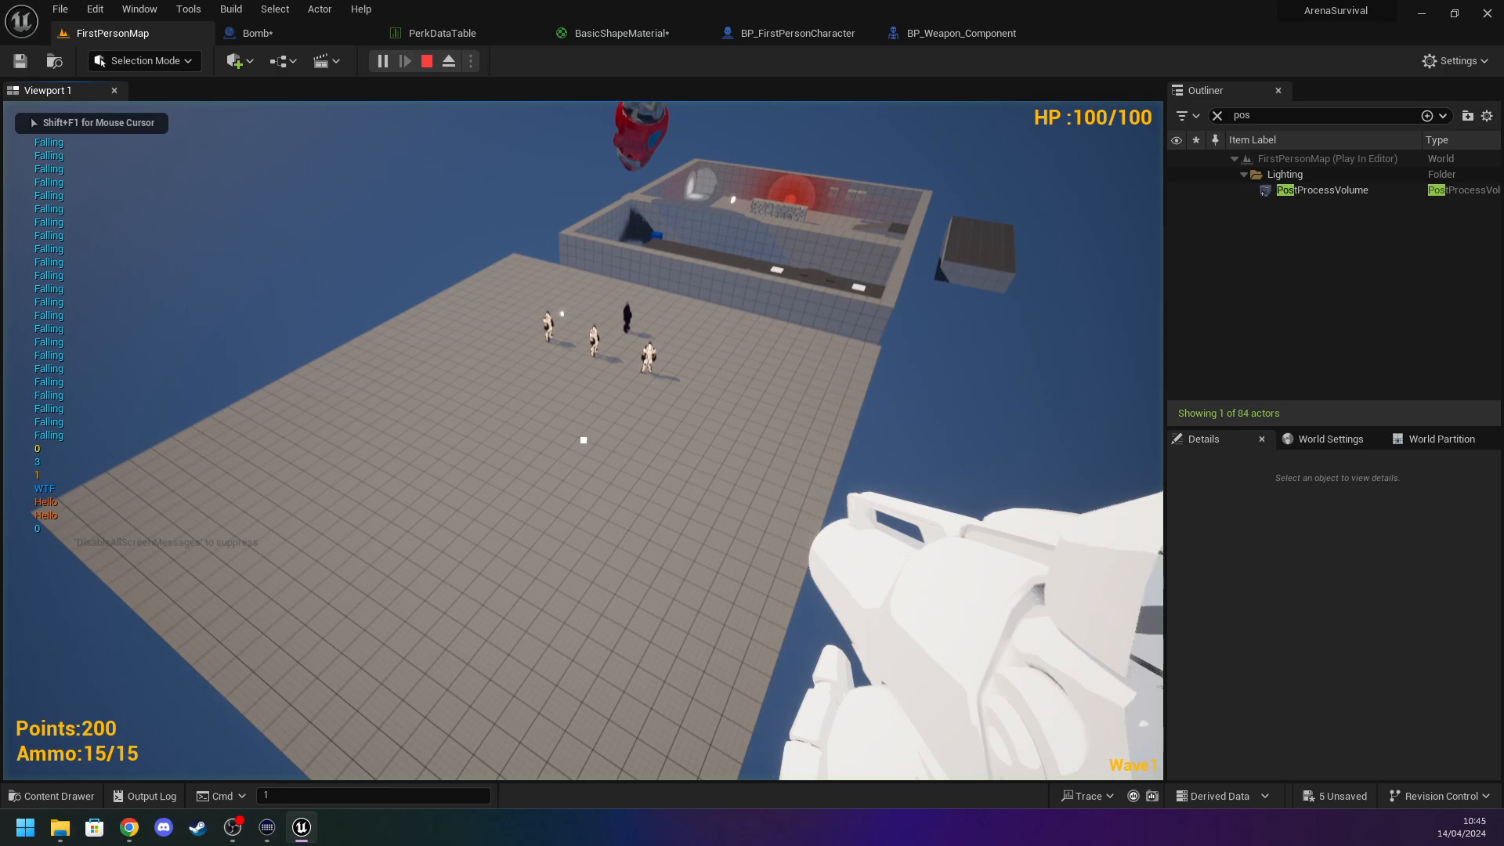
key("Escape")
key("w")
right_click_drag(514, 282, 515, 220)
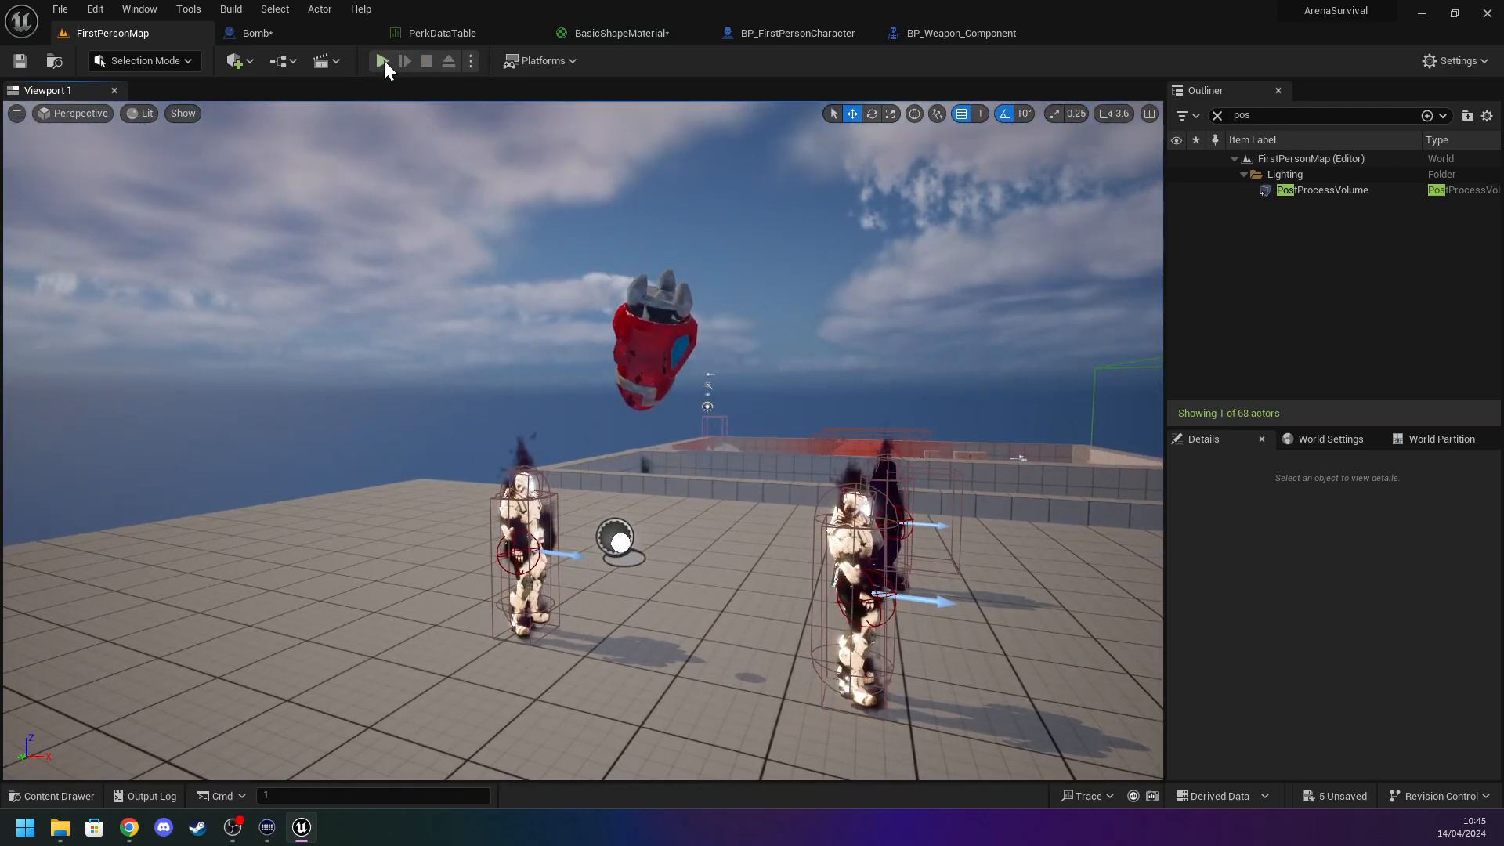
left_click(383, 61)
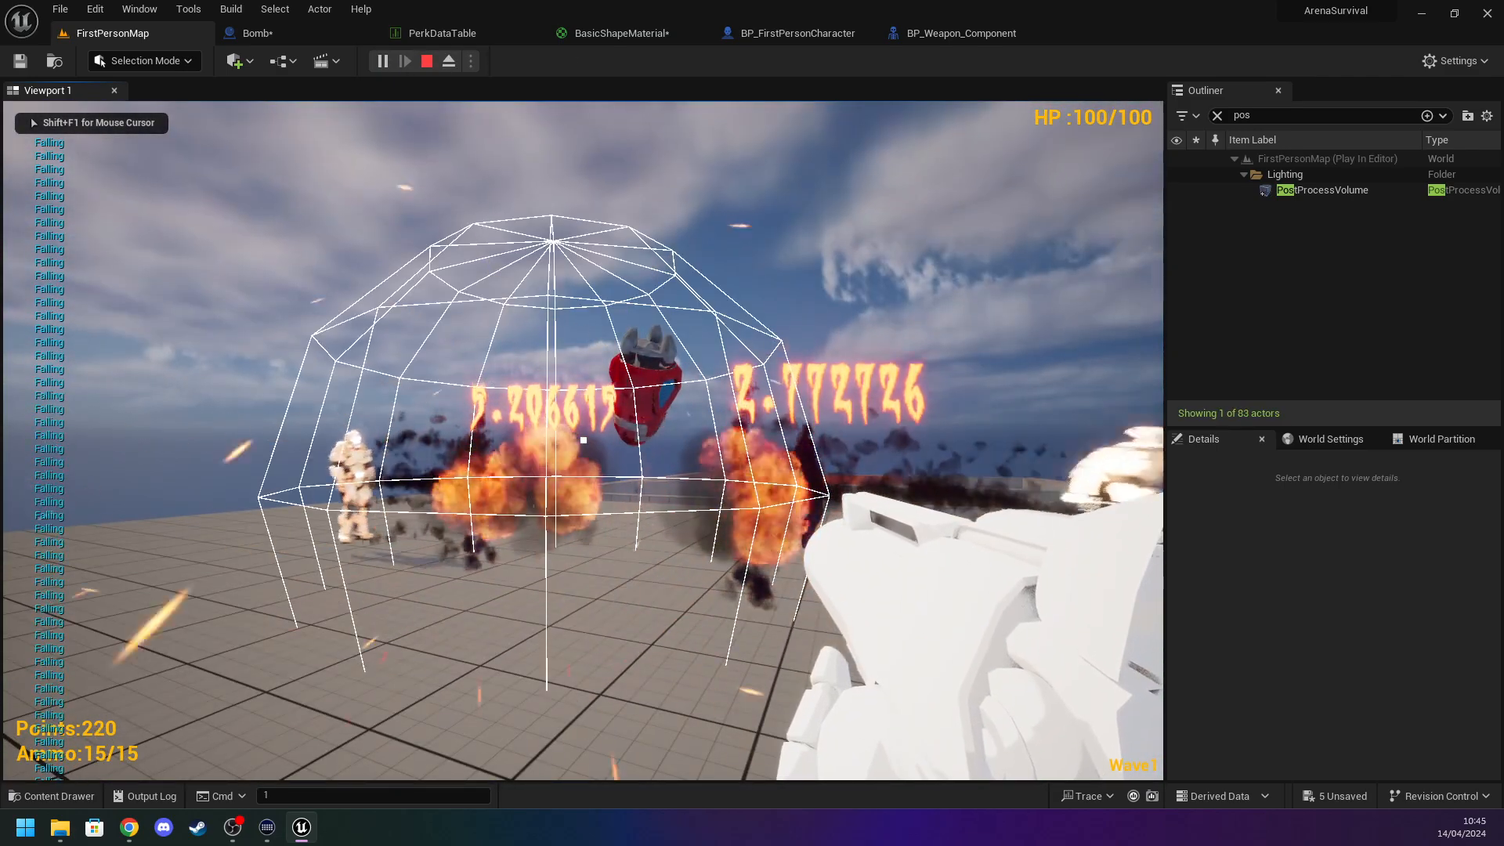
key("Escape")
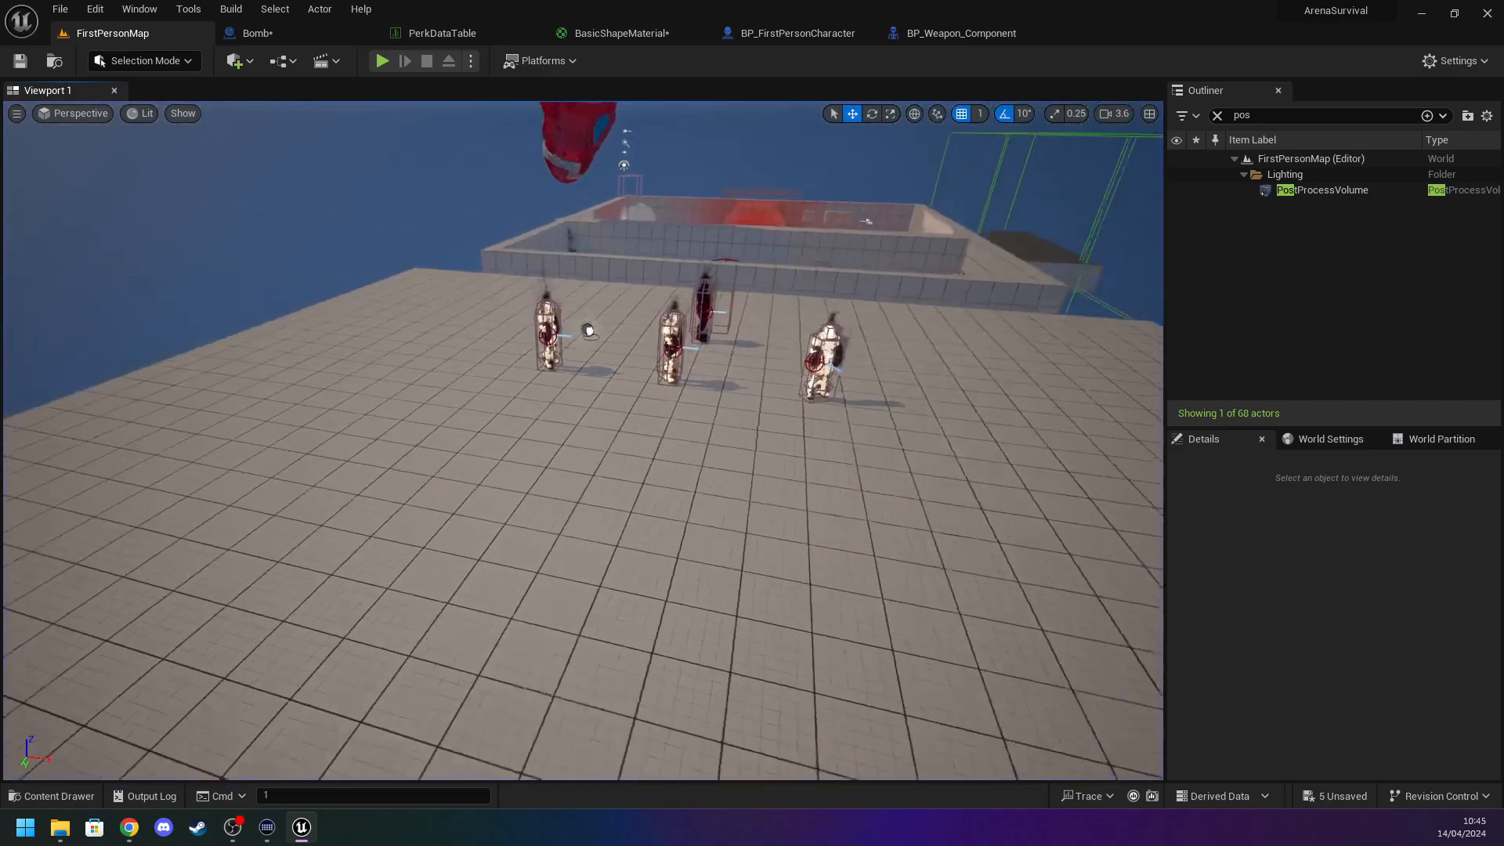
Review the node chain in the Bomb event graph, and compile and save the blueprint.
left_click(256, 34)
scroll(713, 371, "up", 2)
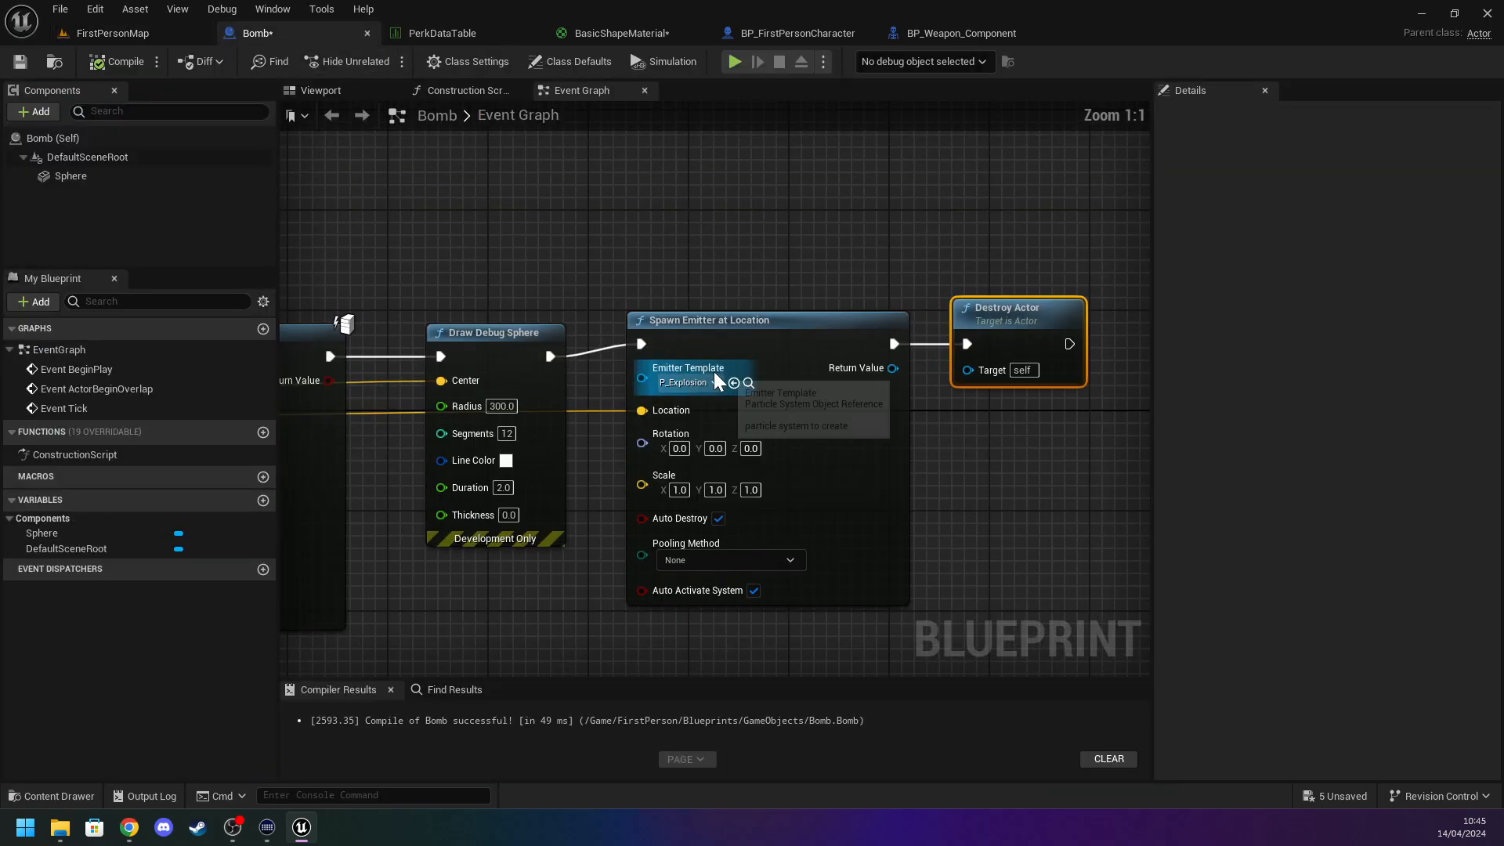
right_click_drag(897, 259, 656, 241)
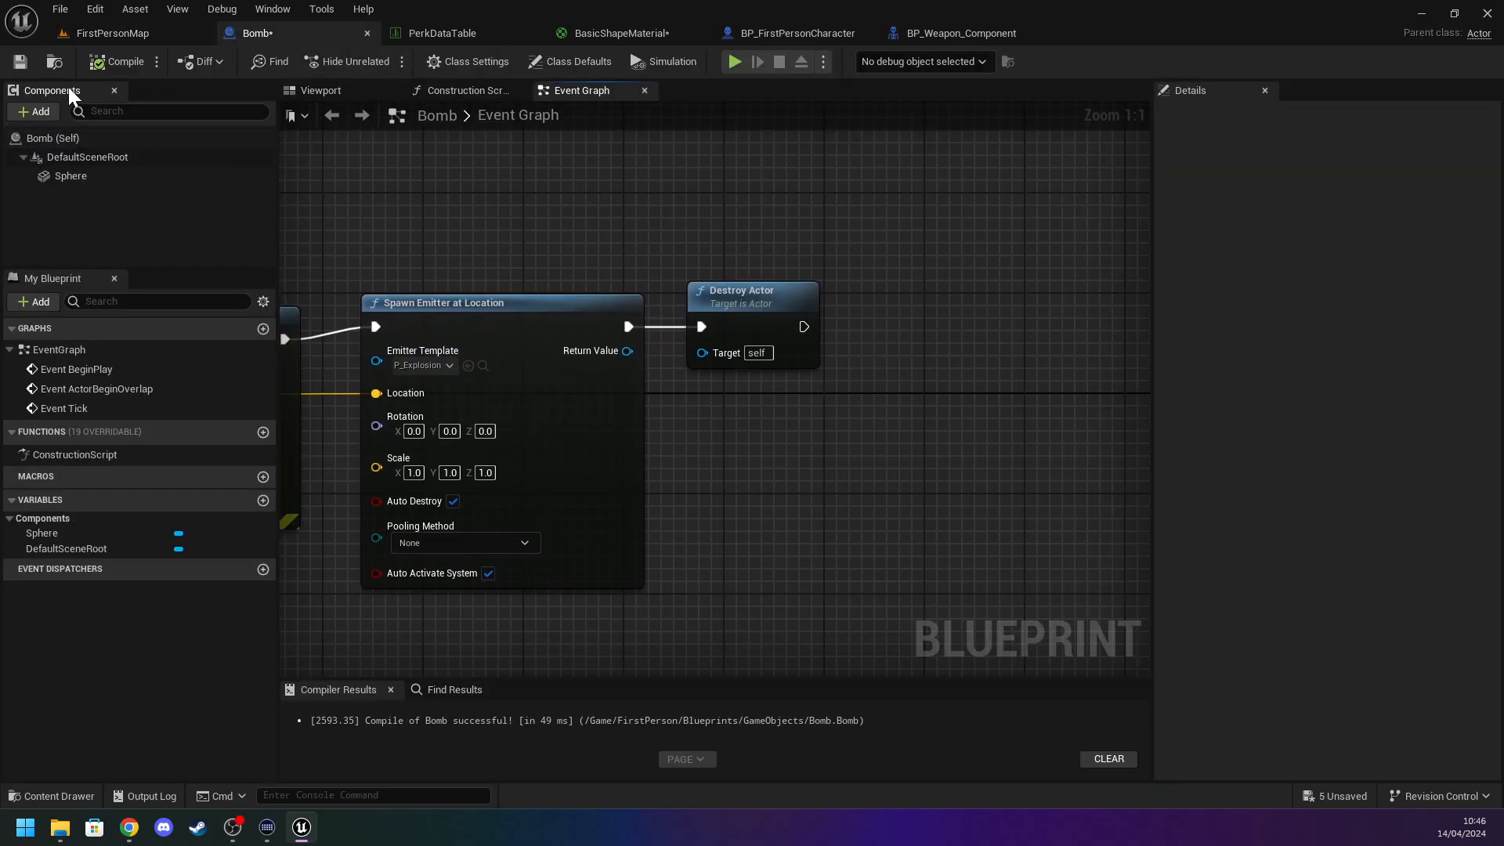
right_click_drag(415, 205, 538, 262)
scroll(694, 333, "down", 5)
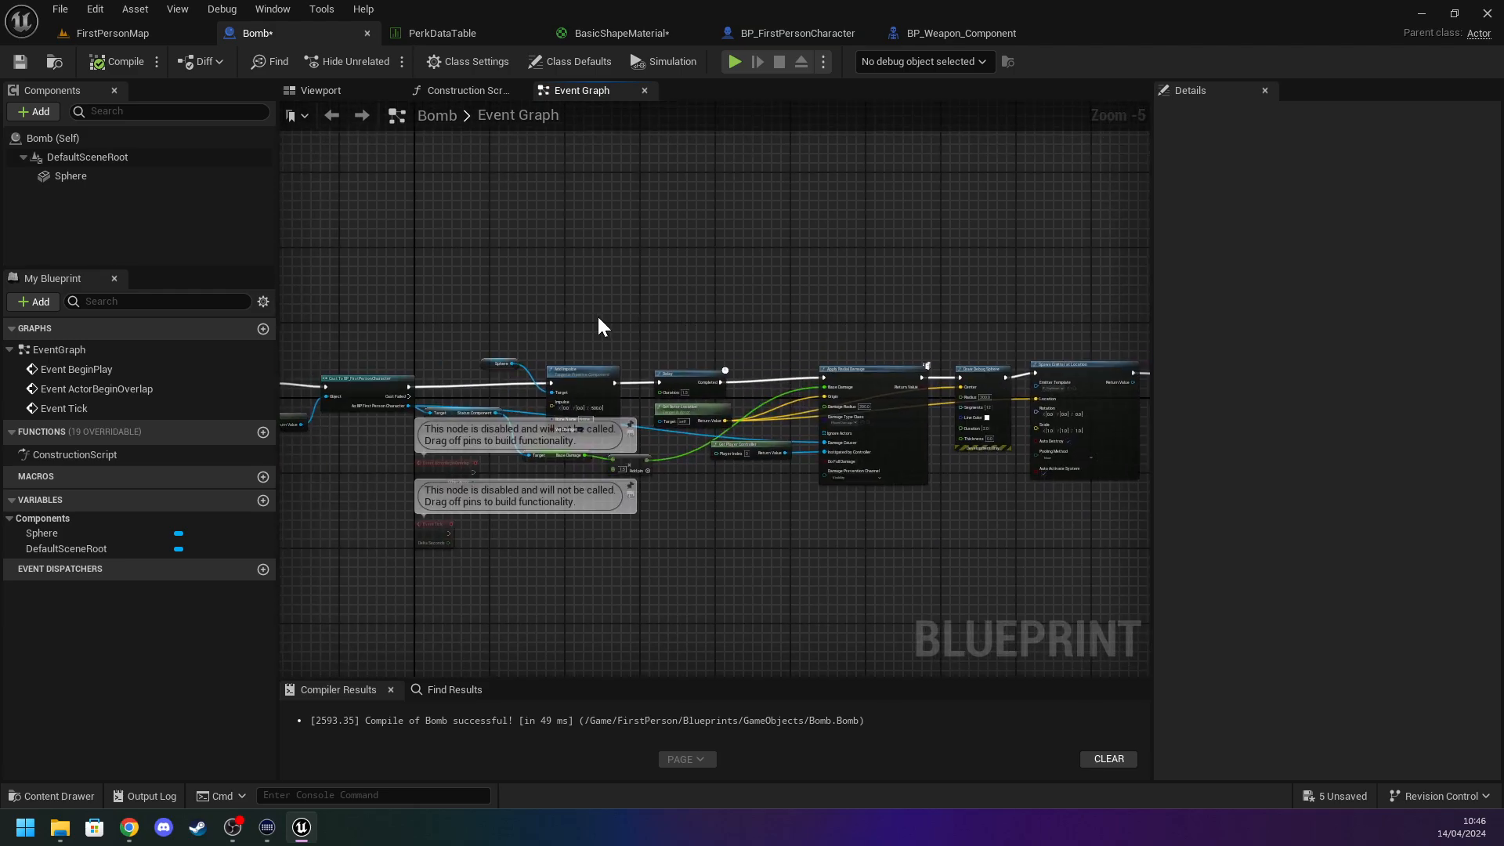
right_click_drag(598, 326, 719, 206)
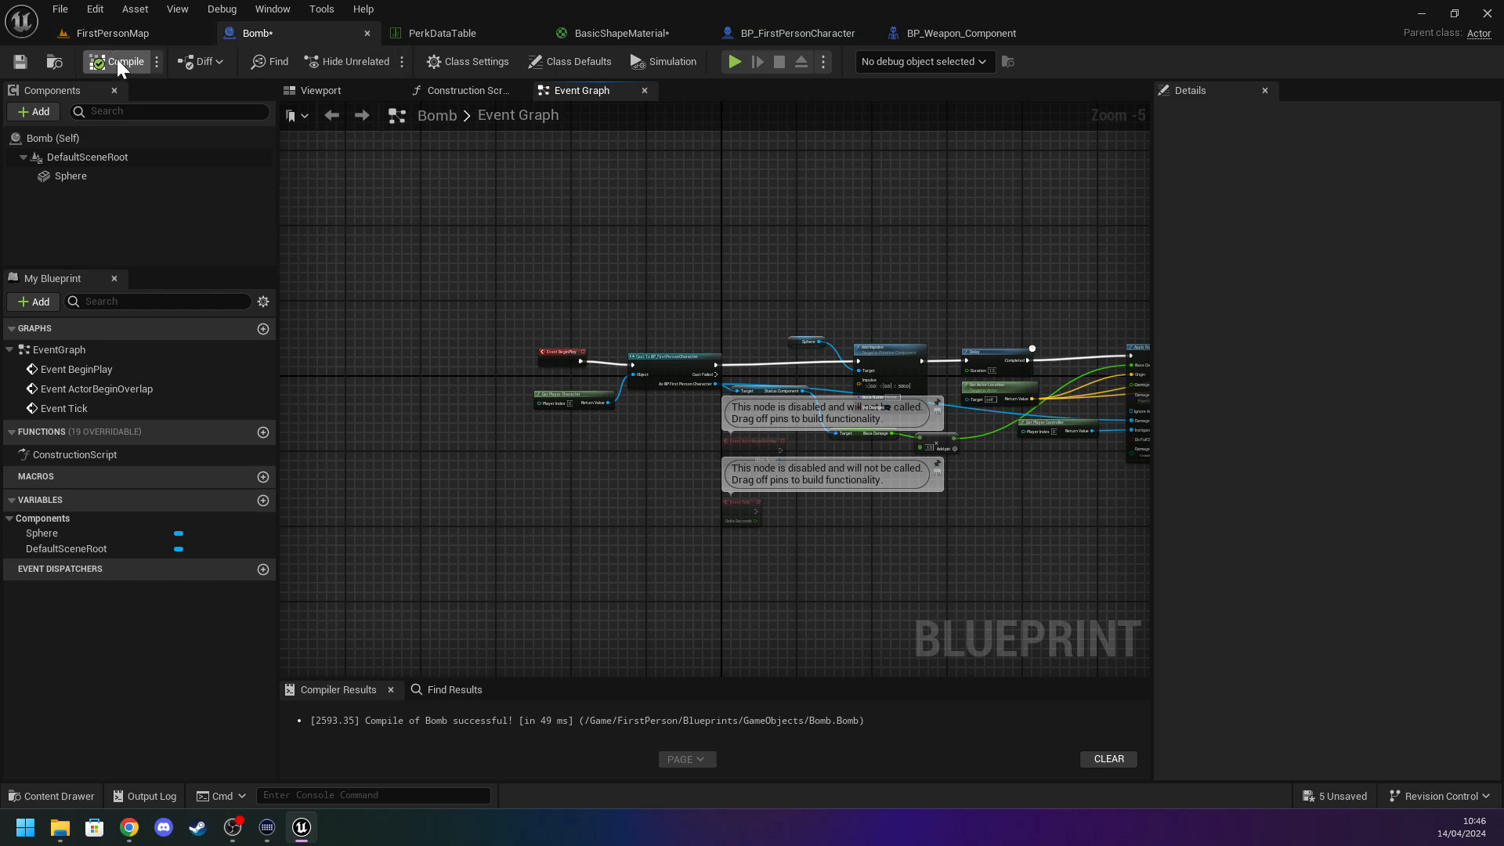
left_click(21, 62)
Close the Bomb blueprint and save the BasicShapeMaterial asset.
left_click(436, 35)
left_click(337, 36)
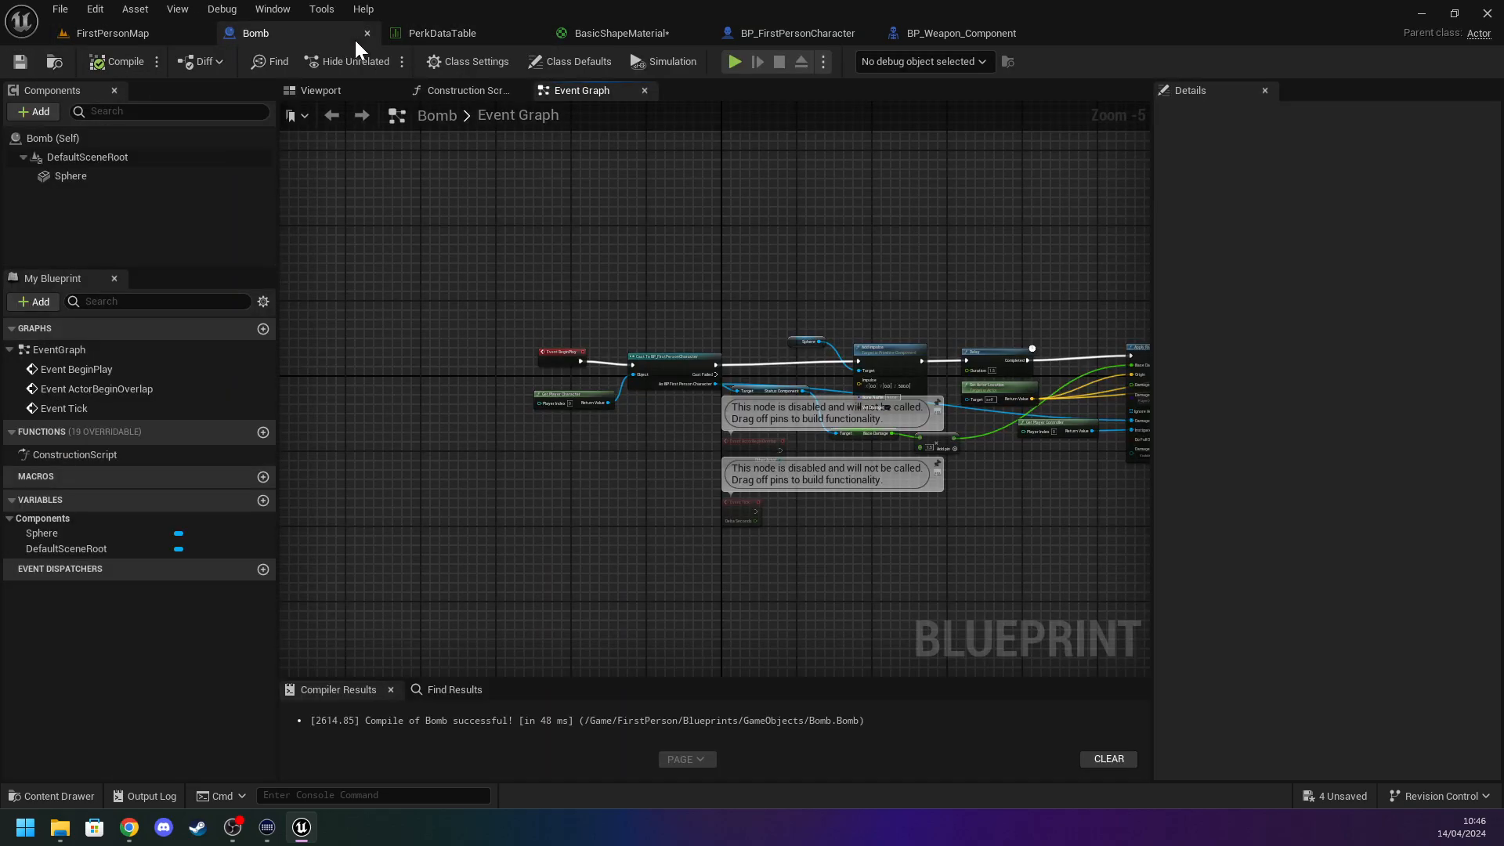
left_click(367, 33)
left_click(477, 31)
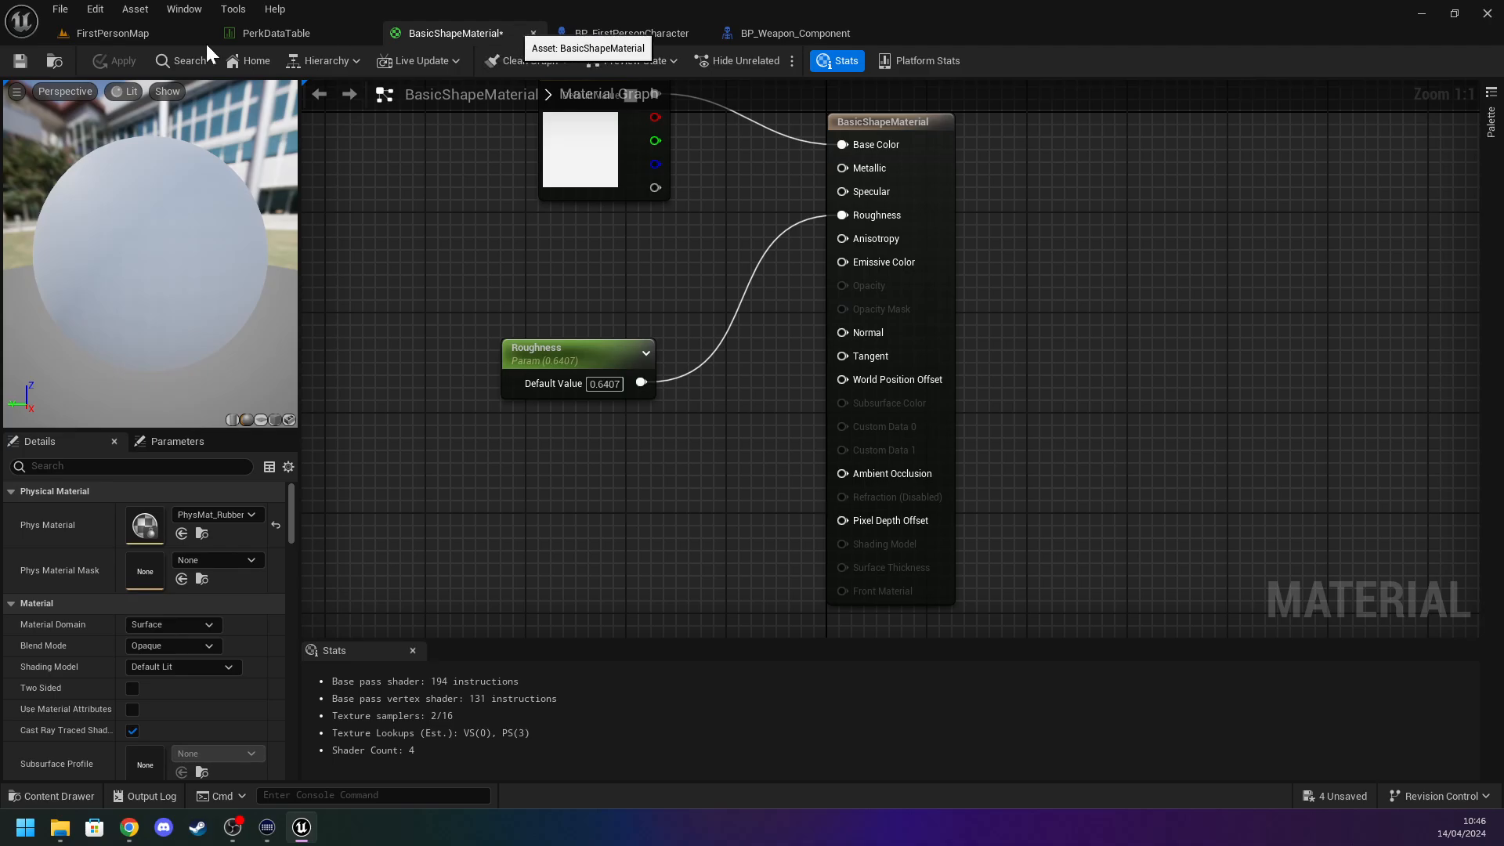
left_click(21, 61)
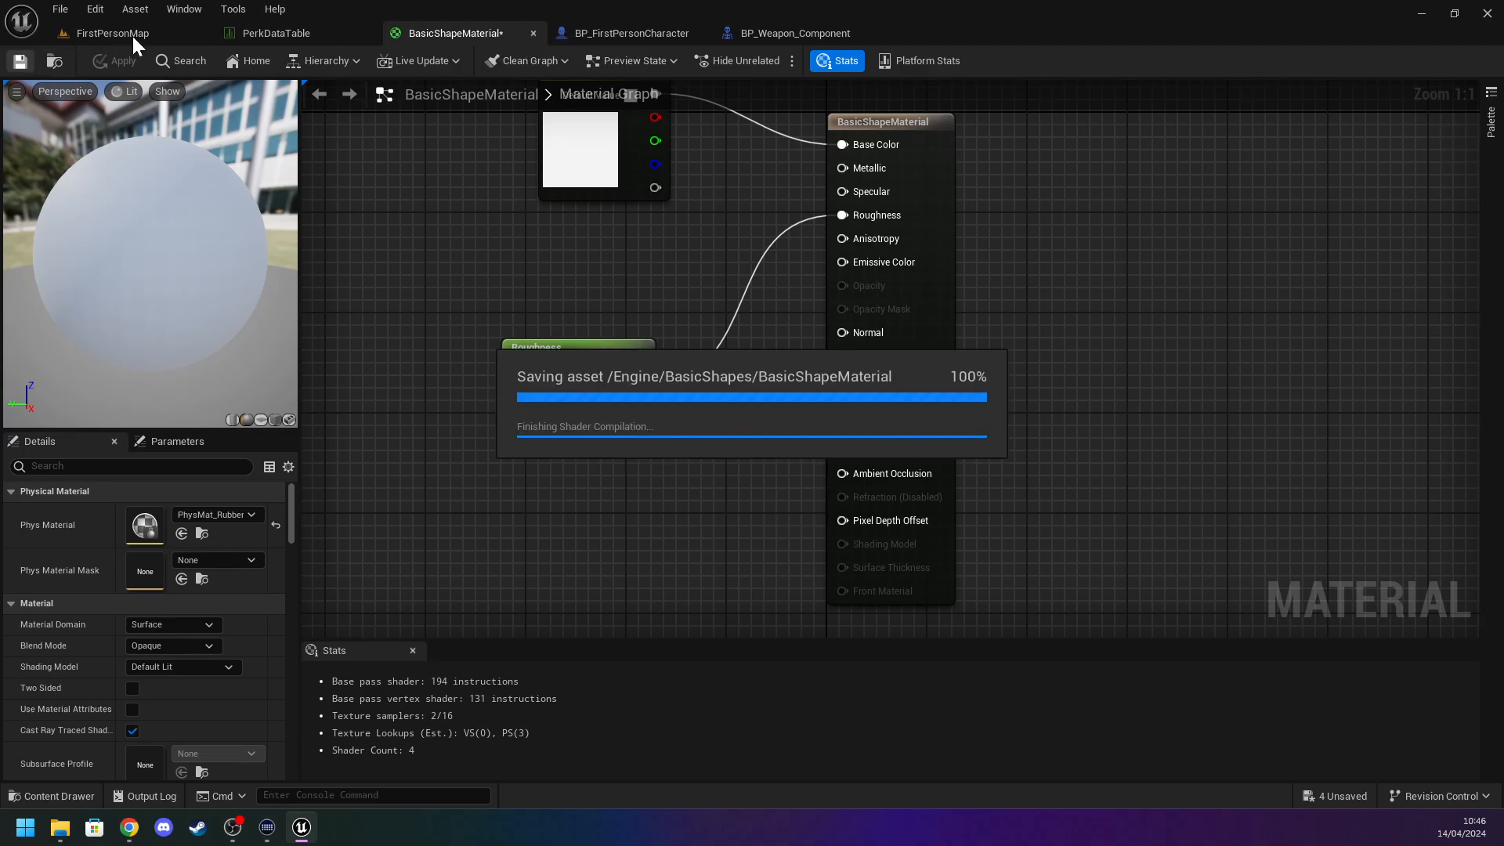
Inspect the Droppod mesh and the surrounding arena in FirstPersonMap.
left_click(132, 35)
right_click_drag(476, 159, 476, 149)
key("w")
key("w")
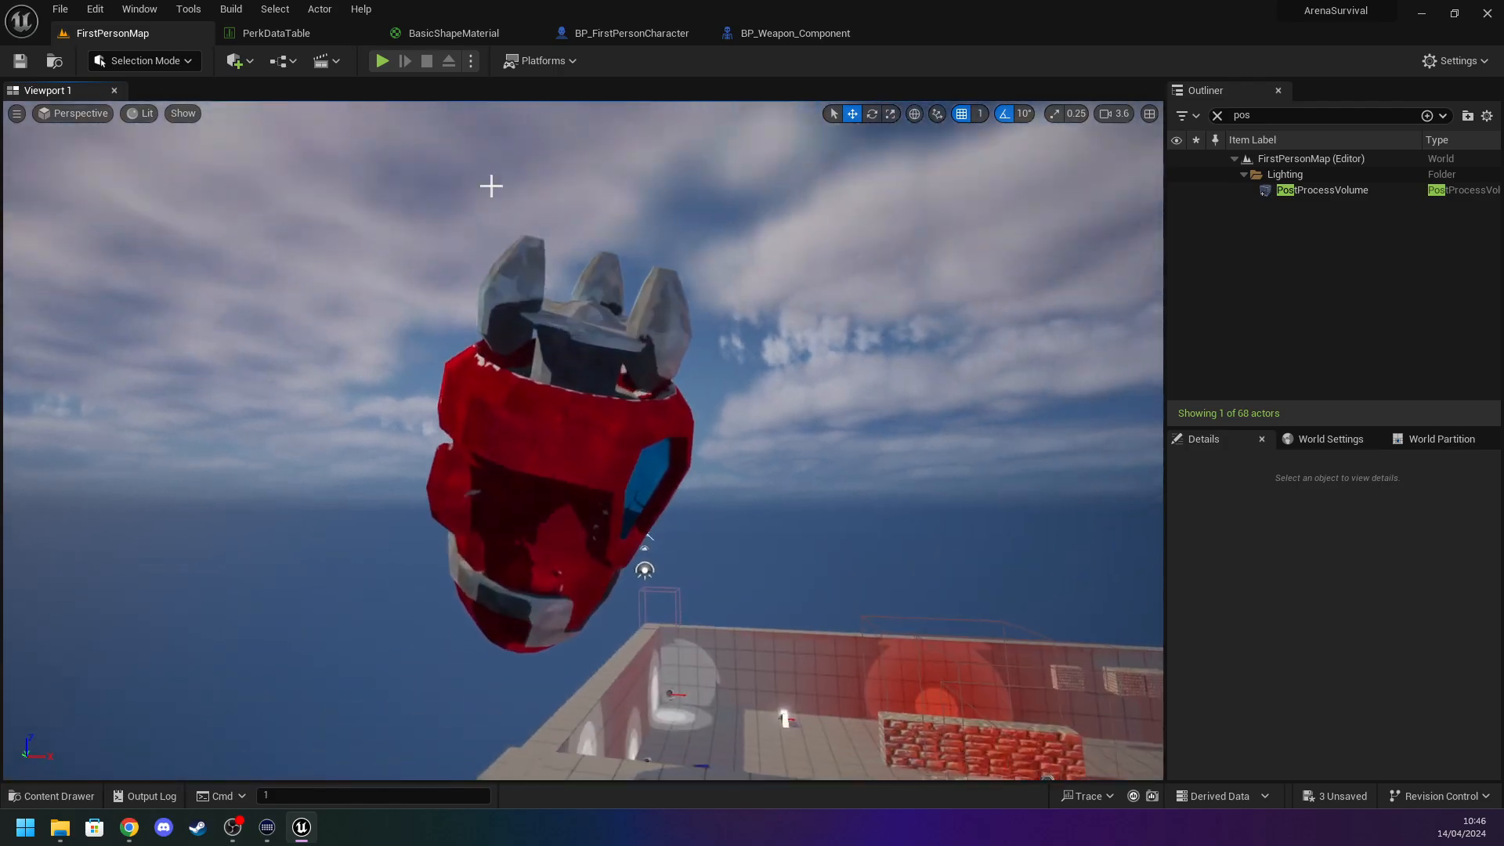
left_click(588, 396)
key("d")
right_click_drag(588, 397, 642, 438)
key("s")
right_click_drag(561, 363, 597, 387)
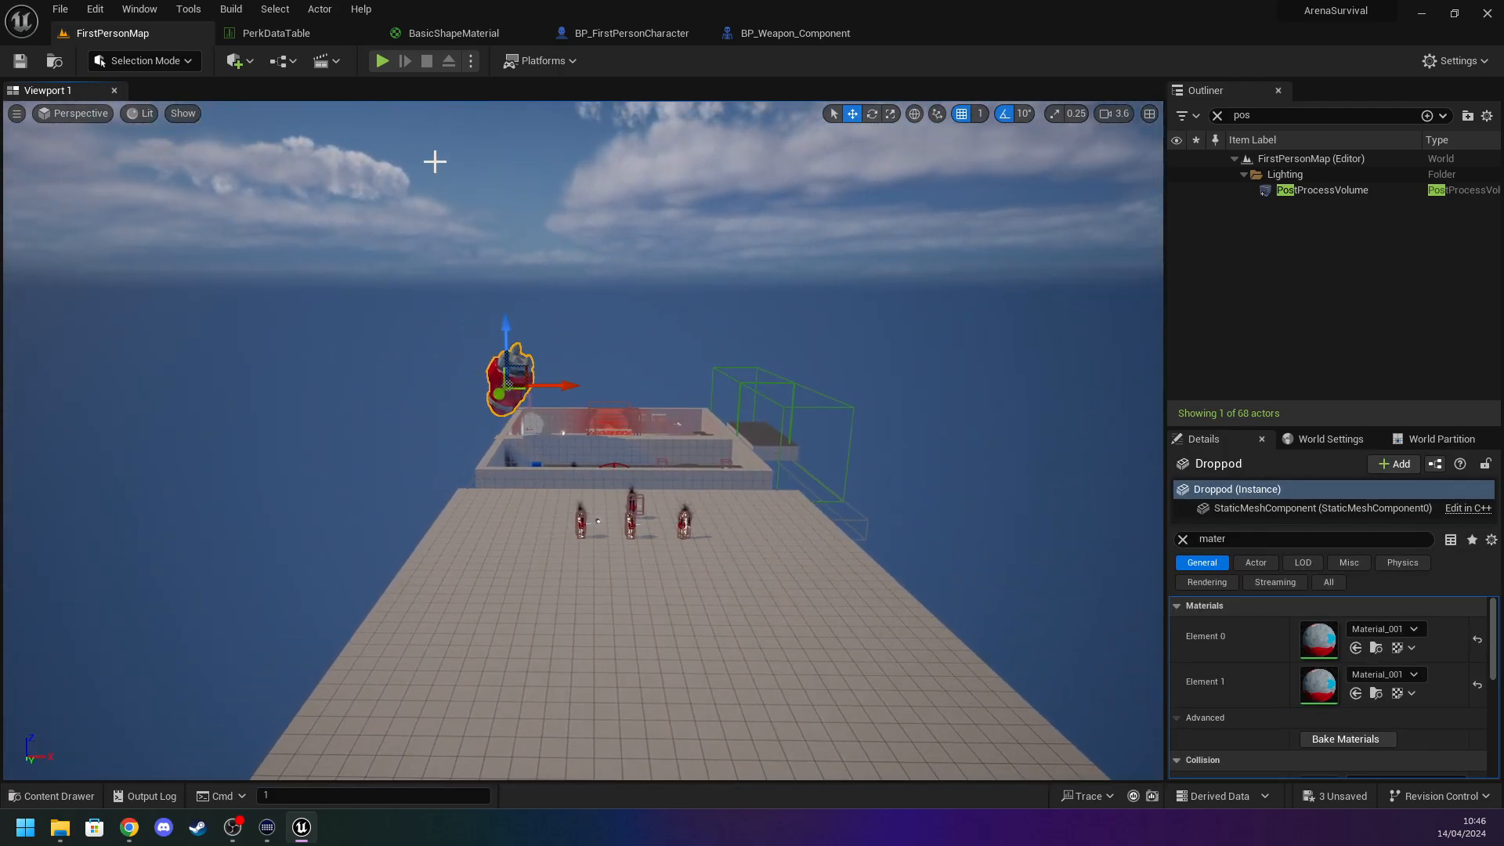
Close the BasicShapeMaterial editor and bring up BP_Weapon_Component's Fire function.
left_click(252, 35)
left_click(513, 32)
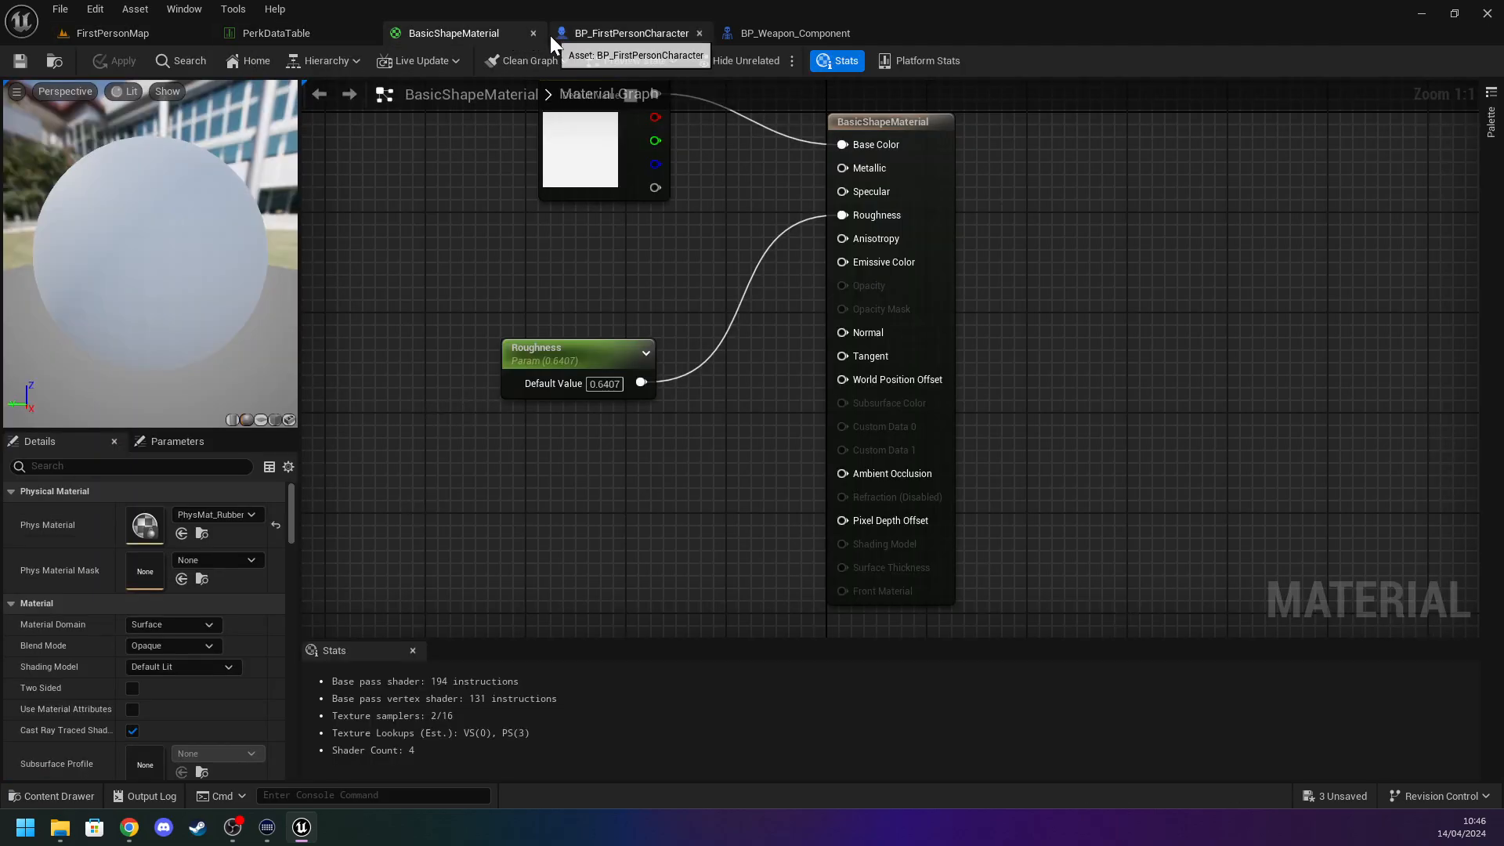
left_click(533, 33)
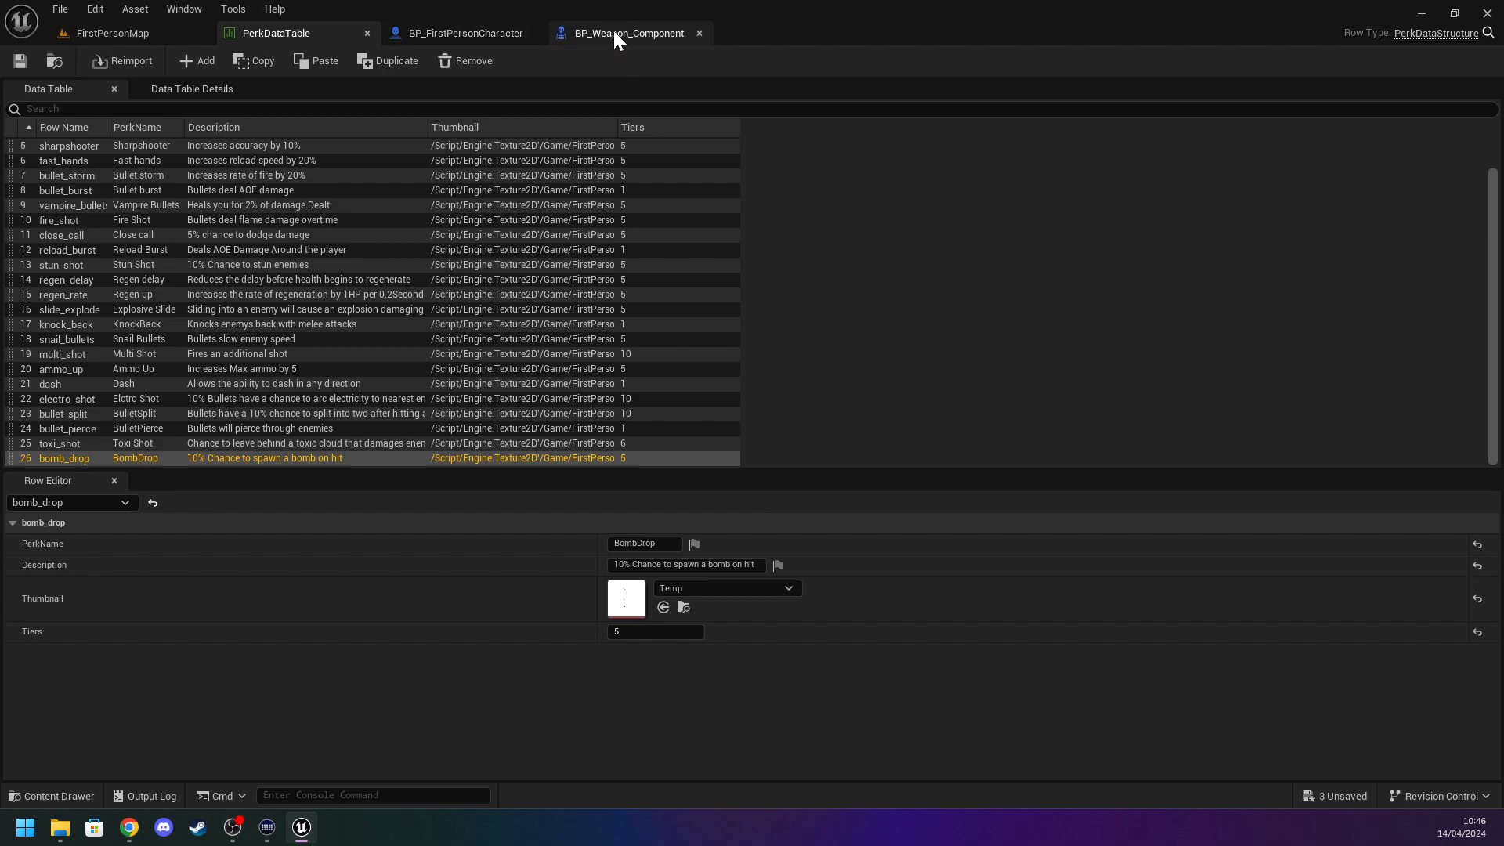
left_click(589, 38)
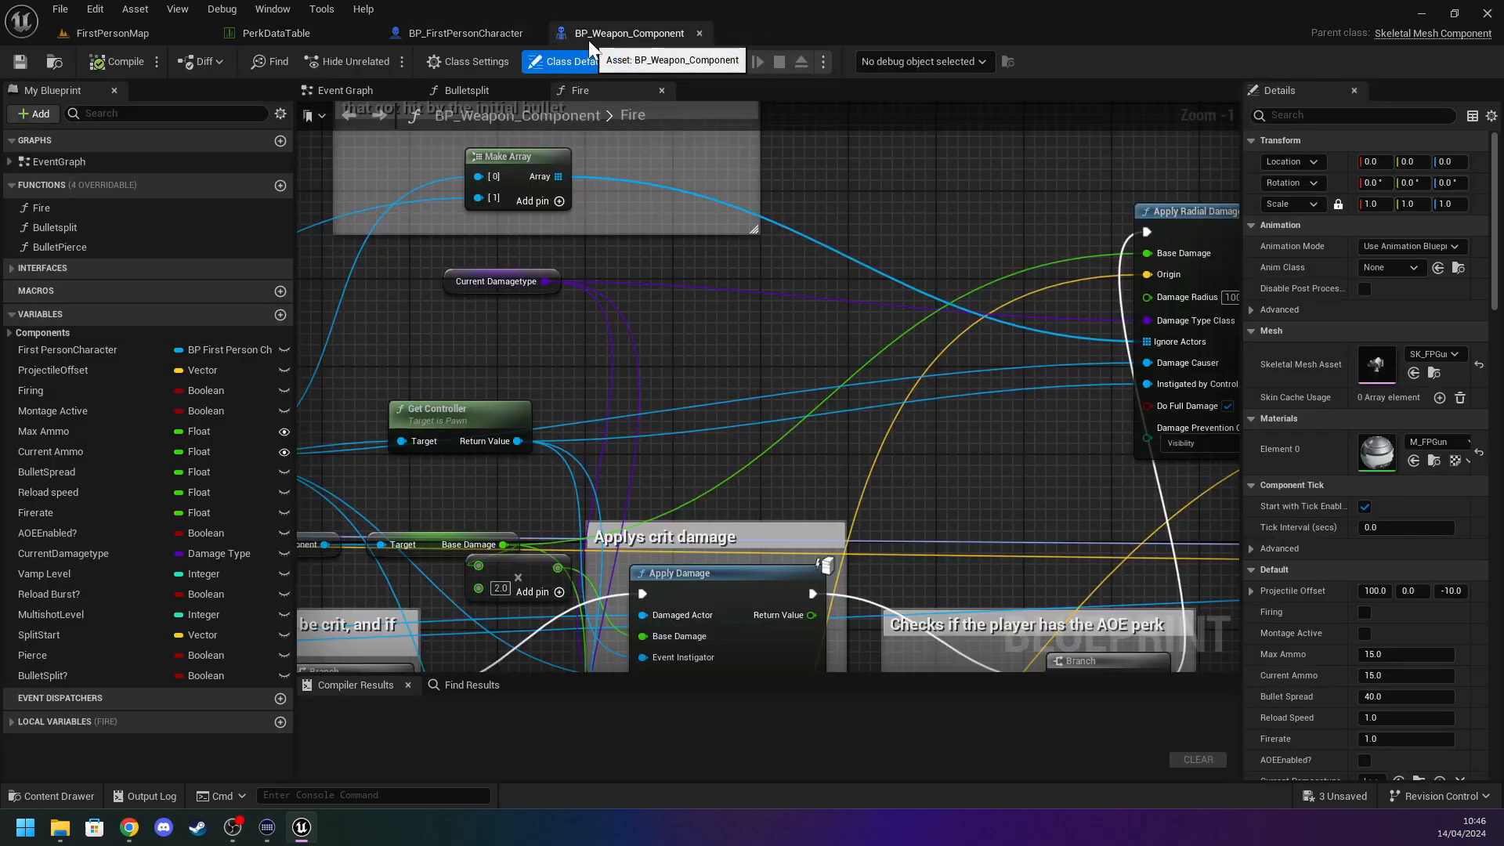
Delete the test bomb standing between the enemies in FirstPersonMap.
left_click(163, 34)
key("w")
right_click_drag(553, 499, 548, 419)
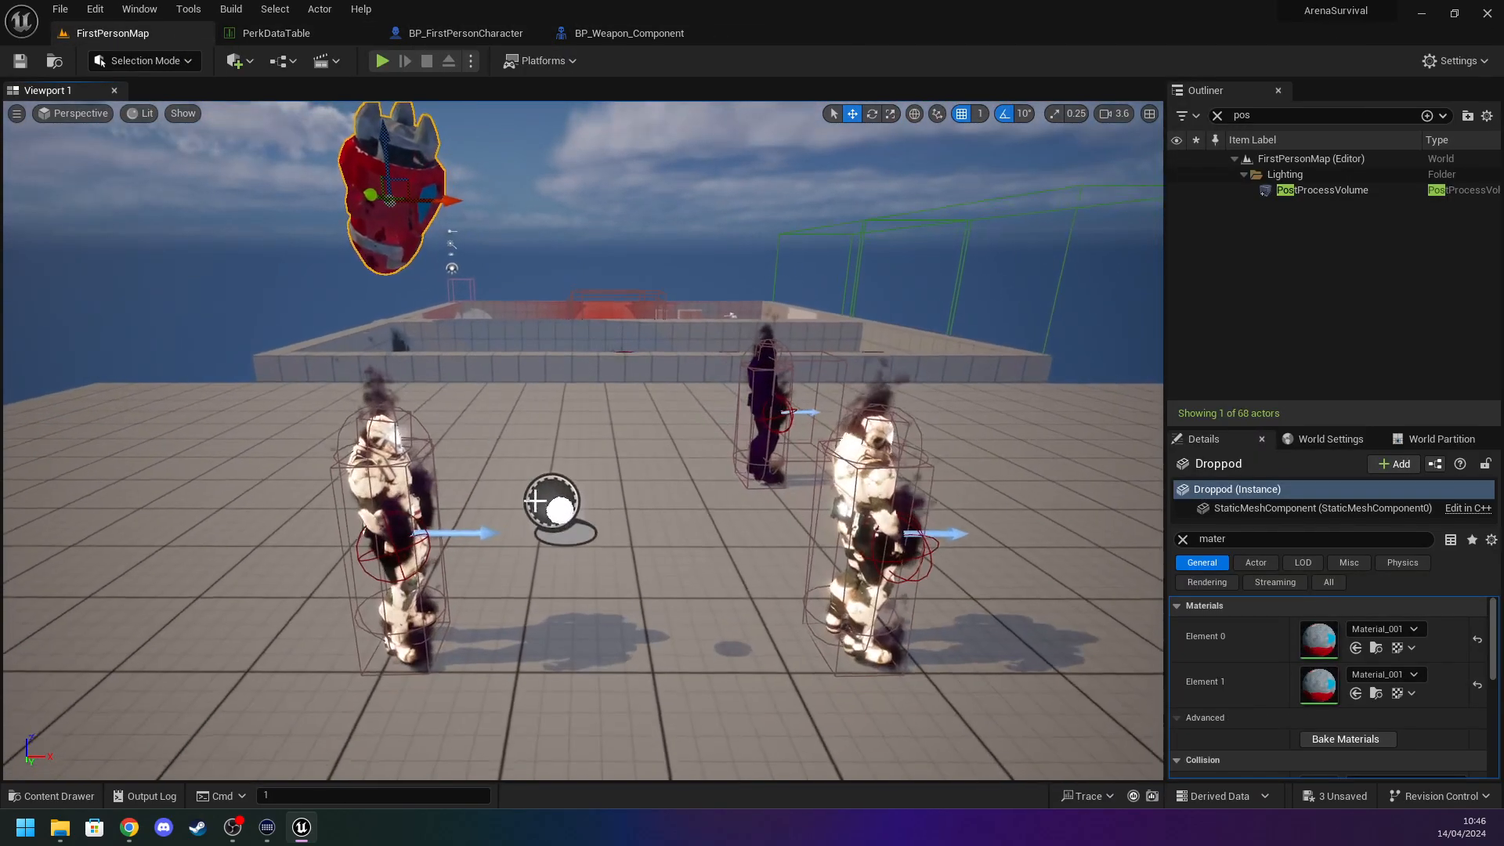
left_click(553, 502)
key("Delete")
Open BP_FirstPersonCharacter from the FirstPerson/Blueprints/PlayerCharacter content folder.
key("ctrl+space")
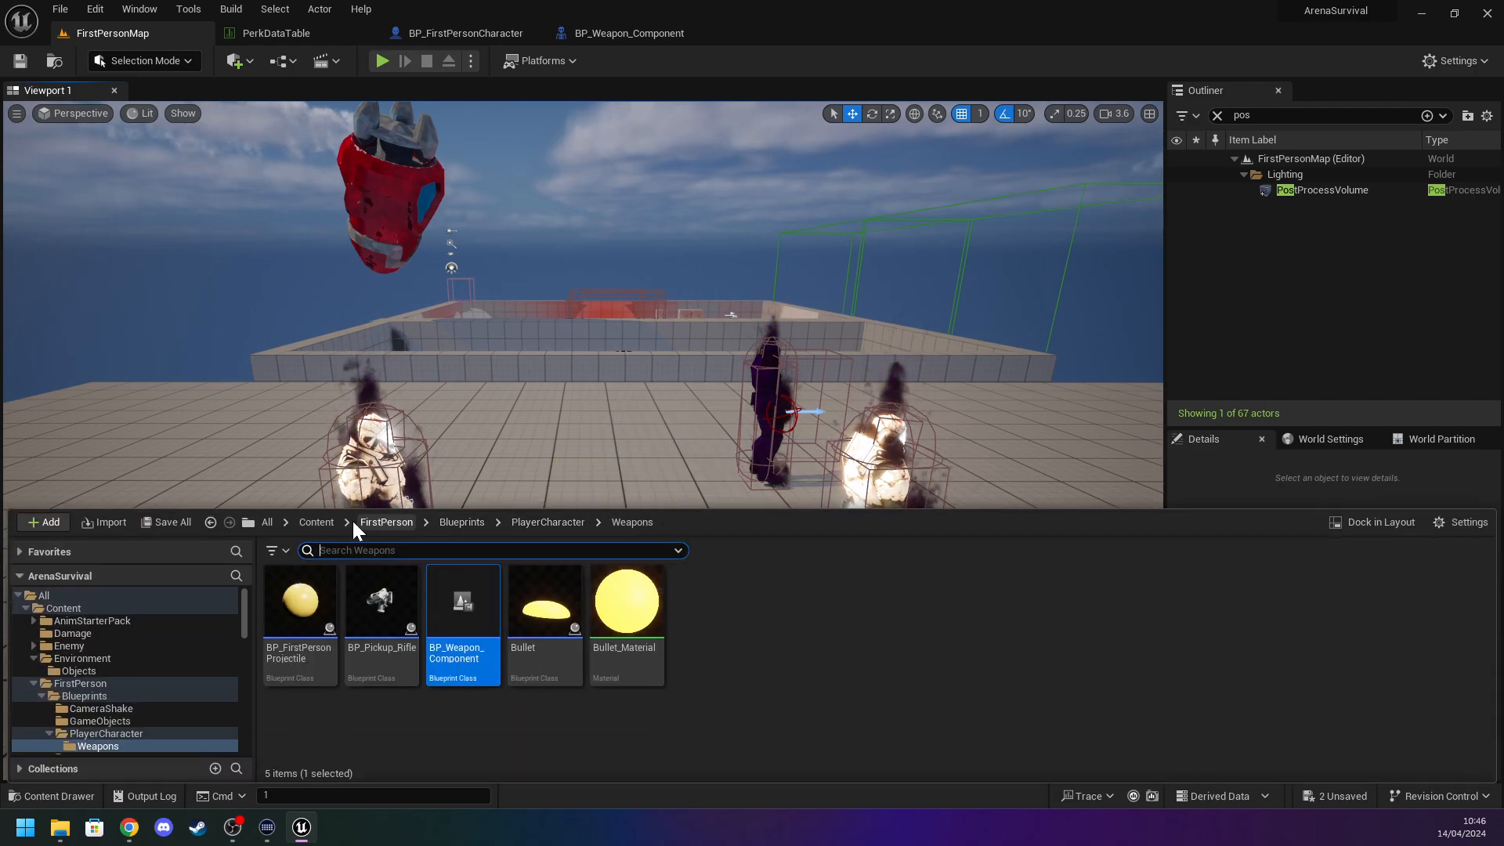
left_click(383, 522)
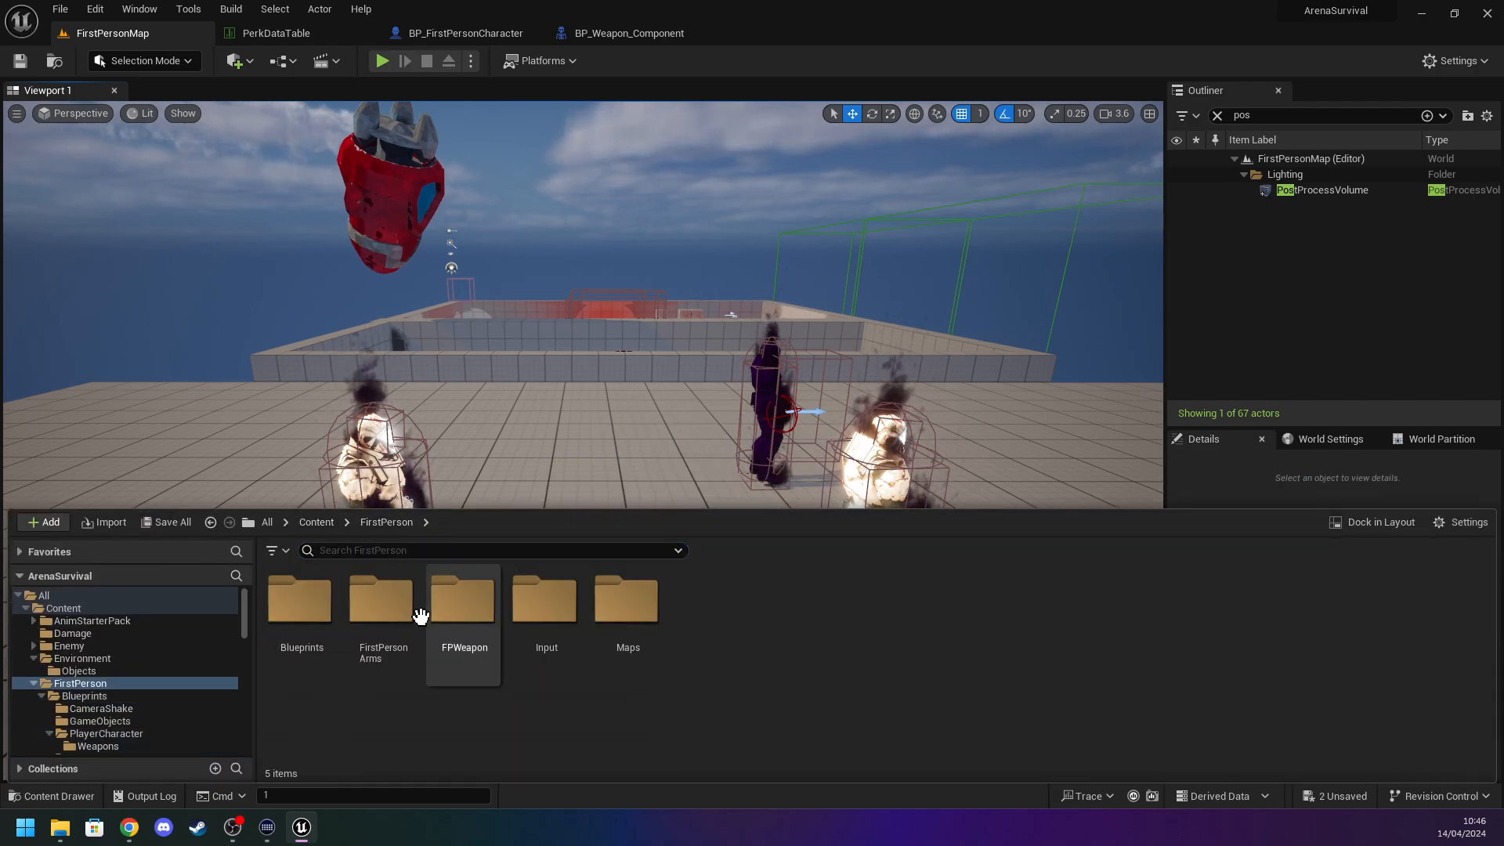
double_click(298, 615)
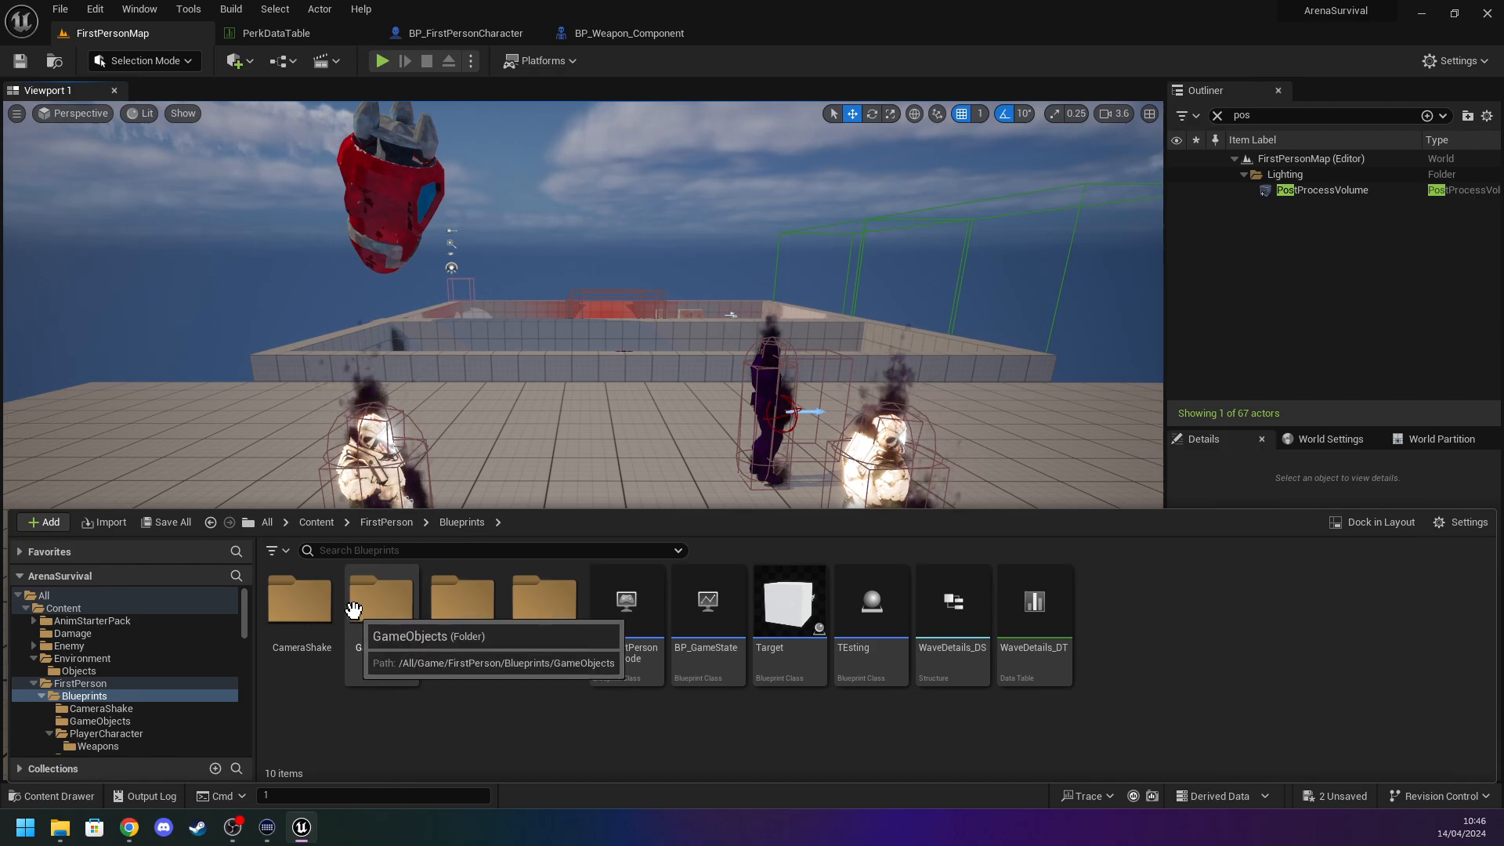
left_click(380, 611)
double_click(463, 603)
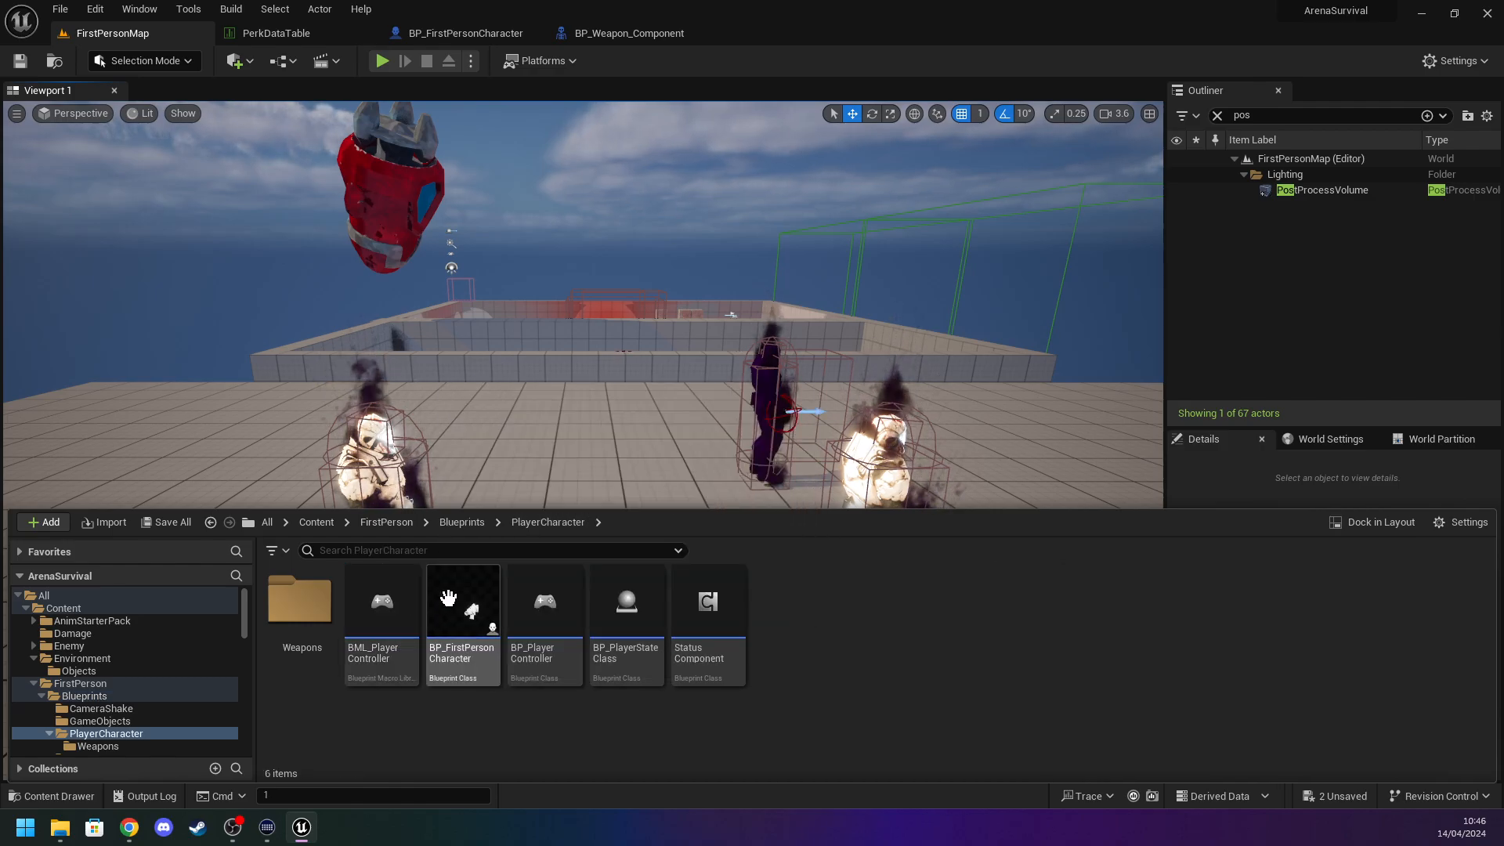
left_click(454, 624)
left_click(568, 755)
double_click(470, 611)
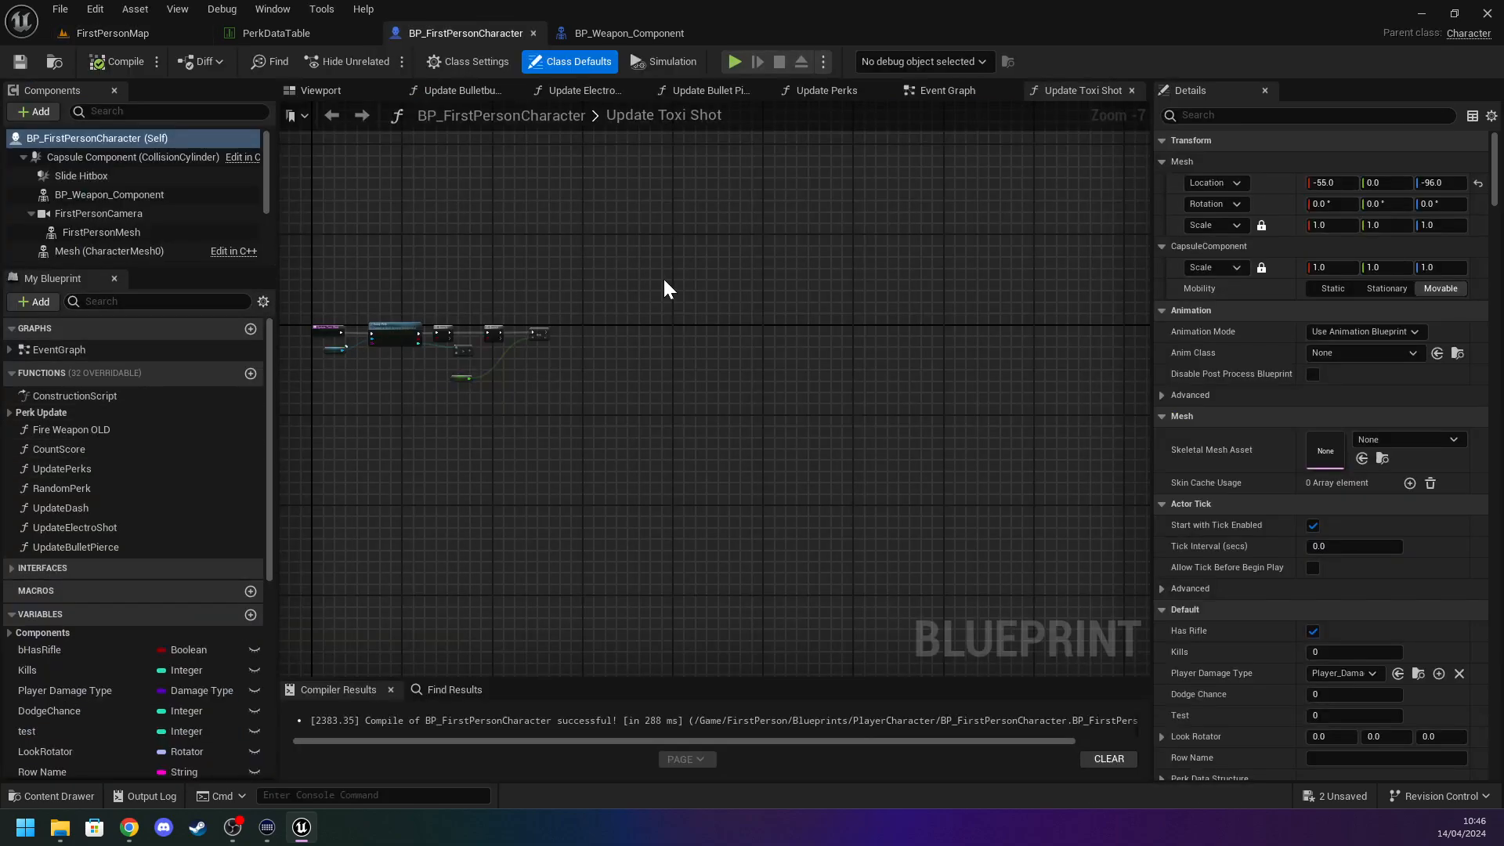
Show the Update Perks function's chain of perk update calls down to Update Bullet Pierce.
left_click(868, 86)
right_click_drag(570, 327, 597, 528)
scroll(597, 528, "down", 2)
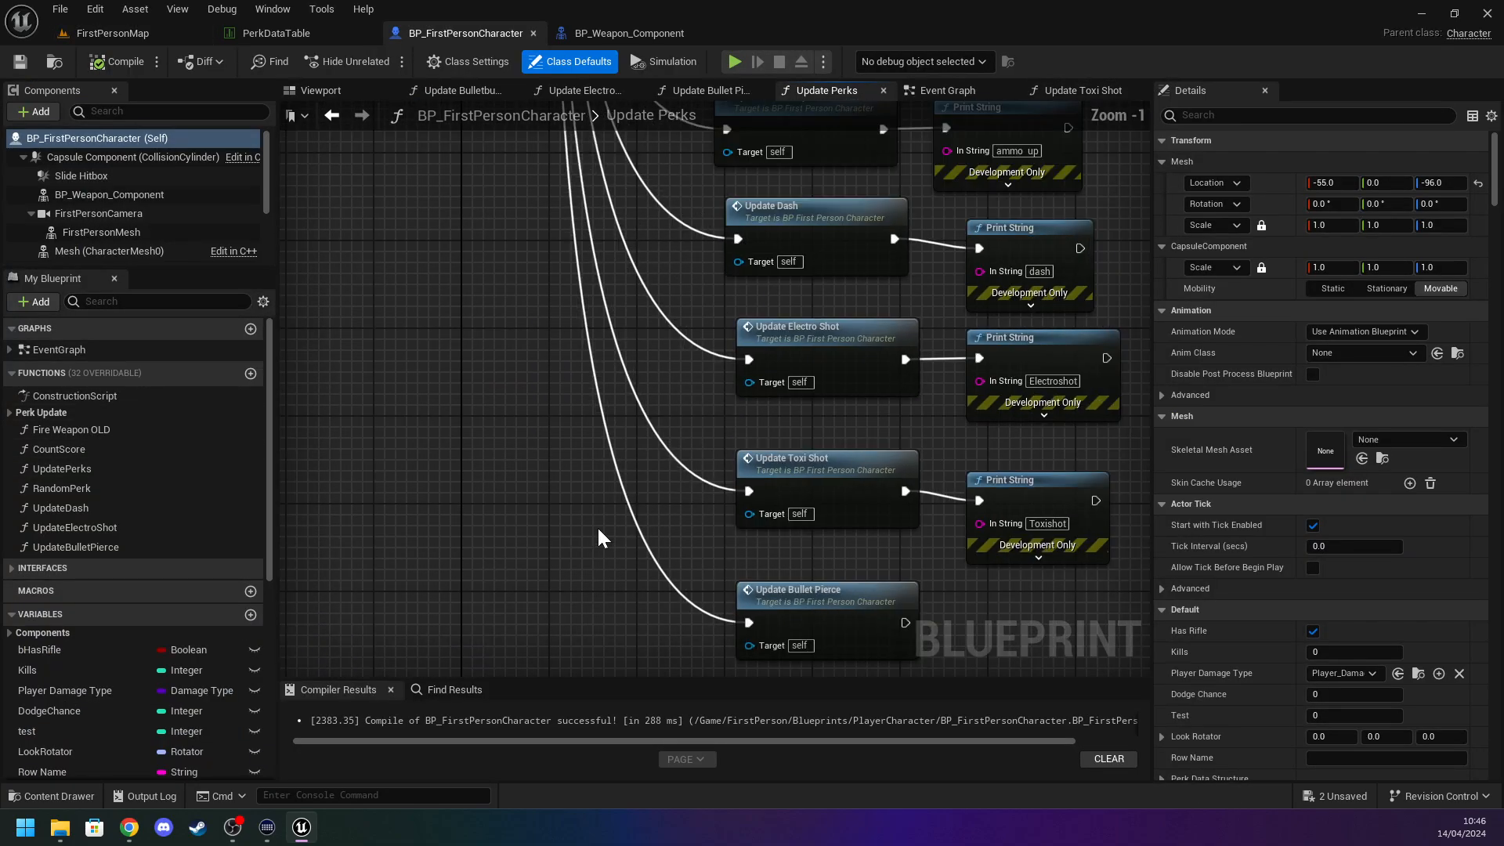
Check the bomb_drop row in PerkDataTable and the enemies in the level, and return to BP_FirstPersonCharacter's Update Perks graph.
left_click(295, 31)
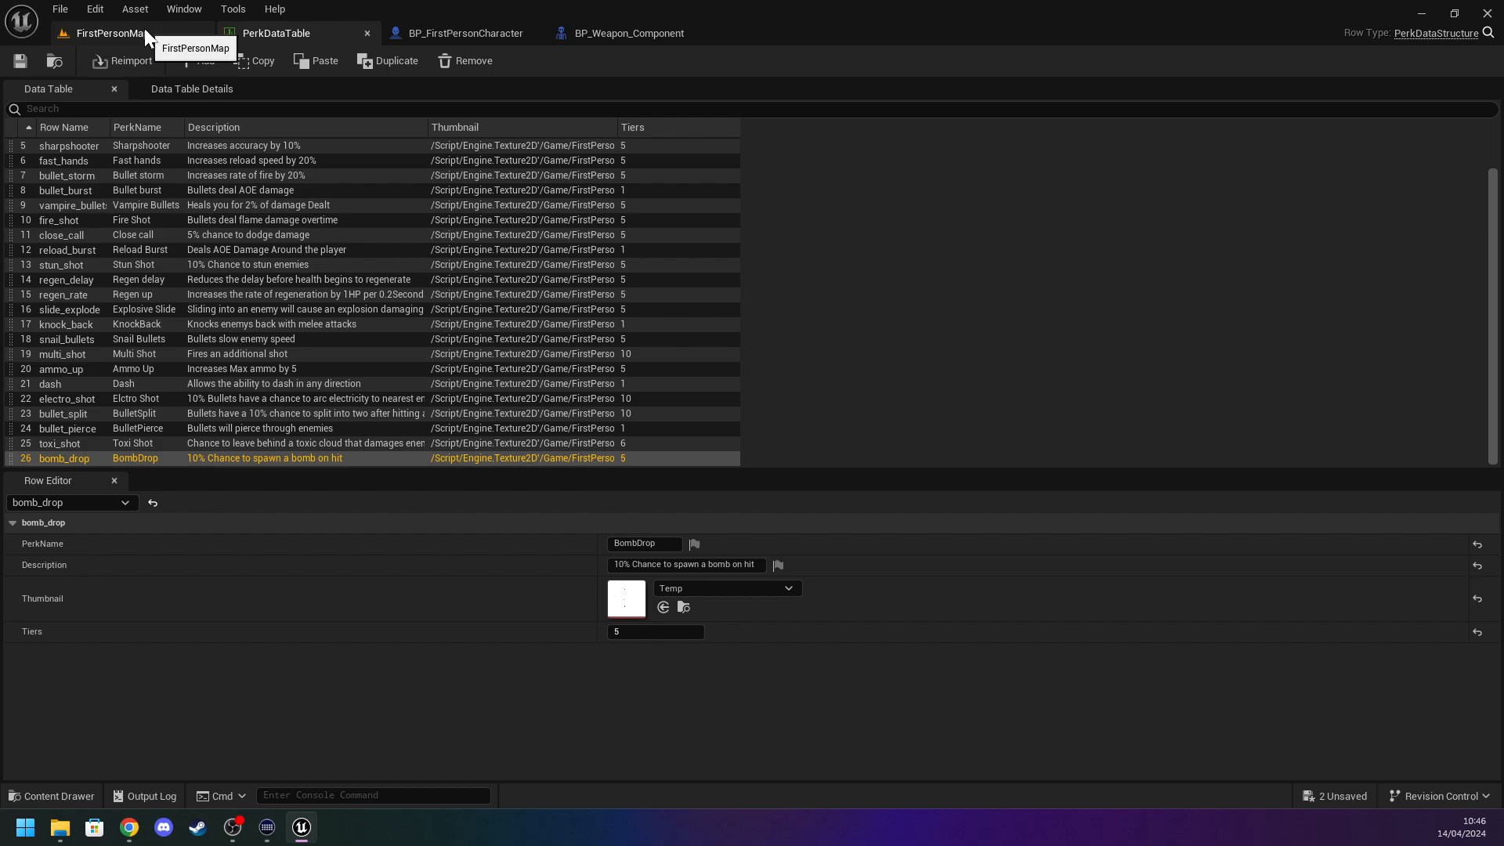
left_click(161, 34)
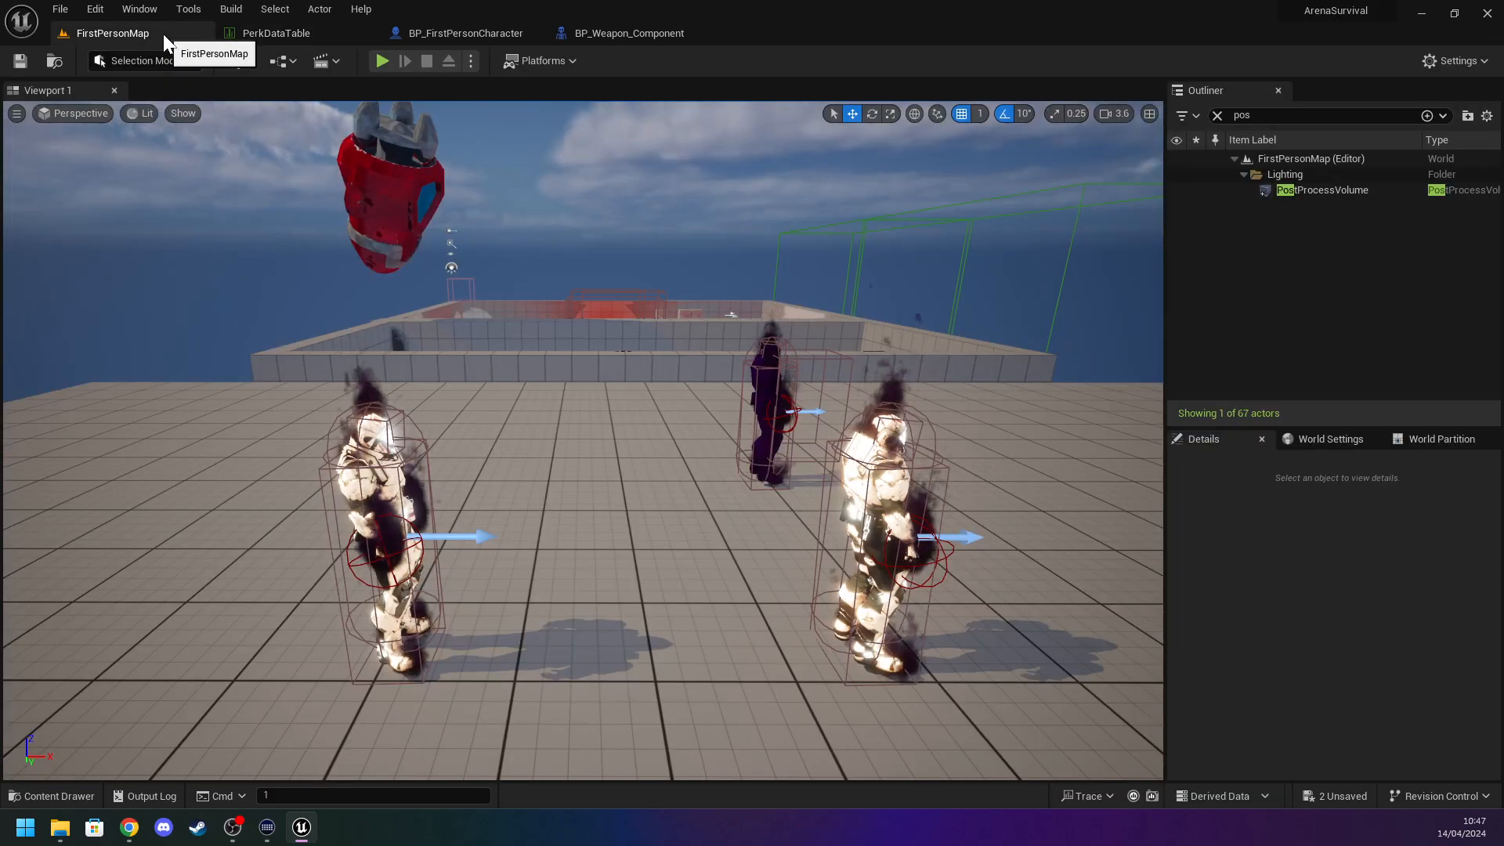
key("s")
mouse_move(514, 248)
right_mouse_down()
mouse_move(478, 274)
mouse_move(514, 248)
right_mouse_up()
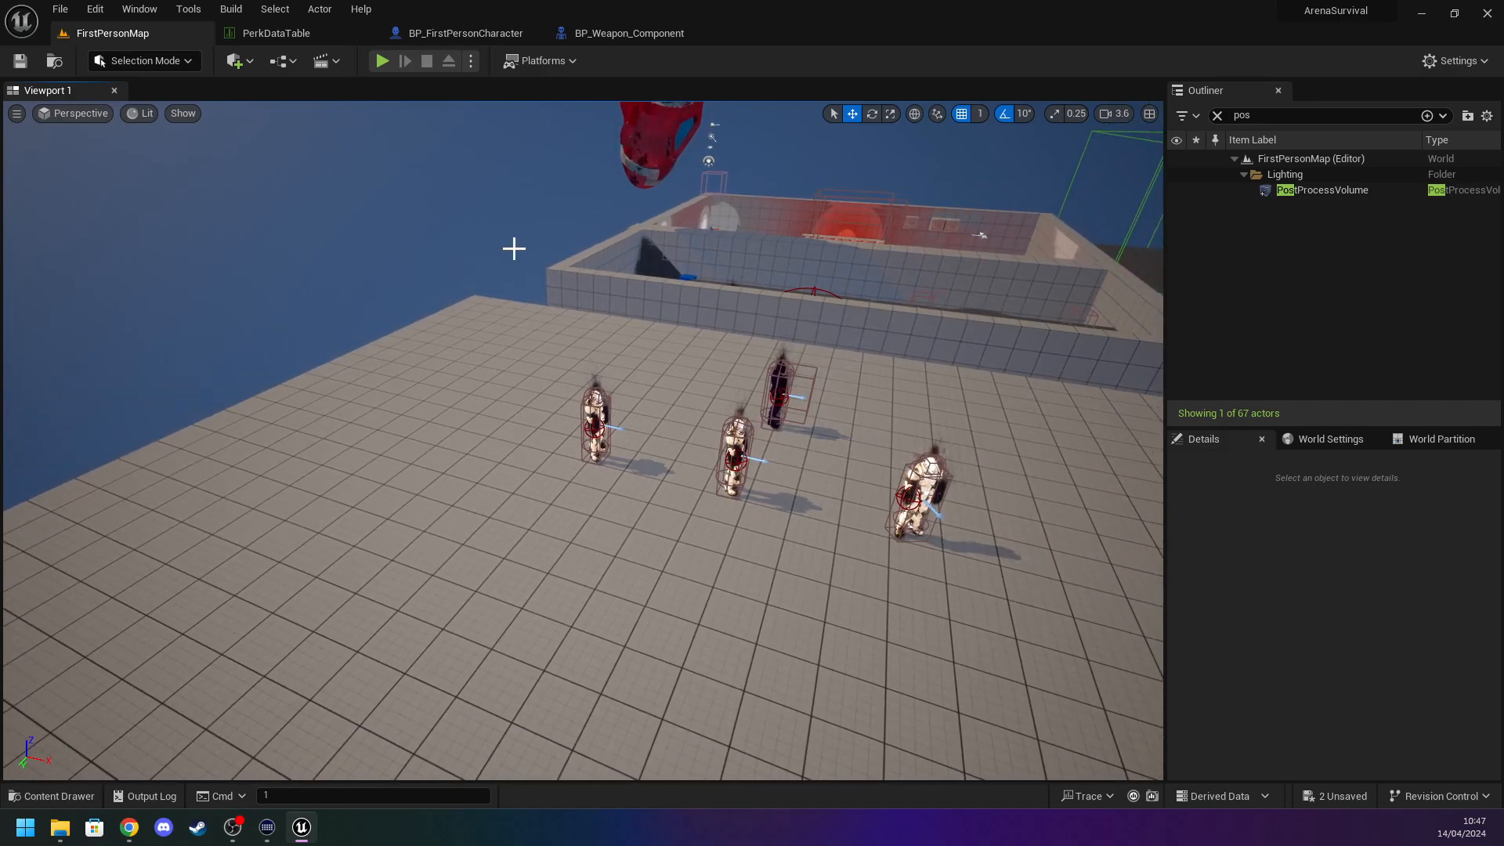
key("w")
mouse_move(514, 248)
right_mouse_down()
mouse_move(536, 249)
mouse_move(517, 243)
right_mouse_up()
left_click(276, 32)
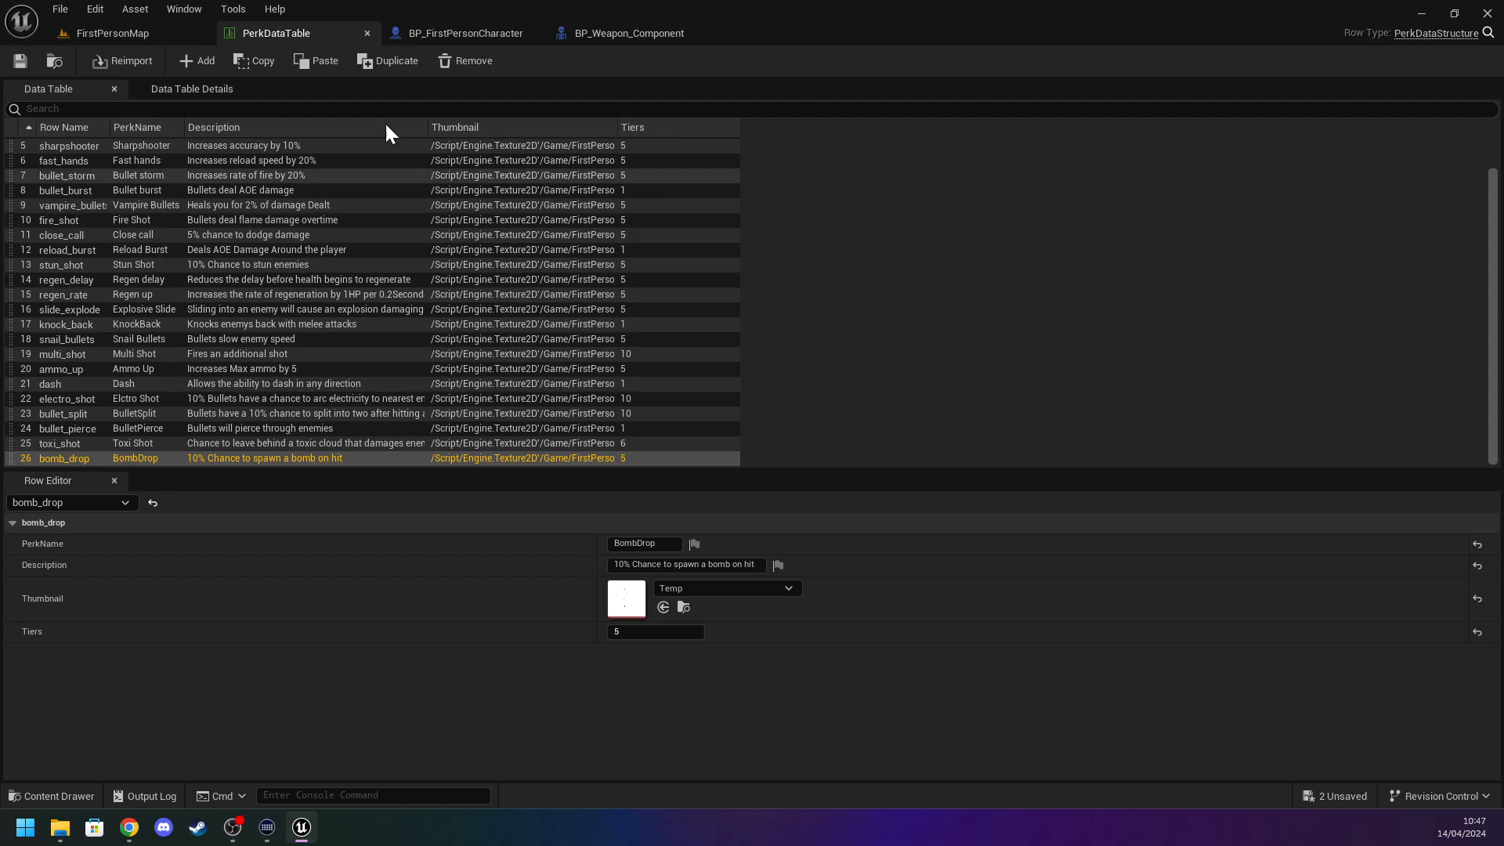
left_click(432, 31)
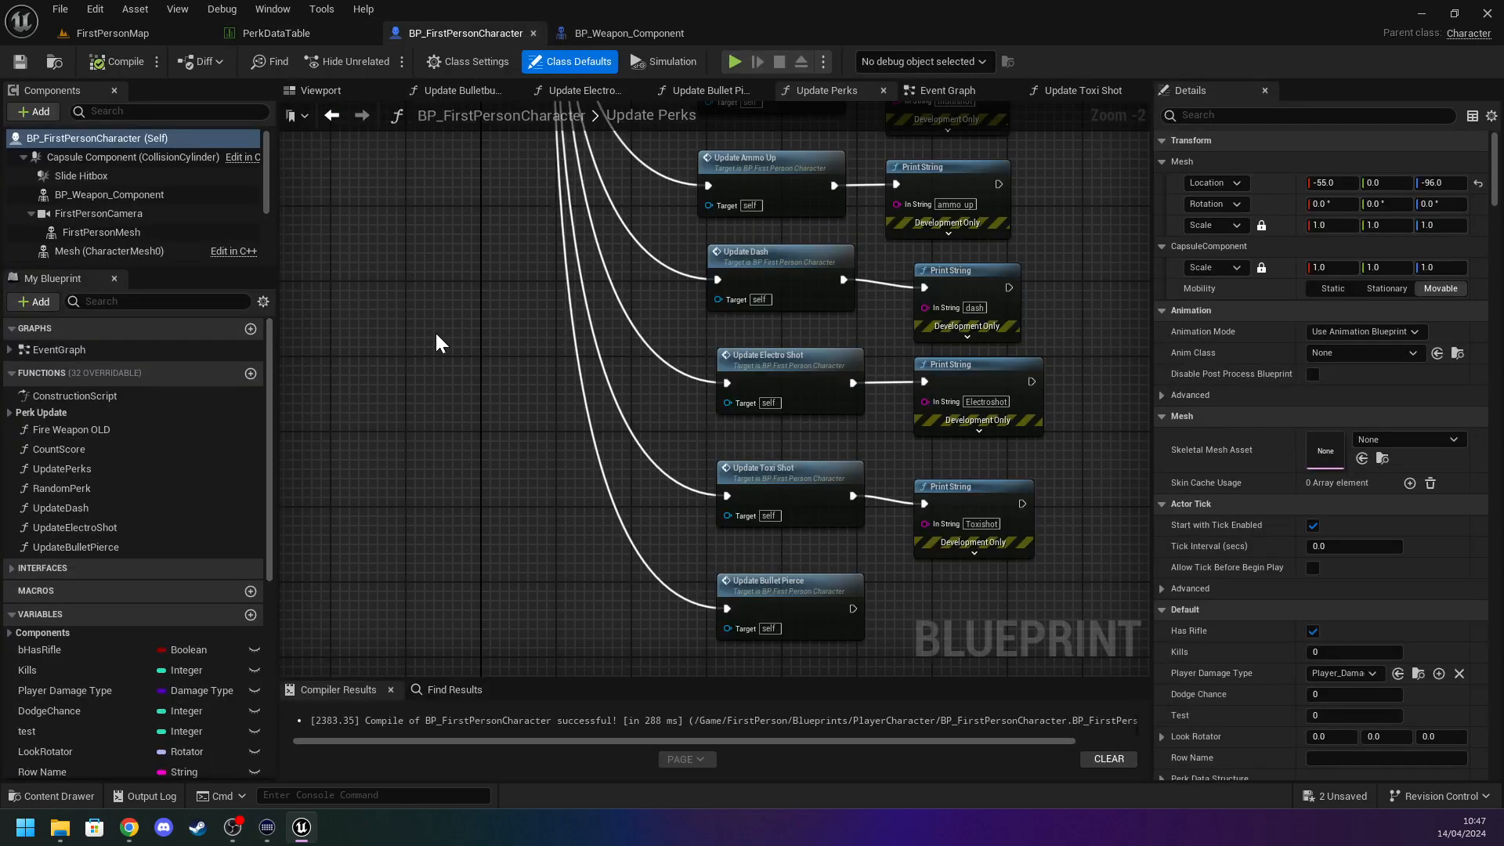
Review the Update Perks call chain, the bomb_drop row in PerkDataTable, and the PerkBuy actor and arena in FirstPersonMap.
right_click(385, 212)
right_click_drag(382, 209, 356, 565)
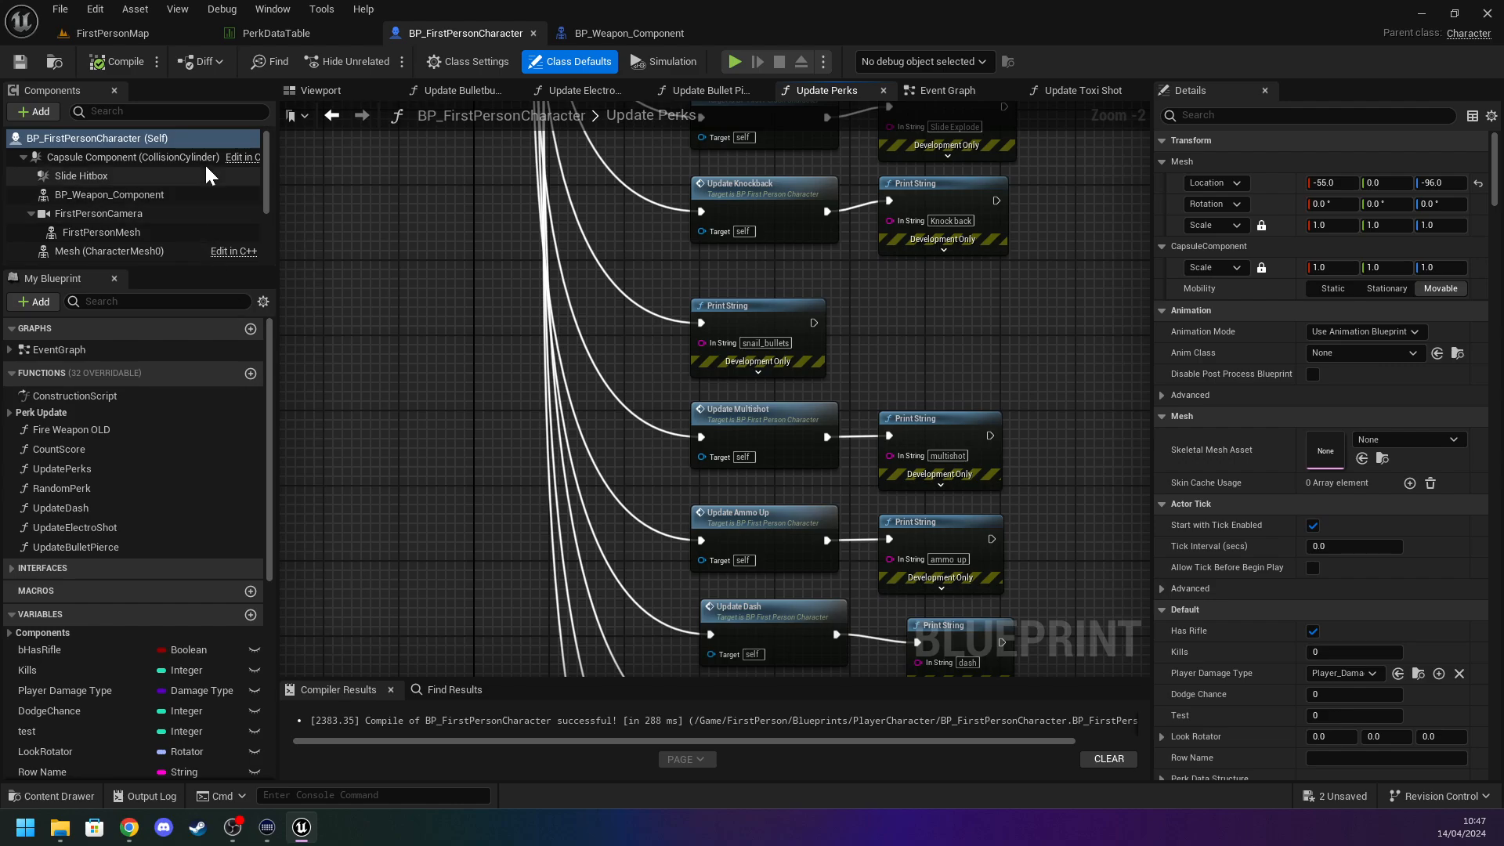
left_click(150, 35)
left_click(294, 32)
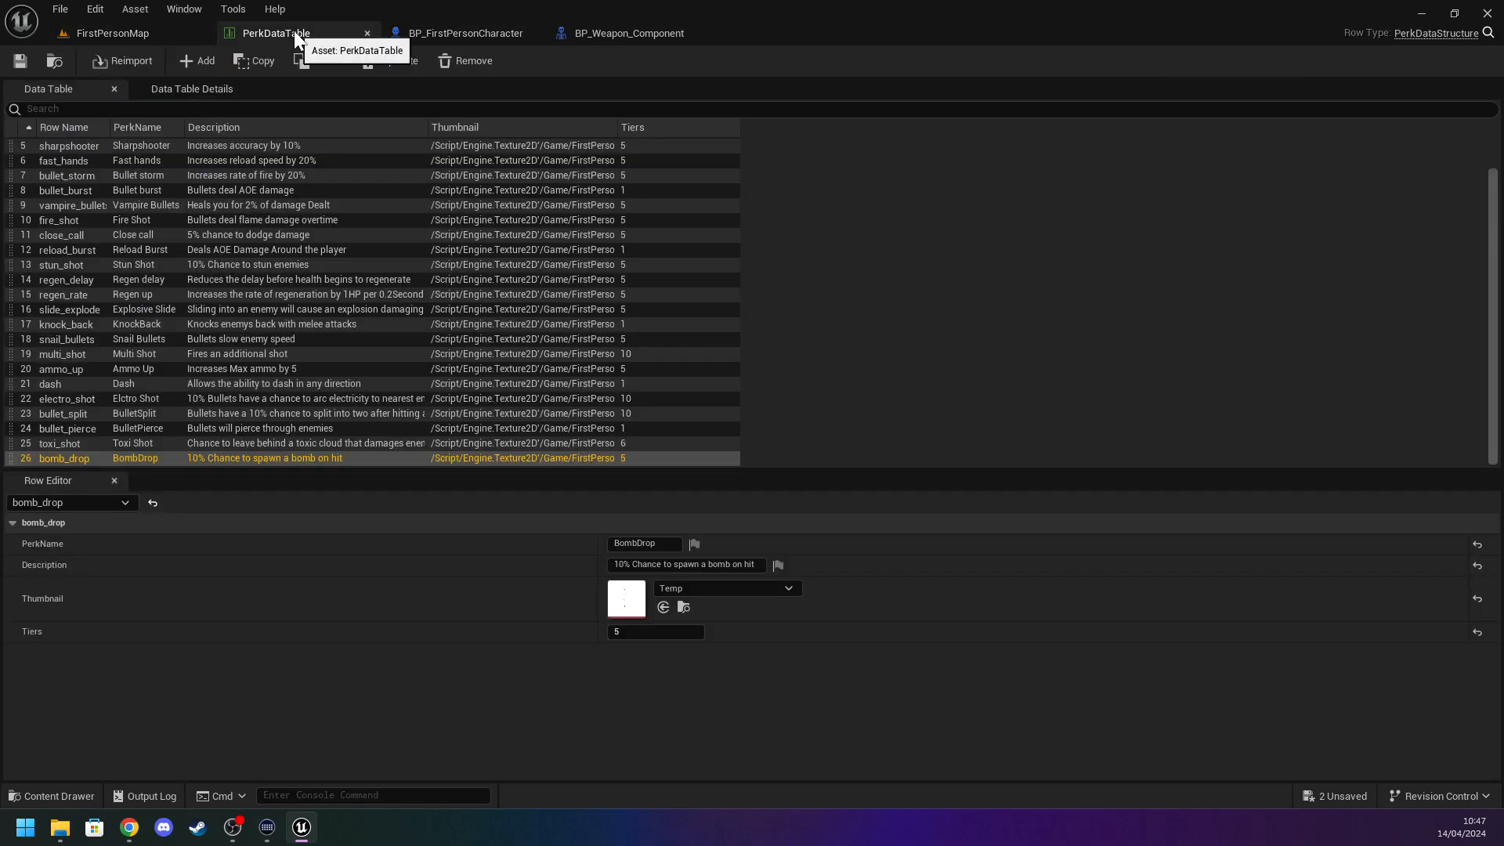
left_click(118, 35)
right_click_drag(352, 168, 477, 191)
left_click(577, 335)
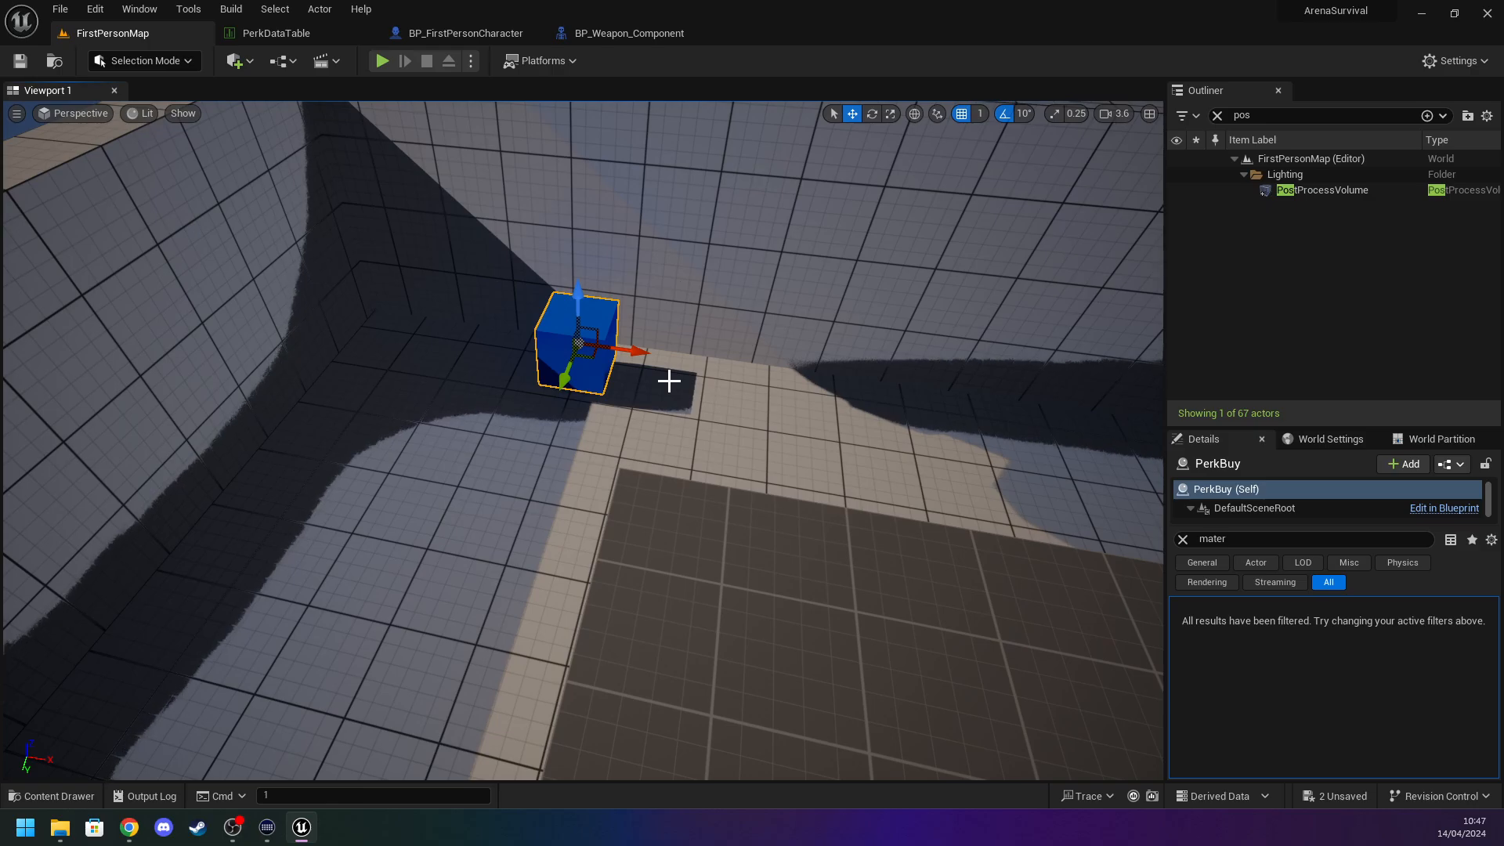
key("s")
right_click_drag(669, 380, 697, 451)
key("w")
right_click_drag(600, 400, 561, 384)
key("w")
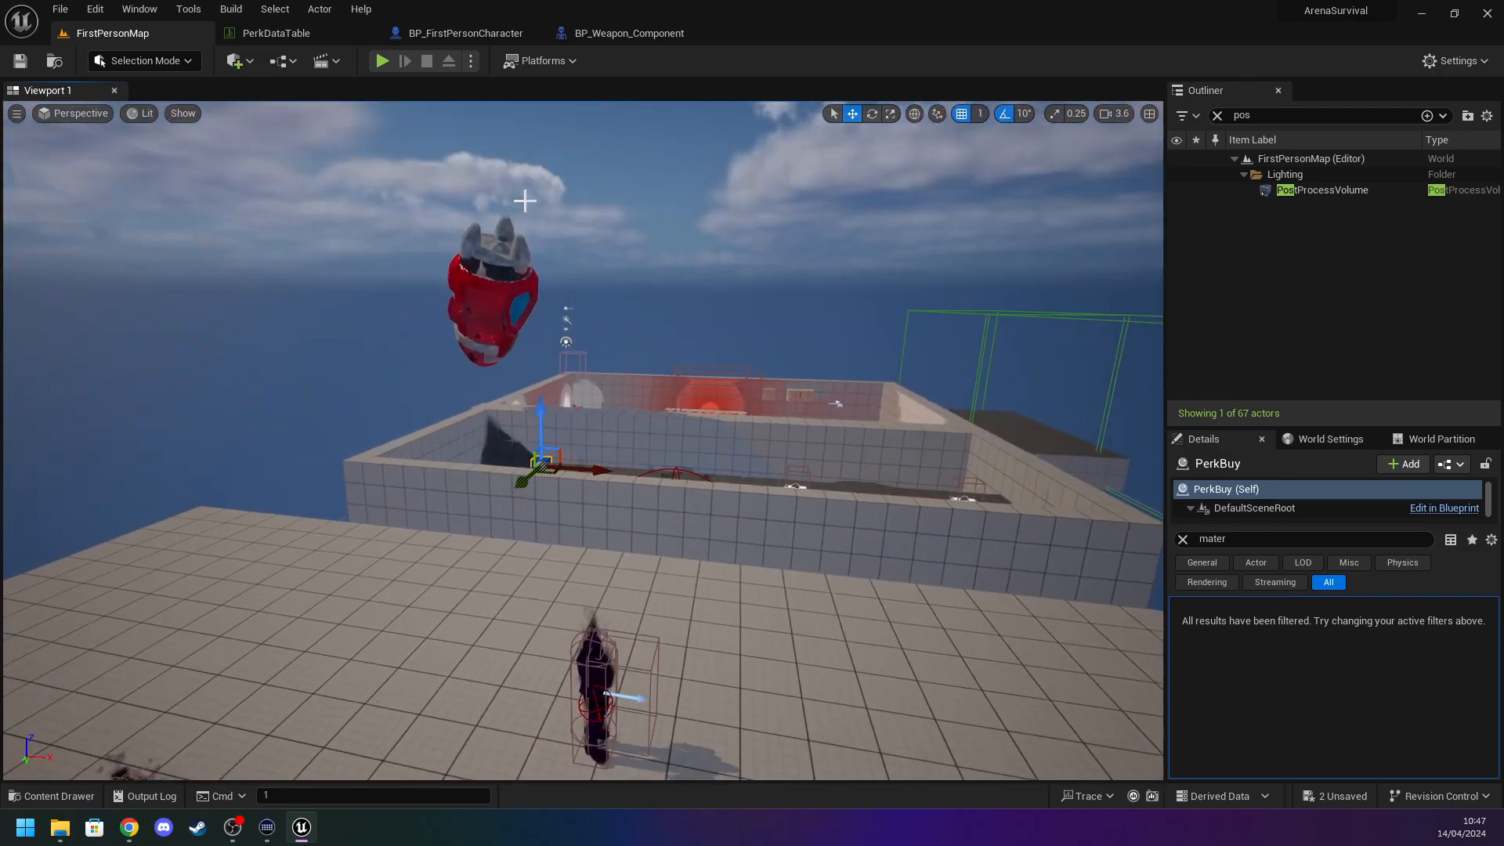
left_click(280, 31)
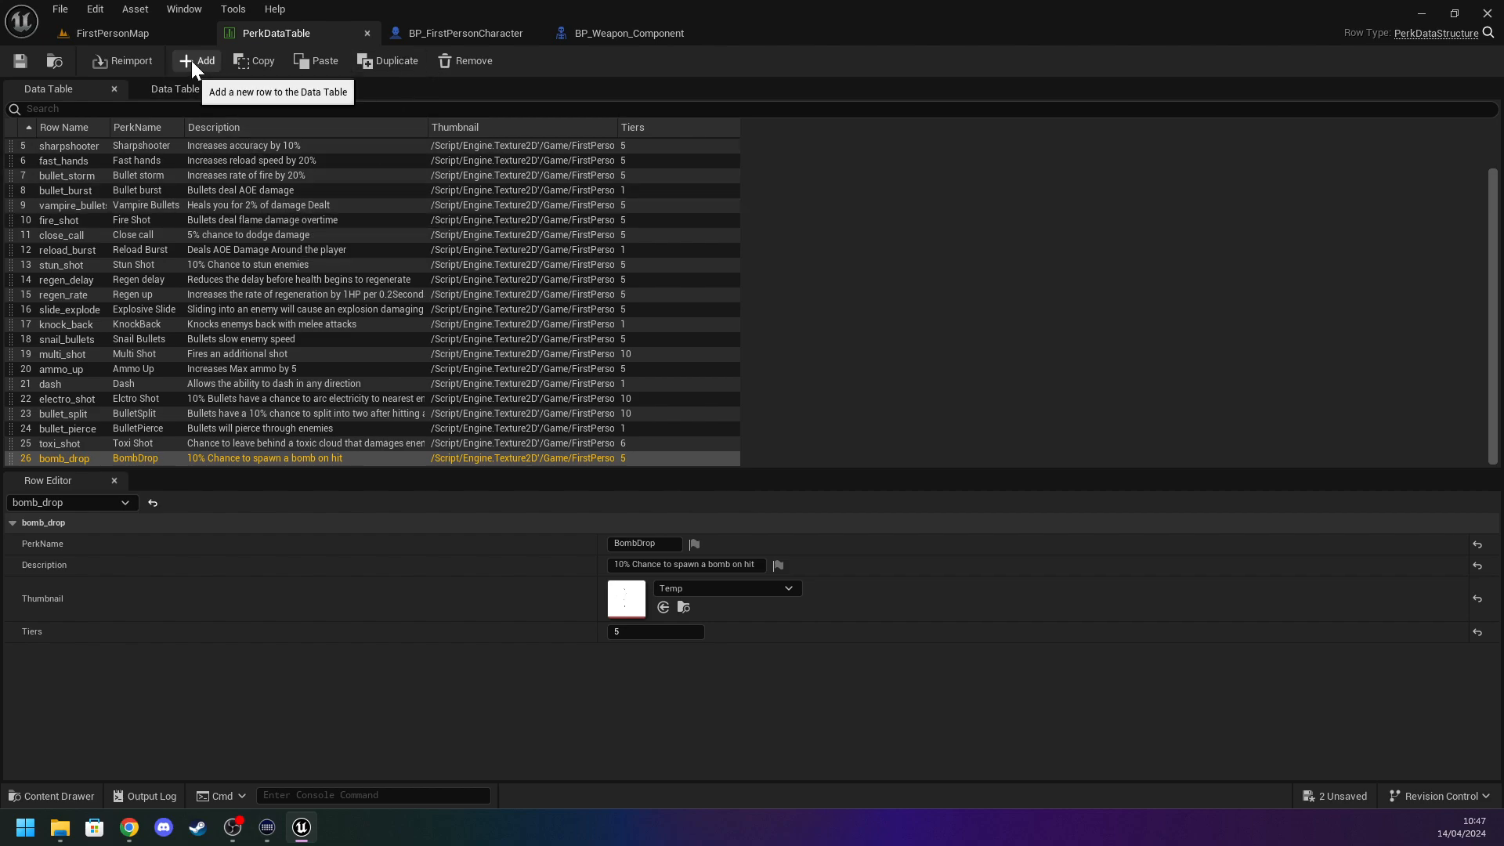
left_click(106, 32)
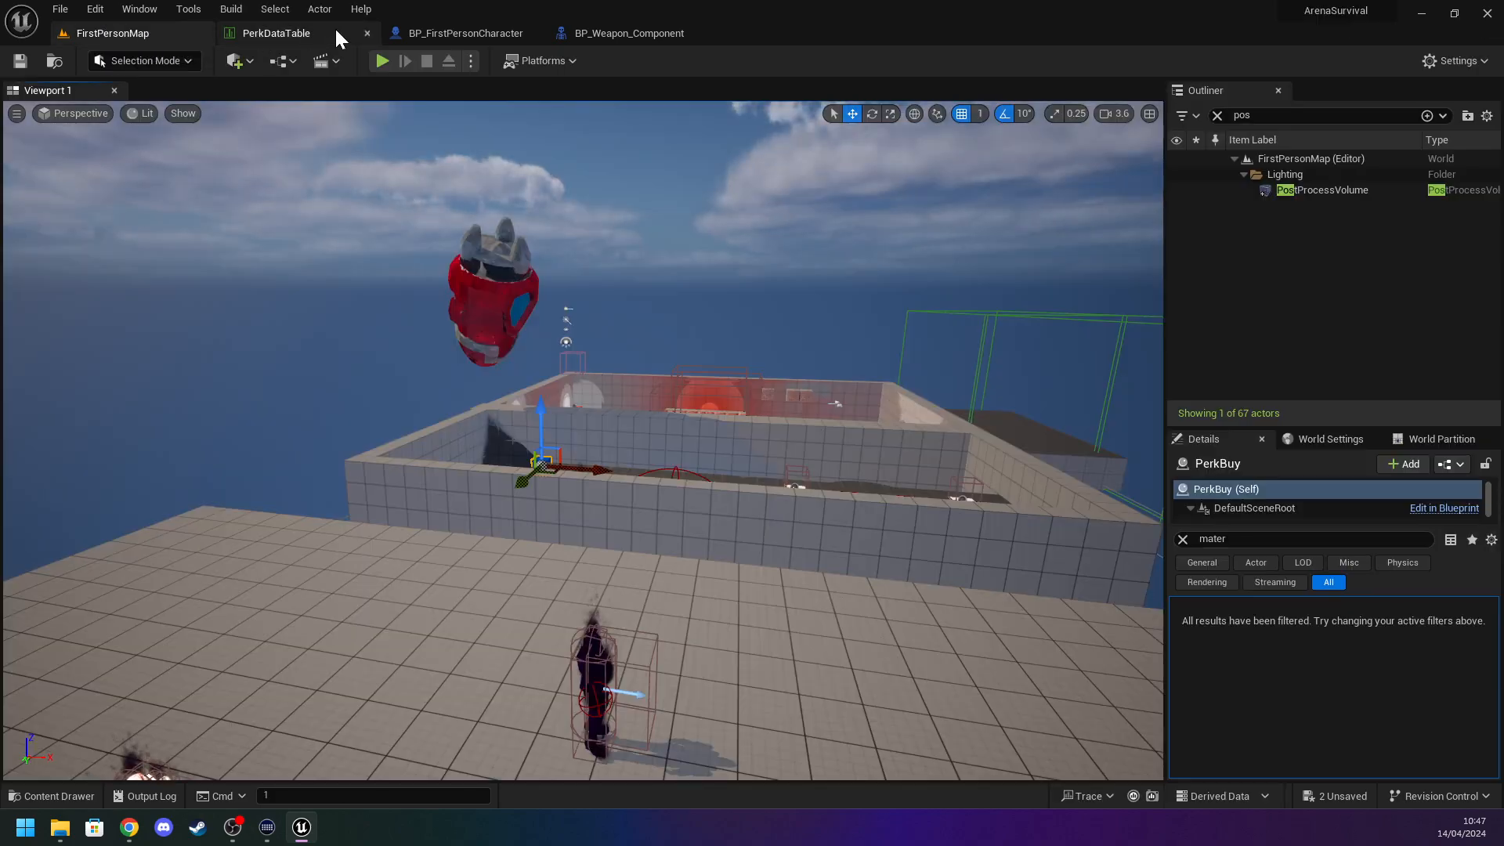
left_click(451, 32)
left_click(599, 31)
left_click(272, 28)
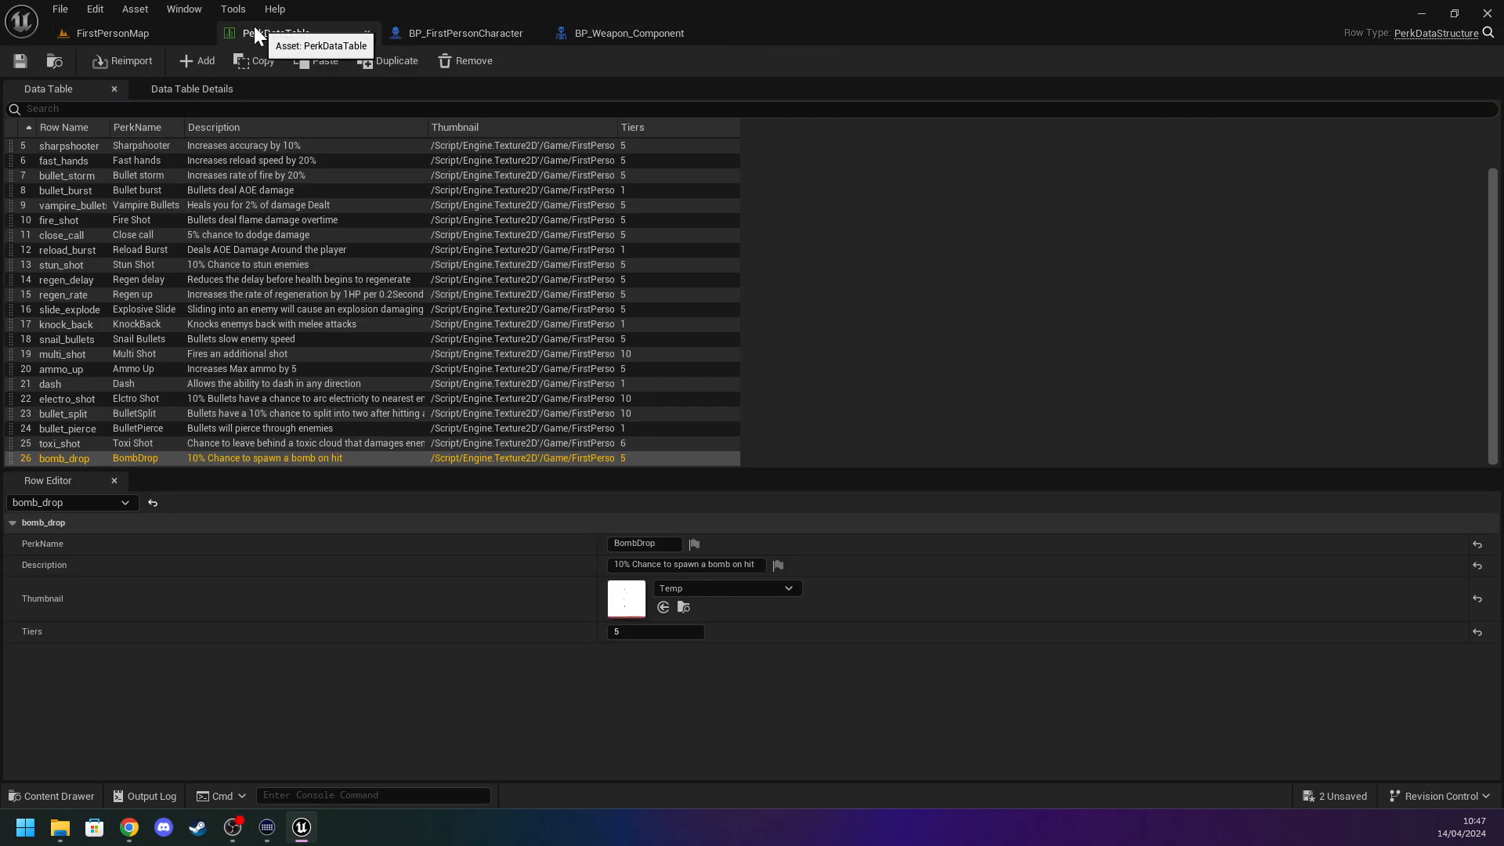
left_click(166, 35)
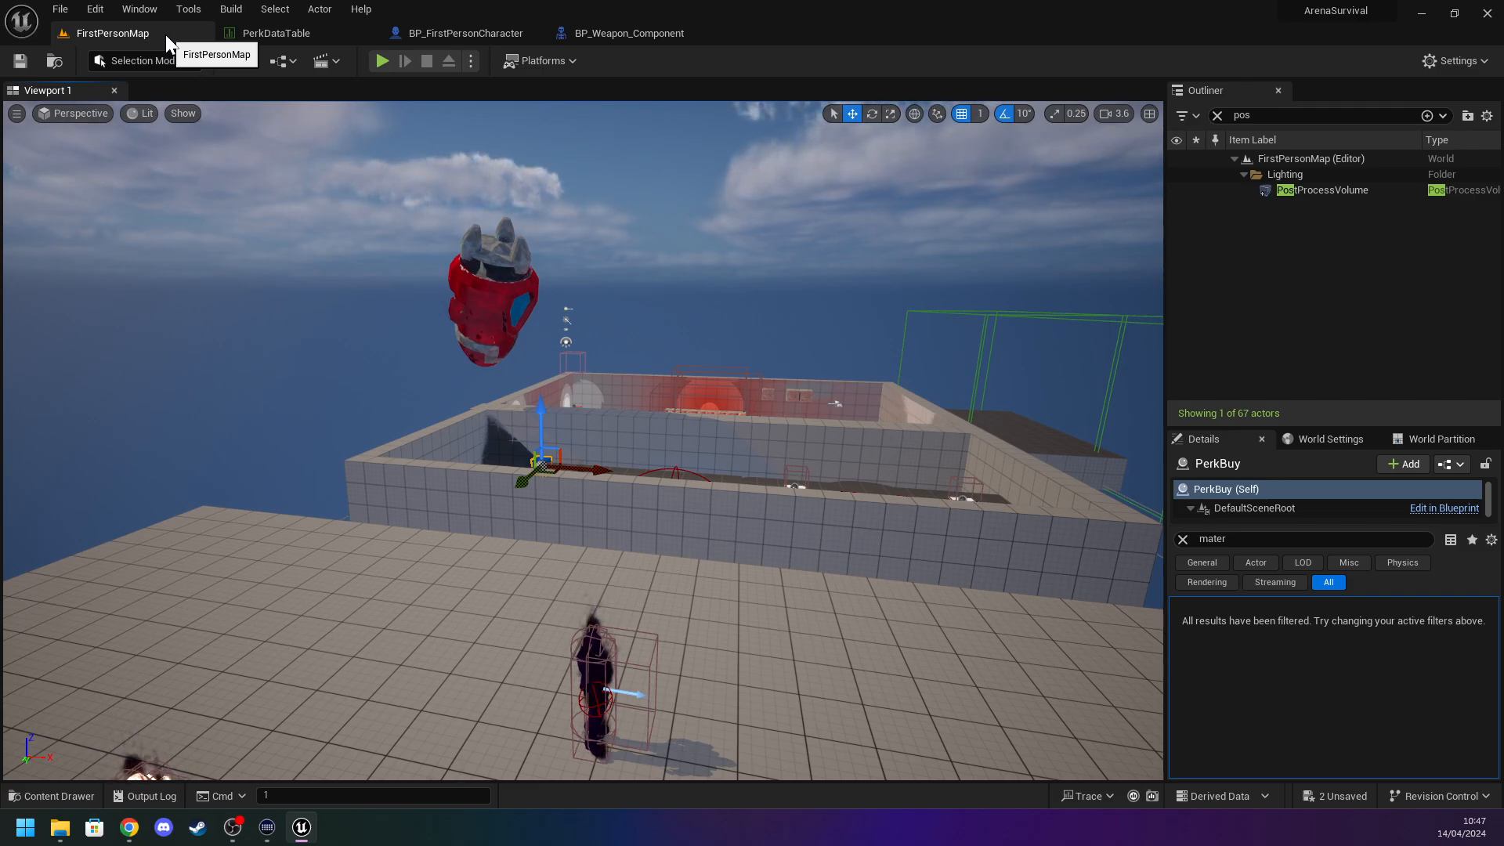
right_click_drag(412, 185, 426, 228)
key("d")
key("w")
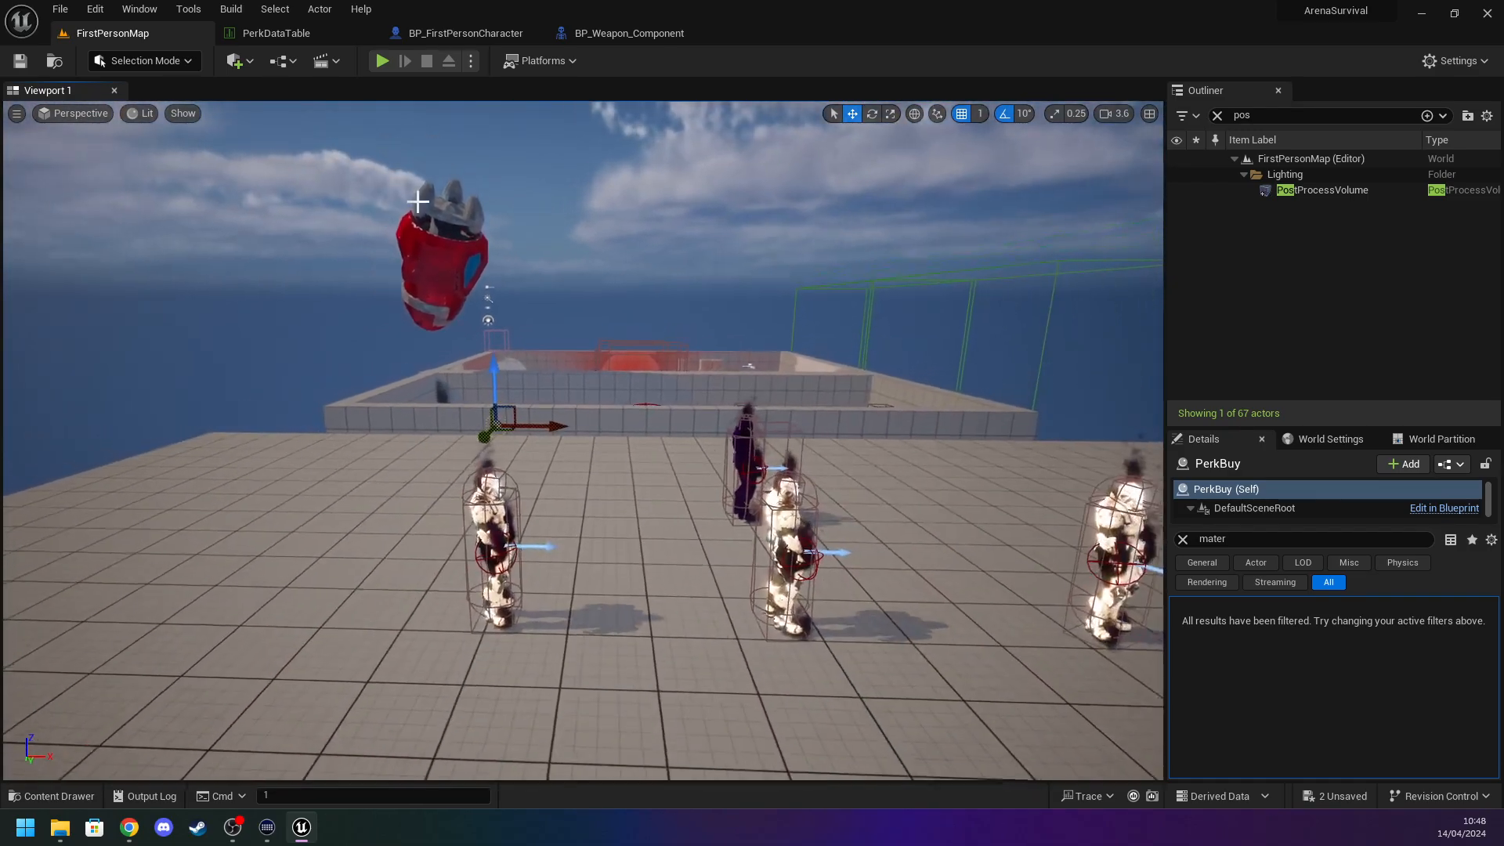
left_click(247, 34)
left_click(414, 30)
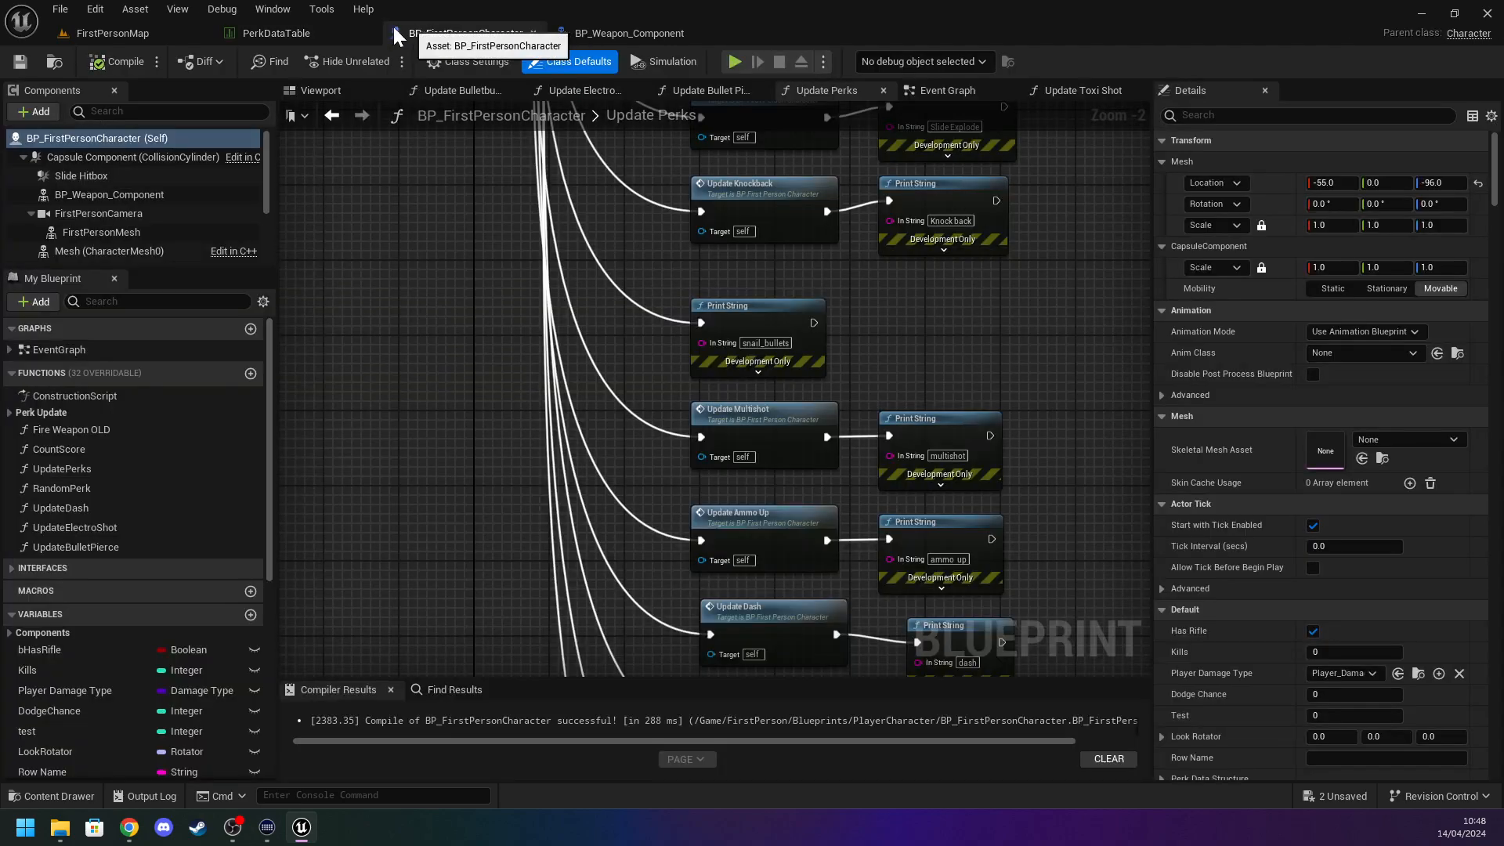
left_click(111, 31)
key("w")
right_click_drag(309, 214, 306, 257)
key("s")
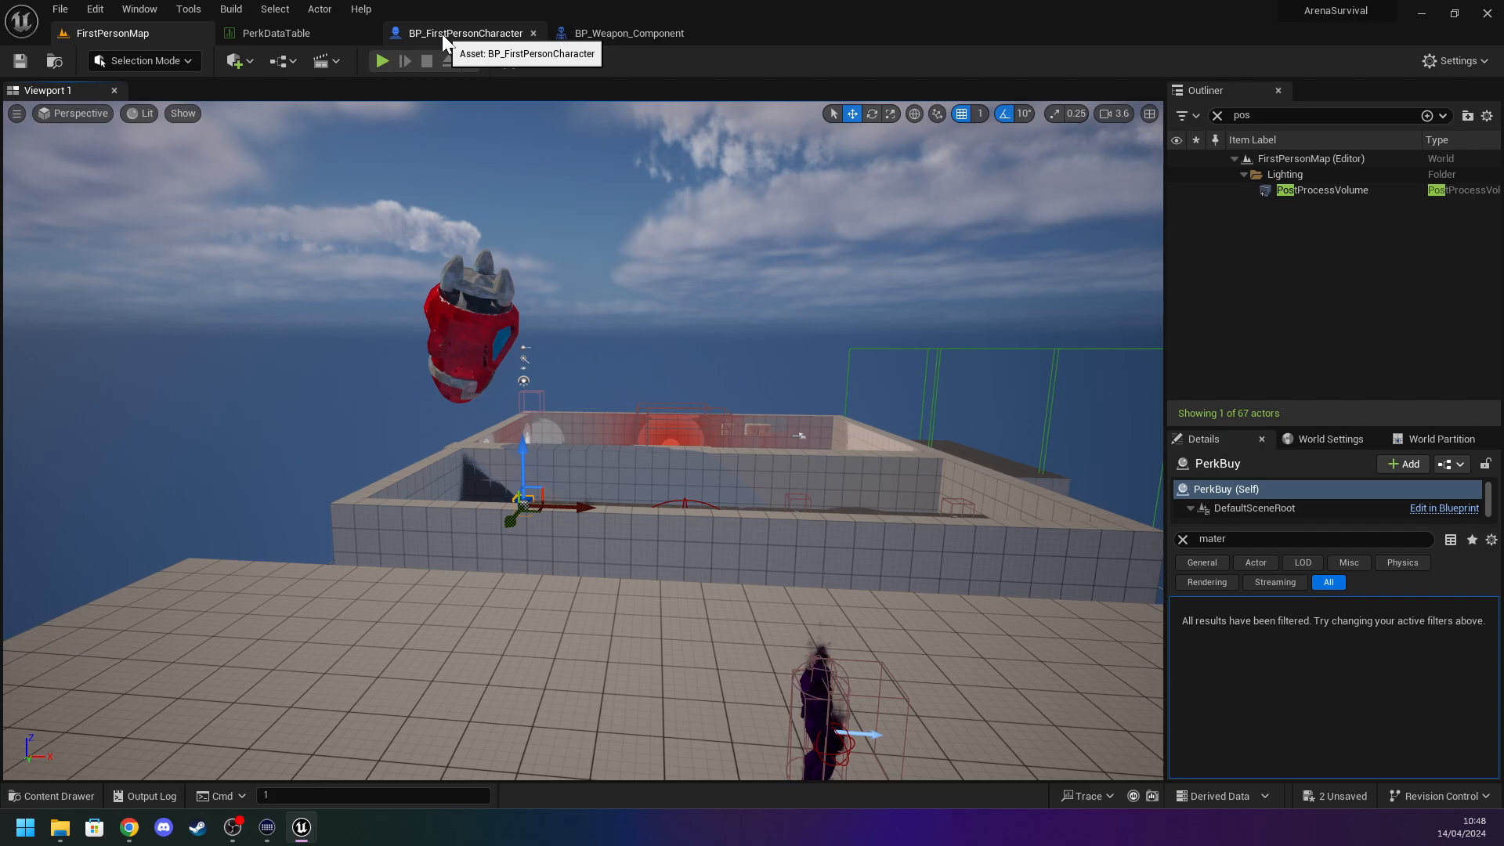
left_click(442, 35)
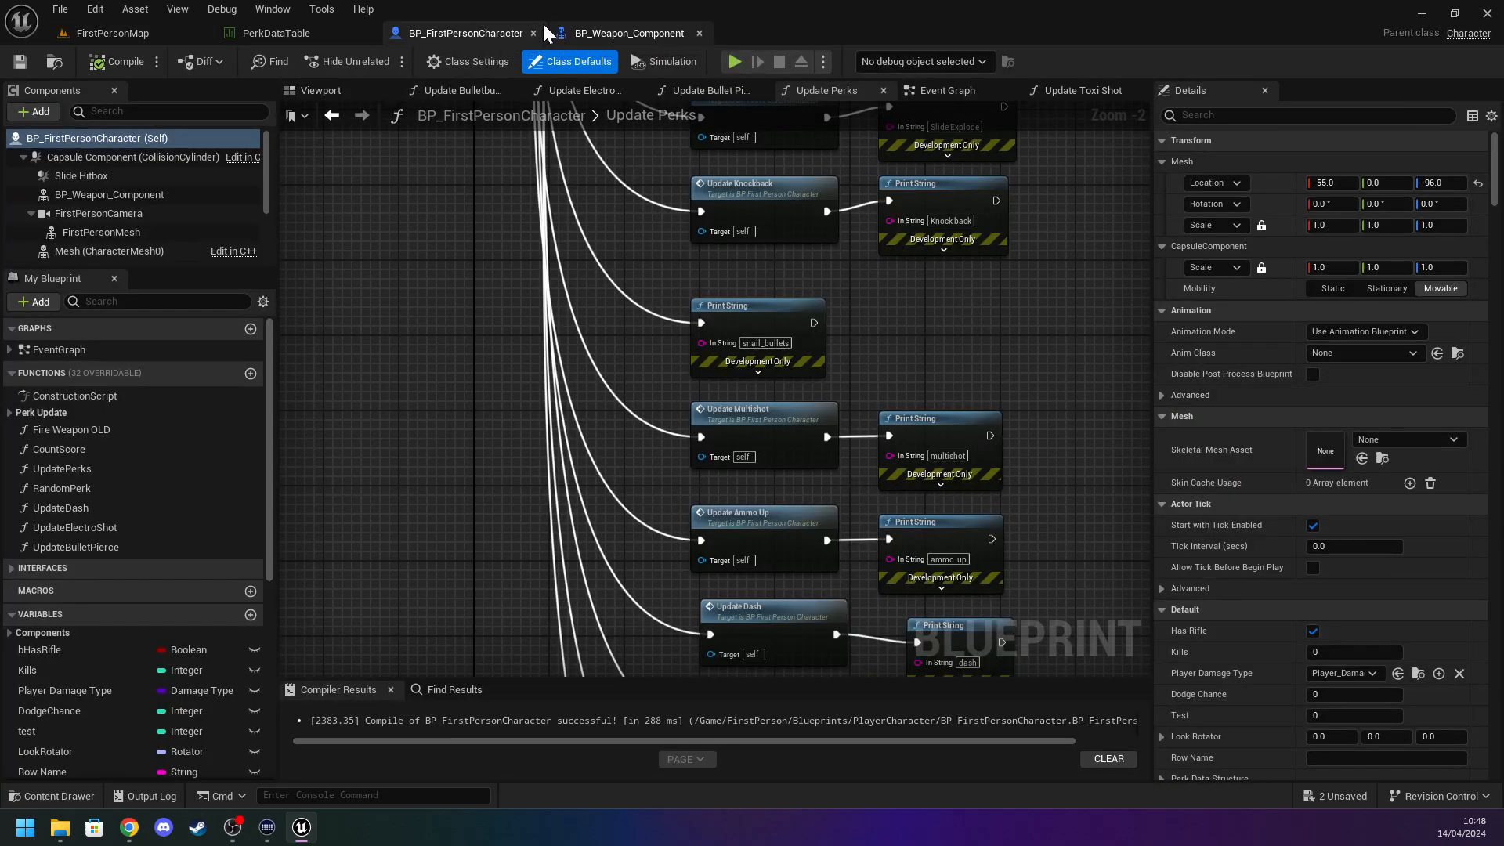
left_click(284, 35)
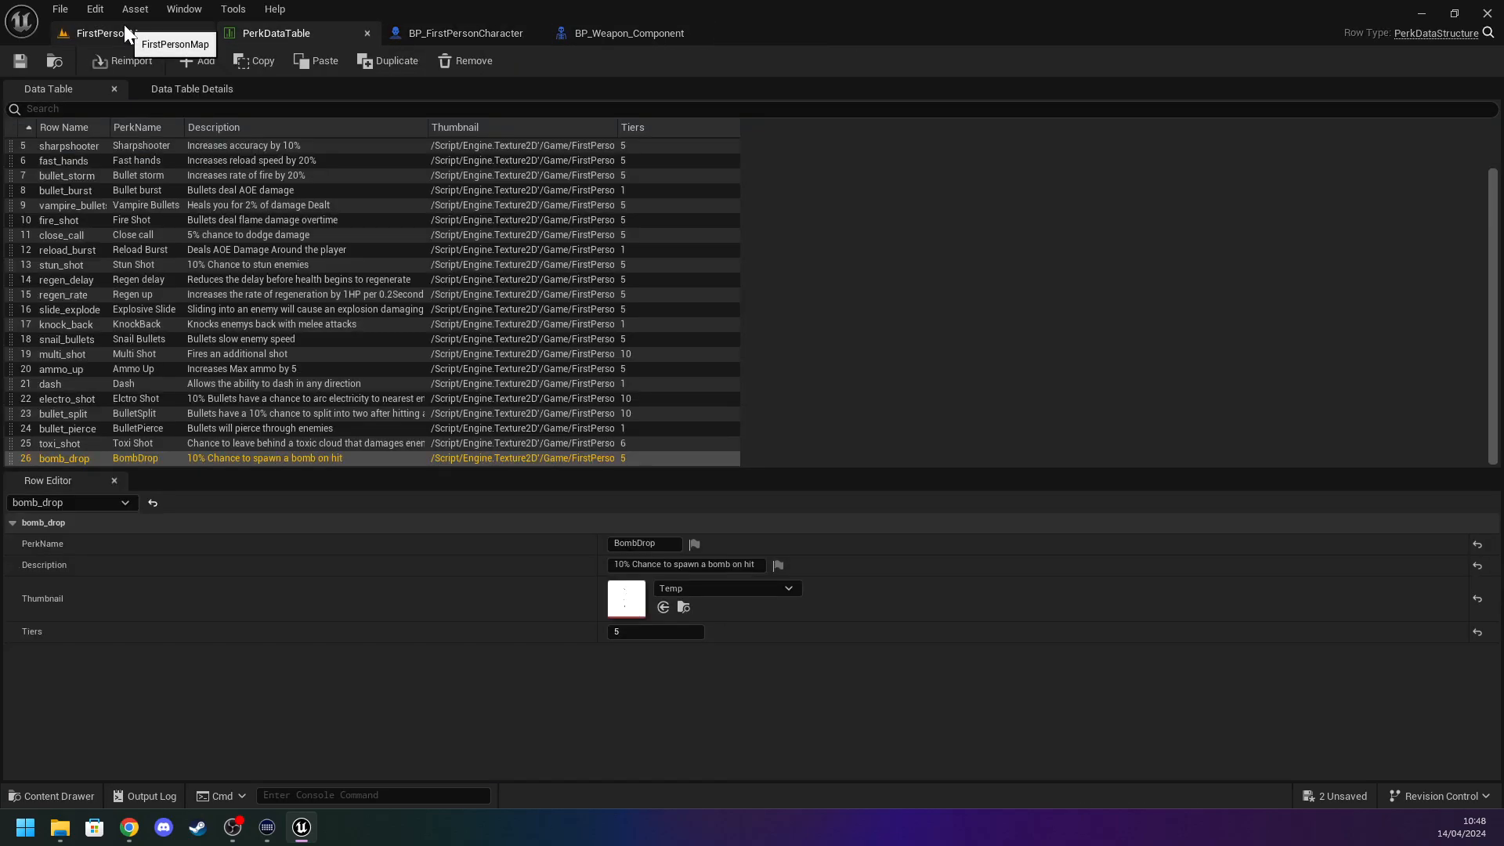
left_click(130, 28)
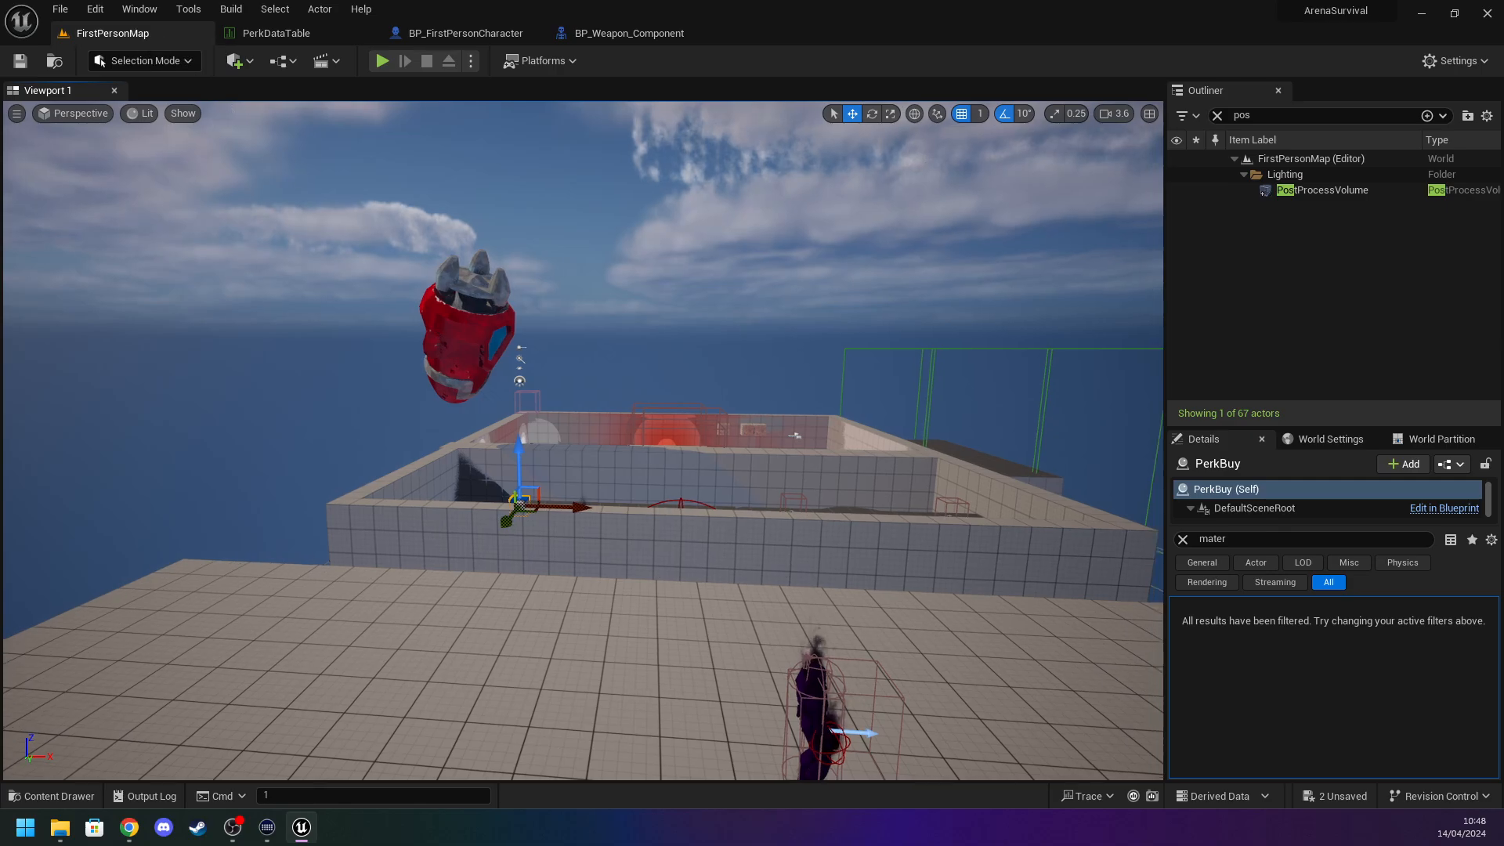
Open the Update Bullet Pierce function from its call at the end of BP_FirstPersonCharacter's Update Perks chain.
left_click(445, 33)
key("ctrl+s")
right_click_drag(470, 339, 463, 168)
right_click_drag(513, 276, 430, 102)
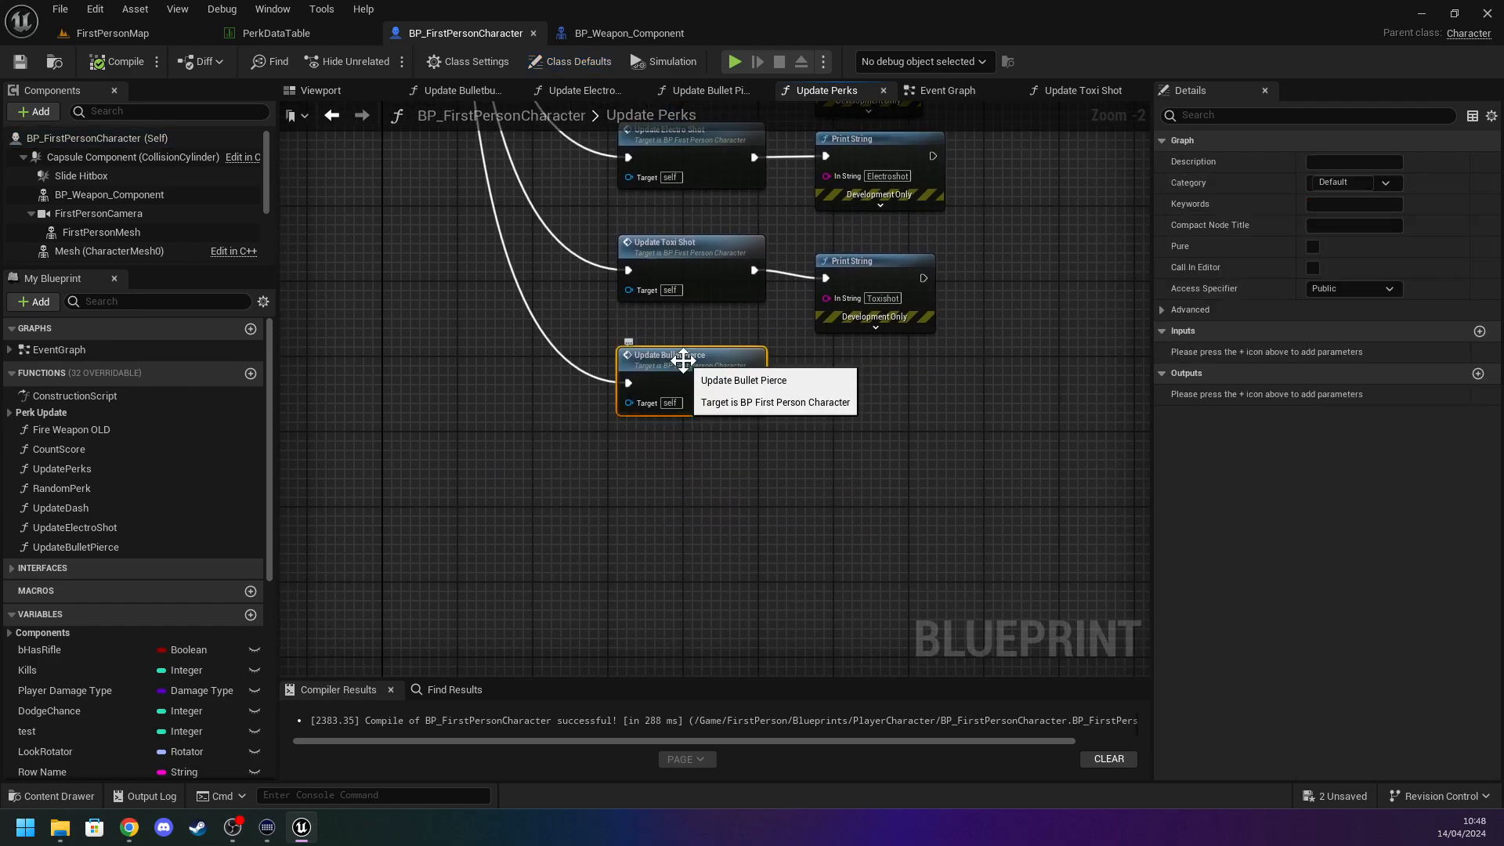
double_click(684, 360)
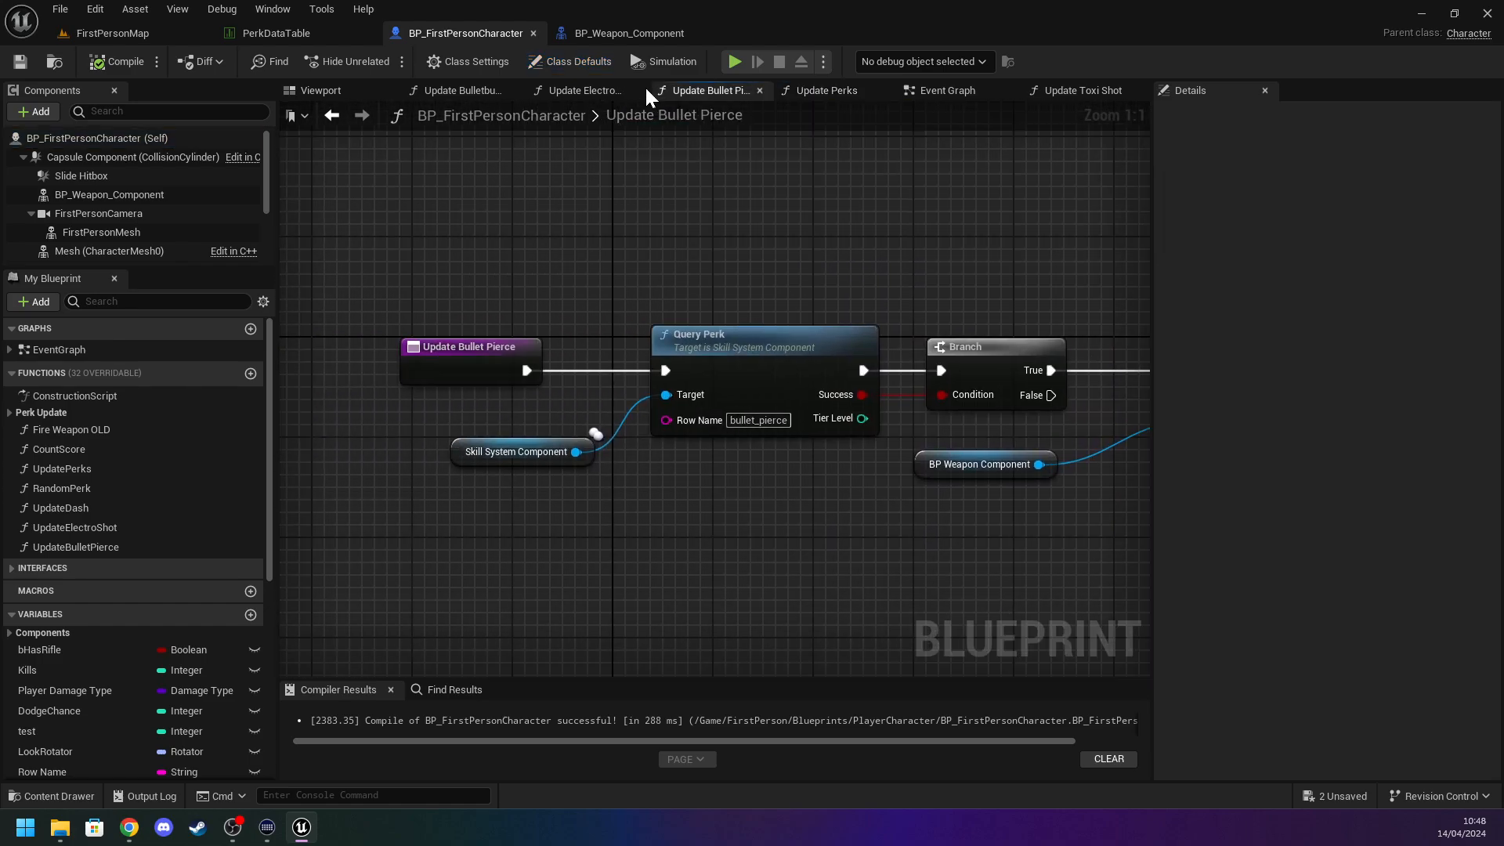
Look through the character's Event Graph and compare the Update Bulletburst and Update Bullet Pierce functions.
left_click(940, 91)
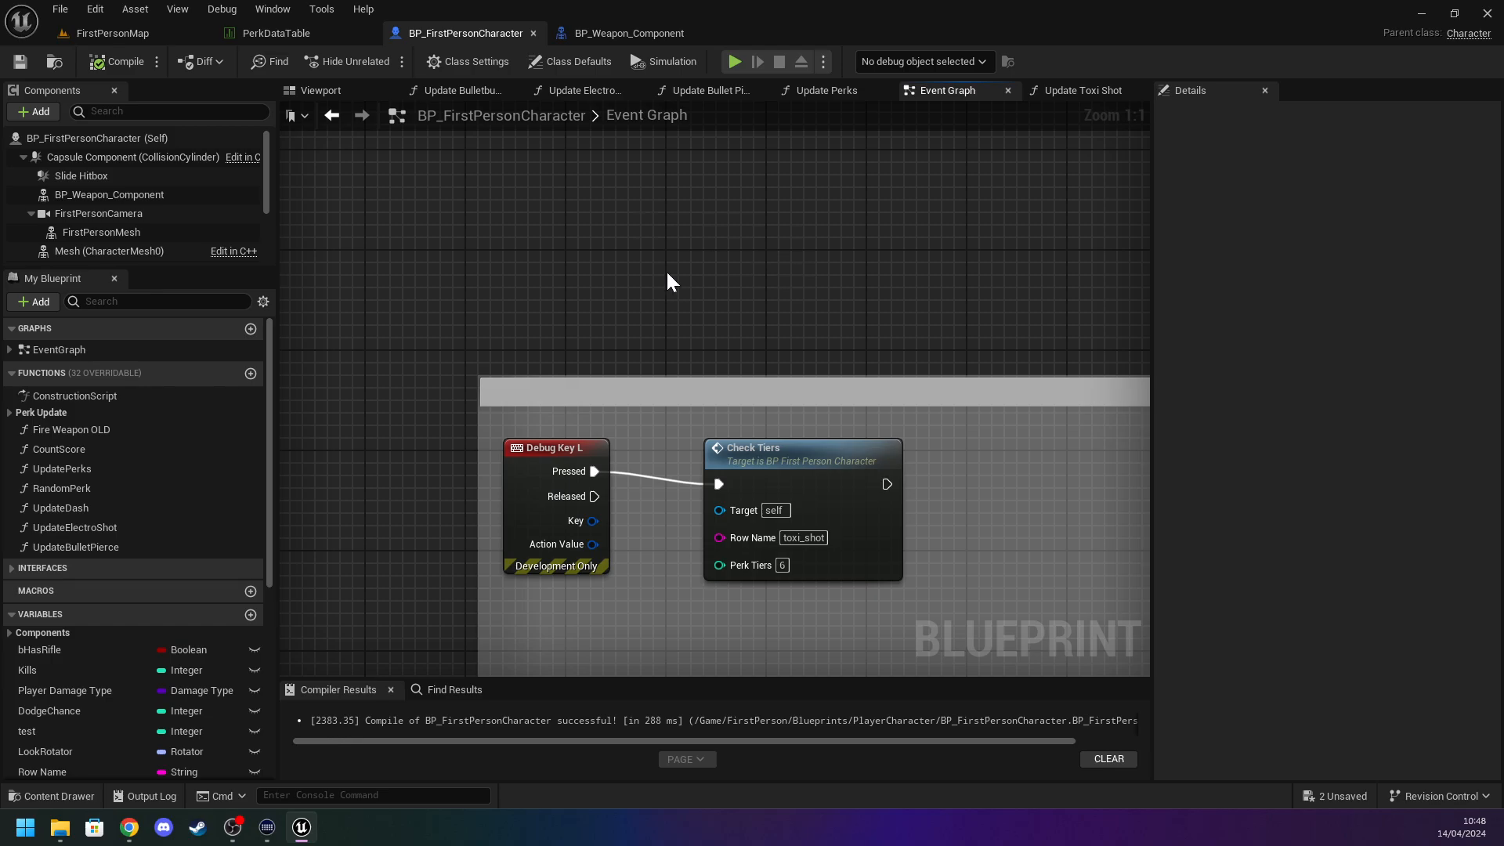
scroll(730, 423, "down", 7)
right_click_drag(846, 480, 623, 185)
left_click(440, 90)
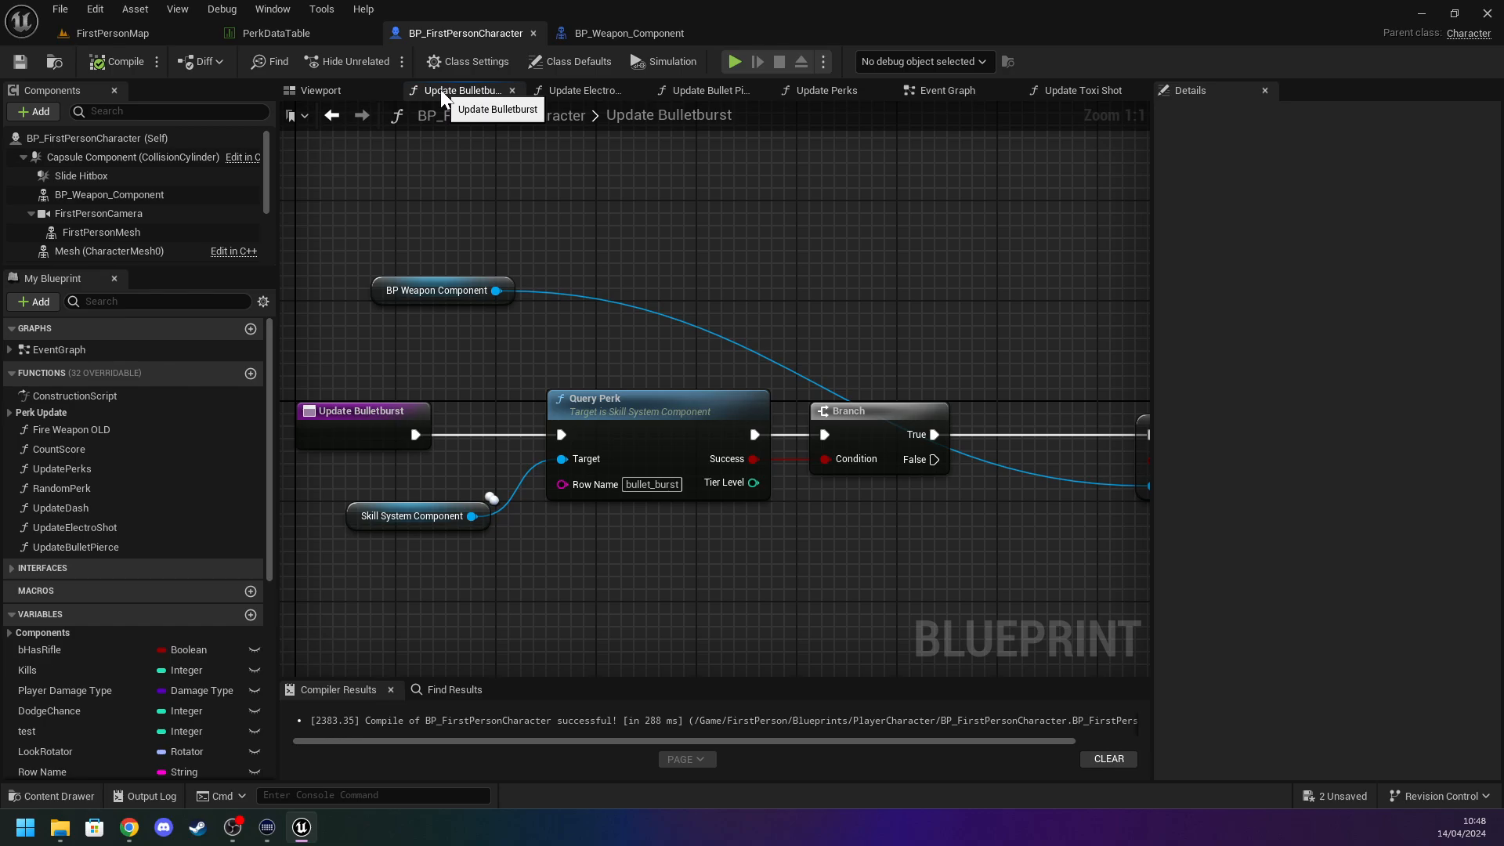
right_click_drag(510, 202, 481, 225)
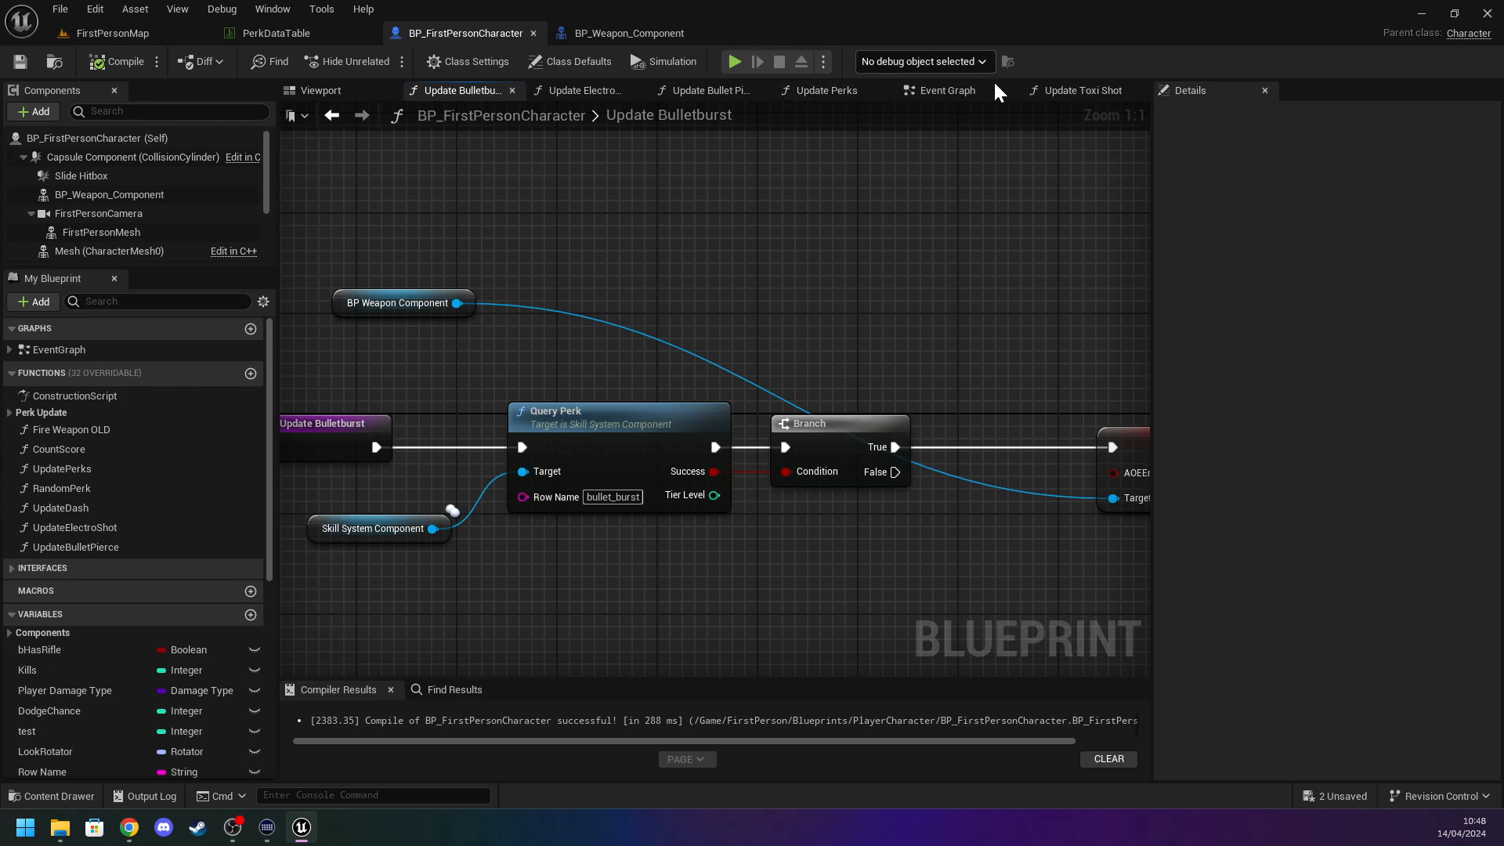
left_click(956, 97)
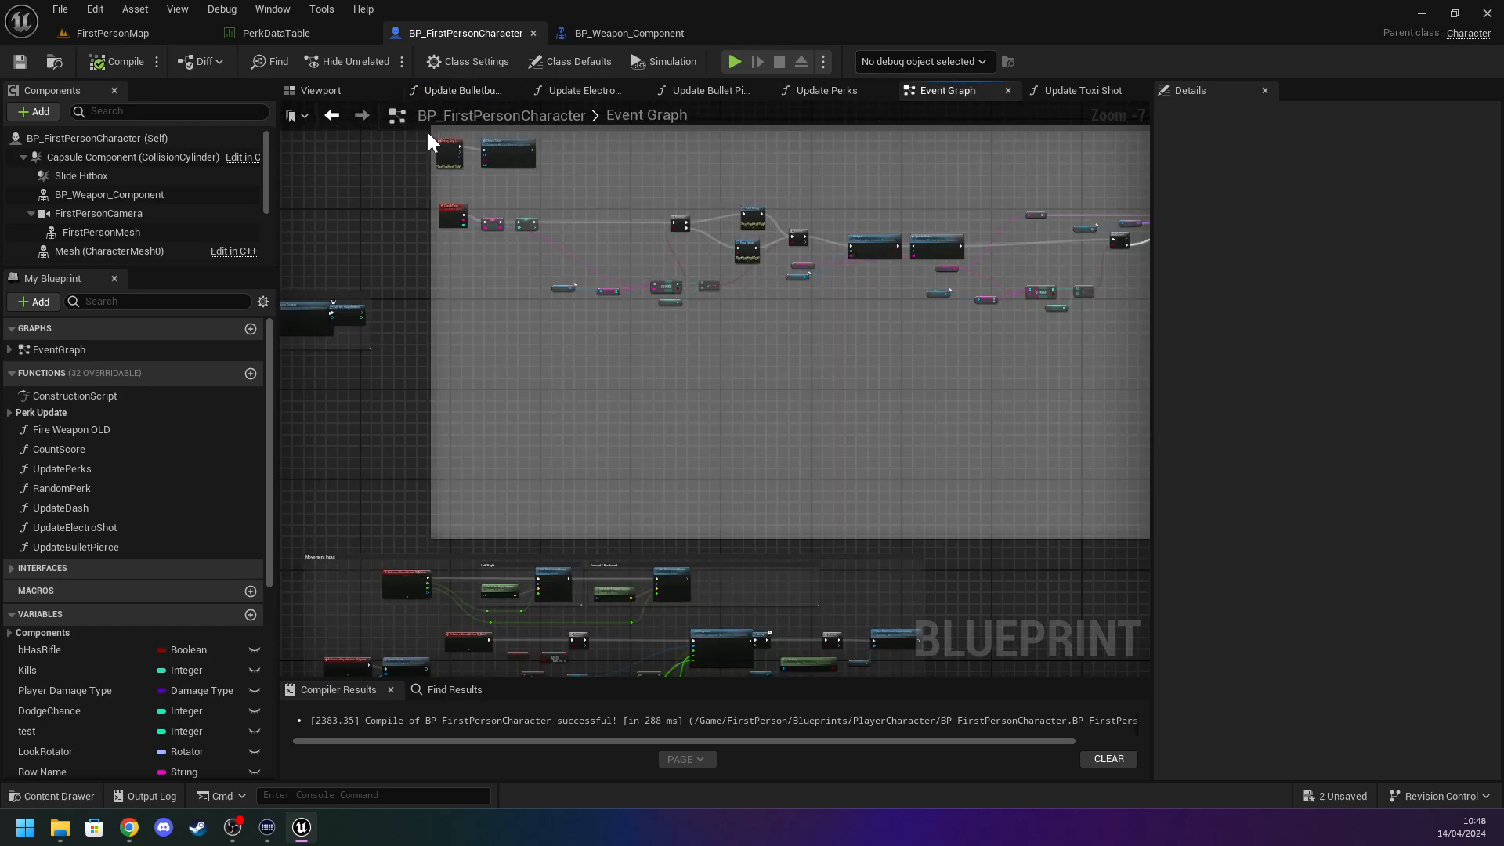
left_click(363, 93)
left_click(435, 93)
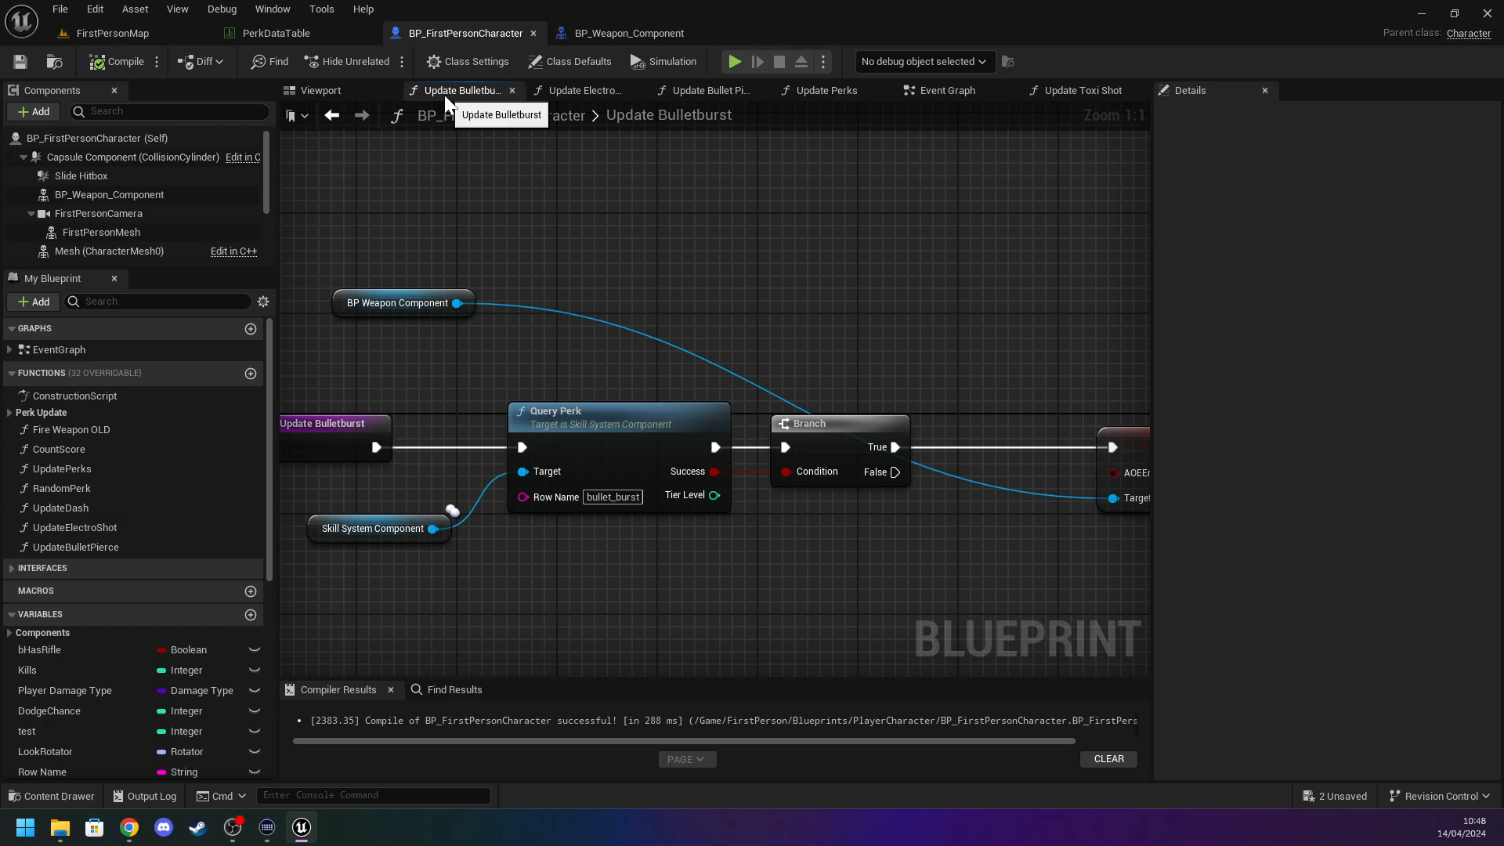
left_click(541, 91)
left_click(737, 92)
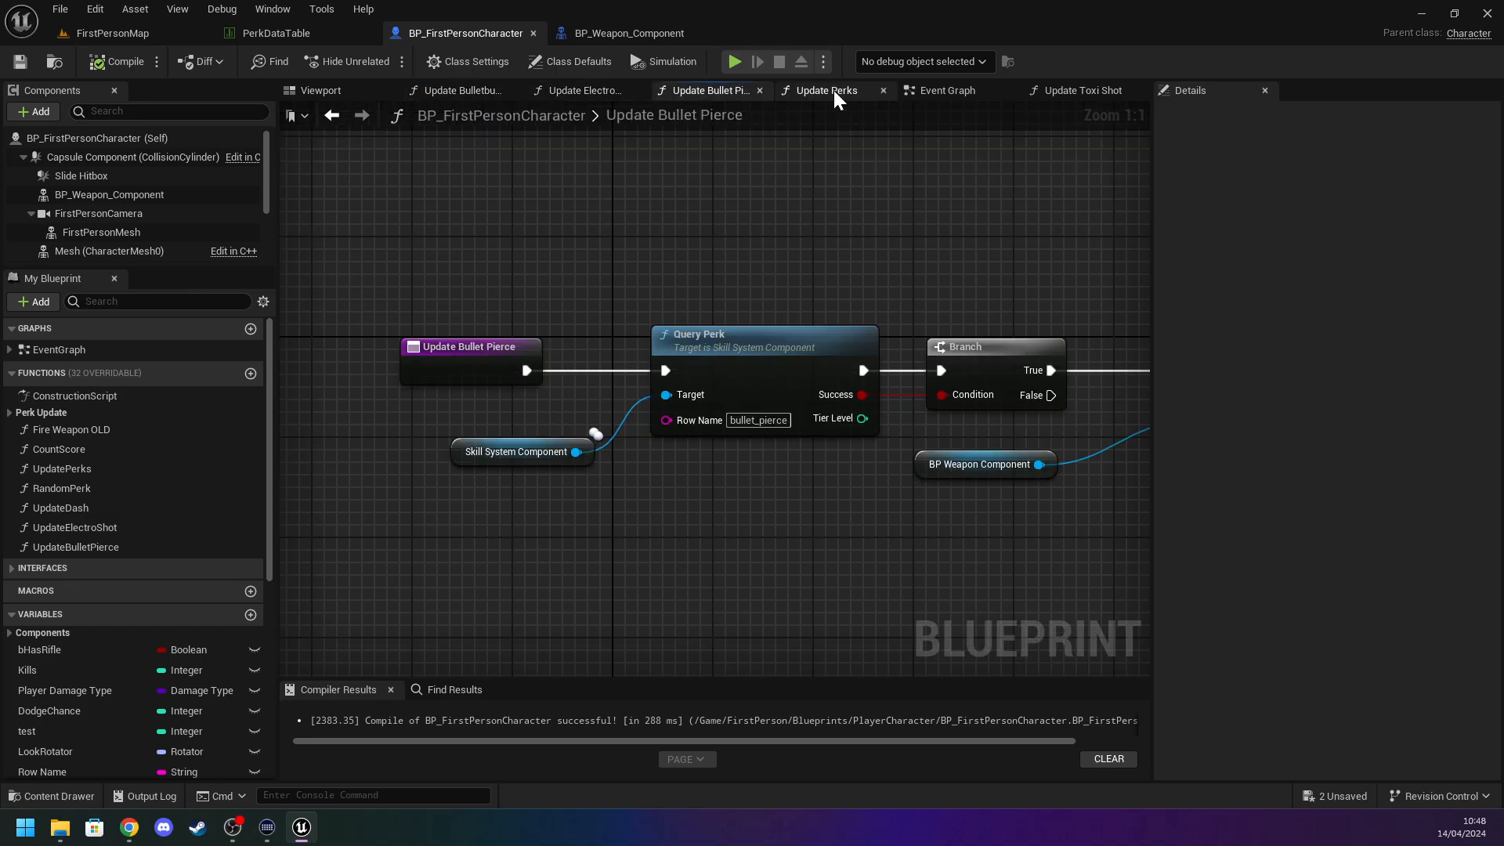
left_click(940, 91)
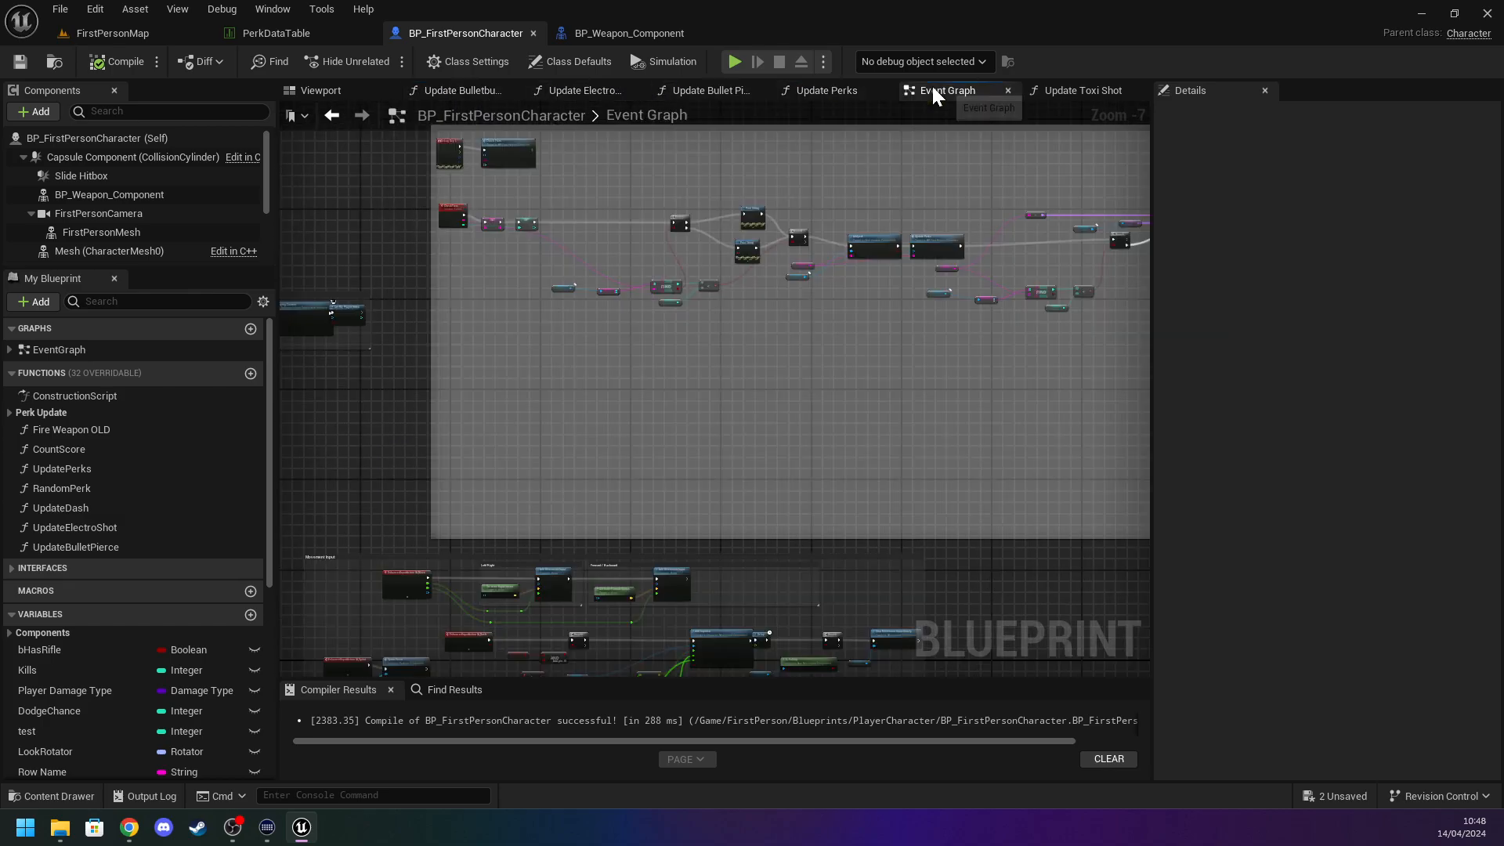
Close the Update Toxi Shot graph and reopen the UpdateBulletPierce function.
left_click(1046, 92)
left_click(1131, 89)
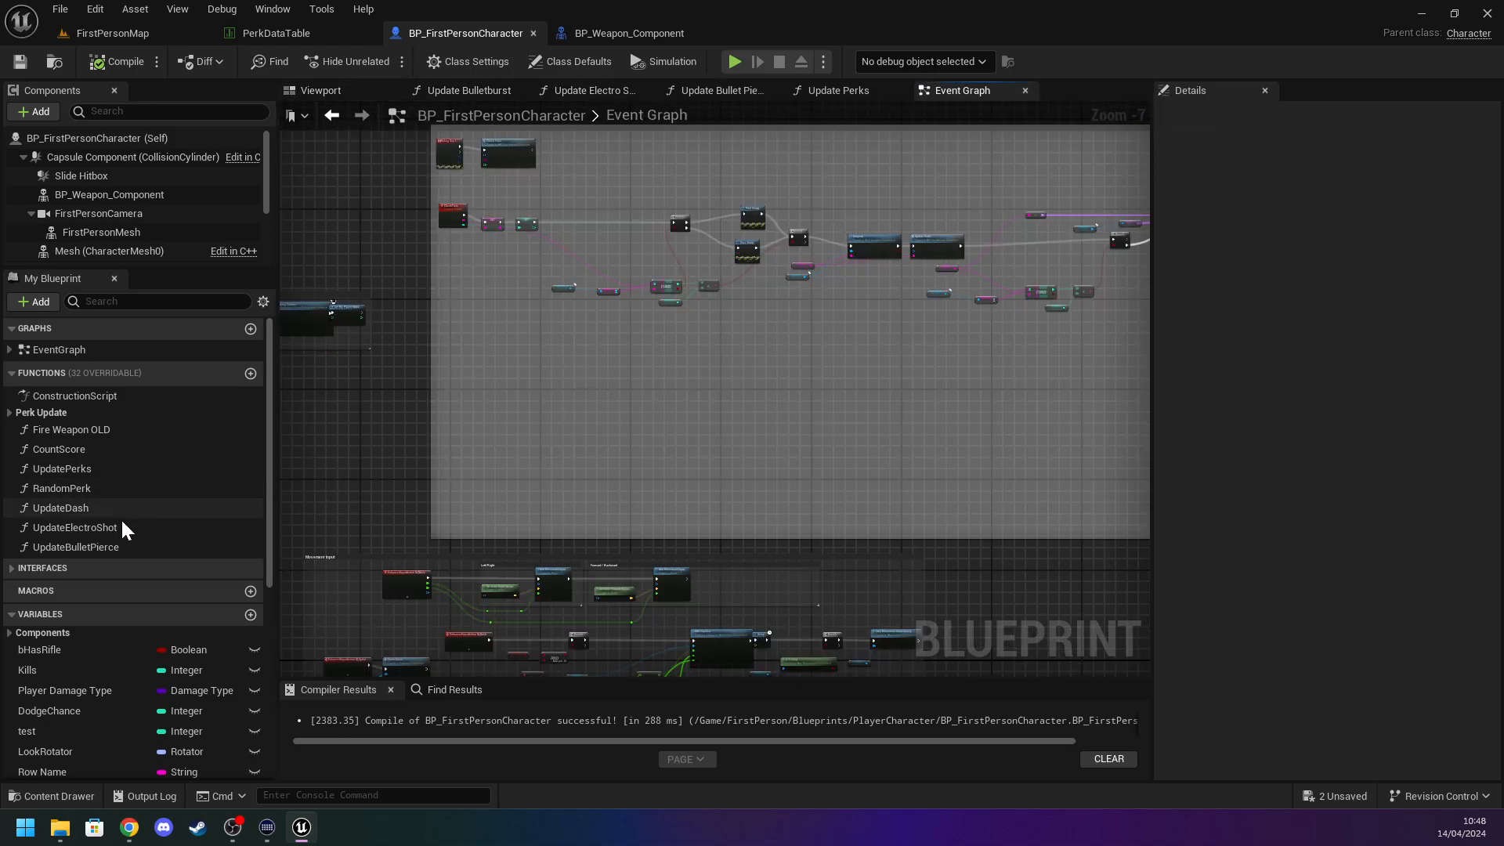
double_click(104, 547)
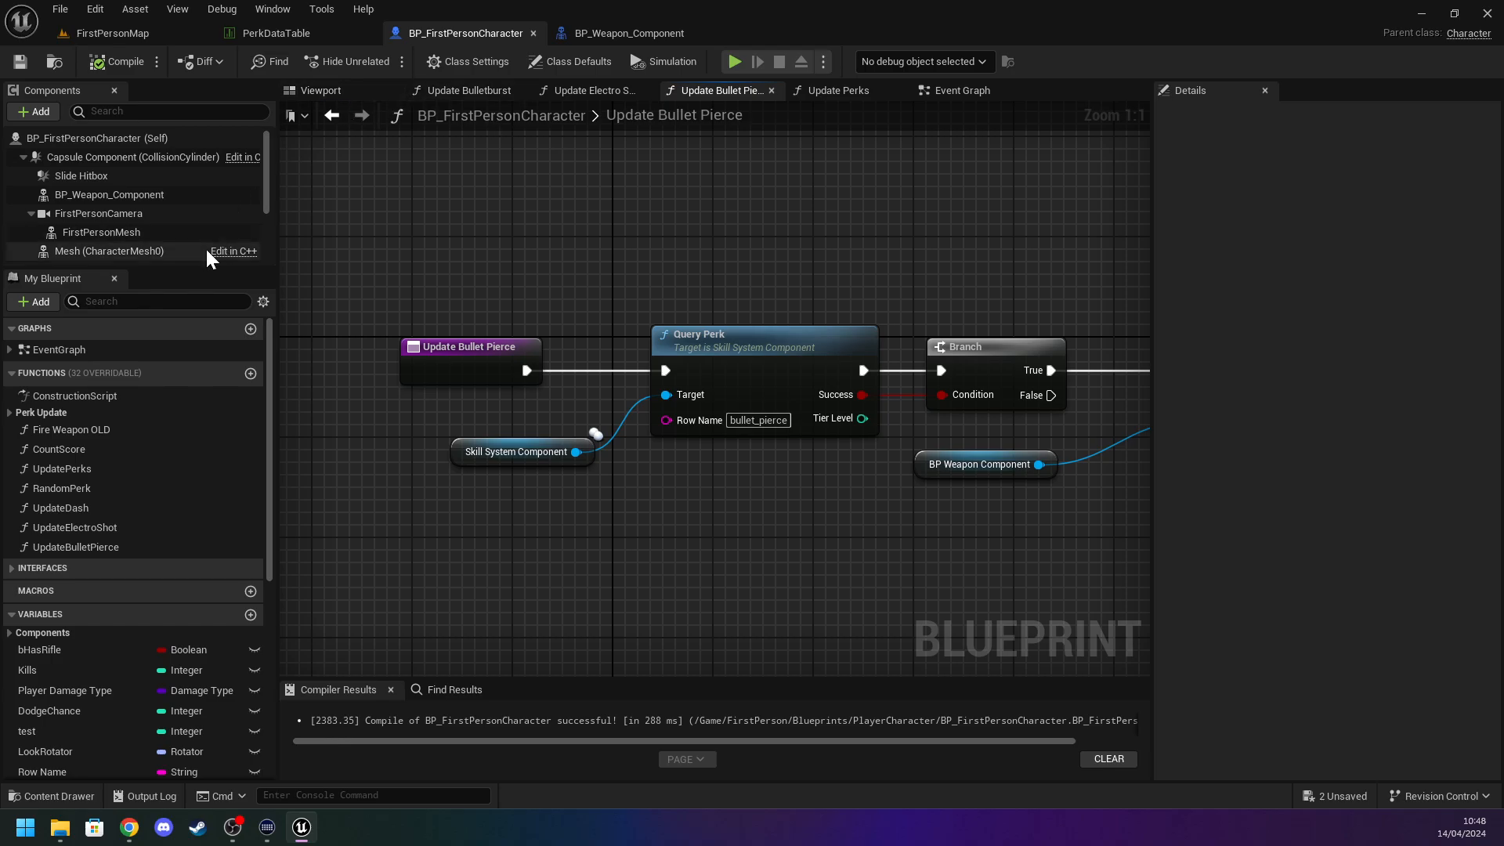
Duplicate the UpdateBulletPierce function and name the copy UpdateBombDrop.
right_click(78, 545)
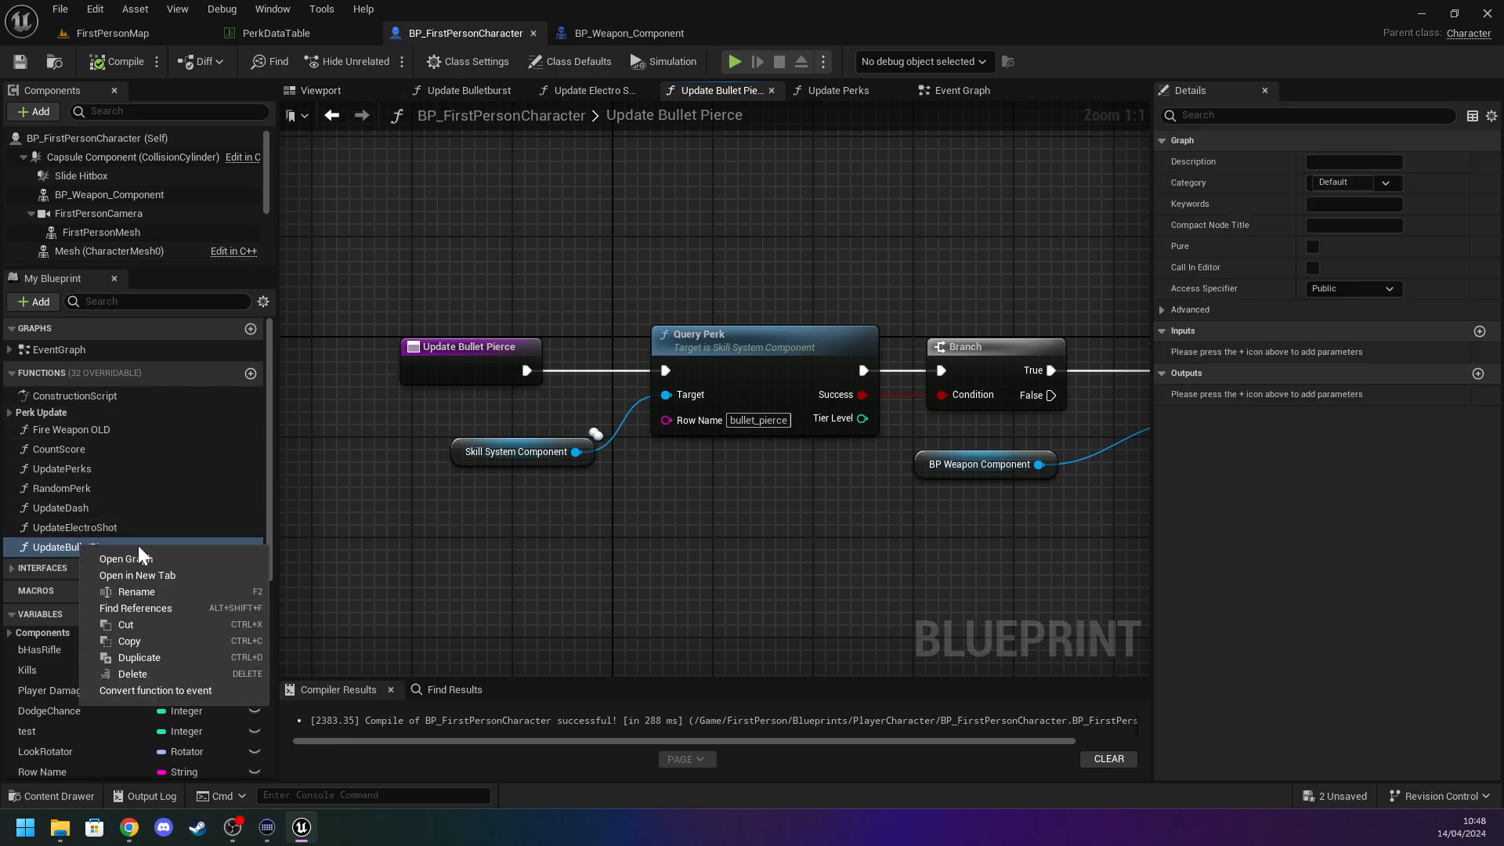
left_click(174, 656)
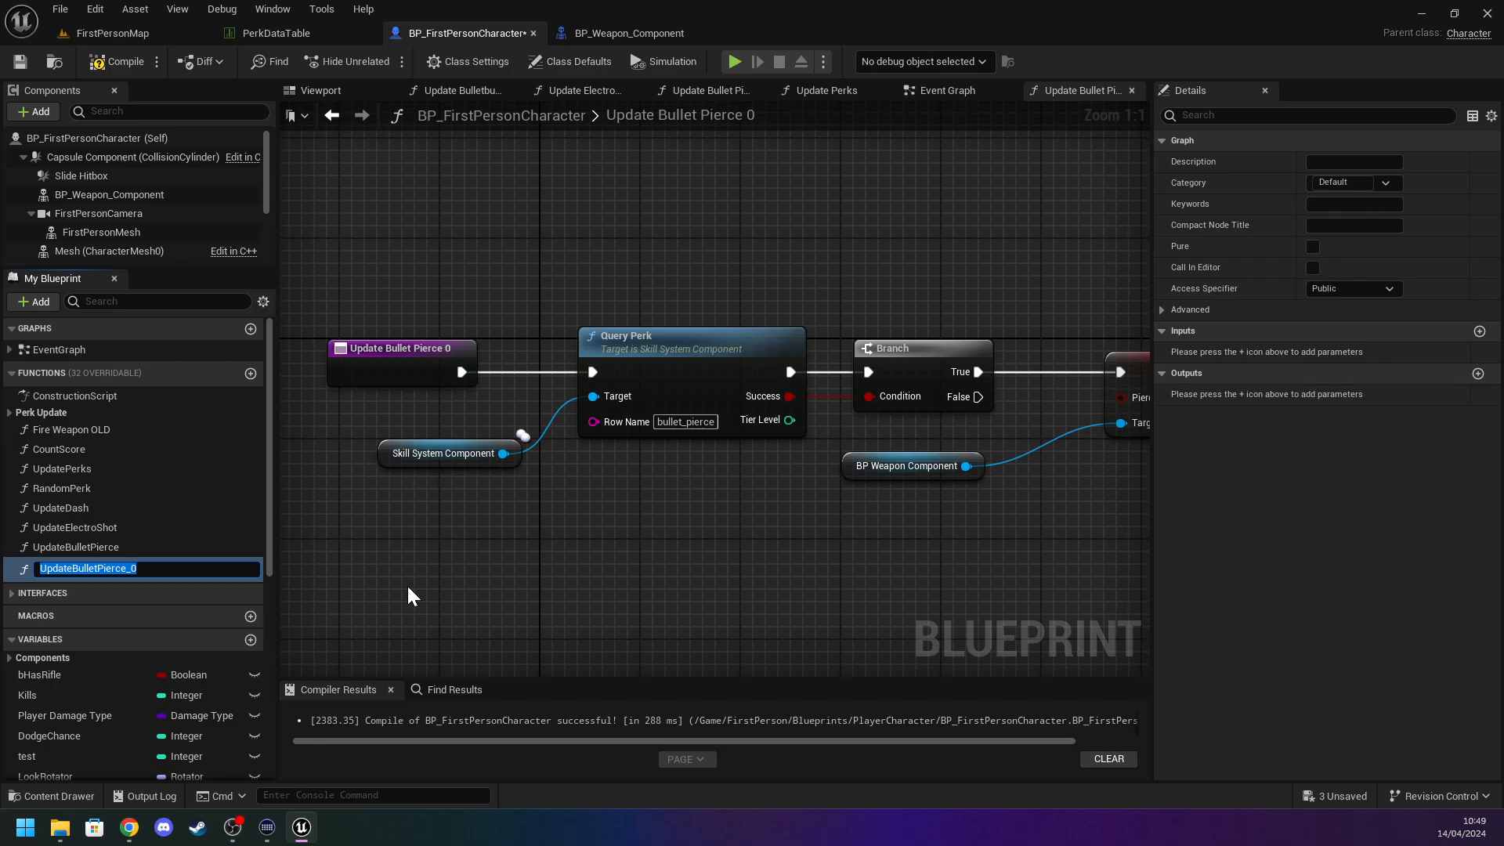
key("End")
key("BackSpace")
key("BackSpace")
key("BackSpace")
key("BackSpace")
key("BackSpace")
key("BackSpace")
key("BackSpace")
key("BackSpace")
key("BackSpace")
key("BackSpace")
key("BackSpace")
key("BackSpace")
key("BackSpace")
key("BackSpace")
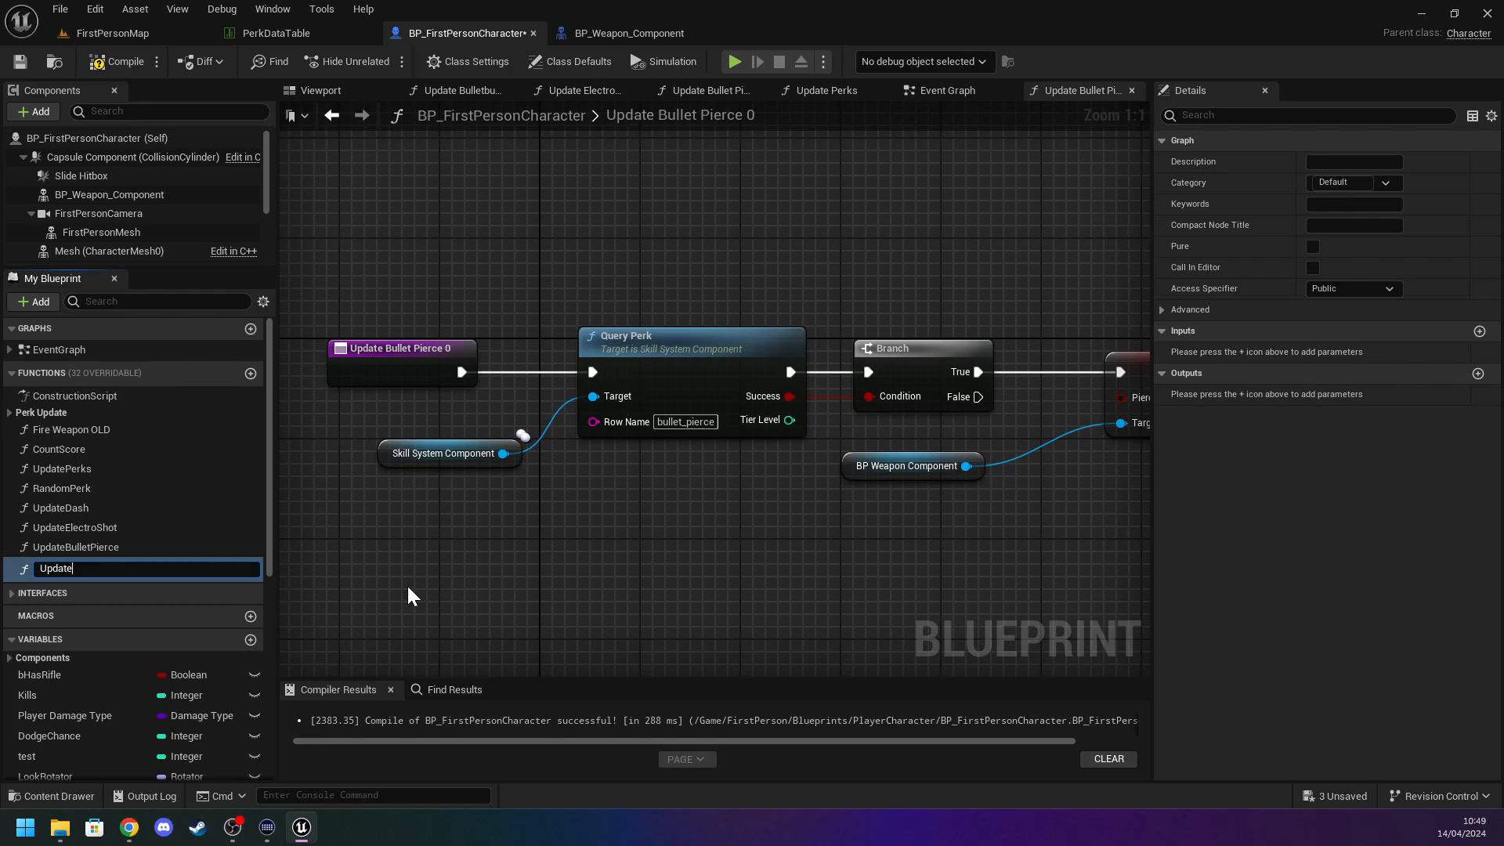
type("BombDrop")
key("Return")
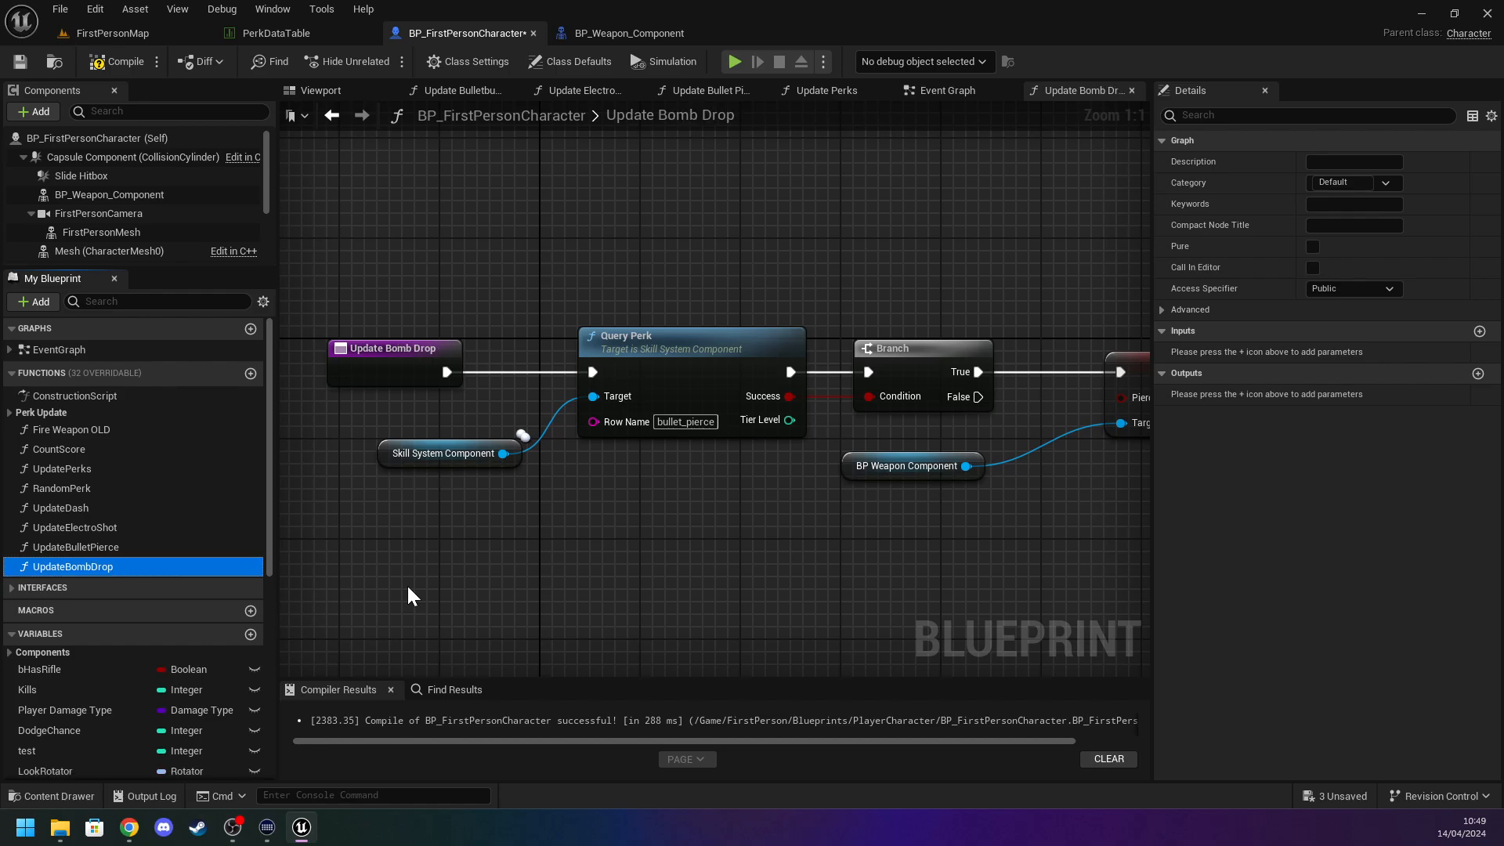
Set the Query Perk node's Row Name to bomb_drop in the Update Bomb Drop function.
left_click(678, 423)
type("bomb")
key("Return")
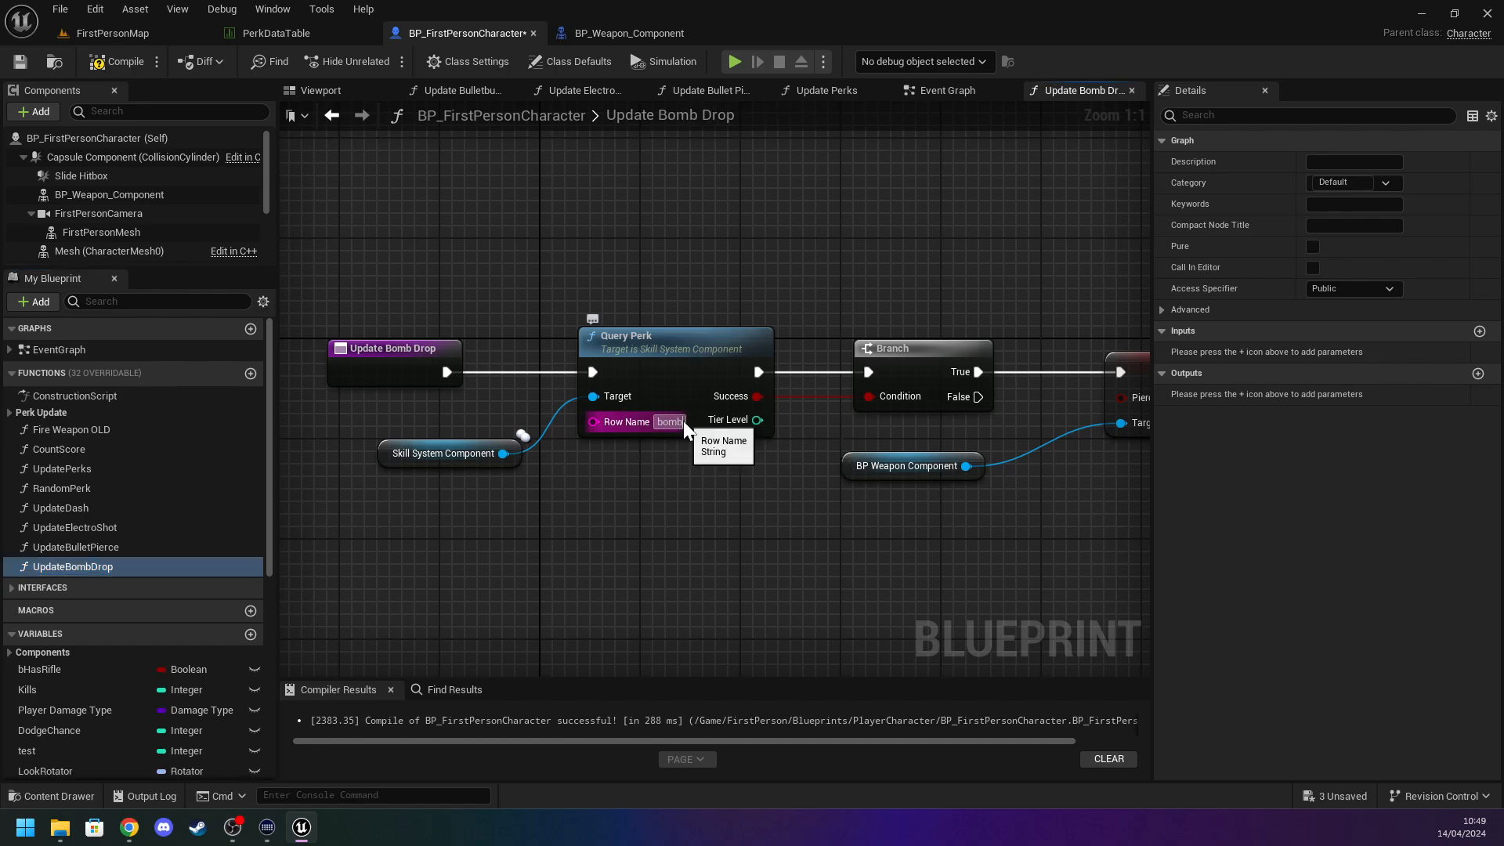
type("_drop")
left_click(689, 516)
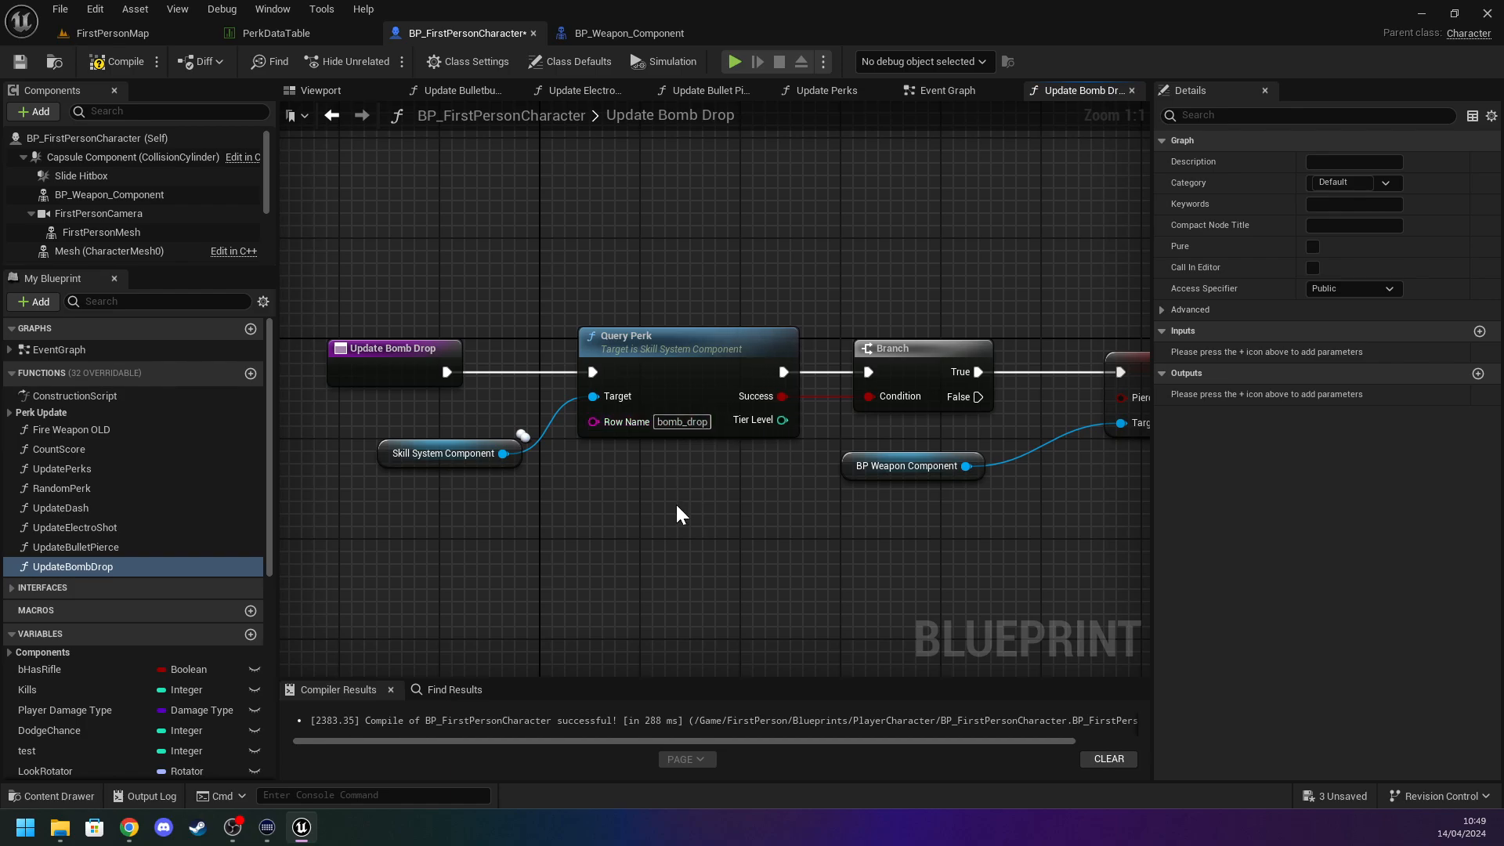
Compile and save BP_FirstPersonCharacter with the new Update Bomb Drop function.
right_click_drag(669, 495, 447, 533)
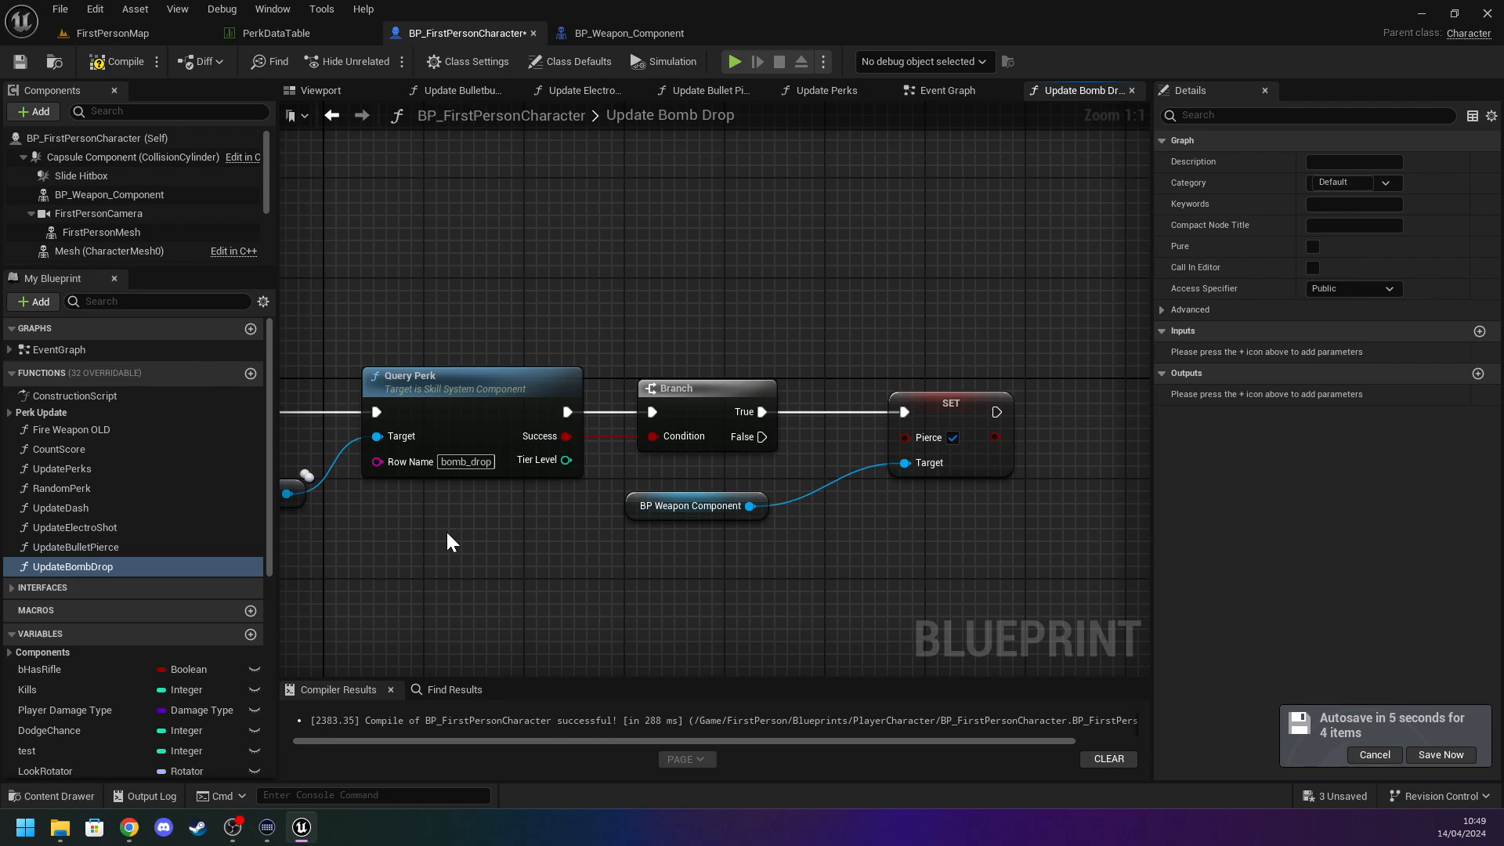
left_click(118, 61)
left_click(11, 65)
right_click_drag(502, 284, 282, 247)
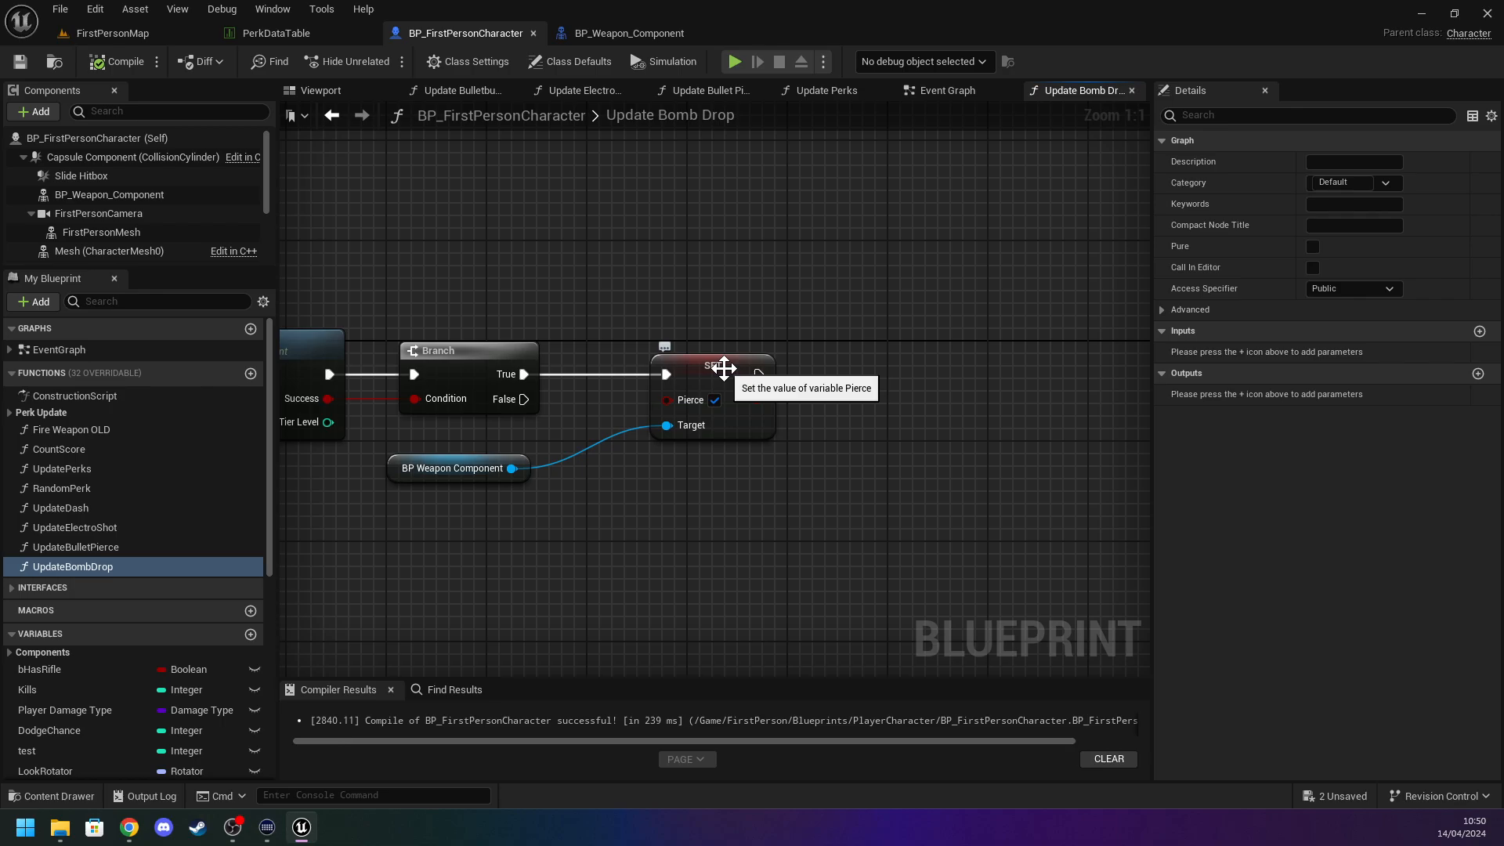
left_click(726, 412)
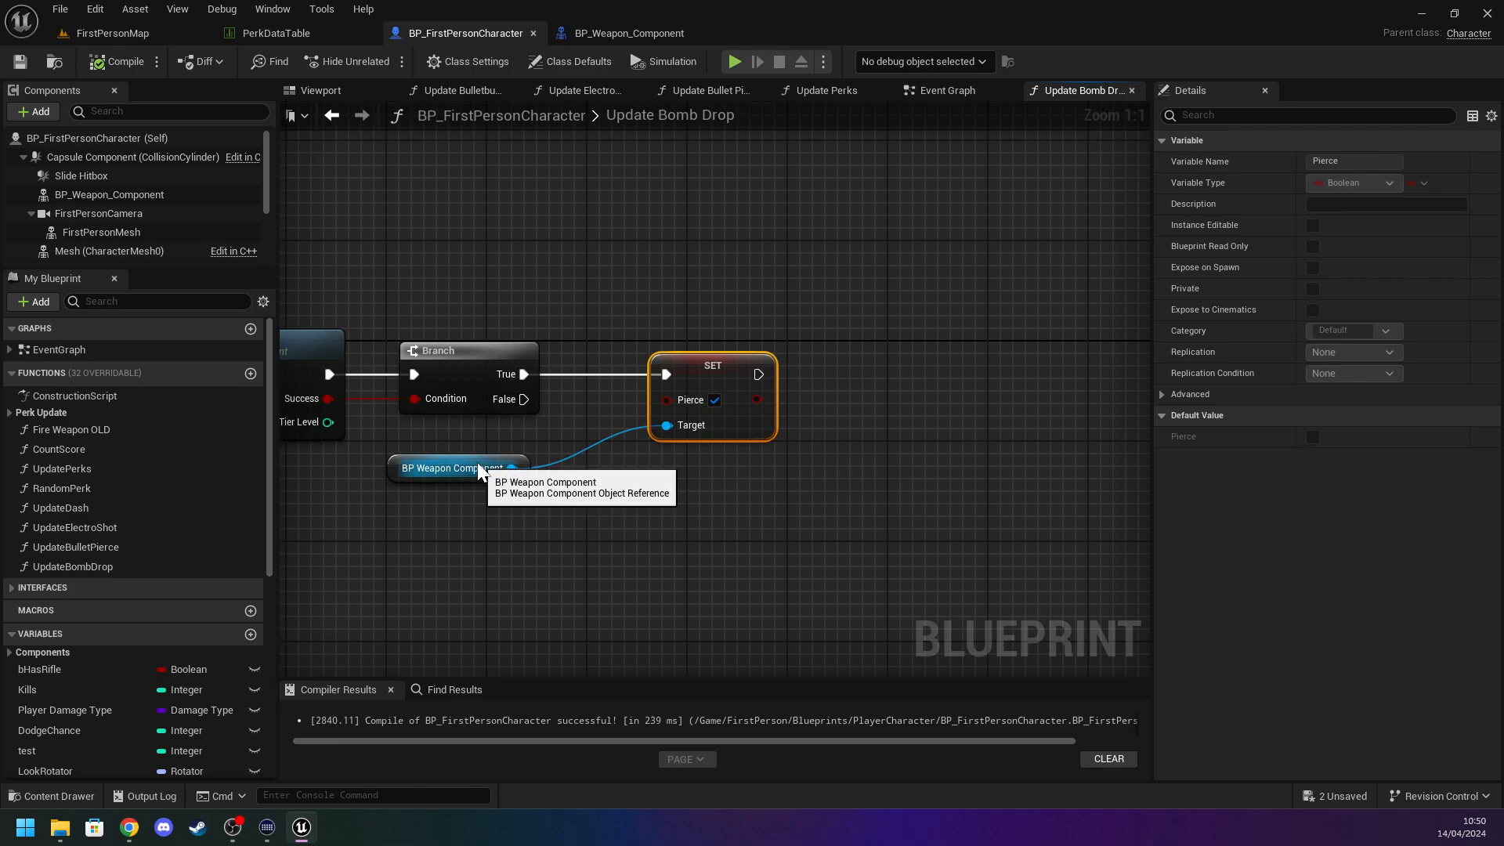
left_click_drag(749, 506, 482, 431)
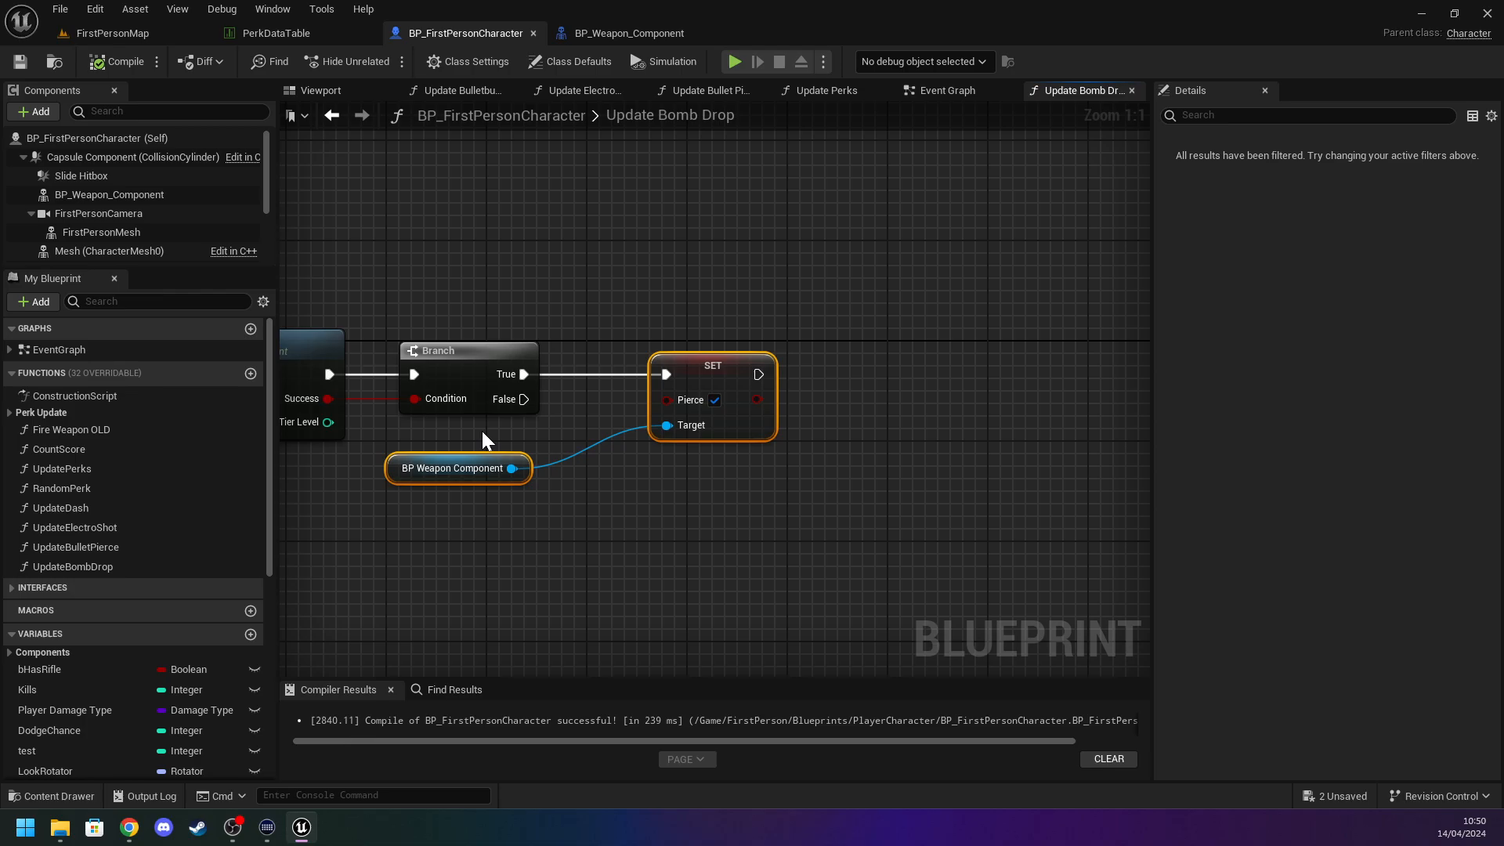
right_click(571, 215)
Open the Player_Damage blueprint from the Damage folder under Content.
left_click(270, 33)
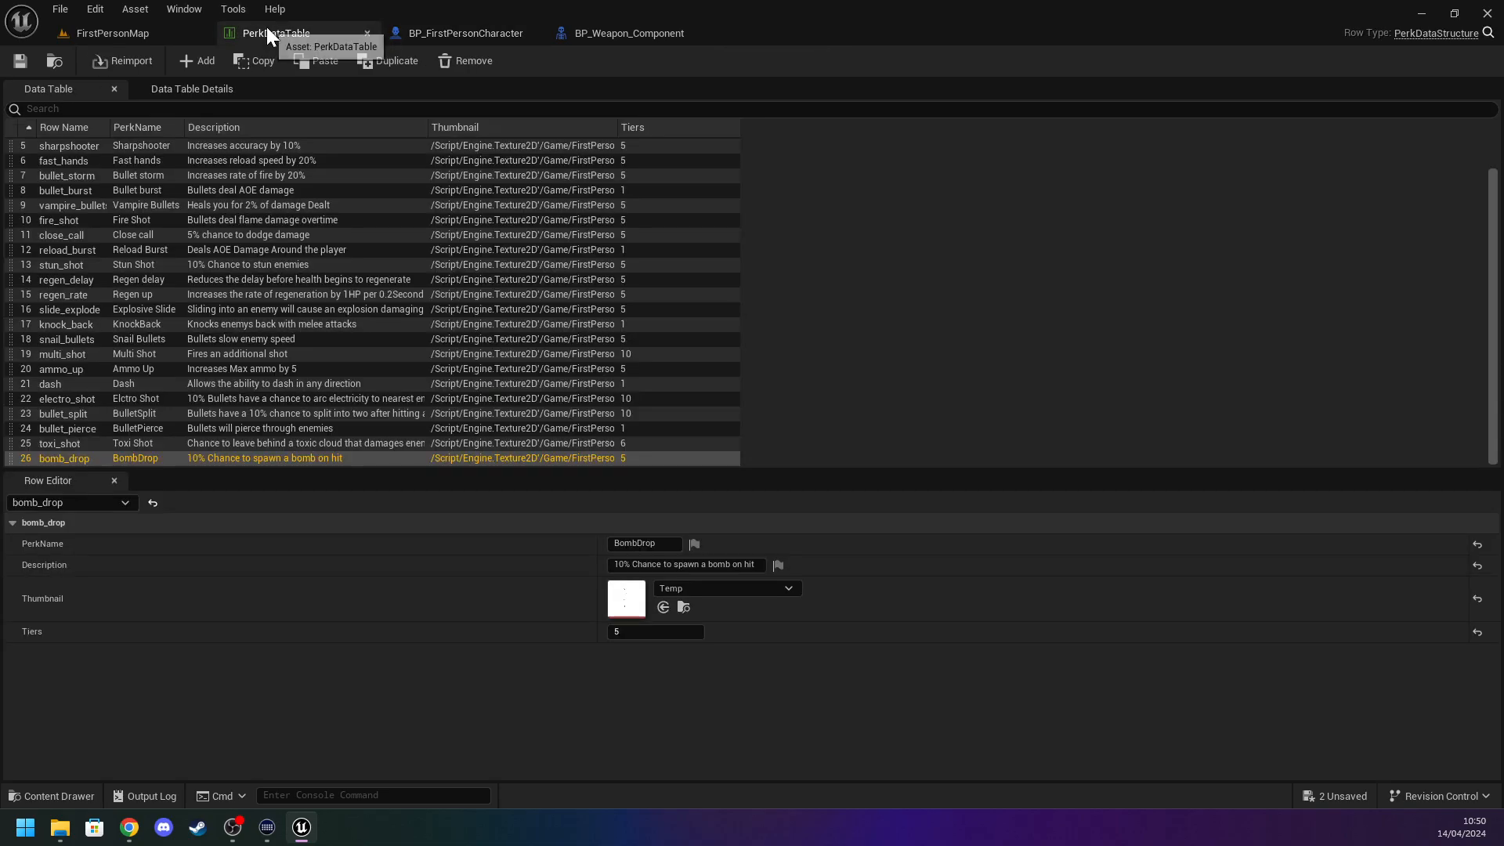
key("ctrl+space")
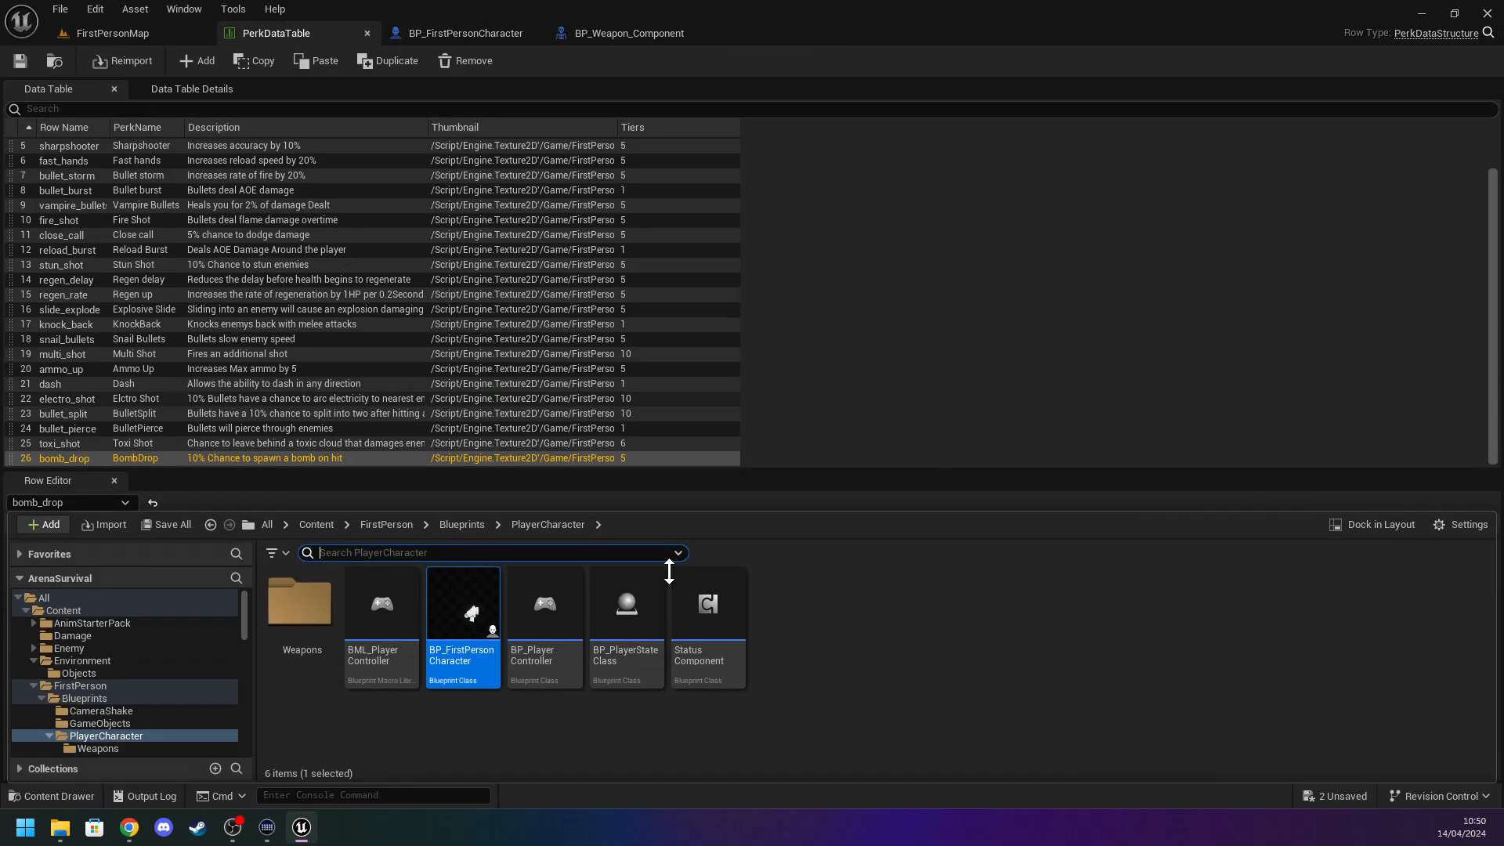
left_click(365, 525)
double_click(381, 600)
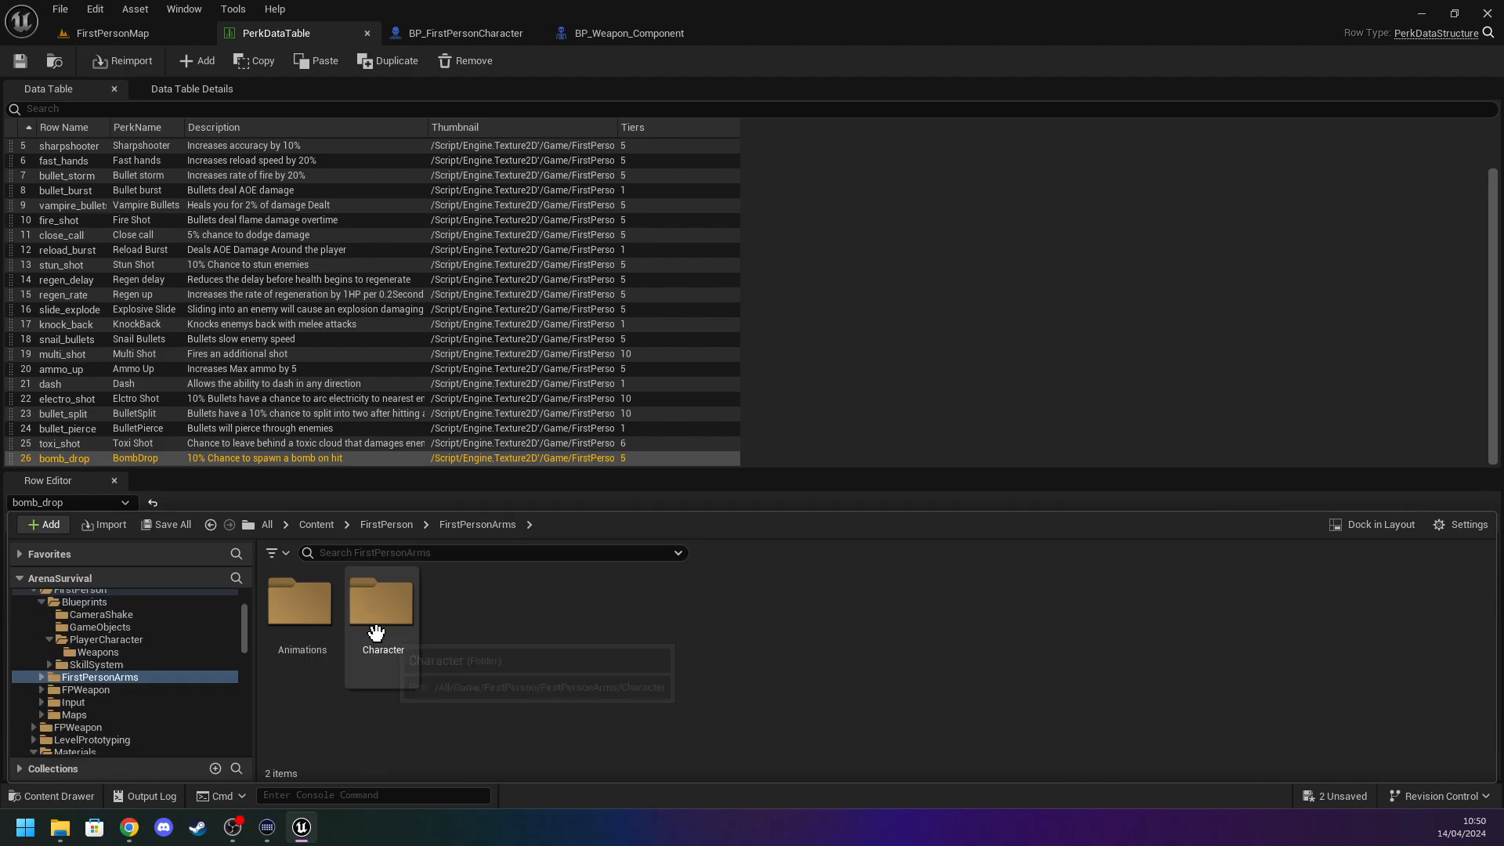
left_click(316, 524)
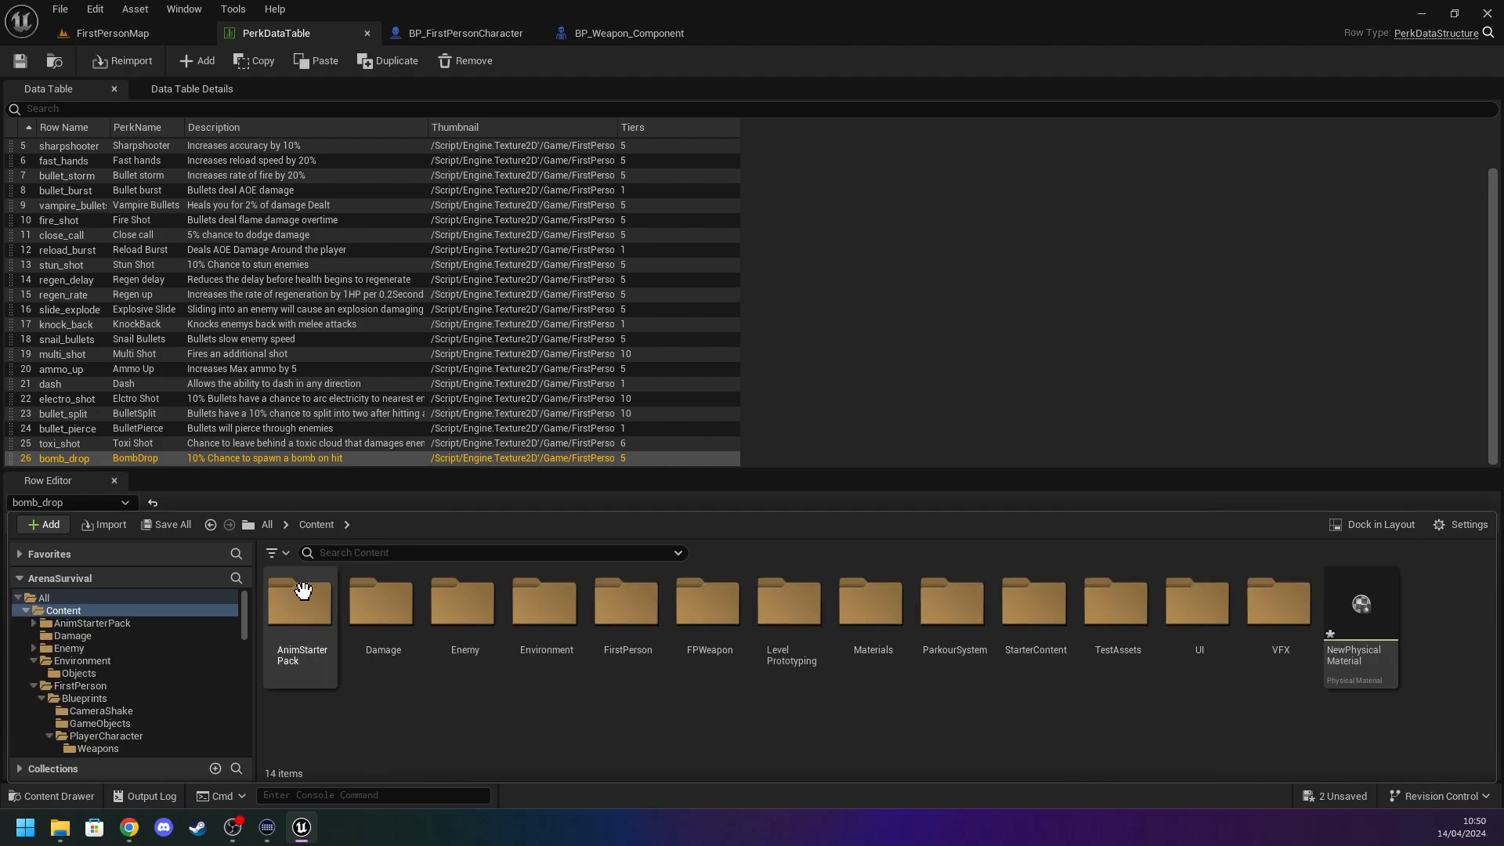
double_click(382, 602)
double_click(463, 641)
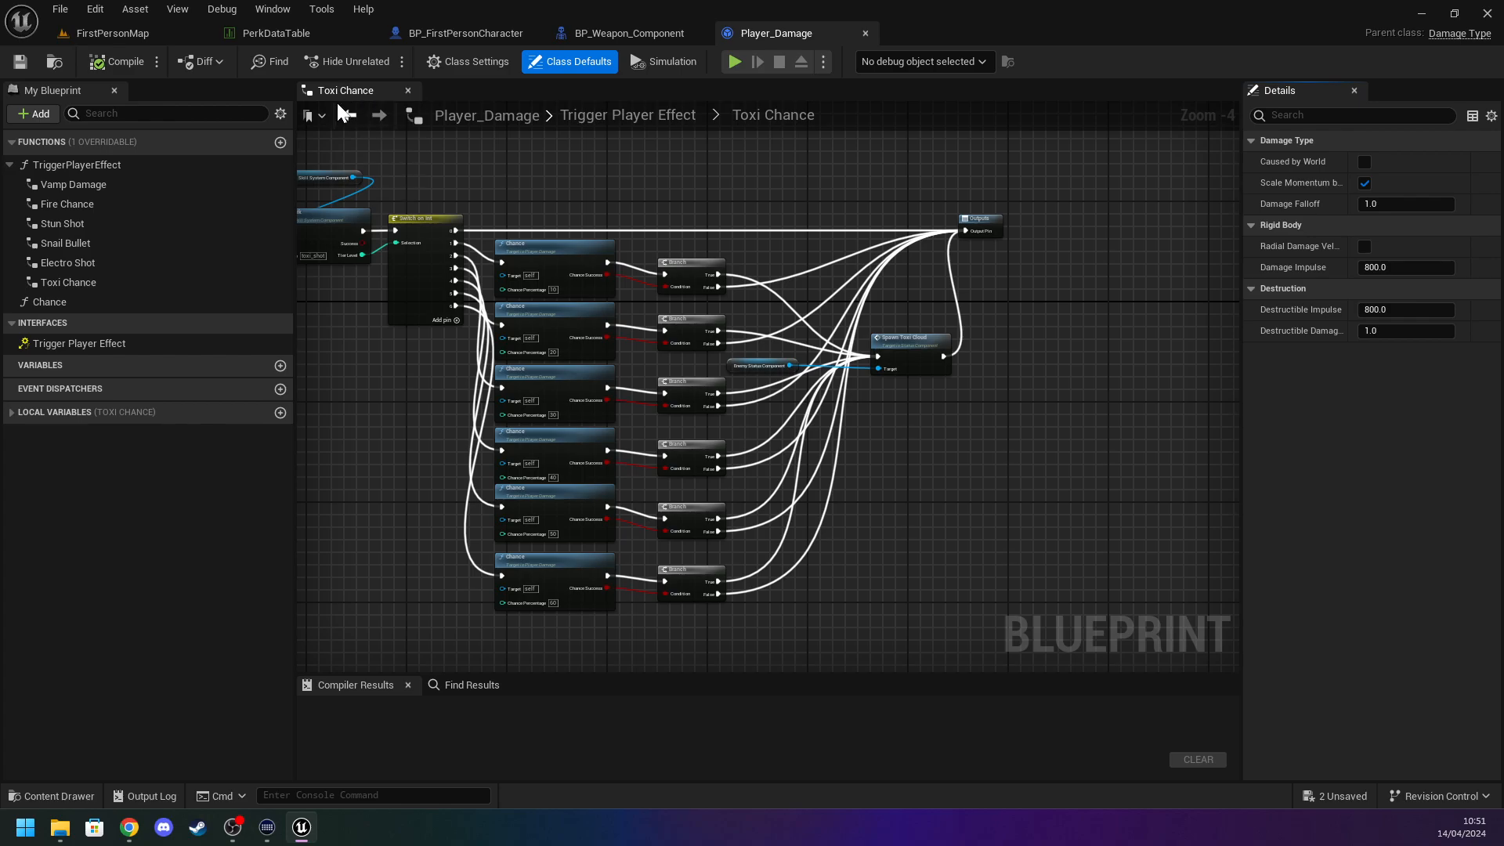
Open the TriggerPlayerEffect function and paste a copy of the ElectroShot collapsed graph beside the Toxi Chance node.
double_click(95, 167)
right_click_drag(700, 264, 807, 365)
scroll(807, 365, "up", 5)
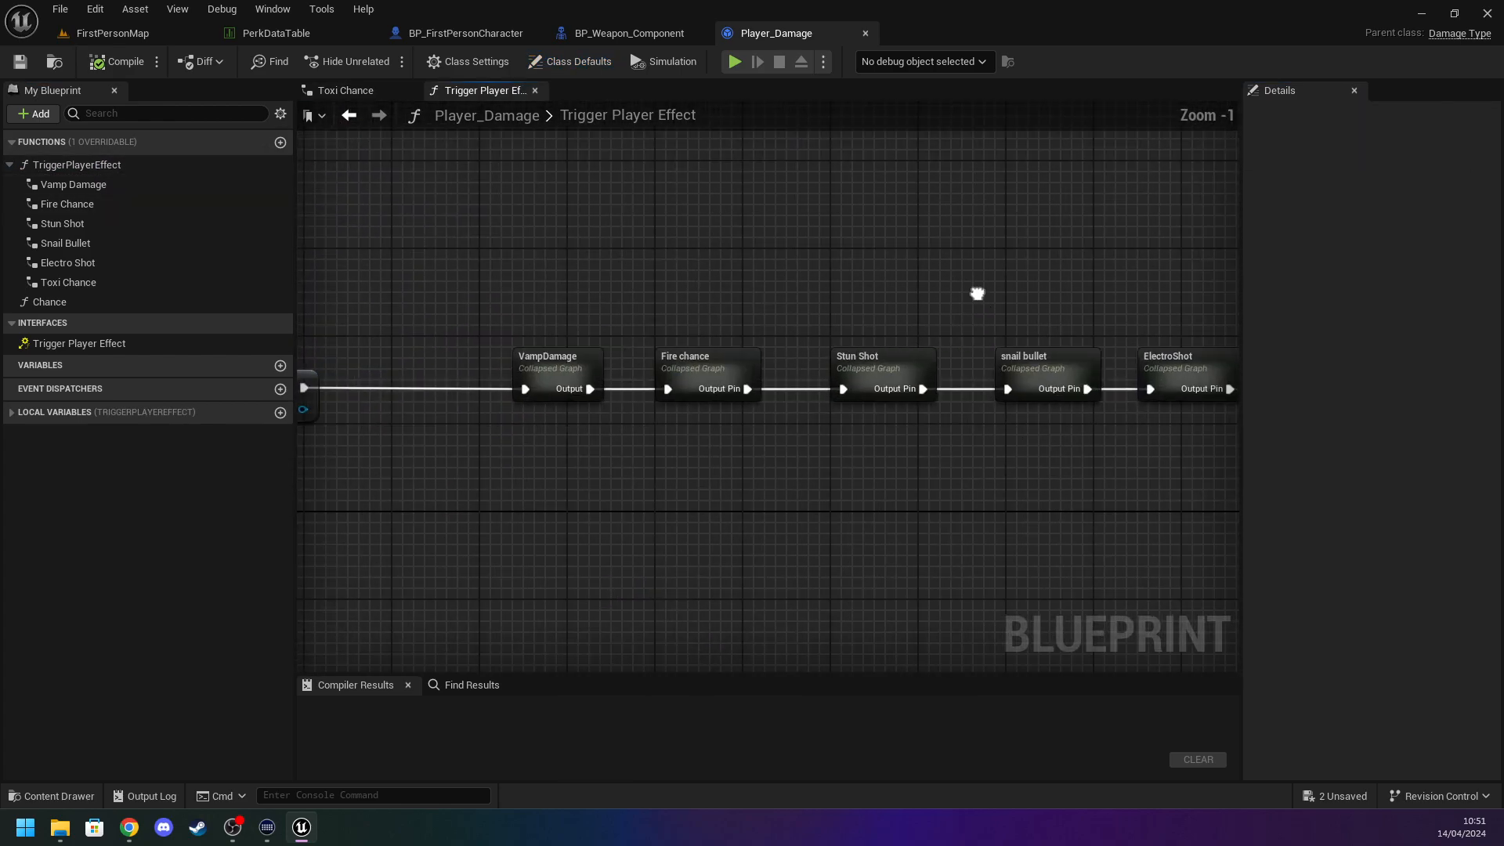
right_click_drag(984, 291, 322, 332)
scroll(510, 340, "up", 1)
left_click(535, 402)
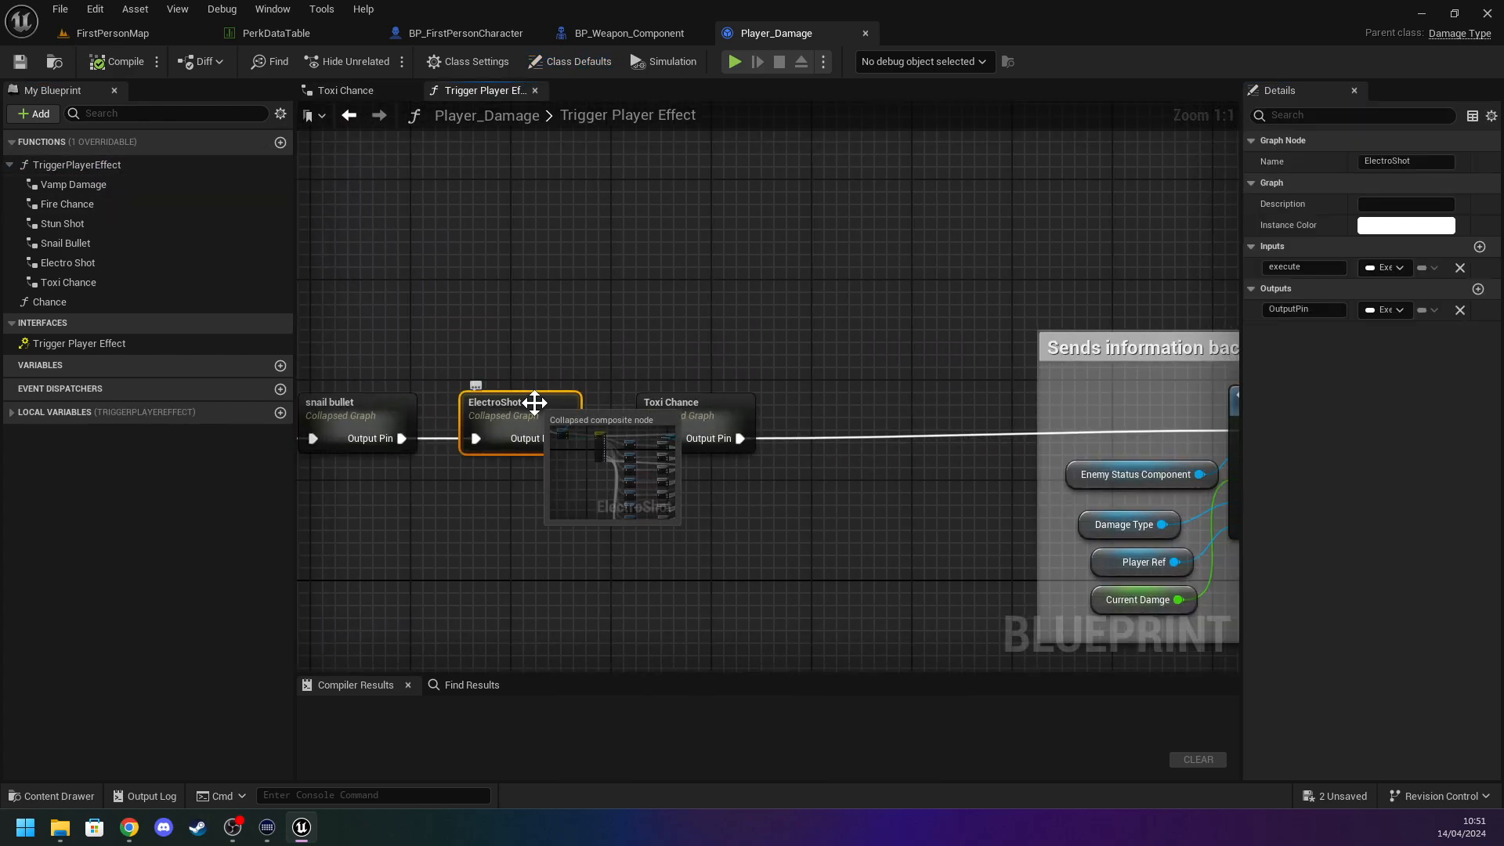
key("ctrl+v")
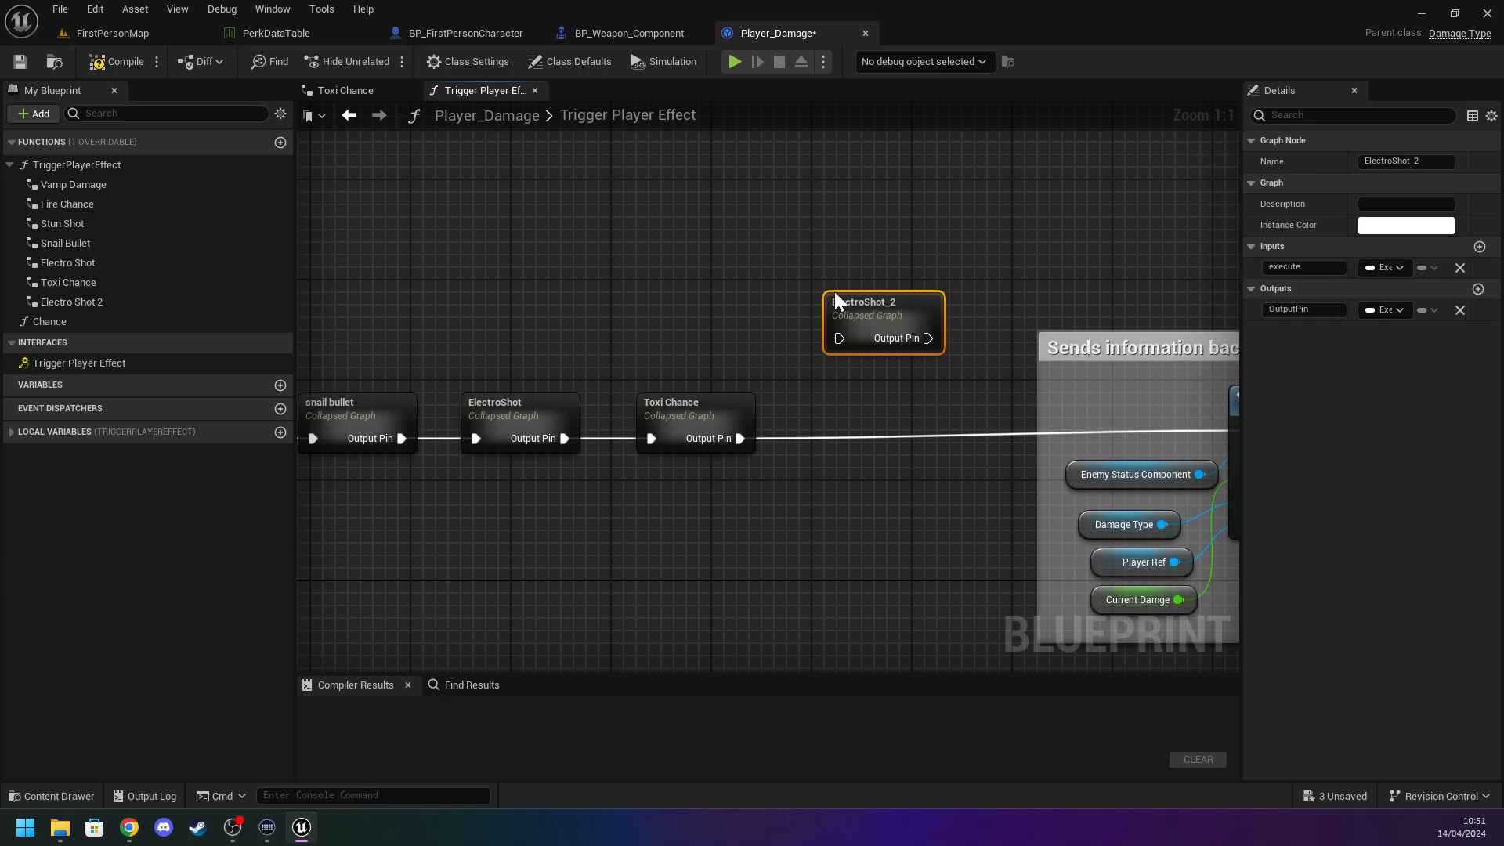
left_click_drag(872, 325, 862, 388)
left_click(884, 343)
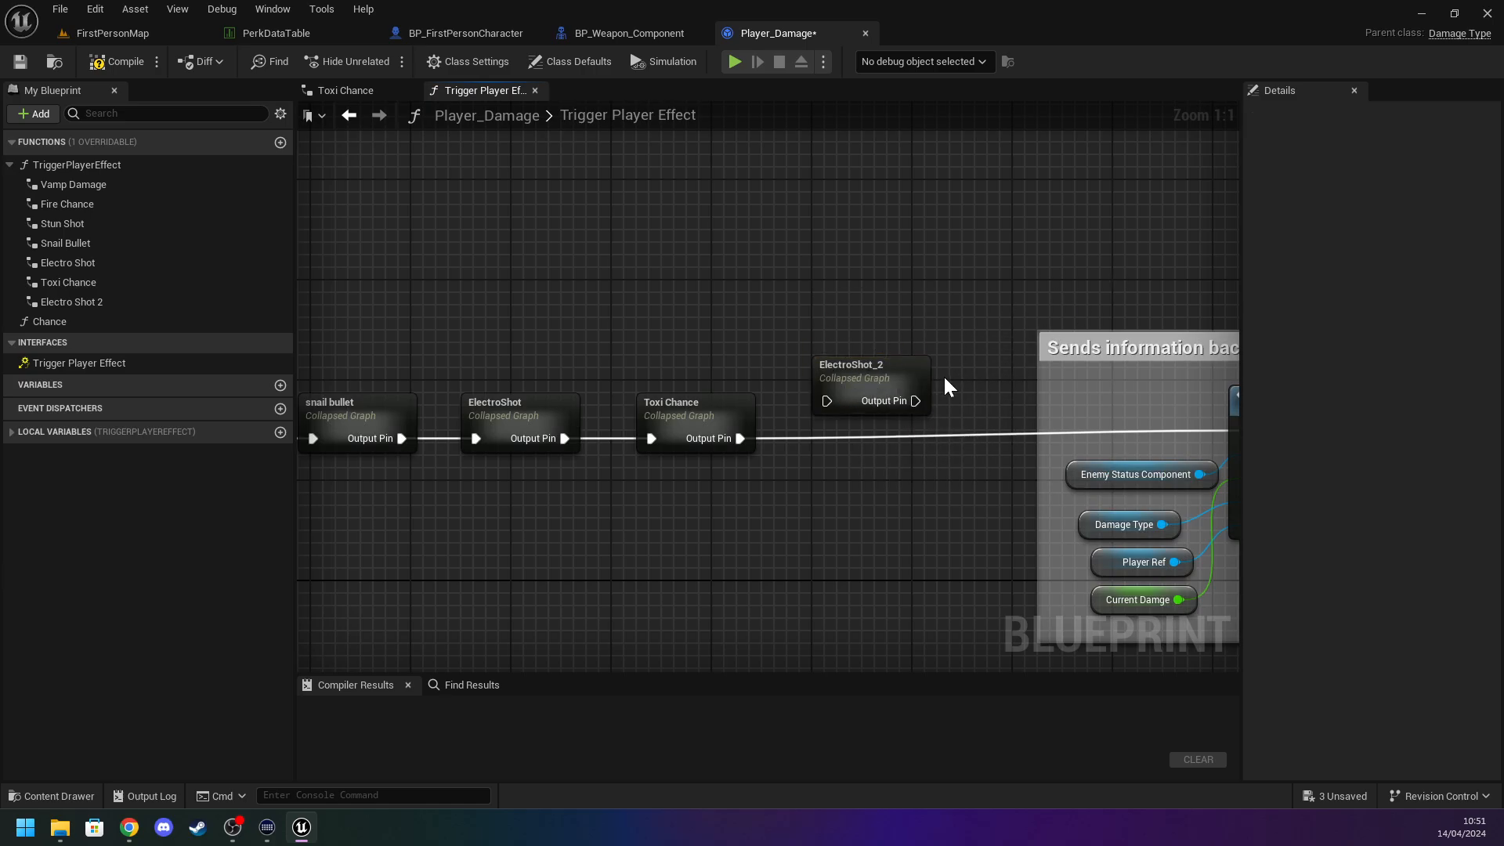
Rename the copied collapsed graph to Bomb Drop and wire it between the Toxi Chance and Damage Taken nodes.
left_click(1406, 162)
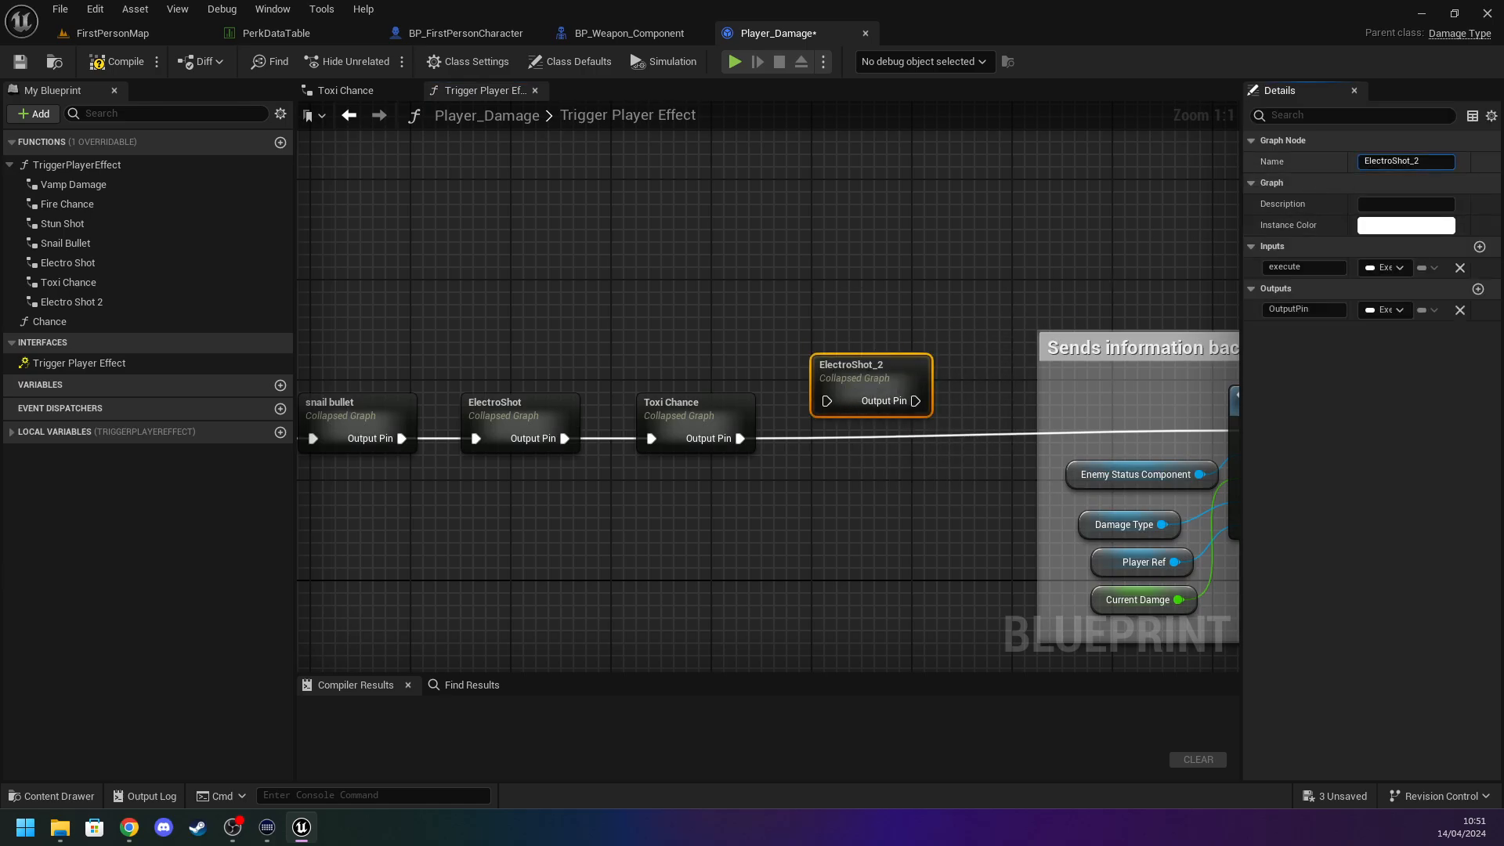
key("BackSpace")
key("BackSpace")
key("BackSpace")
key("BackSpace")
key("BackSpace")
key("BackSpace")
key("BackSpace")
key("BackSpace")
key("BackSpace")
key("BackSpace")
key("BackSpace")
key("BackSpace")
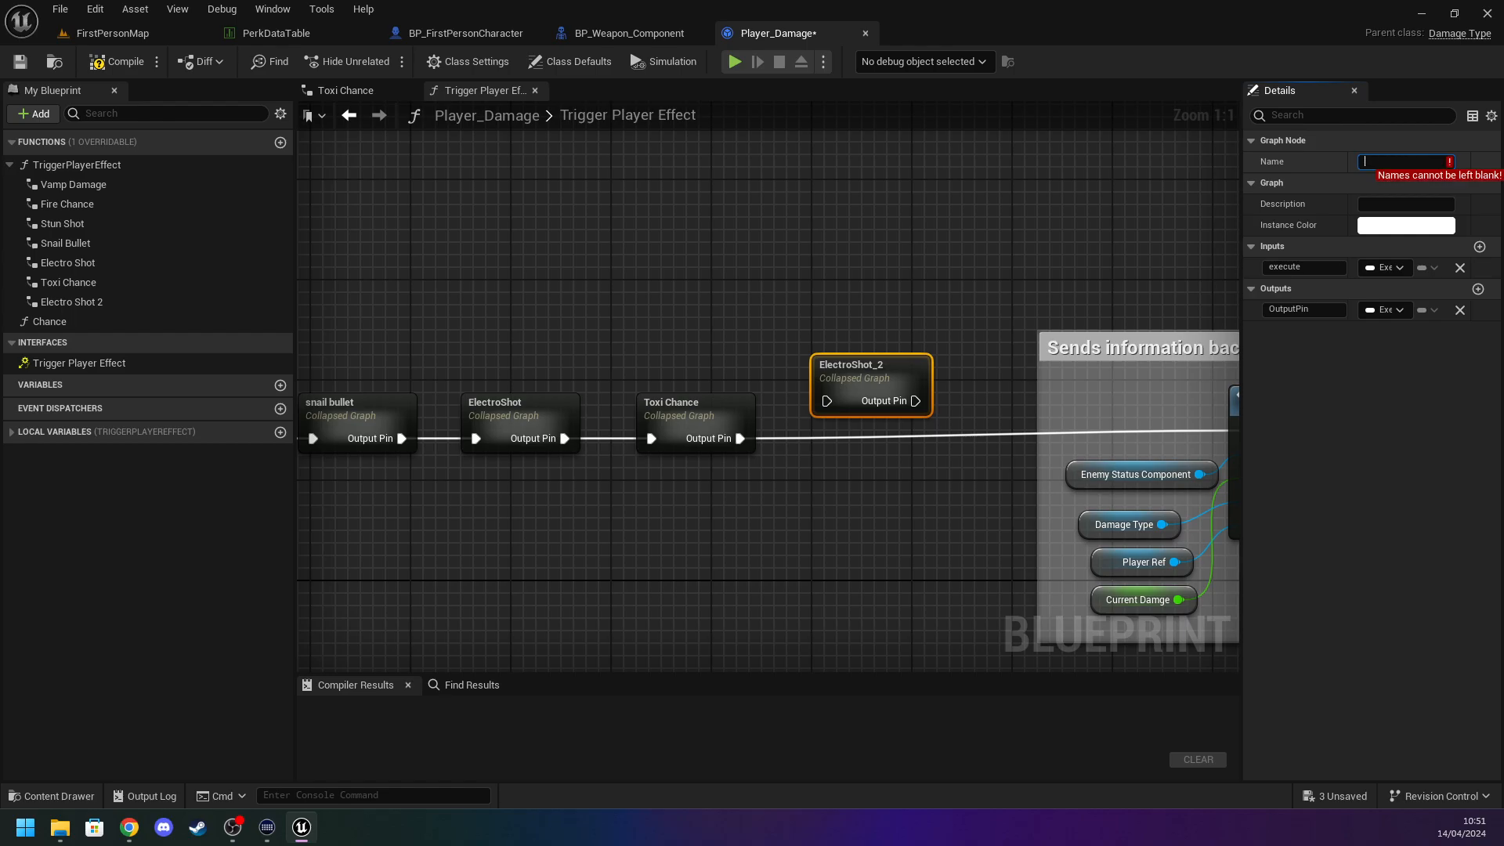
type("Bomb")
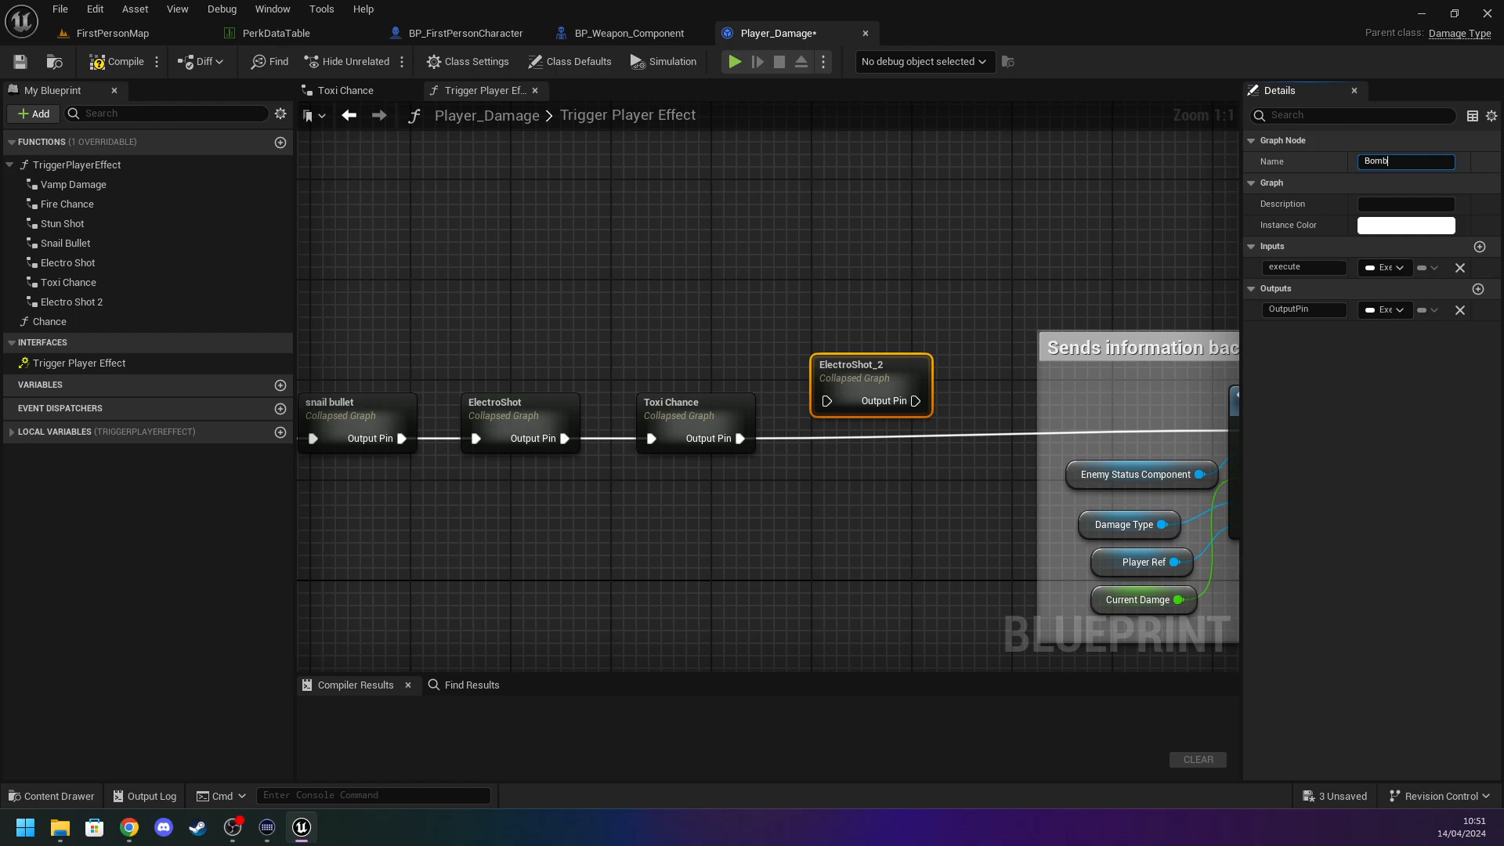
type(" Drop")
key("Return")
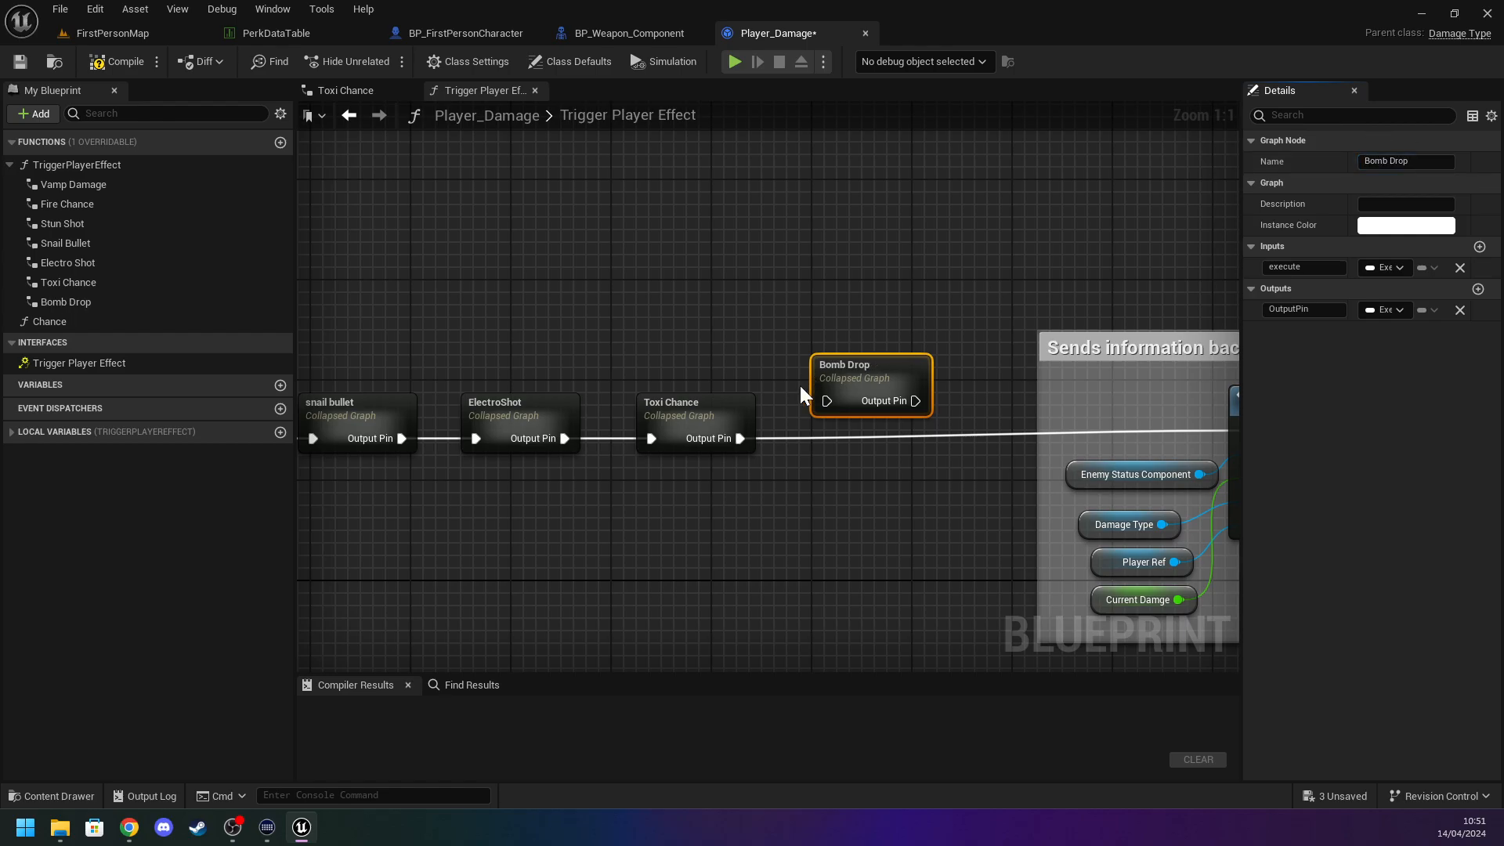
right_click_drag(907, 400, 755, 351)
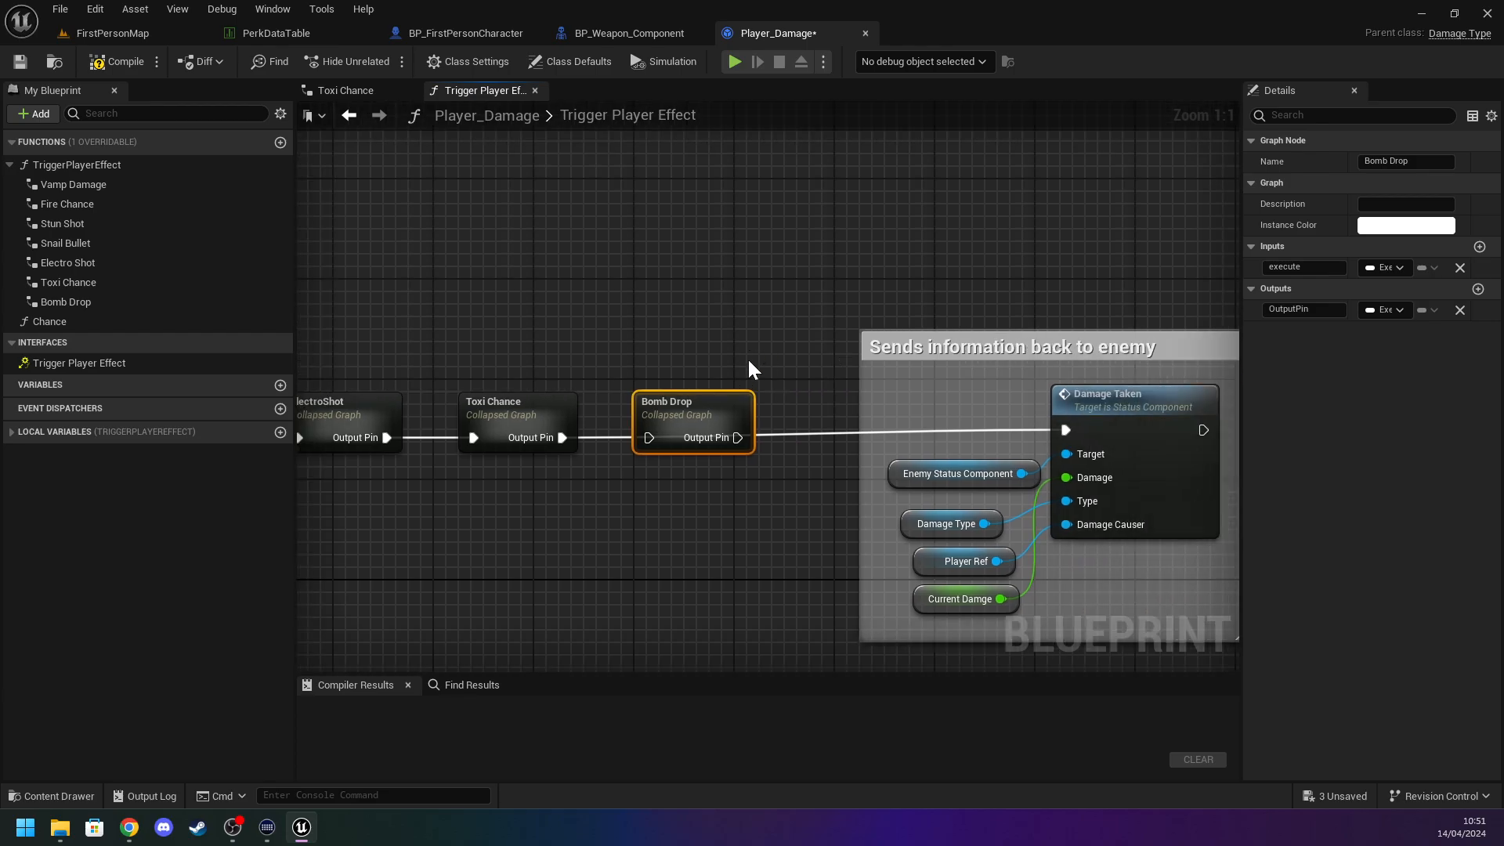
left_click_drag(563, 437, 1066, 429)
Open the Bomb Drop graph and delete the Max Lightning Chain, Current Chain and less-than comparison nodes.
double_click(701, 405)
scroll(580, 283, "up", 5)
right_click_drag(572, 304, 906, 357)
left_click_drag(705, 594, 514, 427)
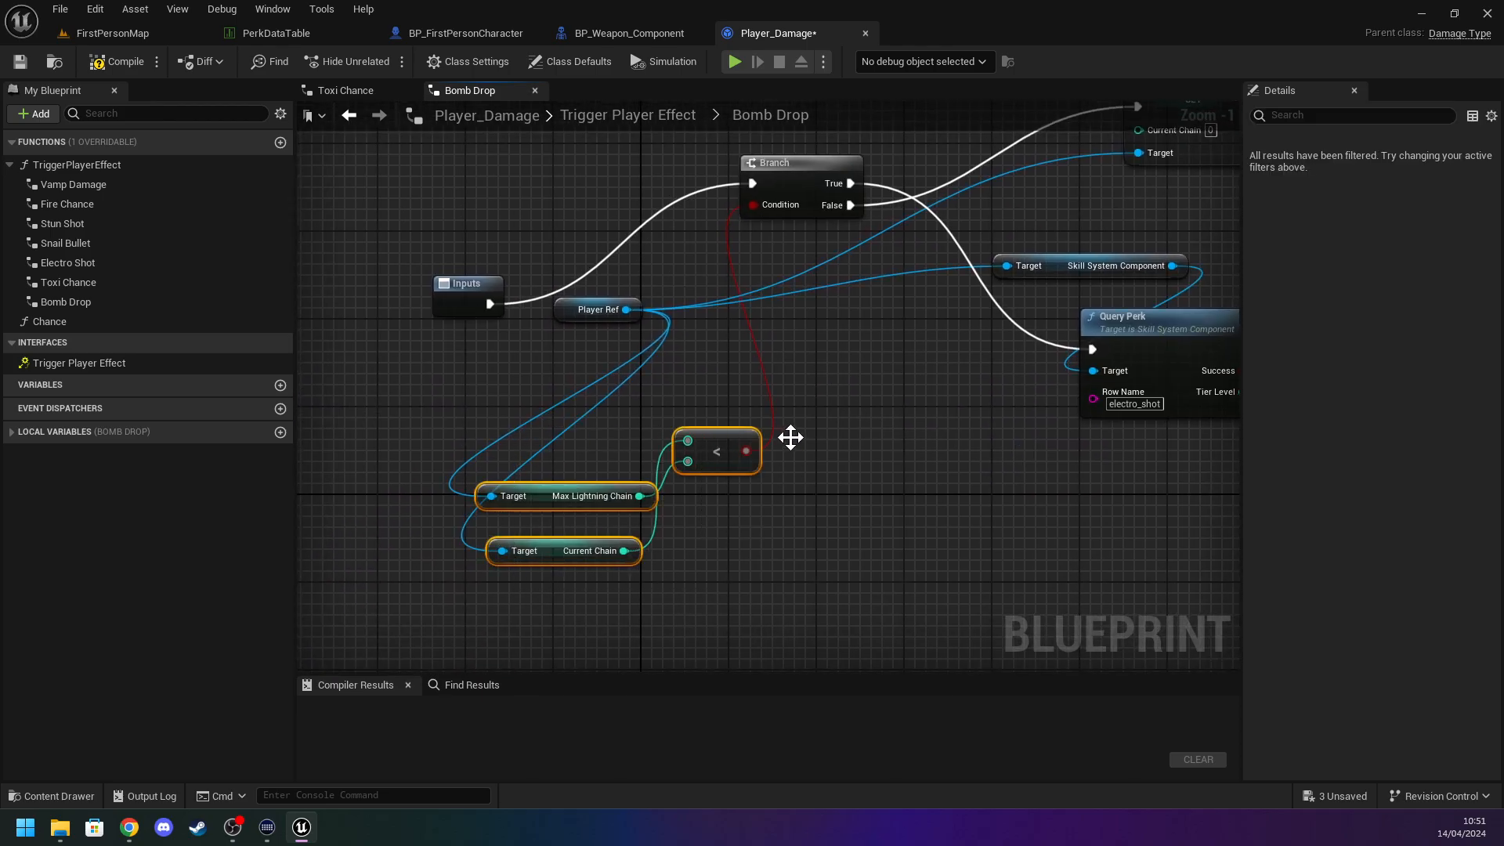
key("Delete")
Move the Skill System Component node beside the Query Perk node's target and delete the SET Current Chain node after the Branch's False output.
right_click_drag(752, 357, 682, 470)
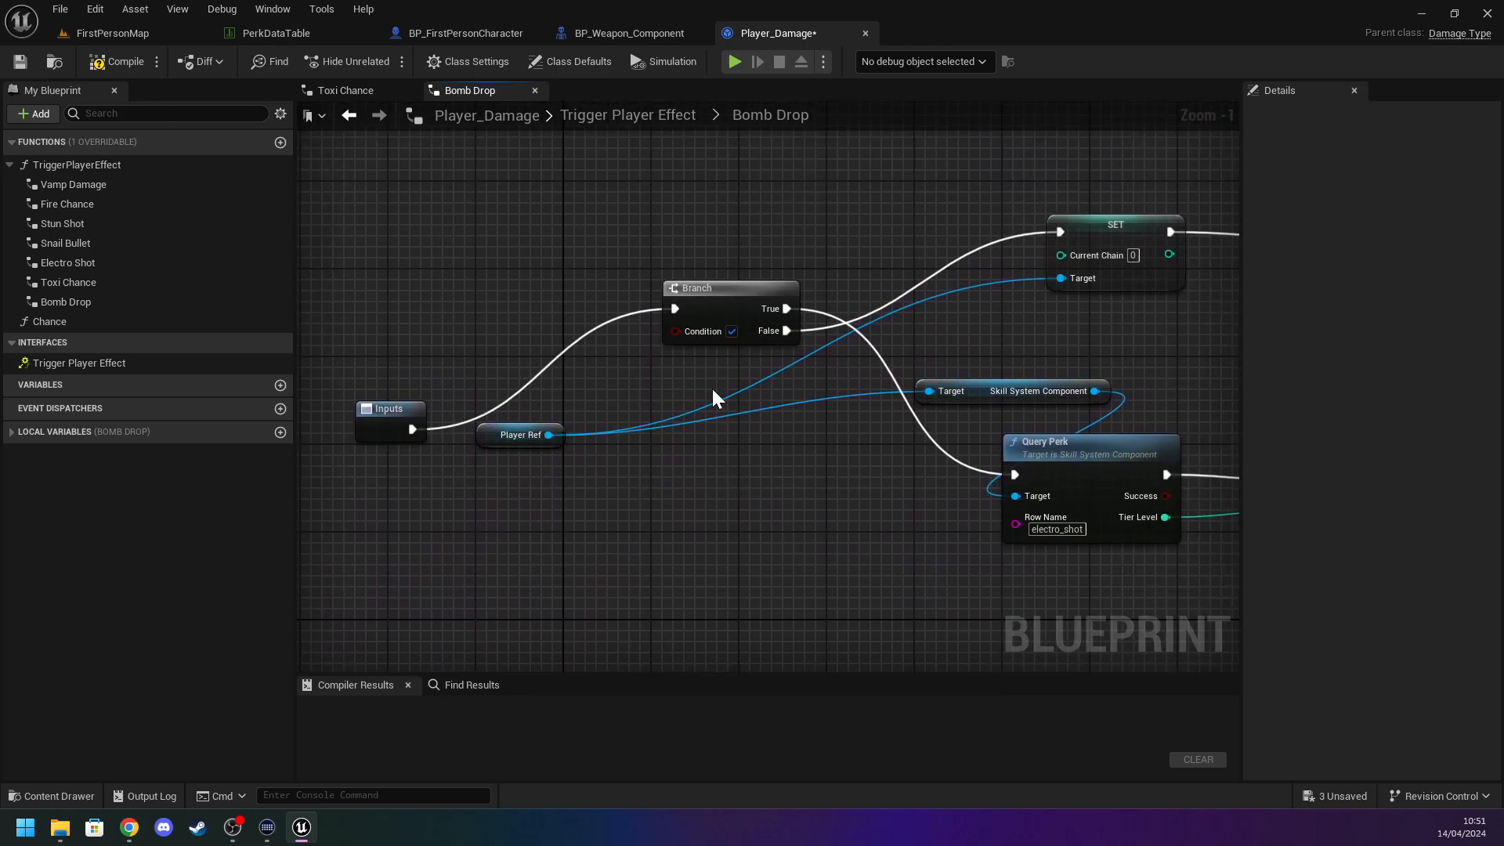
left_click_drag(963, 392, 690, 484)
right_click_drag(1071, 370, 603, 414)
left_click_drag(683, 395, 519, 217)
key("Delete")
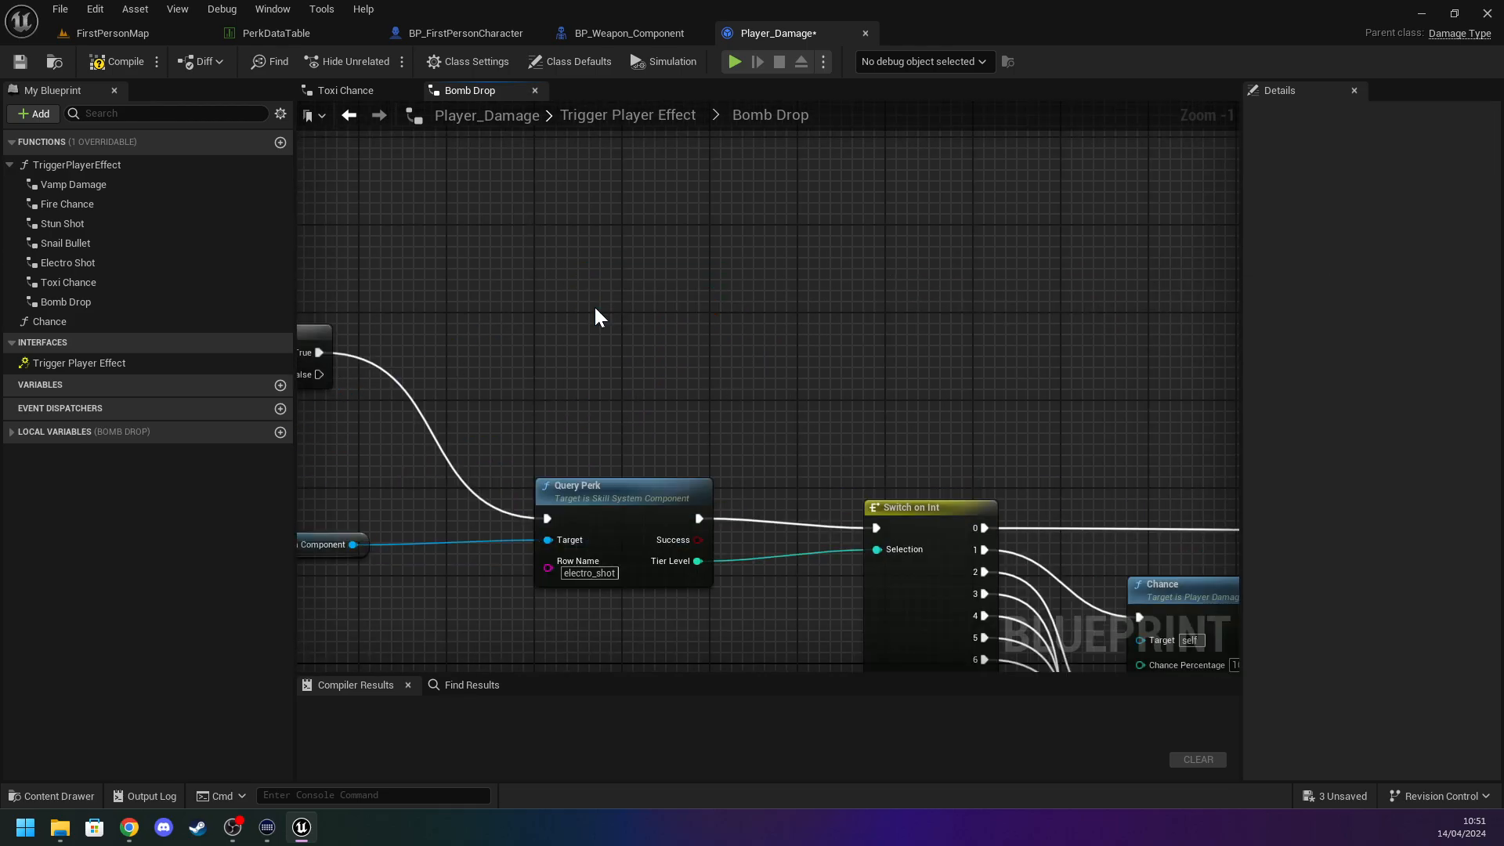
Delete the Chance and Branch node pairs below the fourth row of the Bomb Drop graph.
right_click_drag(576, 313, 325, 235)
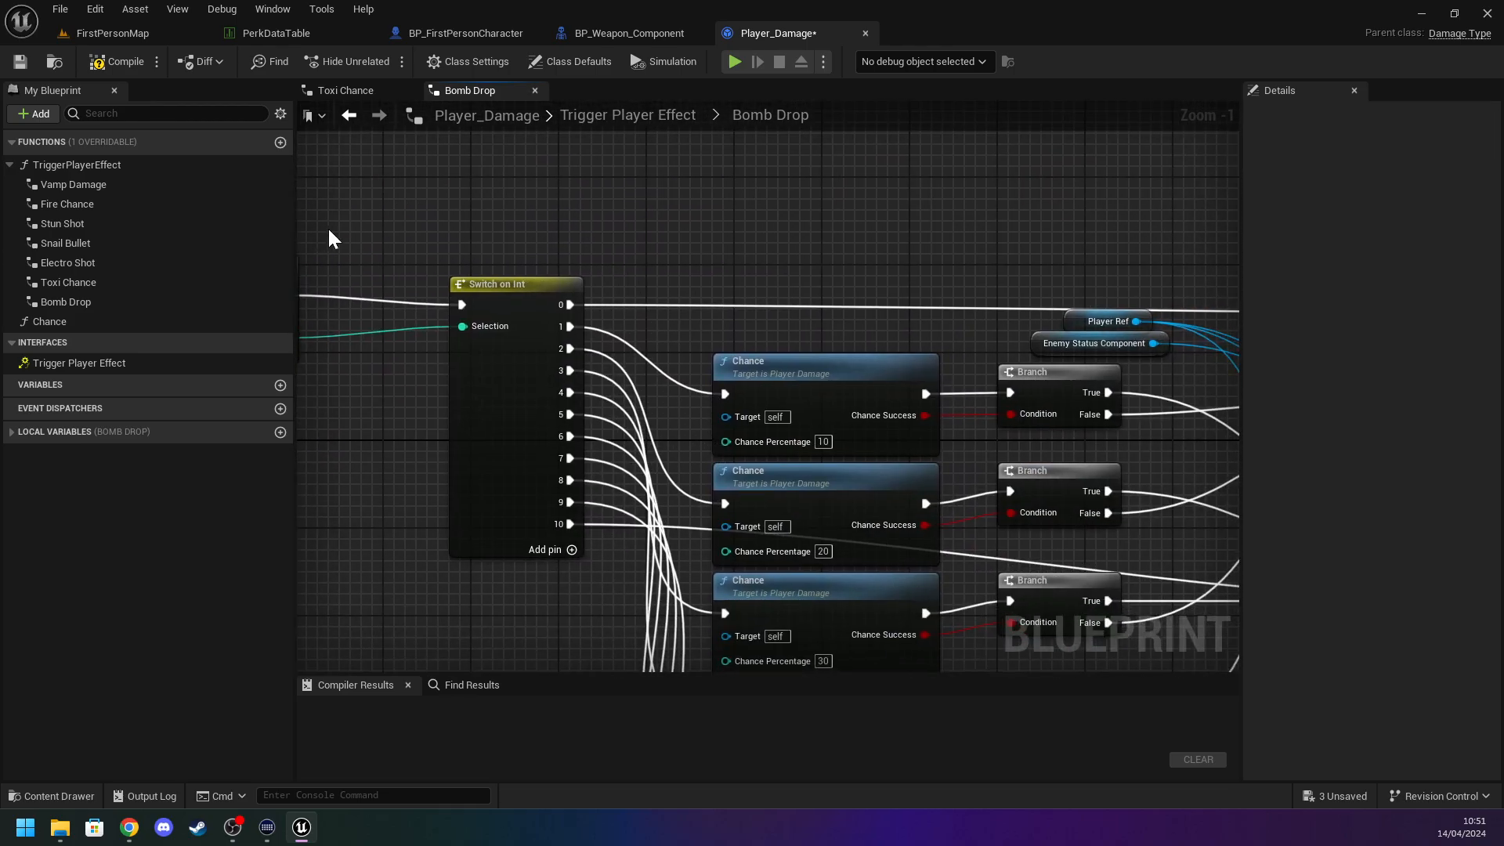
scroll(538, 482, "down", 5)
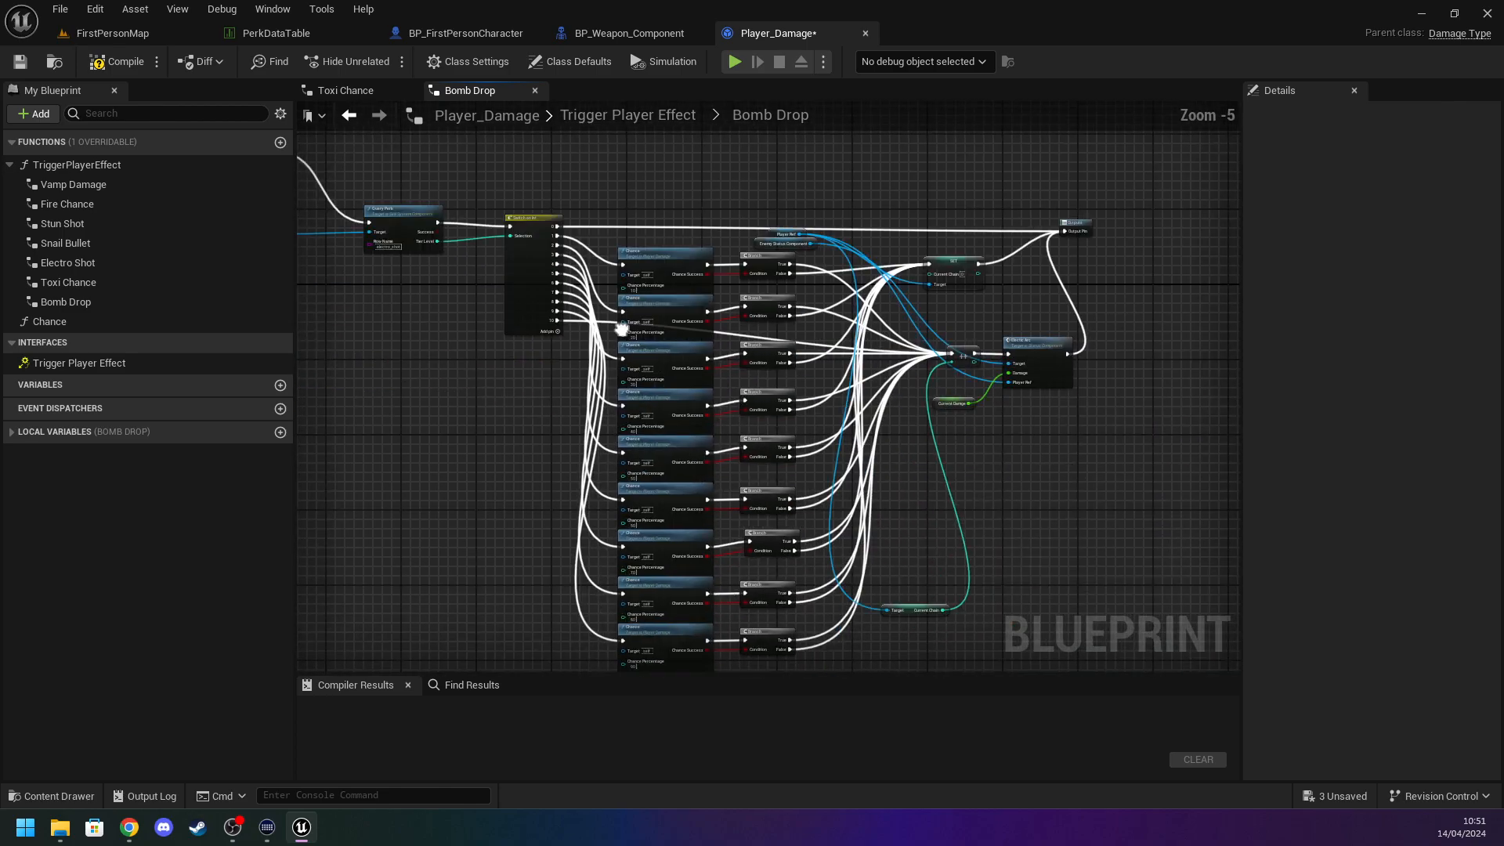
left_click_drag(1012, 436, 684, 281)
key("Delete")
right_click_drag(927, 276, 736, 460)
left_click_drag(950, 424, 721, 446)
left_click_drag(692, 345, 709, 341)
Delete the remaining chain and electro effect nodes before the output, plus the Player Ref and Enemy Status Component getters above the Branch nodes.
left_click_drag(858, 519, 735, 343)
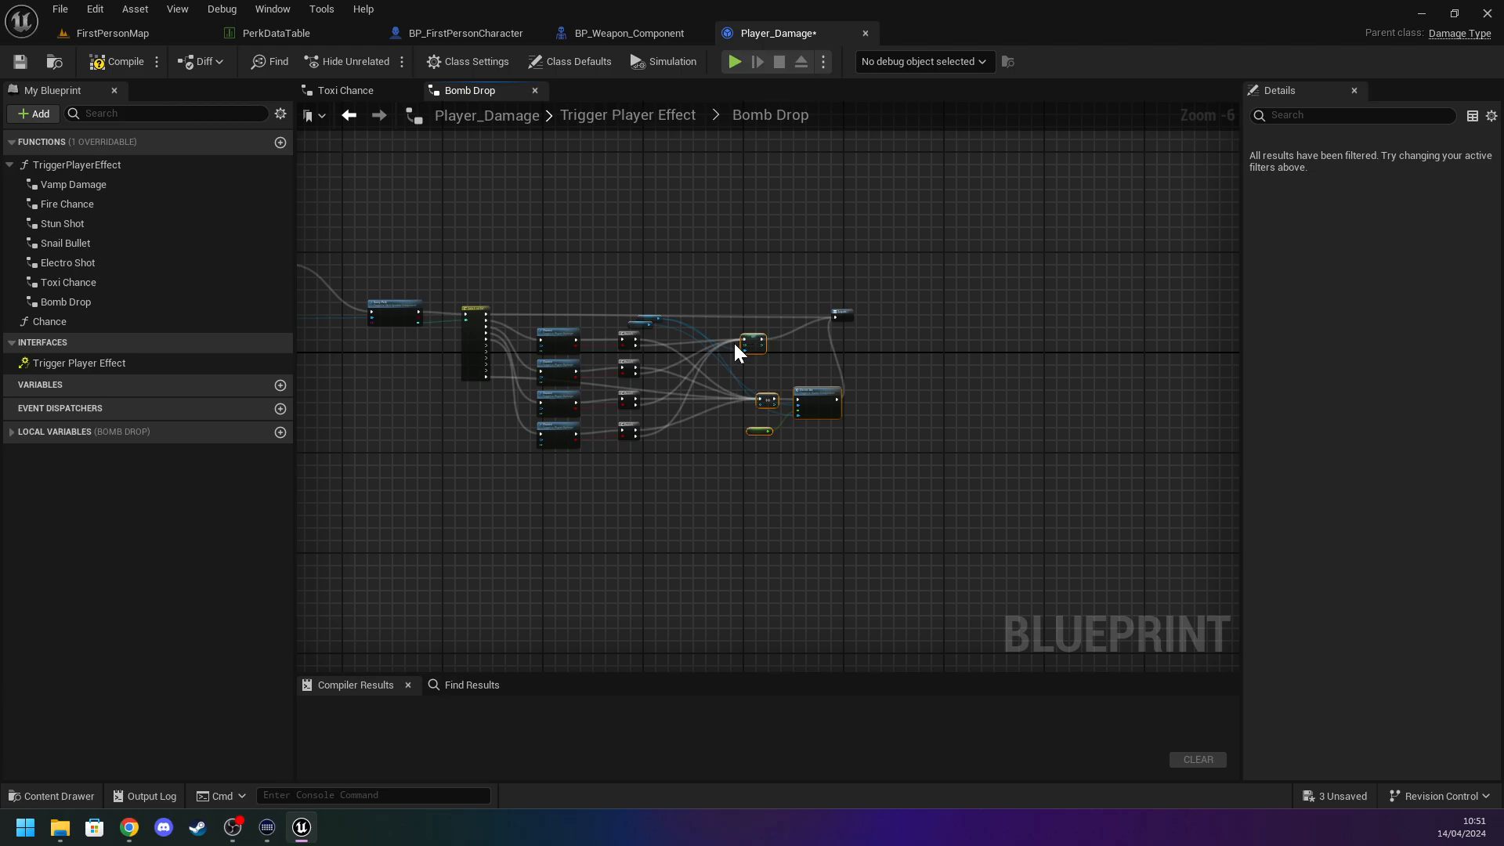
key("Delete")
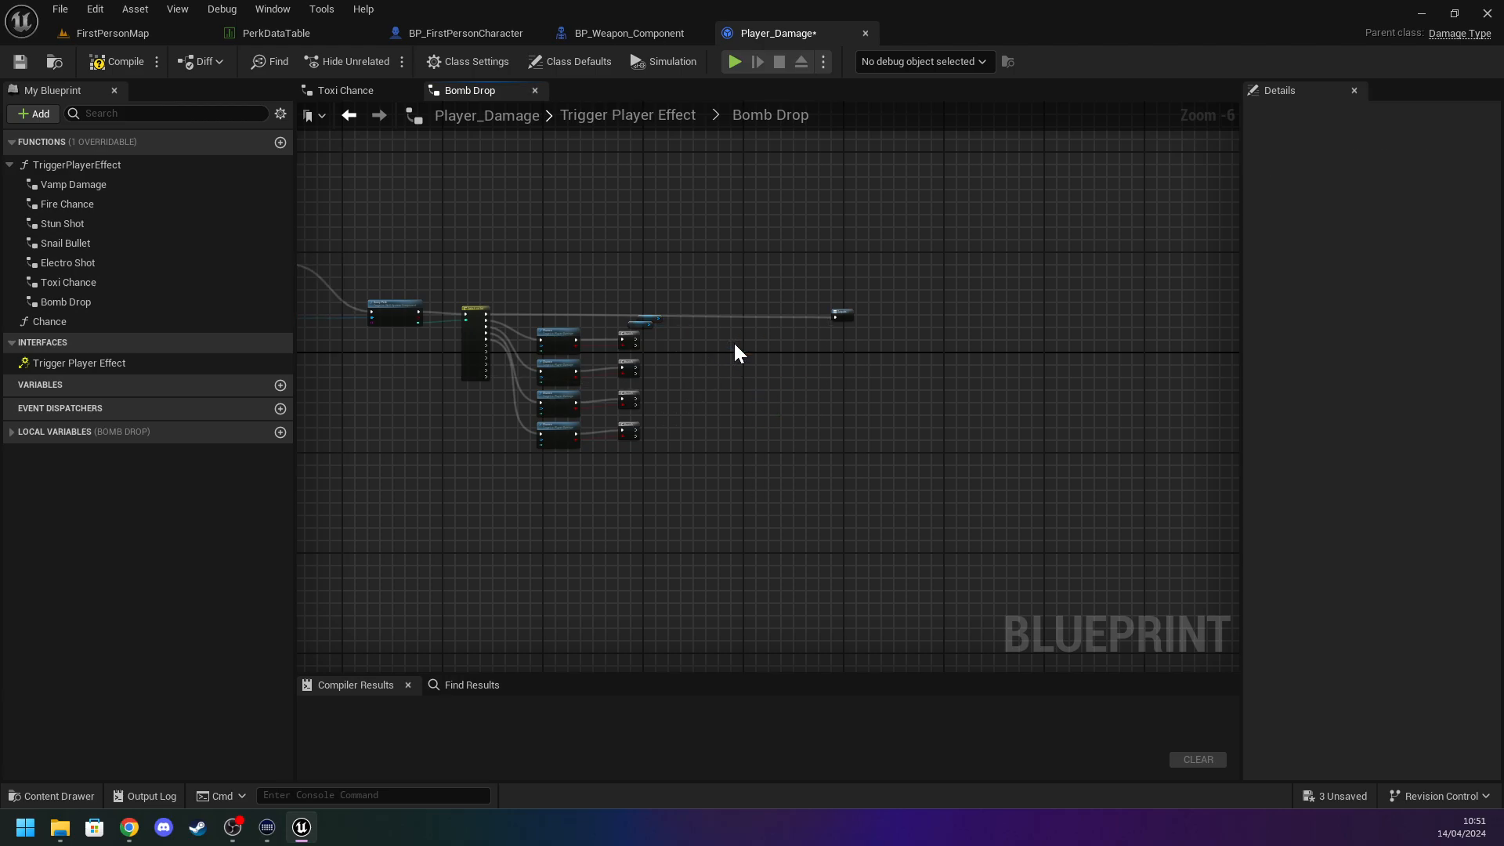
scroll(650, 315, "up", 6)
left_click_drag(575, 288, 680, 354)
key("Delete")
Duplicate the 40 percent Chance node, place the copy below it and connect it to output 5 of the Switch on Int.
right_click_drag(564, 341, 1204, 288)
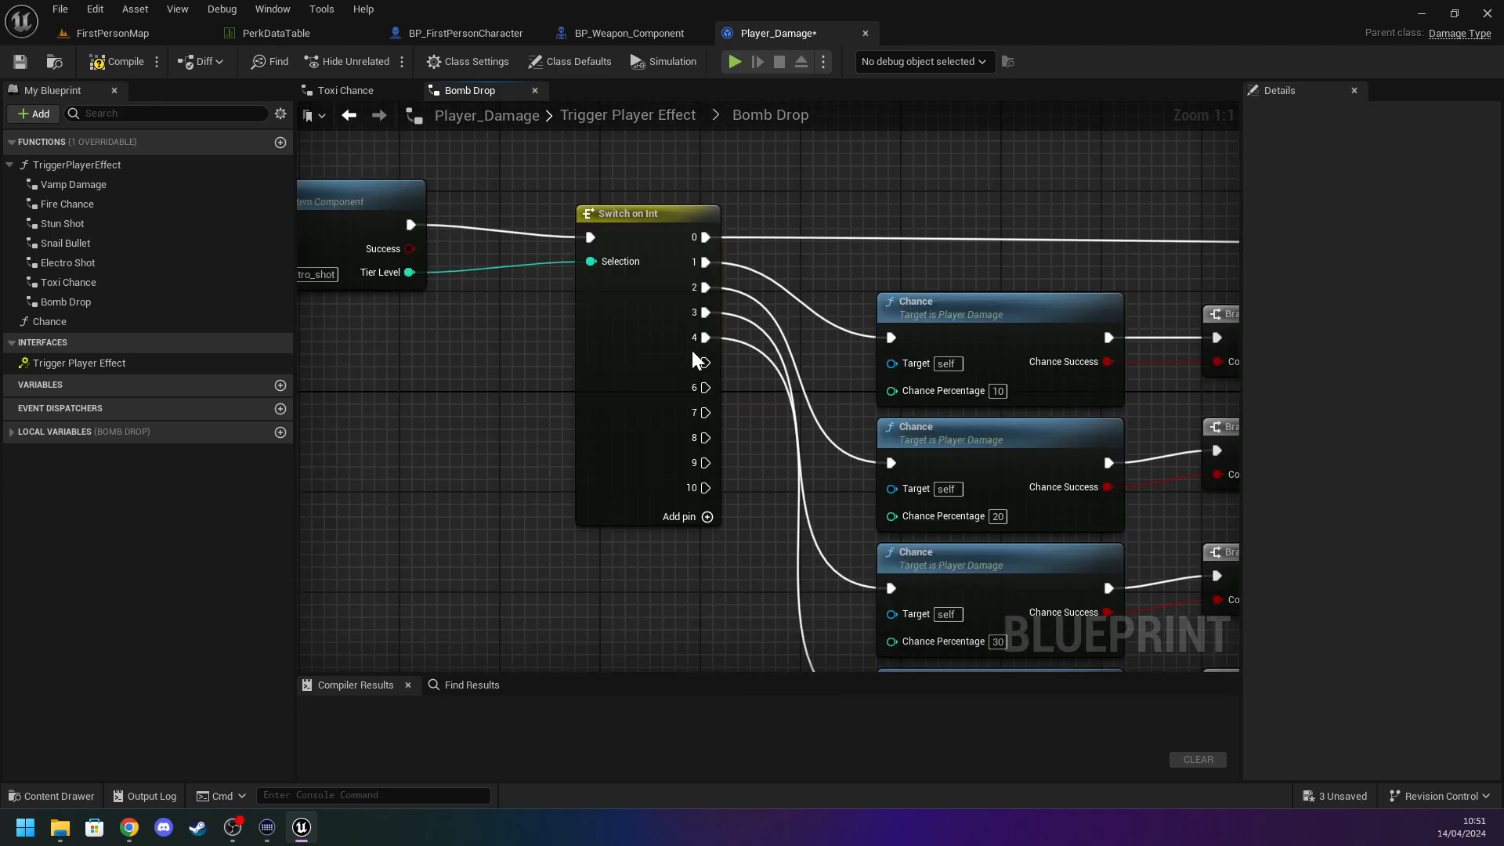
right_click_drag(799, 356, 584, 325)
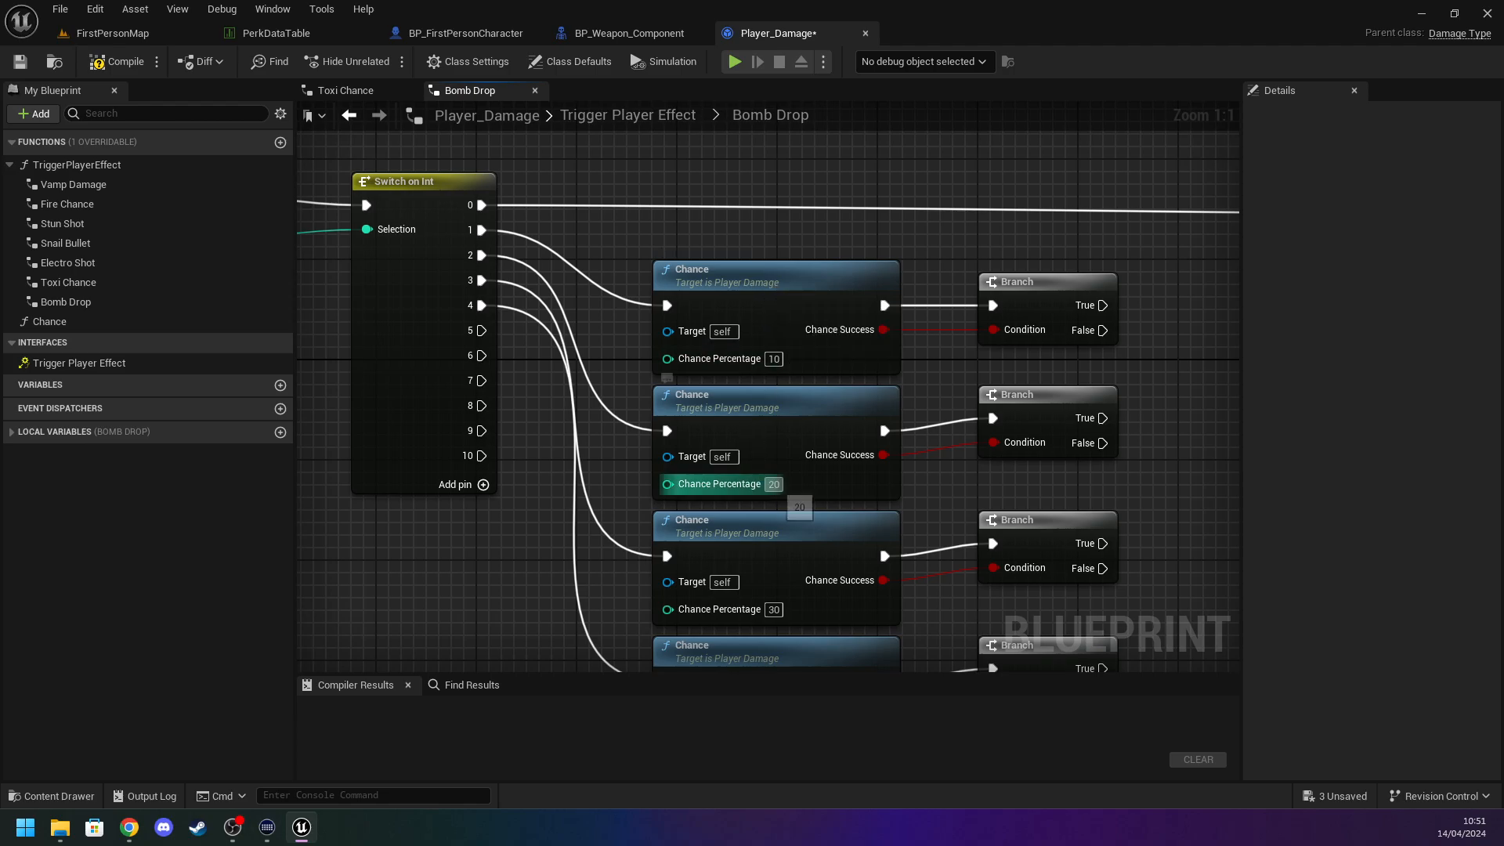
right_click_drag(568, 482, 584, 280)
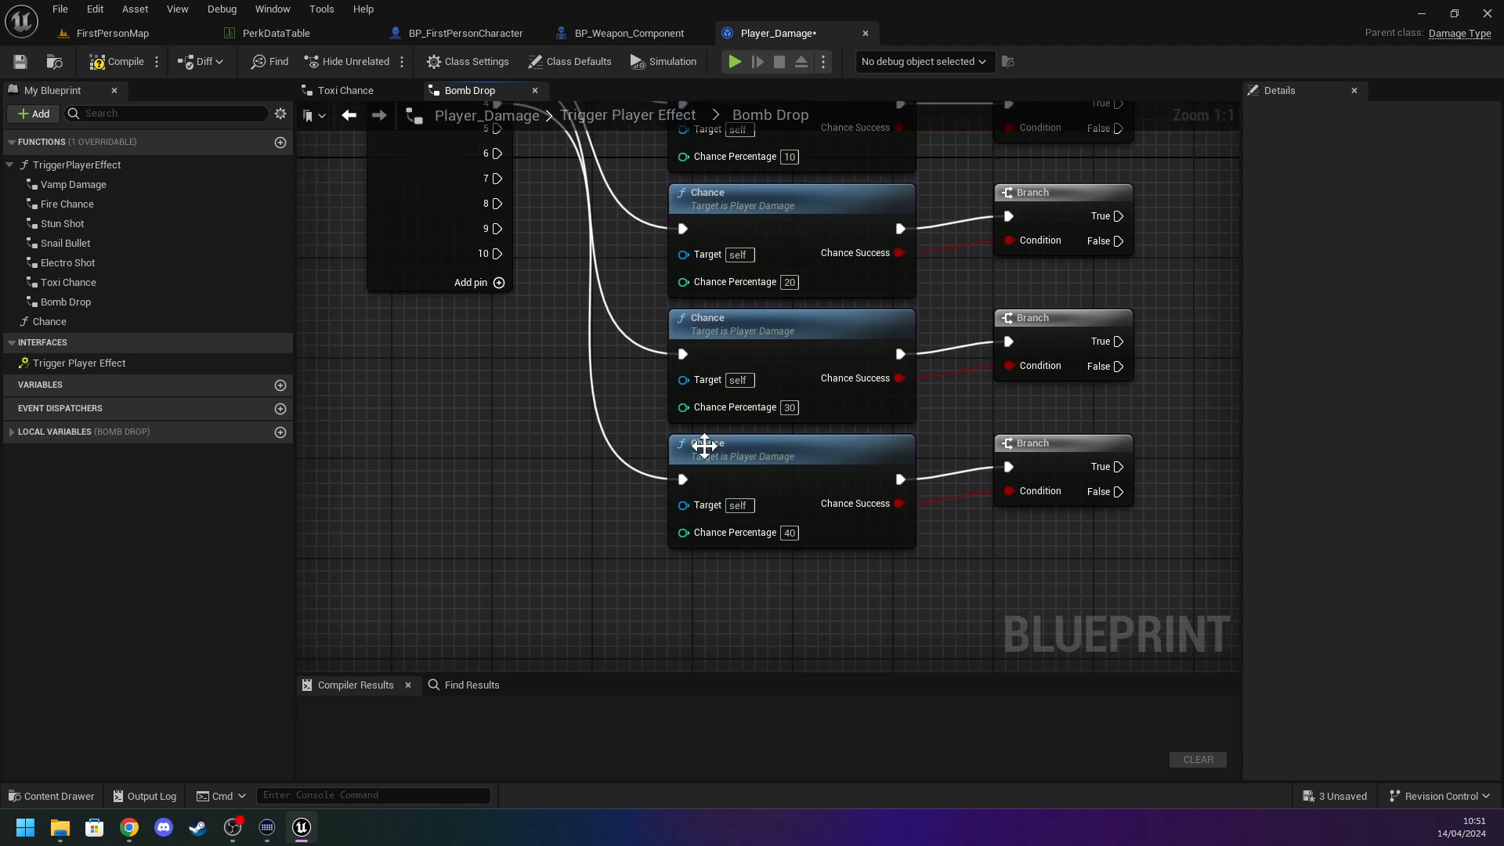
left_click(729, 458)
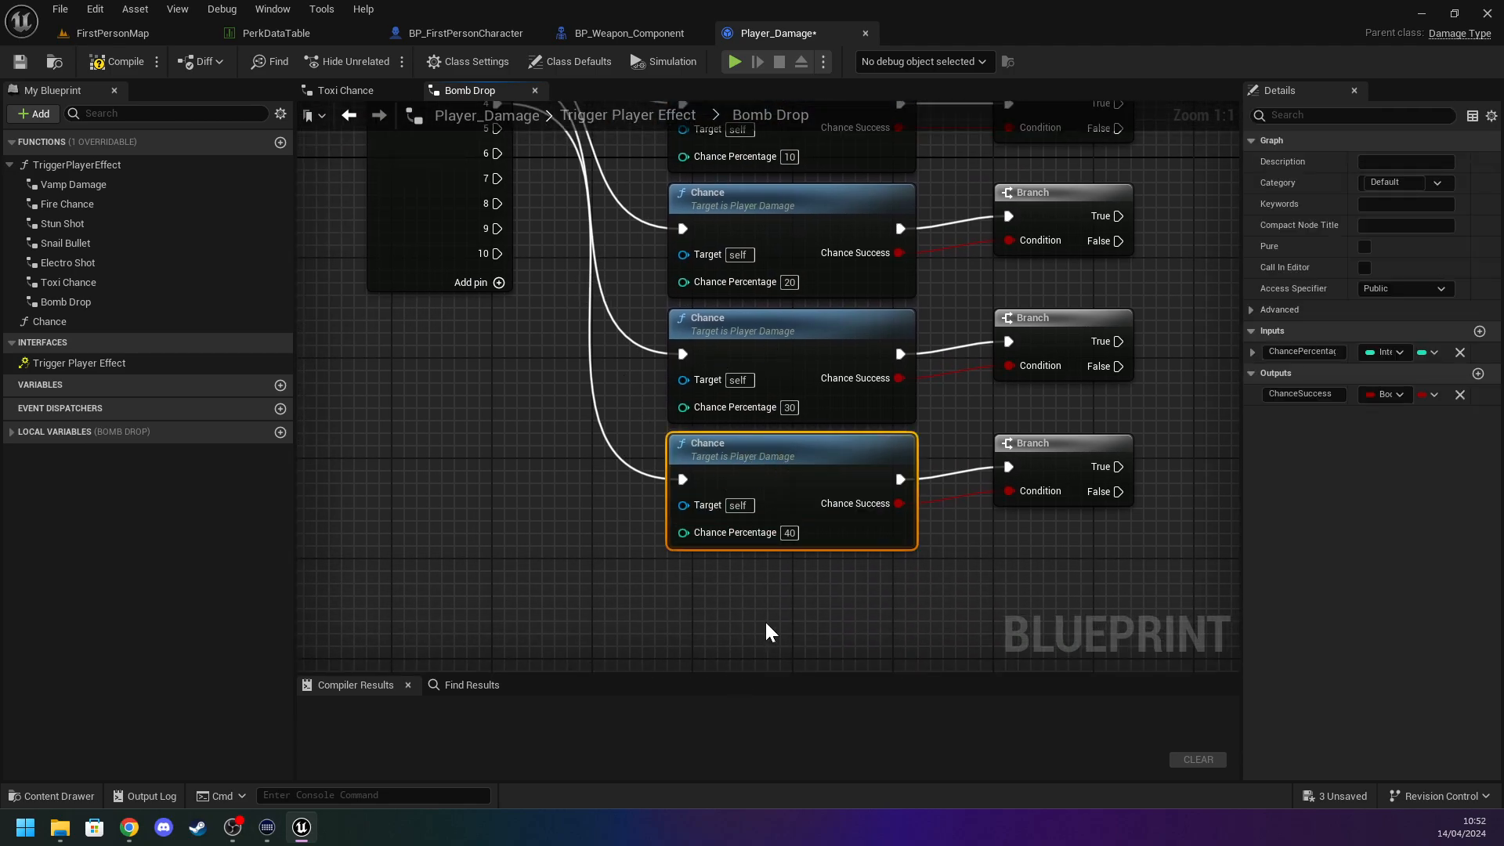
key("ctrl+c")
key("ctrl+v")
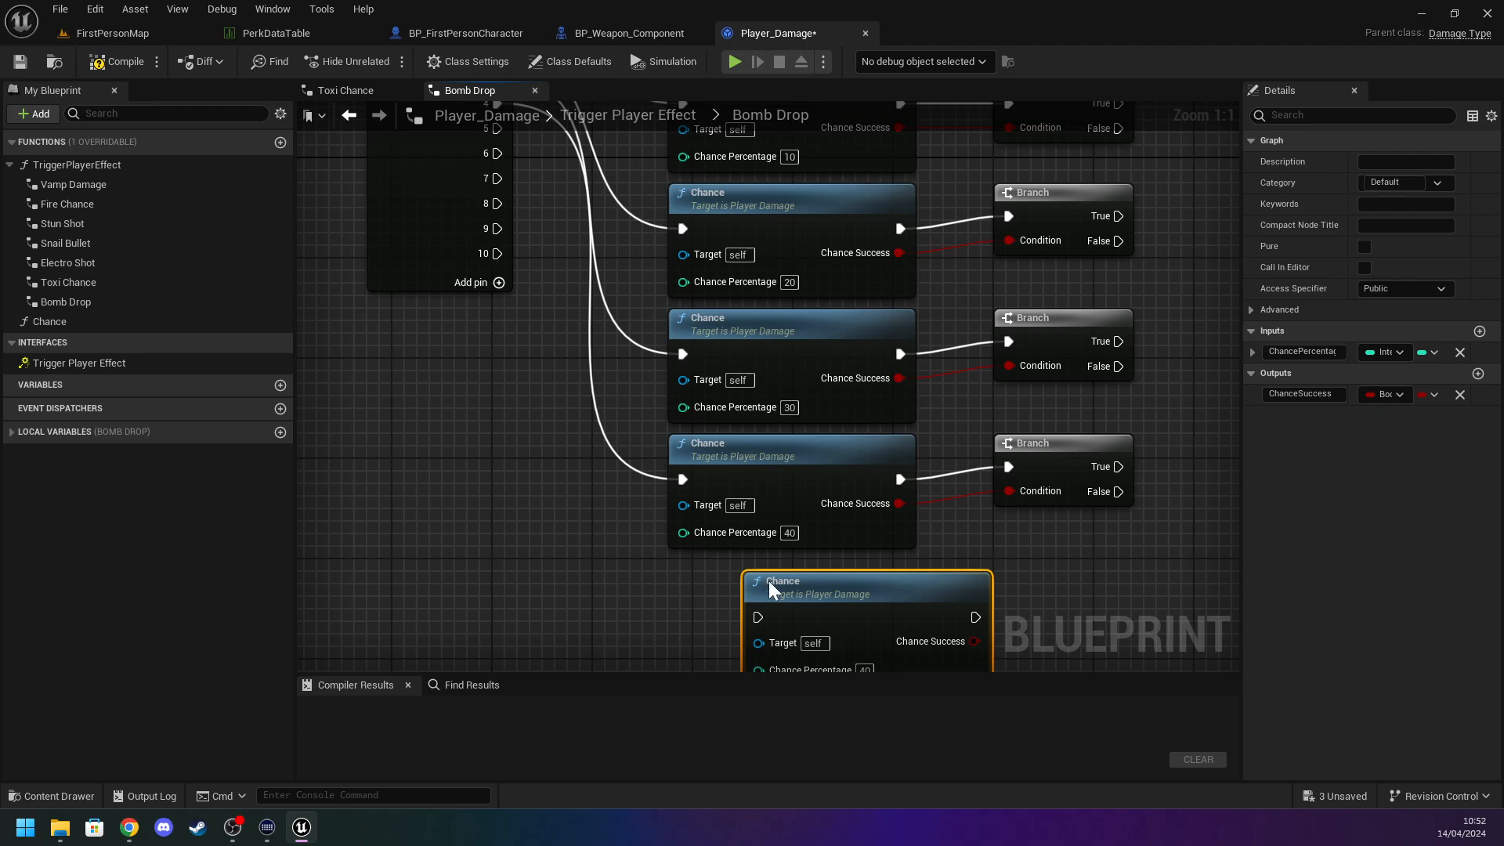
left_click_drag(745, 580, 712, 575)
left_click(593, 483)
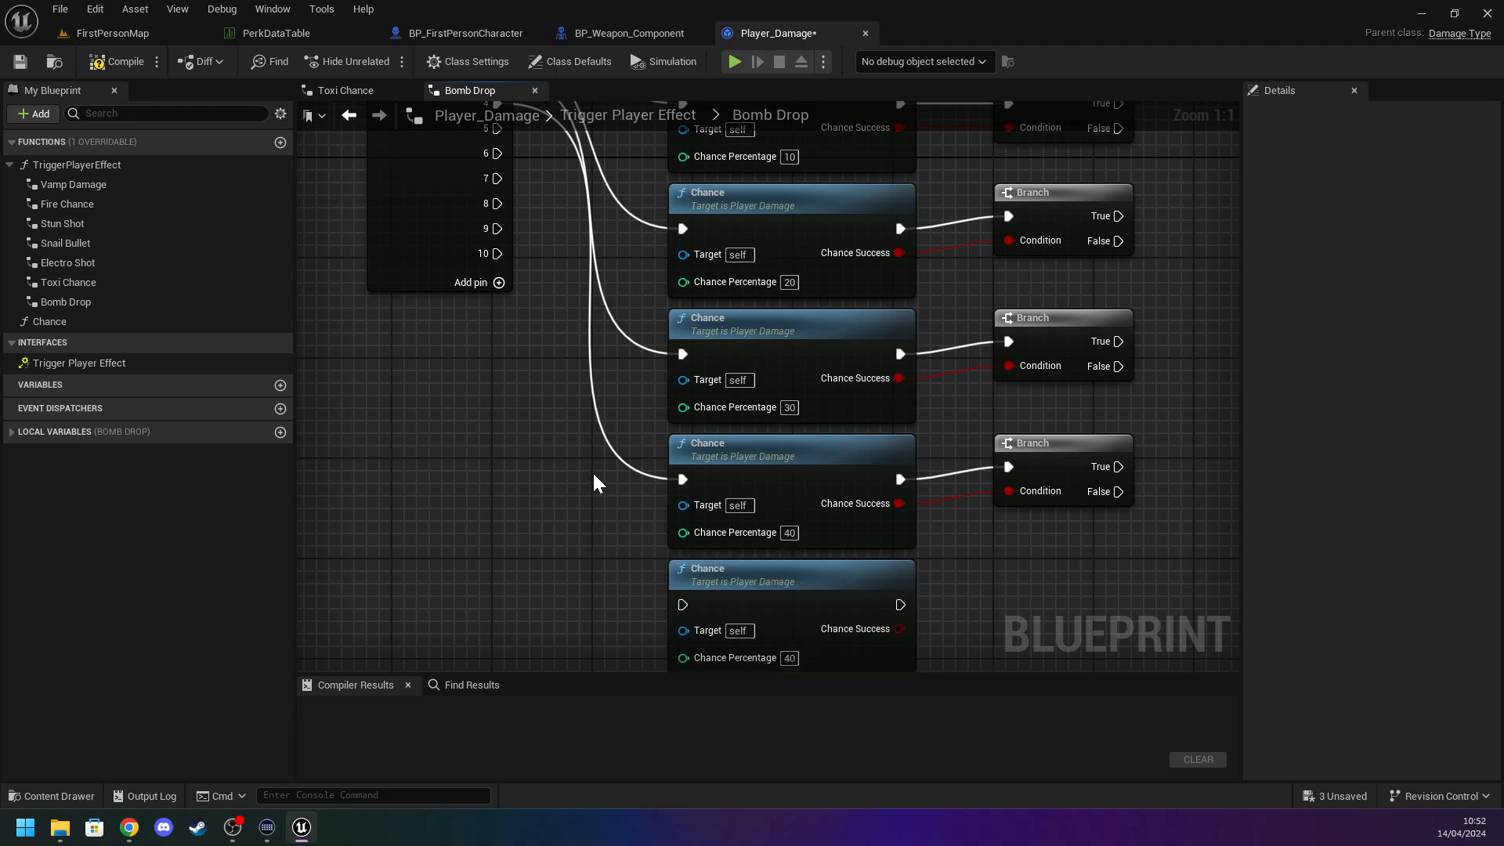
left_click_drag(497, 128, 683, 604)
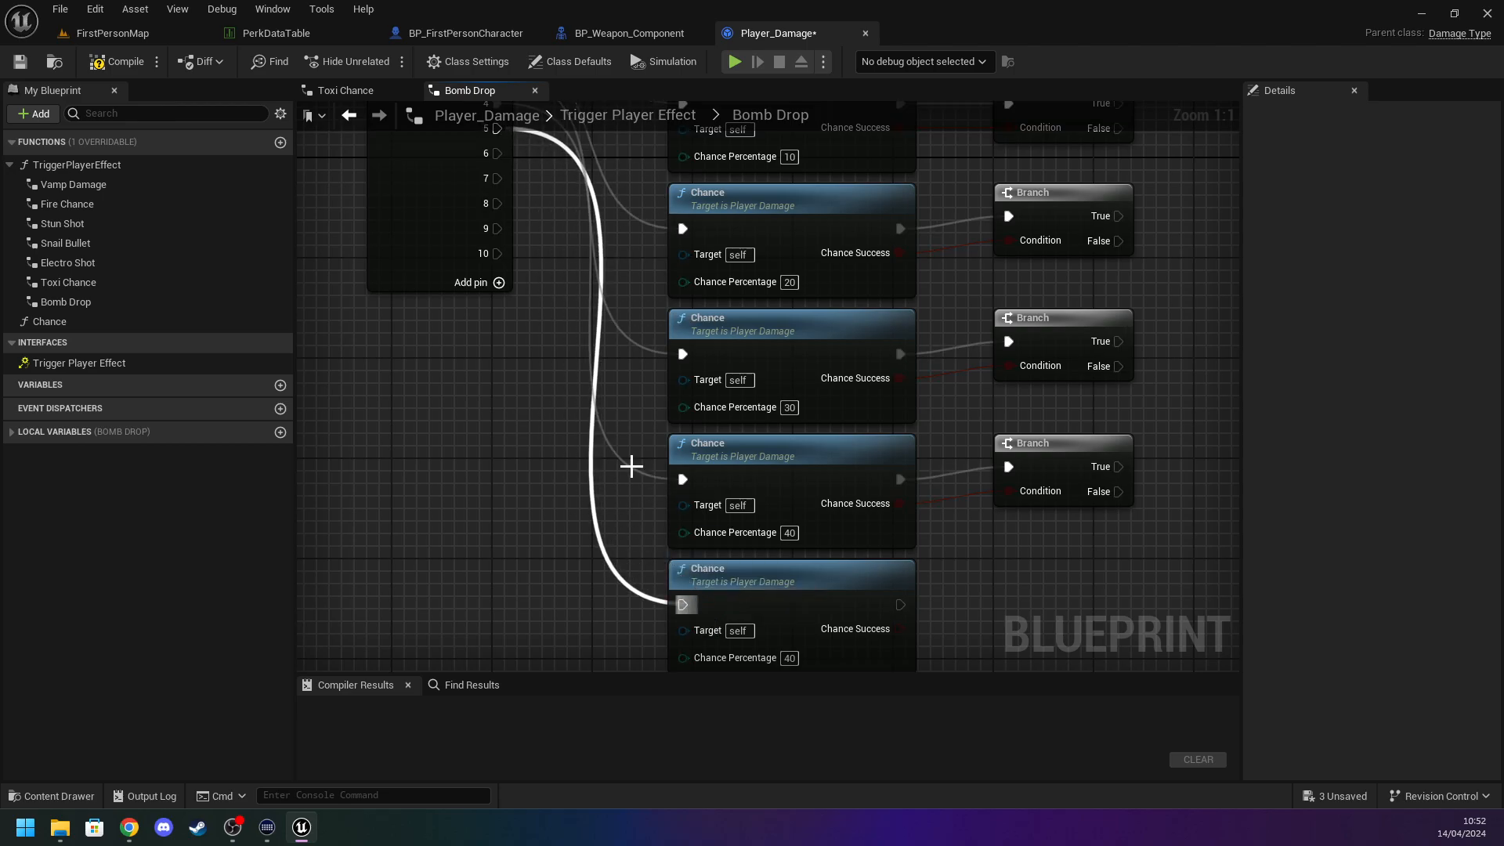
Remove execution pins 6 through 10 from the Switch on Int node.
right_click_drag(561, 386, 459, 450)
left_click(459, 449)
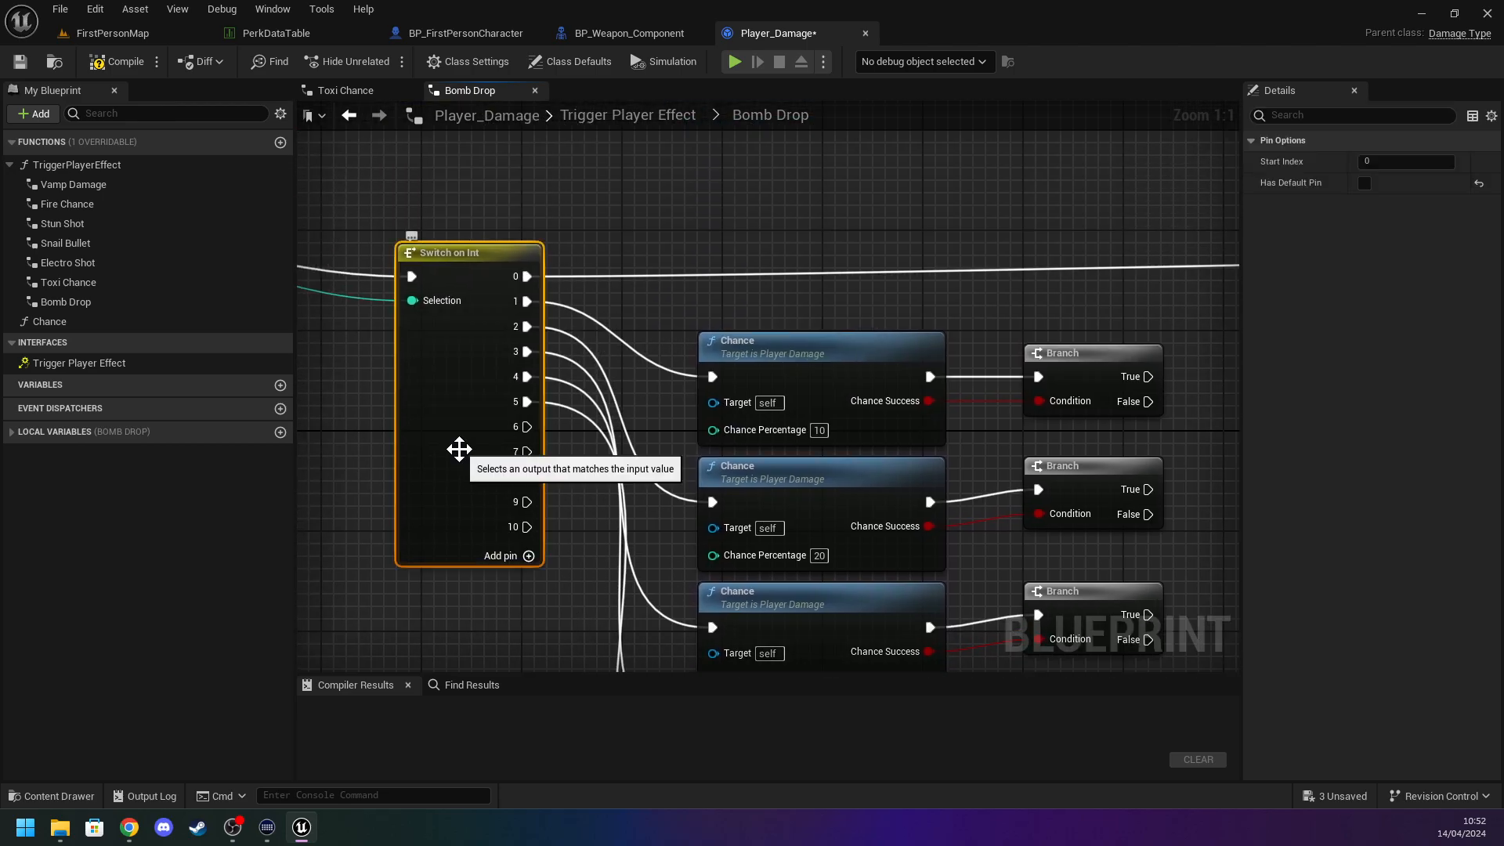
right_click(515, 529)
left_click(546, 548)
right_click(527, 501)
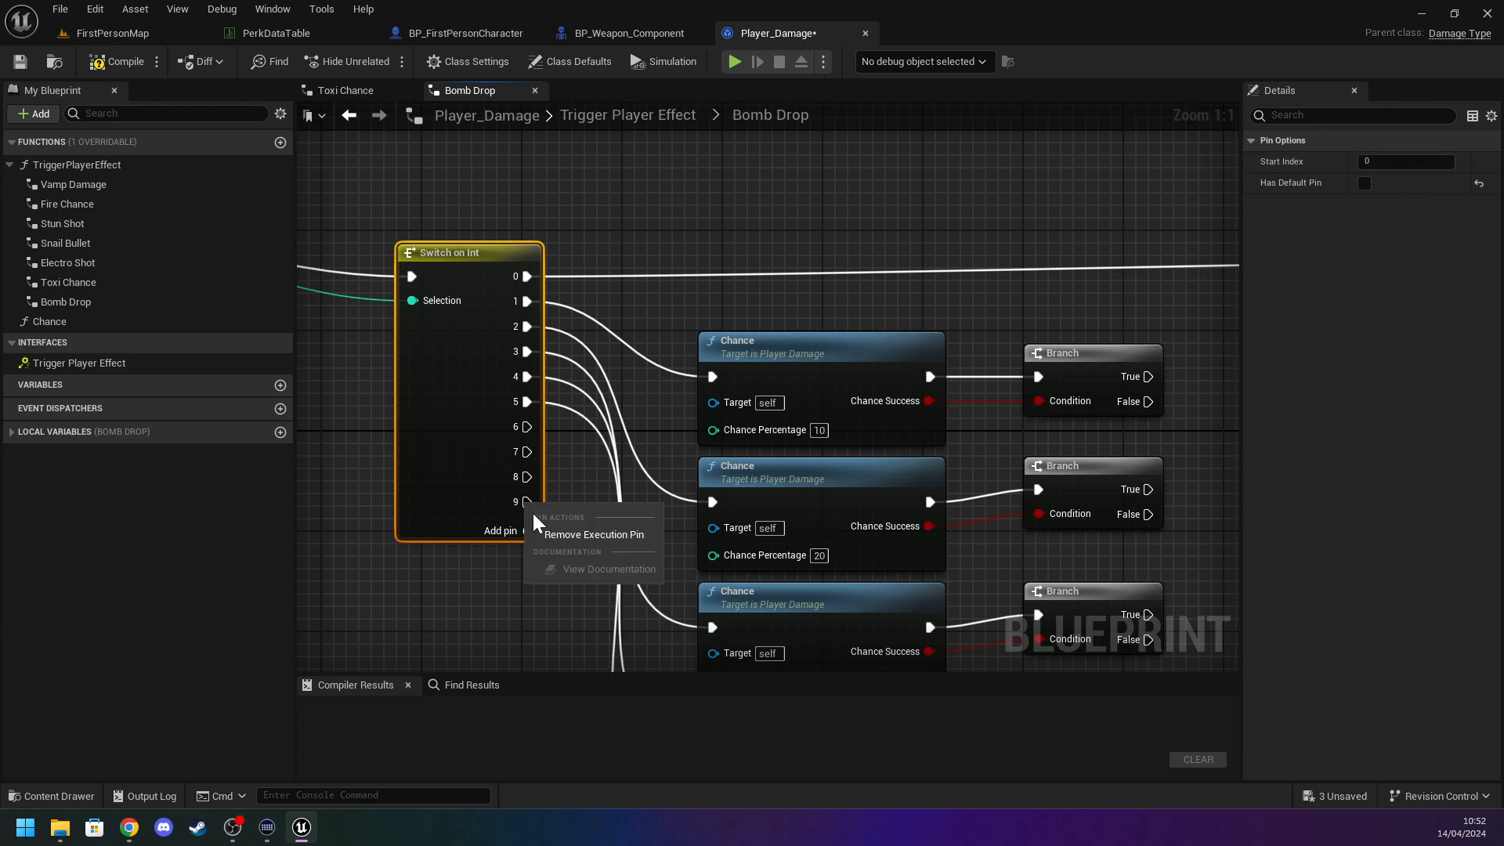
left_click(611, 535)
right_click(527, 477)
left_click(611, 508)
right_click(525, 452)
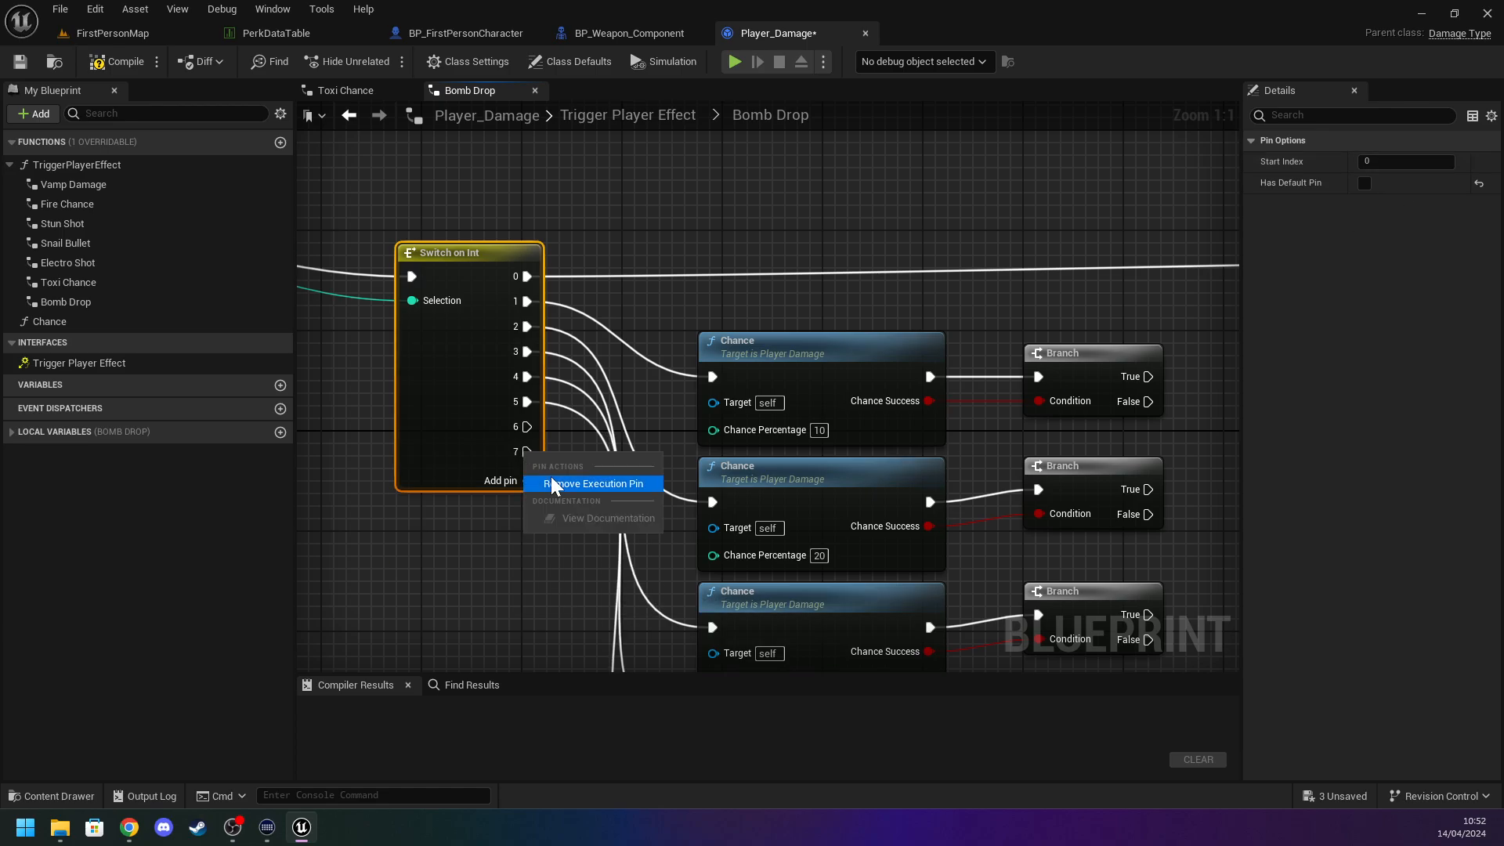
left_click(553, 480)
right_click(526, 431)
key("Escape")
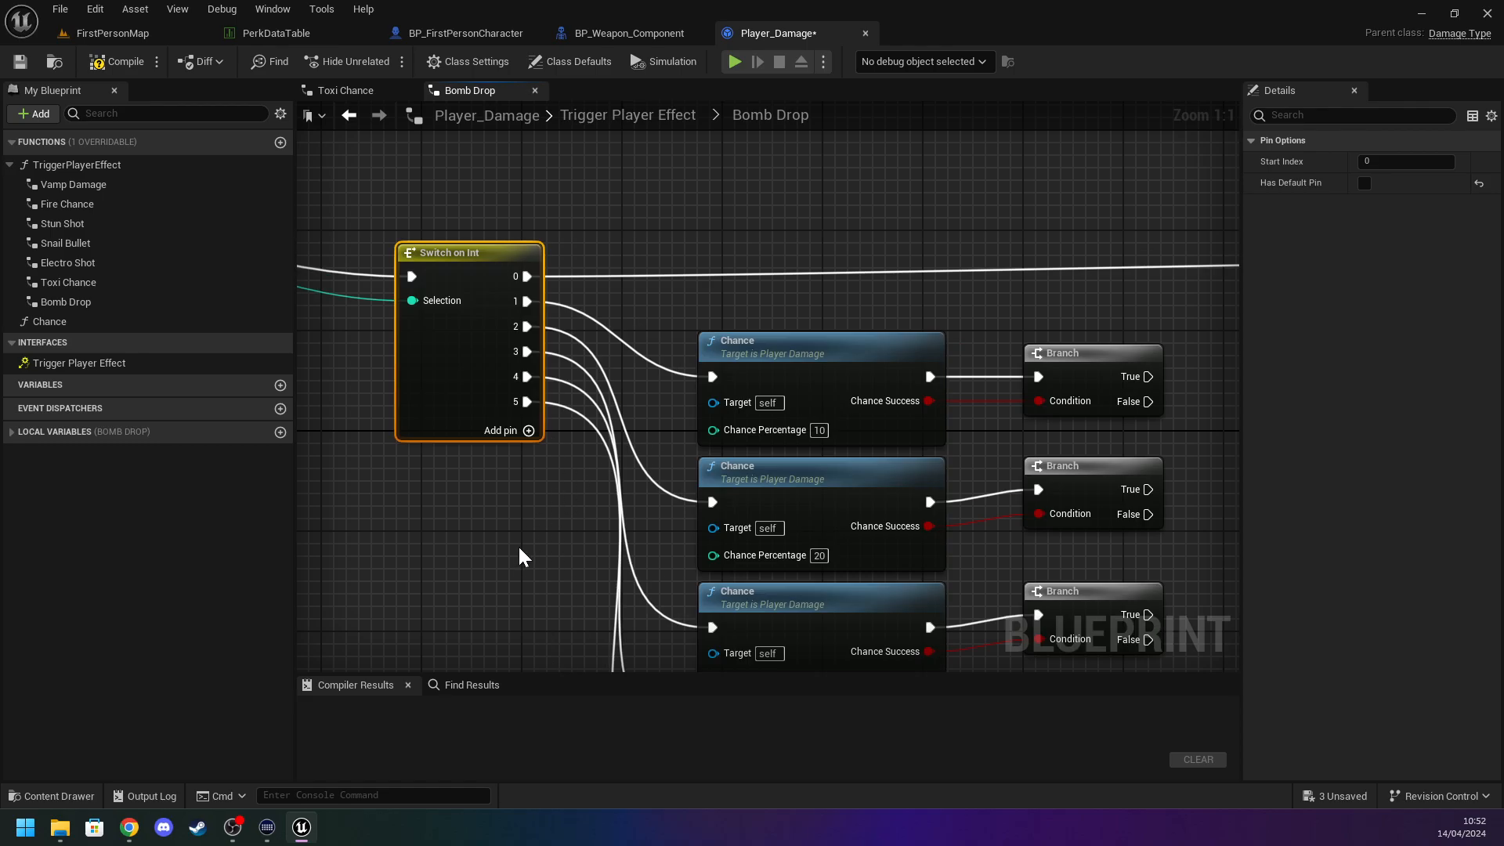
Compile and save the Player_Damage blueprint.
left_click(523, 557)
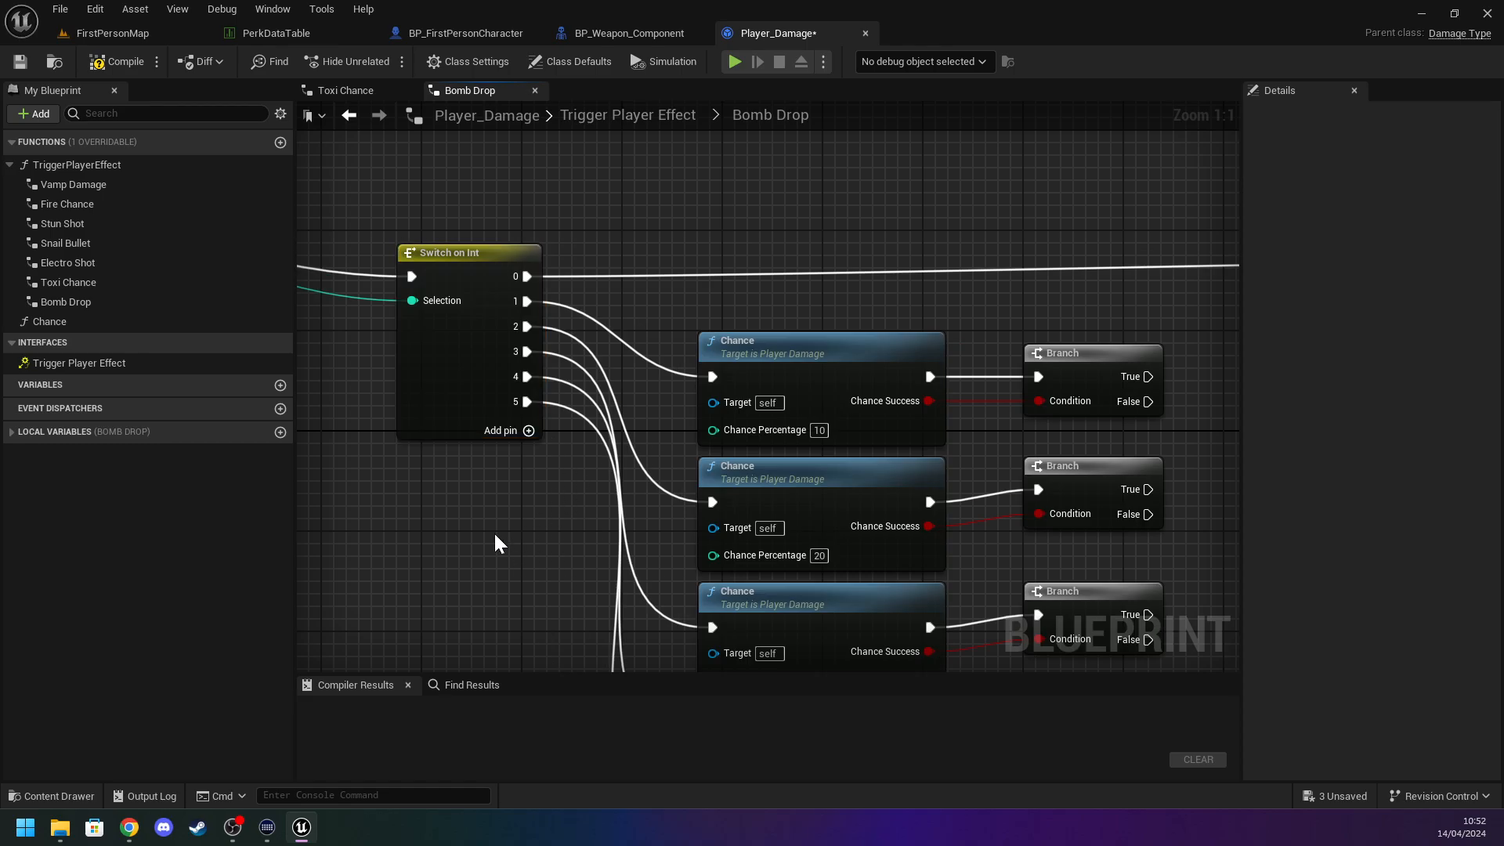
left_click(116, 61)
left_click(19, 62)
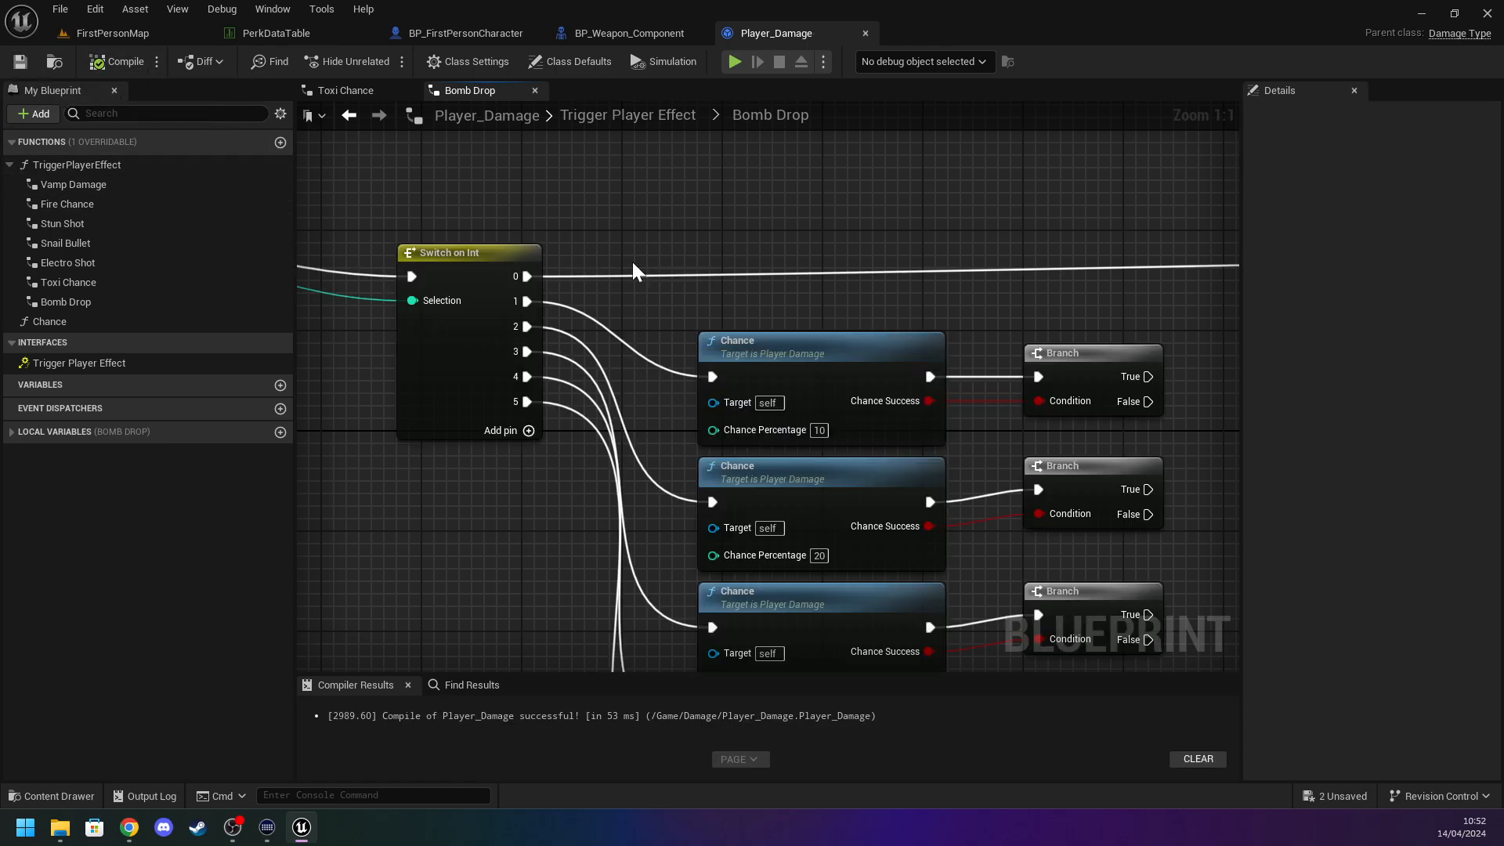
right_click_drag(655, 332, 497, 215)
right_click_drag(1150, 326, 650, 420)
scroll(650, 420, "down", 7)
scroll(654, 418, "up", 4)
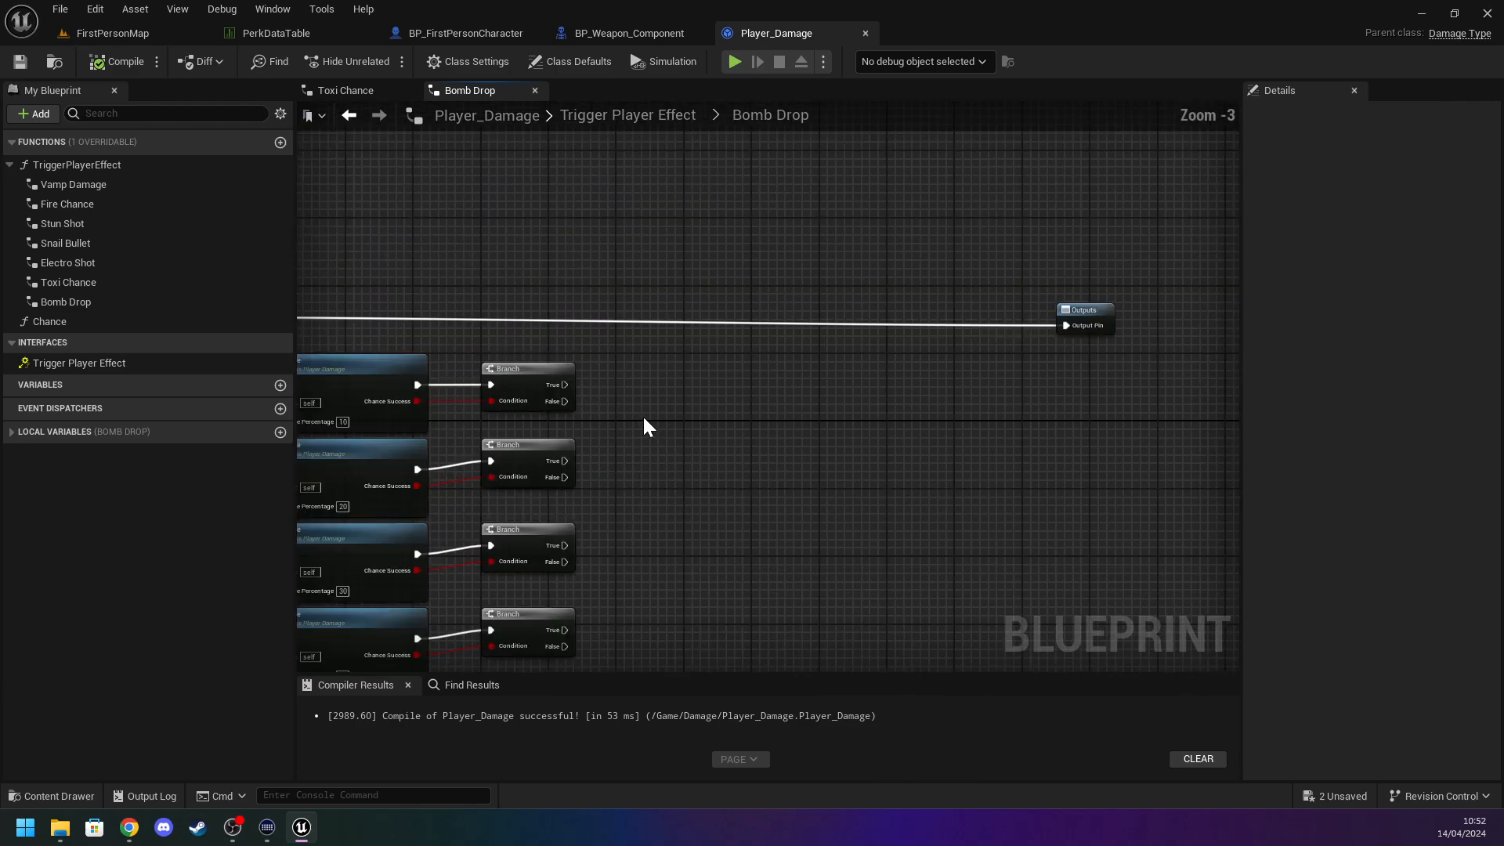
left_click_drag(566, 384, 816, 450)
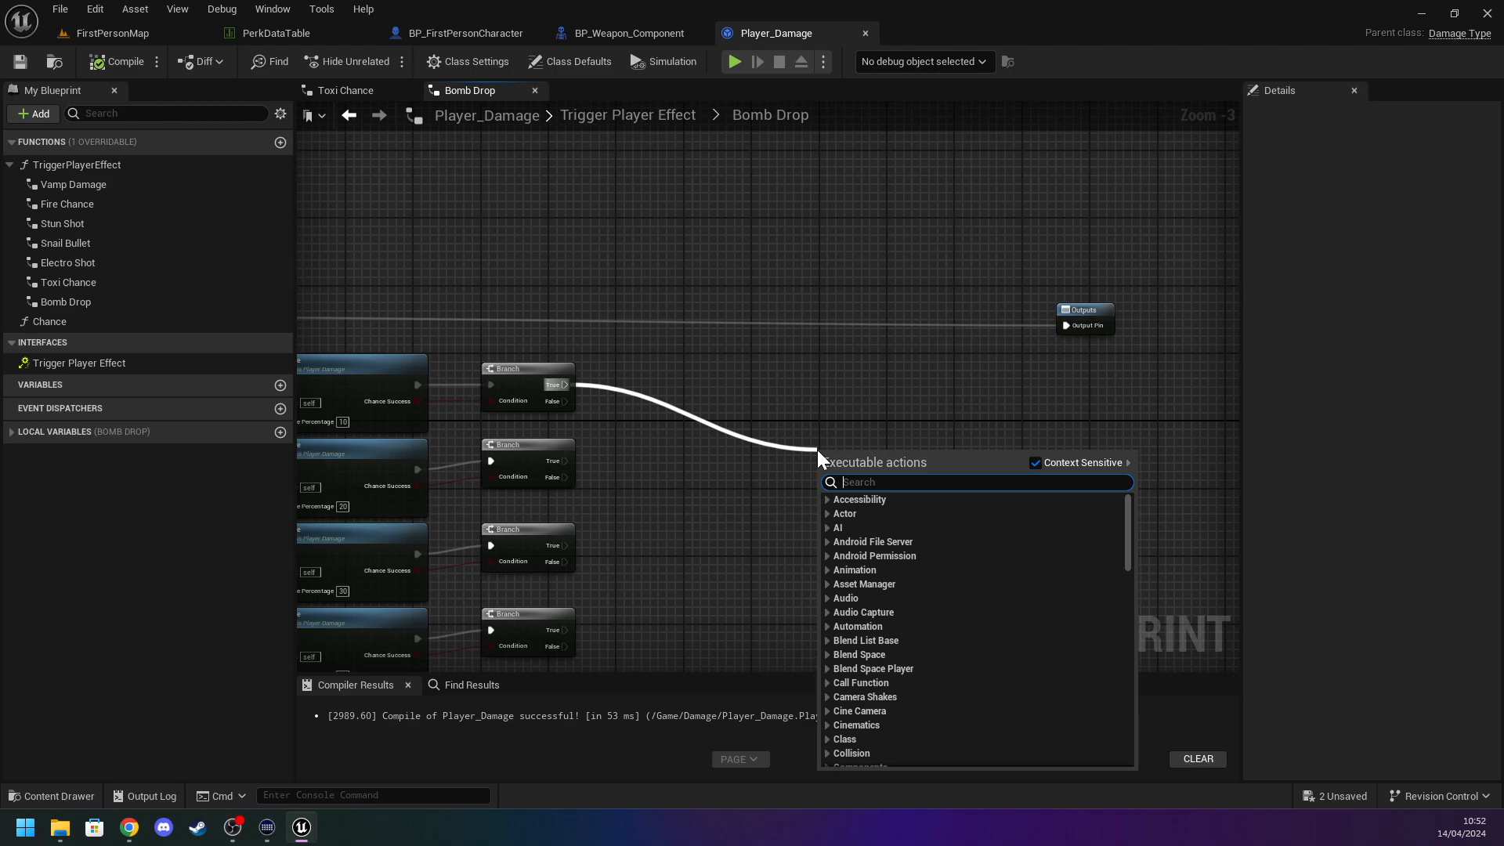
left_click(731, 219)
key("ctrl+space")
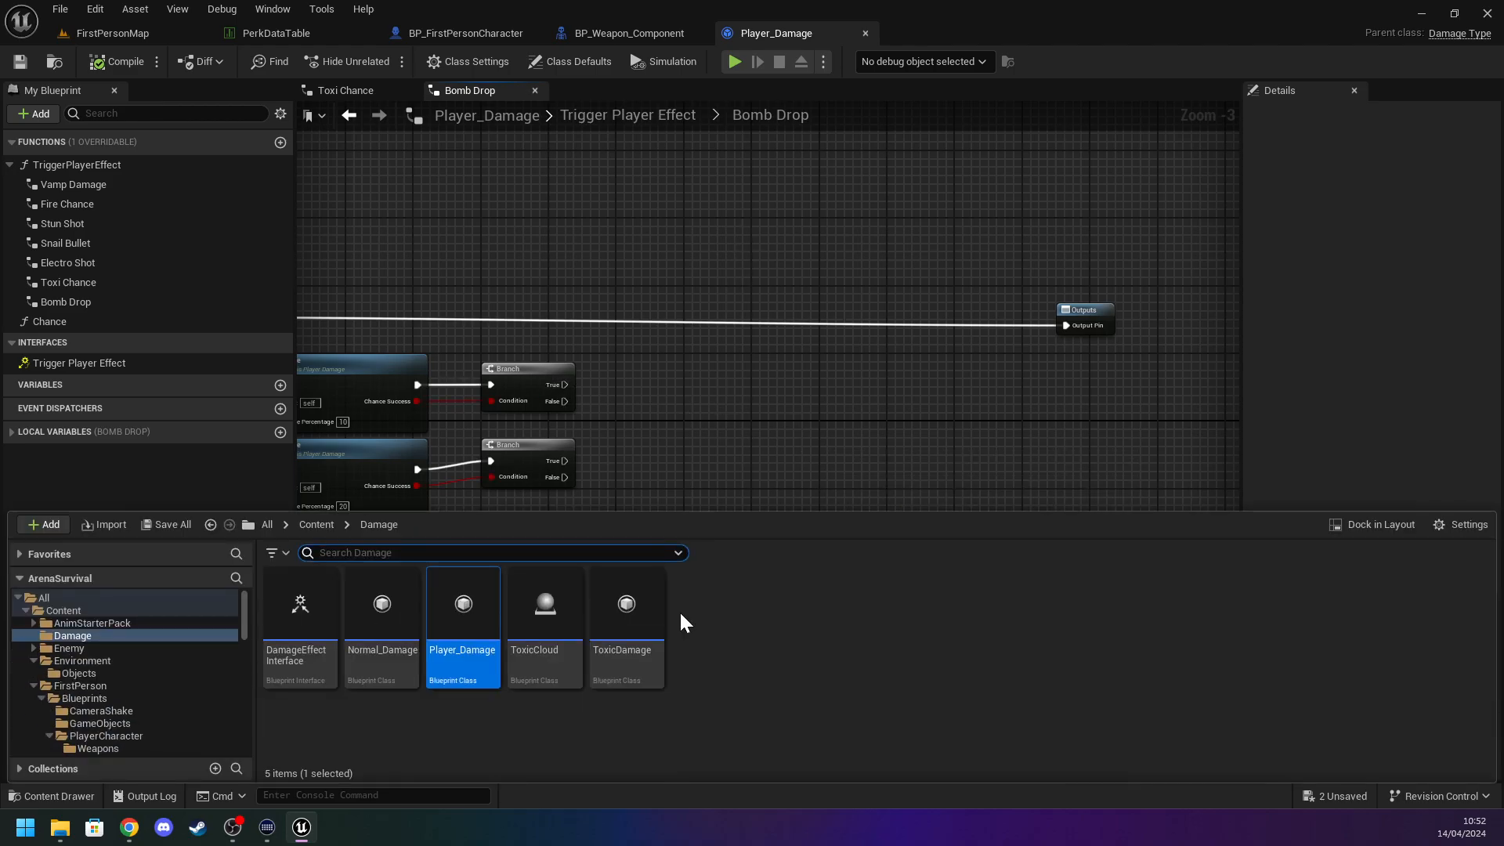
left_click(317, 524)
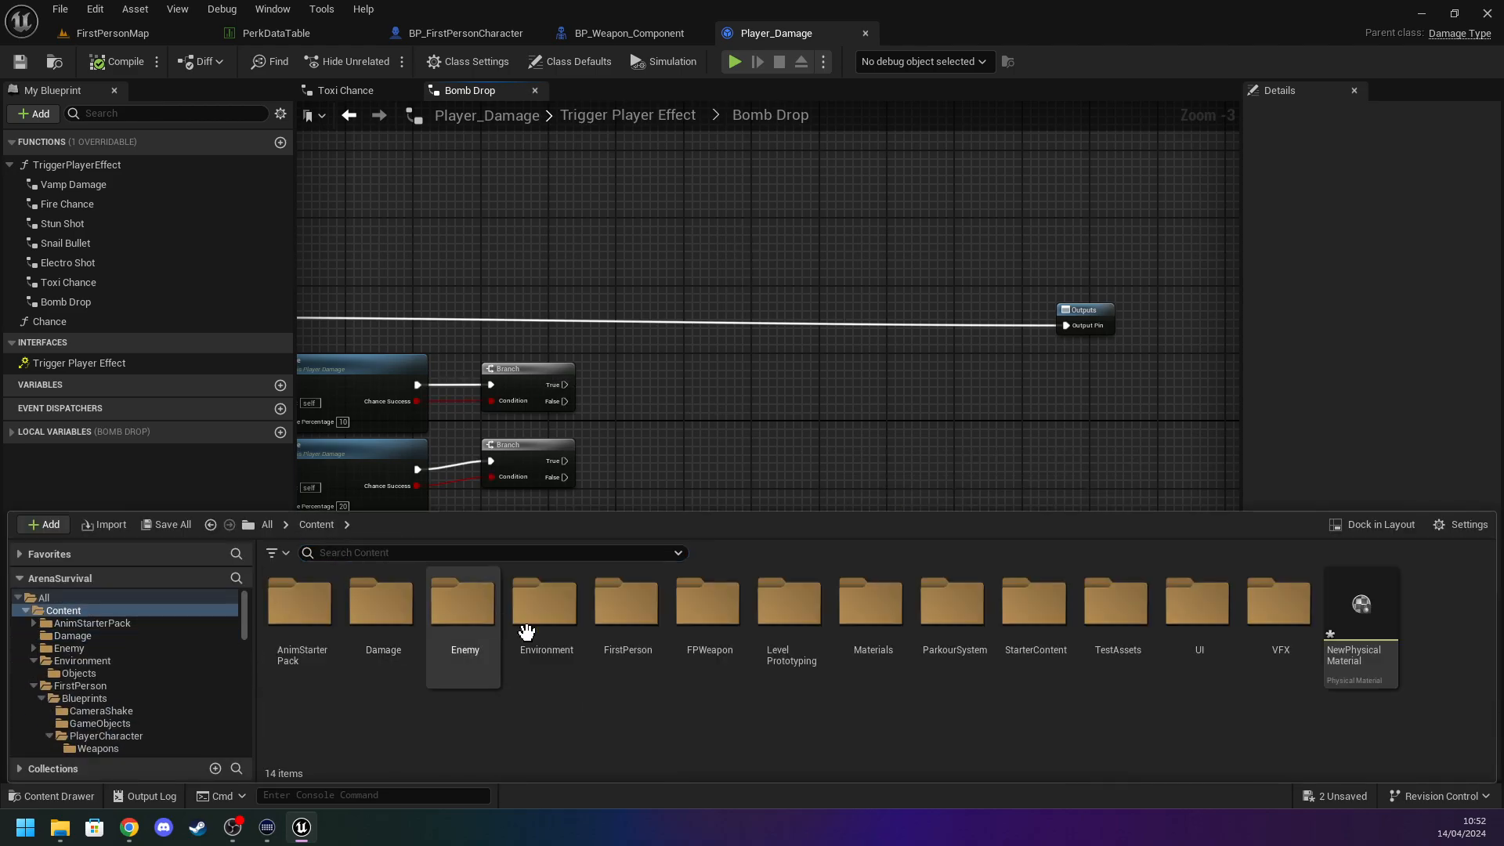
double_click(462, 644)
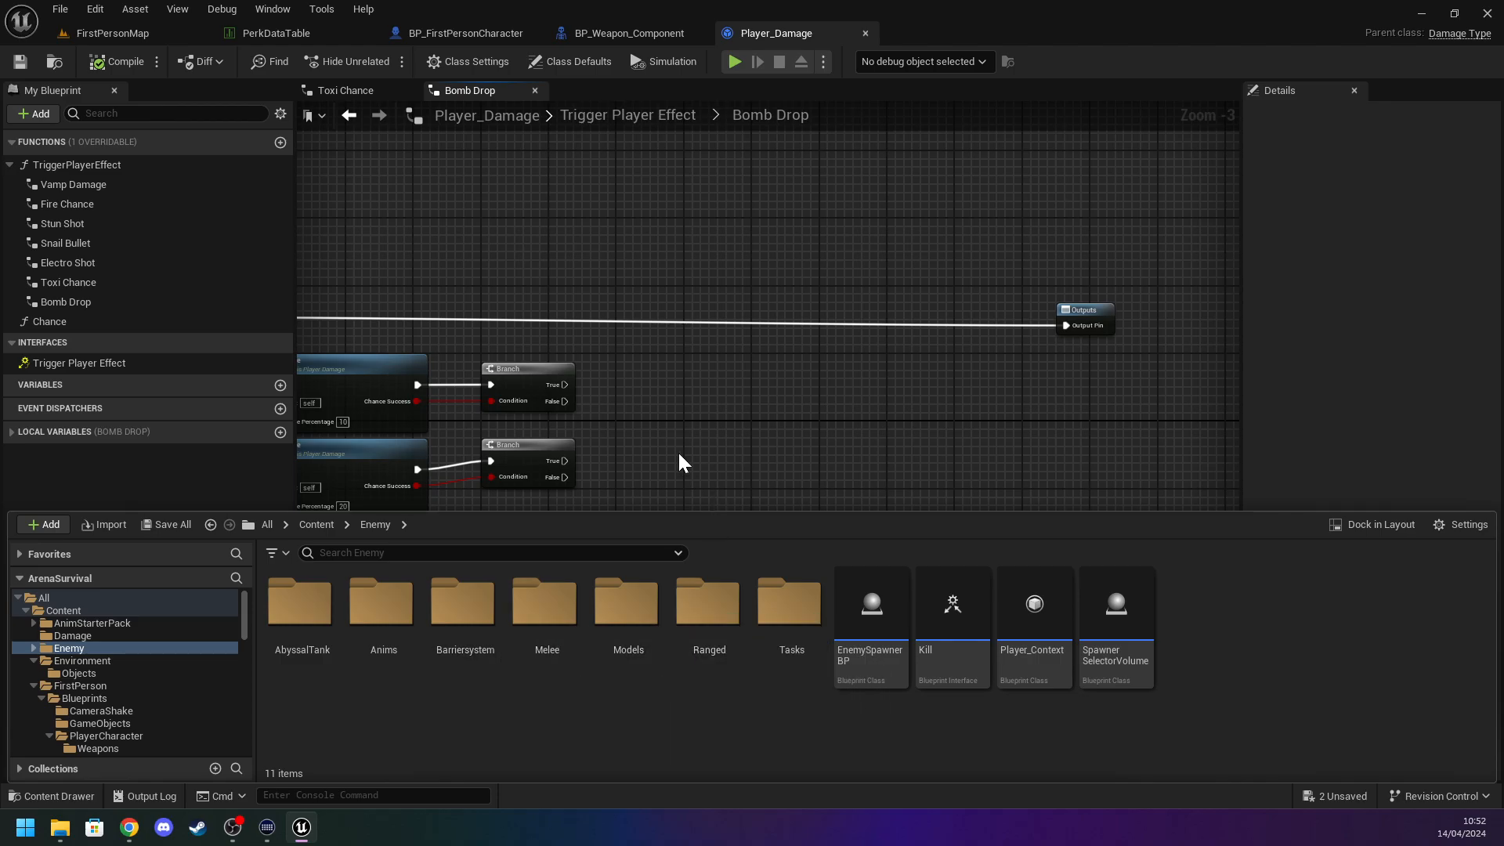
Review the chain of collapsed perk graphs in TriggerPlayerEffect, from VampDamage through Bomb Drop to the Damage Taken call.
double_click(68, 169)
right_click_drag(665, 225, 885, 229)
scroll(785, 357, "up", 5)
right_click_drag(1010, 360, 314, 320)
right_click_drag(737, 339, 453, 373)
left_click(454, 368)
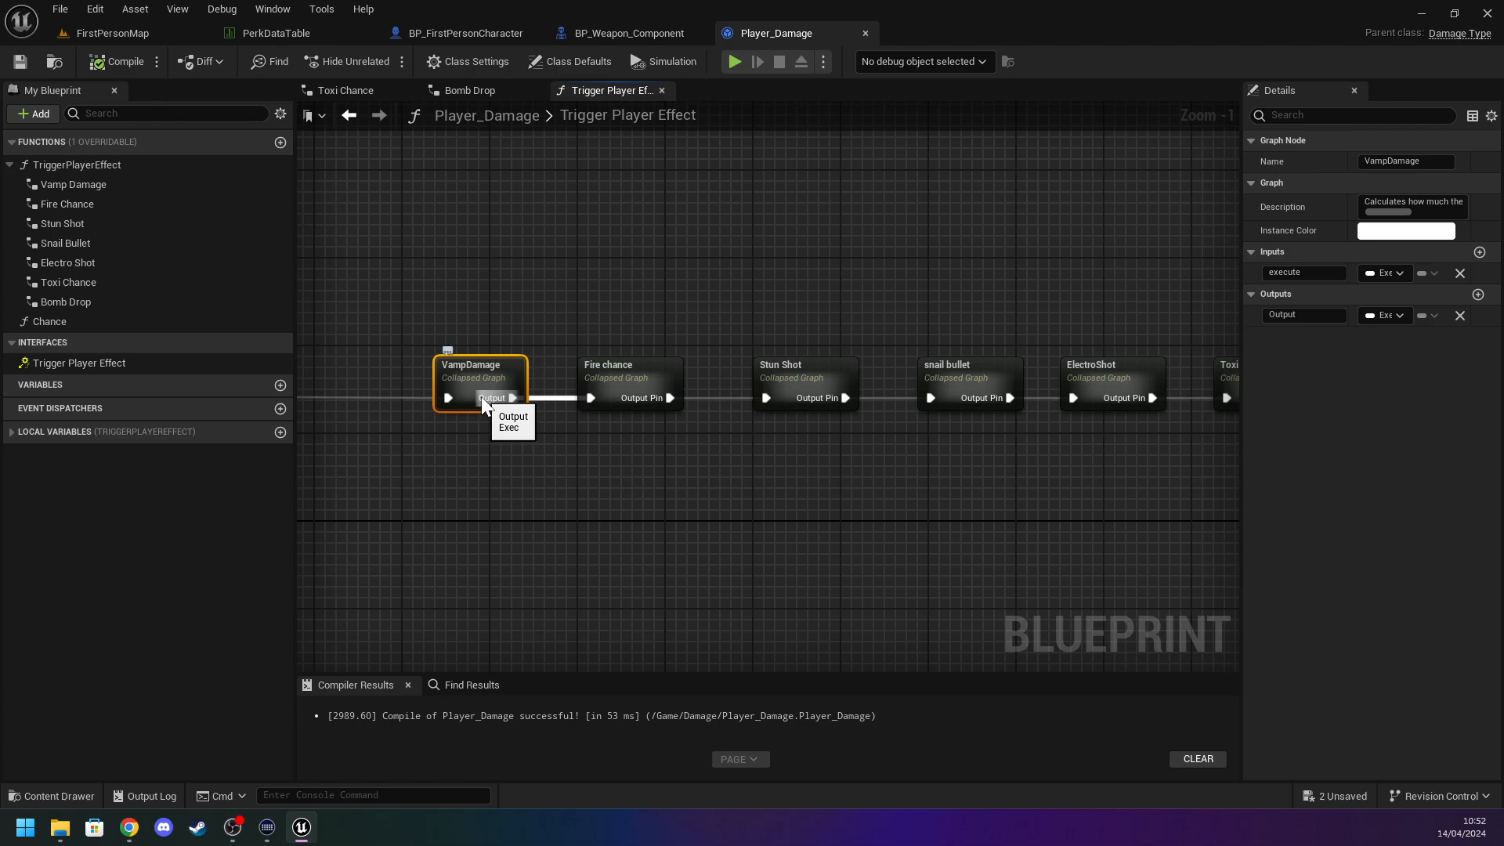
left_click(615, 368)
right_click_drag(635, 353, 520, 346)
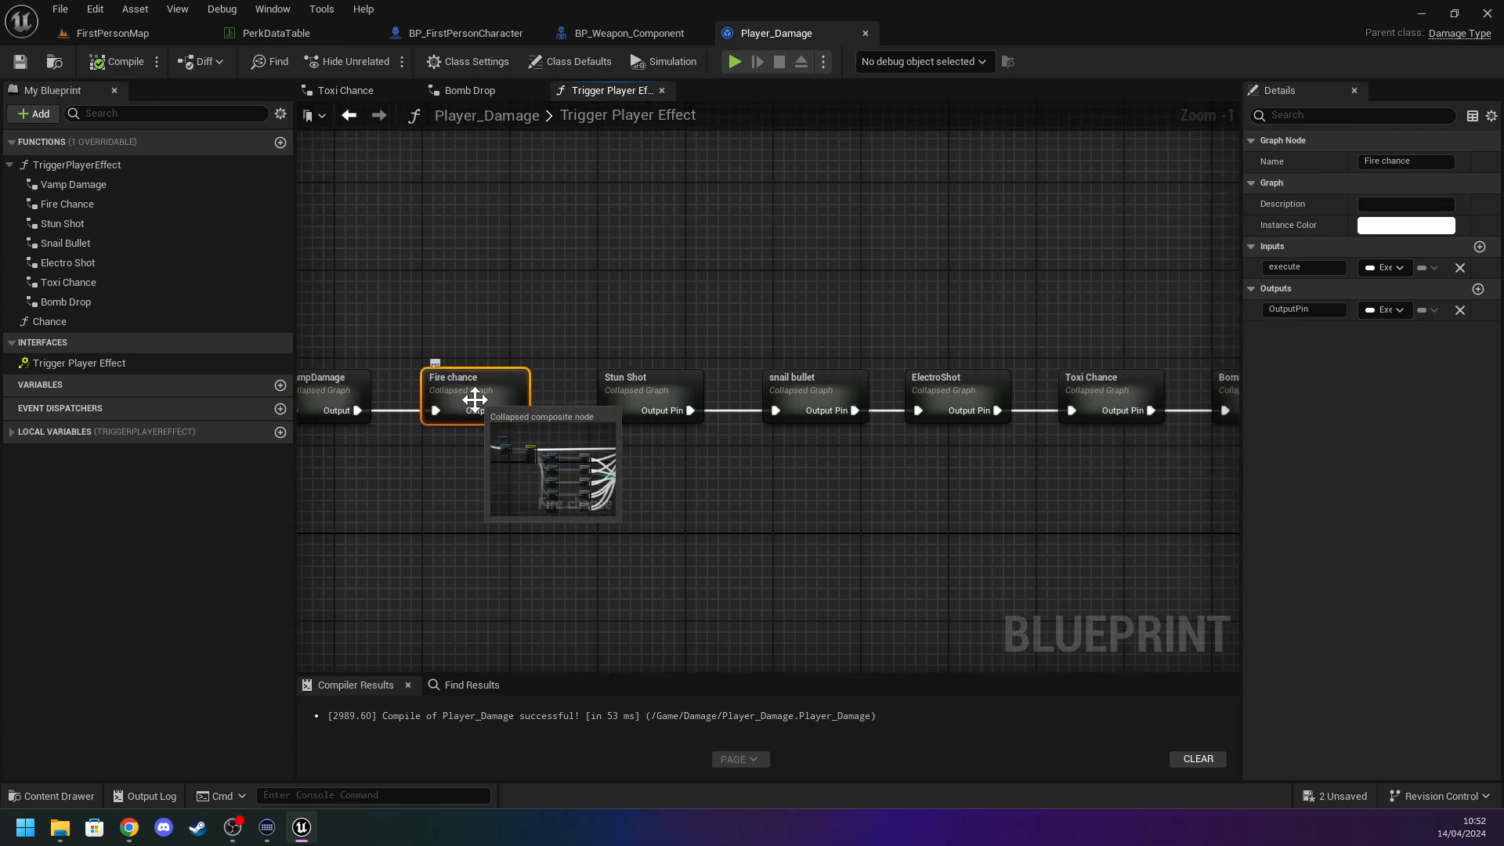
left_click(666, 385)
right_click_drag(822, 354, 568, 376)
left_click(566, 400)
left_click(721, 403)
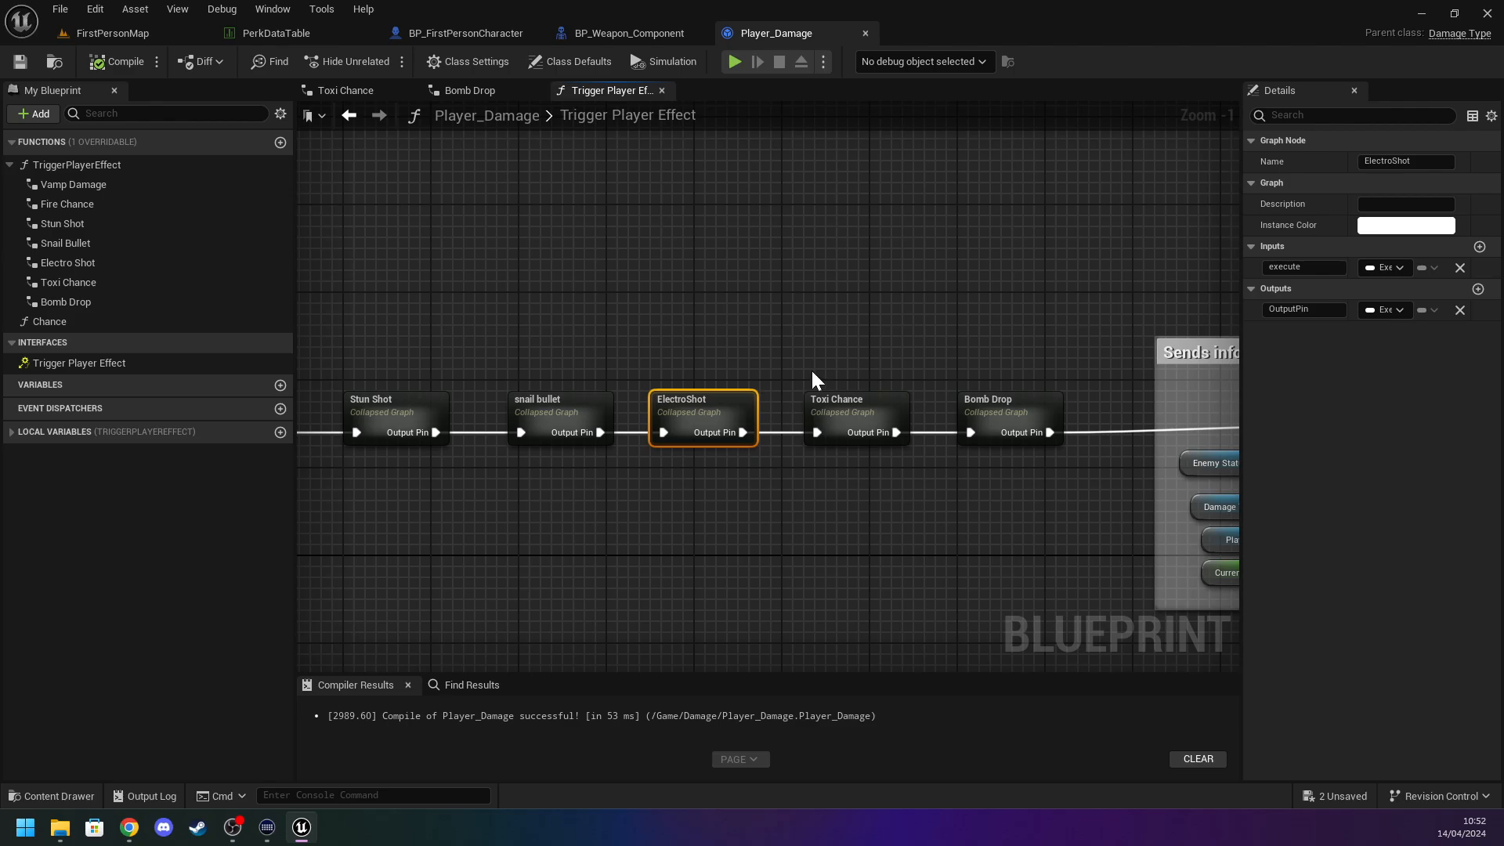
left_click(855, 409)
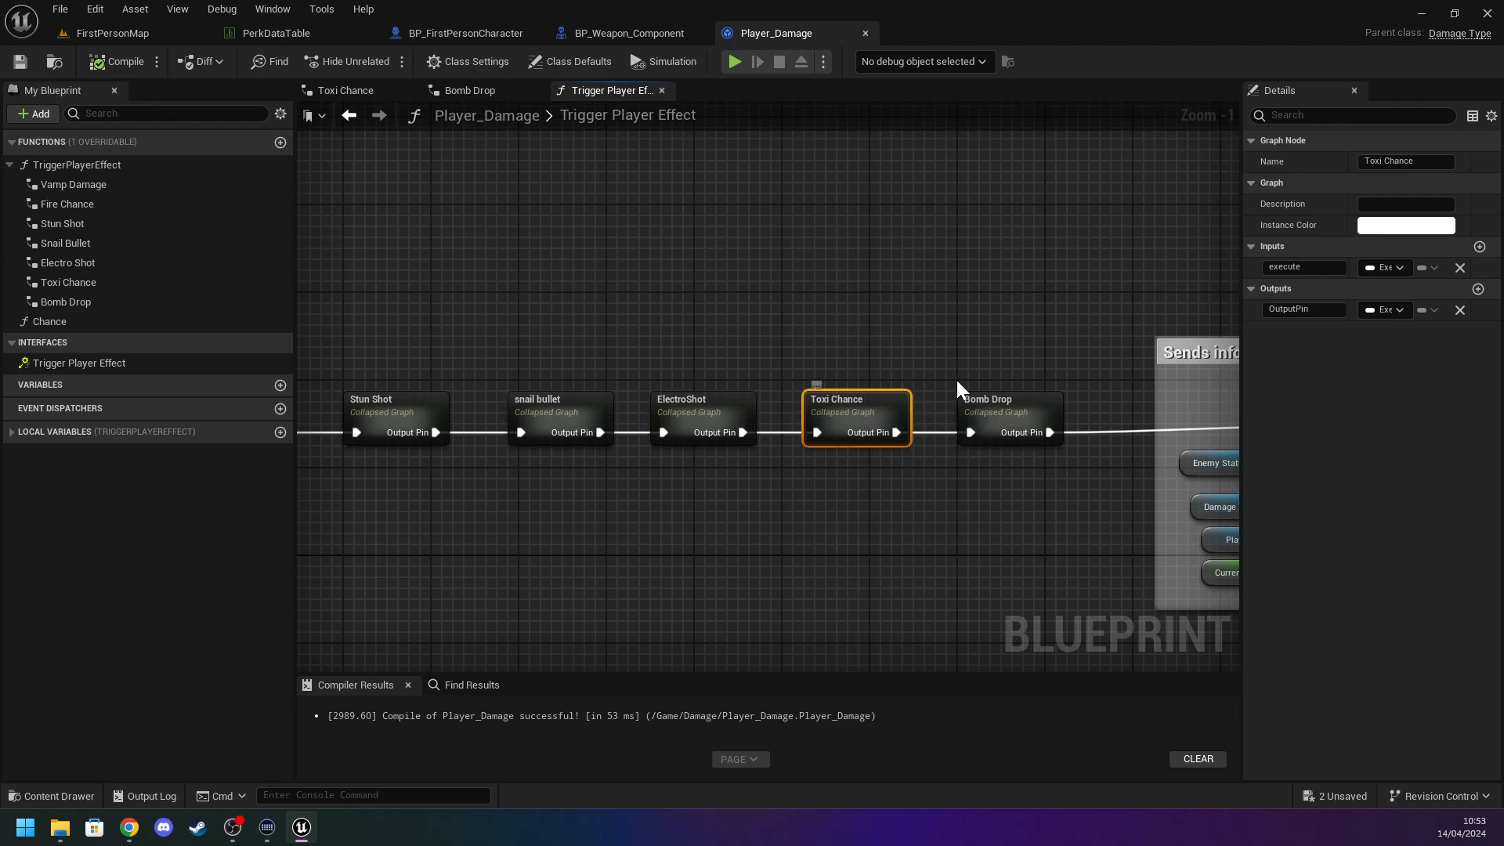
right_click_drag(950, 384, 631, 336)
left_click(651, 359)
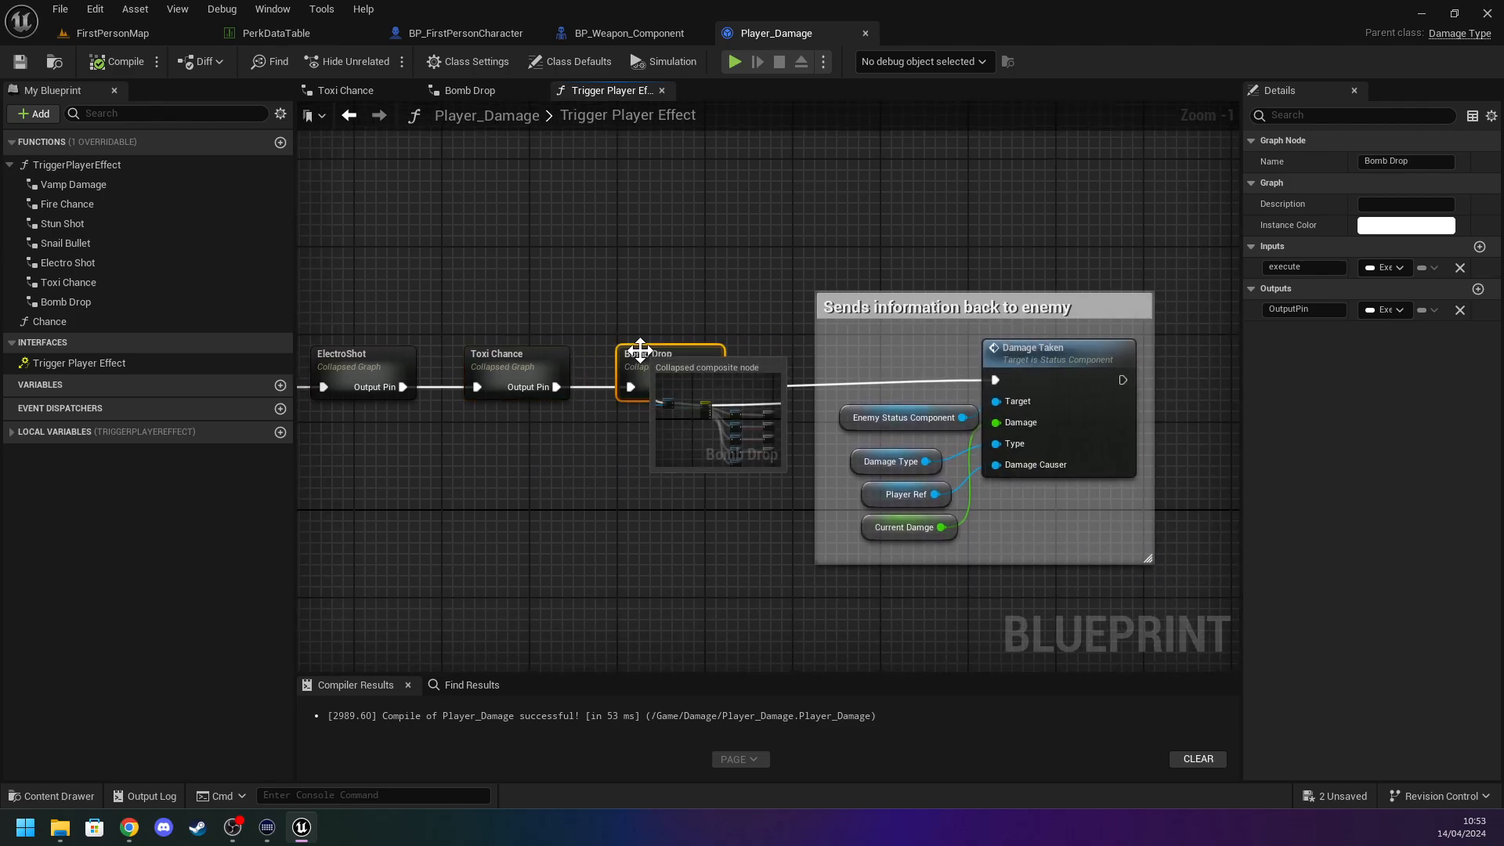
left_click(13, 79)
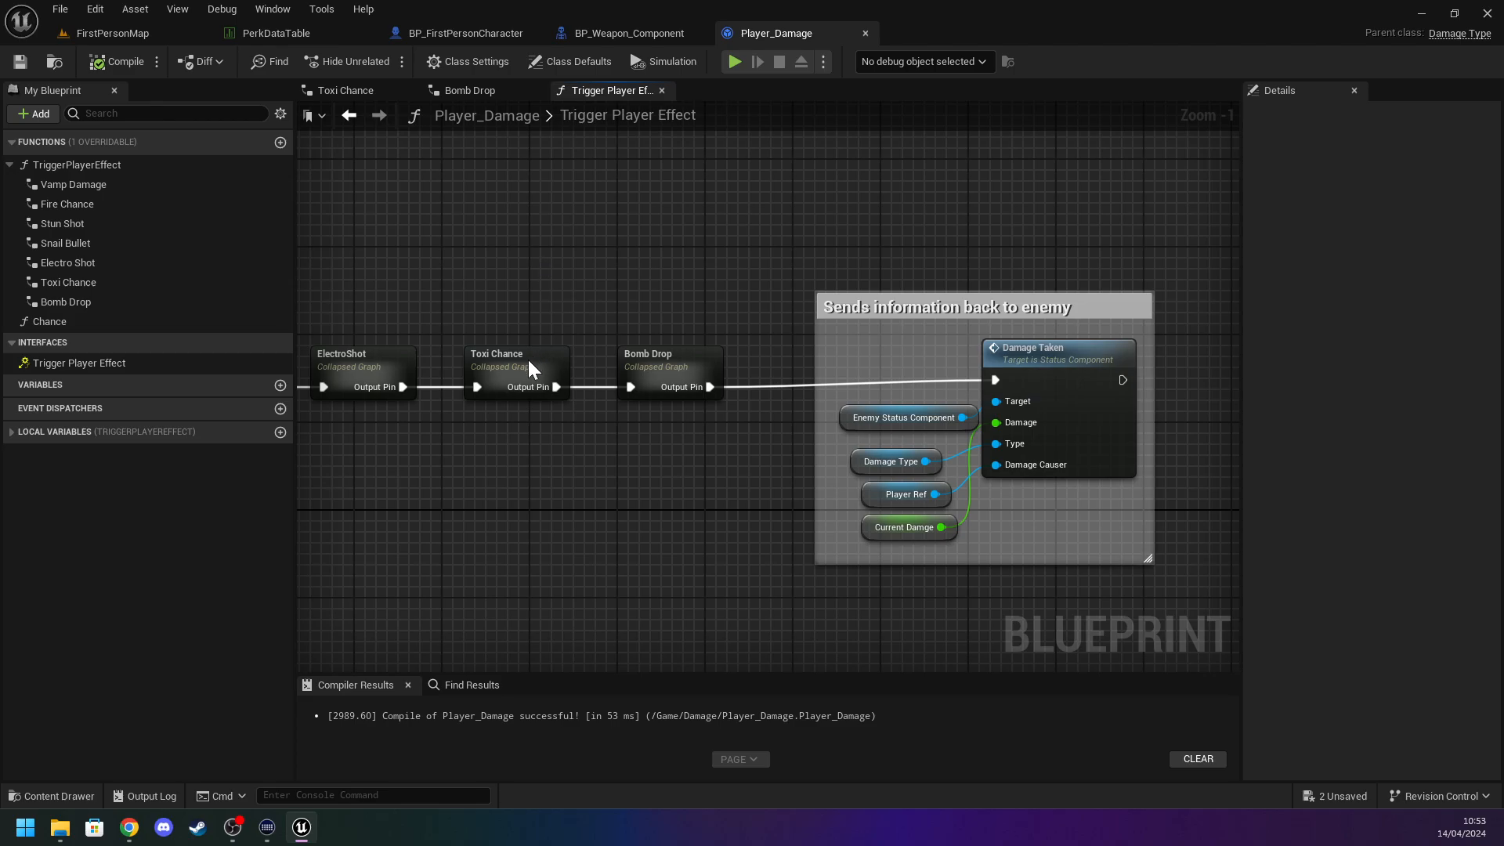
Examine how the Toxi Chance graph wires its Switch, Chance and Branch nodes to Spawn Toxi Cloud and the output.
left_click(598, 40)
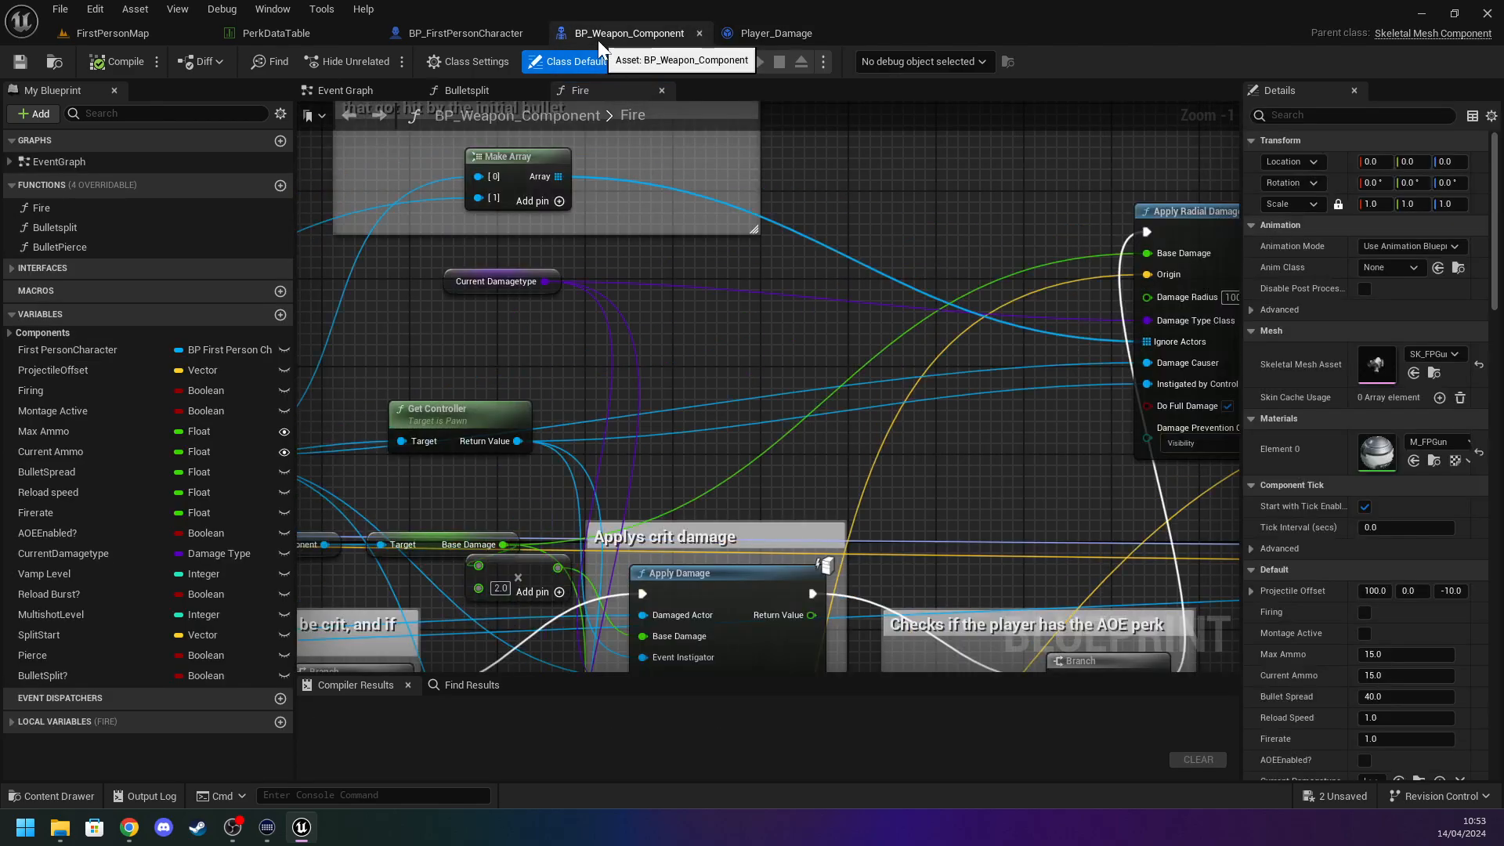
left_click(796, 29)
double_click(497, 360)
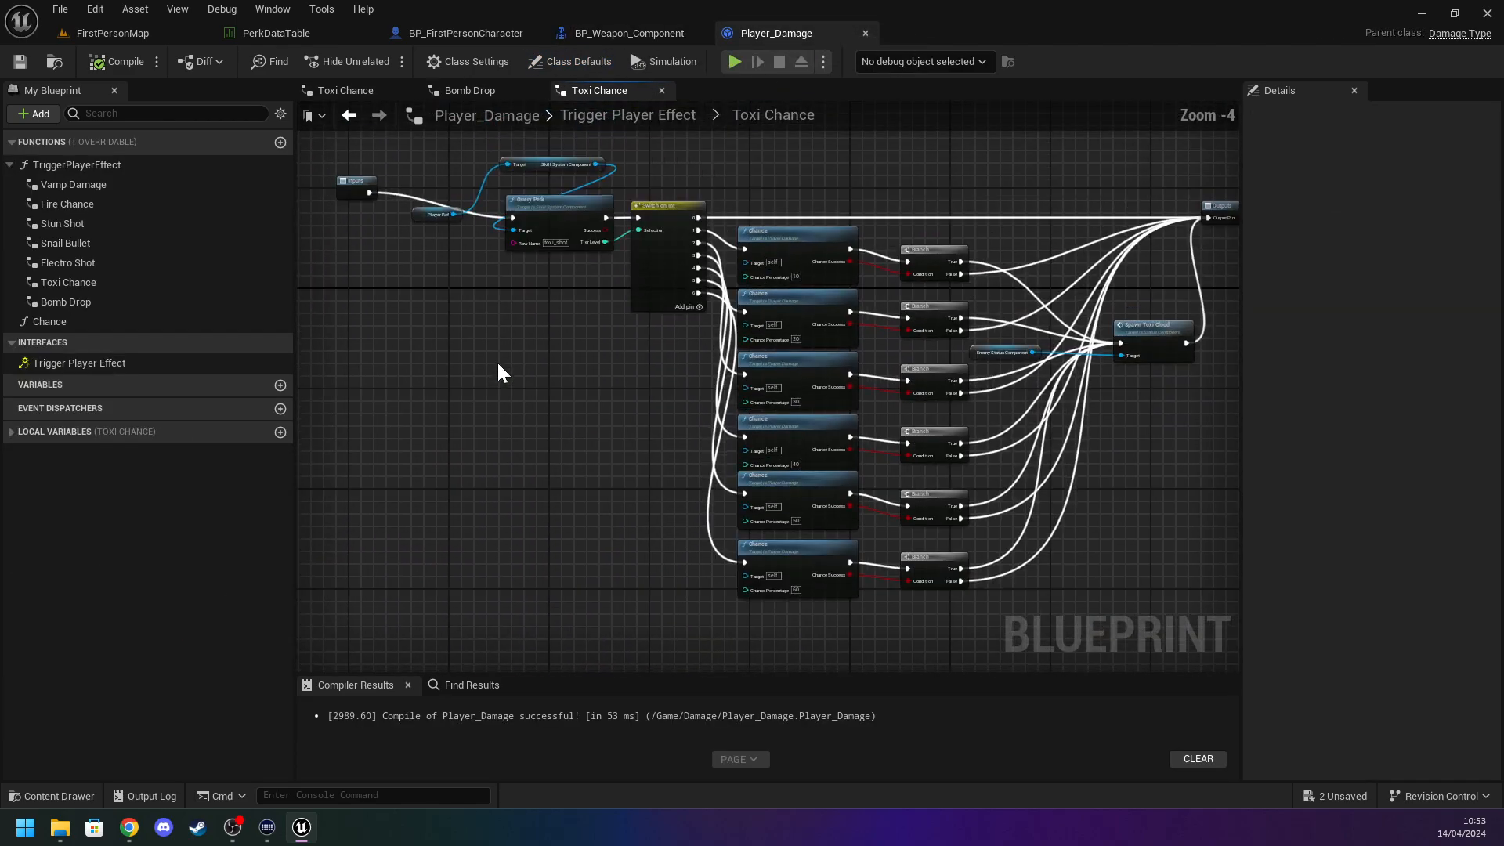
scroll(718, 294, "up", 4)
right_click_drag(899, 232, 750, 240)
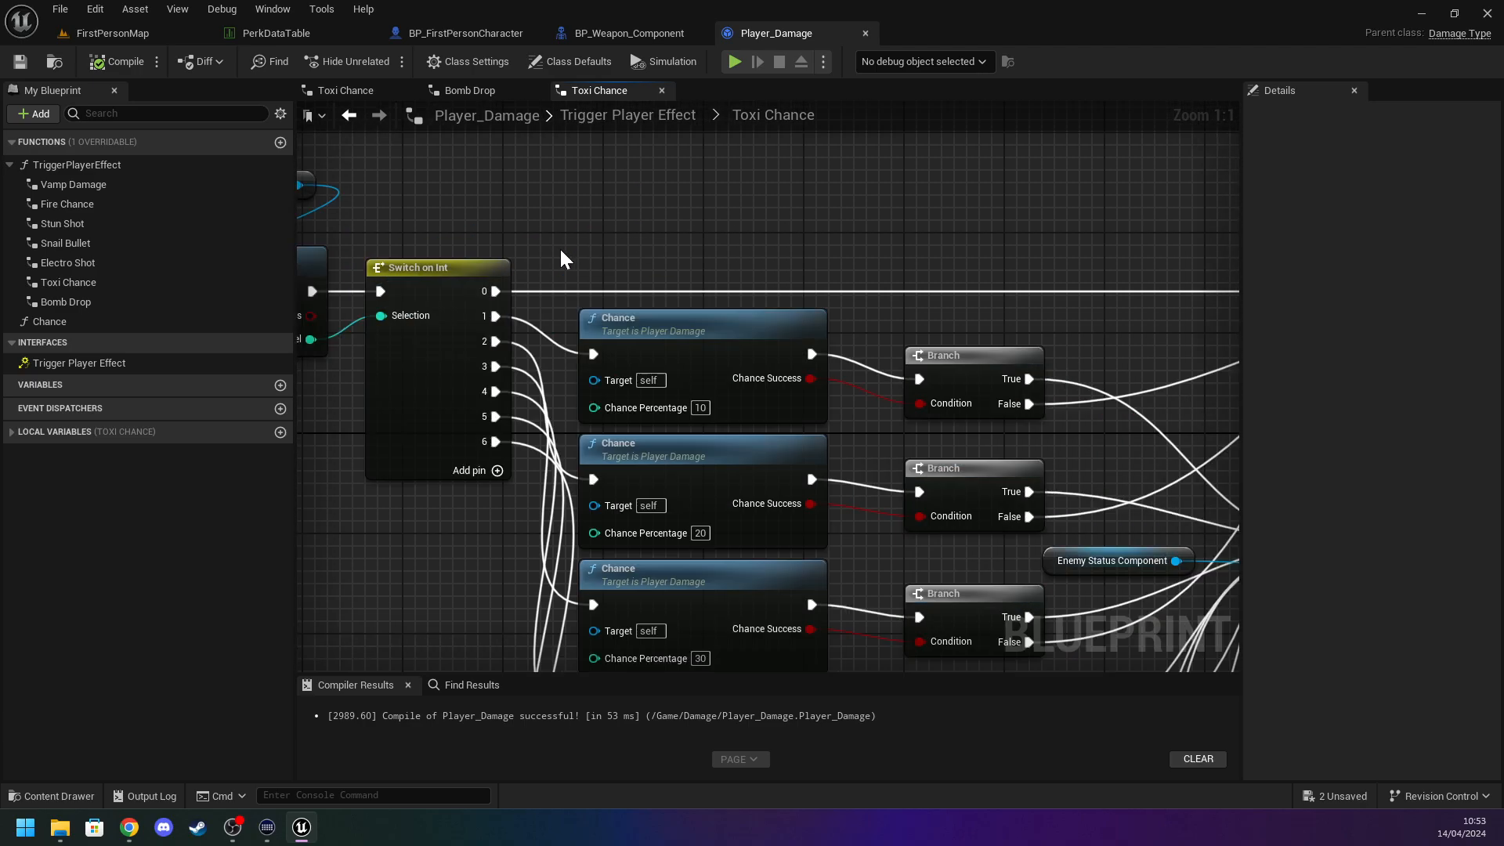
right_click_drag(565, 249, 501, 256)
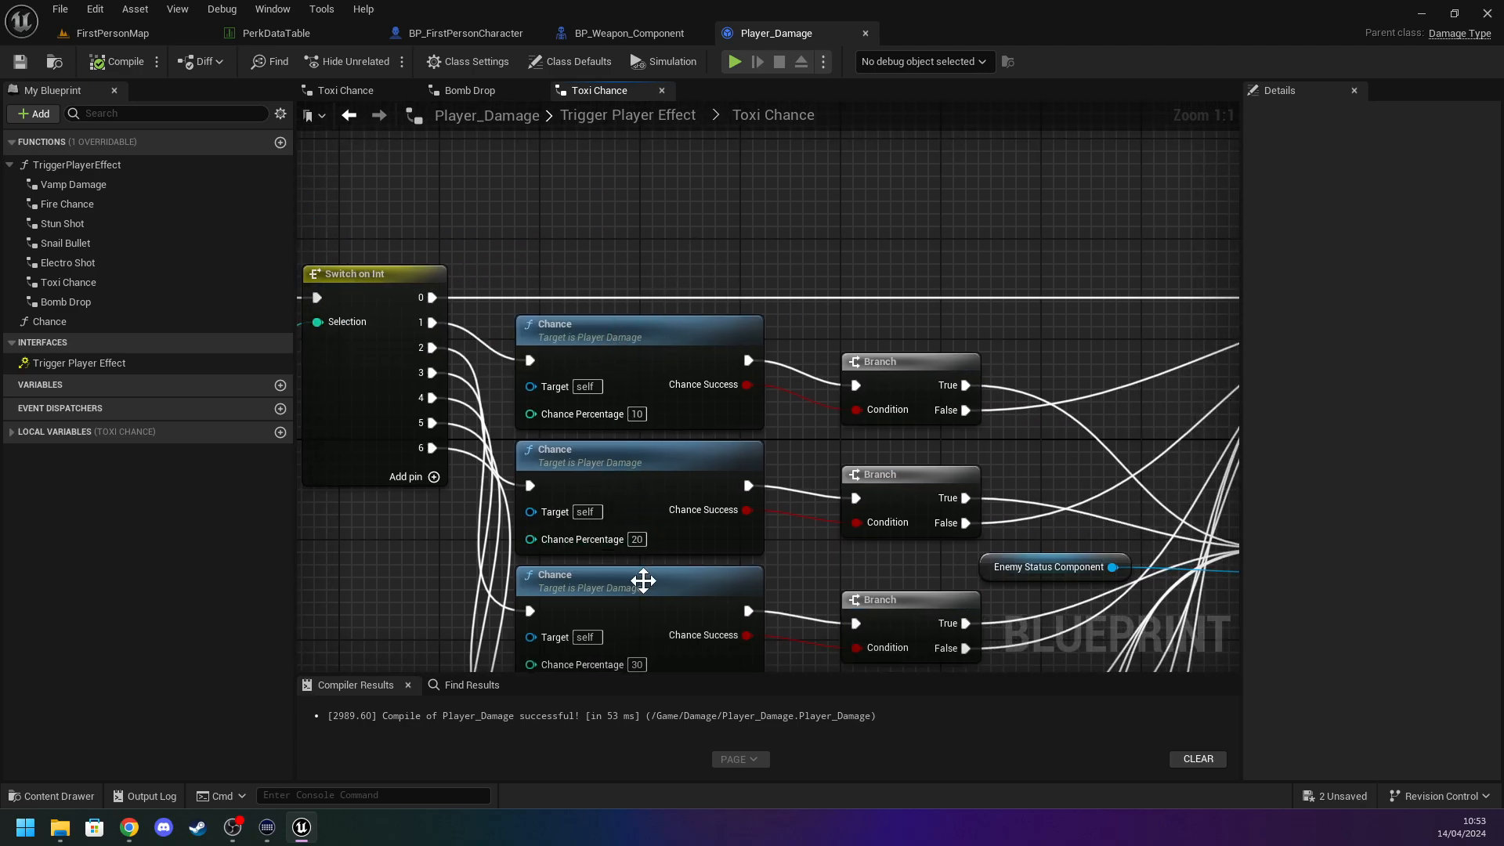
right_click_drag(873, 299, 332, 260)
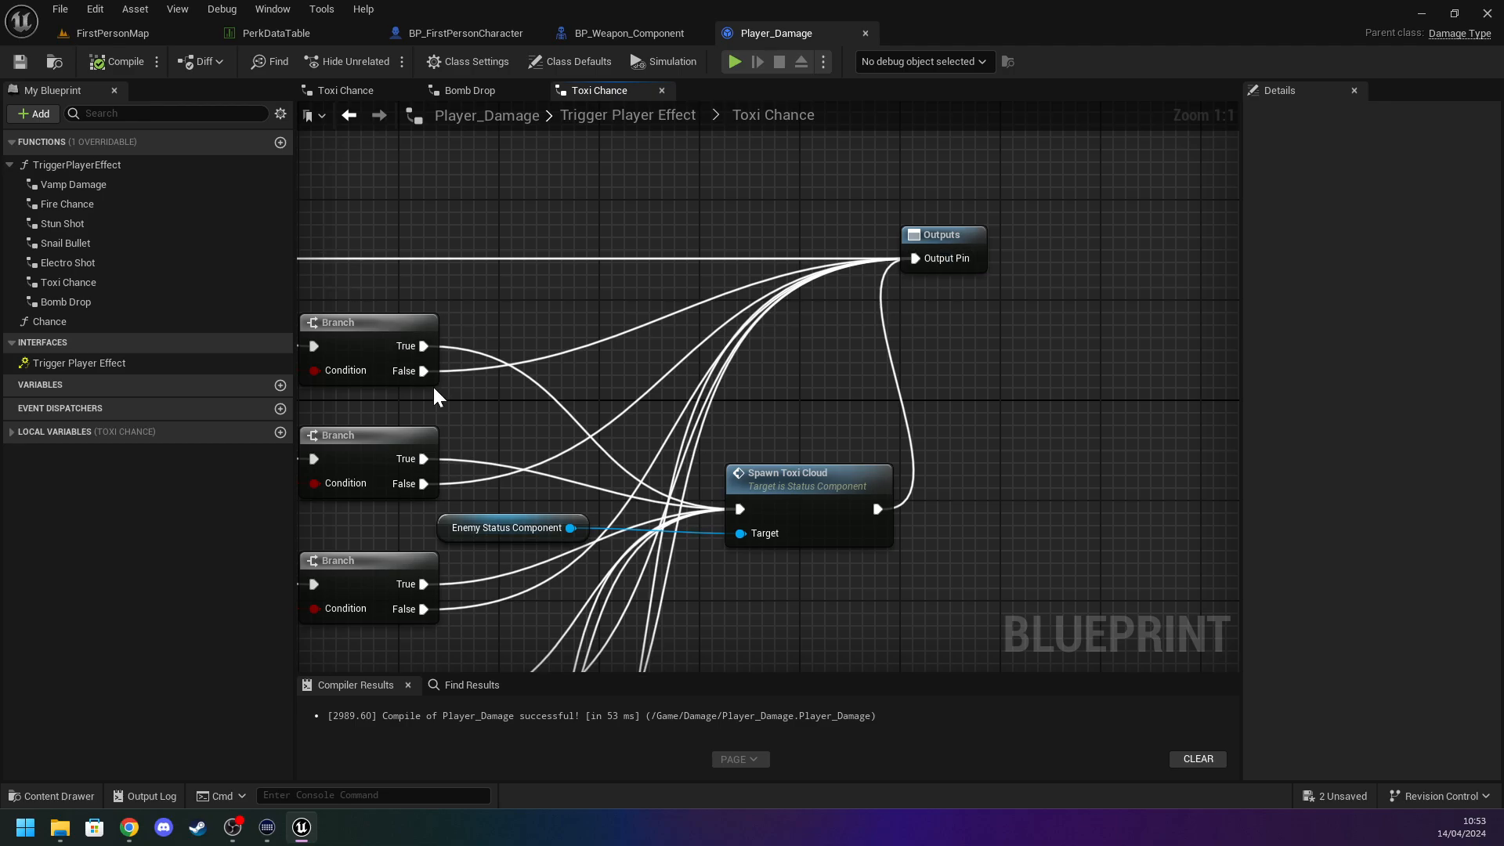
Return to the Bomb Drop graph, compile Player_Damage and check the Query Perk node feeding the Switch on Int.
left_click(464, 92)
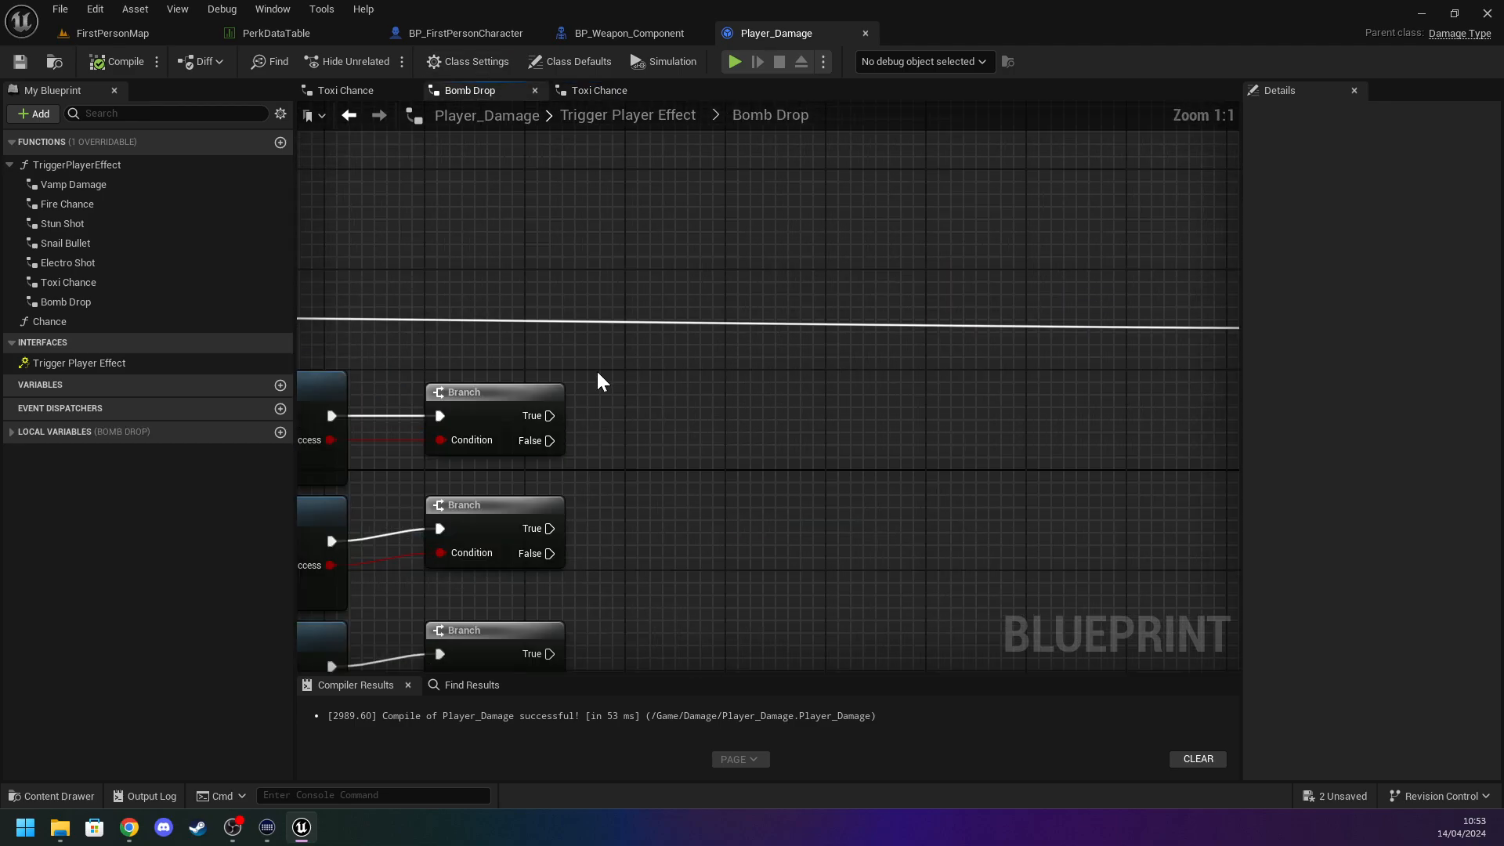
scroll(597, 373, "up", 4)
right_click_drag(1236, 370, 549, 263)
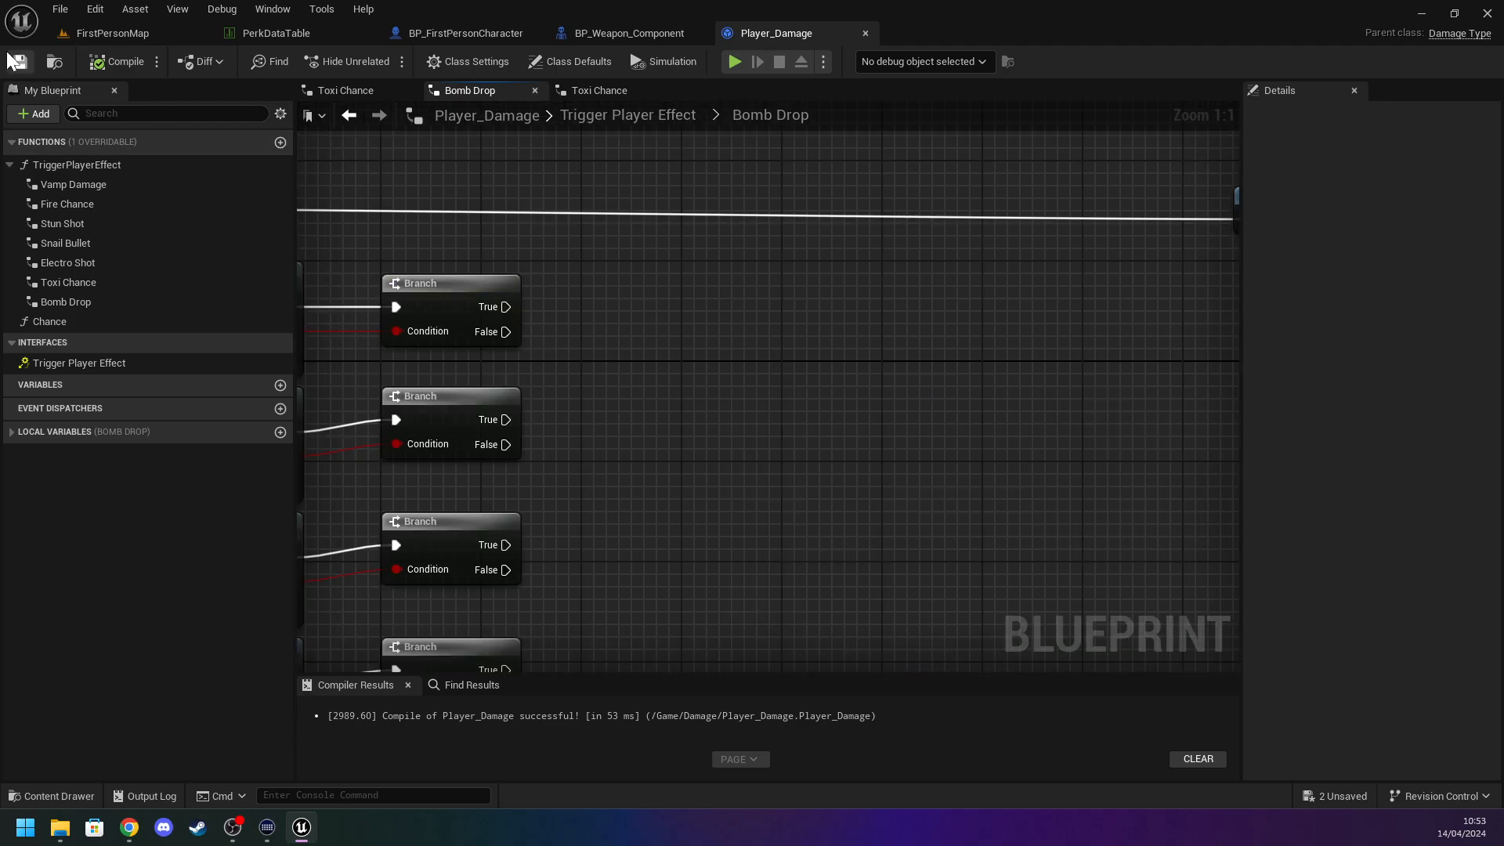
left_click(94, 57)
scroll(504, 350, "down", 5)
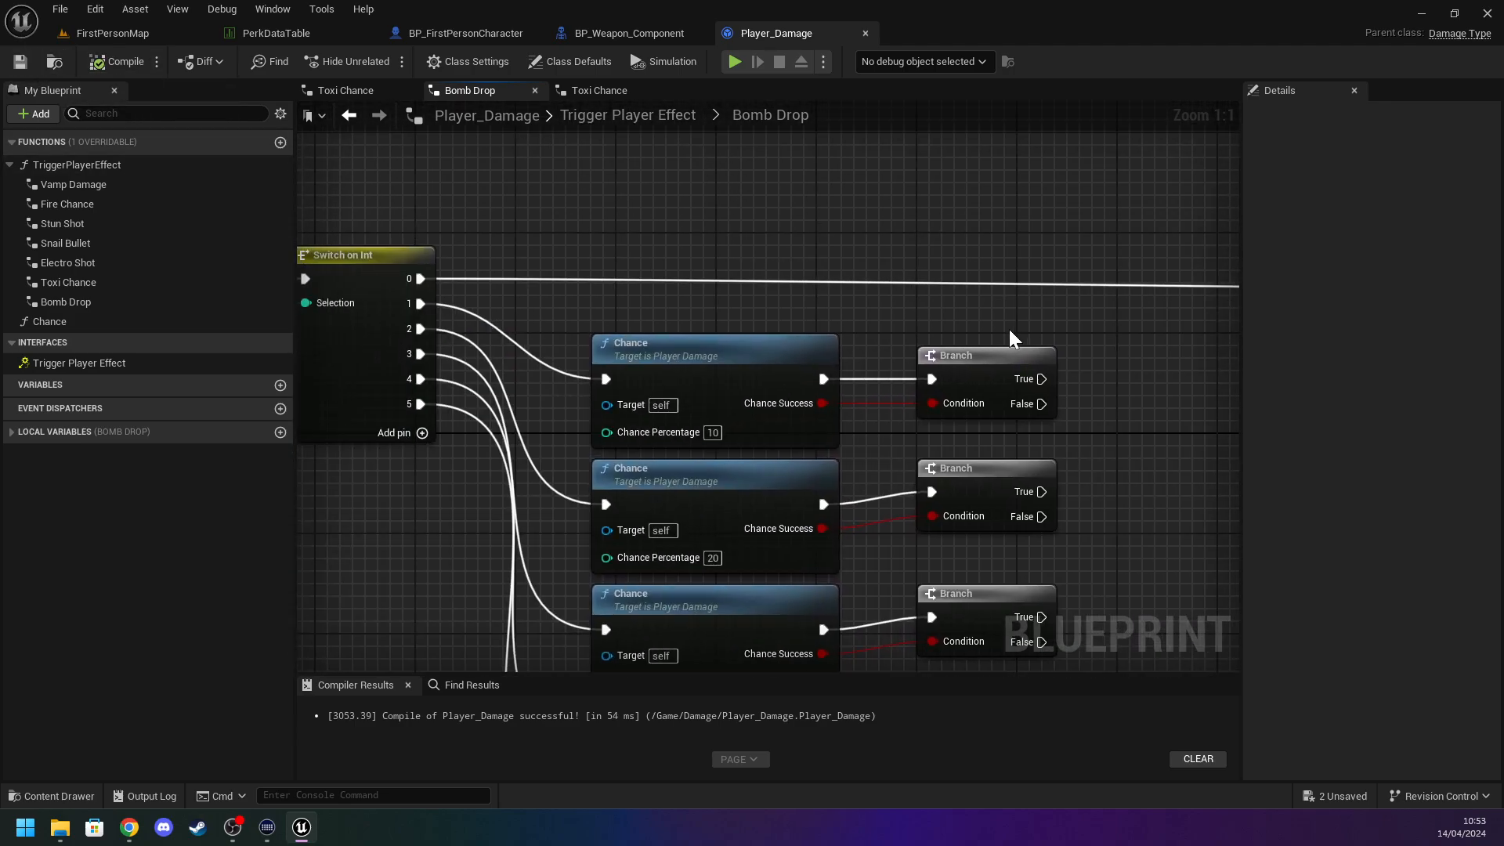
right_click_drag(333, 358, 795, 379)
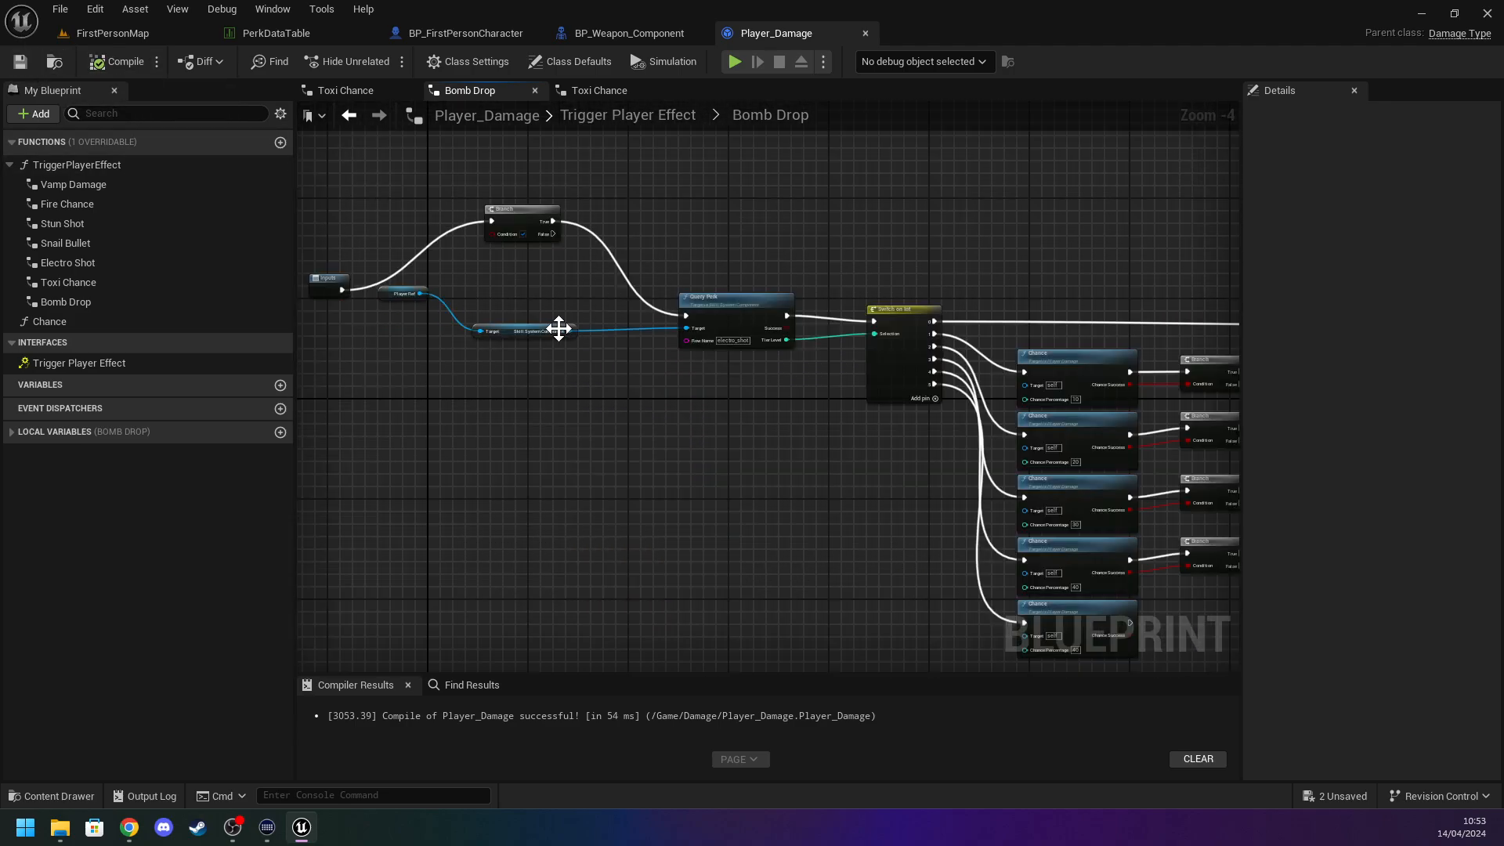
scroll(561, 325, "up", 4)
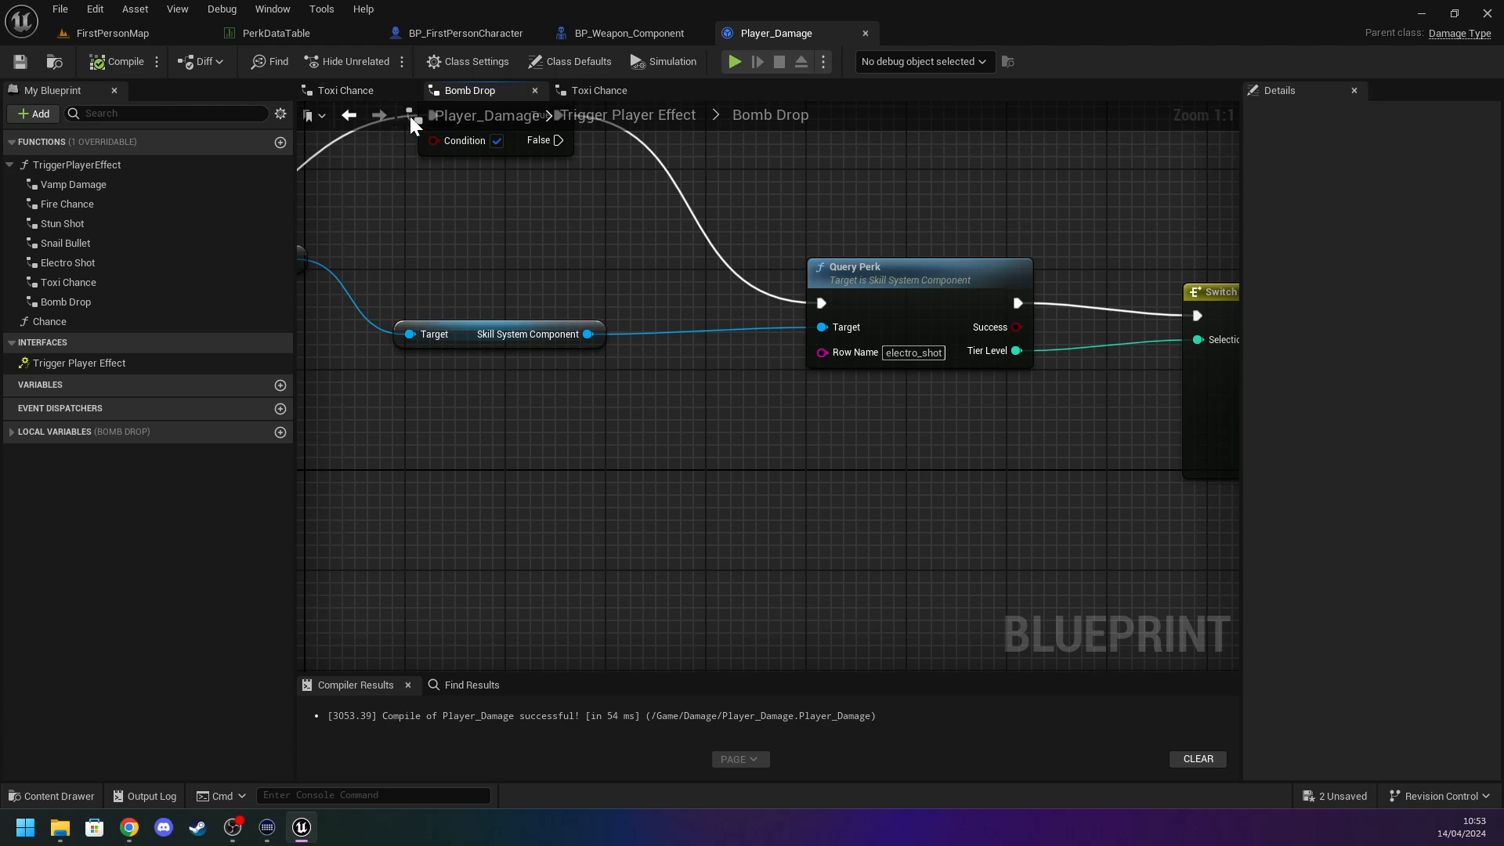
left_click(614, 31)
left_click(458, 32)
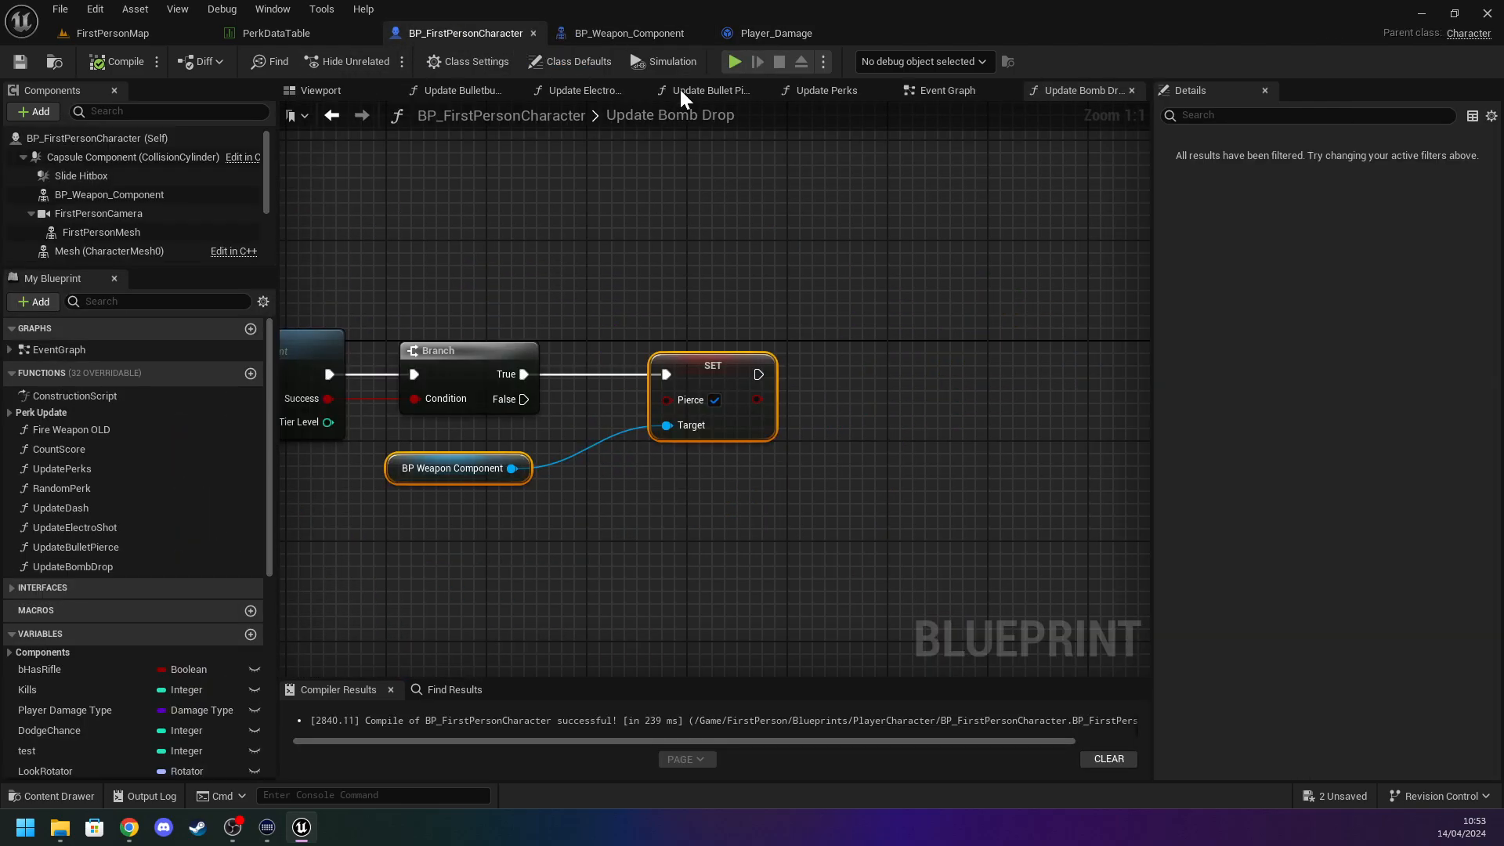
left_click(746, 34)
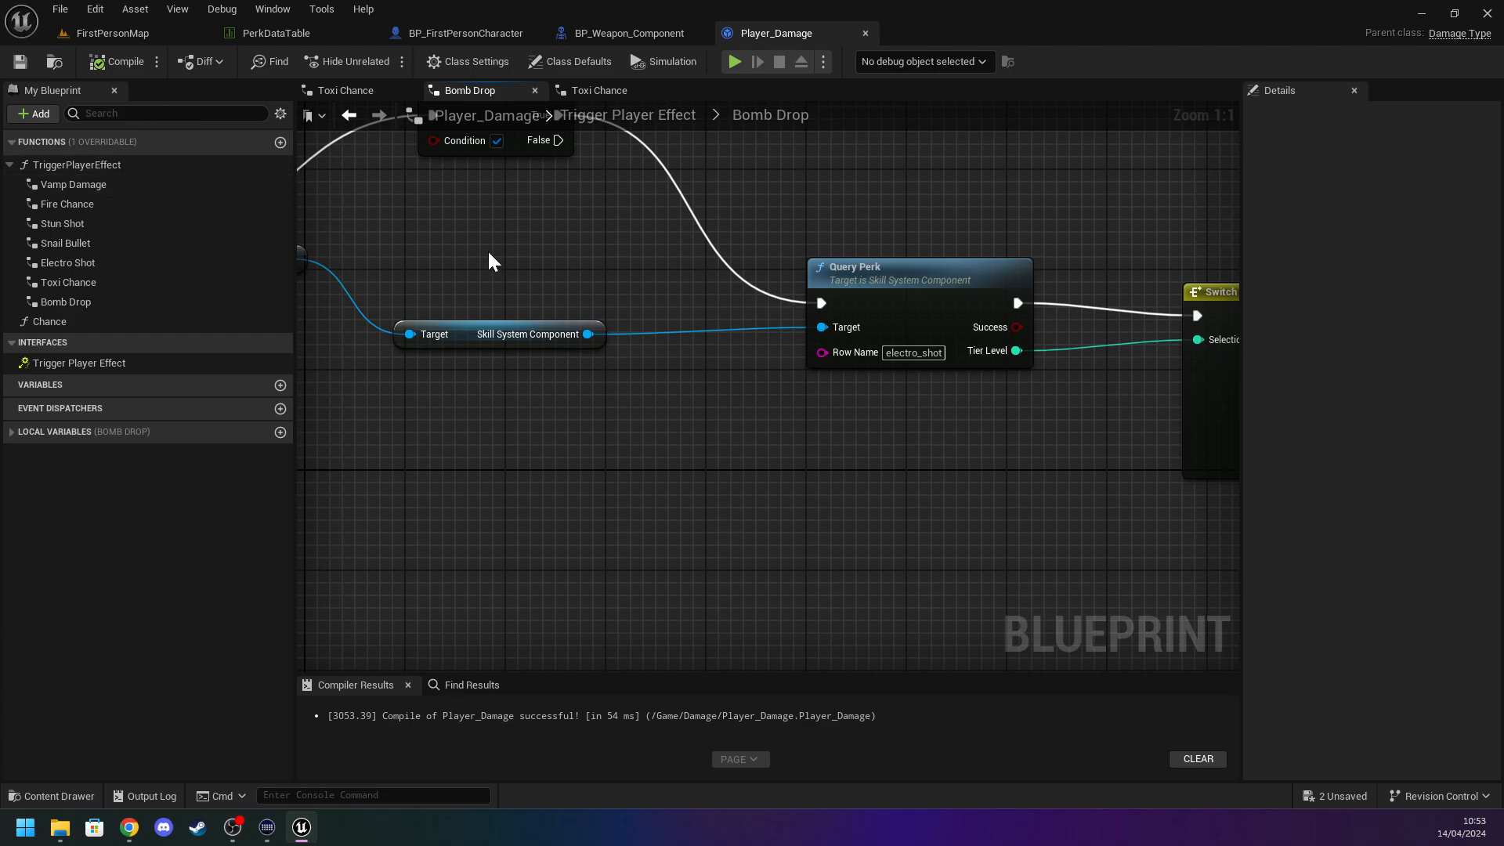
Open the StatusComponent blueprint from the FirstPerson/Blueprints/PlayerCharacter content folder.
key("ctrl+space")
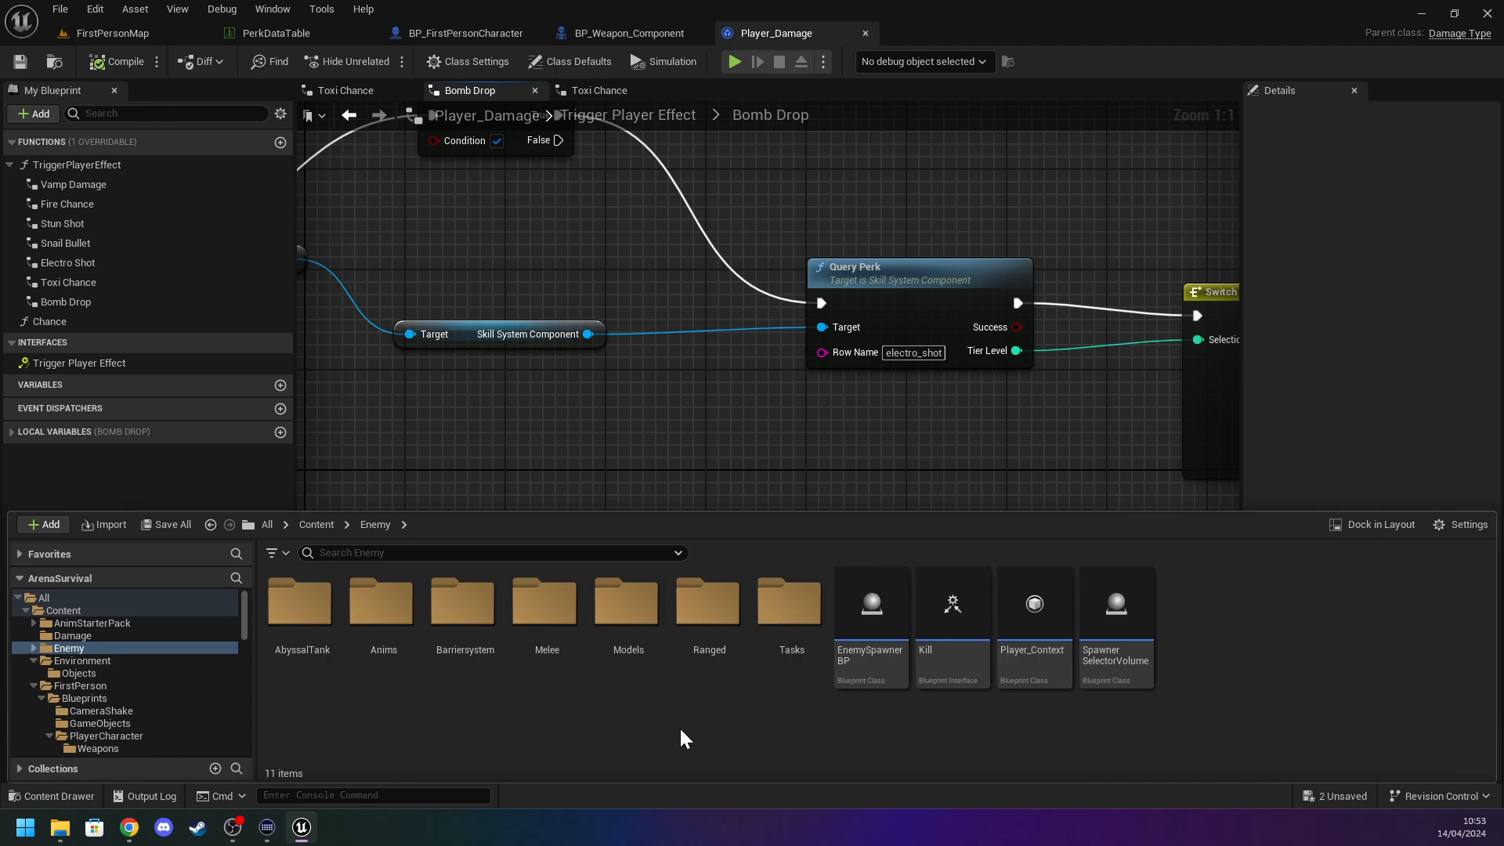
left_click(316, 525)
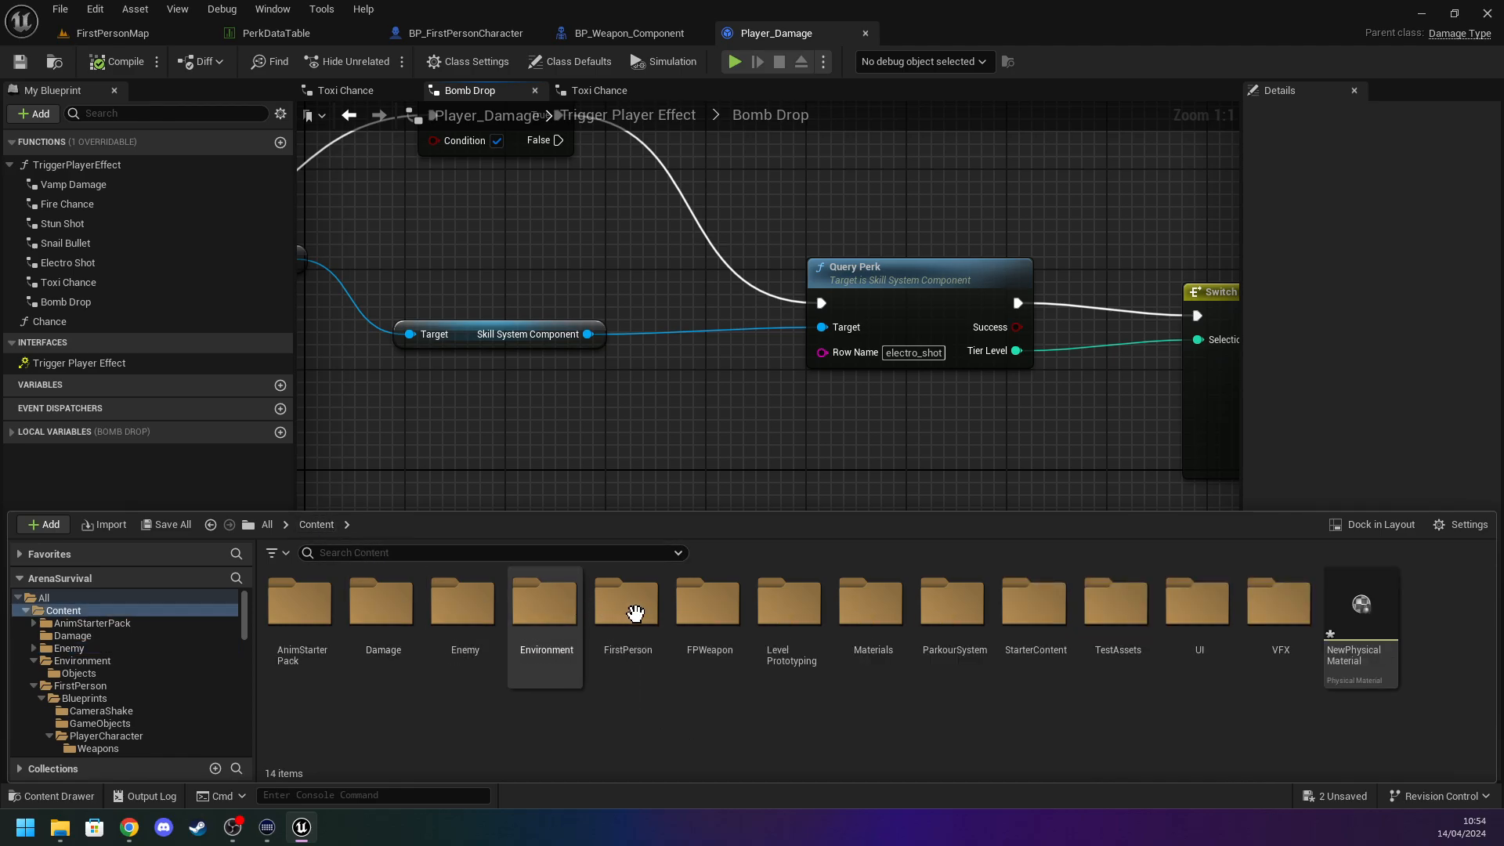
double_click(635, 614)
left_click(313, 617)
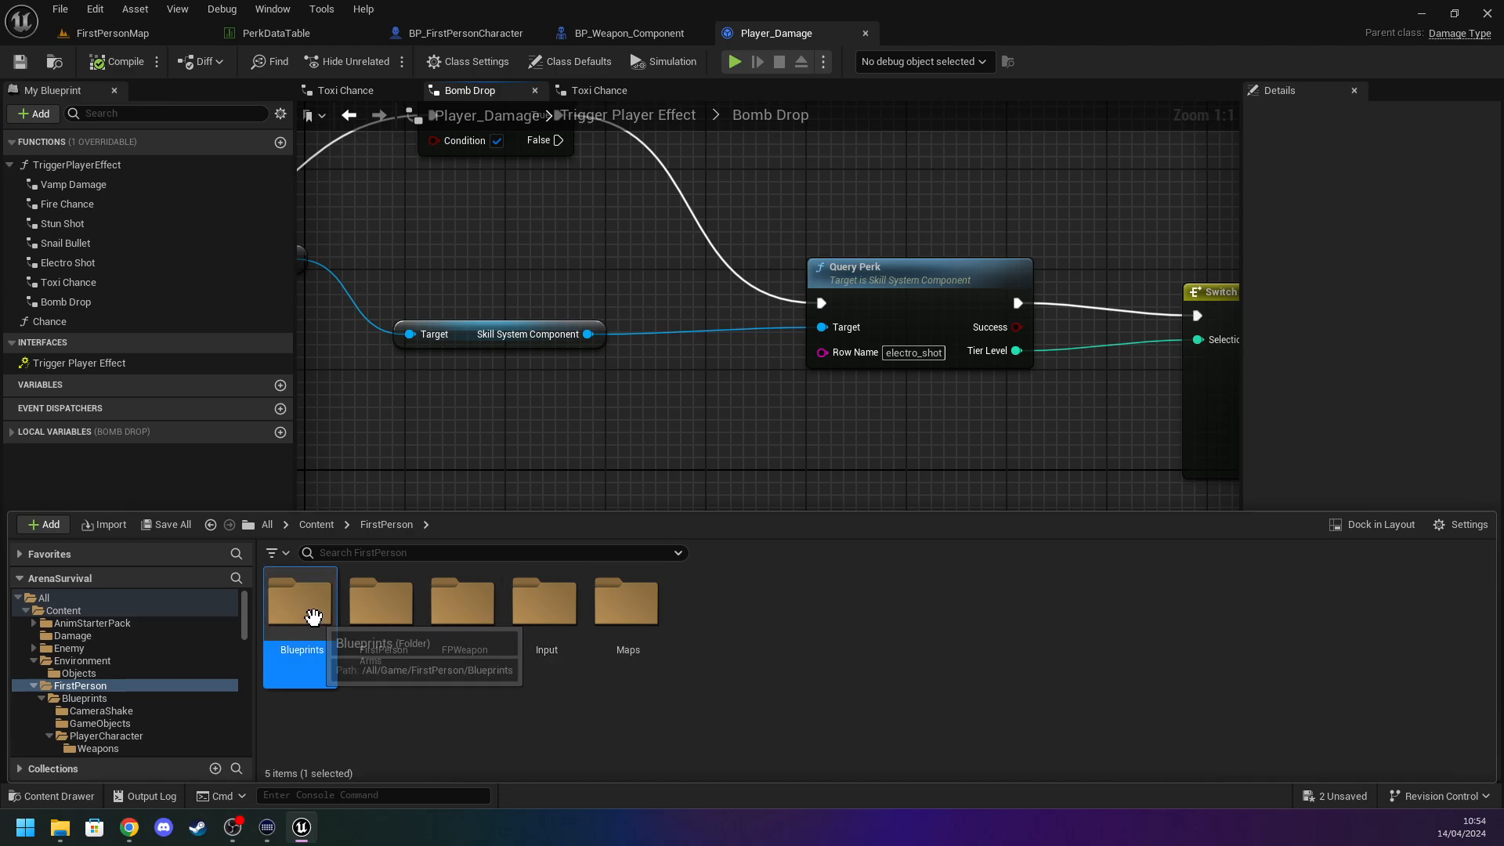
double_click(313, 617)
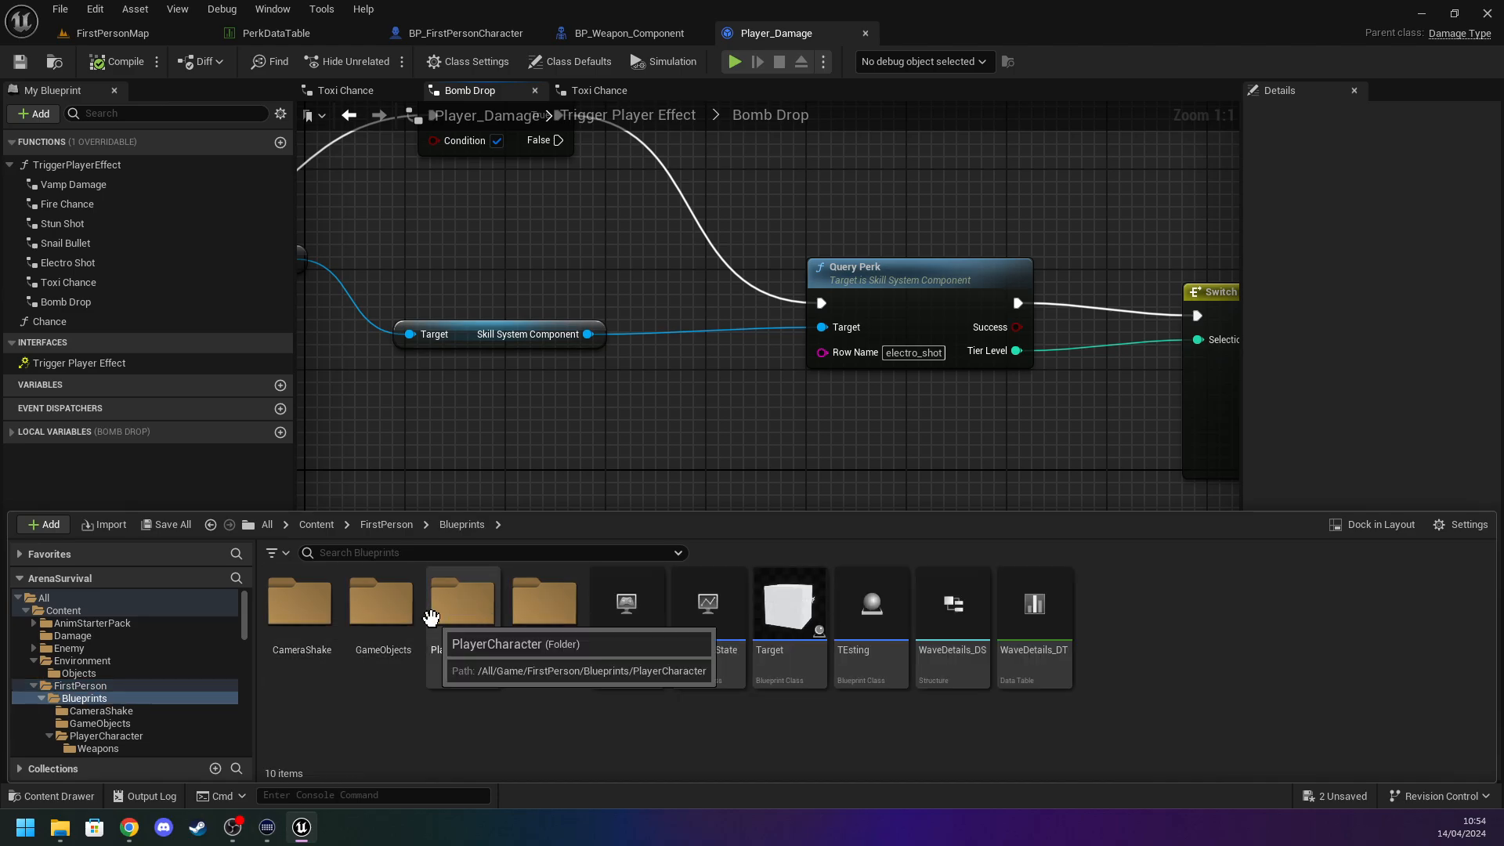
double_click(431, 618)
double_click(684, 615)
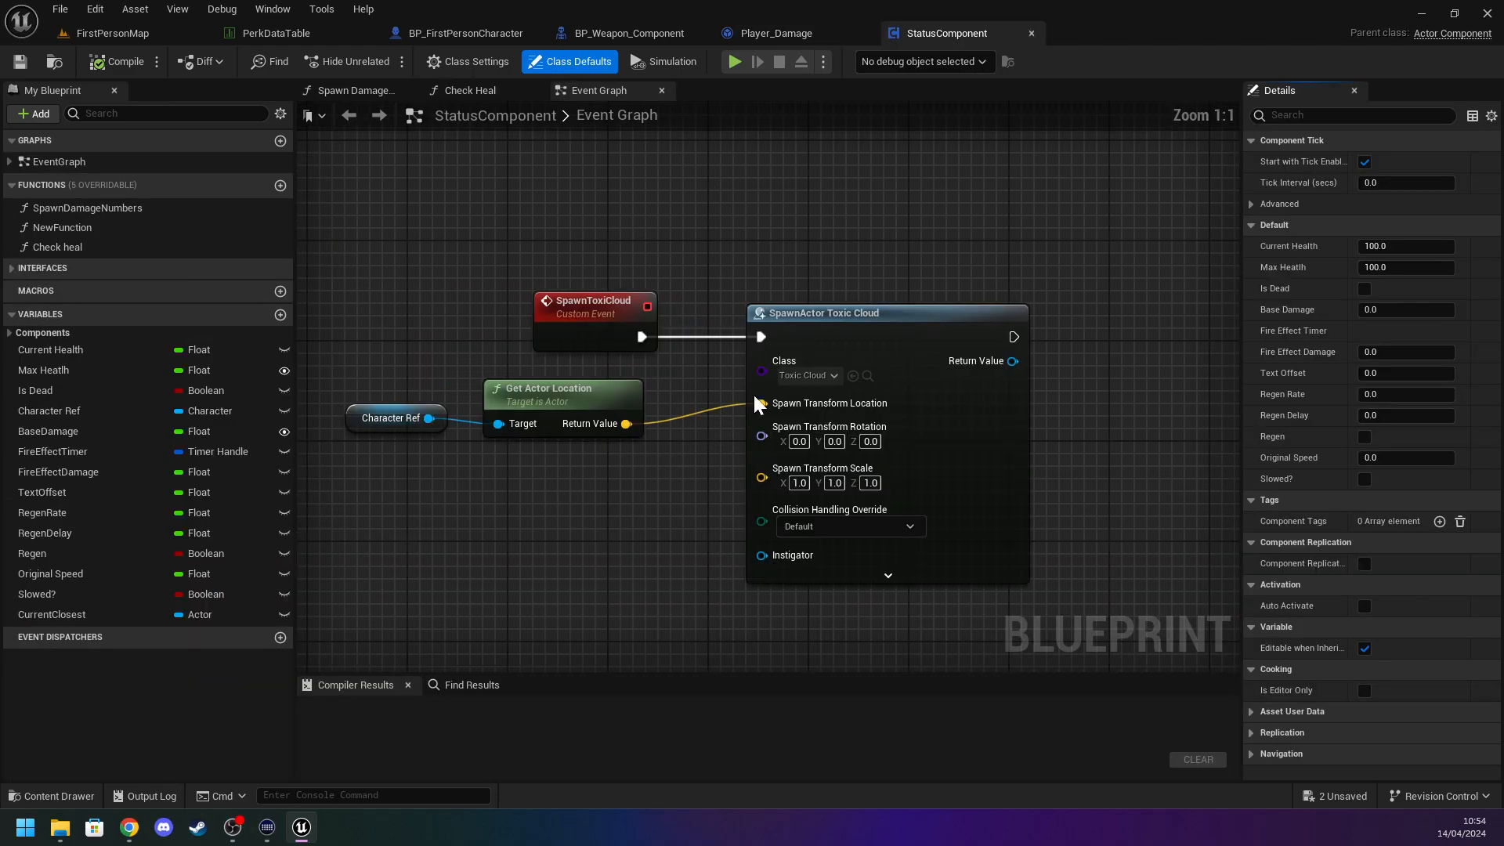
Add a custom event named SpawnBomb in the empty space above the SpawnToxiCloud event in the StatusComponent Event Graph.
right_click_drag(491, 249, 687, 530)
scroll(721, 452, "down", 2)
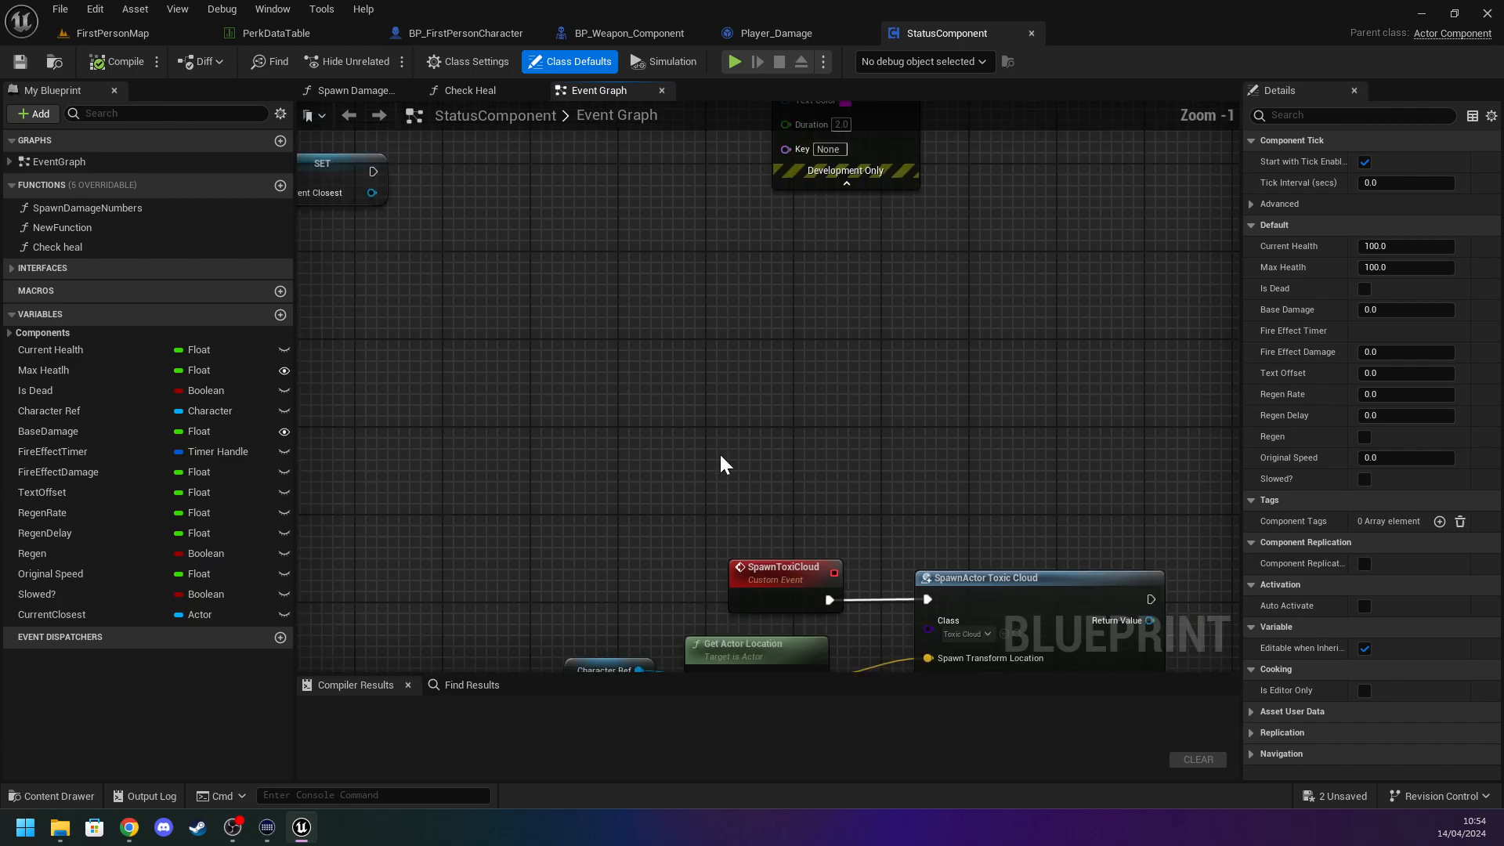
right_click(773, 385)
type("custpo")
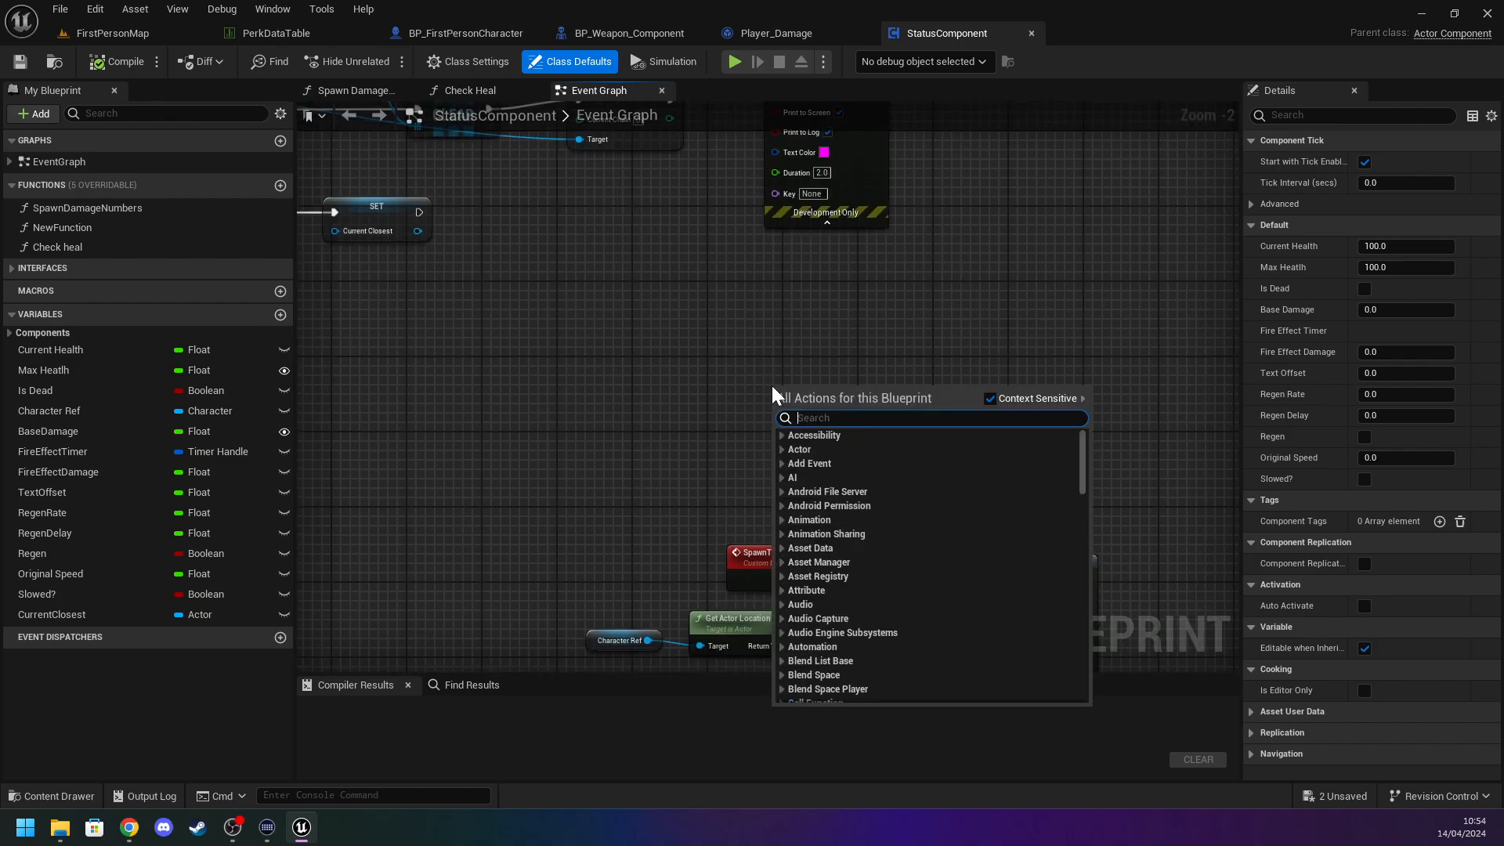
key("BackSpace")
key("BackSpace")
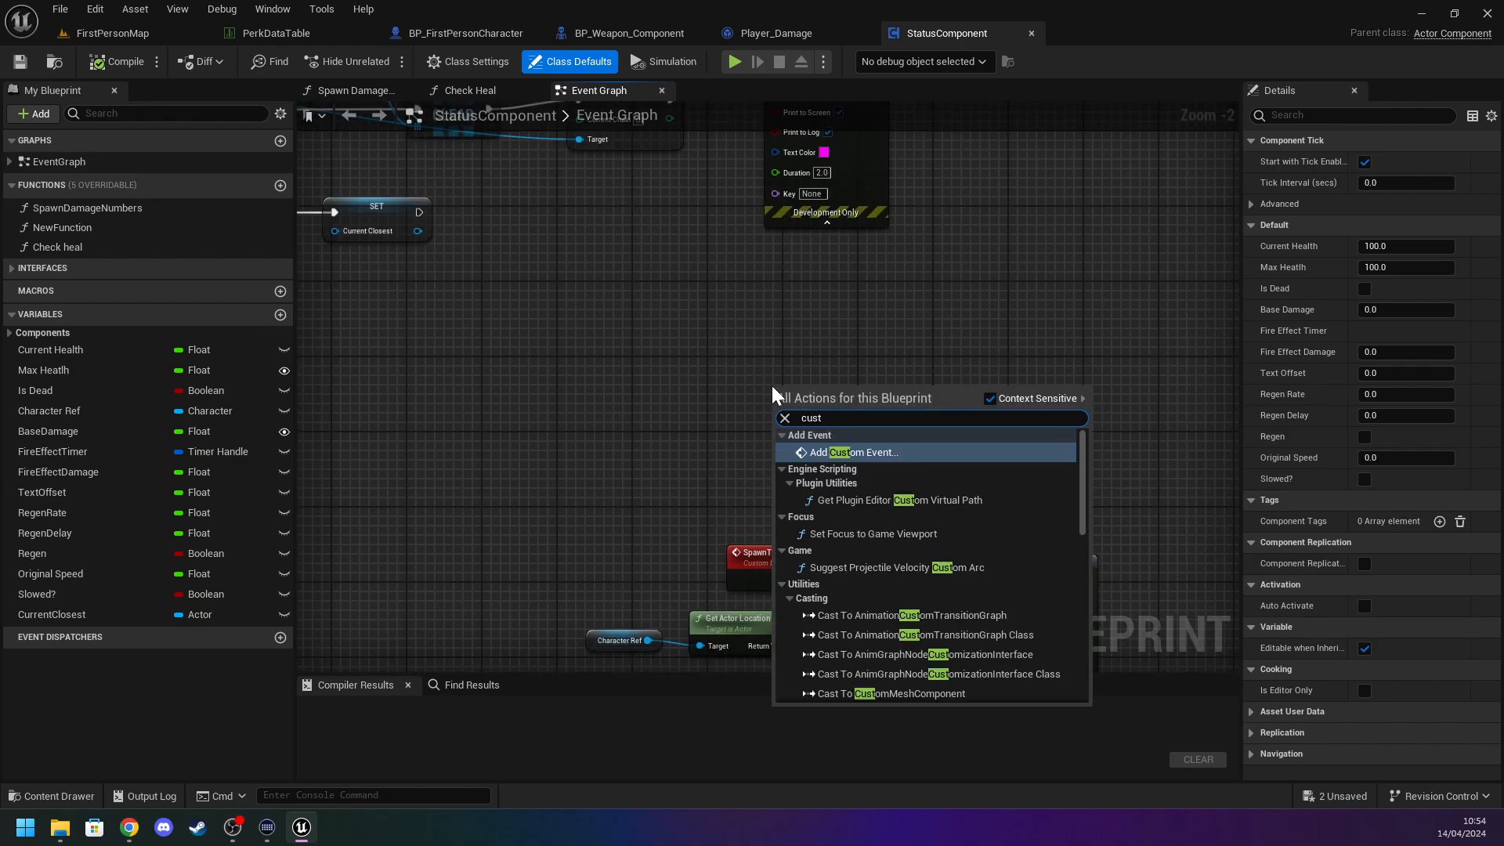
left_click(900, 457)
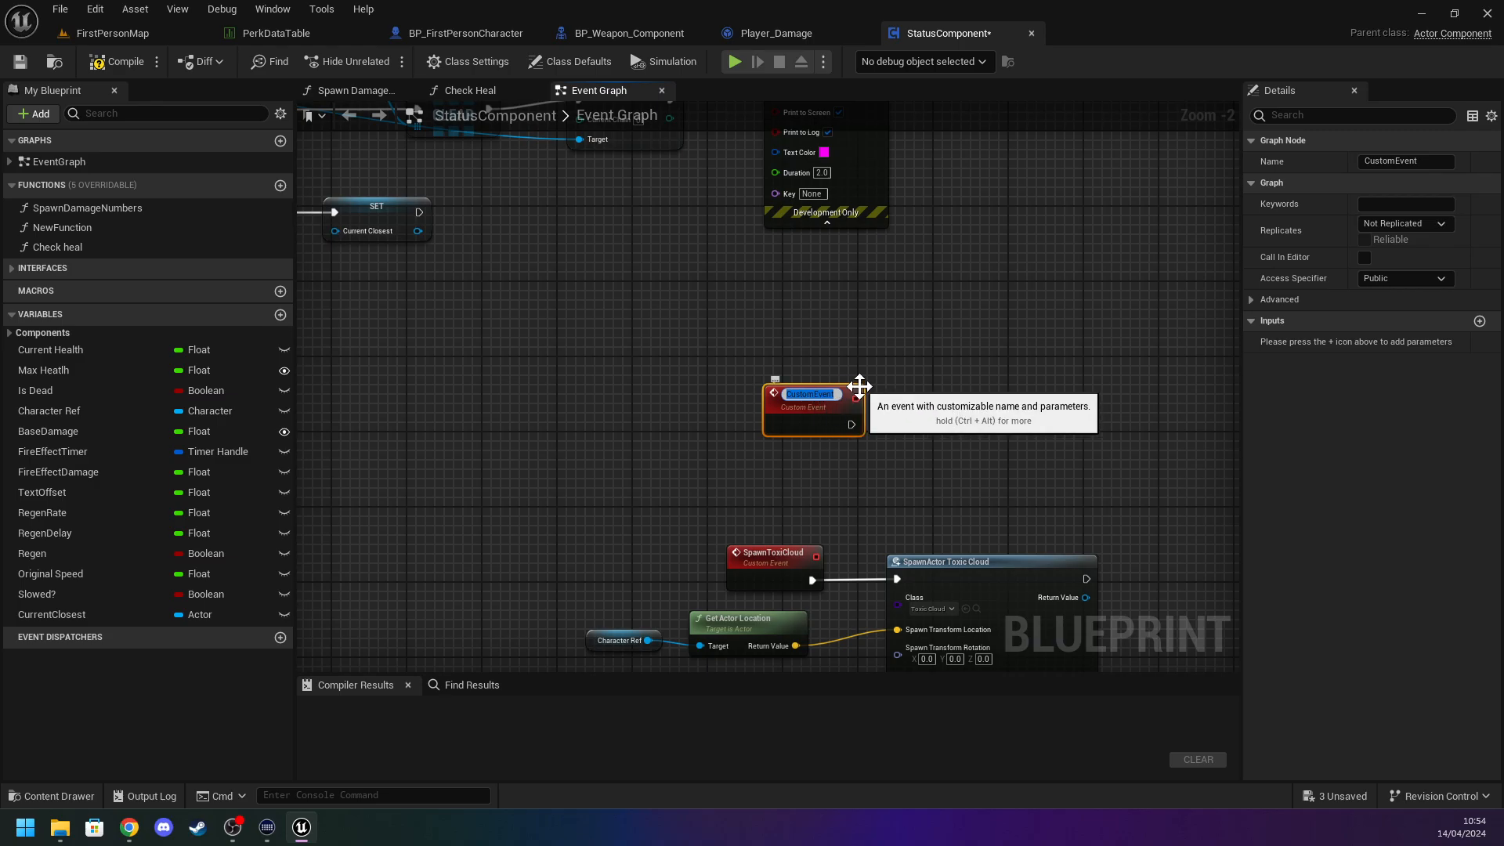
type("Spawn")
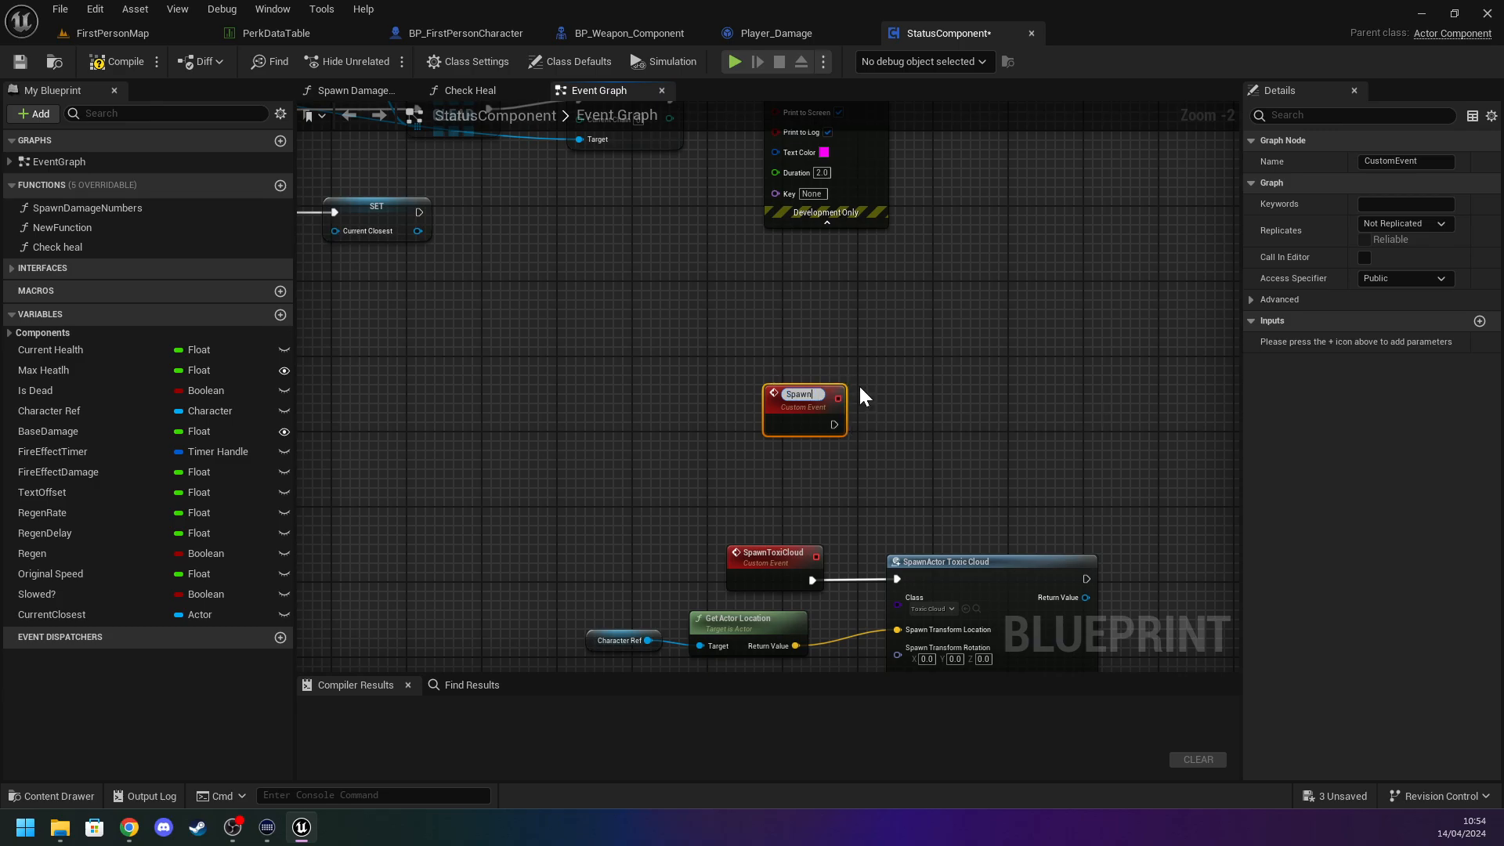
type("Bomb")
key("Return")
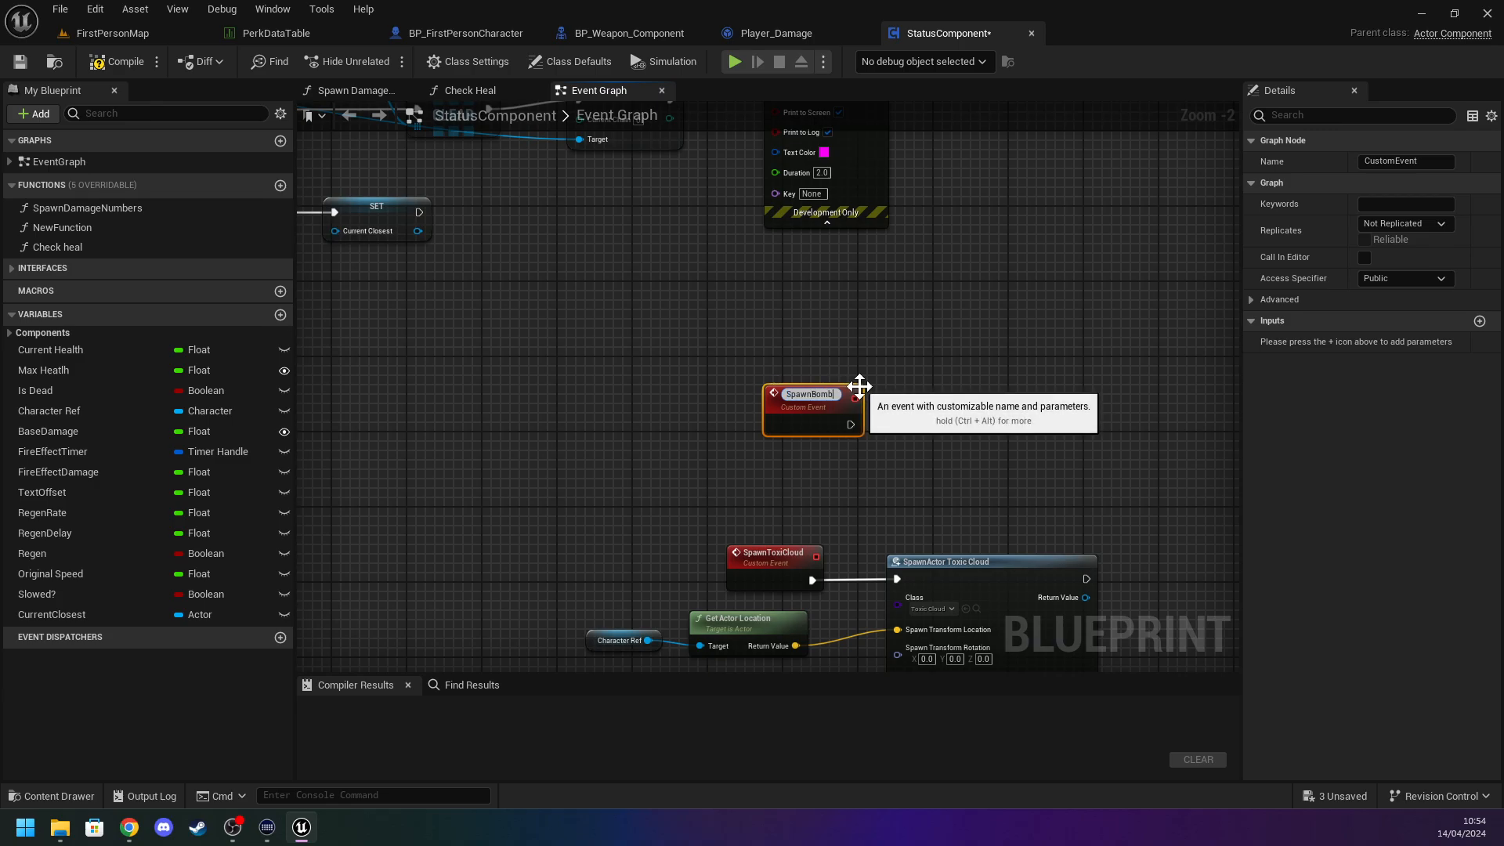
Align the SpawnBomb event above SpawnToxiCloud, and compile and save StatusComponent.
left_click(760, 31)
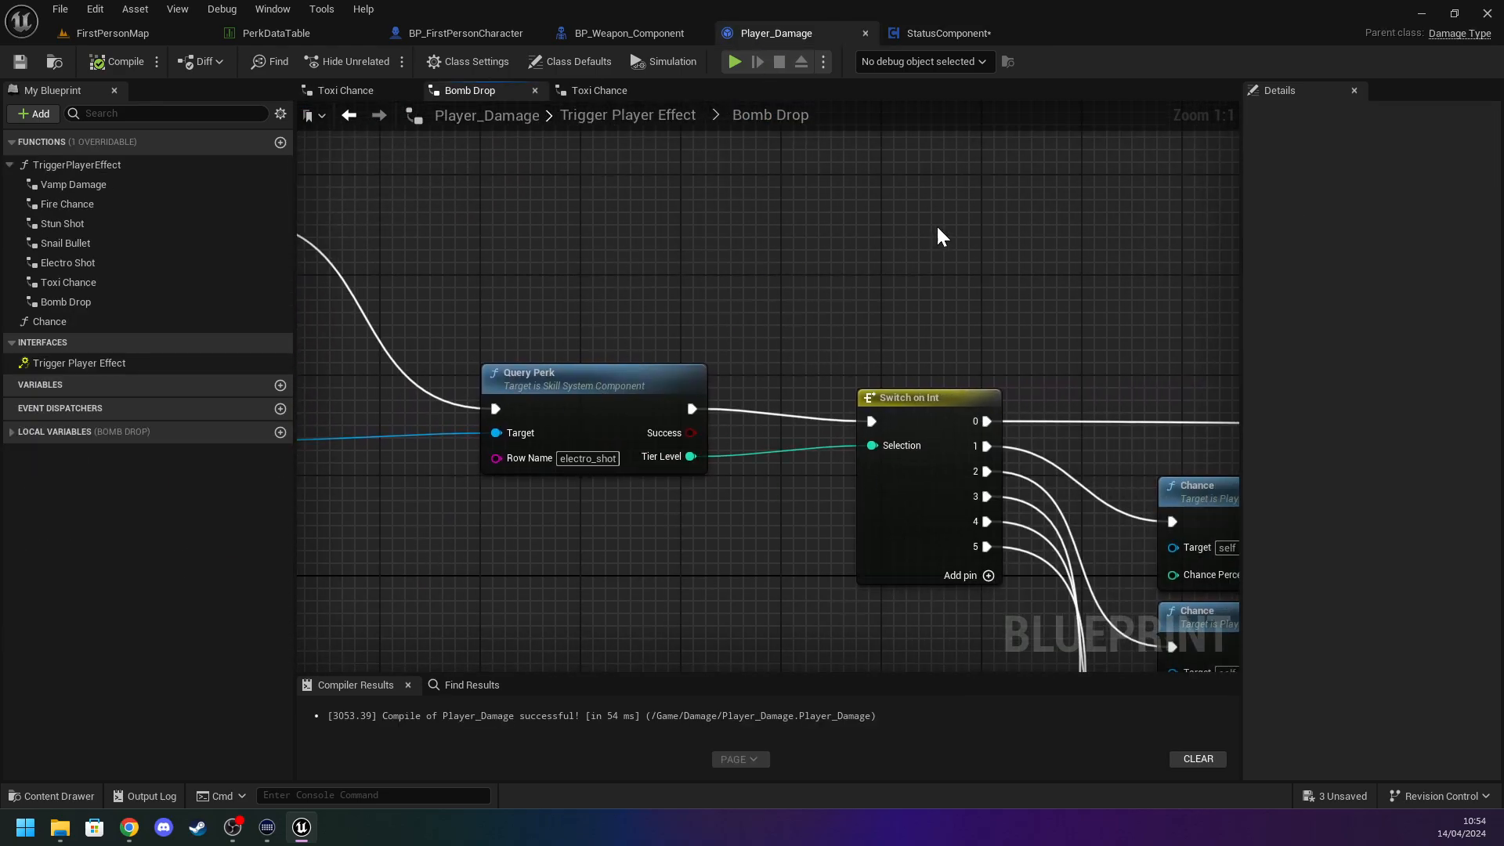
left_click(933, 31)
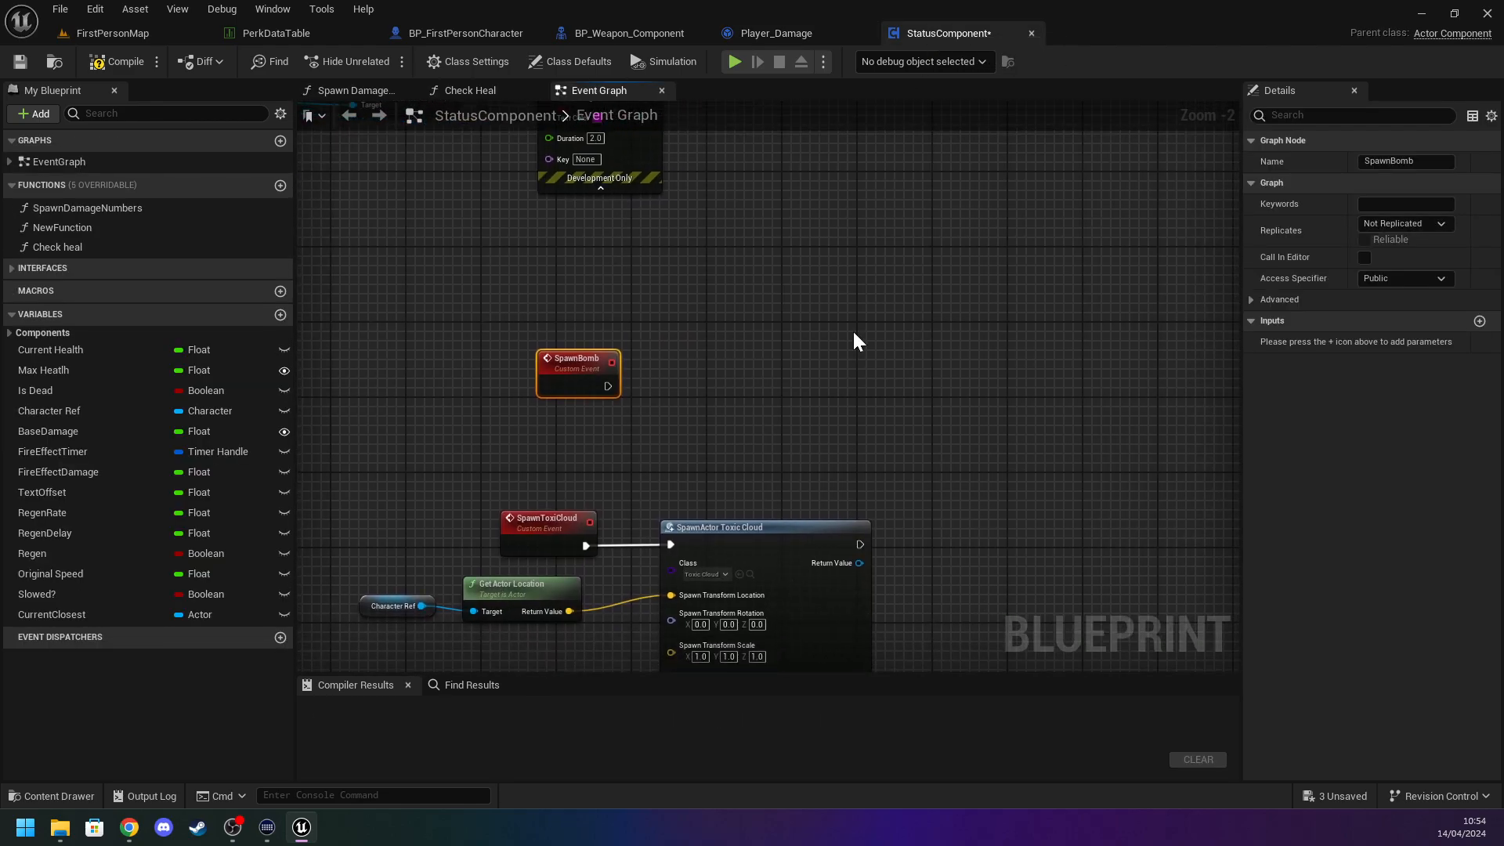
left_click_drag(588, 350, 552, 333)
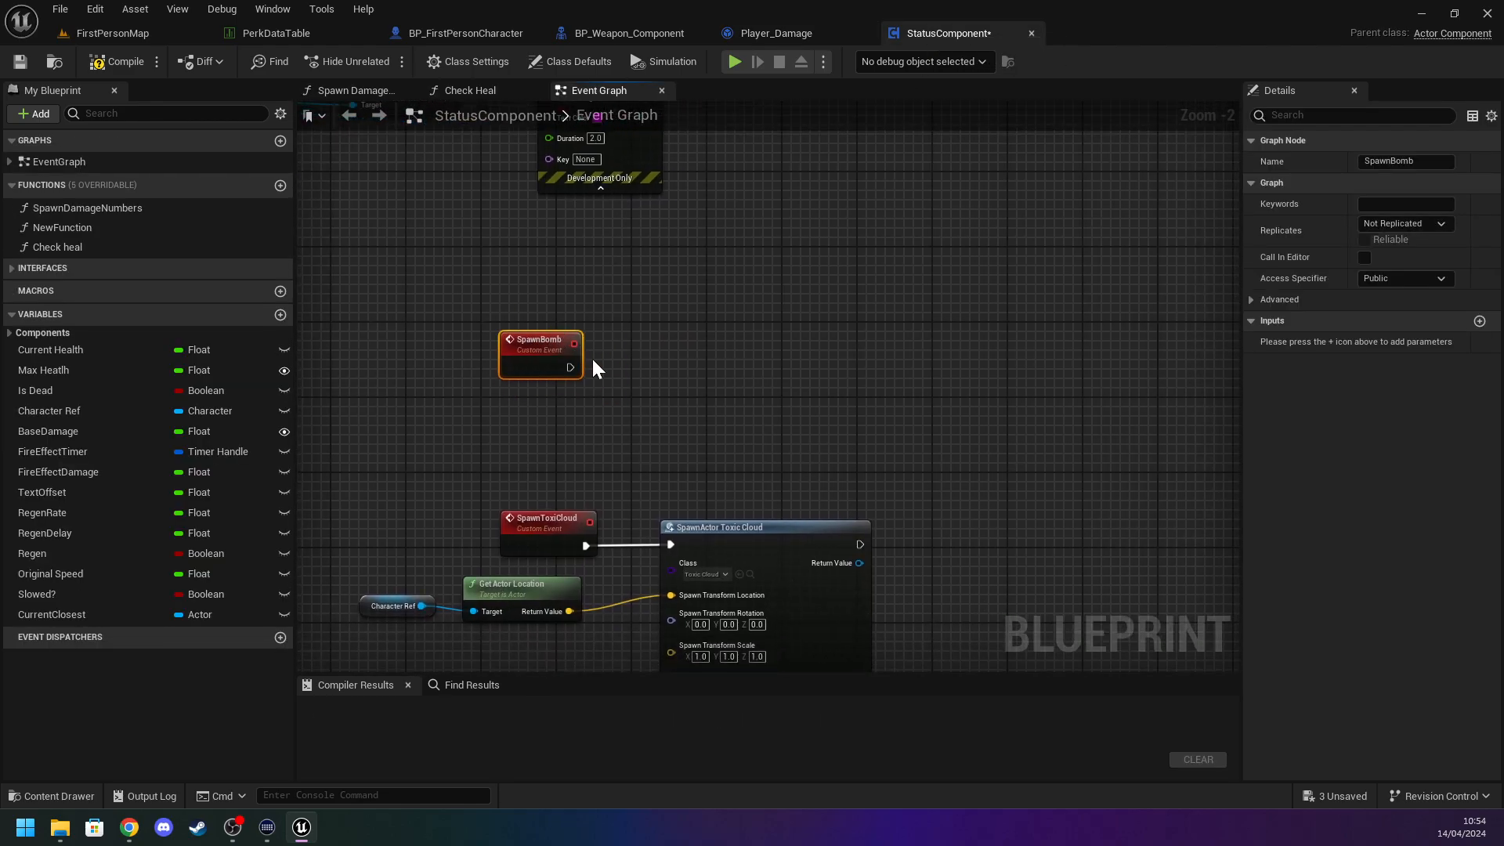
left_click(621, 392)
right_click_drag(622, 392, 635, 370)
scroll(634, 378, "up", 2)
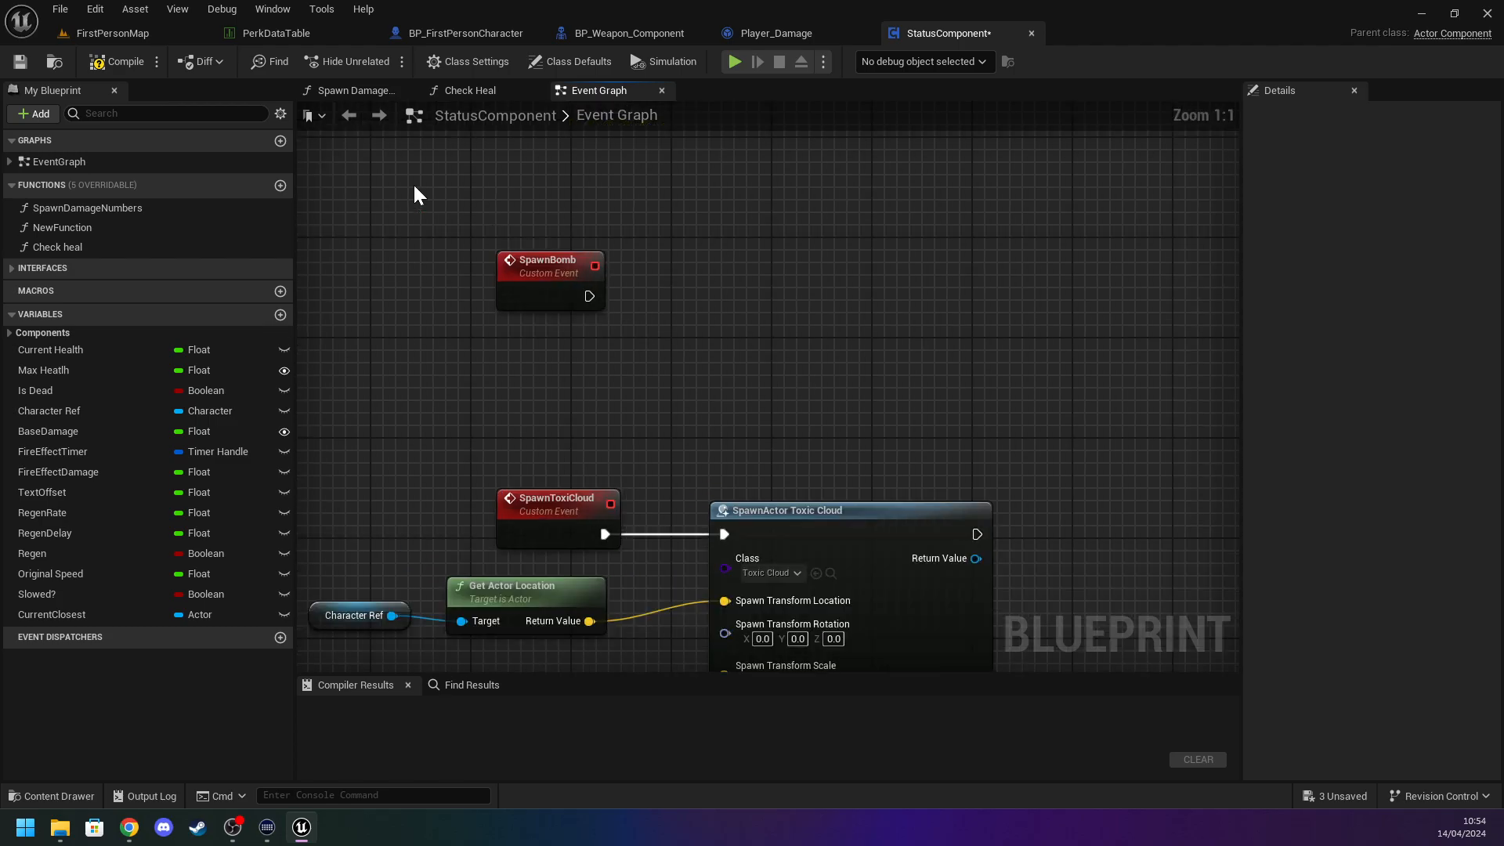
left_click(21, 61)
right_click_drag(702, 323, 748, 181)
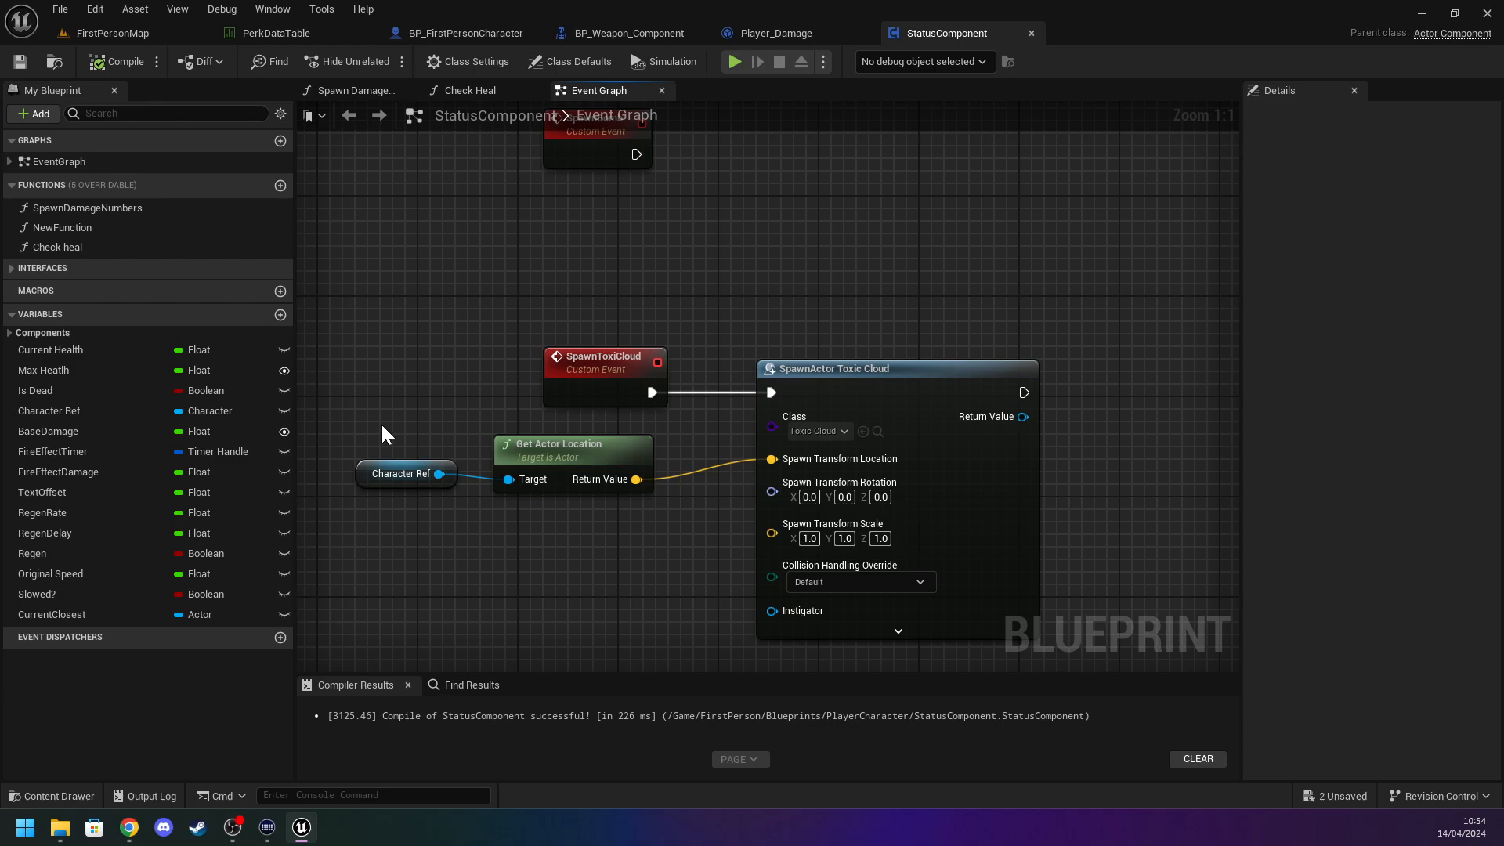
Duplicate the Character Ref, Get Actor Location and SpawnActor nodes from SpawnToxiCloud and connect the copied SpawnActor to the SpawnBomb event.
left_click_drag(379, 423, 807, 501)
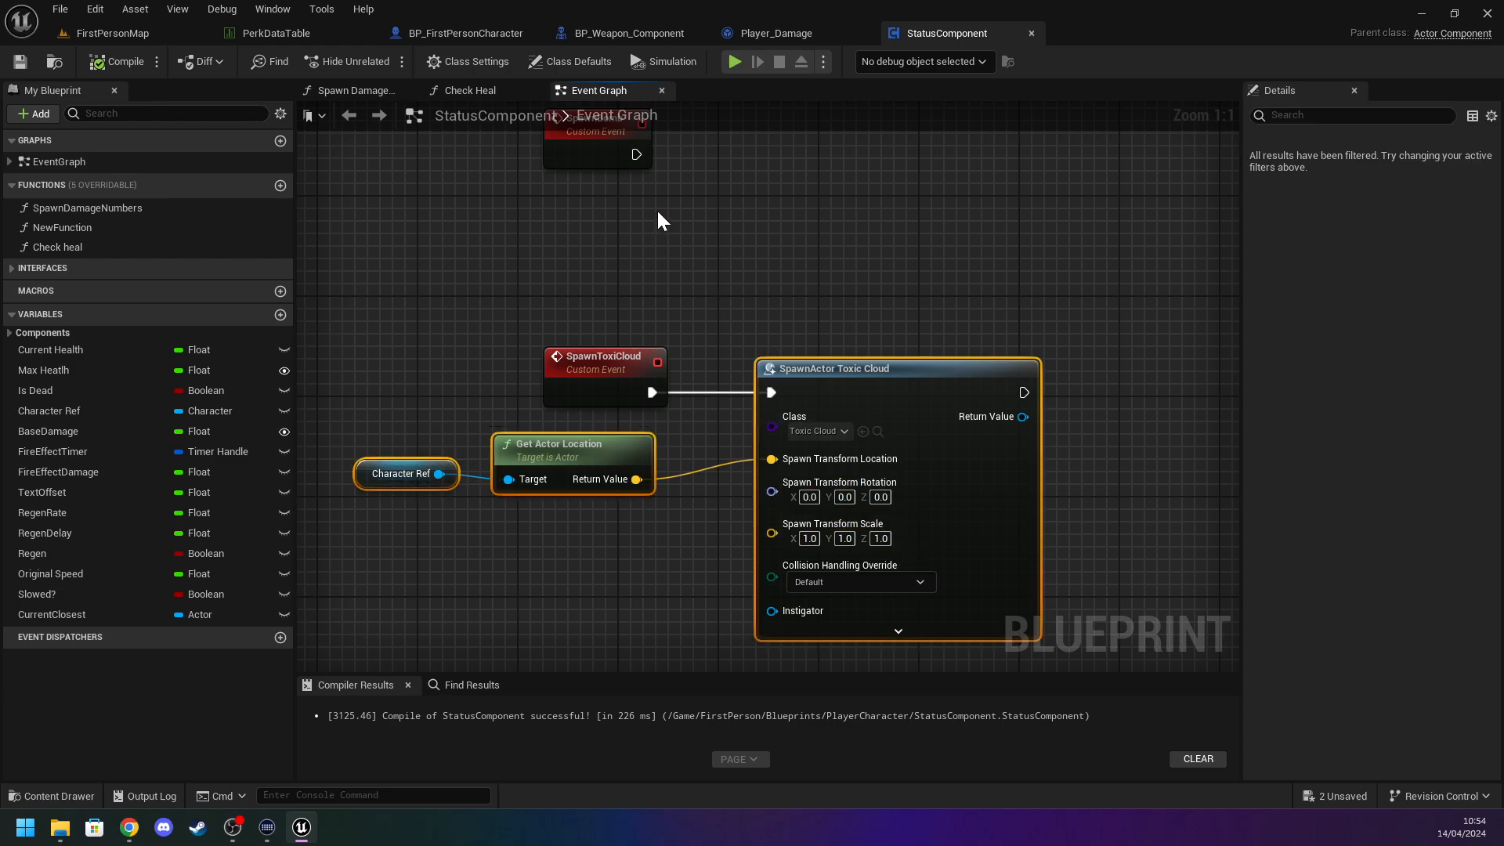
key("ctrl+c")
key("ctrl+v")
right_click(583, 334)
right_click_drag(536, 306, 457, 412)
left_click_drag(879, 285, 763, 179)
left_click(781, 189)
right_click_drag(521, 228, 639, 360)
left_click_drag(639, 360, 772, 330)
left_click(699, 315)
Set the copied SpawnActor node's class to Bomb, and compile and save StatusComponent.
left_click(824, 373)
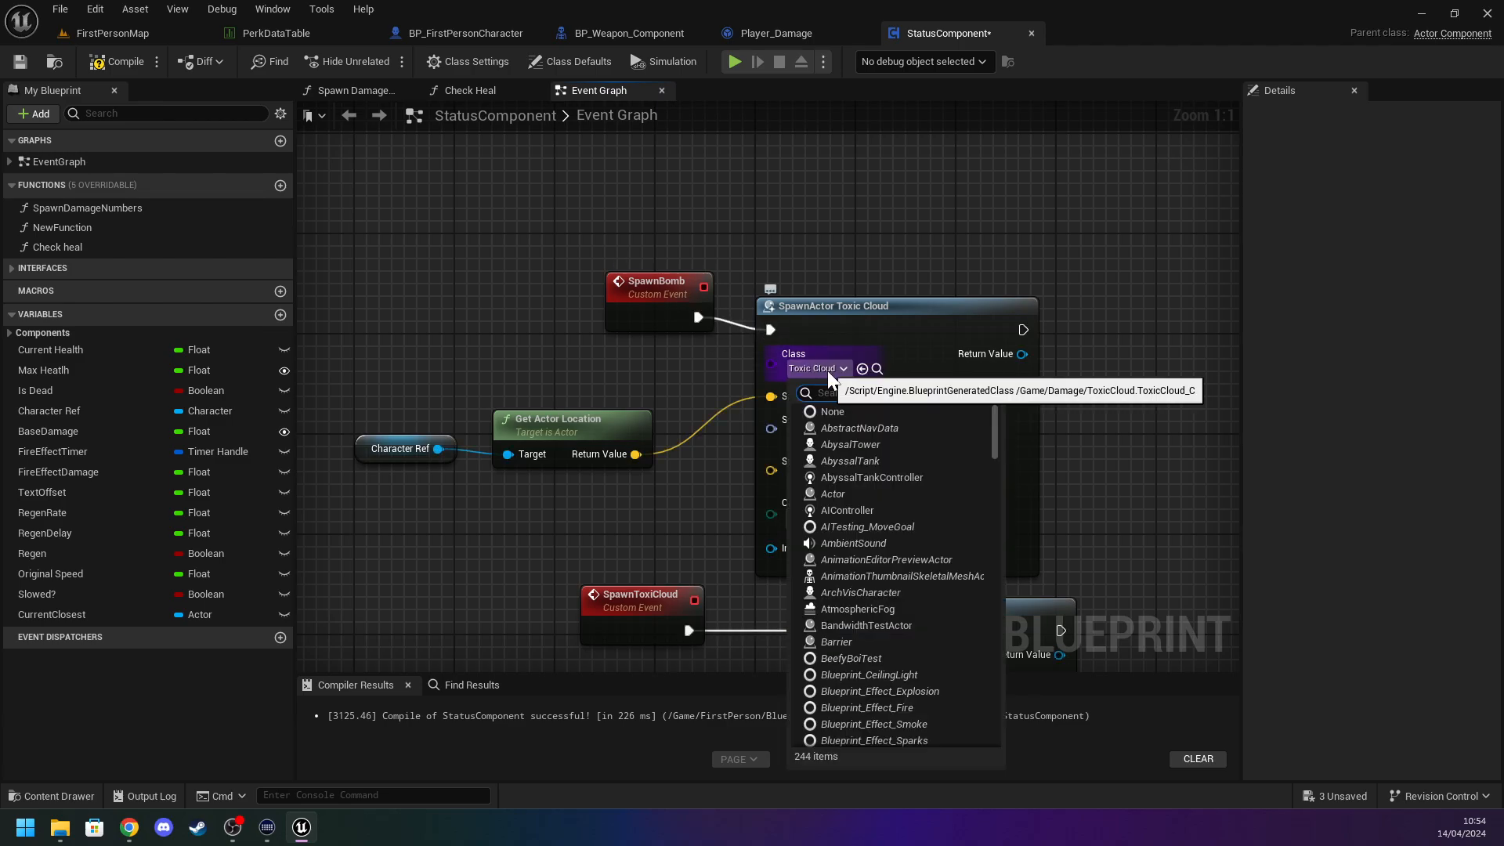
type("bomb")
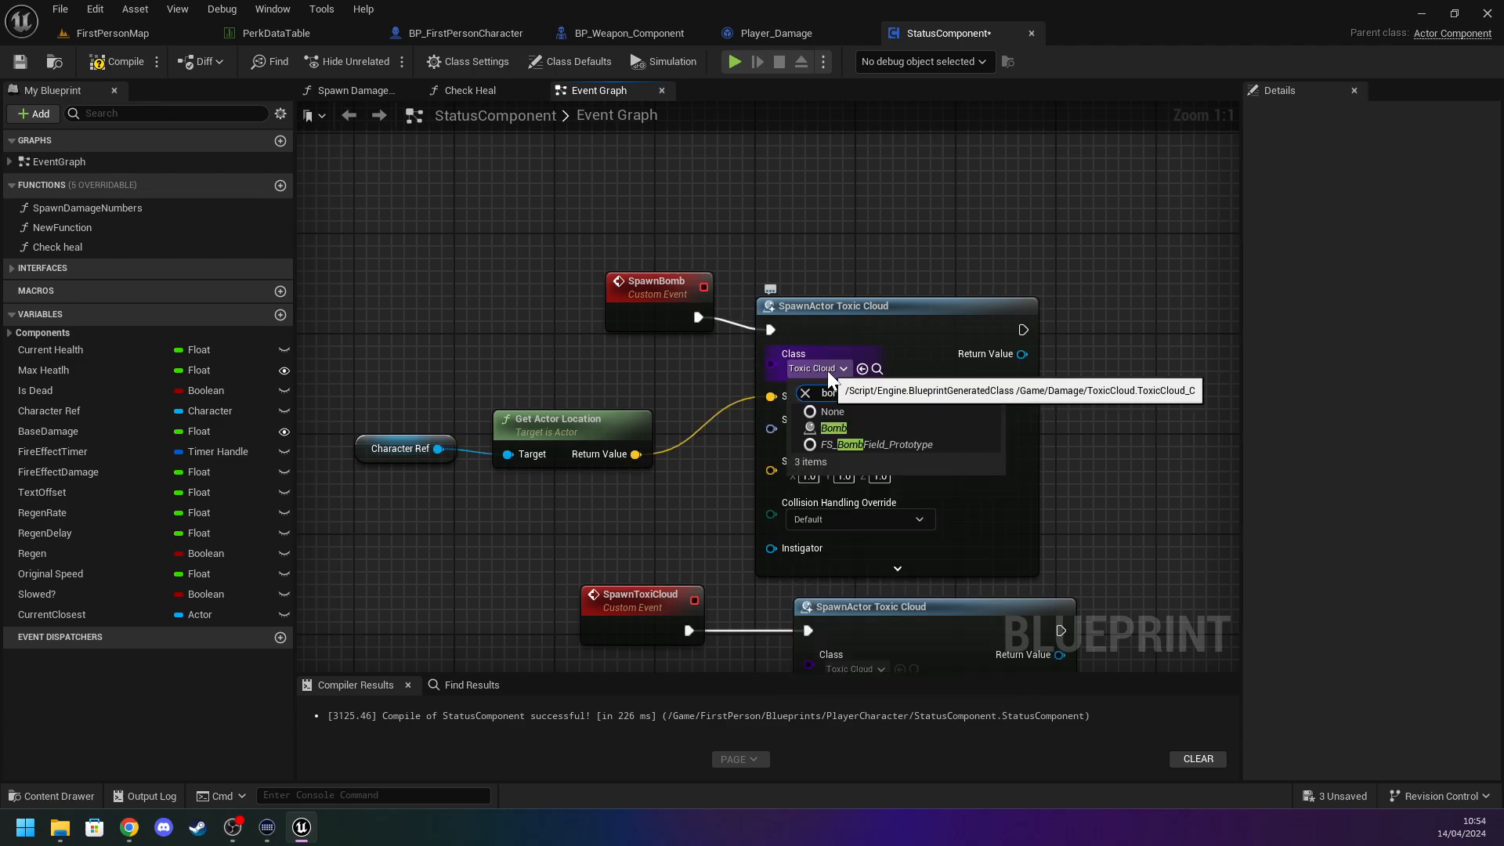
left_click(858, 436)
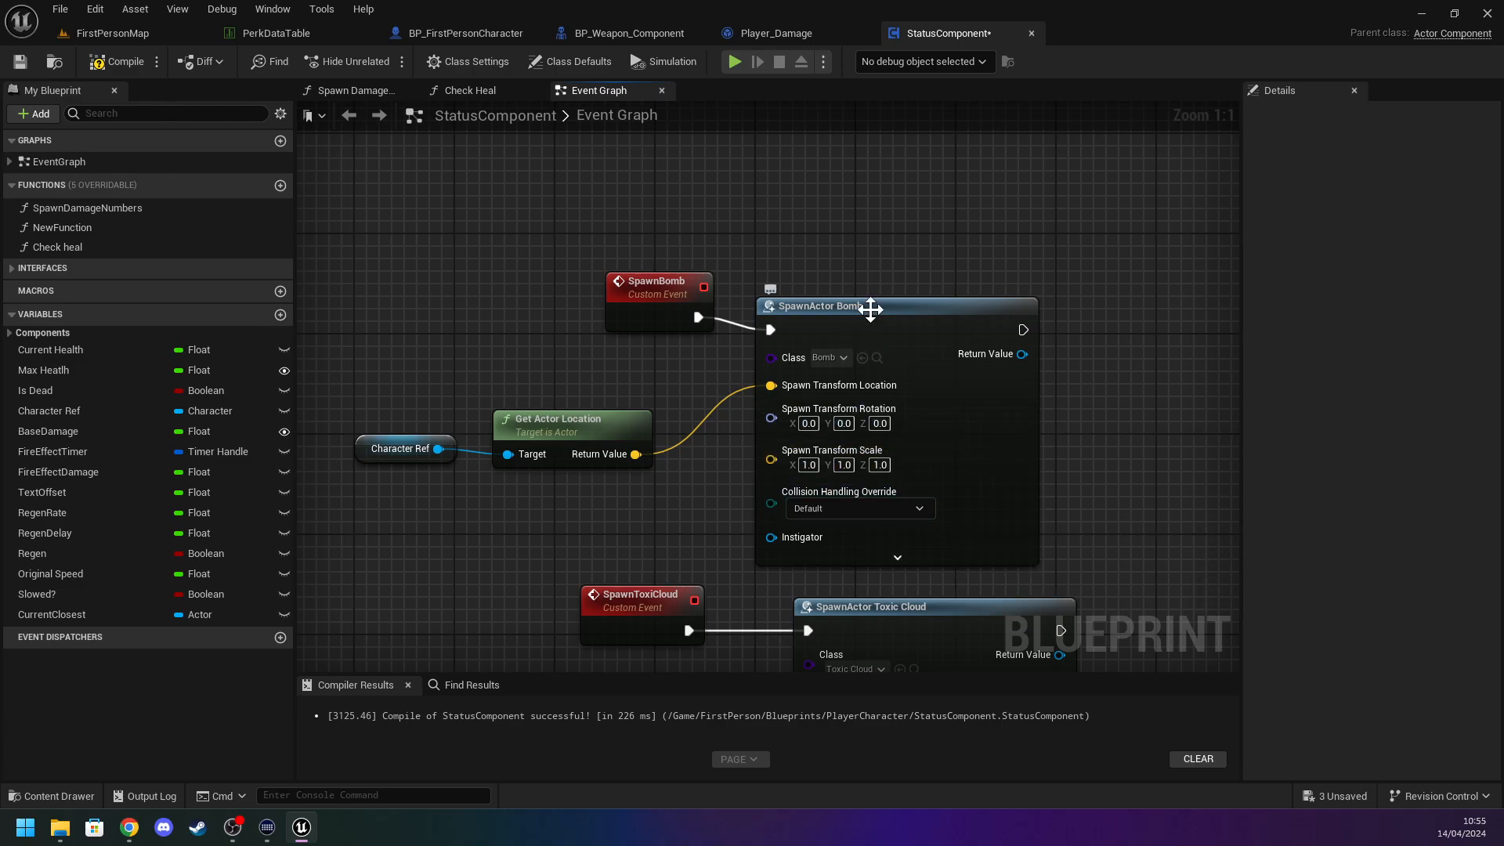
right_click(820, 263)
left_click(133, 64)
left_click(21, 62)
Set the Row Name of the Query Perk node to bomb_drop in Player_Damage's Bomb Drop graph.
left_click(776, 33)
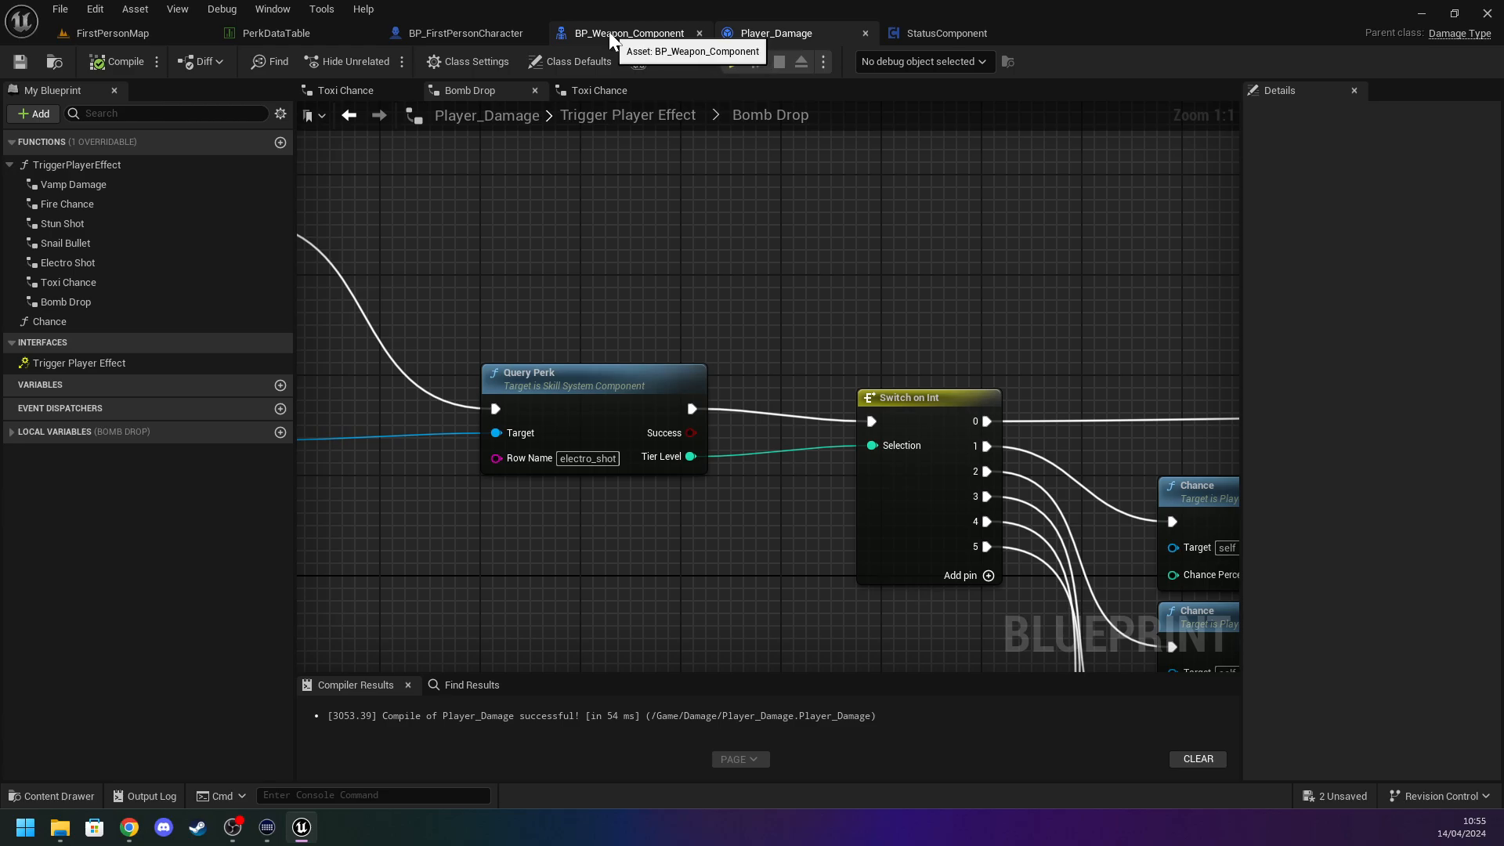
left_click(587, 459)
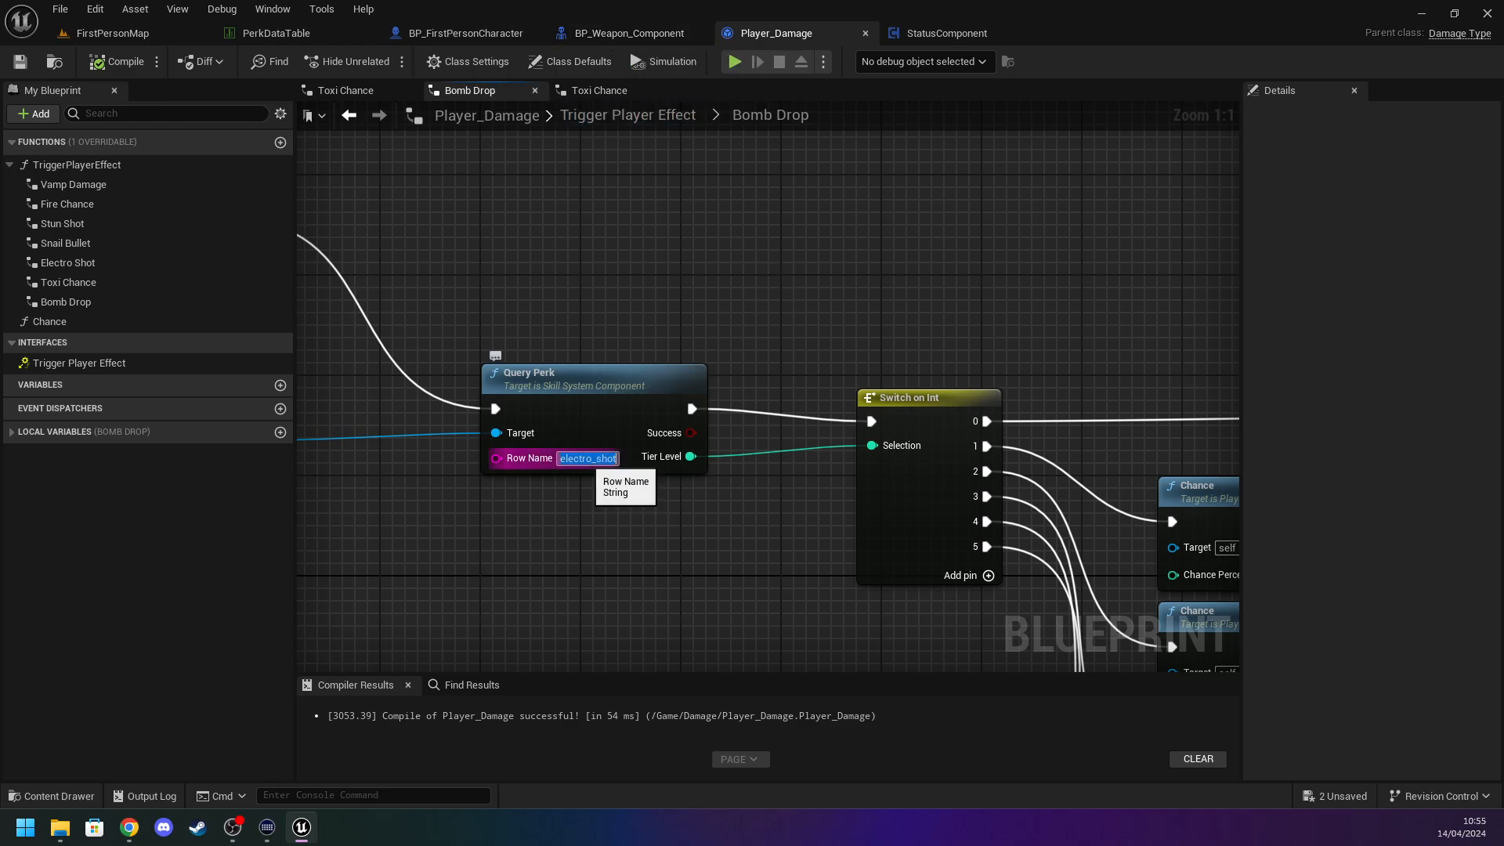
type("bomb")
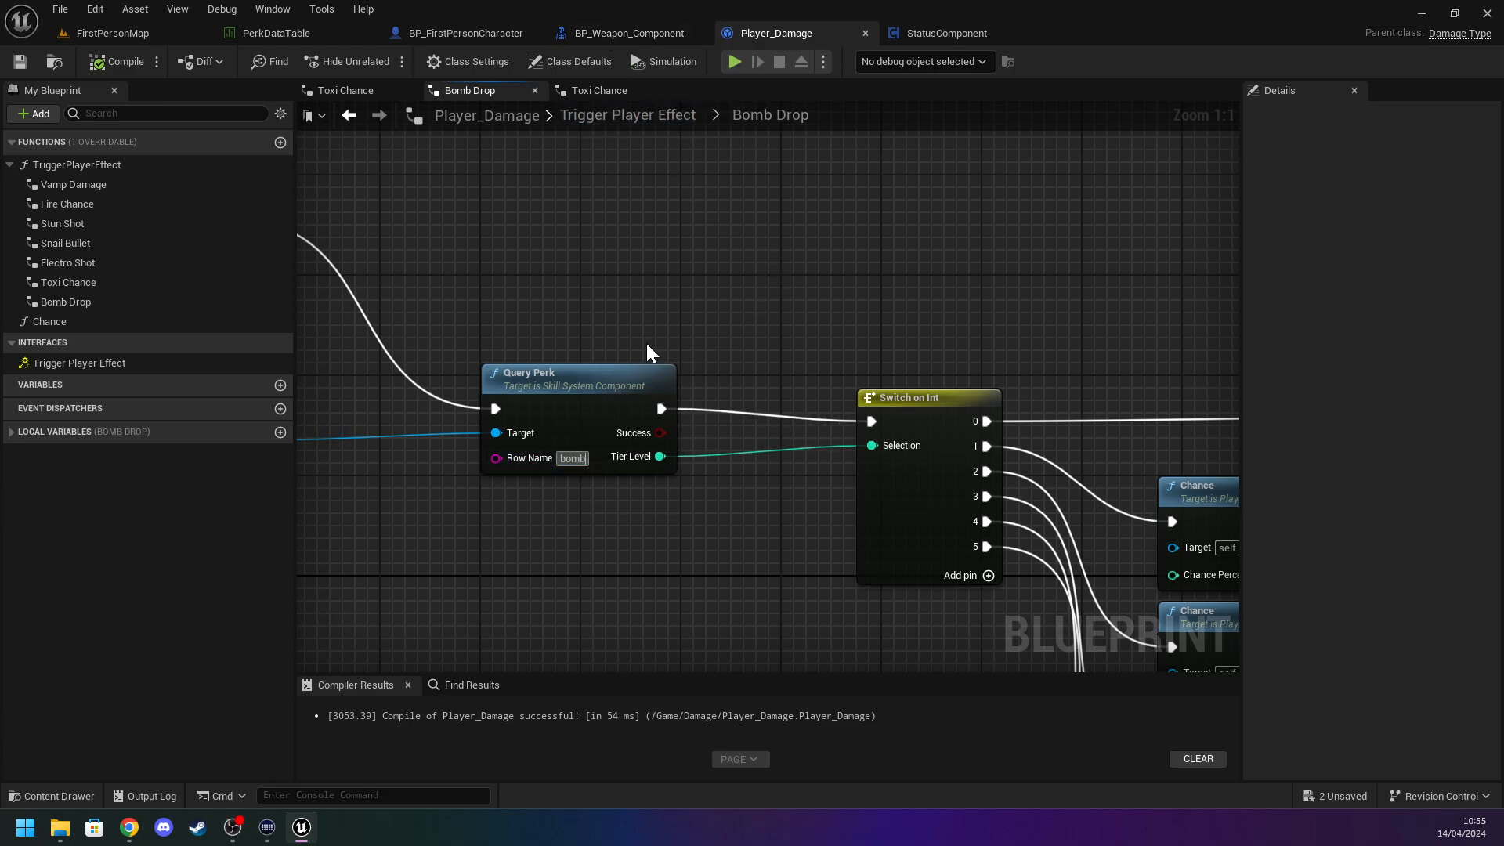
type("_drop")
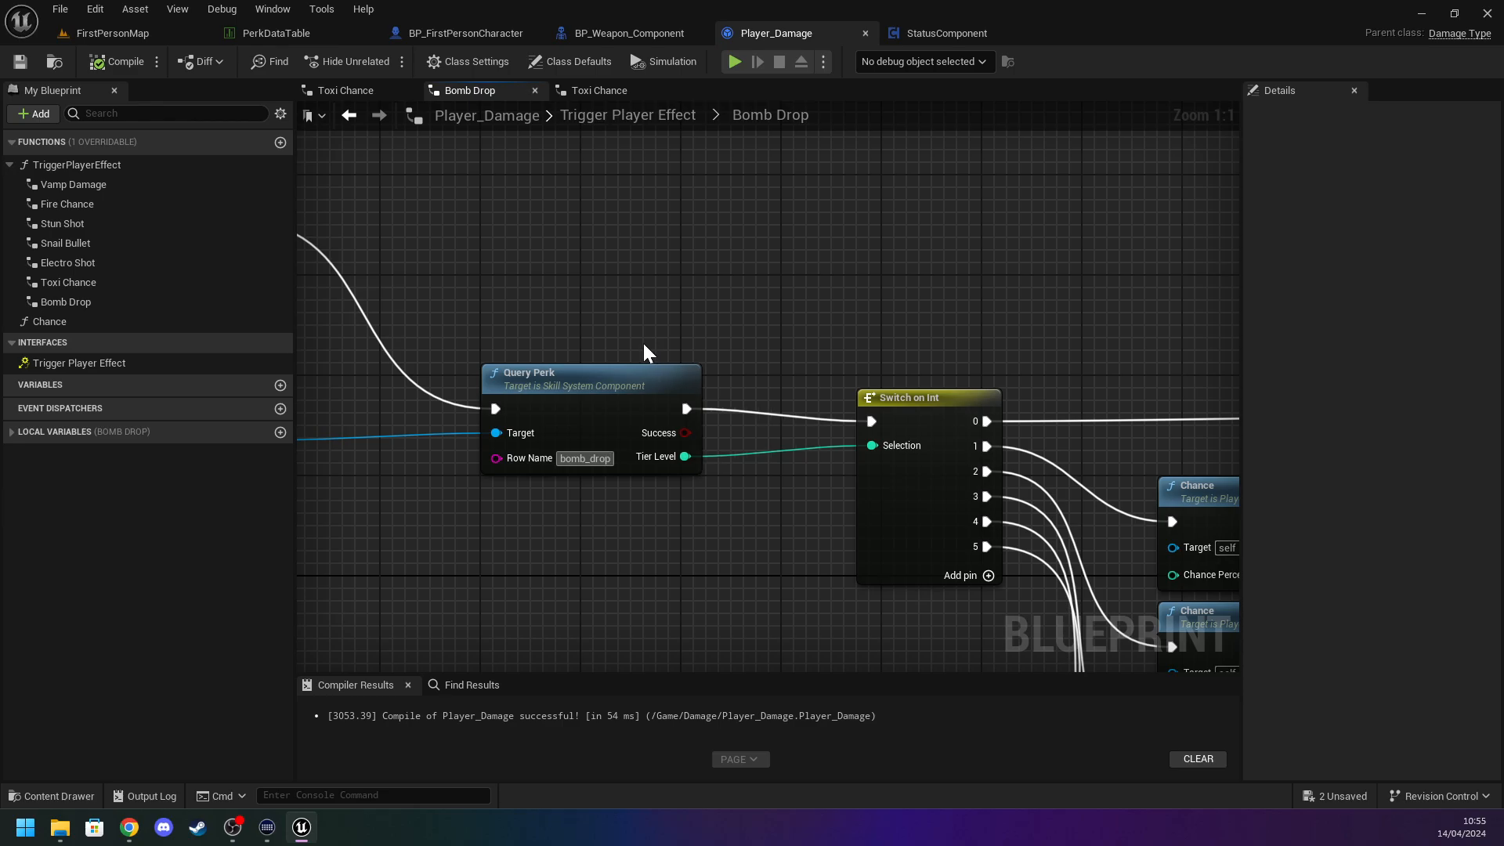
key("Return")
Set the Chance Percentage of the lowest Chance node to 50.
right_click_drag(962, 322, 298, 103)
right_click_drag(563, 284, 476, 103)
right_click_drag(666, 315, 642, 204)
left_click(473, 564)
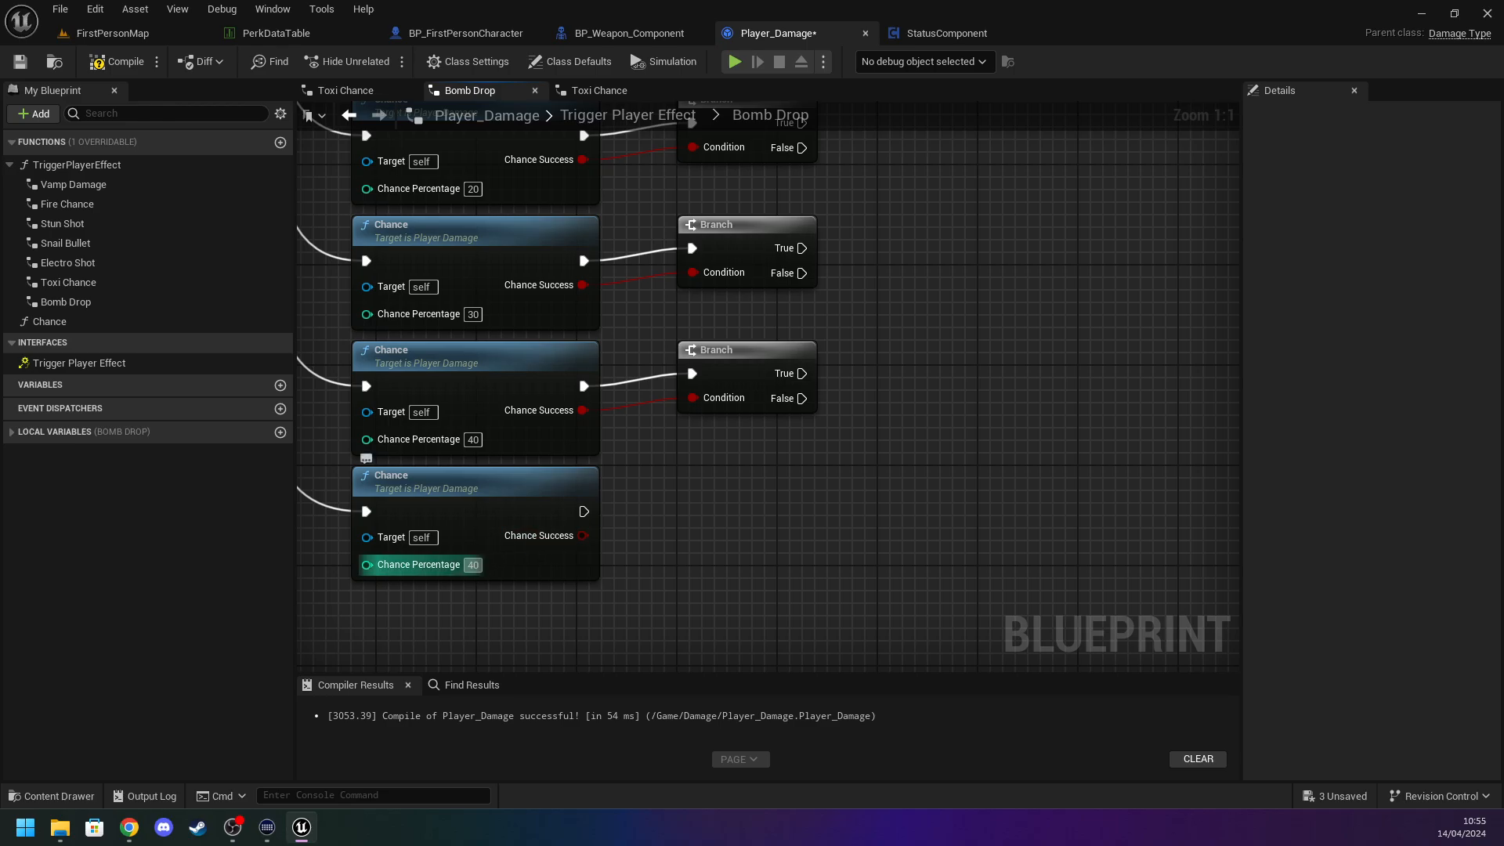
type("50")
key("Return")
Duplicate a Branch node beside the 50 percent Chance node and connect its execution and Condition to that Chance node.
left_click(716, 352)
key("ctrl+c")
key("ctrl+v")
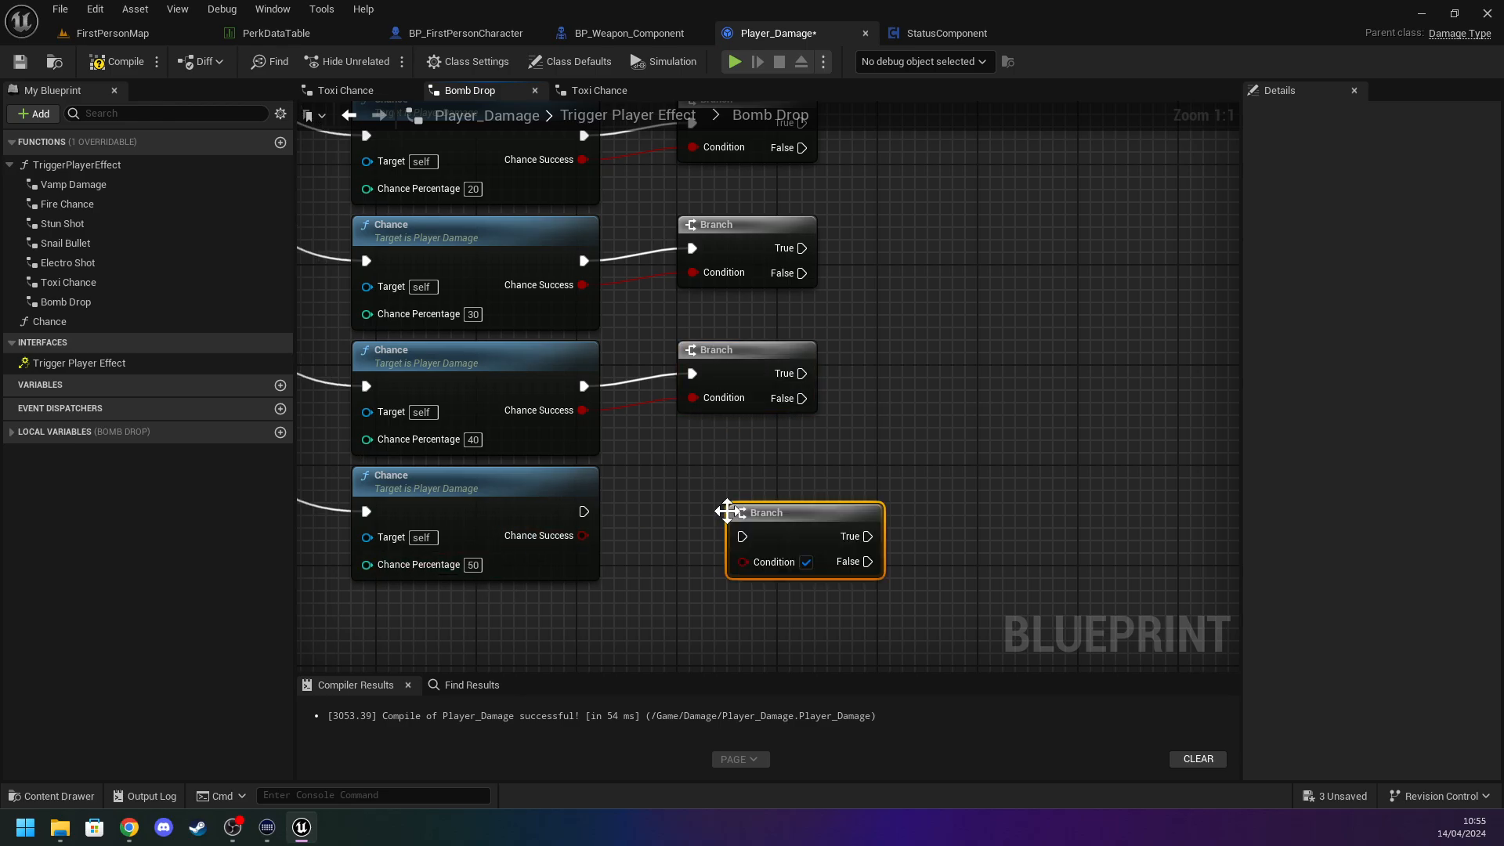
mouse_move(741, 535)
left_mouse_down()
mouse_move(589, 510)
mouse_move(580, 538)
mouse_move(743, 562)
left_mouse_up()
left_click_drag(793, 515, 743, 481)
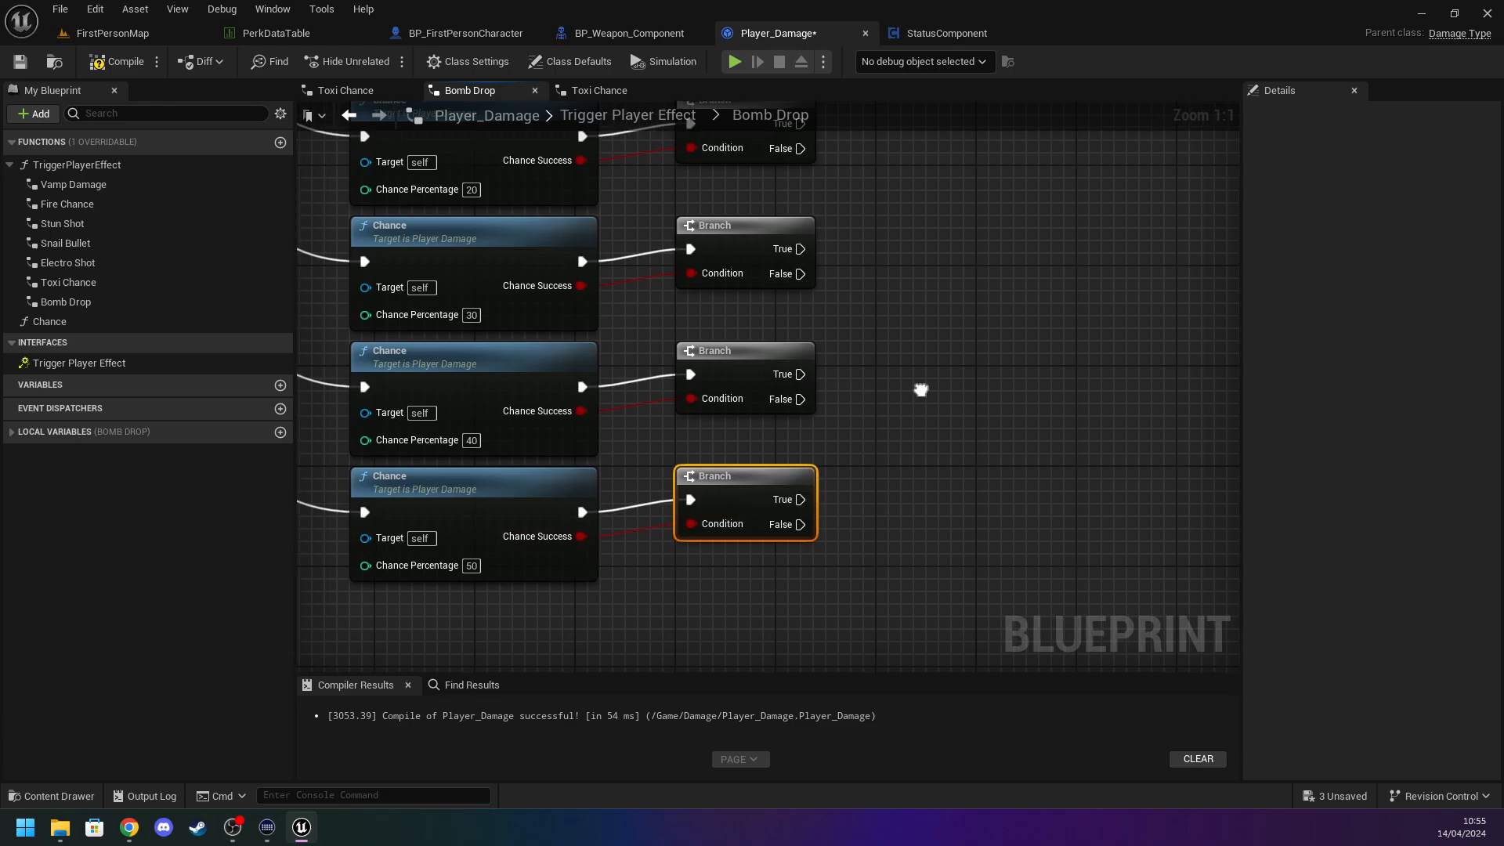
Close the duplicate Toxi Chance graph, check how Spawn Toxi Cloud is wired in the remaining one, and return to Bomb Drop.
right_click_drag(921, 387, 613, 572)
right_click(667, 413)
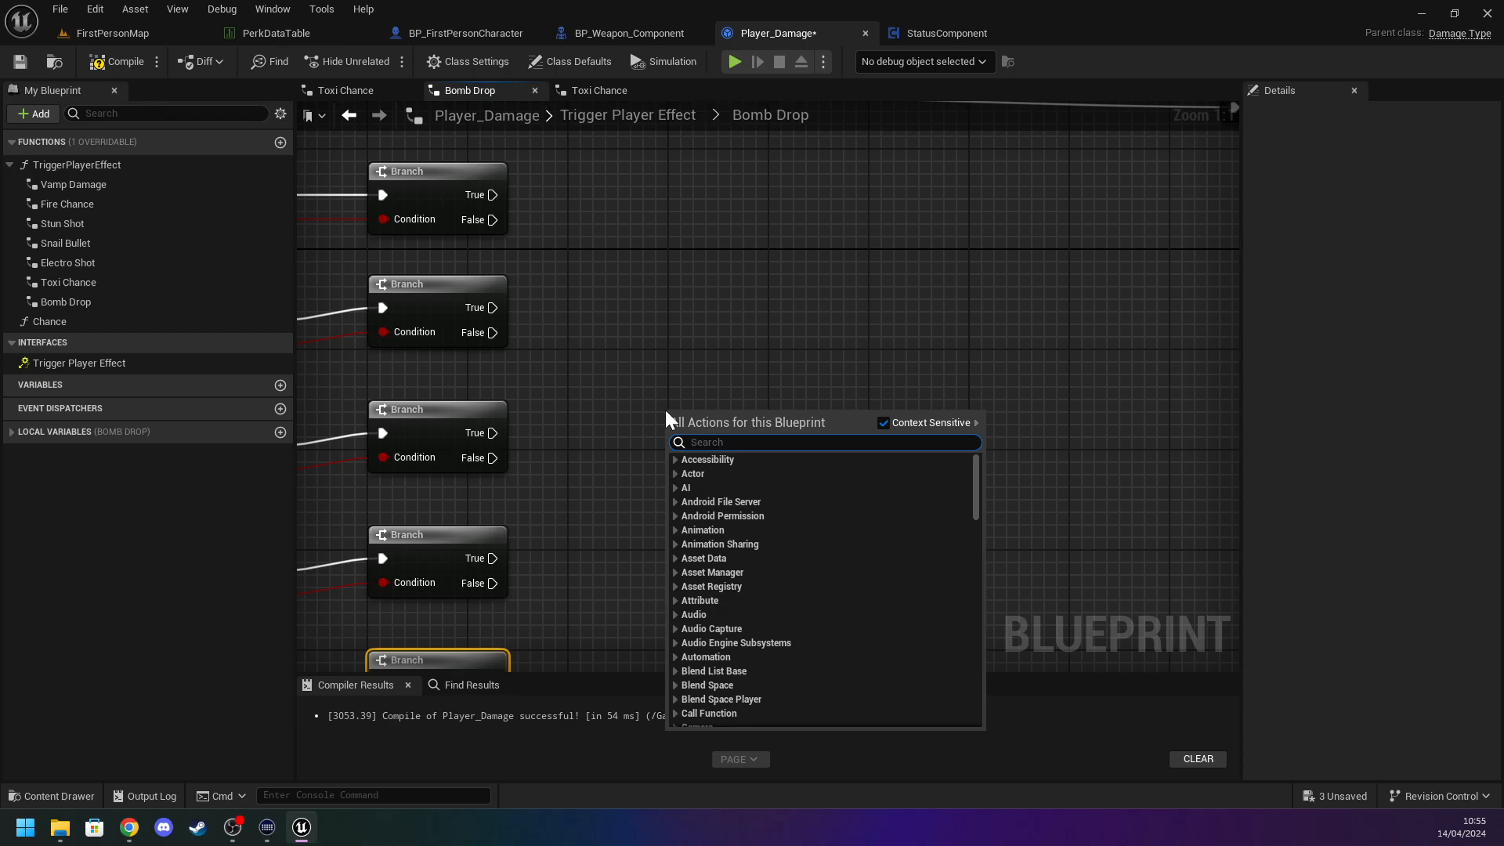
left_click(599, 90)
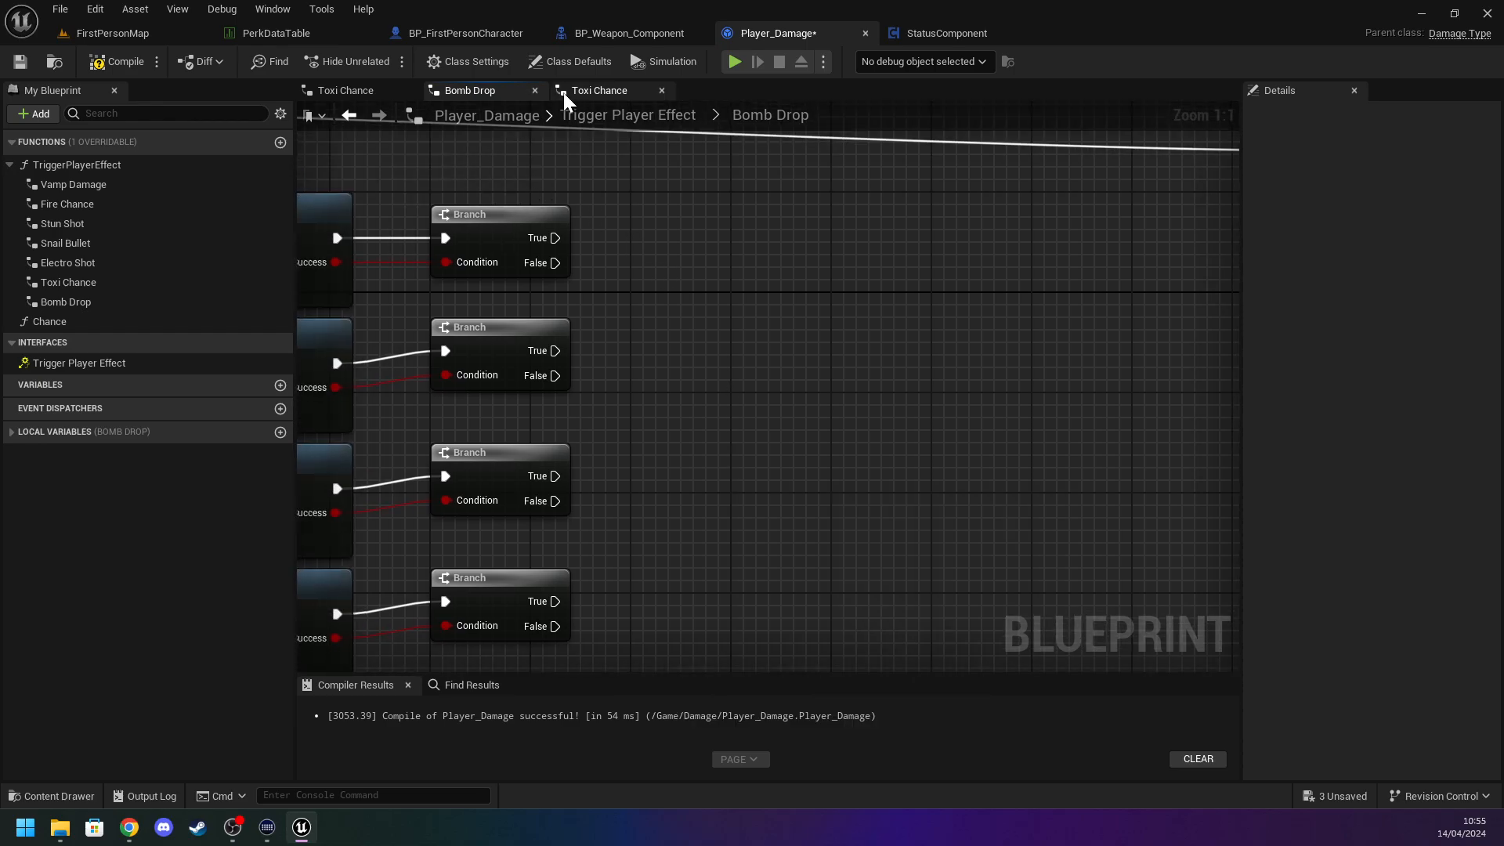
left_click_drag(492, 92, 603, 91)
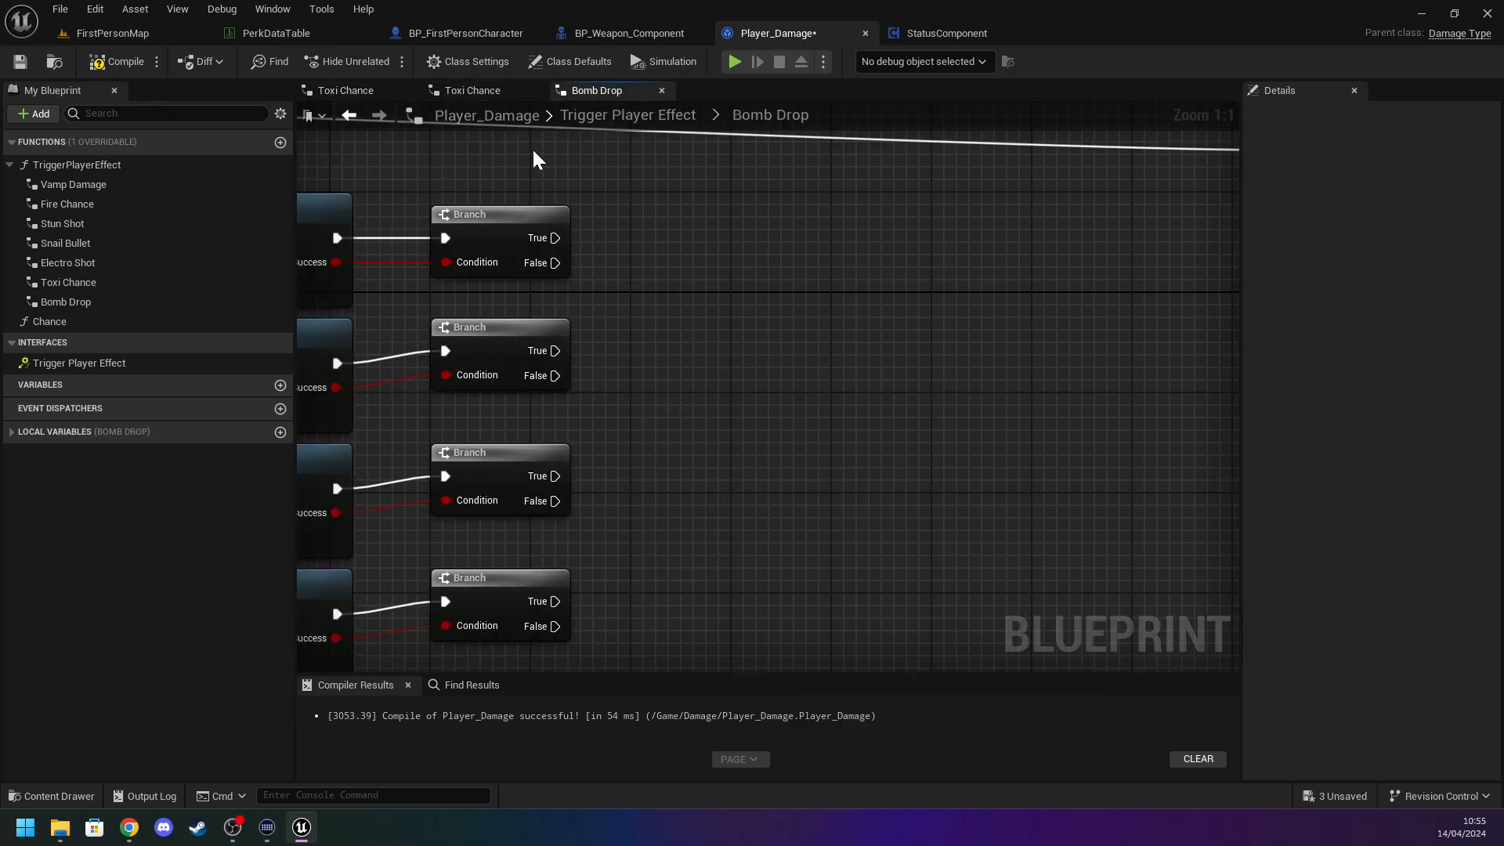
left_click(535, 90)
left_click(368, 91)
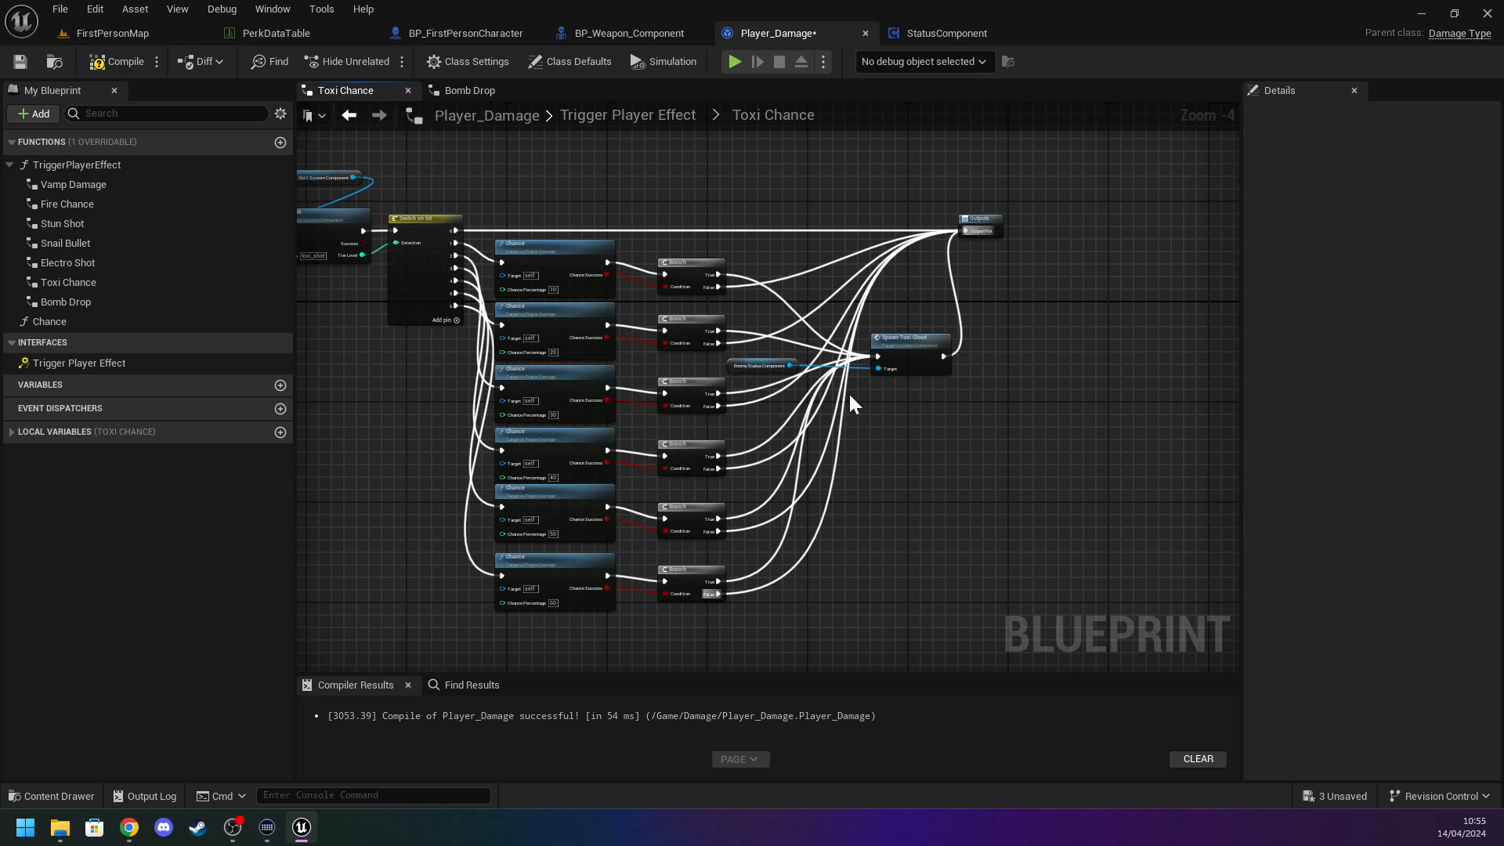
scroll(849, 394, "up", 4)
left_click(487, 91)
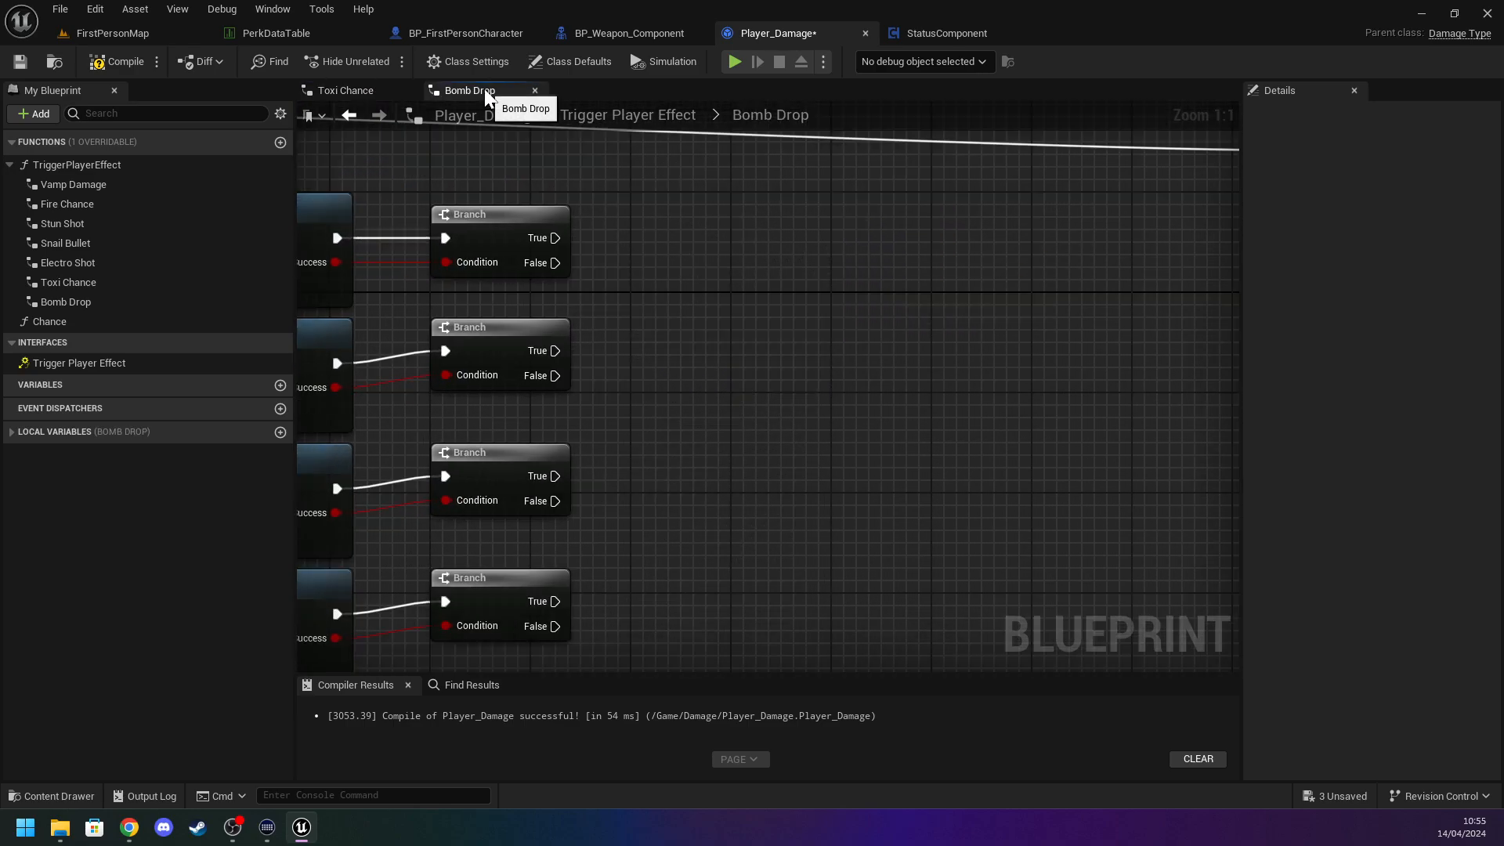
Place a getter for the EnemyStatusComponent local variable and call Spawn Bomb from it beside the Branch nodes.
left_click(8, 432)
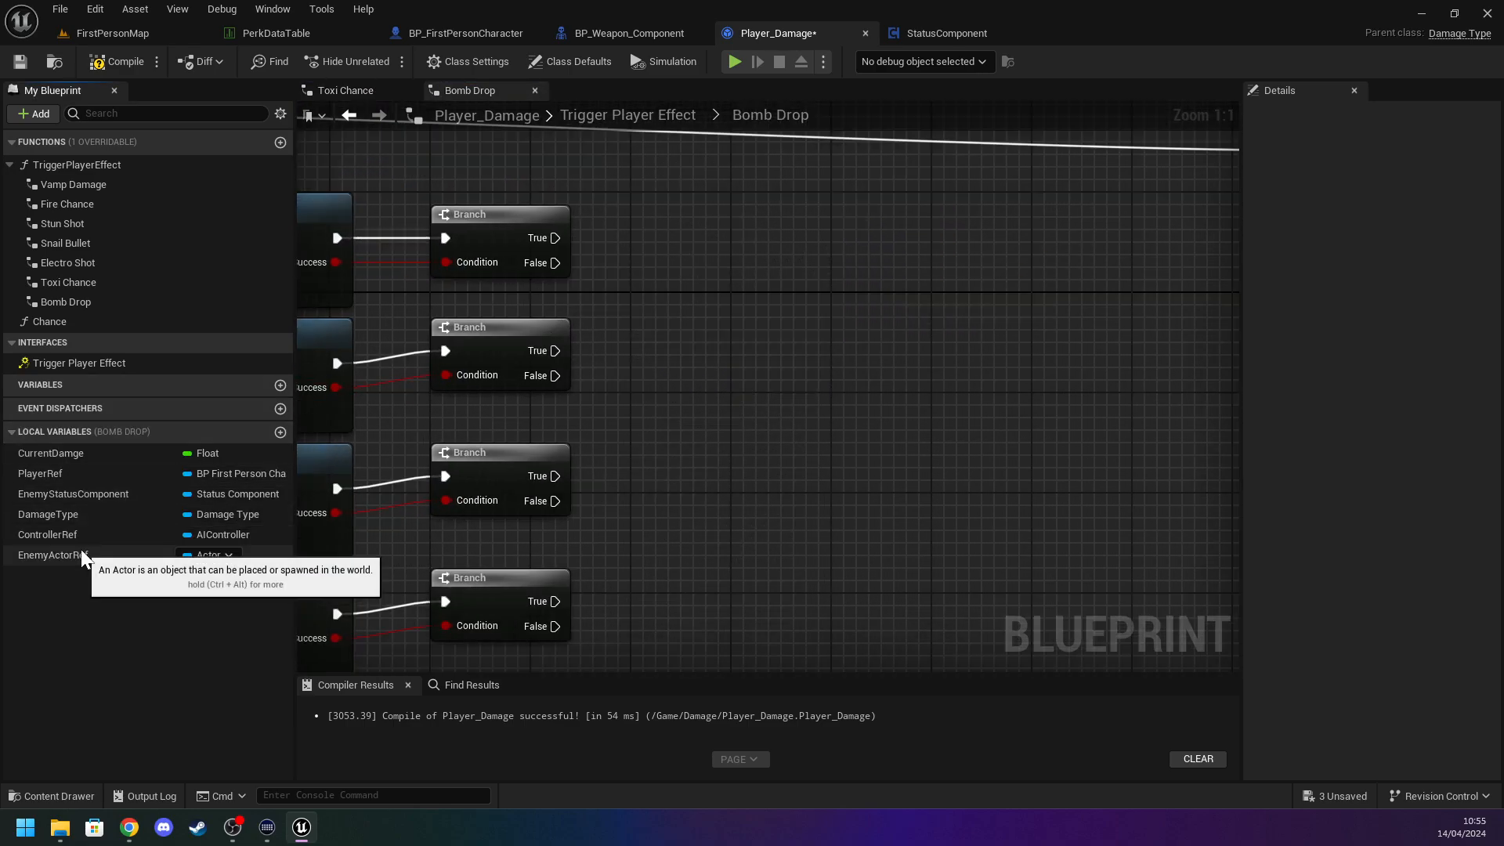
left_click_drag(68, 495, 651, 409)
left_click(713, 435)
left_click_drag(778, 419, 837, 411)
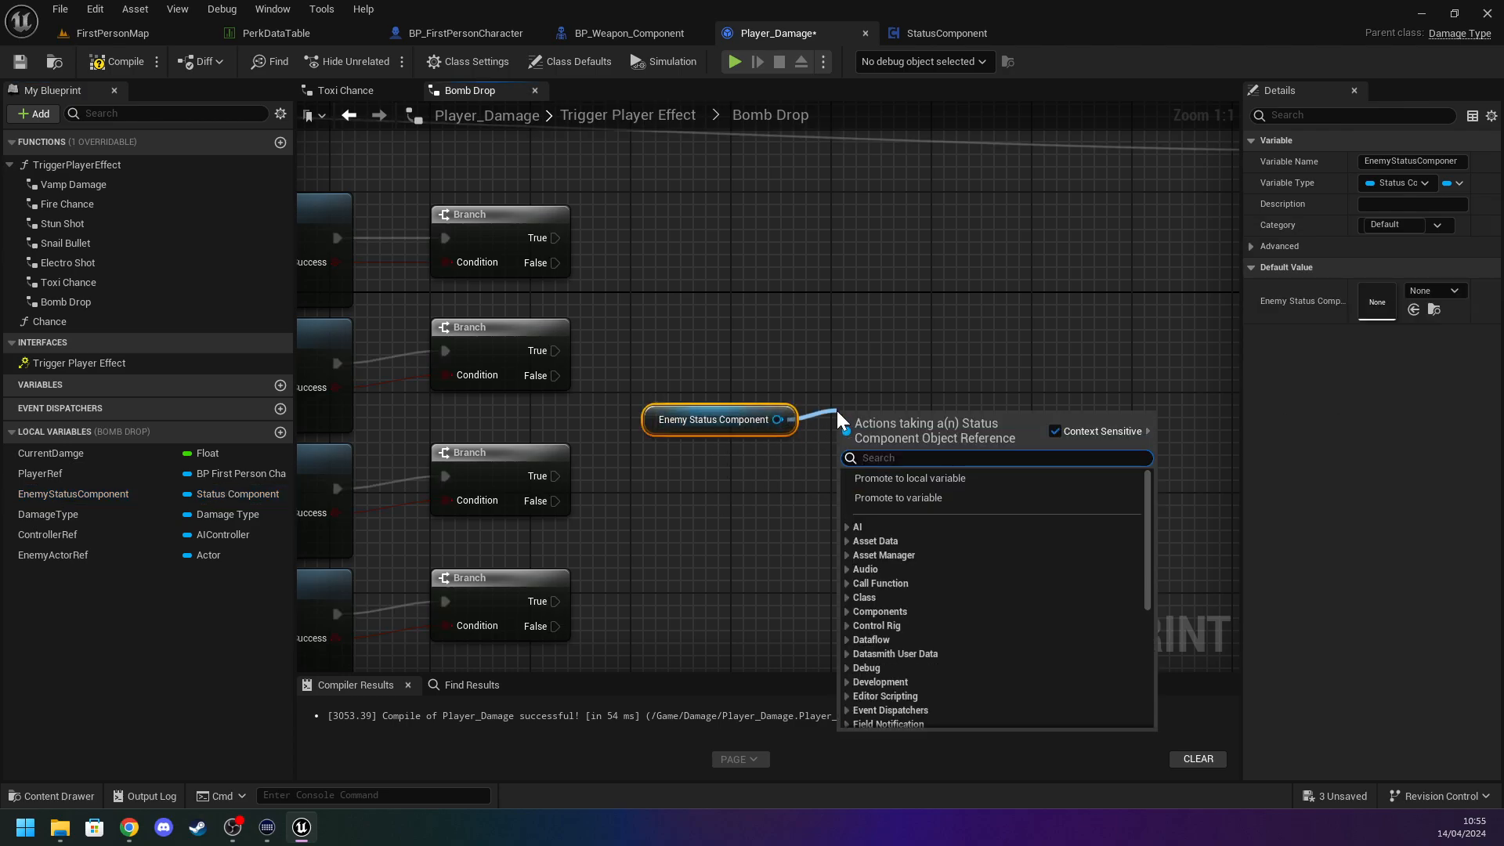
type("spawn")
left_click(928, 486)
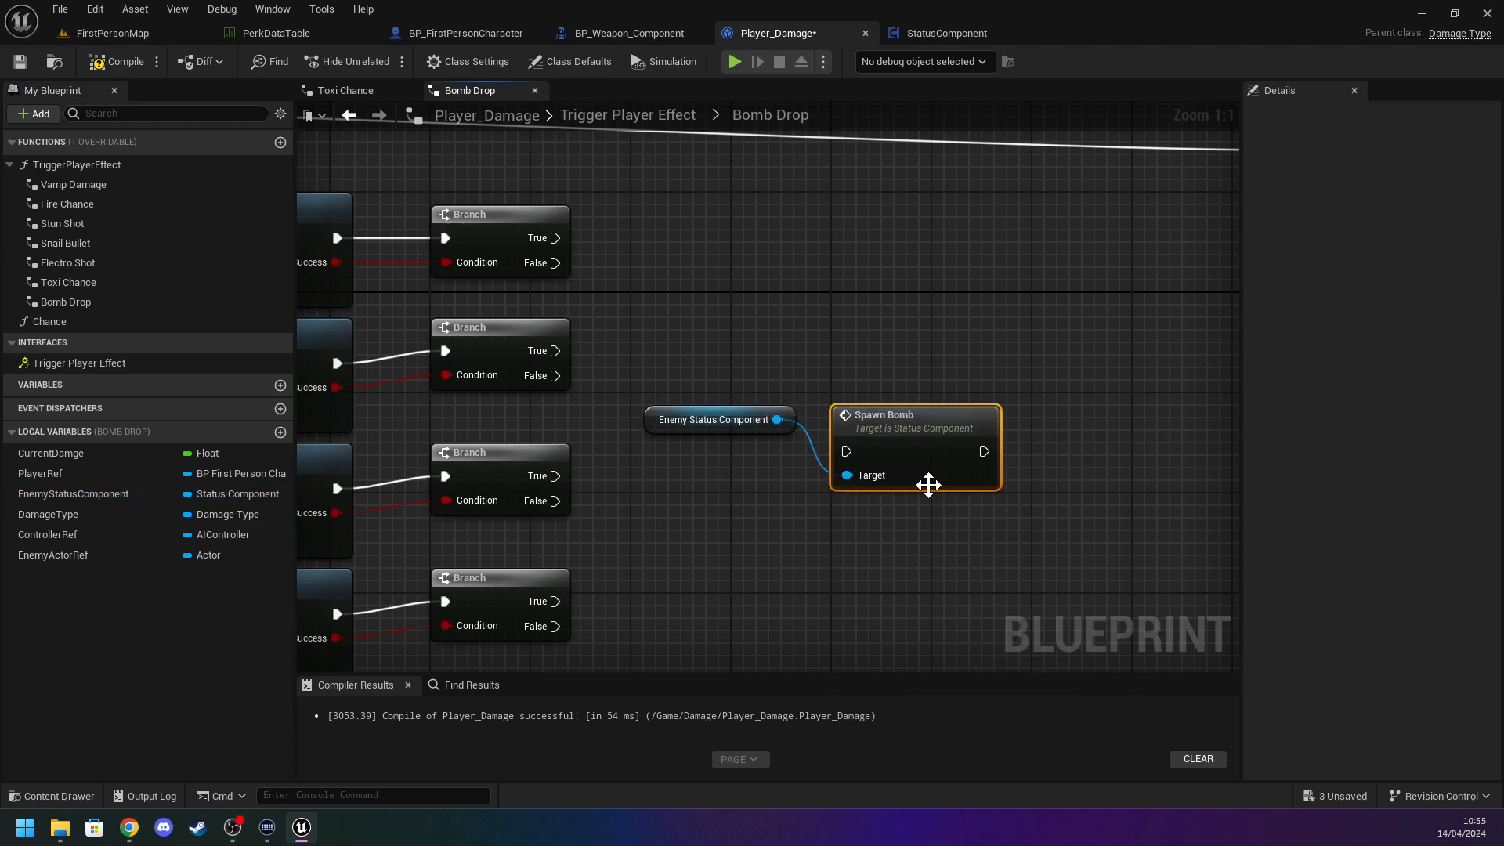
Connect the True outputs of all five Branch nodes to the Spawn Bomb call, using the Toxi Chance graph as reference.
scroll(640, 396, "down", 3)
left_click_drag(555, 219, 751, 363)
left_click_drag(555, 294, 751, 363)
left_click(346, 90)
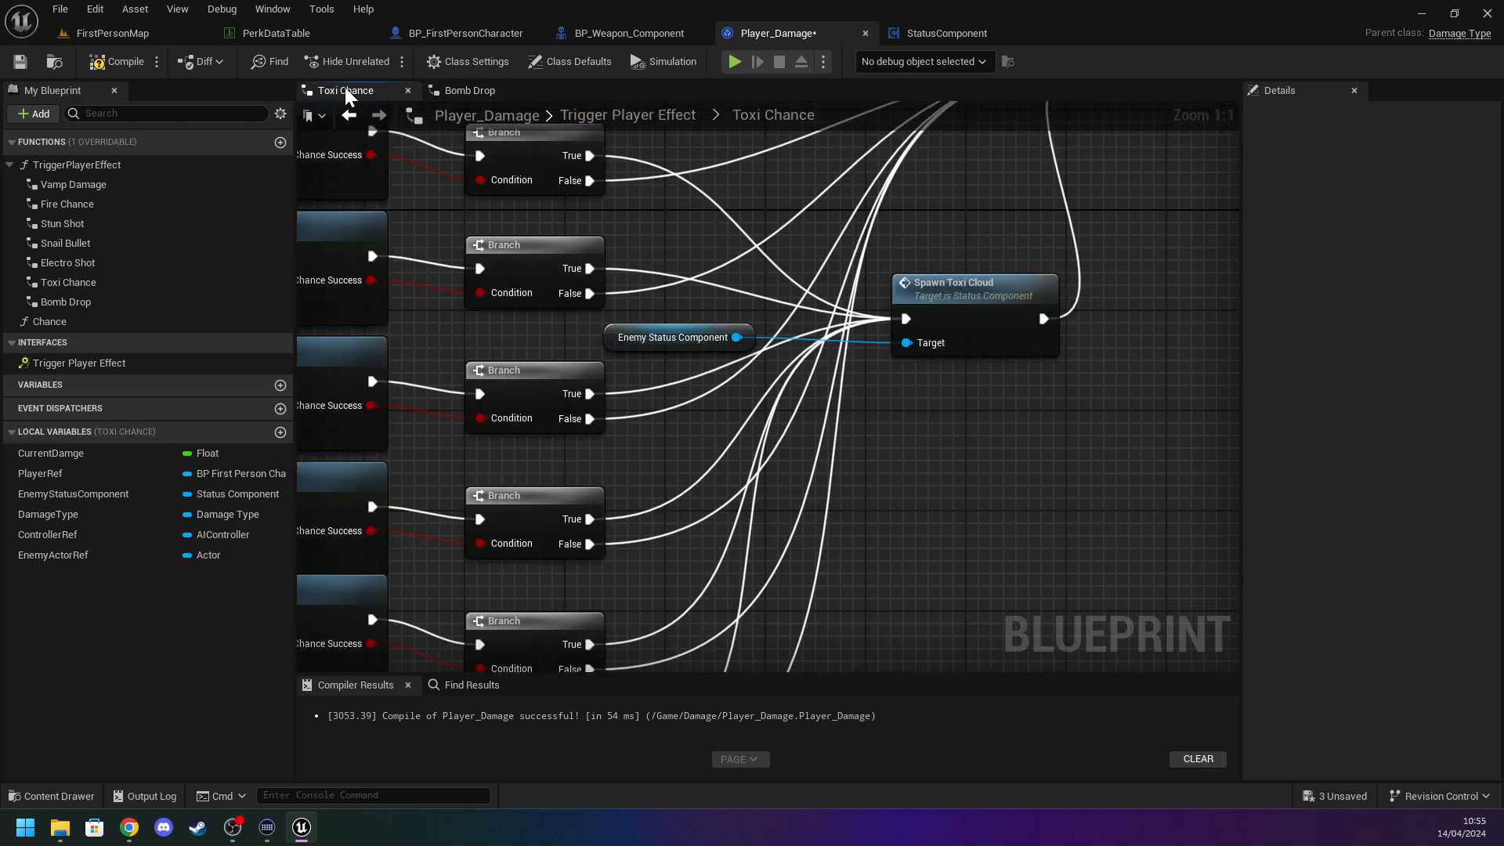
left_click(462, 90)
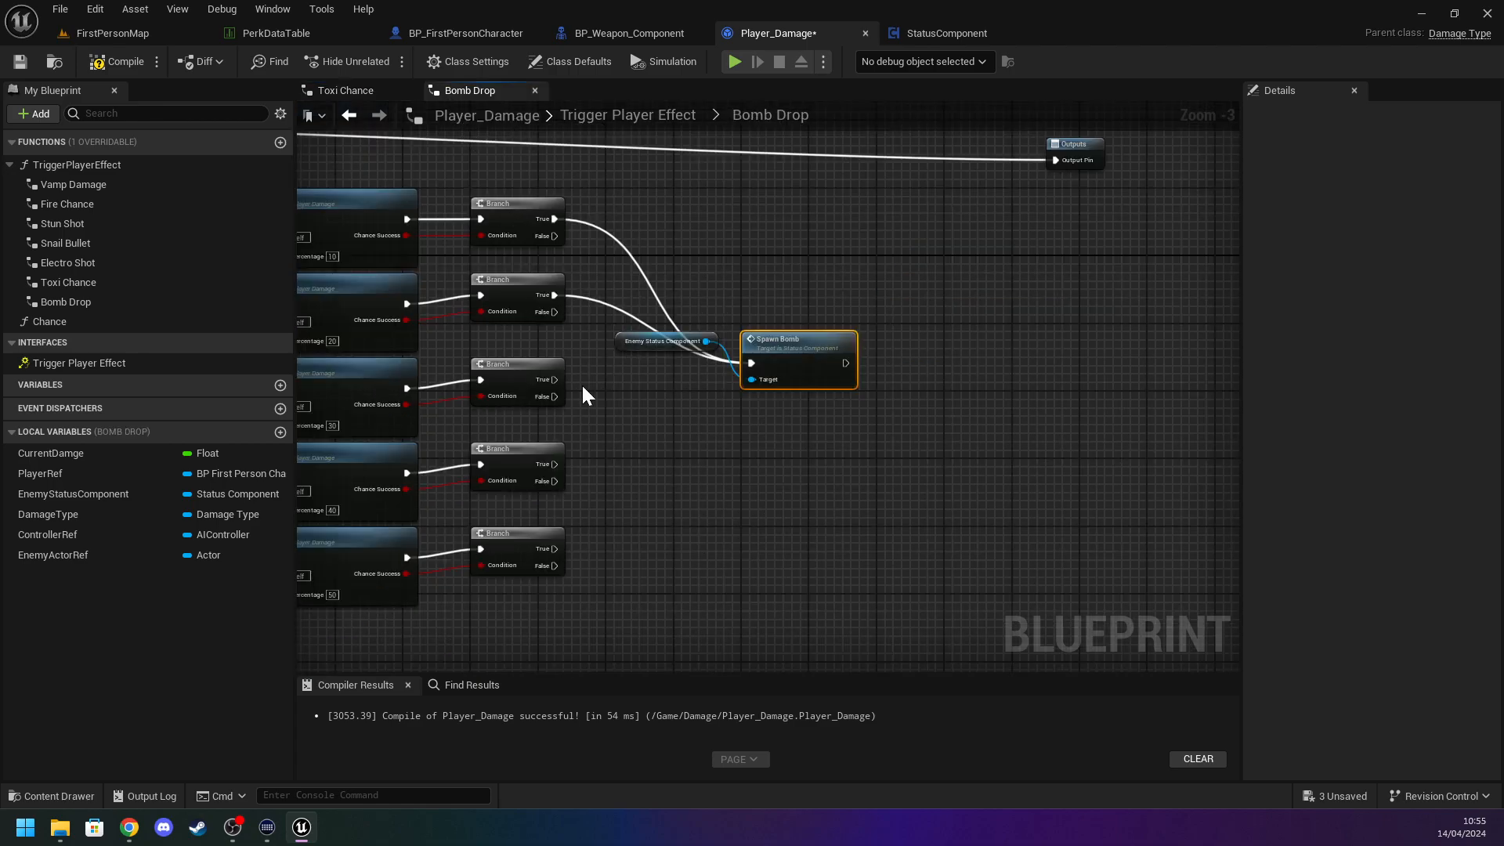
left_click_drag(548, 368, 752, 363)
left_click_drag(556, 458, 752, 363)
left_click_drag(554, 549, 752, 363)
Connect the False outputs of the Branch nodes and the Spawn Bomb execution output to the Outputs node.
left_click_drag(555, 566, 1053, 157)
left_click_drag(554, 236, 1053, 160)
left_click_drag(562, 407, 1062, 160)
left_click_drag(554, 481, 1056, 160)
left_click_drag(844, 362, 1056, 160)
Move the Spawn Bomb node farther from the Branch nodes, and compile and save Player_Damage.
left_click_drag(853, 376, 955, 394)
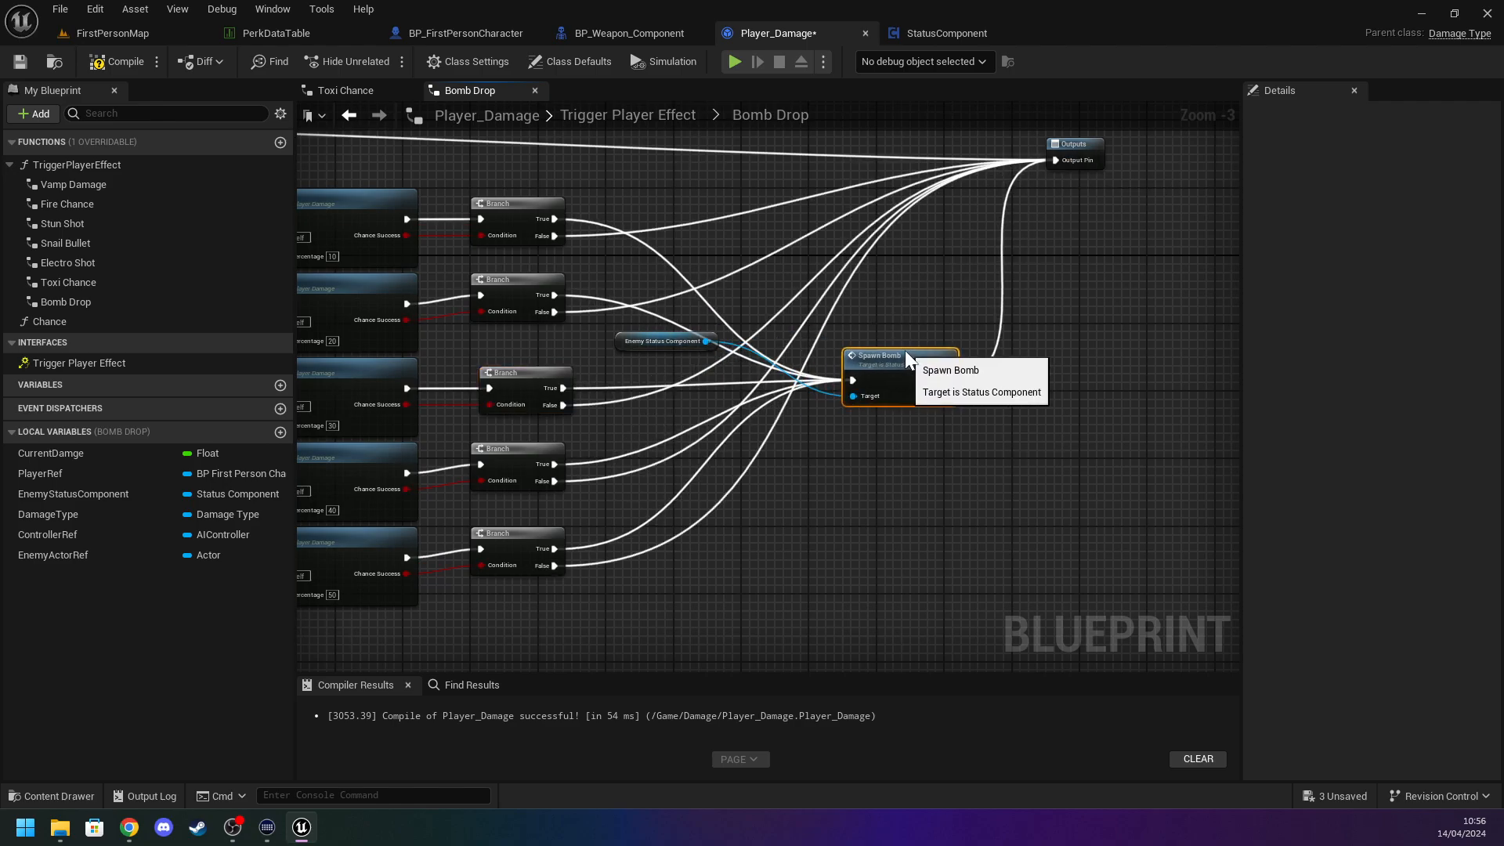
right_click_drag(963, 296, 847, 334)
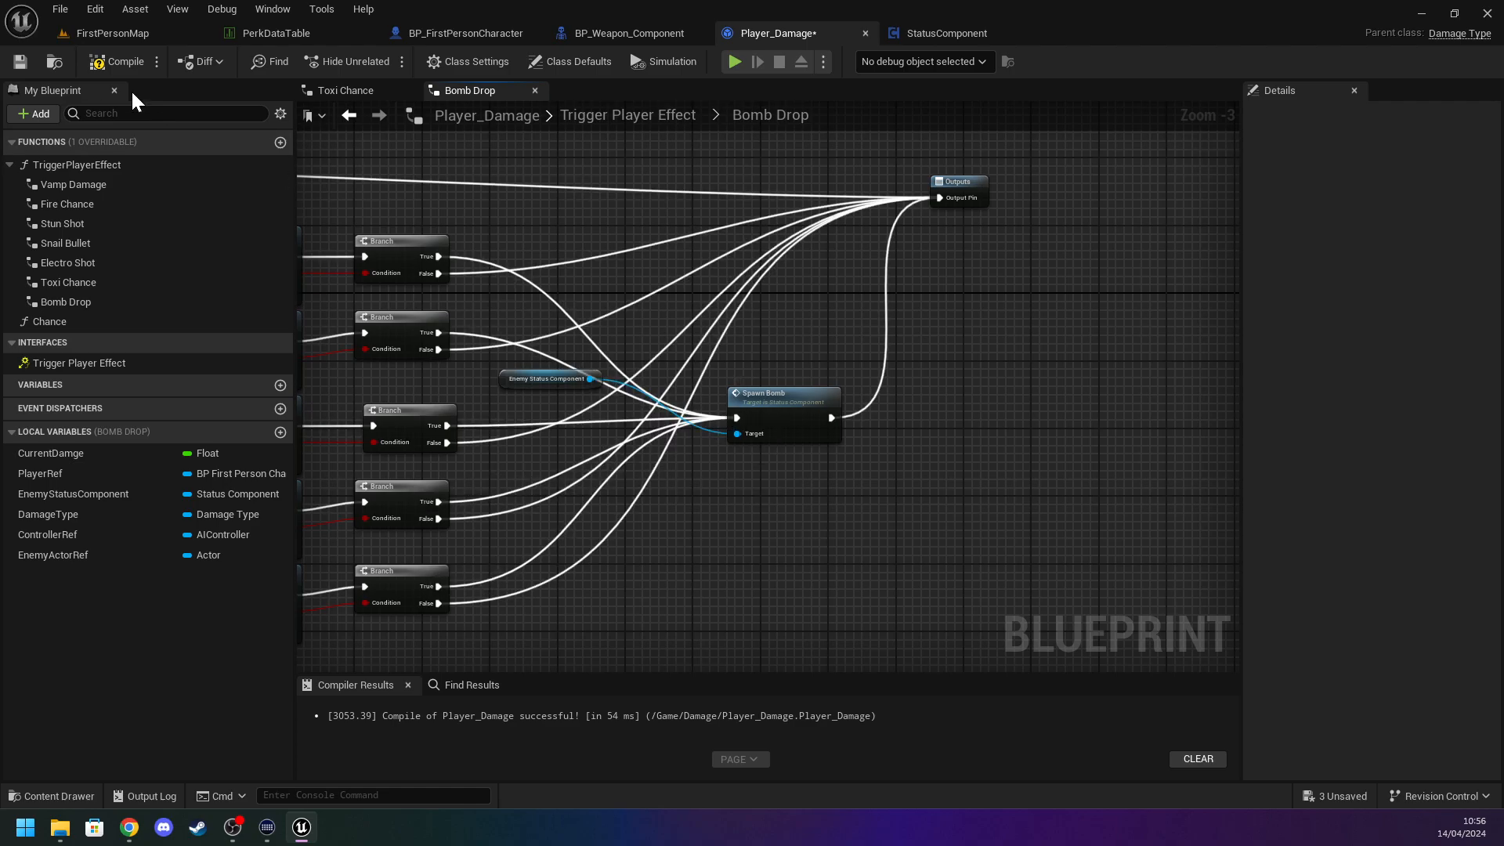
left_click(16, 65)
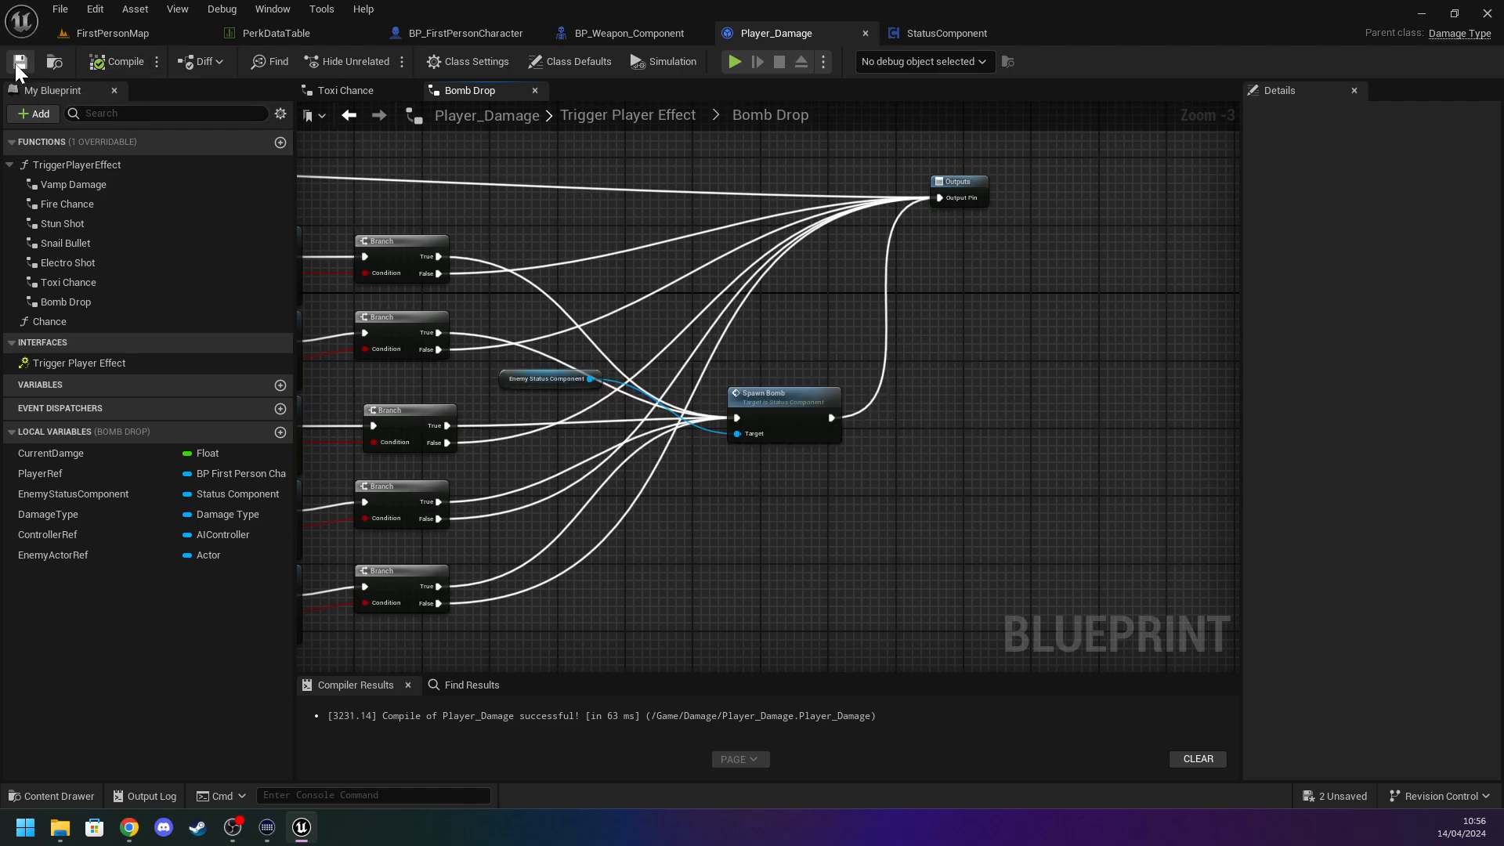
Review the Update Bomb Drop function in BP_FirstPersonCharacter and check the BombDrop perk's row name in PerkDataTable.
left_click(122, 24)
left_click(456, 34)
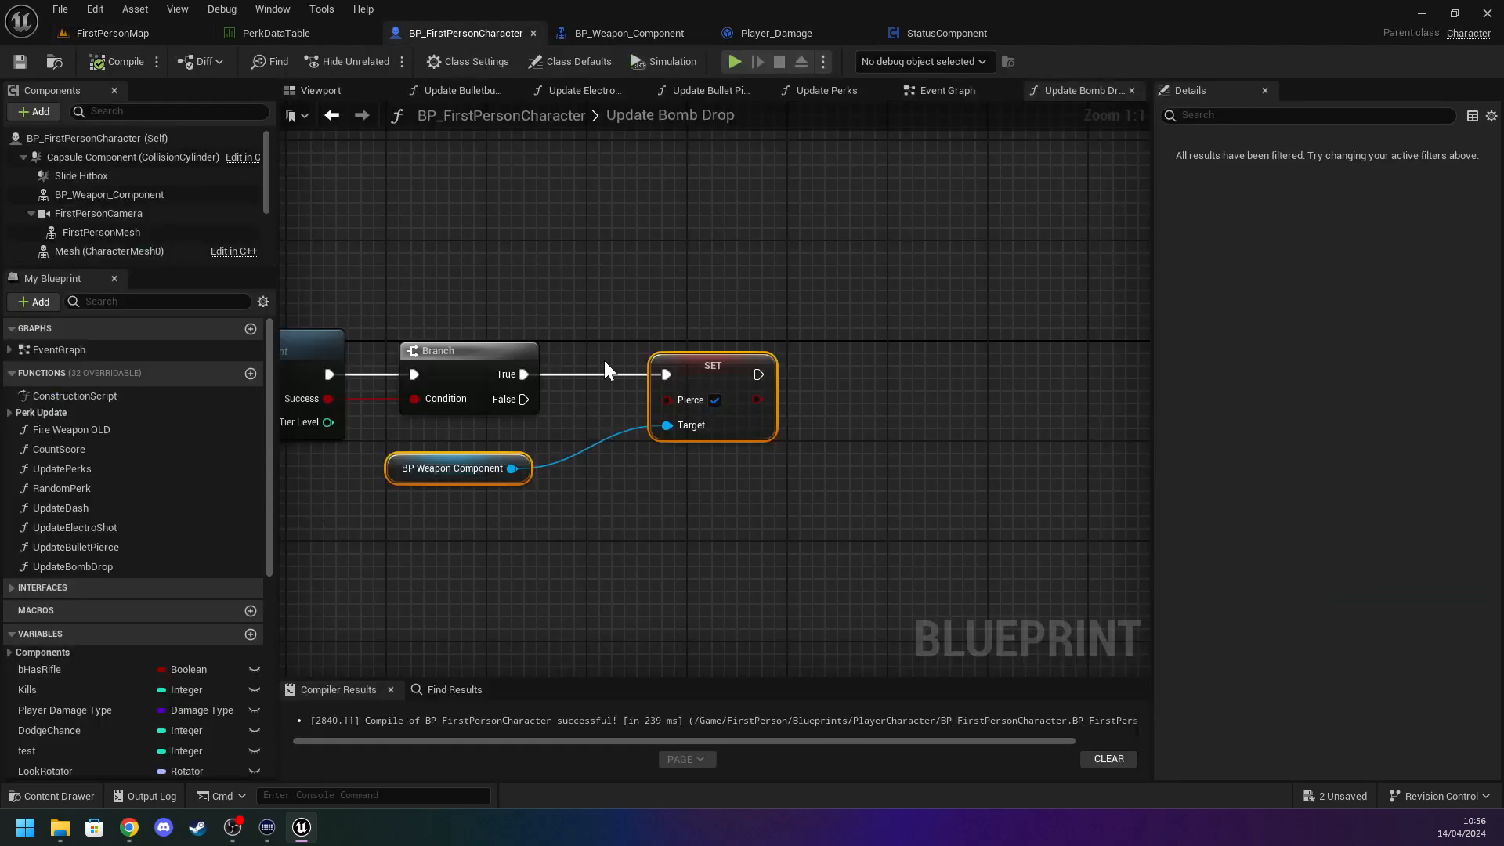
right_click_drag(410, 242, 792, 245)
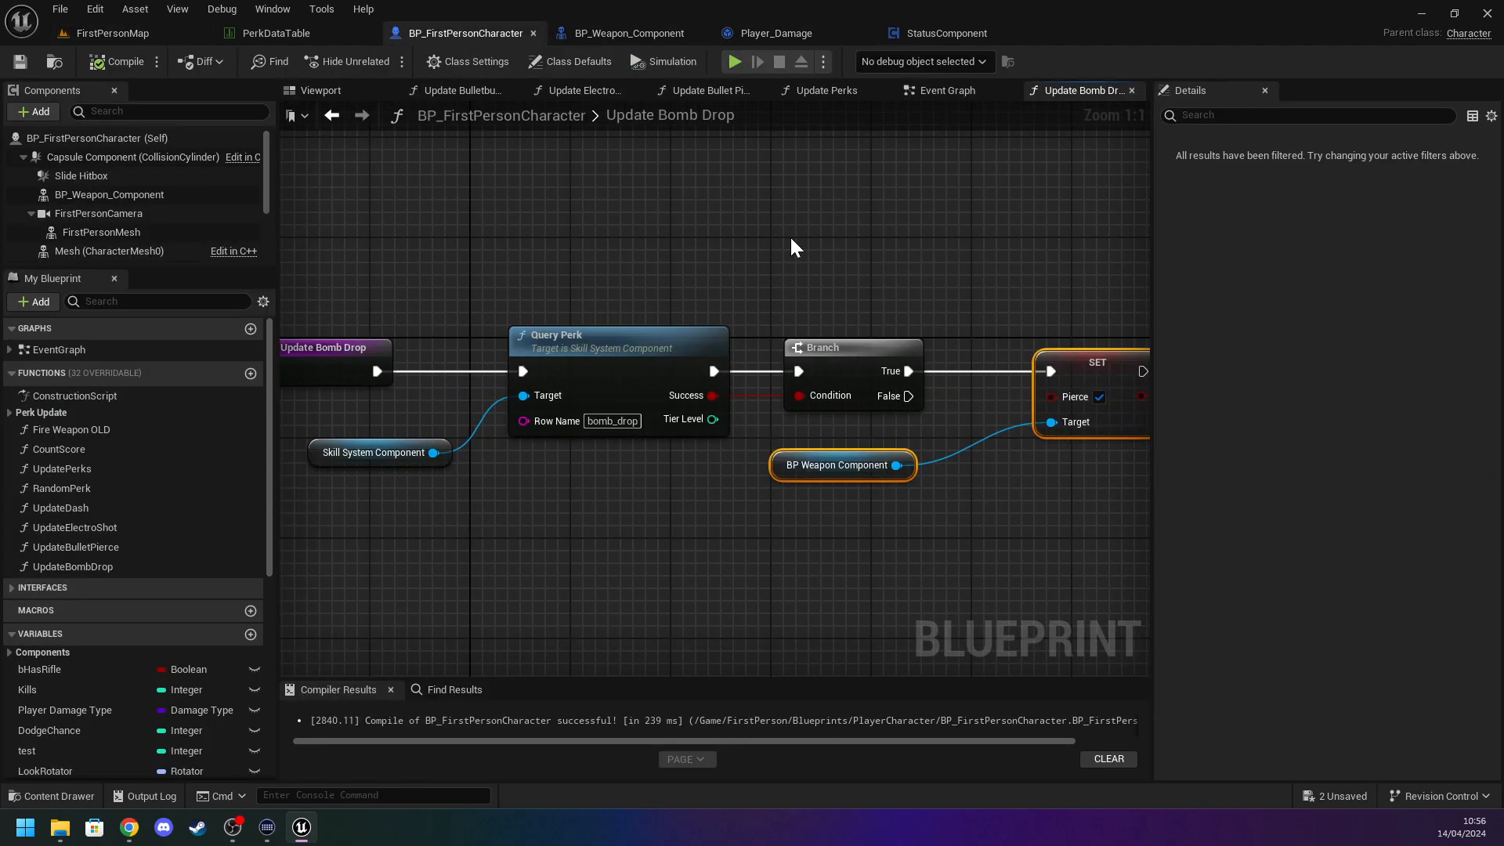
left_click(966, 89)
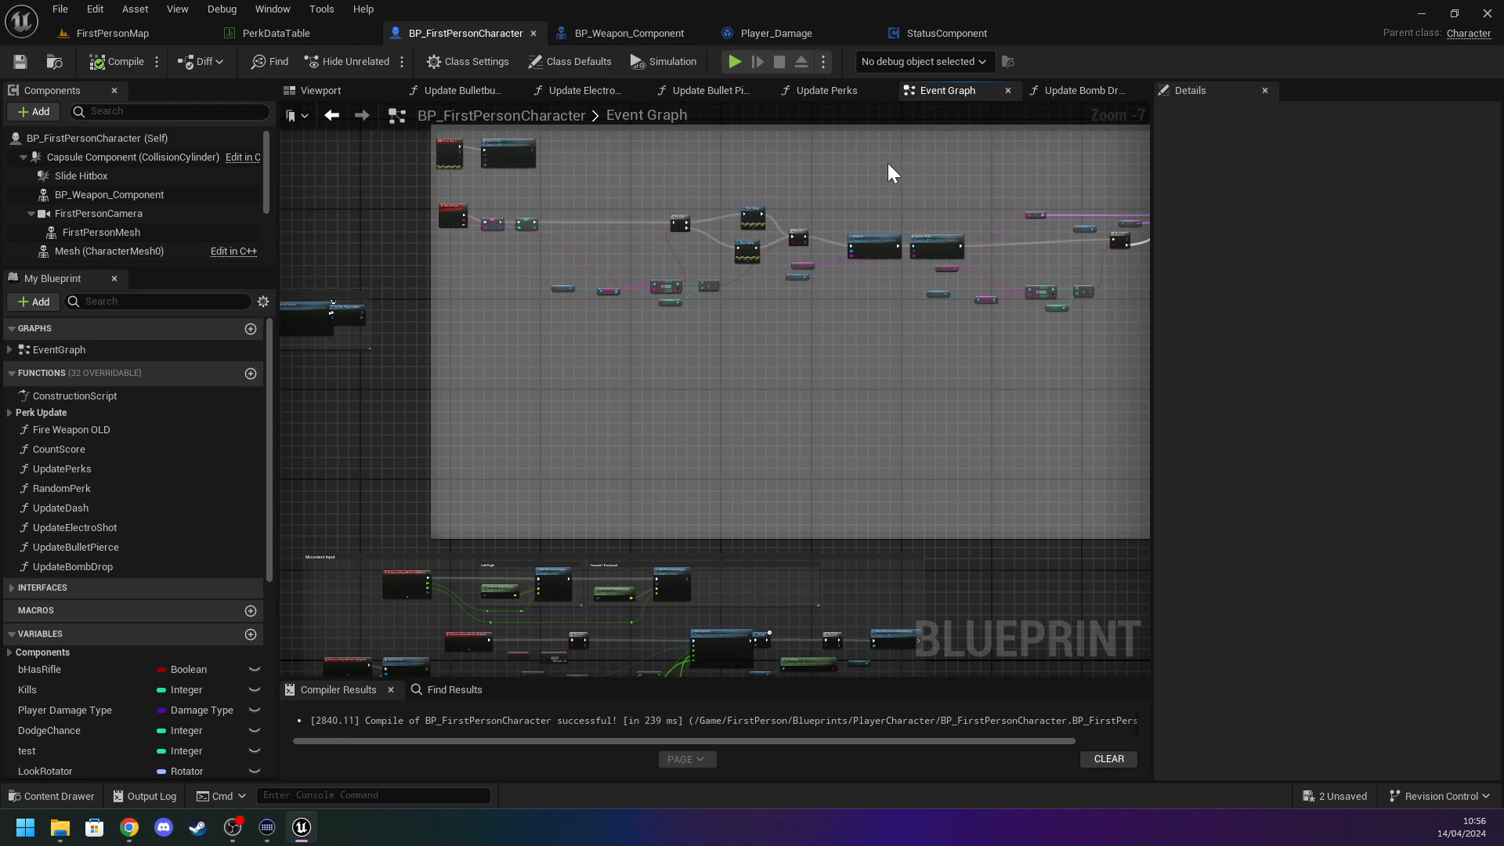
key("ctrl+space")
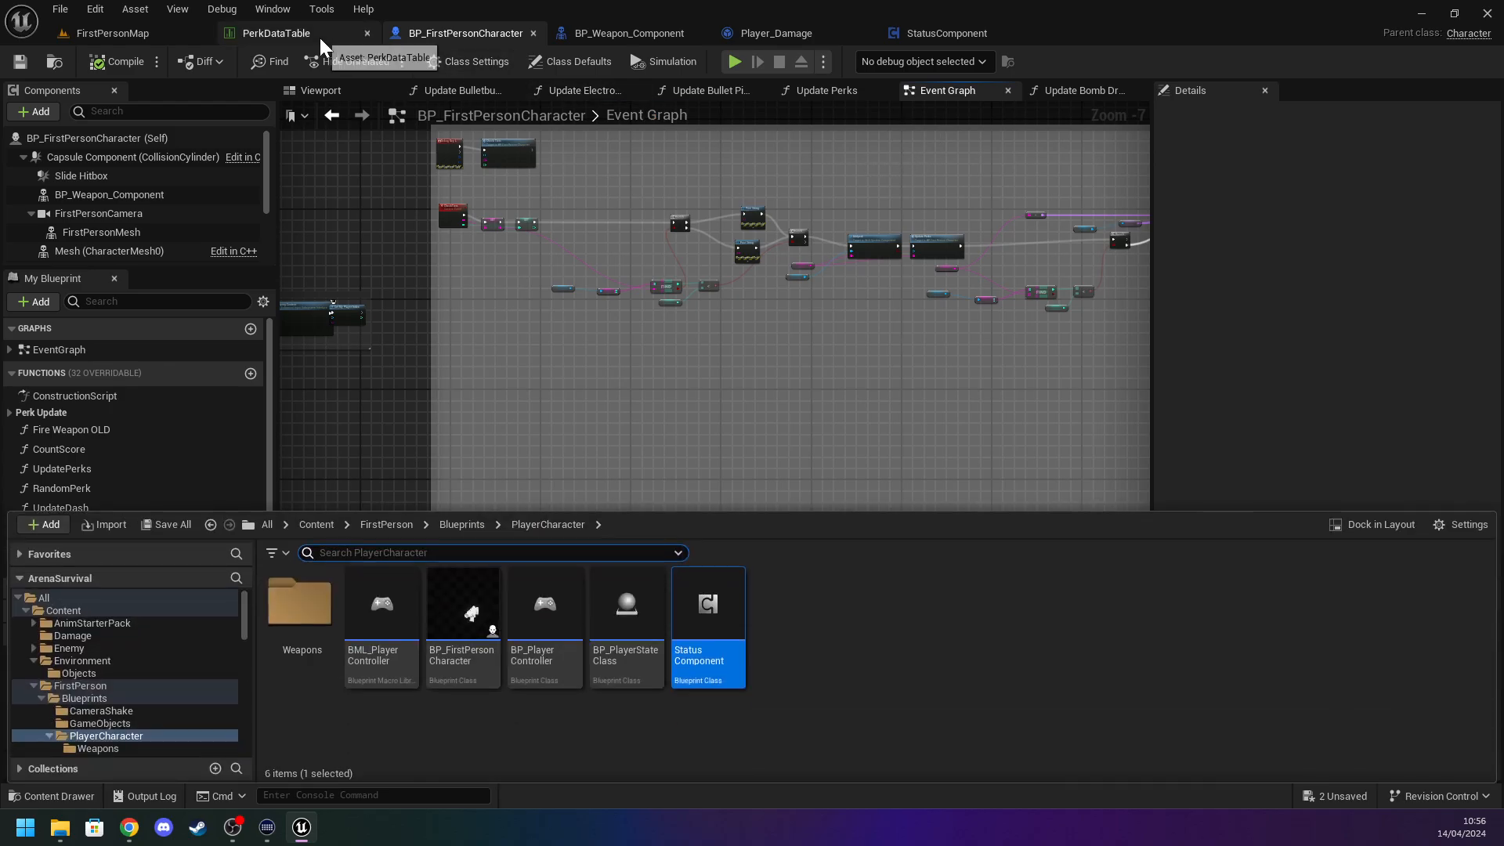
left_click(318, 35)
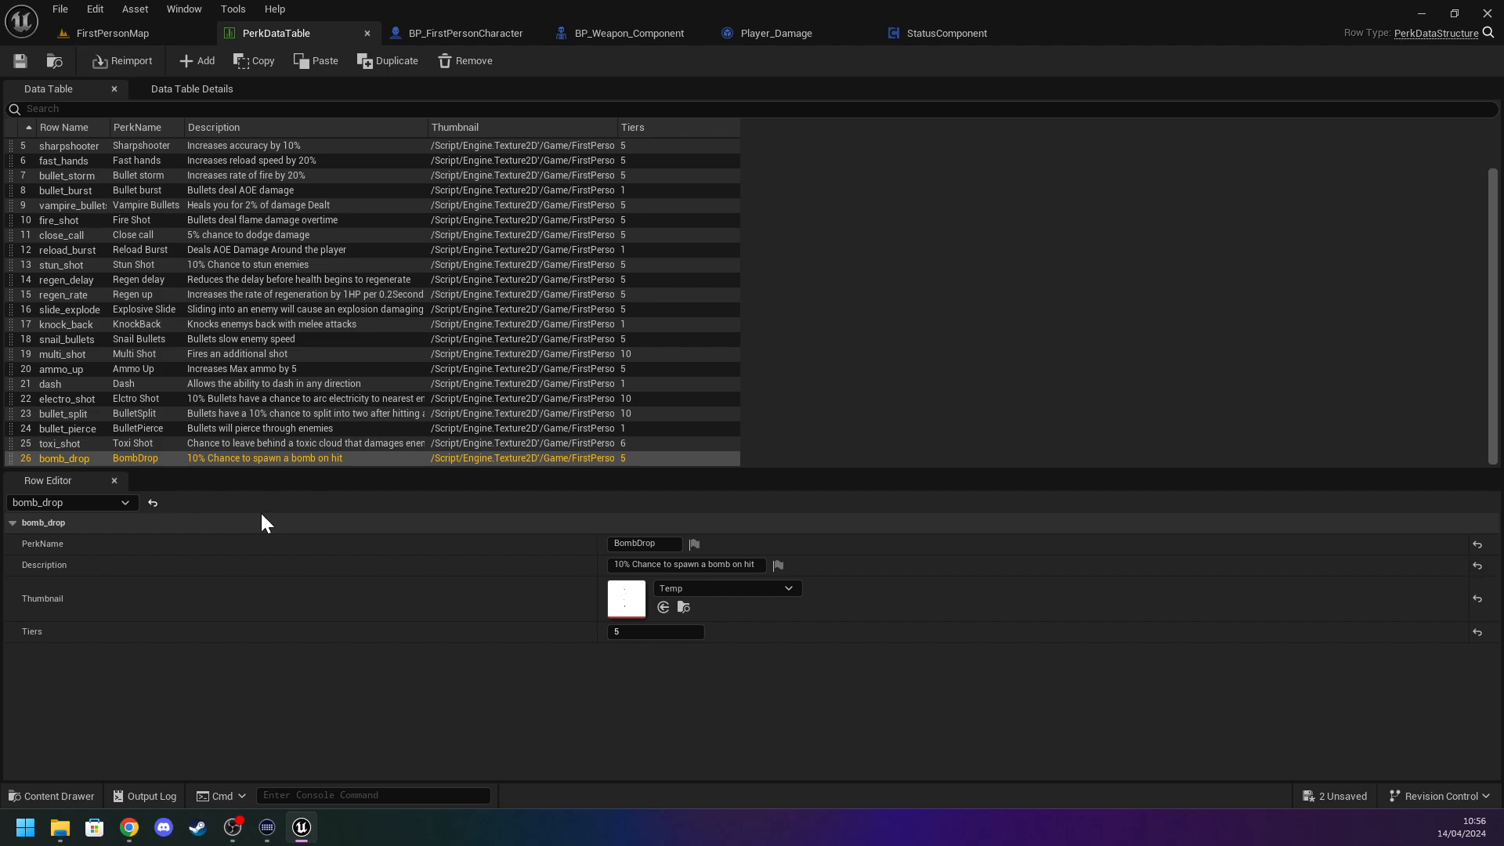
Set the Row Name on the Debug Key L Check Tiers call to bomb_drop in BP_FirstPersonCharacter's Event Graph, and compile and save.
left_click(459, 26)
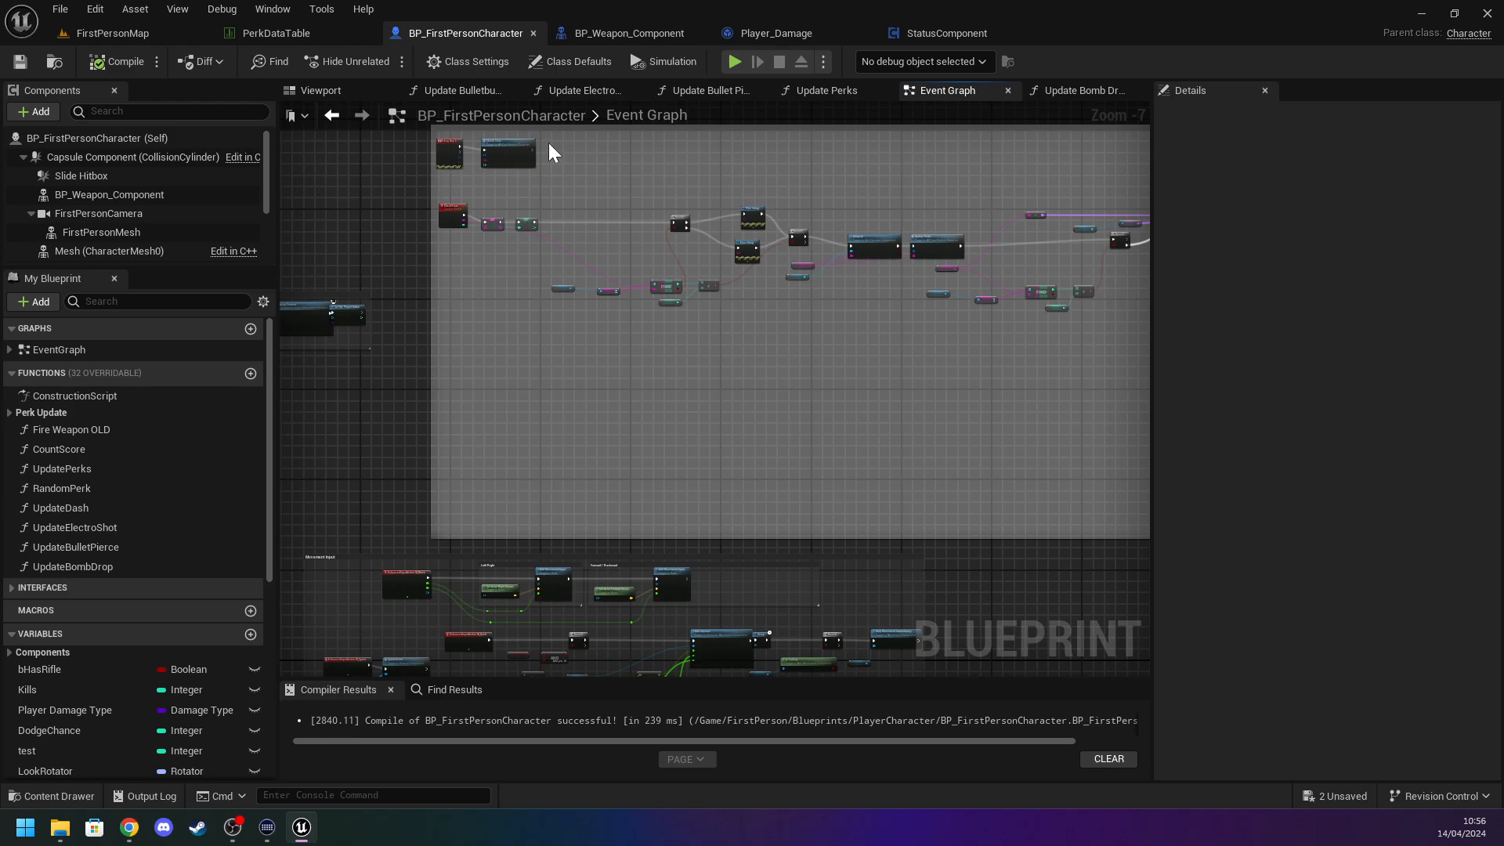
scroll(549, 144, "up", 5)
right_click_drag(473, 261, 758, 354)
scroll(759, 354, "up", 2)
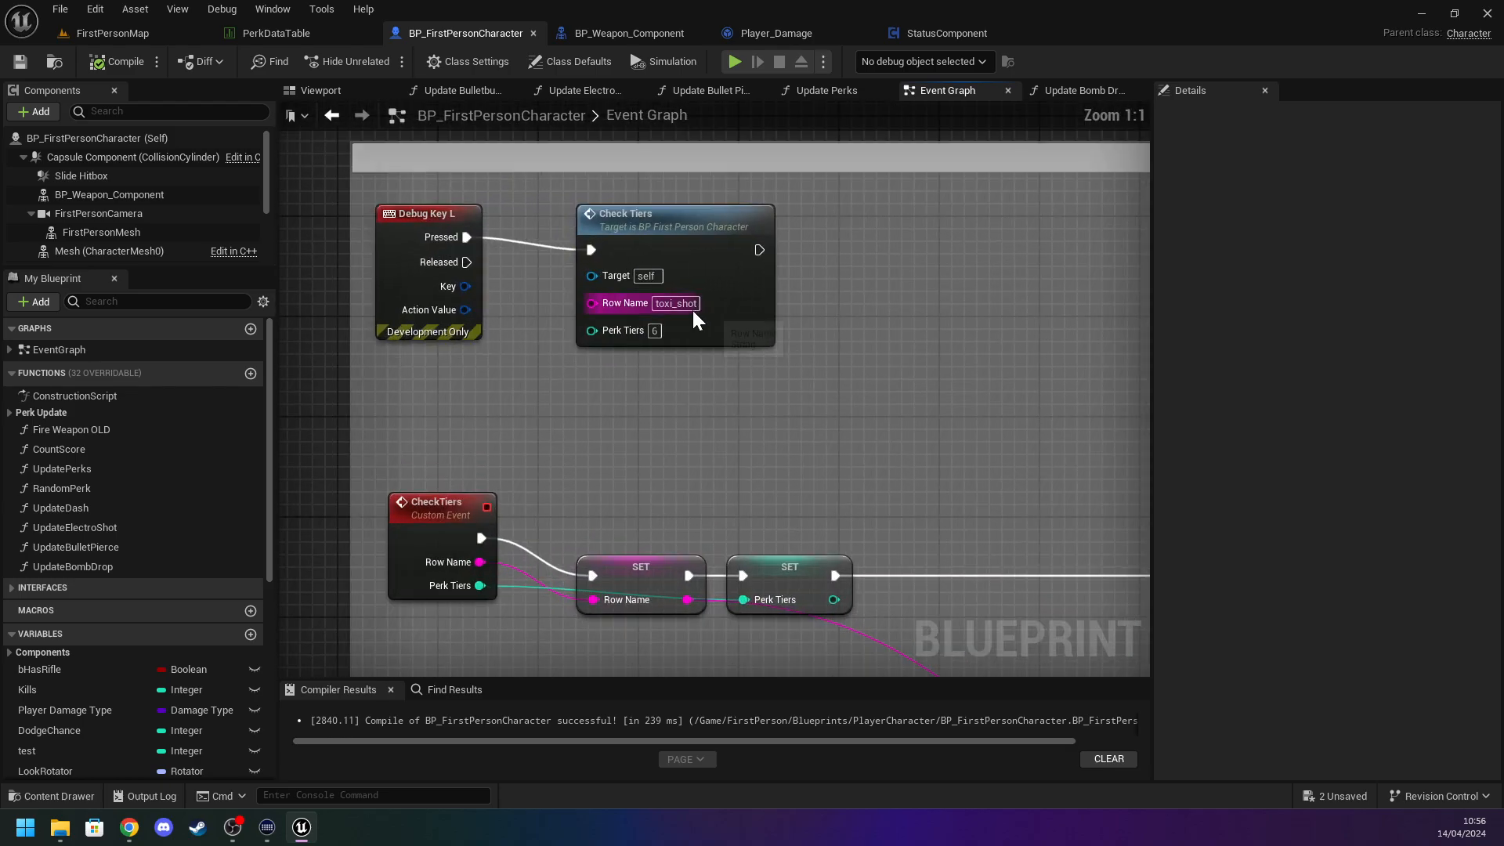
type("bo")
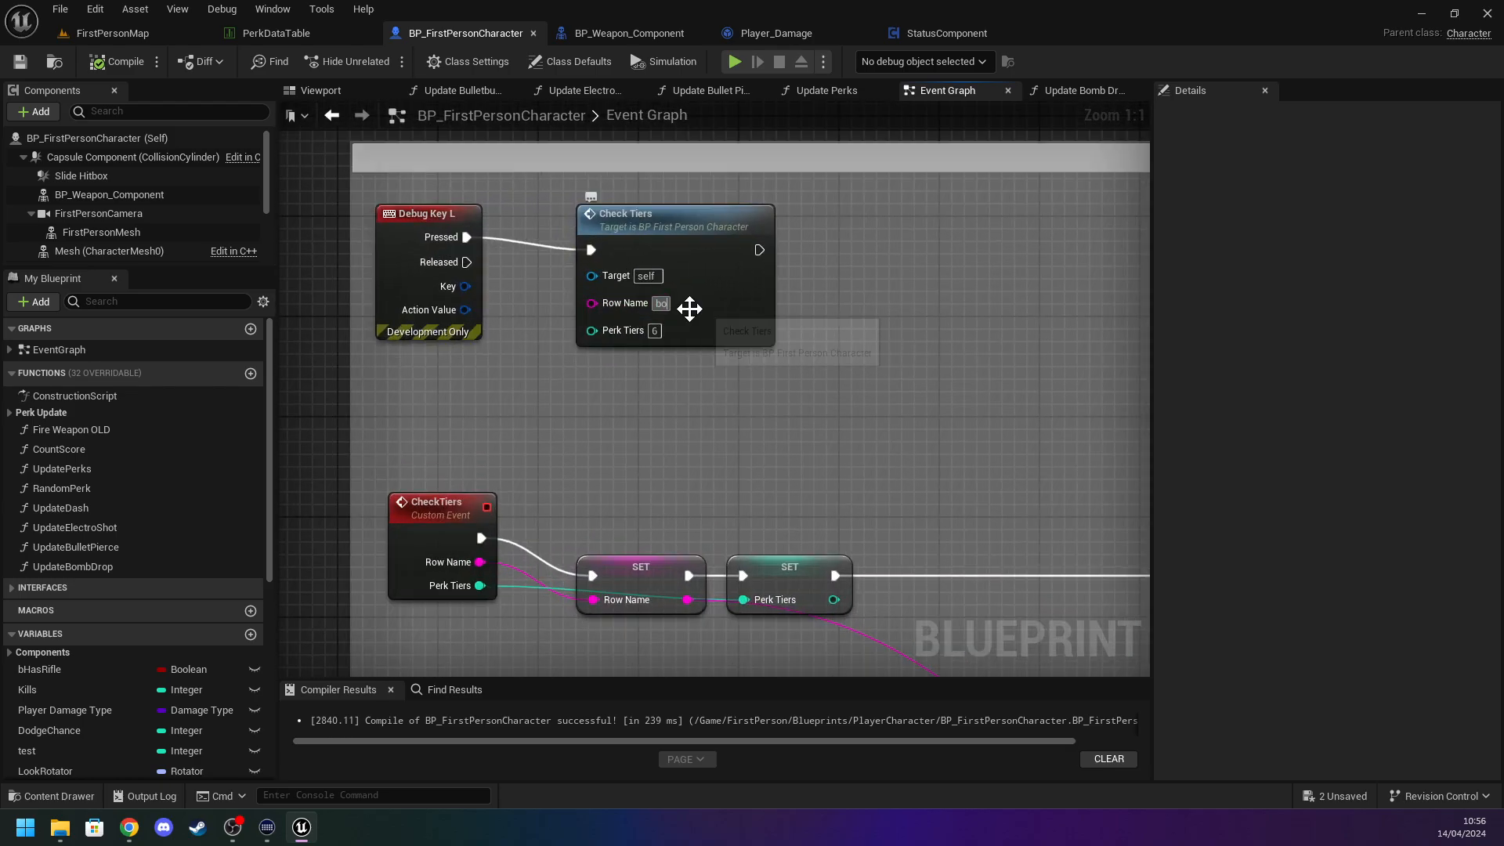
type("mb_drop")
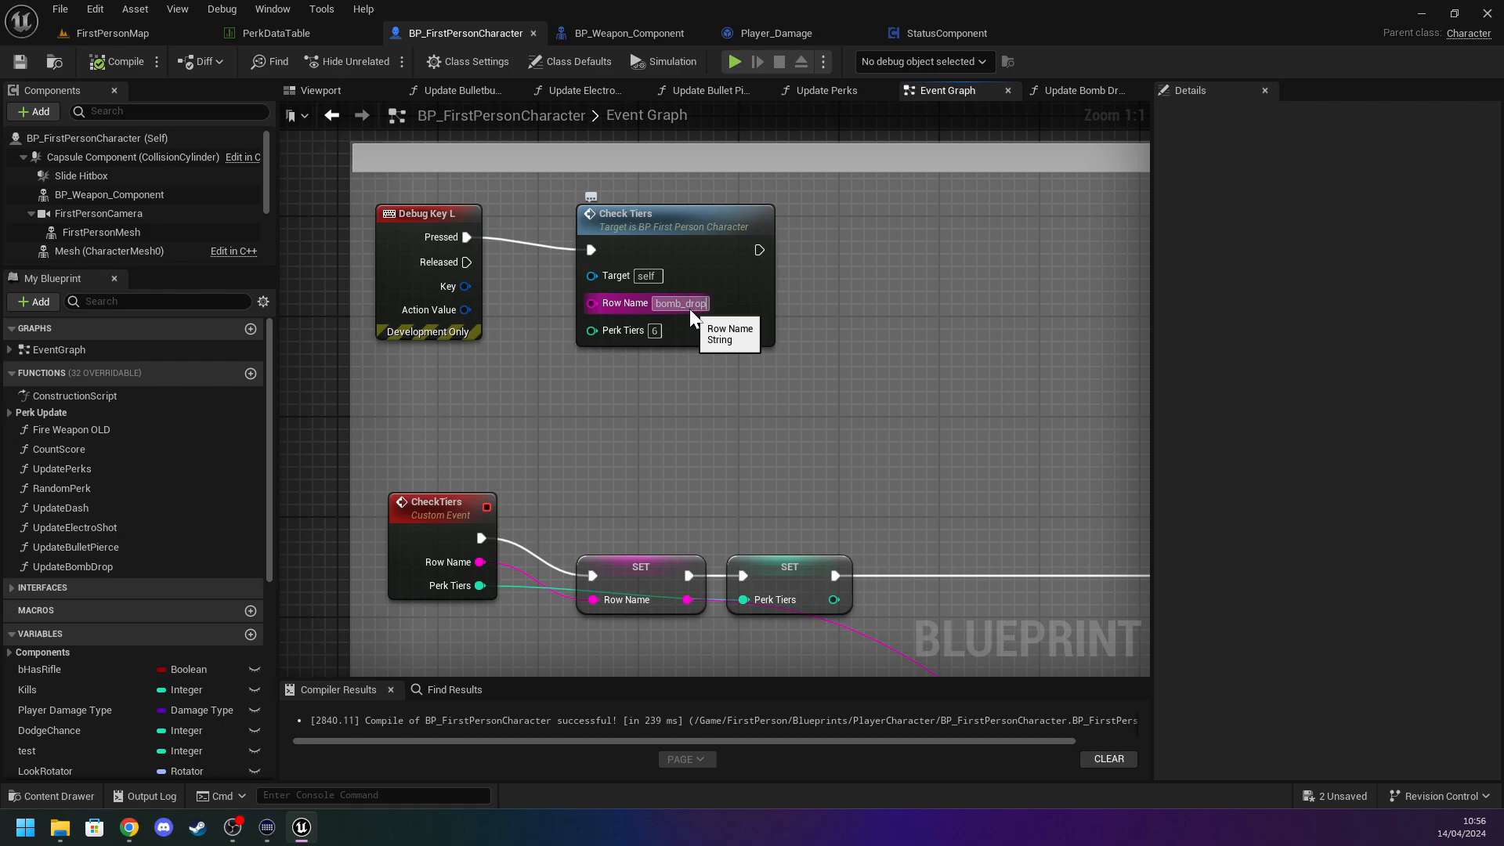
key("Return")
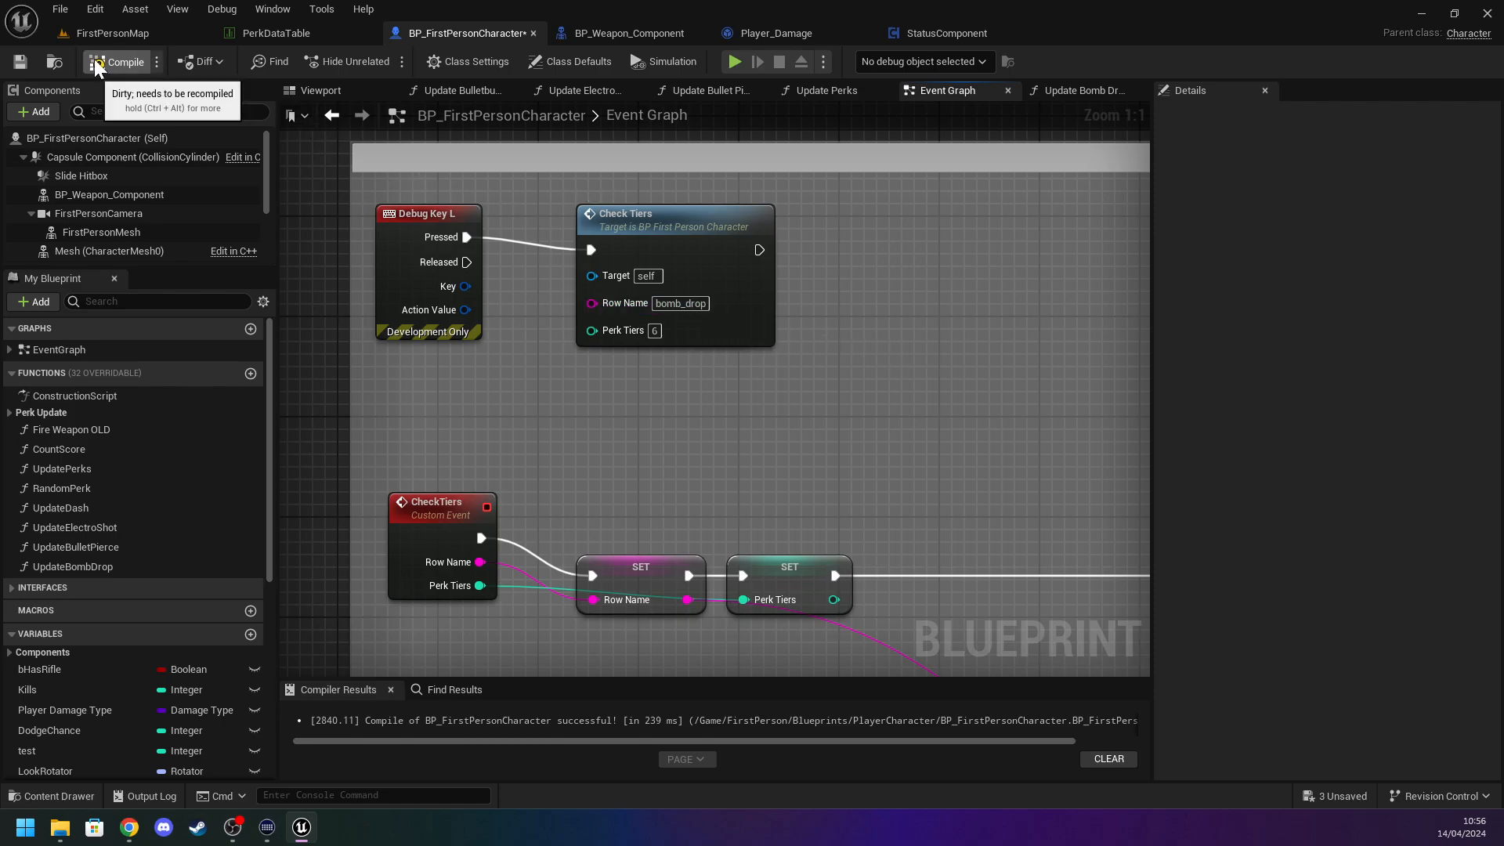
left_click(16, 66)
Play-test FirstPersonMap by shooting and reloading at the enemies to check the bomb drop perk, and end the session.
left_click(87, 36)
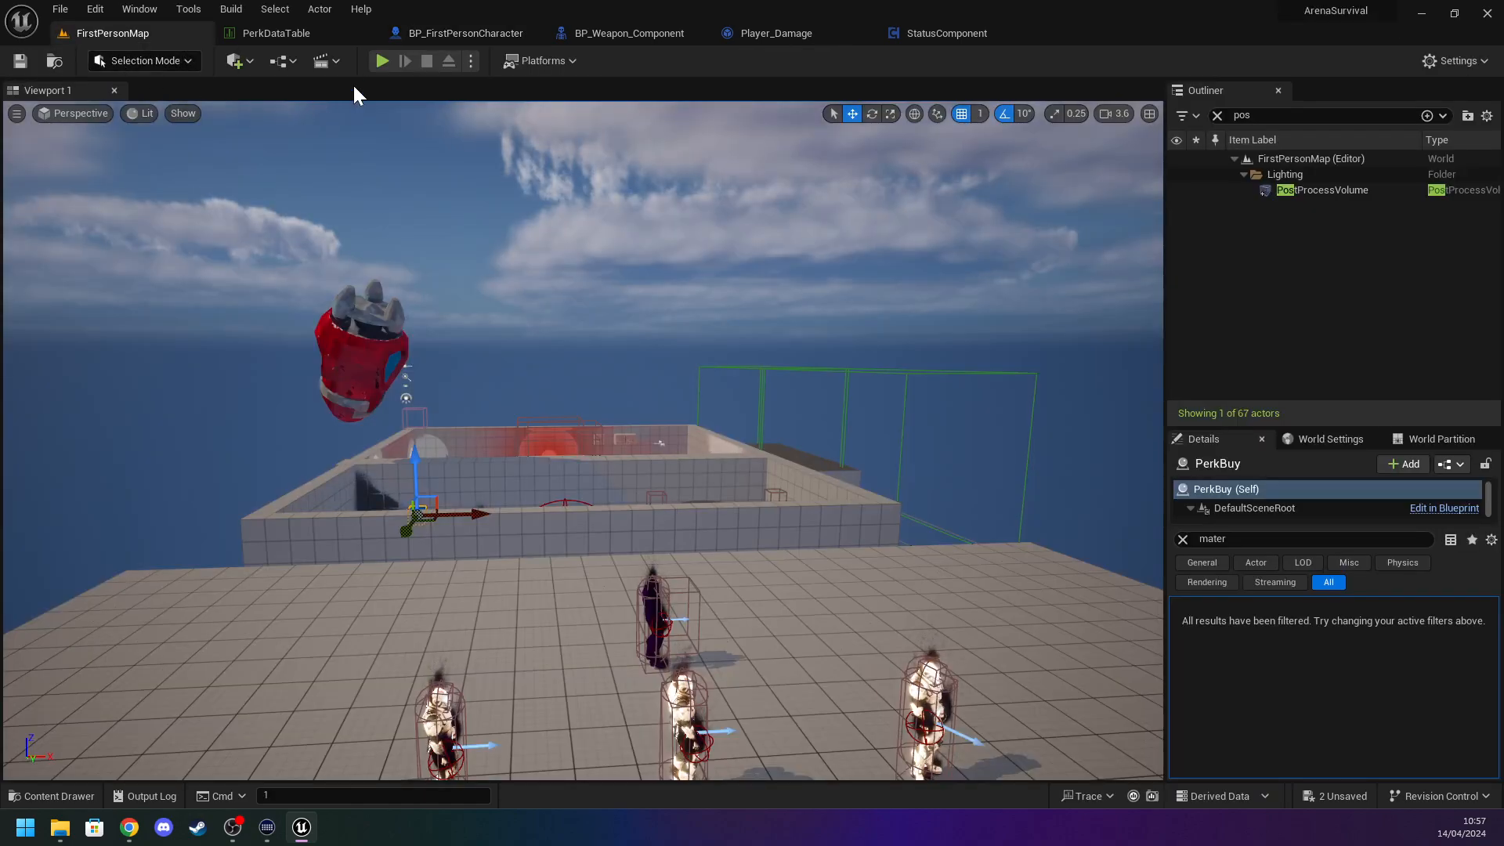
key("alt+p")
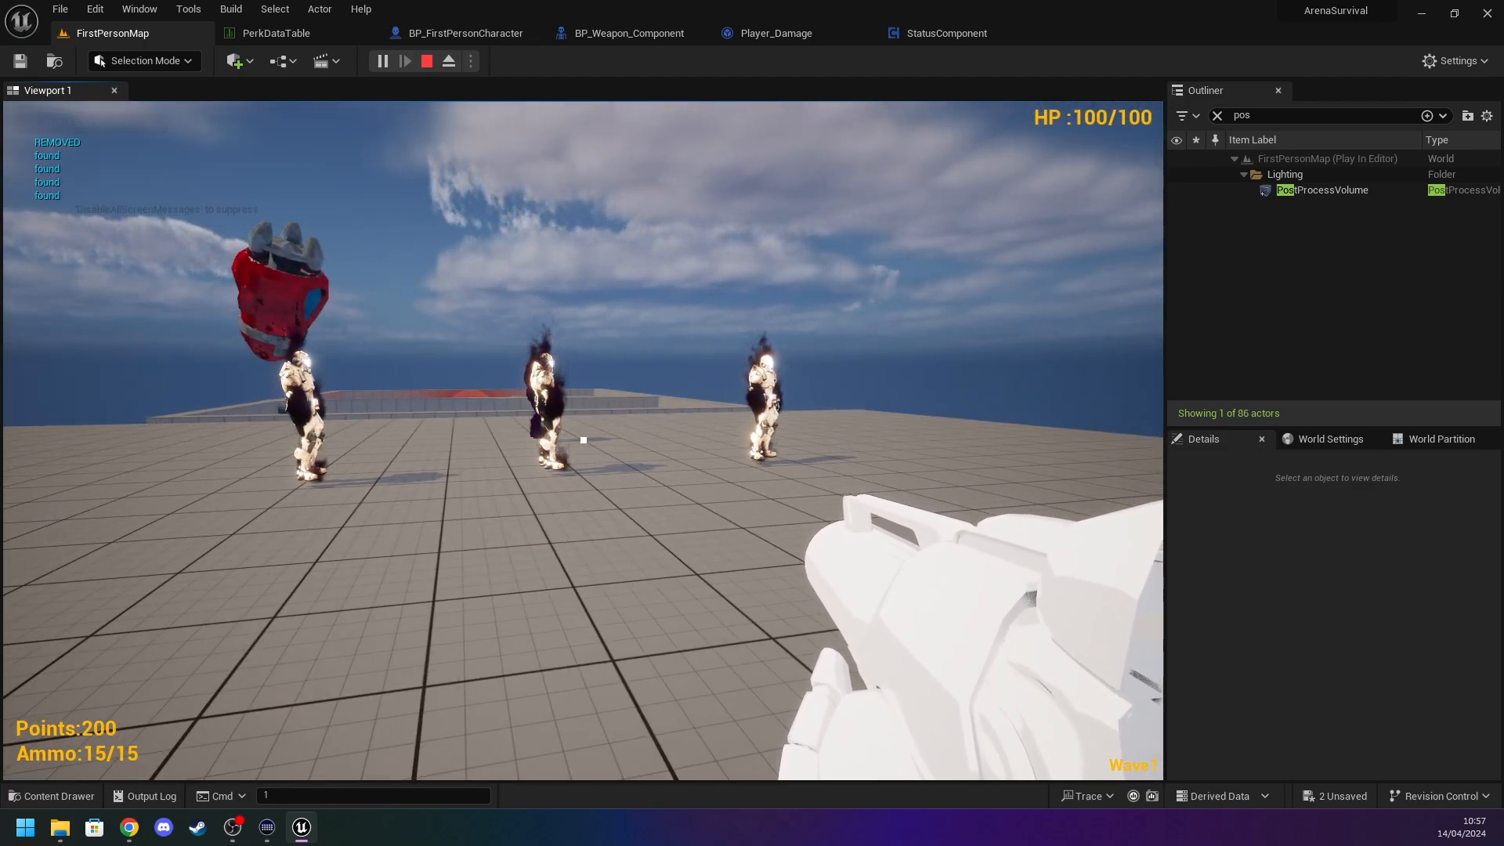
left_click(583, 440)
left_click(582, 440)
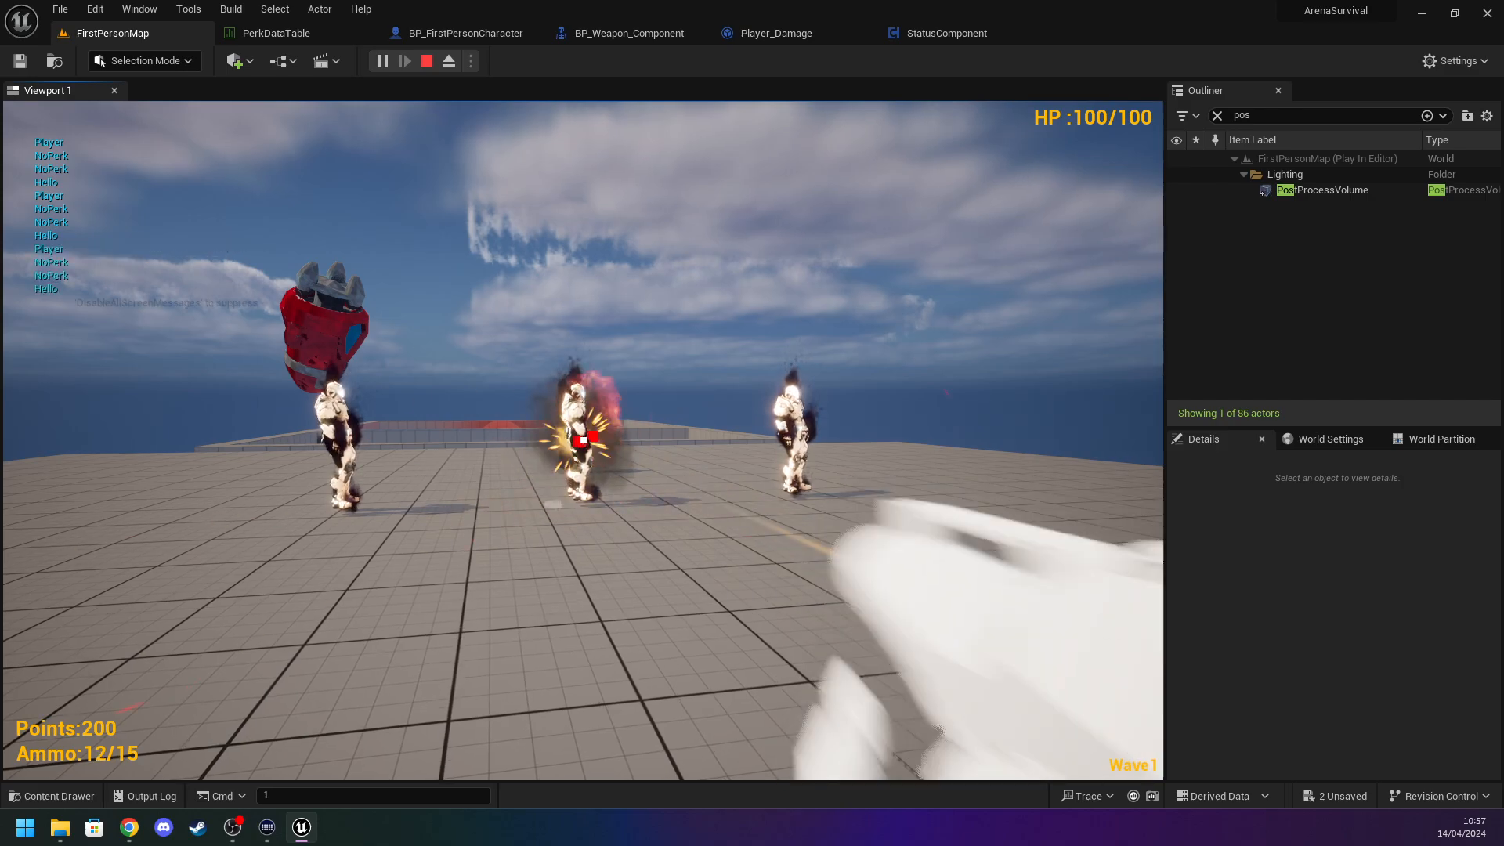
left_click(582, 440)
key("w")
key("a")
left_click(582, 440)
left_click(582, 440)
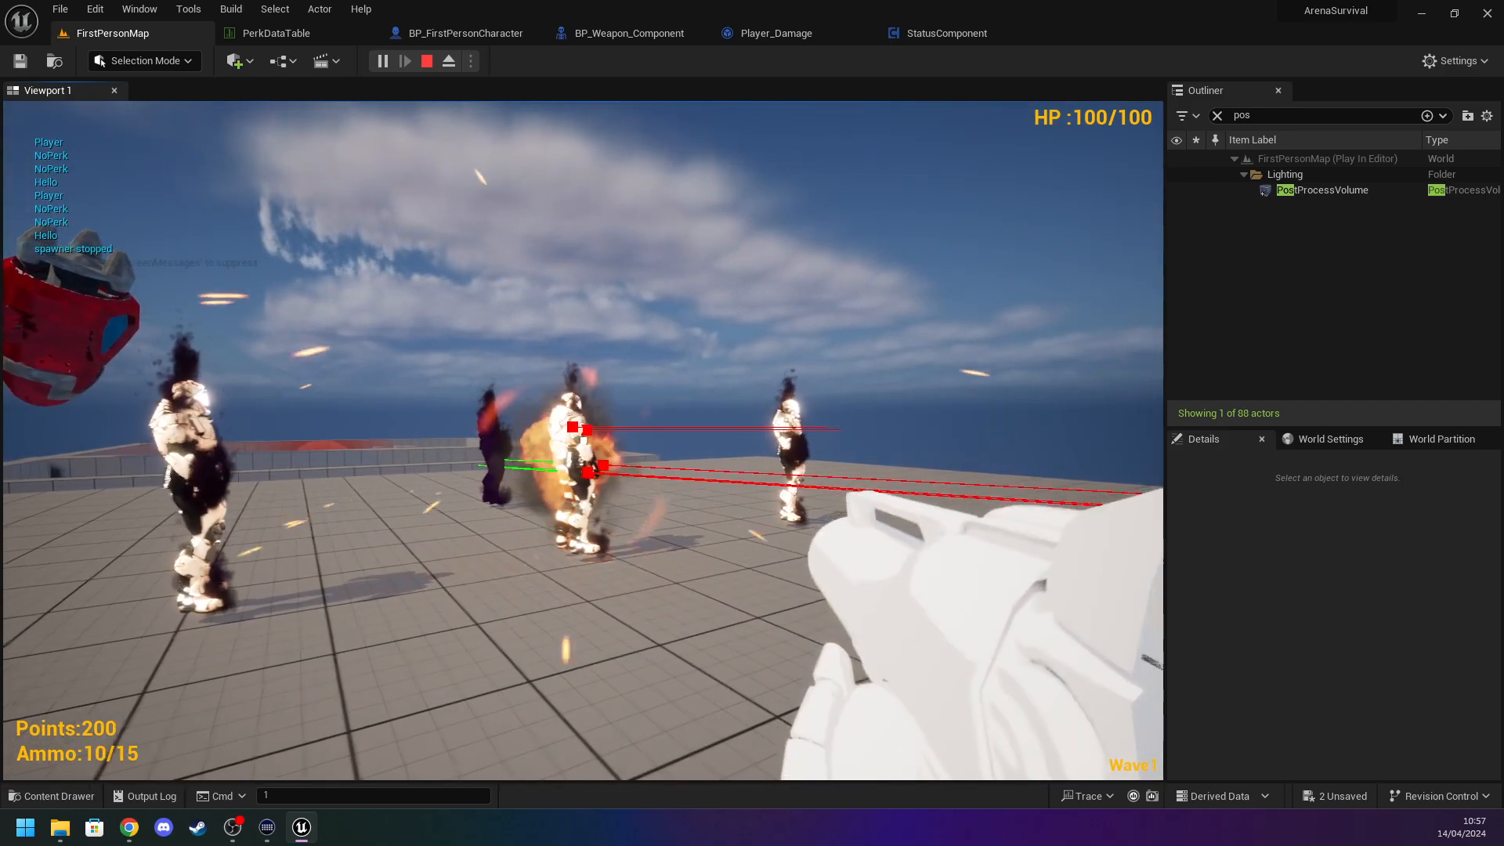
left_click(583, 440)
left_click(583, 440)
left_click(583, 440)
left_click(583, 440)
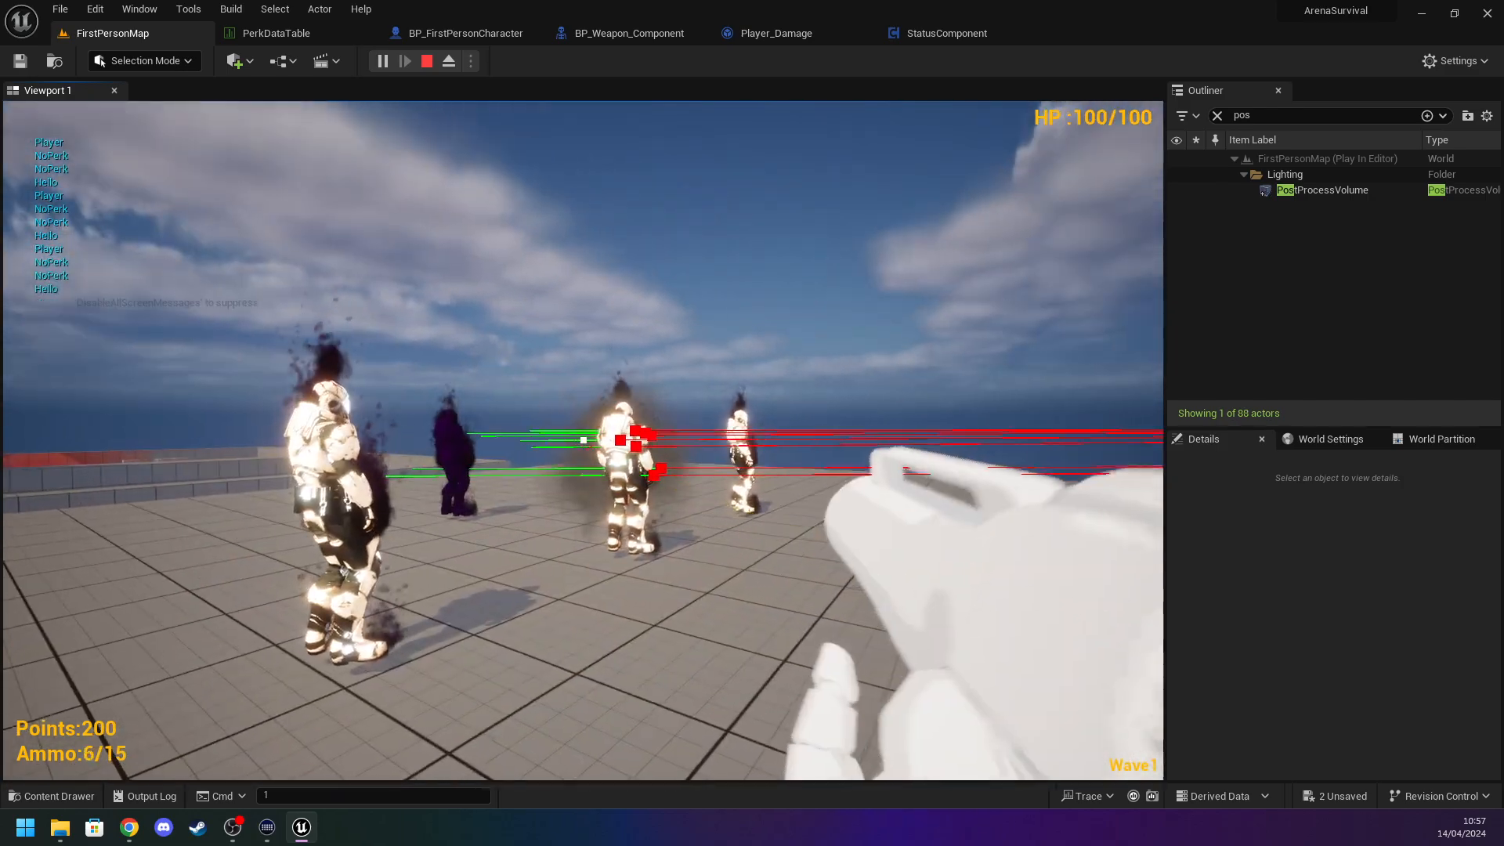
key("r")
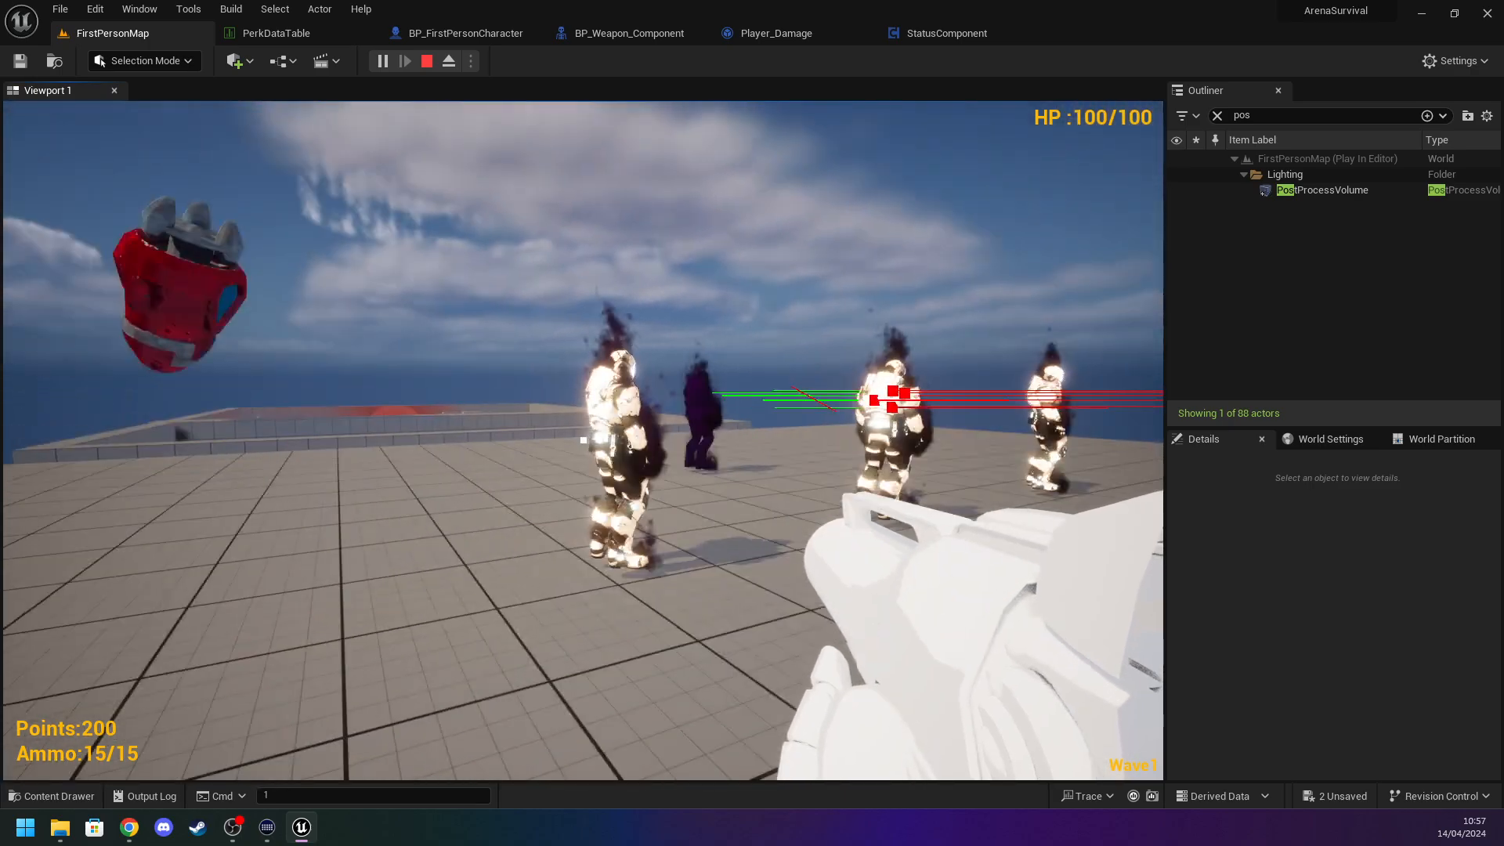
left_click(583, 440)
left_click(583, 440)
key("Escape")
Examine the Check Tiers call, the Bomb Drop graph's perk query and the chain of collapsed graphs in TriggerPlayerEffect.
right_click_drag(449, 140, 420, 128)
left_click(314, 33)
left_click(418, 33)
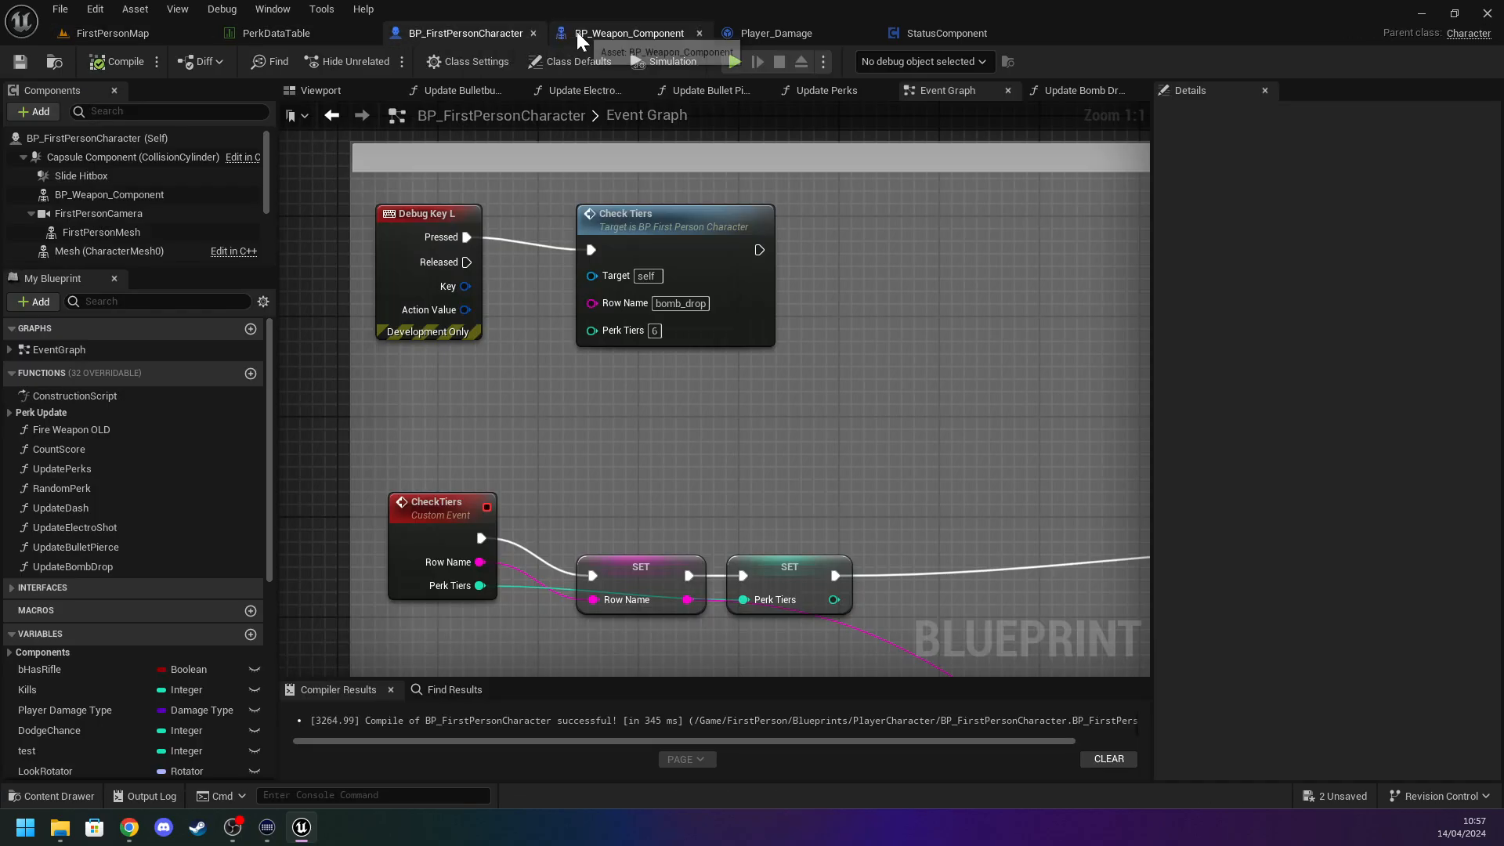
left_click(784, 35)
right_click_drag(482, 201, 1129, 297)
scroll(394, 332, "up", 3)
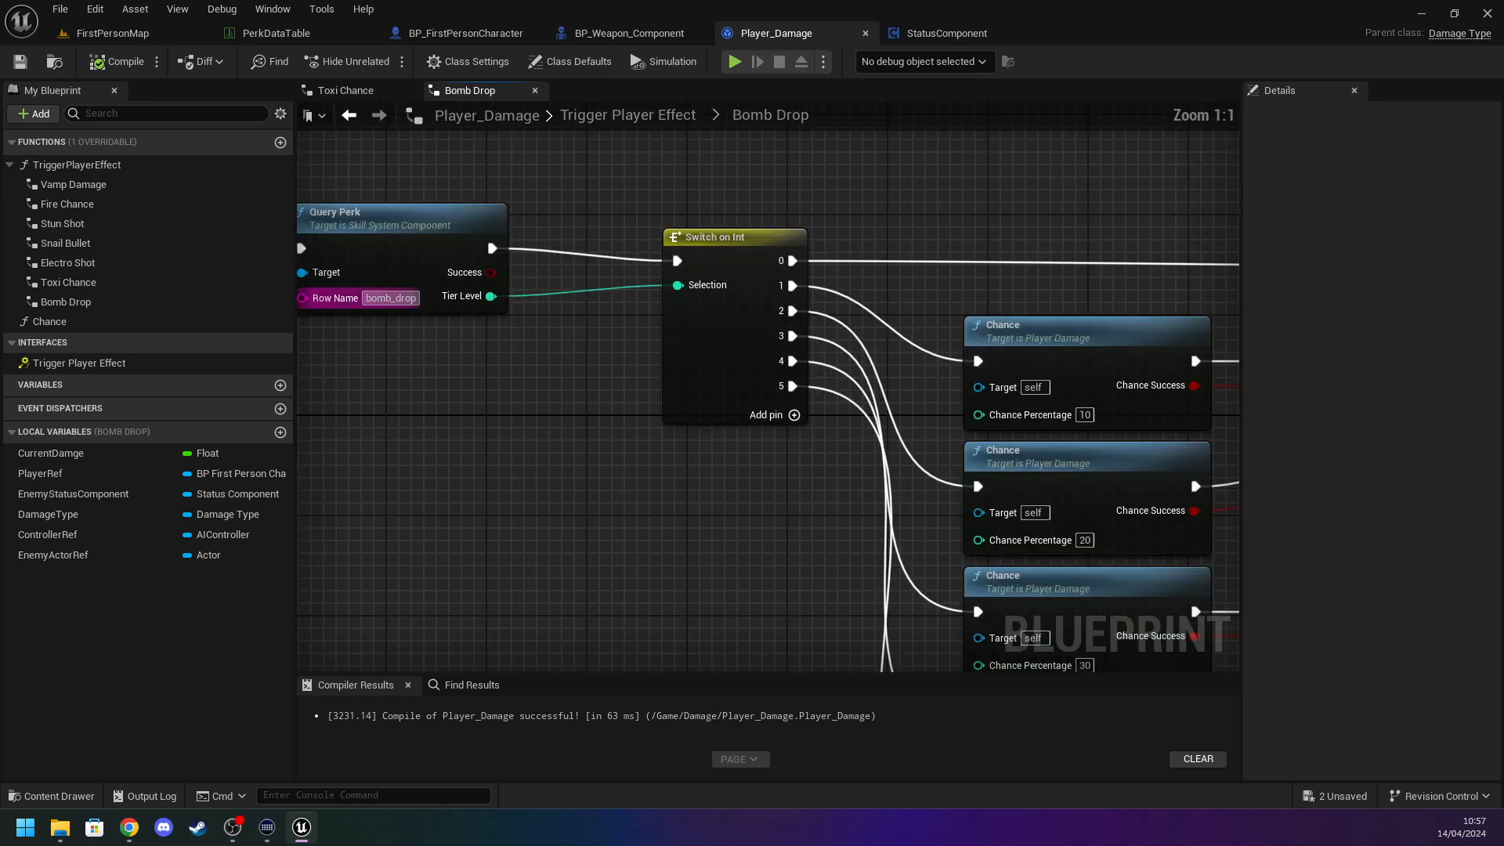
right_click_drag(425, 344, 1002, 458)
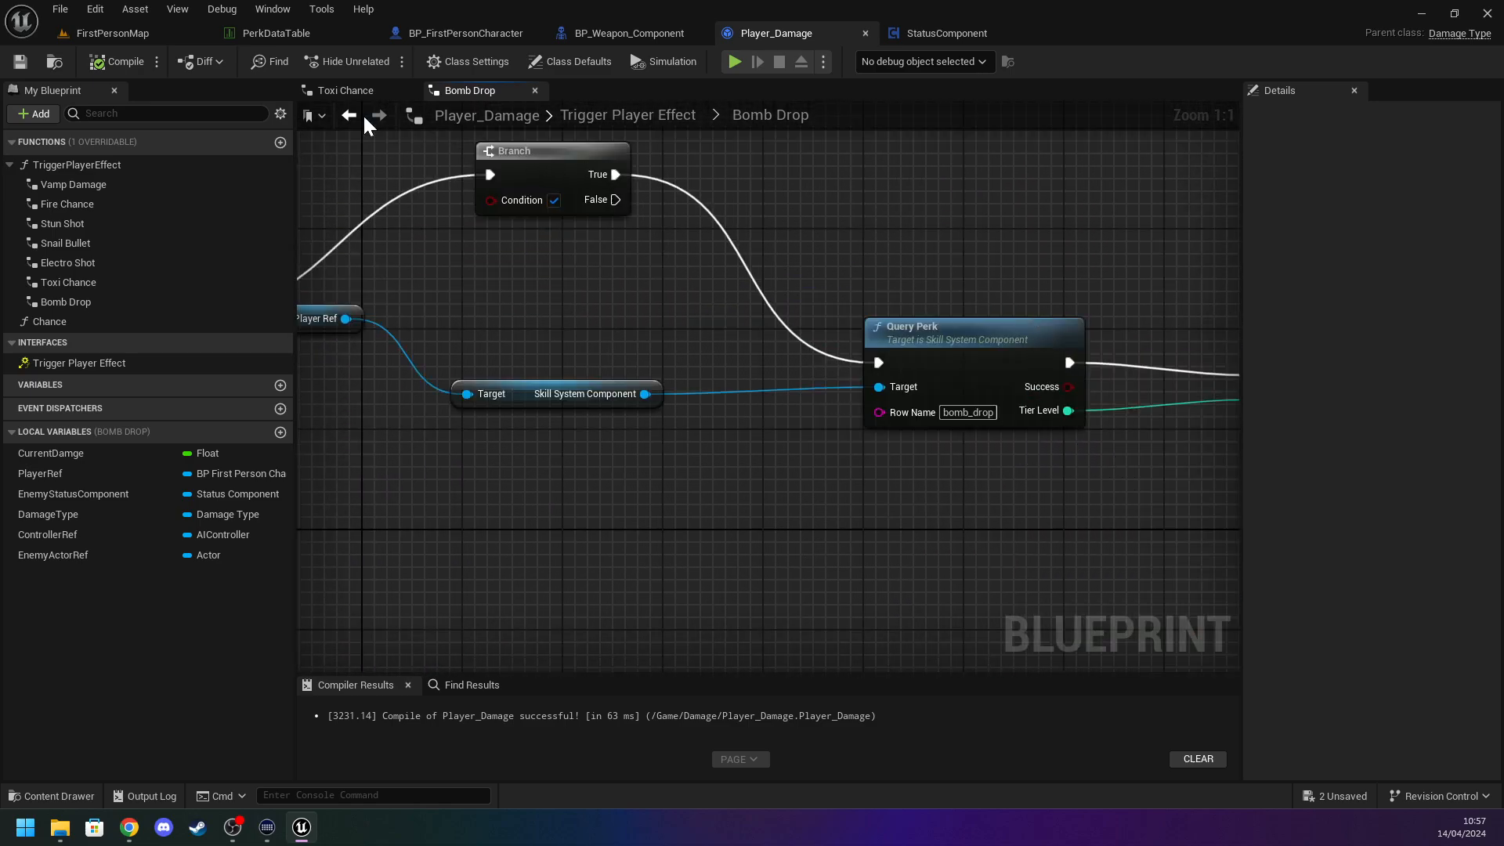
double_click(58, 167)
scroll(521, 359, "up", 5)
right_click_drag(789, 386, 300, 307)
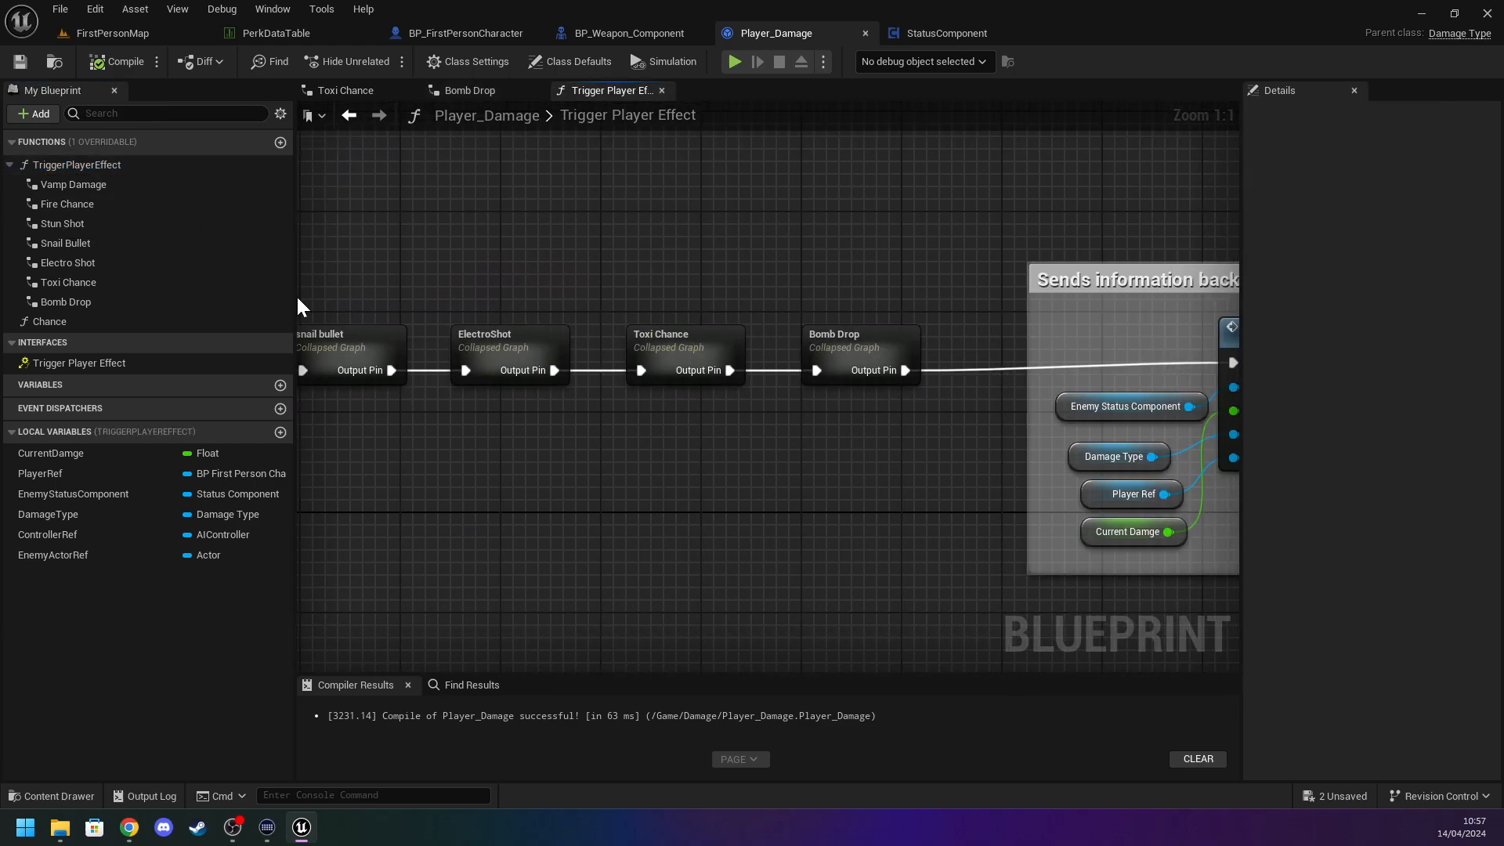
double_click(879, 340)
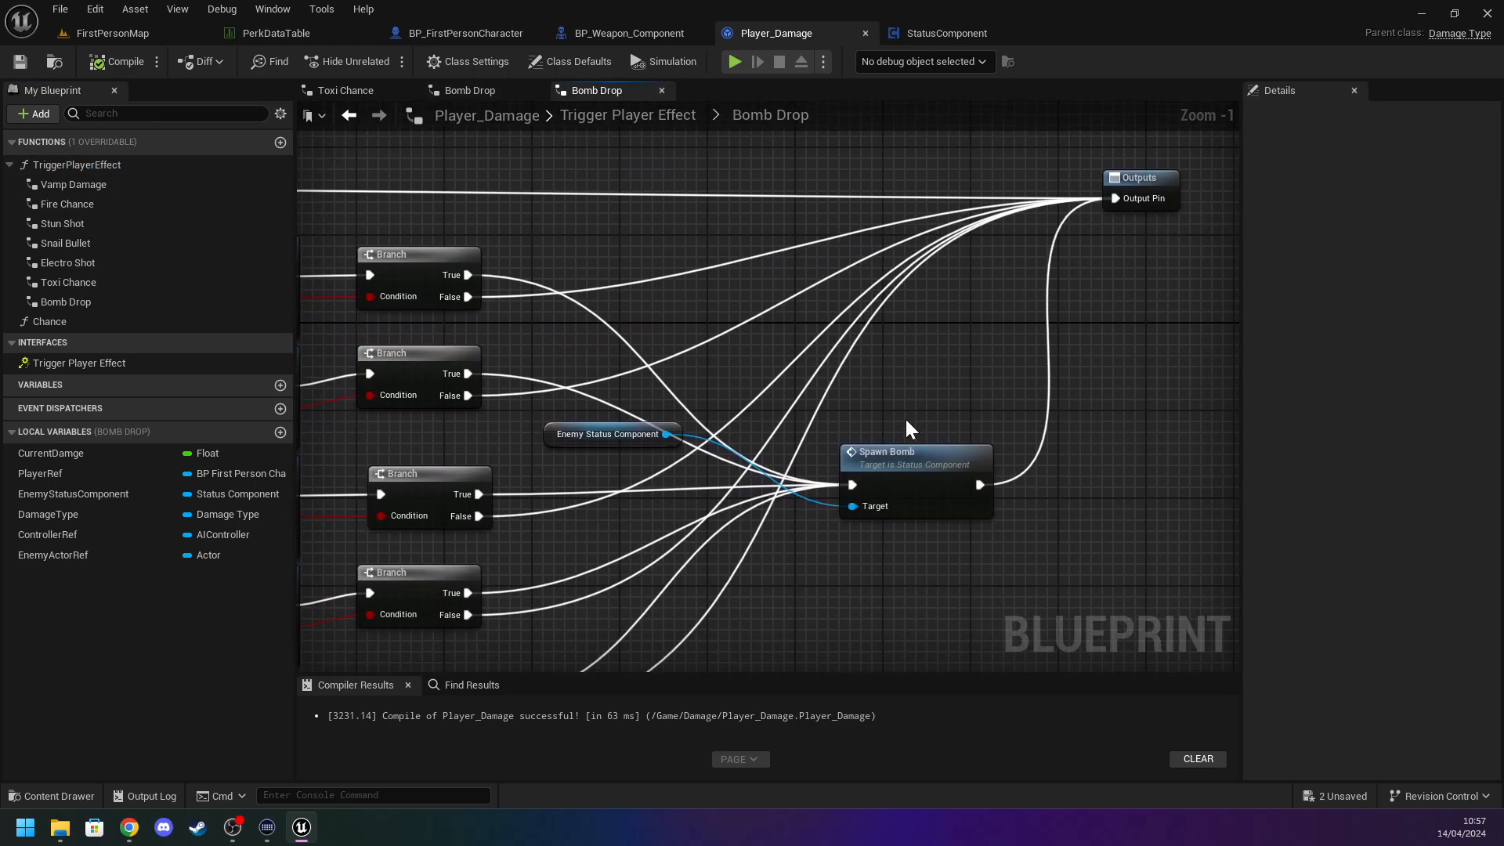
Inspect the SpawnBomb event definition and the other open graphs in StatusComponent, and return to Player_Damage.
double_click(920, 469)
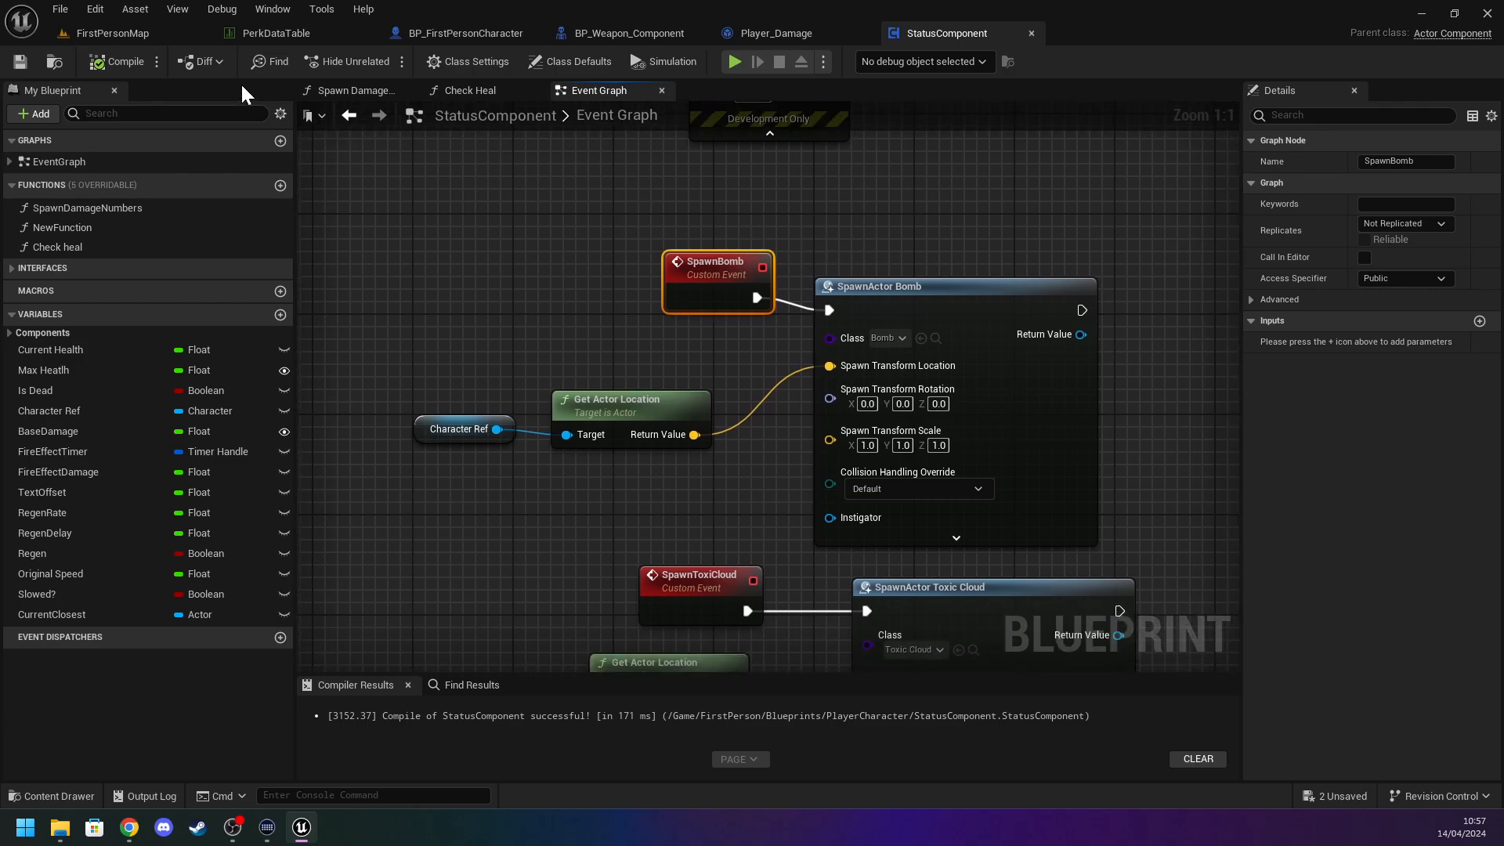
right_click_drag(1037, 230, 321, 230)
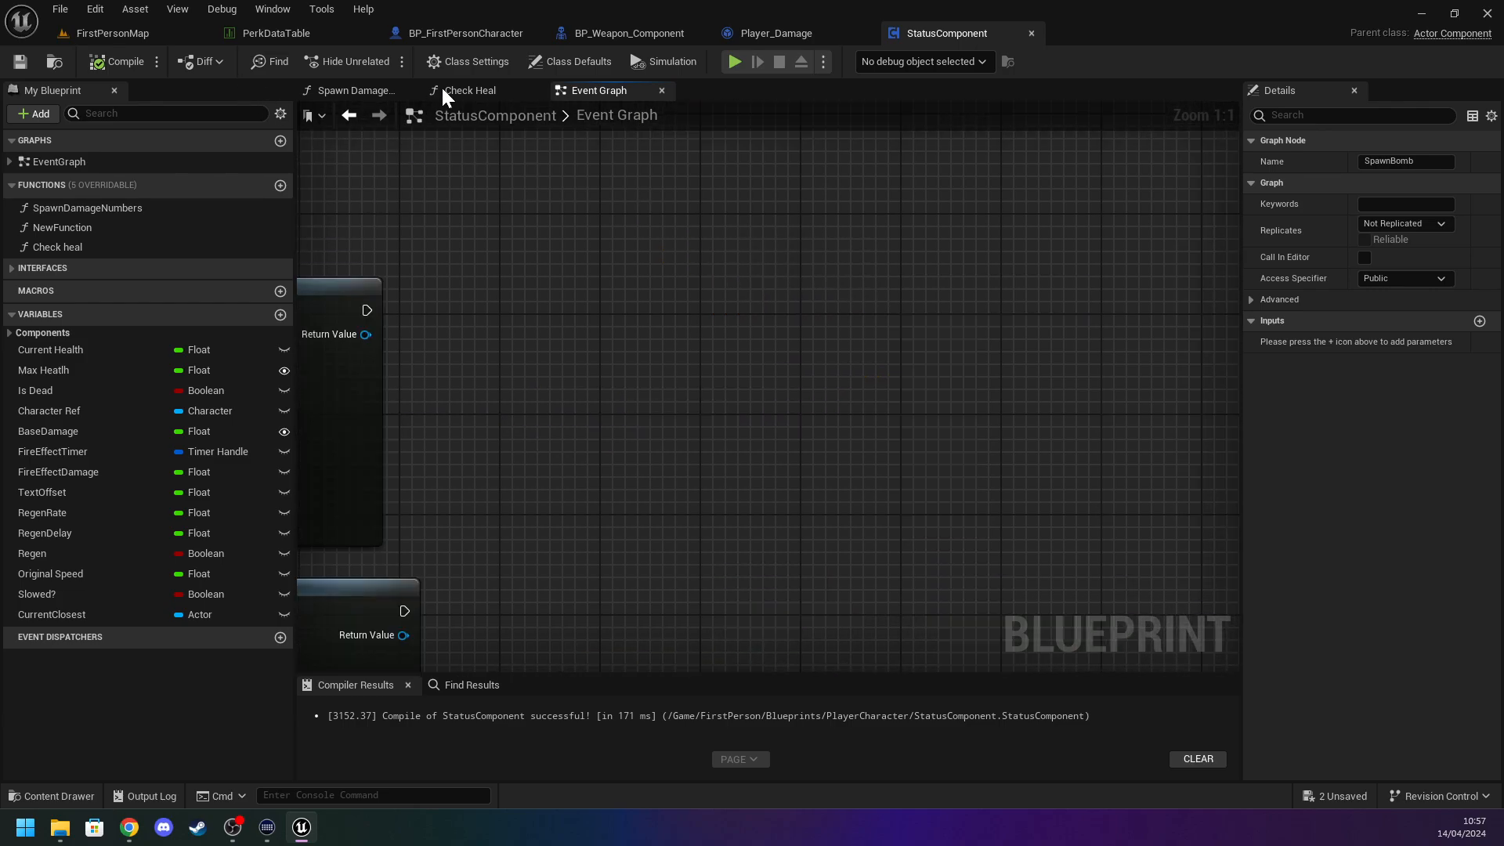
left_click(349, 91)
left_click(468, 90)
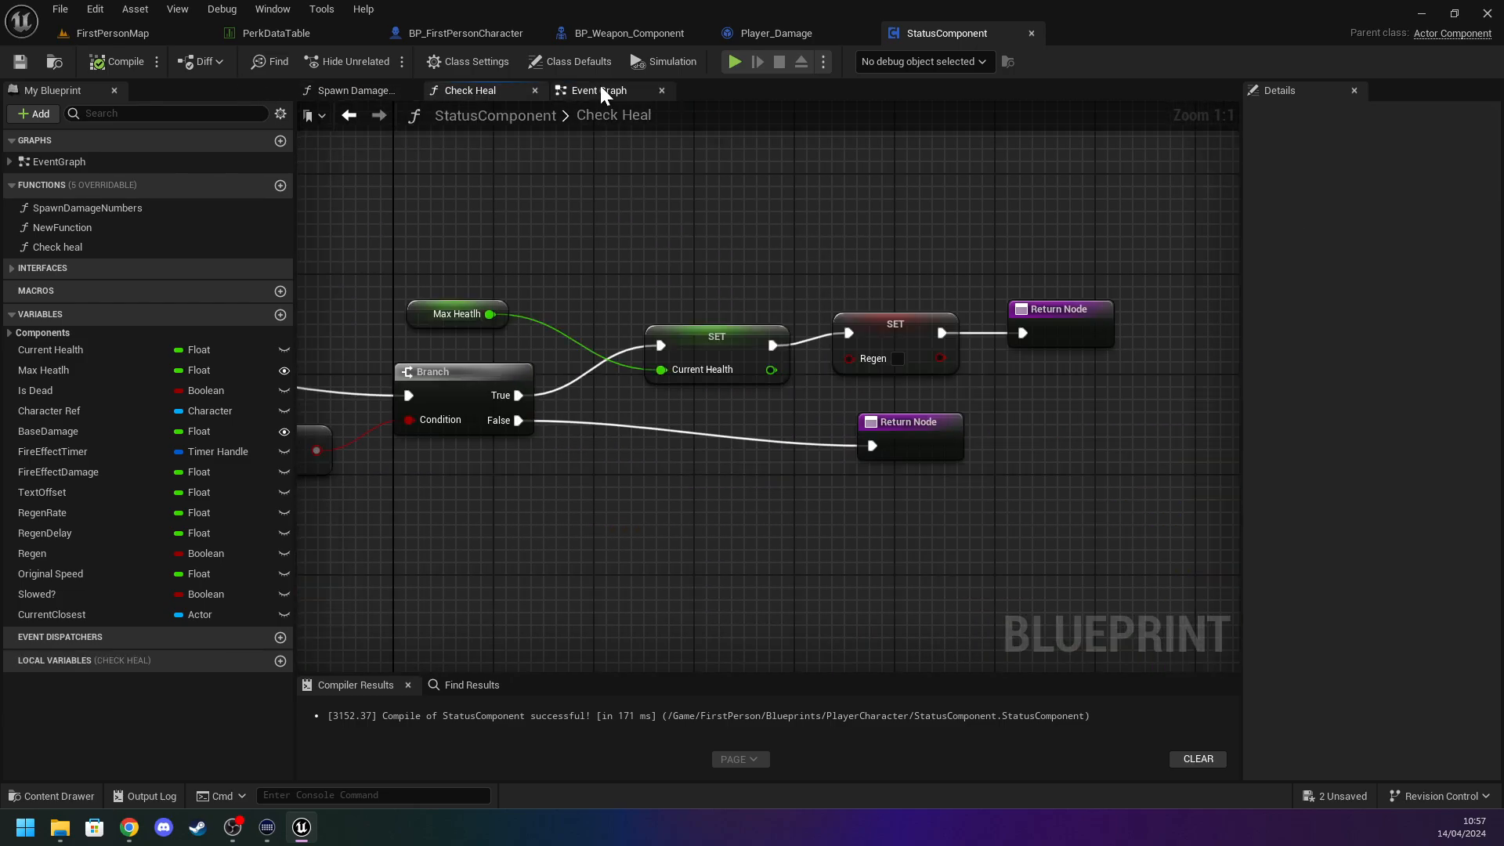
left_click(599, 87)
left_click(793, 33)
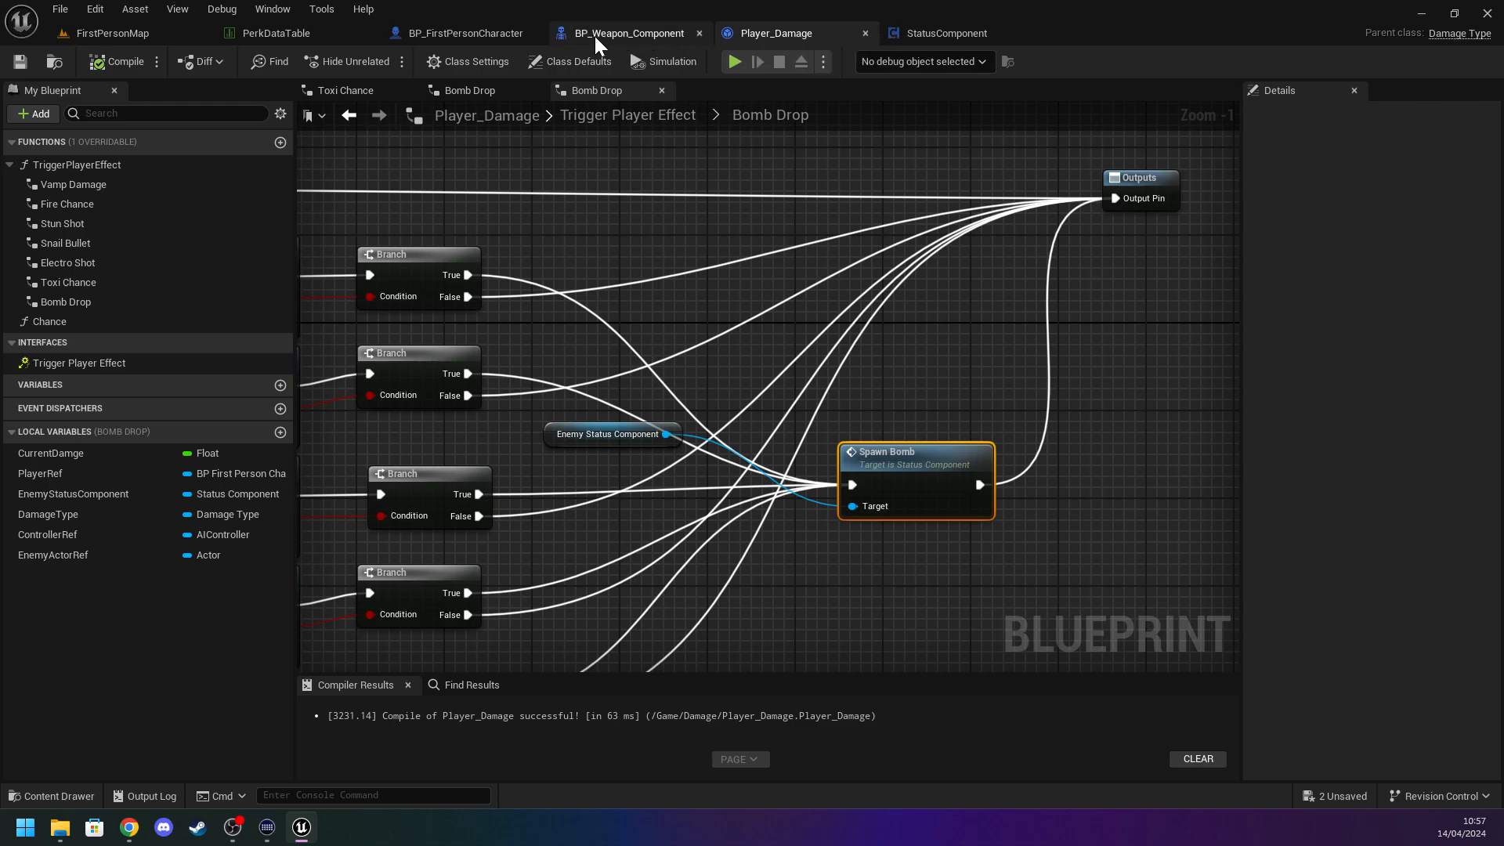
Move the Query Perk node higher than Switch on Int in the Bomb Drop graph, and delete the stray Do N node.
right_click_drag(380, 202, 1061, 274)
right_click_drag(409, 358, 642, 457)
left_click_drag(558, 337, 536, 251)
left_click(848, 223)
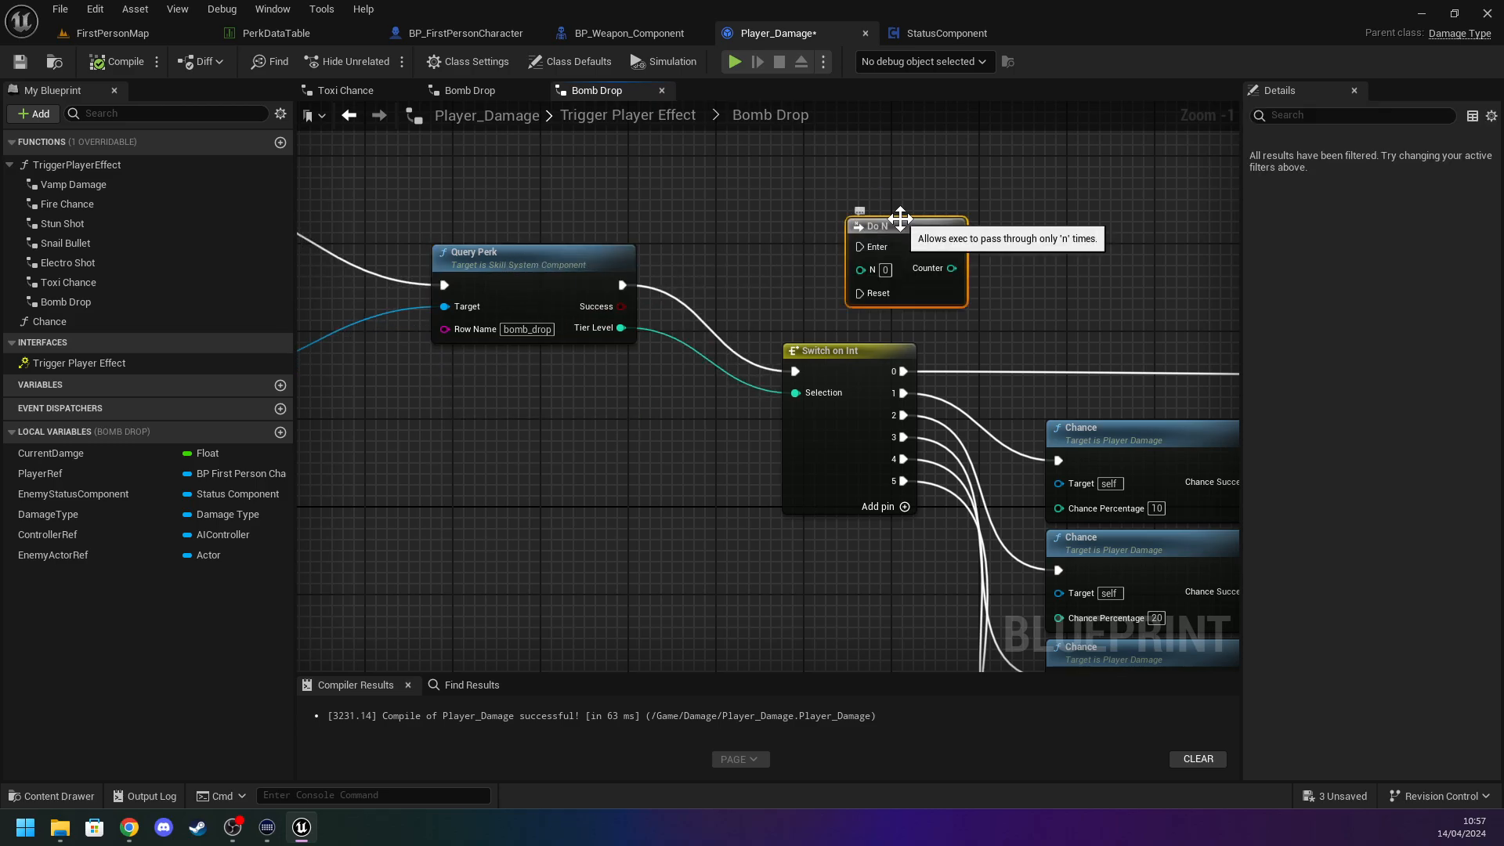
key("Delete")
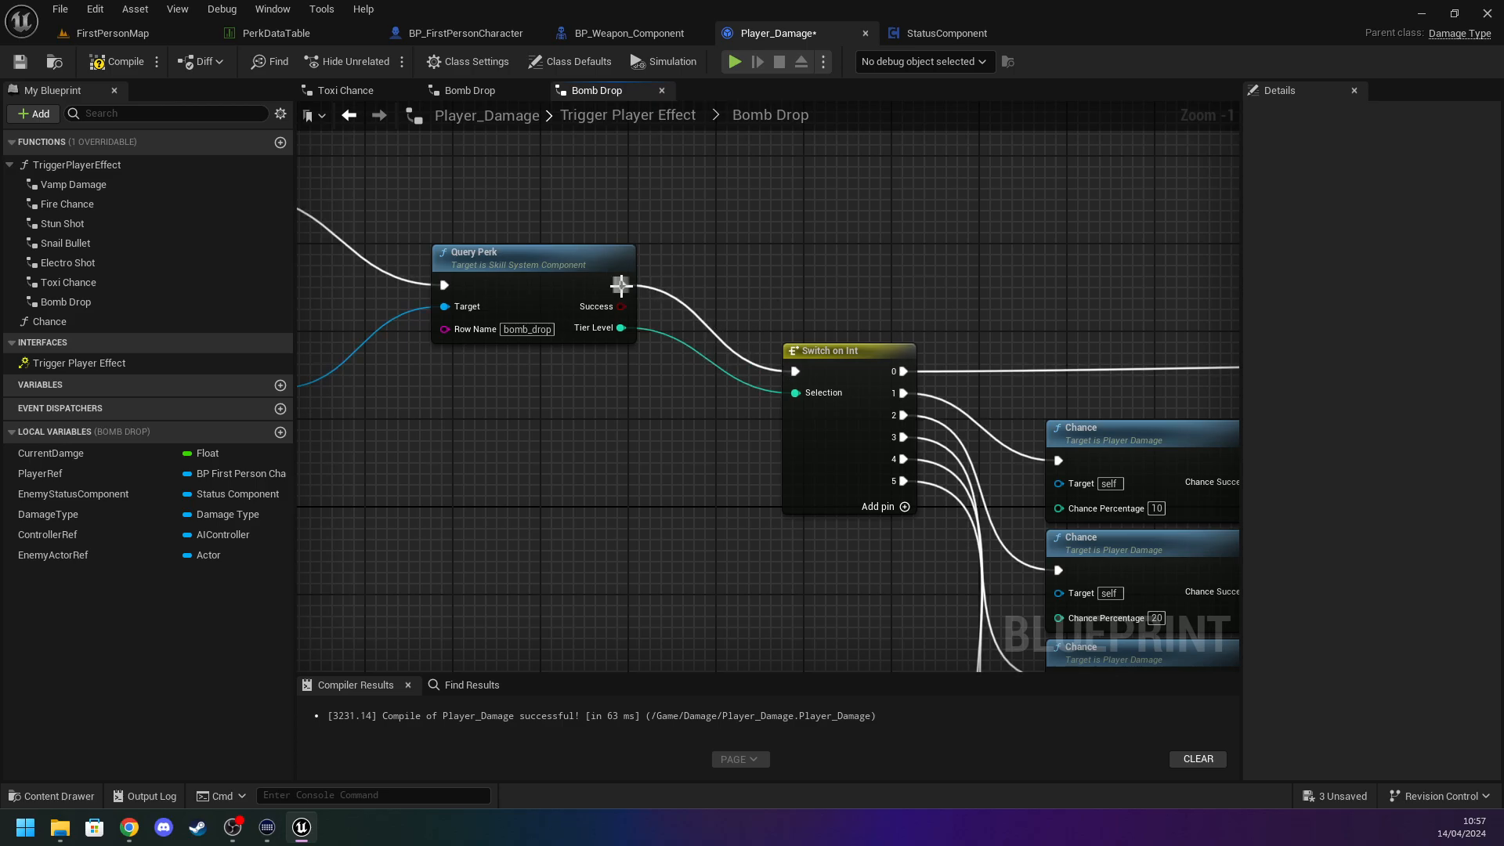
Insert a Print String node between Query Perk and Switch on Int, space the nodes apart, and compile Player_Damage.
left_click_drag(620, 284, 702, 255)
type("print")
key("Return")
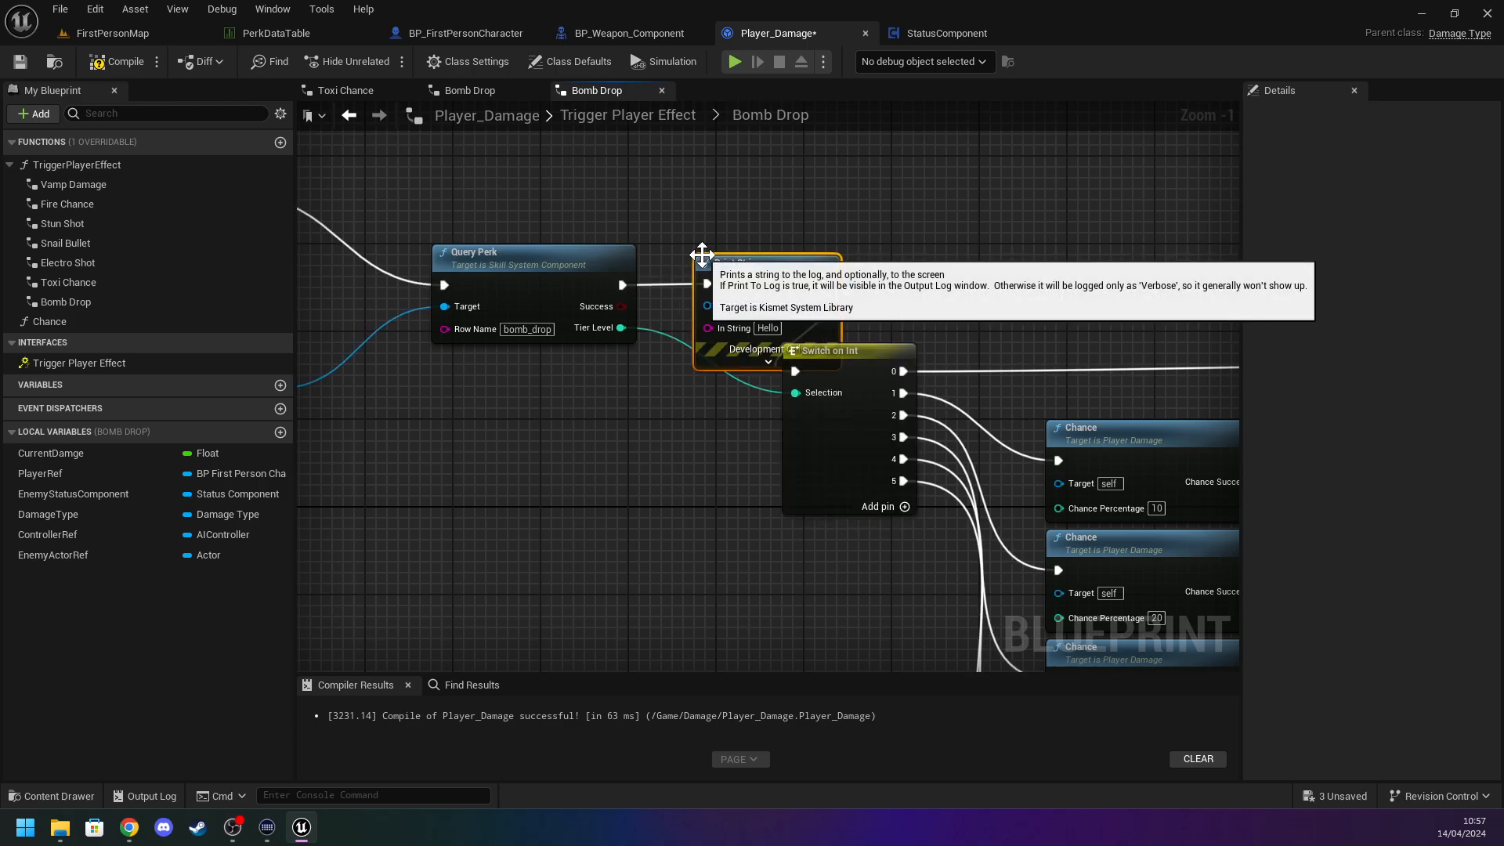
left_click_drag(776, 279, 876, 191)
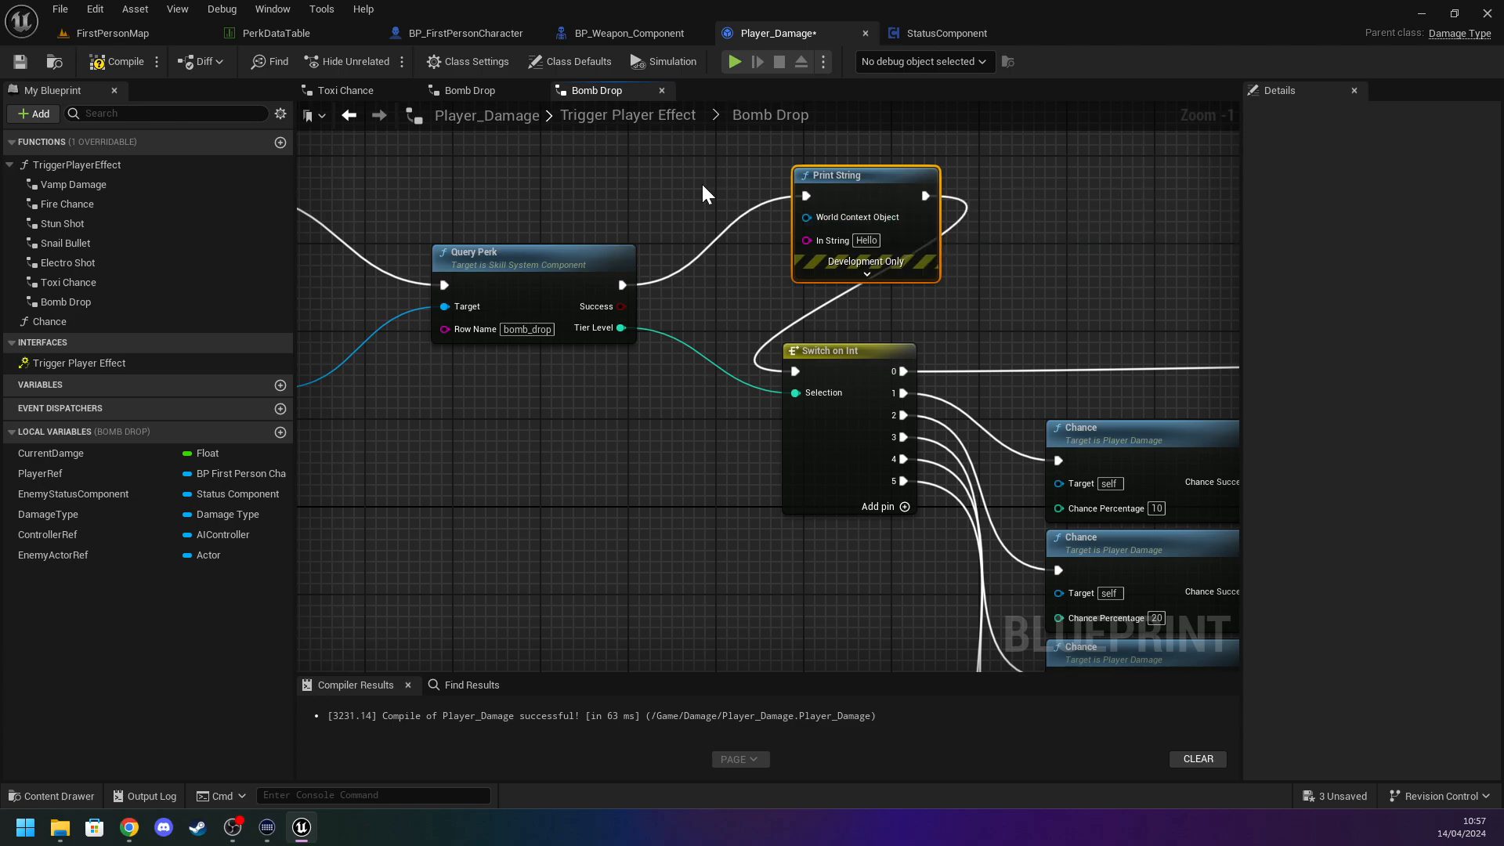
left_click_drag(553, 278, 465, 278)
left_click_drag(861, 279, 708, 301)
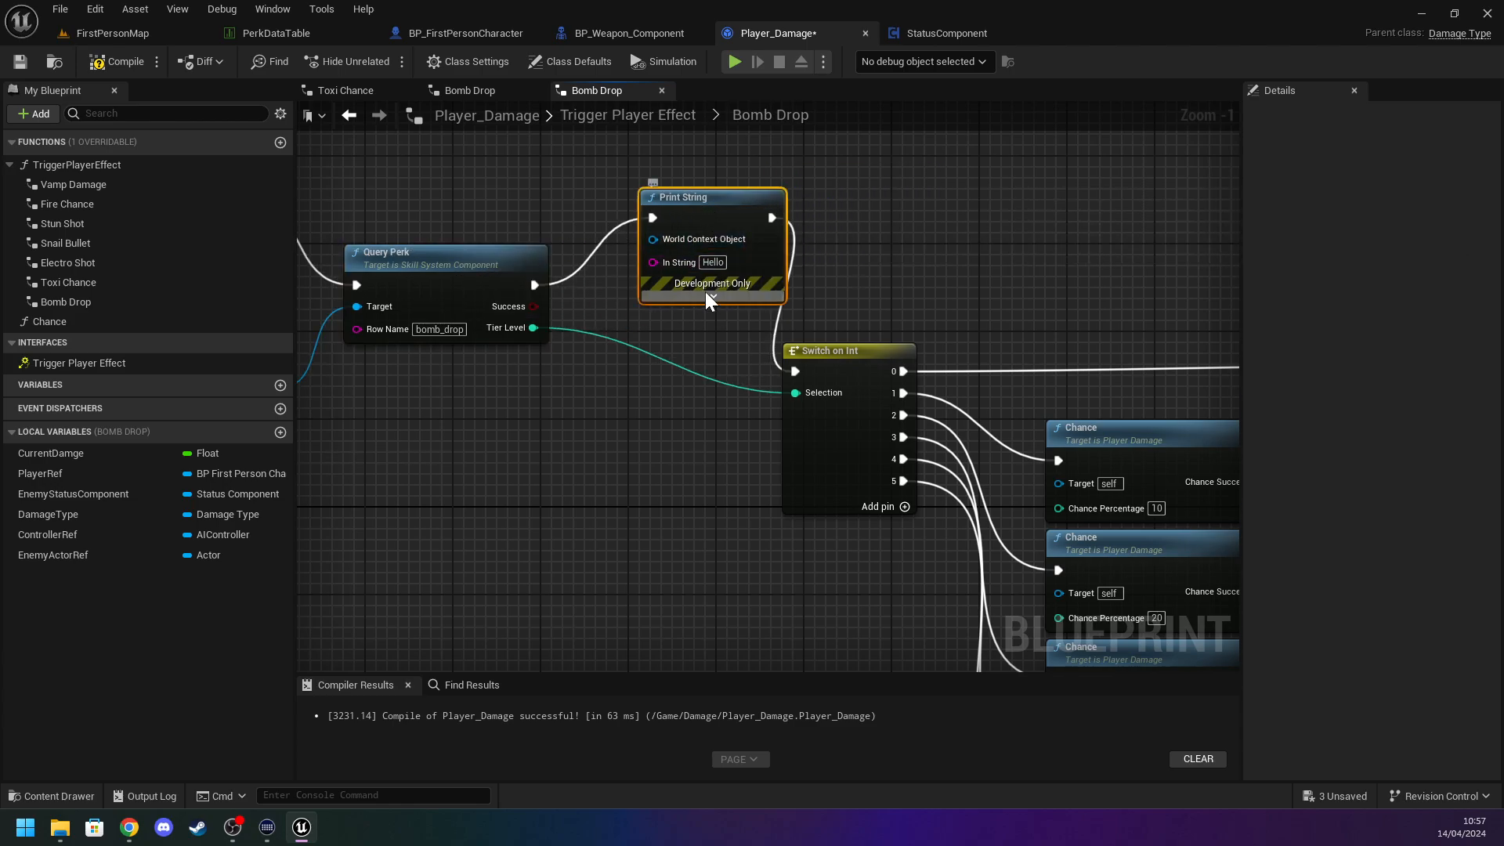
left_click(106, 63)
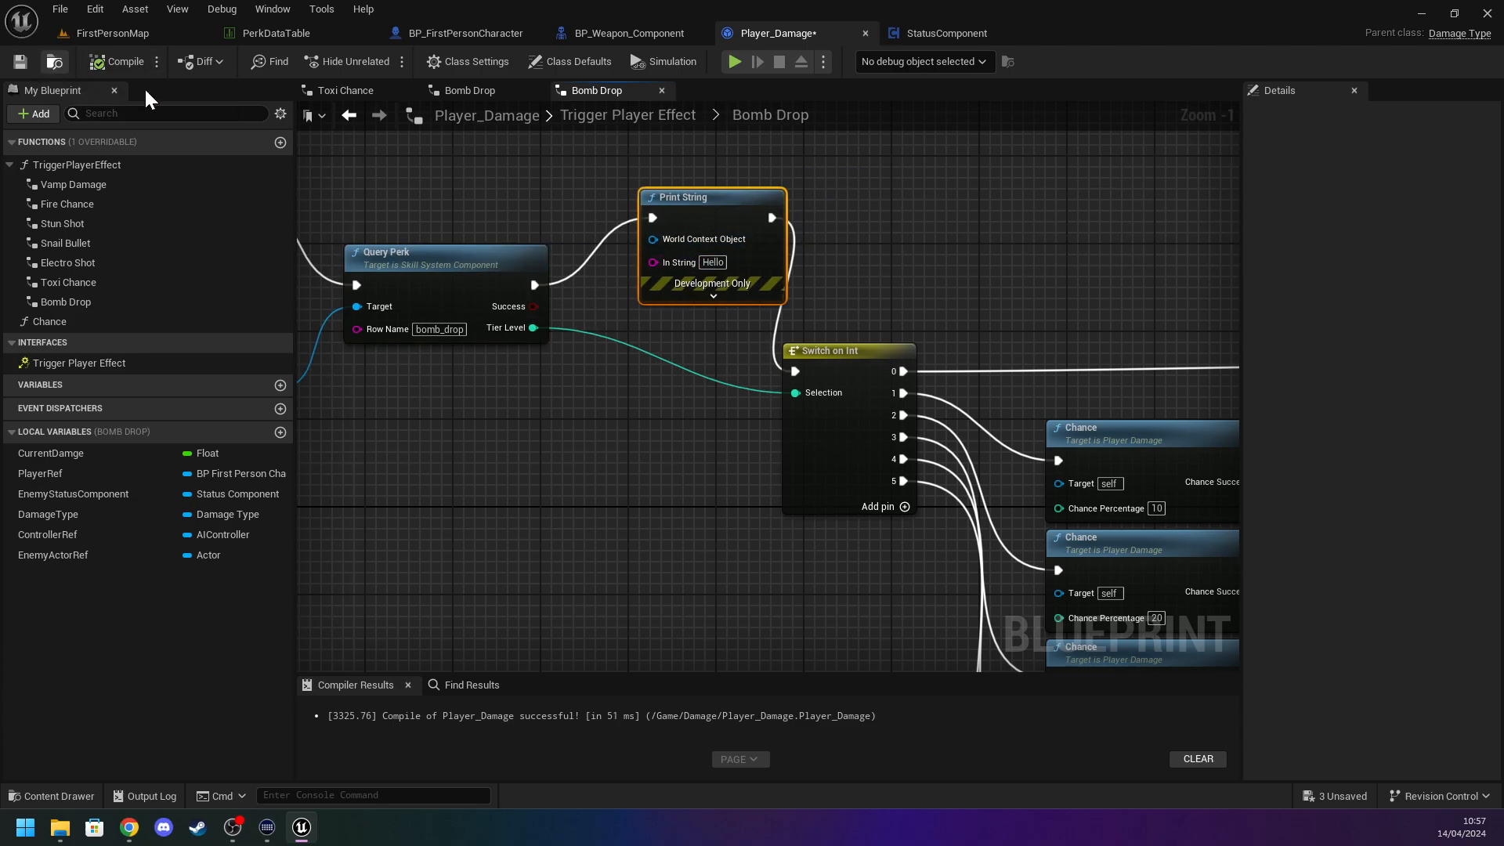
Set the Print String text to BOMB, pick a different text color, shift the node clear of Switch on Int, and save Player_Damage.
left_click(722, 293)
type("BOMB")
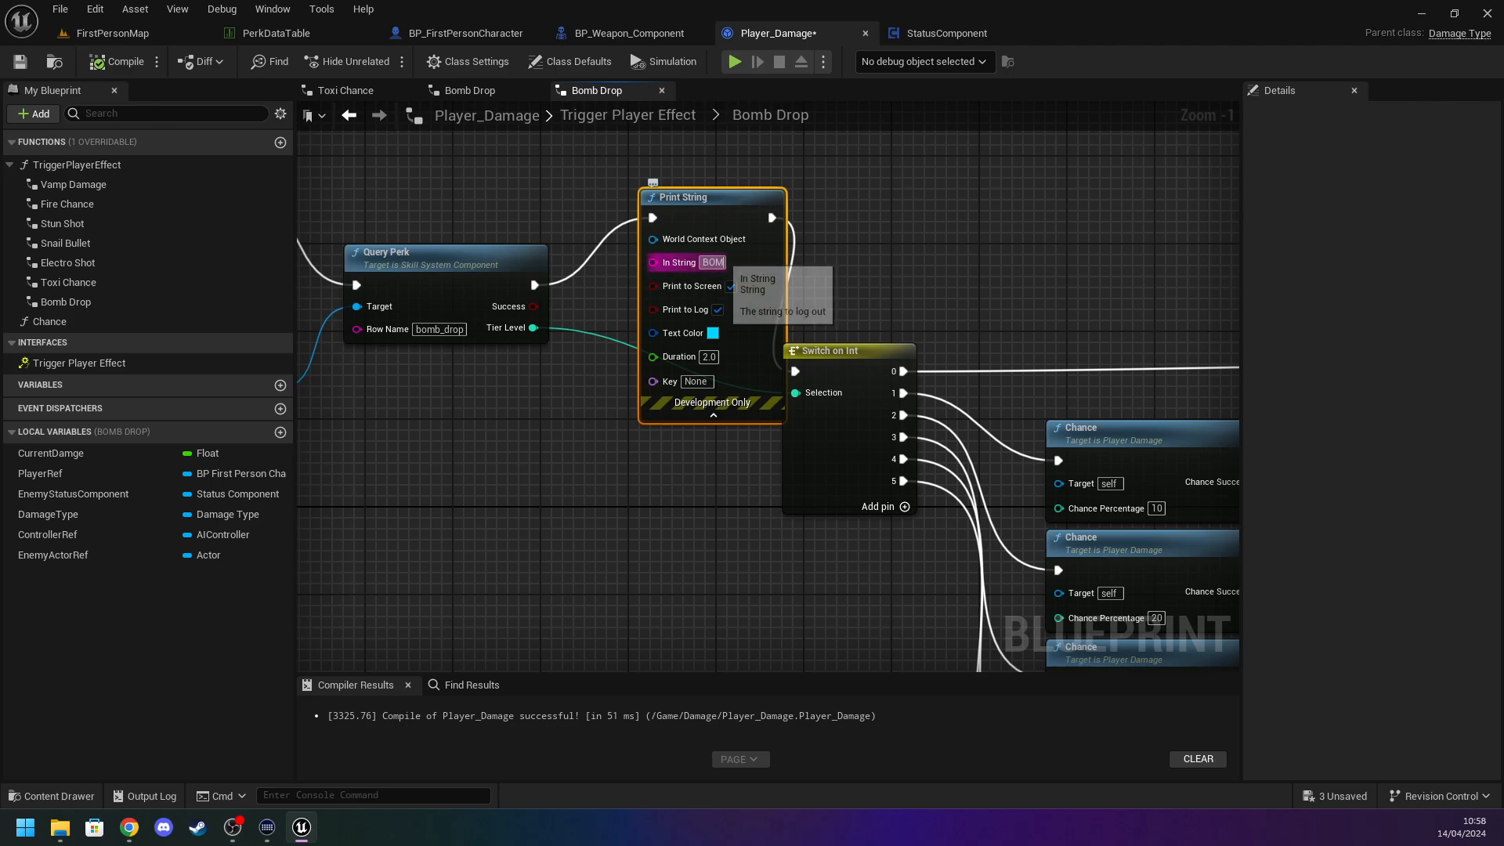
left_click(900, 264)
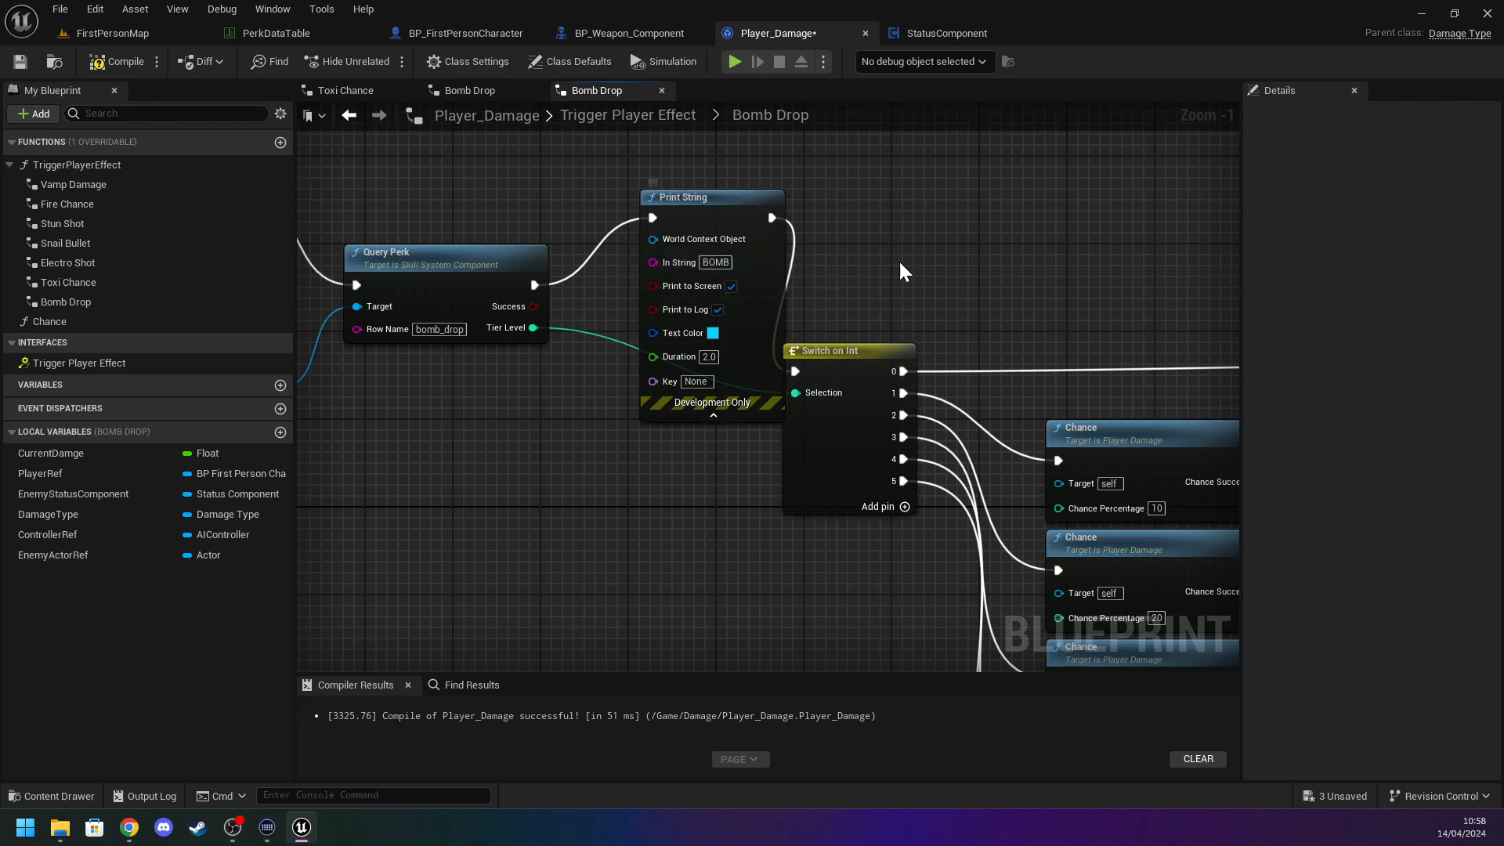
left_click(713, 332)
left_click_drag(867, 467, 885, 463)
left_click(938, 729)
left_click_drag(703, 205, 660, 205)
left_click(20, 61)
Run FirstPersonMap briefly with the BOMB debug print in place, and stop the play session.
left_click(106, 32)
left_click(381, 60)
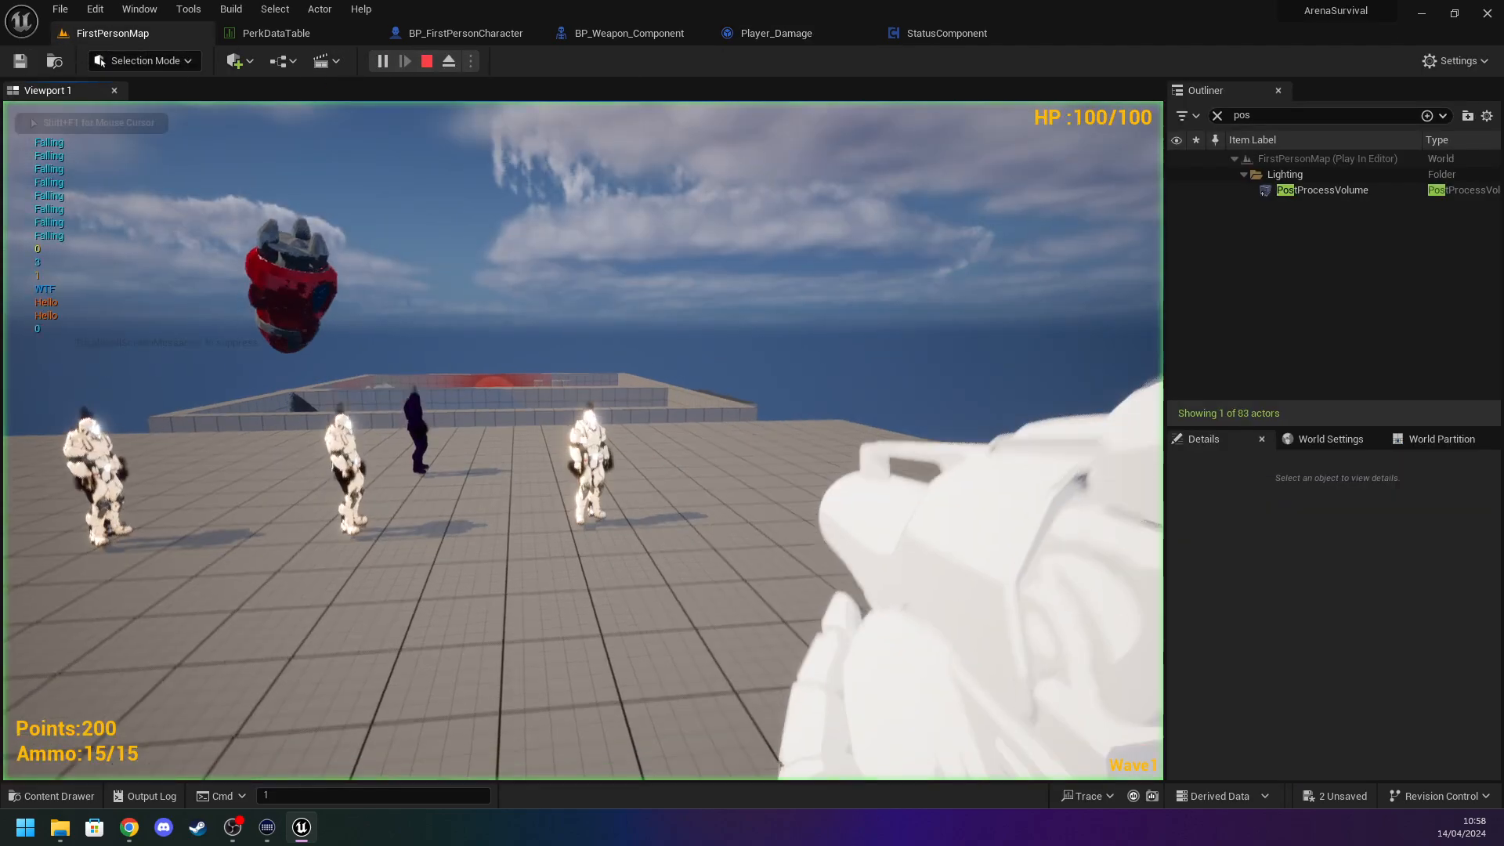
key("F1")
key("Escape")
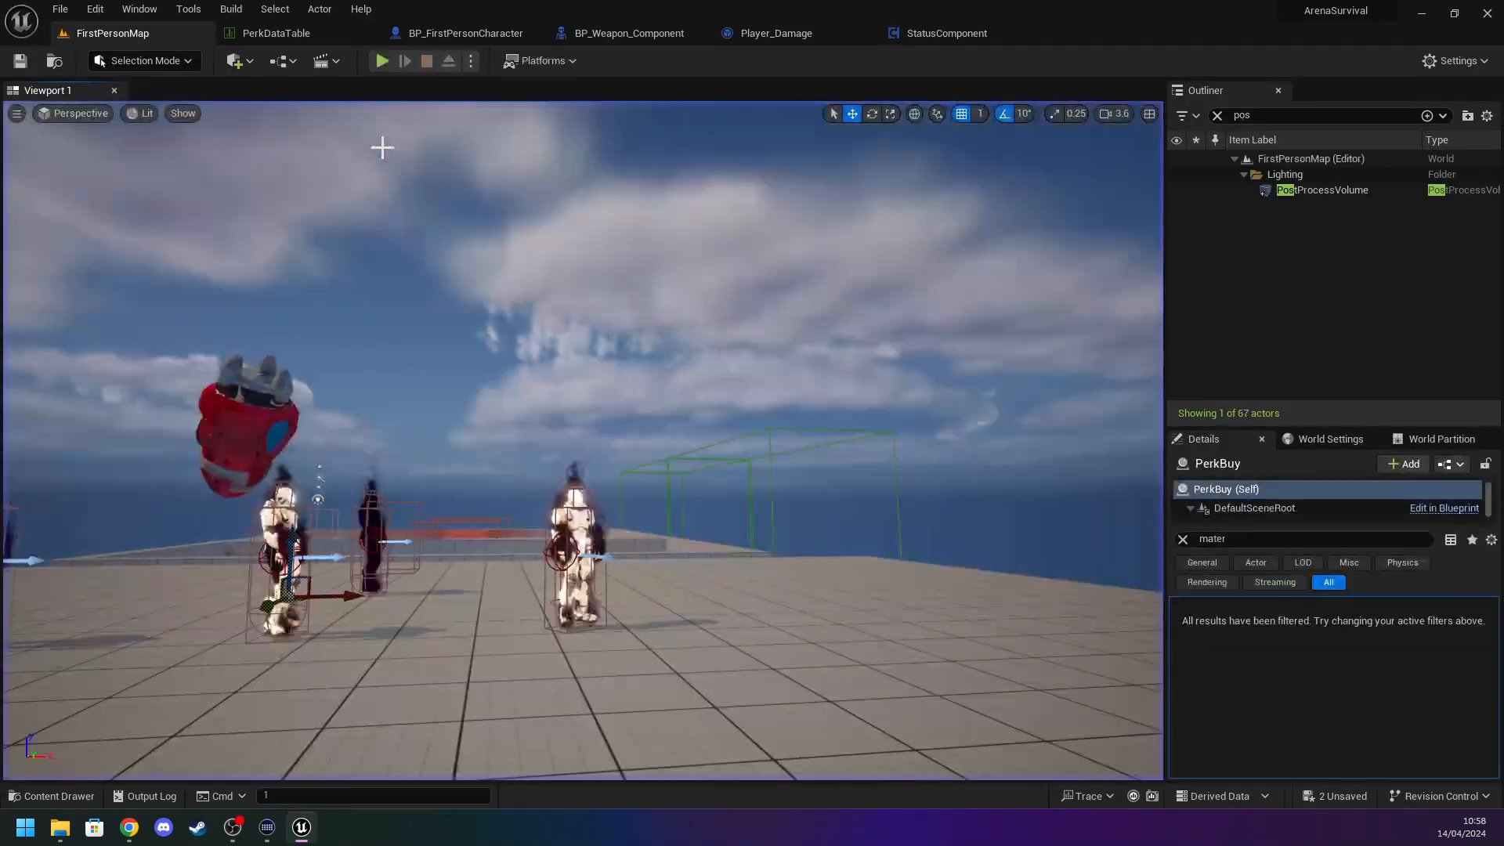
Move Query Perk and the nodes feeding it away from Print String in Player_Damage's Bomb Drop graph, making room for another node.
left_click(313, 37)
left_click(908, 33)
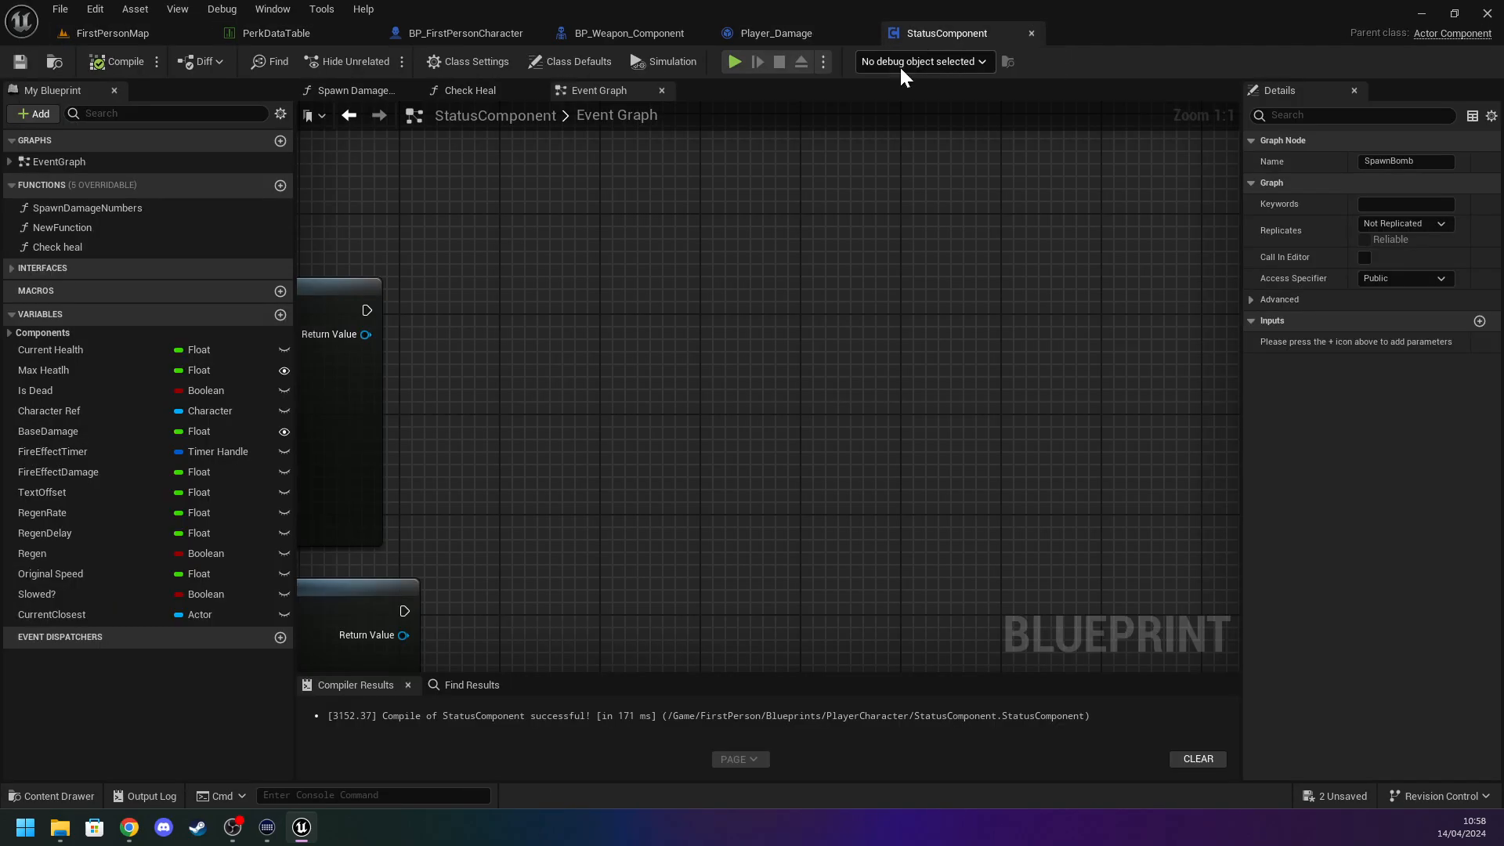
left_click(807, 34)
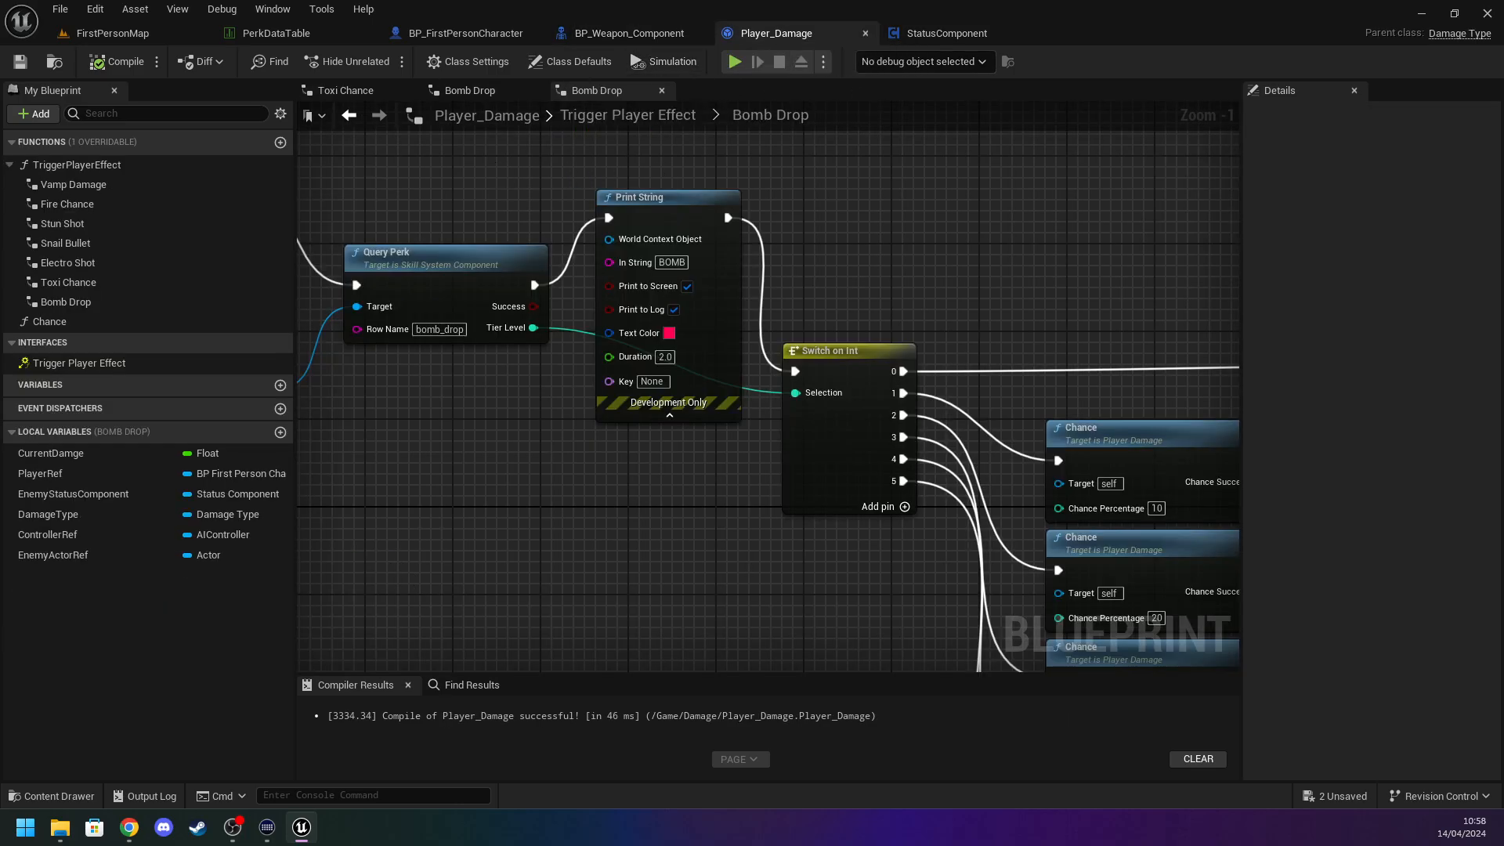
right_click_drag(487, 184, 1028, 338)
left_click_drag(398, 297, 687, 488)
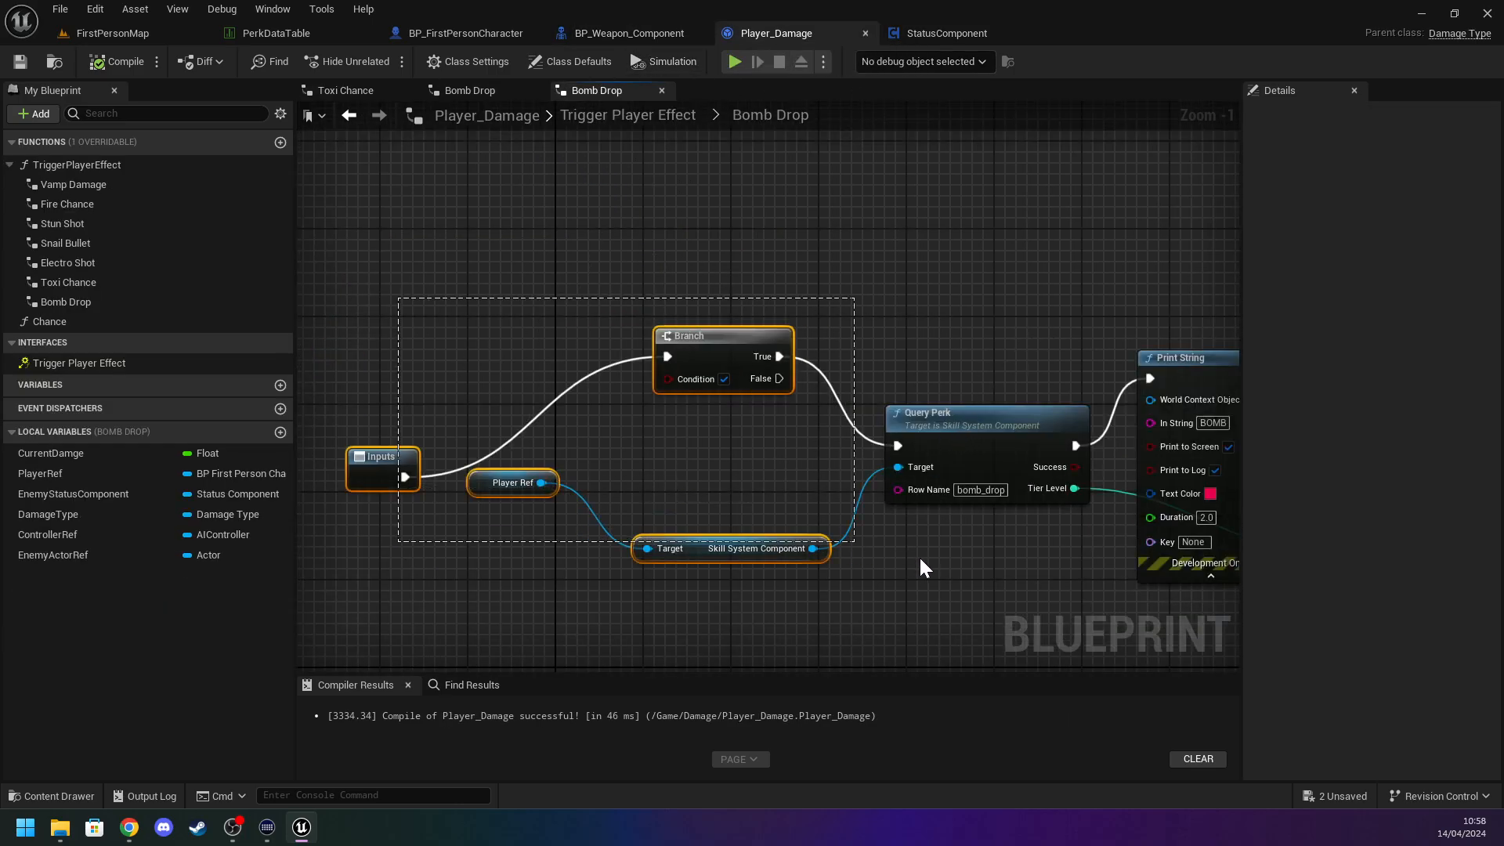
left_click_drag(920, 560, 920, 561)
left_click_drag(967, 413, 626, 391)
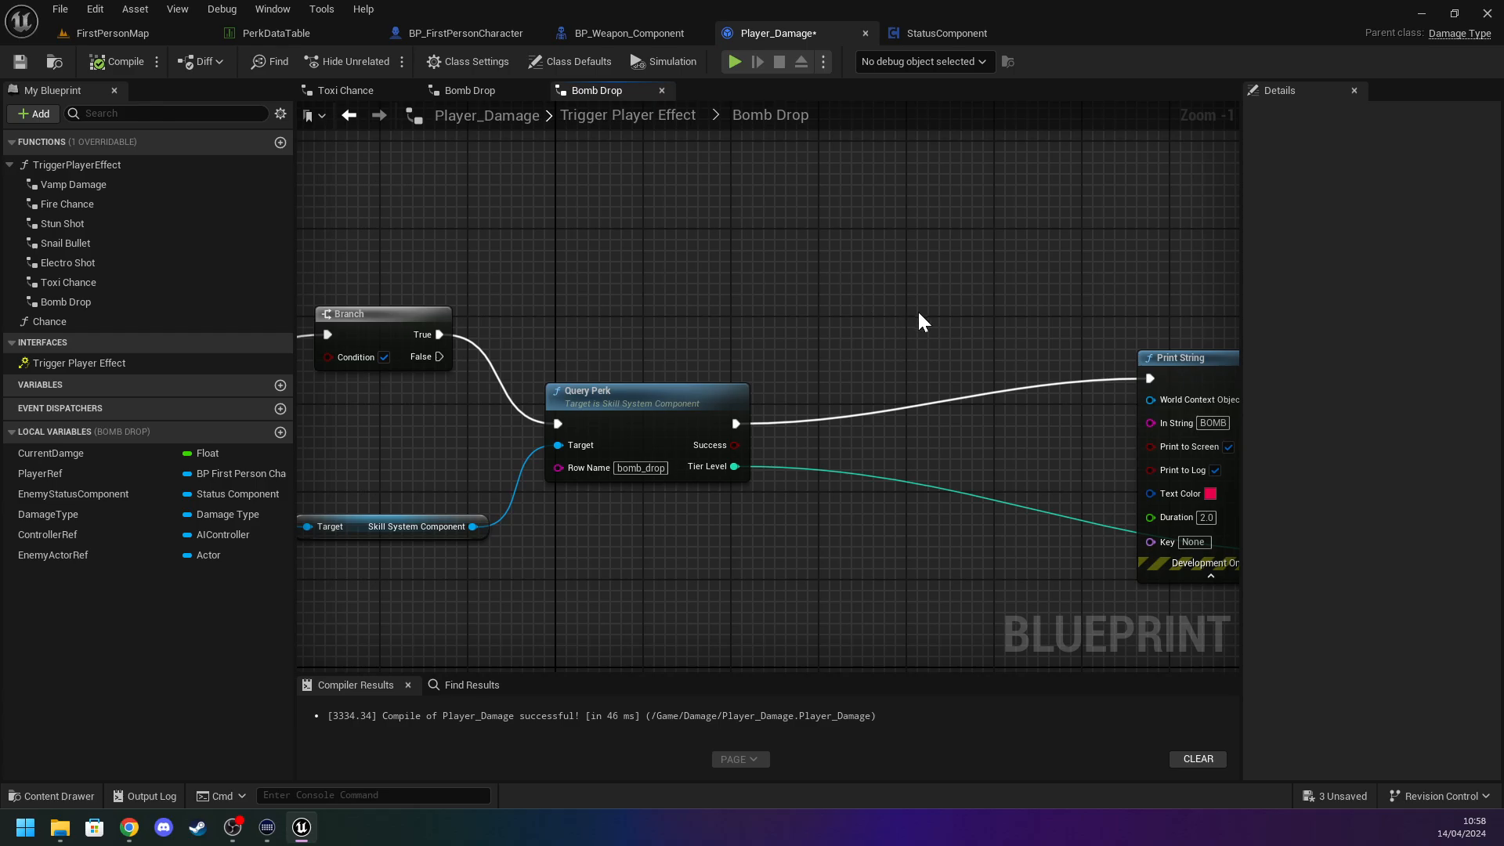
Paste a Branch after Query Perk, and wire Query Perk's execution and Success outputs into it.
key("ctrl+v")
key("ctrl+v")
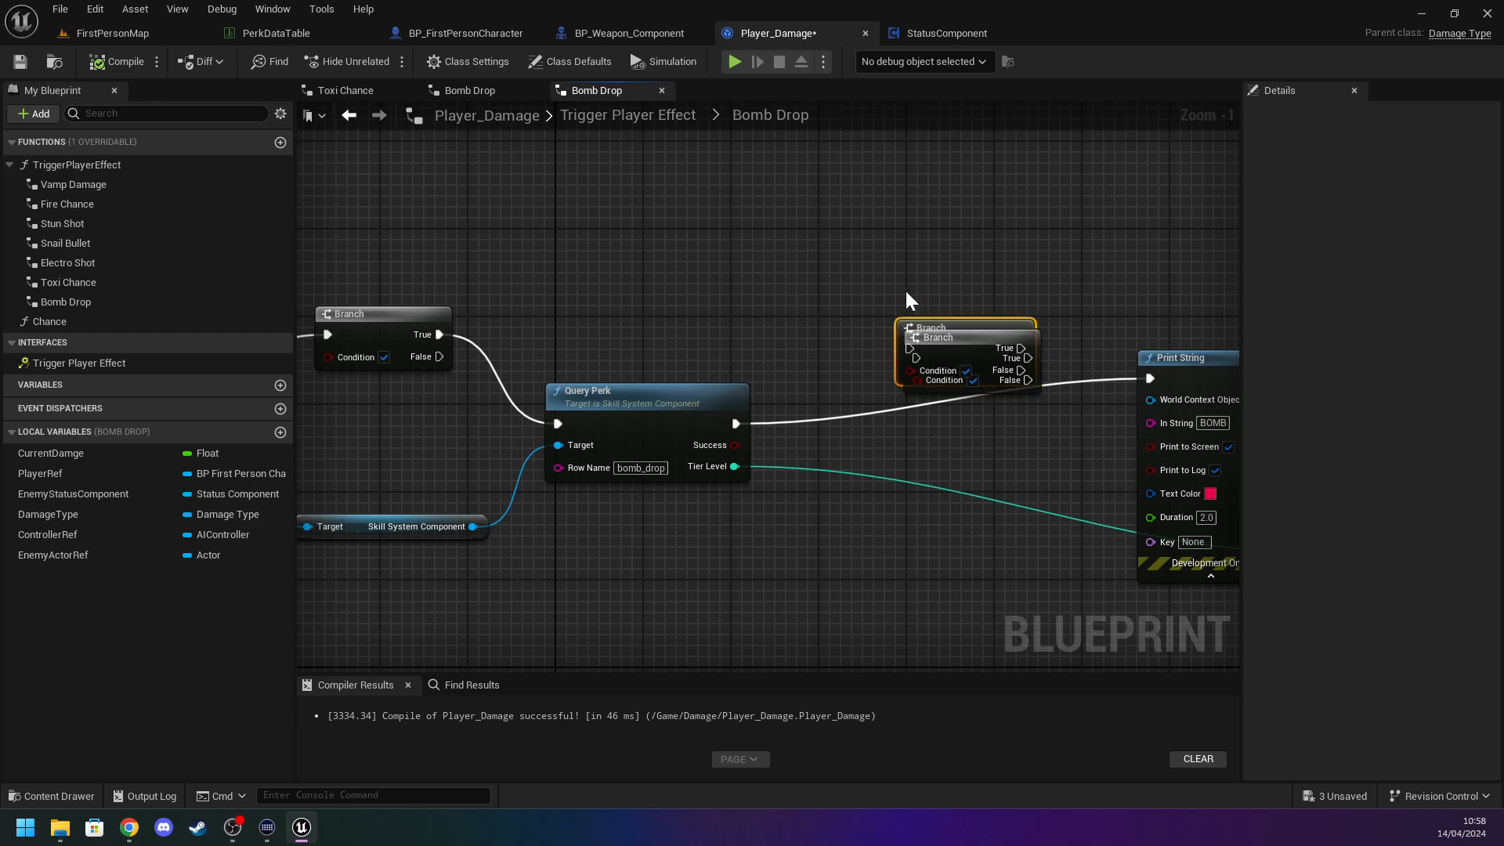
key("ctrl+z")
left_click_drag(916, 358, 720, 445)
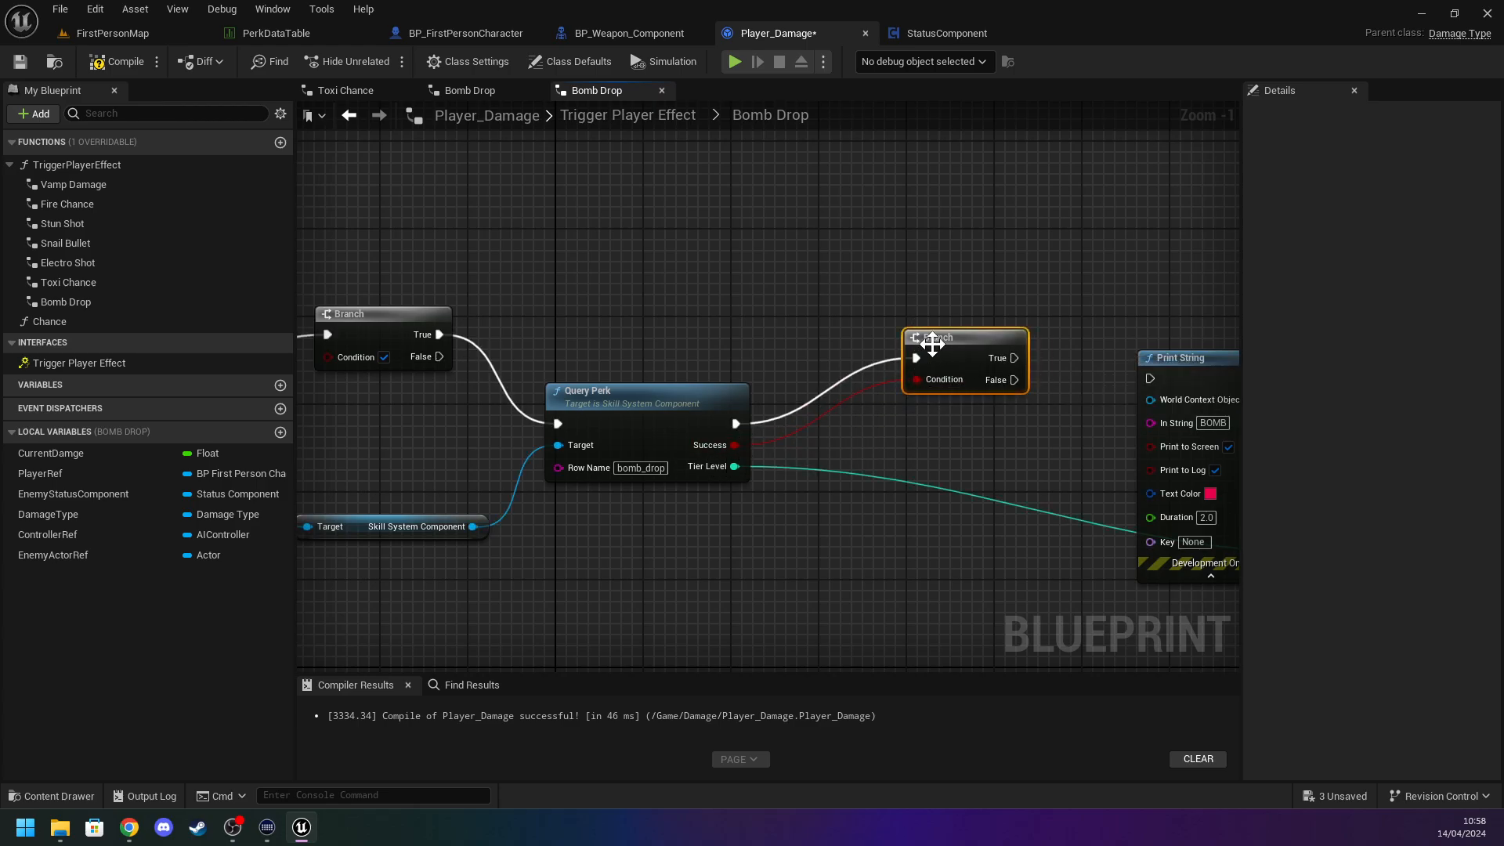
Place the BOMB Print String below the new Branch on its True path, connect False to Switch on Int, and save Player_Damage.
left_click_drag(1189, 357, 998, 462)
right_click_drag(1097, 398, 714, 390)
left_click_drag(632, 374, 774, 438)
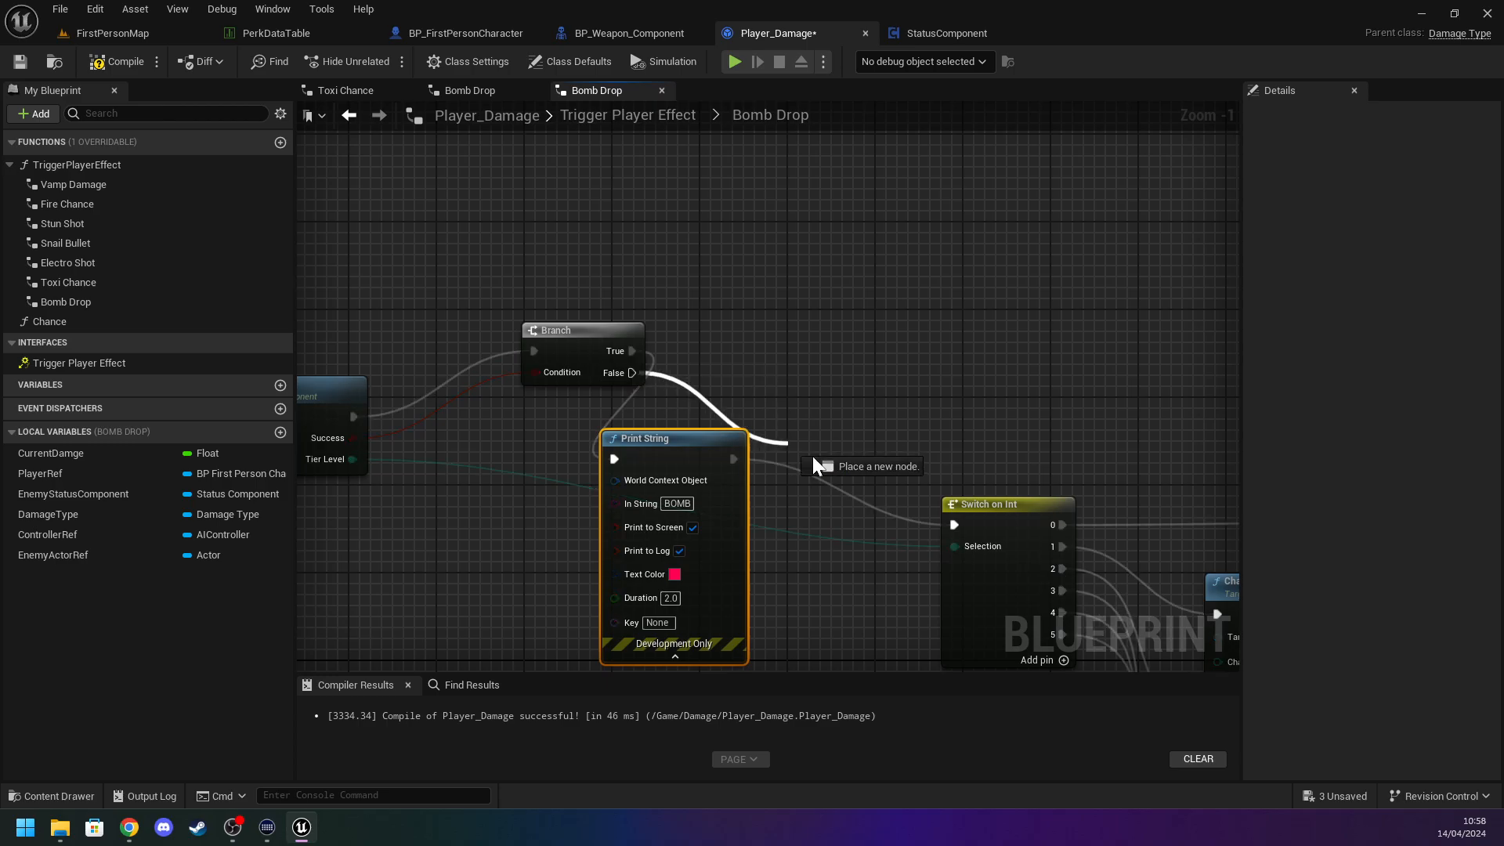
left_click_drag(952, 520, 953, 523)
left_click(664, 344)
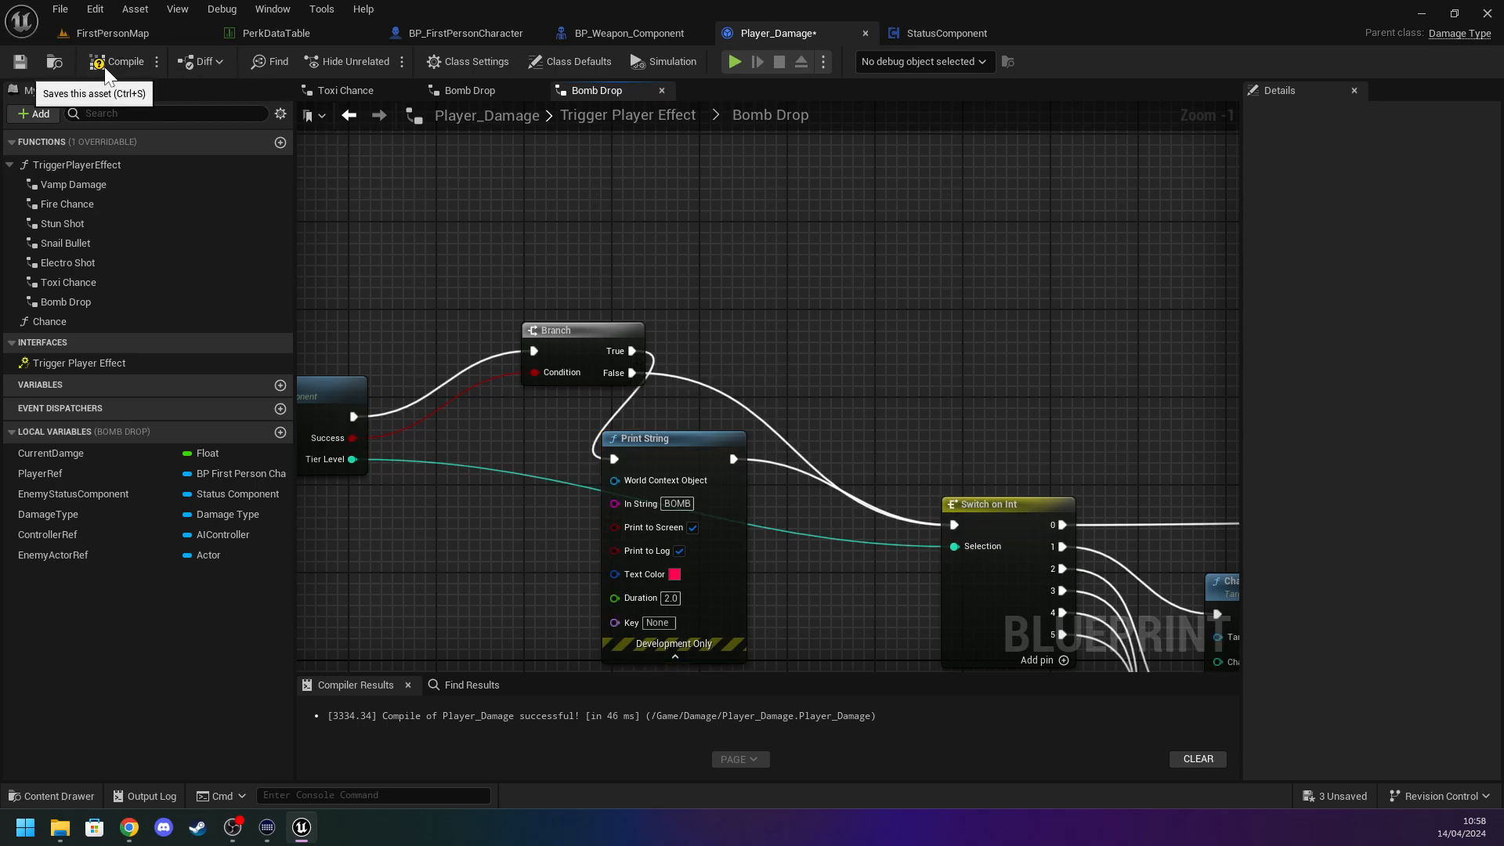
left_click(20, 61)
Play-test FirstPersonMap by firing two shots toward the enemies to check the BOMB print, and stop the session.
left_click(87, 31)
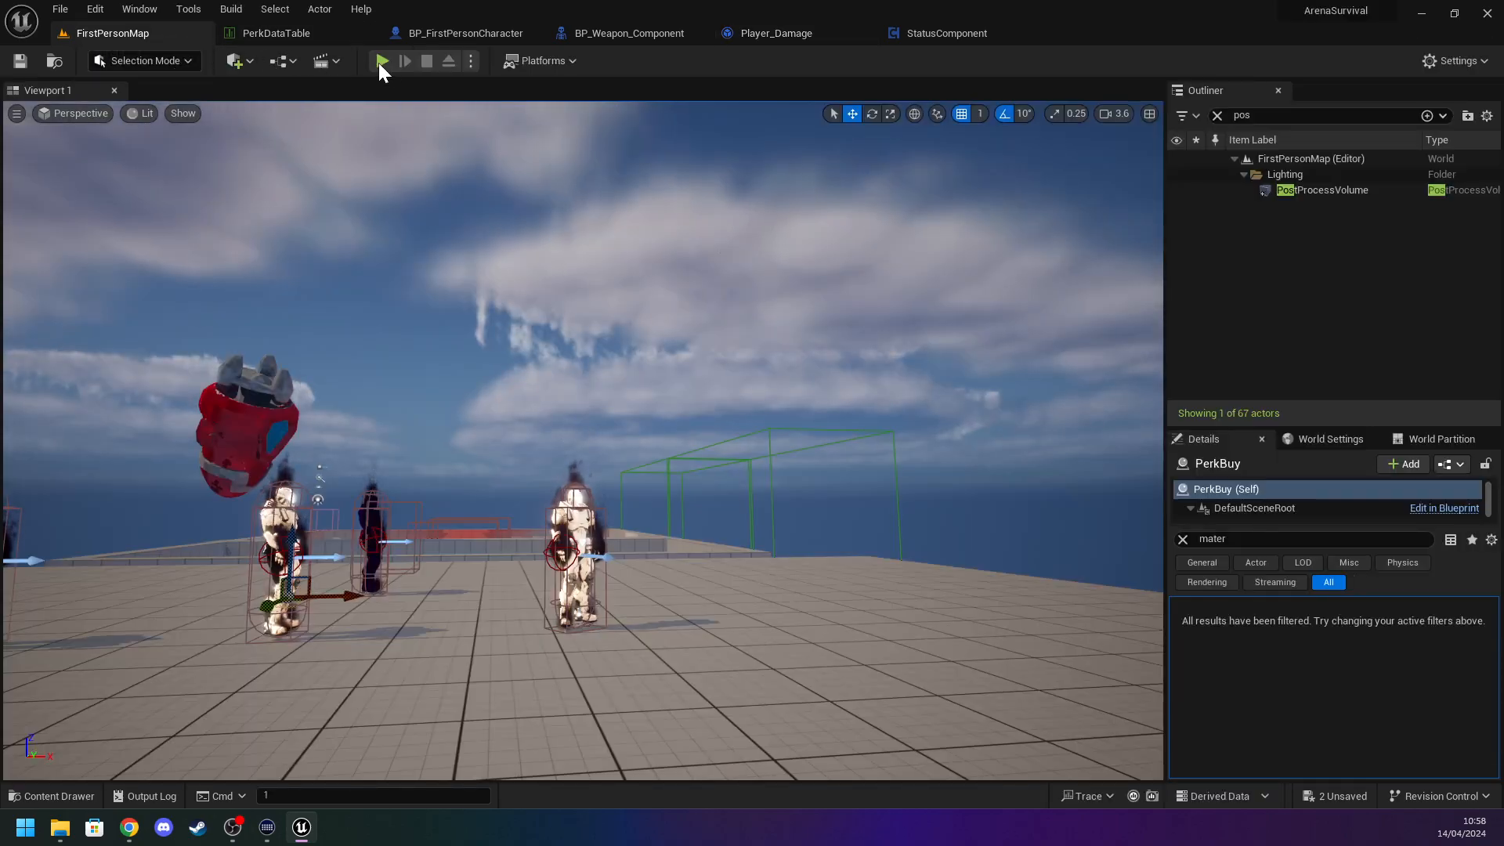
left_click(619, 35)
left_click(936, 34)
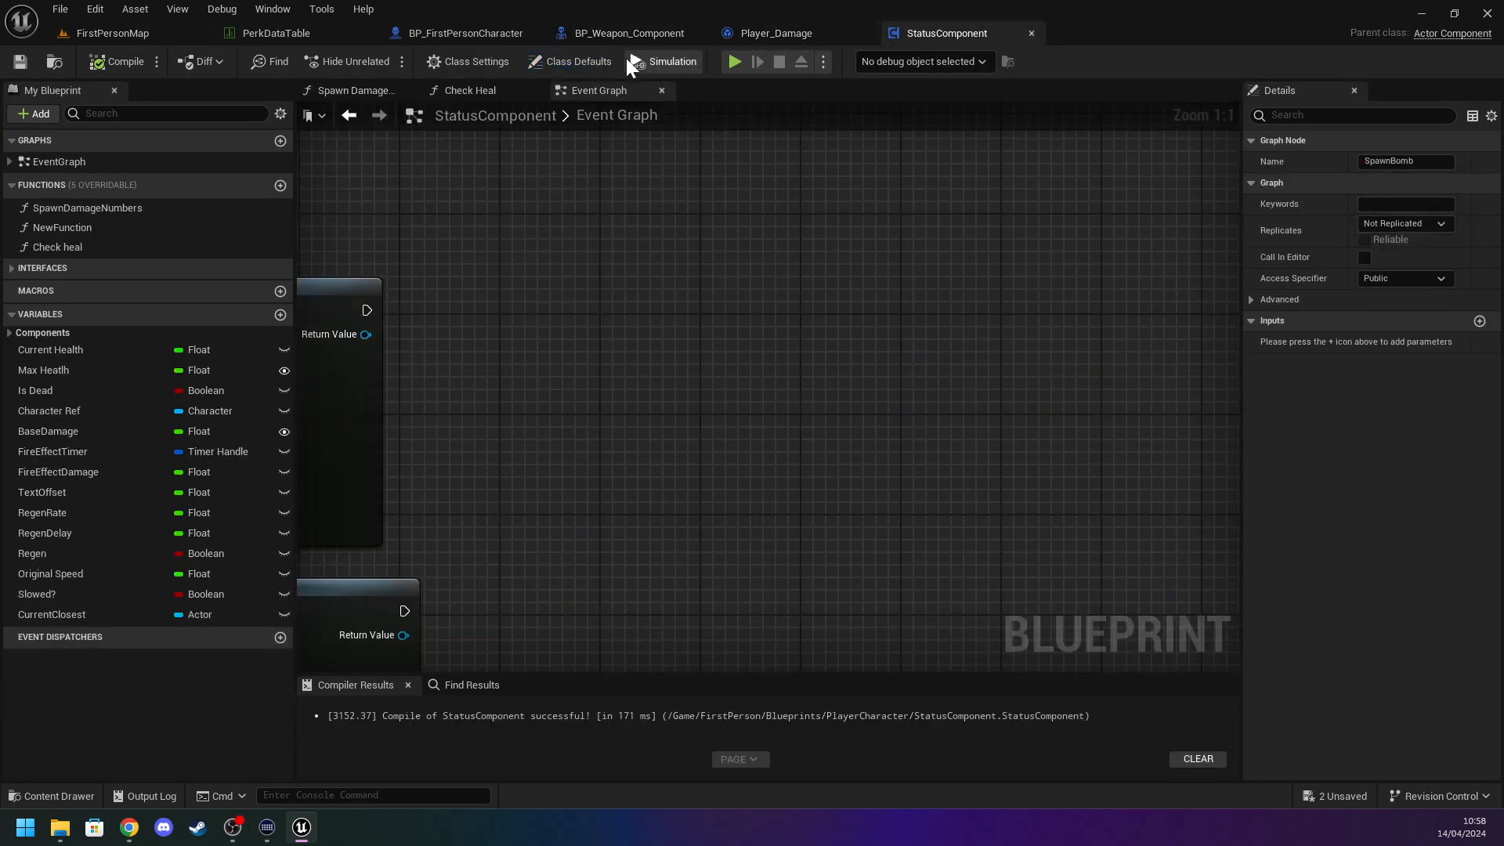
left_click(116, 33)
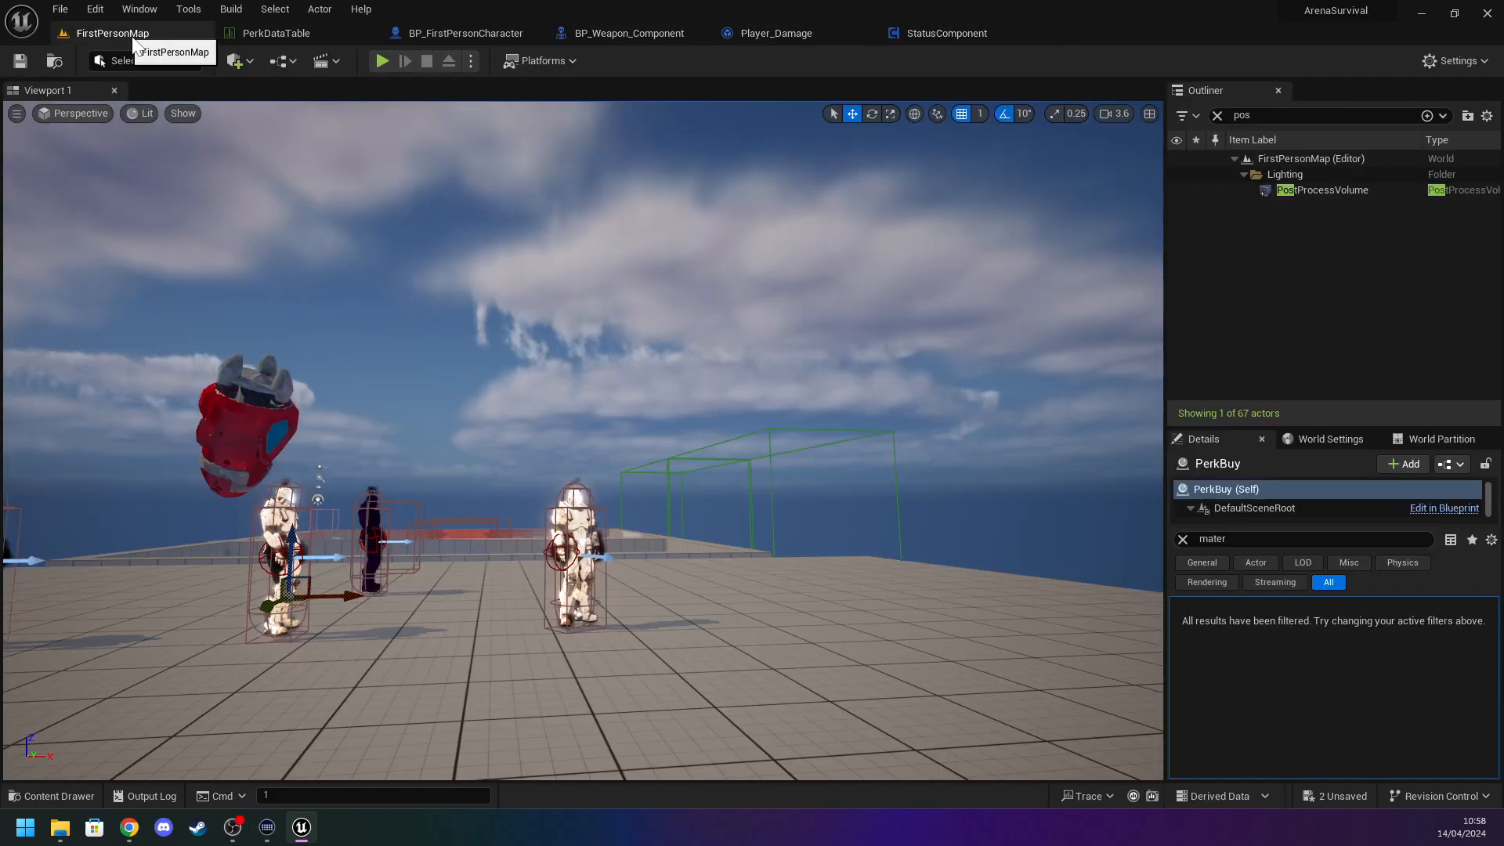
left_click(392, 60)
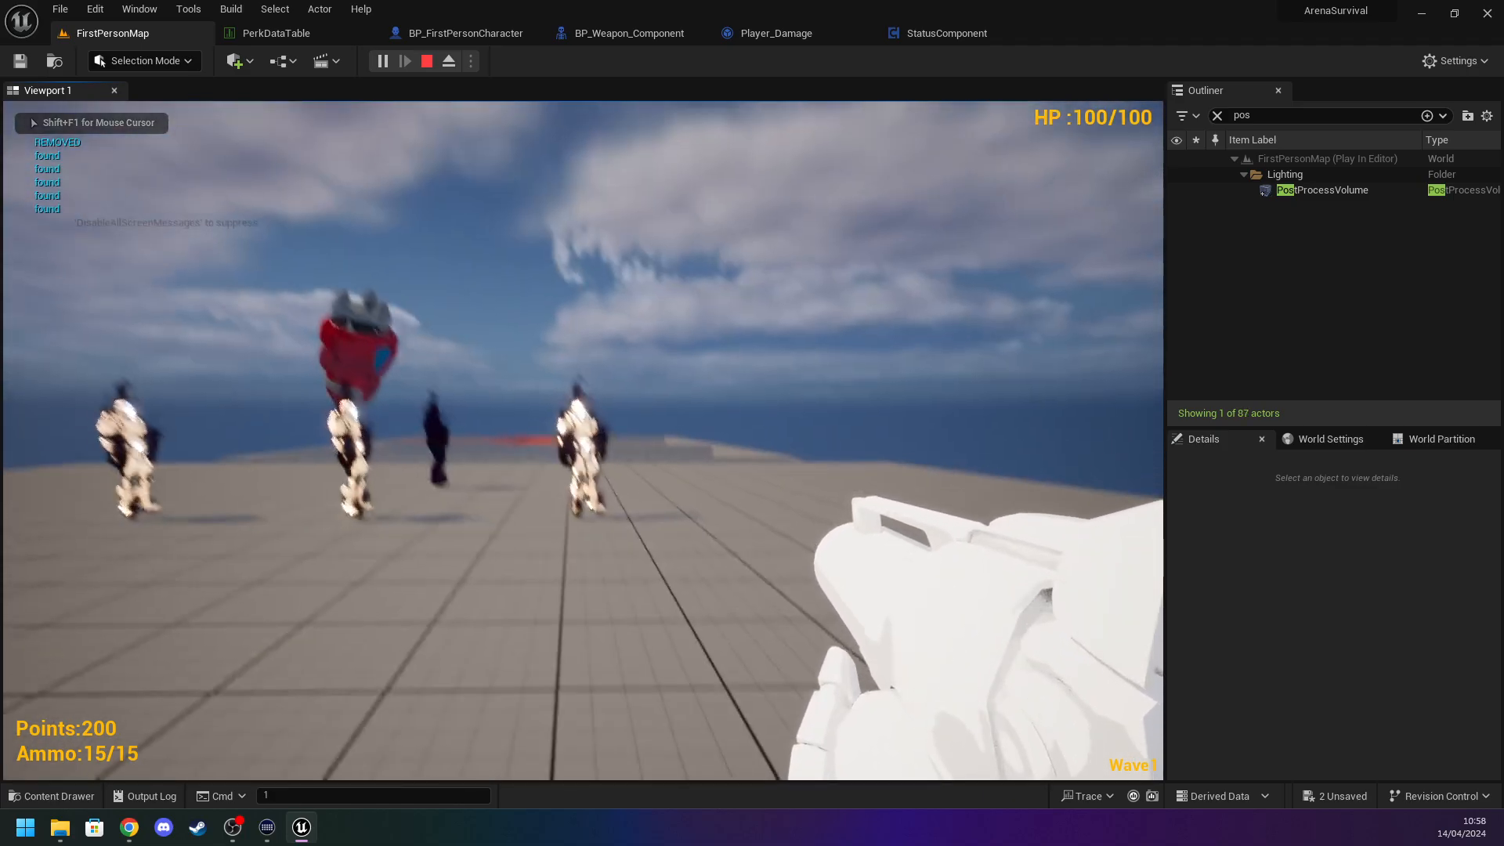
left_click(584, 440)
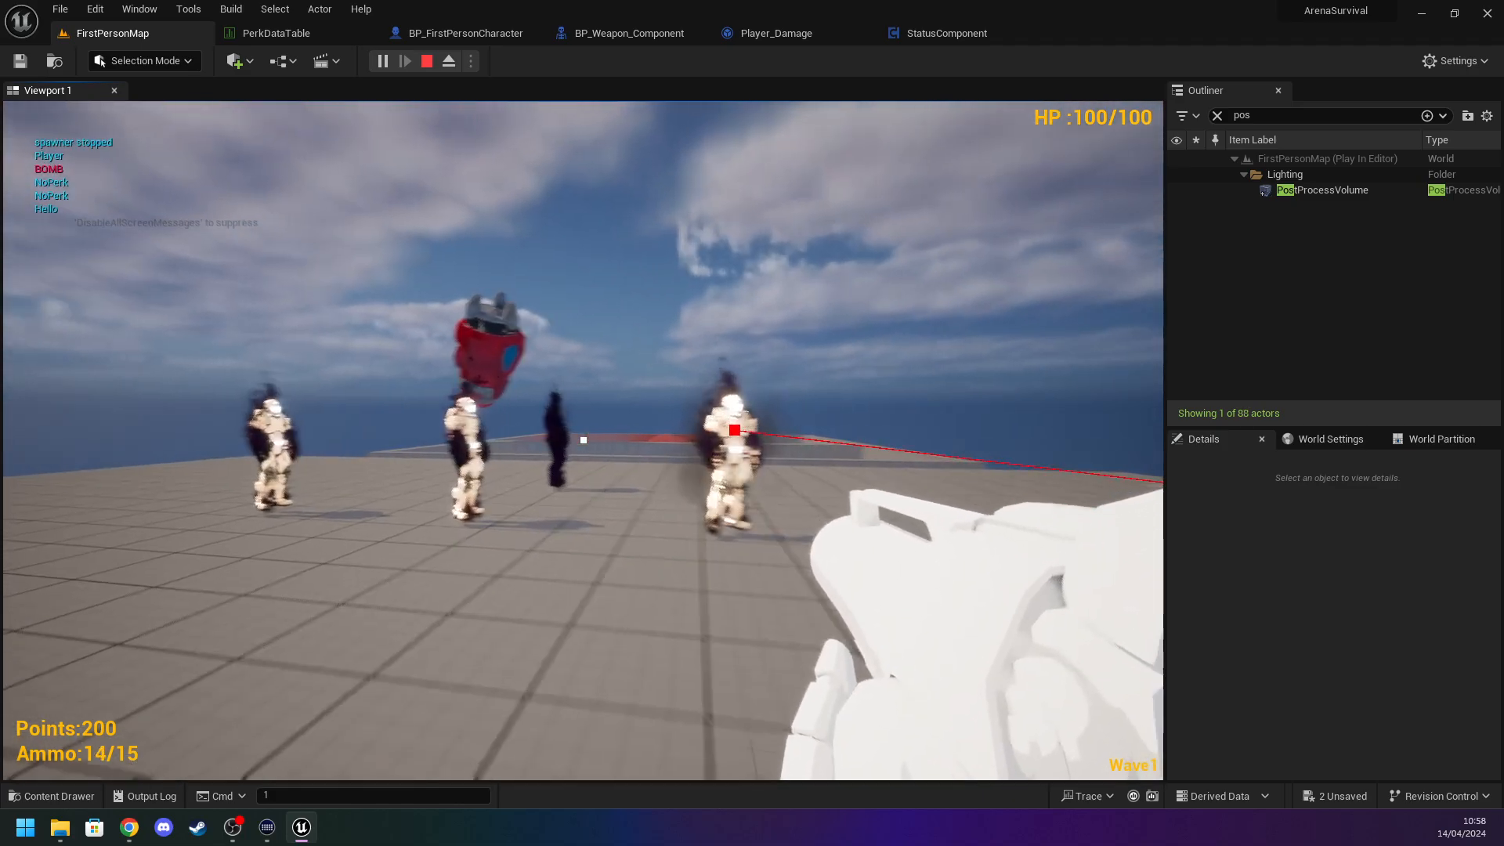
left_click(586, 441)
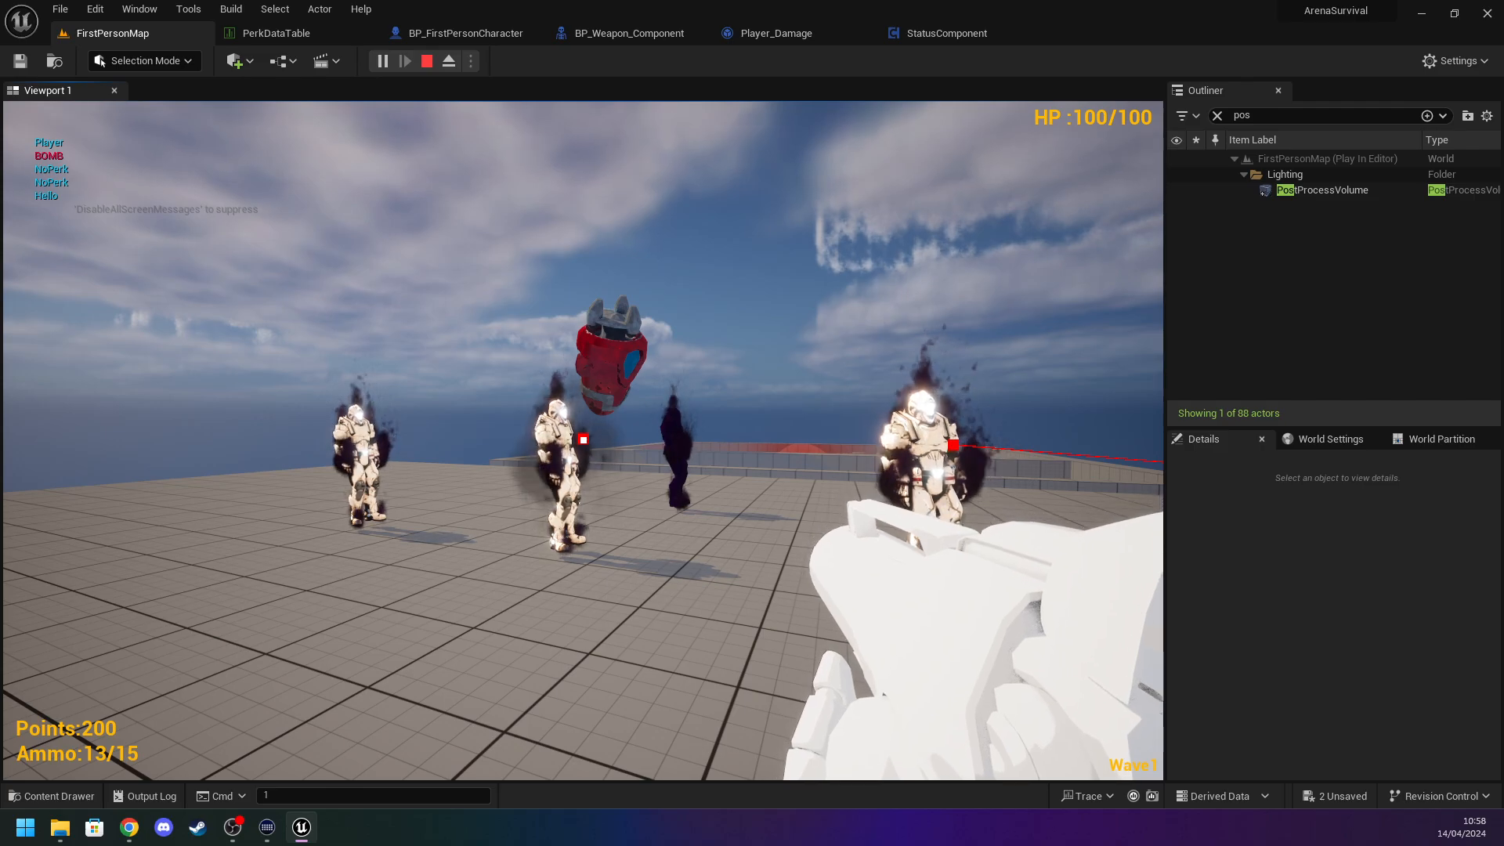
key("Escape")
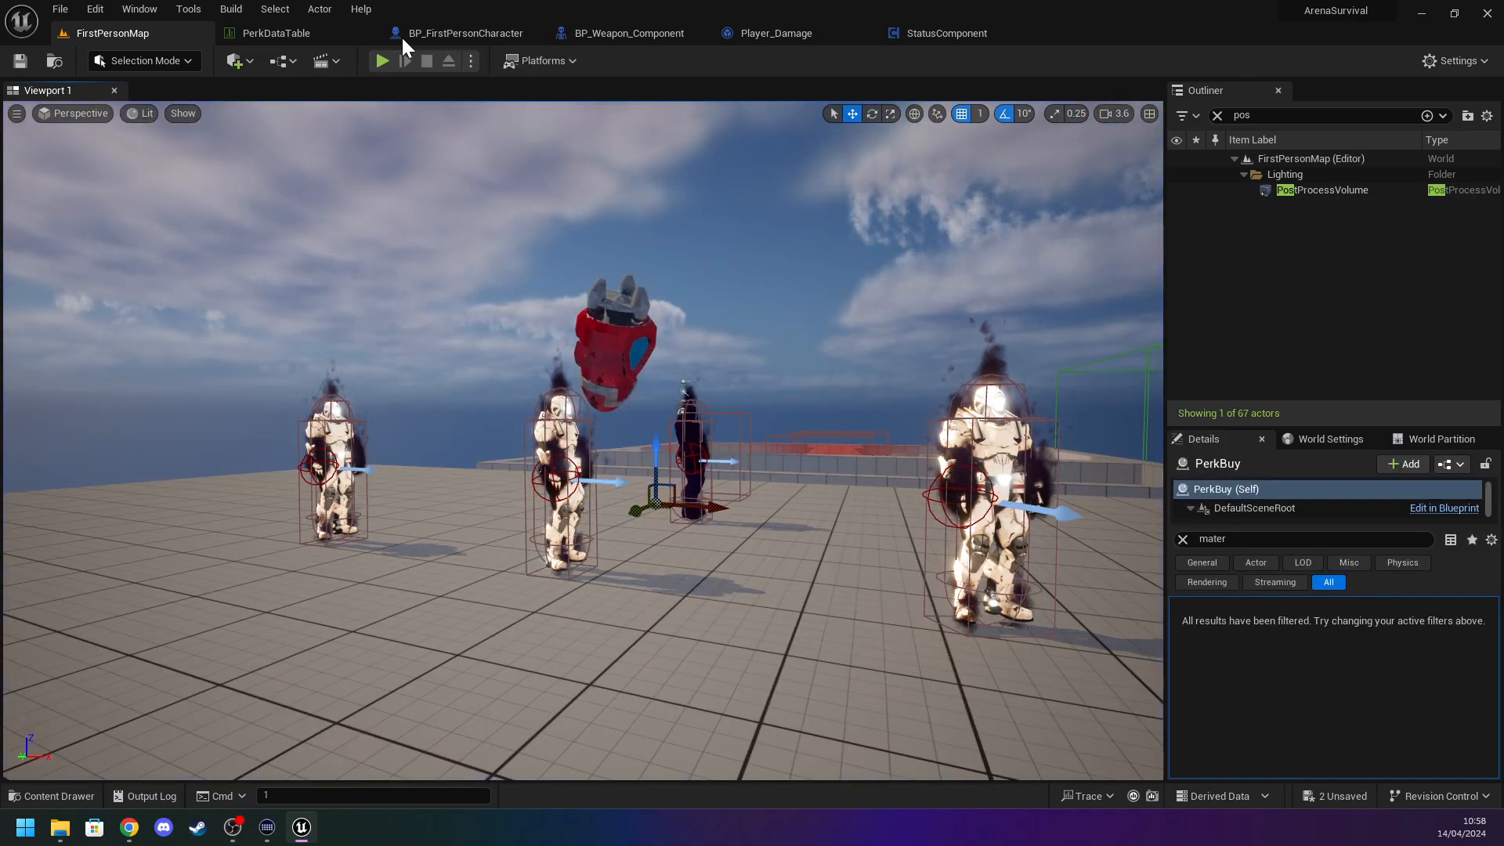
Open the Chance function from a Chance node in the Bomb Drop graph, and save Player_Damage.
left_click(772, 33)
left_click(936, 35)
left_click(813, 35)
right_click_drag(745, 318, 463, 158)
right_click_drag(805, 465, 647, 200)
double_click(782, 520)
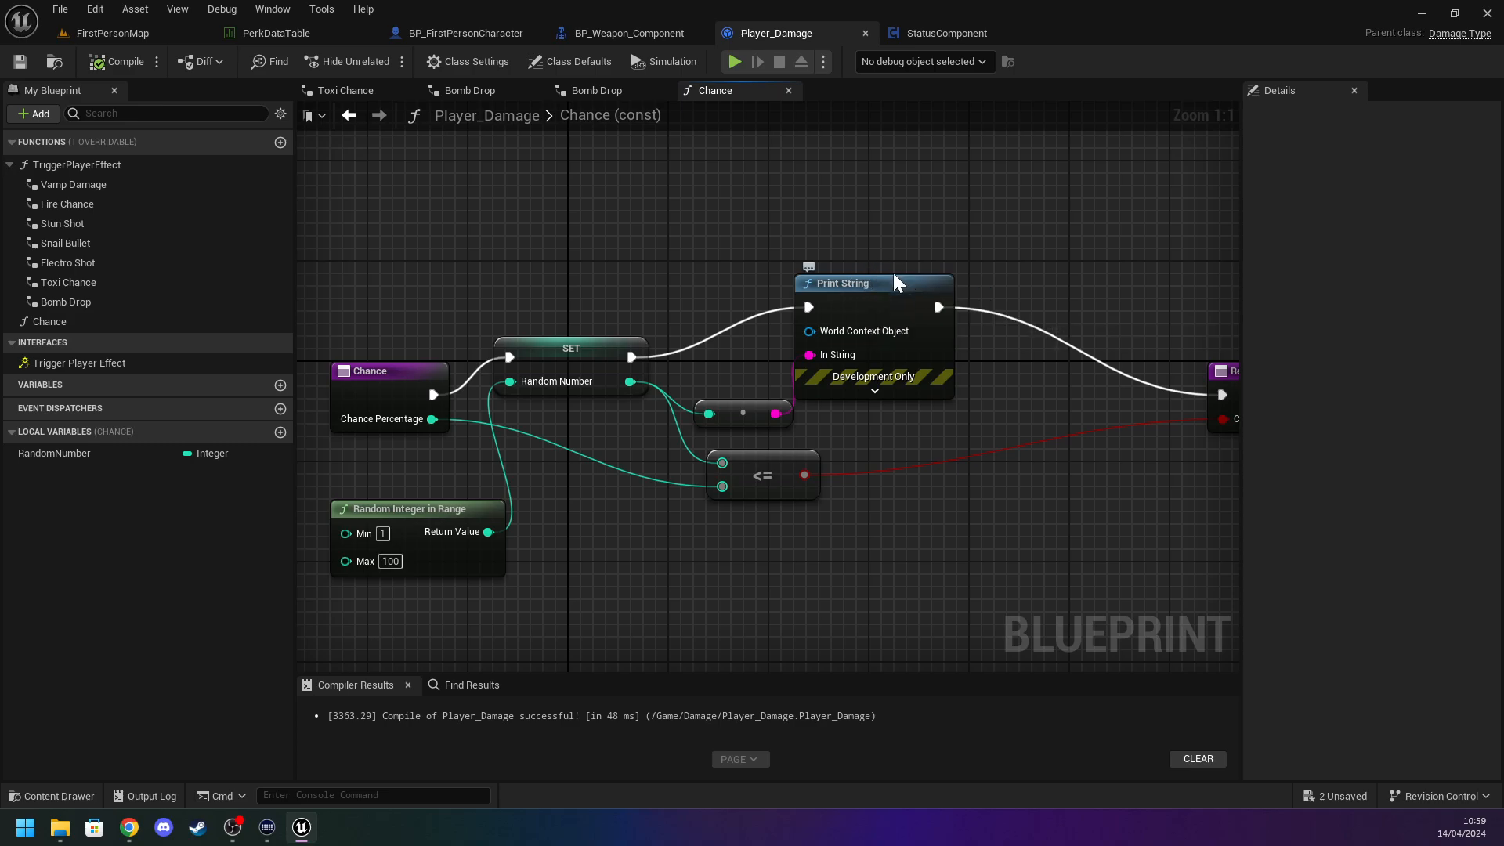
left_click(17, 60)
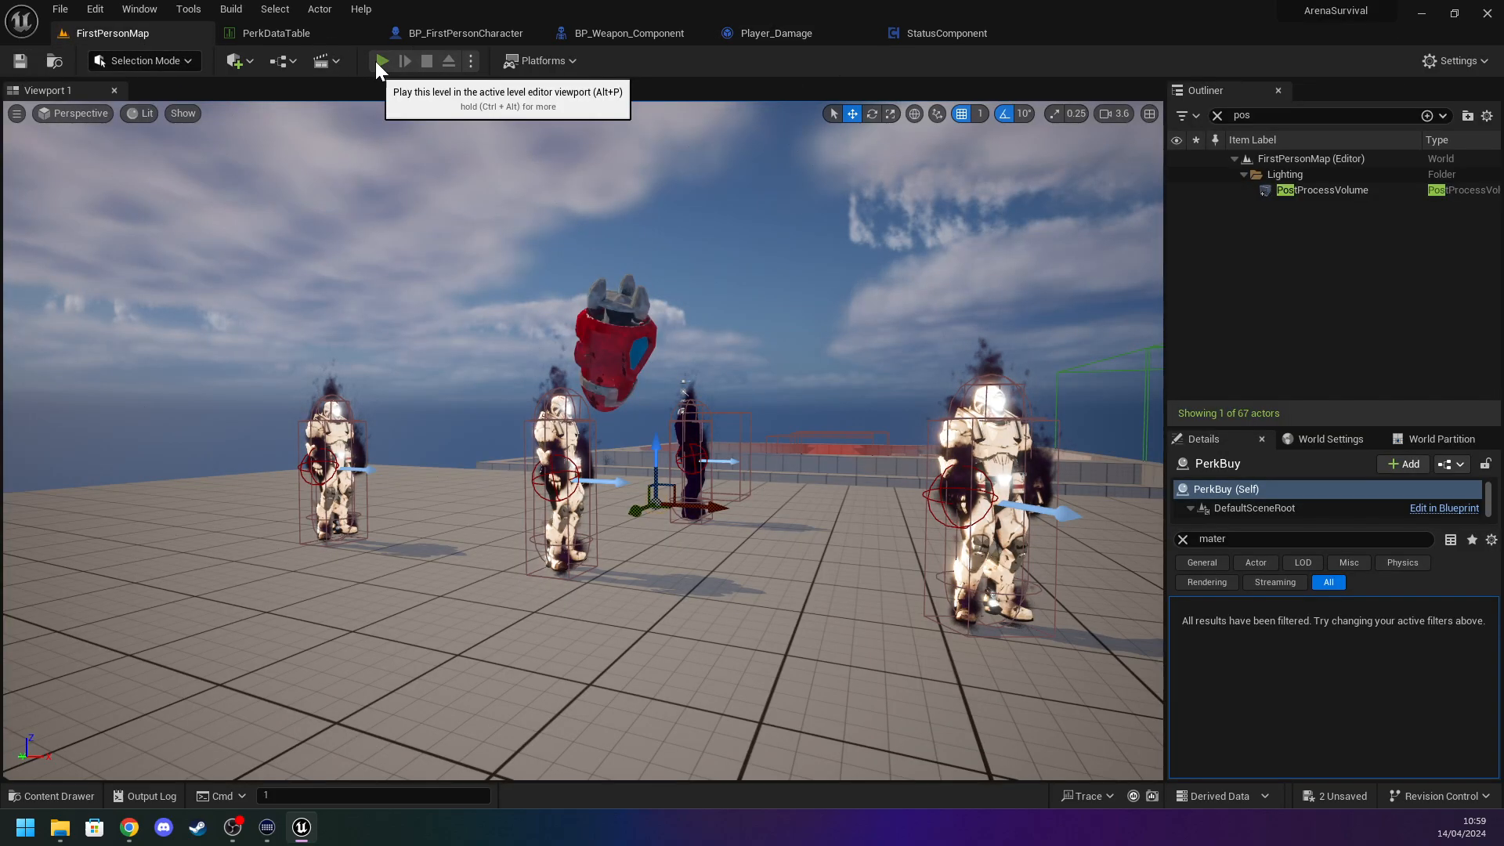
Run FirstPersonMap again, shoot at the nearest enemy to check the Chance function's printed output, and stop playing.
left_click(376, 61)
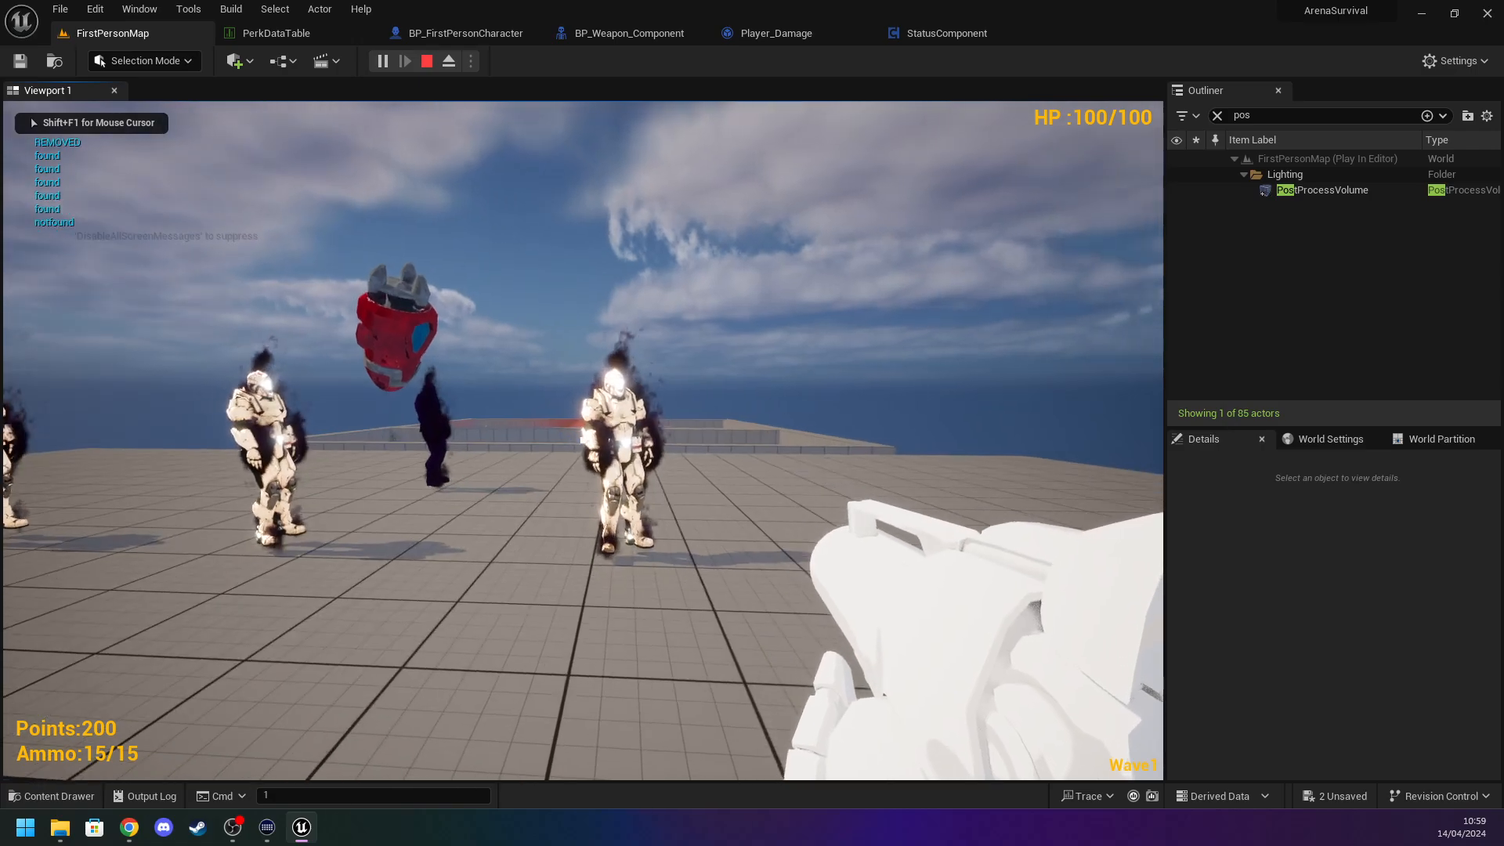
left_click(584, 440)
left_click(584, 441)
key("Escape")
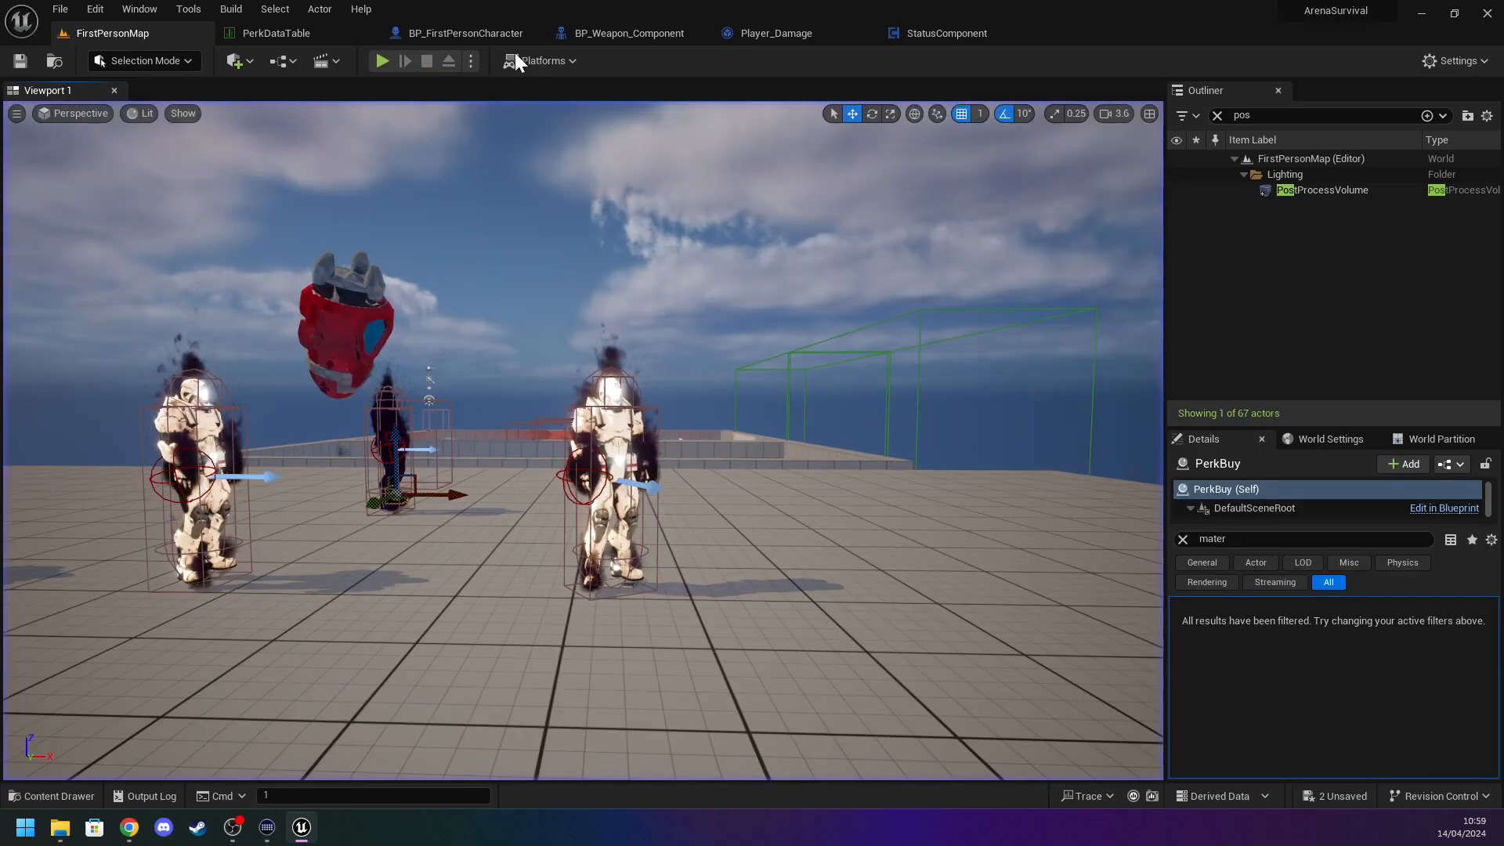
Reposition and expand the Print String in the Chance function, set its text color to magenta, and save Player_Damage.
left_click(792, 30)
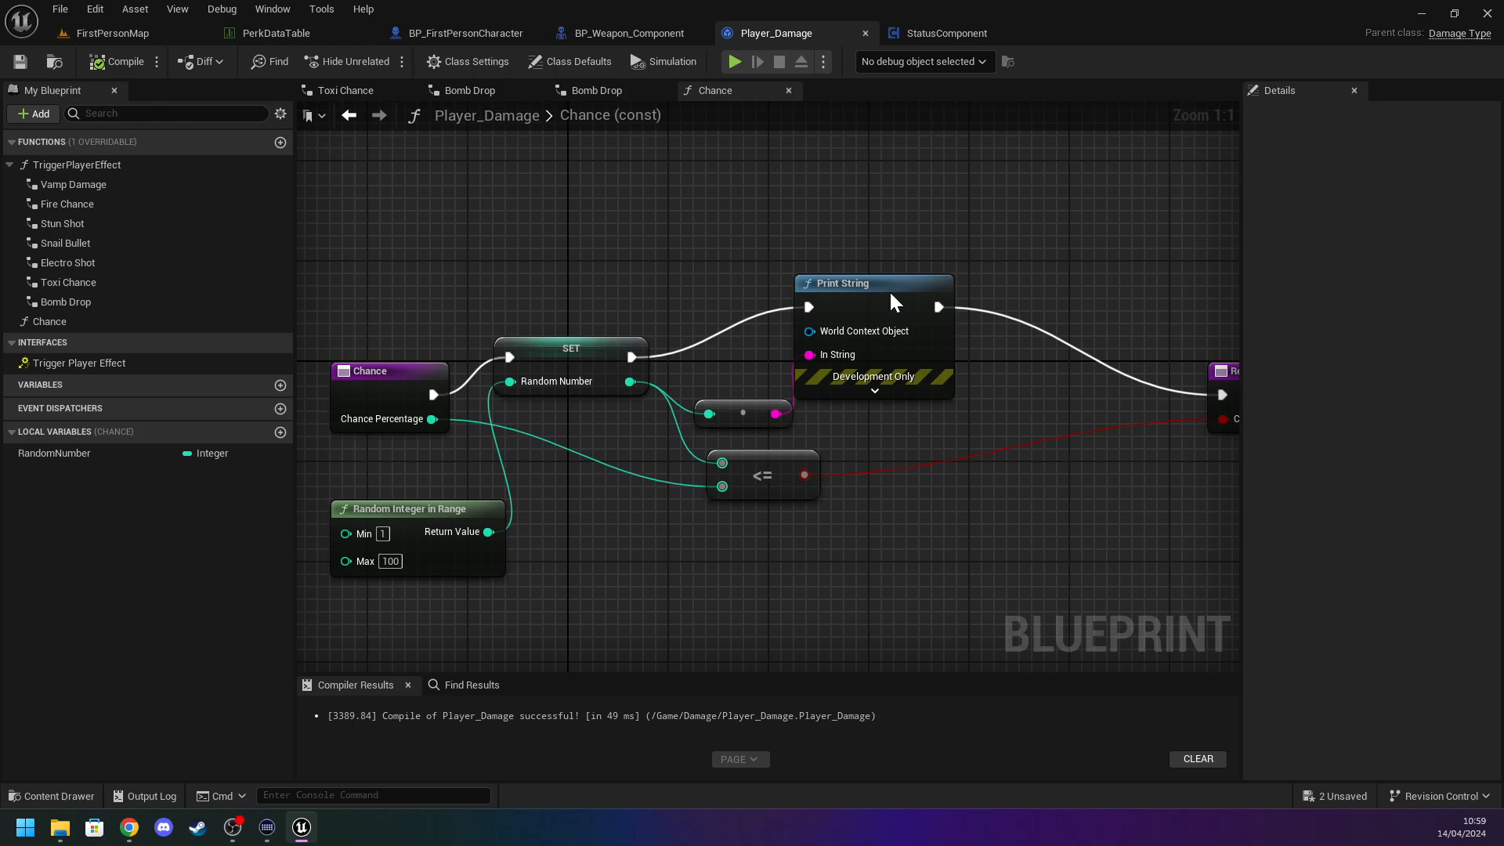
left_click_drag(879, 292, 929, 279)
left_click(925, 382)
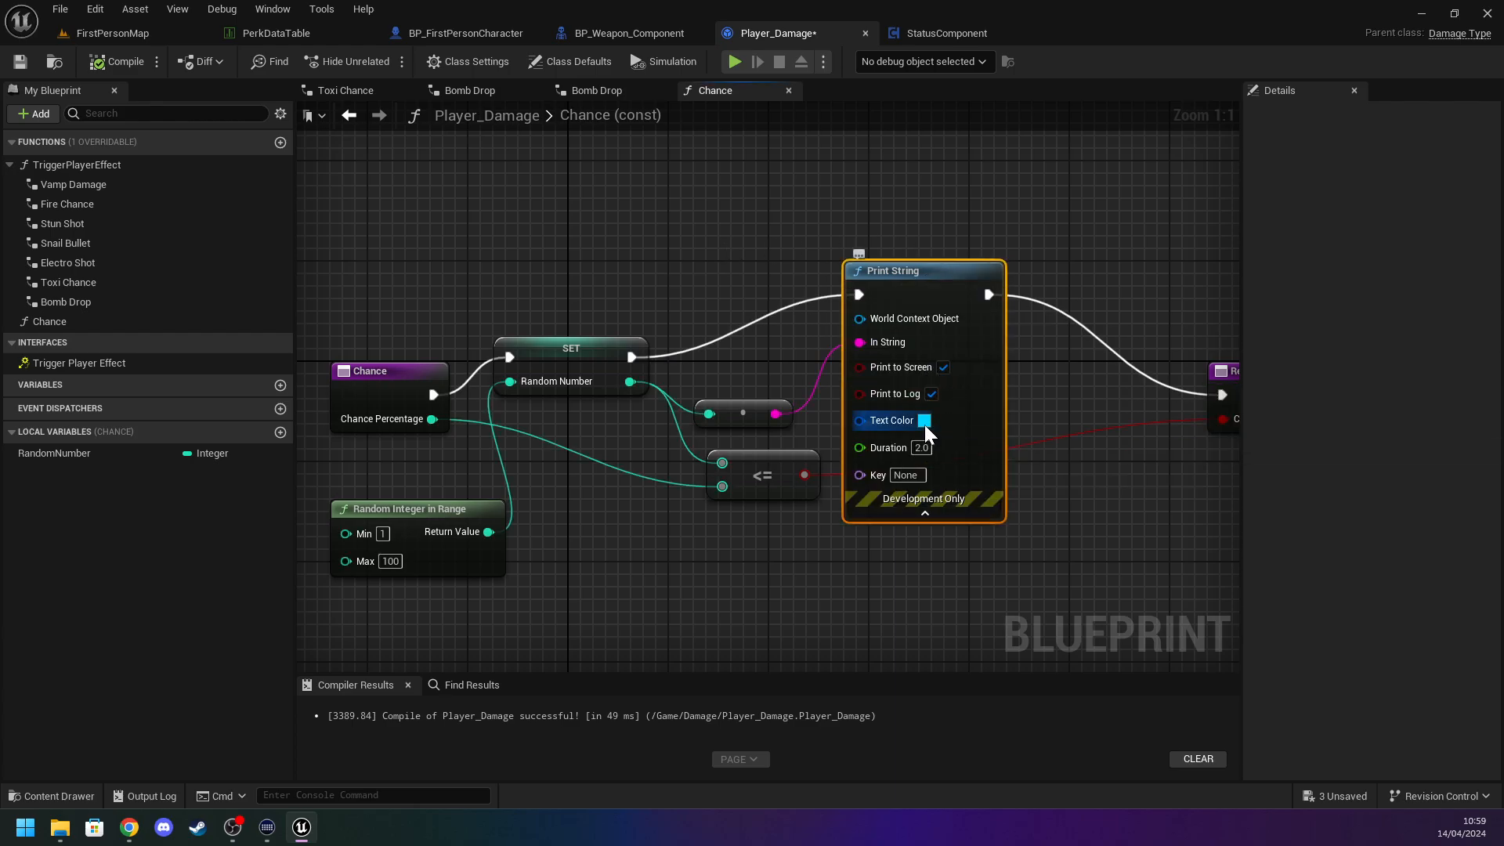
left_click(925, 423)
left_click_drag(971, 514, 1066, 461)
left_click(1150, 782)
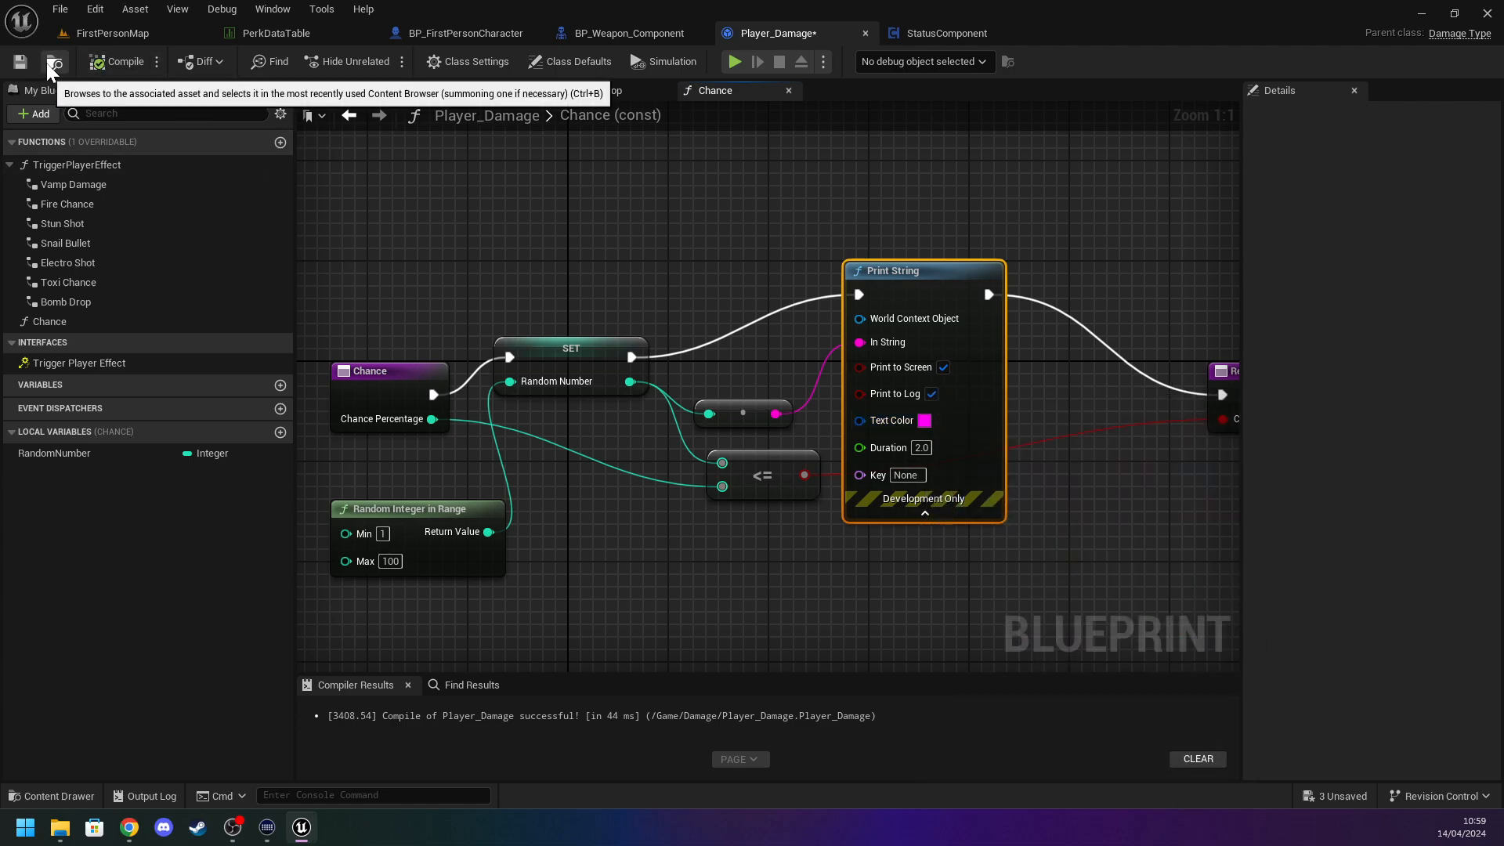
left_click(20, 59)
Play-test FirstPersonMap with one shot at an enemy to check for the magenta Chance print, and end the session.
left_click(117, 32)
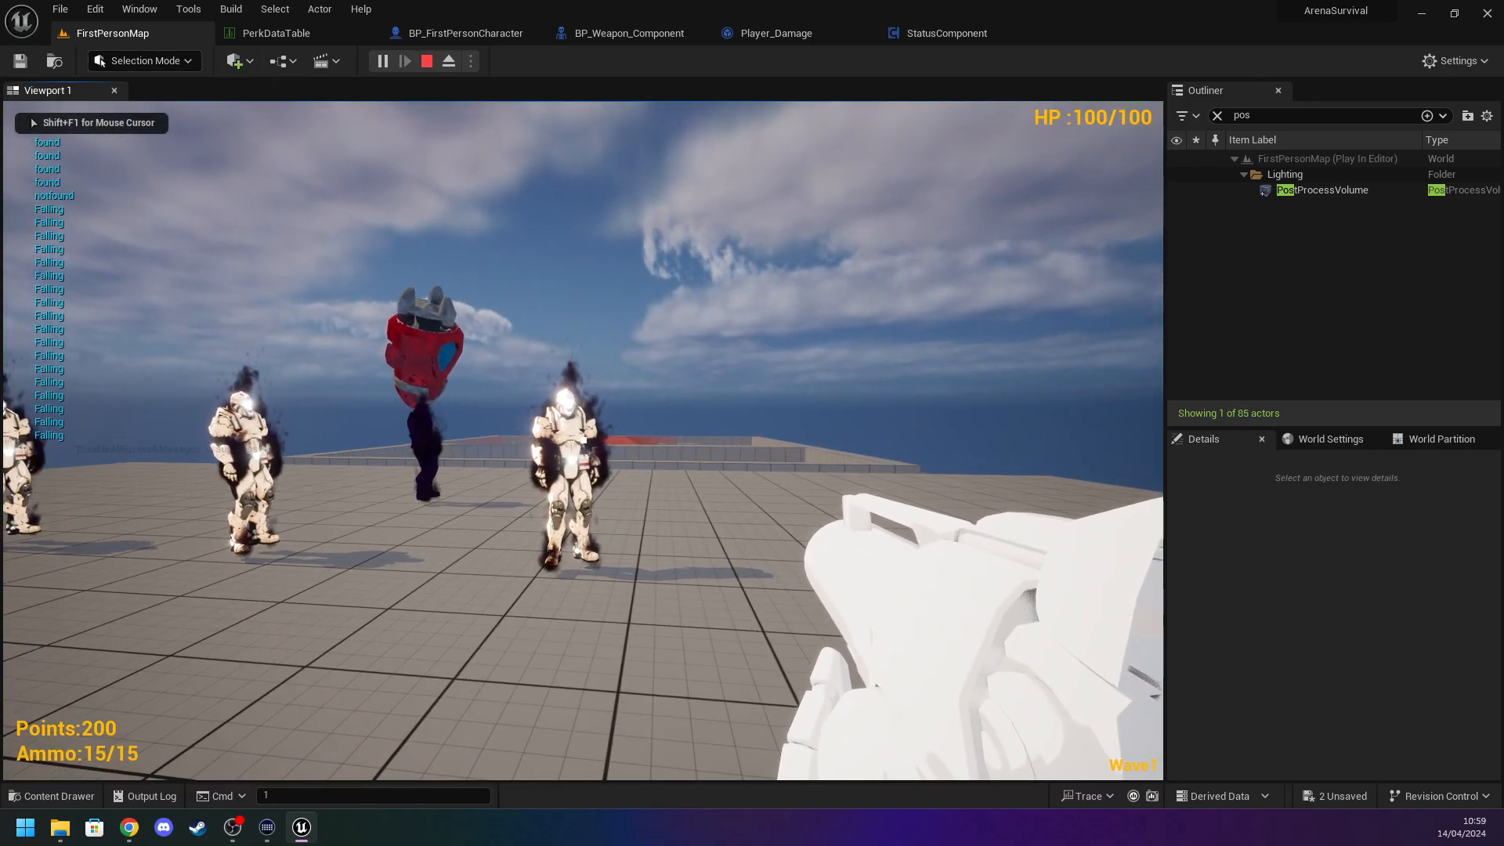
left_click(583, 440)
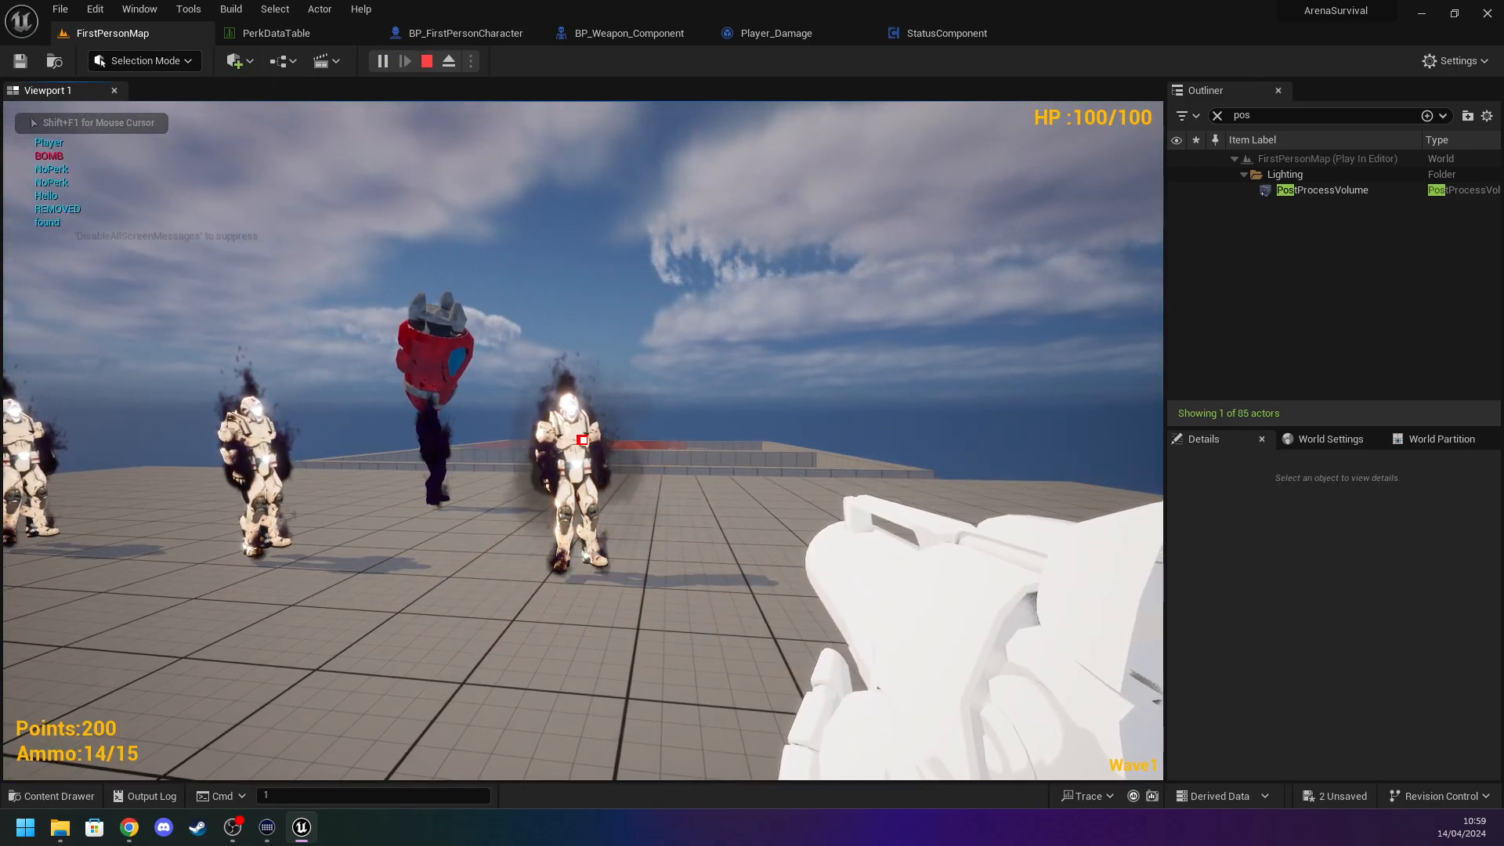
key("F1")
key("Escape")
Compare the Bomb Drop graph's Switch on Int and Chance wiring with the Toxi Chance graph, and close Toxi Chance.
left_click(267, 31)
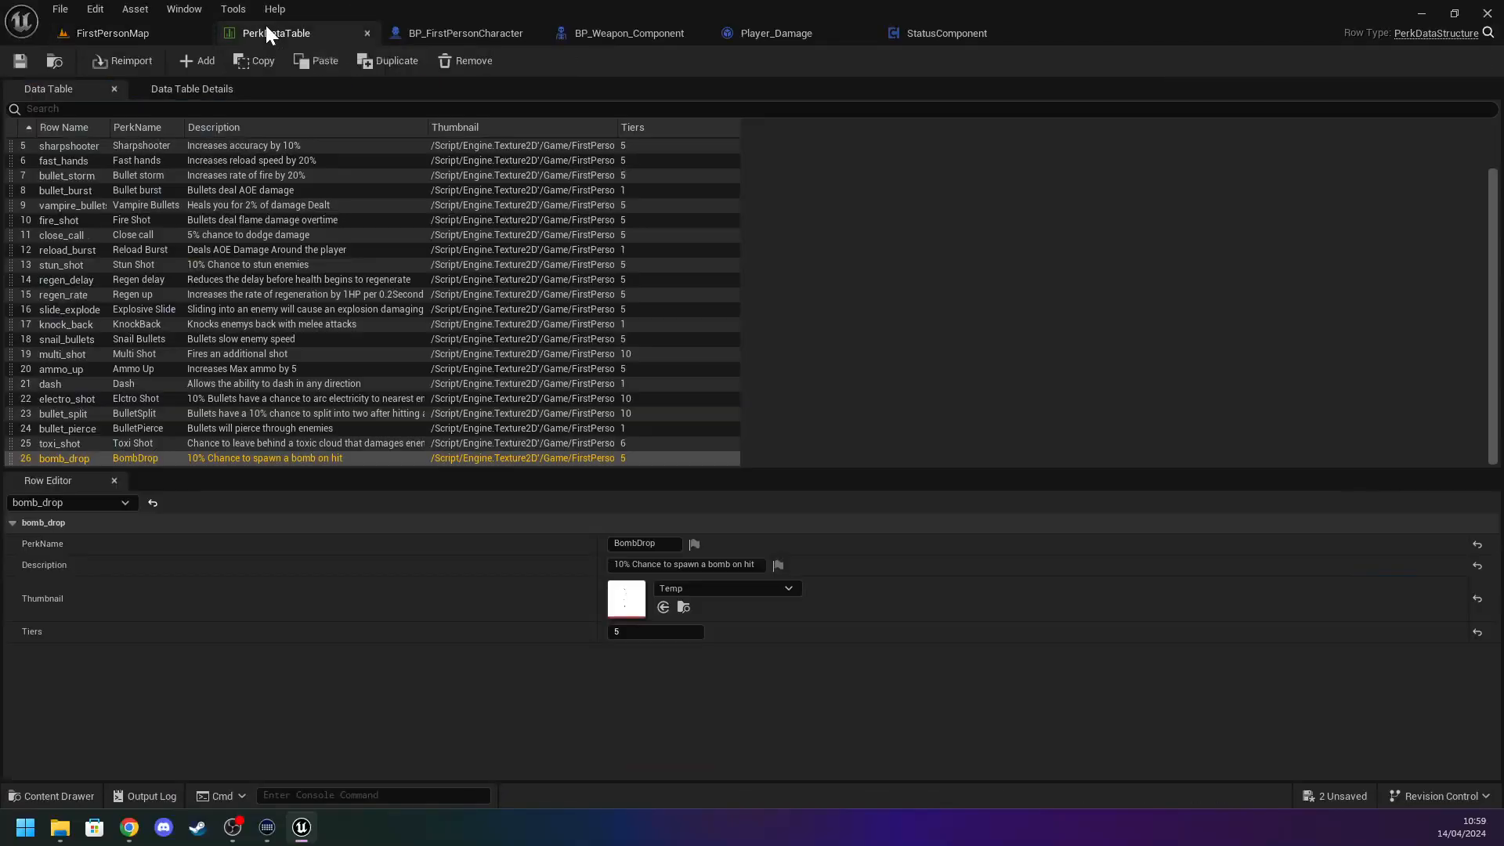
left_click(755, 31)
left_click(940, 33)
left_click(634, 33)
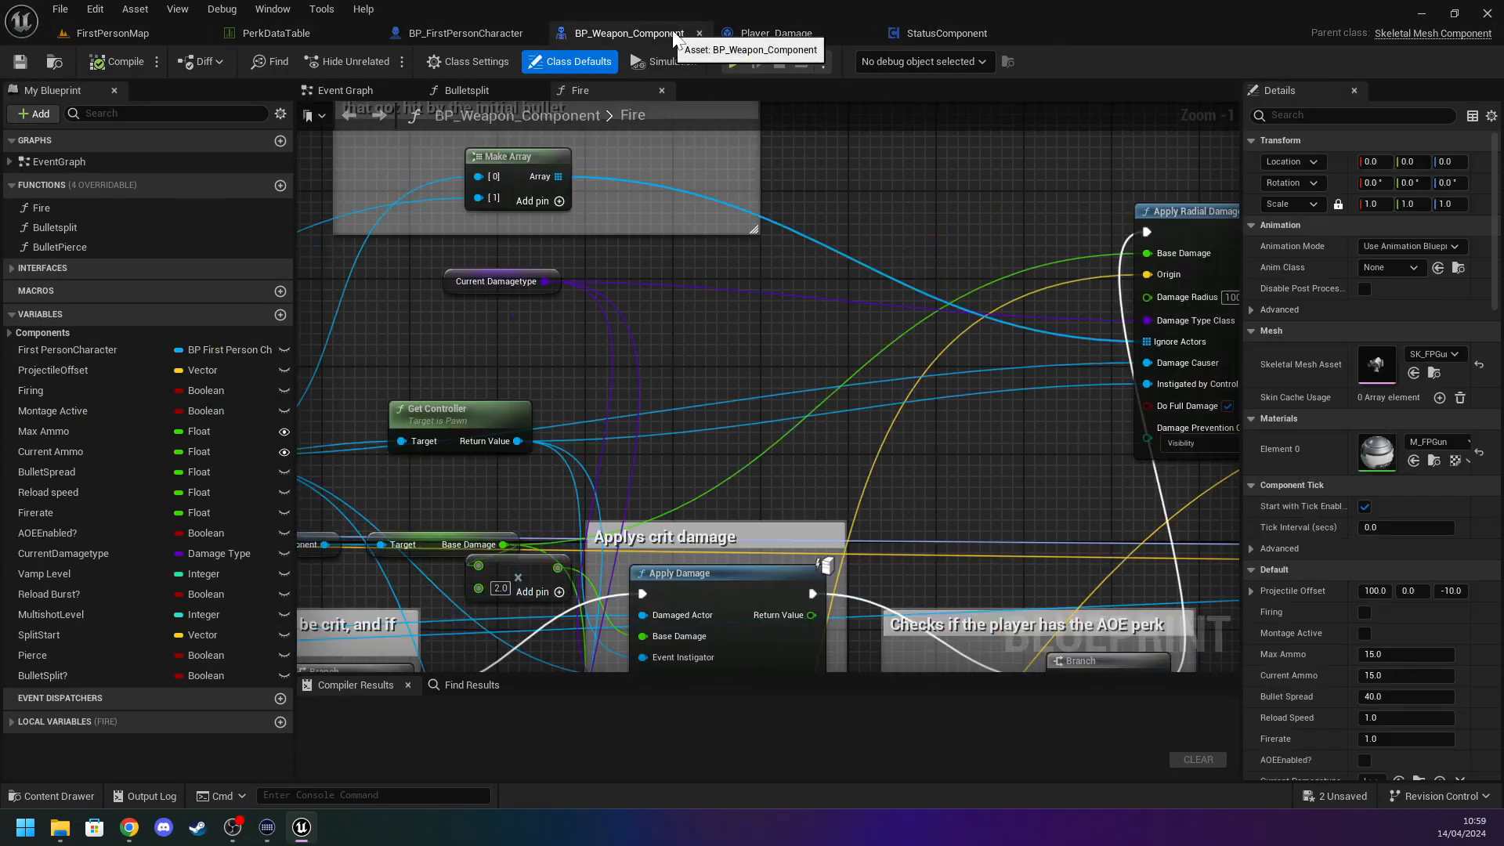
left_click(738, 36)
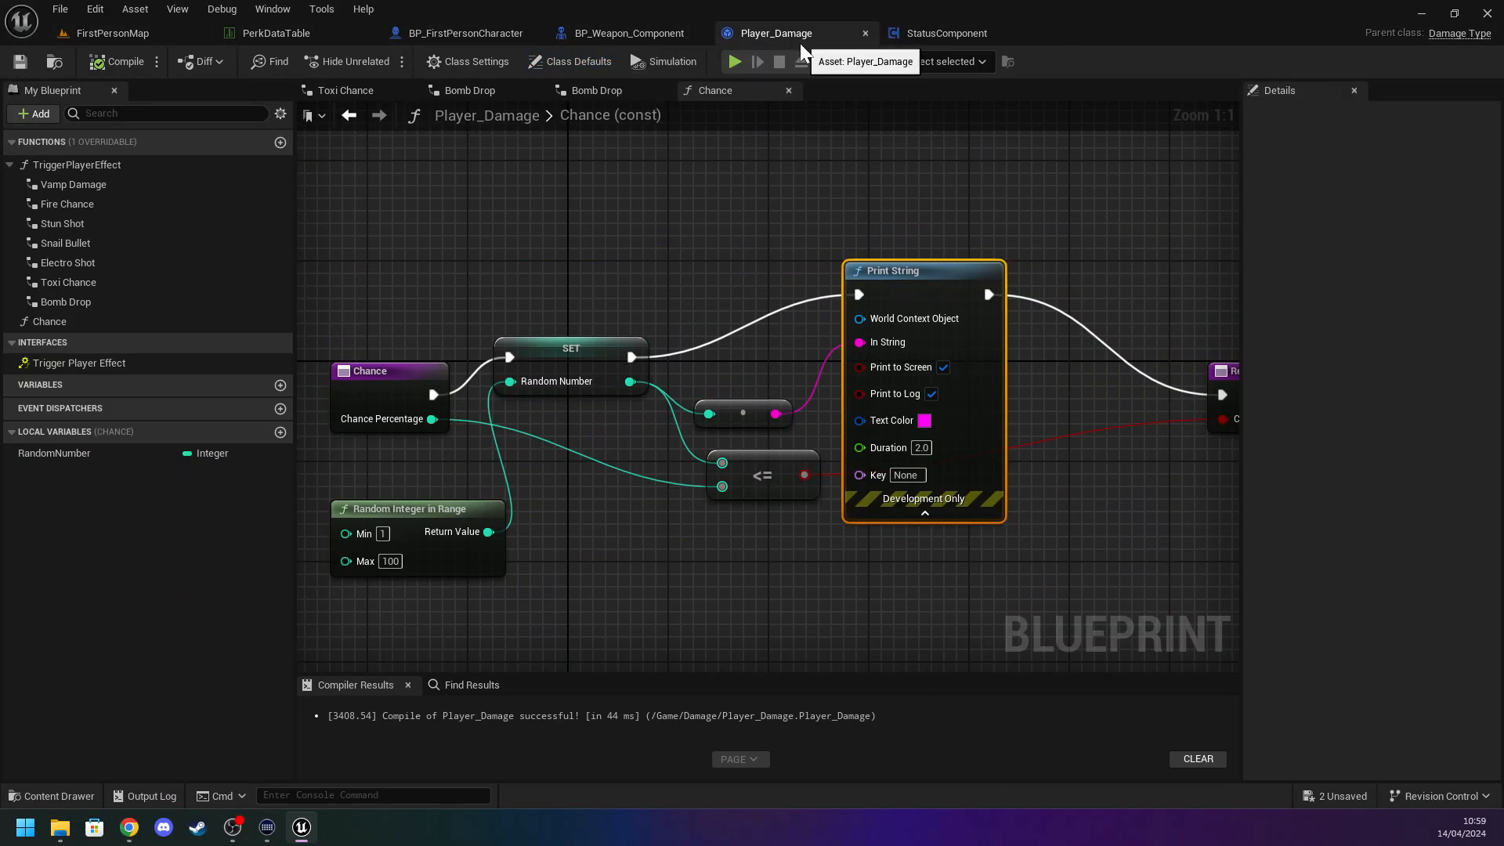
left_click(588, 92)
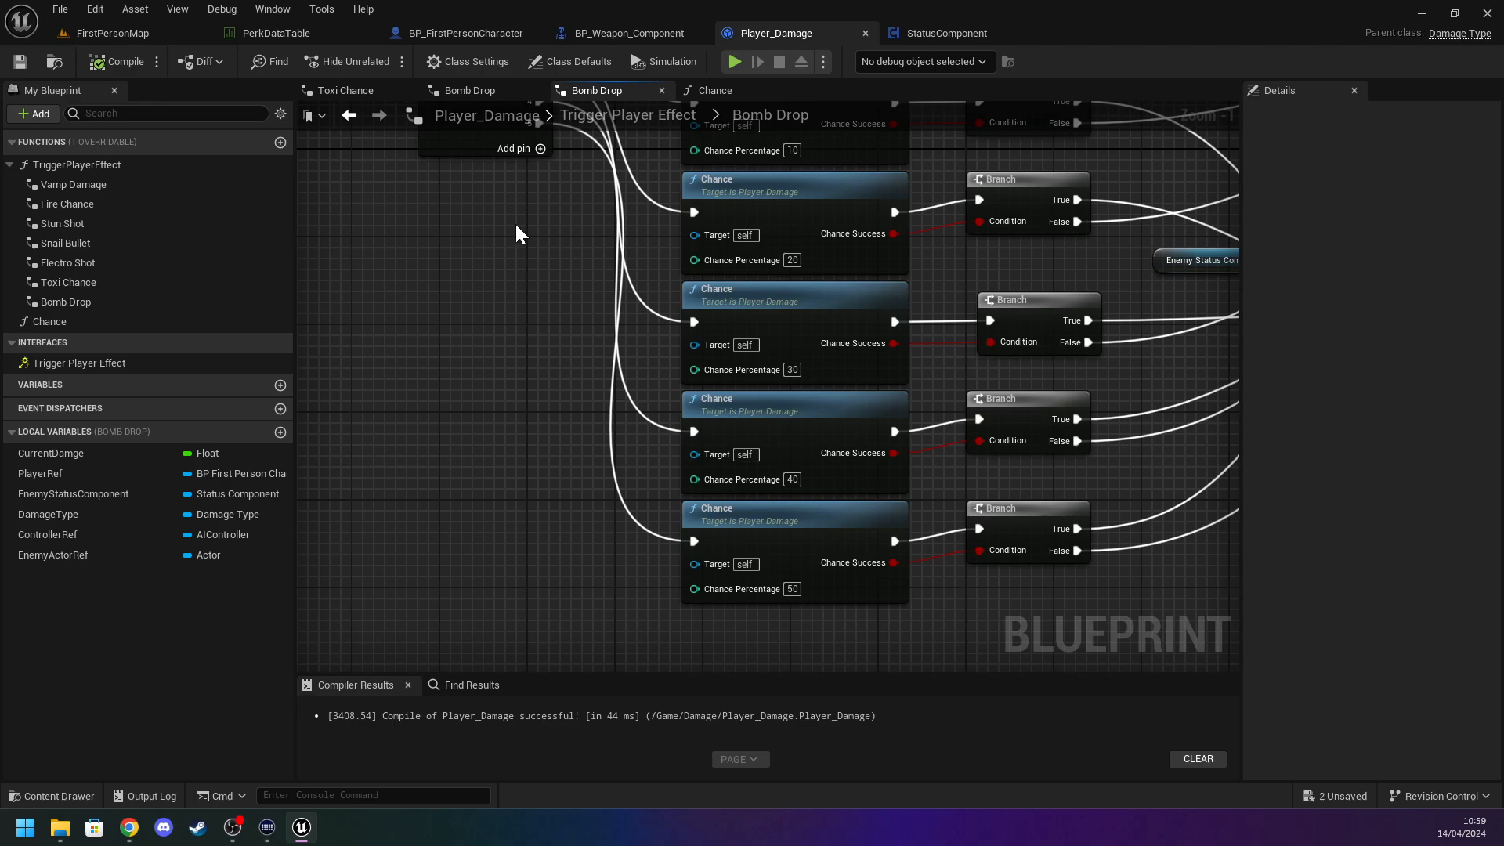
right_click_drag(517, 232, 586, 329)
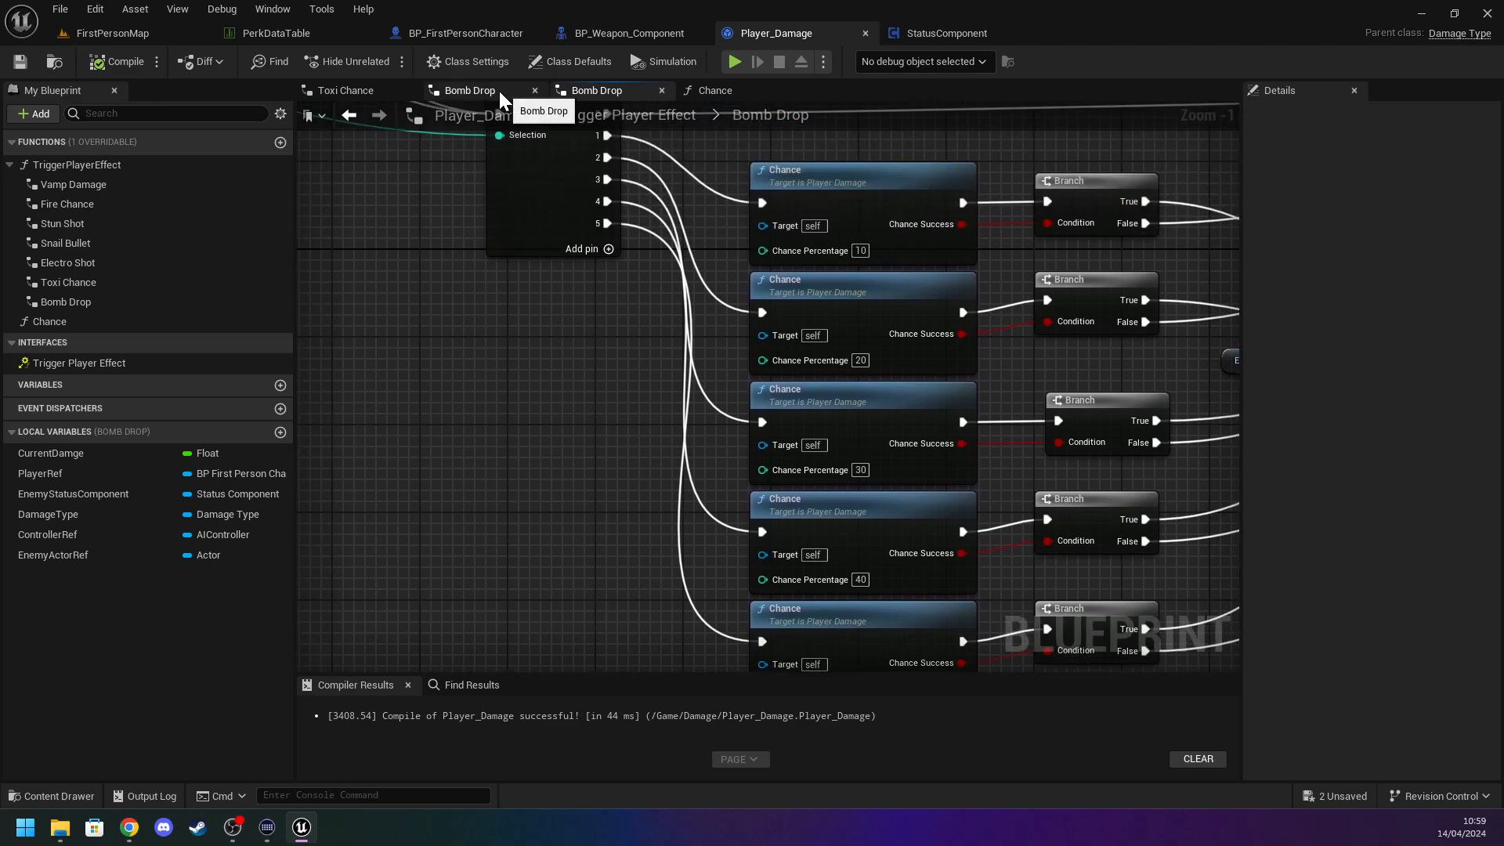
left_click(355, 92)
right_click_drag(472, 293, 922, 330)
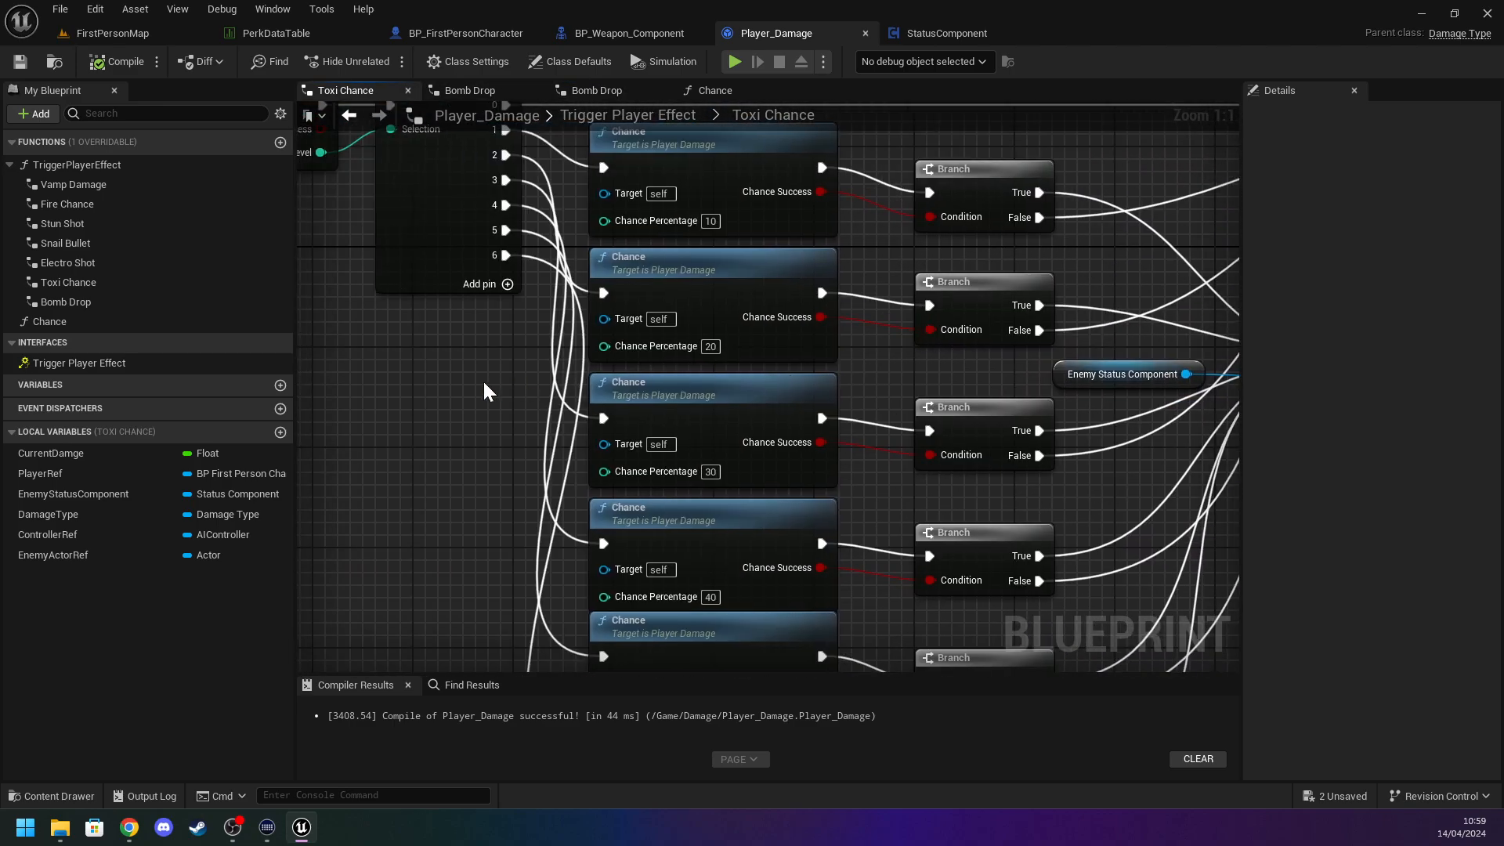
scroll(483, 379, "down", 2)
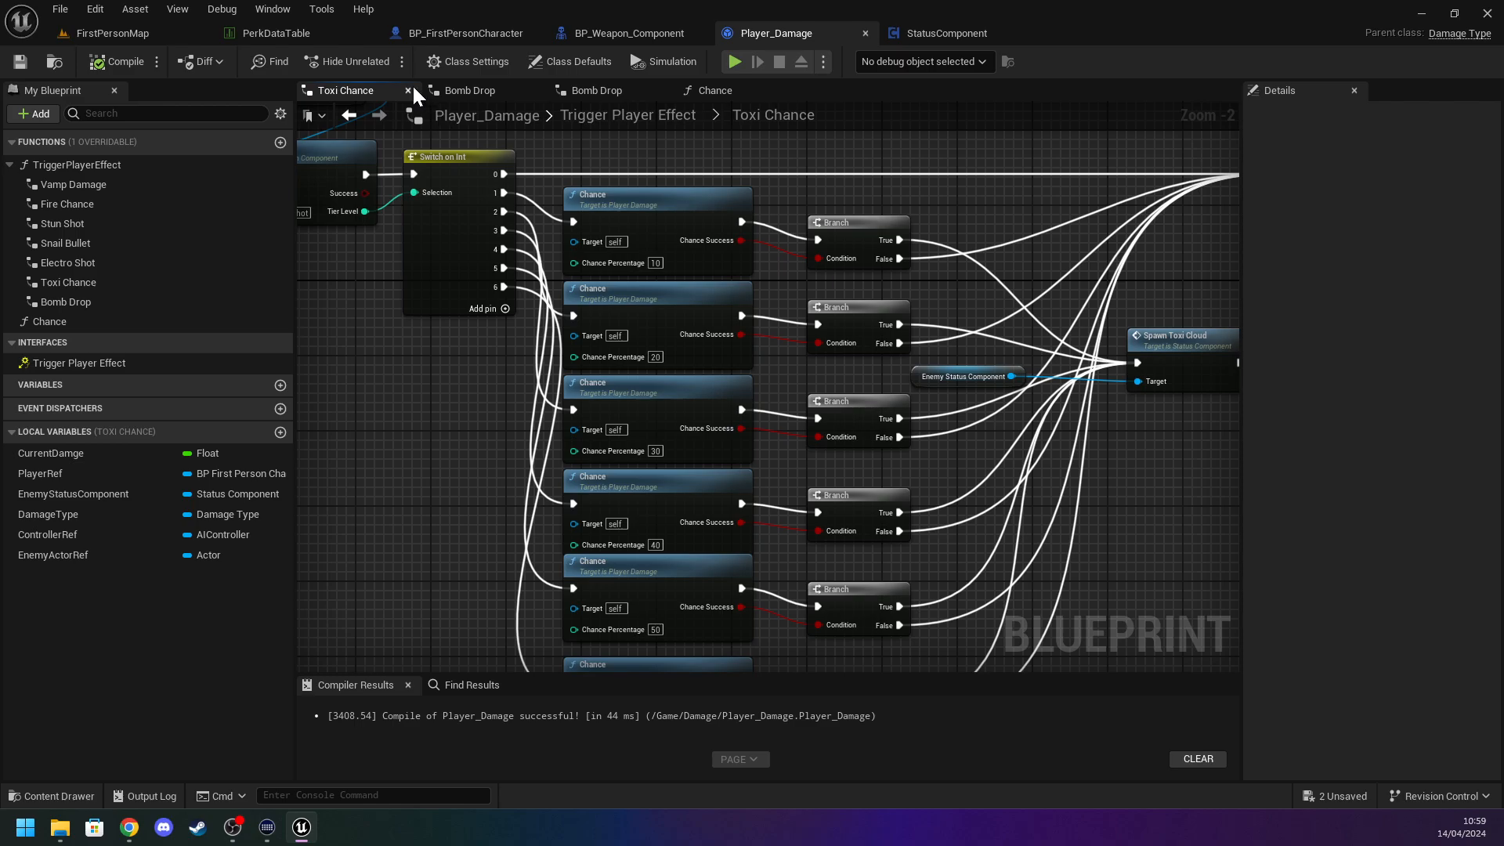
left_click(408, 90)
Examine the connections from Switch on Int through the Chance and Branch nodes in the Bomb Drop graph.
left_click(585, 90)
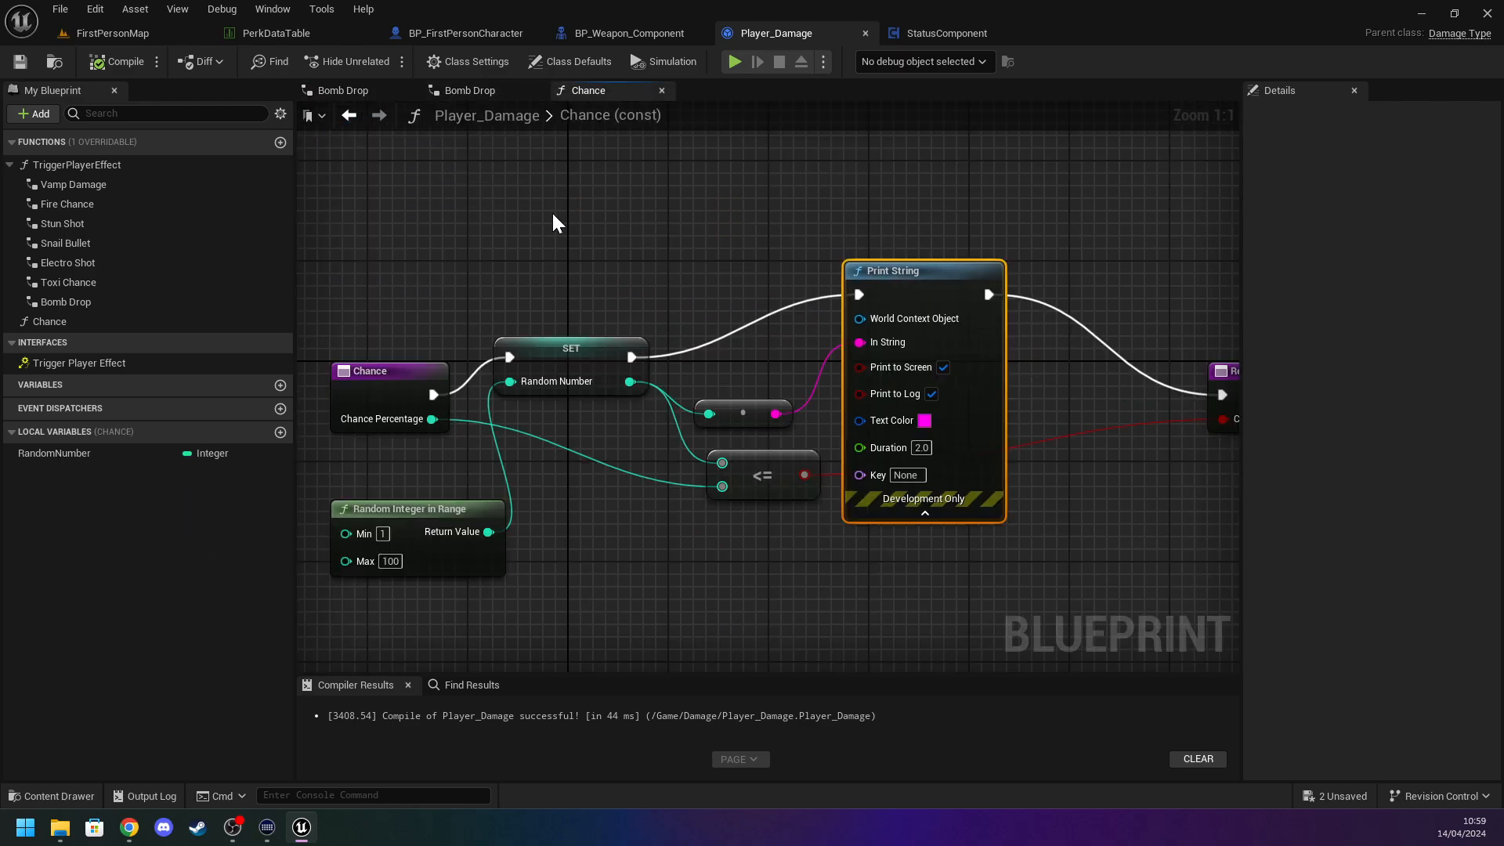
left_click(468, 90)
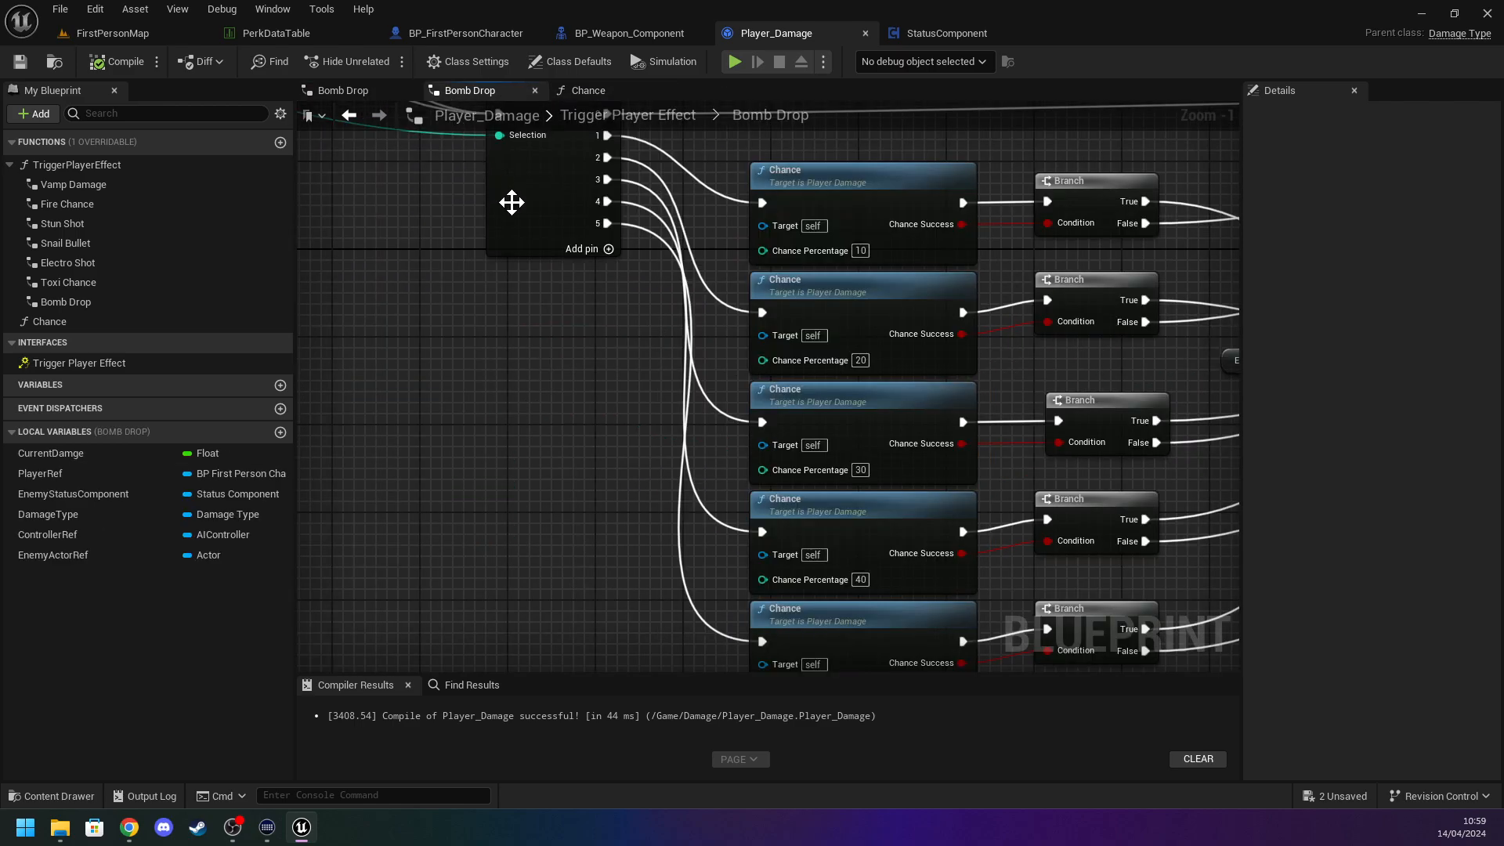
right_click_drag(497, 265, 481, 431)
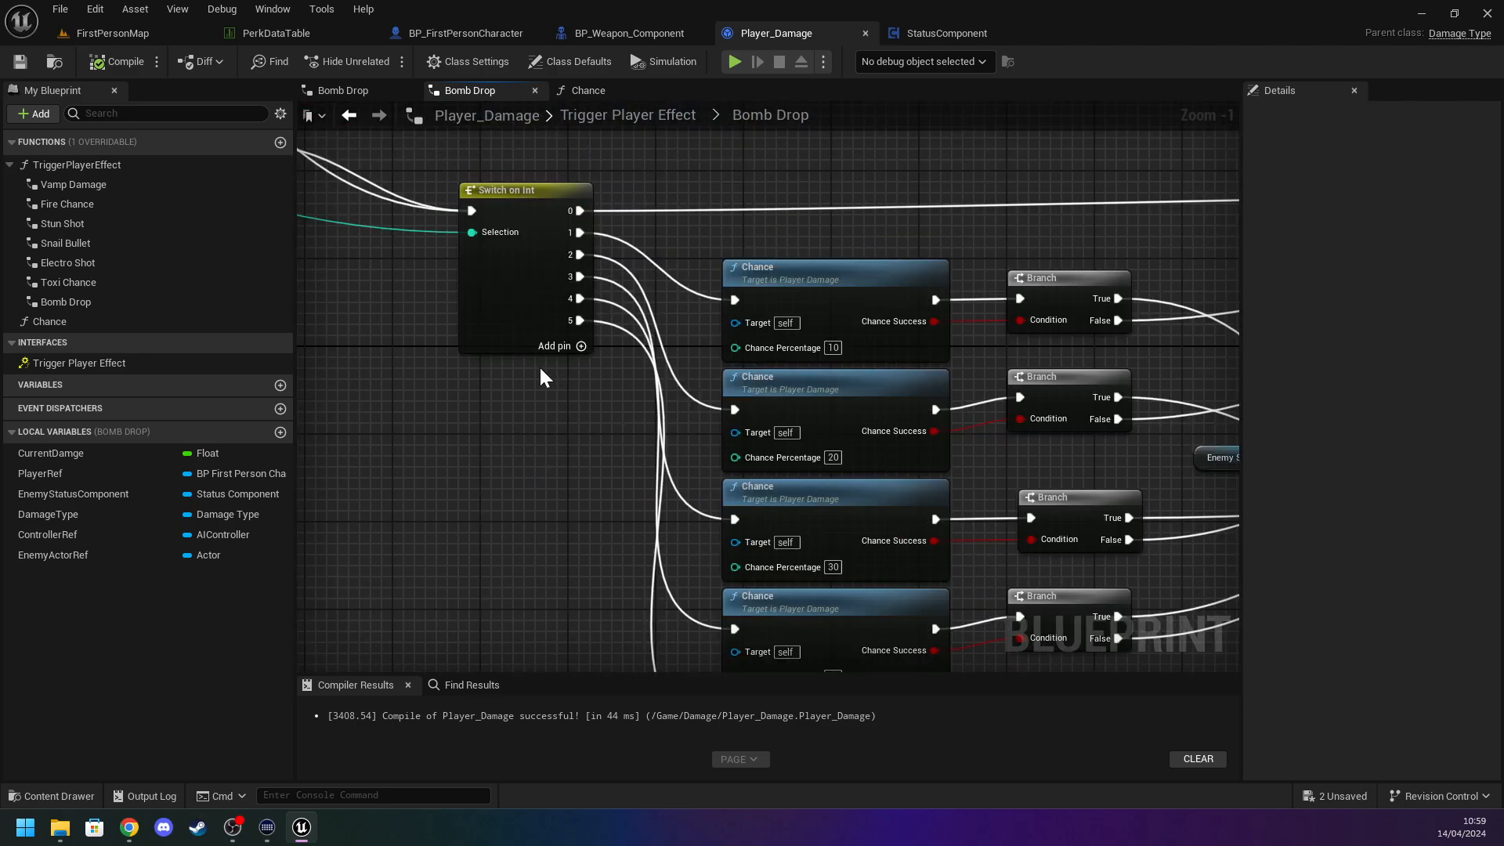
right_click_drag(595, 426, 332, 317)
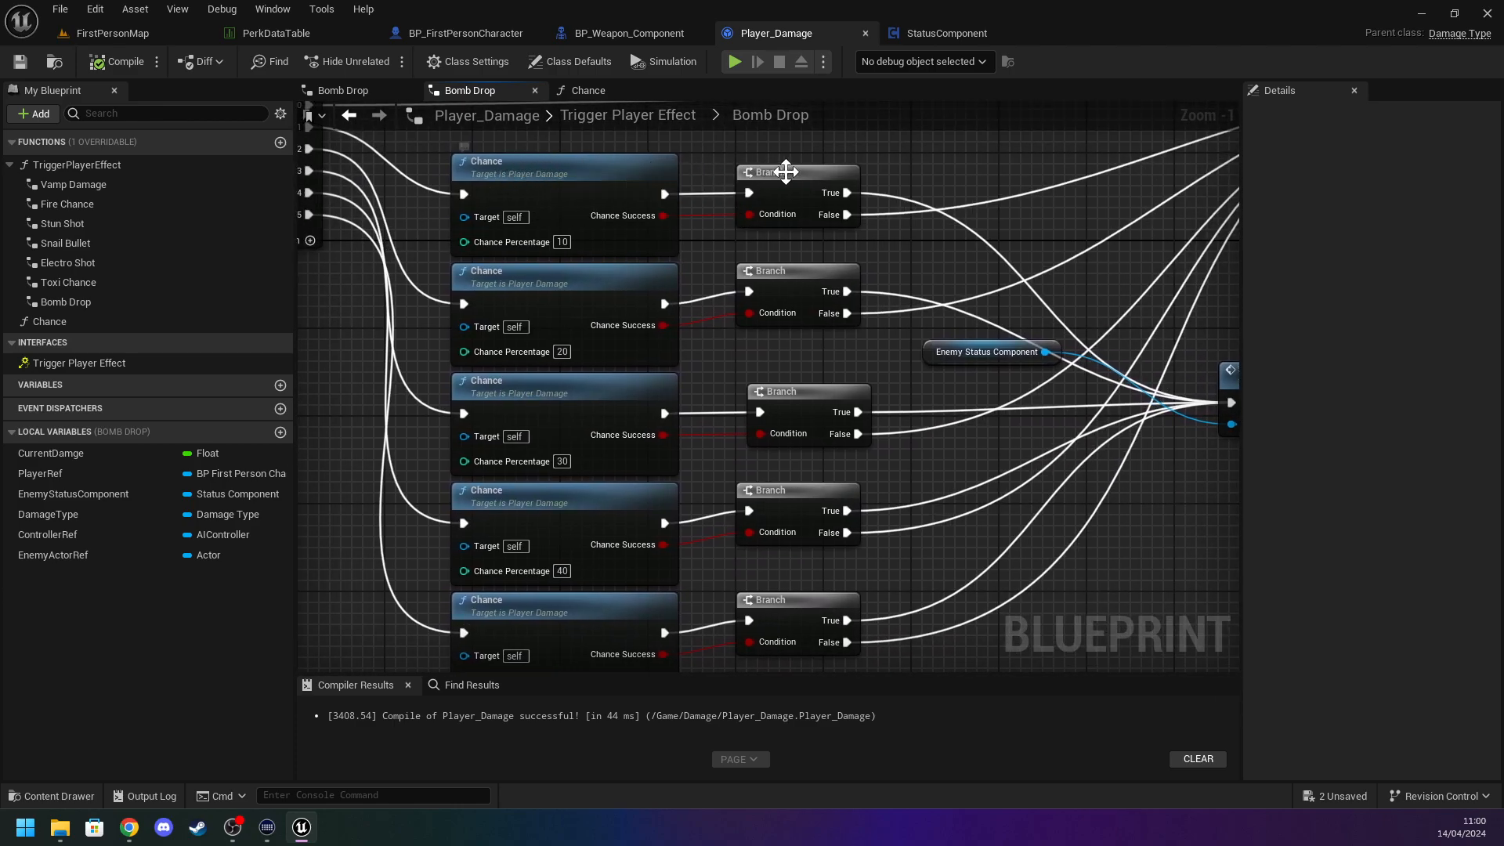
Shift the first Branch node in Bomb Drop slightly, set the bomb_drop Check Tiers call's Perk Tiers to 5, and save BP_FirstPersonCharacter.
left_click_drag(770, 172, 792, 172)
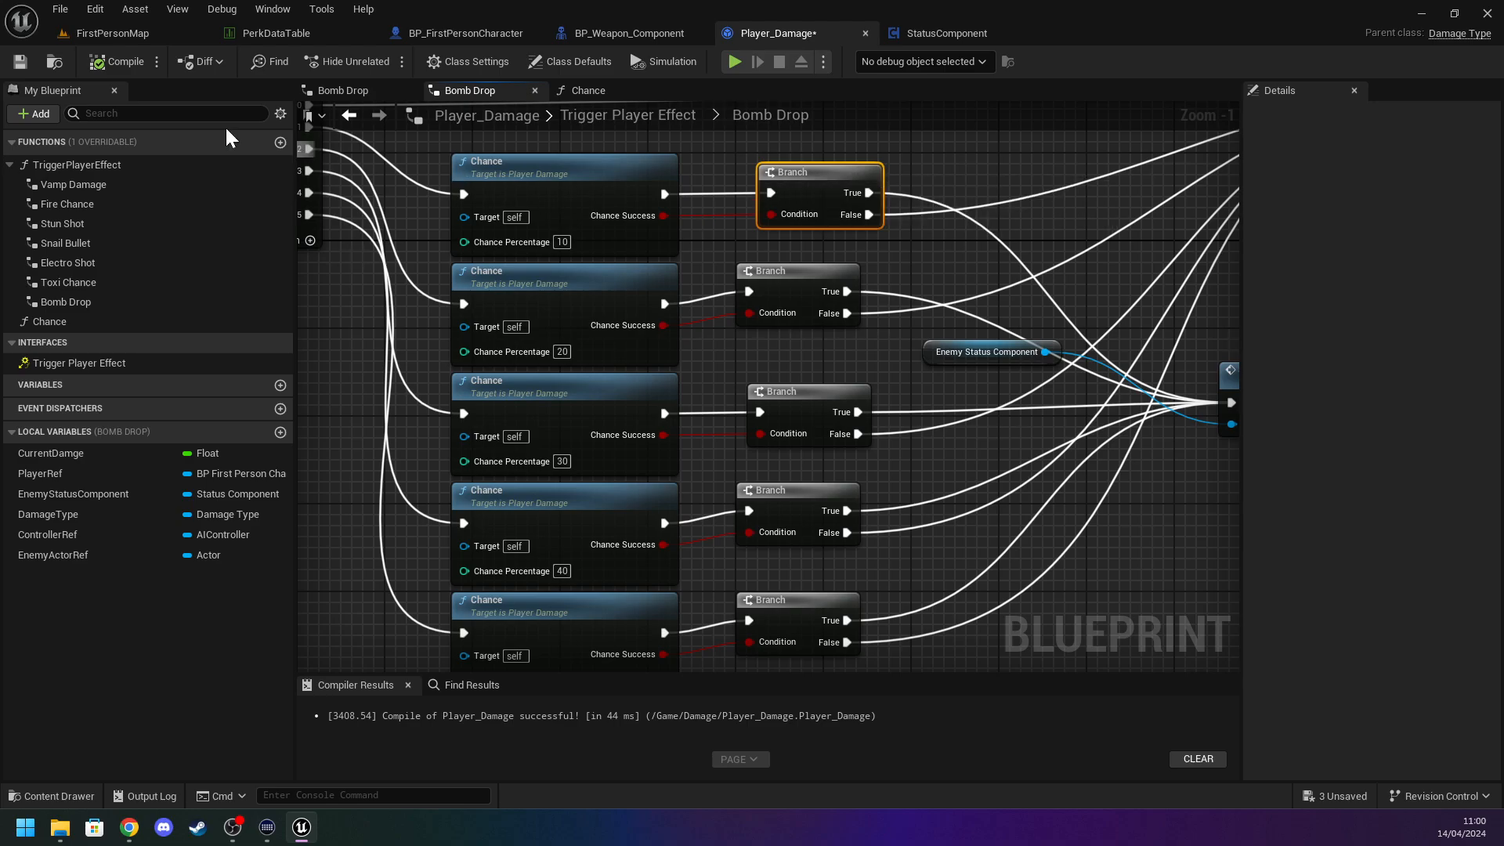
left_click(901, 32)
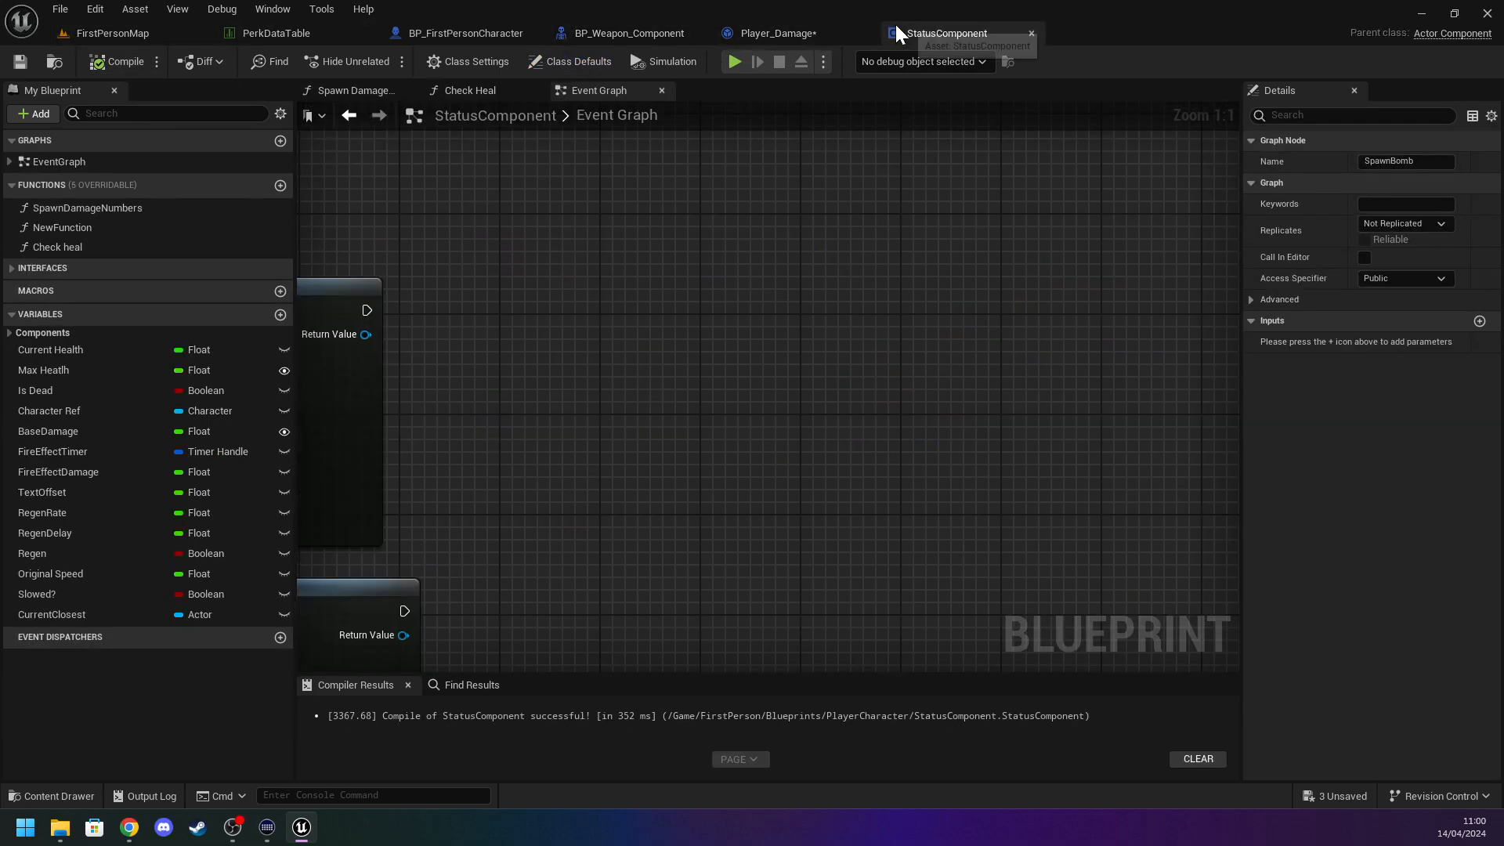
left_click(510, 31)
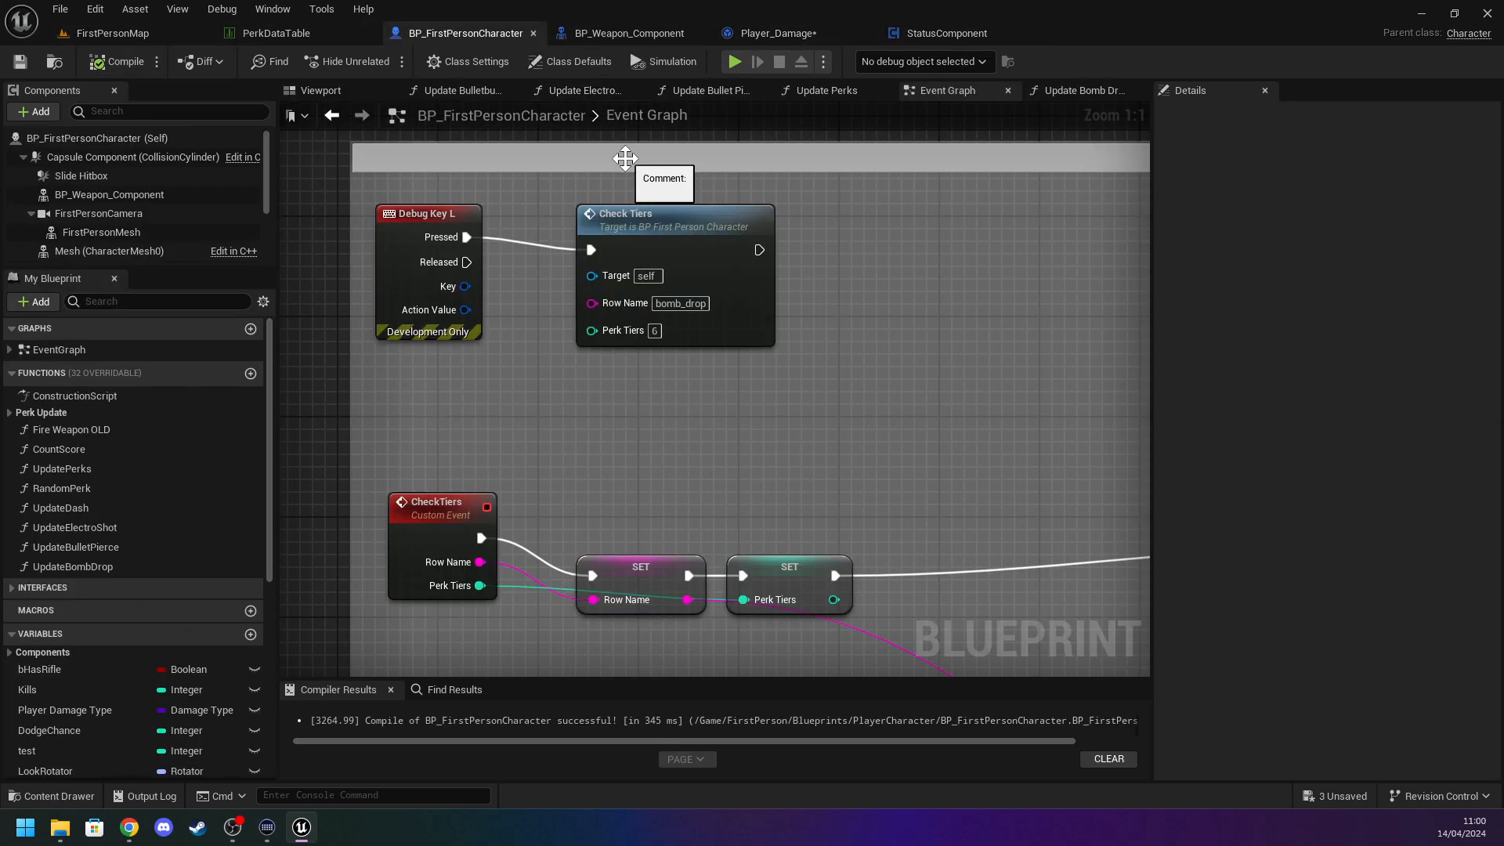
left_click(654, 330)
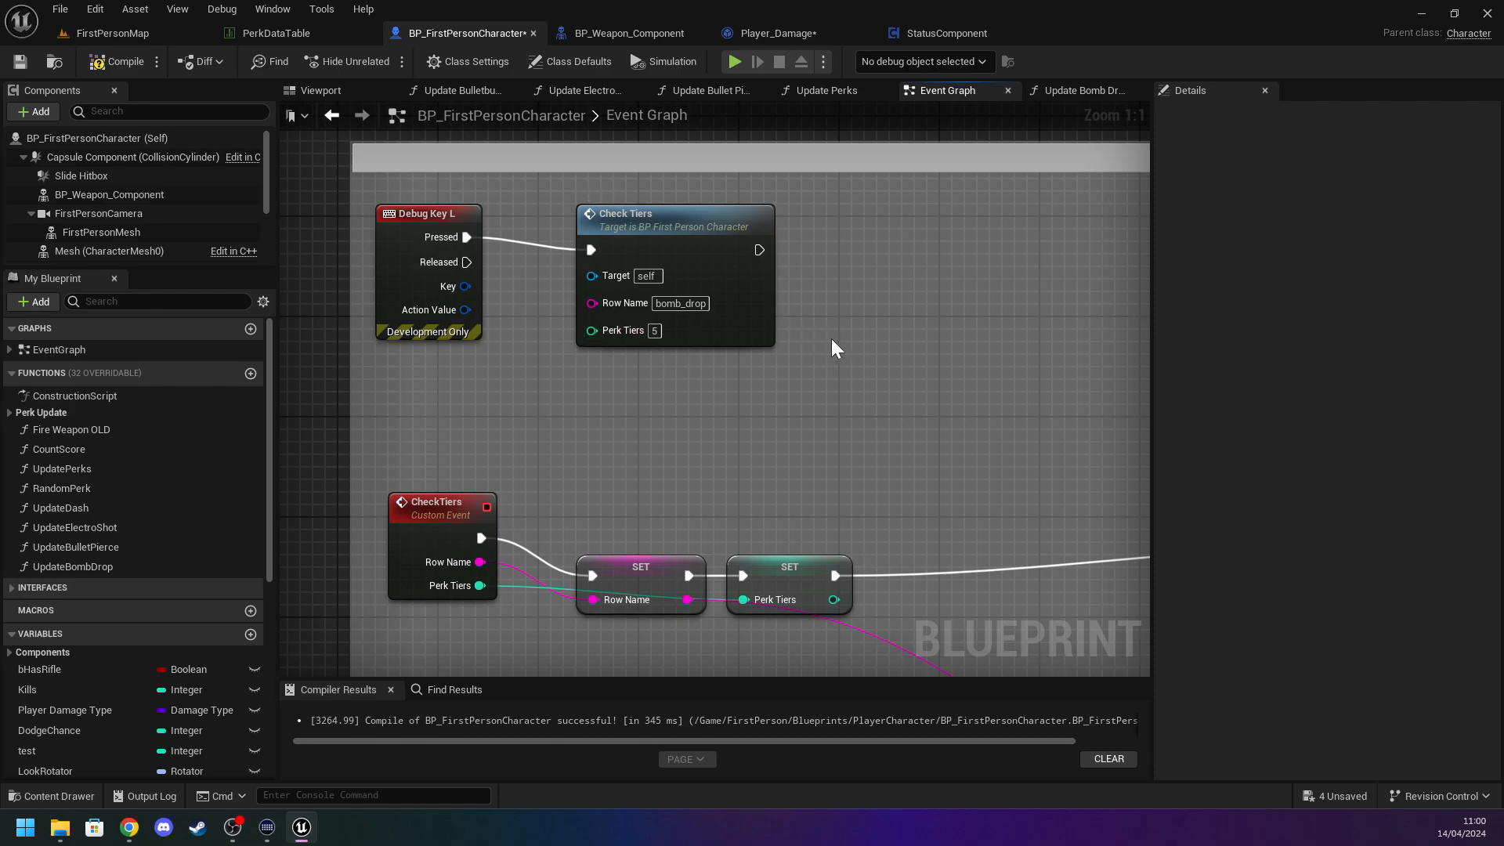
left_click(20, 61)
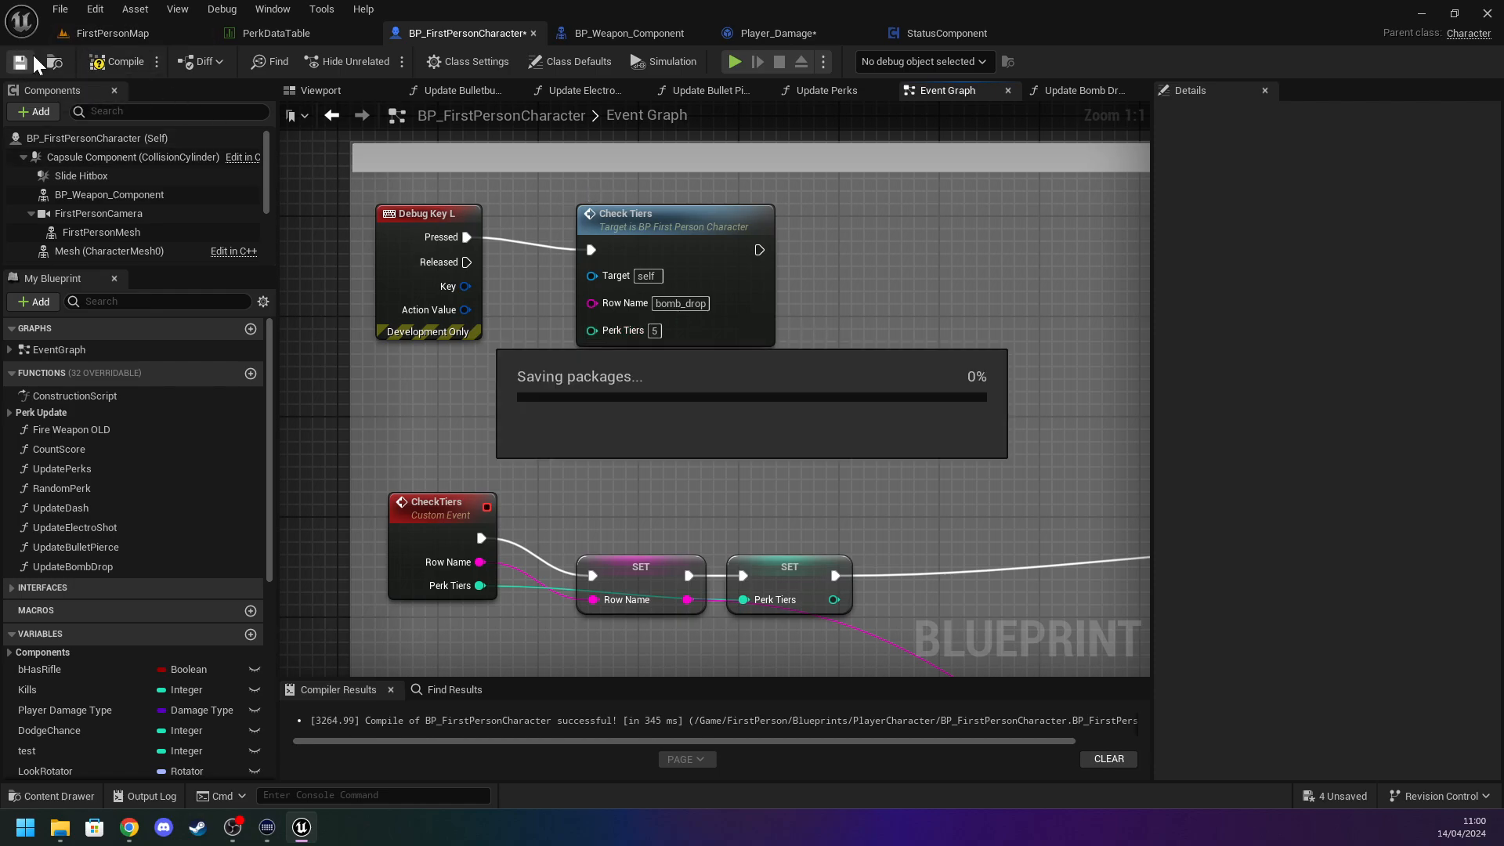
Play-test FirstPersonMap, shooting enemies repeatedly to check the tier 5 bomb drops and Chance prints, and end the session.
left_click(115, 31)
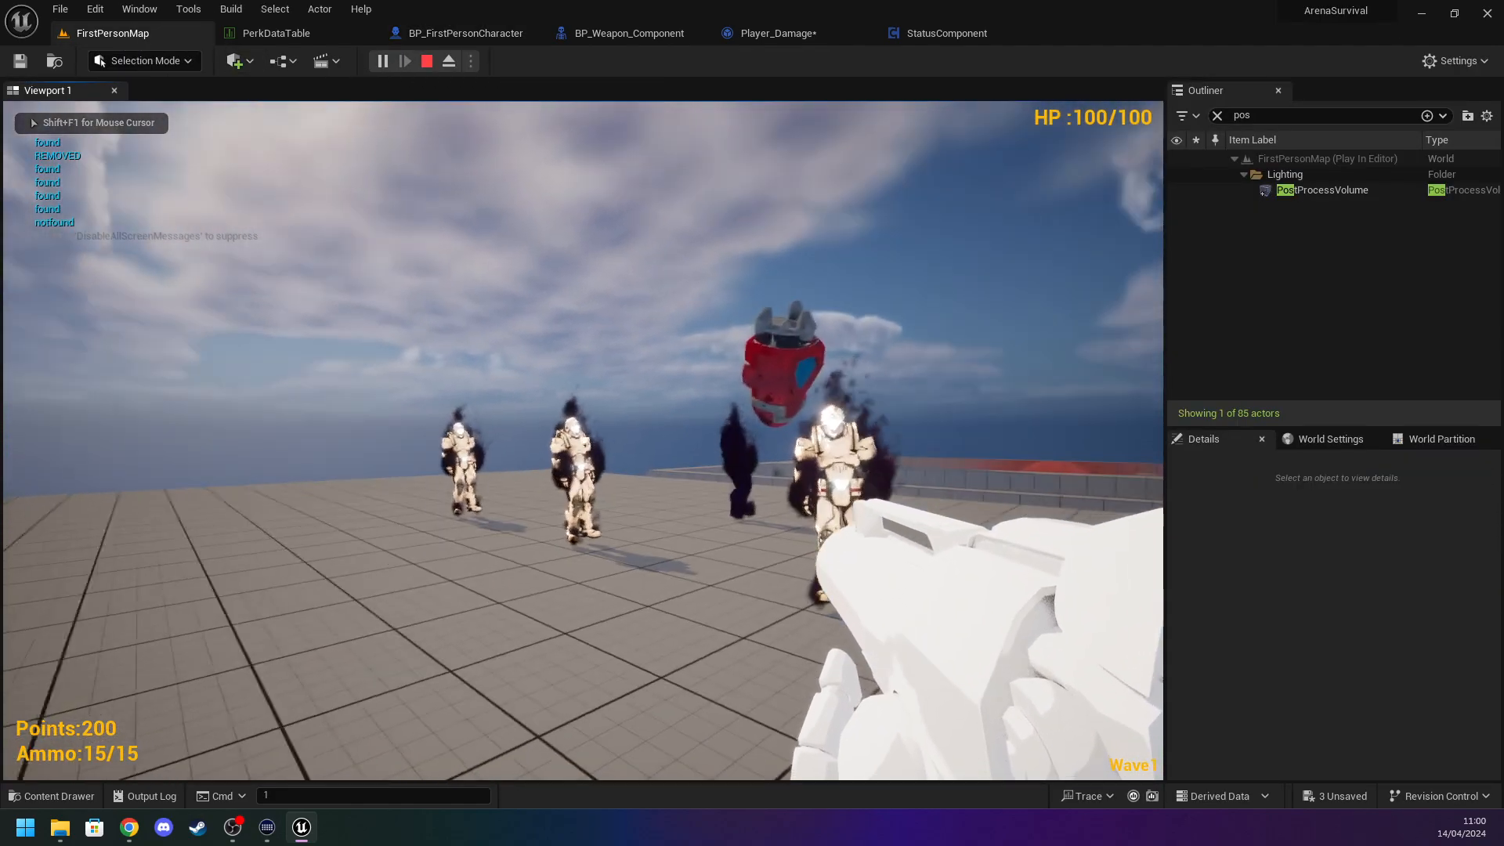
left_click(583, 440)
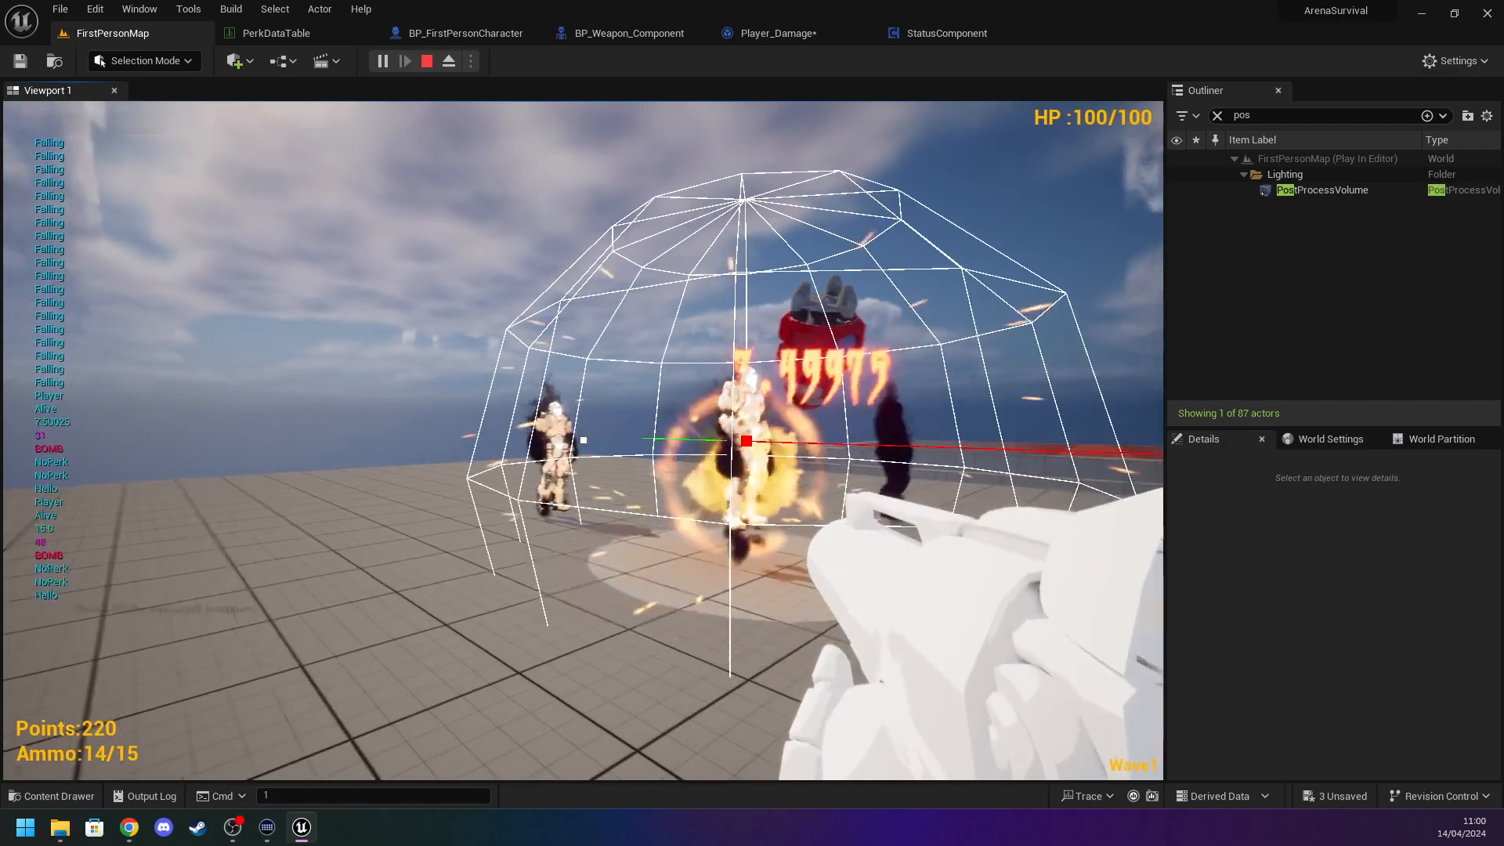
left_click(583, 440)
left_click(583, 440)
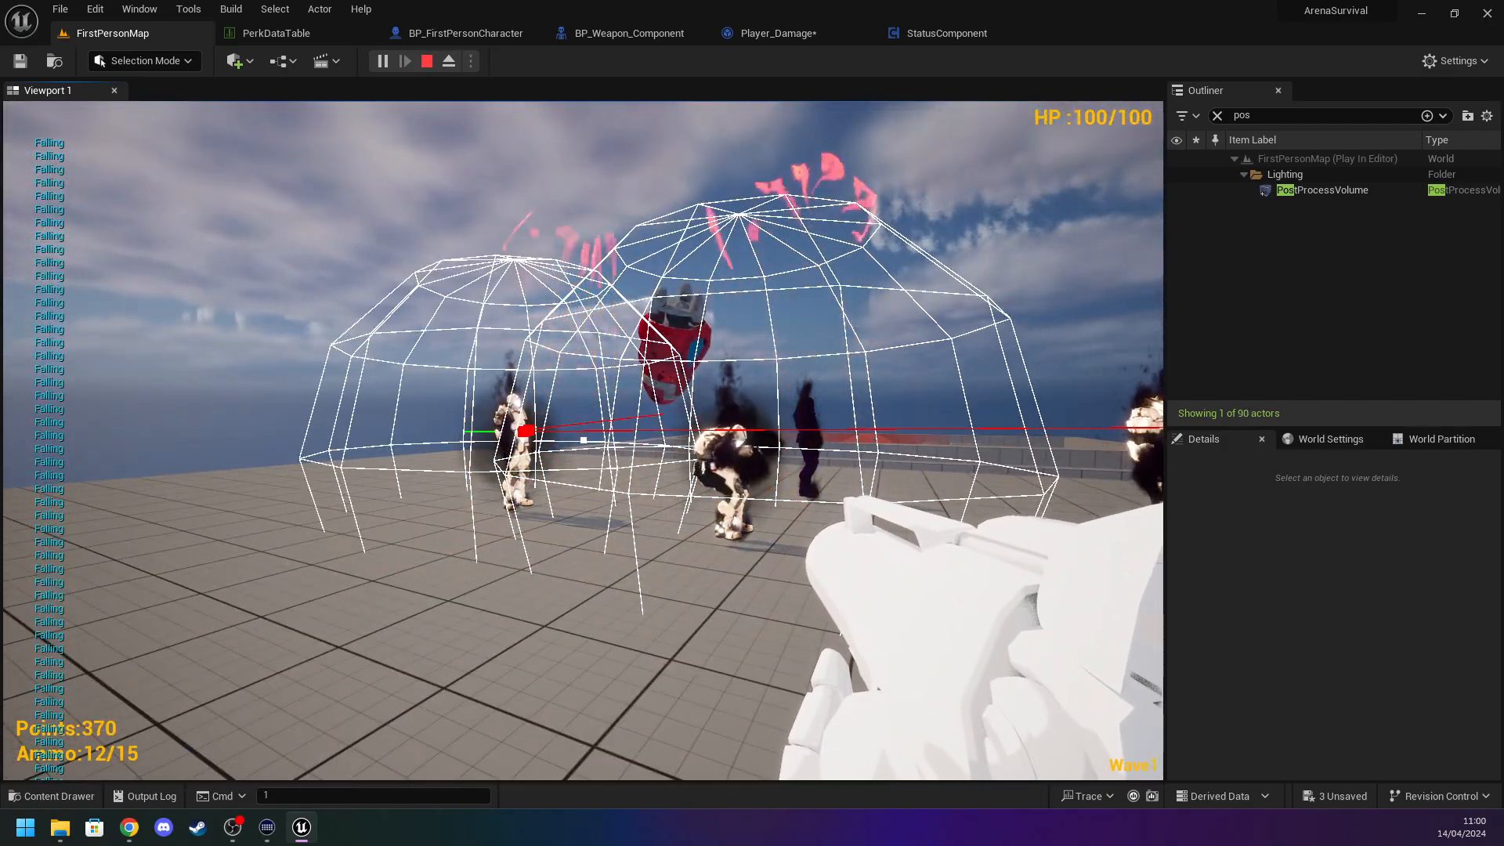
key("w")
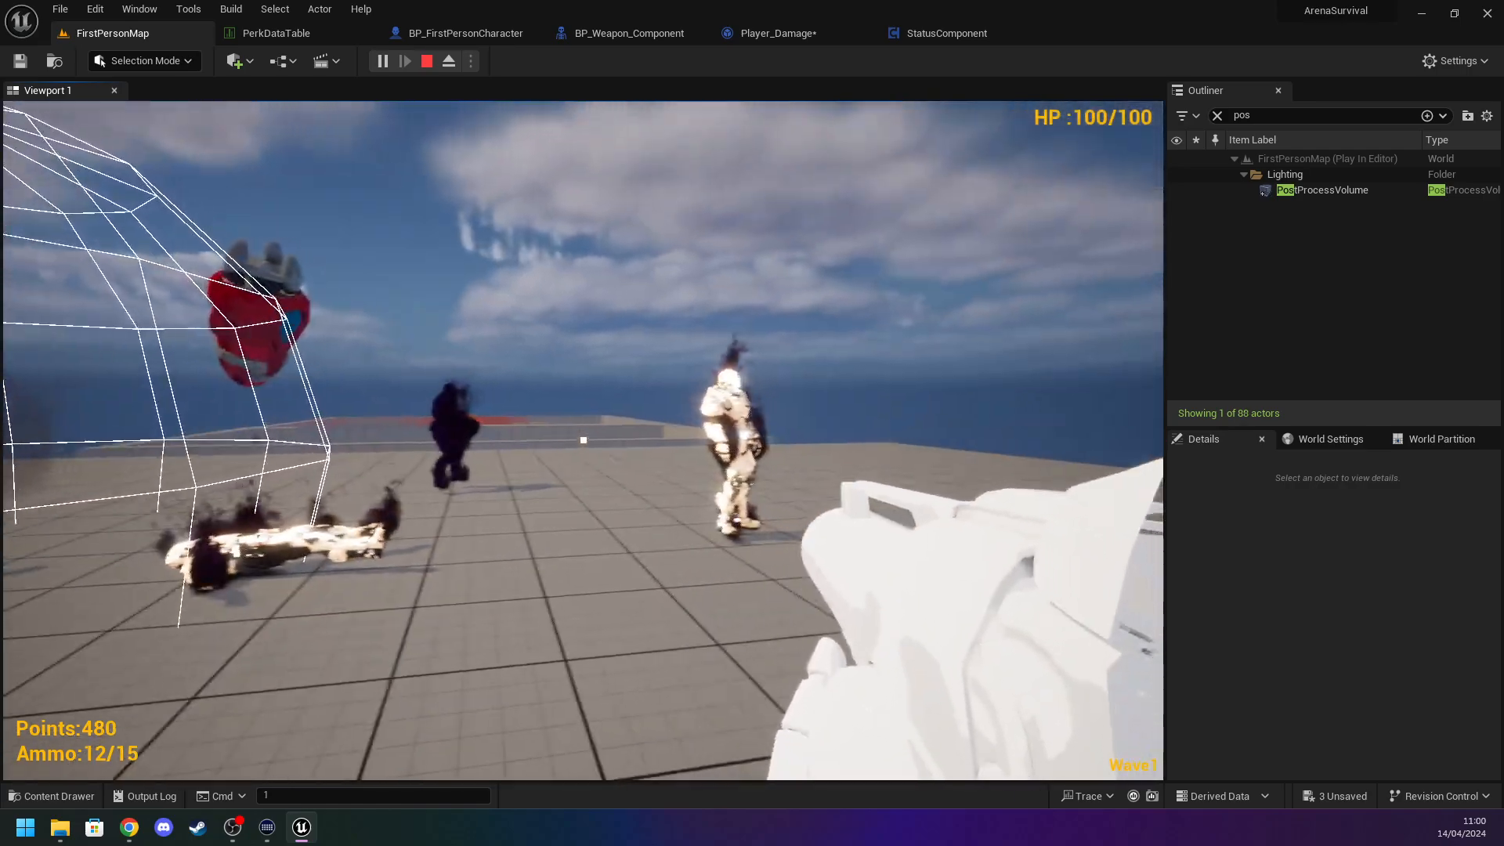
left_click(583, 440)
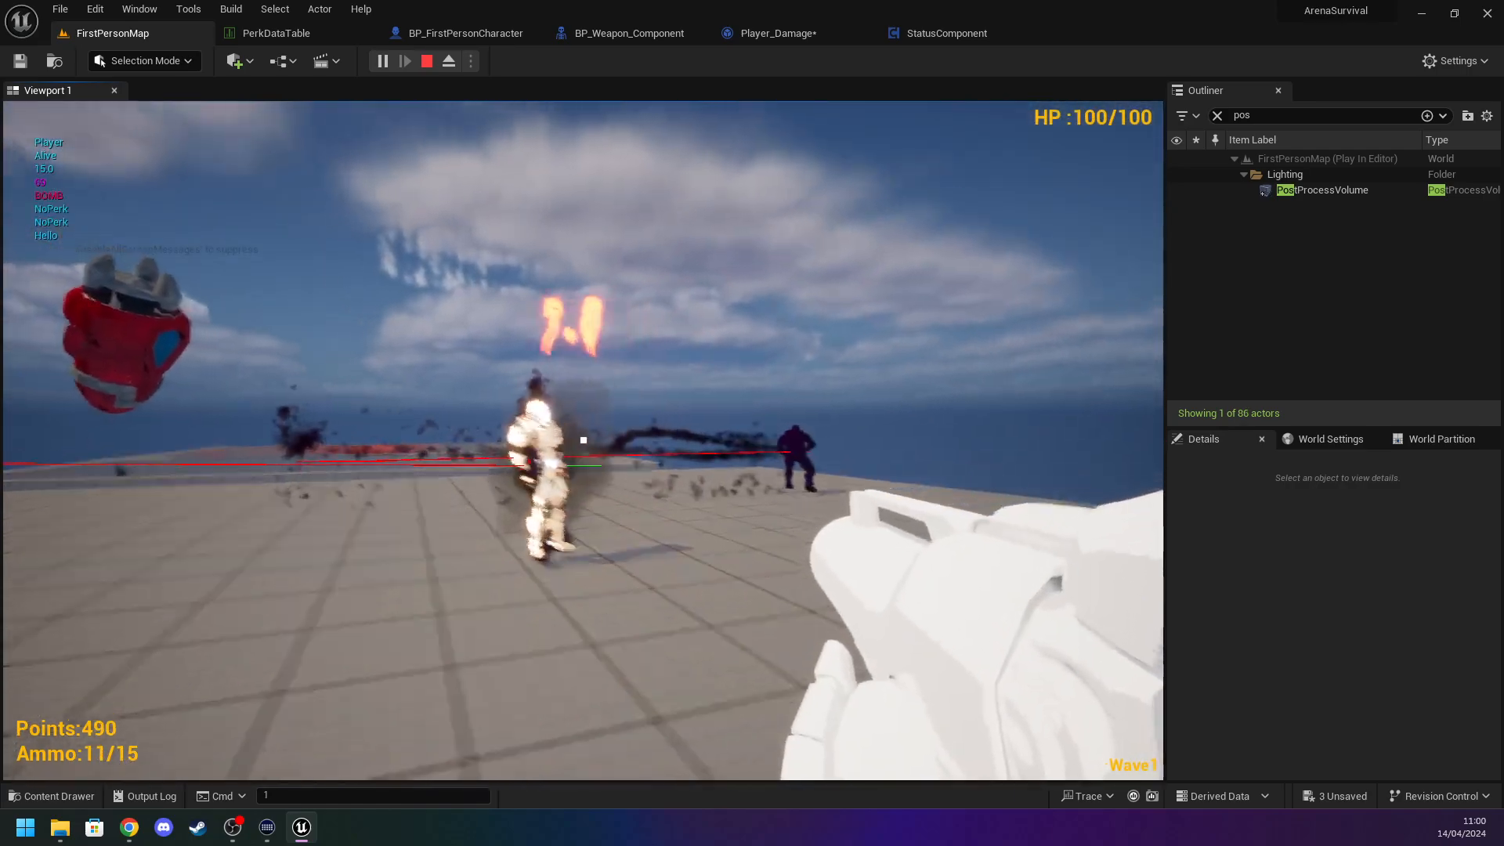
left_click(583, 440)
left_click(583, 440)
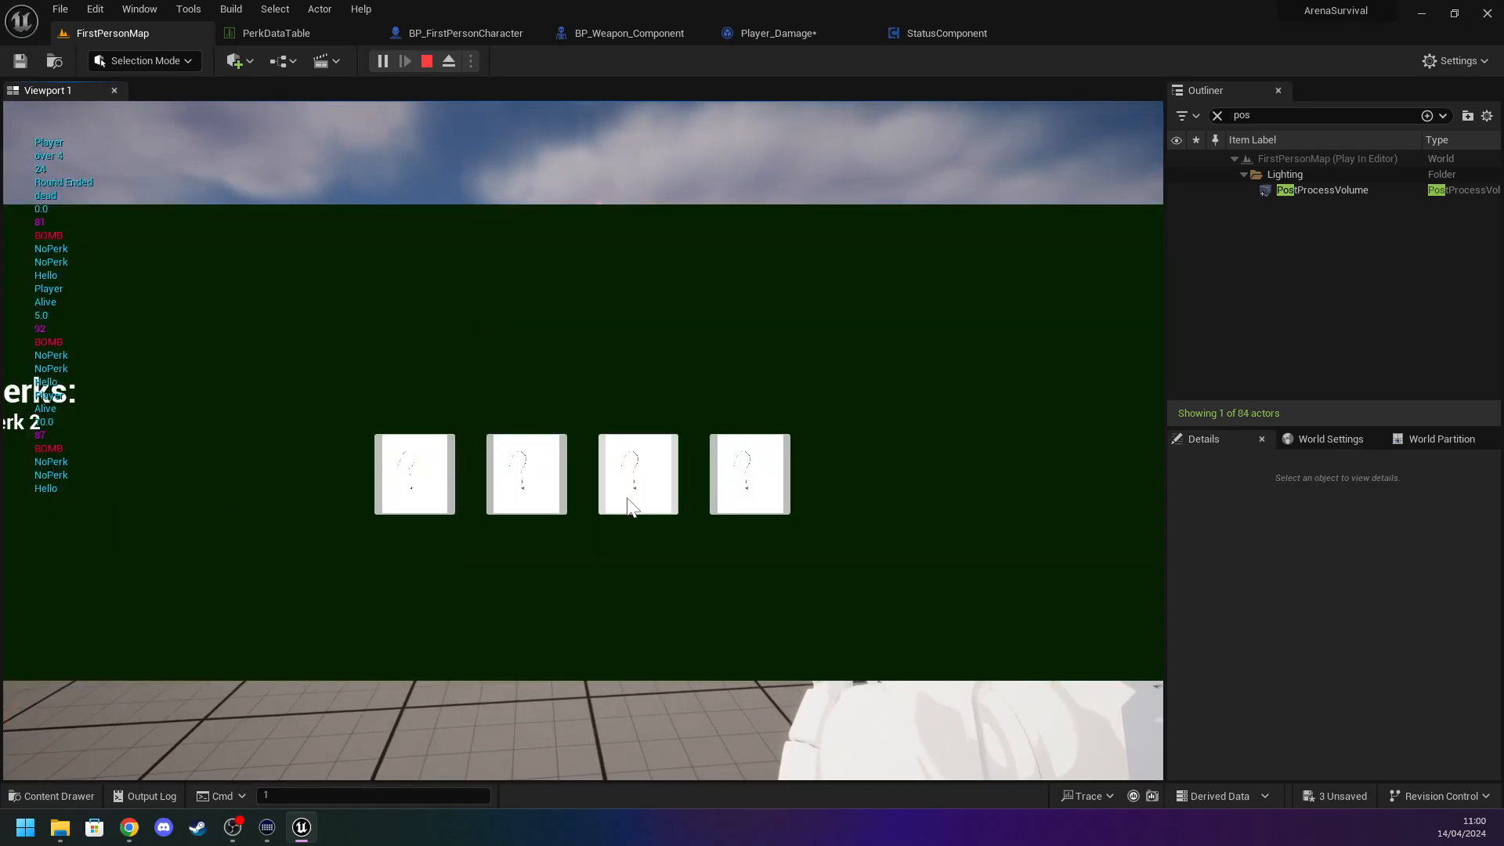
key("Escape")
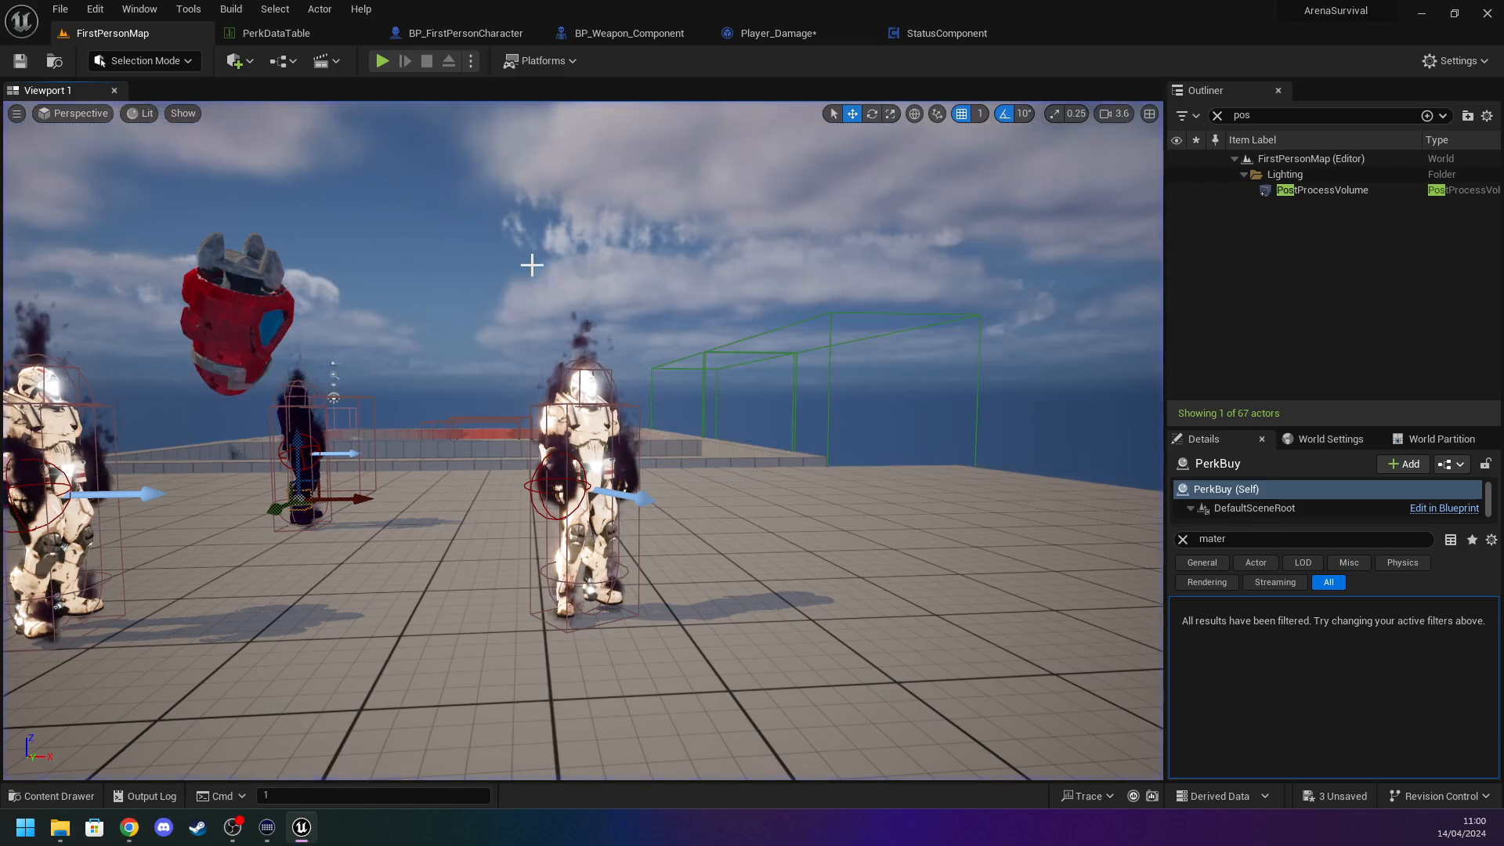
Run another play-test, shooting the platform enemies one at a time to check each bomb's explosion and damage, and end it.
left_click(382, 61)
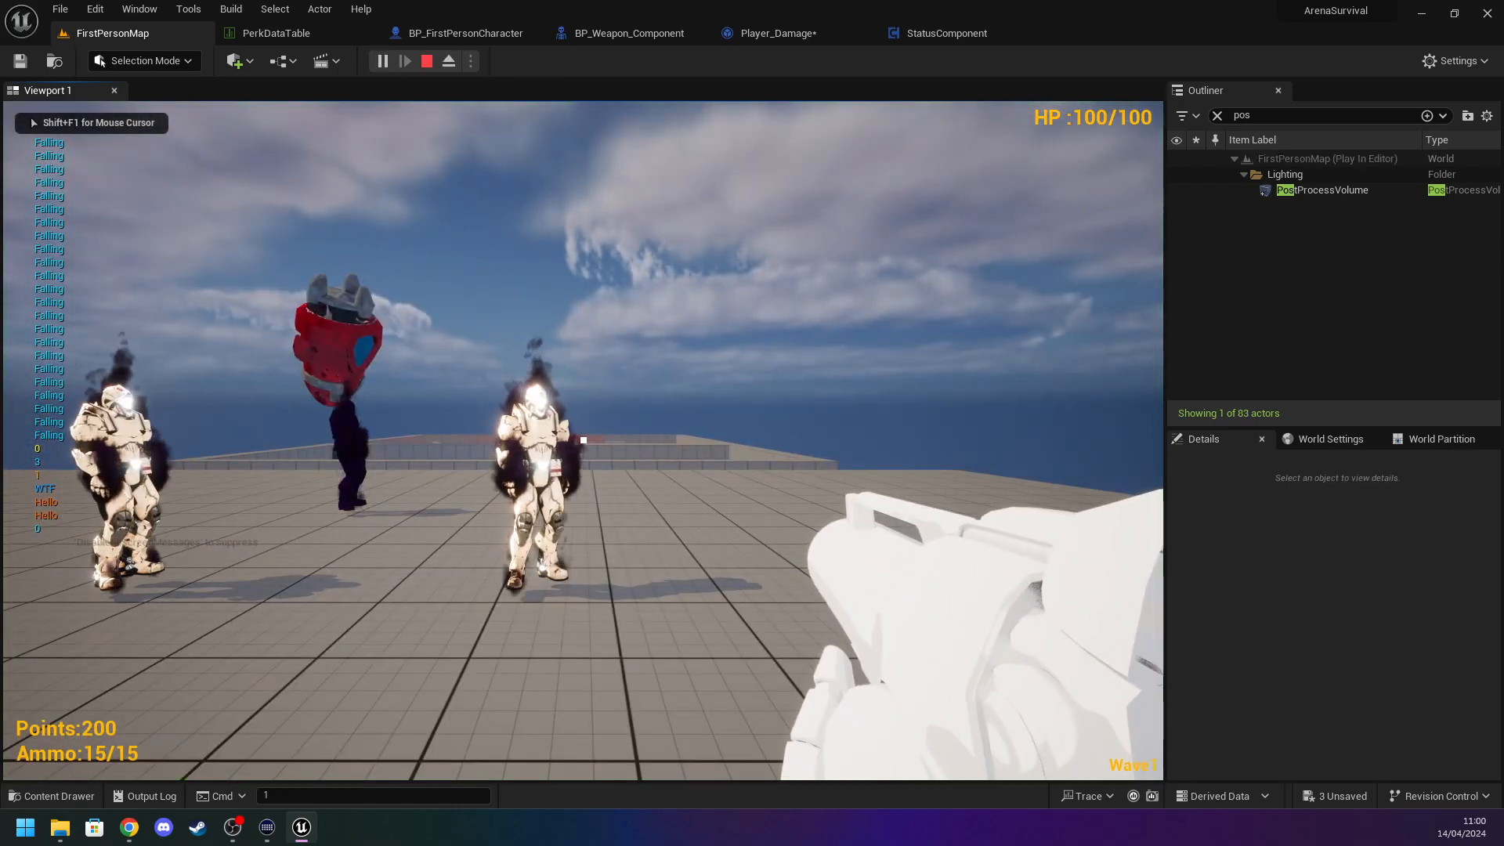
left_click(583, 440)
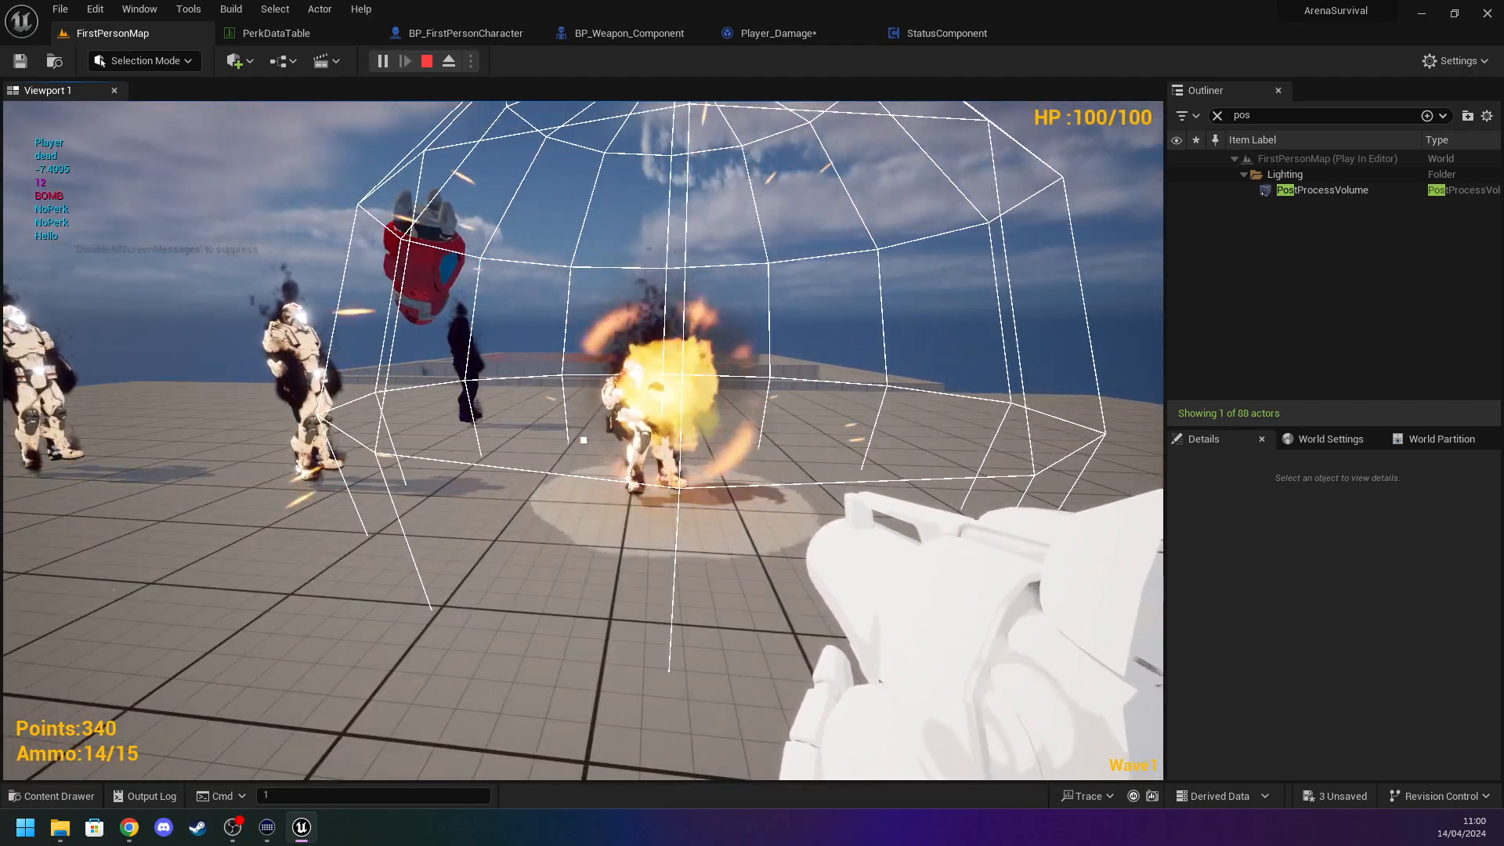
key("a")
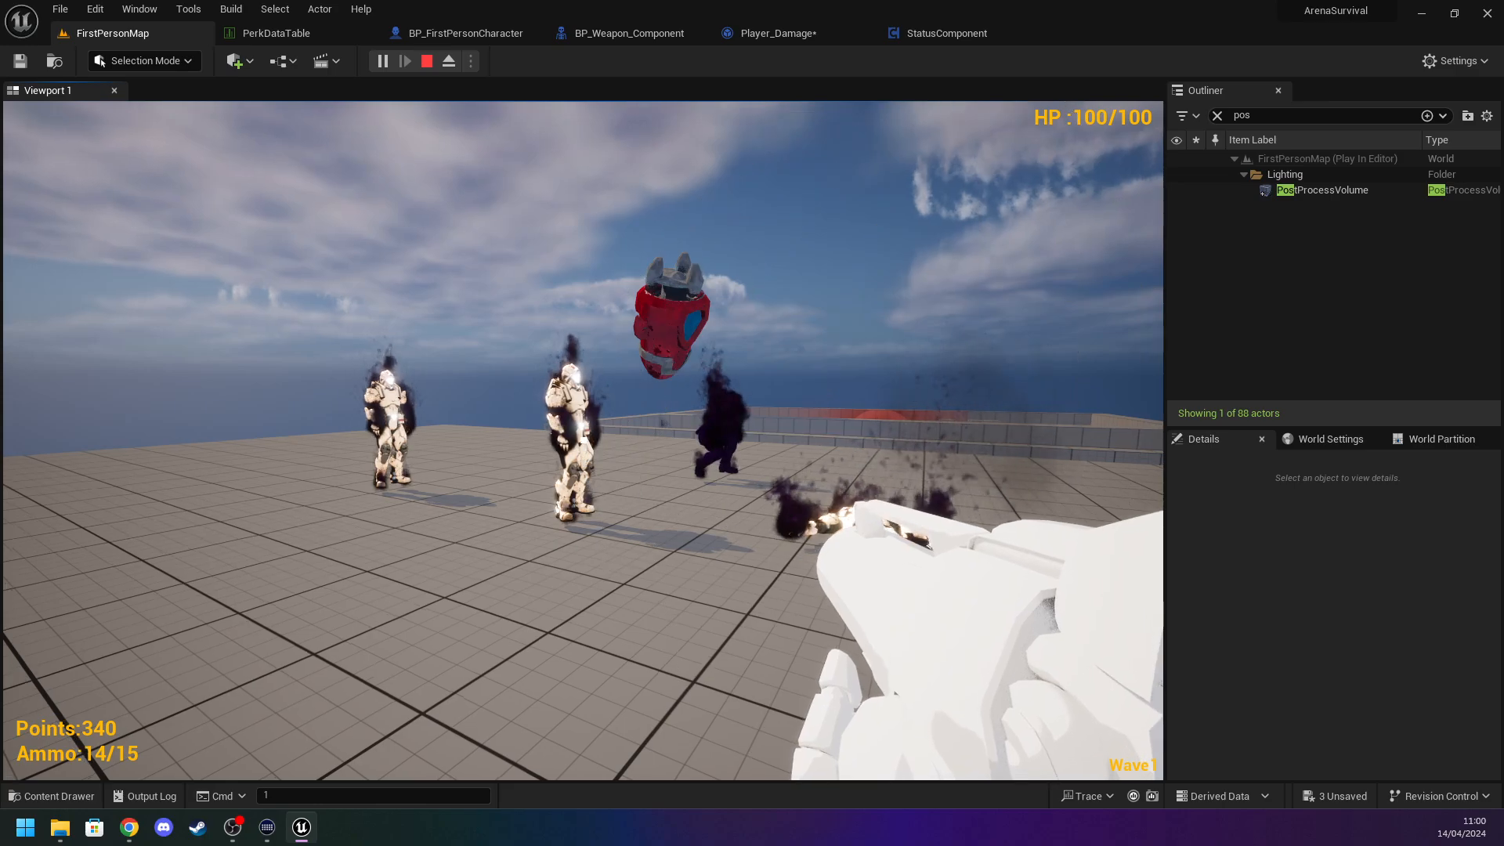
left_click(584, 440)
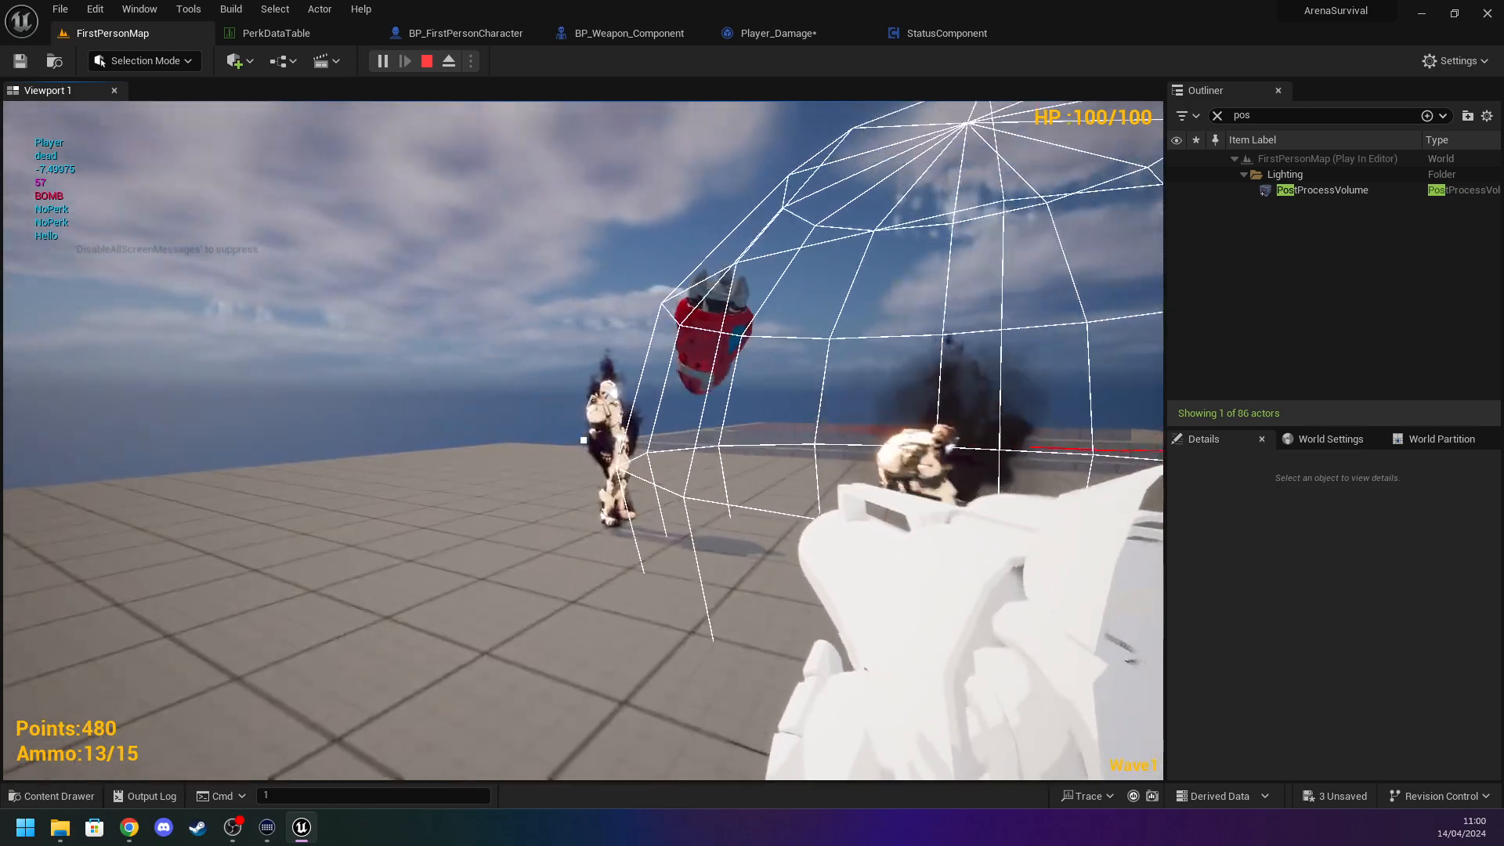
left_click(584, 440)
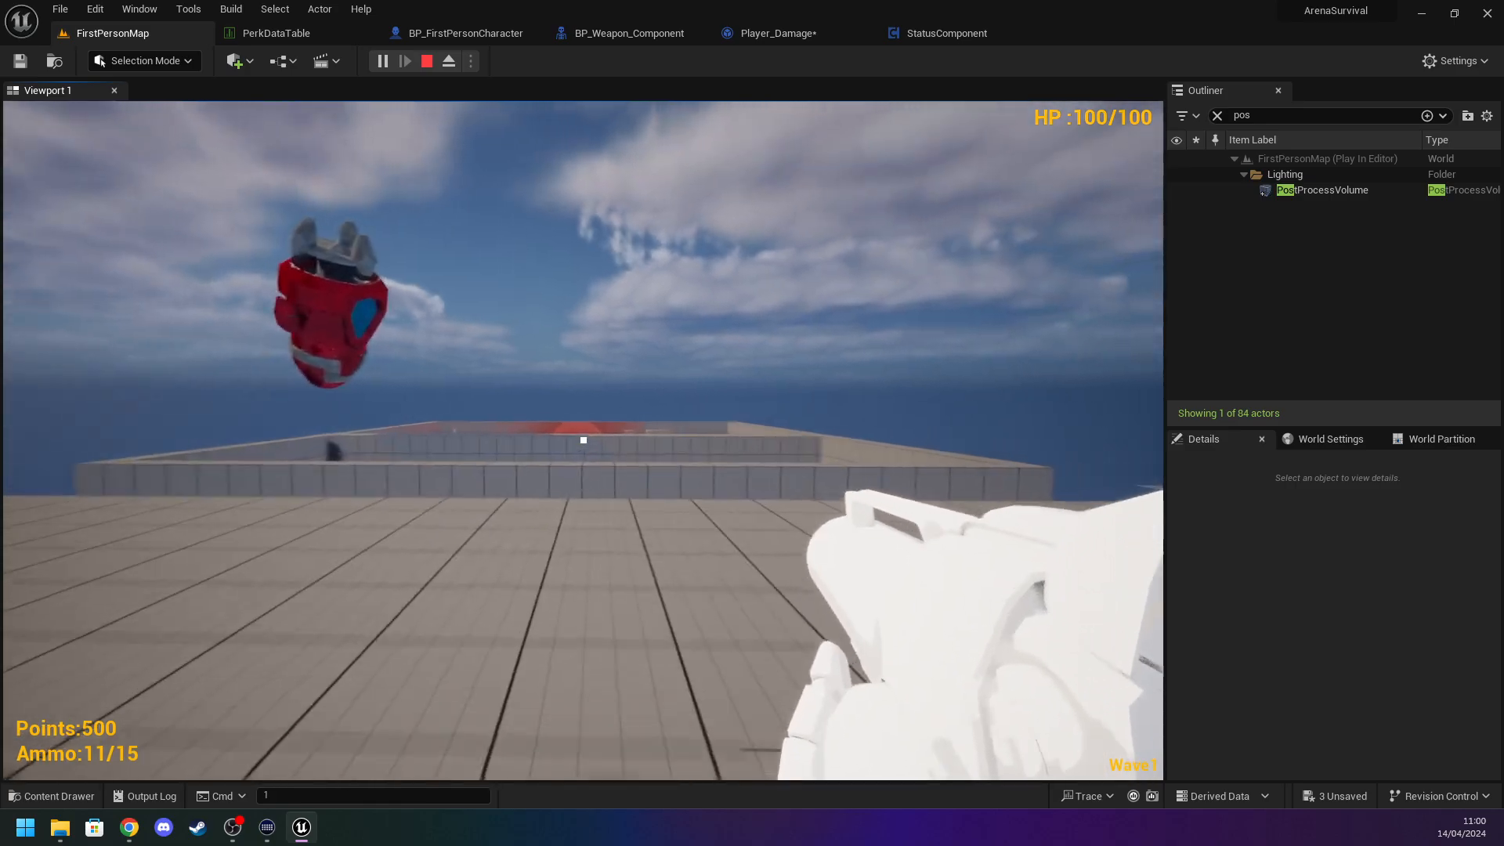
key("Escape")
Play-test from inside the walled arena, shooting the approaching group of enemies to check bomb drops in combat, and end the session.
key("w")
right_click_drag(385, 195, 274, 219)
left_click(383, 61)
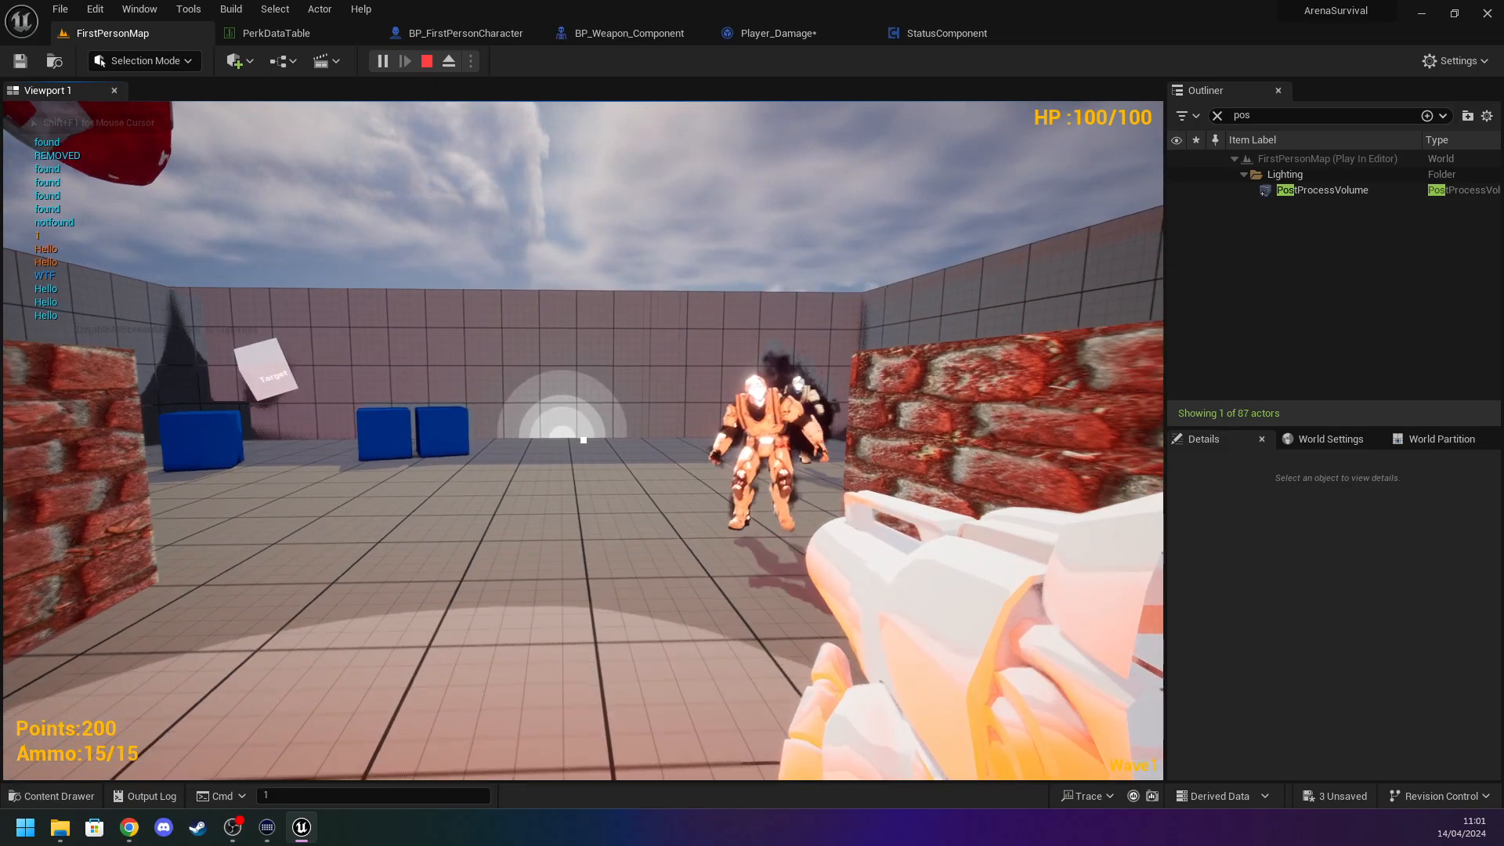
left_click(583, 440)
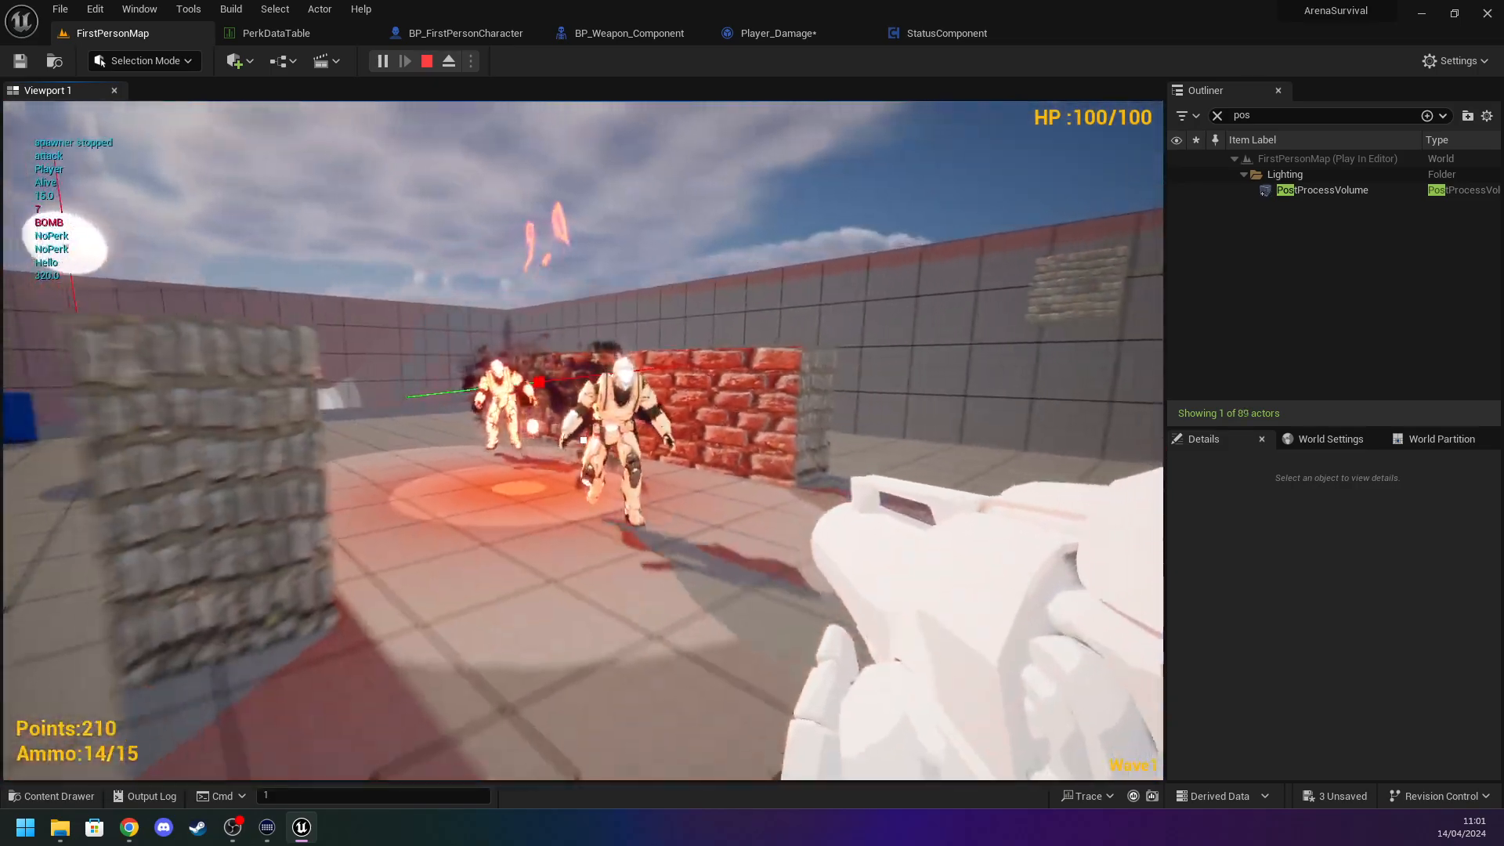
key("w")
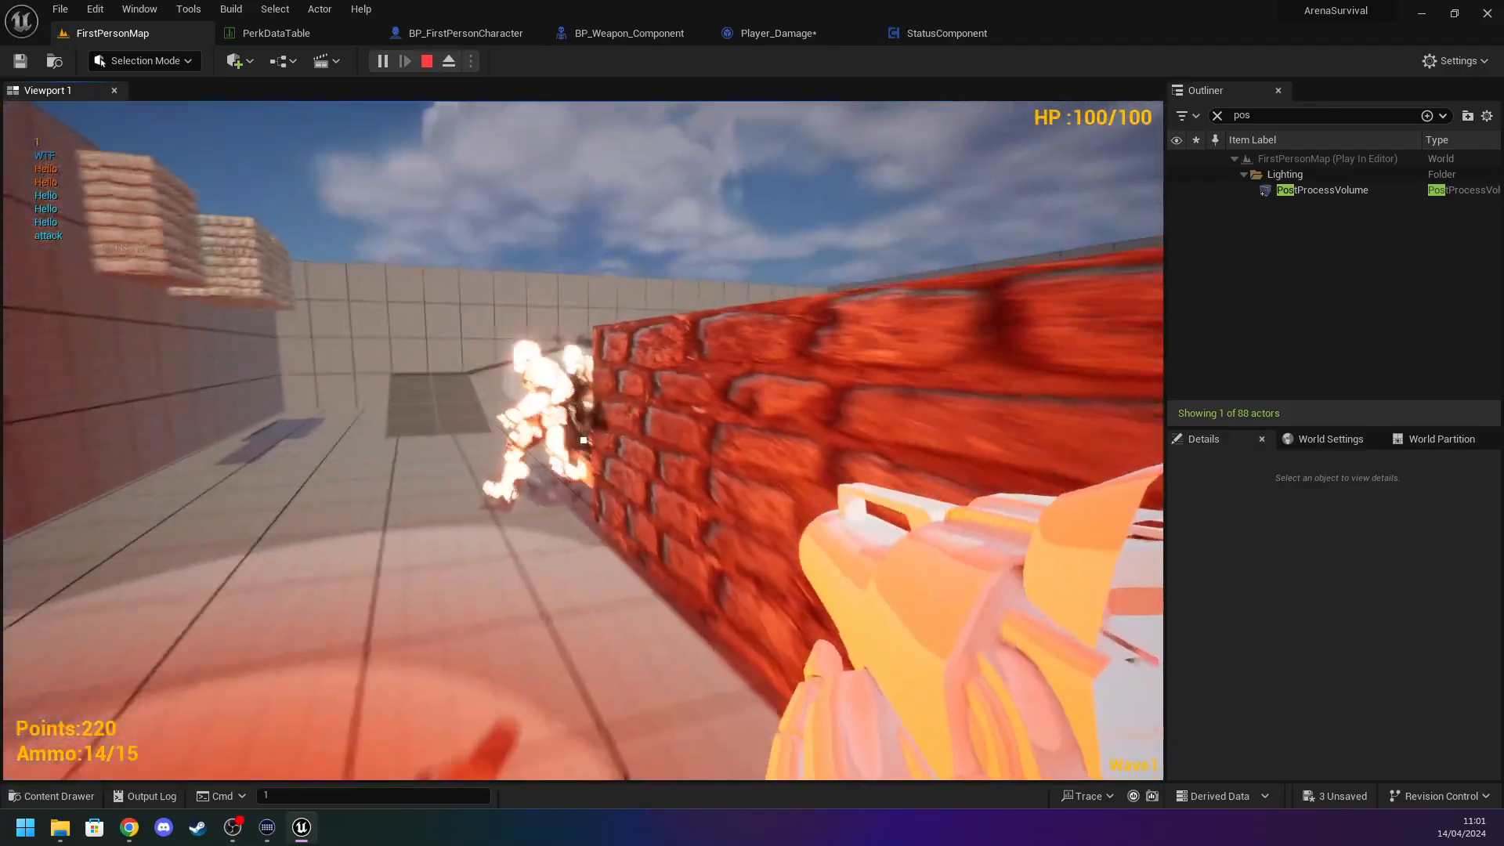
left_click(583, 440)
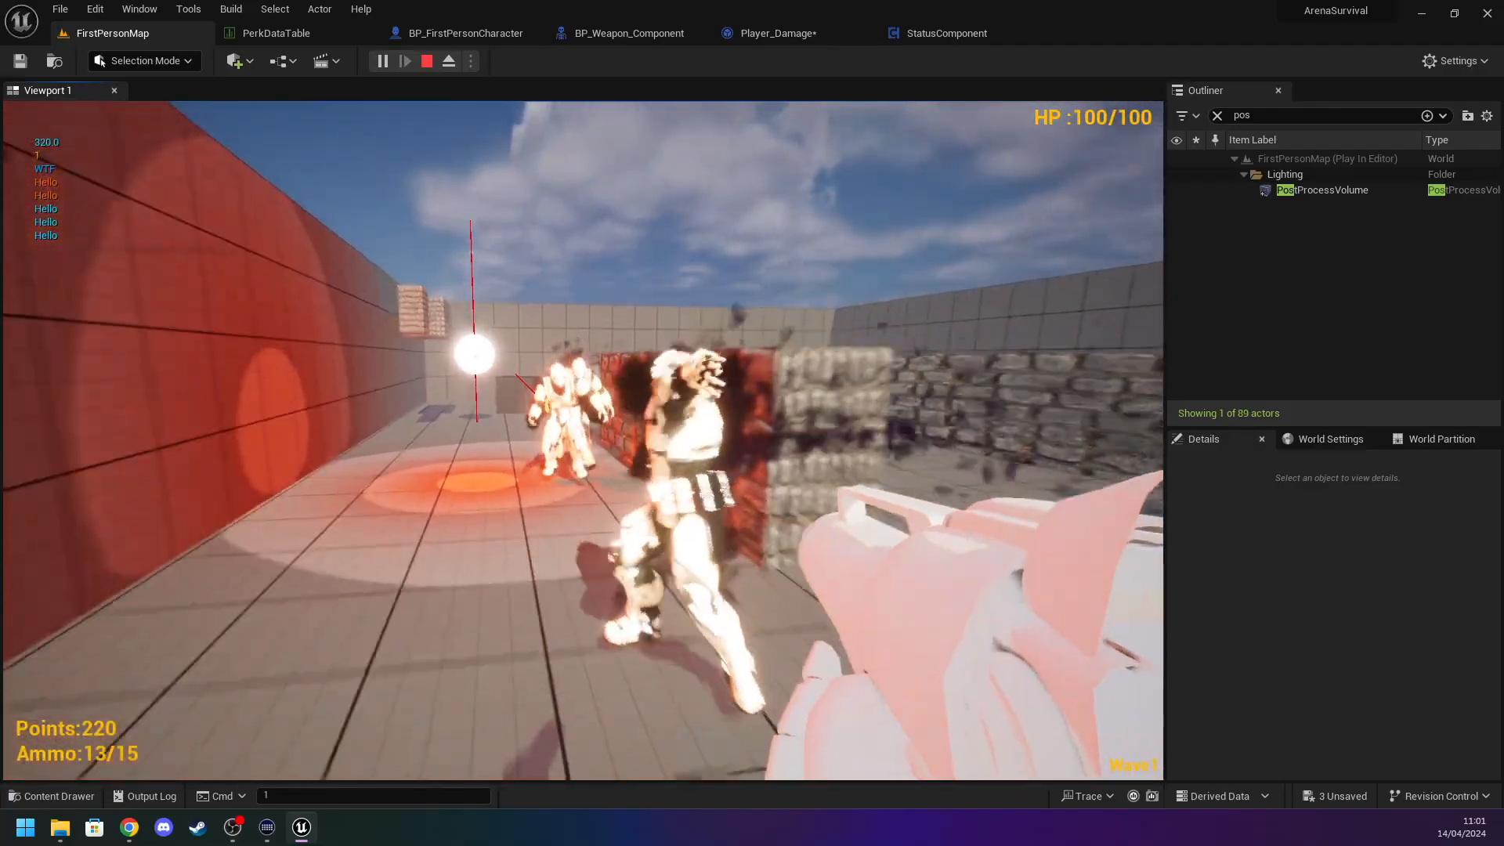
left_click(583, 440)
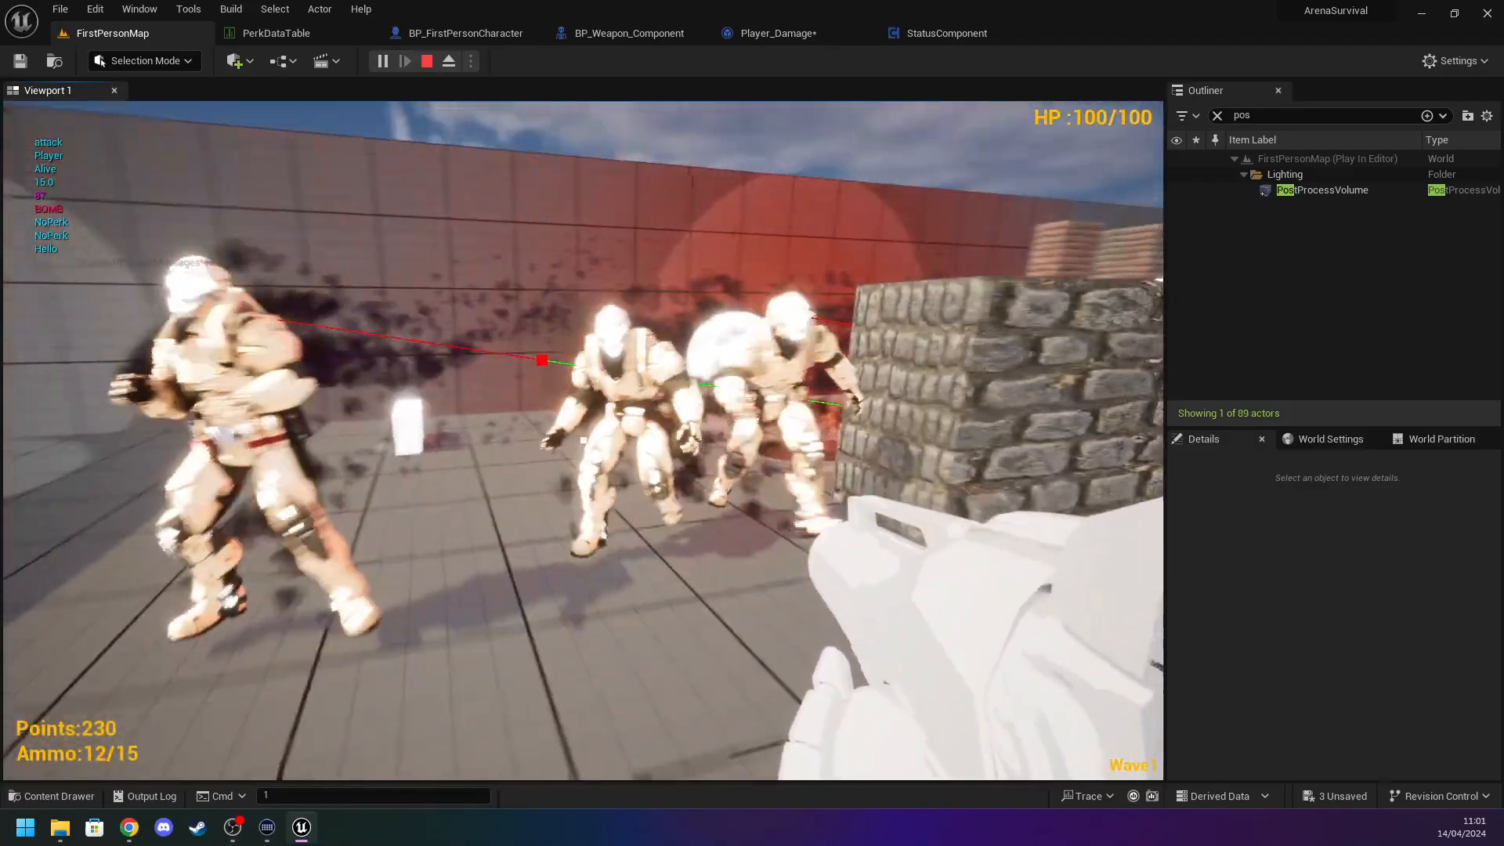
left_click(583, 440)
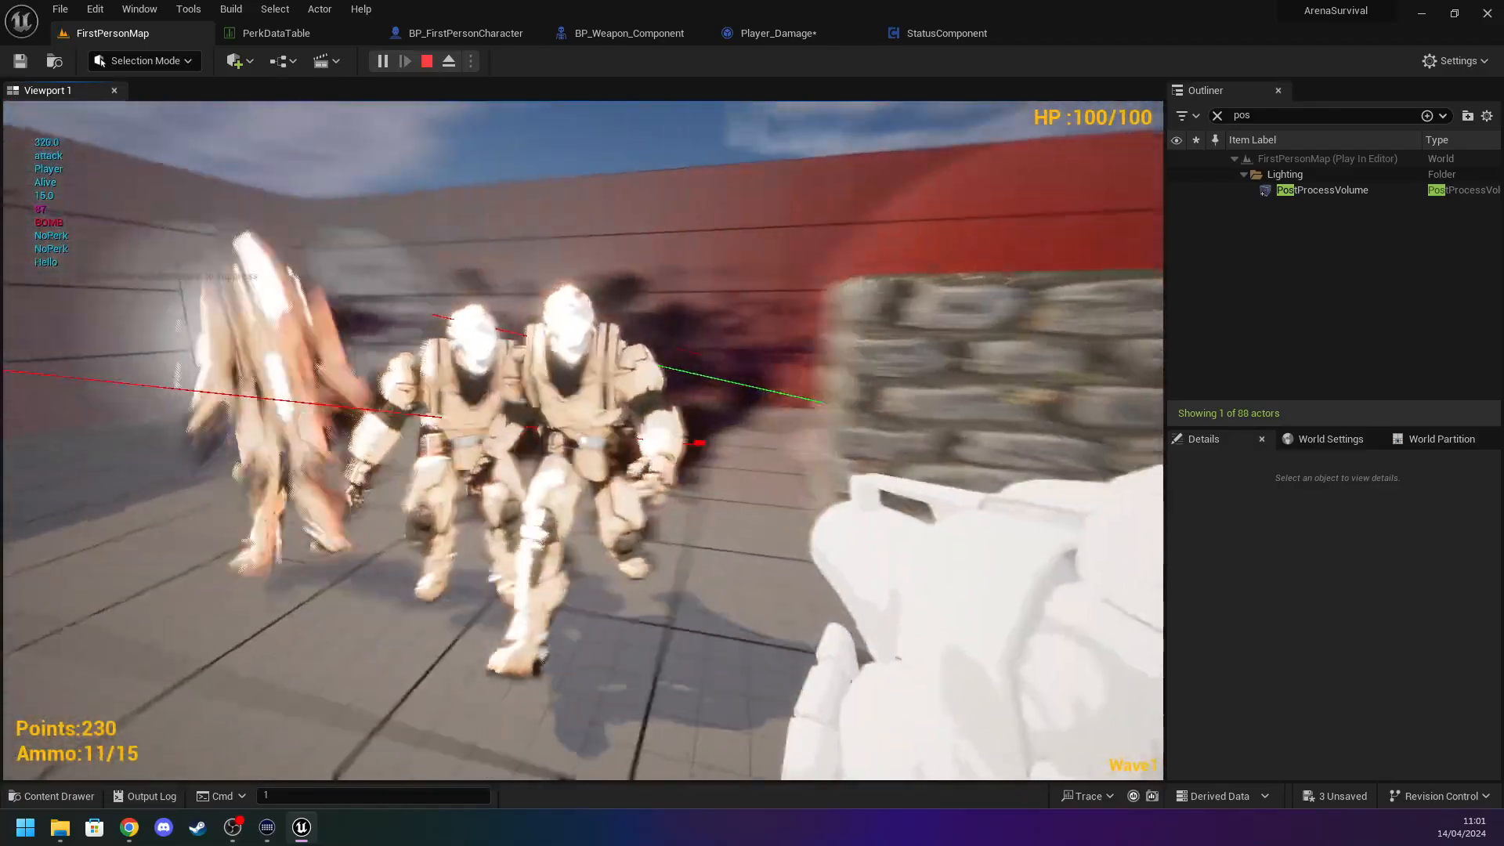
left_click(582, 440)
left_click(583, 440)
left_click(583, 440)
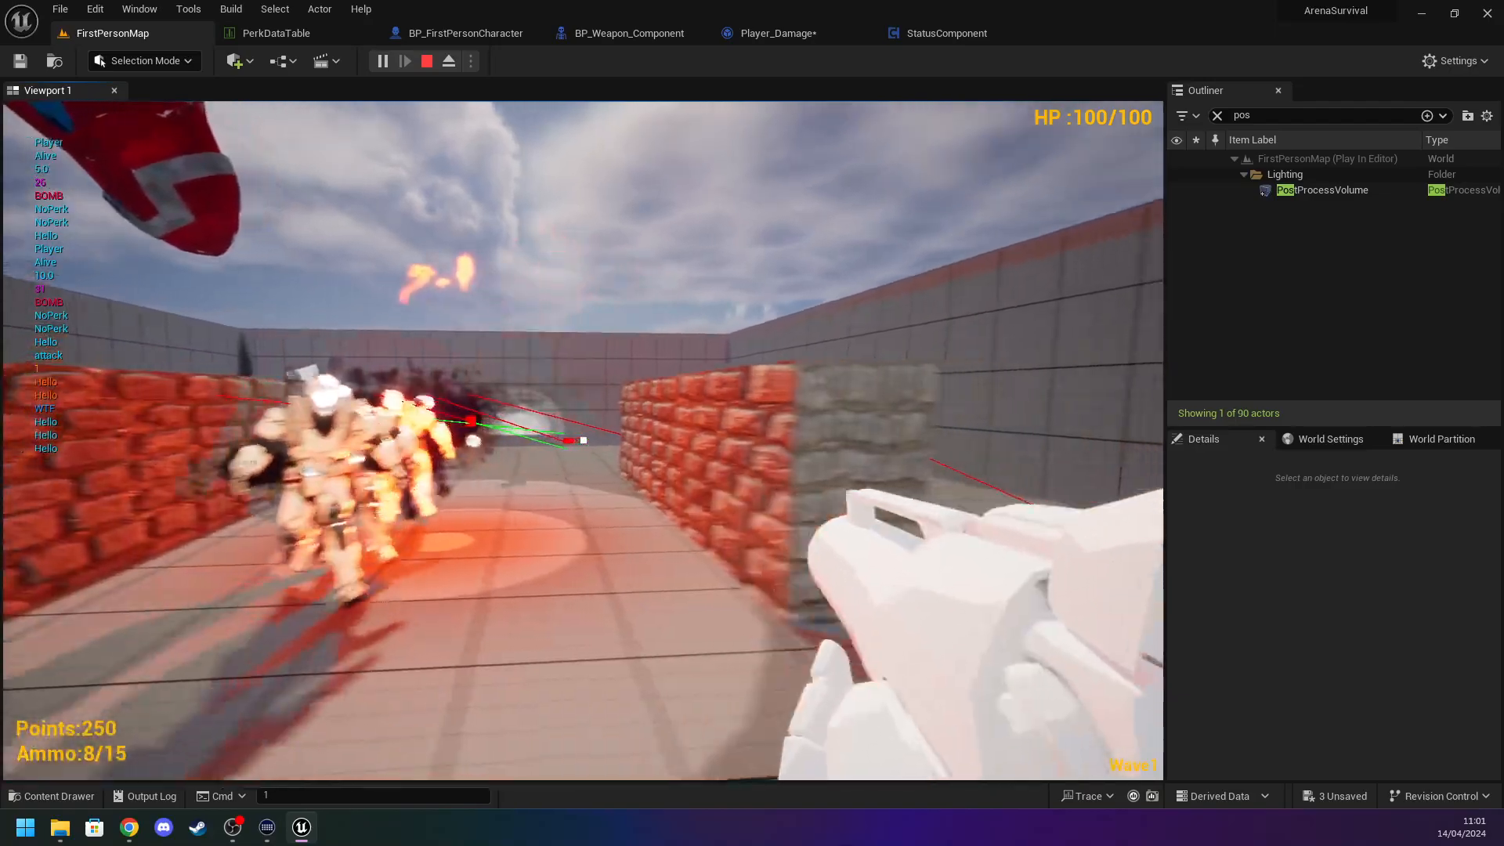
key("Escape")
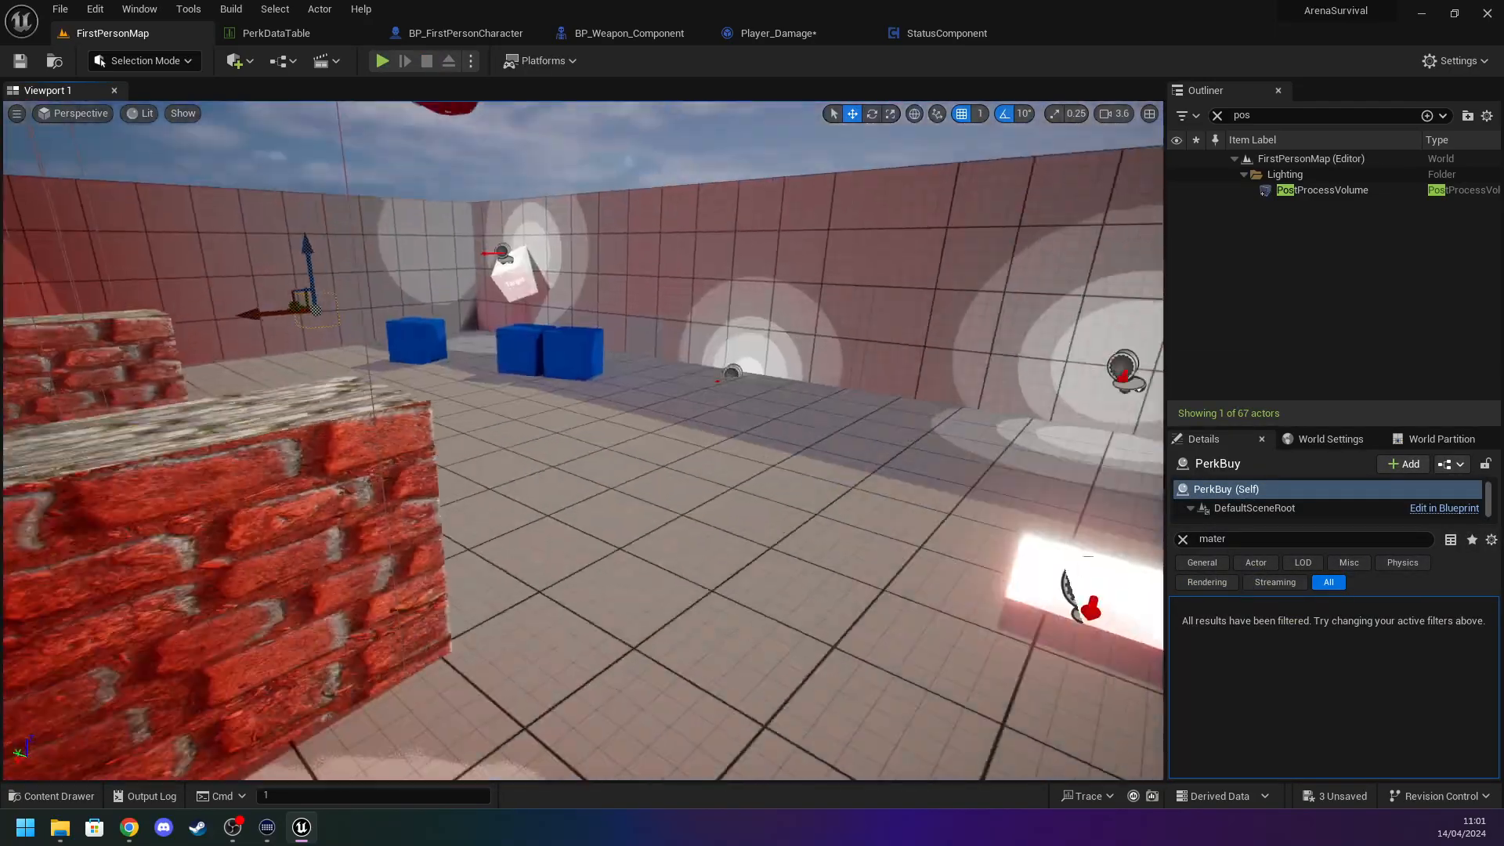
Reorder the open assets so Player_Damage sits directly after BP_FirstPersonCharacter, and save Player_Damage.
key("s")
right_click_drag(366, 396, 462, 407)
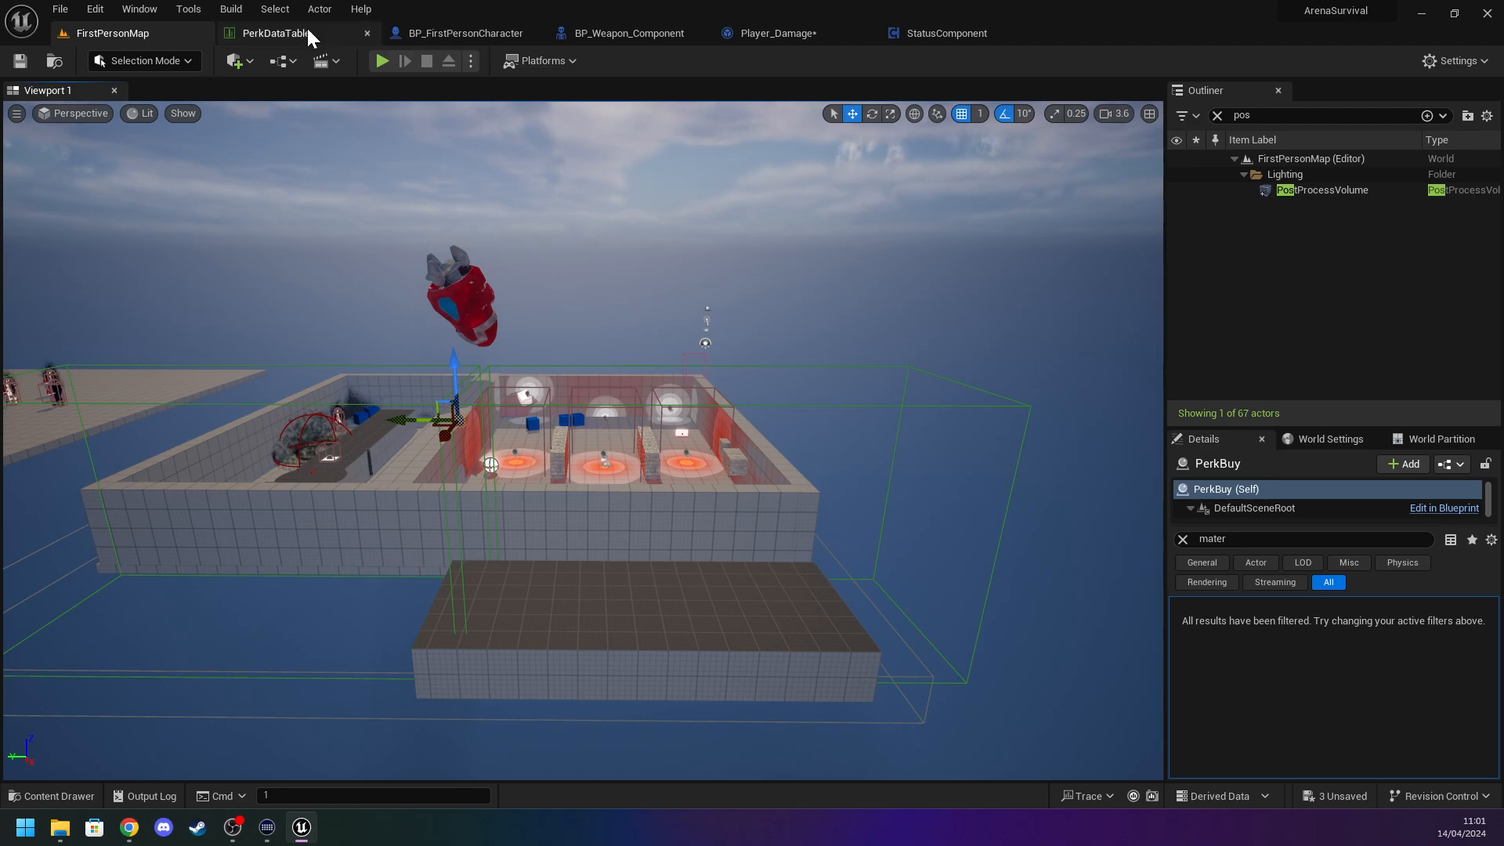
left_click(309, 28)
left_click(421, 31)
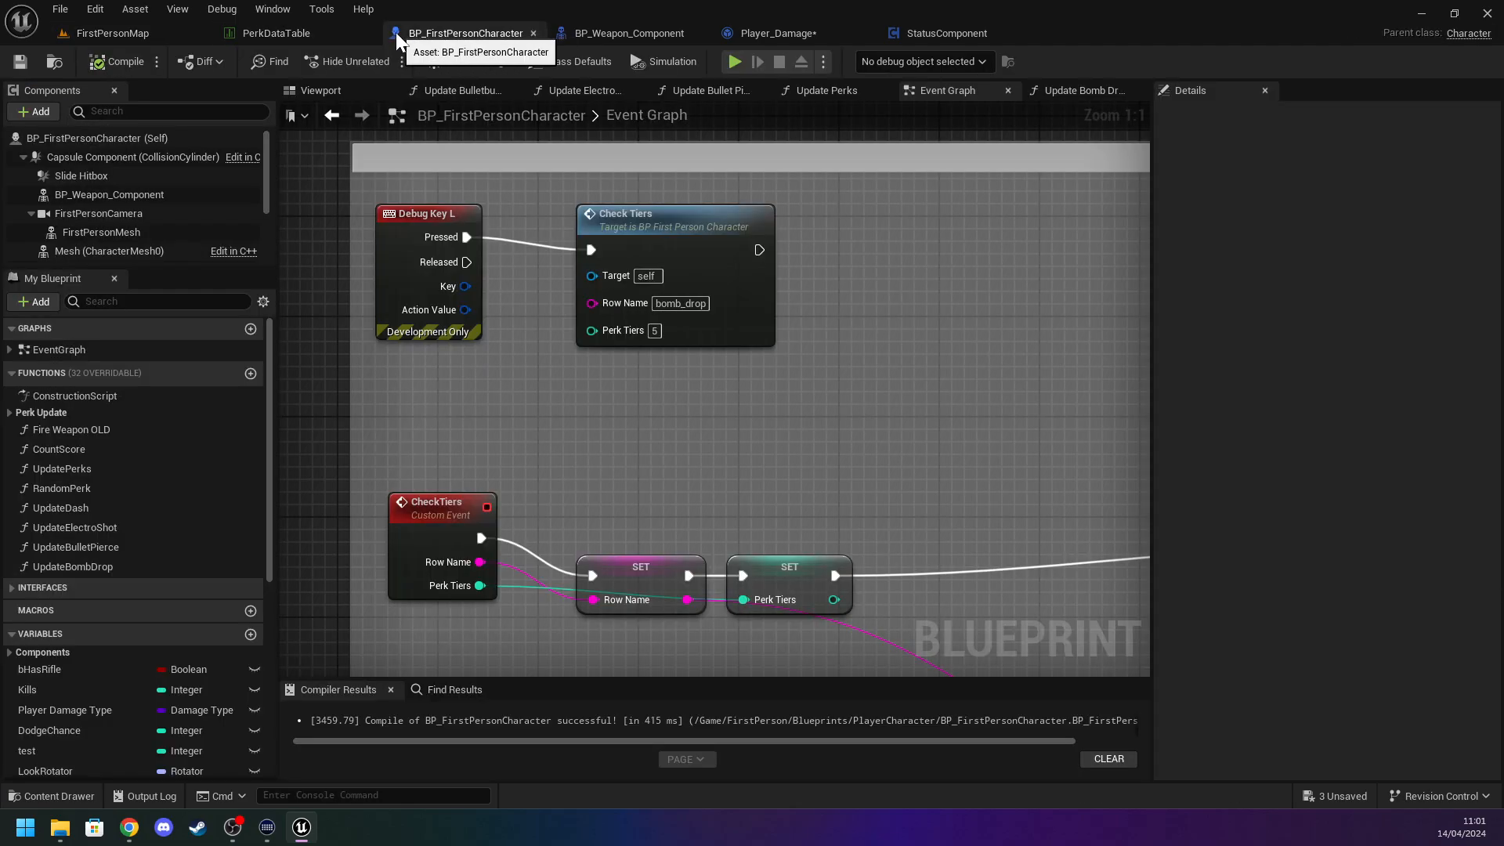
left_click_drag(792, 35, 619, 33)
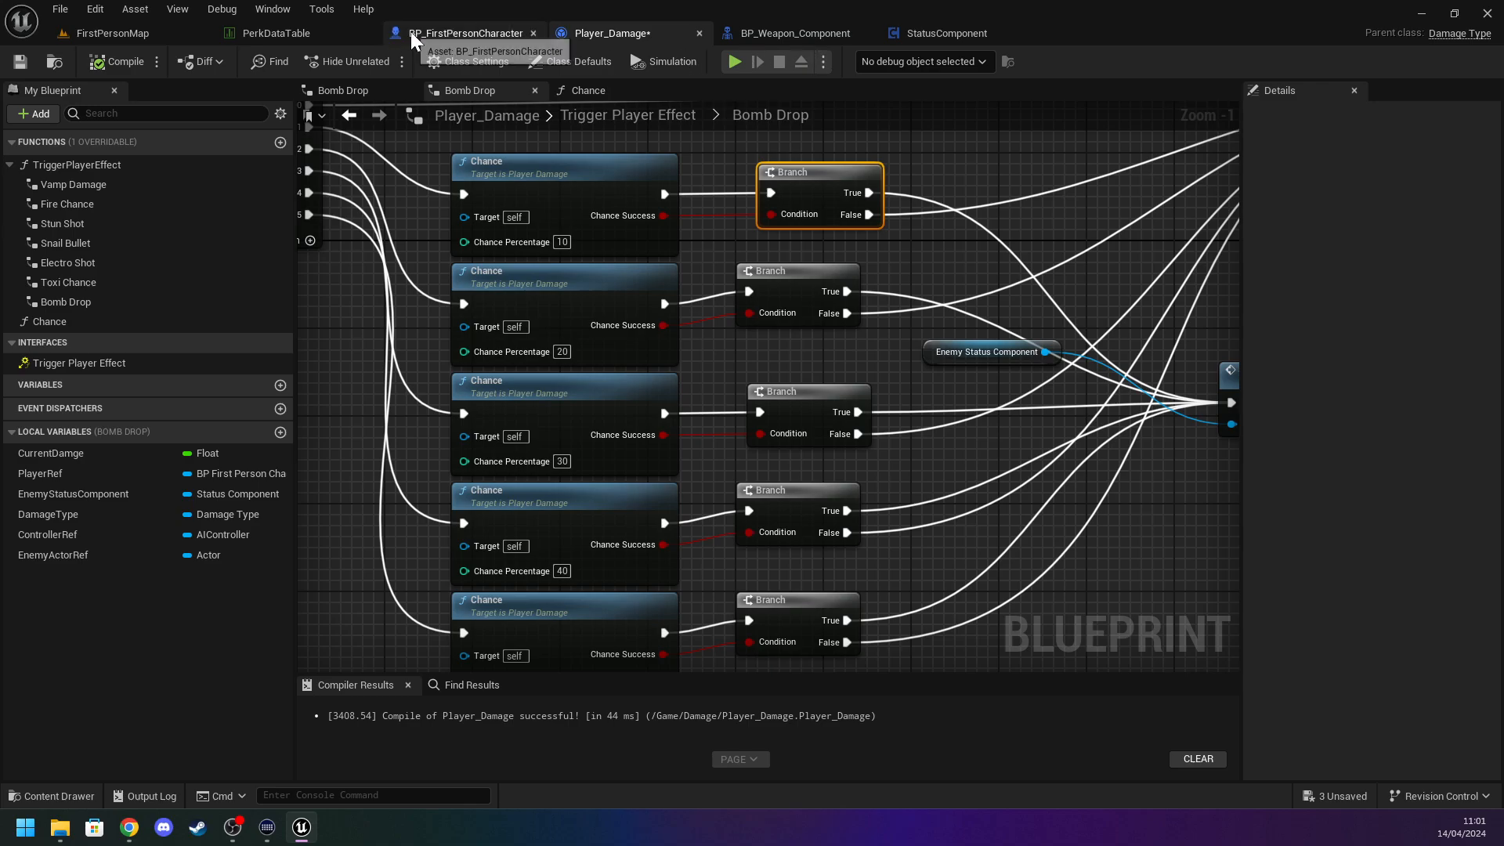
left_click(329, 36)
left_click(136, 37)
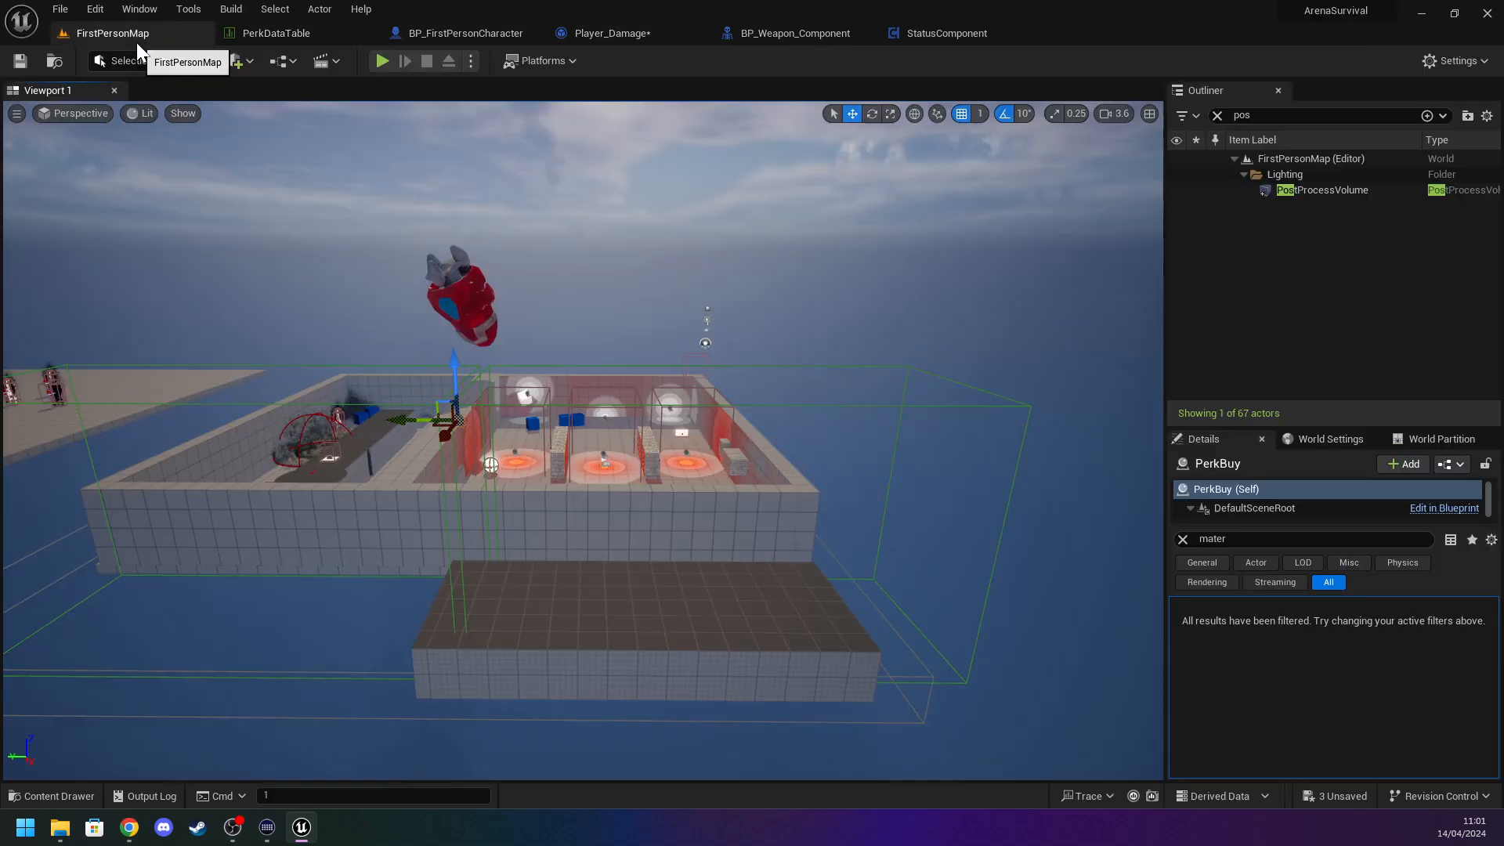
left_click(423, 34)
left_click(586, 36)
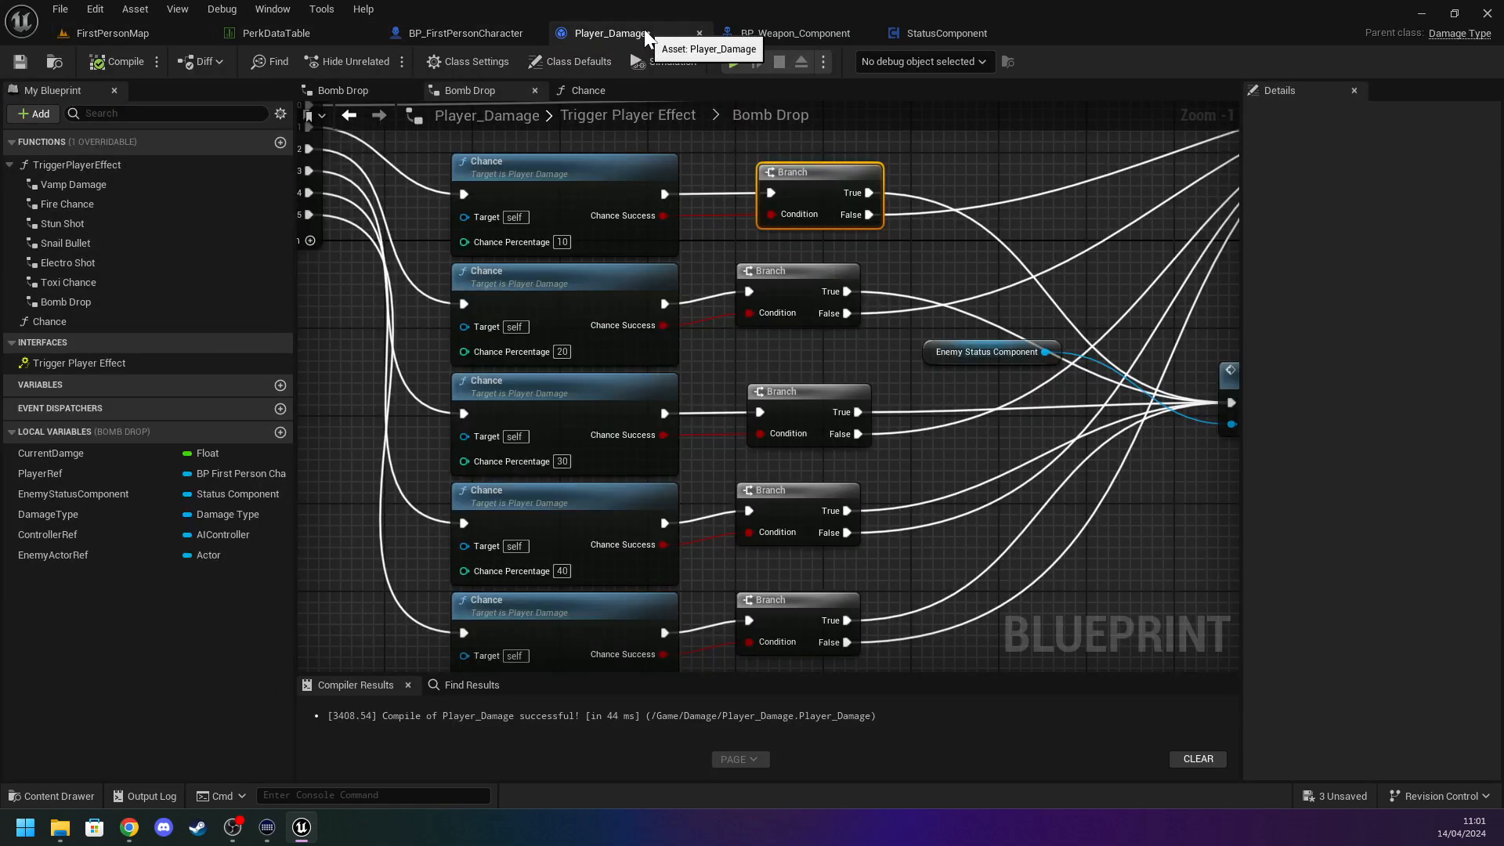
left_click(20, 61)
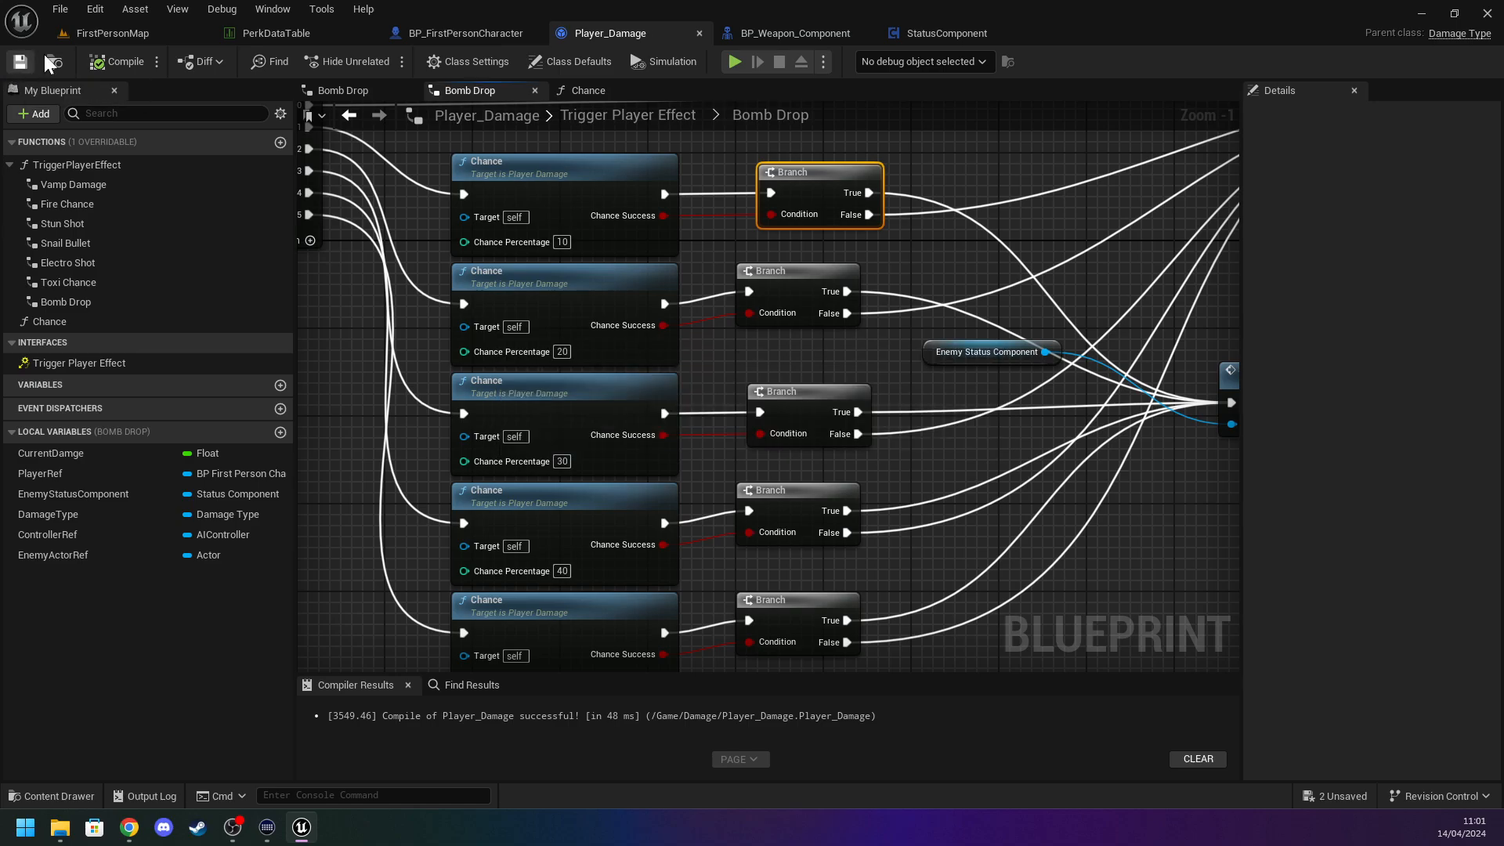
Add a new pin to the perk-name switch in BP_FirstPersonCharacter's Update Perks function.
left_click(478, 33)
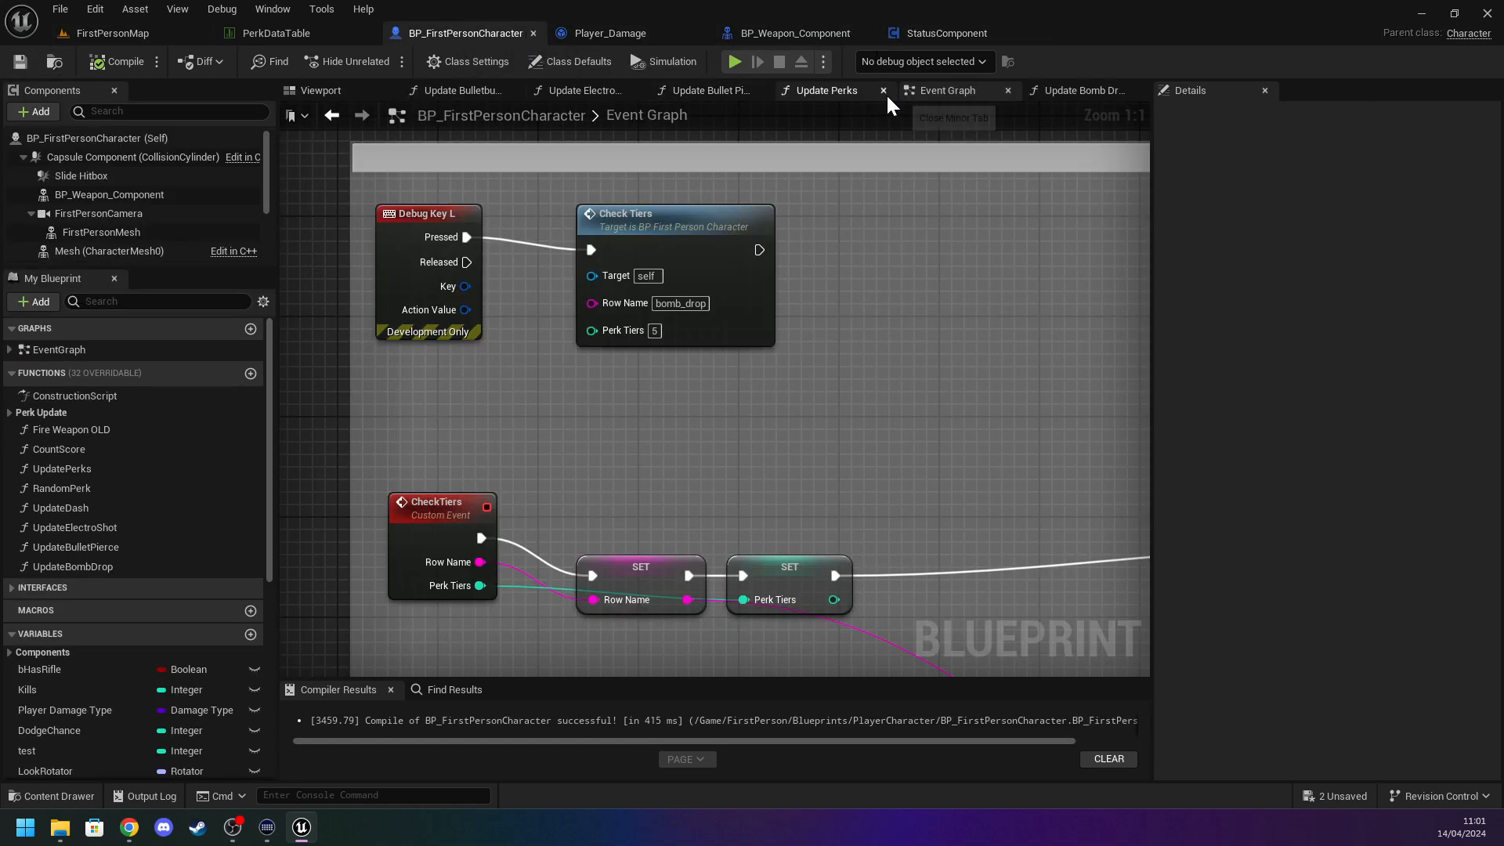
left_click(829, 97)
right_click_drag(439, 270, 530, 708)
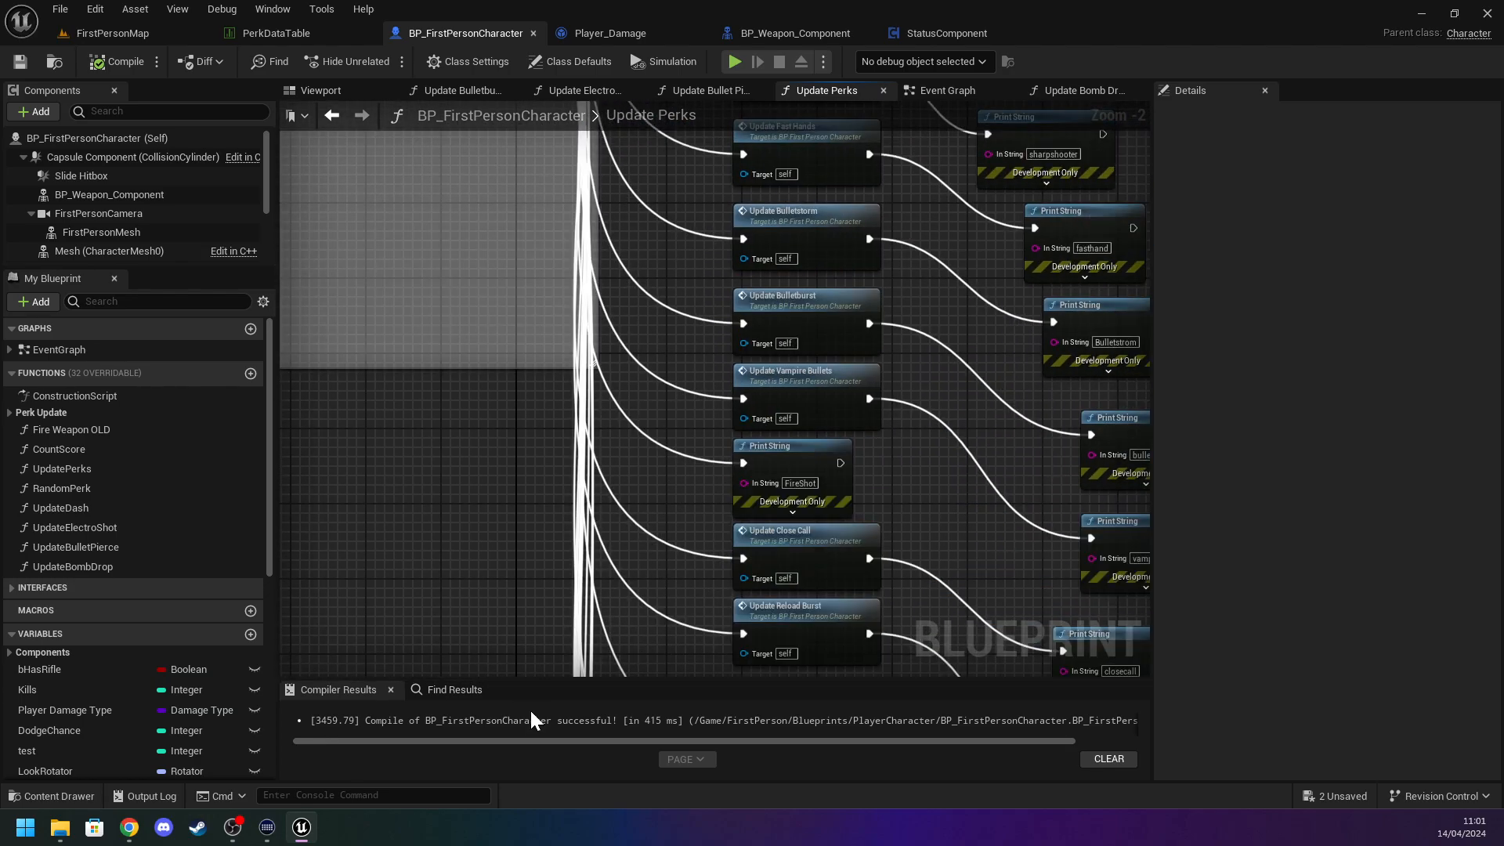
right_click_drag(457, 470, 477, 735)
left_click(494, 579)
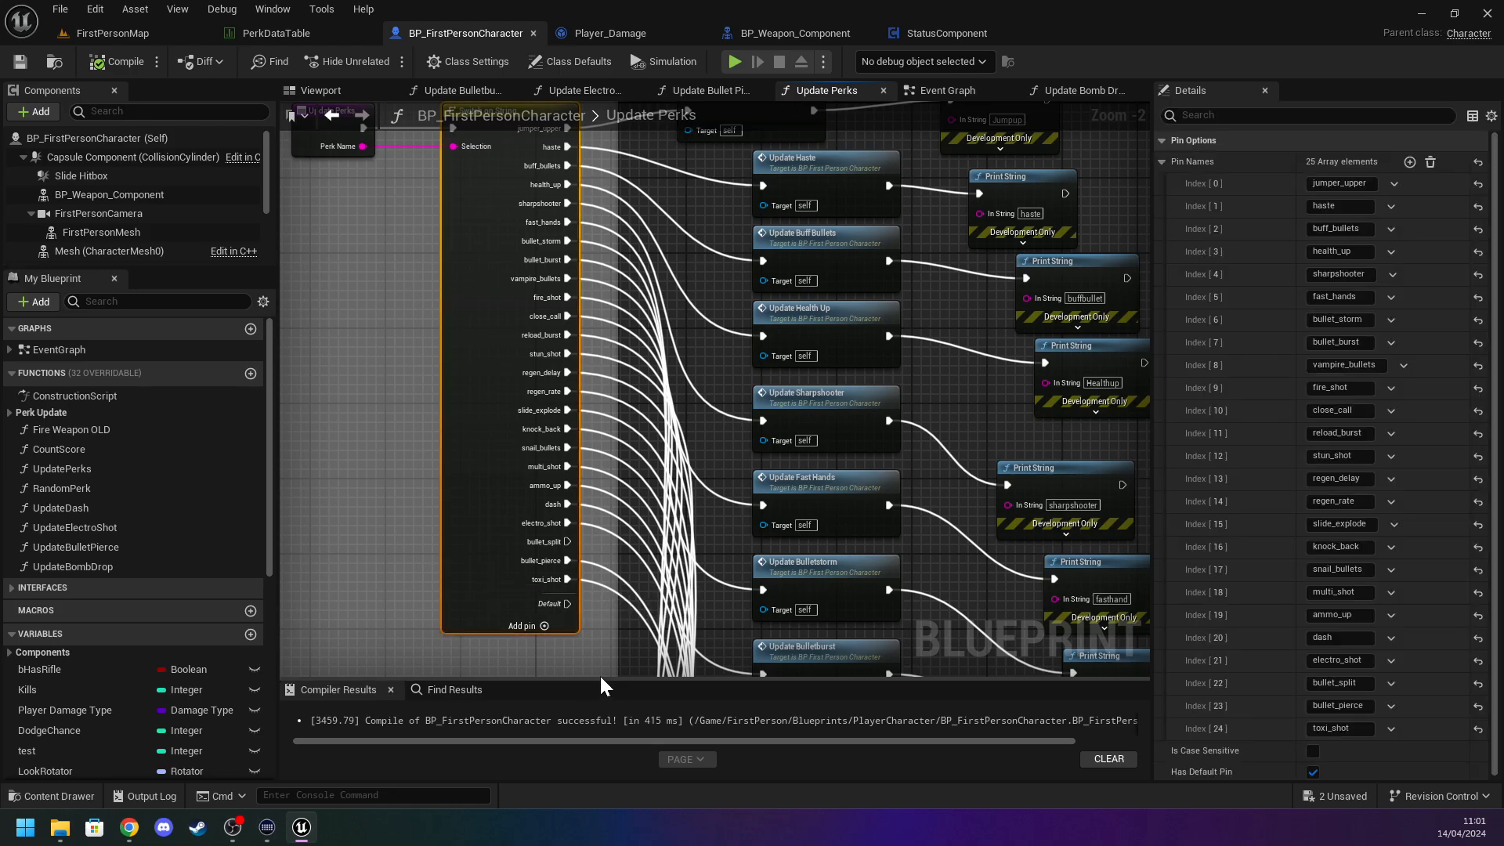
left_click(1411, 162)
scroll(1347, 650, "down", 1)
Name the switch's new pin at index 25 bomb_drop.
left_click(1359, 727)
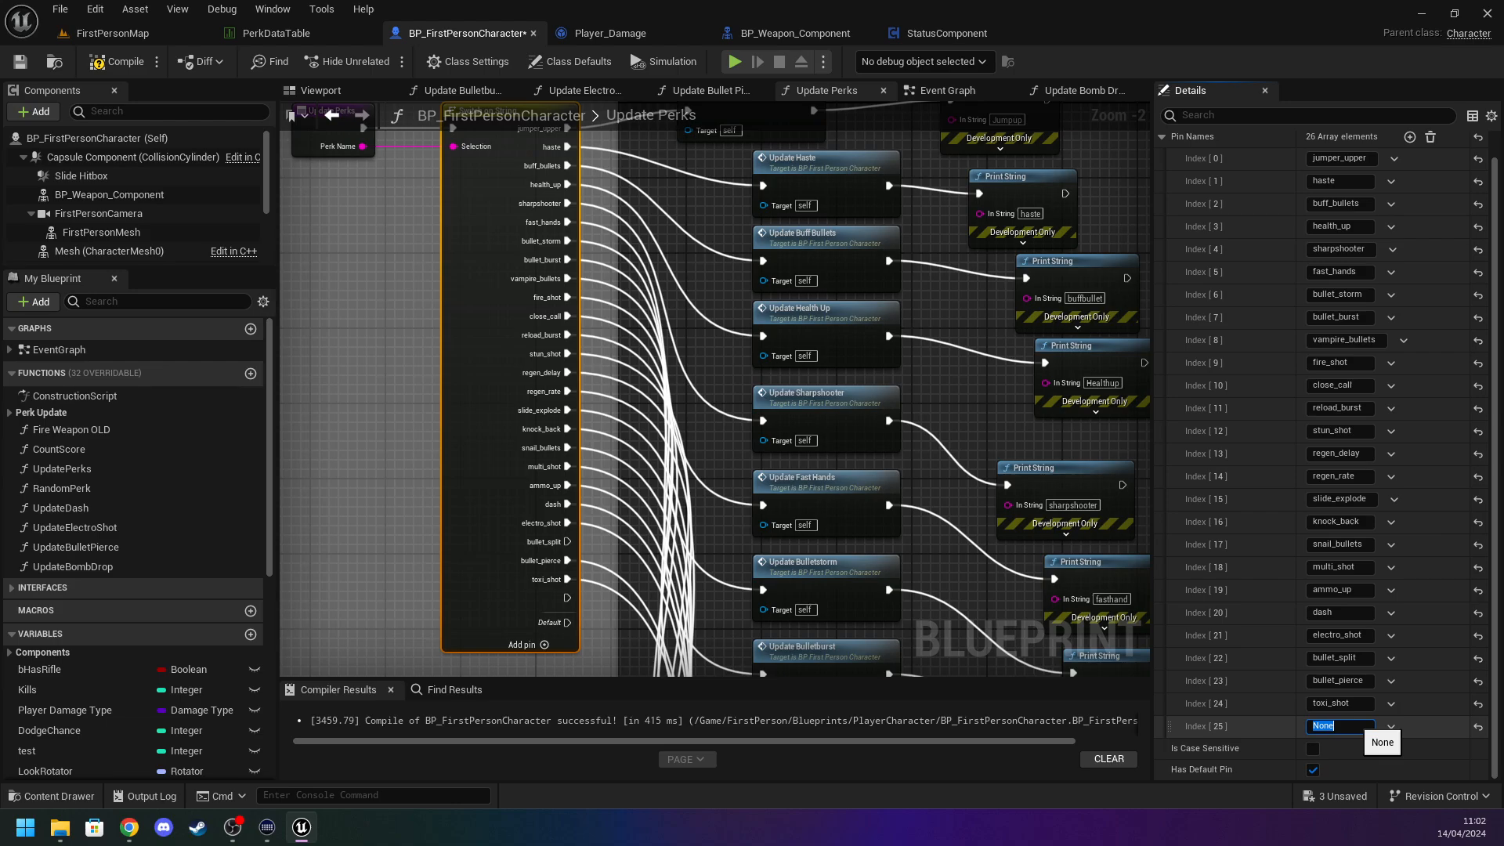
type("BNom")
type("b")
key("BackSpace")
key("BackSpace")
key("BackSpace")
key("BackSpace")
key("BackSpace")
type("bomb_drop")
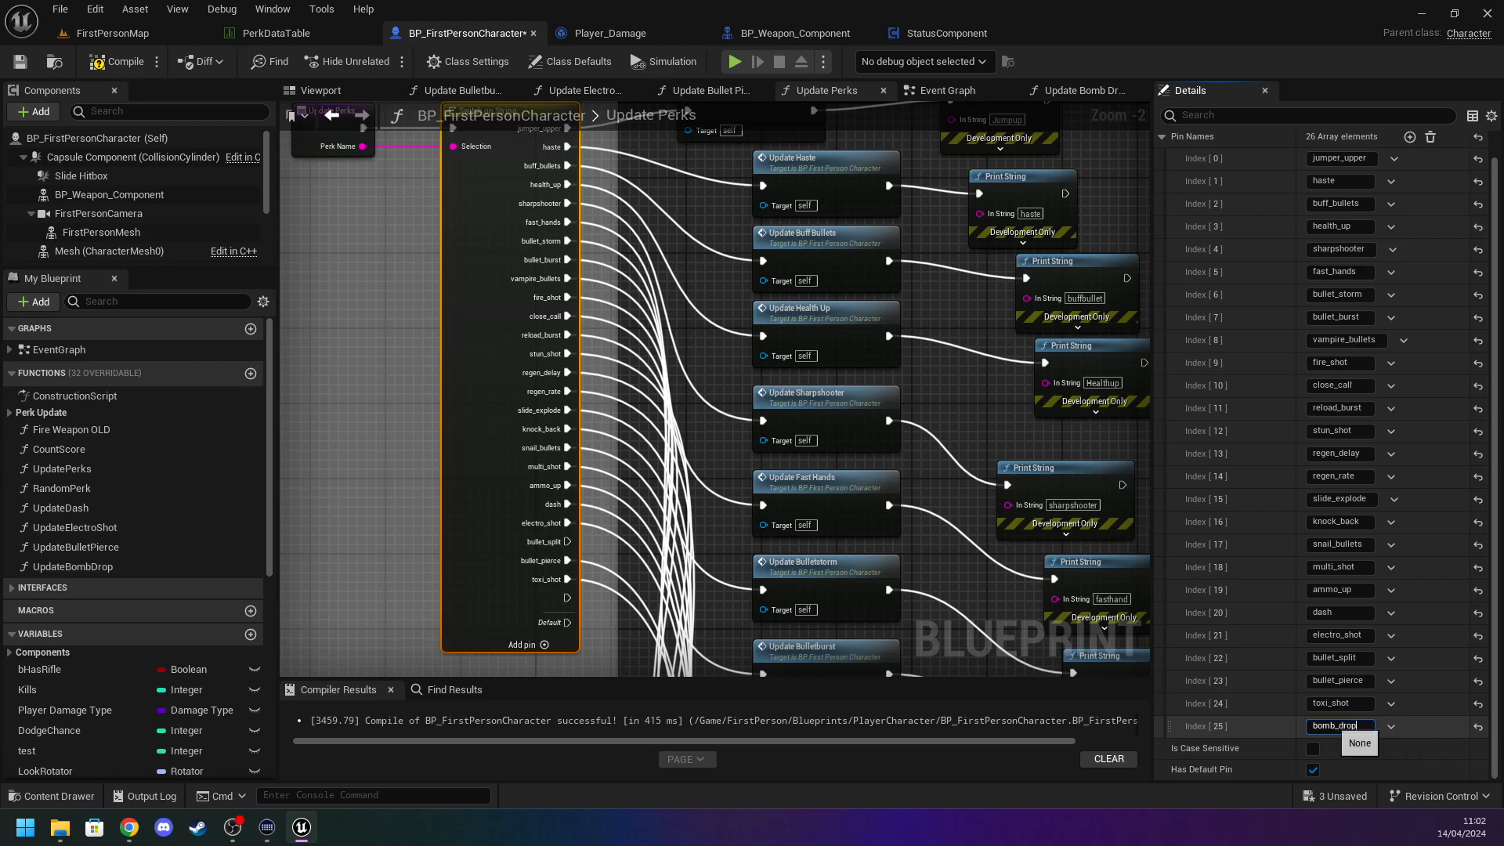
left_click(243, 505)
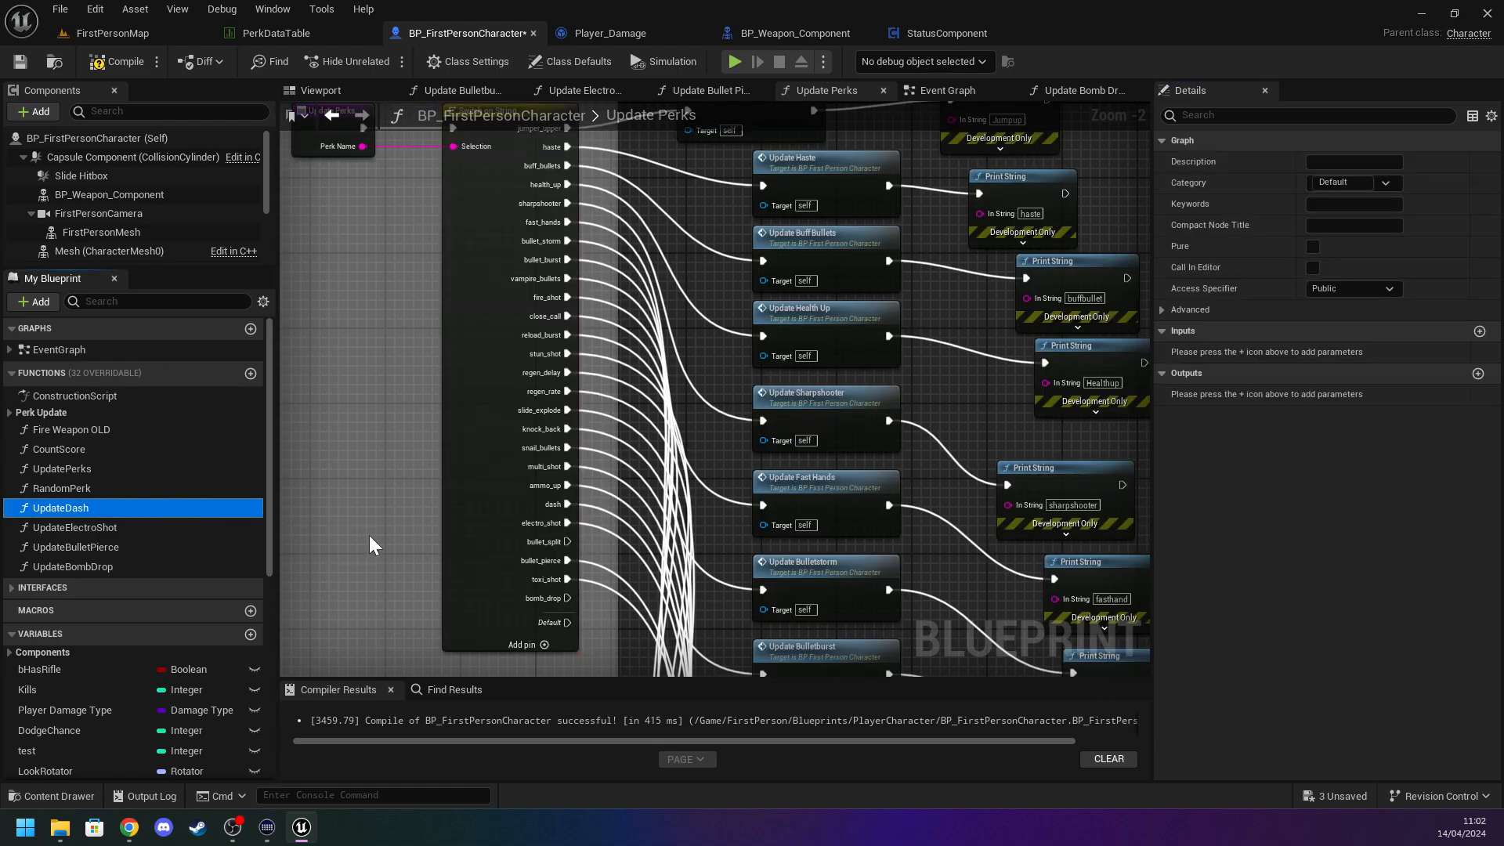
Connect the switch's bomb_drop output to a new Print String node below Update Bullet Pierce, with In String set to BombDrop.
scroll(517, 525, "down", 3)
scroll(548, 558, "up", 5)
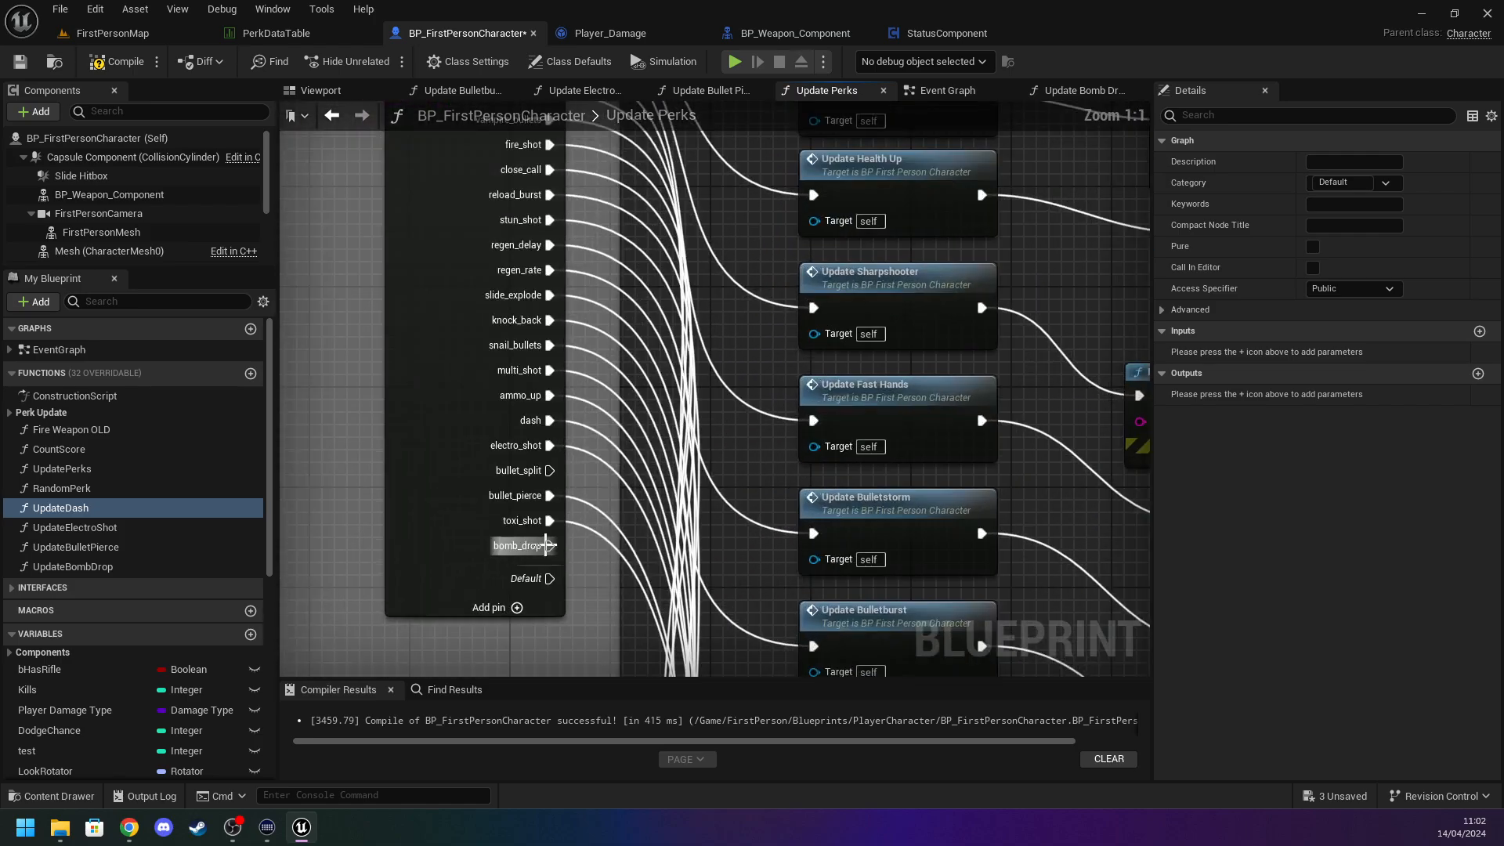
left_click_drag(552, 553, 810, 297)
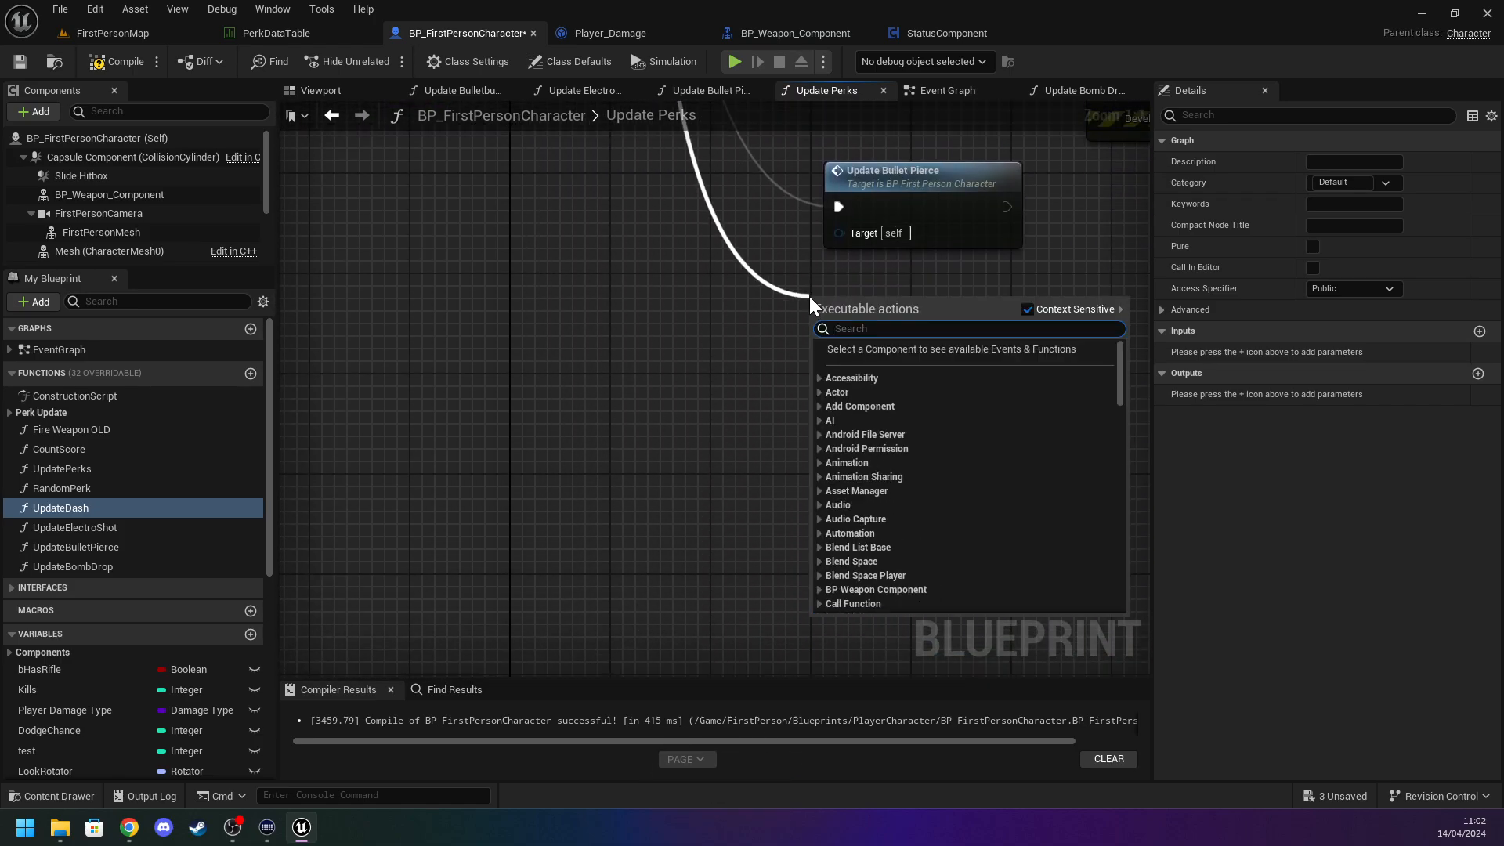
type("print")
key("Return")
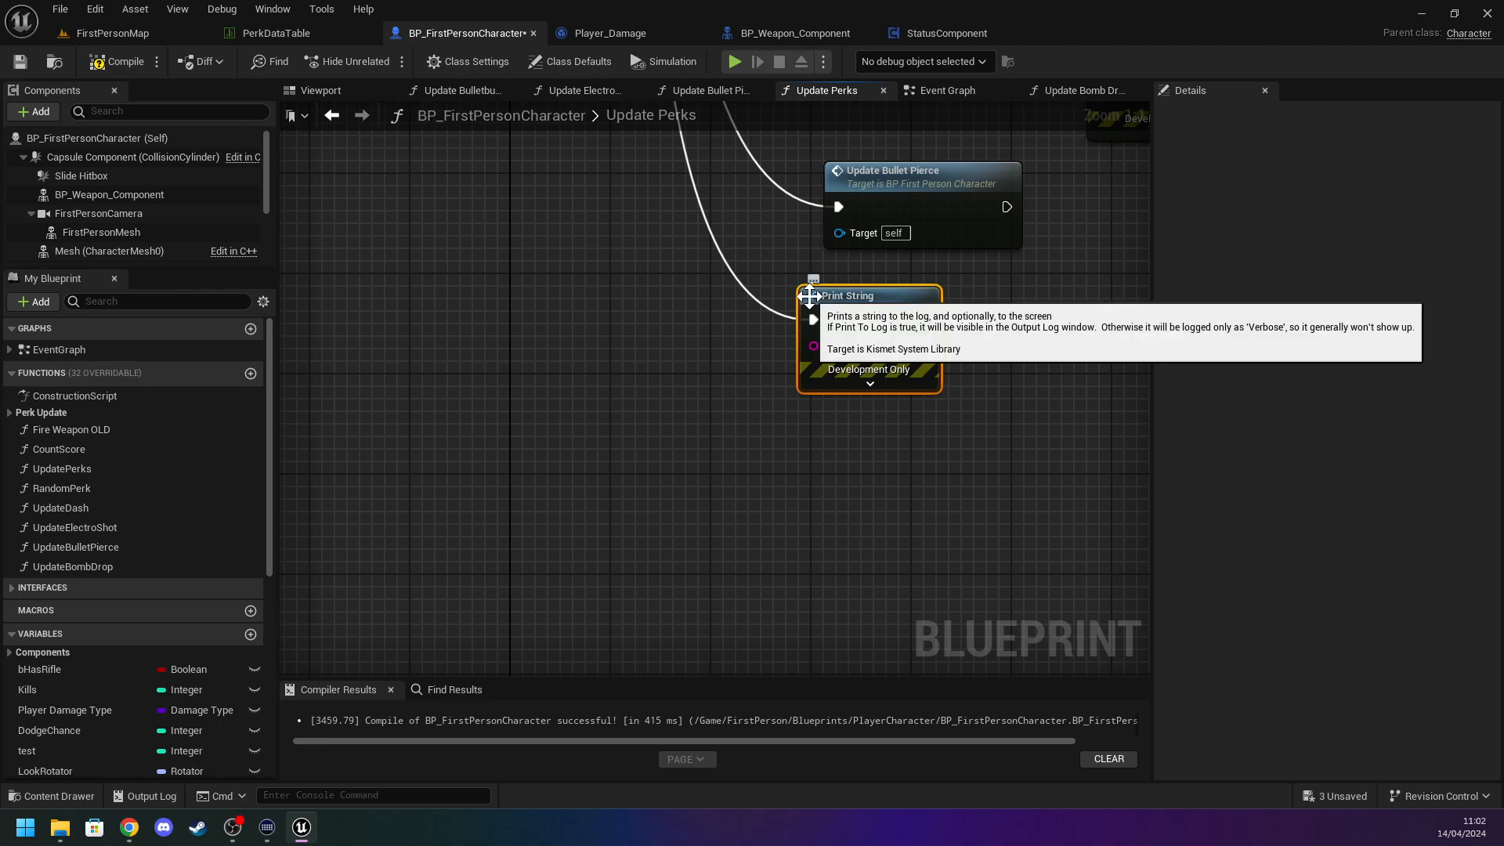
type("BombDrop")
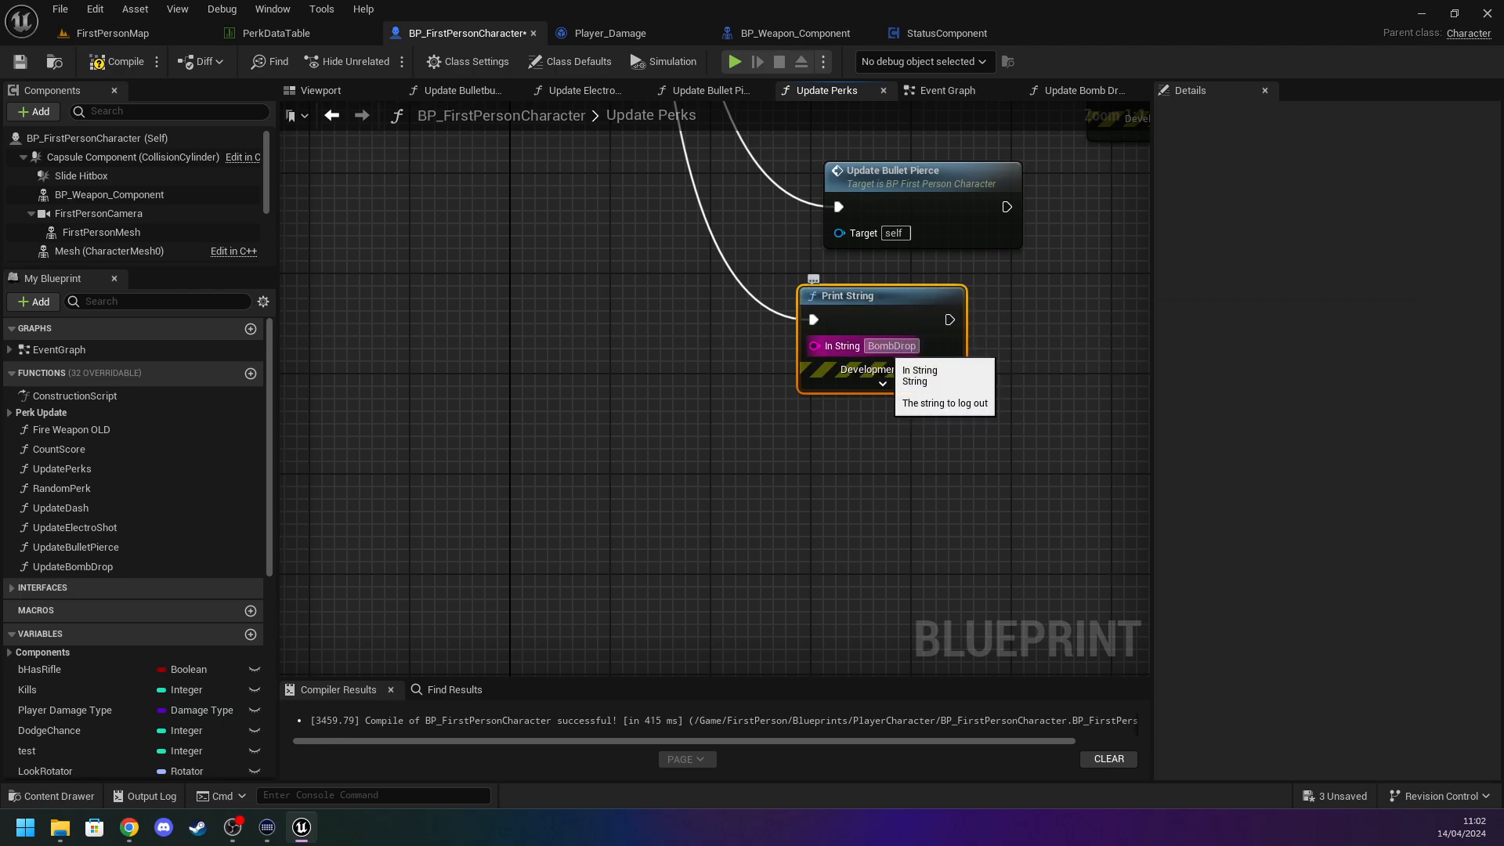
left_click(613, 373)
Compile and save BP_FirstPersonCharacter.
right_click_drag(645, 388, 554, 563)
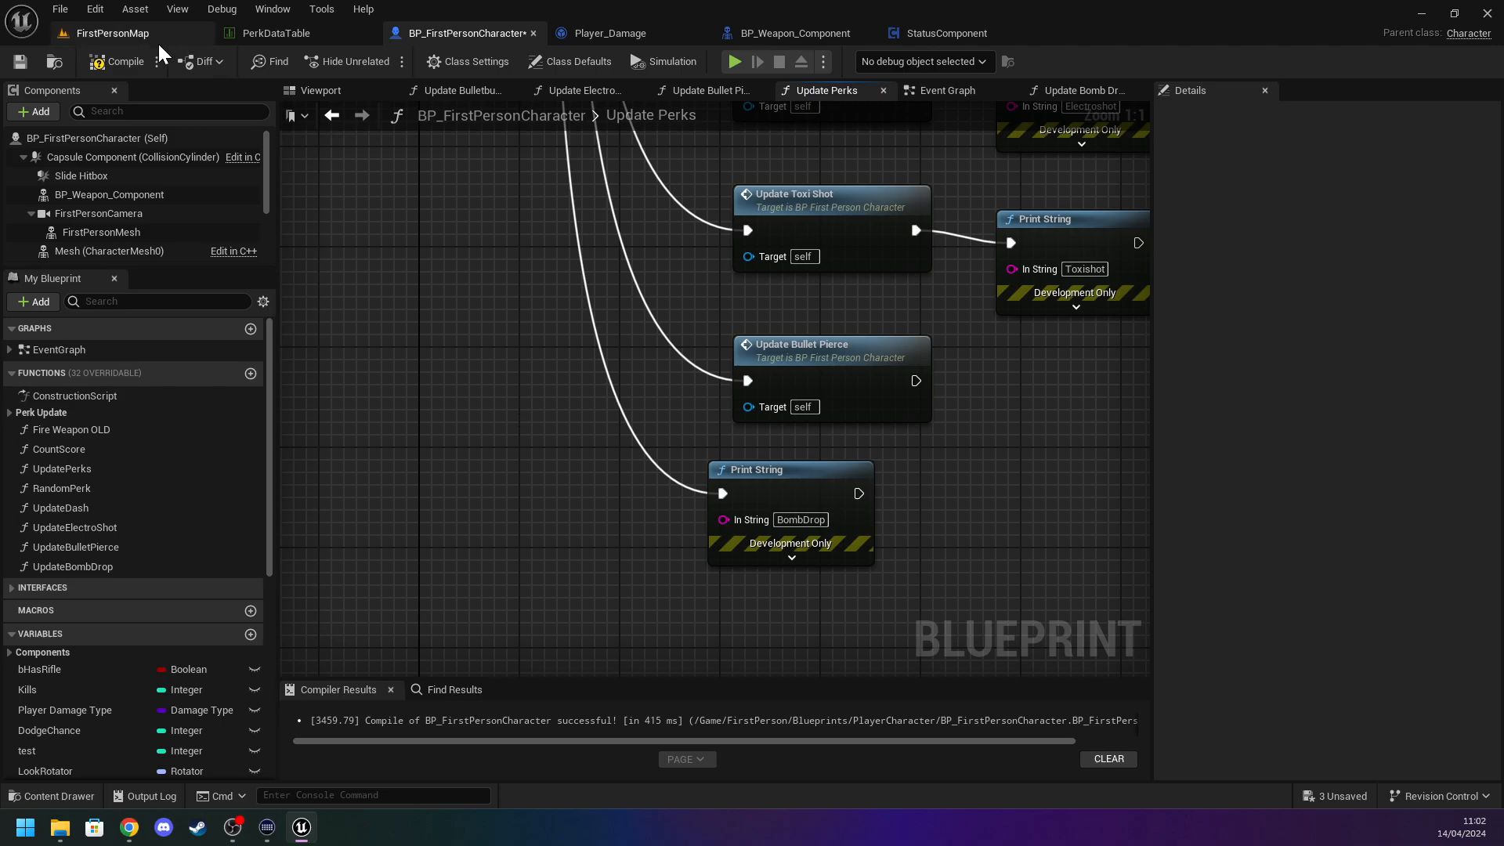
left_click(118, 61)
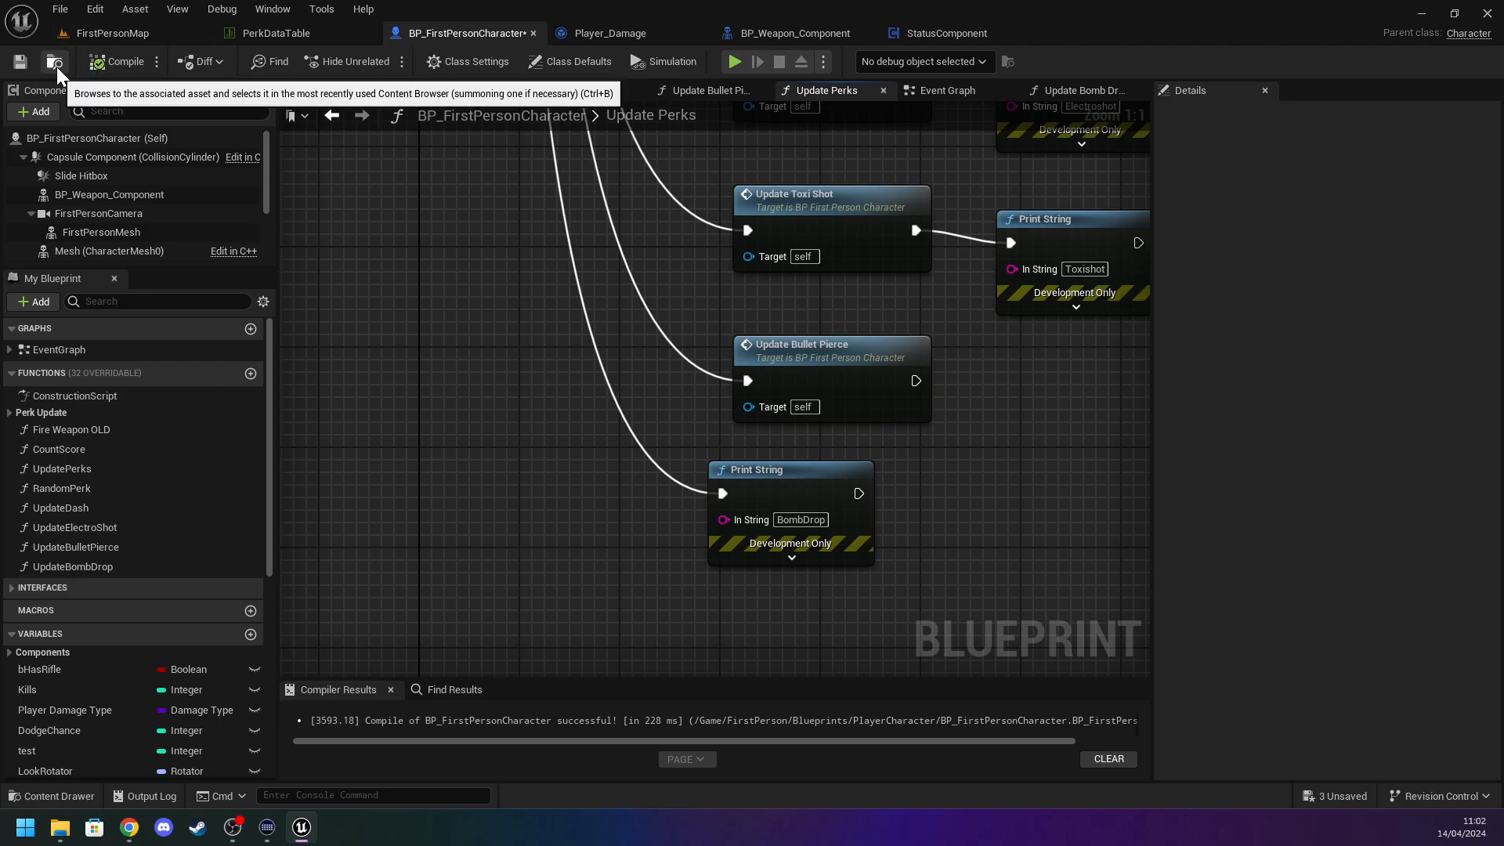
scroll(516, 294, "down", 5)
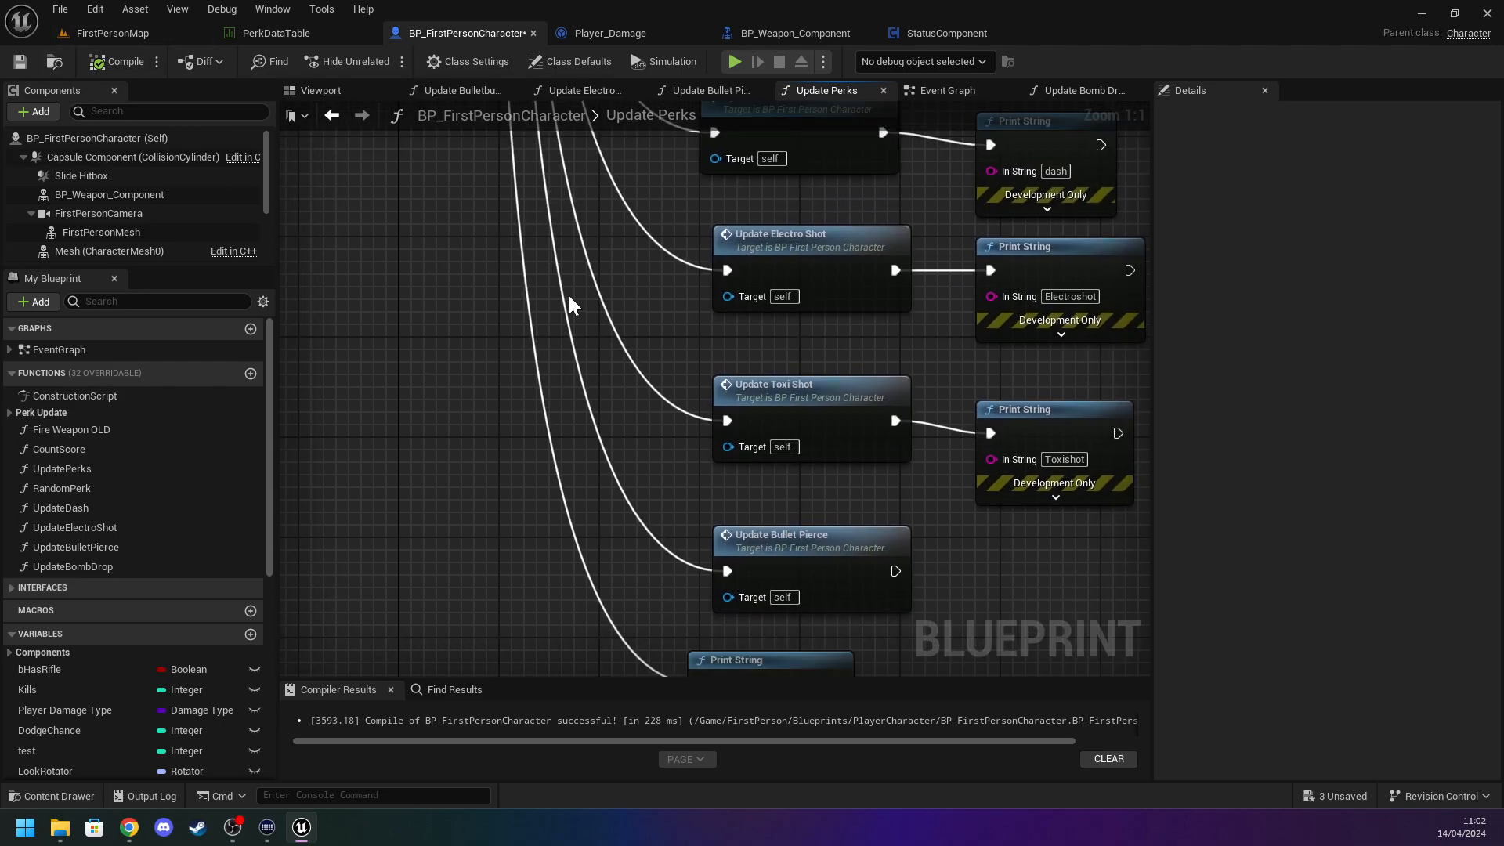
scroll(493, 447, "down", 2)
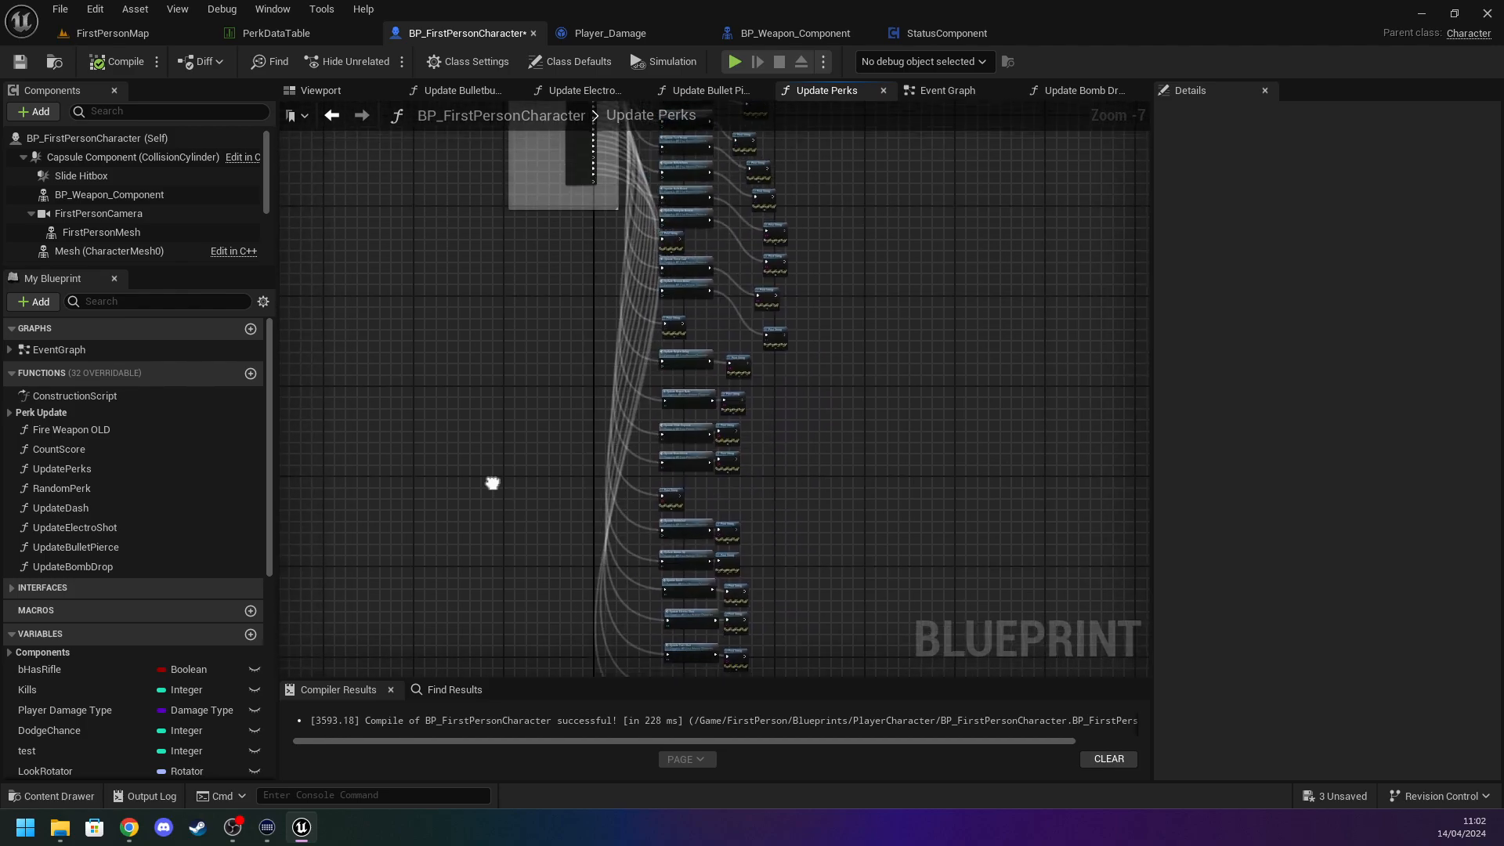
right_click(531, 487)
left_click(506, 327)
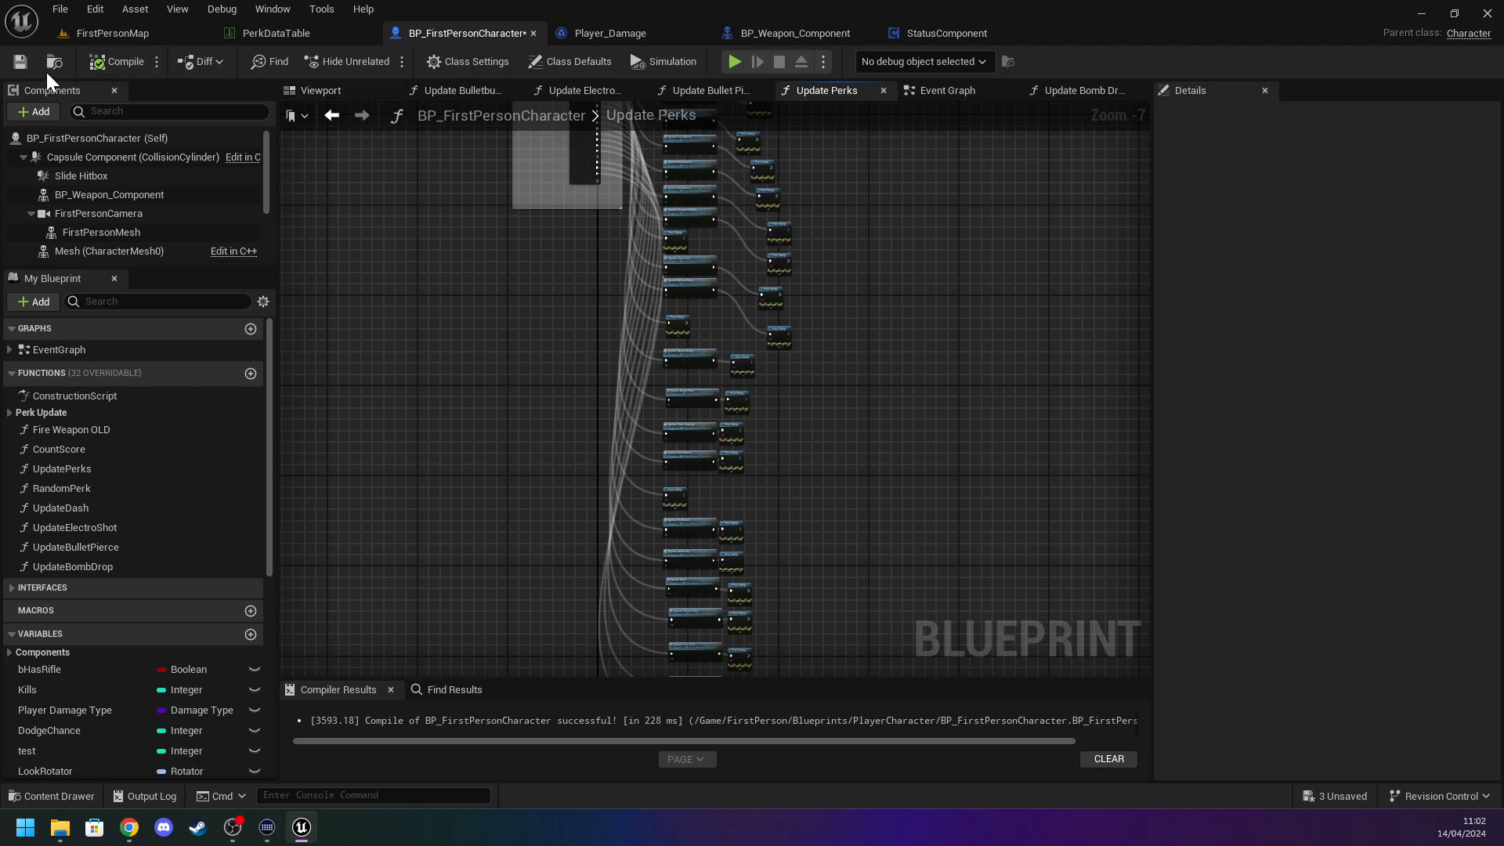
left_click(16, 68)
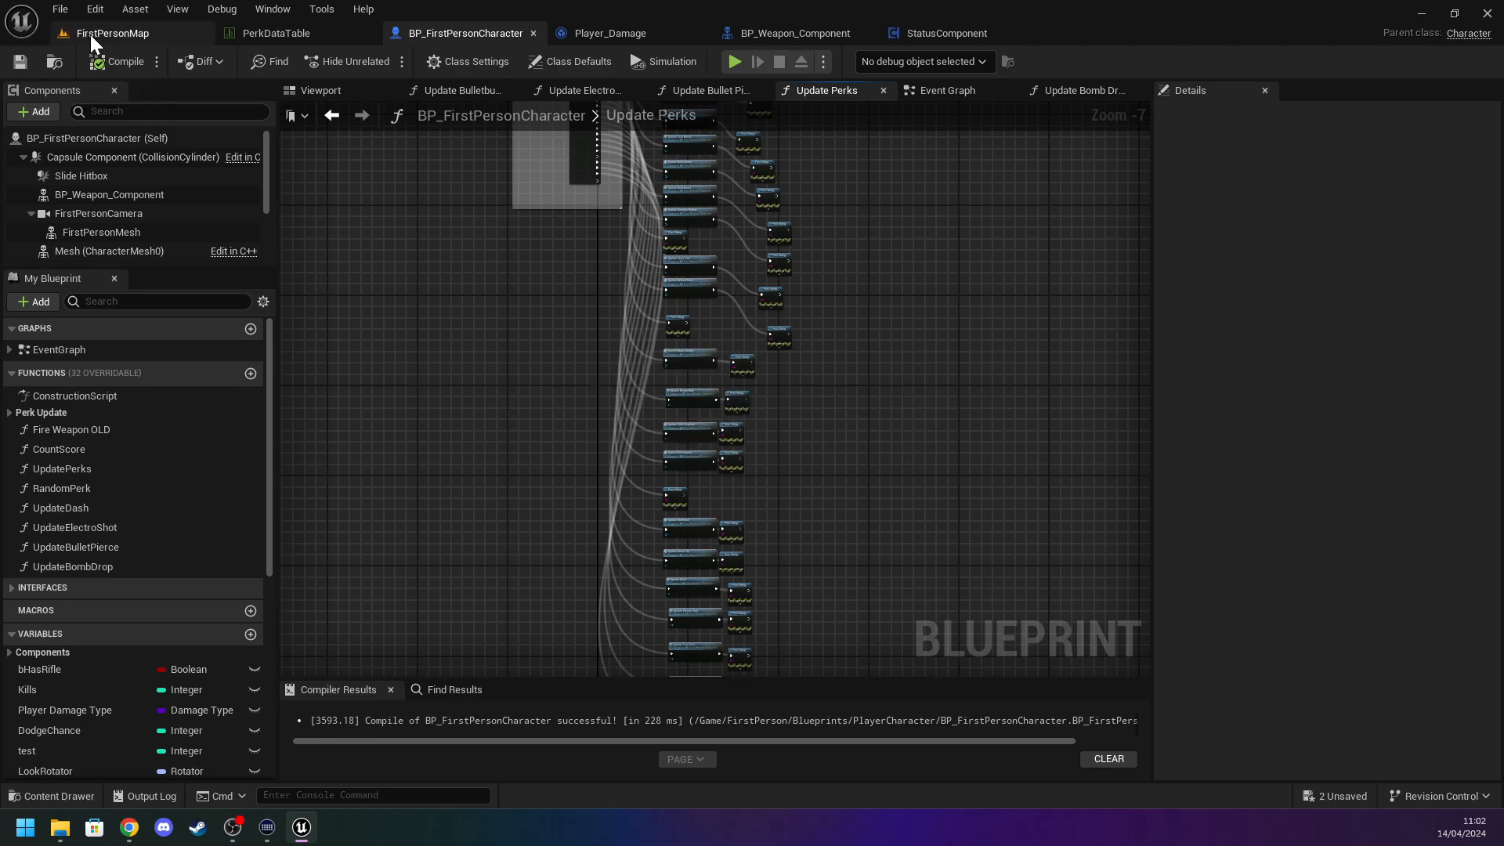
Close the Player_Damage, BP_Weapon_Component, StatusComponent and BP_FirstPersonCharacter editors, leaving FirstPersonMap and PerkDataTable open.
left_click(91, 34)
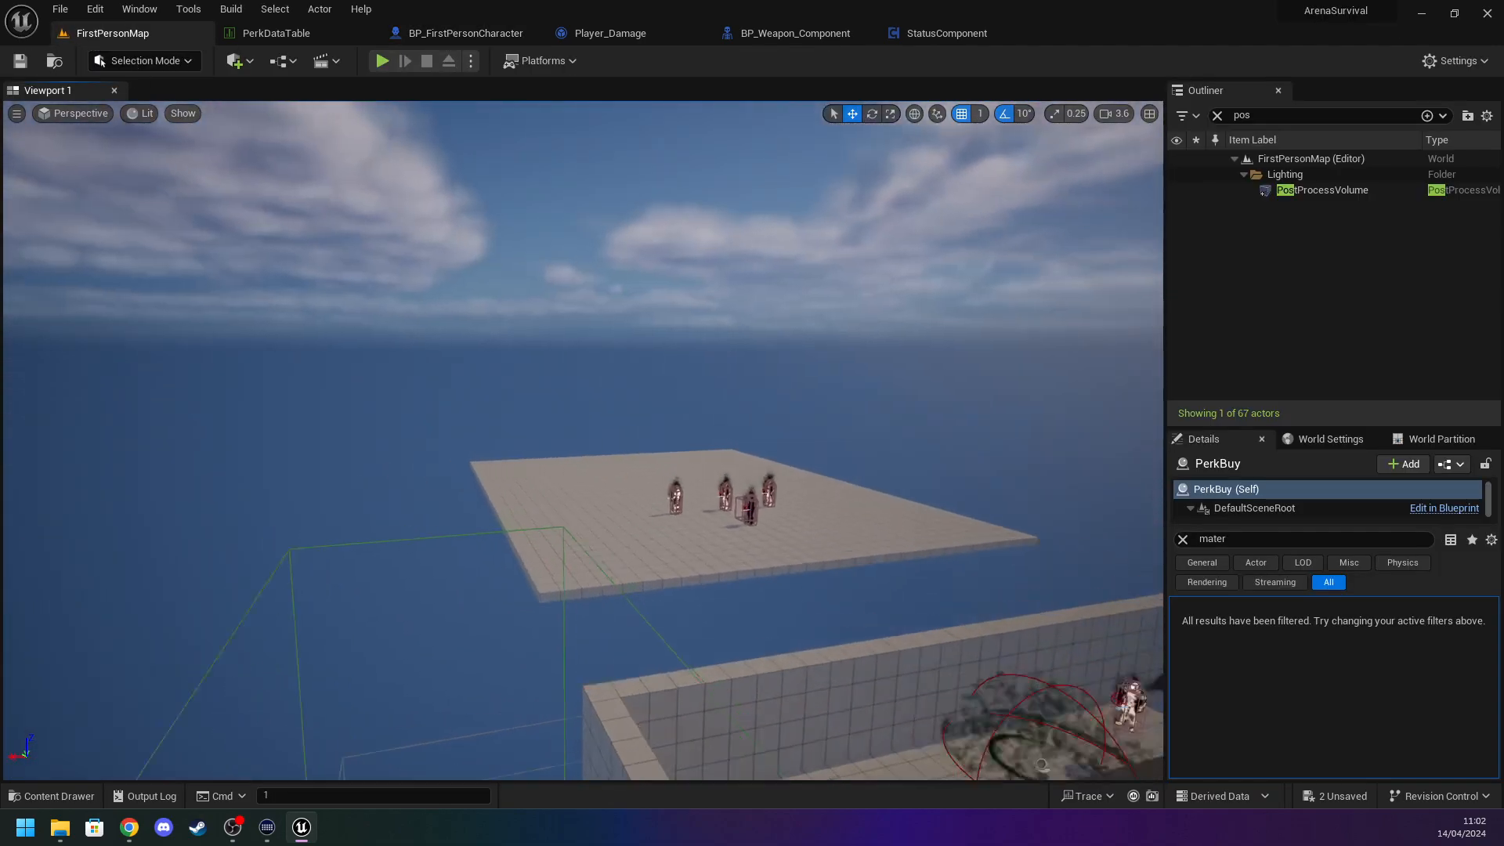
key("ctrl+space")
left_click(603, 33)
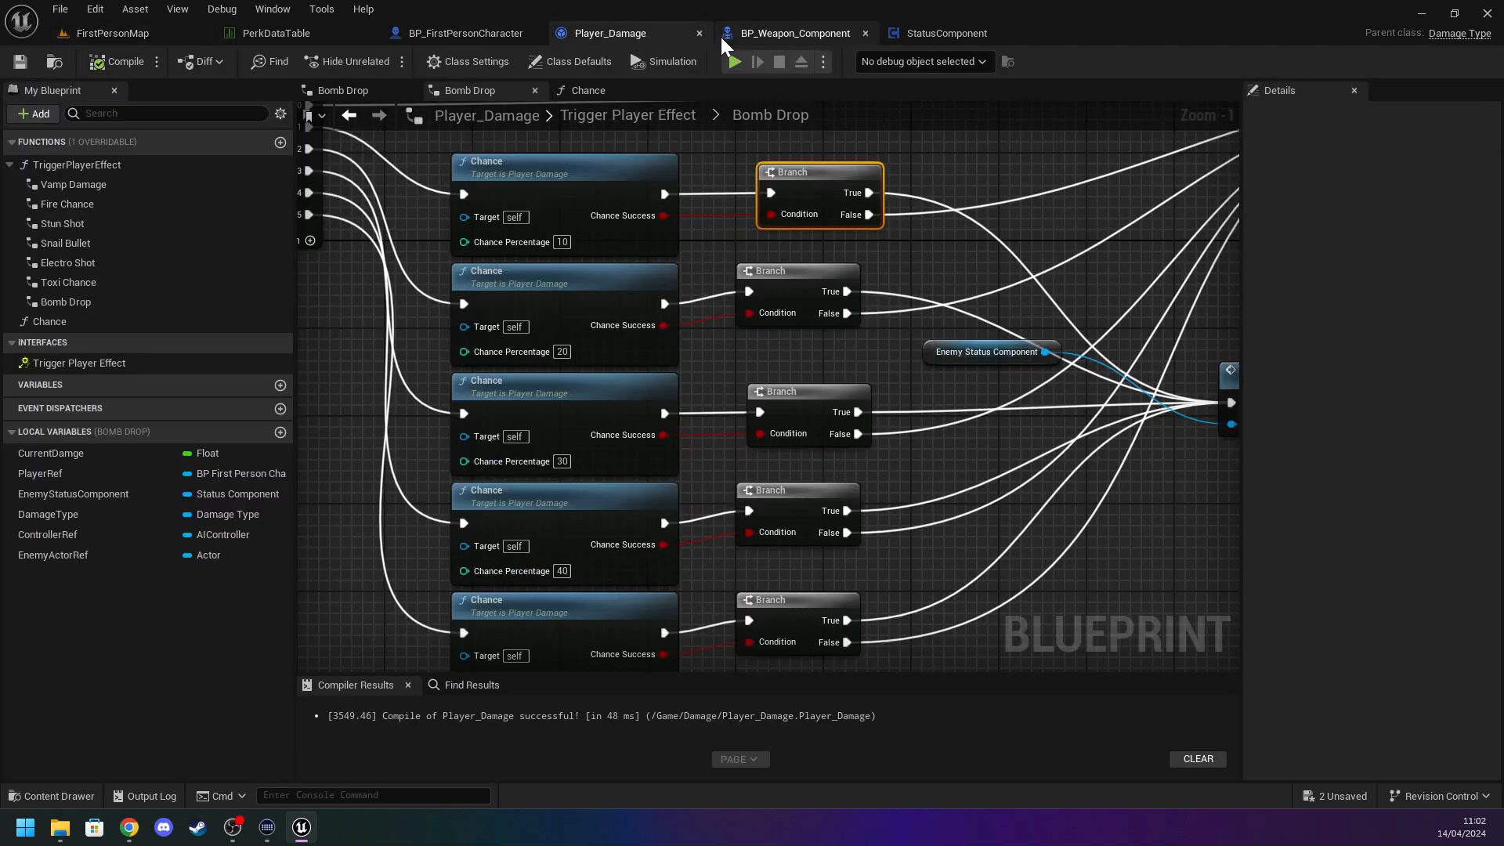
left_click(700, 33)
left_click(699, 33)
left_click(680, 31)
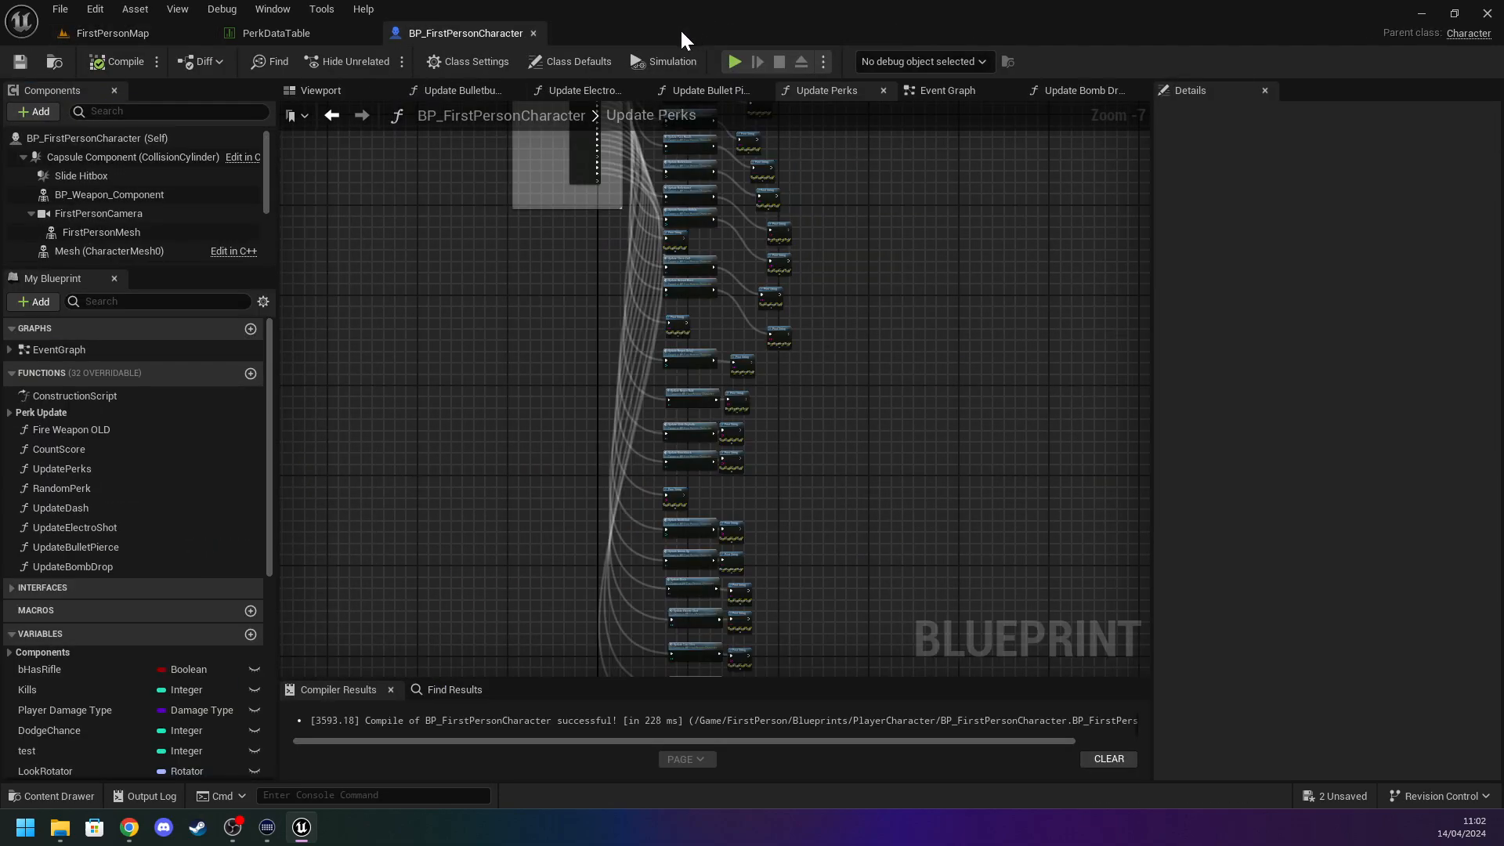
left_click(532, 33)
Review the existing perks in PerkDataTable row by row, from haste down to bomb_drop, checking names, descriptions and tiers.
scroll(362, 308, "up", 3)
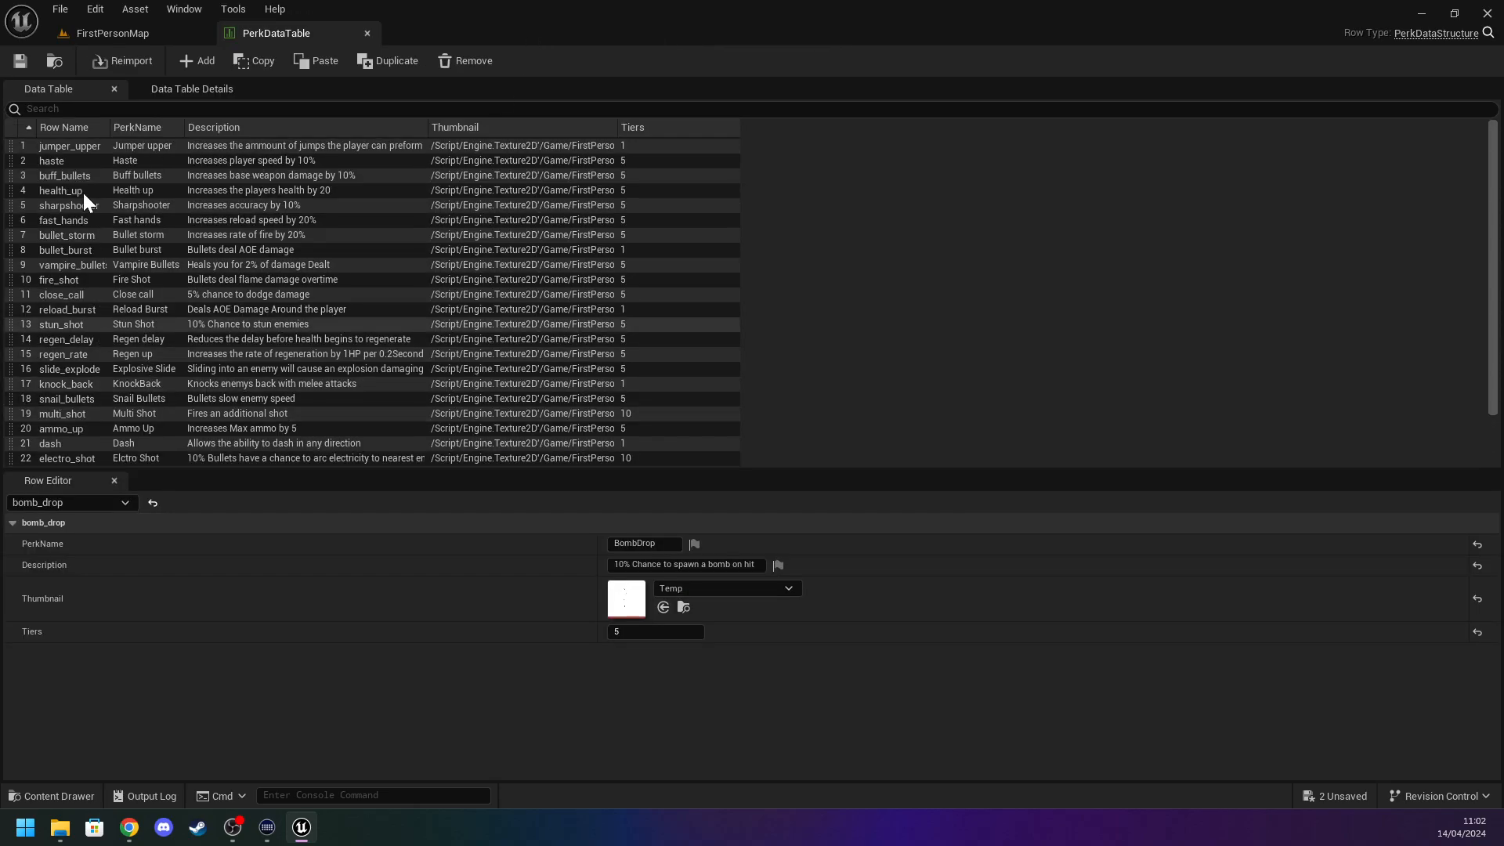
left_click(75, 160)
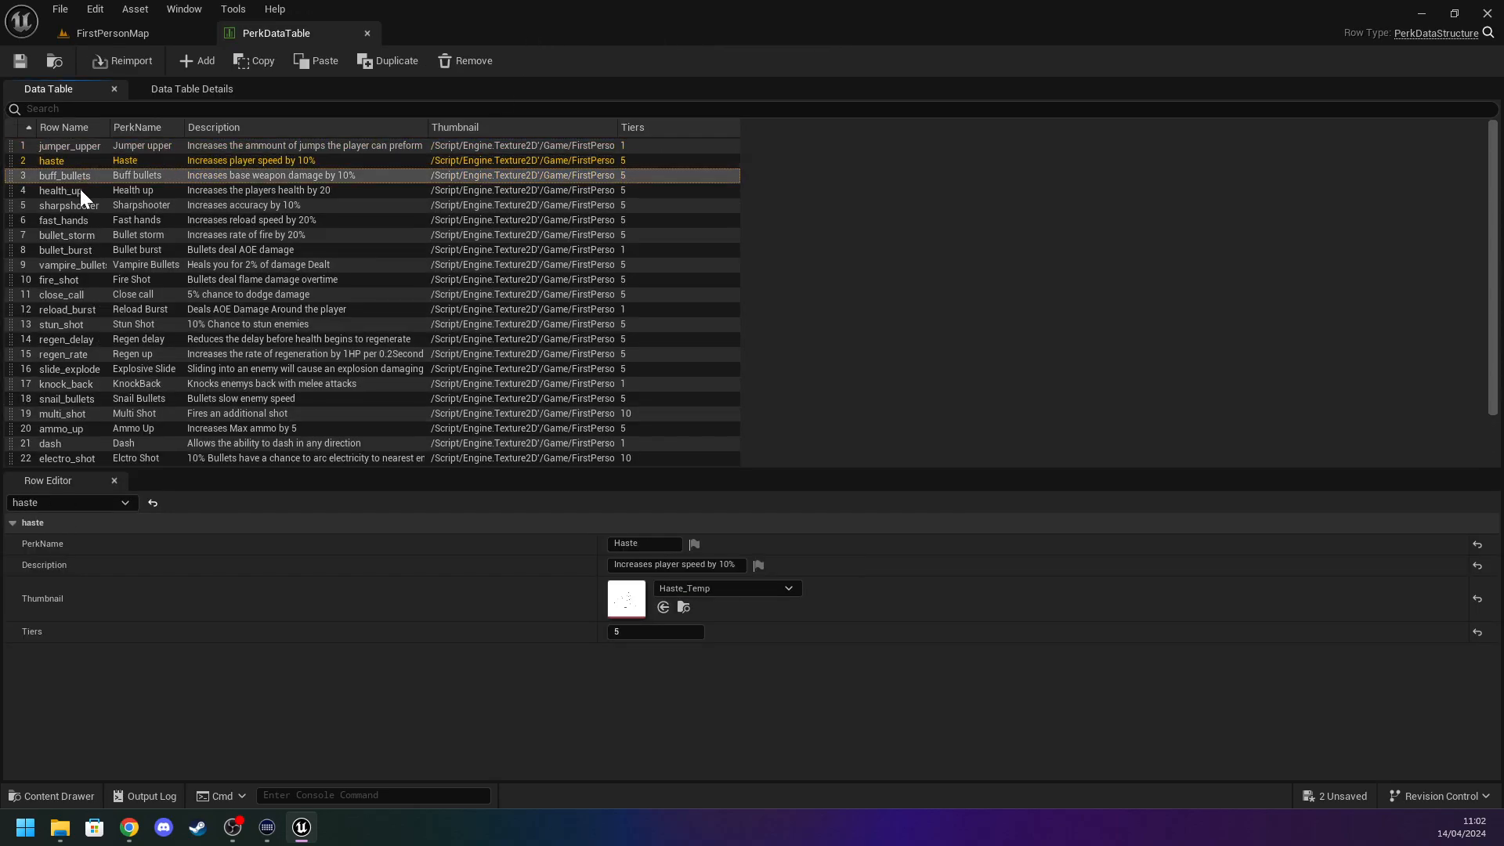
left_click(82, 193)
left_click(79, 206)
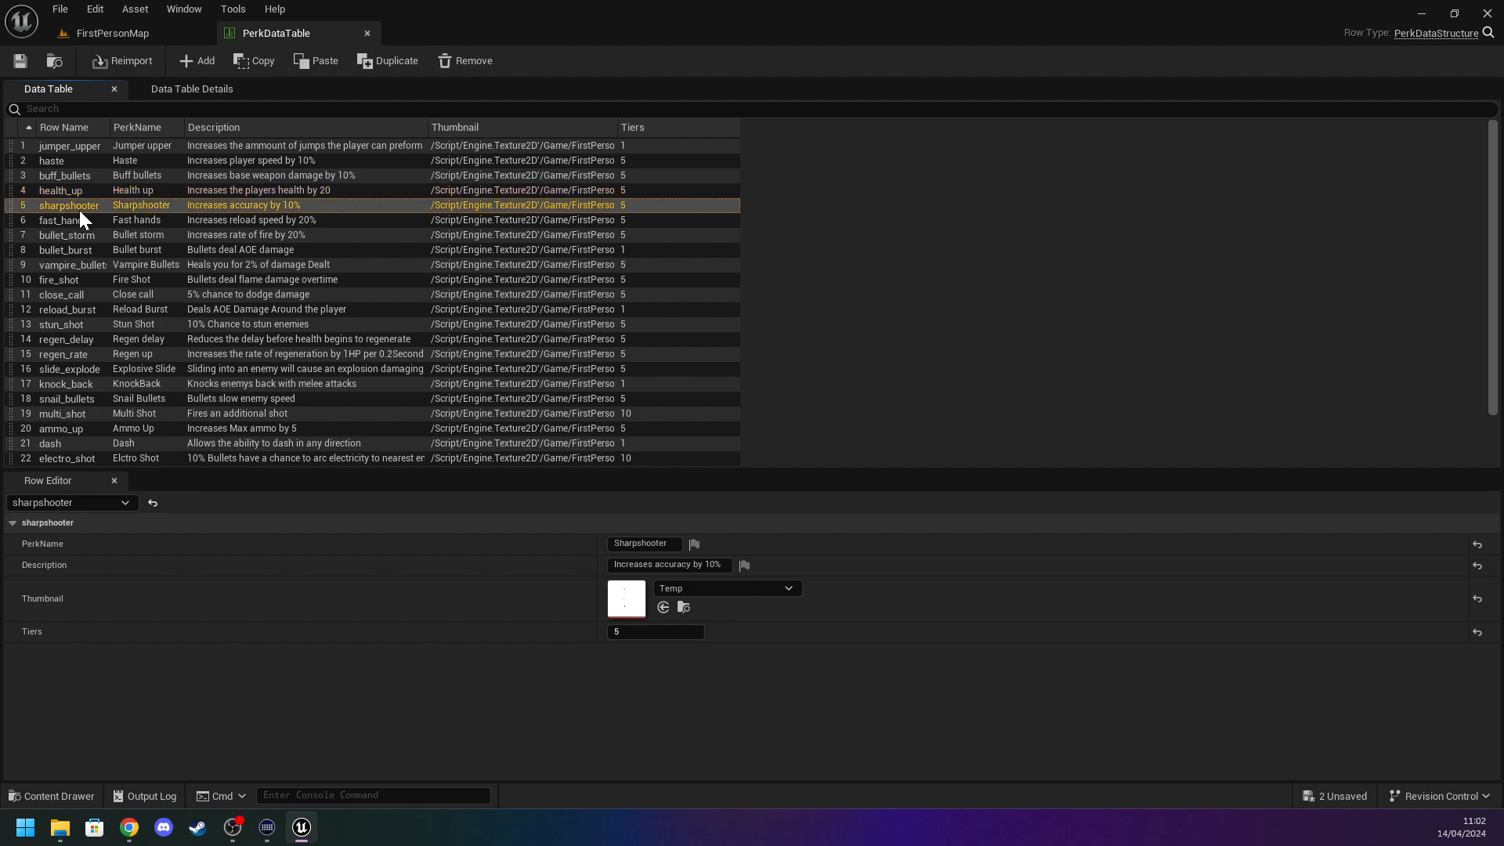
key("Down")
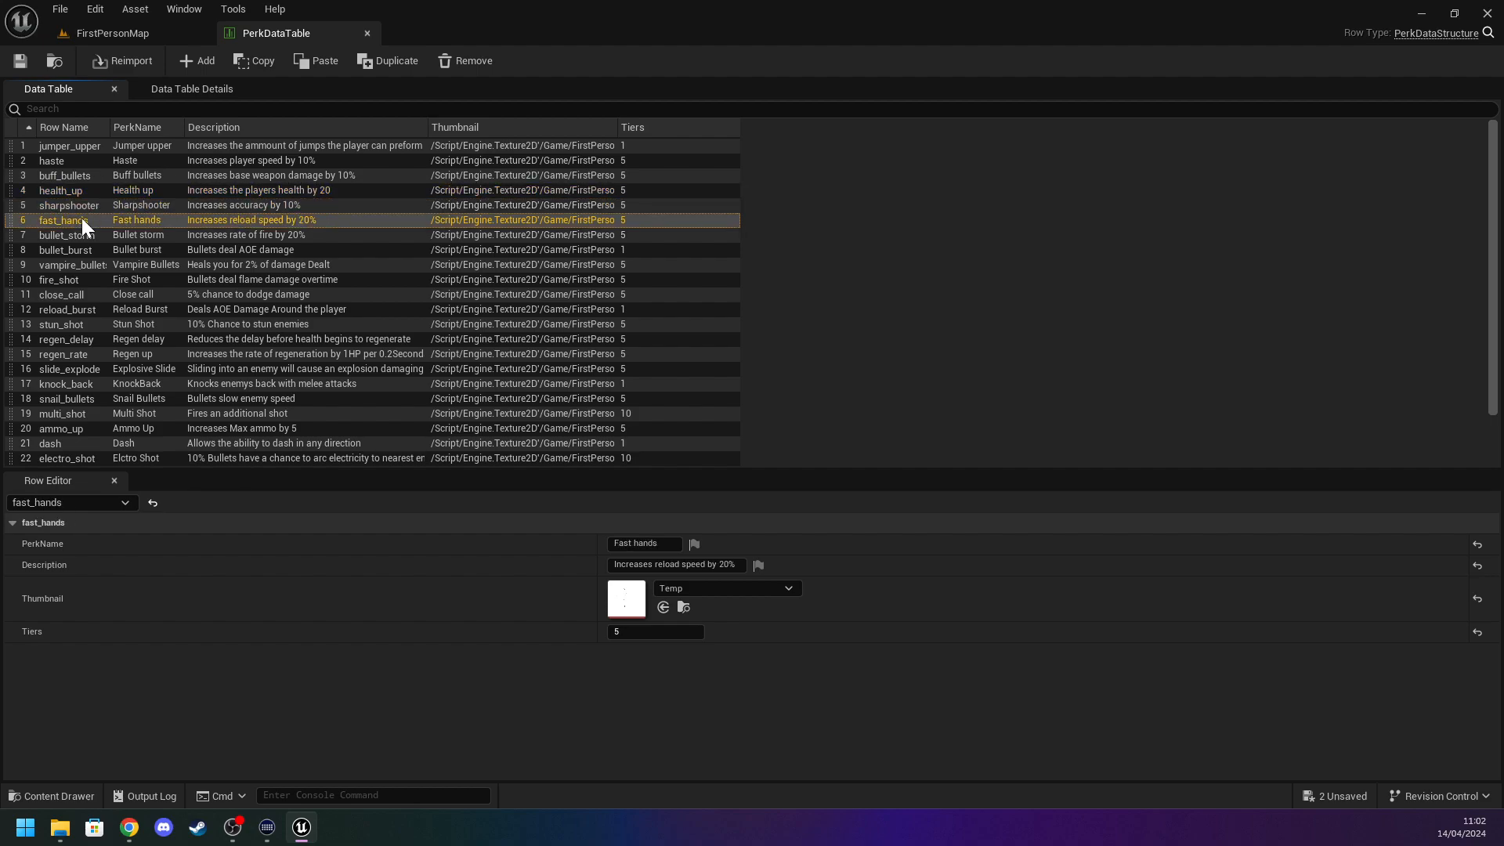
key("Down")
key("Down")
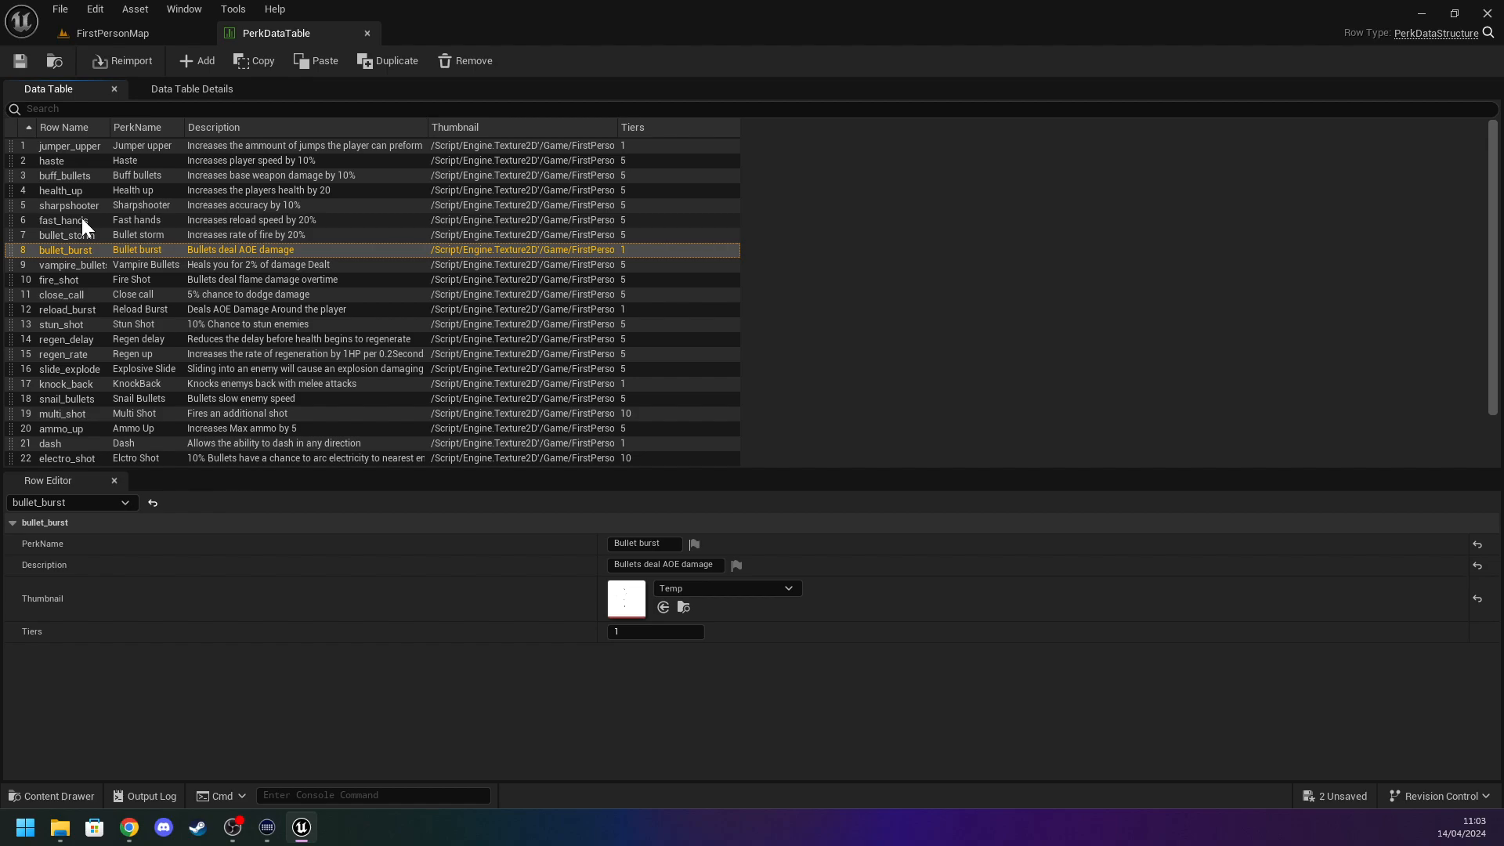
key("Down")
key("Down")
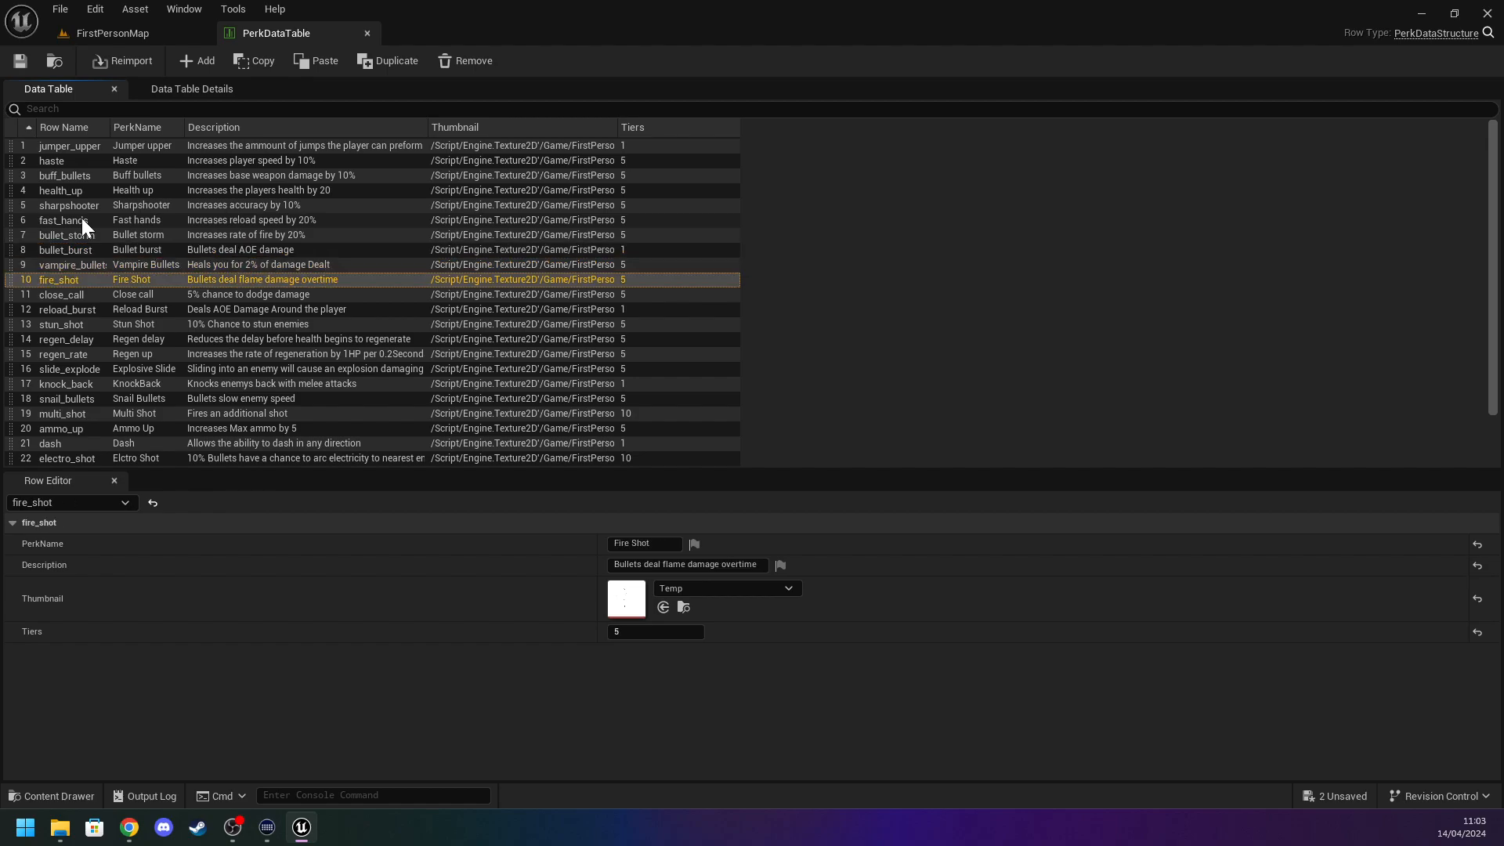
key("Down")
key("Down")
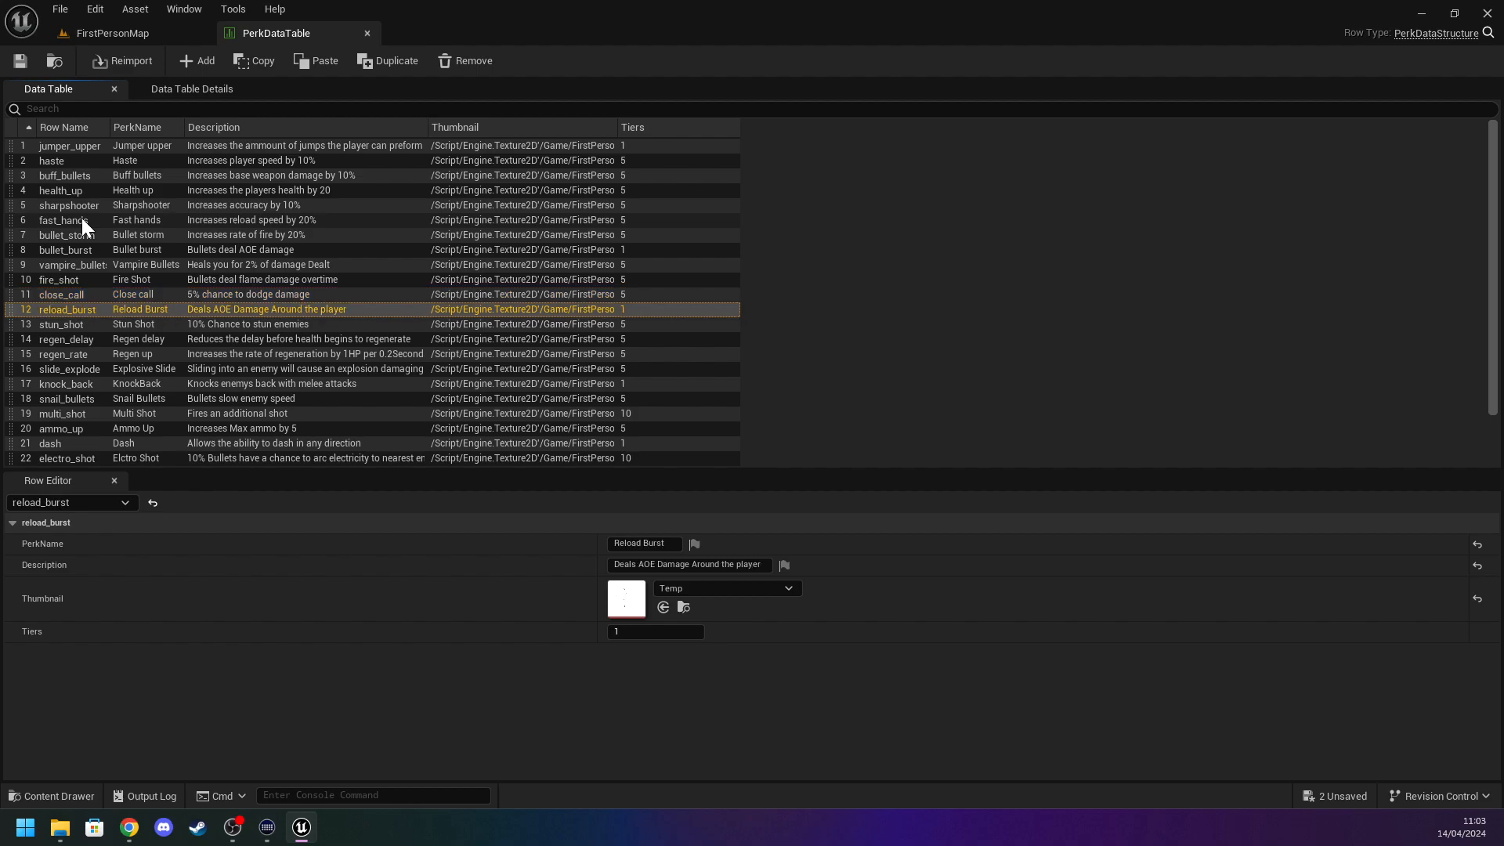
key("Down")
key("Down")
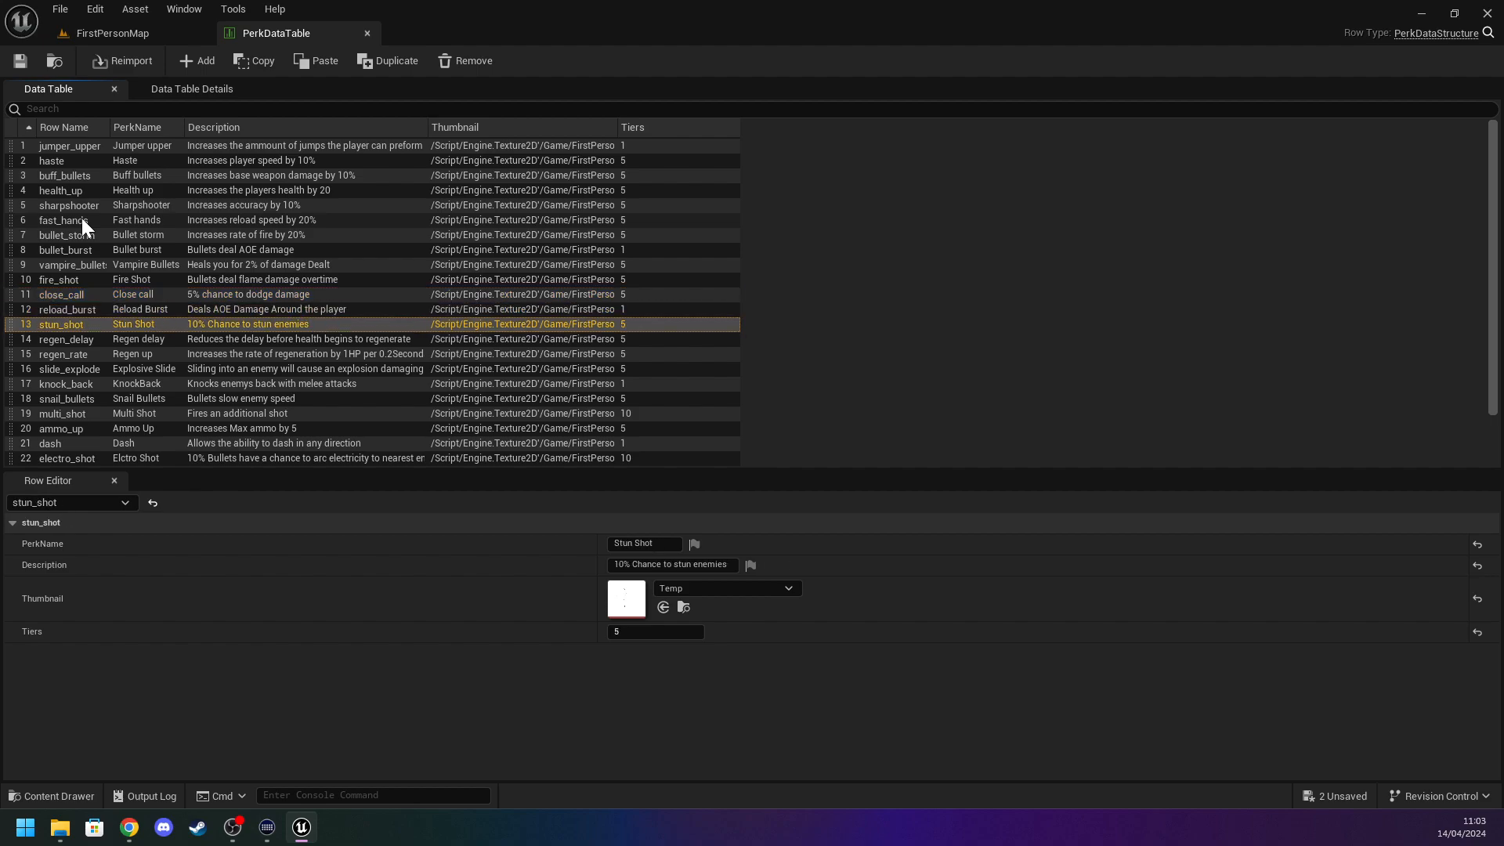
key("Down")
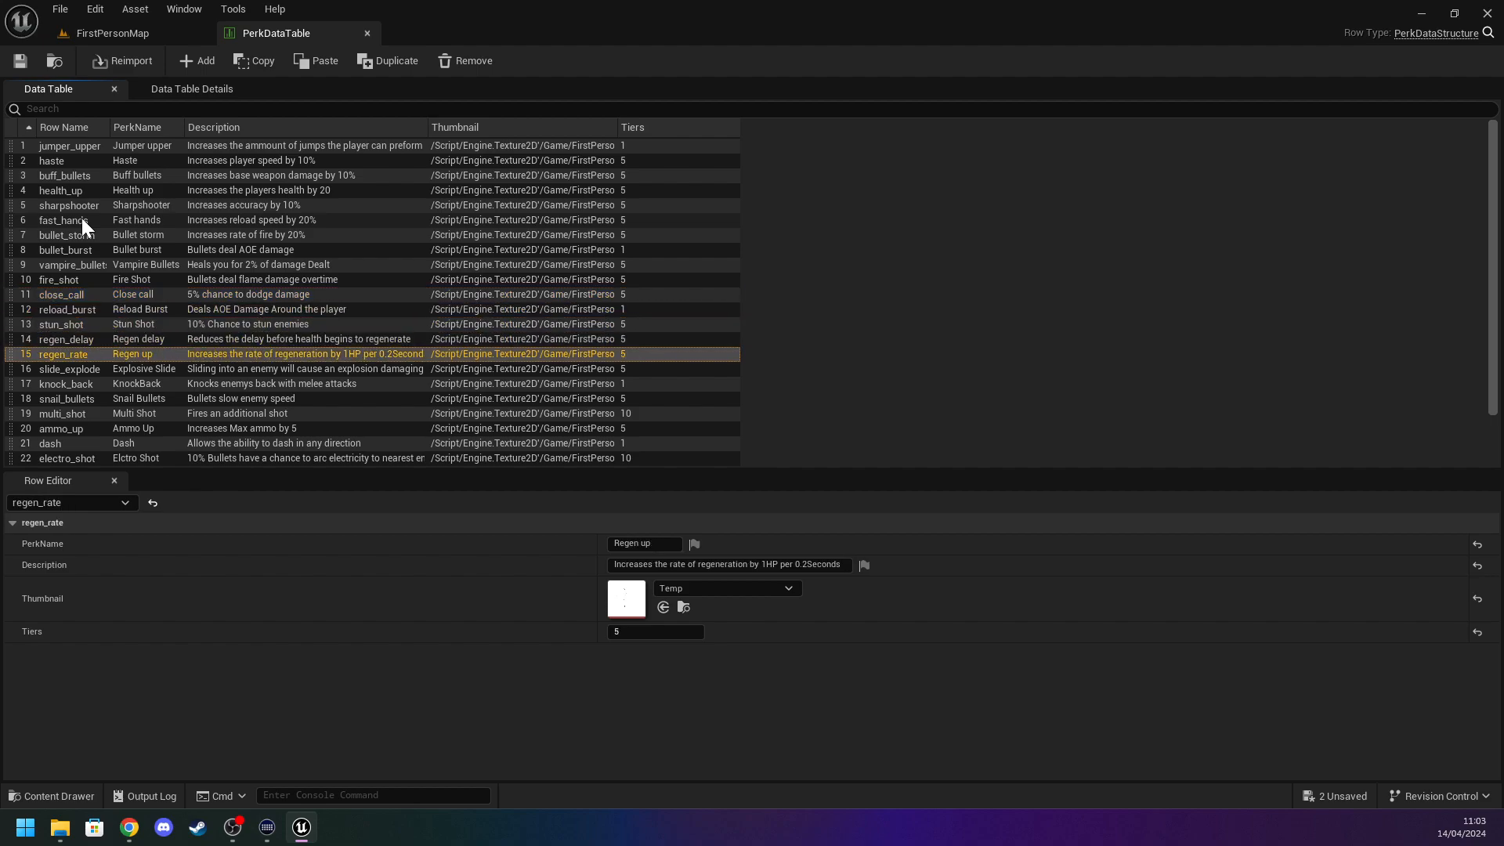
key("Down")
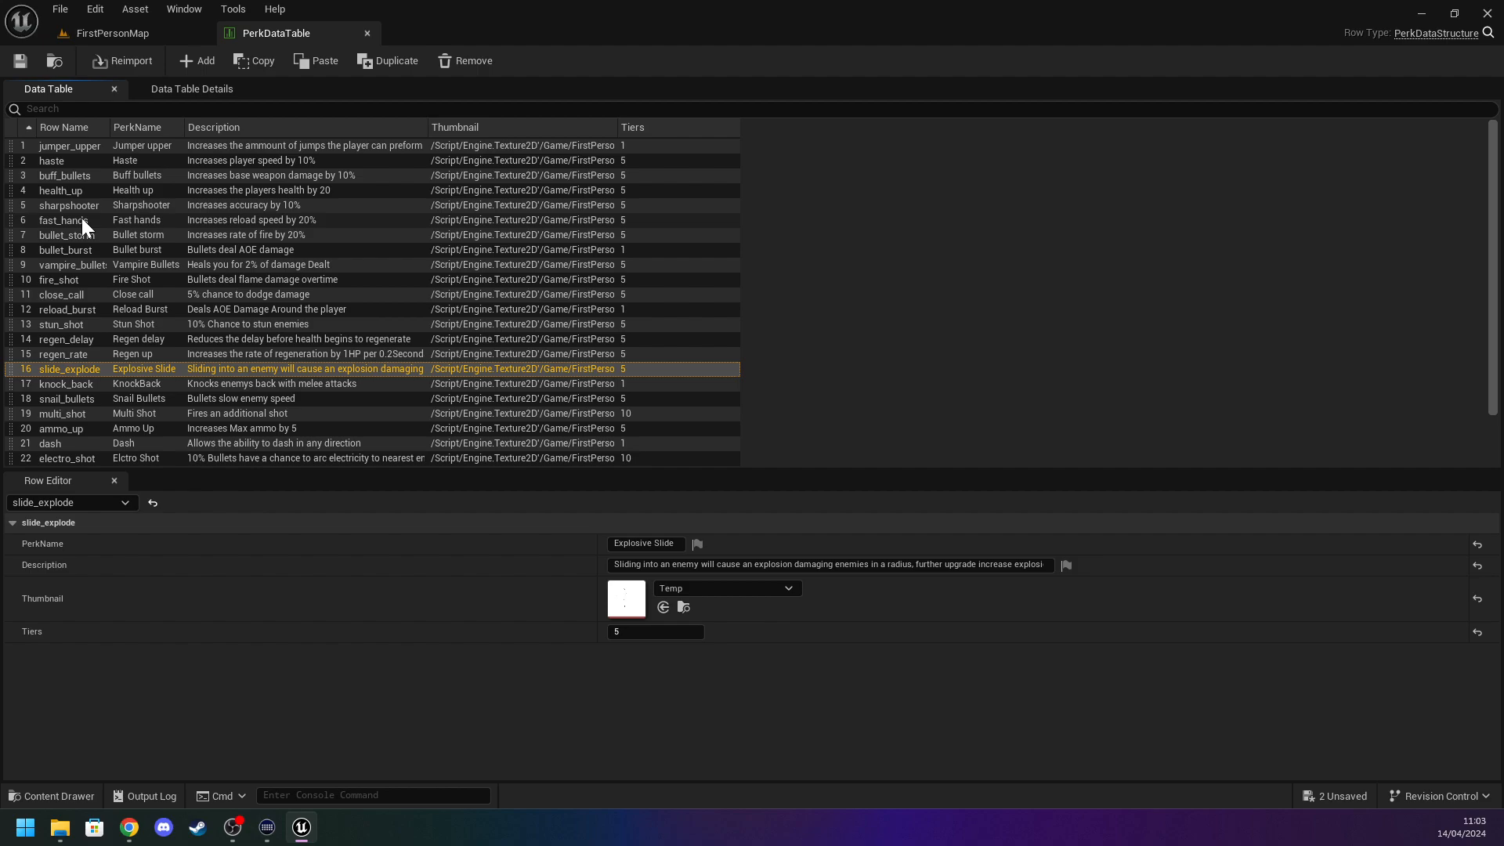
key("Down")
key("Down")
key("Down")
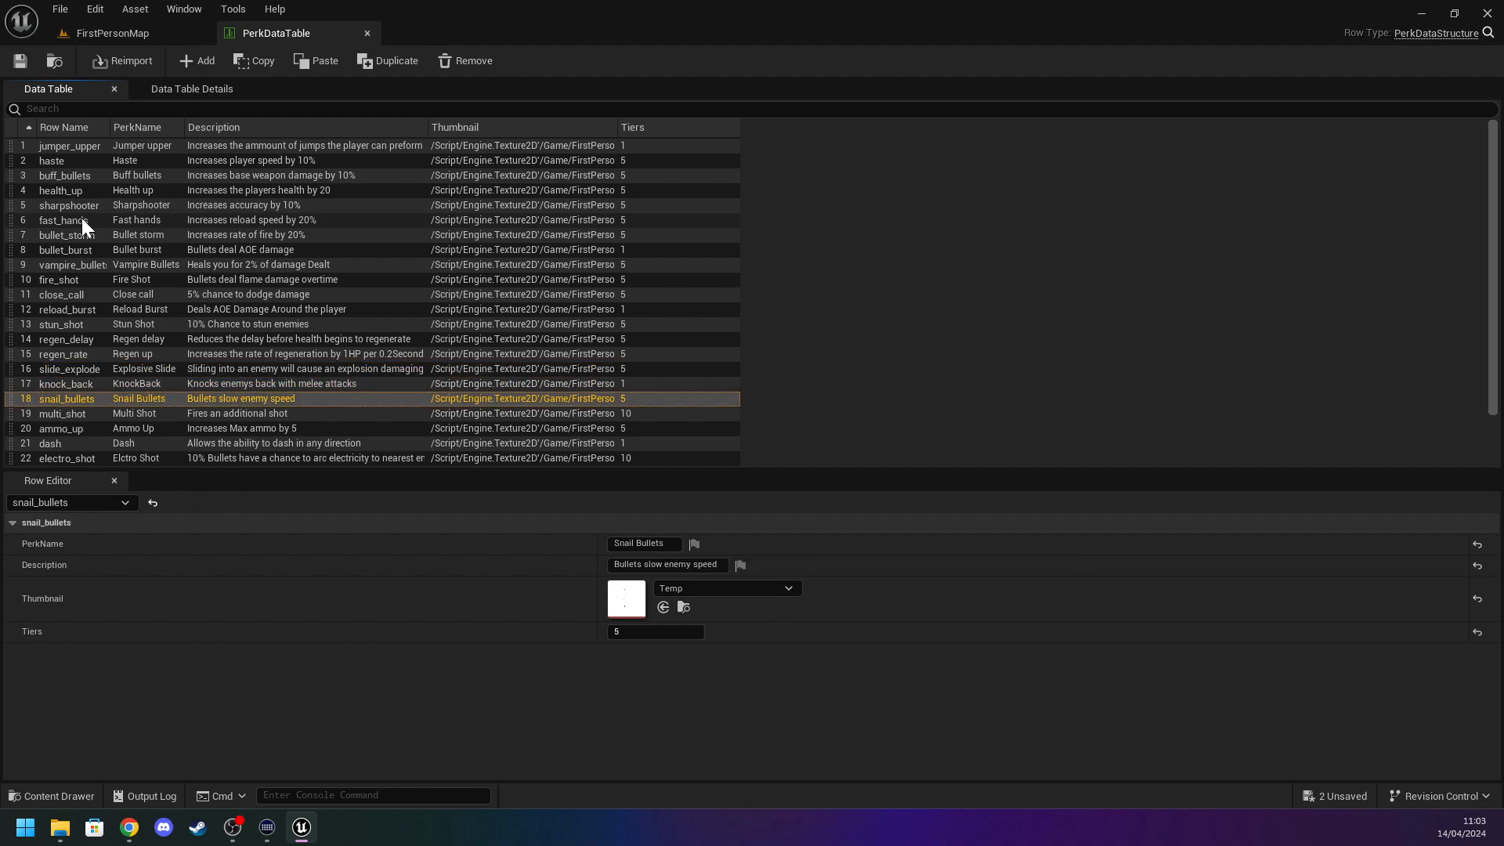
key("Down")
key("Down")
key("Down")
key("Down")
key("Down")
key("Down")
key("Down")
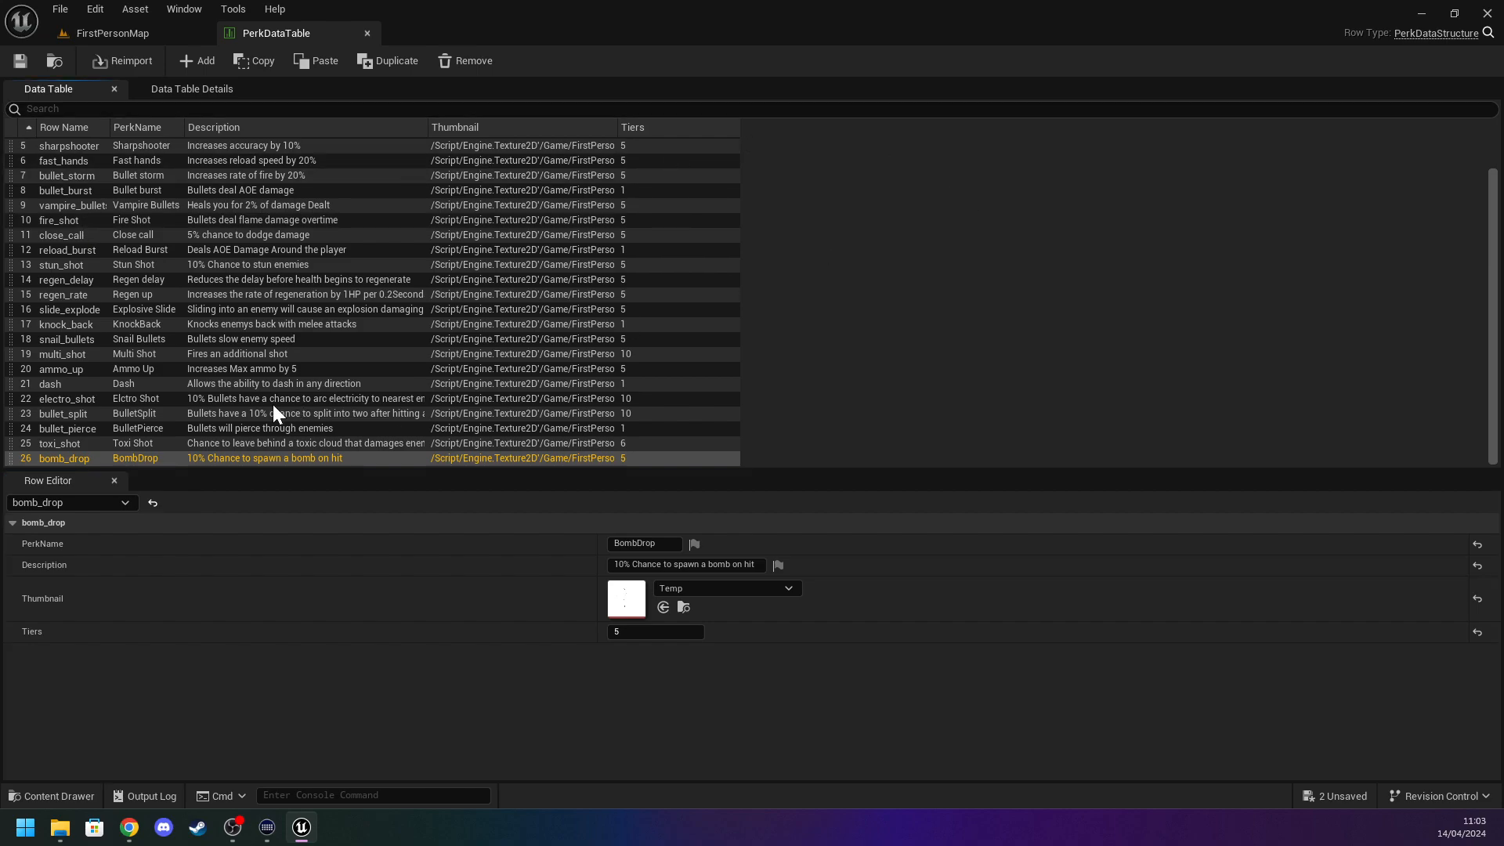
Add a row to PerkDataTable with PerkName "Weakness Shot" and row name weakness_shot.
left_click(191, 59)
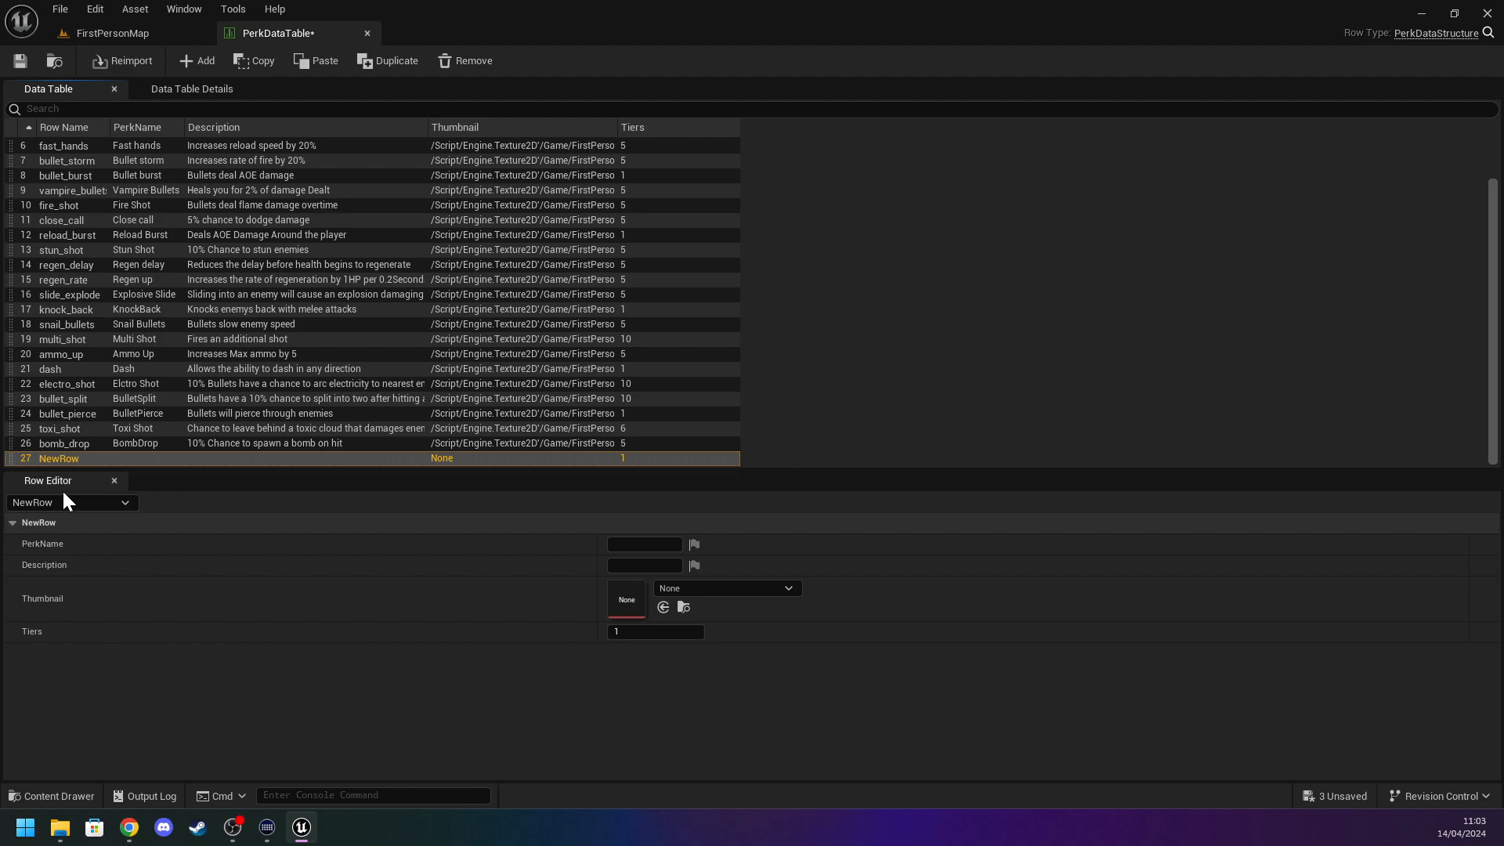
left_click(641, 540)
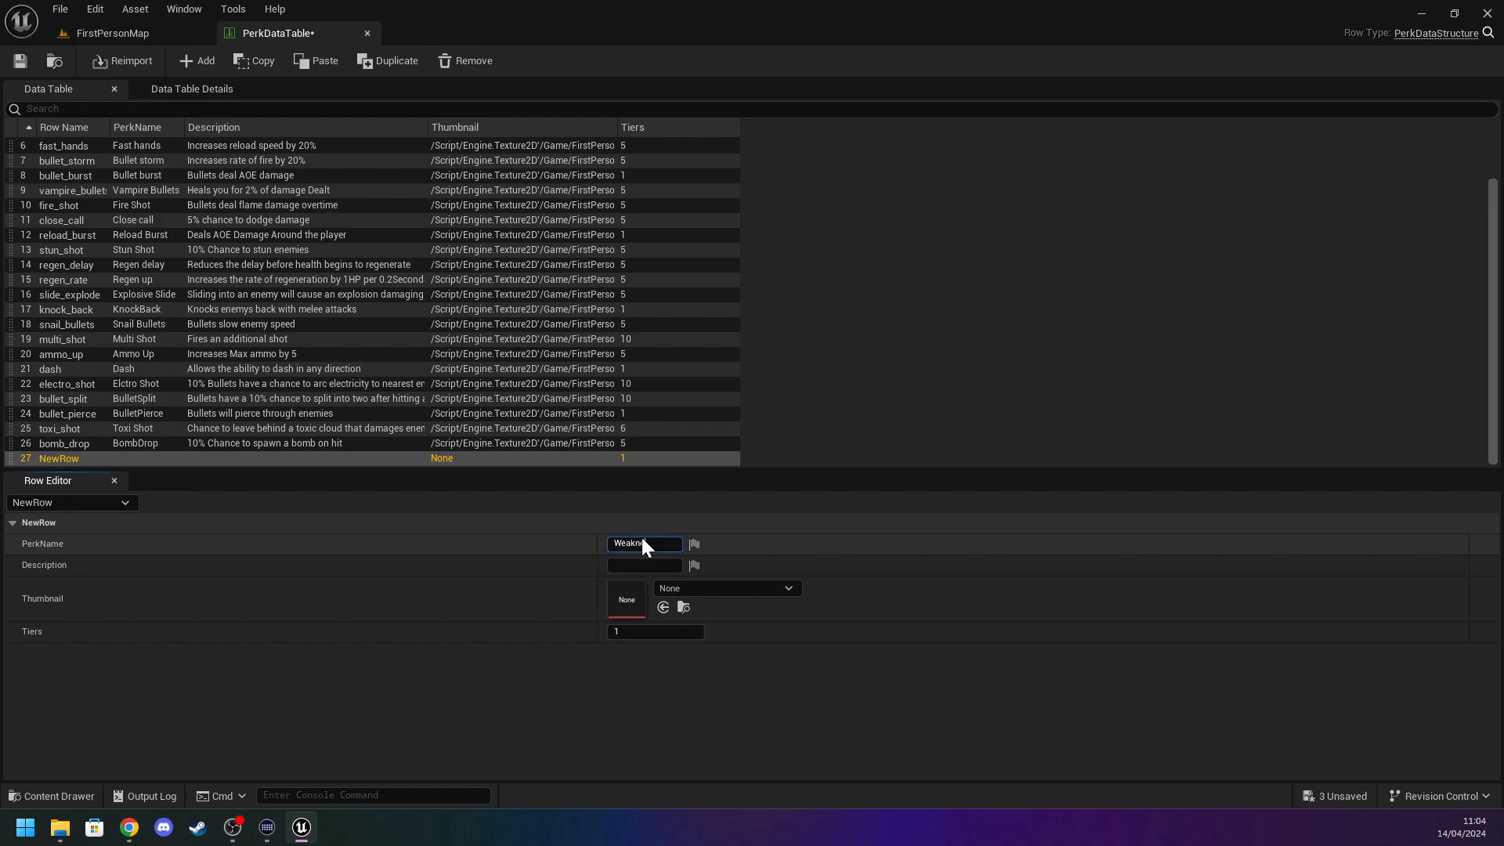
type("Shot")
left_click(663, 716)
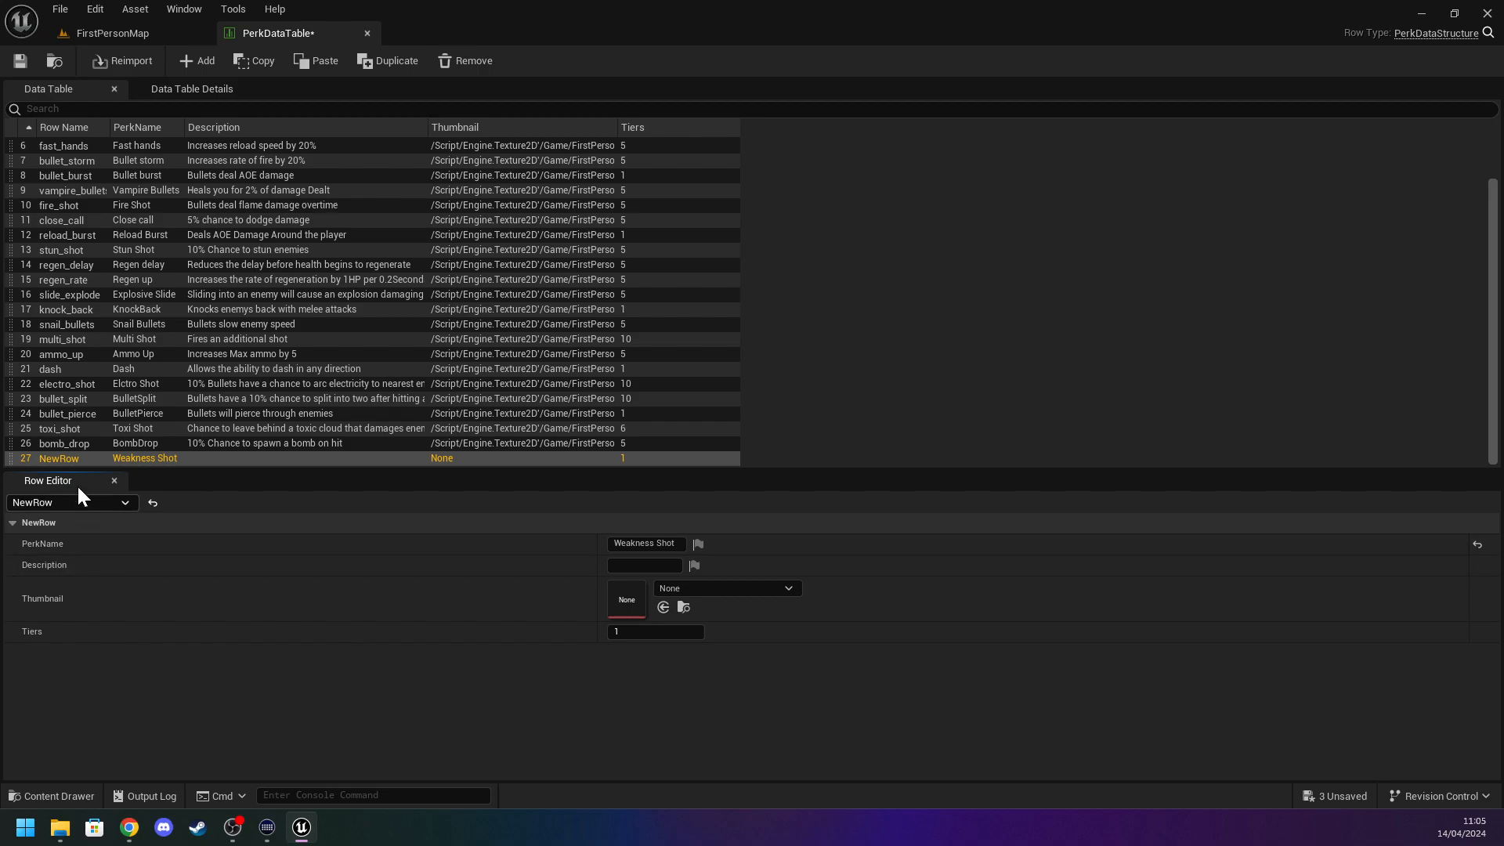
double_click(55, 462)
key("Return")
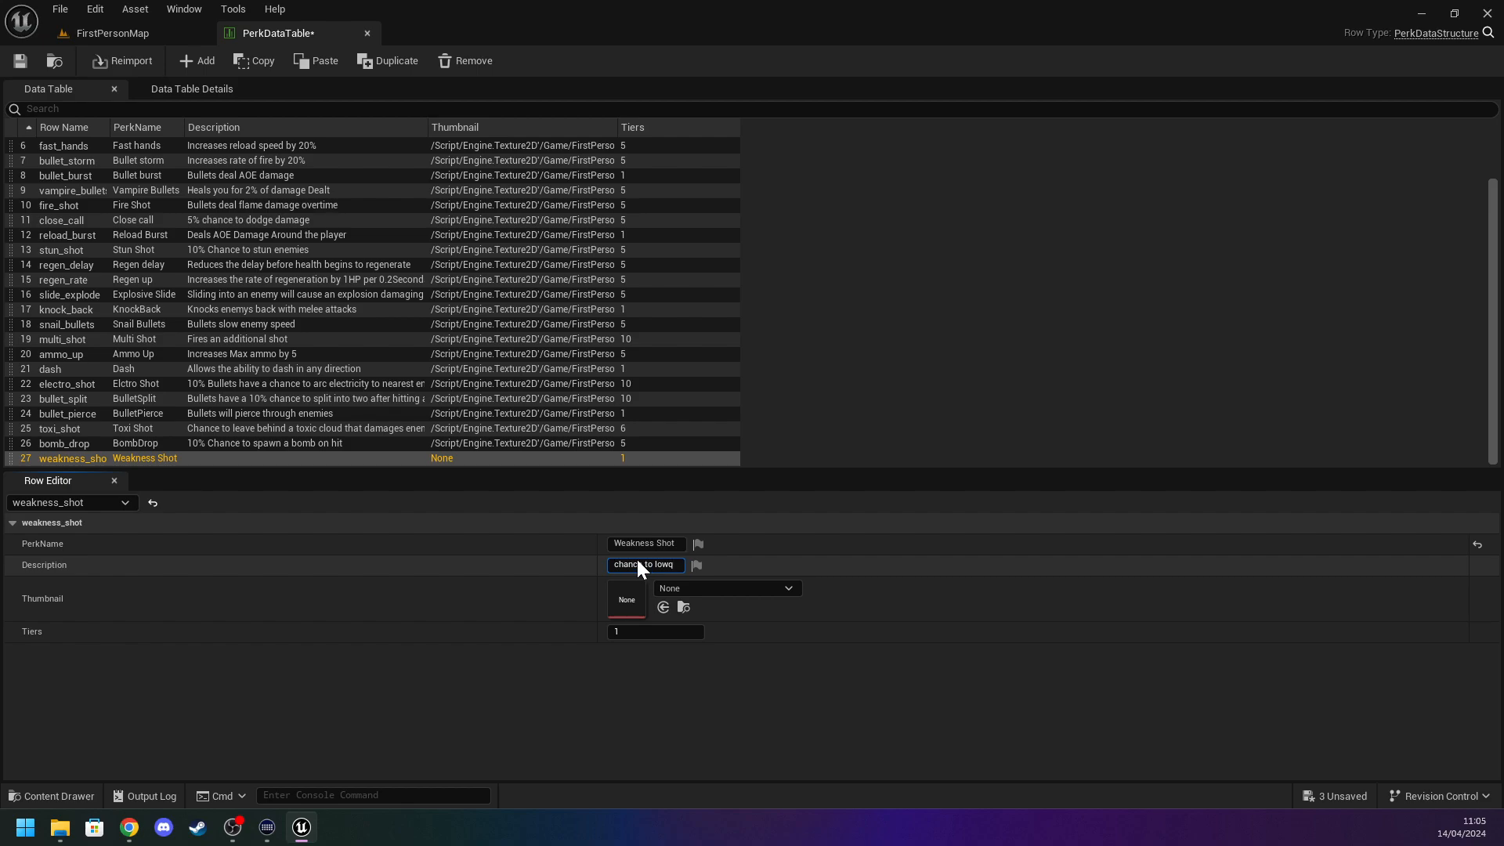
Complete the weakness_shot row's description as "10% chance to lower enemy defences and attack for a 3 seconds".
key("BackSpace")
type("er e")
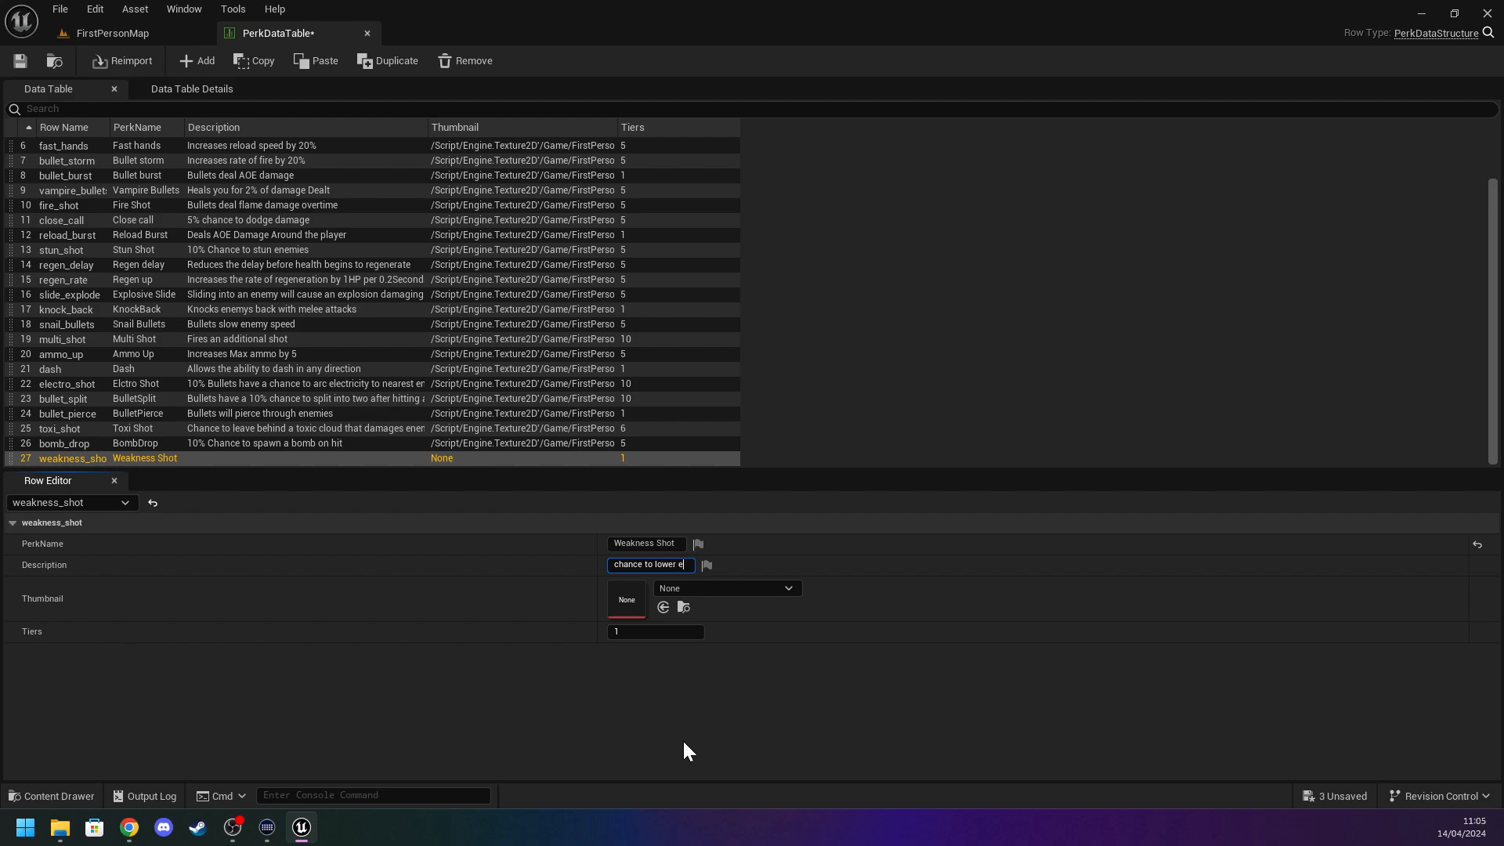
type("nemy h")
type("ealth")
key("BackSpace")
key("BackSpace")
key("BackSpace")
key("BackSpace")
key("BackSpace")
key("BackSpace")
key("BackSpace")
type("defences and ")
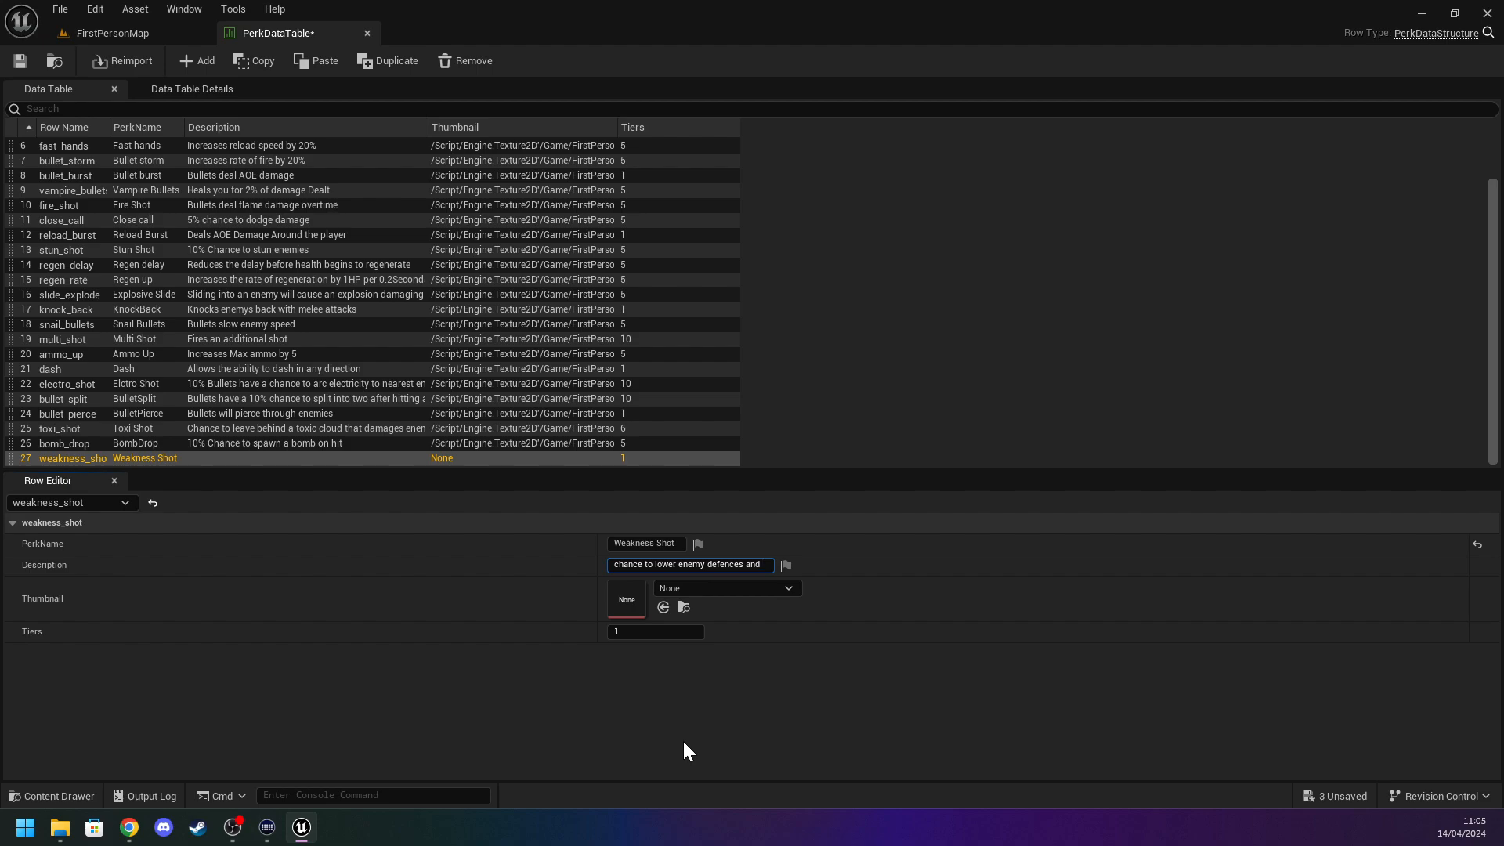
type("attack.")
key("BackSpace")
key("BackSpace")
type(",")
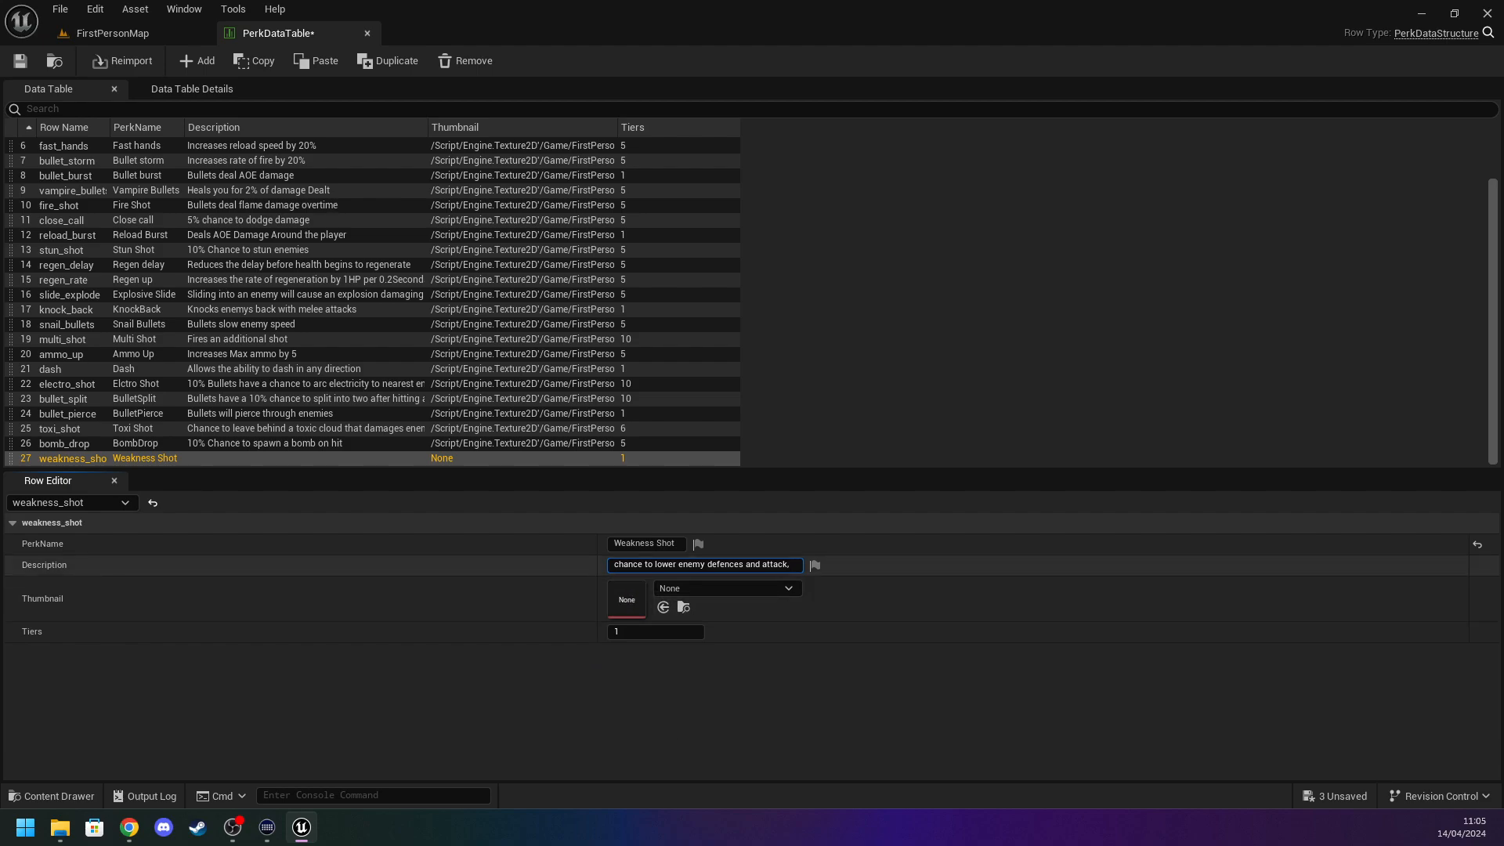
type("10")
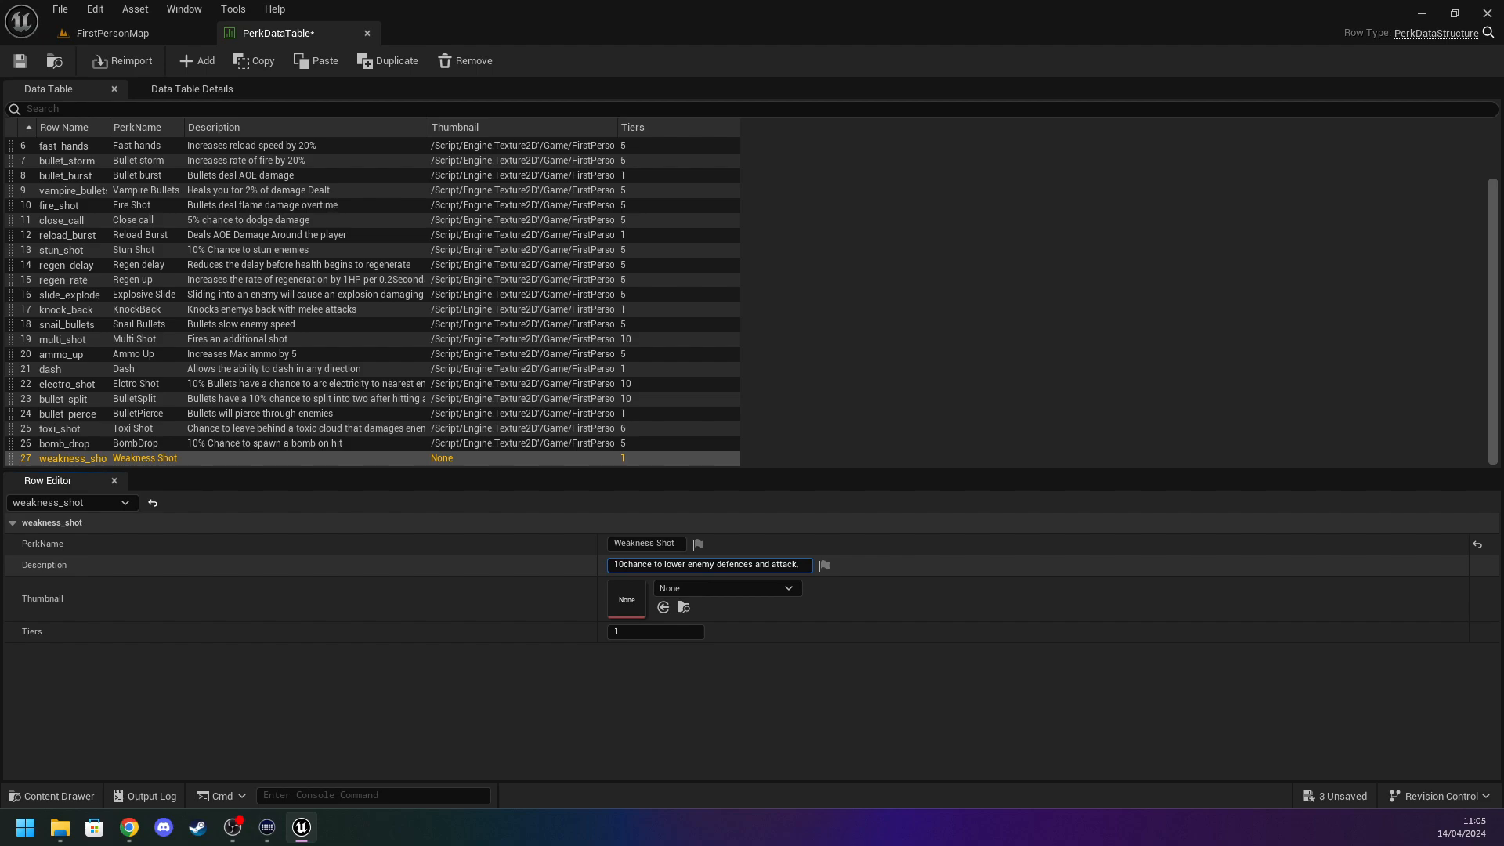
type("%")
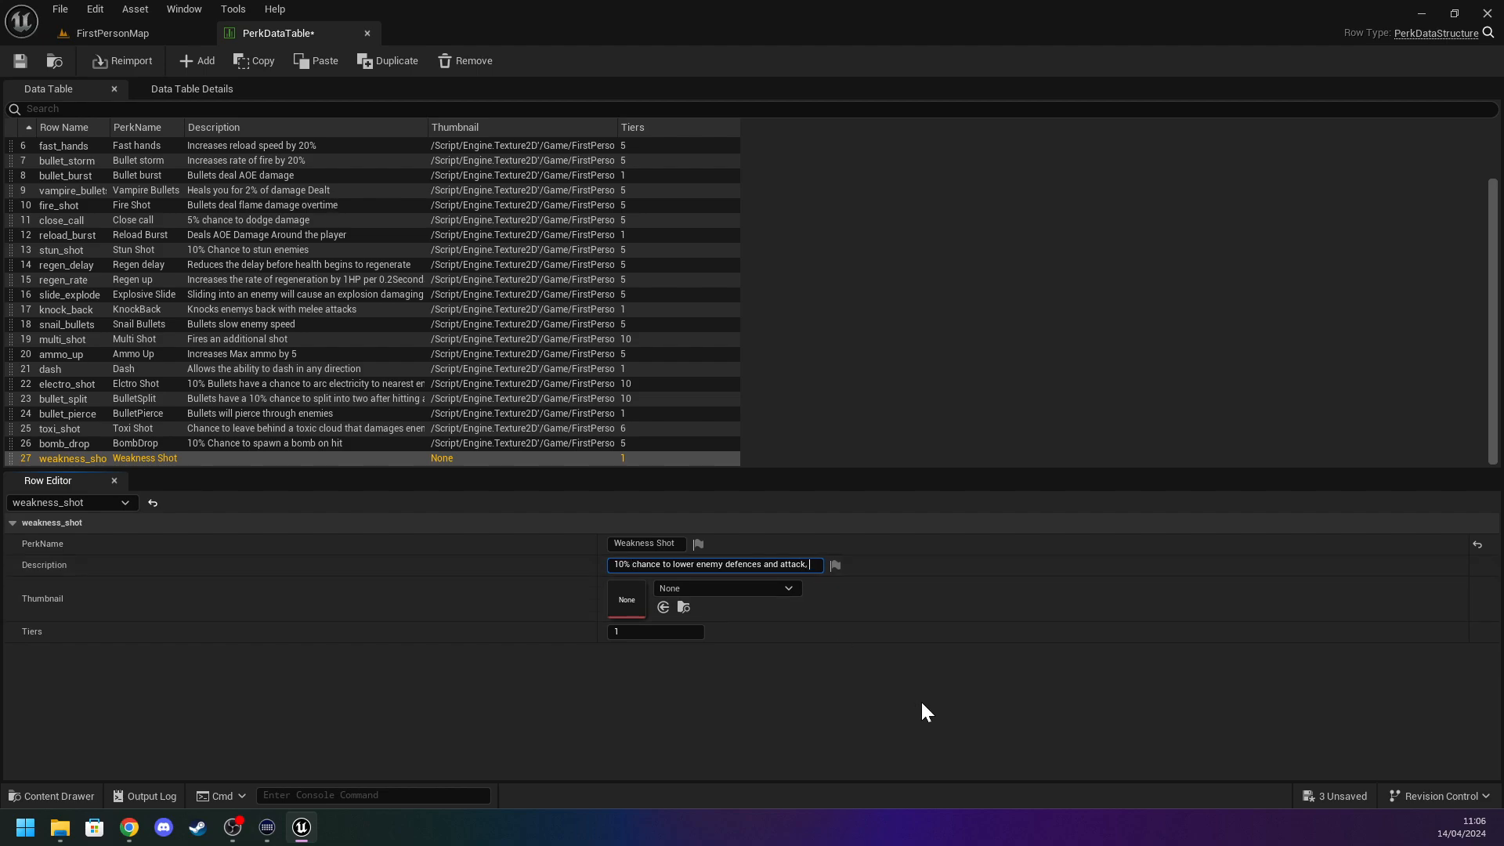
key("BackSpace")
type("for a ")
type("se")
key("BackSpace")
type("hort")
key("BackSpace")
key("BackSpace")
key("BackSpace")
key("BackSpace")
key("BackSpace")
type("3 seconds")
key("Return")
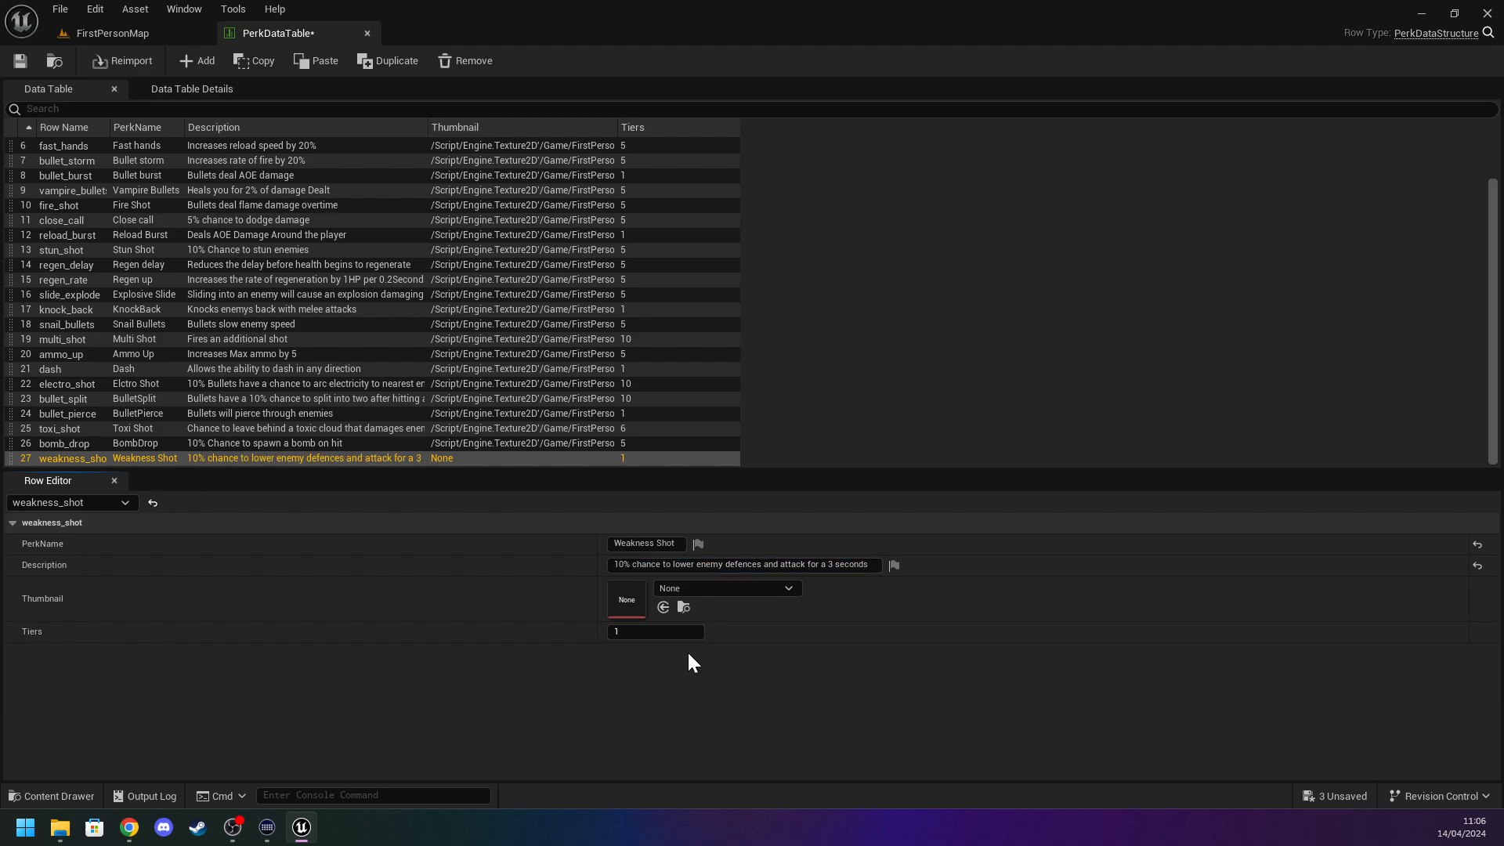
Assign the Temp texture as the weakness_shot row's thumbnail.
left_click(711, 589)
scroll(741, 440, "down", 5)
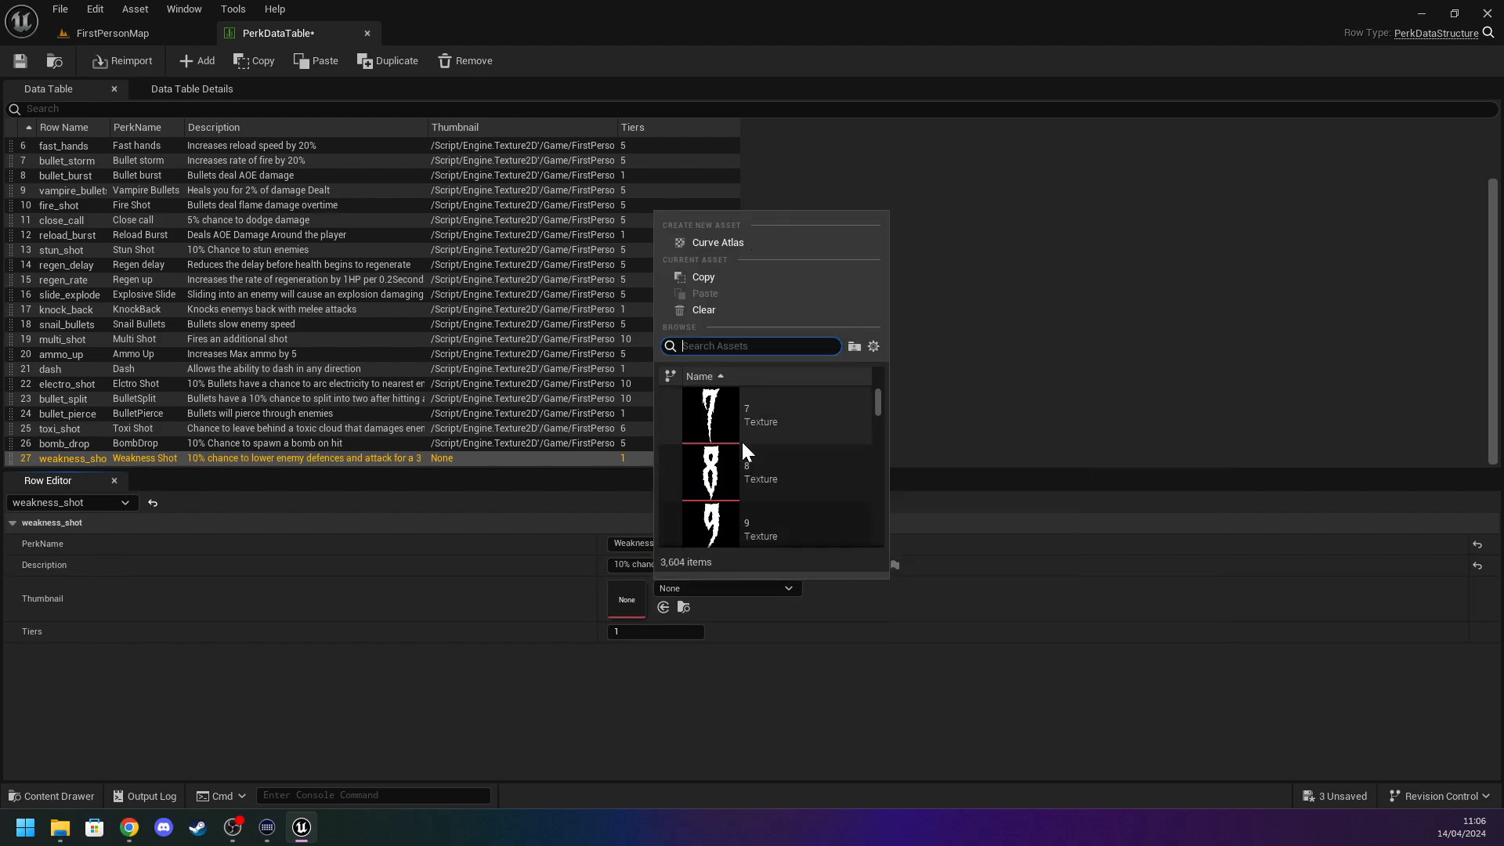
scroll(741, 441, "down", 4)
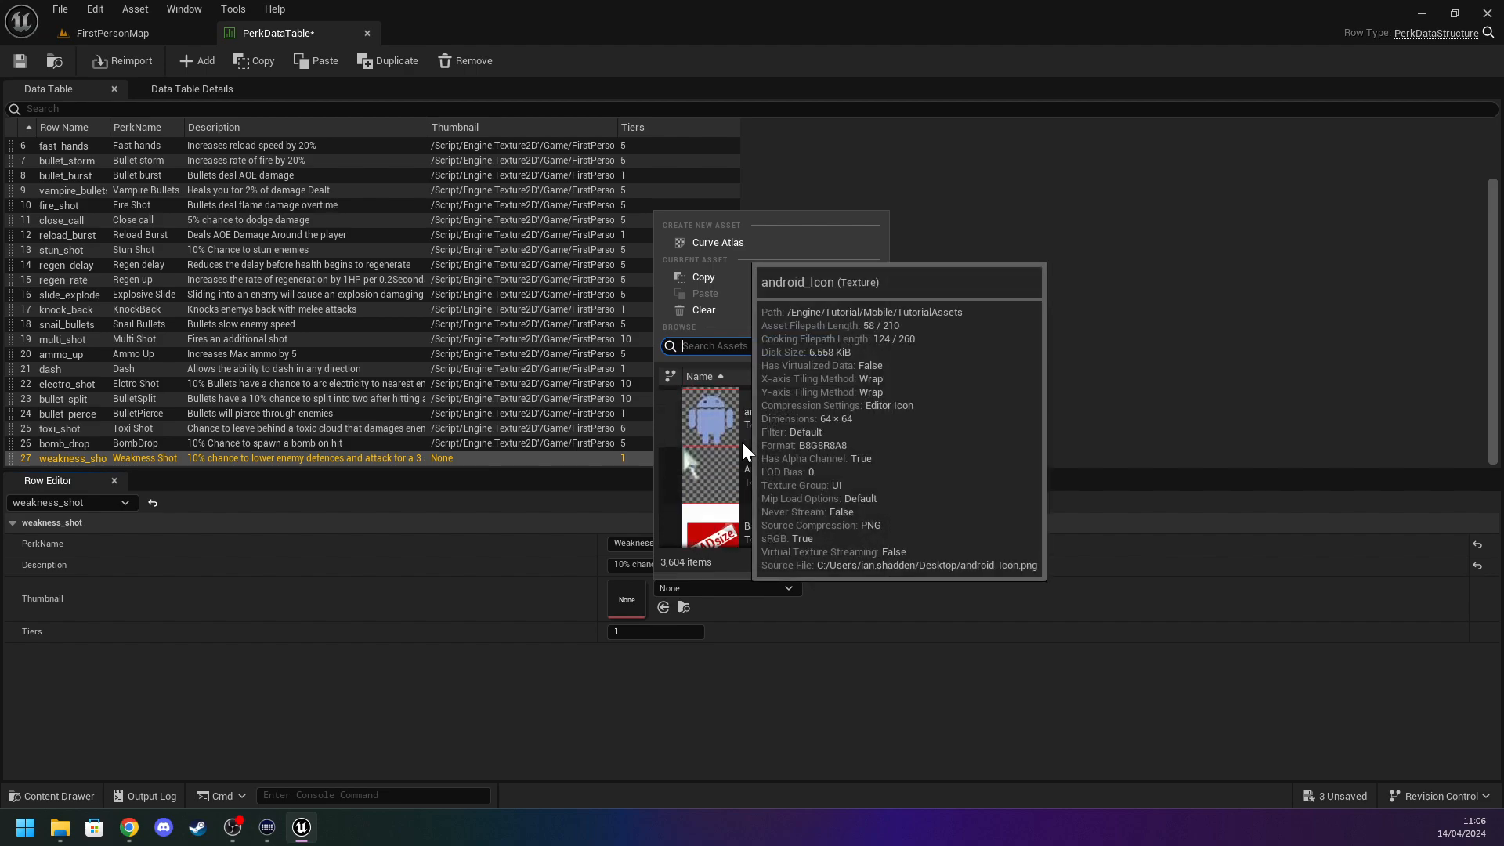
type("temp")
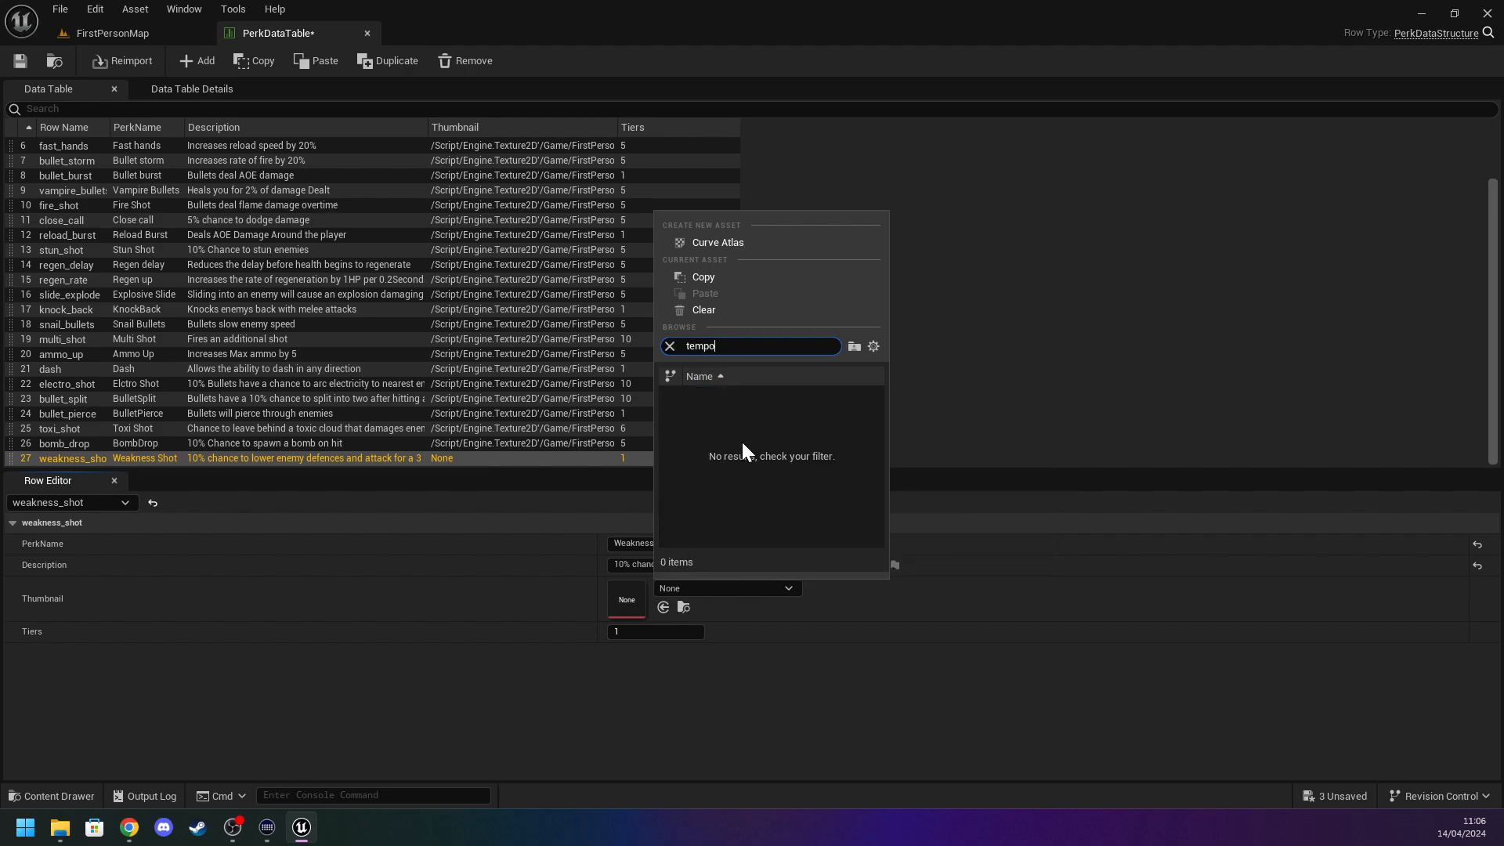
scroll(808, 496, "down", 8)
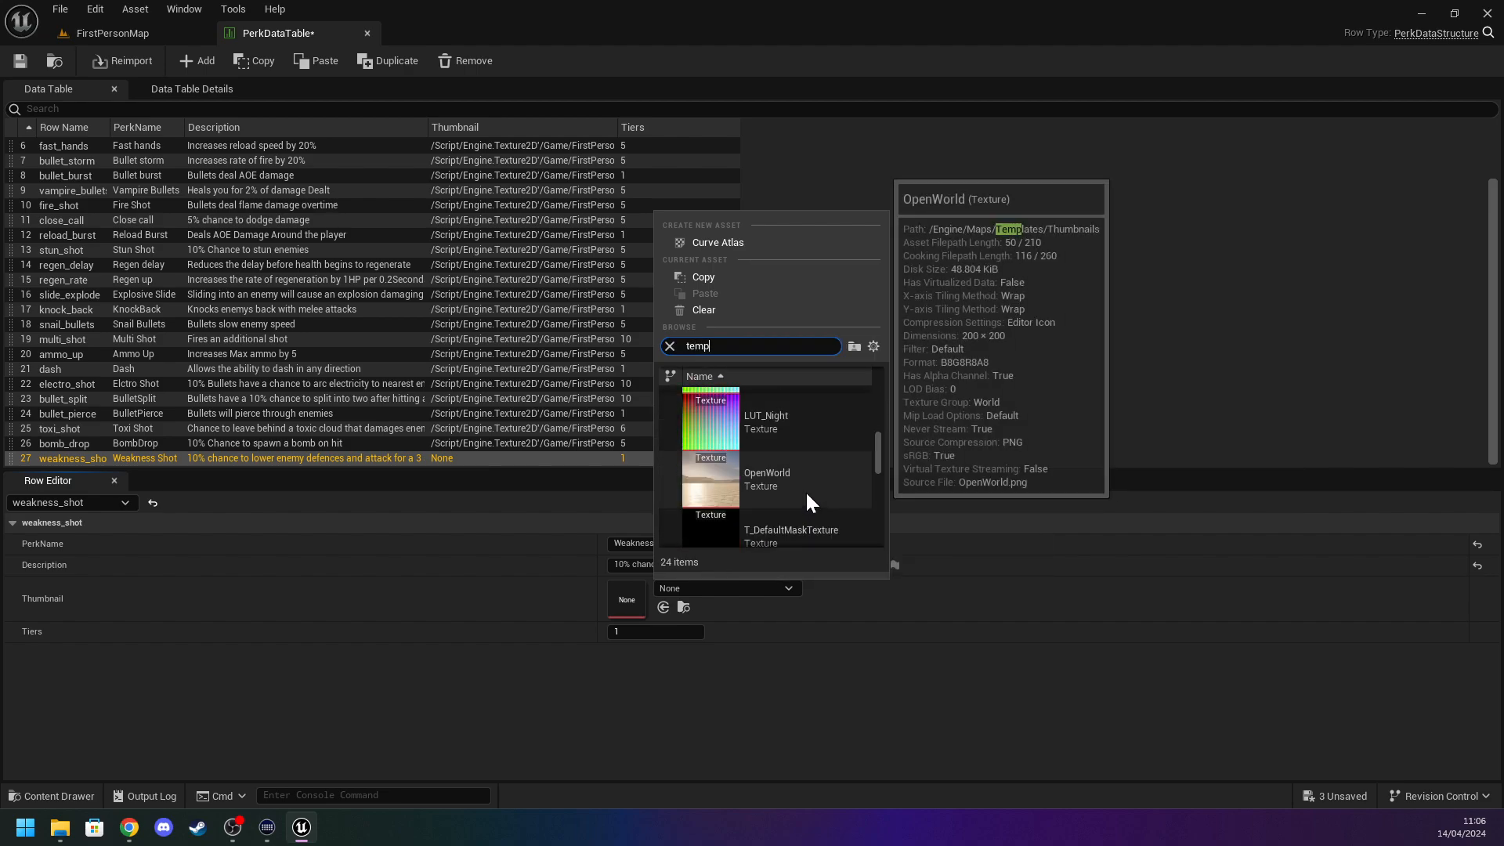
scroll(805, 484, "down", 2)
left_click(811, 517)
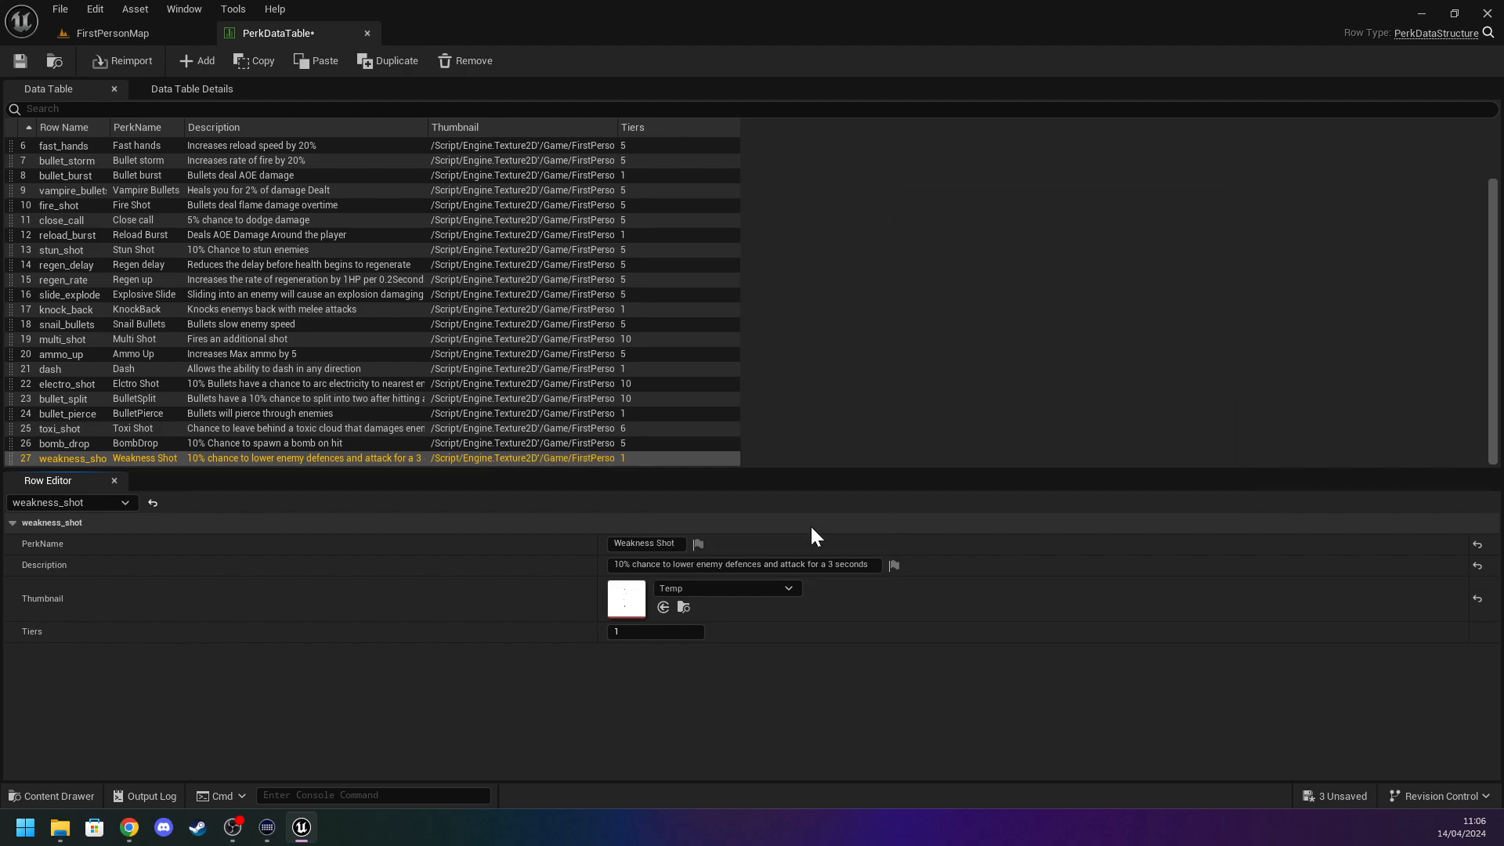
Set the weakness_shot row's Tiers to 5, and save and close PerkDataTable.
left_click(641, 631)
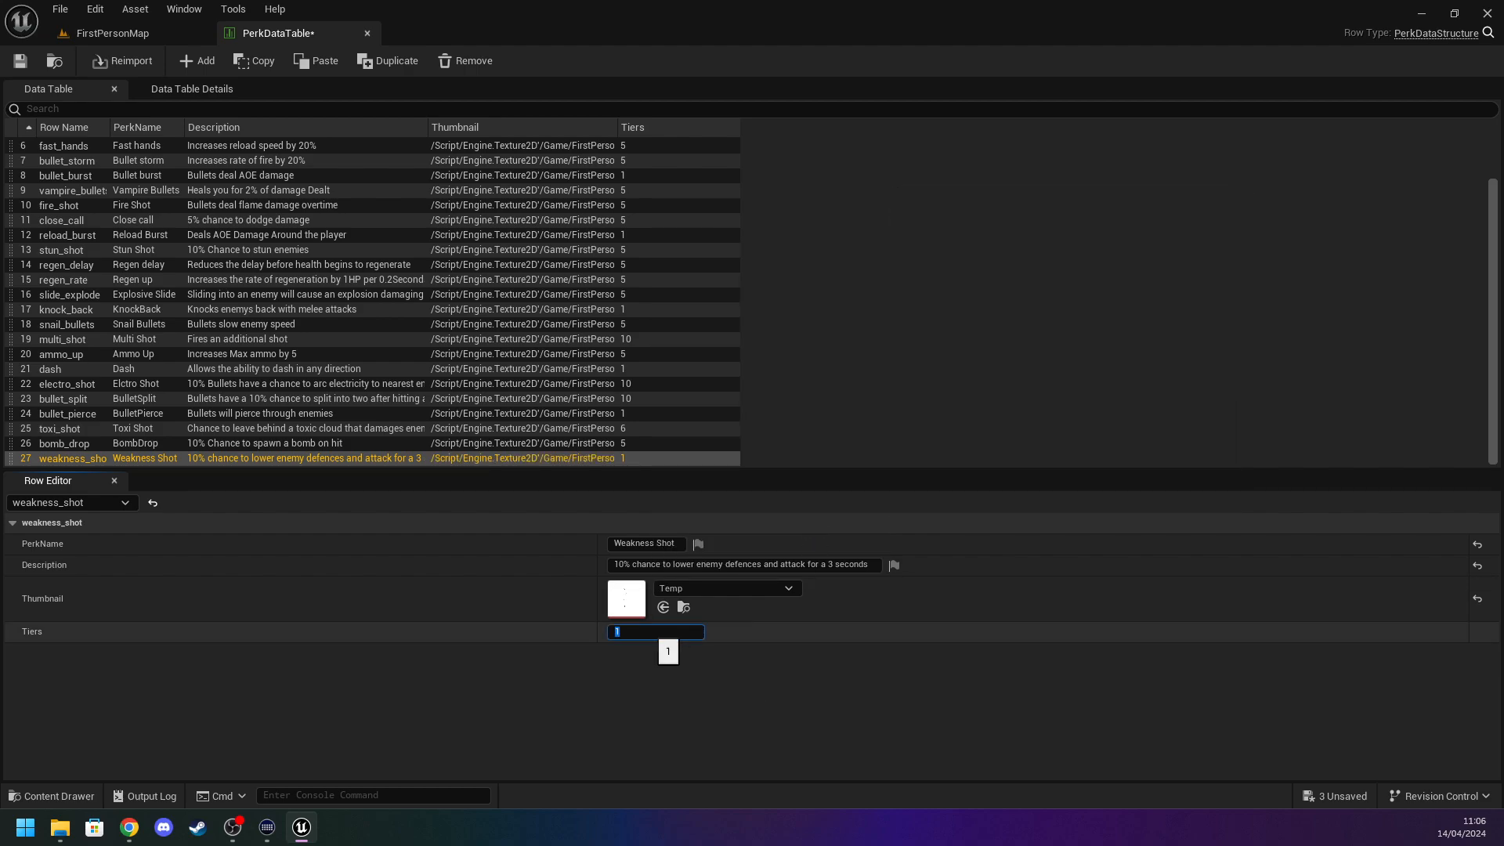
type("5")
key("Return")
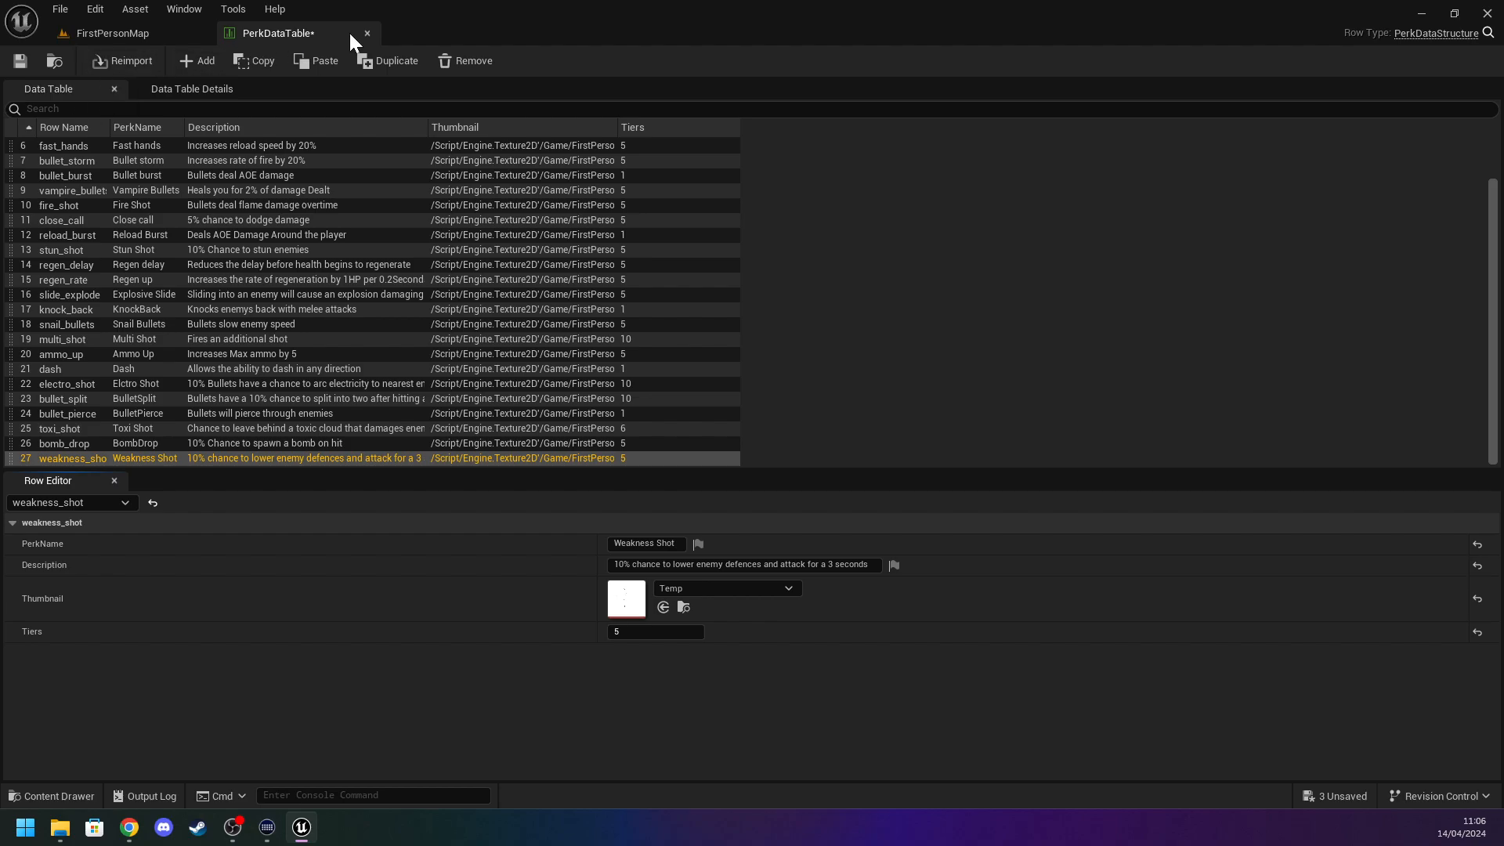
left_click(21, 60)
left_click(367, 33)
Browse the project content to the Damage folder.
key("ctrl+space")
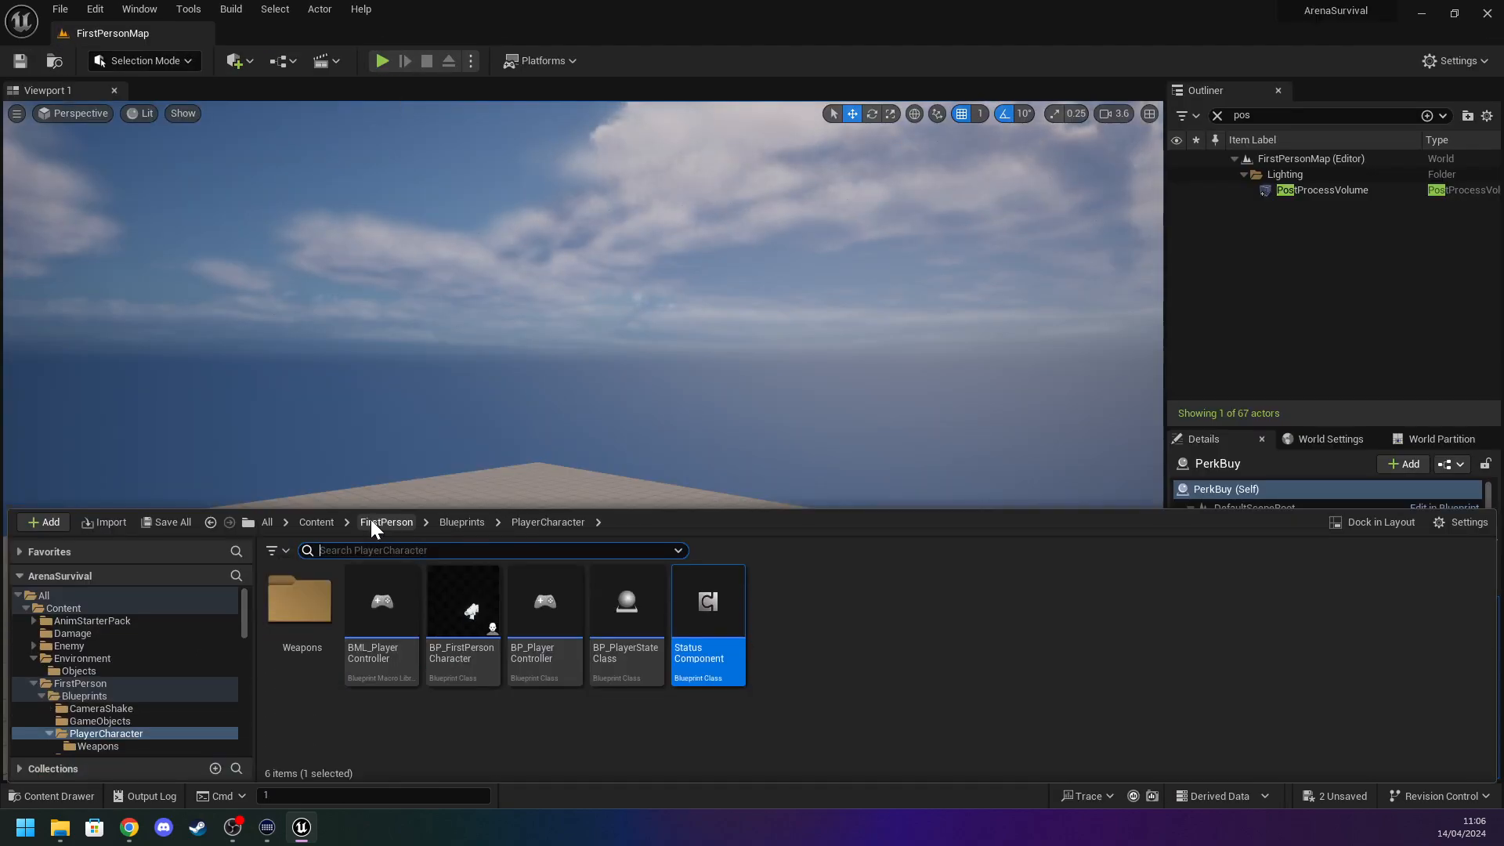
left_click(316, 521)
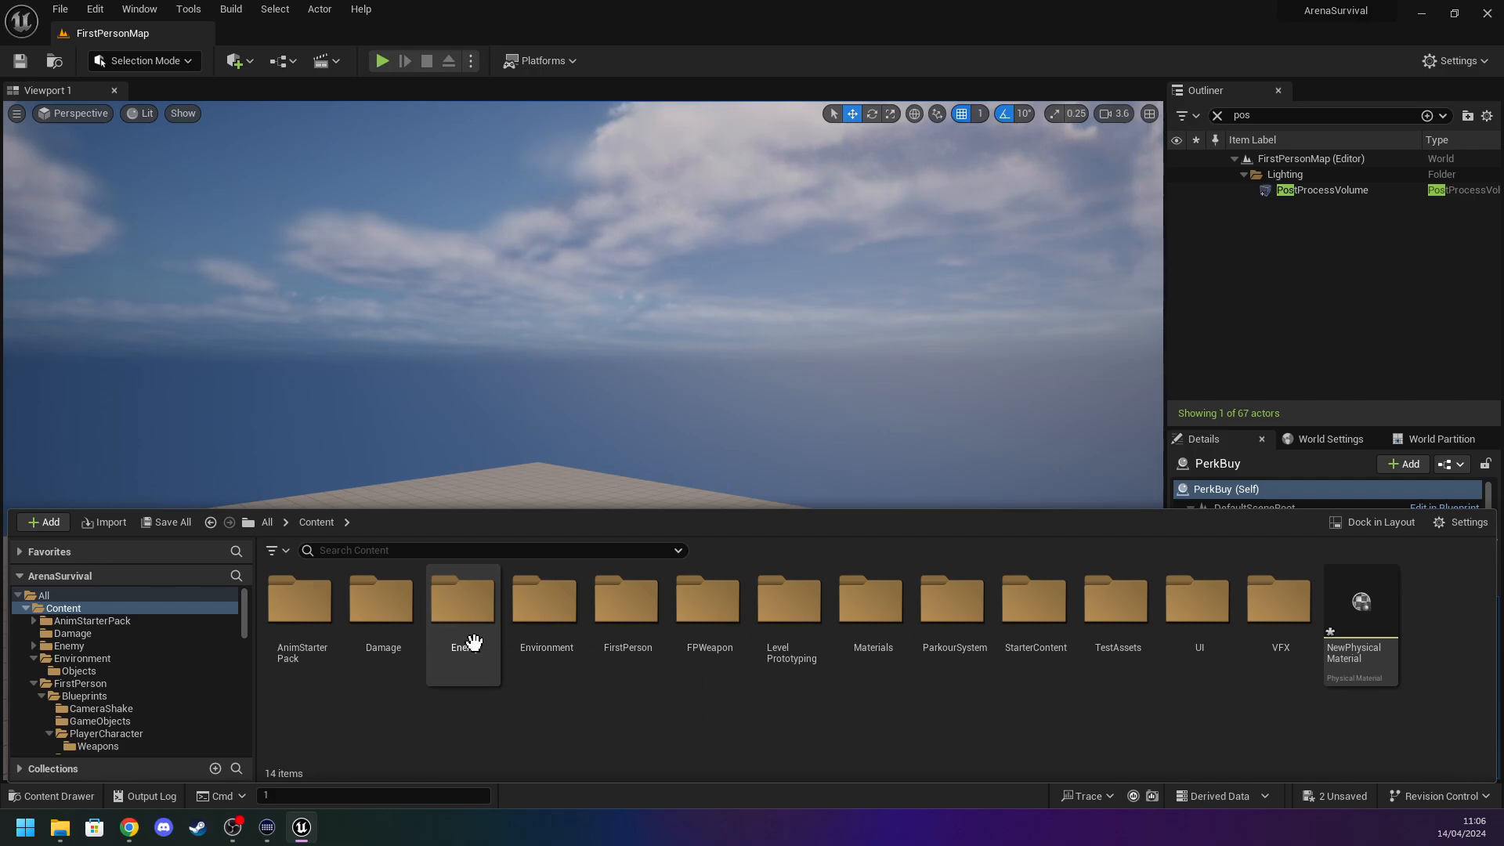
double_click(619, 610)
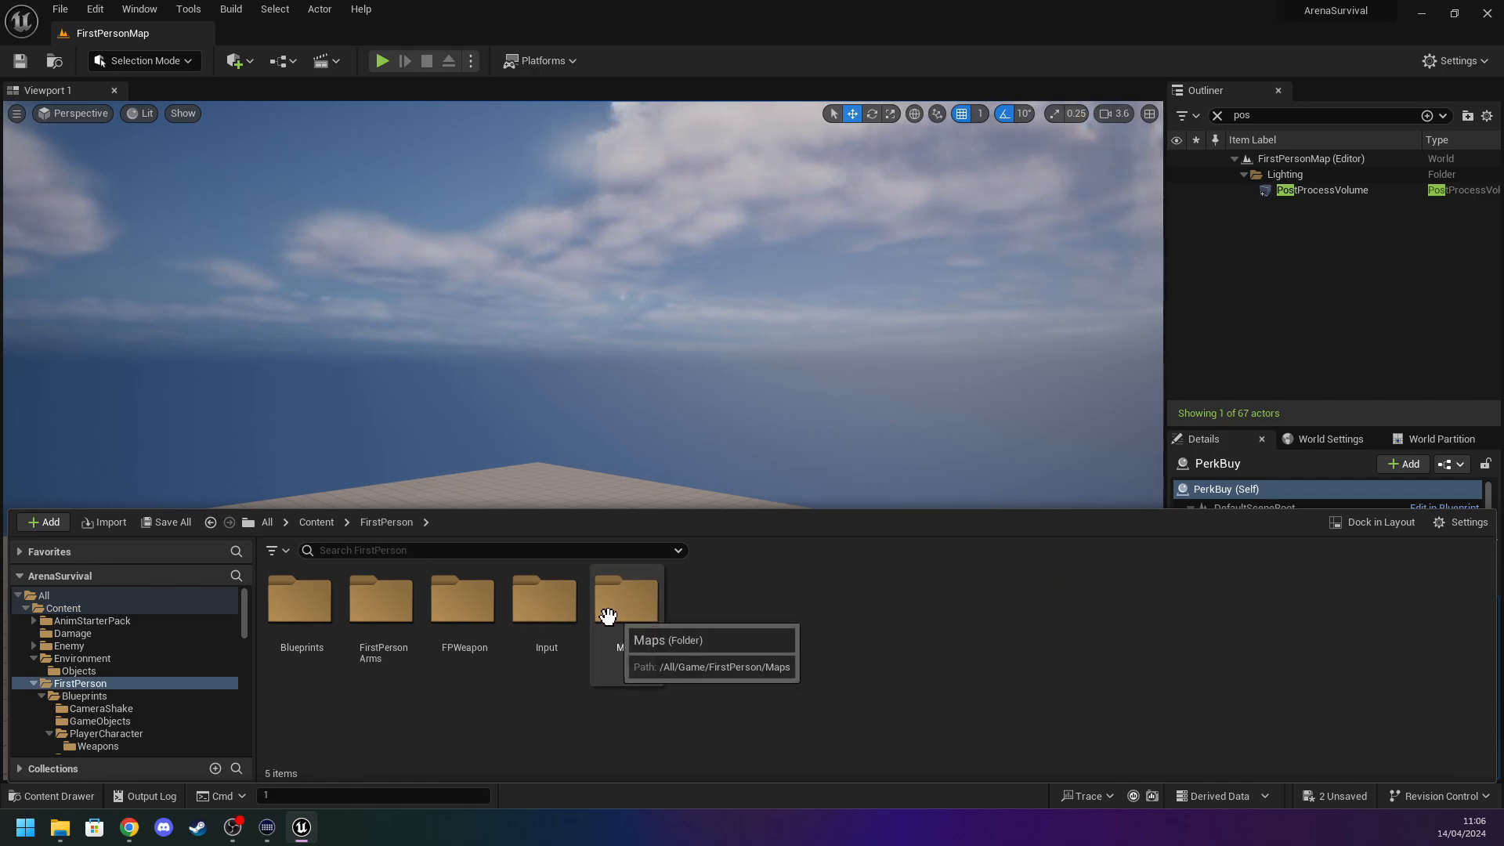
left_click(299, 620)
left_click(438, 719)
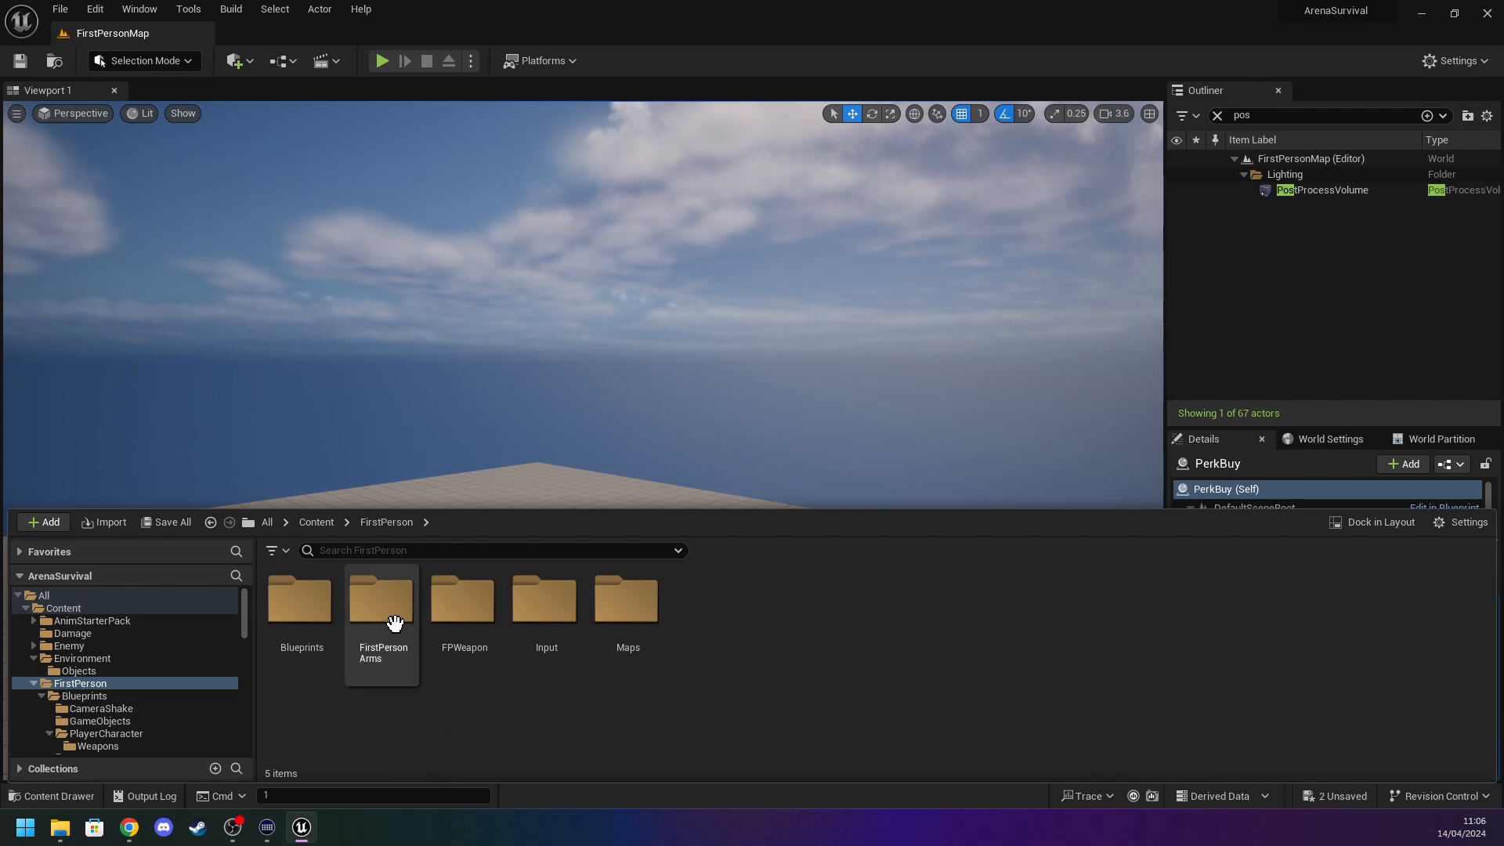
double_click(313, 619)
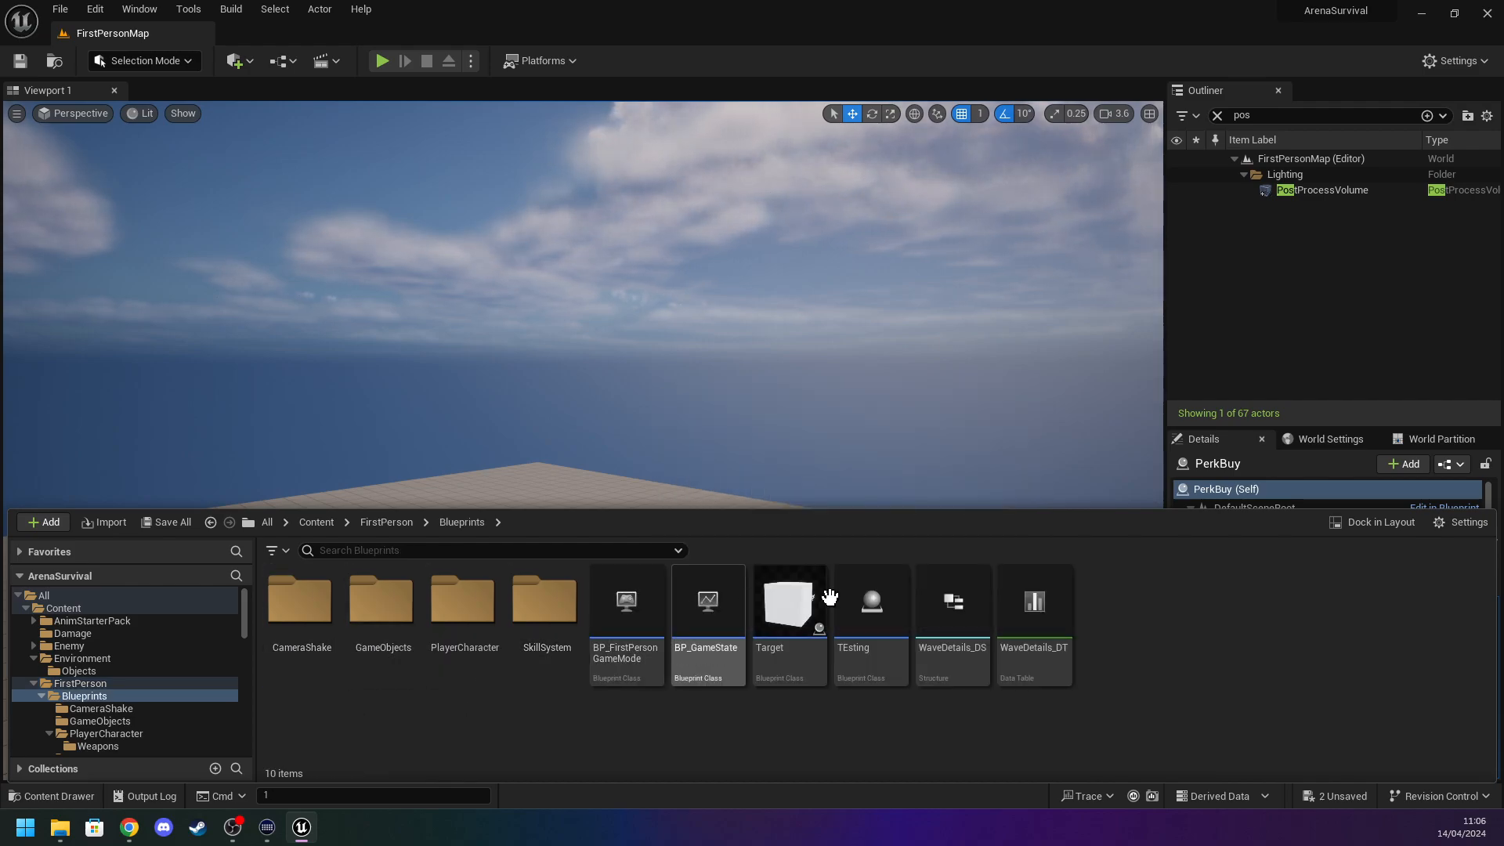
left_click(323, 522)
double_click(368, 603)
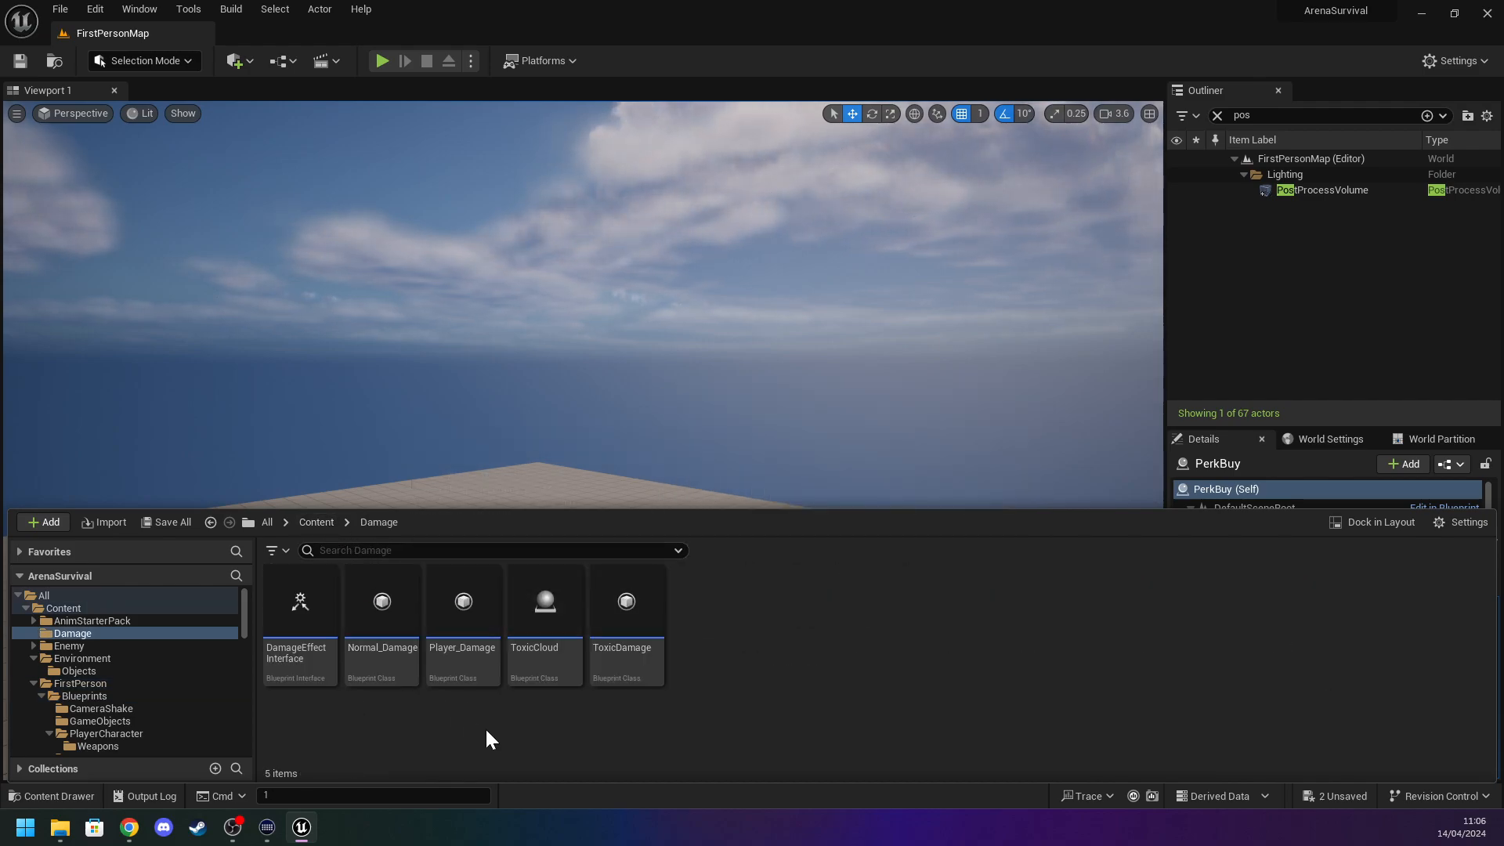
left_click(310, 621)
double_click(313, 624)
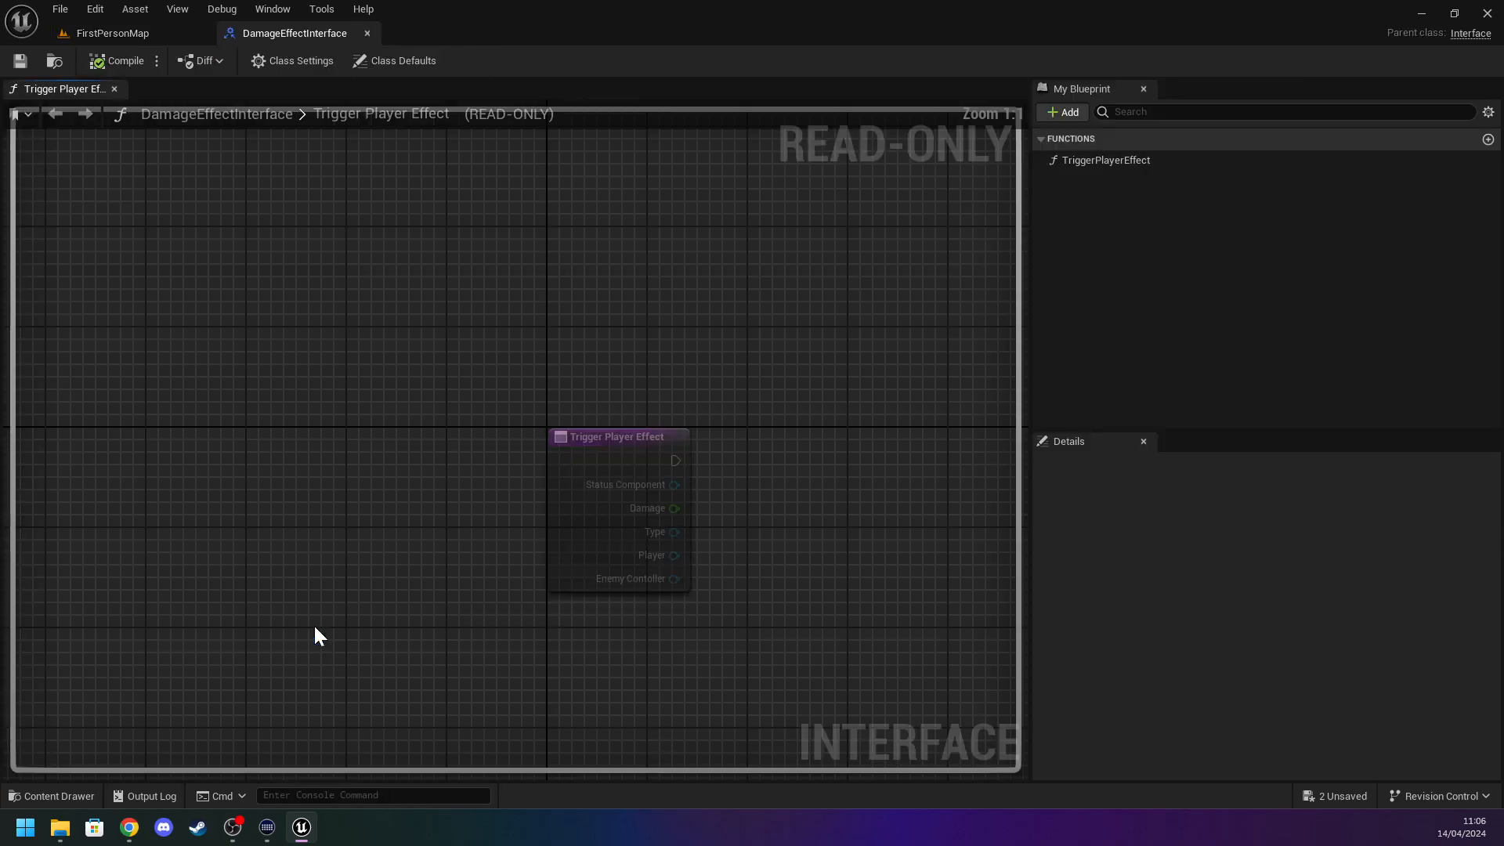
left_click(366, 33)
Open the Player_Damage blueprint from the Damage folder and show its TriggerPlayerEffect function graph.
key("ctrl+space")
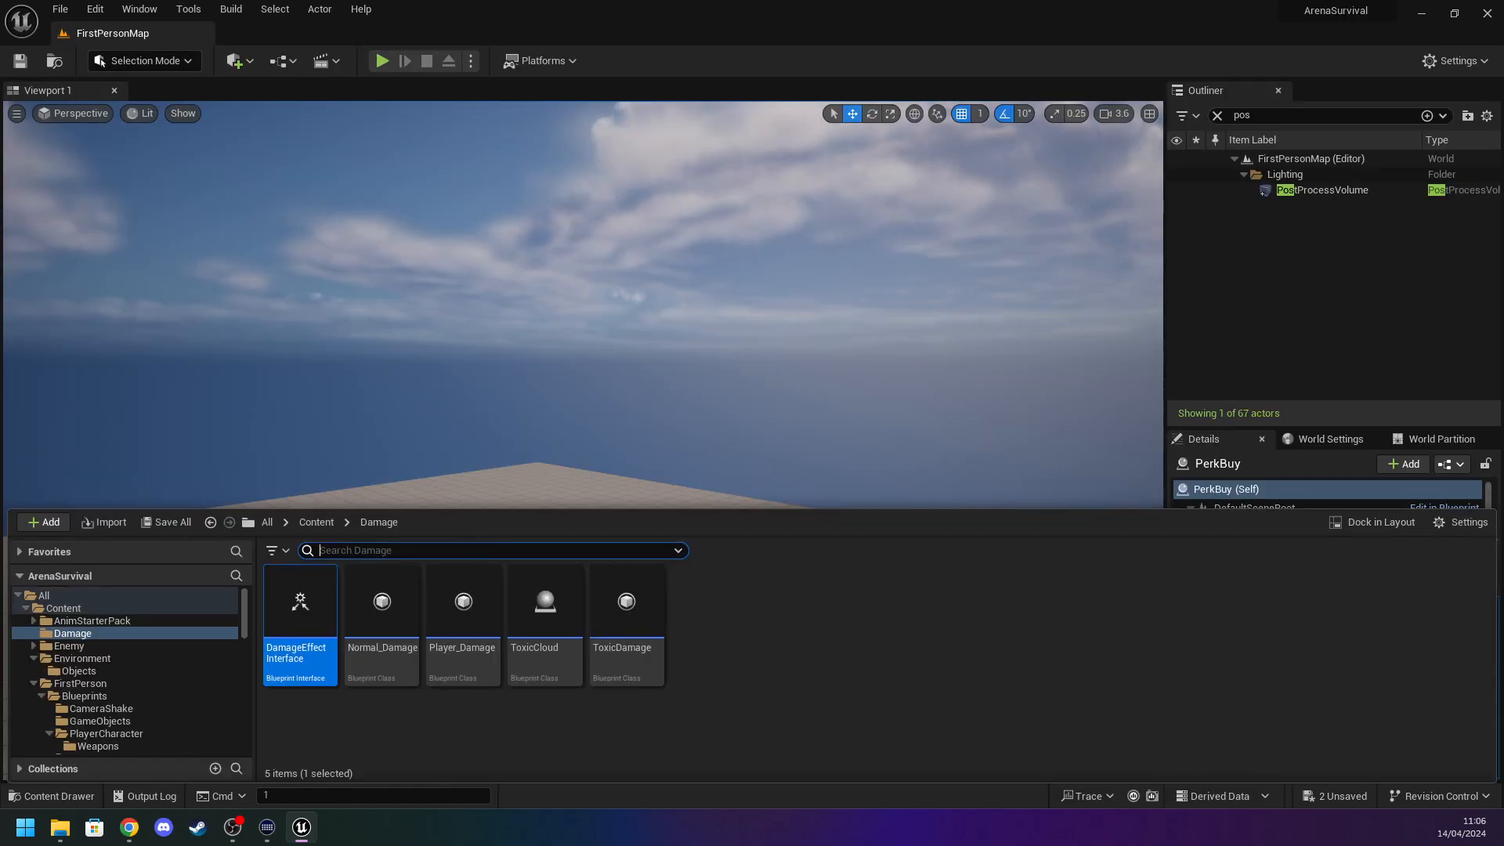
left_click(447, 615)
double_click(447, 614)
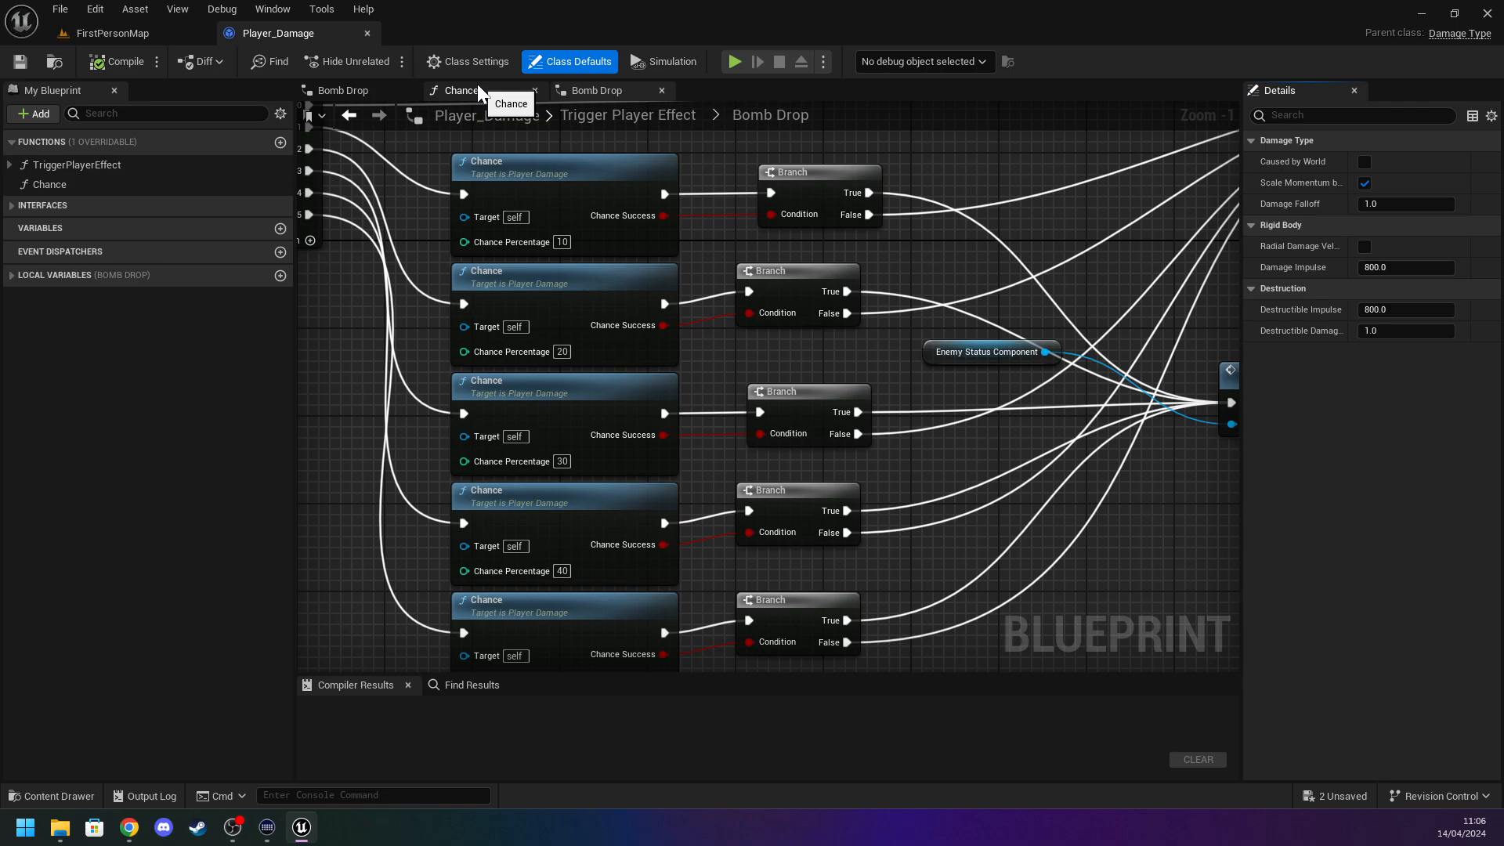
scroll(618, 313, "down", 5)
right_click_drag(400, 392, 511, 474)
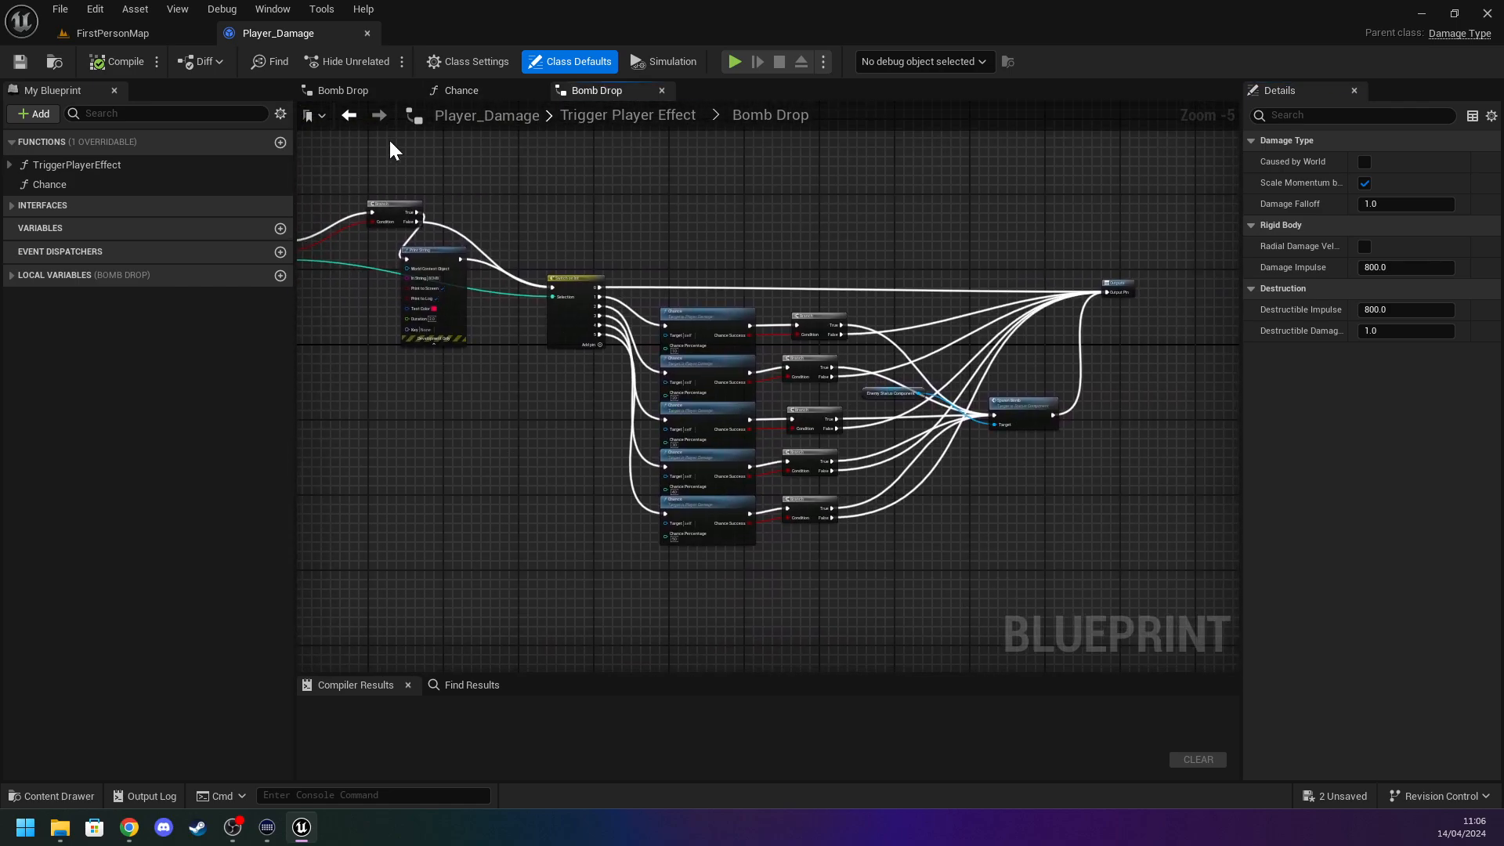
double_click(130, 165)
scroll(890, 343, "up", 5)
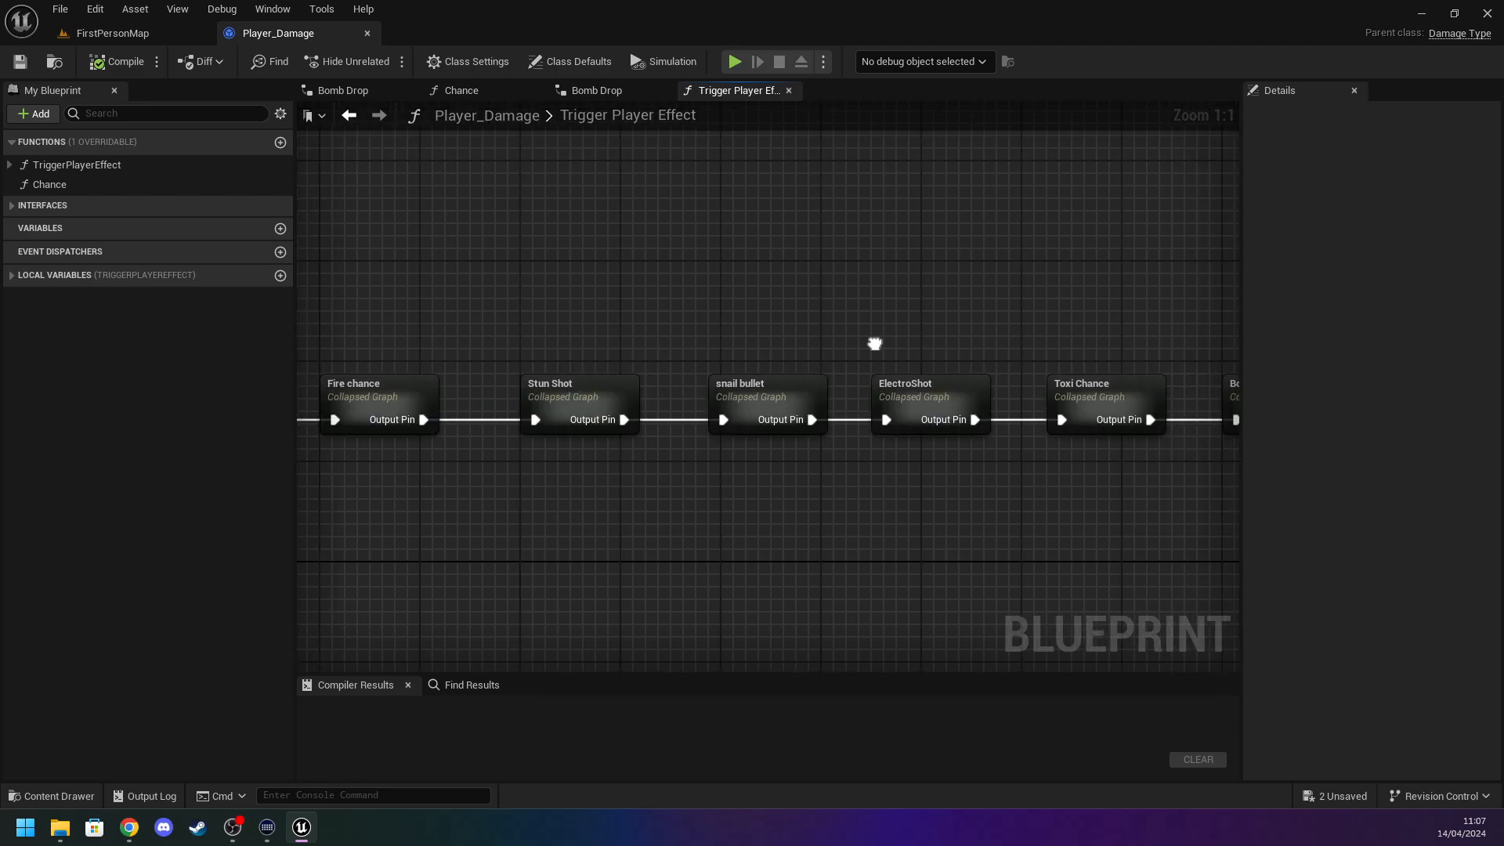
Move the node that follows Bomb Drop farther along the chain to make room for another collapsed graph.
right_click_drag(890, 343, 678, 368)
scroll(678, 368, "down", 4)
left_click_drag(860, 354, 1084, 354)
left_click(784, 376)
scroll(733, 388, "up", 2)
scroll(711, 392, "up", 2)
Duplicate the Bomb Drop collapsed graph, place the copy after the original, and rename it "Wakness Shot".
left_click(624, 404)
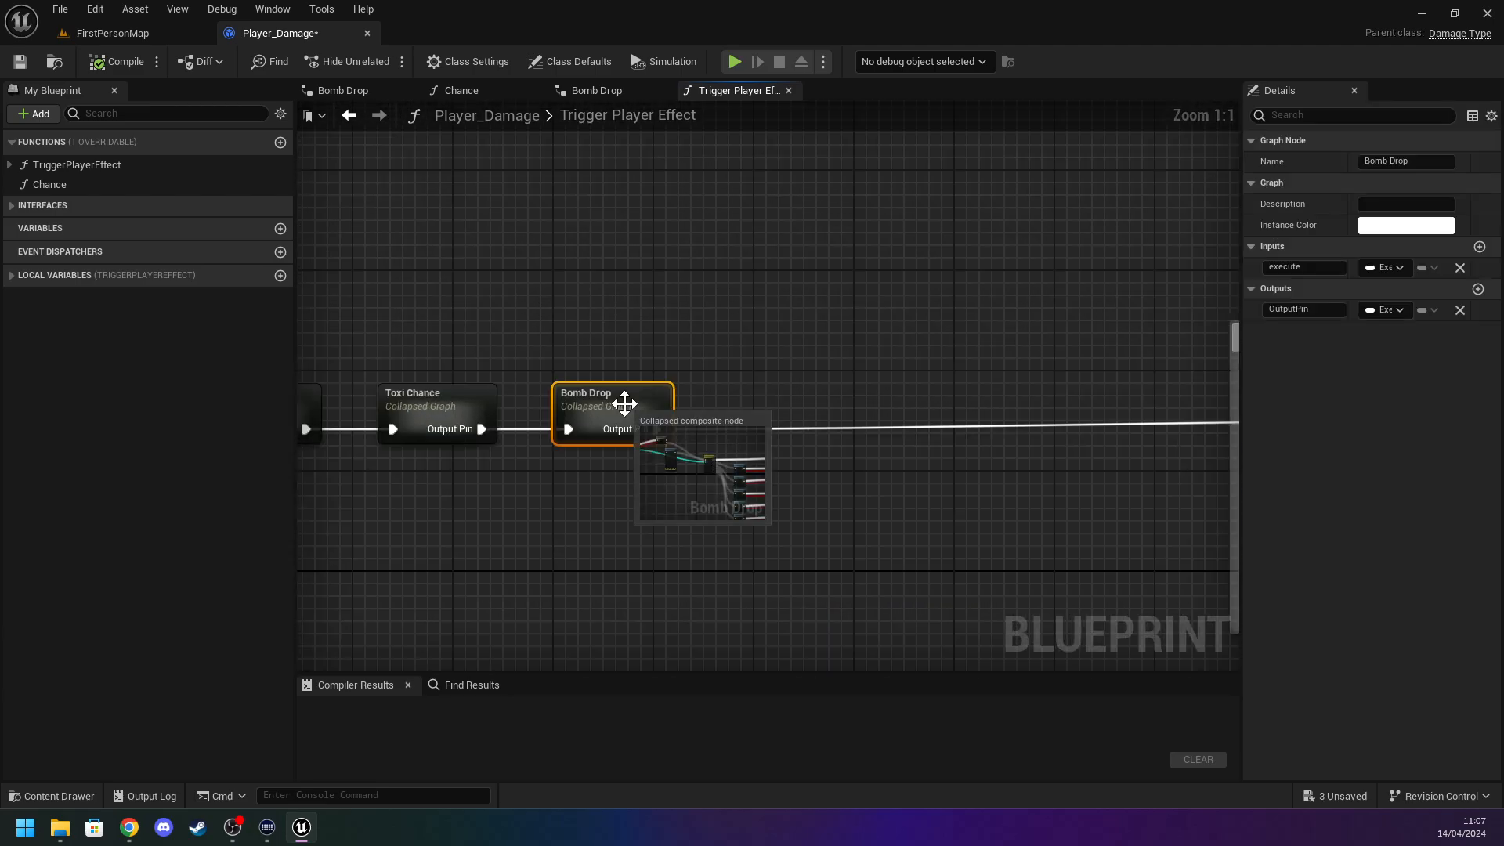
left_click(837, 392)
key("ctrl+v")
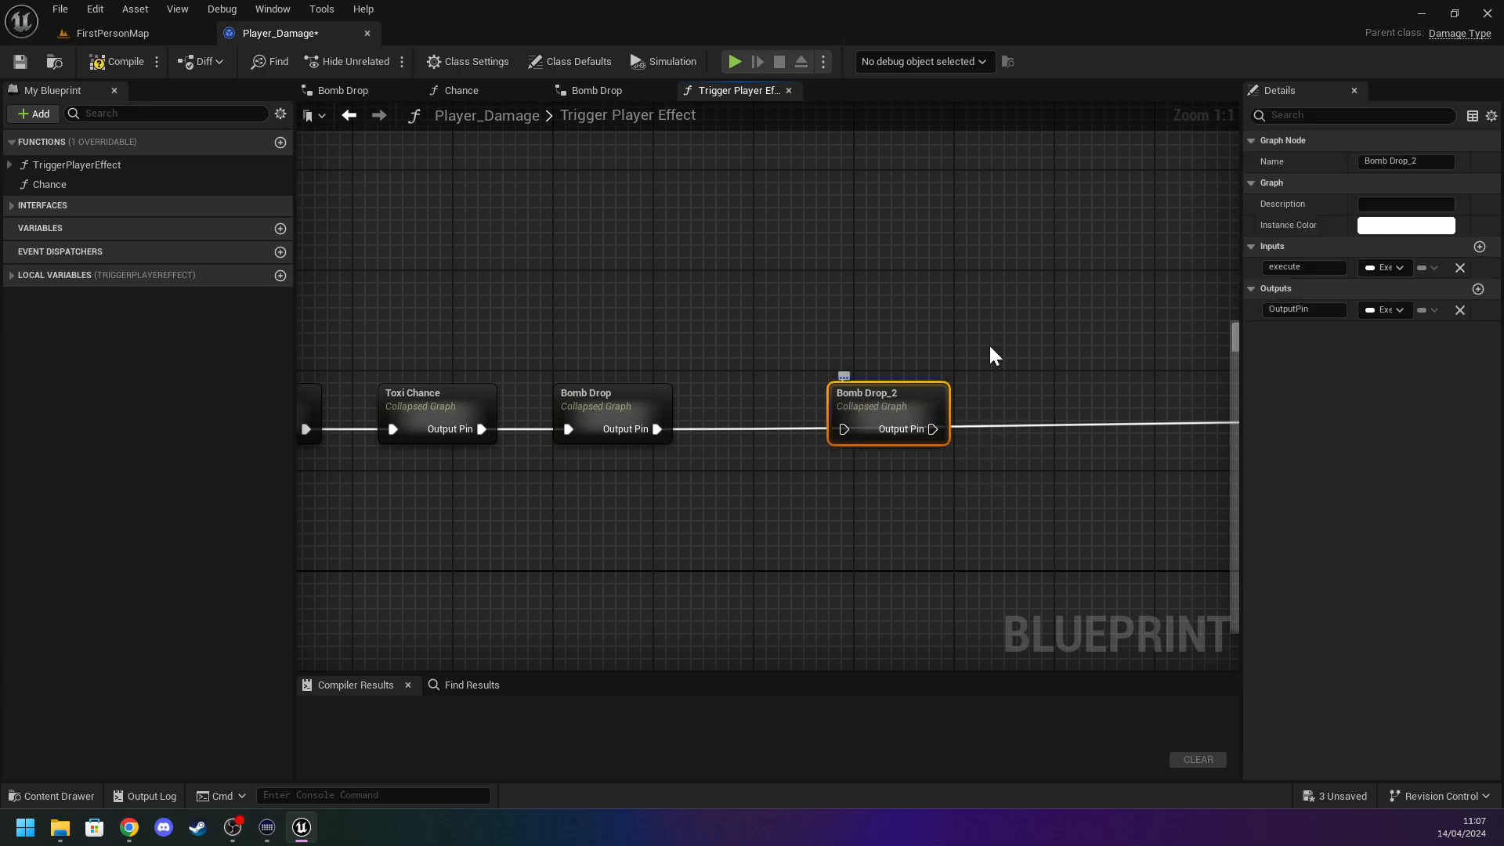
left_click(1406, 160)
key("ctrl+a")
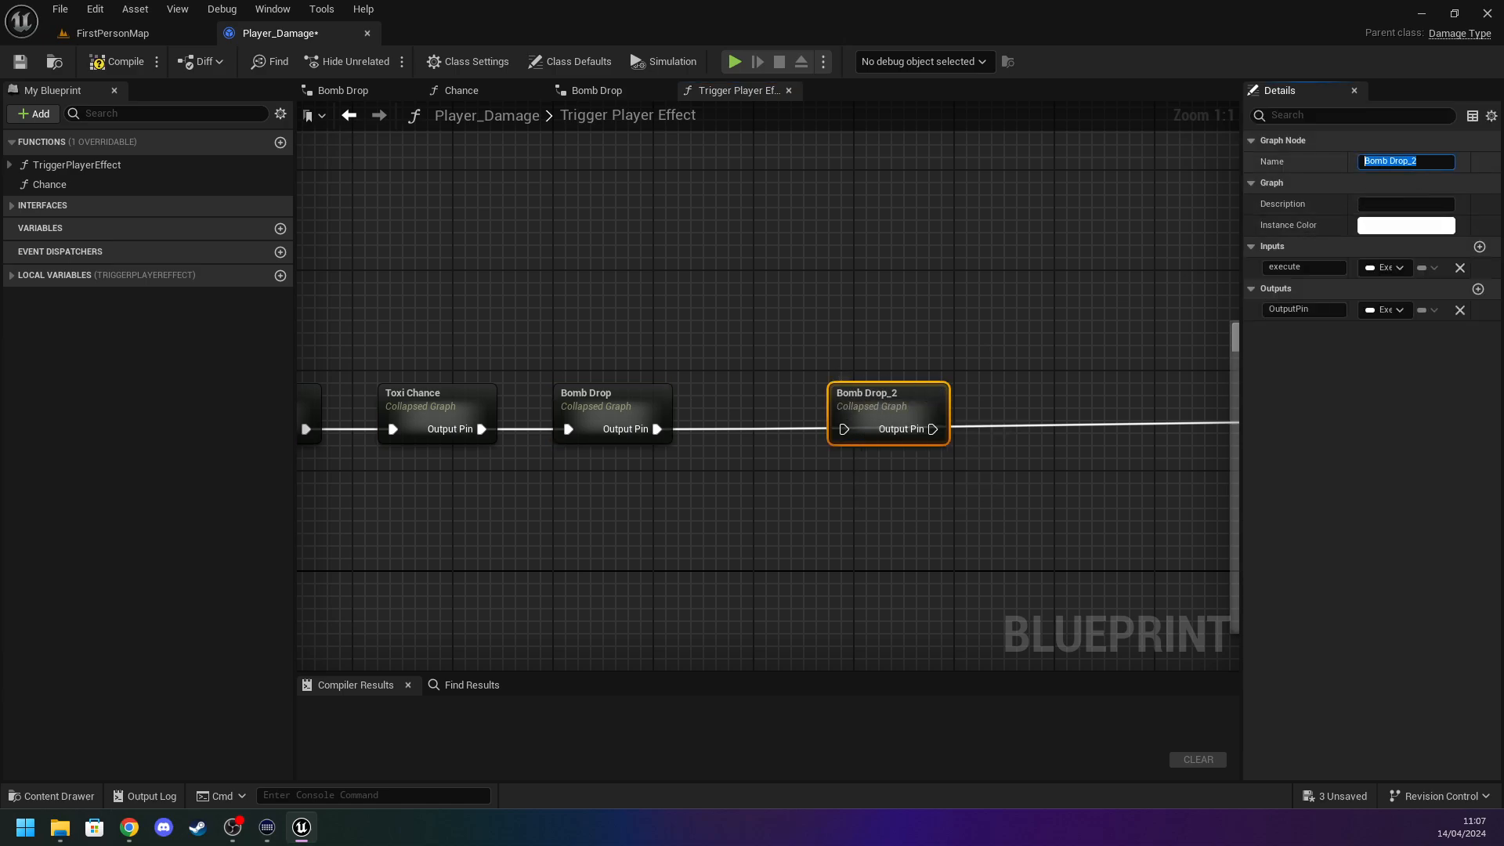
type("Waknee")
key("BackSpace")
type("ss Shot")
key("Return")
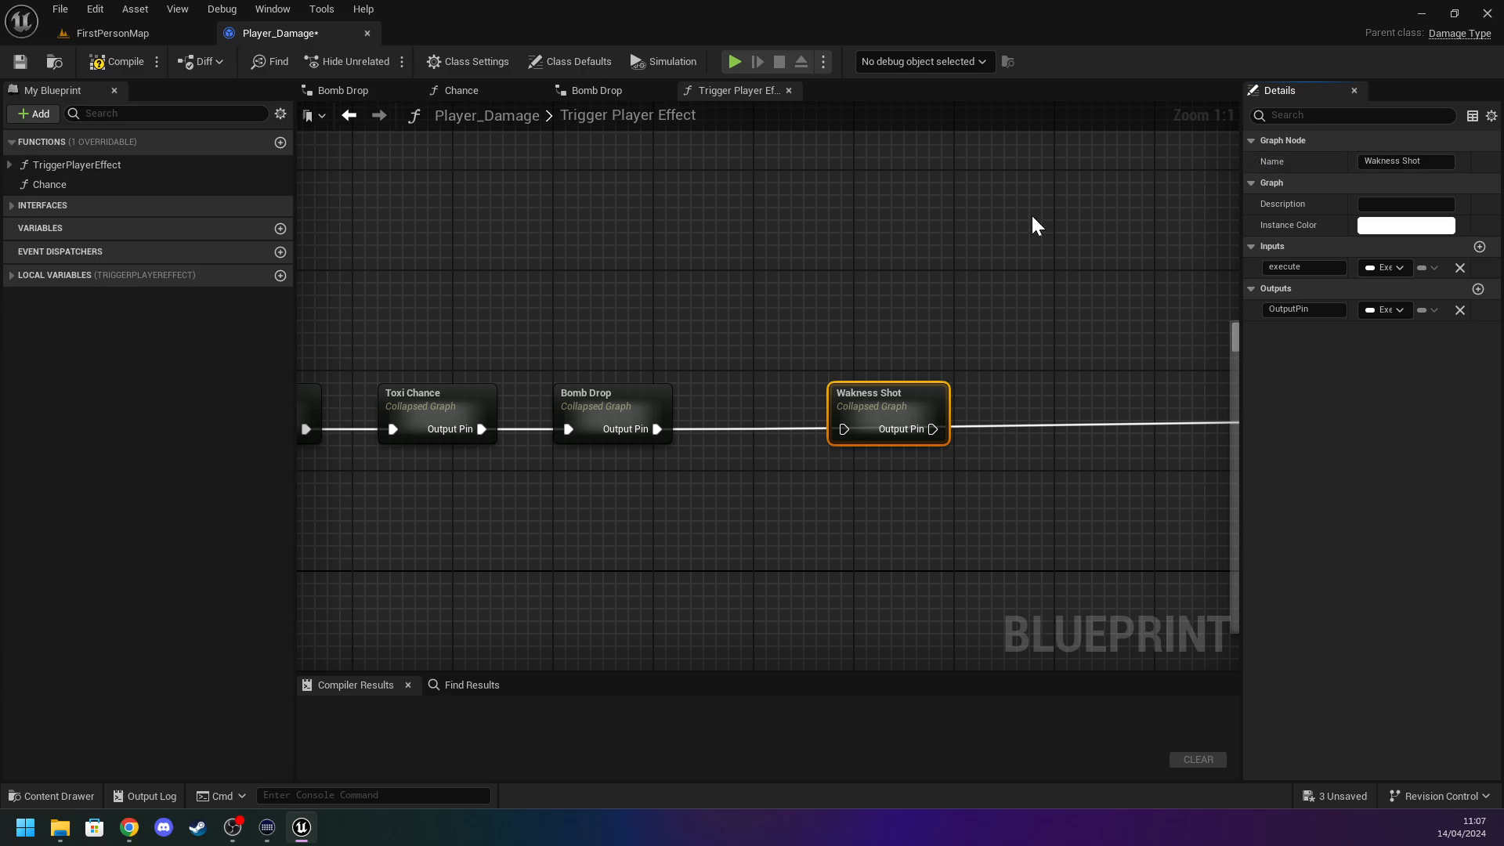
Wire the Bomb Drop output to the Wakness Shot node, and the Wakness Shot output to the Damage Taken node's execution input.
left_click_drag(814, 407, 656, 423)
right_click_drag(921, 379, 664, 379)
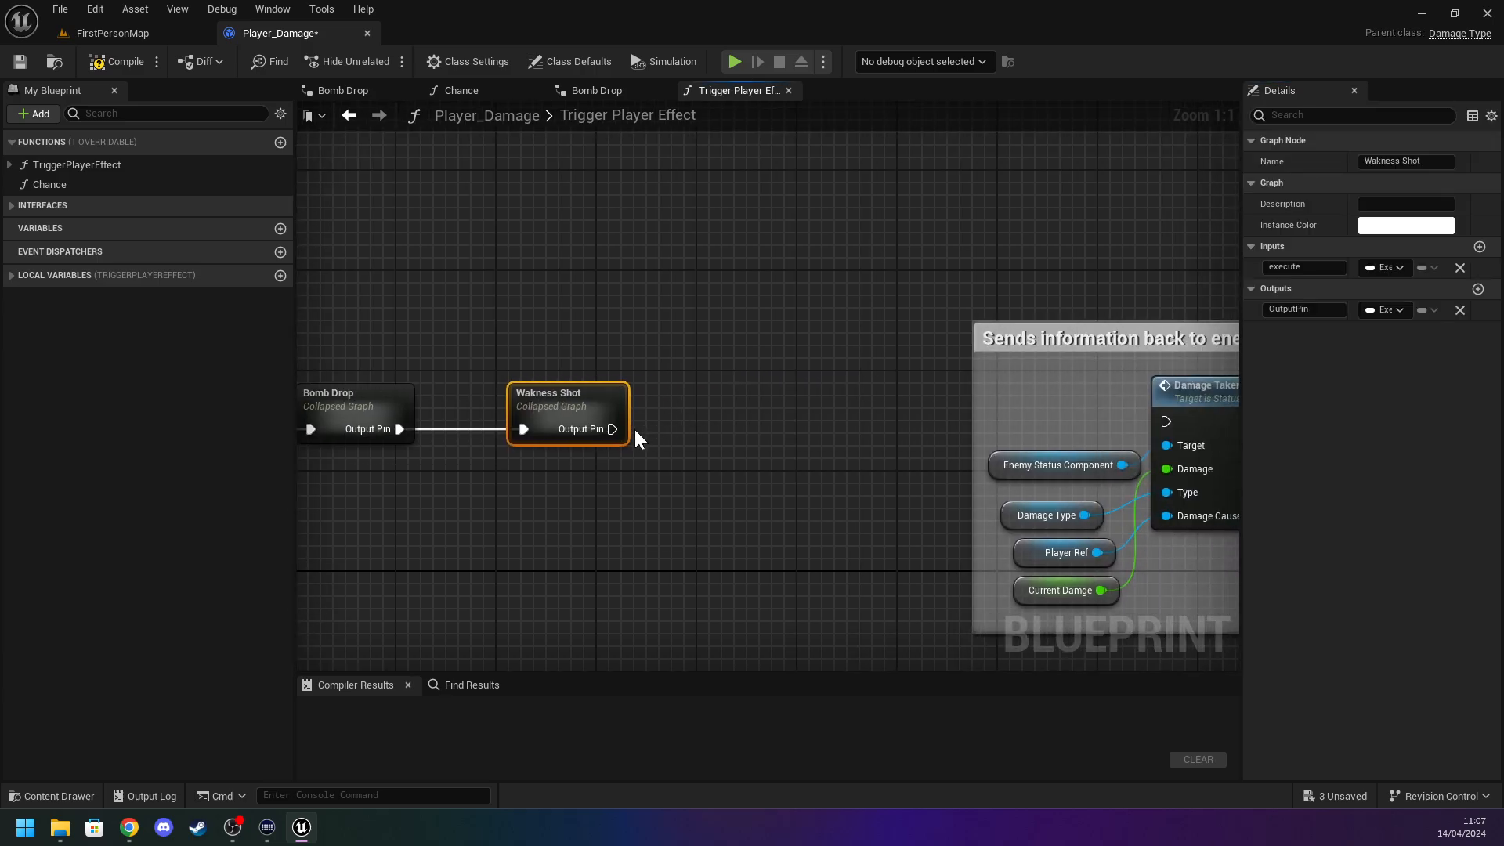
left_click_drag(612, 429, 1169, 424)
Open the Wakness Shot collapsed graph and set the Query Perk node's Row Name to weakness_shot.
double_click(577, 392)
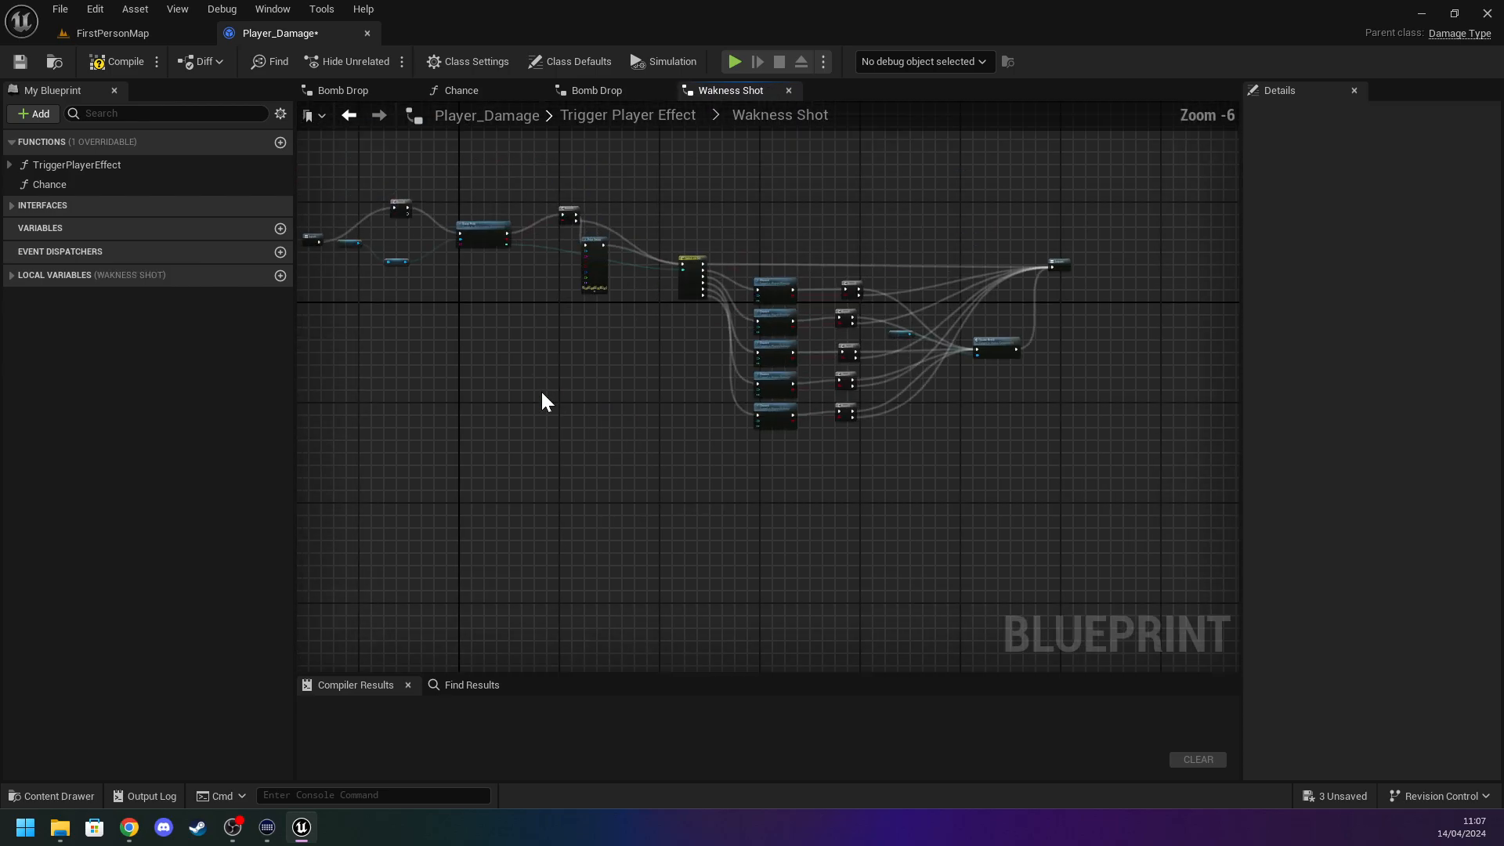
scroll(601, 353, "up", 5)
left_click(495, 257)
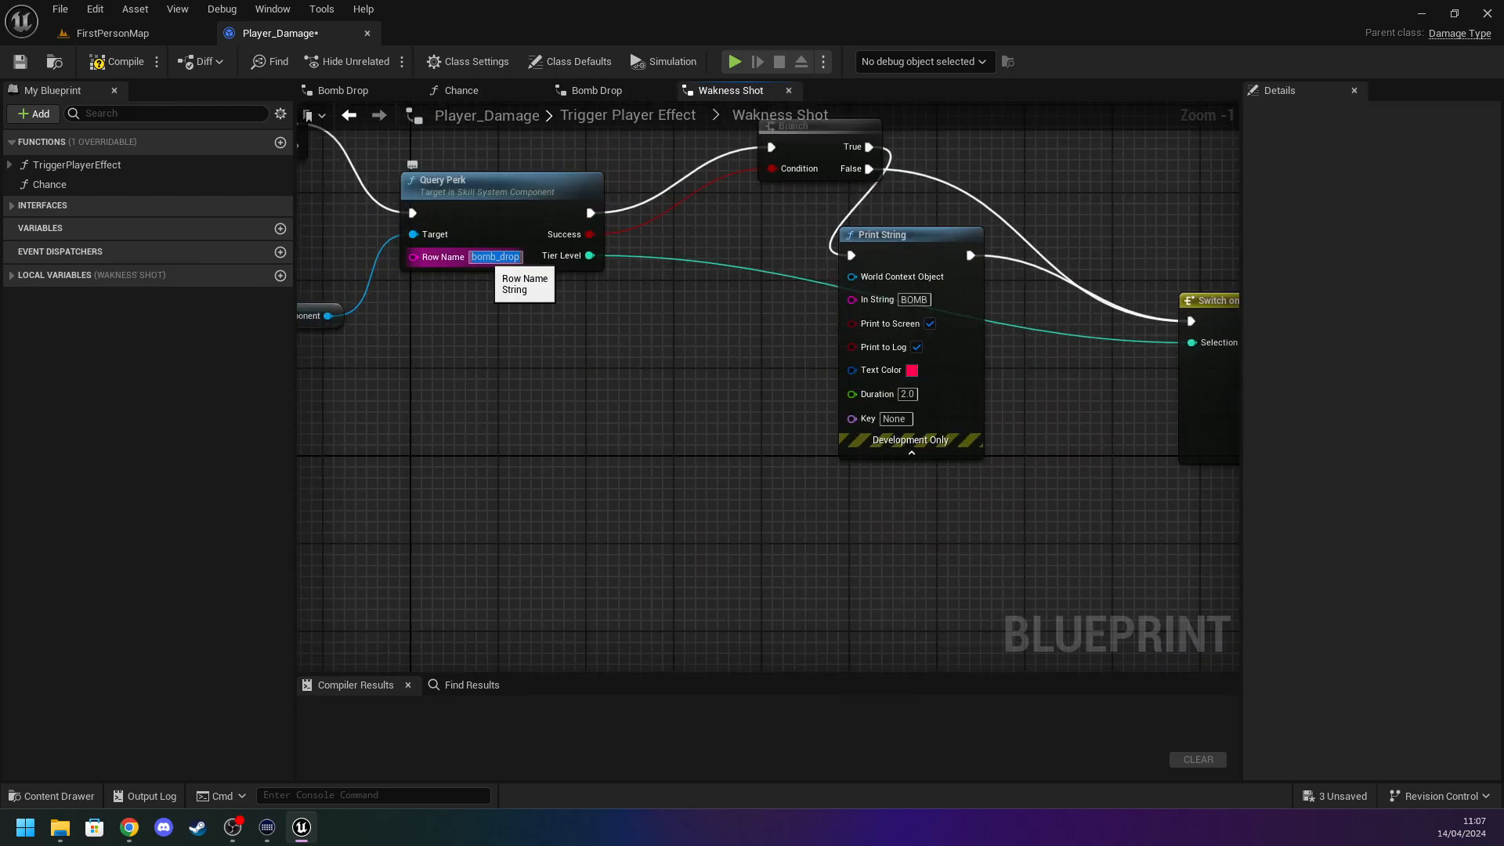
type("weak")
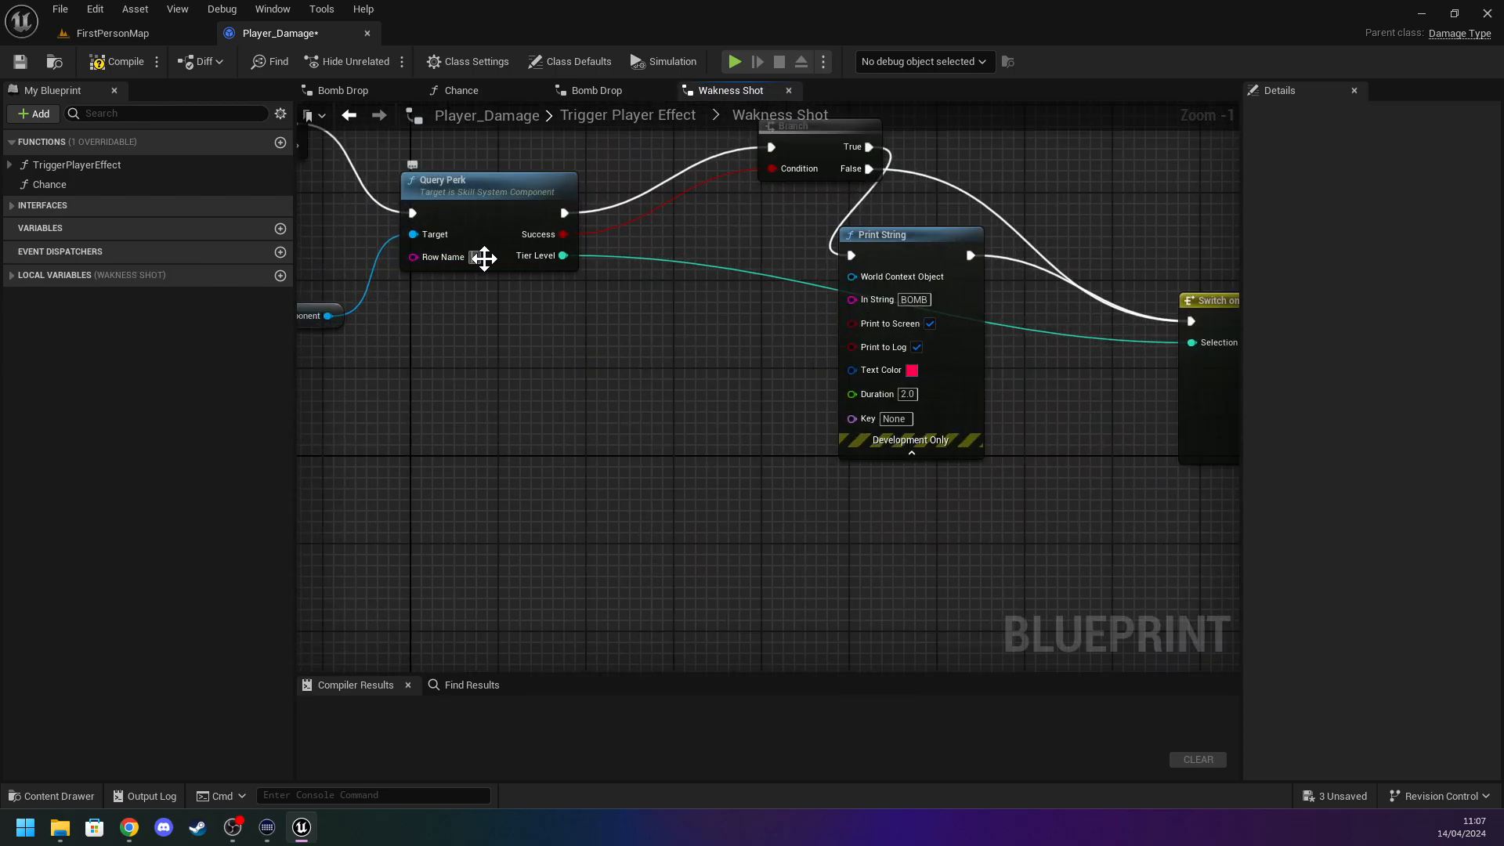
type("ness_shot")
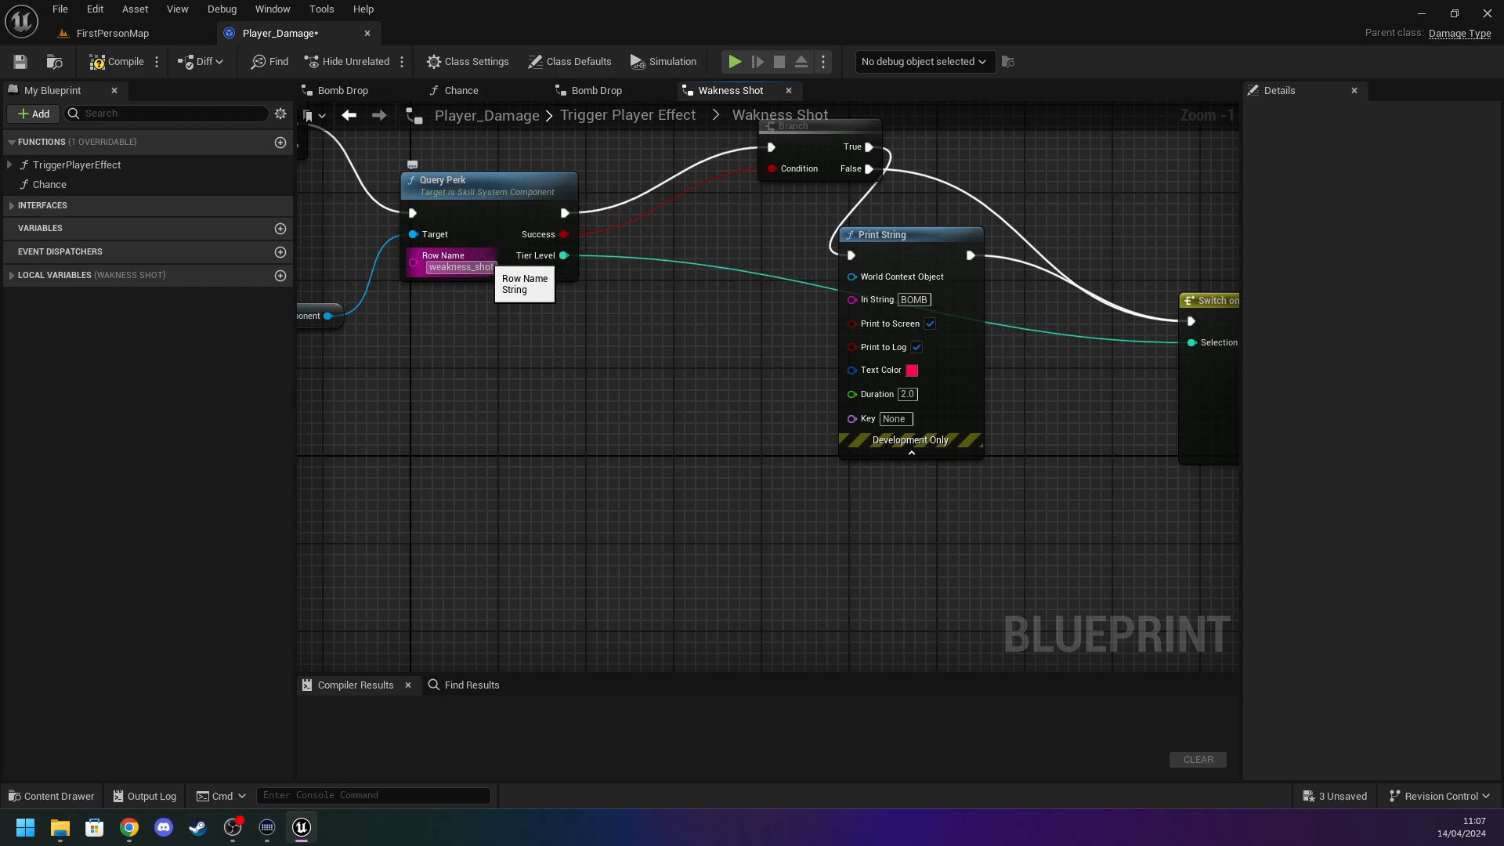
key("Return")
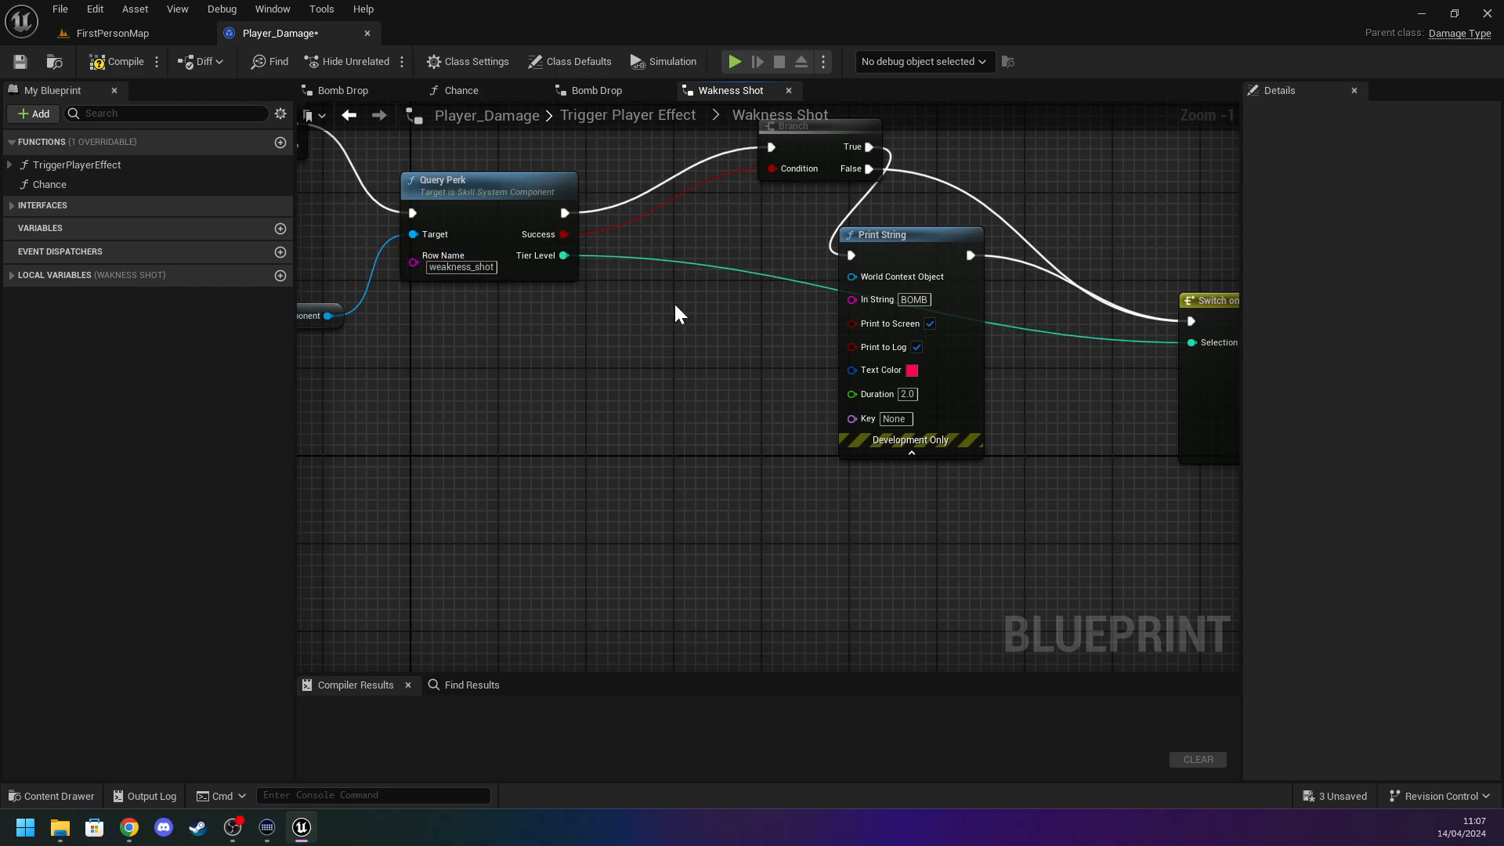
Delete the Print String and Branch nodes, and connect Query Perk's execution output directly to Switch on Int.
right_click_drag(1005, 354, 720, 406)
left_click(632, 288)
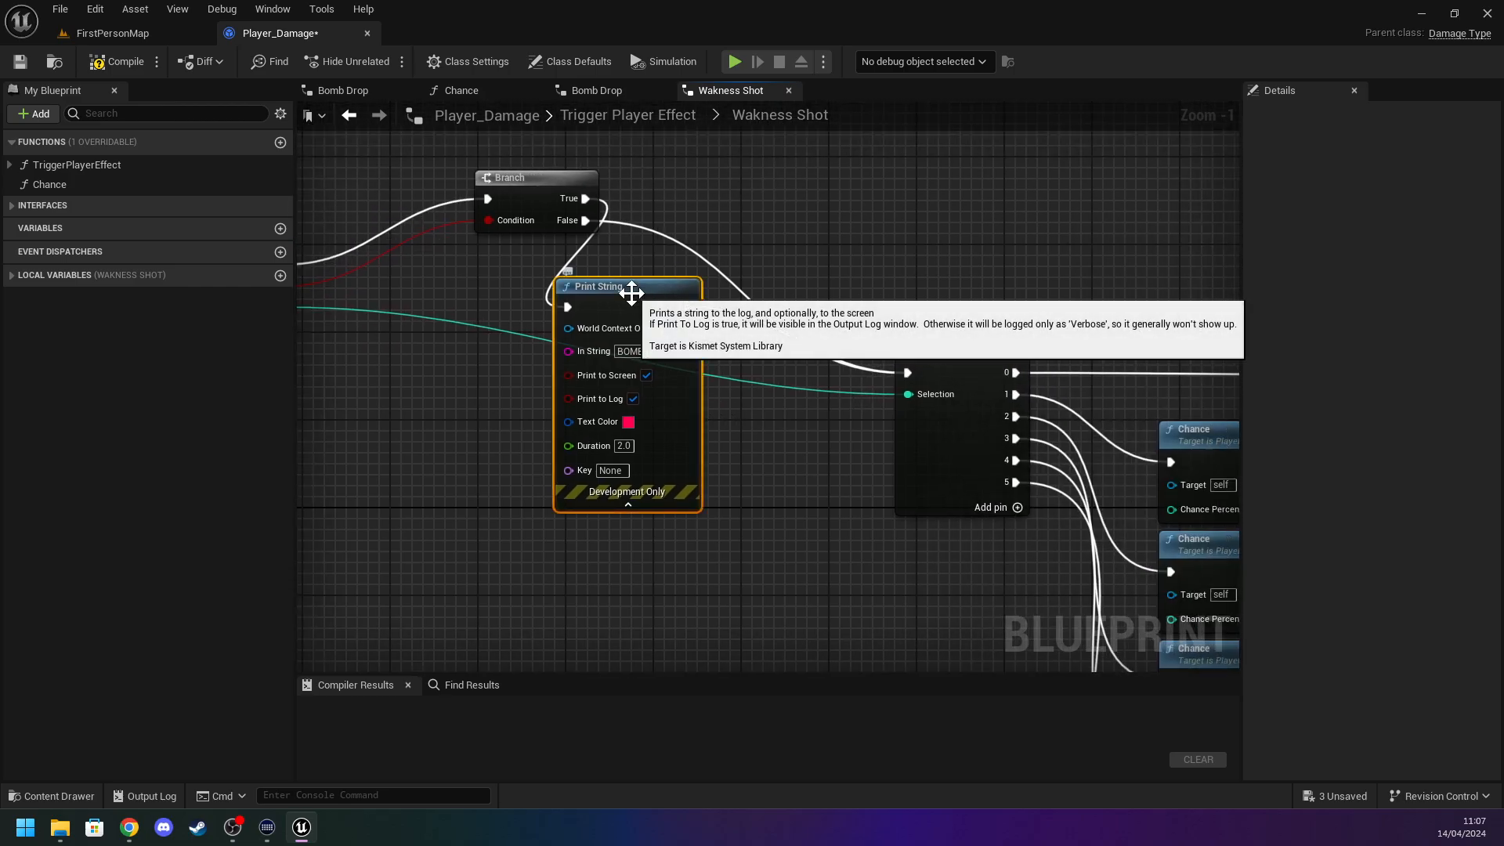
key("Delete")
left_click(556, 225)
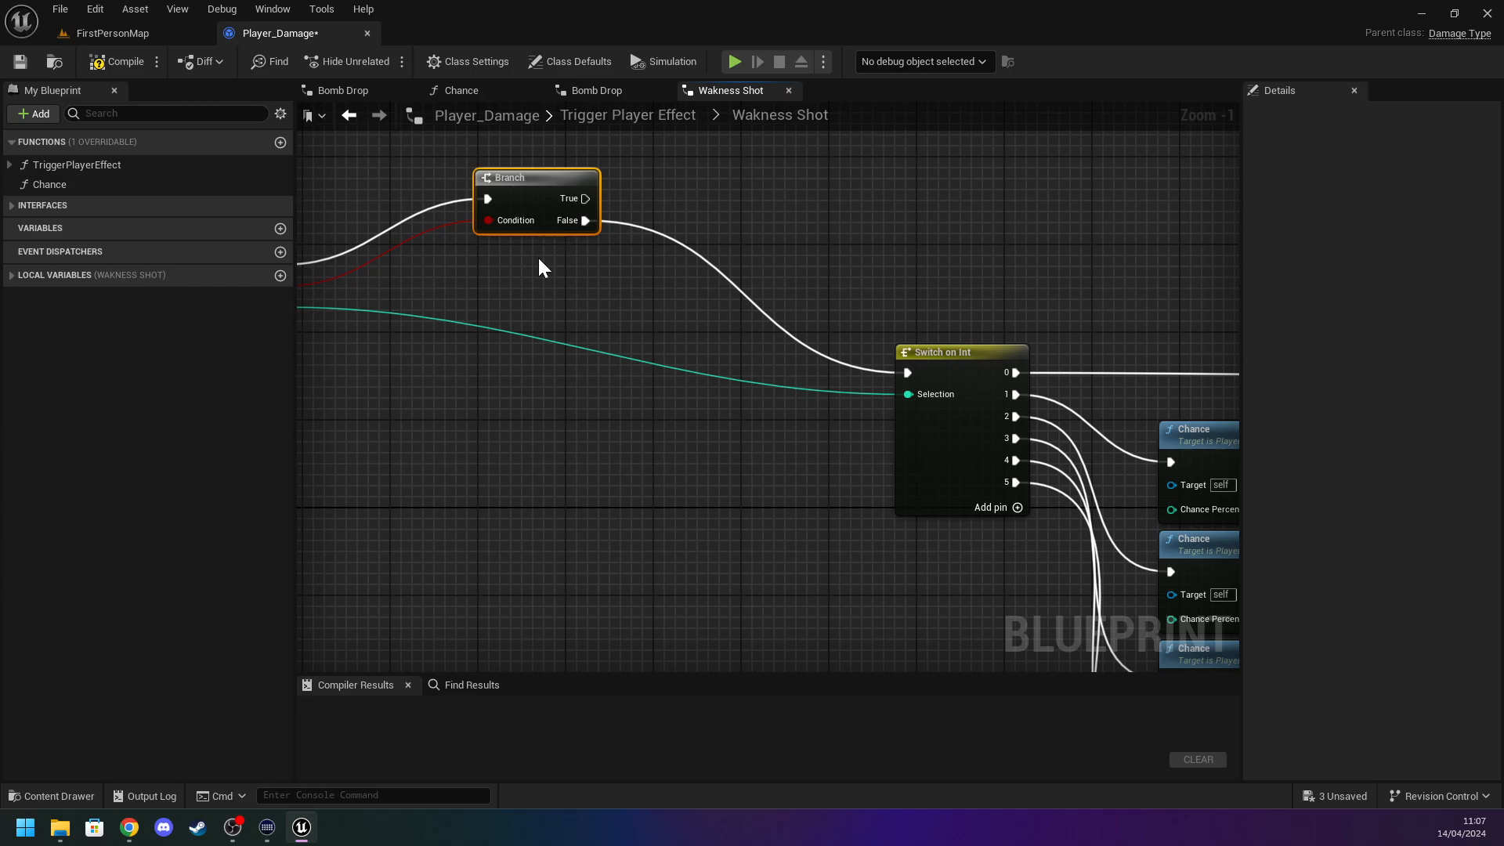
key("Delete")
left_click_drag(320, 263, 964, 370)
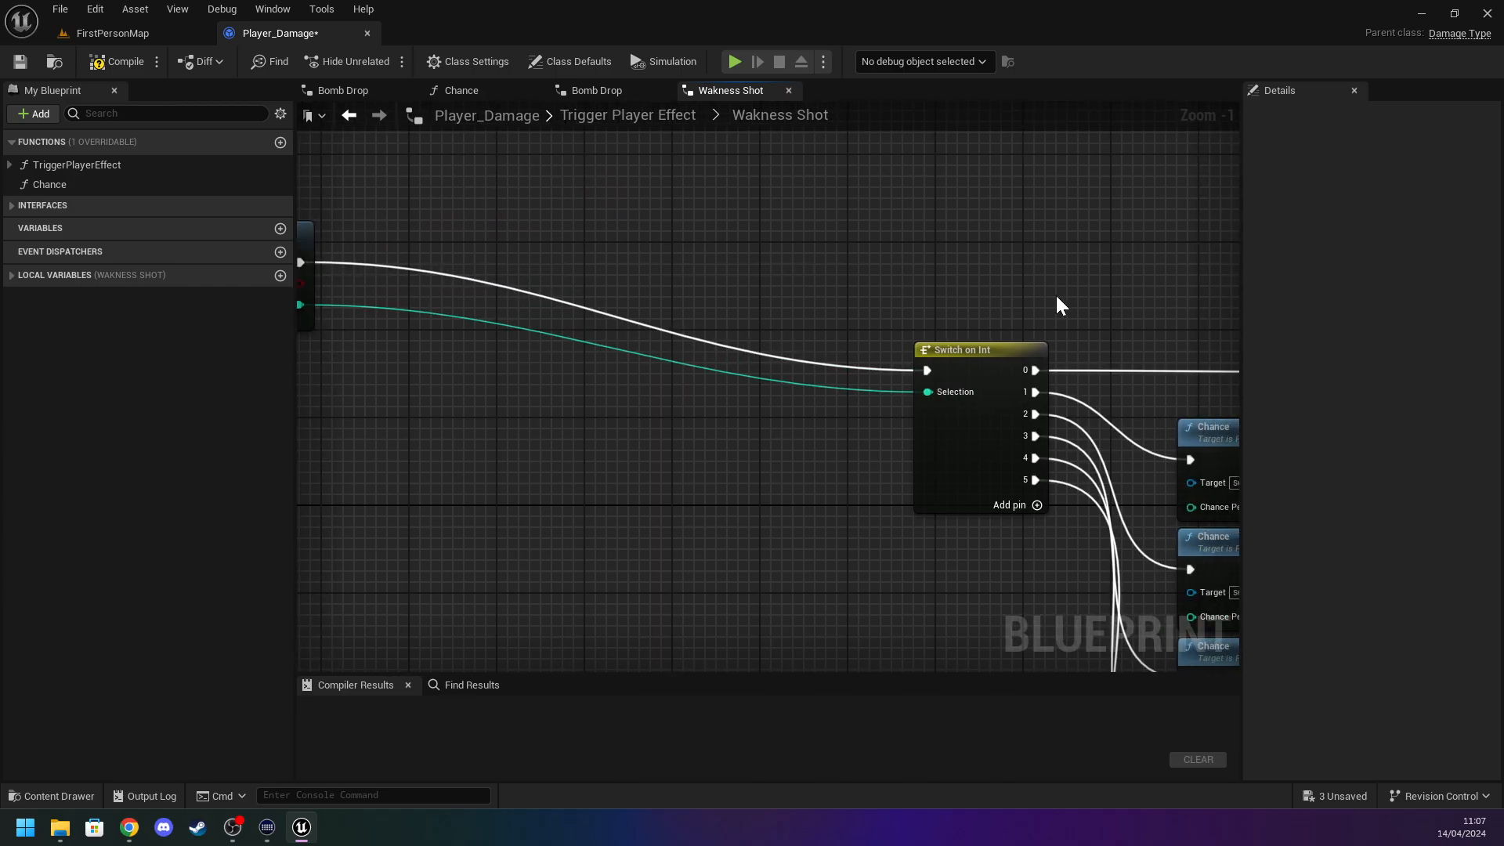
Compile and save the Player_Damage blueprint.
right_click_drag(1183, 330, 536, 96)
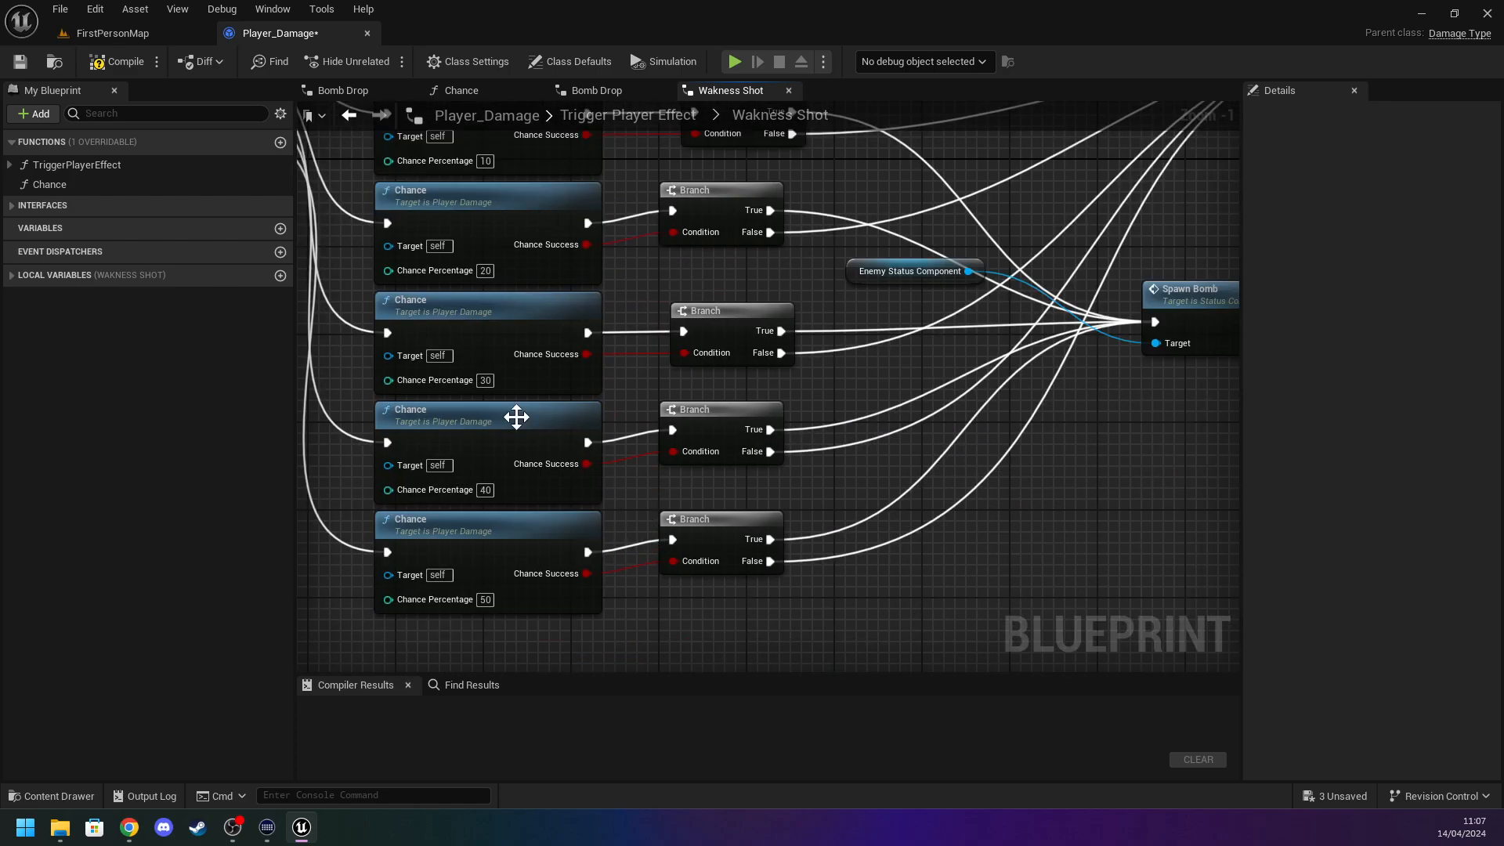
right_click_drag(932, 464, 678, 446)
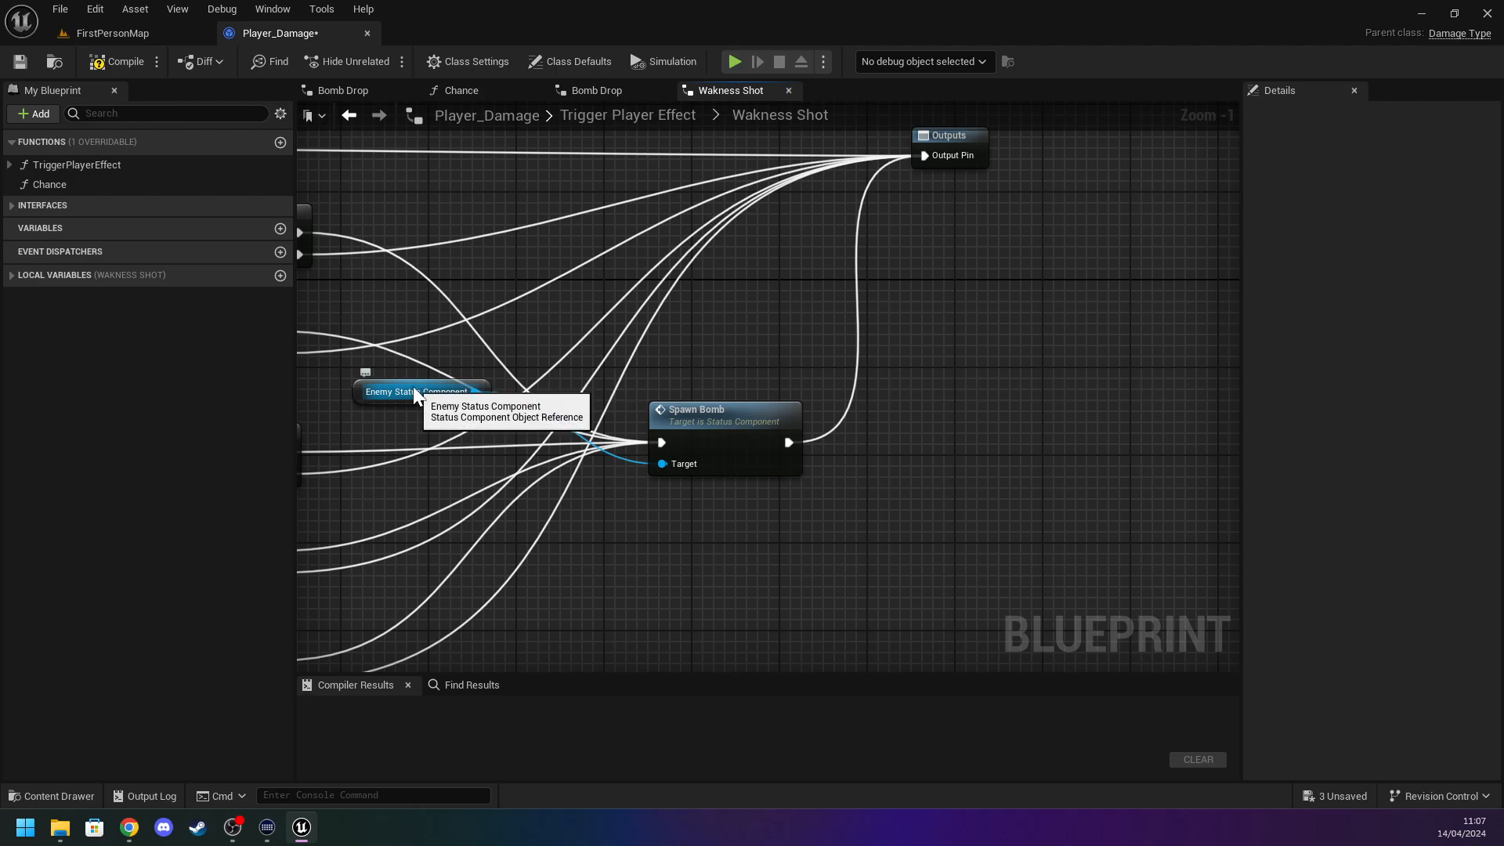
right_click_drag(642, 535, 633, 533)
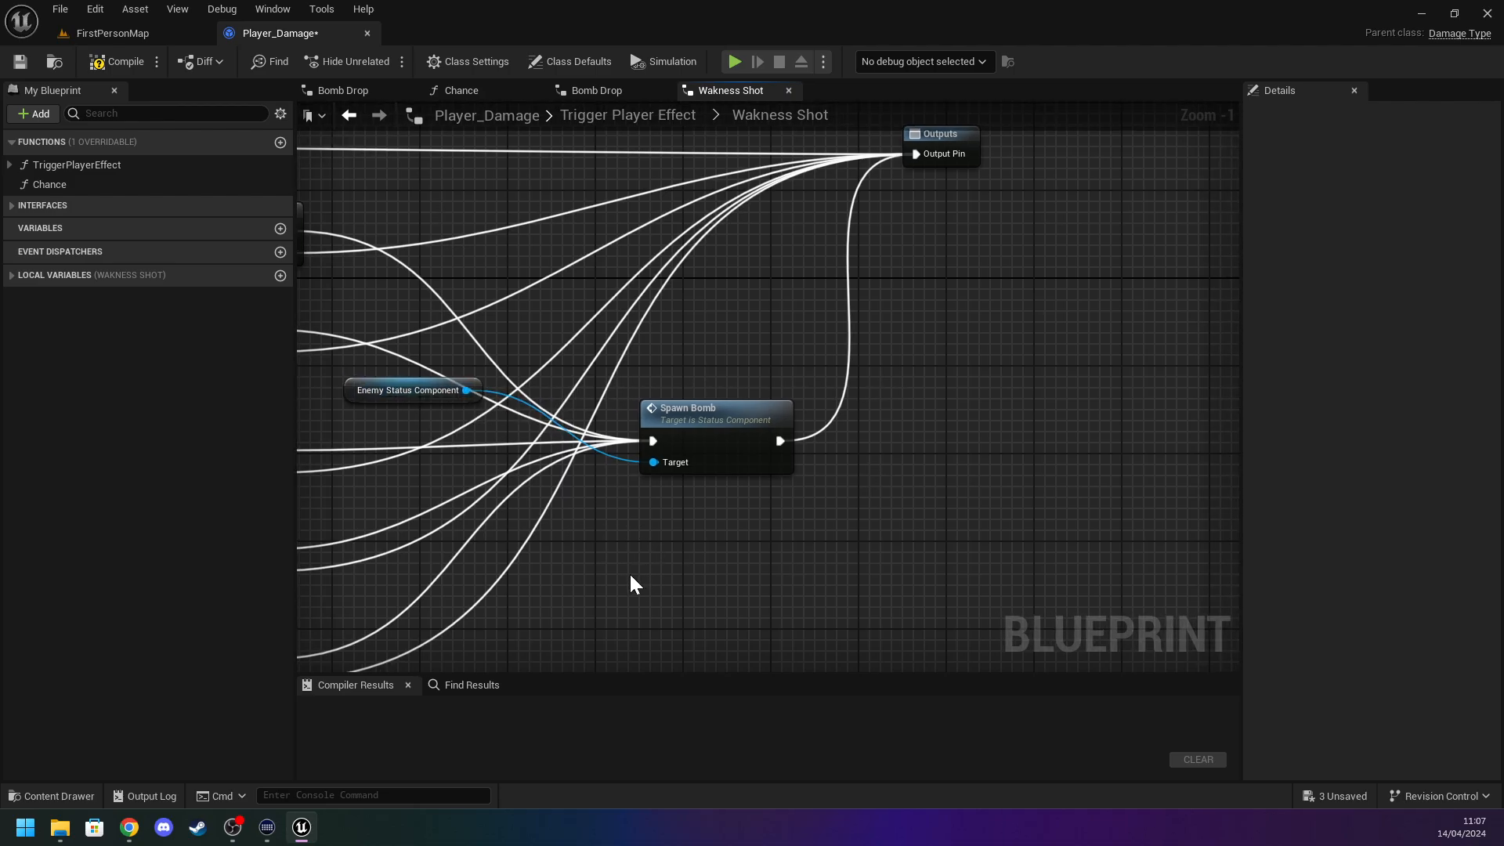
left_click(114, 61)
left_click(21, 62)
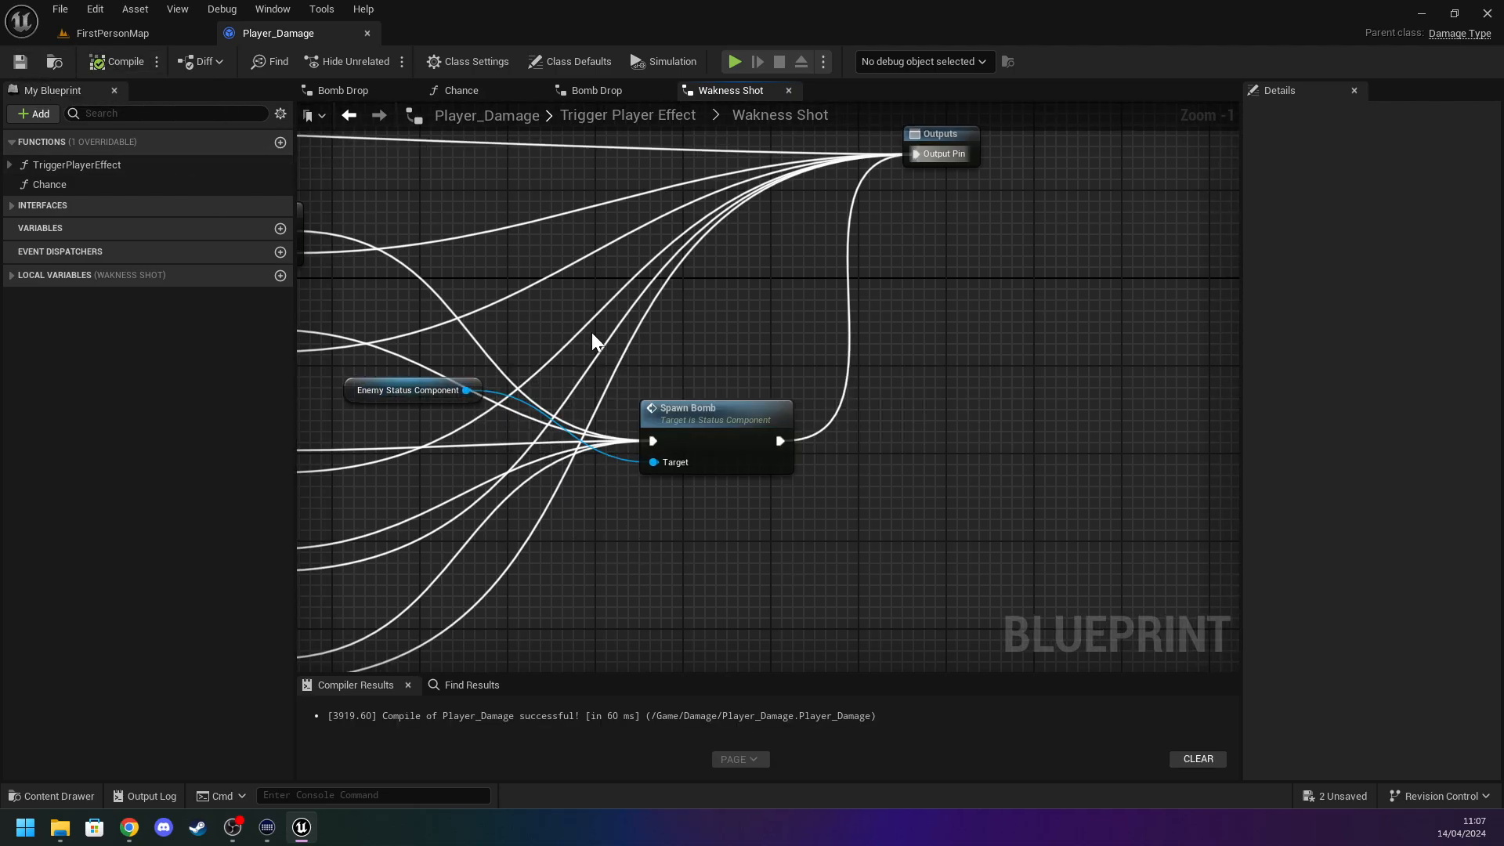
Browse the project content to FirstPerson/Blueprints/PlayerCharacter and open the StatusComponent blueprint.
key("ctrl+space")
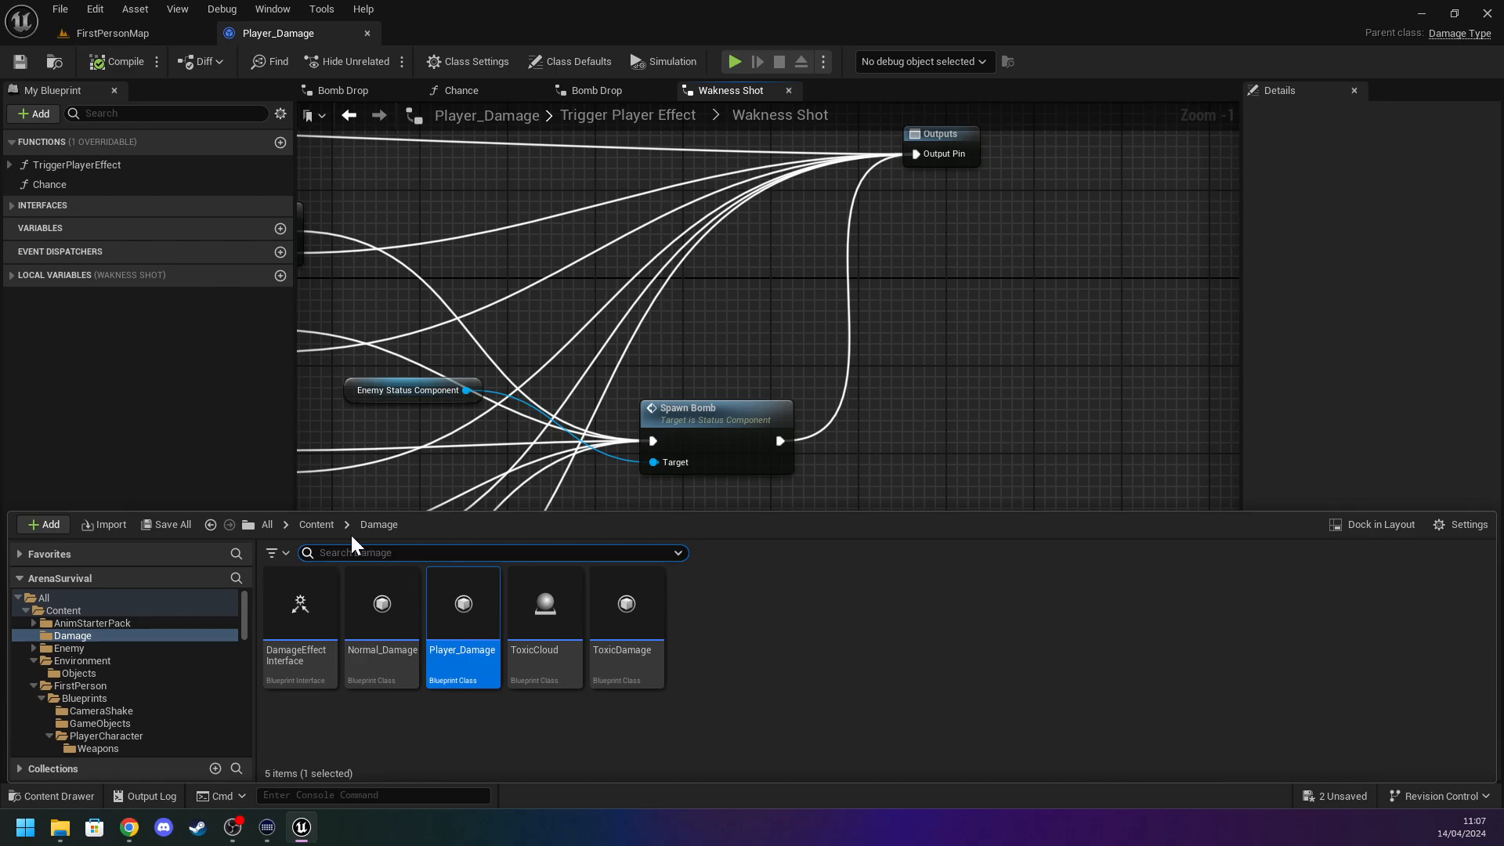
left_click(309, 524)
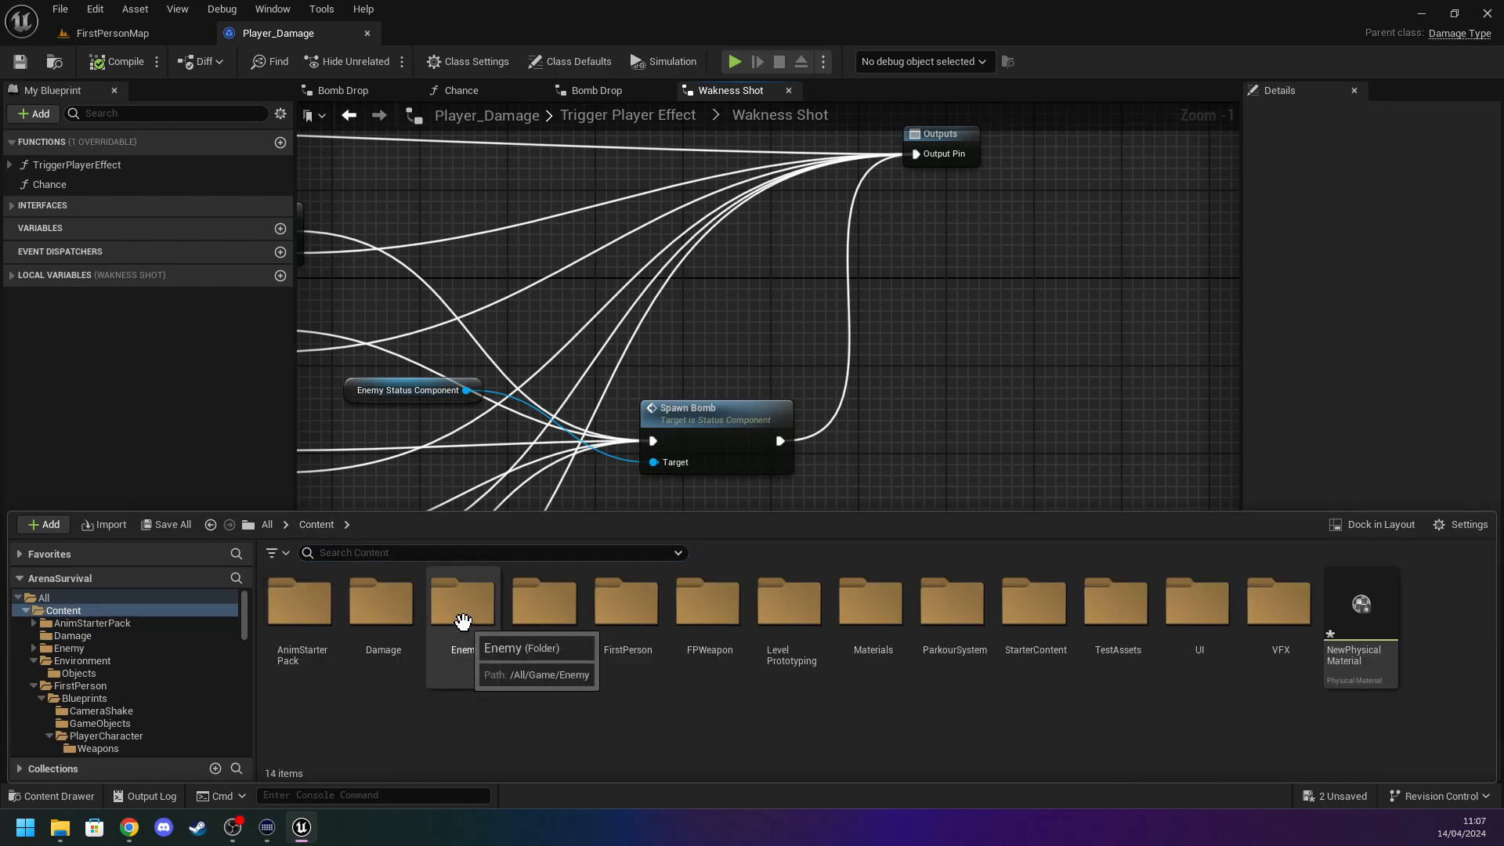
double_click(382, 609)
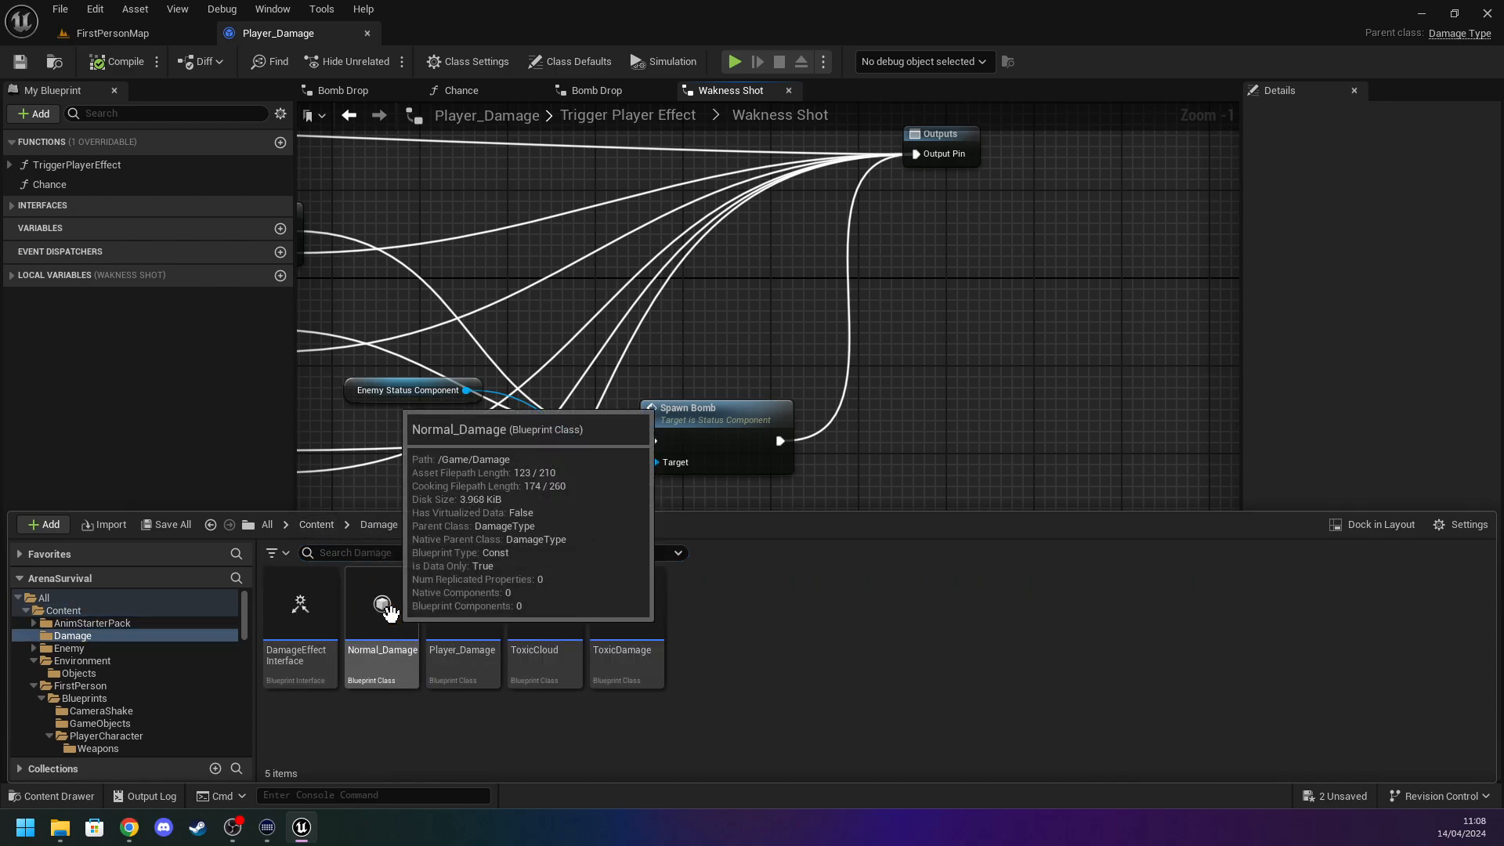
left_click(309, 524)
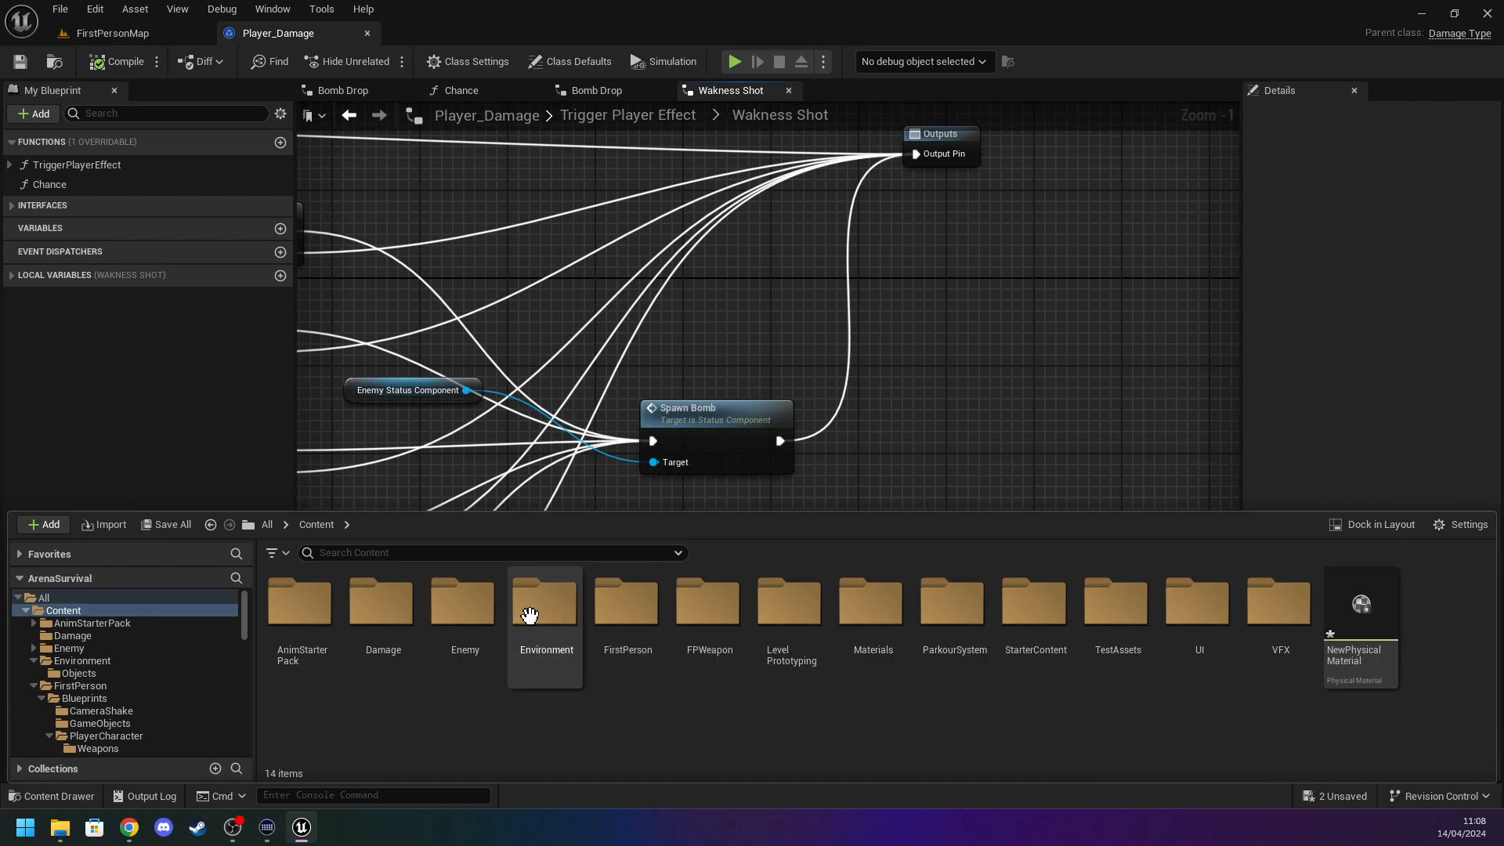
double_click(617, 605)
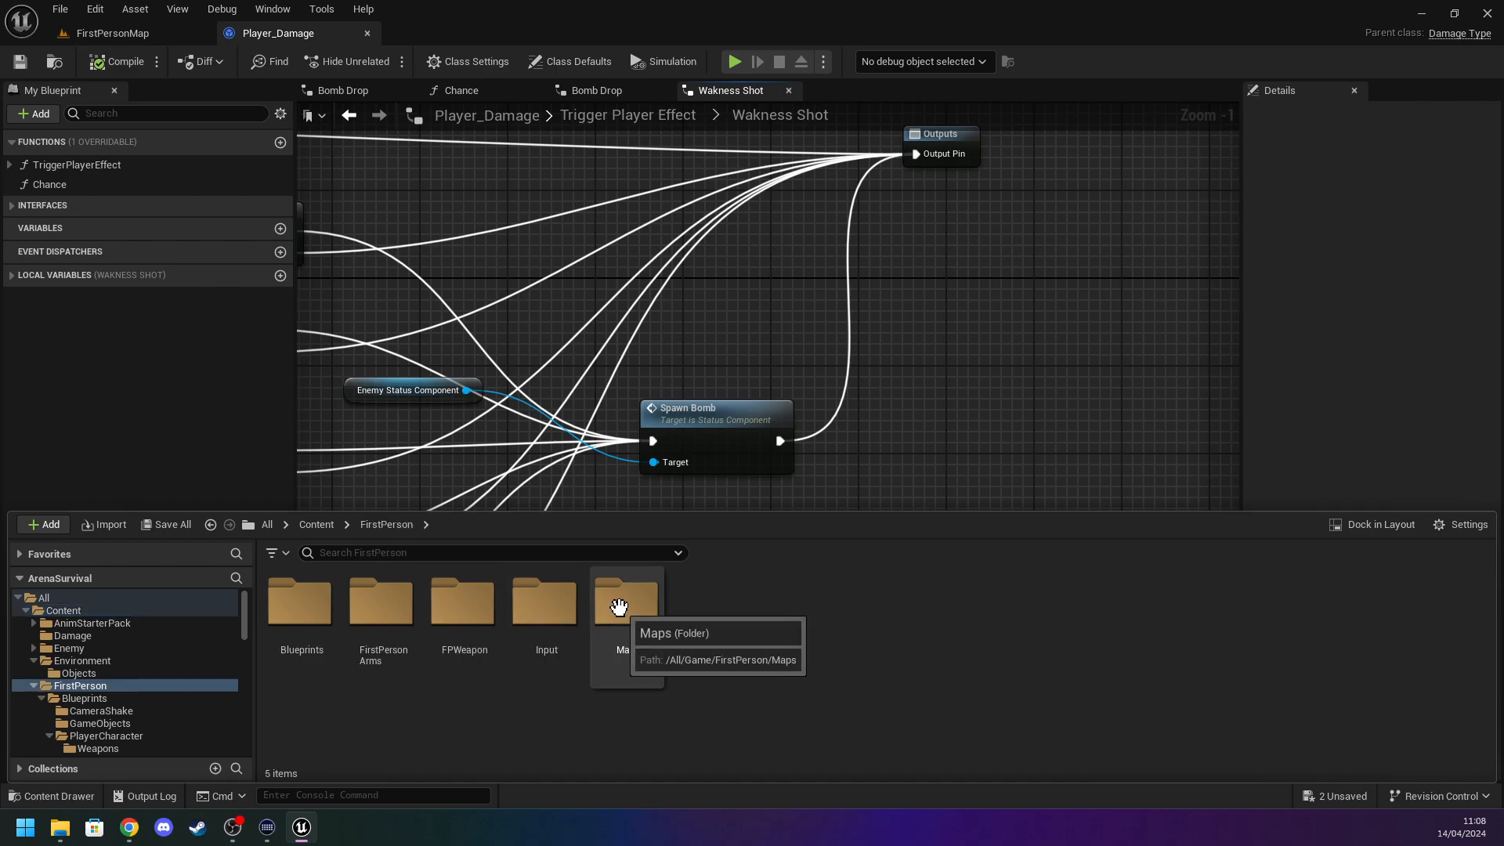
double_click(310, 602)
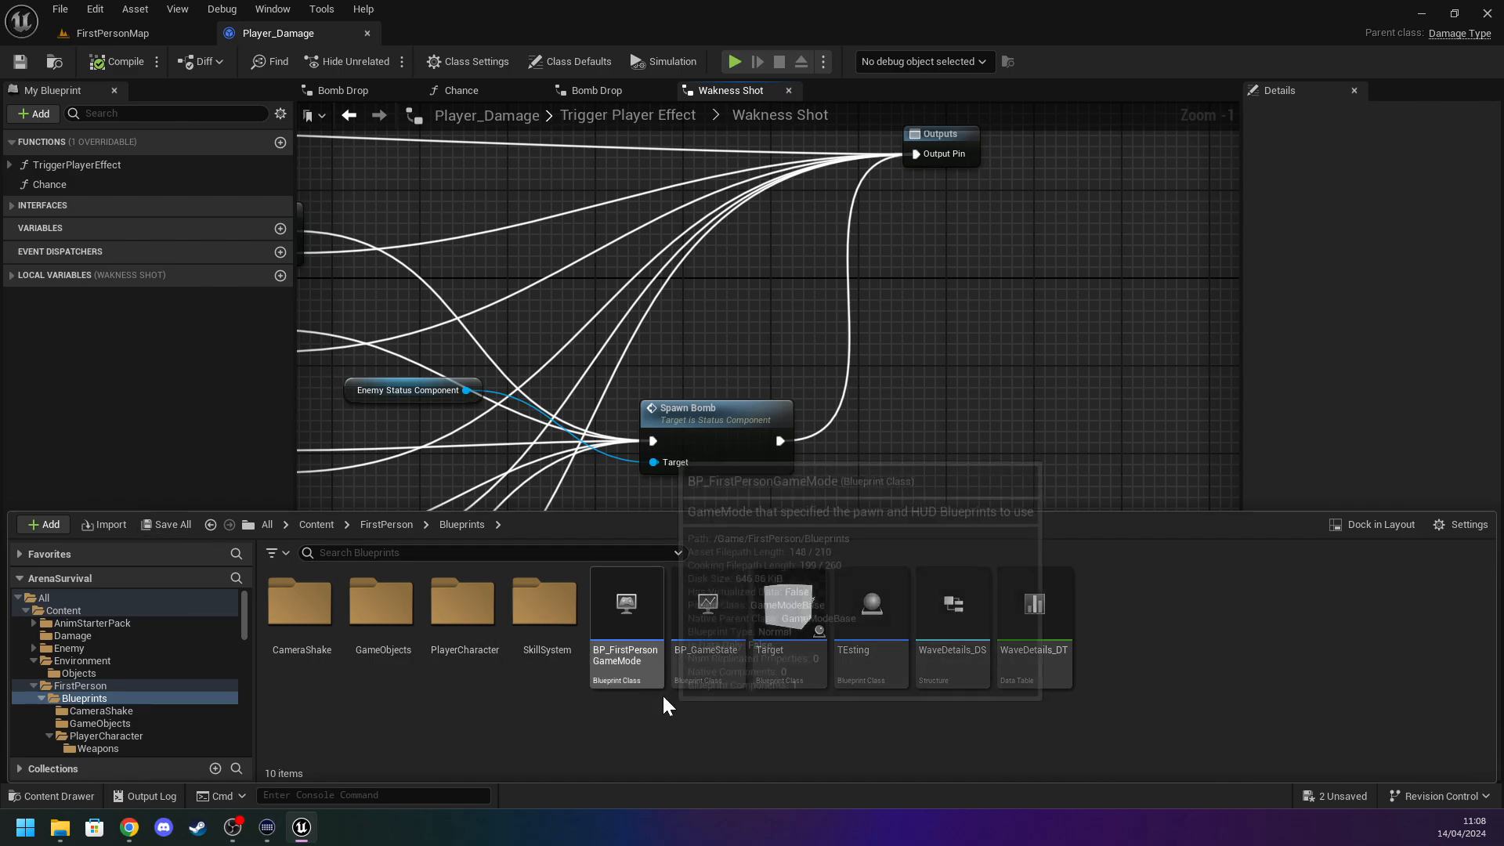
double_click(310, 609)
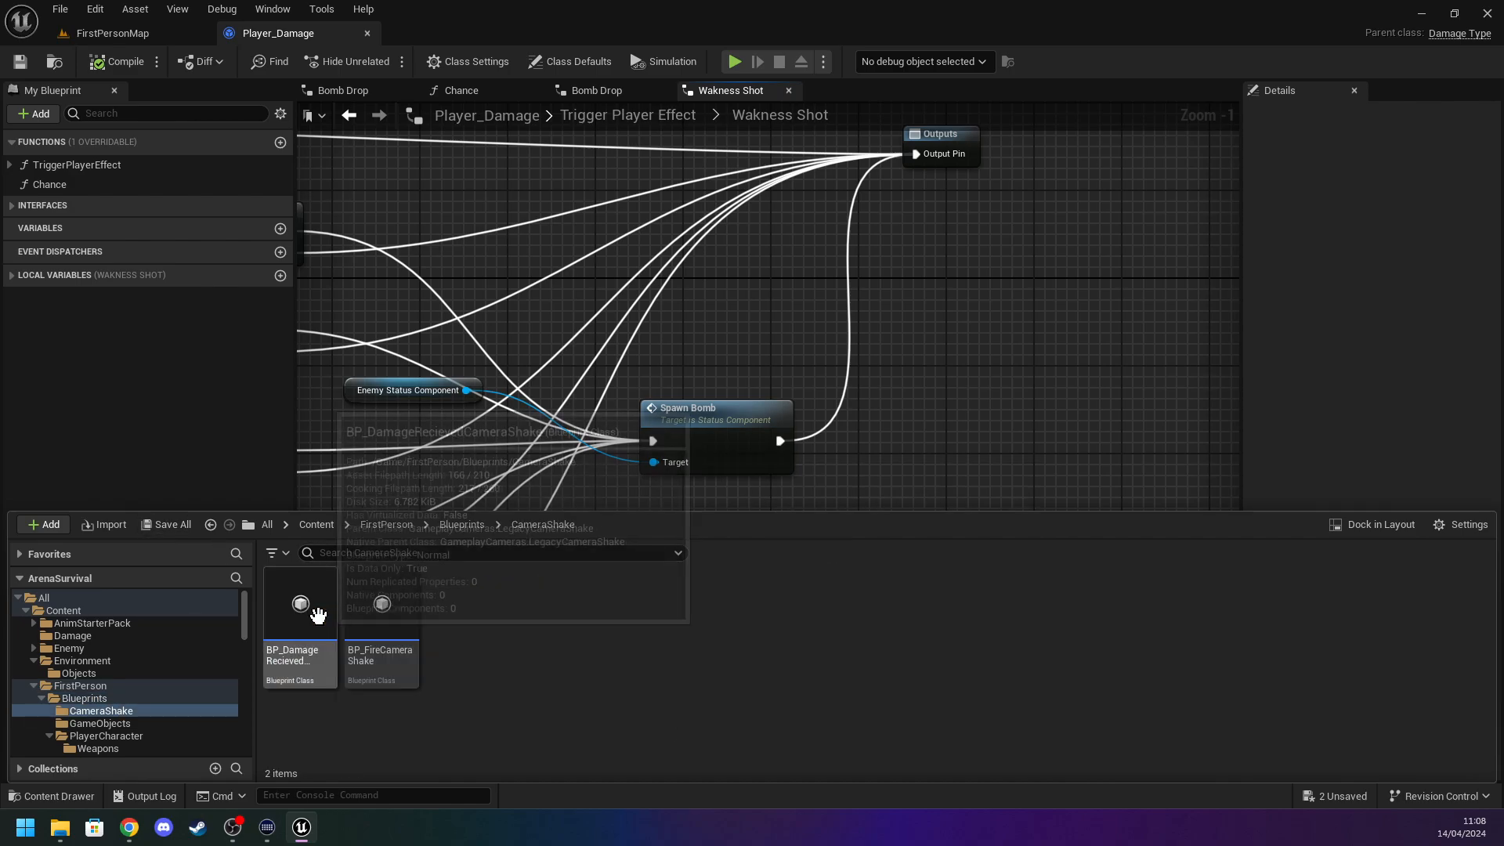
left_click(458, 530)
double_click(518, 619)
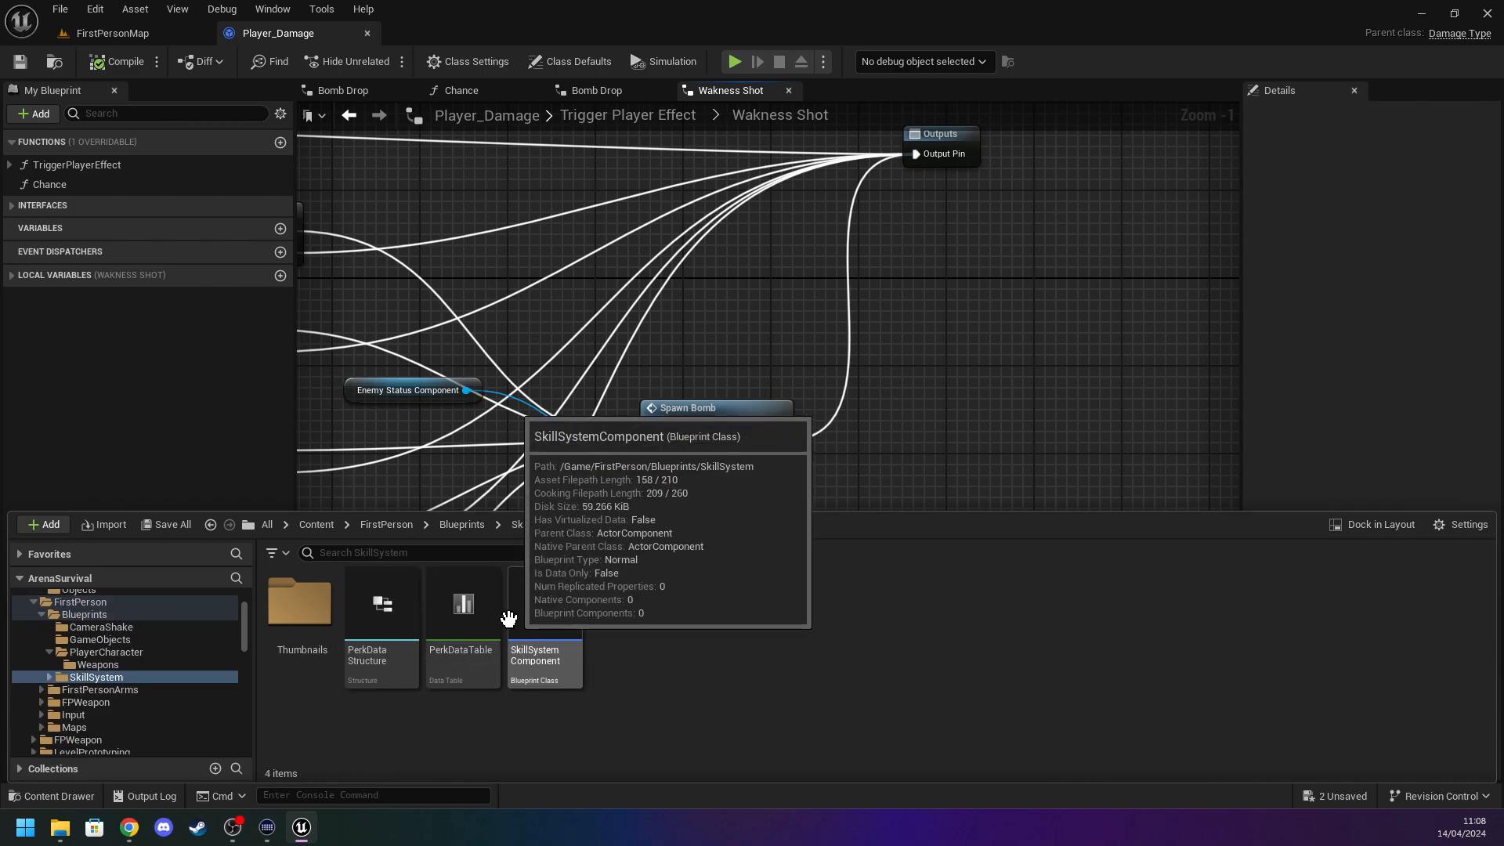
left_click(473, 525)
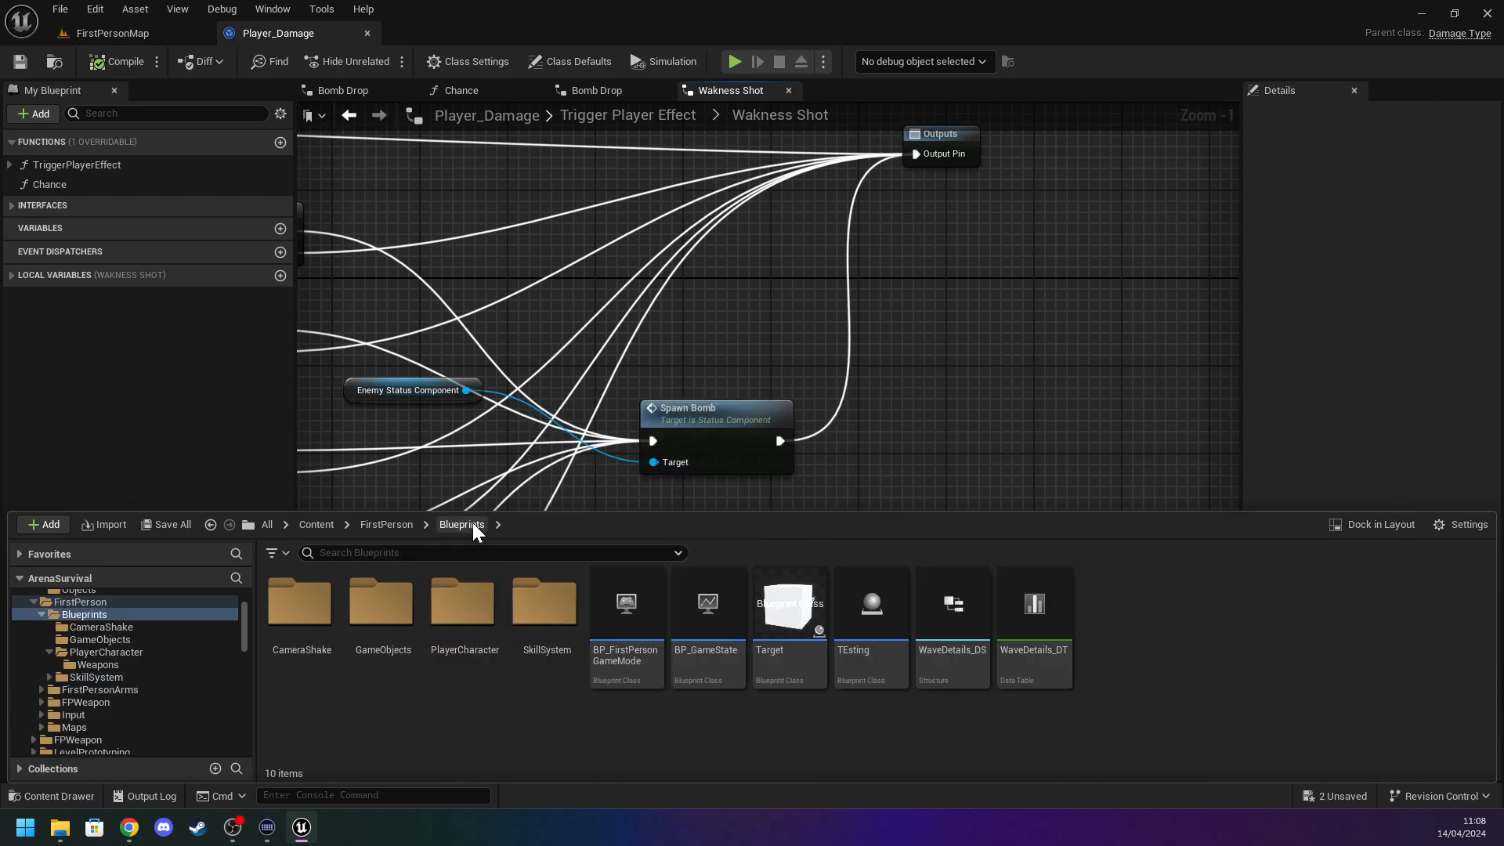
double_click(459, 623)
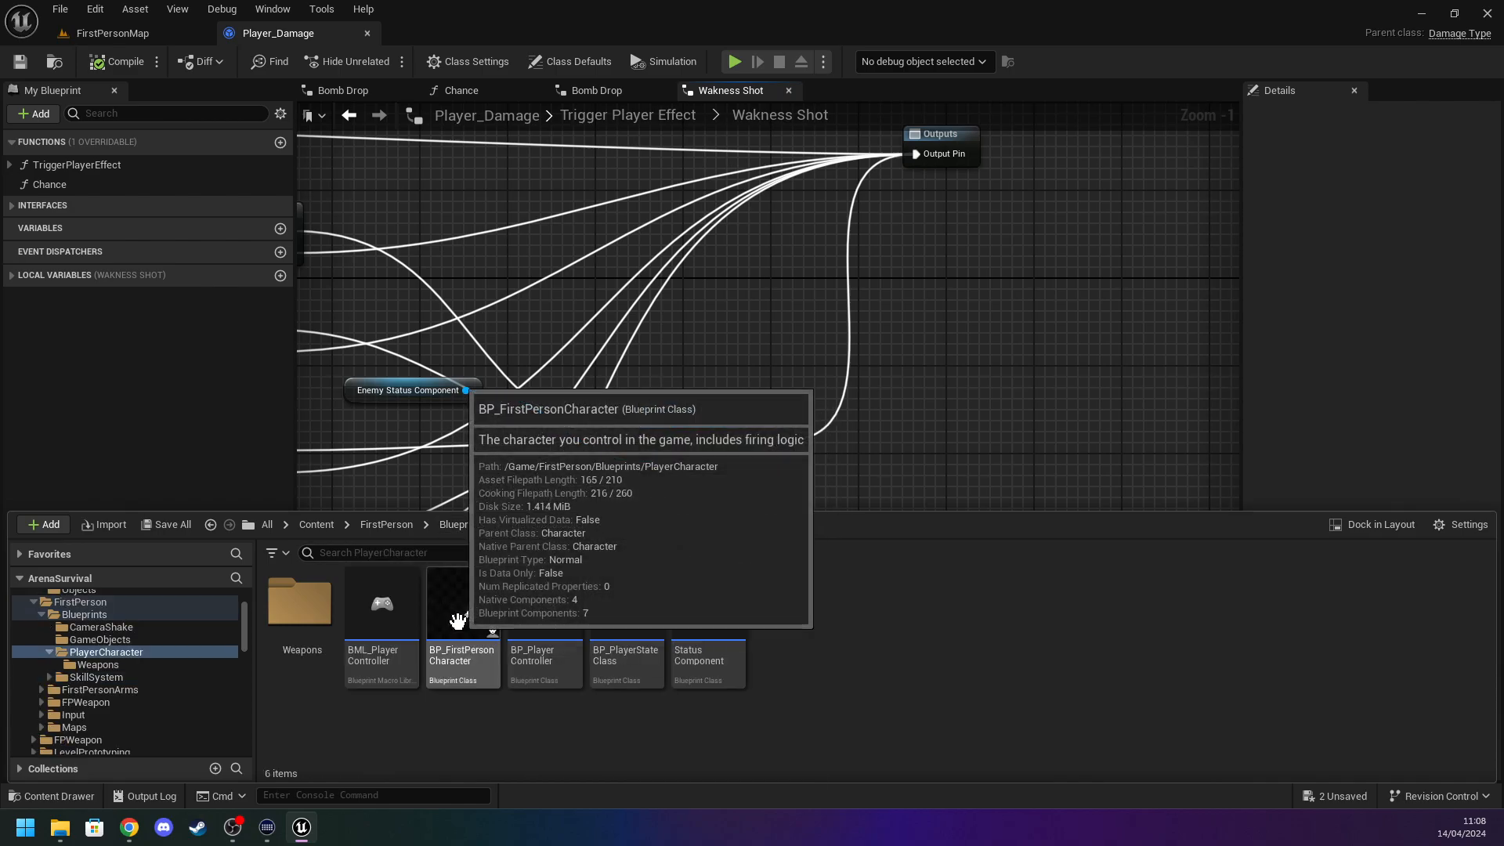
double_click(693, 608)
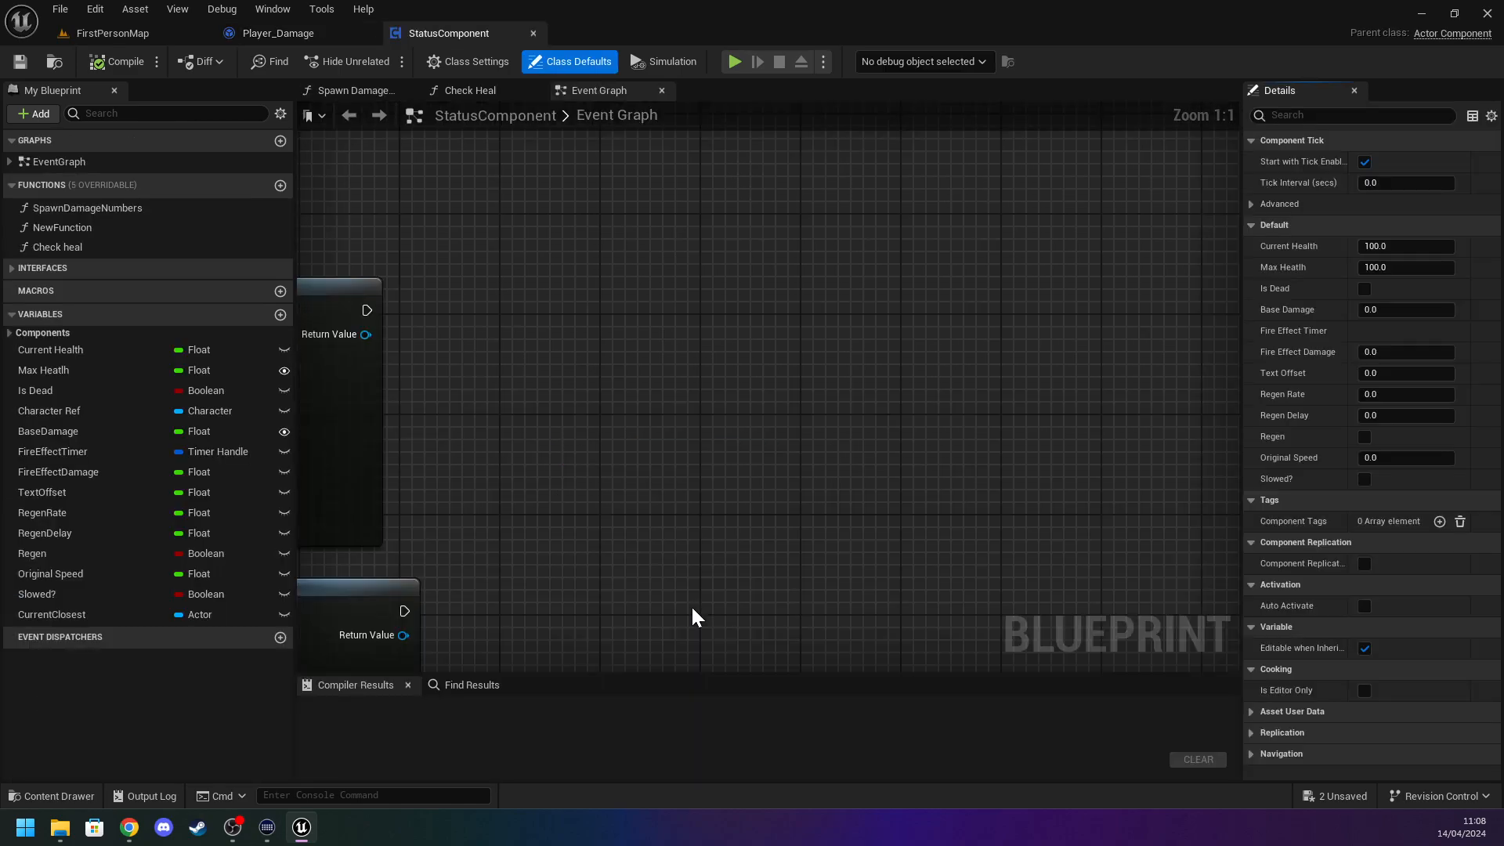
Add a custom event named WeaknessStart in empty space below the Set Current Closest node of the Event Graph.
scroll(614, 473, "down", 5)
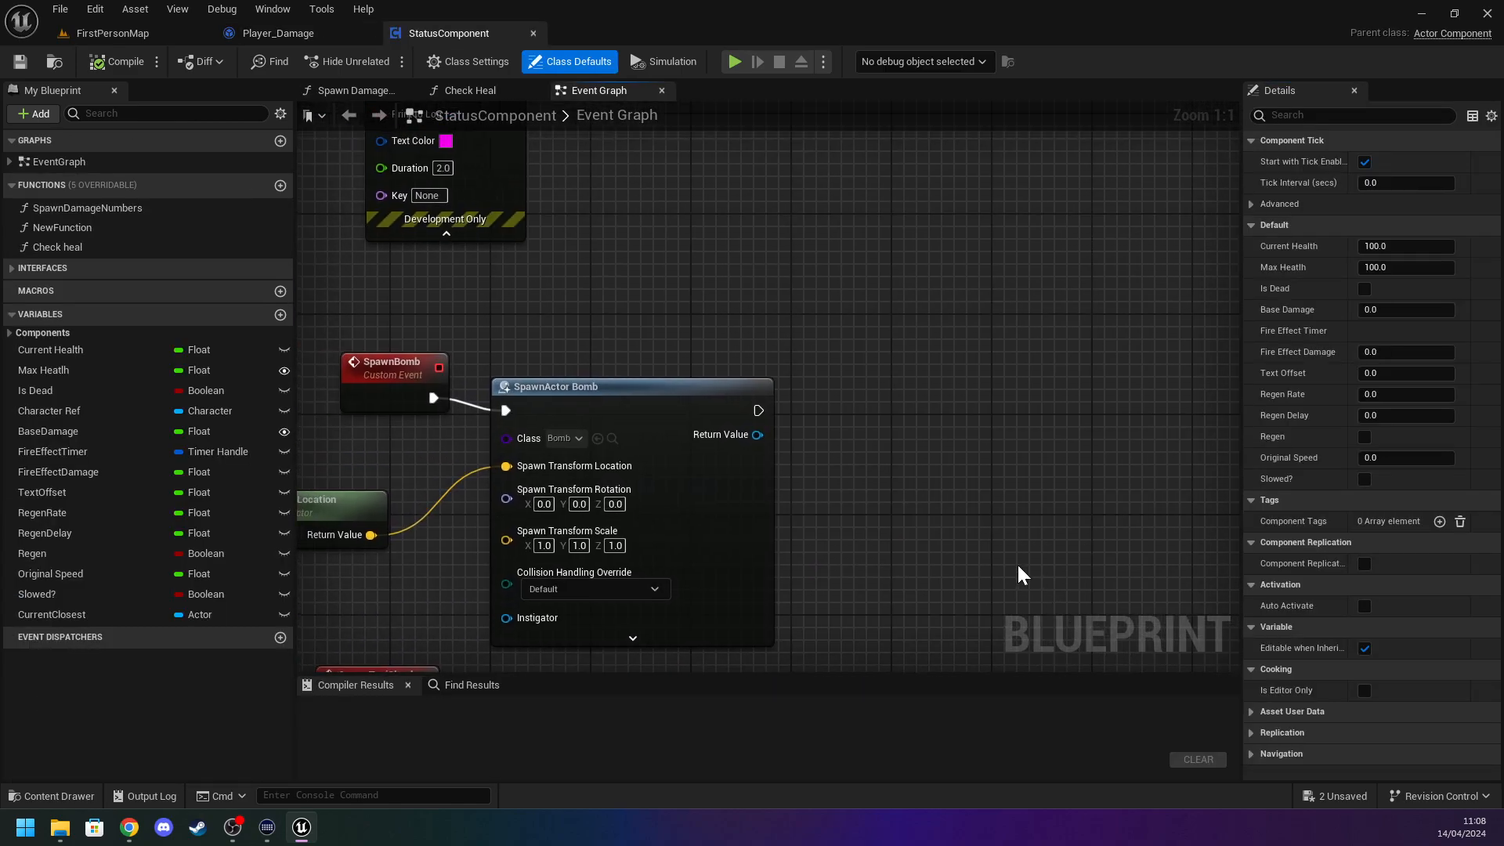
right_click_drag(839, 480, 830, 500)
scroll(653, 490, "up", 3)
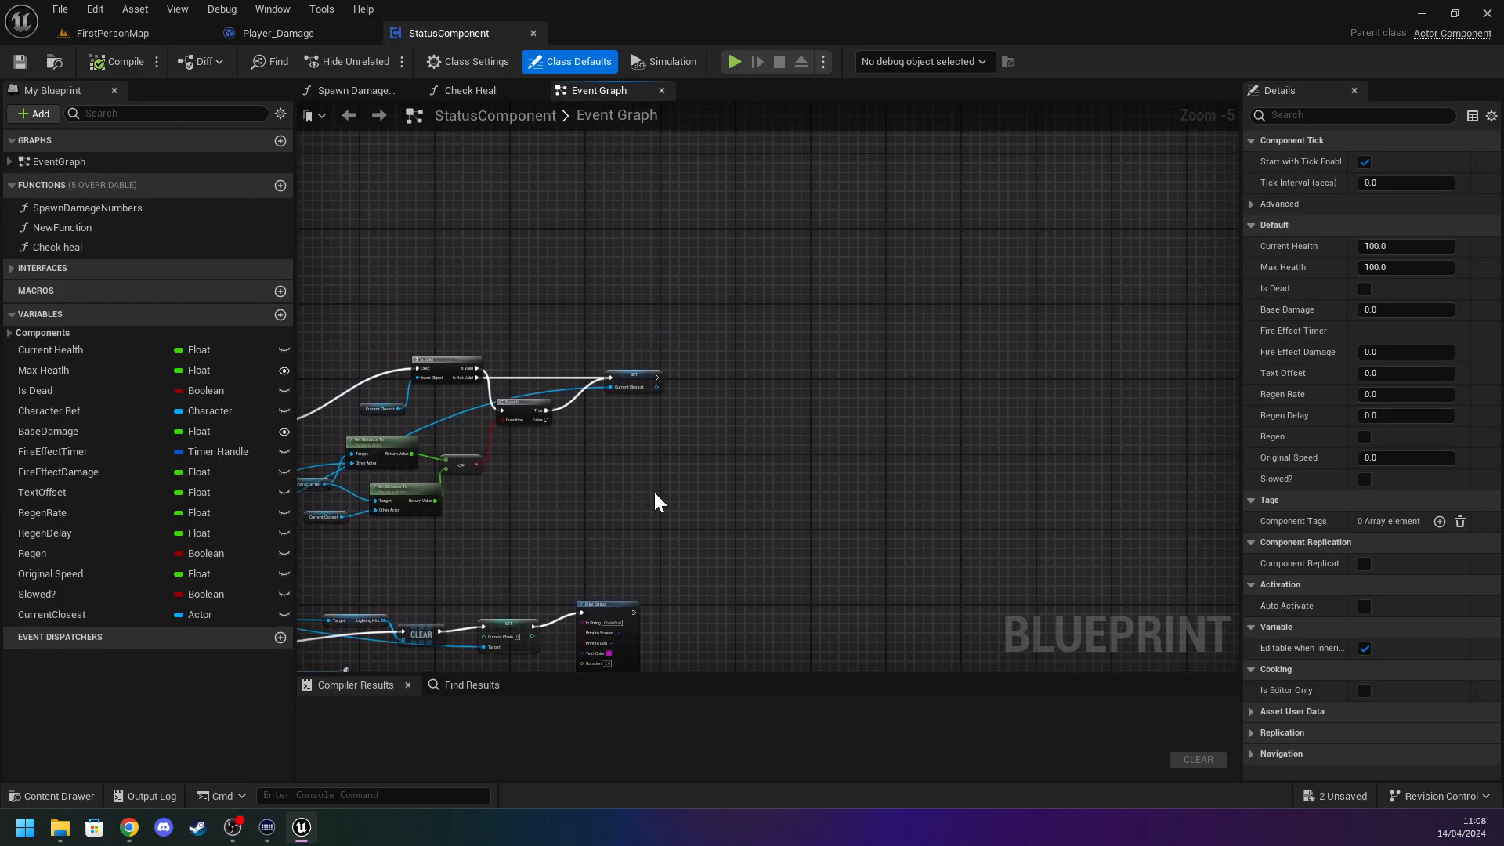
right_click(642, 427)
type("custom")
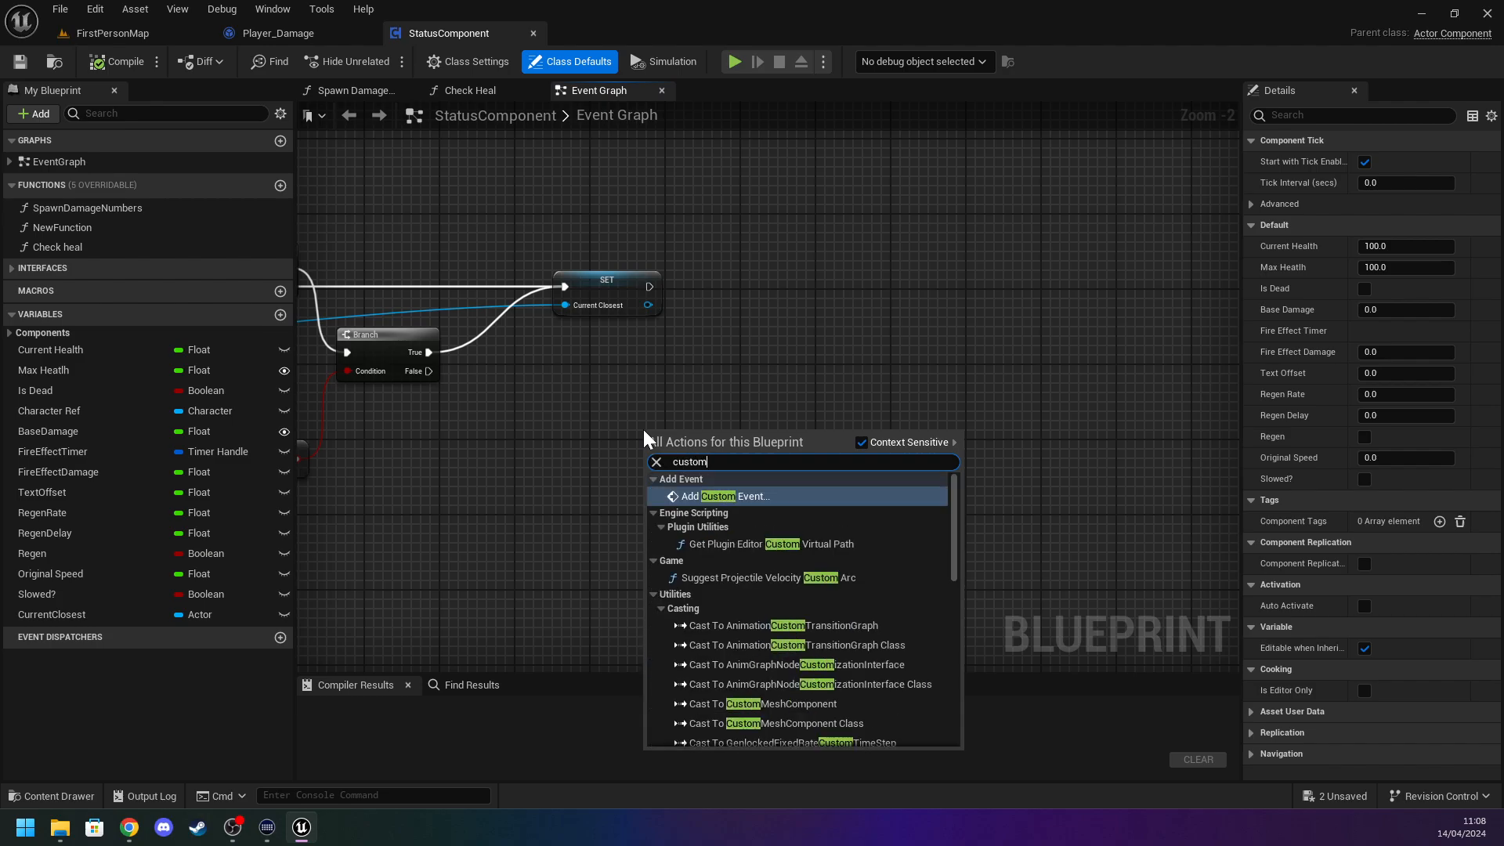
key("Return")
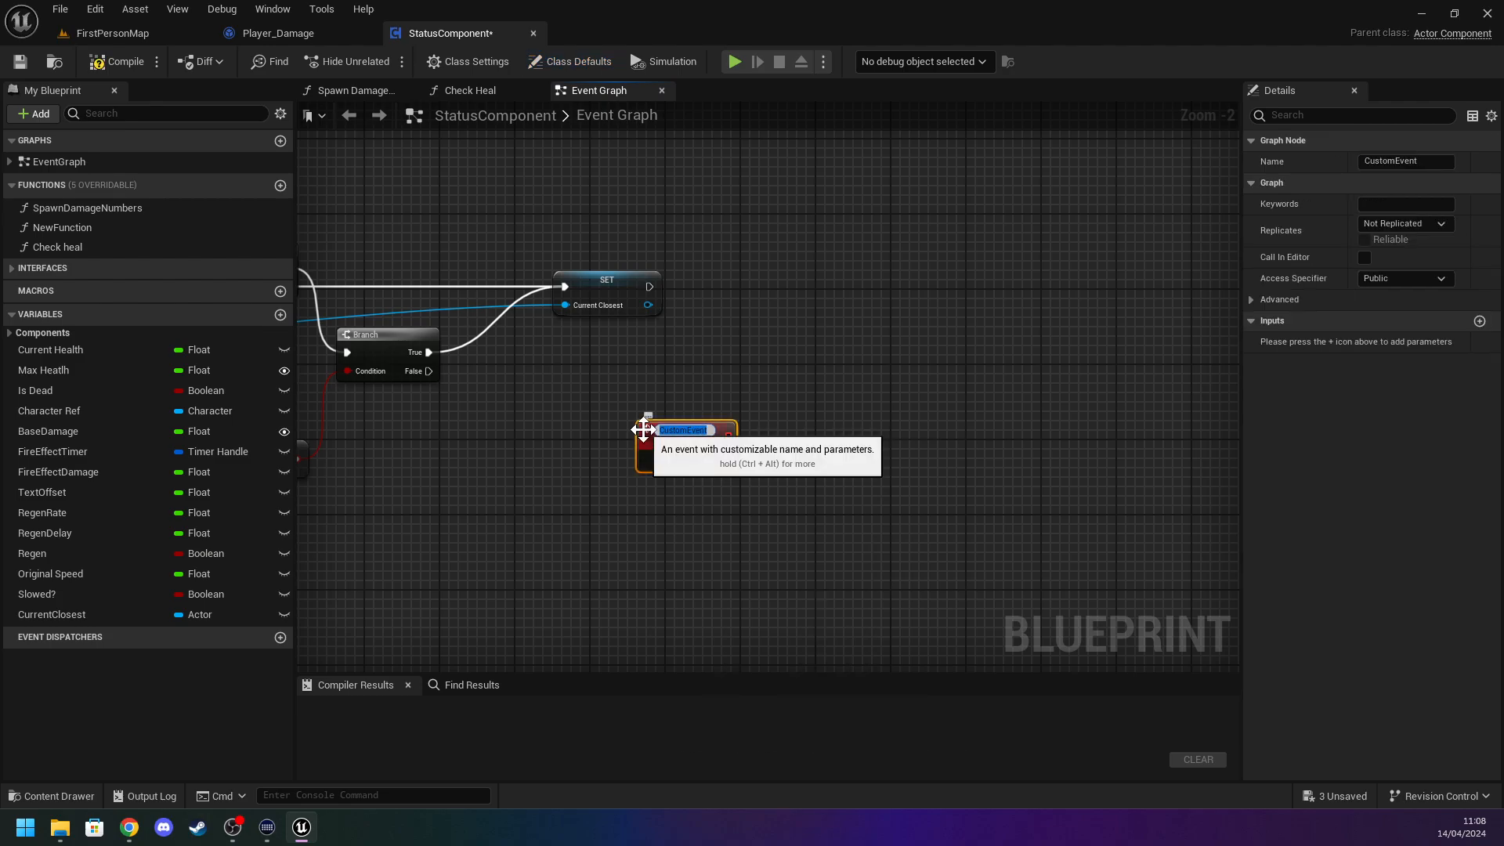
type("St")
type("Weakness")
type("Start")
key("Return")
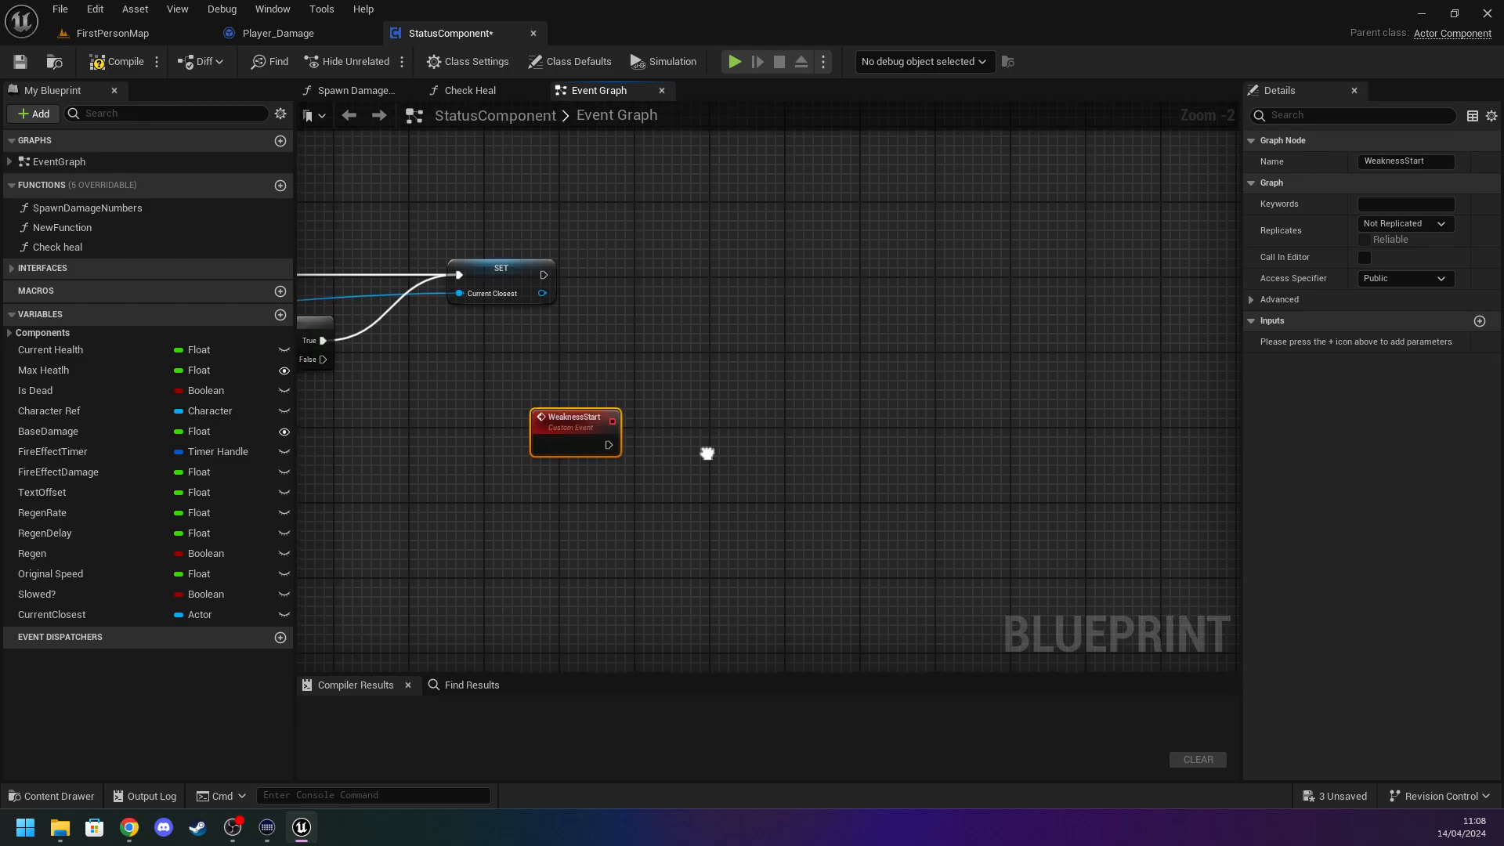
Move the WeaknessStart event farther right of the Set Current Closest node, into empty graph space.
scroll(662, 462, "up", 2)
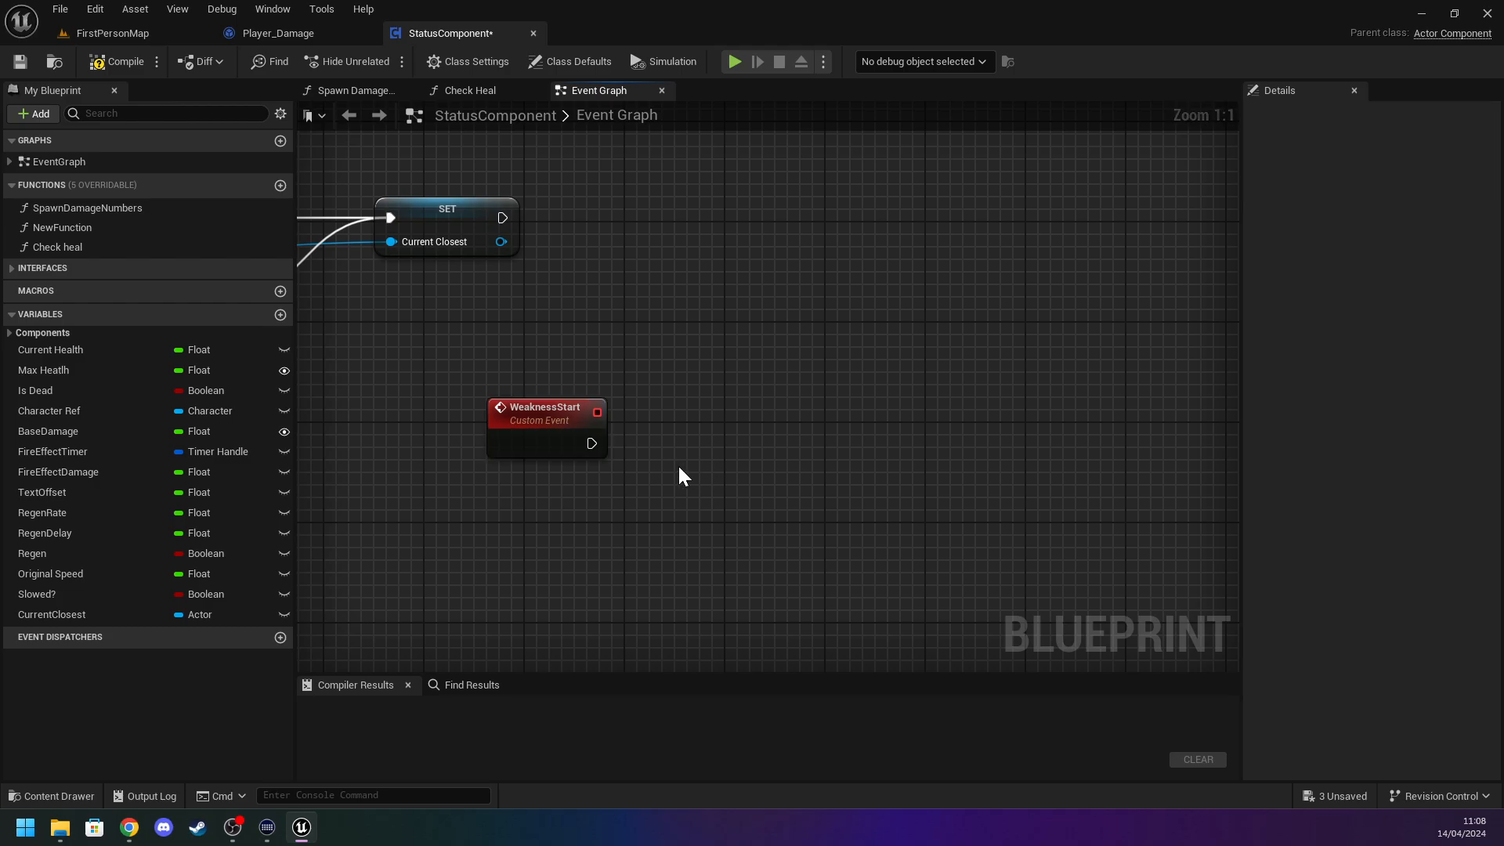
left_click_drag(543, 384, 718, 383)
left_click(796, 486)
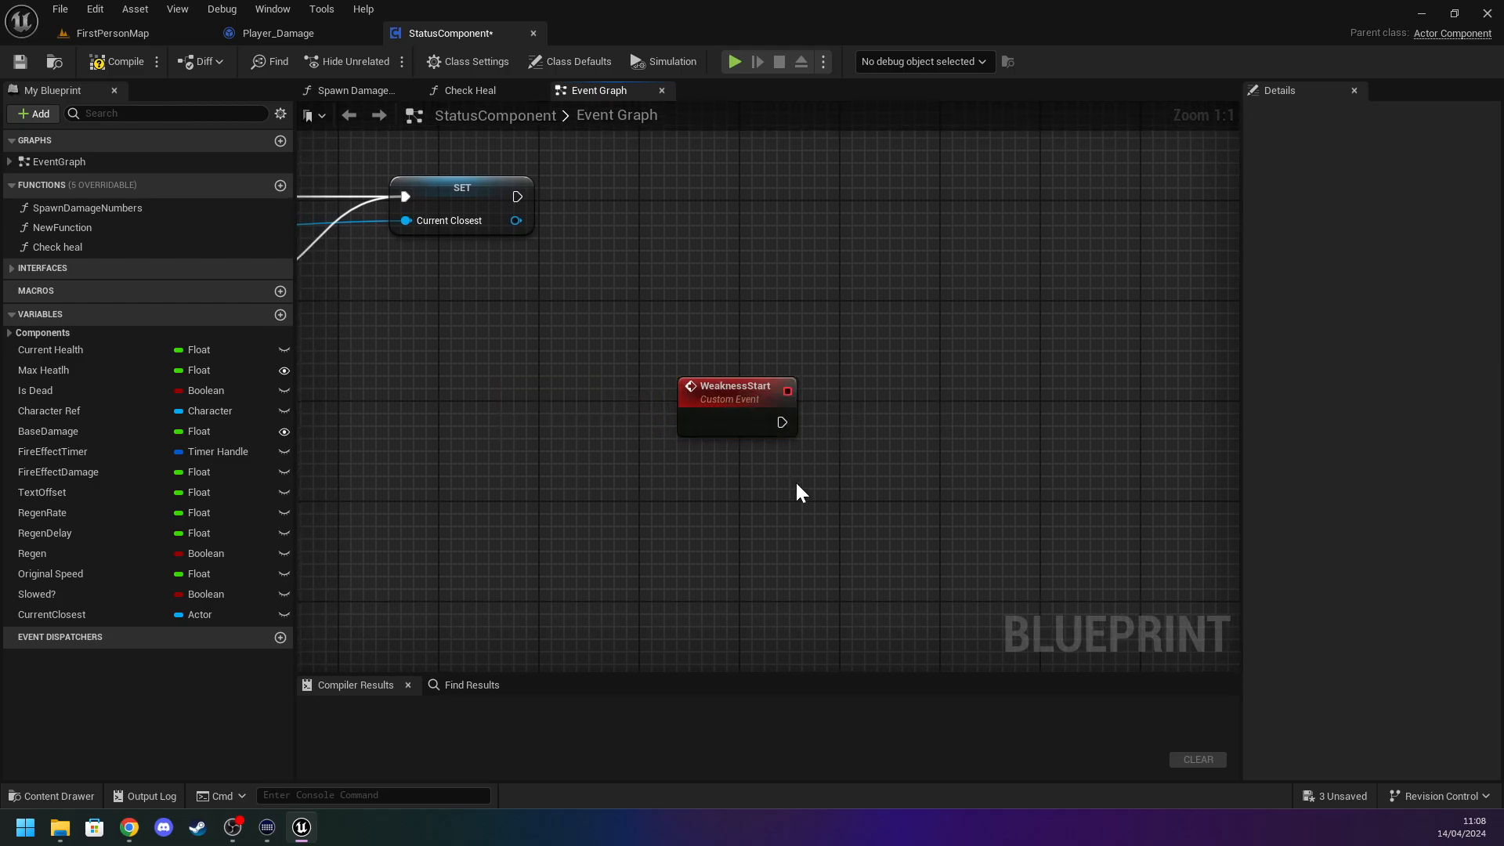
scroll(796, 486, "up", 1)
right_click_drag(725, 492, 675, 474)
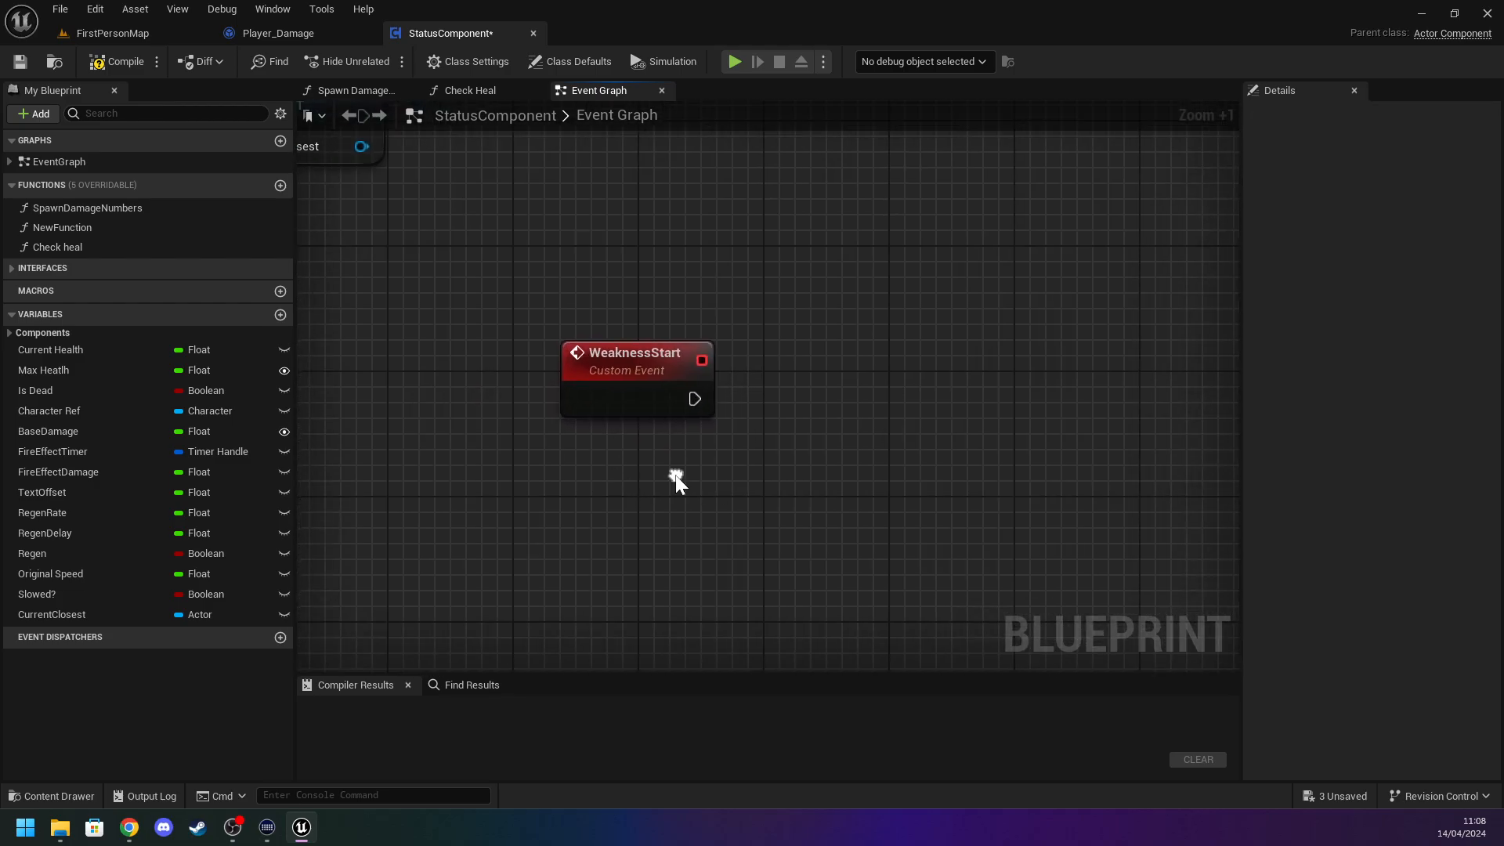
Compile and save the StatusComponent blueprint with the WeaknessStart event.
left_click(633, 359)
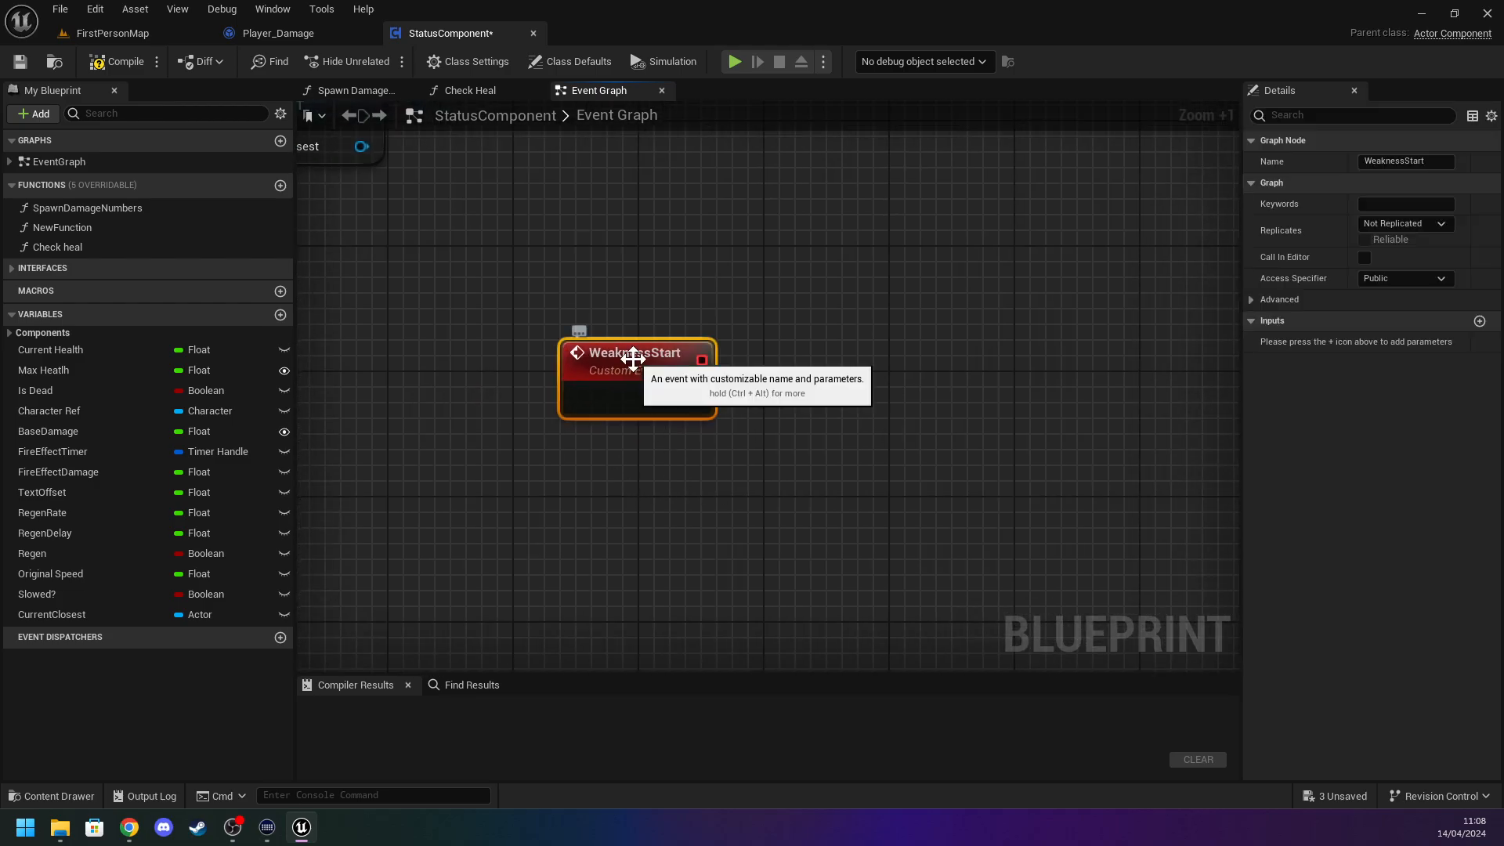
left_click(751, 468)
left_click(653, 413)
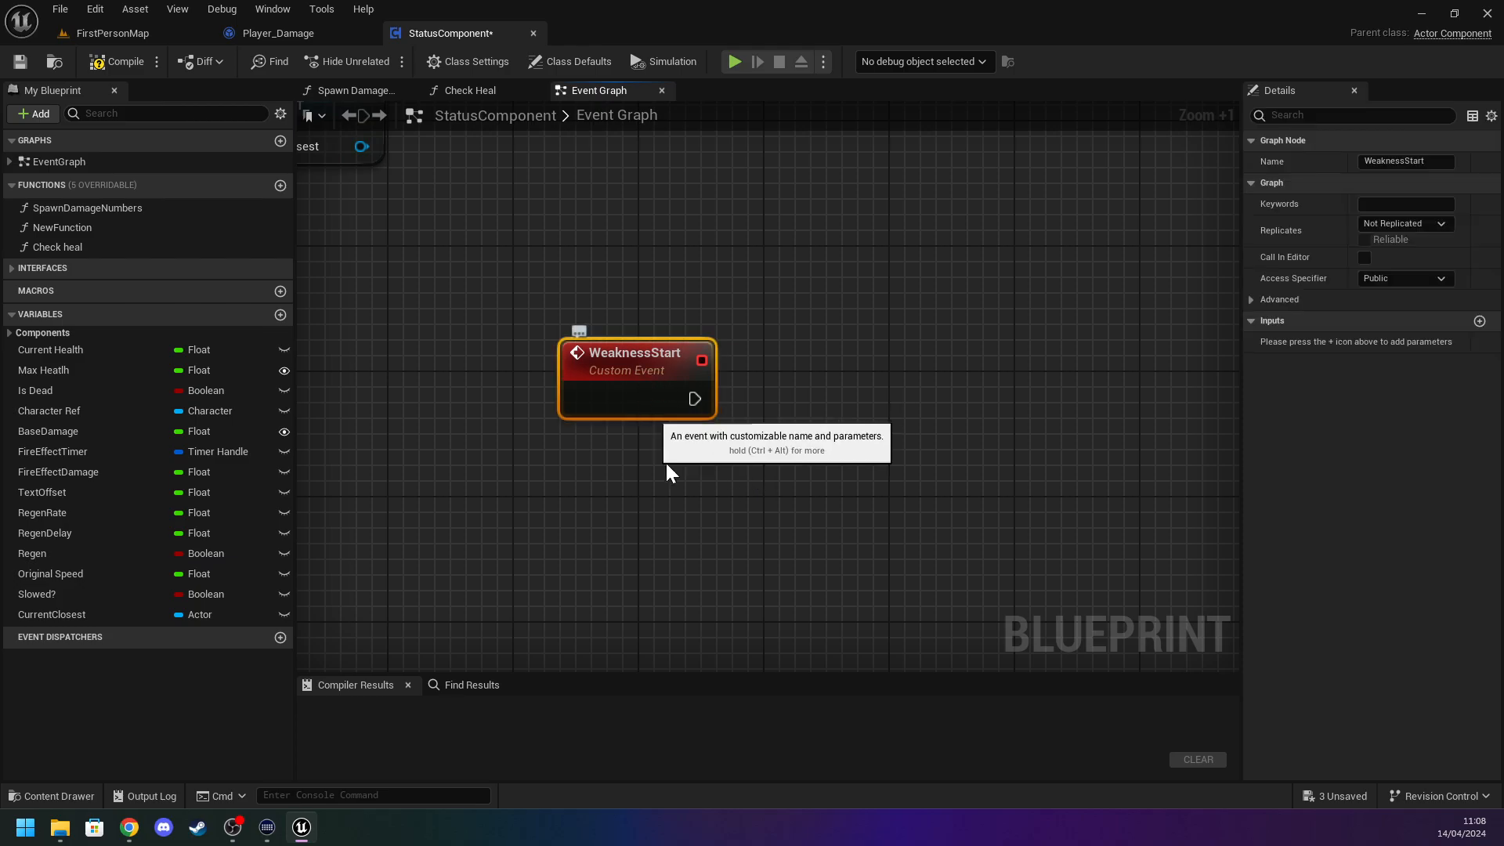
left_click(119, 63)
left_click(21, 61)
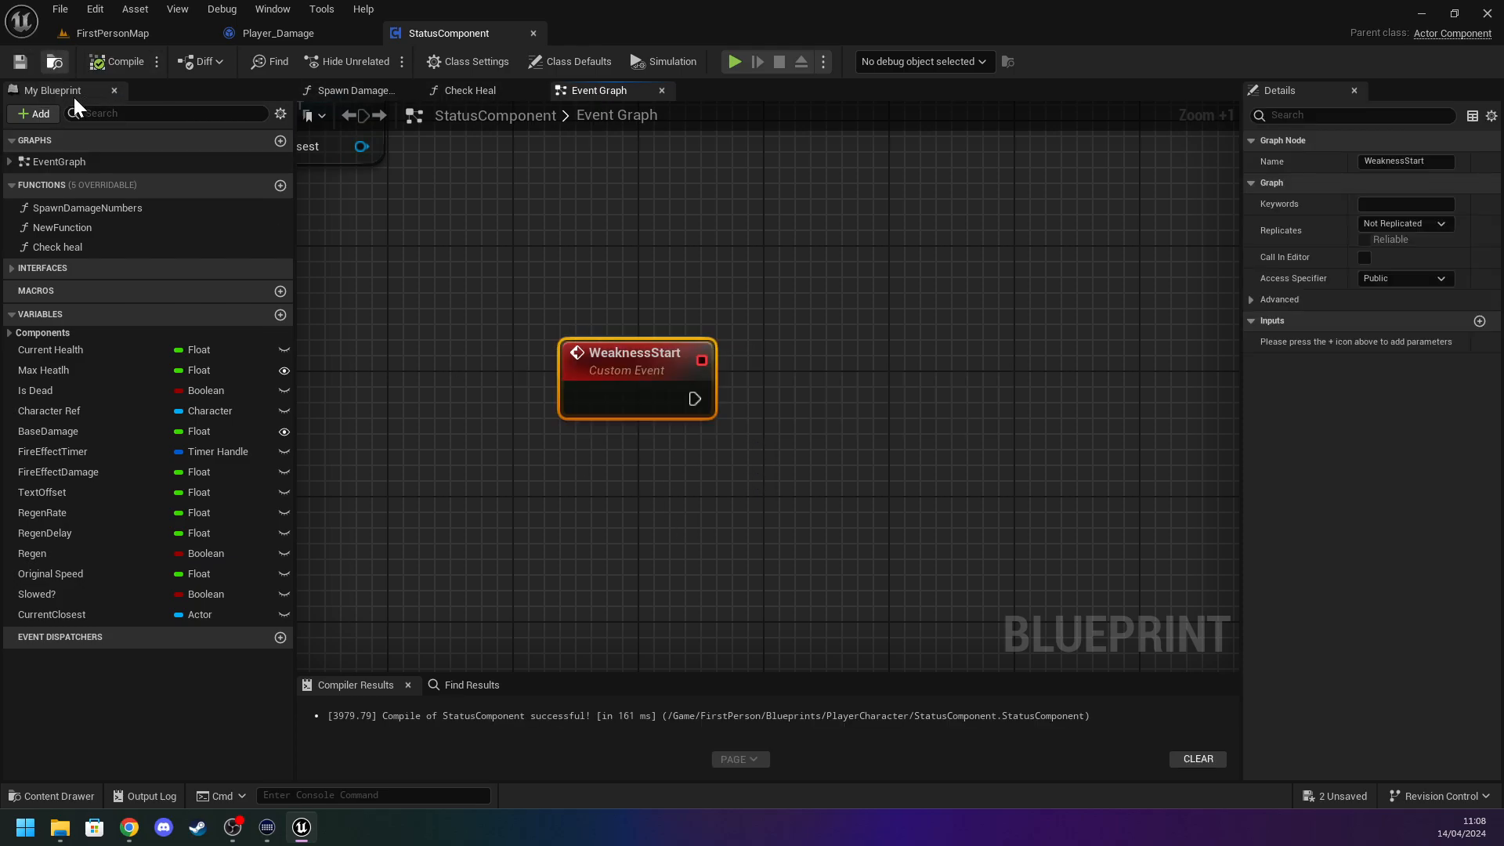
Move the WeaknessStart event up and to the right in the Event Graph, leaving empty space beneath it.
left_click(615, 469)
left_click_drag(611, 381, 689, 239)
left_click(703, 367)
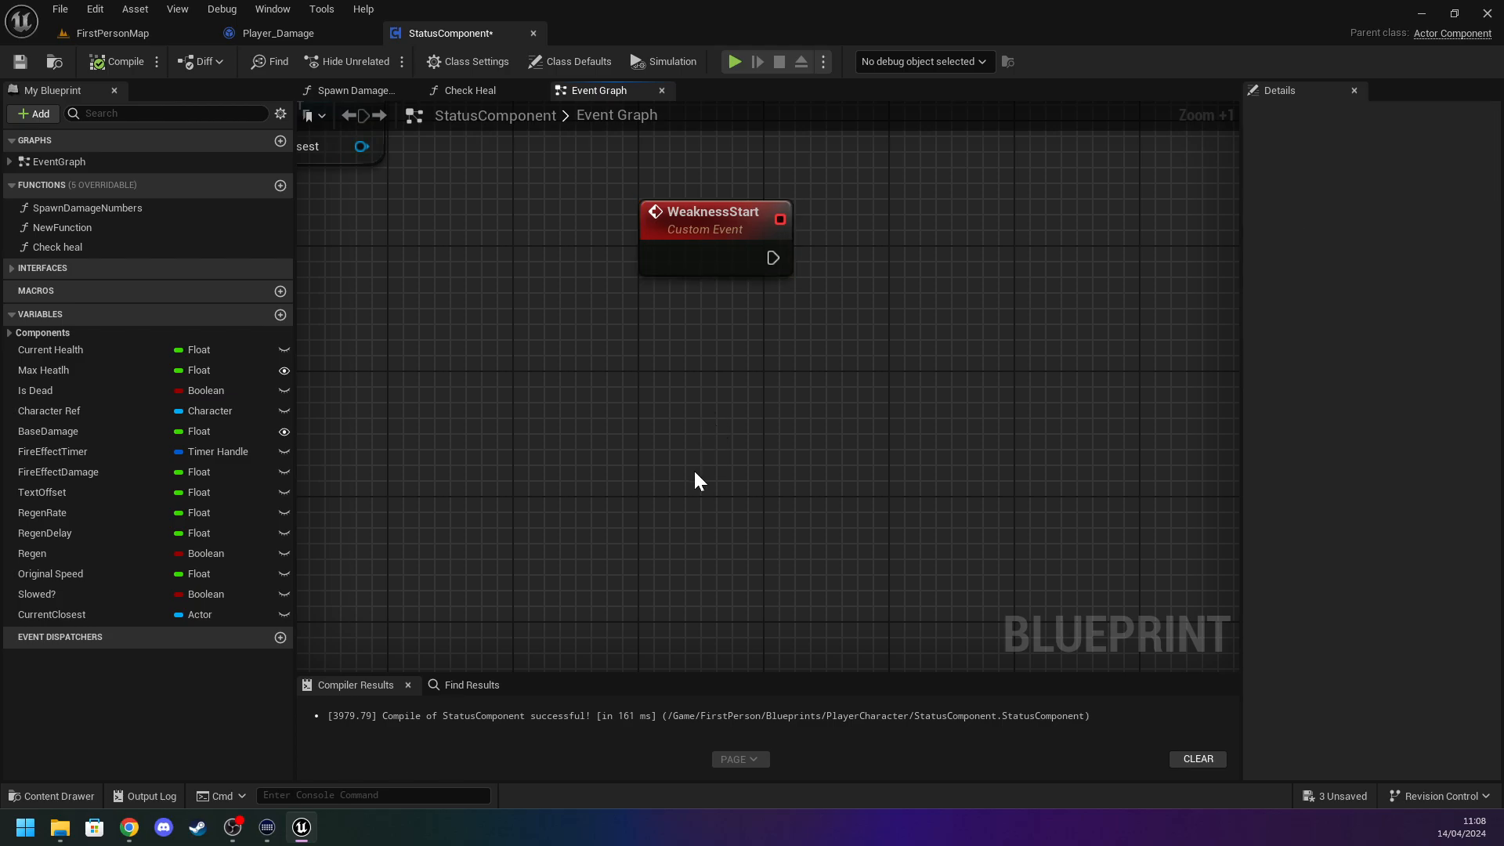
Add another custom event in the empty space below the WeaknessStart event.
right_click(694, 471)
type("weak")
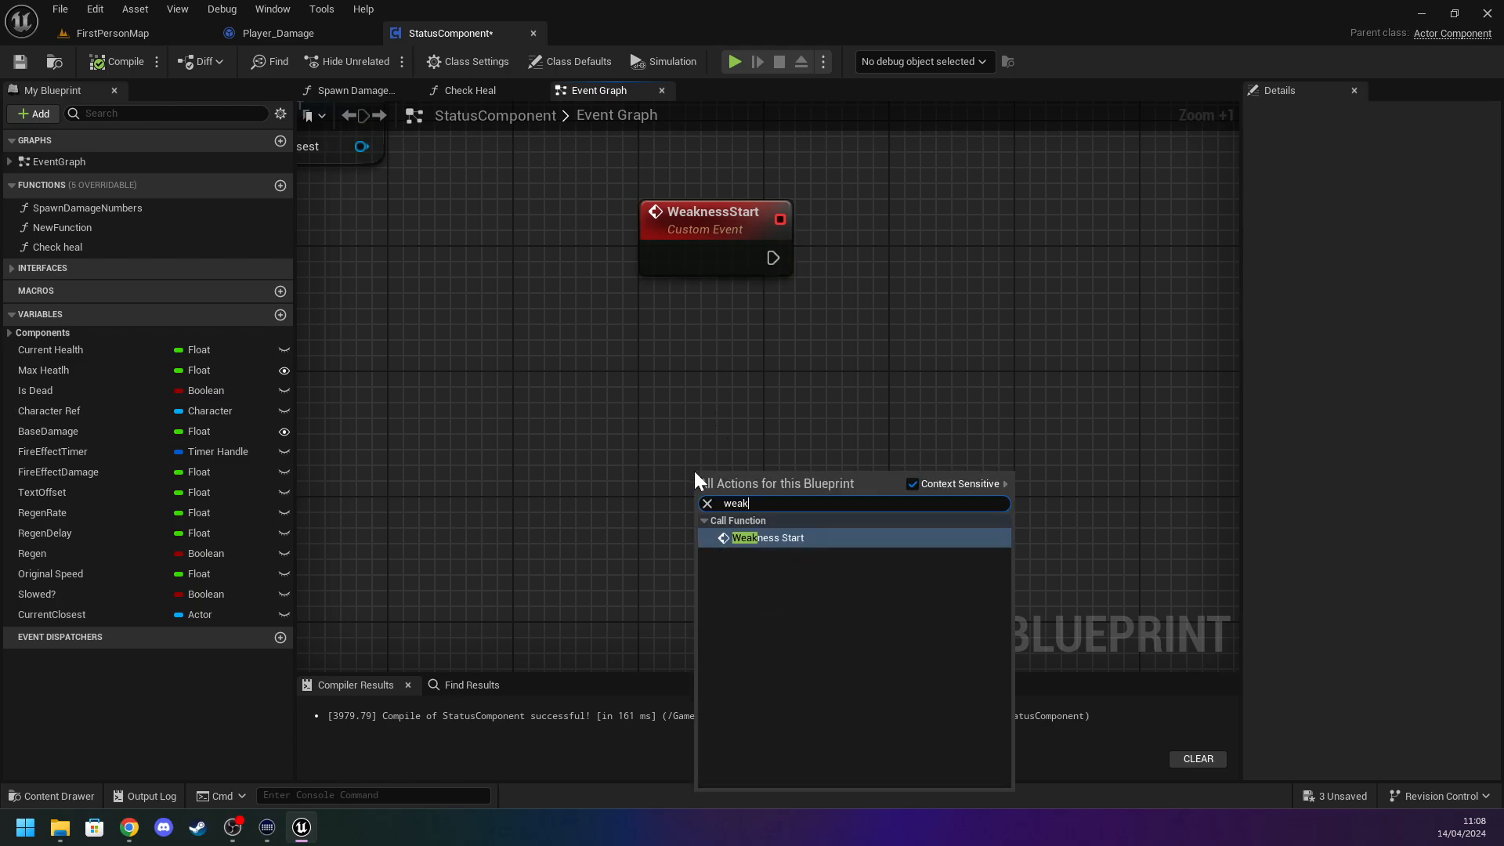
key("BackSpace")
key("BackSpace")
key("BackSpace")
key("BackSpace")
type("cu")
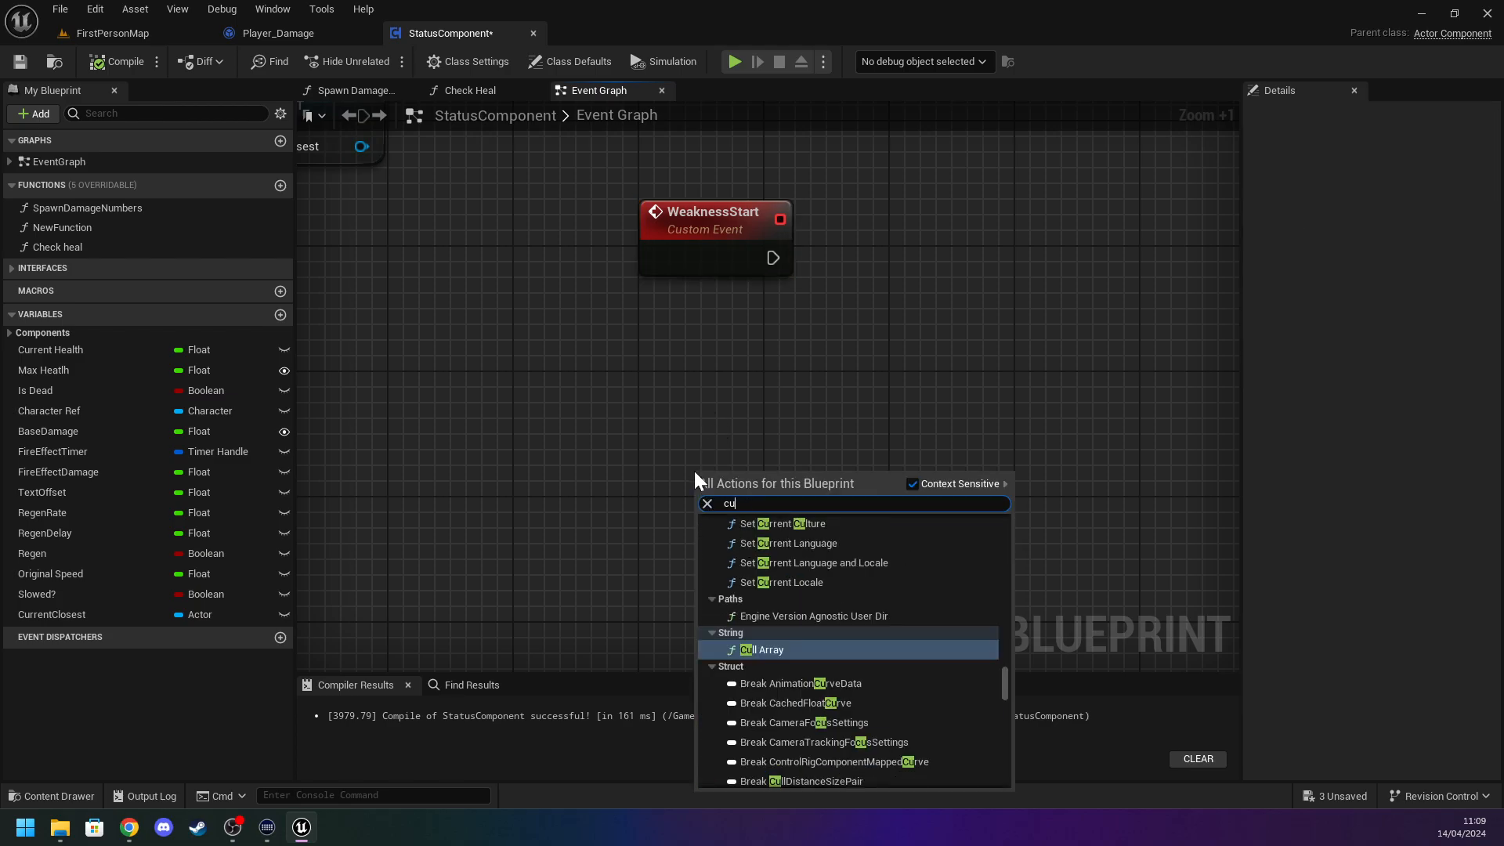
type("stom")
key("Return")
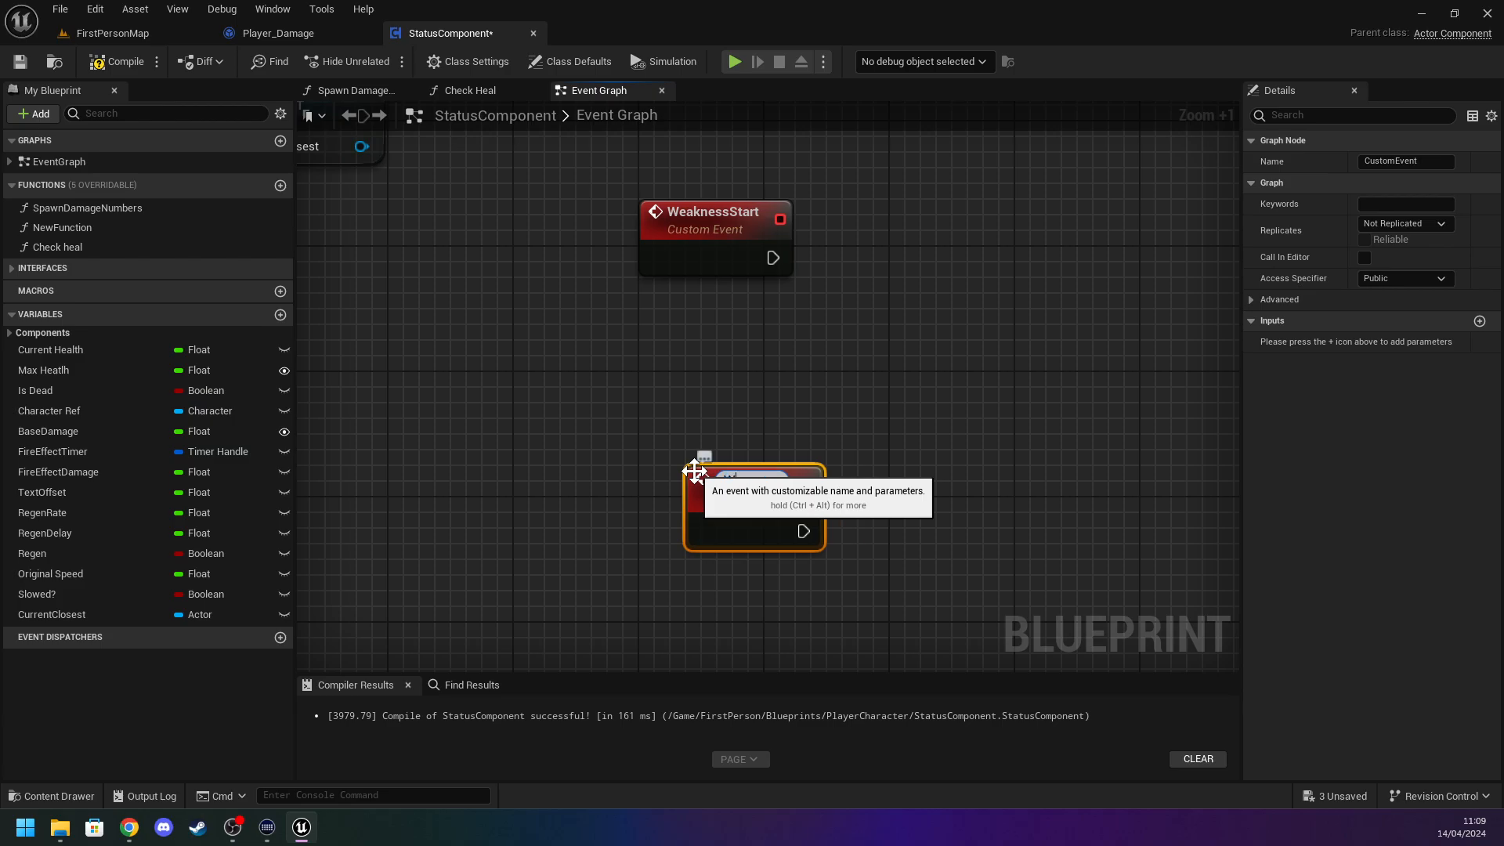
Name the new custom event Weaknessend.
type("Wae")
key("BackSpace")
key("BackSpace")
type("eakness")
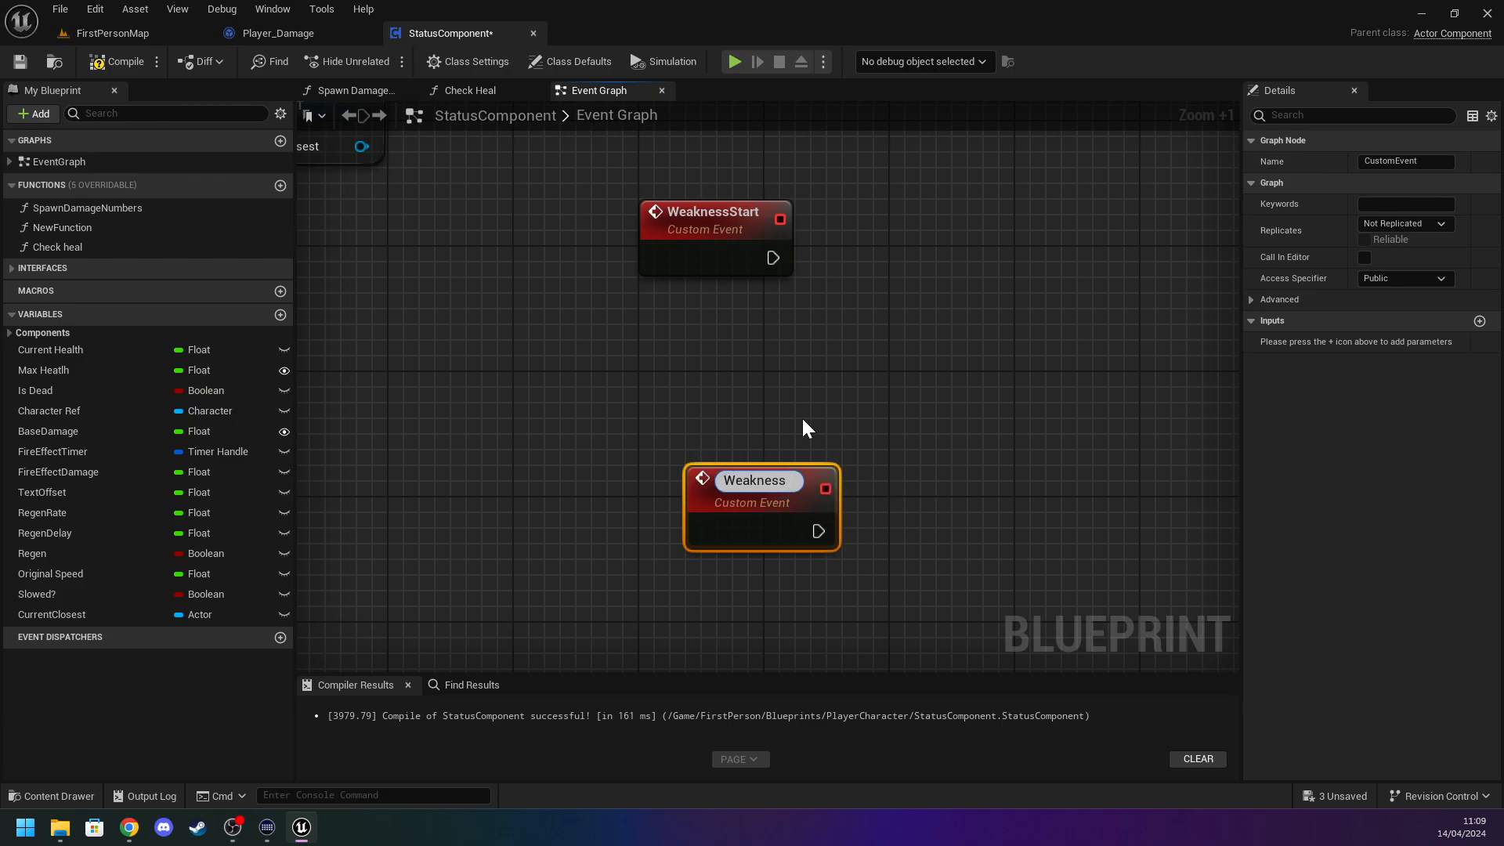
type("E")
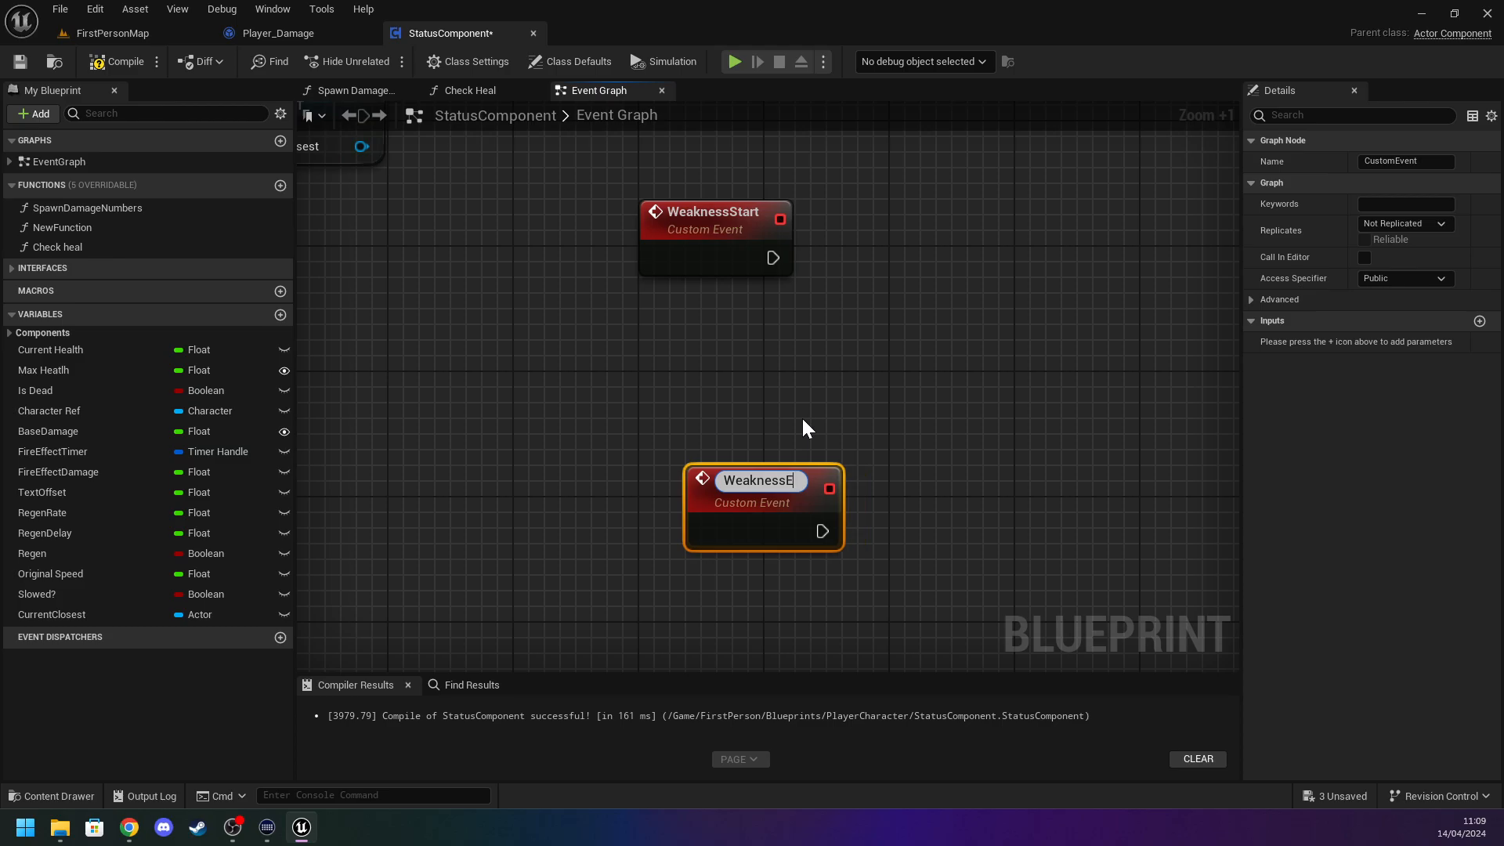
key("BackSpace")
type("end")
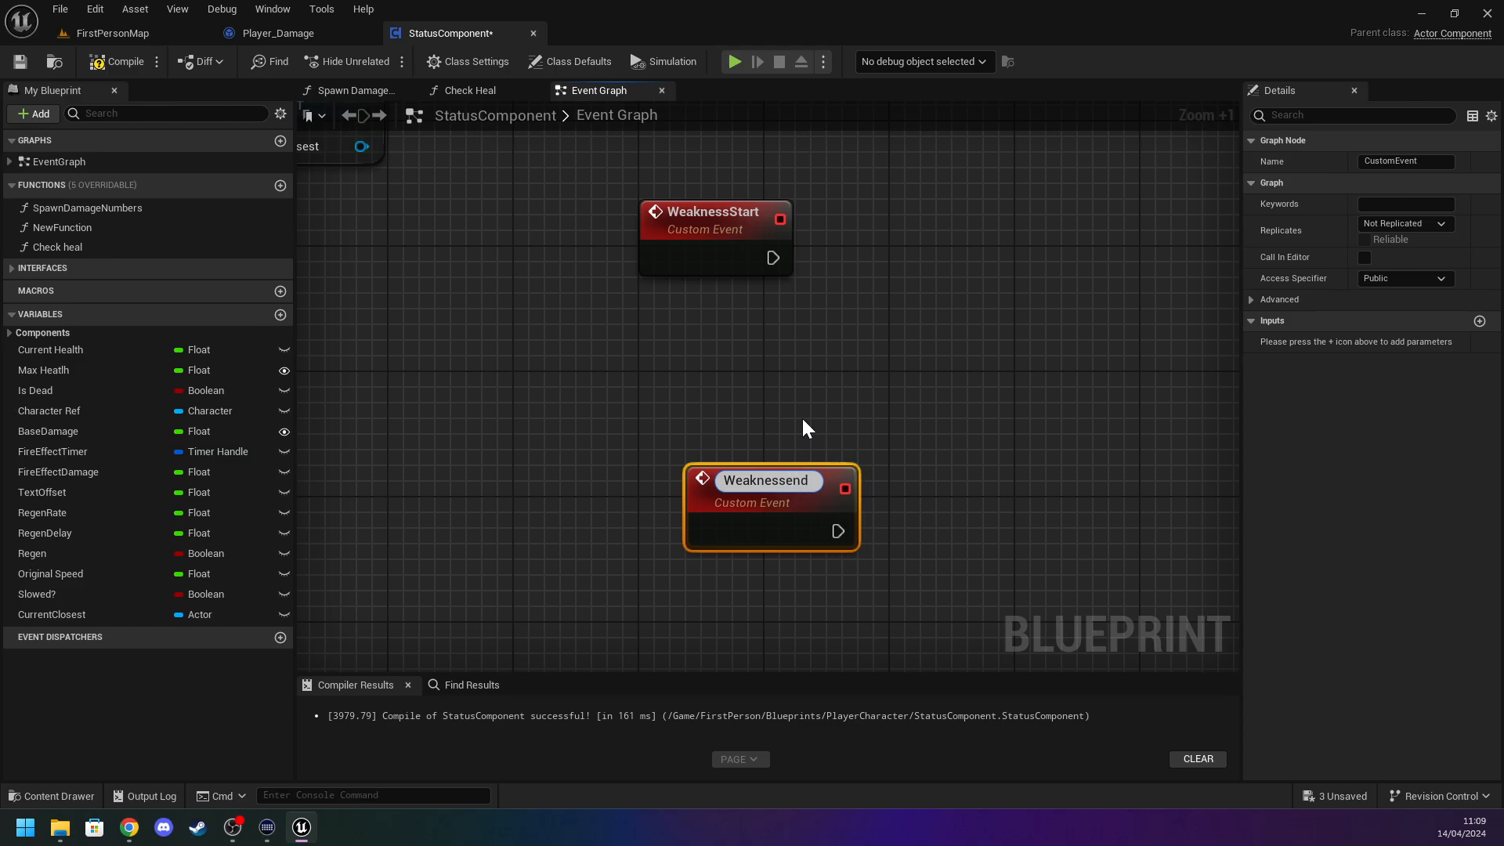
key("Return")
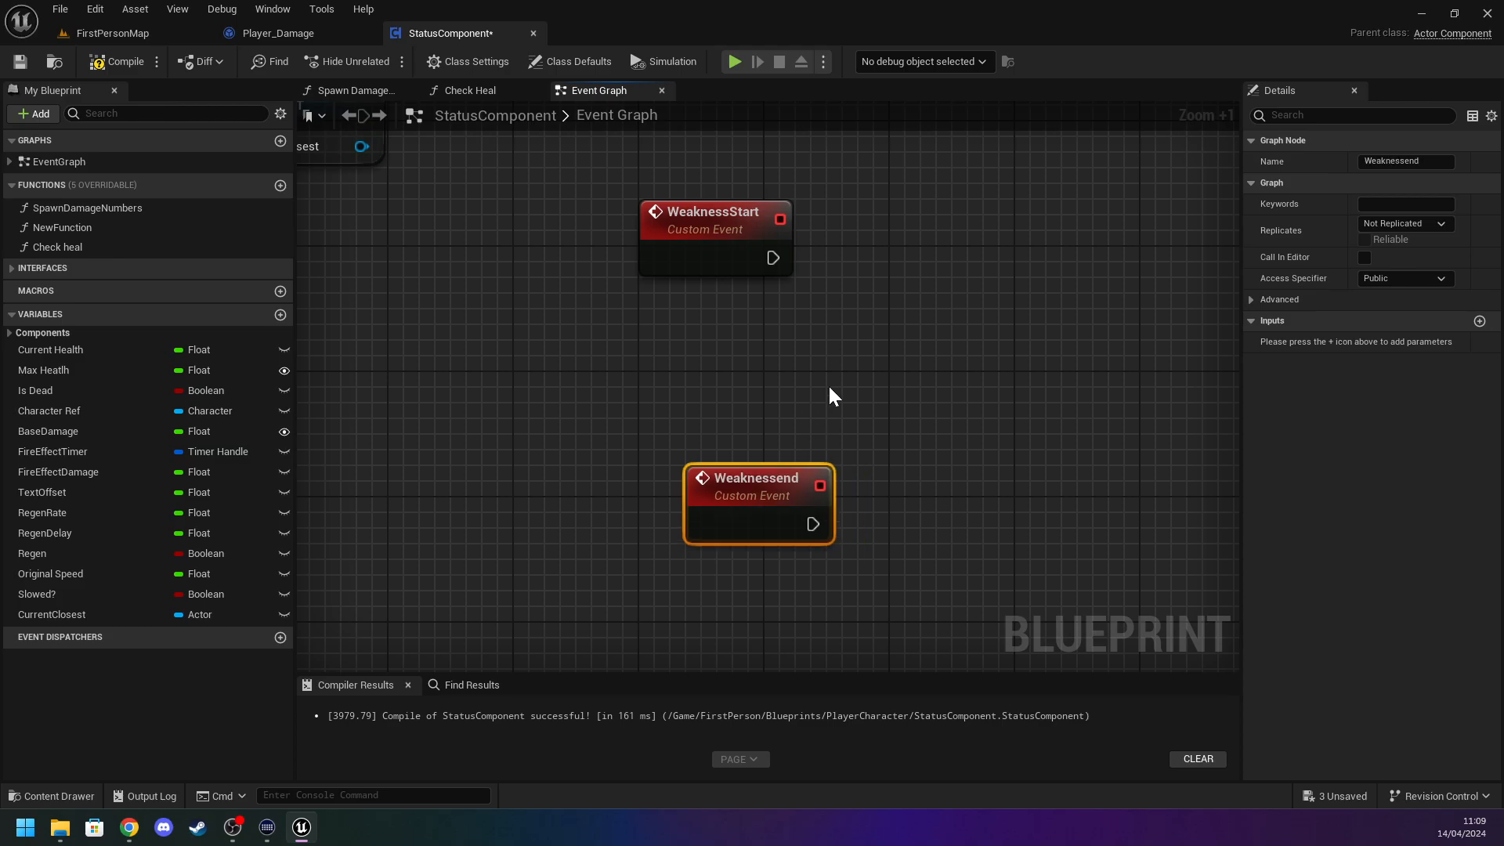
Reposition the WeaknessStart and Weaknessend events farther right in empty space, left-aligned one above the other.
left_click(808, 390)
right_click_drag(847, 313, 821, 328)
left_click_drag(697, 228, 807, 196)
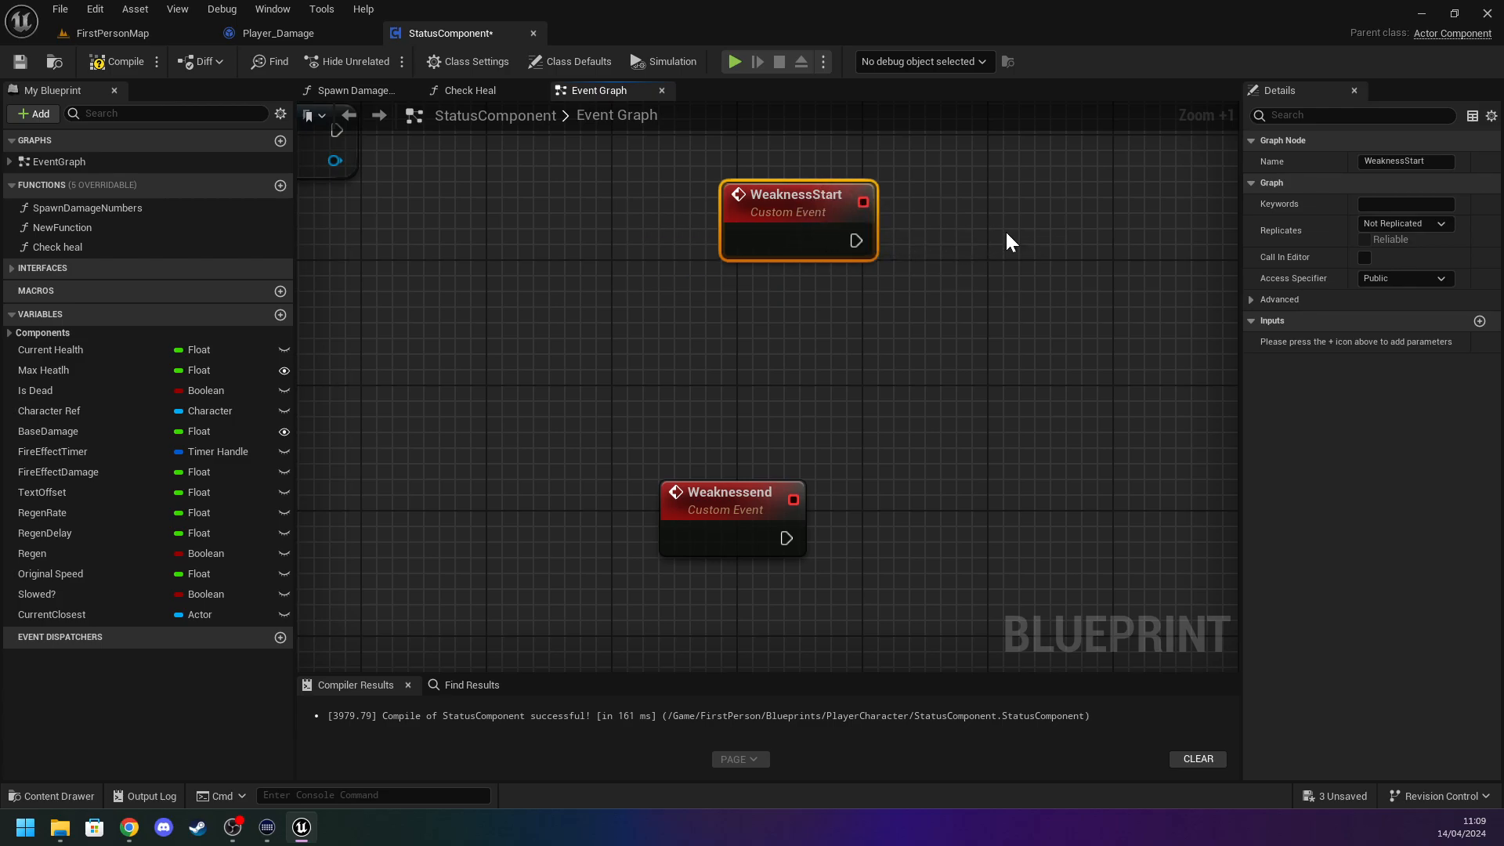
right_click_drag(1006, 231, 750, 282)
left_click_drag(581, 227, 614, 261)
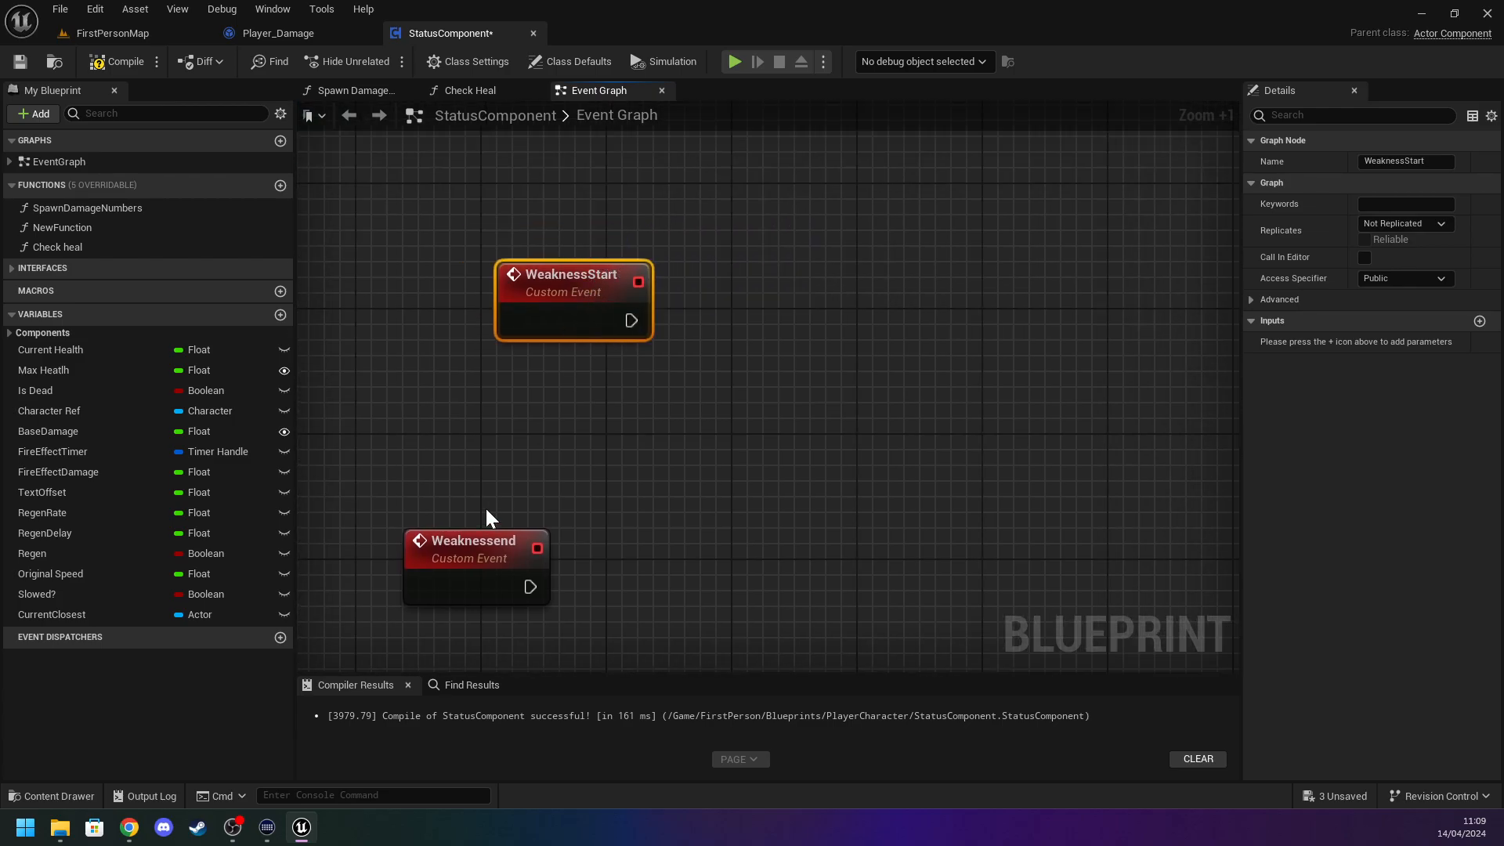
left_click_drag(472, 542, 548, 571)
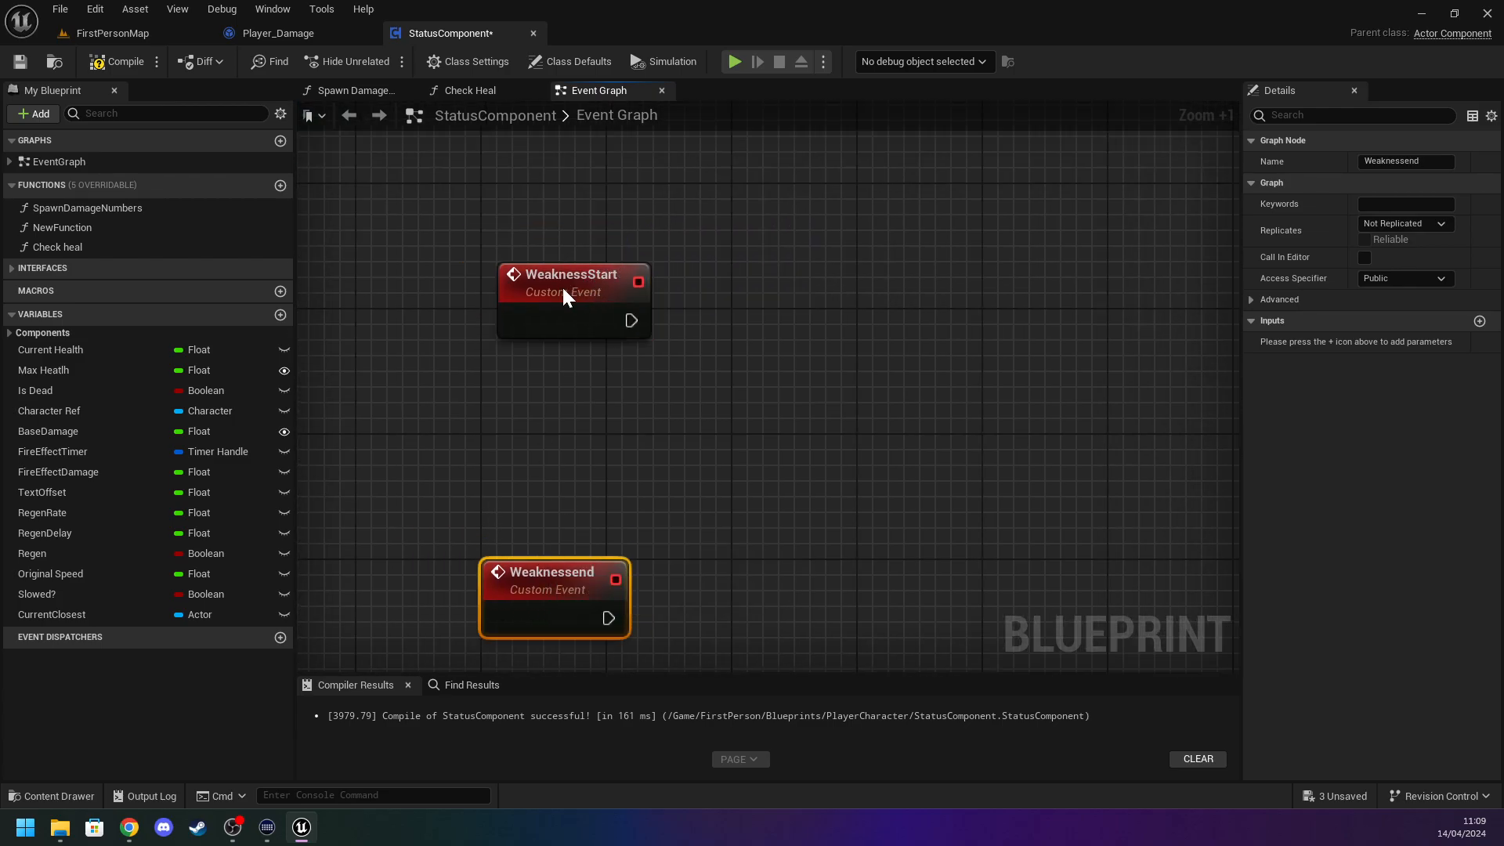
left_click_drag(567, 287, 552, 288)
left_click(764, 333)
right_click_drag(774, 363, 671, 349)
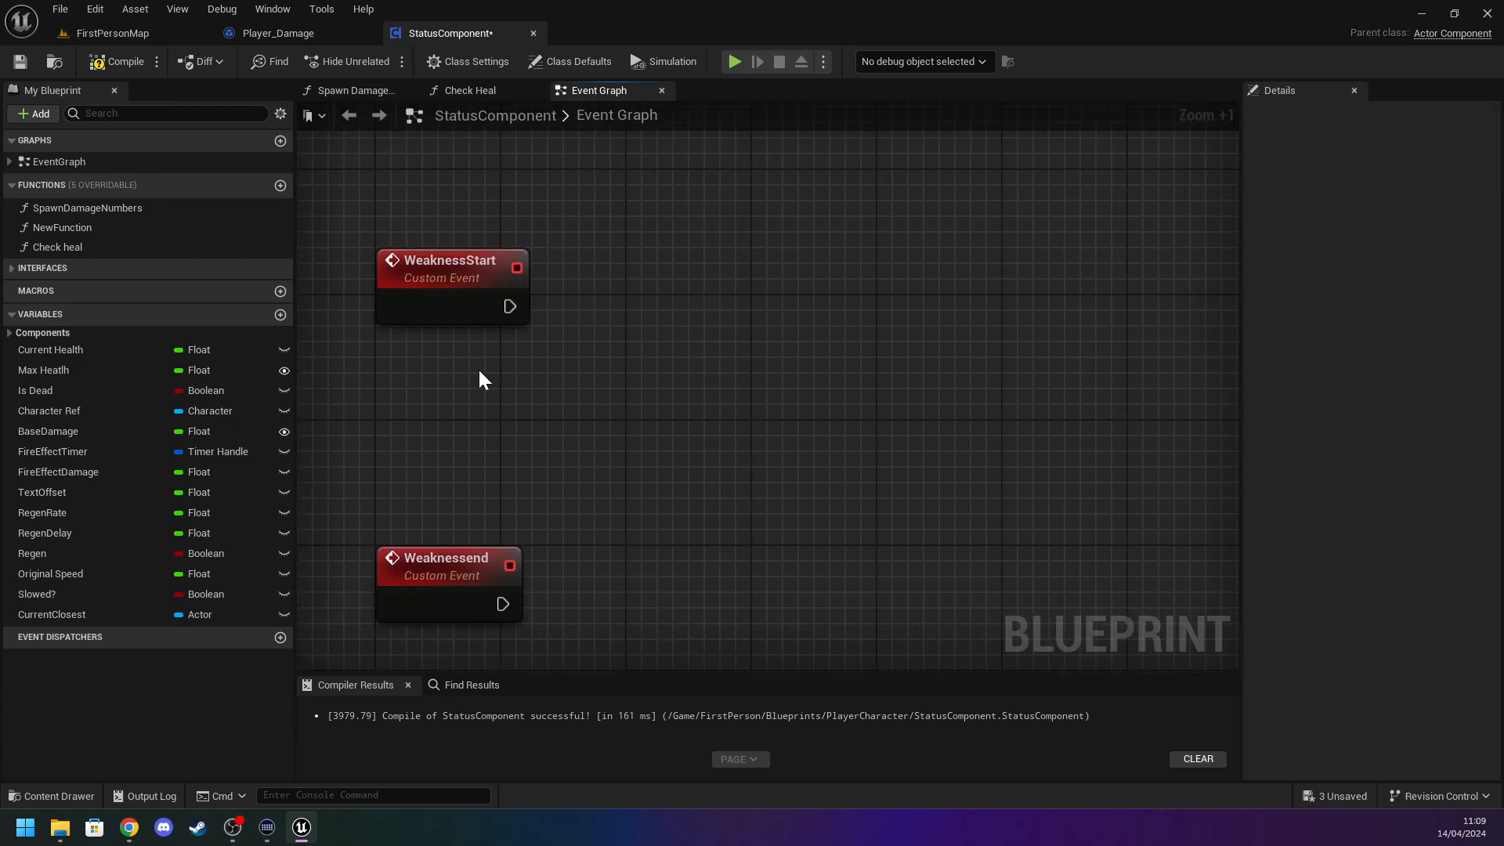
Create a Boolean variable named Weakend in the StatusComponent blueprint.
left_click(280, 316)
type("Weakend")
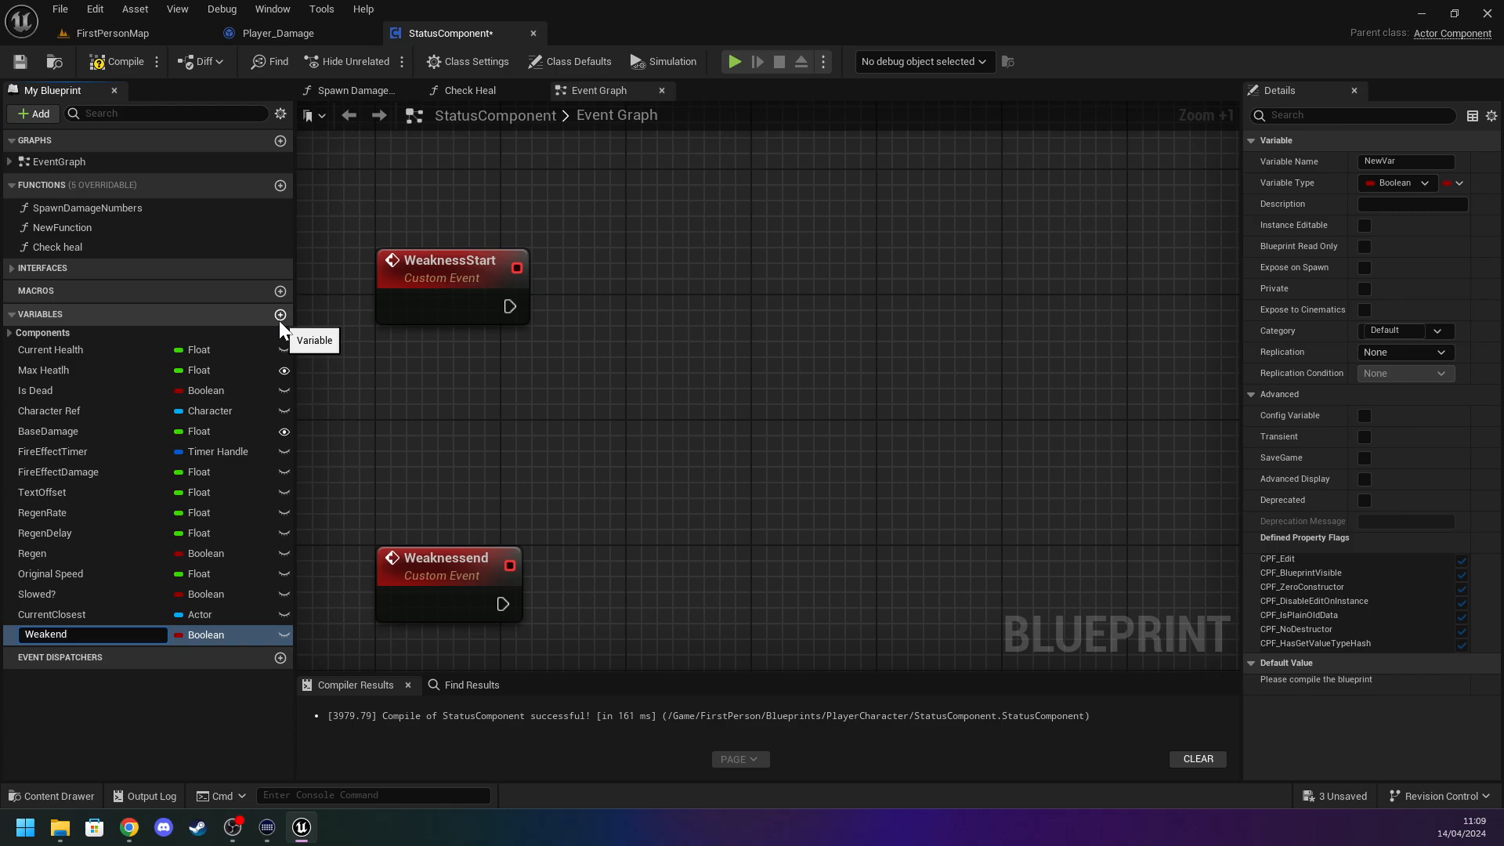
key("Return")
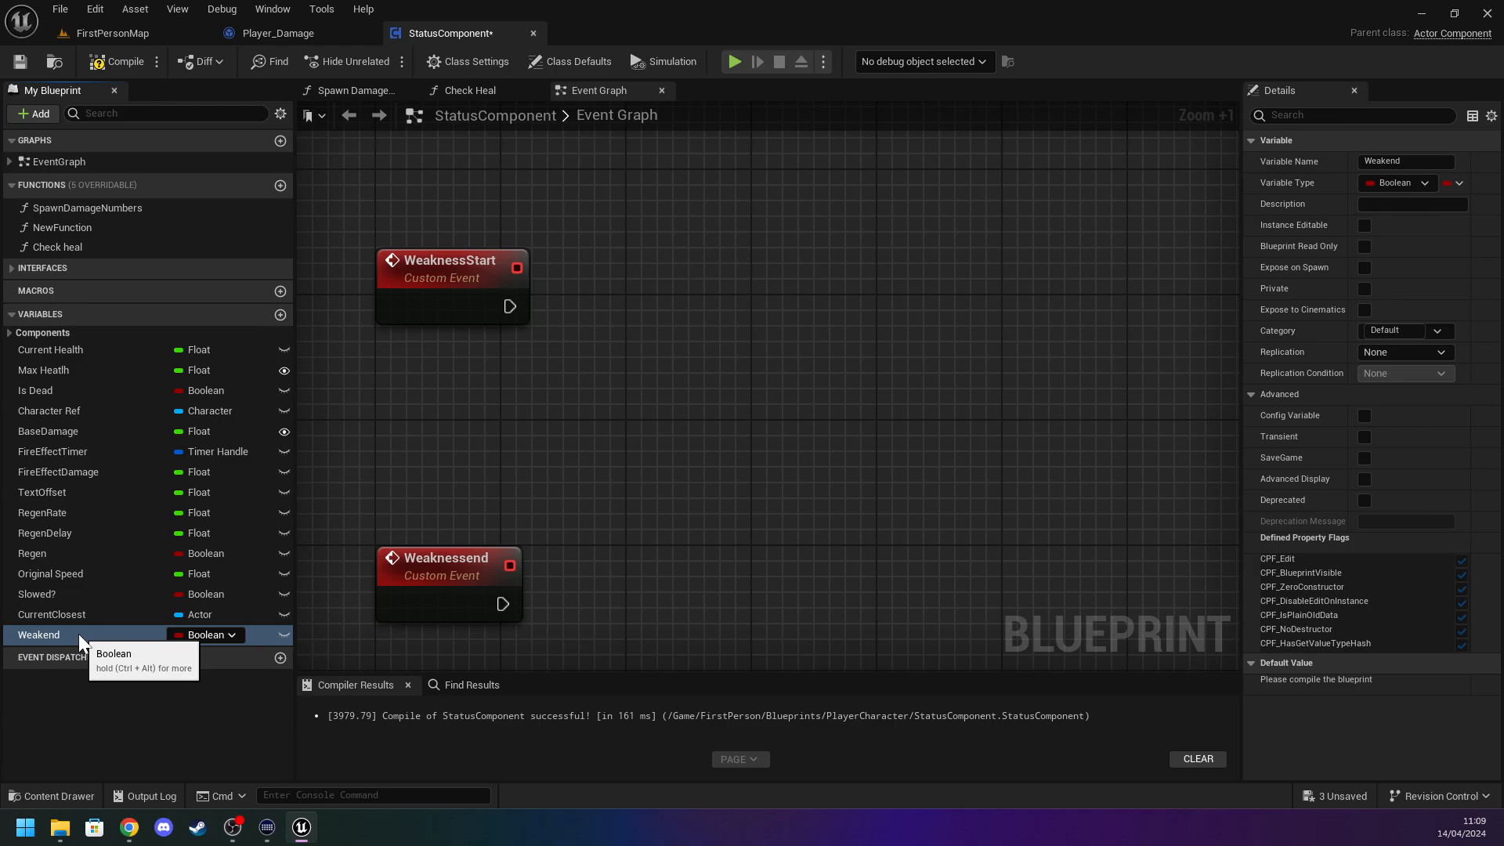
Connect a Set Weakend node with its value enabled to the WeaknessStart event and save the blueprint.
left_click_drag(88, 620, 527, 392)
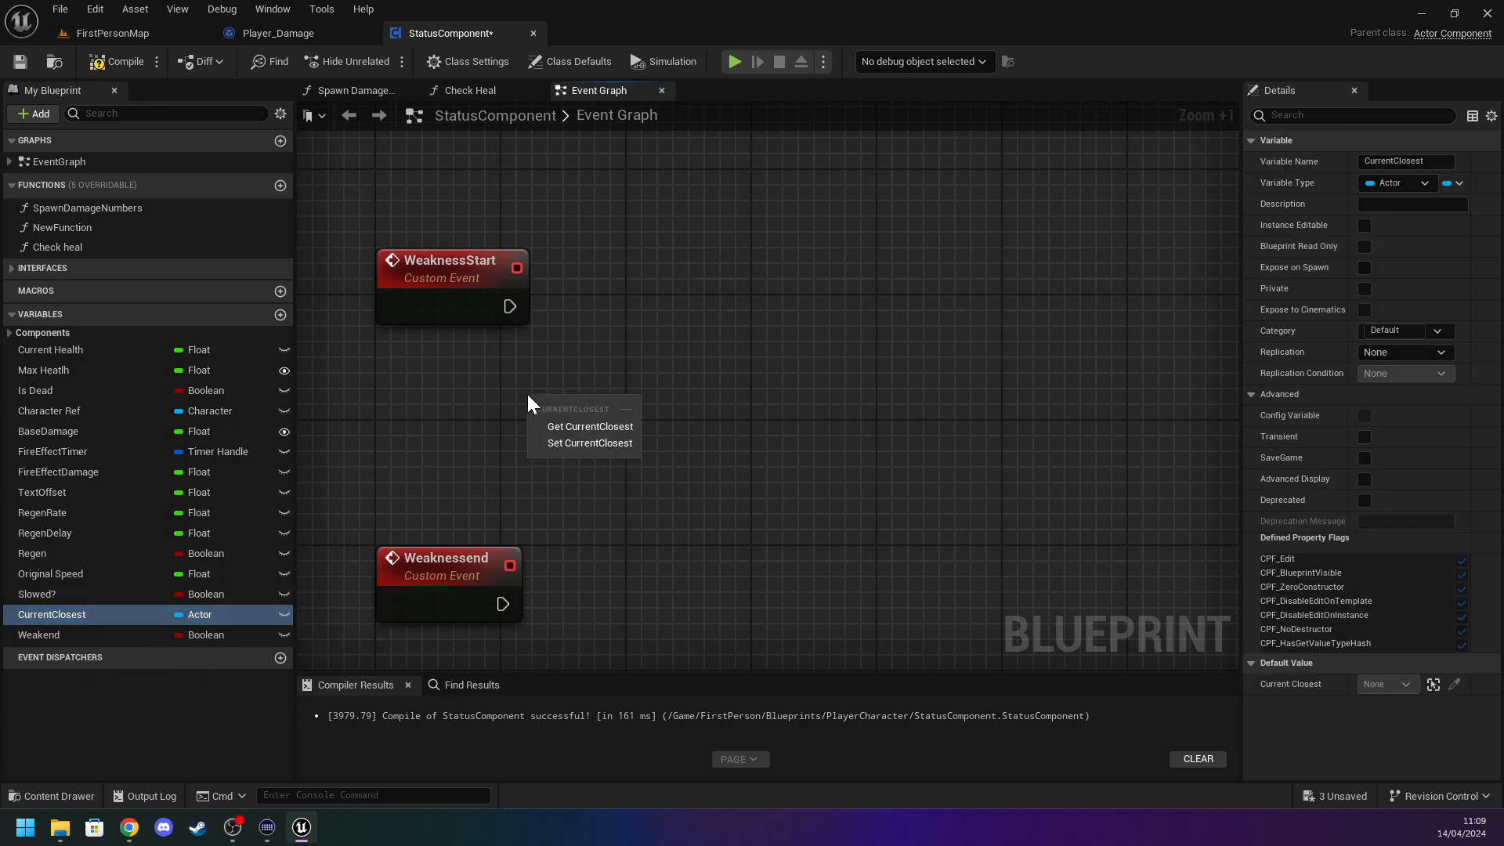
left_click(390, 450)
left_click_drag(123, 635, 510, 306)
left_click(625, 468)
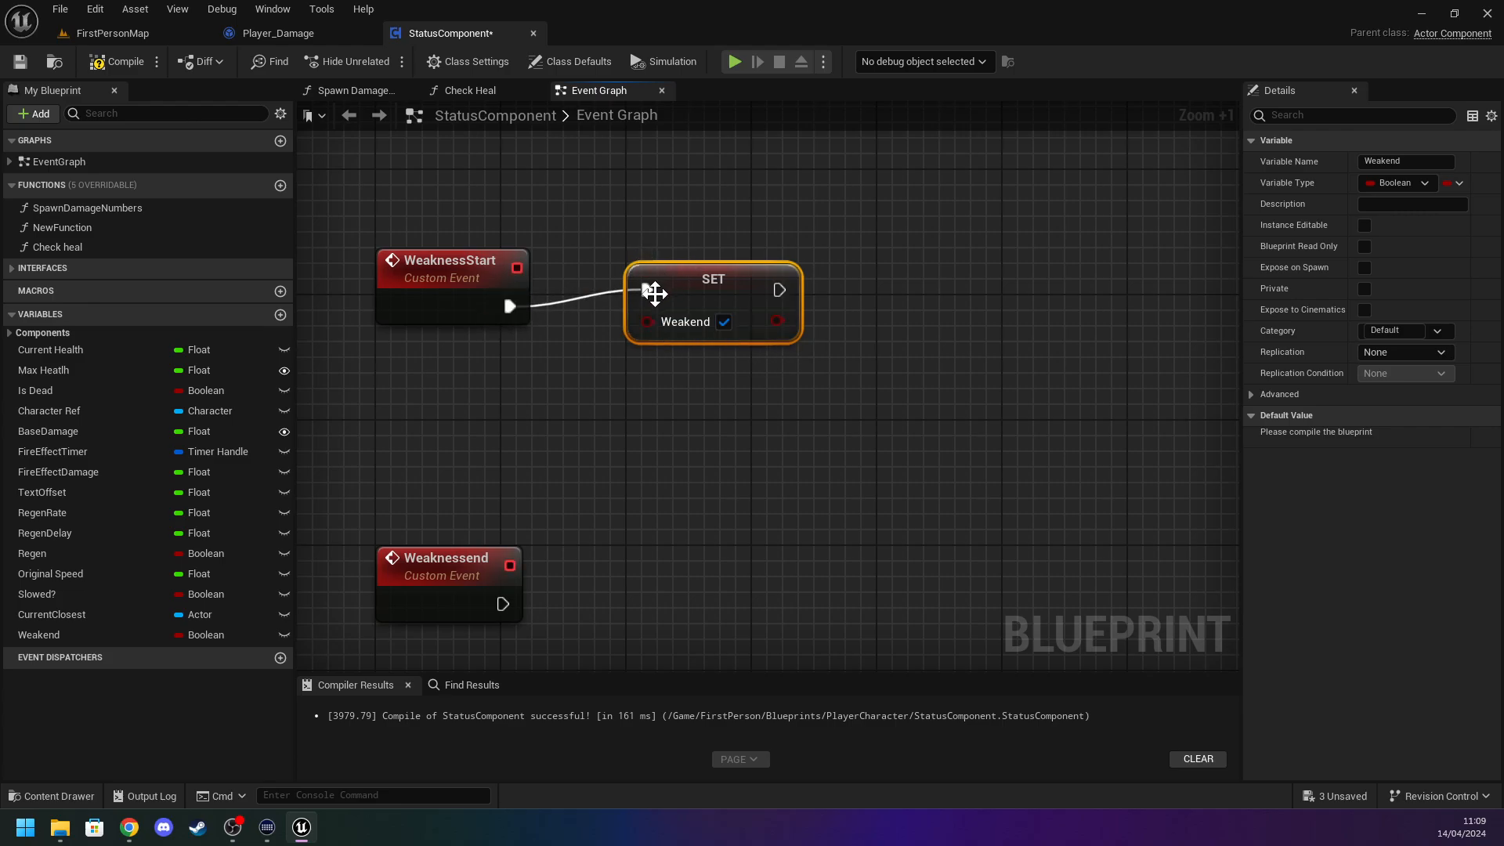
left_click_drag(655, 291, 639, 291)
left_click(21, 61)
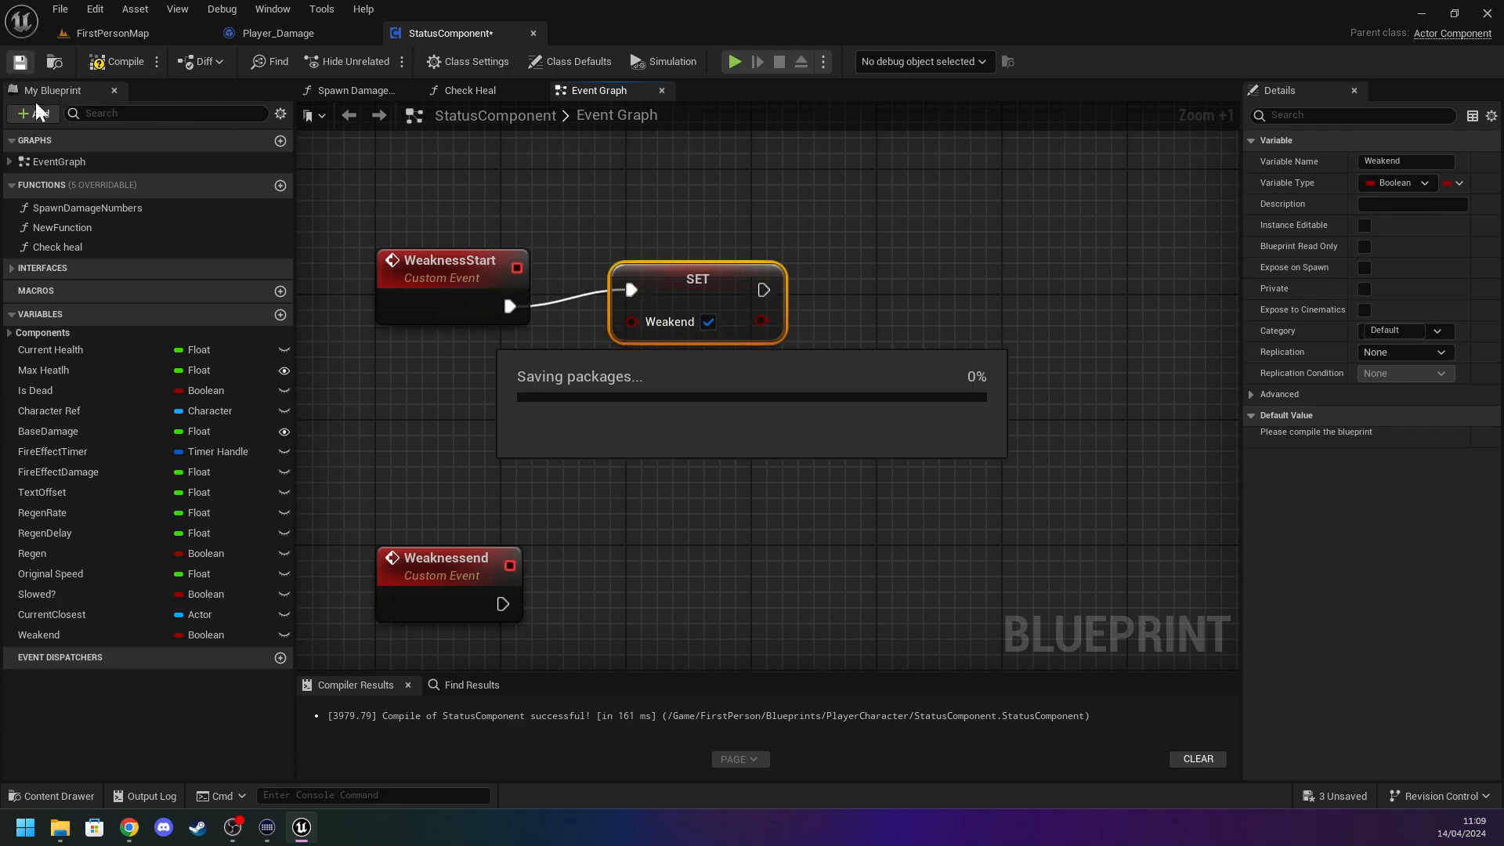
Move the Weaknessend event to the right, below the Set Weakend node.
left_click_drag(480, 563, 774, 611)
right_click(735, 475)
scroll(631, 490, "down", 5)
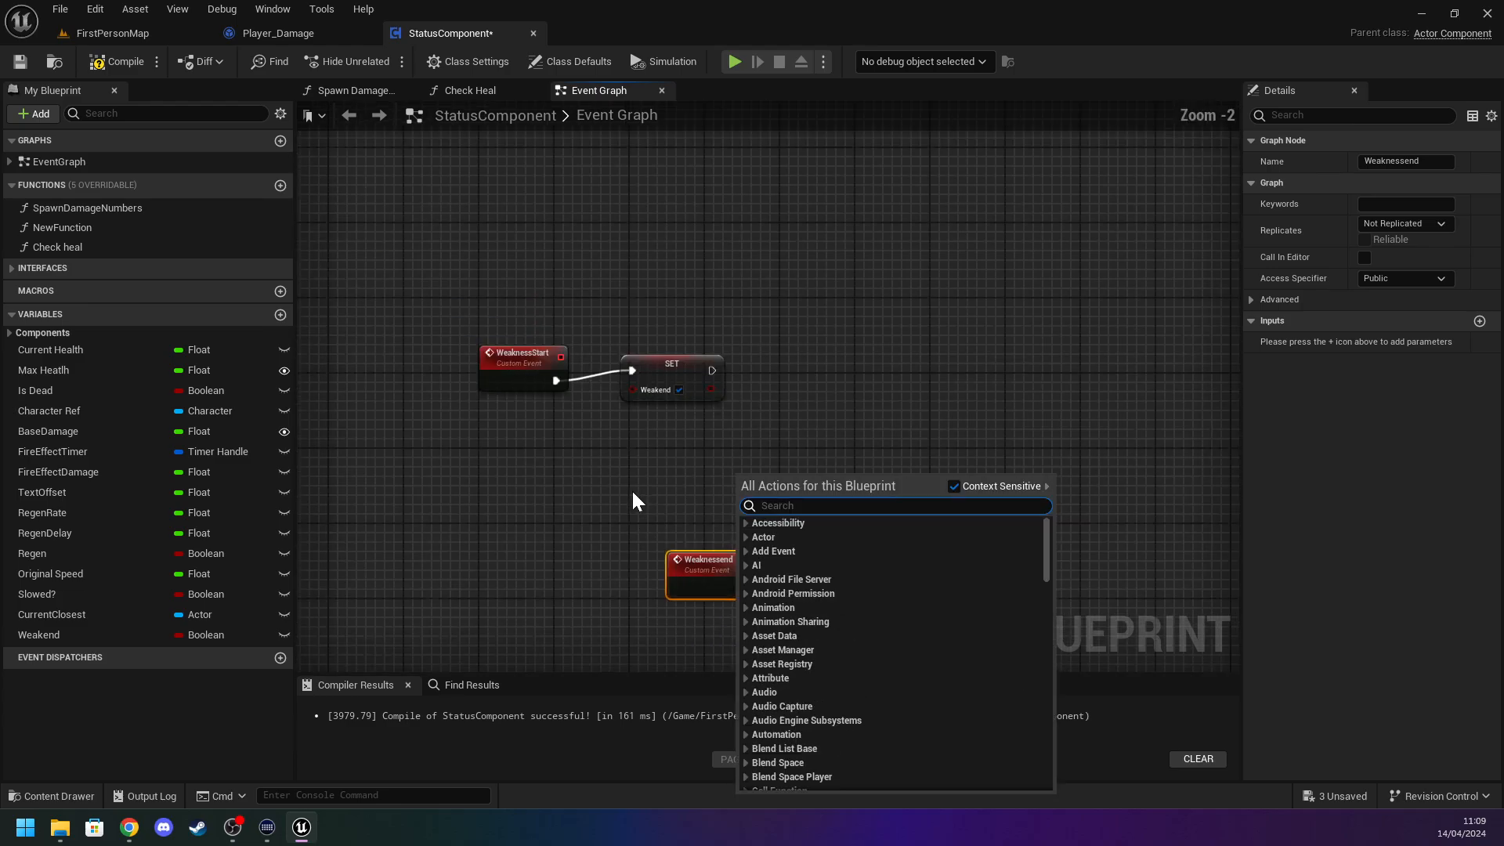
left_click(615, 514)
Look through the Event Graph's SpawnBomb, slow and Start Fire Effect logic to locate the damage handling nodes.
right_click_drag(479, 586, 883, 317)
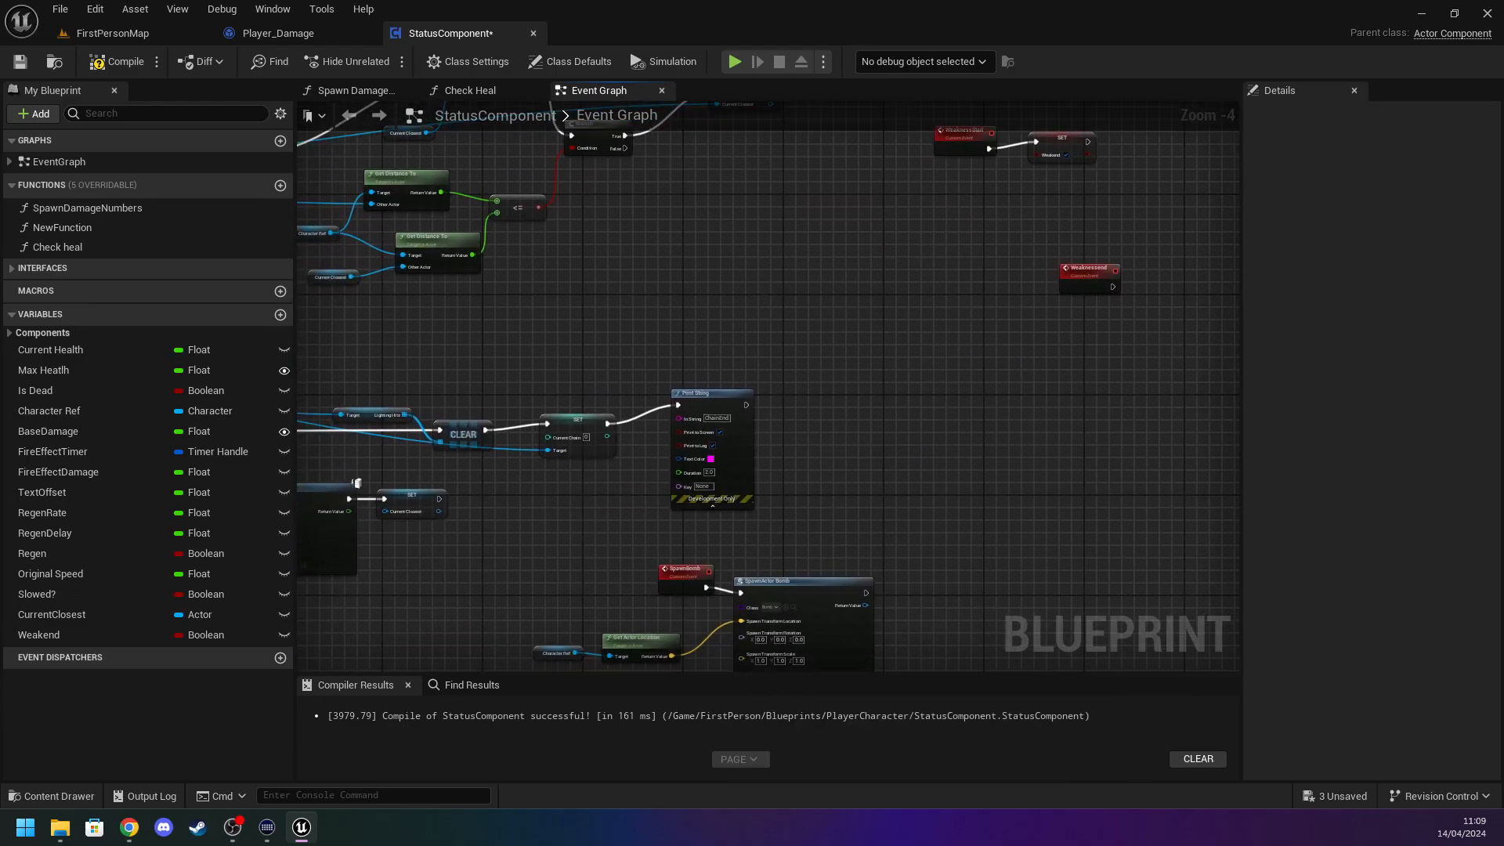
right_click_drag(849, 437, 1032, 164)
scroll(929, 223, "up", 4)
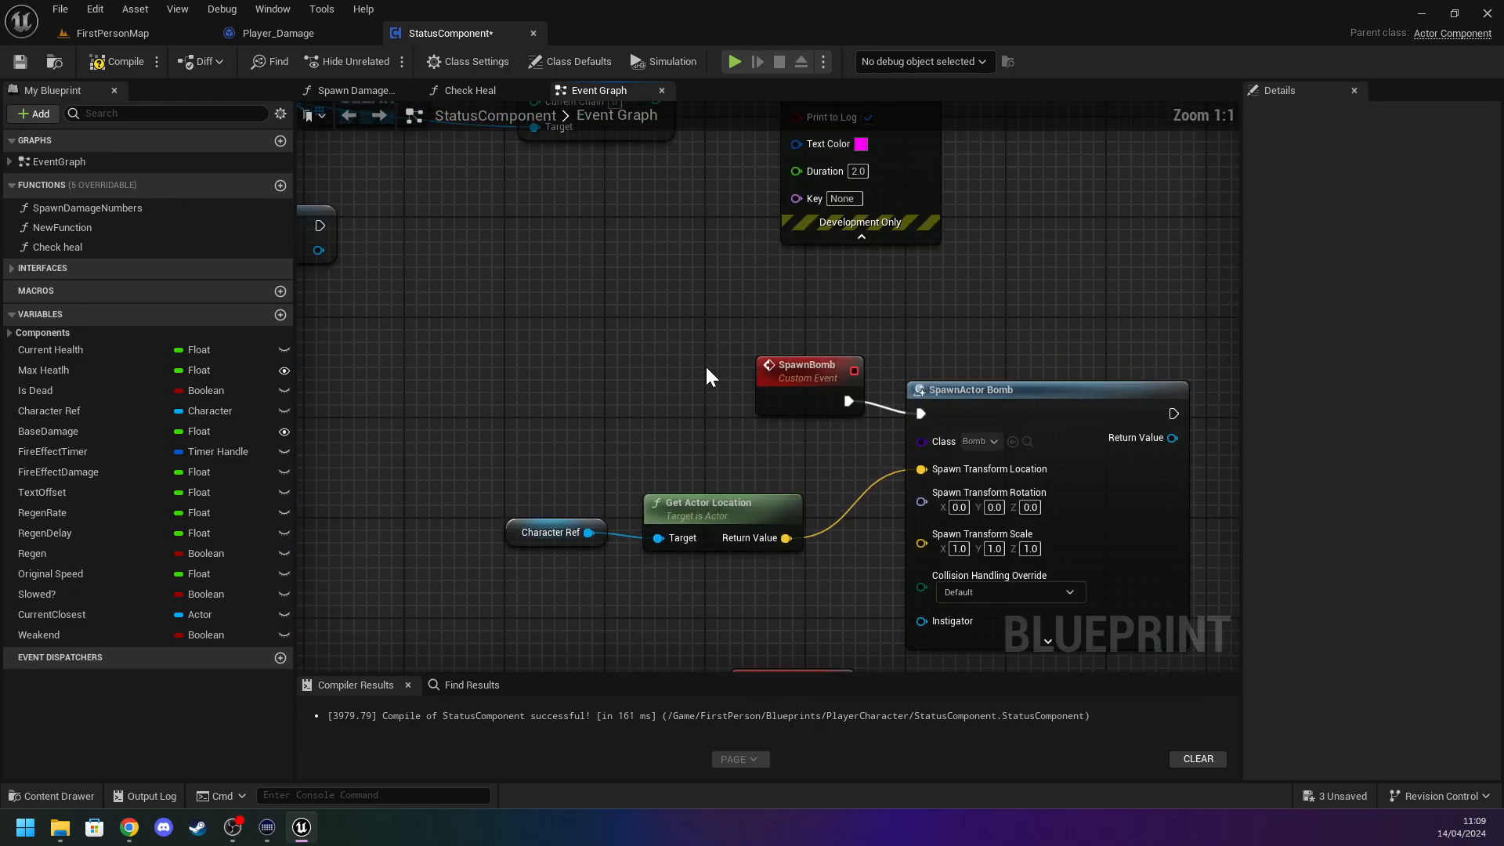
right_click_drag(651, 382, 1081, 105)
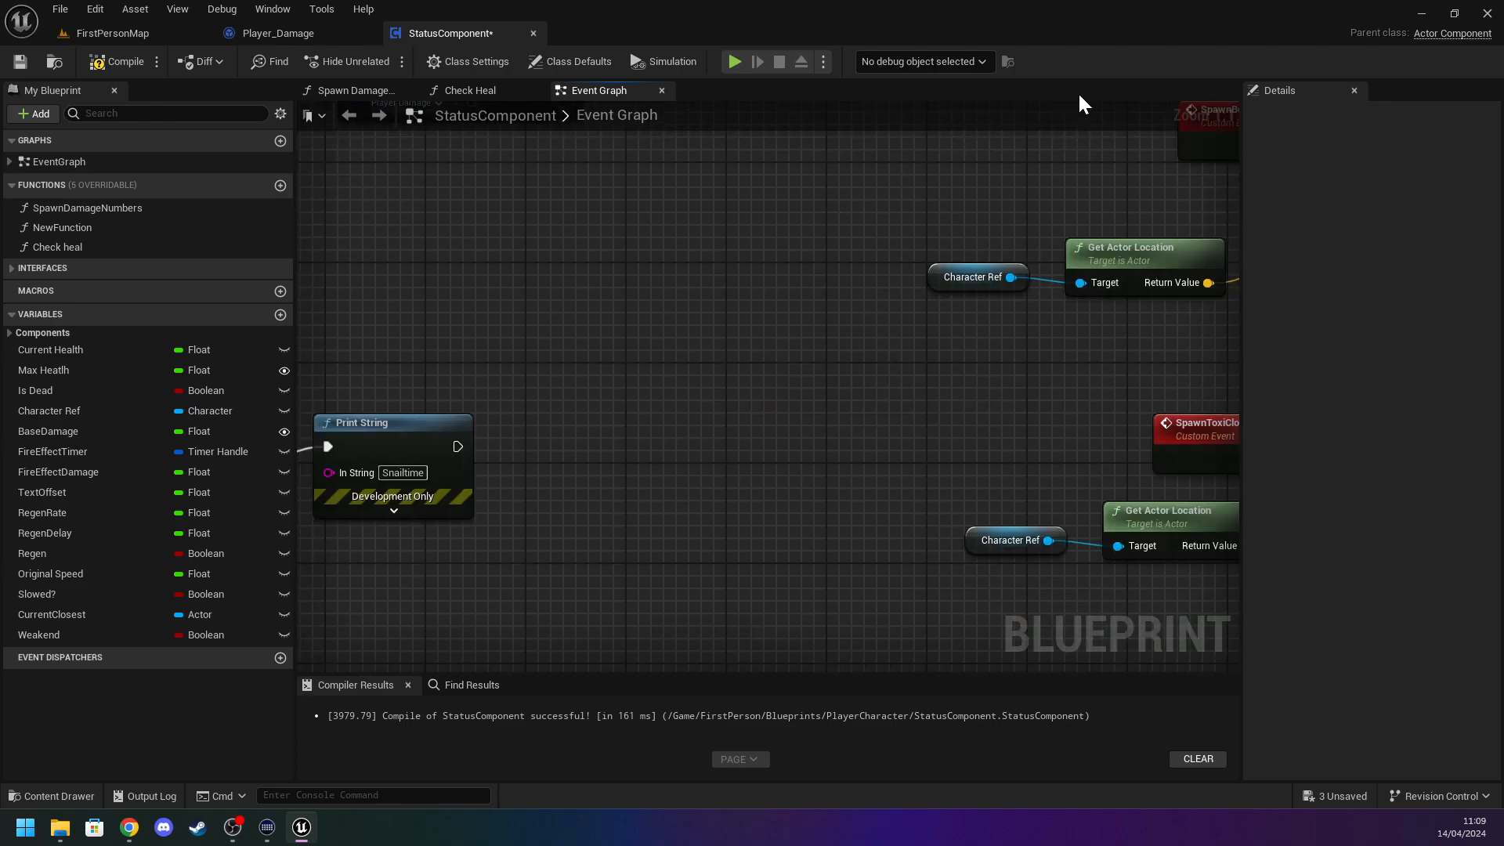
right_click_drag(575, 298, 1323, 165)
scroll(619, 416, "down", 5)
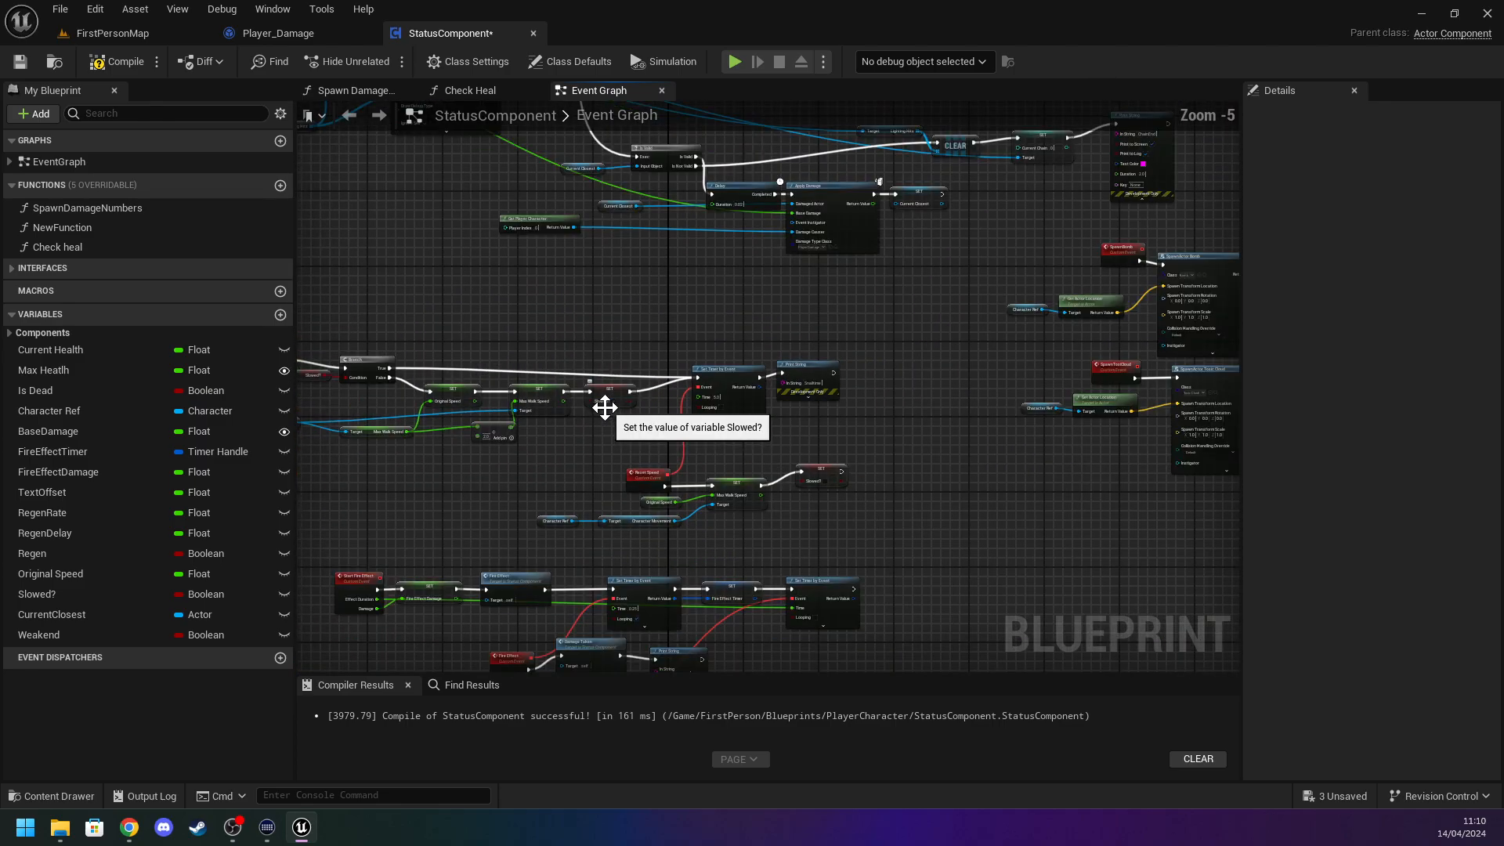
right_click_drag(435, 570, 831, 442)
scroll(830, 442, "up", 4)
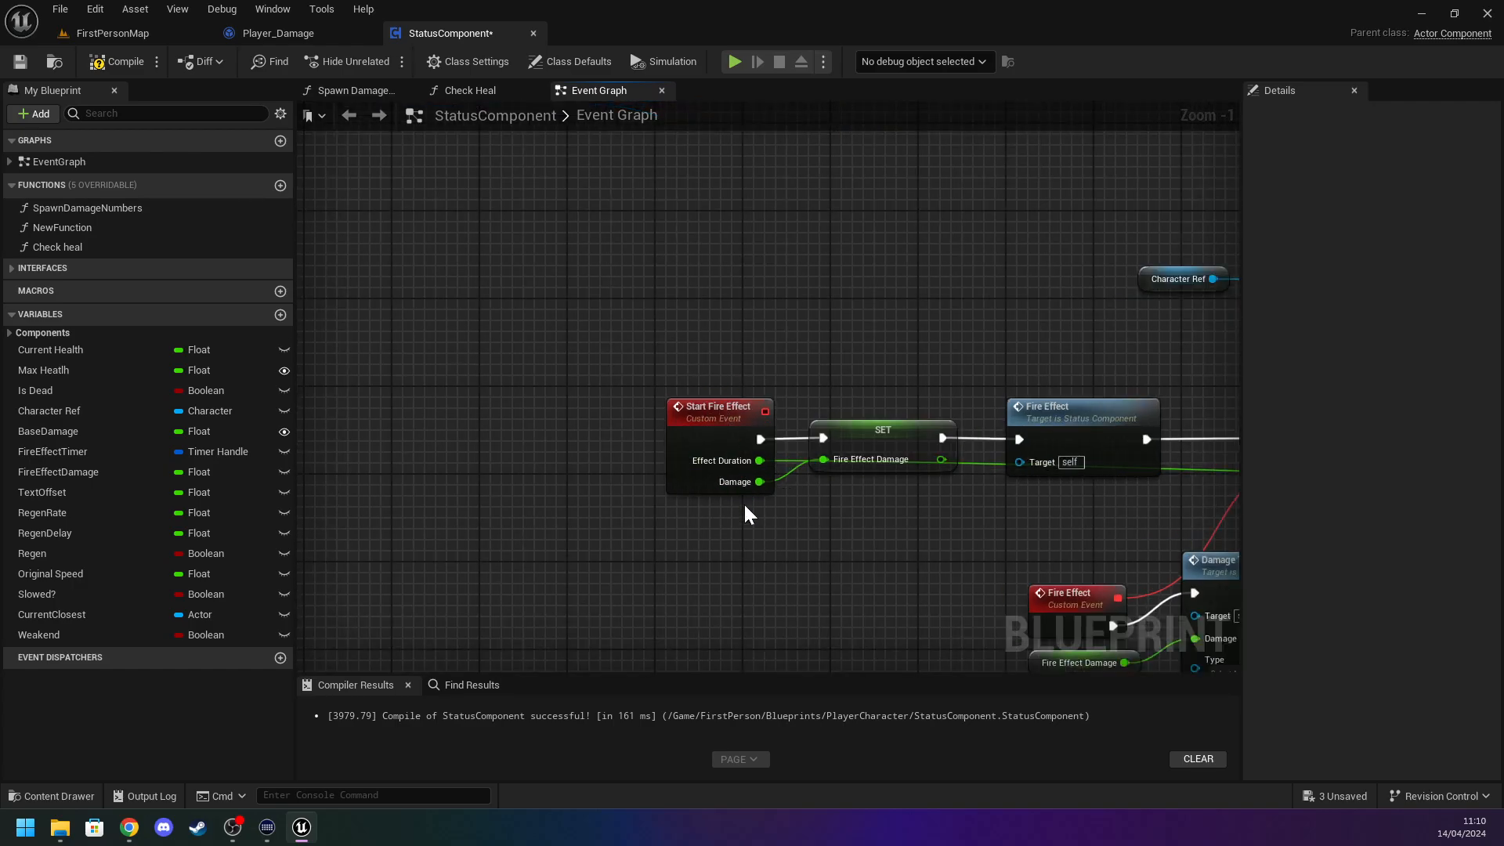
scroll(744, 513, "down", 7)
right_click_drag(807, 490, 663, 148)
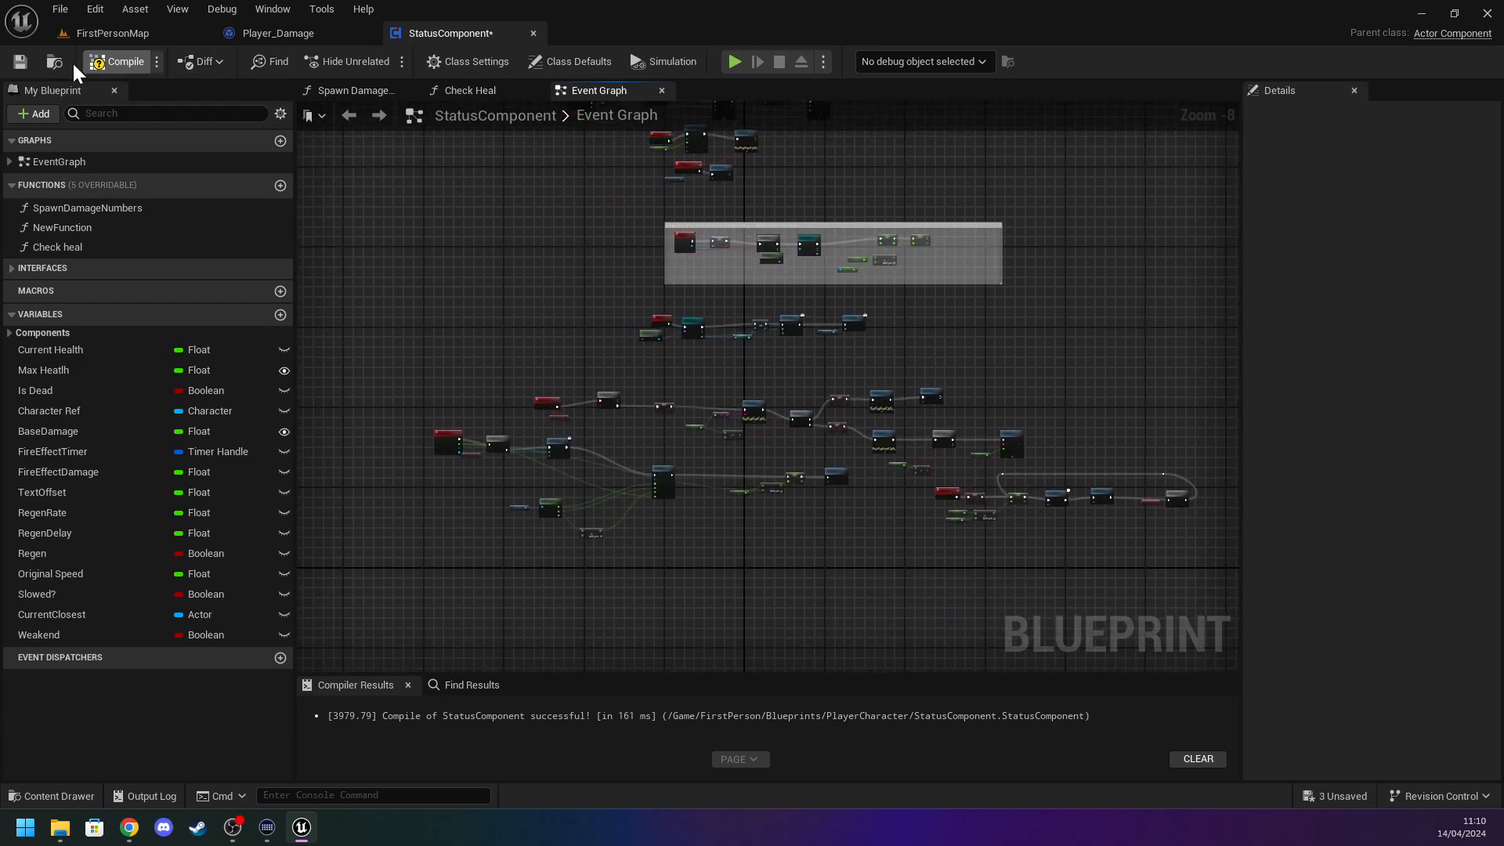
Compile and save the StatusComponent blueprint with the Weakend variable.
left_click(22, 62)
key("ctrl+space")
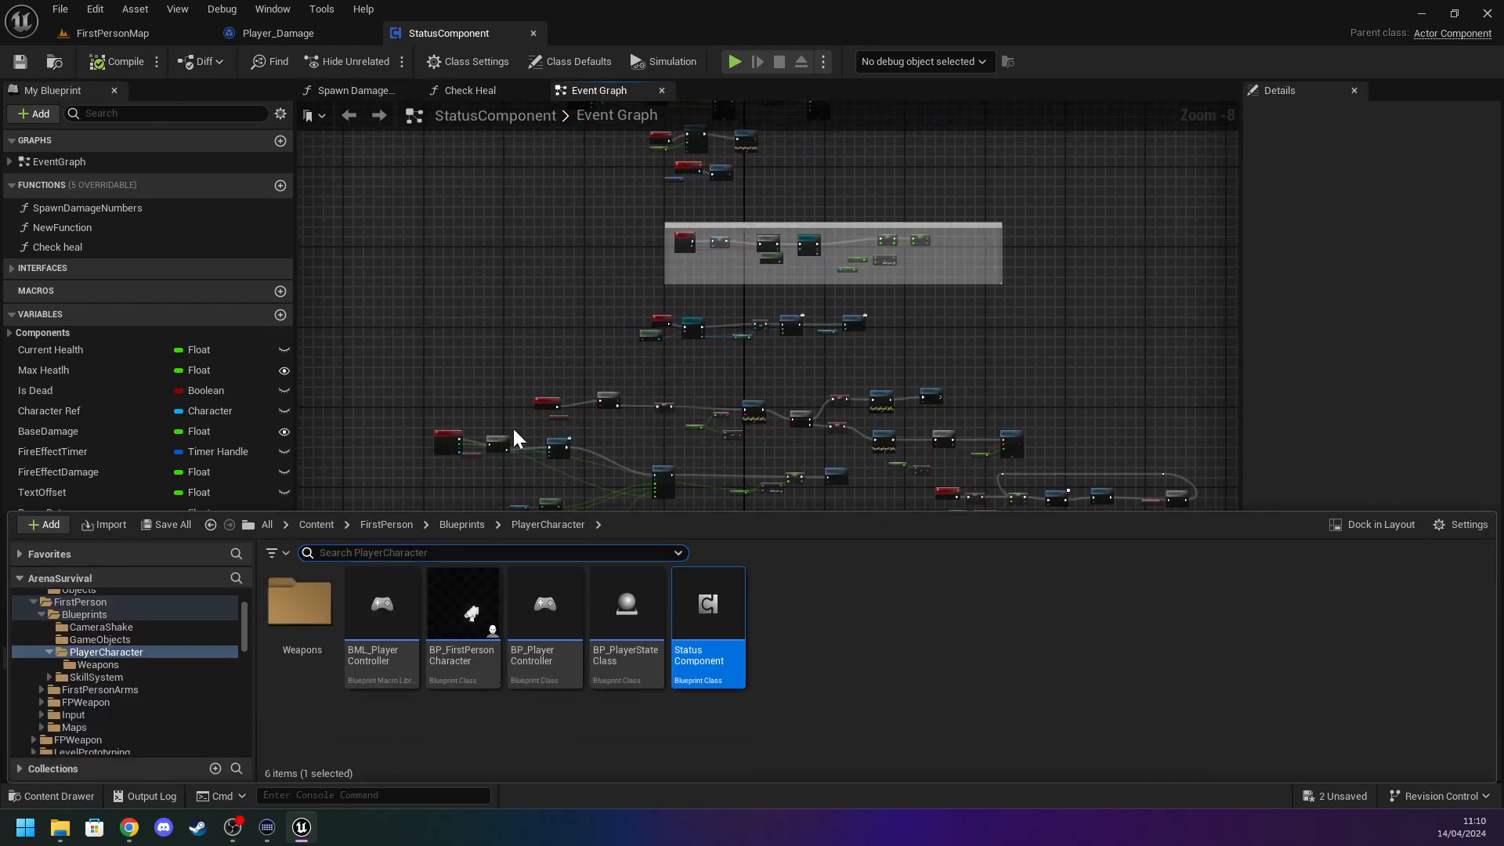
left_click(464, 450)
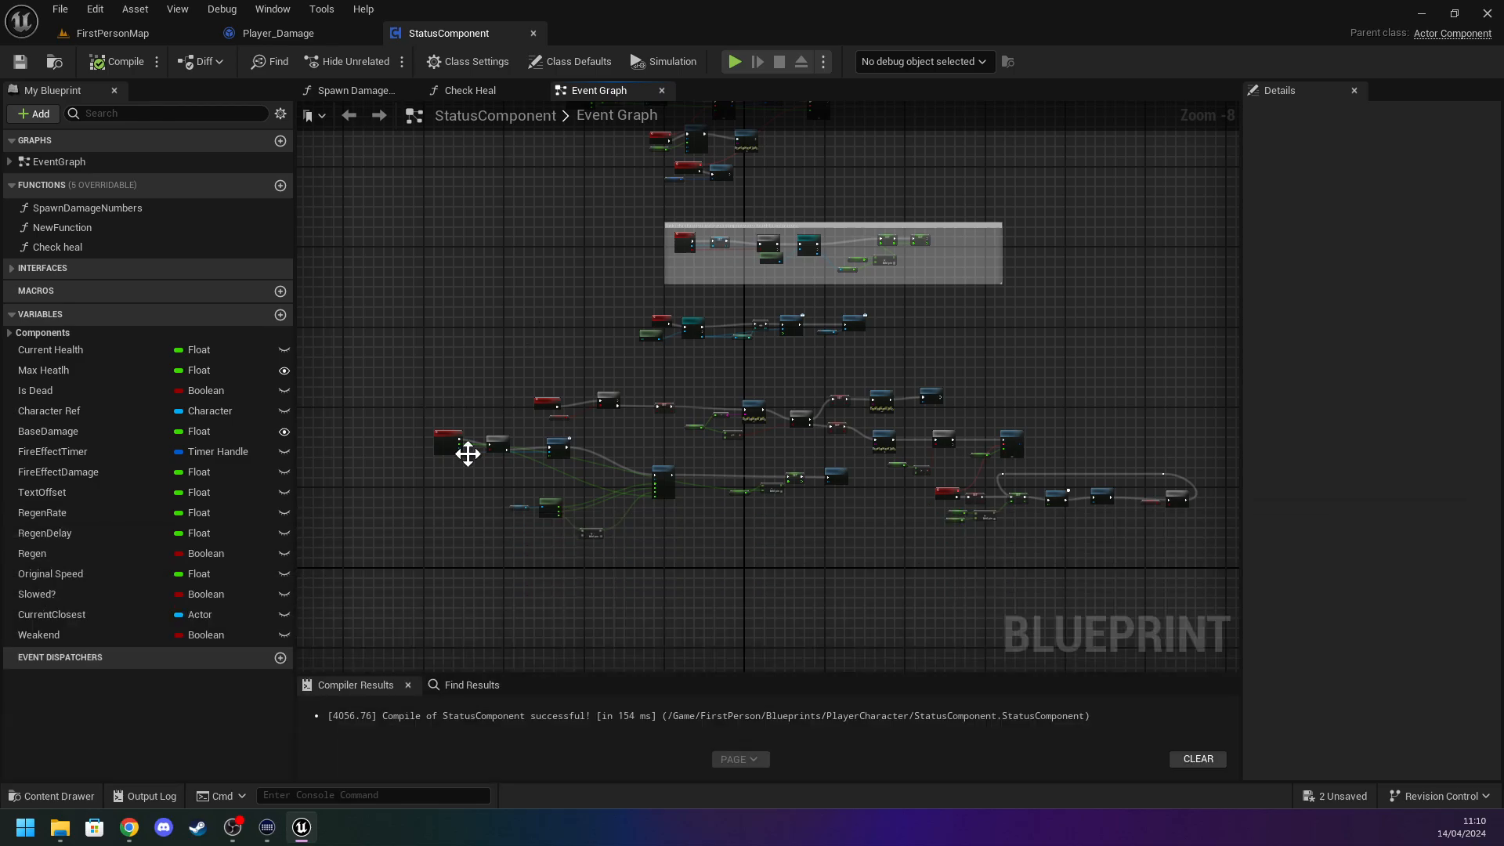
Move the Damage Taken event farther left to make room in its execution chain.
scroll(439, 435, "up", 6)
scroll(388, 368, "up", 2)
left_click_drag(717, 376, 369, 386)
left_click(547, 335)
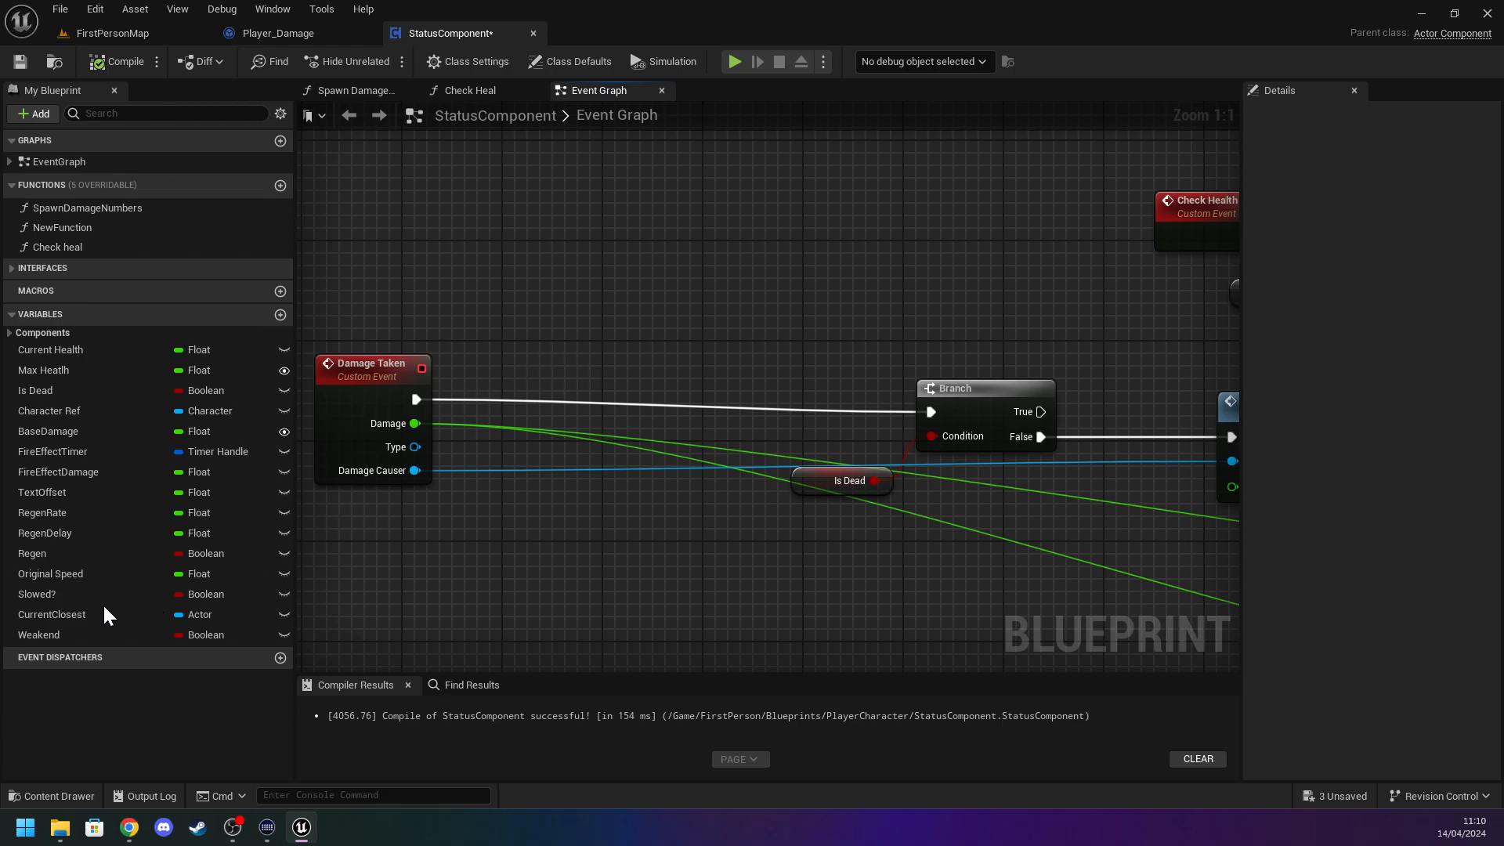
left_click_drag(58, 633, 412, 377)
left_click_drag(459, 332, 387, 261)
left_click(741, 293)
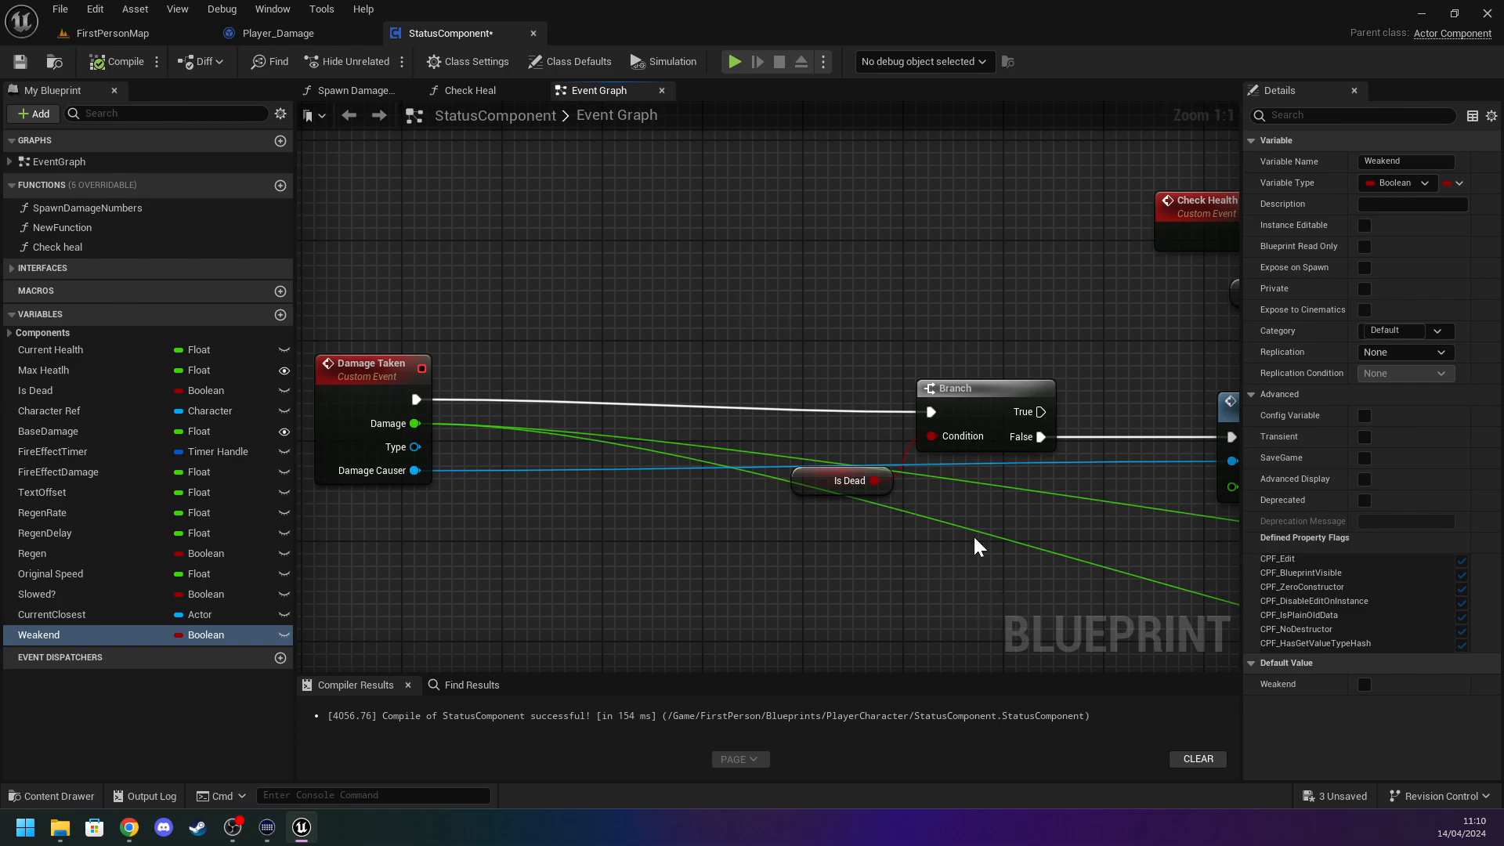
Shift the Is Dead check with its Branch, and the Give Points node, left toward the Damage Taken event.
left_click_drag(874, 371, 831, 502)
left_click_drag(959, 392, 631, 389)
right_click_drag(890, 376, 381, 373)
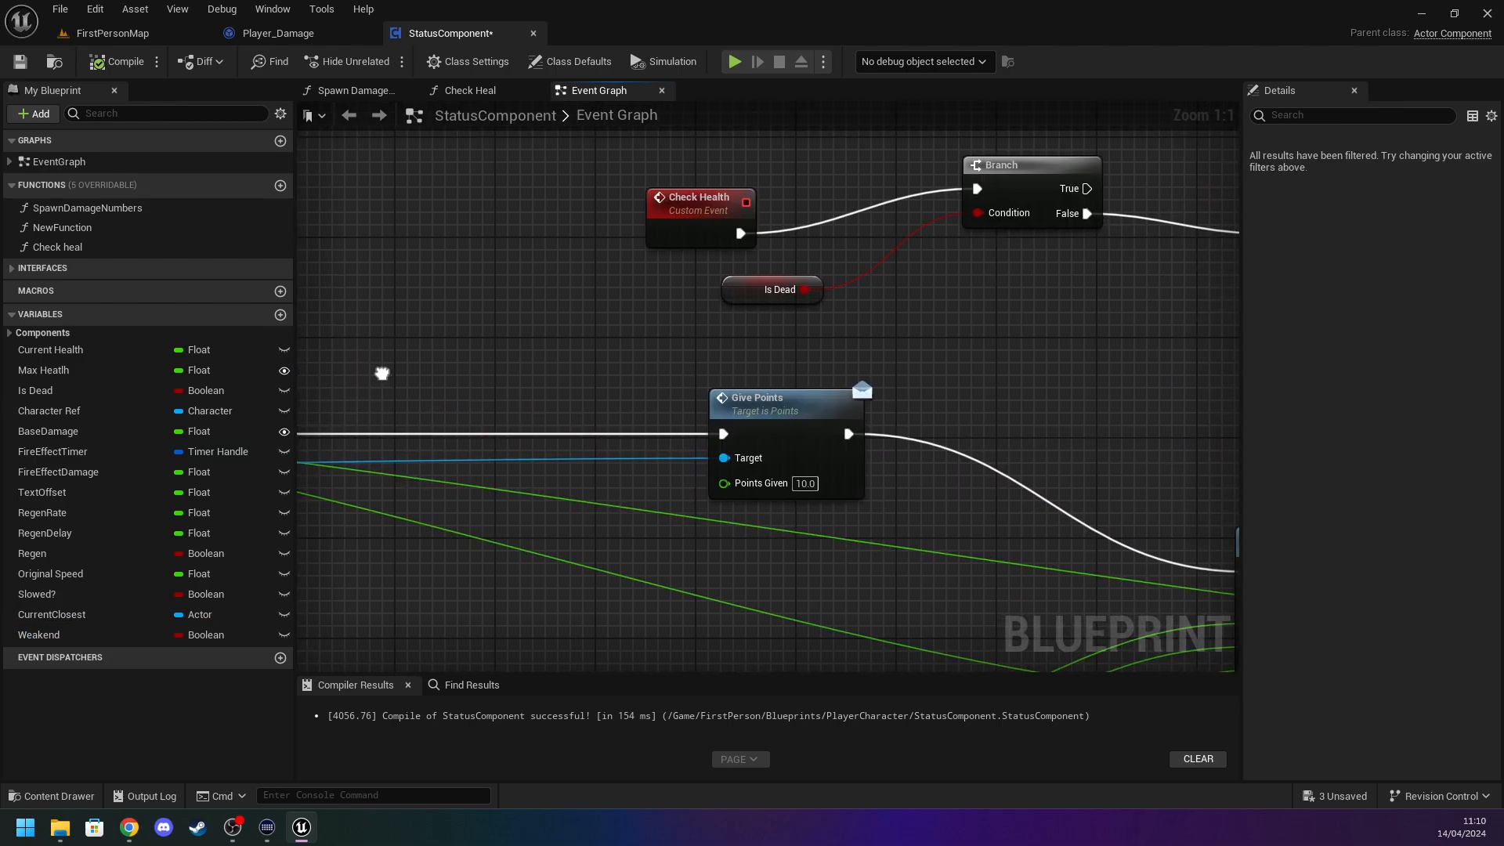
left_click_drag(823, 401, 423, 401)
Add a Branch node after Give Points and connect it to the Give Points execution output.
mouse_move(420, 359)
right_mouse_down()
mouse_move(906, 359)
mouse_move(108, 311)
right_mouse_up()
right_click_drag(594, 406, 919, 436)
key("b")
left_click(801, 413)
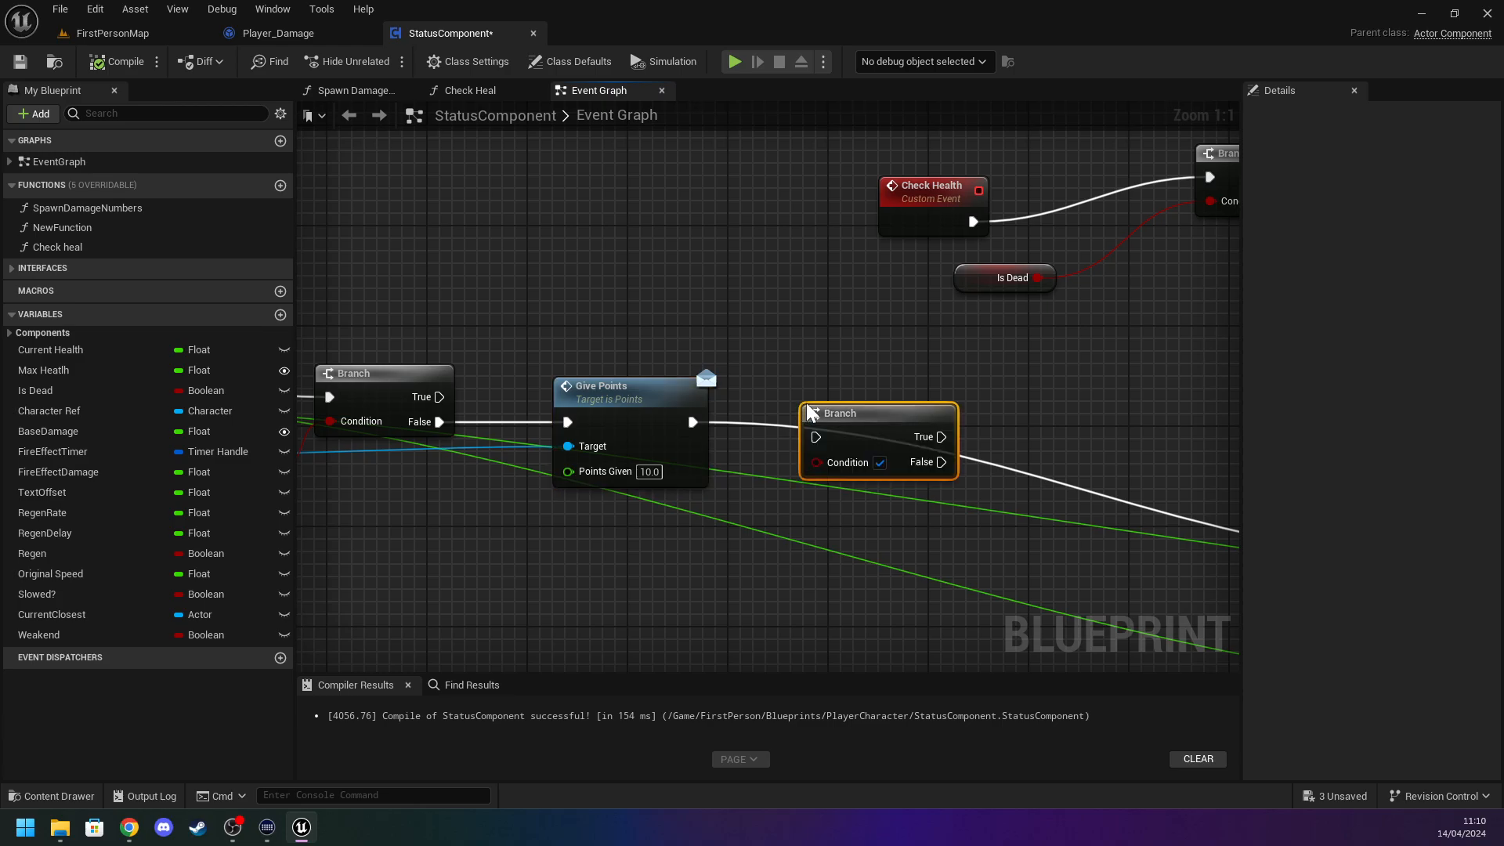
left_click_drag(816, 437, 692, 423)
Place a Get Weakend node below Give Points and lower the new Branch slightly toward it.
left_click_drag(132, 636, 633, 556)
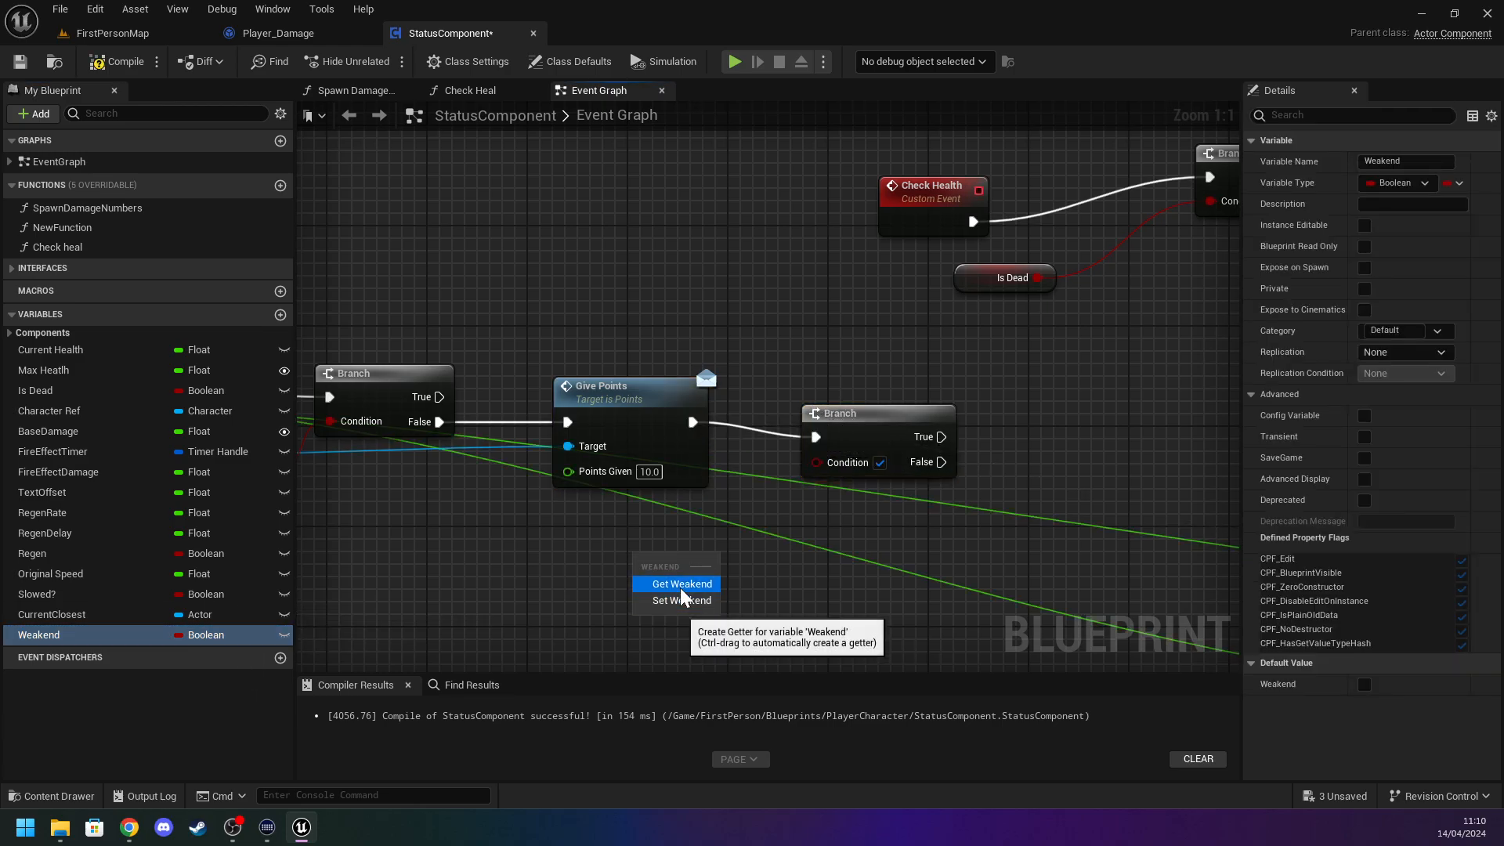
left_click(681, 587)
left_click_drag(846, 440, 836, 462)
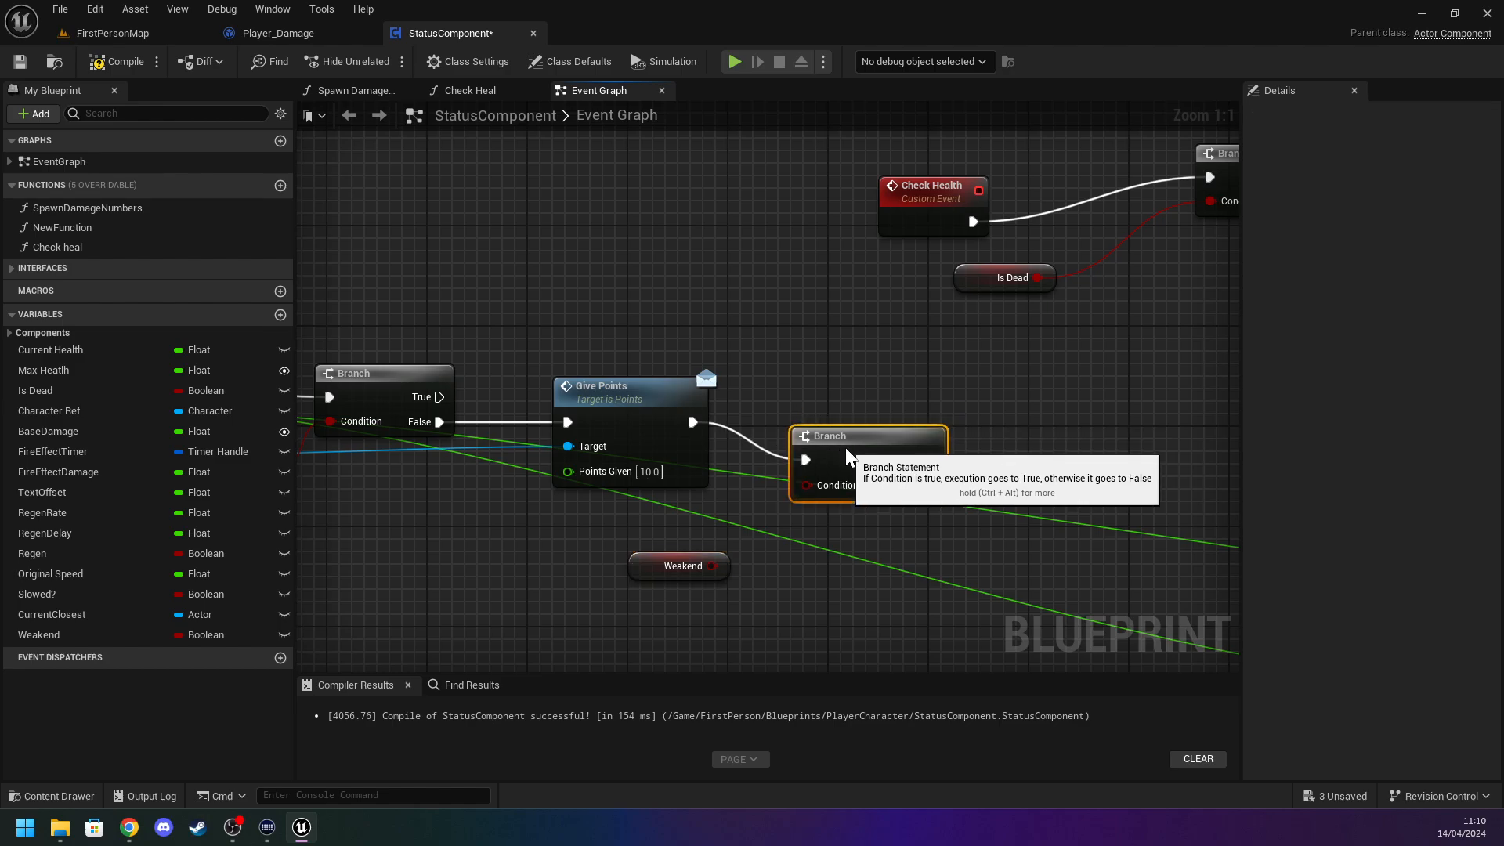
Move the new Branch down beside the Weakend getter and shift the Get Actor Location nodes up and to the right.
right_click_drag(919, 606, 627, 448)
scroll(626, 449, "down", 4)
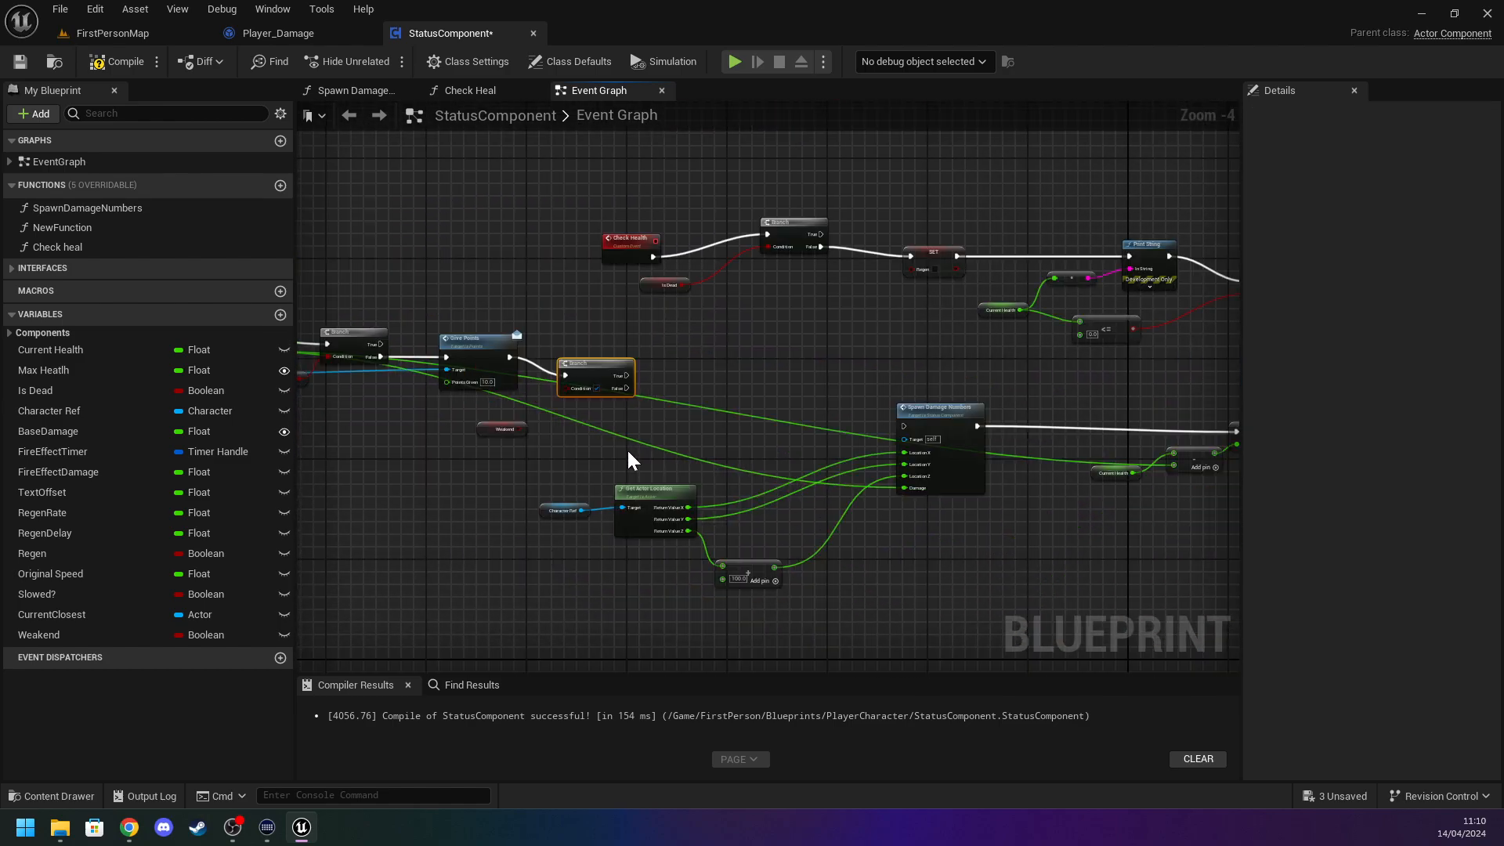
left_click_drag(603, 363, 597, 420)
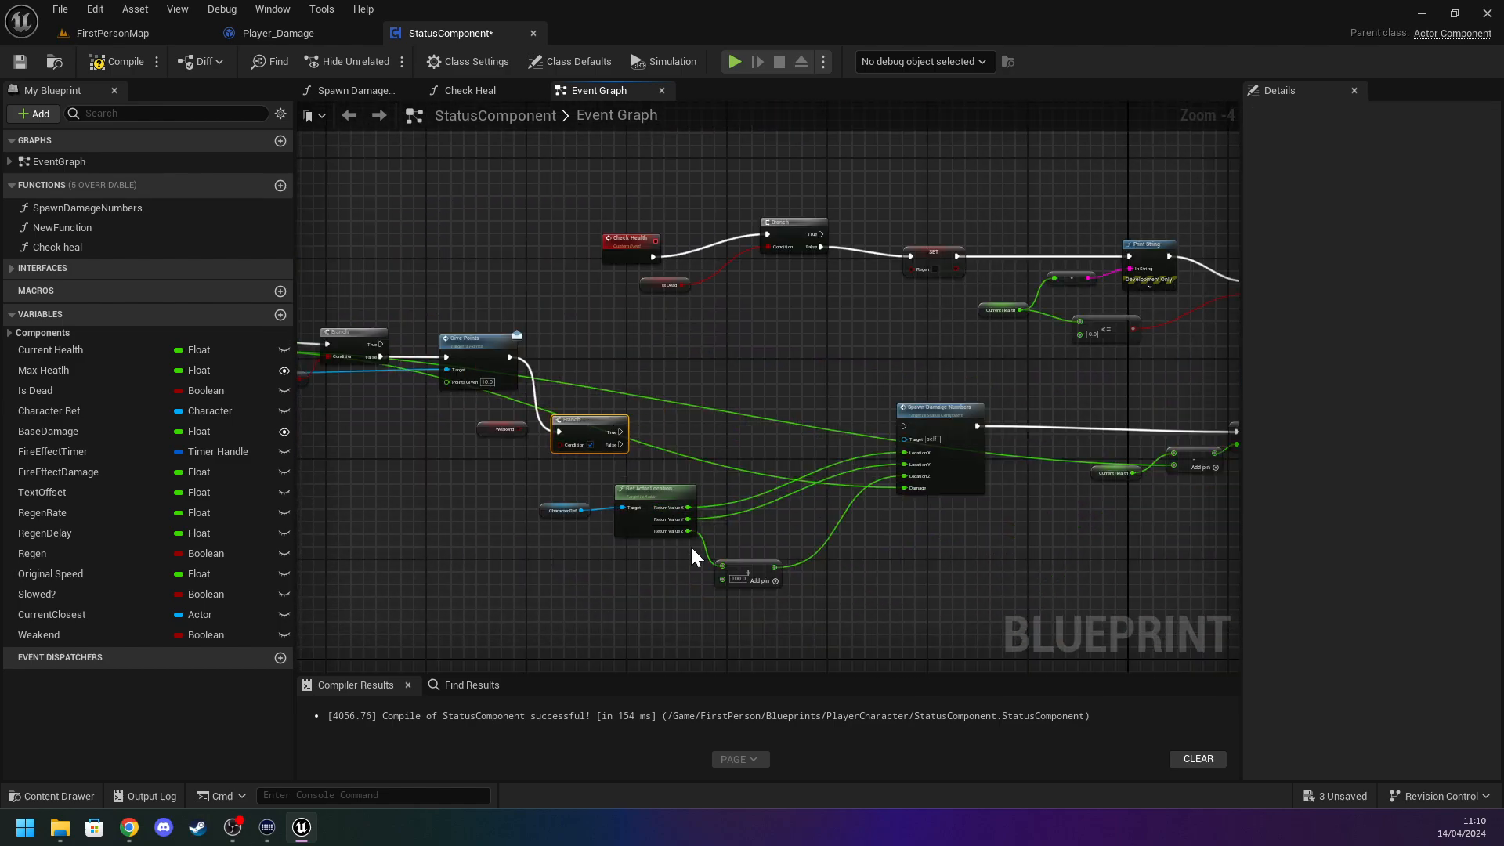
left_click_drag(541, 501, 822, 432)
mouse_move(872, 518)
right_mouse_down()
mouse_move(779, 520)
mouse_move(638, 480)
right_mouse_up()
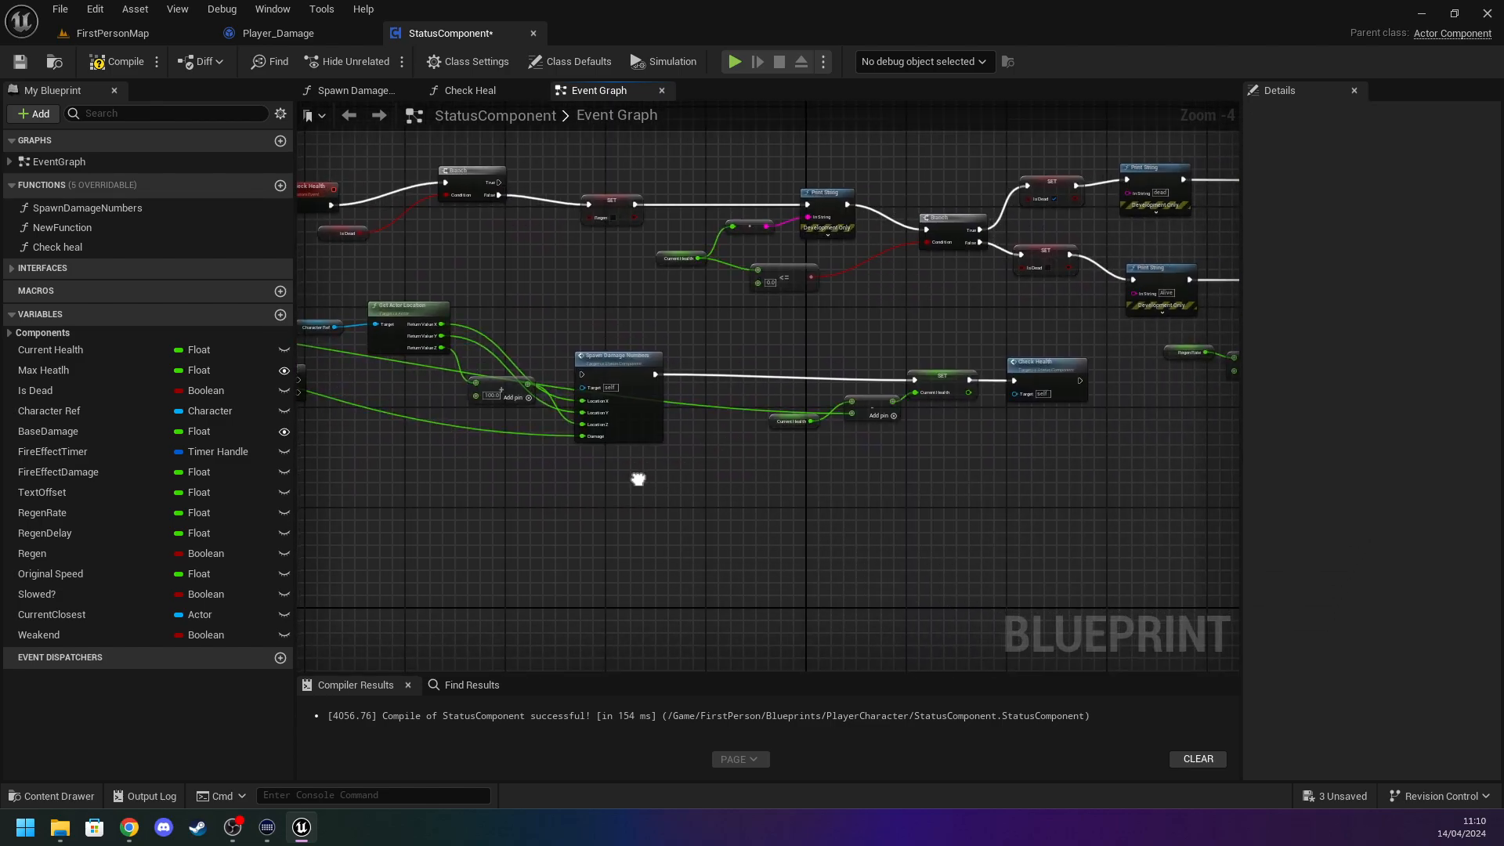
Delete the unneeded Branch node between Give Points and the Get Actor Location nodes.
scroll(482, 435, "up", 4)
right_click_drag(386, 446, 942, 552)
left_click(578, 437)
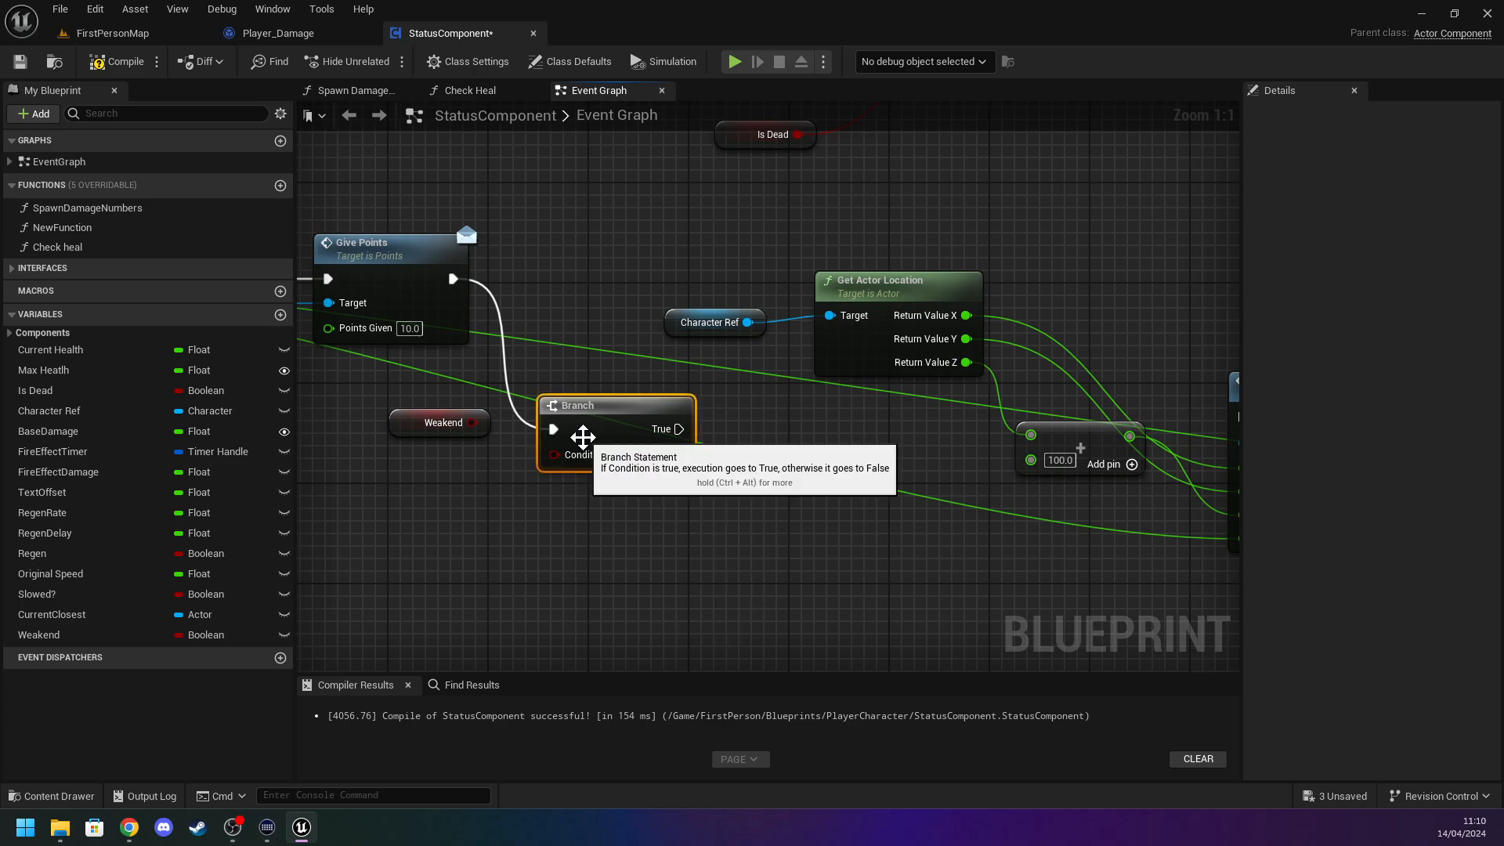
key("Delete")
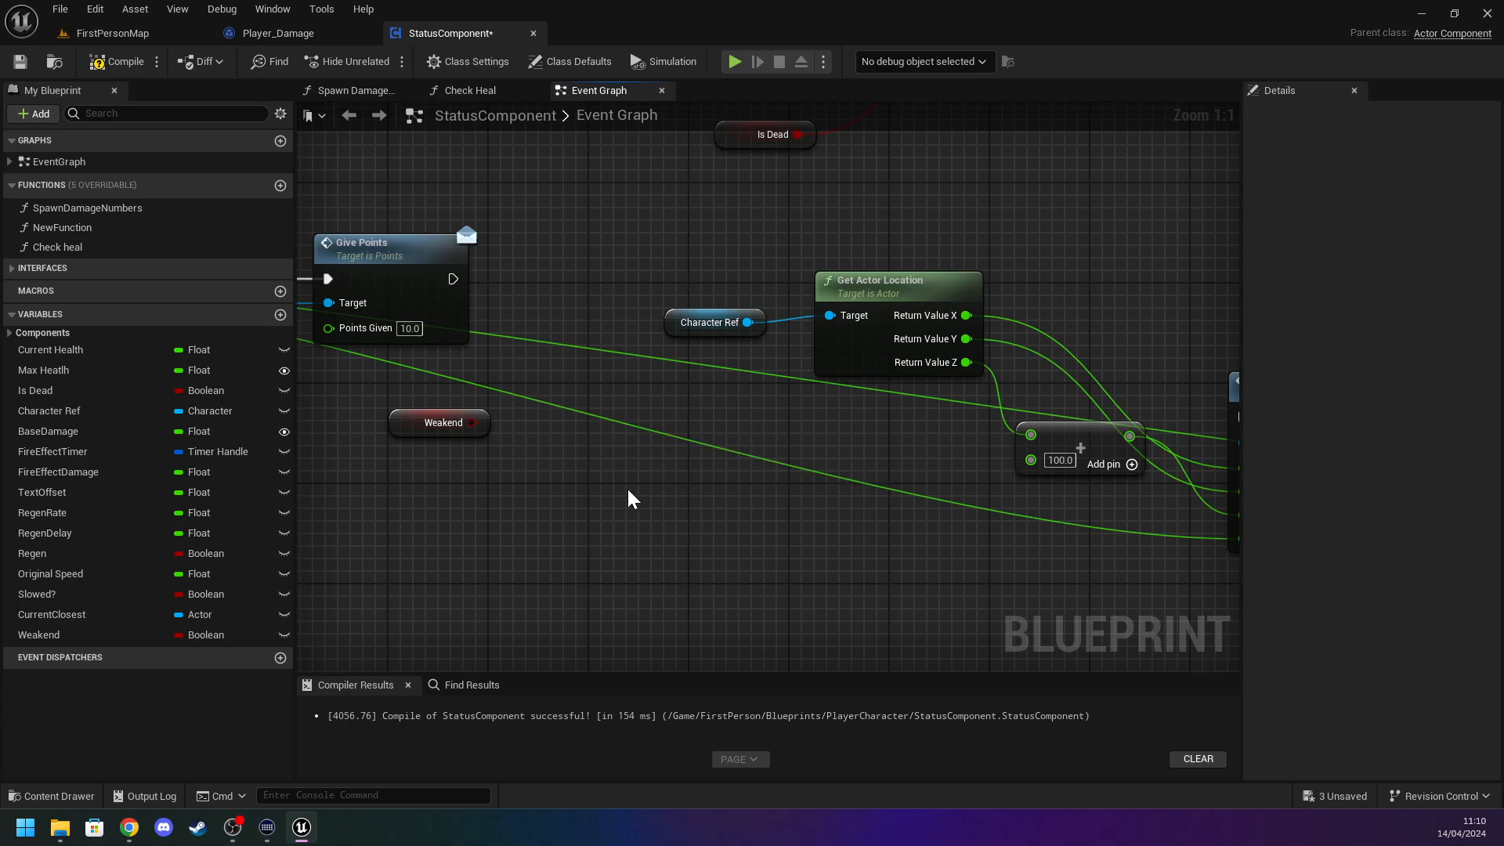
Add a Select Float node in the empty graph area below Get Actor Location.
right_click(713, 491)
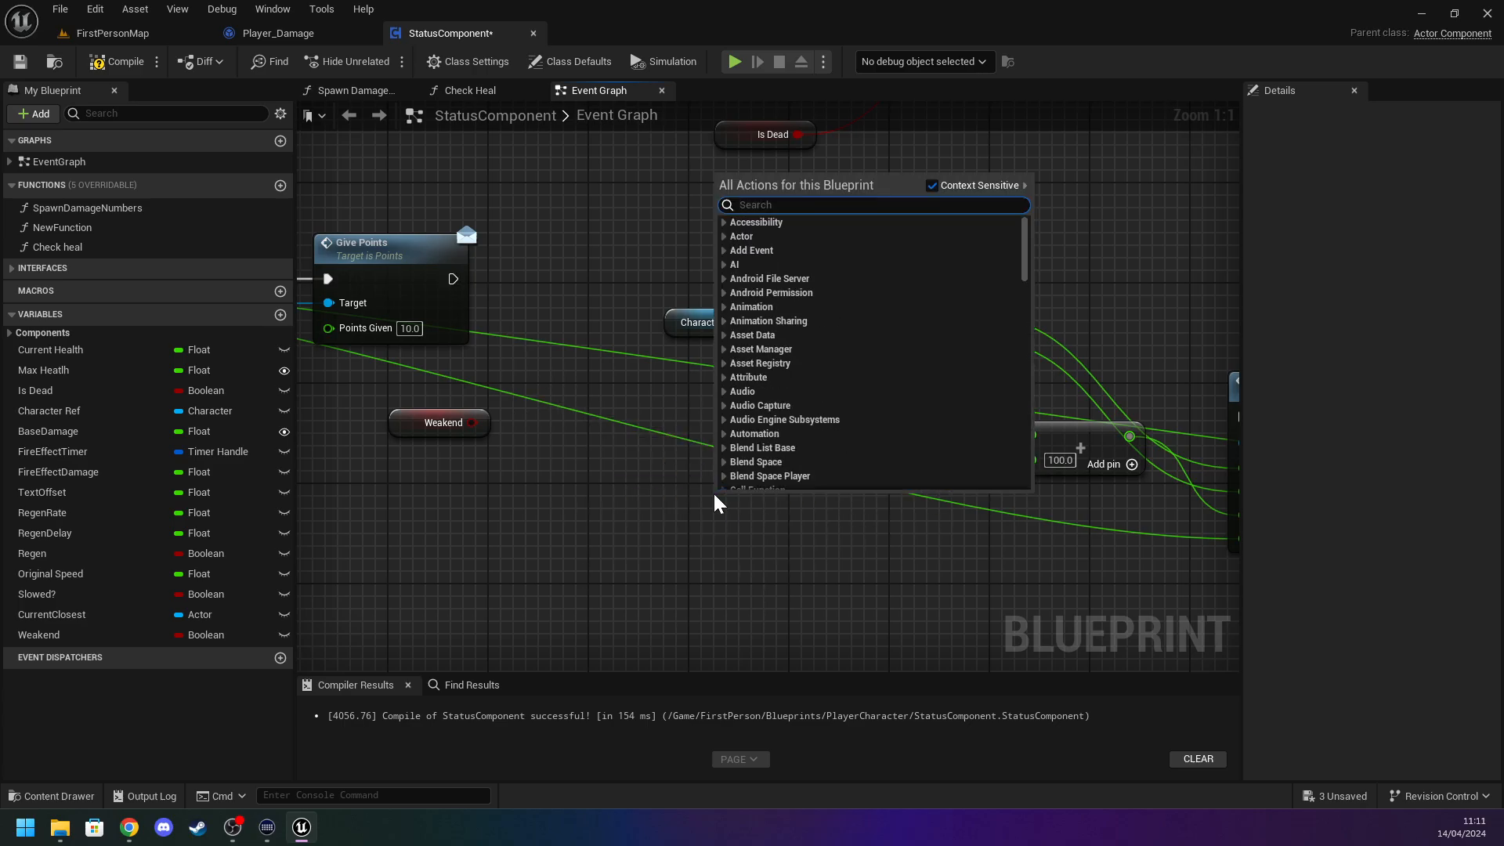
type("floatr")
key("BackSpace")
type("sel")
key("BackSpace")
type("l")
key("Return")
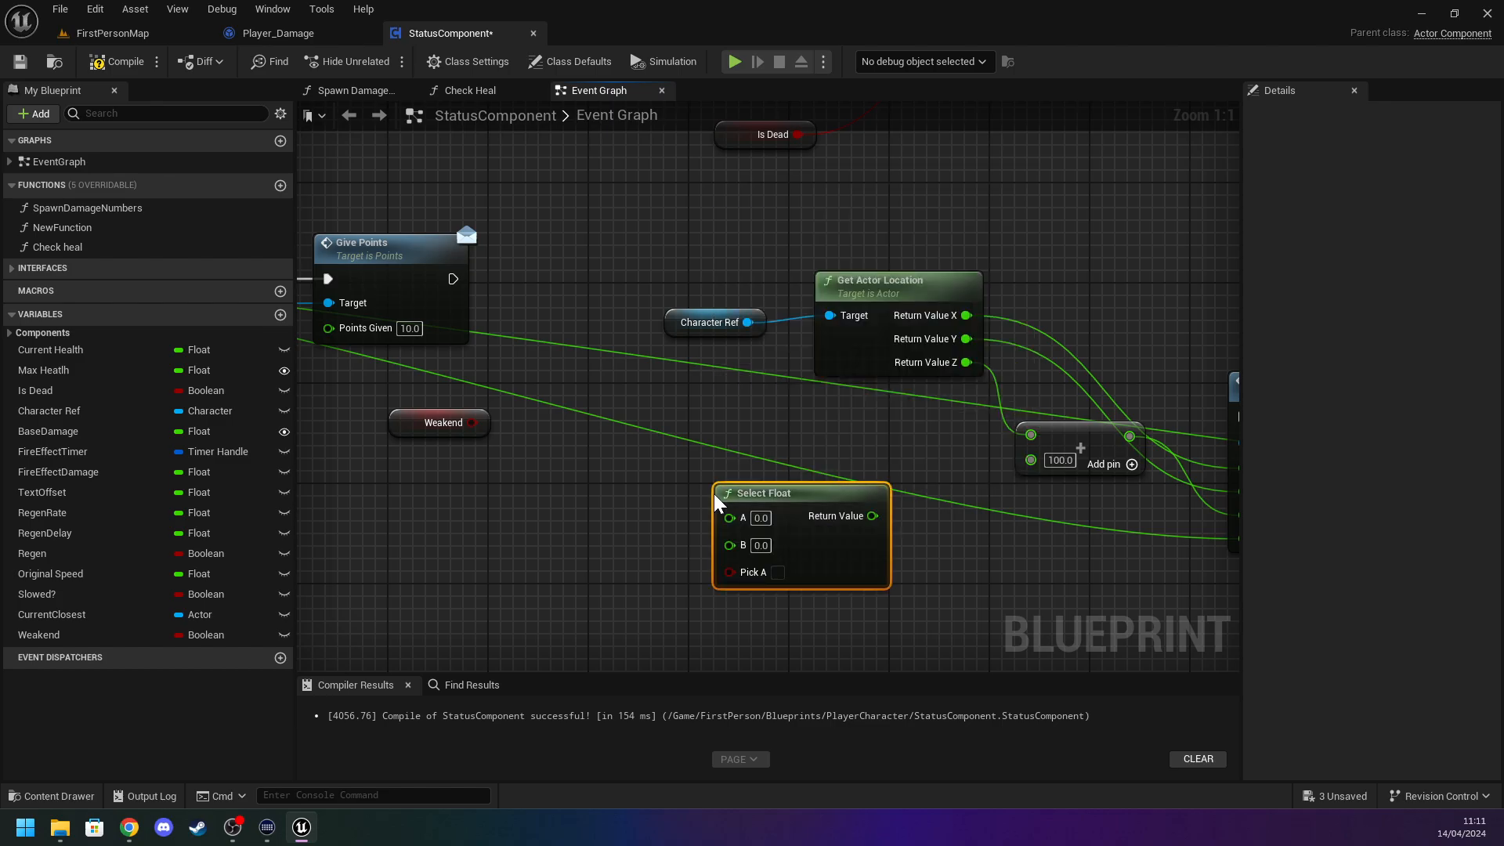
Connect the Weakend getter to Select Float's Pick A and Damage Taken's Damage output to its B input.
right_click_drag(437, 462, 669, 460)
left_click_drag(704, 419, 954, 580)
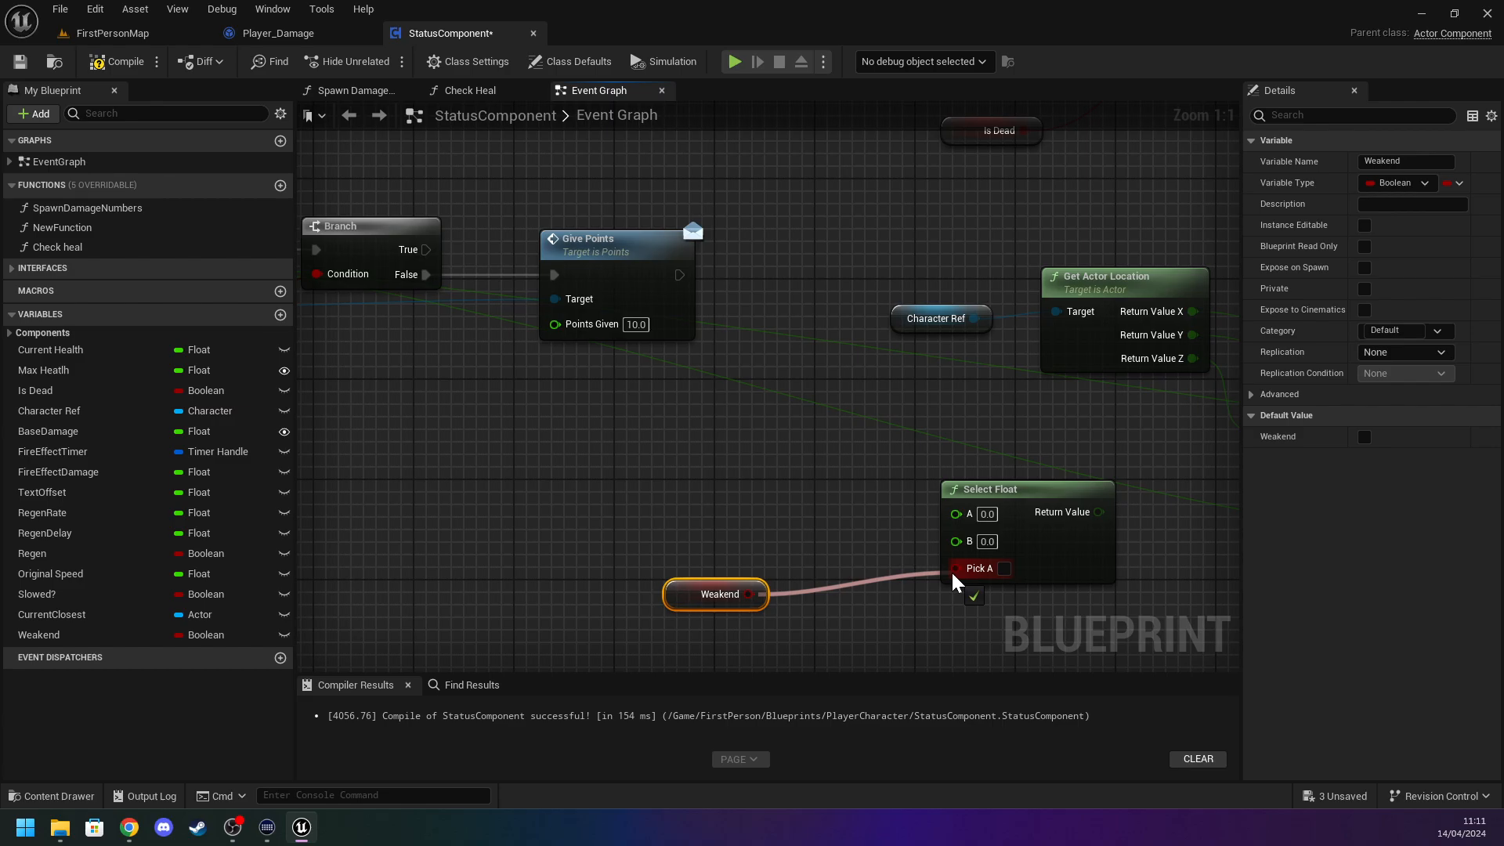
left_click_drag(954, 580, 956, 570)
scroll(947, 571, "down", 2)
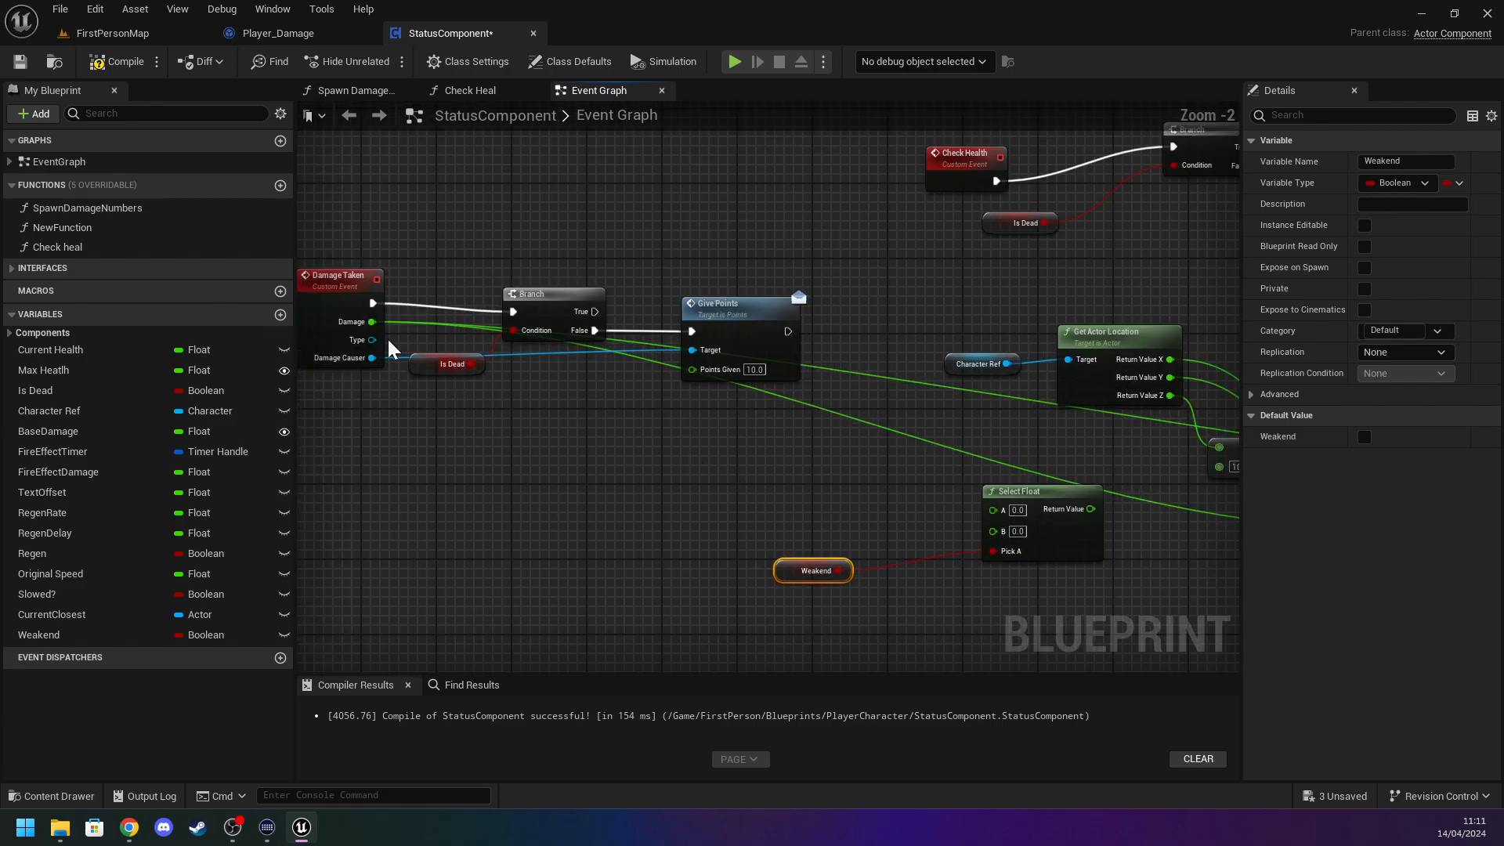
left_click_drag(373, 321, 993, 531)
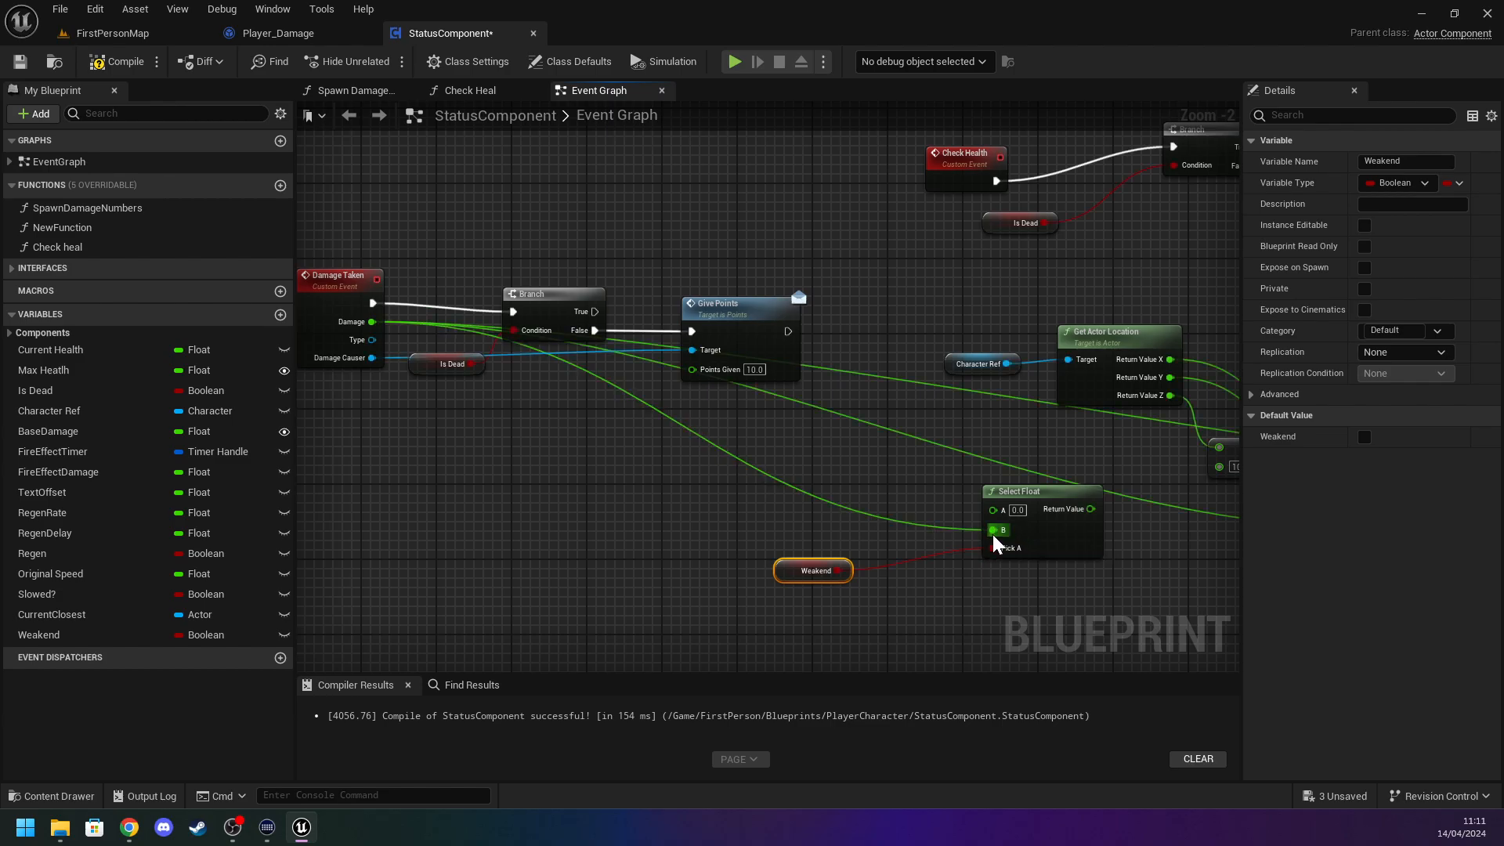
Shift the Add 100.0 node slightly left and move Select Float beneath it, before Spawn Damage Numbers.
right_click_drag(898, 521, 689, 497)
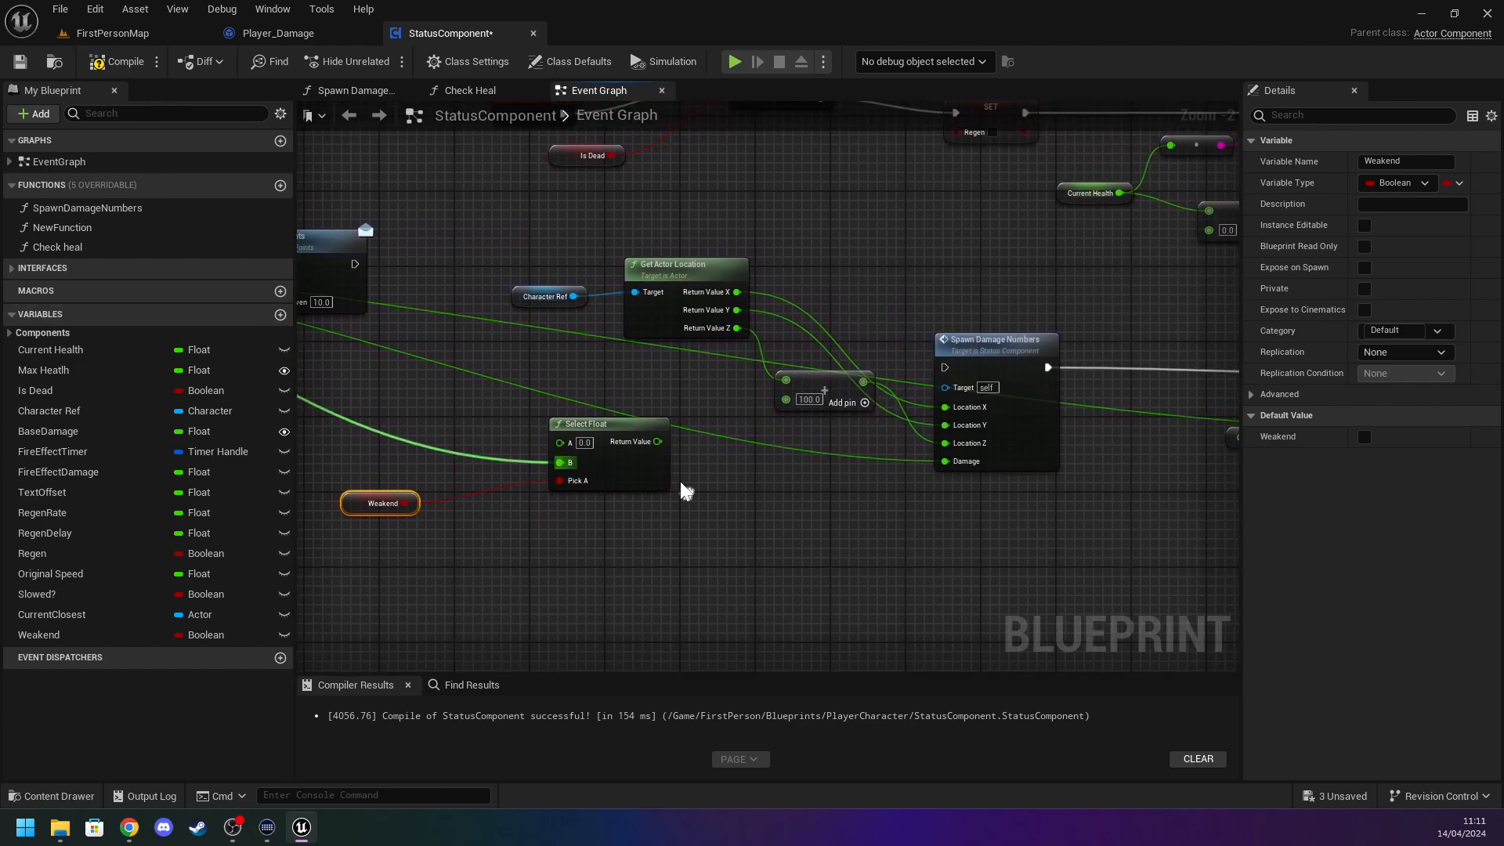
left_click_drag(812, 383, 771, 392)
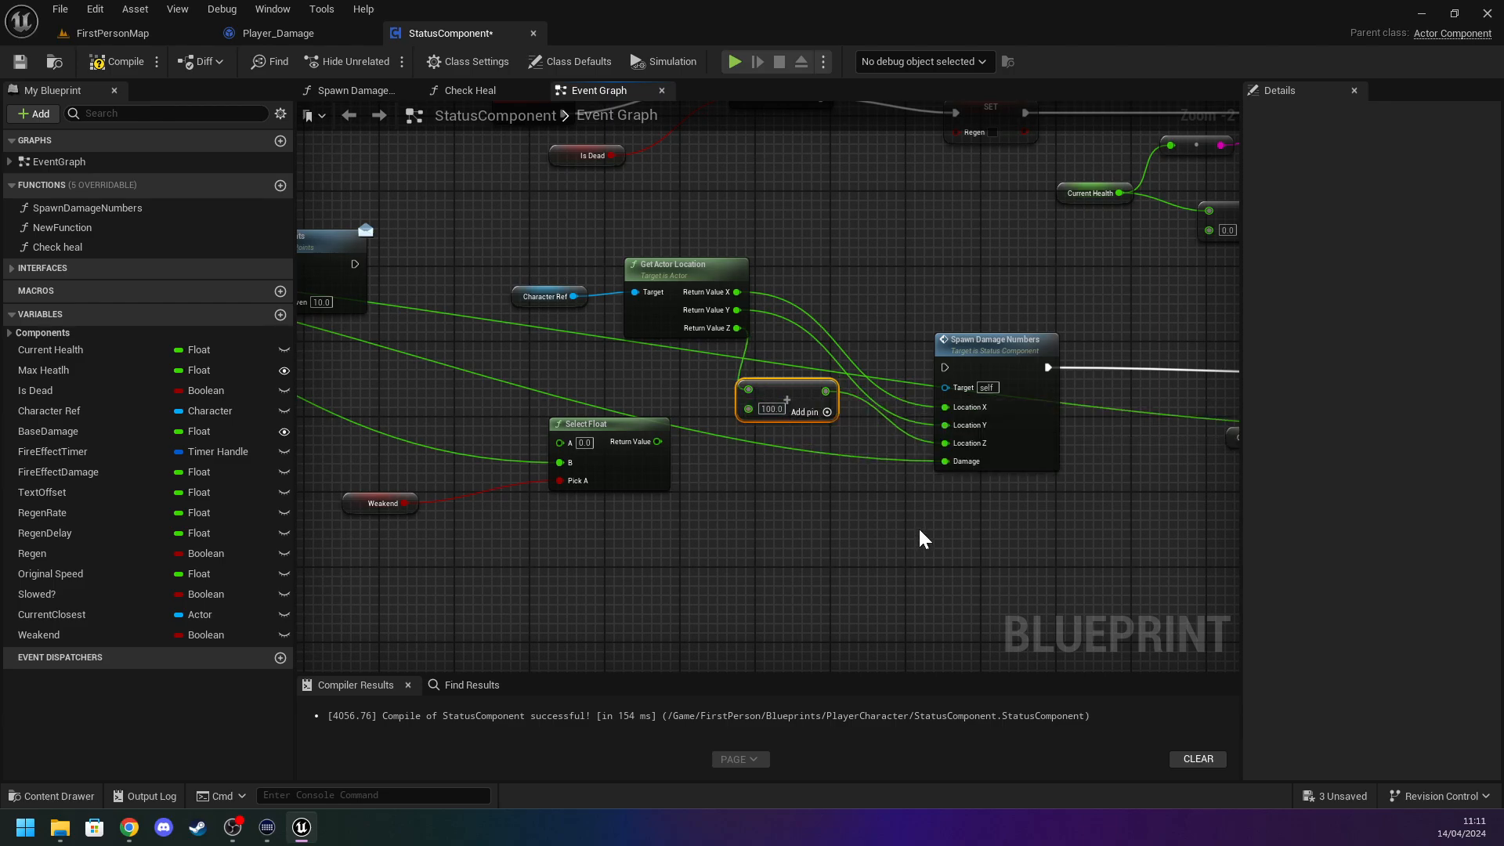
left_click_drag(578, 432, 699, 481)
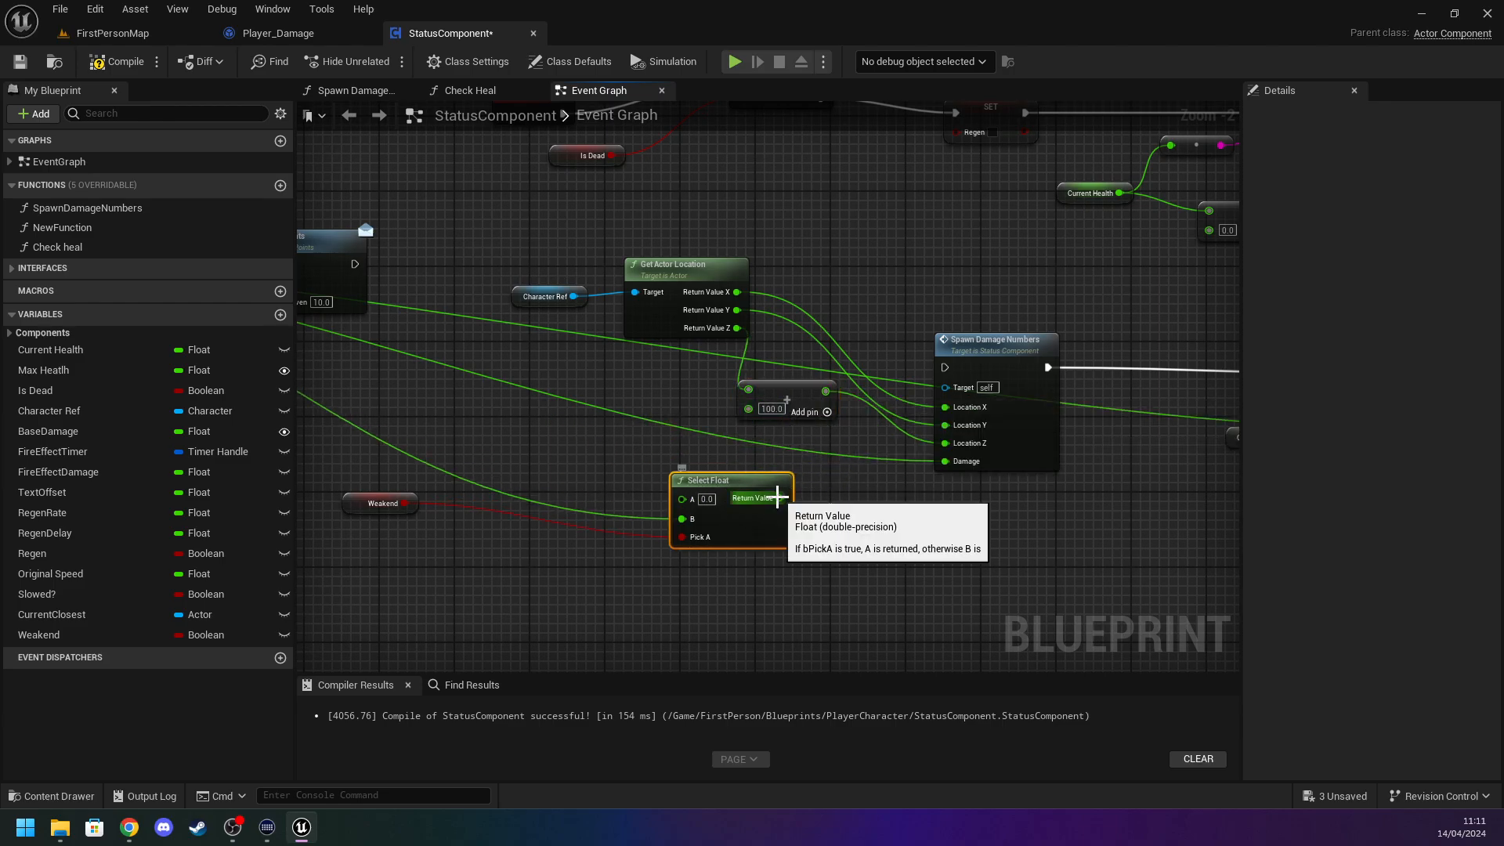
Add a Multiply node fed by Damage Taken's Damage output, place it near Weakend, and set its multiplier to 2.
right_click_drag(305, 433, 768, 482)
left_click_drag(405, 305, 650, 448)
type("mu")
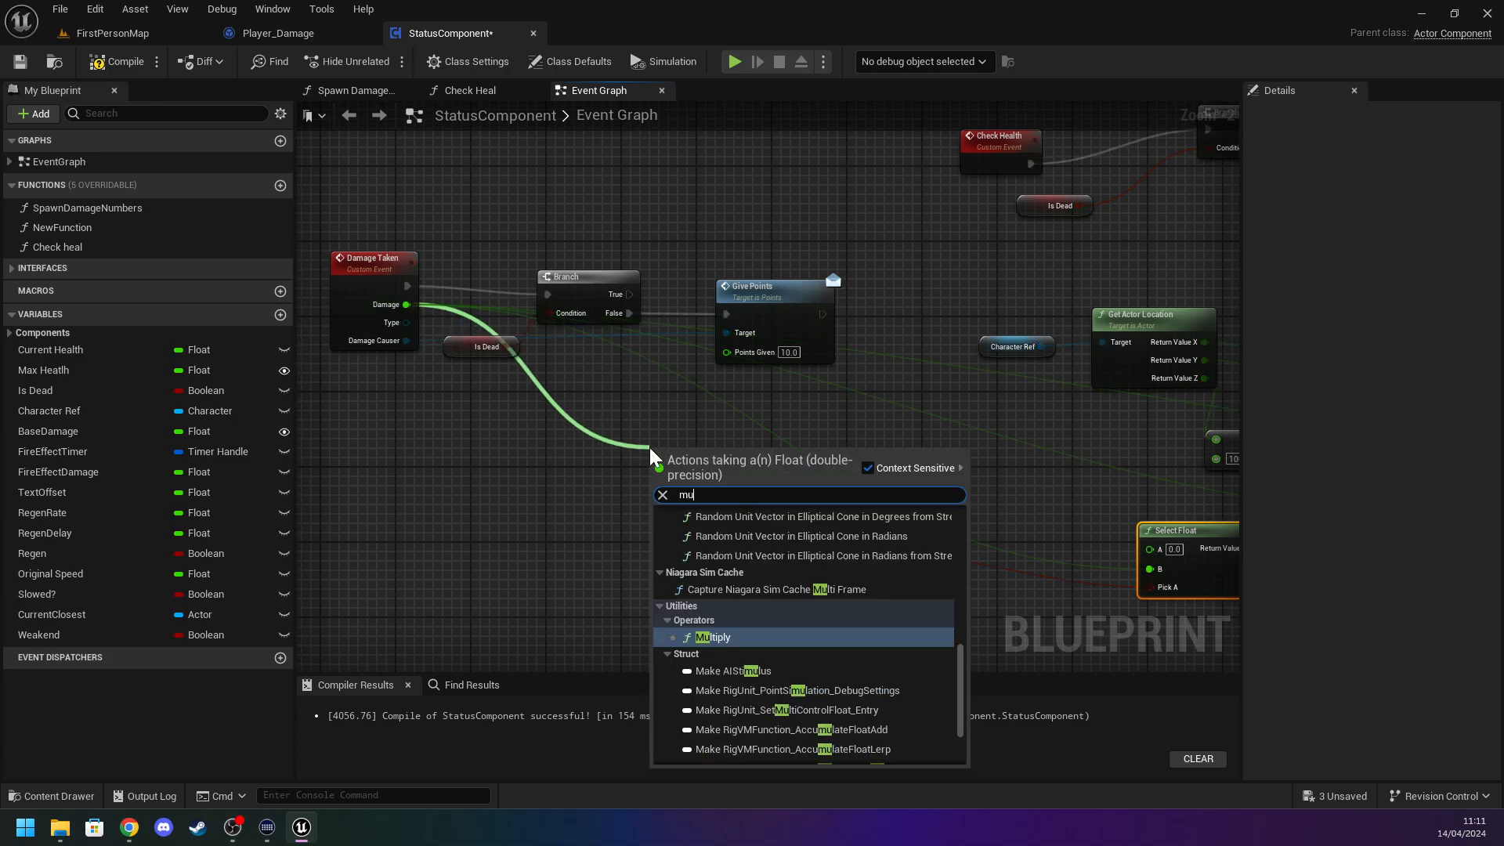
key("Return")
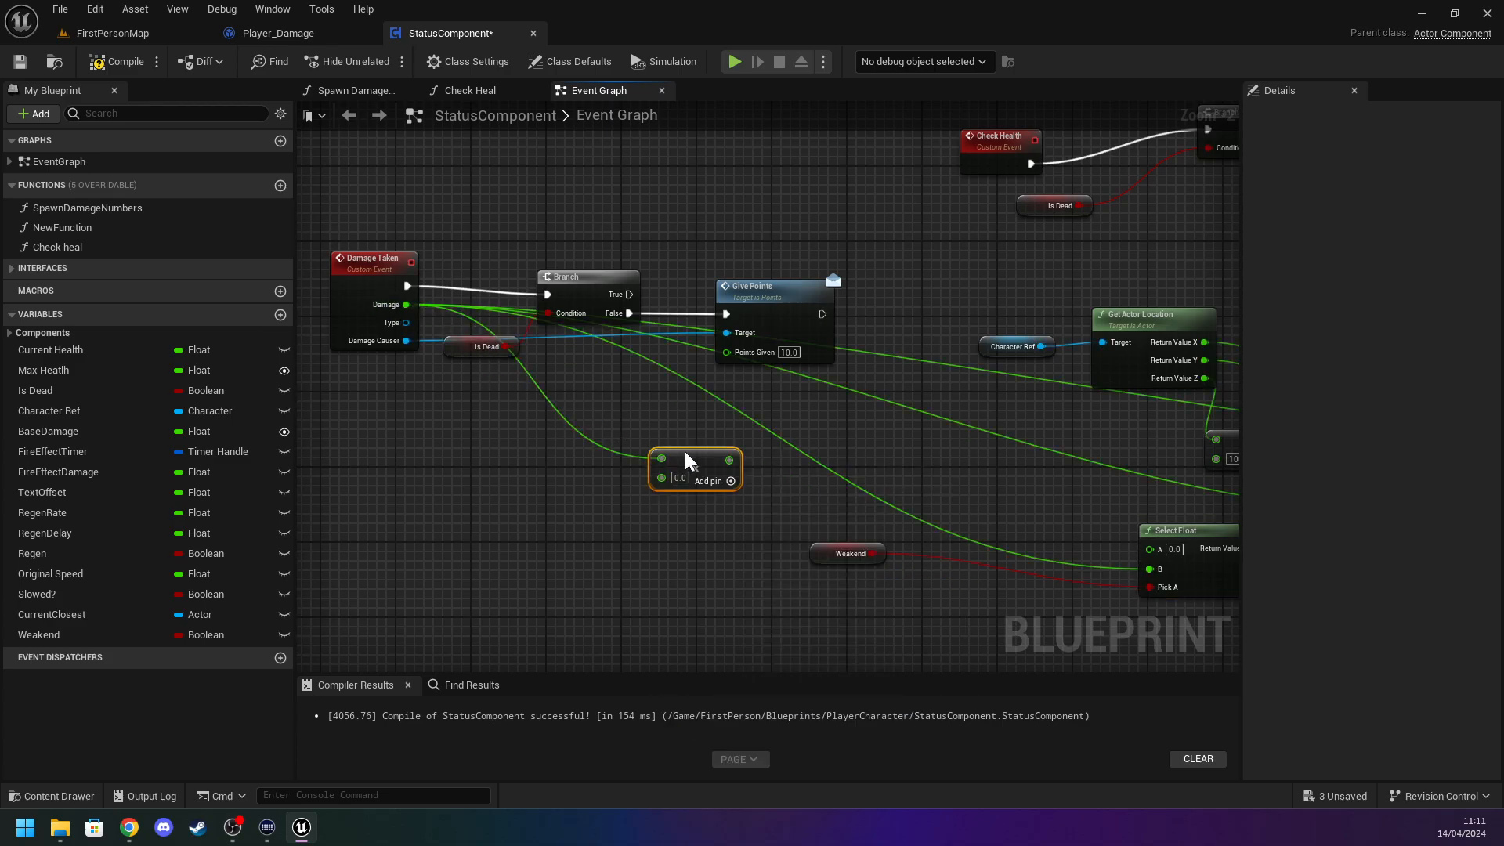
left_click_drag(685, 458, 899, 476)
left_click(895, 497)
type("2")
key("Return")
Connect the Multiply result to Select Float's A input, and compile and save the blueprint.
left_click(1007, 517)
right_click_drag(1007, 517, 562, 374)
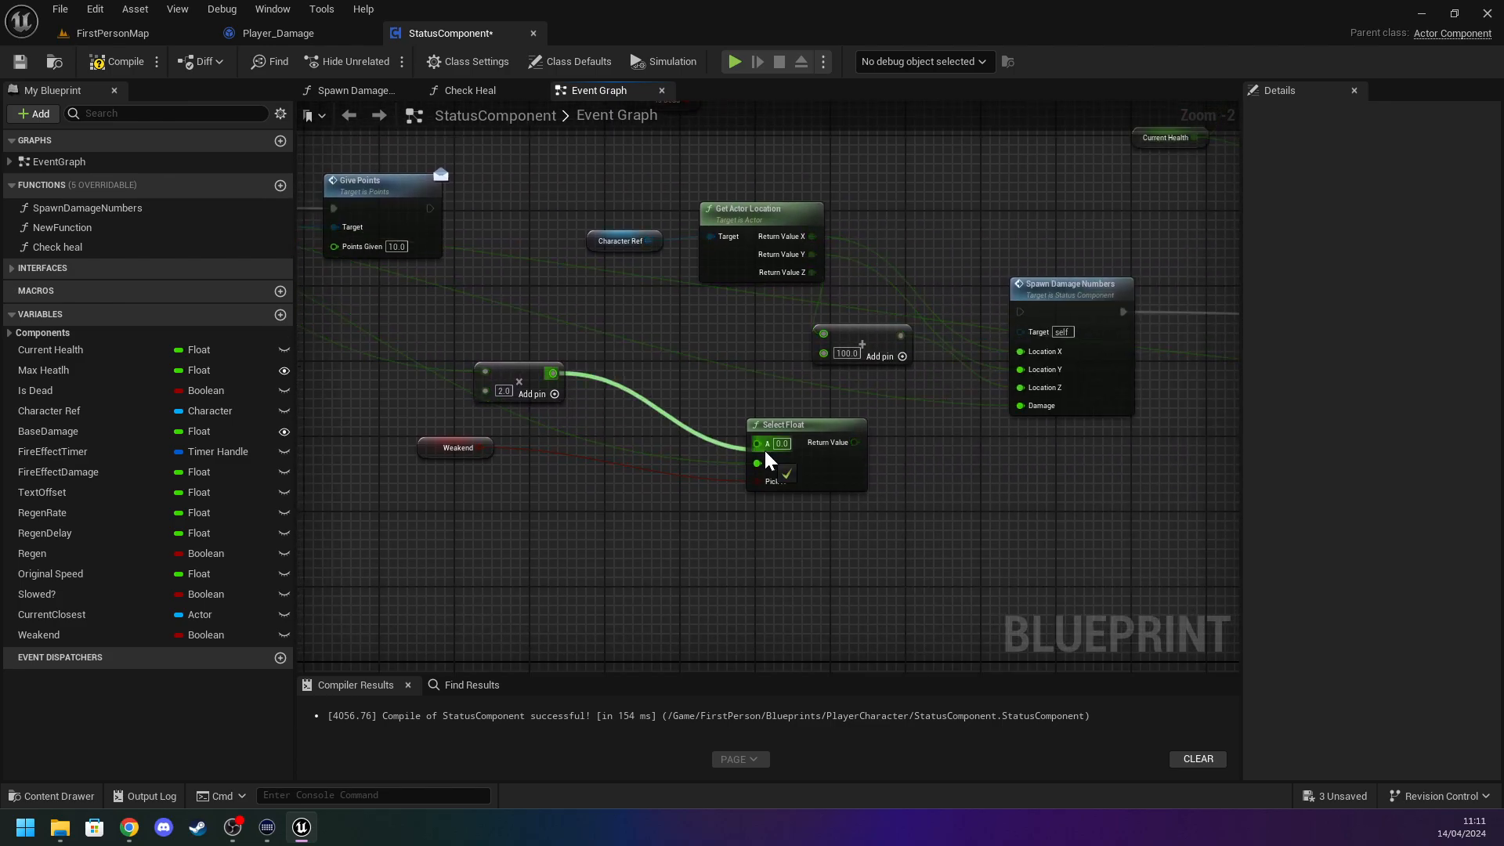
left_click_drag(504, 376, 561, 407)
left_click(481, 313)
left_click(110, 67)
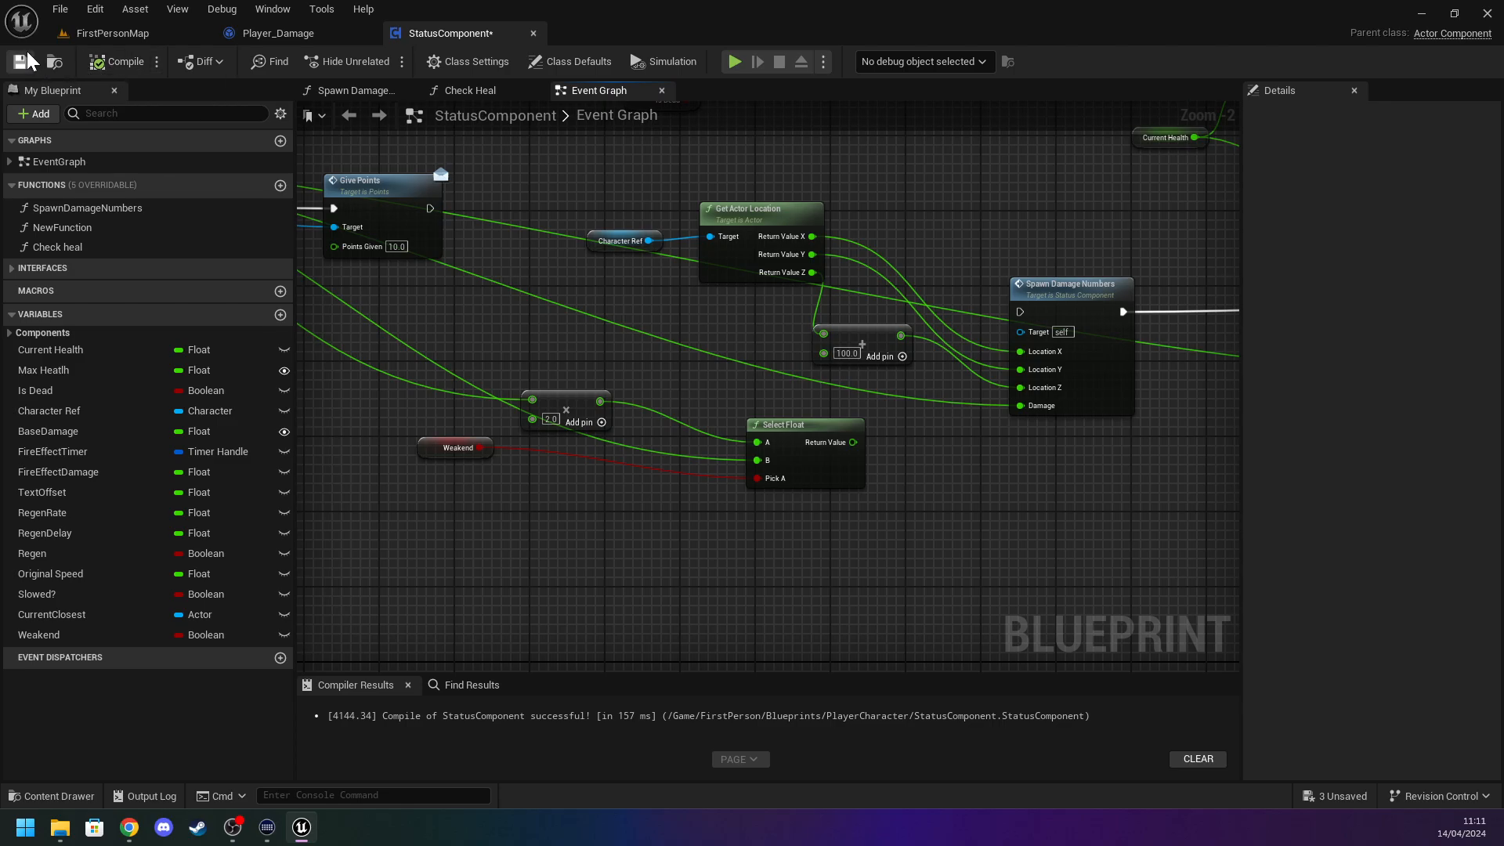
Connect Select Float's Return Value to Spawn Damage Numbers' Damage input and to the Current Health subtraction.
scroll(827, 459, "up", 2)
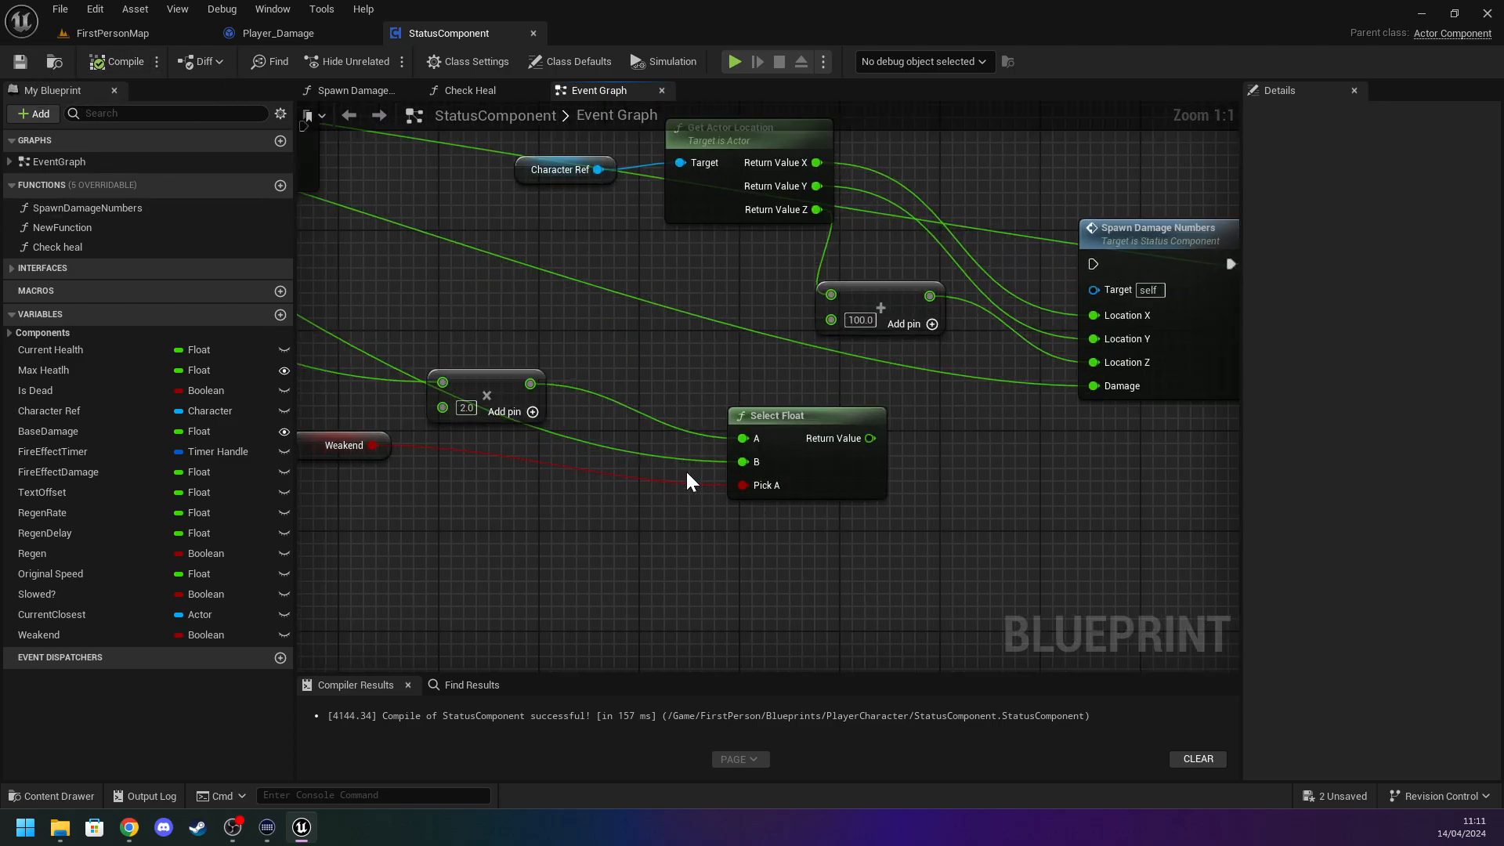
right_click_drag(846, 393, 539, 402)
left_click_drag(561, 446, 792, 397)
scroll(774, 500, "down", 2)
right_click_drag(775, 510, 551, 473)
left_click_drag(404, 432, 977, 361)
right_click_drag(657, 552, 1011, 513)
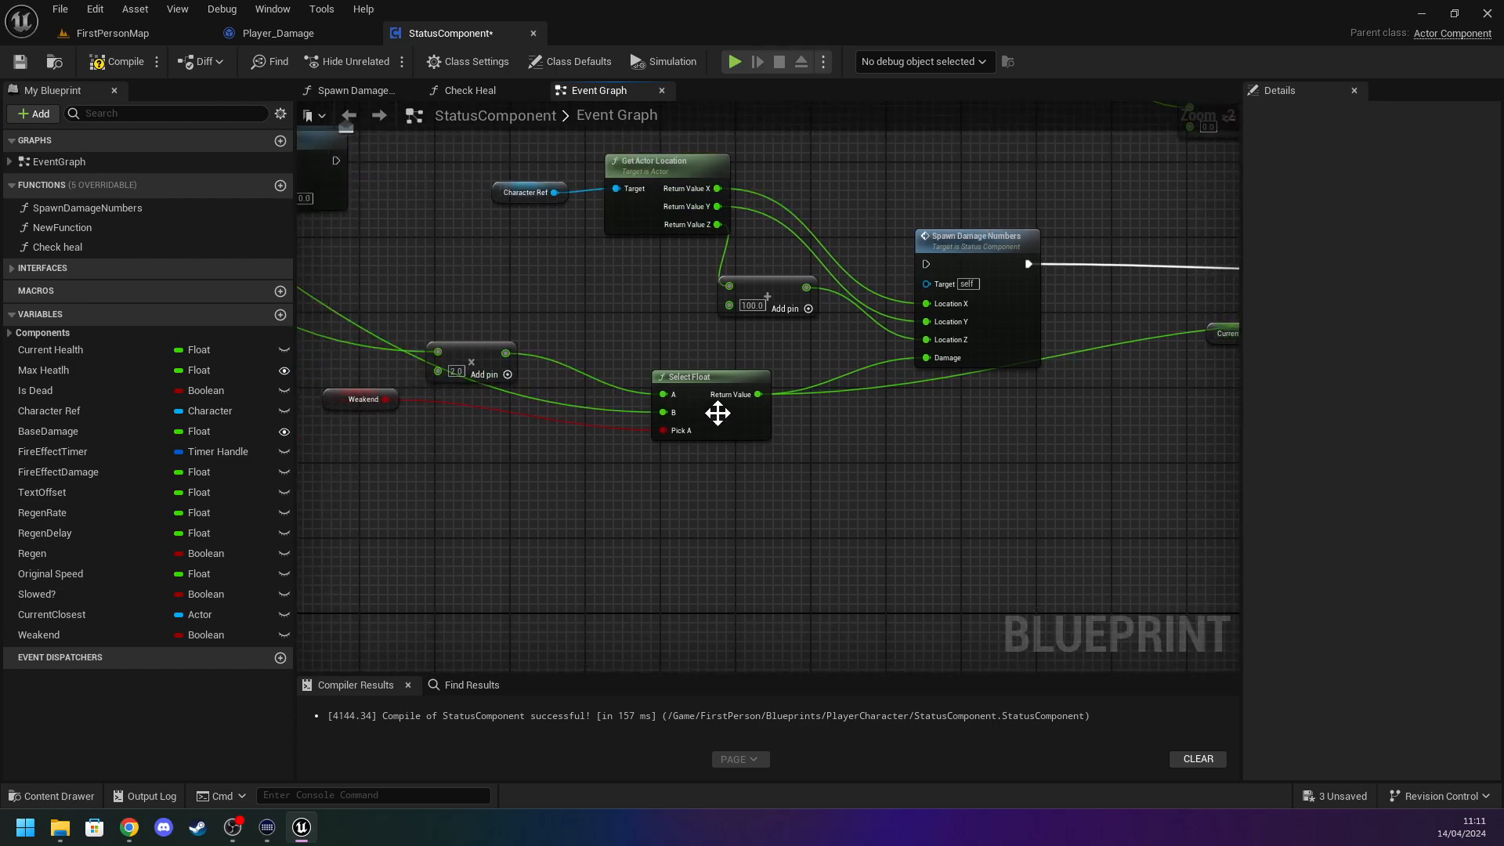
Move the Multiply node farther left and place the Weakend getter between it and Select Float, slightly lower.
scroll(721, 415, "up", 2)
right_click_drag(437, 445, 517, 420)
left_click_drag(321, 373, 733, 503)
left_click_drag(472, 306, 389, 377)
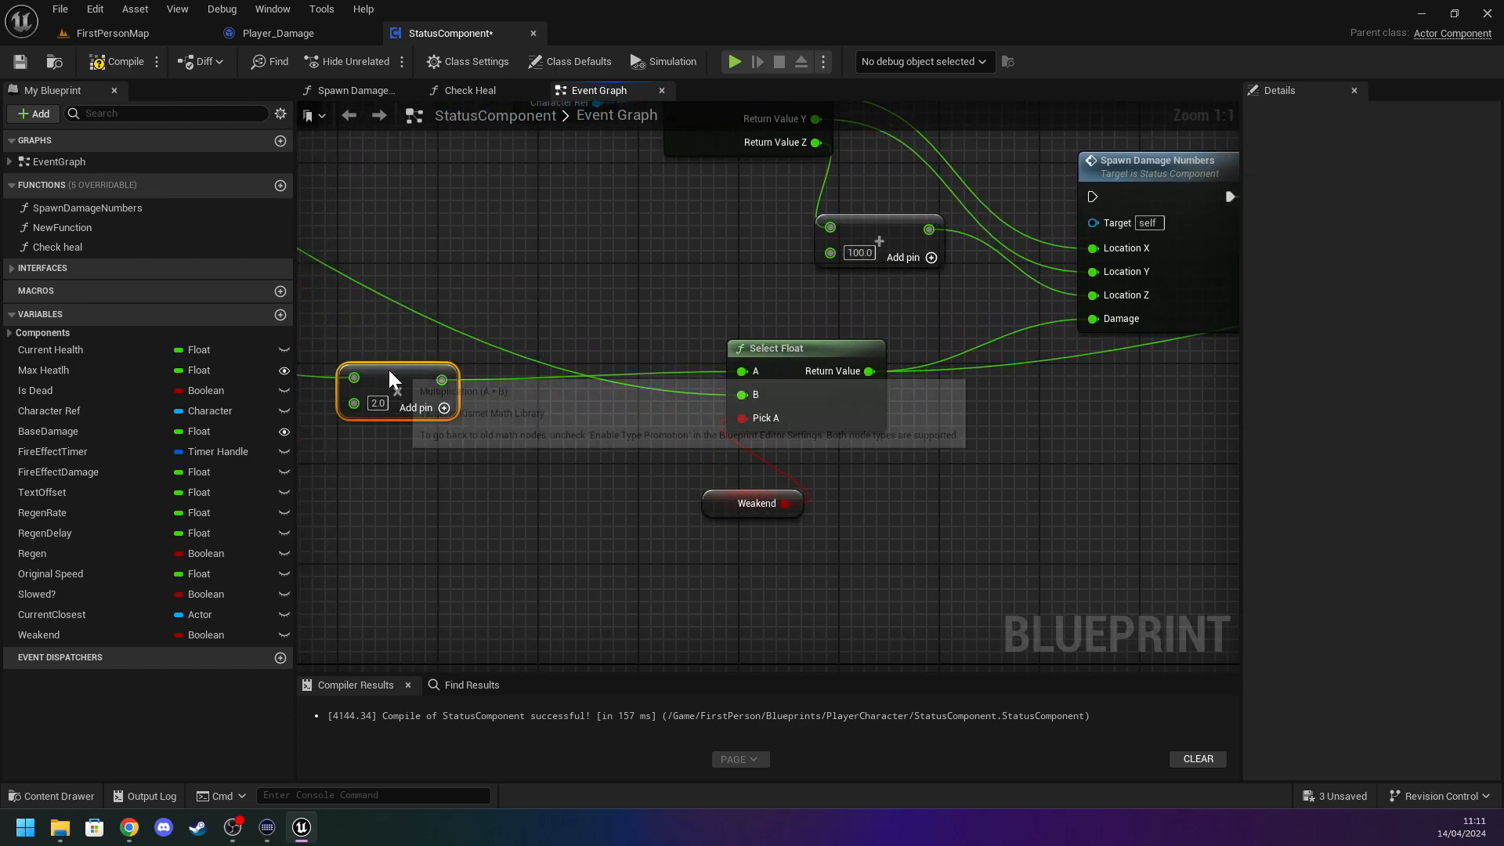
left_click_drag(755, 492, 518, 456)
Examine how the Fire Effect event calls Damage Taken and follow that call to its event definition.
mouse_move(1134, 478)
right_mouse_down()
mouse_move(812, 486)
mouse_move(779, 520)
mouse_move(1060, 520)
mouse_move(322, 621)
right_mouse_up()
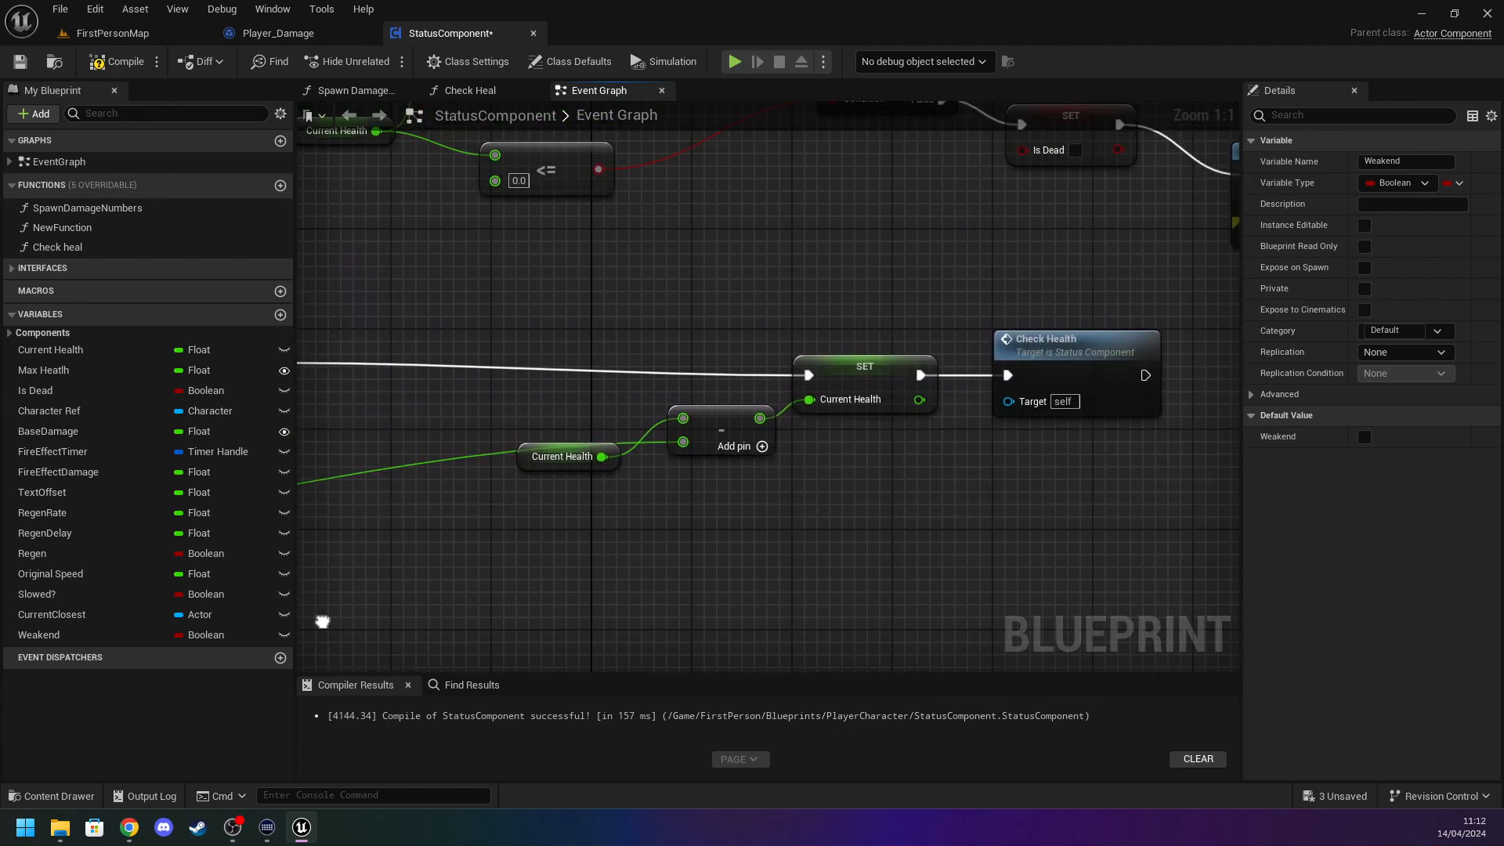
scroll(798, 554, "down", 5)
right_click_drag(798, 554, 605, 599)
scroll(605, 598, "up", 1)
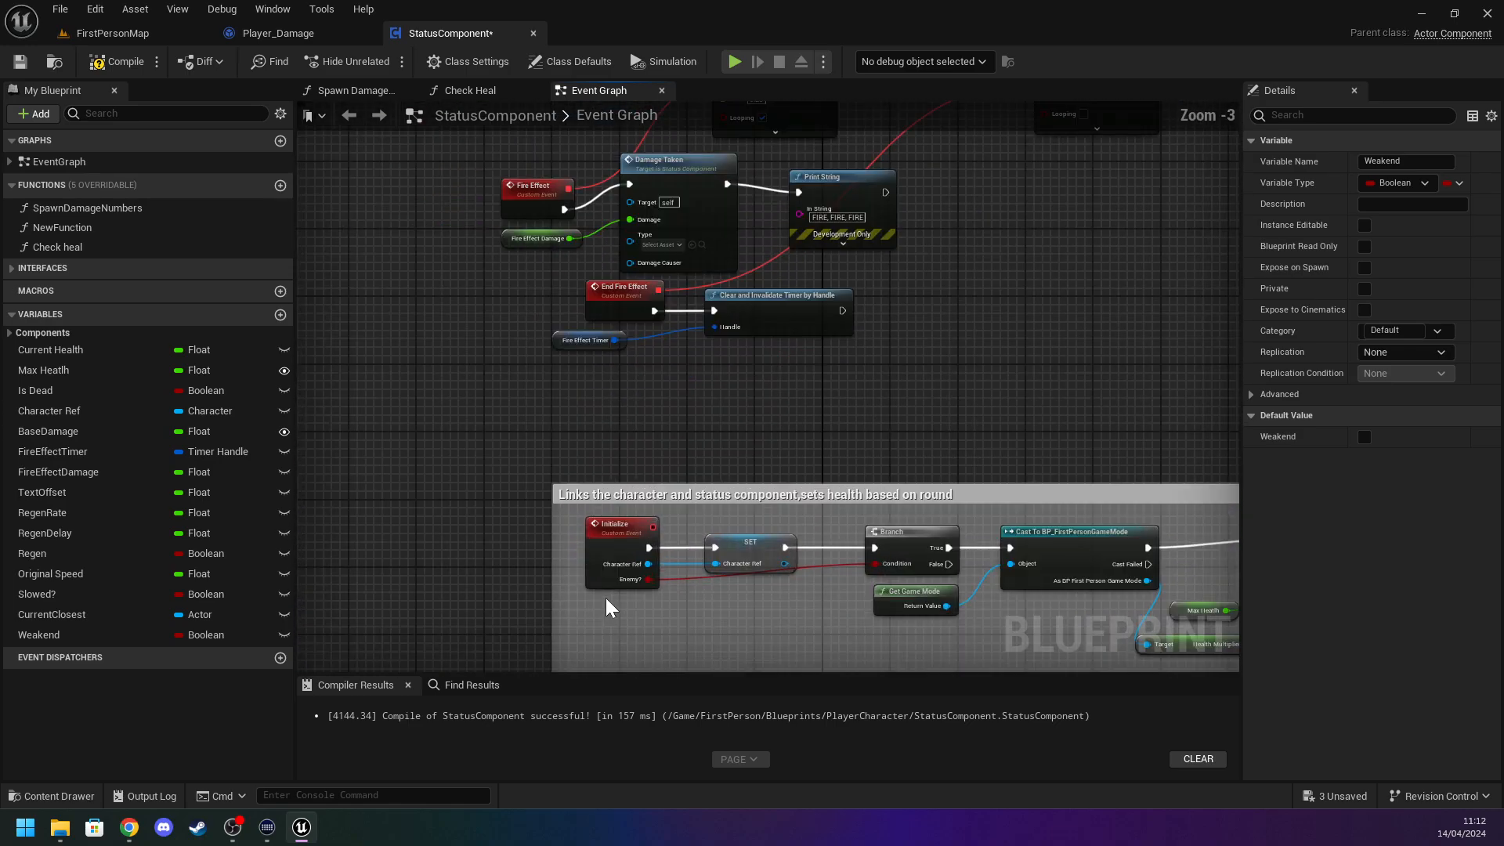
right_click_drag(465, 540, 564, 794)
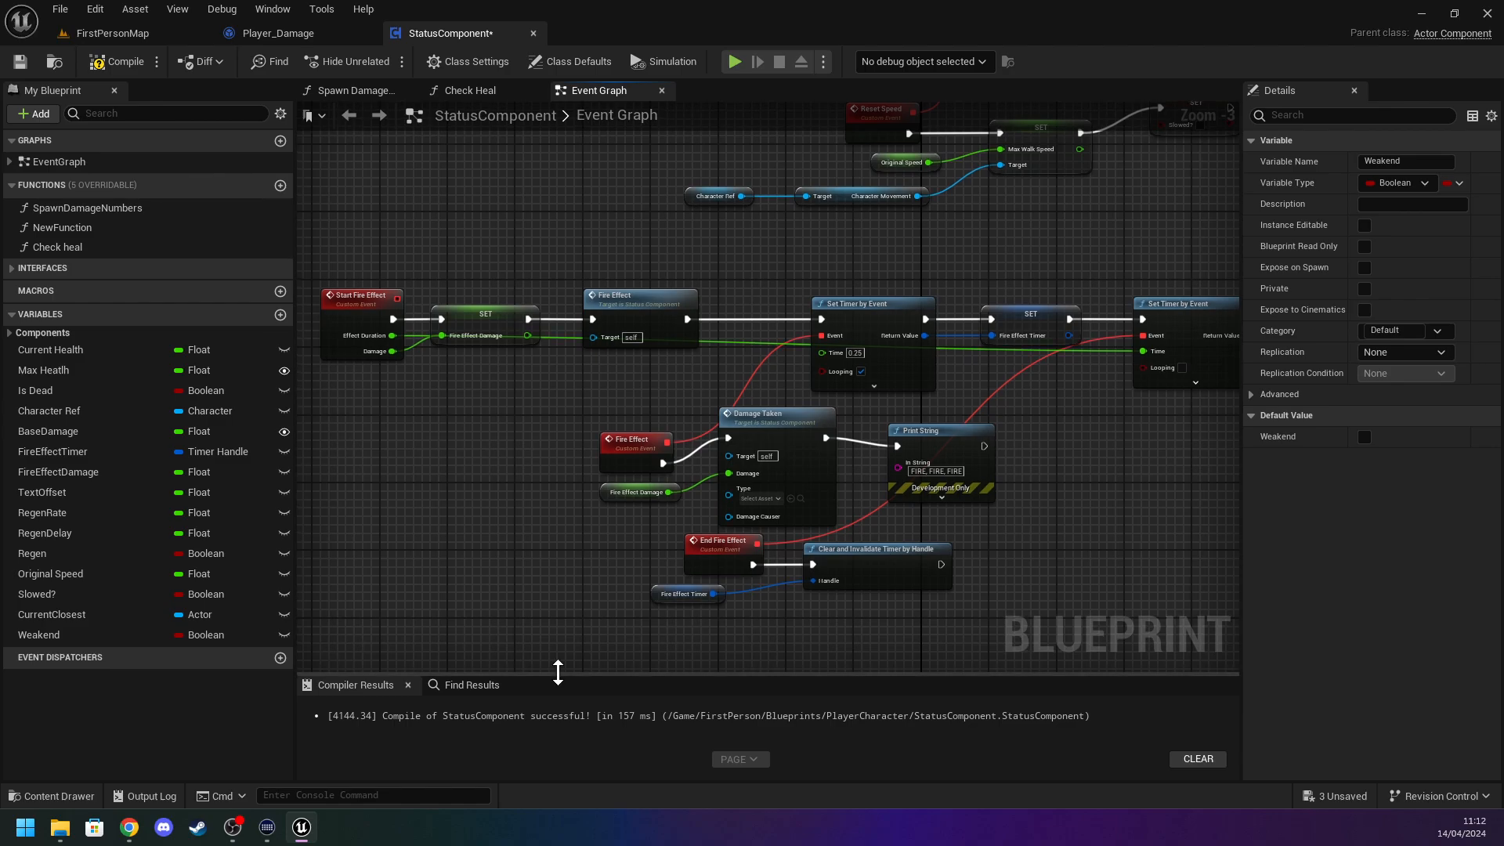
scroll(731, 459, "up", 4)
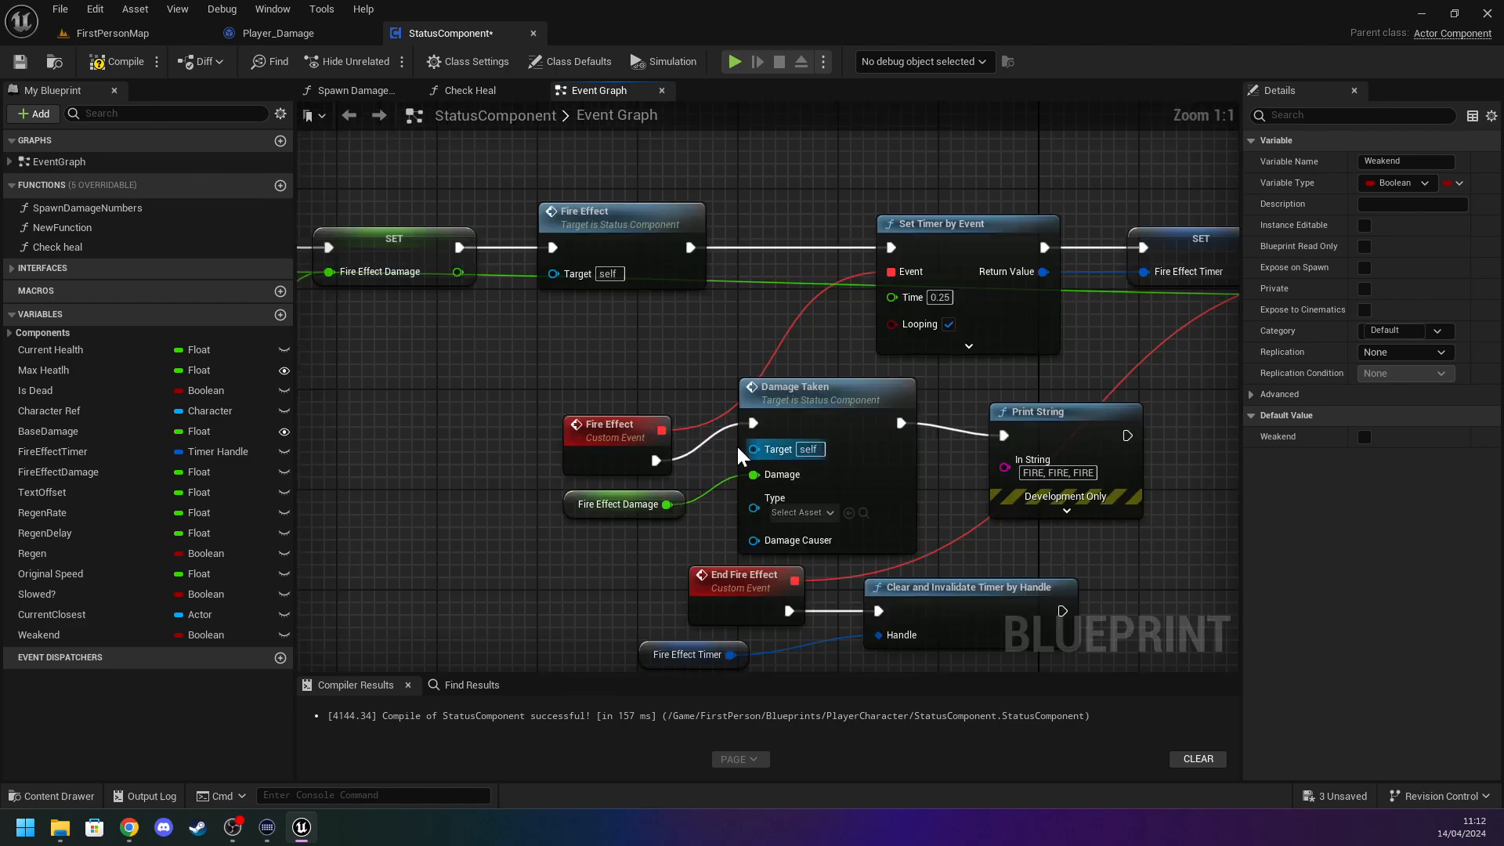
double_click(805, 392)
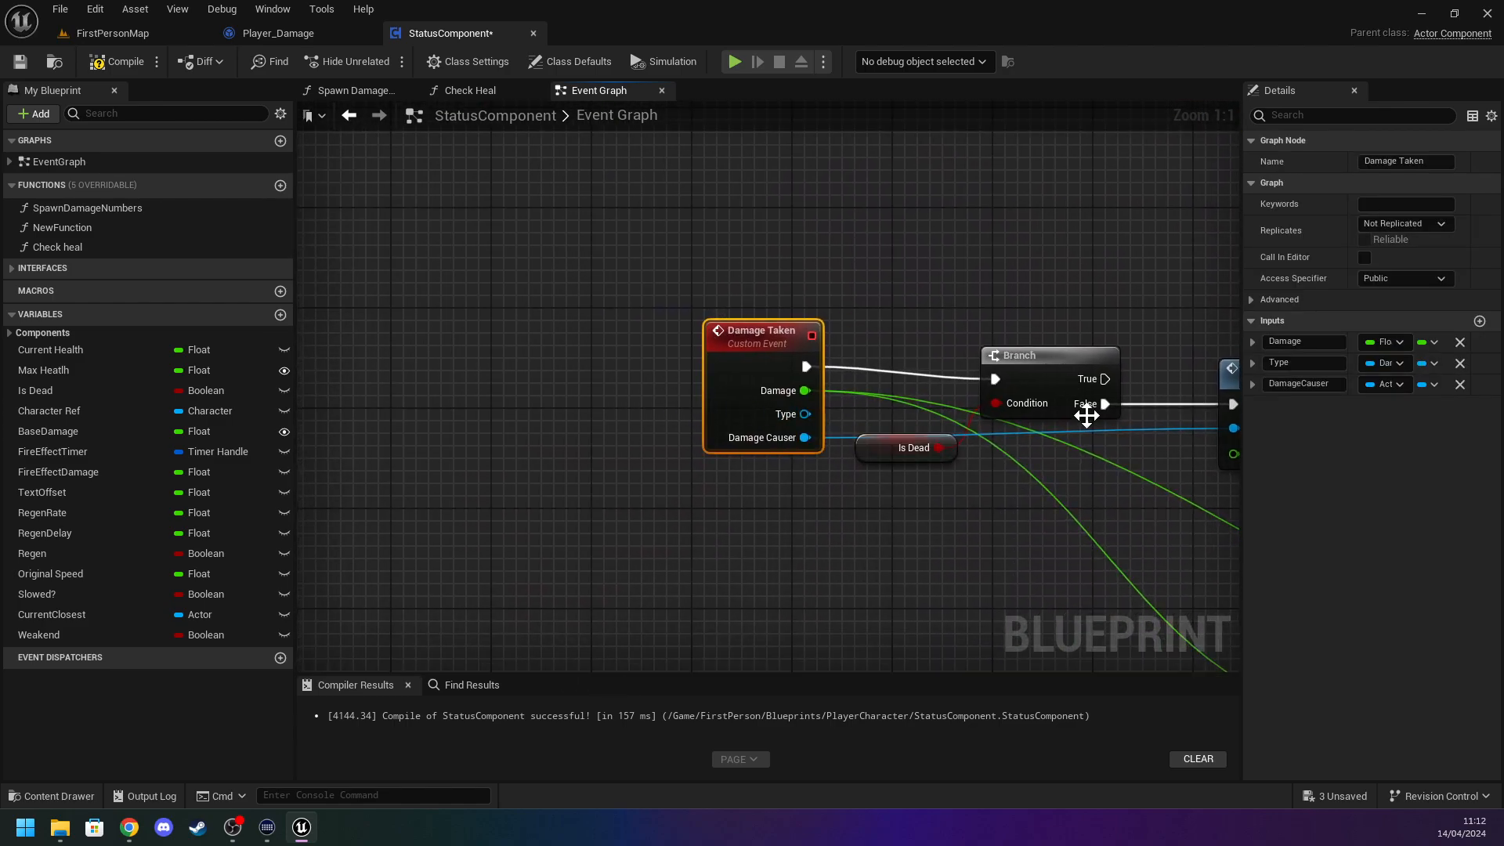
right_click_drag(1131, 443, 351, 508)
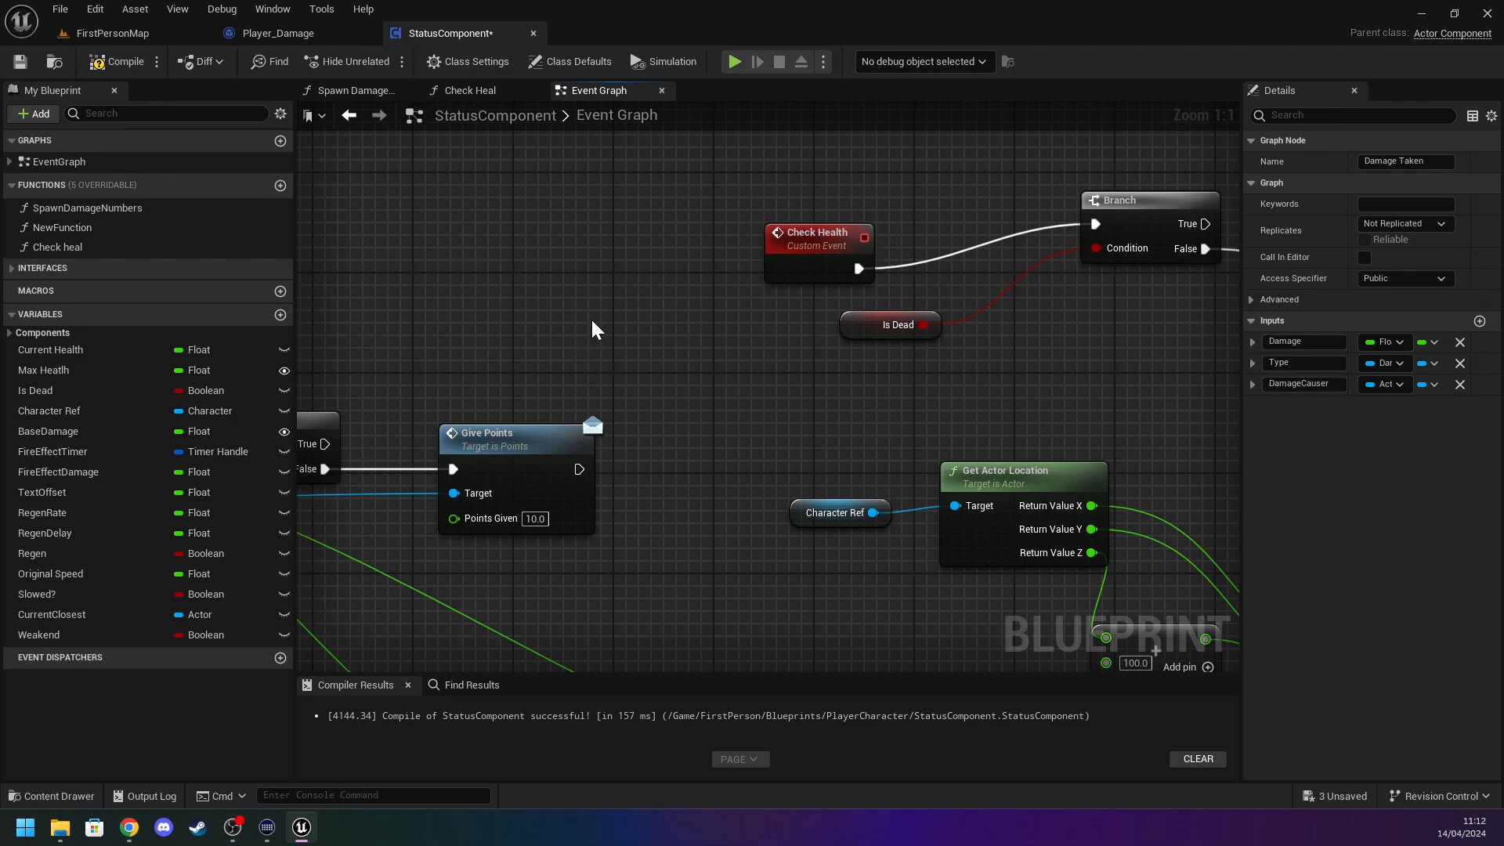
Compile and save the StatusComponent blueprint.
right_click_drag(705, 357, 24, 503)
left_click(116, 61)
left_click(21, 62)
Review the health-check and regen logic, the BaseDamage variable's details, and the spawn events.
scroll(578, 510, "down", 3)
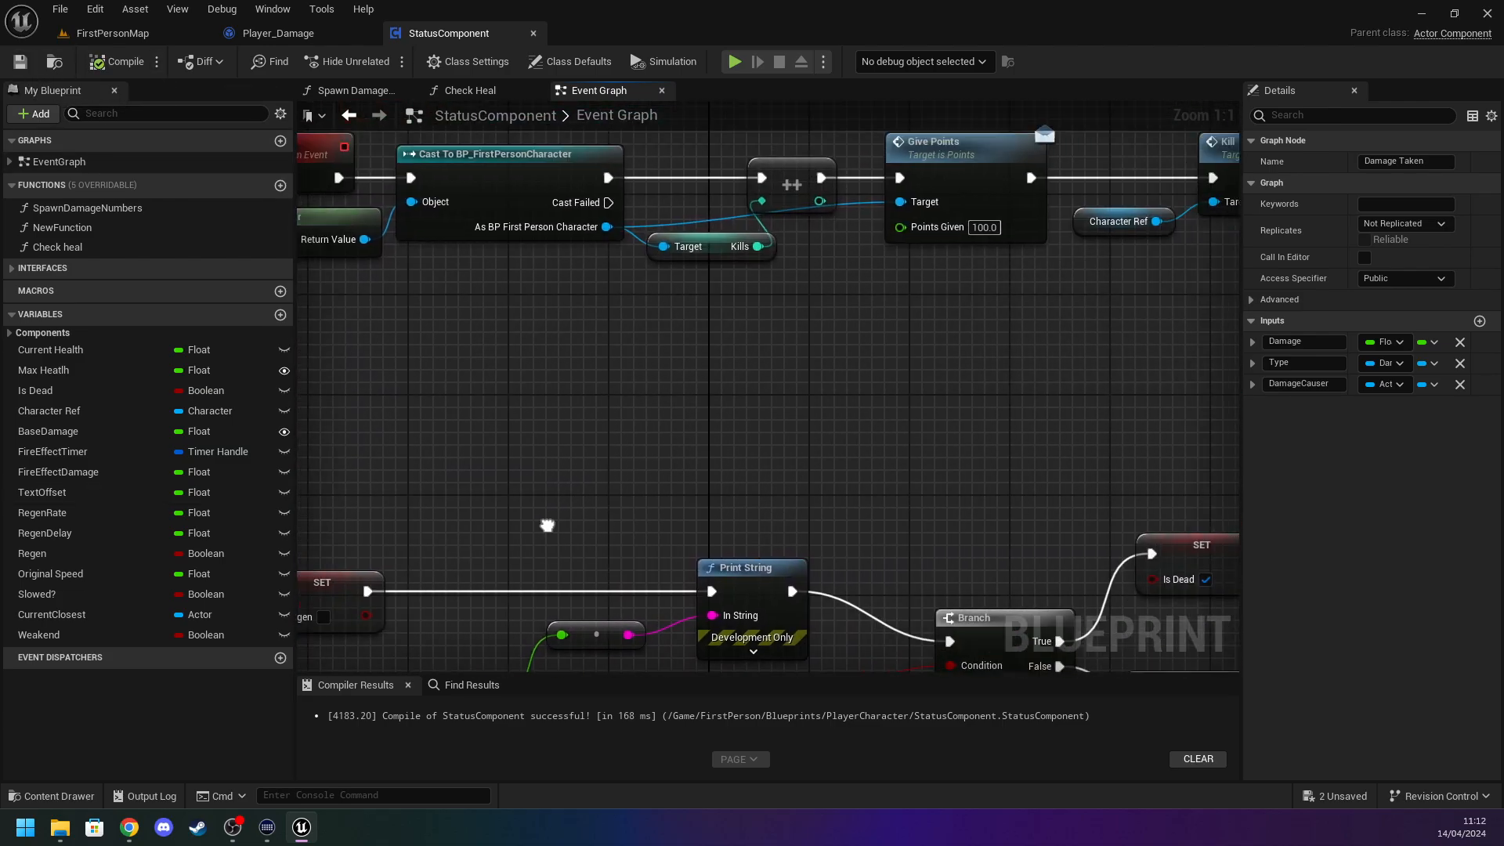
right_click_drag(623, 538, 302, 420)
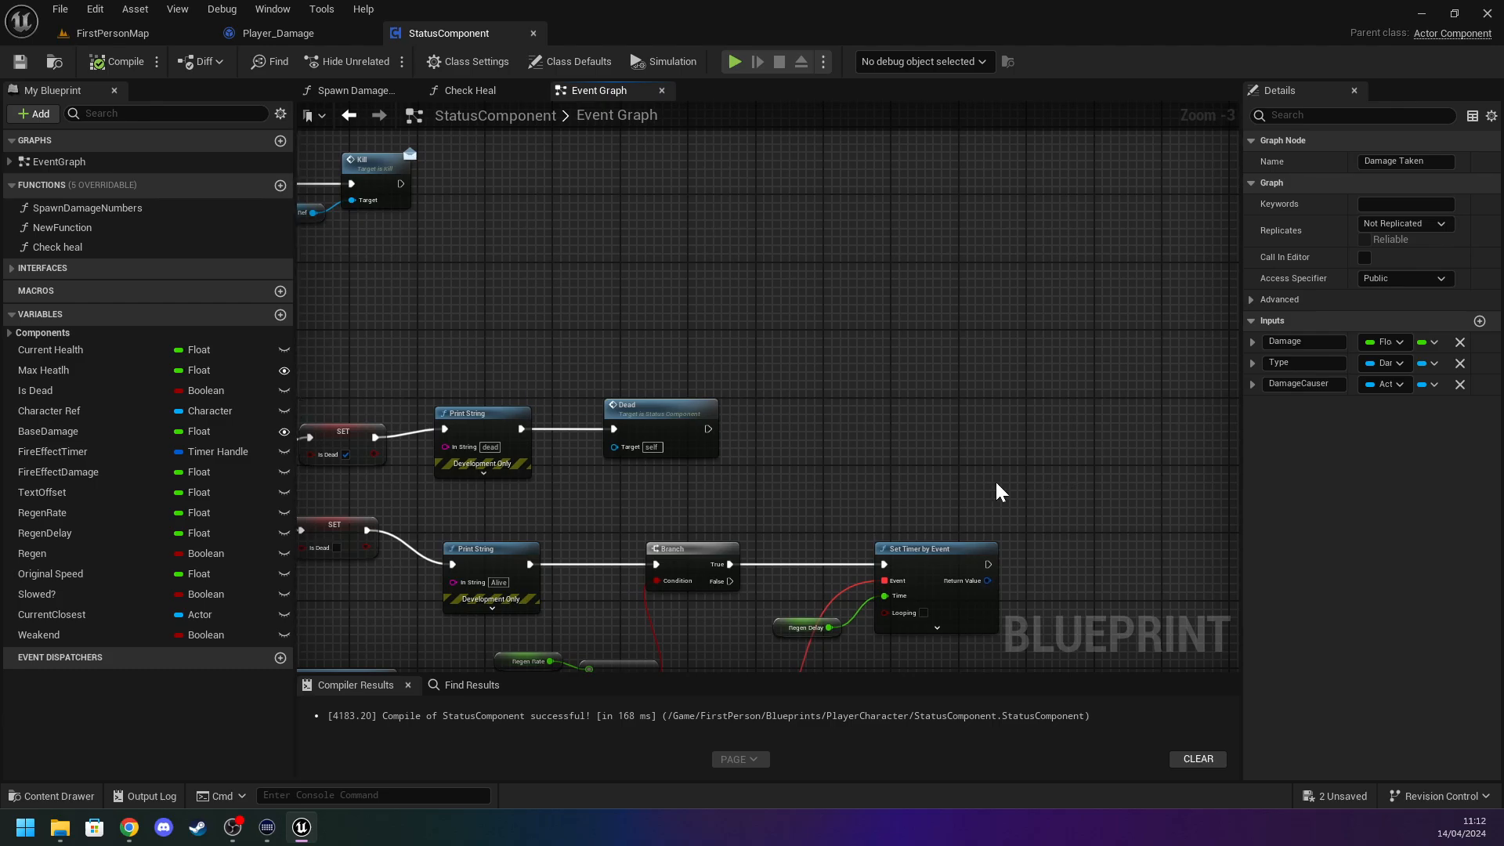
right_click_drag(1007, 497, 768, 301)
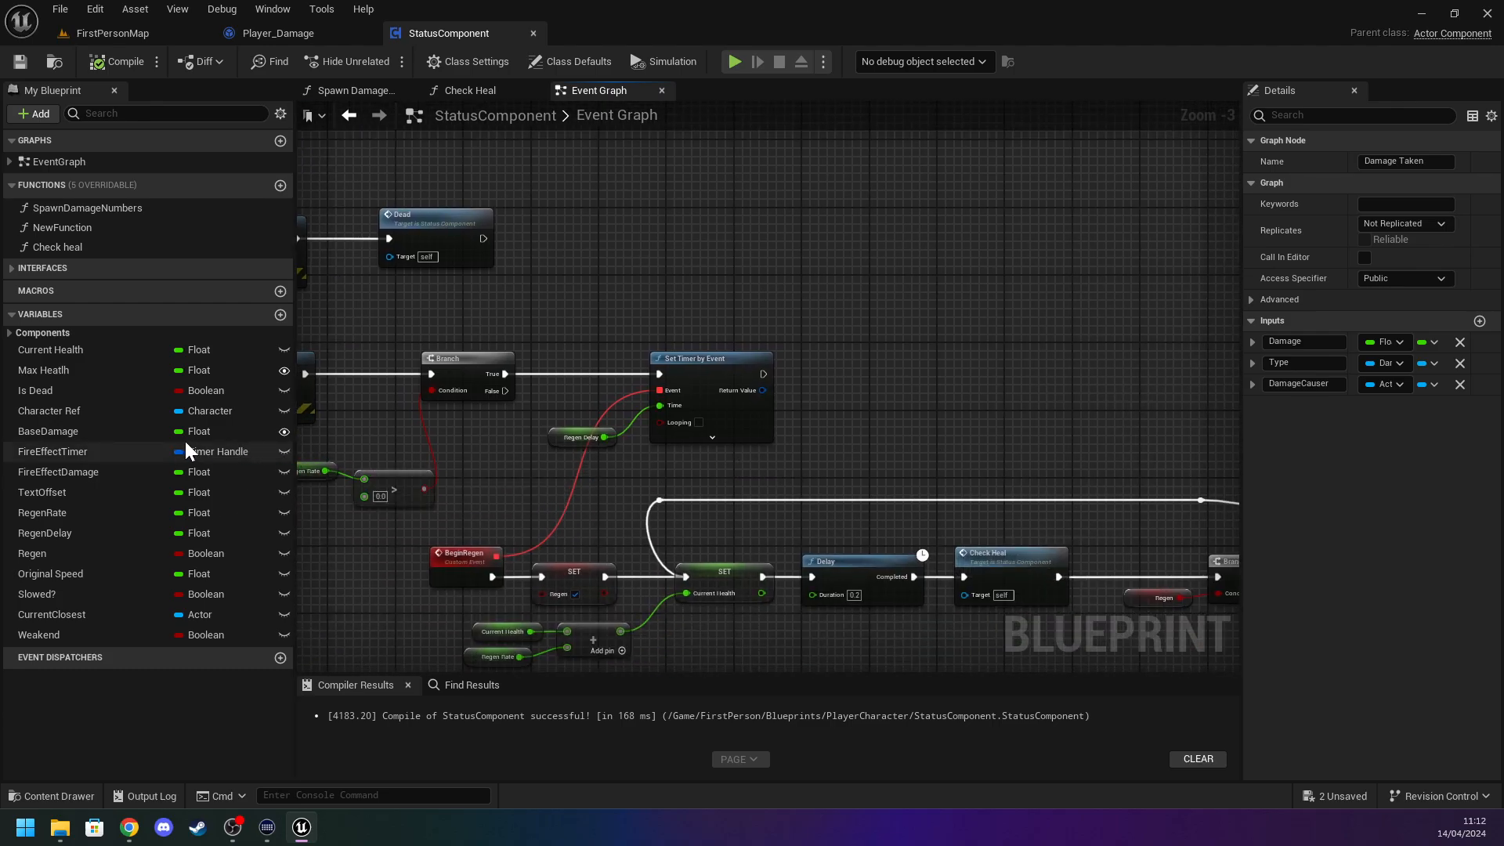
mouse_move(659, 534)
right_mouse_down()
mouse_move(576, 306)
mouse_move(524, 313)
mouse_move(495, 392)
mouse_move(795, 621)
right_mouse_up()
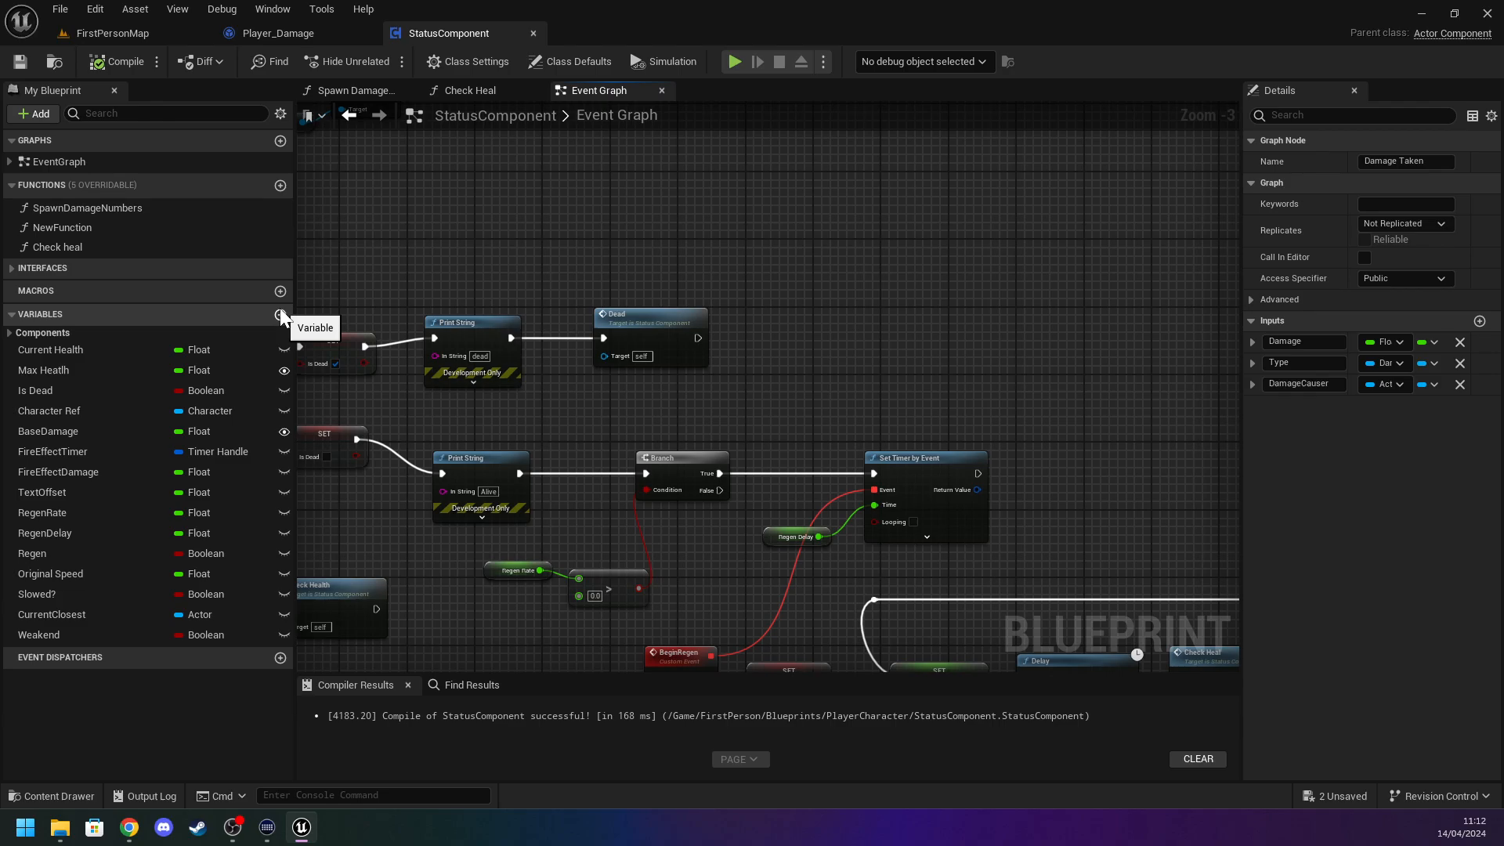
left_click(74, 436)
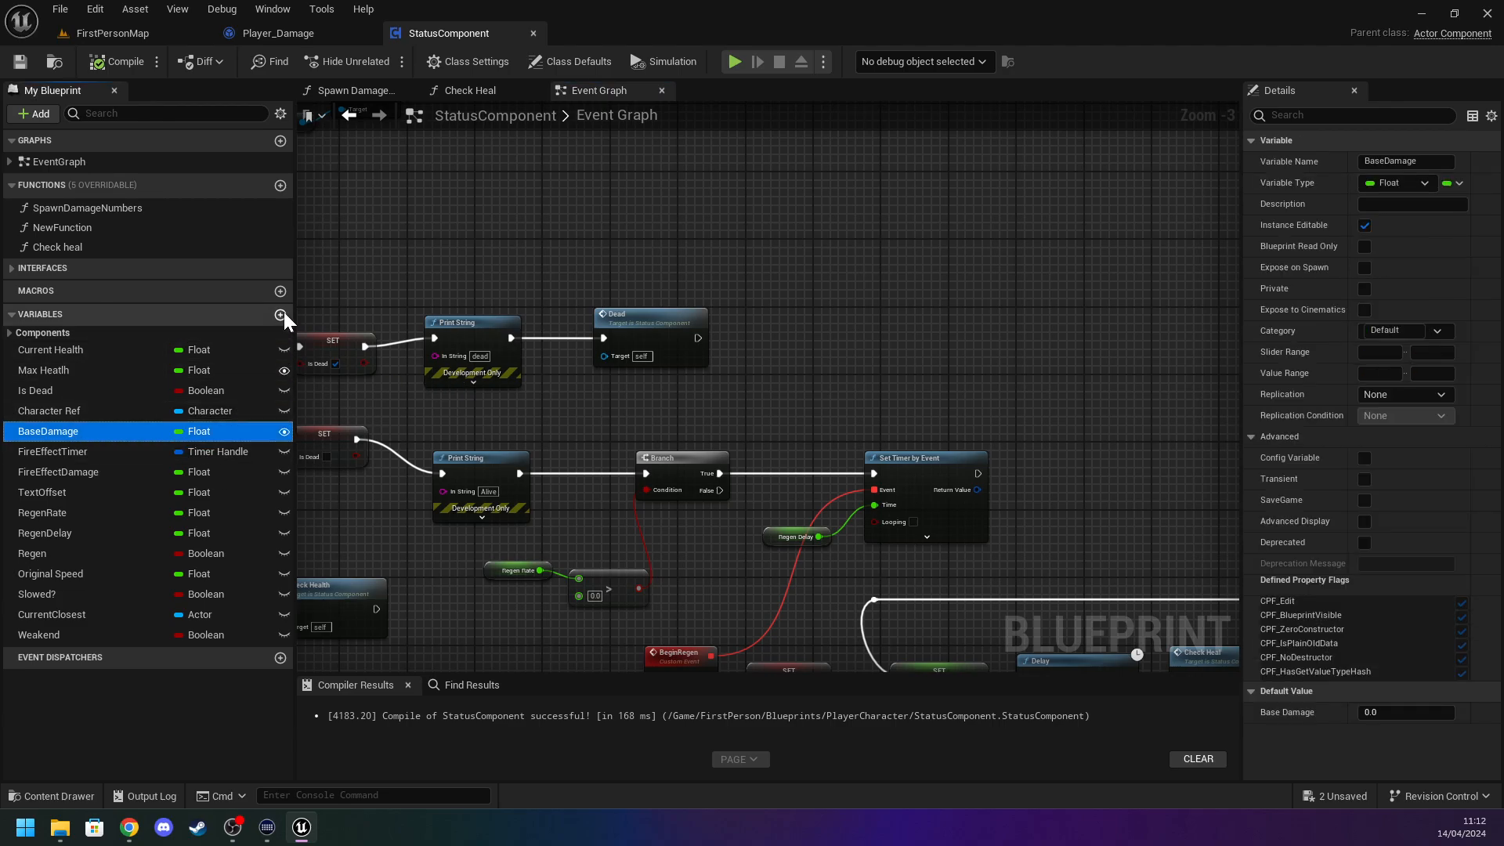
scroll(529, 431, "down", 5)
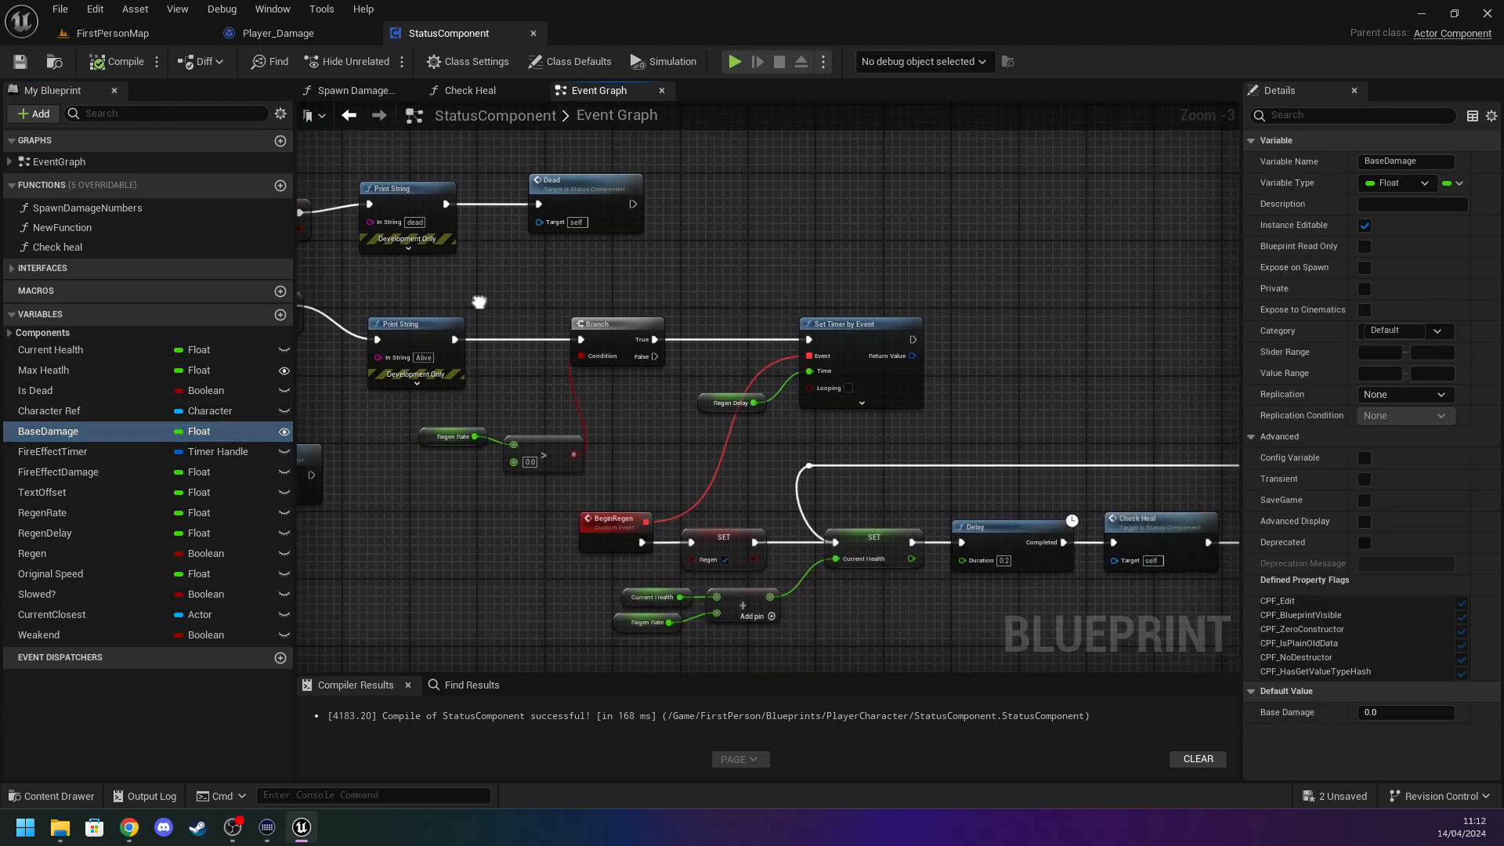
scroll(552, 332, "up", 4)
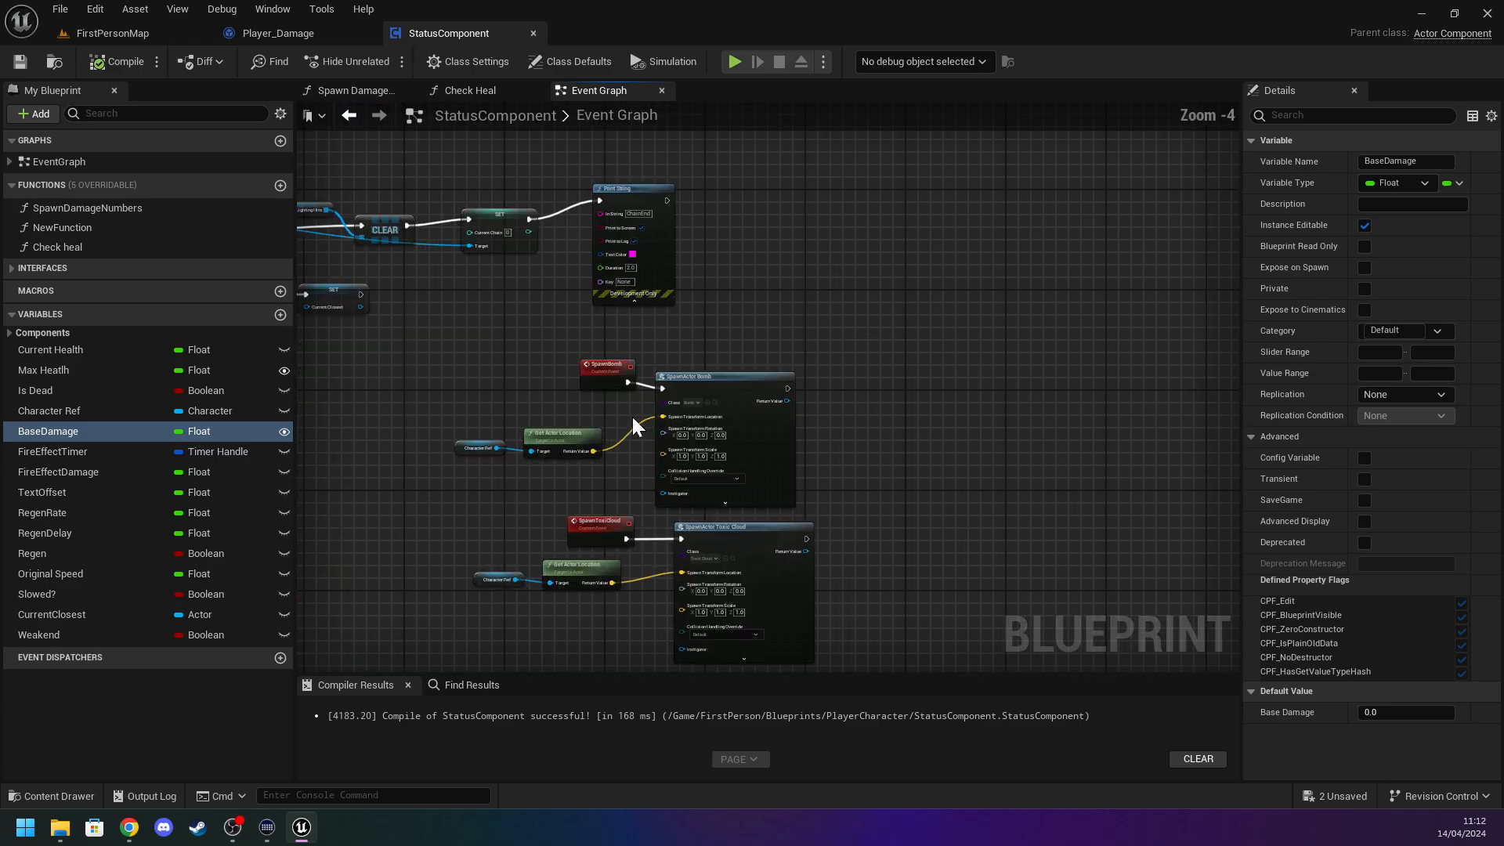
Align the SET Weakend node with the WeaknessStart event so their execution wire runs straight.
right_click_drag(640, 401, 345, 533)
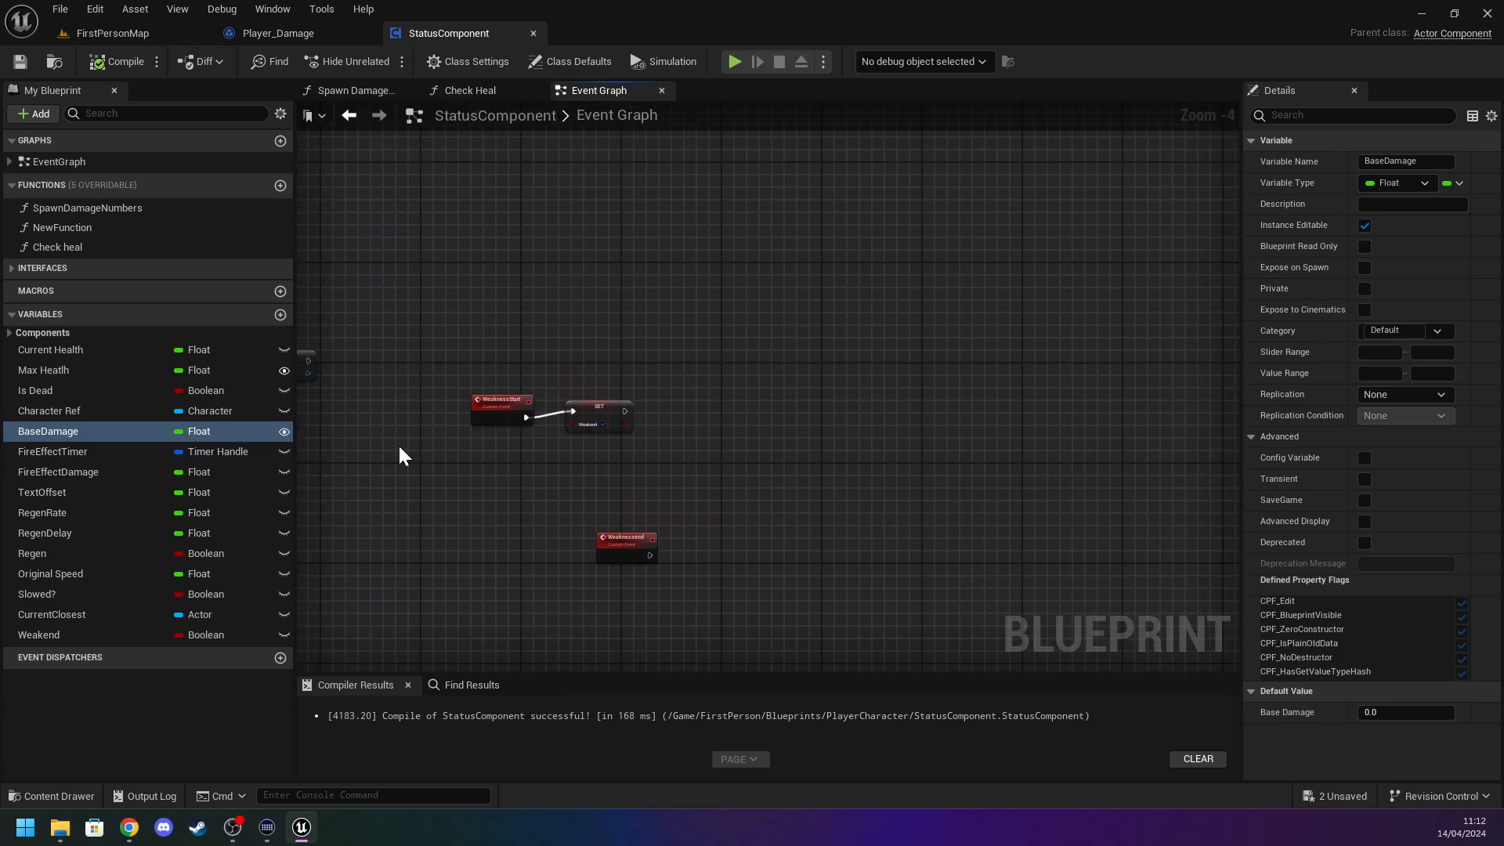
scroll(624, 450, "up", 4)
left_click(570, 381)
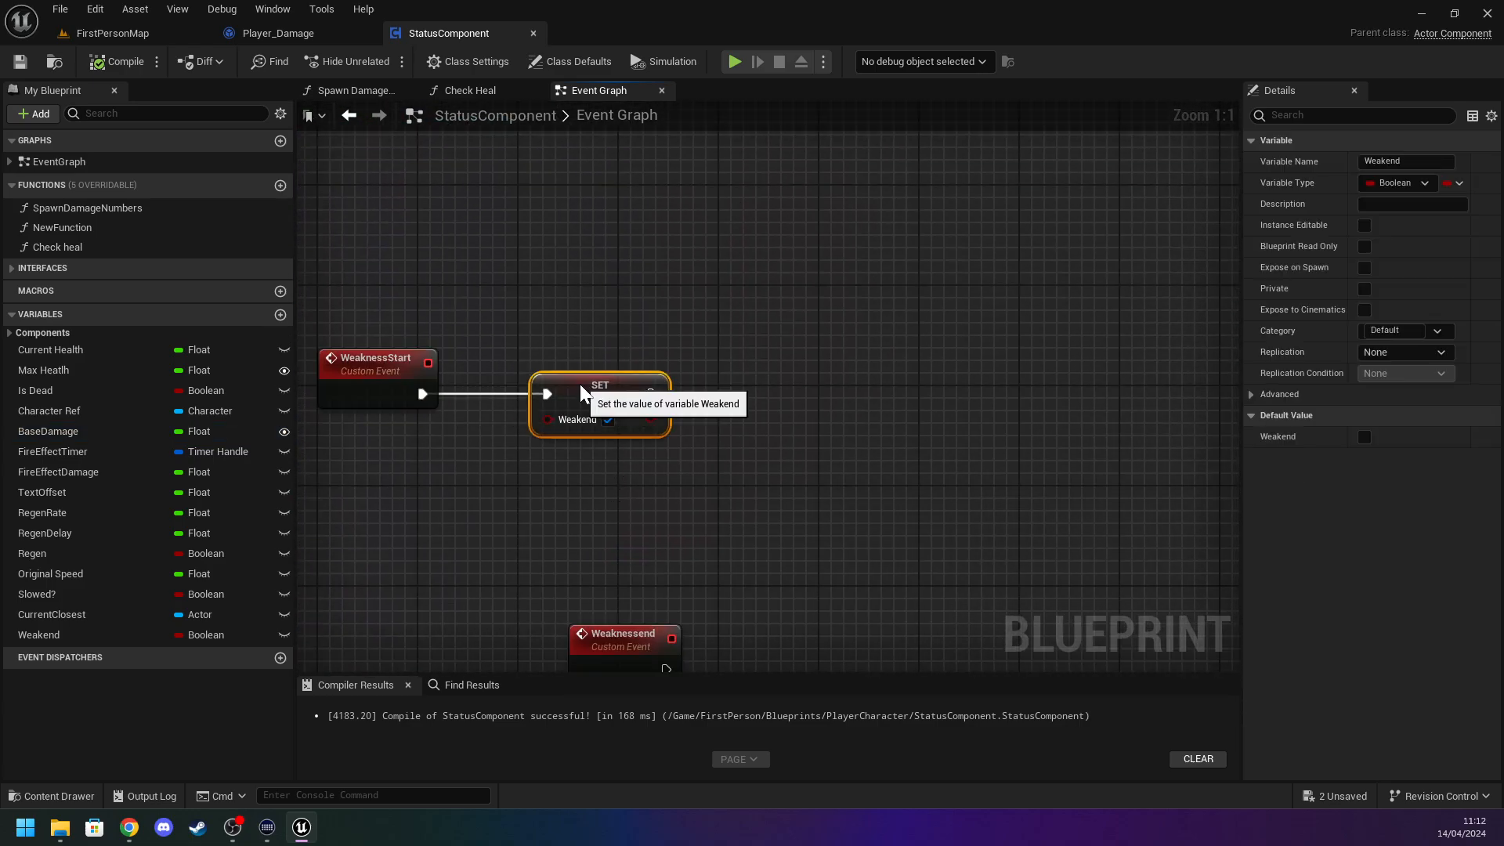
left_click(733, 404)
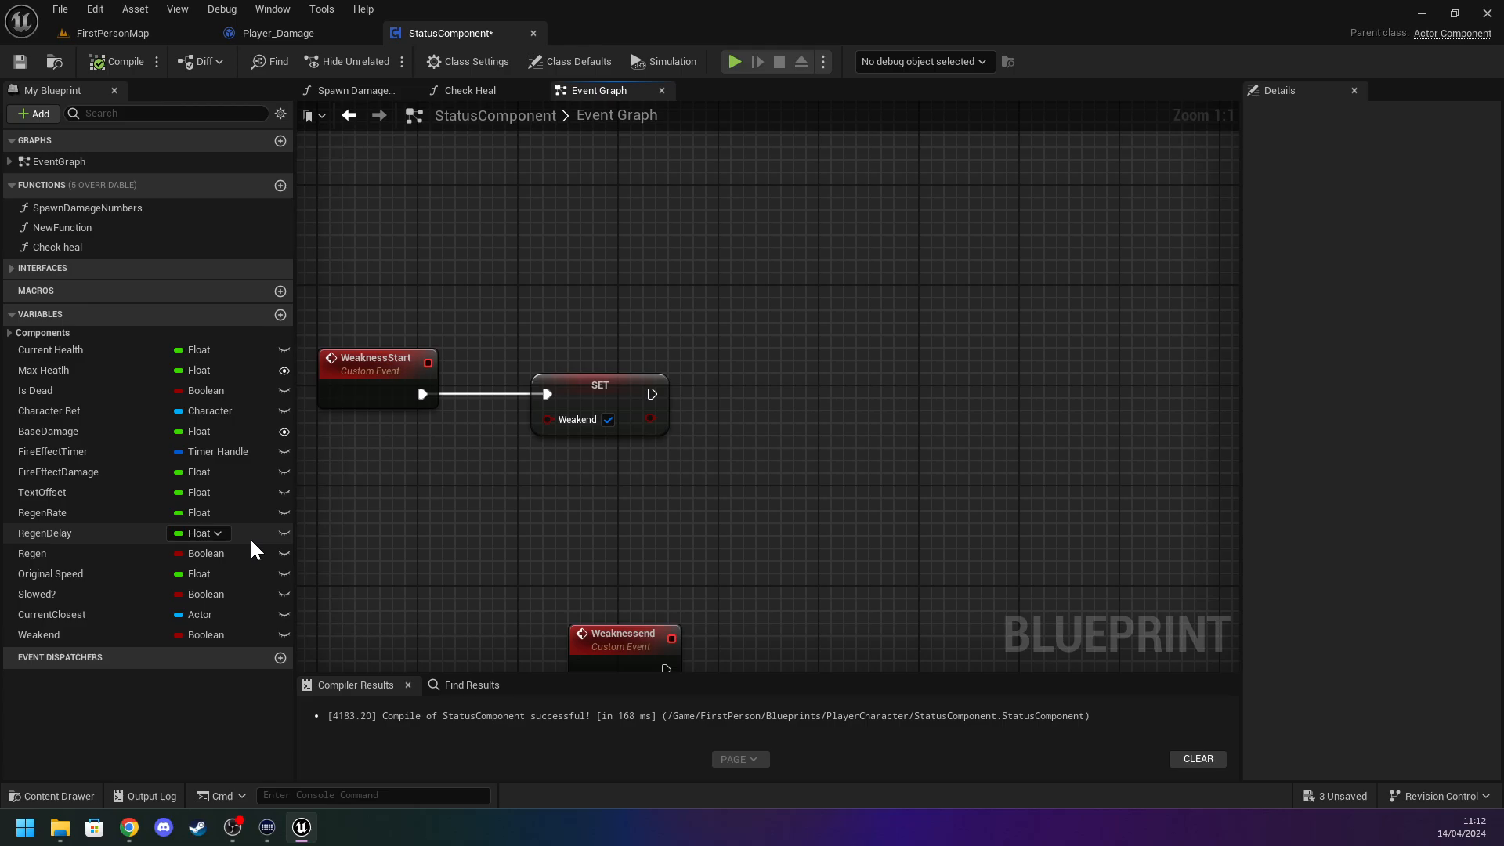
Inspect the BaseDamage variable's details while viewing the WeaknessStart and Weaknessend events.
right_click(416, 480)
left_click(498, 469)
right_click_drag(498, 455, 424, 463)
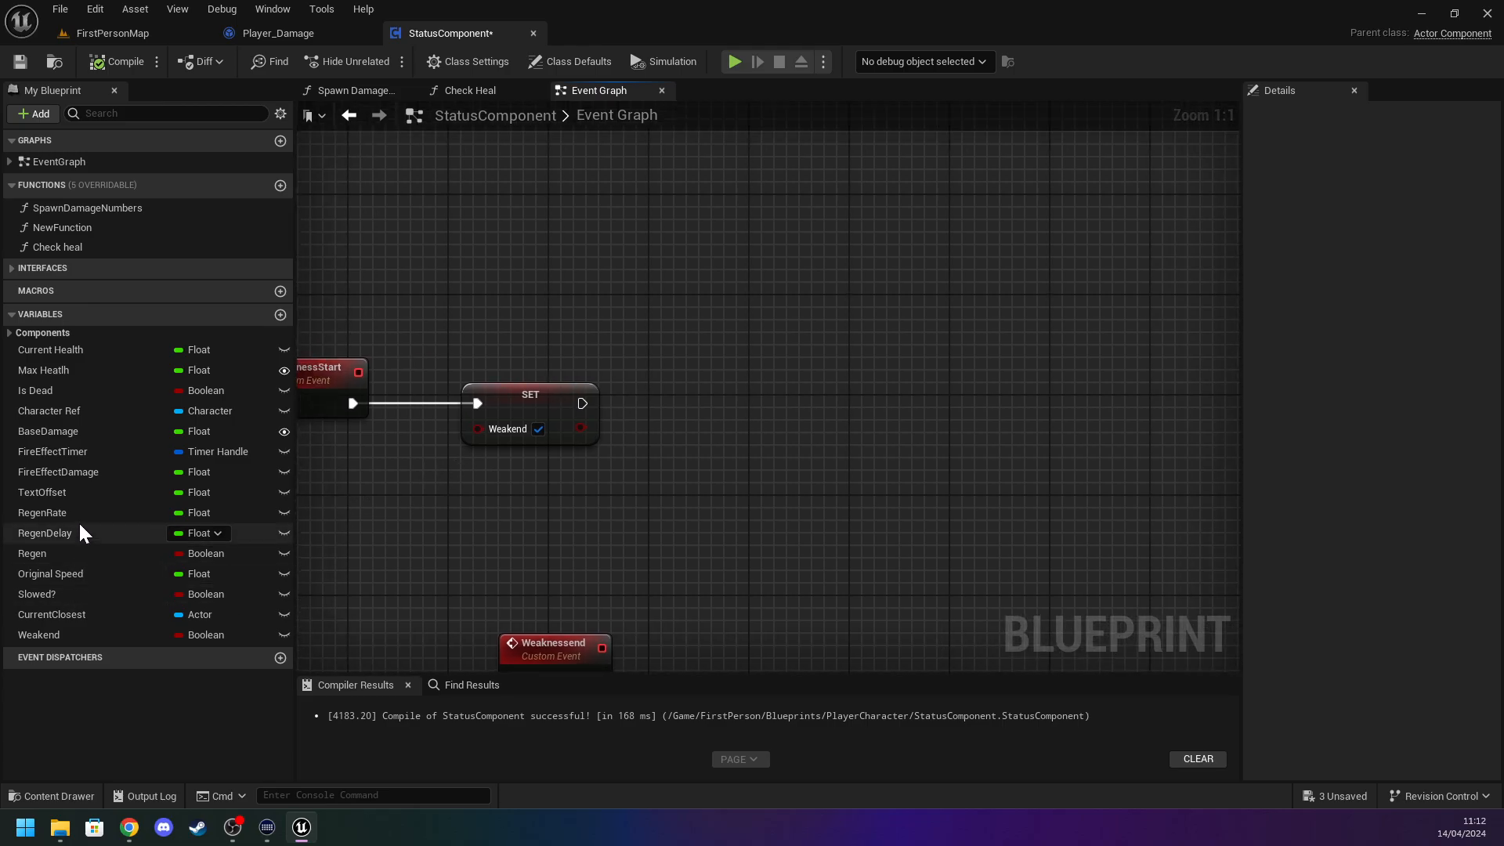
left_click(77, 427)
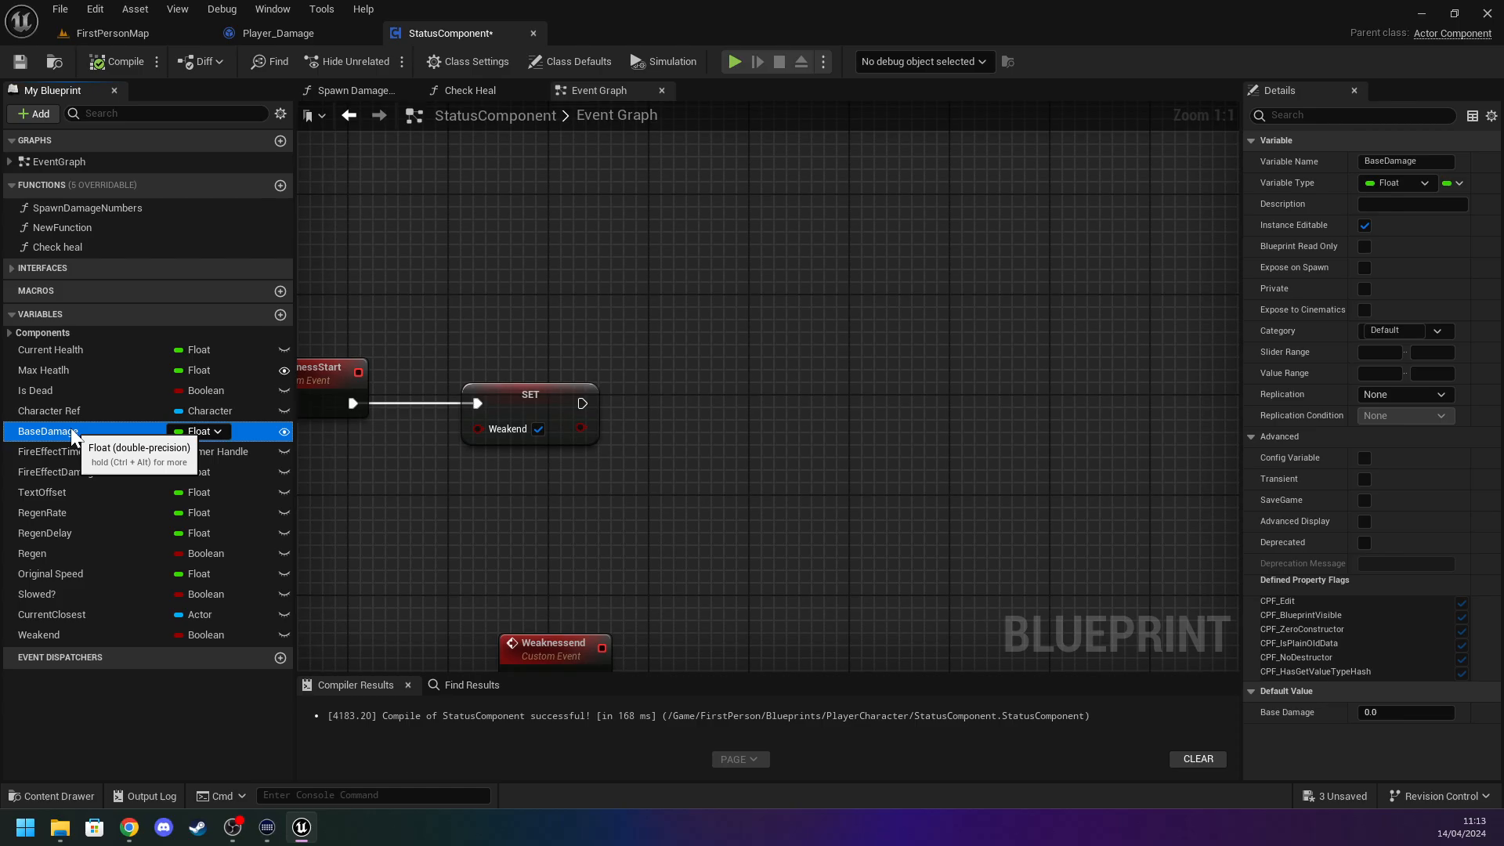
Rename the BaseDamage variable as Damage, and compile and save the blueprint.
left_click(71, 431)
type("3")
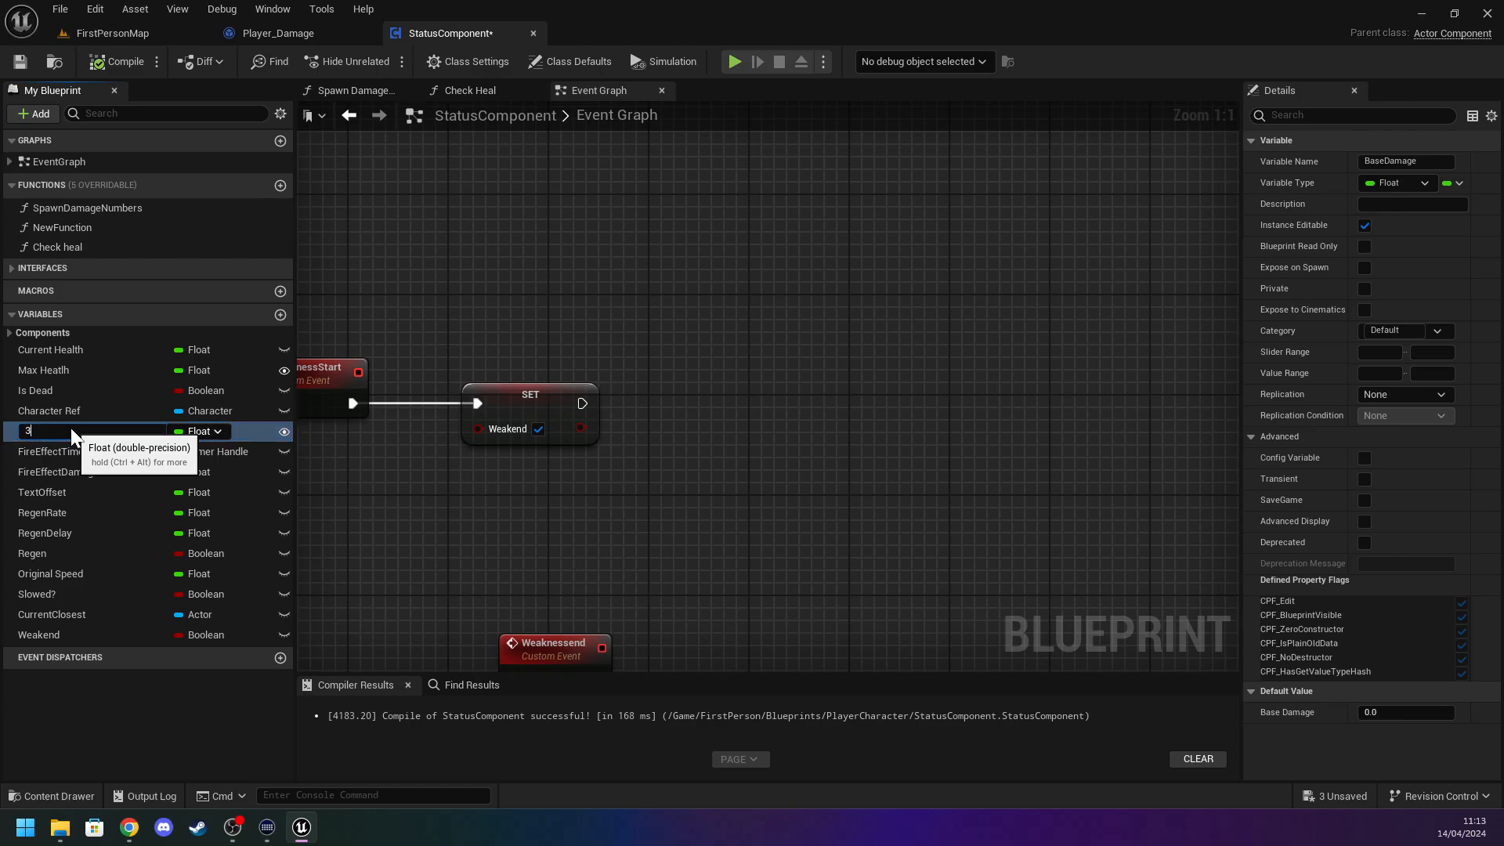
key("BackSpace")
type("Damage")
key("Return")
left_click(32, 63)
Add an instance-editable Float variable named BaseDamage, and compile and save the blueprint.
left_click(281, 314)
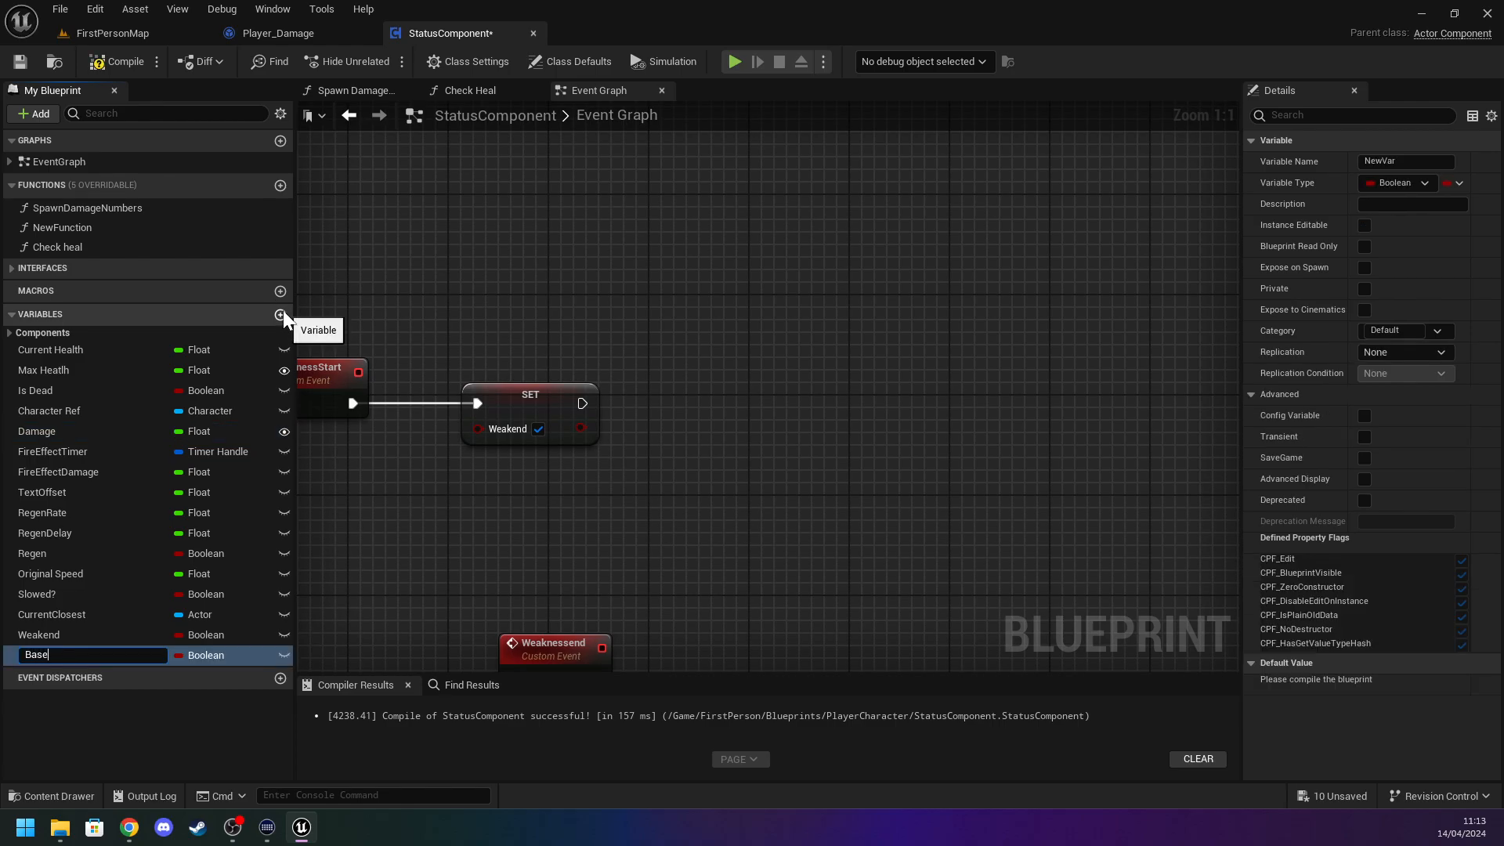
type("BaseDamage")
key("Return")
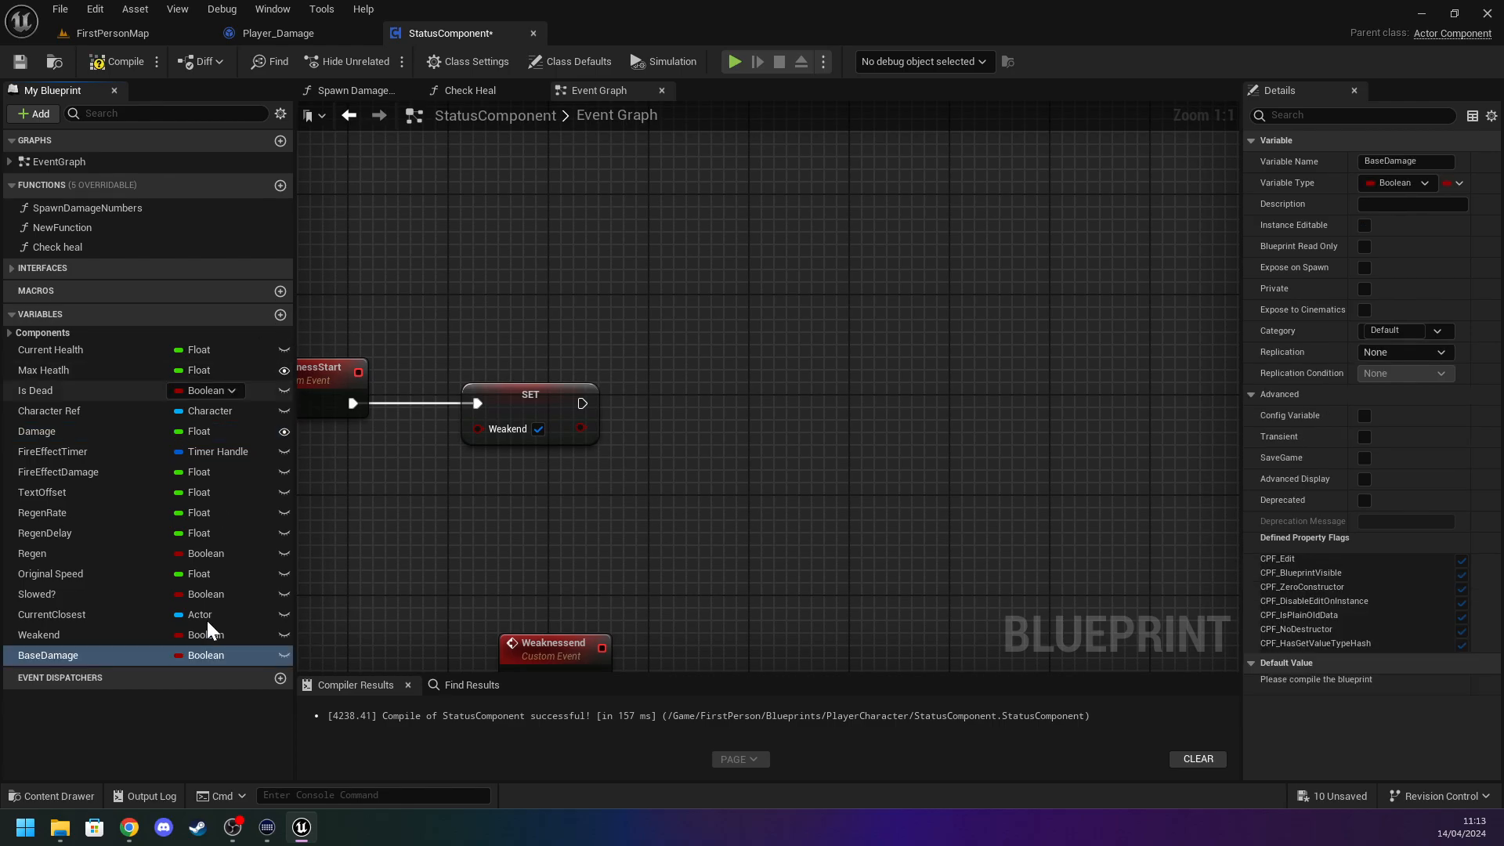
left_click(206, 655)
left_click(249, 406)
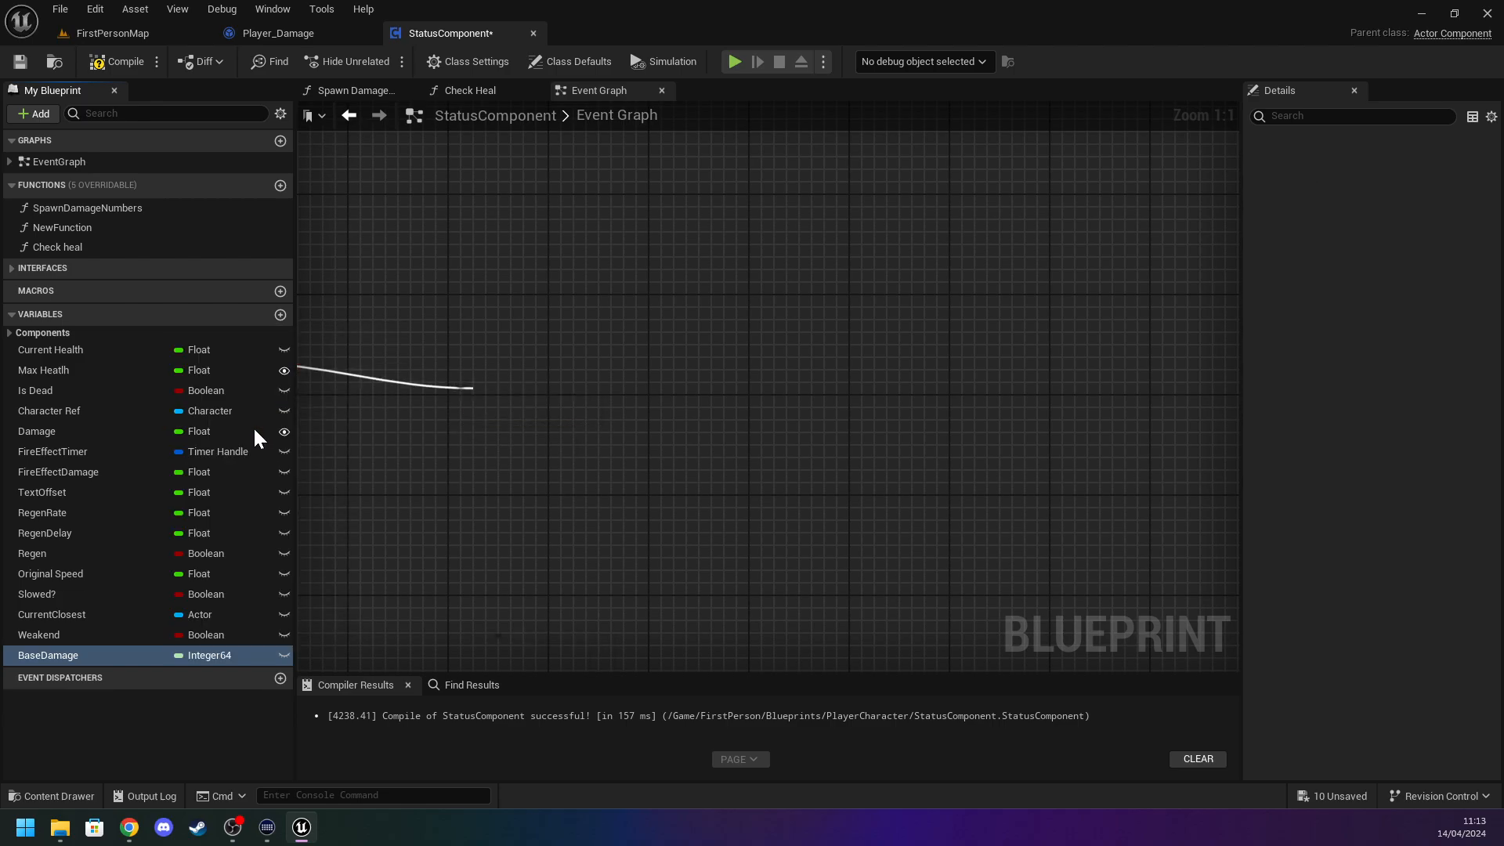
left_click(233, 650)
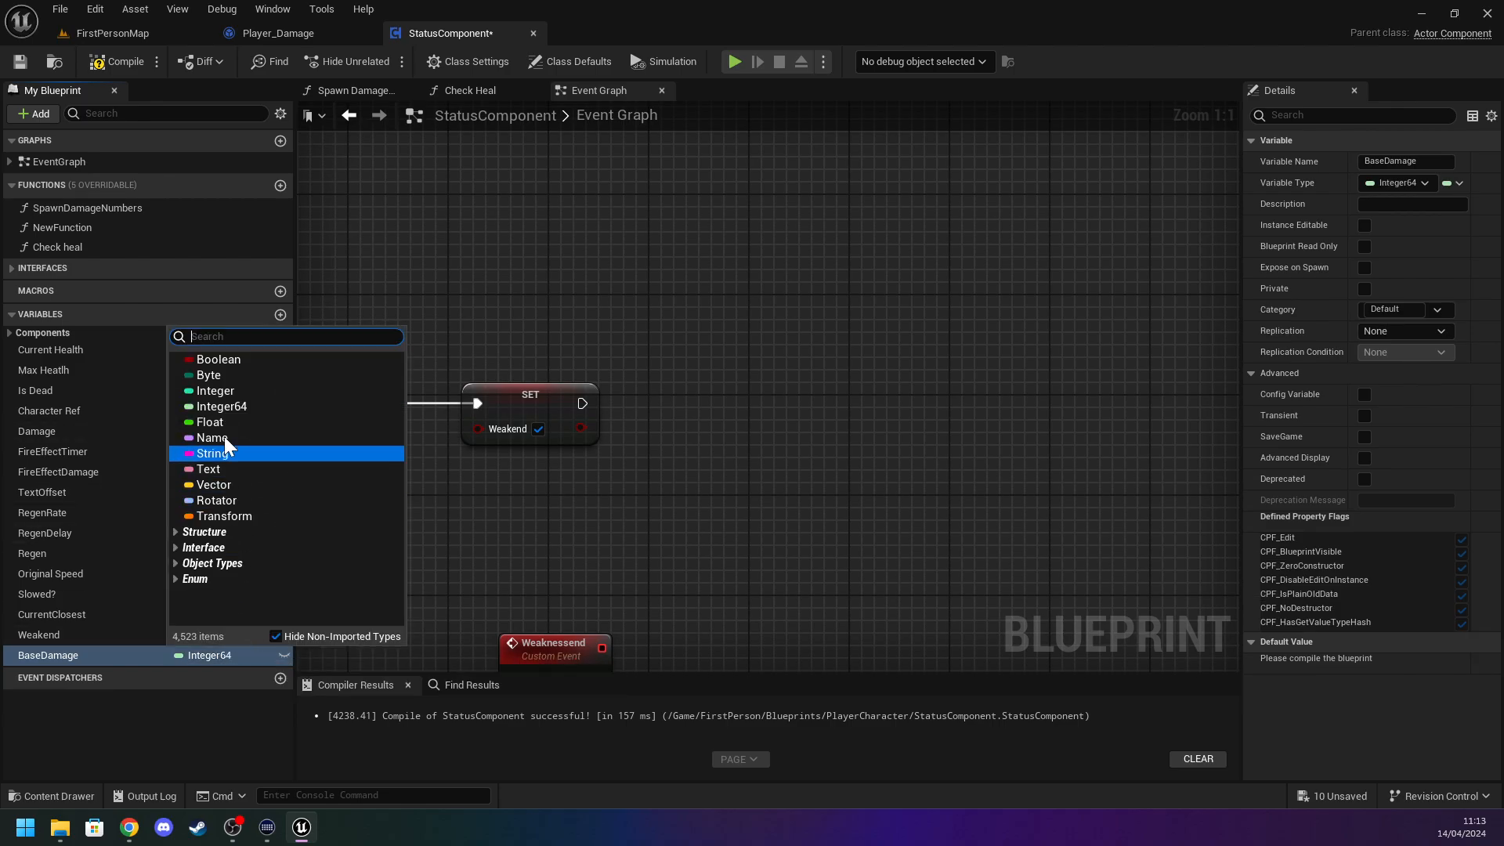
left_click(224, 422)
left_click(285, 655)
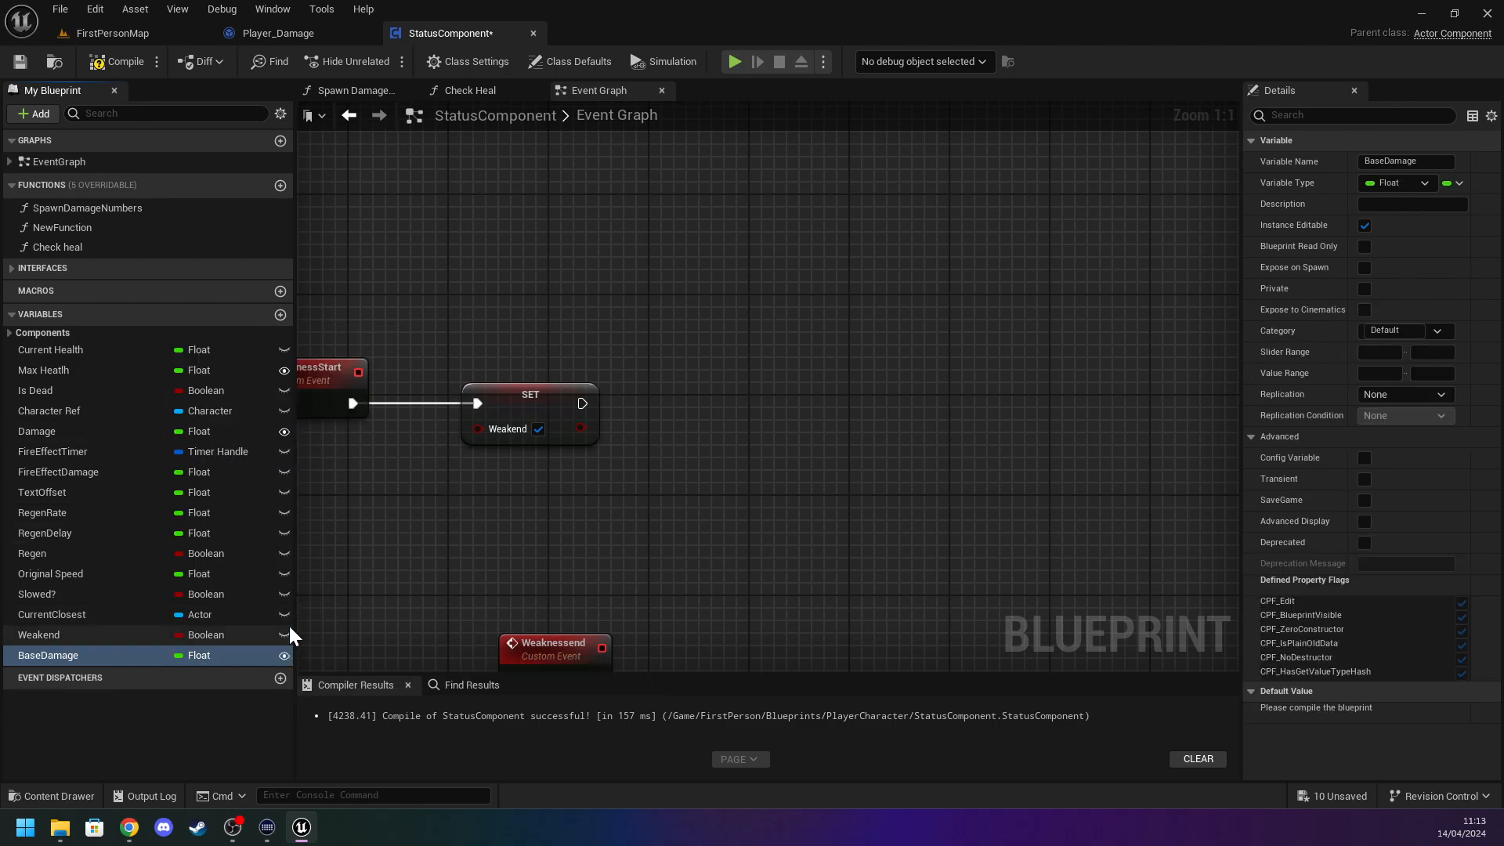
left_click(117, 61)
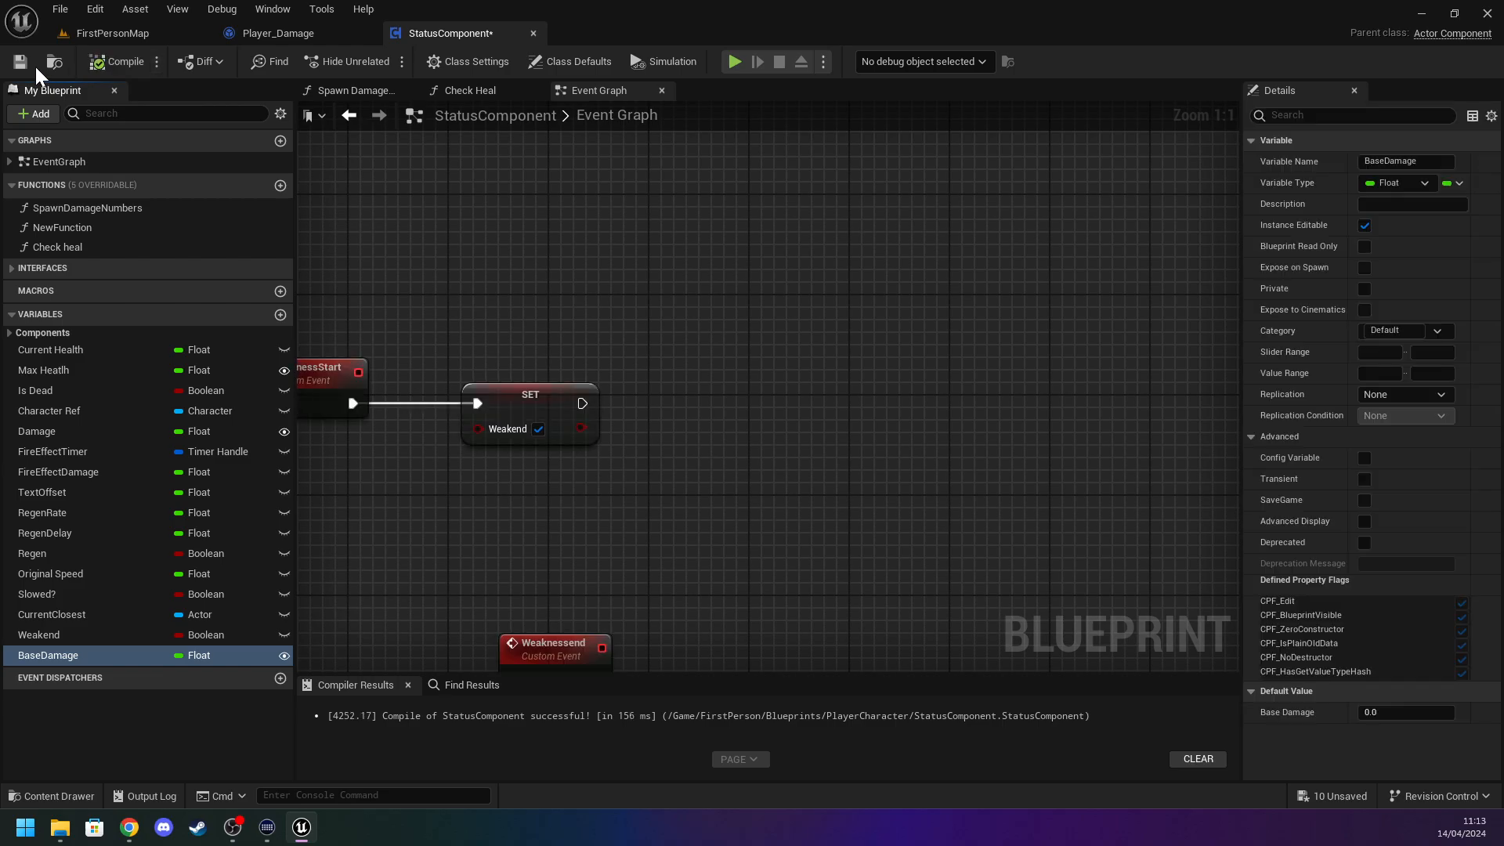
left_click(21, 62)
left_click(116, 438)
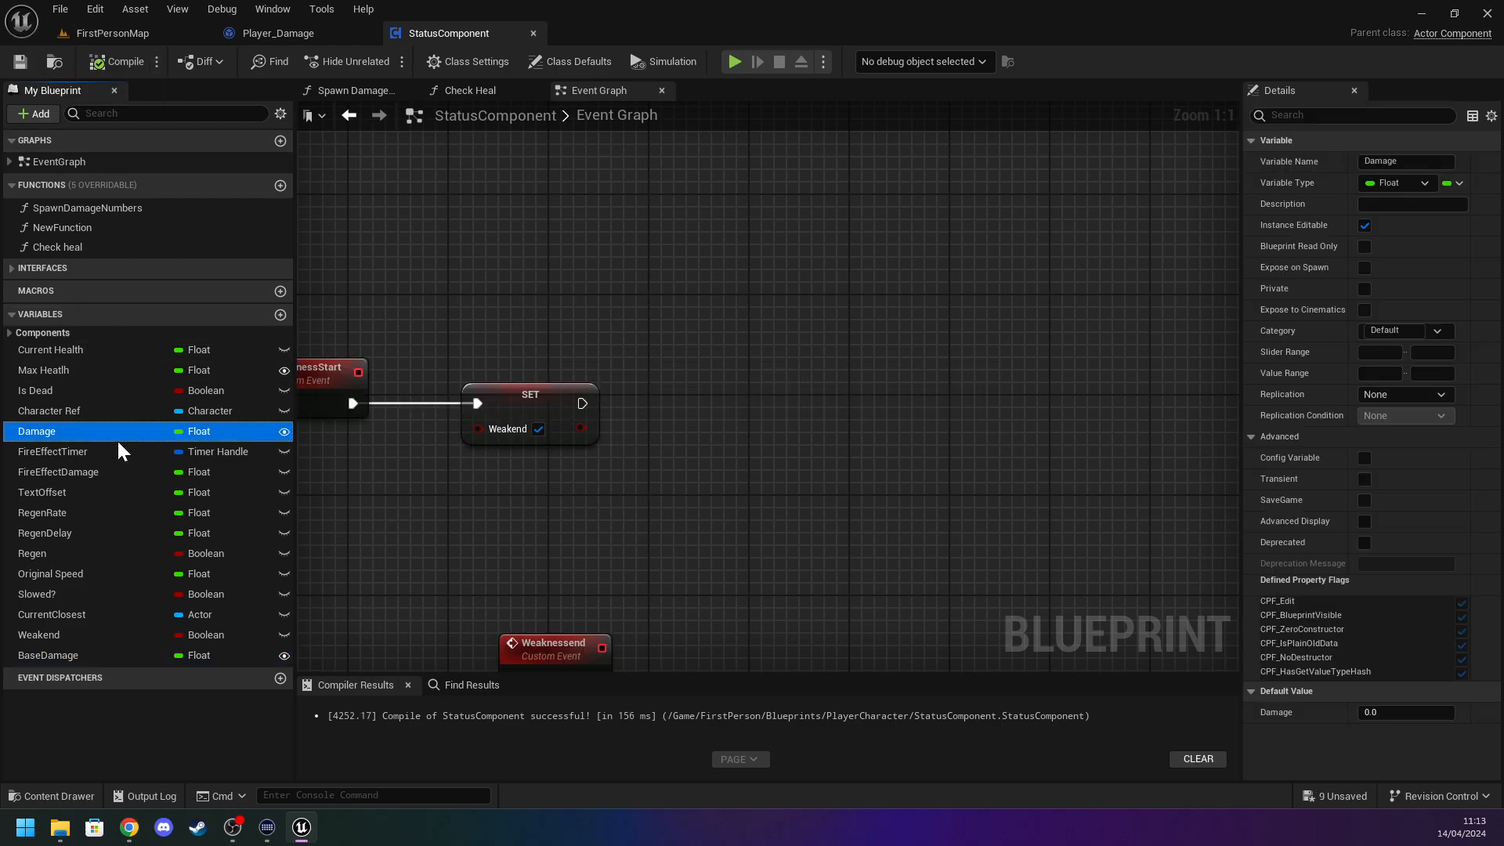
left_click(111, 641)
left_click(110, 656)
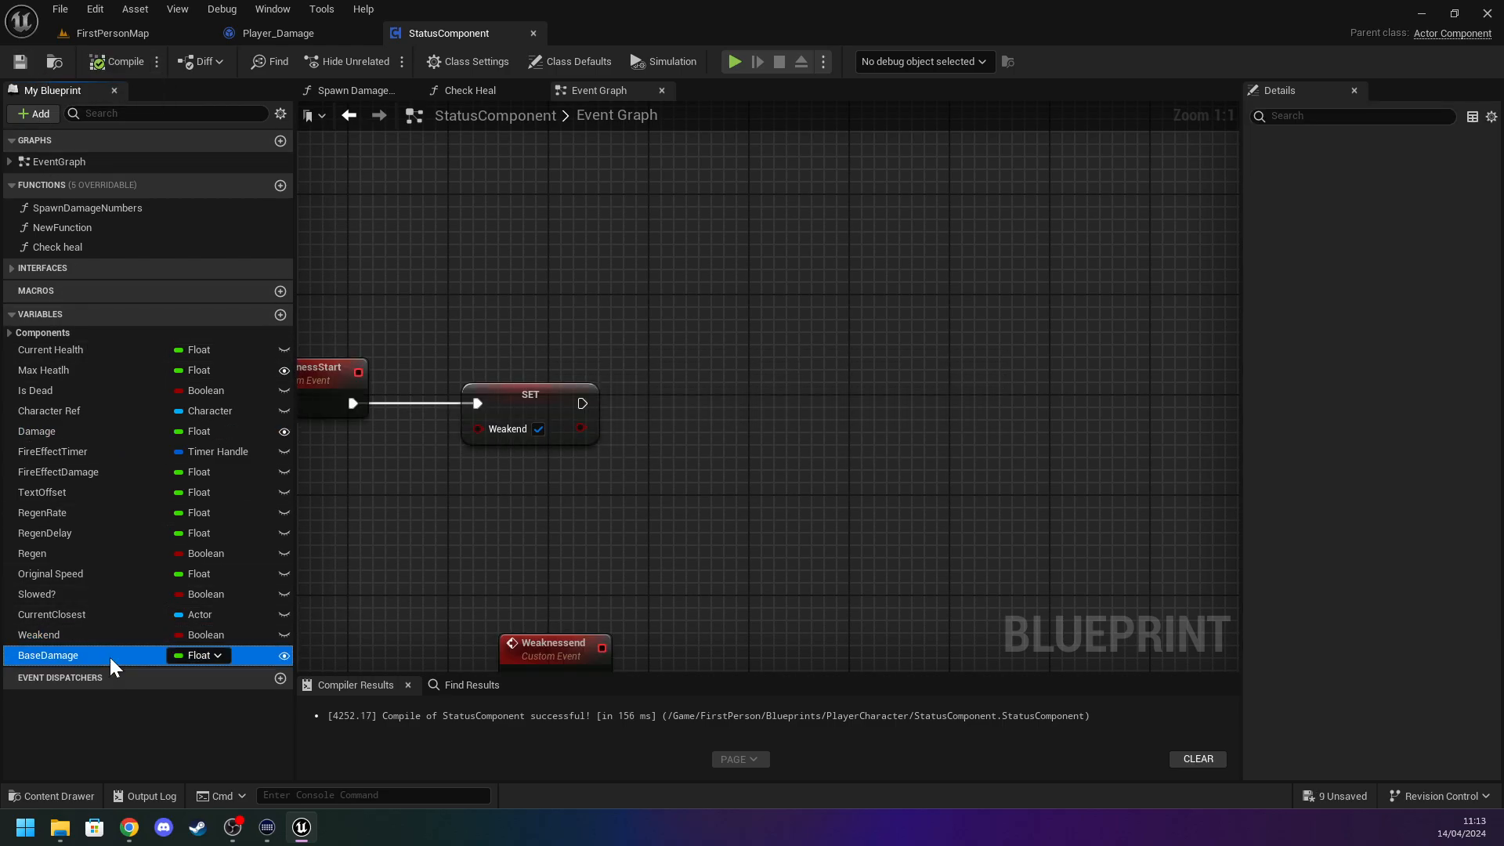
left_click_drag(74, 661, 543, 470)
left_click(669, 438)
Place a SET Damage node in line after the SET Weakend node of the WeaknessStart event.
left_click_drag(96, 431, 614, 495)
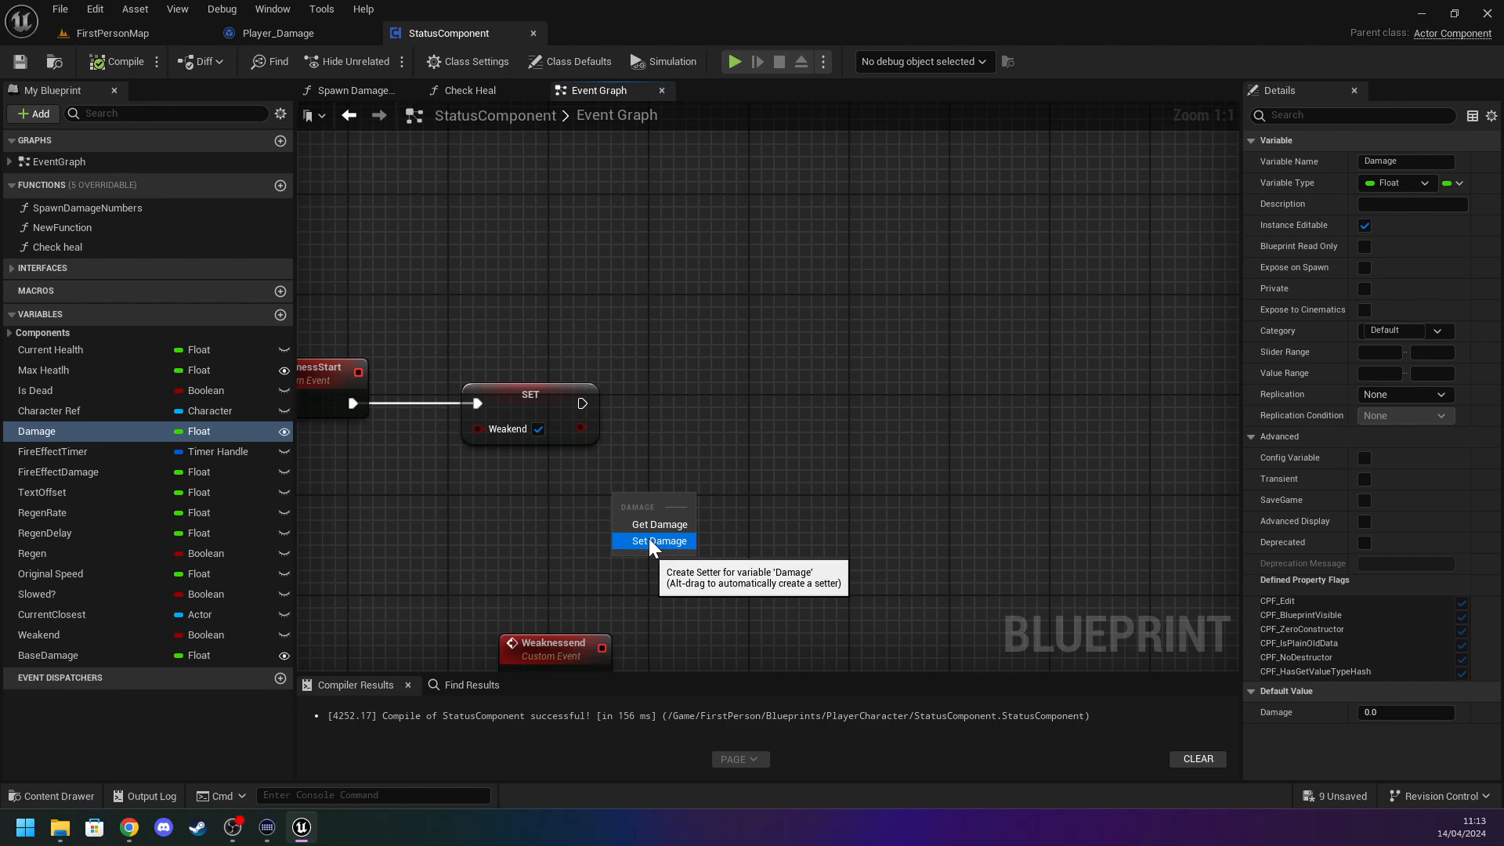
left_click(649, 540)
left_click_drag(671, 510, 933, 414)
left_click(801, 454)
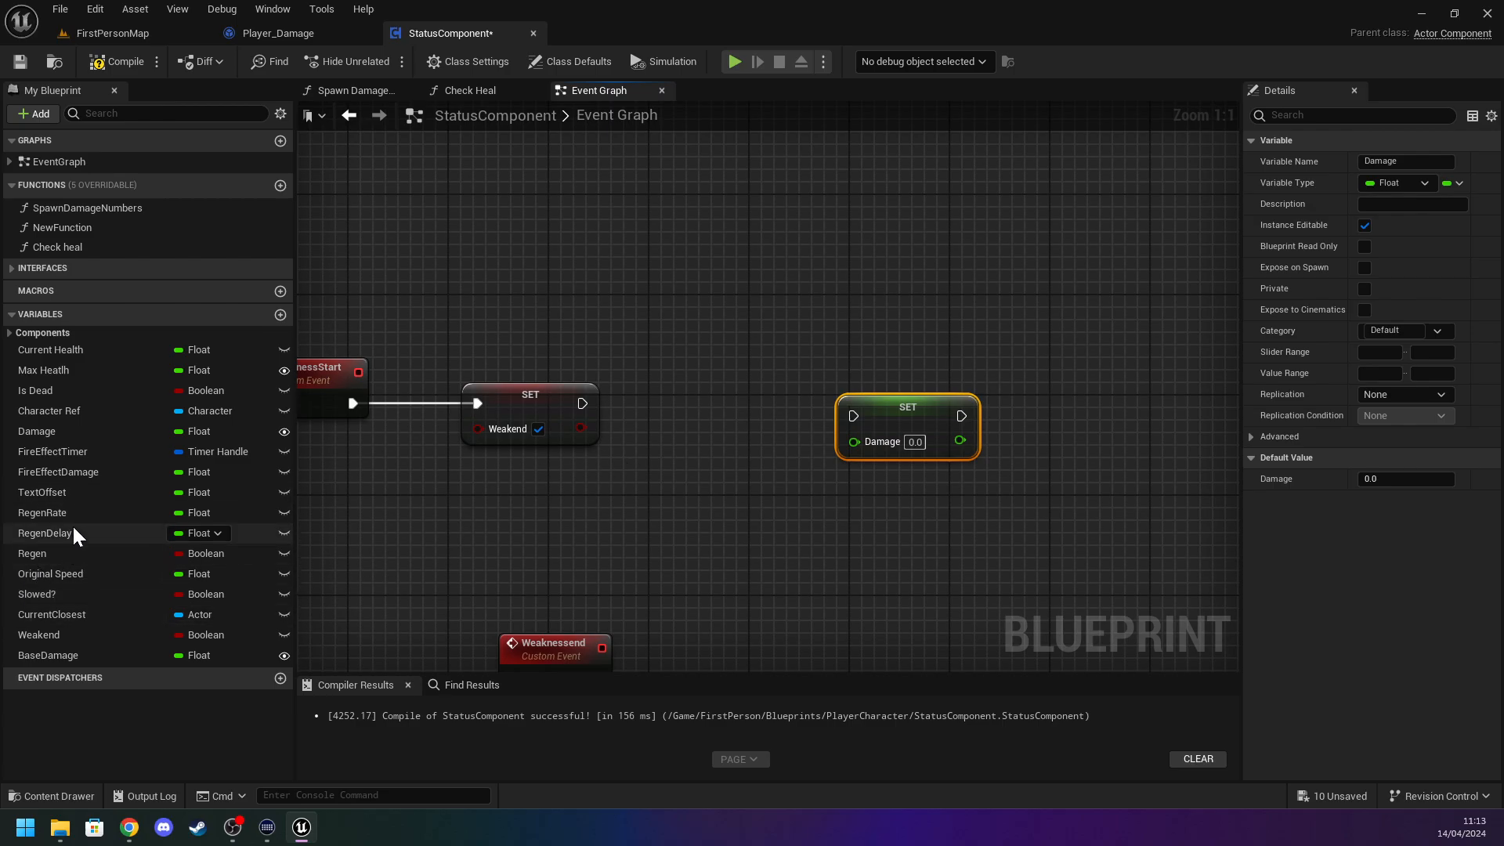
Add a Damage getter below the WeaknessStart chain and feed it into a Divide node with a divisor of 2.0.
left_click_drag(77, 431, 670, 453)
left_click(584, 505)
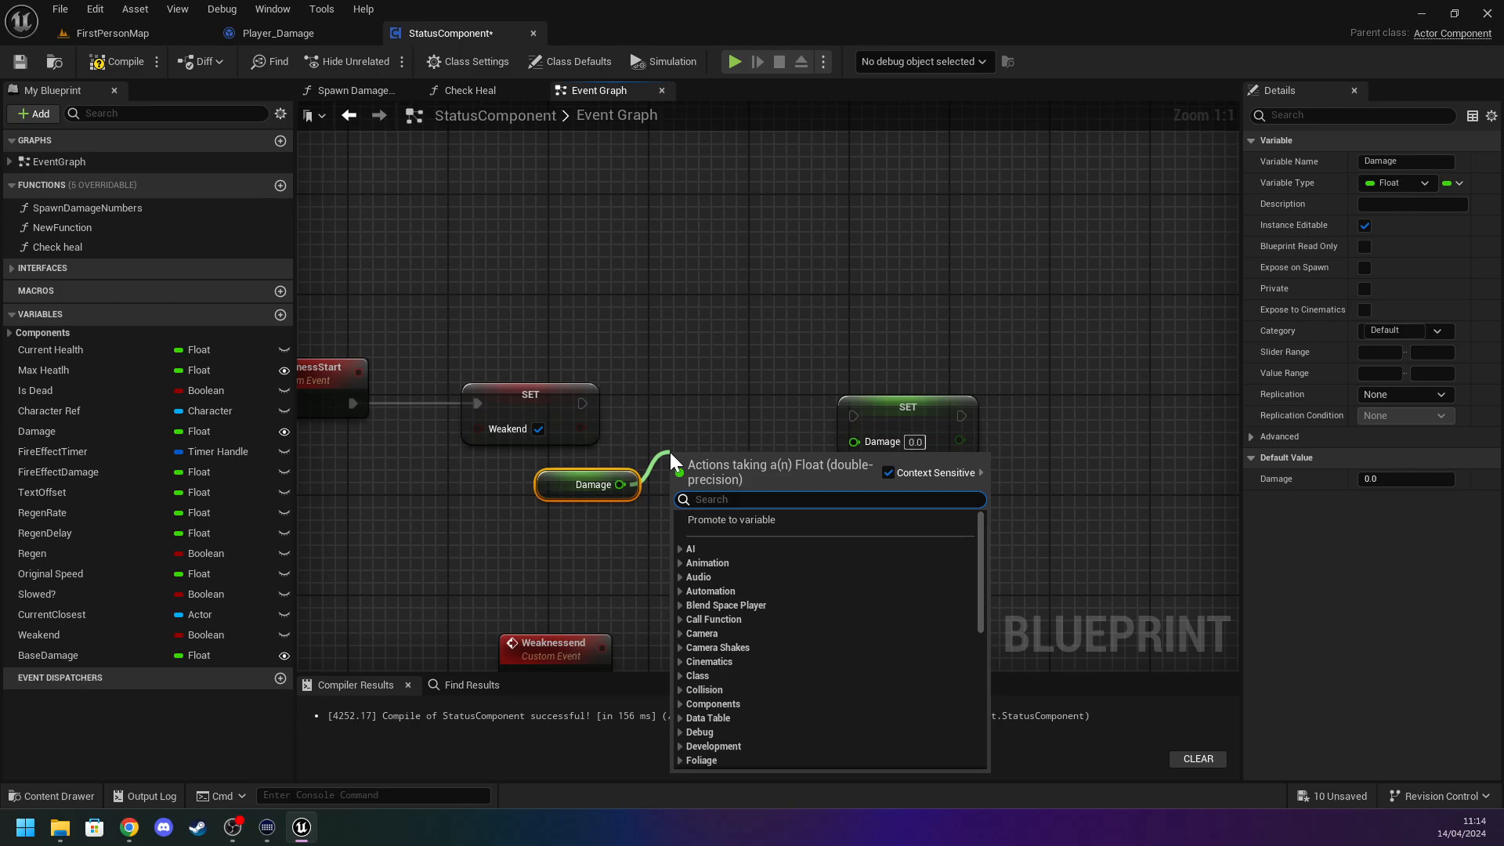
type("se")
key("BackSpace")
key("BackSpace")
type("div")
key("Return")
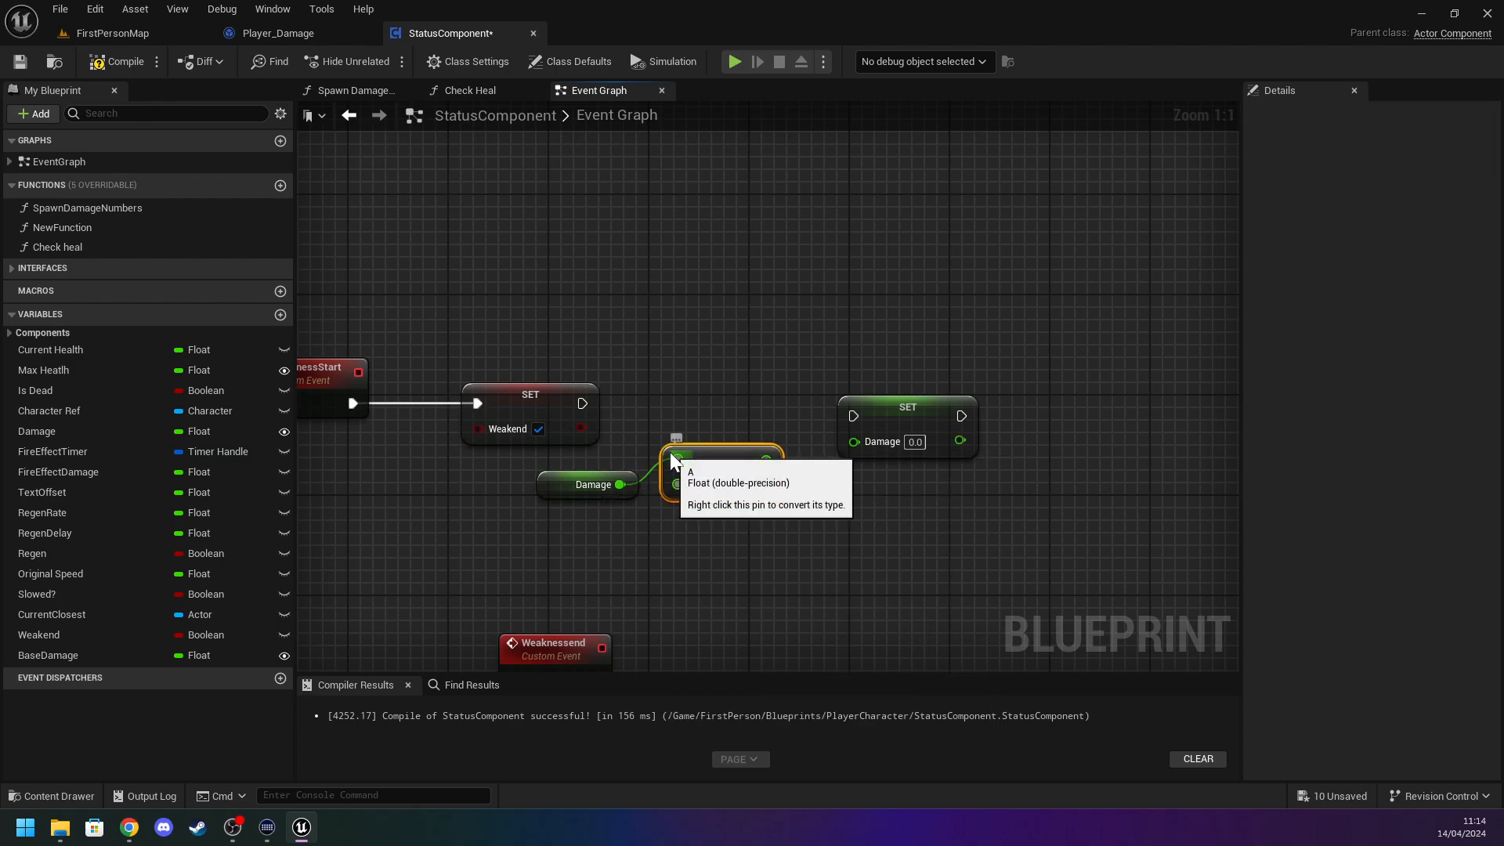
type("2")
left_click(802, 525)
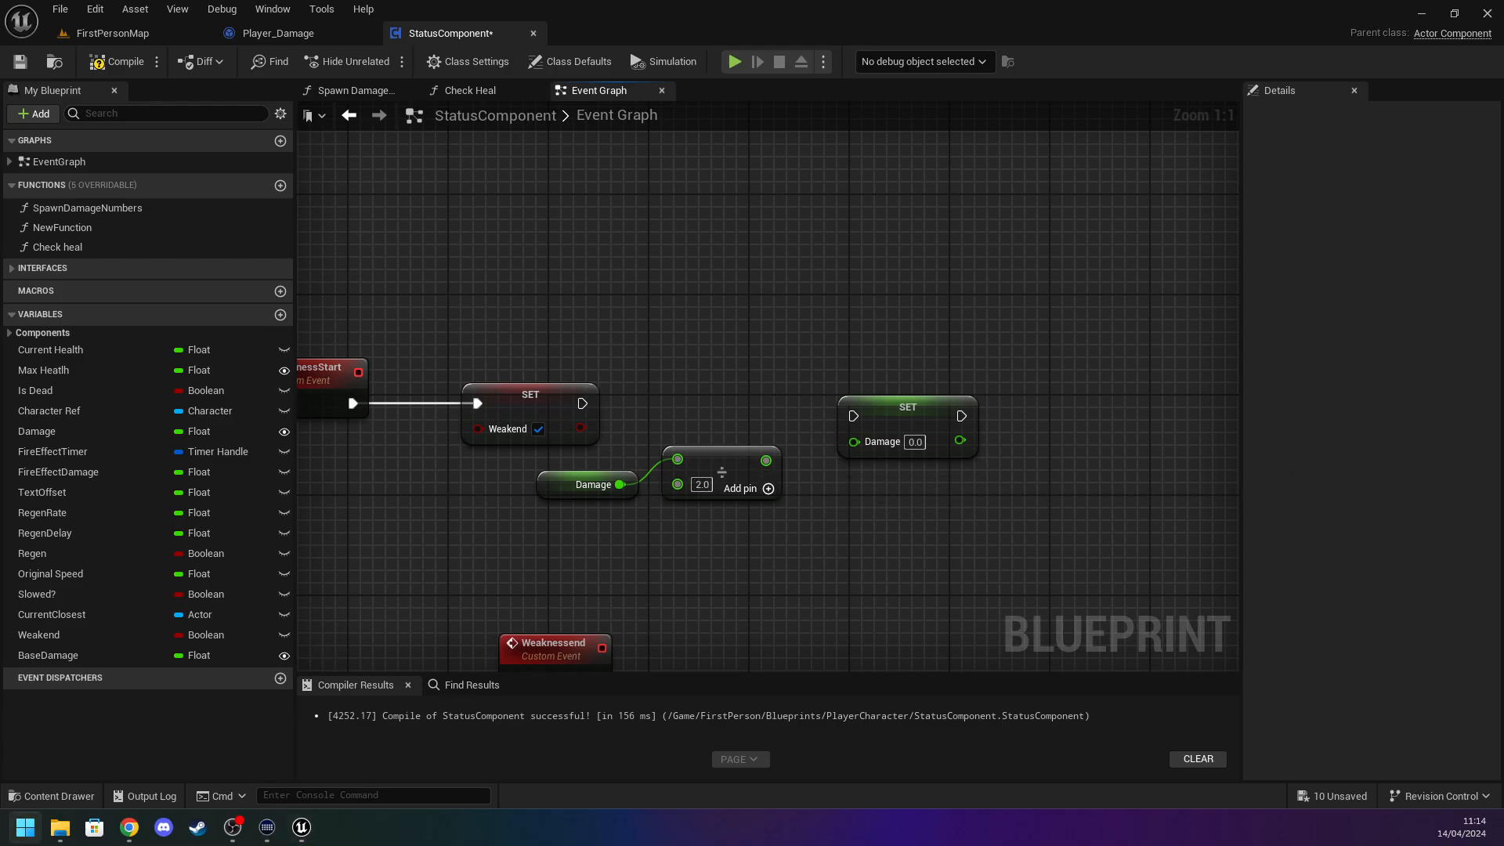
key("Return")
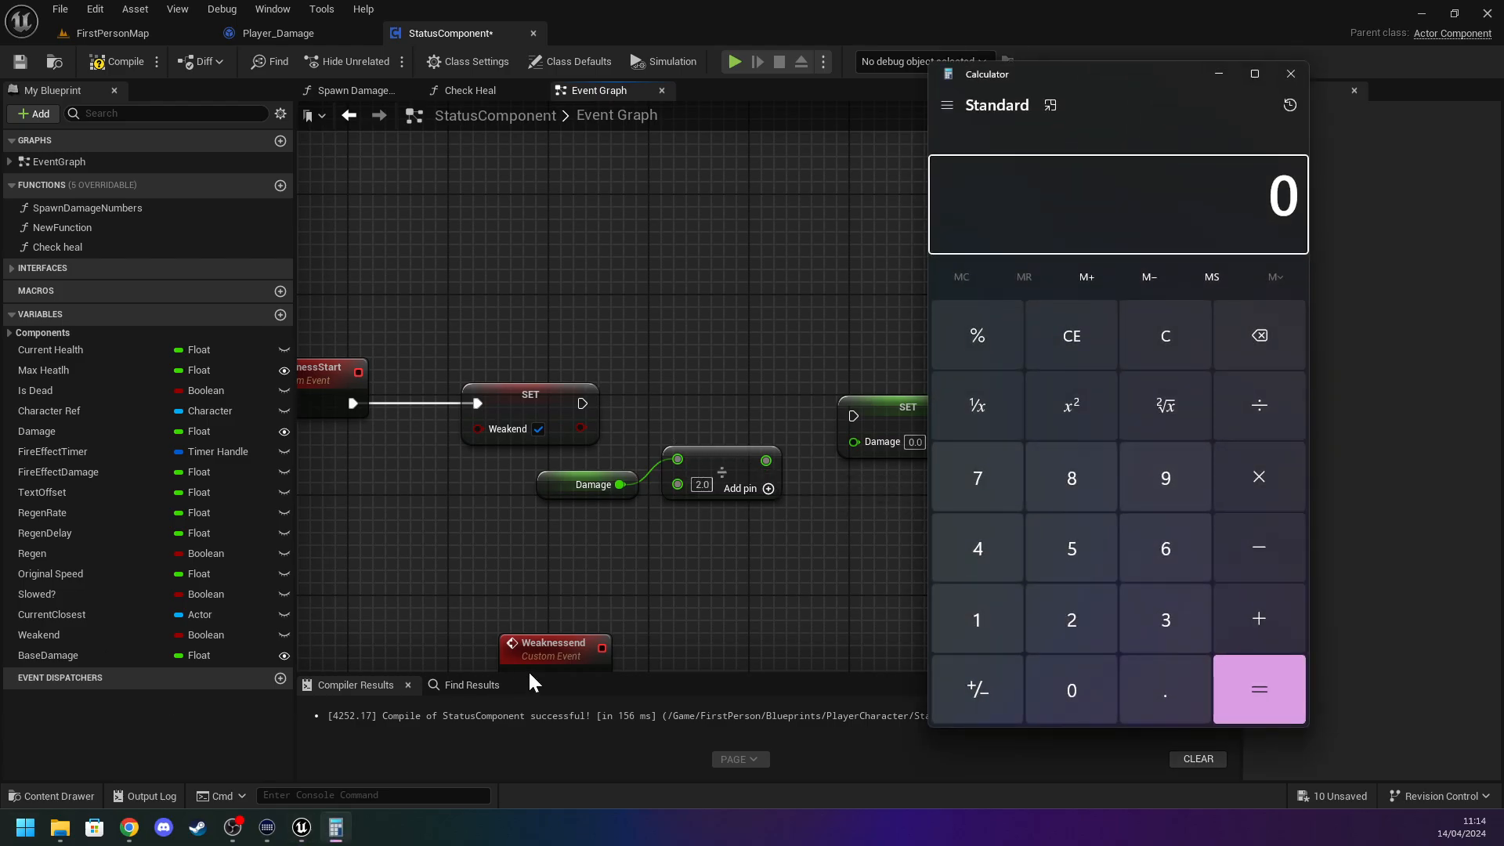
left_click_drag(1113, 77, 0, 173)
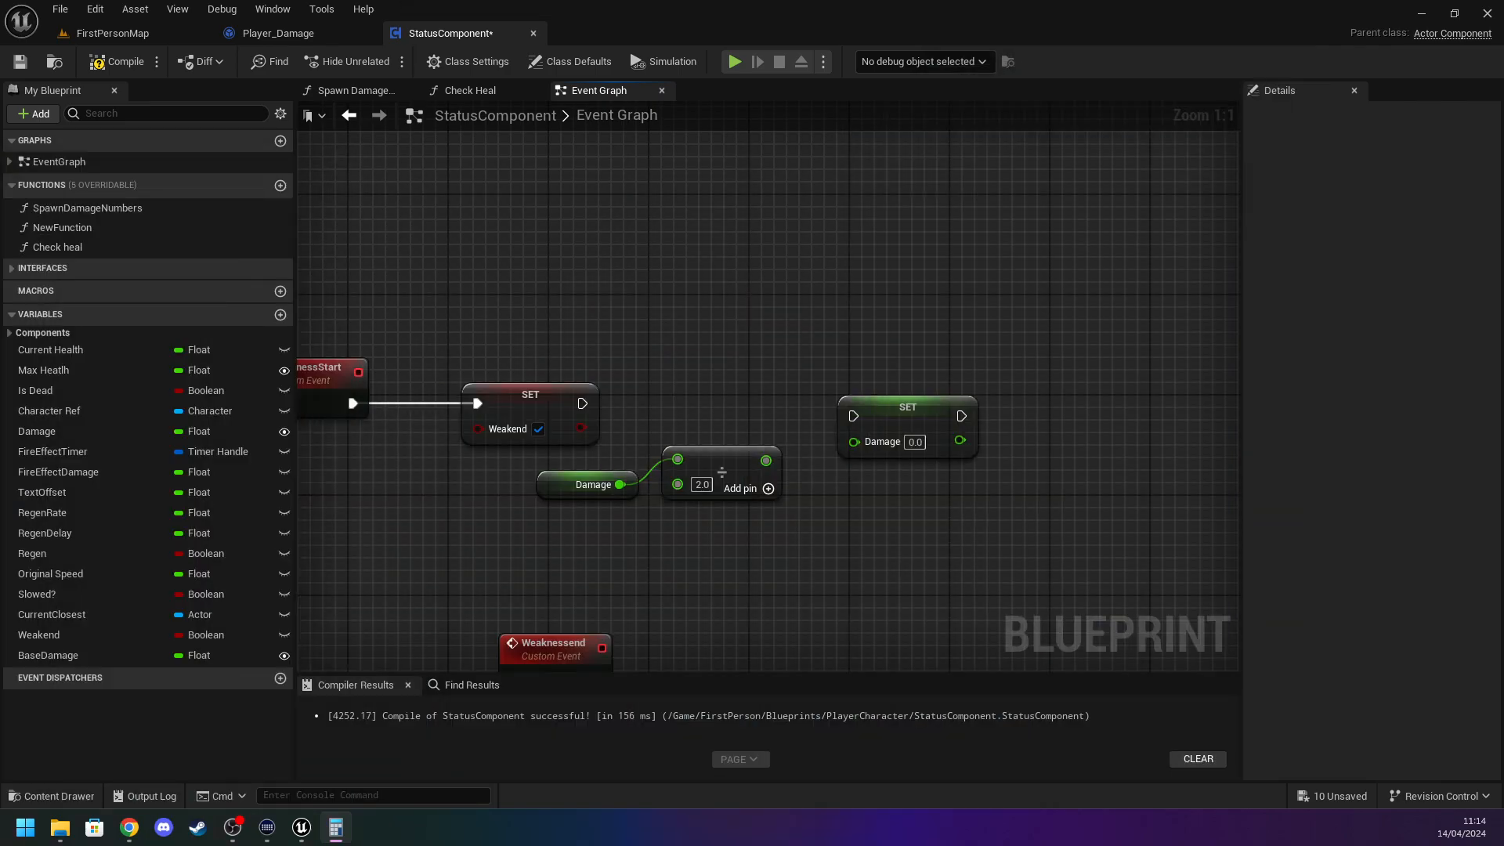
key("alt+F4")
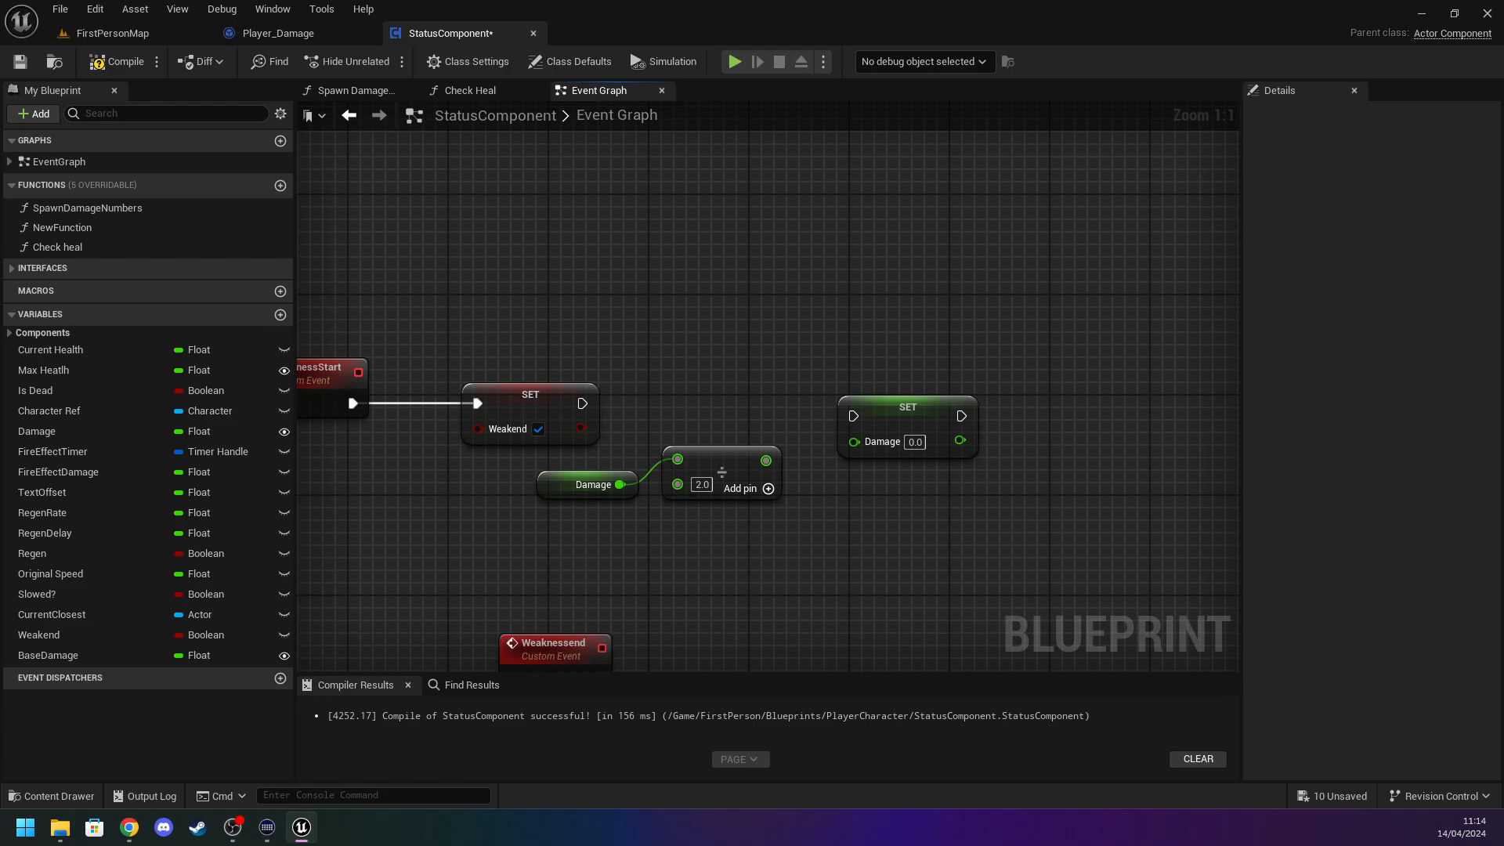
Wire the Divide result and SET Weakend's execution into SET Damage, and align the nodes along the WeaknessStart chain.
left_click_drag(766, 461, 582, 403)
left_click_drag(903, 406, 902, 394)
left_click_drag(719, 467, 756, 454)
left_click_drag(586, 479, 611, 479)
left_click(844, 545)
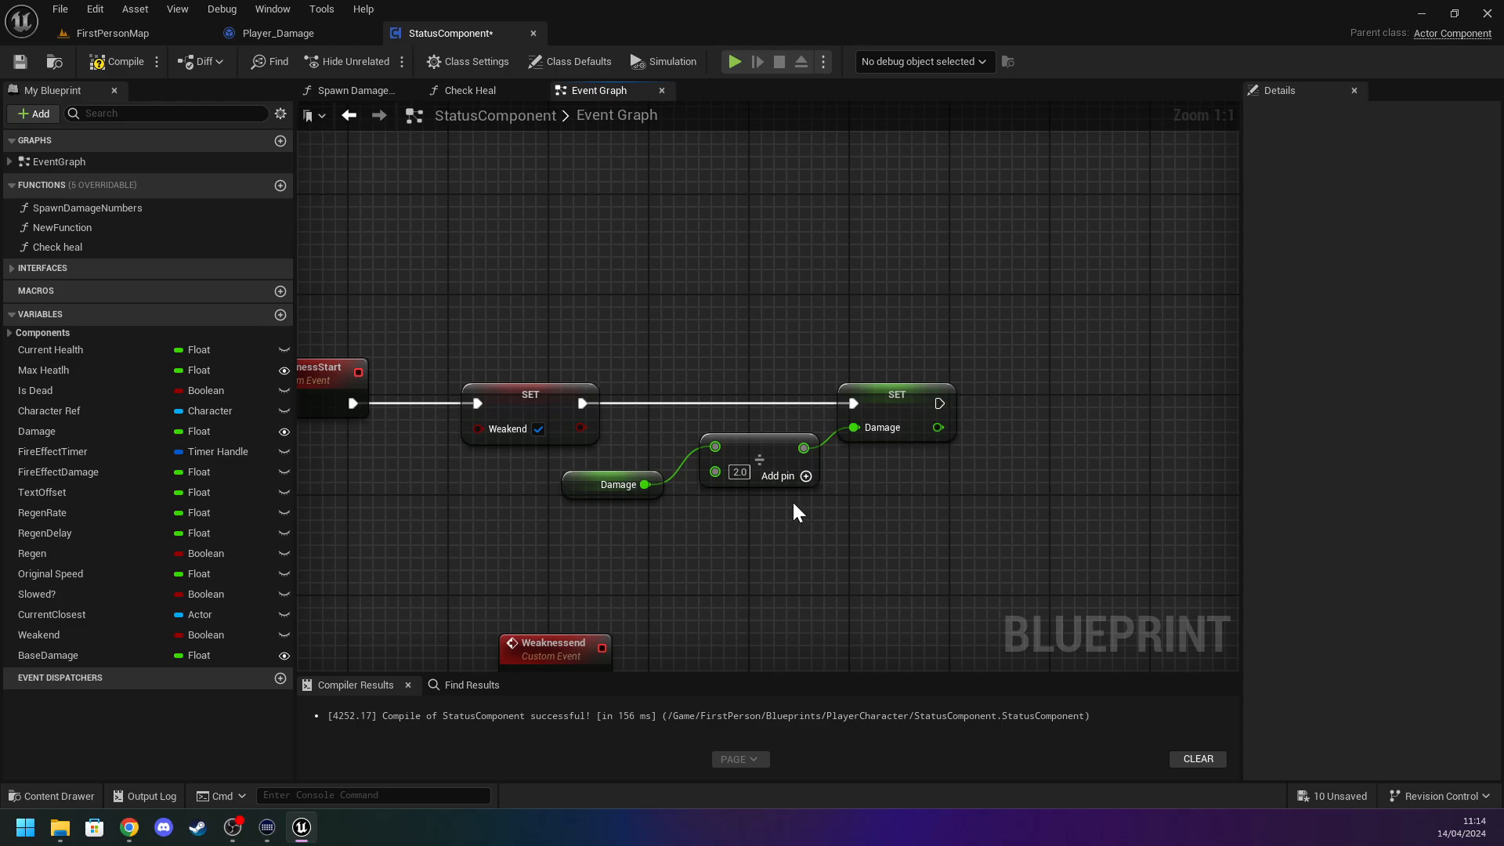
Place a BaseDamage getter below Weaknessend and connect the event to a SET Weakend node with the value unticked.
right_click_drag(575, 668, 666, 477)
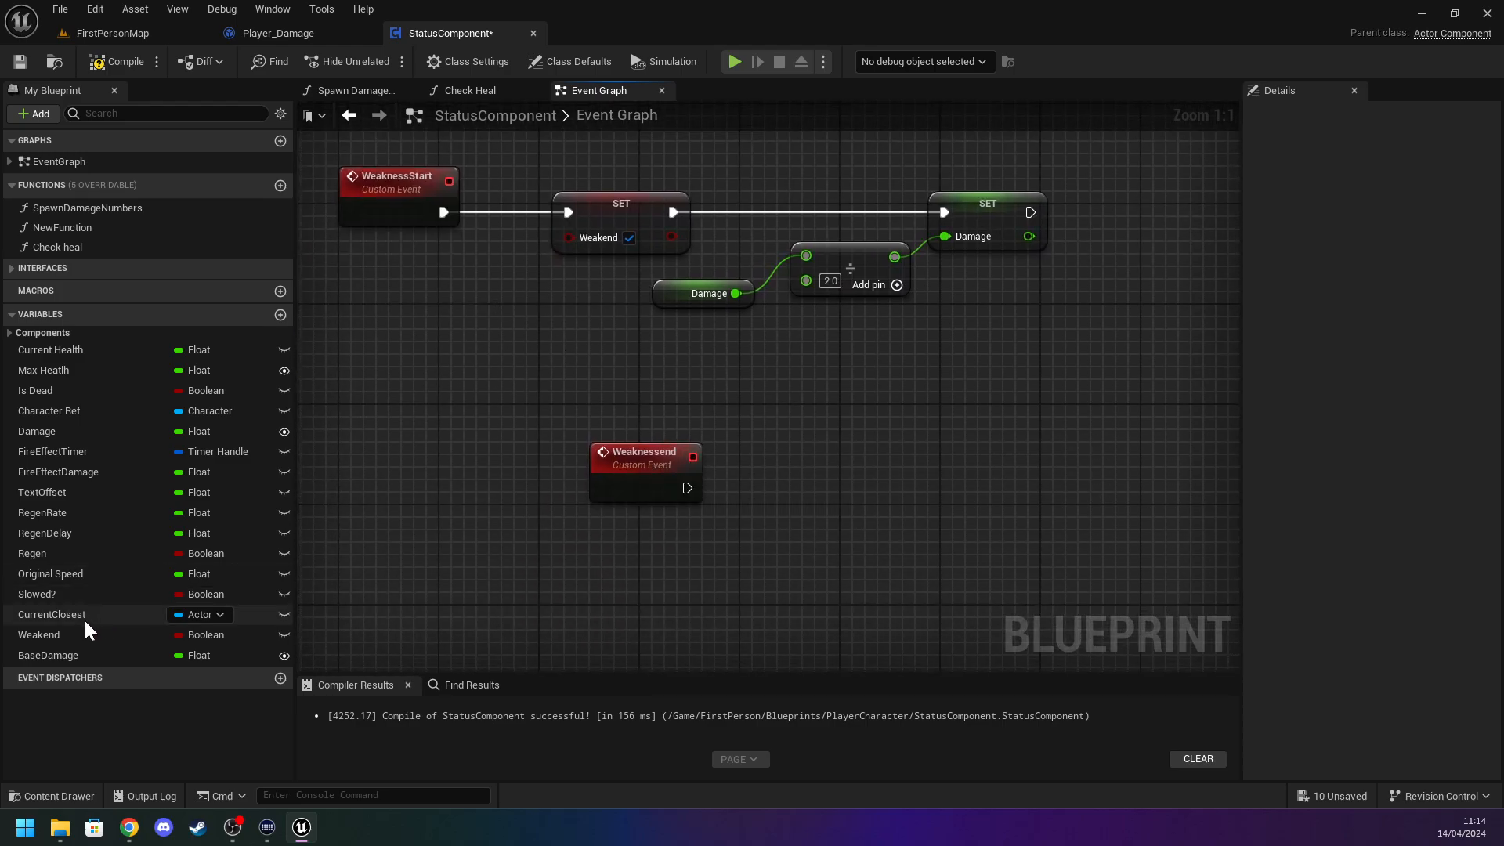
left_click_drag(227, 654, 622, 558)
left_click(735, 601)
left_click(470, 576)
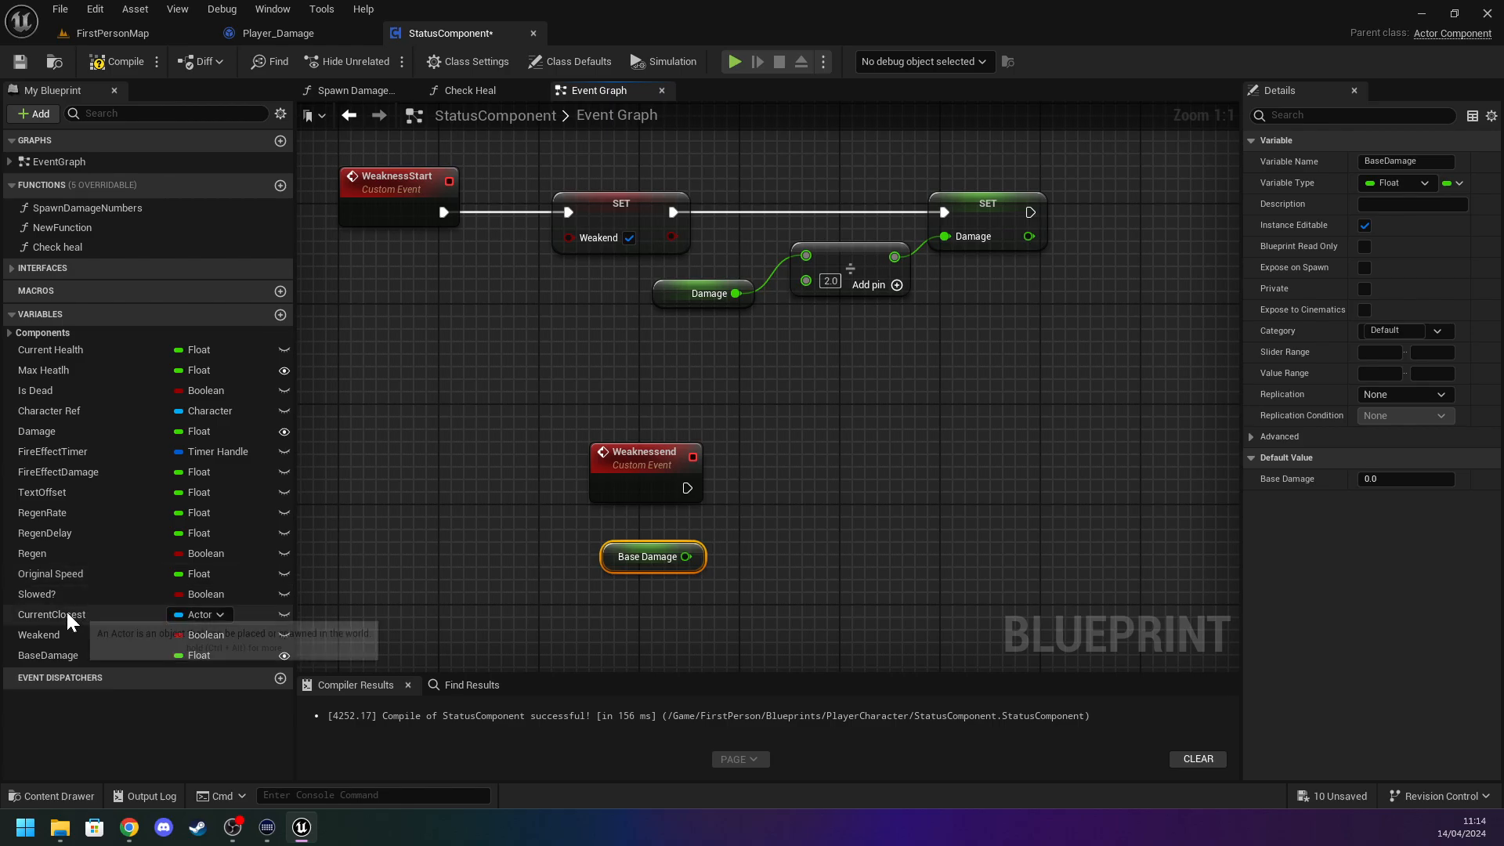
left_click_drag(69, 636, 688, 488)
left_click(862, 517)
Add a SET Damage node fed by BaseDamage after Weaknessend's SET Weakend, straighten the chain, and compile and save the blueprint.
right_click_drag(881, 439, 736, 463)
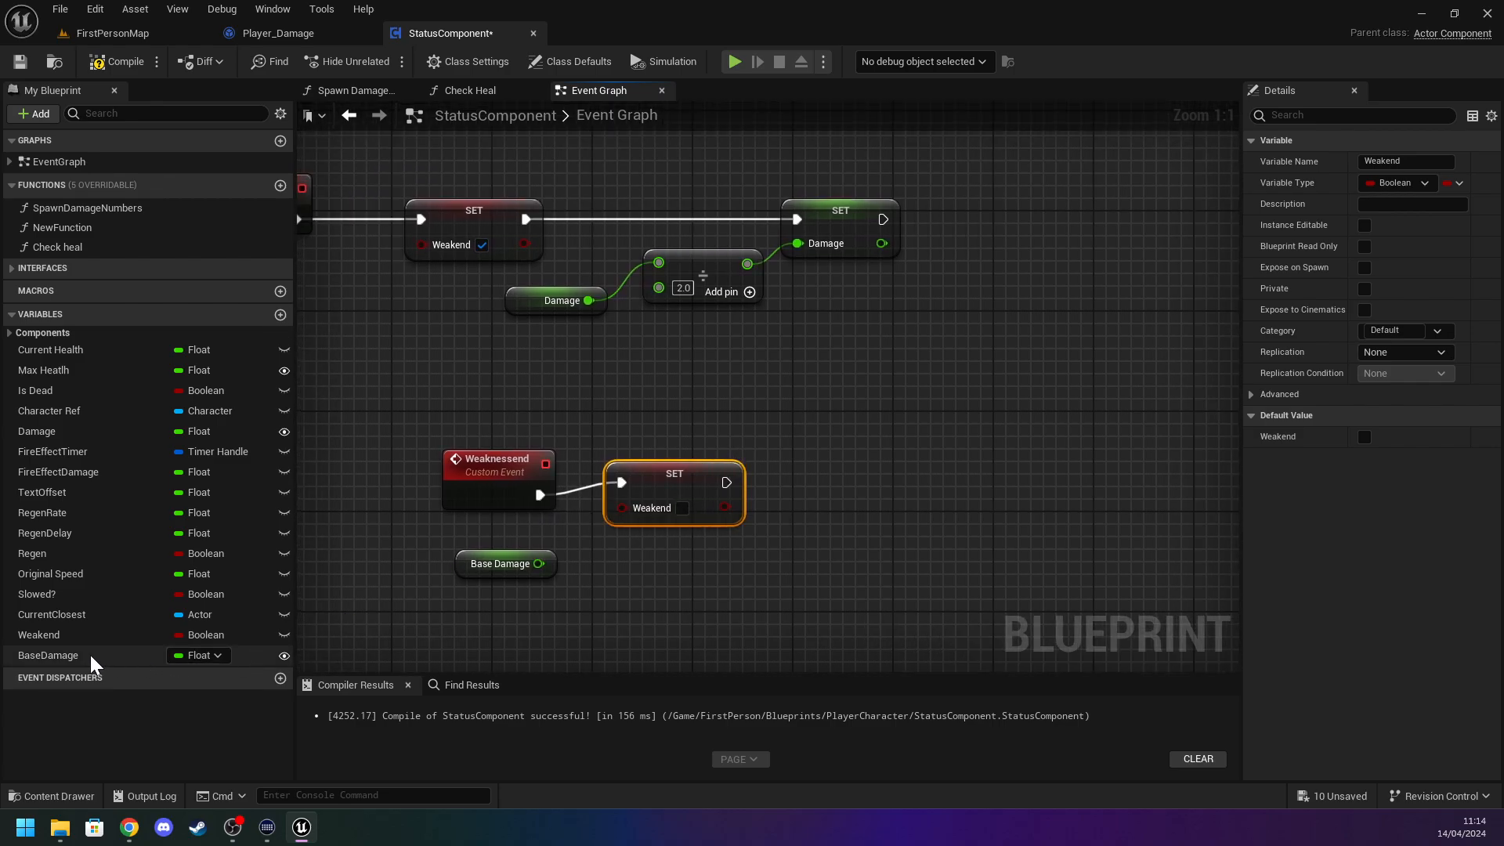
left_click_drag(83, 427, 535, 564)
left_click(878, 531)
left_click_drag(847, 495, 727, 482)
mouse_move(913, 492)
left_mouse_down()
mouse_move(497, 440)
mouse_move(942, 486)
left_mouse_up()
left_click(837, 436)
left_click_drag(459, 474, 458, 461)
left_click(623, 426)
left_click(125, 61)
left_click(20, 62)
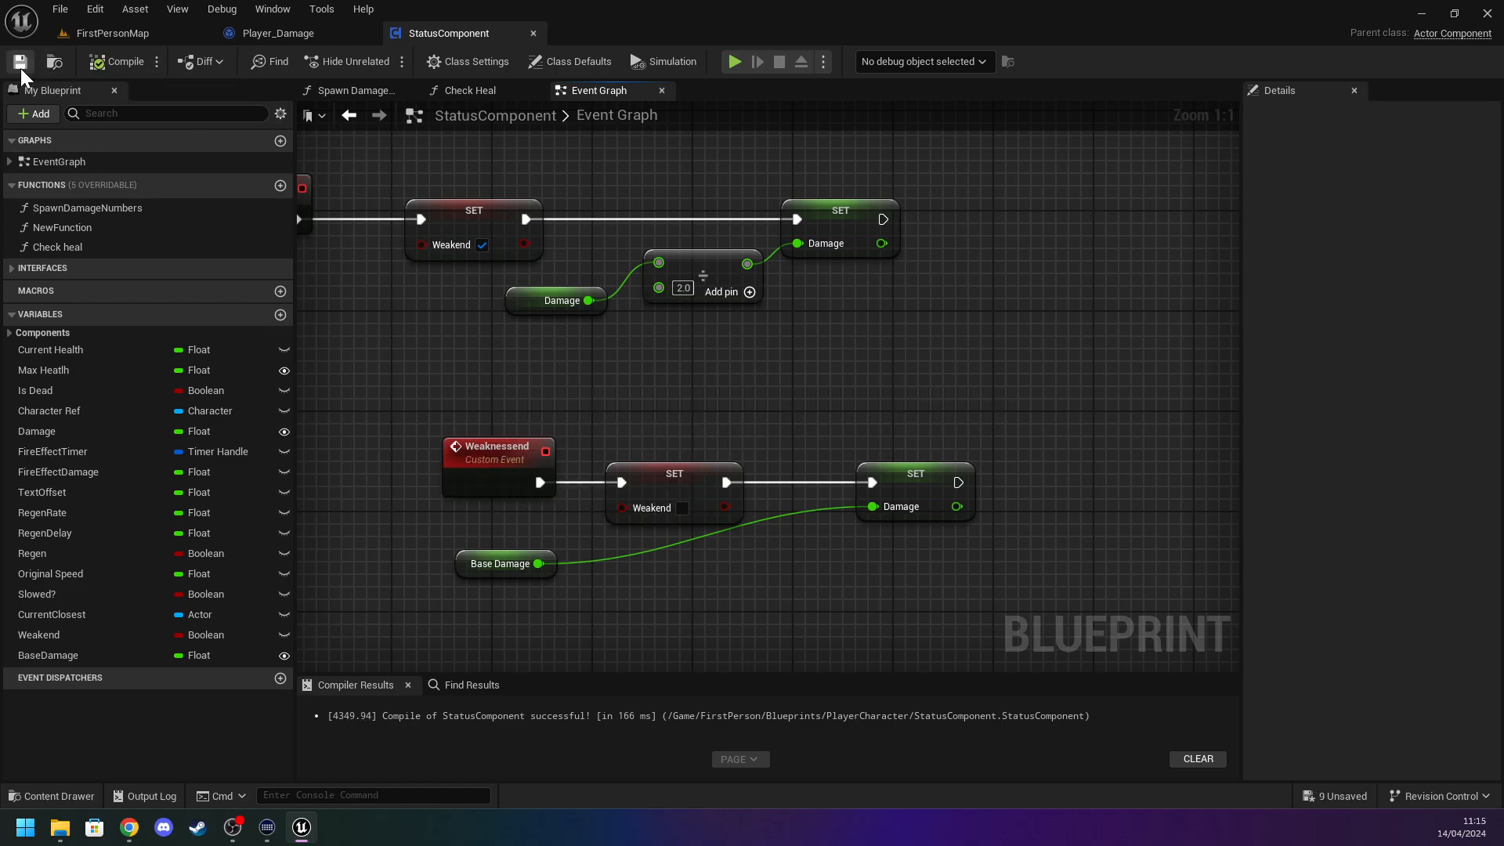
Turn off instance editing for the Damage variable, and compile and save the blueprint.
right_click_drag(375, 326, 618, 325)
scroll(501, 412, "down", 6)
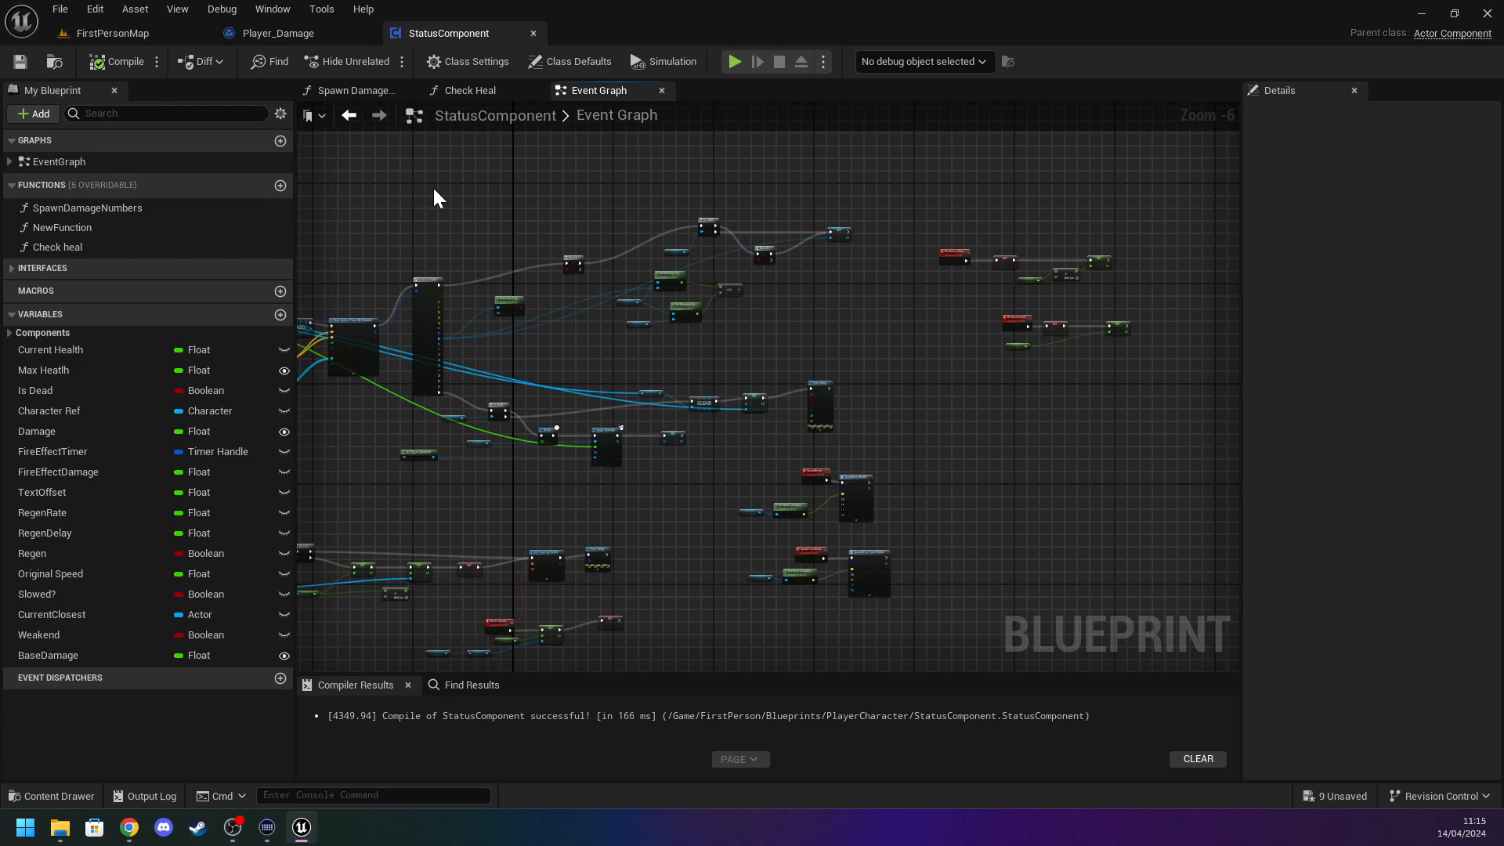
scroll(342, 447, "up", 4)
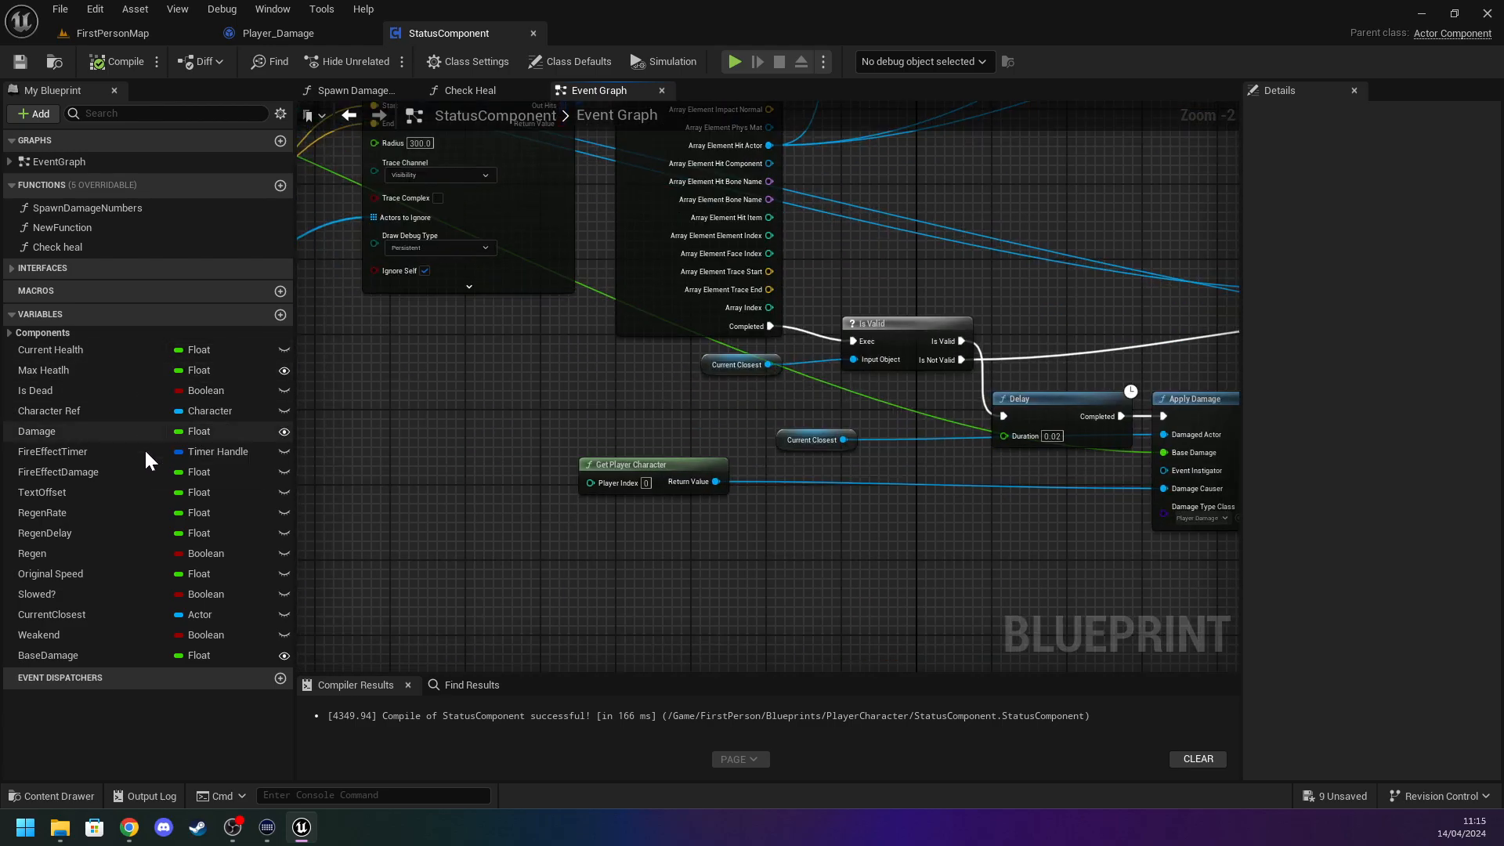
left_click(283, 431)
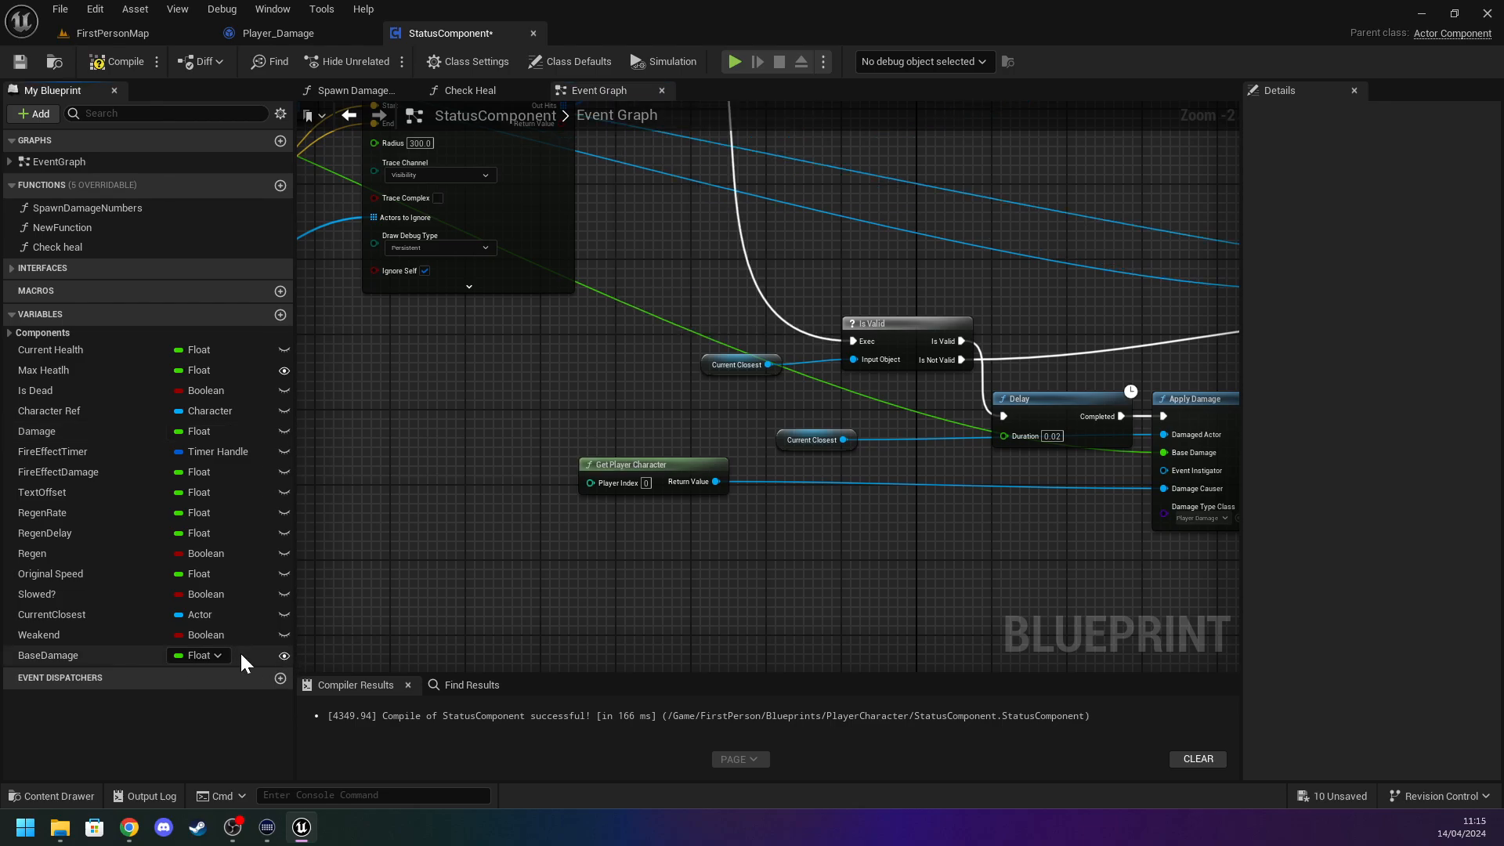
mouse_move(530, 464)
right_mouse_down()
mouse_move(574, 373)
mouse_move(618, 478)
mouse_move(985, 585)
right_mouse_up()
left_click(101, 64)
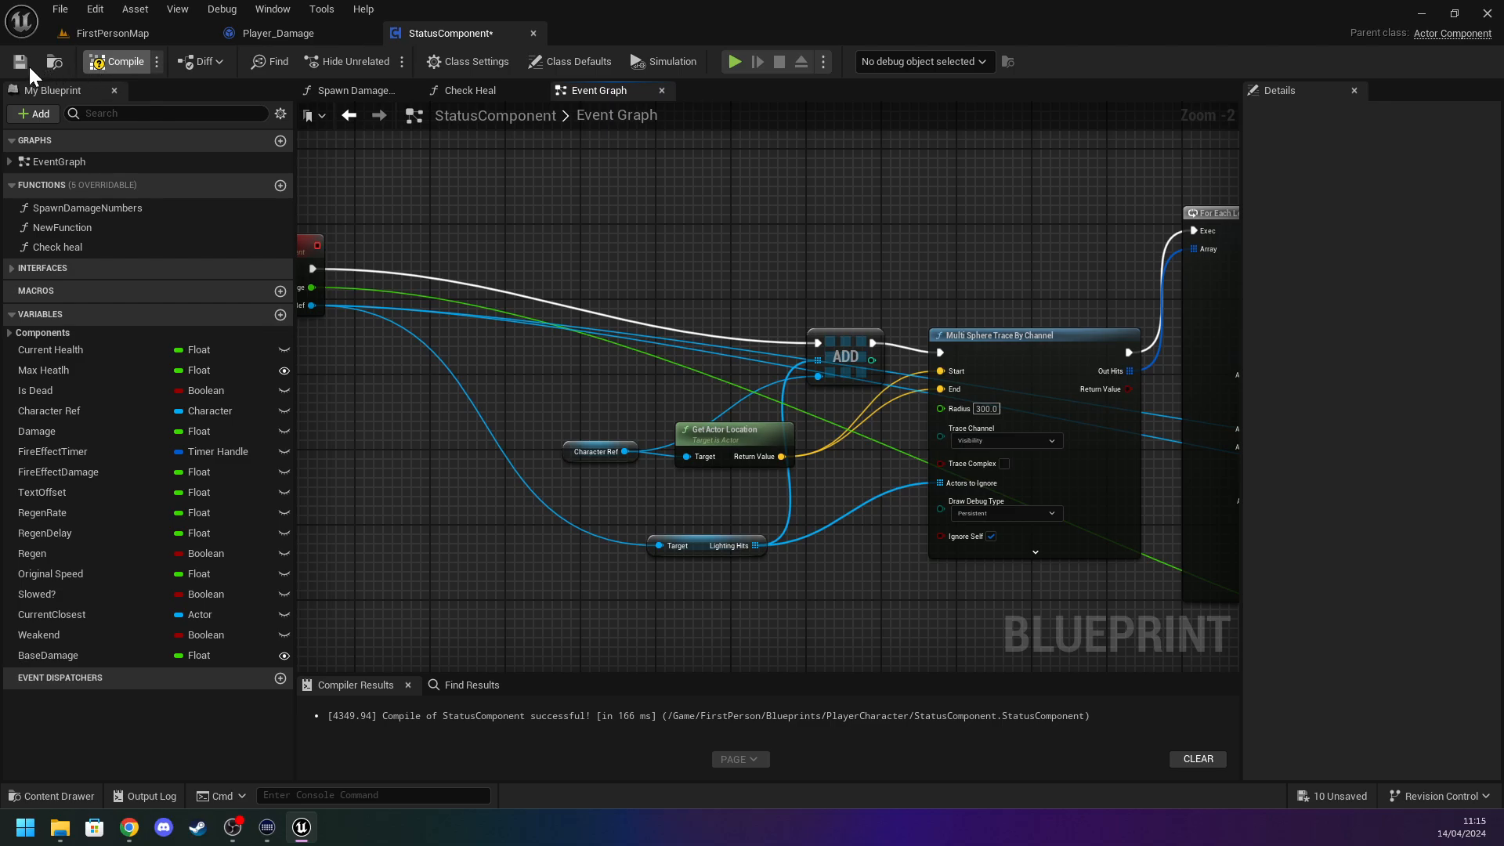
left_click(20, 62)
Widen the Initialize comment box leftward and move the Initialize and SET Character Ref nodes left to open a gap before the Branch.
scroll(596, 368, "down", 6)
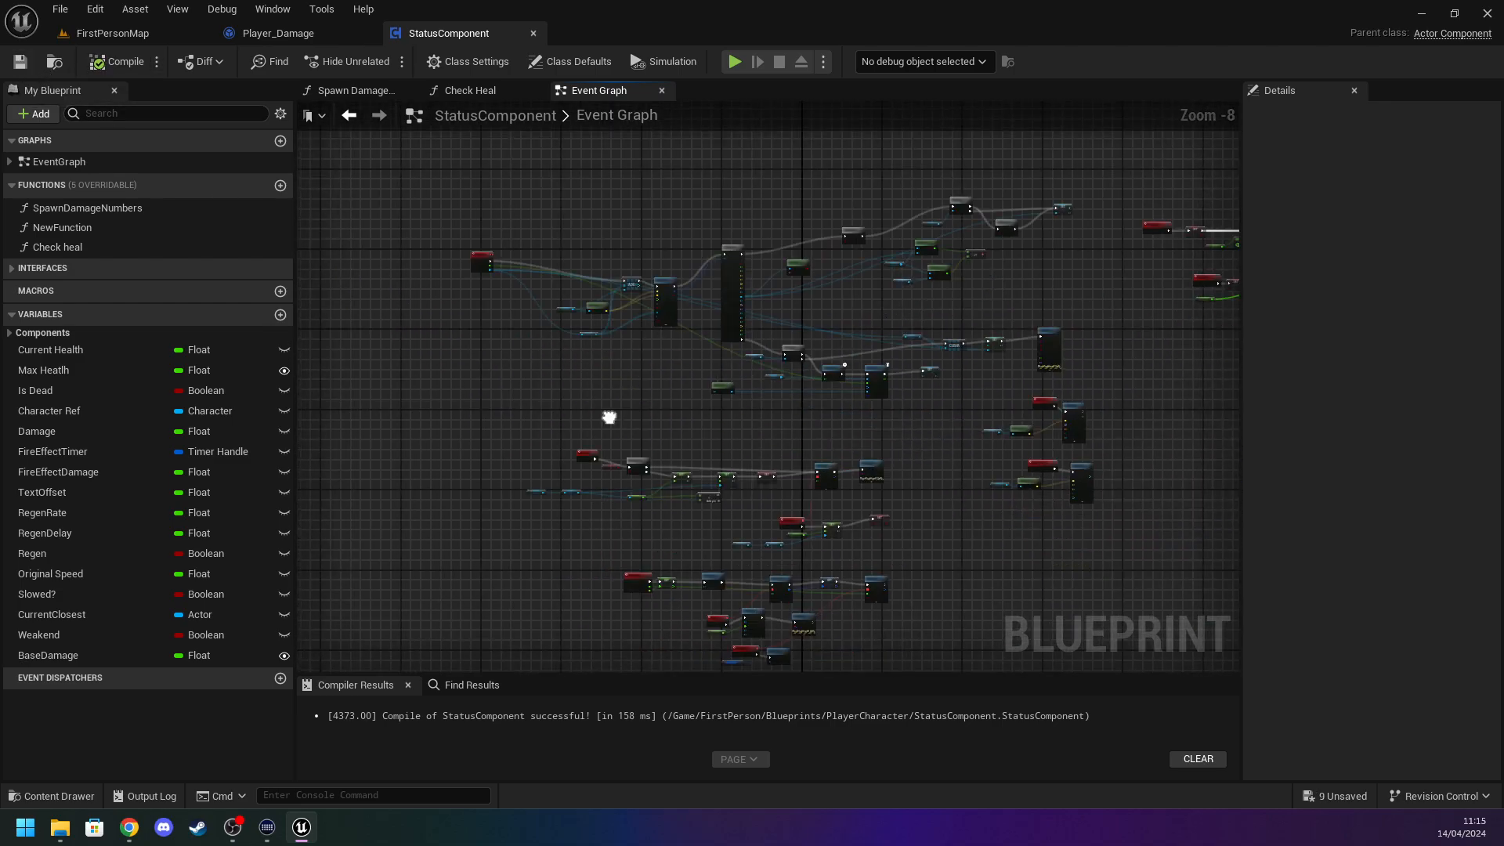
scroll(609, 417, "up", 6)
scroll(513, 200, "down", 7)
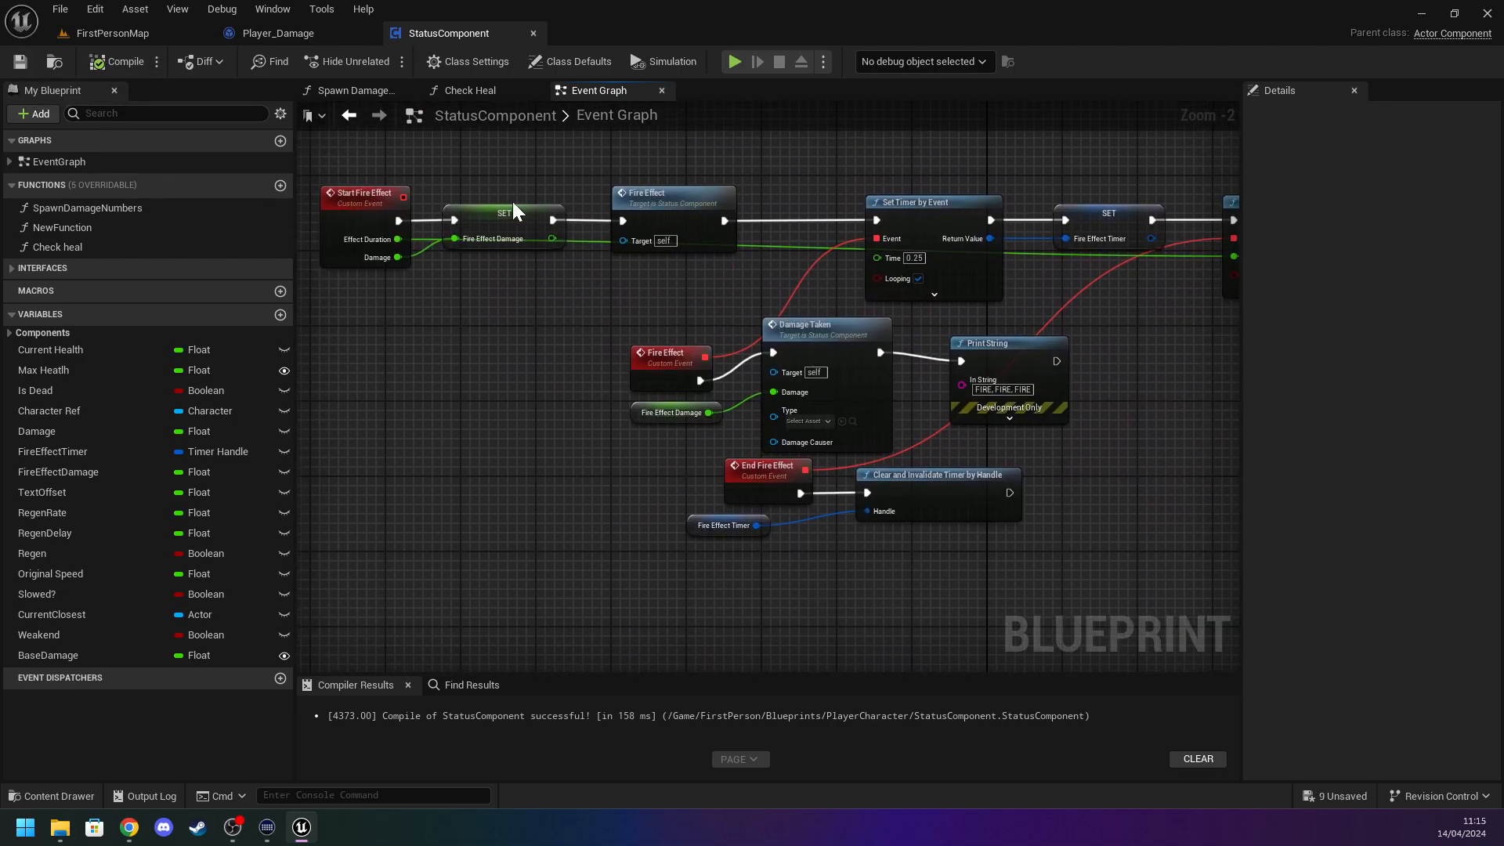
scroll(680, 507, "up", 6)
right_click_drag(675, 487, 360, 477)
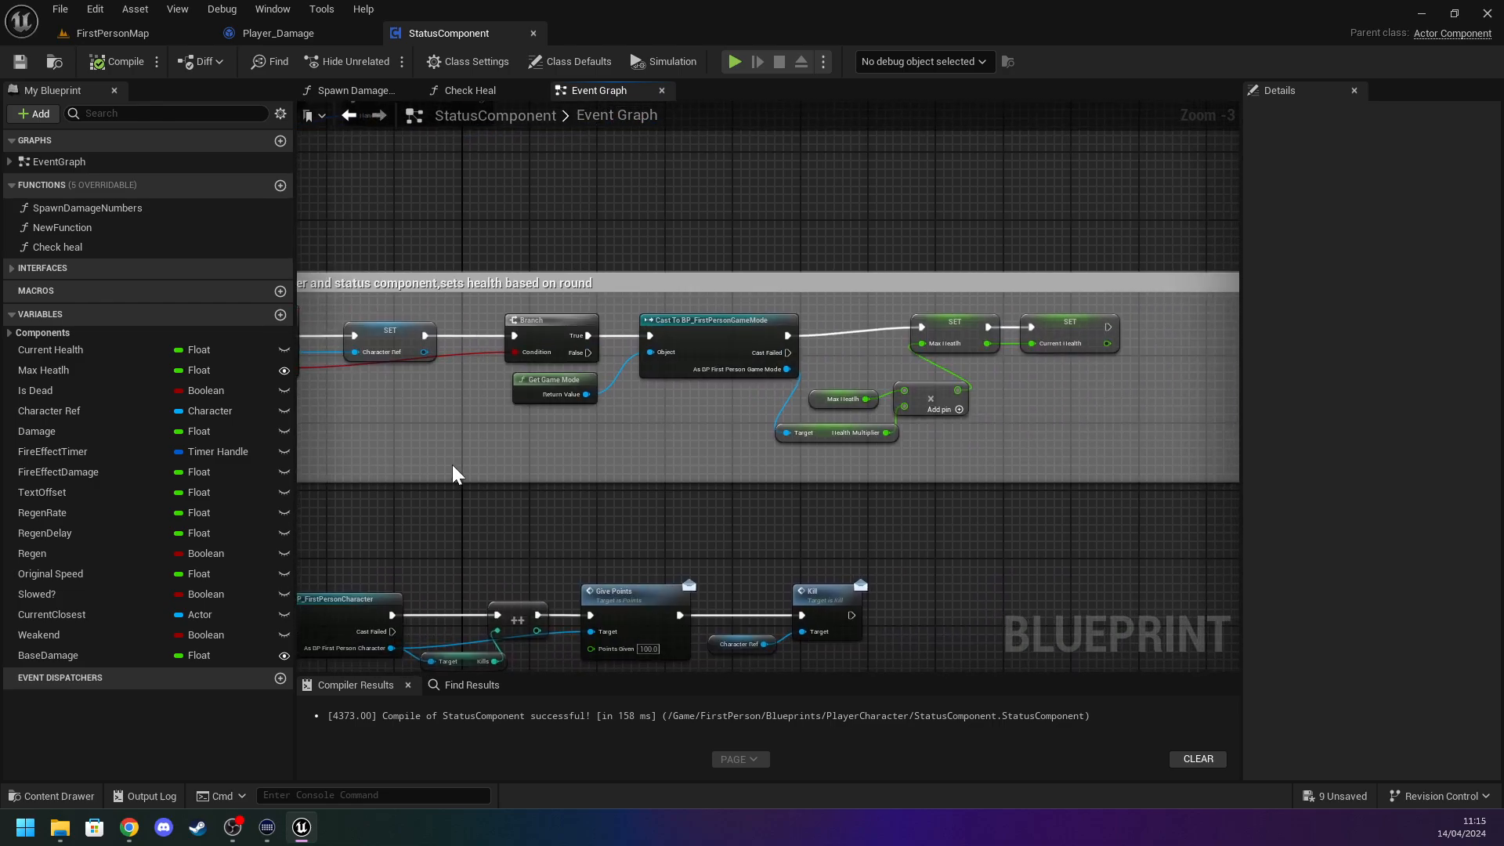
right_click_drag(1110, 396, 1322, 409)
scroll(416, 488, "up", 3)
scroll(674, 376, "down", 2)
right_click_drag(486, 387, 979, 331)
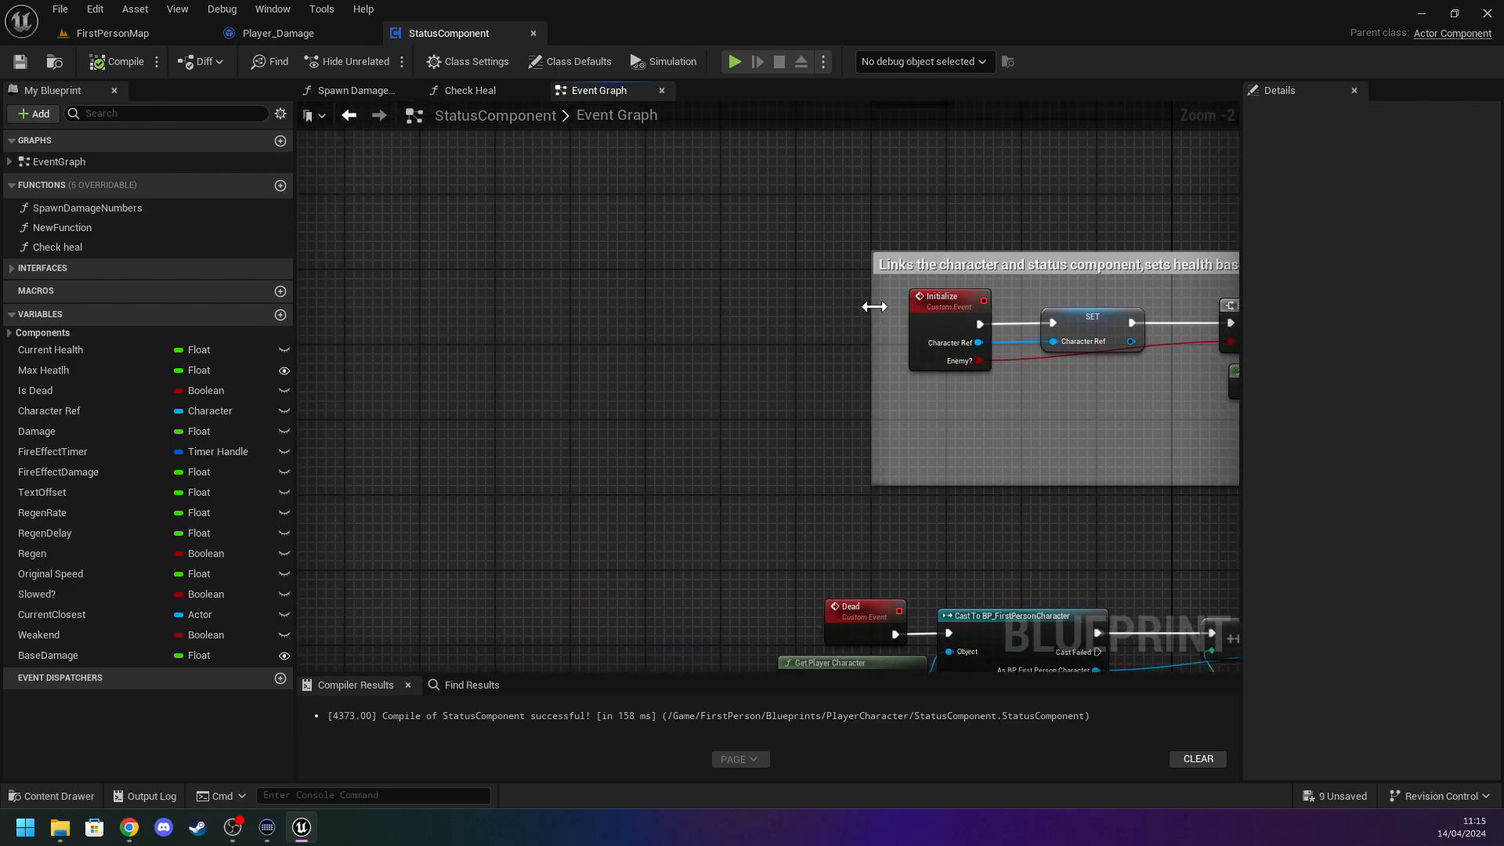
left_click_drag(875, 306, 547, 317)
left_click_drag(1140, 438, 580, 309)
Insert a SET Damage node fed by BaseDamage between SET Character Ref and the Branch, and compile and save the blueprint.
right_click_drag(866, 376, 620, 376)
scroll(594, 388, "up", 2)
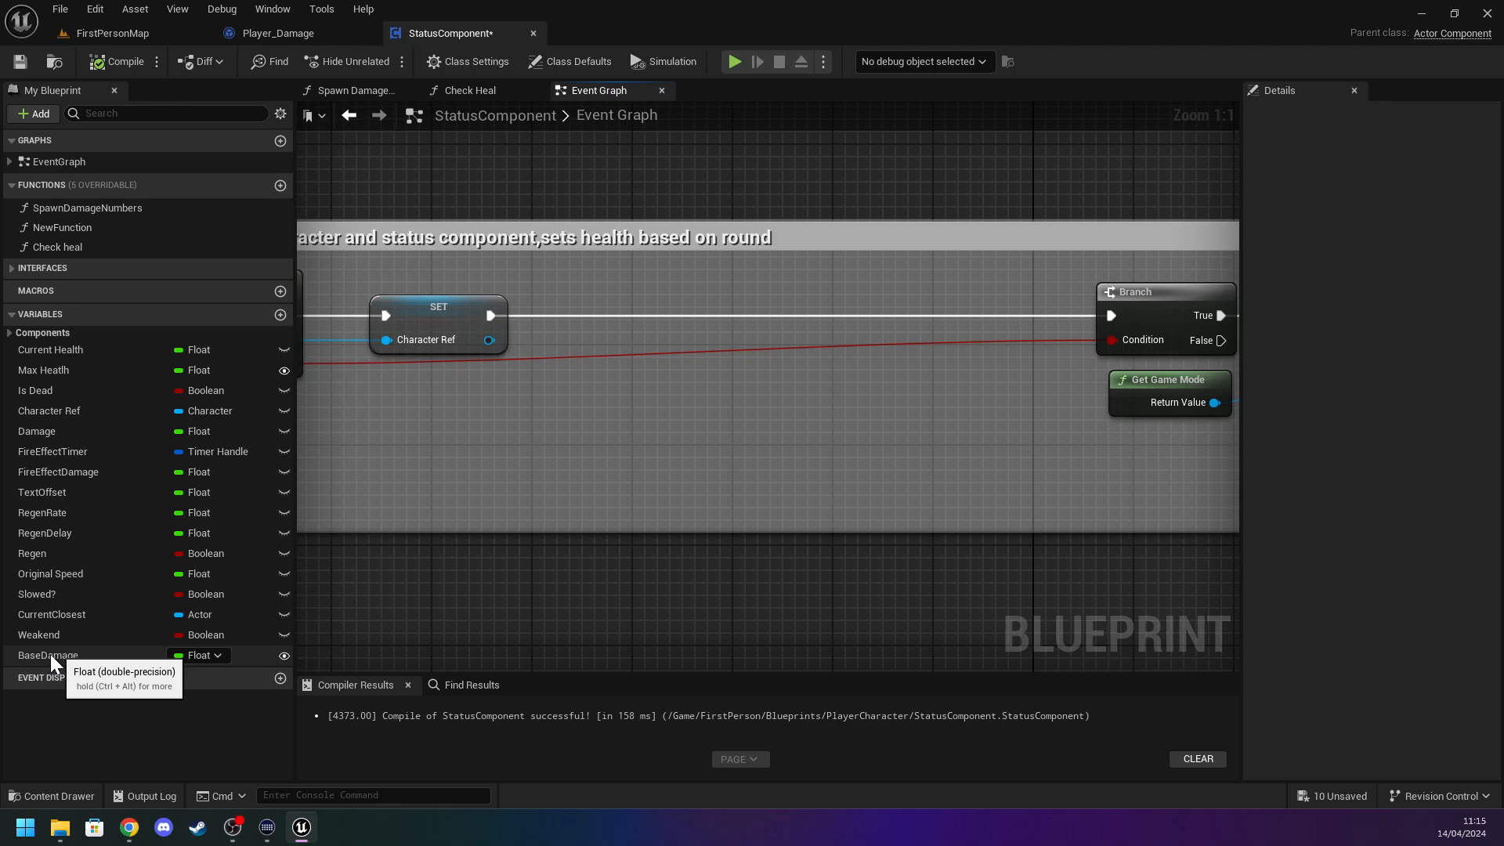
left_click_drag(49, 655, 447, 413)
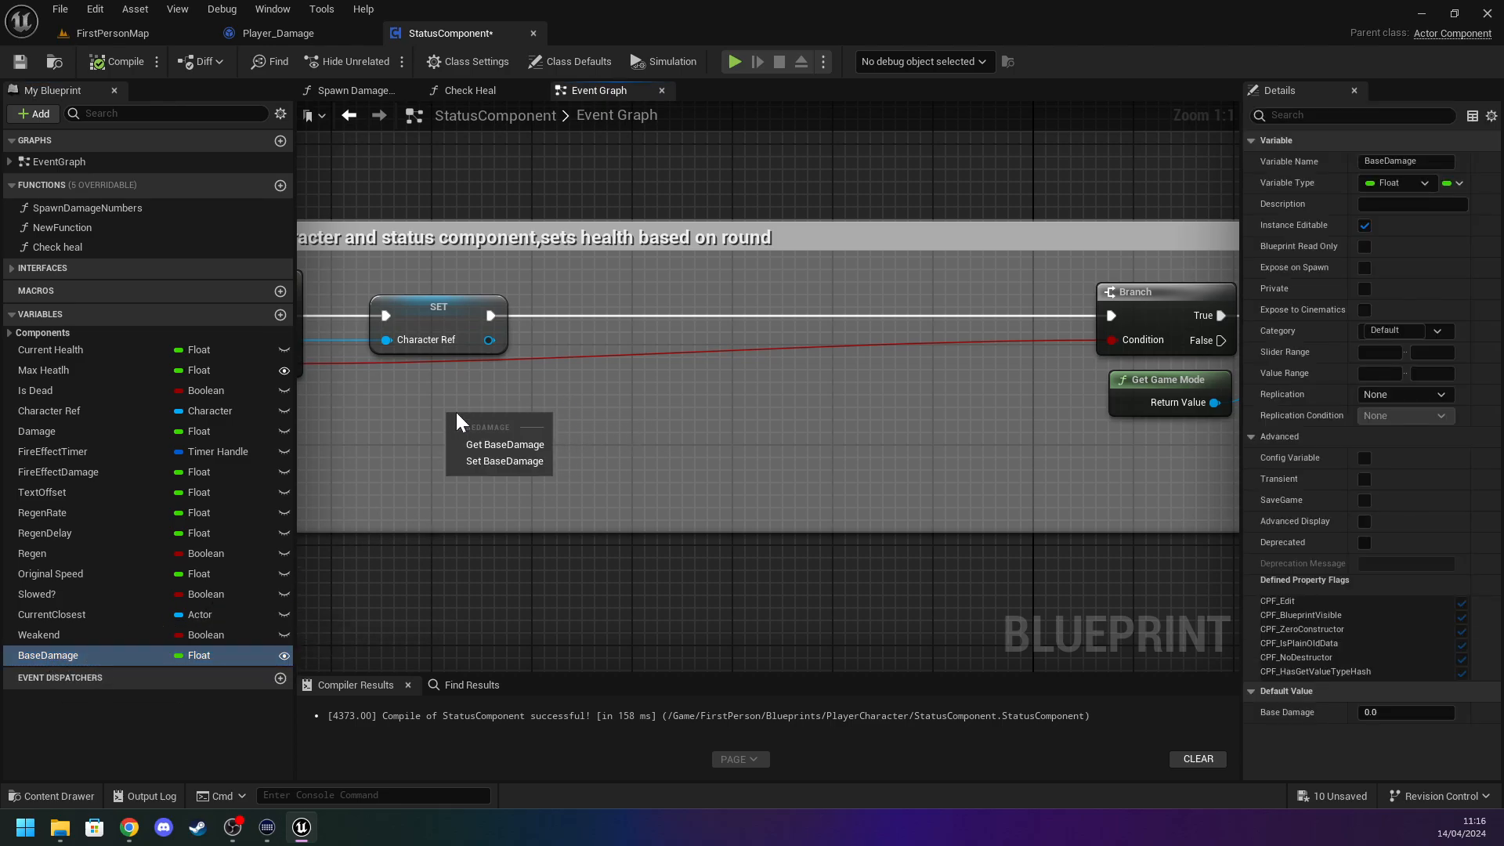
left_click(500, 445)
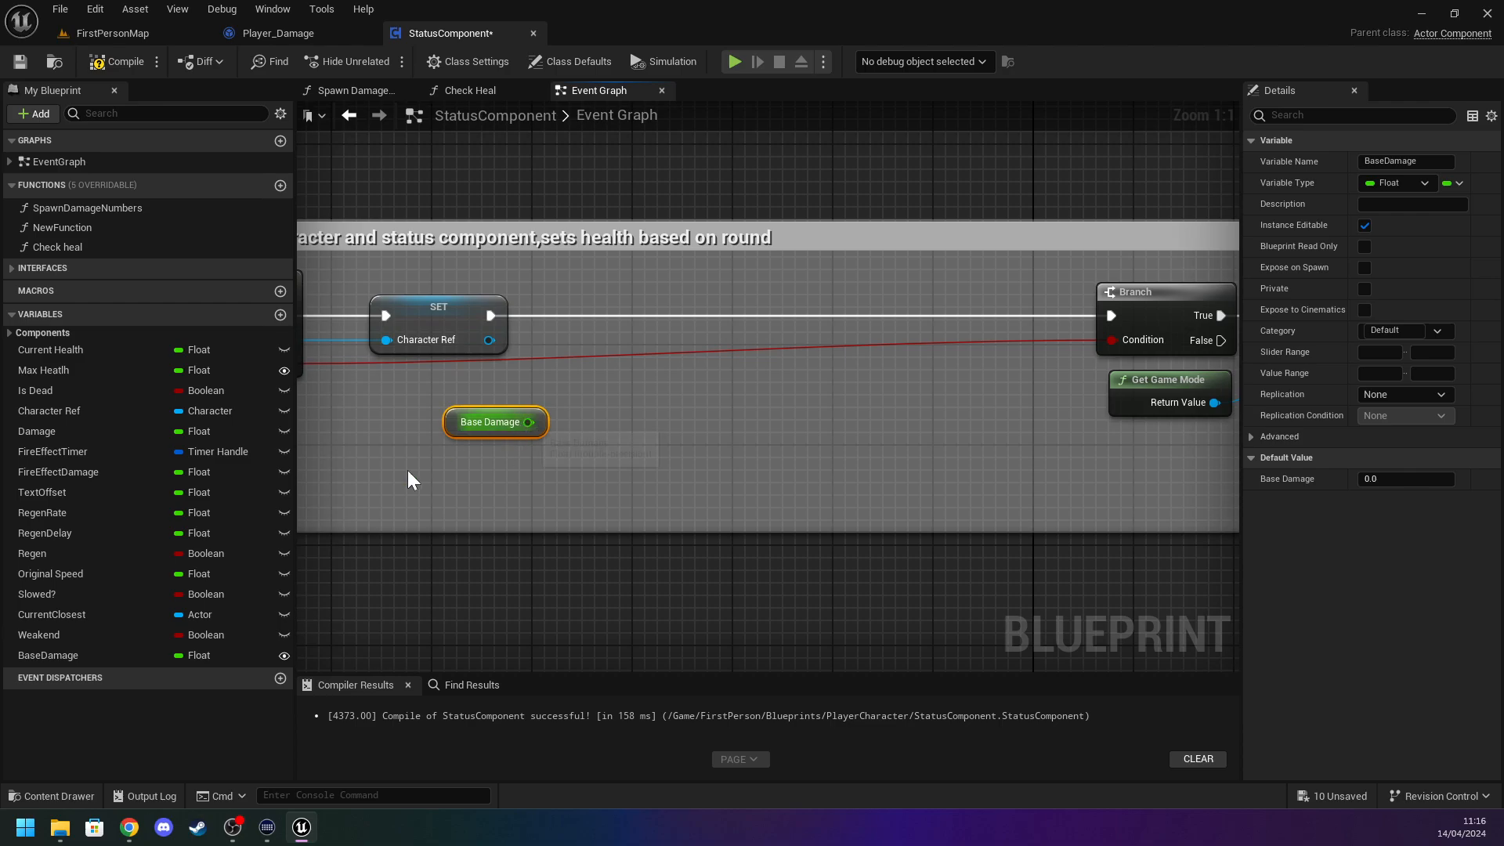
left_click_drag(82, 430, 492, 317)
left_click(651, 397)
left_click_drag(533, 420, 1111, 315)
left_click(115, 60)
left_click(20, 61)
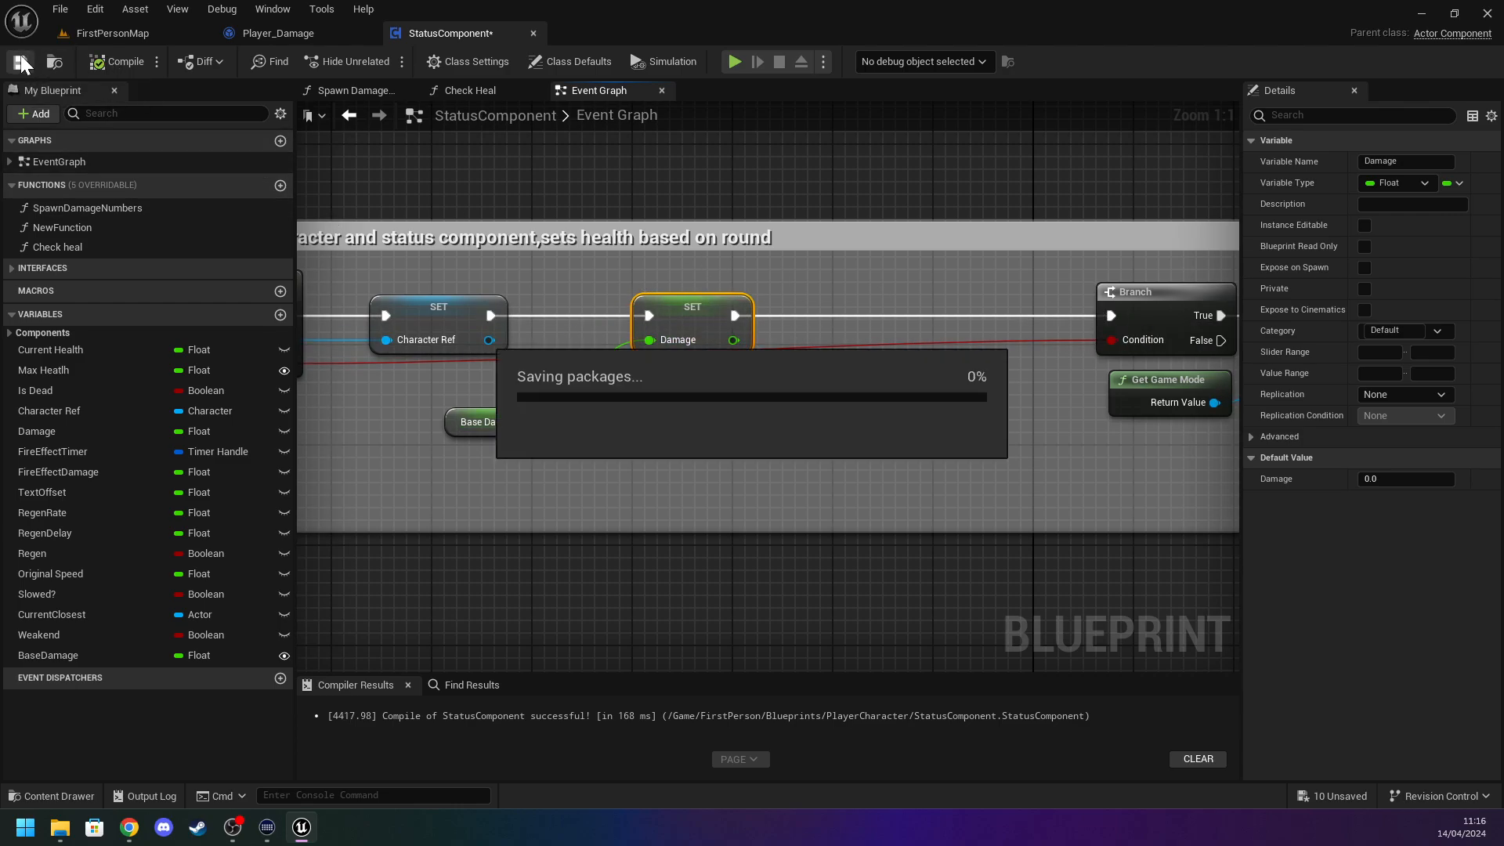
scroll(951, 434, "down", 1)
scroll(951, 434, "down", 1)
scroll(951, 276, "down", 4)
right_click_drag(954, 166, 642, 330)
scroll(498, 470, "up", 4)
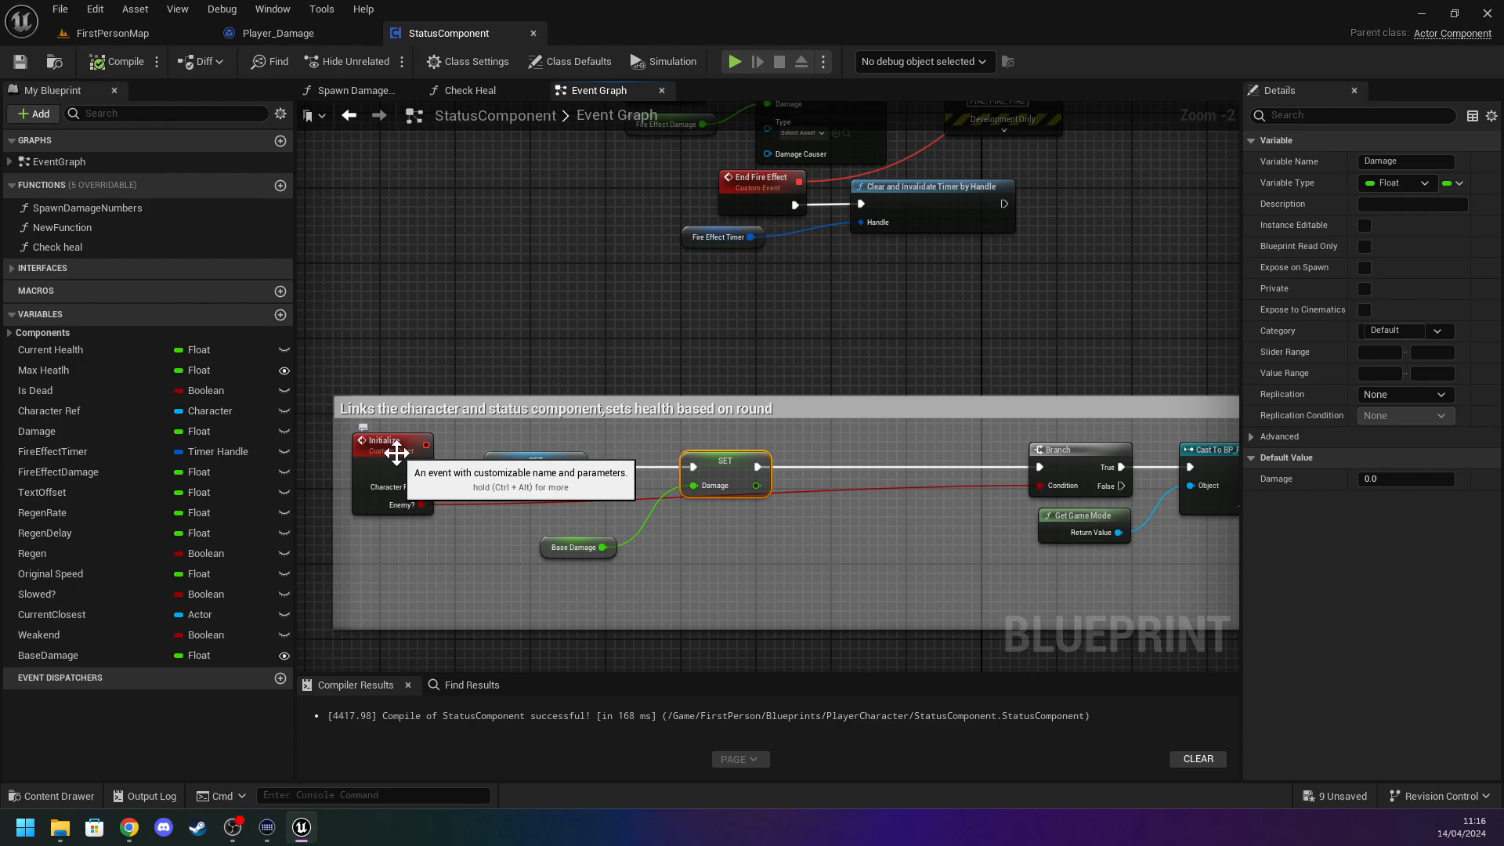
Look over the fire effect, Initialize and speed reset sections of the StatusComponent event graph.
left_click(888, 322)
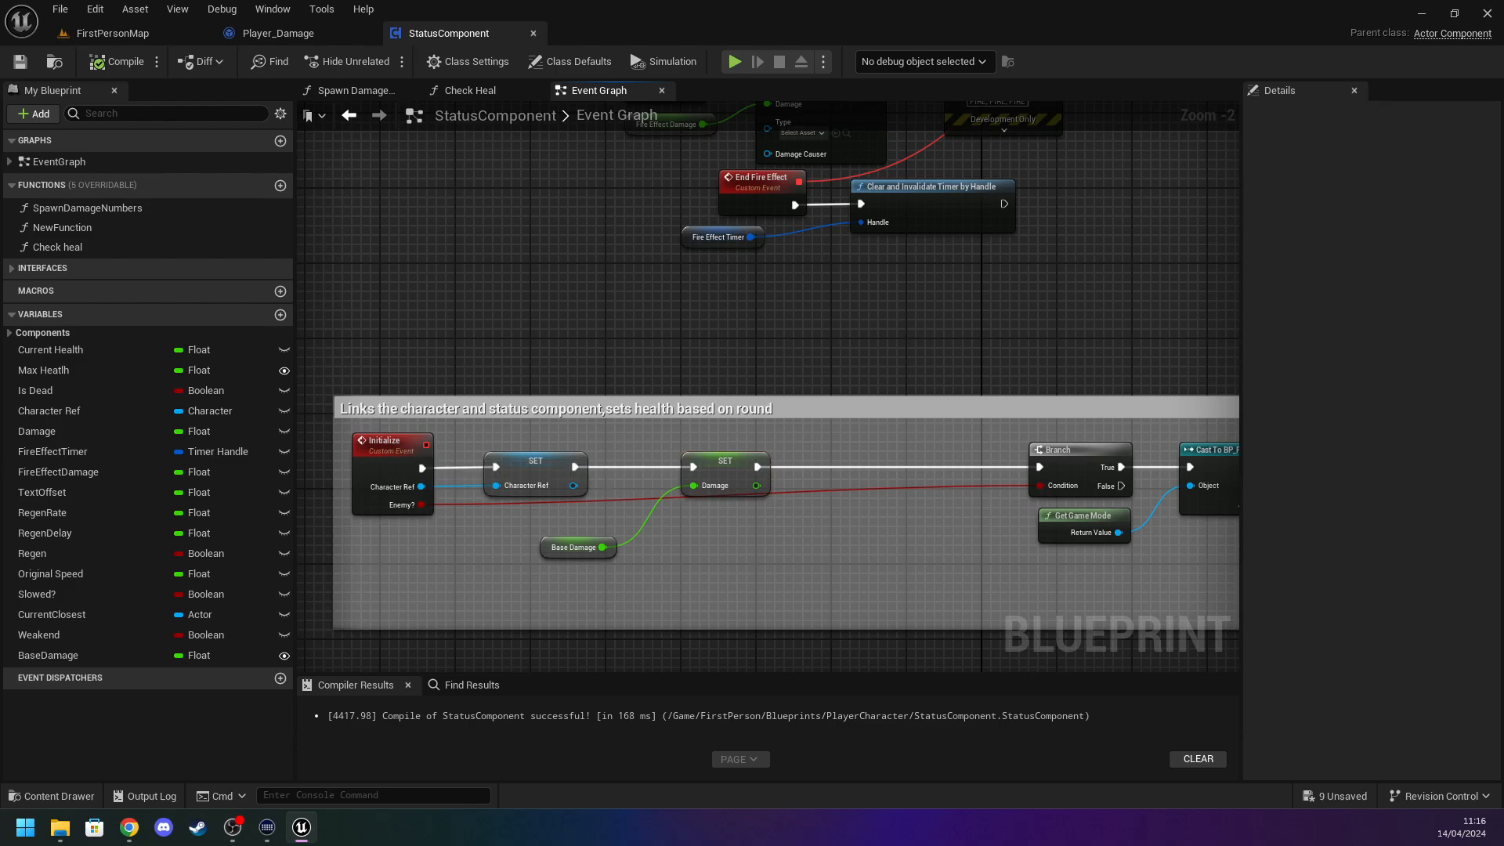
right_click_drag(1020, 292, 537, 621)
right_click(649, 494)
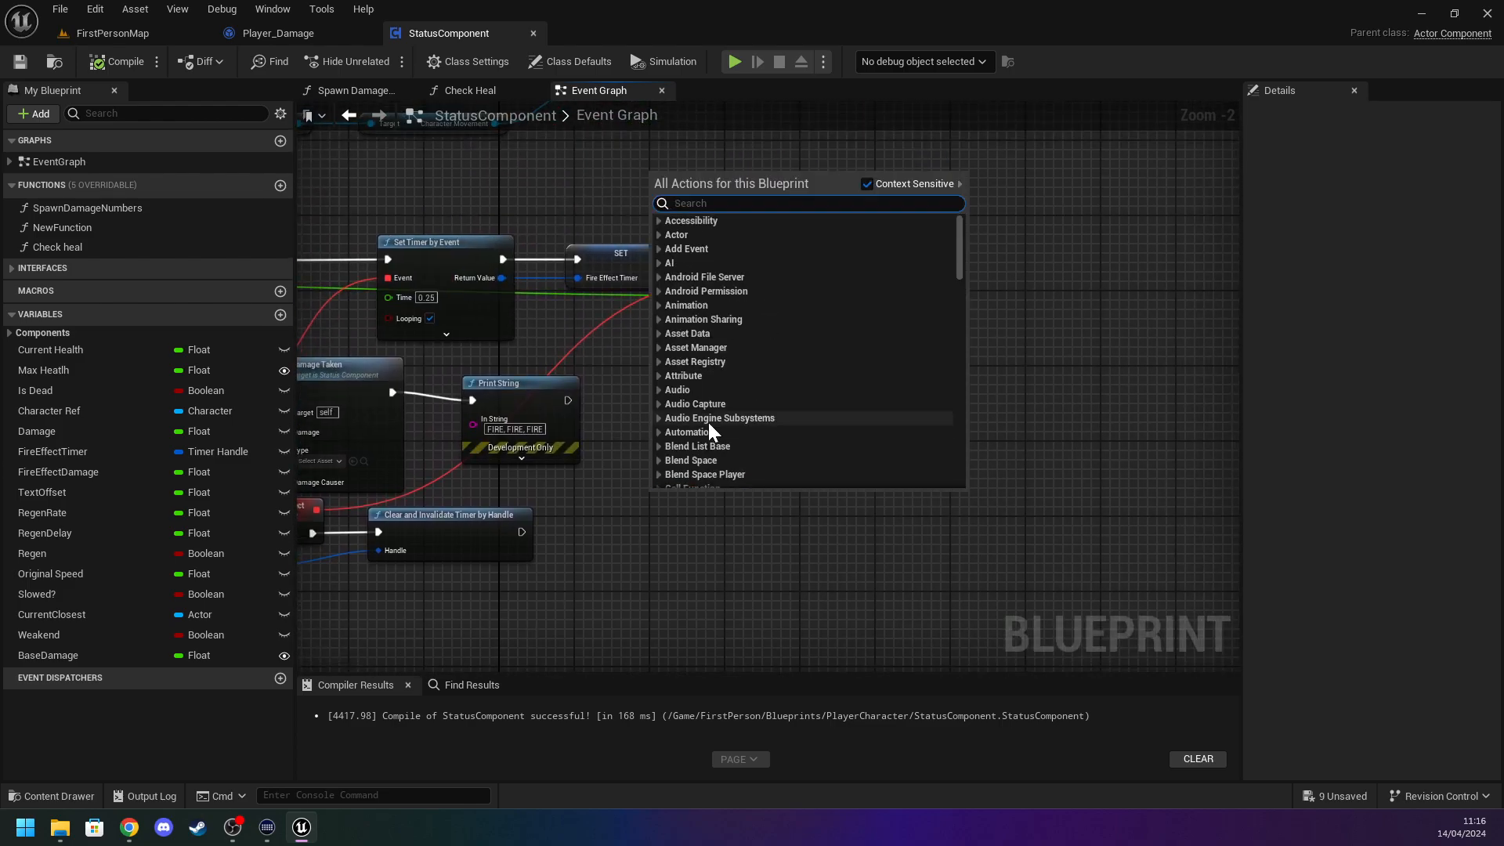
left_click(797, 562)
right_click_drag(715, 219, 1101, 263)
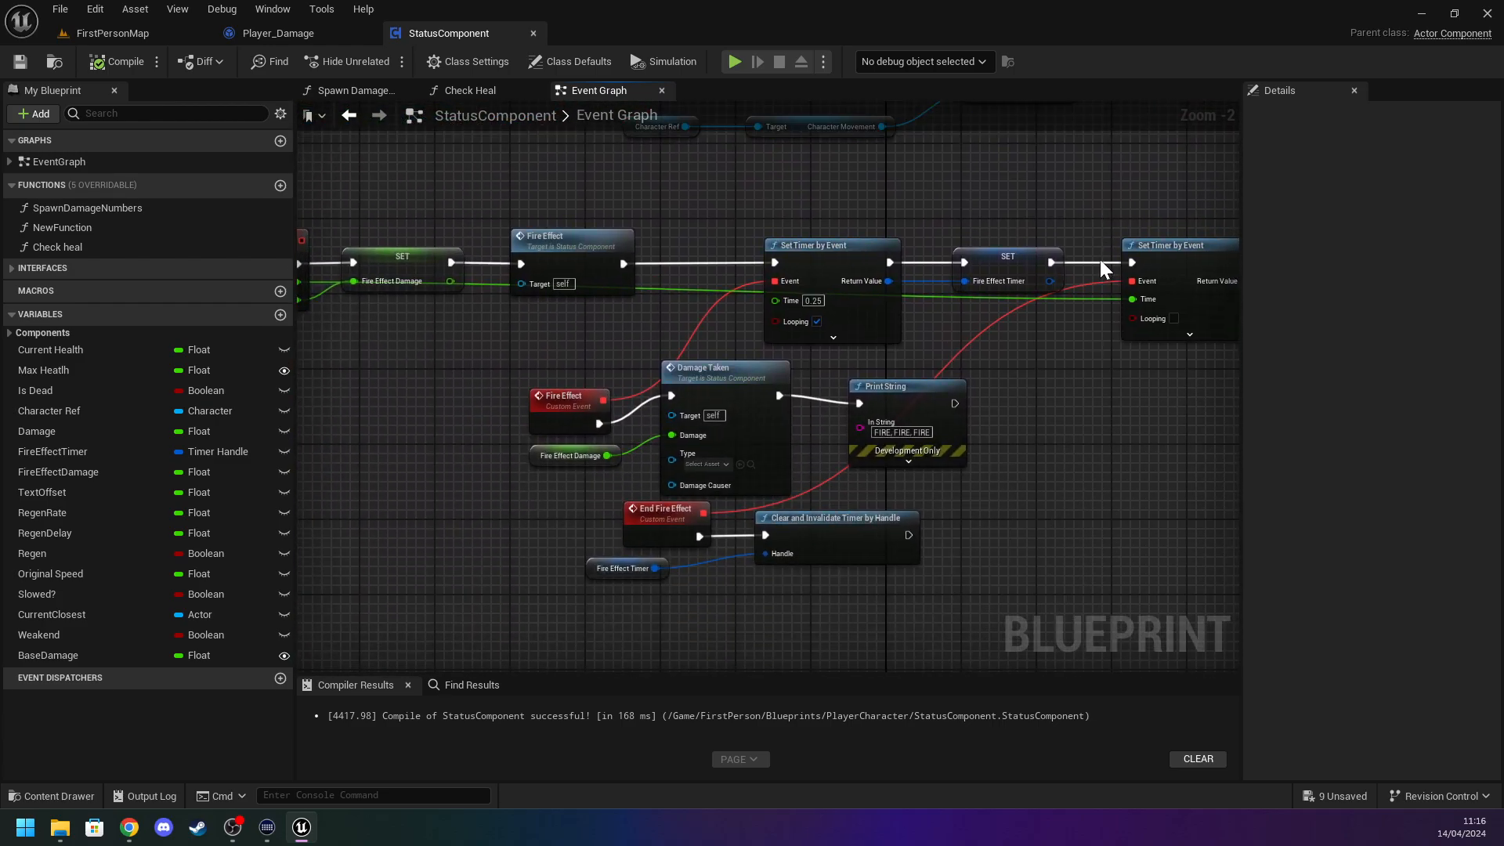
right_click_drag(1123, 456, 918, 105)
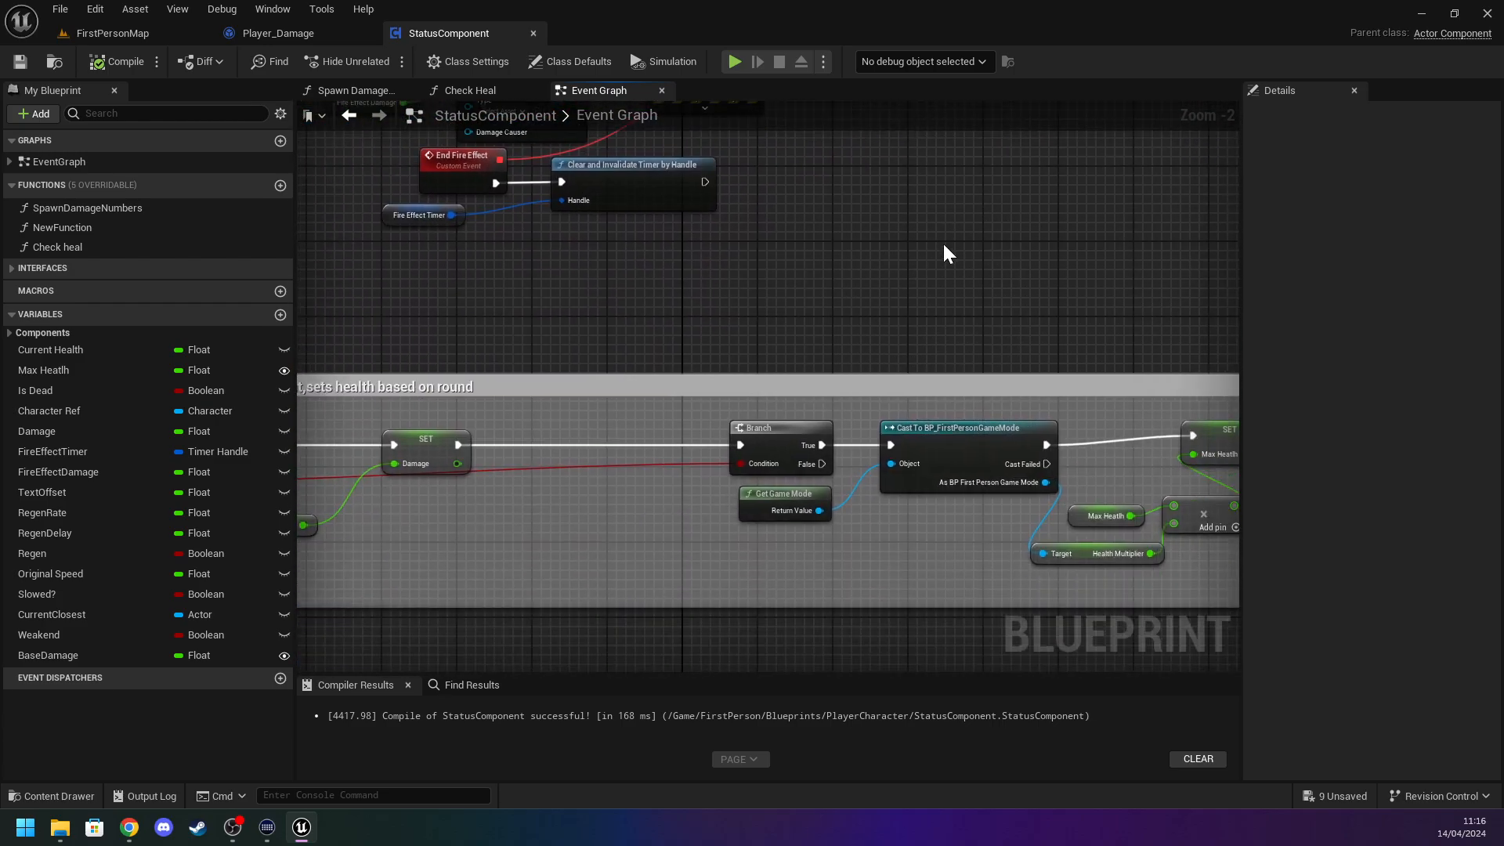
mouse_move(894, 256)
right_mouse_down()
mouse_move(900, 242)
mouse_move(672, 258)
mouse_move(1333, 221)
mouse_move(783, 240)
mouse_move(571, 326)
mouse_move(518, 366)
mouse_move(417, 520)
right_mouse_up()
right_click_drag(570, 407, 704, 666)
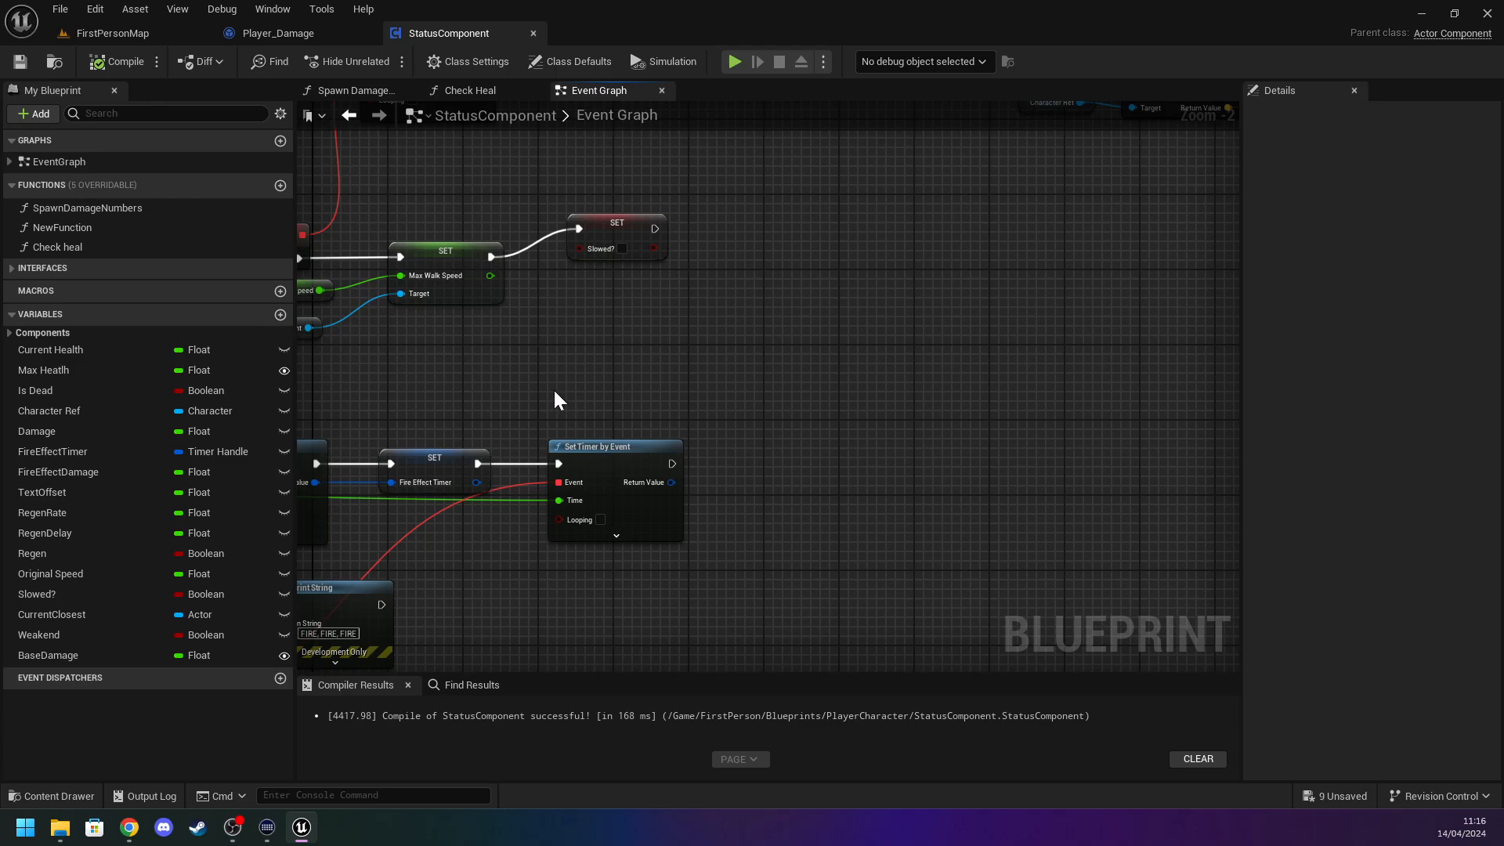
right_click_drag(573, 443, 626, 651)
Open the BP_FirstPersonCharacter blueprint and find the BeginPlay nodes that initialize the Status Component in its Event Graph.
key("ctrl+space")
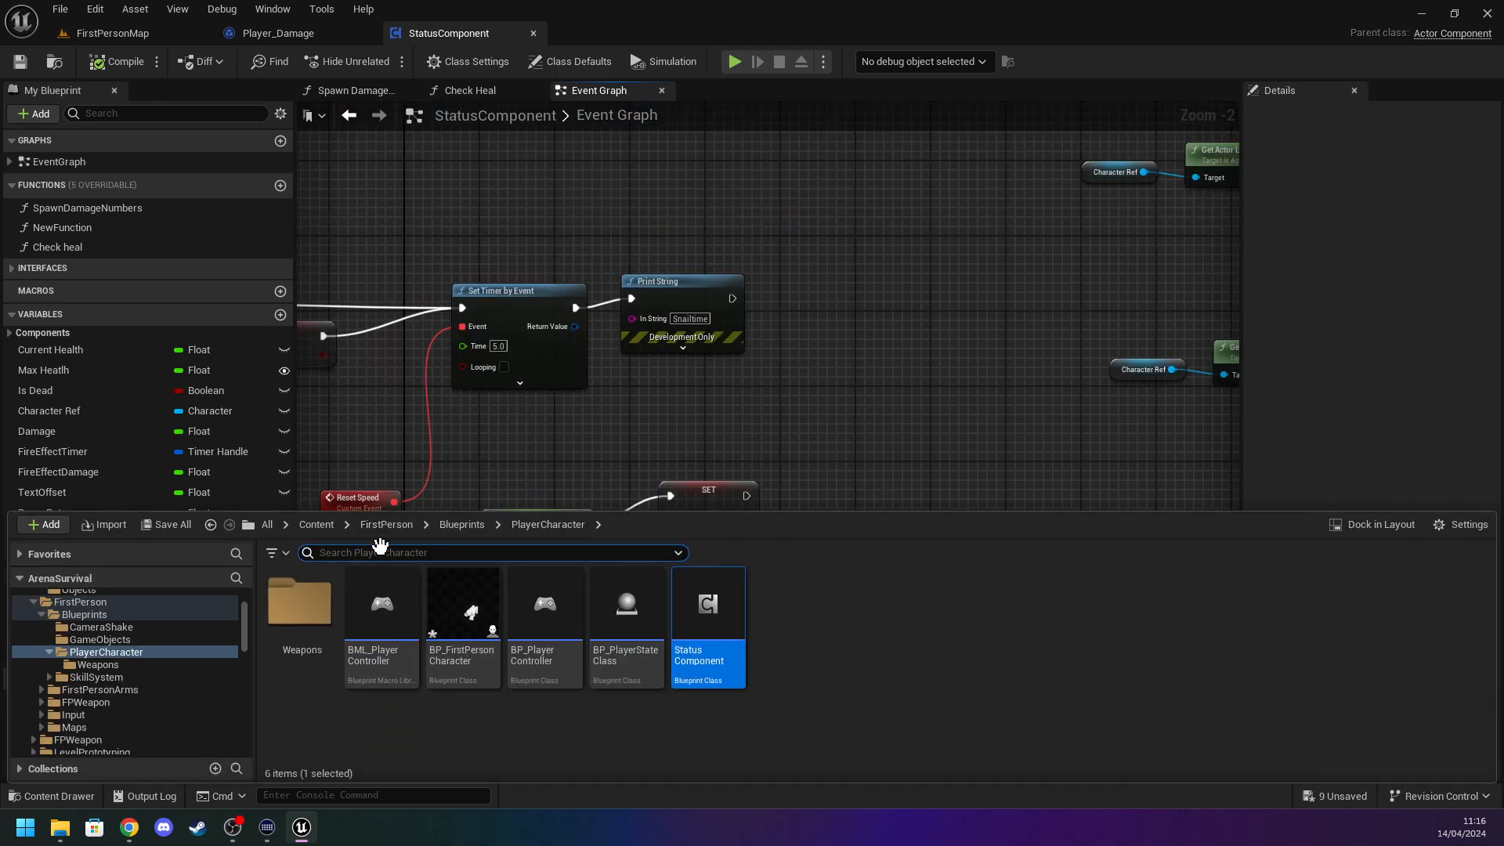
double_click(462, 605)
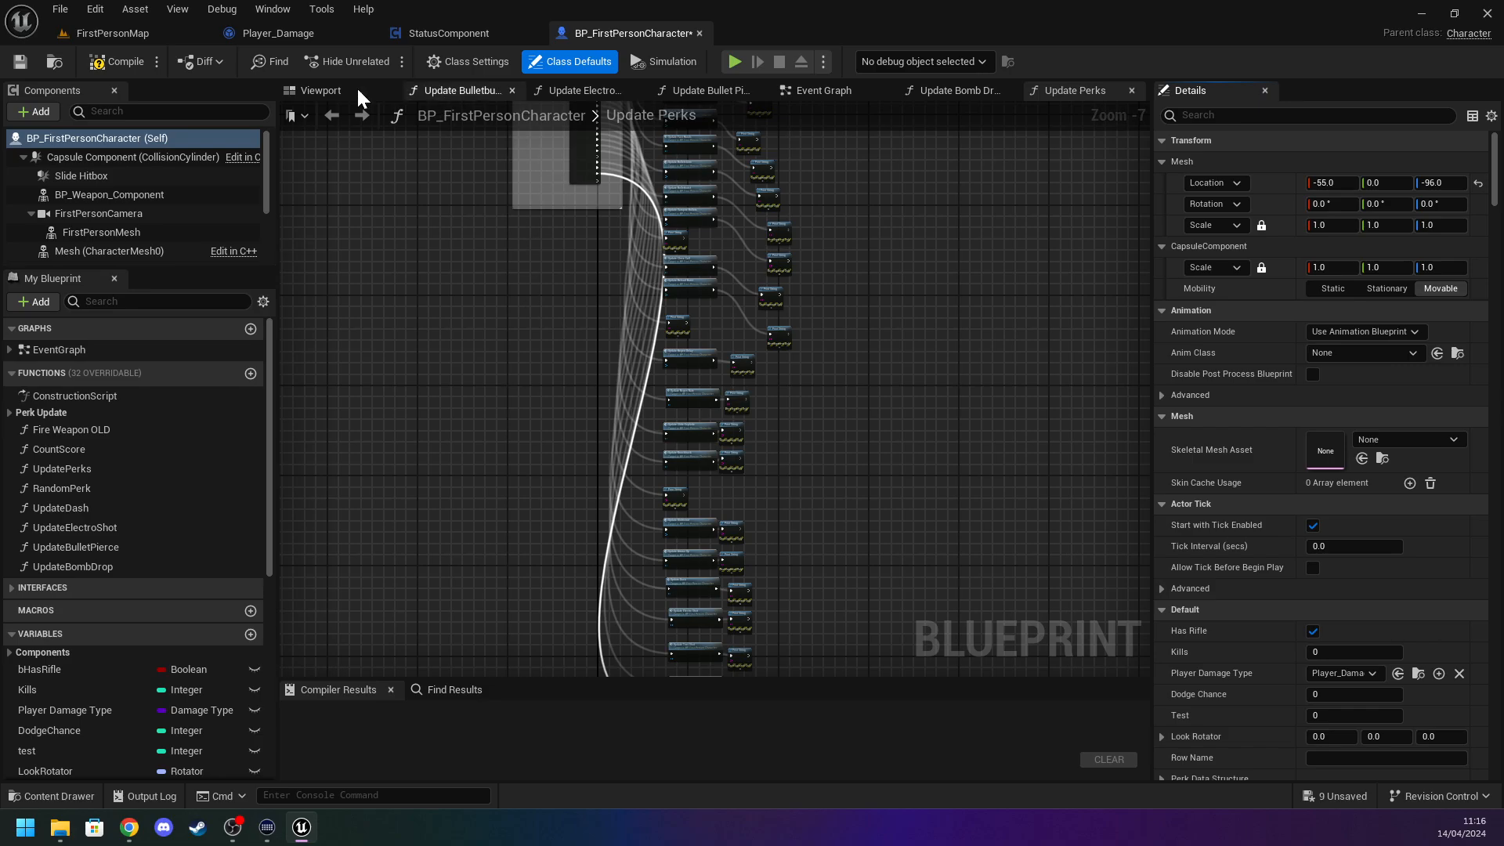
left_click(821, 88)
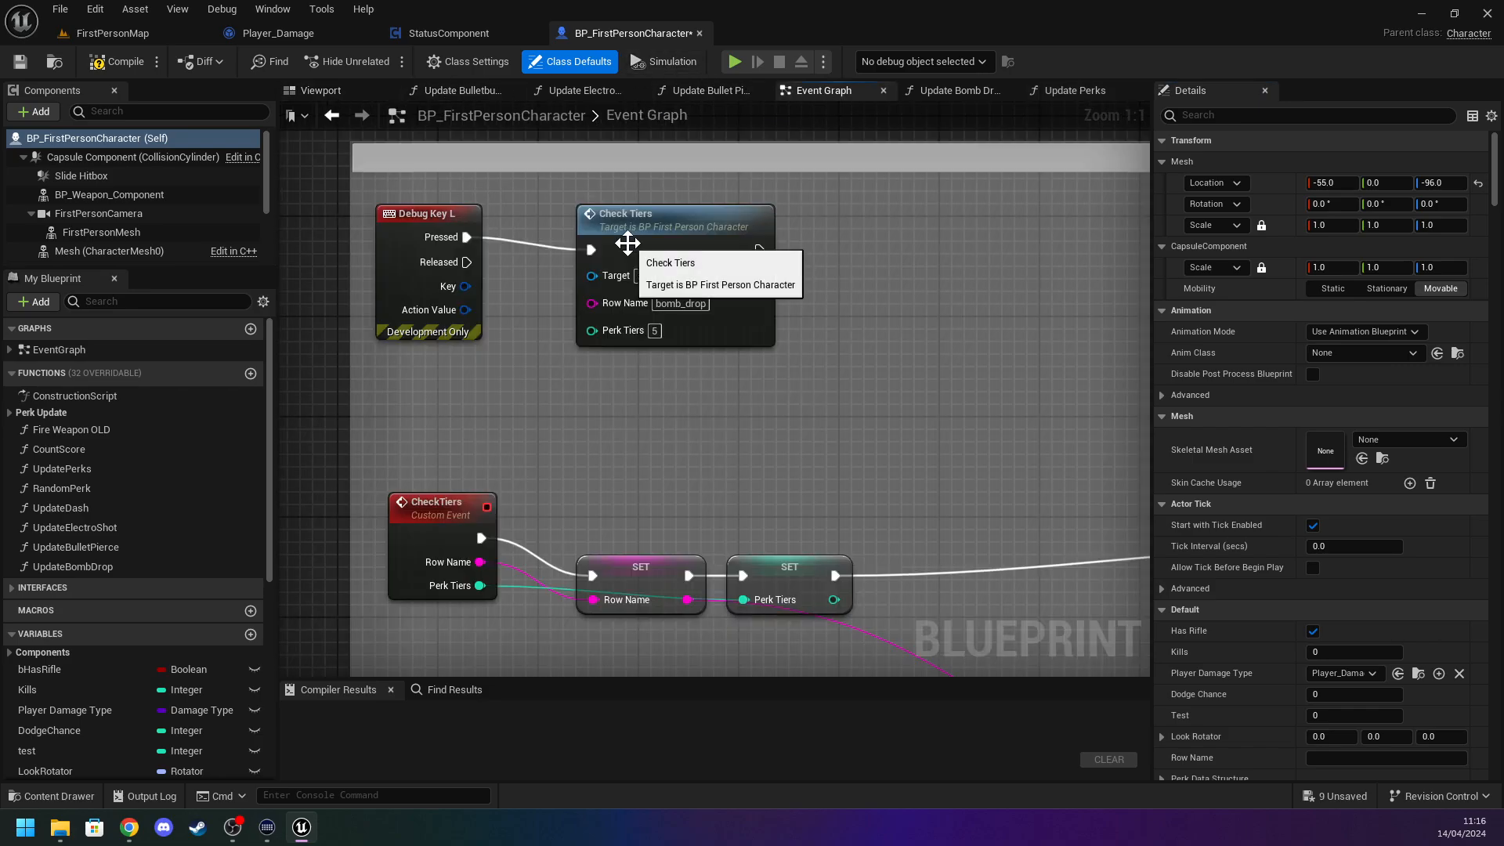
scroll(423, 392, "down", 8)
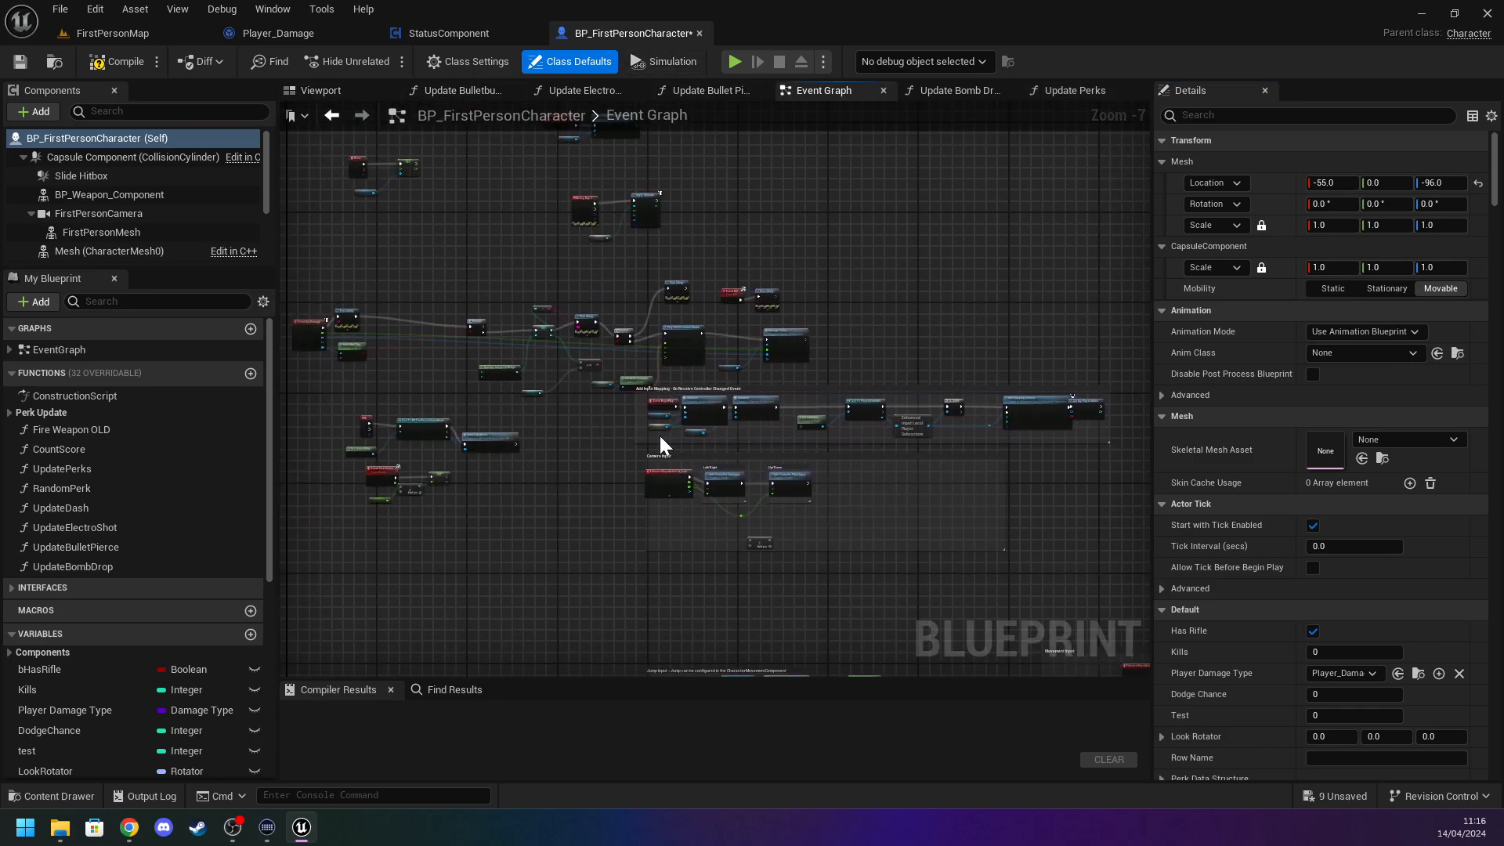
scroll(652, 434, "up", 6)
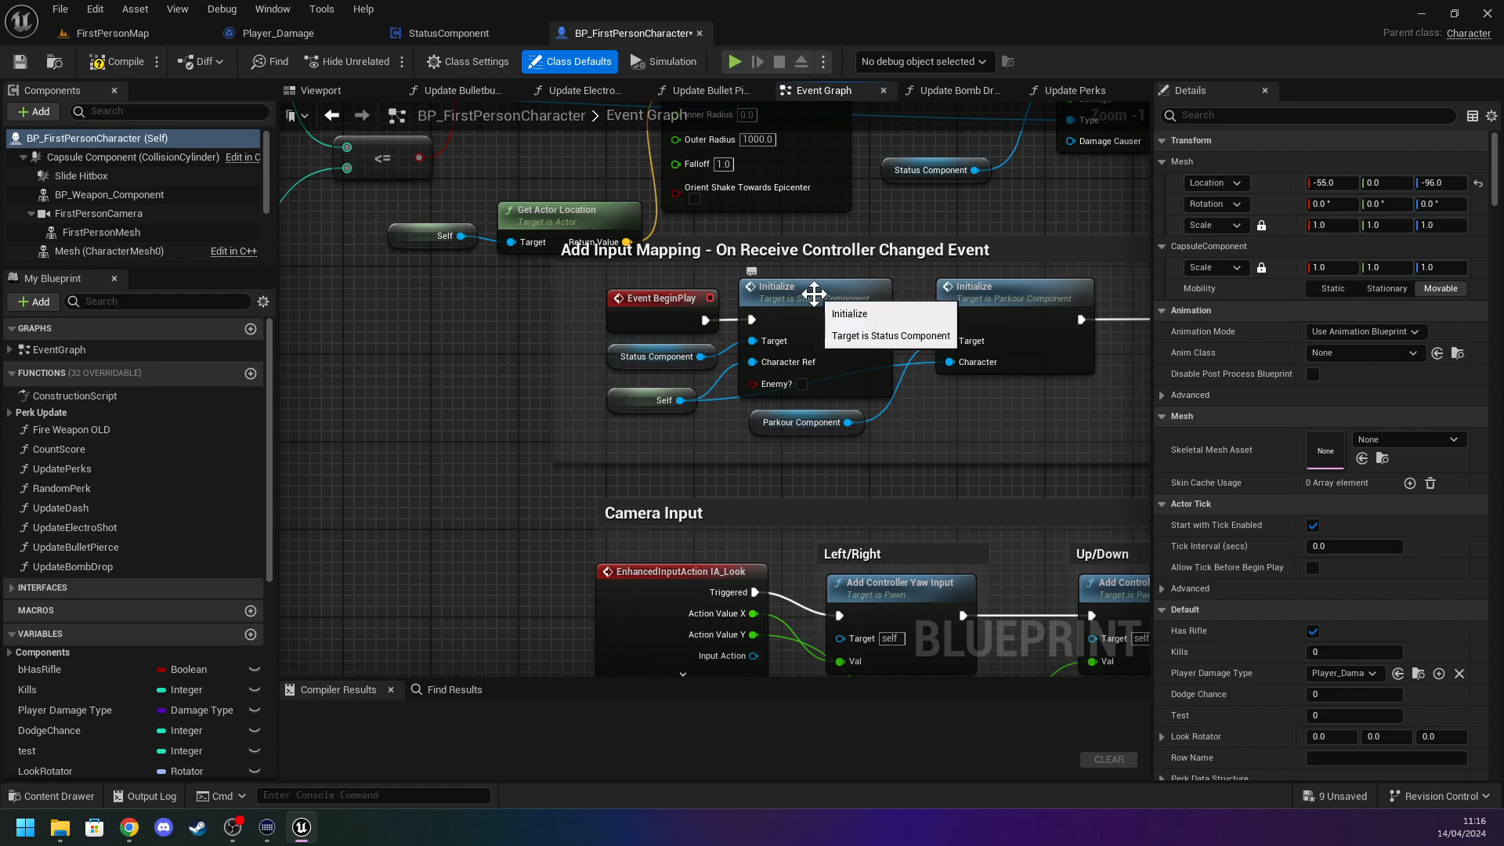
Set Base Damage to 5.0 on BP_FirstPersonCharacter's StatusComponent, and compile and save the blueprint.
scroll(1251, 510, "down", 5)
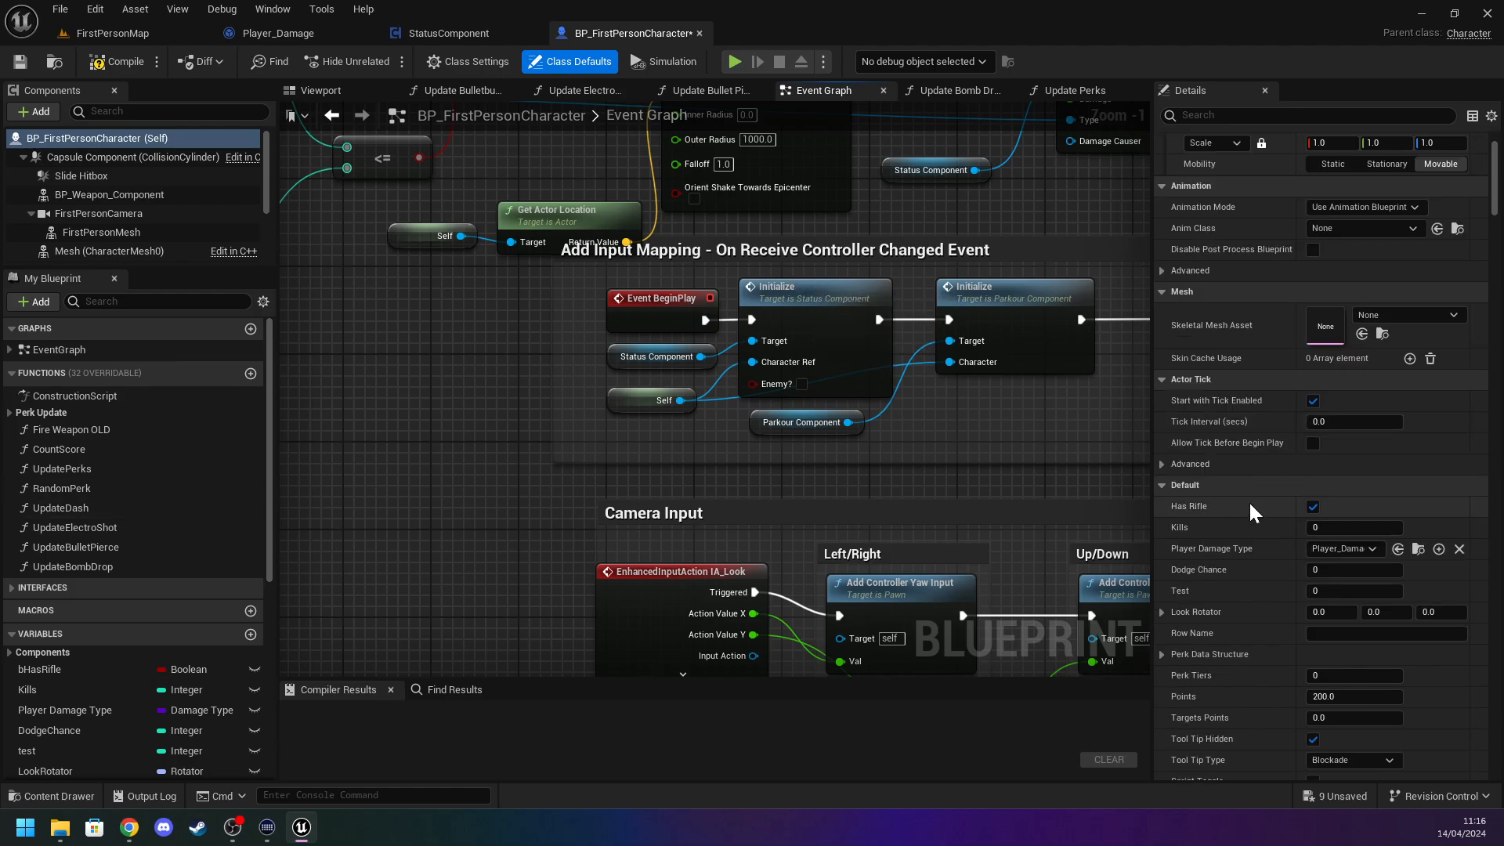
scroll(73, 701, "down", 5)
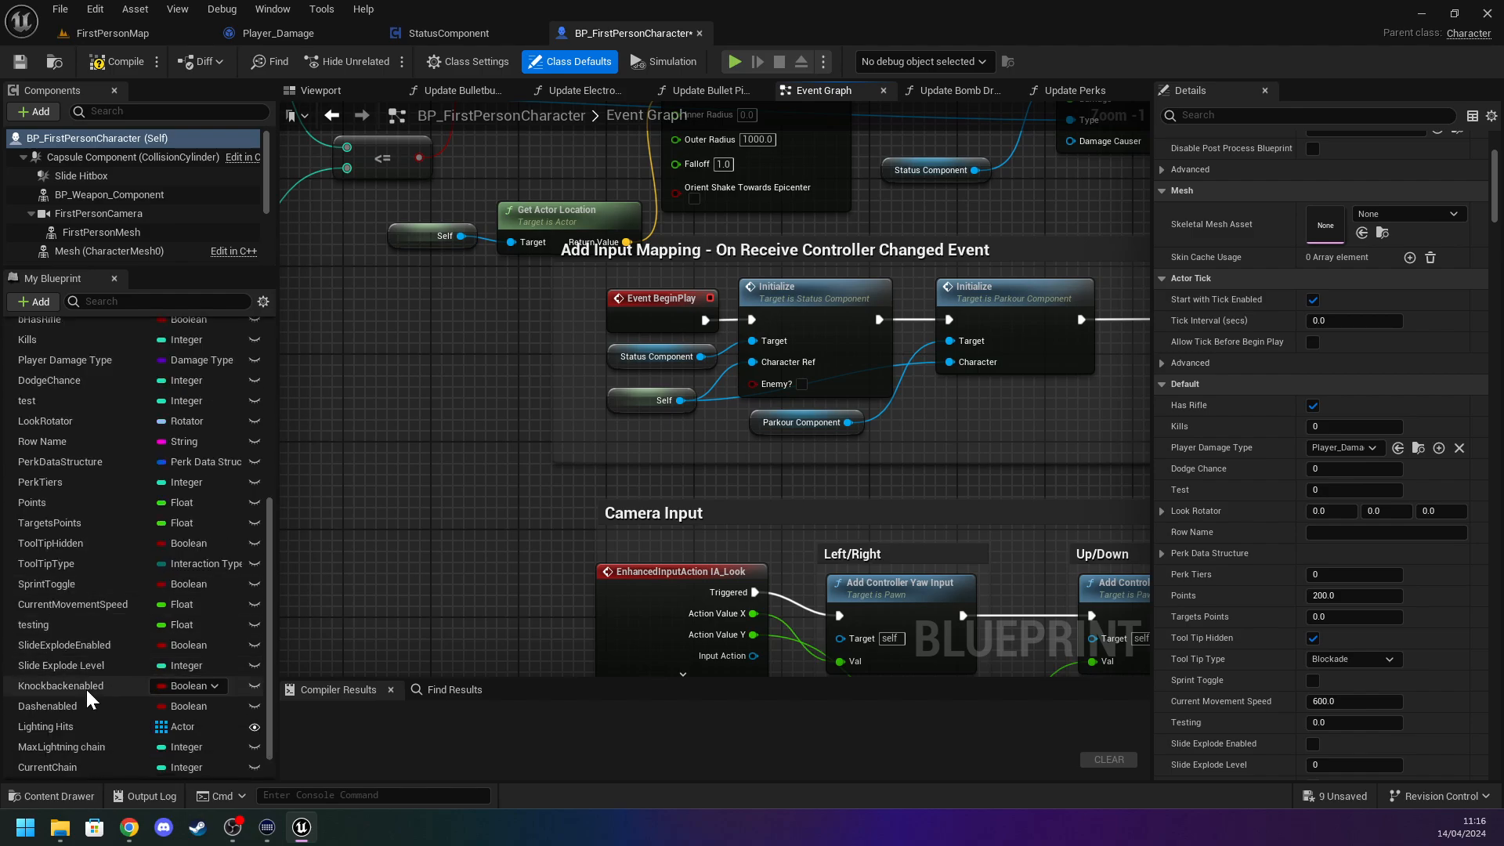
scroll(129, 206, "down", 3)
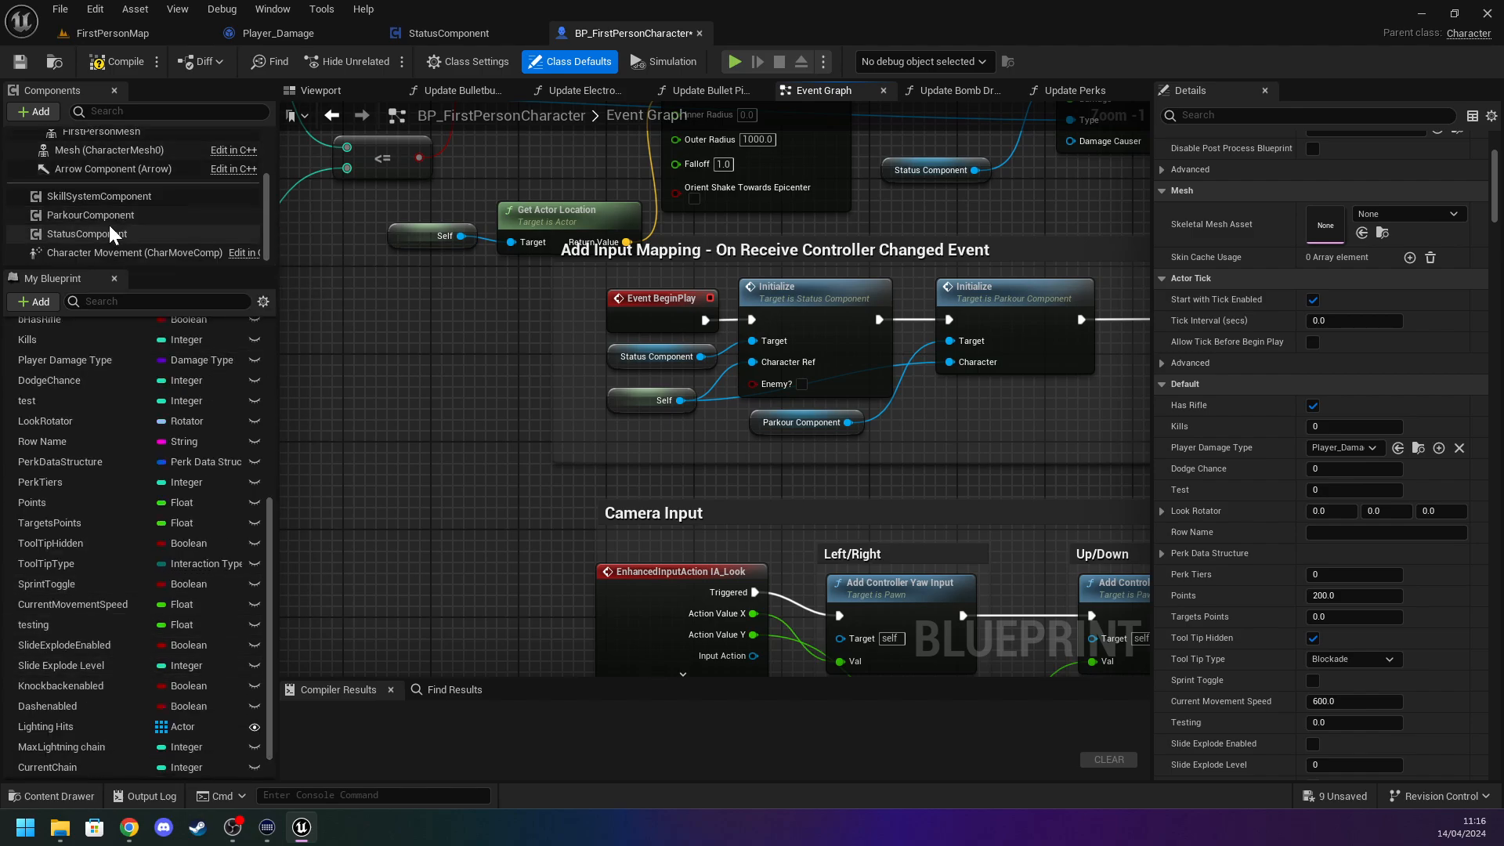
left_click(102, 229)
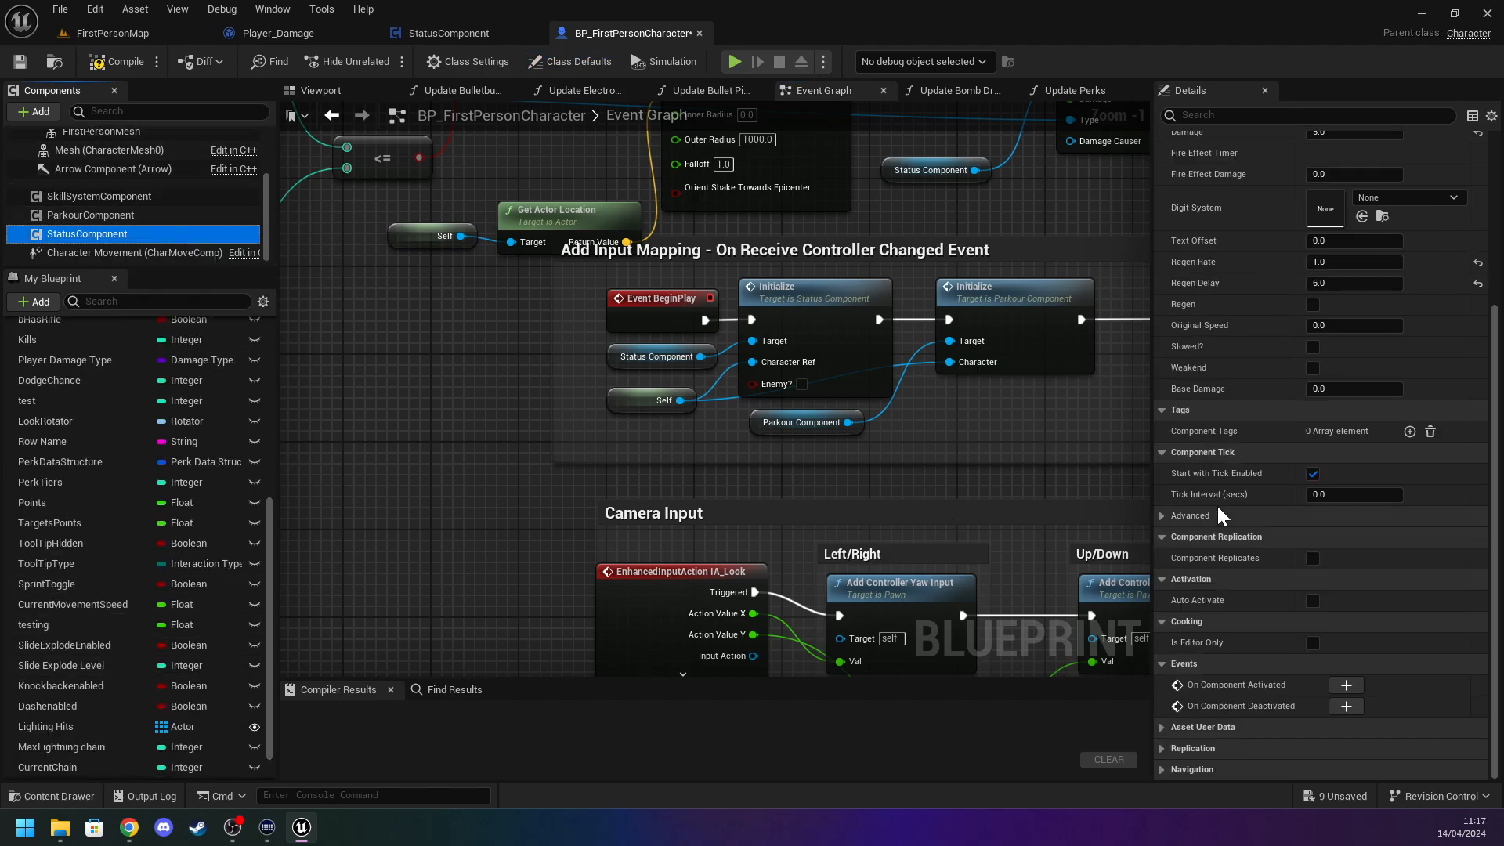
scroll(1202, 476, "up", 2)
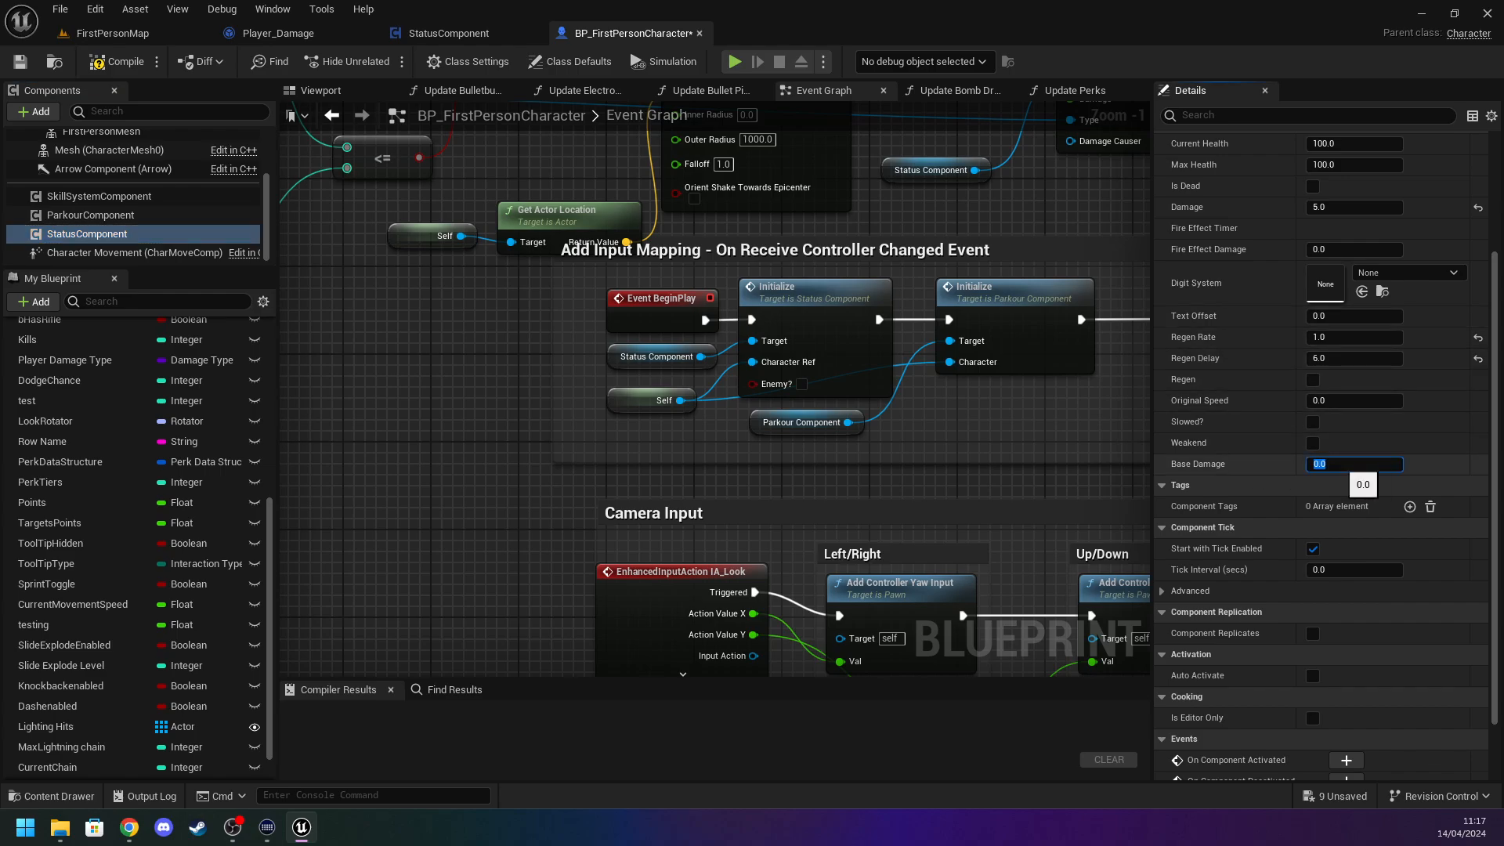
left_click(90, 62)
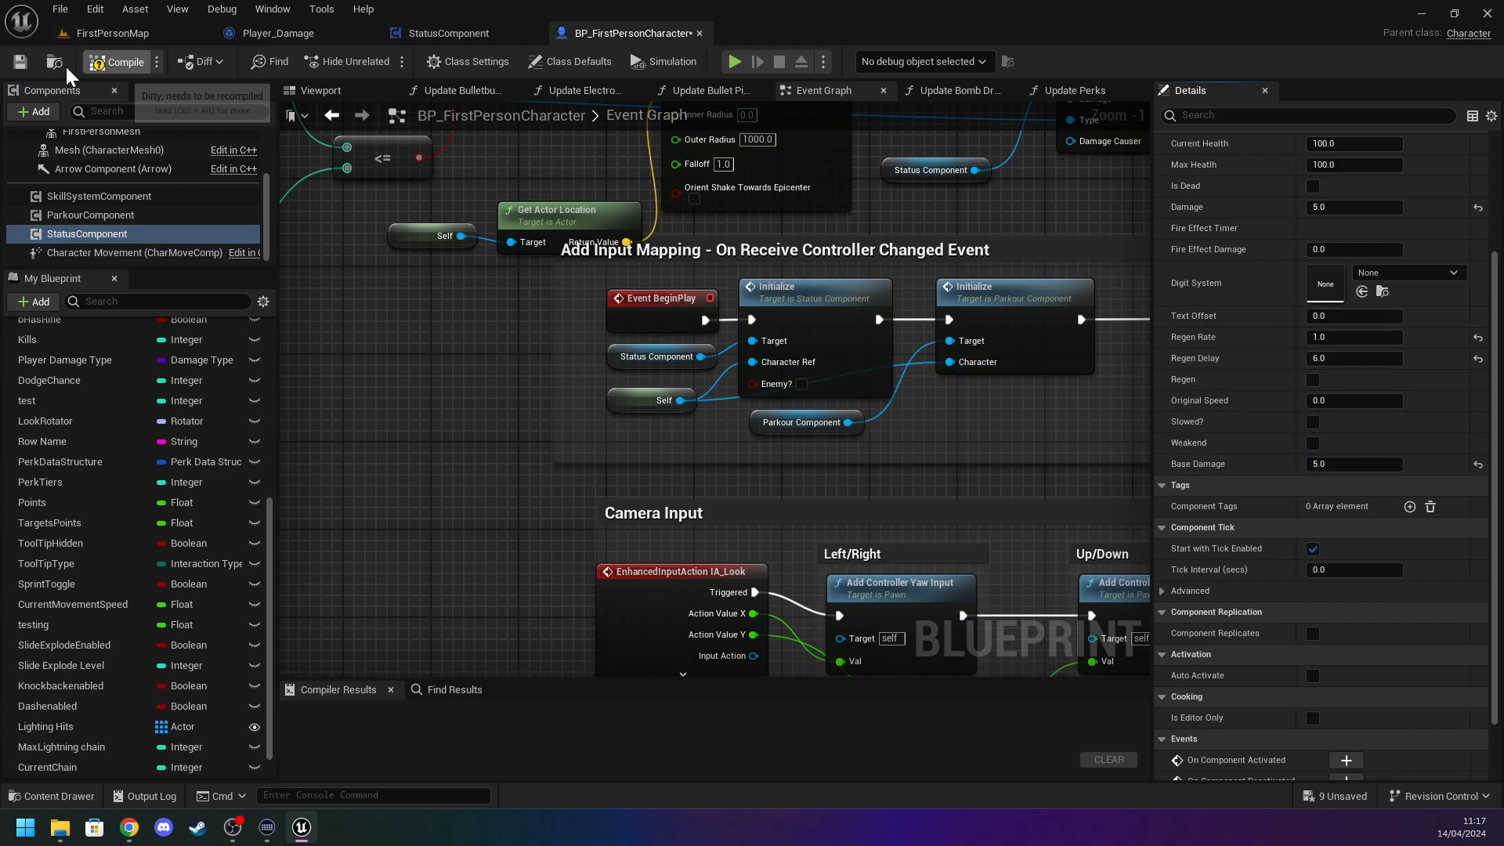
left_click(18, 62)
Return to FirstPersonMap and open the Enemy blueprint from the Content/Enemy/Melee folder.
left_click(260, 33)
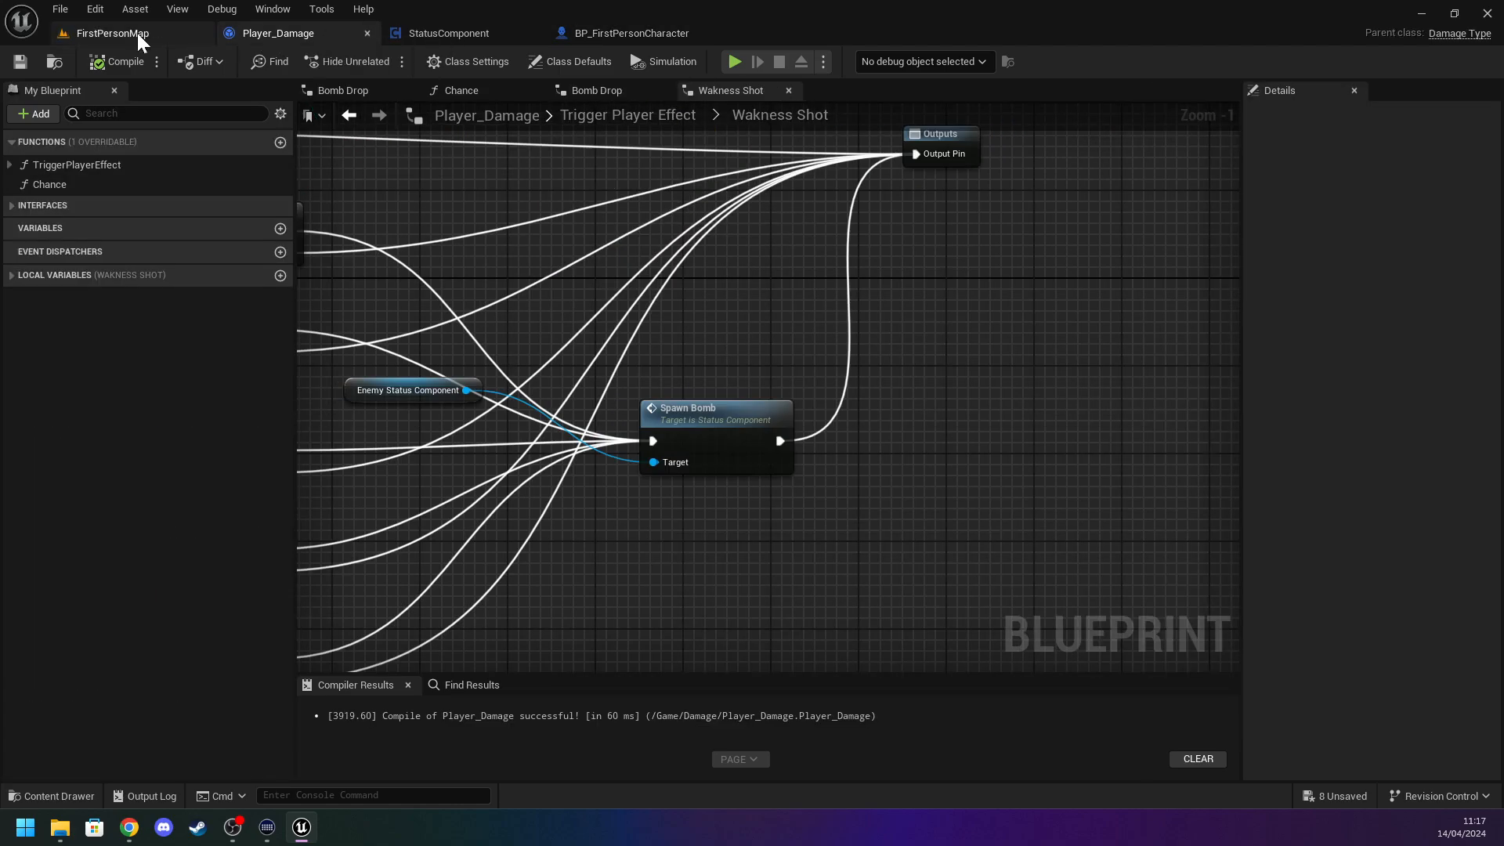
left_click(137, 33)
left_click(317, 522)
left_click(462, 604)
double_click(462, 603)
double_click(547, 603)
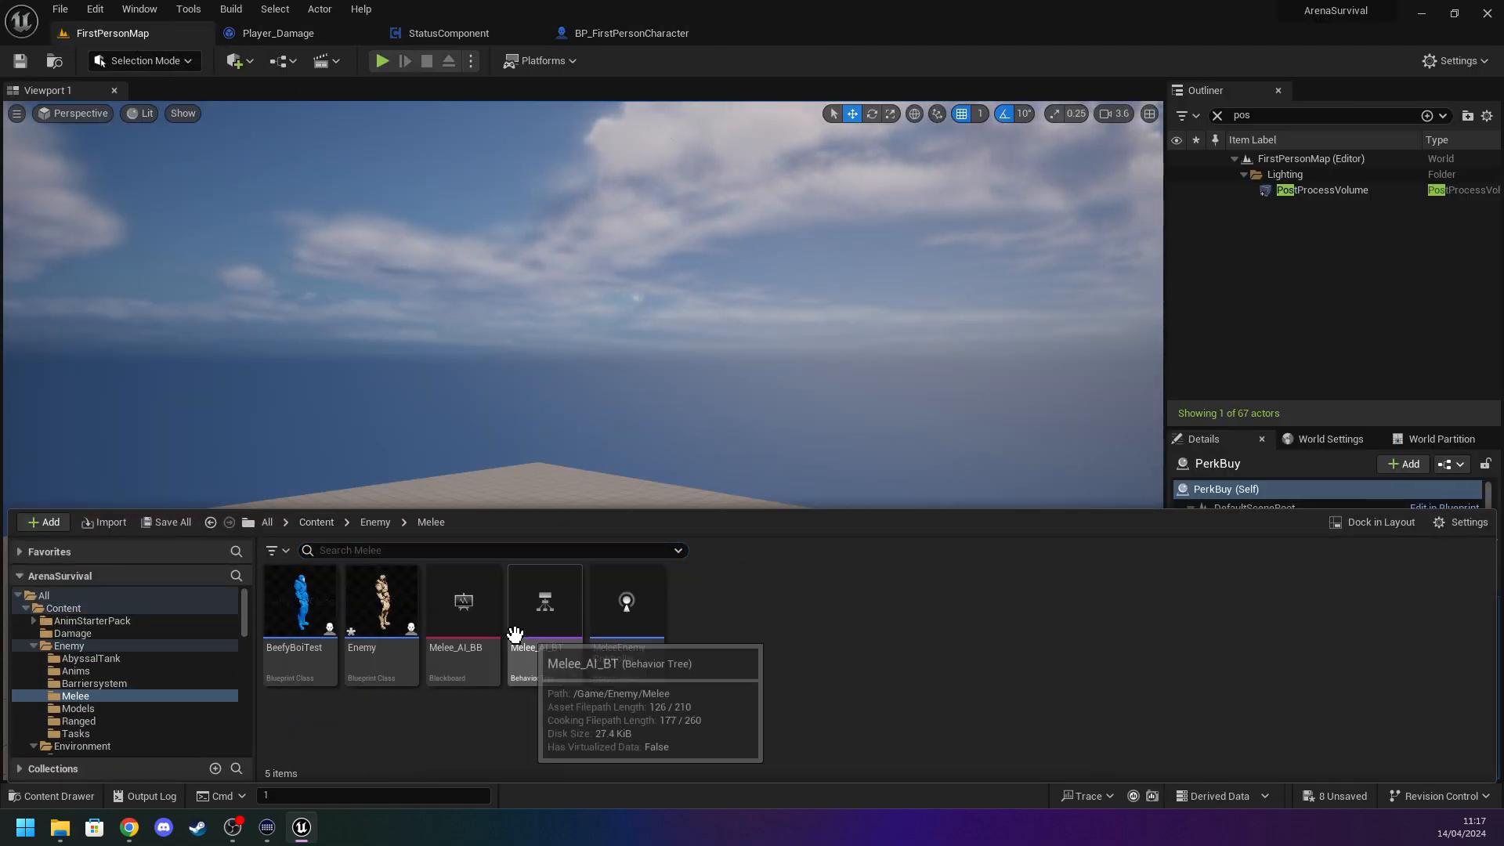
double_click(371, 608)
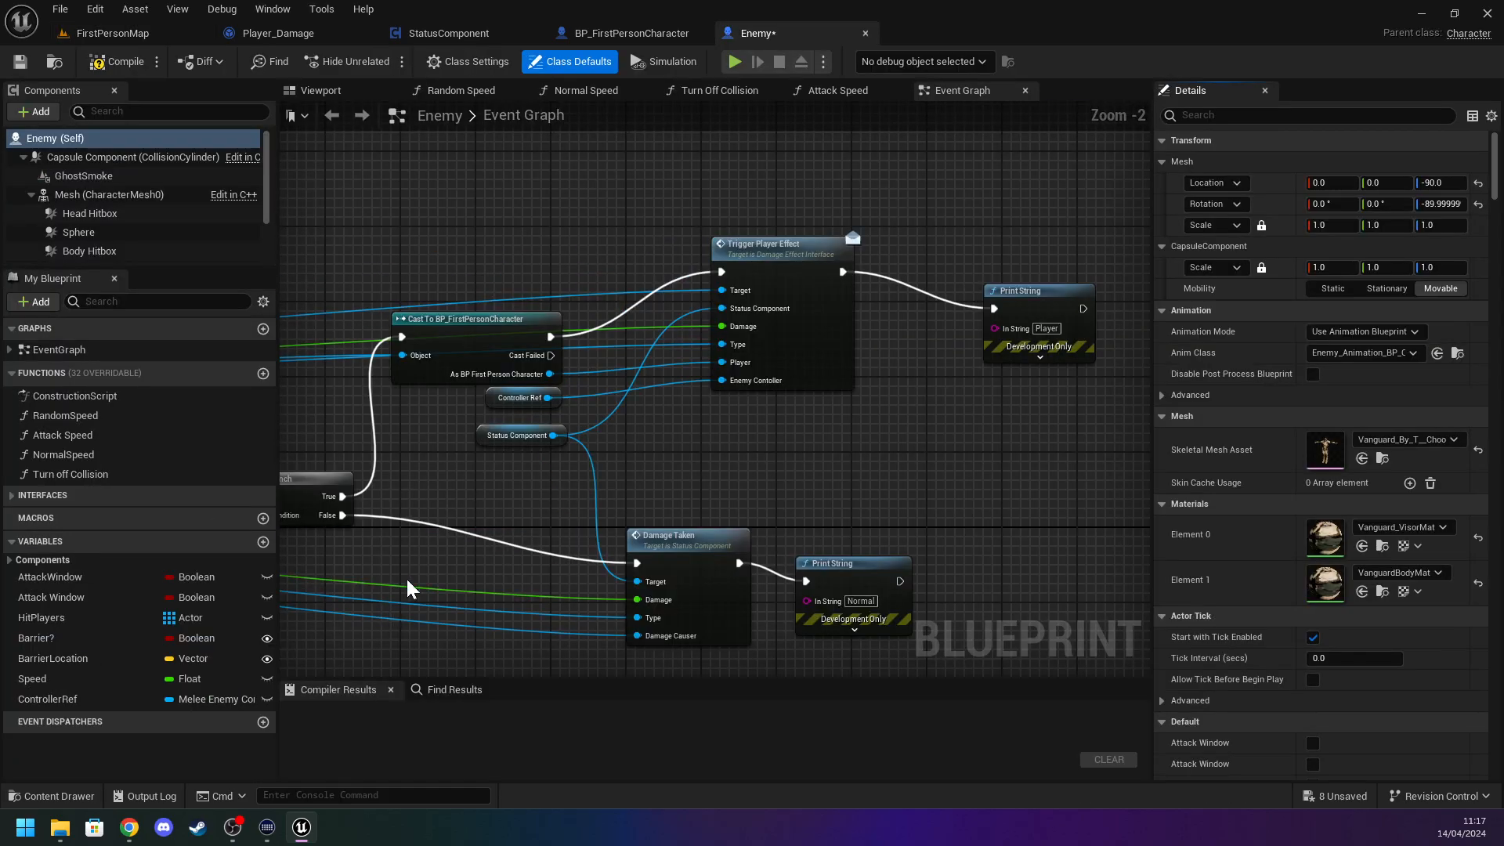
Set Base Damage to 5 on the Enemy blueprint's StatusComponent, and compile and save the blueprint.
scroll(116, 259, "down", 2)
left_click(118, 252)
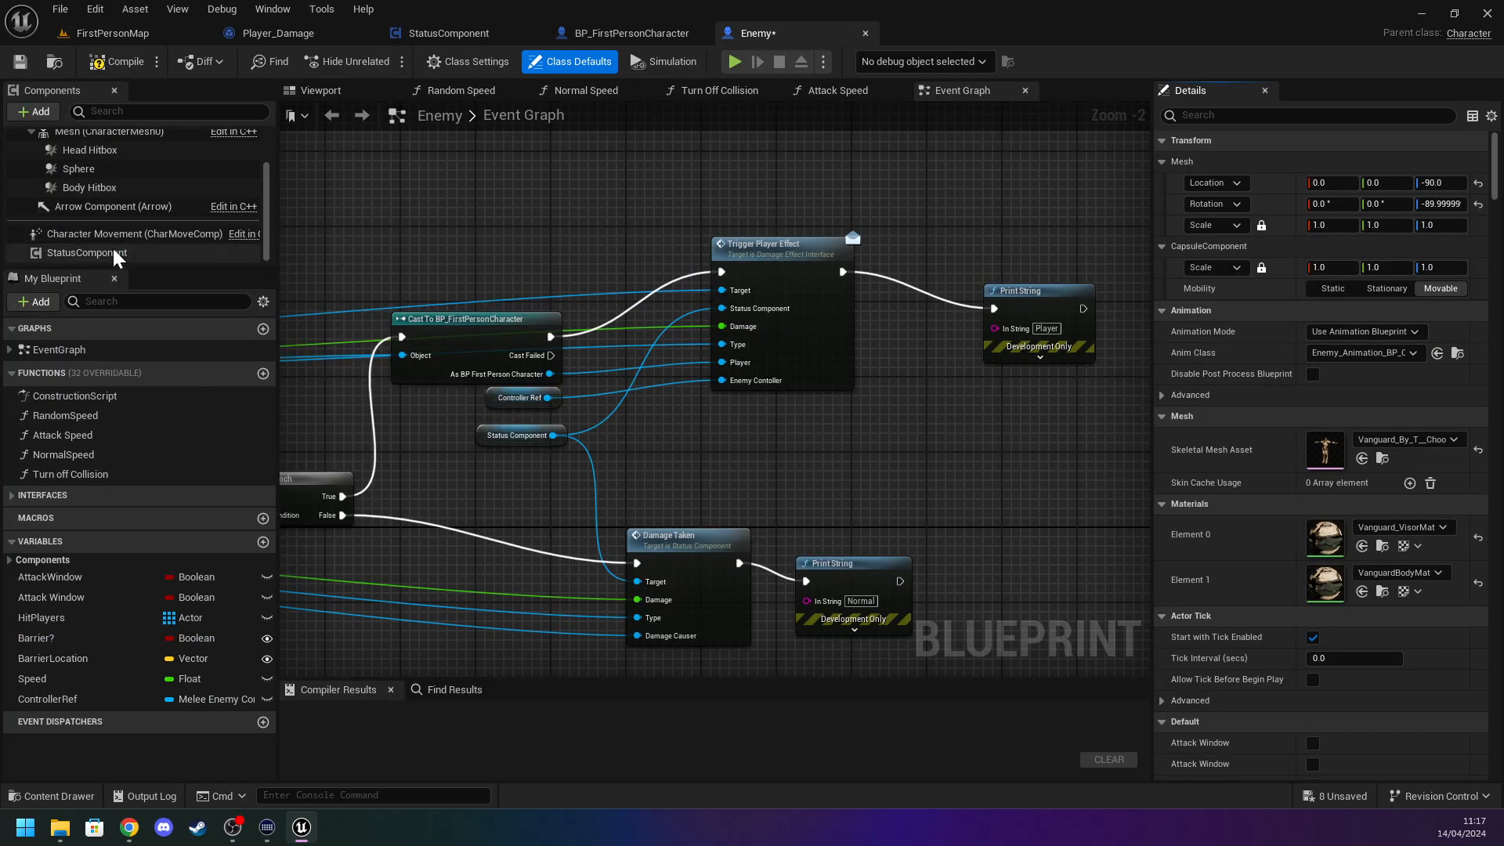
scroll(1255, 410, "down", 5)
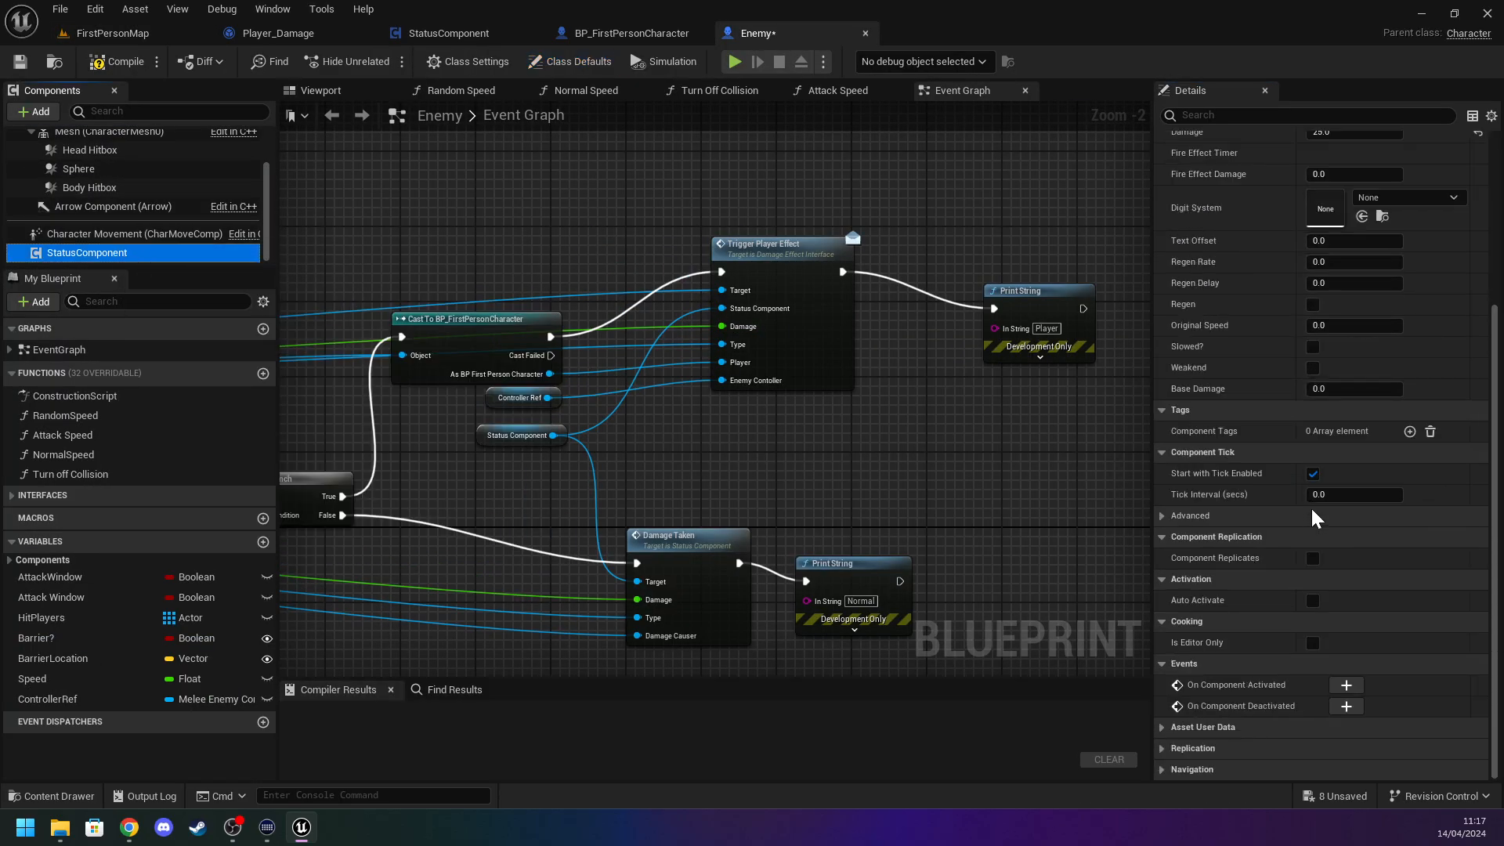
scroll(1332, 542, "up", 5)
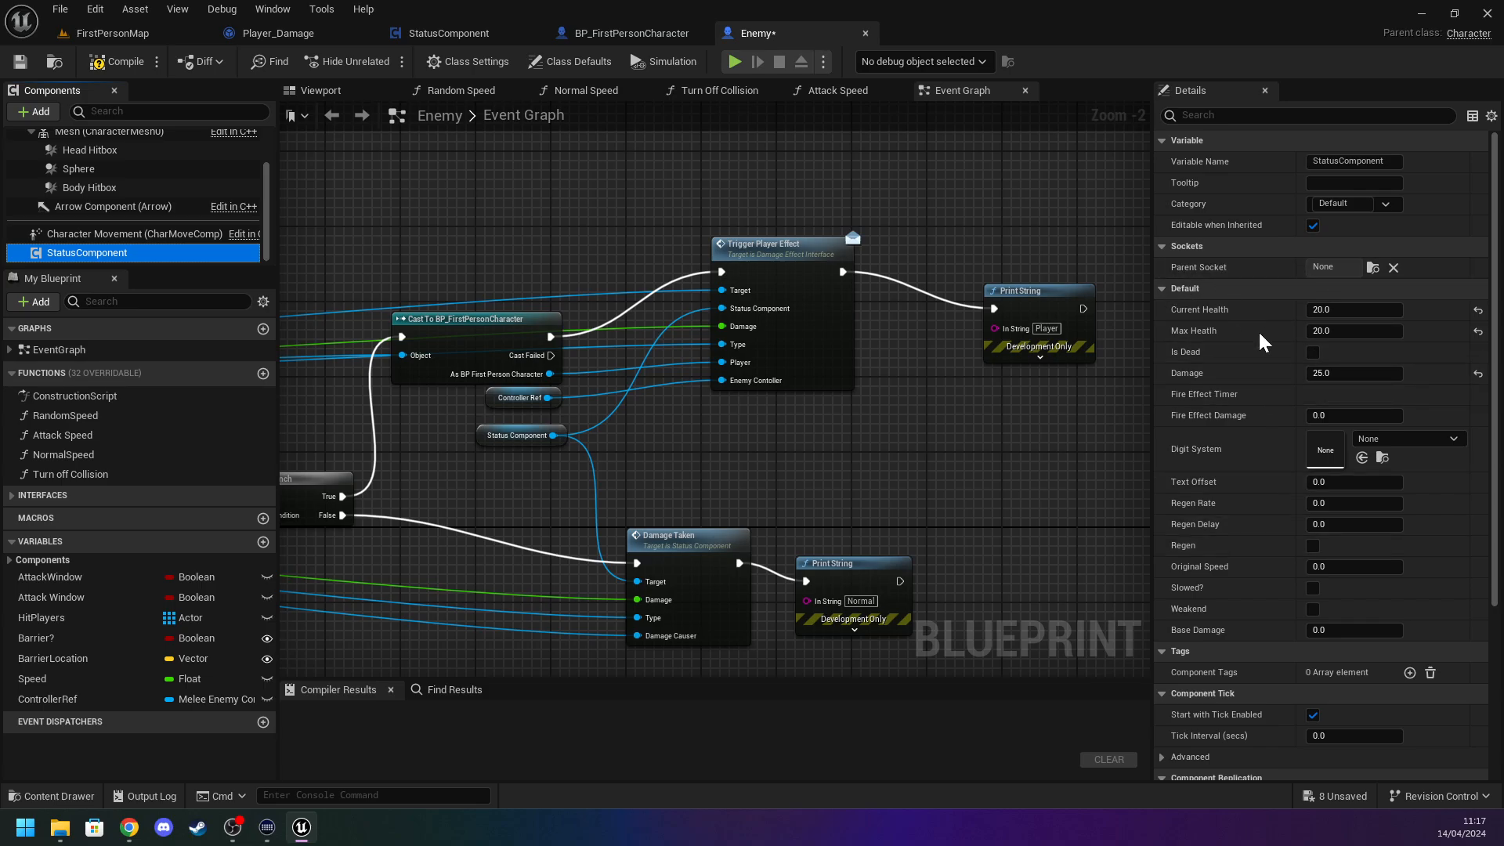
scroll(1258, 329, "down", 3)
scroll(1285, 425, "down", 3)
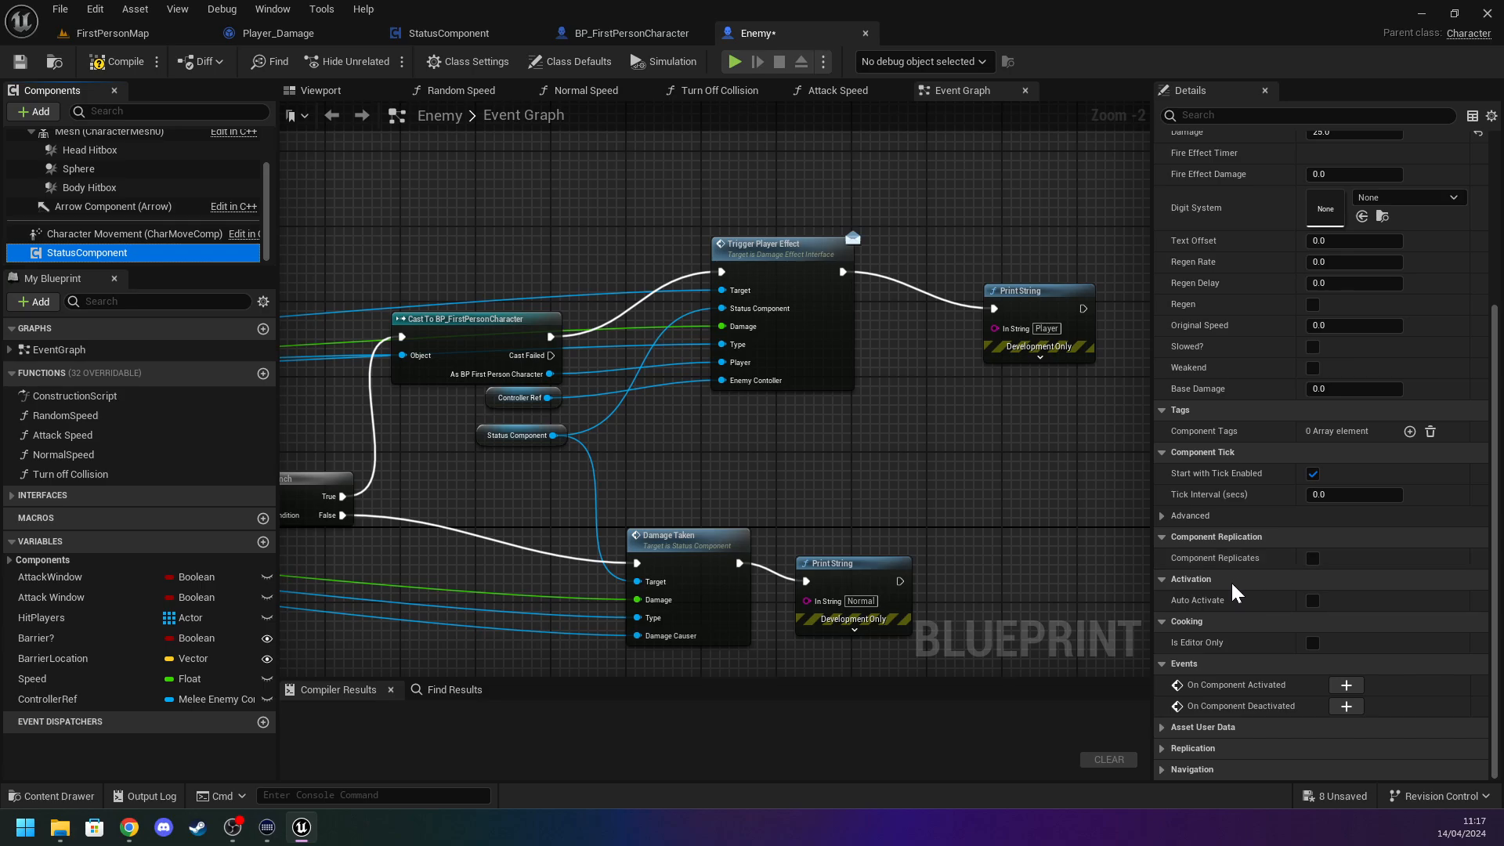
left_click(1162, 727)
scroll(1219, 701, "down", 1)
scroll(1220, 707, "up", 7)
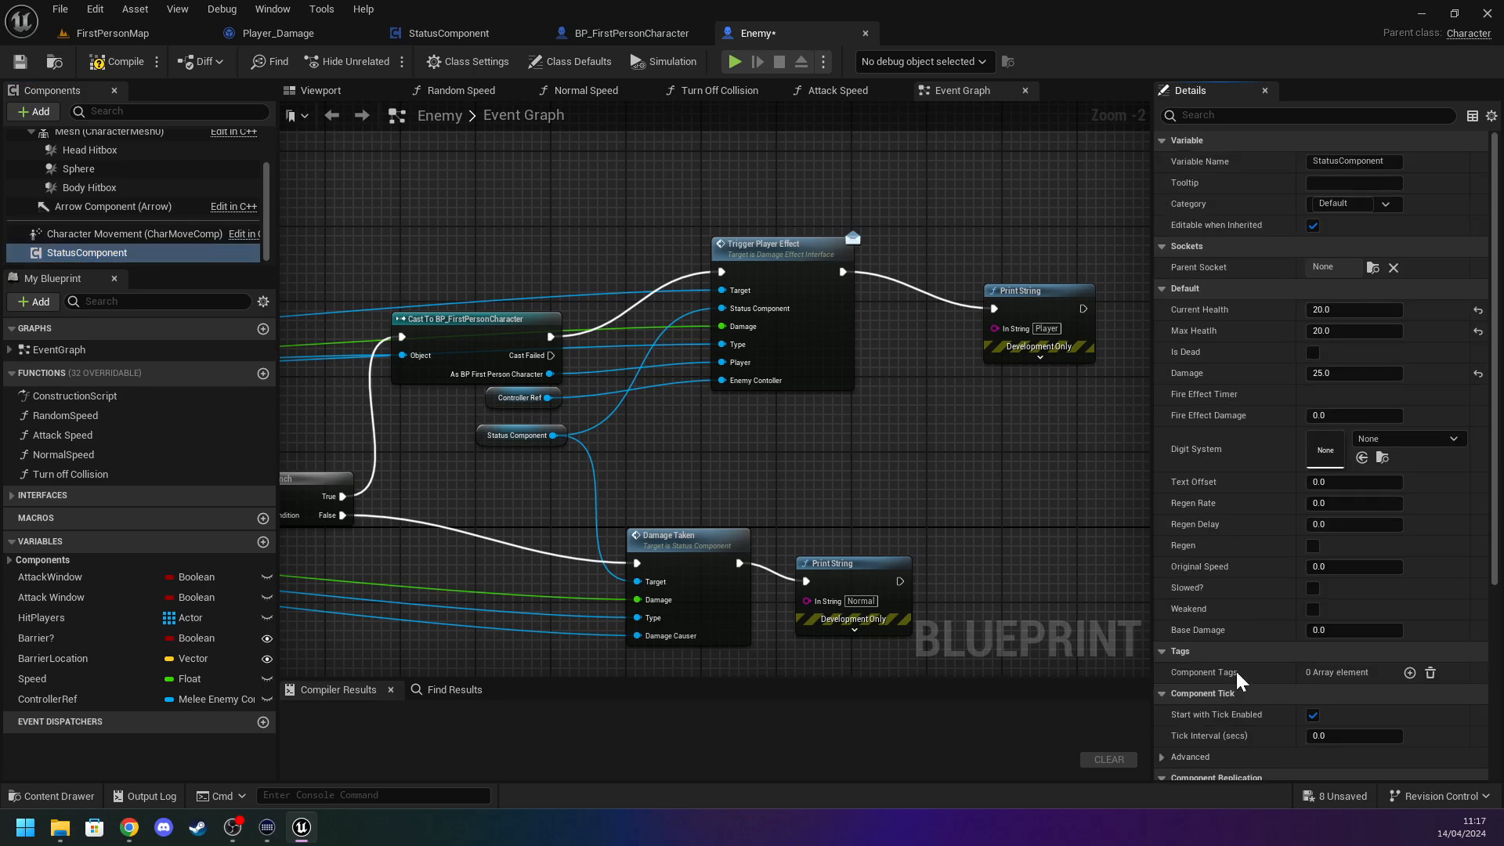
left_click(1349, 629)
type("5")
left_click(939, 490)
left_click(101, 66)
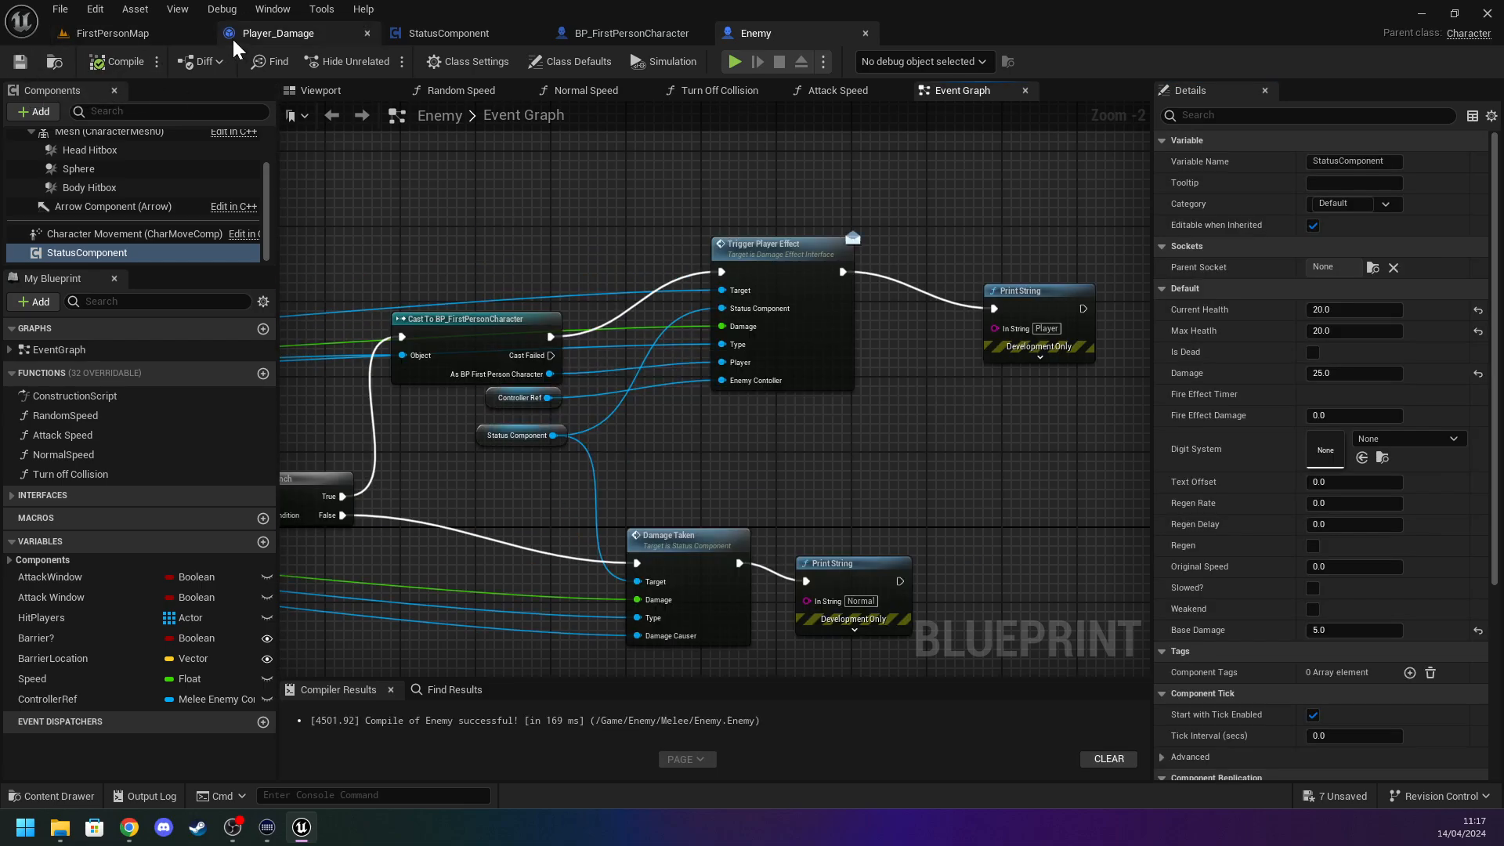
Open the AbyssalTank blueprint from the Content/Enemy/AbyssalTank folder.
left_click(260, 33)
left_click(412, 31)
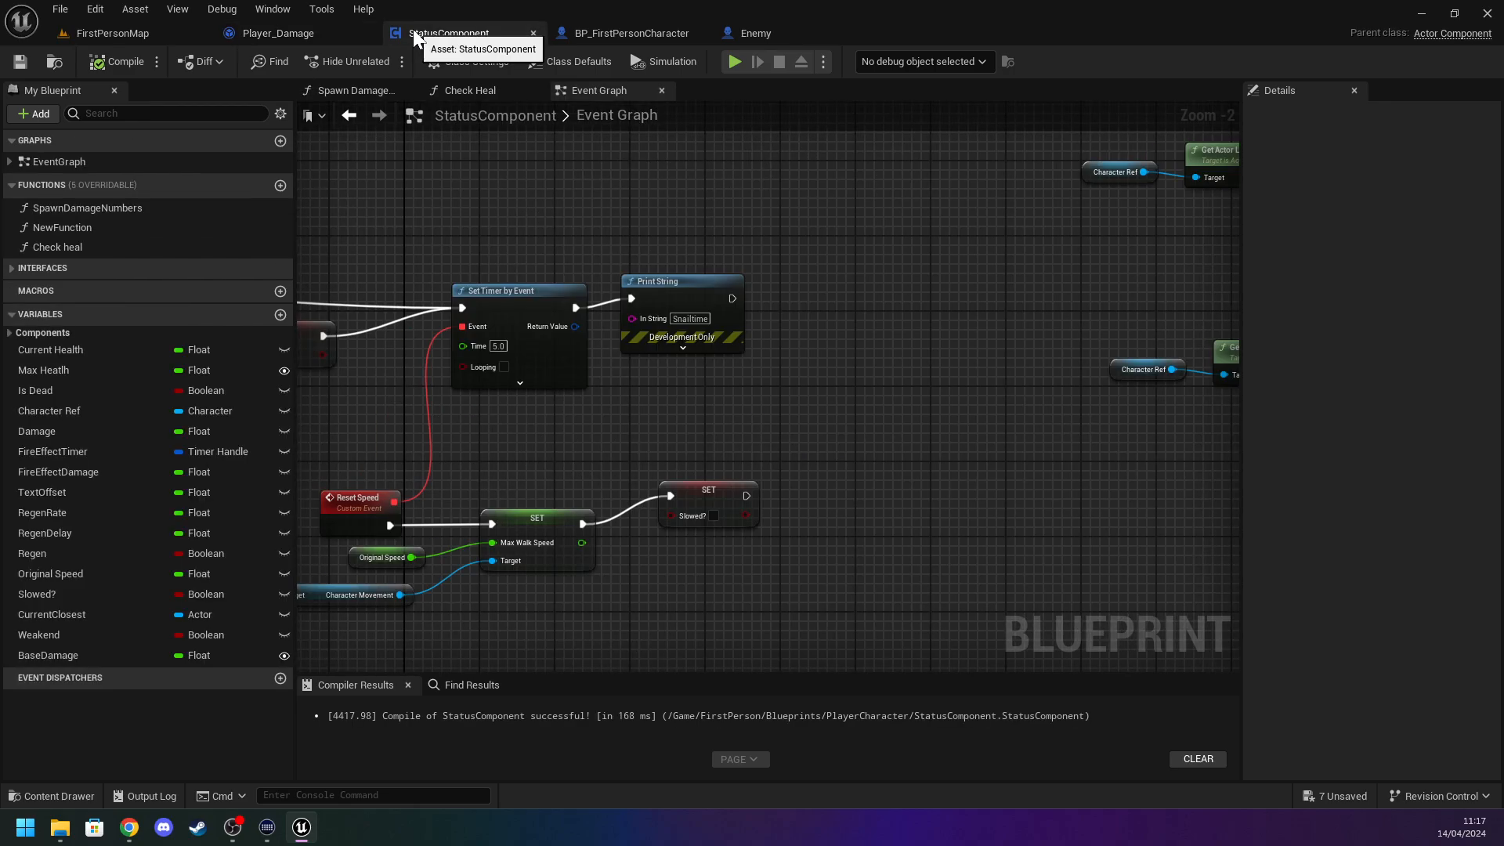
left_click(600, 30)
key("ctrl+space")
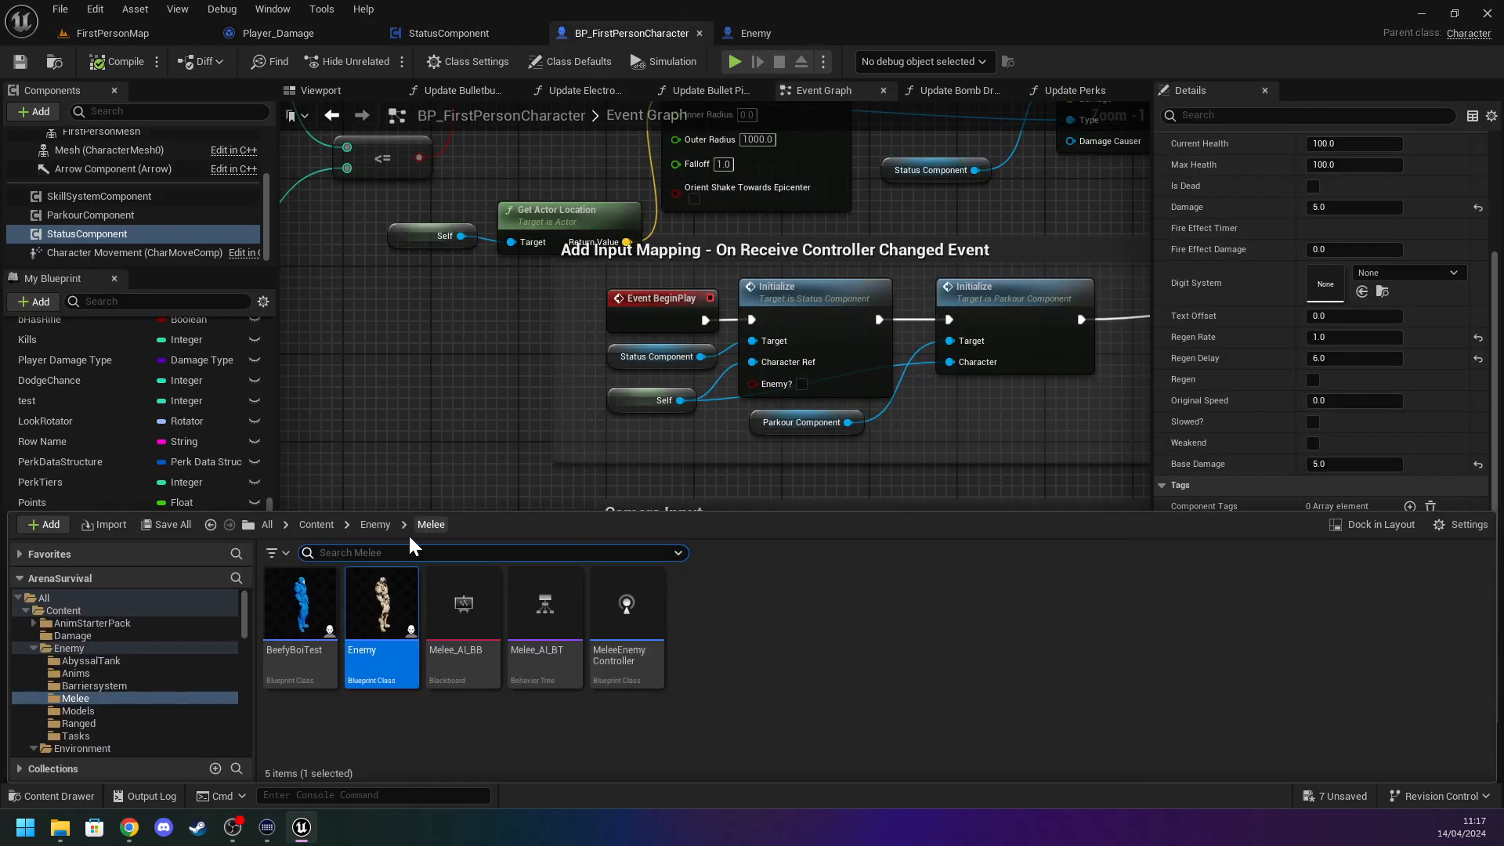
left_click(320, 524)
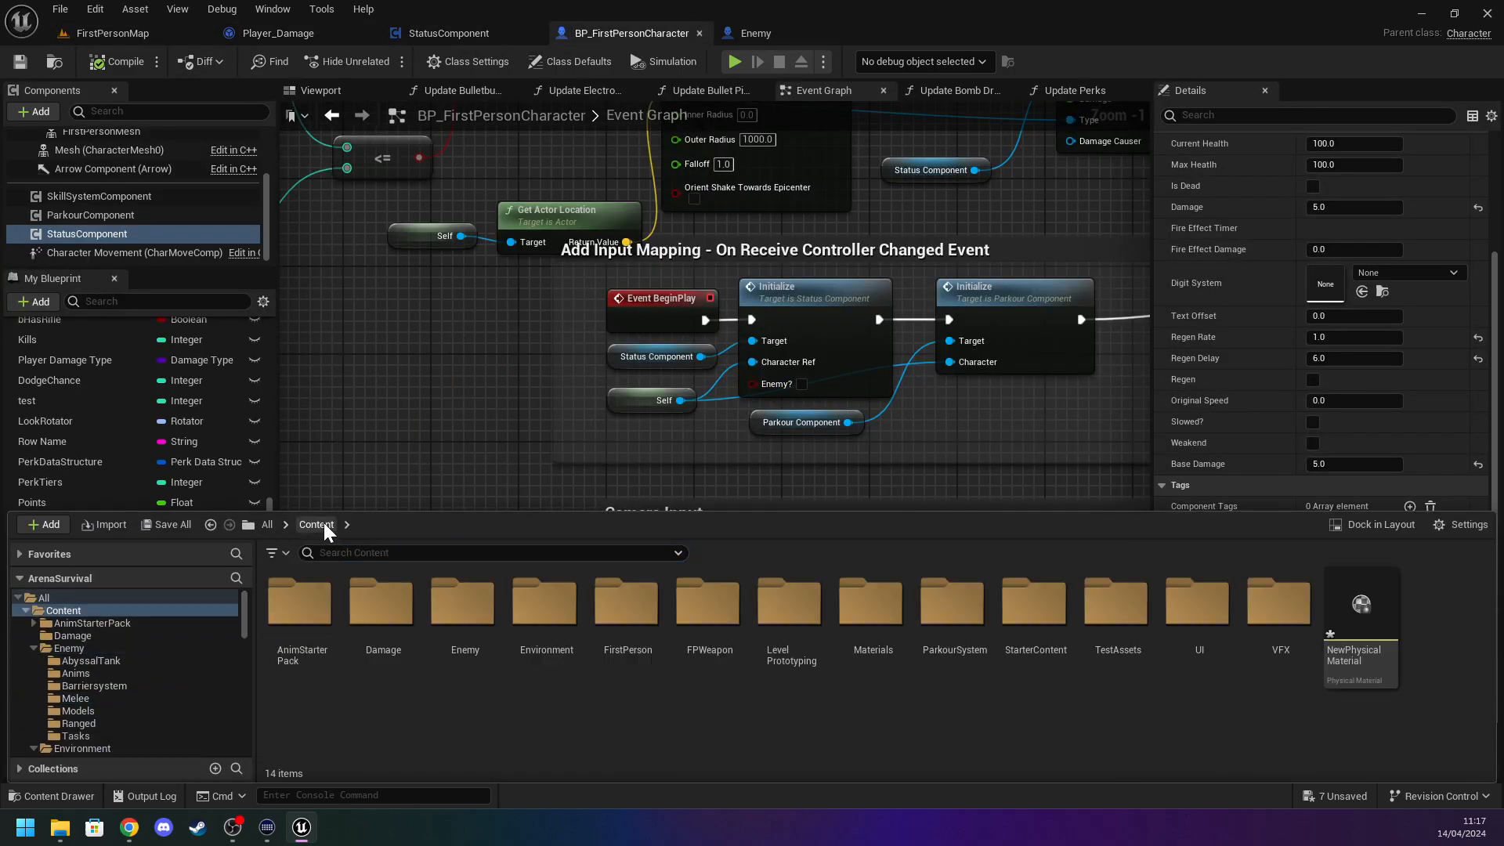
double_click(472, 607)
double_click(298, 607)
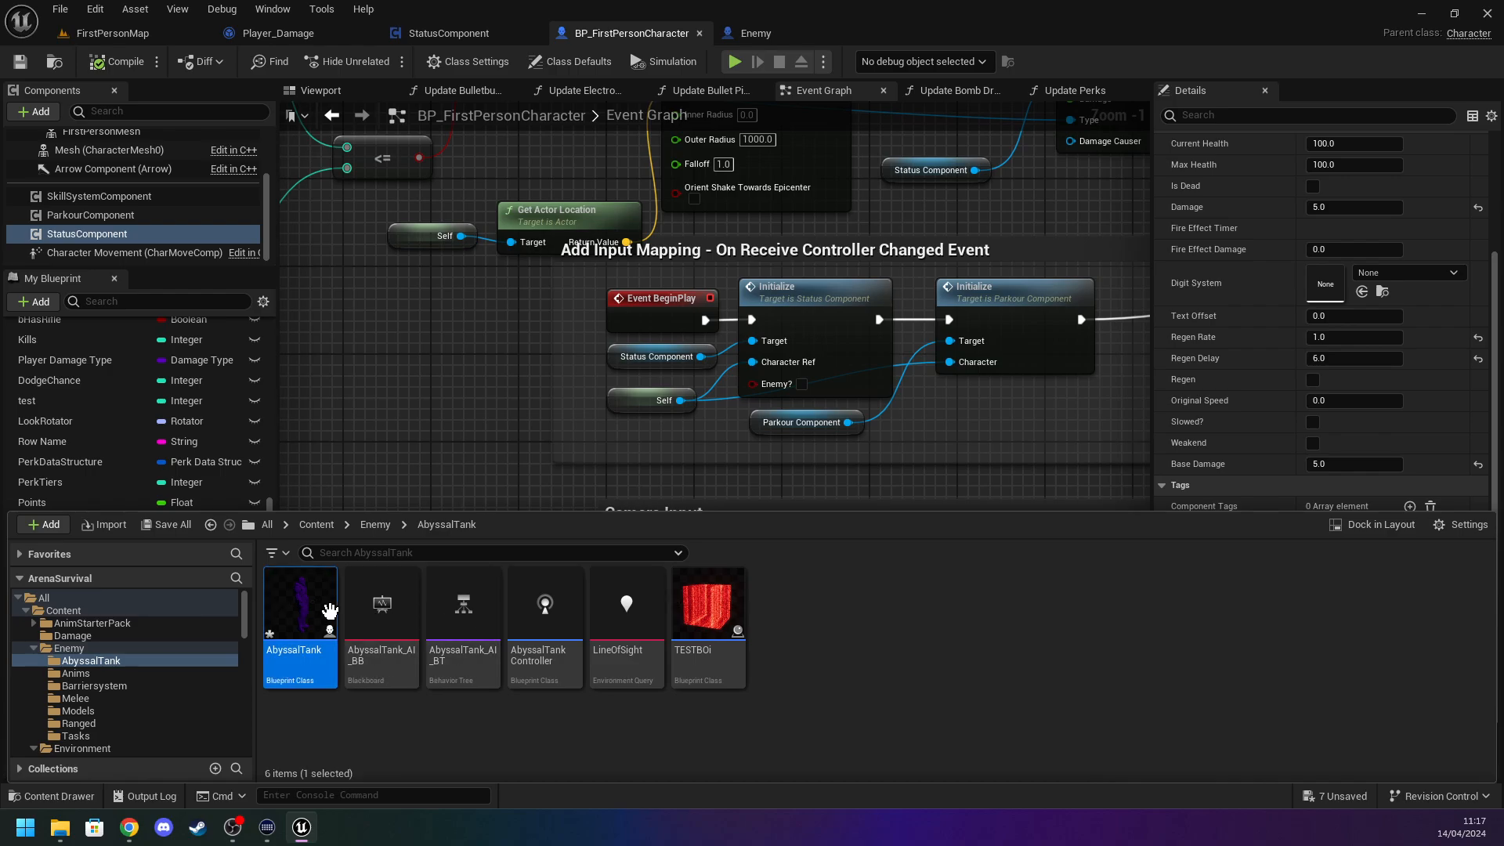
double_click(329, 612)
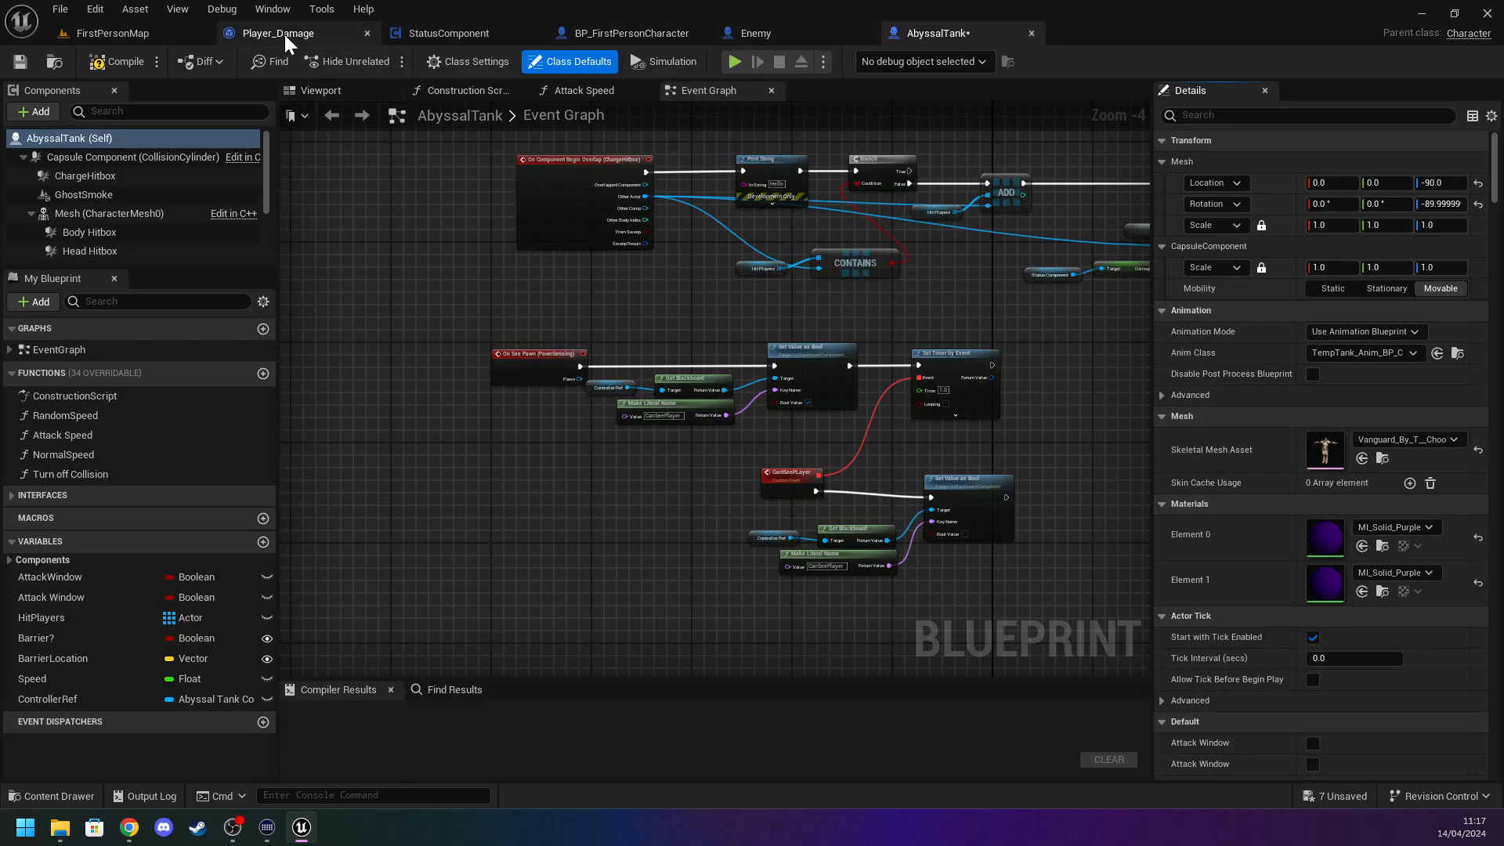
Set Base Damage to 5 on AbyssalTank's StatusComponent, compile and save the blueprint, and return to FirstPersonMap.
scroll(169, 232, "down", 3)
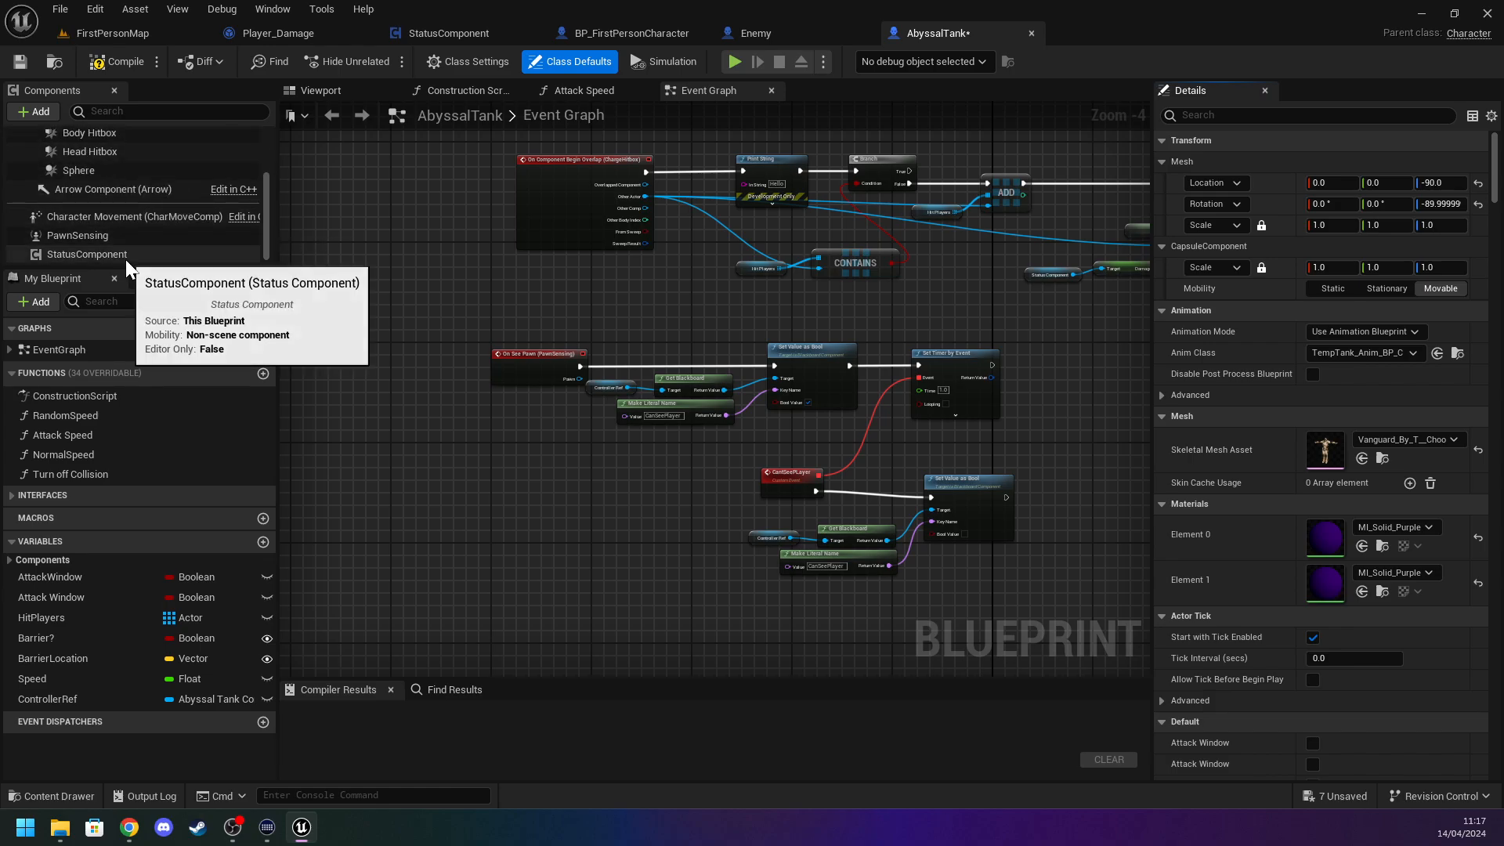
left_click(143, 253)
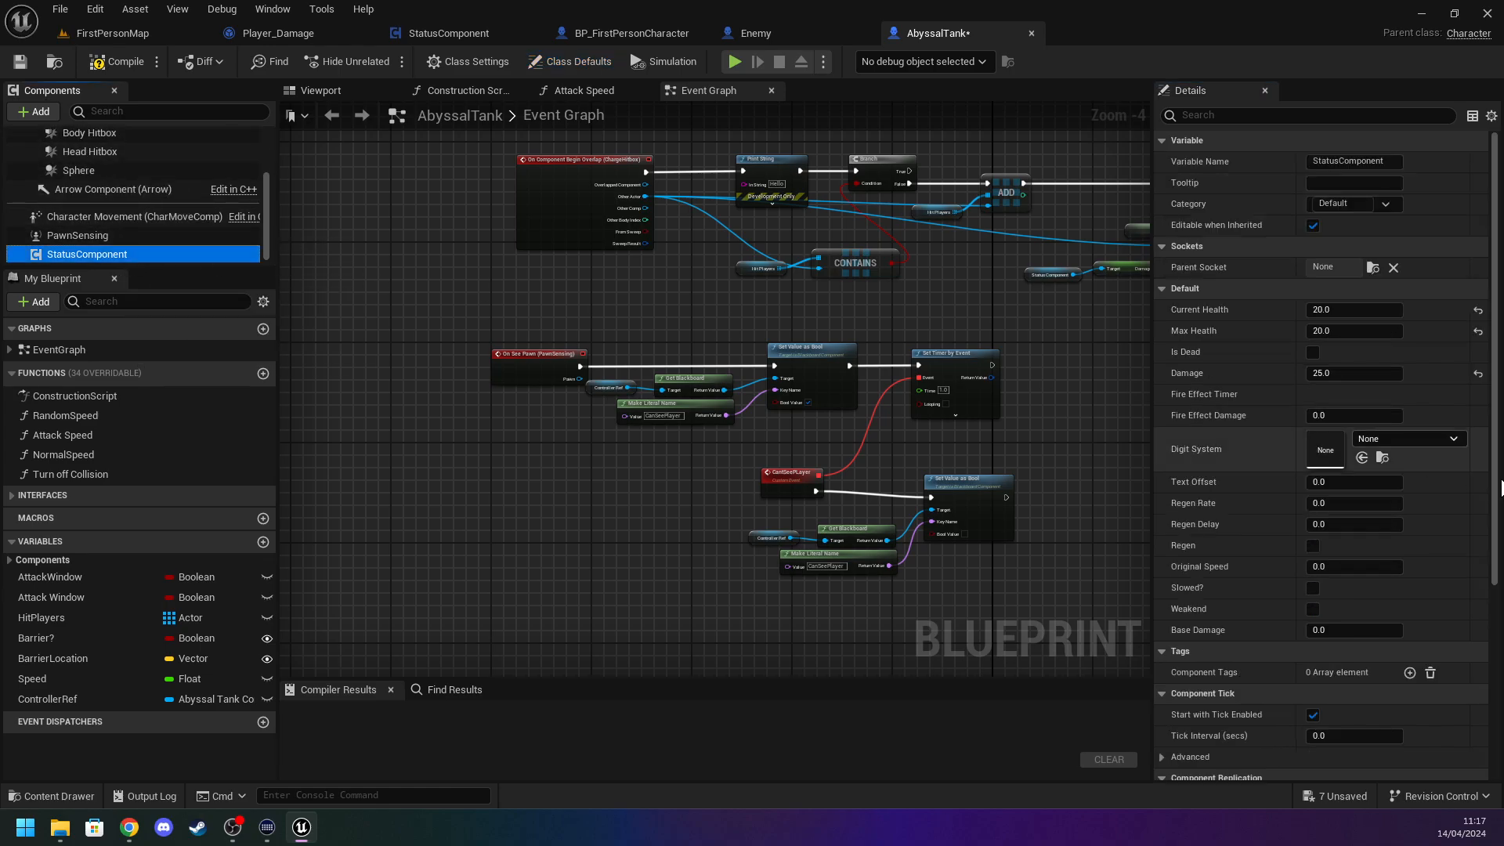
left_click(1353, 630)
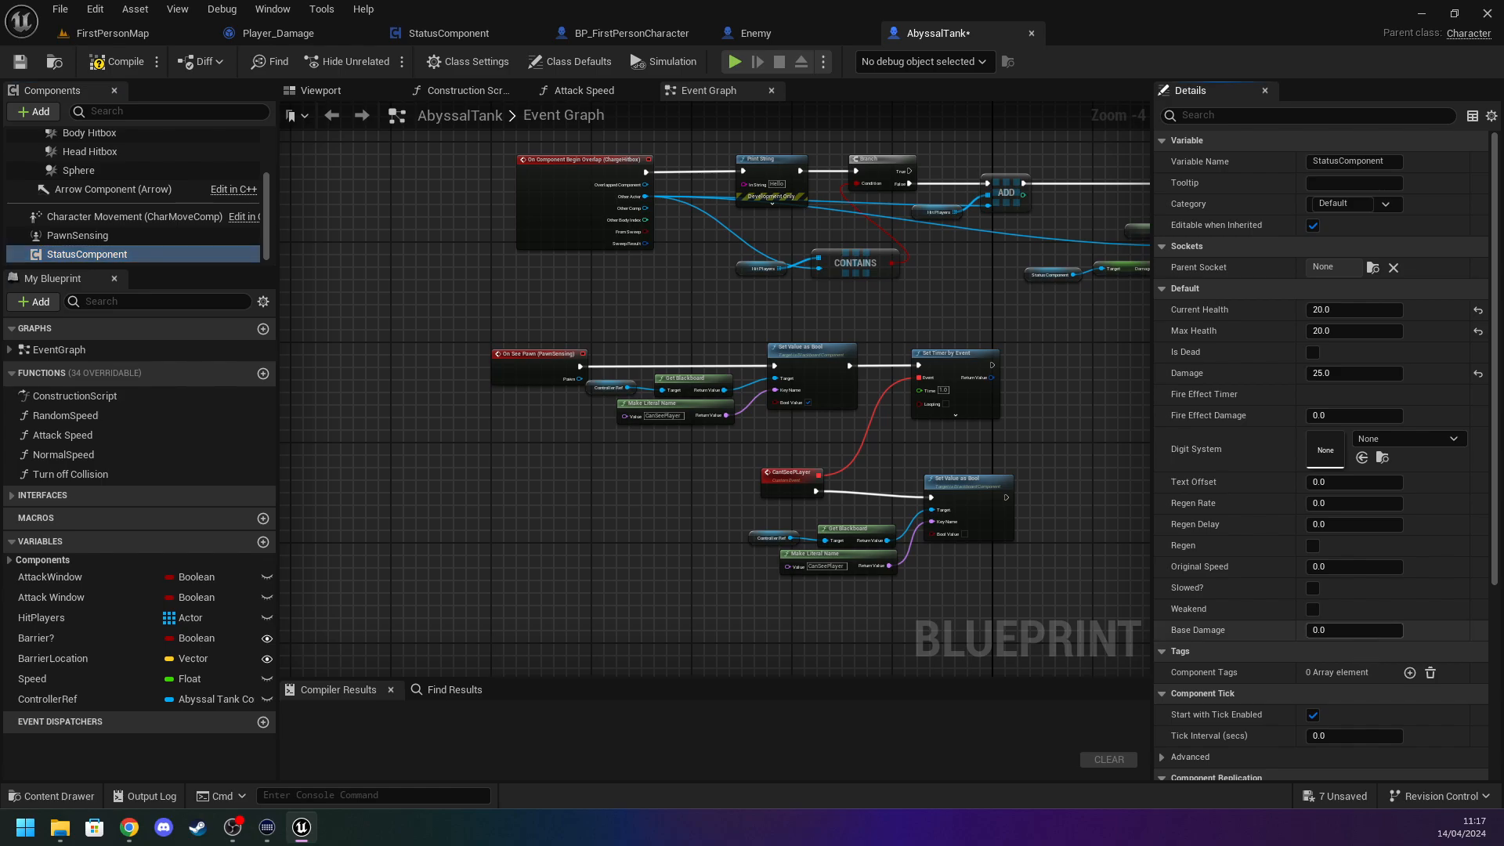
type("5")
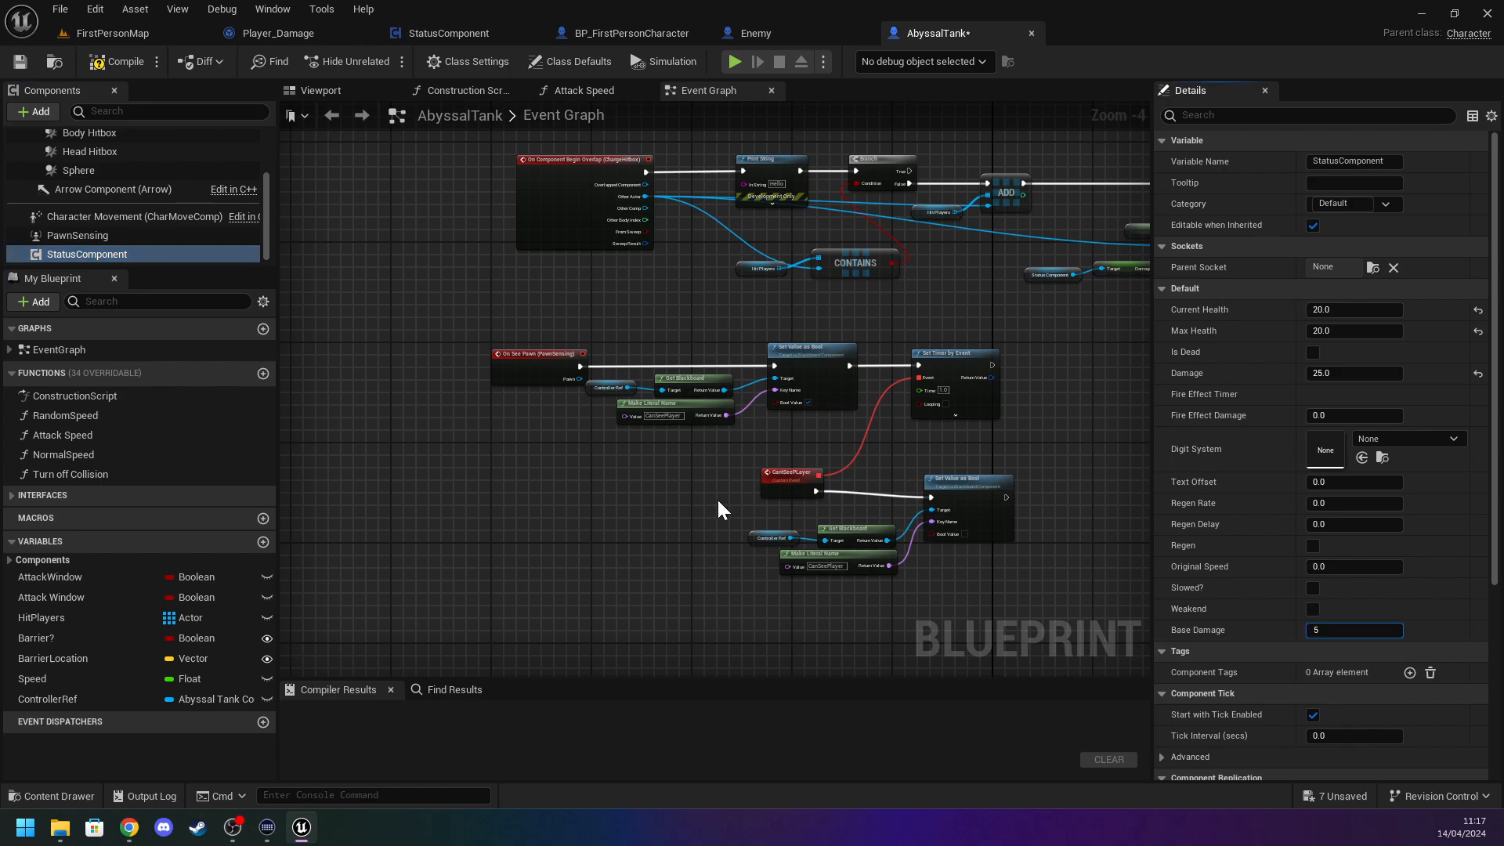
left_click(117, 61)
left_click(19, 61)
left_click(114, 33)
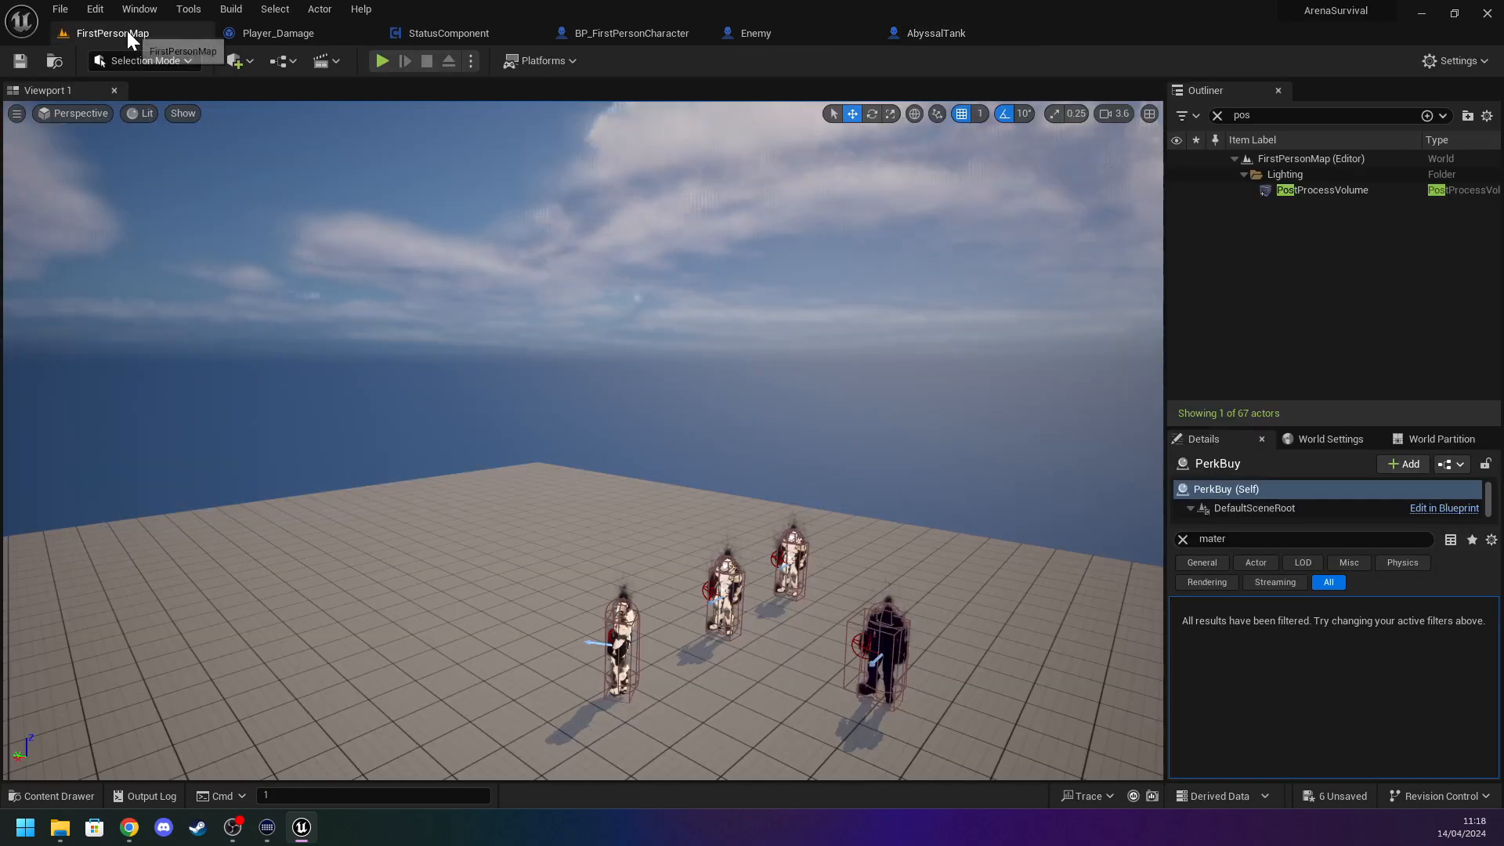
Open the AbysalTower blueprint from the Content/Enemy/Ranged folder.
key("ctrl+space")
left_click(317, 522)
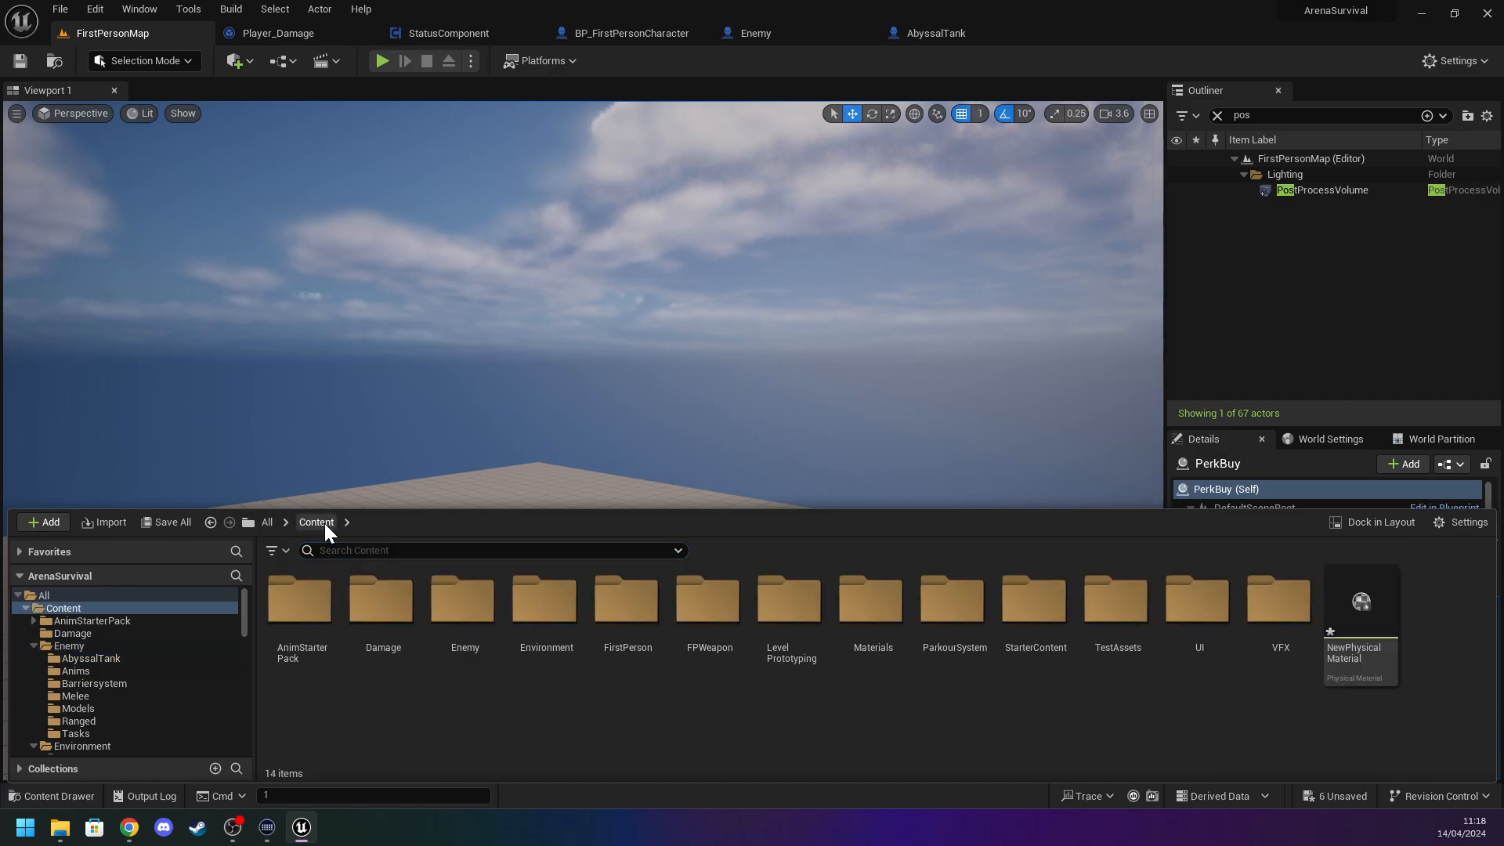
left_click(294, 597)
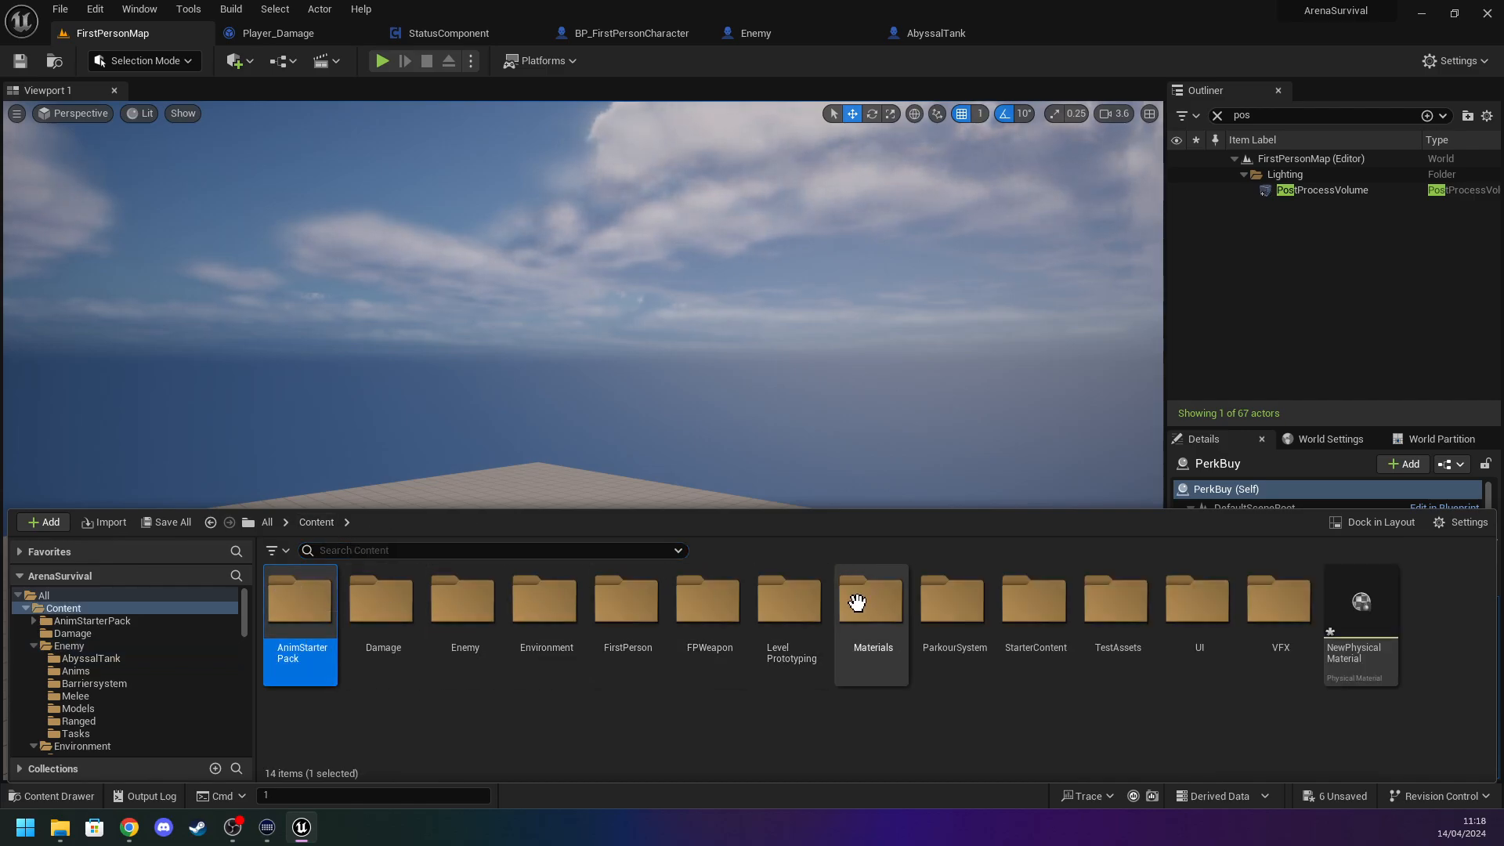
double_click(454, 611)
double_click(700, 611)
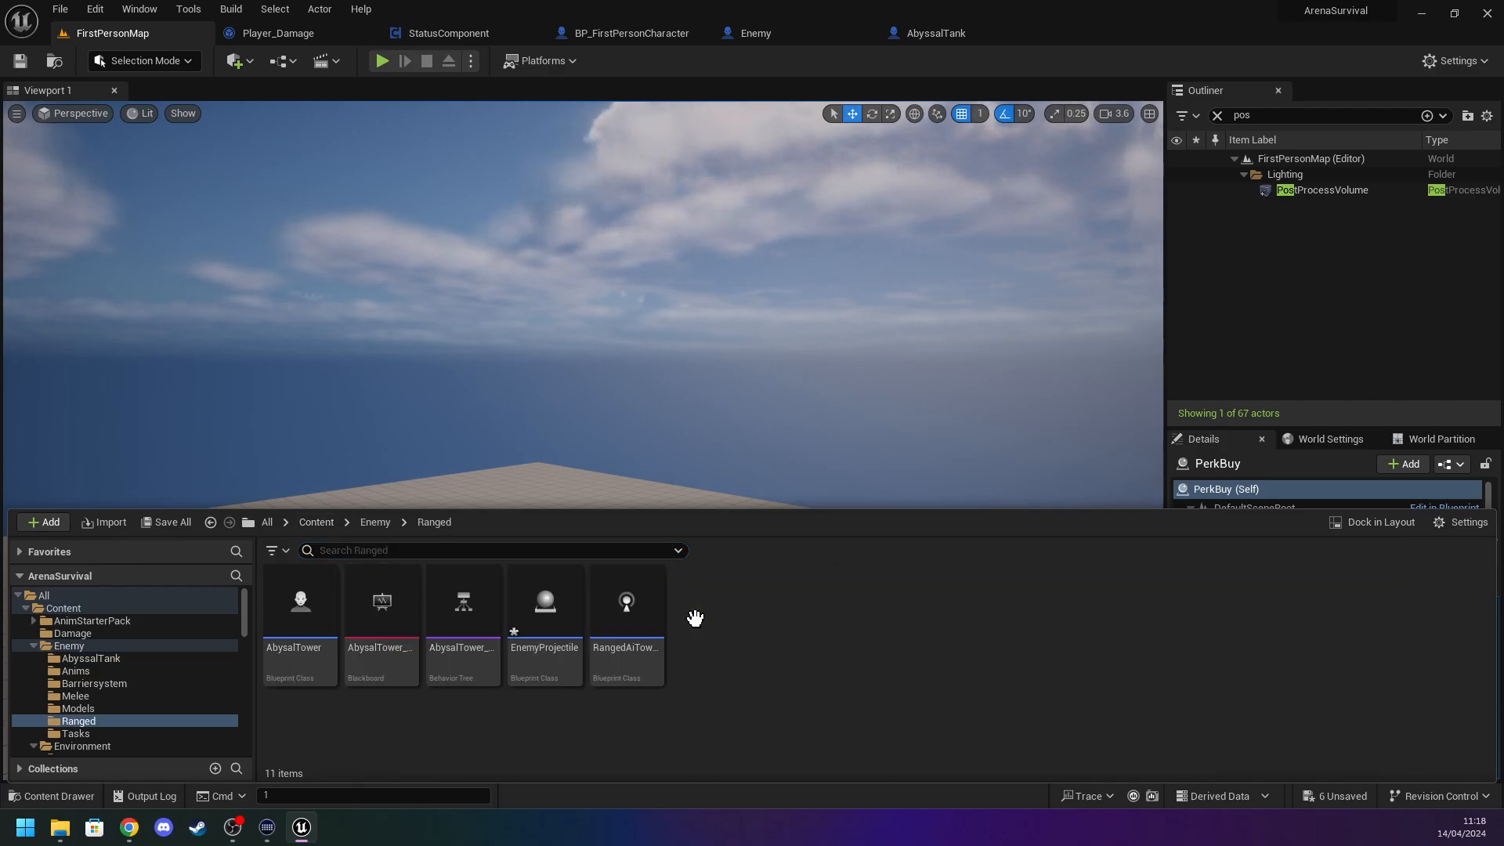
double_click(301, 604)
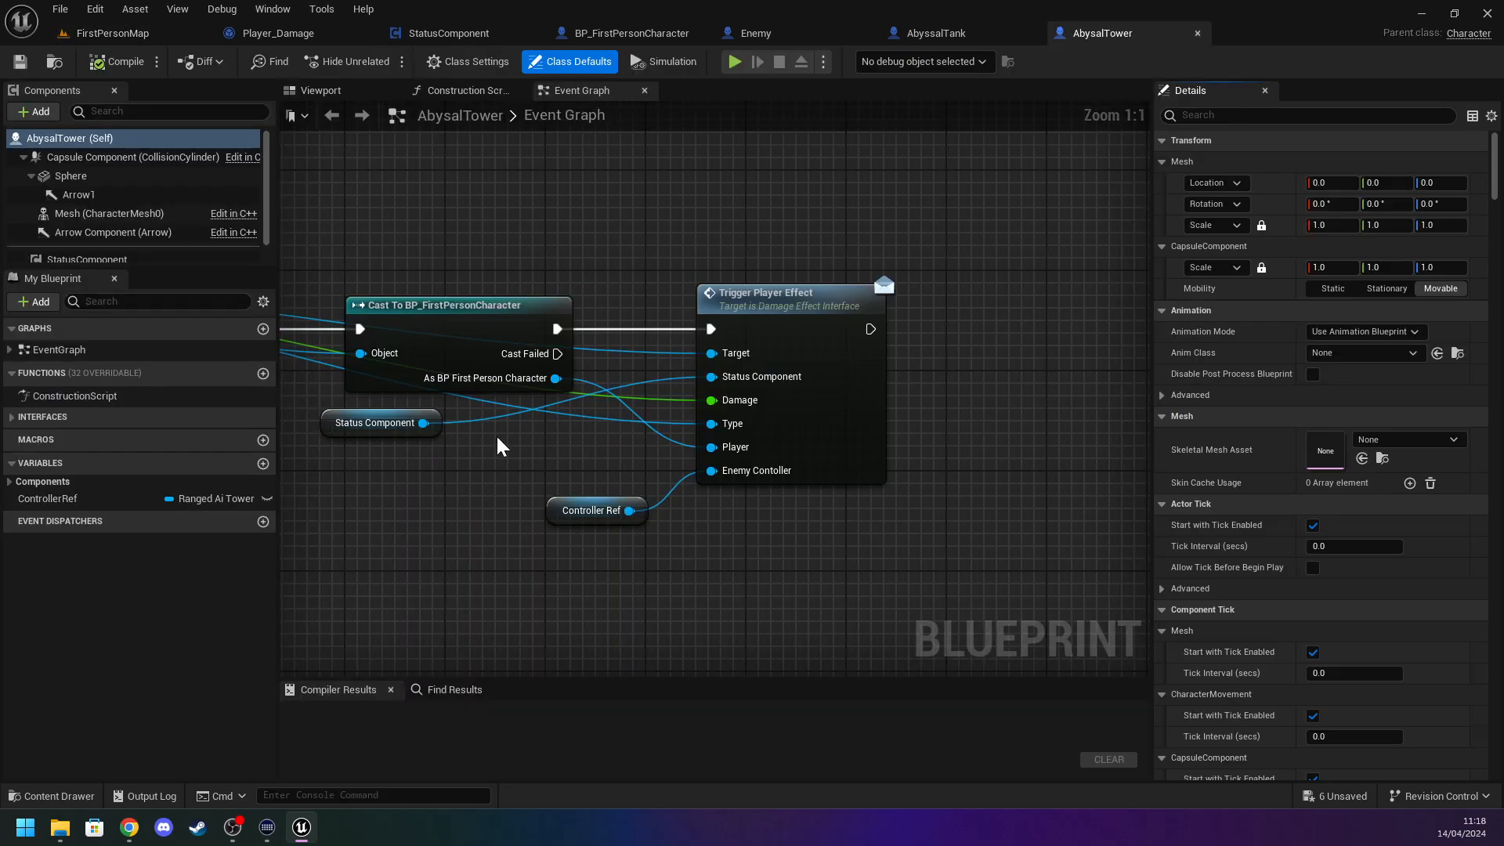
Set Base Damage to 5 on AbysalTower's StatusComponent and compile the blueprint.
scroll(133, 253, "down", 1)
left_click(92, 235)
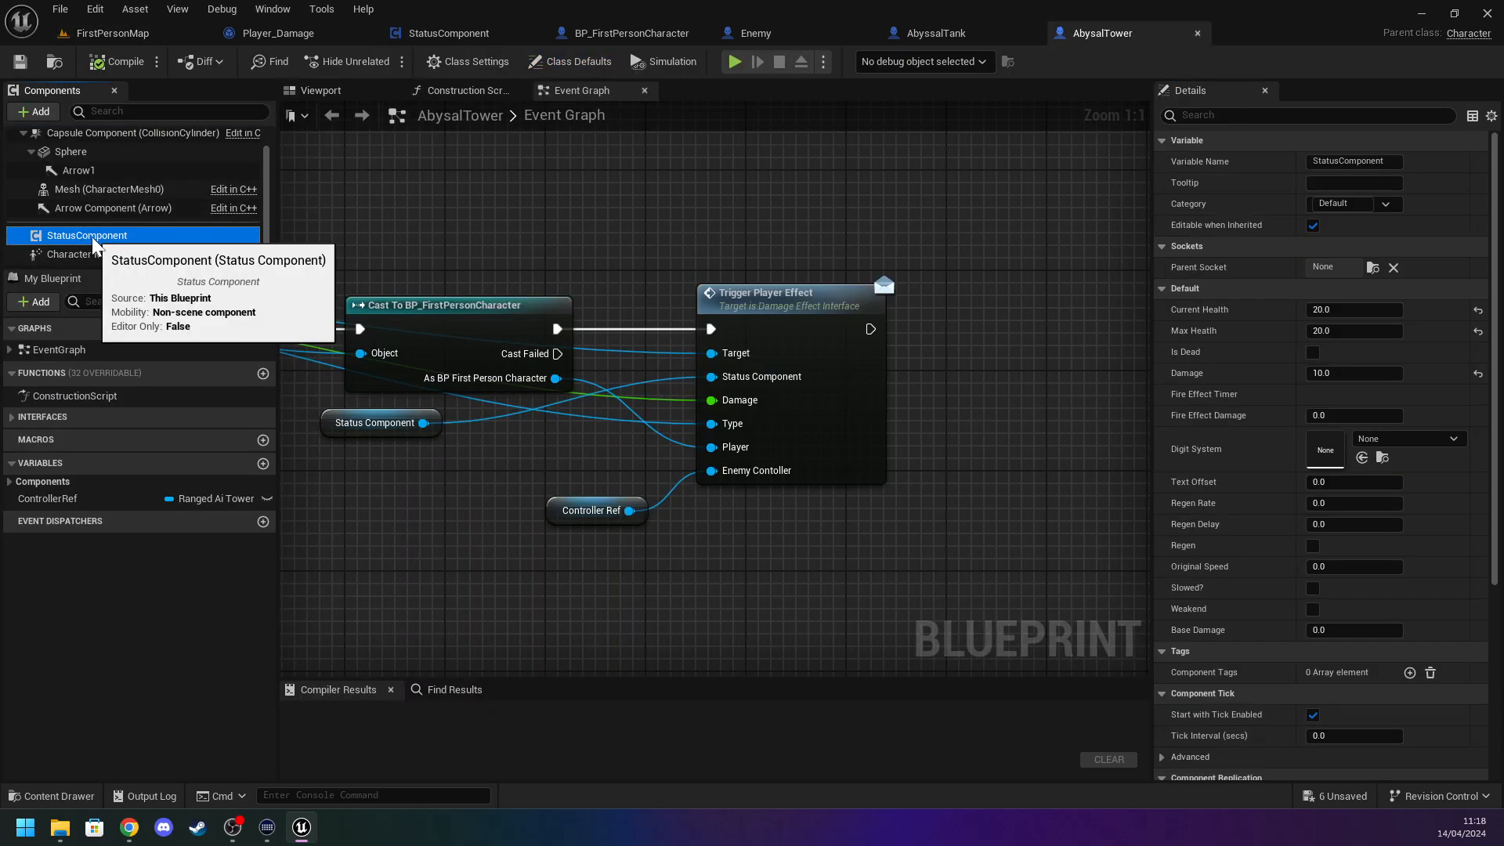
left_click(1353, 631)
type("5")
key("Return")
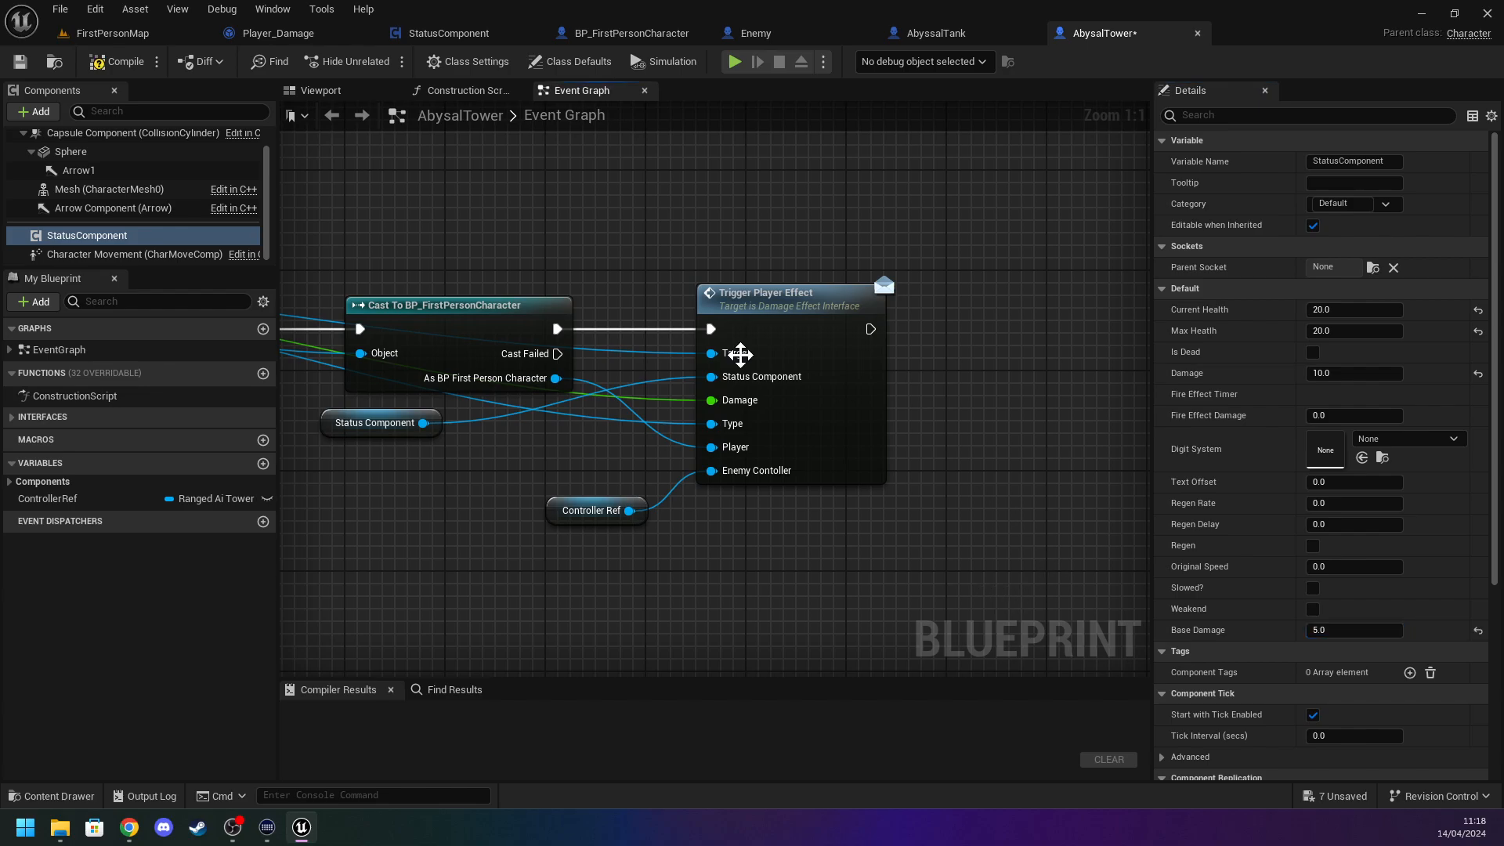
left_click(108, 64)
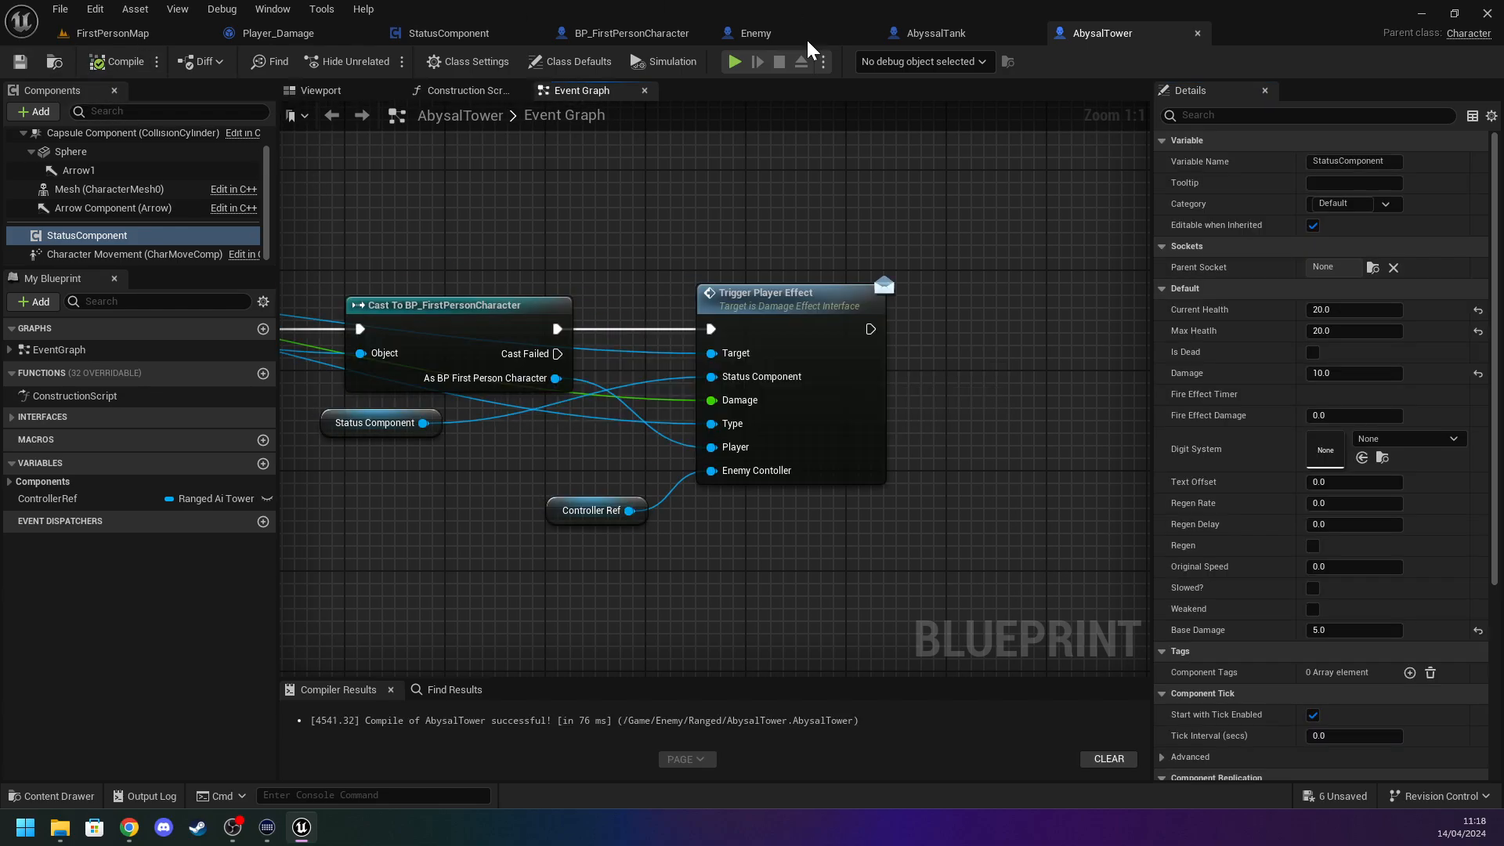
Review the AbyssalTank, BP_FirstPersonCharacter, Enemy and Player_Damage blueprints, and examine StatusComponent's variables and event graph.
left_click(806, 35)
left_click(918, 29)
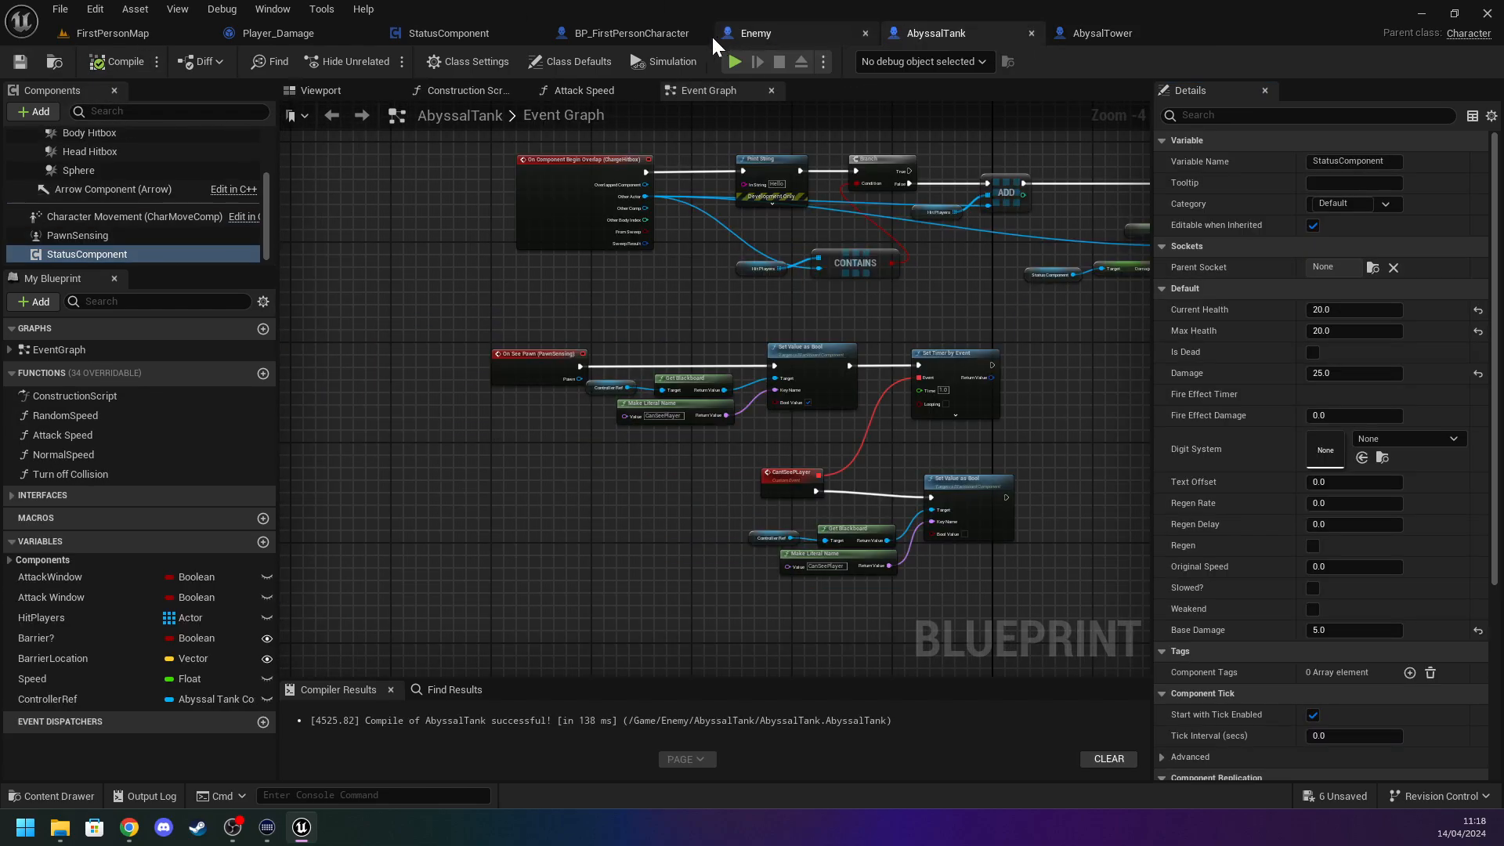
left_click(615, 30)
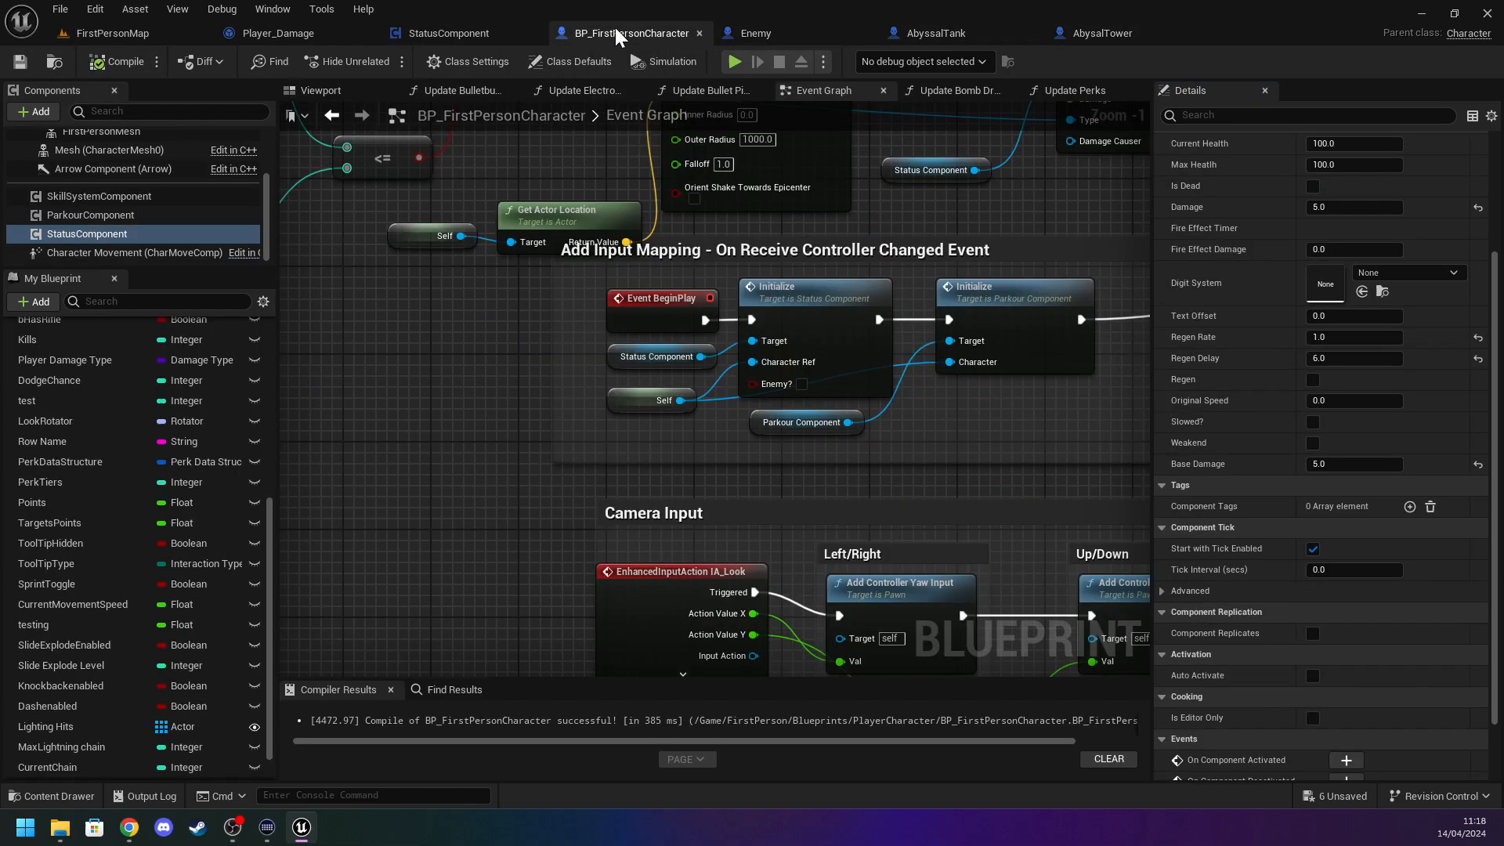
left_click(778, 36)
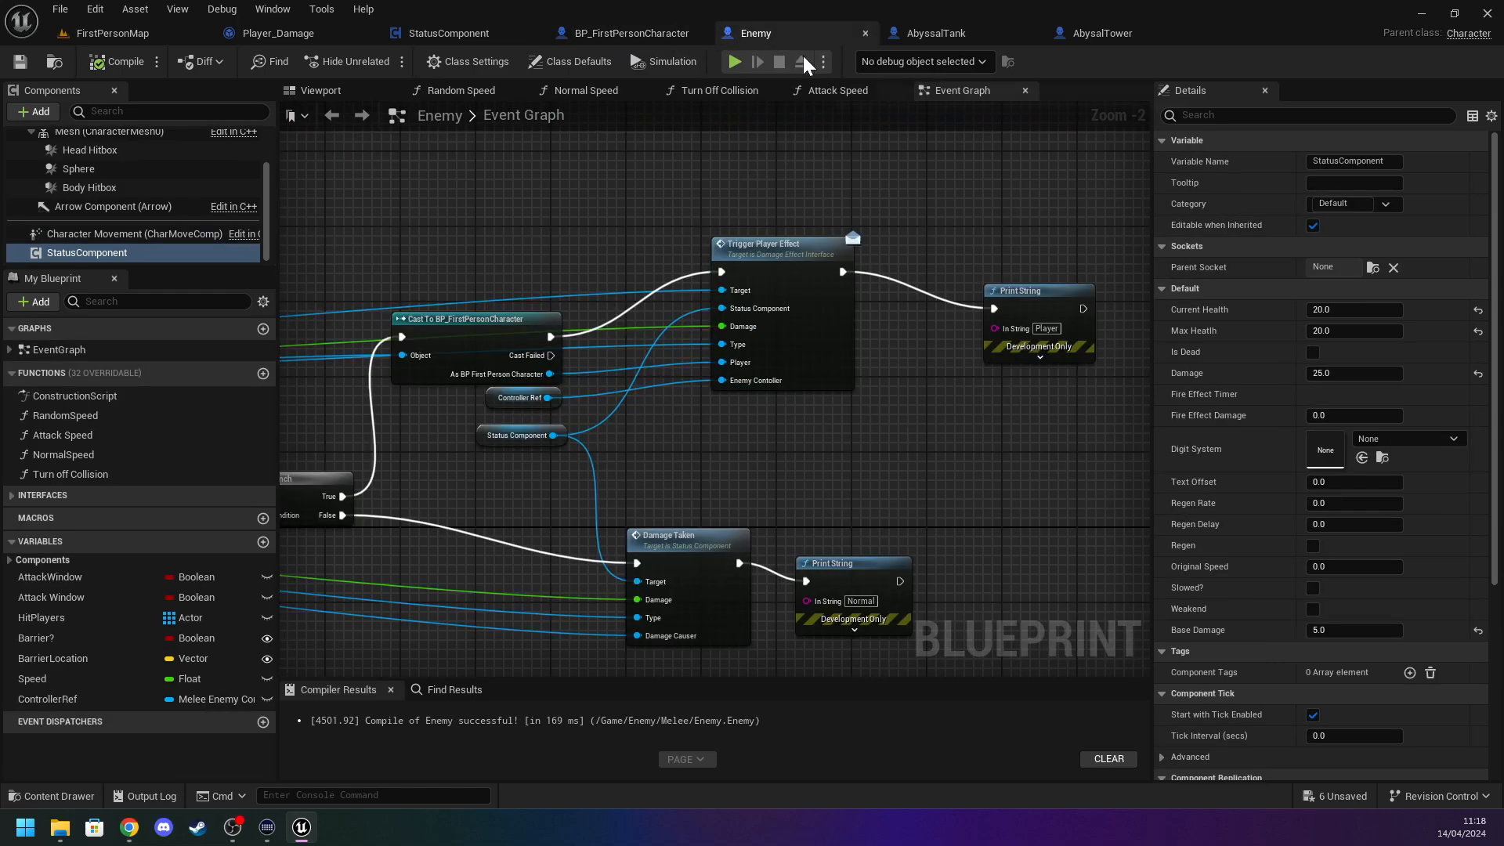
left_click(425, 31)
left_click(304, 35)
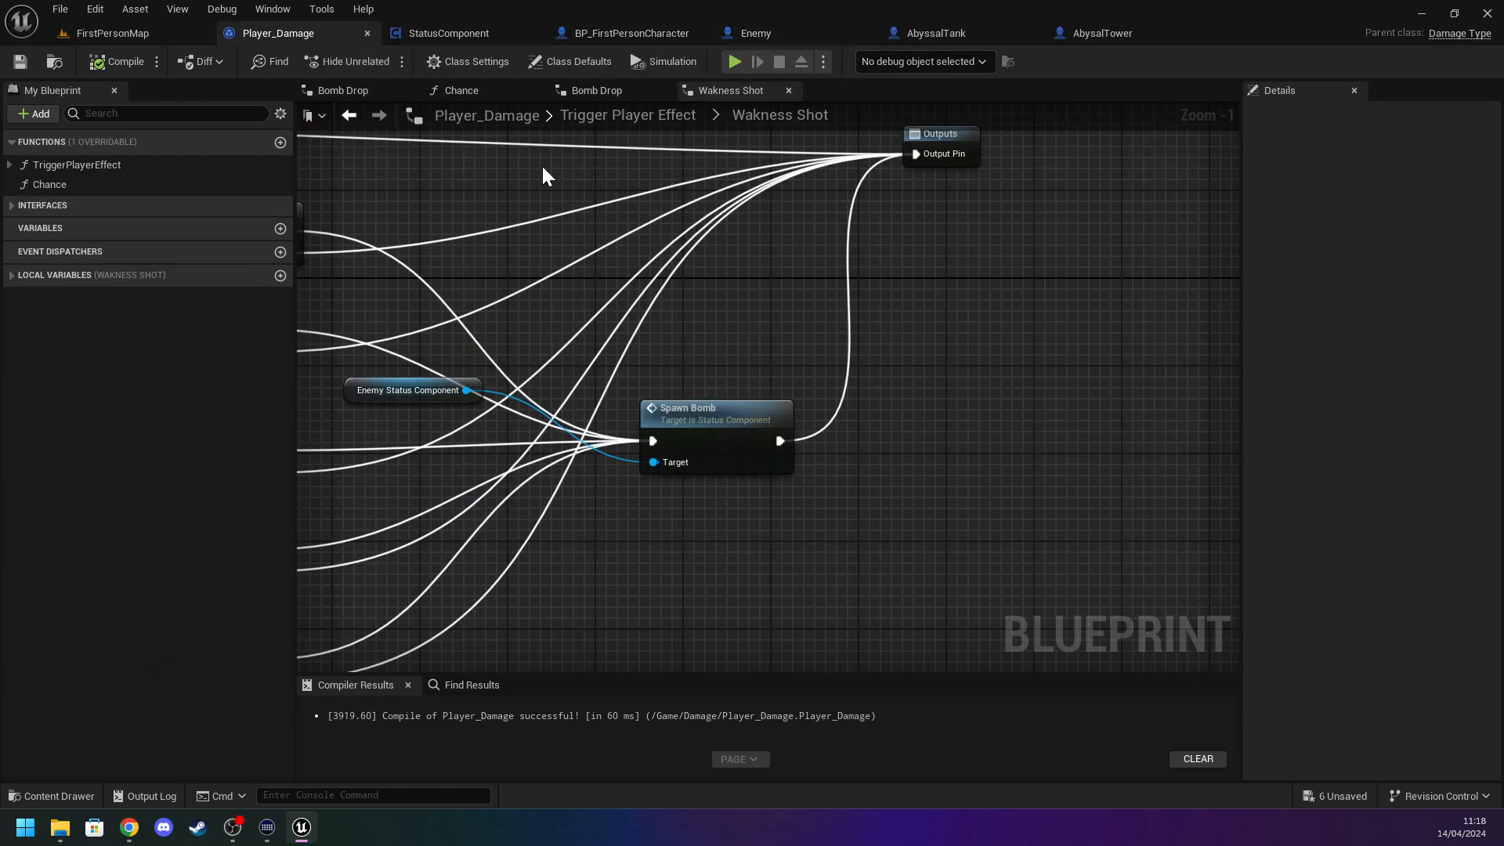
left_click(448, 33)
right_click_drag(488, 201, 919, 362)
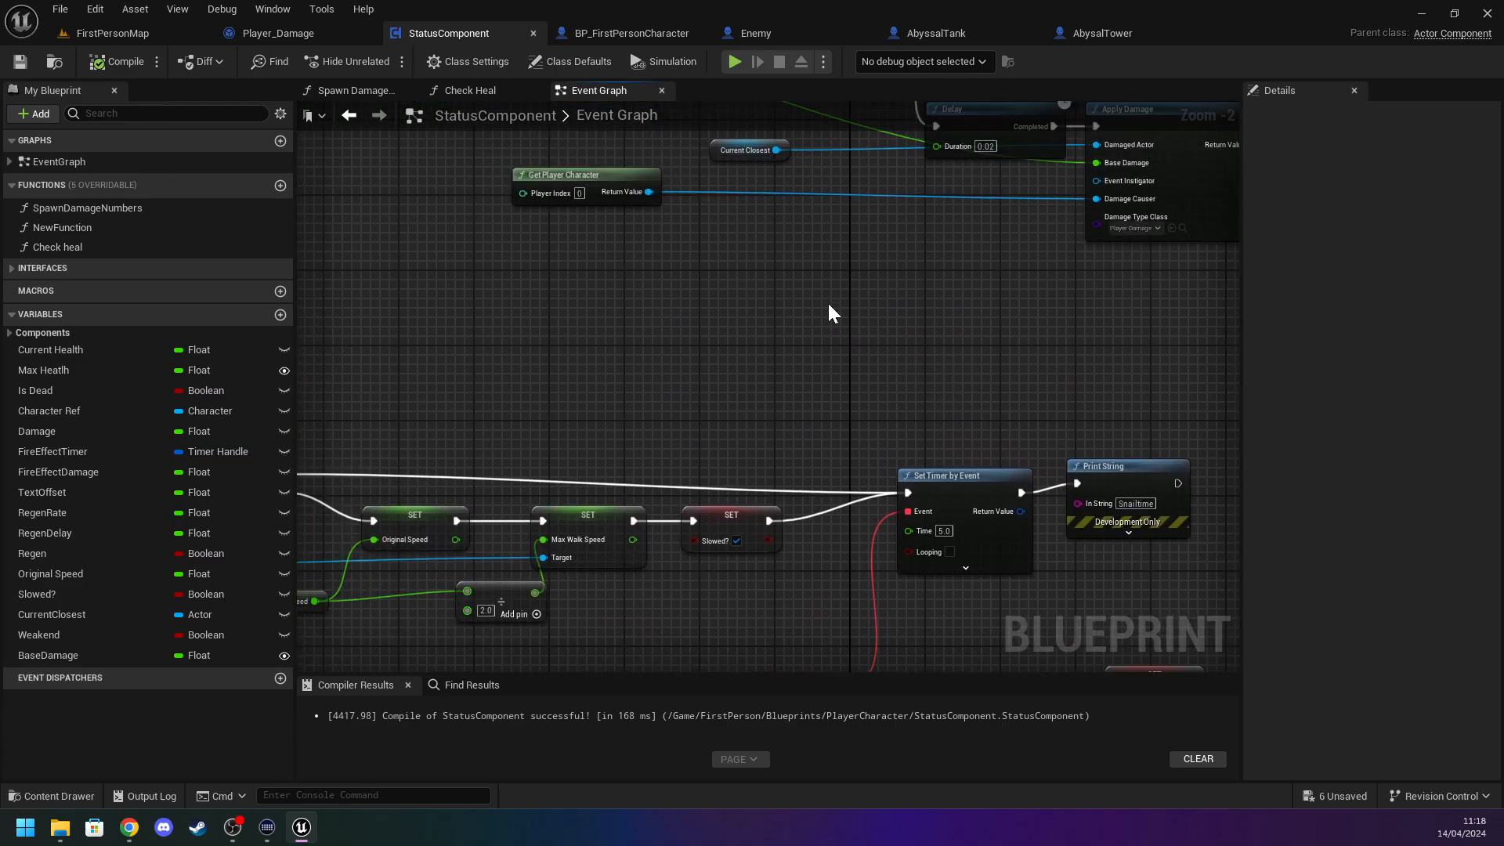
left_click(9, 332)
left_click(10, 332)
right_click_drag(697, 350, 455, 503)
scroll(457, 507, "down", 5)
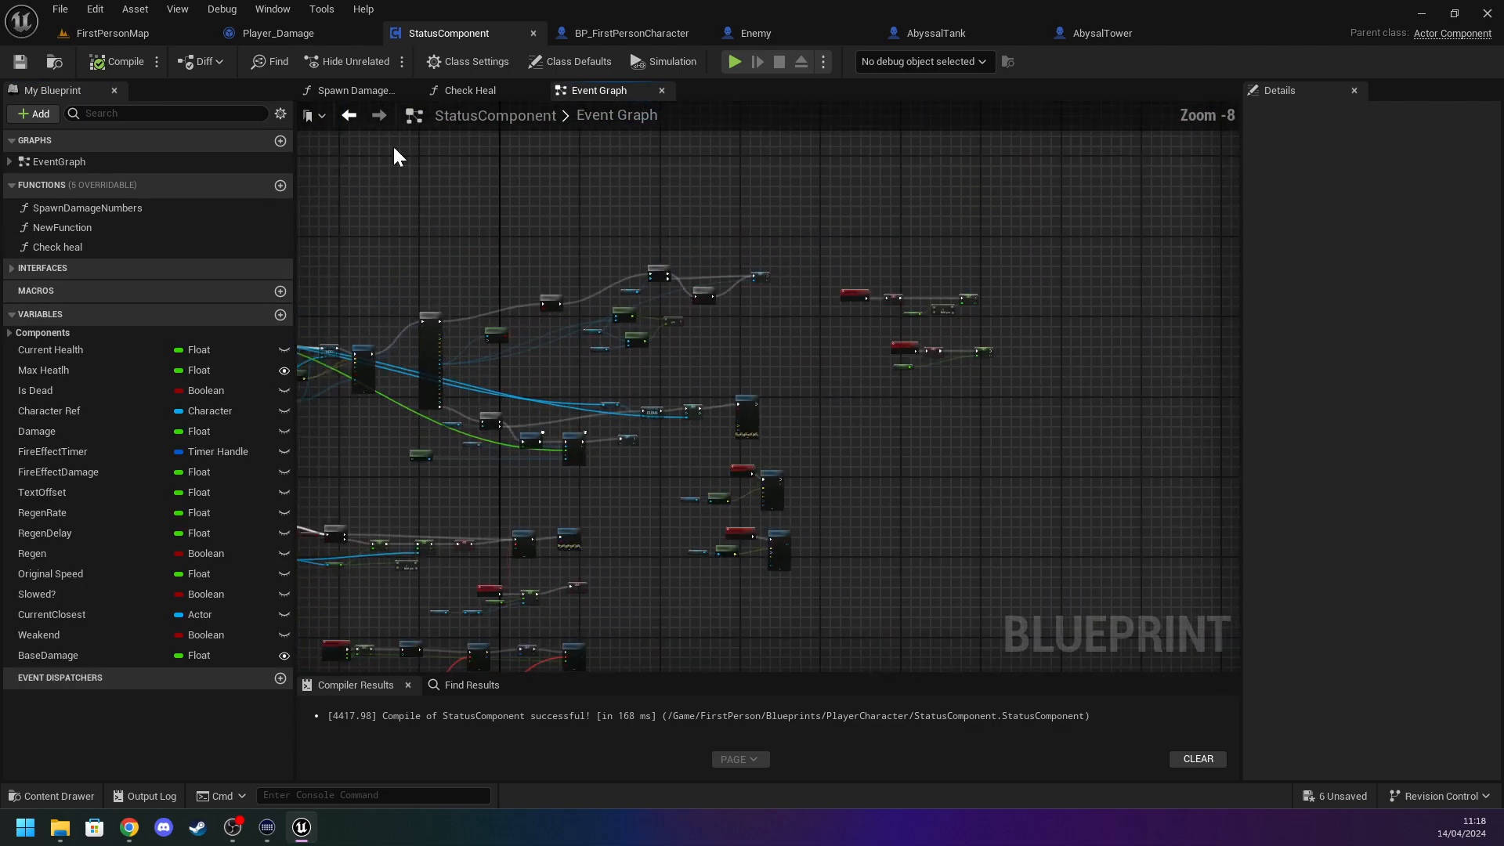
Return to BP_FirstPersonCharacter and close all its open function graphs, keeping only the Viewport and Event Graph.
left_click(591, 25)
scroll(121, 240, "up", 4)
scroll(103, 220, "down", 4)
scroll(87, 374, "up", 4)
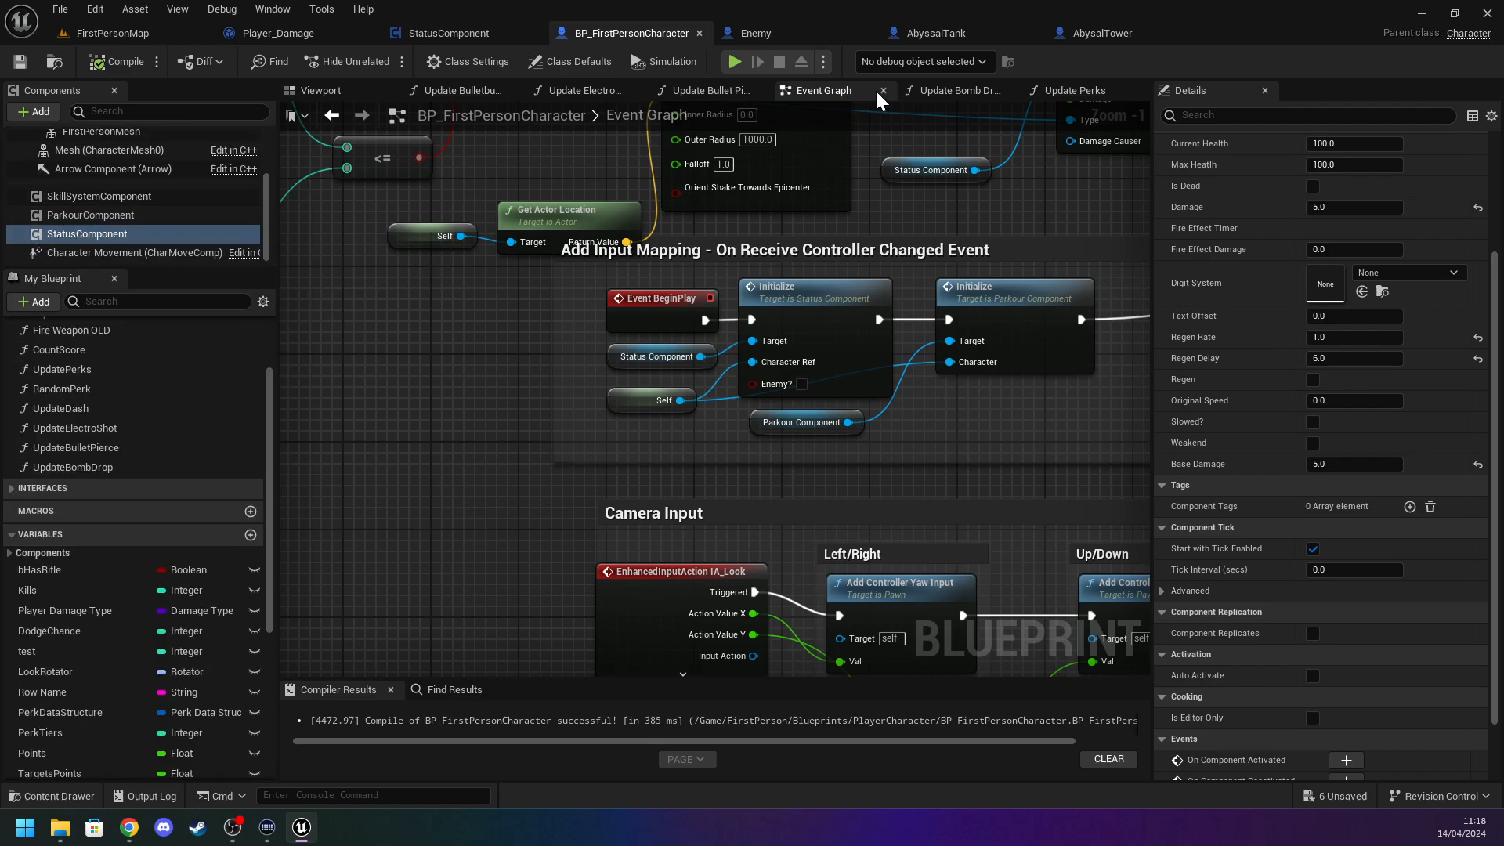
left_click(486, 89)
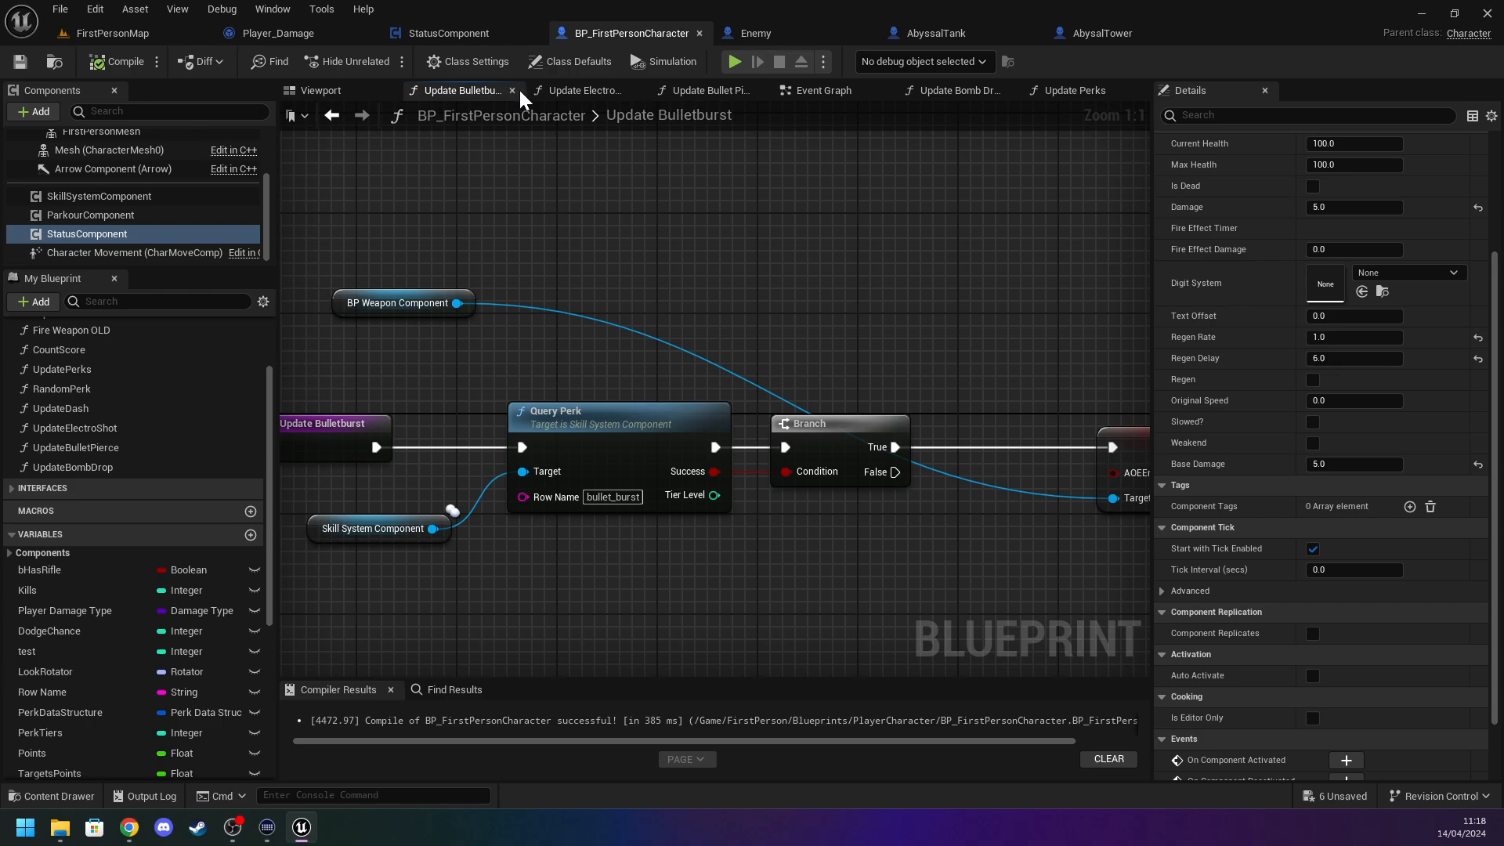
left_click(511, 91)
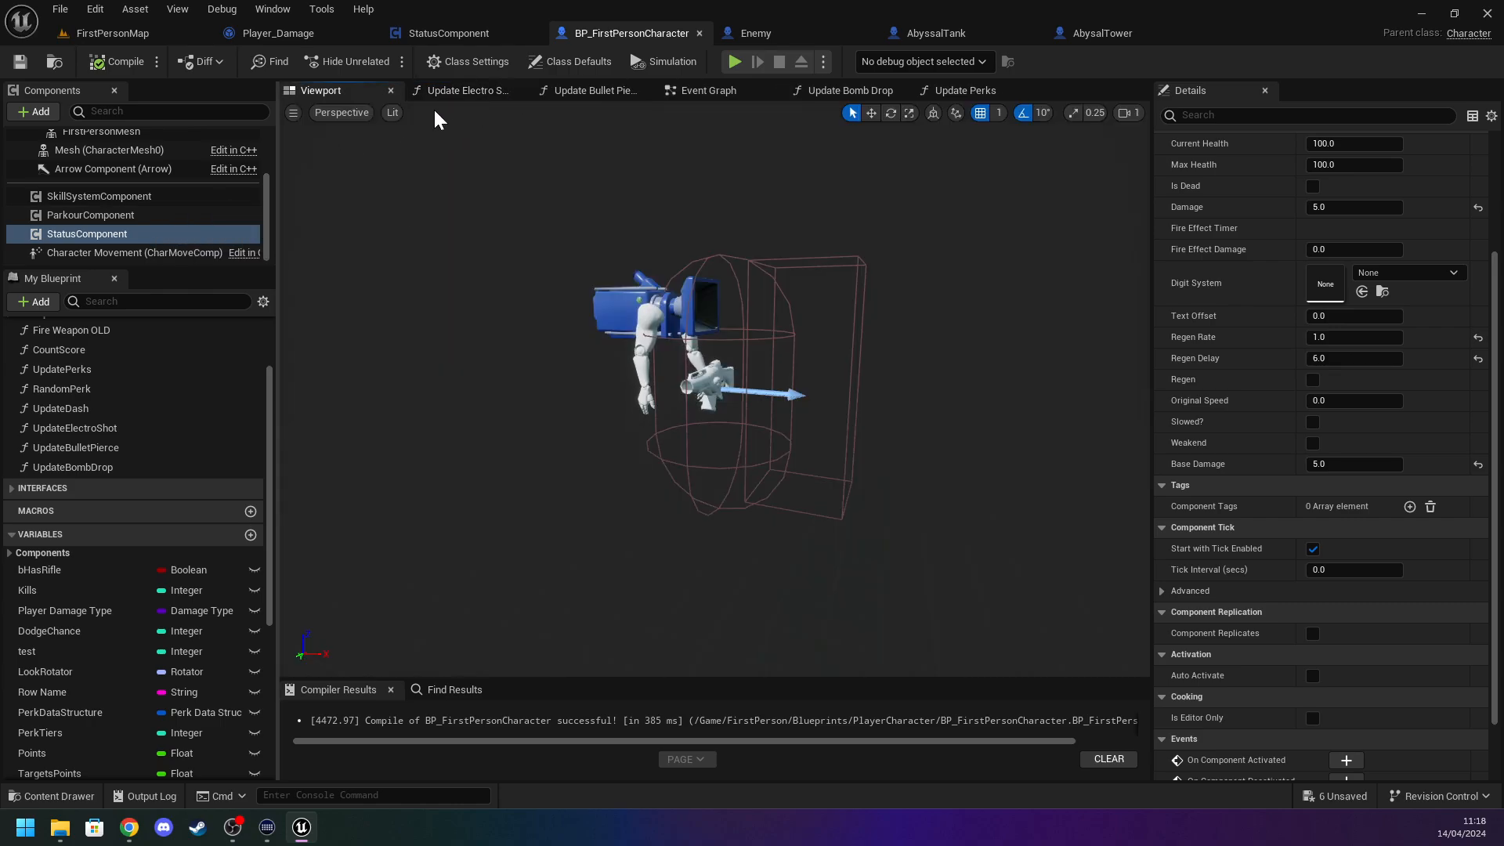
left_click(470, 91)
left_click(519, 91)
left_click(513, 90)
left_click(647, 90)
left_click(645, 90)
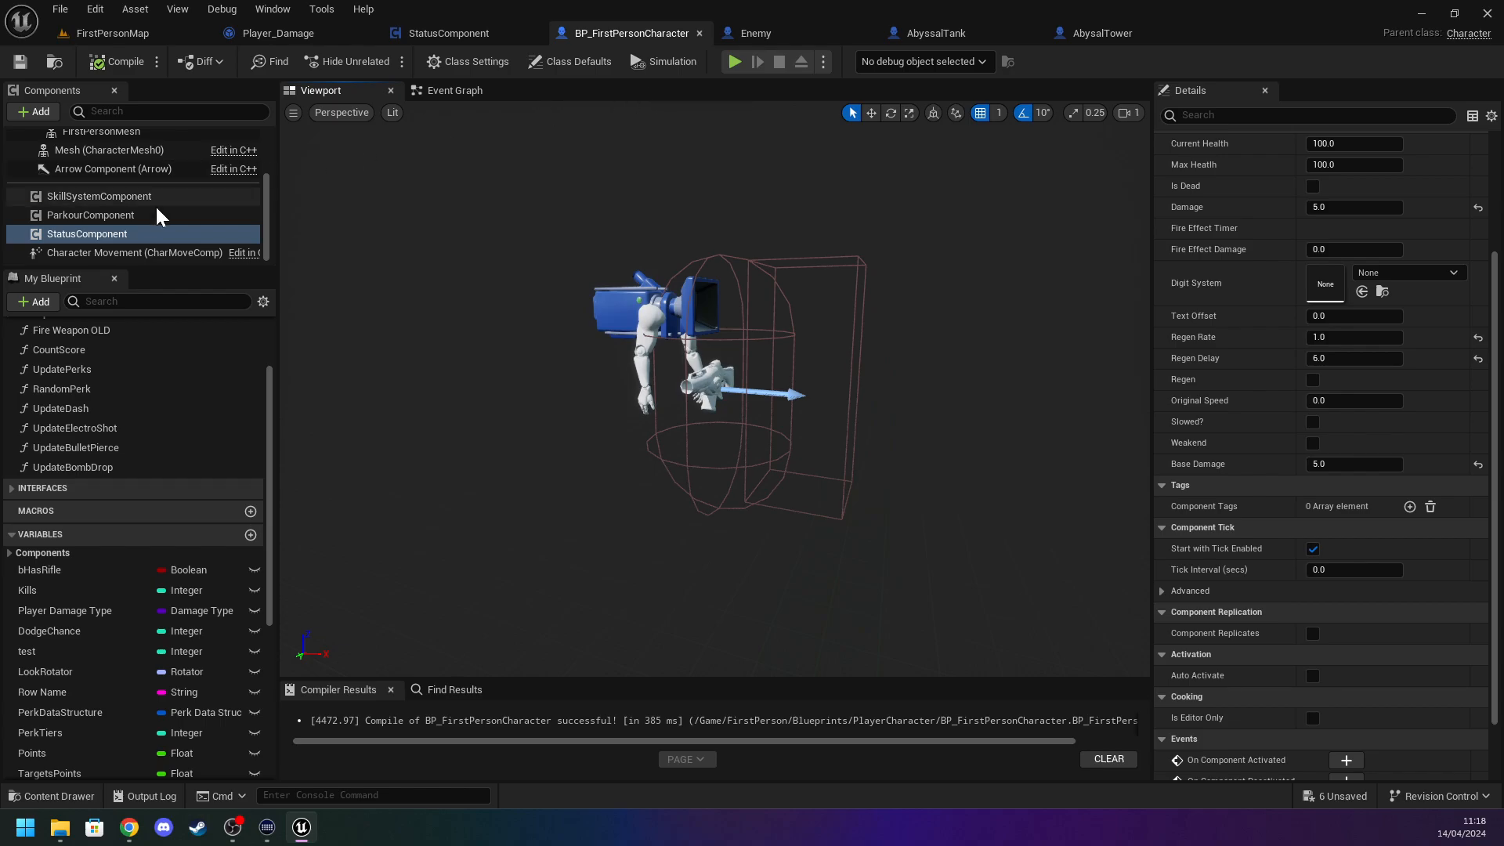
Open the UpdateBuffBullets function from the Perk Update category of BP_FirstPersonCharacter.
scroll(134, 223, "up", 3)
scroll(126, 225, "up", 2)
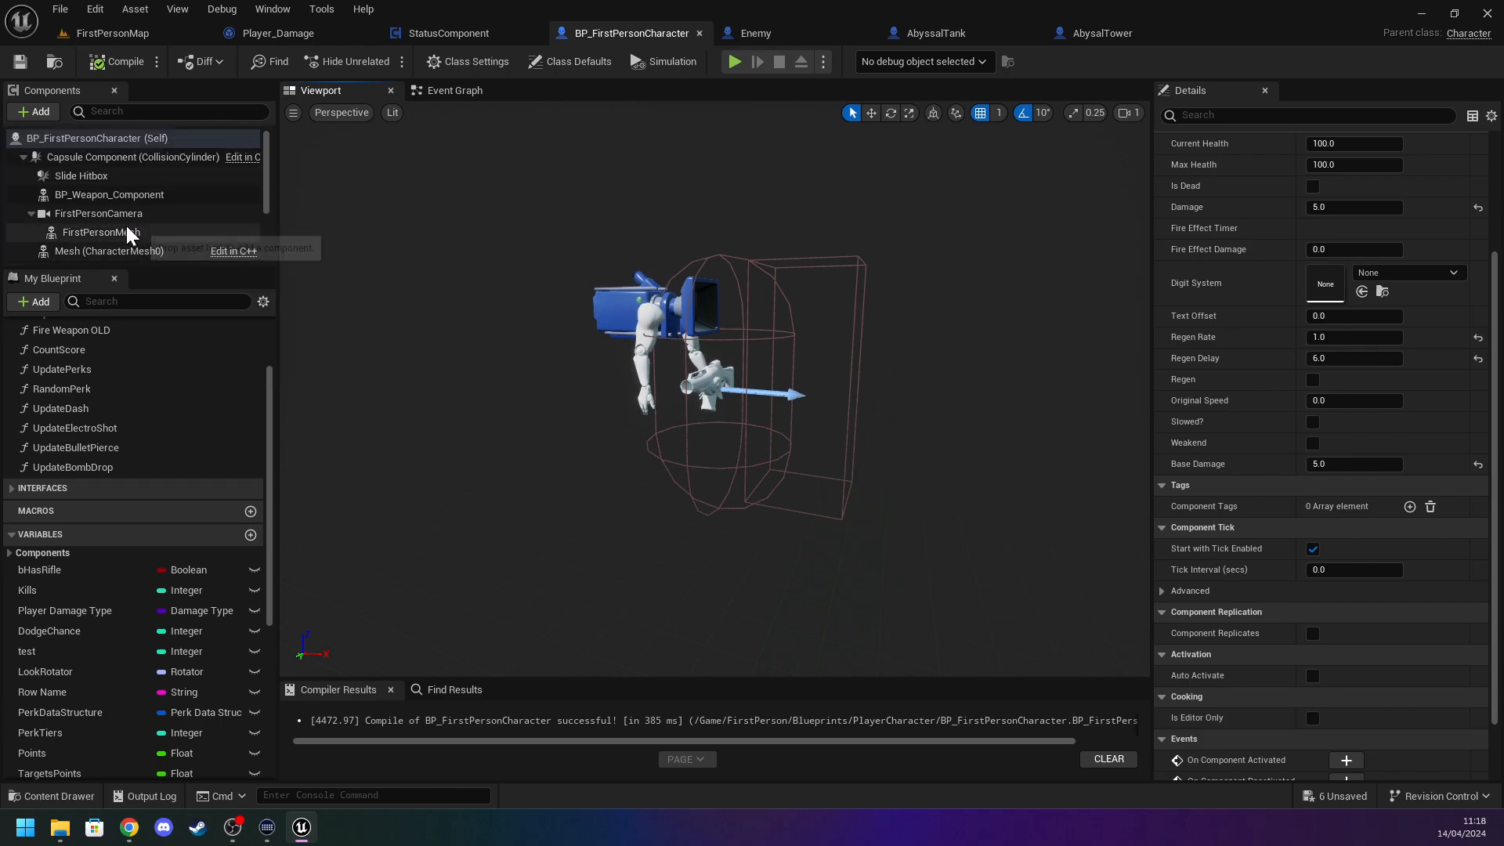
scroll(112, 390, "up", 2)
left_click(10, 363)
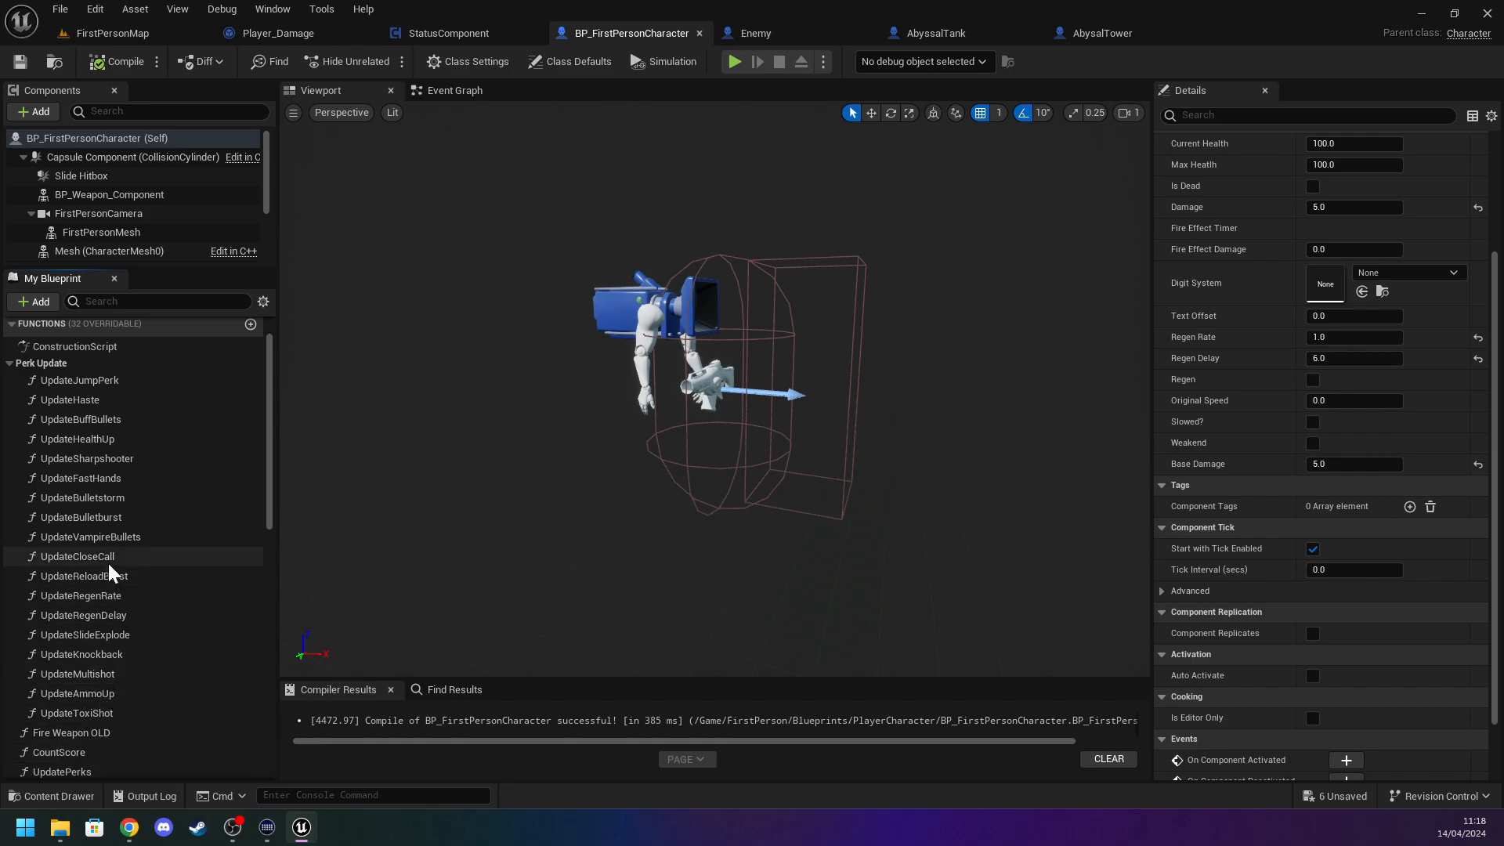
left_click(116, 517)
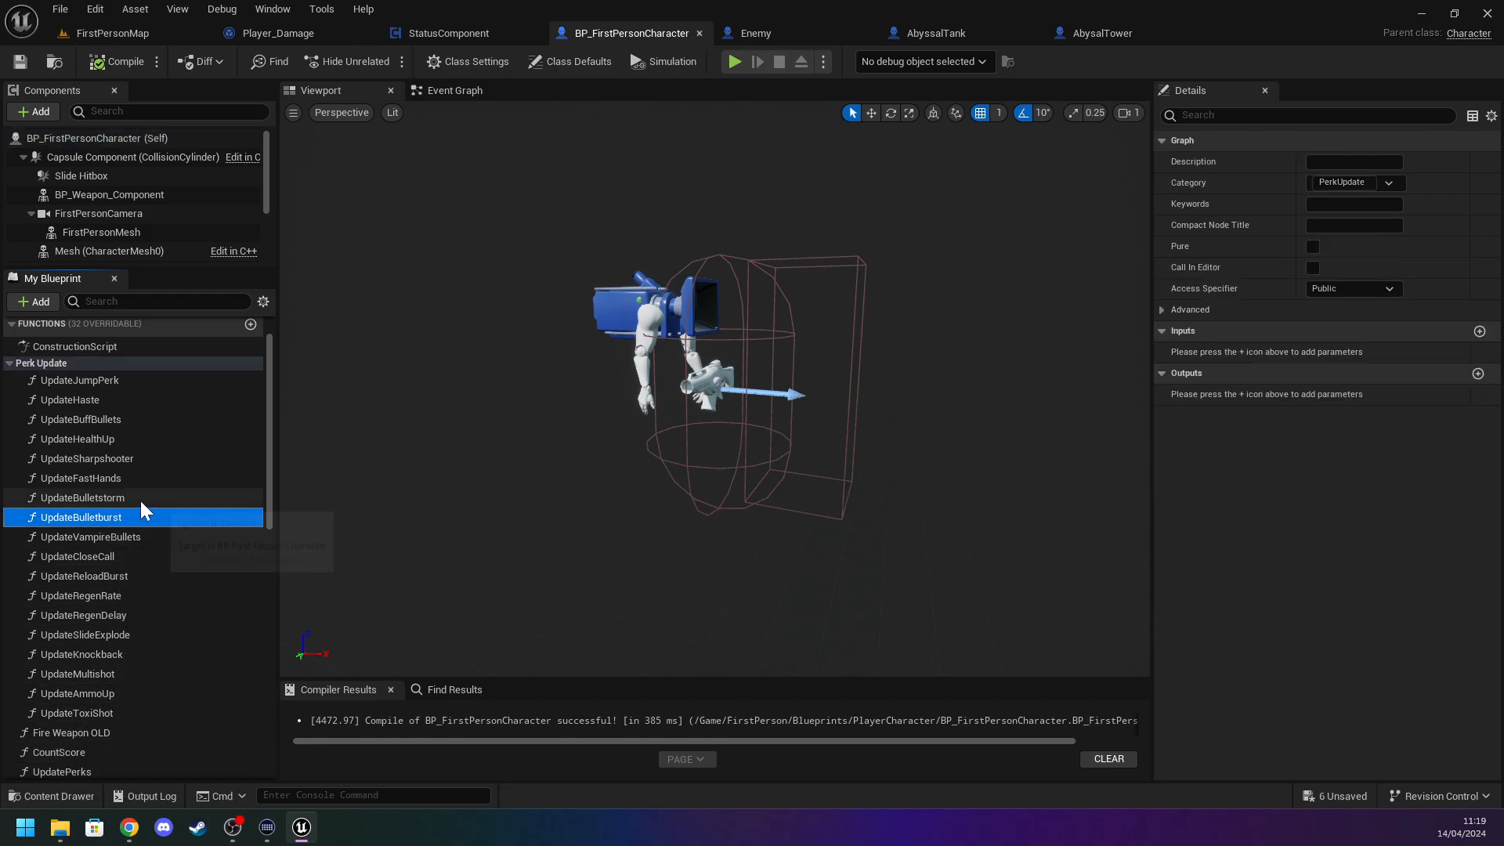
left_click(136, 420)
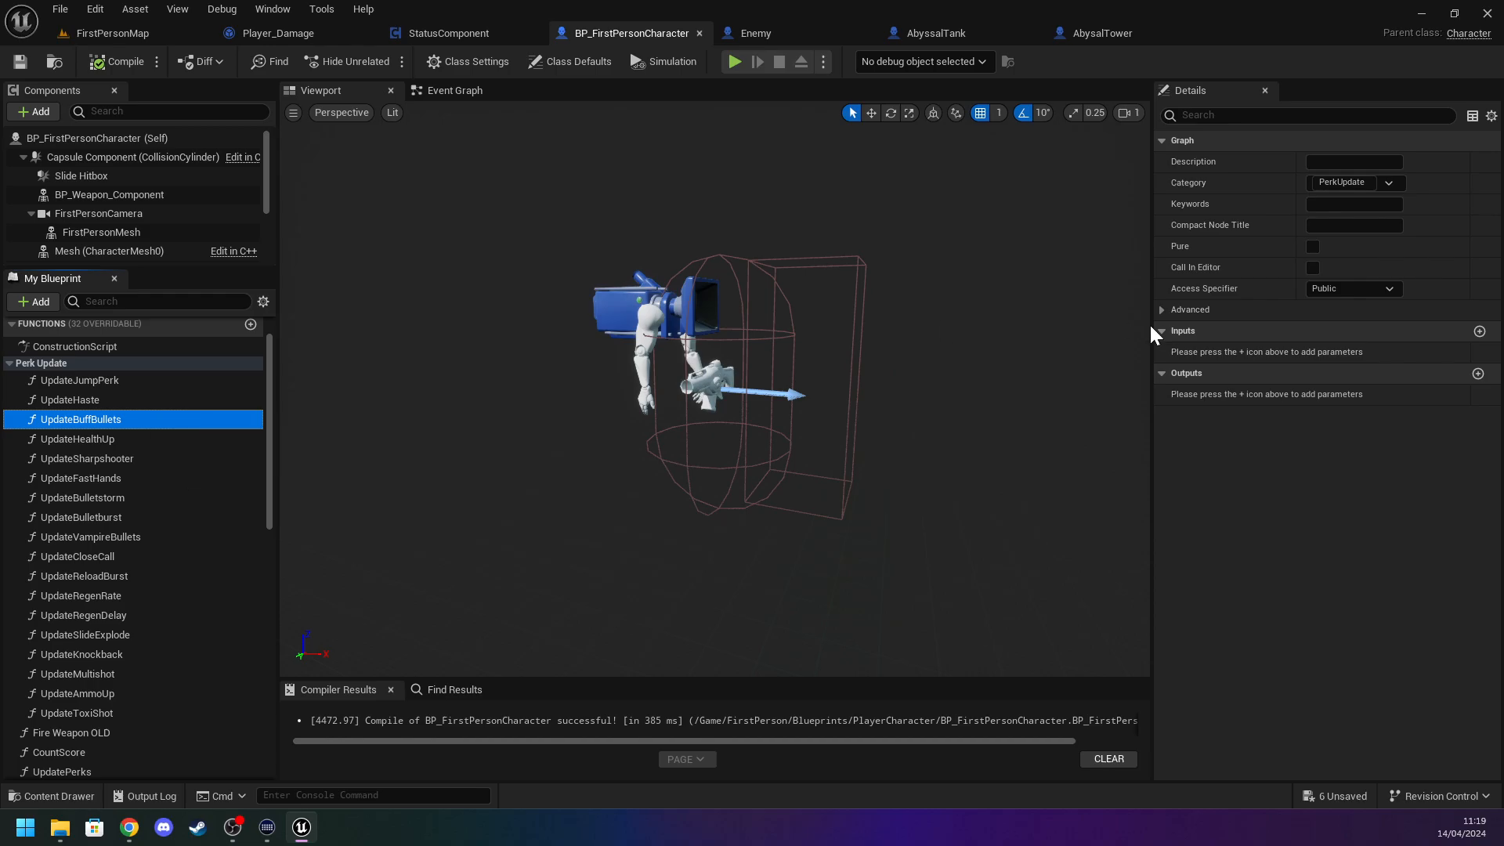
double_click(174, 421)
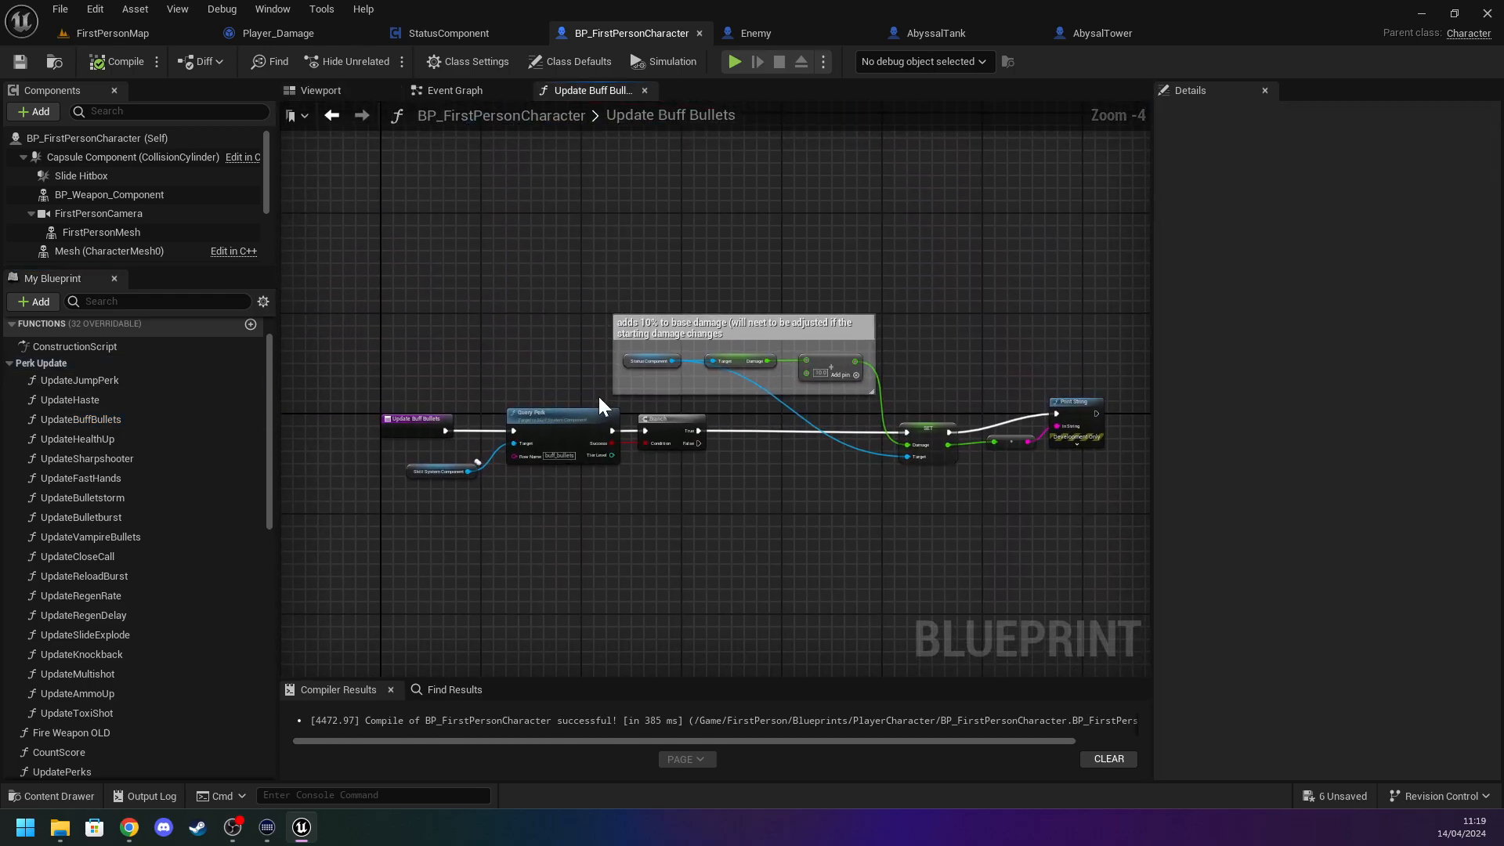
scroll(608, 395, "up", 4)
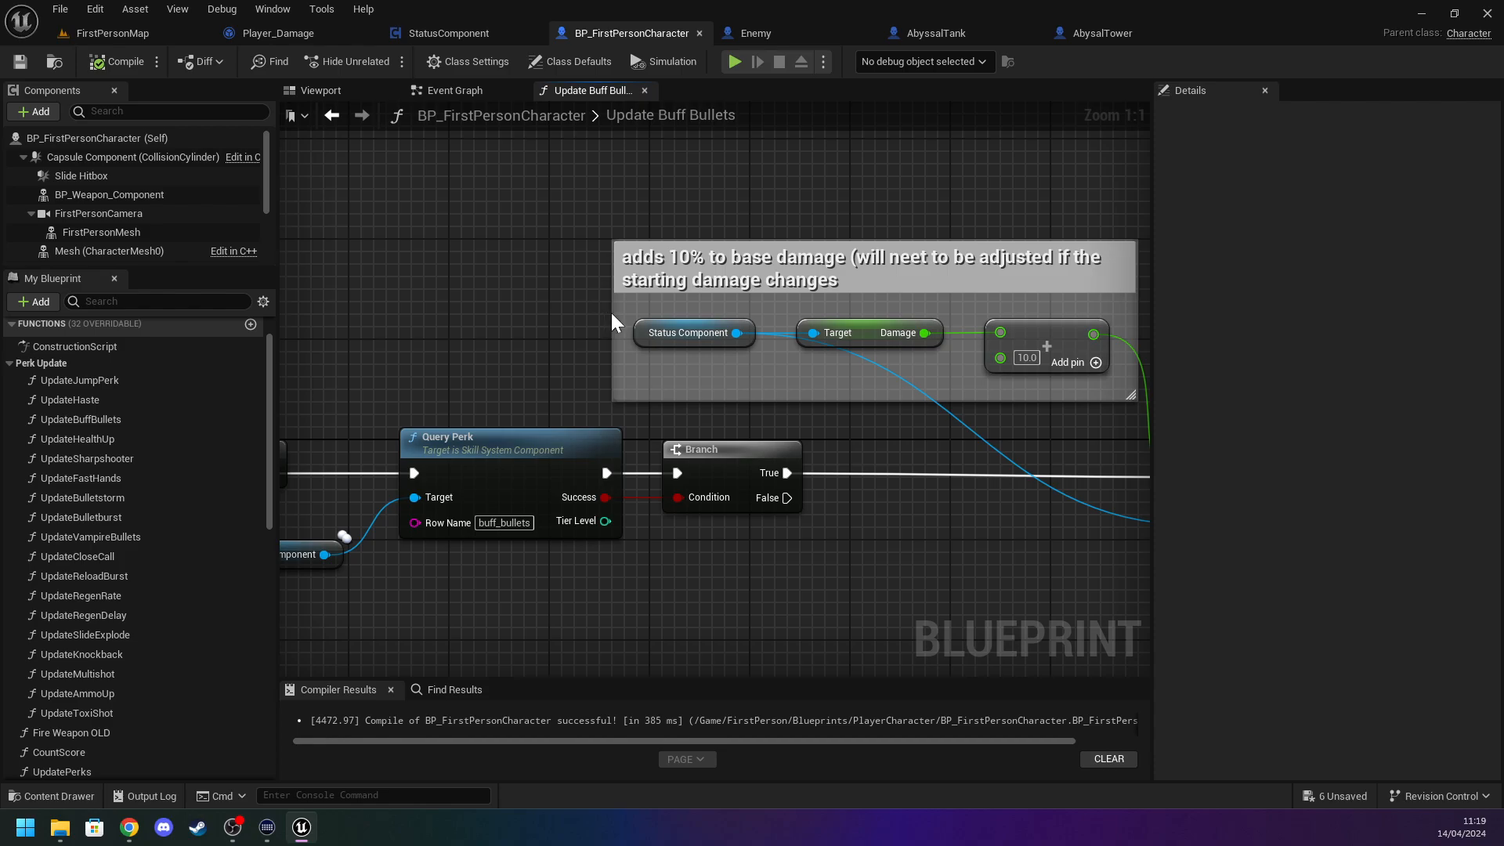
Widen the "adds 10% to base damage" comment box and move the Status Component node farther from the Damage getter.
left_click_drag(613, 310, 450, 313)
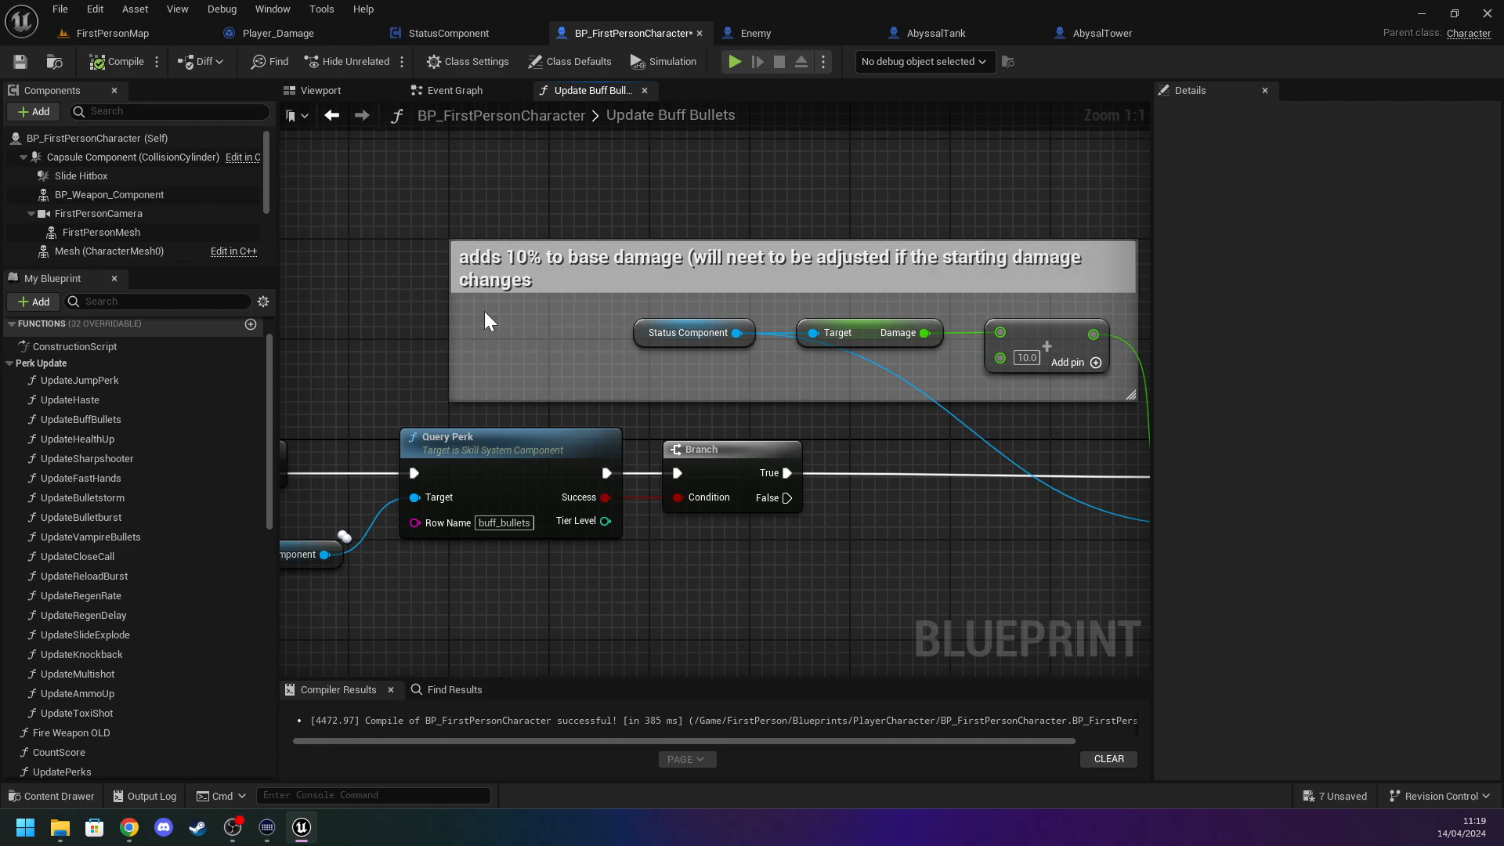
left_click_drag(636, 335, 464, 331)
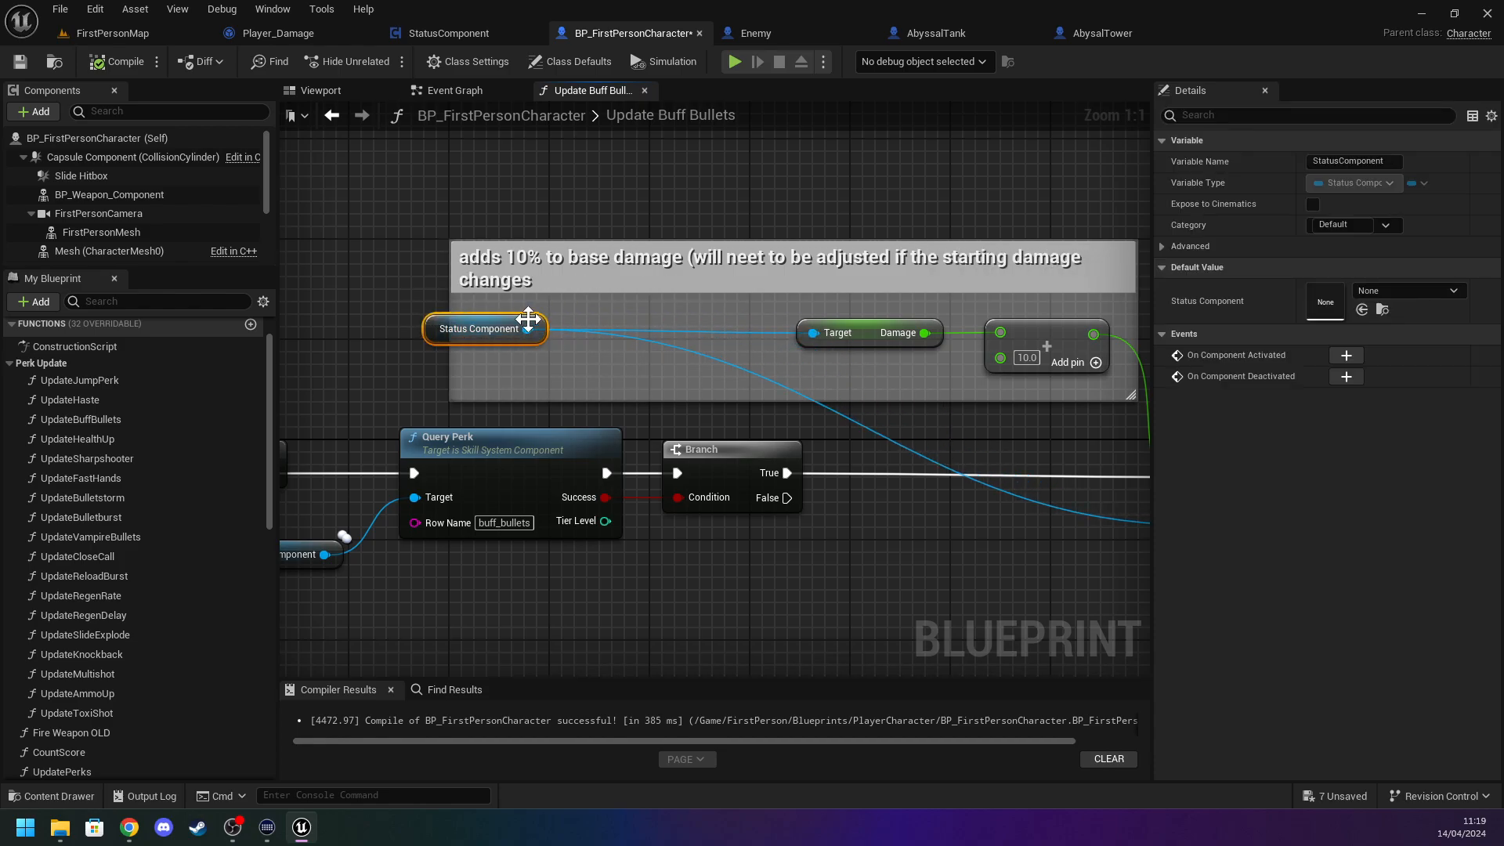
right_click_drag(820, 320, 657, 396)
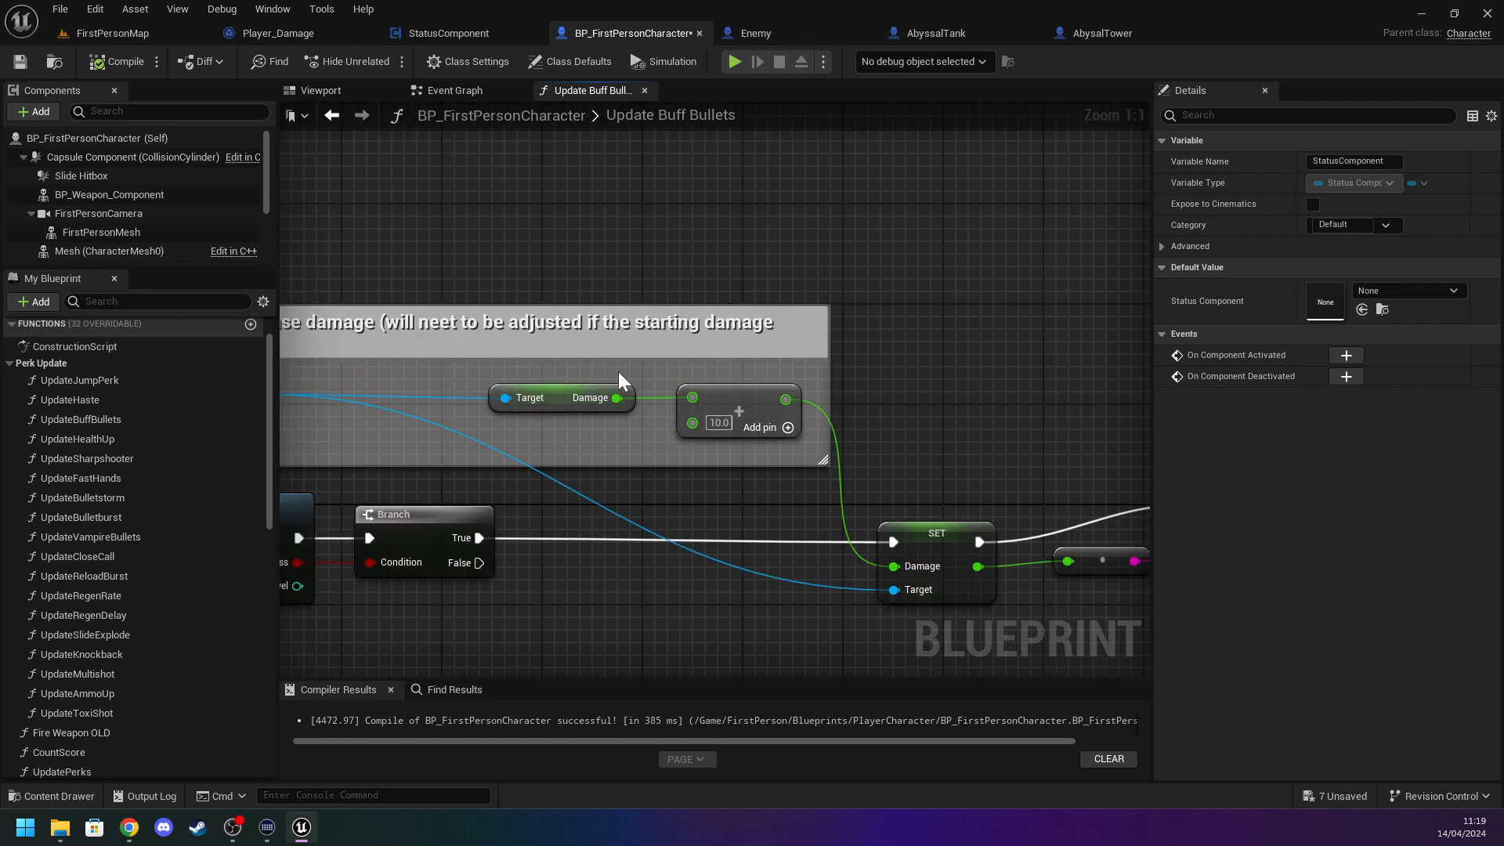
Move the Print String node and its float-to-string conversion farther from the Damage SET node to make room.
right_click_drag(581, 365, 462, 443)
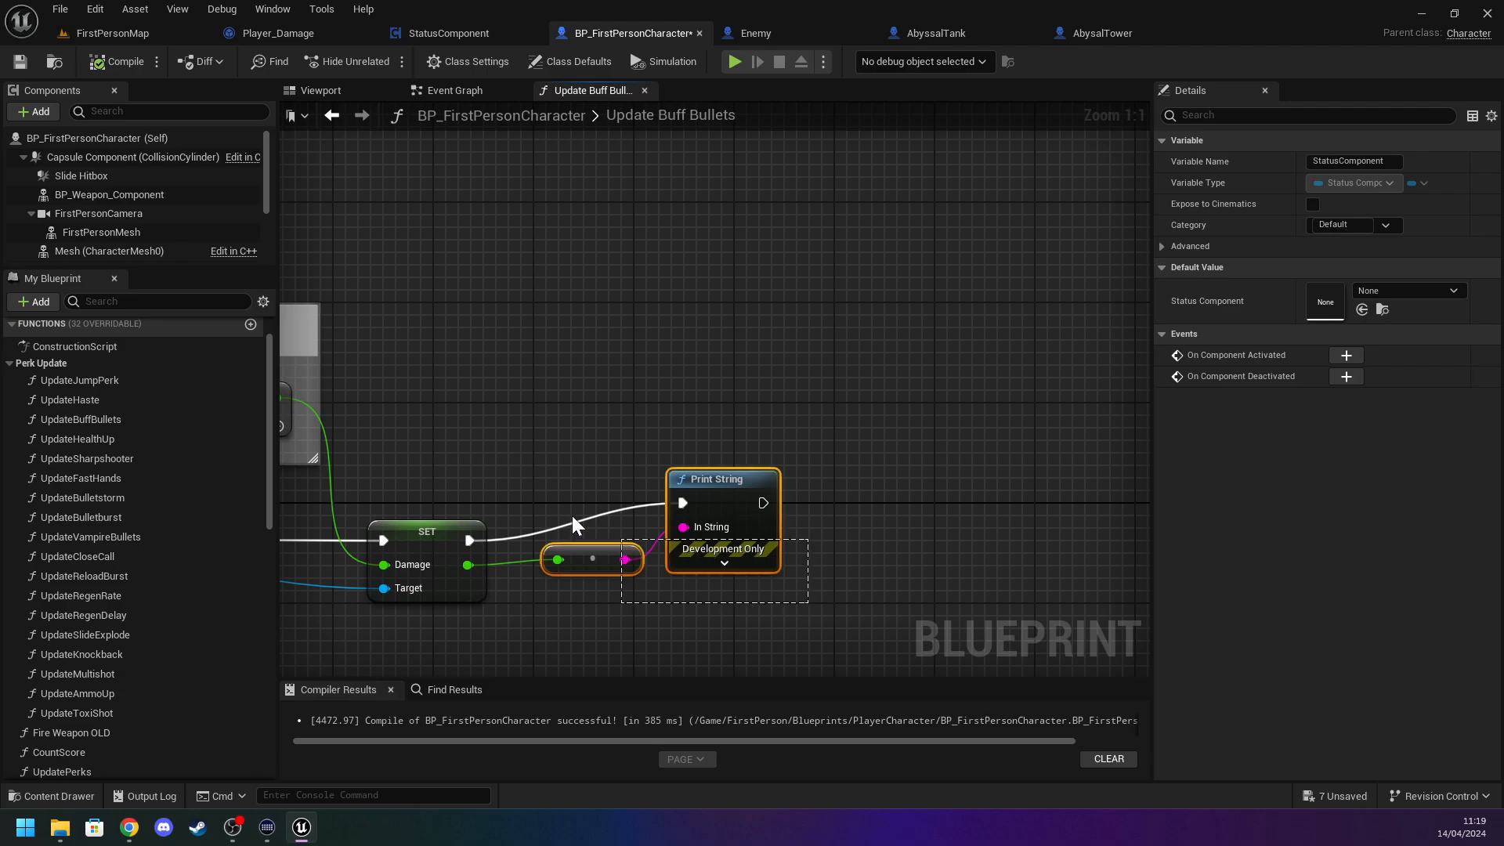
left_click_drag(620, 538, 617, 536)
left_click_drag(679, 486, 896, 495)
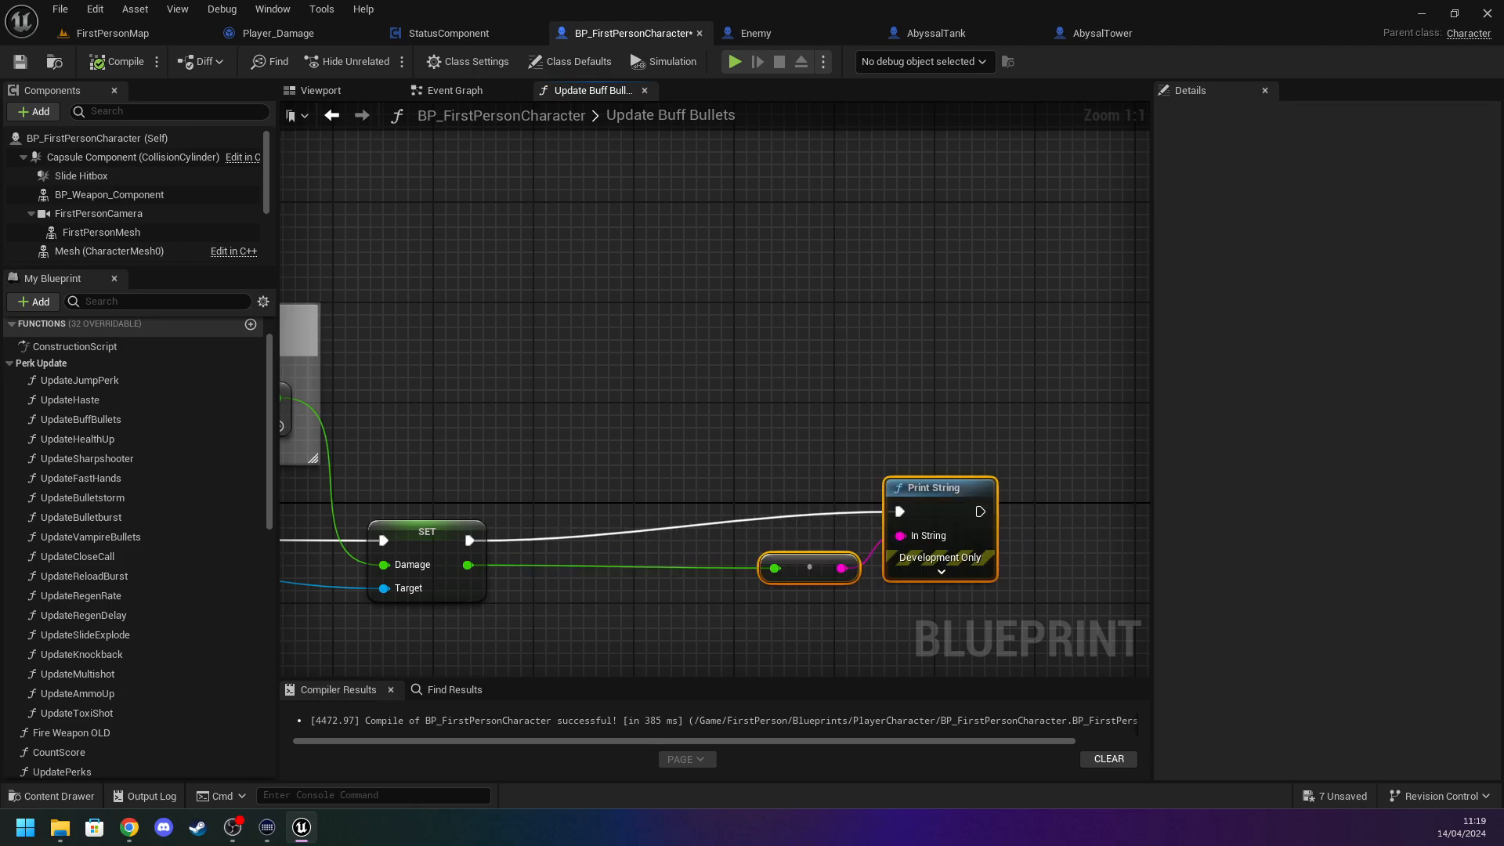
scroll(682, 378, "down", 2)
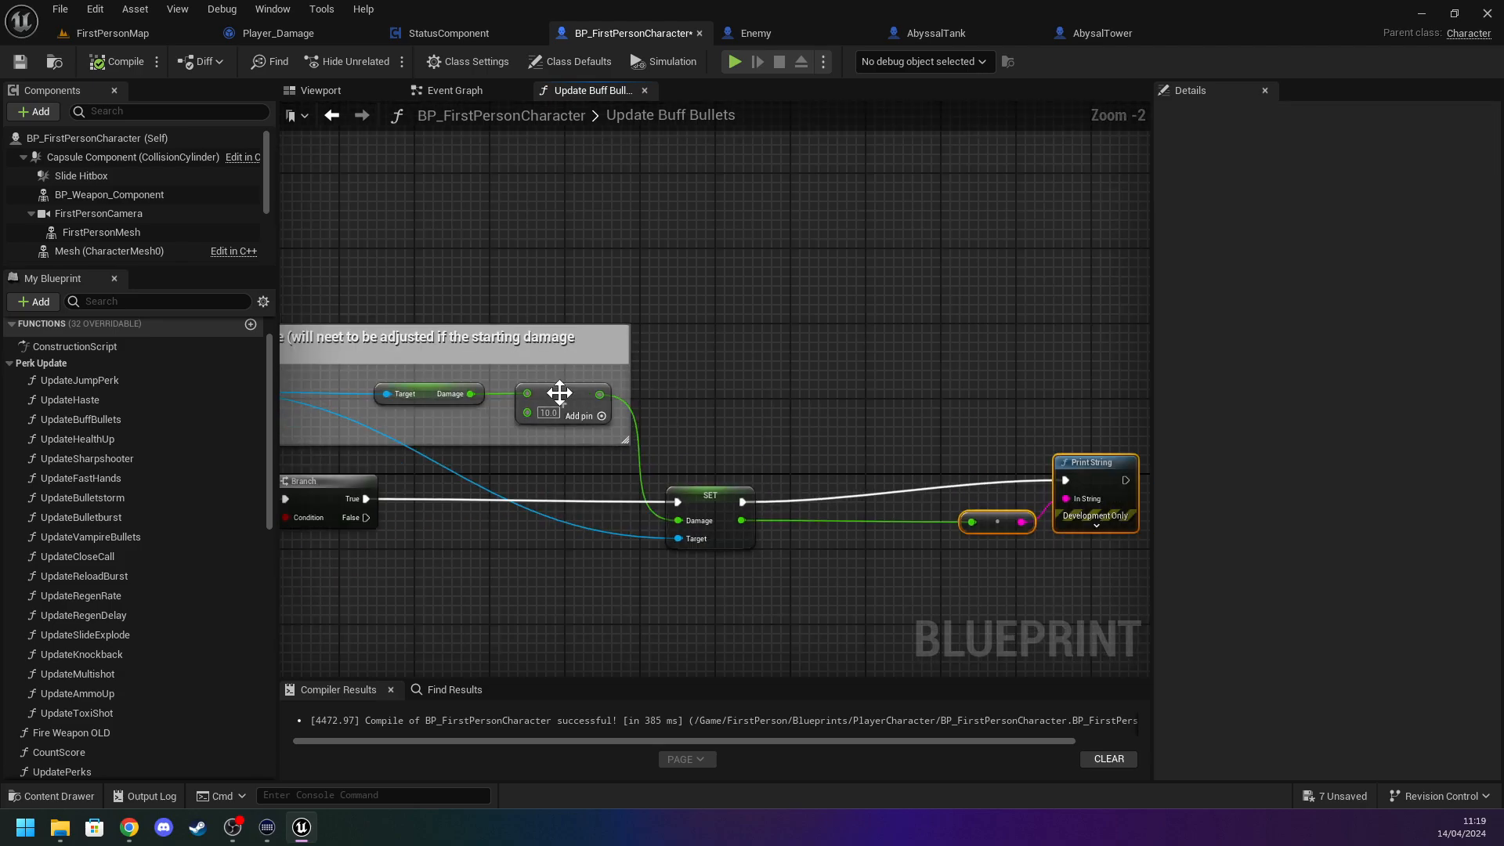
Enlarge the comment box upward to make room for another row of nodes.
right_click(395, 393)
left_click(494, 322)
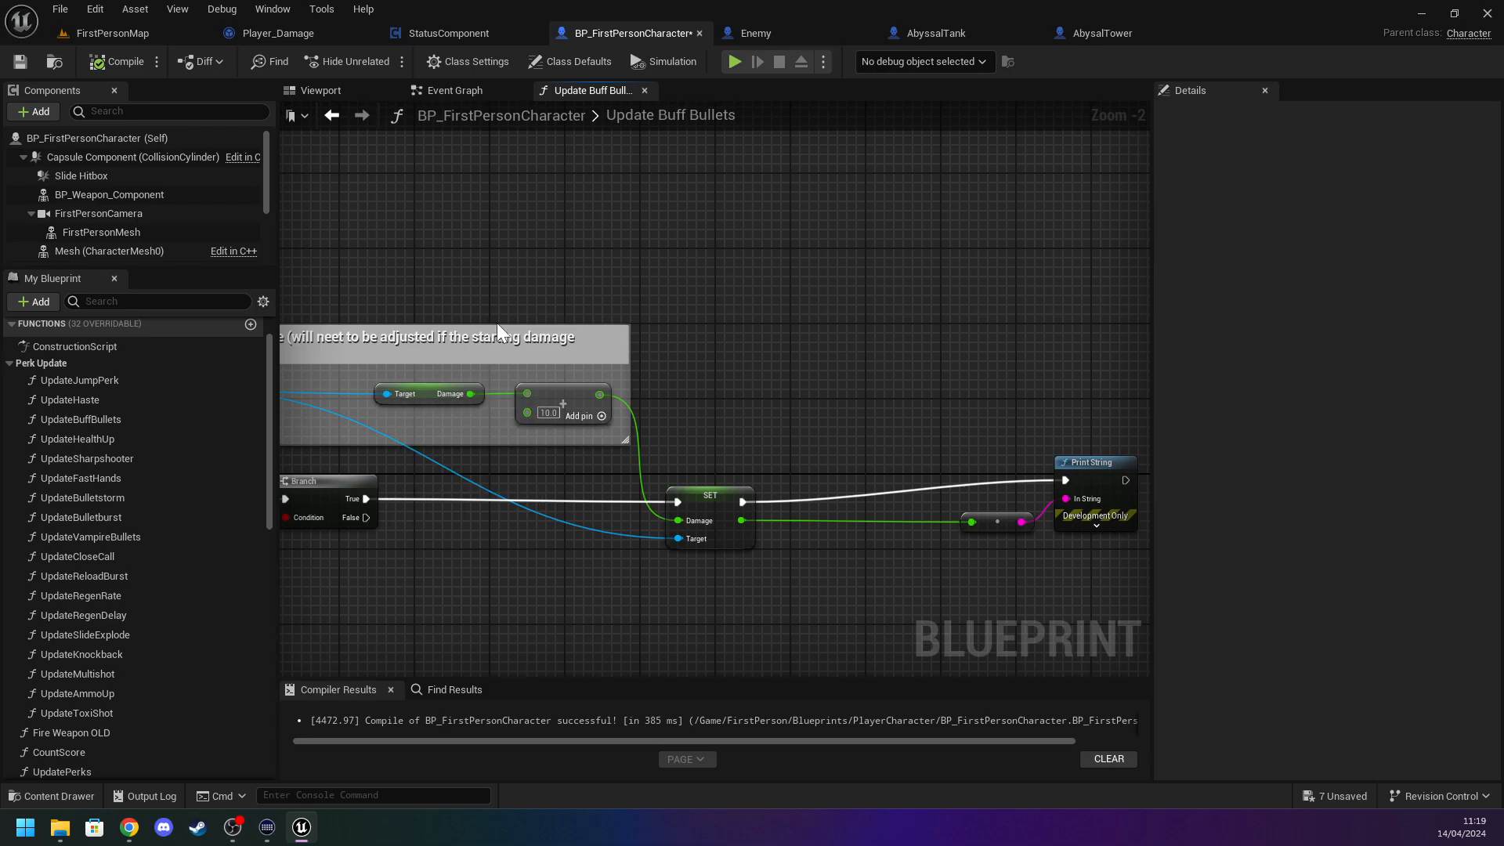
left_click_drag(505, 326, 502, 261)
Duplicate the +10 Add node, get Base Damage from Status Component, and connect it to the duplicate's first input.
right_click_drag(481, 309, 683, 354)
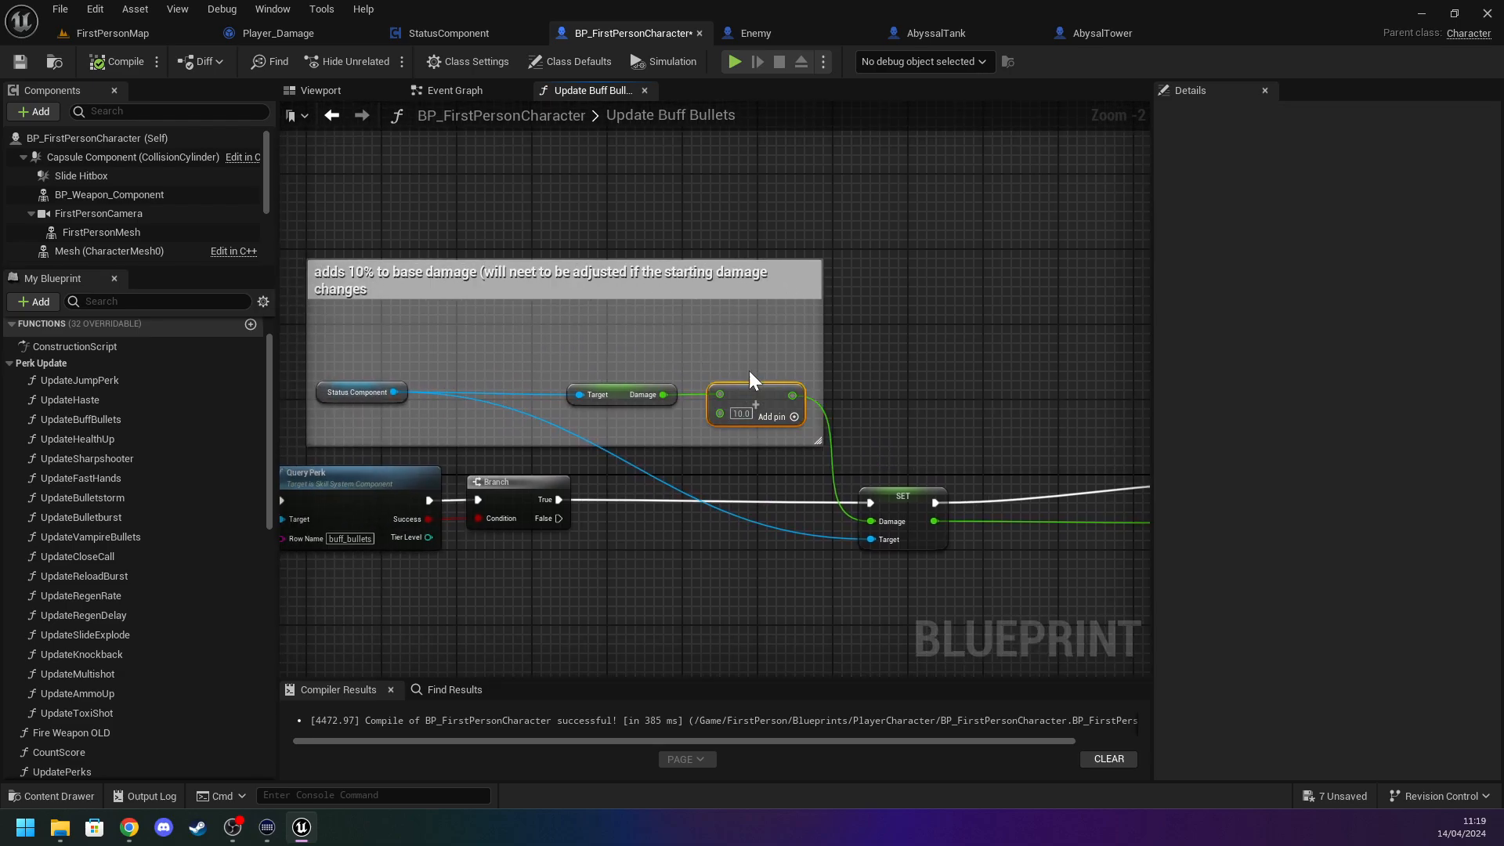
key("ctrl+d")
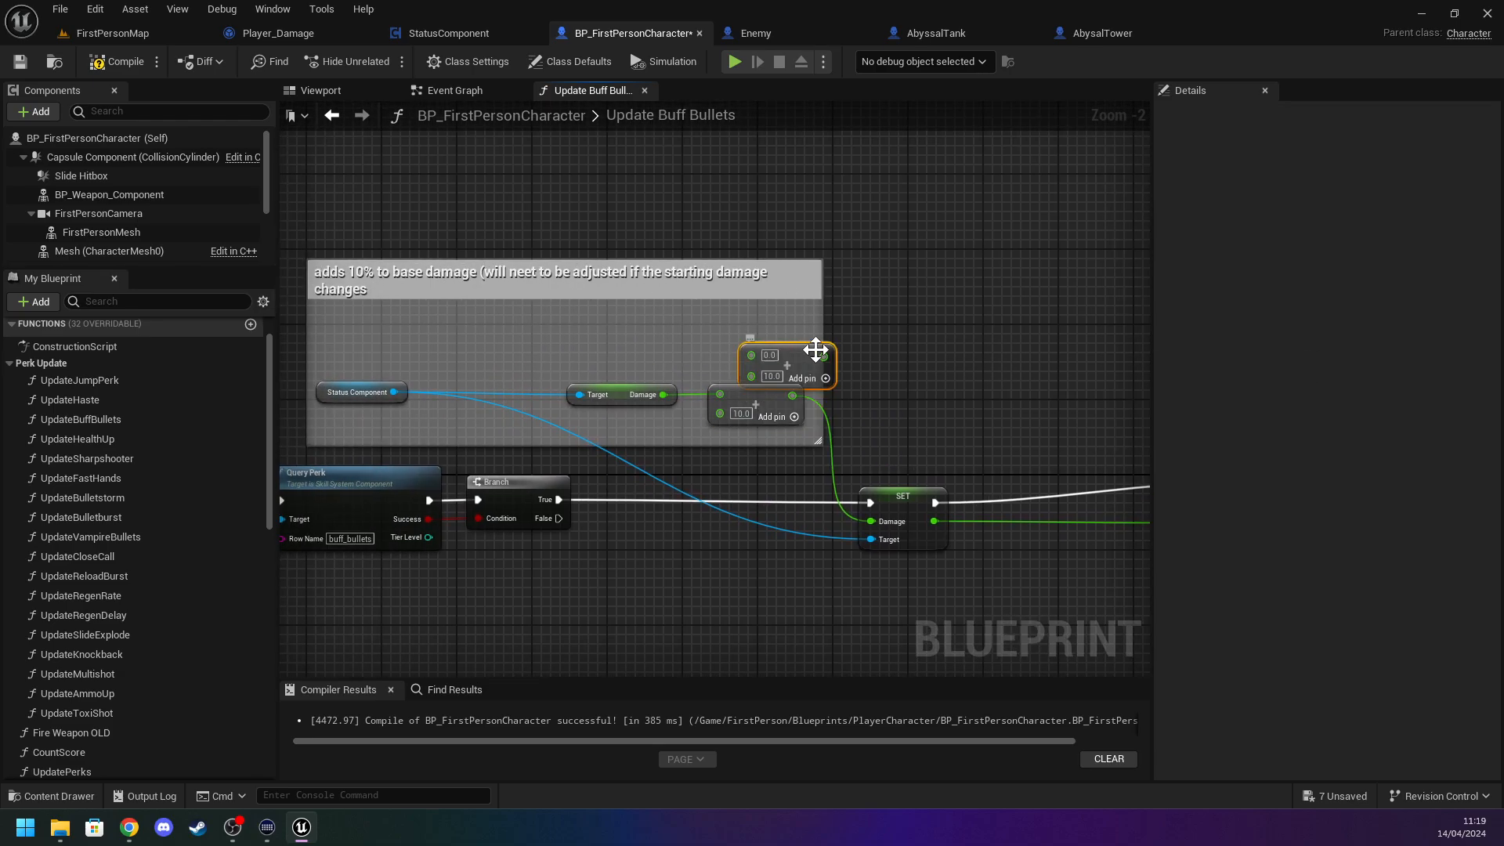
left_click_drag(396, 393, 560, 349)
type("base")
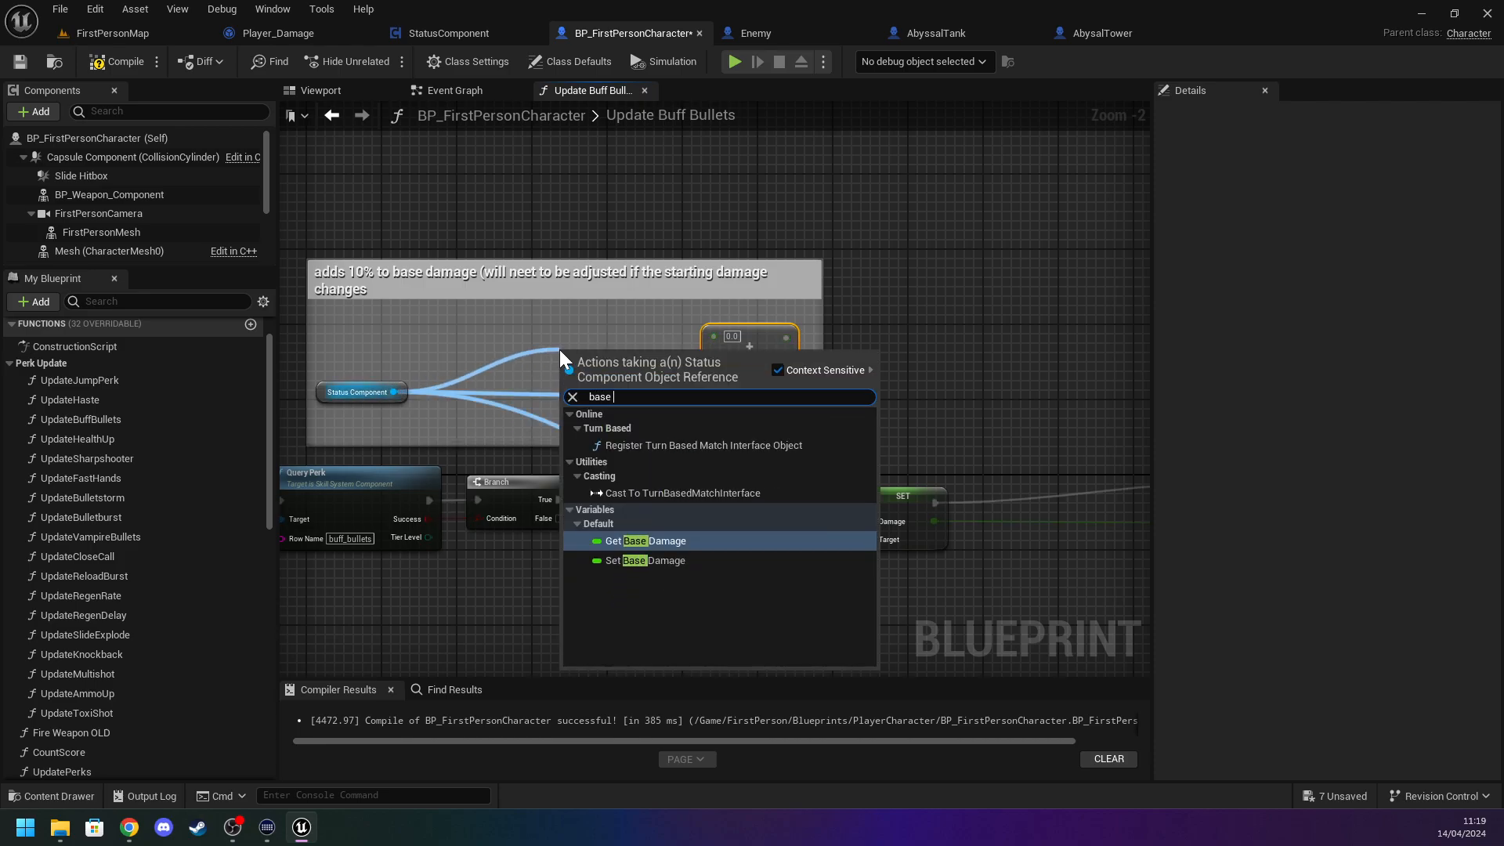
key("Return")
left_click_drag(666, 355, 713, 336)
left_click(890, 344)
Add a Set Base Damage node taken from the Status Component reference.
right_click_drag(890, 344, 573, 321)
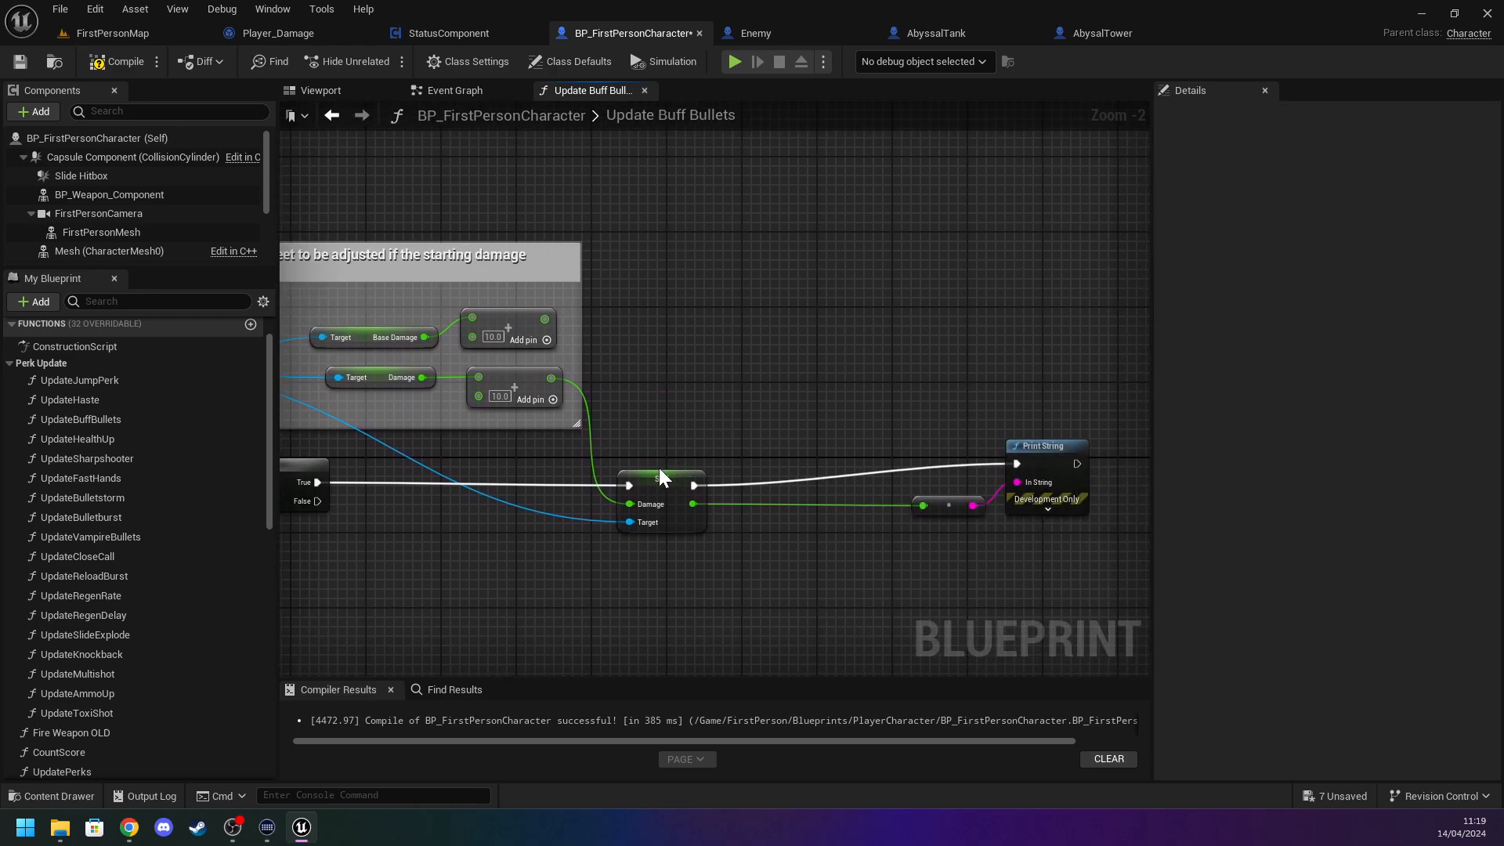
right_click_drag(511, 353, 618, 366)
right_click(399, 373)
right_click_drag(311, 385, 359, 382)
left_click_drag(306, 385, 868, 468)
type("set base")
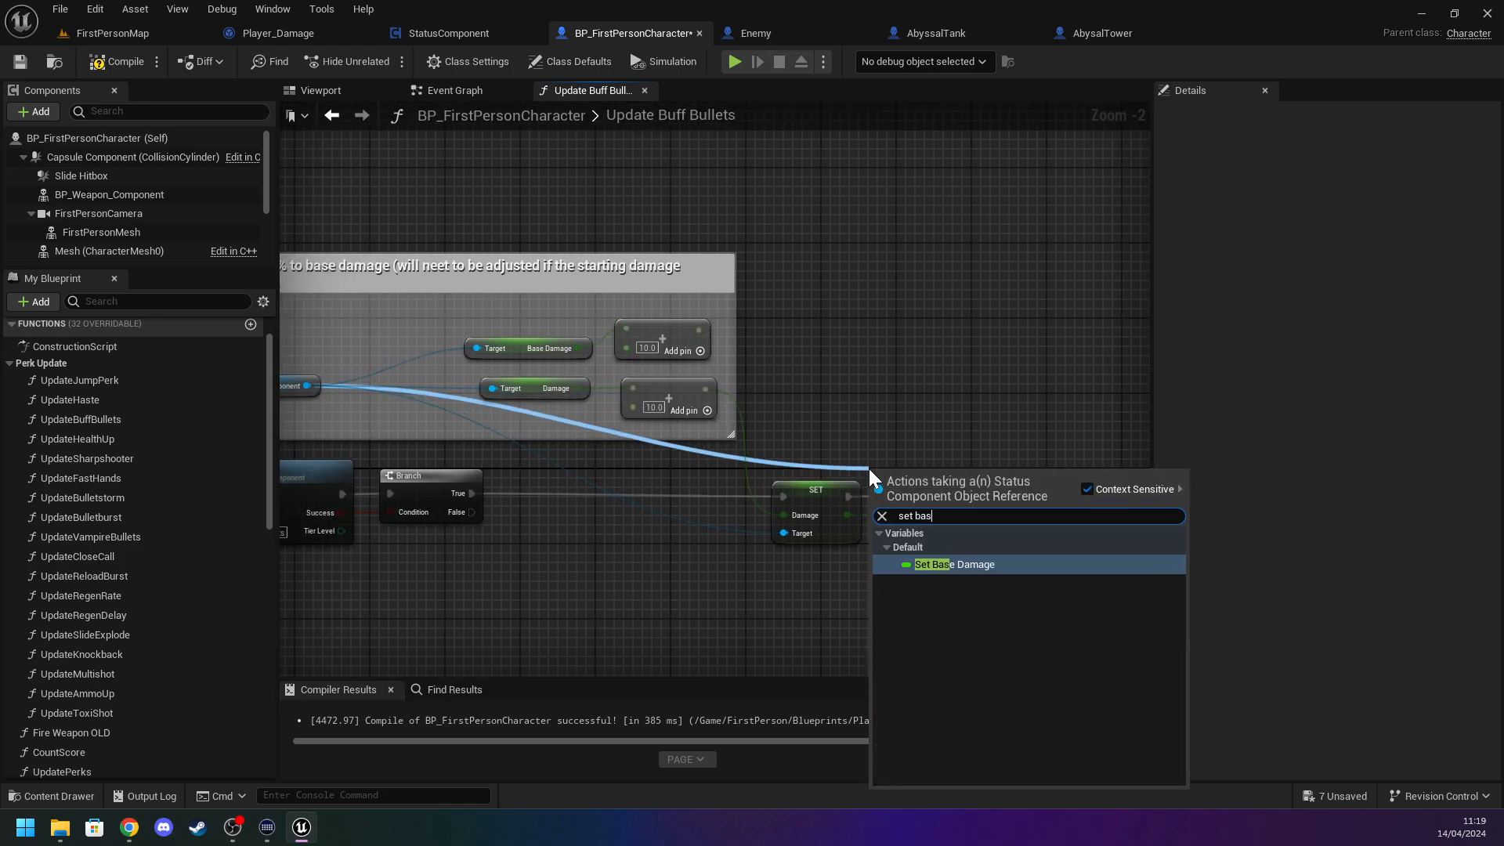
key("Return")
left_click_drag(868, 468, 627, 470)
Insert the Base Damage SET node between the Branch's True output and the Damage SET, feed it from the new Add node, and save the blueprint.
left_click_drag(827, 496, 925, 495)
left_click_drag(697, 479, 751, 480)
mouse_move(698, 330)
left_mouse_down()
mouse_move(696, 485)
mouse_move(556, 505)
mouse_move(712, 341)
mouse_move(700, 332)
left_mouse_up()
left_click_drag(693, 483, 470, 494)
left_click_drag(776, 483, 891, 492)
left_click(909, 426)
left_click_drag(761, 482, 782, 491)
left_click(873, 376)
left_click(20, 62)
mouse_move(897, 383)
right_mouse_down()
mouse_move(794, 383)
mouse_move(900, 361)
right_mouse_up()
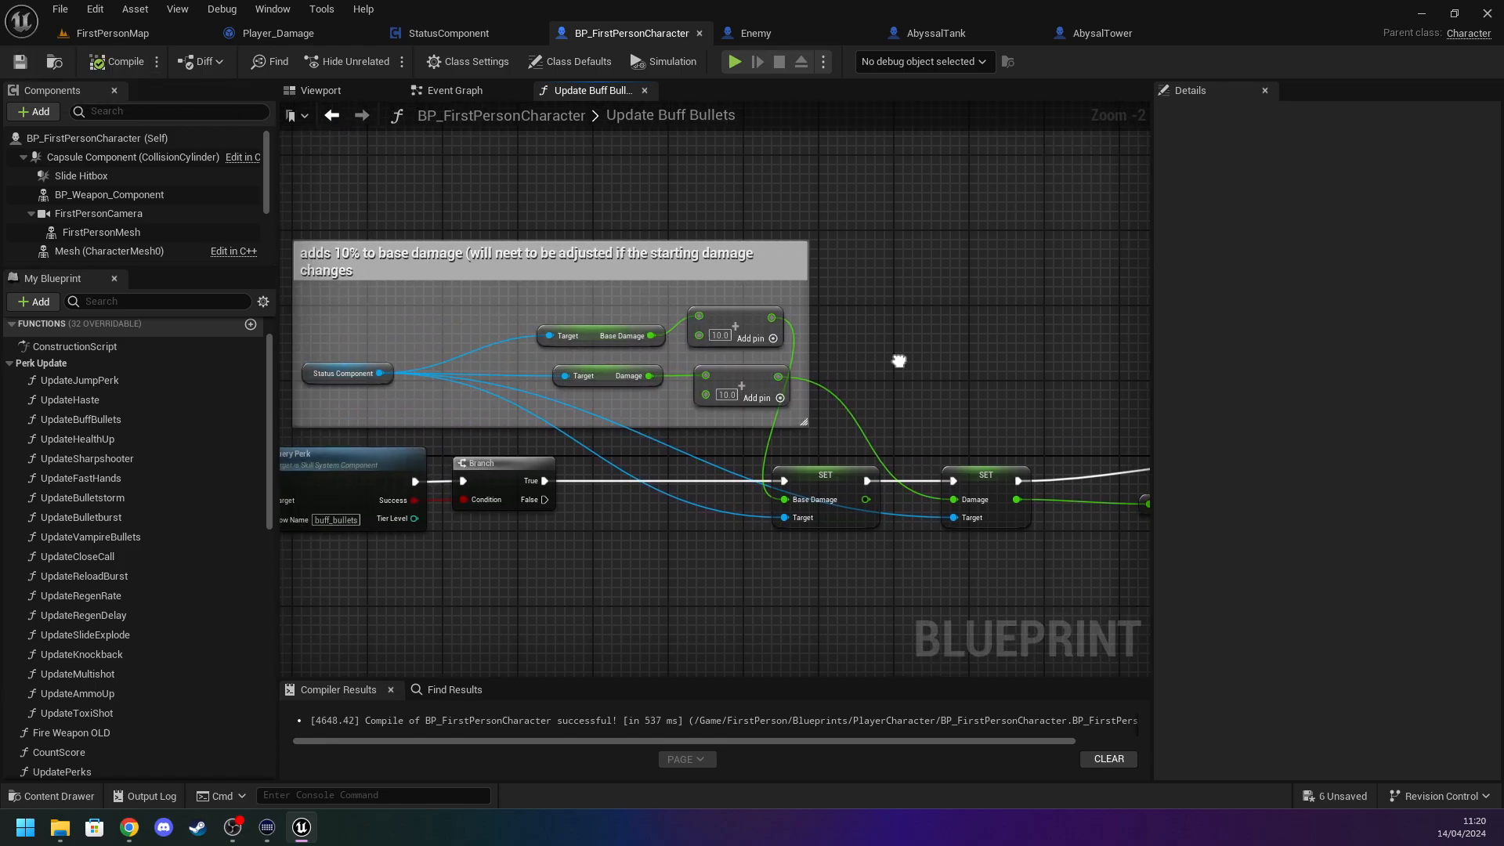
left_click(22, 62)
Delete the Damage getter and its Add node, connect the Base Damage SET's output to the Damage SET's input, and save the blueprint.
left_click(606, 385)
left_click(738, 388, "ctrl")
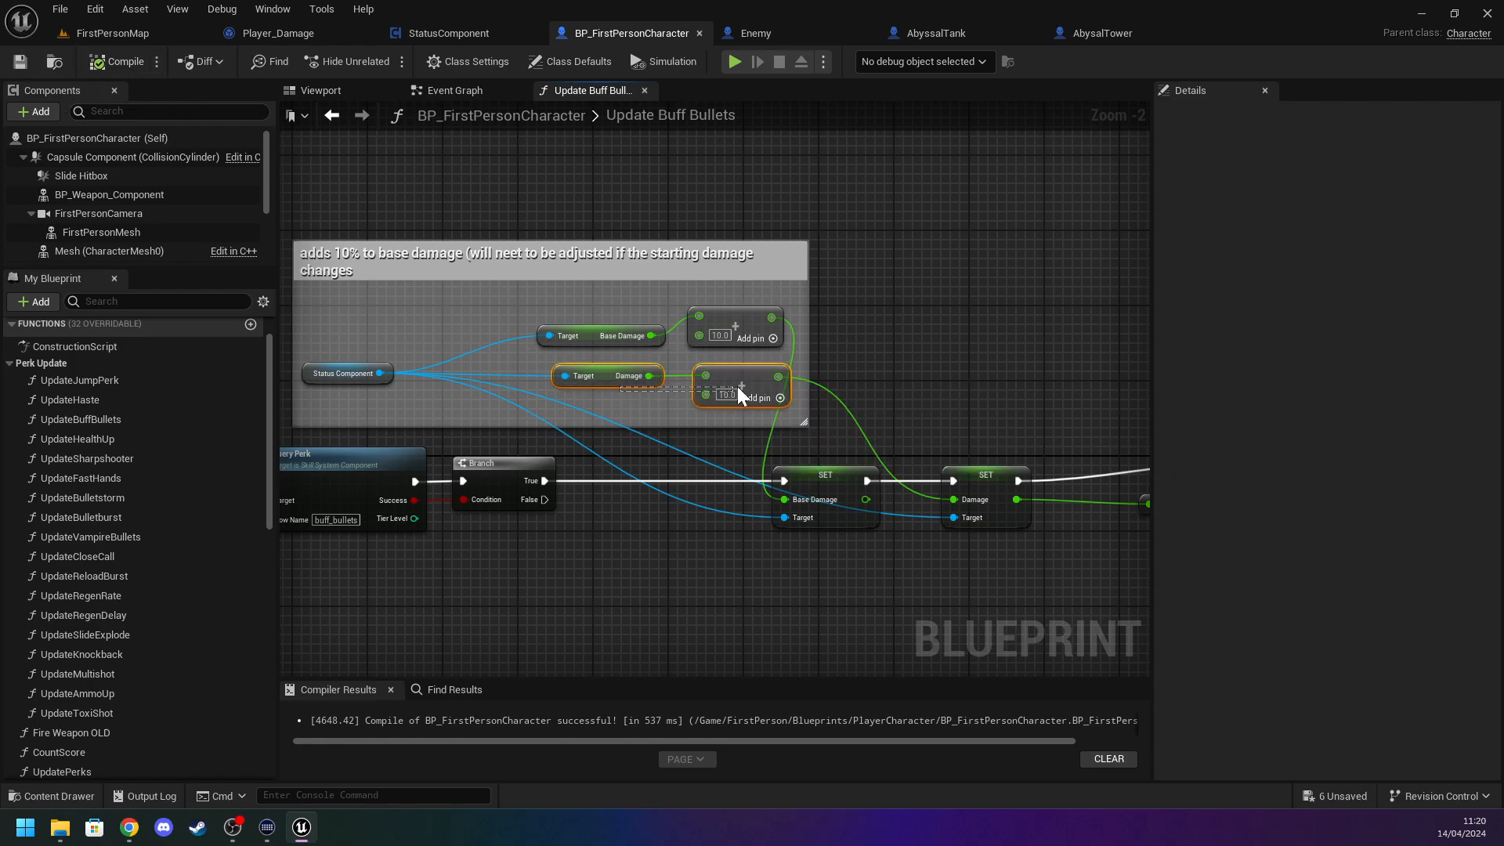
key("Delete")
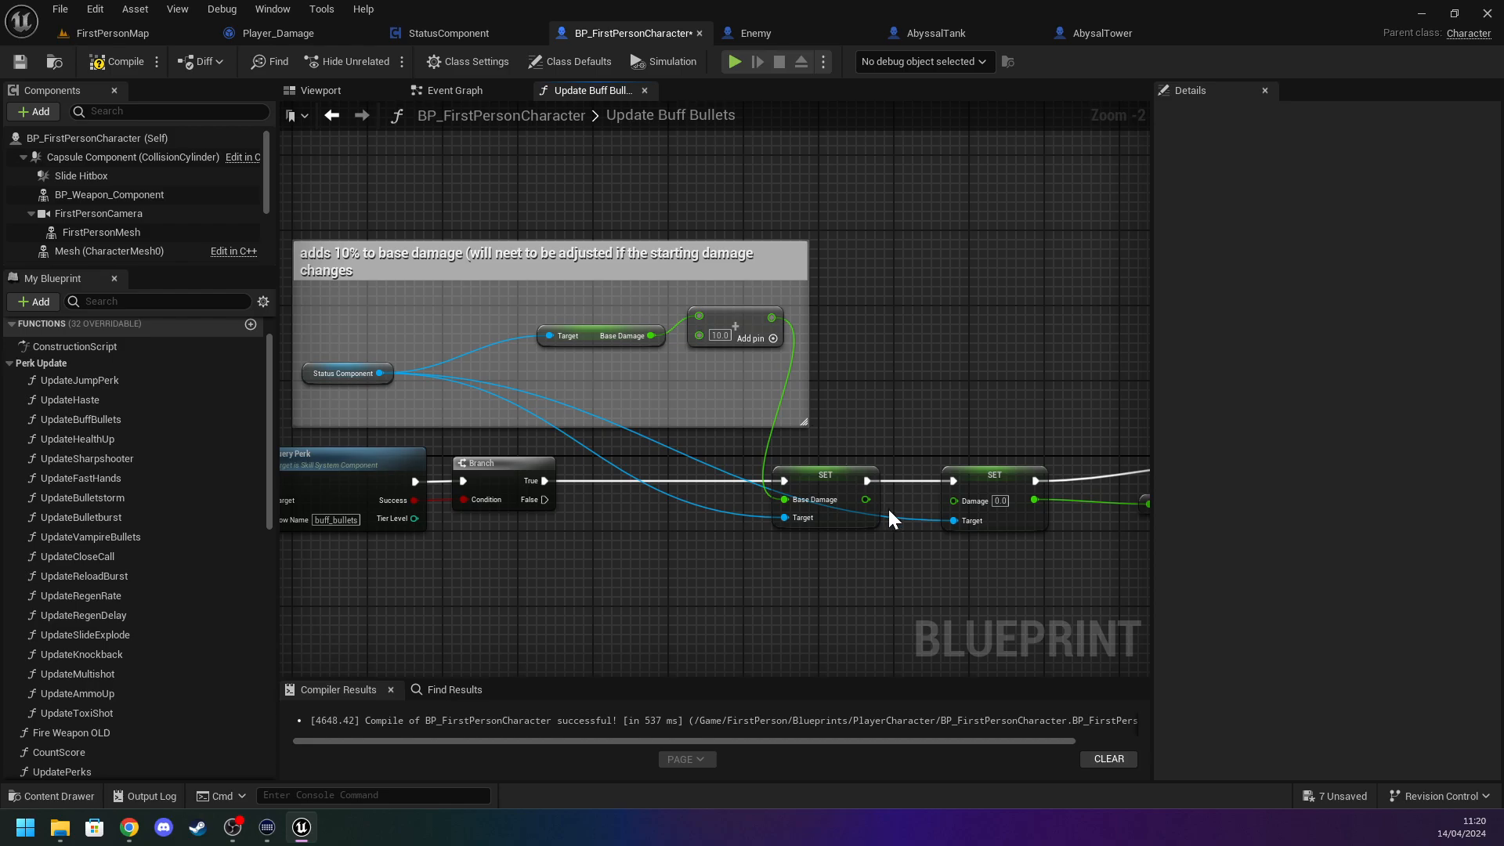
left_click_drag(865, 500, 953, 501)
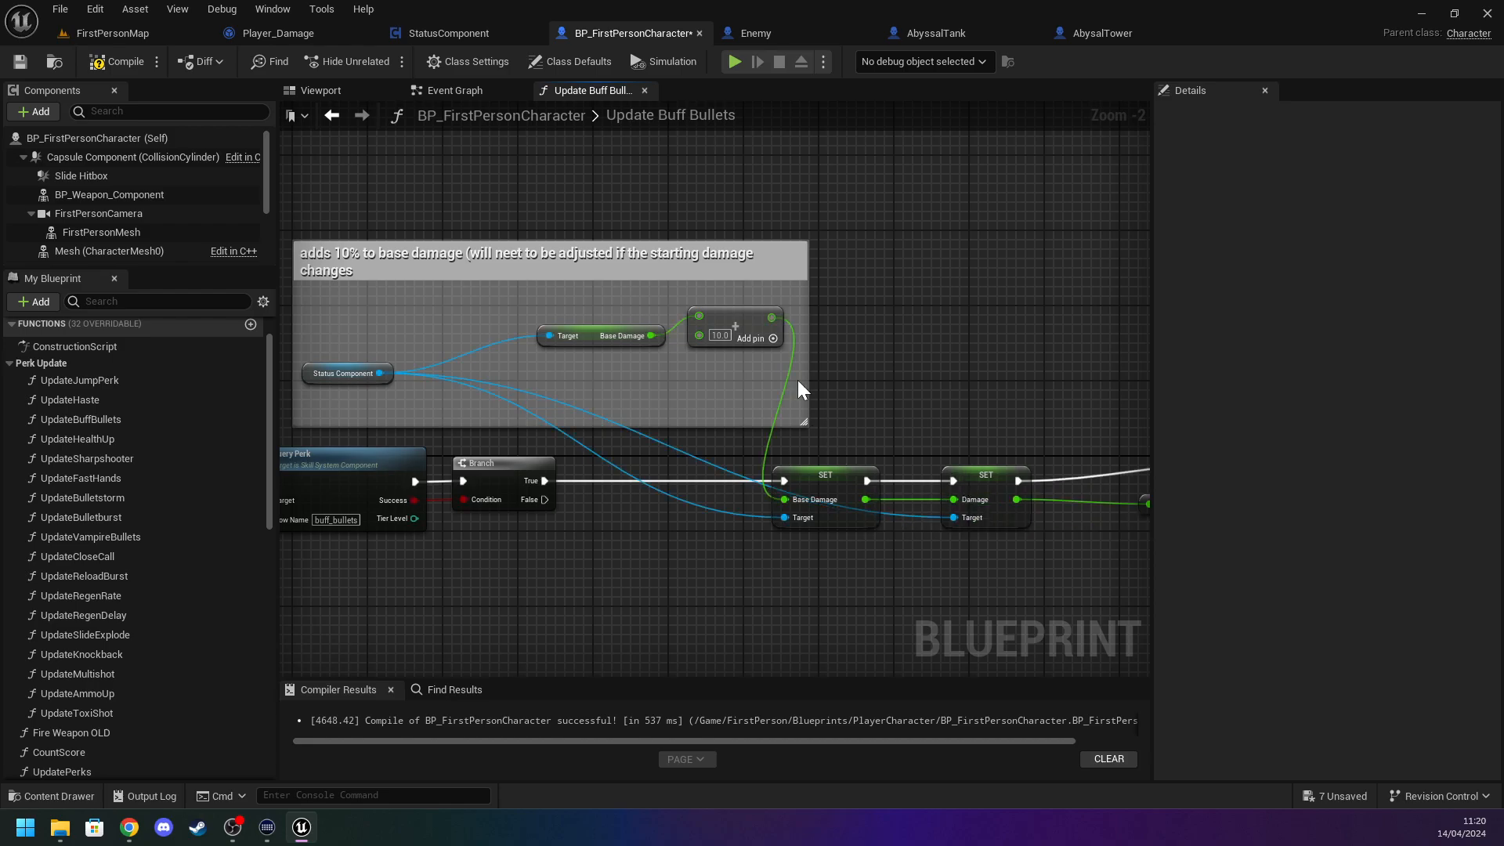
left_click(22, 61)
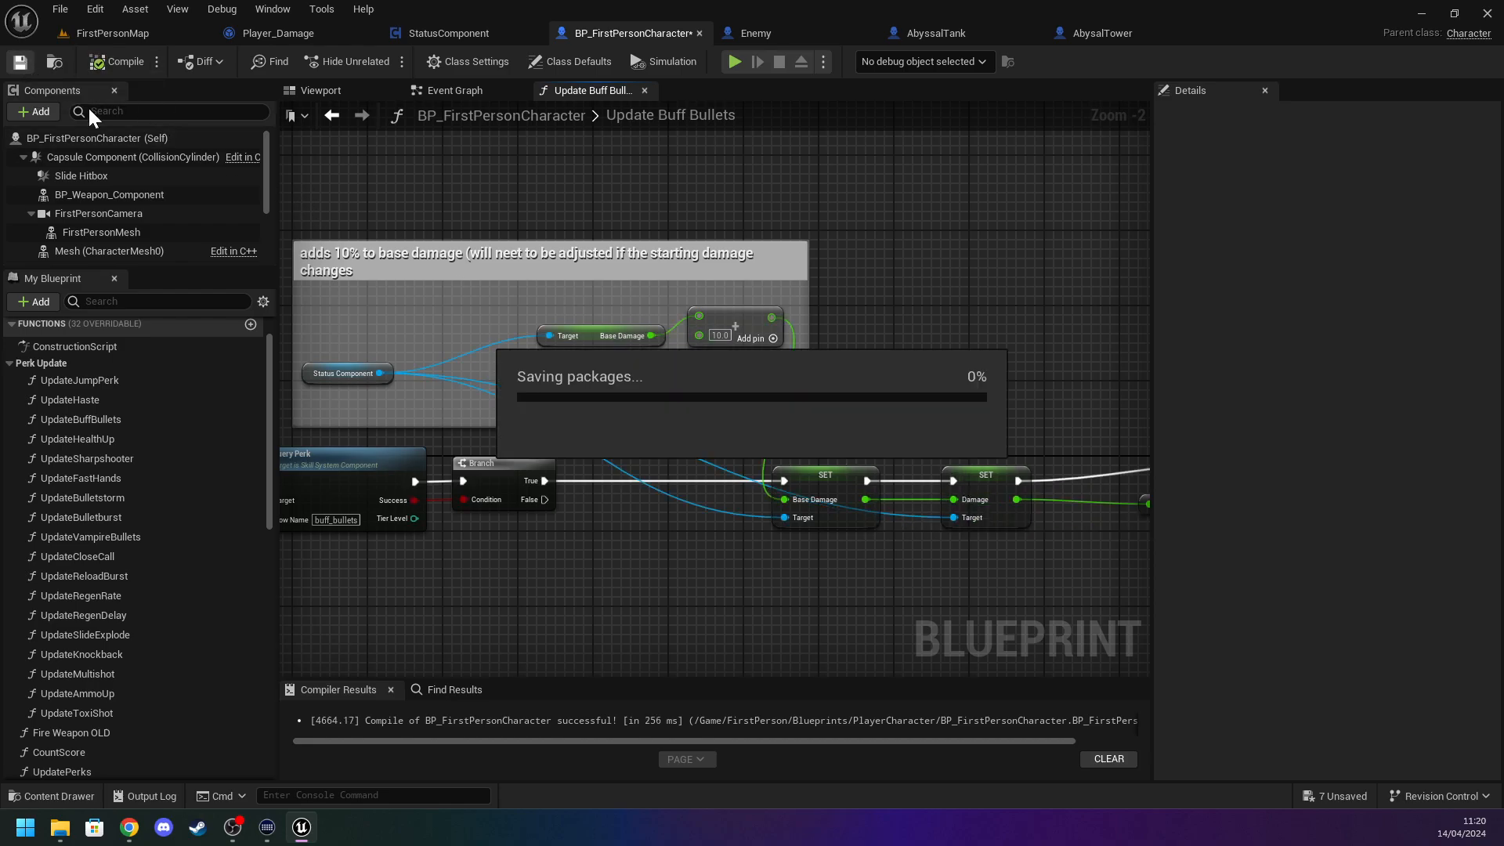
Move the remaining Add node and the Base Damage getter down inside the comment box.
left_click_drag(727, 326, 731, 391)
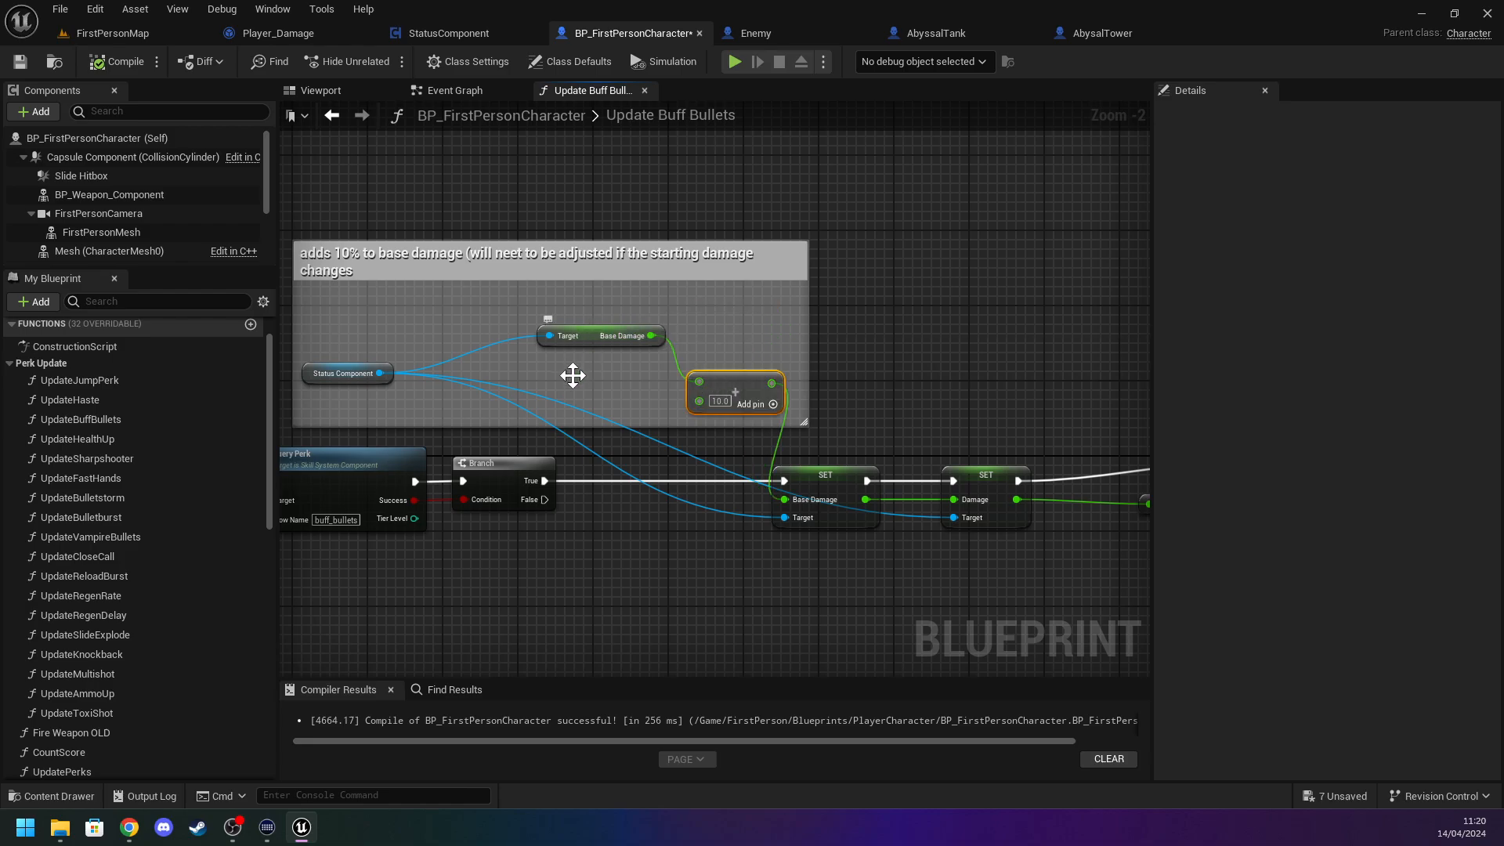
left_click_drag(581, 334, 572, 382)
left_click(752, 325)
right_click_drag(651, 354, 553, 340)
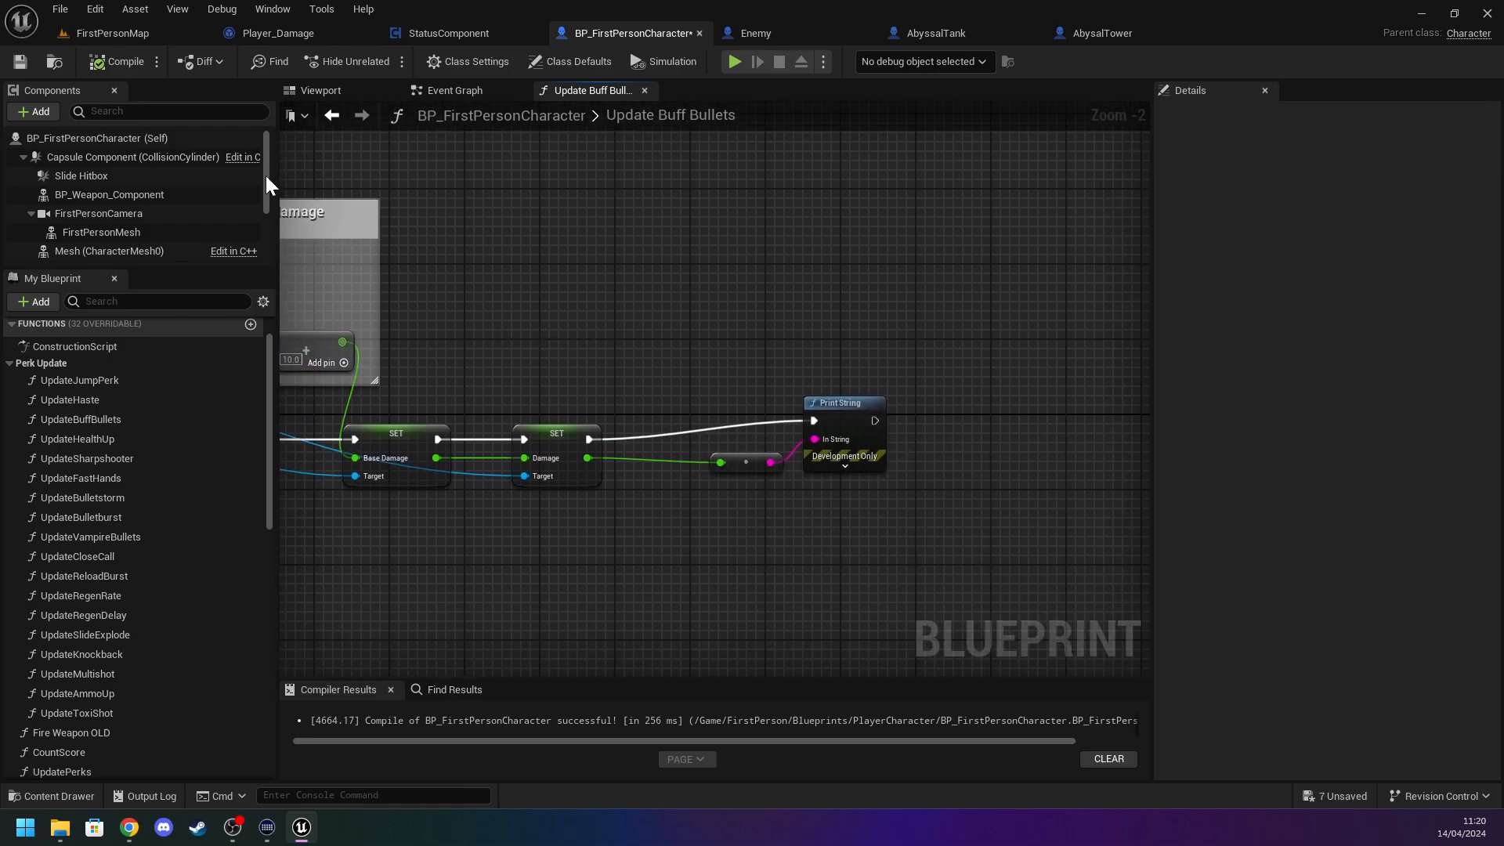
Open the StatusComponent blueprint and examine the nodes that change Damage in its weakness start and end events.
left_click(116, 34)
left_click(1085, 35)
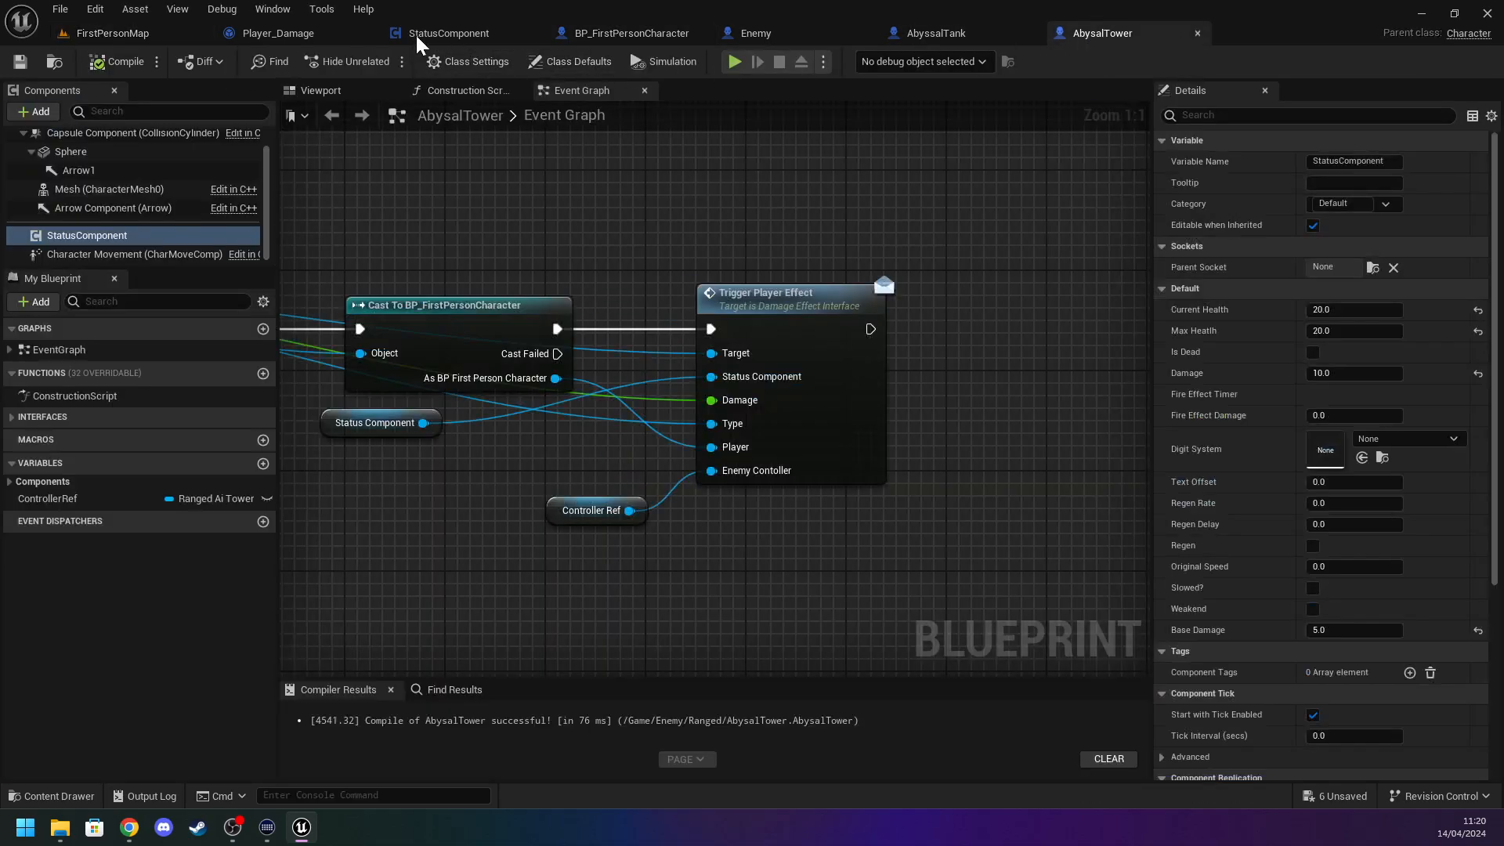
left_click(416, 35)
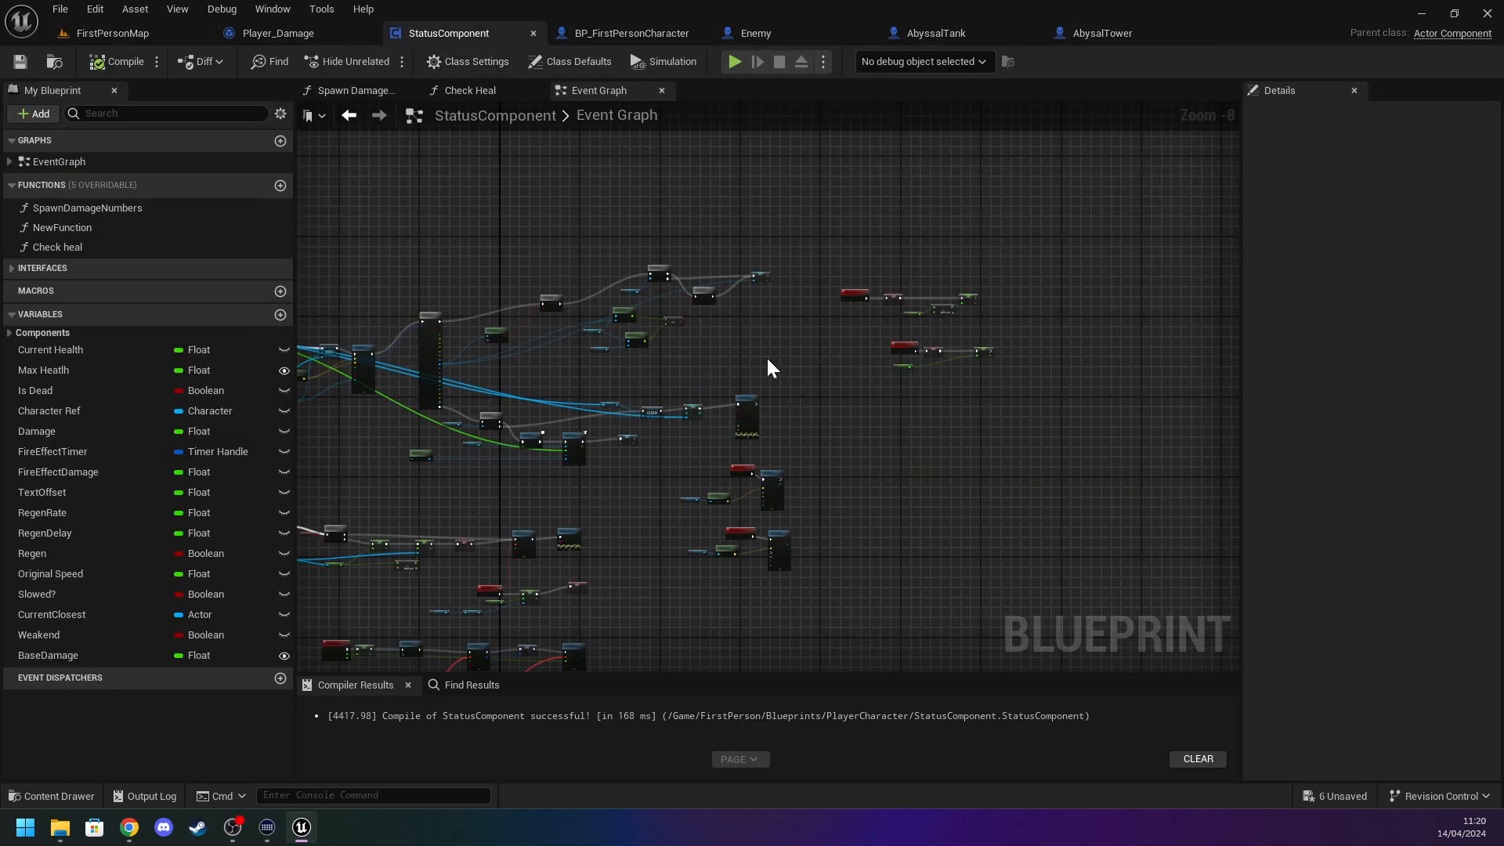
scroll(753, 359, "up", 5)
right_click_drag(821, 244, 298, 501)
right_click_drag(628, 251, 558, 558)
scroll(639, 427, "up", 1)
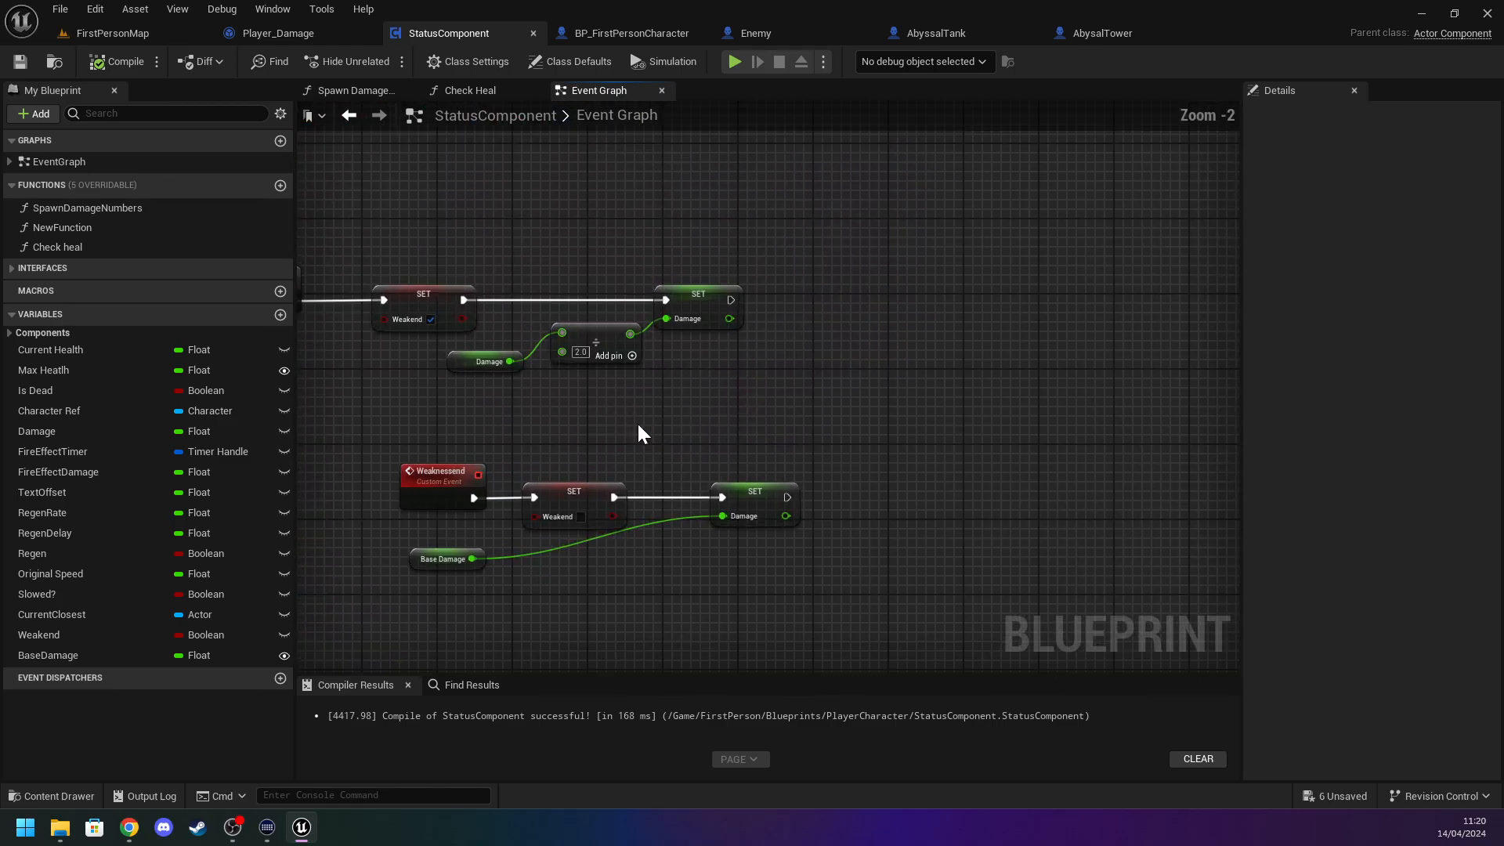
scroll(638, 433, "up", 2)
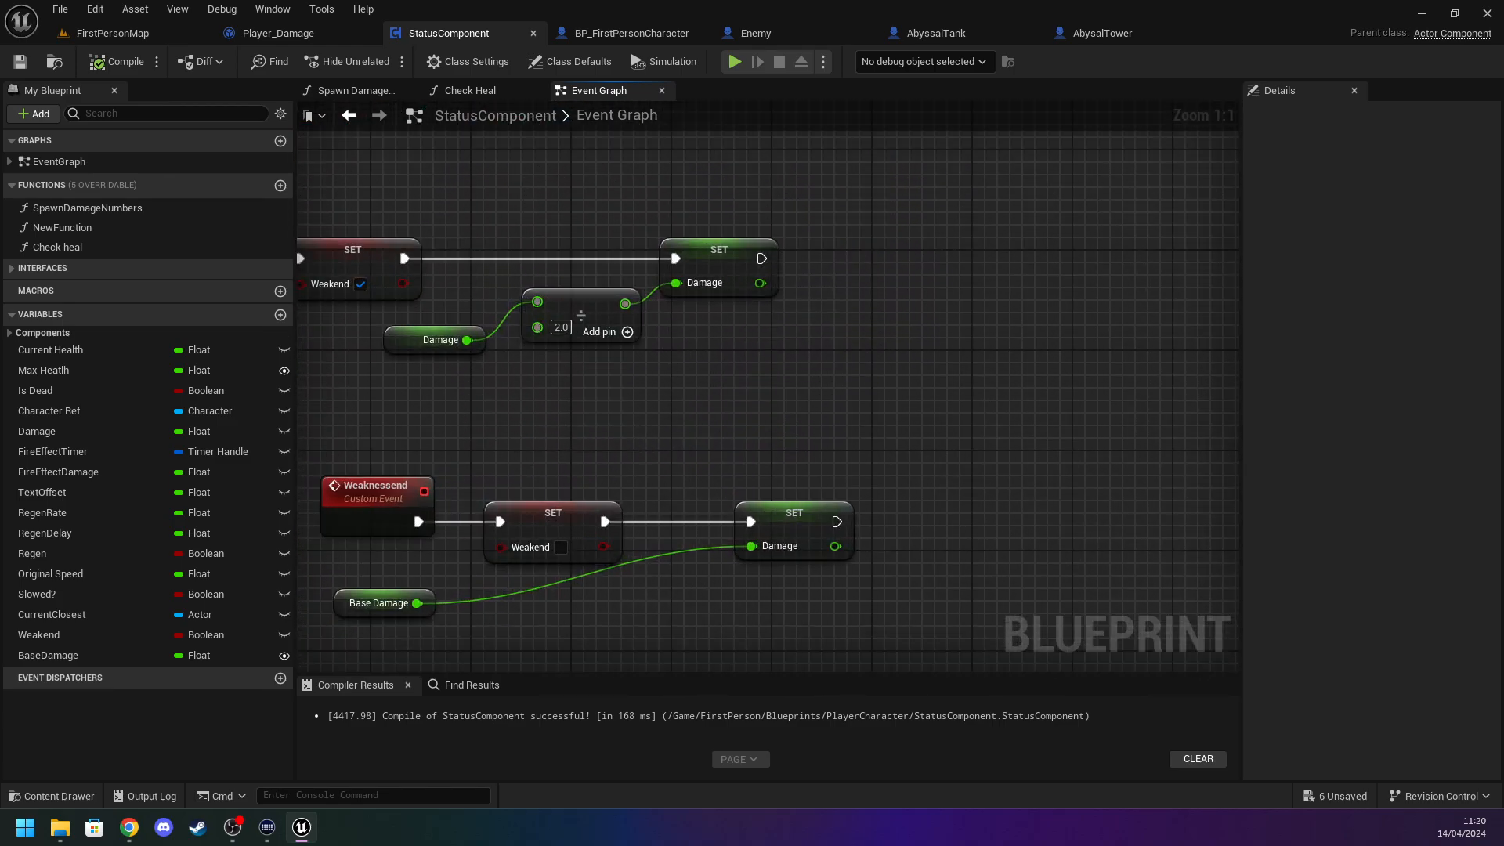
right_click_drag(521, 433, 593, 399)
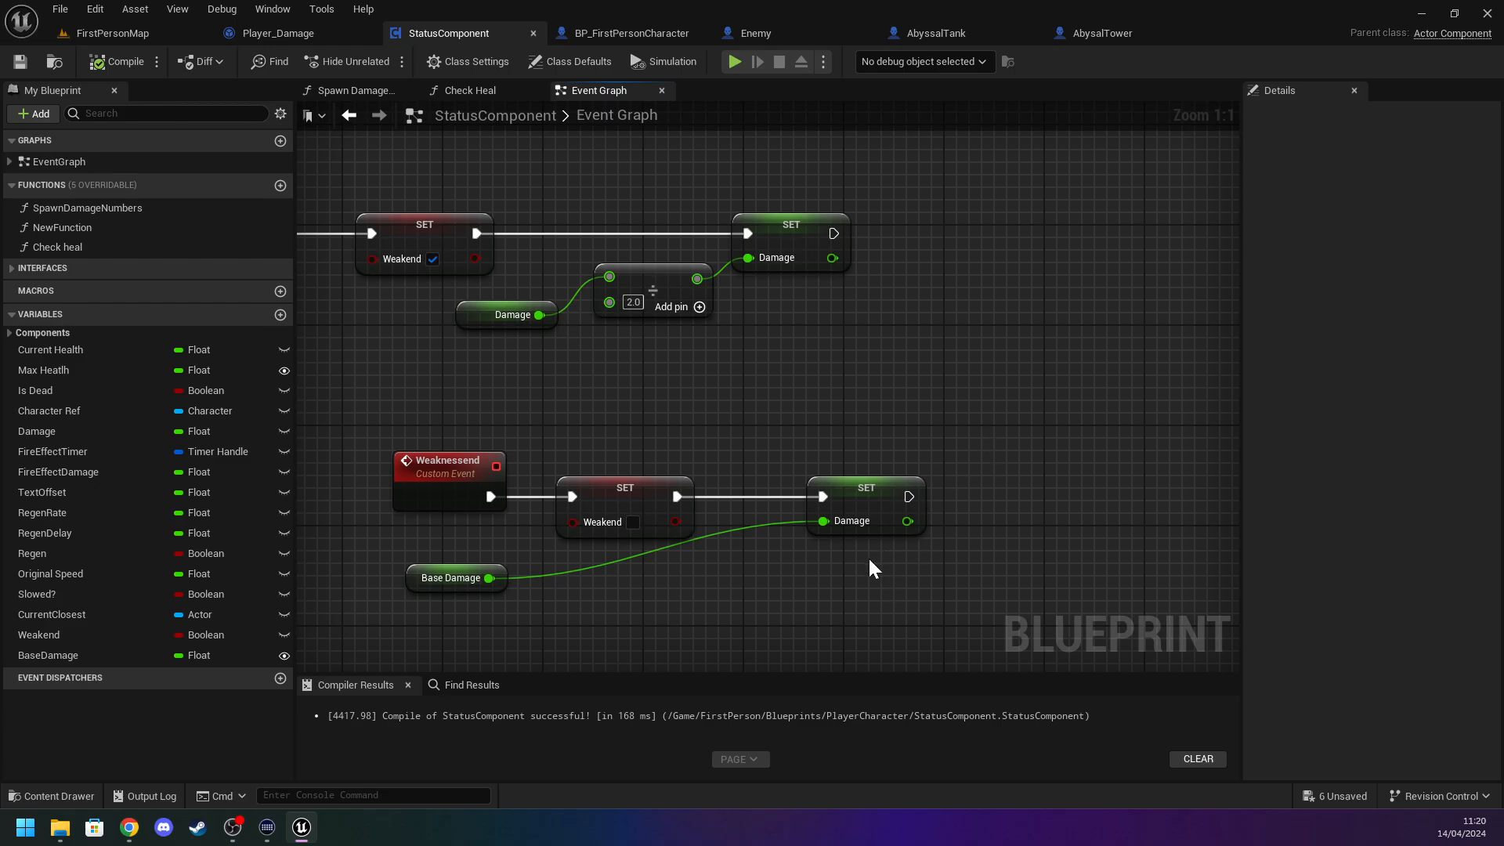
Replace the Damage getter feeding WeaknessStart's divide-by-2 node with a copy of the Base Damage getter, and save the blueprint.
left_click(464, 317)
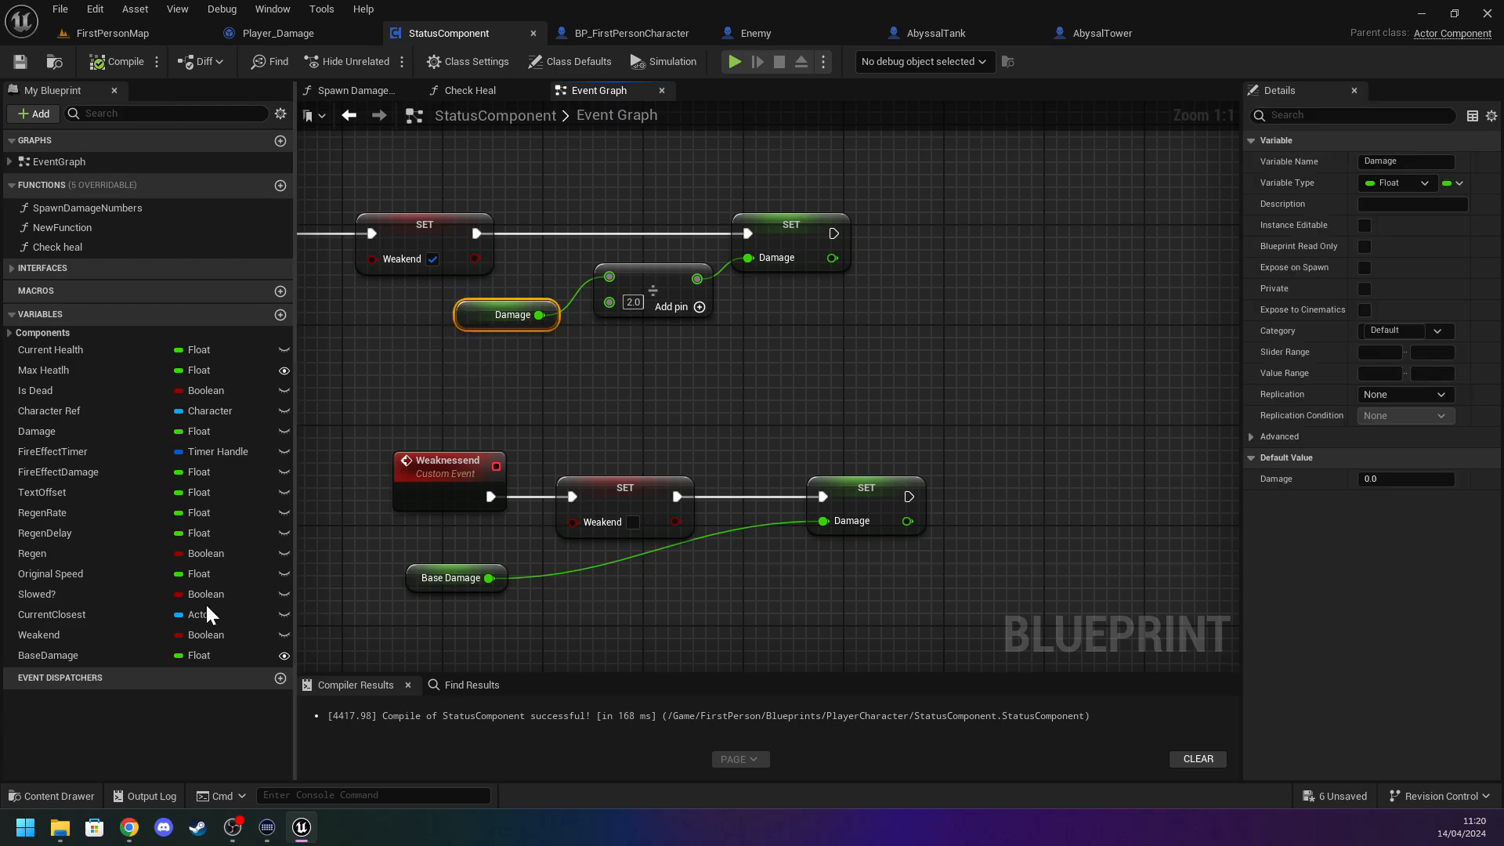
key("Delete")
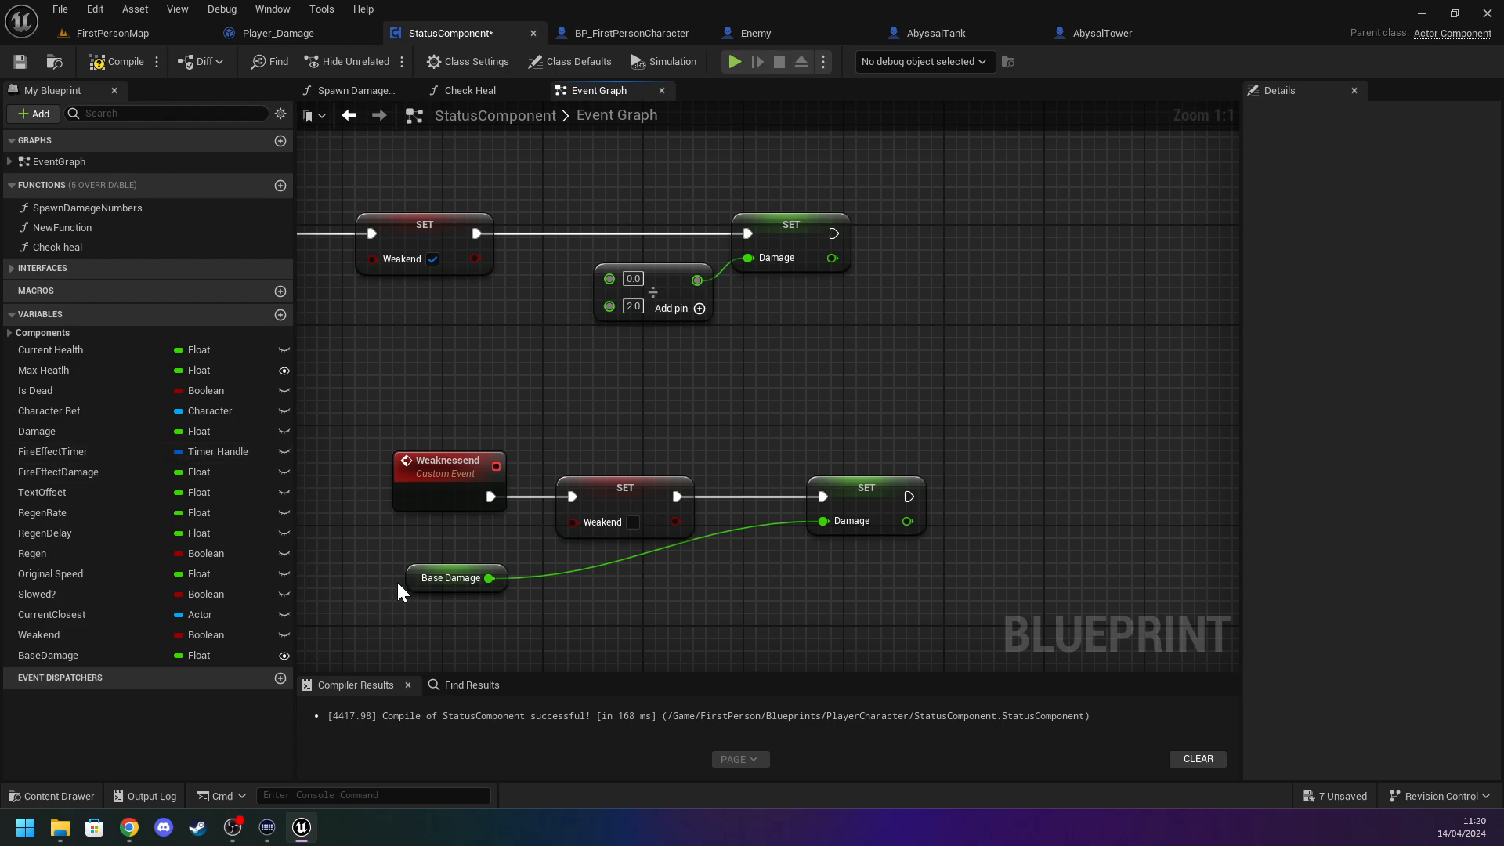
left_click(438, 579)
key("ctrl+v")
left_click_drag(452, 340, 617, 281)
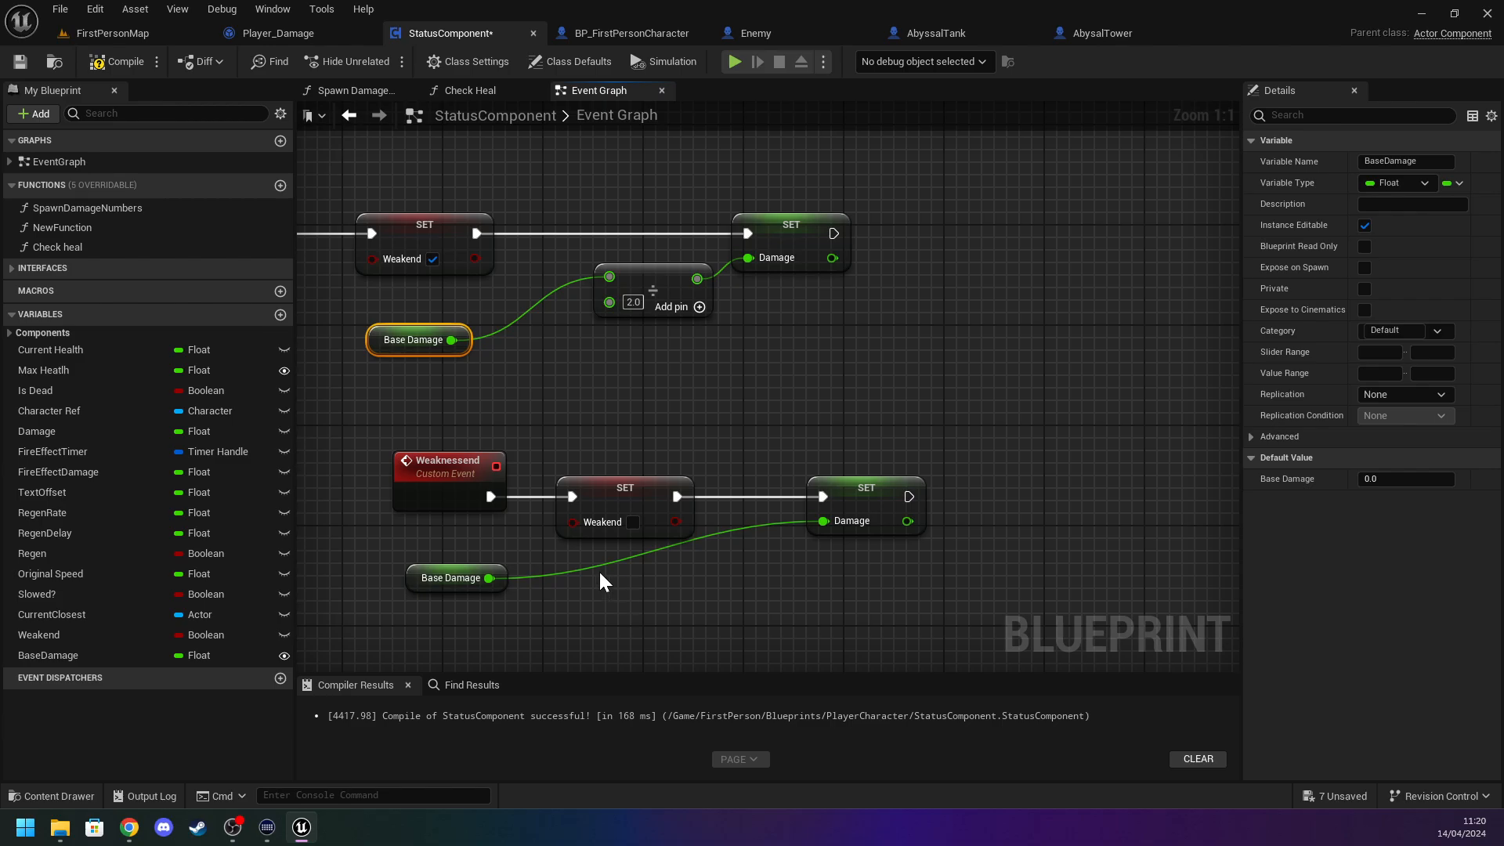
left_click(608, 422)
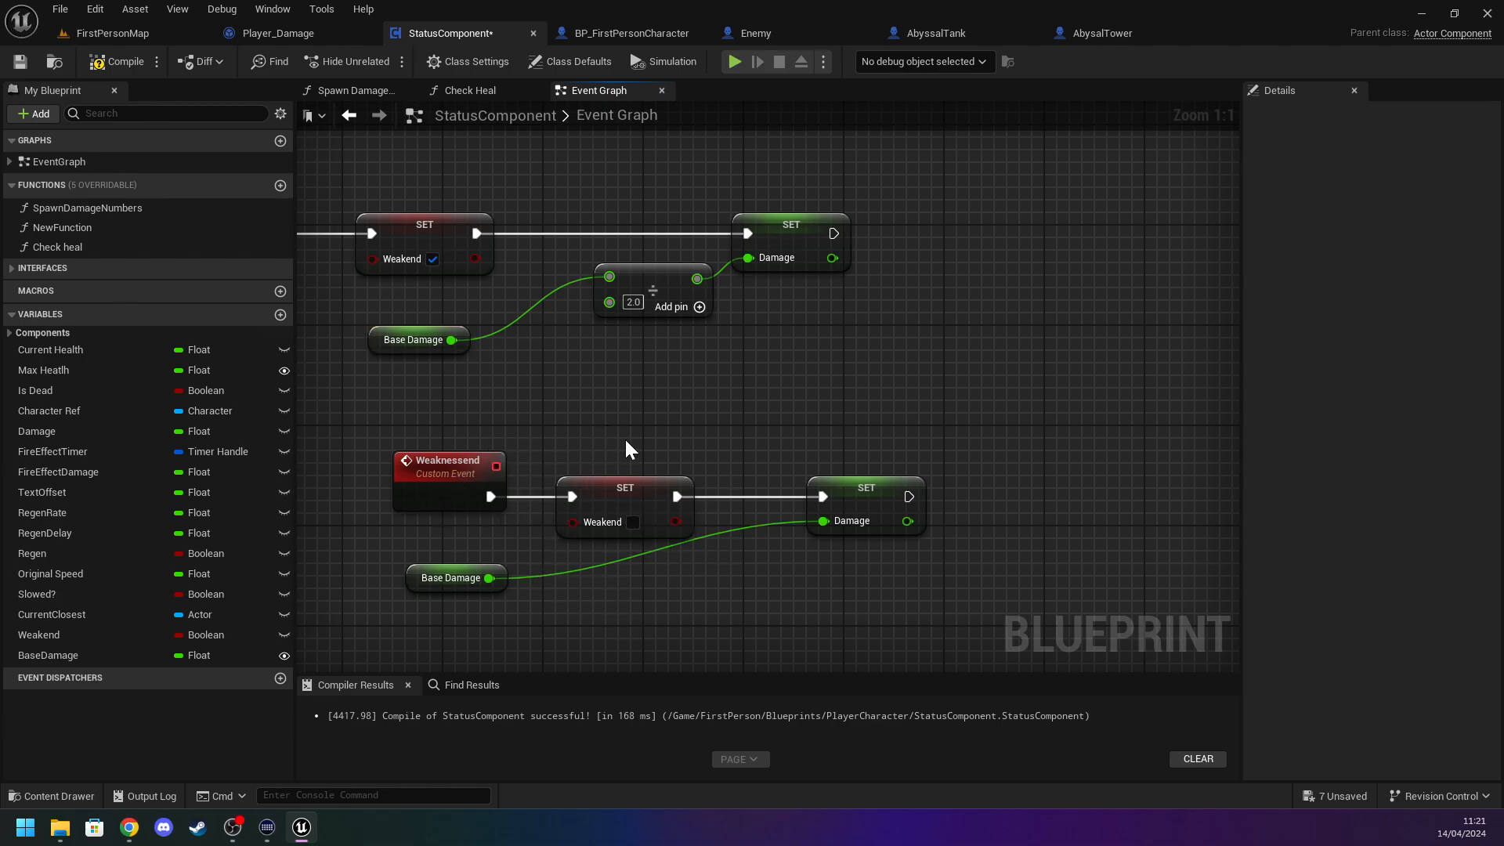
right_click_drag(817, 424, 979, 447)
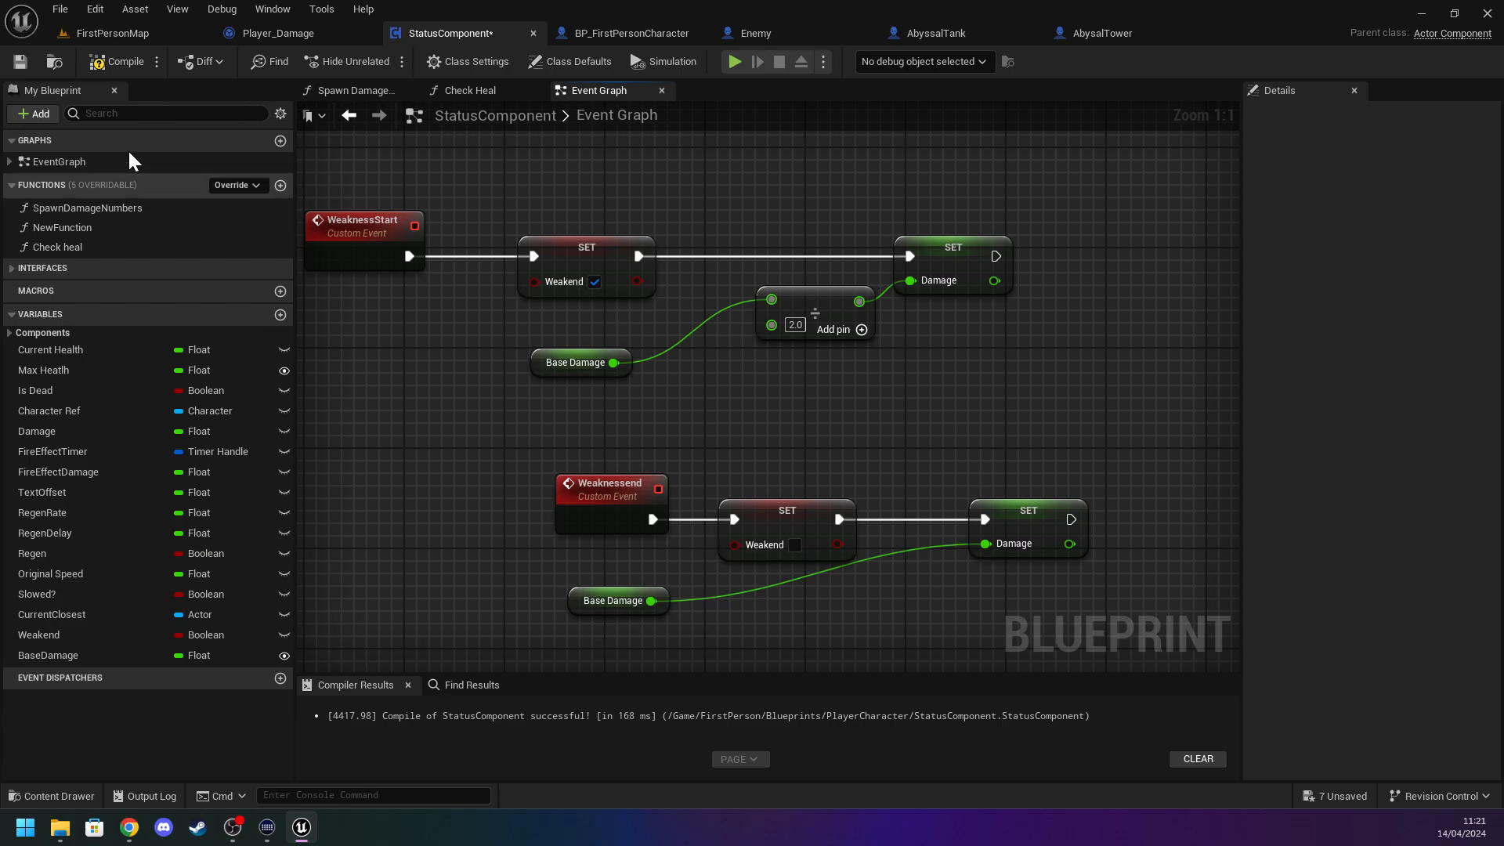
left_click(21, 61)
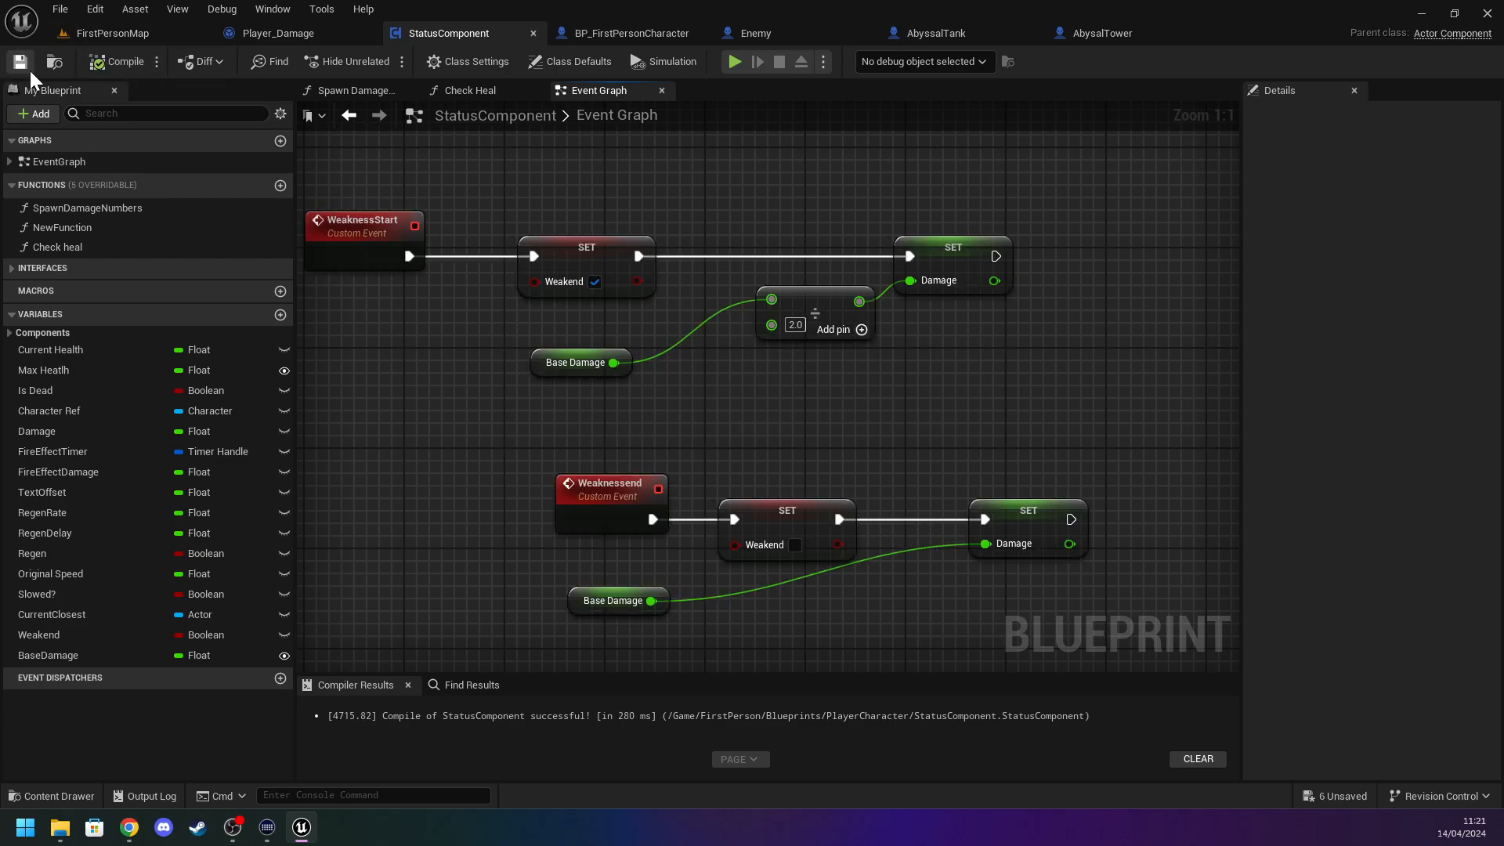
Add a Set Timer by Event node after WeaknessStart's Damage SET and bind its Event to the Weaknessend custom event.
right_click(780, 345)
left_click(1069, 258)
right_click_drag(1079, 256, 1074, 255)
right_click_drag(1143, 306, 949, 317)
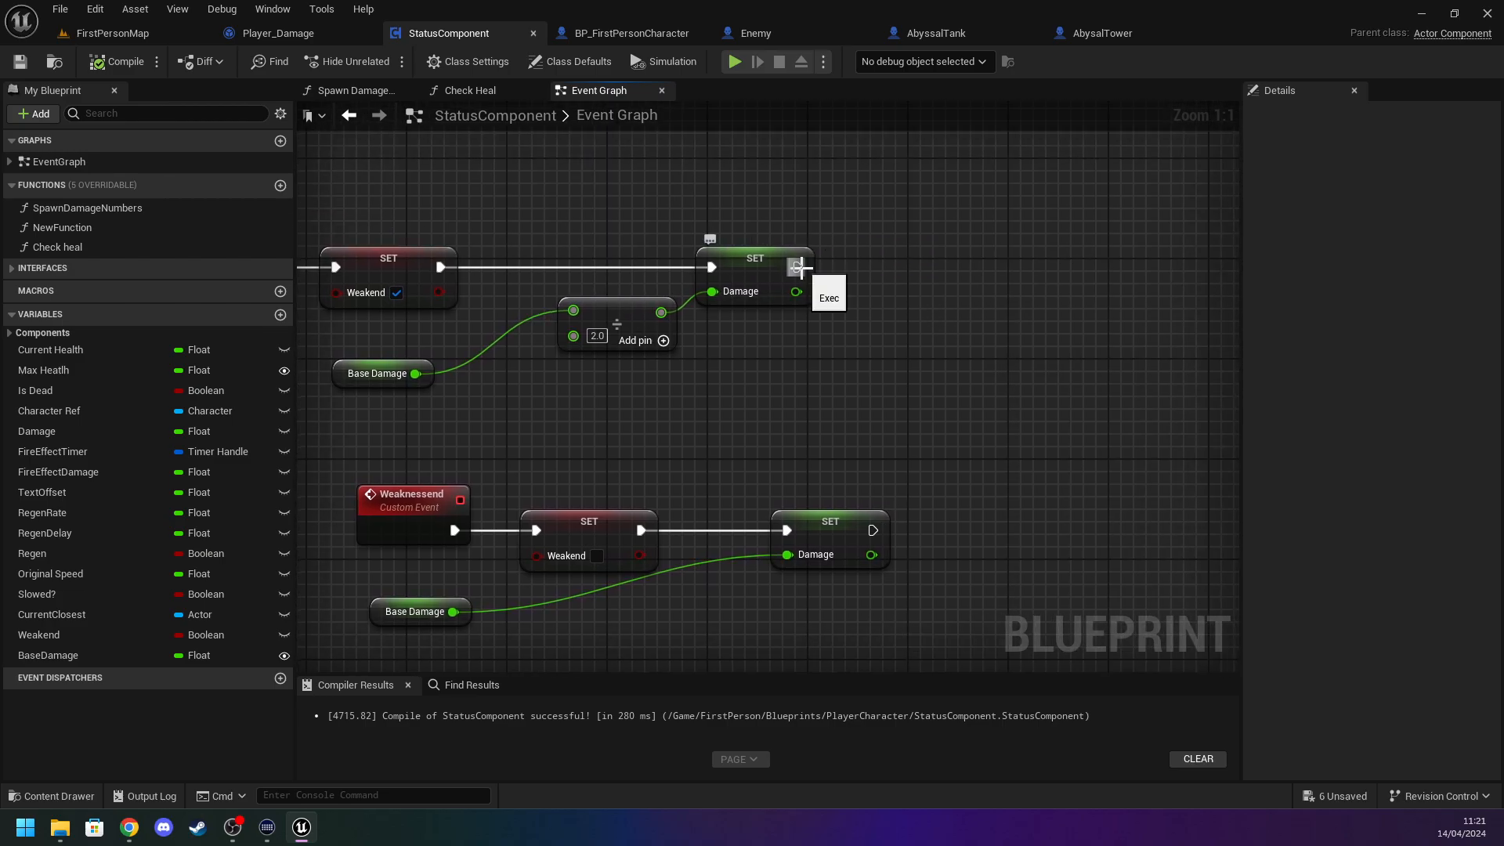
left_click_drag(798, 267, 936, 266)
type("set time")
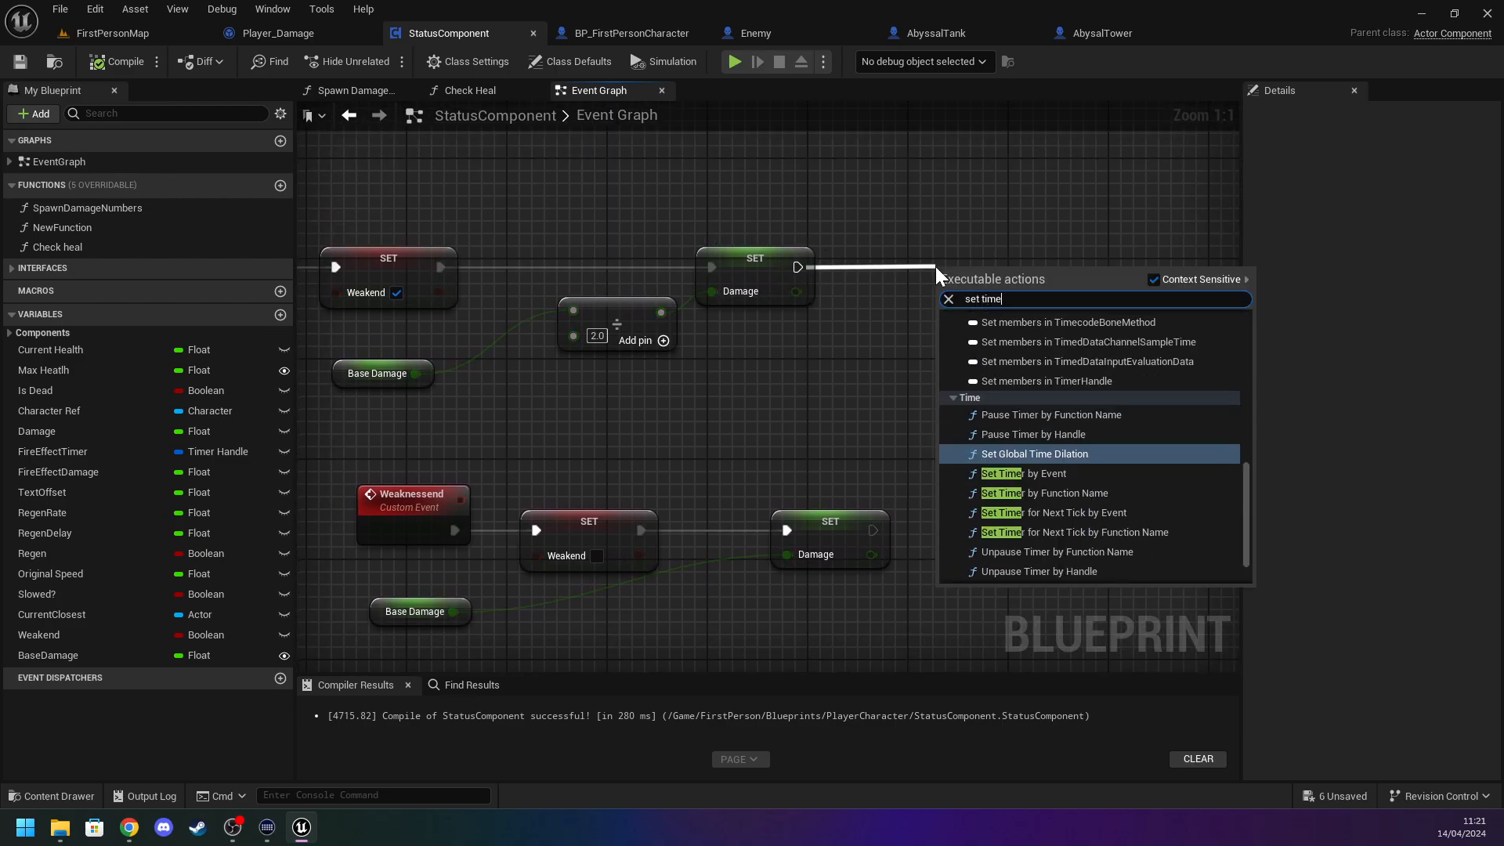
type(" byev")
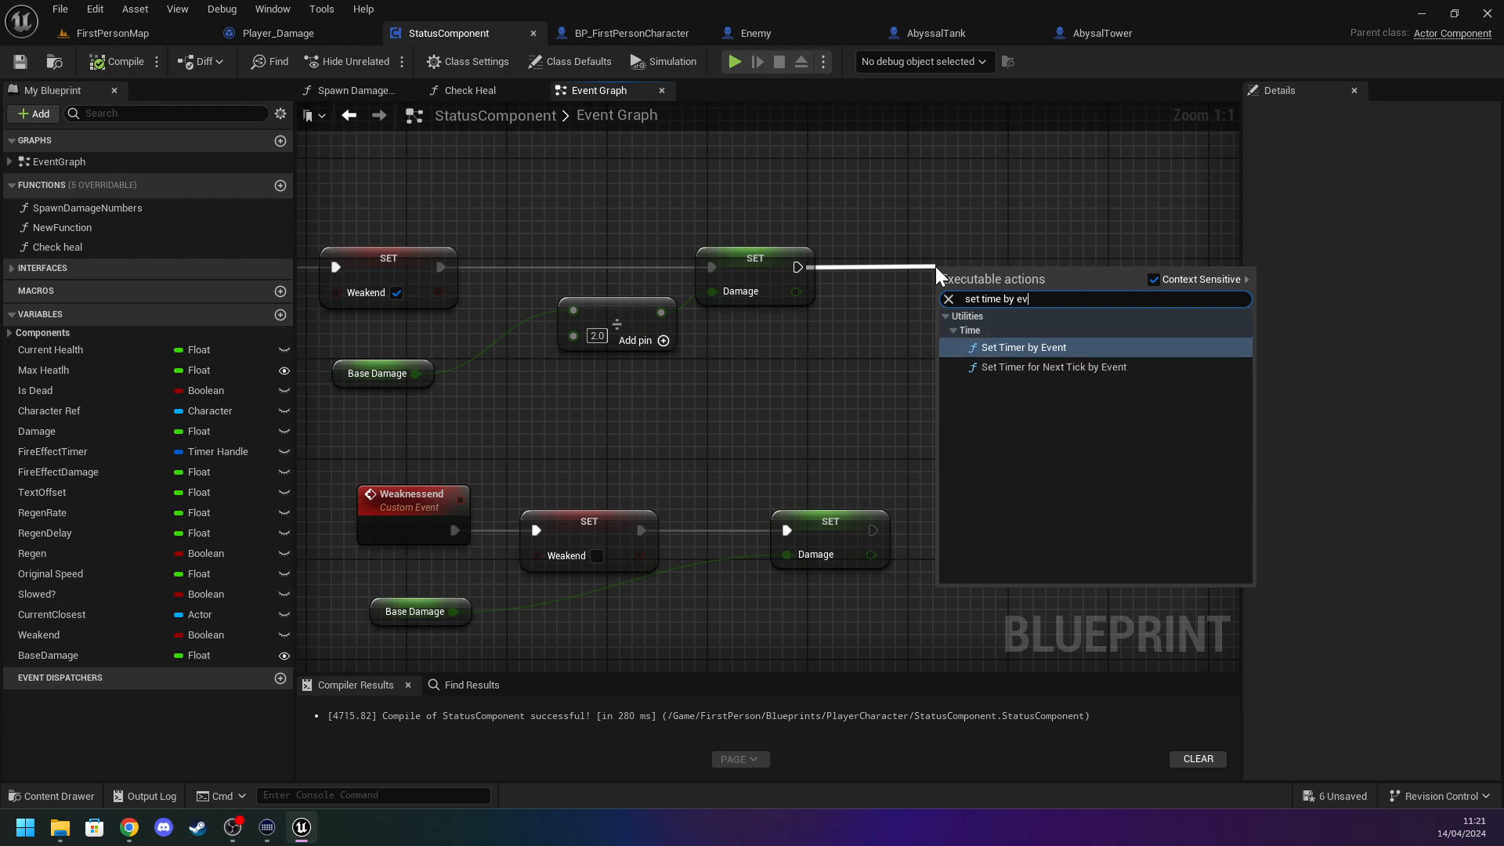
key("Return")
left_click_drag(959, 276, 566, 499)
right_click_drag(962, 407, 698, 466)
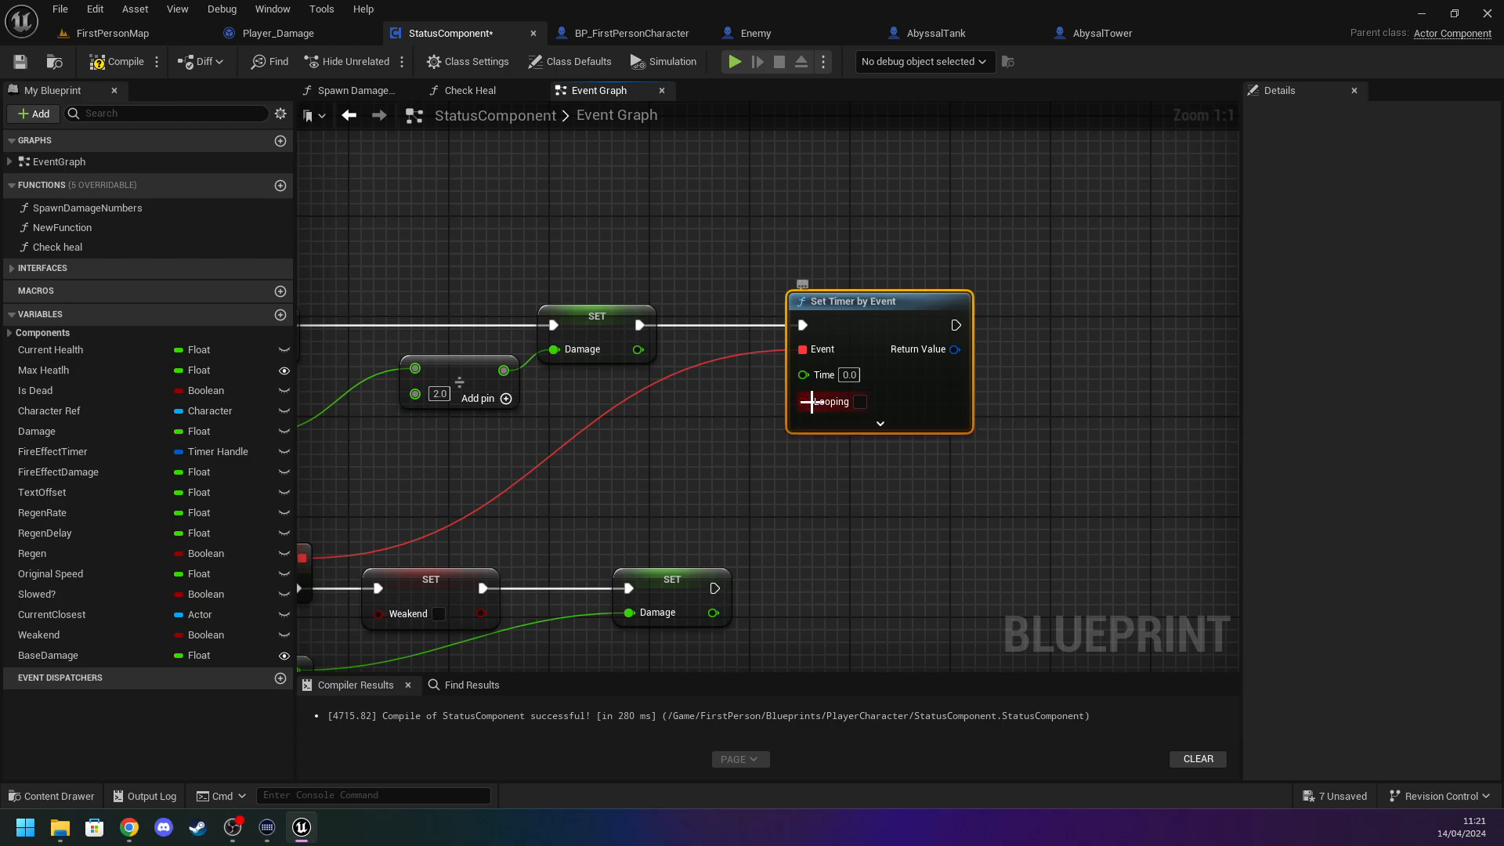
Set the weakness timer's Time to 3.0 seconds.
left_click(854, 375)
type("3")
left_click(856, 375)
type("3")
left_click(955, 458)
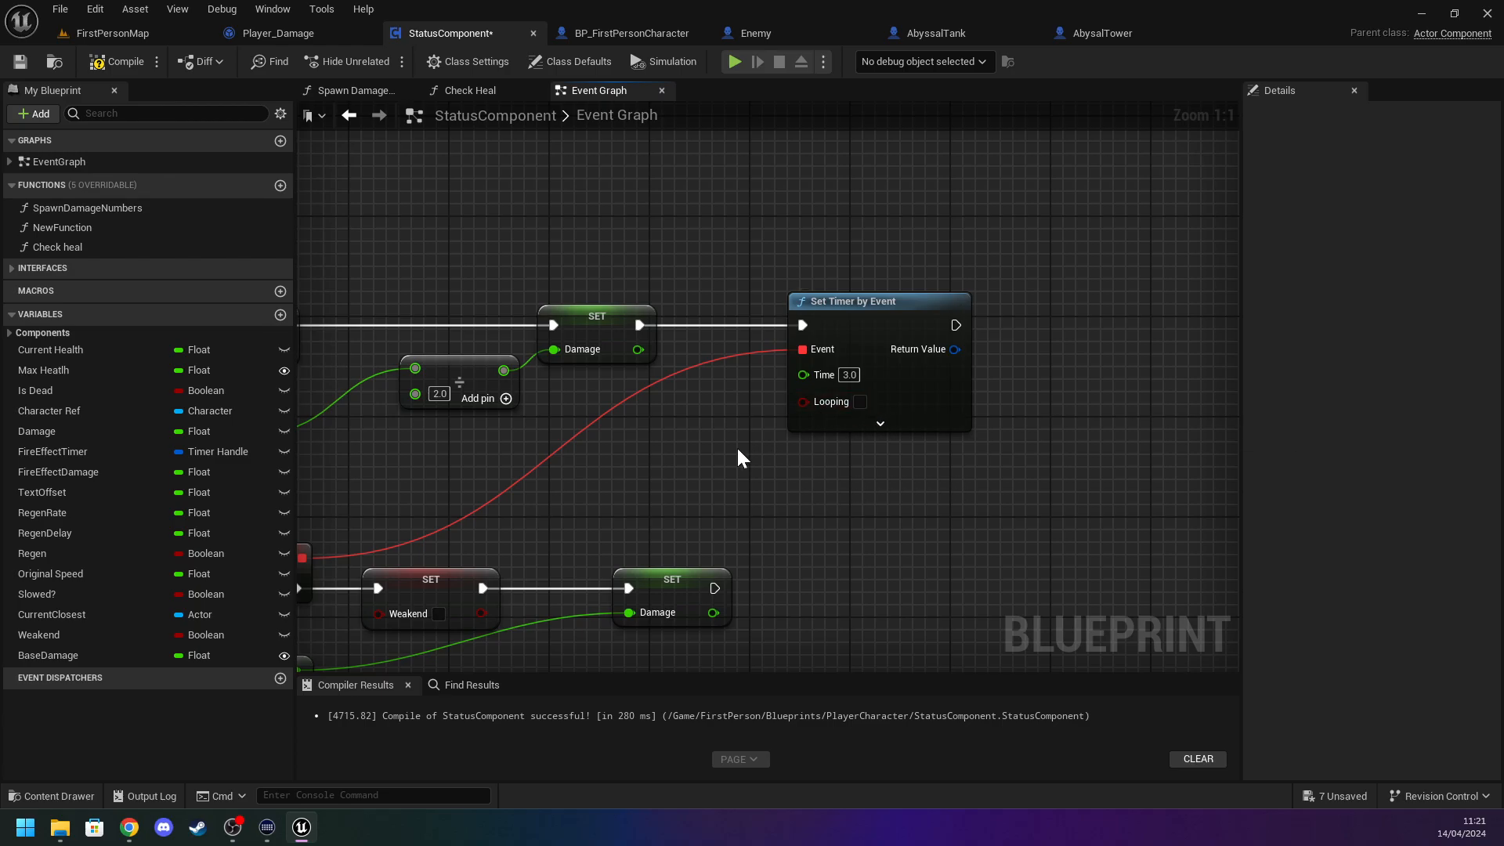
Add a Branch node, connect WeaknessStart to it, and use the Weakend variable as its condition.
right_click(806, 451)
left_click(702, 472)
right_click_drag(702, 471, 1043, 581)
scroll(721, 494, "down", 4)
scroll(754, 507, "up", 2)
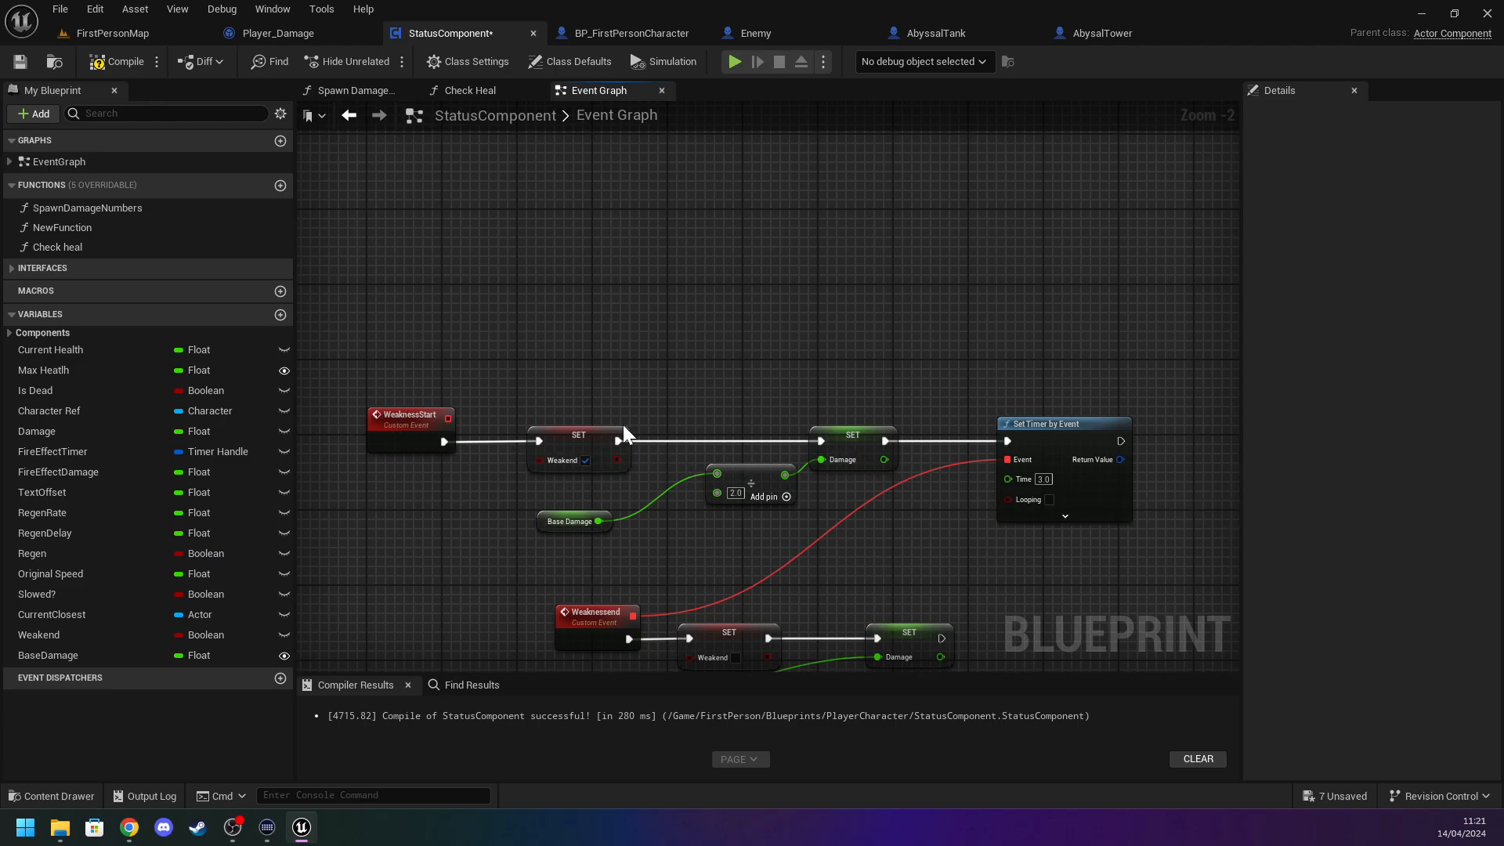
left_click(684, 354)
left_click_drag(717, 362, 530, 359)
left_click_drag(419, 415, 357, 397)
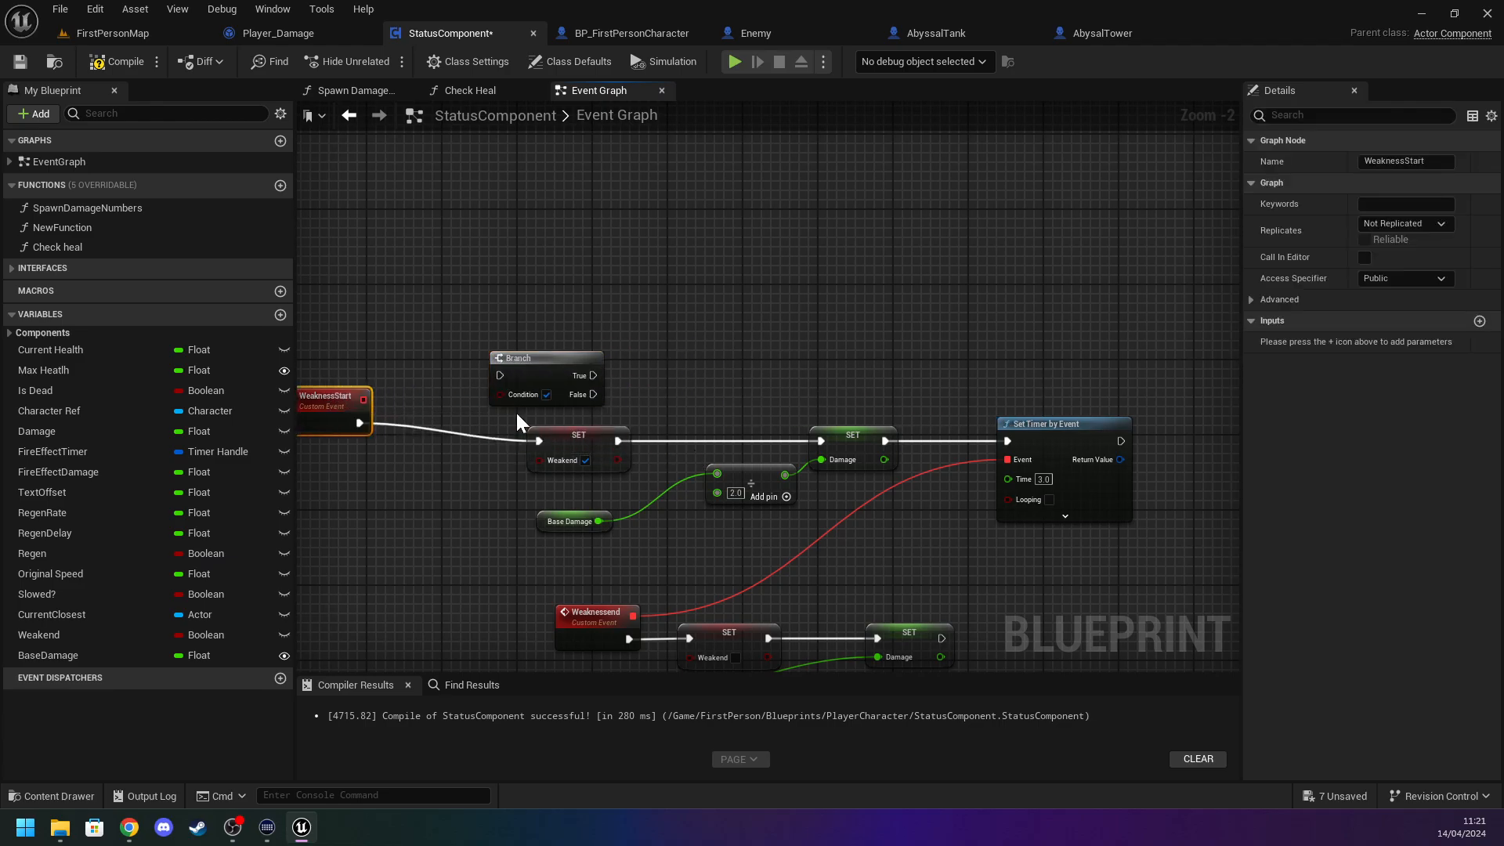
right_click(463, 415)
left_click(456, 416)
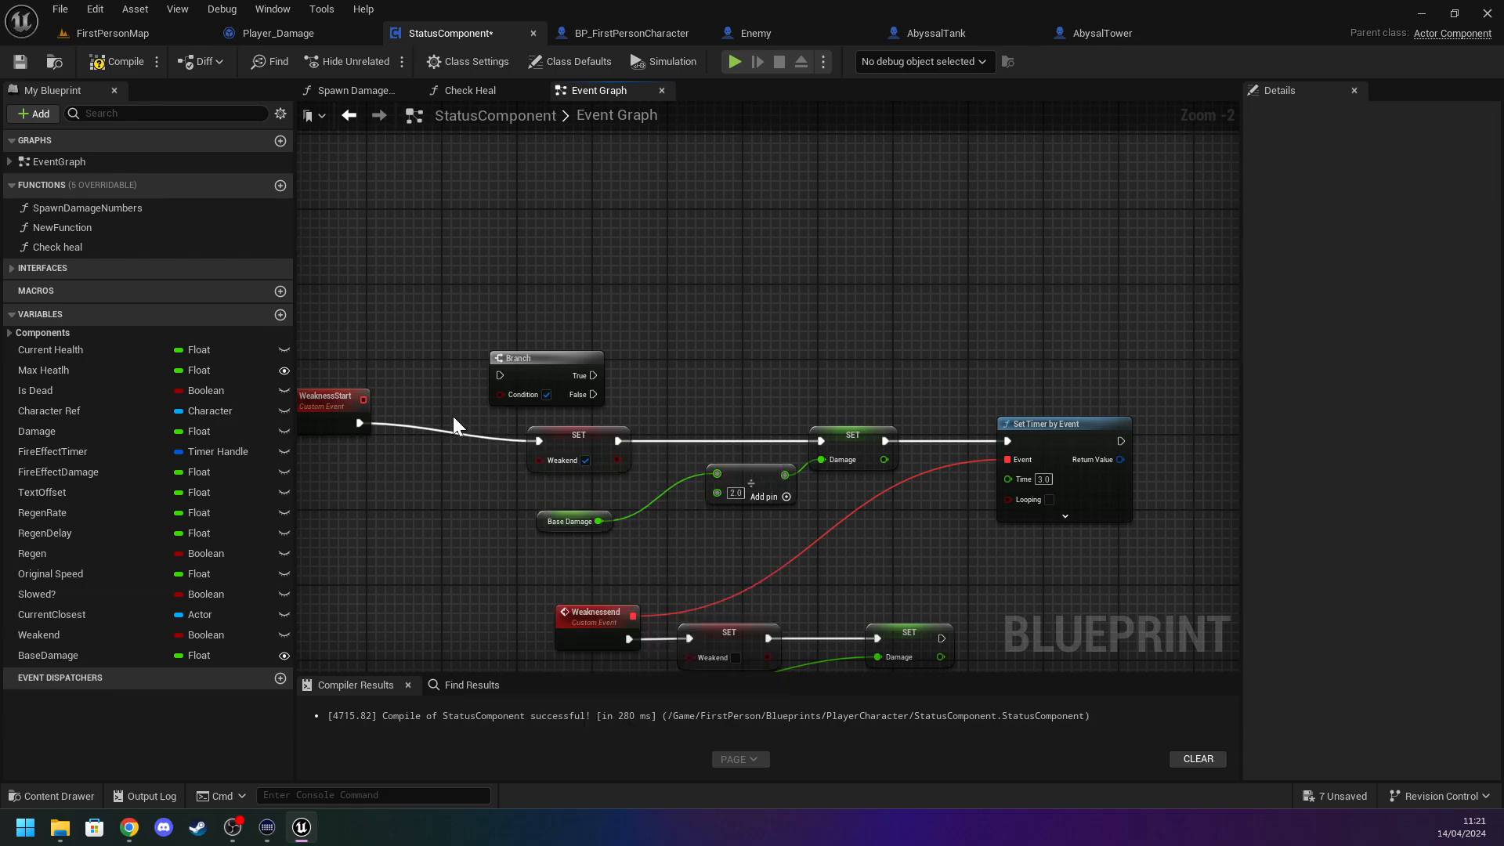
left_click_drag(357, 423, 501, 376)
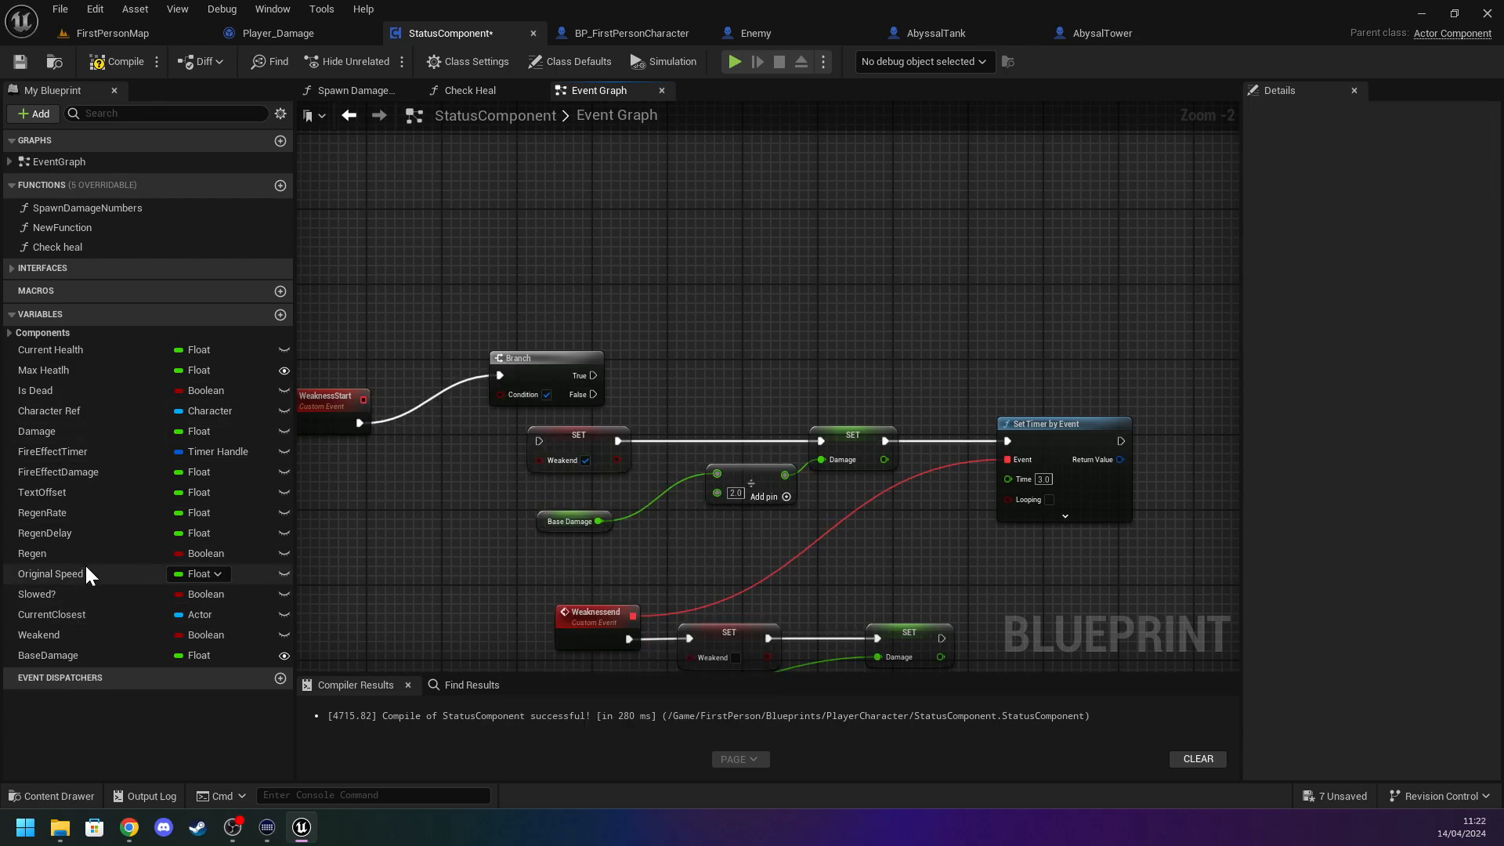
left_click_drag(81, 635, 501, 393)
left_click(462, 473)
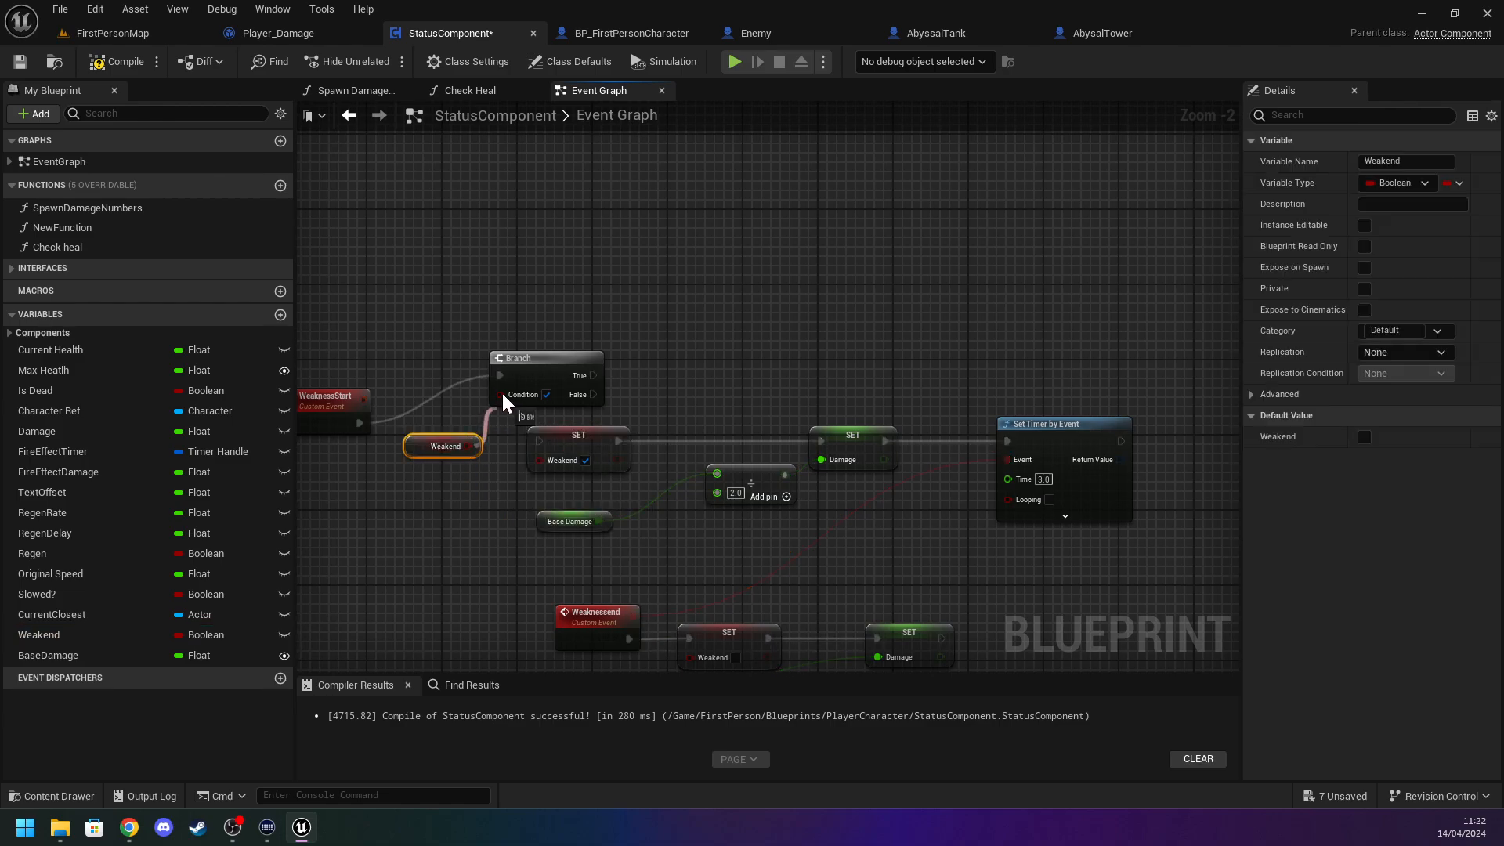
Reposition WeaknessStart, the Branch and the Weakend getter to line up ahead of the Weakend SET node.
right_click_drag(429, 470, 779, 471)
left_click(707, 396)
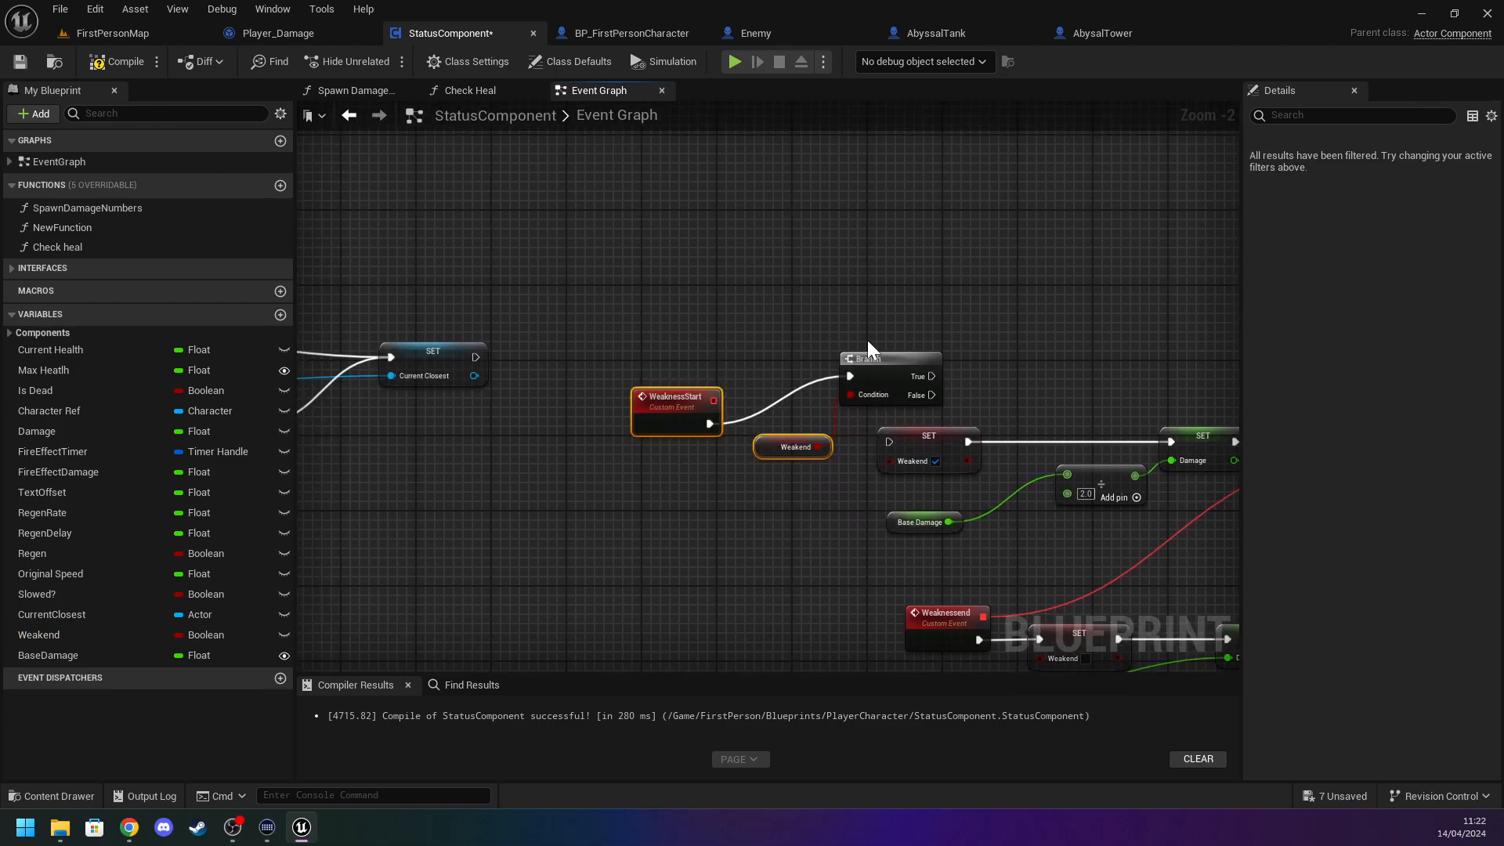
left_click_drag(880, 356, 740, 425)
left_click_drag(641, 417, 575, 454)
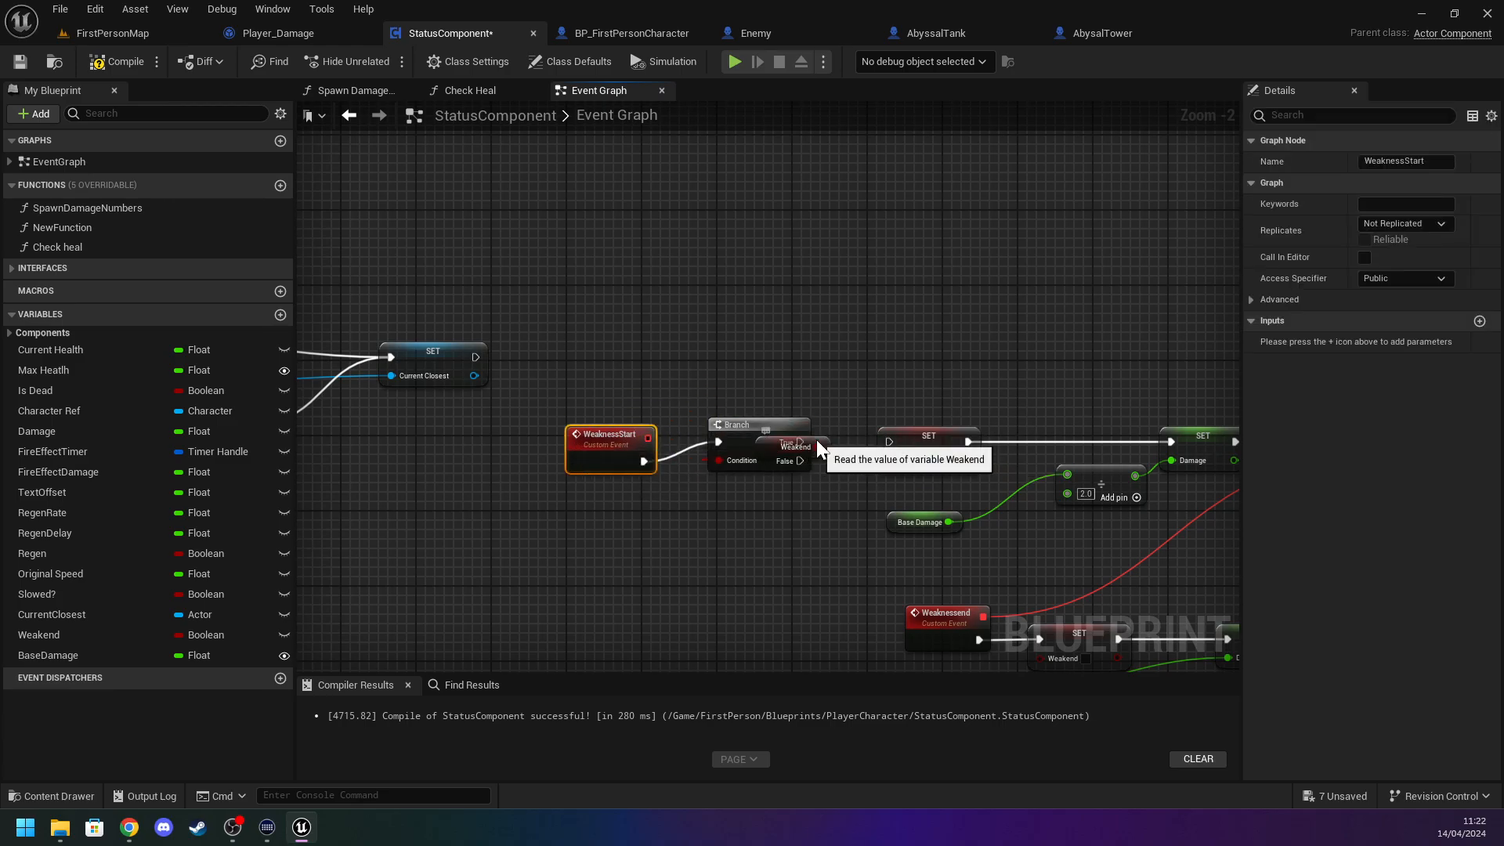
left_click_drag(816, 440, 699, 506)
right_click_drag(700, 505, 289, 435)
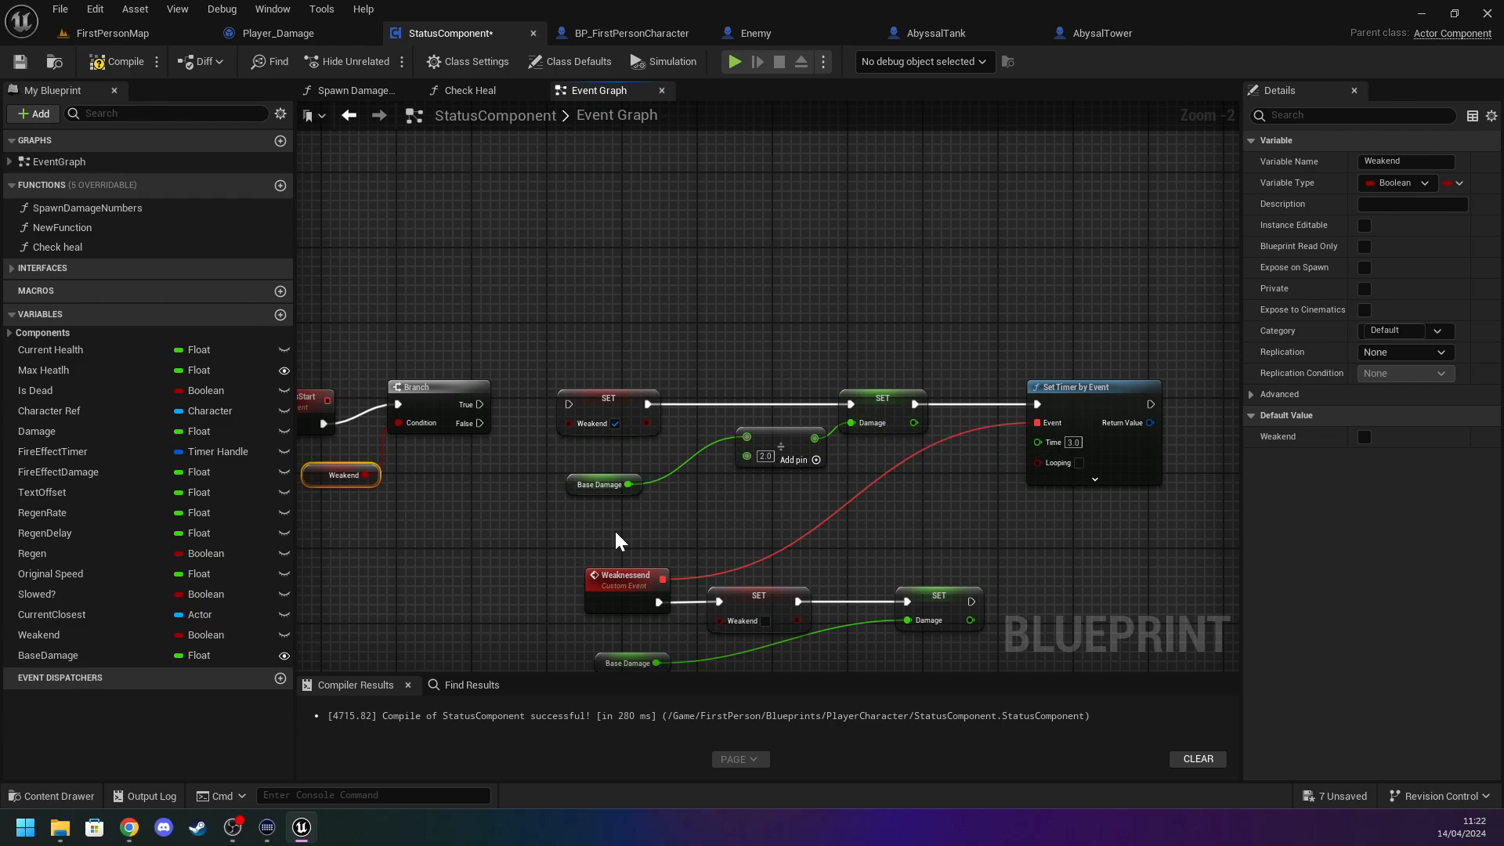
Move the Branch up slightly, then connect its False output to the Weakend SET and its True output to Set Timer by Event.
left_click_drag(460, 387, 522, 364)
left_click(523, 389)
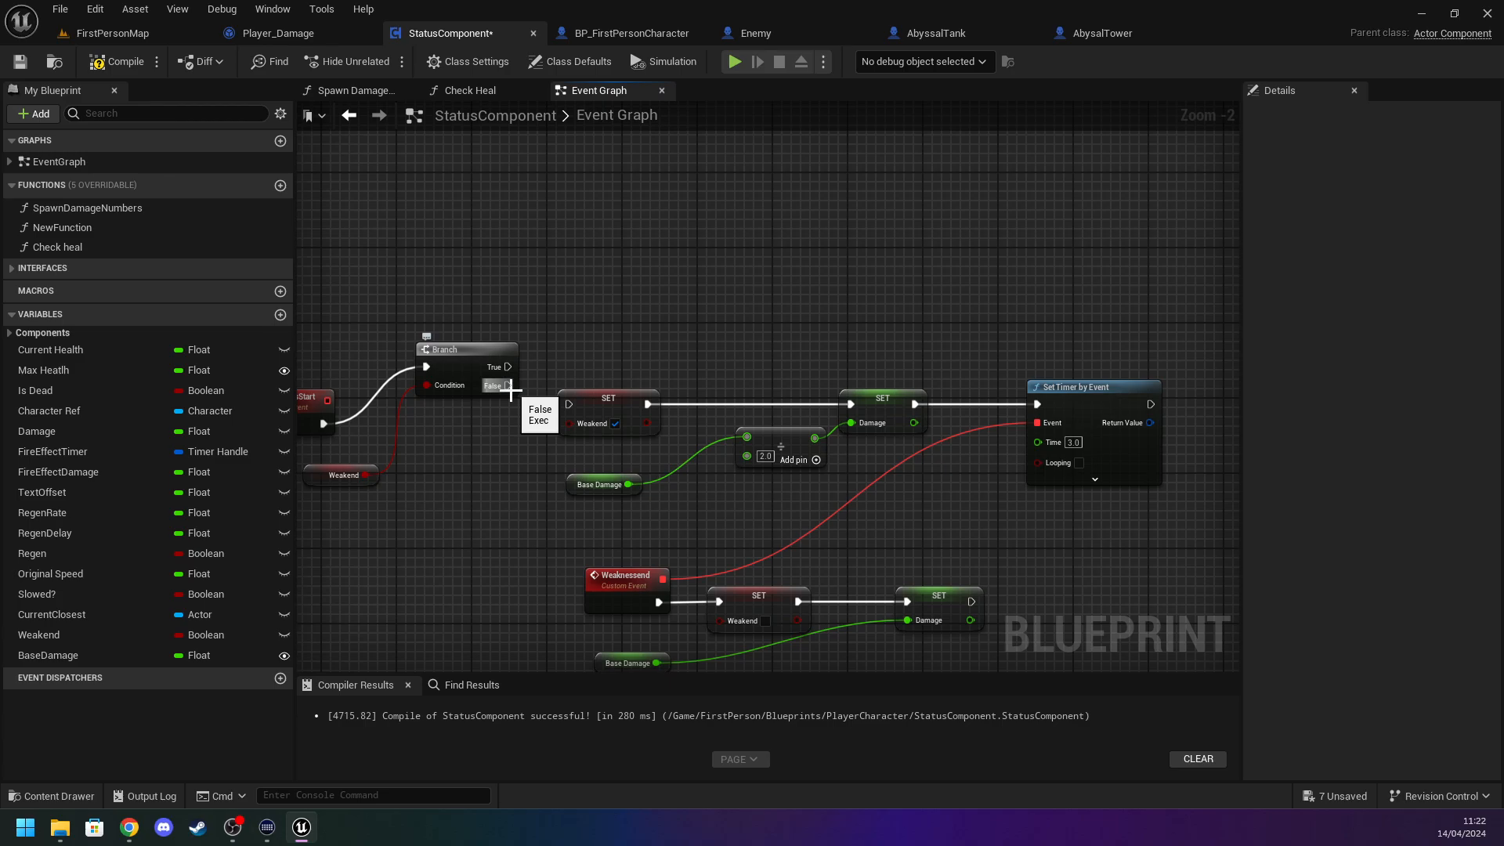
left_click_drag(509, 388, 1035, 404)
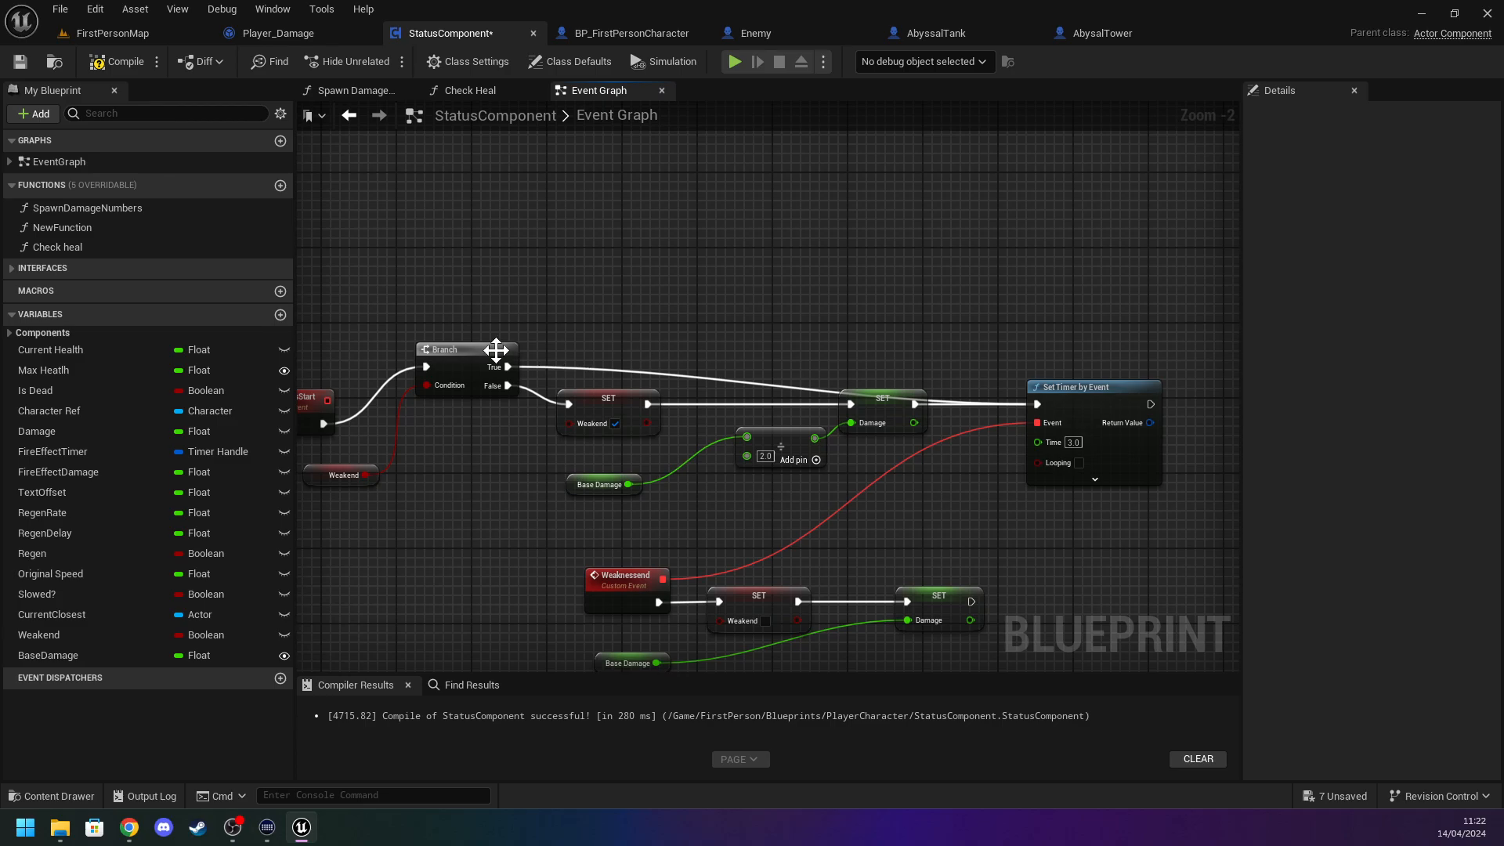
Route the Branch's True wire above the SET nodes with two reroute nodes, and lower the Branch in line with the Weakend SET.
left_click_drag(496, 351, 504, 339)
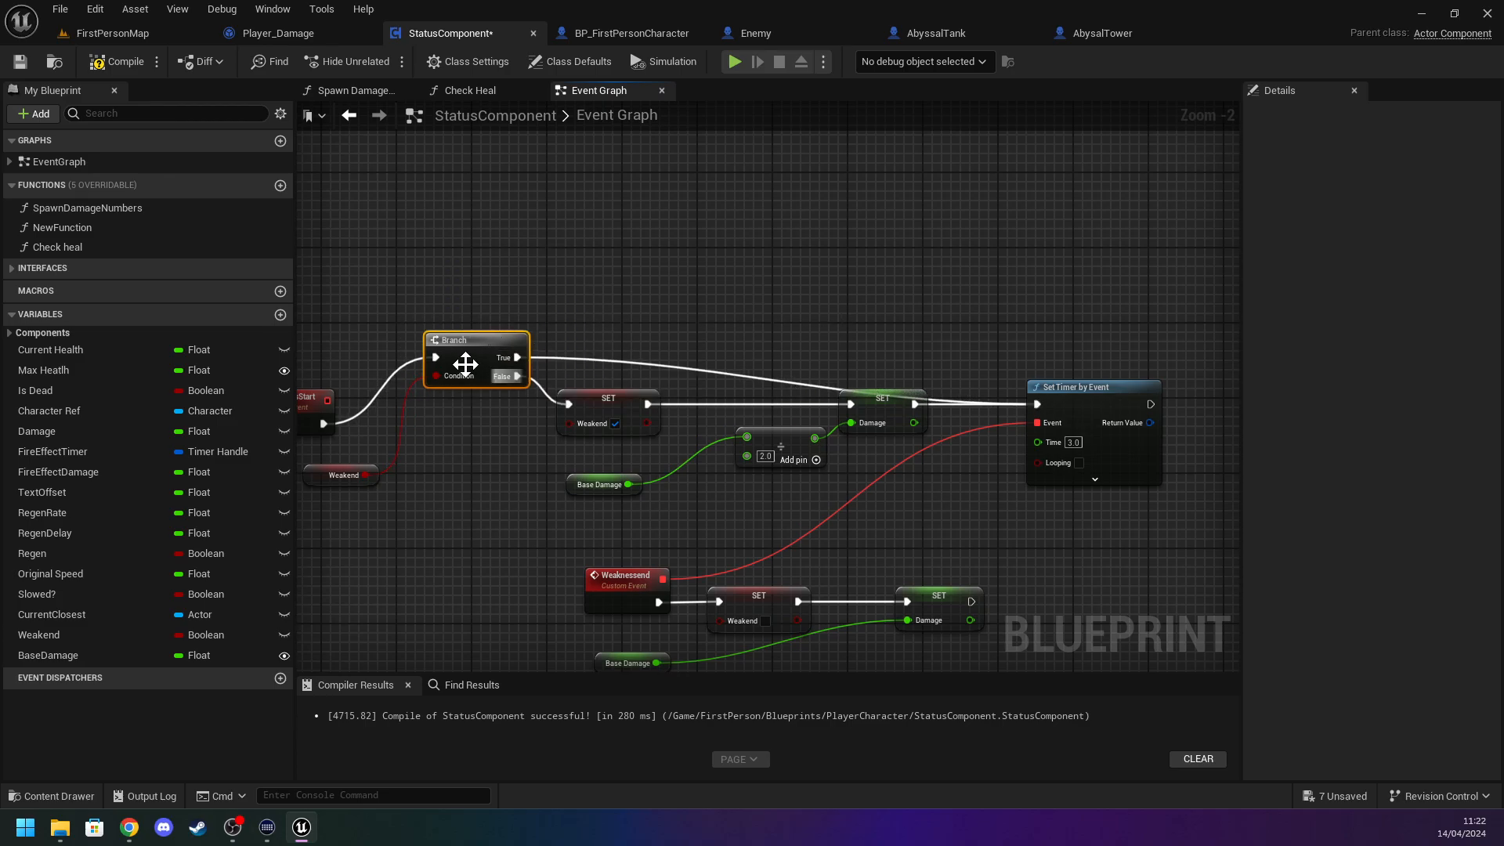
key("q")
double_click(694, 387)
left_click_drag(697, 389, 594, 359)
left_click(487, 375)
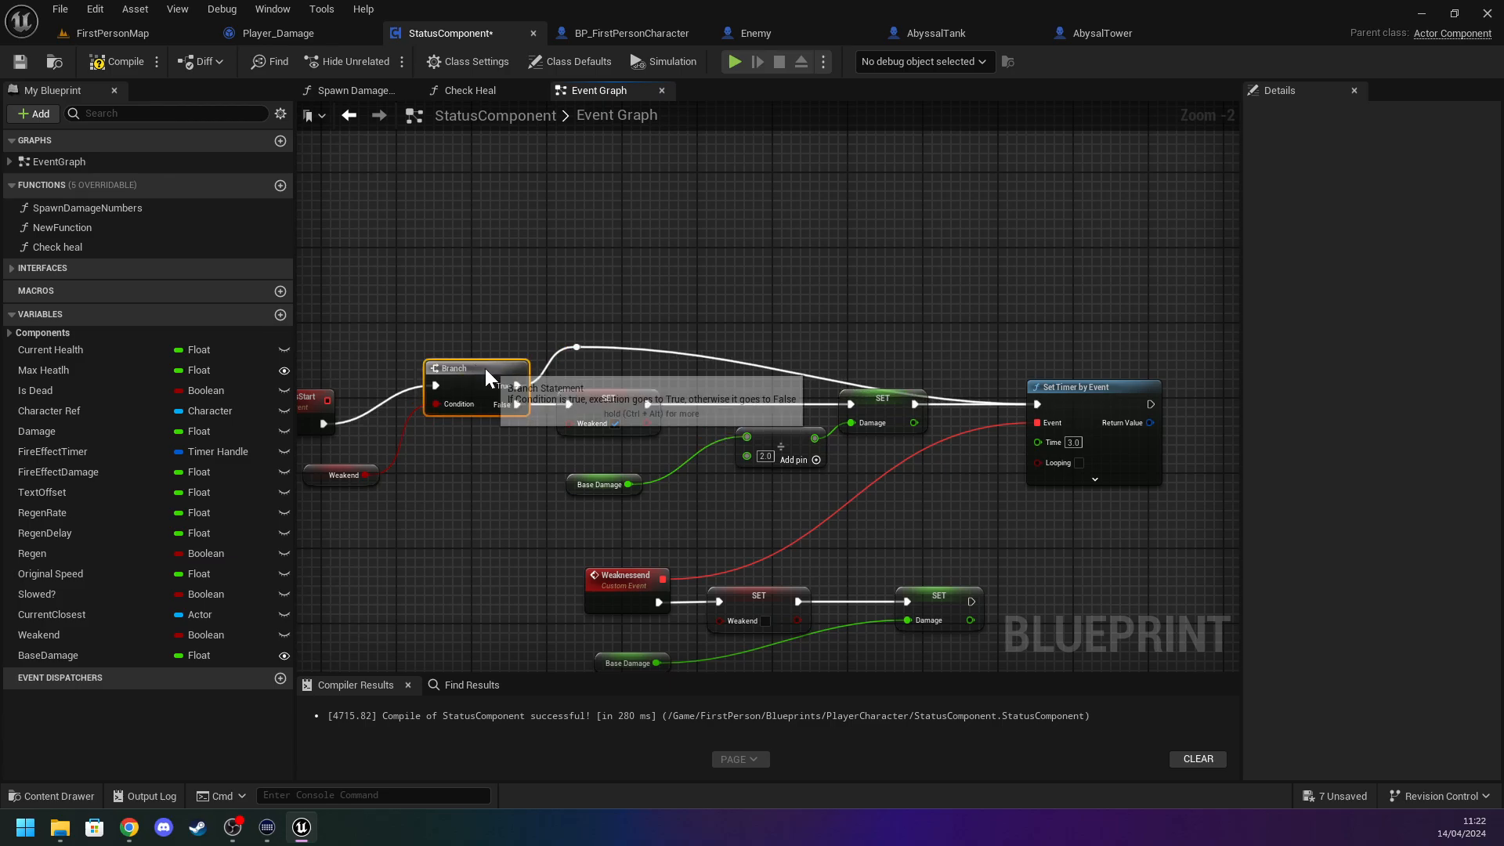
left_click_drag(485, 366, 487, 394)
left_click(577, 346)
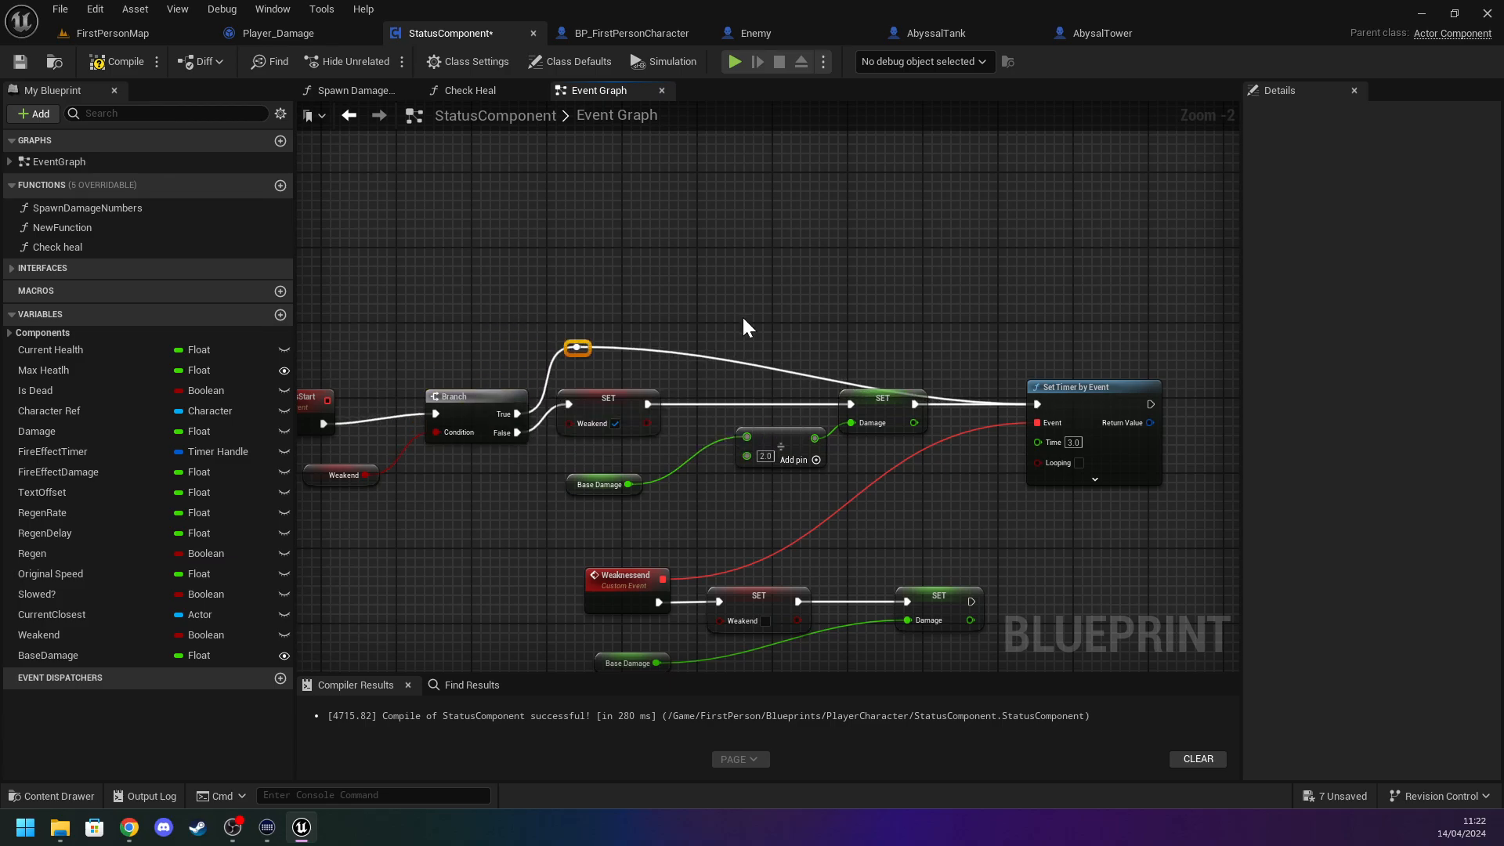
double_click(946, 397)
left_click_drag(952, 398, 952, 355)
left_click(784, 329)
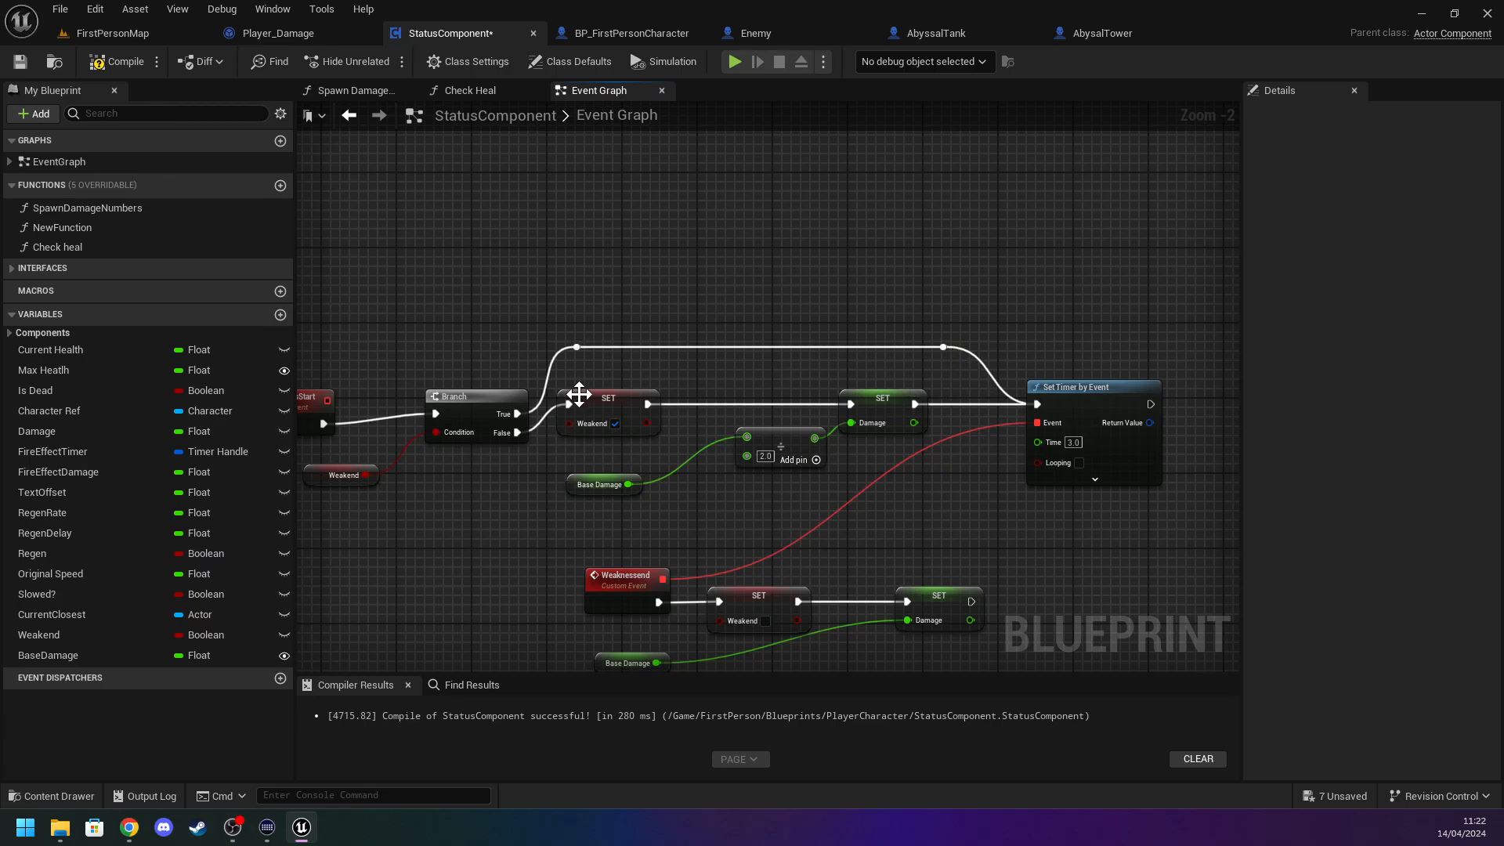
Move the WeaknessStart event and the Weakend getter closer to the Branch so its input wire runs level.
right_click_drag(579, 394, 878, 353)
left_click_drag(592, 360, 650, 348)
left_click(752, 317)
right_click_drag(890, 356, 705, 328)
left_click_drag(630, 359, 613, 375)
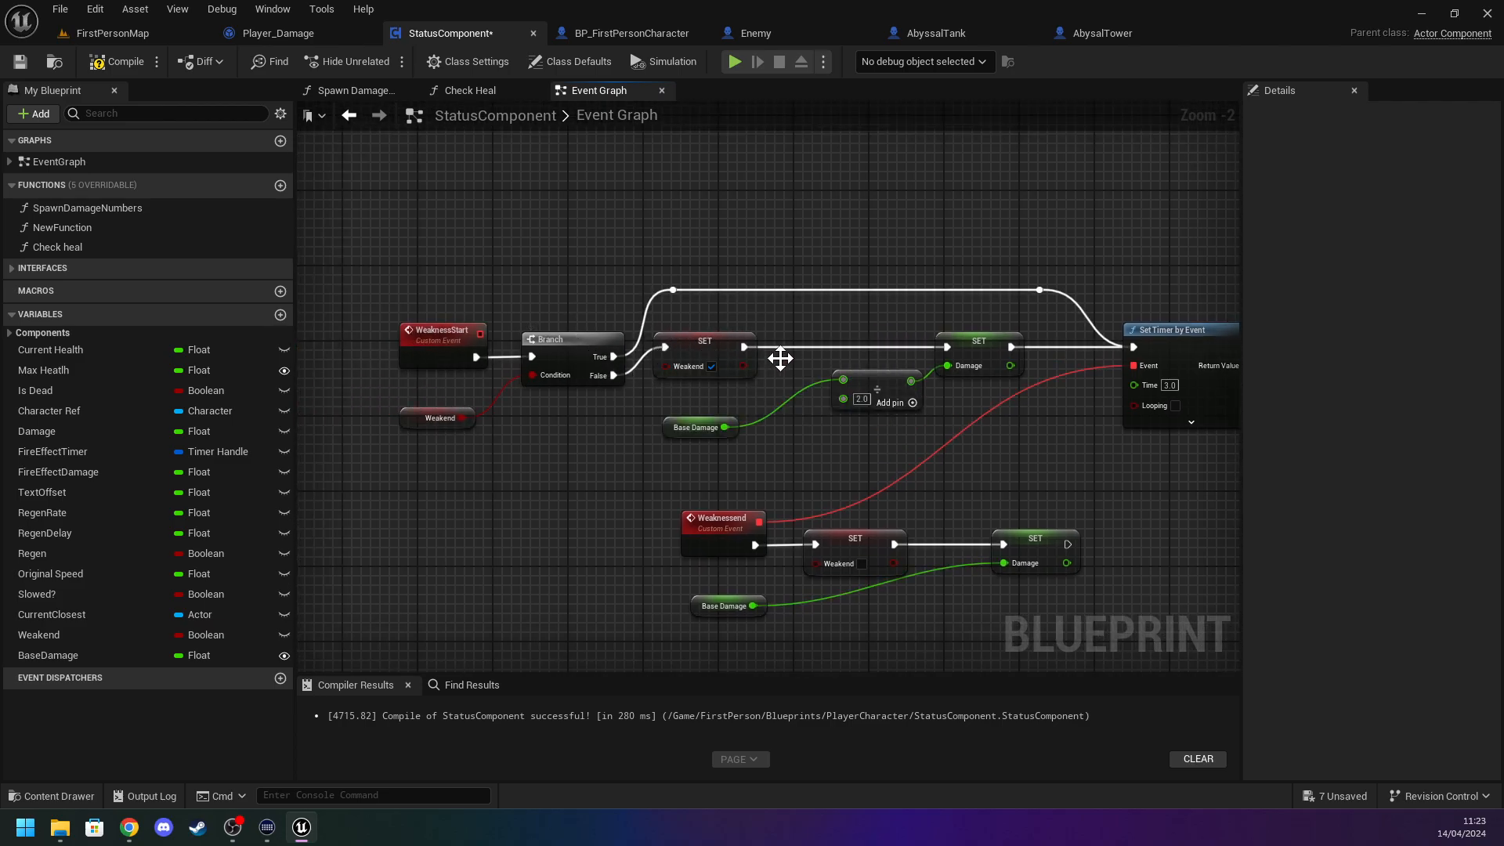
Review the finished weakness logic, then compile and save StatusComponent.
right_click_drag(851, 416, 737, 452)
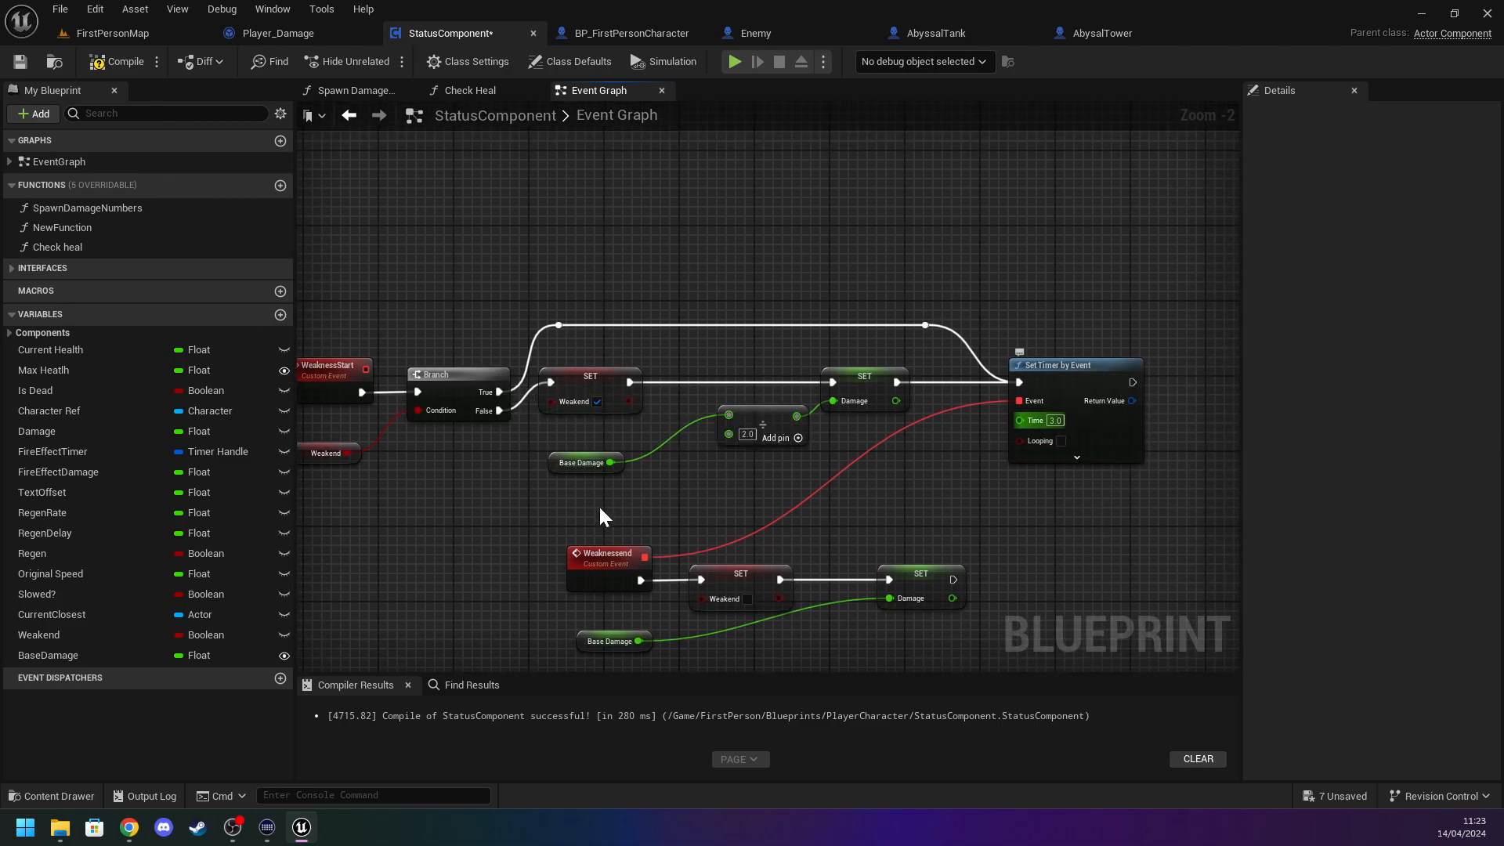
right_click_drag(605, 520, 608, 469)
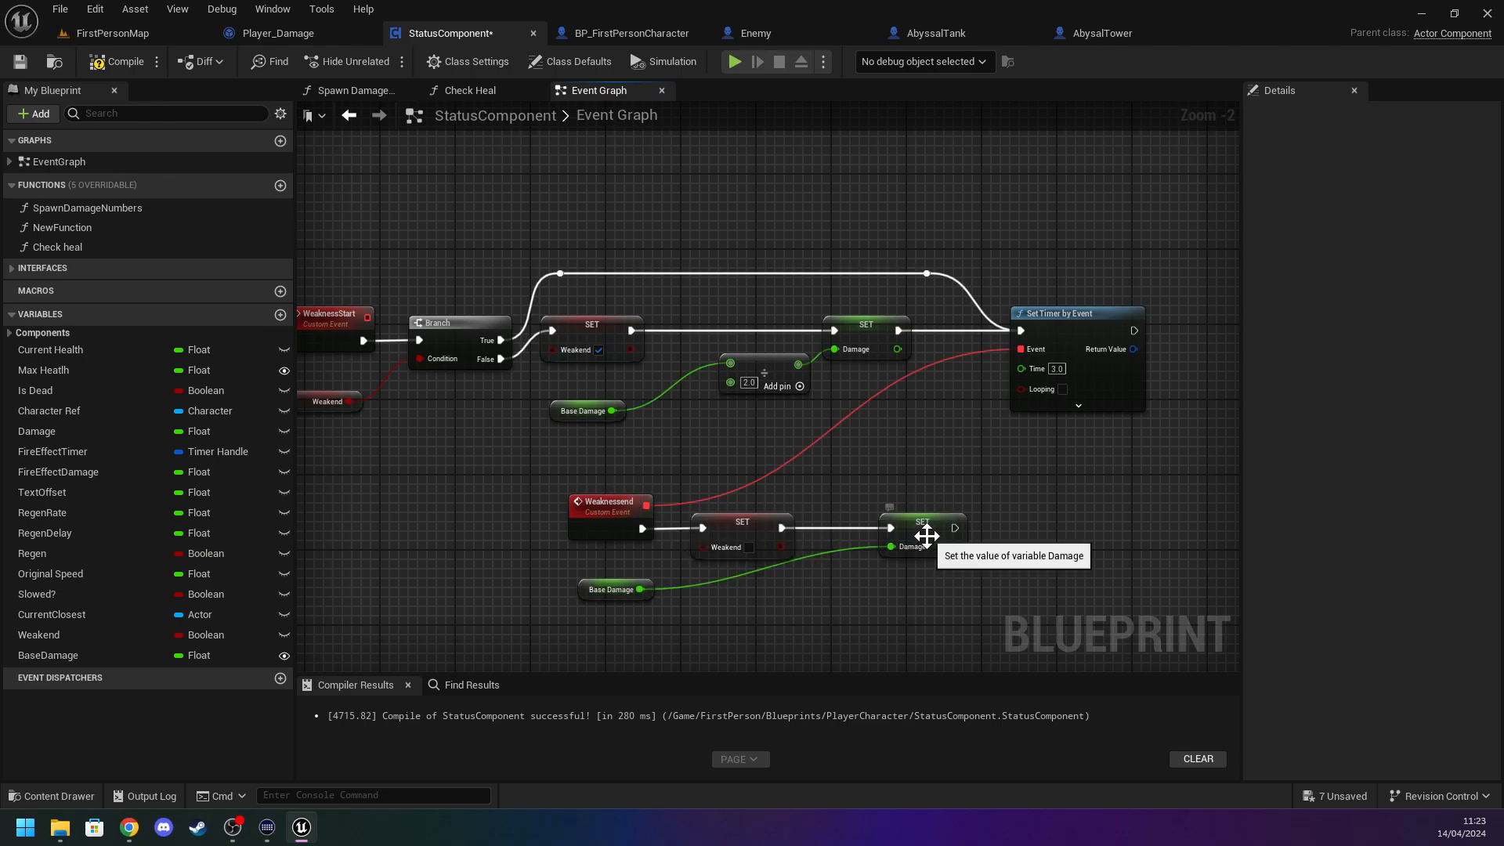
left_click(110, 59)
left_click(17, 66)
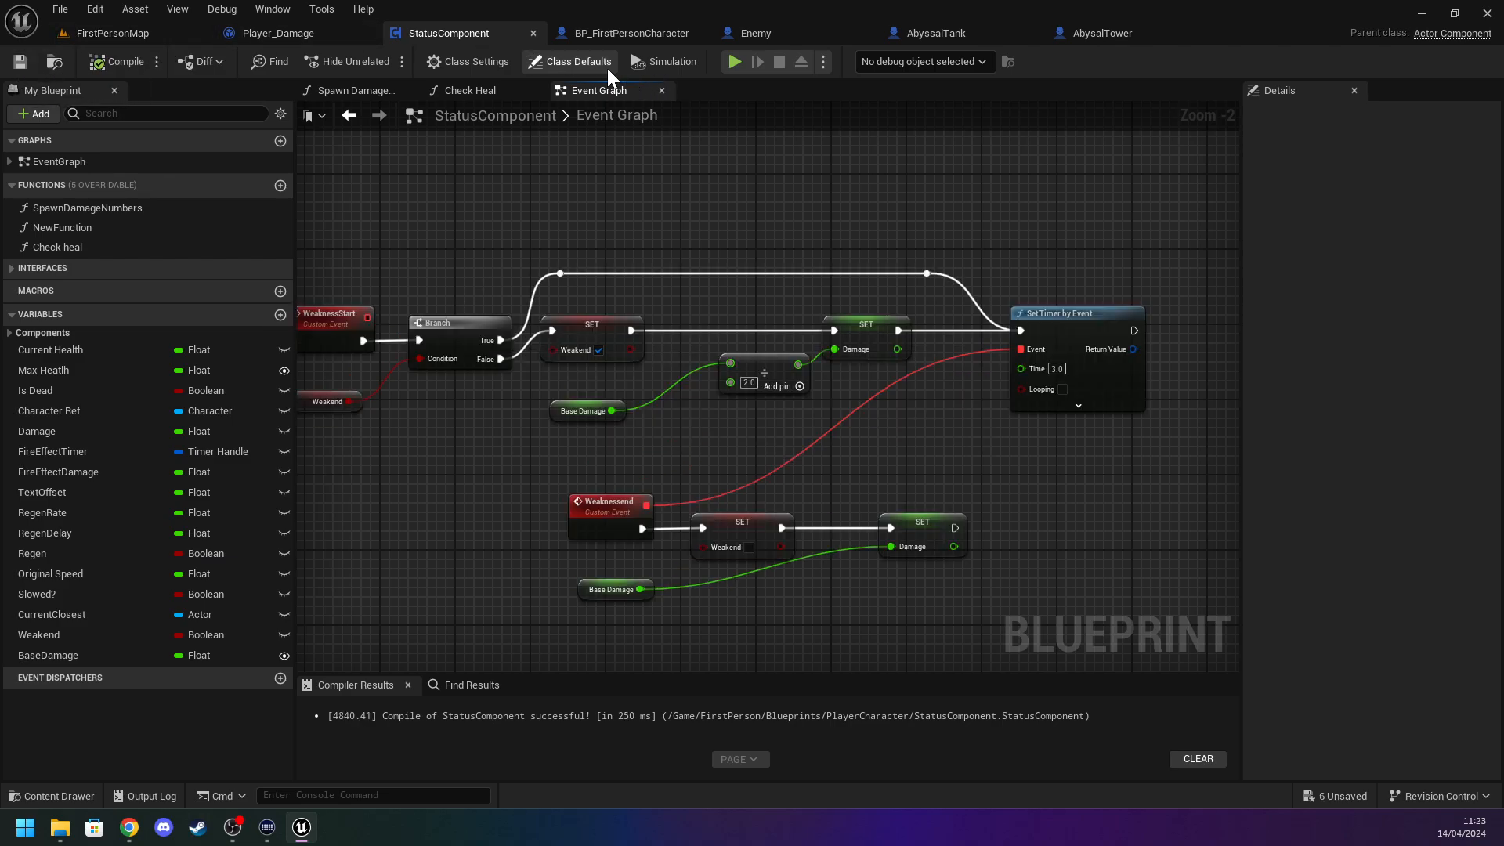
Delete the Spawn Bomb call from the Wakness Shot graph in Player_Damage.
left_click(798, 31)
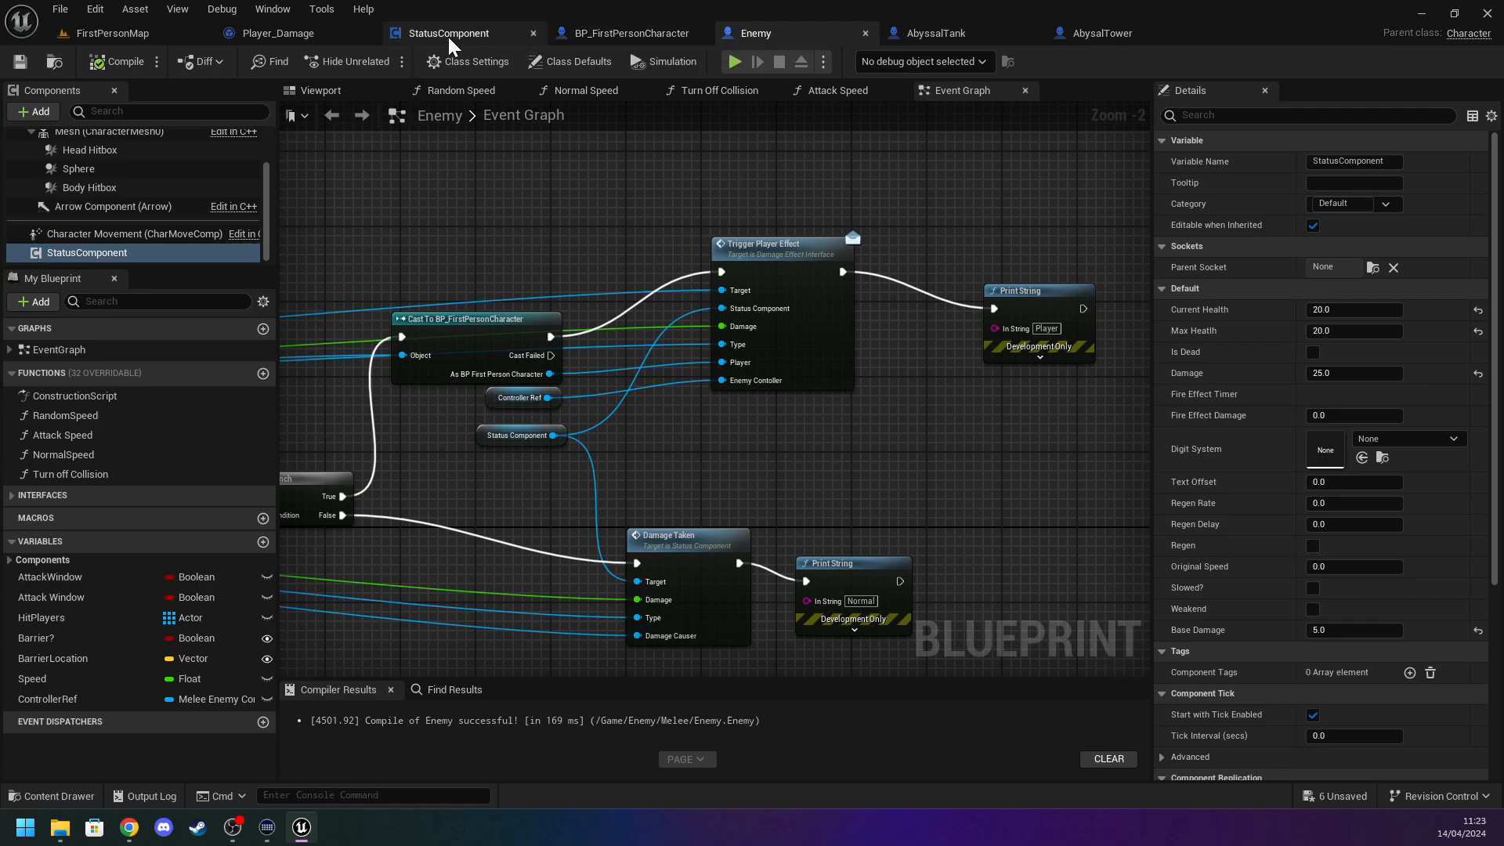
left_click(636, 31)
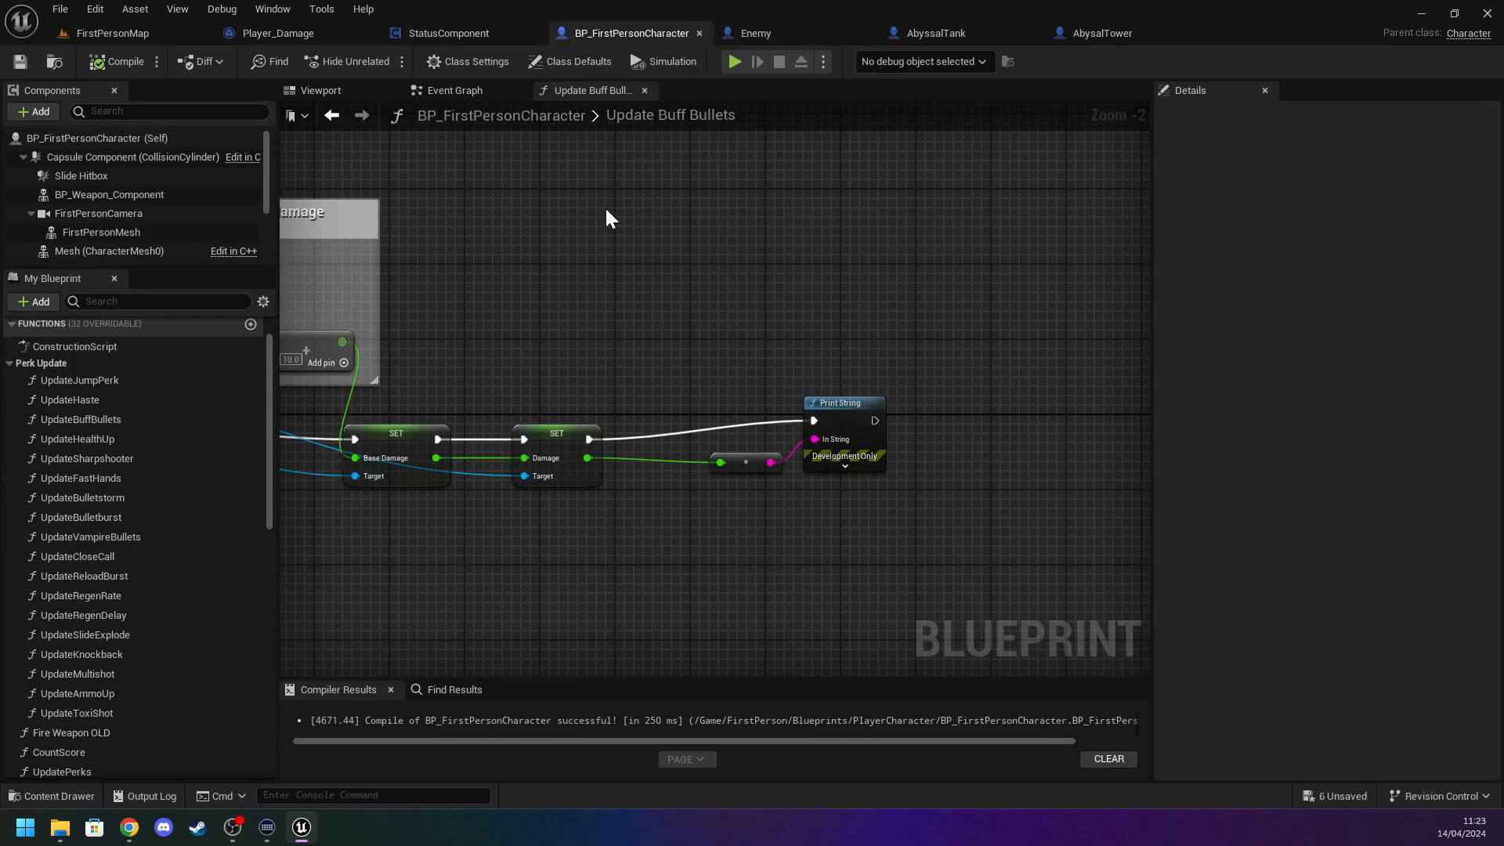
right_click_drag(513, 209, 876, 285)
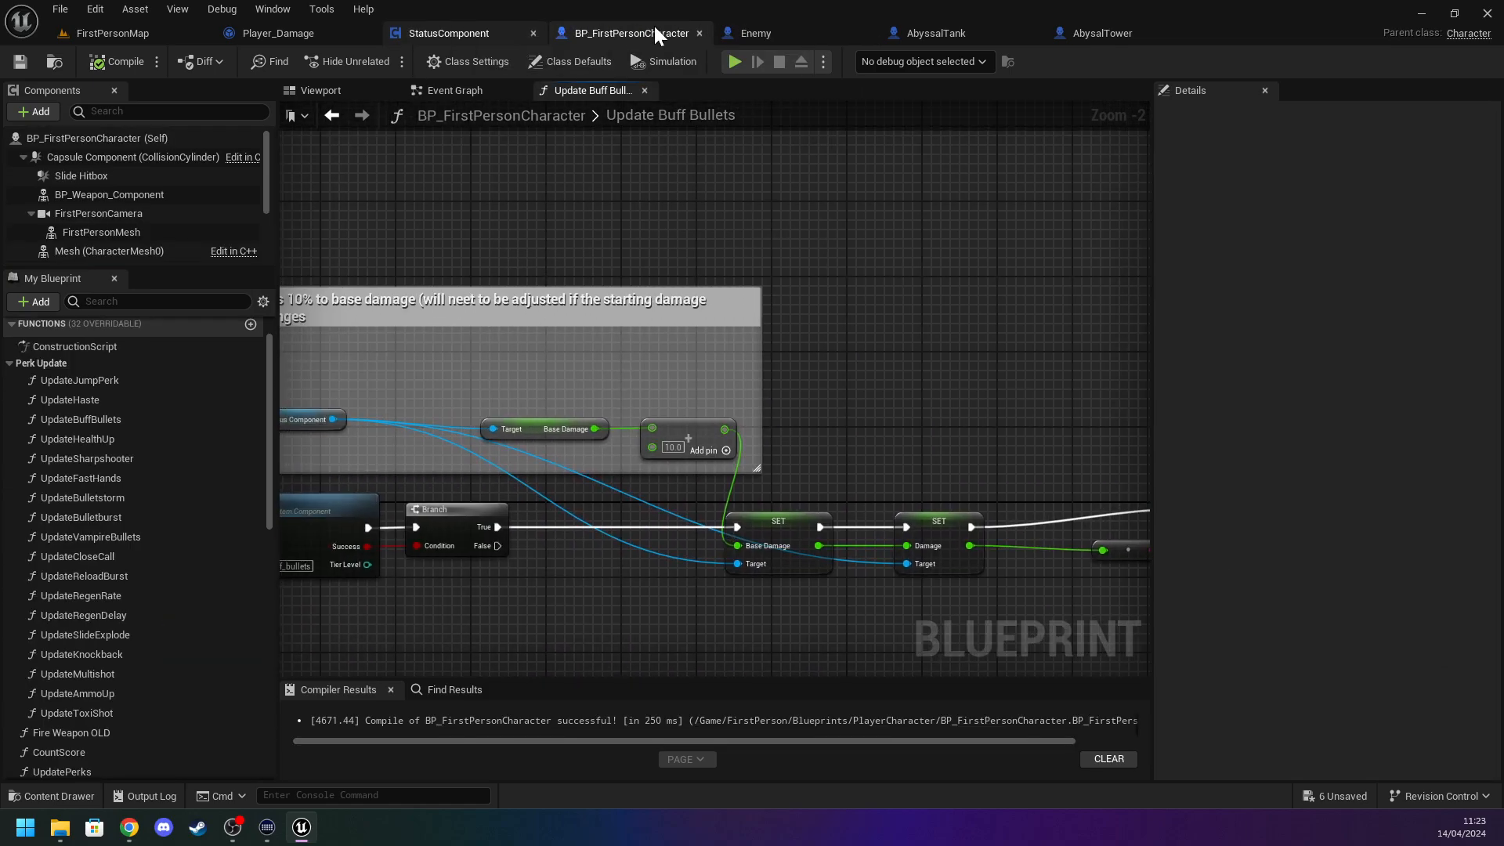
left_click(454, 34)
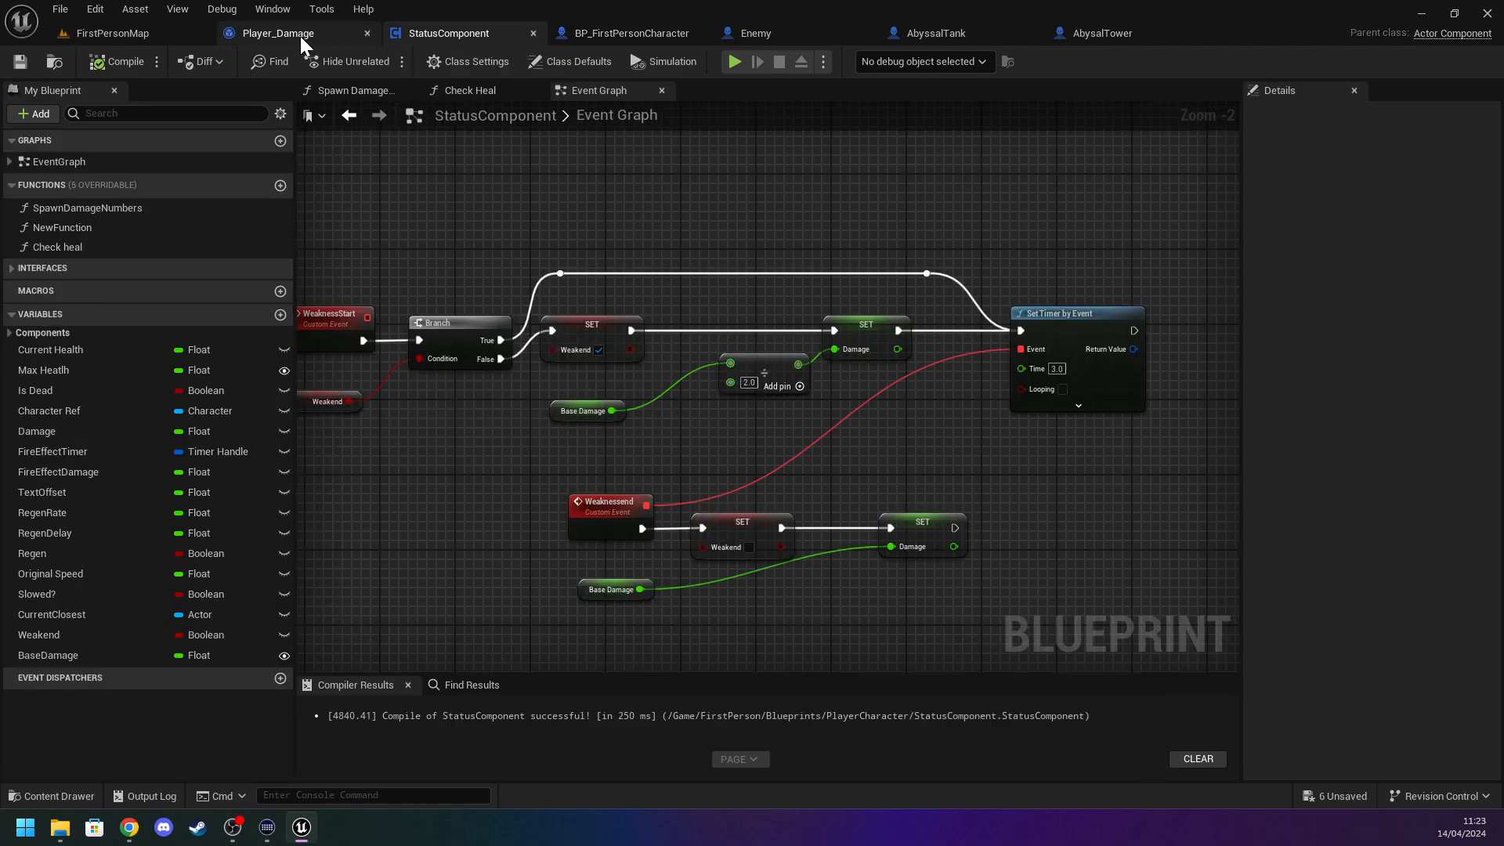
left_click(303, 35)
right_click_drag(566, 238, 1239, 417)
right_click_drag(498, 351, 1218, 411)
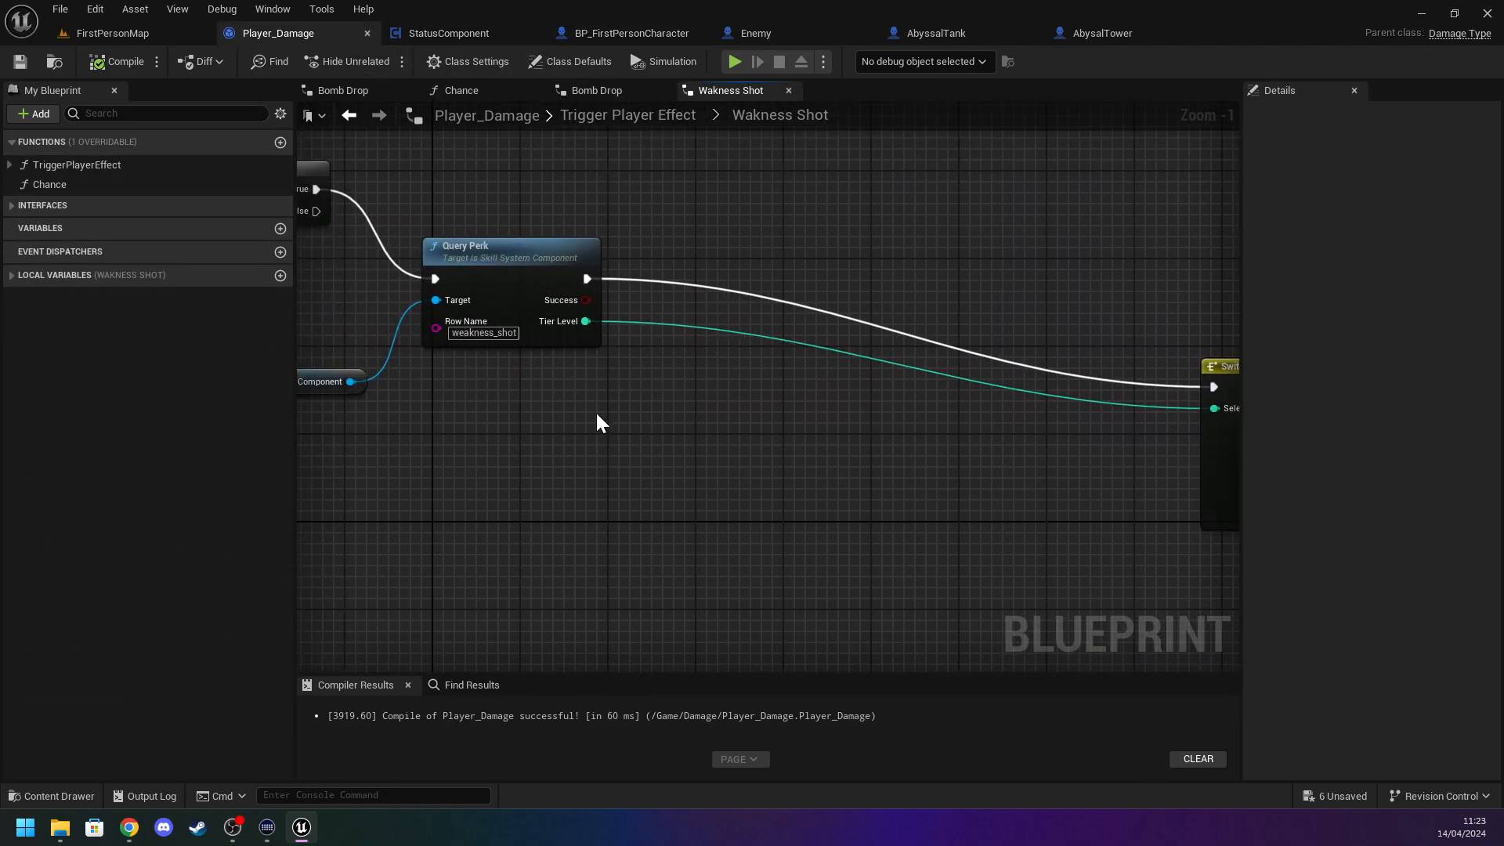
right_click_drag(921, 415, 82, 348)
right_click_drag(940, 388, 293, 223)
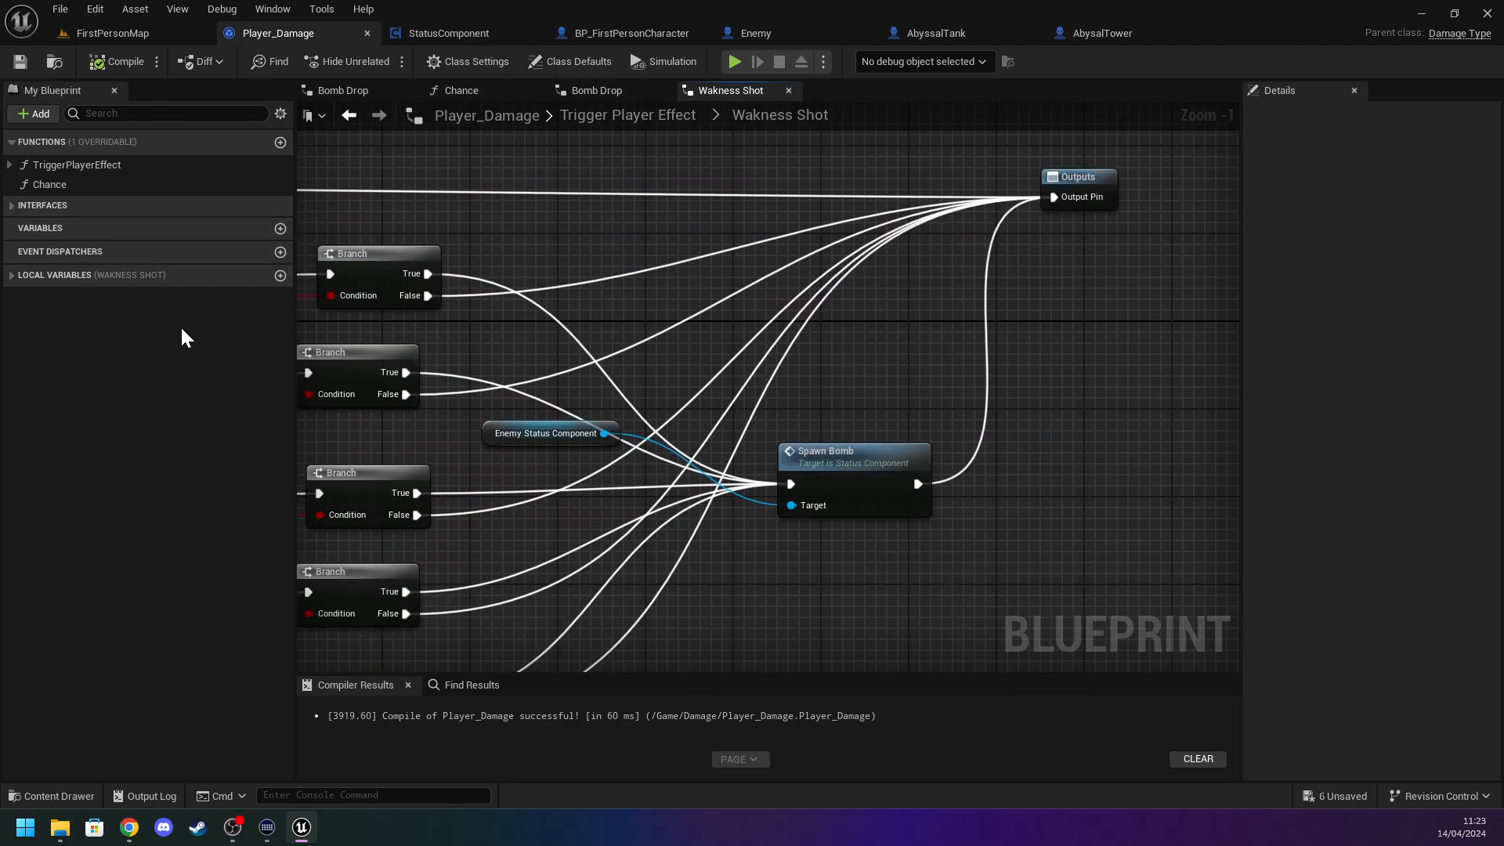
left_click(852, 451)
key("Delete")
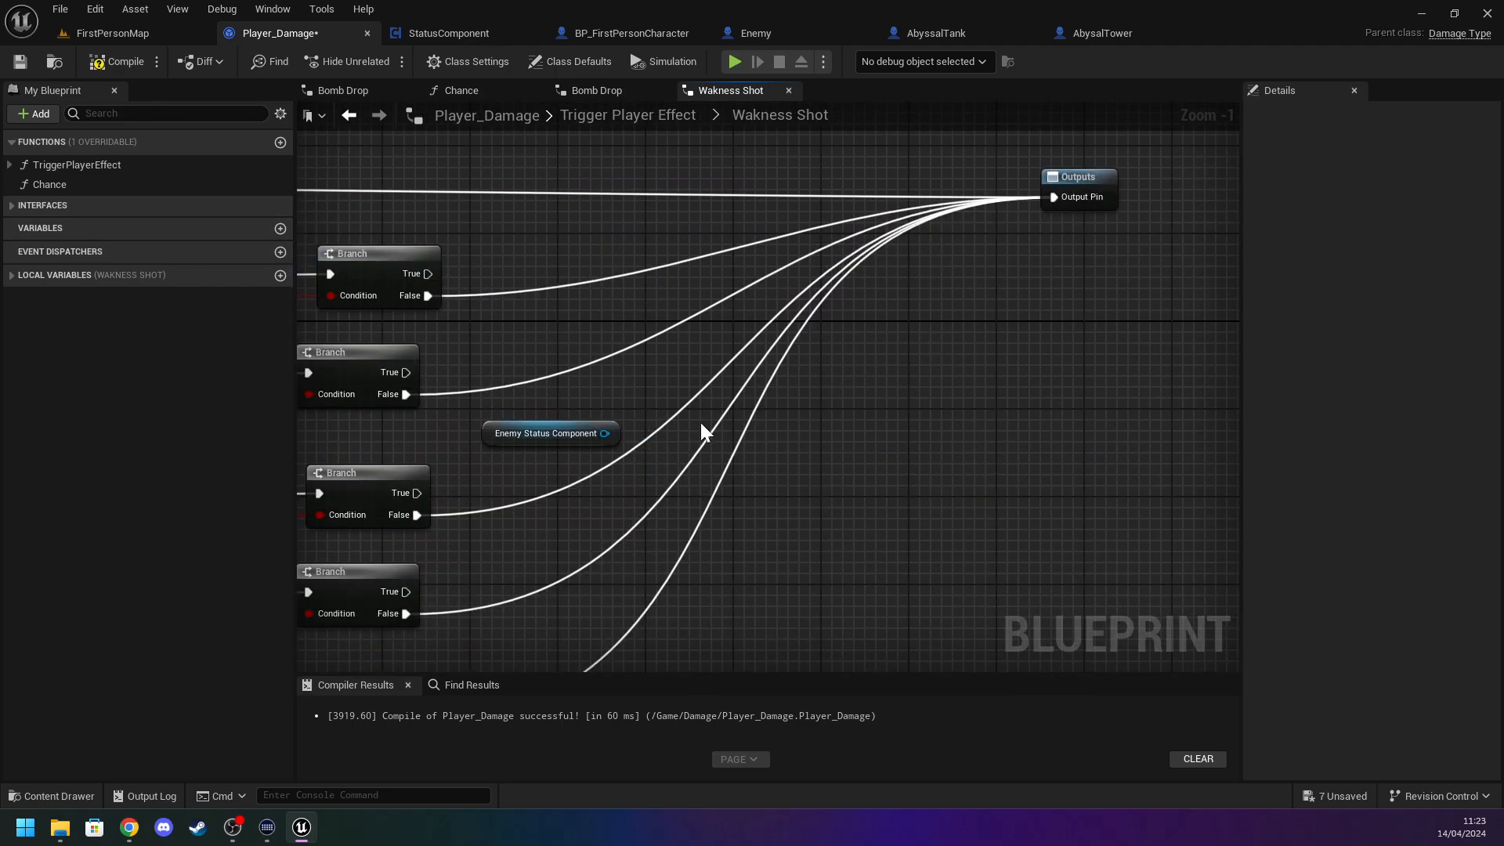
Add a Weakness Start call that uses Enemy Status Component as its target.
left_click_drag(603, 431, 806, 462)
type("wake")
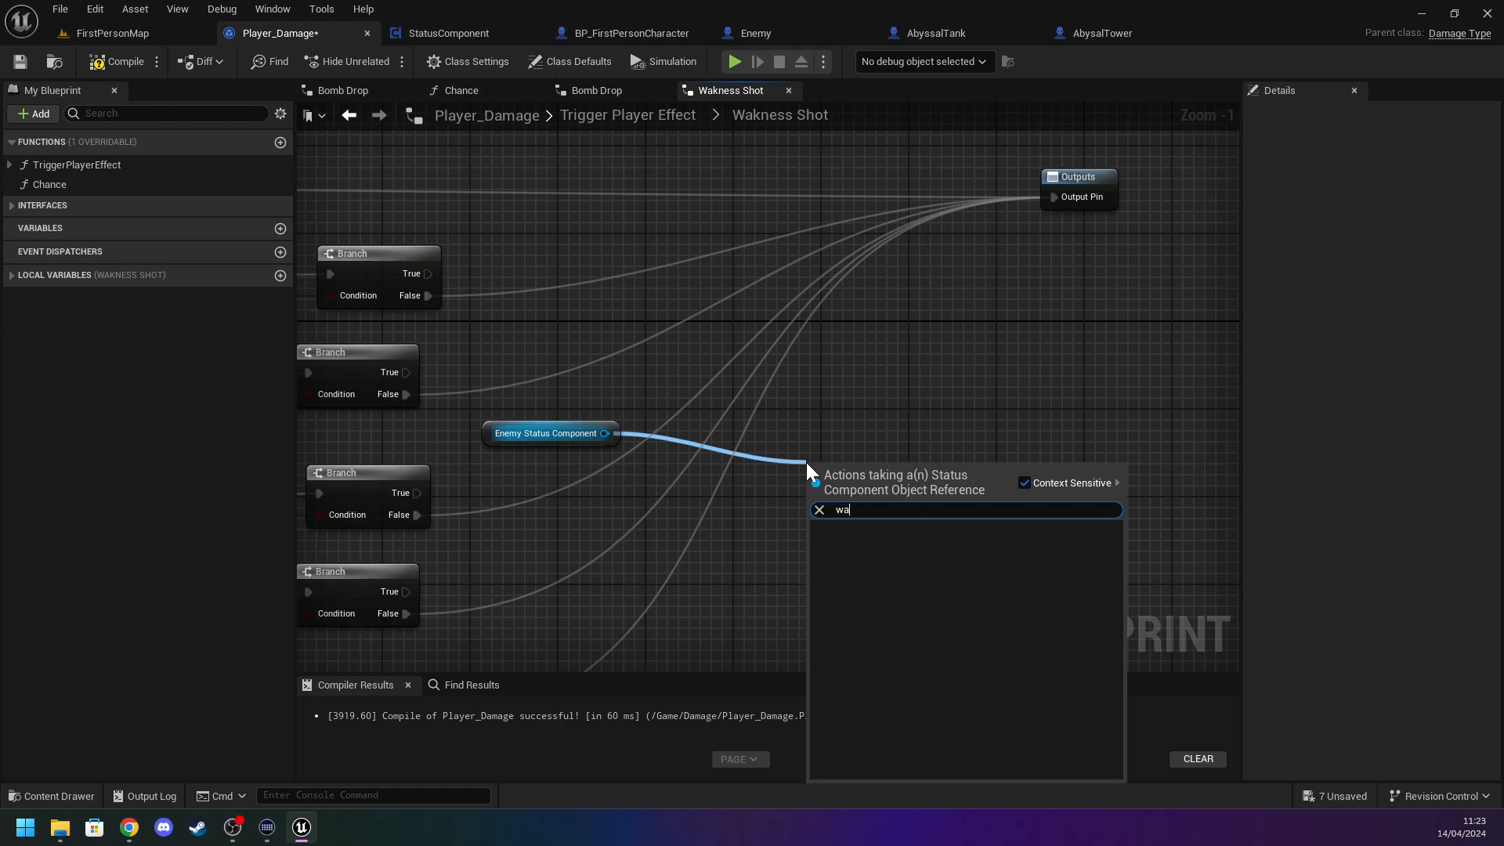
key("BackSpace")
key("BackSpace")
key("BackSpace")
type("ea")
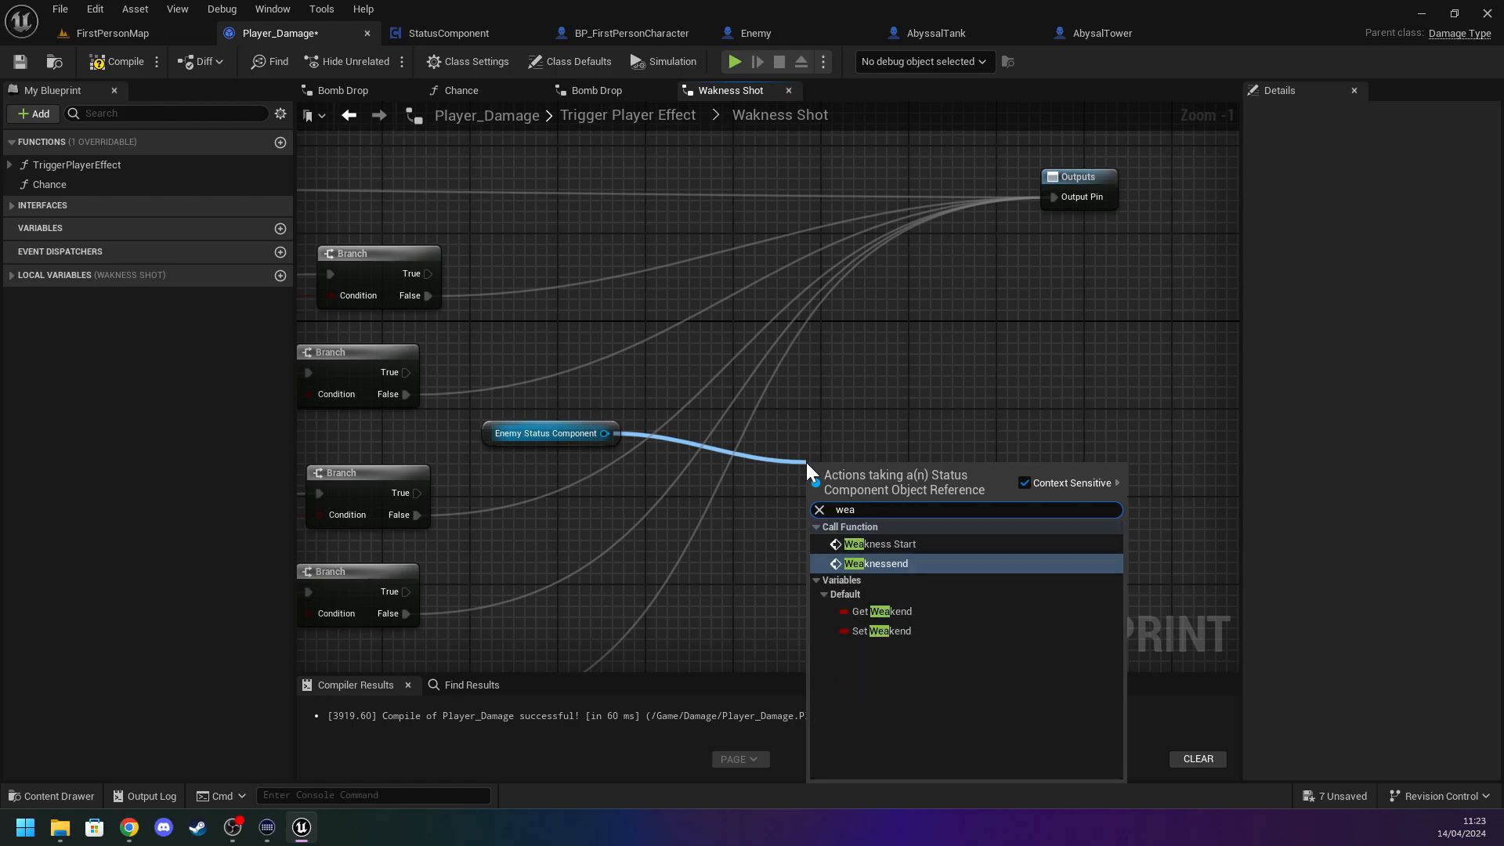
left_click(906, 544)
Connect the True outputs of all five Branch nodes to the Weakness Start call.
right_click_drag(713, 434, 828, 415)
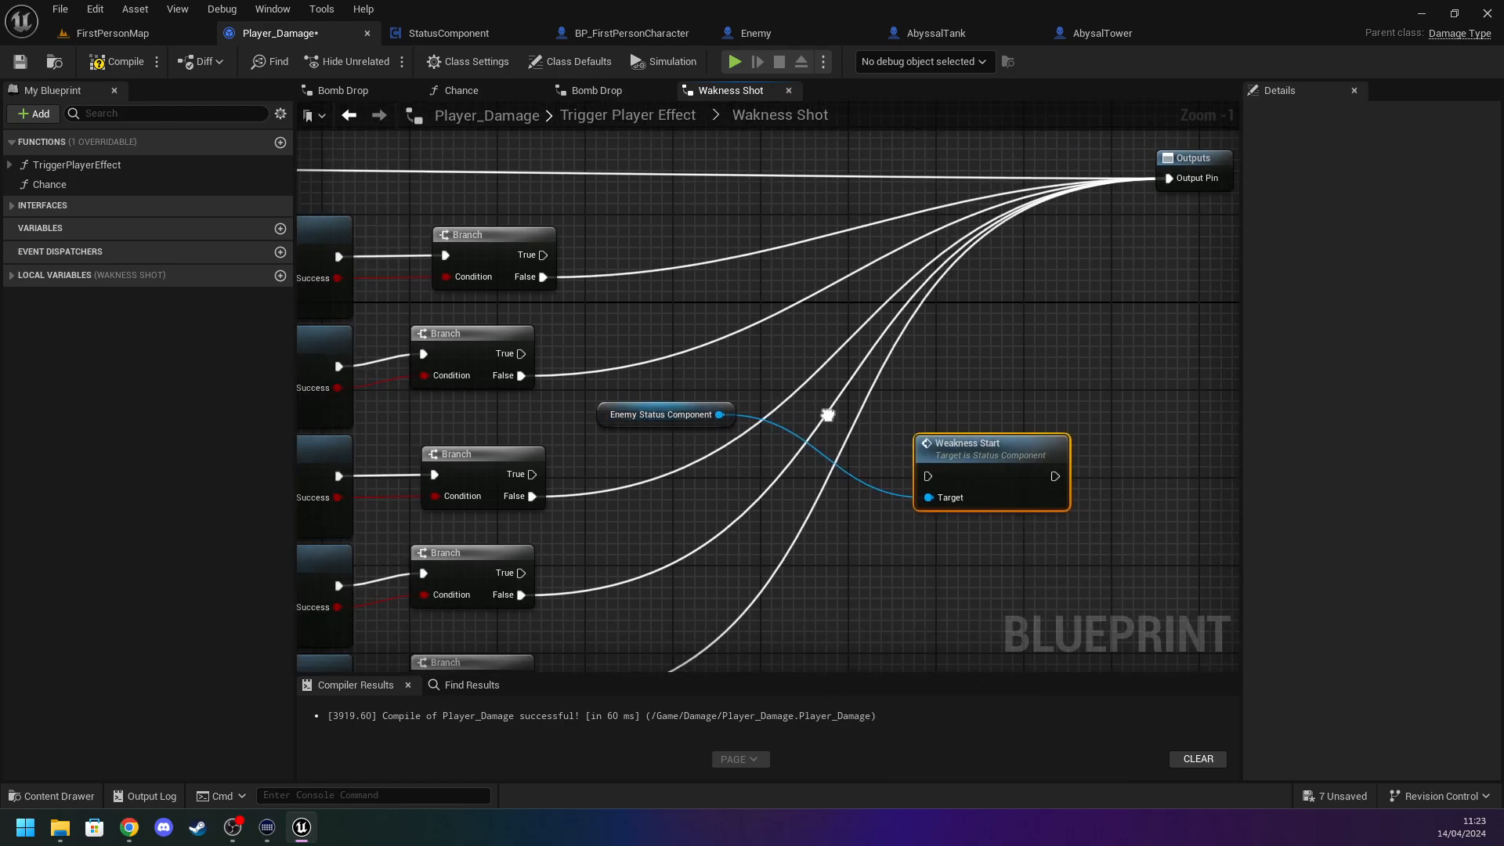
left_click_drag(543, 255, 899, 447)
left_click_drag(521, 354, 930, 475)
left_click_drag(533, 474, 928, 476)
left_click_drag(521, 573, 927, 475)
right_click_drag(917, 564, 927, 369)
left_click_drag(939, 286, 533, 492)
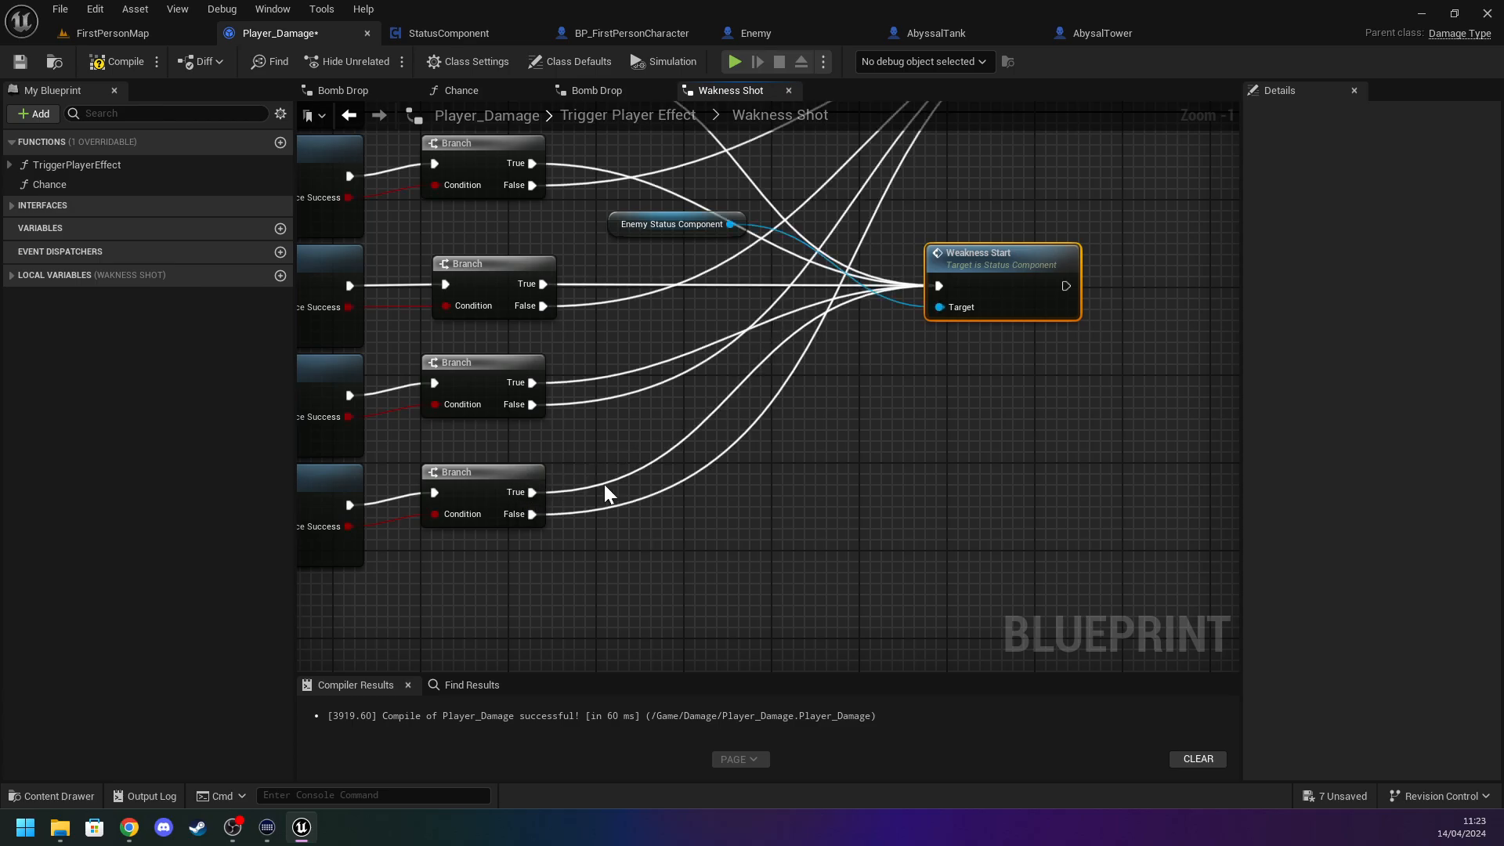
Connect Weakness Start to the Outputs node, then compile and save Player_Damage.
right_click_drag(984, 465, 669, 636)
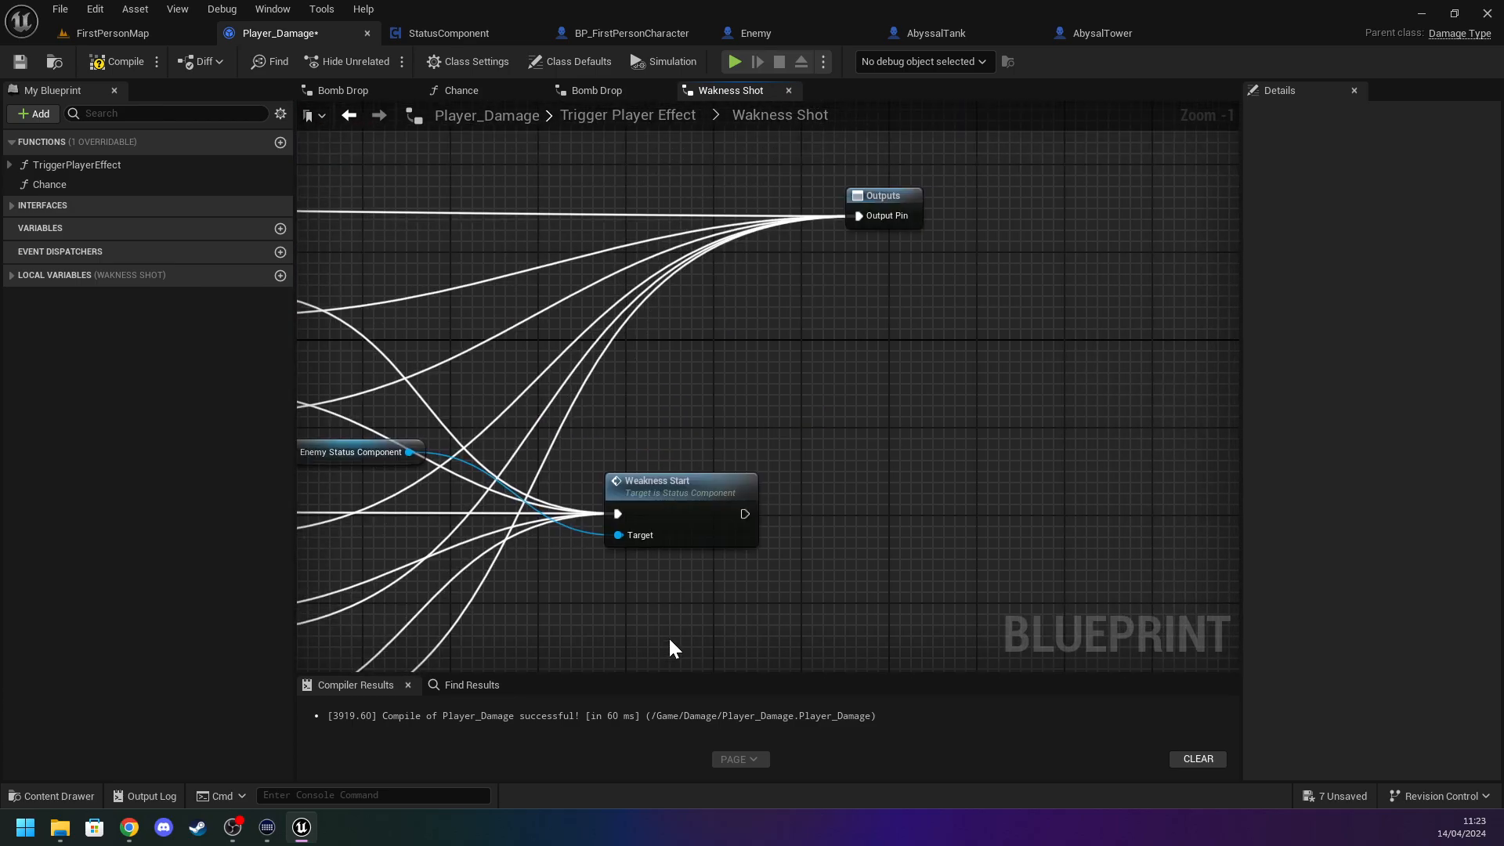
left_click(118, 63)
left_click(22, 62)
left_click_drag(745, 514, 862, 218)
left_click(108, 60)
left_click(9, 68)
Review the StatusComponent defaults on Enemy, AbyssalTank and AbysalTower, and the Update Buff Bullets function in BP_FirstPersonCharacter.
left_click(406, 36)
left_click(612, 35)
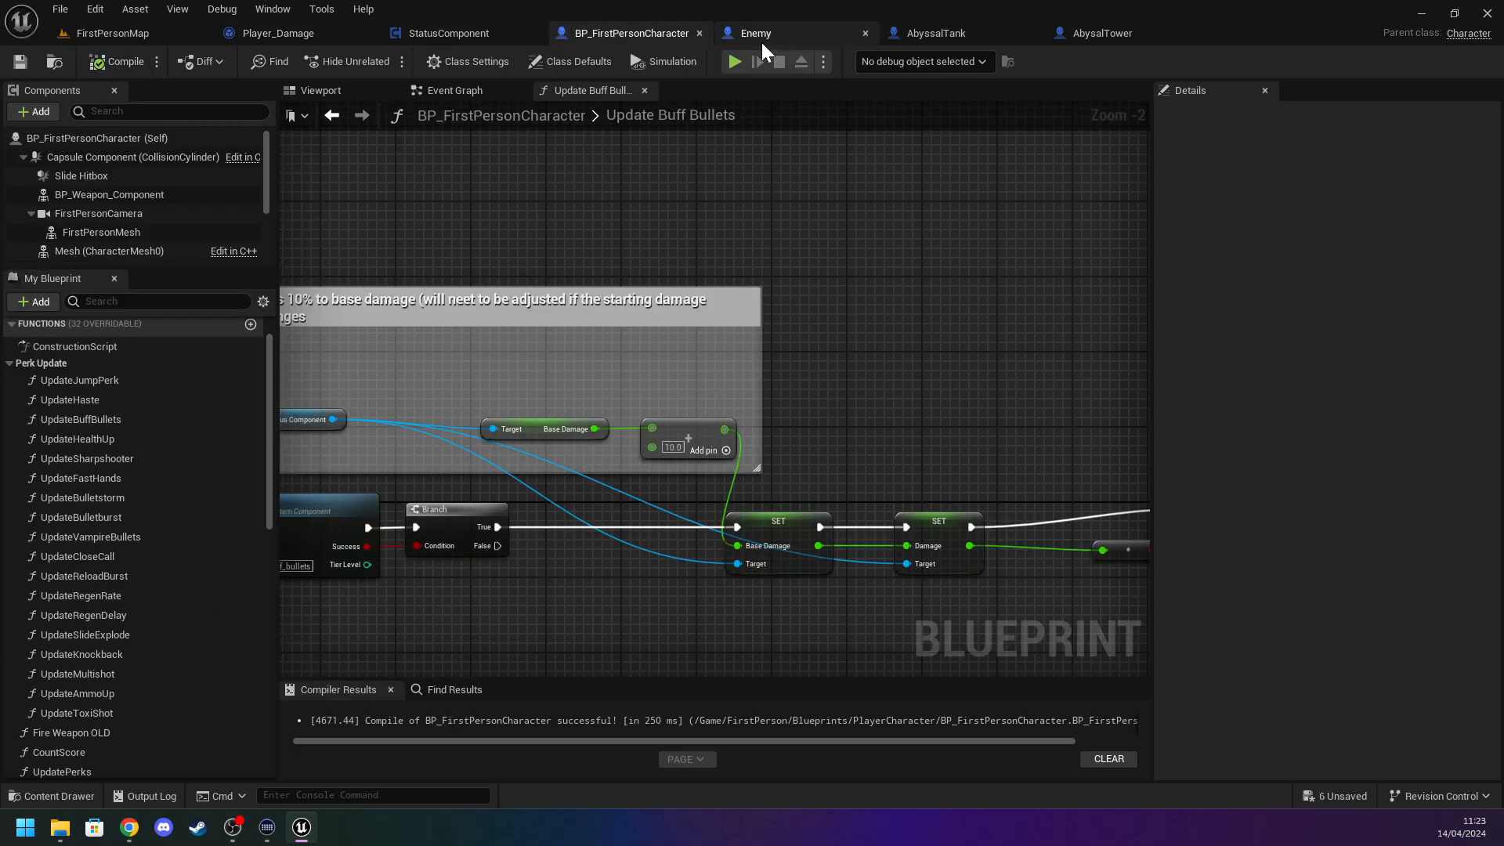
left_click(759, 38)
left_click(949, 34)
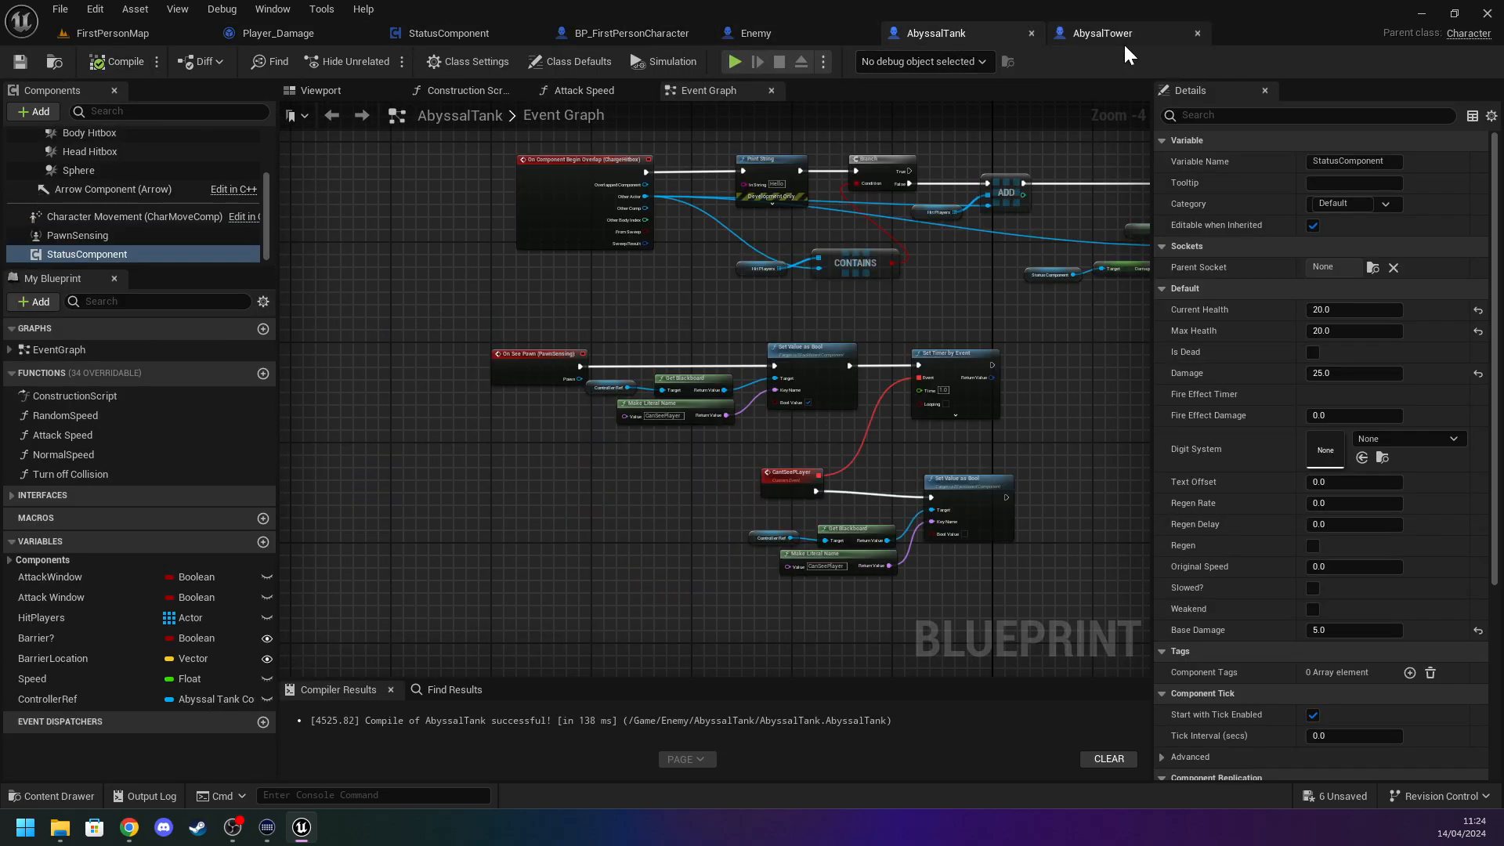
left_click(1117, 34)
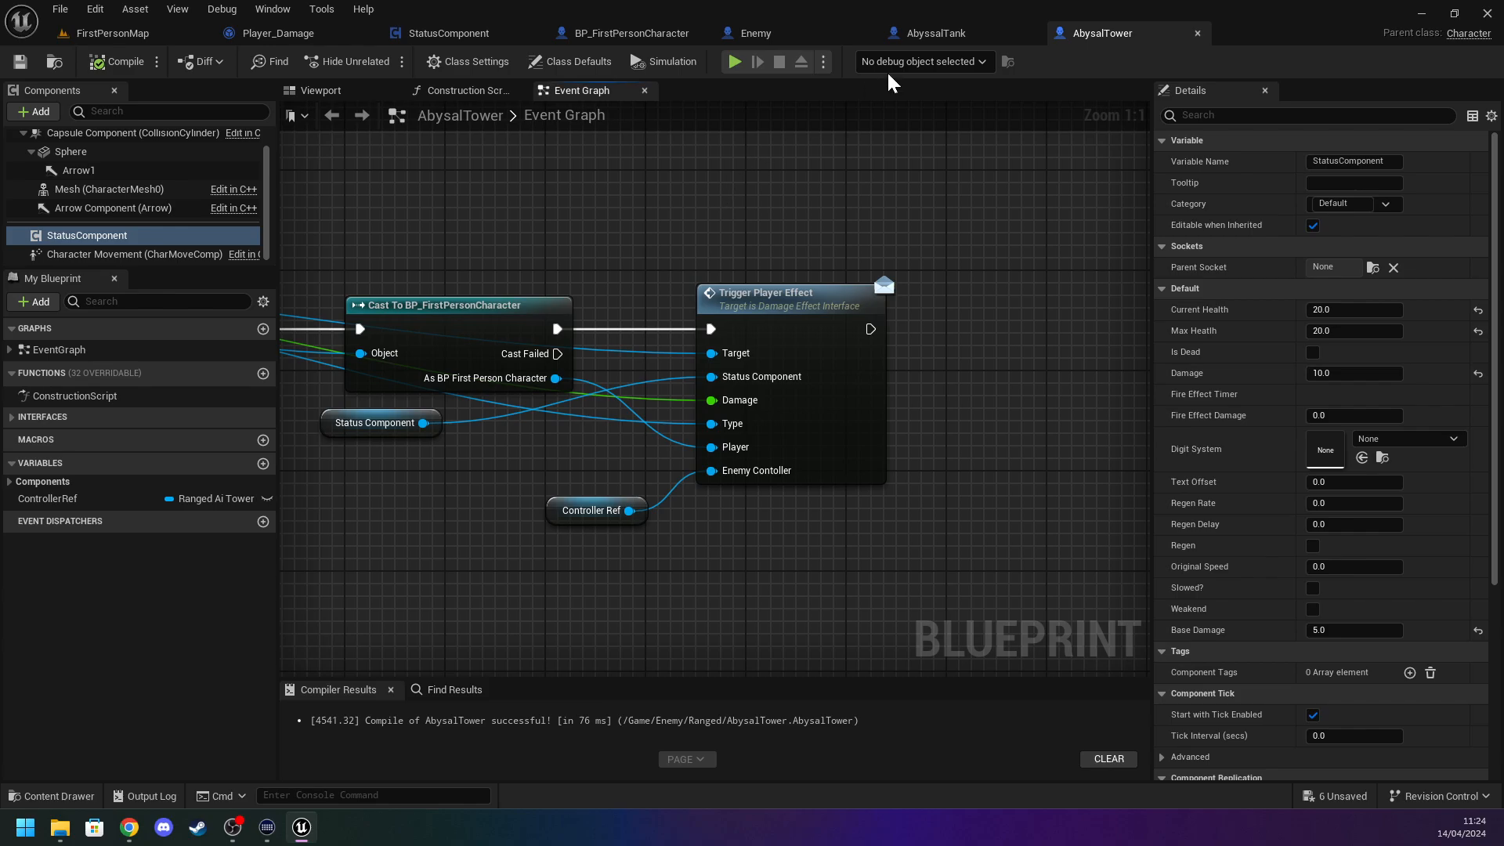
left_click(756, 30)
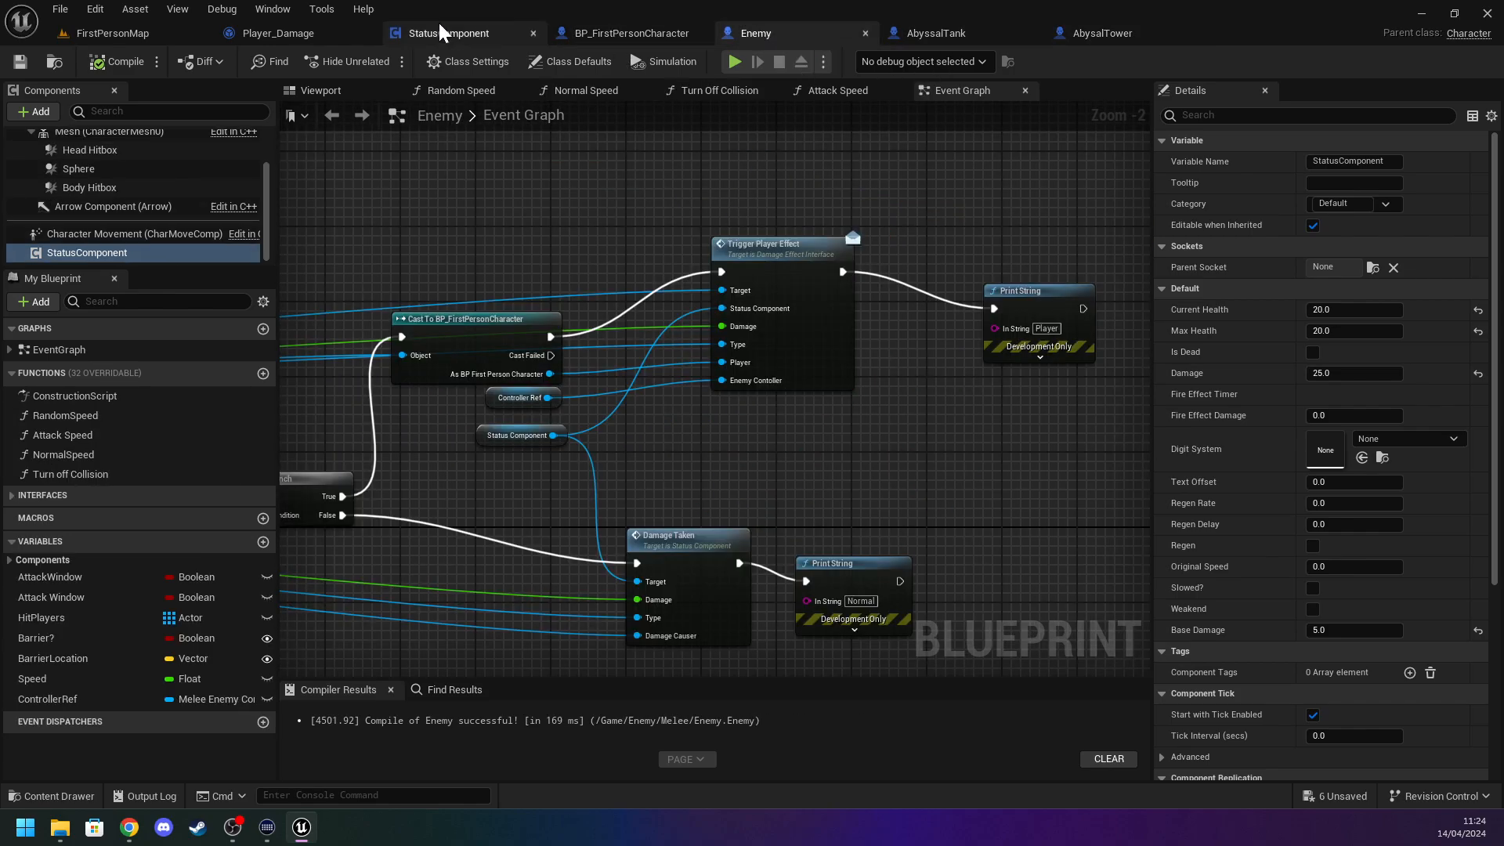
left_click(261, 31)
left_click(625, 33)
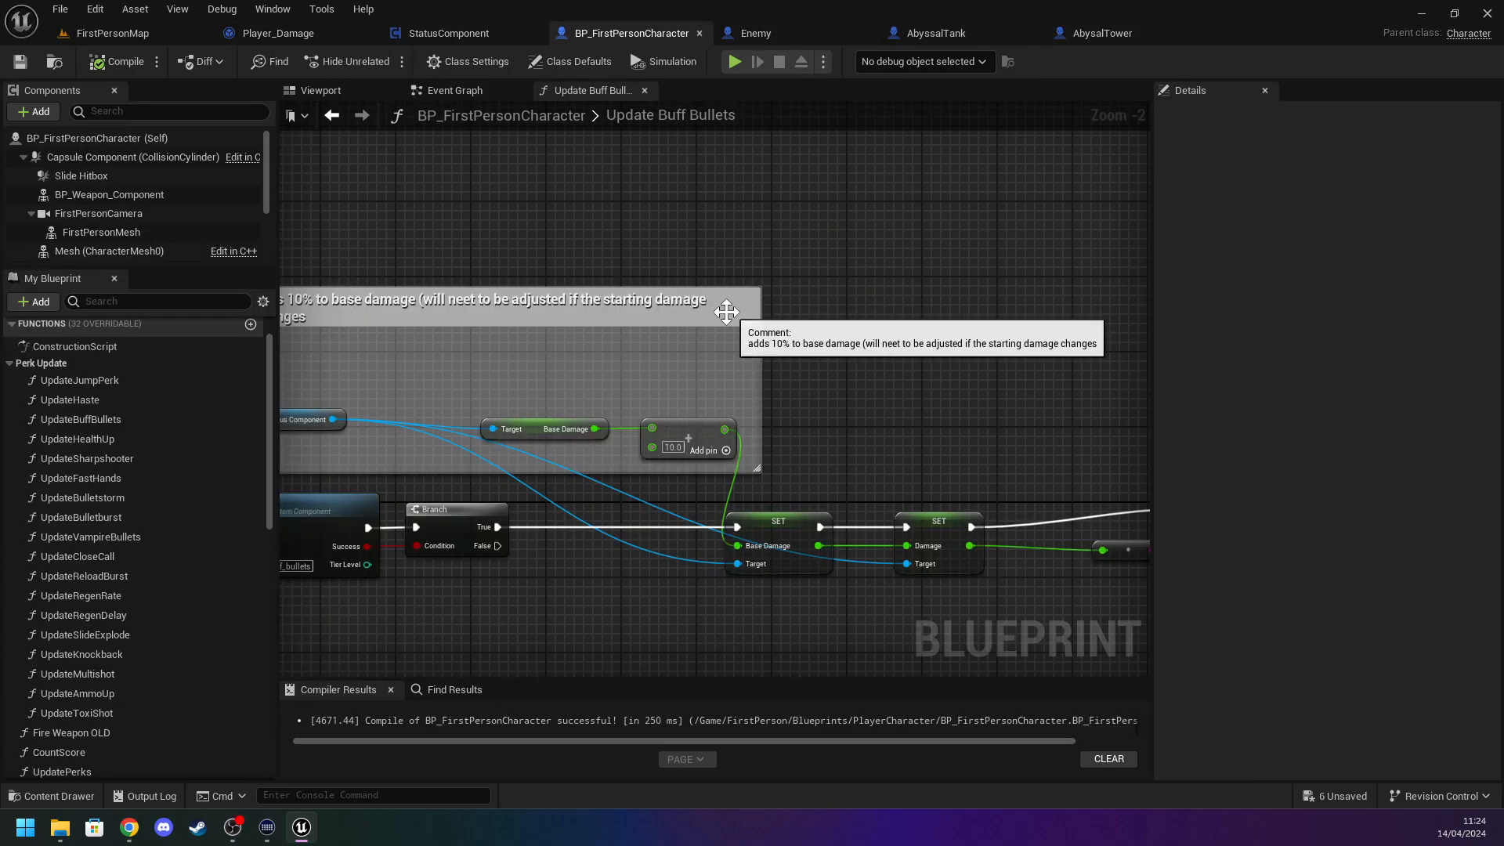
scroll(585, 255, "down", 7)
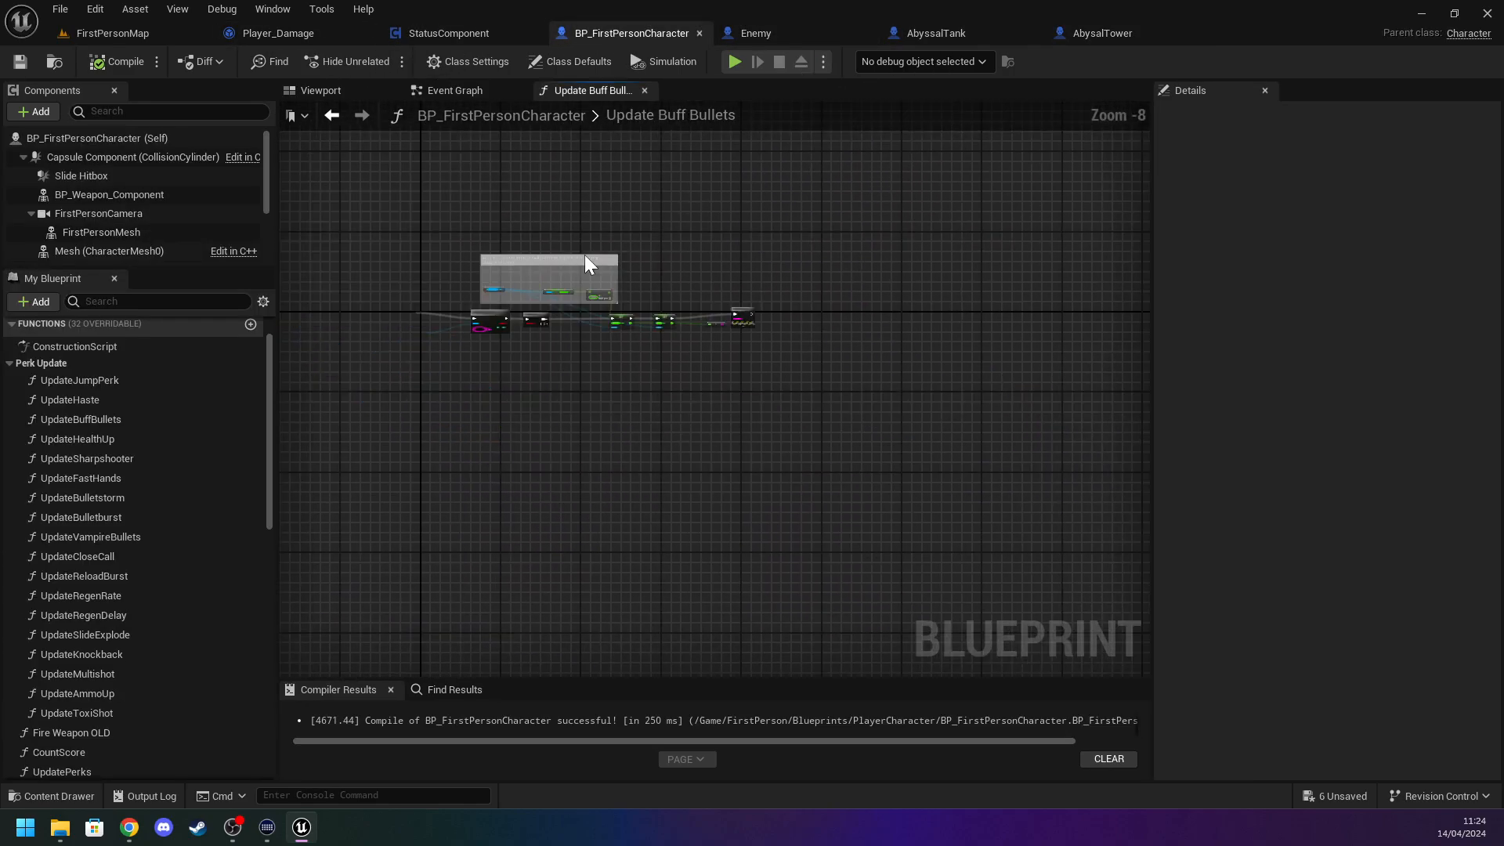
Examine the movement input logic in BP_FirstPersonCharacter's Event Graph through to the Stop Movement Immediately node.
left_click(430, 89)
scroll(792, 416, "down", 10)
scroll(821, 421, "up", 7)
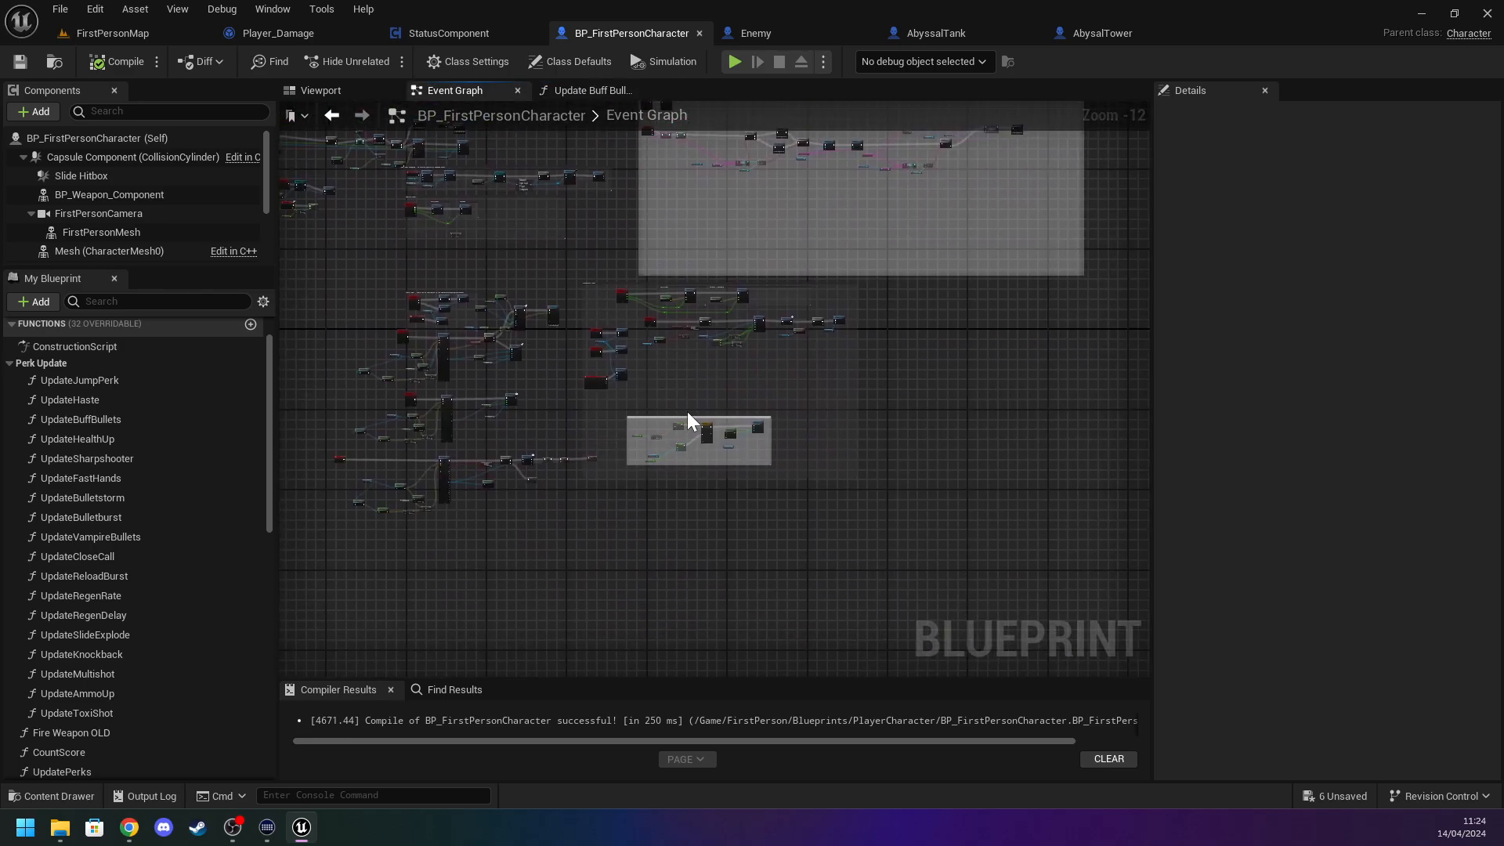
right_click(842, 546)
left_click(669, 295)
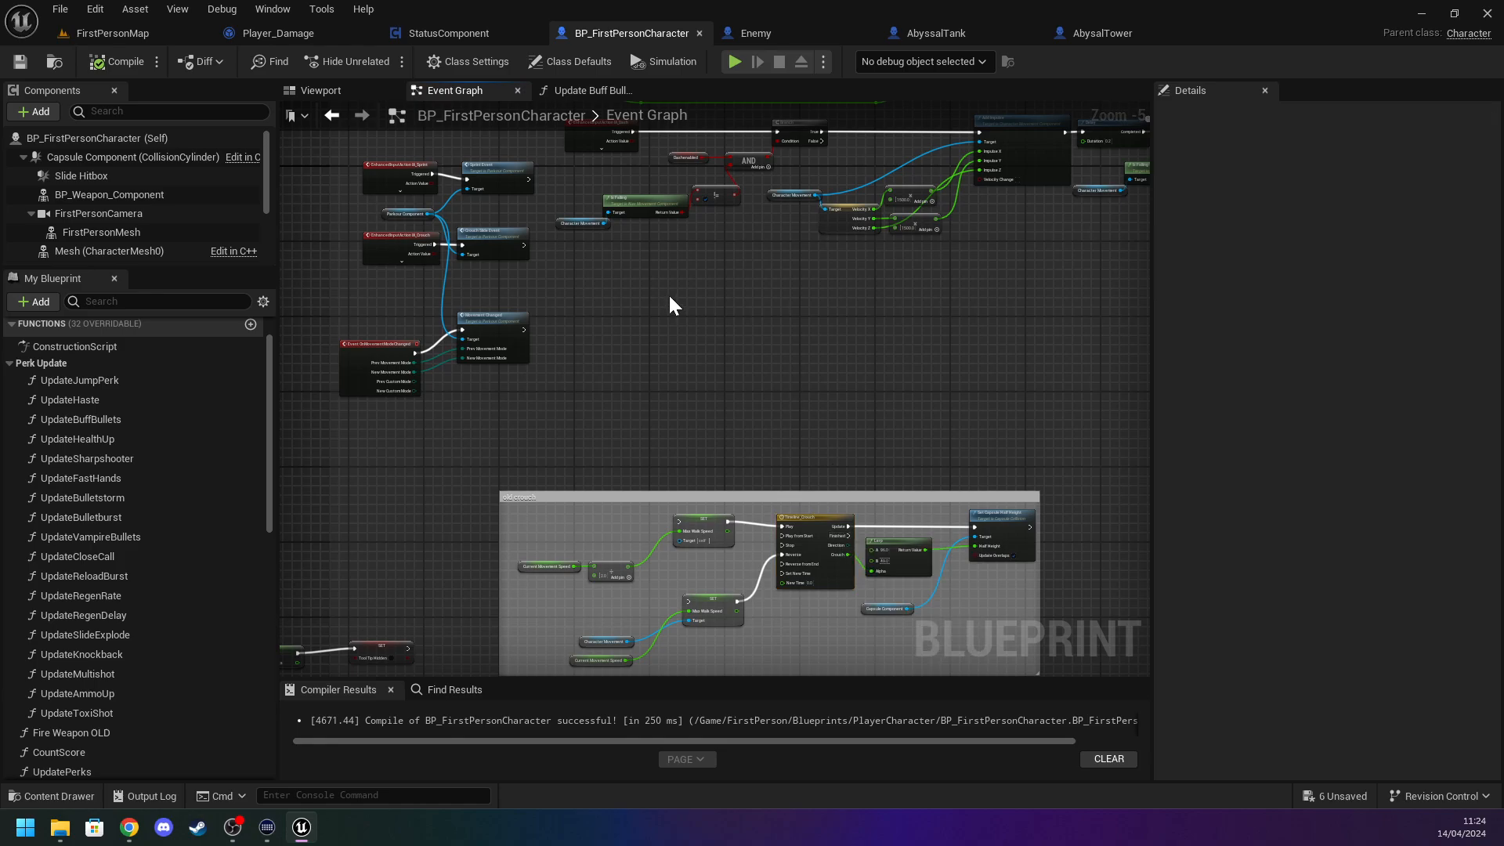
right_click(696, 487)
right_click_drag(717, 183, 716, 382)
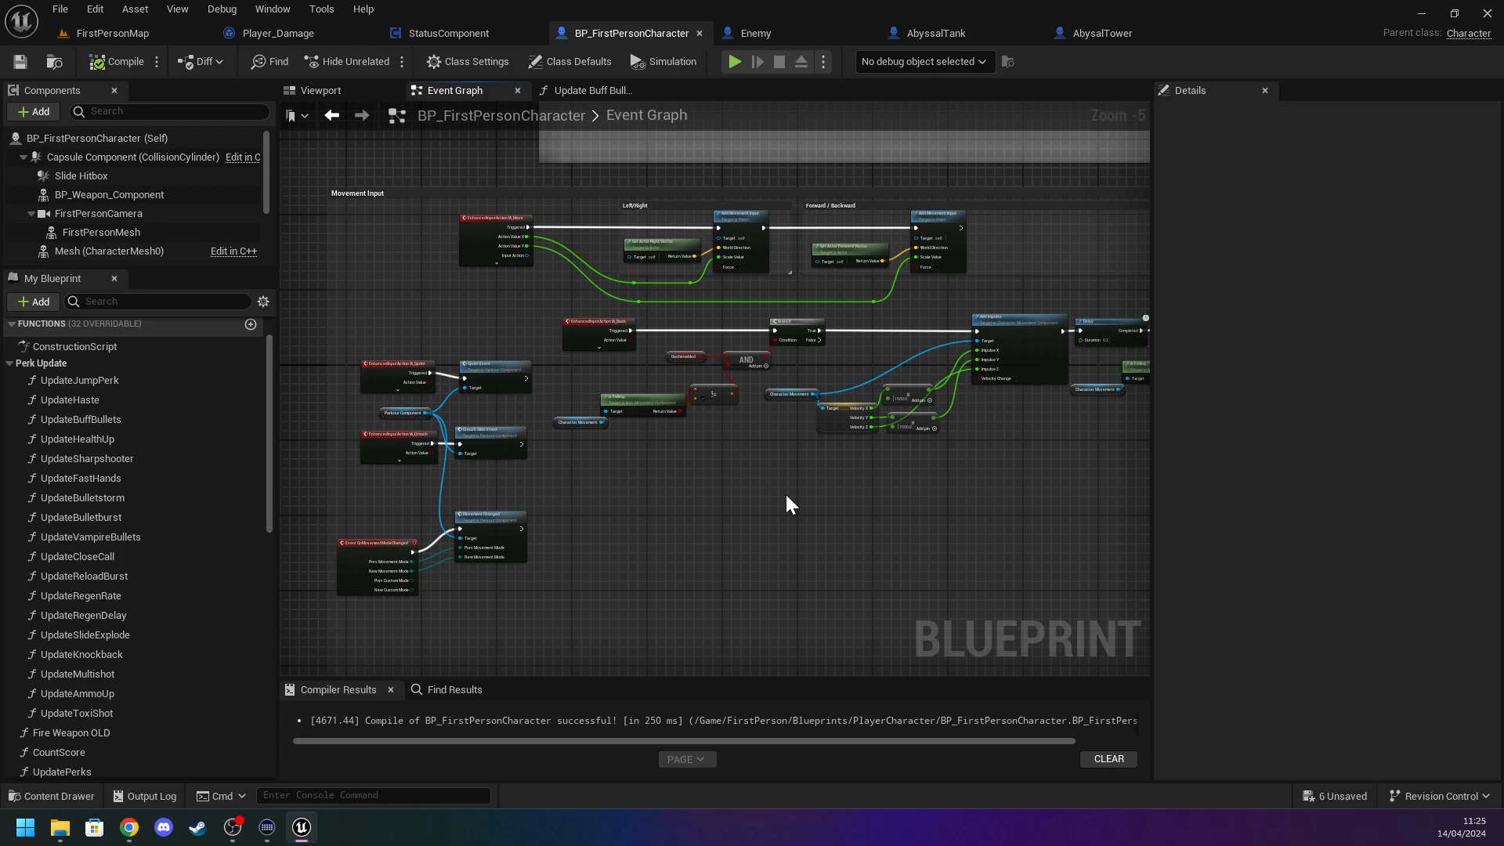
right_click_drag(940, 502, 566, 567)
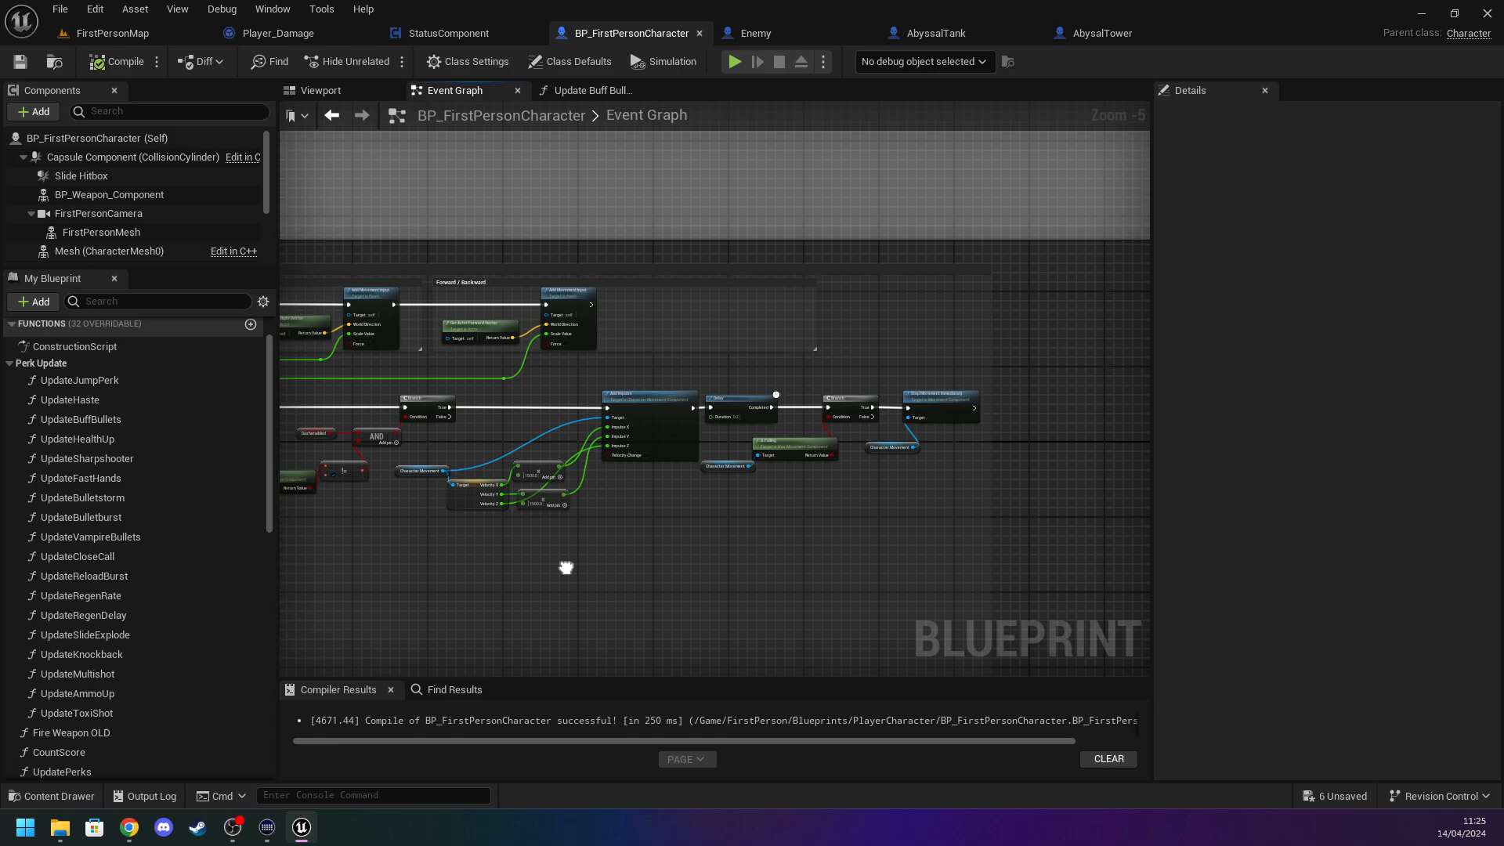
right_click_drag(566, 567, 406, 571)
scroll(882, 431, "up", 5)
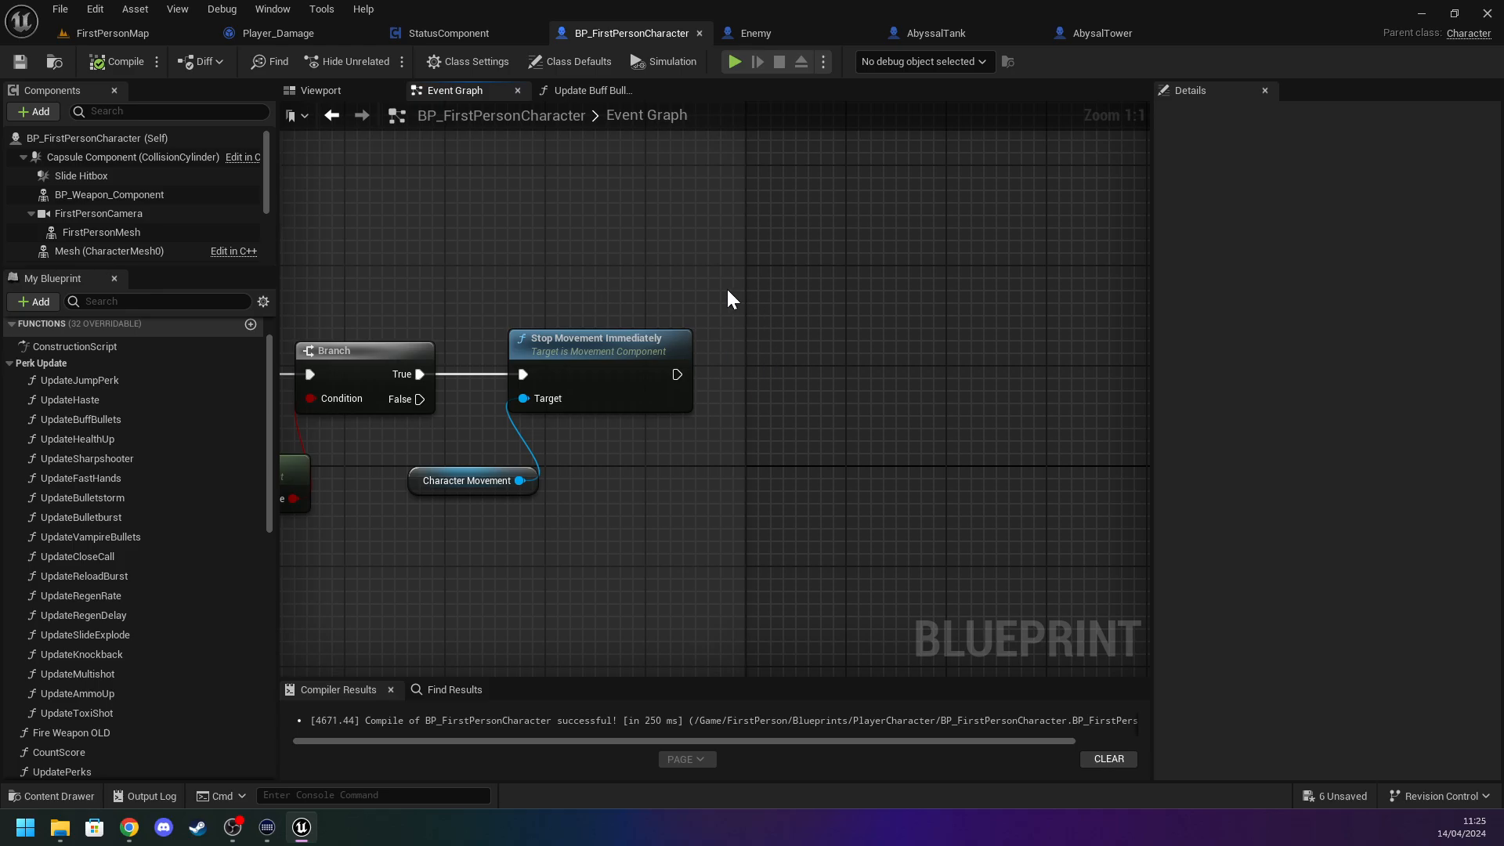
right_click_drag(619, 292, 723, 315)
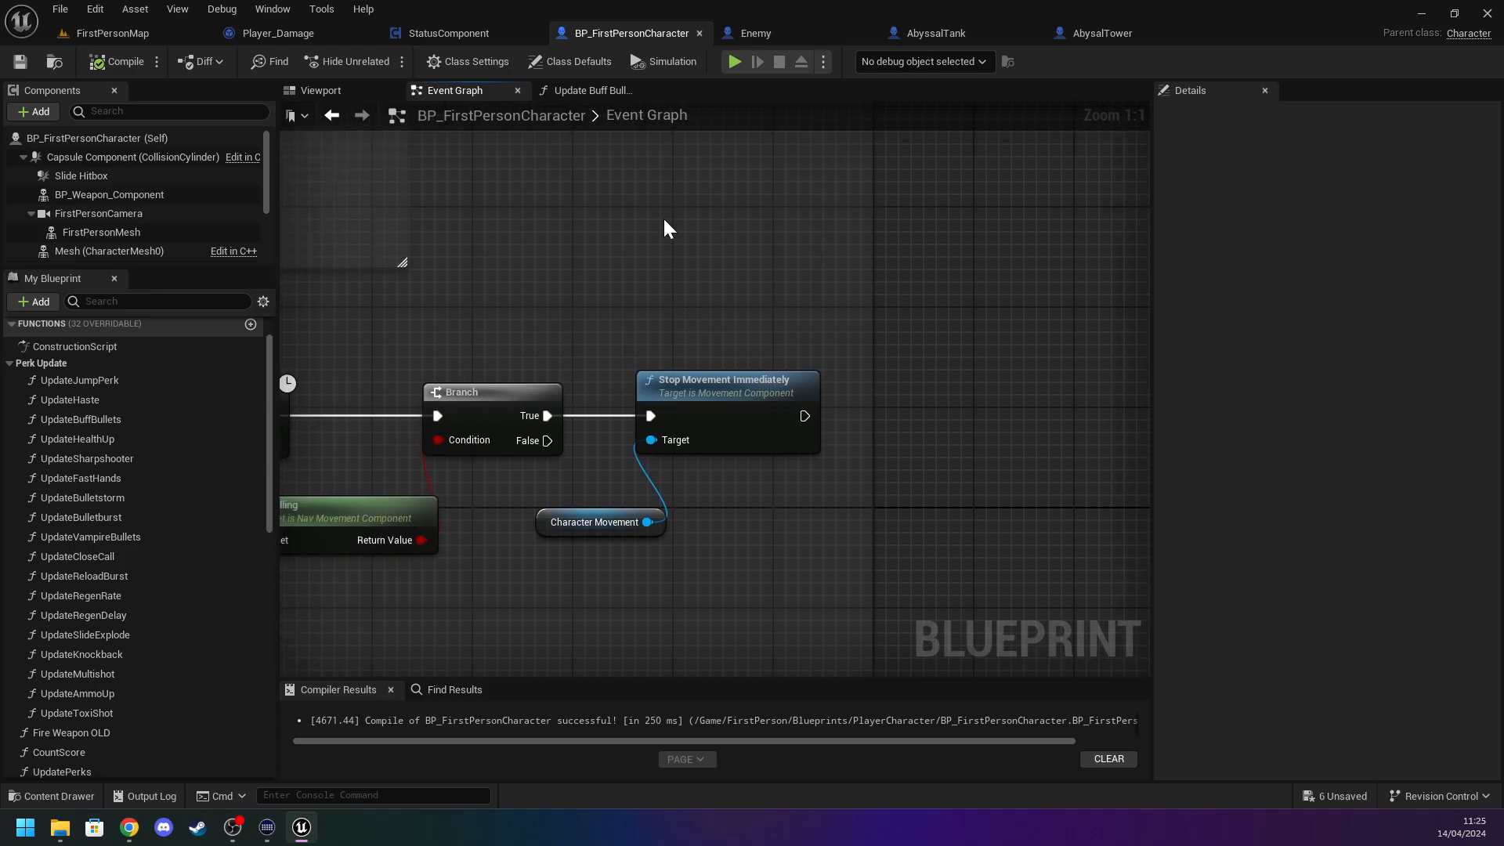
Check the Enemy and BP_FirstPersonCharacter graphs, then return to the Wakness Shot graph in Player_Damage.
left_click(740, 32)
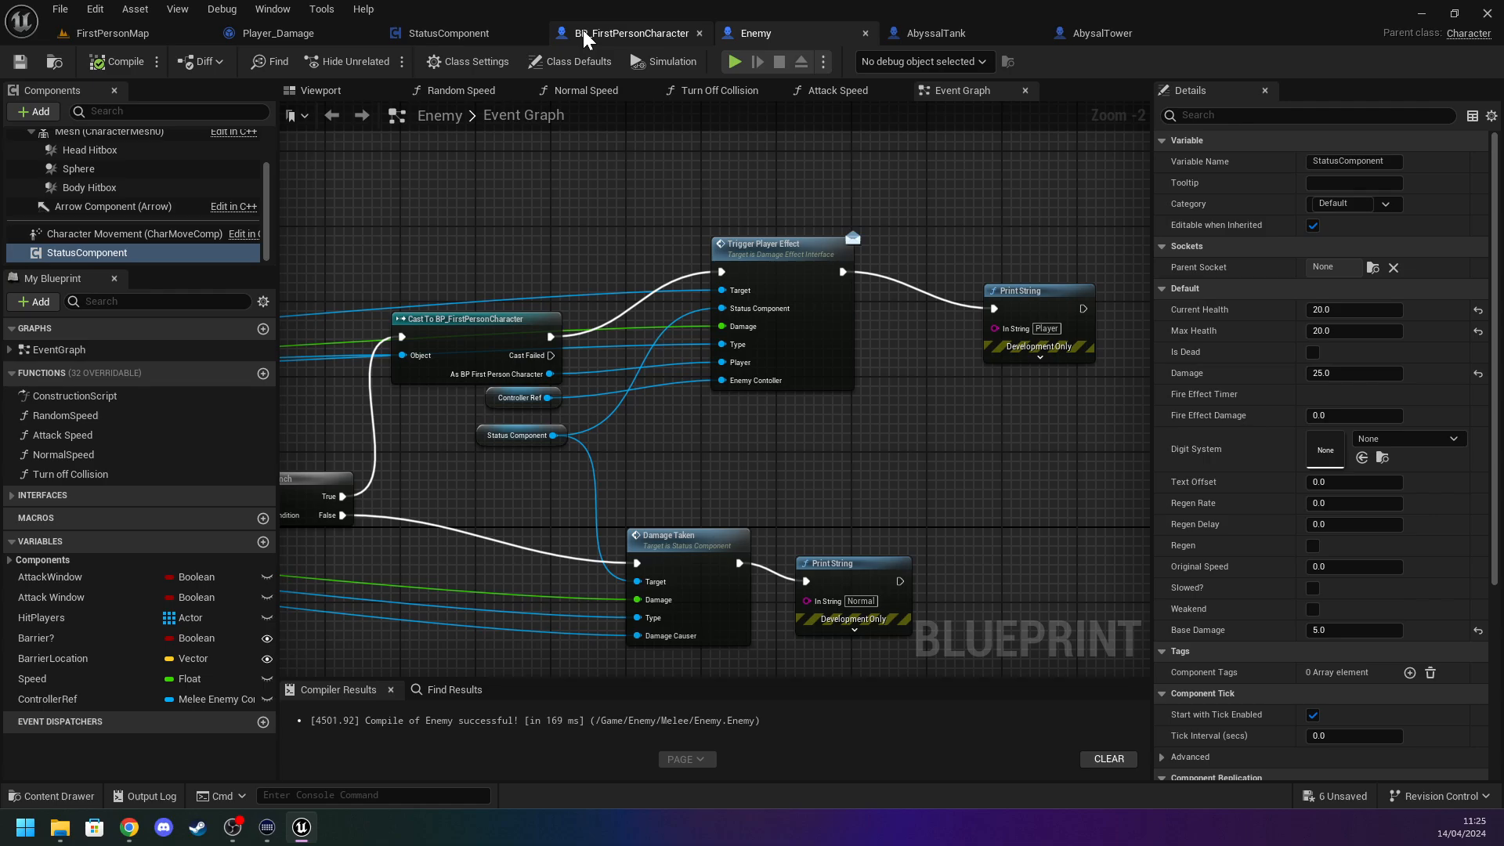
left_click(582, 31)
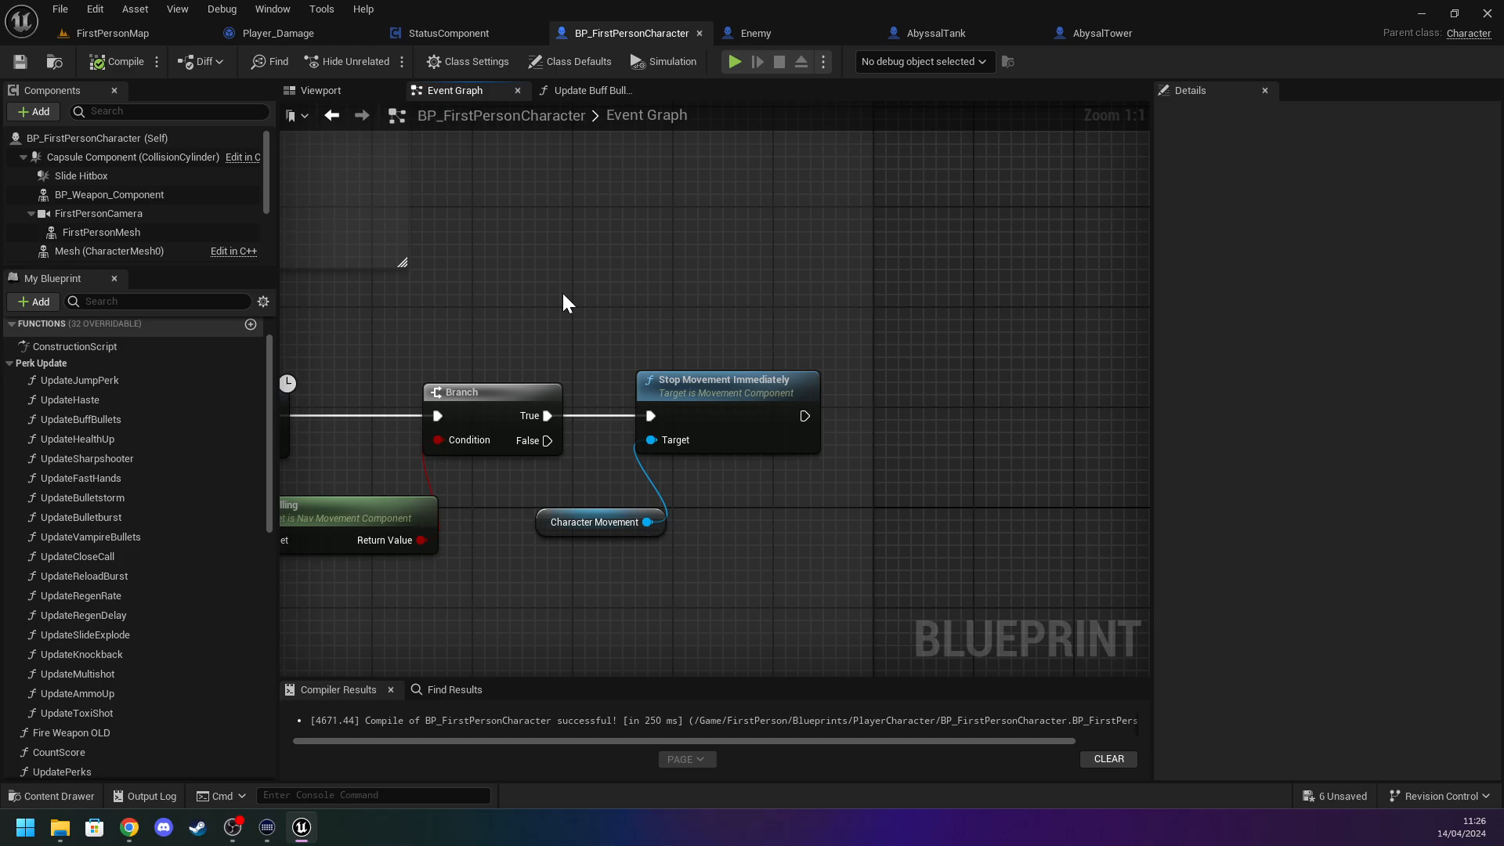
left_click(345, 37)
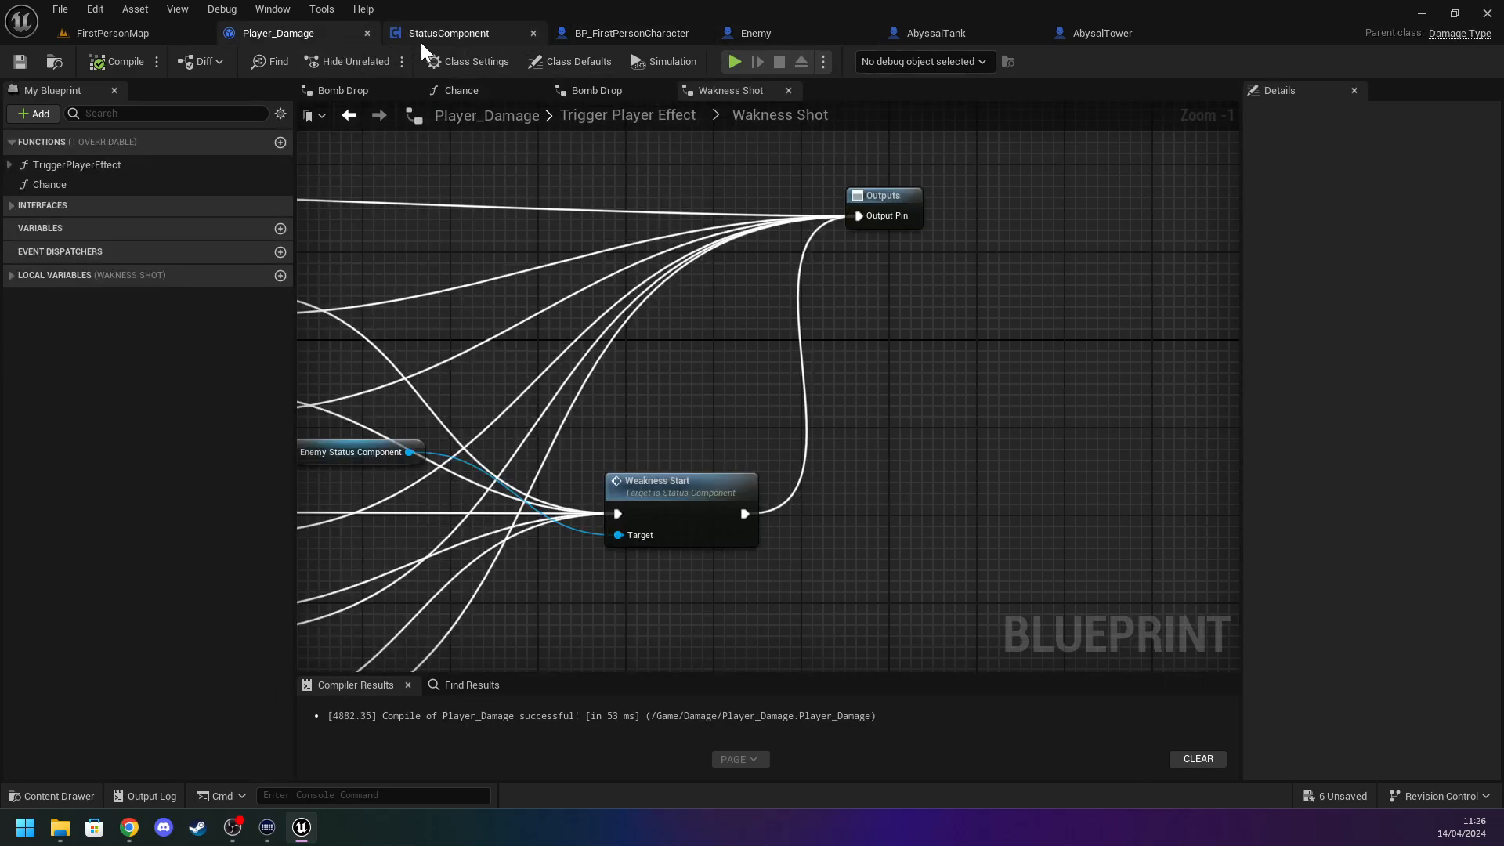
Review the WeaknessStart and Weaknessend logic in StatusComponent's Event Graph, including the Weakend branch and the Base Damage division.
left_click(421, 35)
right_click_drag(458, 179, 798, 191)
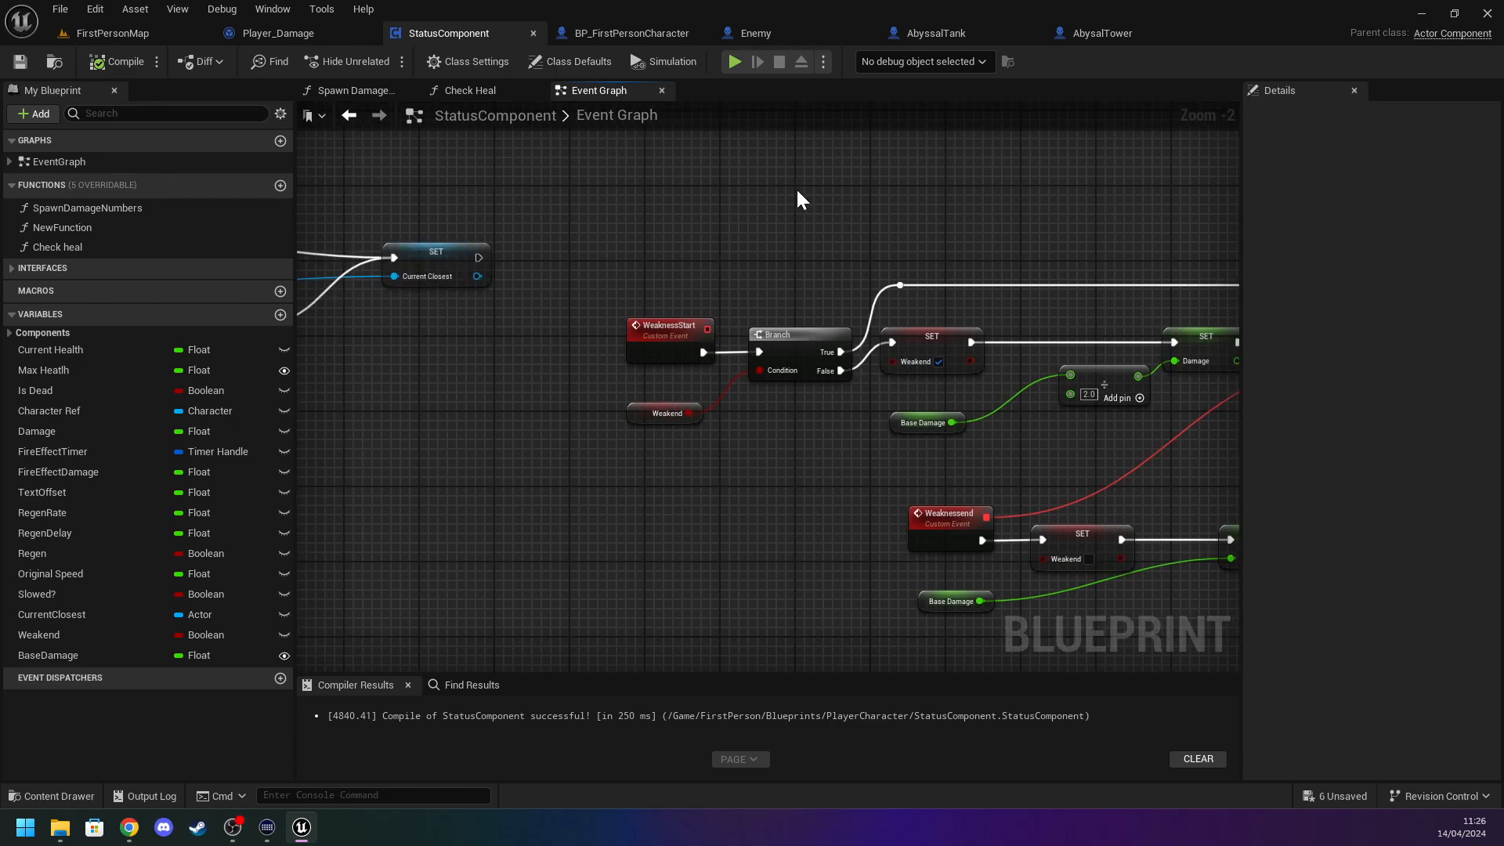
right_click_drag(755, 258, 623, 273)
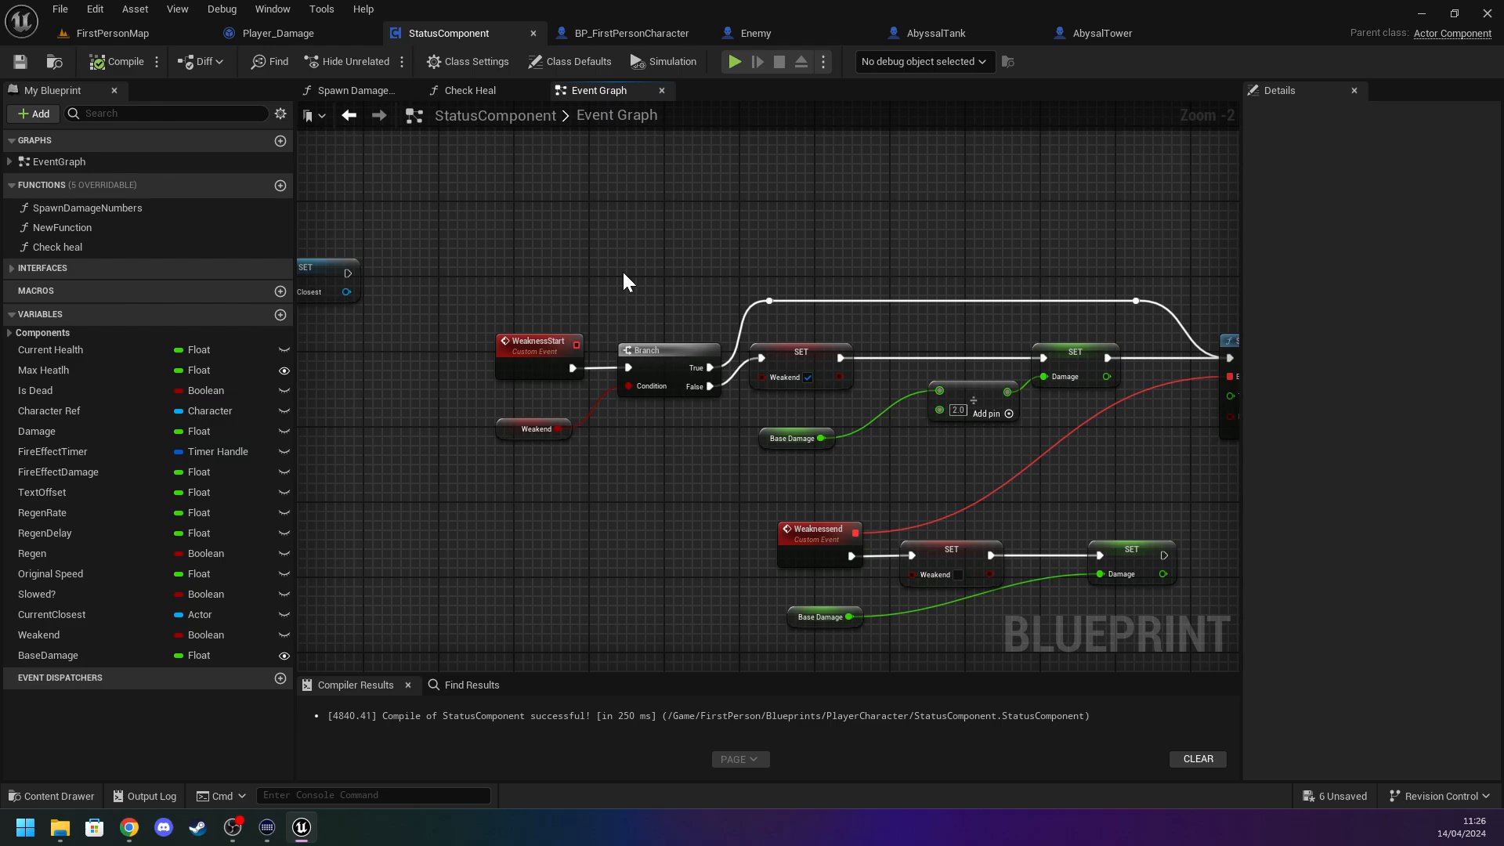
right_click_drag(436, 348, 617, 285)
scroll(932, 379, "down", 3)
scroll(994, 363, "up", 4)
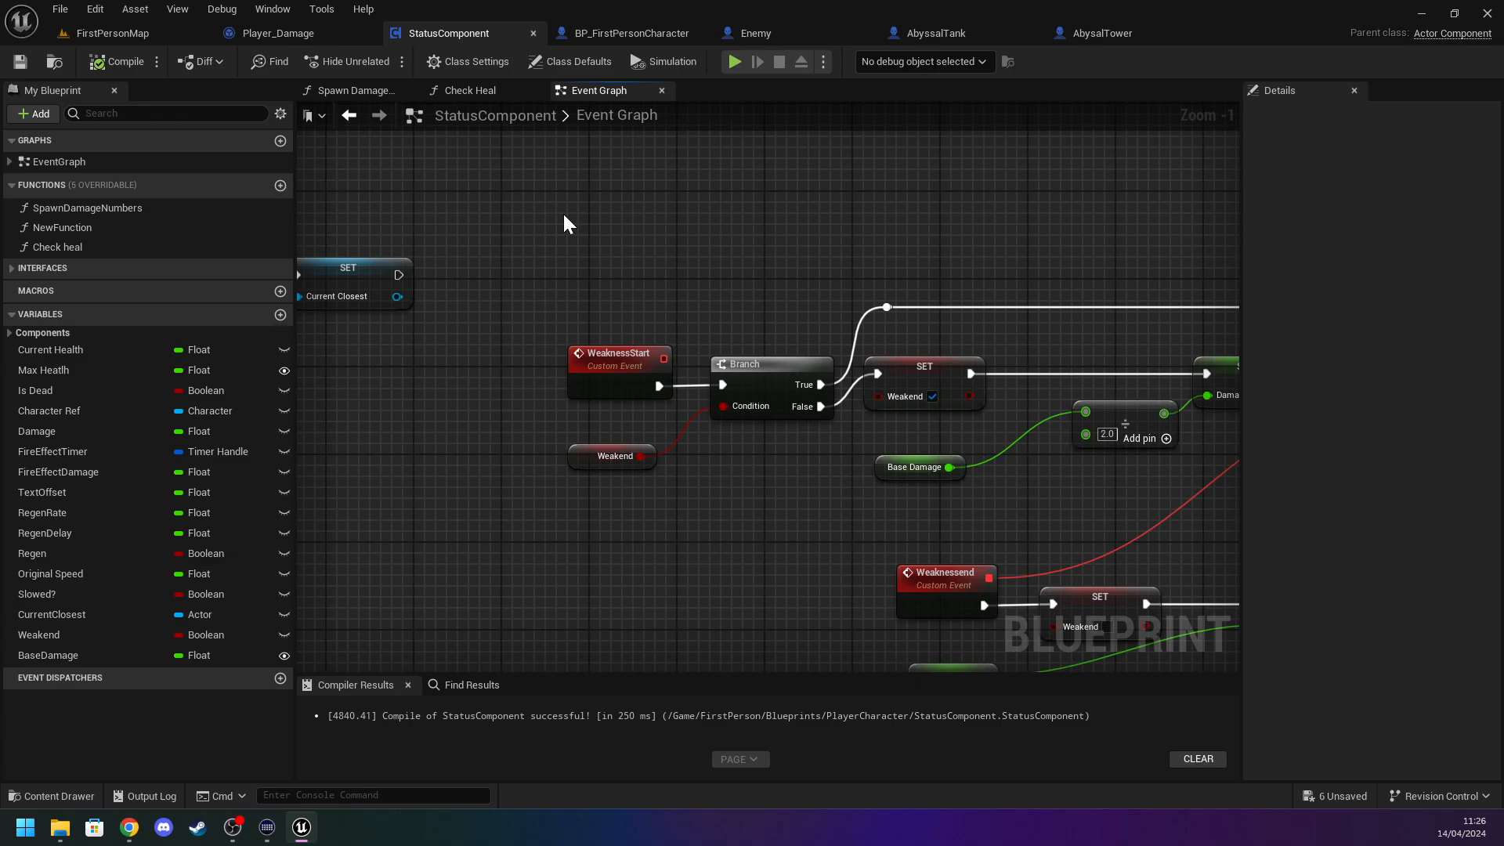
right_click_drag(764, 297, 526, 260)
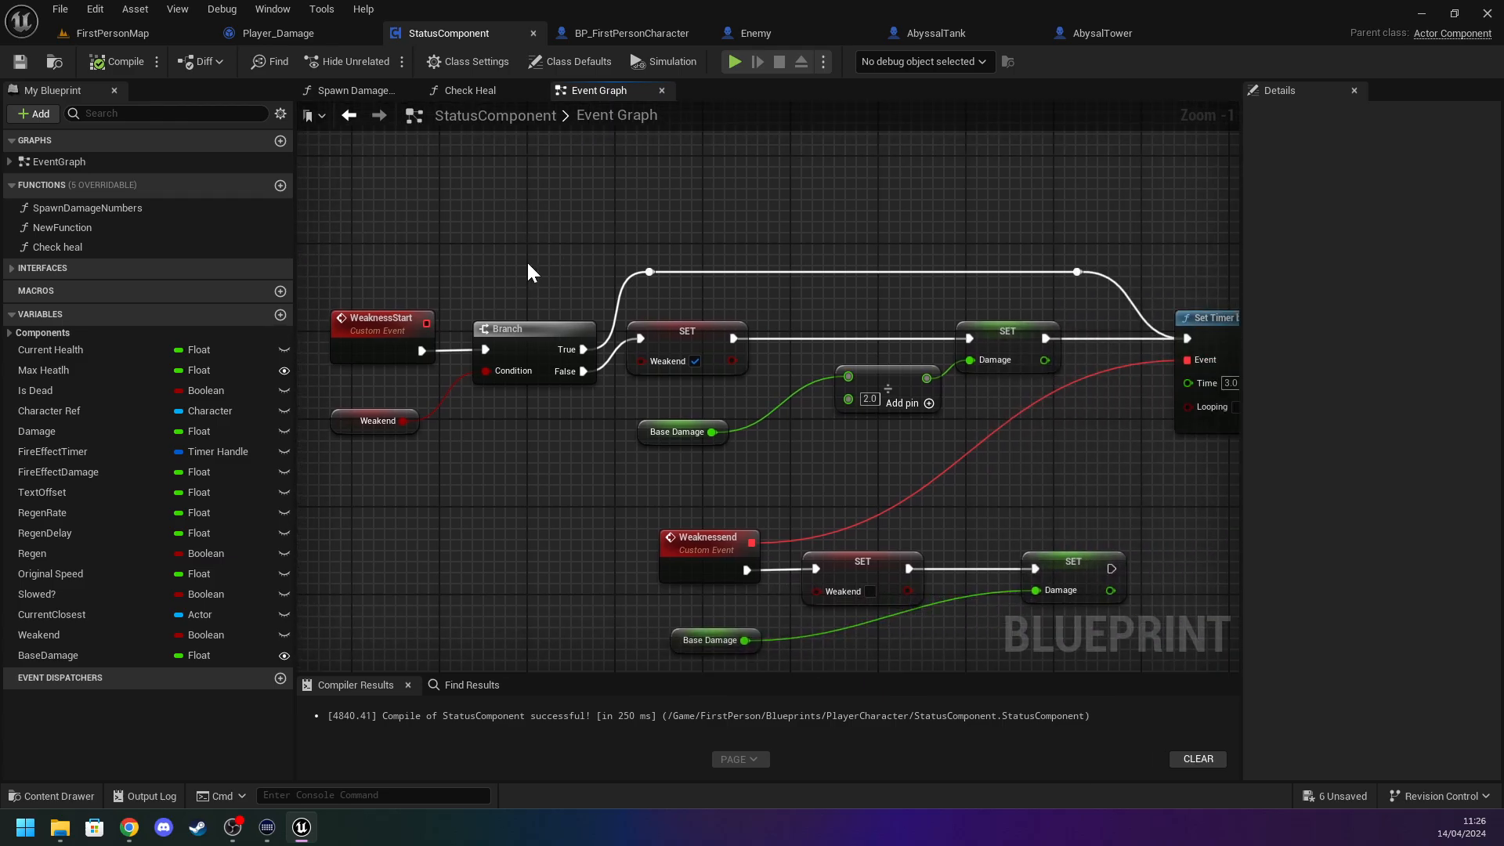
left_click(394, 328)
left_click(572, 275)
left_click(657, 337)
Connect the Give Points exec output to Spawn Damage Numbers in StatusComponent's Damage Taken chain, and reposition Give Points closer to that node.
right_click_drag(505, 479, 1184, 284)
scroll(1183, 283, "down", 7)
scroll(628, 571, "up", 4)
right_click_drag(627, 571, 597, 263)
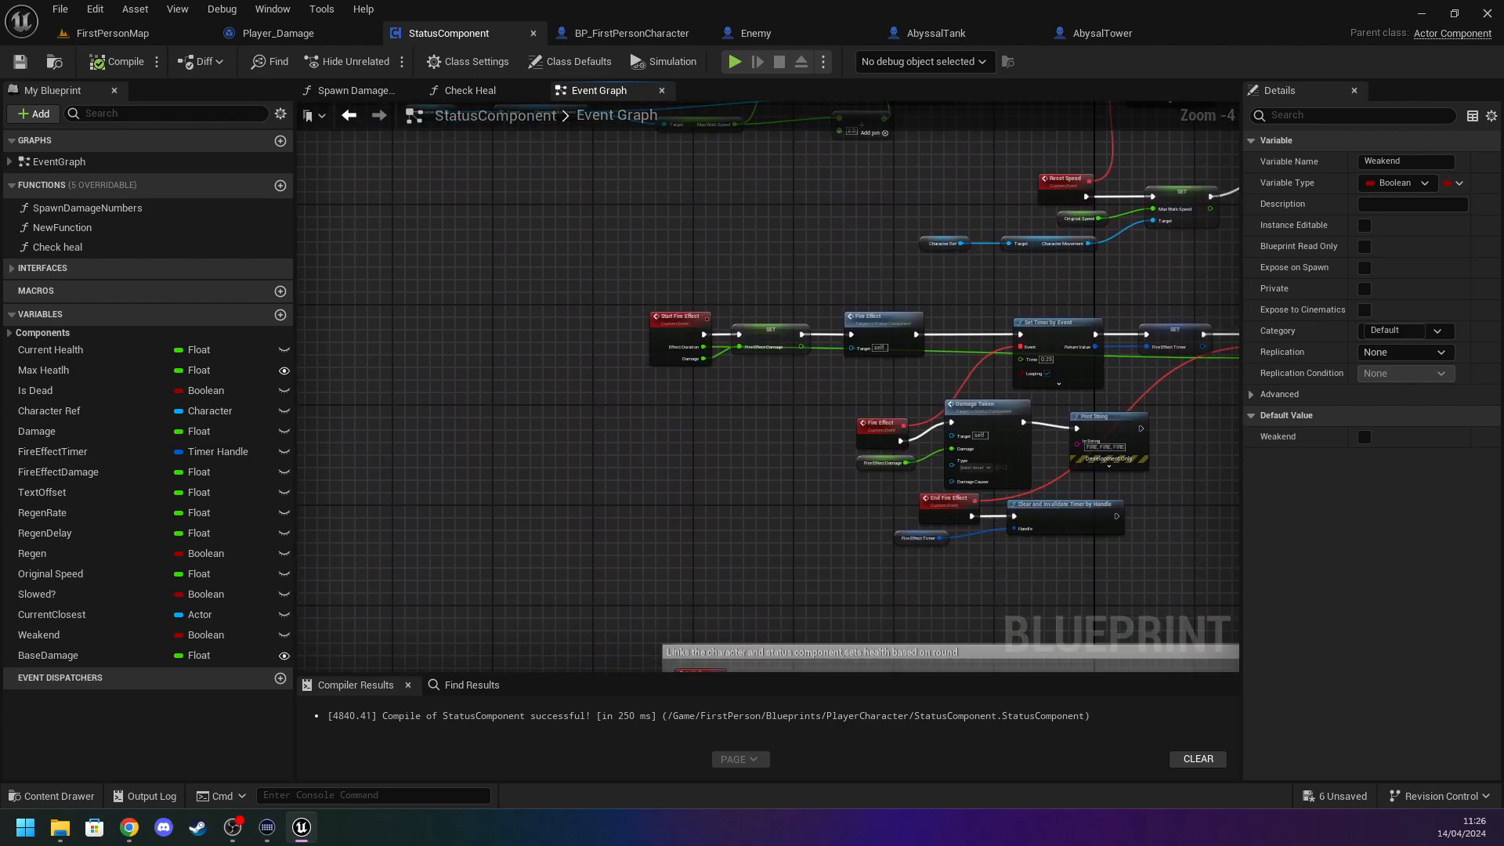
right_click_drag(705, 535, 648, 196)
scroll(769, 398, "up", 1)
right_click_drag(702, 503, 713, 260)
scroll(702, 302, "down", 5)
scroll(675, 392, "up", 4)
scroll(633, 365, "up", 3)
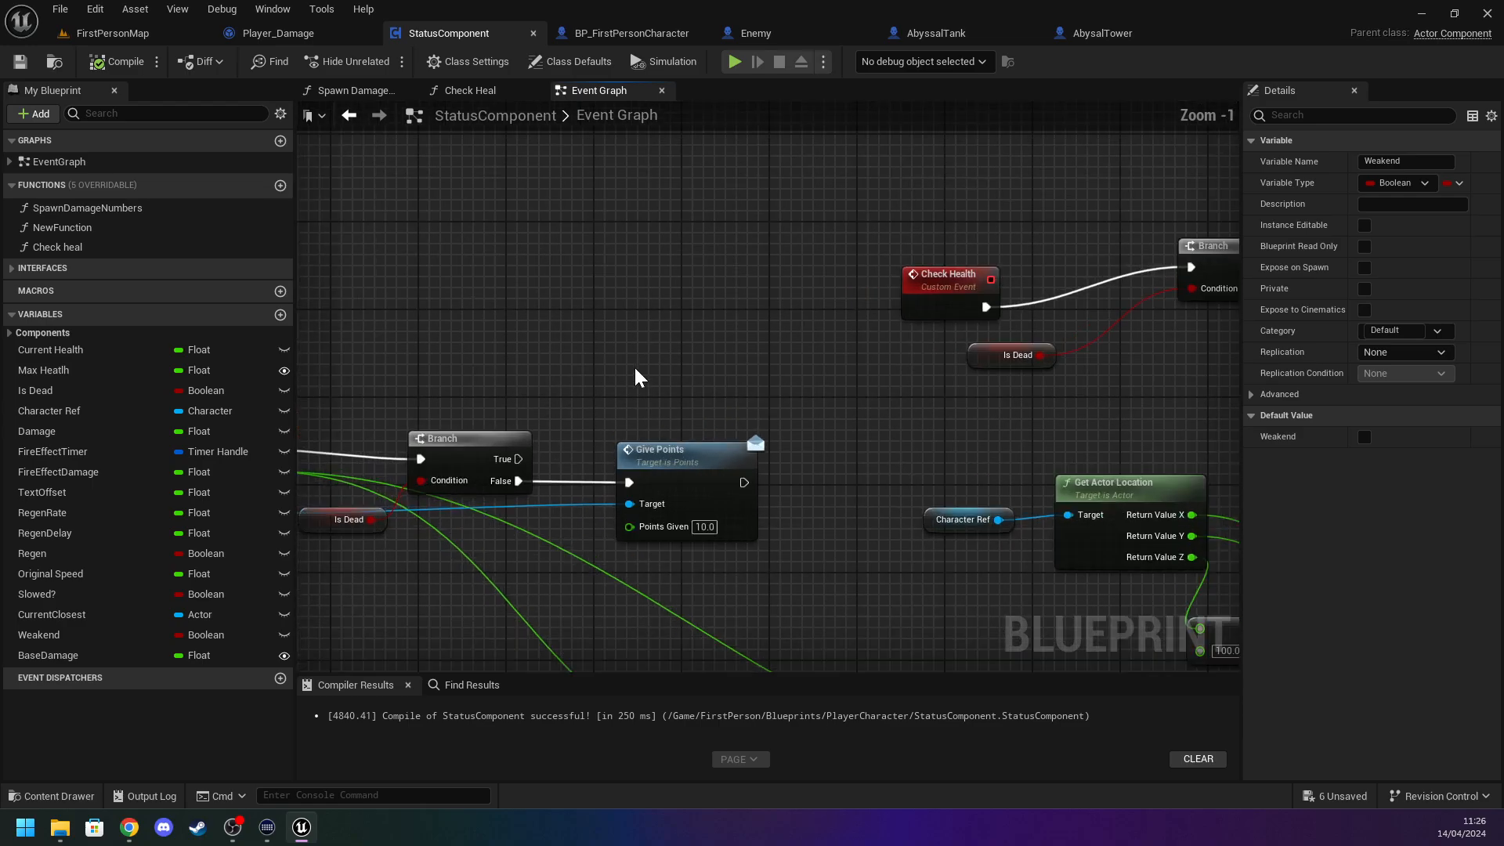
right_click_drag(672, 359, 730, 338)
right_click_drag(819, 318, 404, 207)
scroll(684, 322, "down", 1)
right_click_drag(684, 323, 580, 395)
left_click_drag(436, 361, 1027, 465)
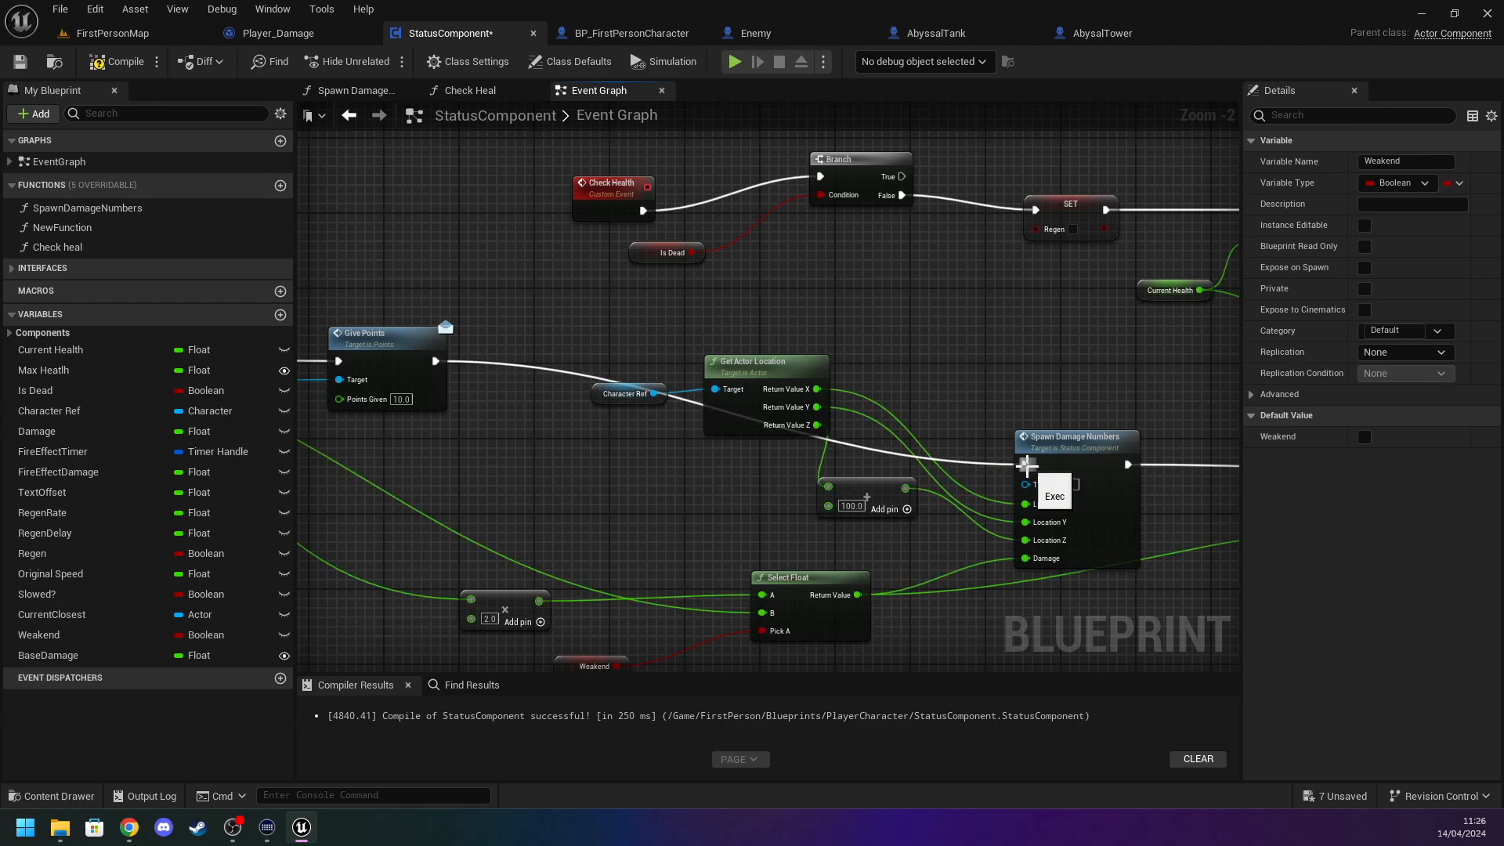
left_click(499, 489)
left_click_drag(406, 340, 546, 426)
left_click(477, 361)
Trace the Damage Taken chain from its Branch through Select Float and Spawn Damage Numbers to Check Health.
right_click_drag(447, 377, 779, 449)
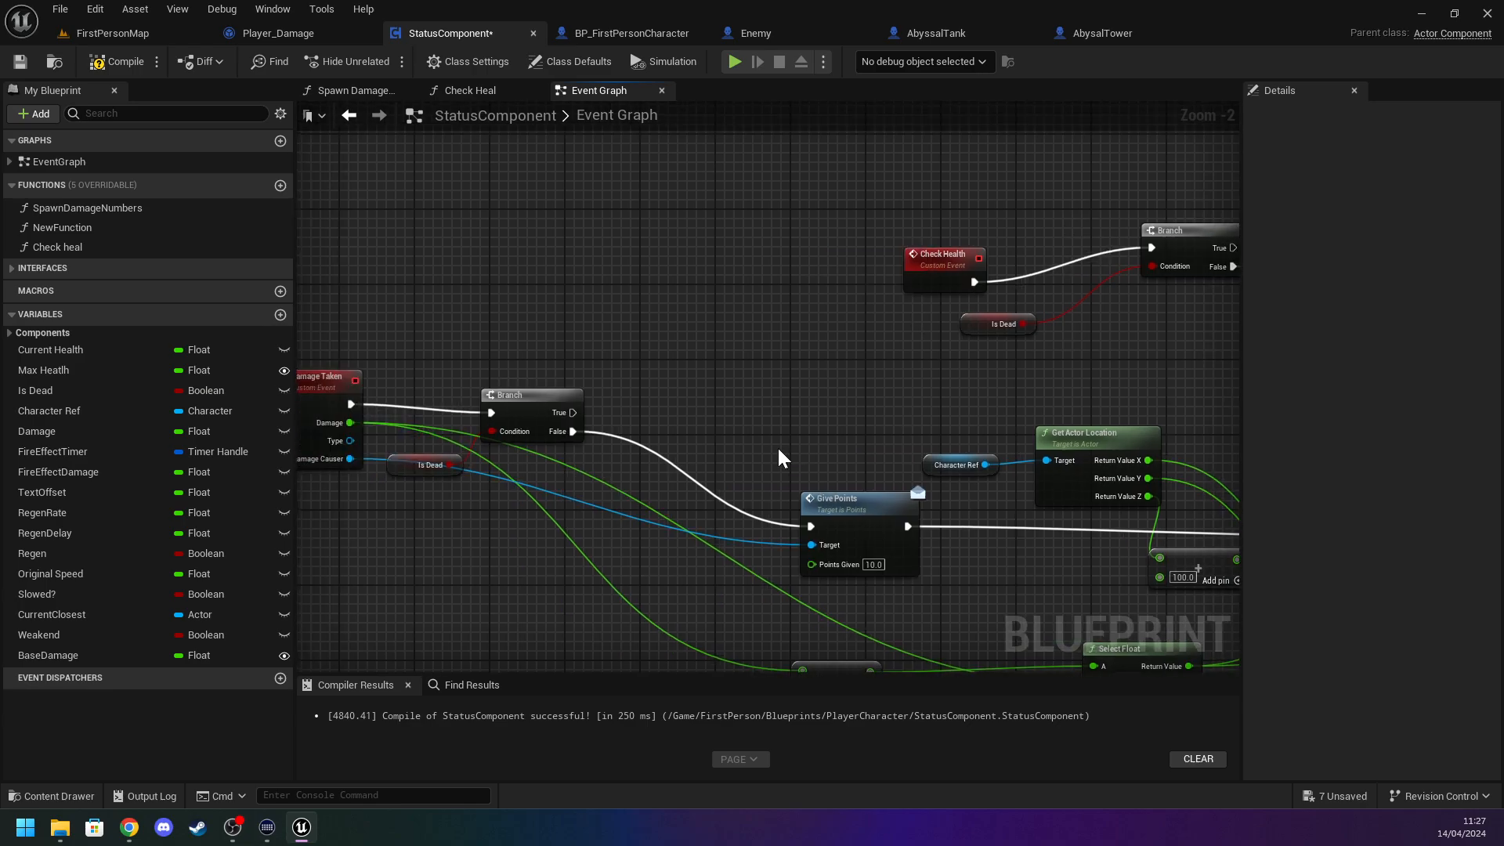
right_click_drag(578, 269, 576, 270)
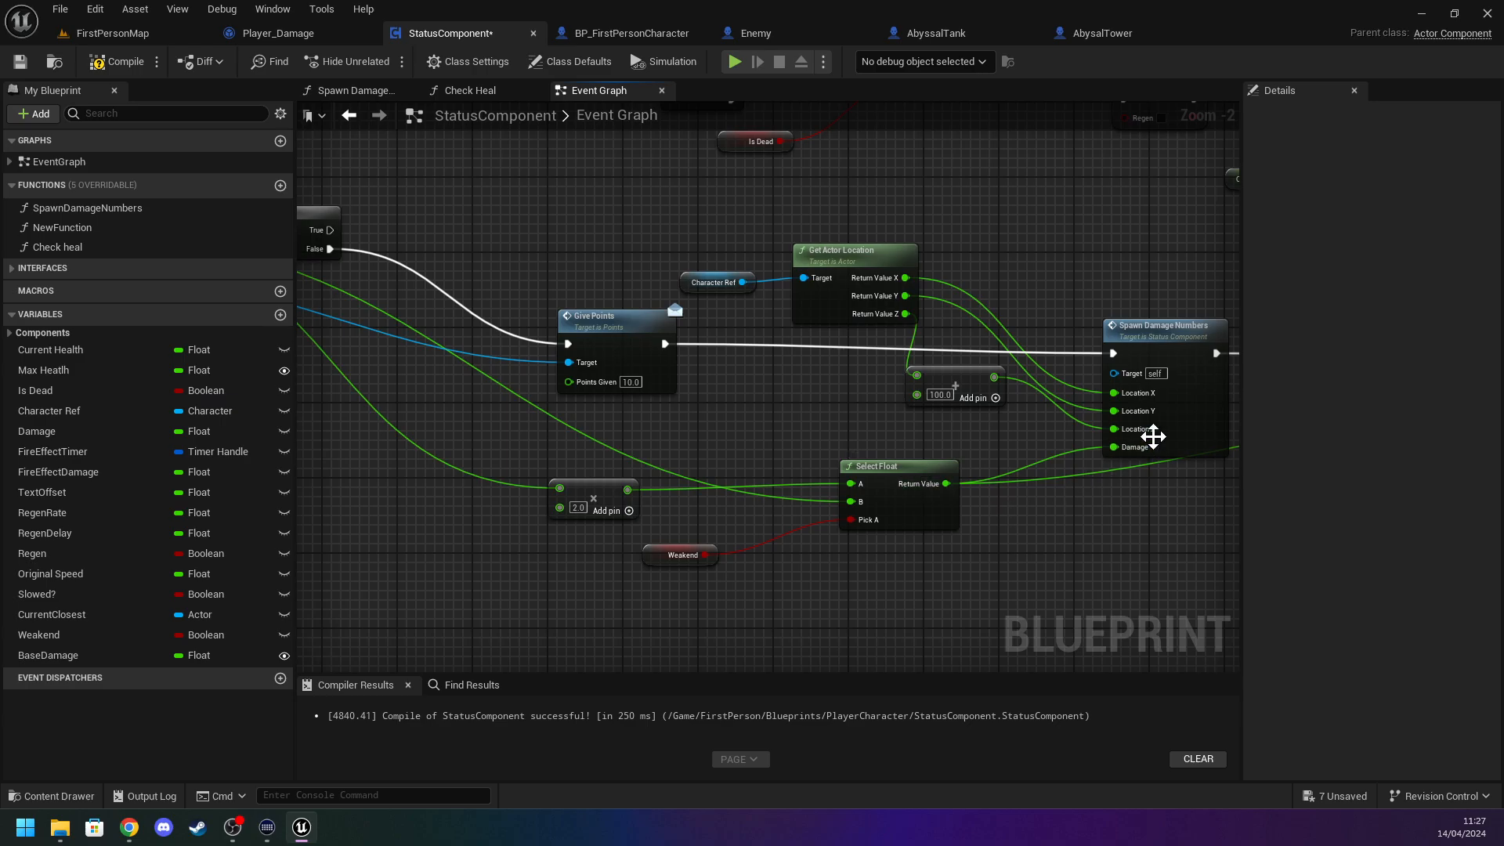
mouse_move(1182, 510)
right_mouse_down()
mouse_move(779, 598)
mouse_move(306, 611)
right_mouse_up()
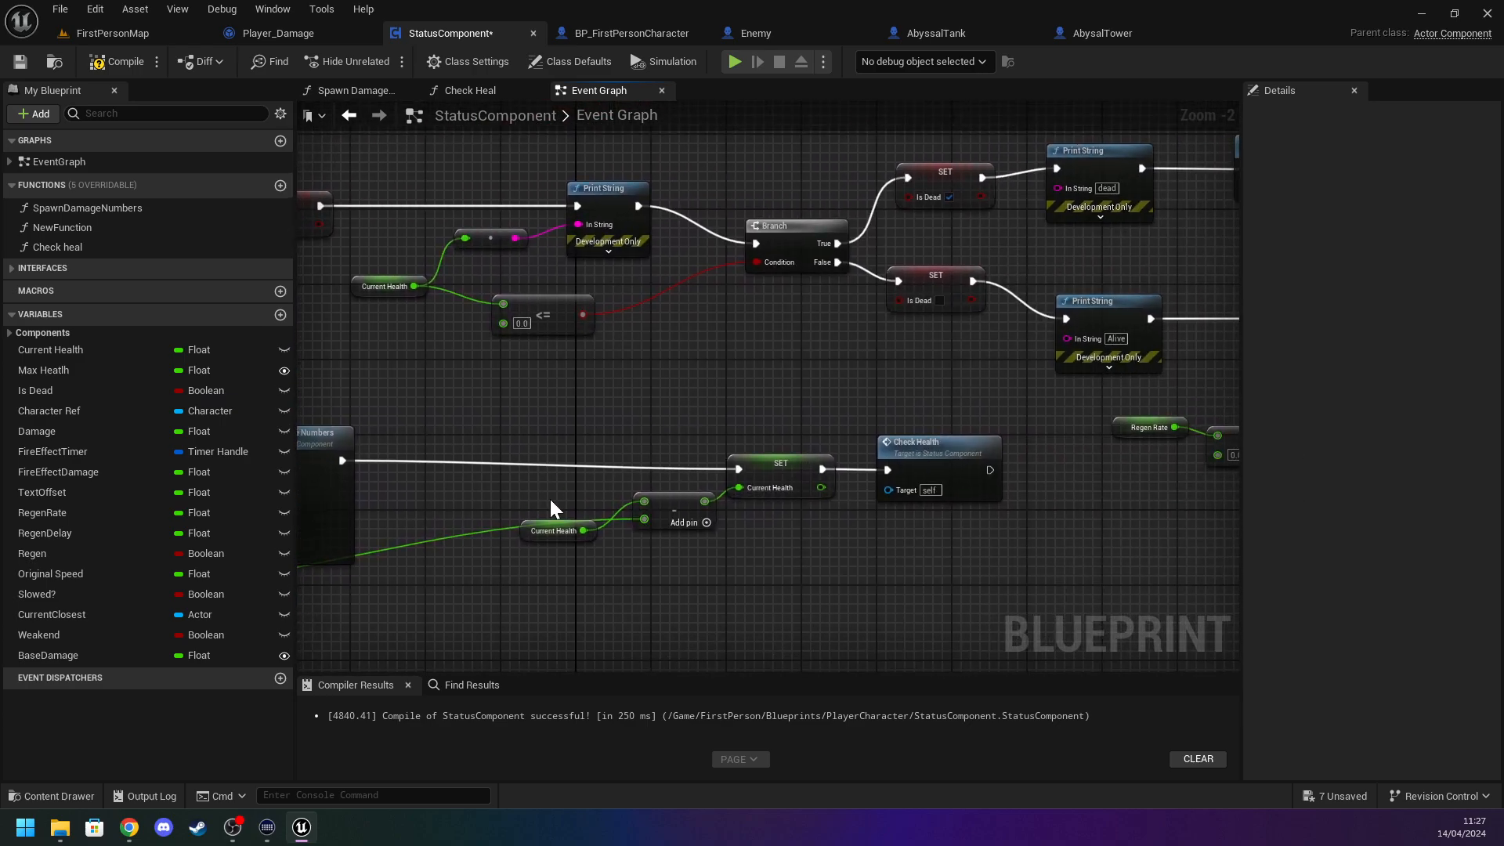
right_click(410, 598)
right_click_drag(774, 396, 595, 670)
right_click_drag(689, 486, 1147, 247)
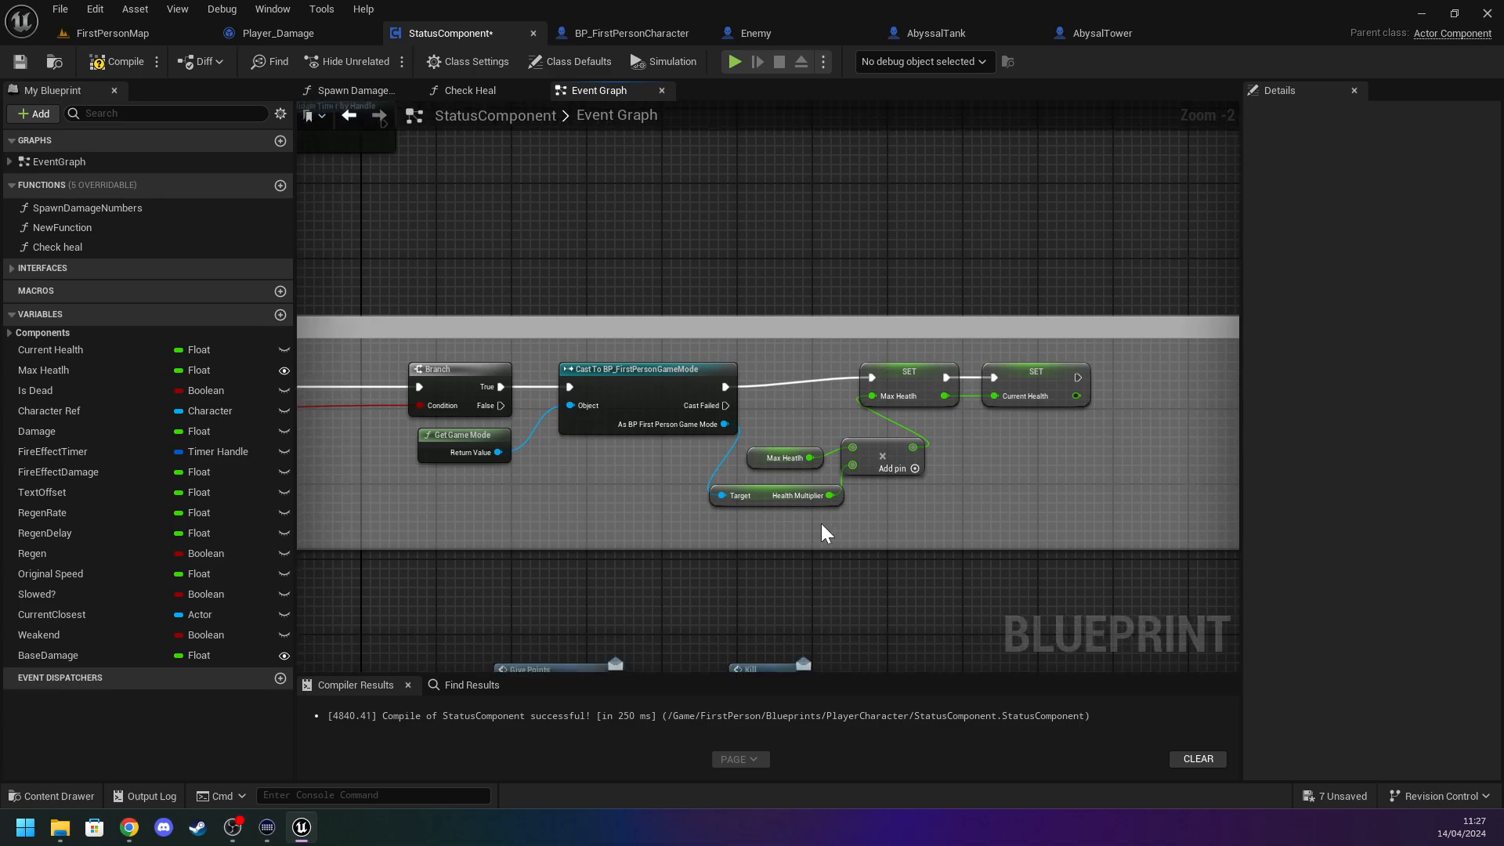
Recheck the WeaknessStart flow through Set Timer by Event and the Weaknessend flow that restores Damage from Base Damage.
scroll(821, 532, "down", 4)
scroll(1007, 195, "up", 2)
right_click_drag(1008, 195, 742, 430)
scroll(732, 520, "up", 4)
scroll(824, 290, "down", 5)
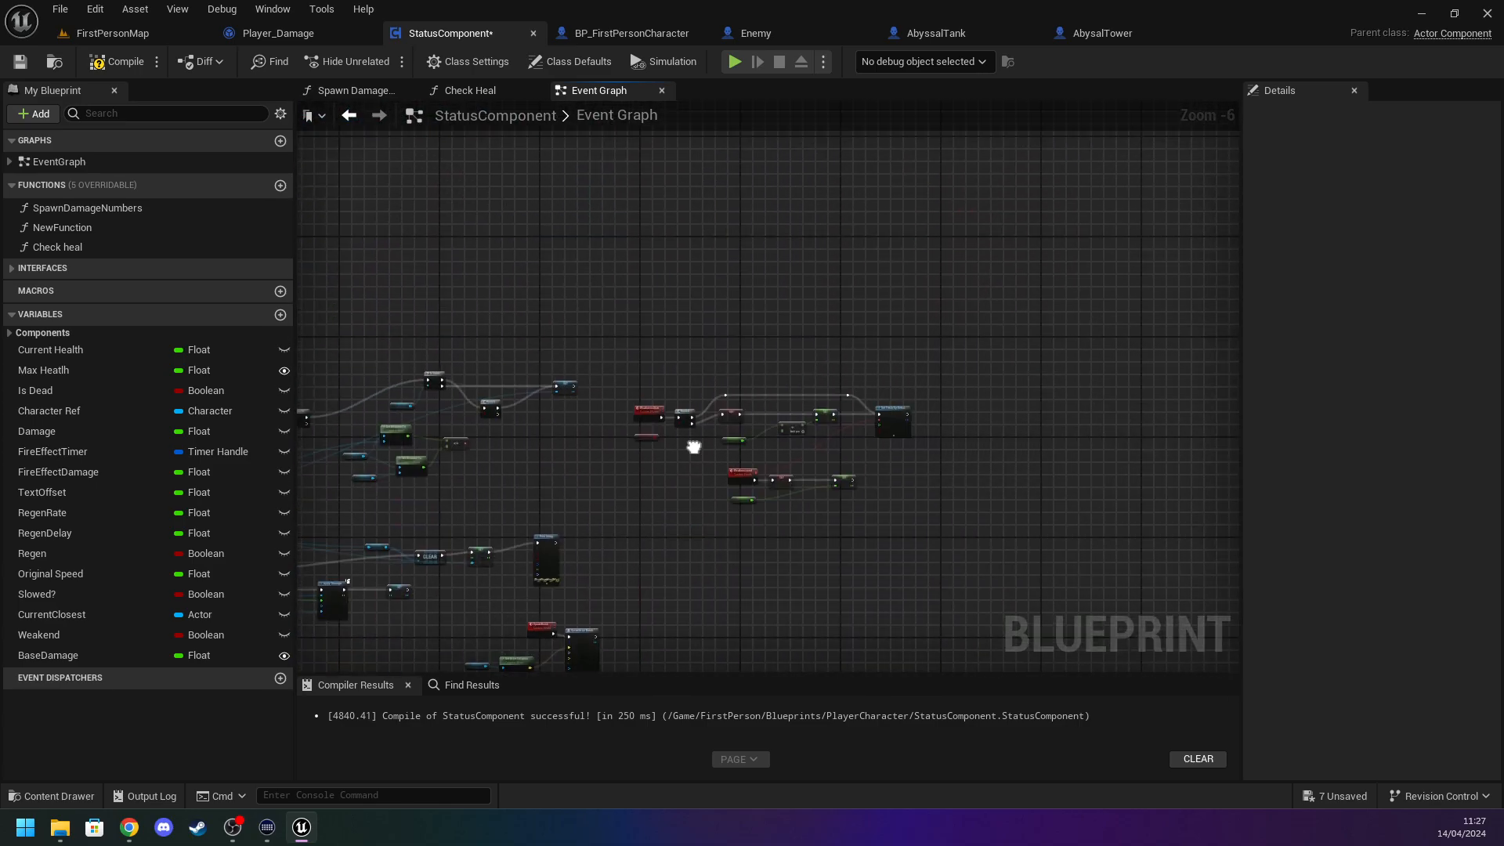
scroll(600, 562, "up", 5)
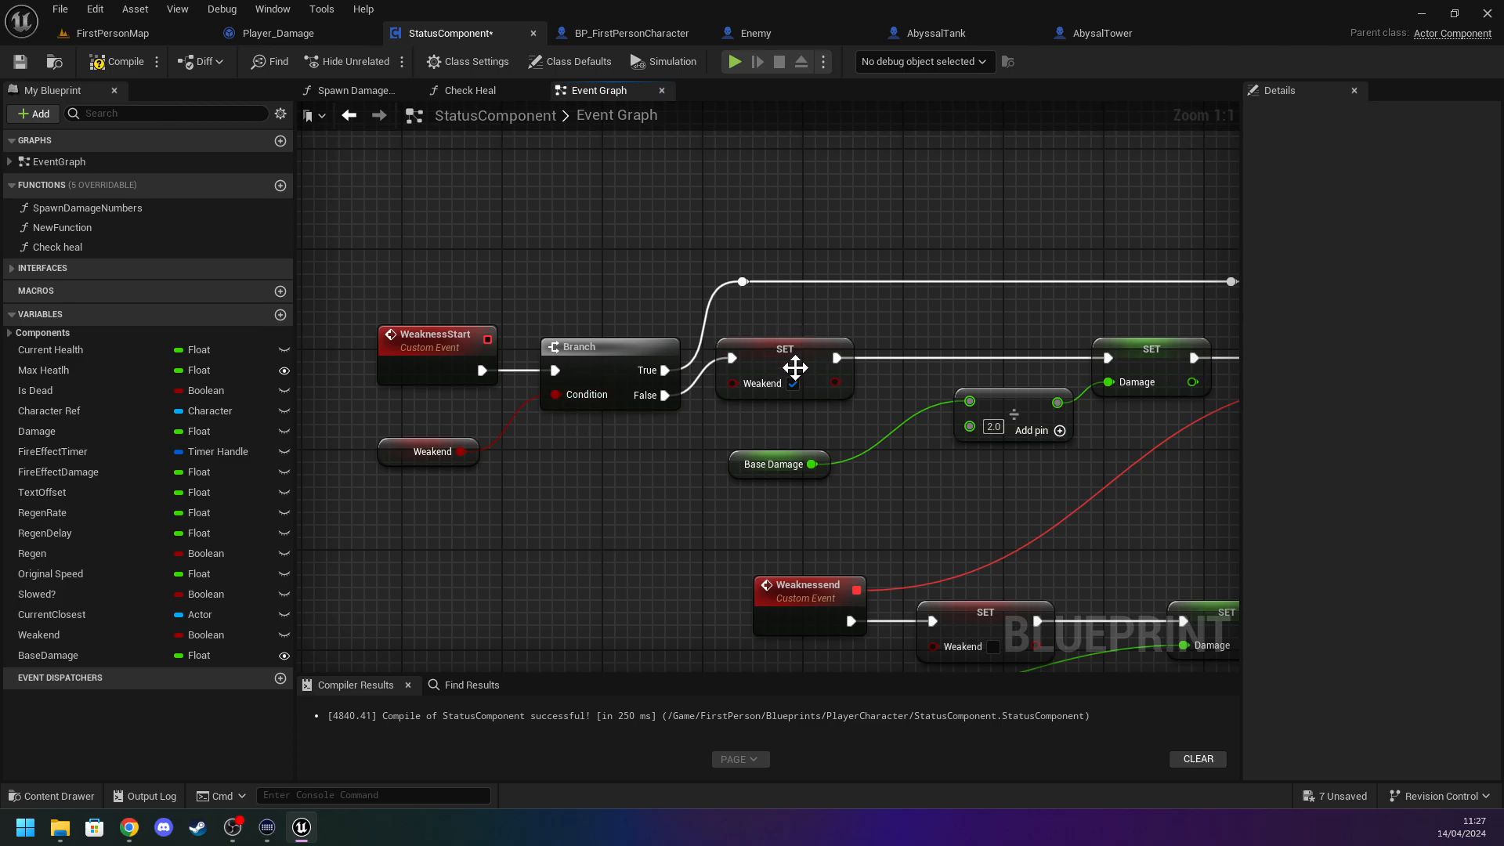
right_click_drag(864, 327, 631, 321)
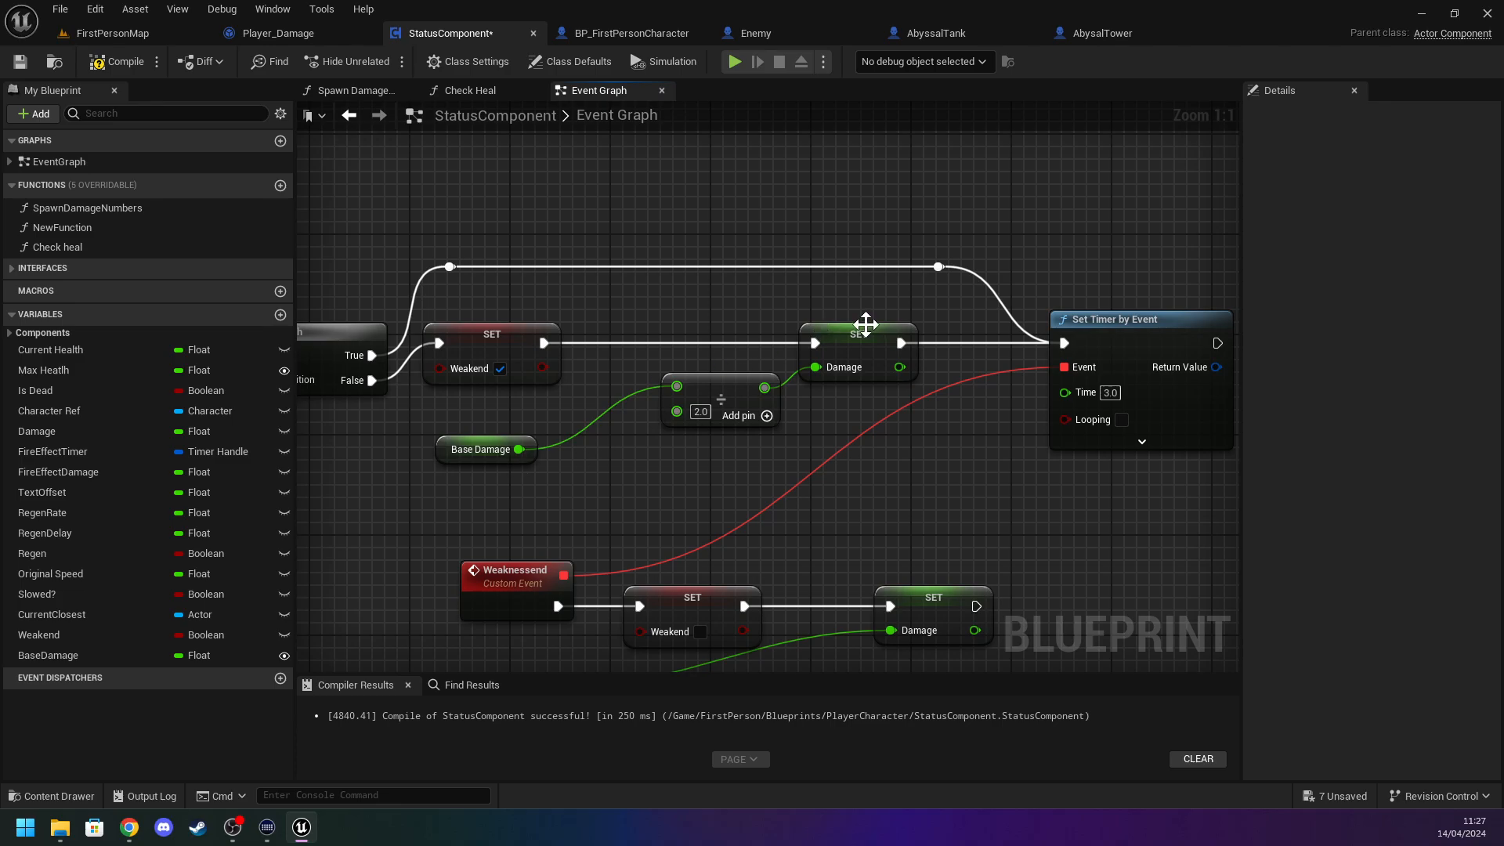
right_click_drag(792, 463, 757, 354)
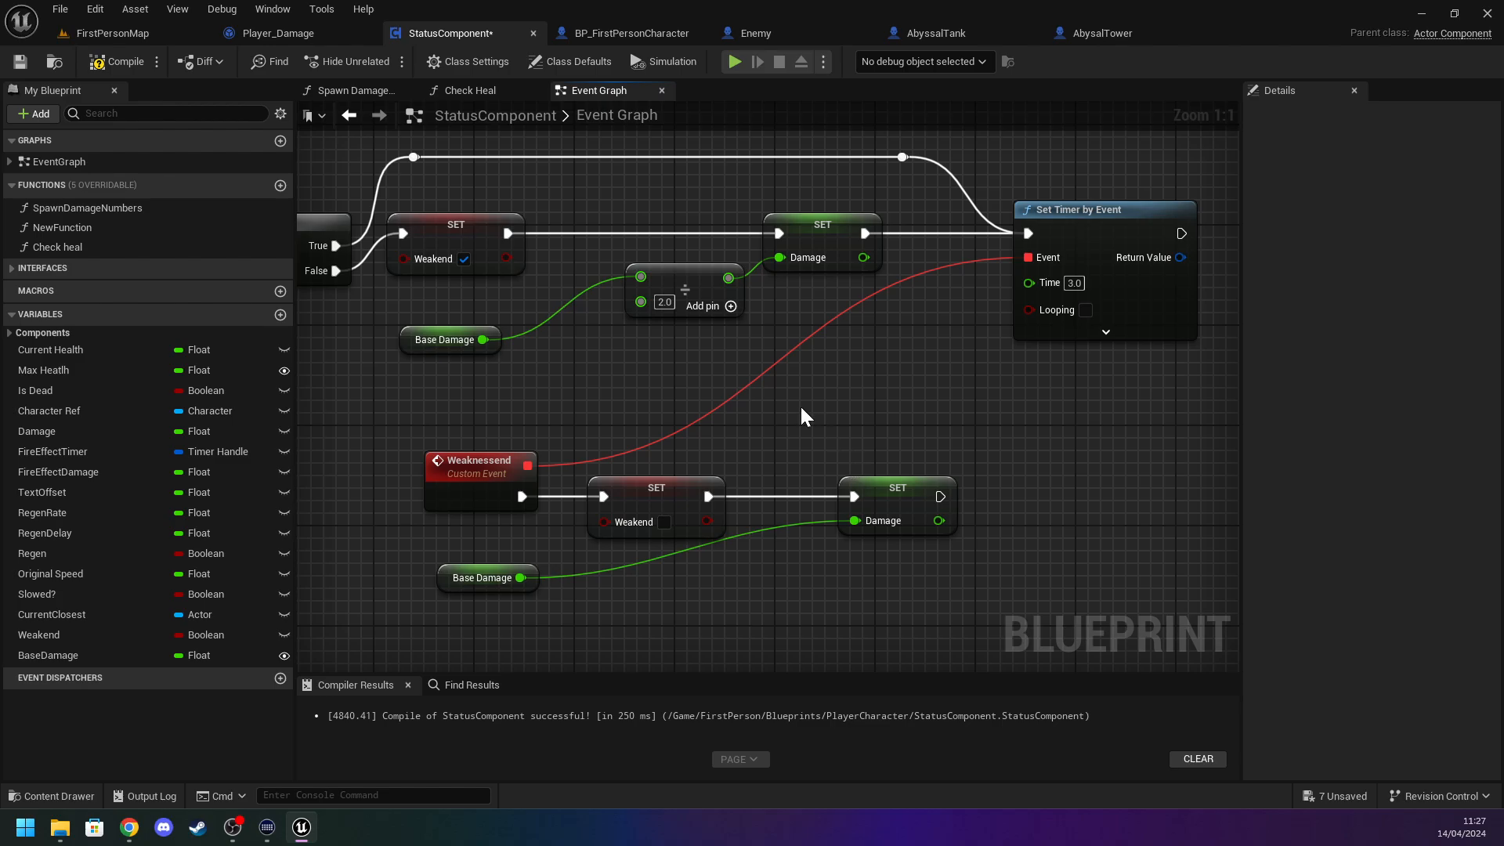
Compile and save the StatusComponent blueprint.
scroll(697, 376, "down", 4)
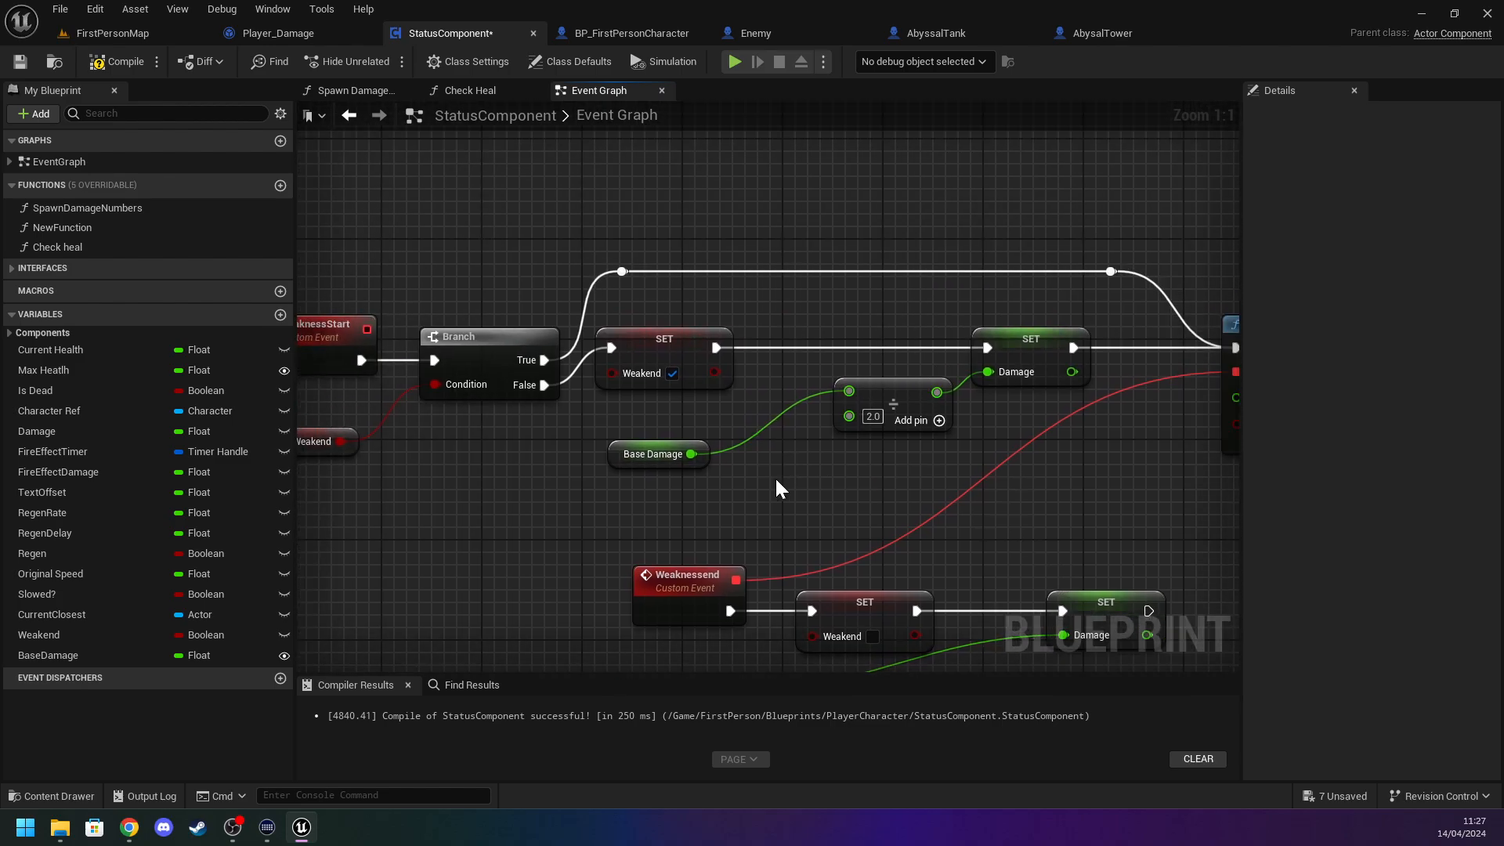
scroll(779, 489, "down", 3)
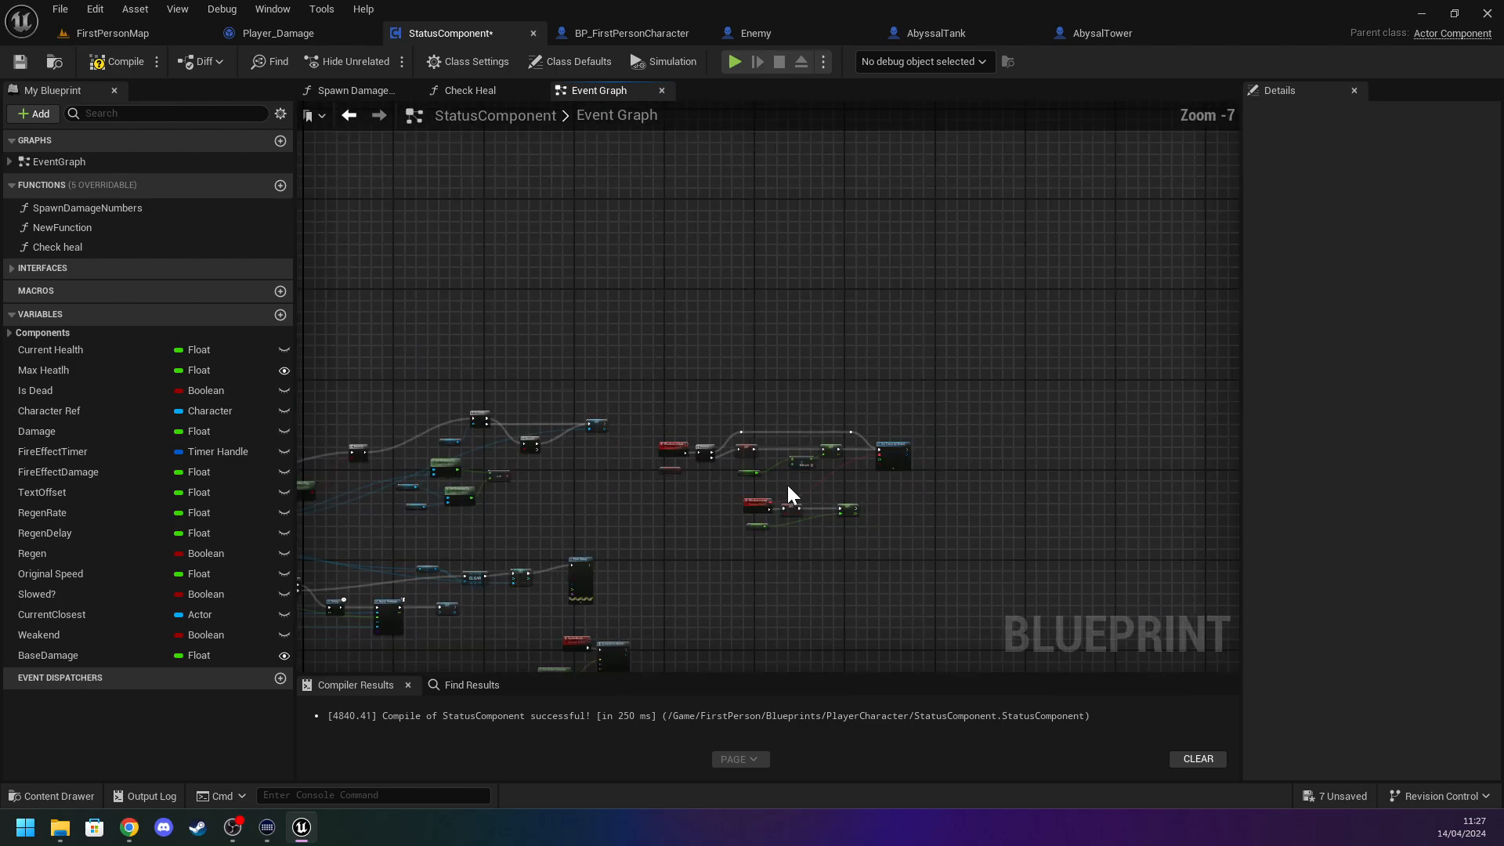
left_click(114, 61)
left_click(21, 62)
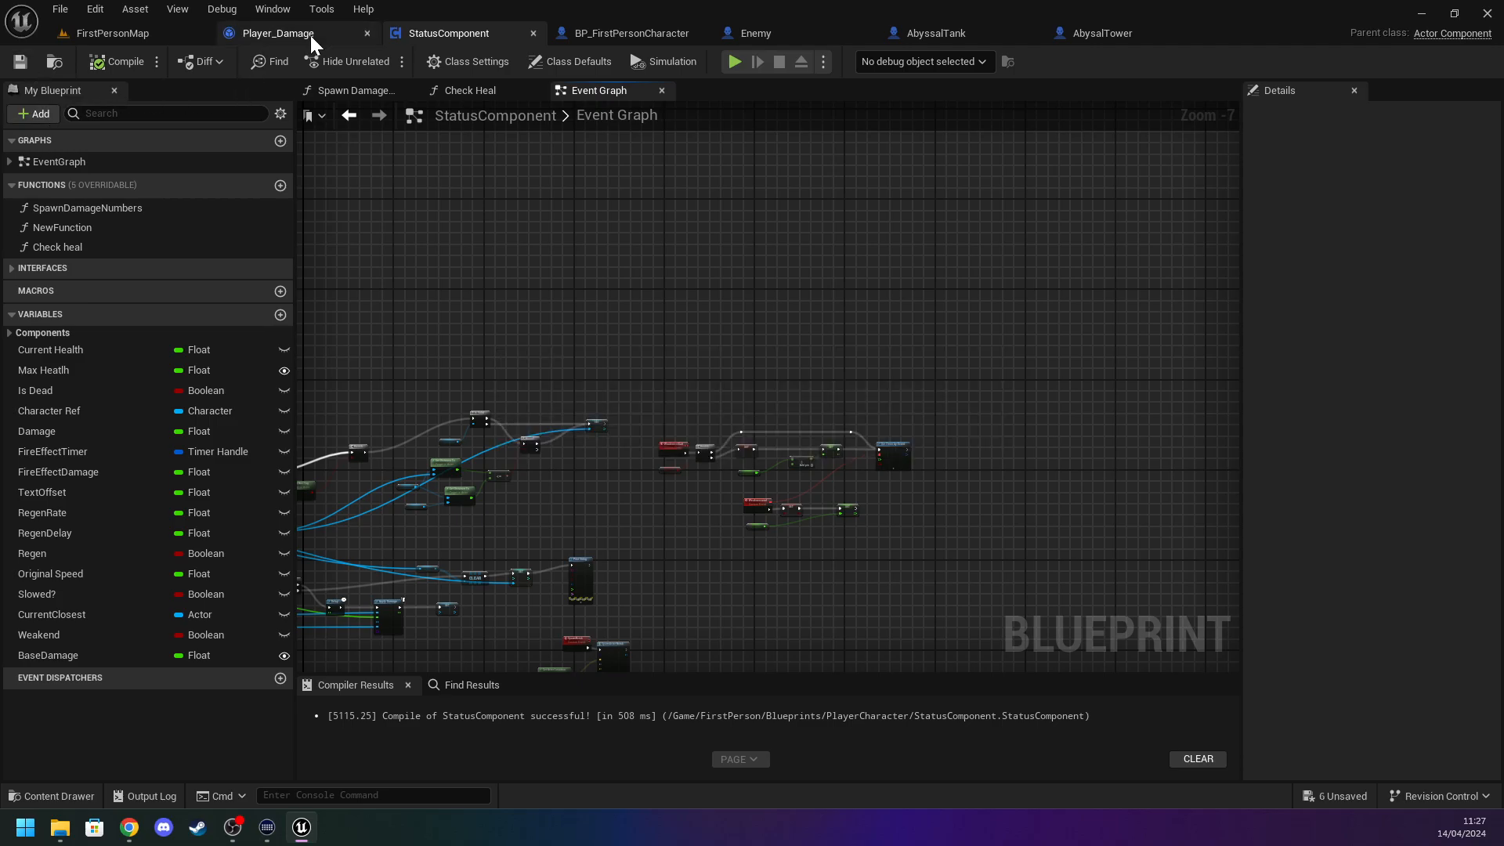
Look over the open Player_Damage, StatusComponent, BP_FirstPersonCharacter, Enemy, AbyssalTank and AbysalTower blueprints.
left_click(333, 34)
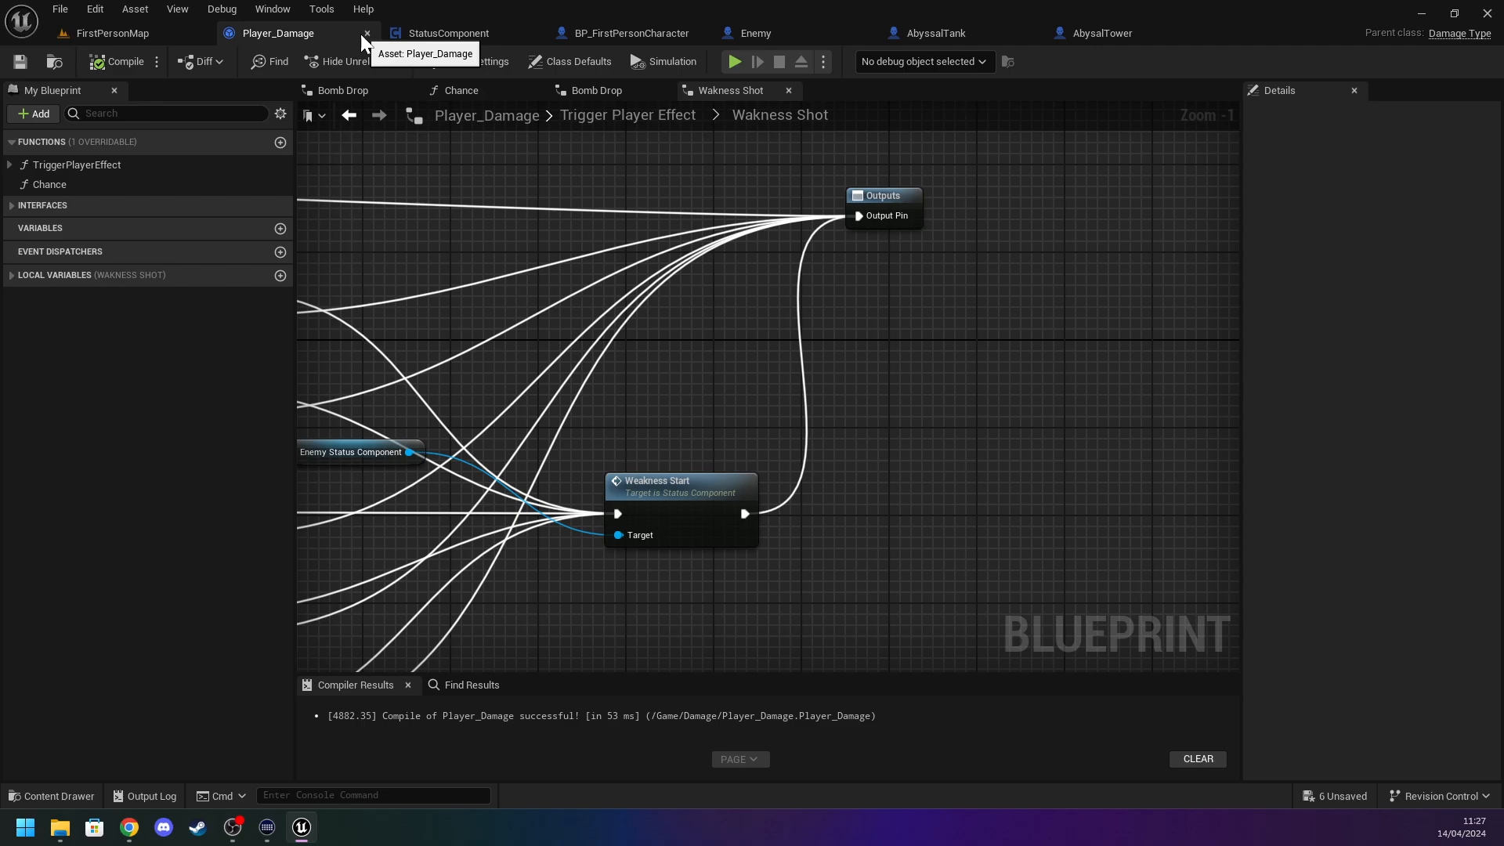
left_click(404, 32)
left_click(332, 35)
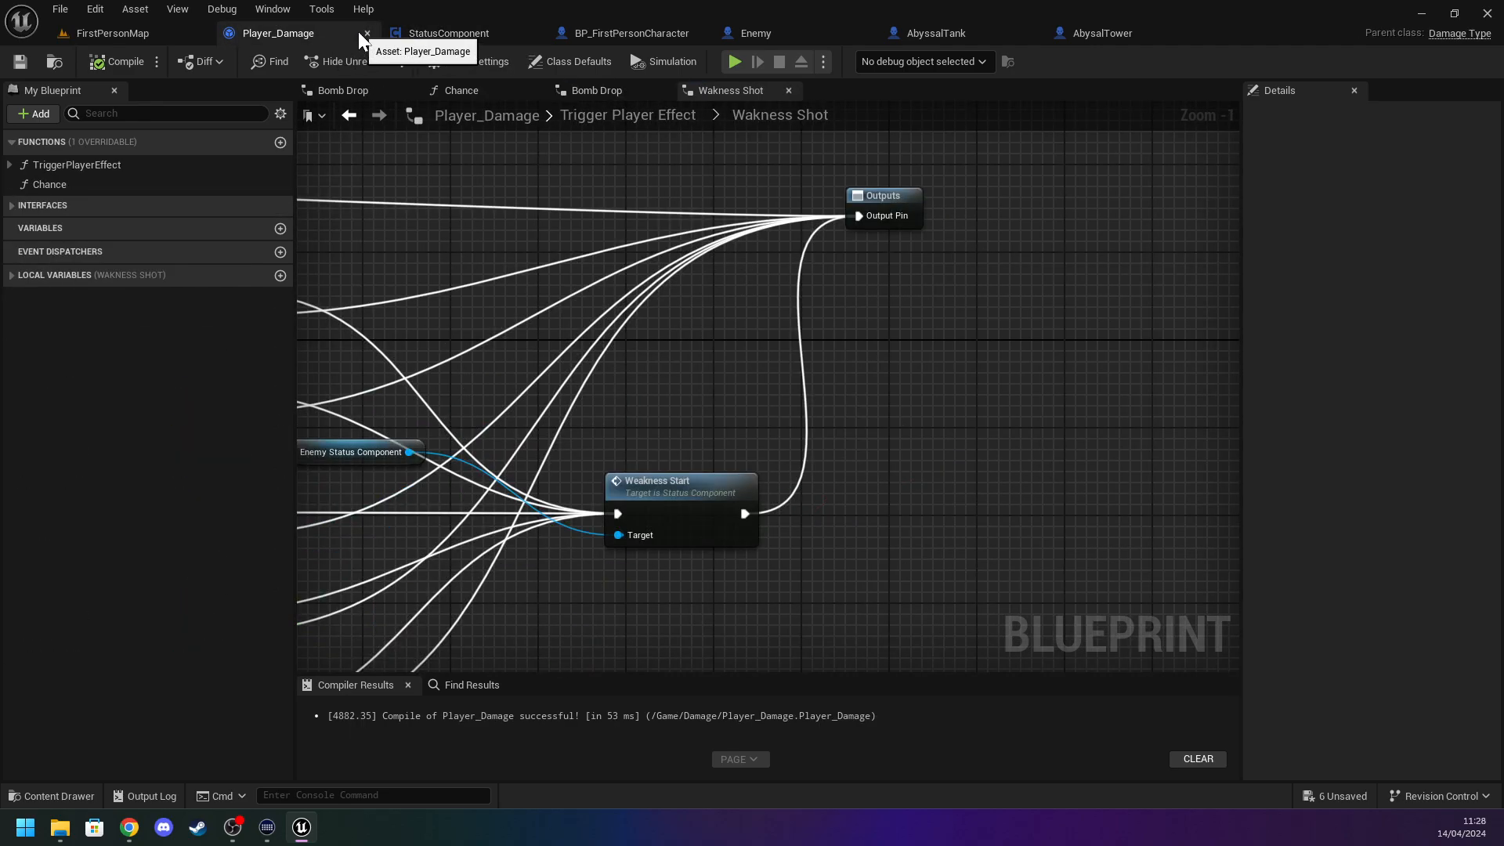
left_click(472, 36)
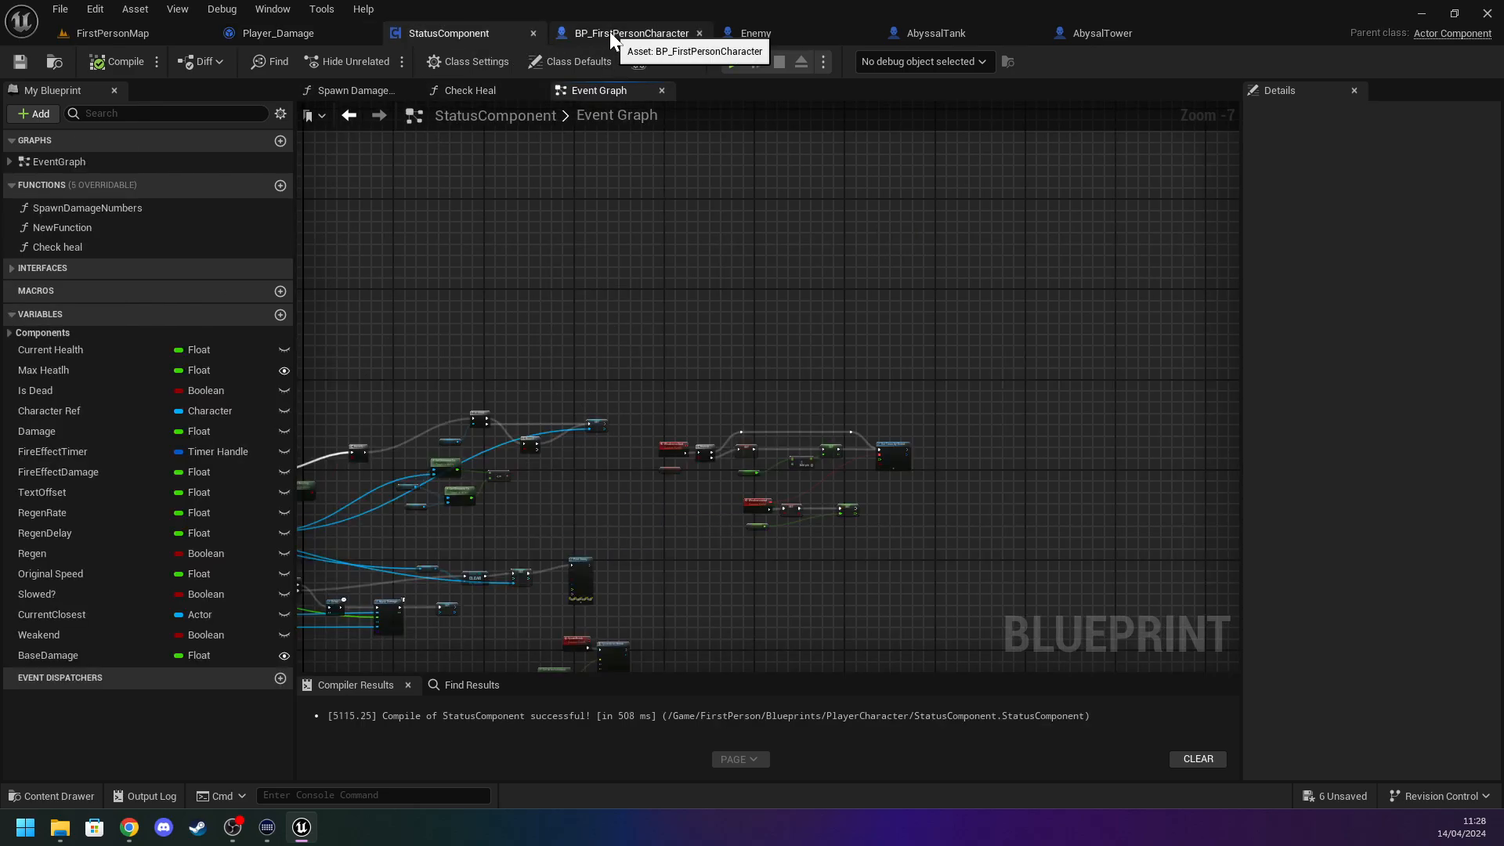
left_click(609, 32)
left_click(483, 39)
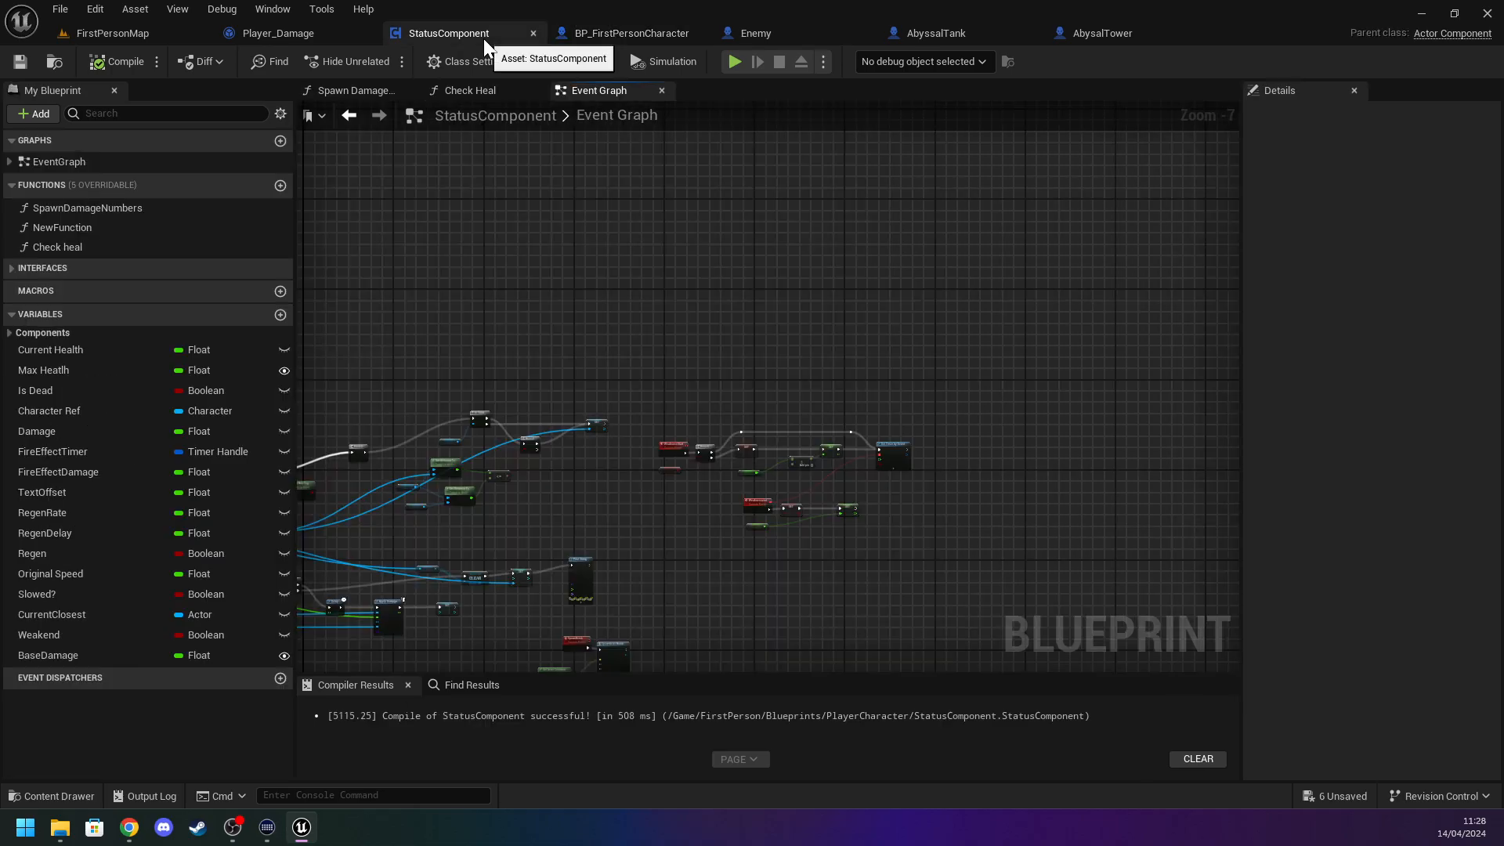
left_click(627, 33)
left_click(767, 41)
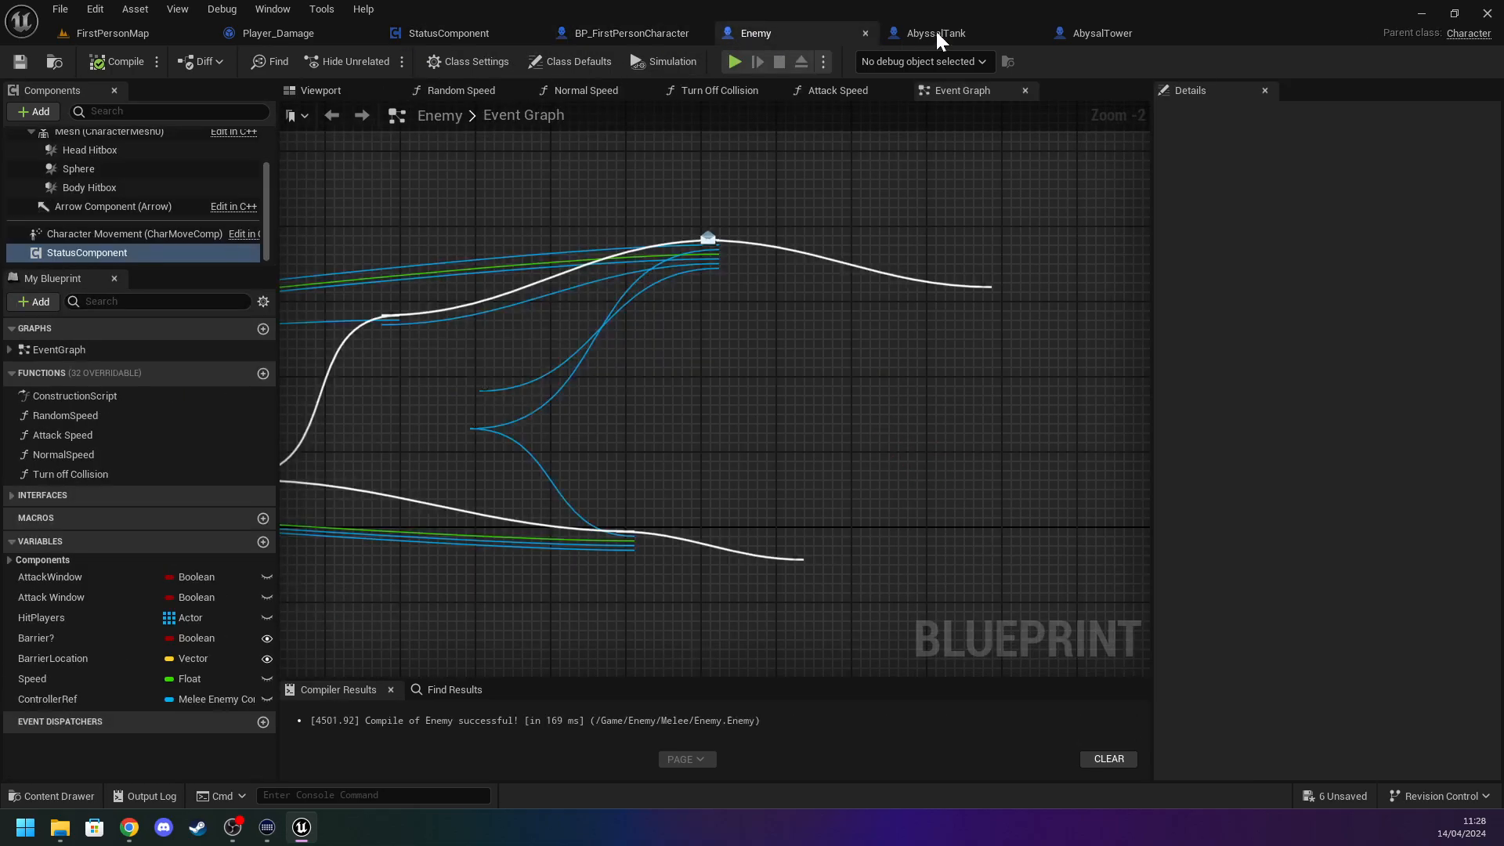
left_click(936, 32)
left_click(1065, 29)
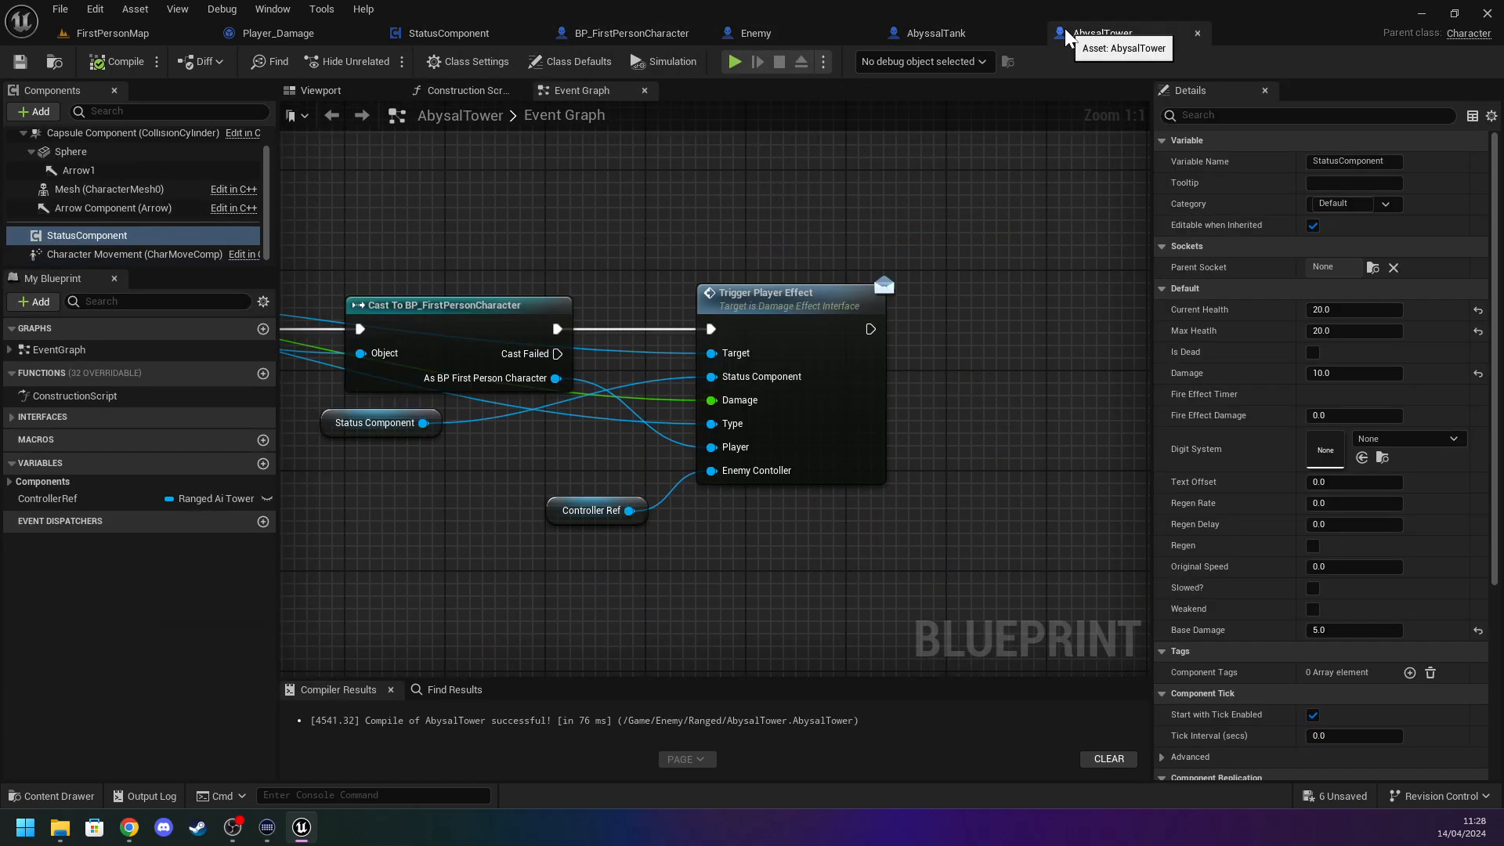
left_click(1010, 31)
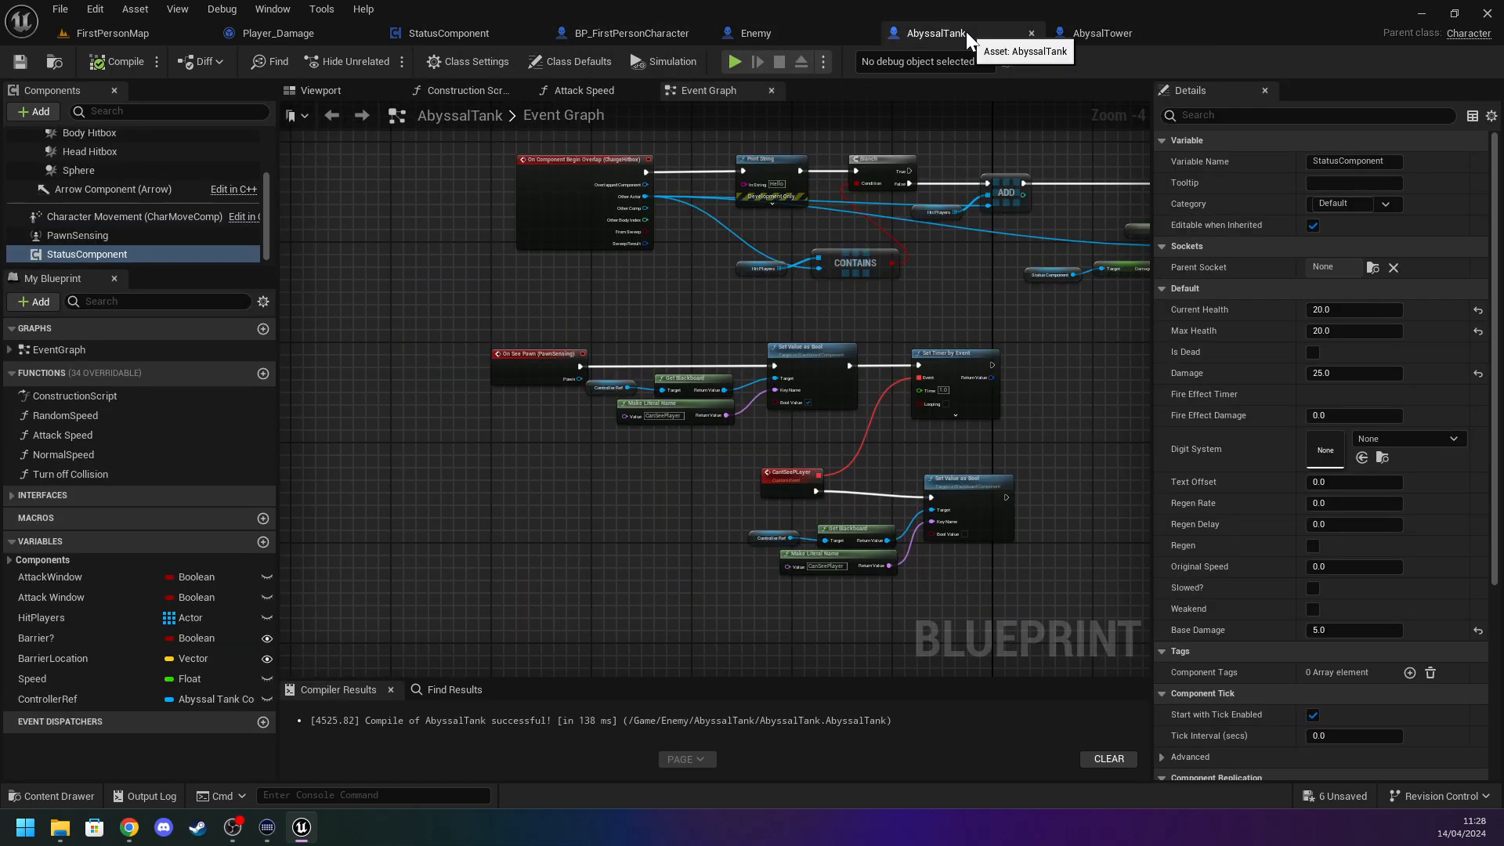
Inspect the enemies placed on the arena floor in FirstPersonMap.
left_click(114, 32)
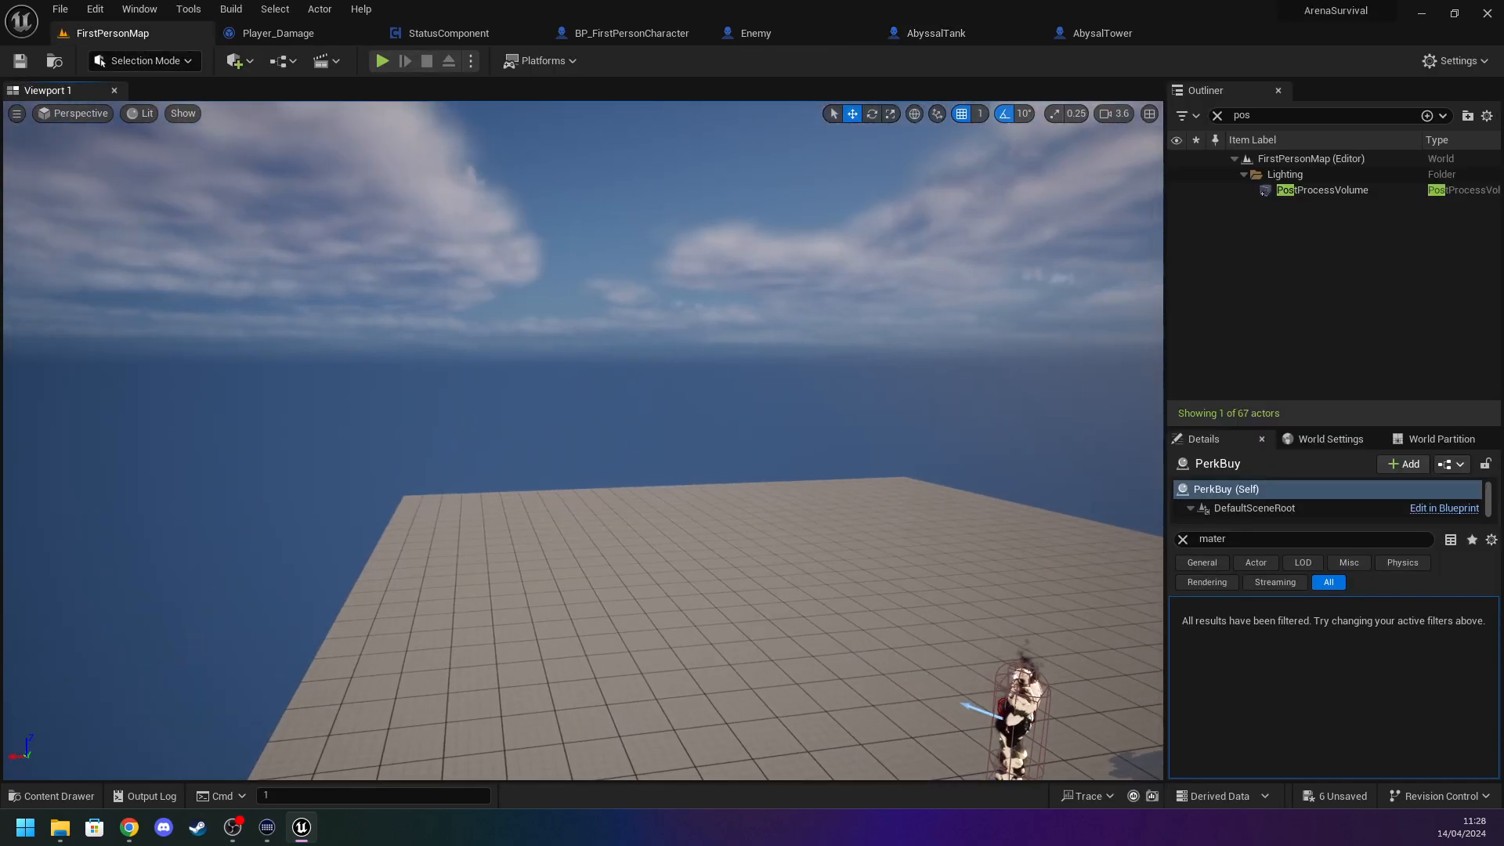
right_click_drag(502, 497, 746, 577)
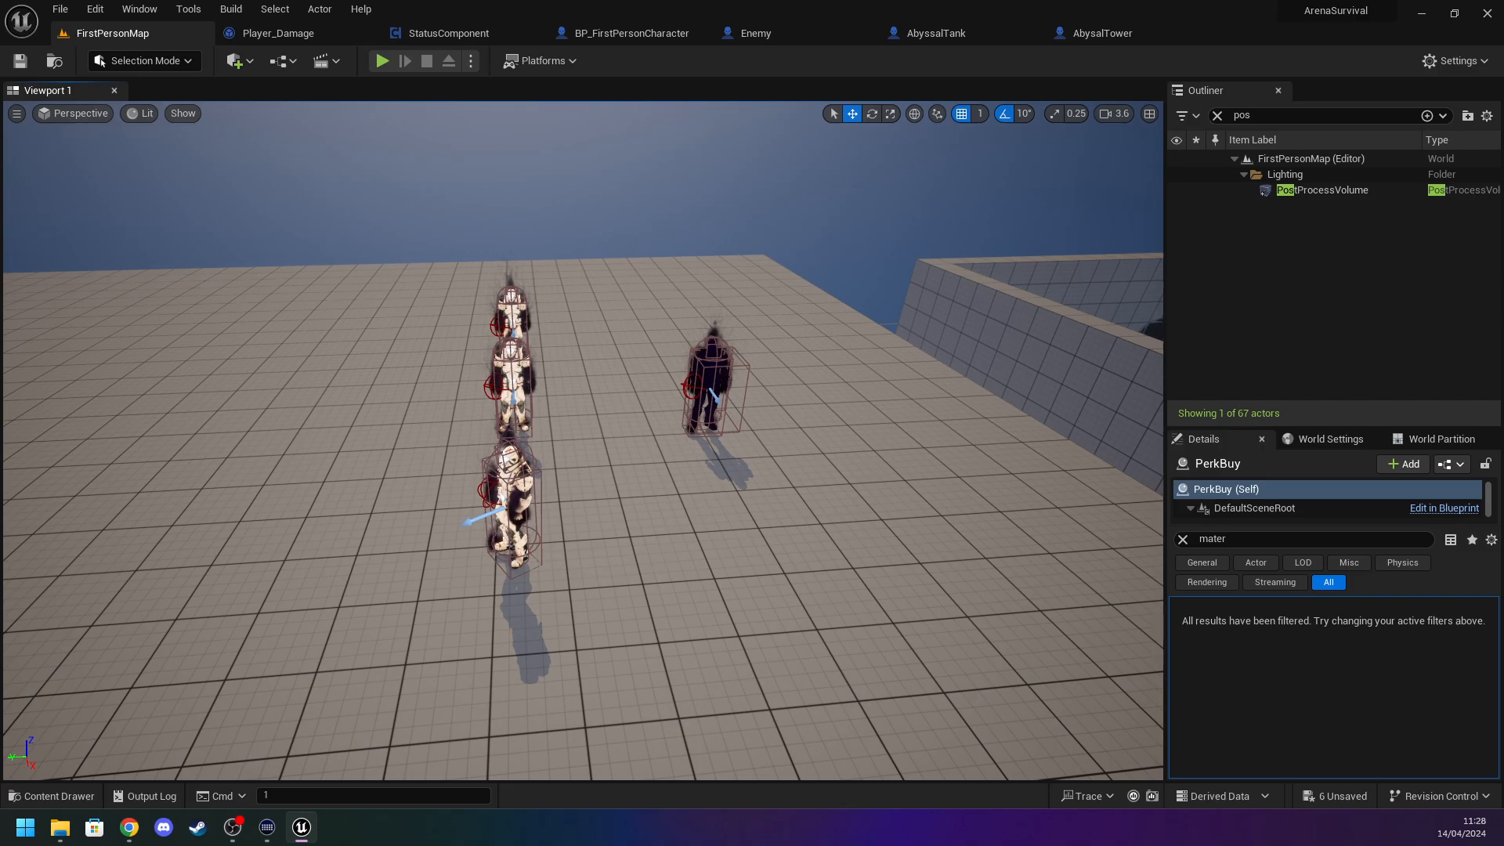
key("s")
right_click_drag(366, 181, 366, 181)
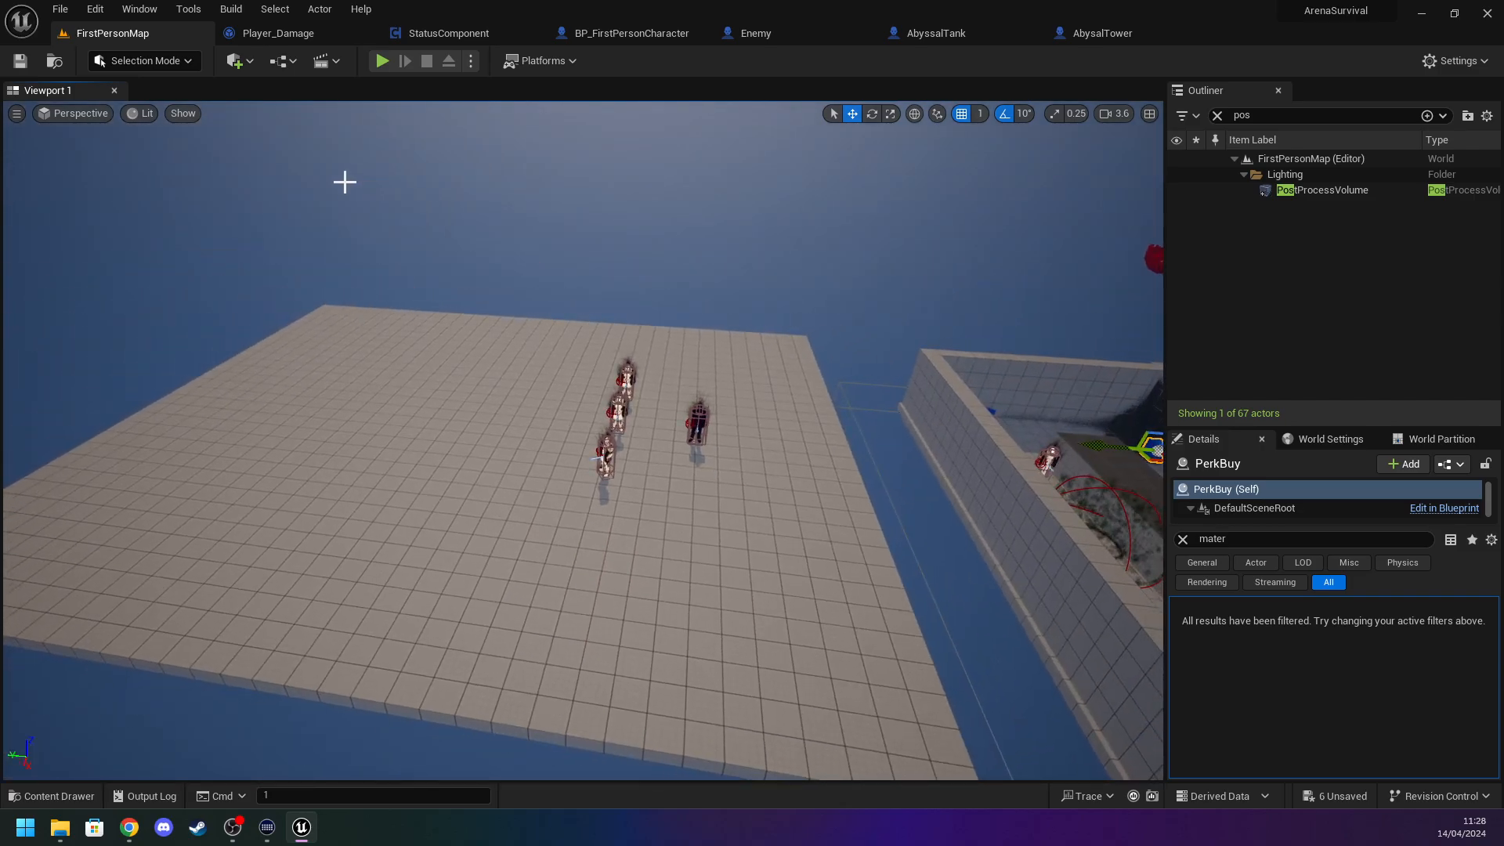
In BP_FirstPersonCharacter, set the Row Name of Debug Key L's Check Tiers node to weakness_shot and save the blueprint.
left_click(433, 33)
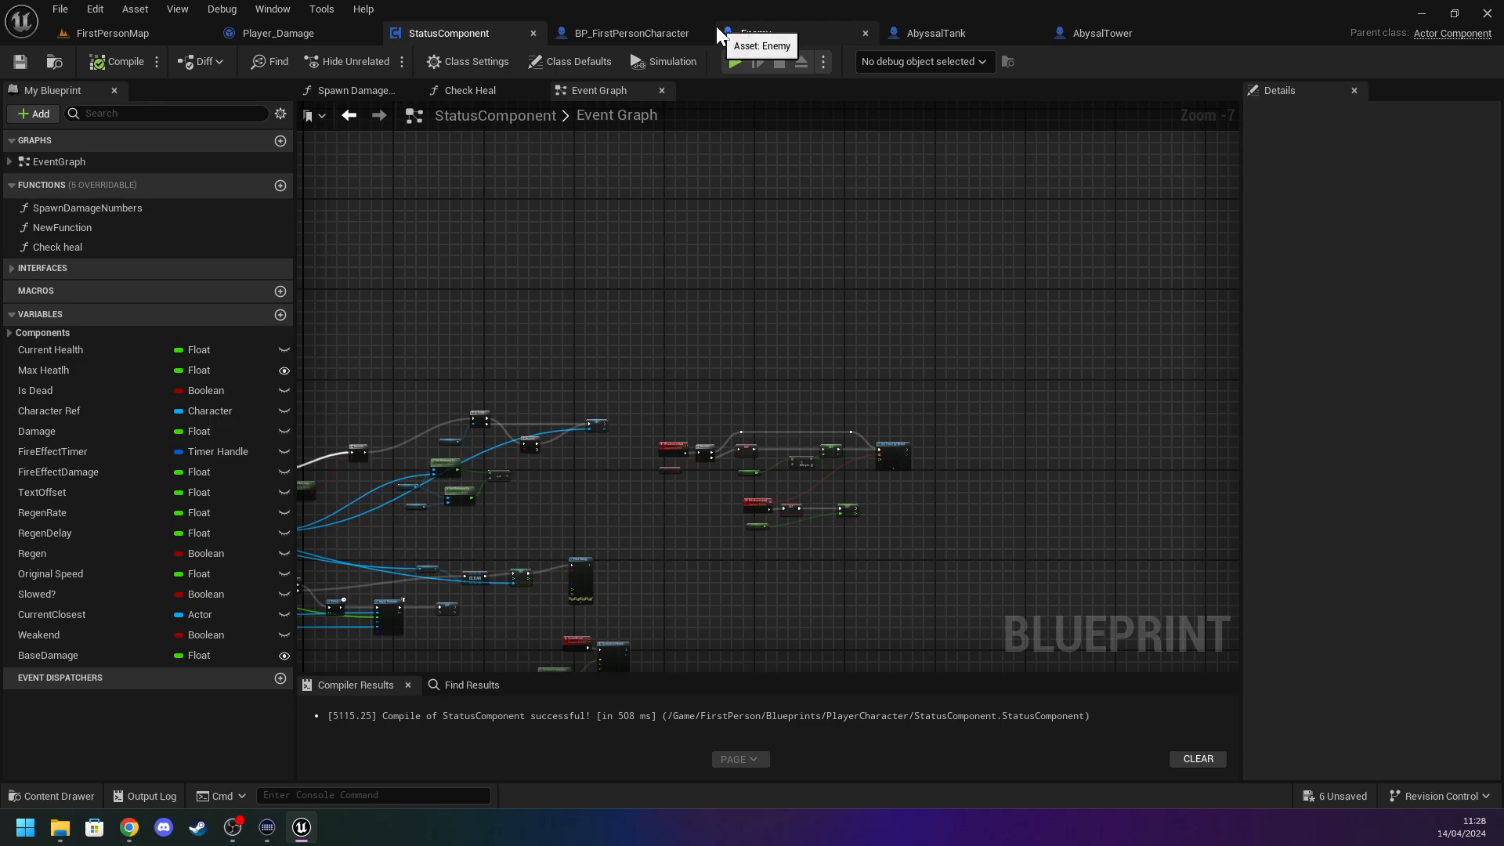
right_click_drag(599, 185, 787, 354)
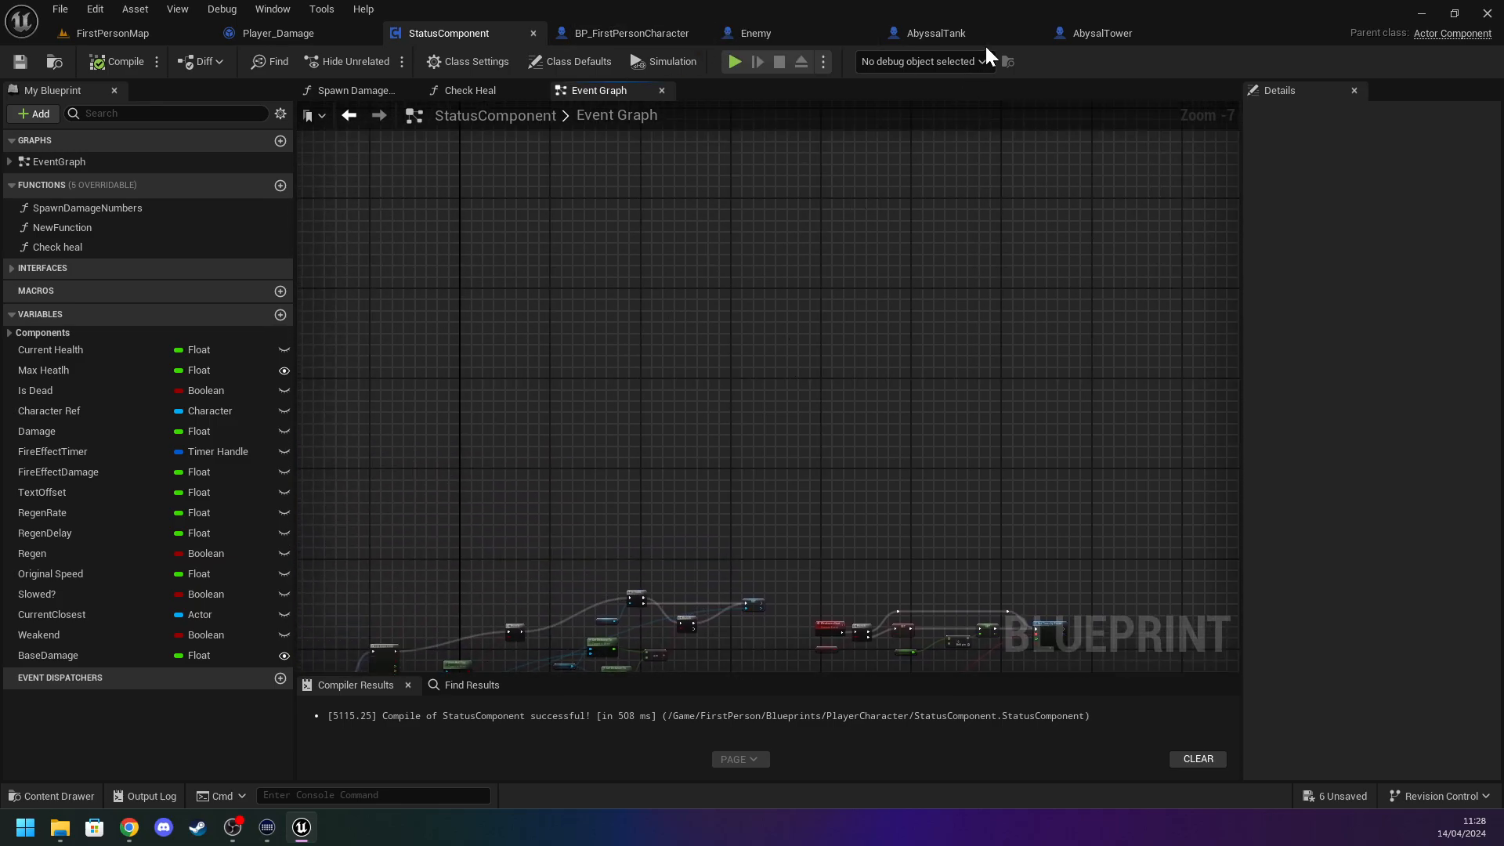
left_click(932, 33)
left_click(756, 33)
left_click(626, 33)
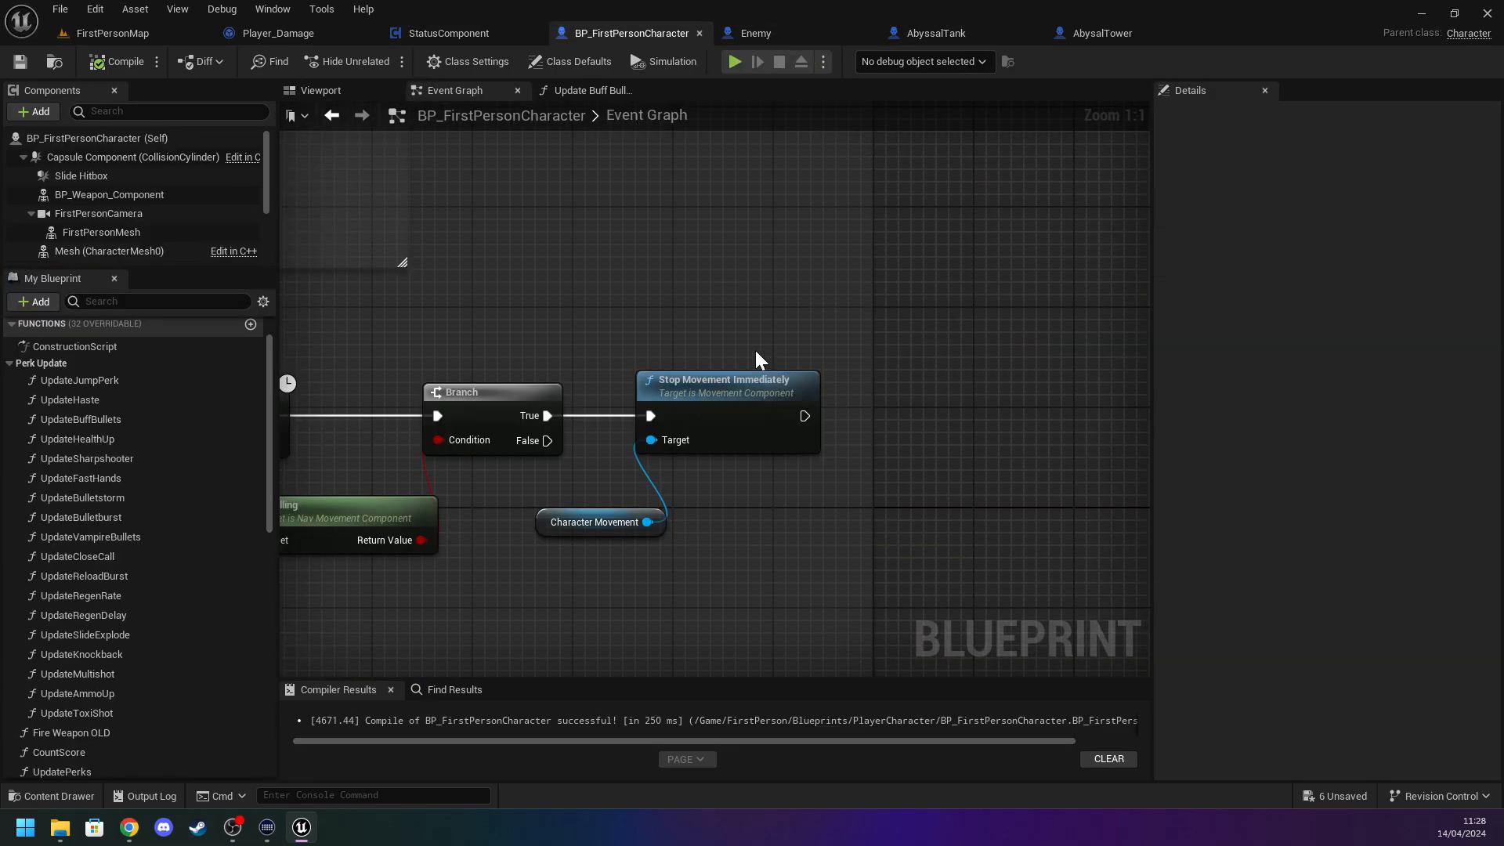
right_click_drag(581, 284, 825, 466)
scroll(815, 455, "down", 9)
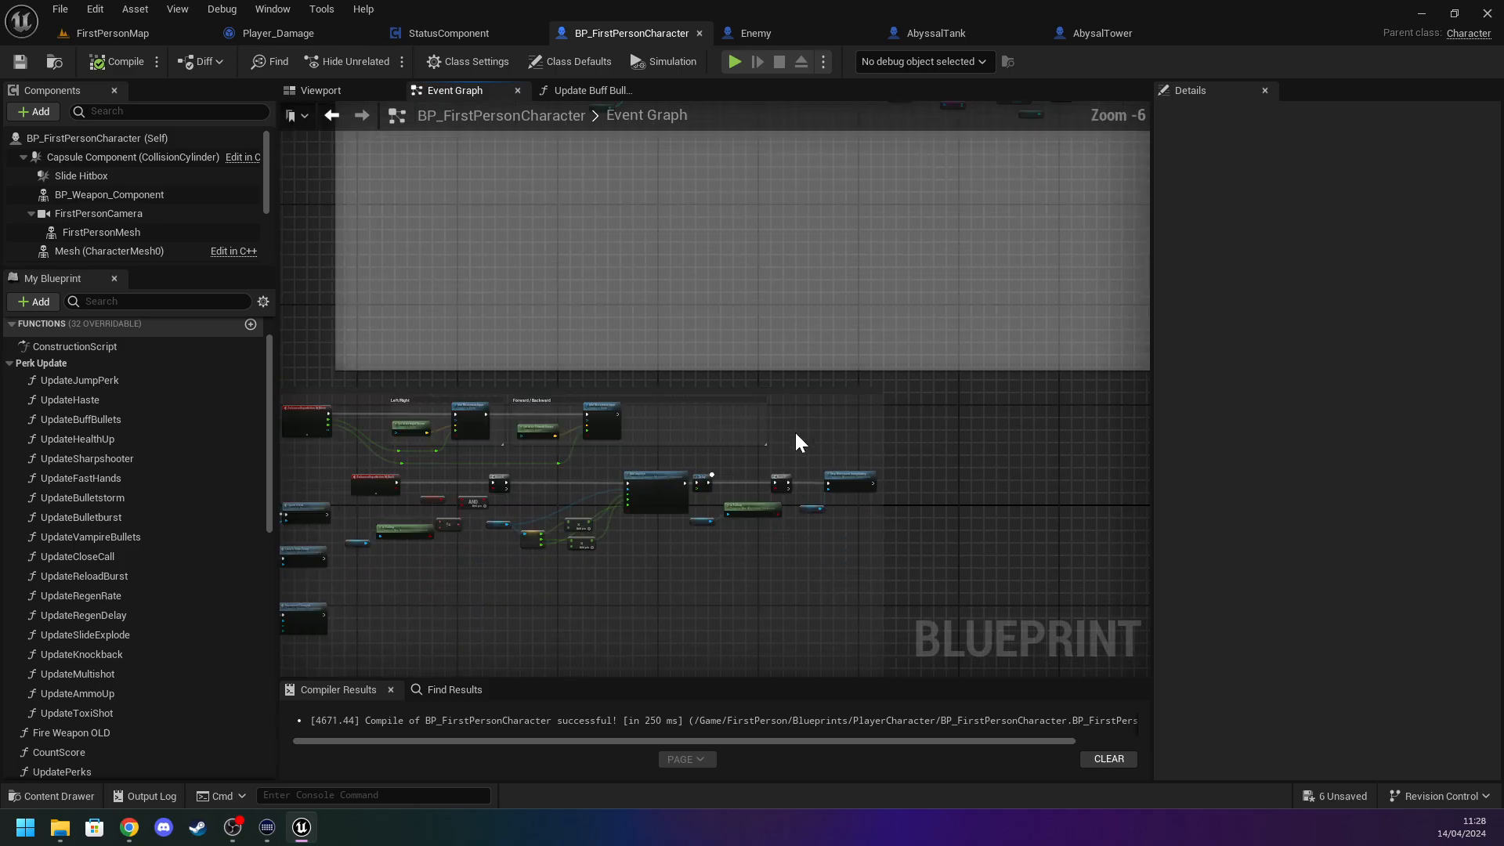
scroll(742, 393, "down", 2)
right_click_drag(644, 307, 608, 462)
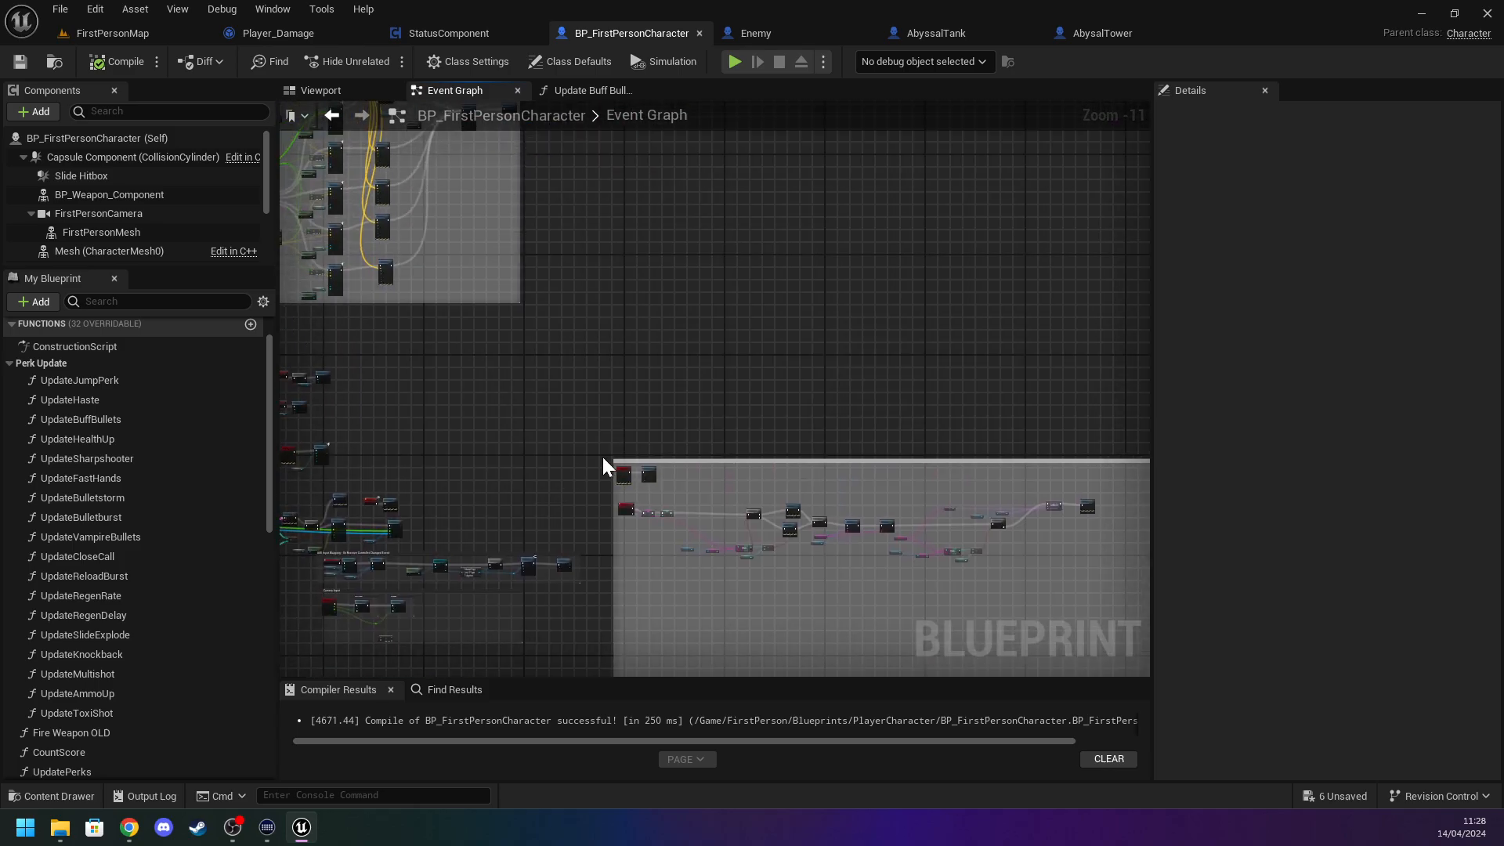
scroll(708, 529, "up", 11)
left_click(716, 383)
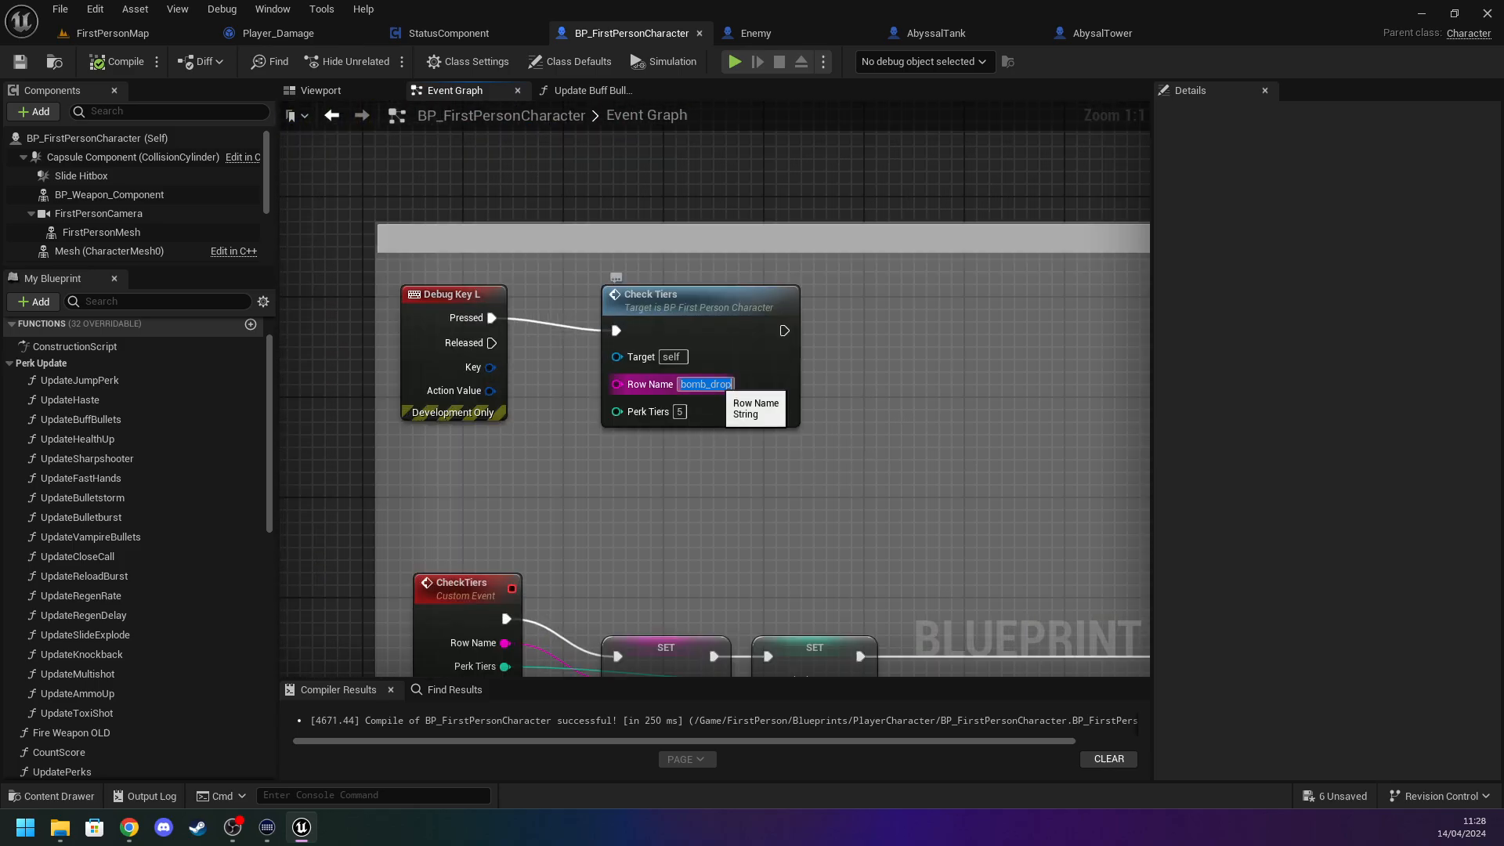
key("BackSpace")
type("we")
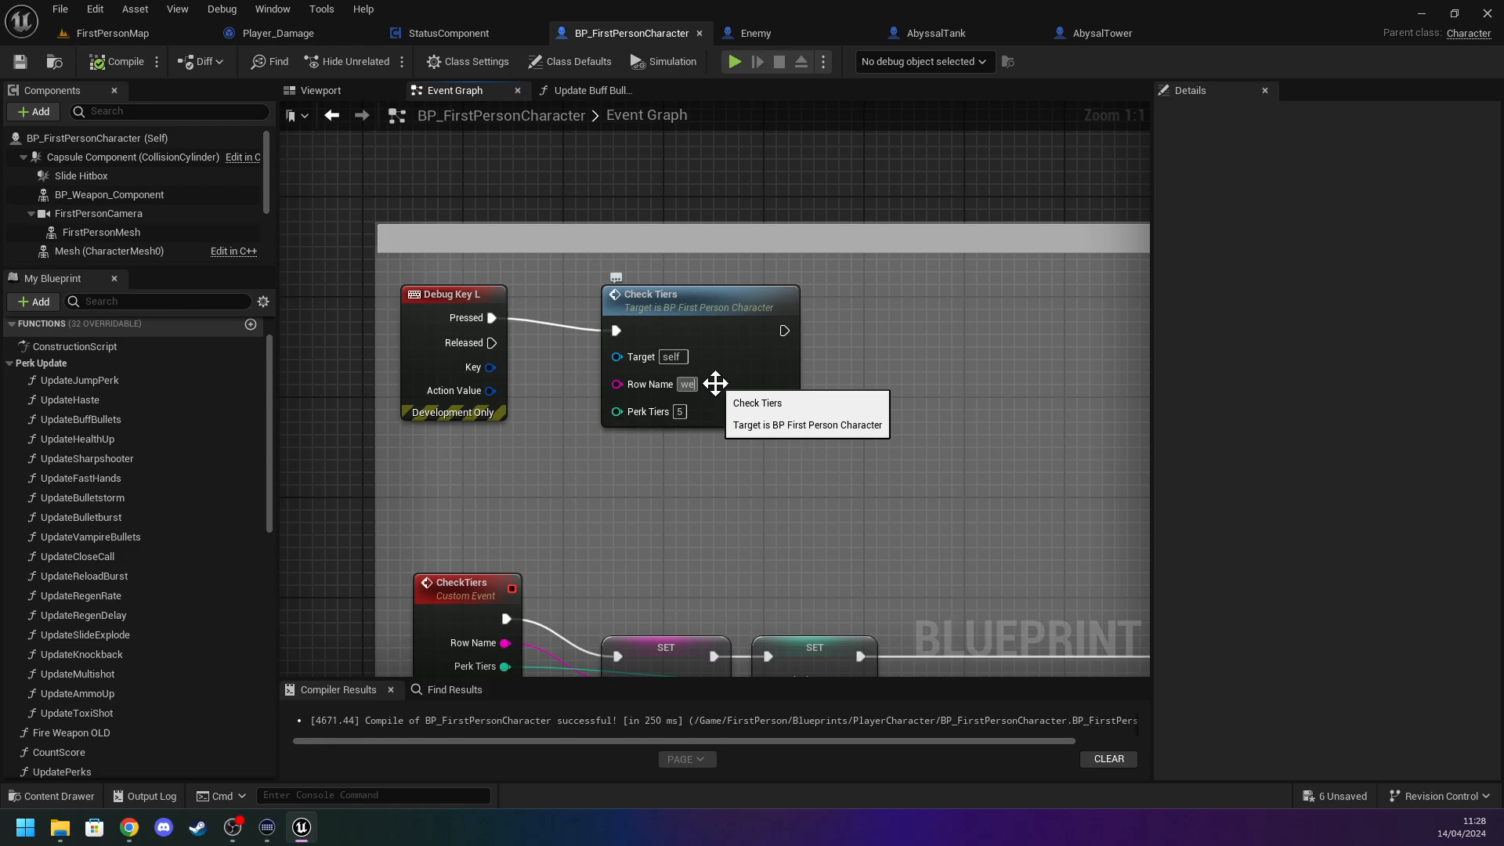
type("aknb")
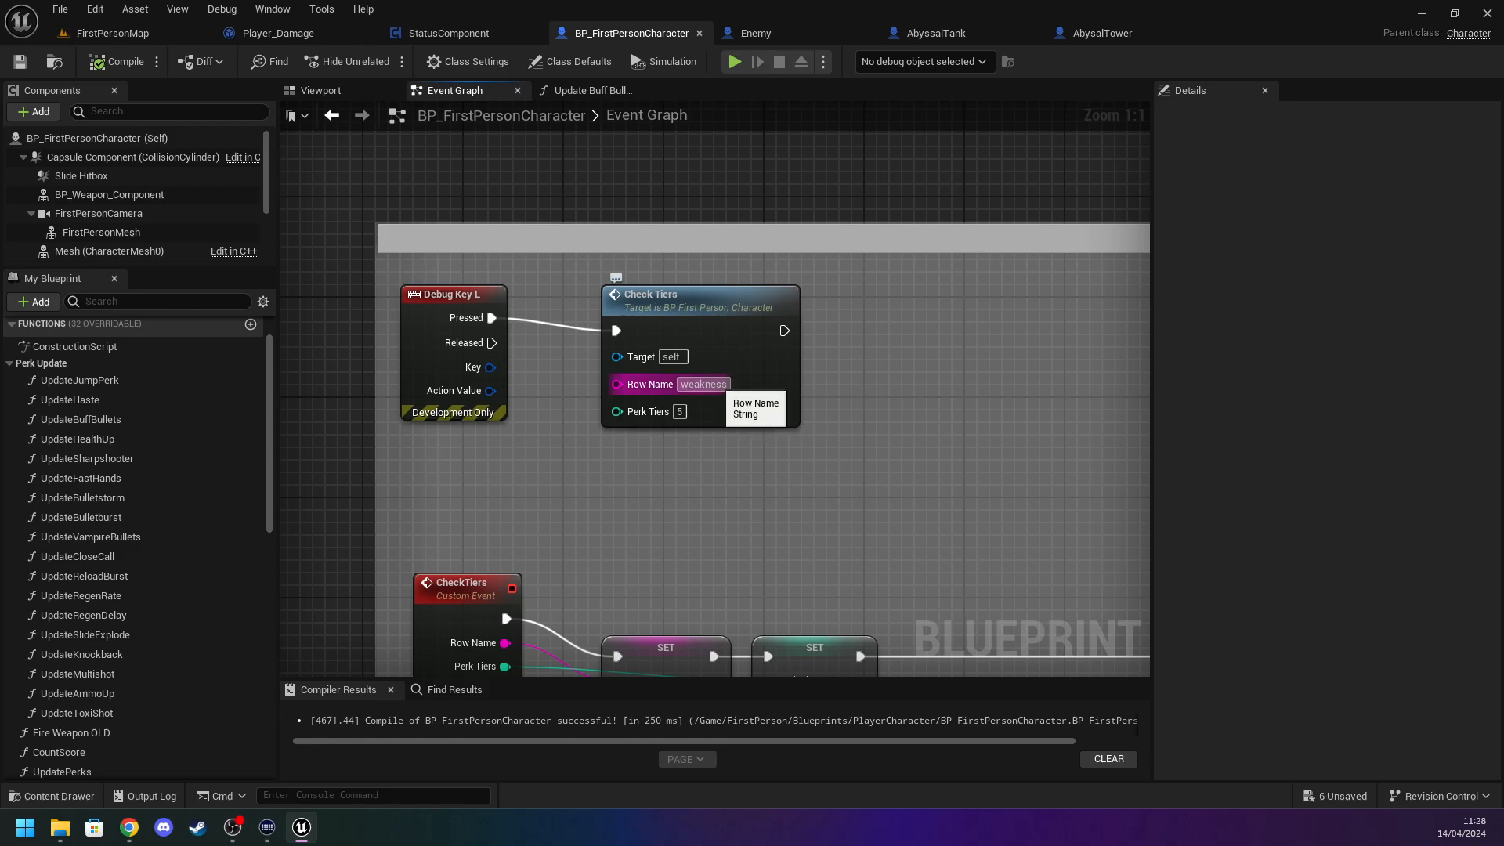
type("ss_shot")
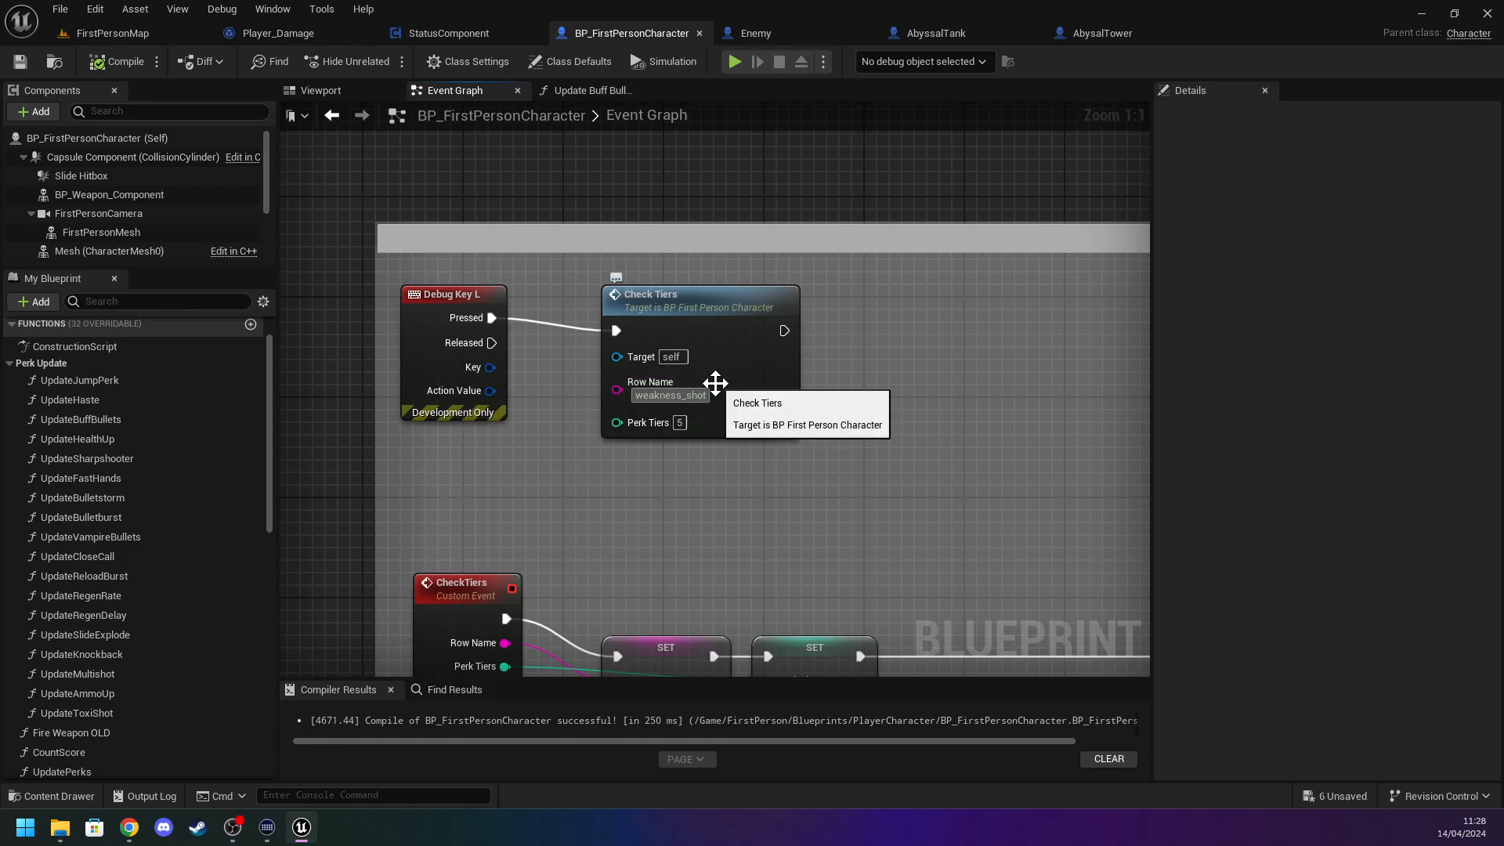
key("Return")
left_click(13, 64)
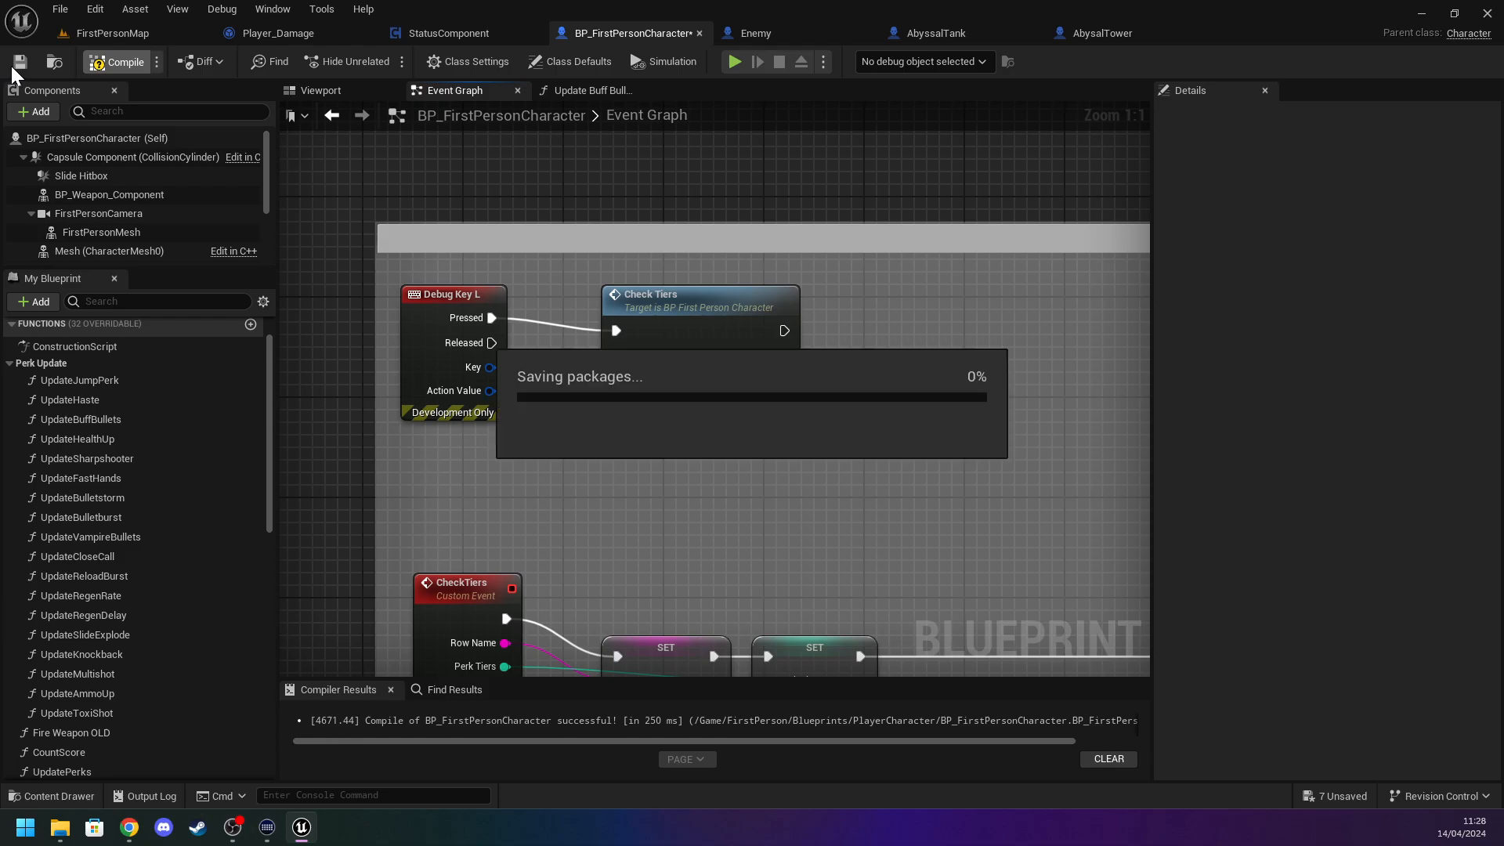
Playtest FirstPersonMap beside the row of enemies, shooting each one to check the Weakness Shot perk, and stop the session.
left_click(88, 35)
key("w")
right_click_drag(453, 211, 454, 115)
left_click(383, 68)
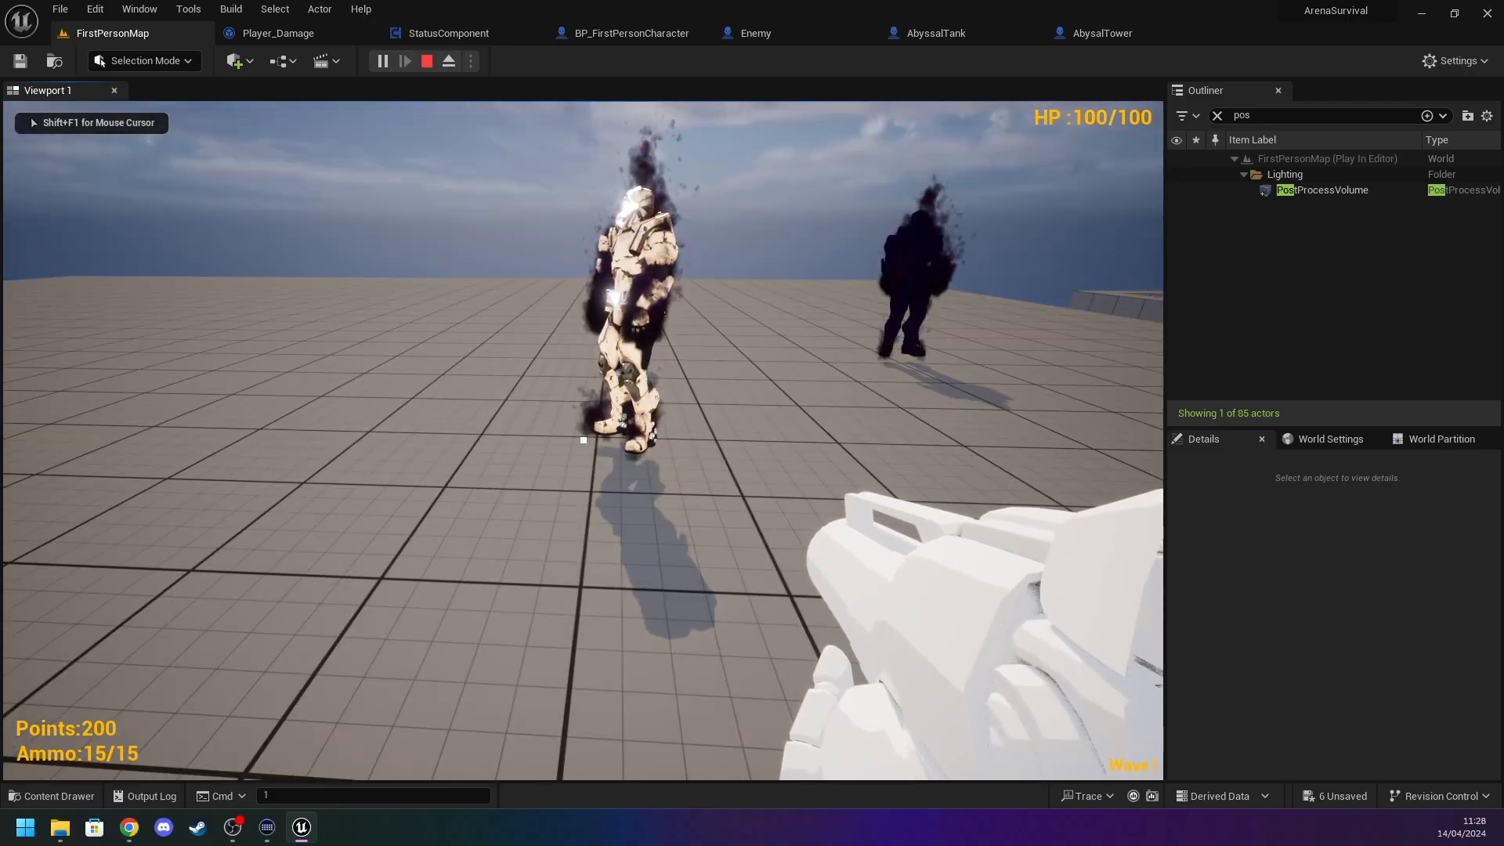
left_click(586, 436)
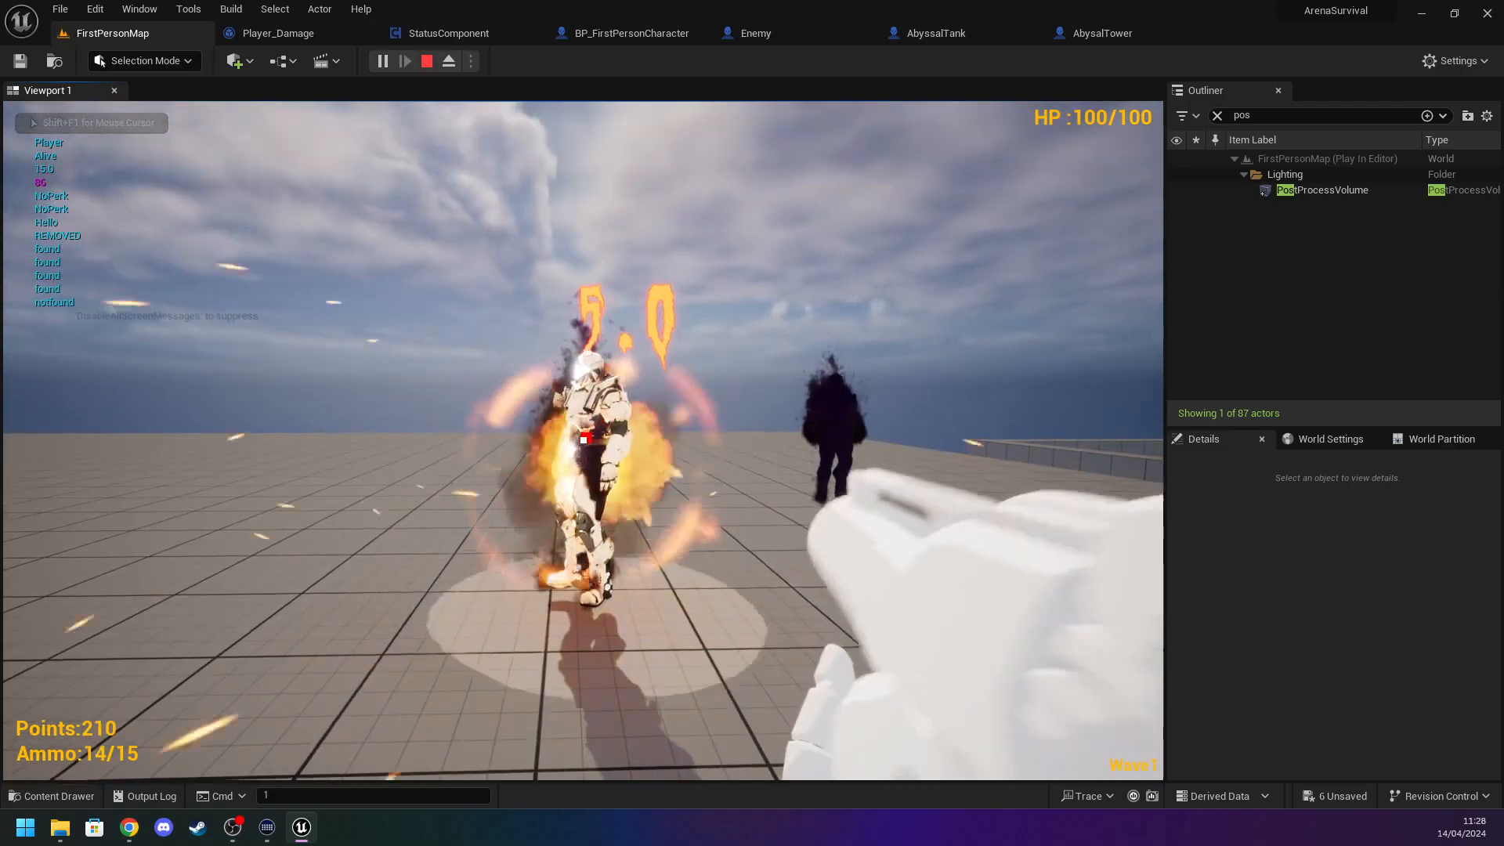
left_click(586, 436)
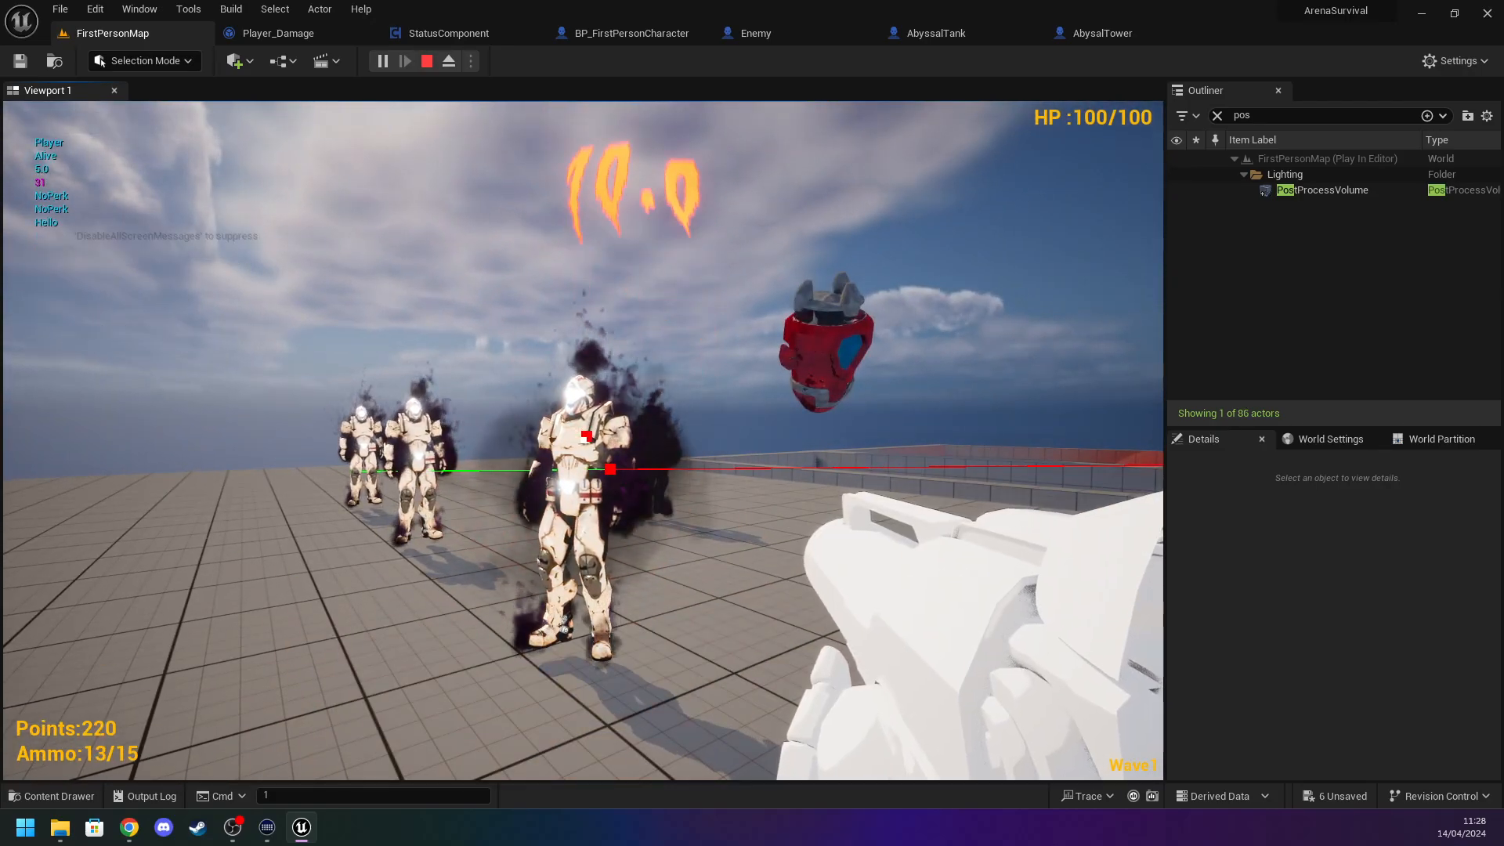
left_click(584, 440)
left_click(583, 440)
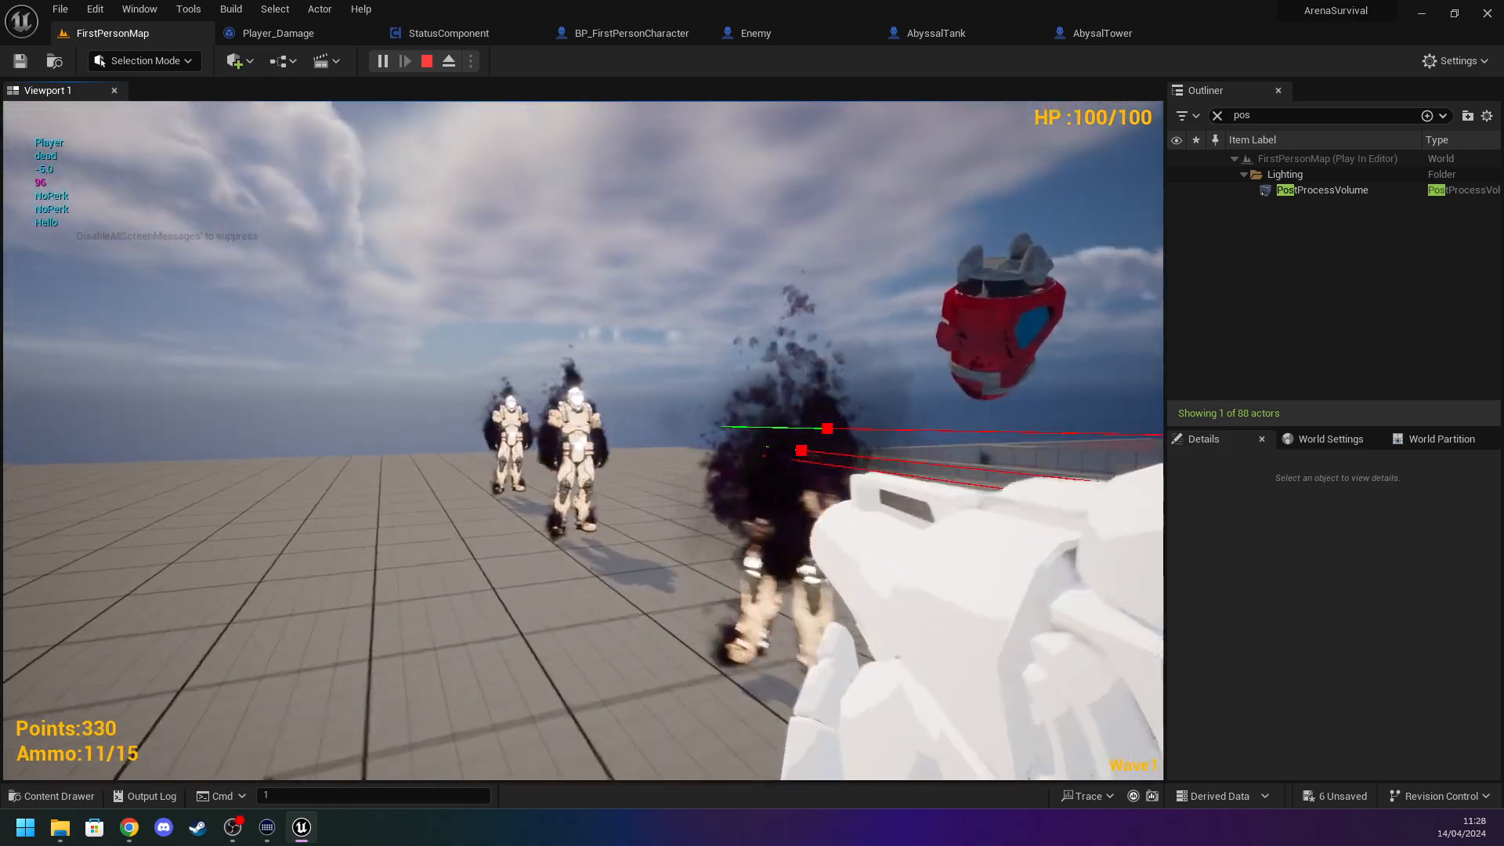
left_click(584, 440)
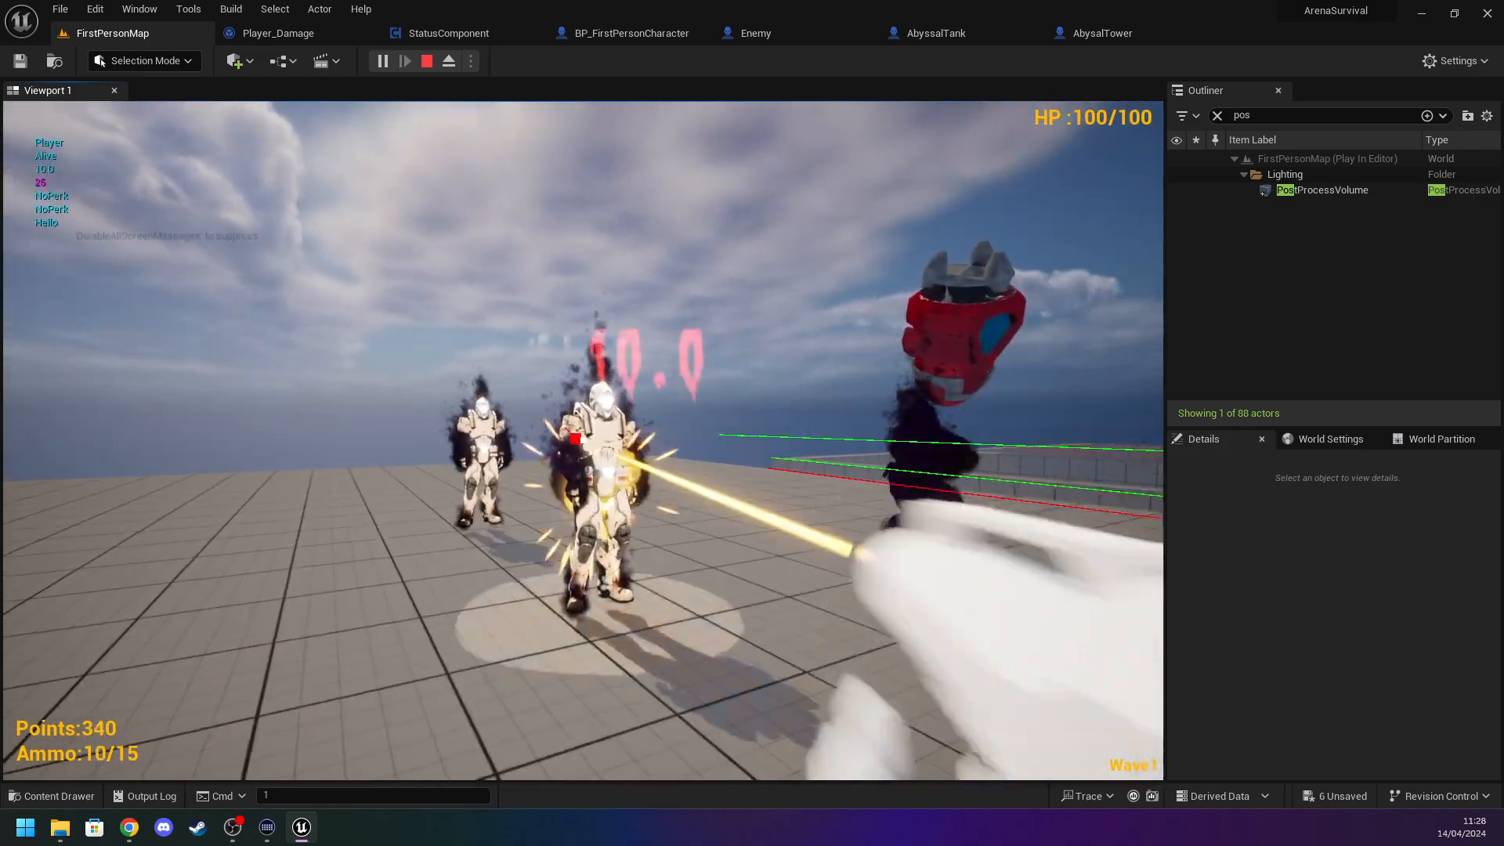
left_click(583, 440)
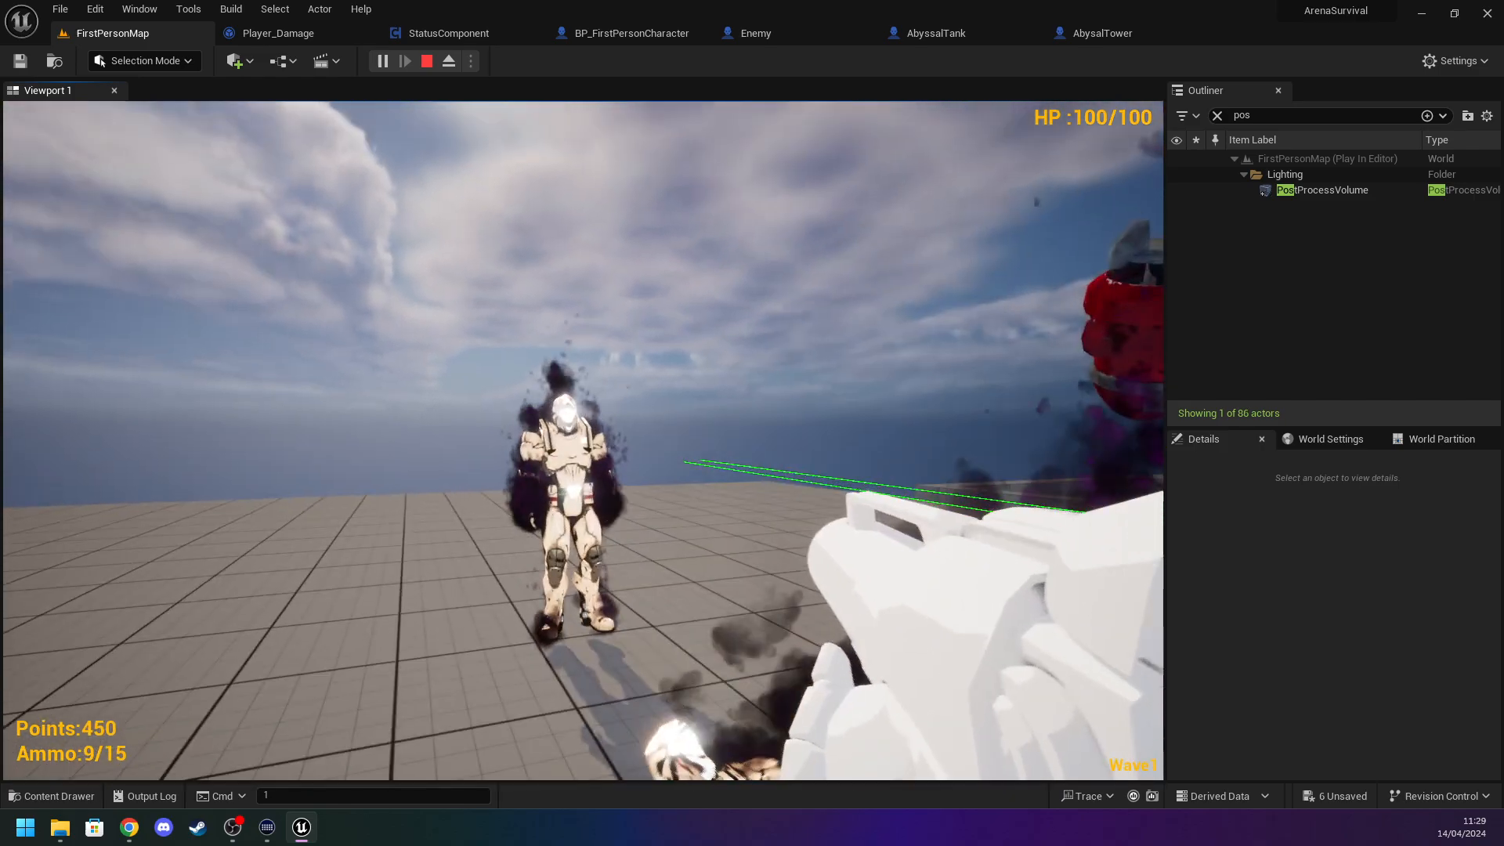
left_click(572, 452)
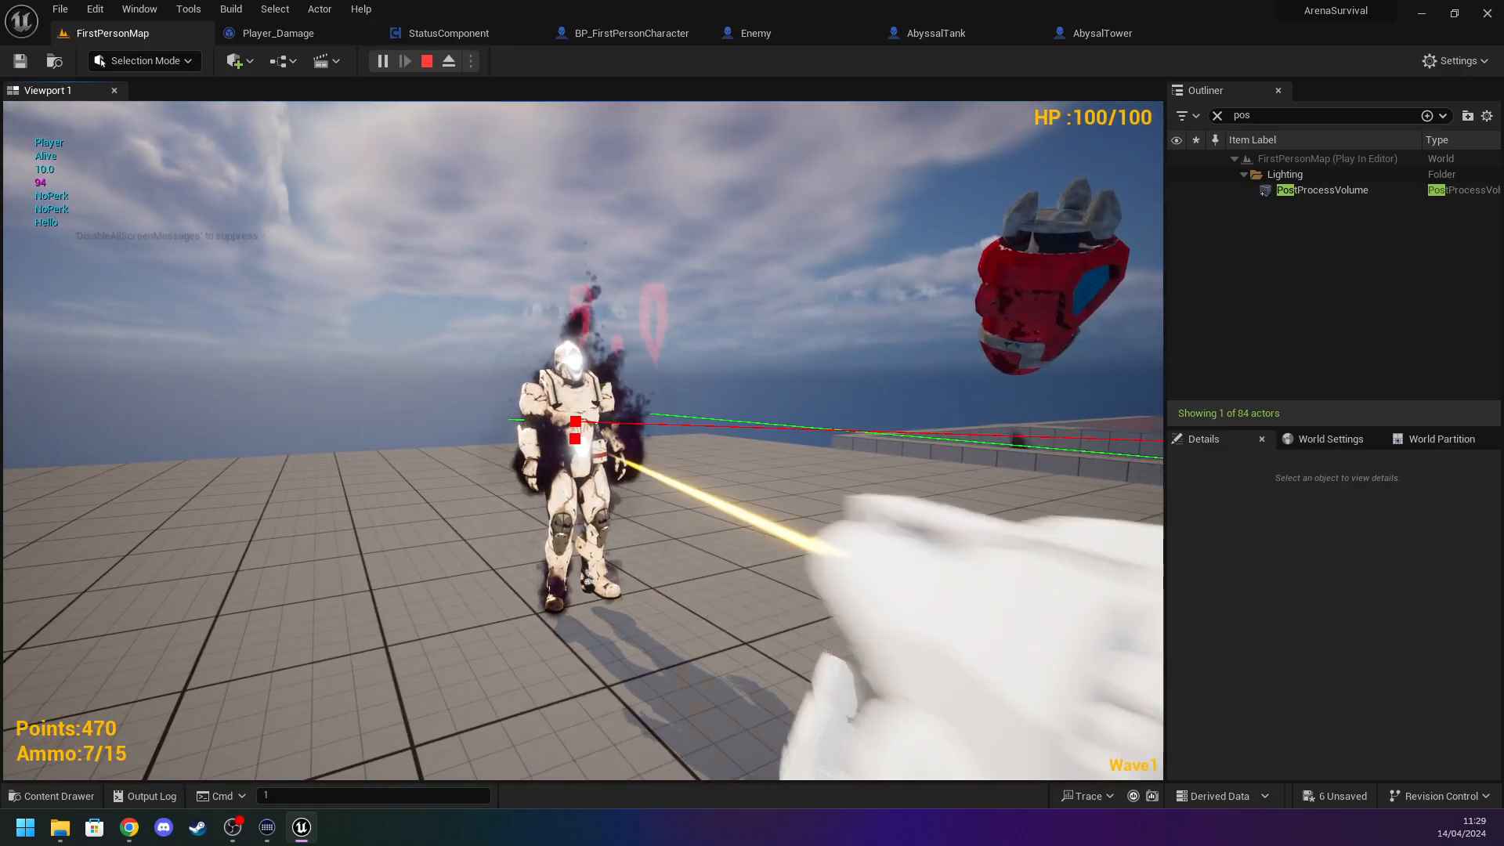
left_click(576, 430)
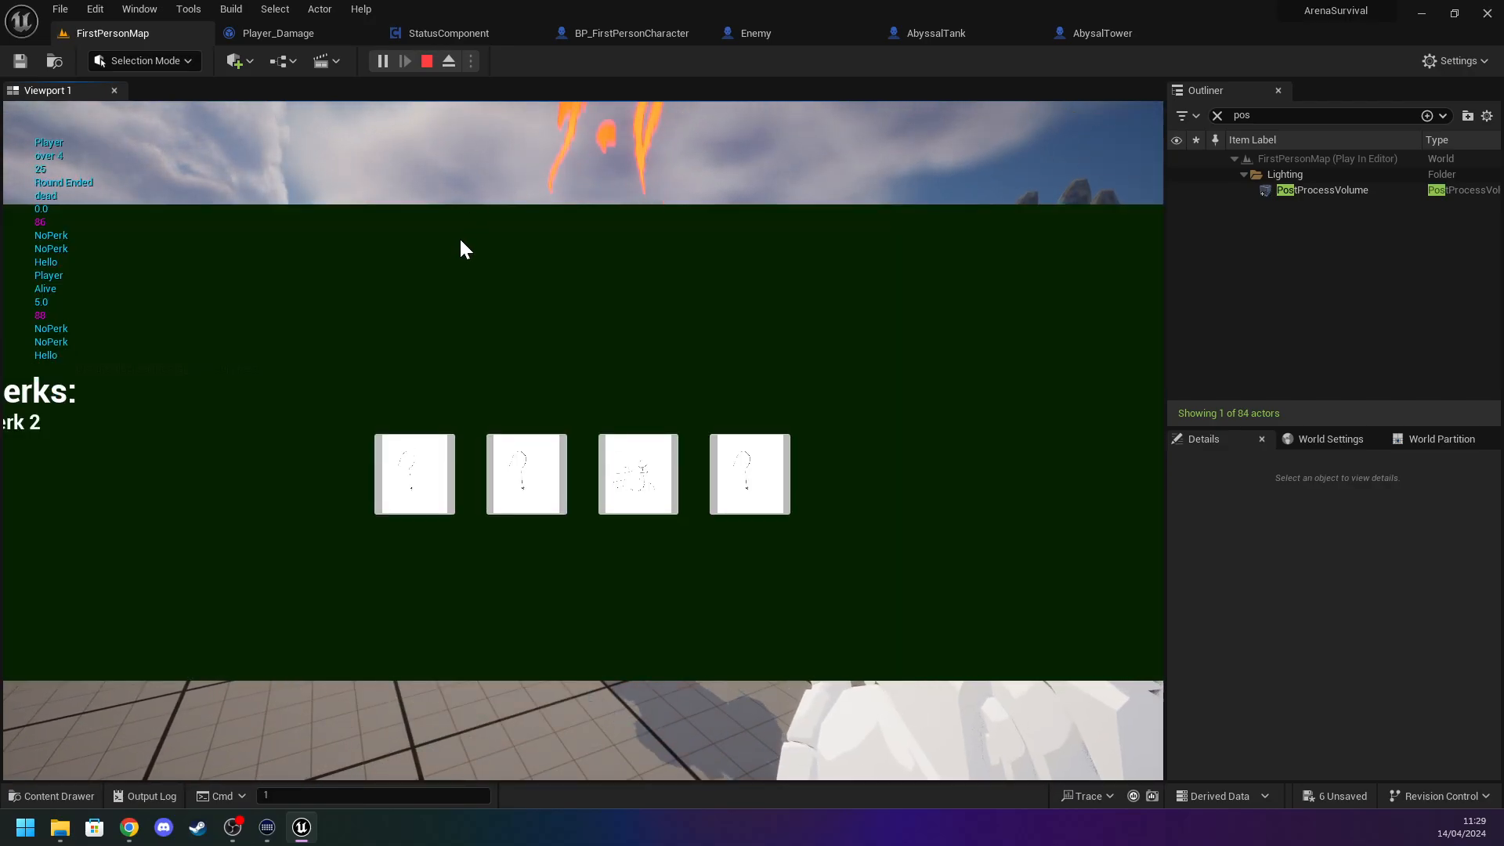
left_click(428, 63)
Replay the level on the open platform, shoot the standing enemies again to watch their reactions, and end play.
left_click(382, 62)
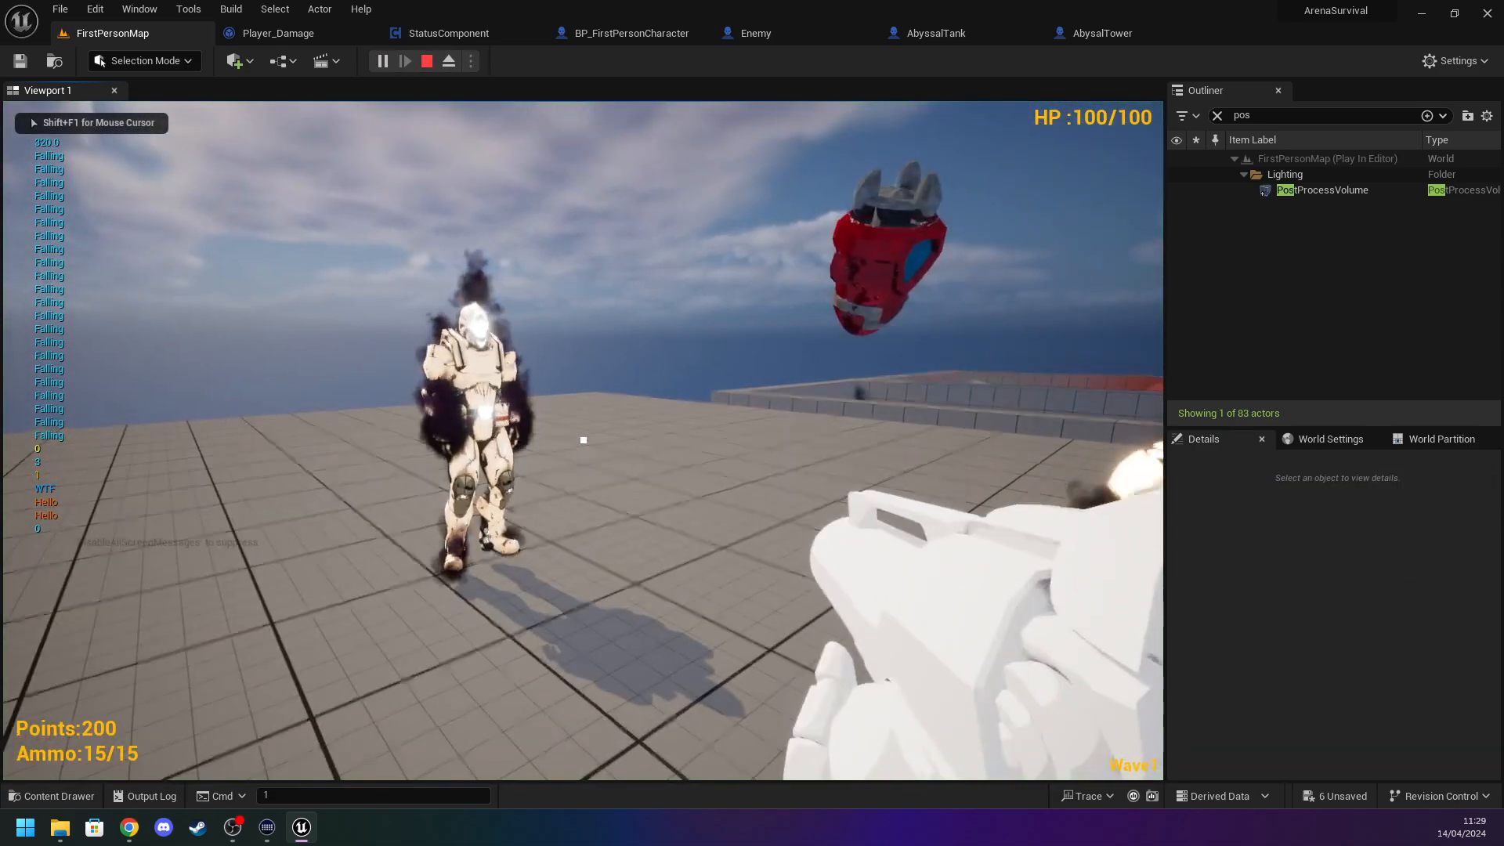
left_click(584, 440)
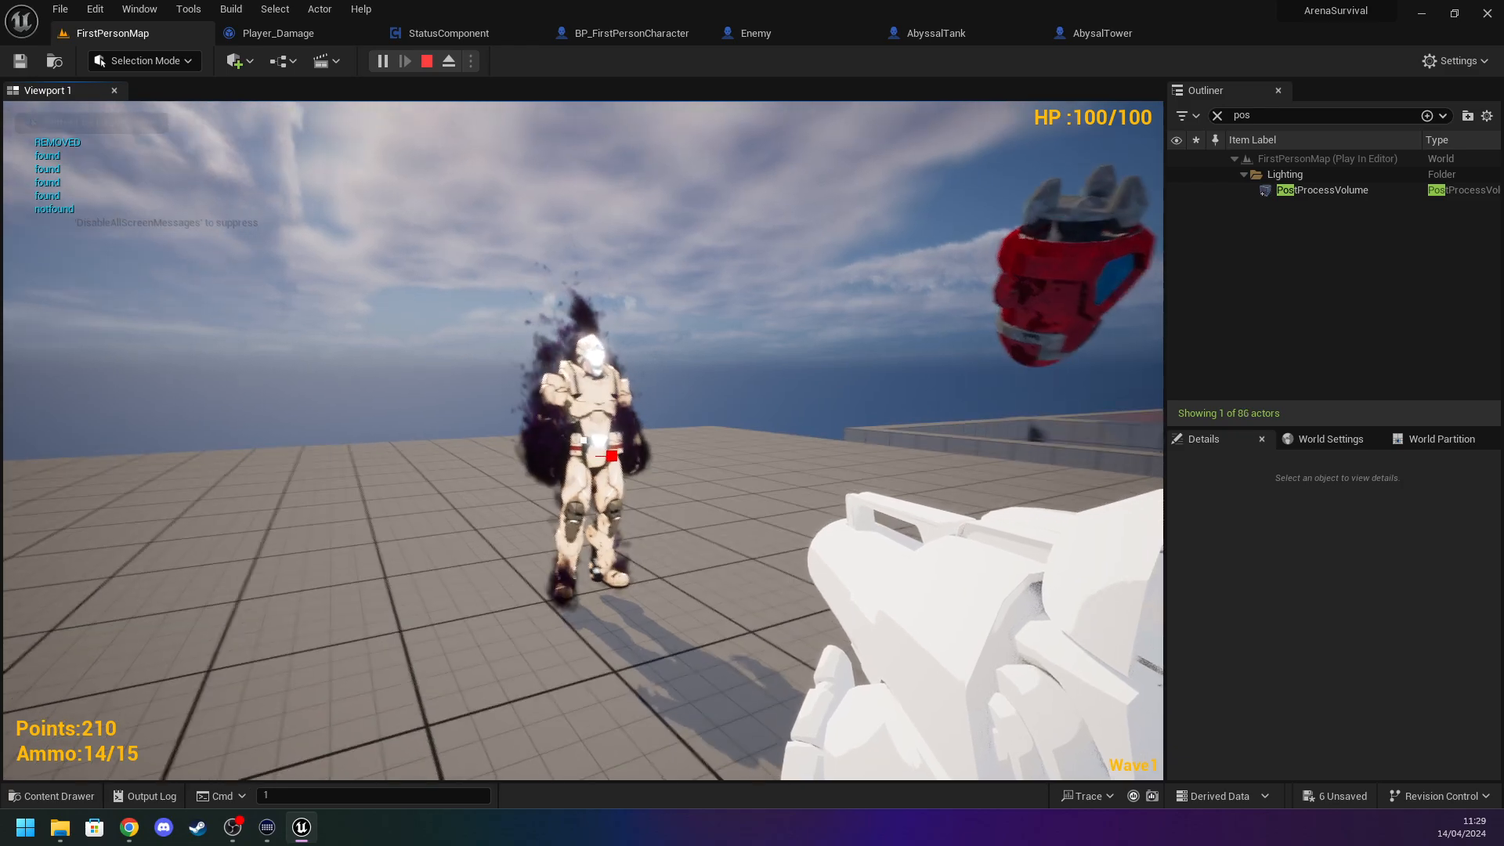
key("a")
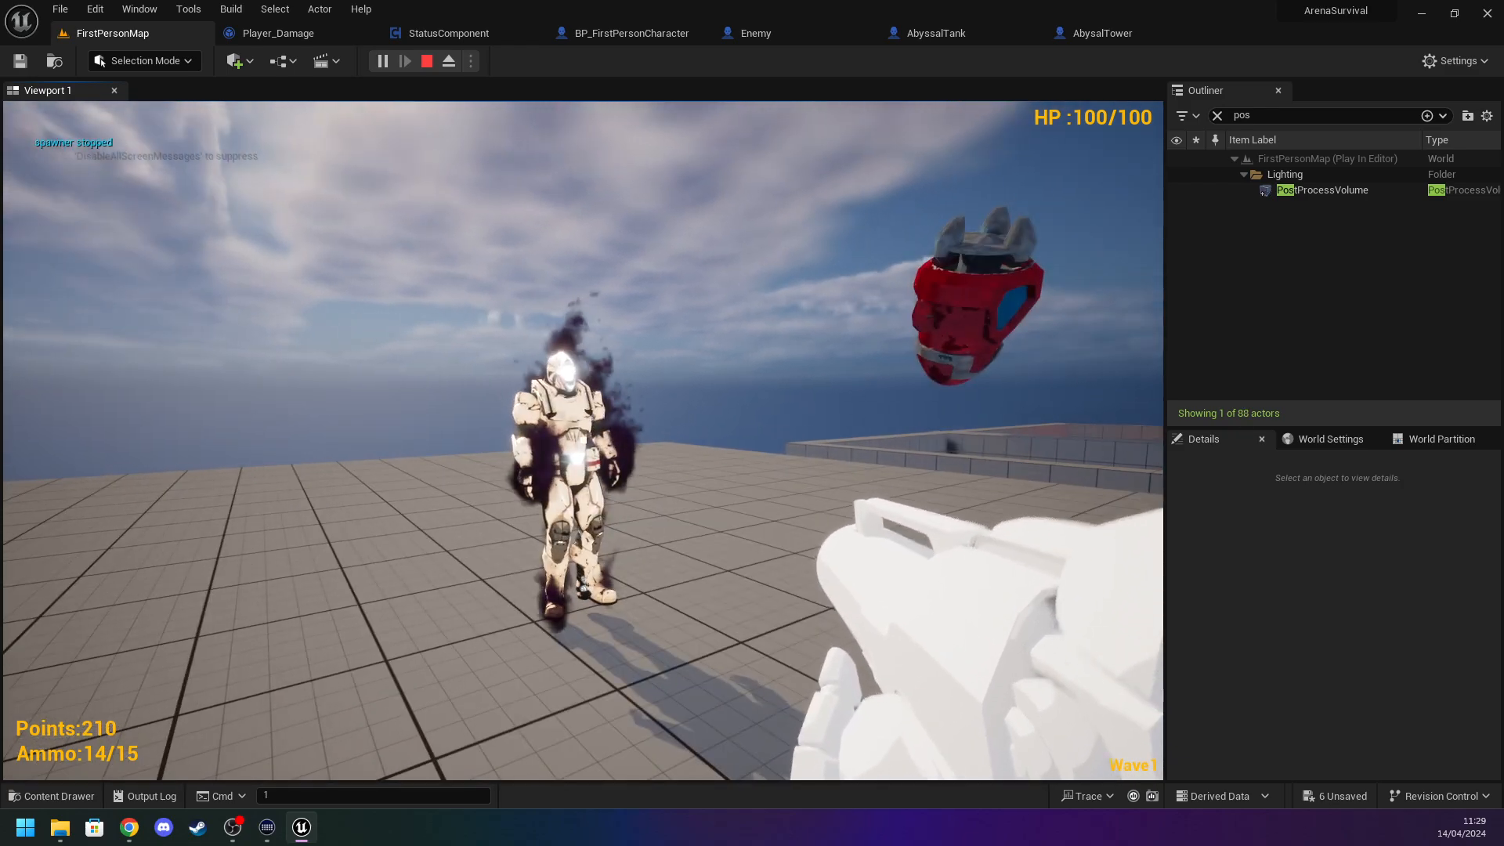
left_click(584, 441)
left_click(584, 440)
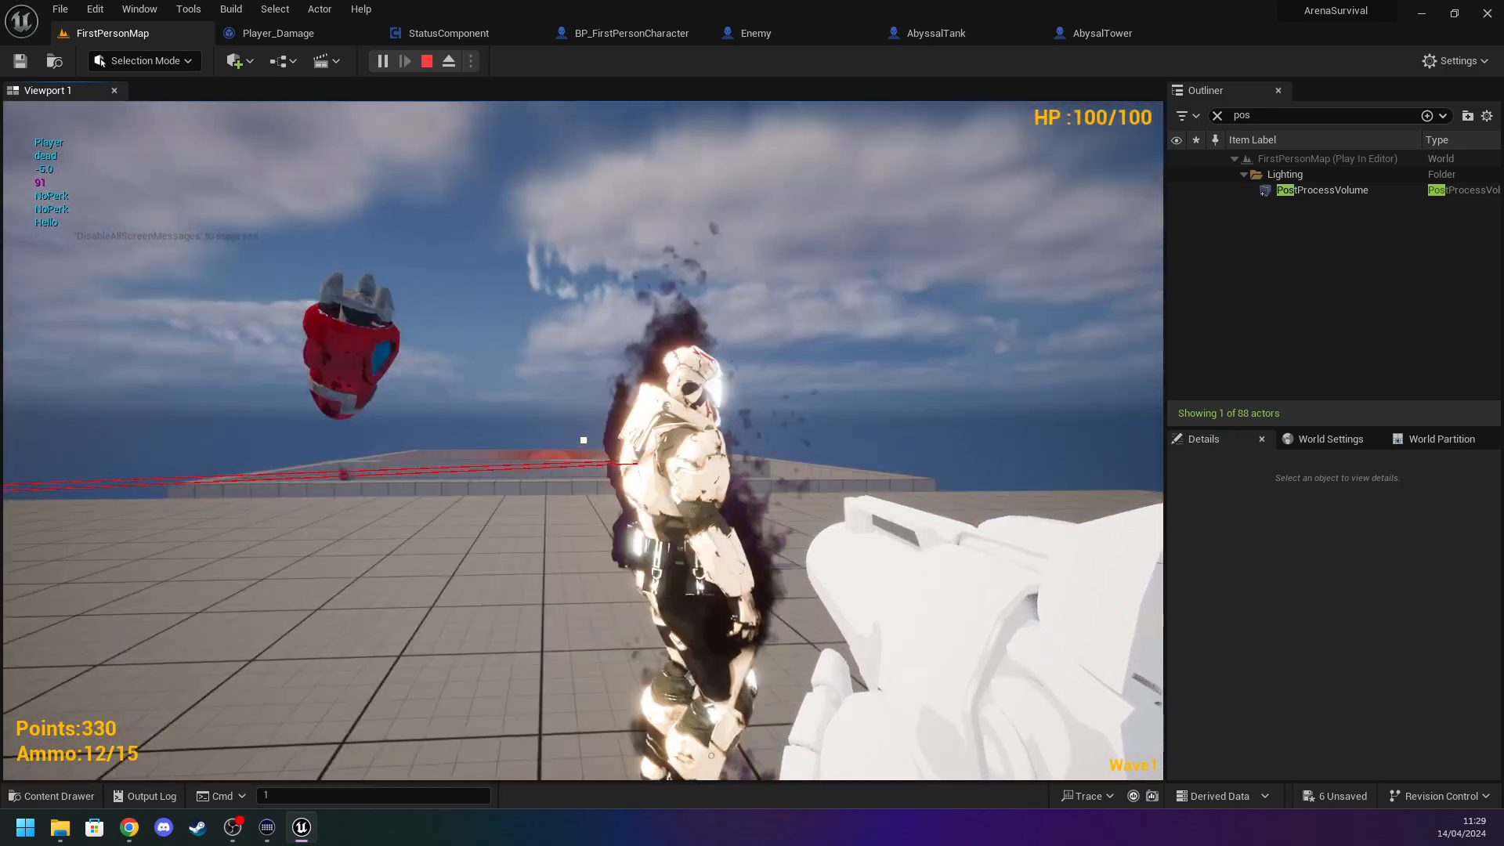
left_click(576, 439)
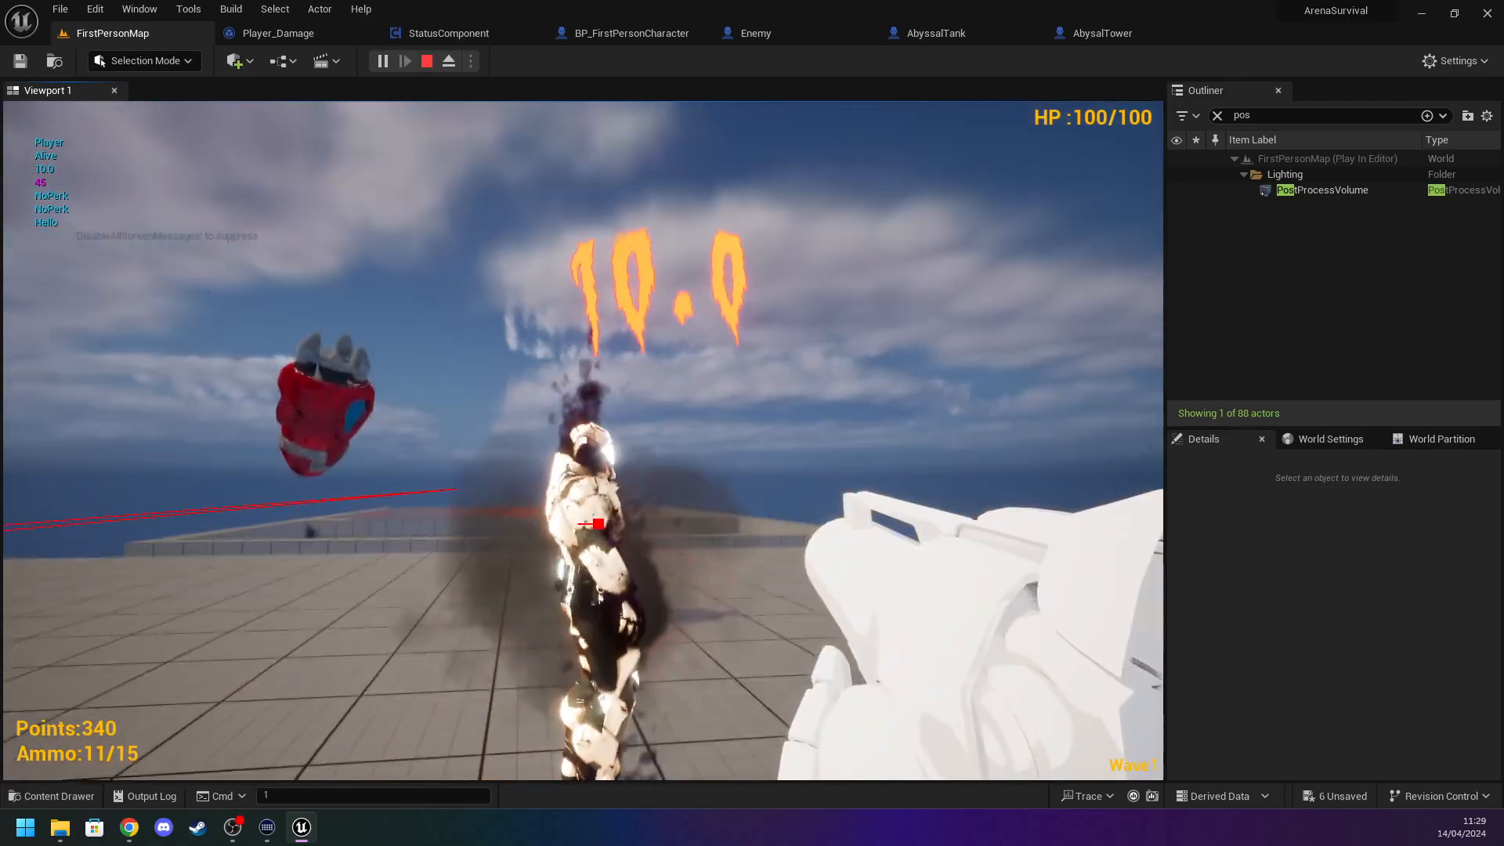
left_click(583, 440)
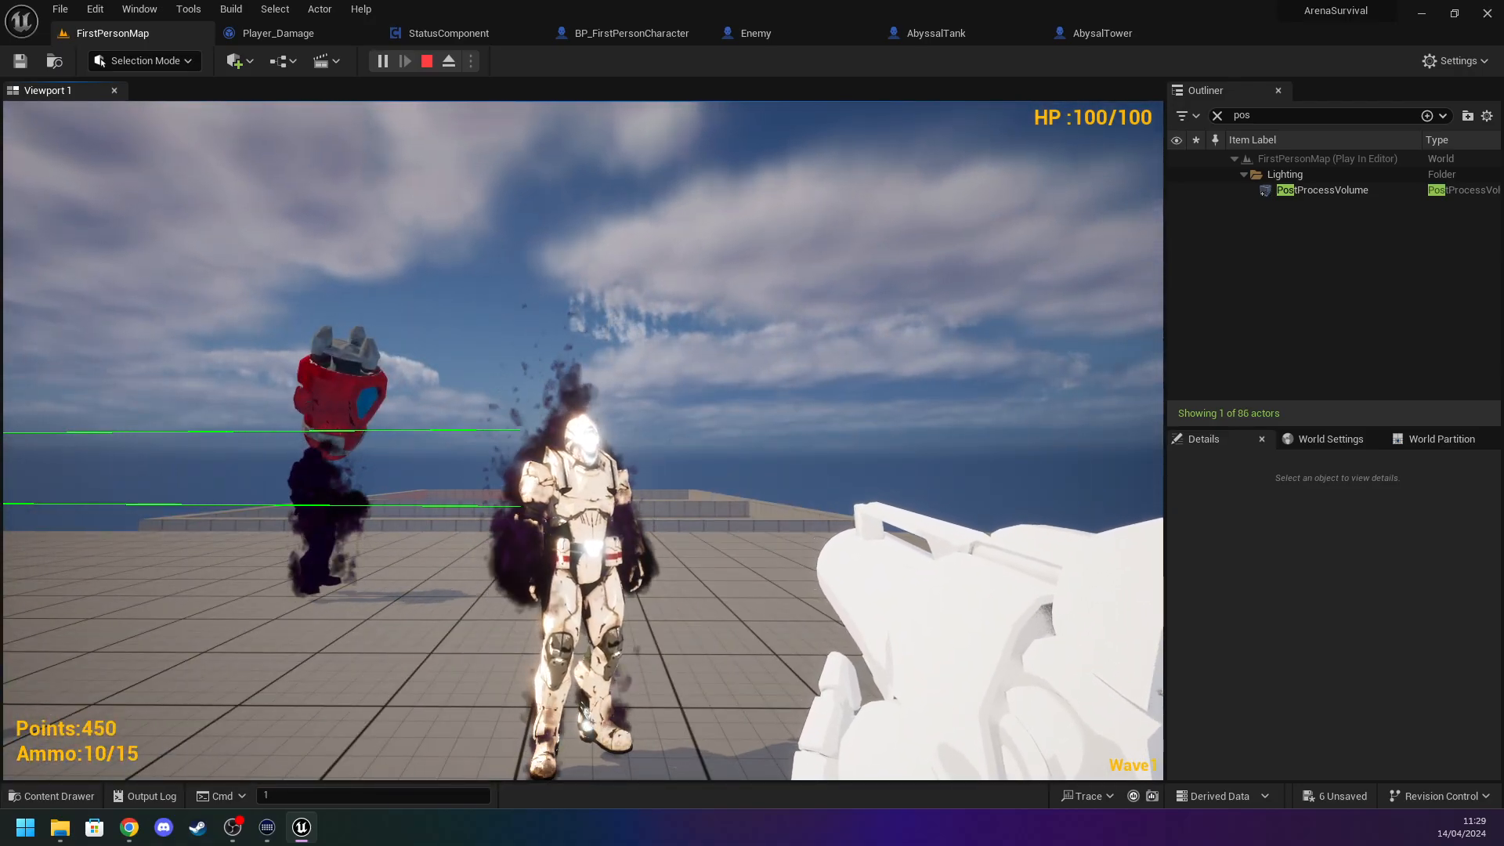
key("Escape")
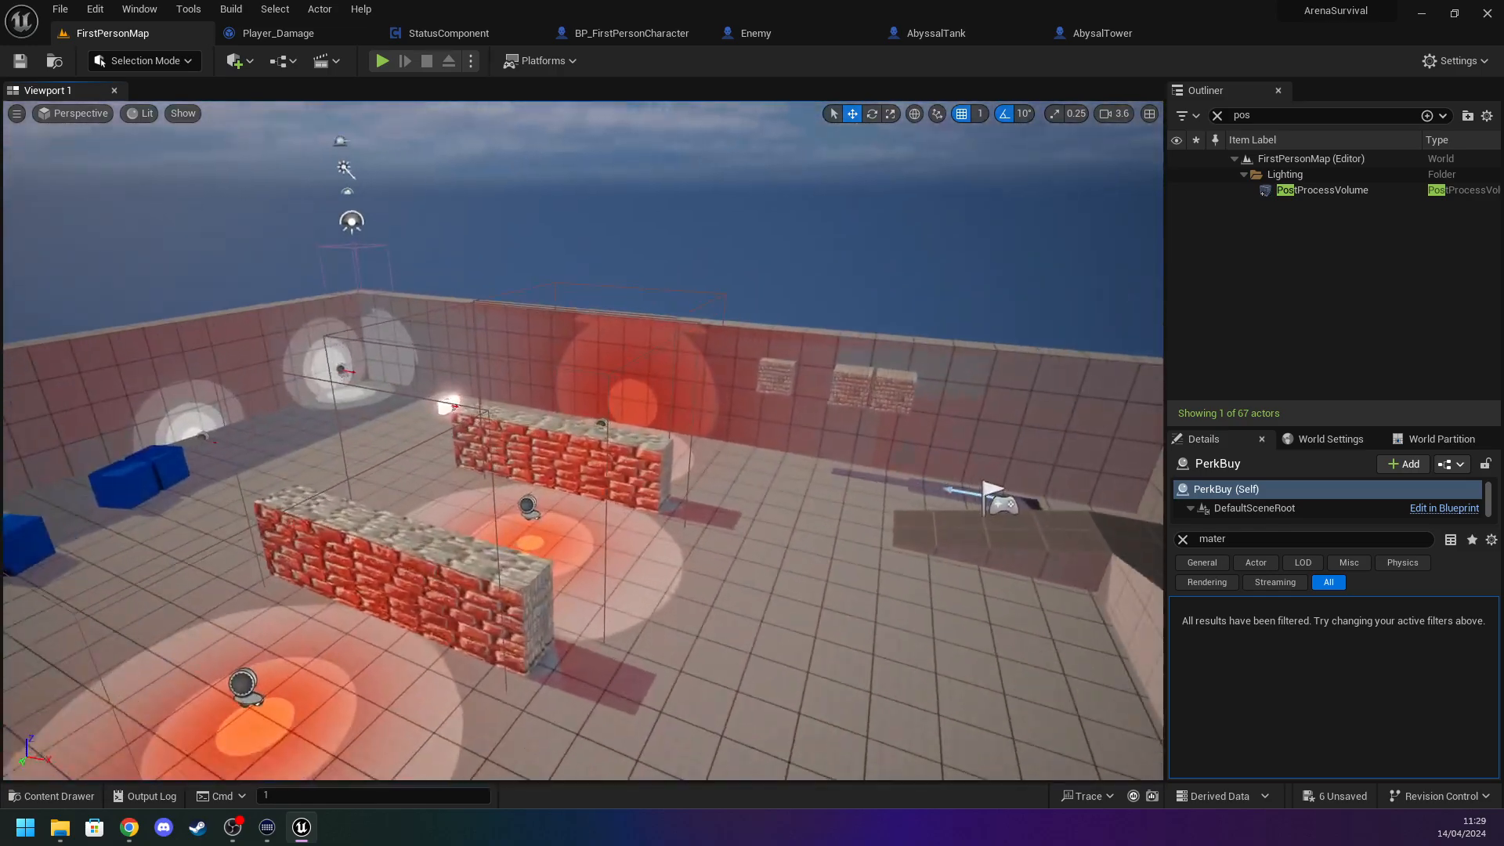
Playtest inside the walled arena, shooting the attacking enemies and taking hits to compare their damage, and end play.
key("w")
right_click_drag(471, 392, 470, 345)
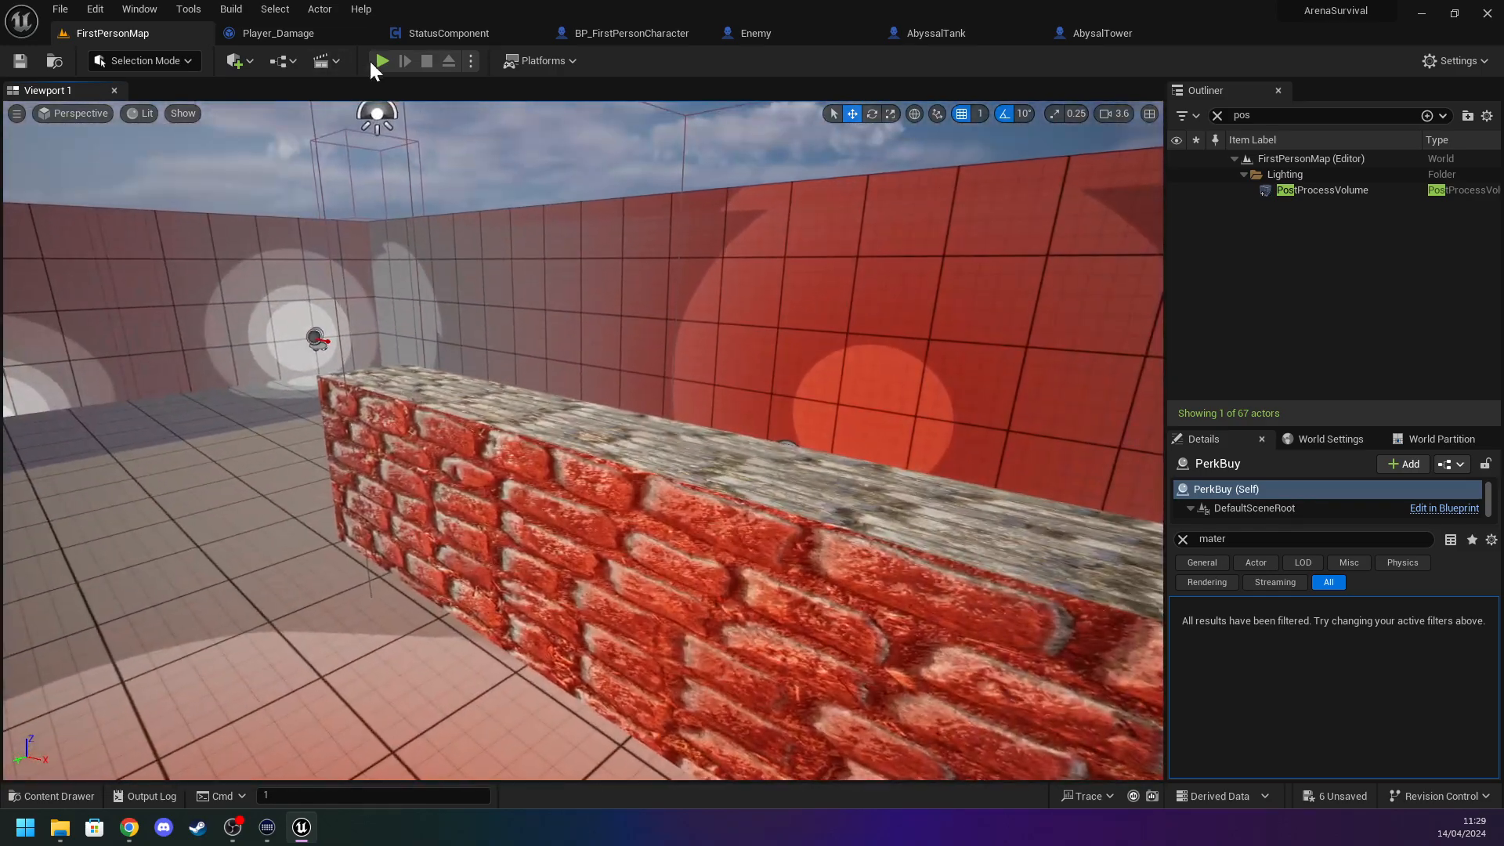
left_click(383, 61)
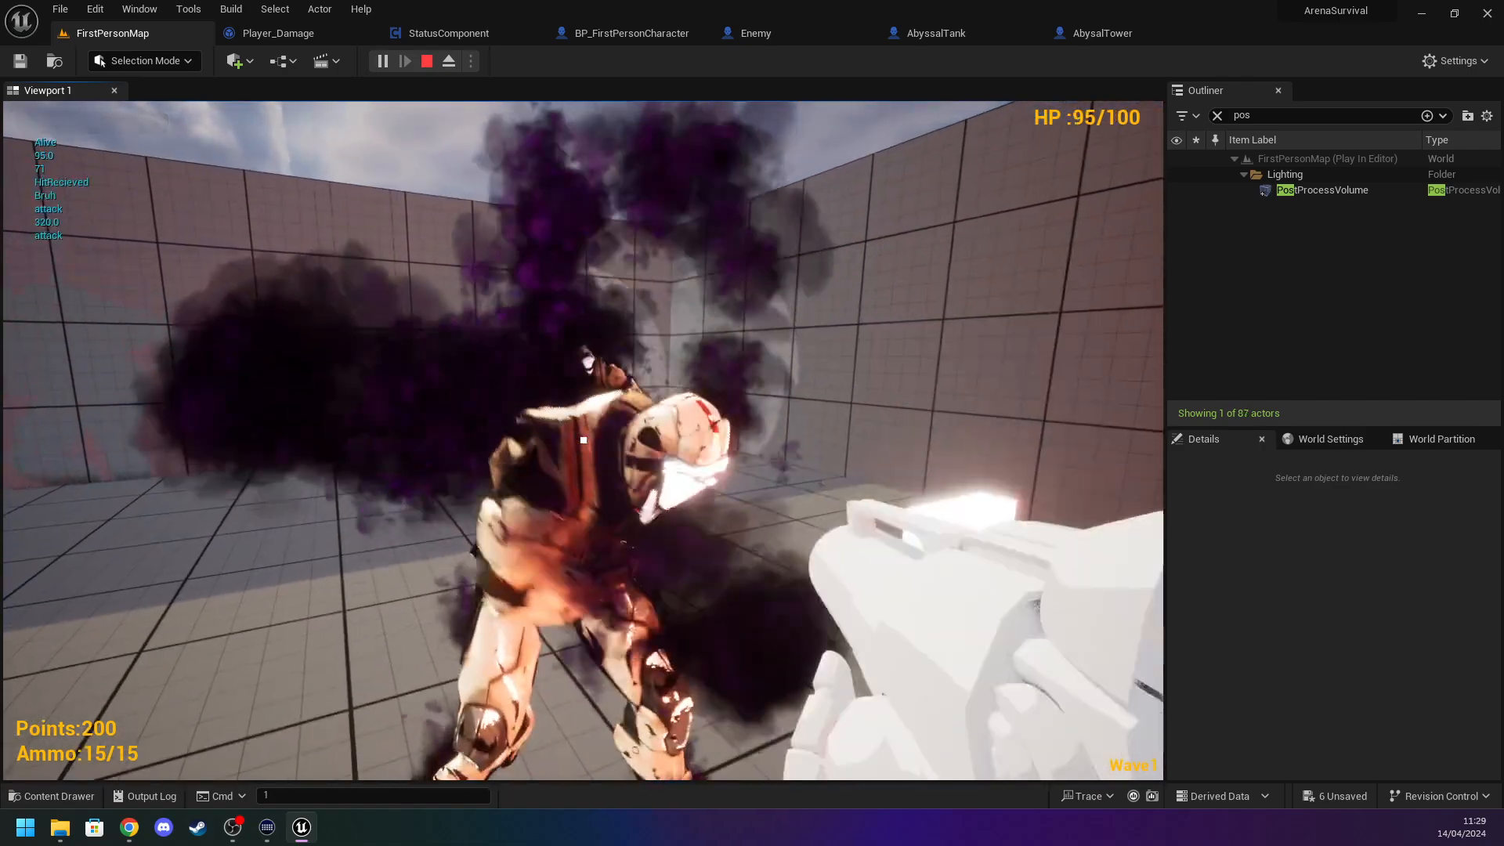
key("s")
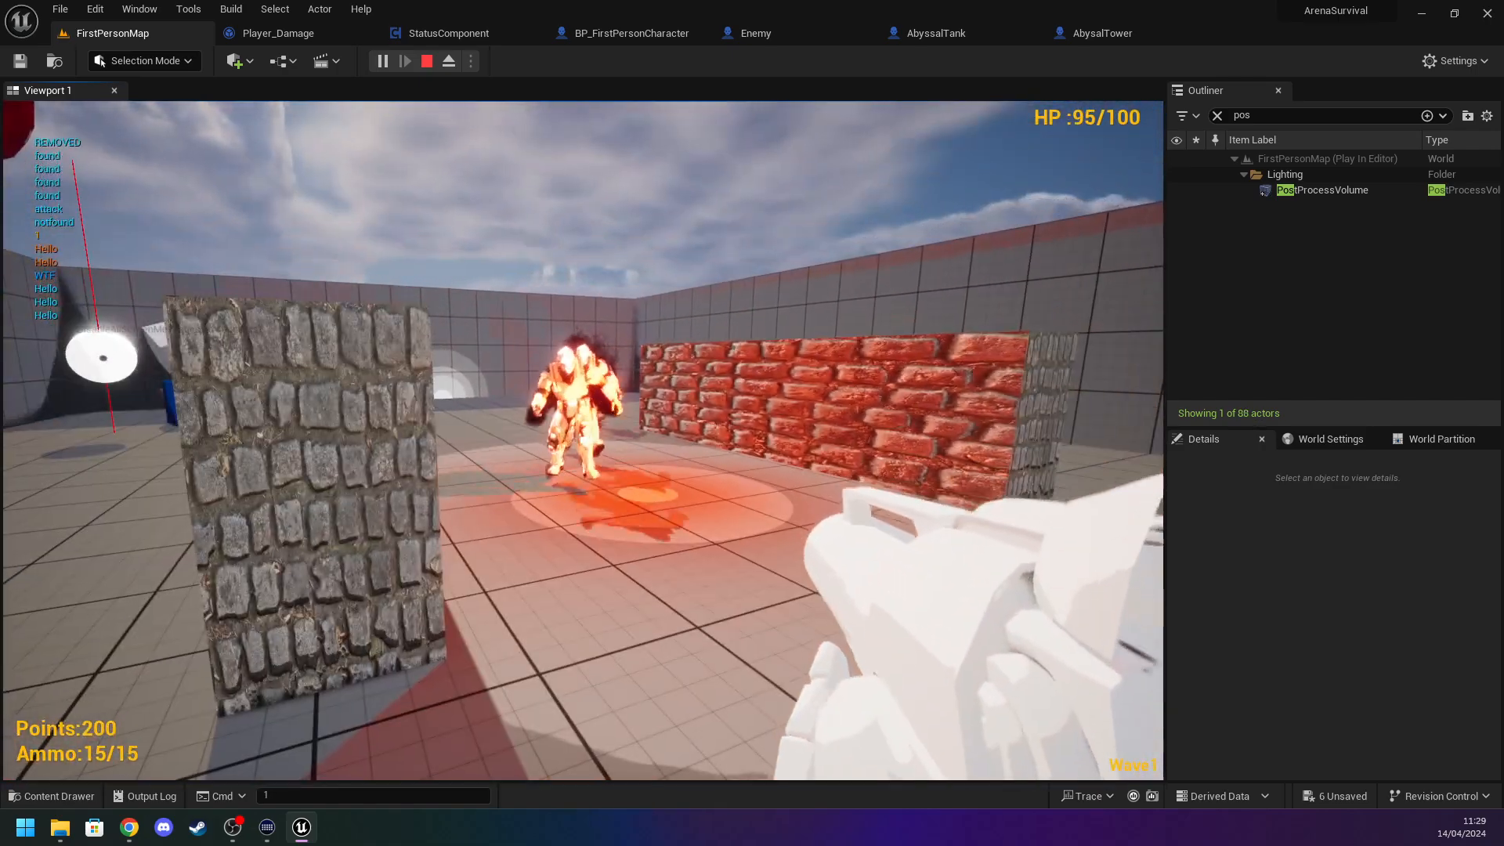
left_click(584, 440)
left_click(583, 440)
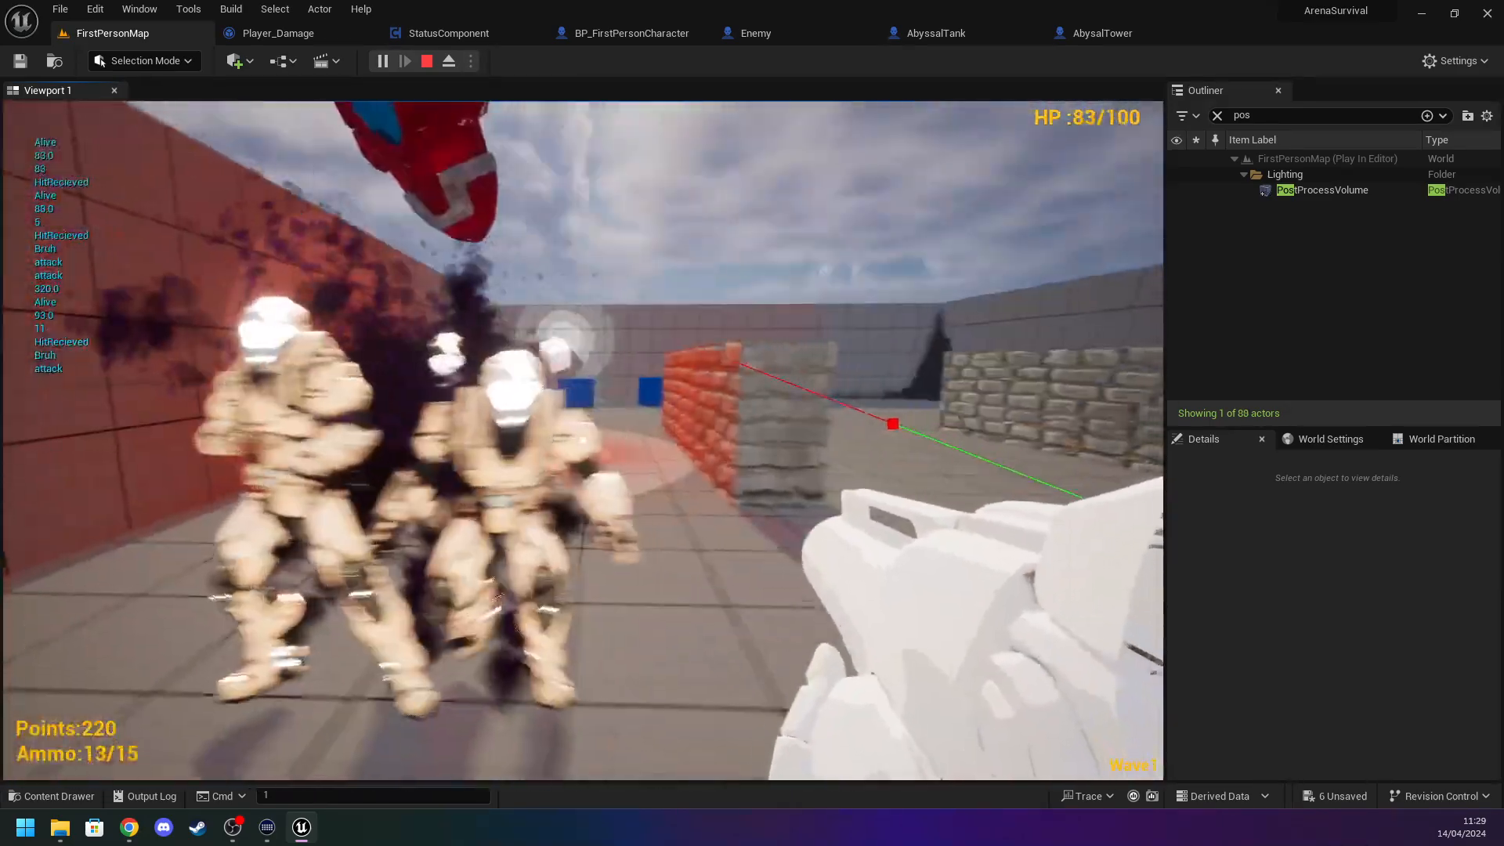
key("Escape")
Playtest near the platform enemies, shooting the nearest one and taking its attack to check its weakened damage, and end play.
key("w")
right_click_drag(307, 214, 293, 250)
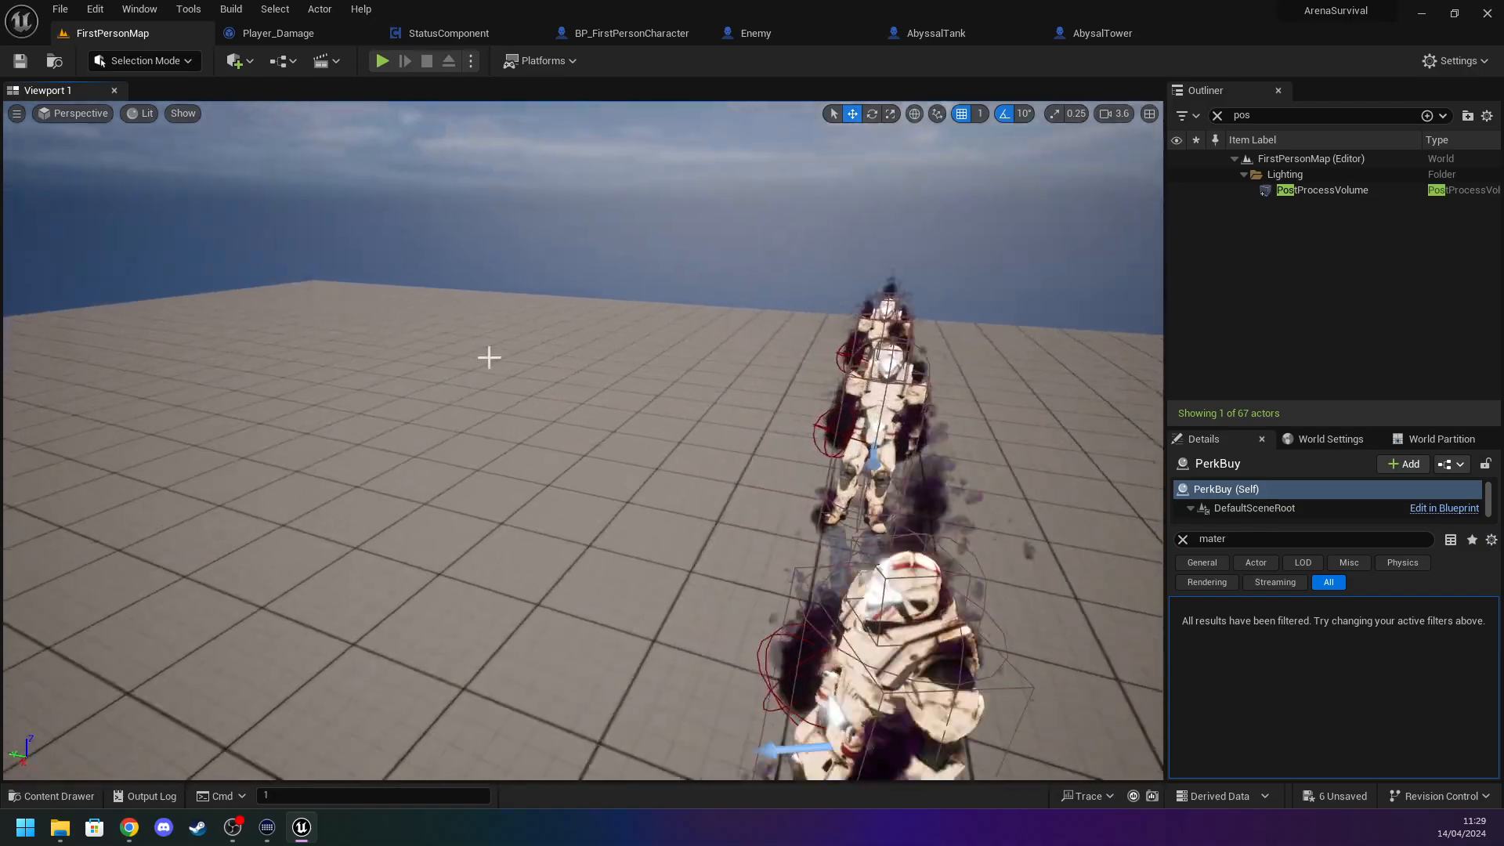
left_click(382, 61)
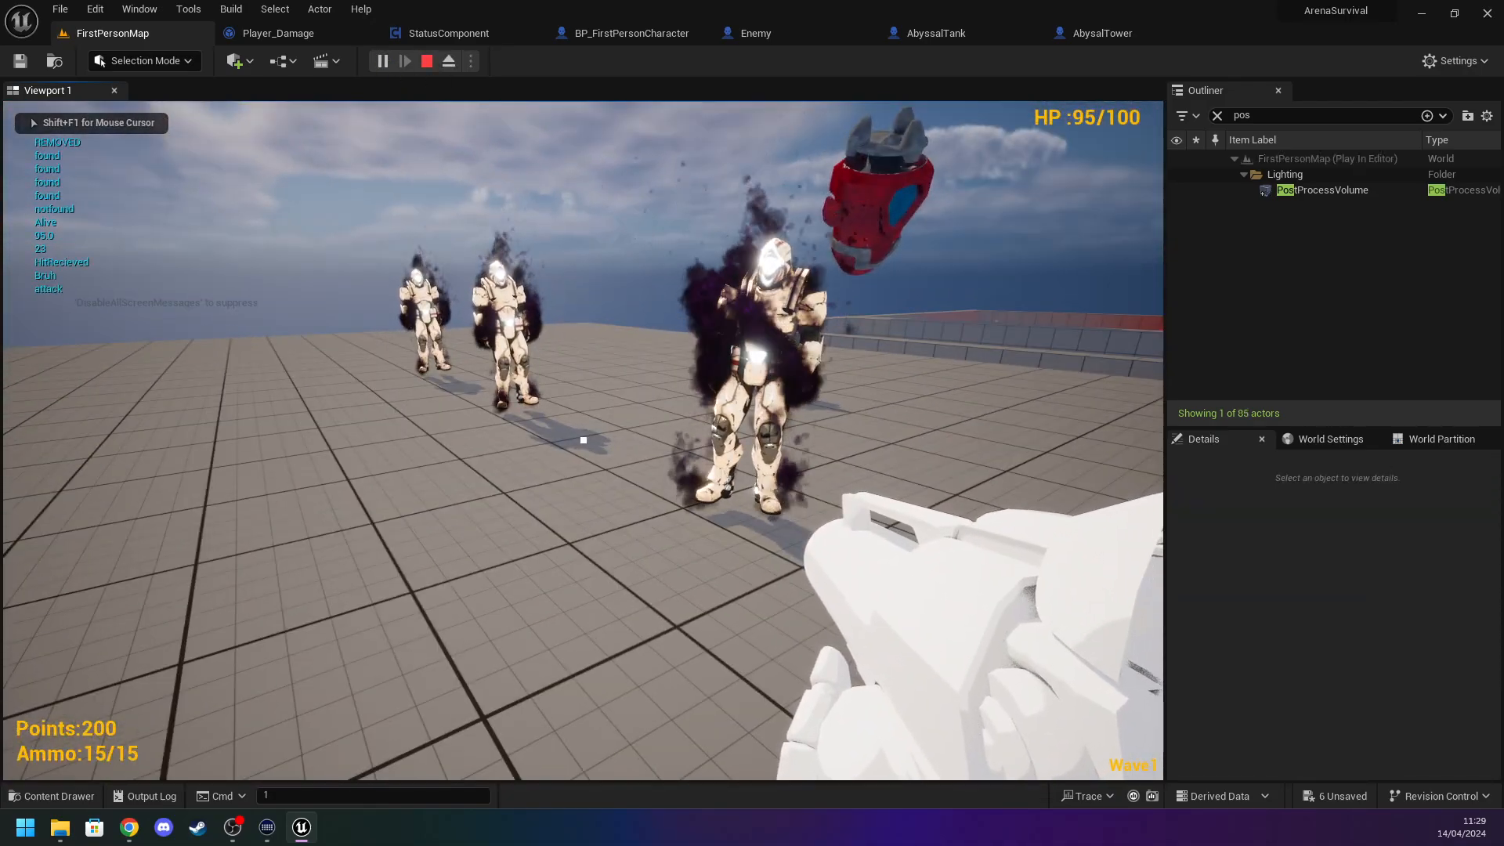
left_click(583, 441)
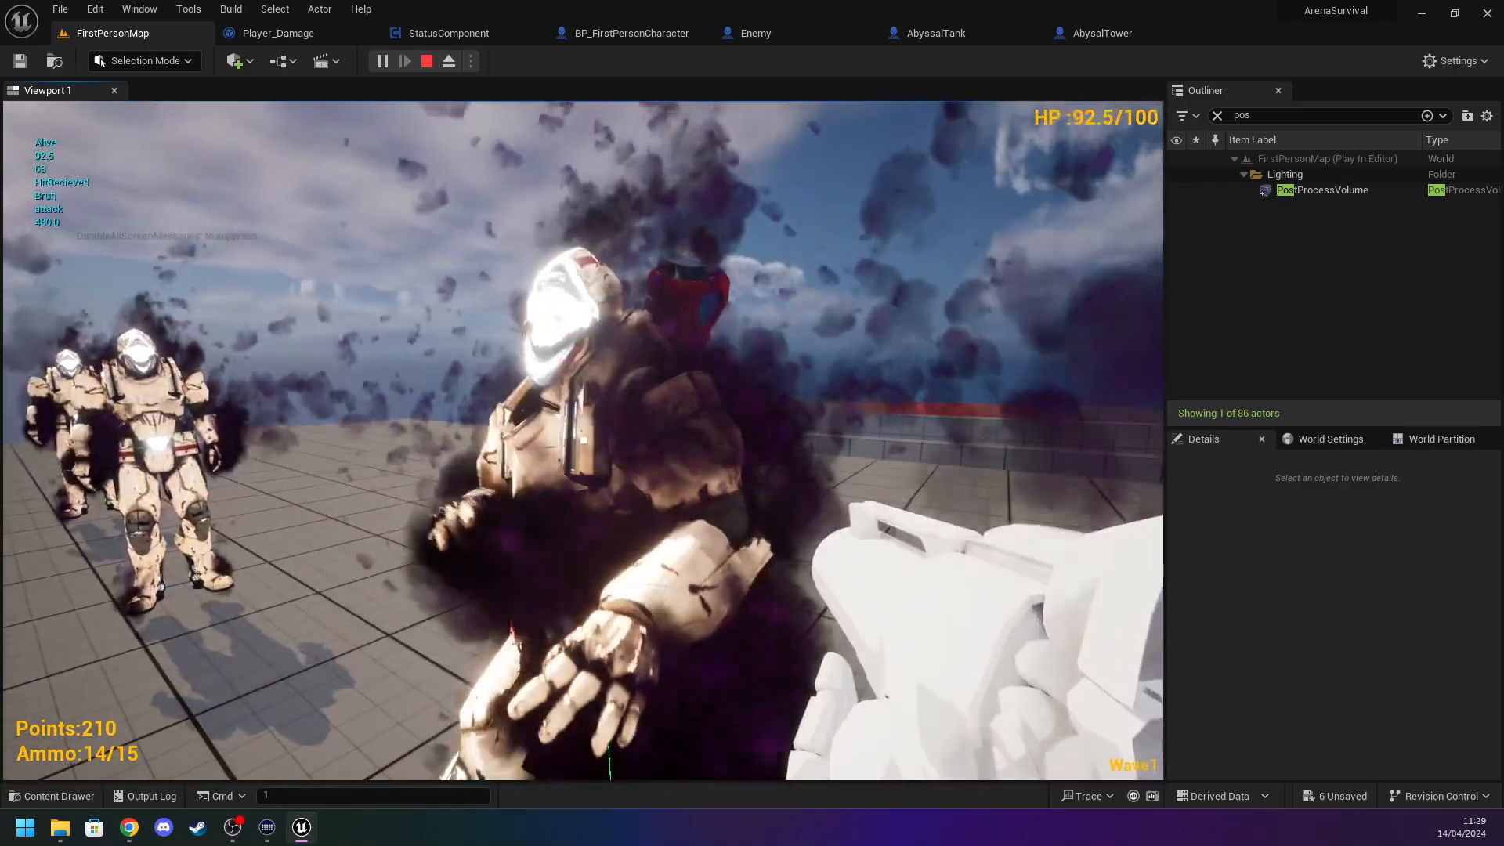
key("s")
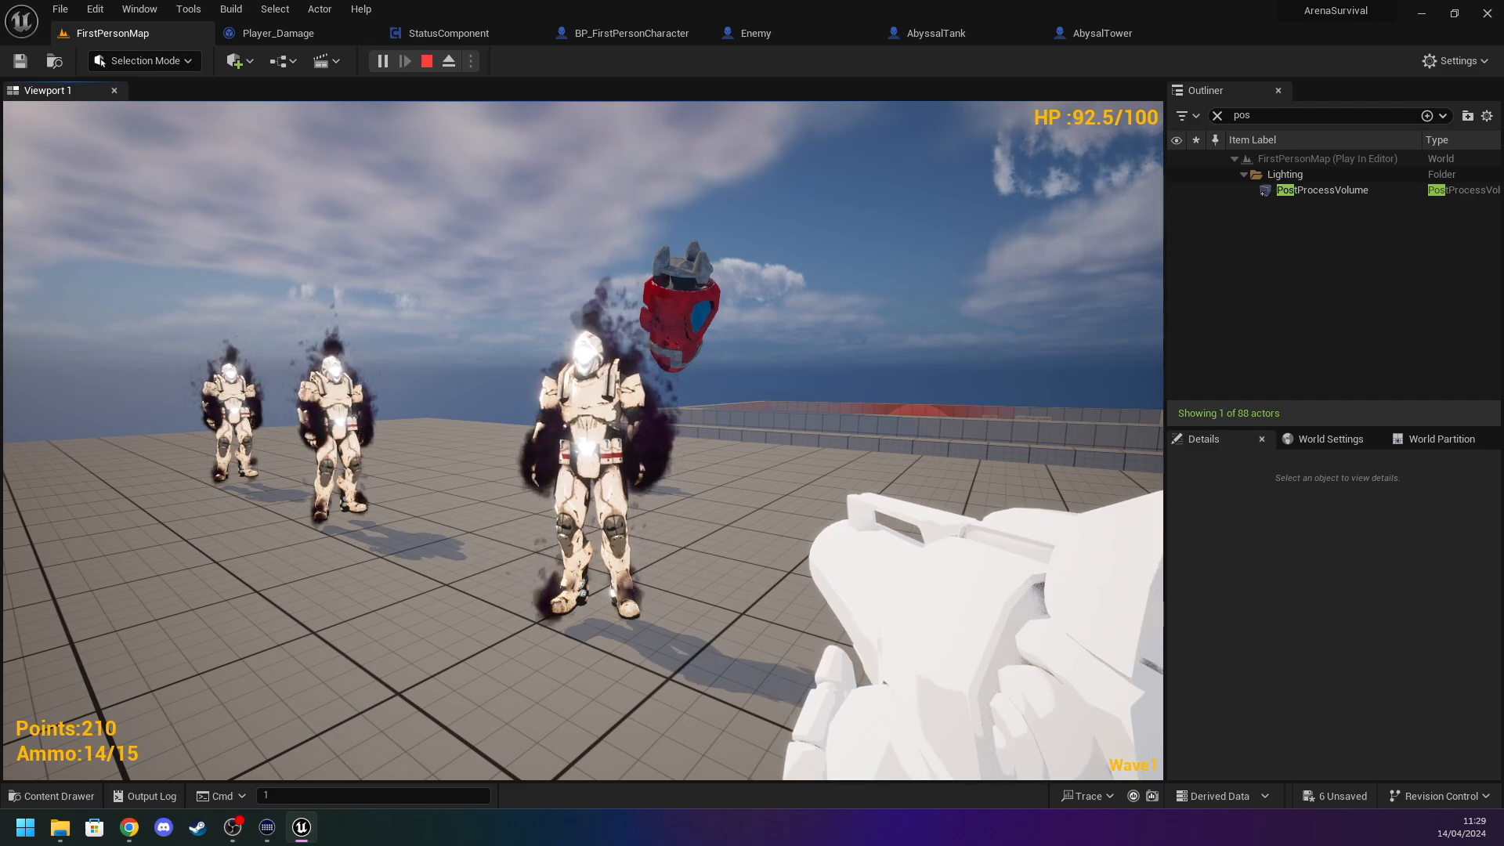
key("Escape")
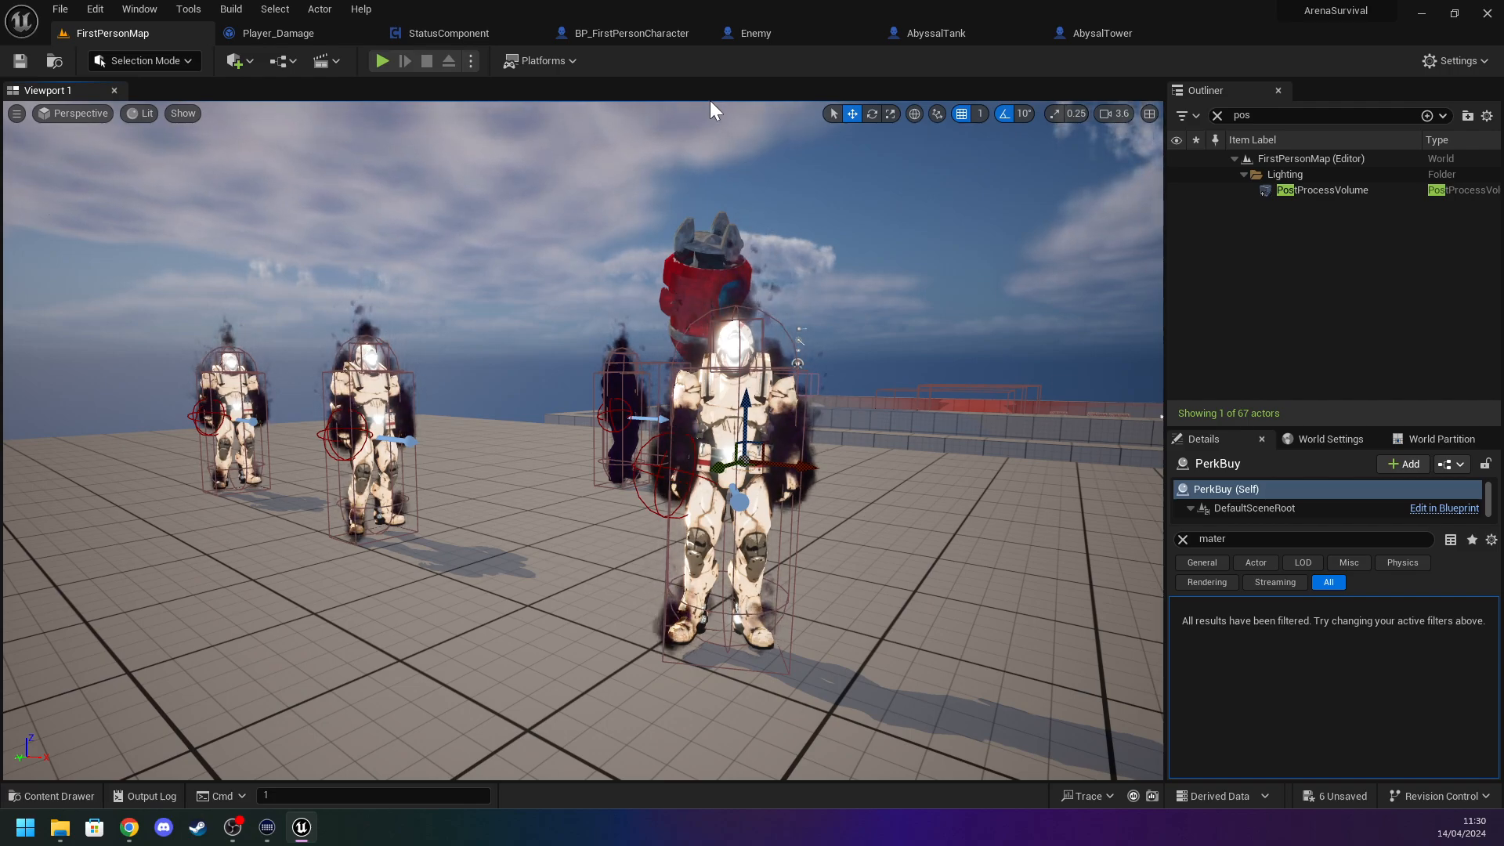
Open the UpdatePerks function of BP_FirstPersonCharacter.
right_click_drag(396, 198, 390, 157)
left_click(365, 37)
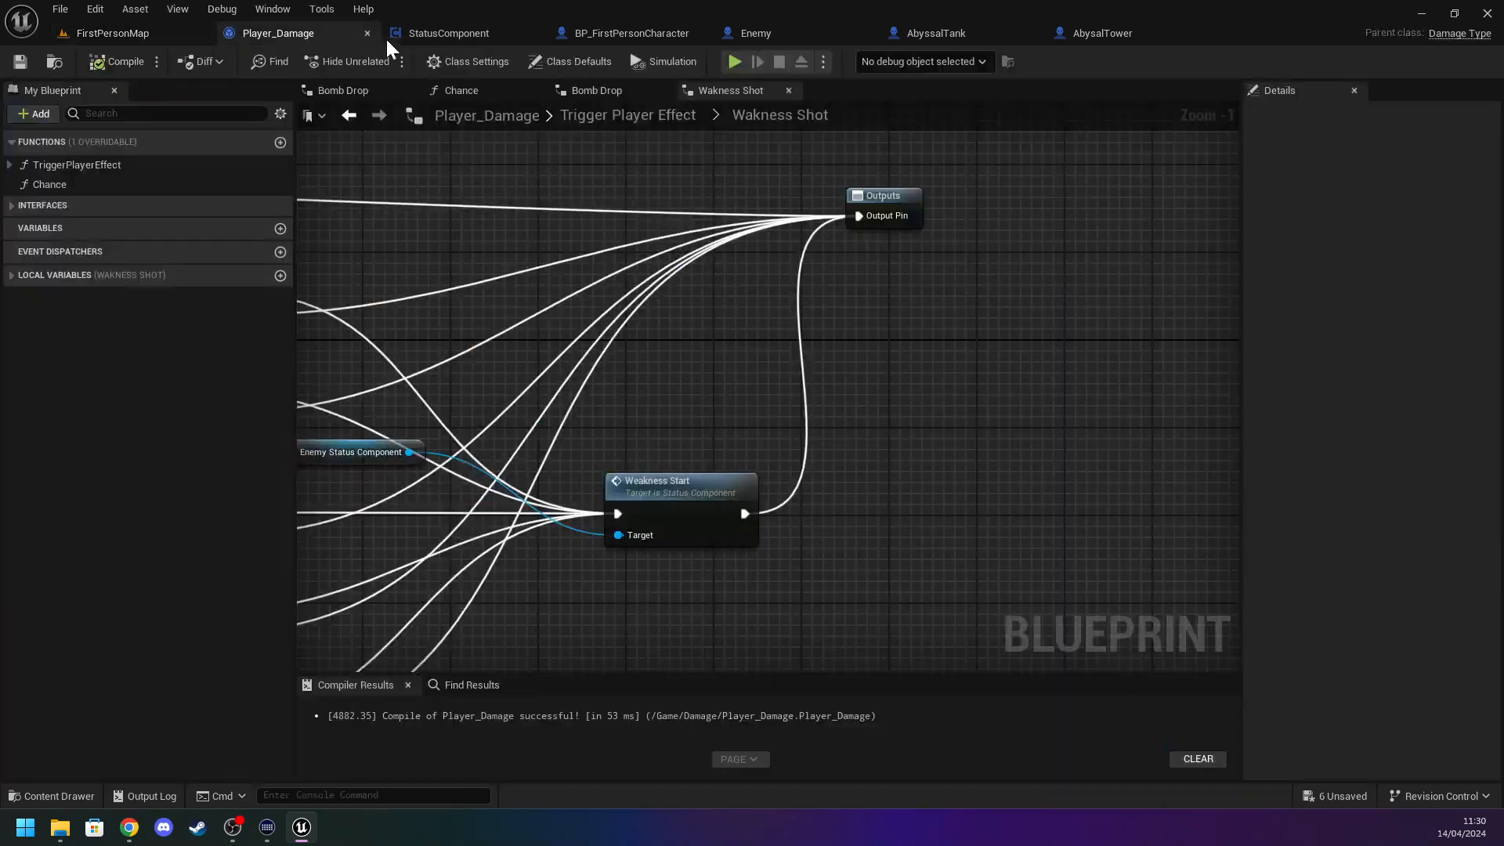
left_click(502, 32)
left_click(627, 33)
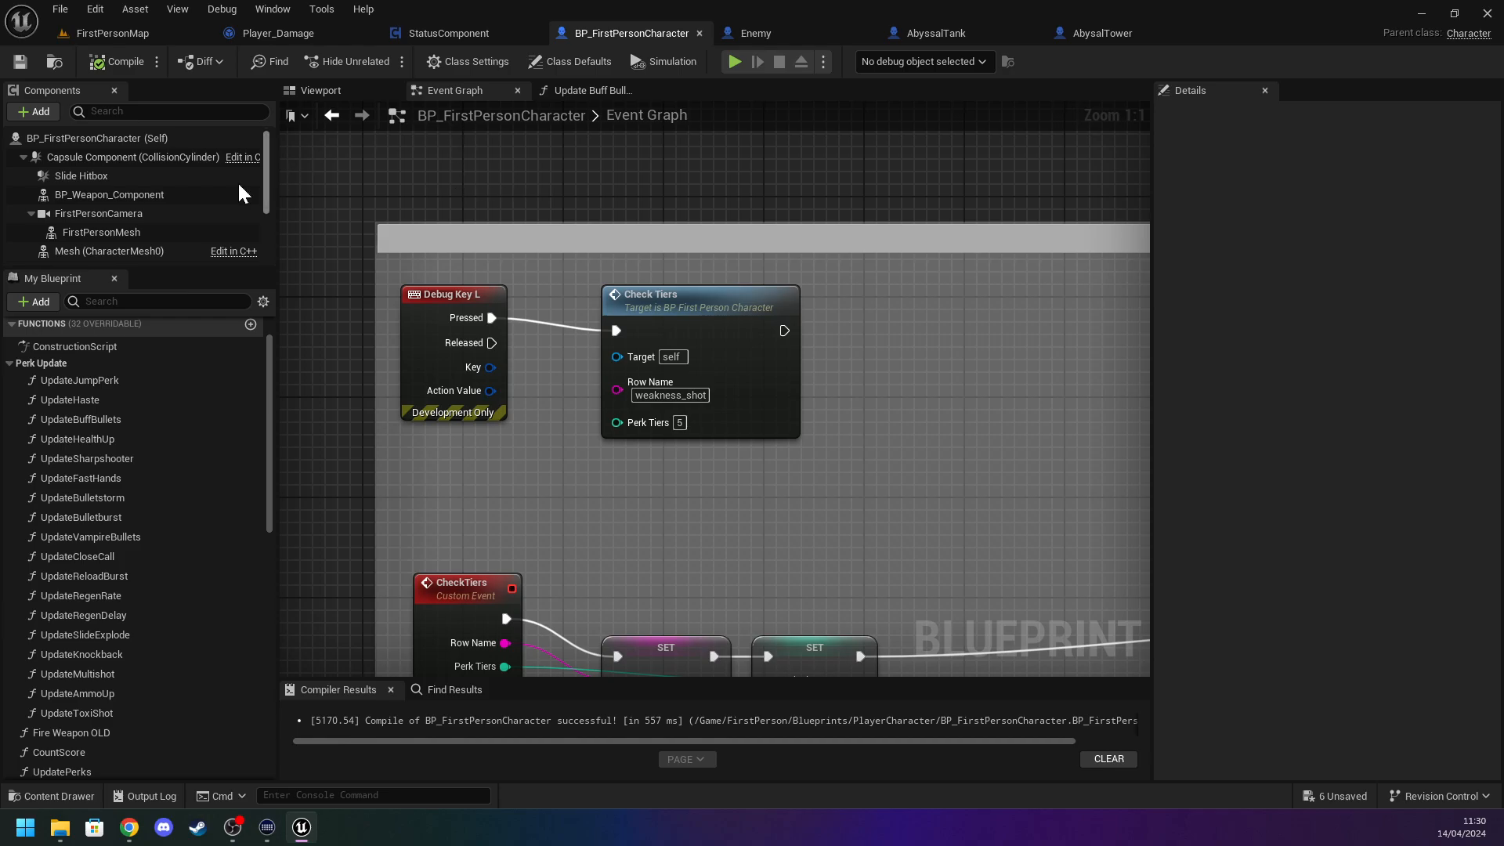
double_click(59, 384)
scroll(74, 708, "down", 4)
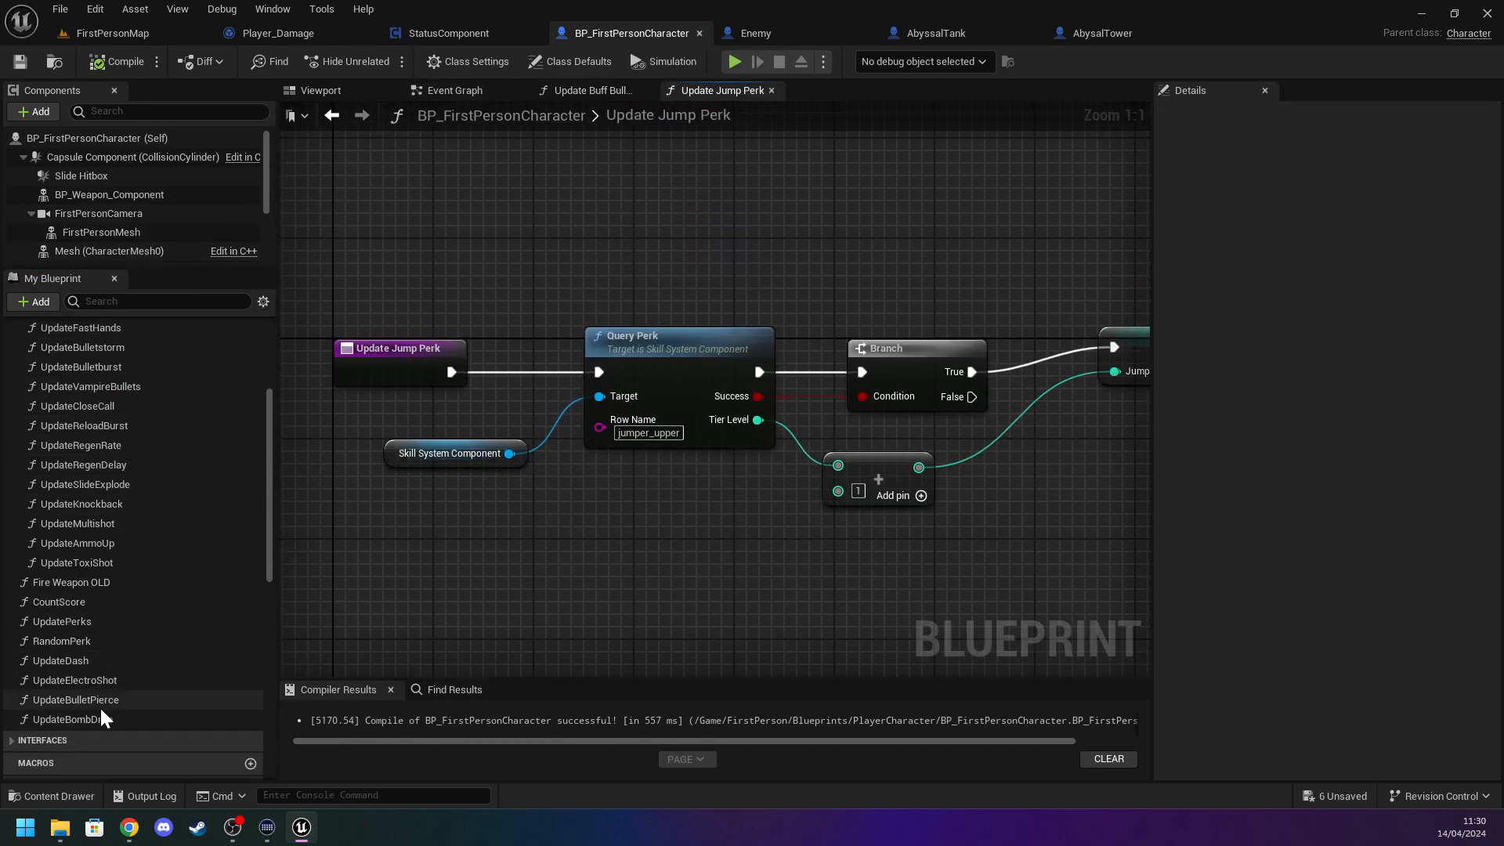
scroll(98, 574, "up", 5)
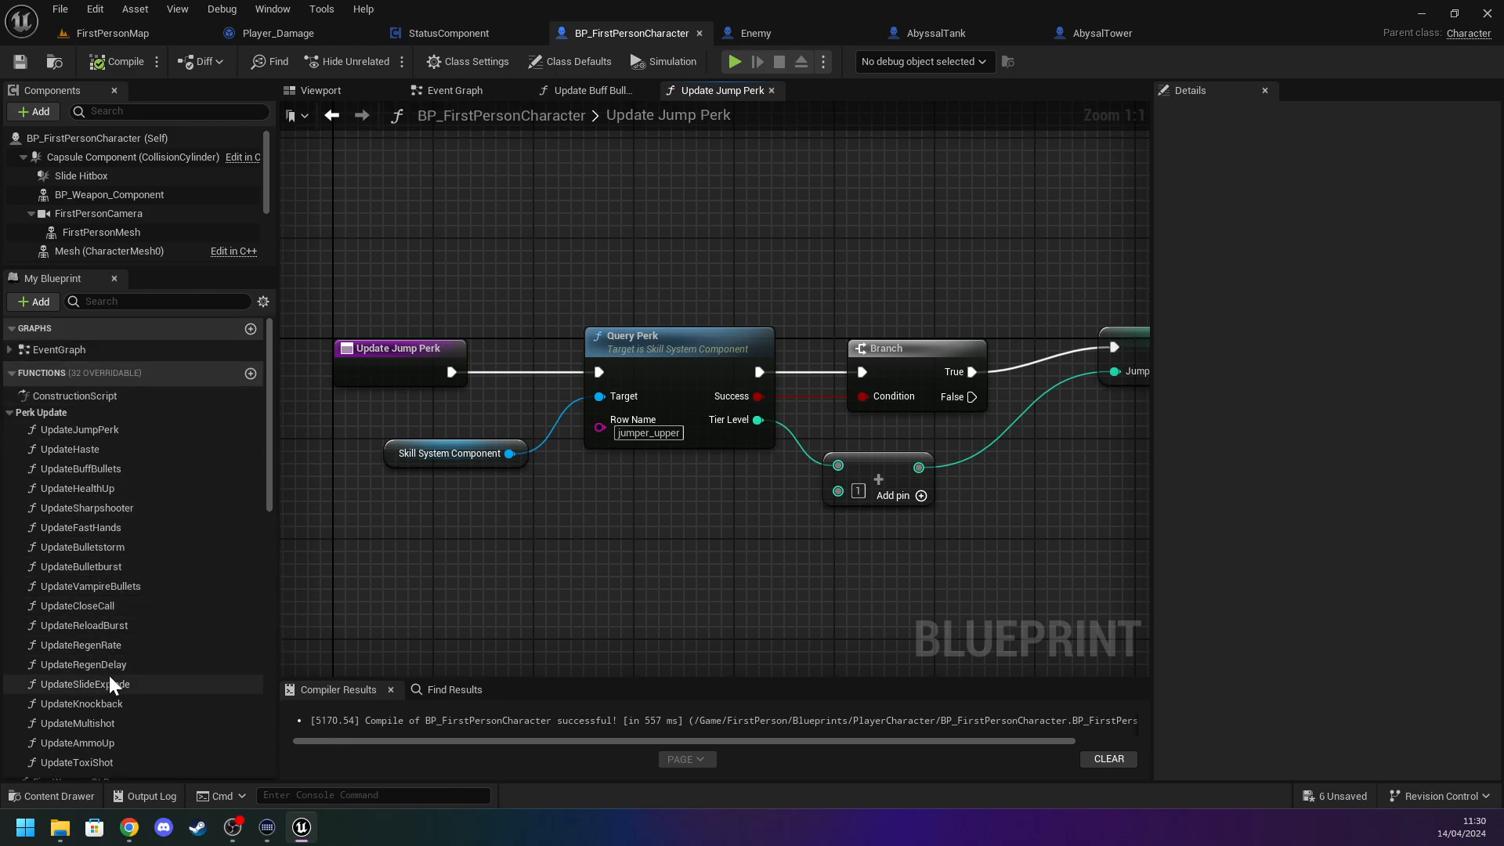
scroll(111, 680, "down", 2)
double_click(106, 745)
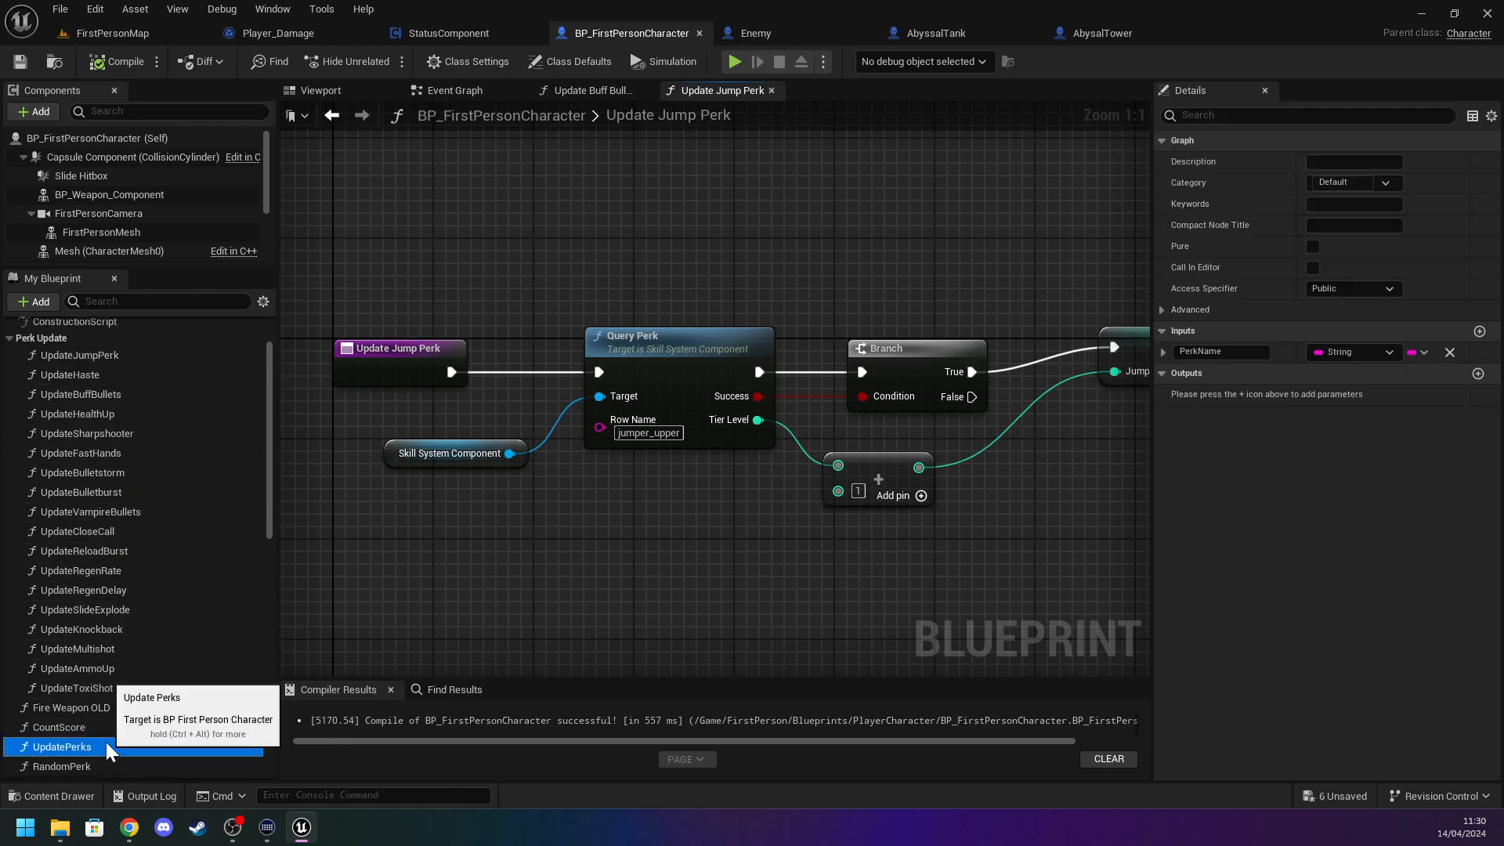
Add a case pin to the perk-name string switch in Update Perks and name it weakness_shot.
right_click(531, 302)
left_click(400, 395)
right_click_drag(542, 445, 350, 102)
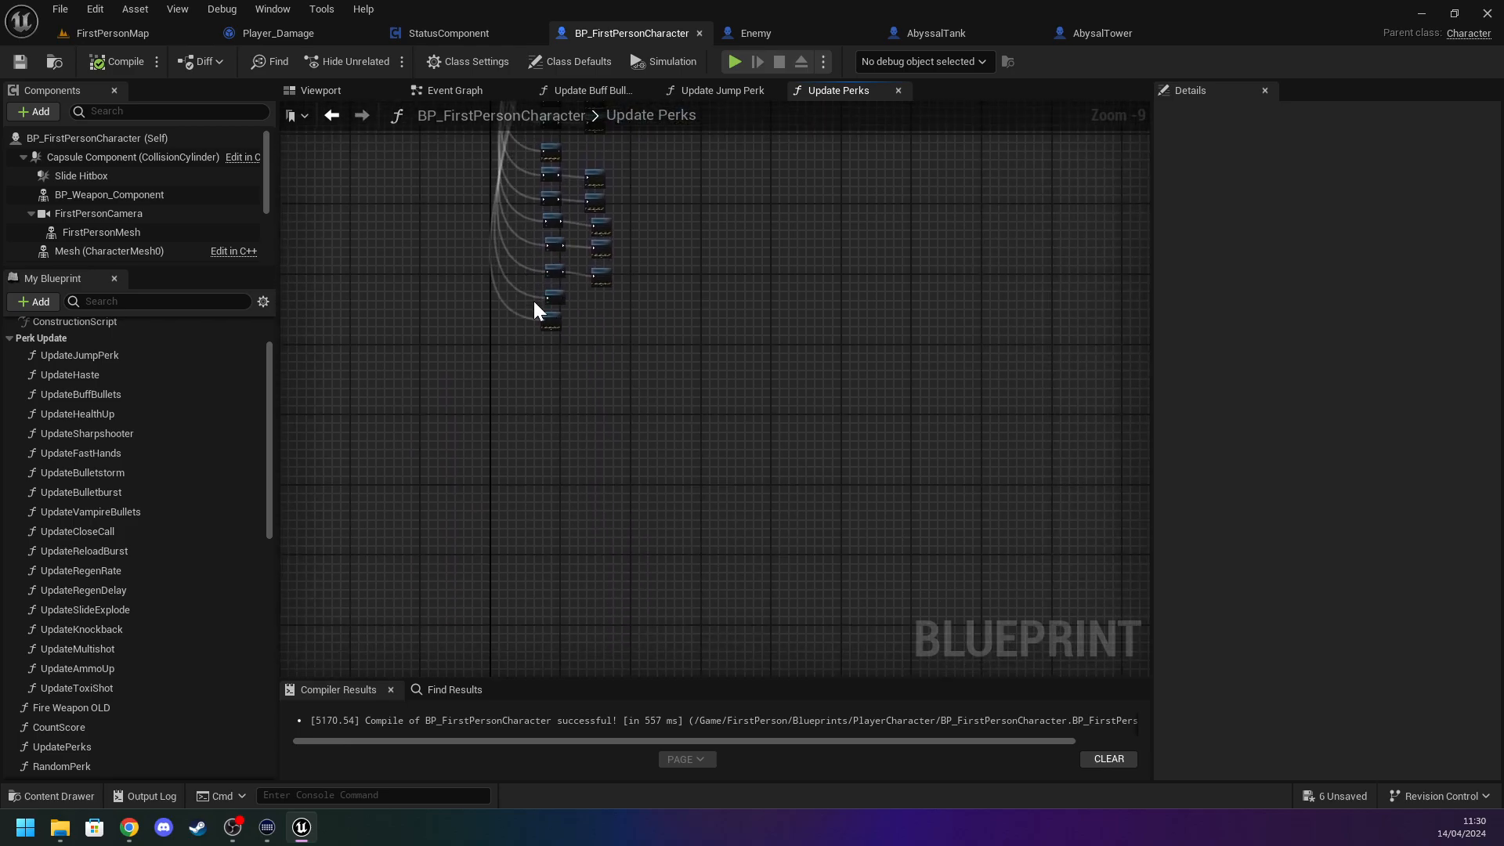
scroll(534, 301, "up", 8)
right_click_drag(463, 265, 603, 638)
right_click_drag(515, 343, 543, 671)
right_click_drag(487, 369, 468, 610)
scroll(449, 477, "down", 4)
right_click_drag(464, 207, 503, 547)
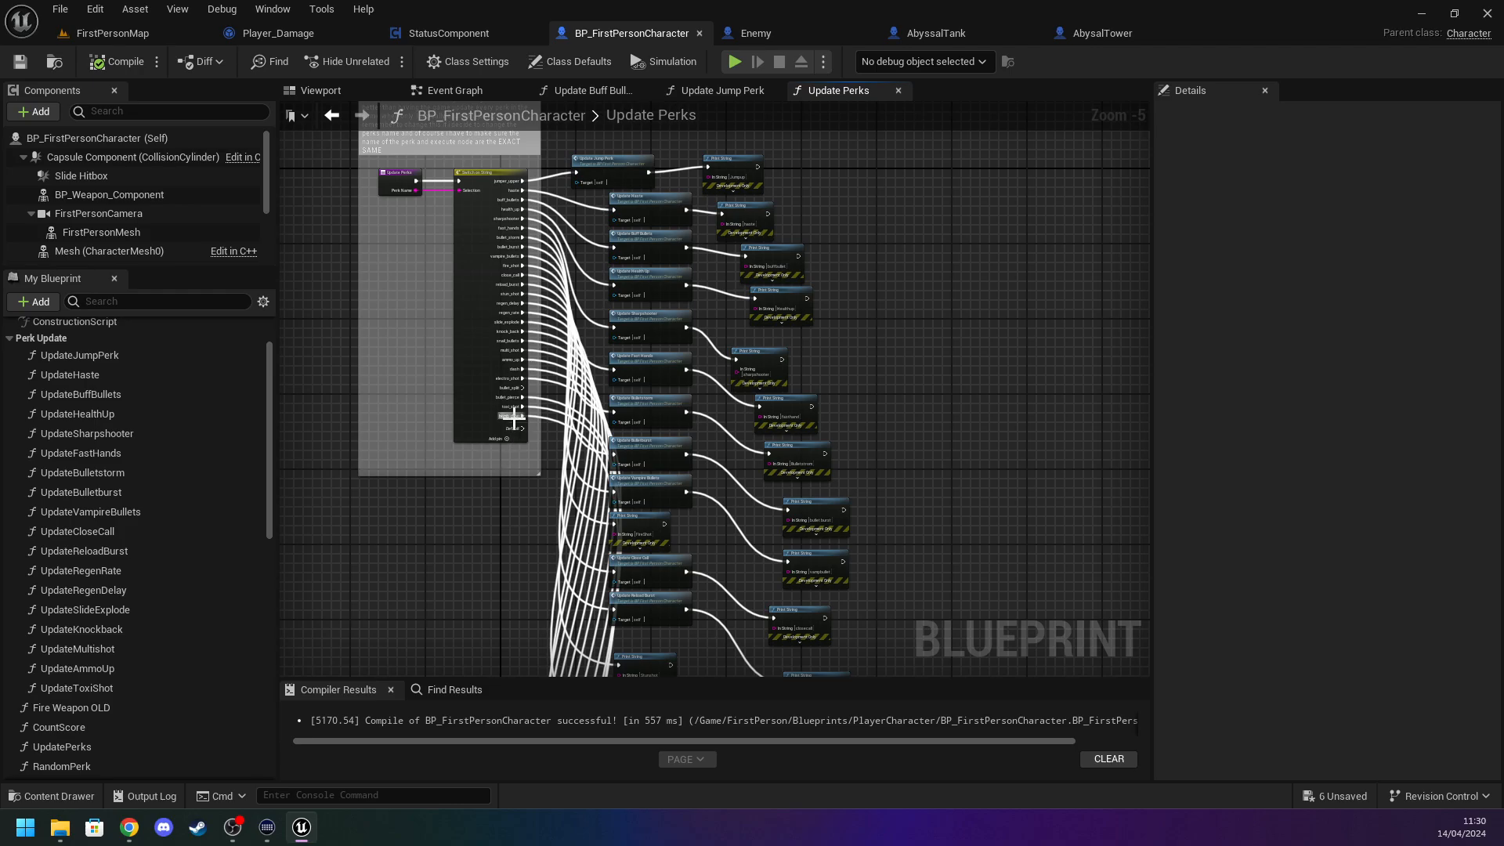
scroll(511, 418, "up", 5)
left_click(425, 435)
left_click(478, 473)
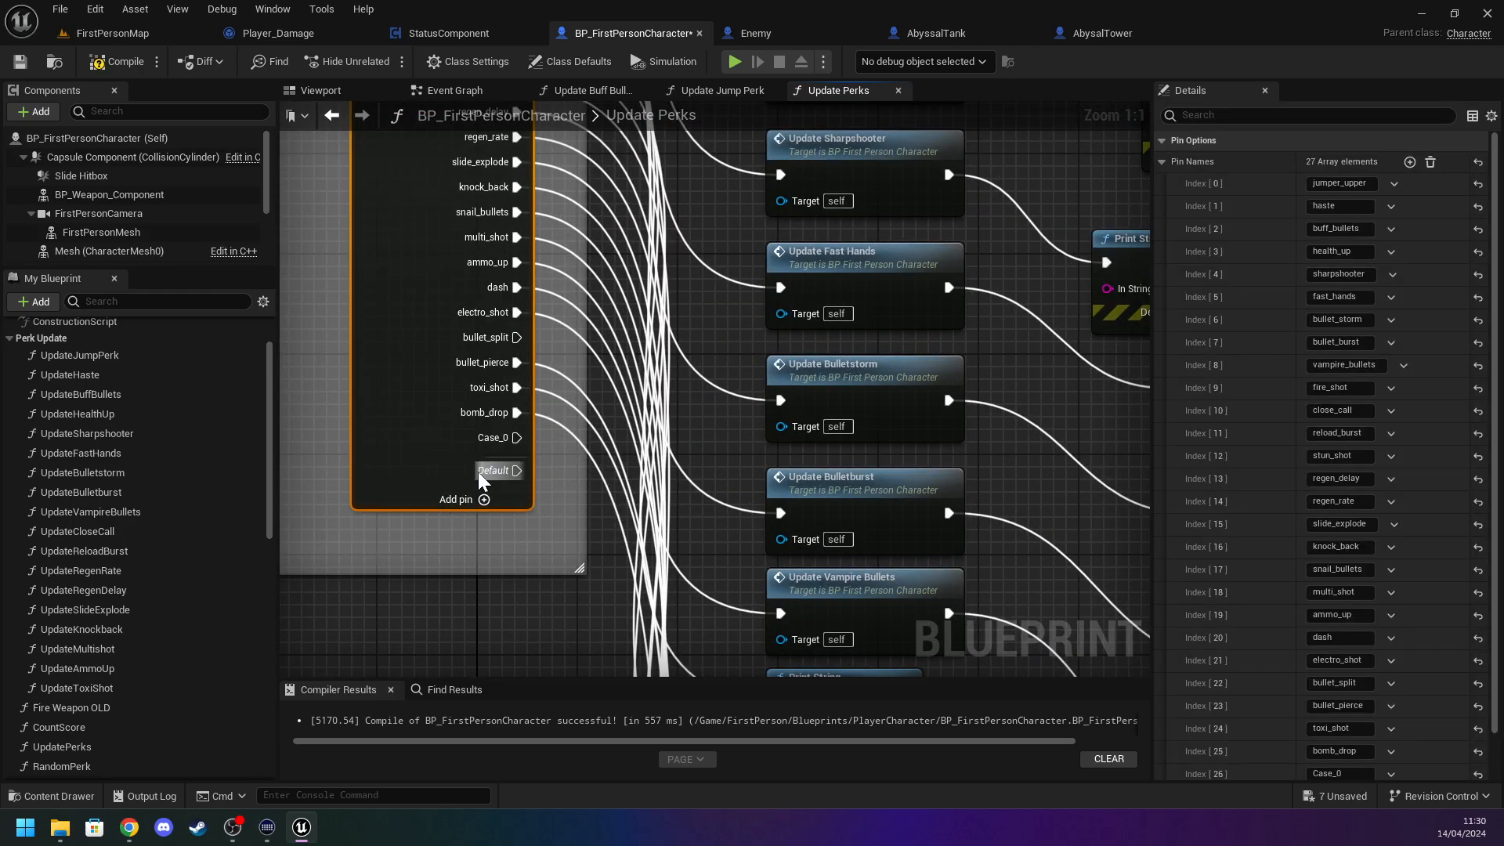
left_click(537, 458)
left_click(513, 443)
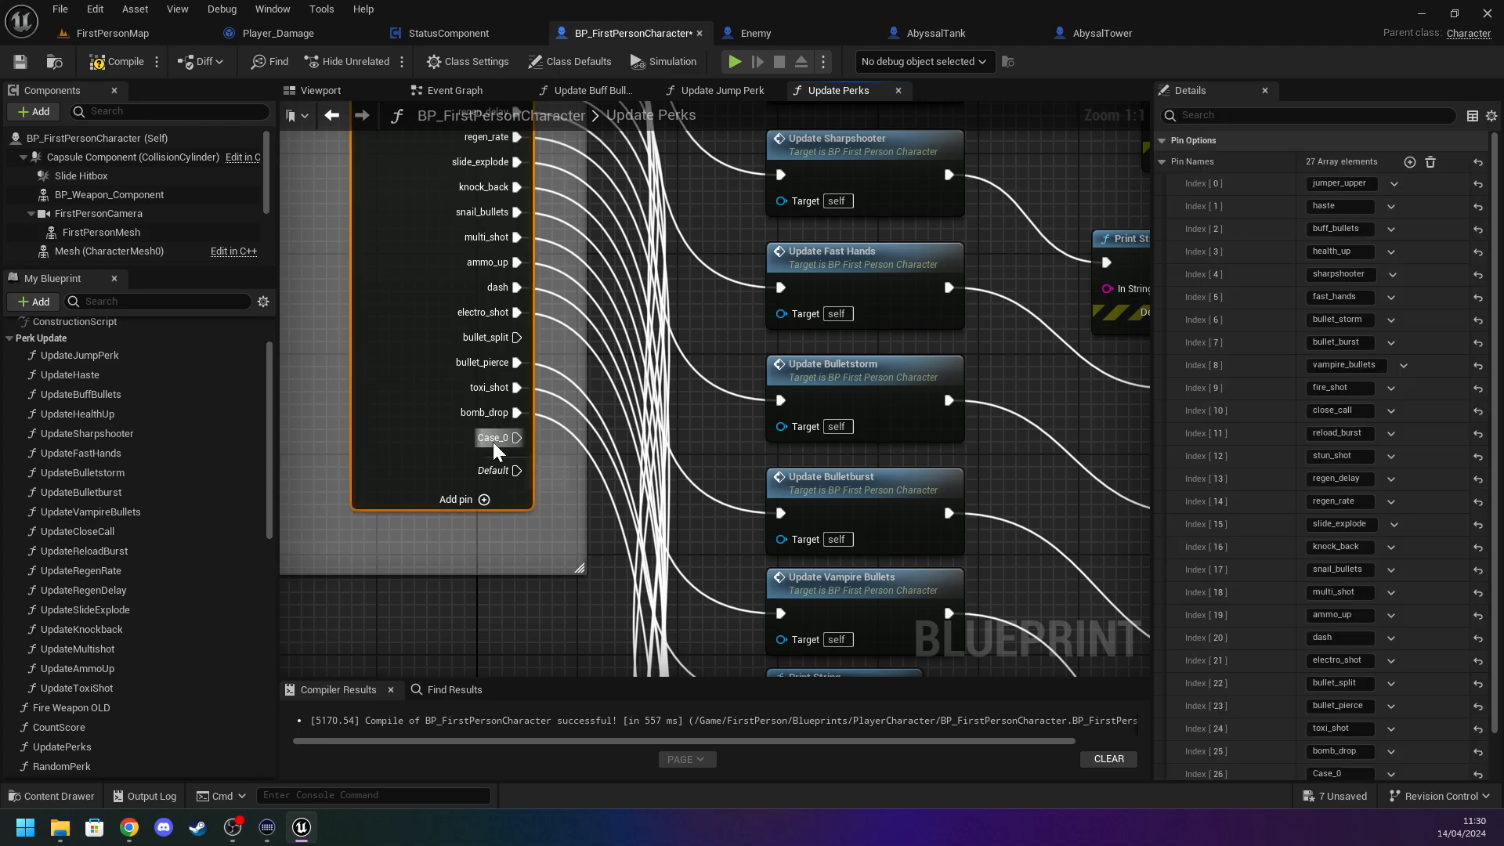
left_click(1332, 726)
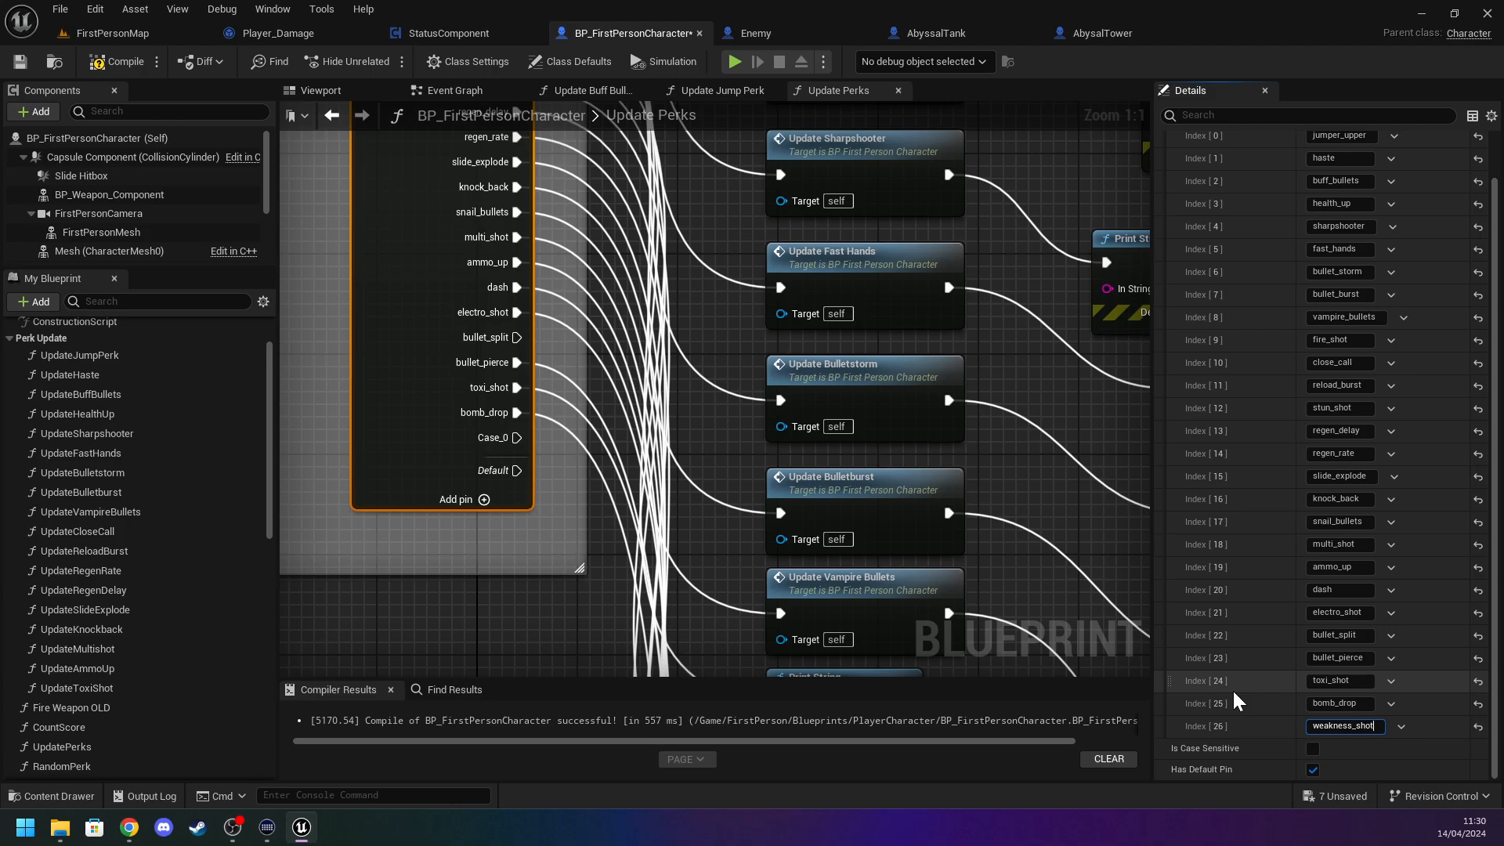
left_click(468, 629)
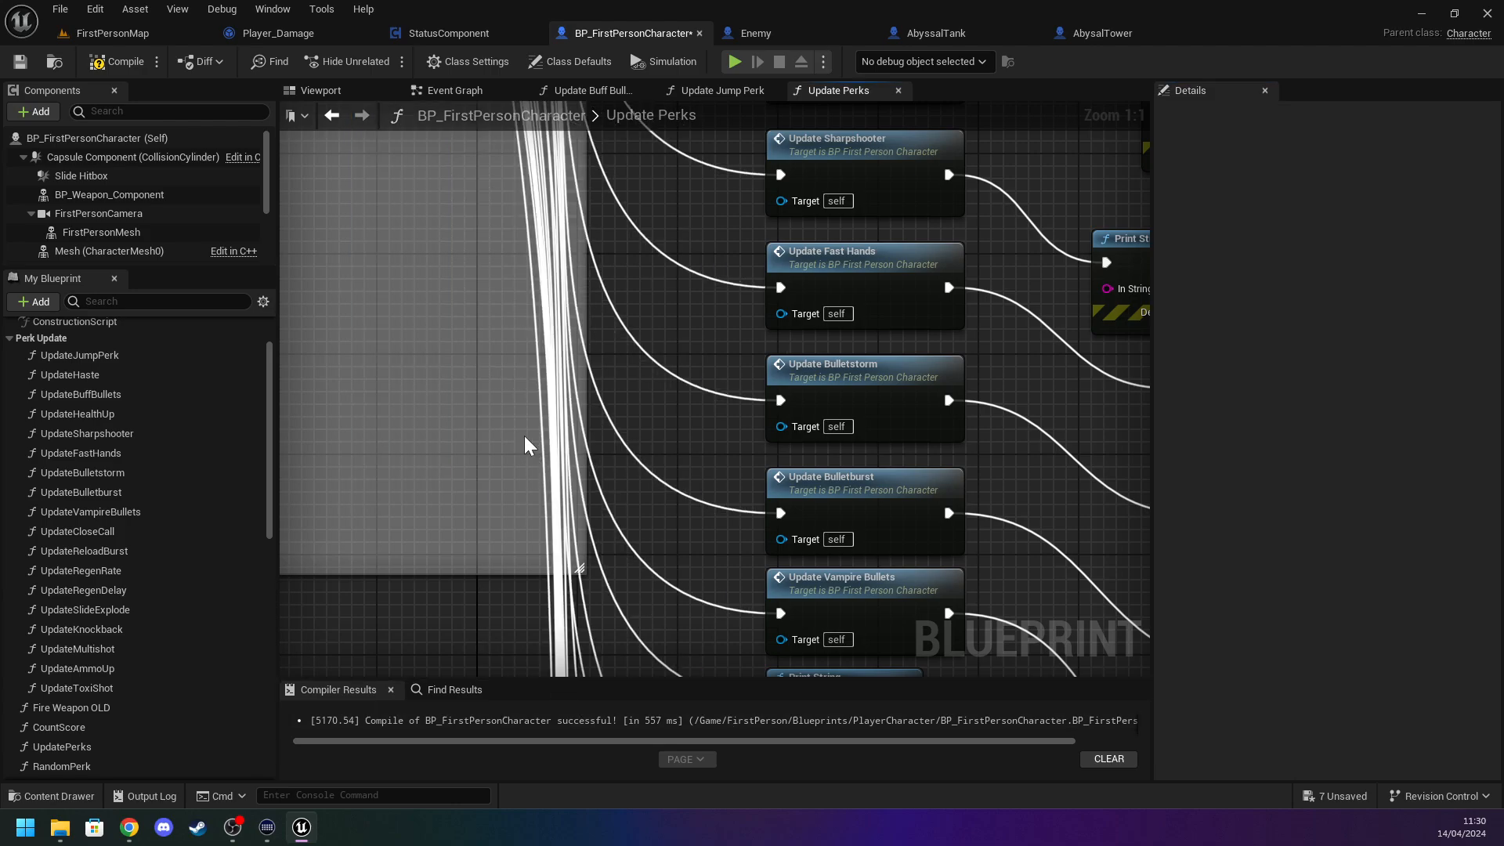
Connect the weakness_shot case to a new Print String below the BombDrop one, with the text "weaknessshot".
scroll(498, 468, "down", 3)
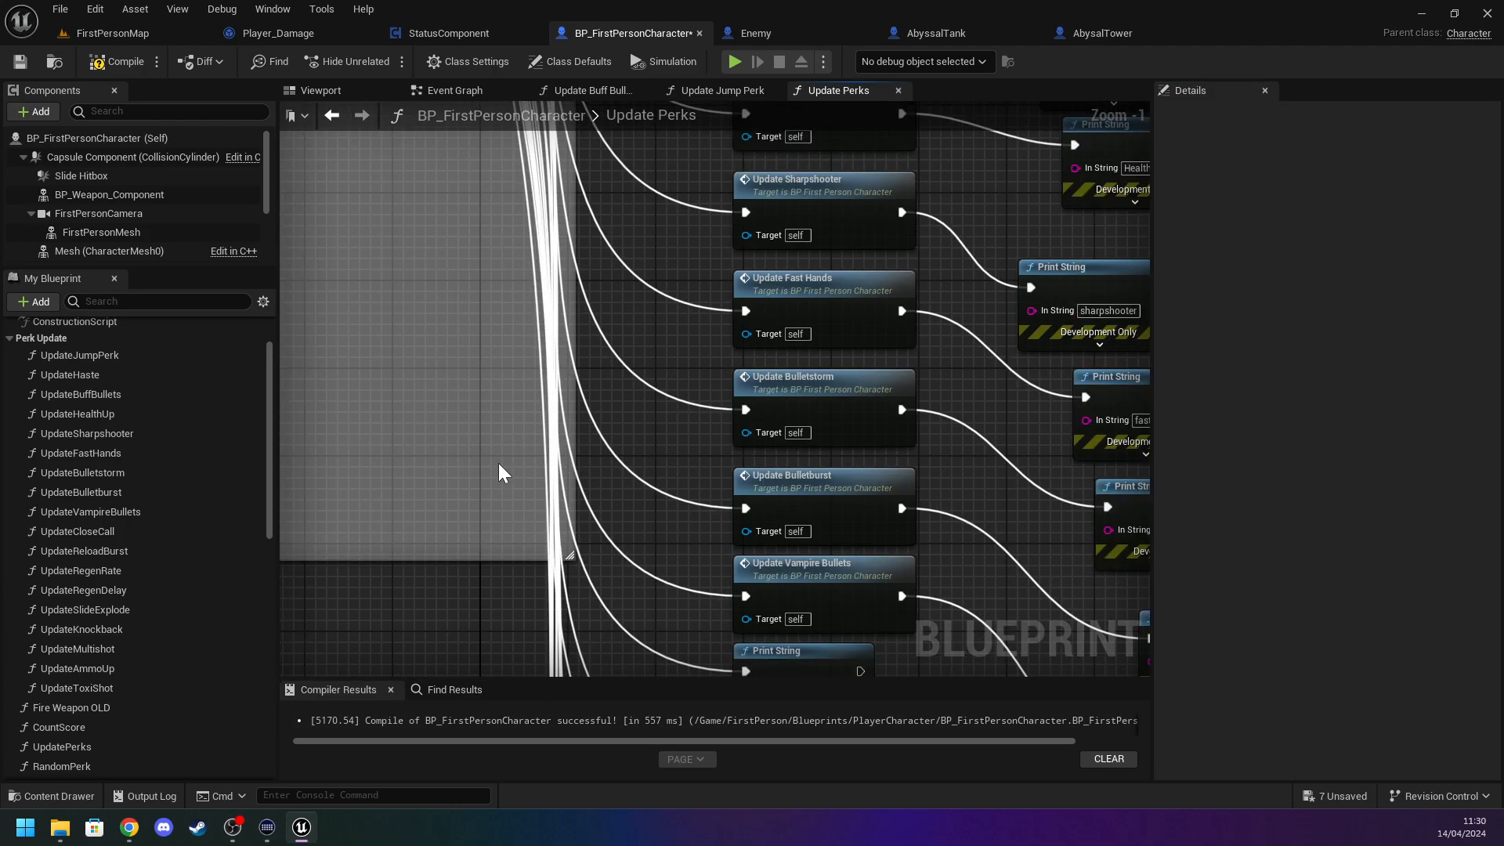
scroll(408, 415, "up", 3)
left_click_drag(527, 422, 760, 279)
type("print")
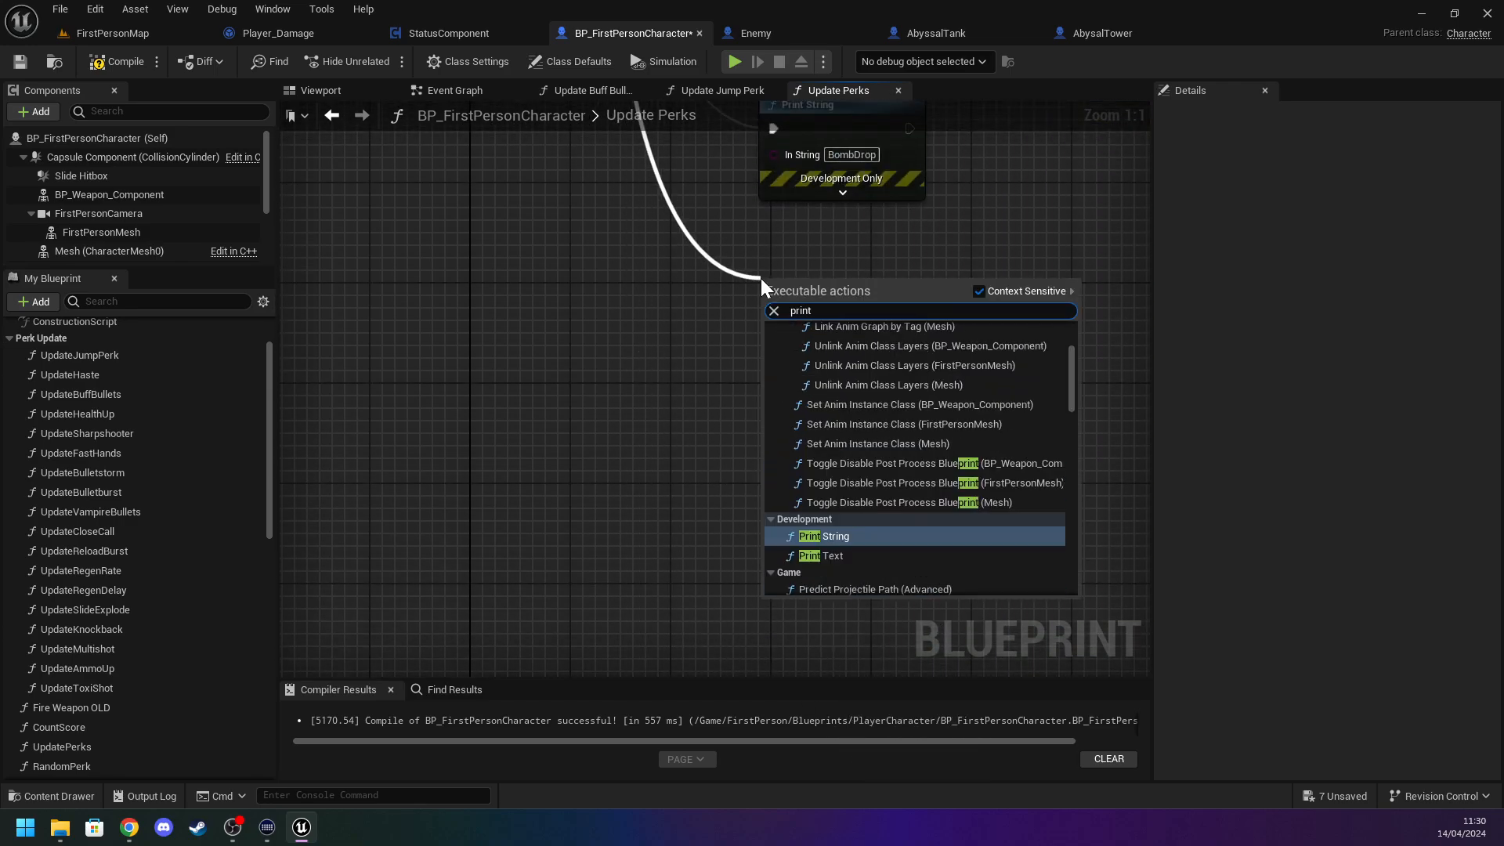
left_click(854, 536)
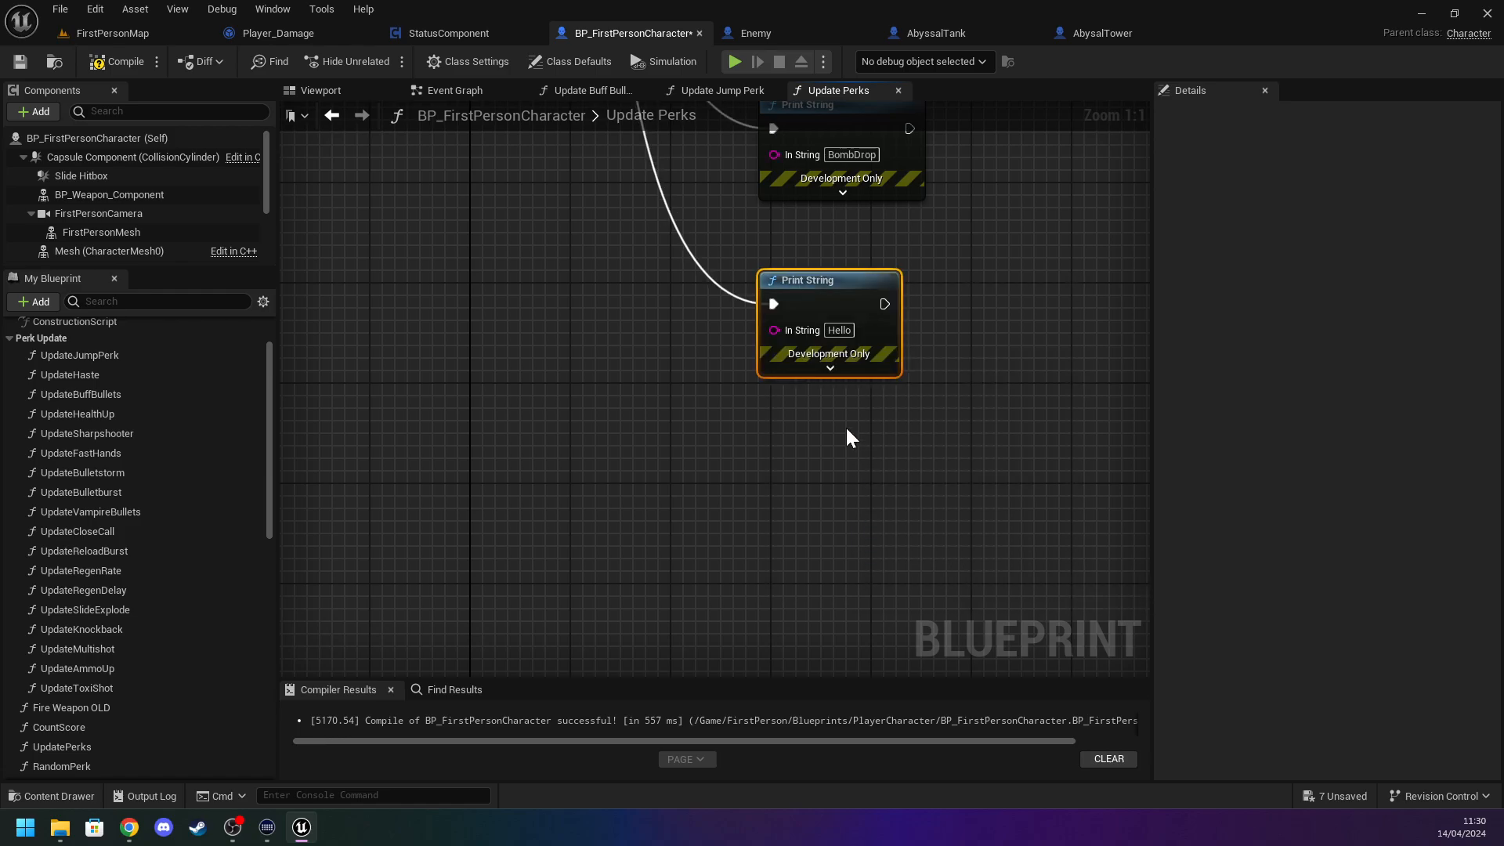
type("weakne")
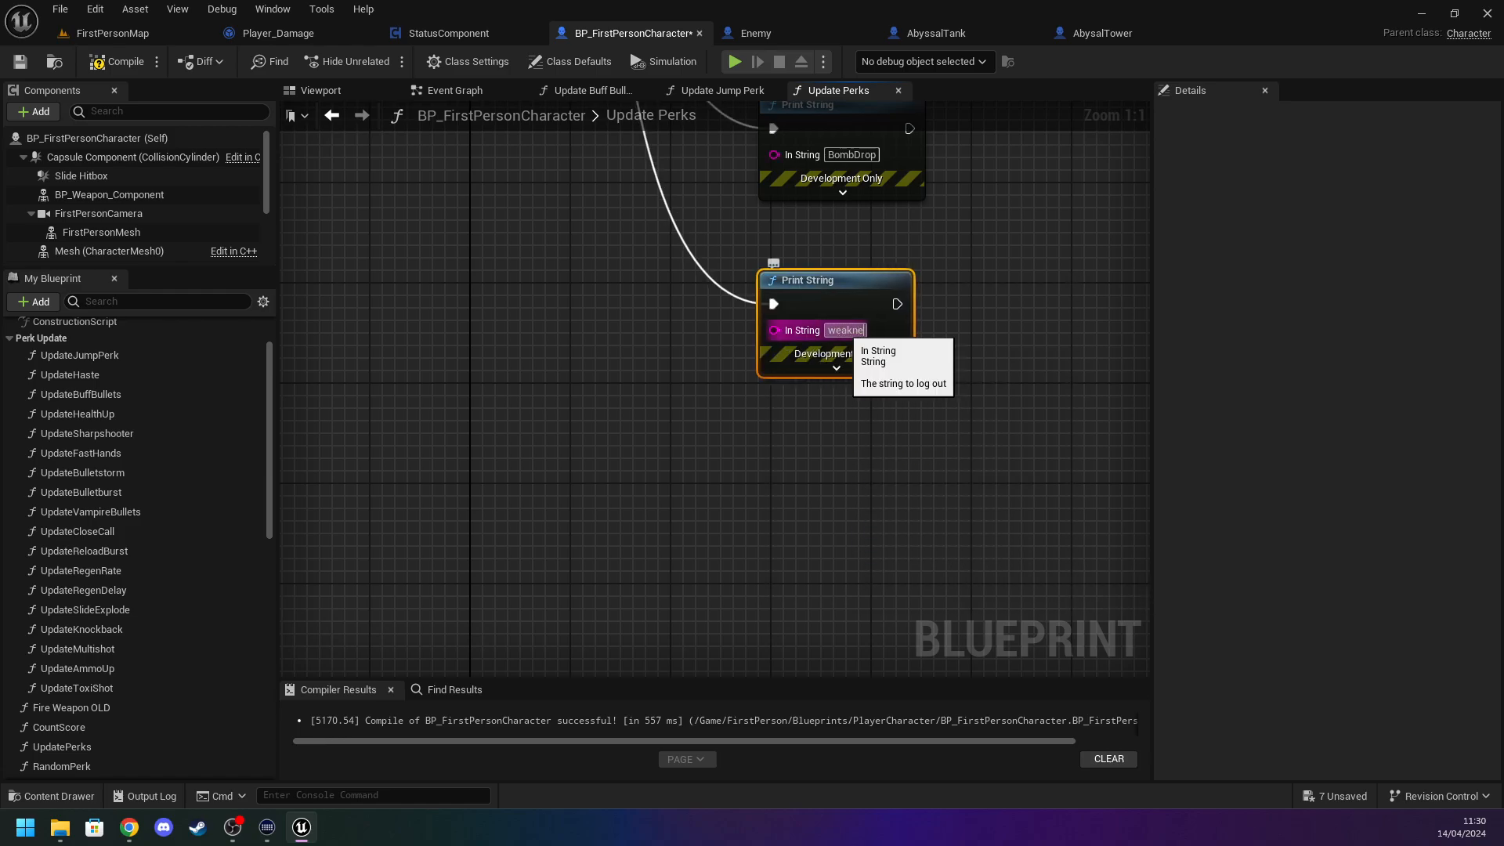
type("ssshot")
left_click(658, 327)
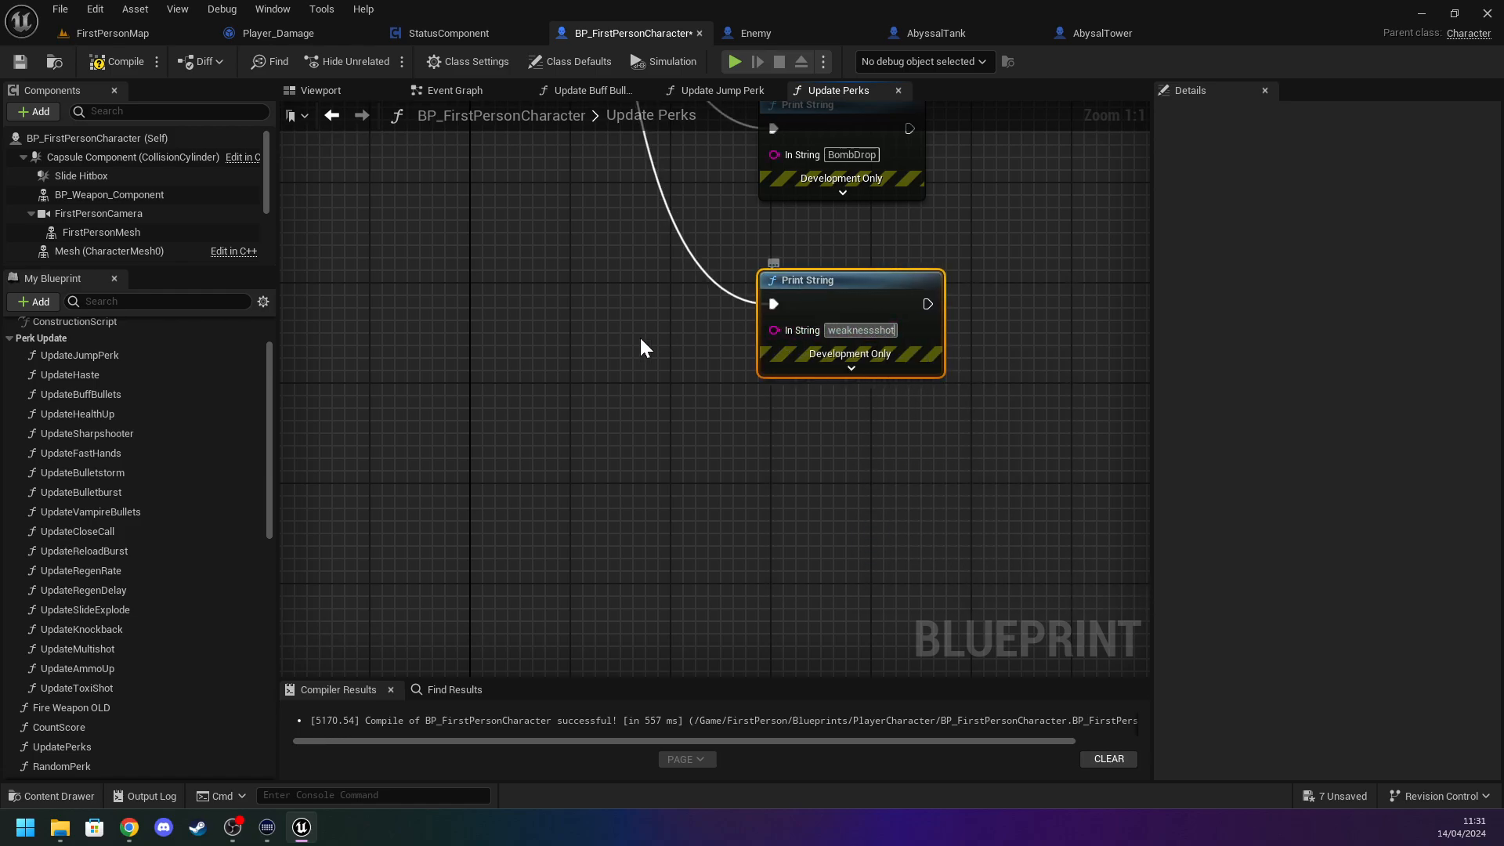
Playtest FirstPersonMap briefly to check the weakness shot debug messages, and end play.
left_click(103, 31)
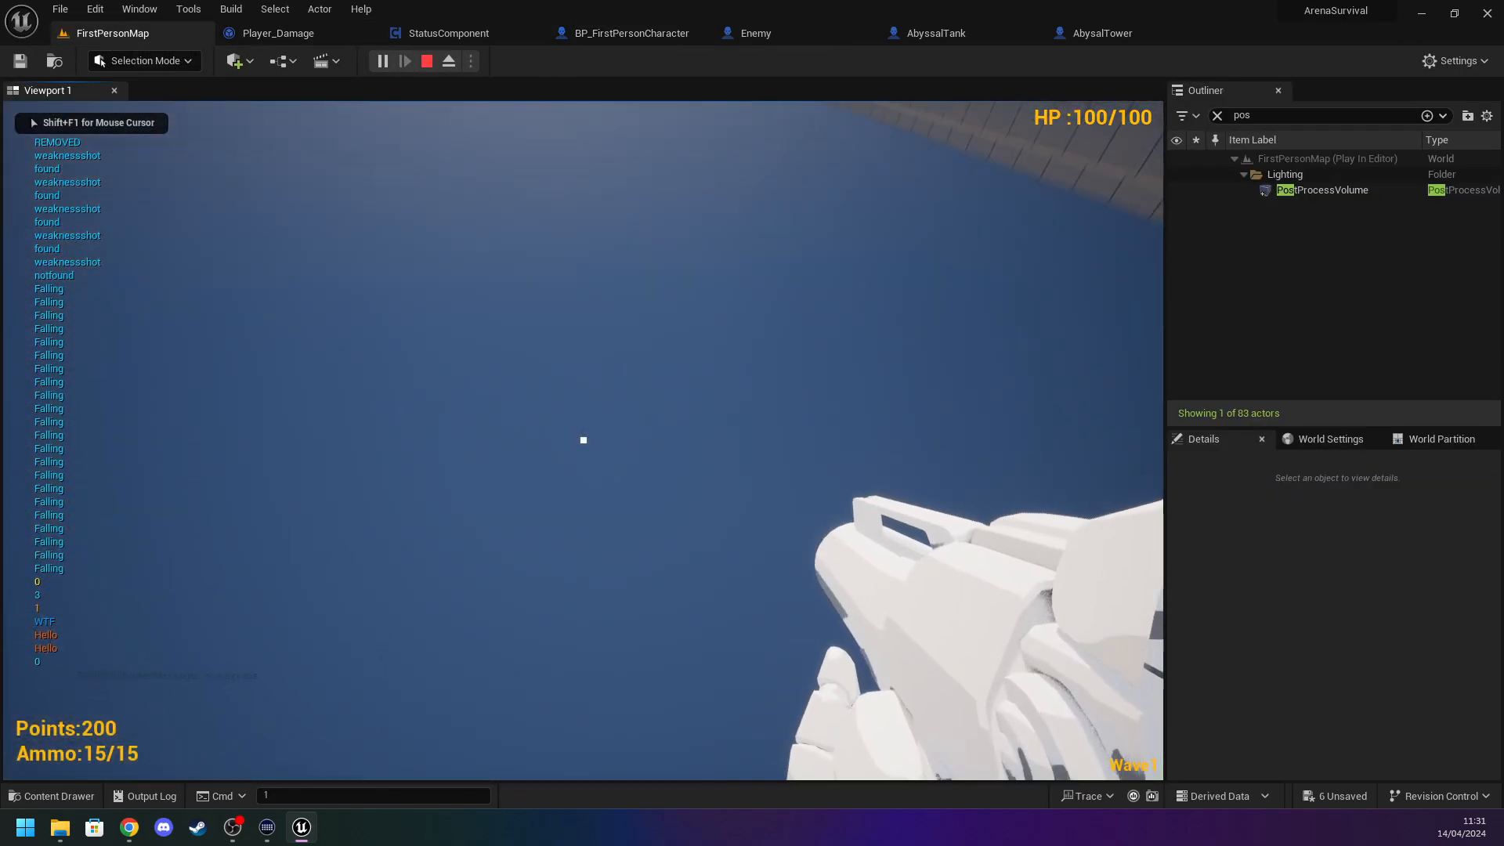
key("Escape")
Delete the Enemy4 actor standing inside the walled arena of FirstPersonMap.
key("s")
right_click_drag(342, 311, 517, 356)
mouse_move(420, 350)
right_mouse_down()
mouse_move(450, 325)
mouse_move(423, 345)
right_mouse_up()
key("w")
left_click(608, 470)
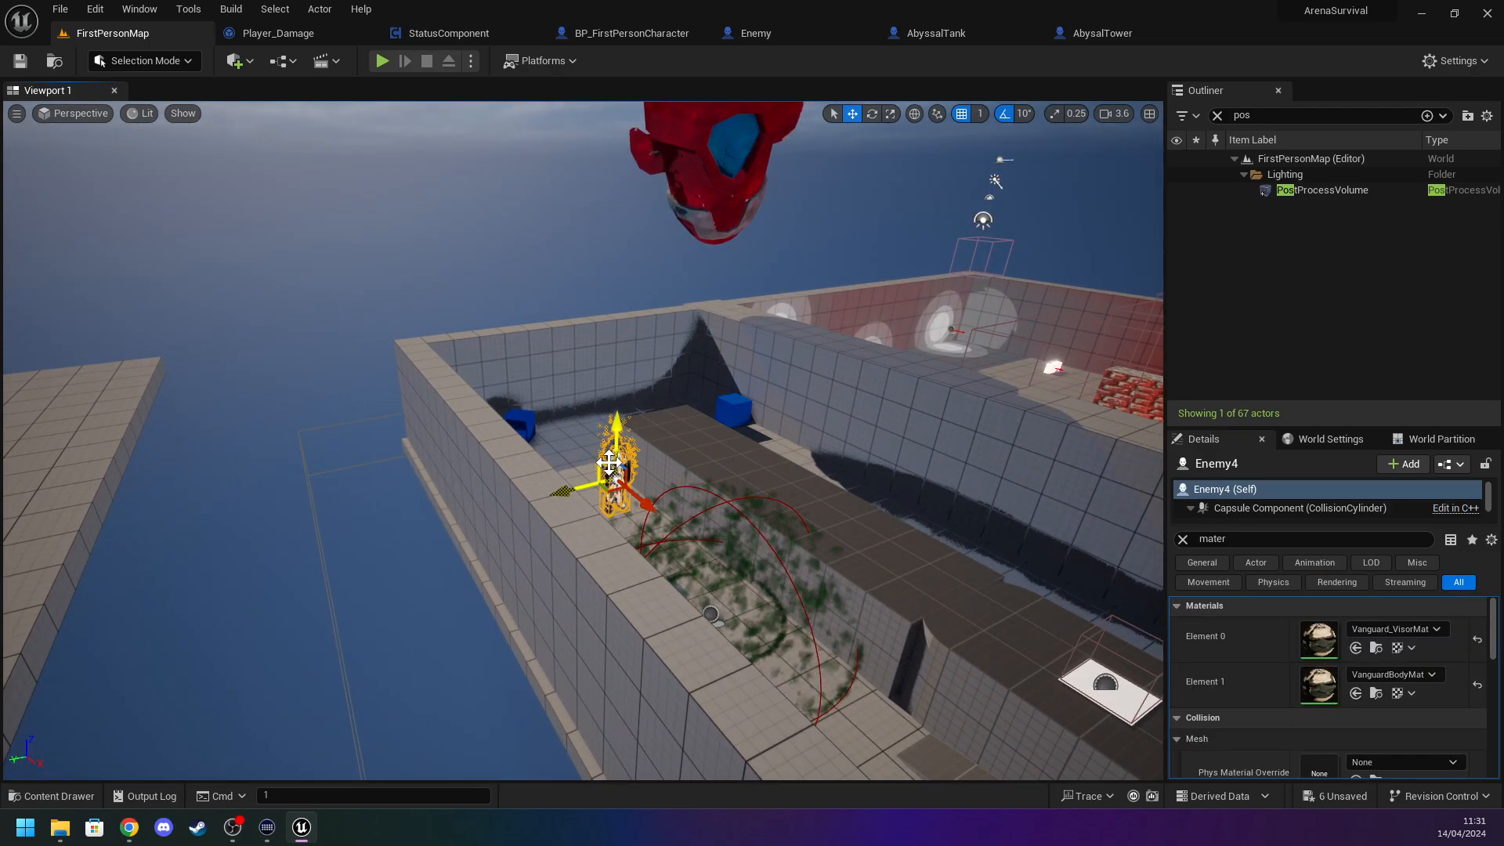
key("Delete")
right_click_drag(611, 463, 670, 477)
key("s")
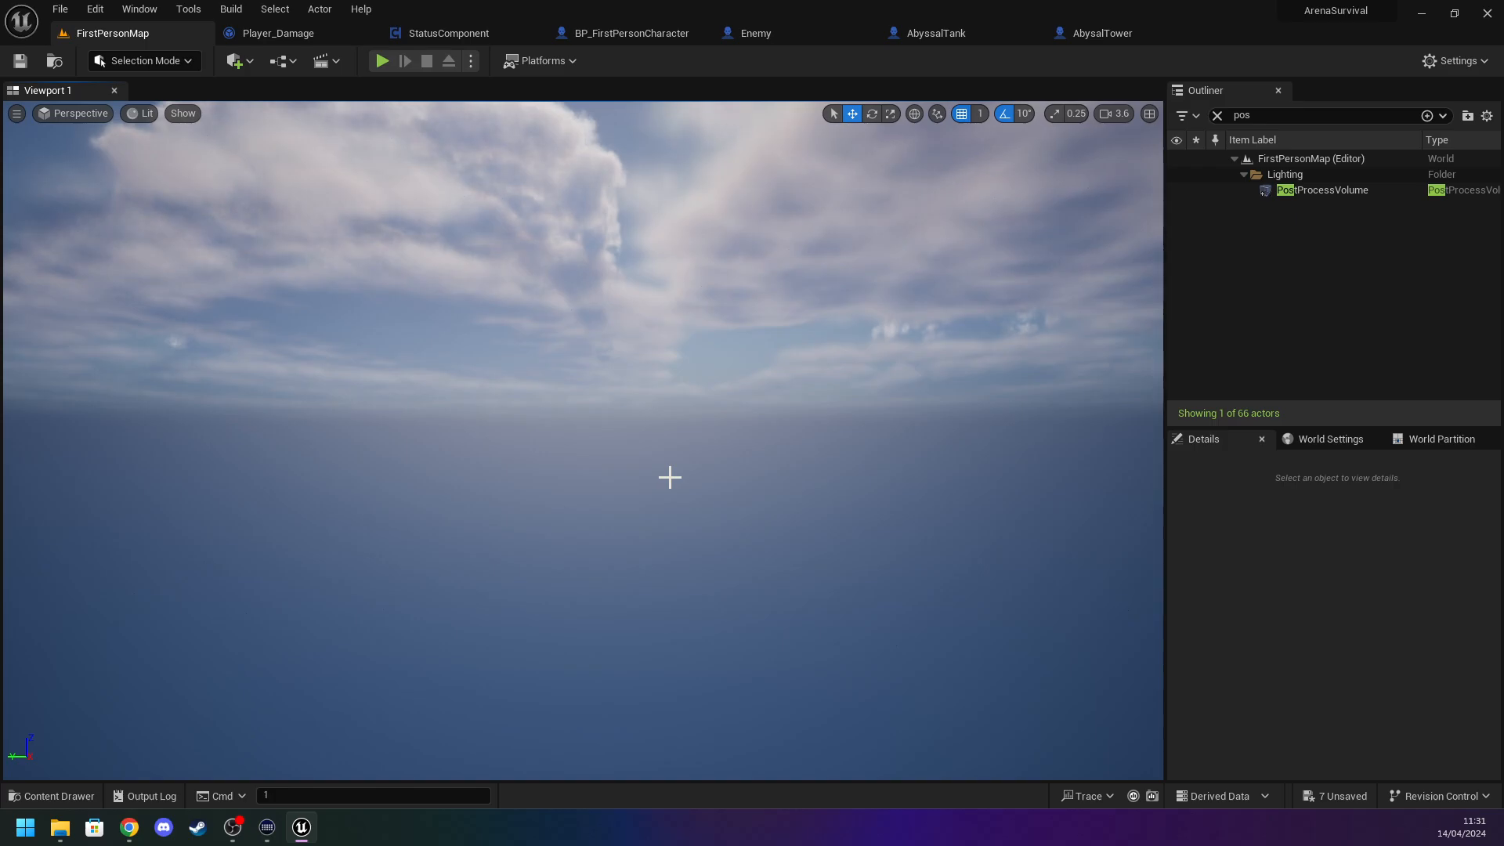
right_click_drag(582, 440, 659, 449)
key("s")
key("w")
key("s")
key("a")
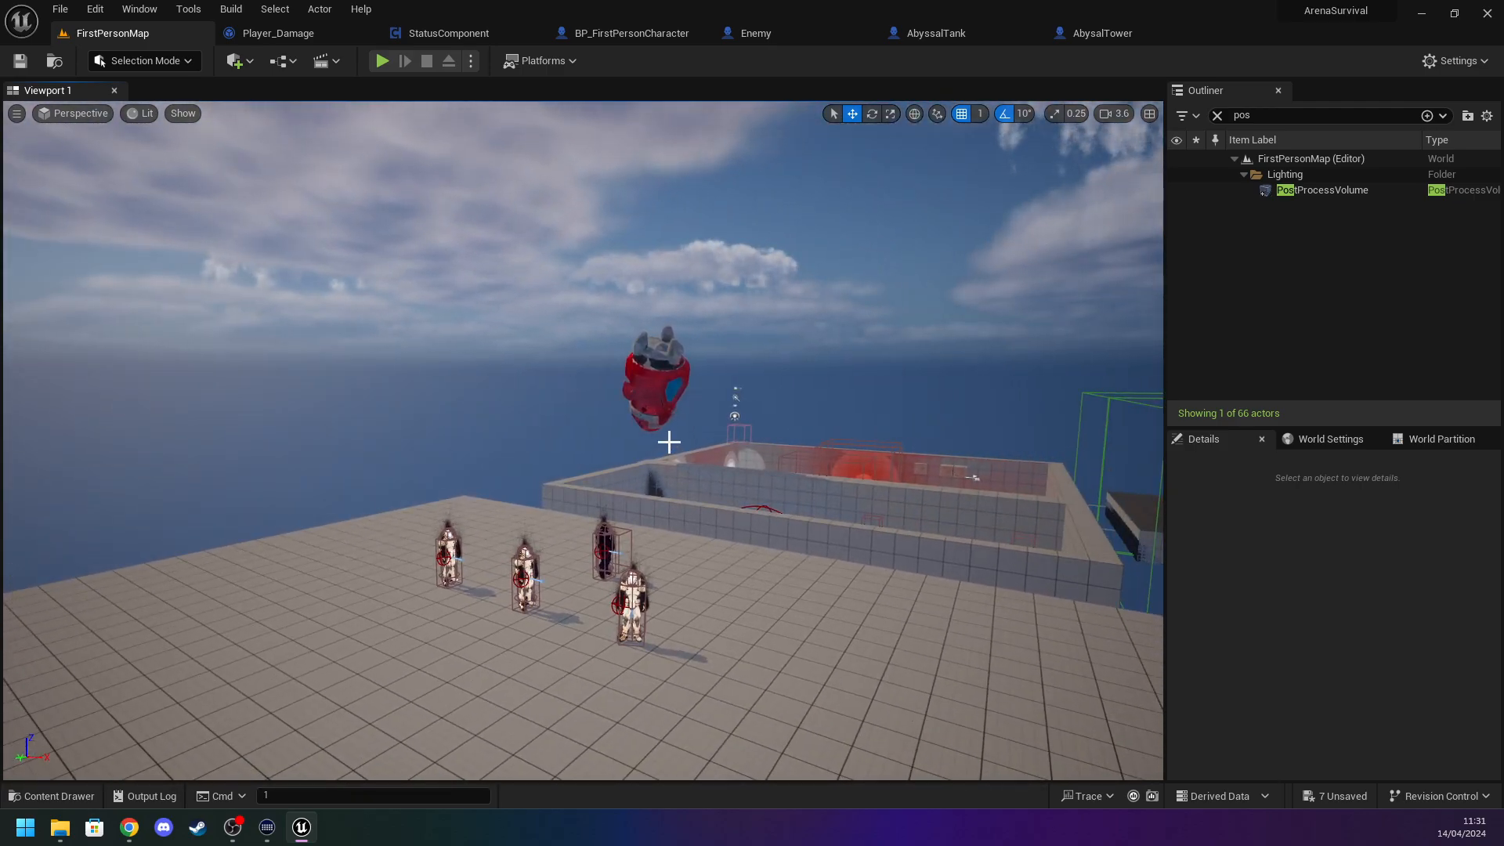
key("w")
mouse_move(424, 331)
right_mouse_down()
mouse_move(451, 335)
mouse_move(416, 293)
mouse_move(337, 321)
mouse_move(416, 332)
right_mouse_up()
key("ctrl+space")
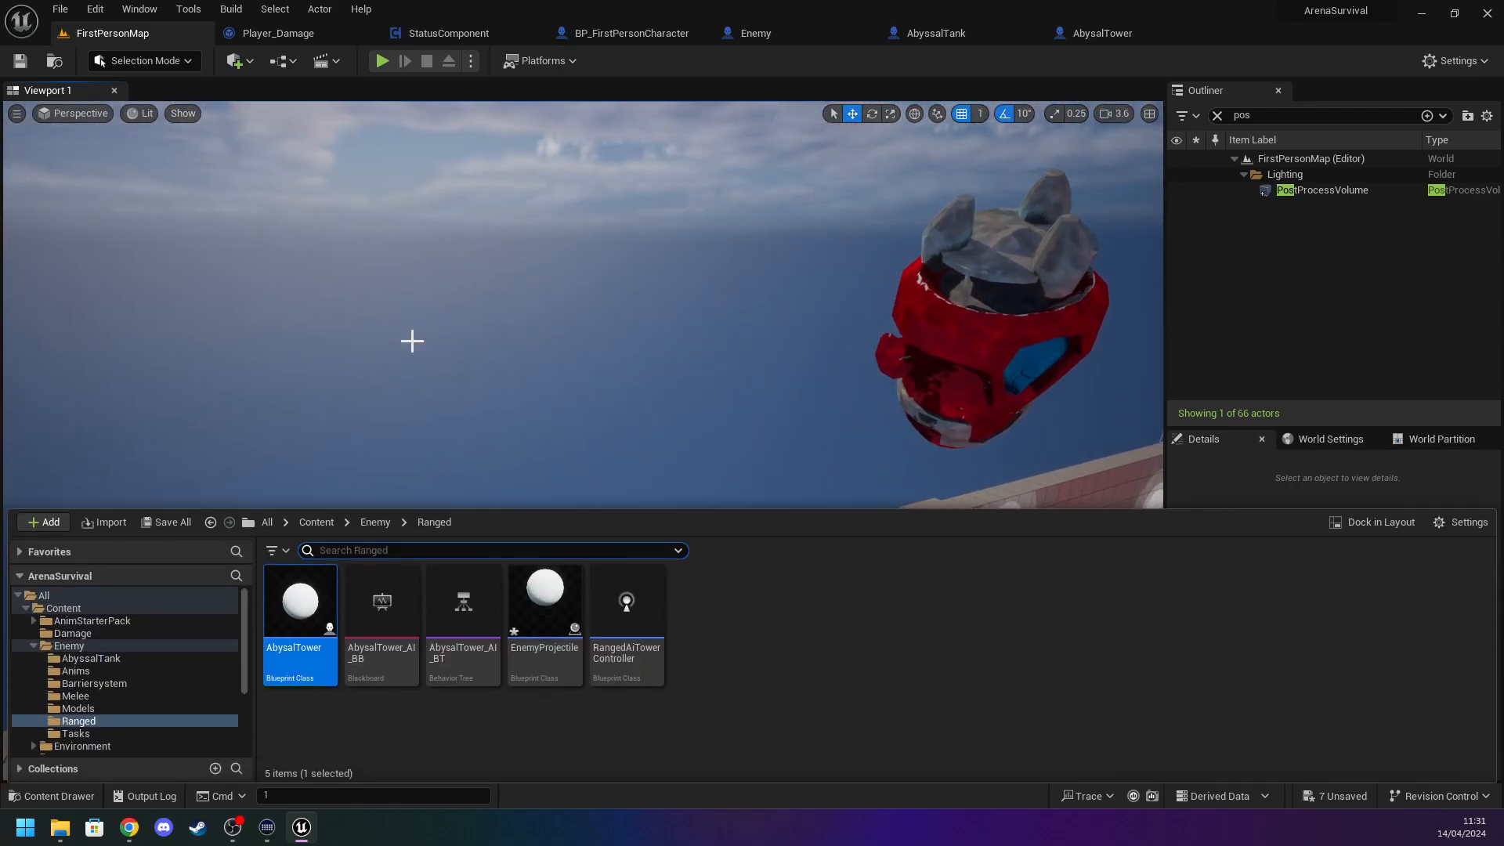
left_click(316, 523)
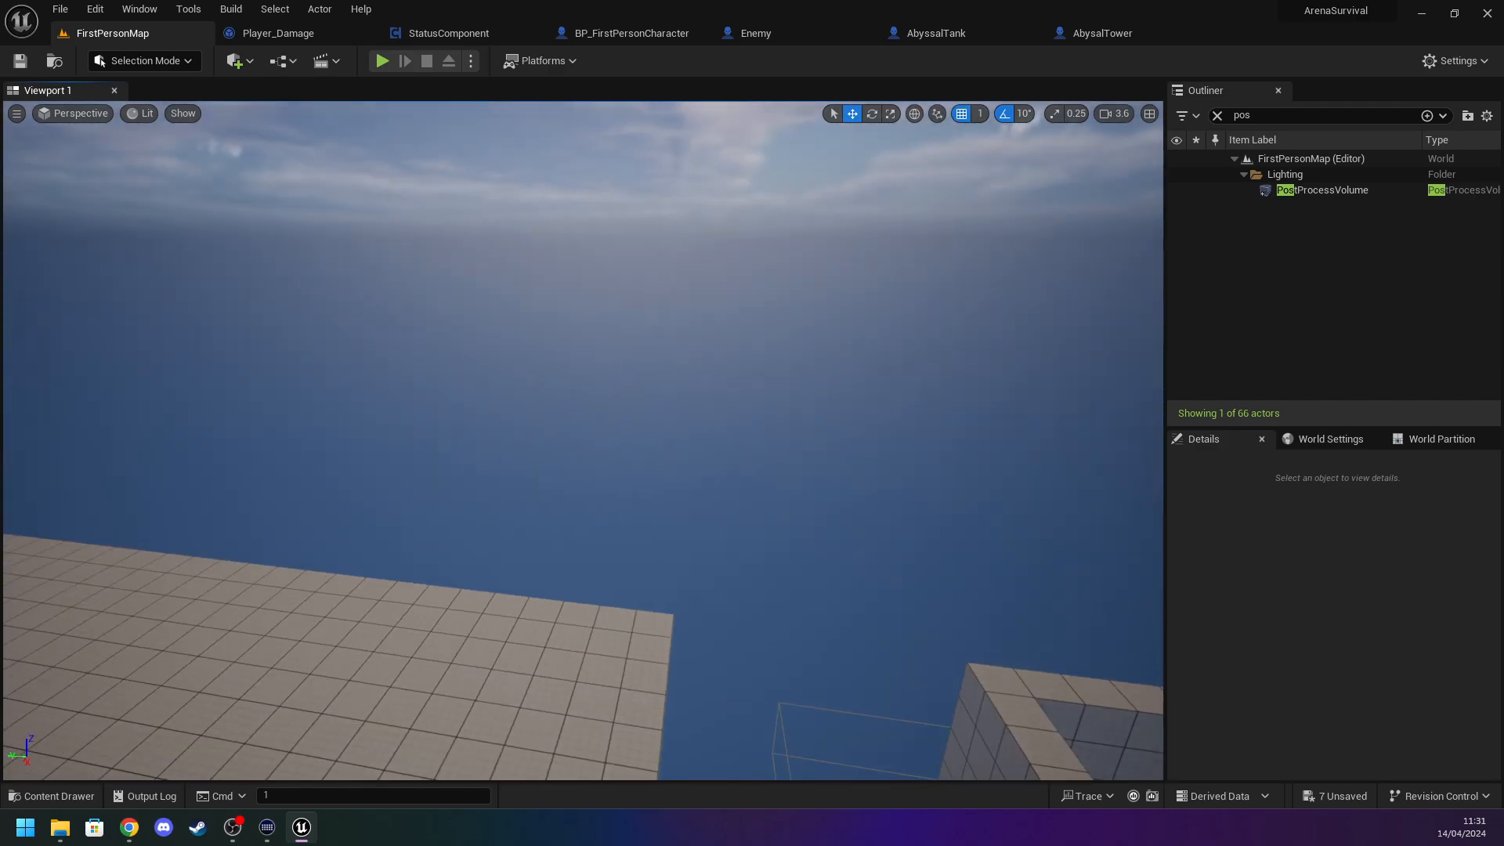
key("s")
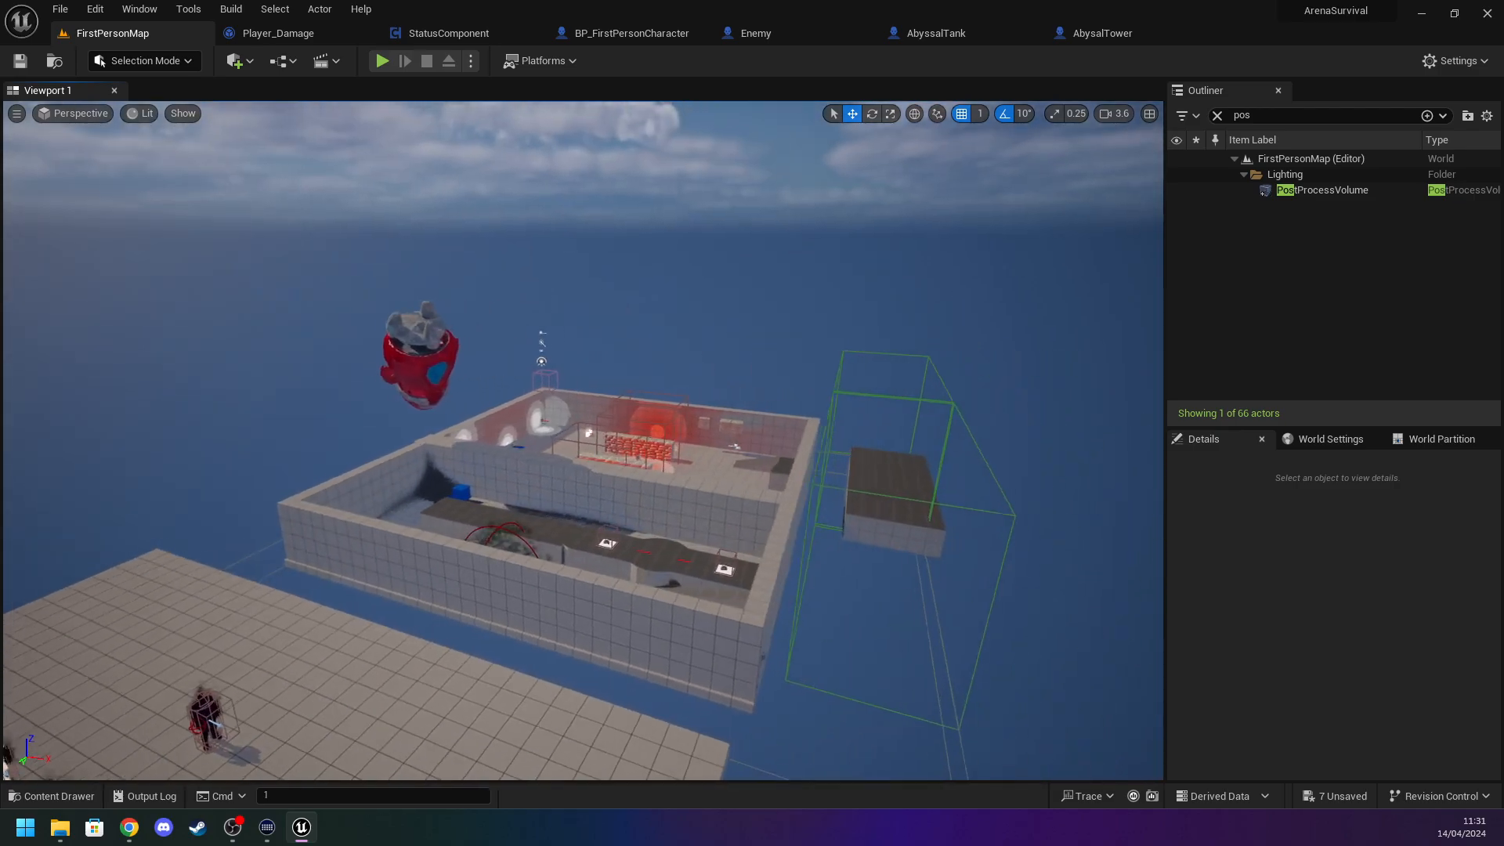
key("d")
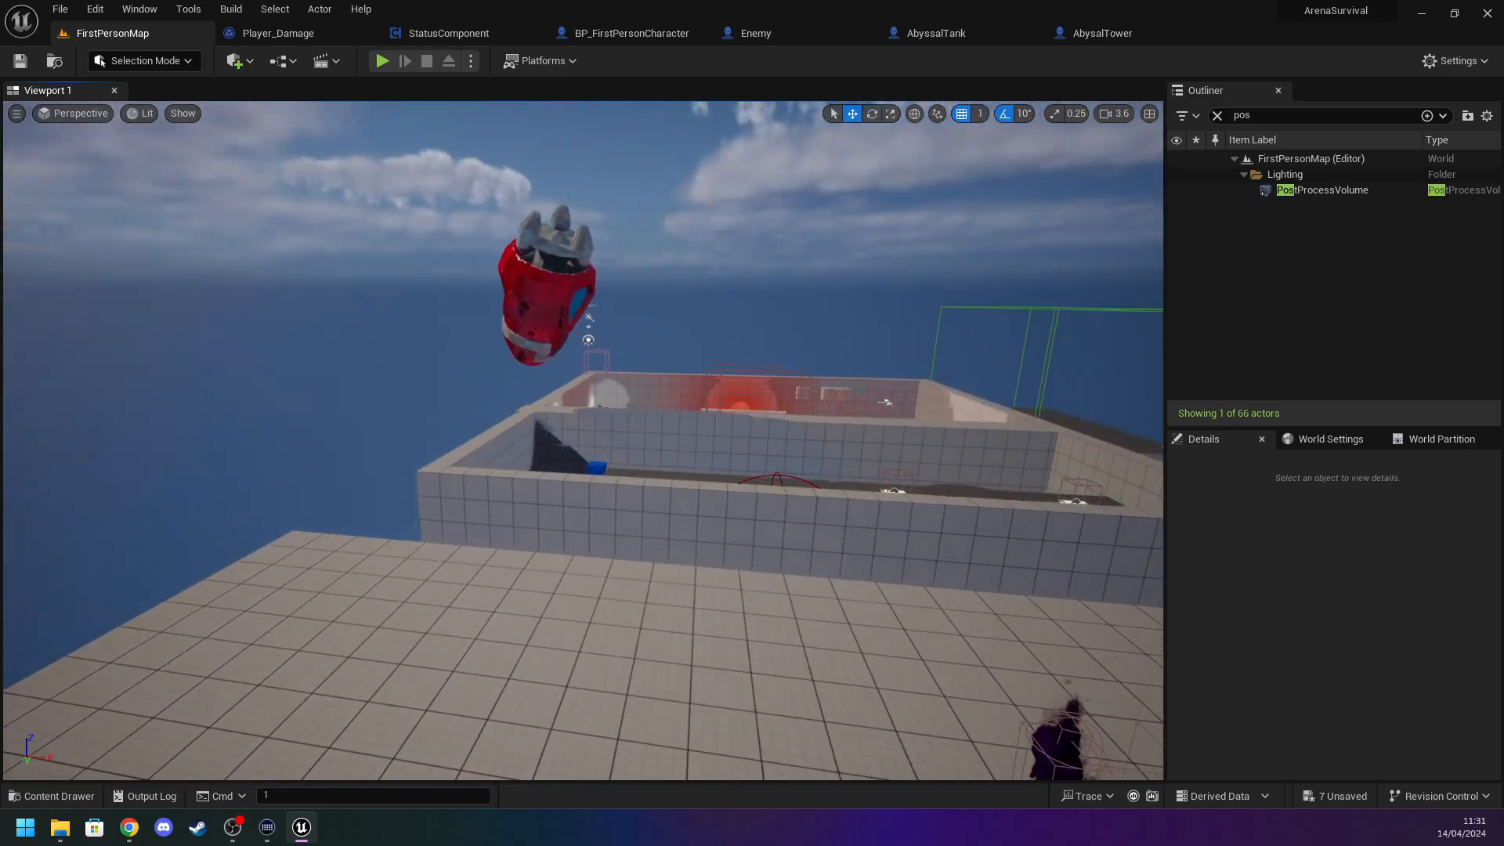
key("w")
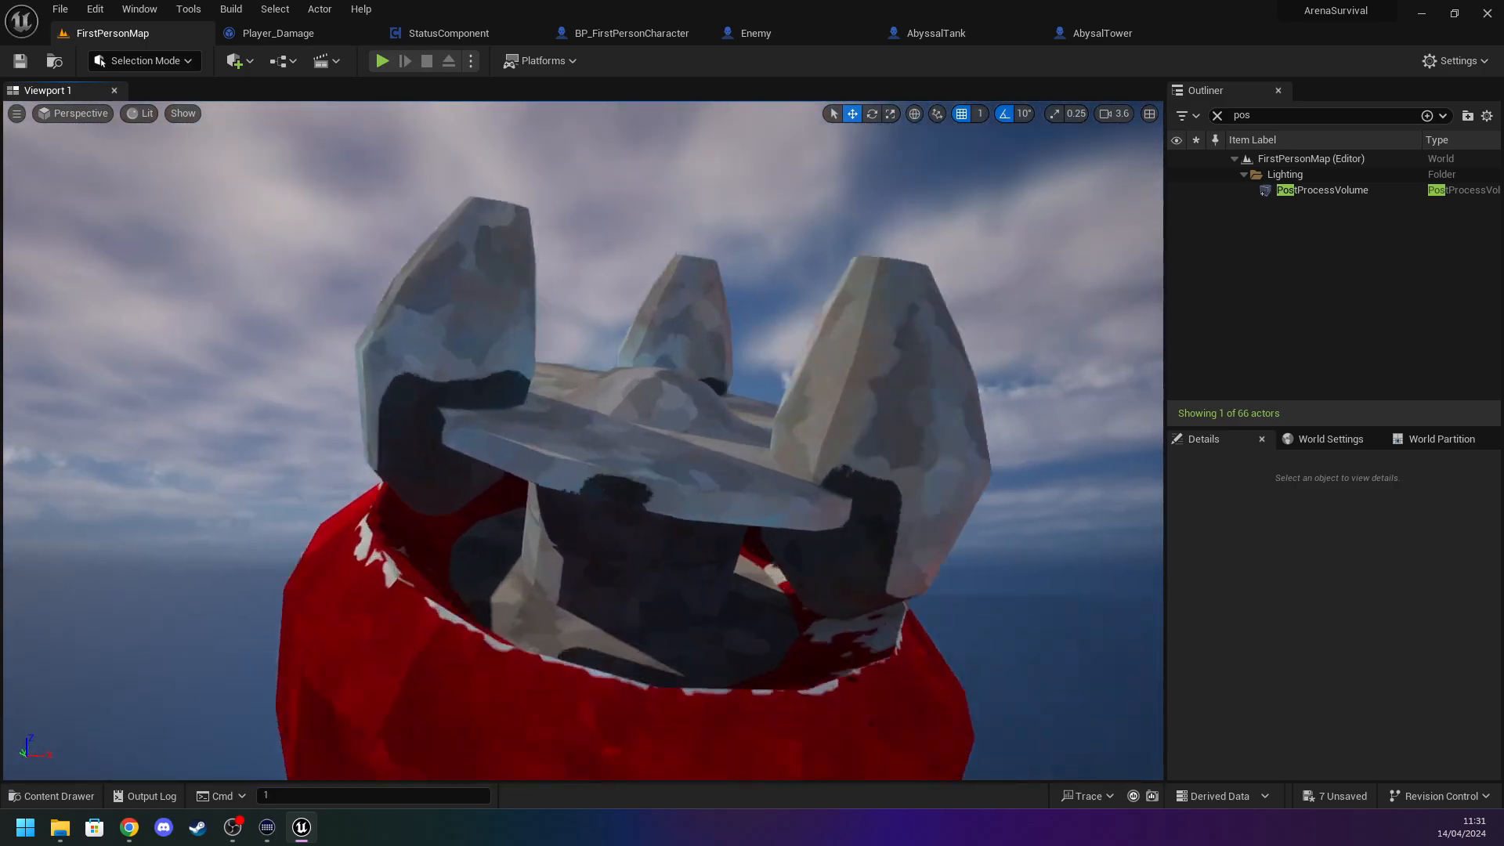
key("s")
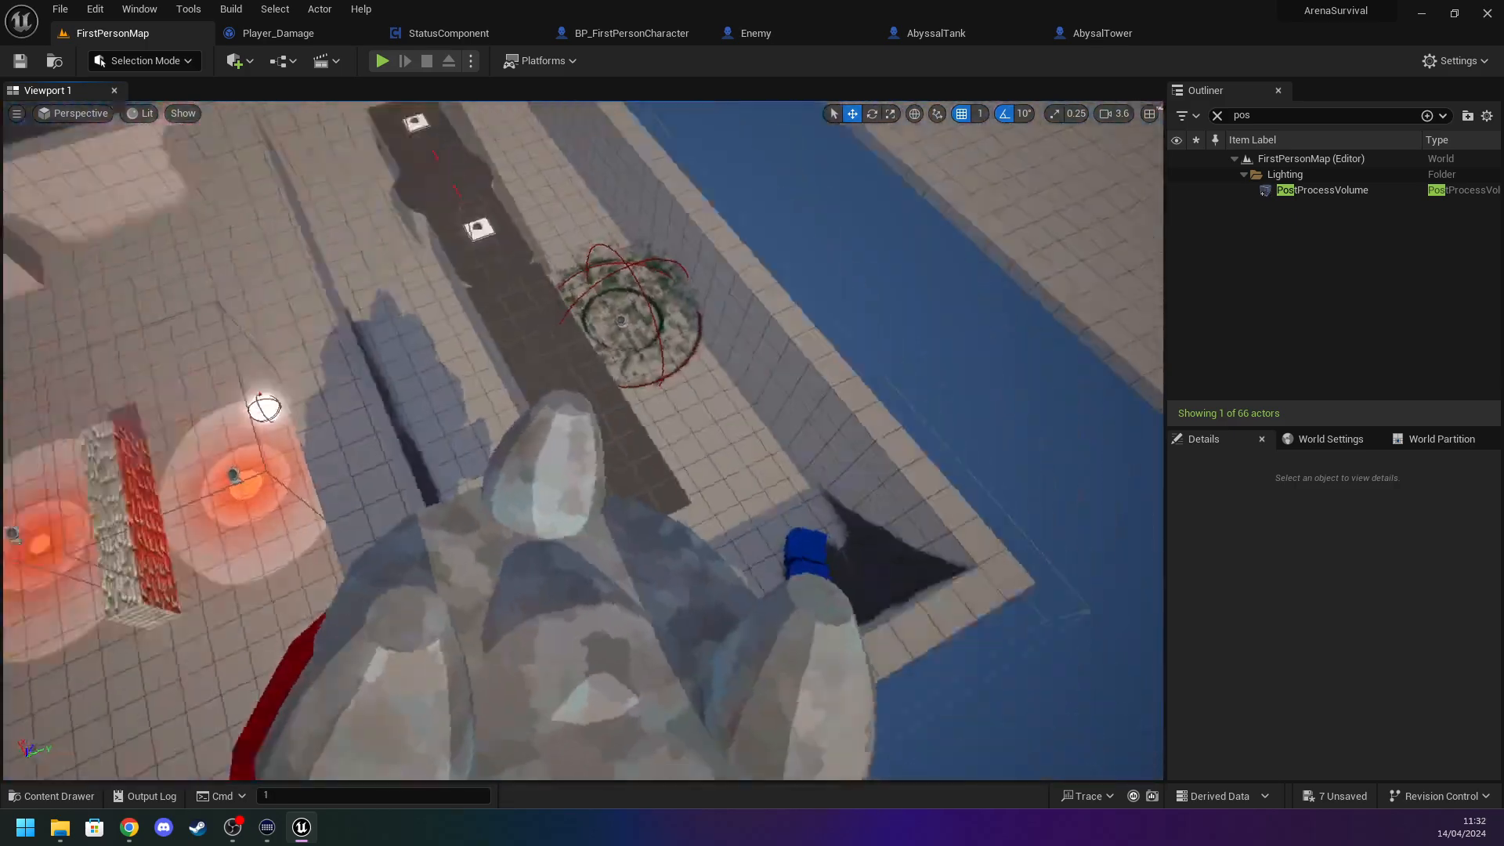
key("s")
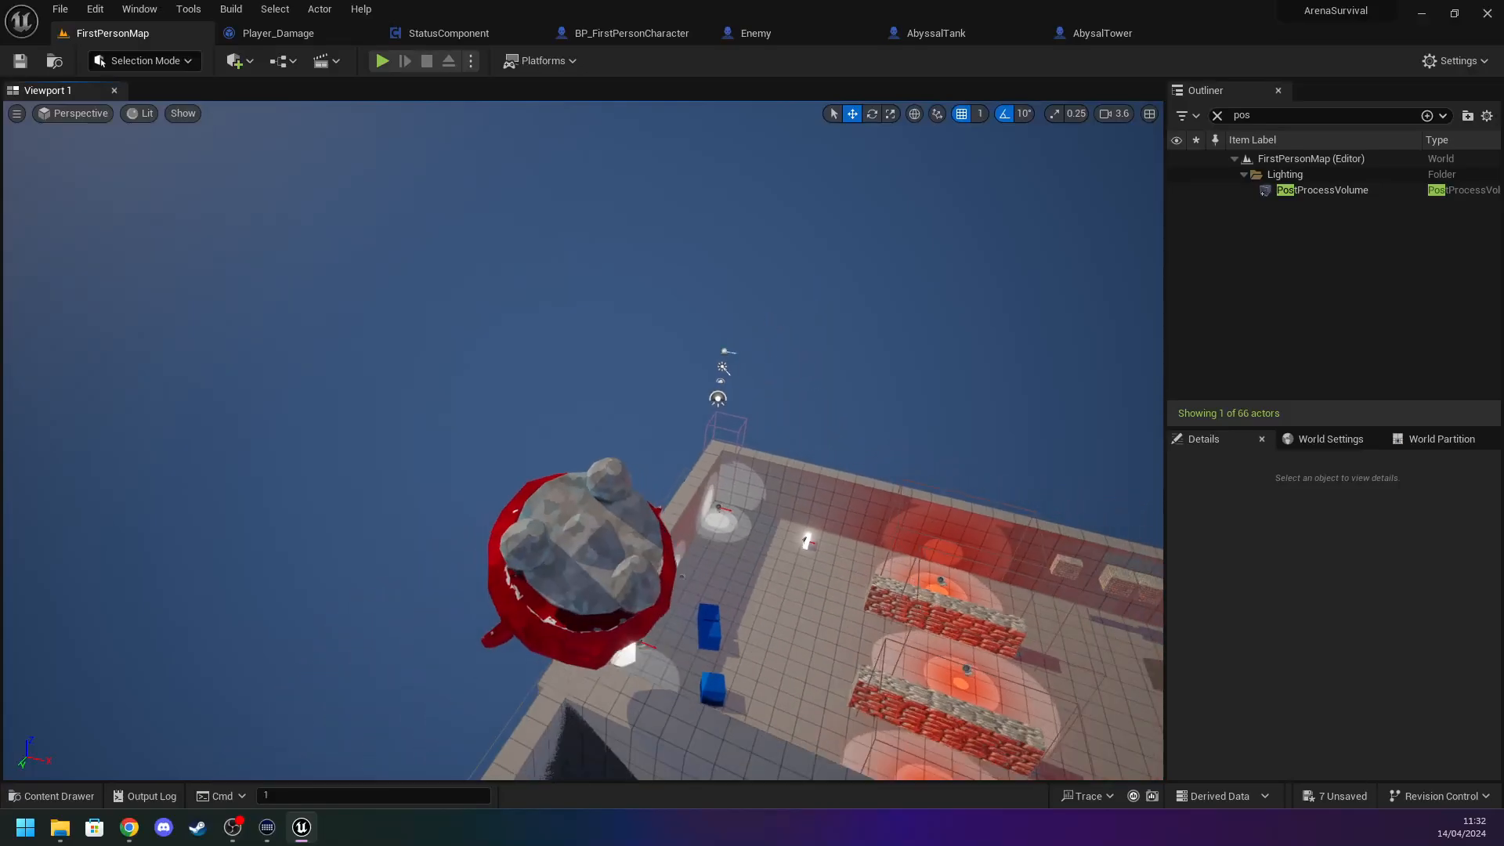